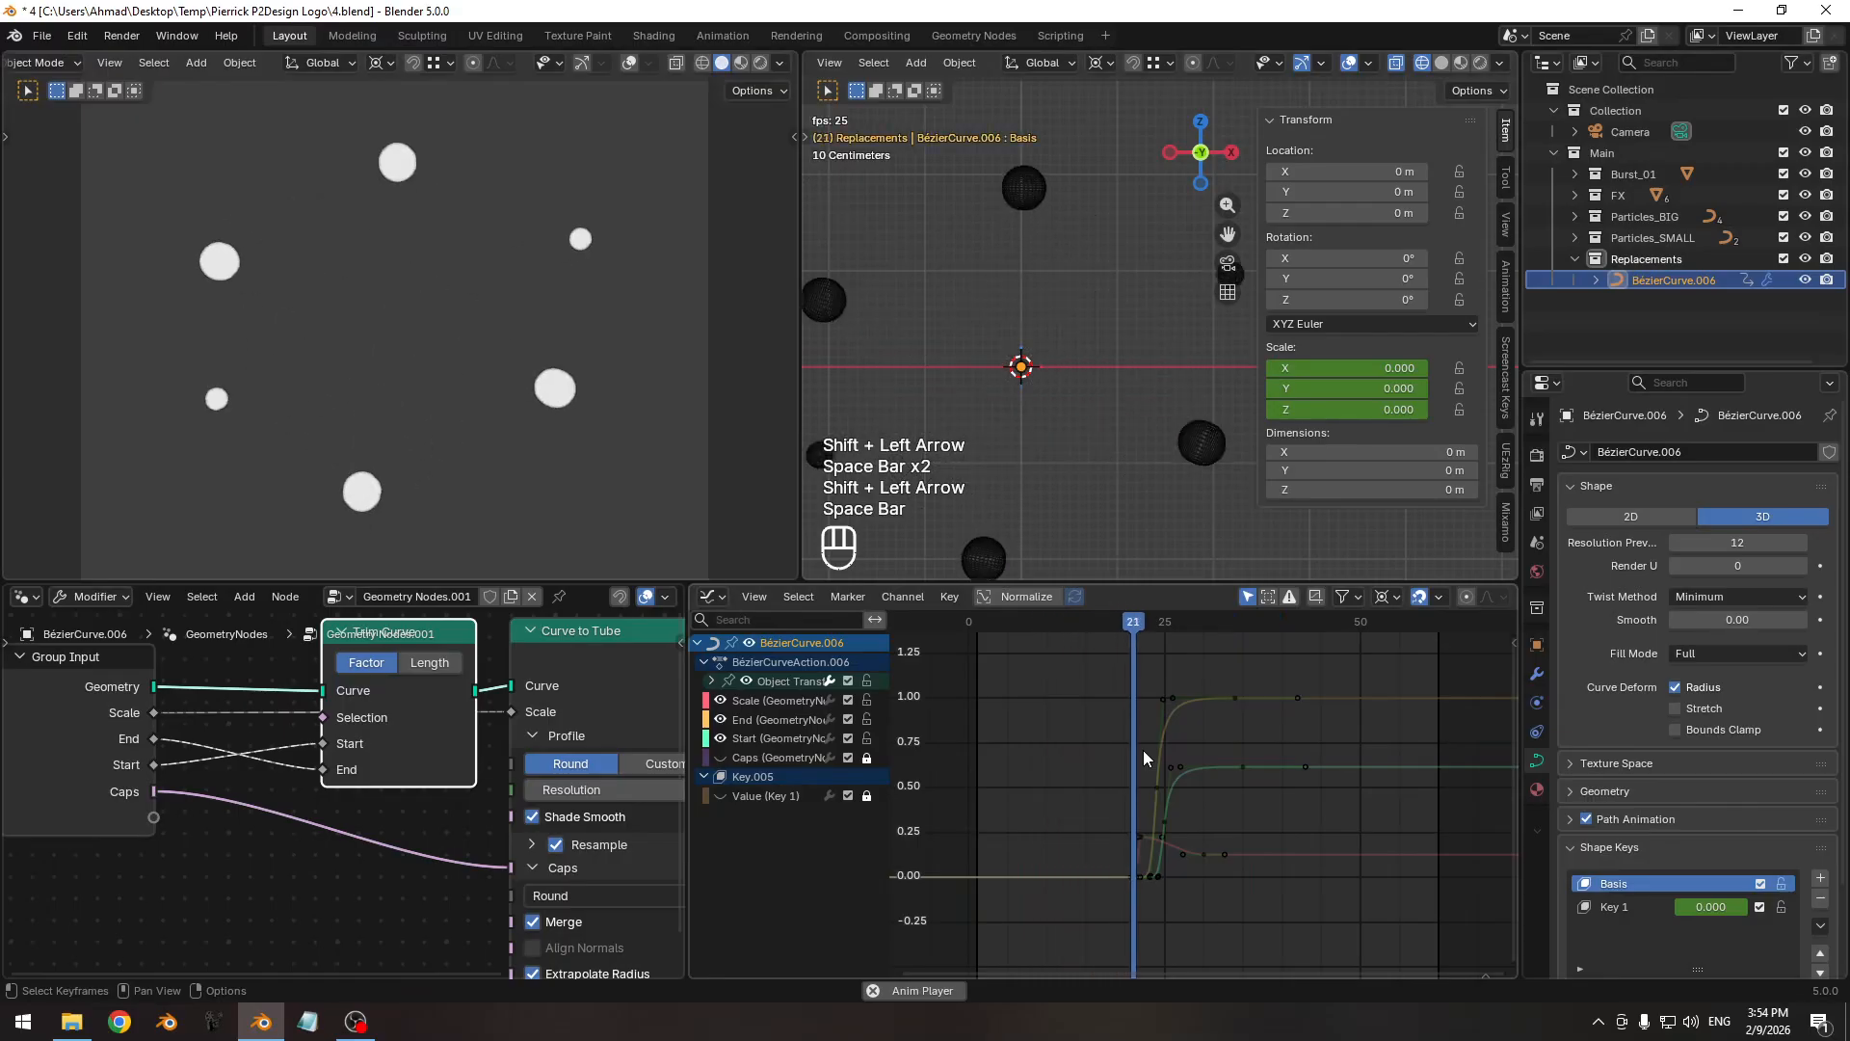
Review the vertical bar's animation between about frames 20 and 31 by playing it back and scrubbing.
key("space")
key("shift+Left")
key("space")
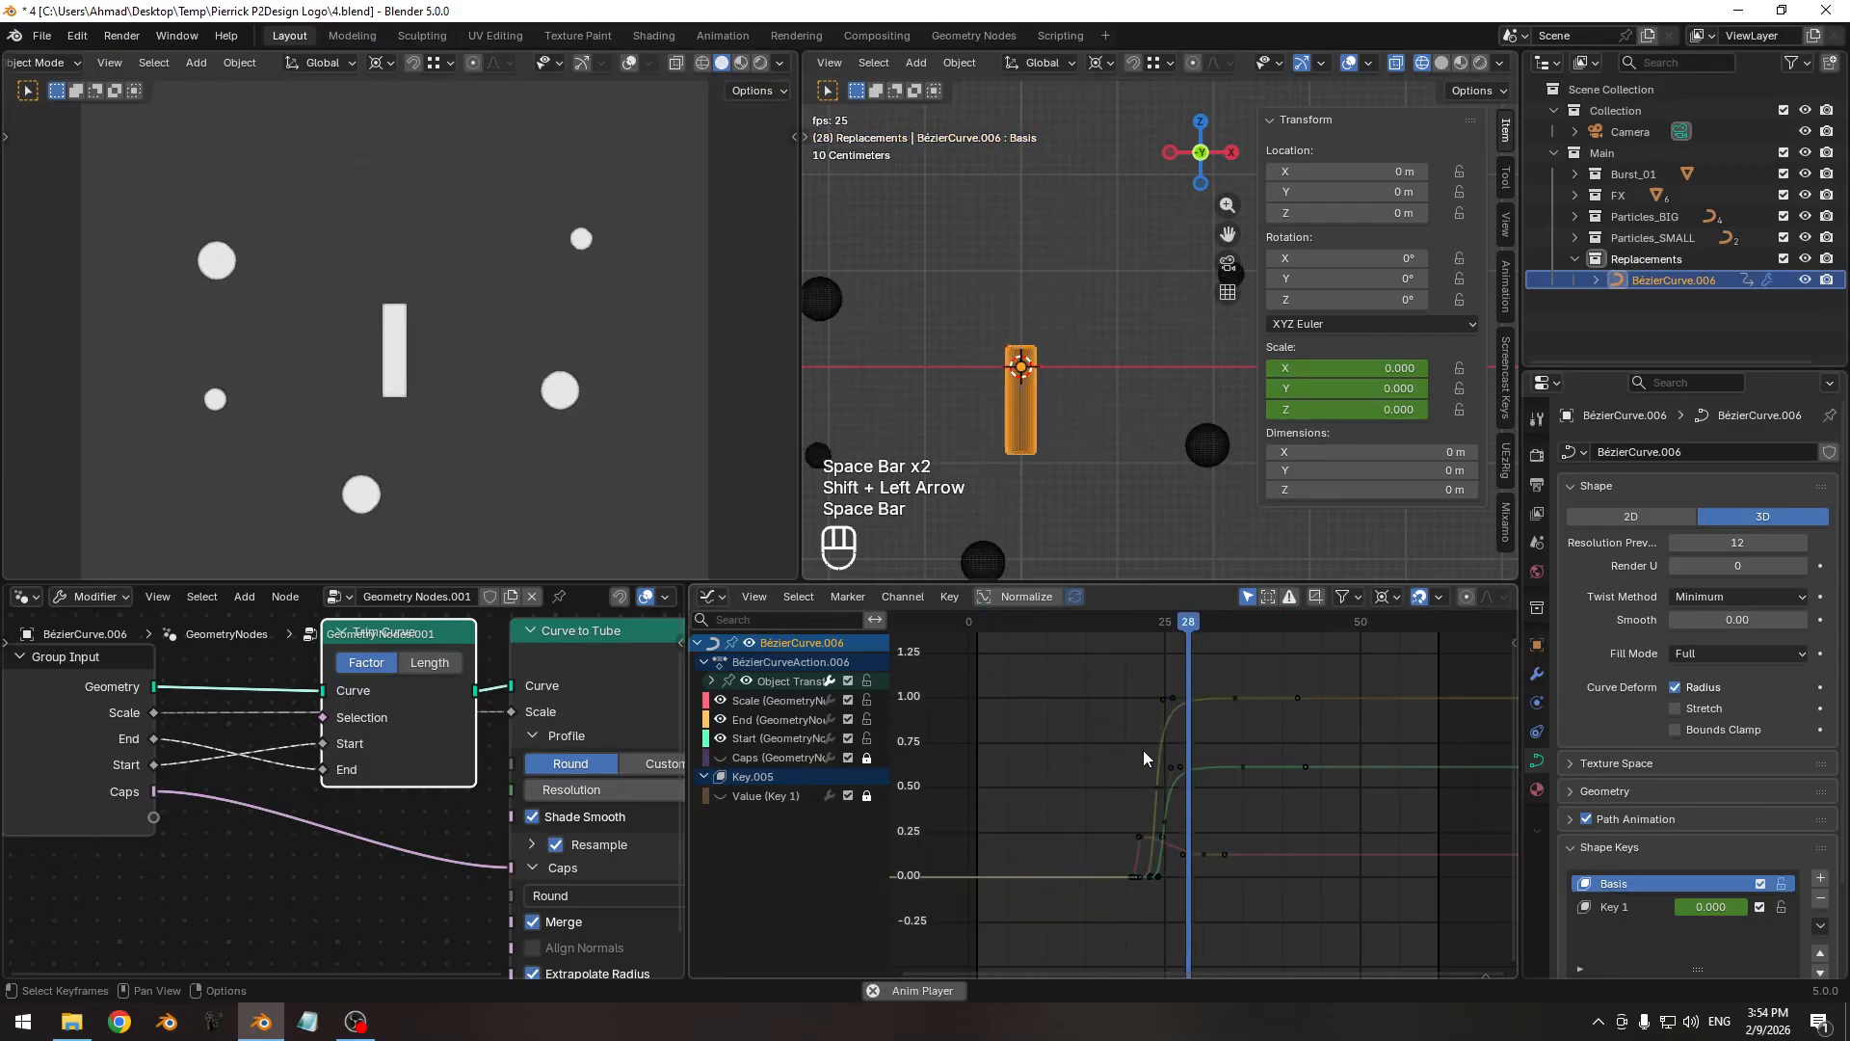
key("space")
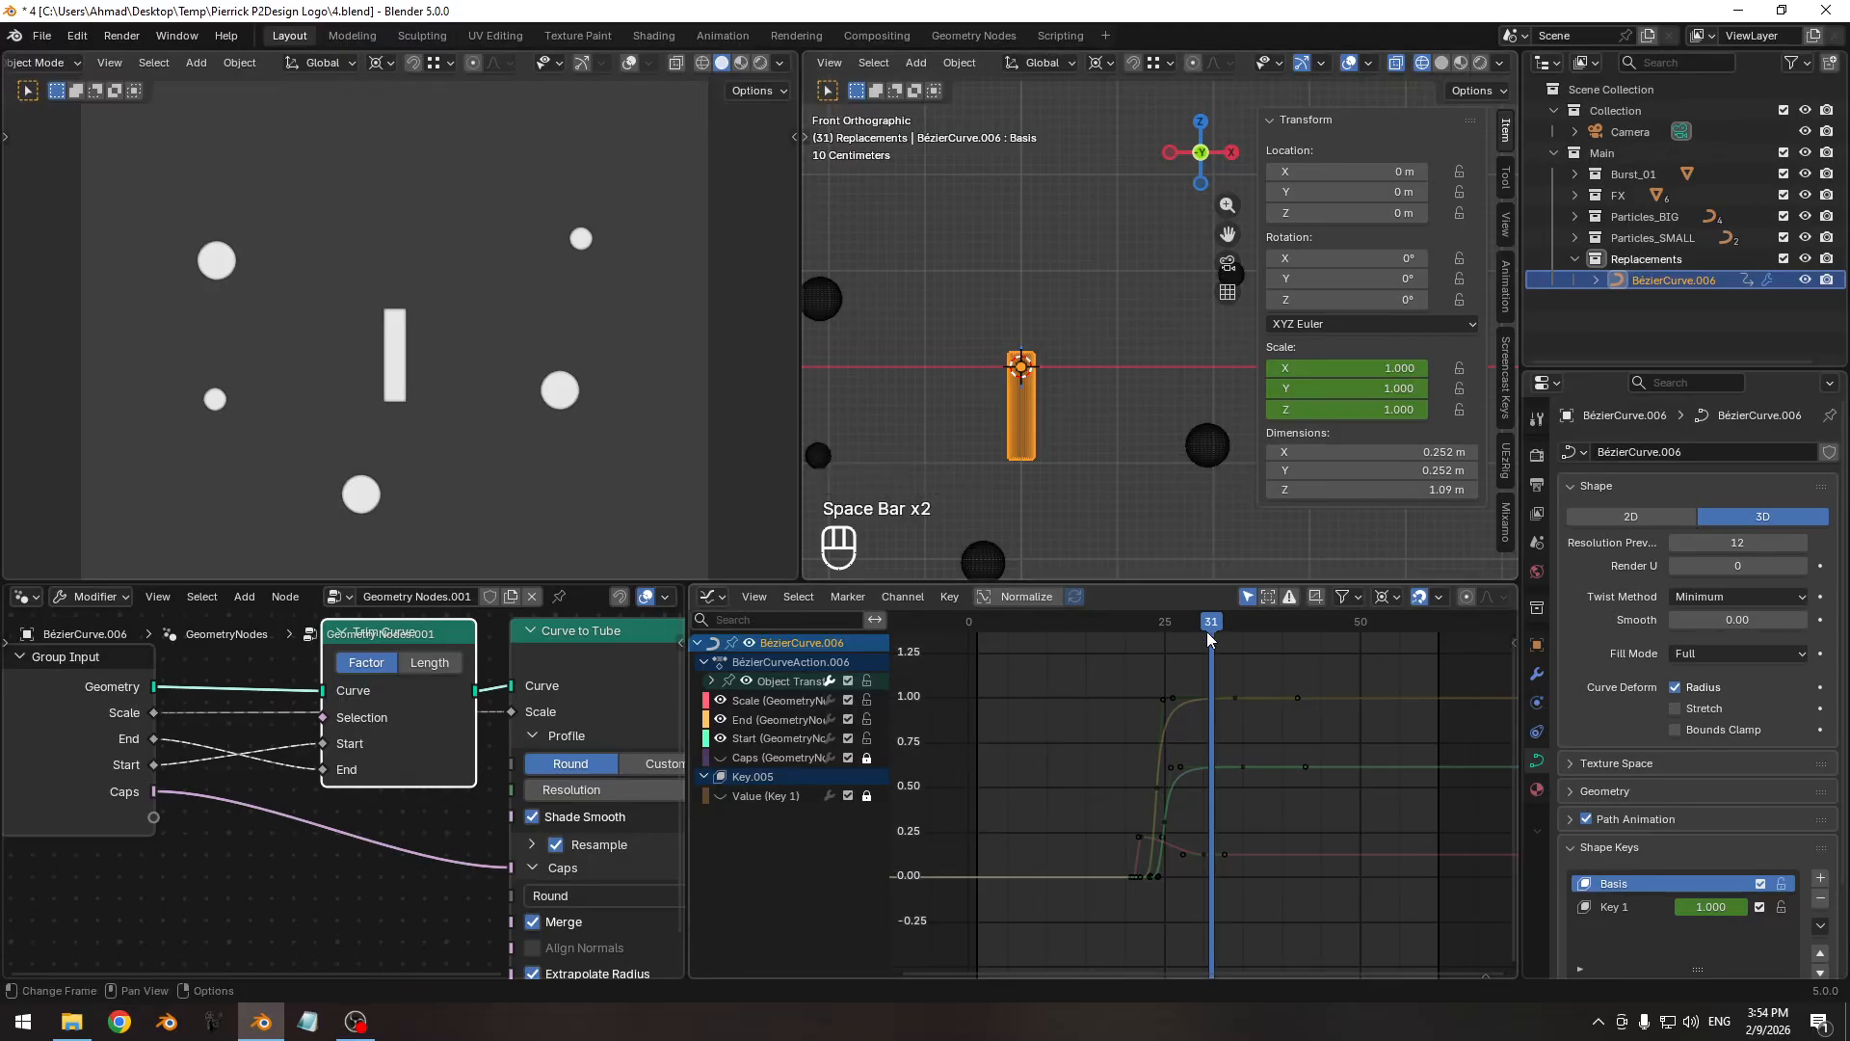
left_click_drag(1207, 632, 1126, 649)
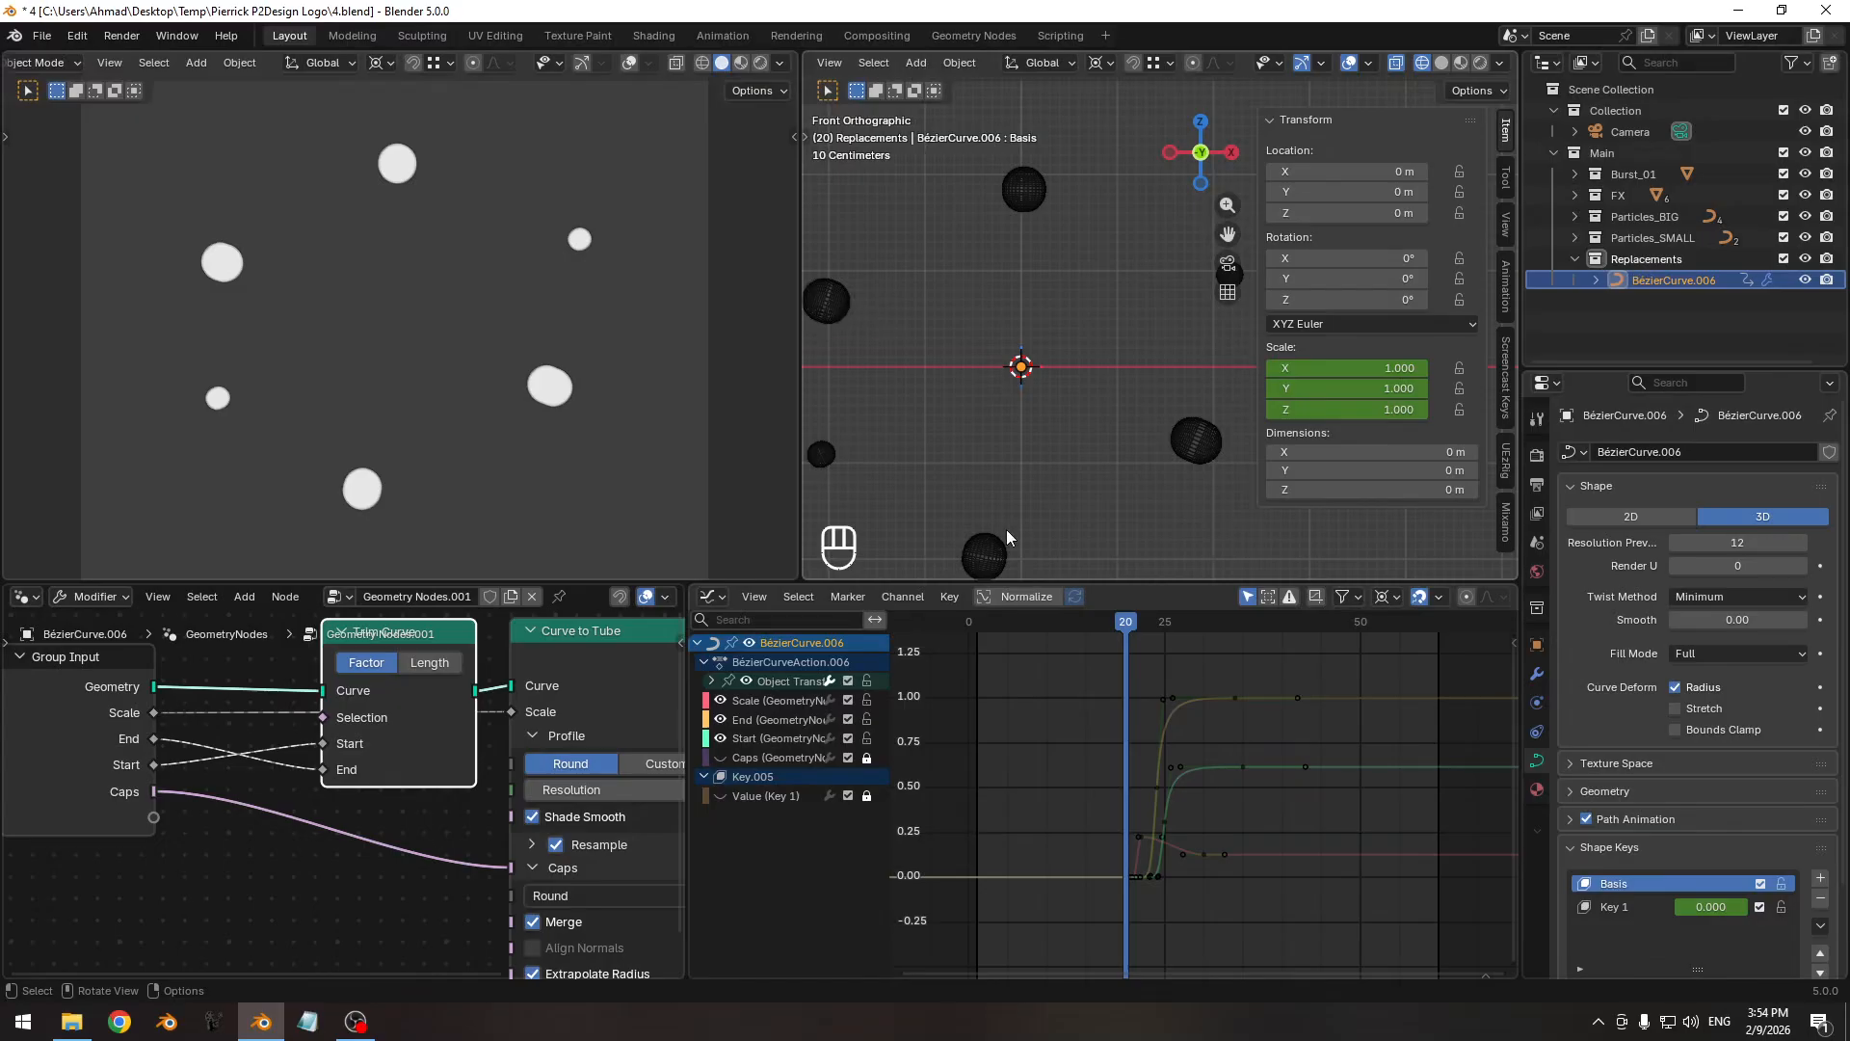
left_click_drag(1147, 626, 1156, 628)
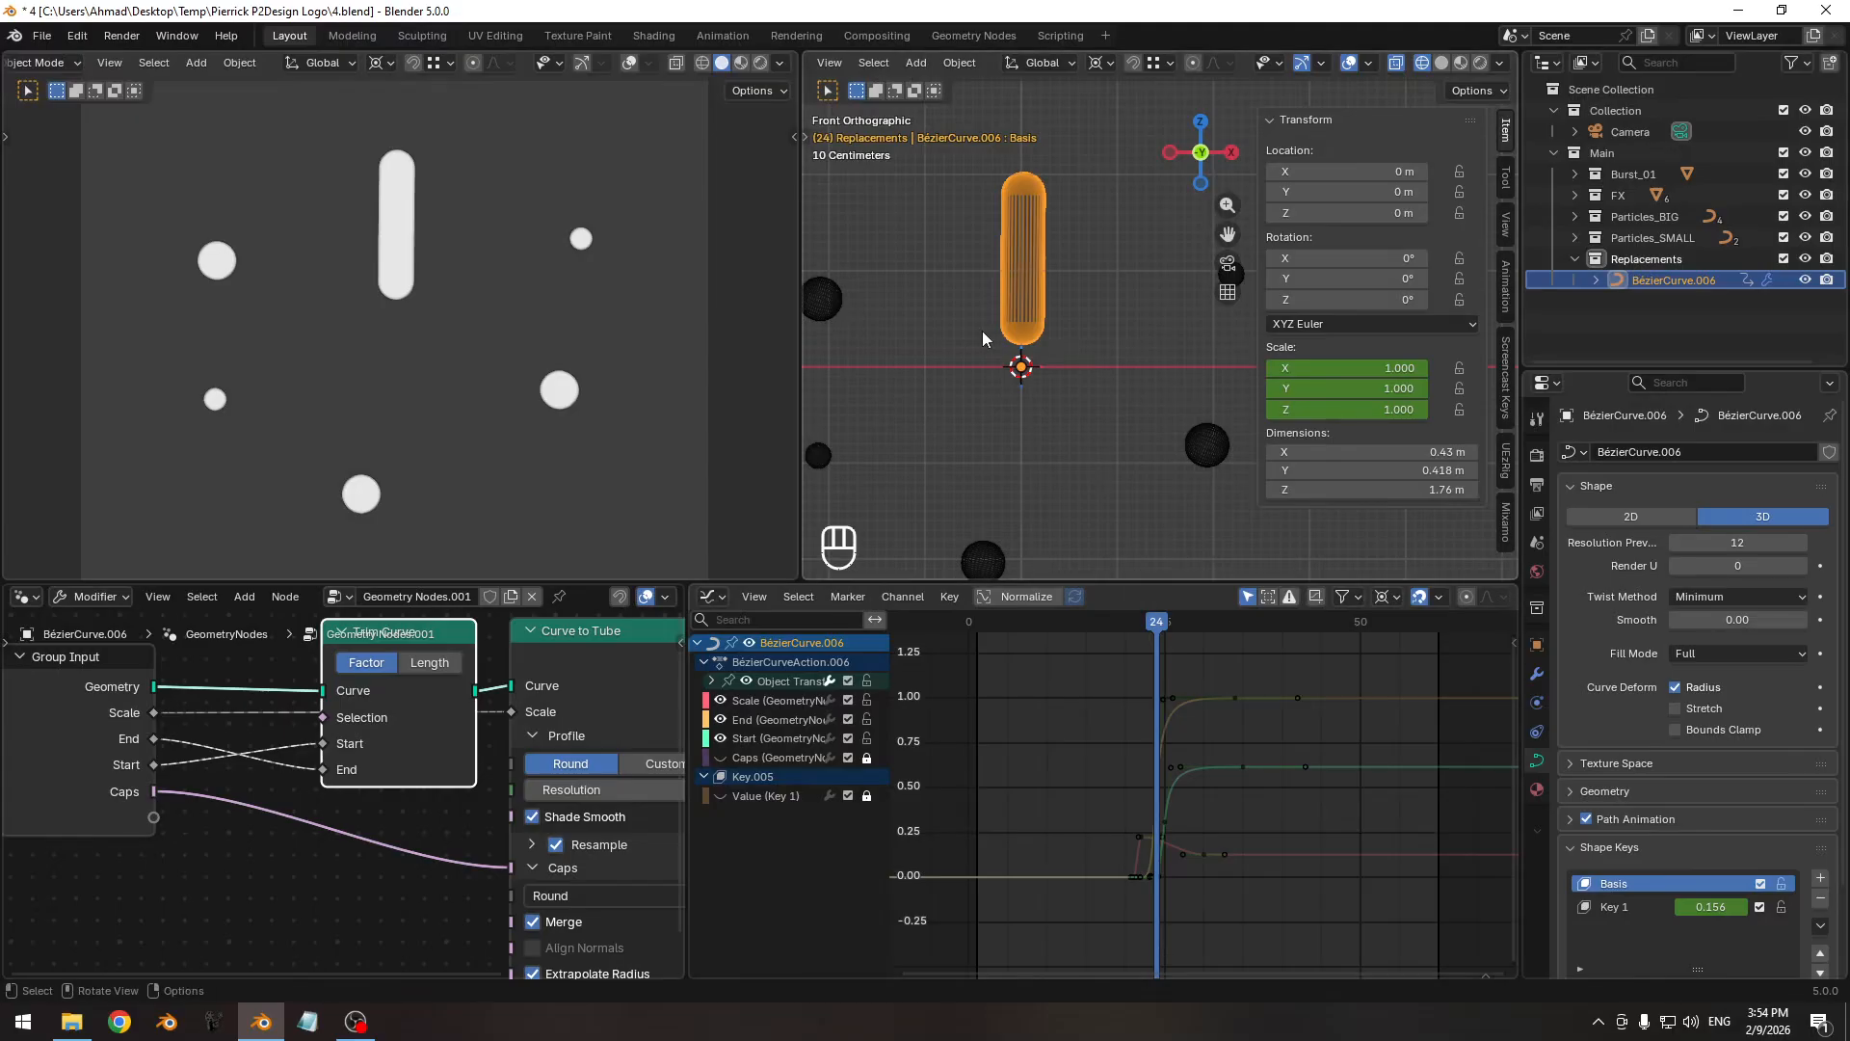
left_click_drag(1123, 626, 1148, 626)
Hide the viewport sidebar and duplicate BézierCurve.006 in place.
middle_click_drag(1045, 343, 1071, 348, "shift")
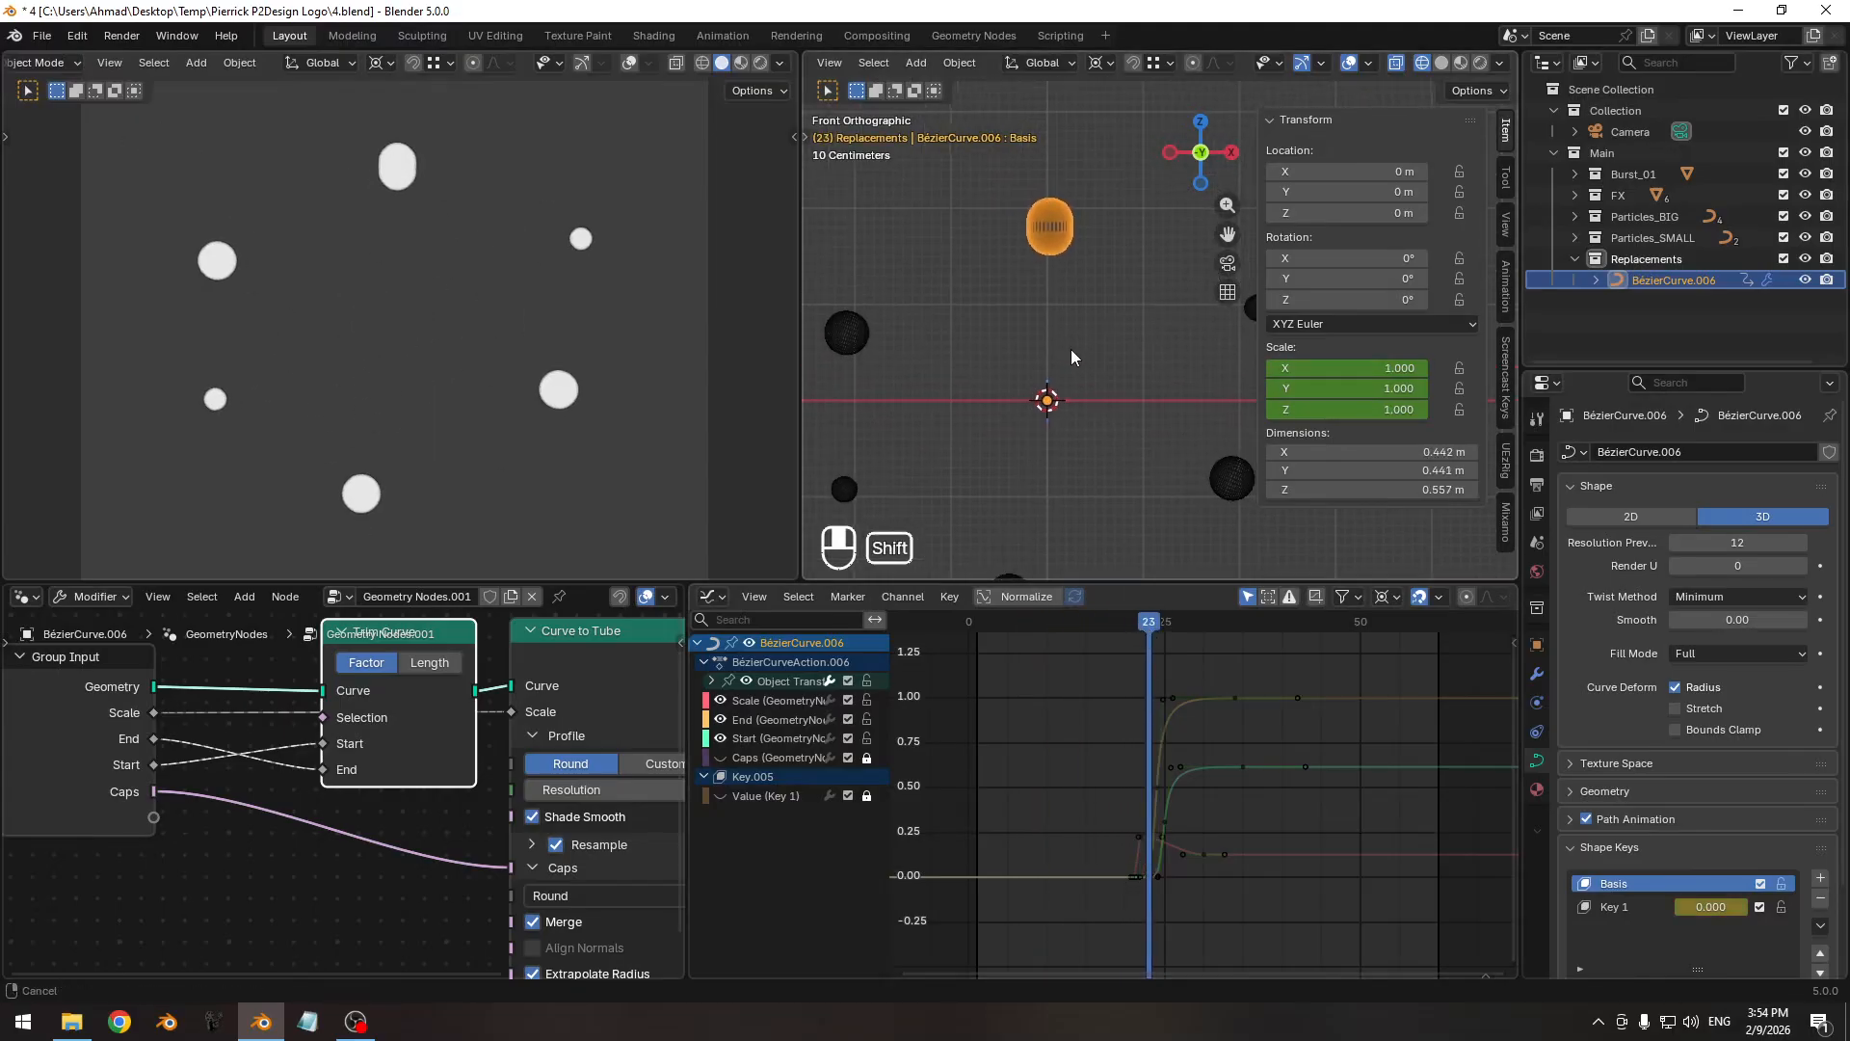
key("n")
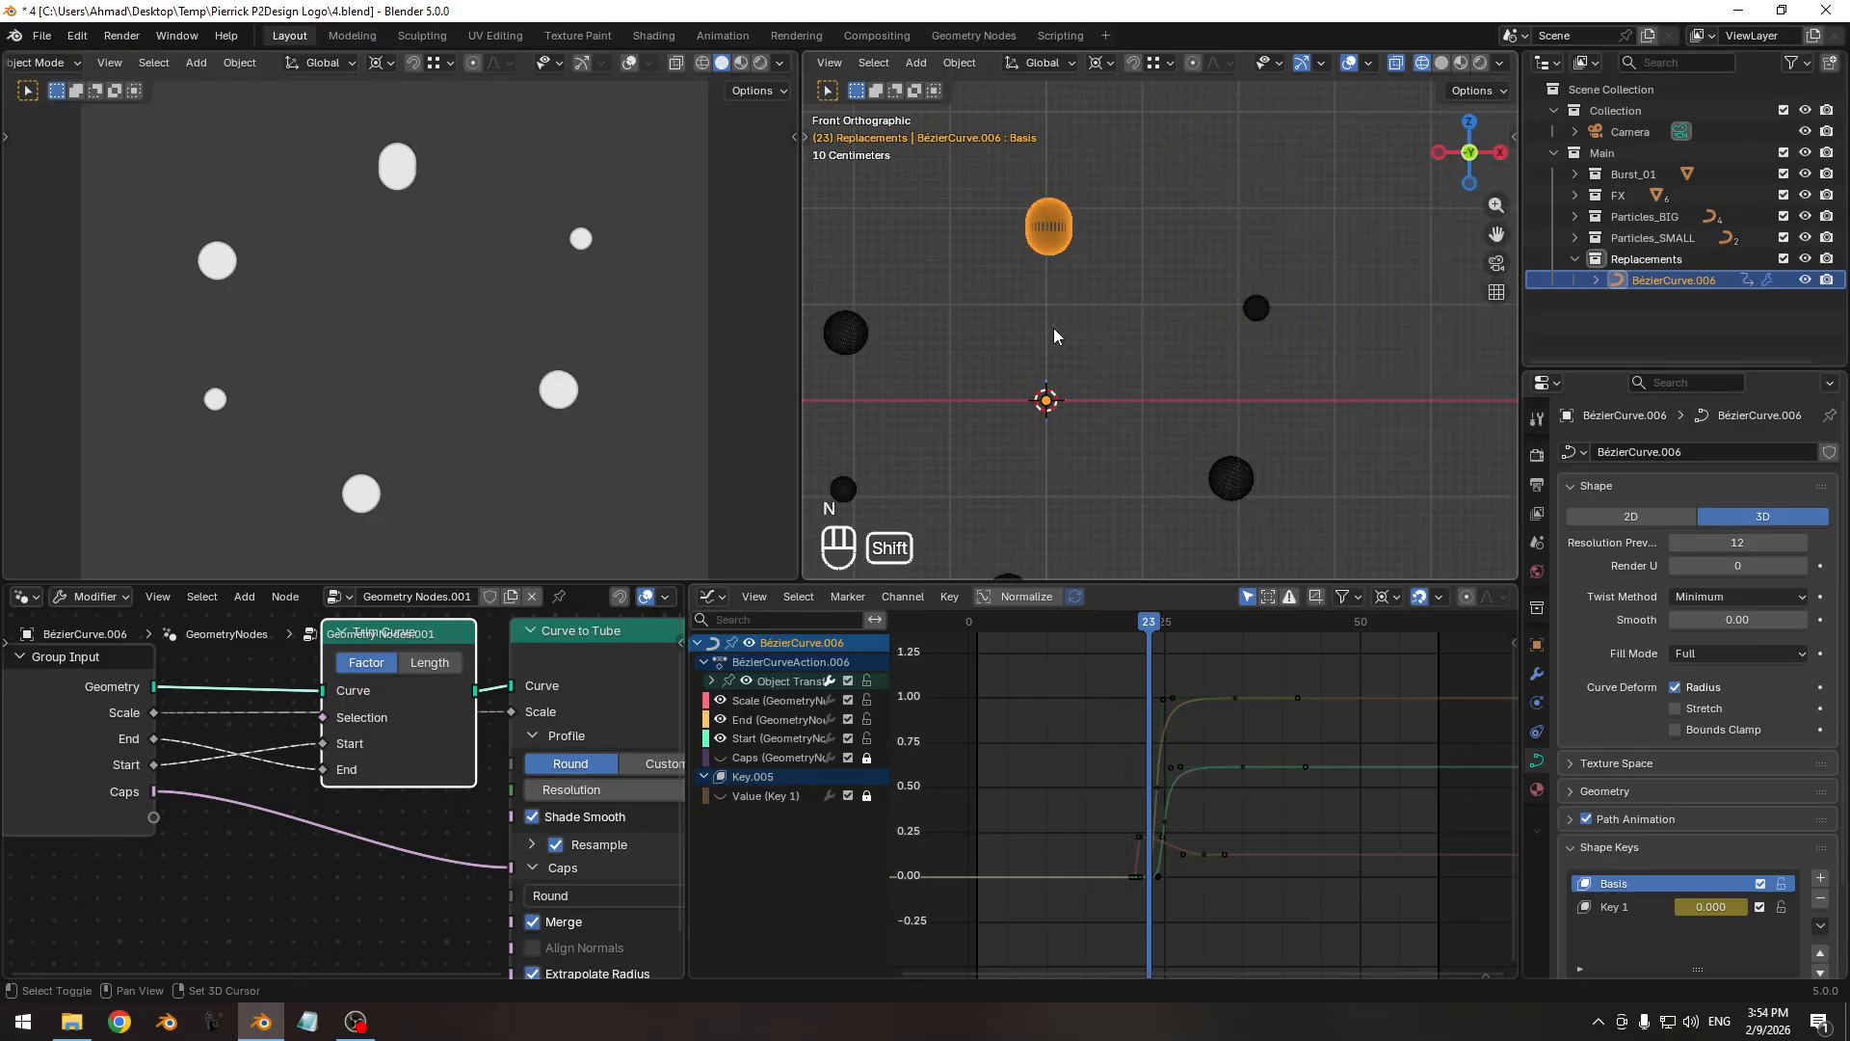
middle_click_drag(930, 379, 1037, 376, "shift")
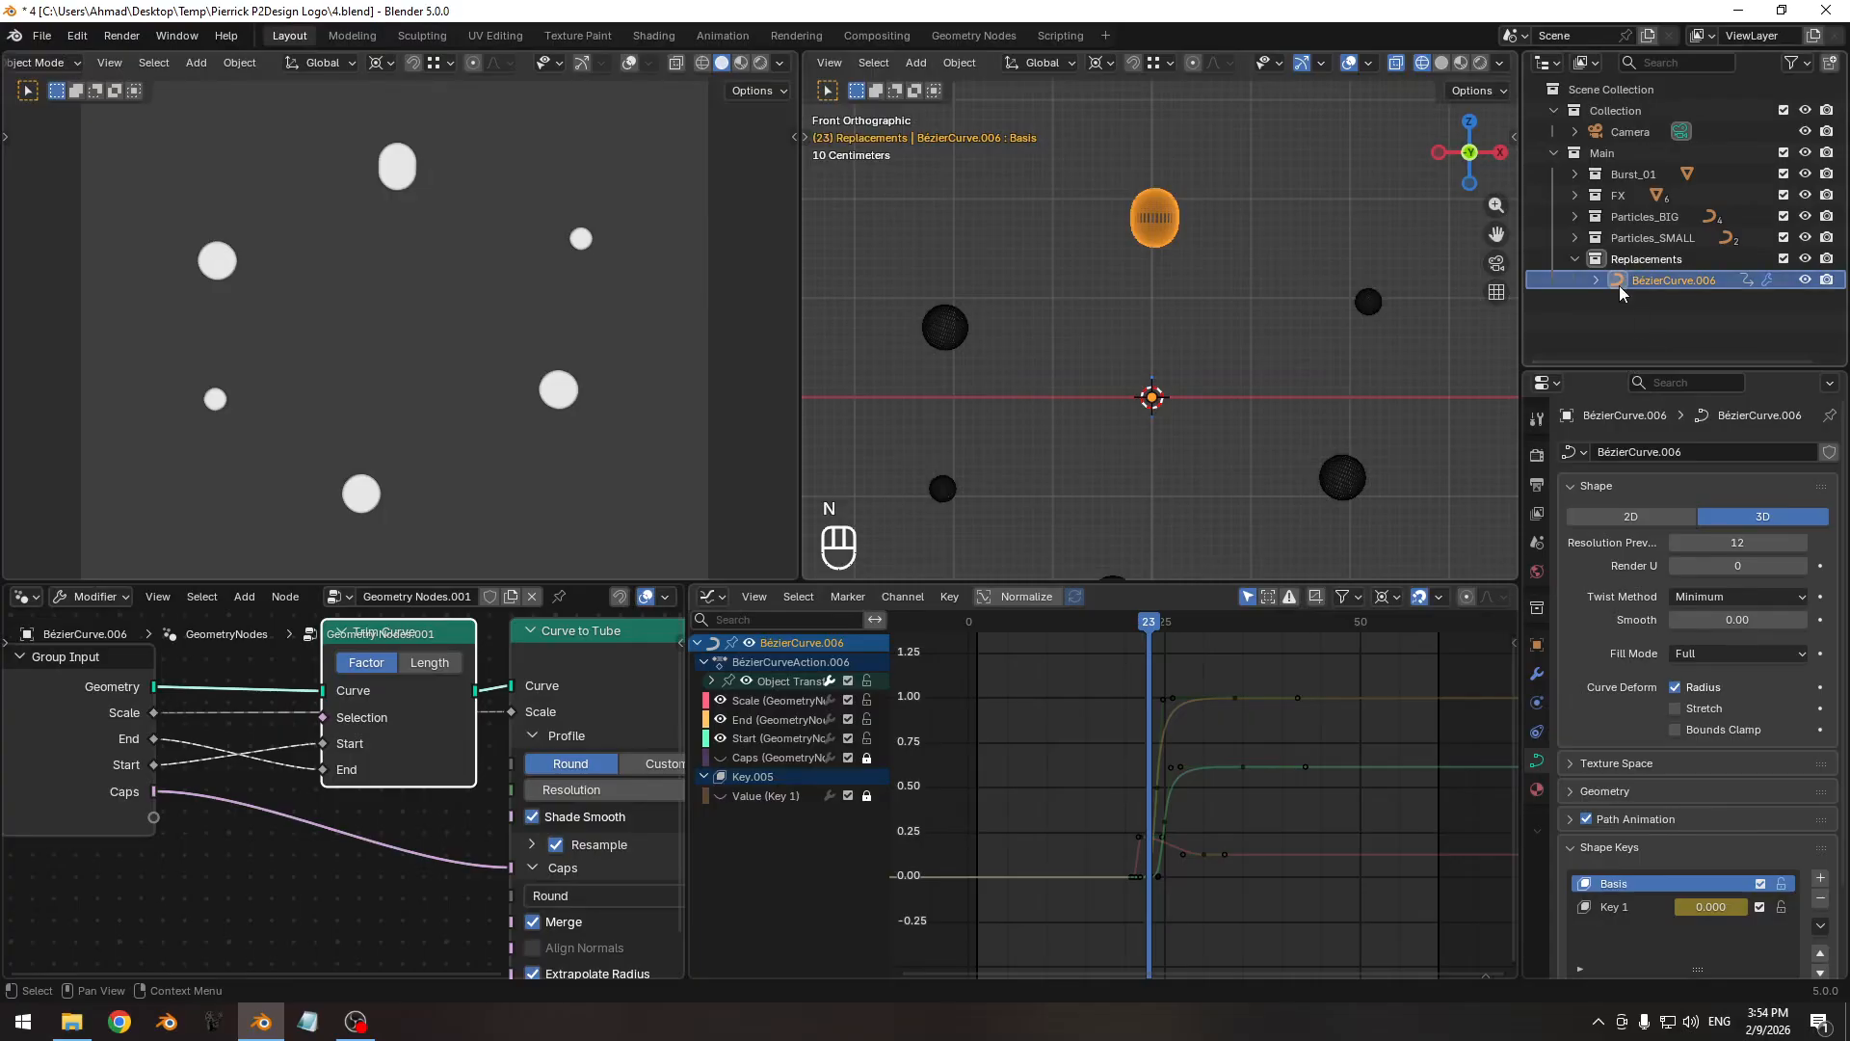
key("shift+d")
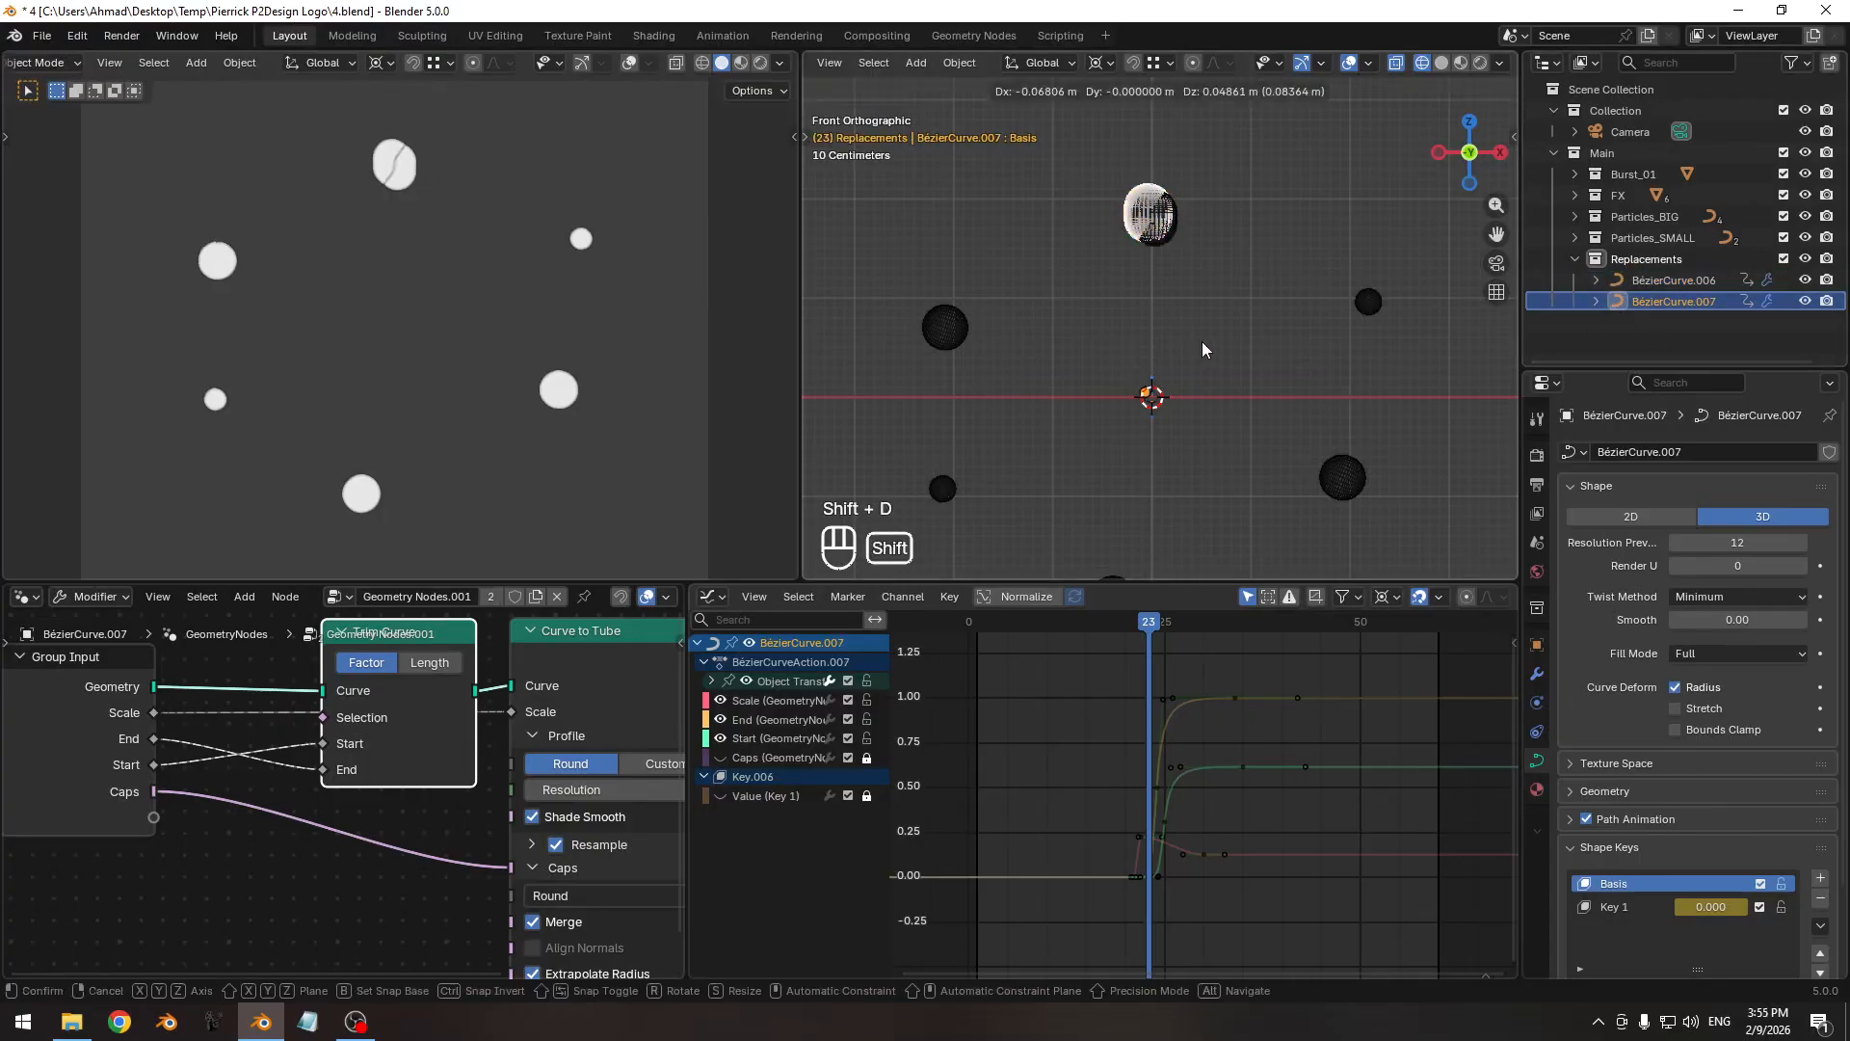
left_click(1189, 338)
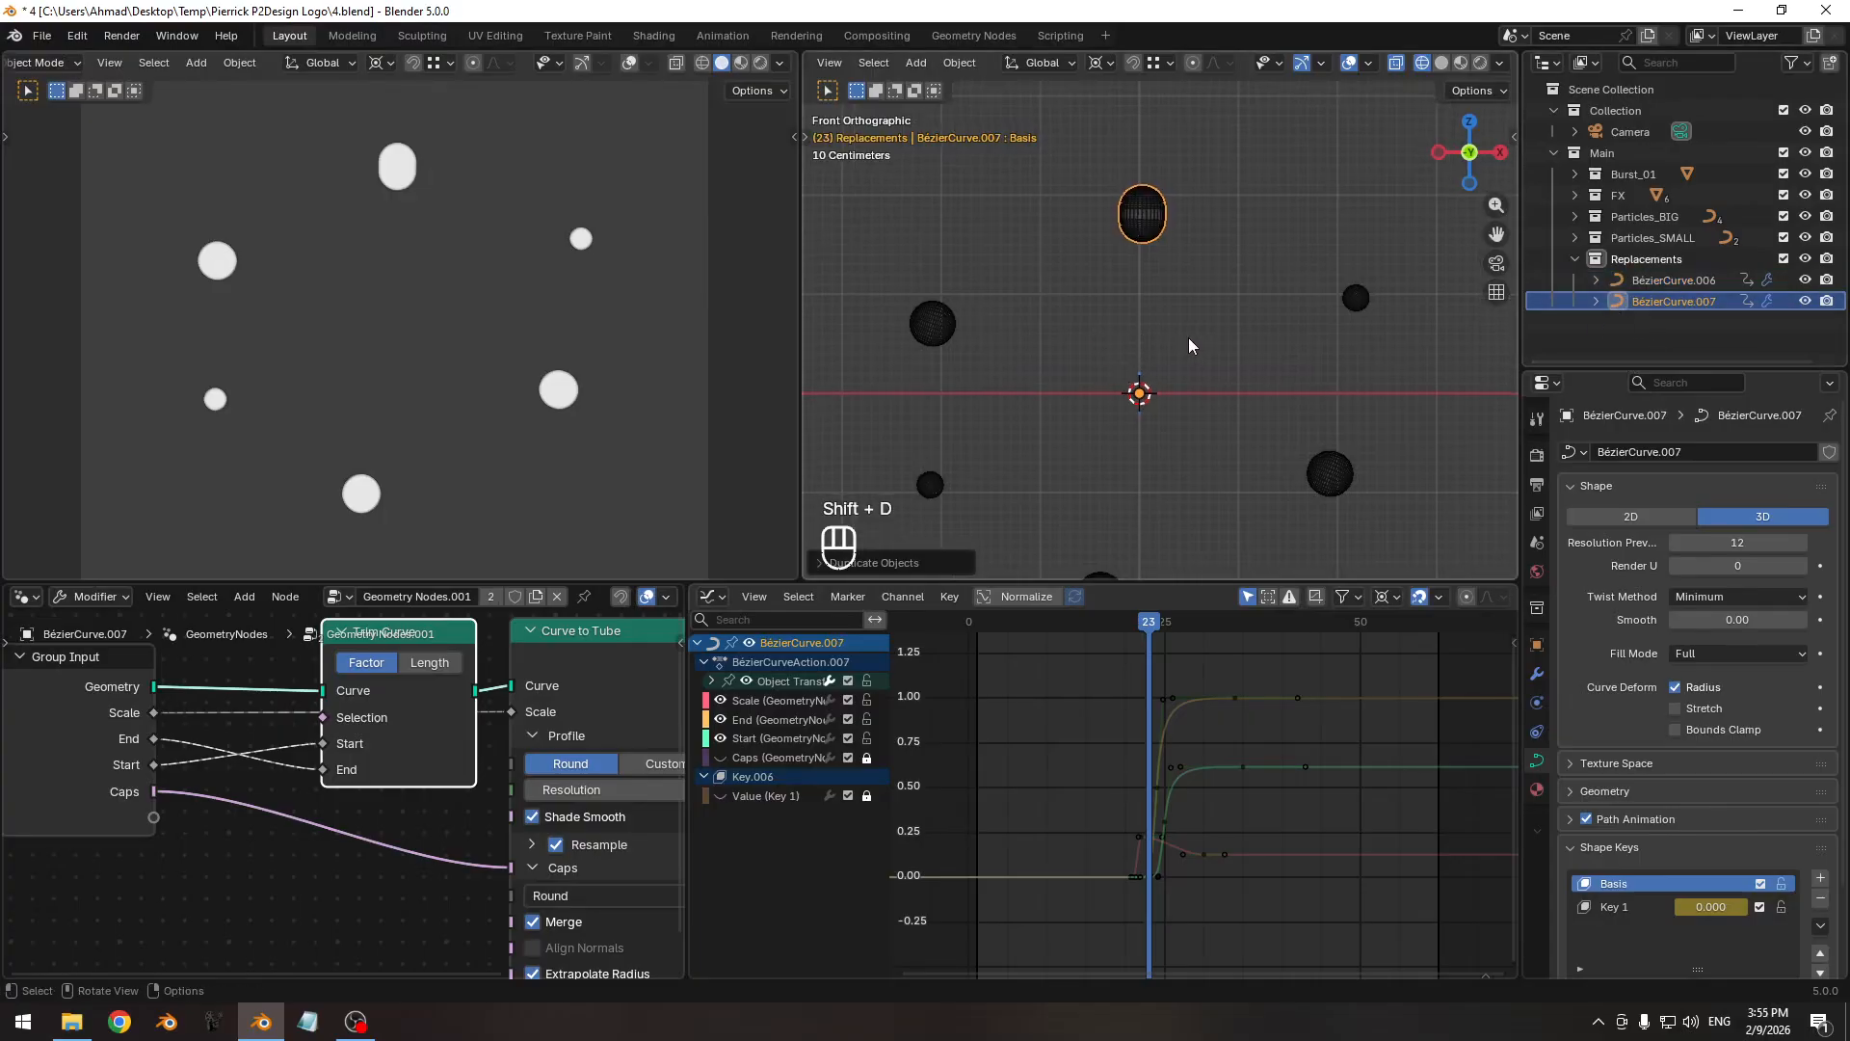
Delete both shape keys, Key 1 and Basis, from BézierCurve.007.
scroll(1638, 771, "down", 3)
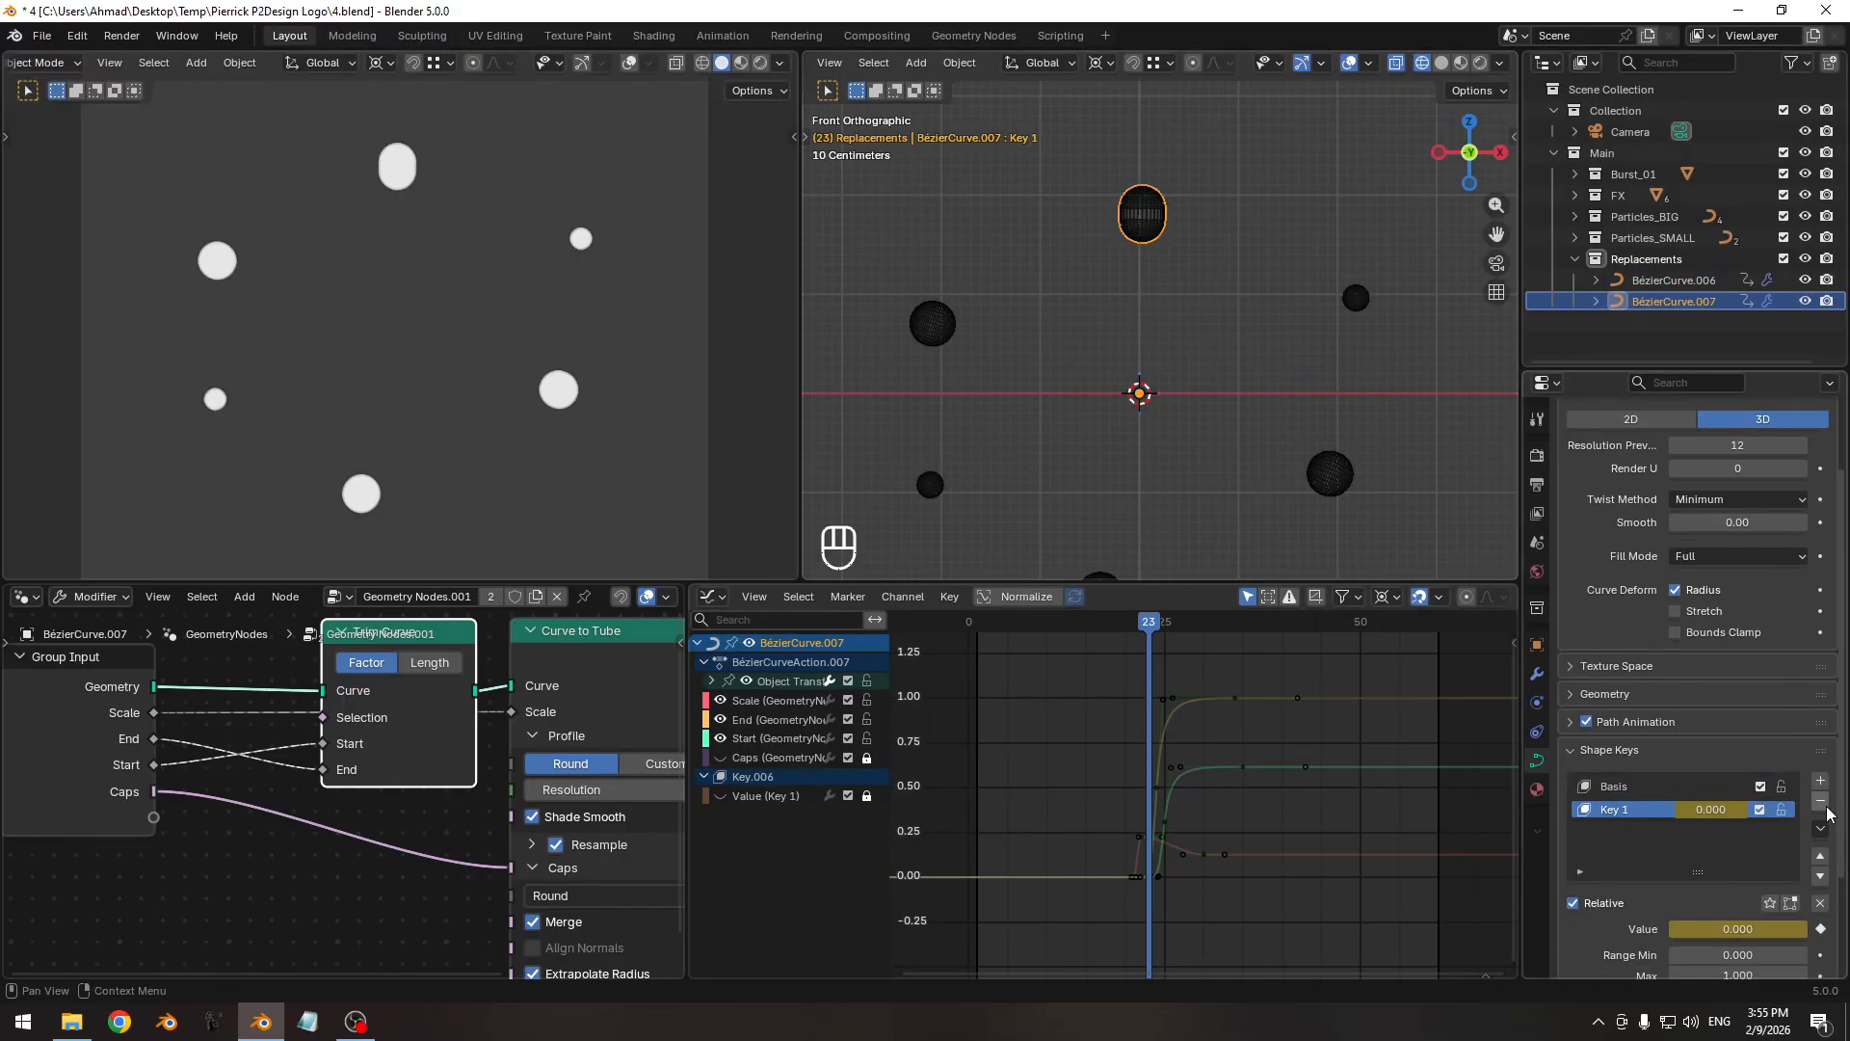
left_click(1819, 800)
left_click(1819, 800)
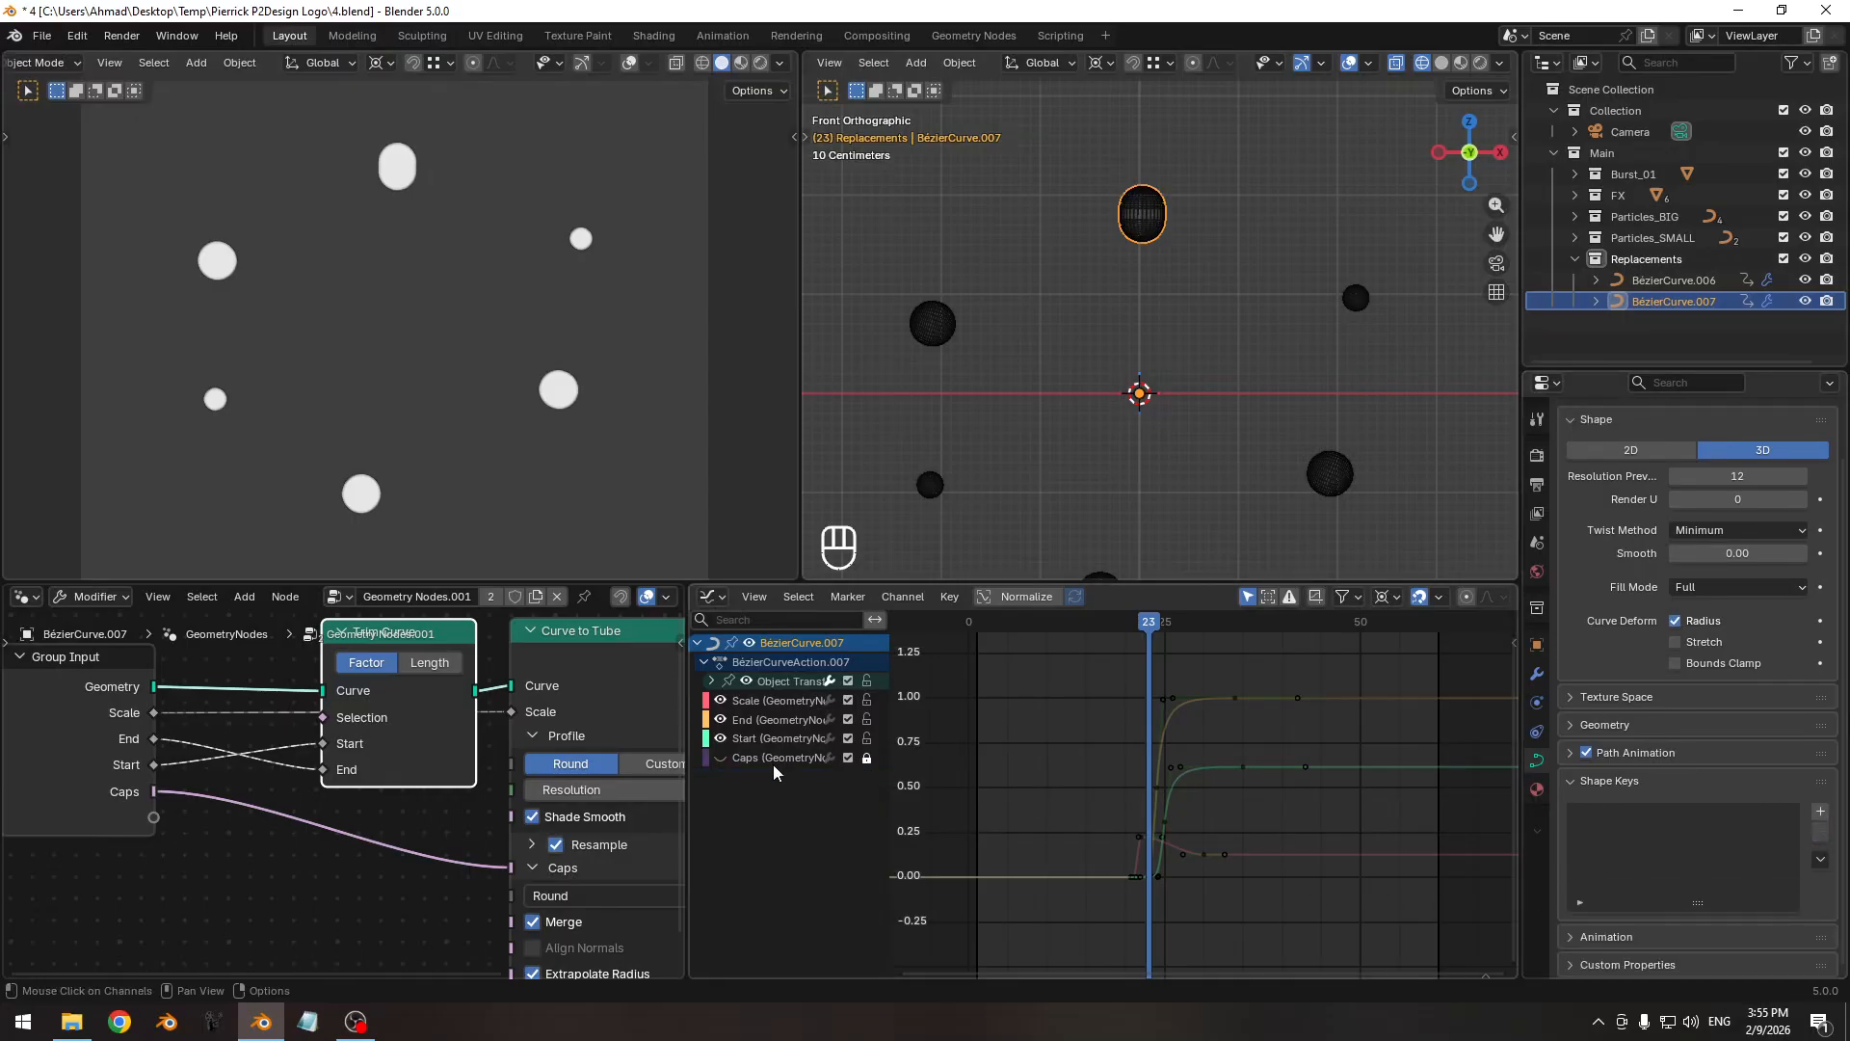
At frame 25, rotate all control points of BézierCurve.007 in edit mode until the curve is nearly horizontal.
left_click_drag(1111, 617, 1164, 640)
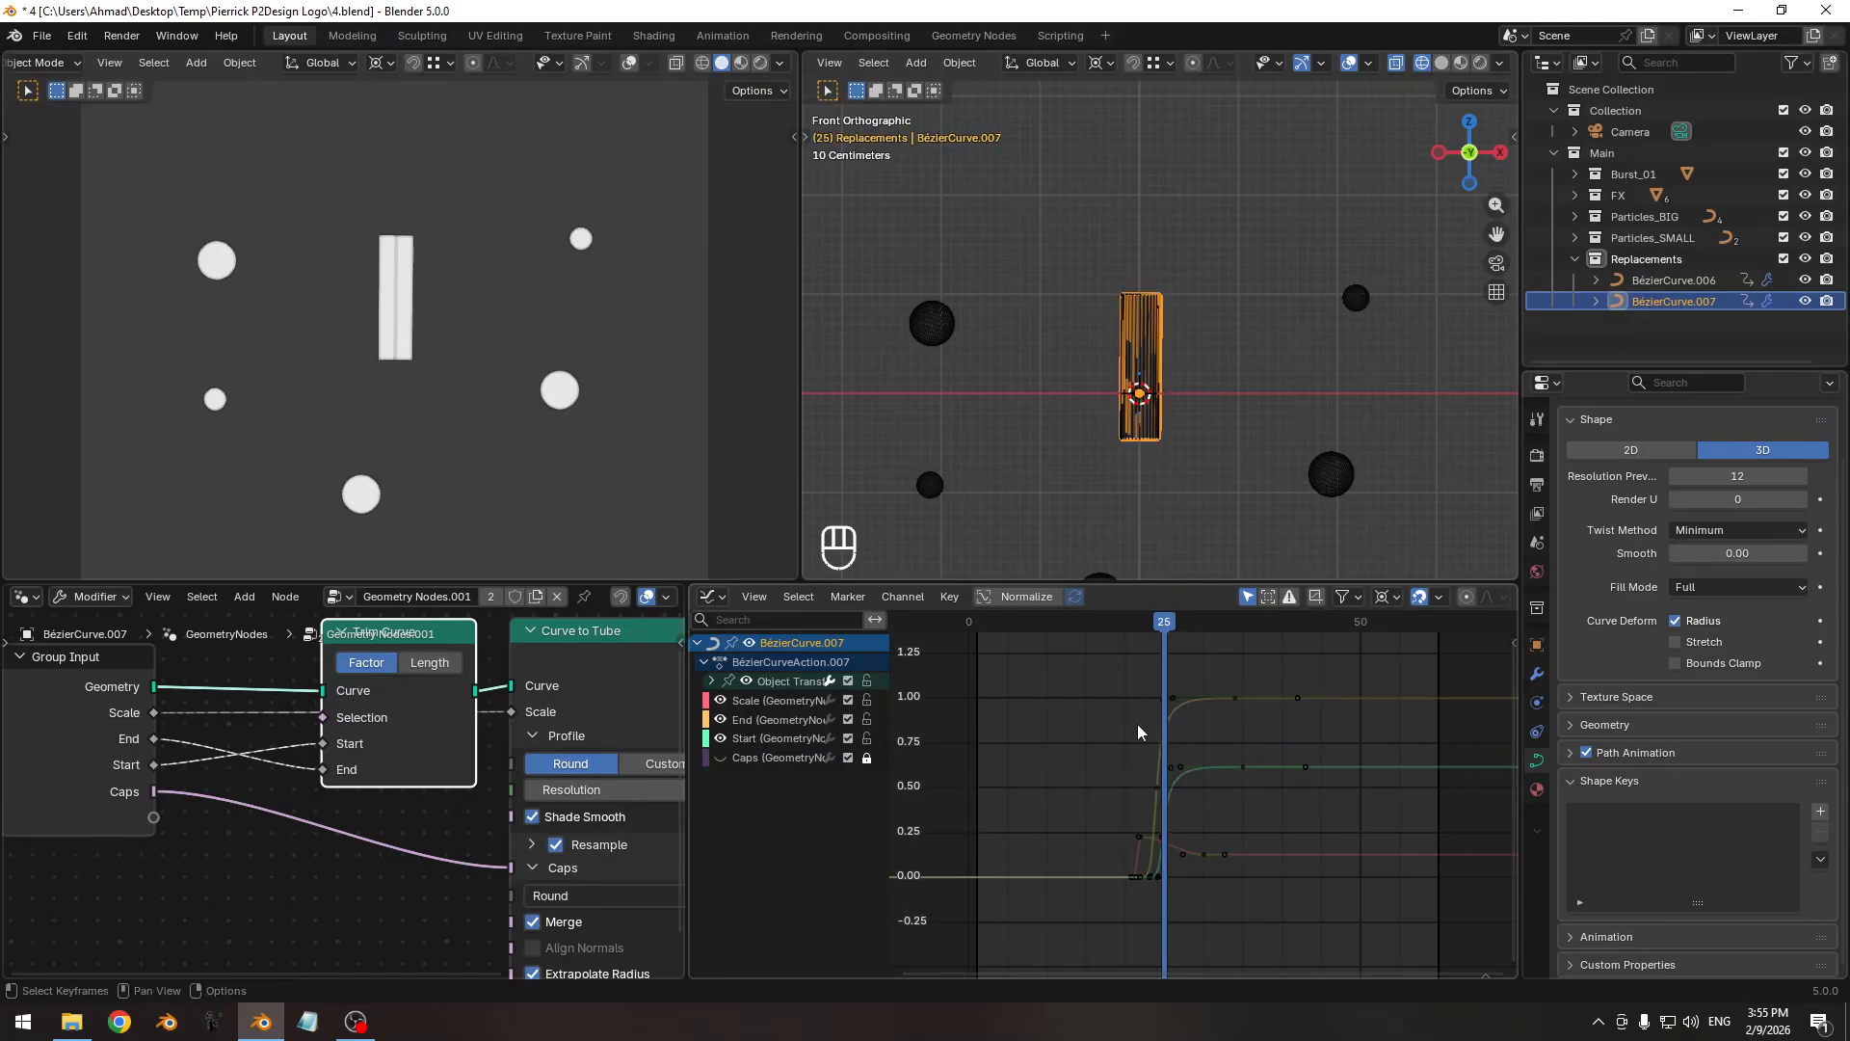
key("Tab")
key("a")
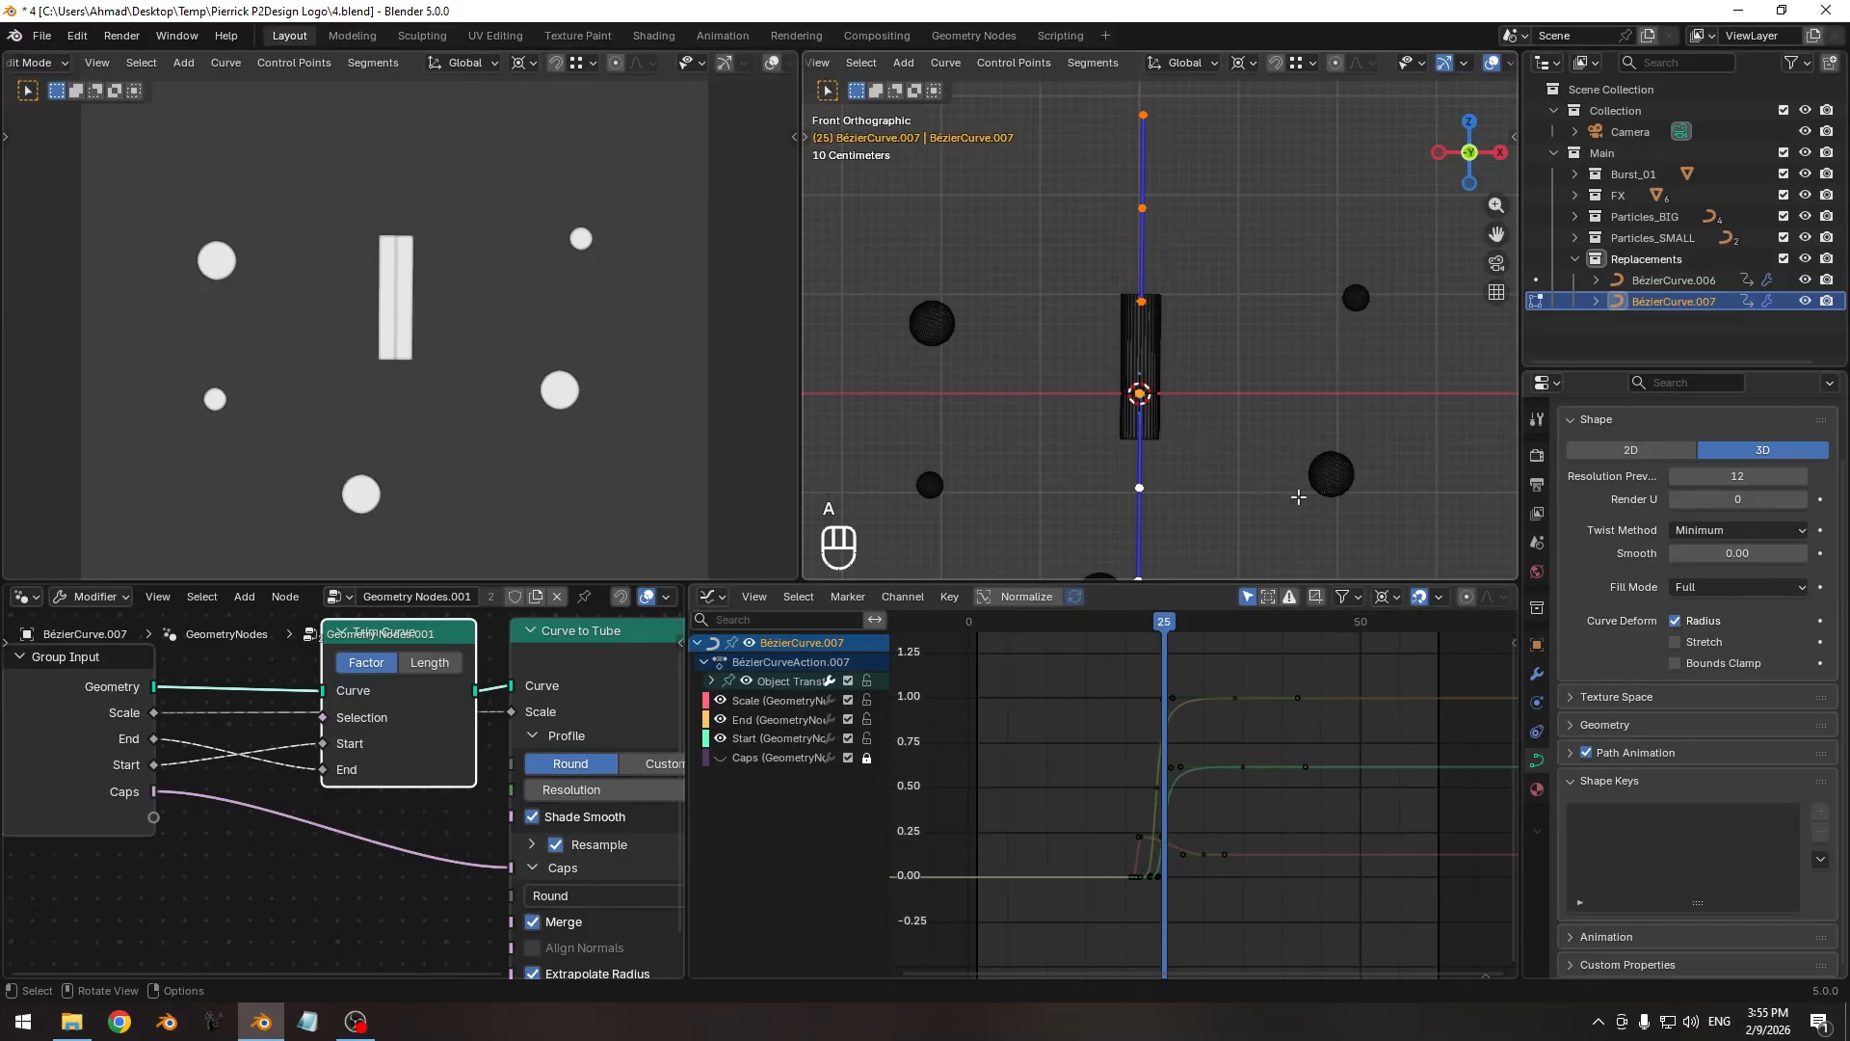
key("r")
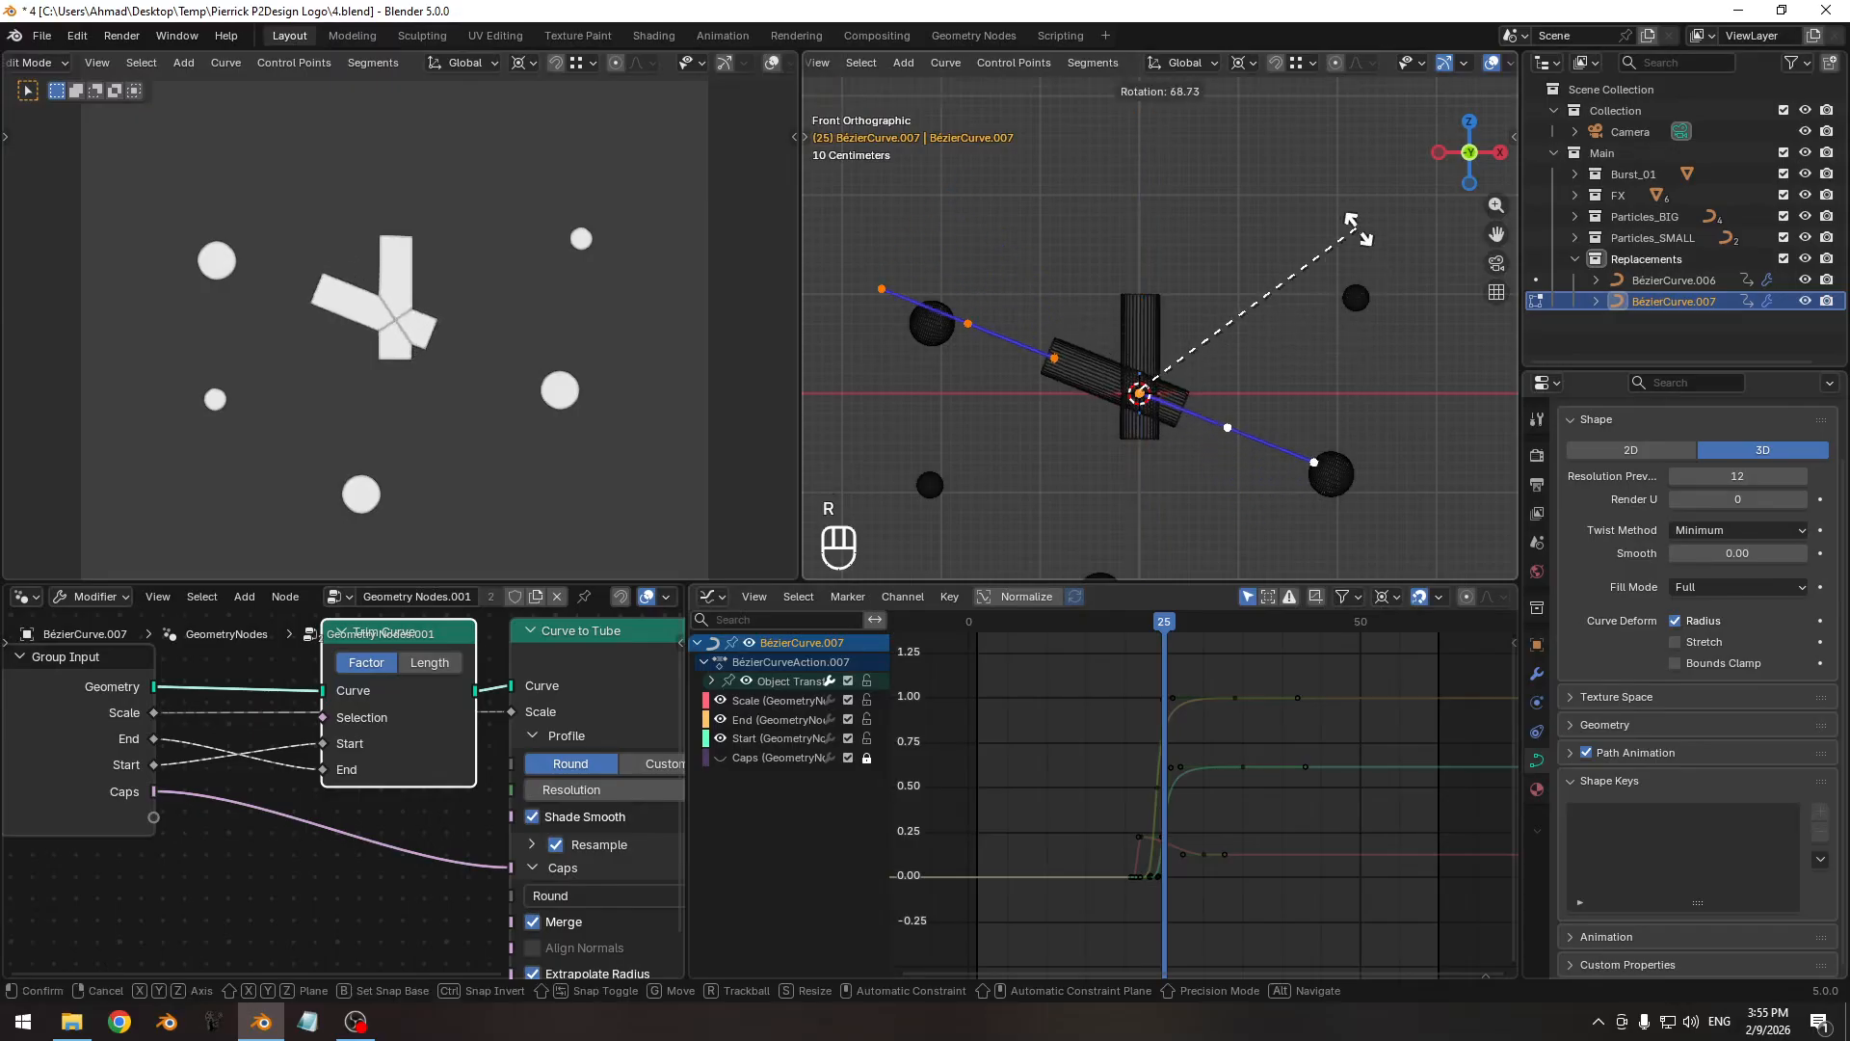
left_click(1231, 126)
Set the pivot to Median Point and scale the control points to 0 along Z to make the curve exactly horizontal.
left_click(1243, 63)
left_click(1286, 185)
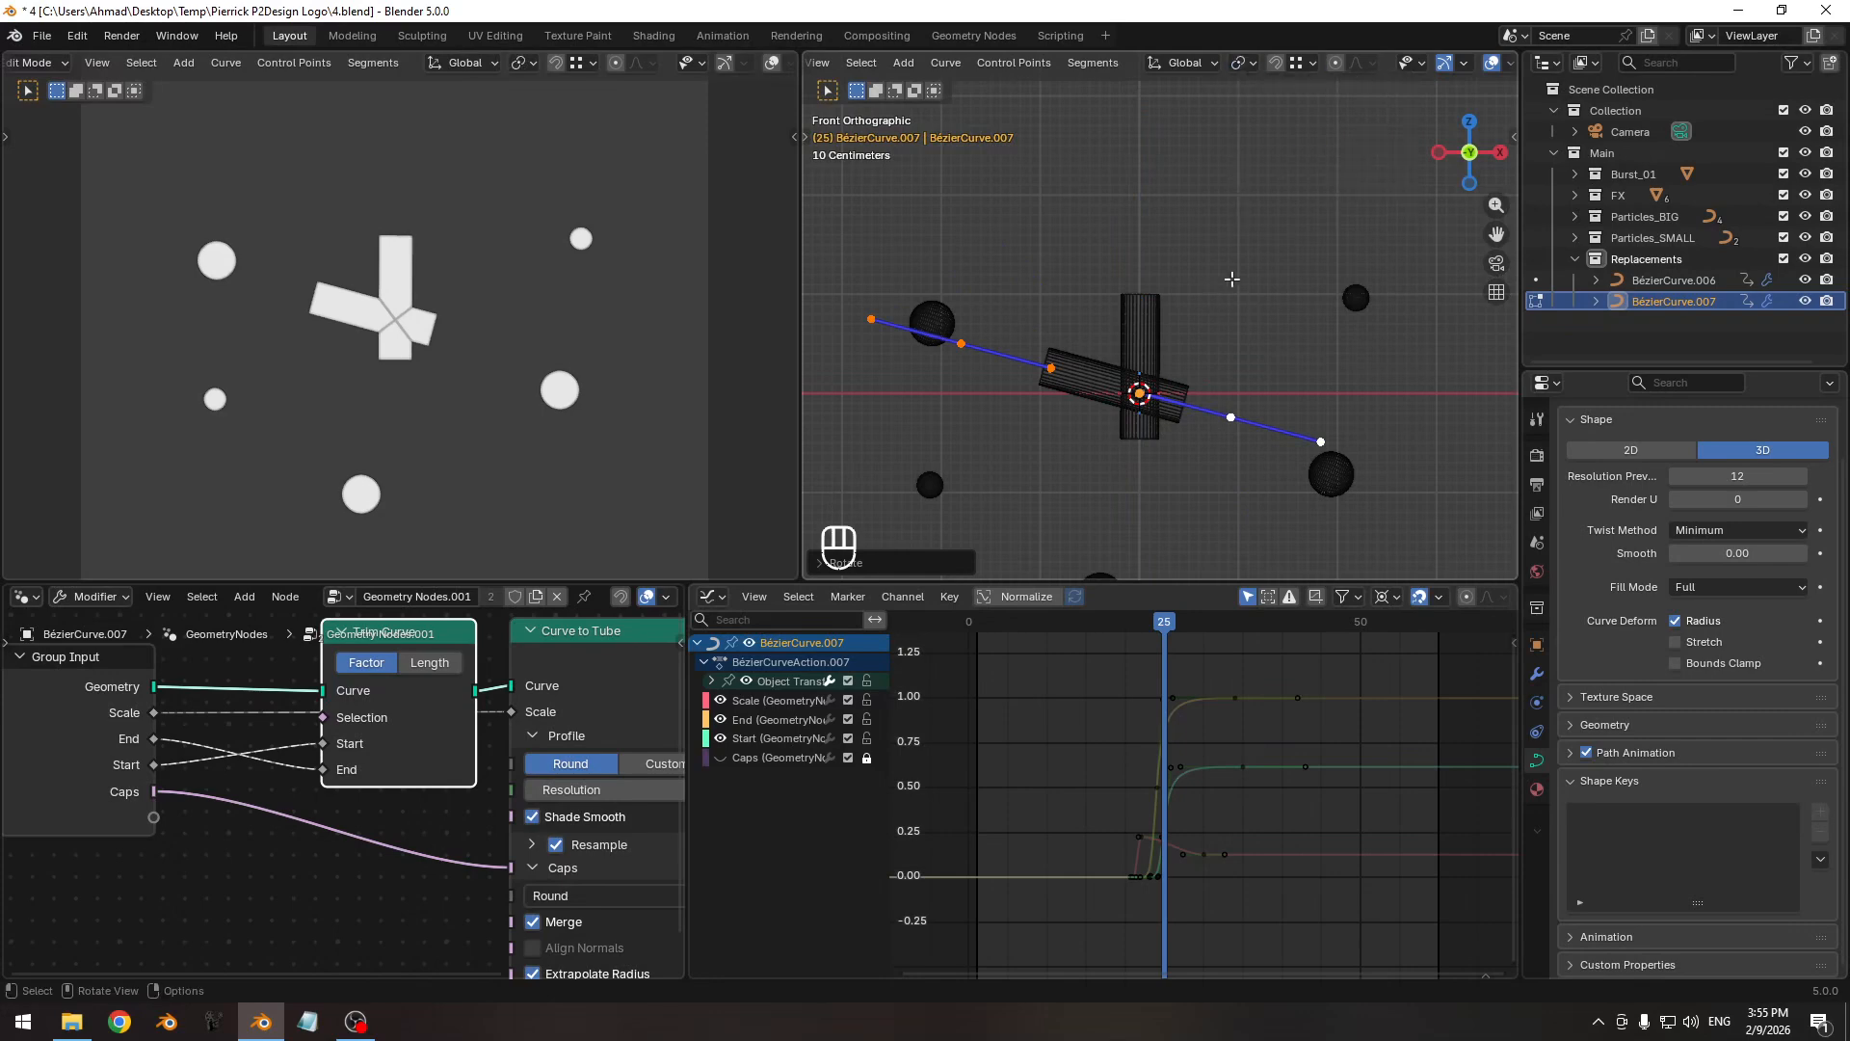
key("s")
key("z")
key("KP_0")
key("KP_Enter")
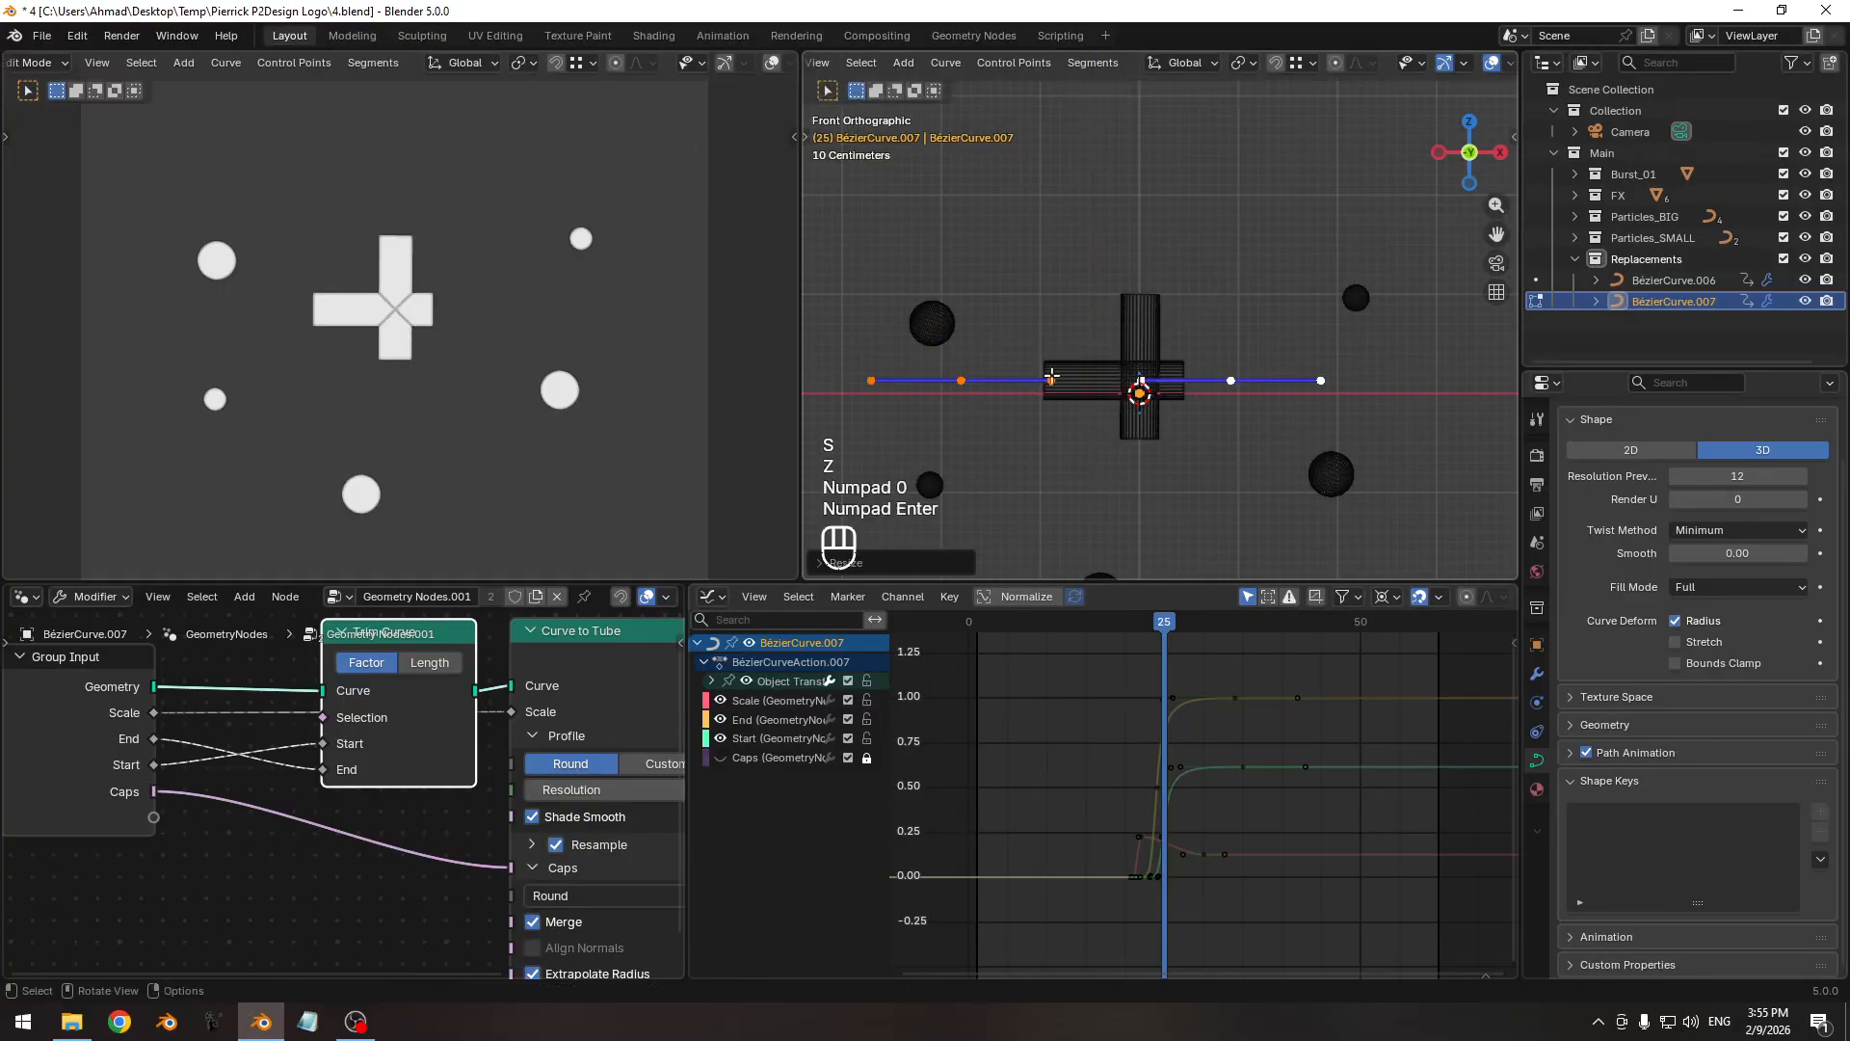
Briefly show the overlays in the camera view to compare the crossed bars with the logo reference.
key("shift+alt+z")
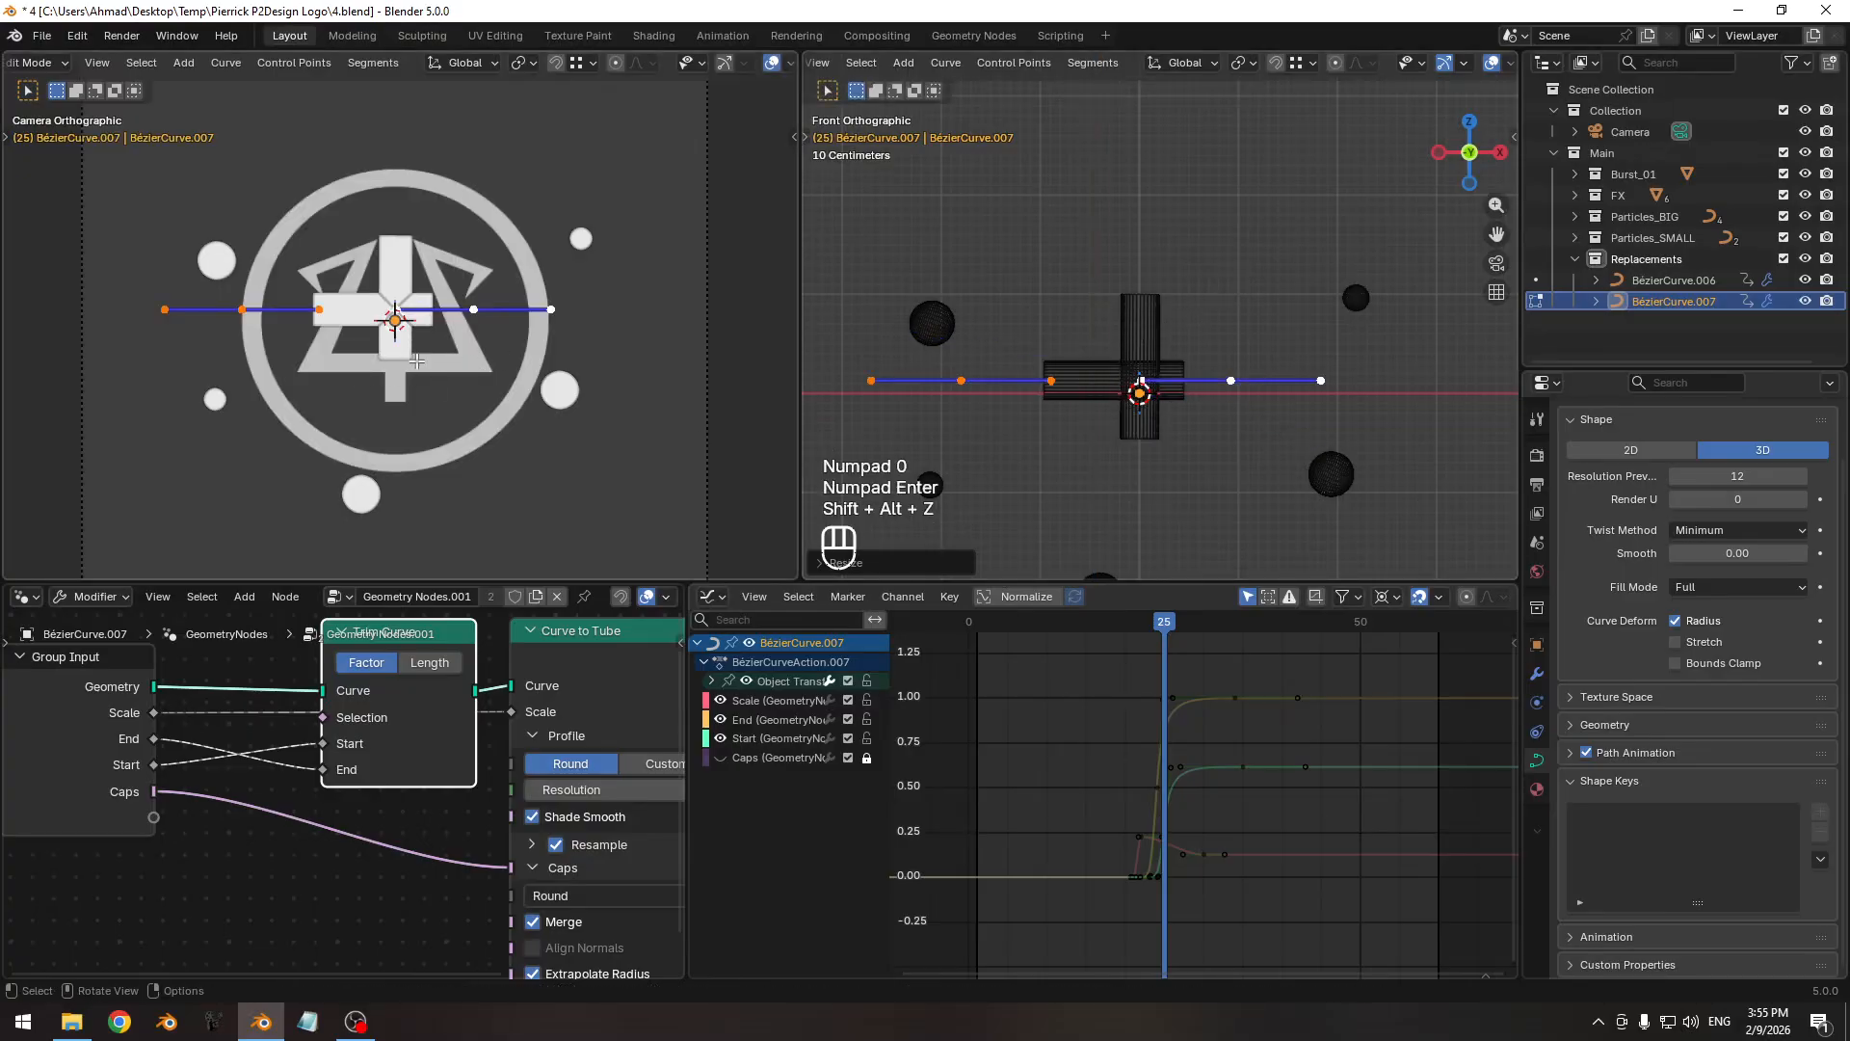
key("shift+alt+z")
mouse_move(1178, 399)
middle_mouse_down("shift")
mouse_move(1198, 403)
mouse_move(1159, 376)
middle_mouse_up("shift")
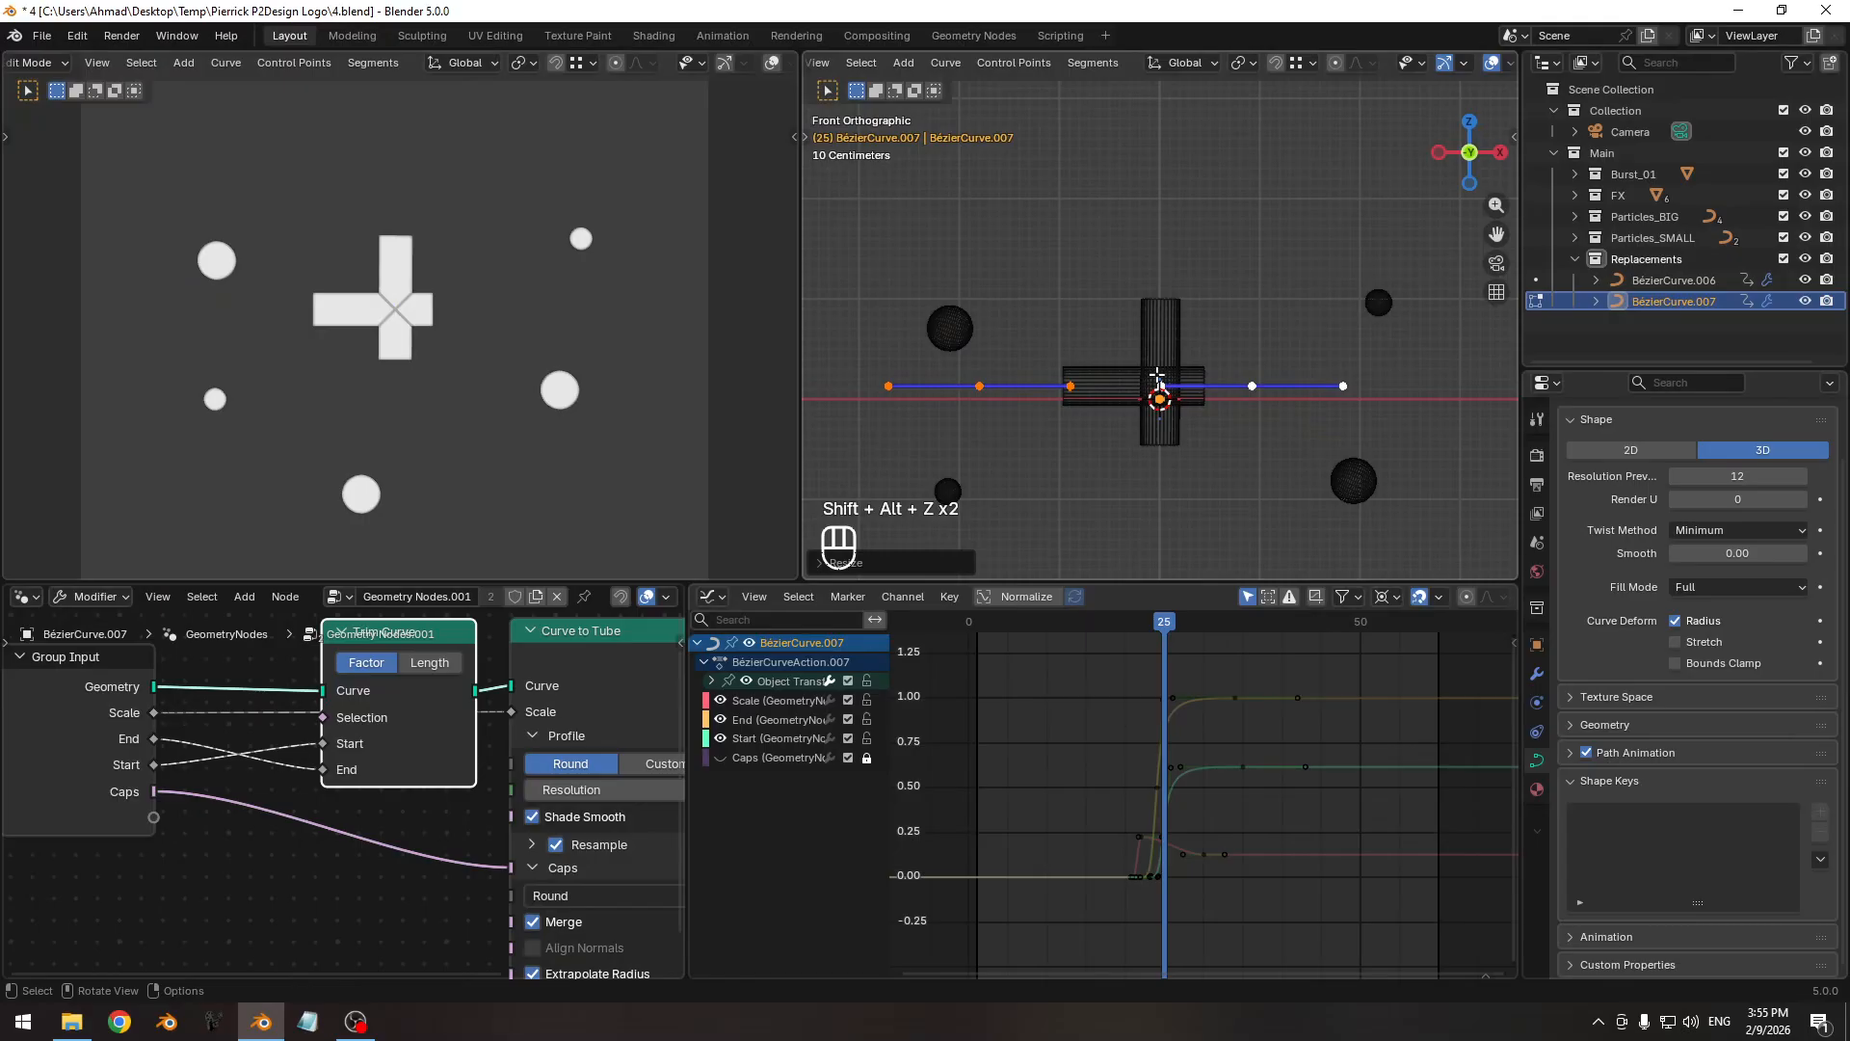
key("Pause")
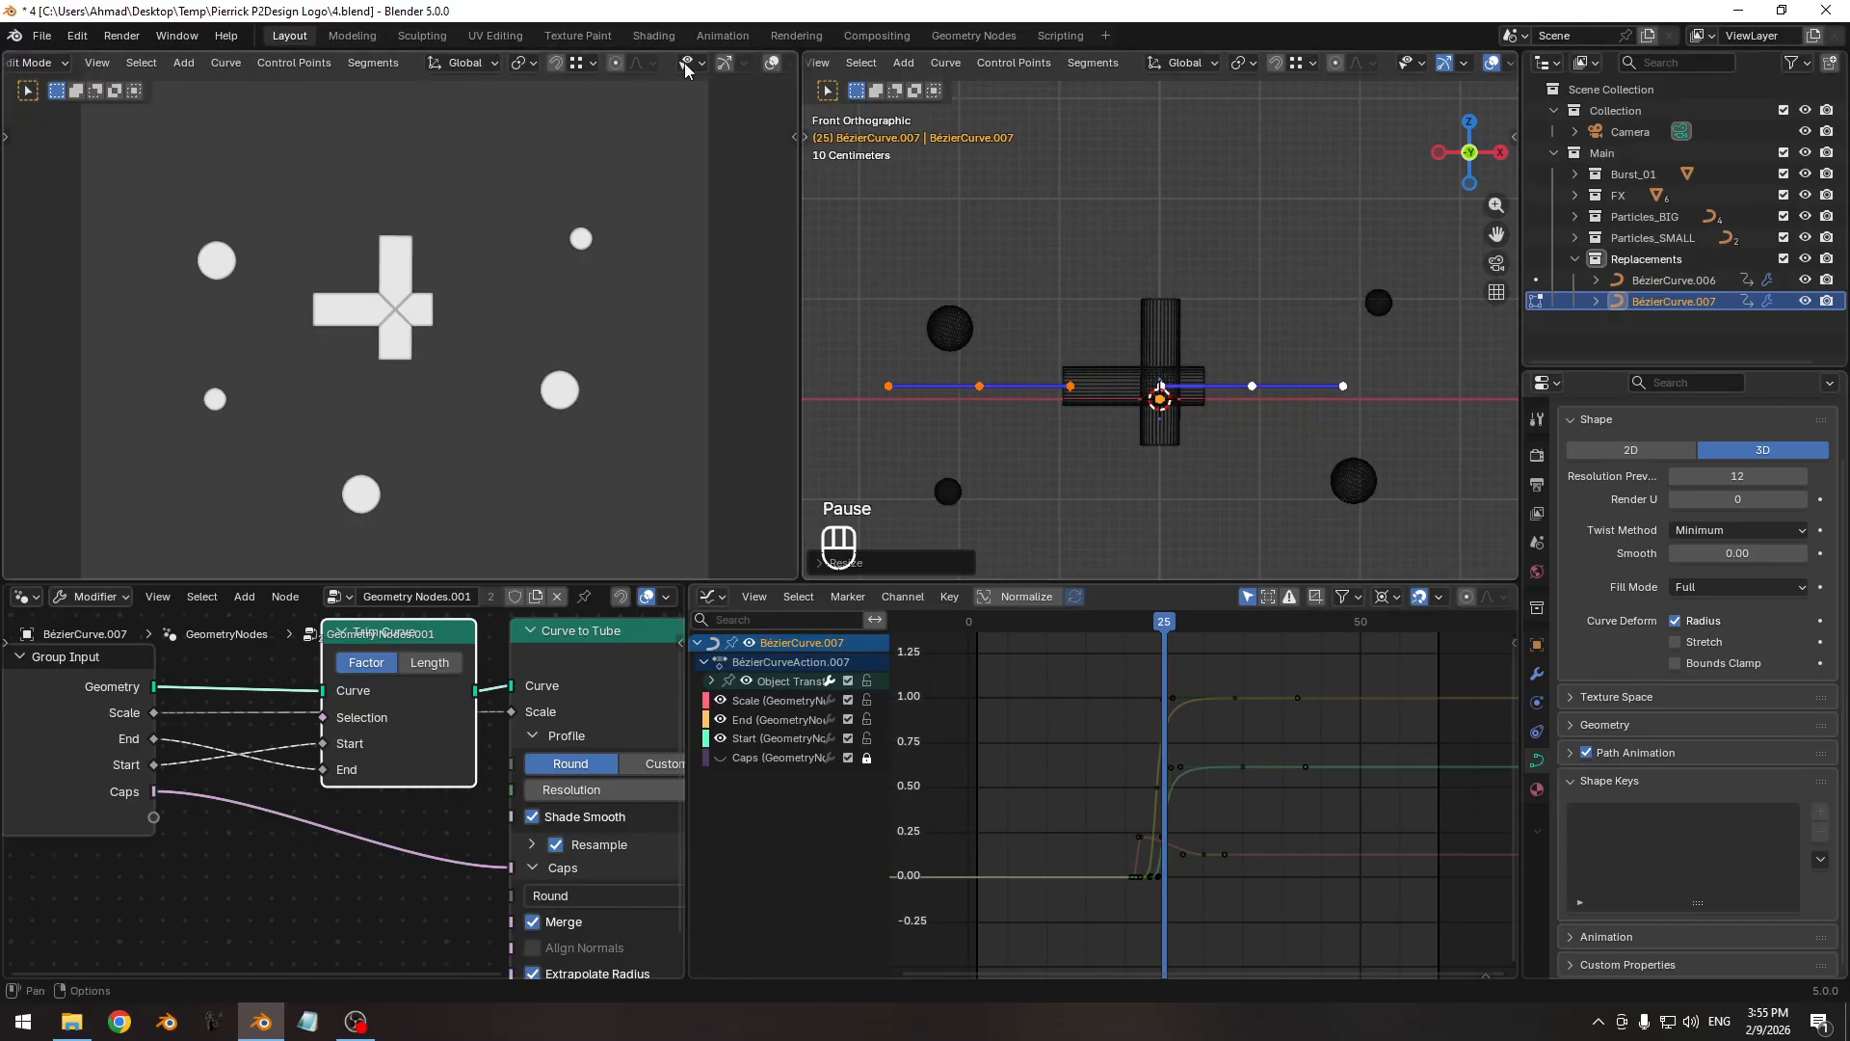
Turn off Outline in the camera viewport's shading options.
scroll(686, 69, "down", 4)
left_click(781, 62)
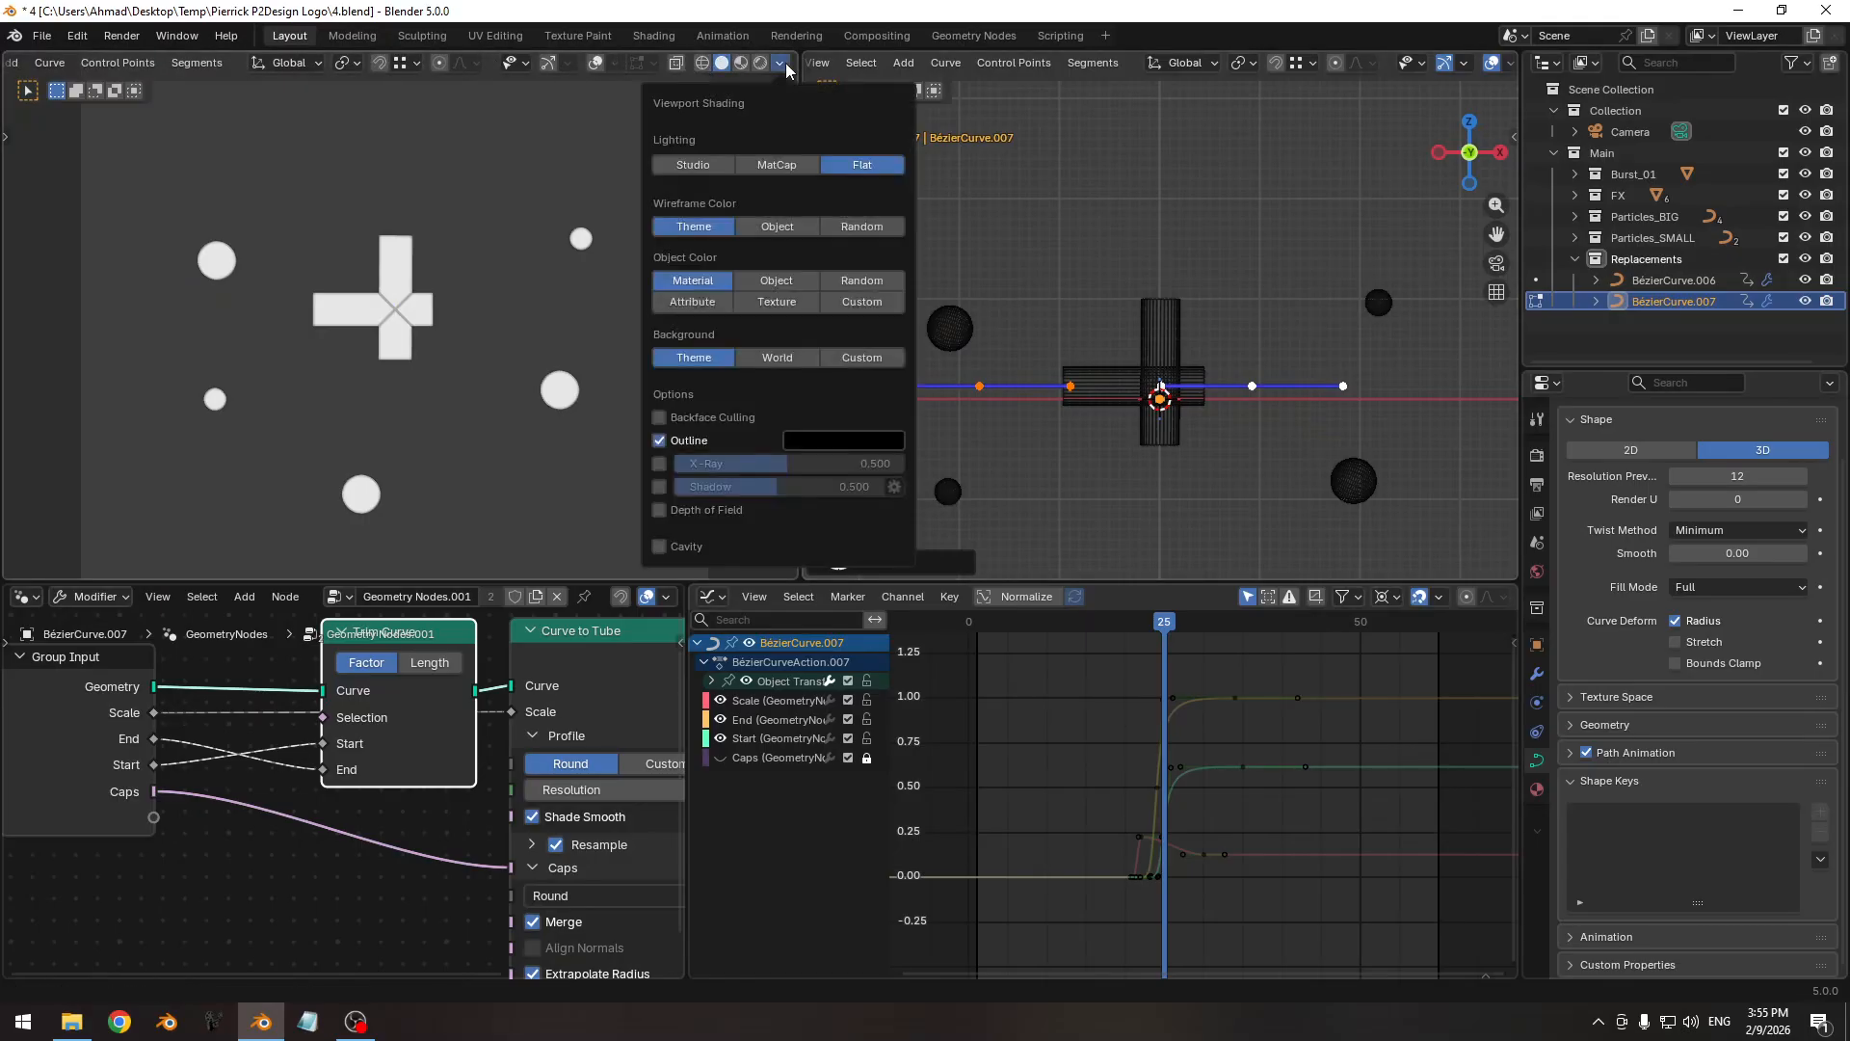
left_click(658, 441)
middle_click_drag(1124, 289, 1107, 286, "shift")
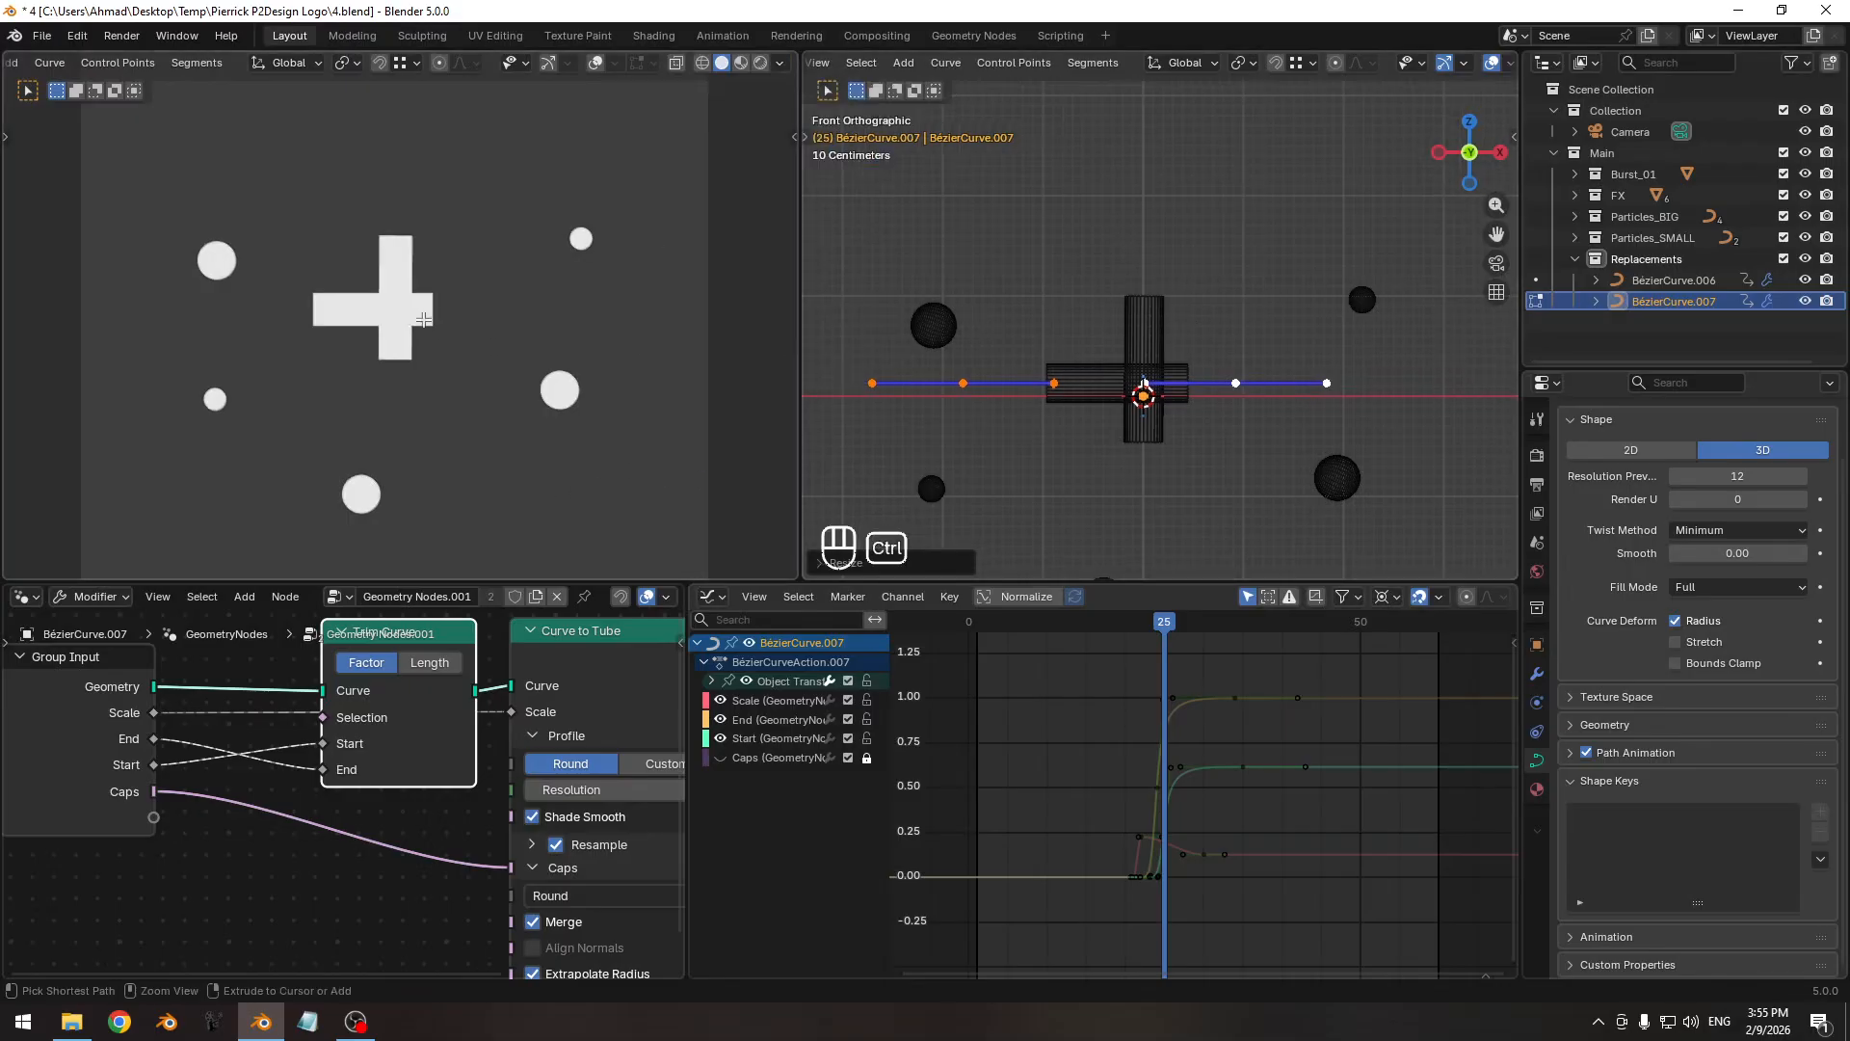
mouse_move(424, 320)
middle_mouse_down("ctrl")
mouse_move(471, 297)
mouse_move(453, 301)
middle_mouse_up("ctrl")
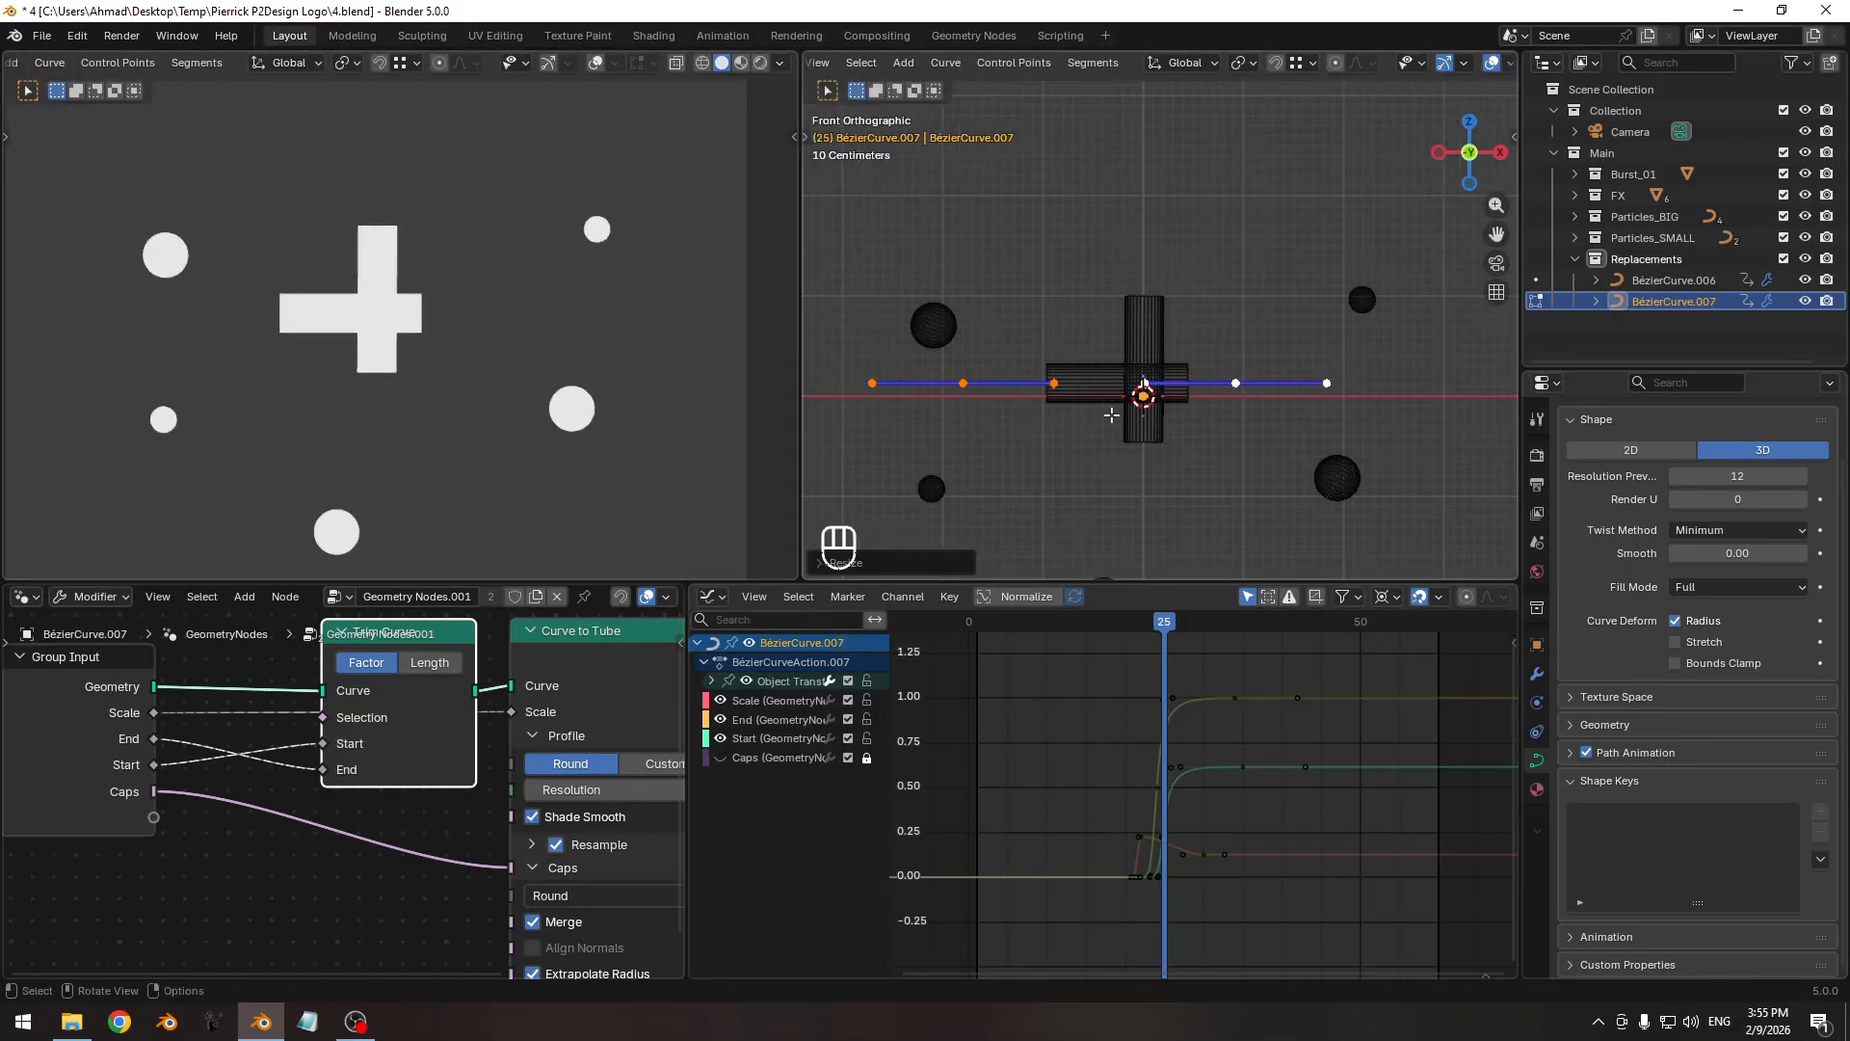
scroll(1111, 414, "up", 1)
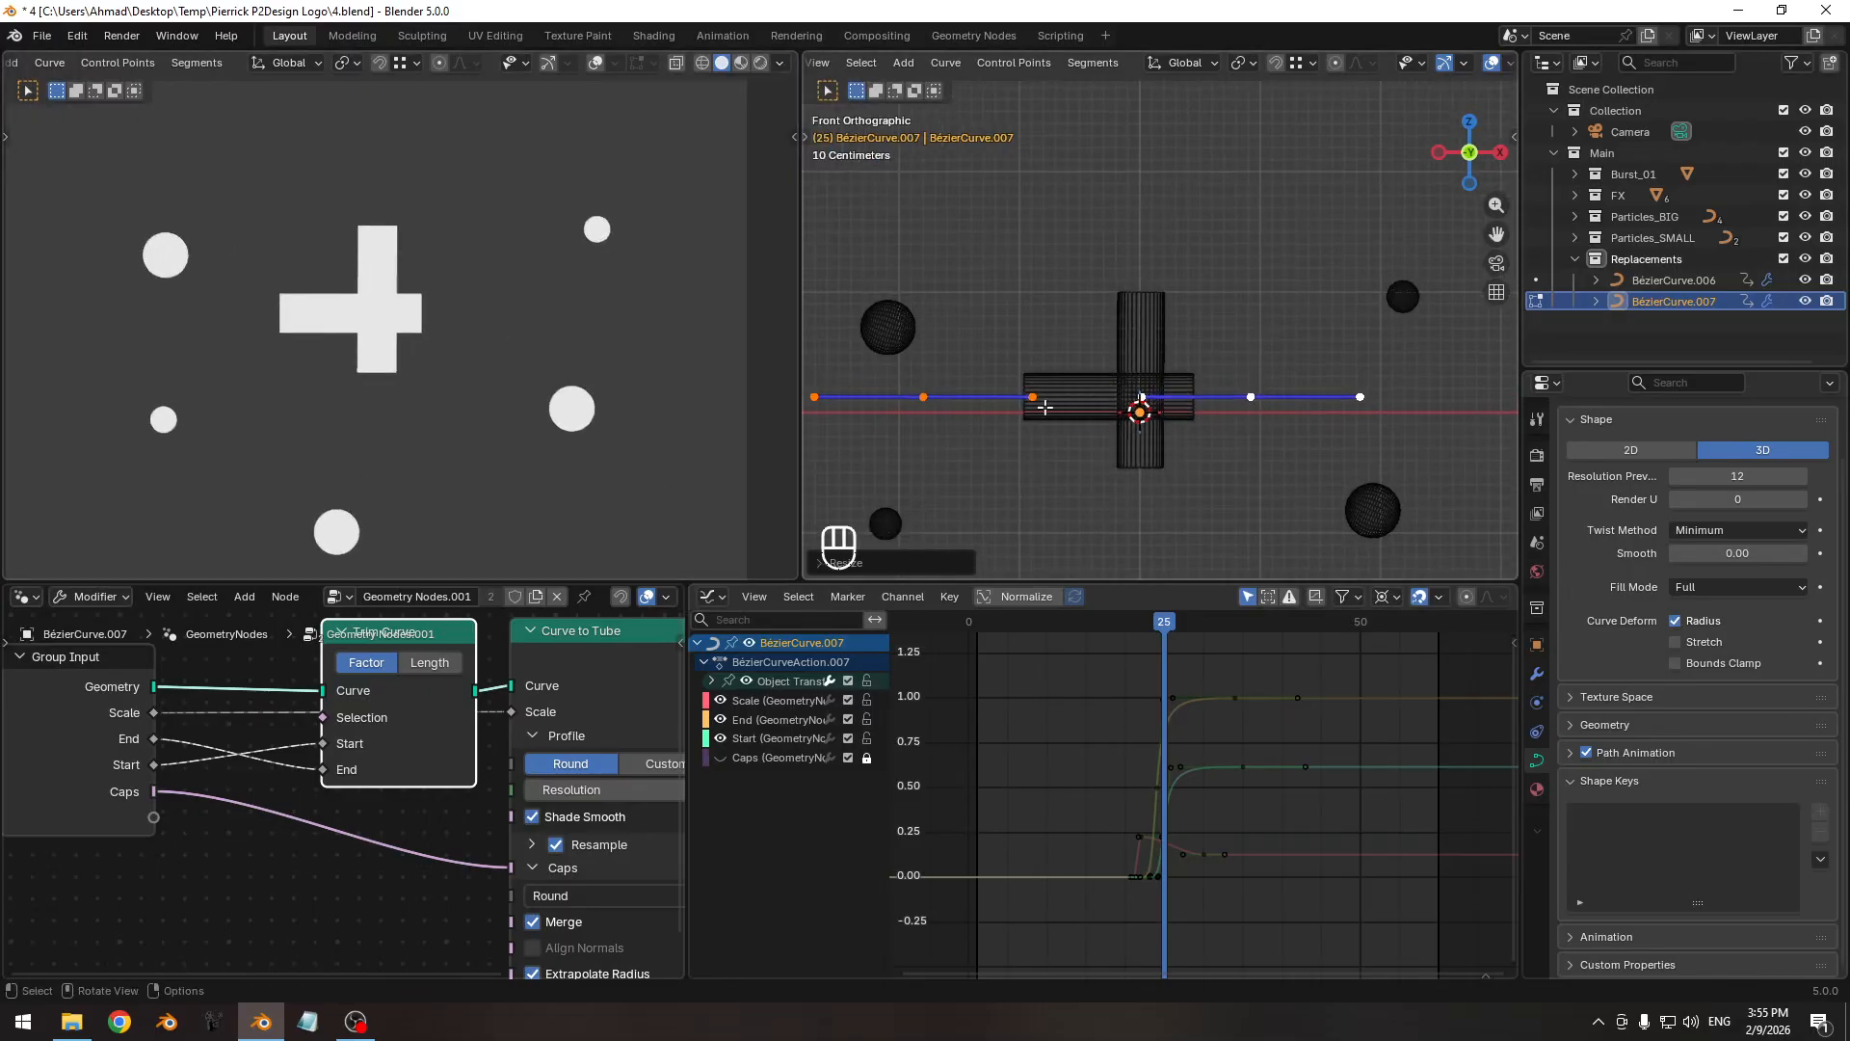
scroll(1138, 535, "down", 1)
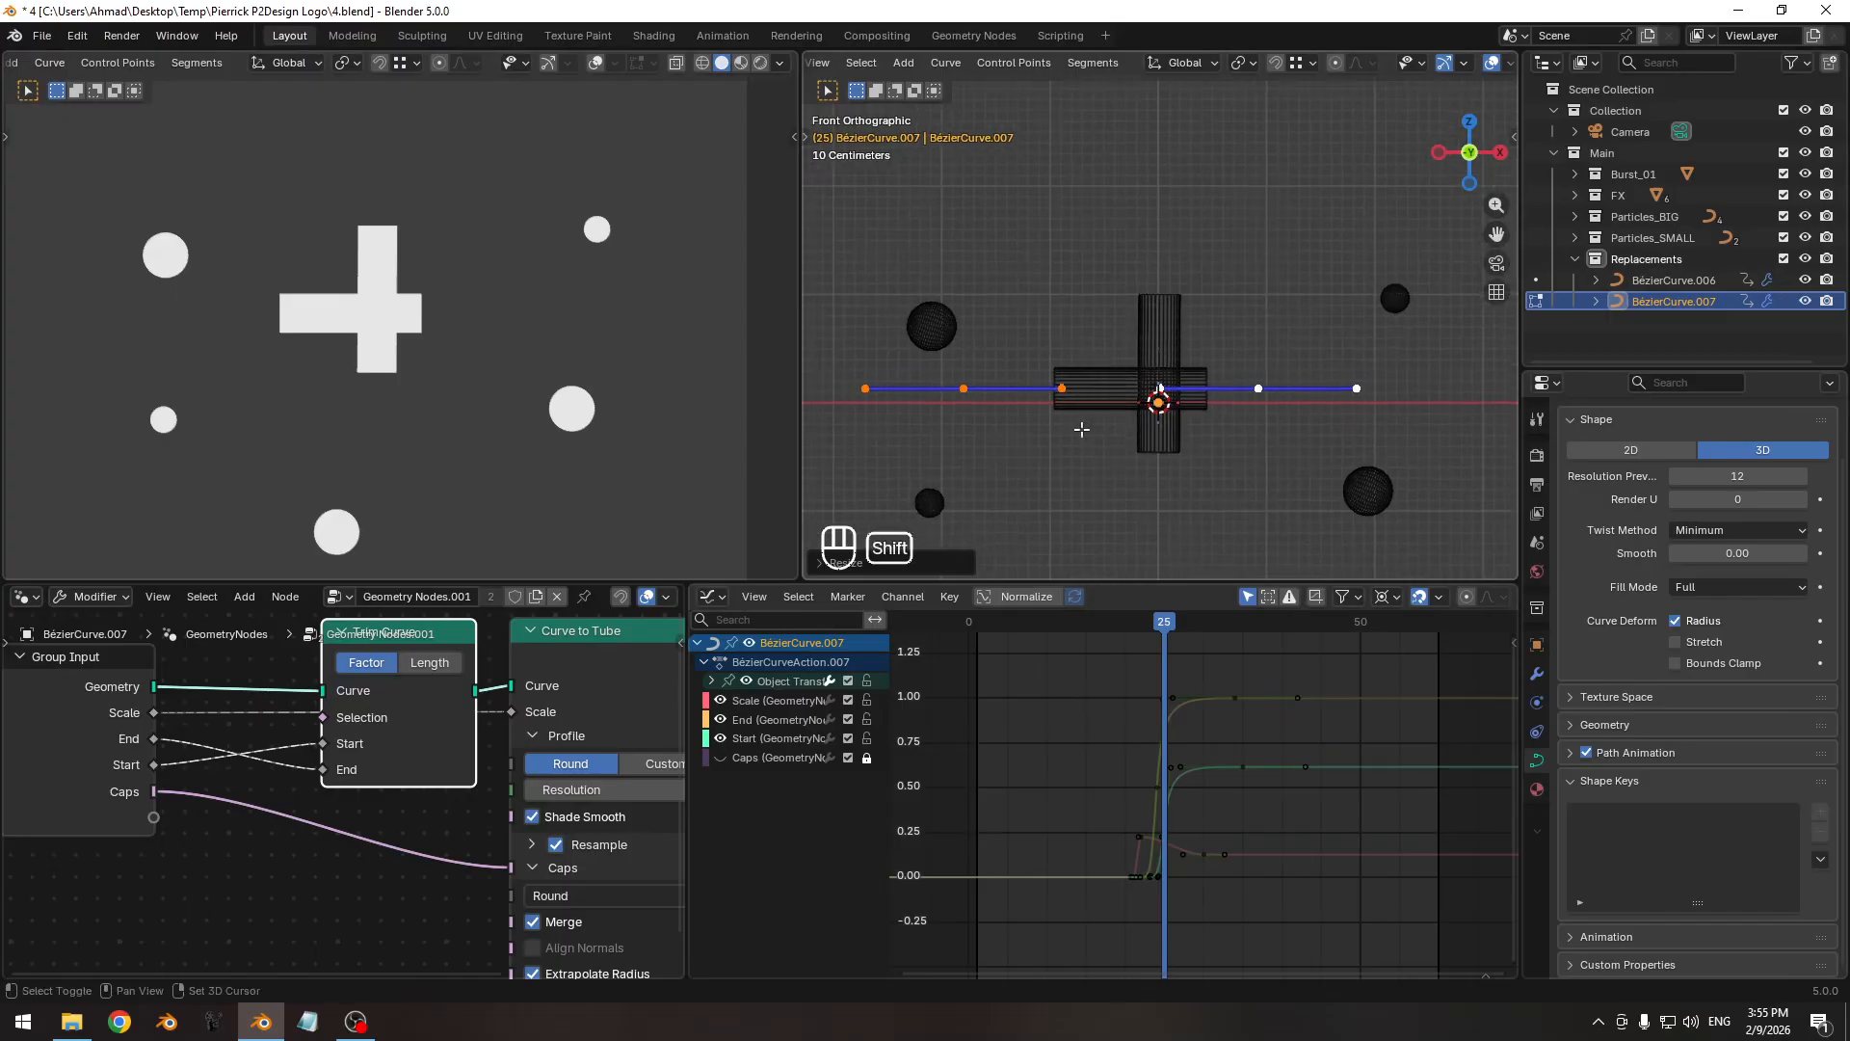
Return BézierCurve.007 to object mode and reveal all its hidden animation curves in the graph editor.
key("Tab")
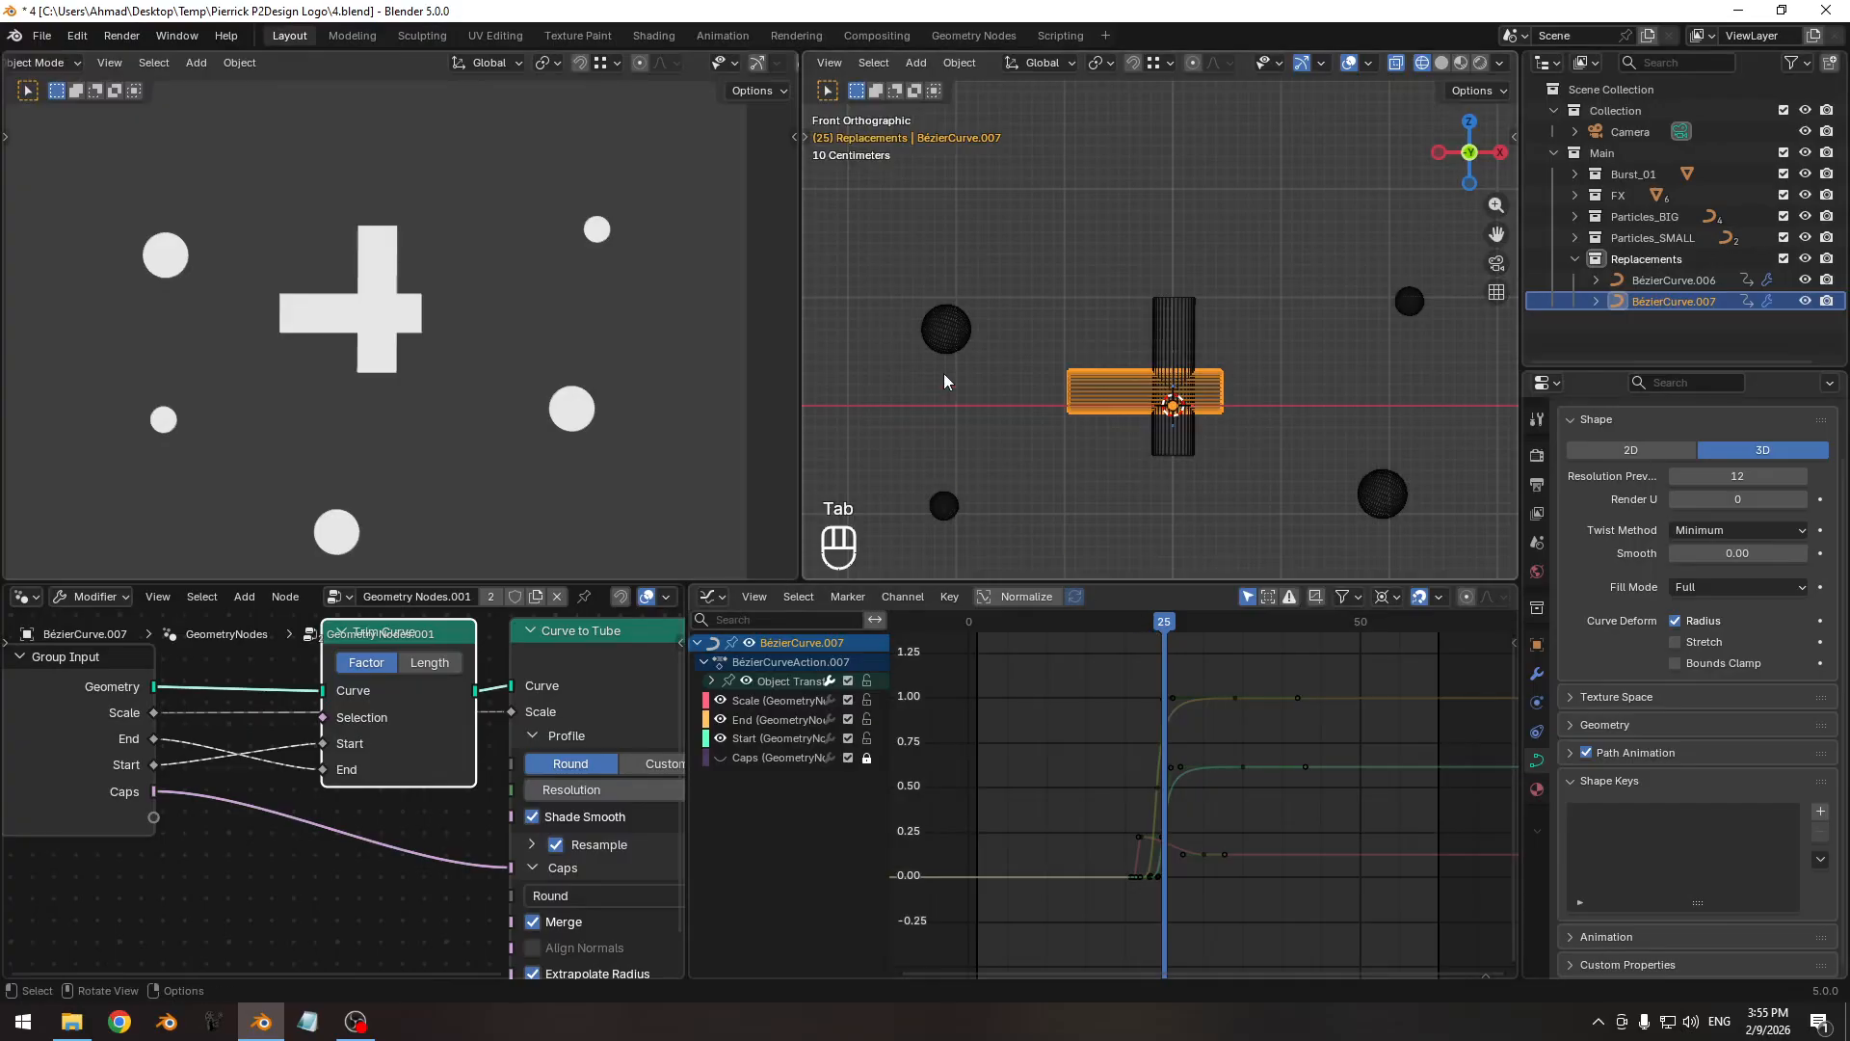
mouse_move(1168, 622)
left_mouse_down()
mouse_move(1106, 628)
mouse_move(1164, 630)
left_mouse_up()
key("a")
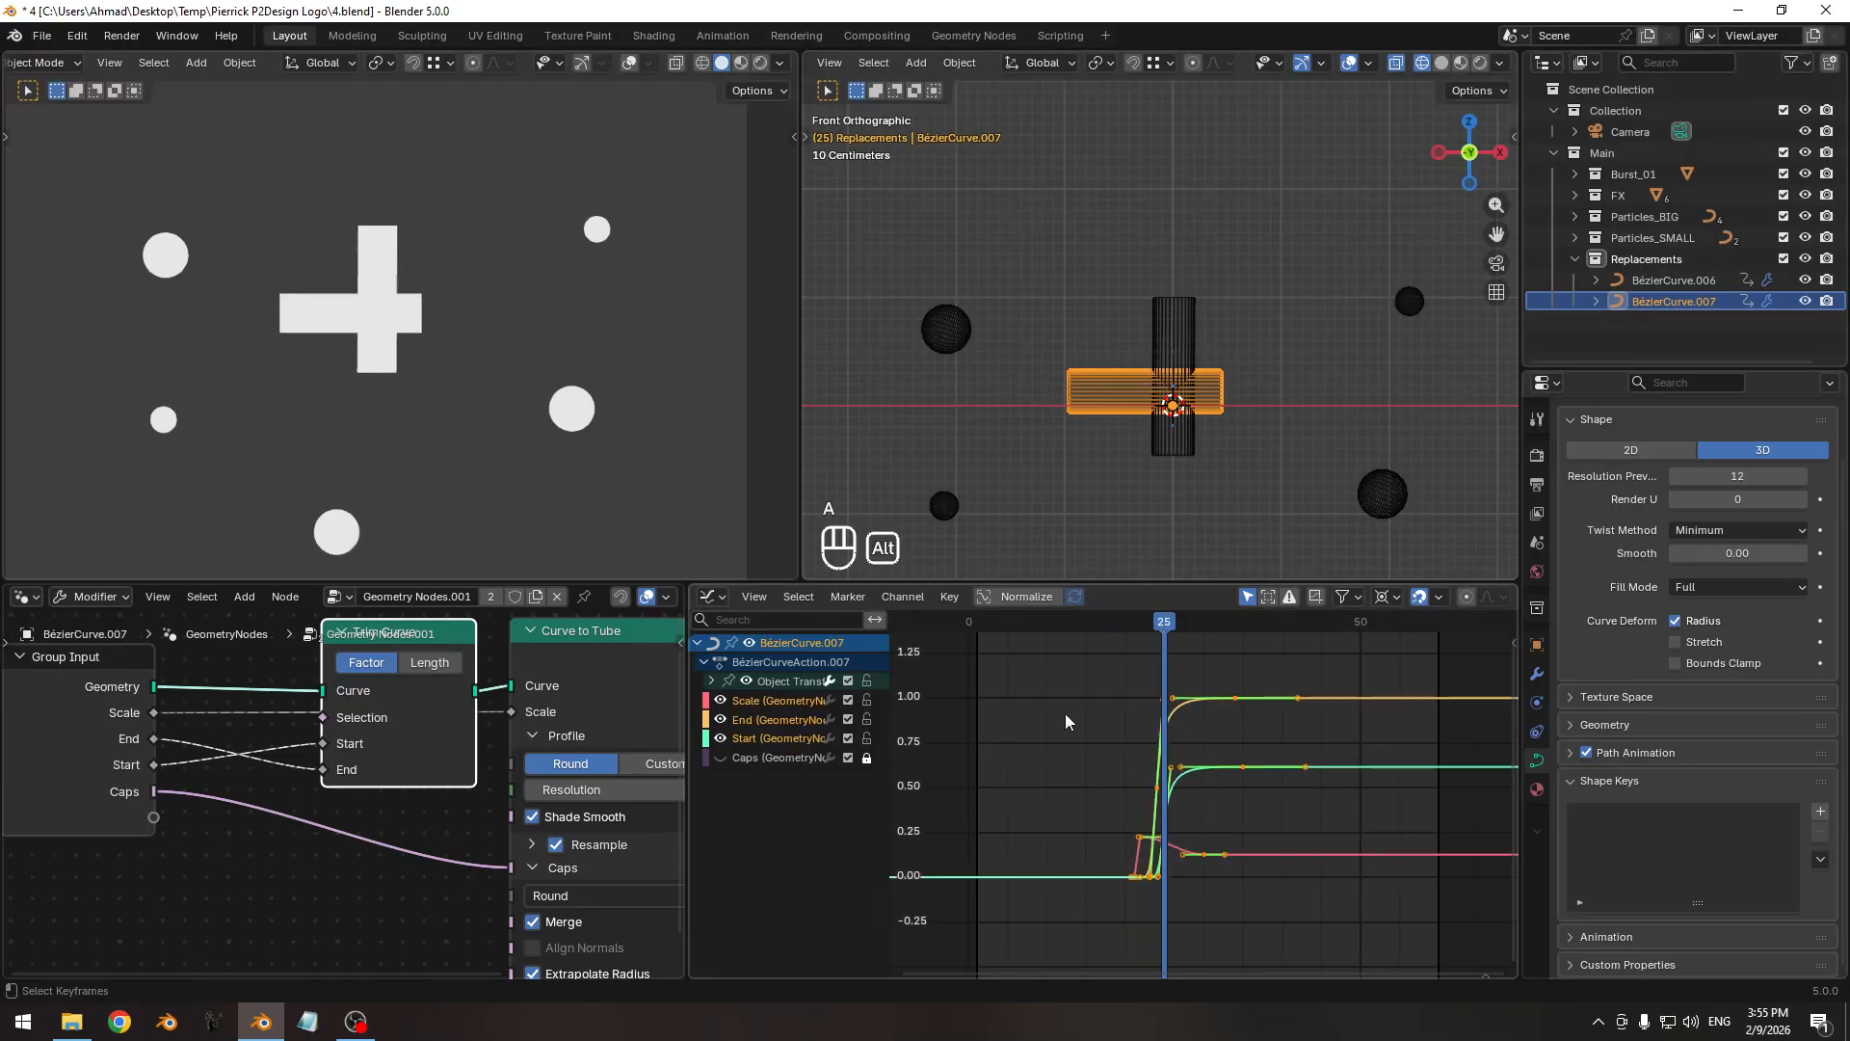
key("alt+h")
middle_click_drag(1094, 731, 1128, 746, "ctrl")
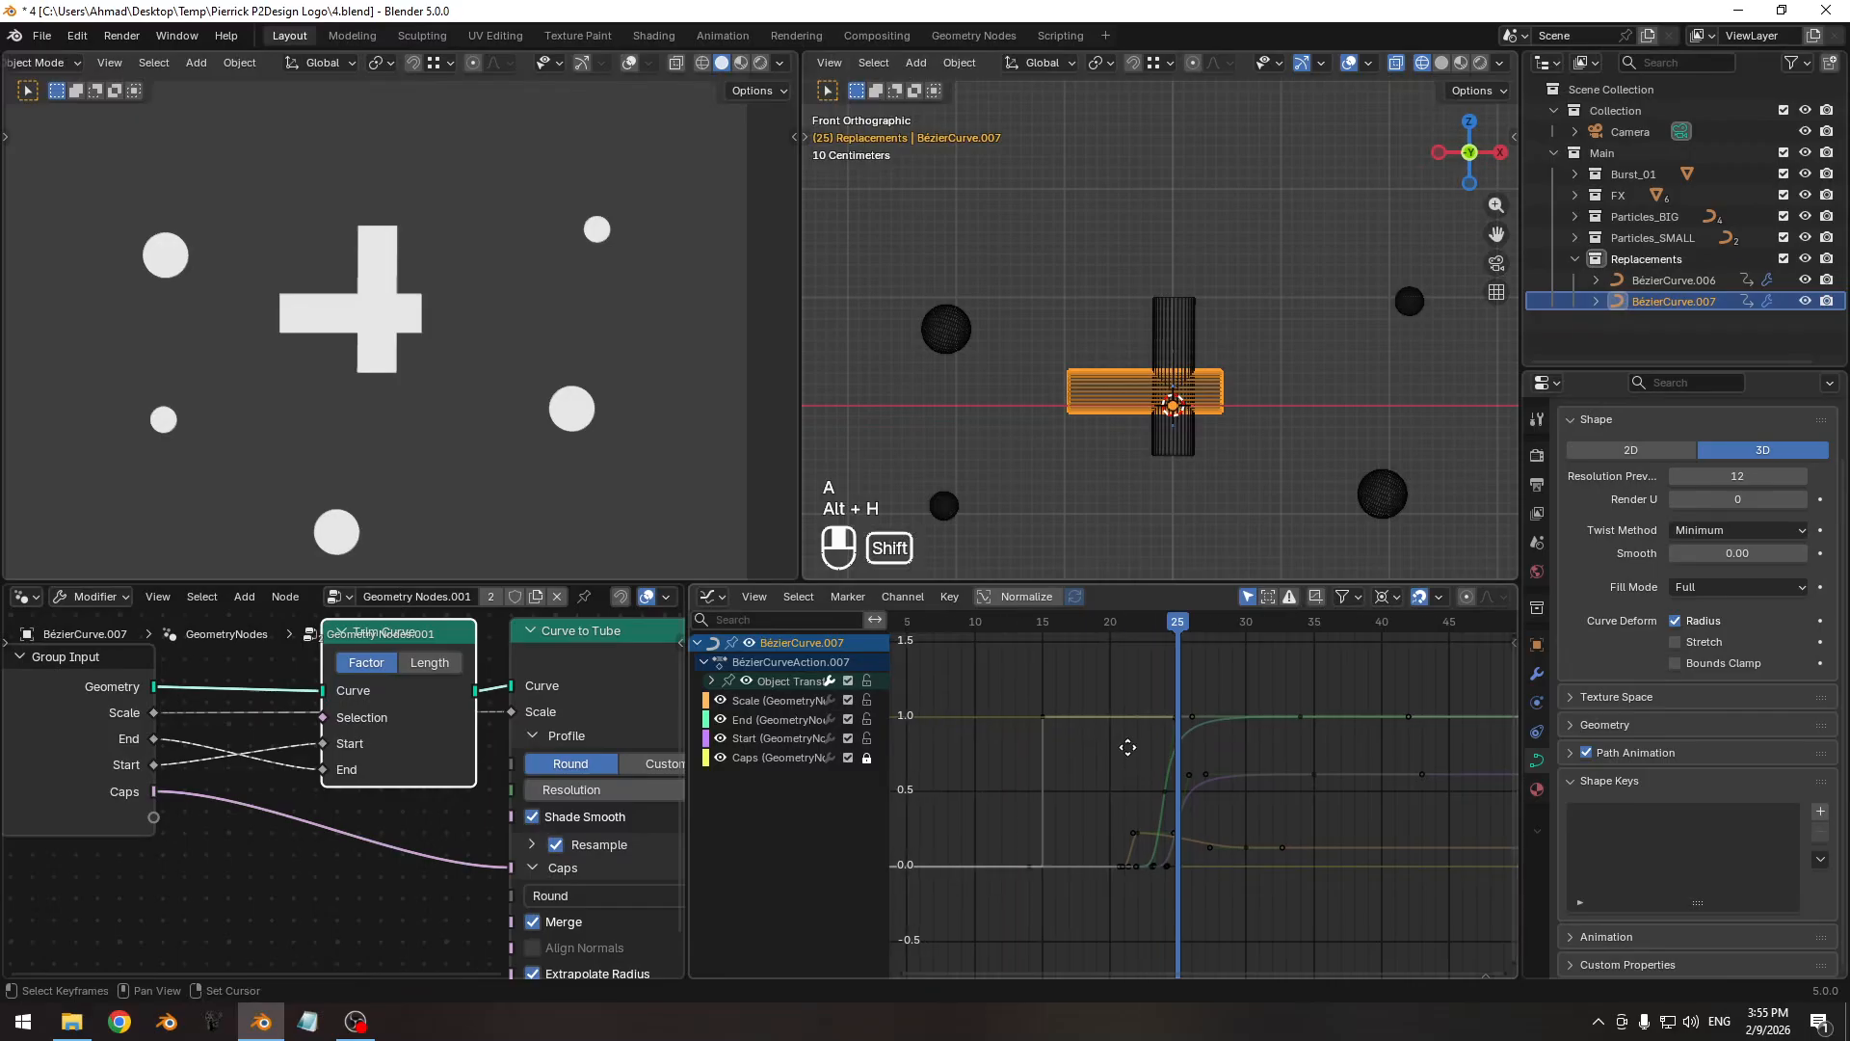
Shift the unlocked animation keyframes of BézierCurve.007 three frames earlier.
left_click(789, 765)
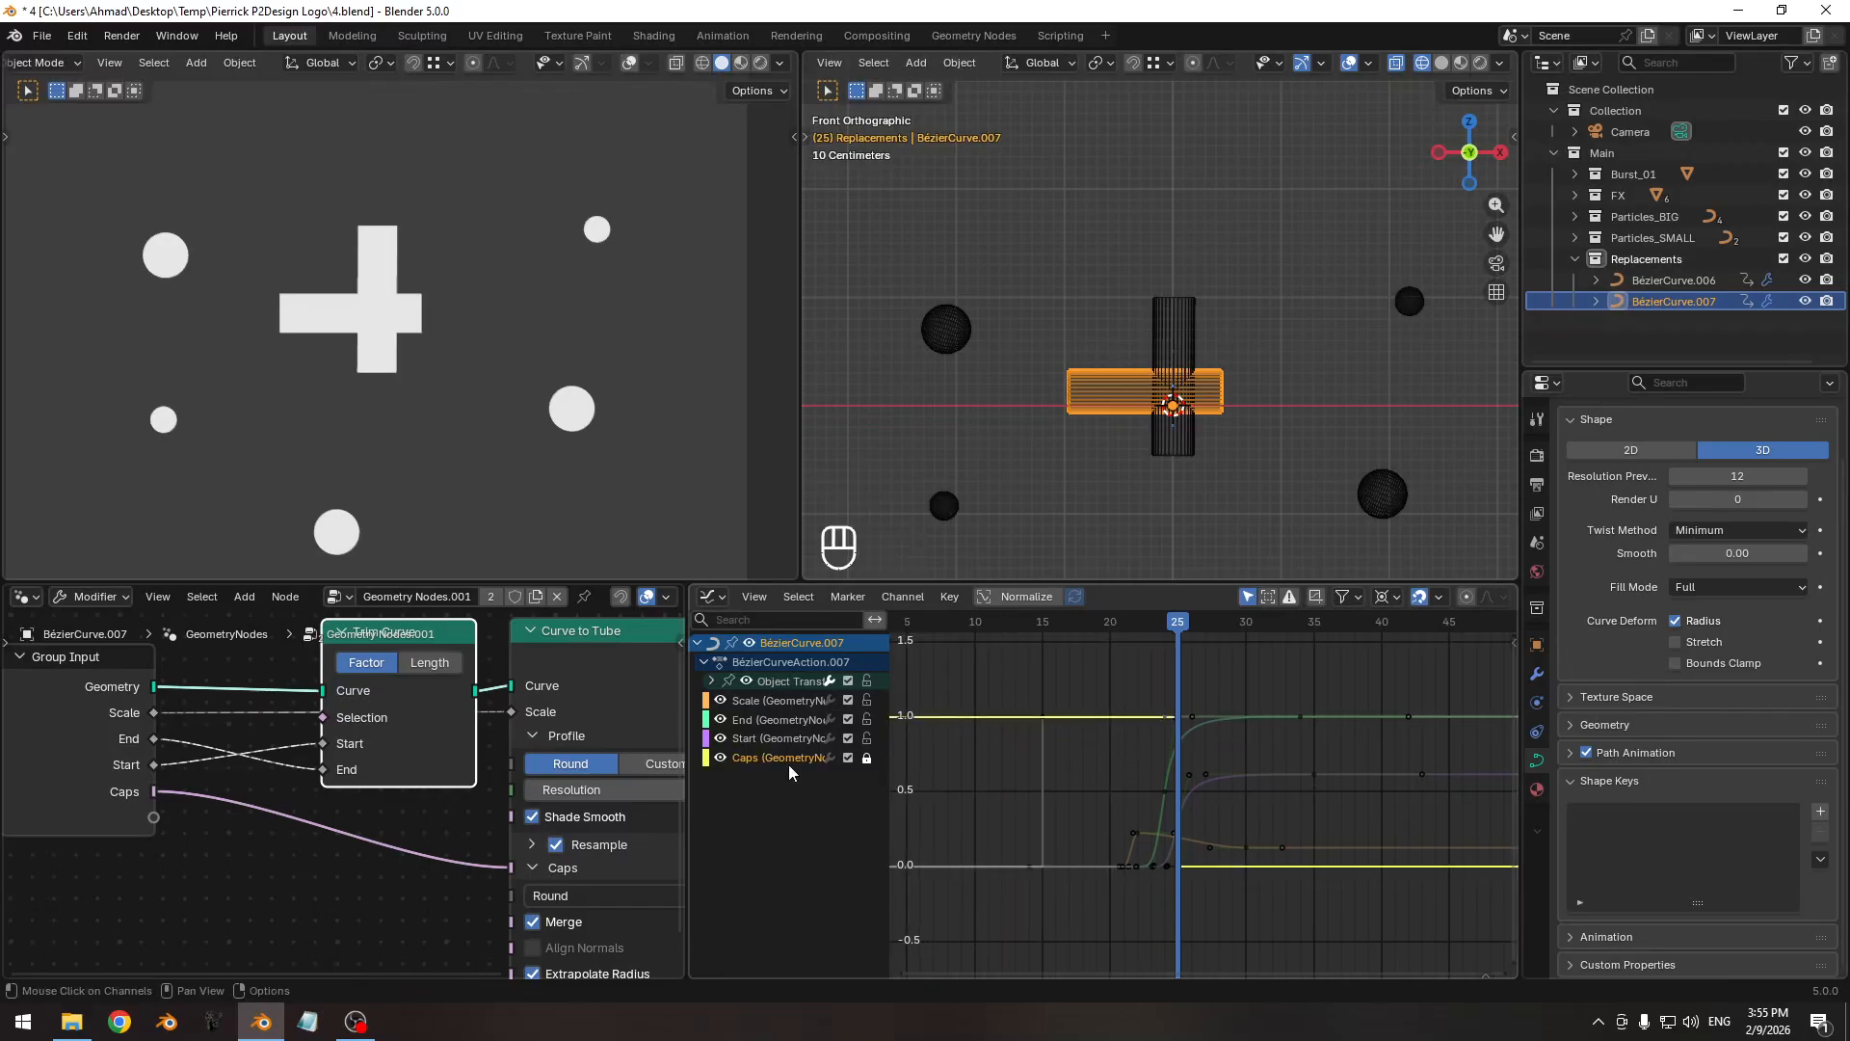
key("a")
middle_click_drag(1095, 756, 1117, 765, "ctrl")
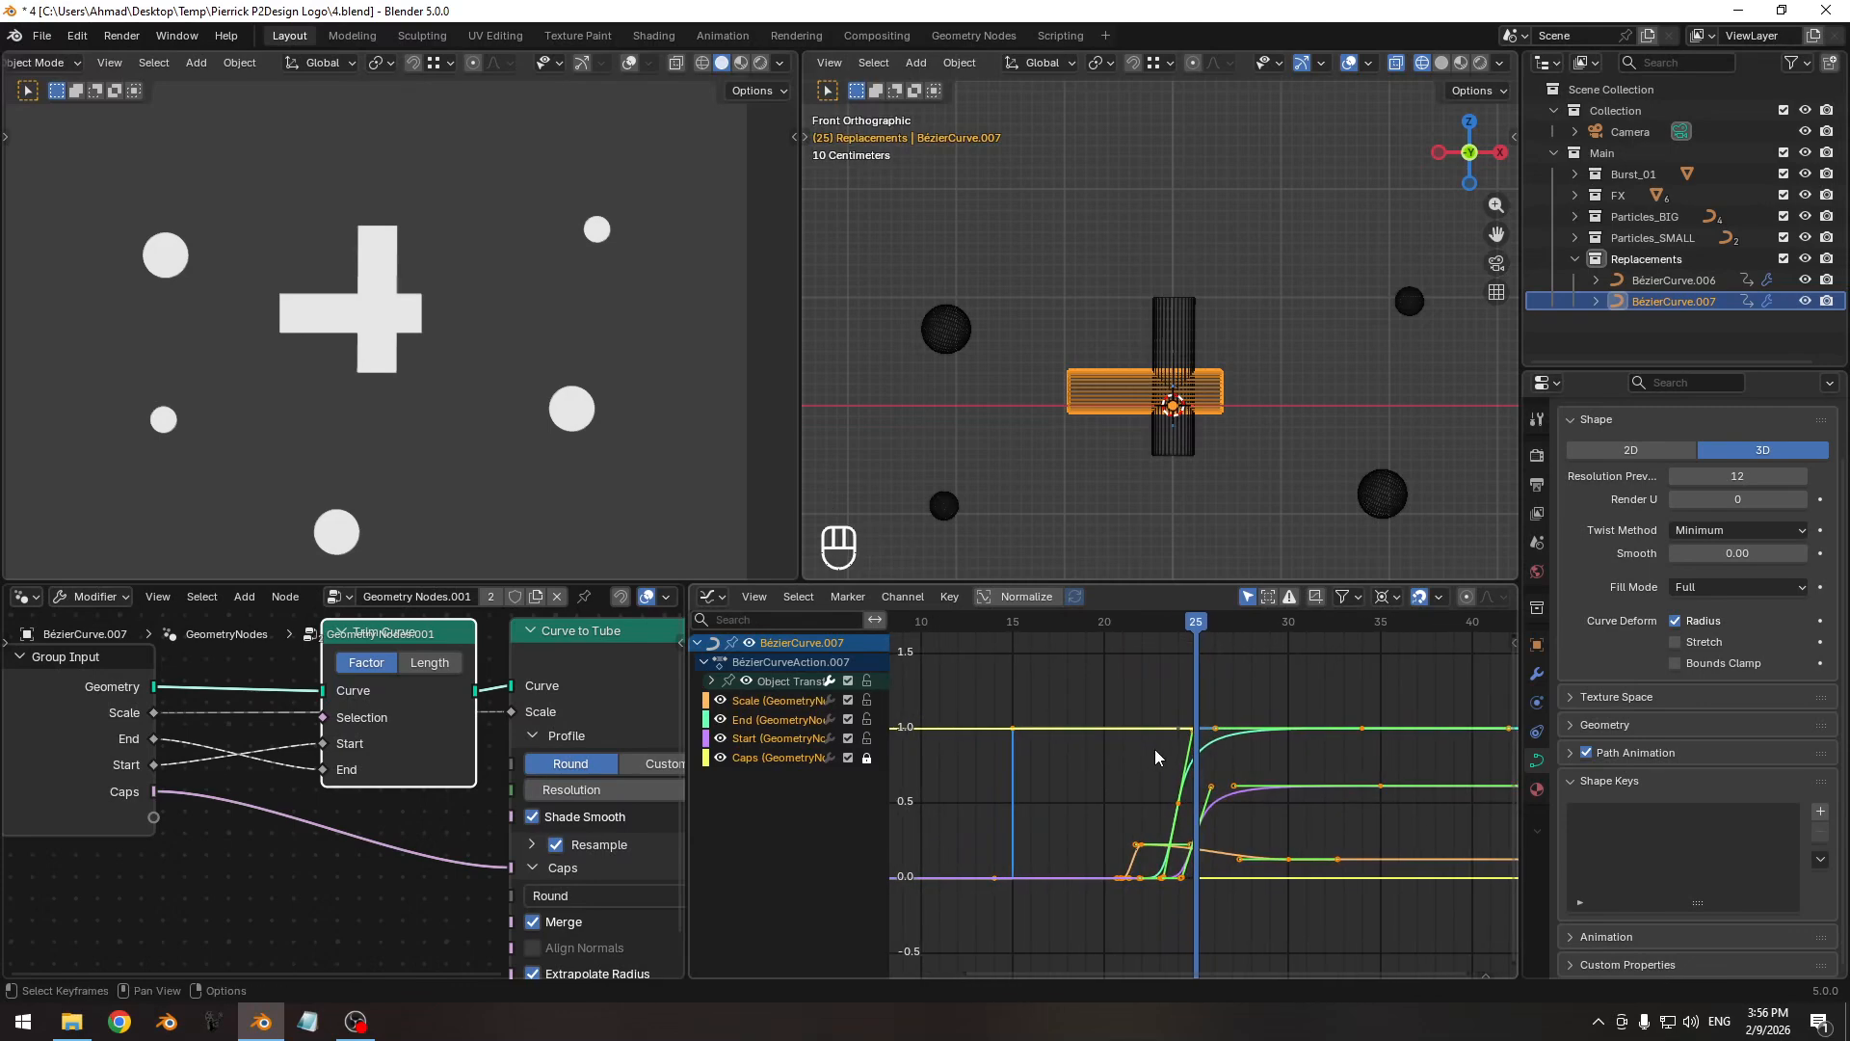
key("g")
key("x")
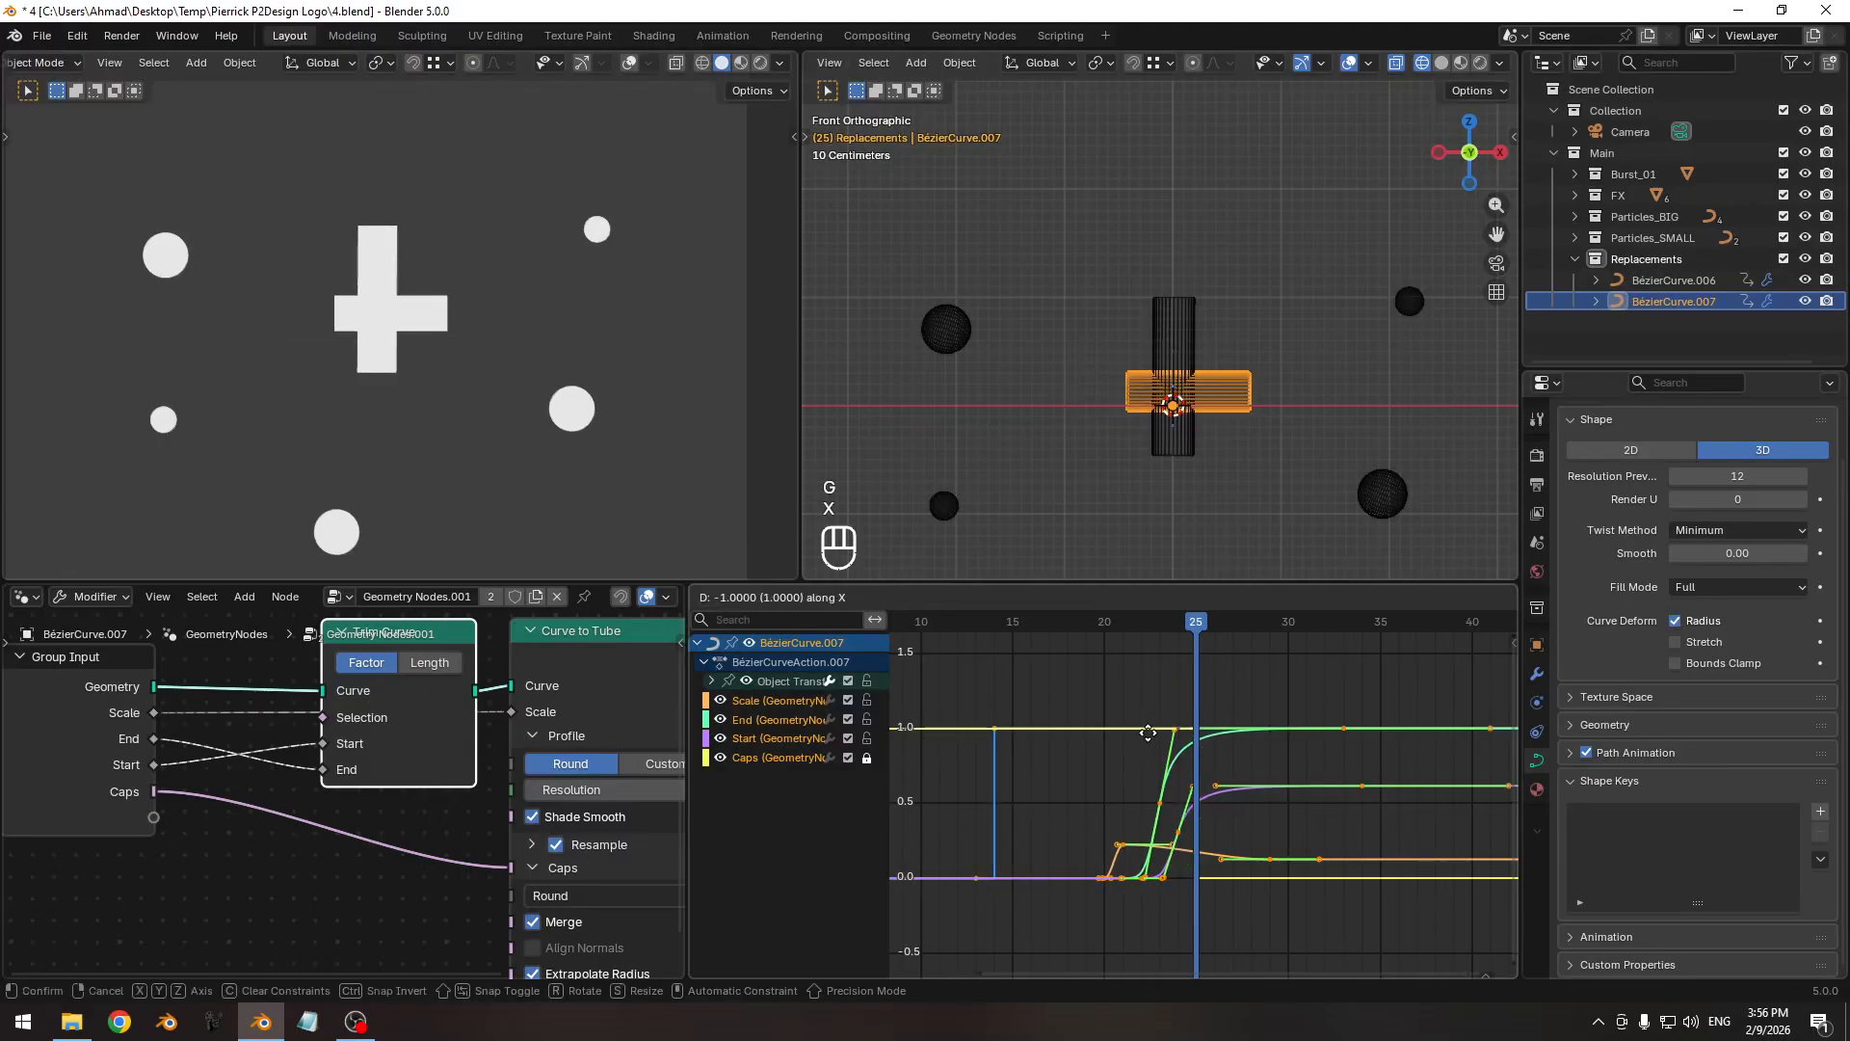
left_click(1129, 732)
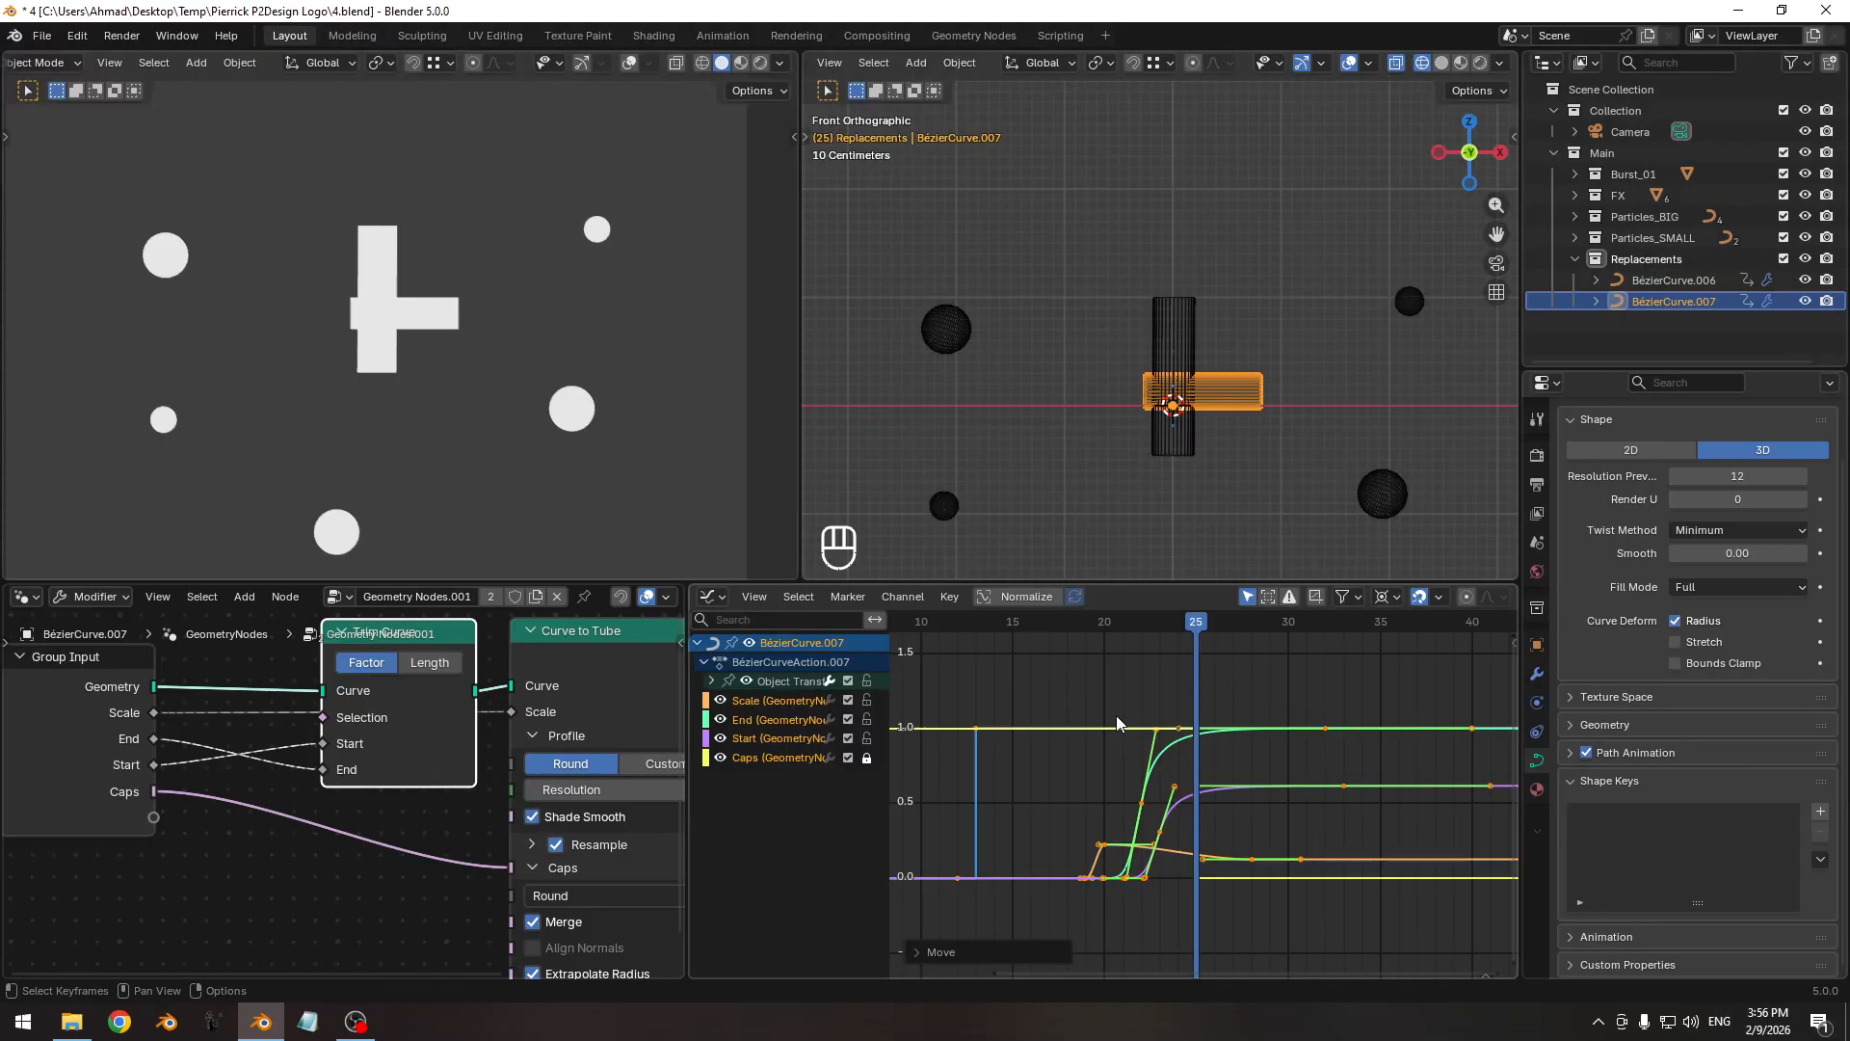
key("g")
key("x")
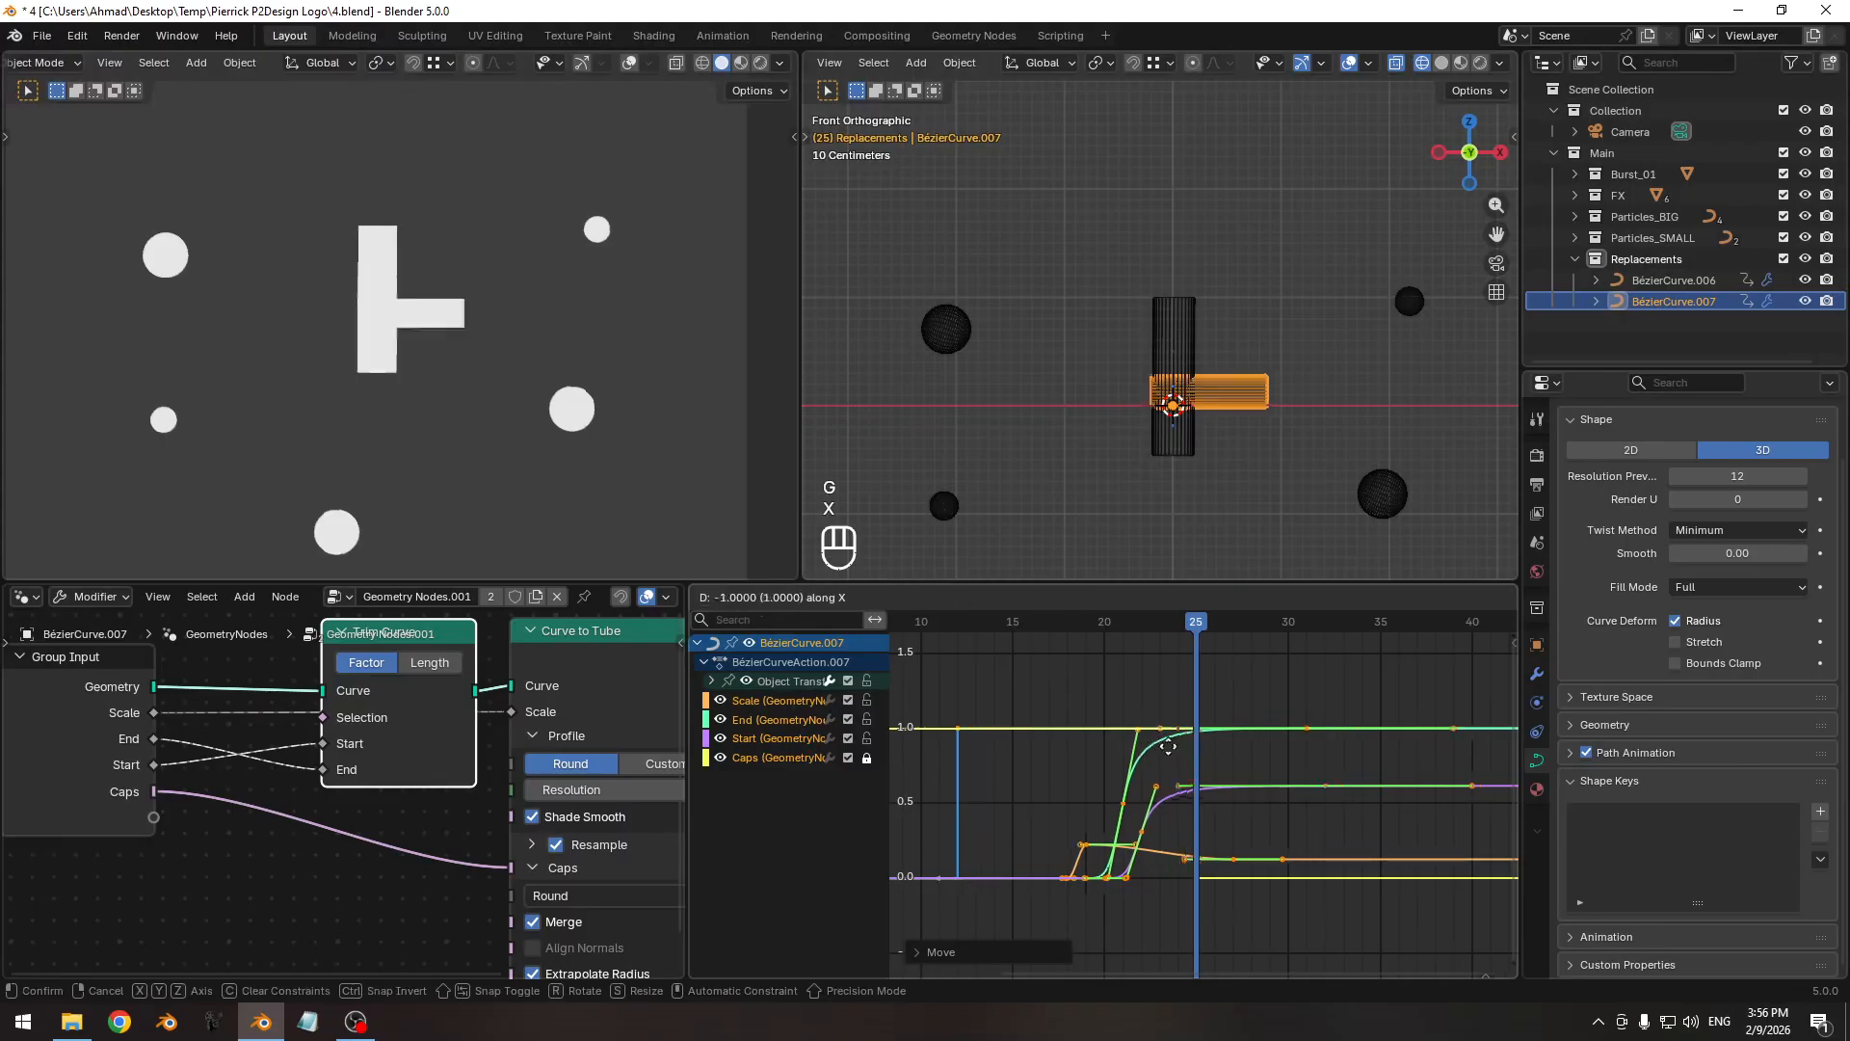
left_click(1164, 742)
At frame 22, move all control points of BézierCurve.007 upward along Z, and play the animation from frame 12.
mouse_move(1108, 626)
left_mouse_down()
mouse_move(1036, 630)
mouse_move(1236, 634)
mouse_move(1056, 640)
mouse_move(1139, 634)
left_mouse_up()
key("Tab")
key("g")
key("z")
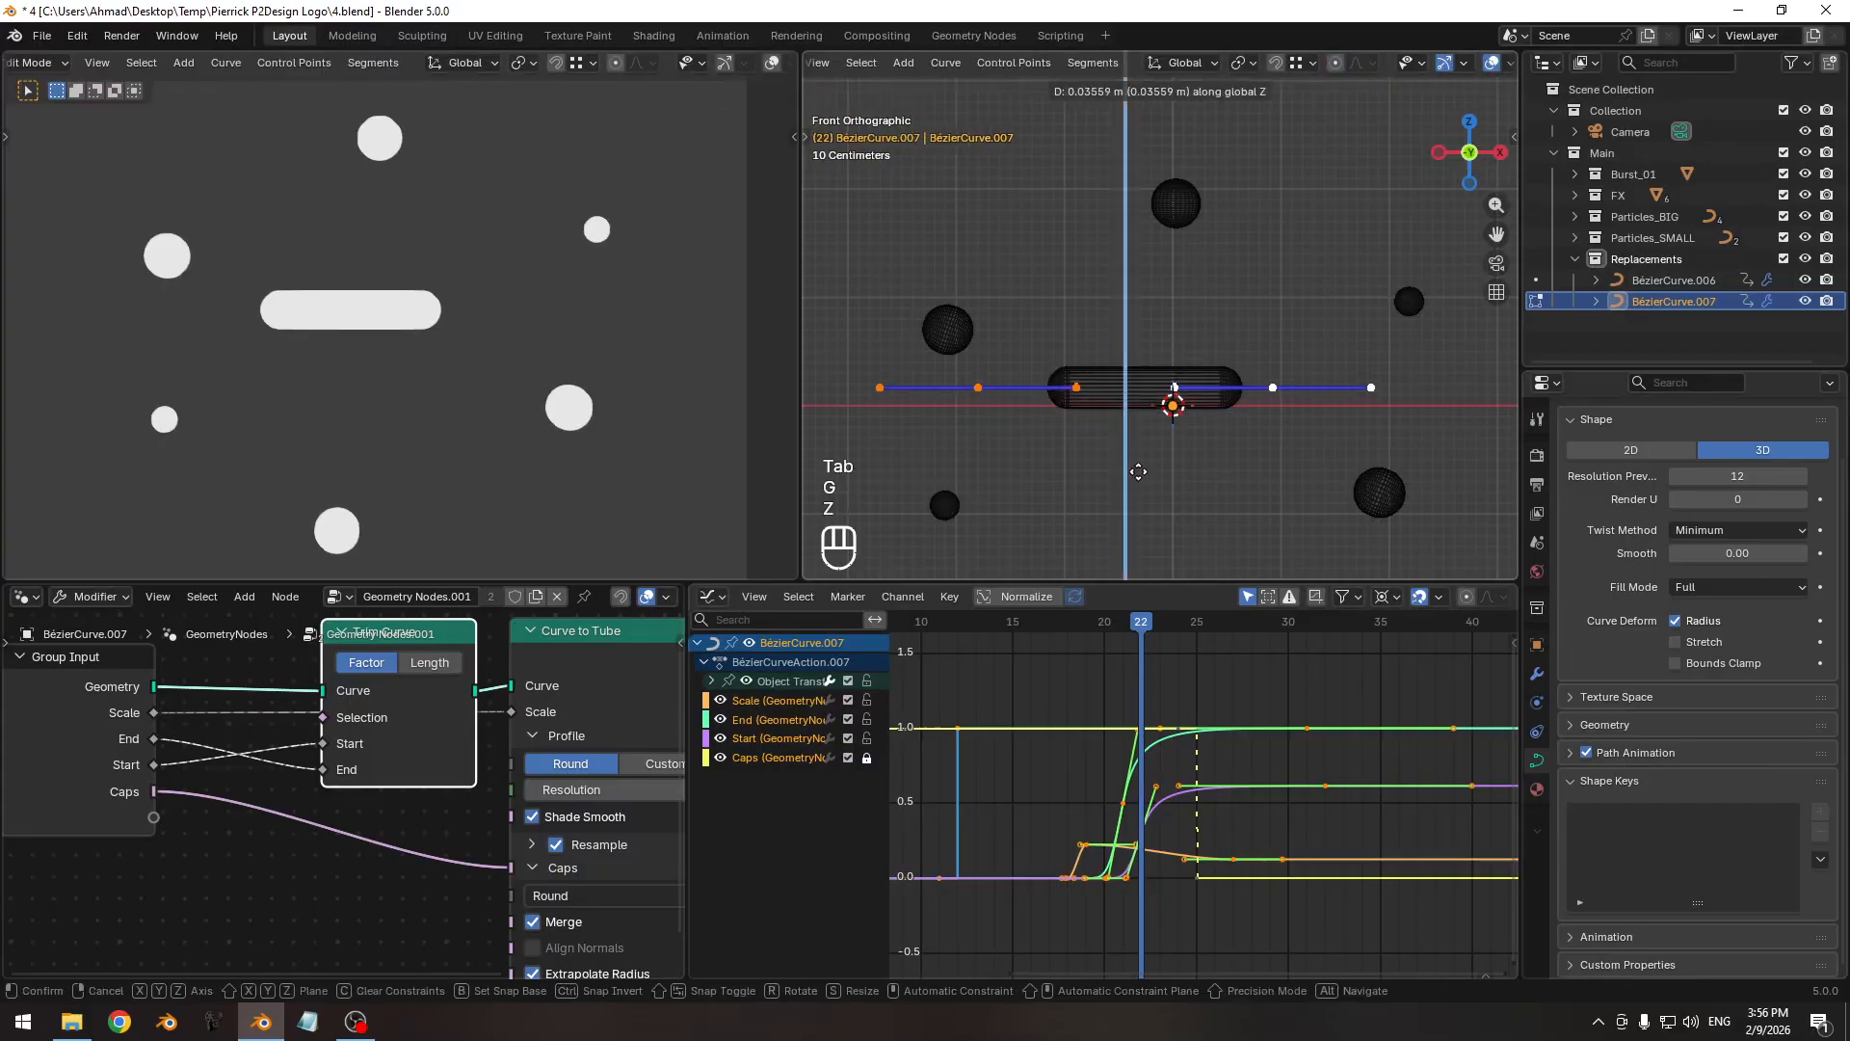
left_click(1144, 417)
key("Tab")
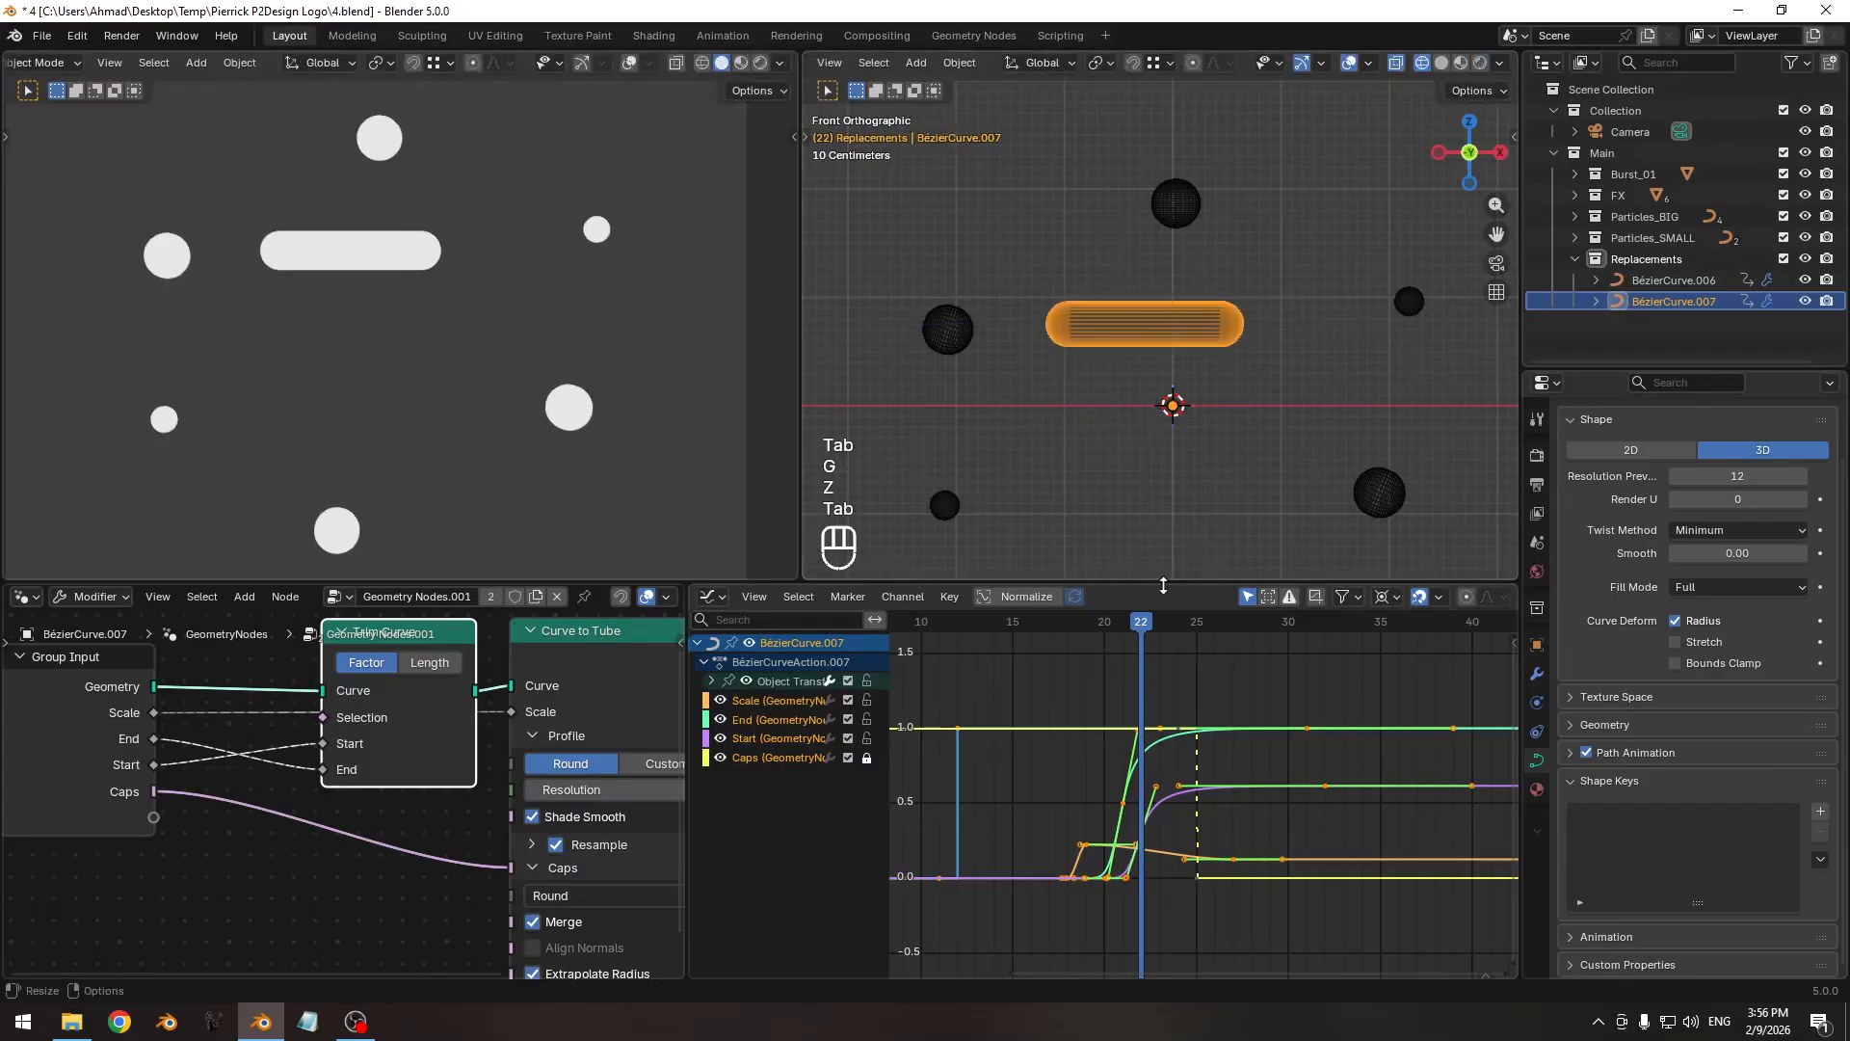
left_click(958, 619)
key("space")
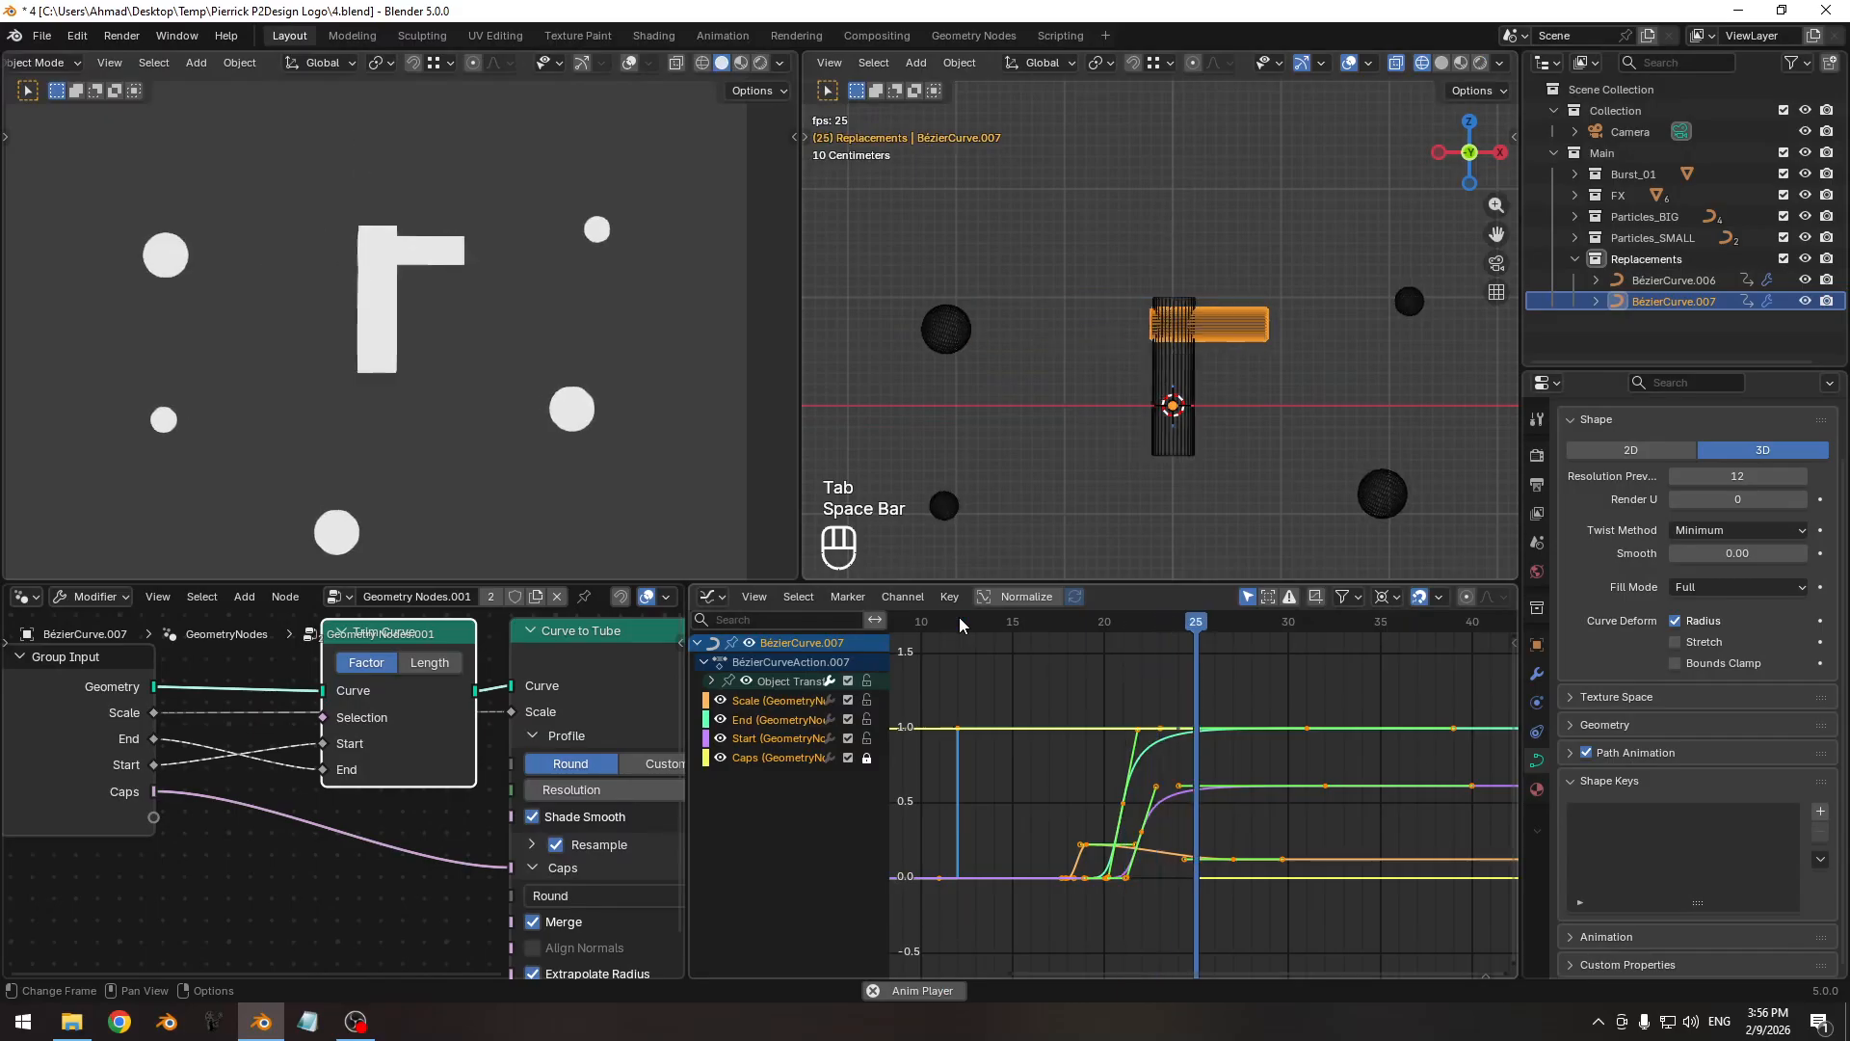
Play back the animation and scrub to frame 19 to review how BézierCurve.007 emerges from the particle ball.
key("space")
key("space")
key("space")
key("space")
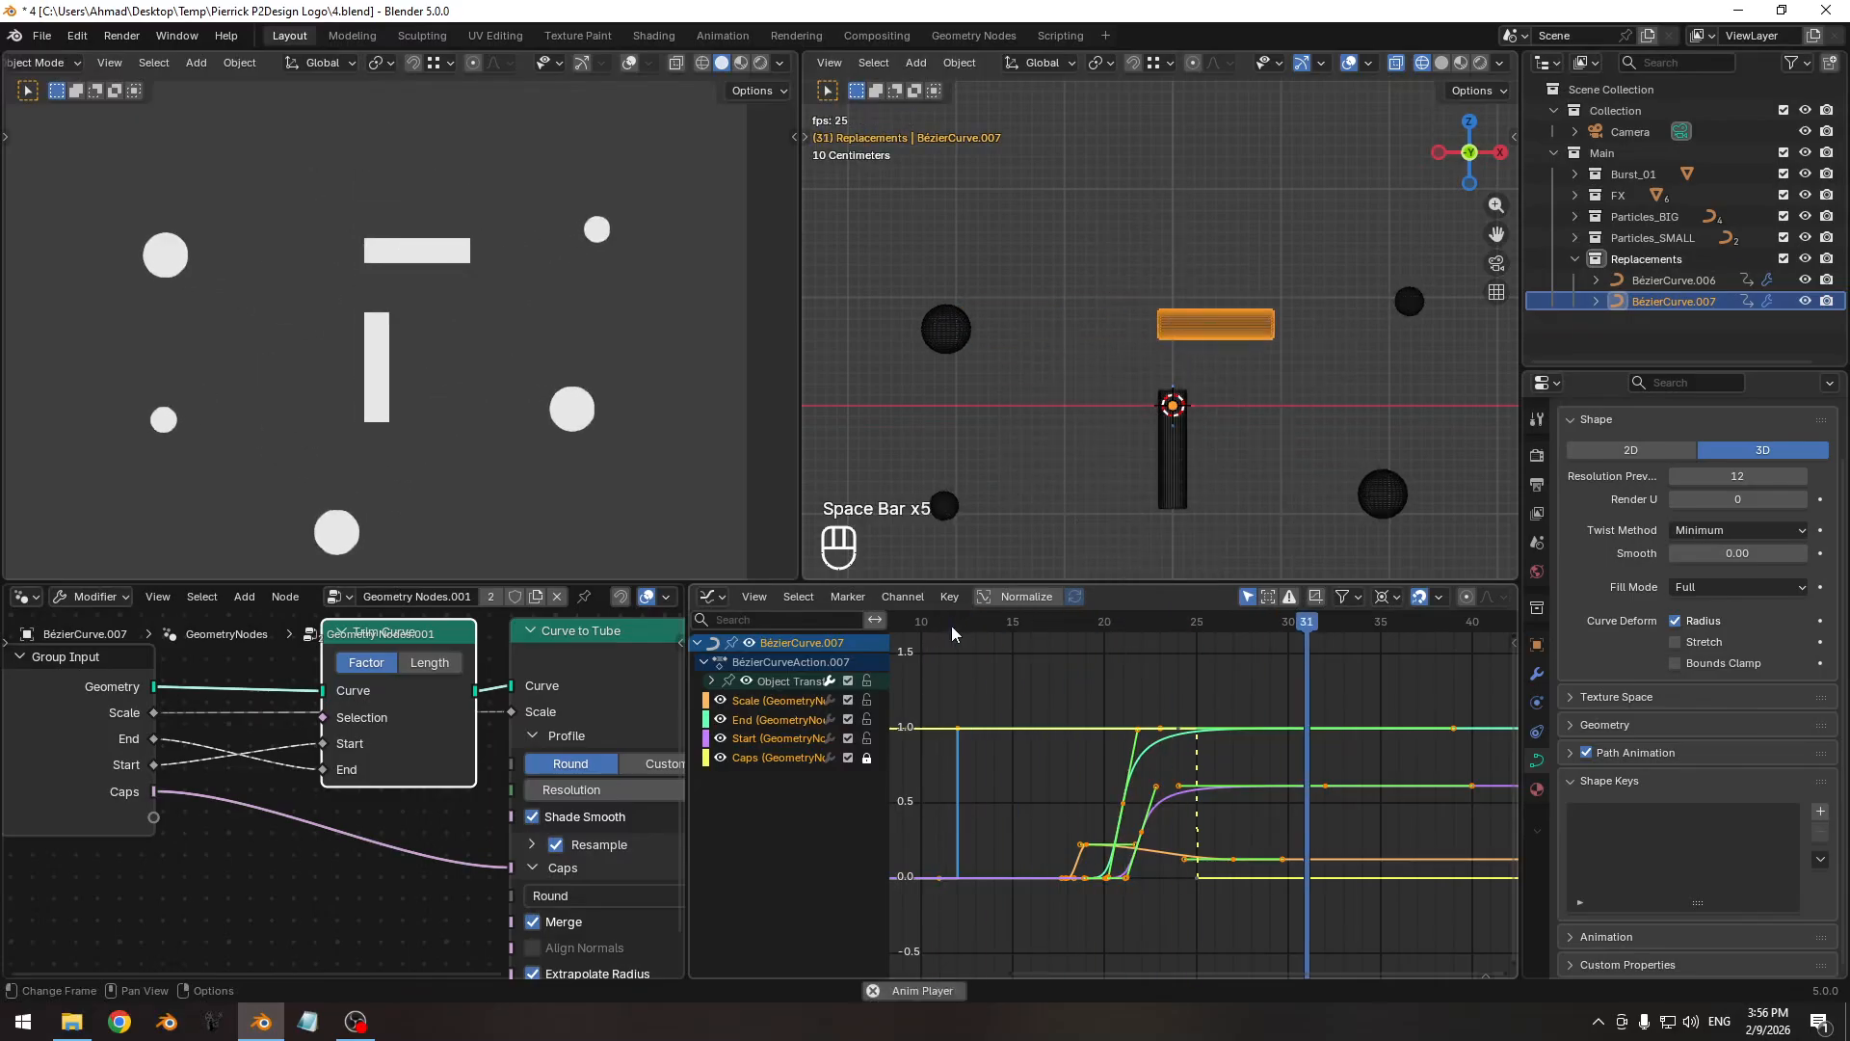
key("space")
middle_click_drag(1108, 310, 1140, 330, "shift")
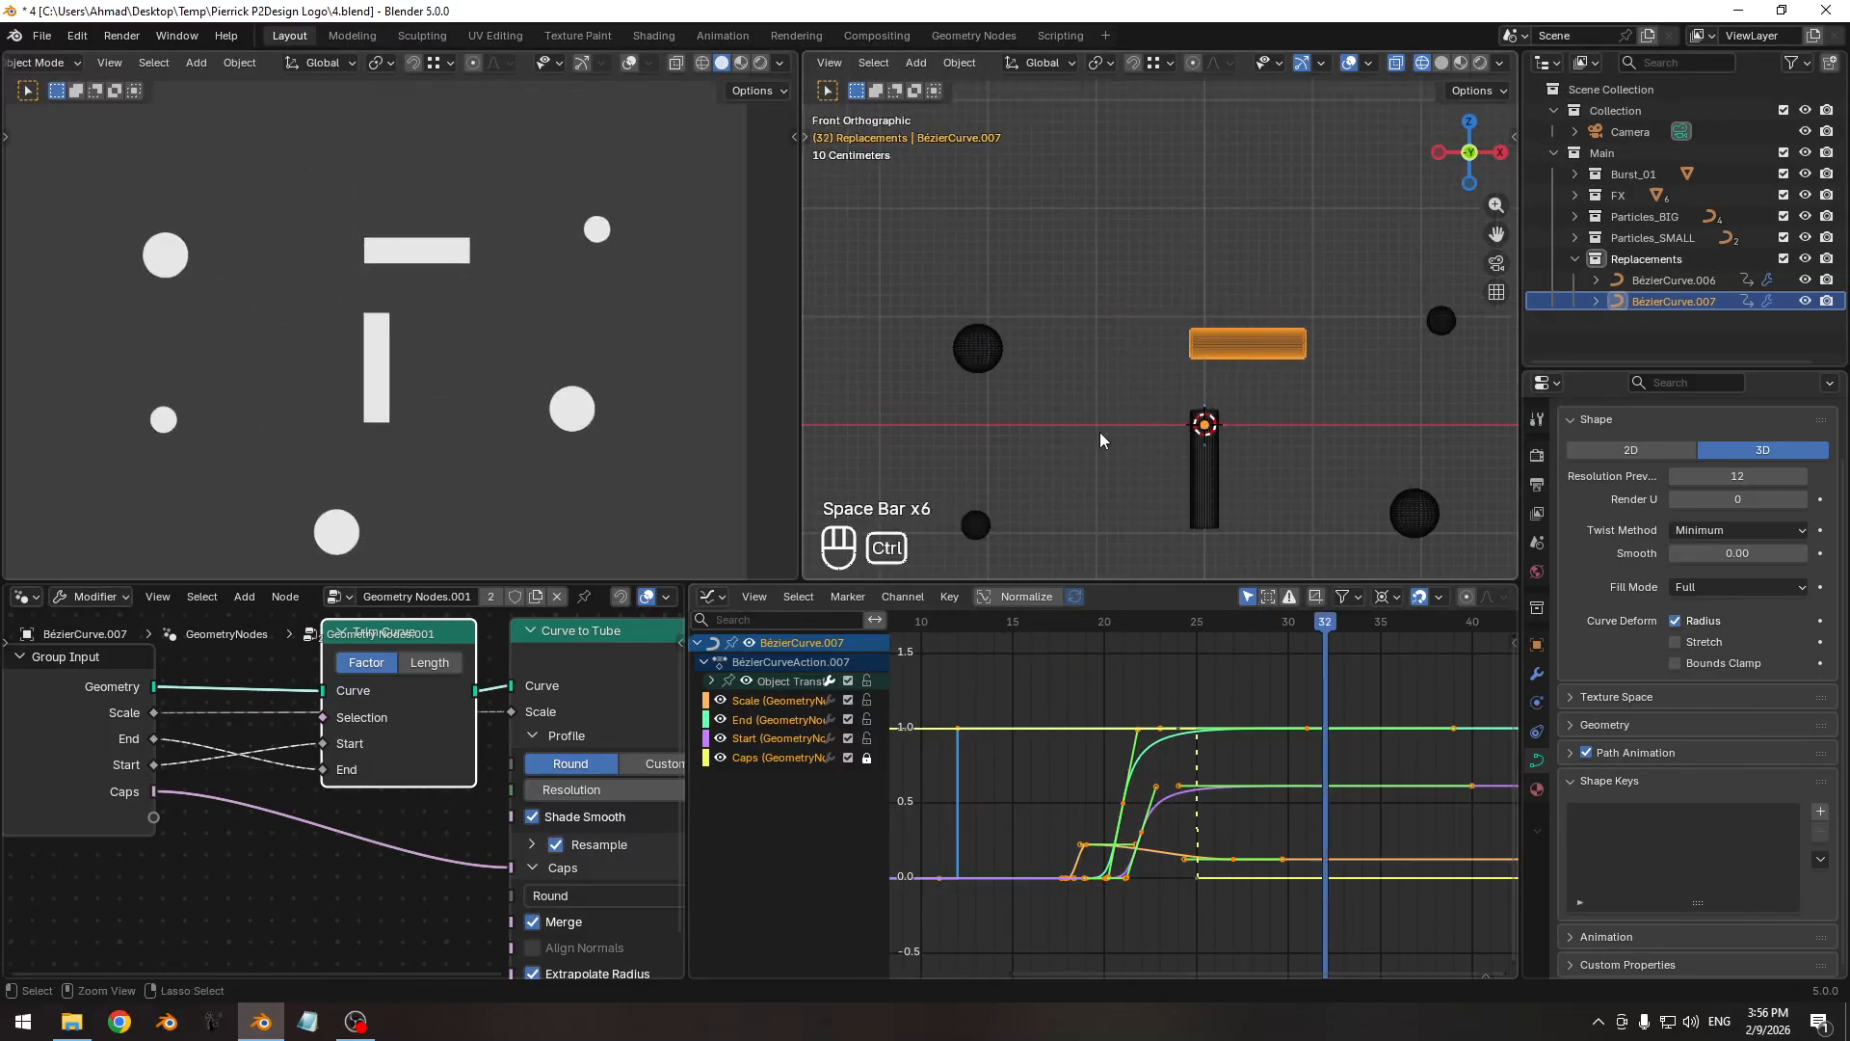
middle_click_drag(1100, 432, 1124, 405, "ctrl")
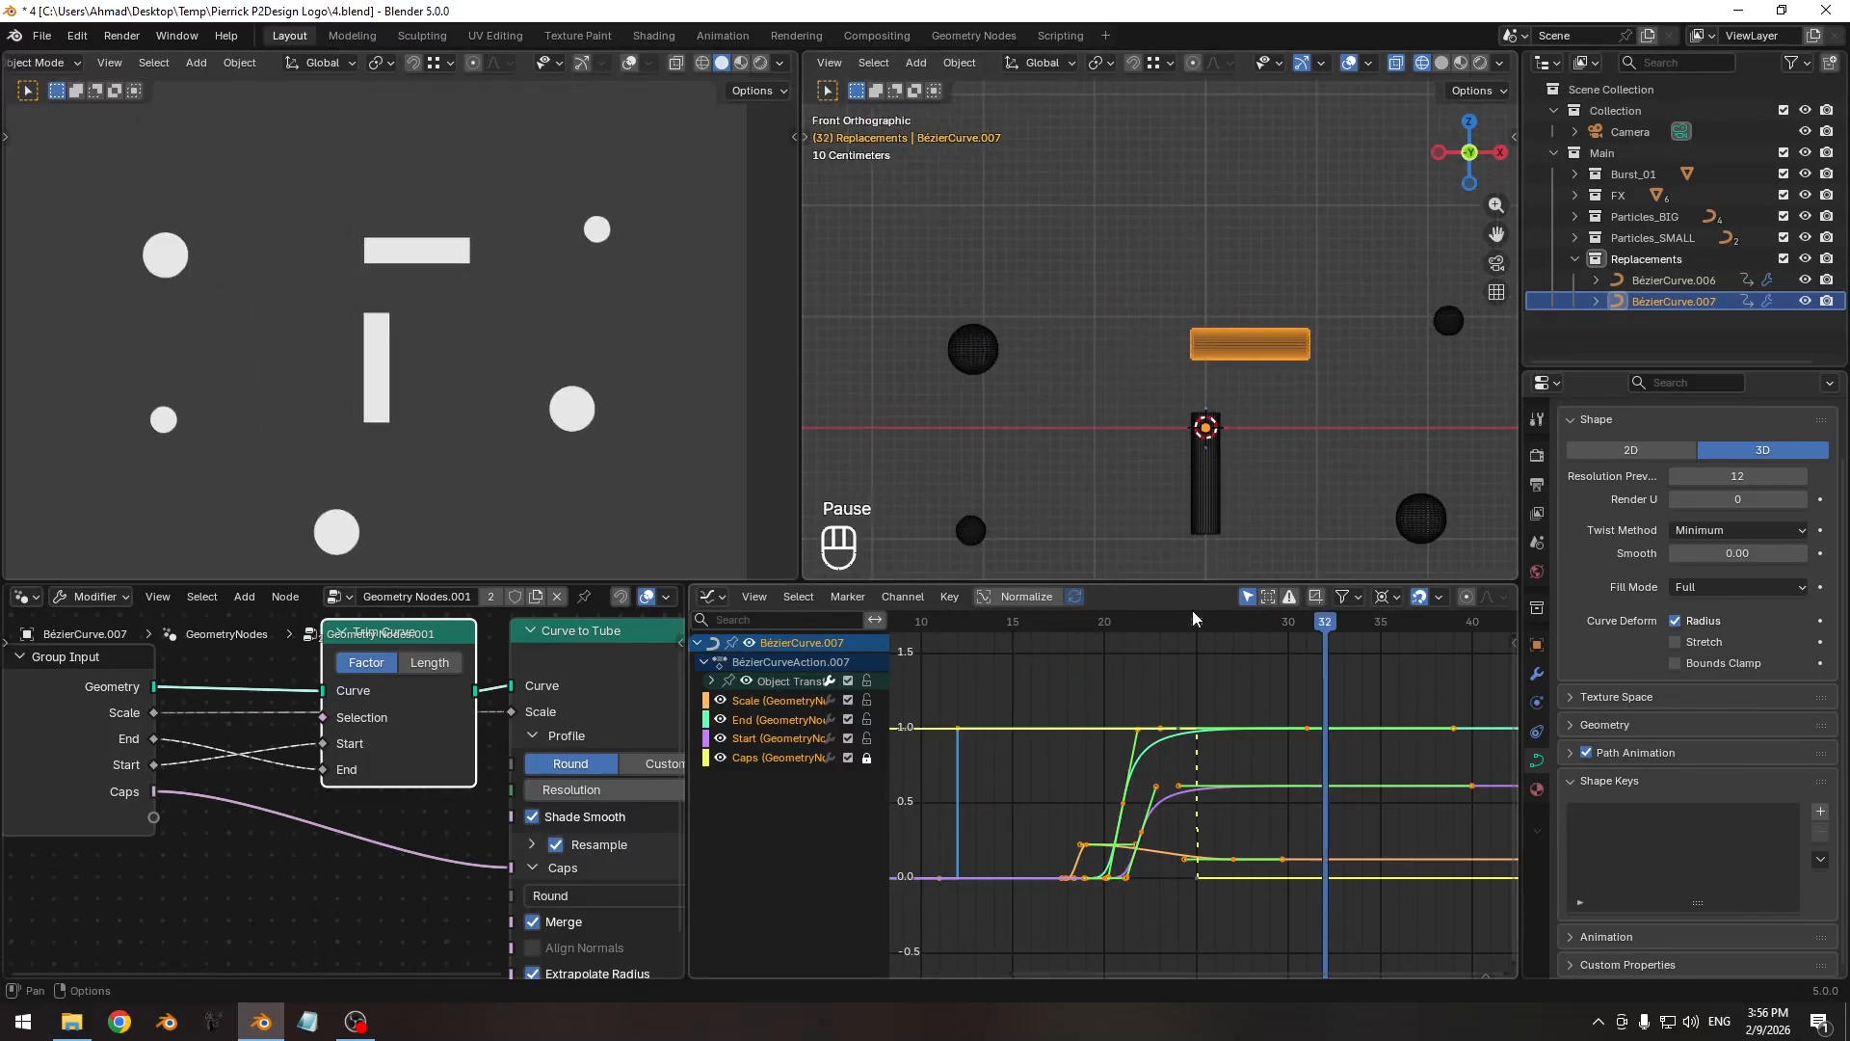
left_click_drag(1193, 617, 1068, 631)
middle_click_drag(1059, 716, 1194, 723, "shift")
middle_click_drag(1175, 791, 1098, 732, "ctrl")
middle_click_drag(1099, 732, 1124, 744, "shift")
mouse_move(1079, 630)
left_mouse_down()
mouse_move(1031, 626)
mouse_move(1057, 632)
left_mouse_up()
middle_click_drag(1108, 718, 1254, 719, "ctrl")
left_click_drag(1102, 627, 1181, 663)
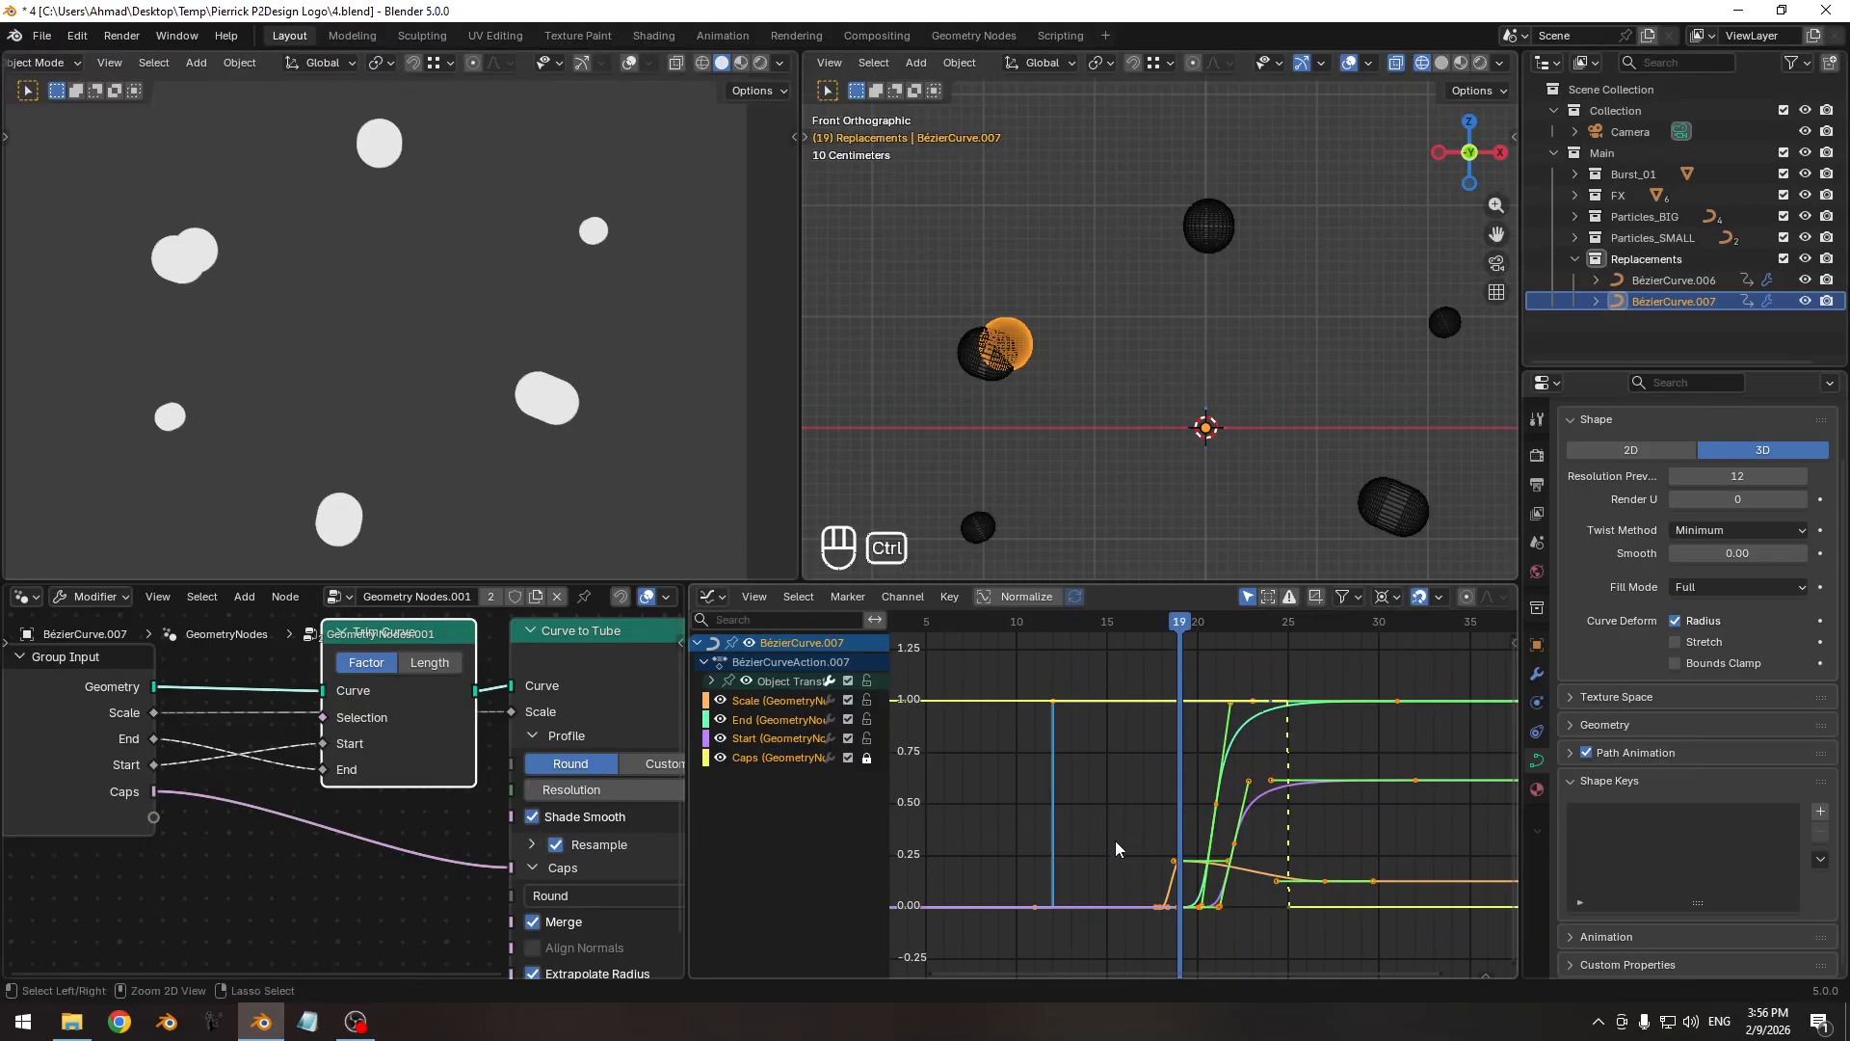
Select the Scale curve of BézierCurve.007 and compare its Geometry Nodes modifier values between frames 18 and 19.
middle_click_drag(1166, 851, 1175, 833, "ctrl")
middle_click_drag(1175, 833, 1171, 690, "shift")
middle_click_drag(1152, 800, 1181, 768, "ctrl")
left_click_drag(1104, 741, 1191, 761)
middle_click_drag(1193, 734, 1217, 745, "ctrl")
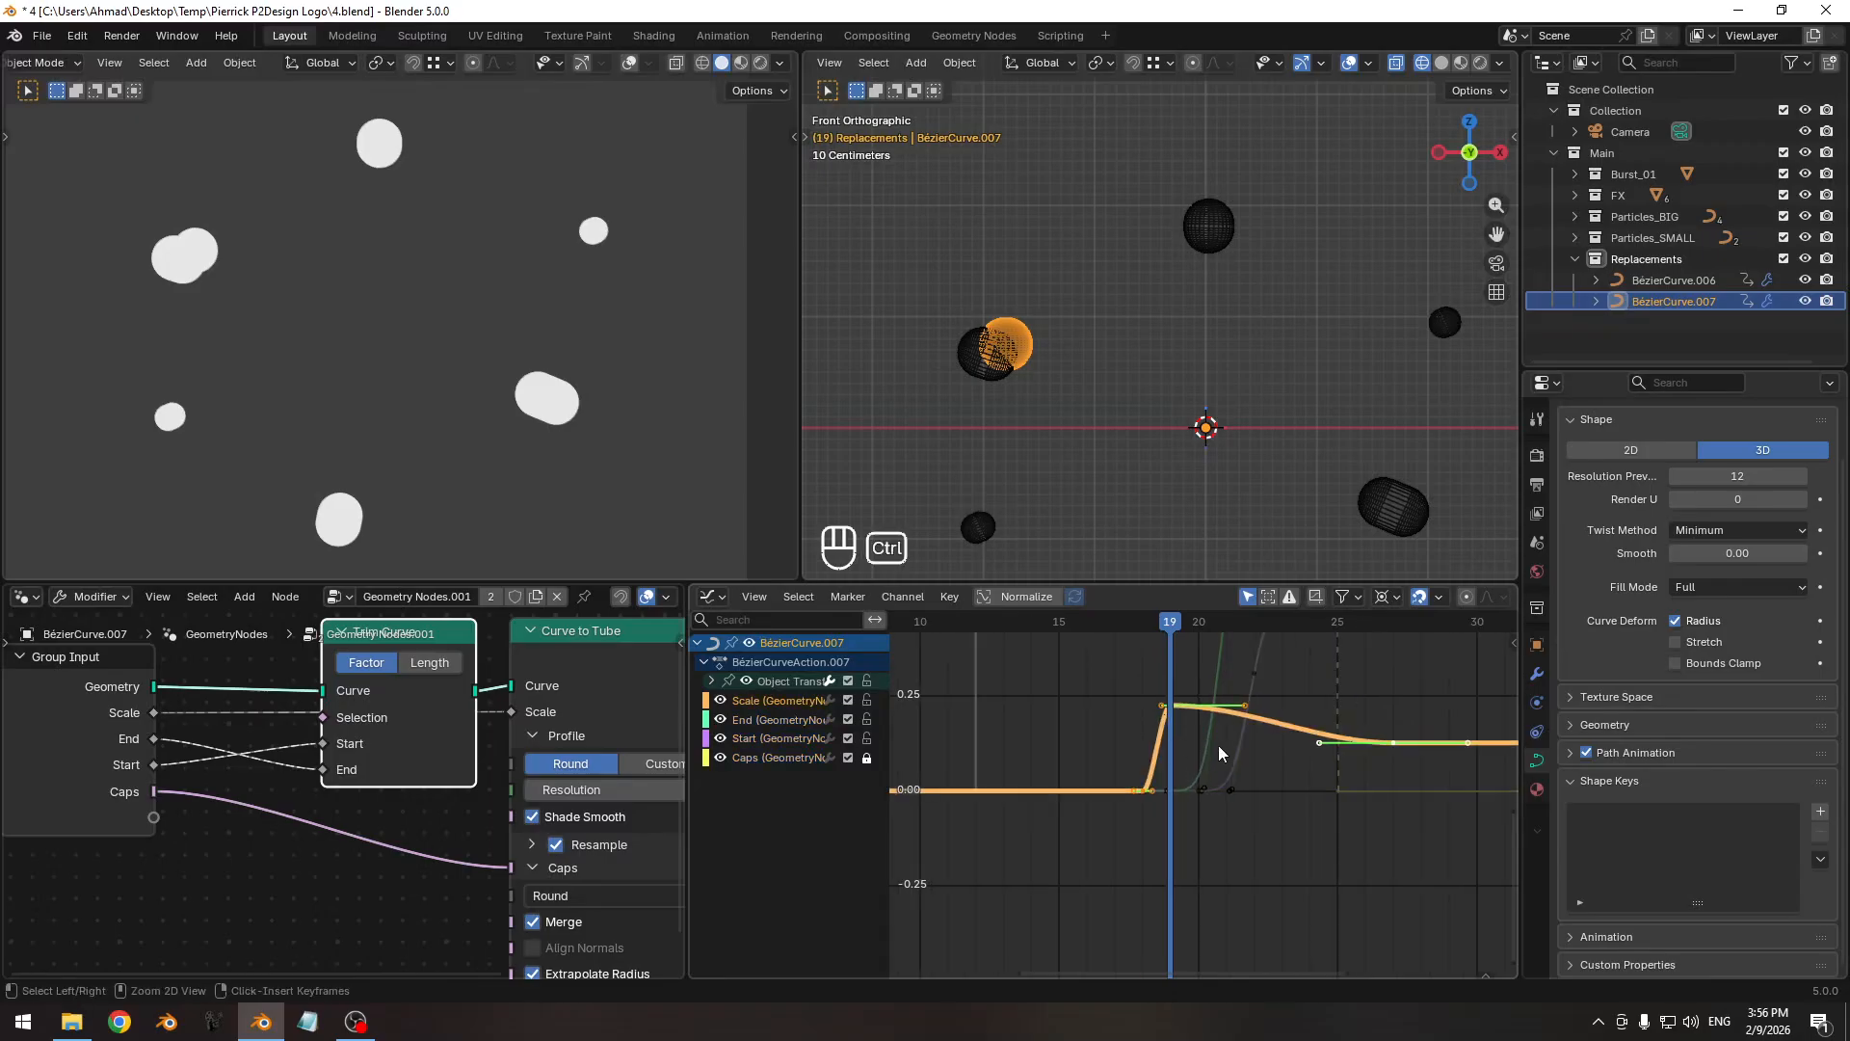
left_click(1536, 673)
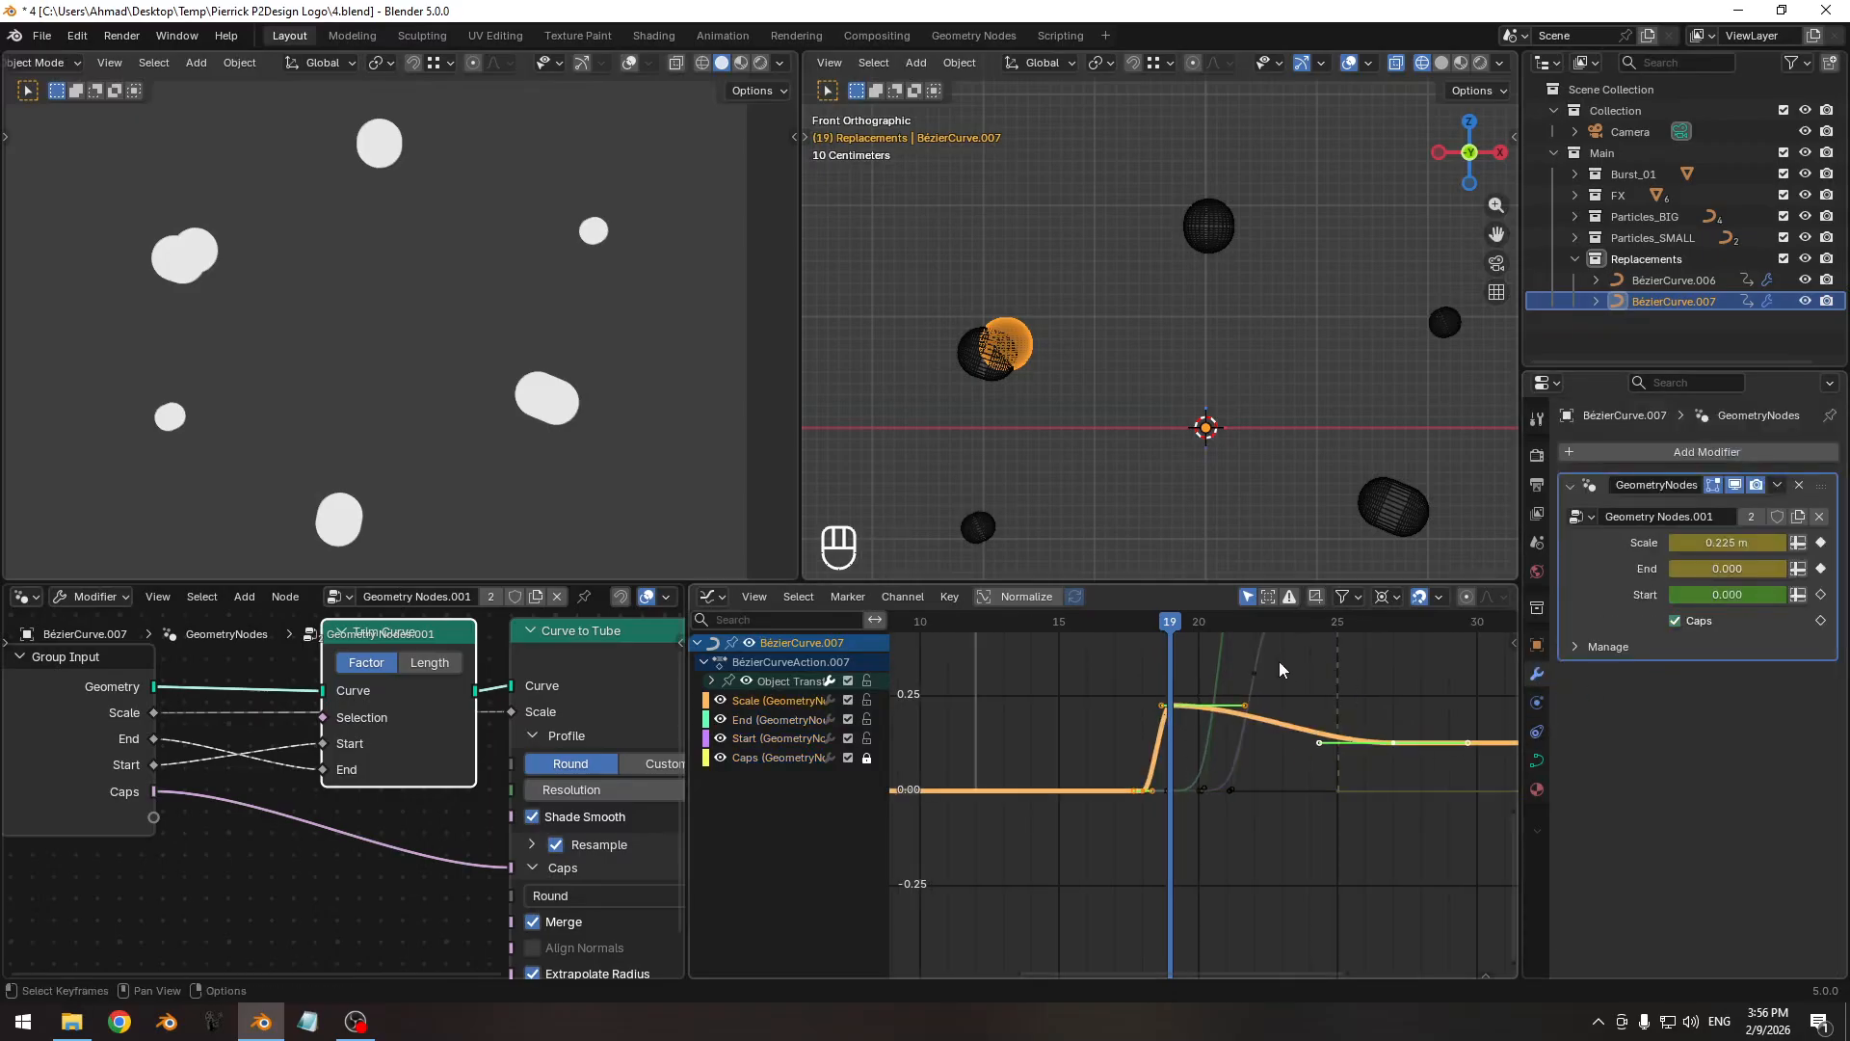
key("Left")
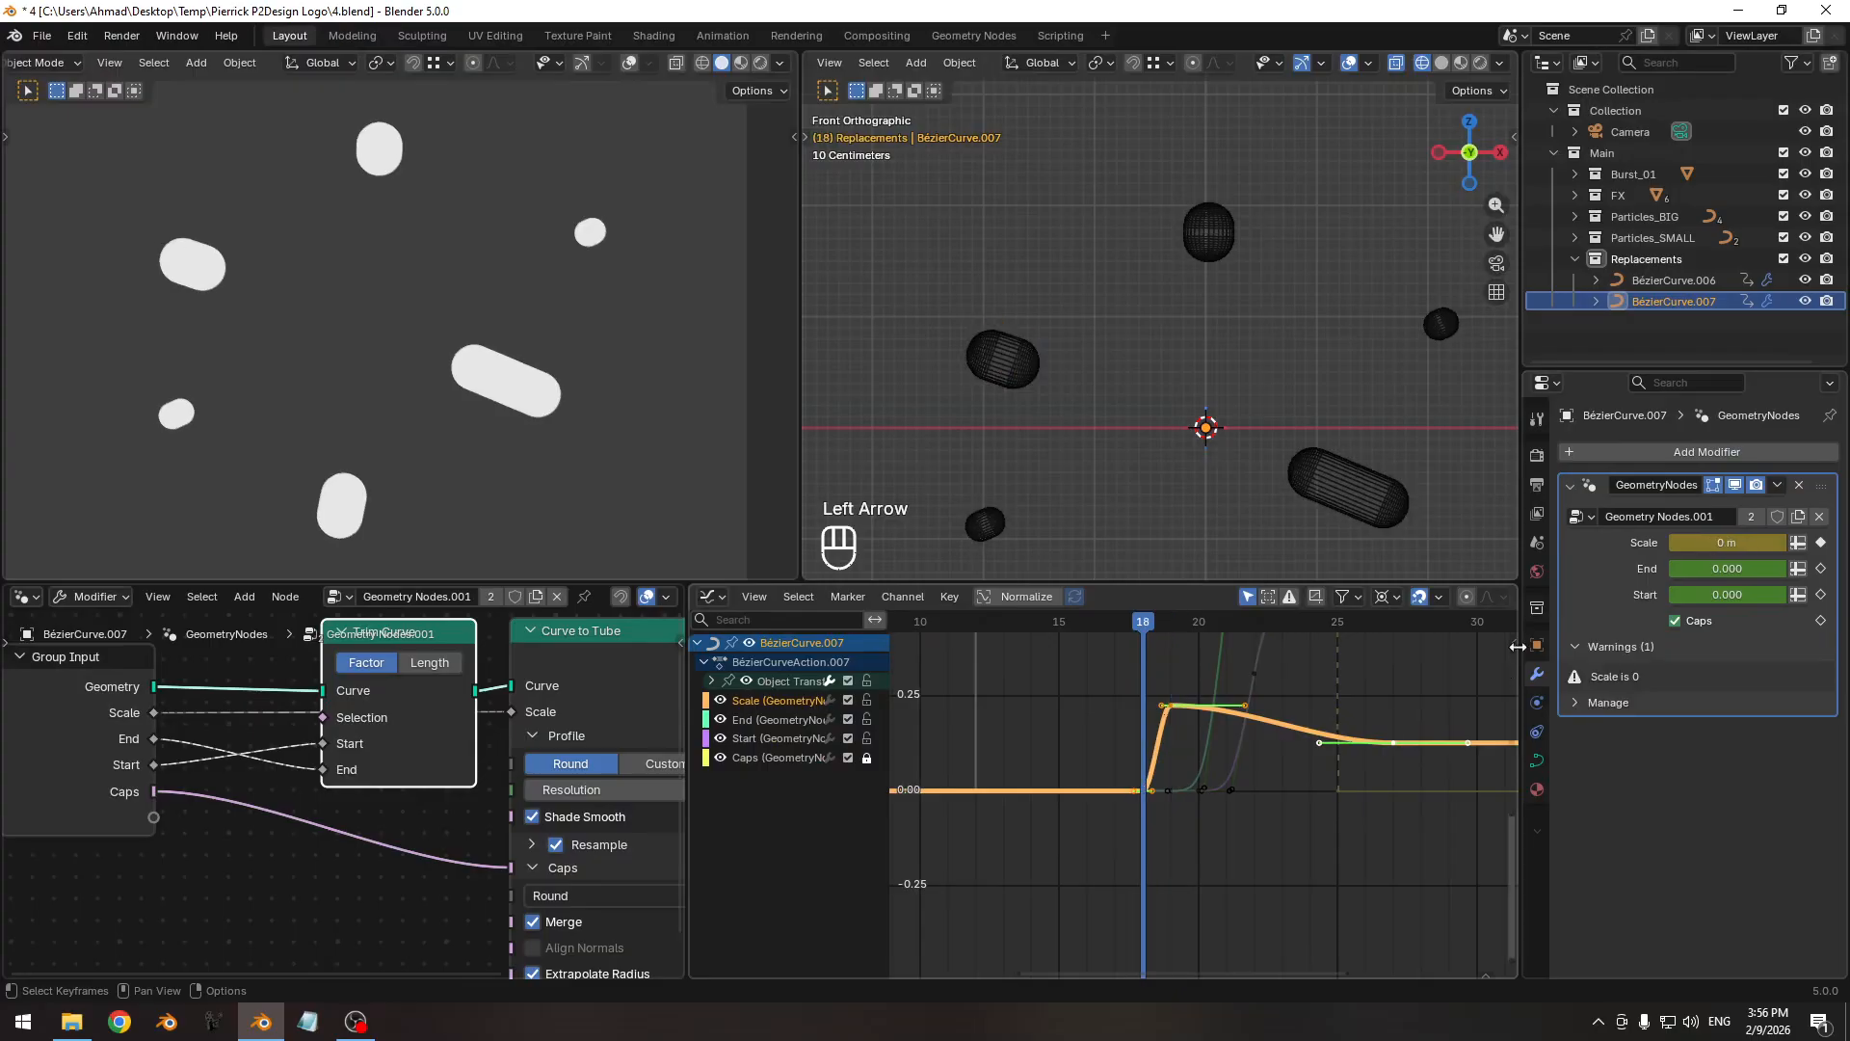
key("Right")
key("Left")
key("Right")
Delete the object scale animation from BézierCurve.007, keeping its Geometry Nodes curves.
middle_click_drag(1106, 728, 1107, 851, "ctrl")
left_click(1061, 845)
key("n")
key("n")
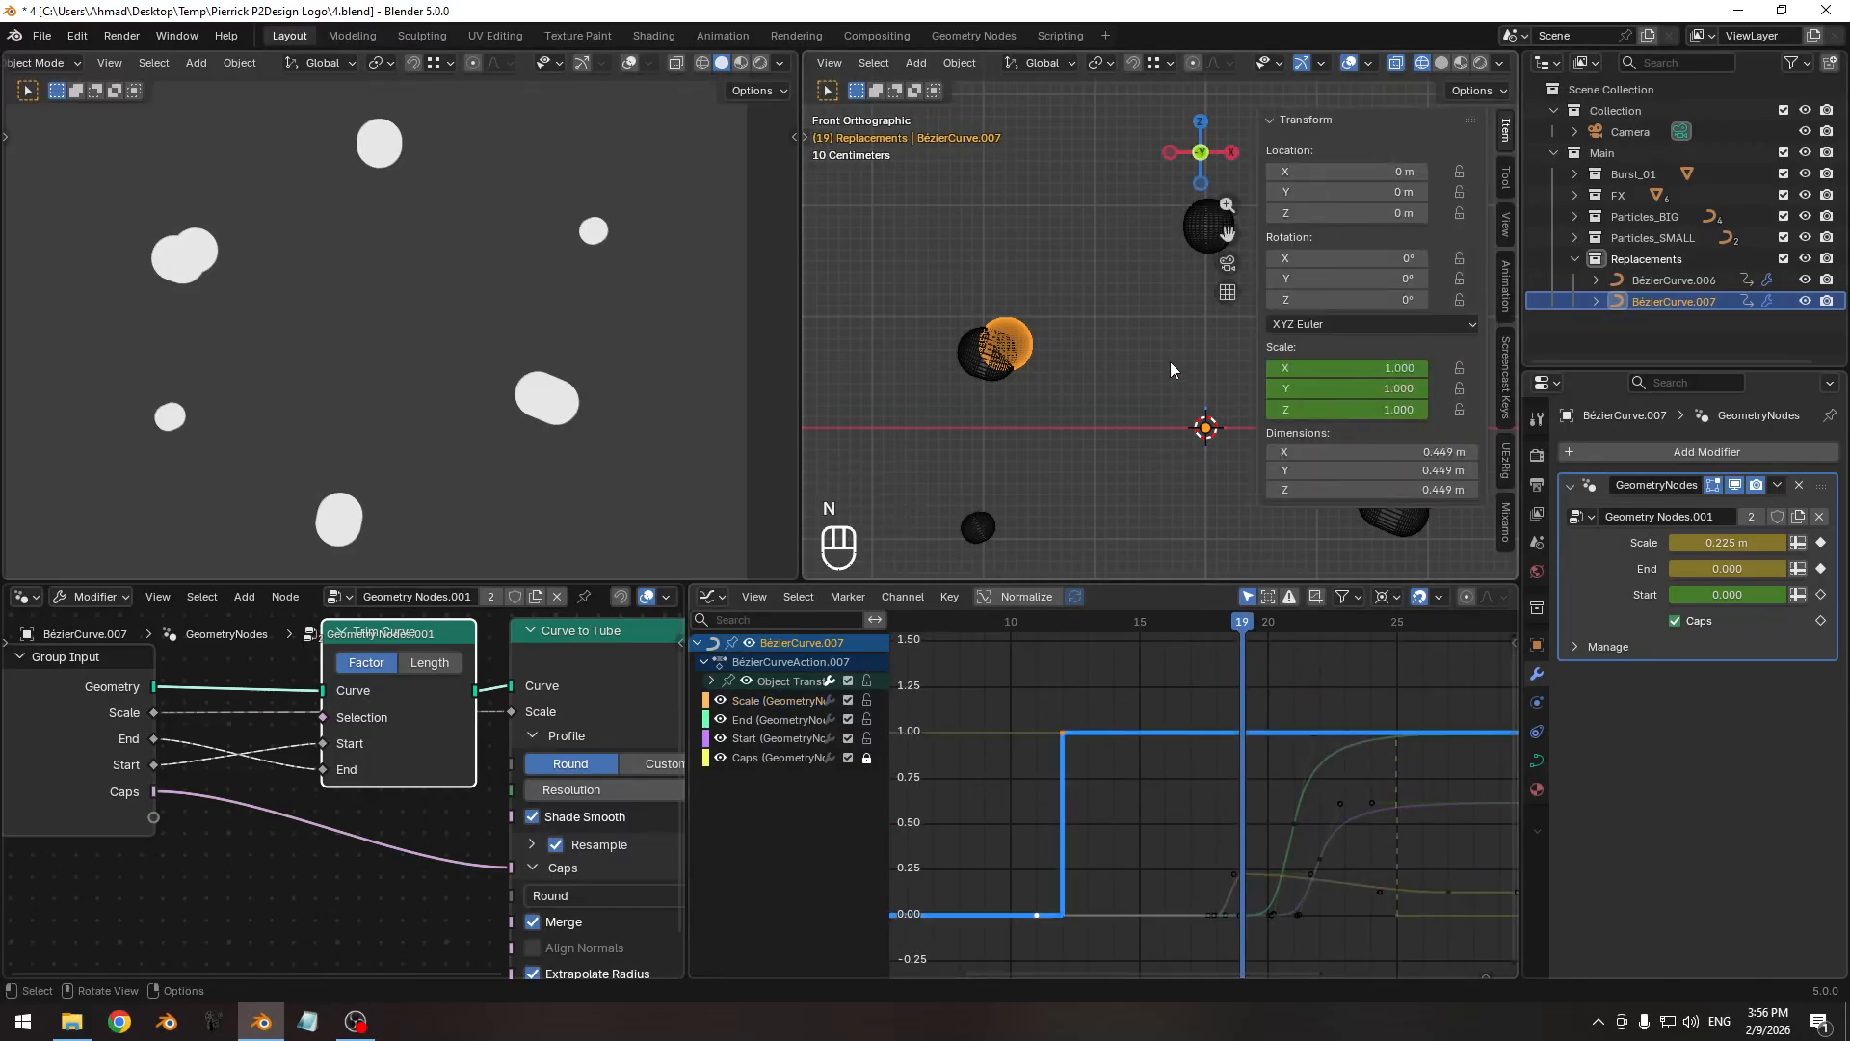
middle_click_drag(1053, 820, 1109, 793)
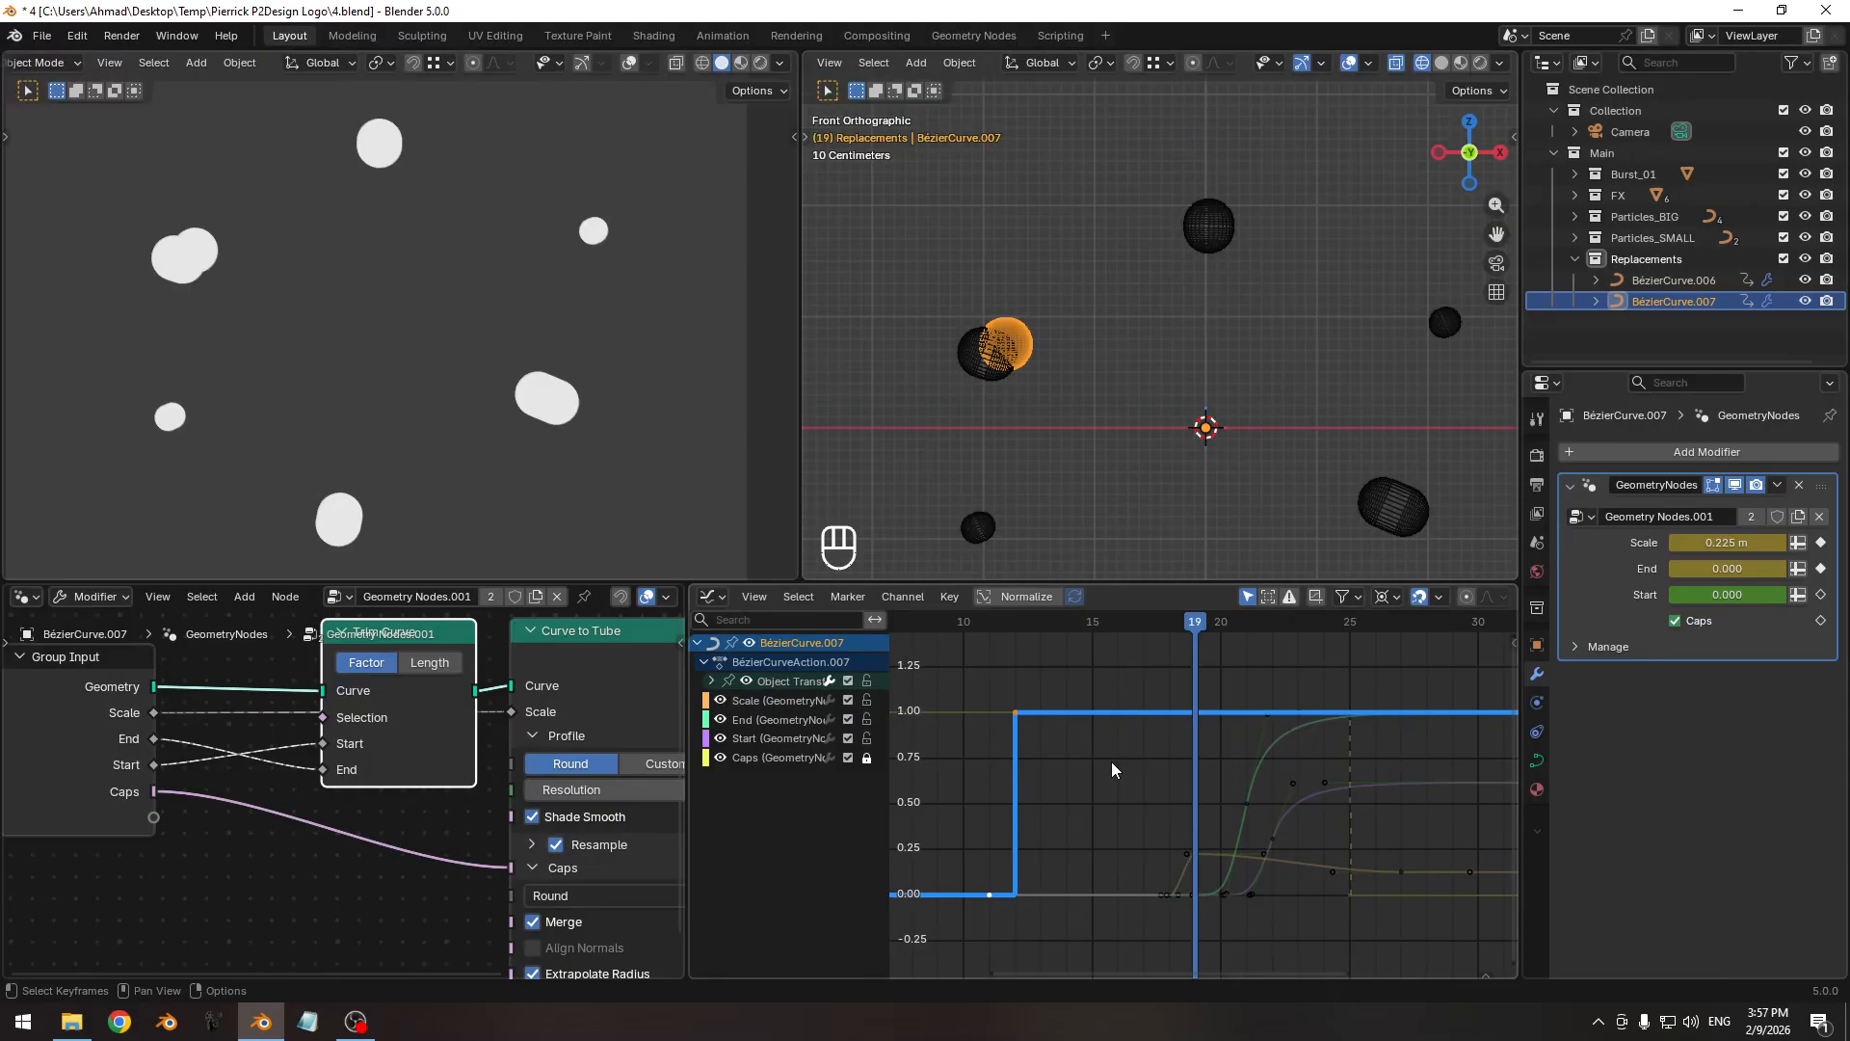
key("x")
left_click(1111, 761)
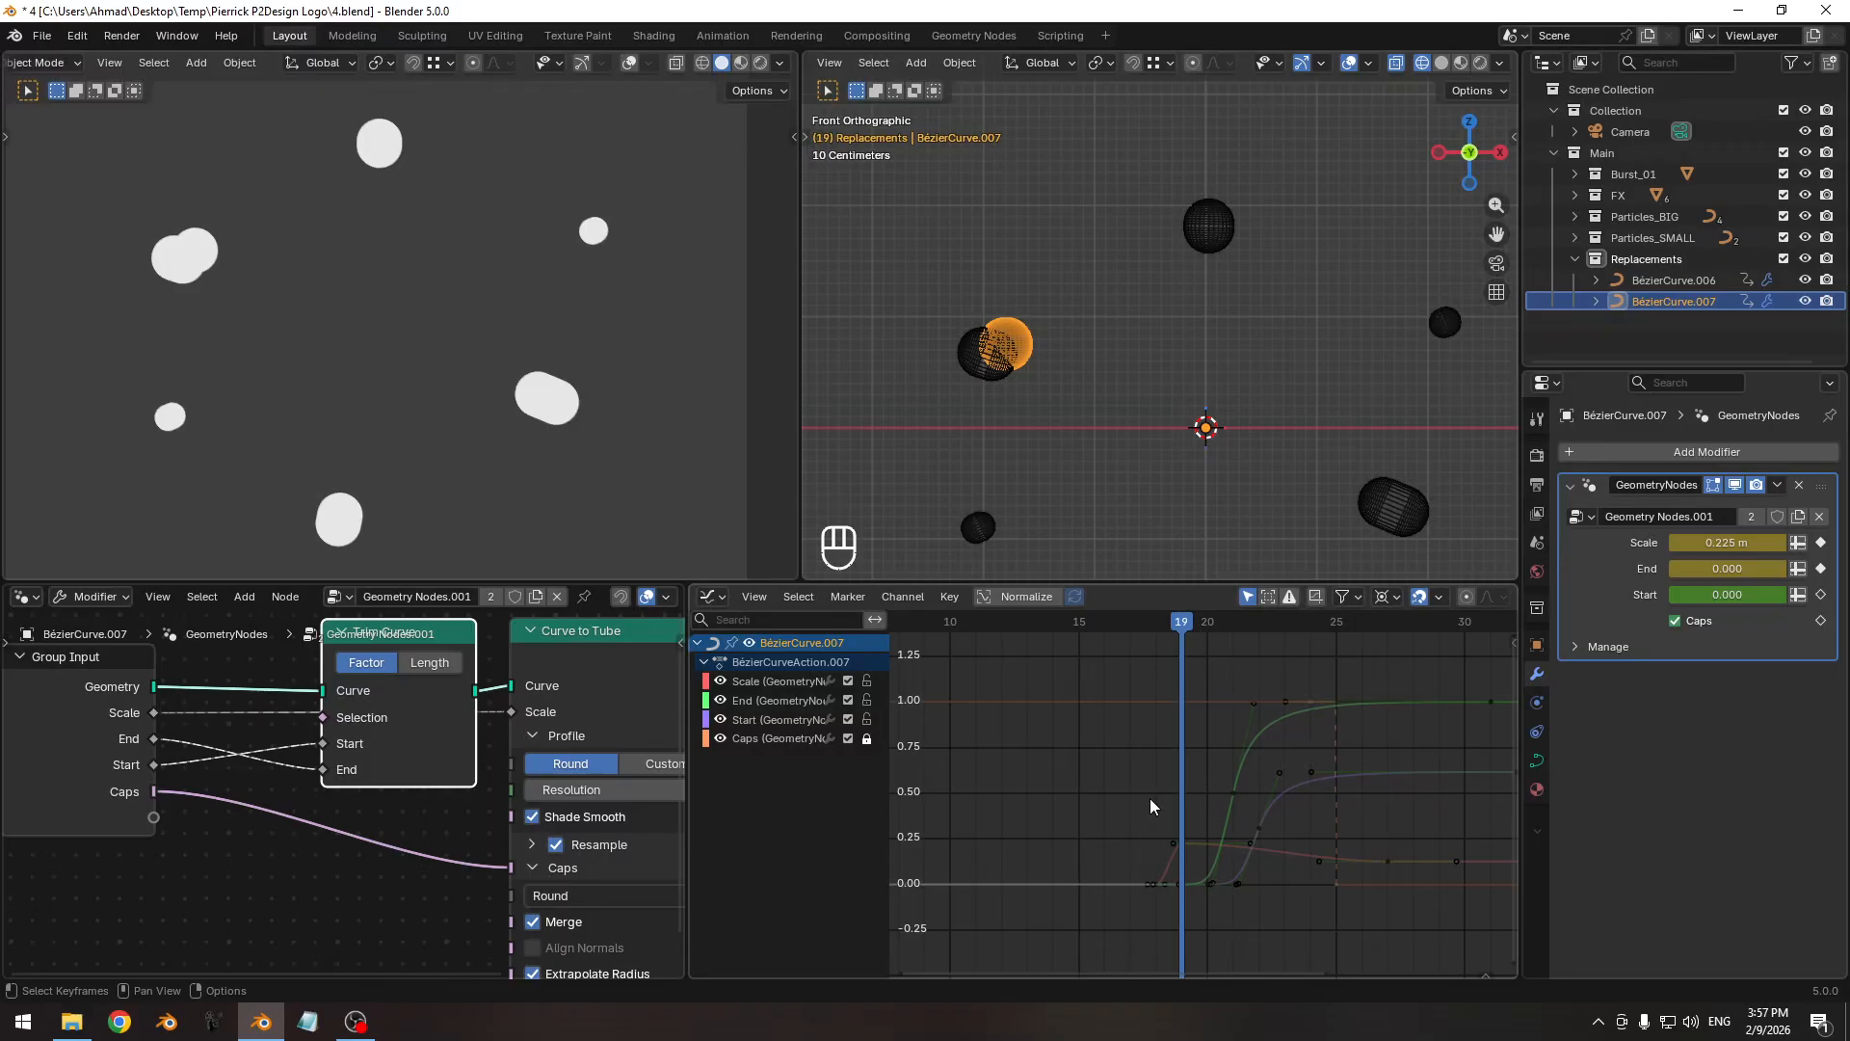
Delete the X, Y and Z object scale keyframes of BézierCurve.006.
left_click(1662, 281)
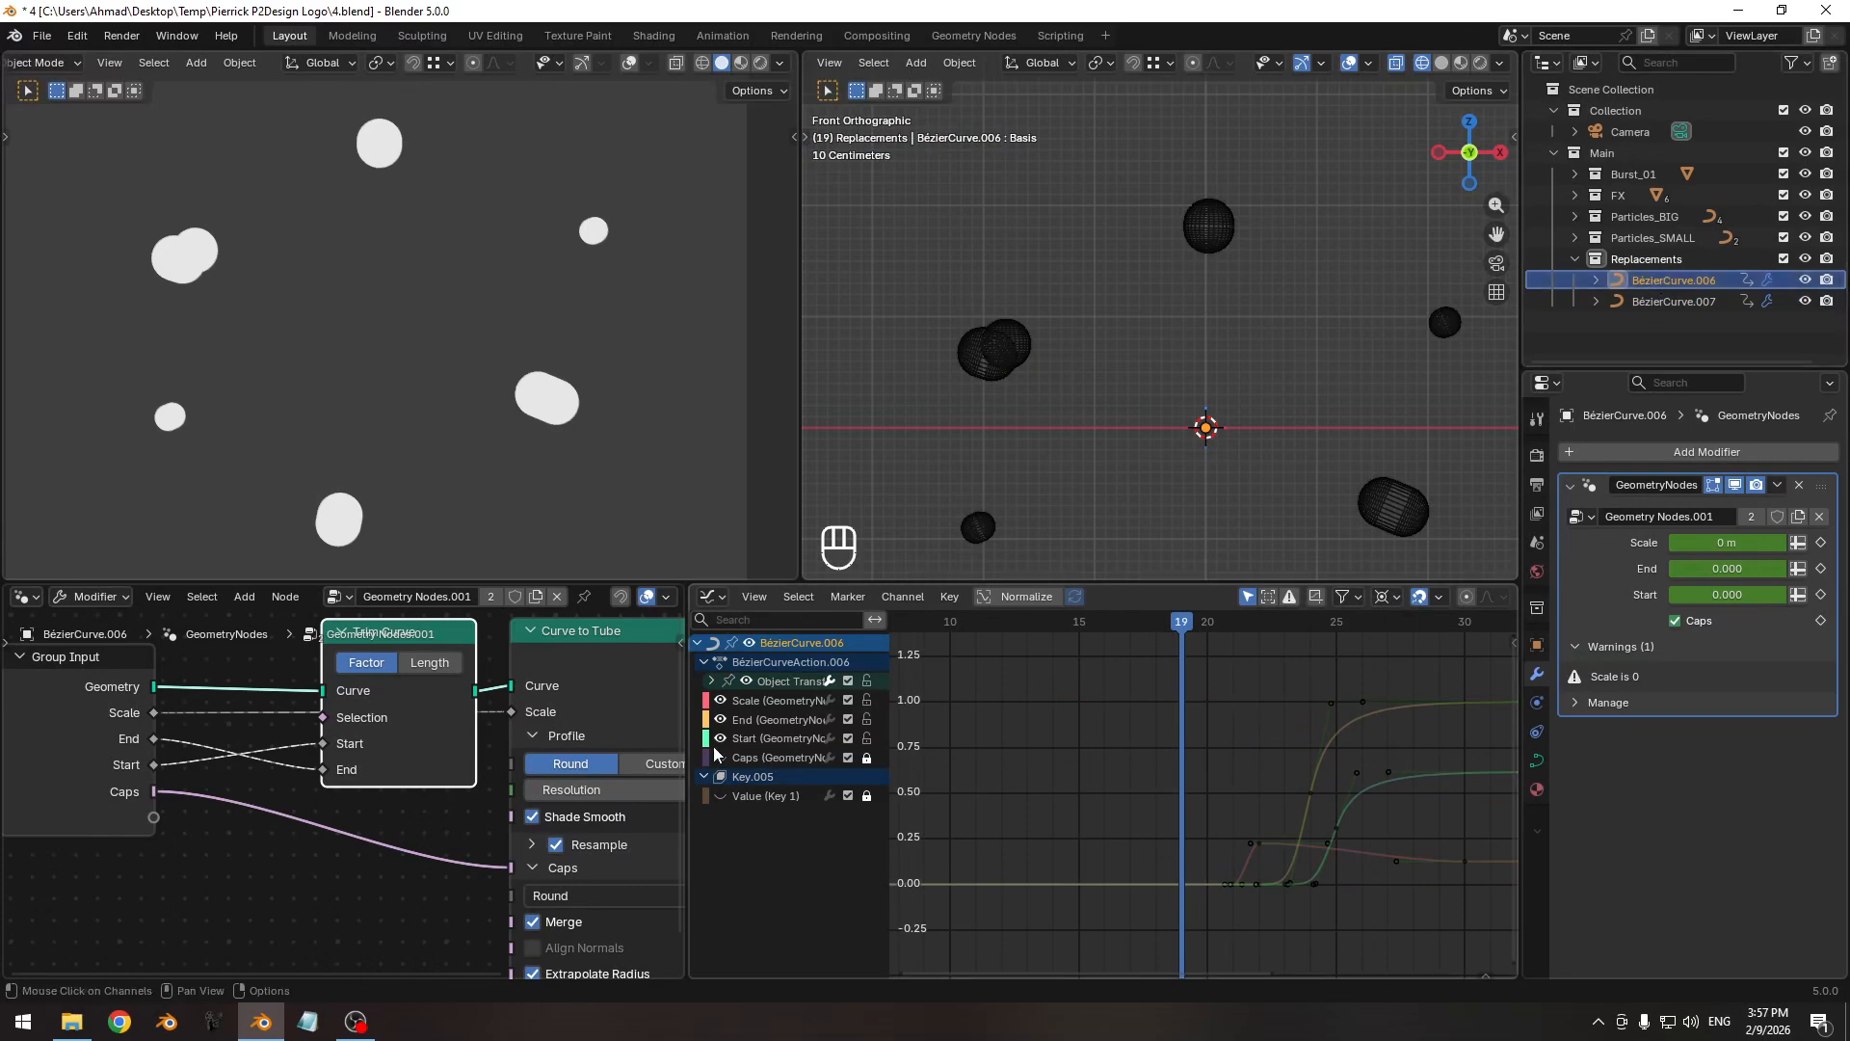
left_click(711, 681)
left_click(761, 701)
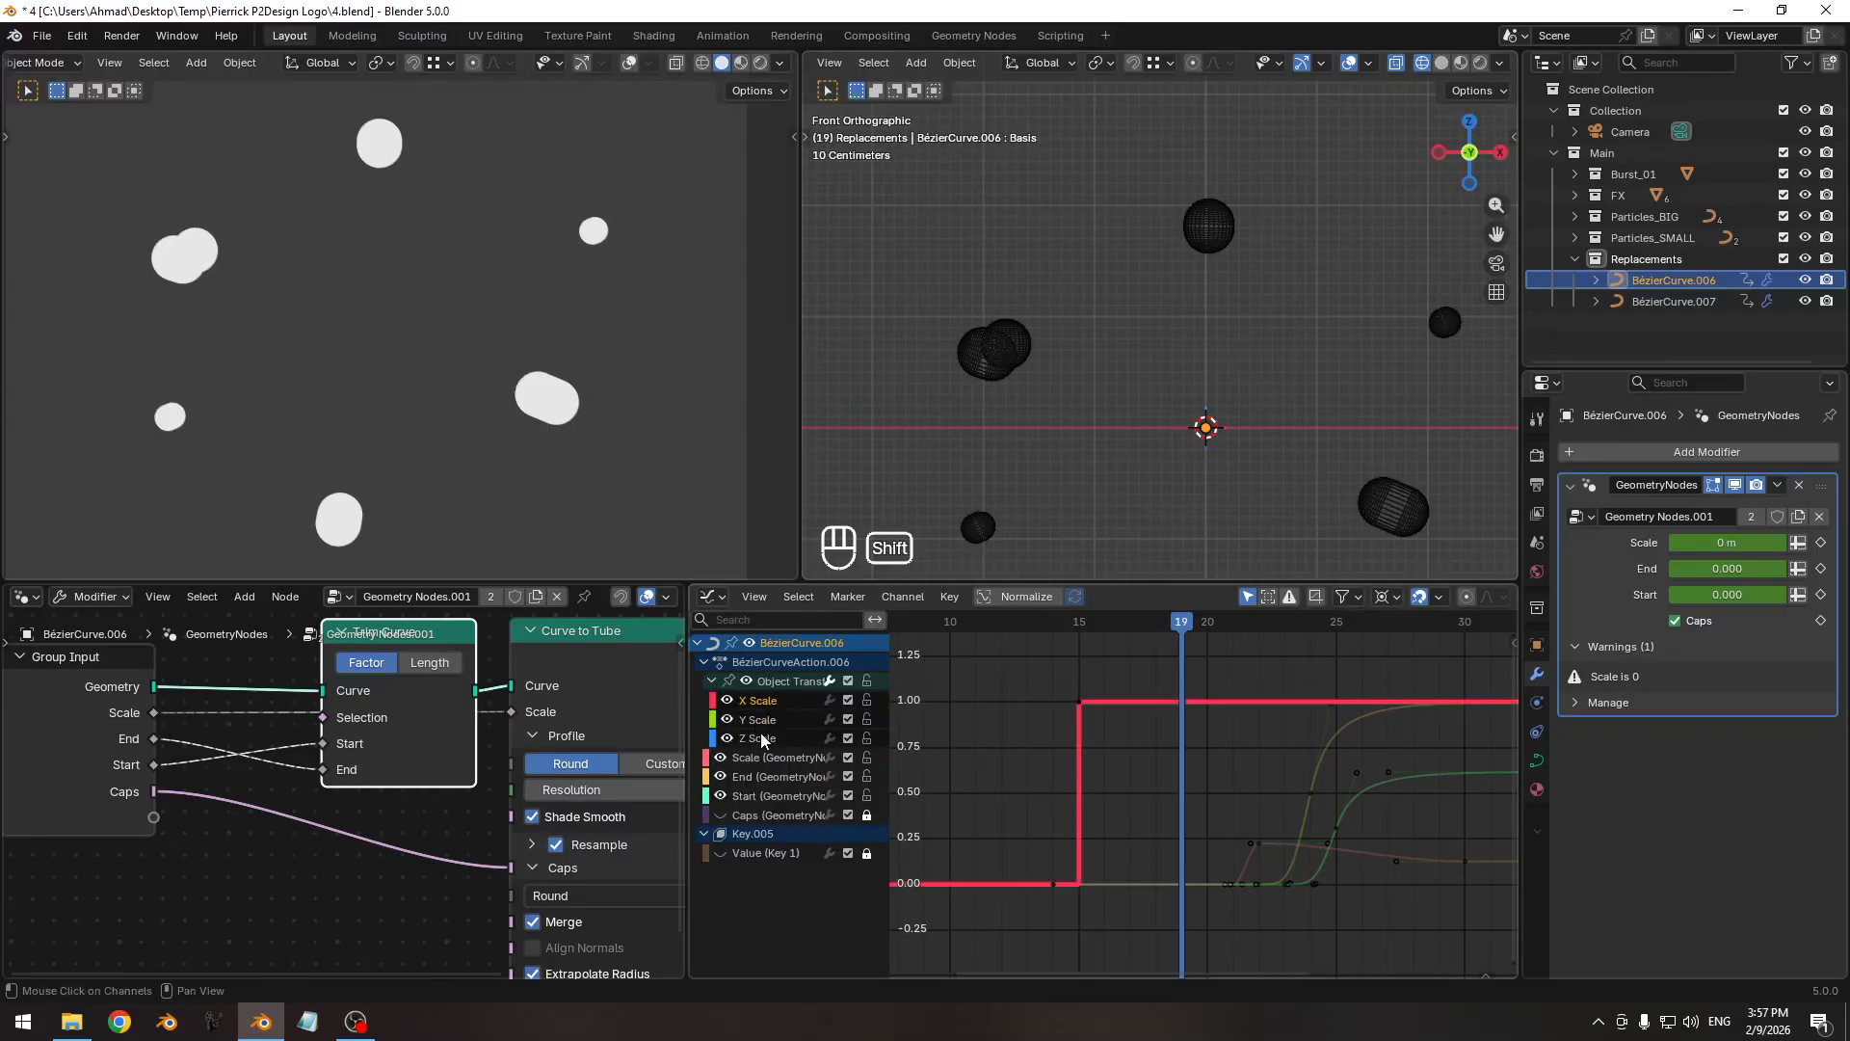
left_click(761, 737, "shift")
key("a")
middle_click_drag(1122, 806, 1166, 742, "ctrl")
left_click_drag(1181, 628, 1229, 626)
key("x")
left_click(1160, 775)
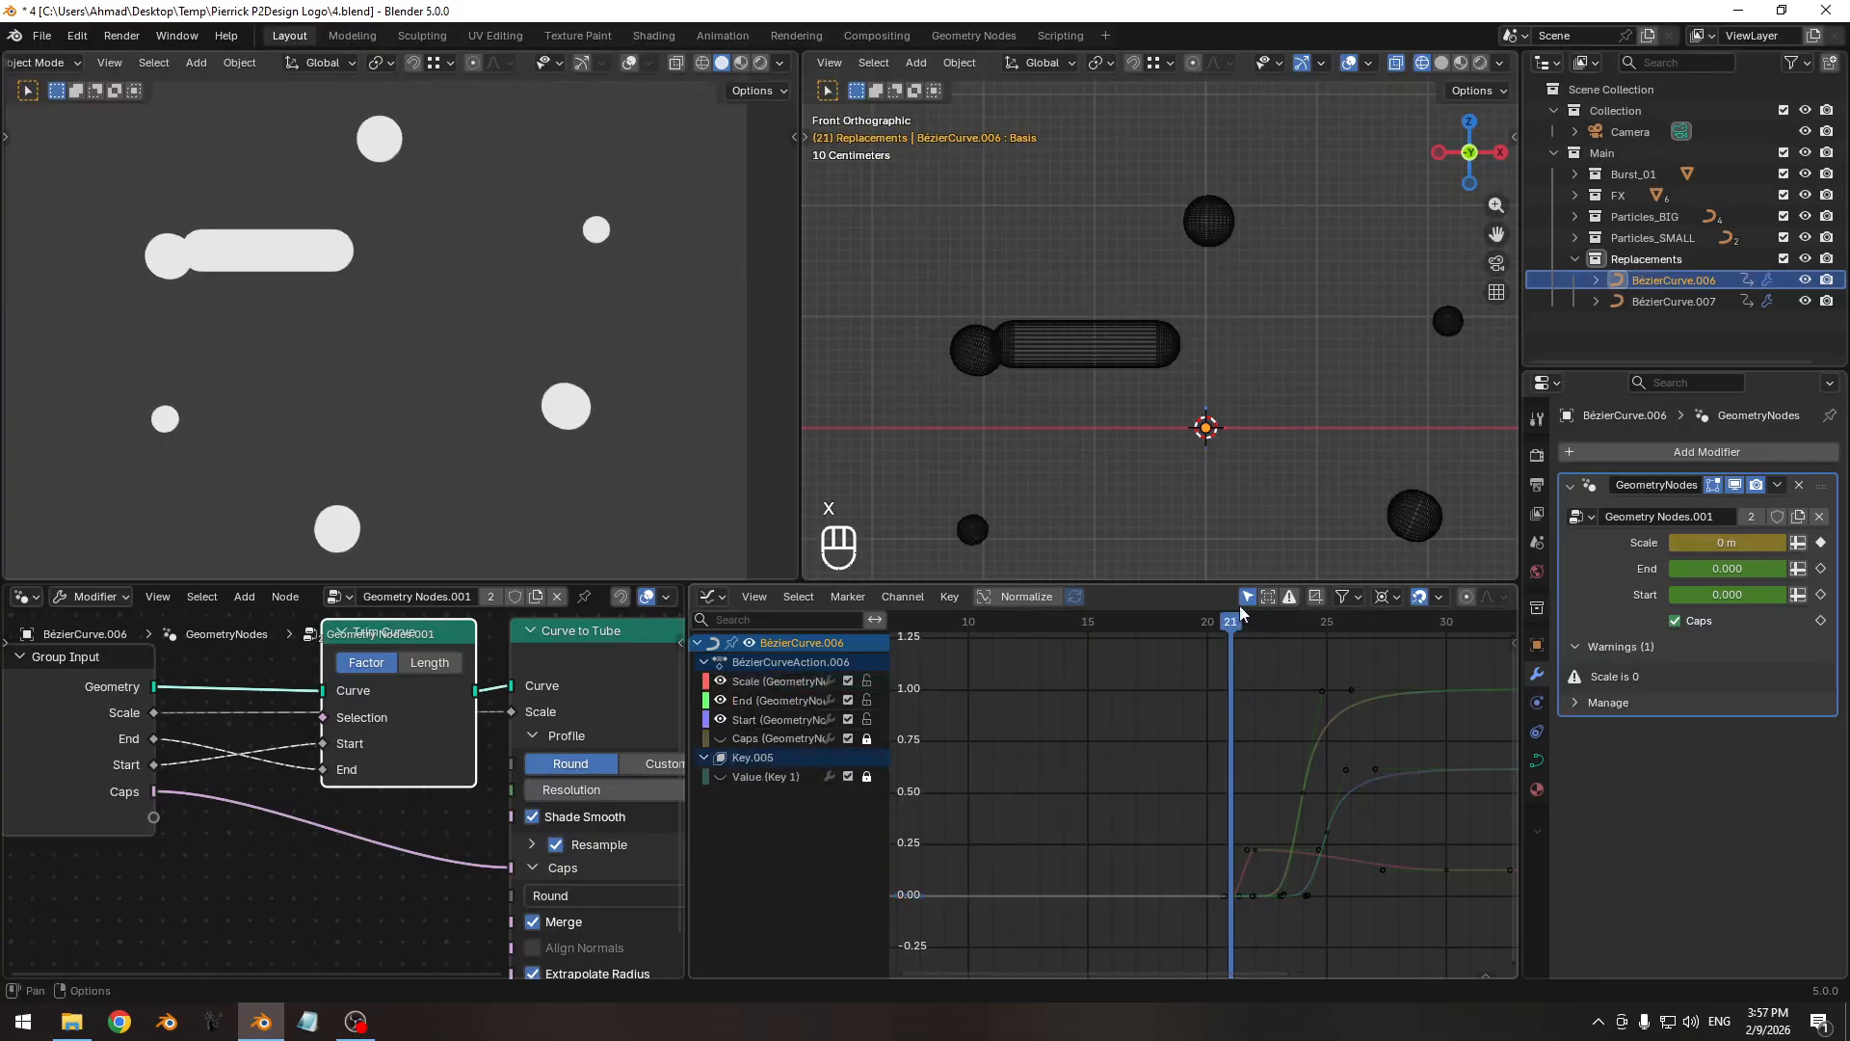
At frame 19, move the left control point of BézierCurve.007 about -0.208 m in X and -0.077 m in Z onto the particle ball.
left_click(1667, 302)
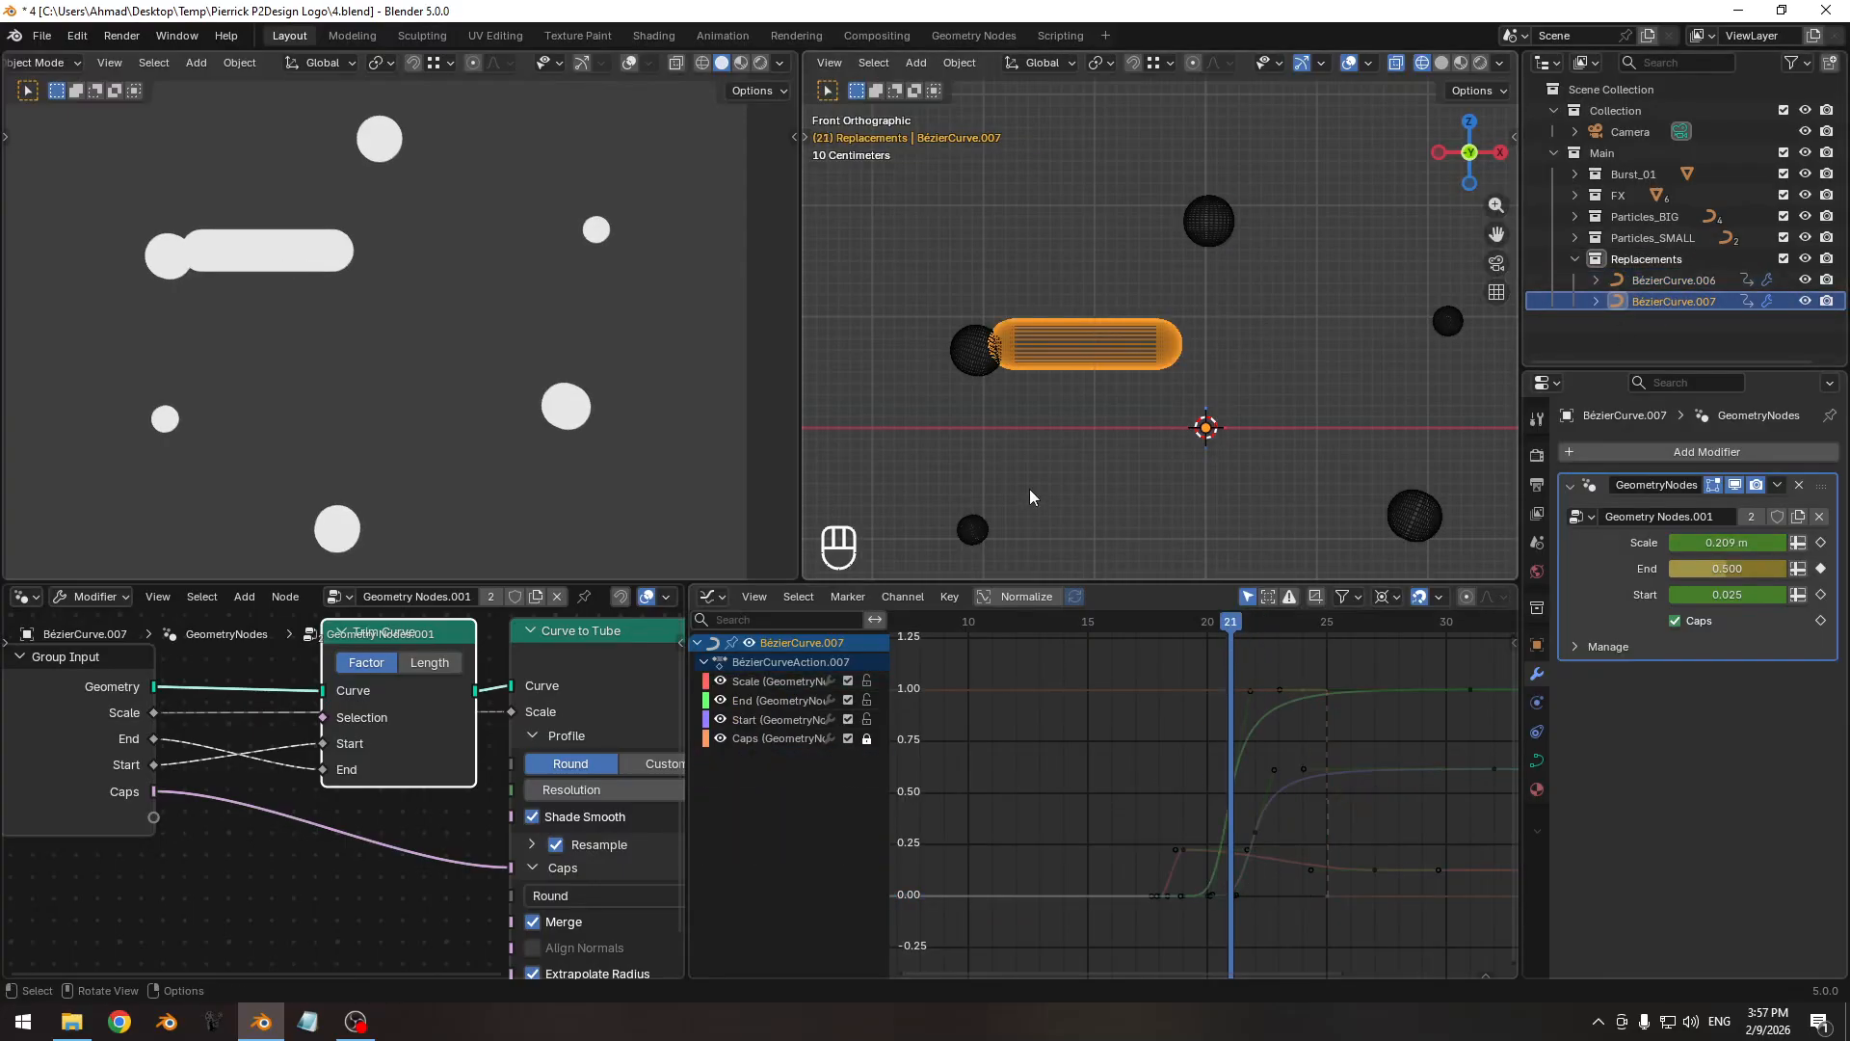
middle_click_drag(1204, 735, 1109, 739, "ctrl")
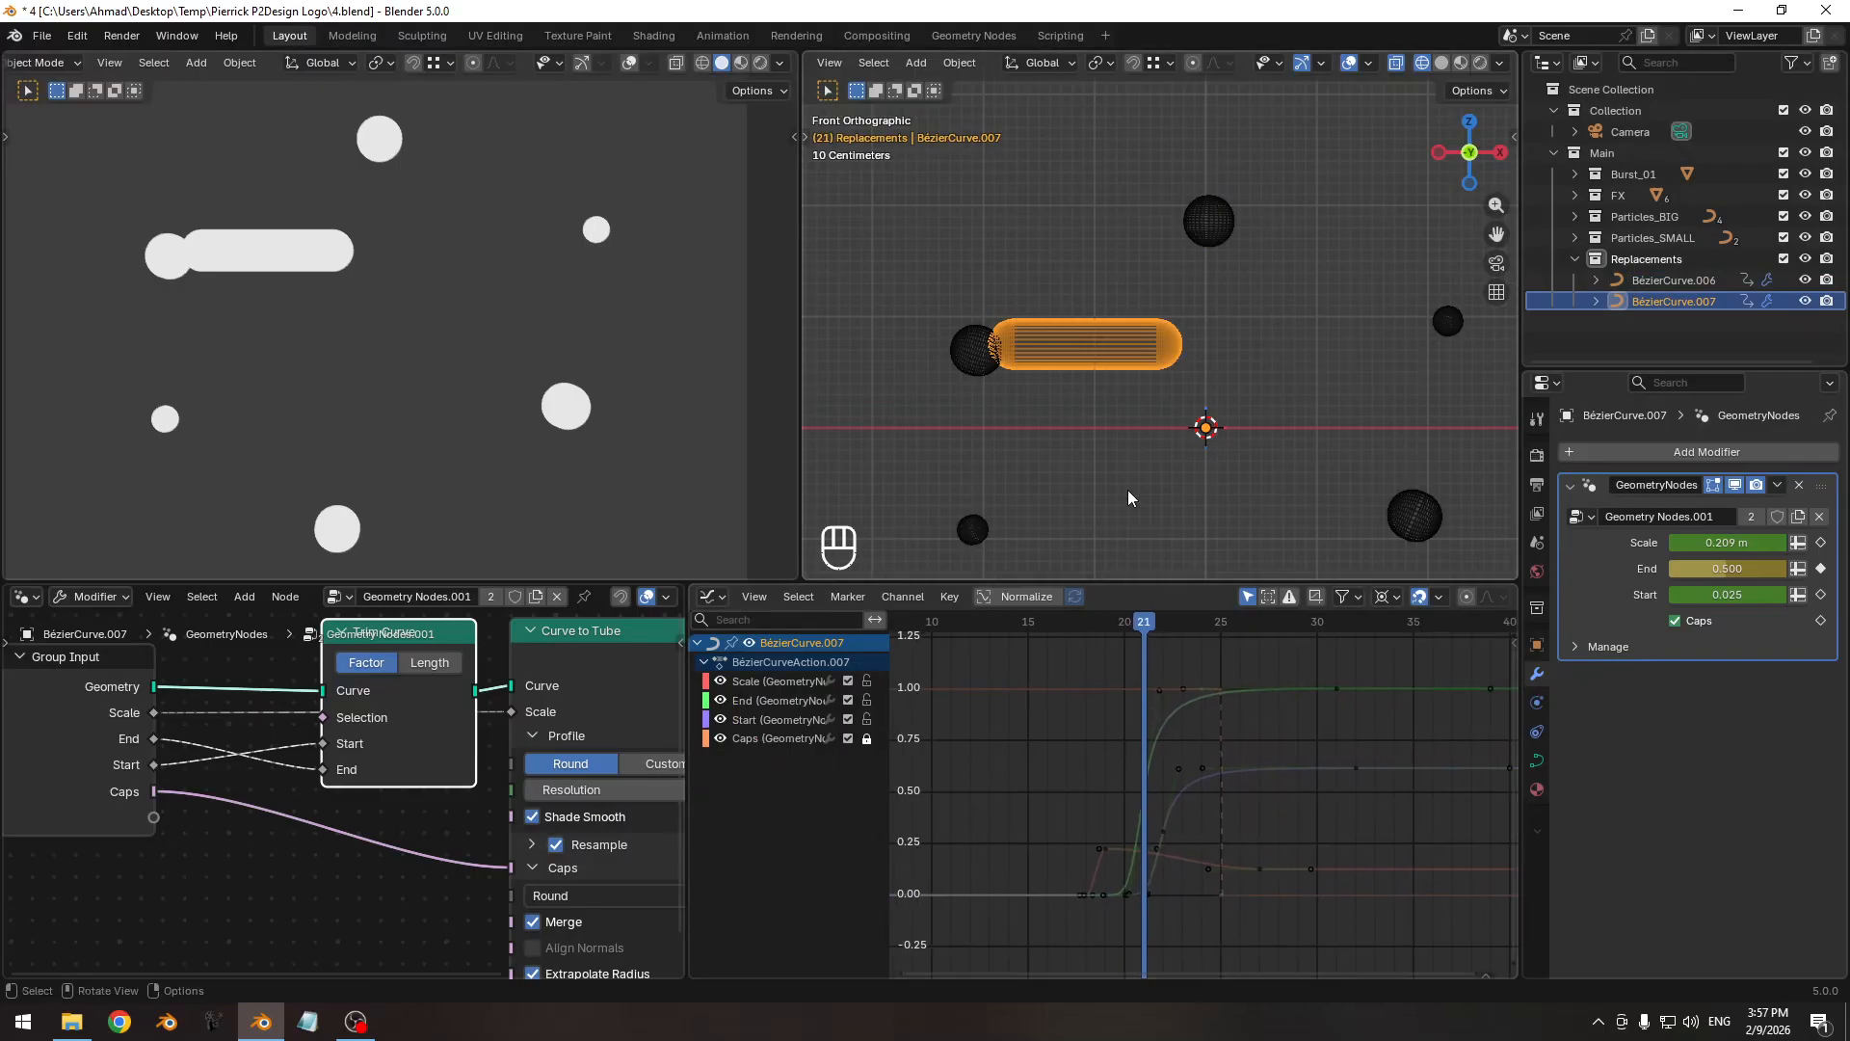
middle_click_drag(1062, 409, 1070, 362, "ctrl")
middle_click_drag(1097, 420, 1150, 418, "shift")
middle_click_drag(1064, 459, 1062, 434, "ctrl")
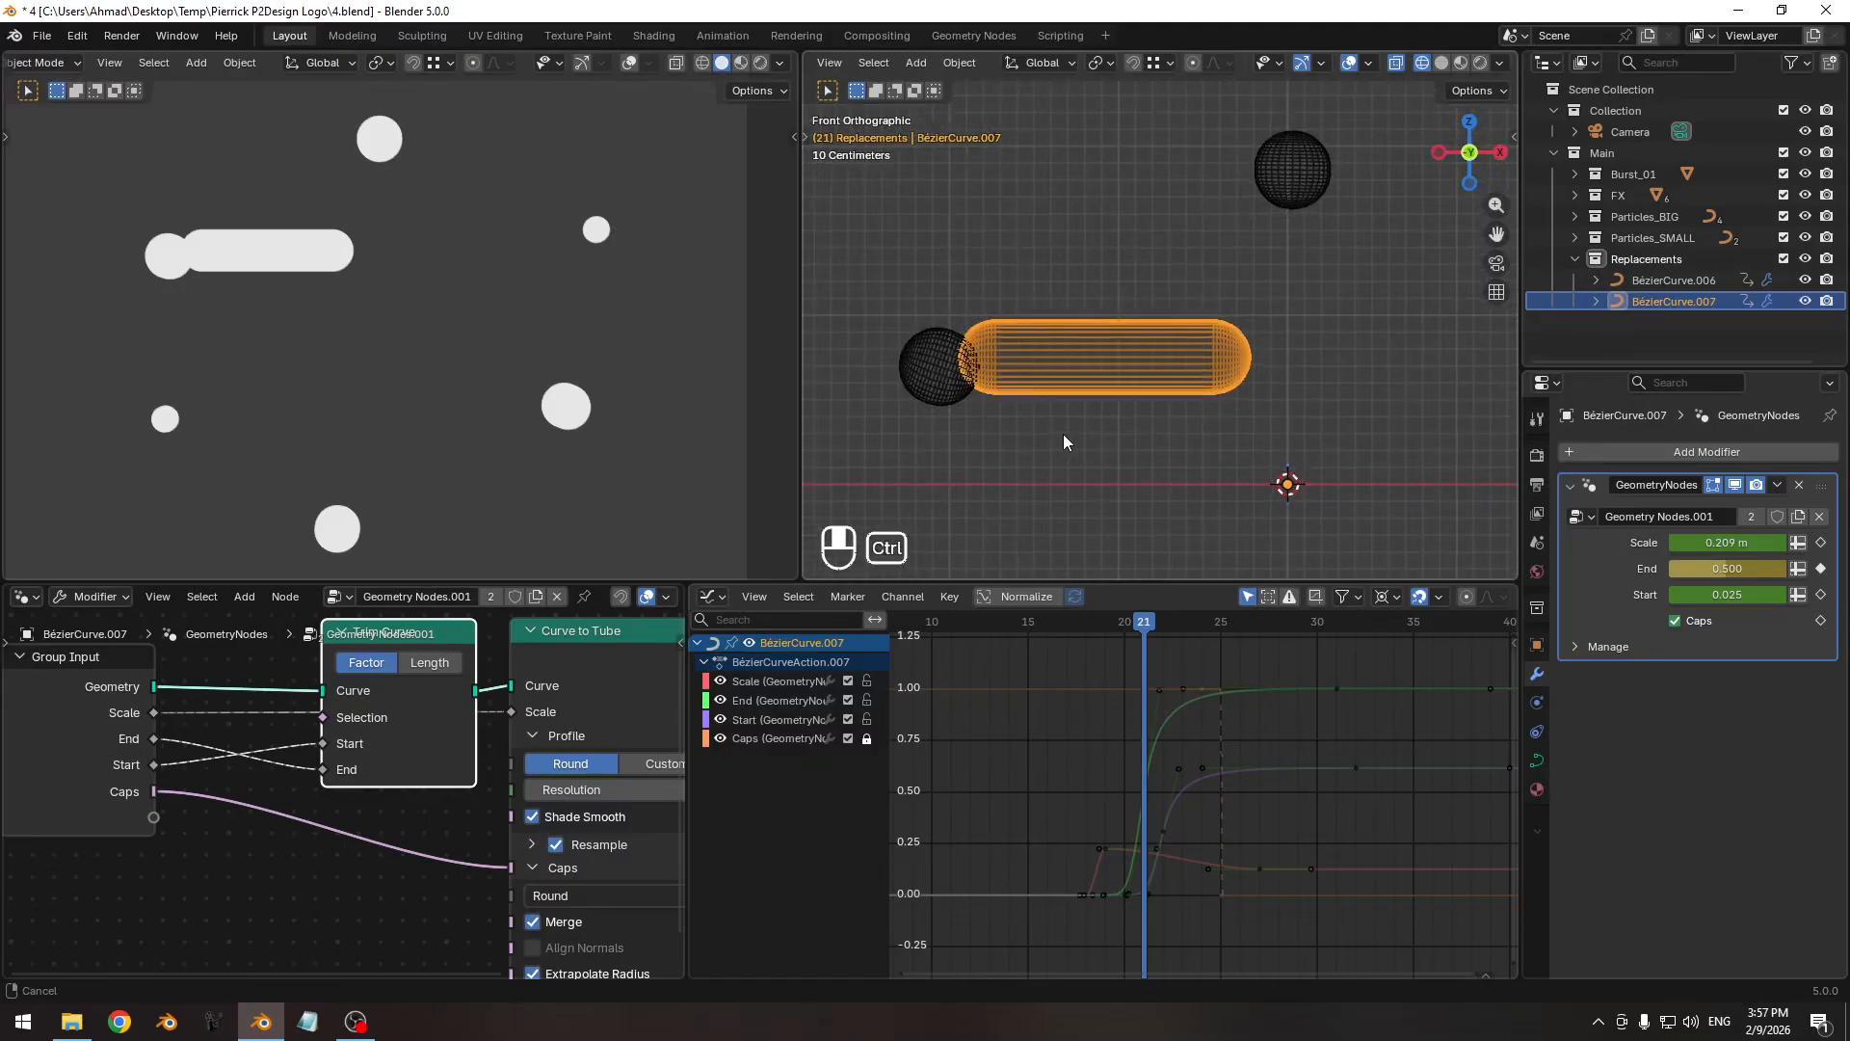
left_click_drag(1147, 627, 1105, 625)
middle_click_drag(1013, 368, 1128, 411, "shift")
scroll(1171, 402, "down", 2)
key("Tab")
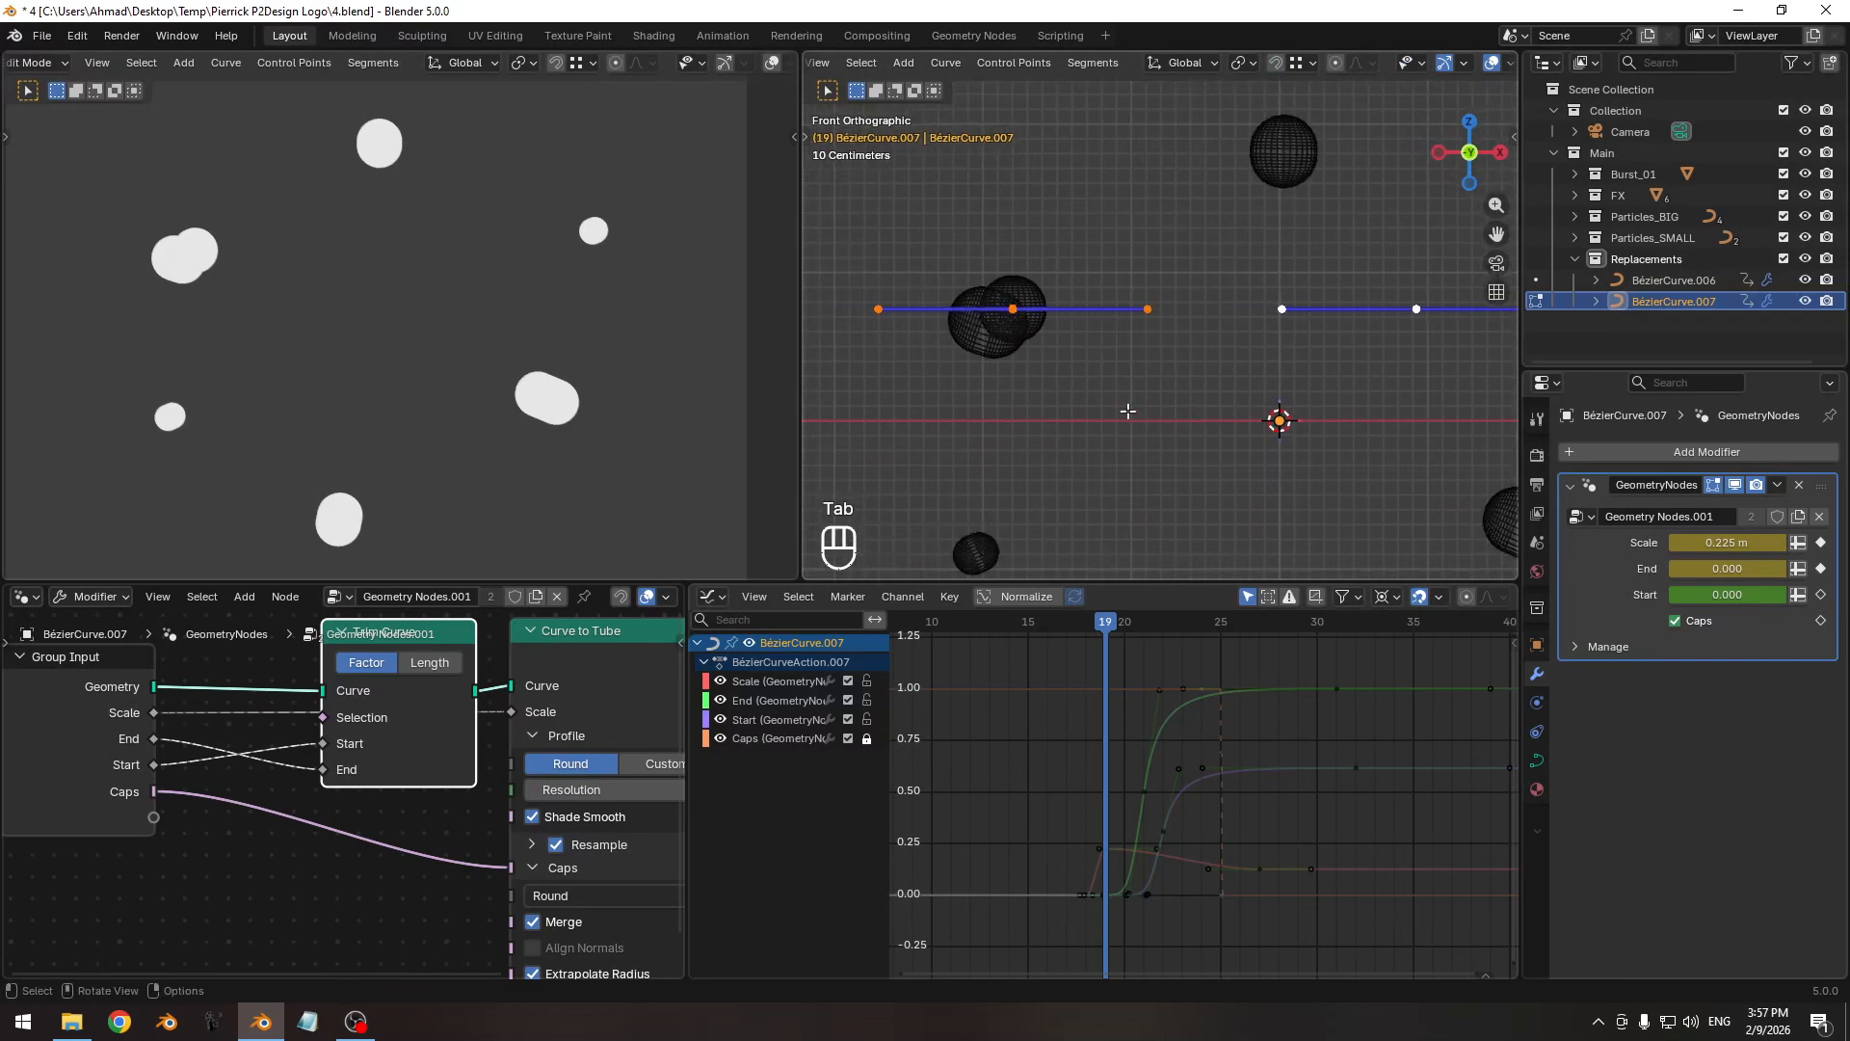
key("ctrl+space")
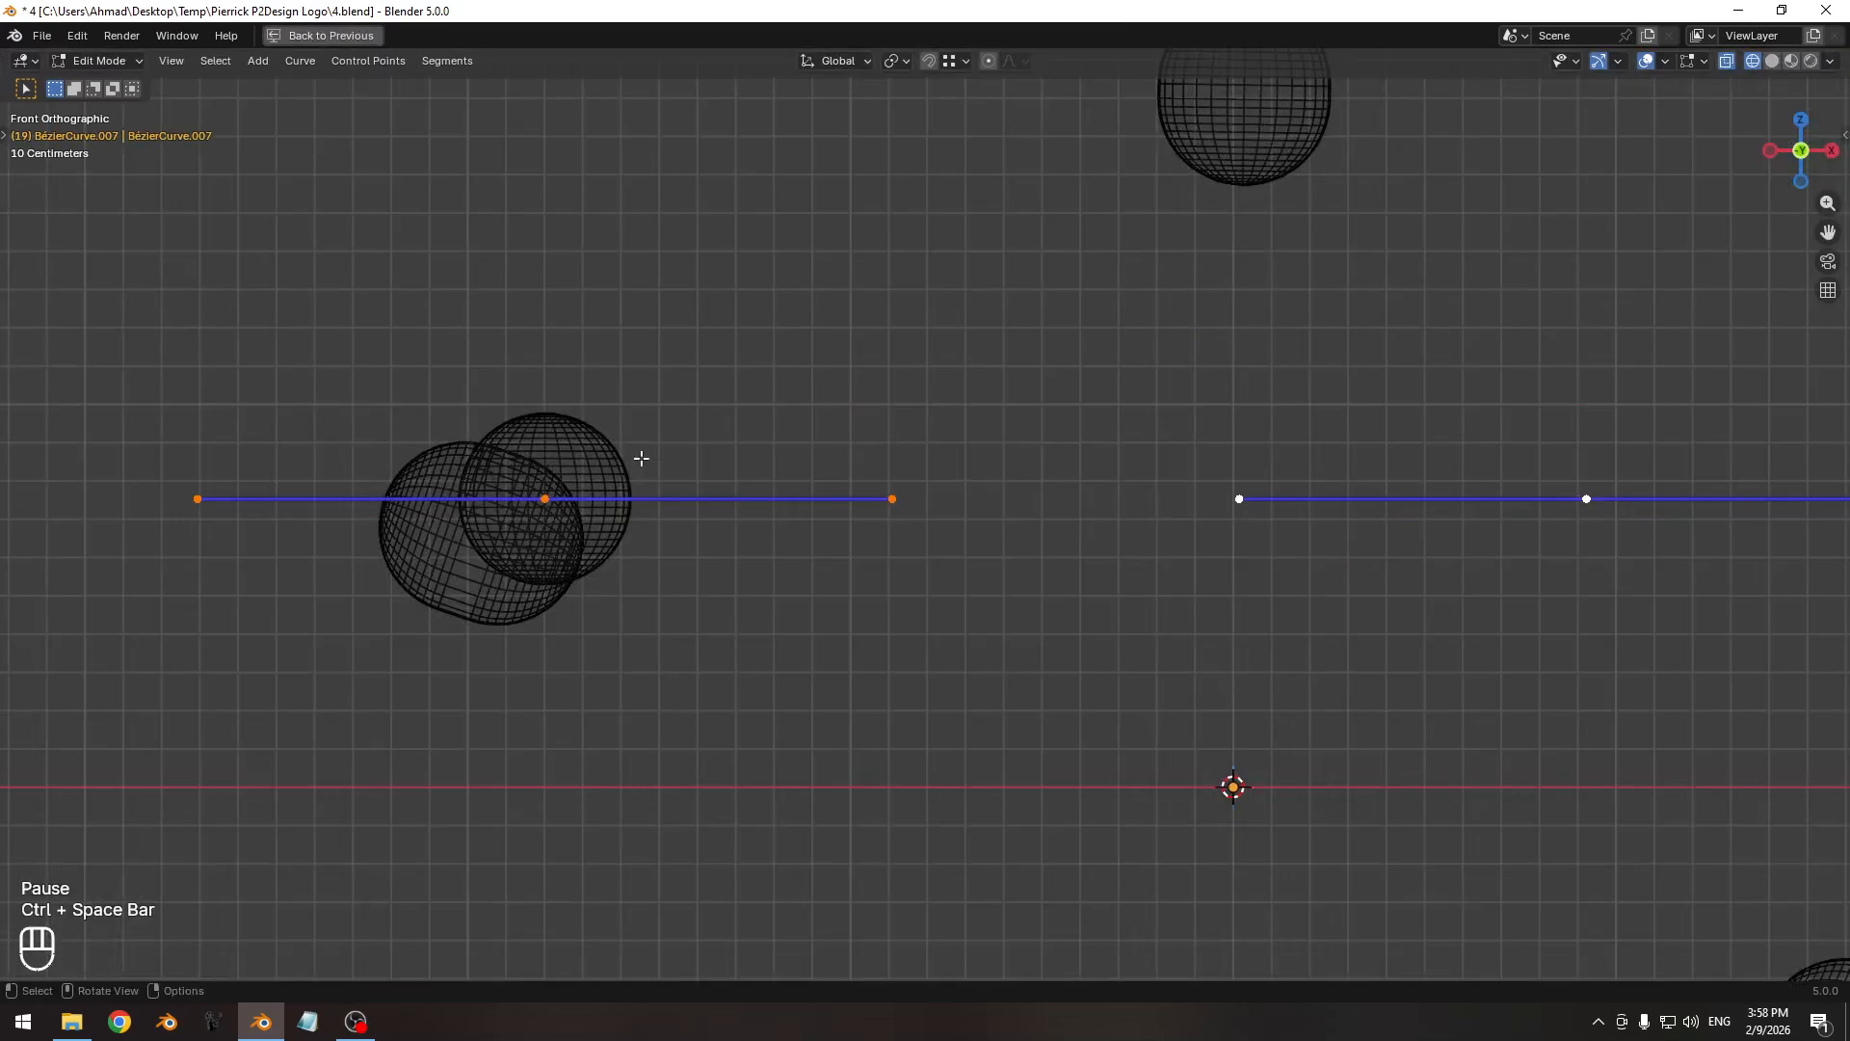
middle_click_drag(640, 458, 850, 476, "ctrl")
key("g")
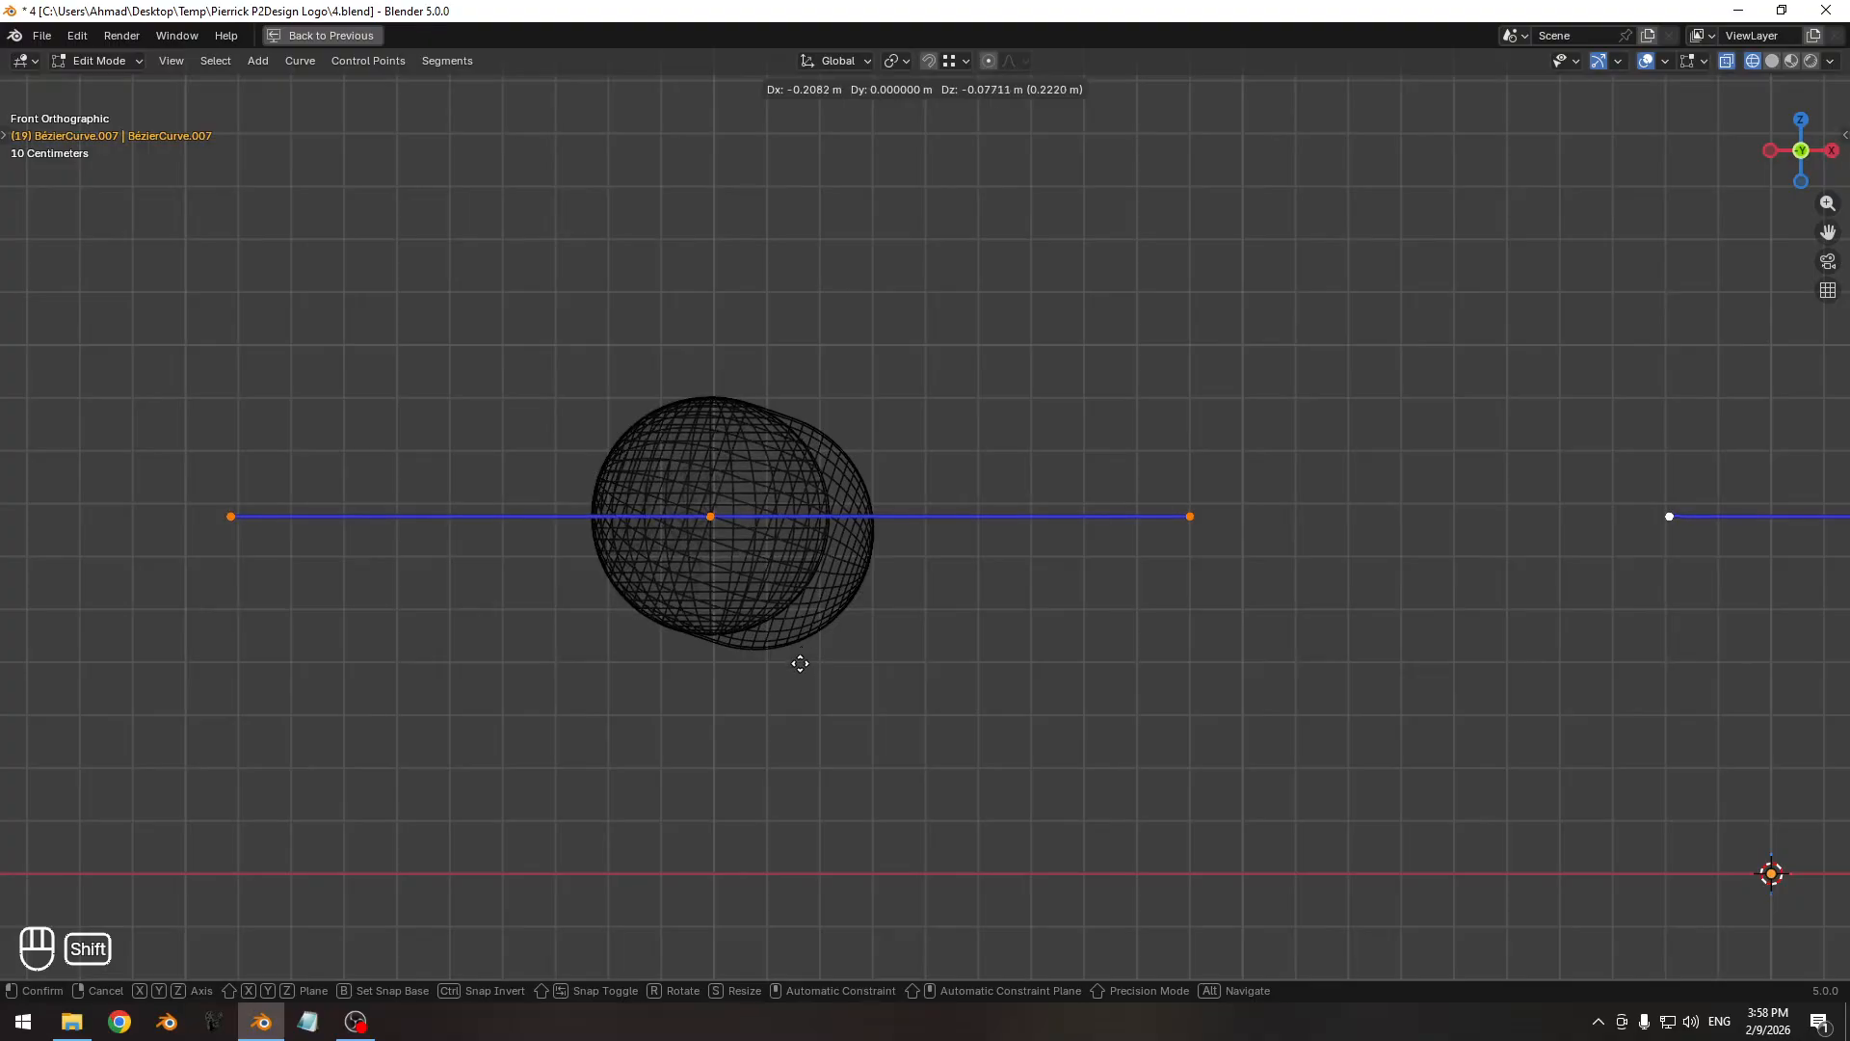
left_click(799, 663)
key("ctrl+space")
key("Tab")
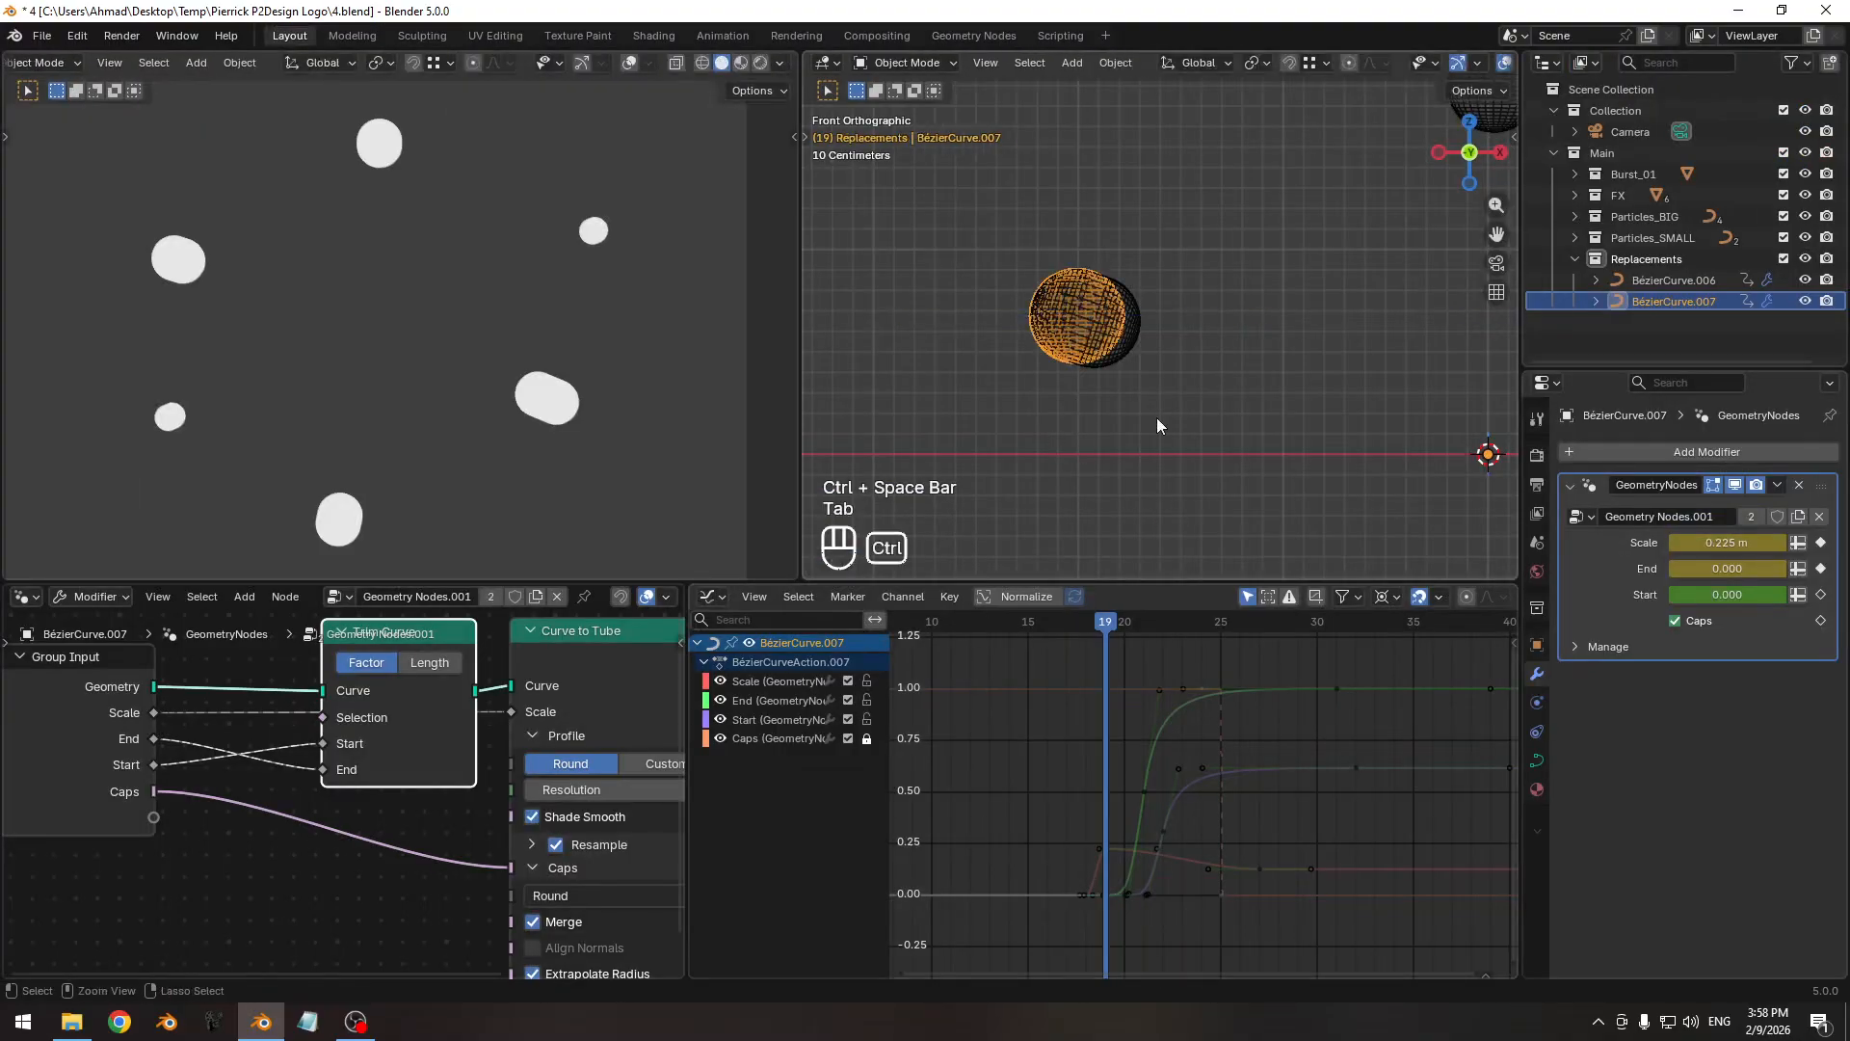
Copy the left control point's X value to the right control point of BézierCurve.007 as a positive 2.00695 m.
key("Tab")
mouse_move(1049, 427)
middle_mouse_down("shift")
mouse_move(1008, 433)
mouse_move(1026, 433)
middle_mouse_up("shift")
key("n")
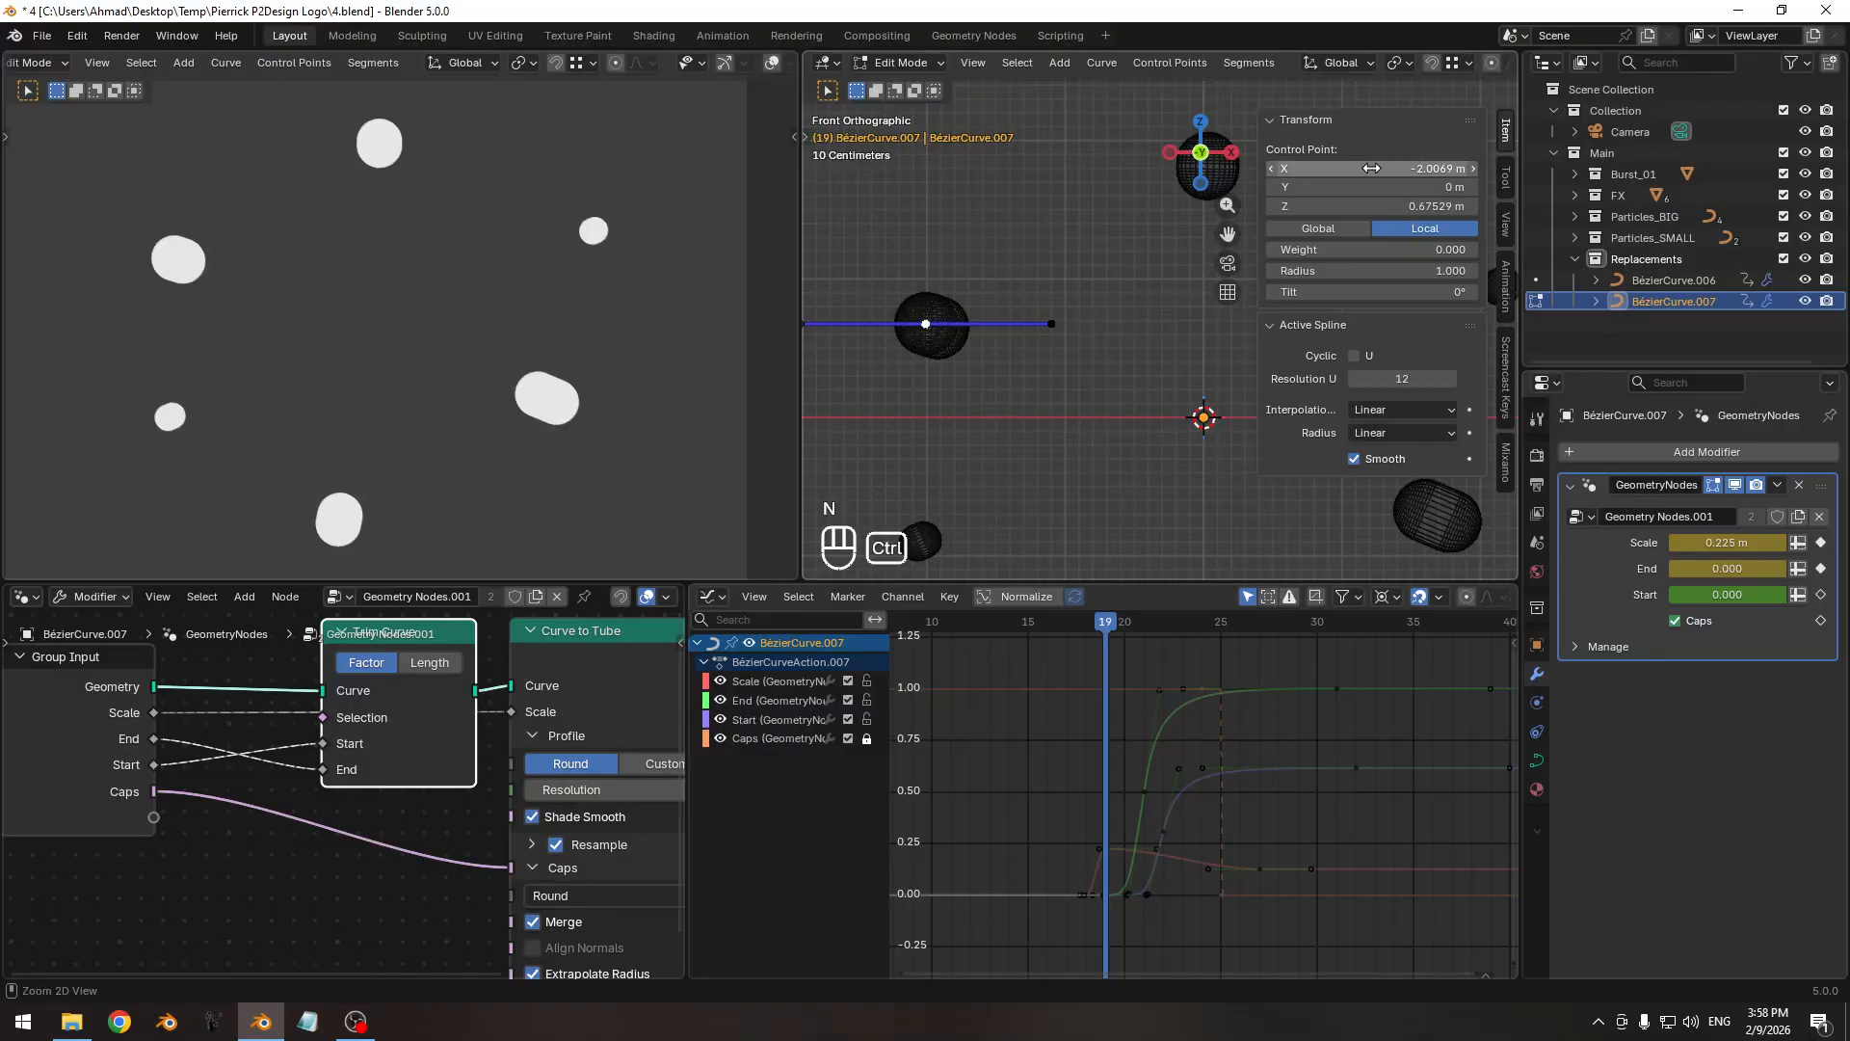
key("ctrl+c")
middle_click_drag(1147, 385, 957, 392, "shift")
middle_click_drag(1070, 361, 1074, 388, "ctrl")
left_click(1123, 334)
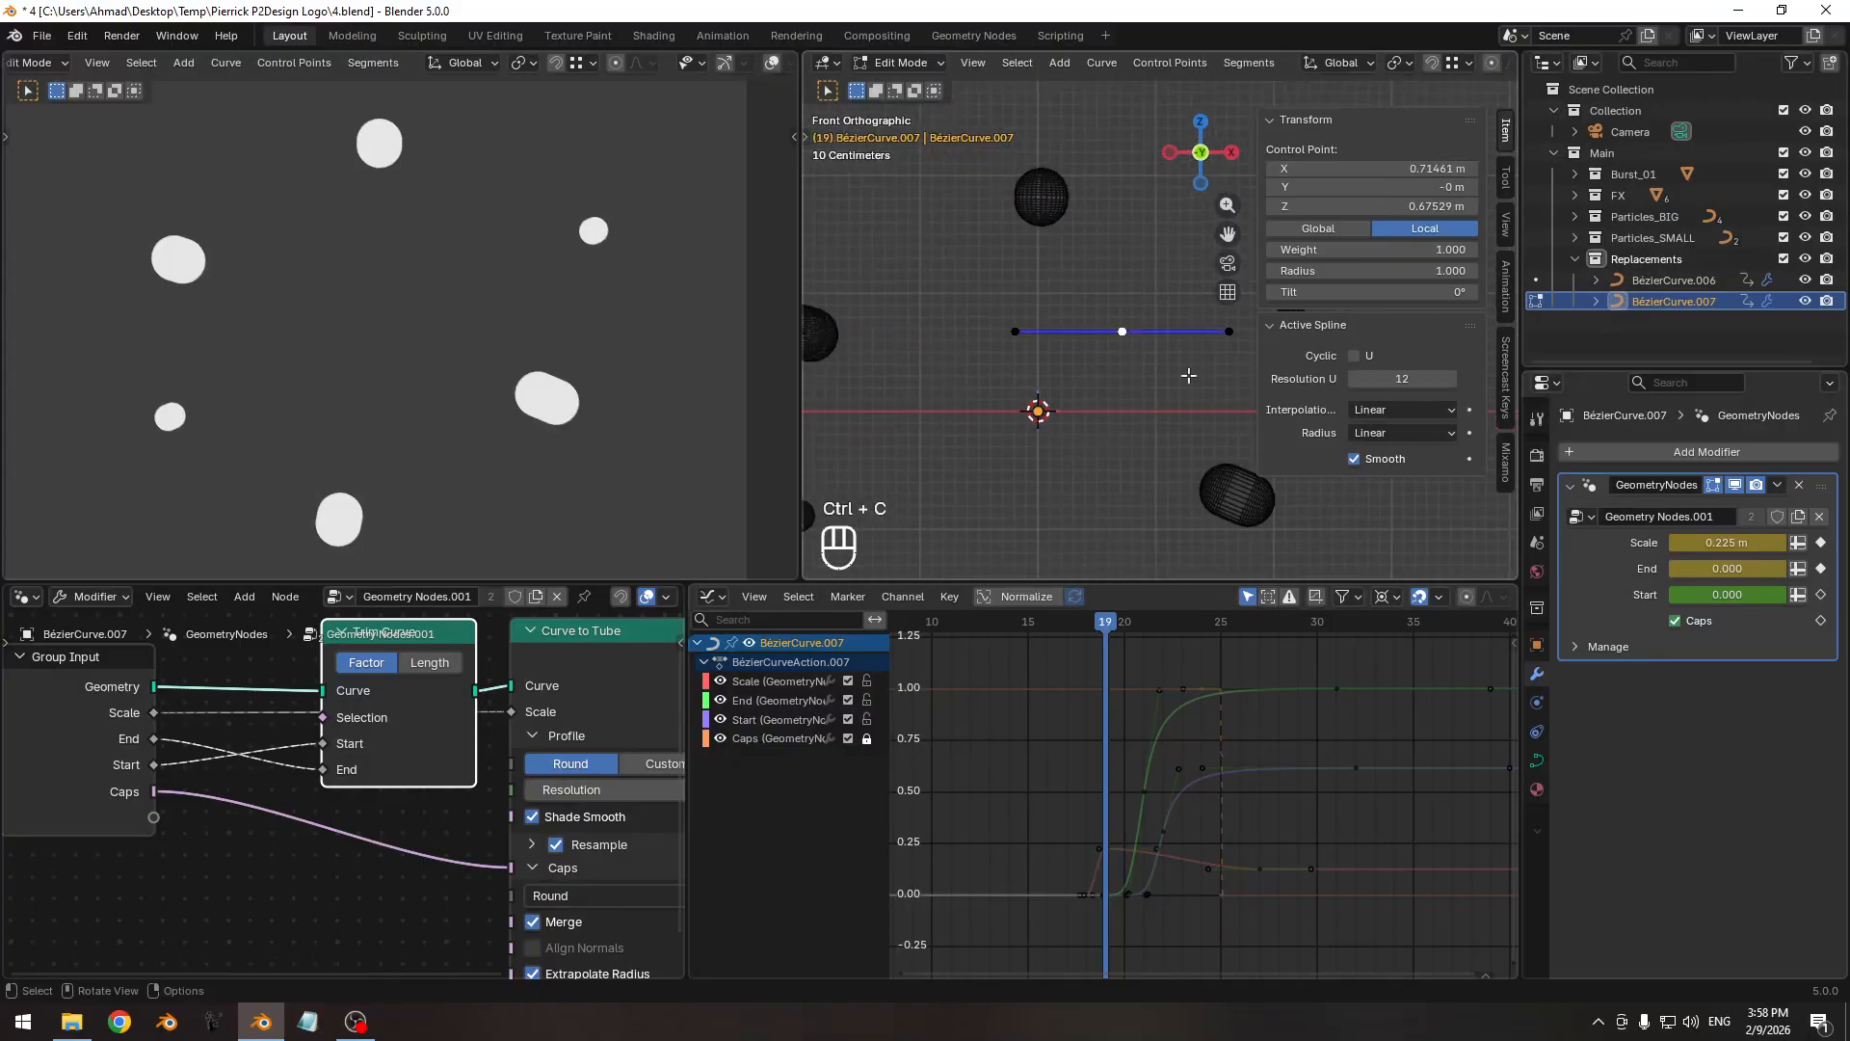
left_click(1357, 166)
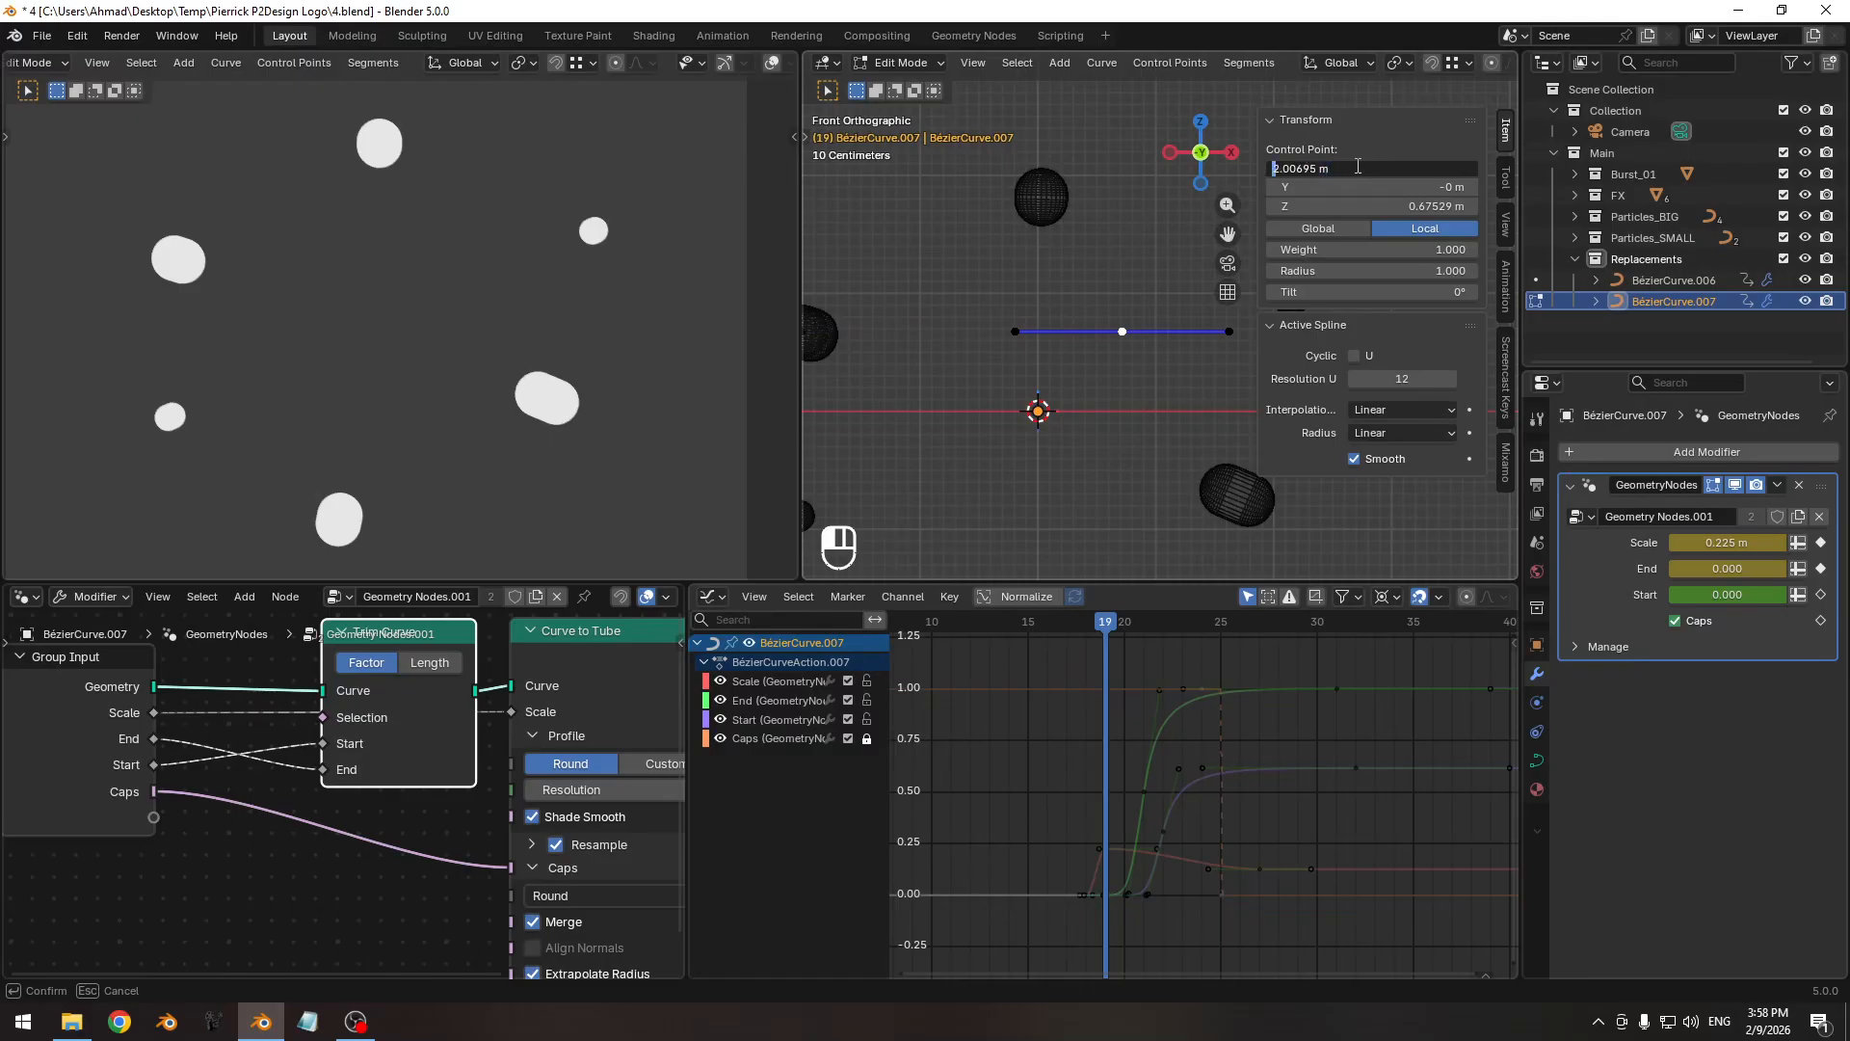
key("Return")
key("n")
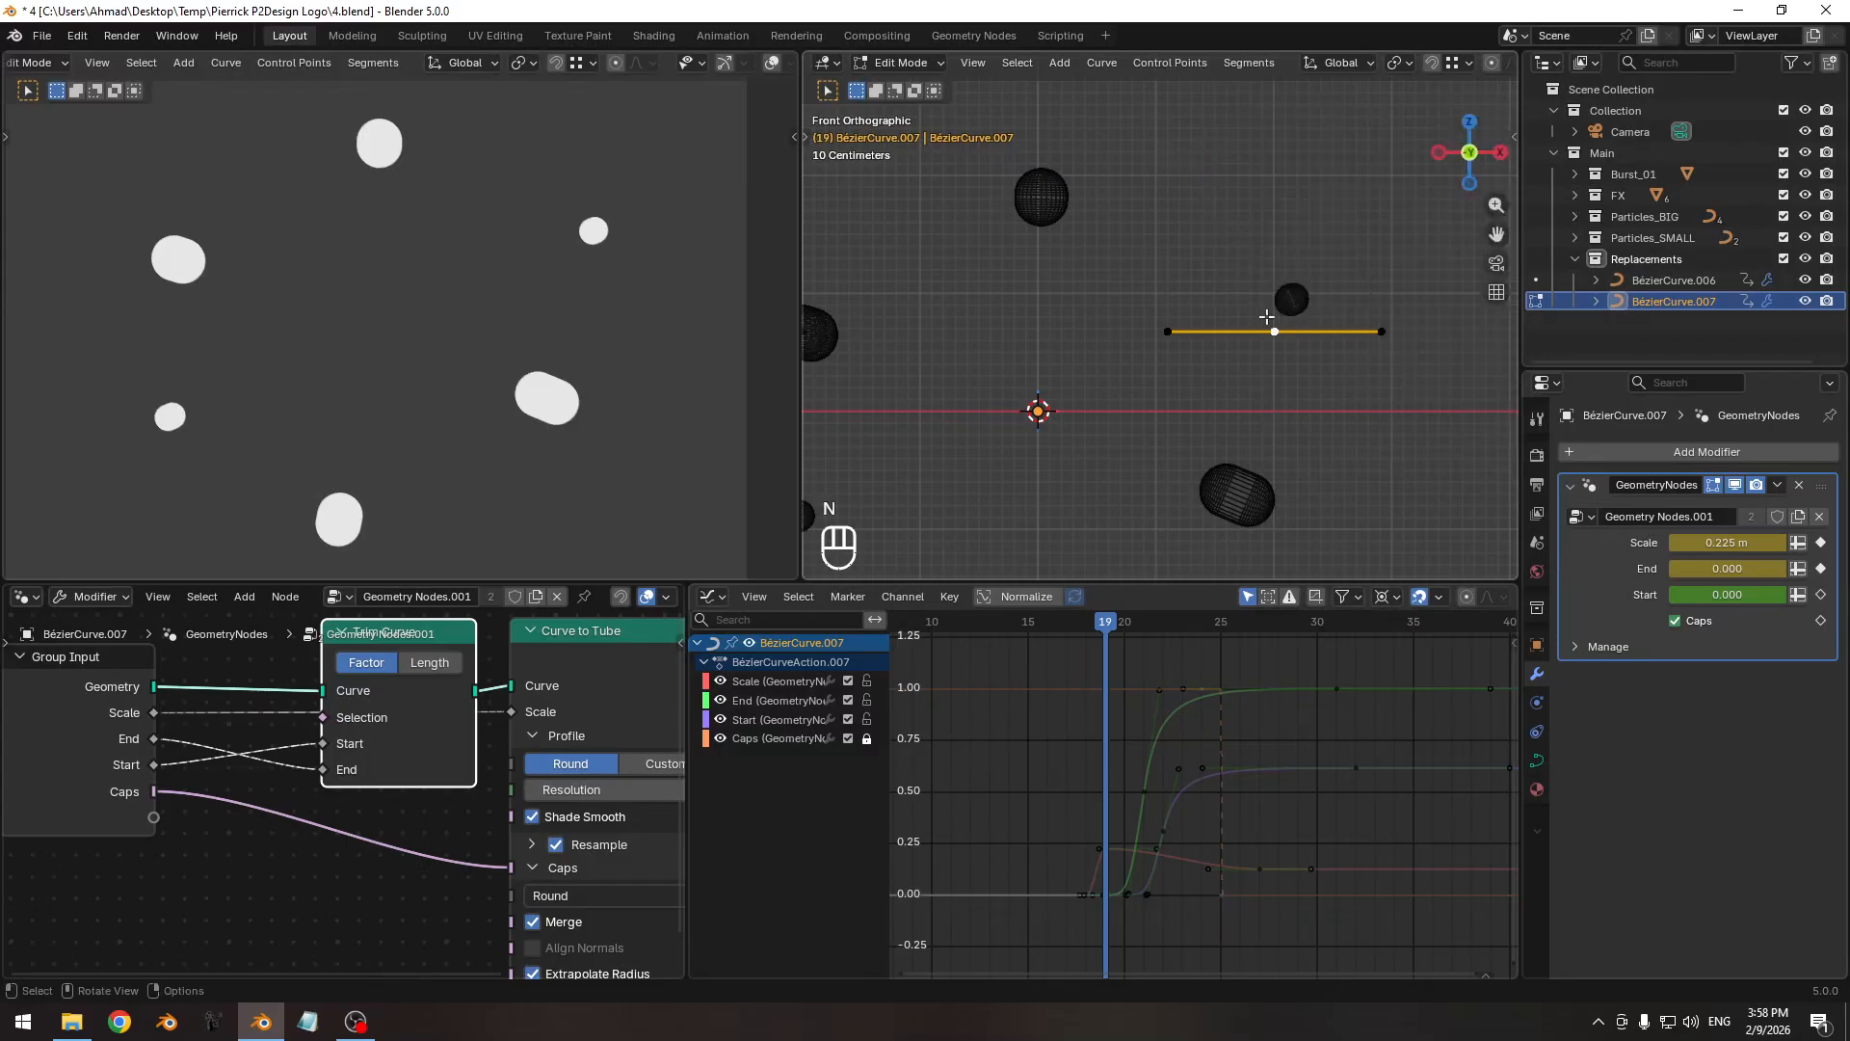
Set the handle type of all BézierCurve.007 control points to Vector and return to object mode.
middle_click_drag(1088, 406, 1177, 396, "shift")
key("a")
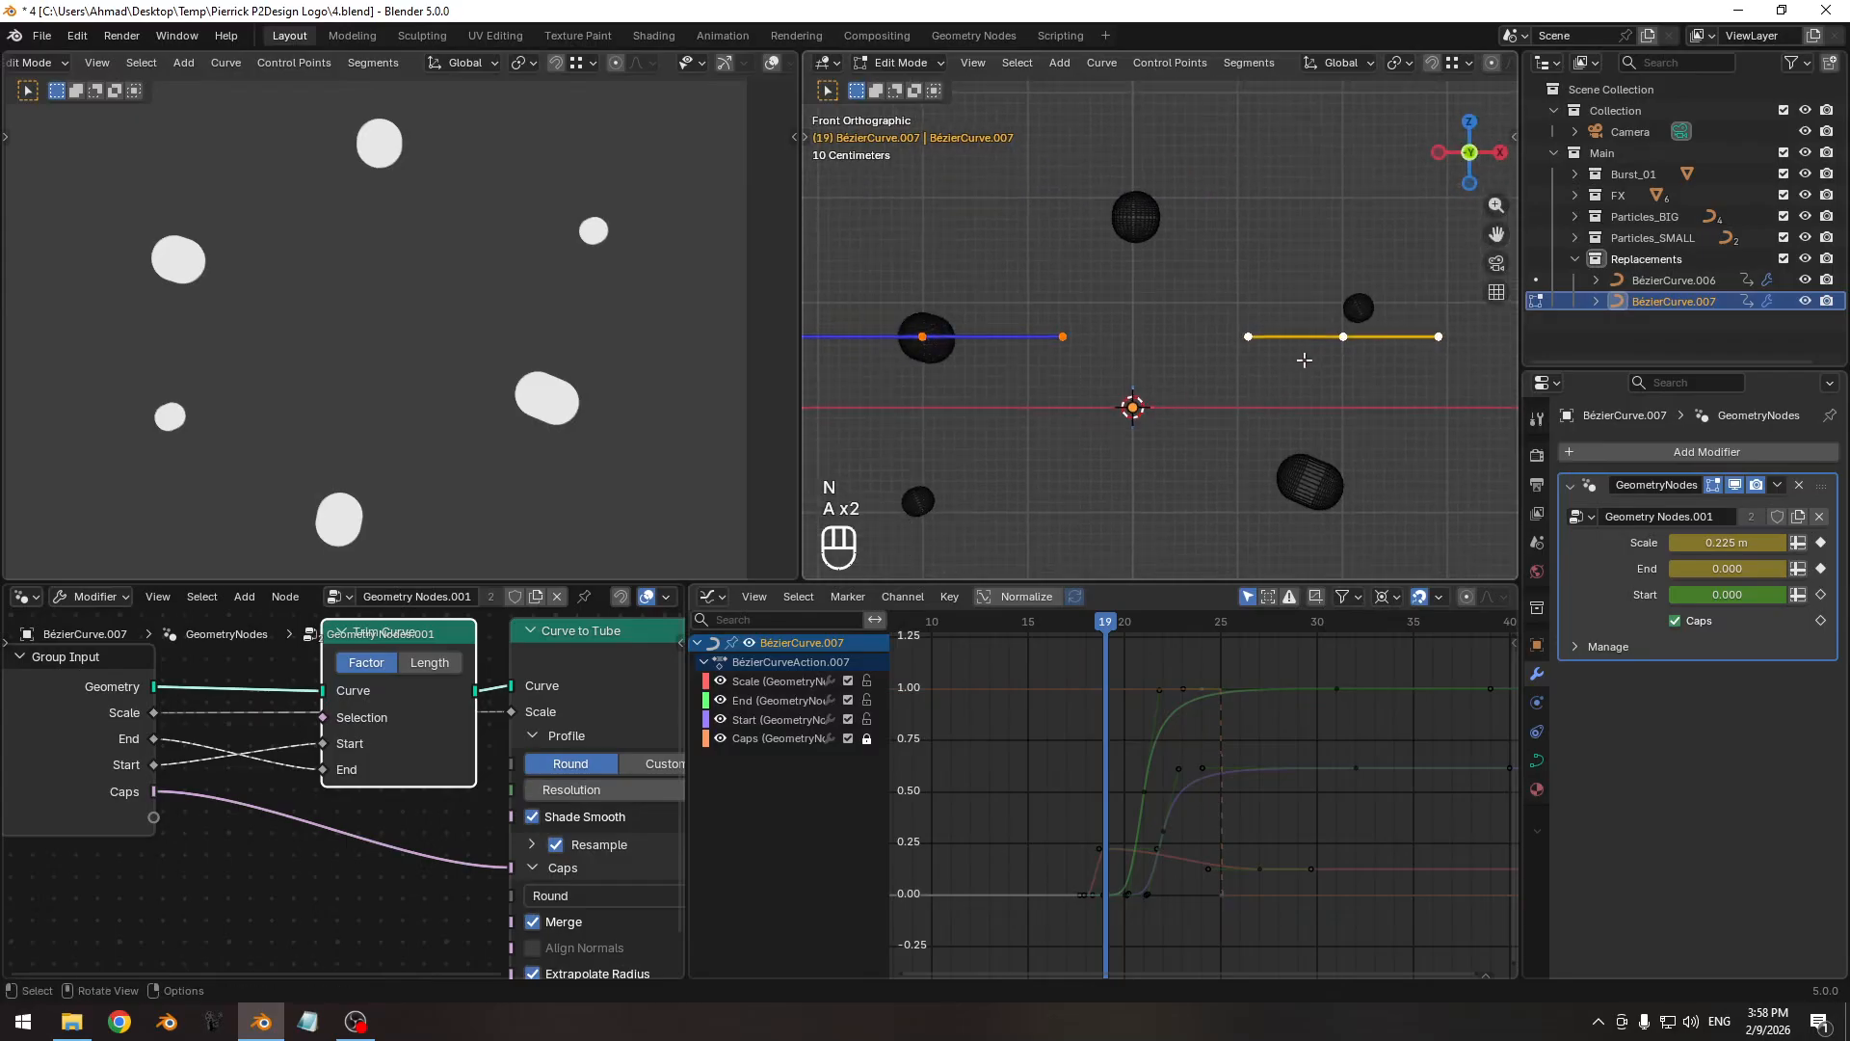
key("v")
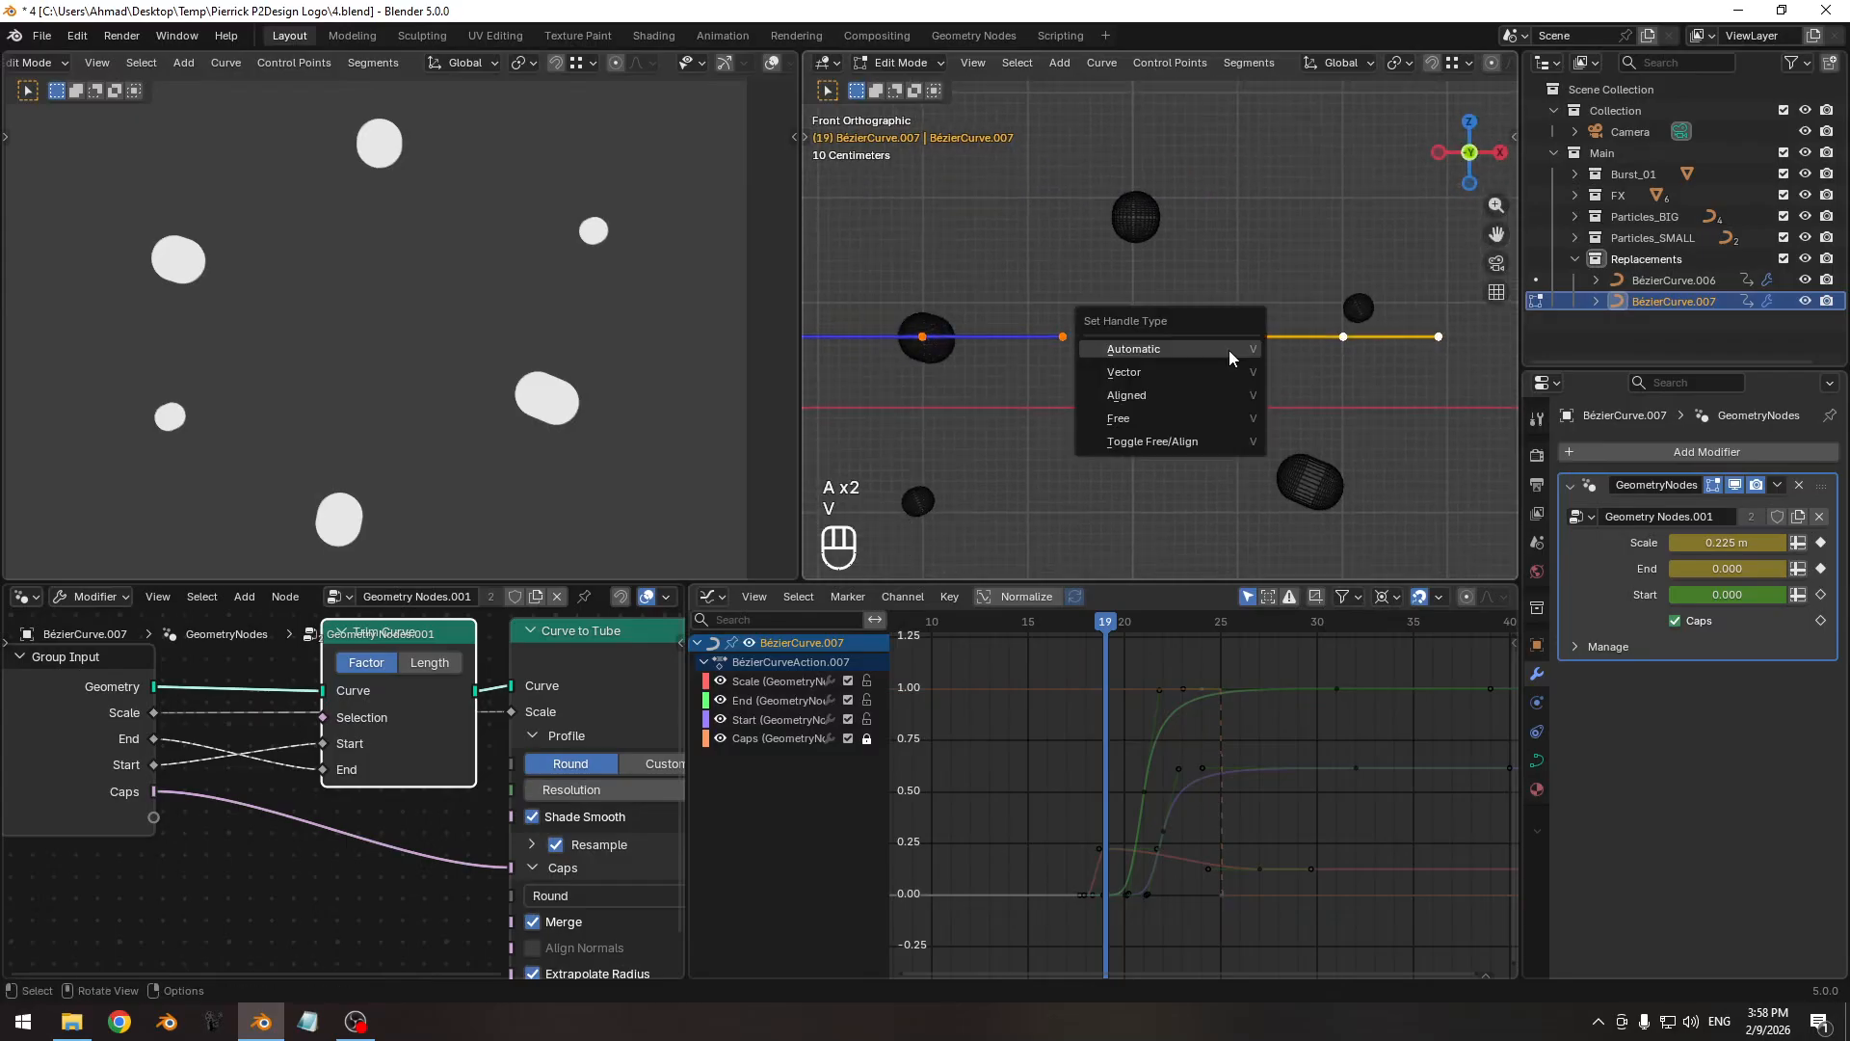
left_click(1182, 368)
key("Tab")
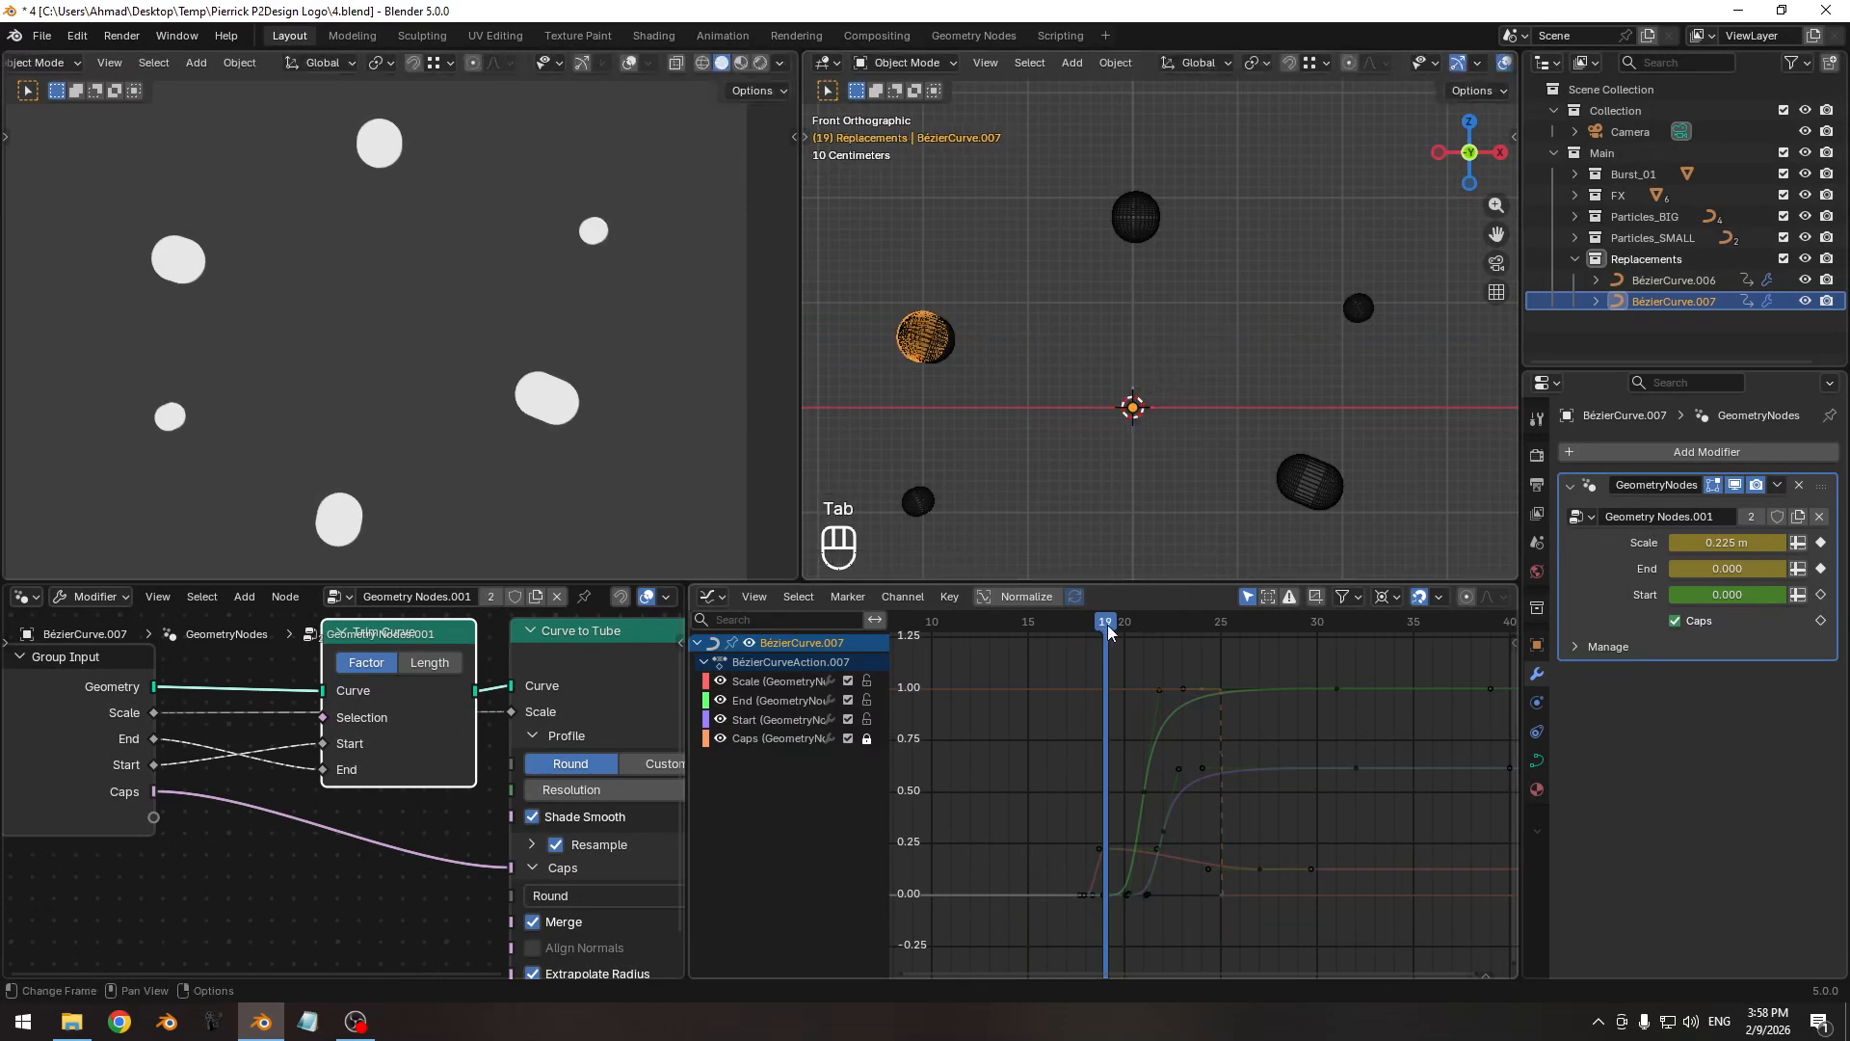
Select the overlapping particle ball BézierCurve.003, filter its animation channels by "sca", and select its Geometry Nodes Scale curve.
mouse_move(1108, 628)
left_mouse_down()
mouse_move(1144, 626)
mouse_move(1105, 629)
left_mouse_up()
middle_click_drag(1024, 378, 1247, 314, "shift")
middle_click_drag(1192, 378, 1172, 282, "ctrl")
middle_click_drag(1154, 326, 1036, 447, "shift")
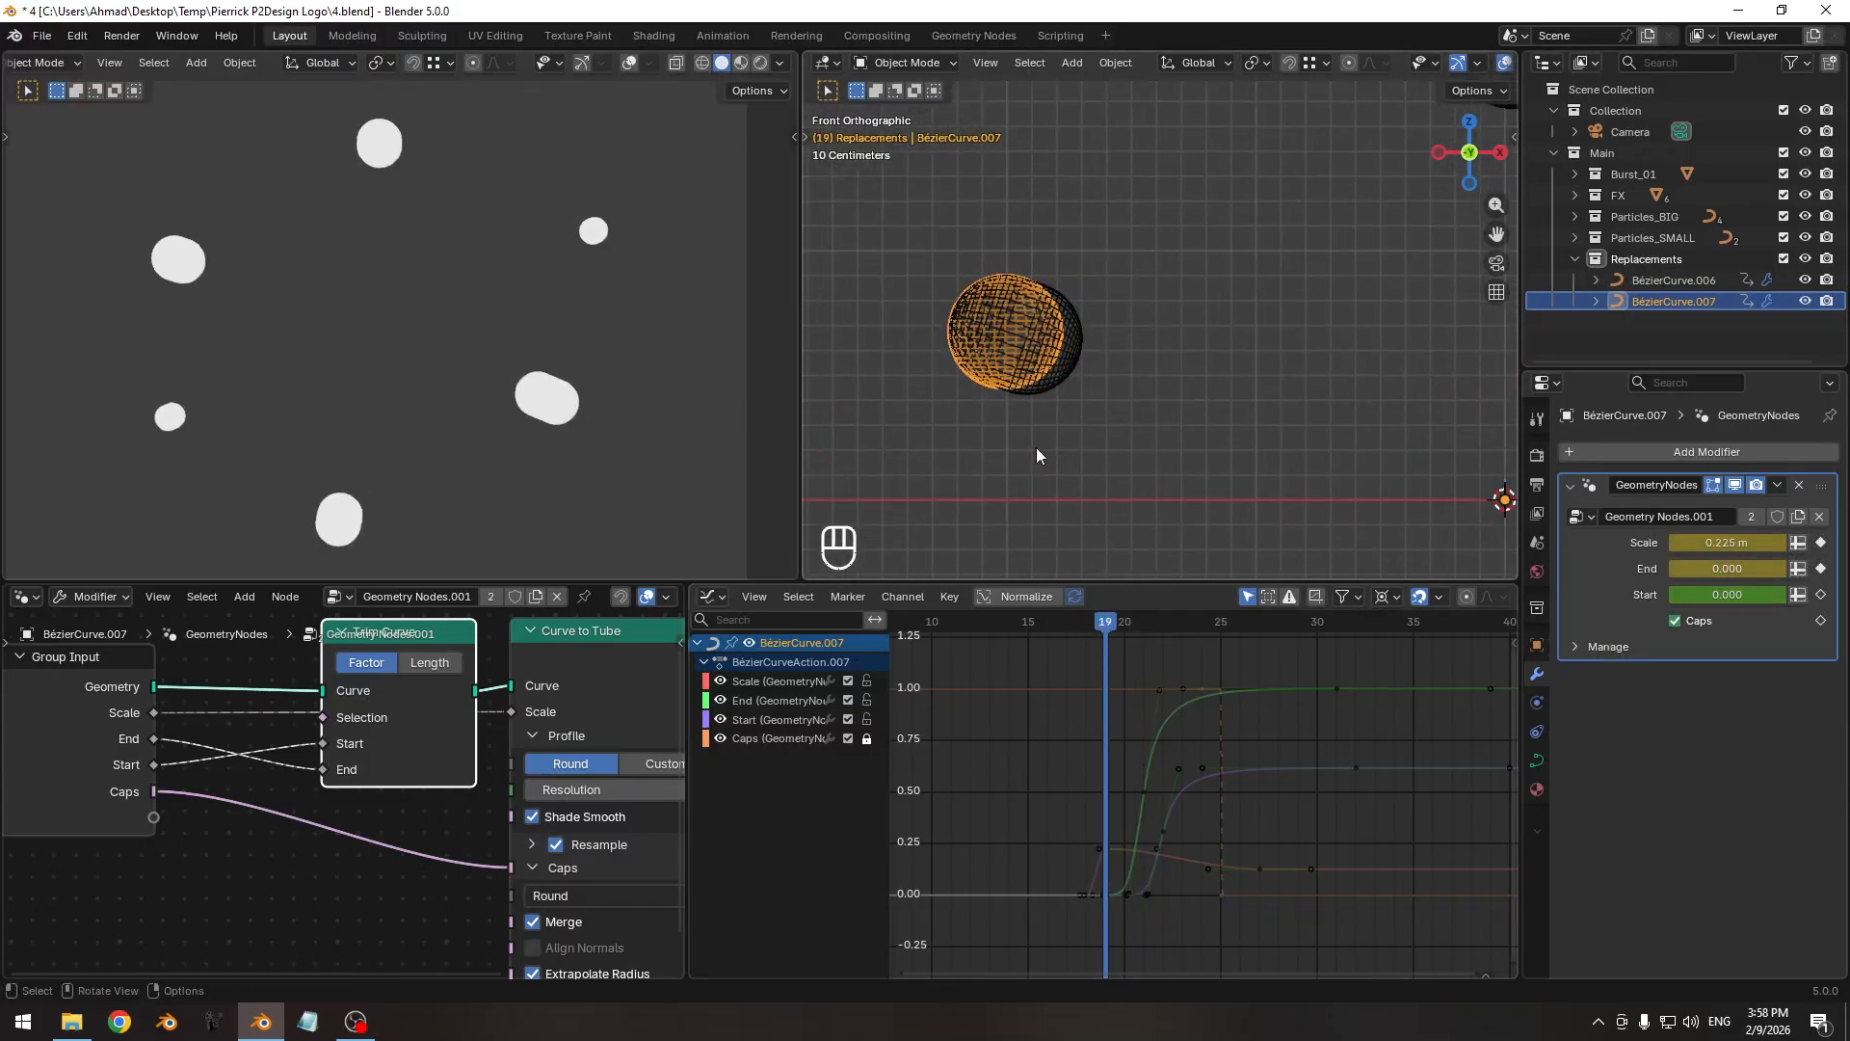
left_click_drag(1108, 627, 1108, 621)
left_click(1056, 414)
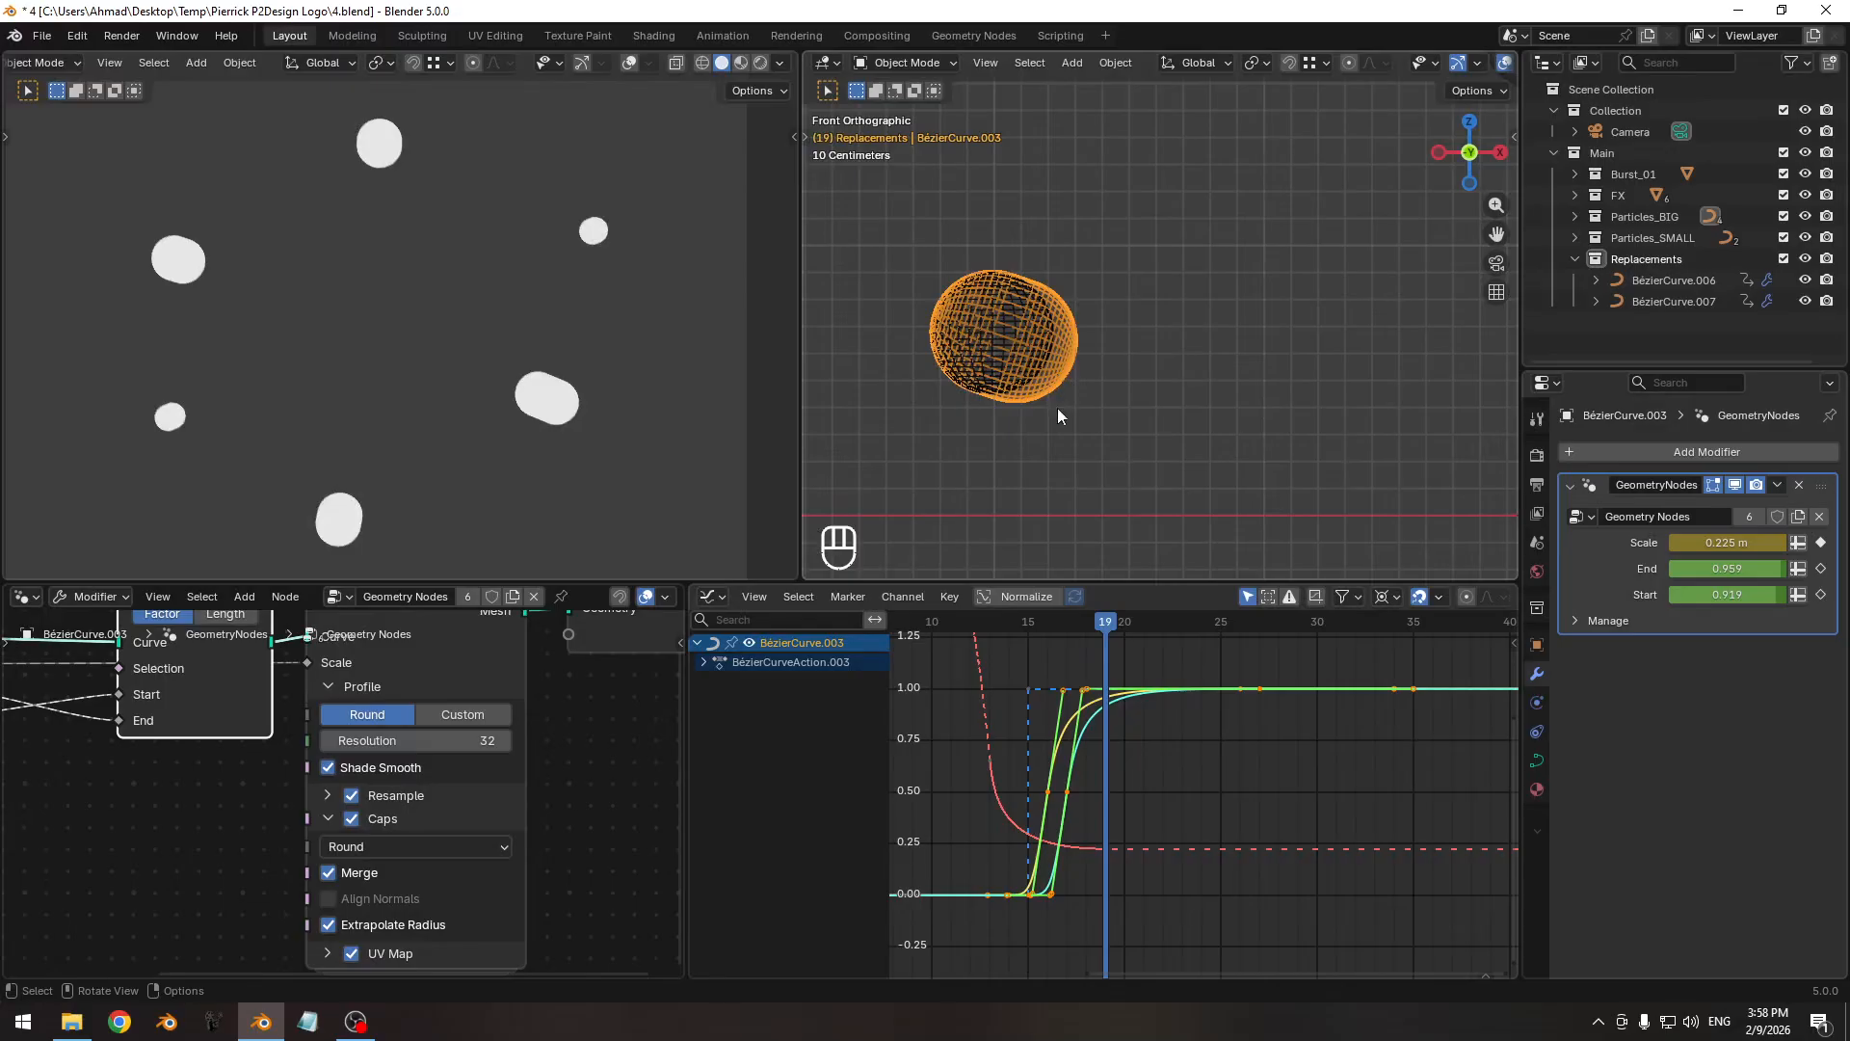
left_click(811, 626)
type("sca")
key("Return")
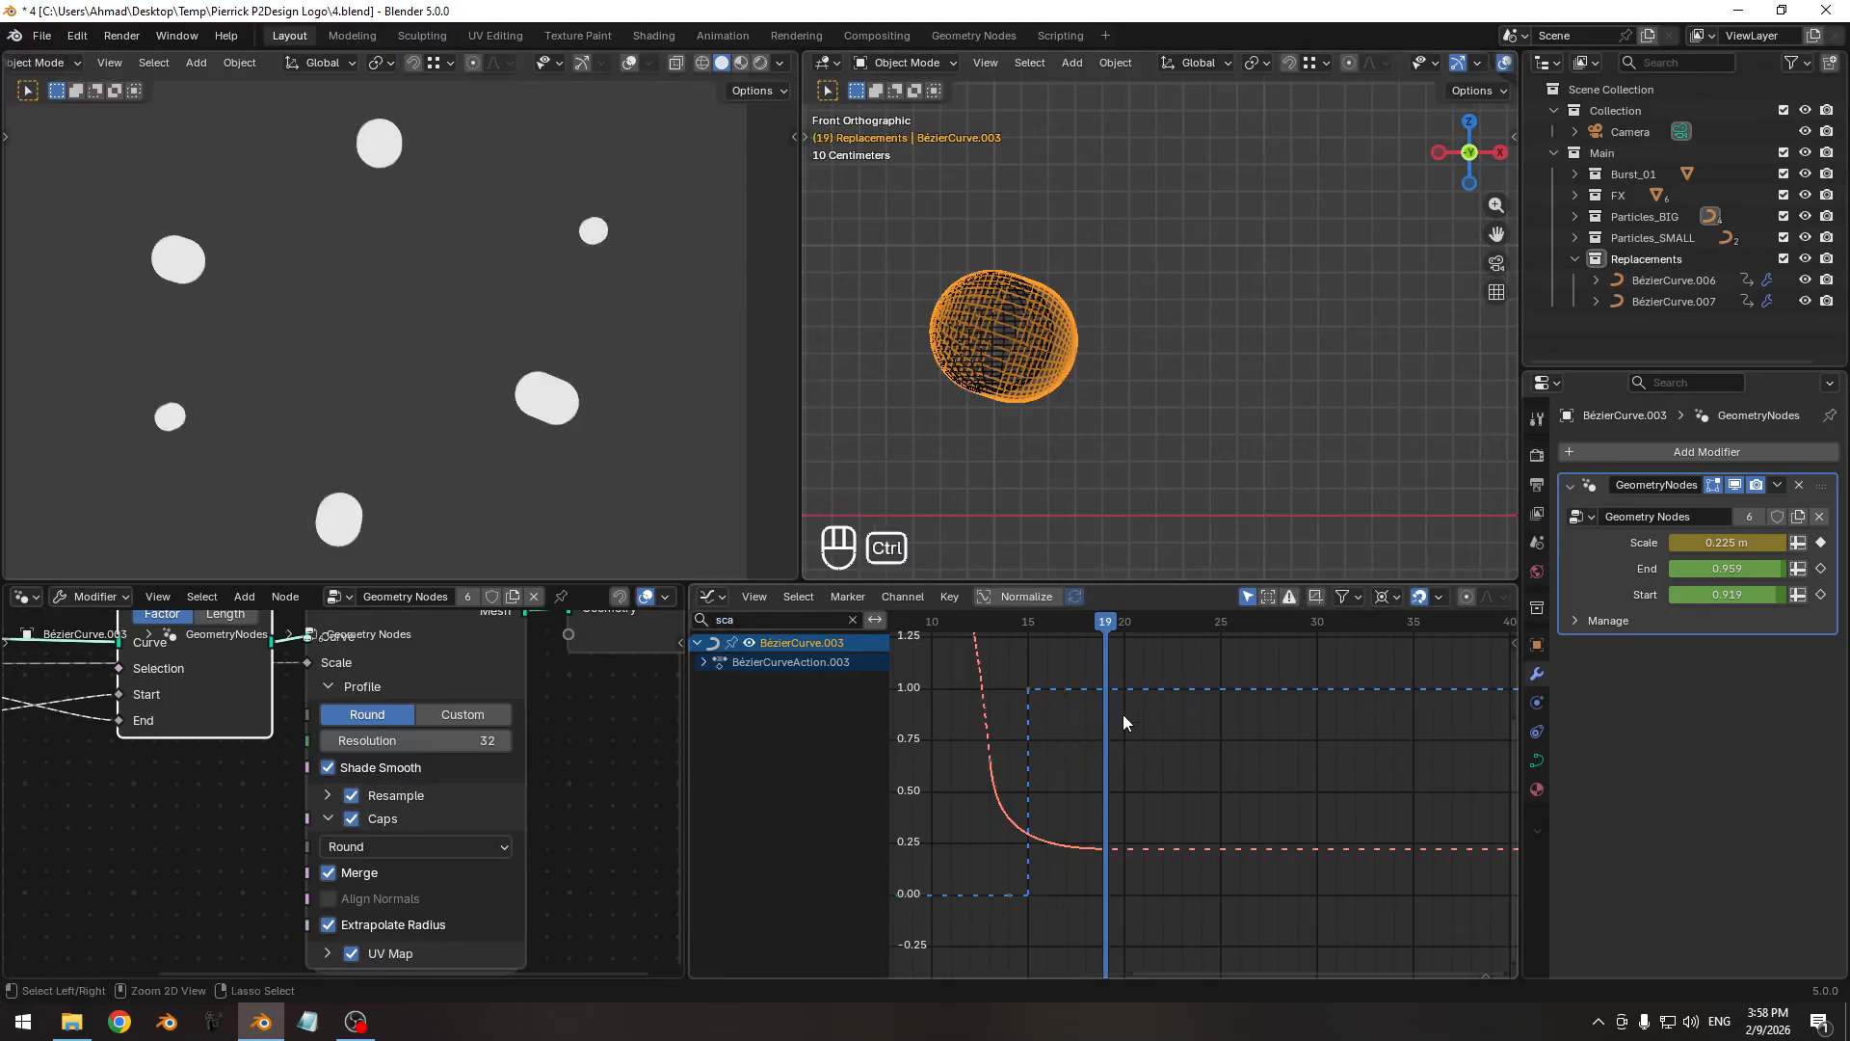
mouse_move(1123, 714)
middle_mouse_down("ctrl")
mouse_move(1118, 764)
mouse_move(1139, 737)
middle_mouse_up("ctrl")
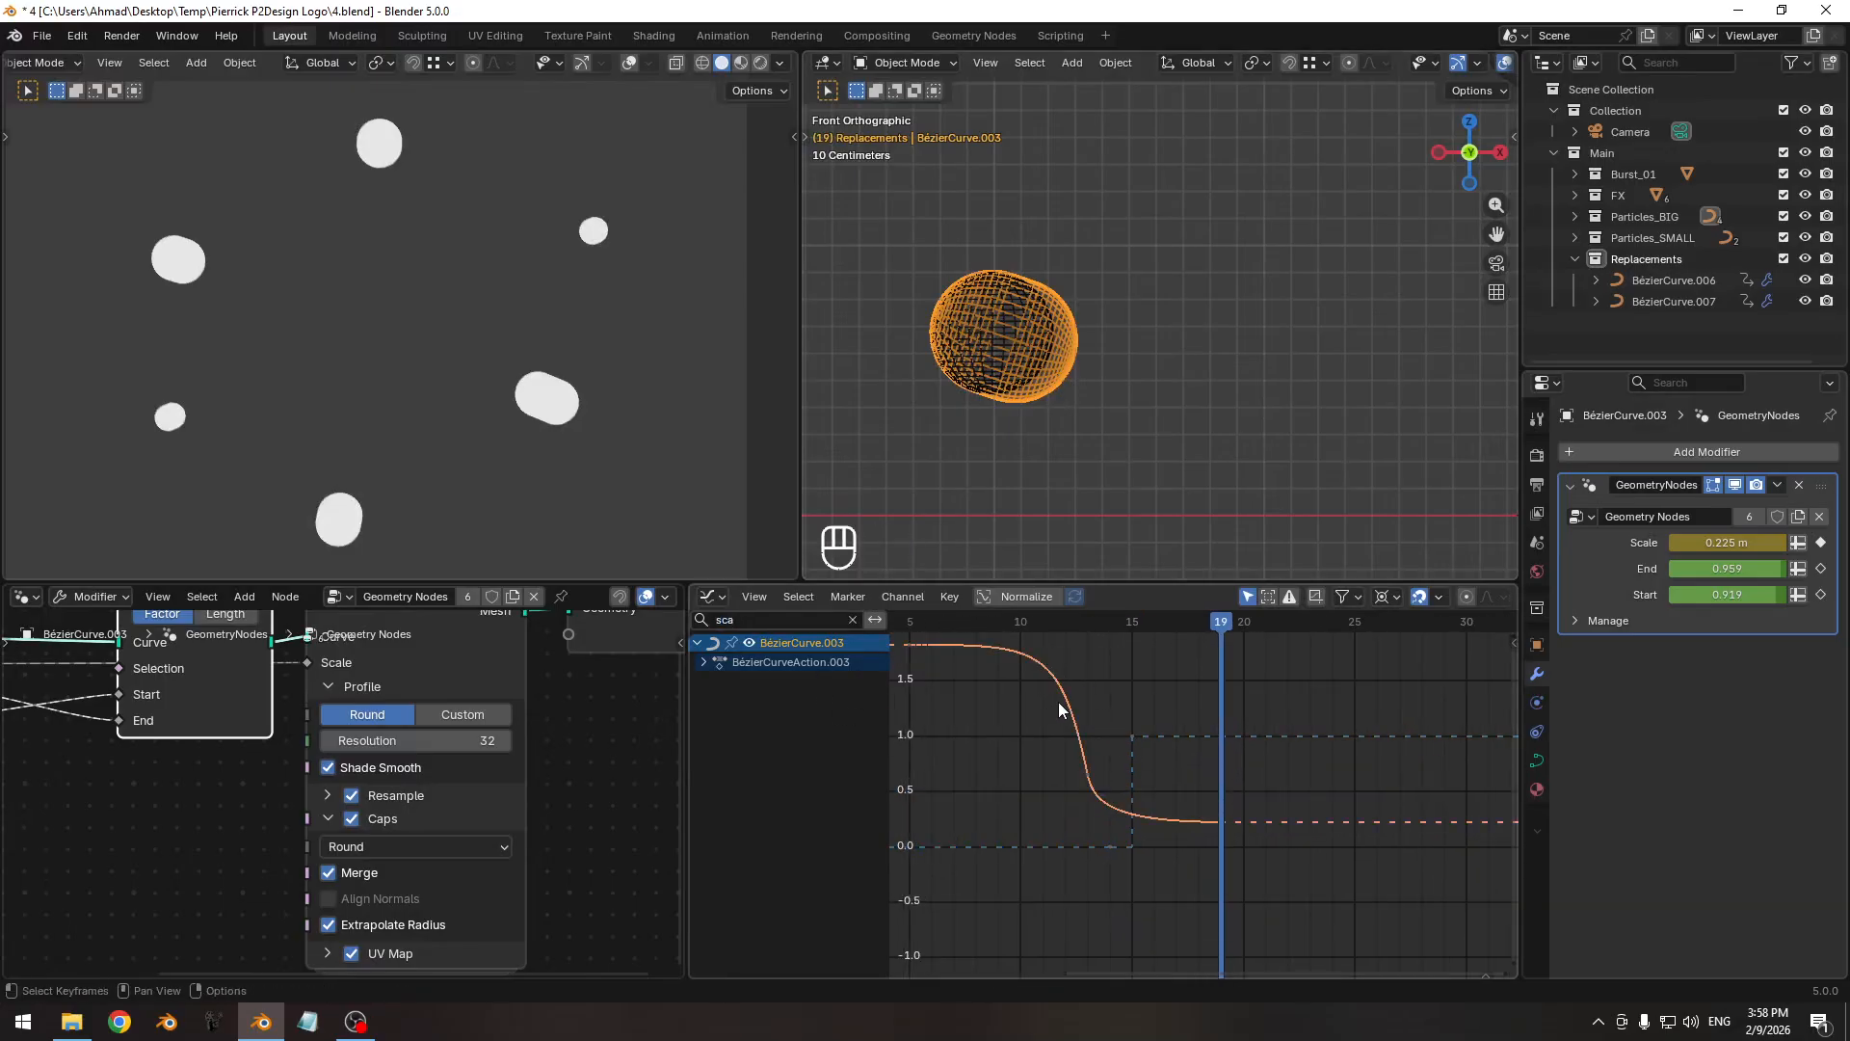
left_click(1058, 701)
Unlock the Scale curve of the particle ball BézierCurve.003 for editing and advance to frame 20.
key("Tab")
middle_click_drag(1224, 810, 1207, 802, "shift")
key("n")
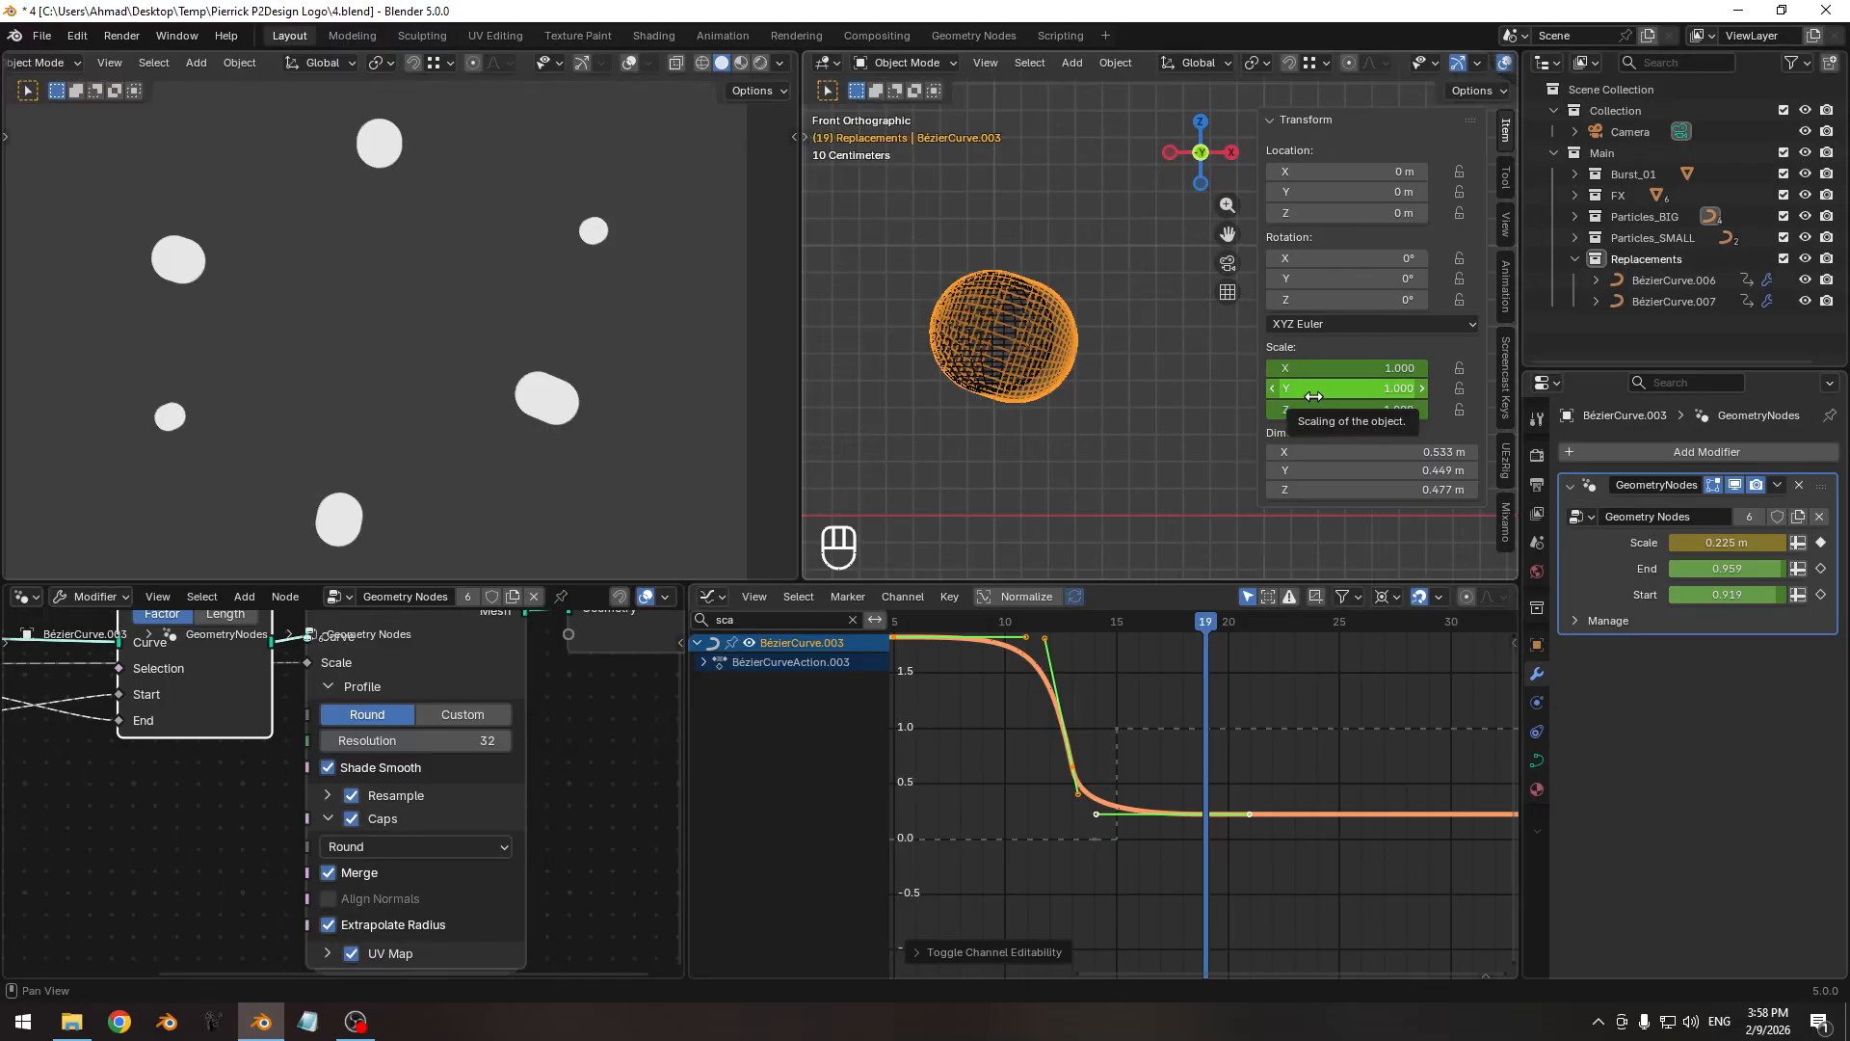
key("n")
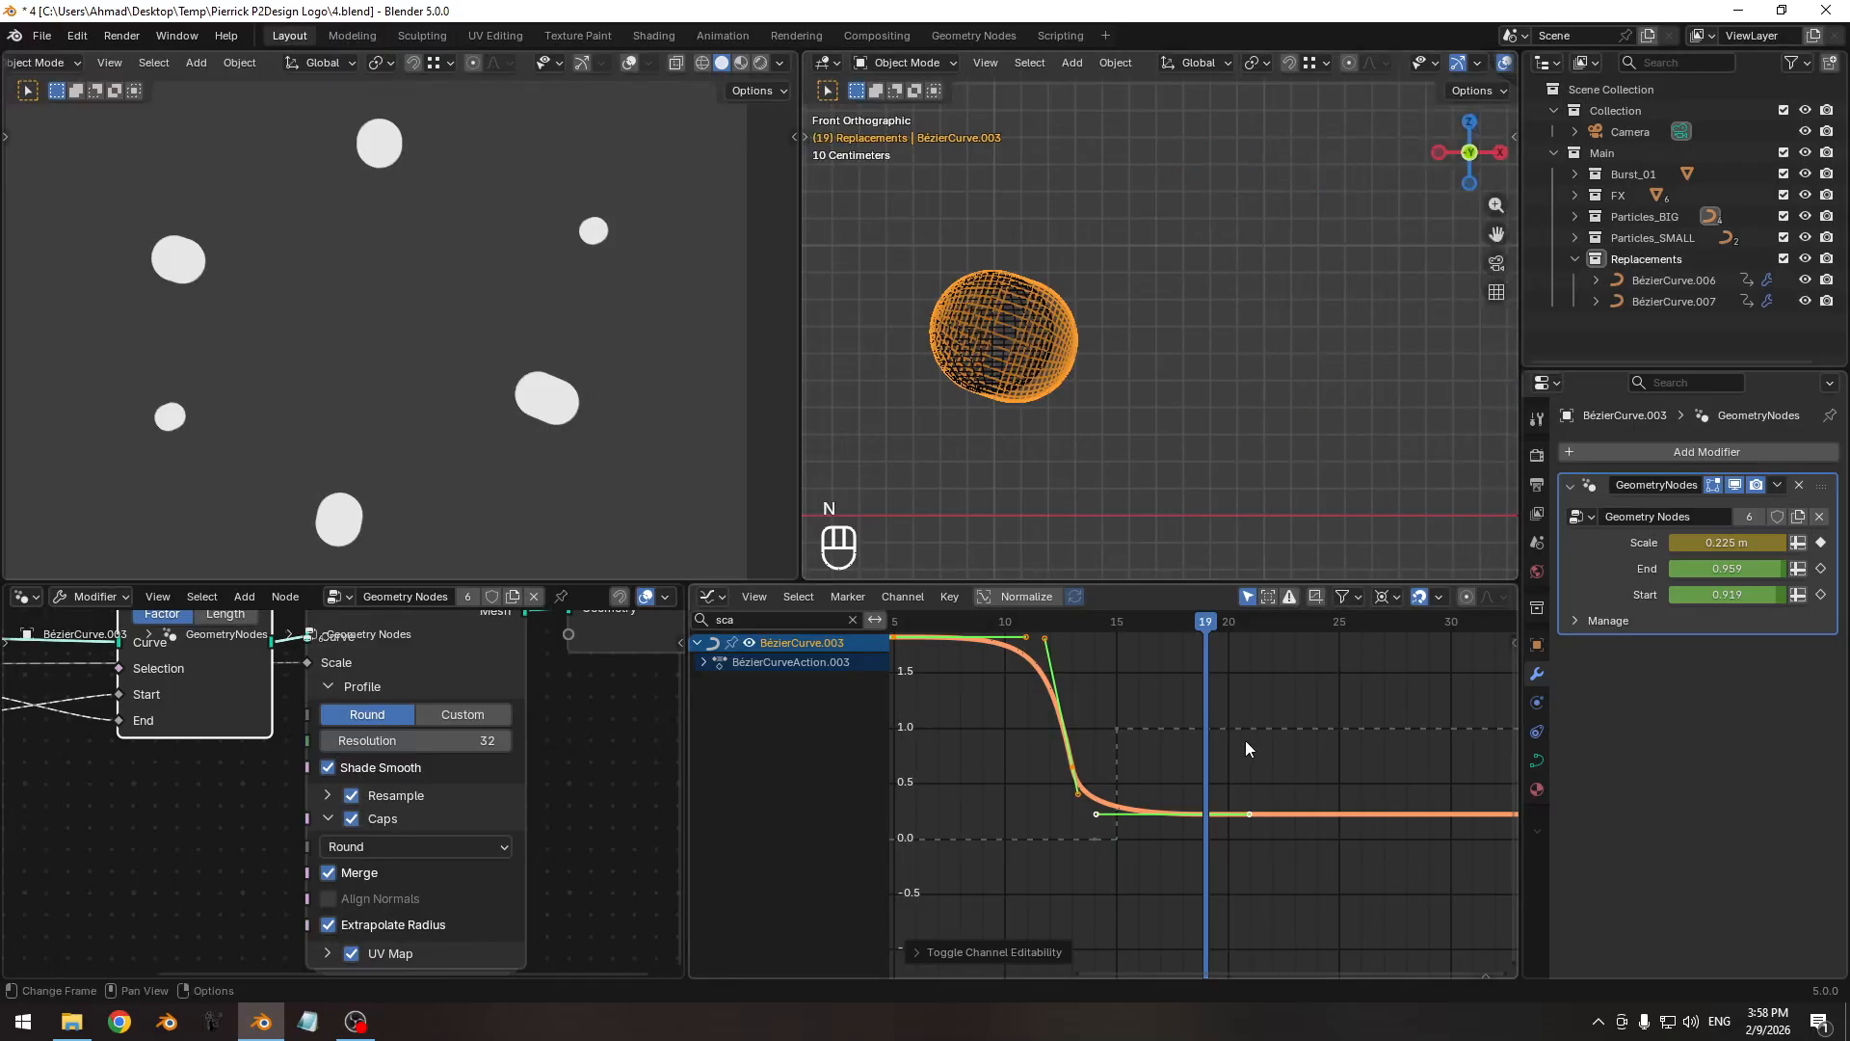
middle_click_drag(1245, 740, 1206, 737, "ctrl")
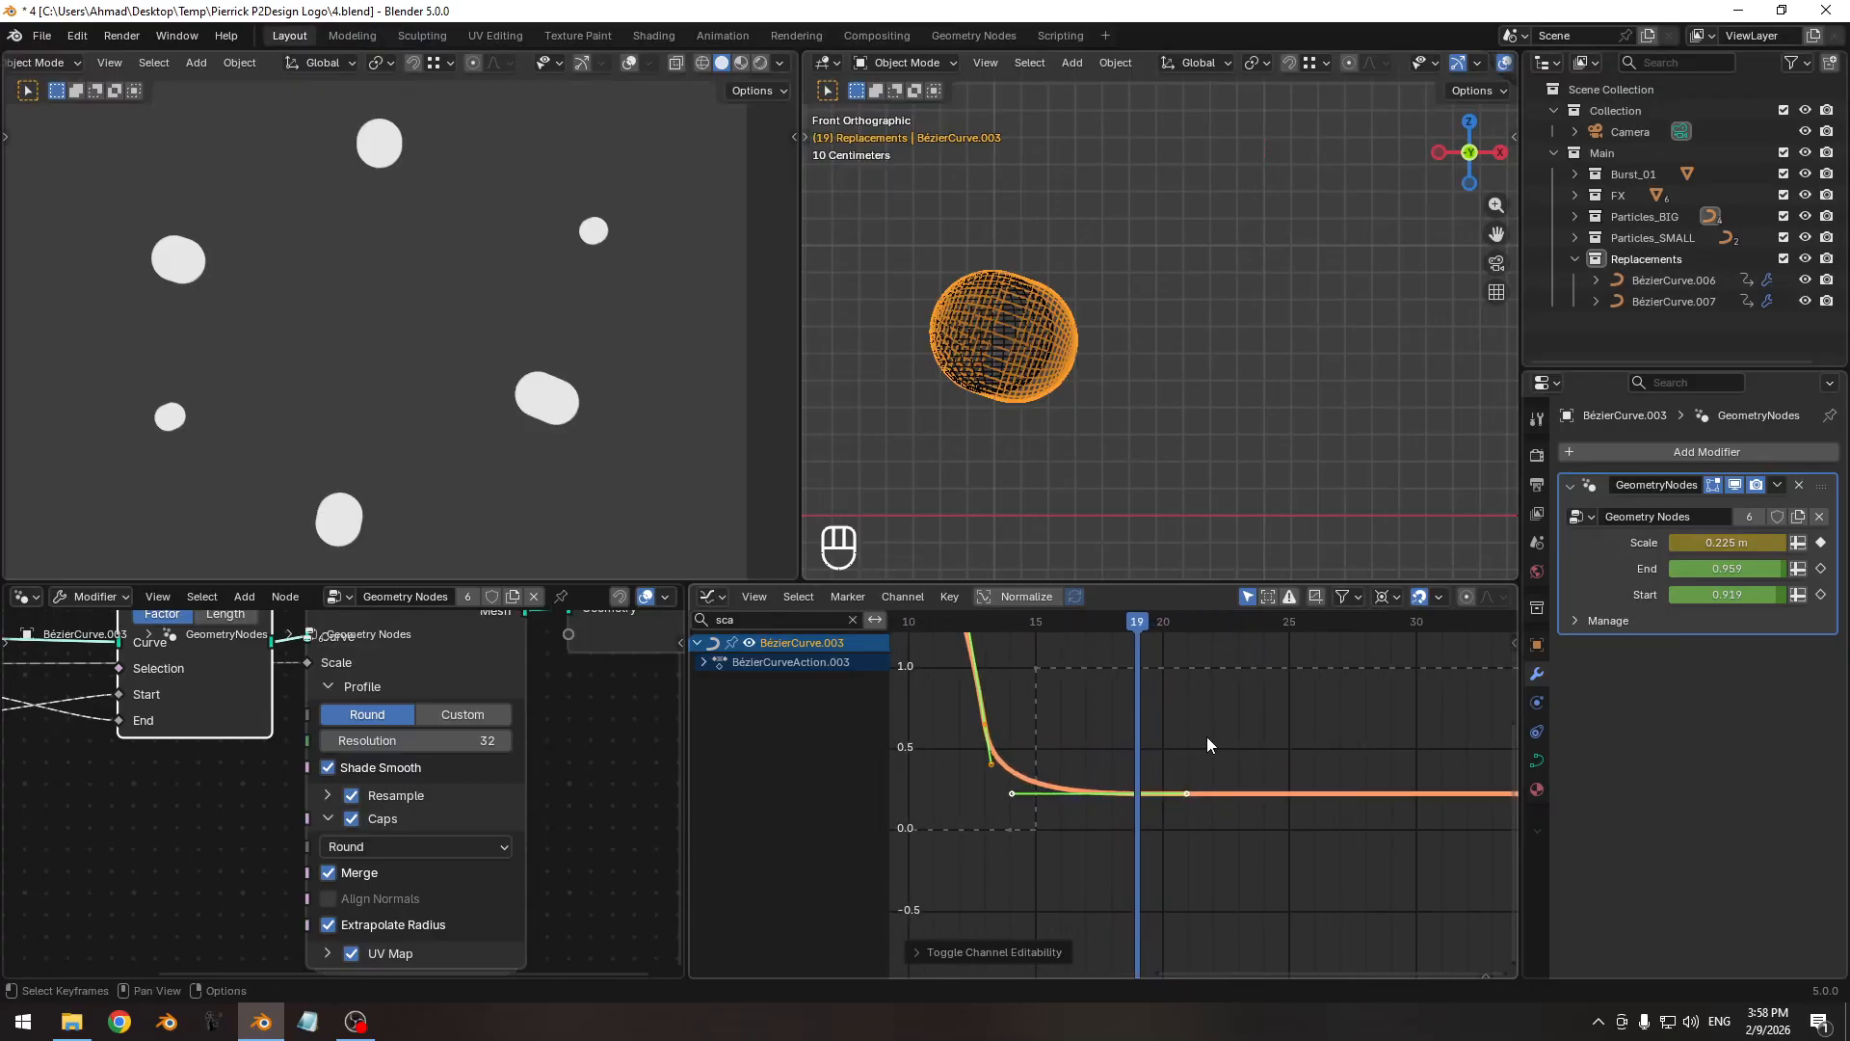
key("Right")
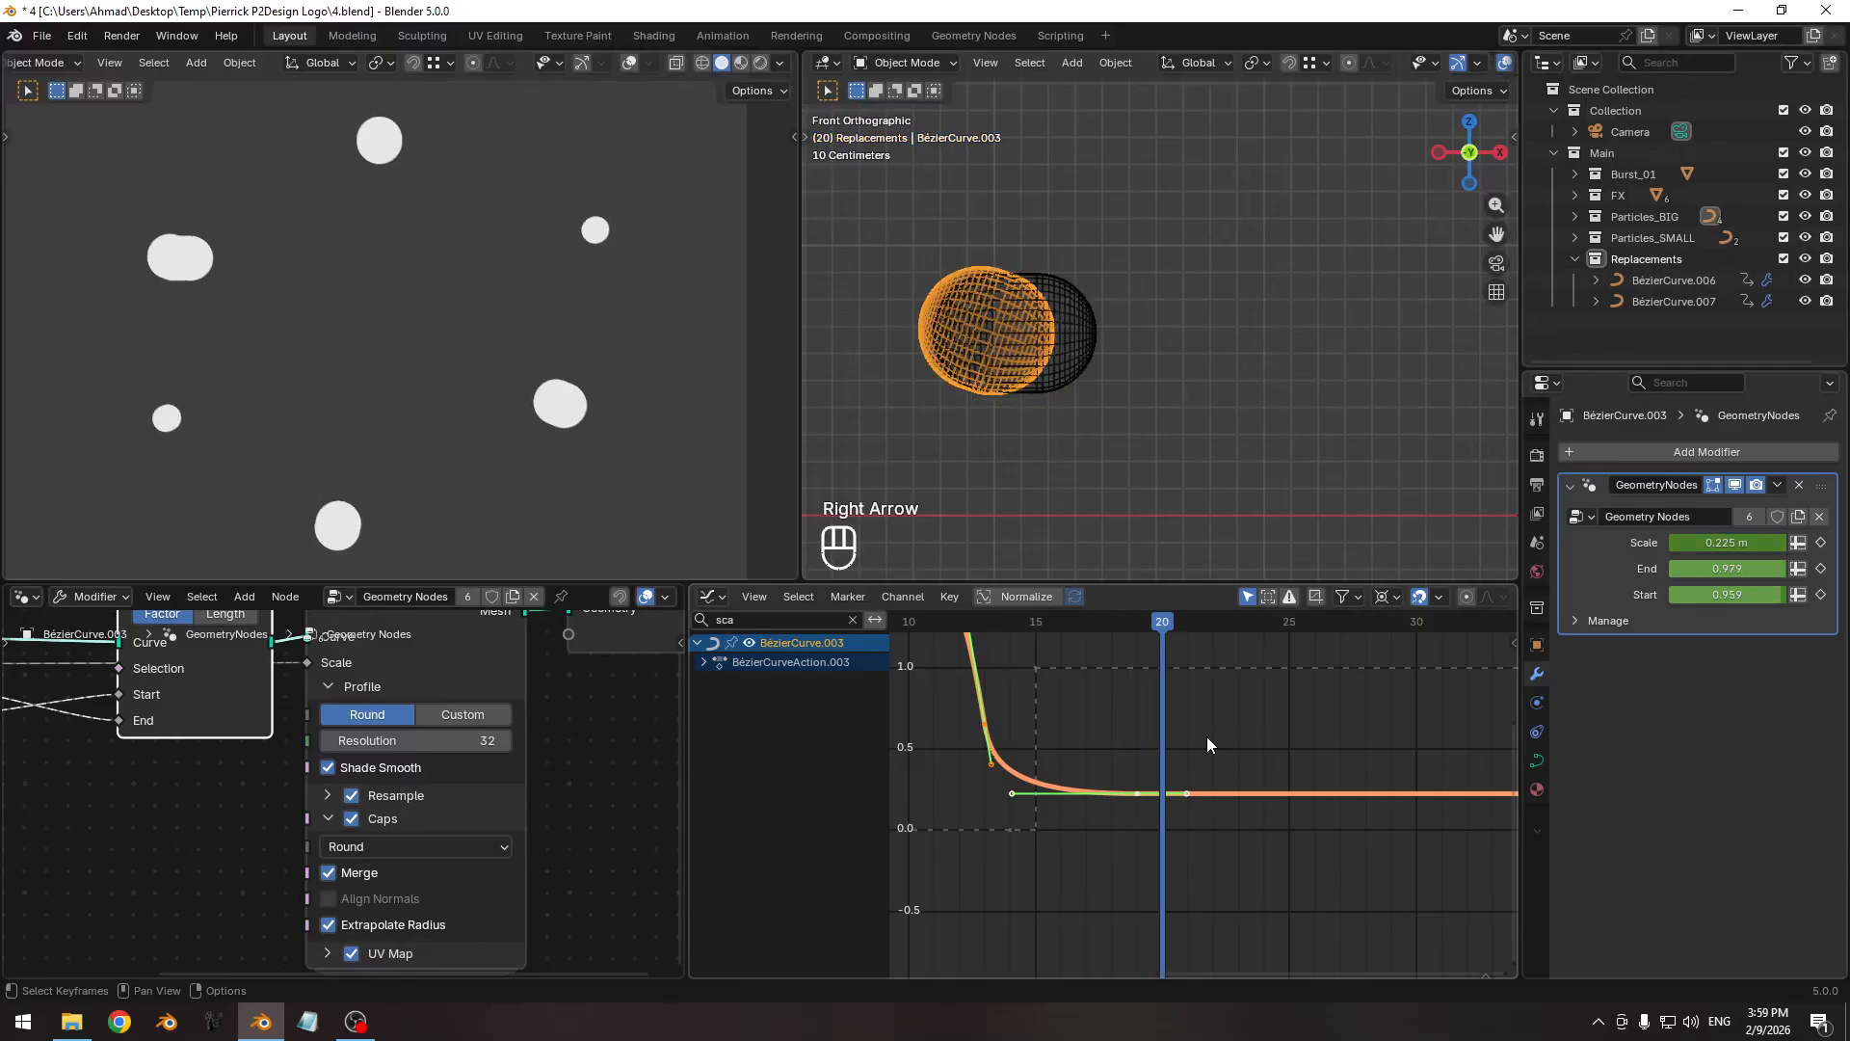
key("Left")
key("Right")
Shorten the handles of the ball's Scale key at frame 19.
middle_click_drag(1193, 796, 1385, 596, "ctrl")
left_click(1385, 597)
left_click(1407, 702)
key("s")
key("s")
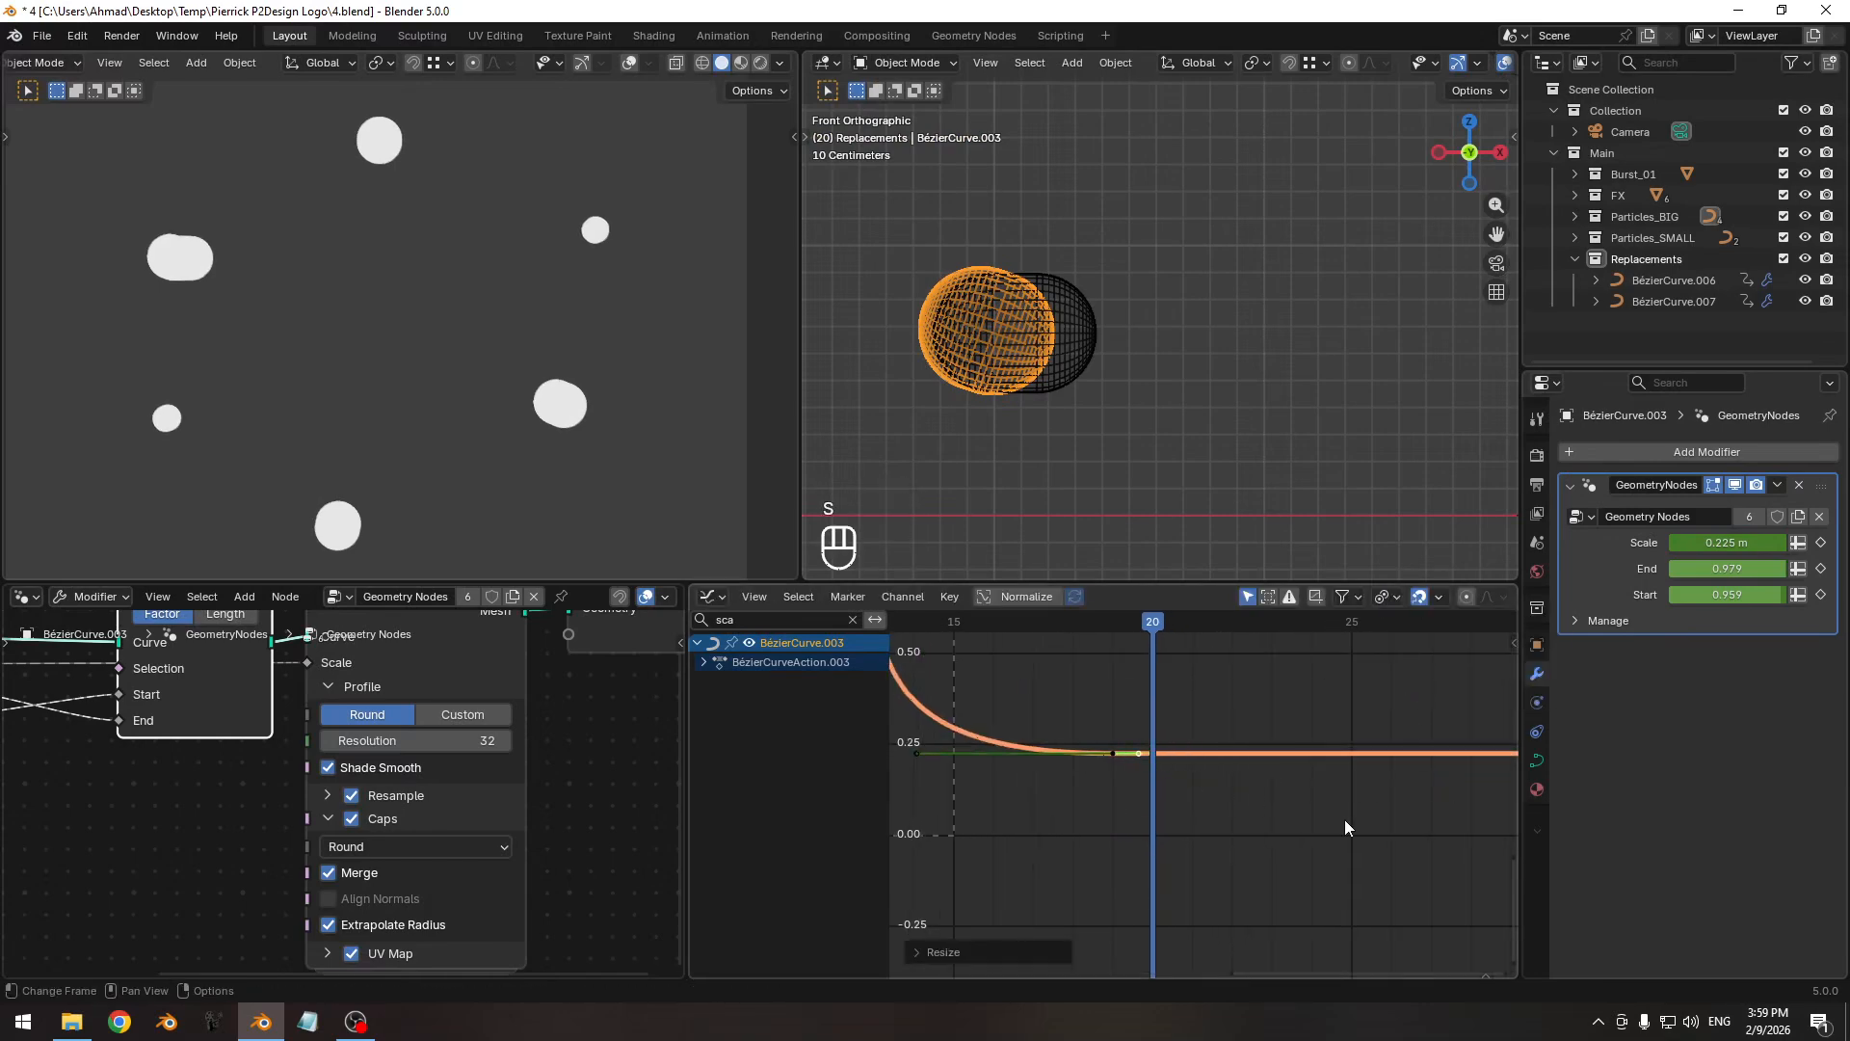
left_click(1286, 725)
At frame 20, insert a key on the ball's Scale channel and key its value as 0 m.
key("i")
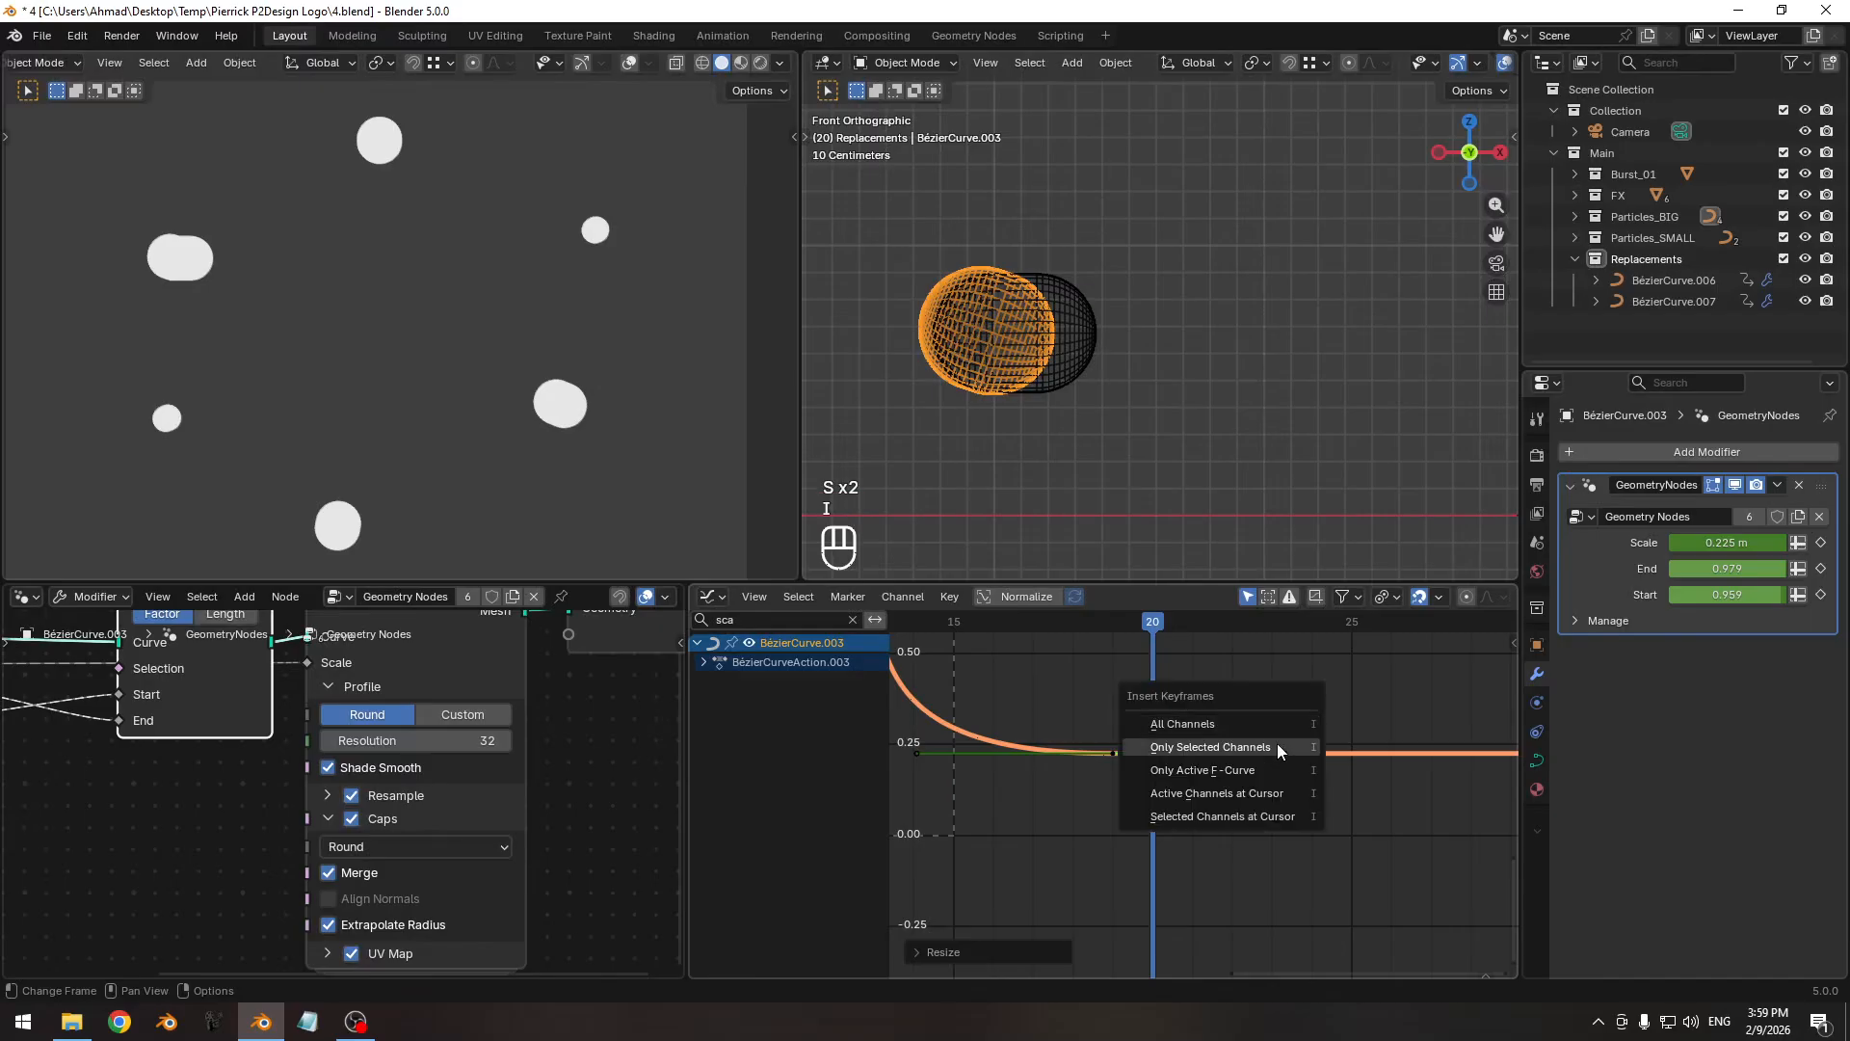
left_click(1276, 742)
left_click(1189, 759)
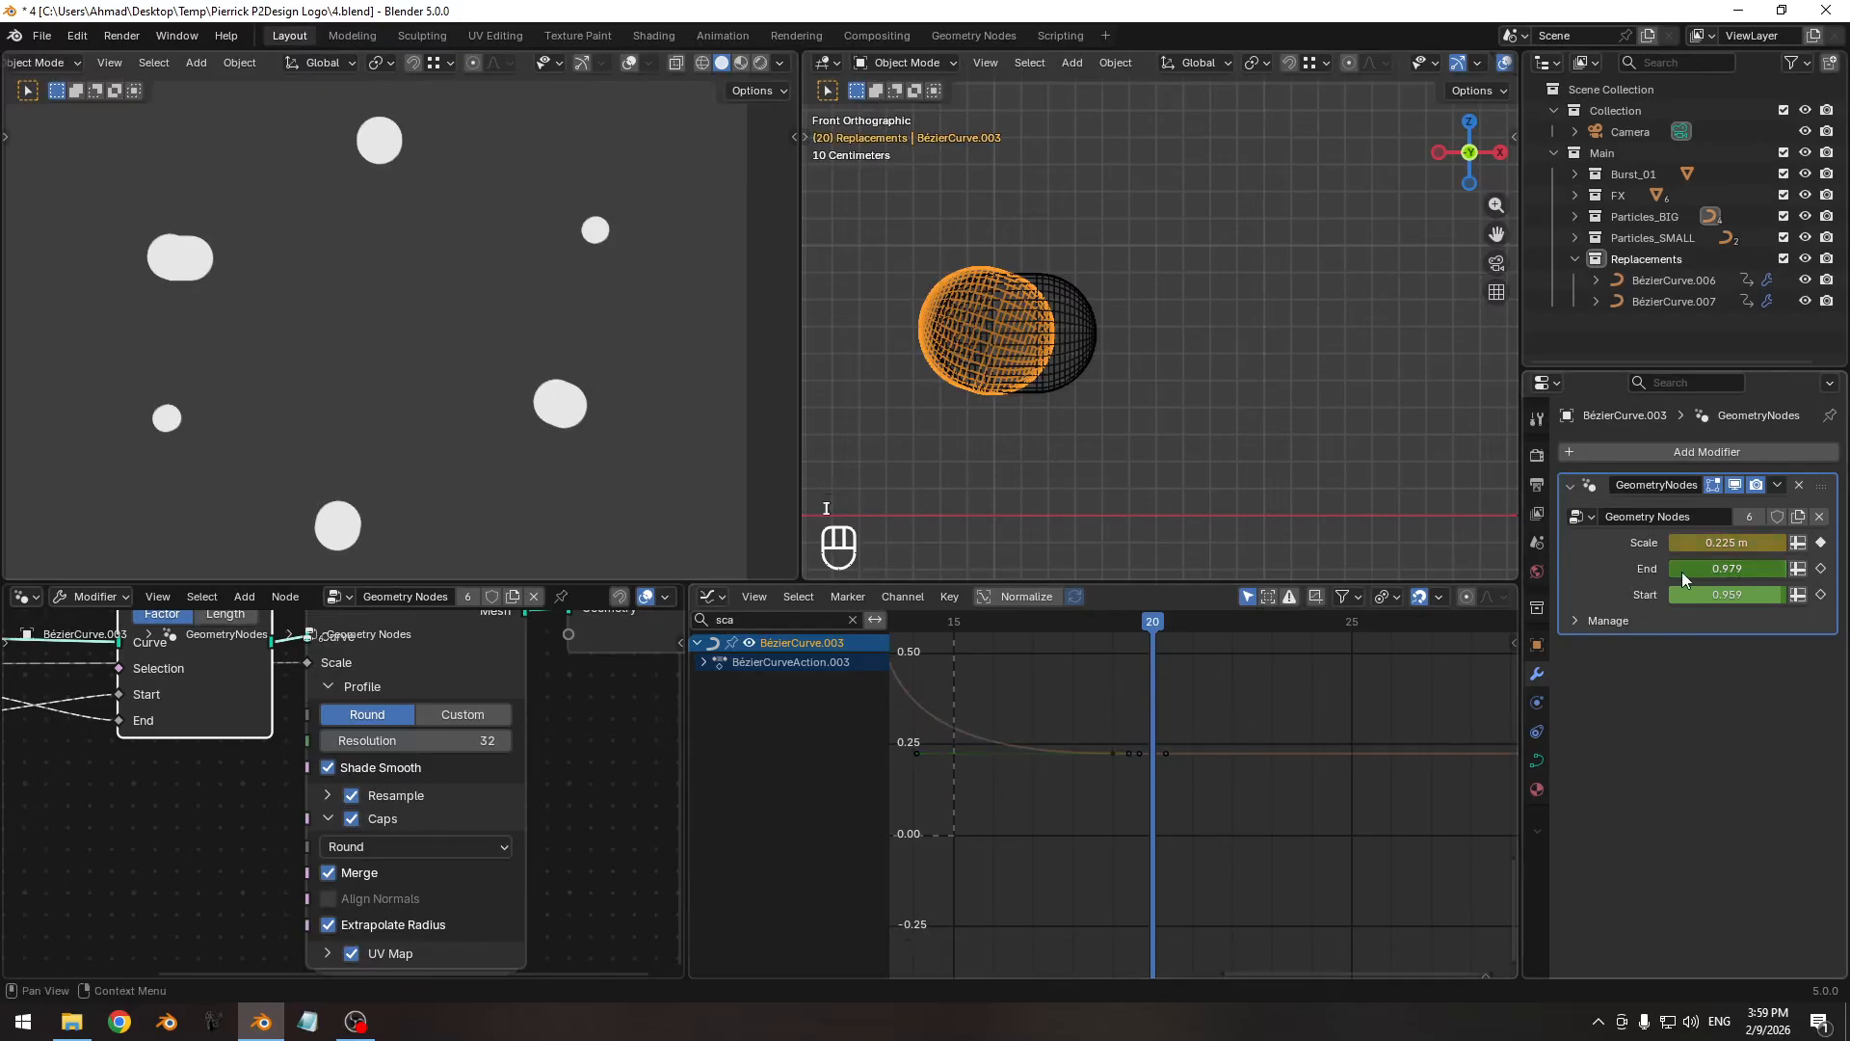
left_click(1725, 543)
type("0")
key("Return")
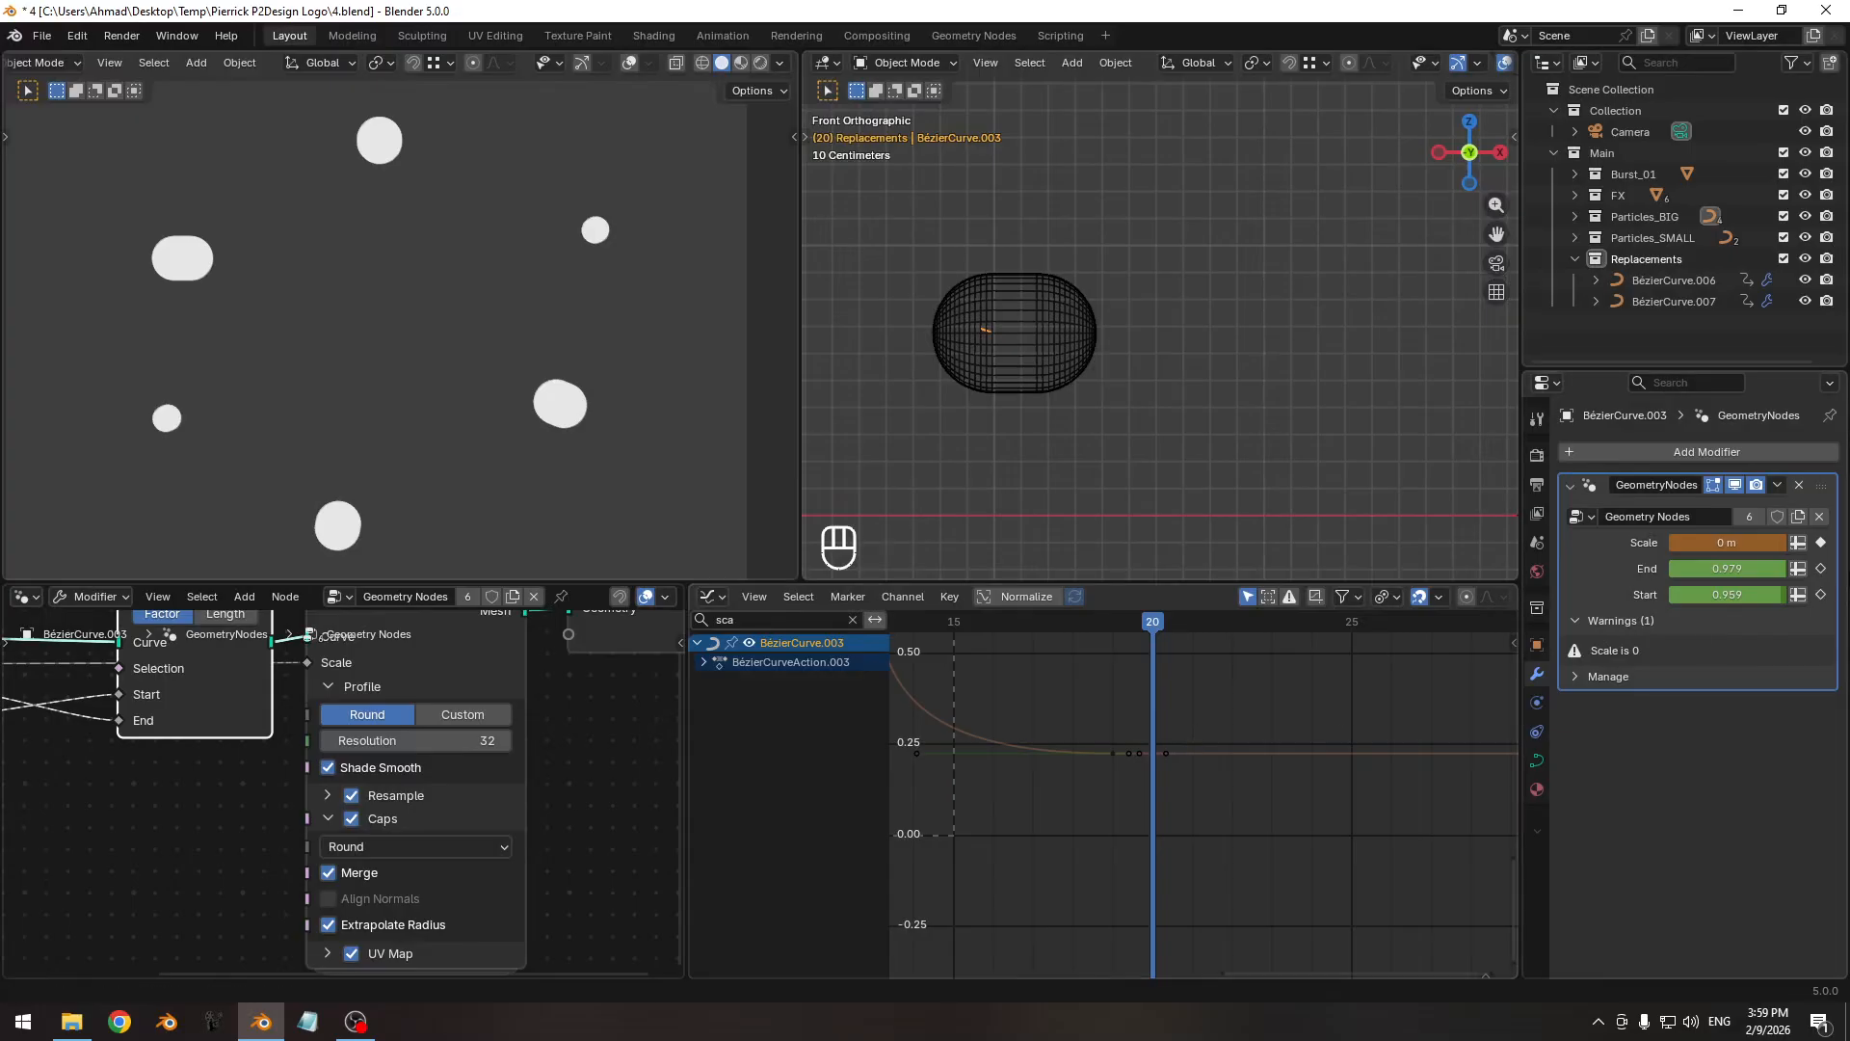
left_click(1821, 542)
left_click_drag(1320, 754, 1333, 910)
middle_click_drag(1329, 694, 1195, 786, "ctrl")
mouse_move(1170, 628)
left_mouse_down()
mouse_move(1079, 633)
mouse_move(1249, 626)
mouse_move(1130, 616)
mouse_move(1163, 621)
left_mouse_up()
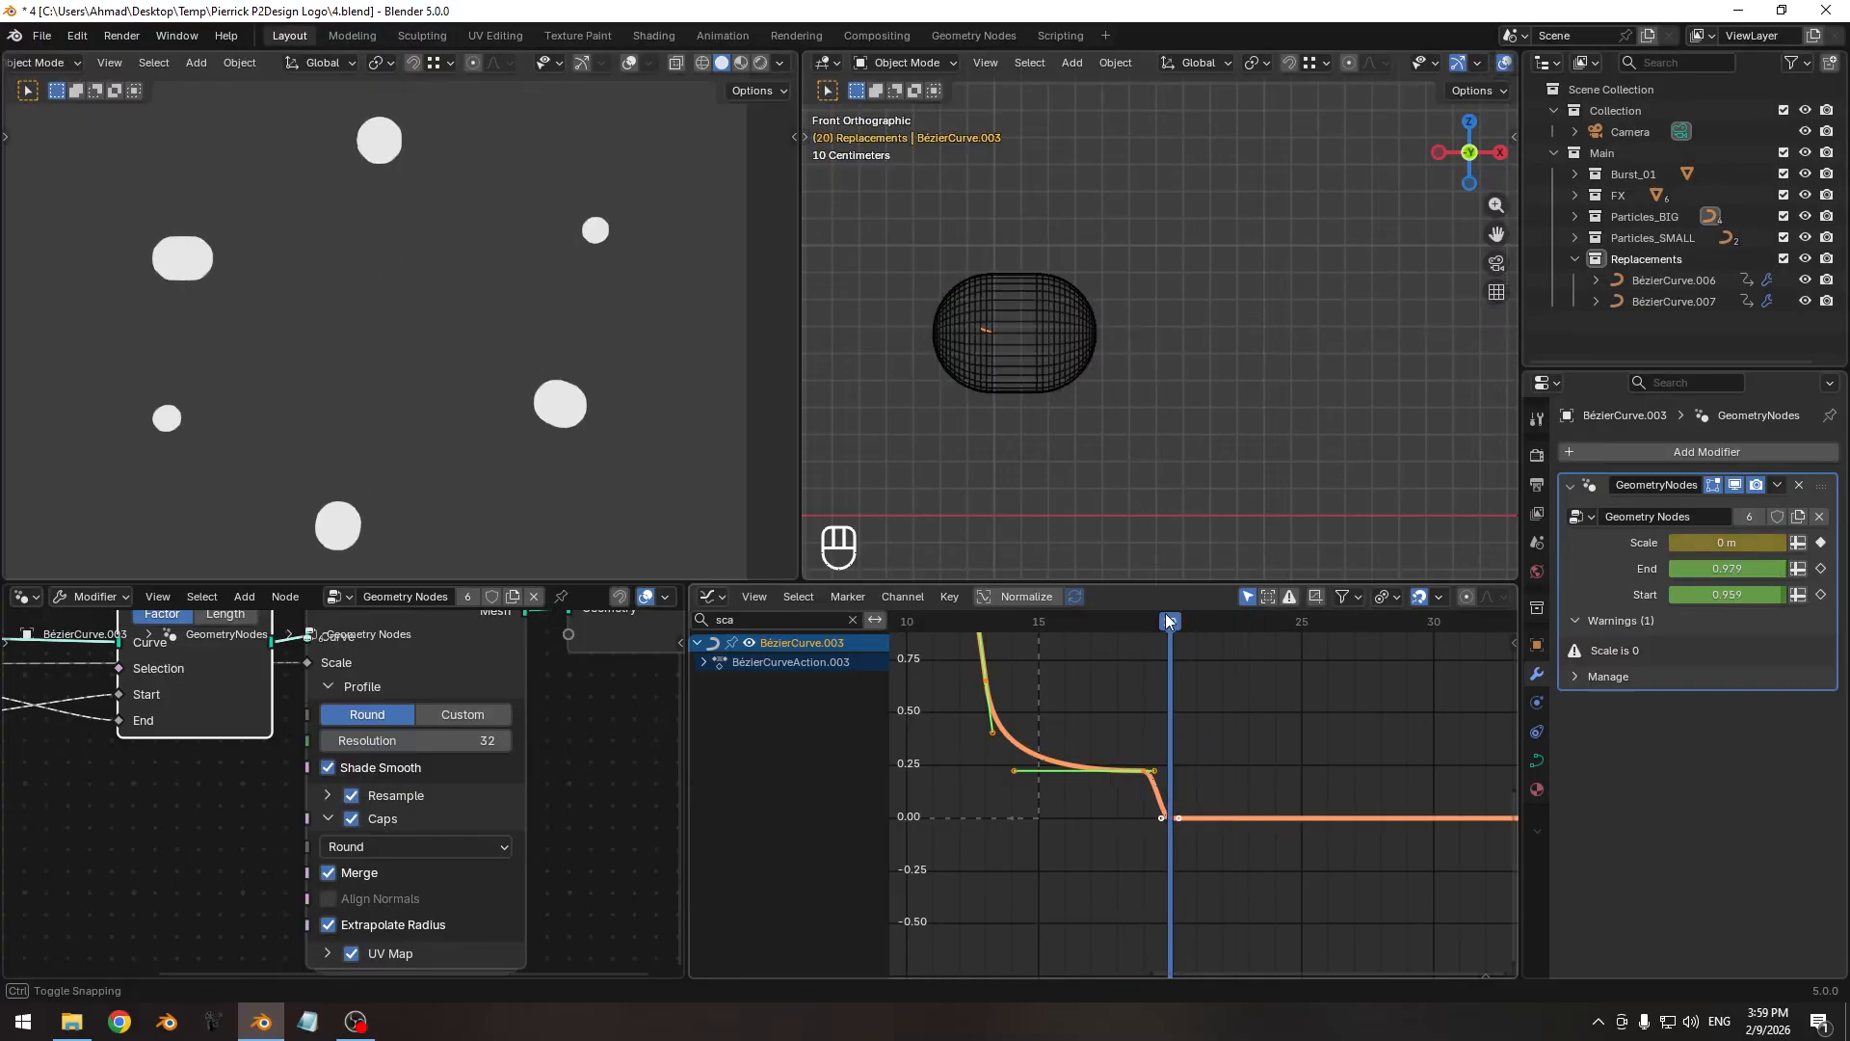
Select the bar BézierCurve.007, clear the channel filter, and isolate its End curve by hiding the other channels.
left_click(1050, 305)
middle_click_drag(1125, 720, 1175, 804, "ctrl")
left_click(851, 620)
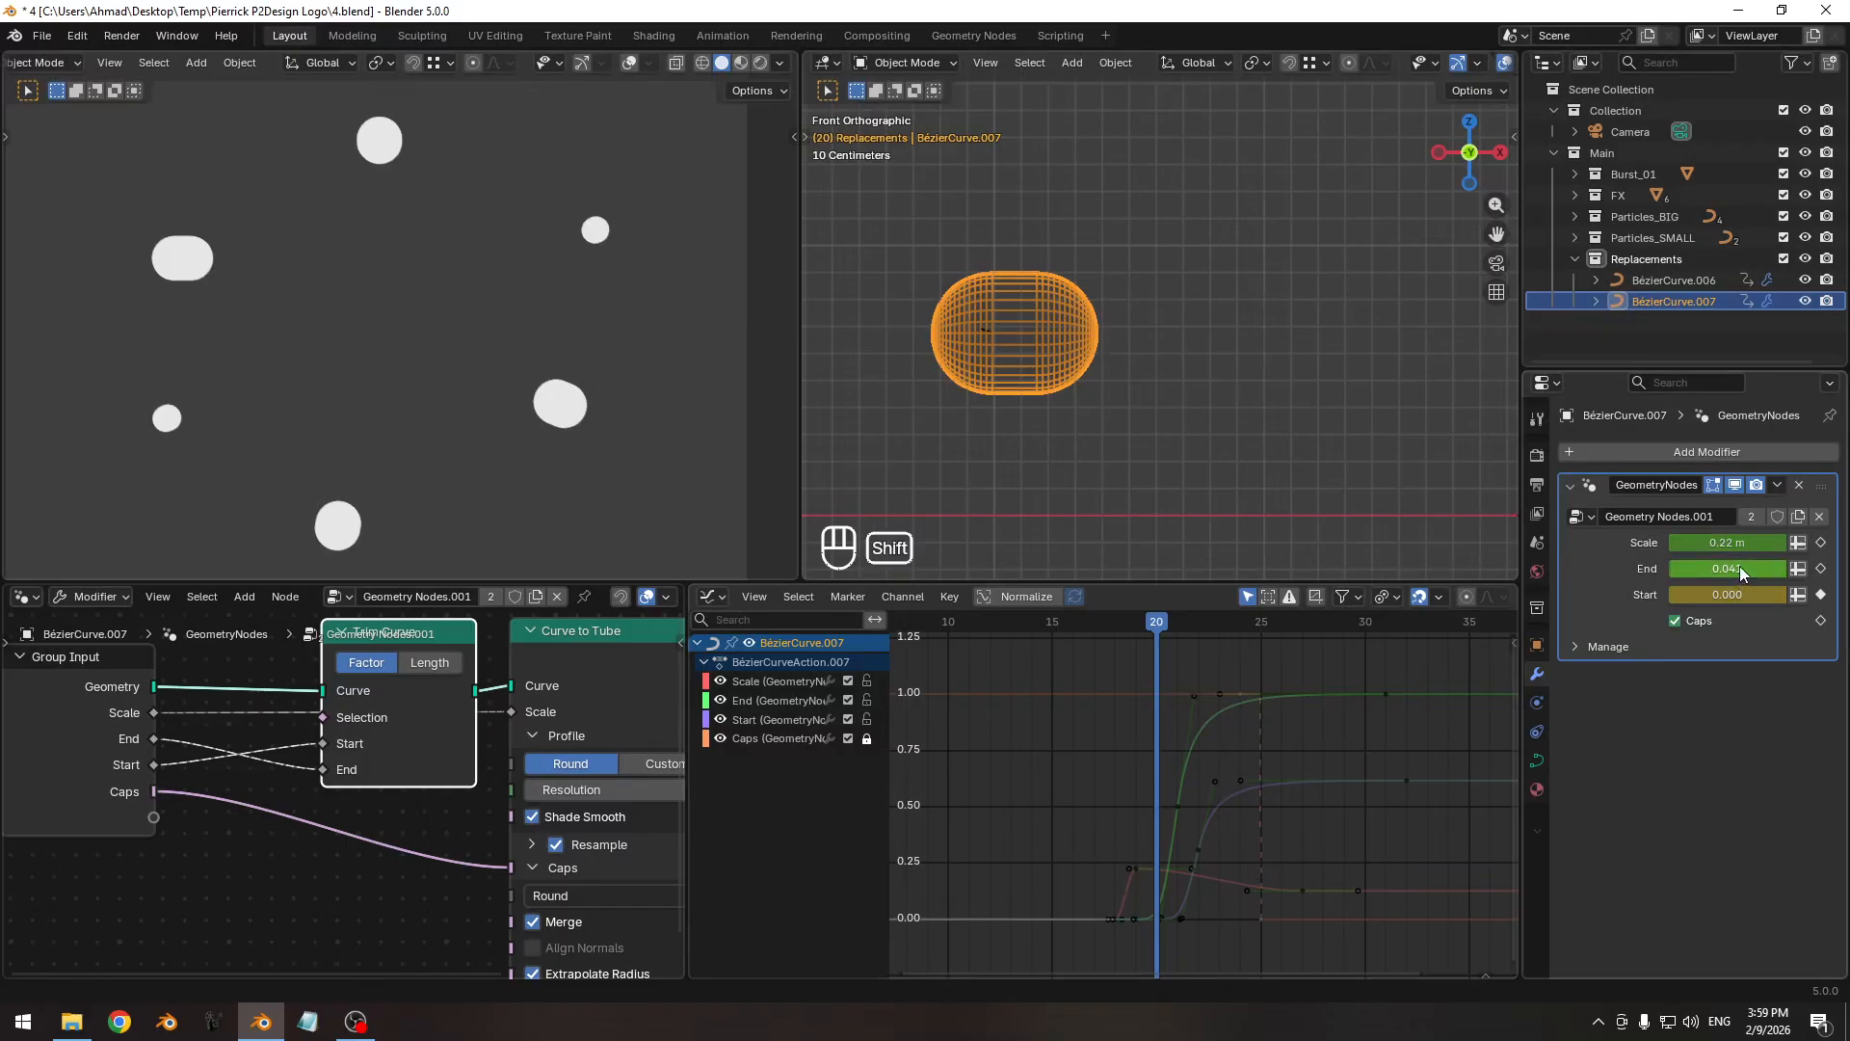
left_click_drag(1738, 567, 1681, 569, "shift")
right_click(1682, 570, "shift")
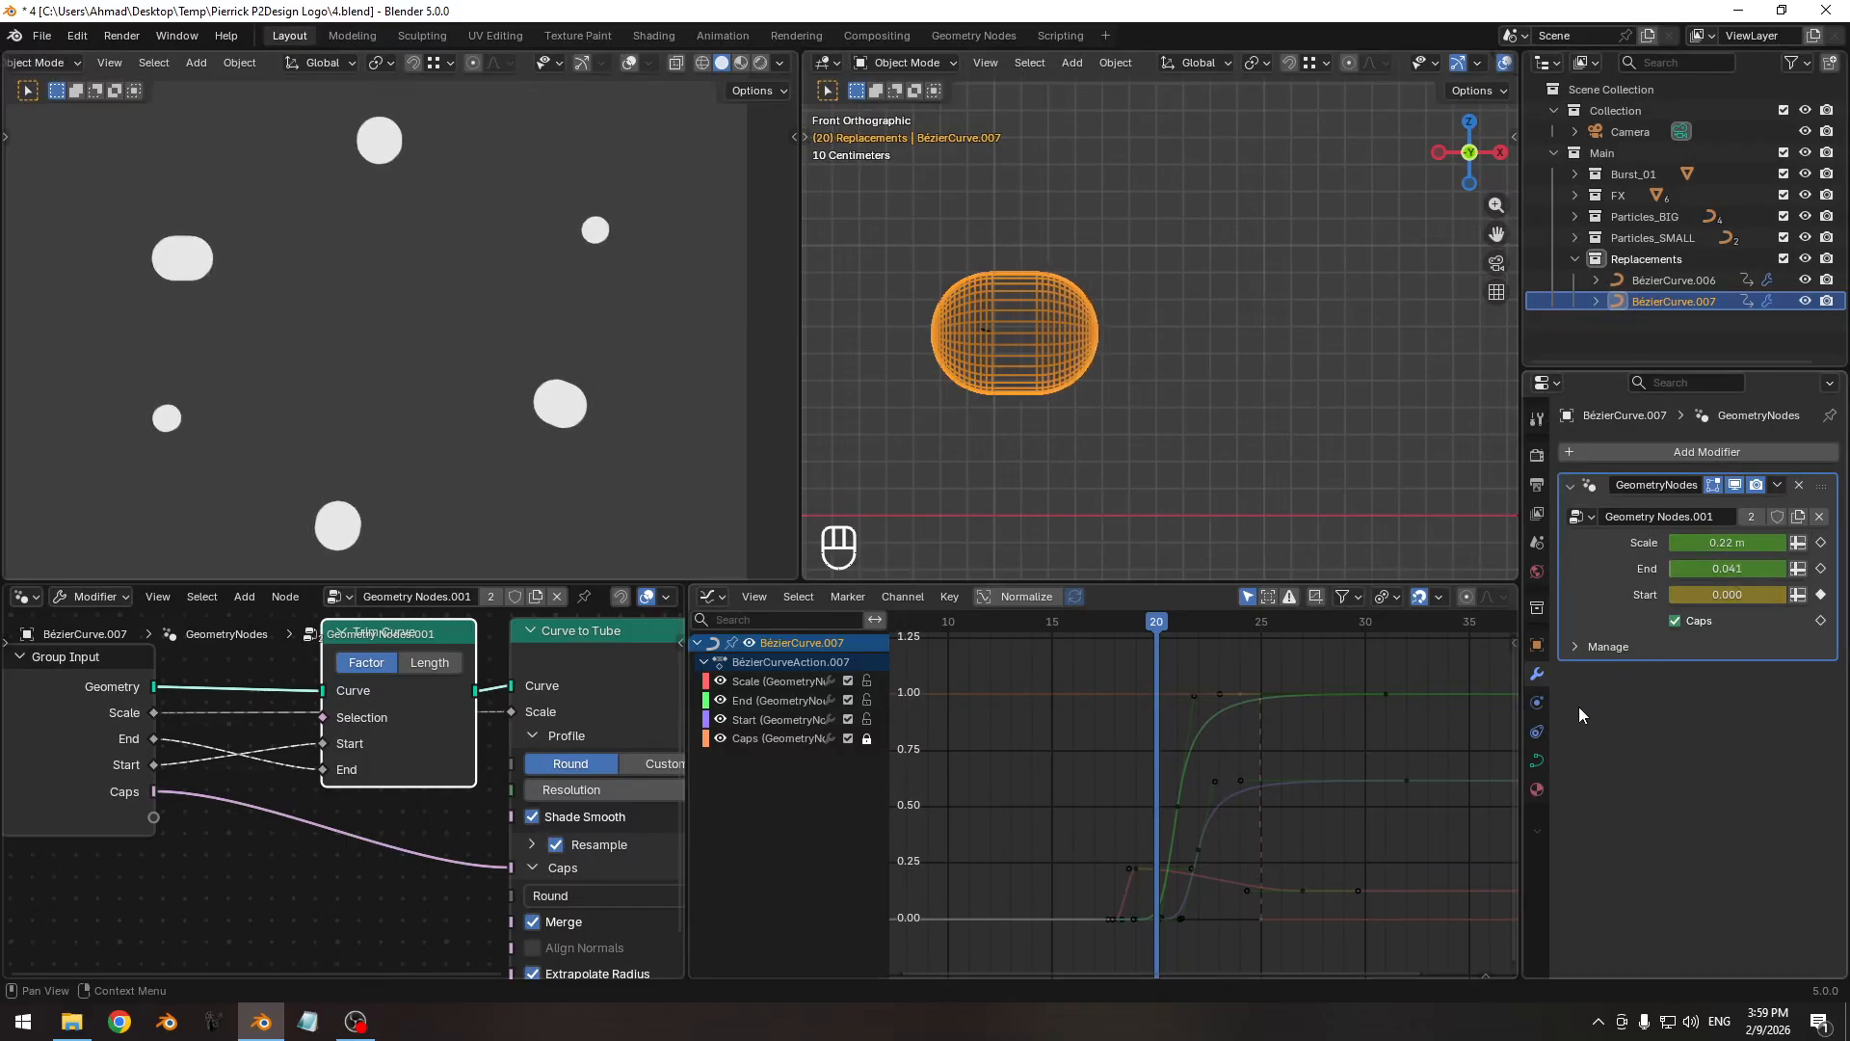
left_click(757, 700)
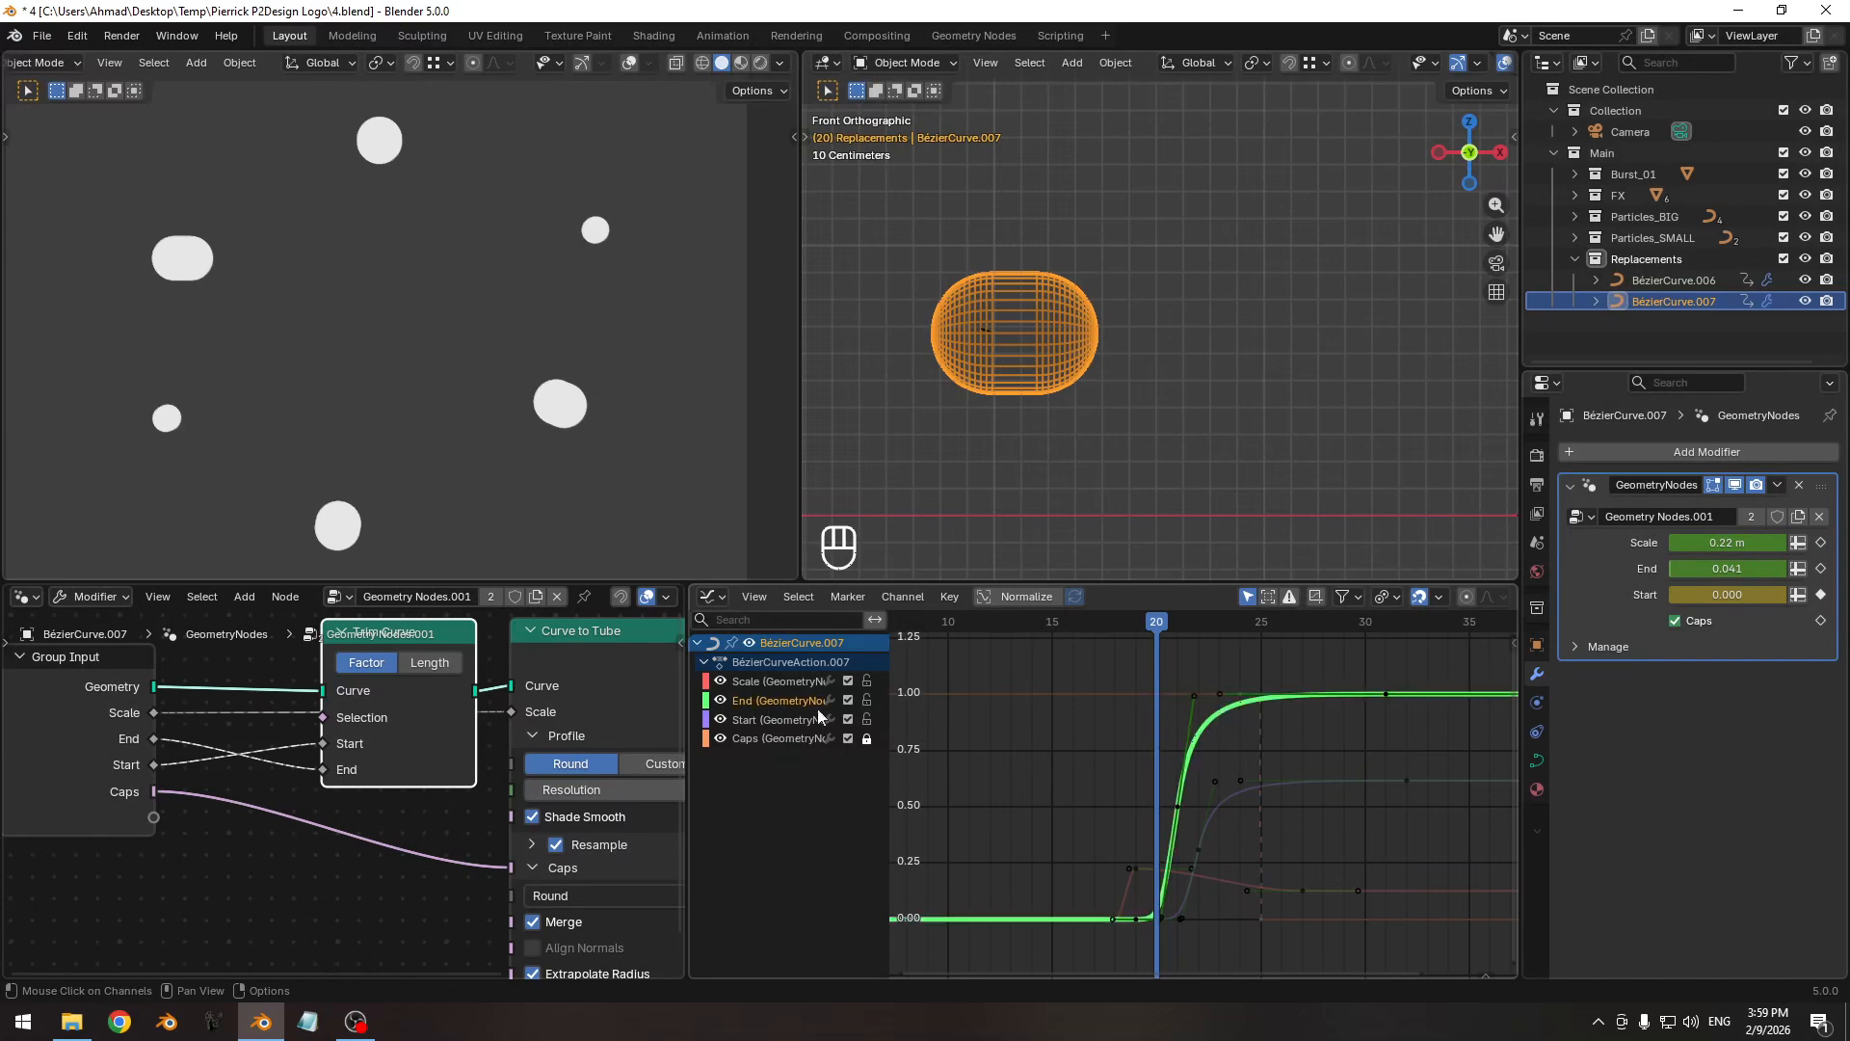
key("shift+h")
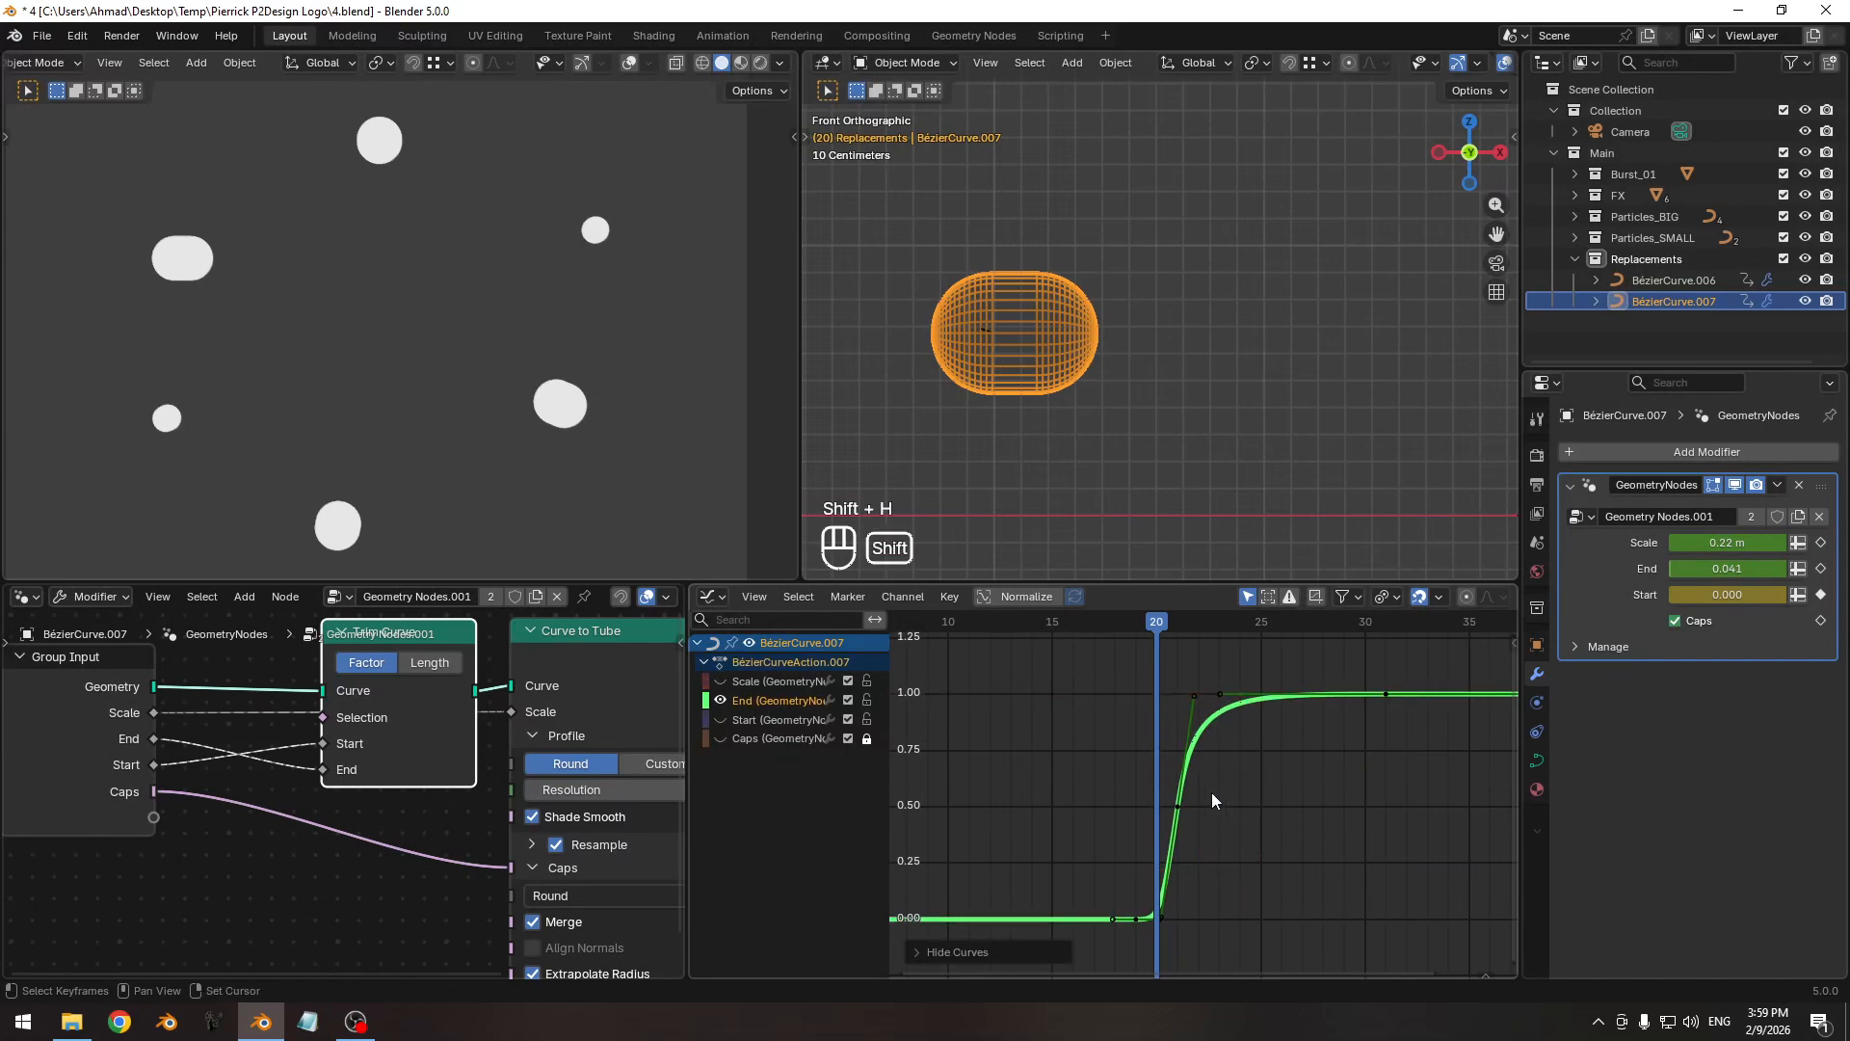
Lengthen the handles of the bar's End key at frame 19 to delay the curve's rise.
middle_click_drag(1211, 792, 1180, 824, "ctrl")
key("Pause")
left_click(1054, 918)
key("s")
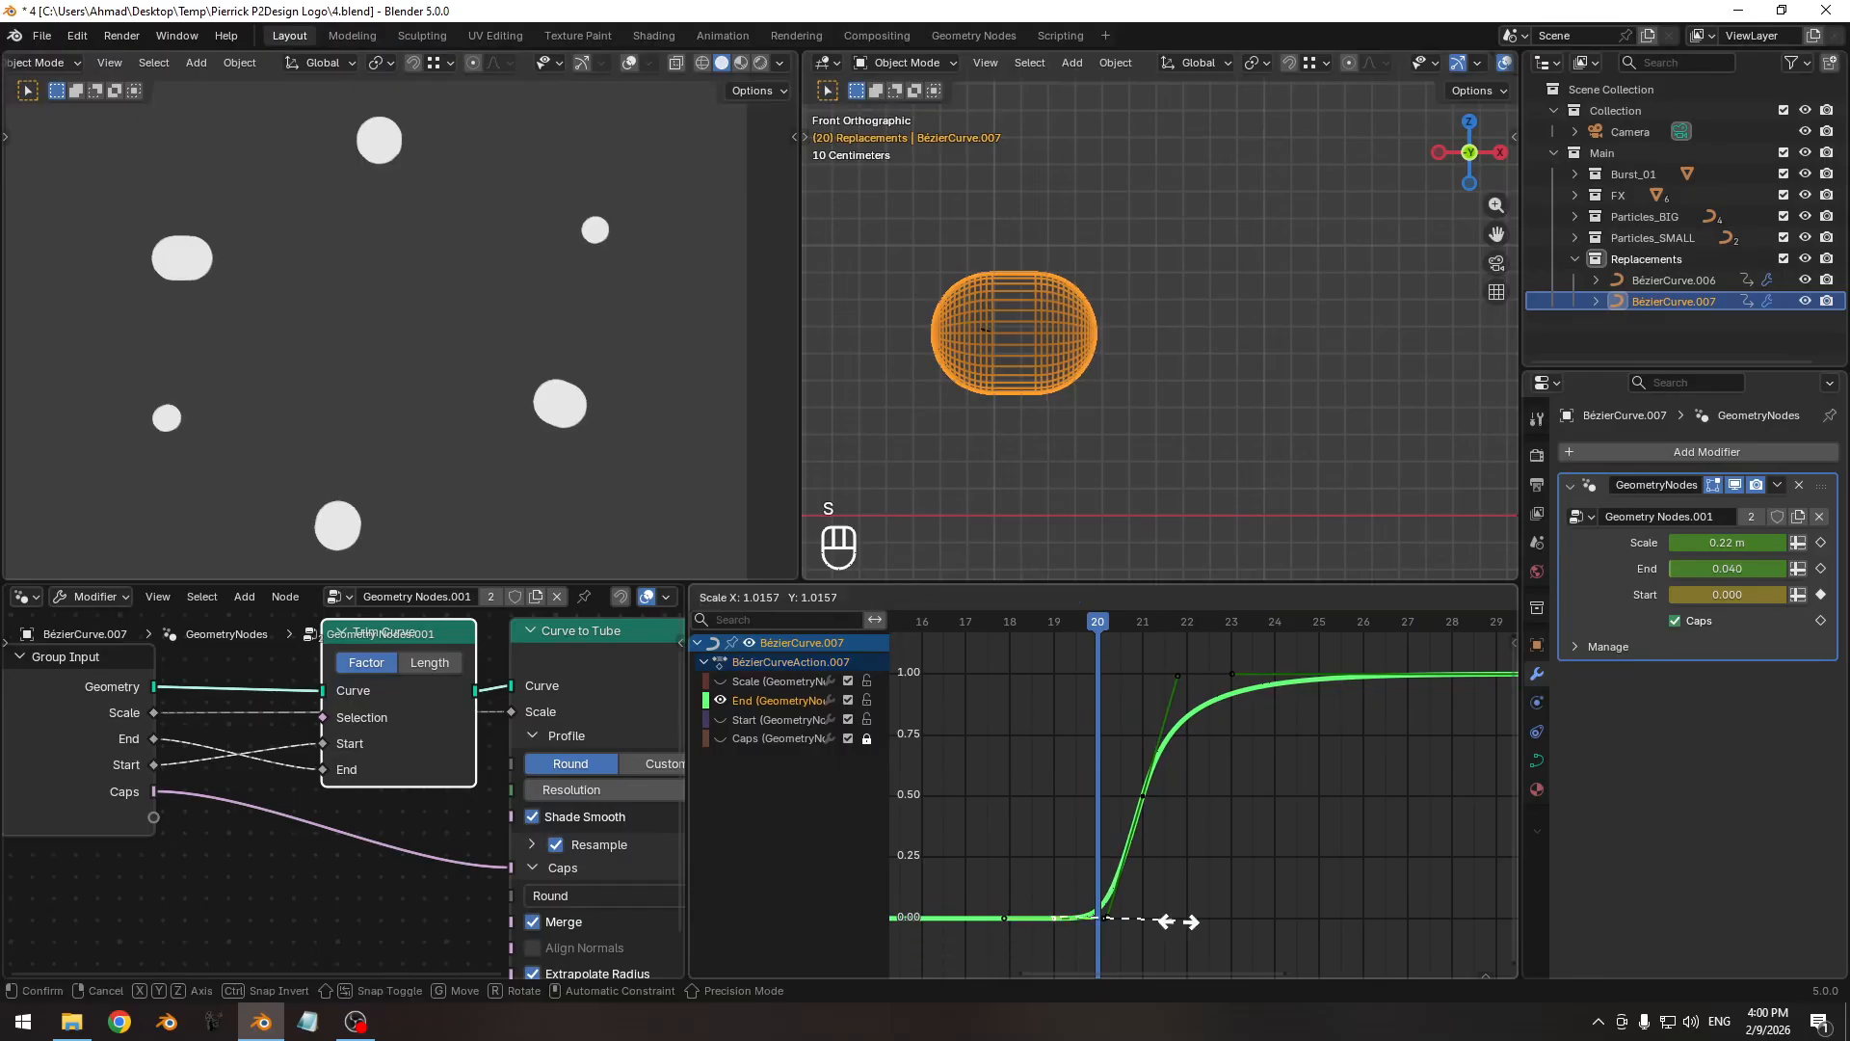
left_click(1193, 920)
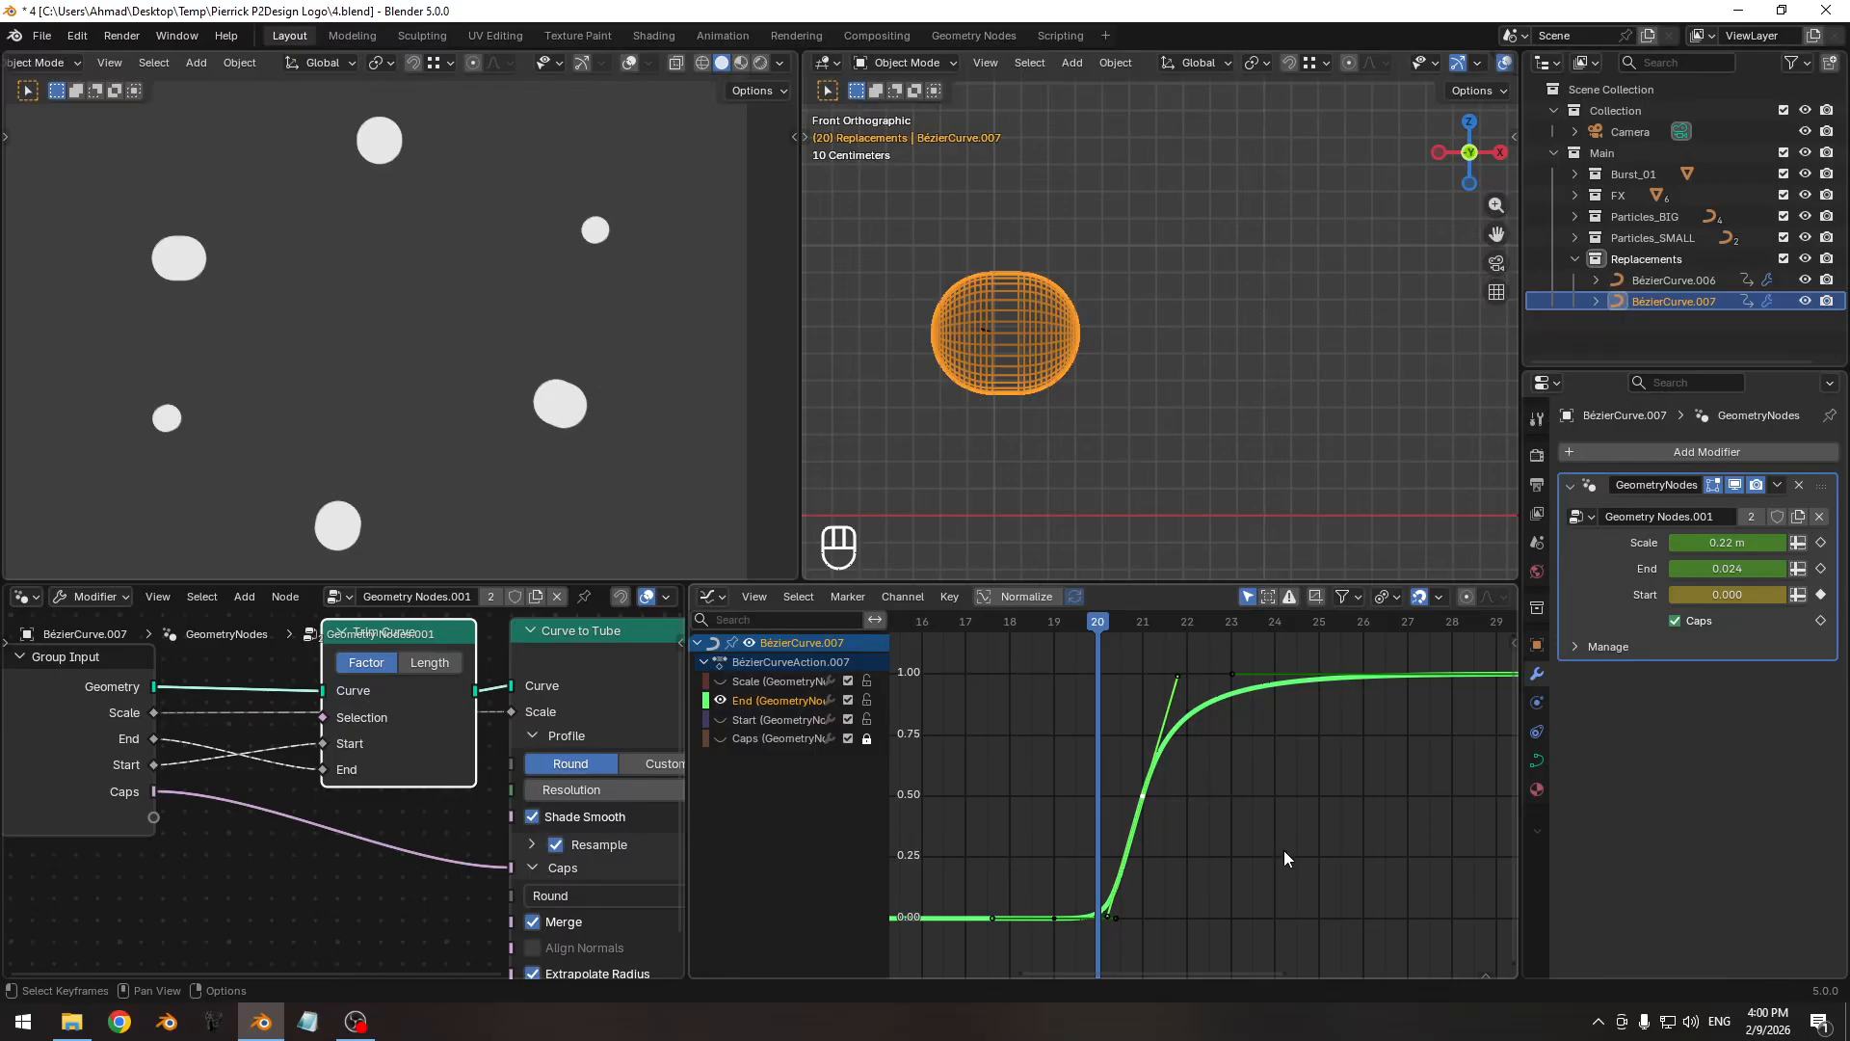
Rotate the handles of the bar's End key at frame 21 to a steeper angle and fine-tune their length.
key("r")
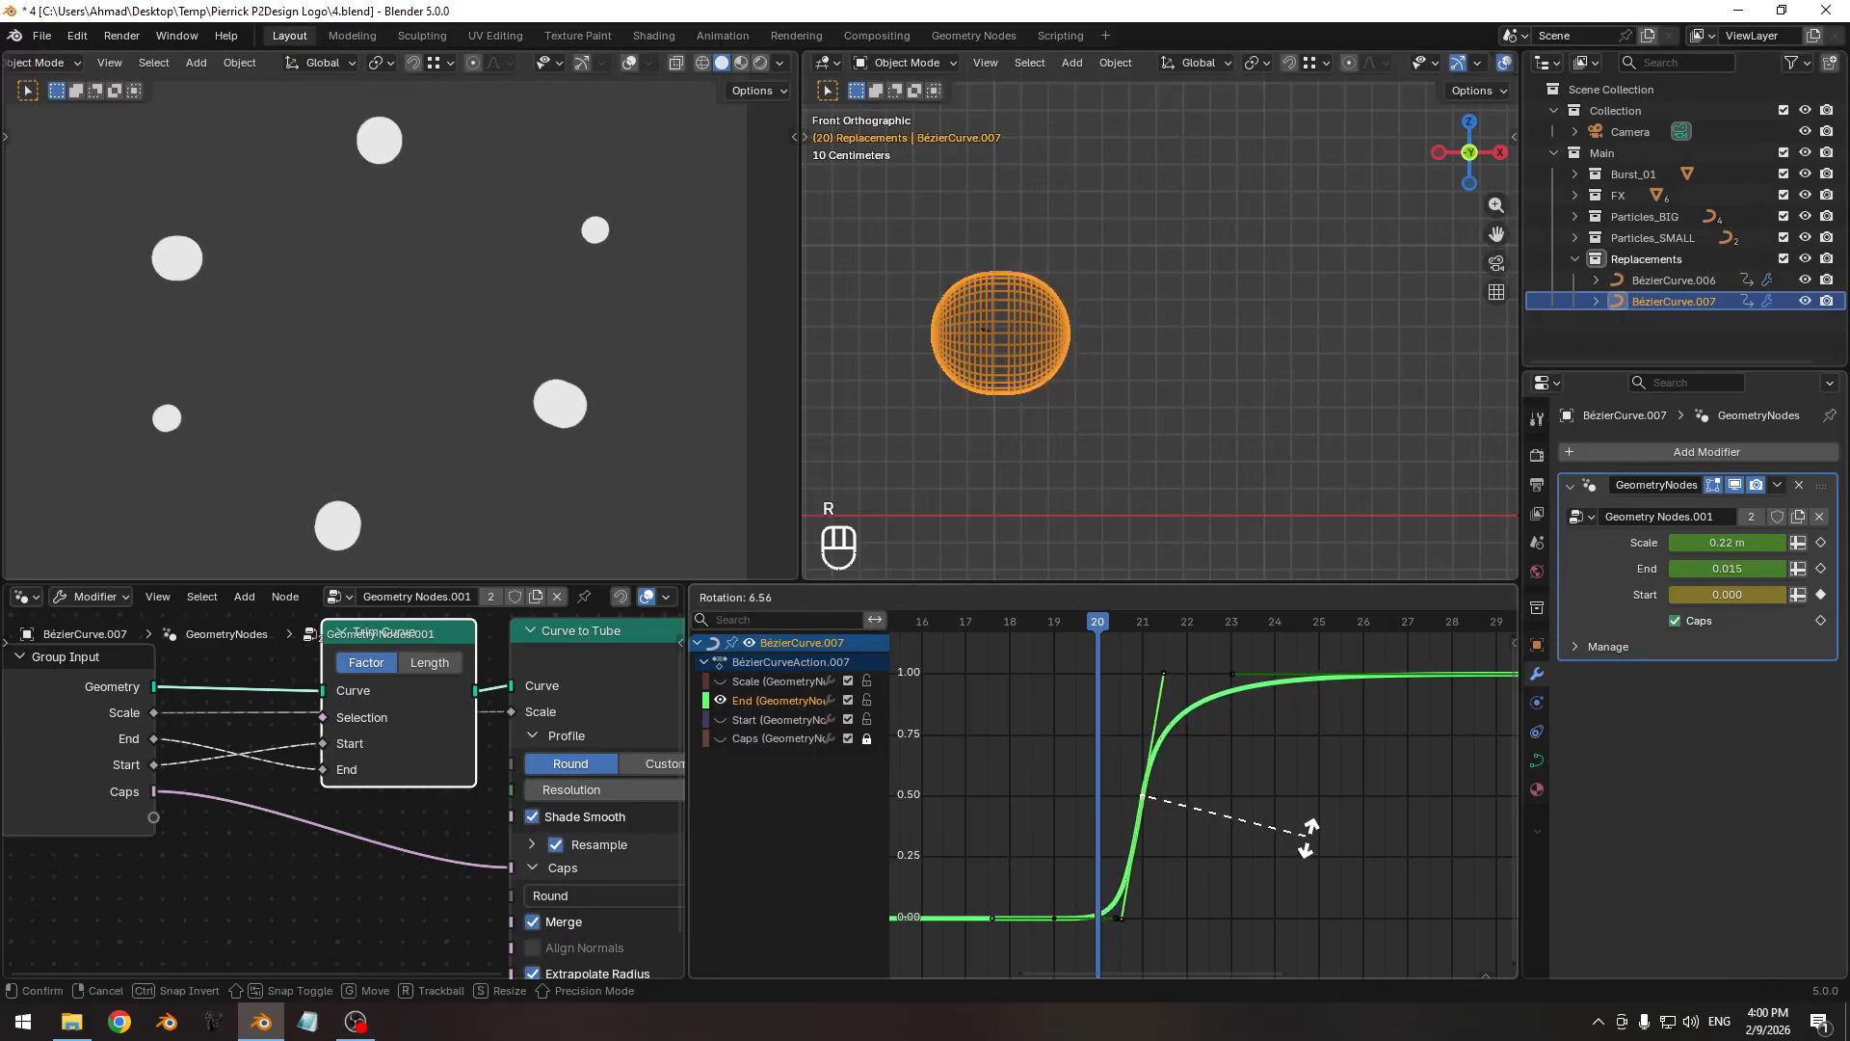
left_click(1296, 884)
key("s")
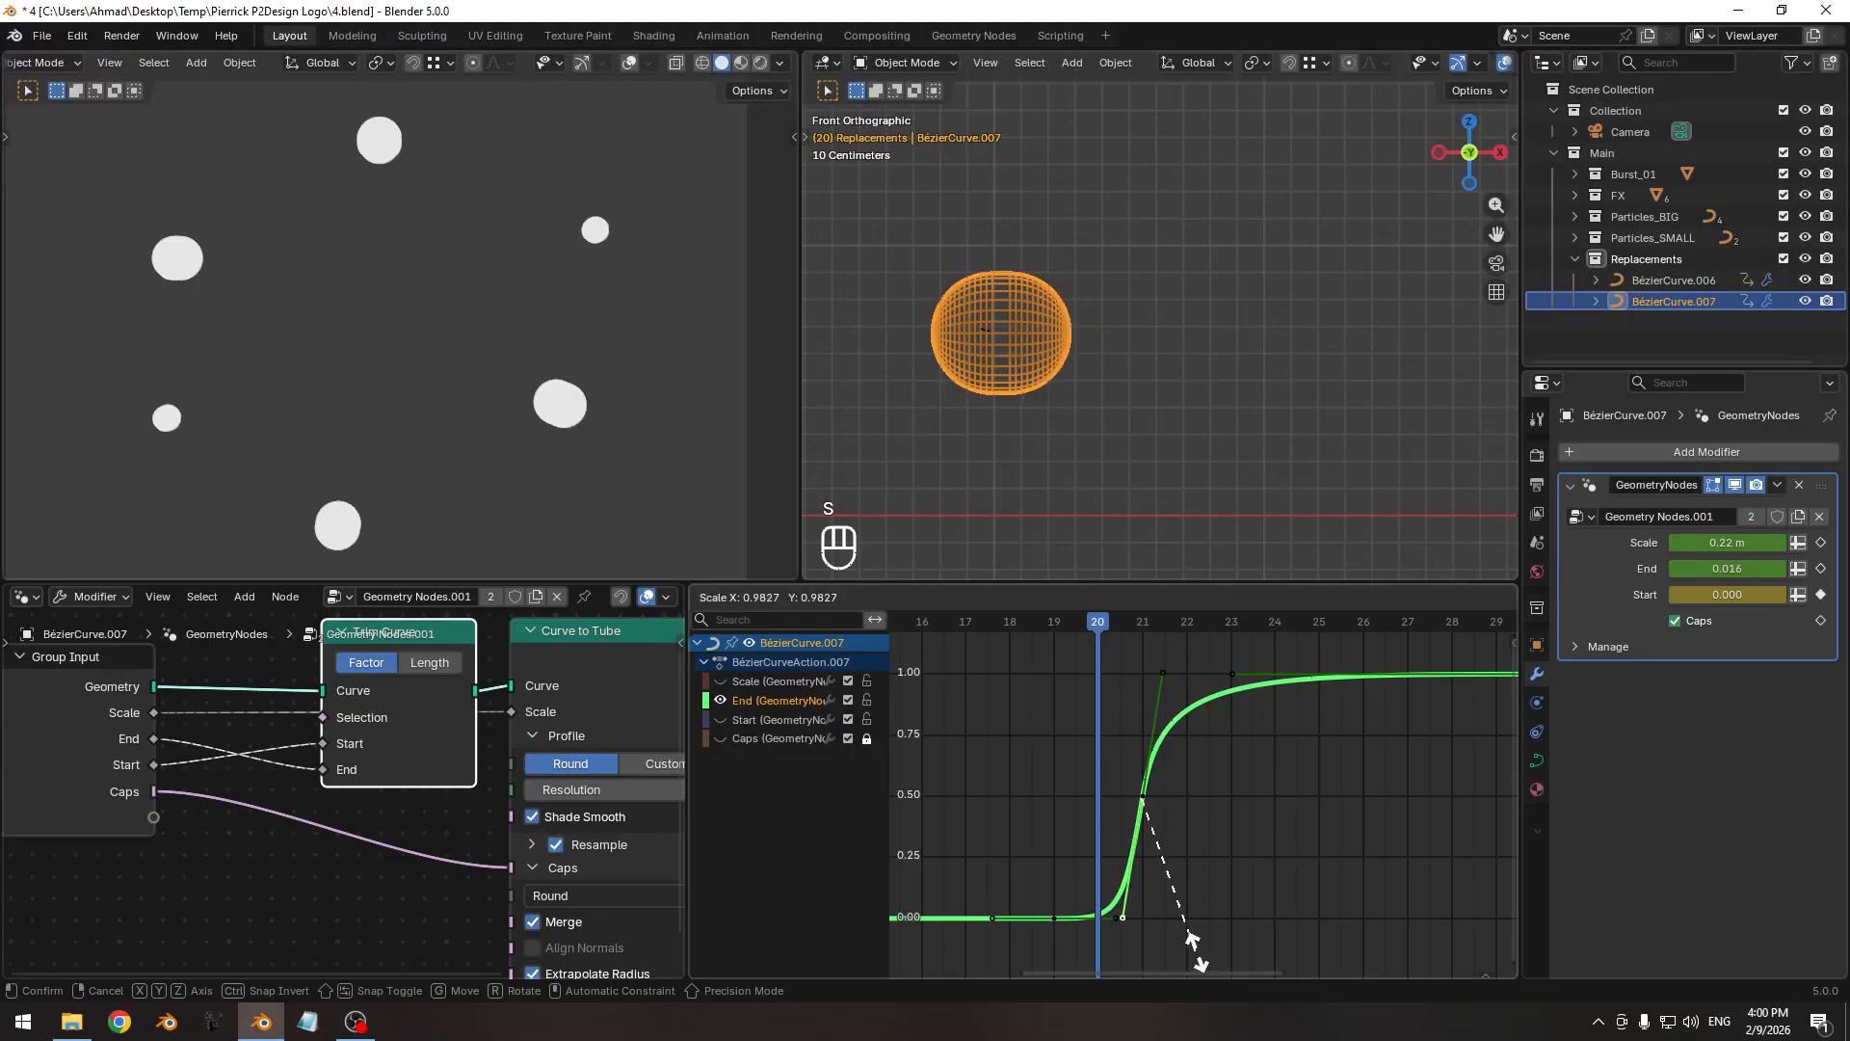
left_click(1131, 716)
Scrub the bar's growth and replay the animation repeatedly from frame 1 to review the ball-to-bar transition and its timing.
left_click_drag(1095, 622, 1182, 642)
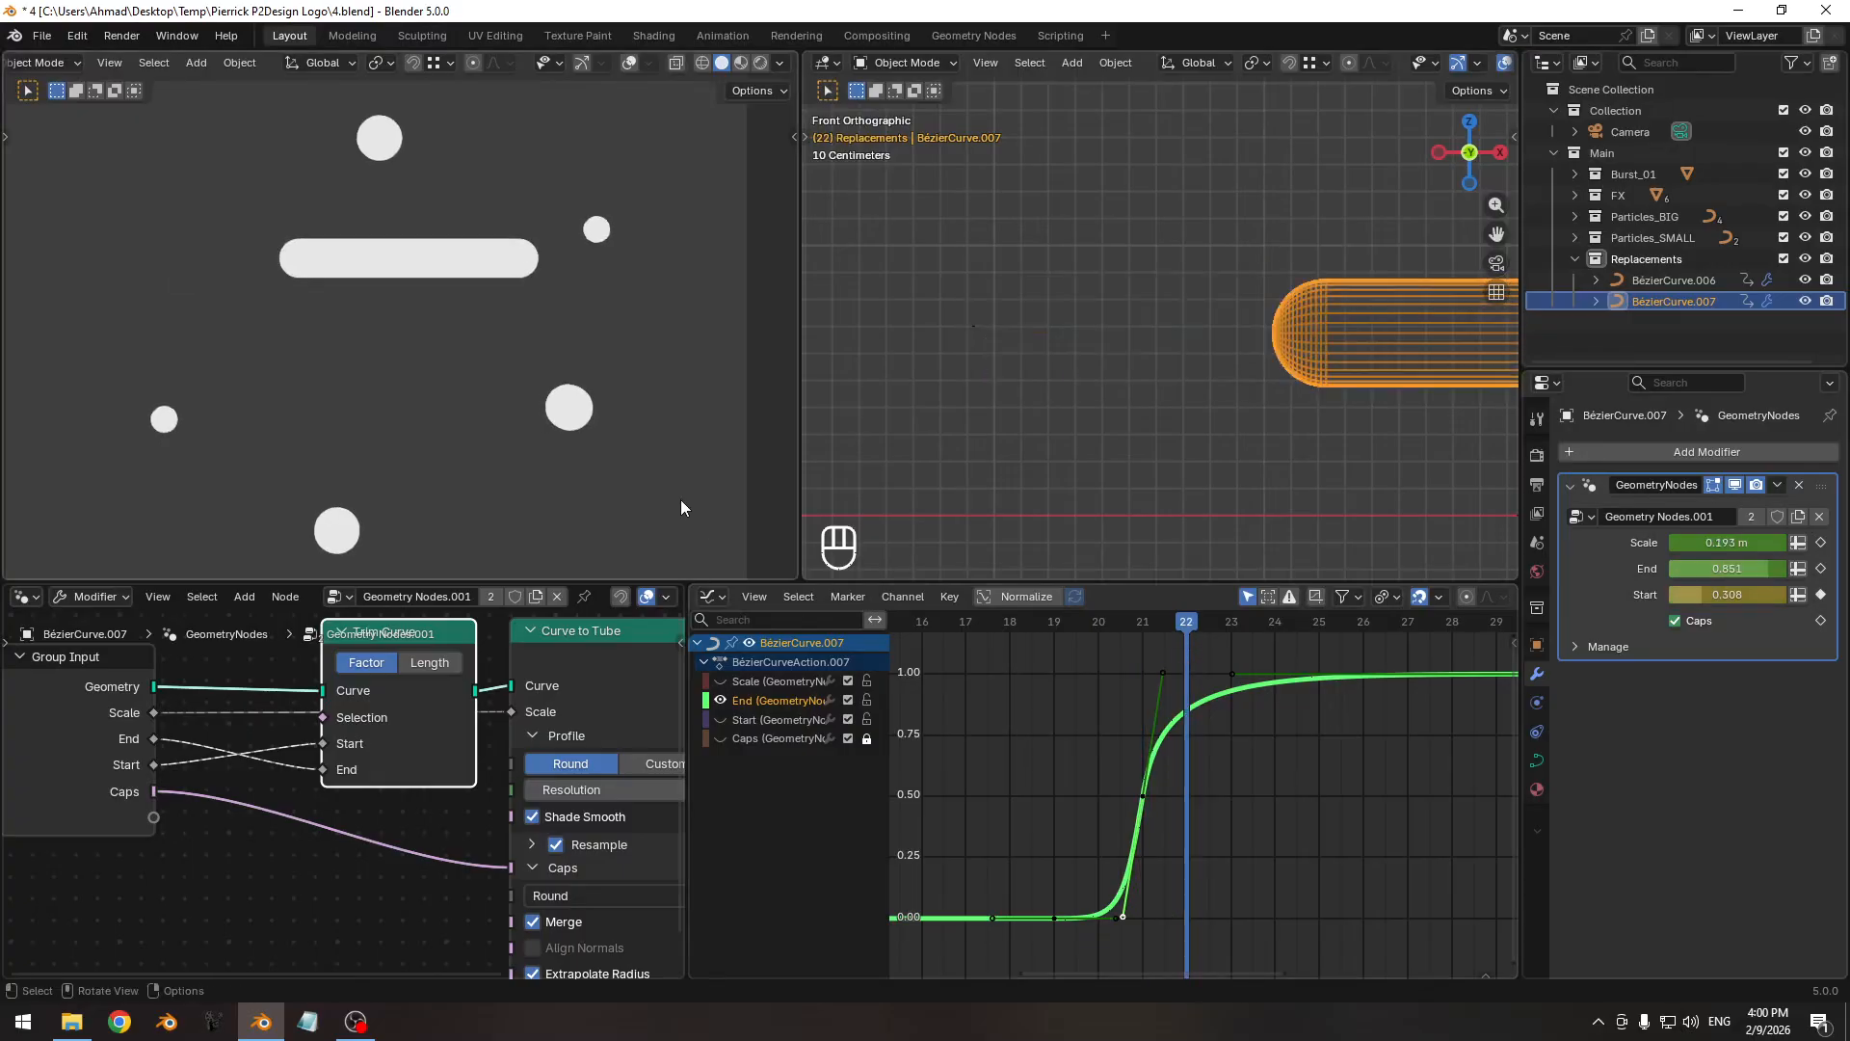
mouse_move(477, 345)
middle_mouse_down("ctrl")
mouse_move(489, 315)
mouse_move(452, 343)
middle_mouse_up("ctrl")
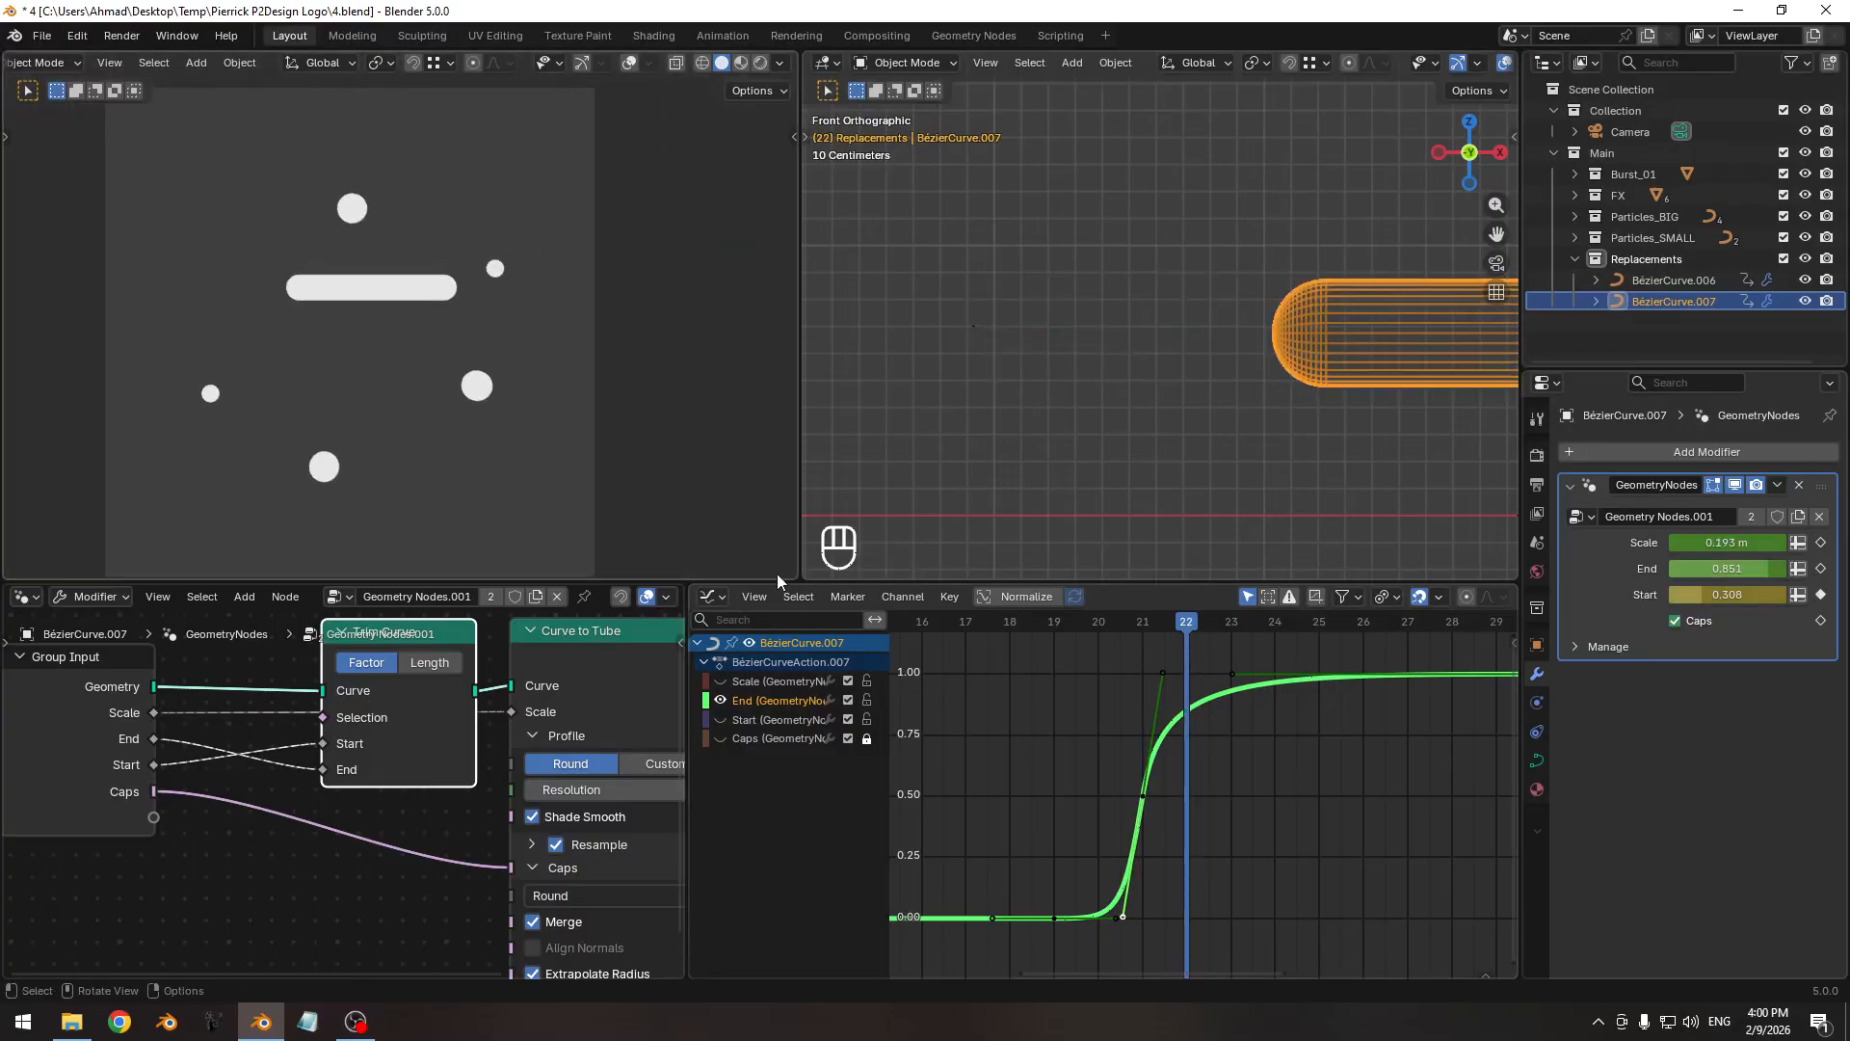
middle_click_drag(1216, 715, 1070, 747, "ctrl")
key("space")
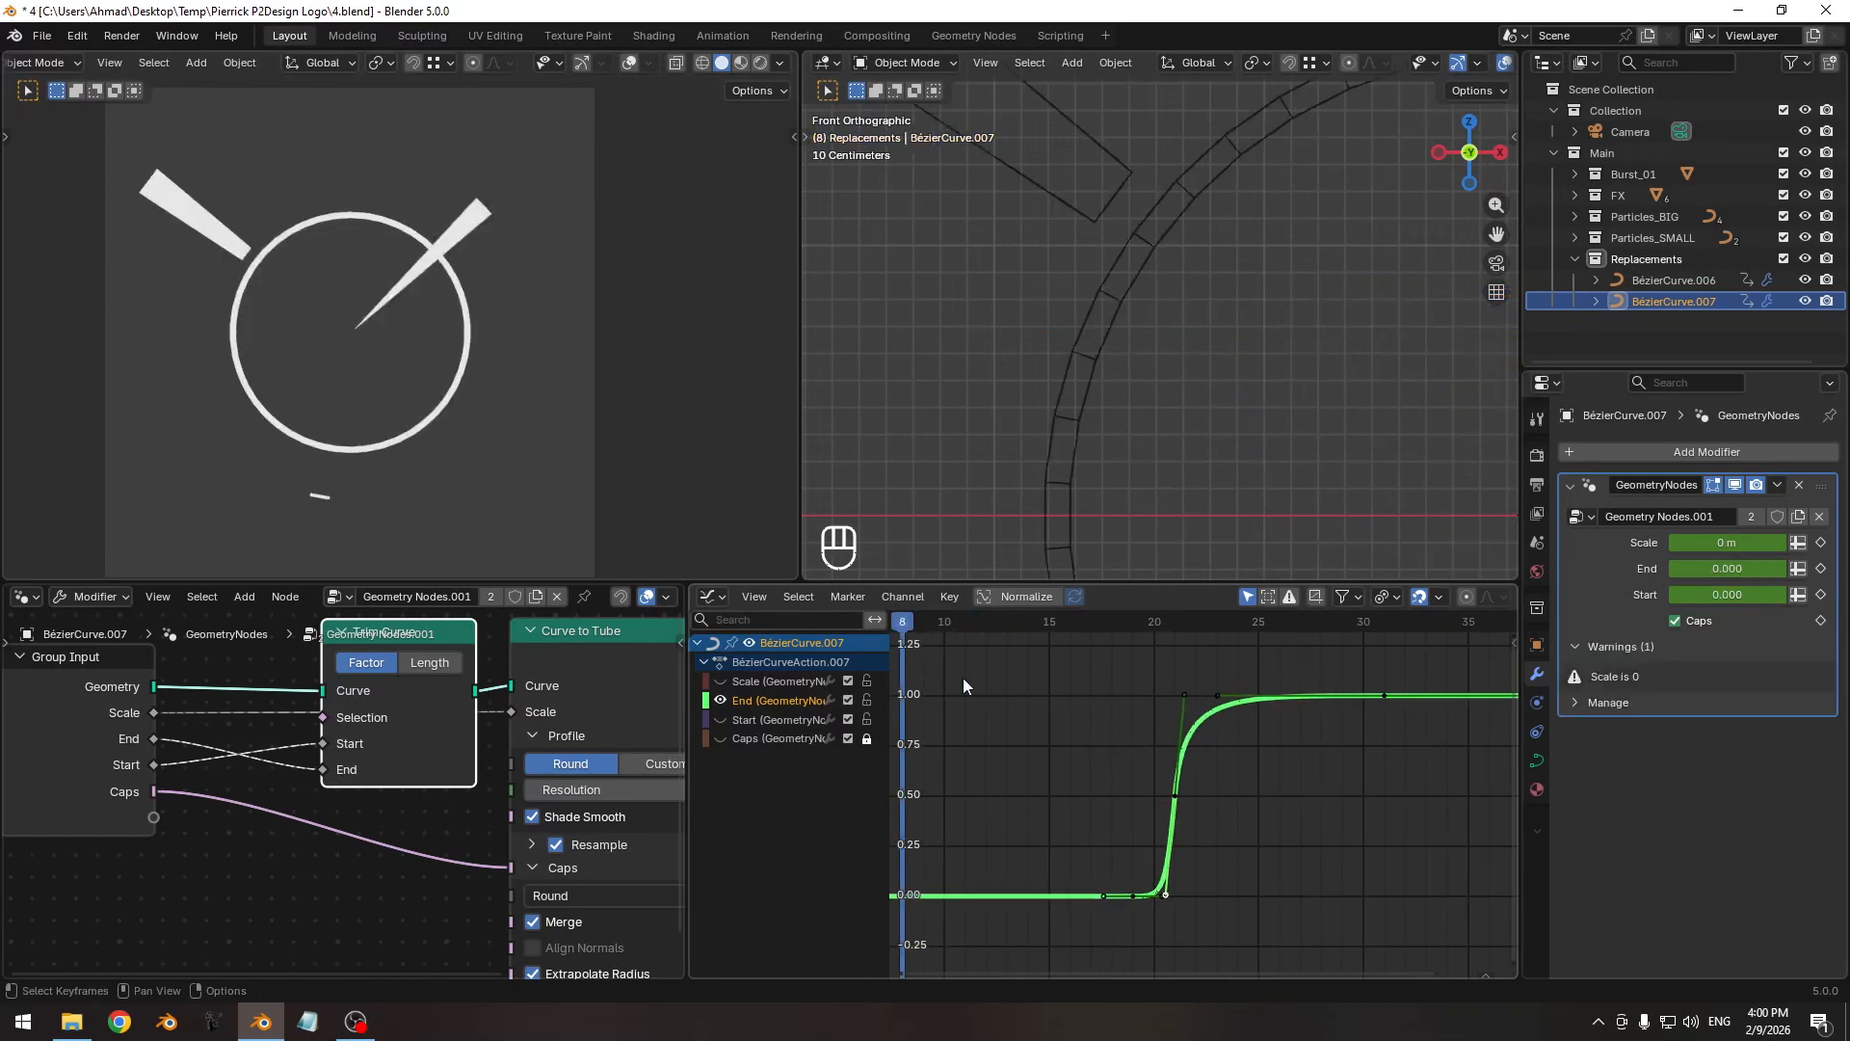
key("space")
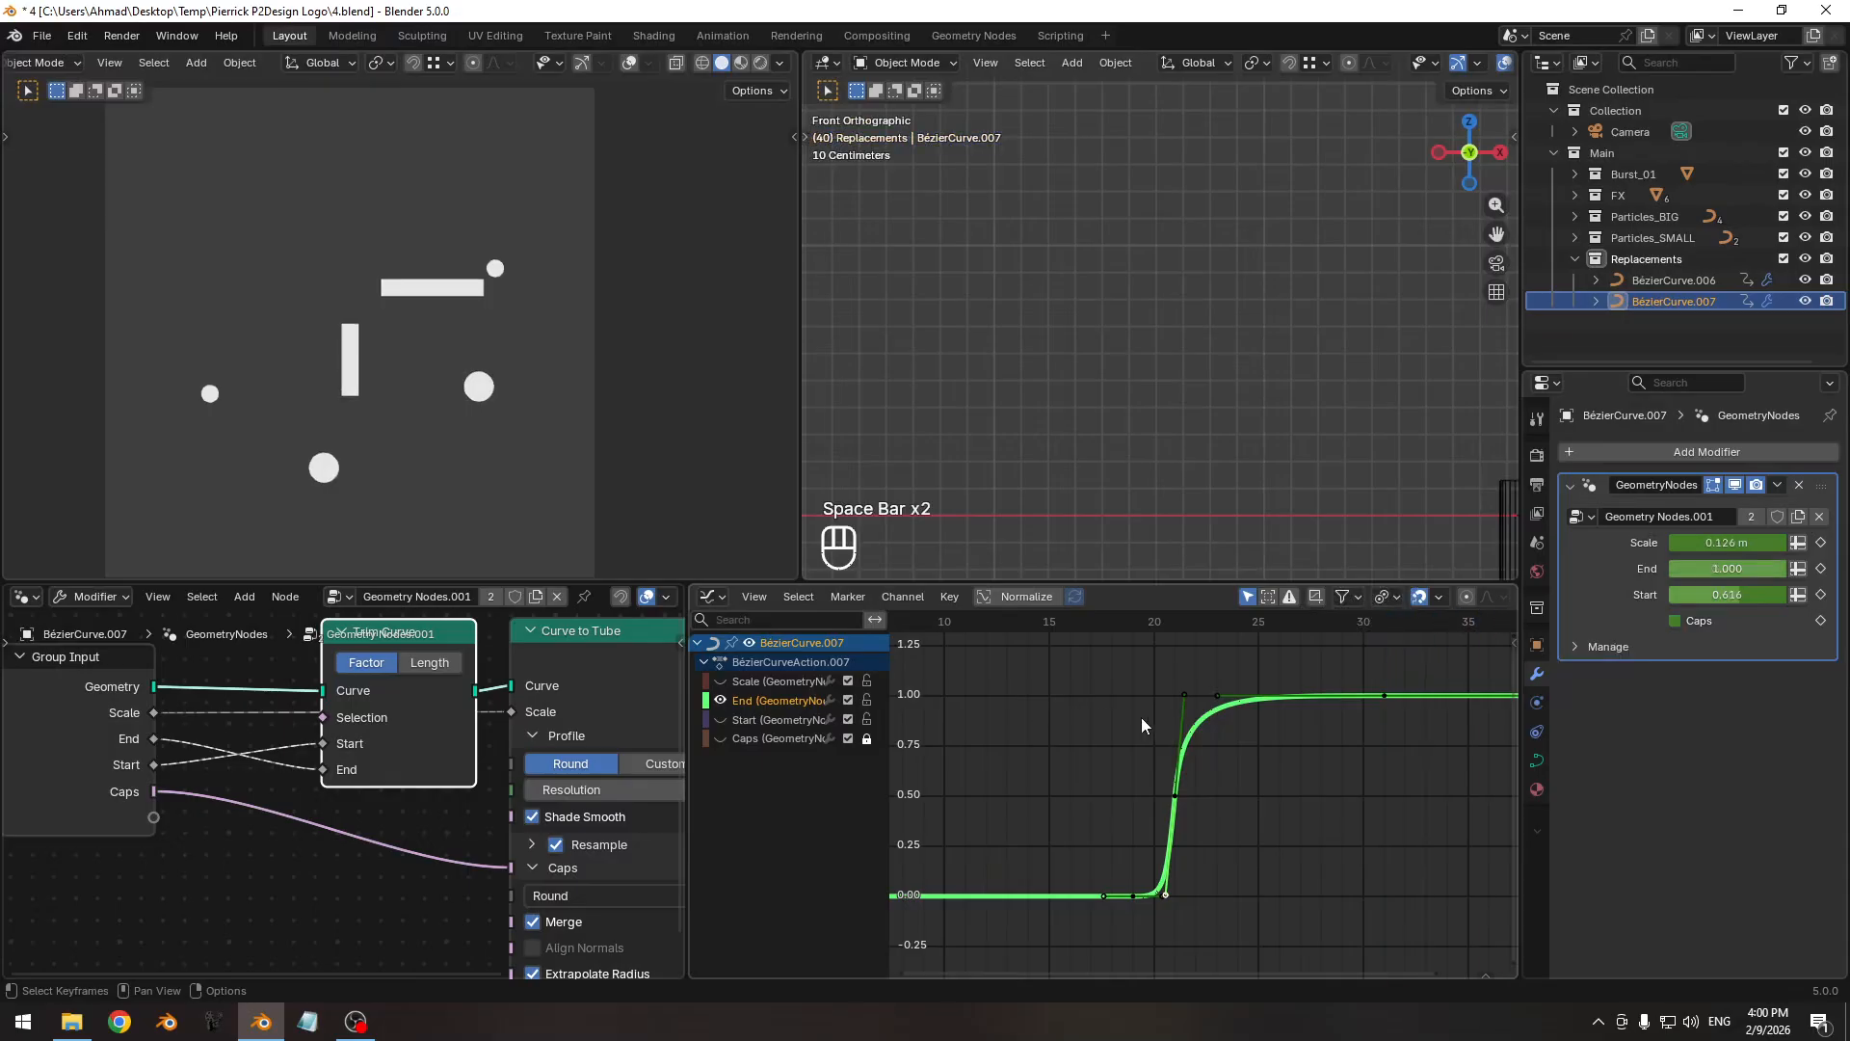
key("space")
middle_click_drag(1141, 717, 1114, 730, "ctrl")
key("space")
key("shift+Left")
key("space")
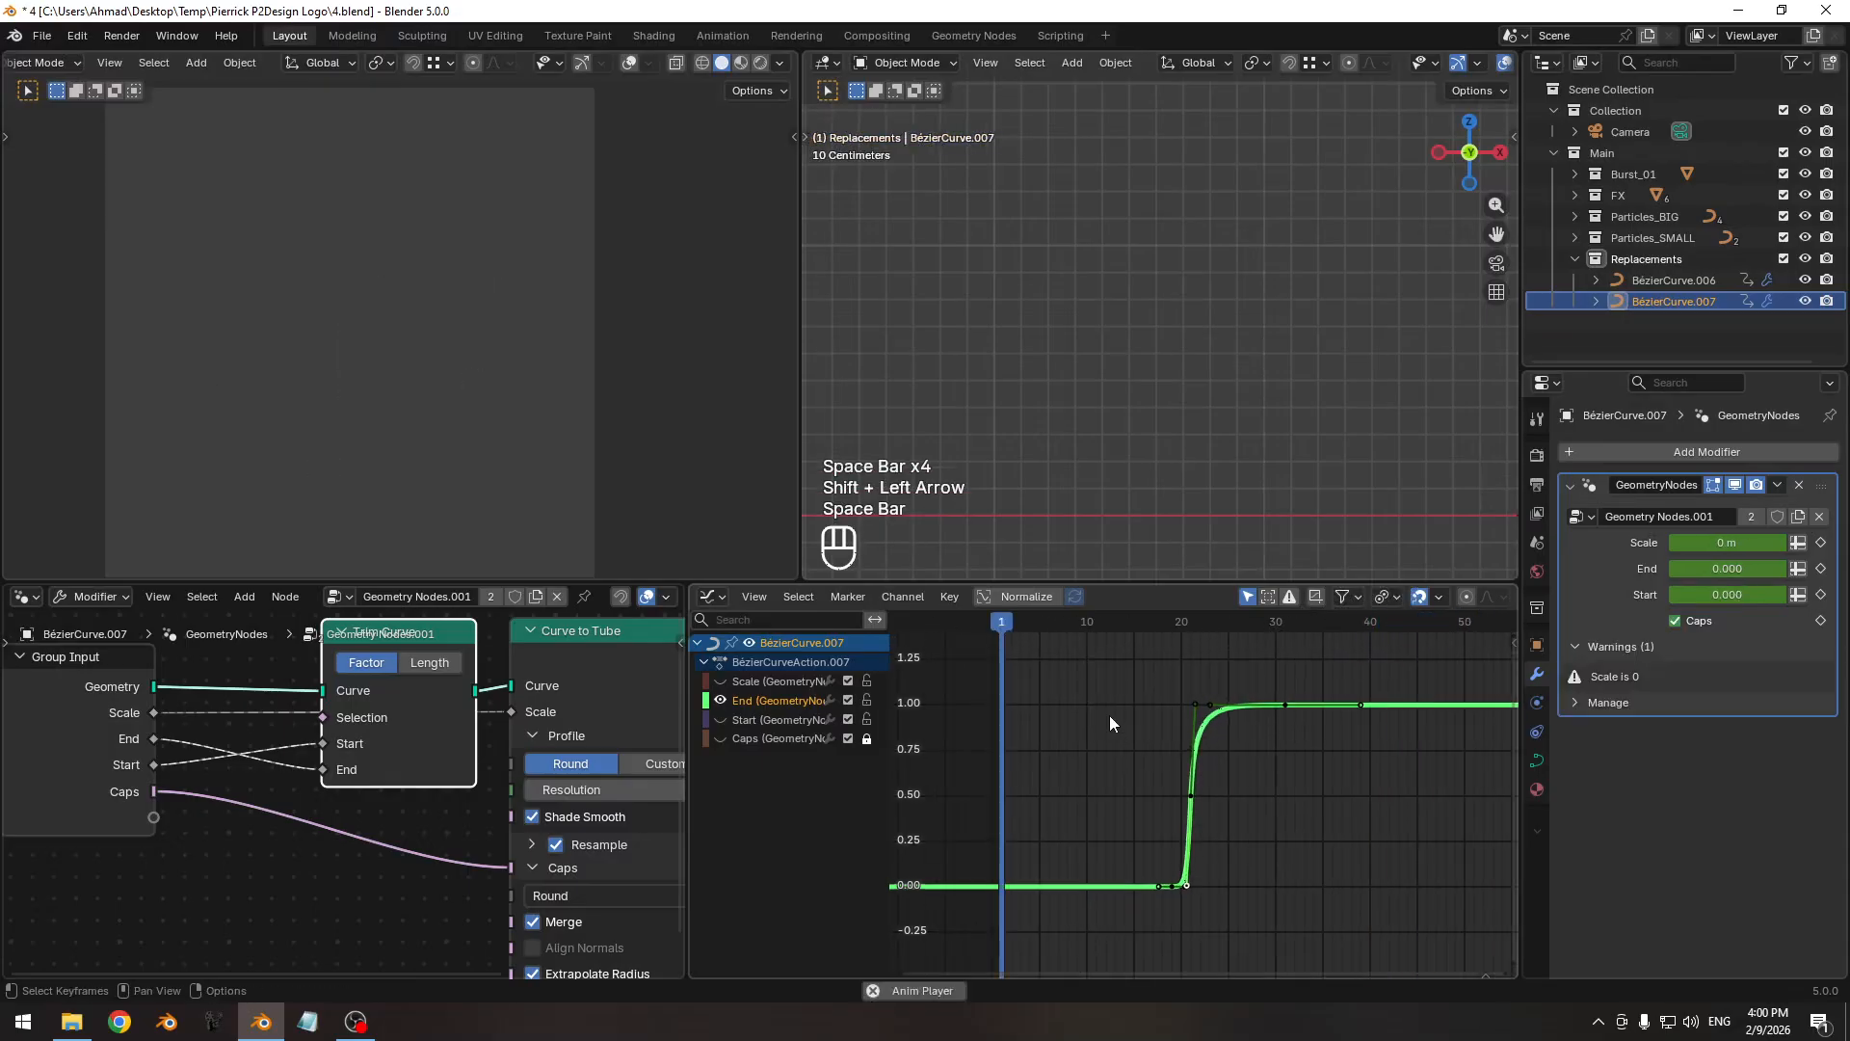
key("space")
key("shift+Left")
key("space")
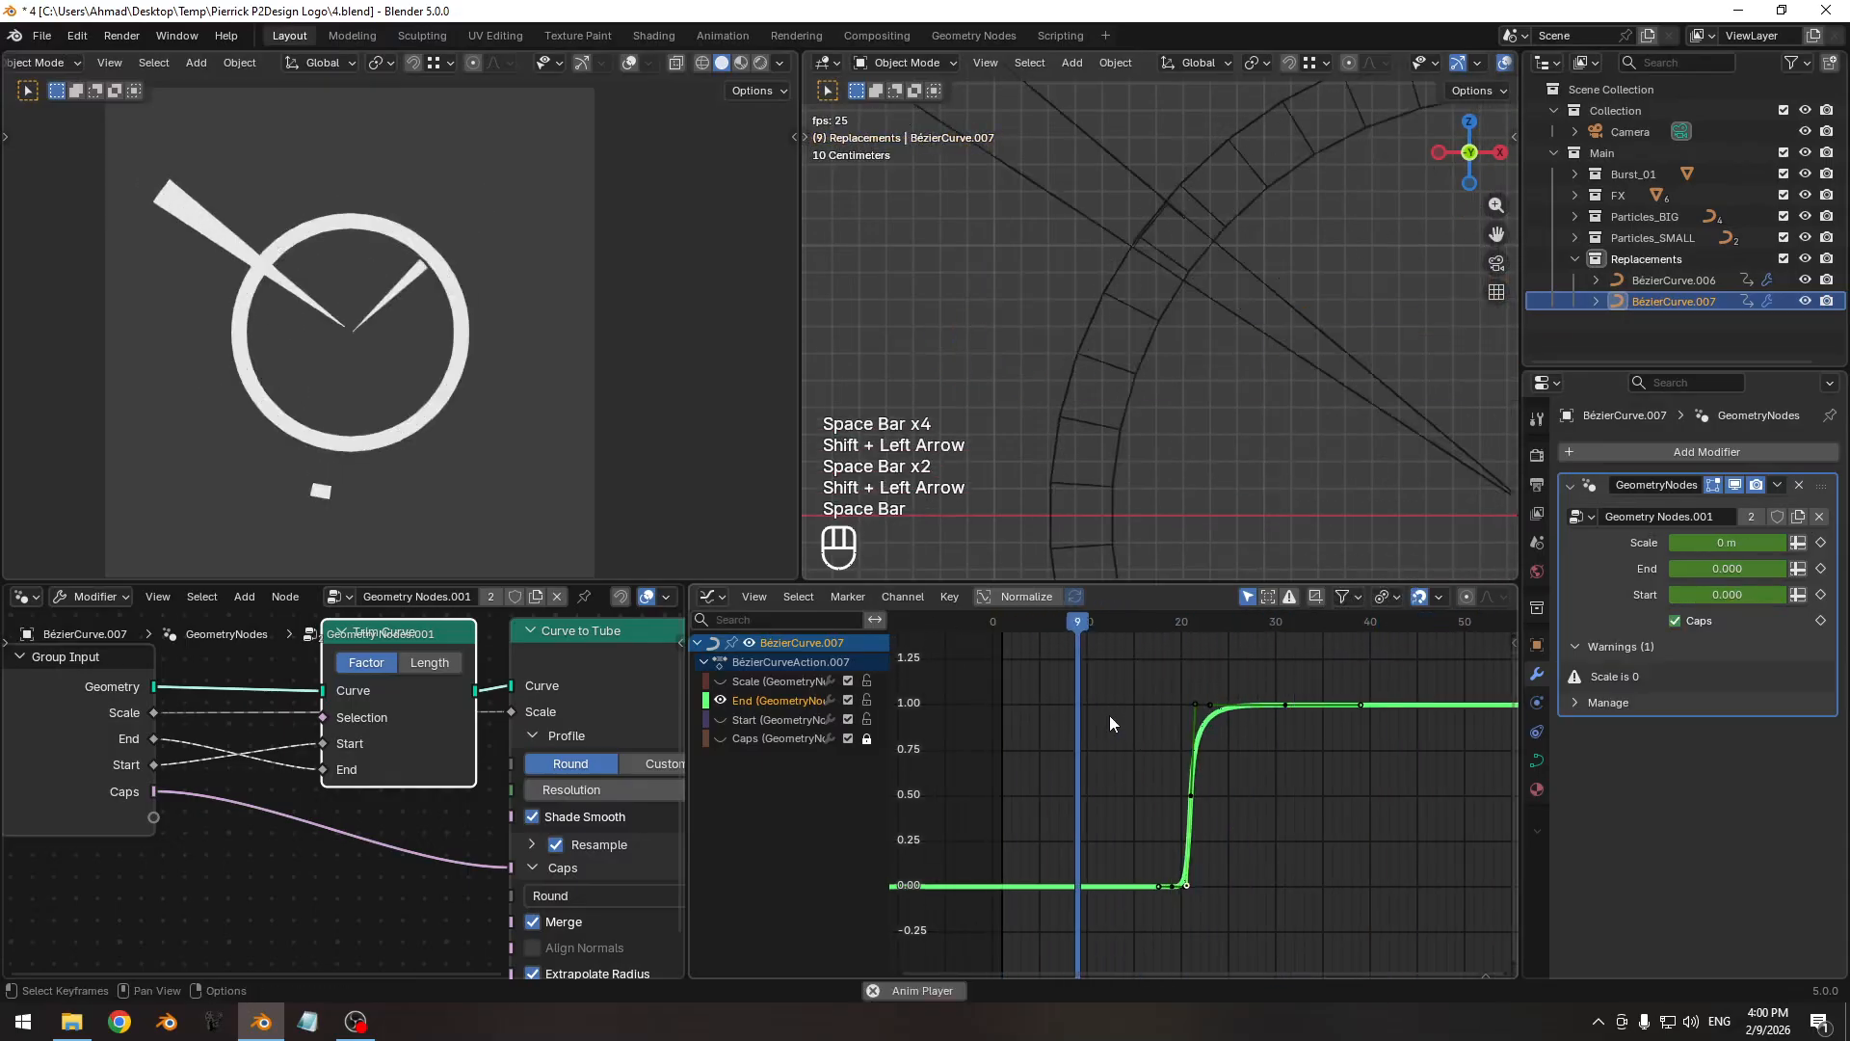
key("space")
key("shift+Left")
key("space")
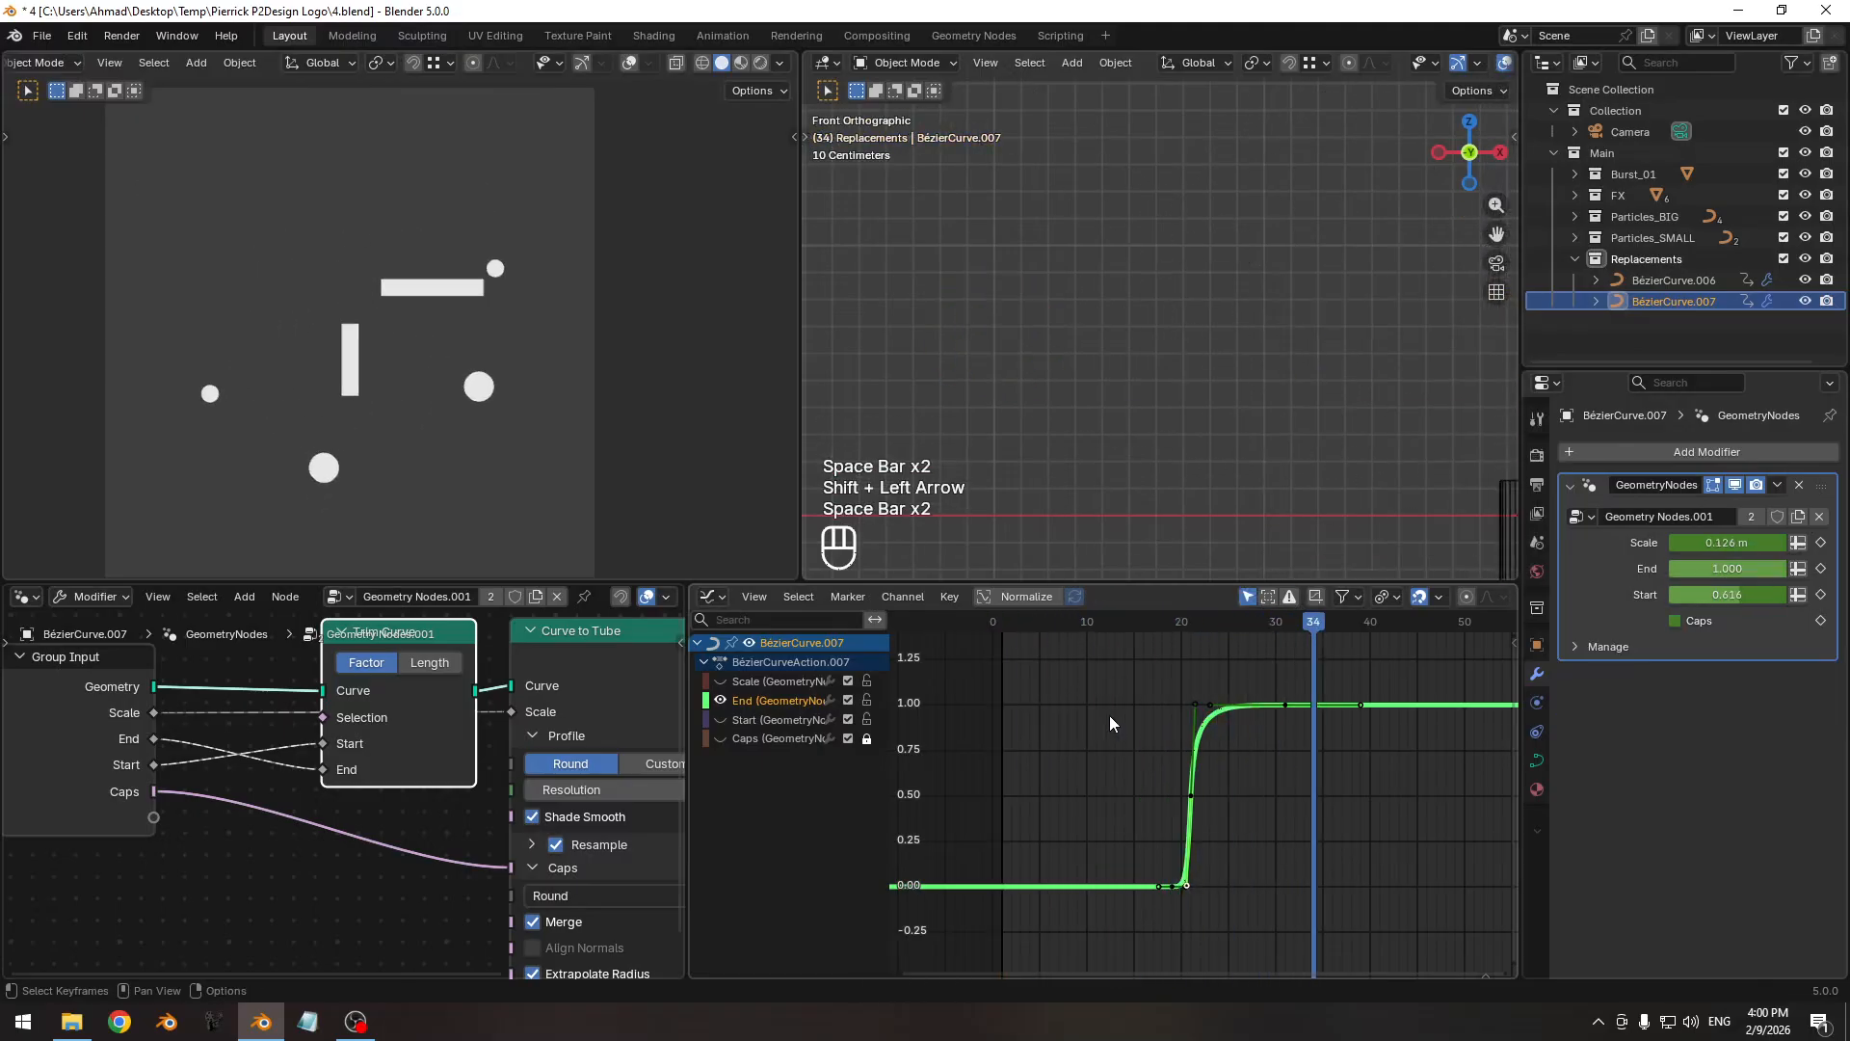
key("space")
key("shift+Left")
key("space")
key("space")
key("shift+Left")
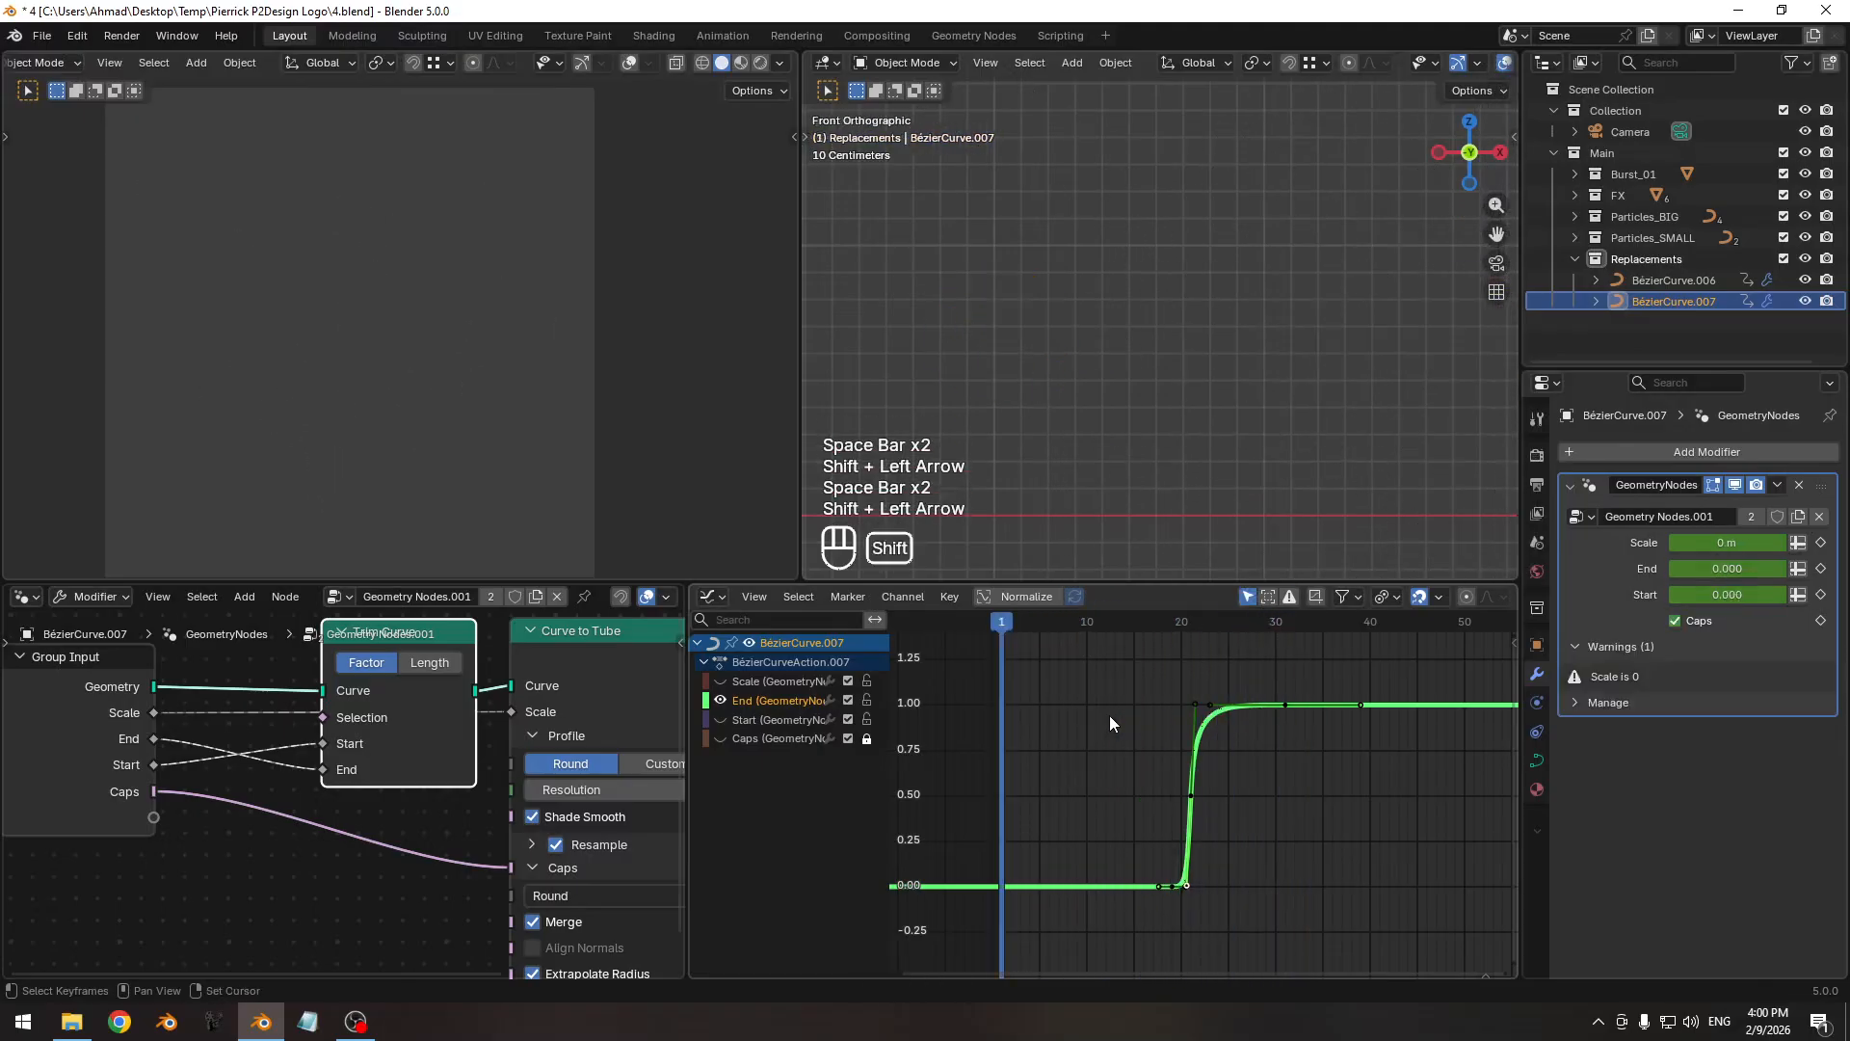
key("space")
key("space")
key("shift+Left")
key("space")
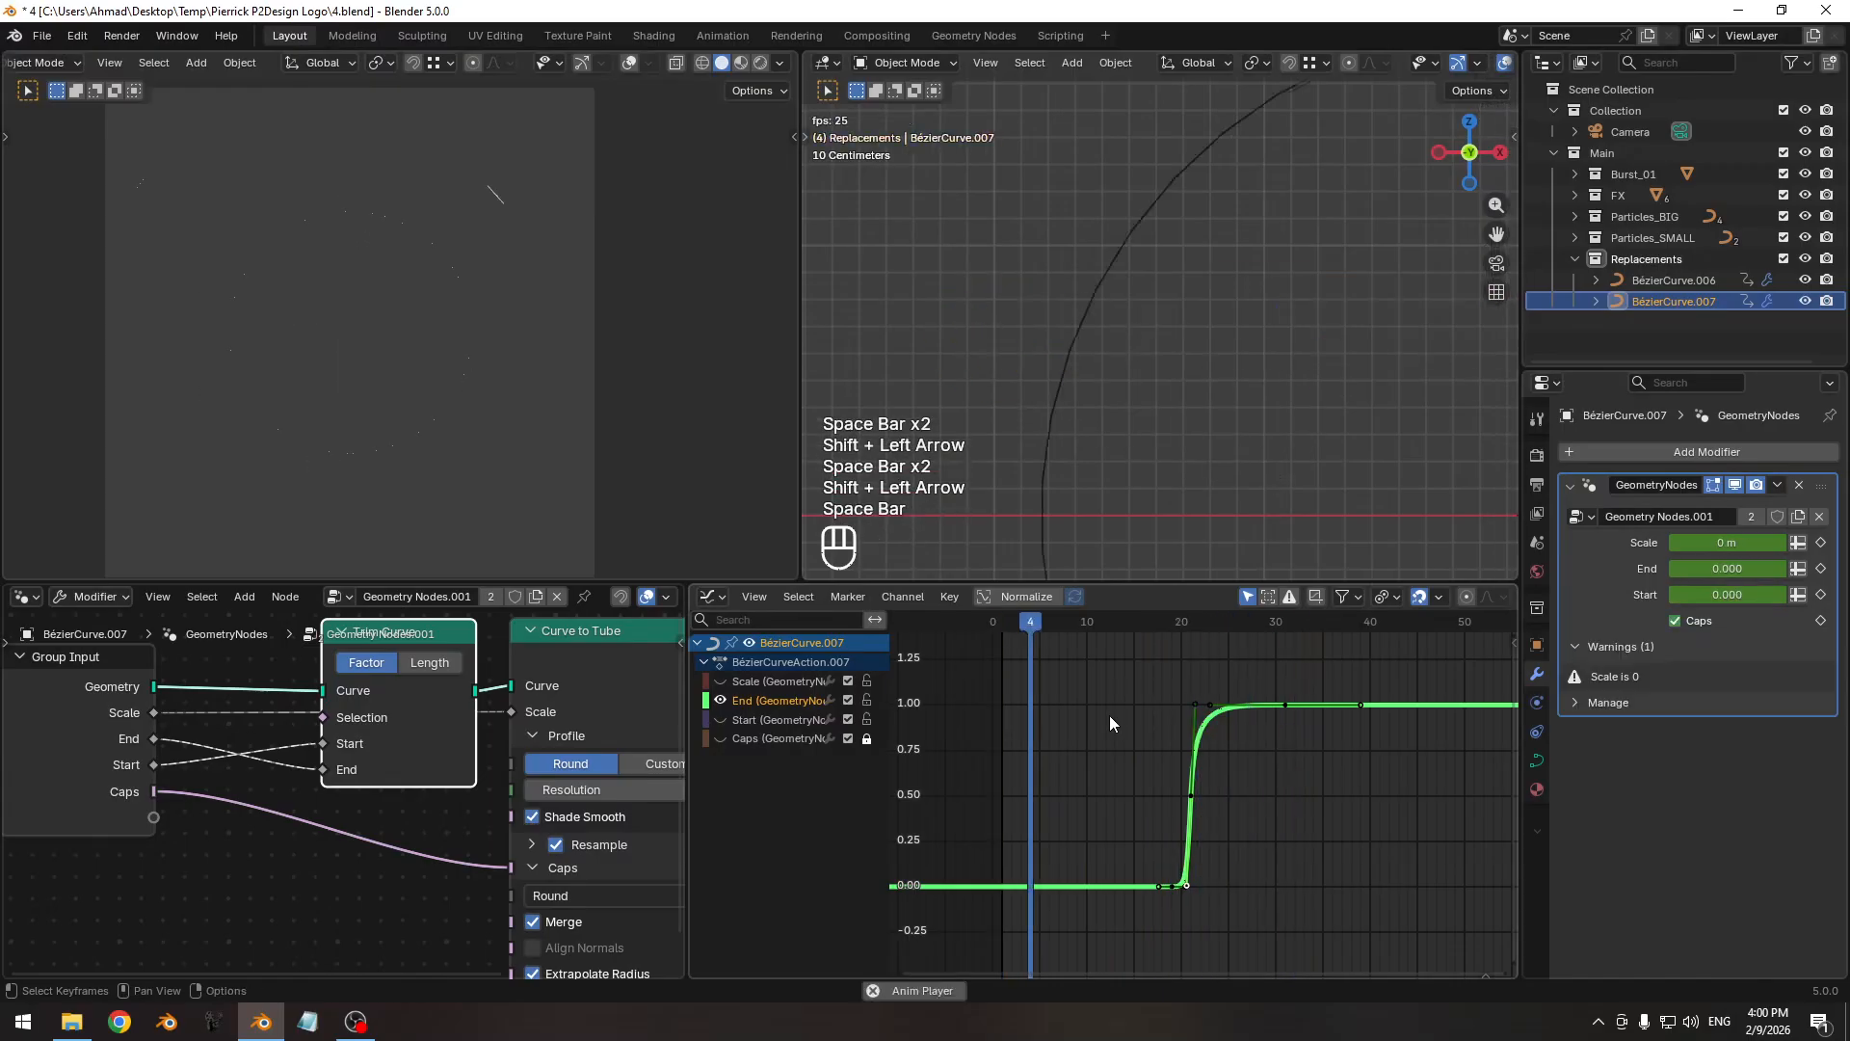
key("space")
key("shift+Left")
key("space")
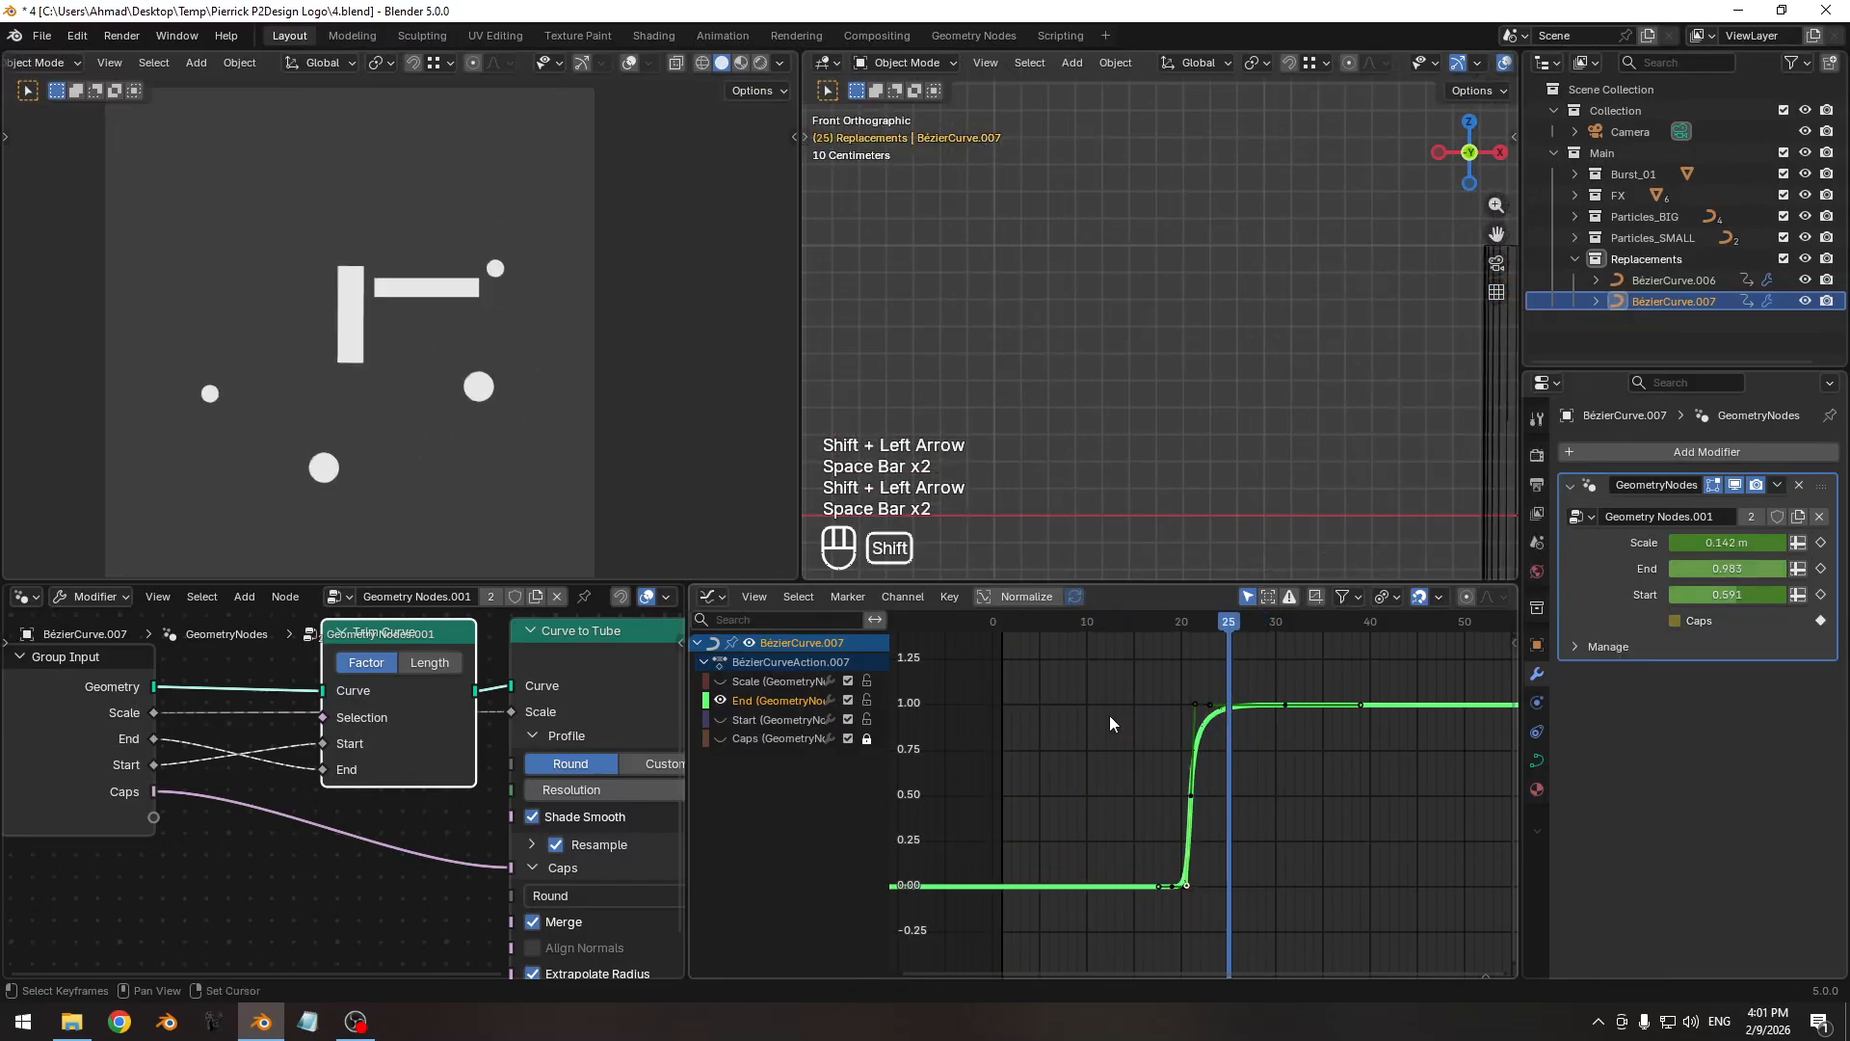
key("space")
key("shift+Left")
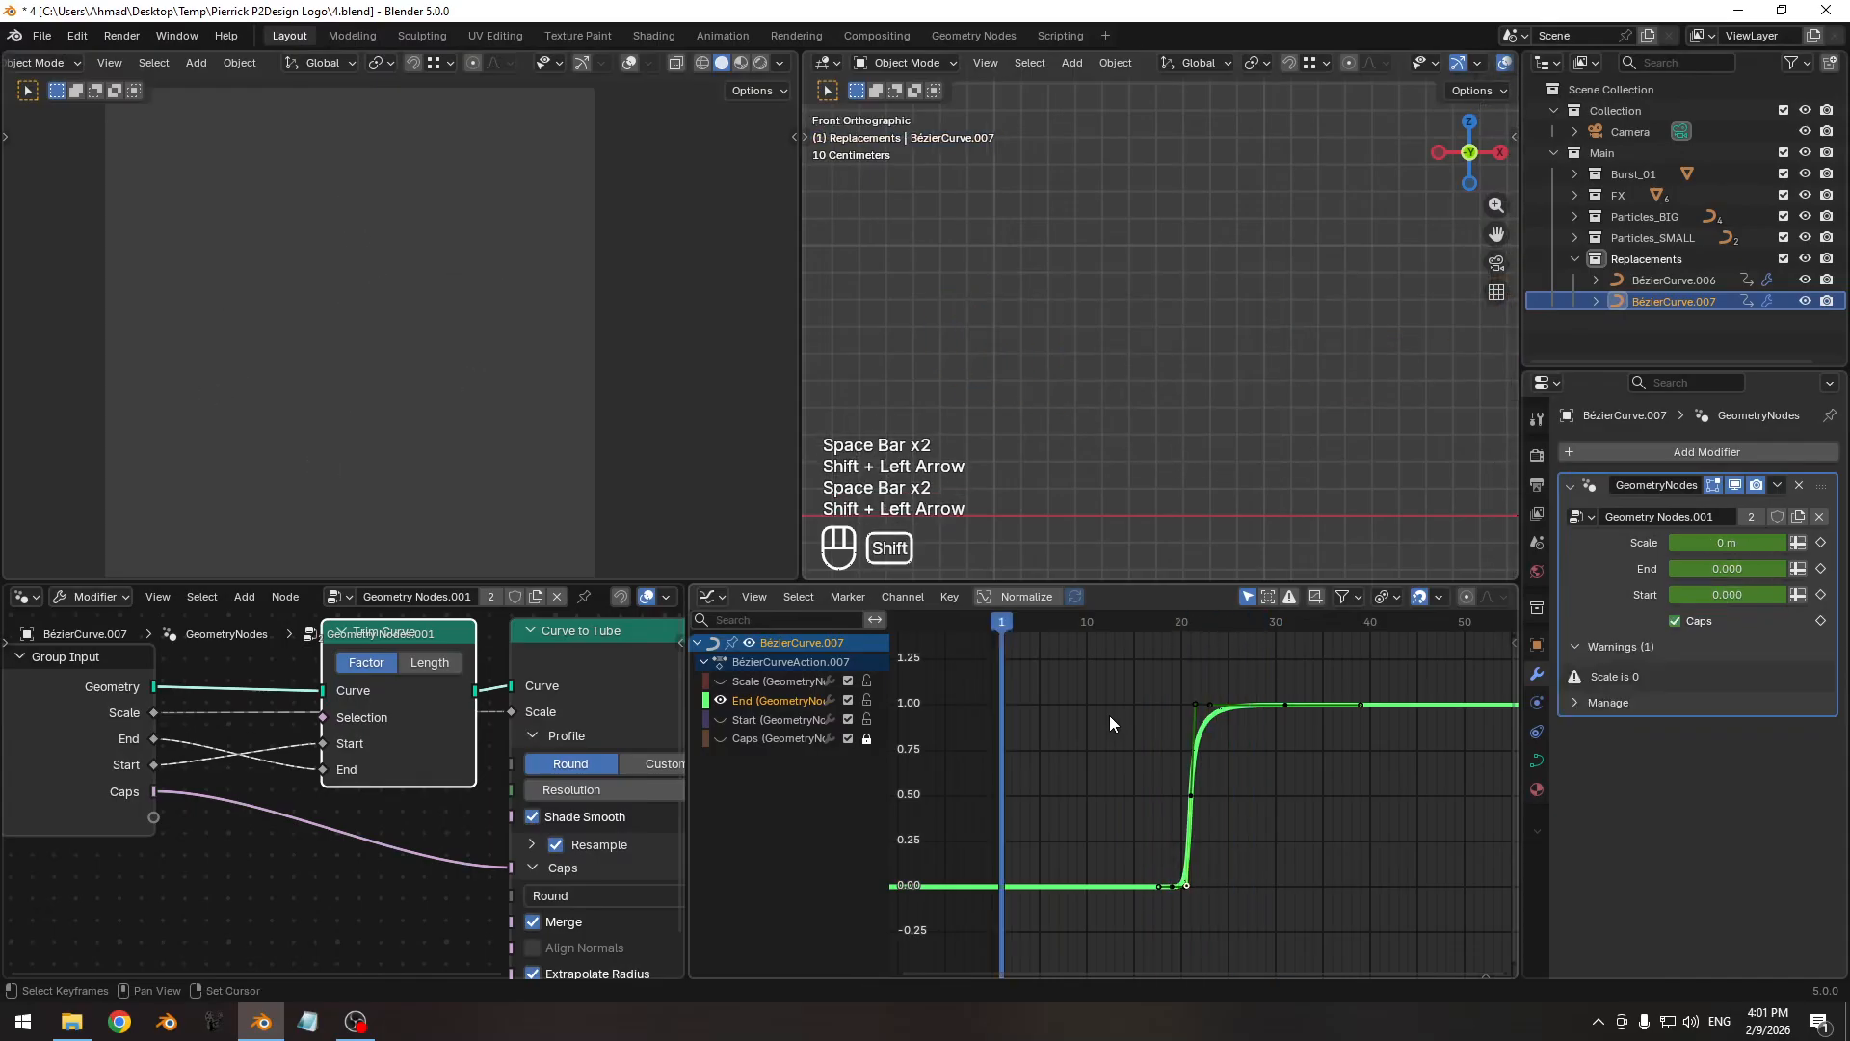
key("space")
key("space")
key("shift+Left")
key("space")
key("space")
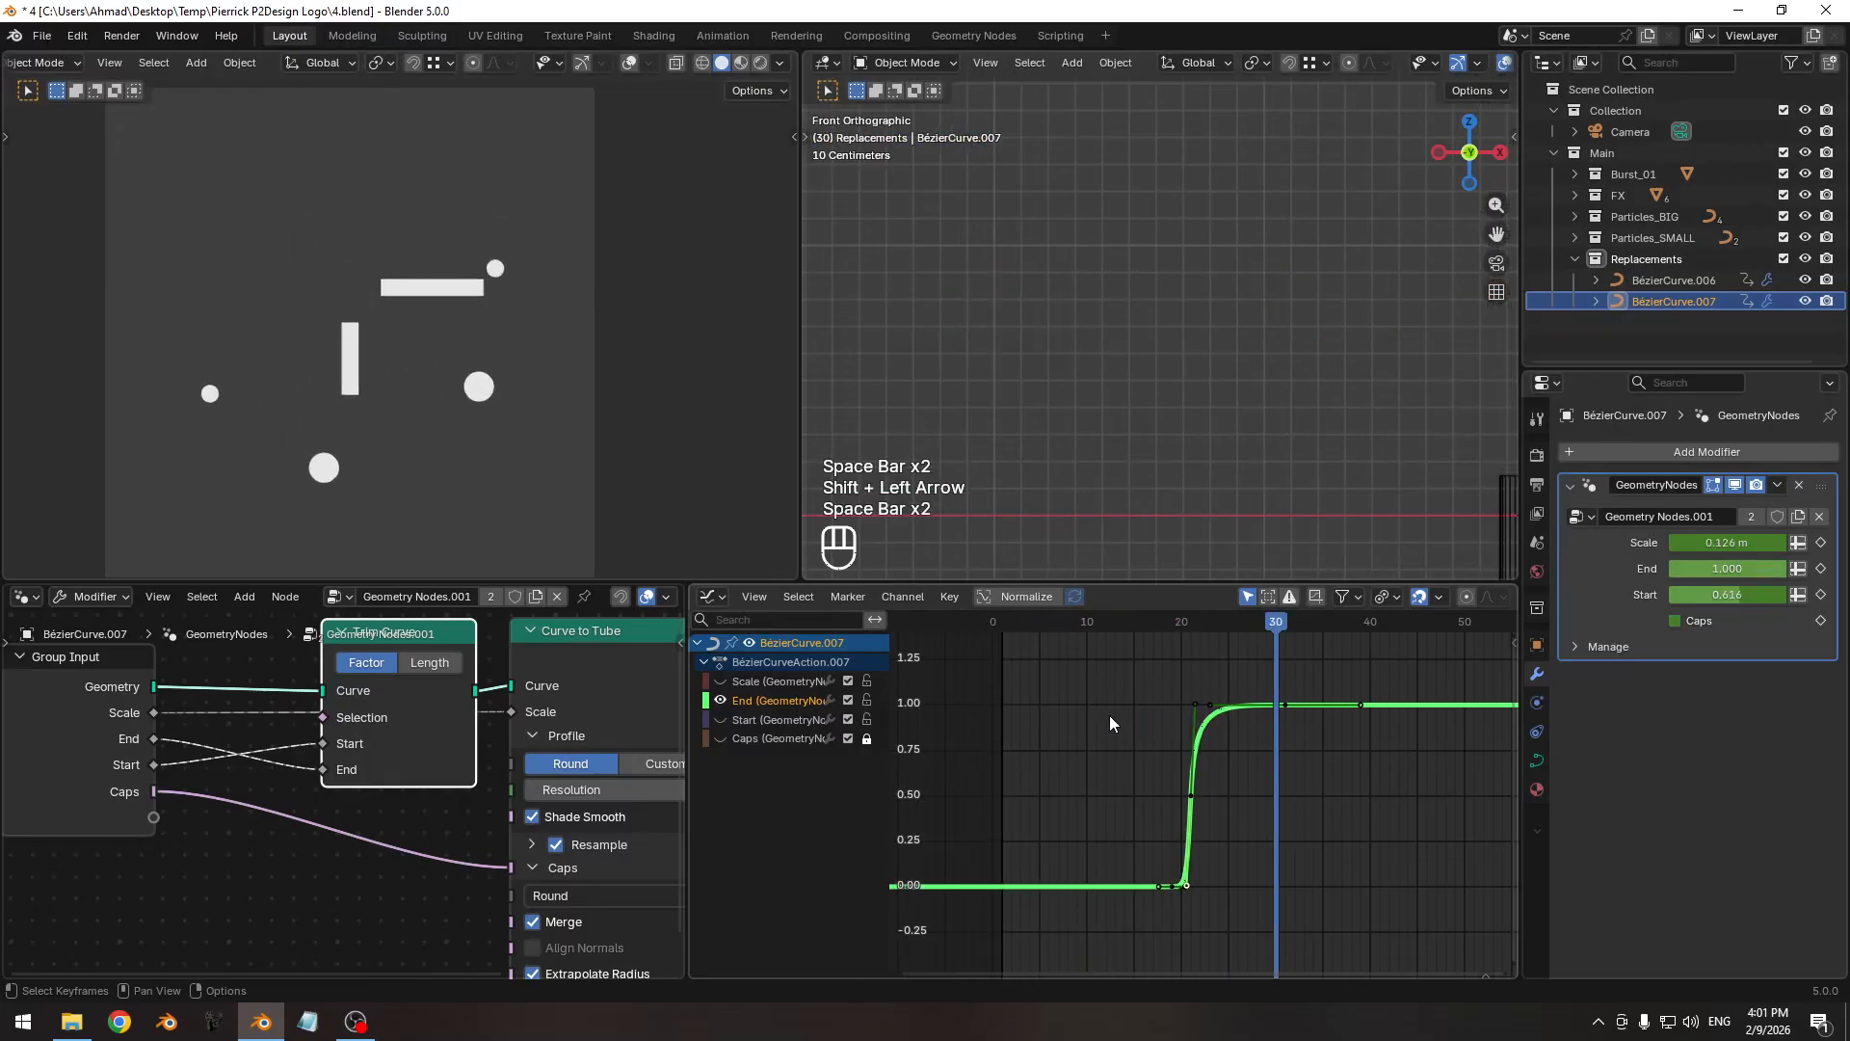
key("shift+Left")
key("space")
key("space")
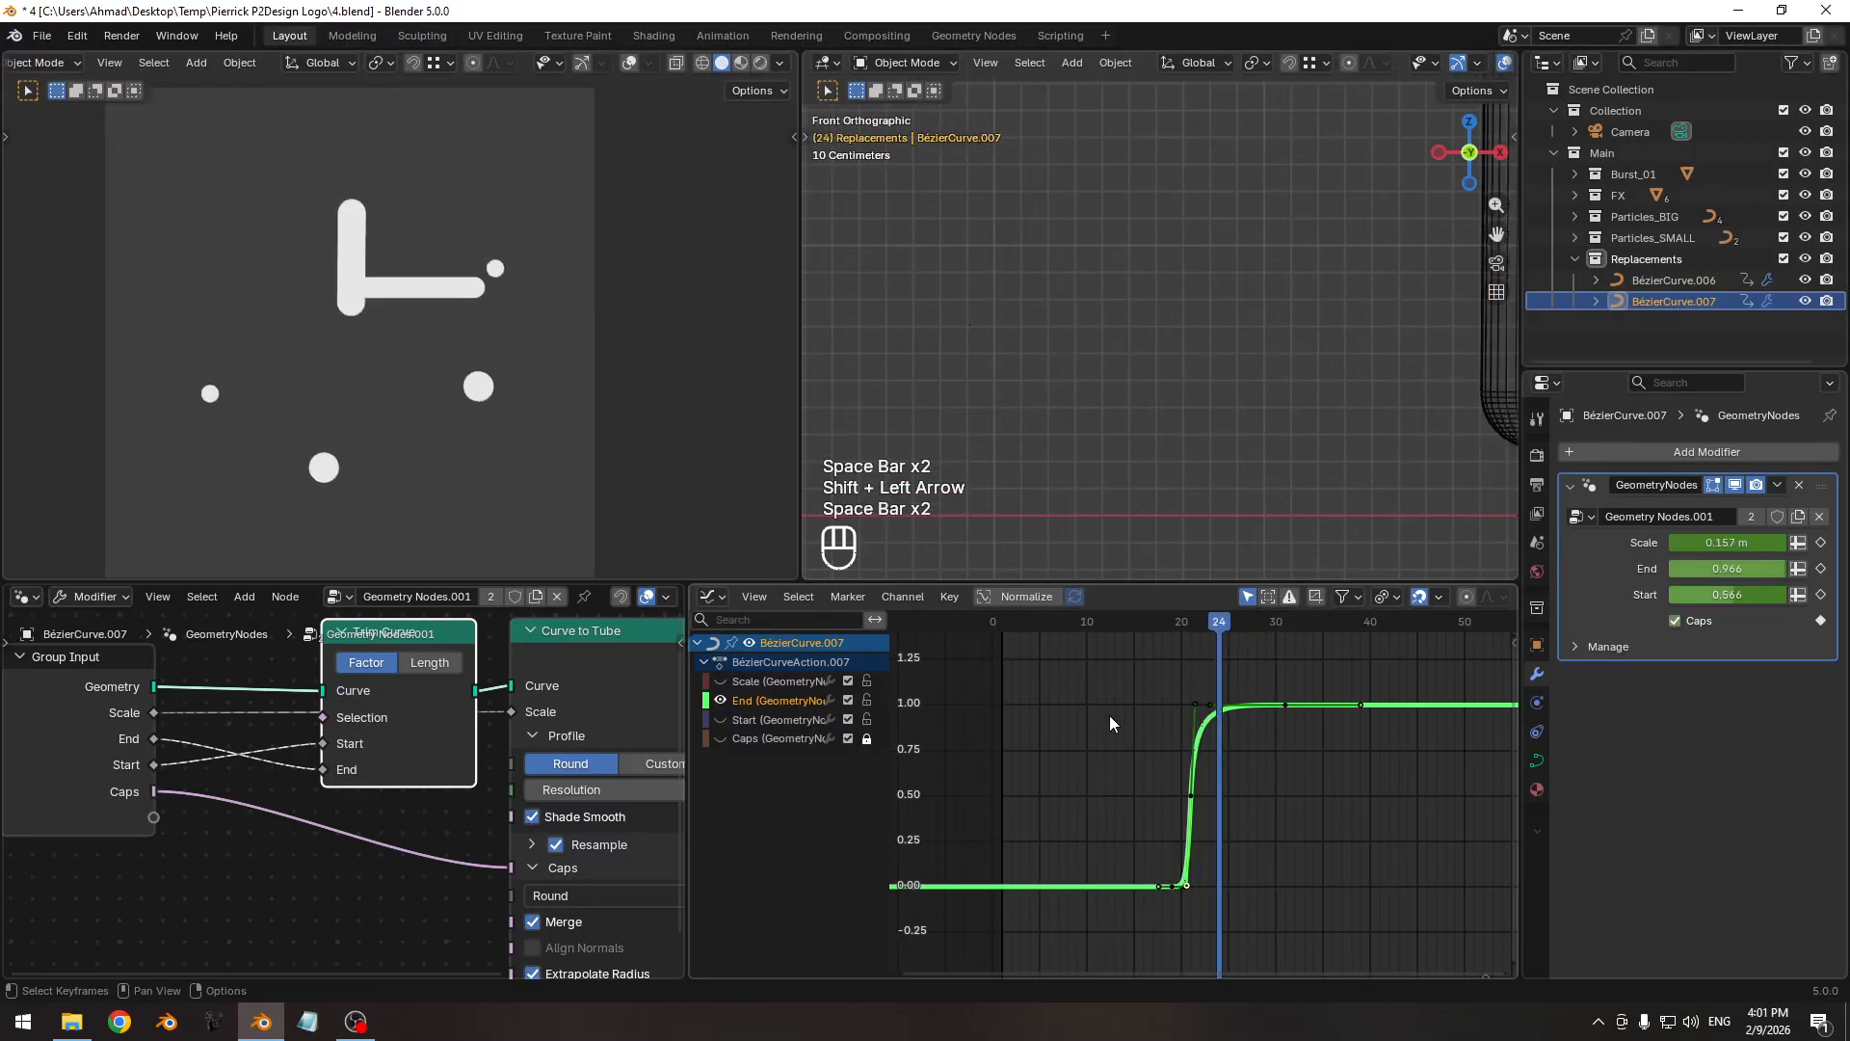
Show and unlock the Caps curve of BézierCurve.007, then move its switch-off key horizontally to frame 22.
key("Left")
key("Left")
key("Left")
key("Right")
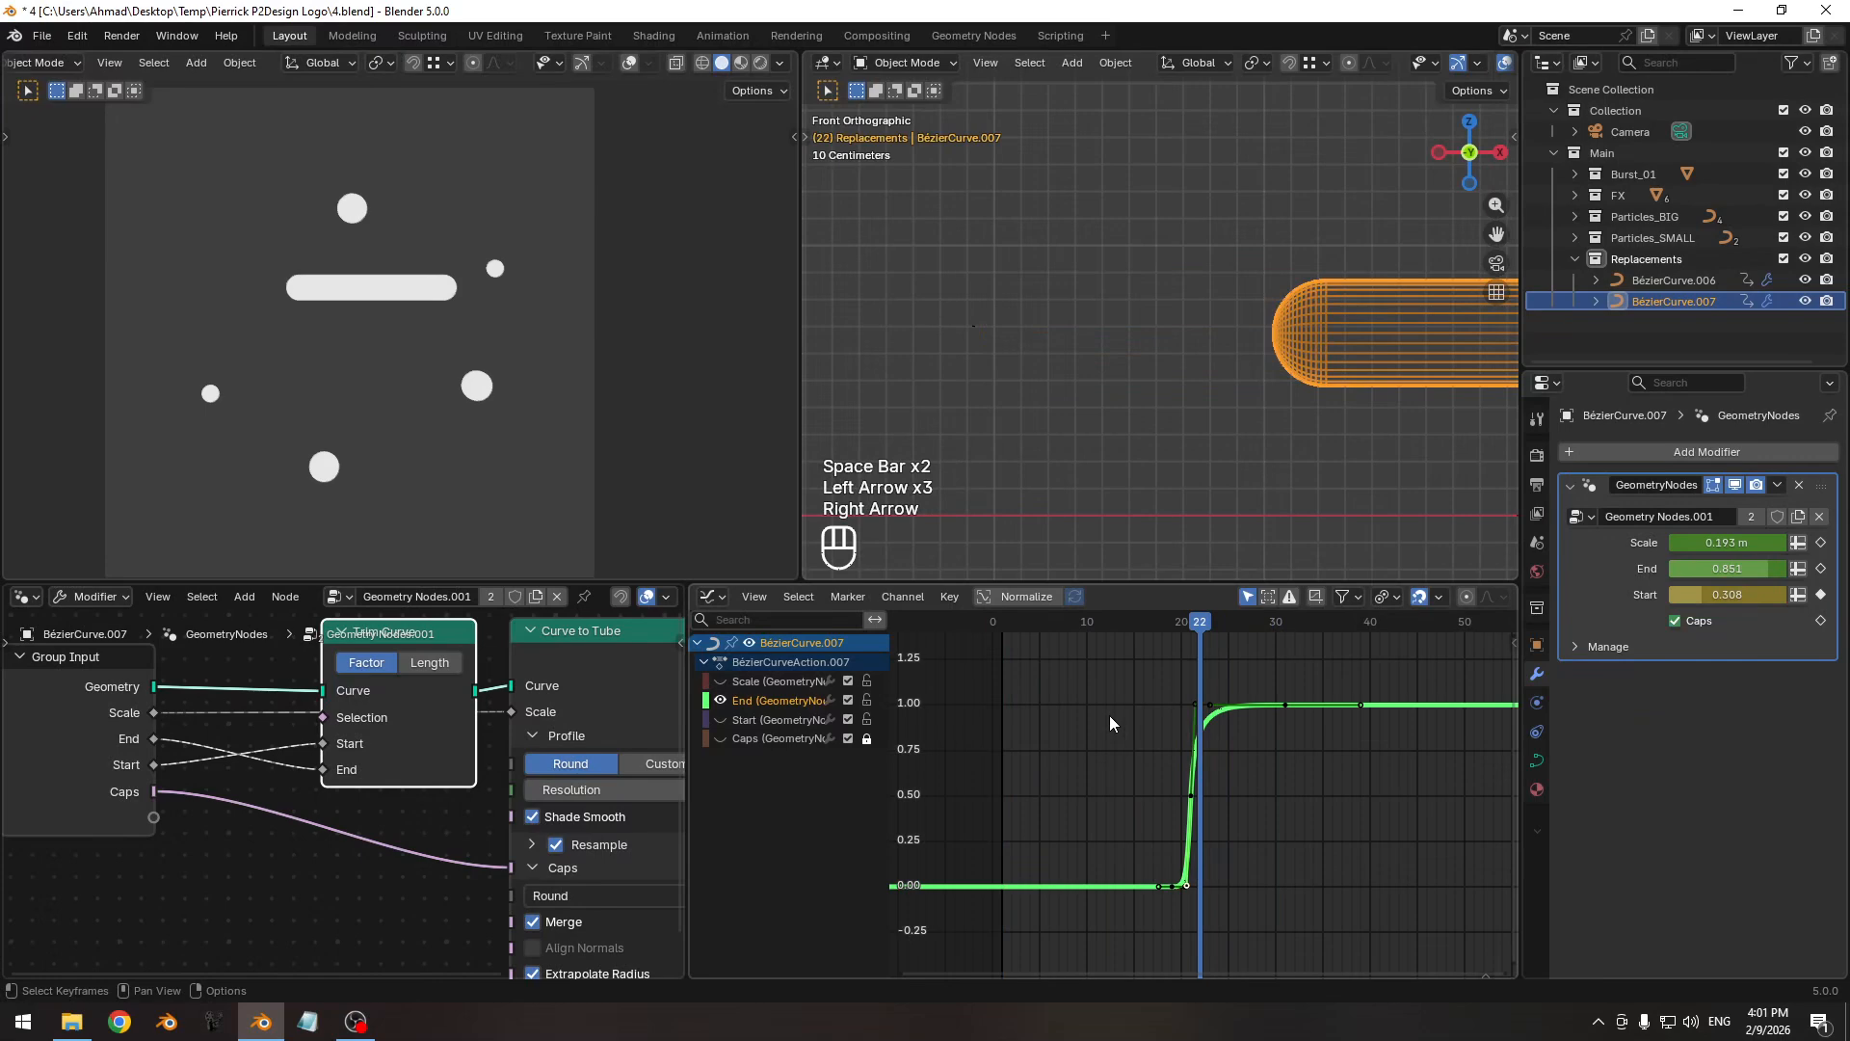
left_click(720, 738)
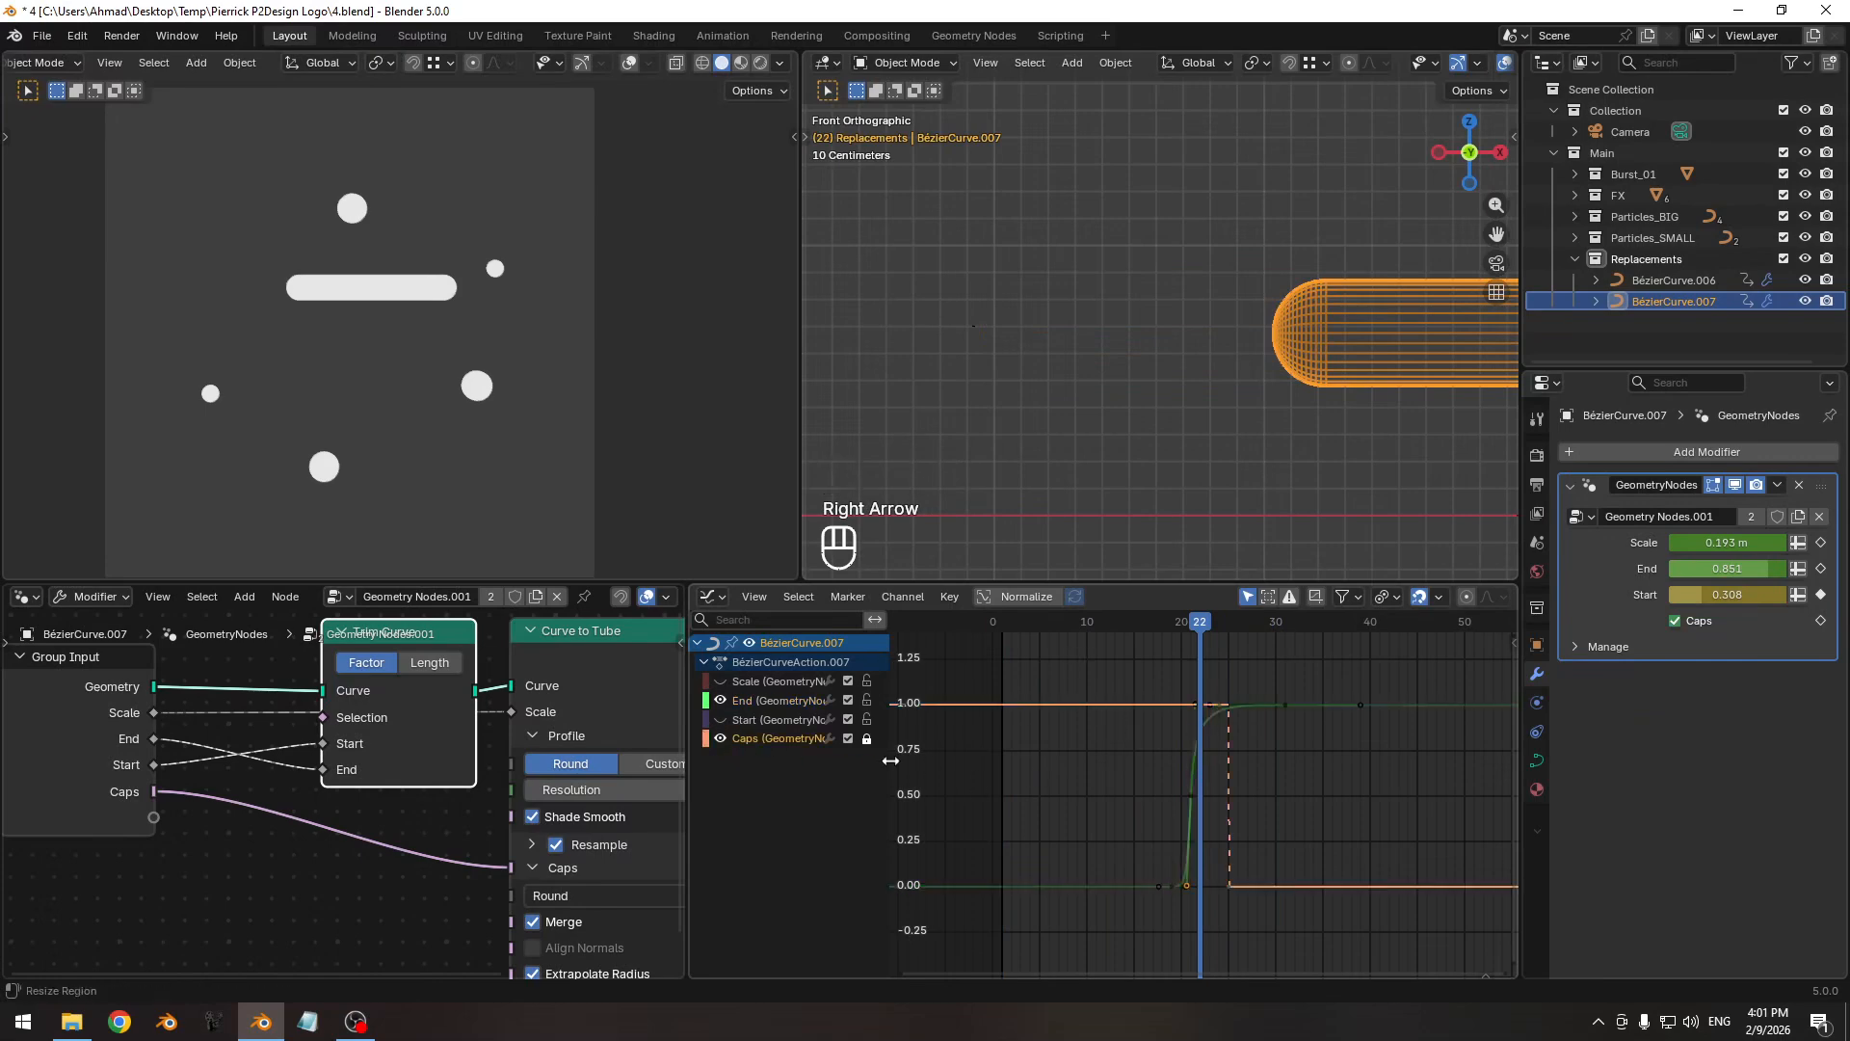
key("Tab")
middle_click_drag(1140, 809, 1271, 849, "ctrl")
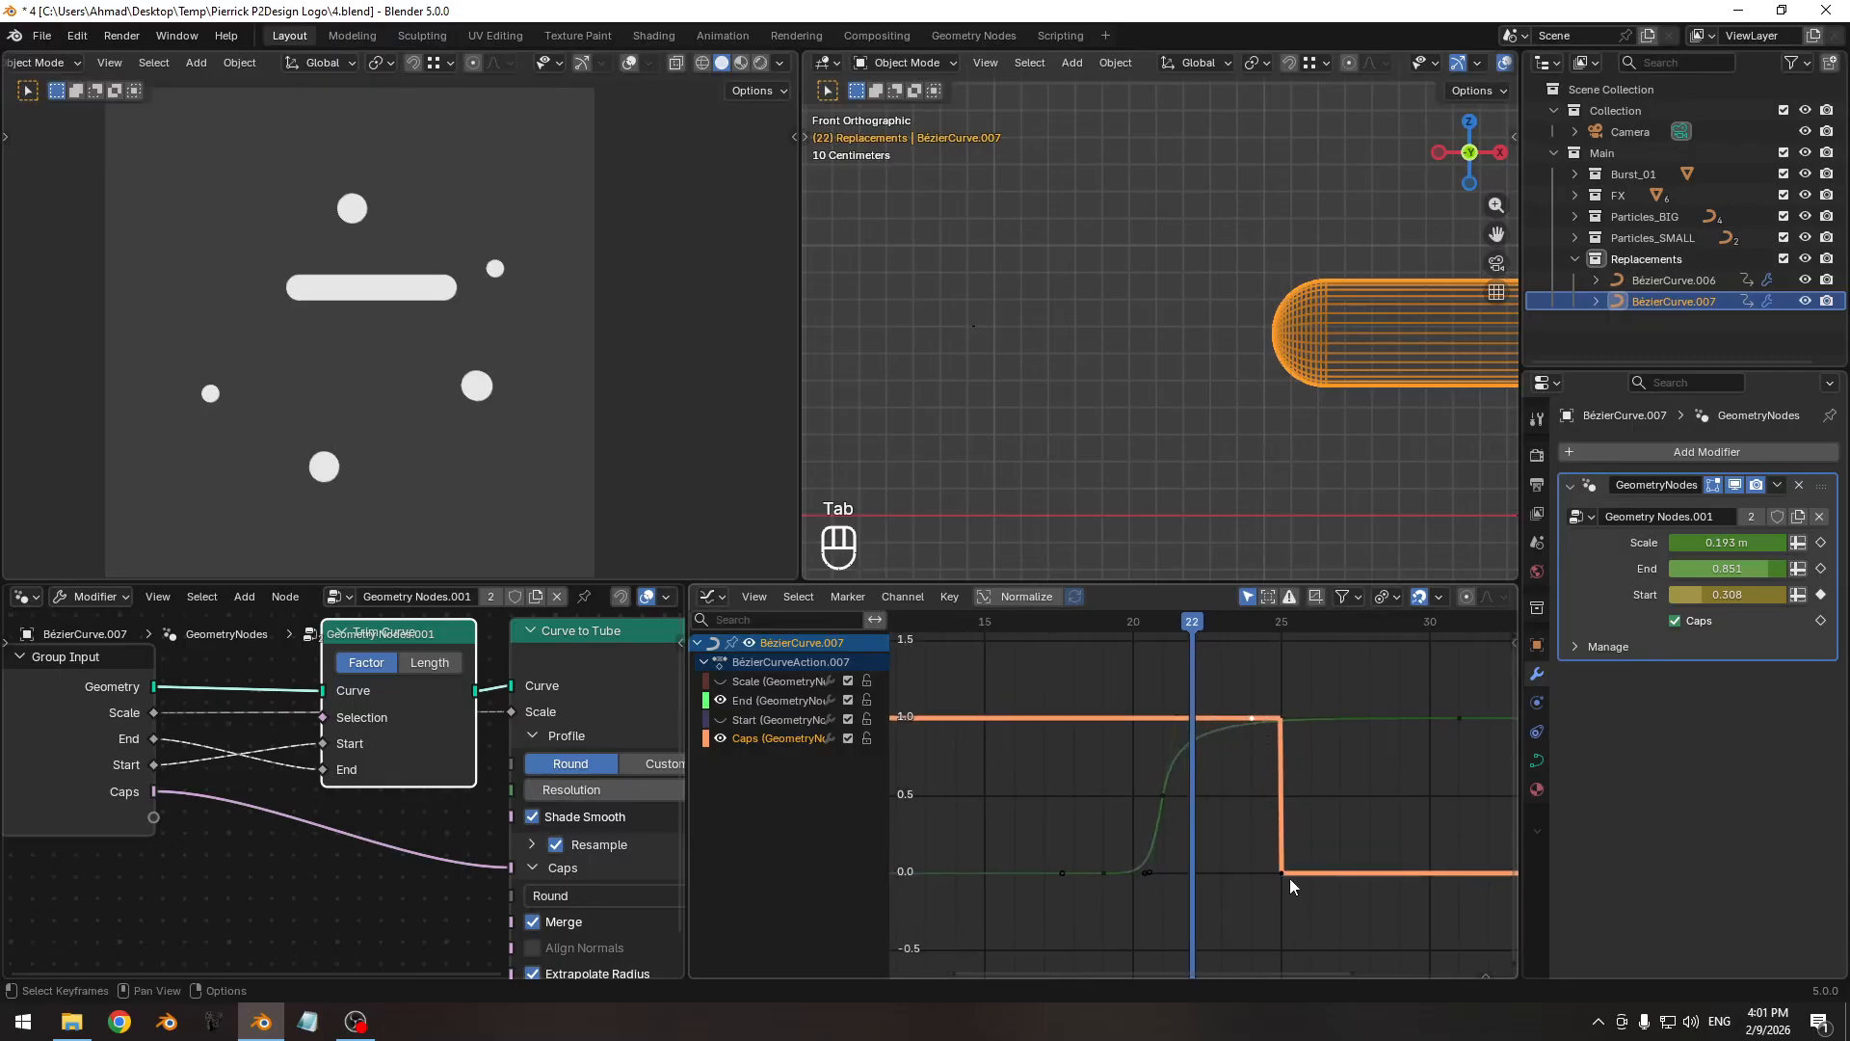
key("g")
key("x")
left_click(1159, 885)
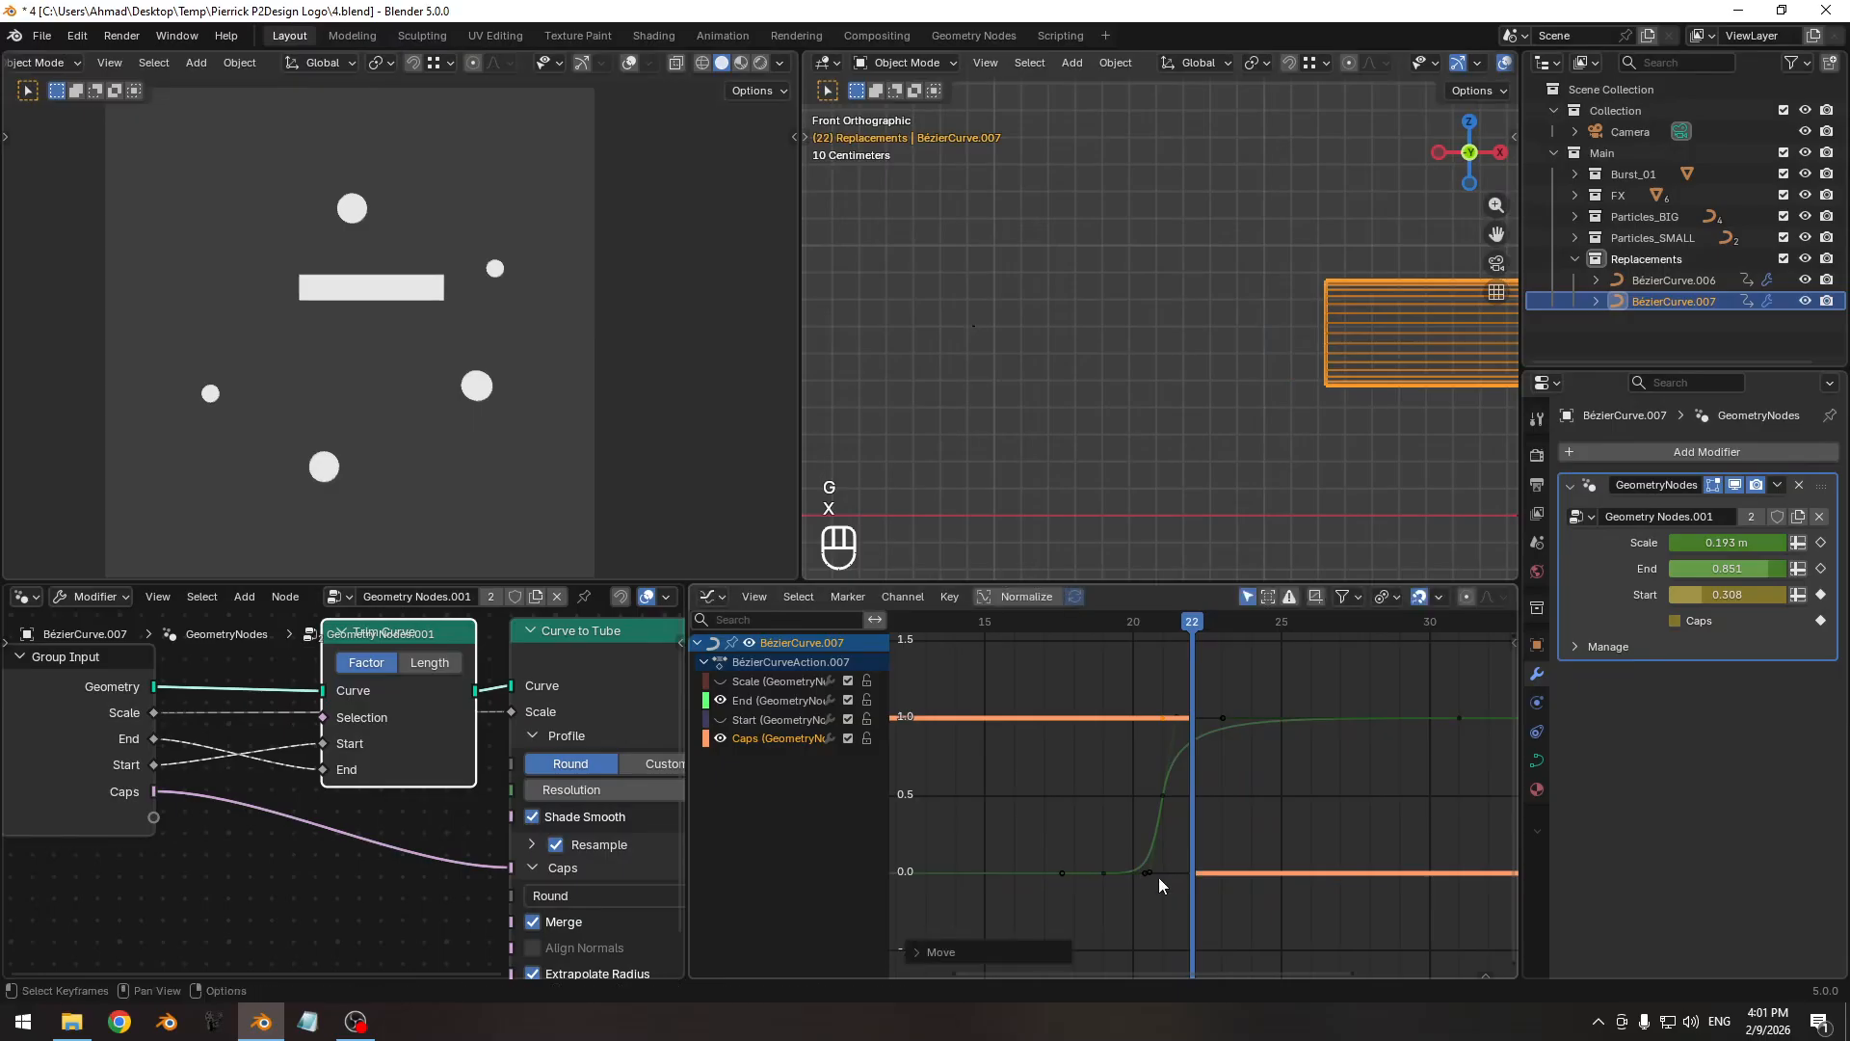
key("Left")
key("Right")
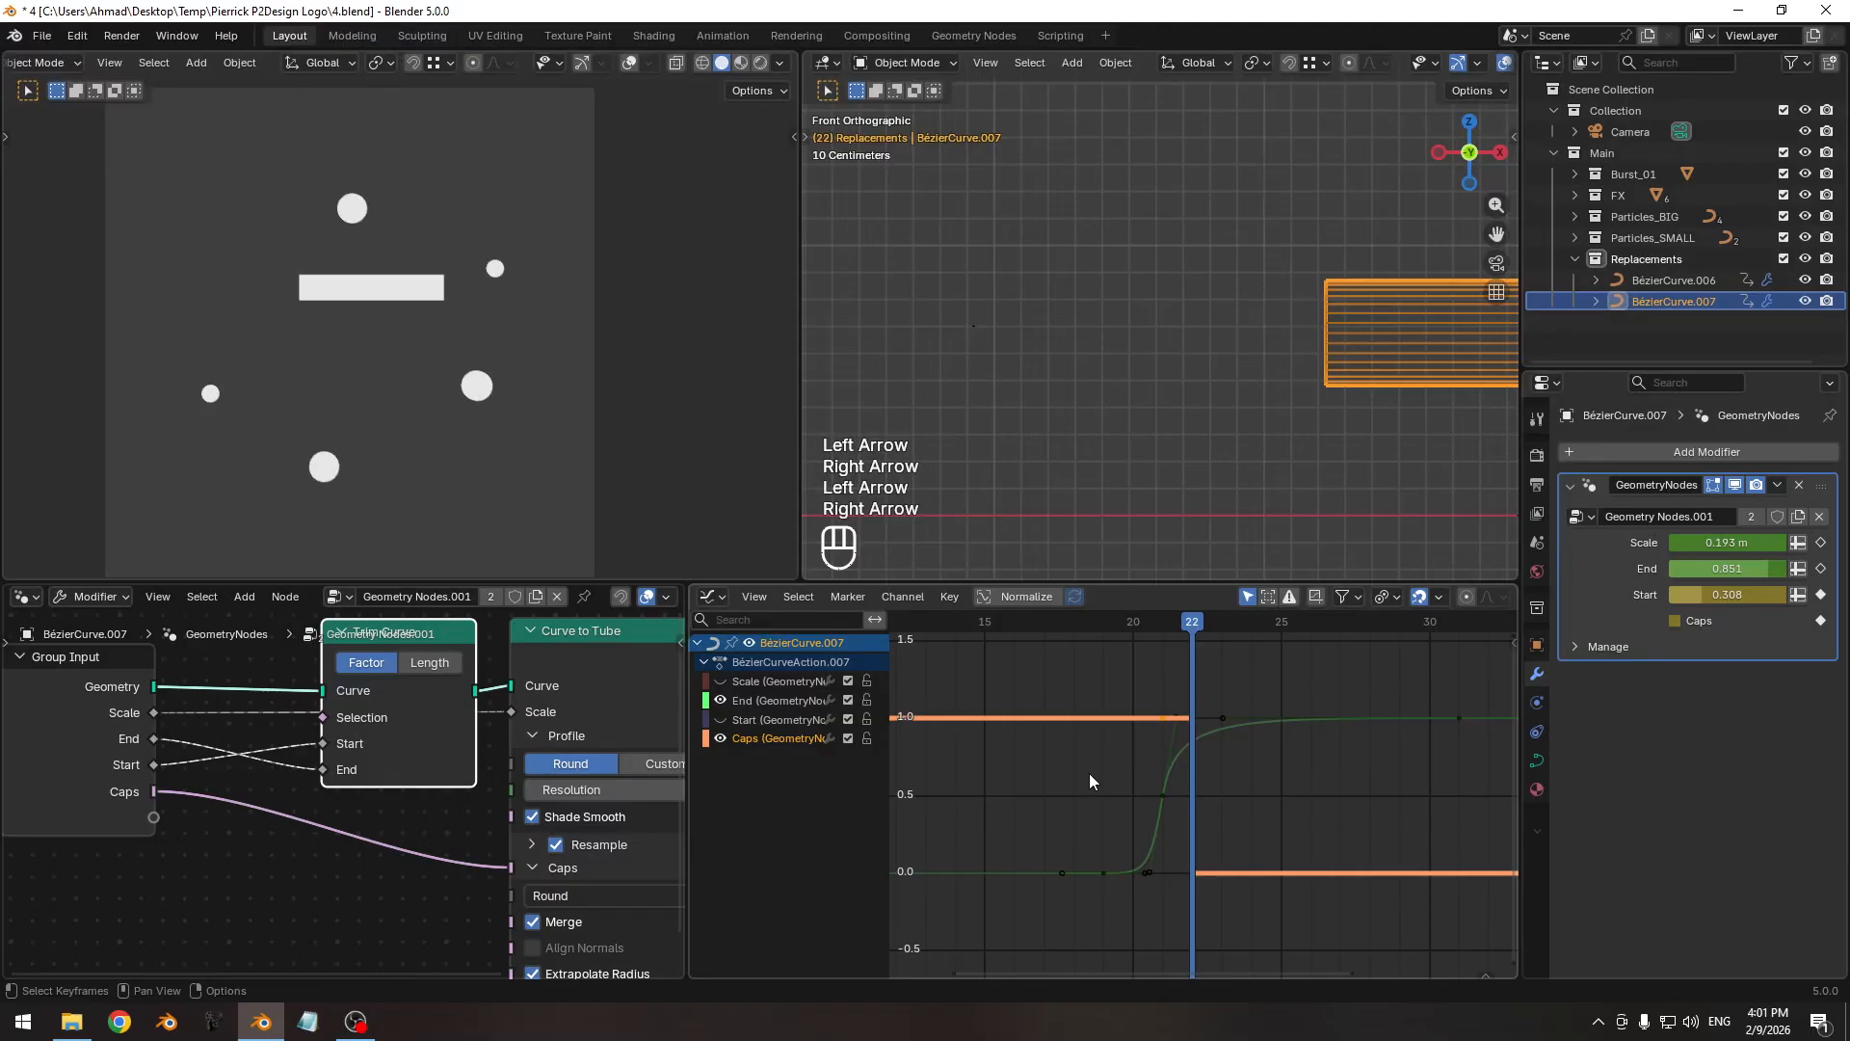
Save the file, turn the viewport overlays on, and keyframe BézierCurve.007's Z location at 0 m on frame 24.
middle_click_drag(1310, 782, 1147, 742, "ctrl")
key("ctrl+s")
left_click_drag(1108, 624, 1177, 626)
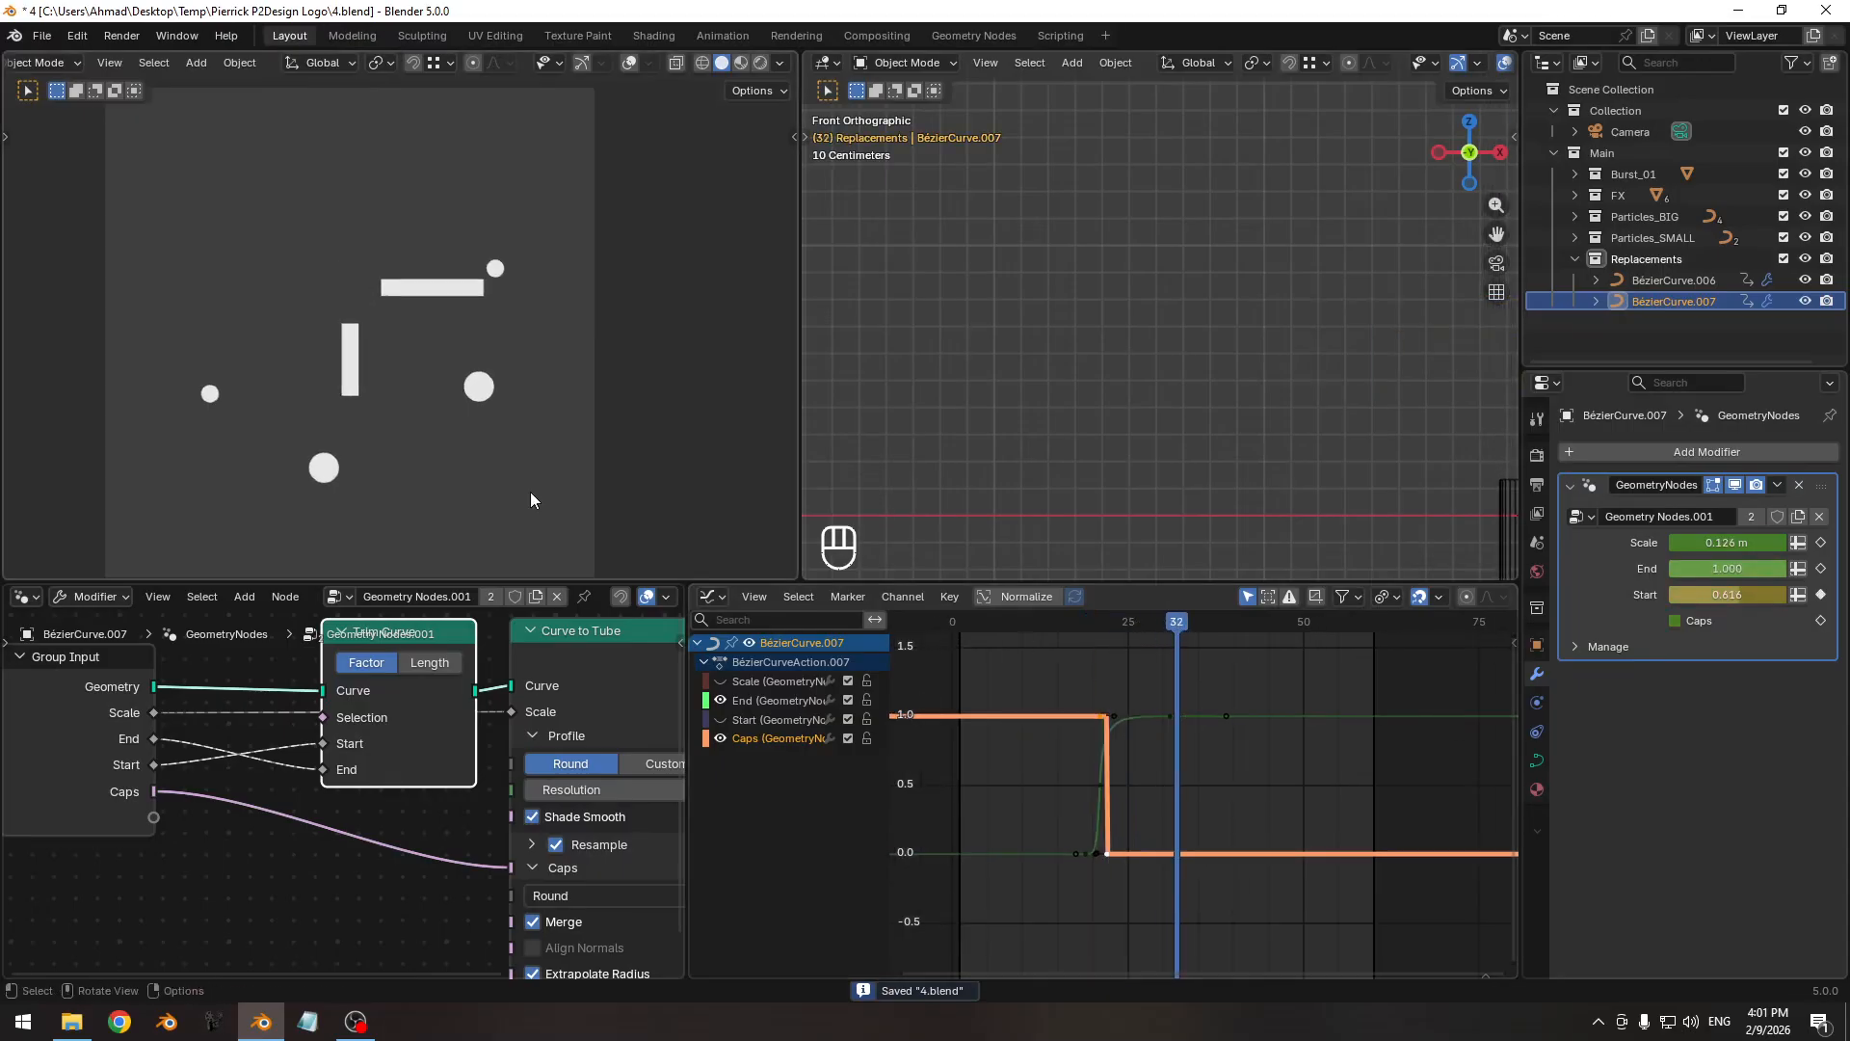
key("shift+alt+z")
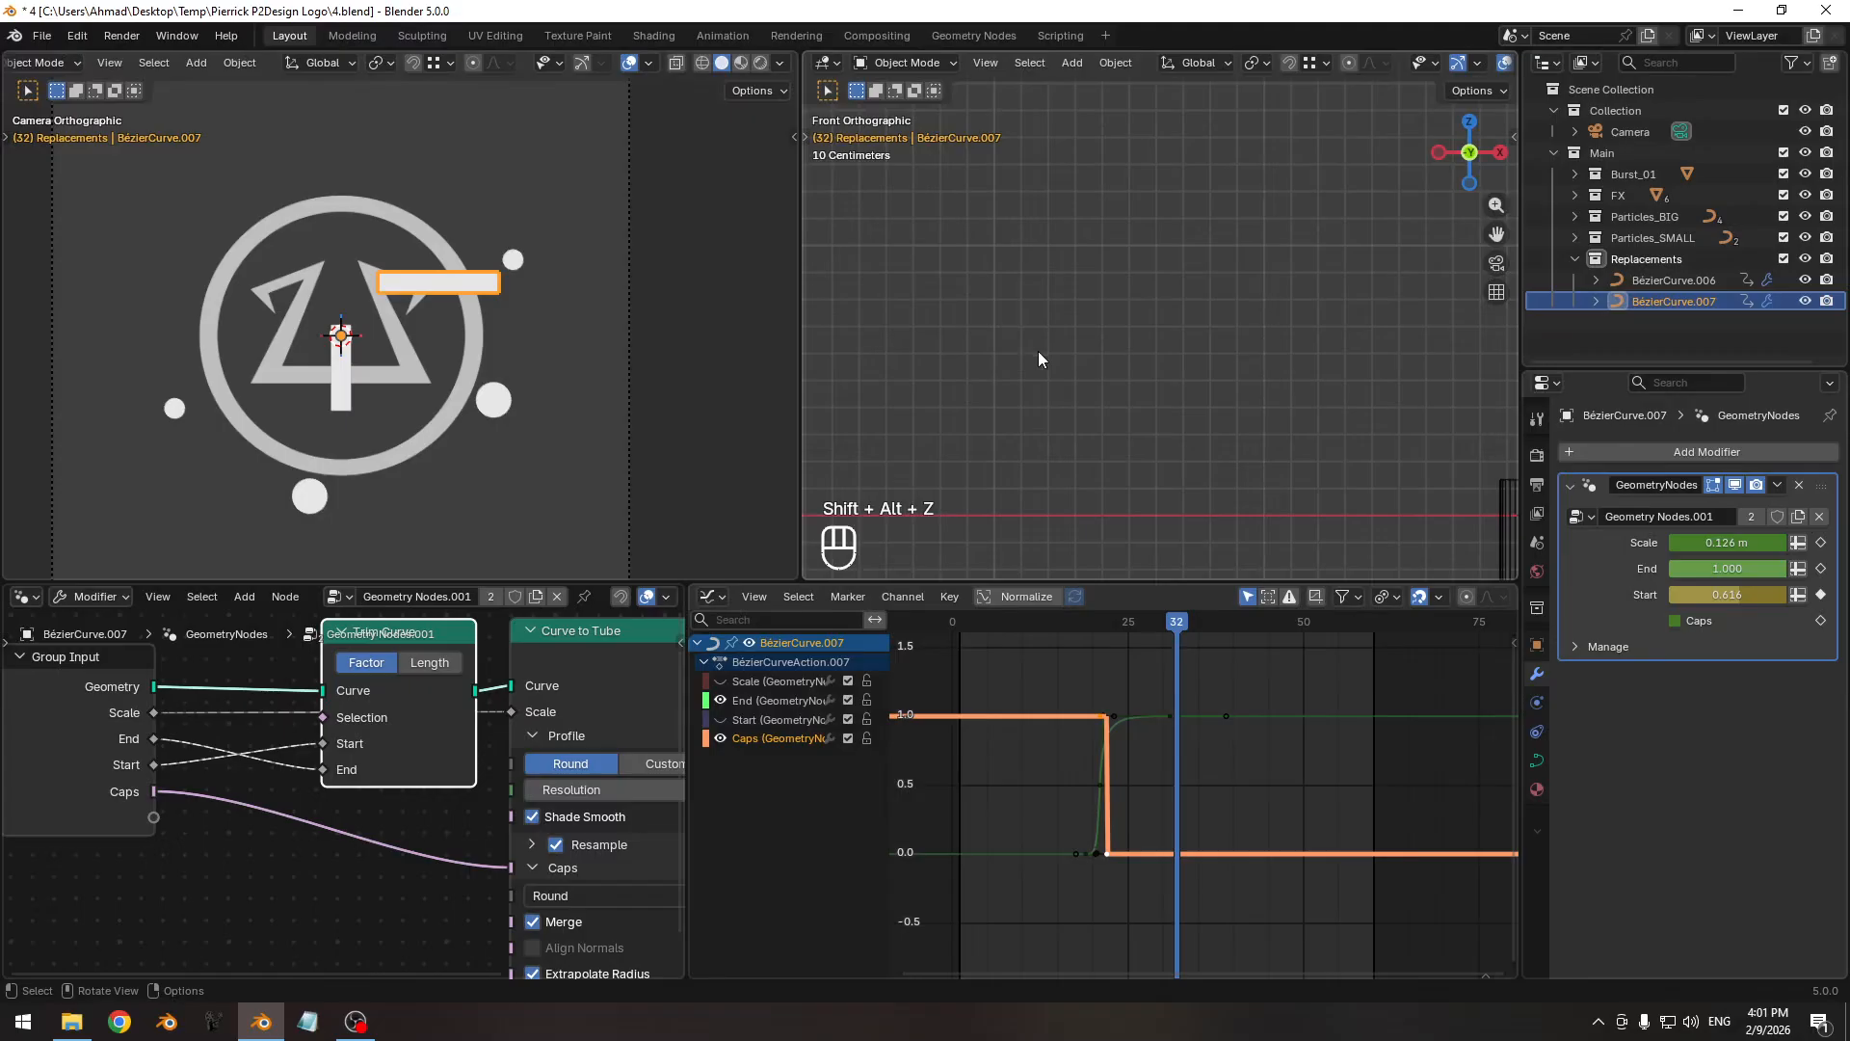
key("n")
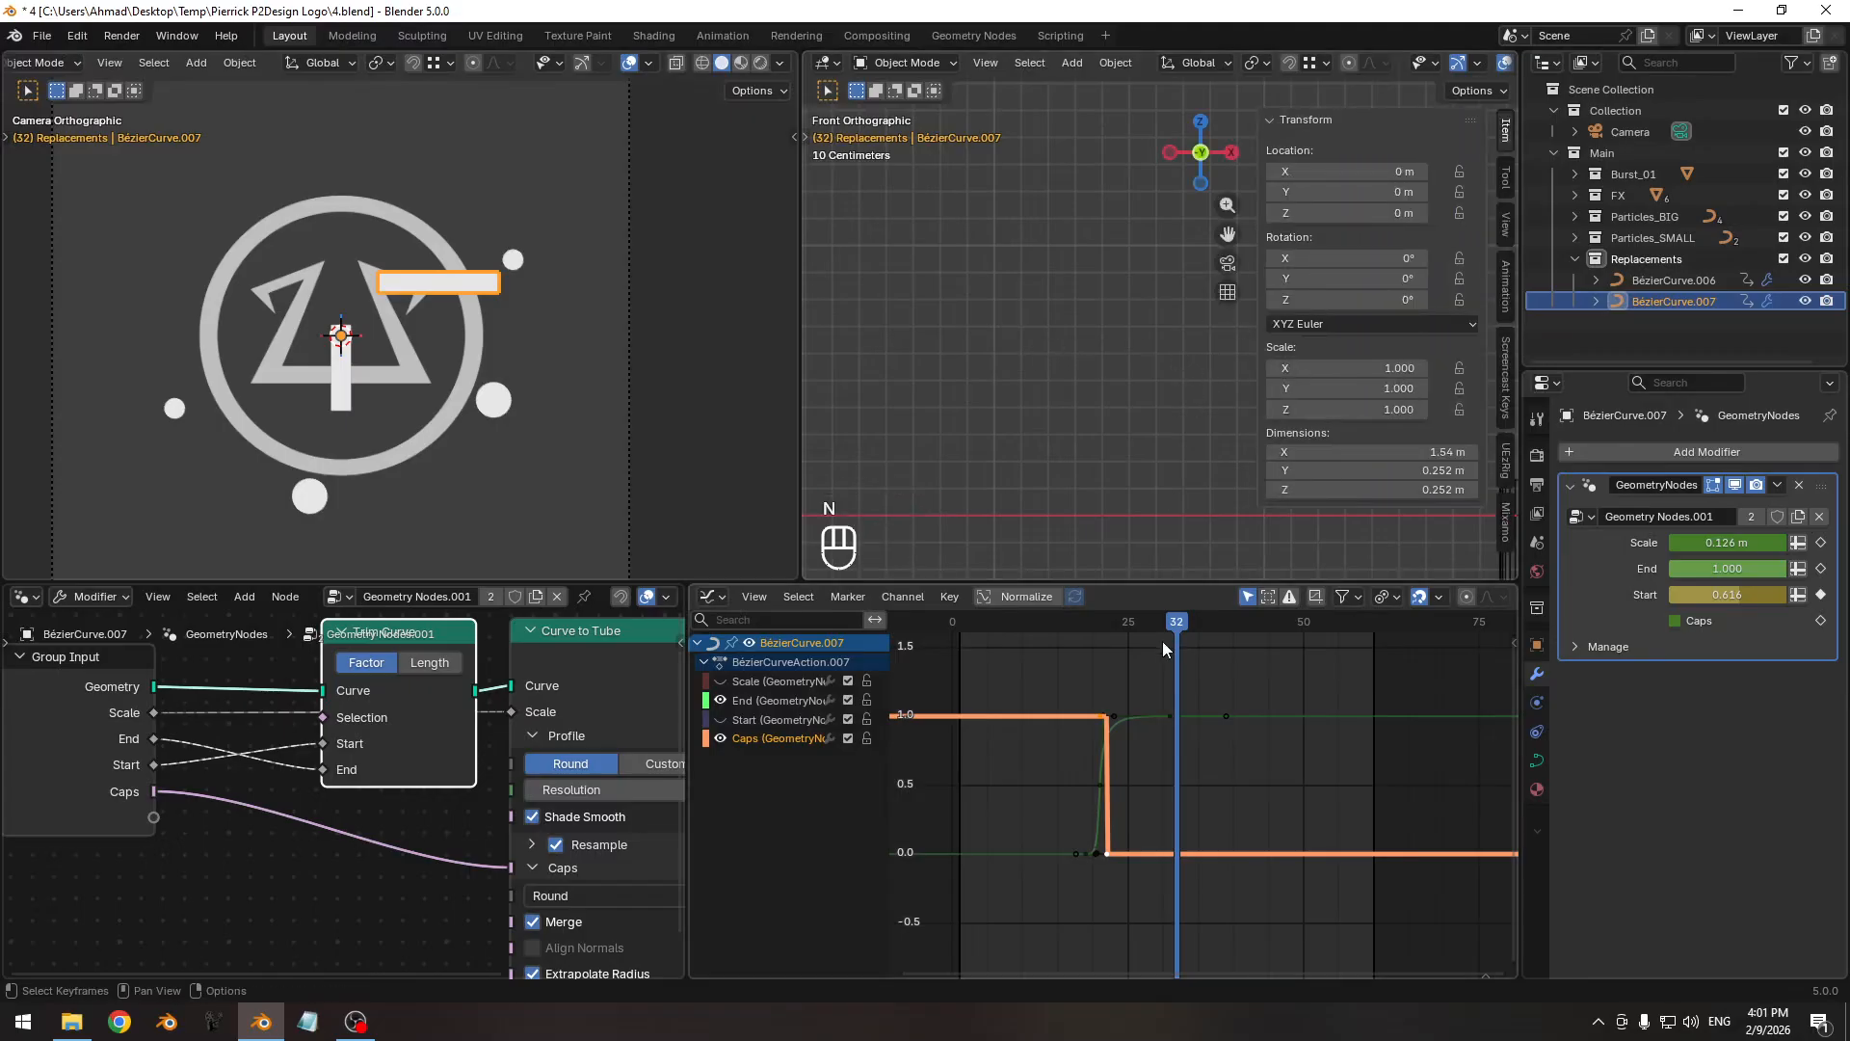
mouse_move(1142, 624)
left_mouse_down()
mouse_move(996, 636)
mouse_move(1124, 645)
left_mouse_up()
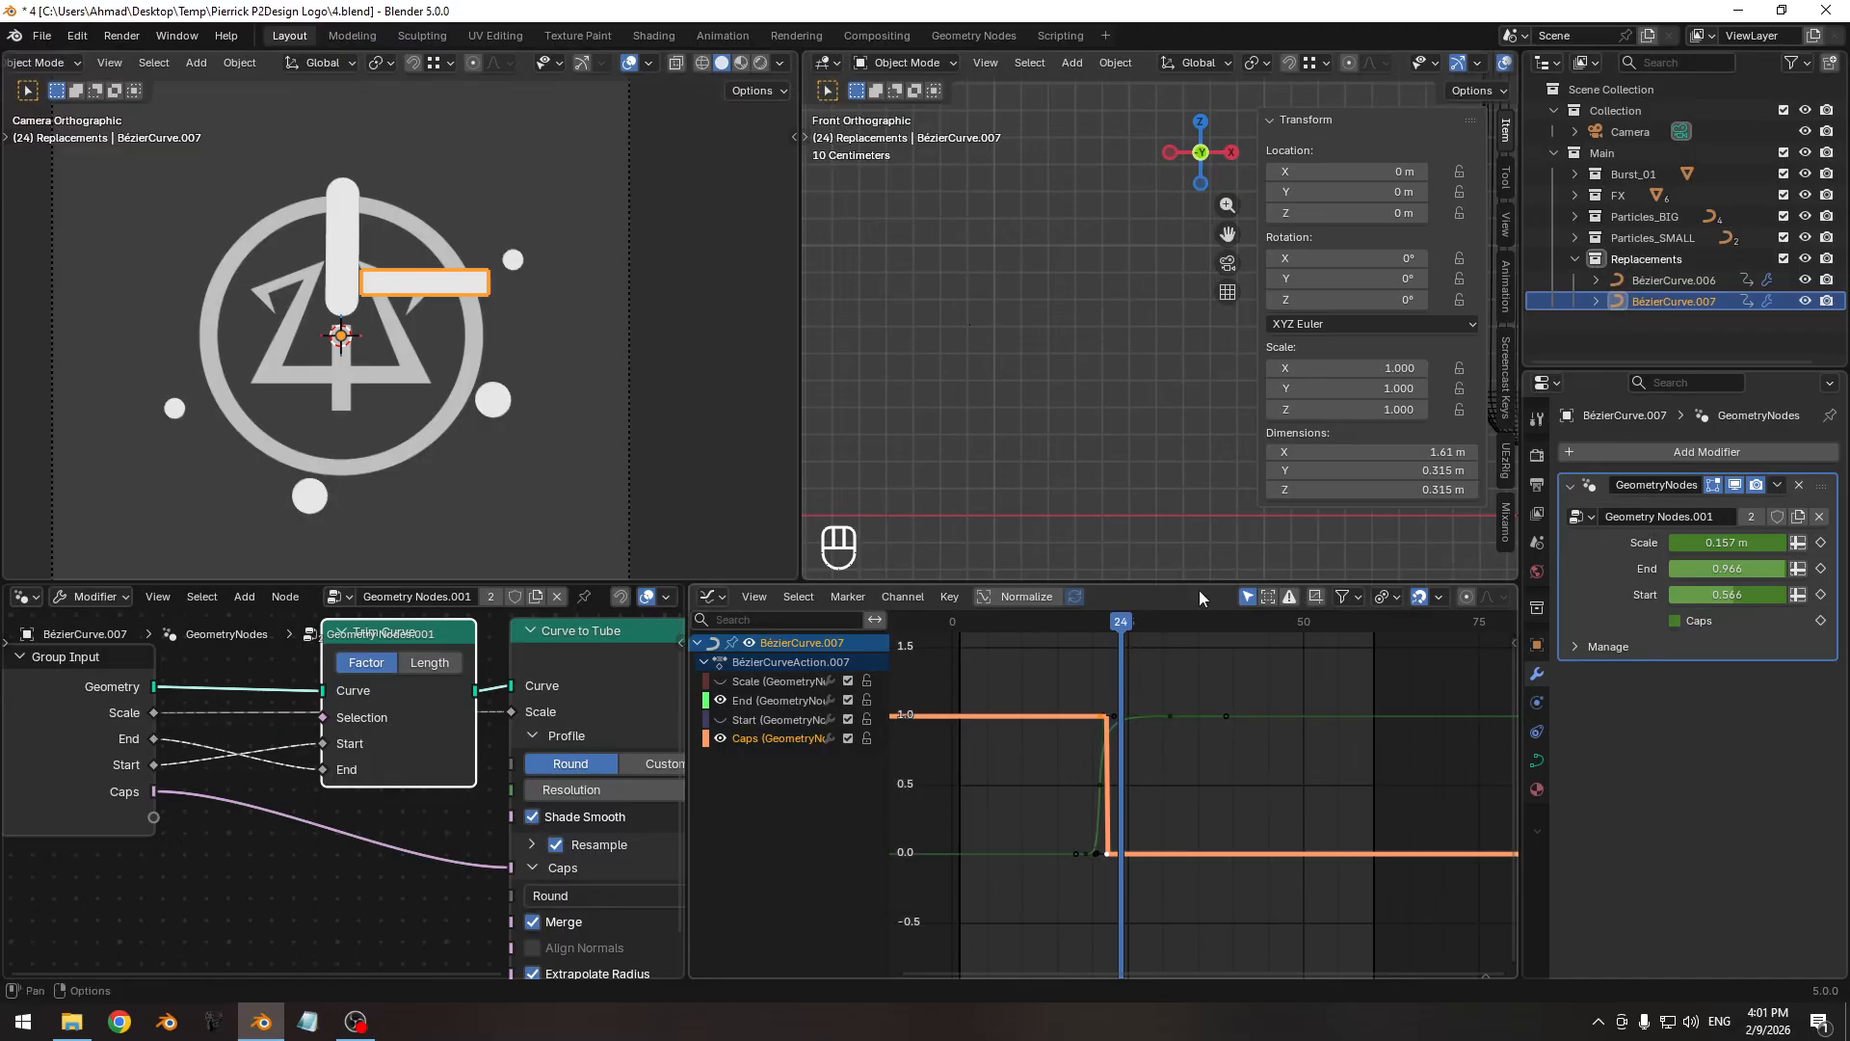
key("i")
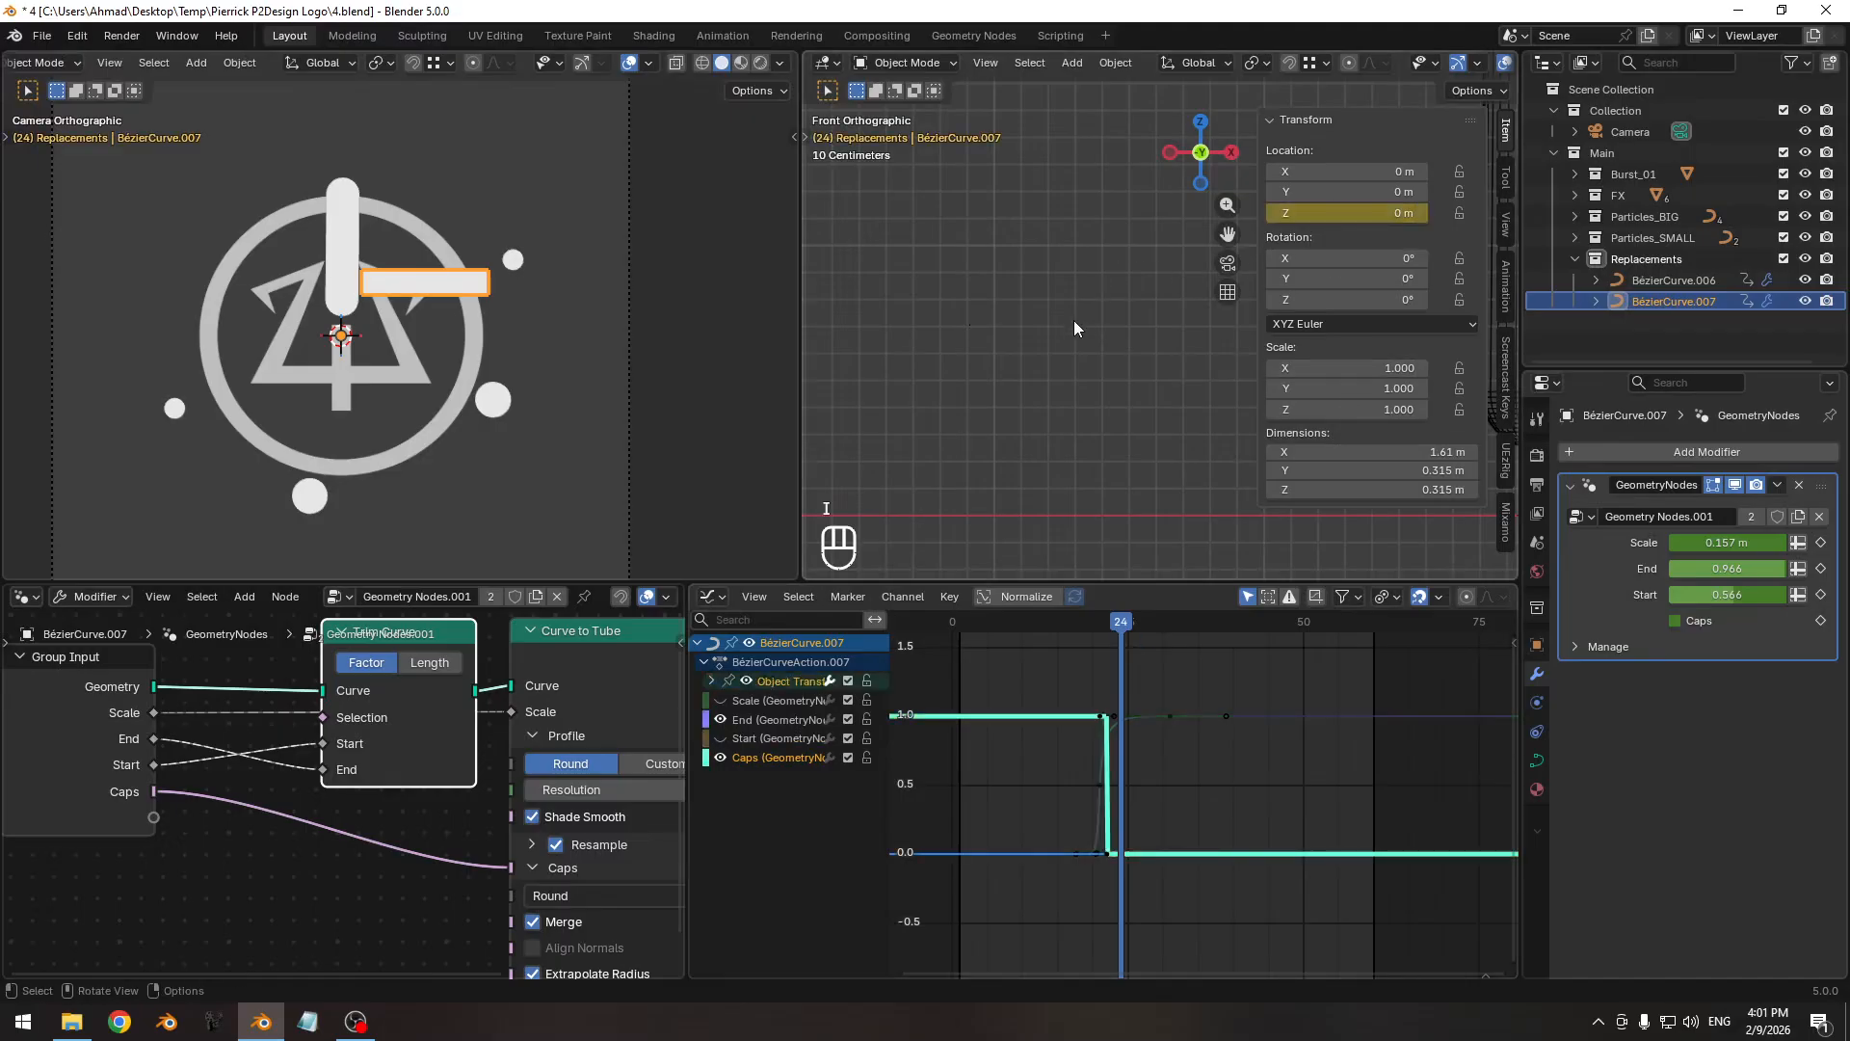
On frame 32, lower the bar to the logo's horizontal crossbar by keyframing its Z location at -1.171 m.
key("Right")
key("Right")
key("Right")
key("Right")
key("Right")
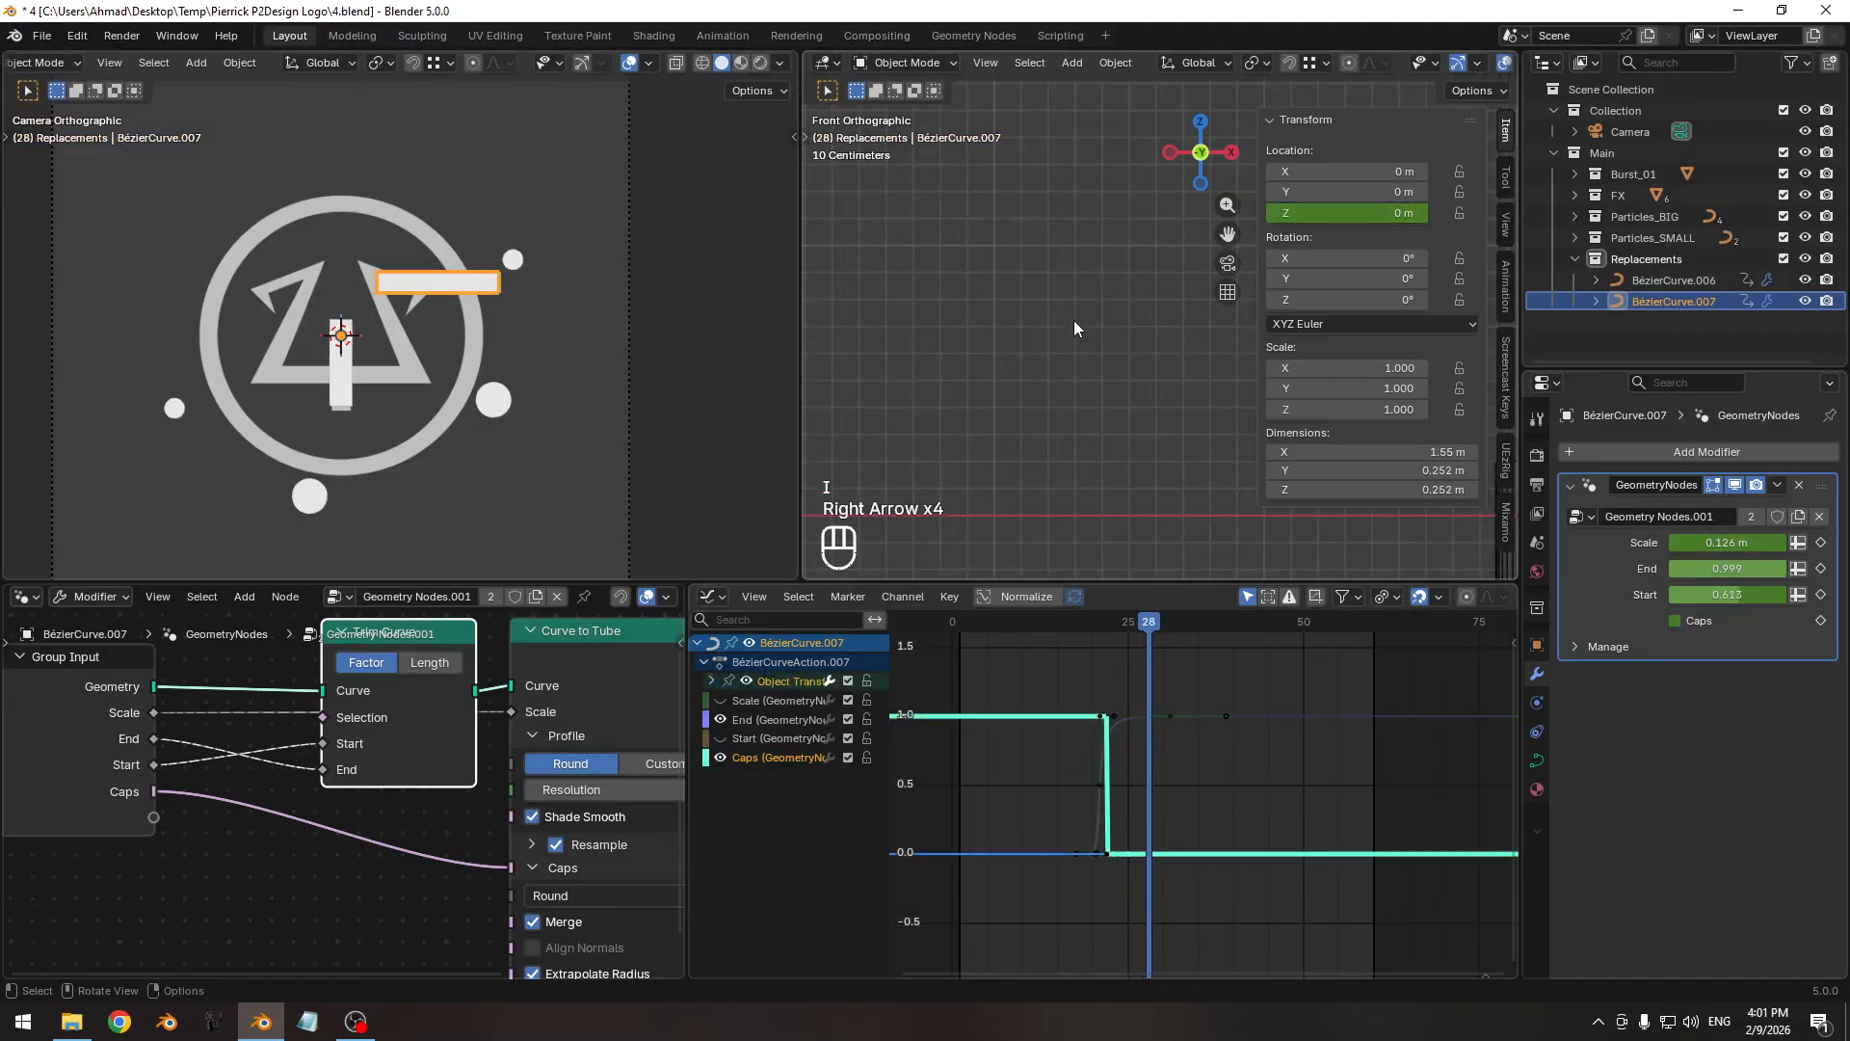
key("Right")
key("Right")
key("Right")
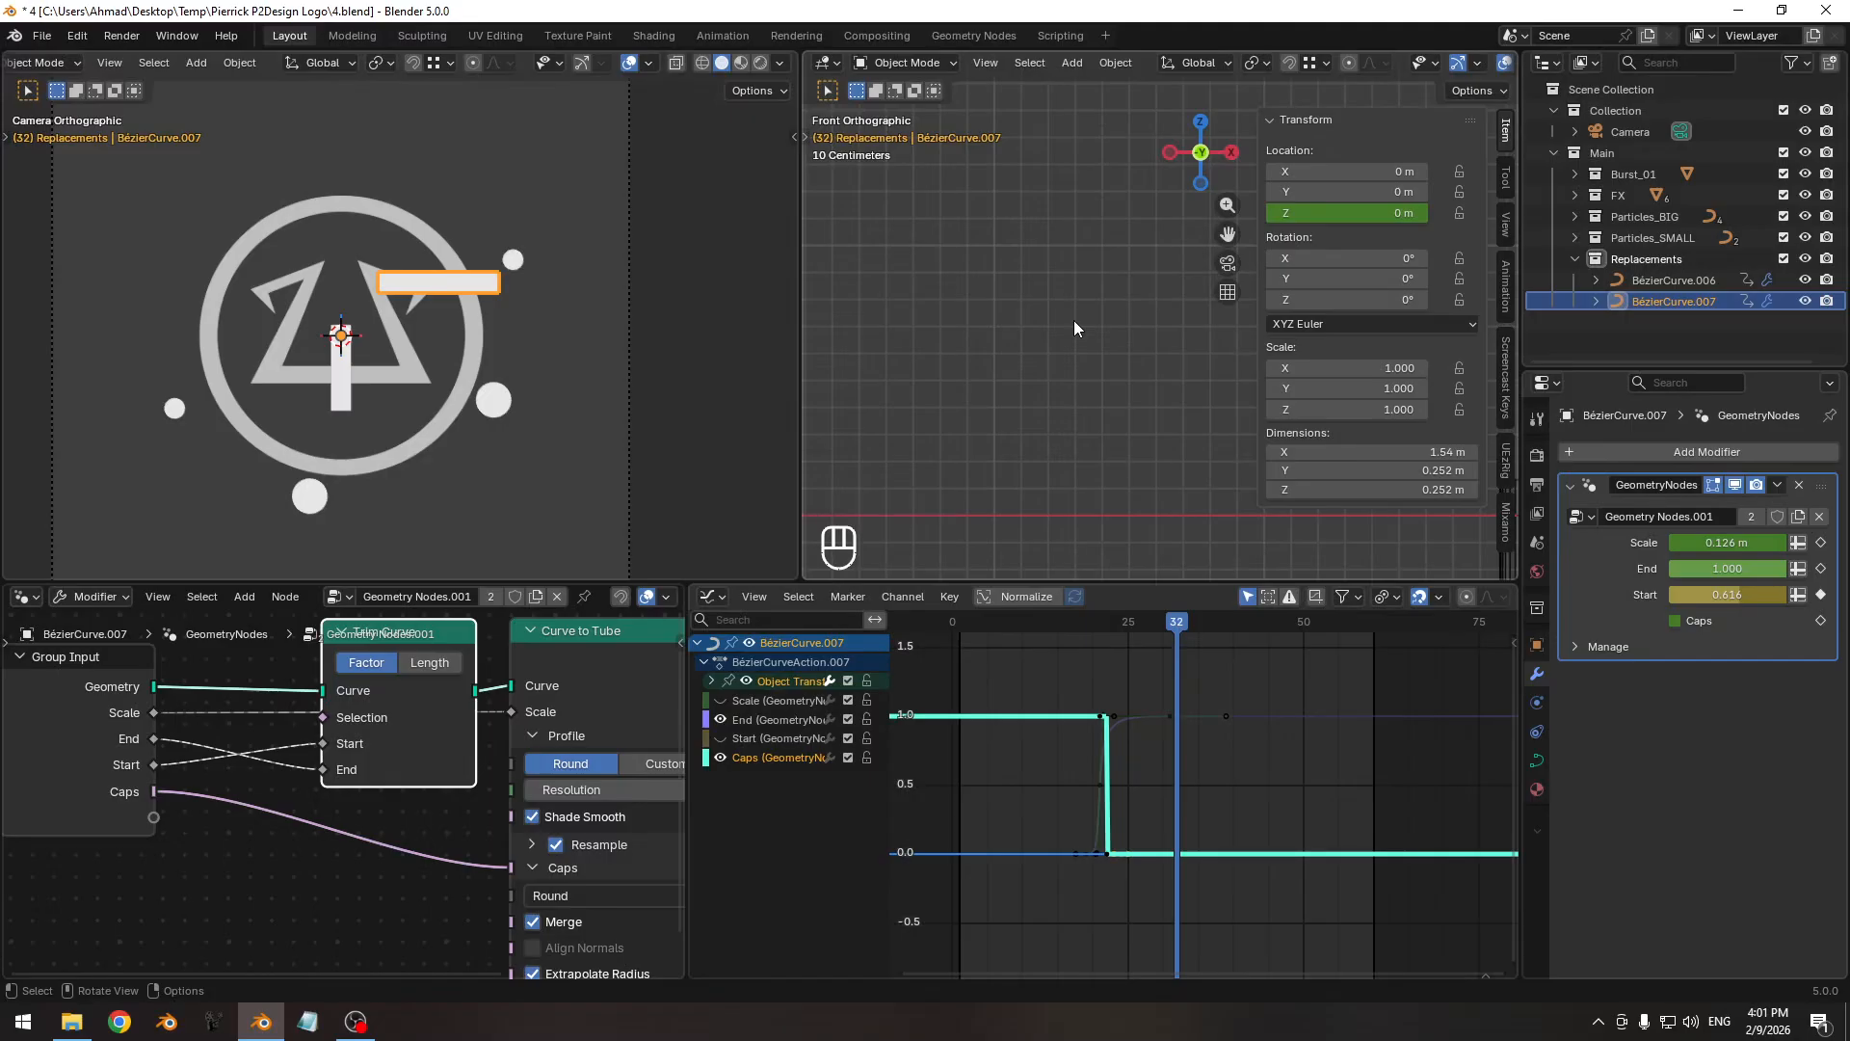
key("Pause")
left_click_drag(1343, 218, 1251, 217)
scroll(337, 393, "up", 8)
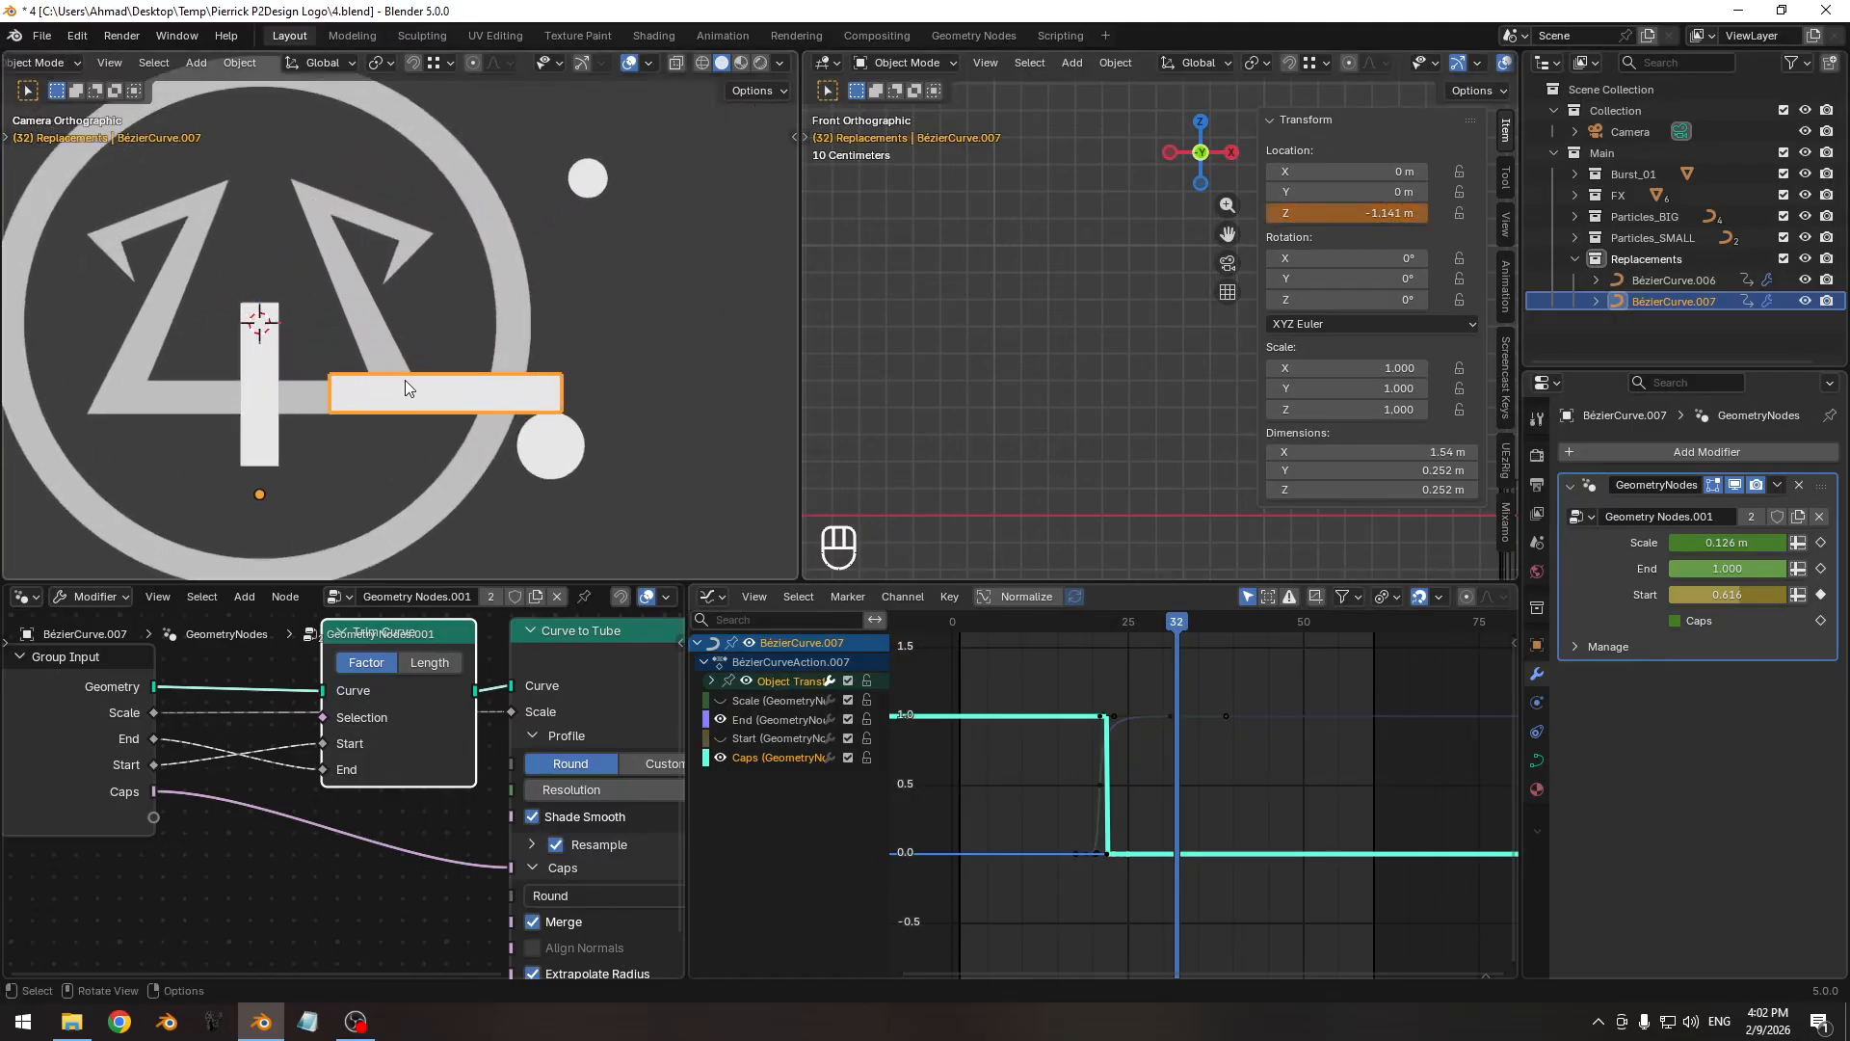
middle_click_drag(465, 333, 466, 318, "ctrl")
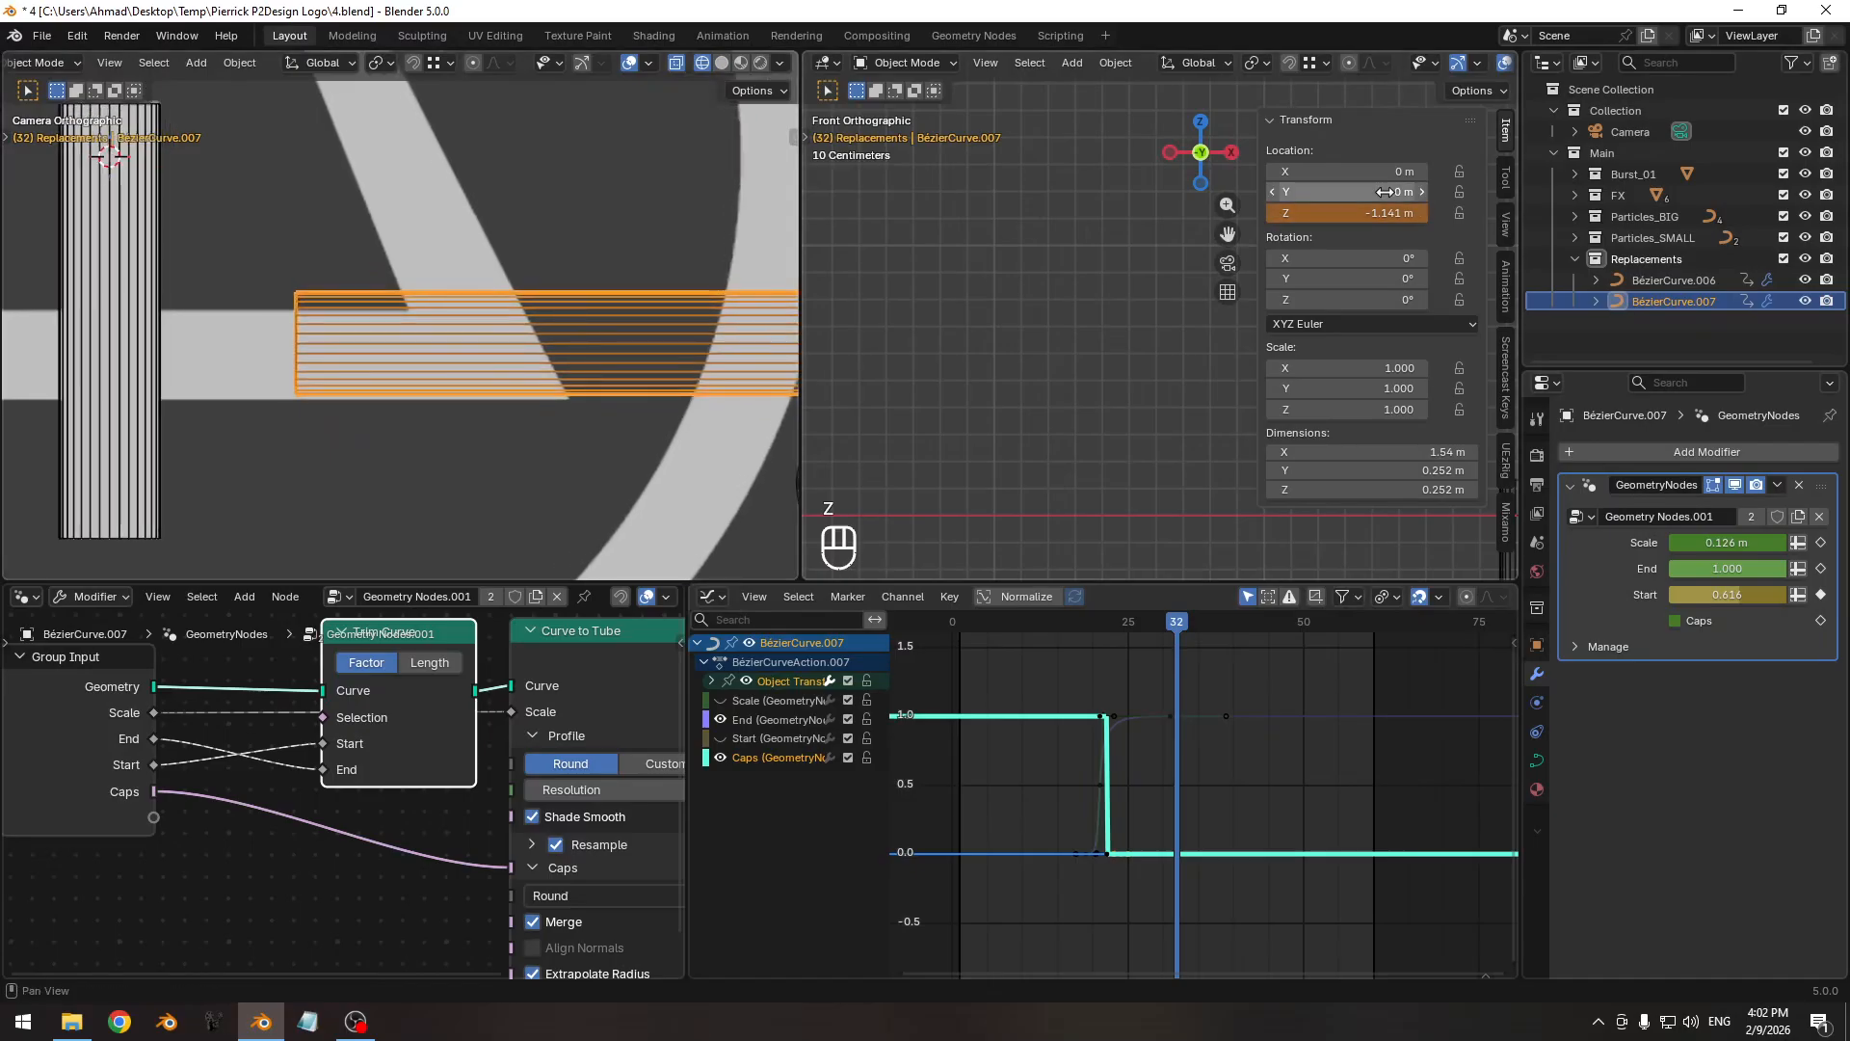
left_click_drag(1397, 213, 1368, 213, "shift")
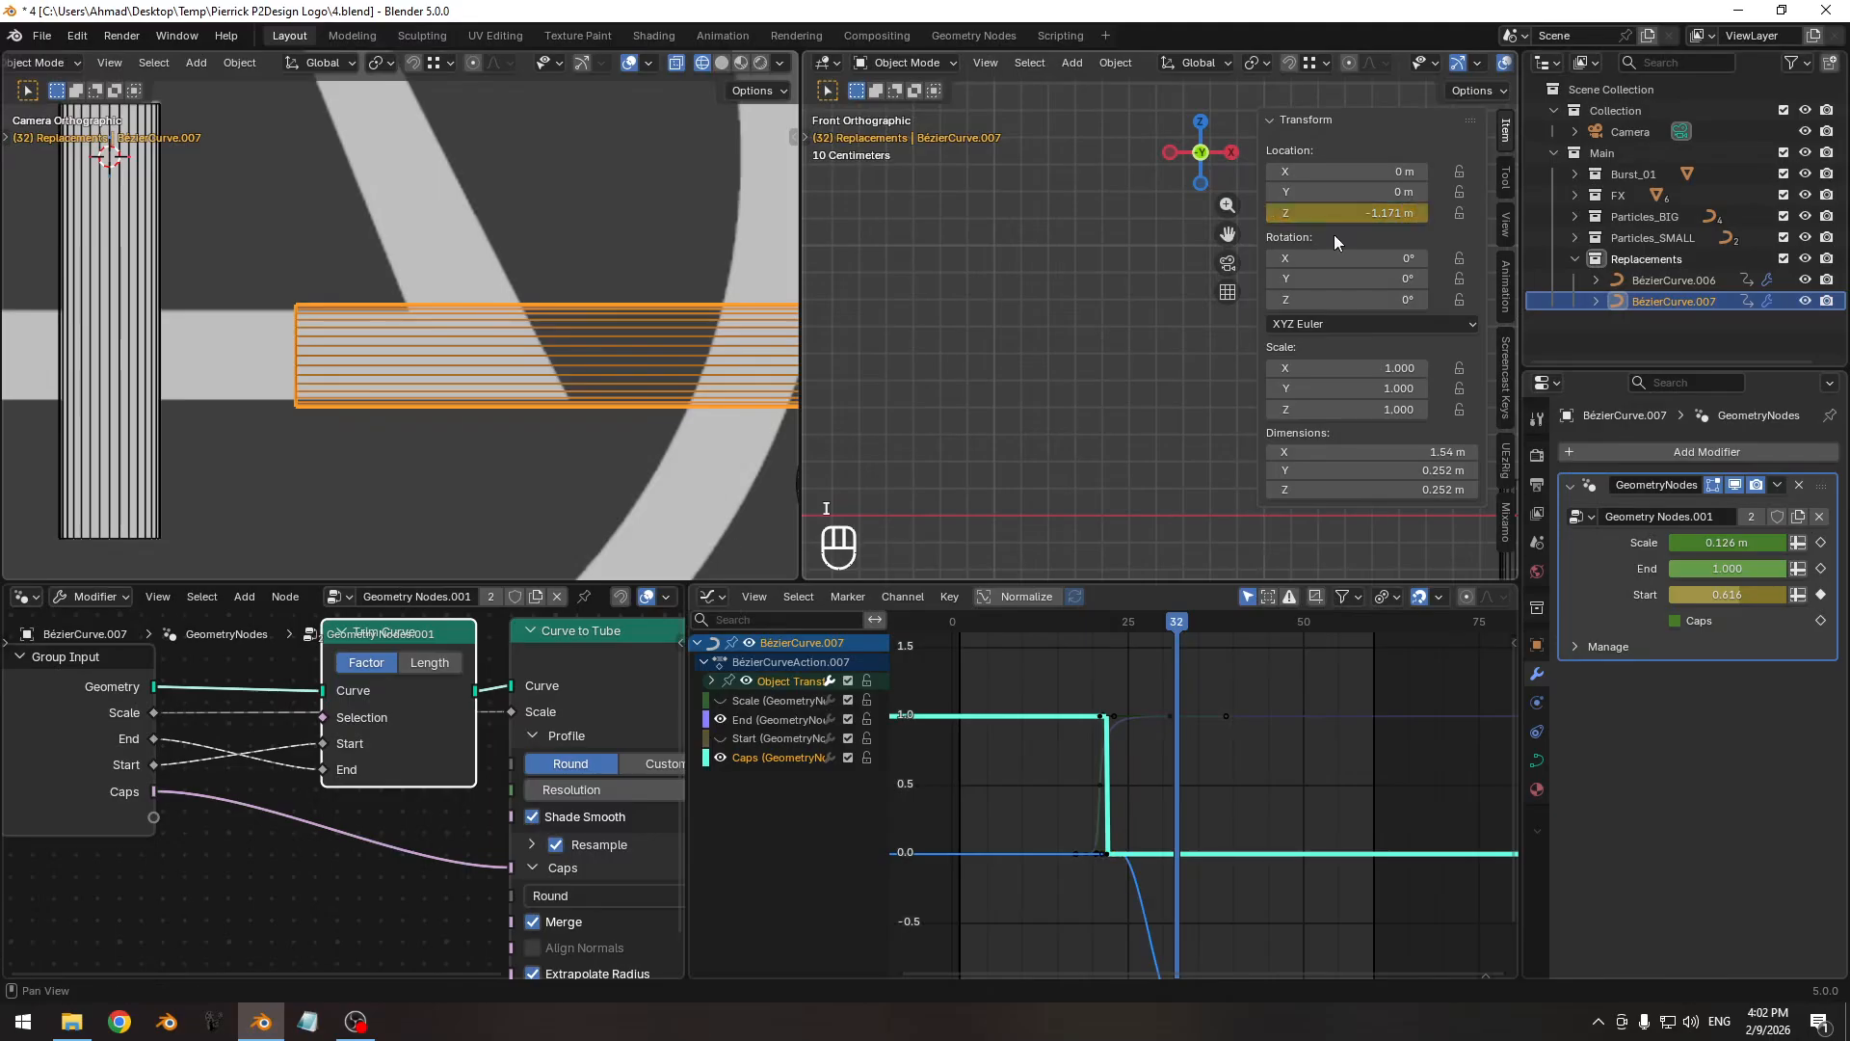
Isolate the Scale curve and lower its last key vertically to about 0.109 m so the bar matches the crossbar's thickness.
middle_click_drag(1016, 836, 1142, 791, "ctrl")
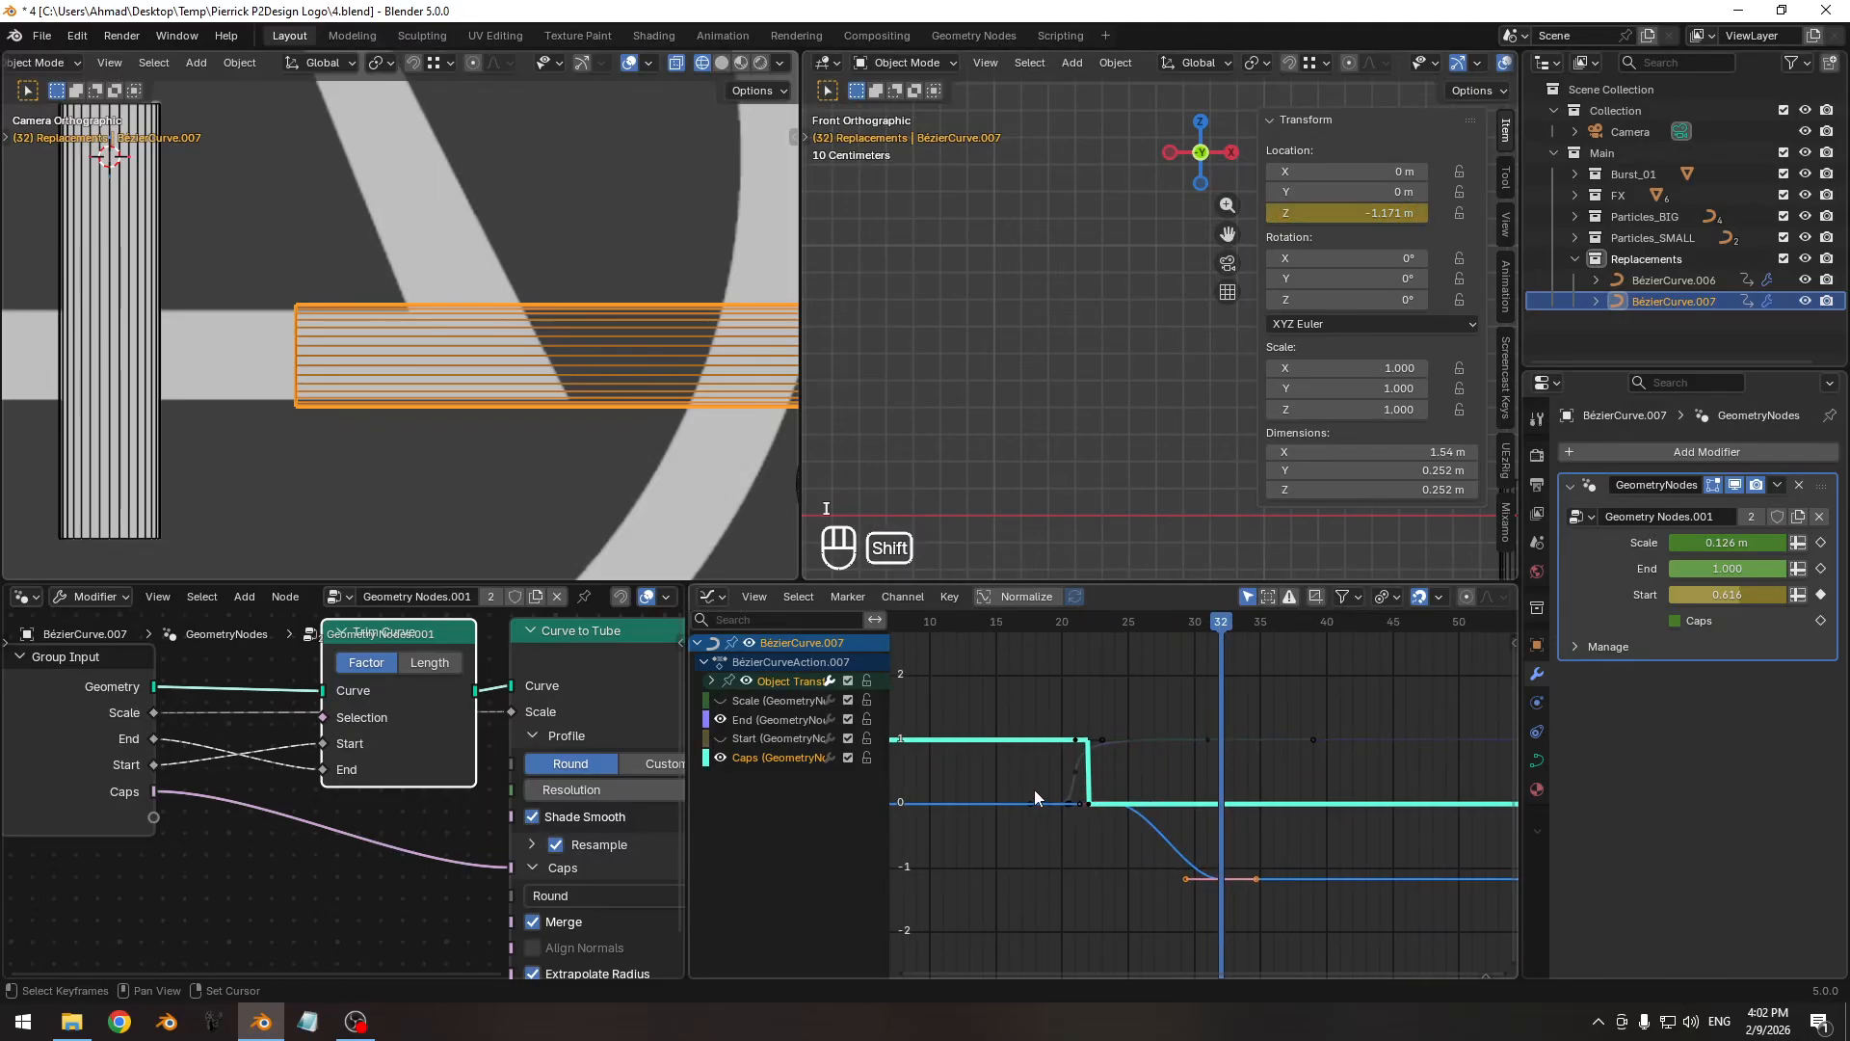
left_click(759, 700)
key("shift+h")
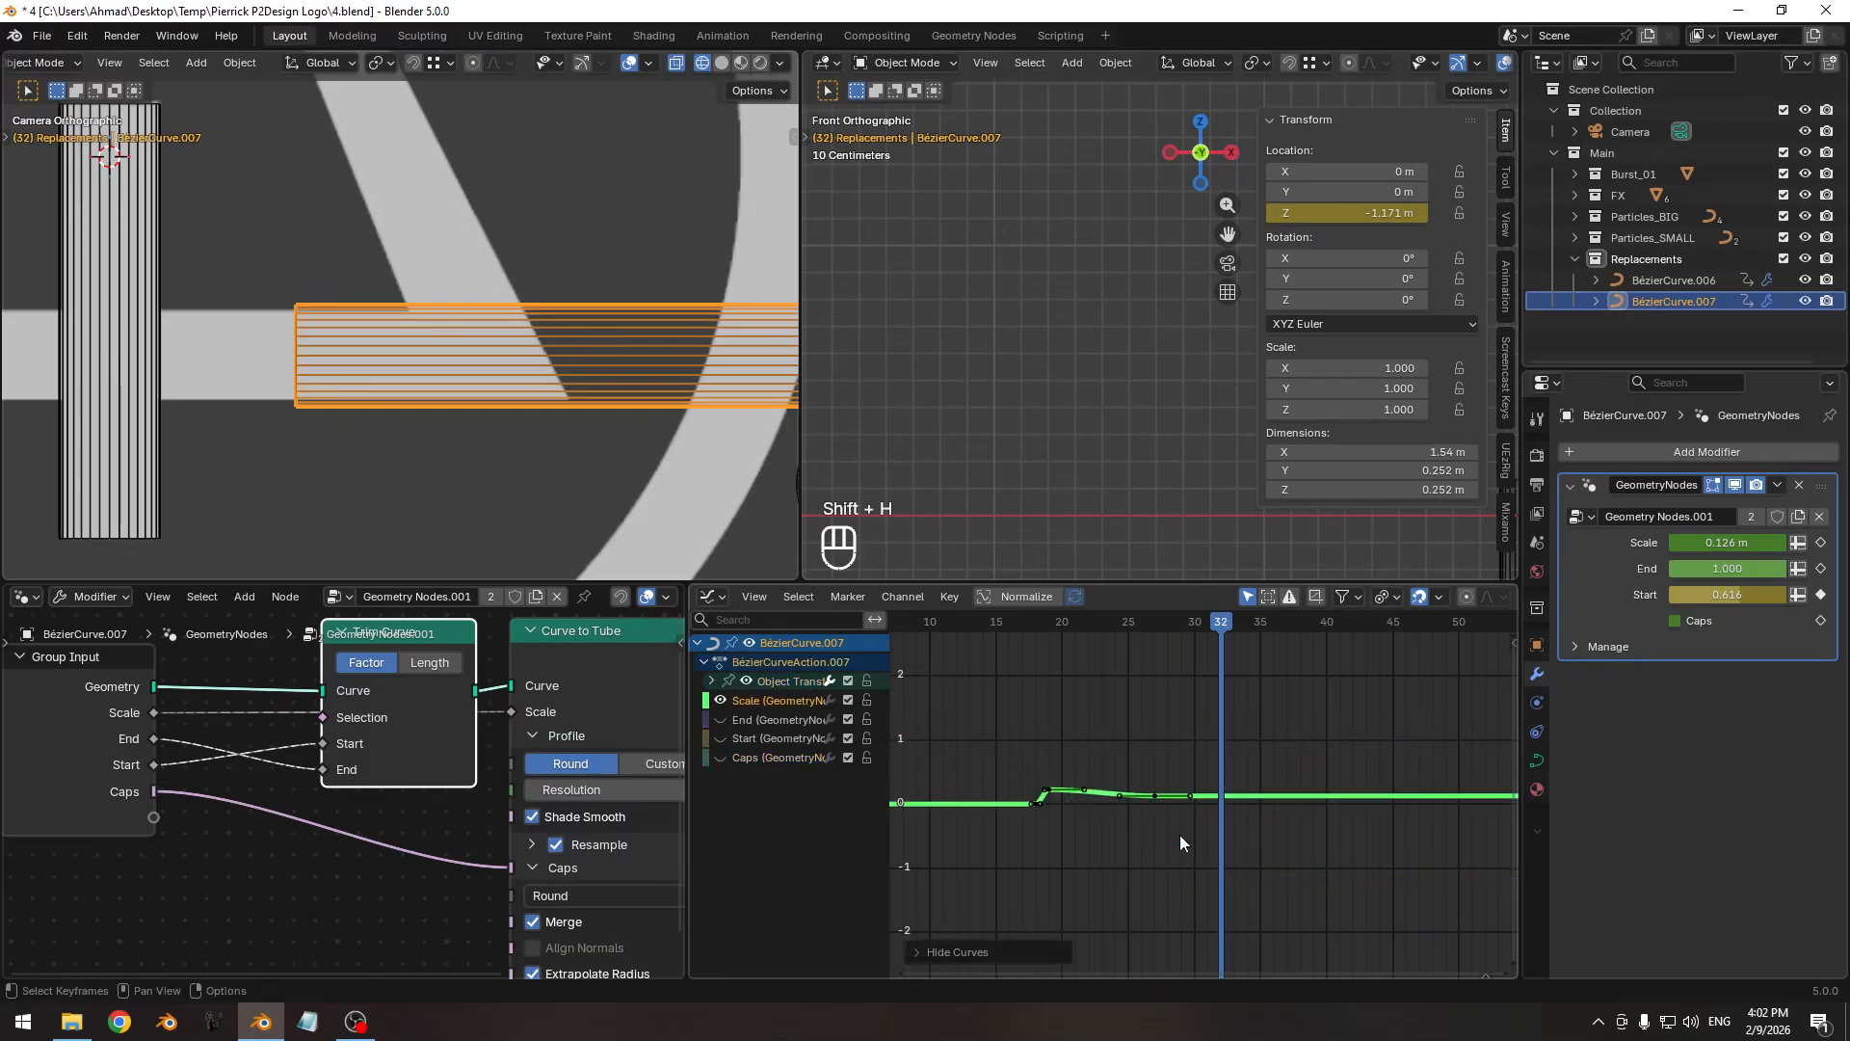
middle_click_drag(1179, 835, 1227, 834, "ctrl")
left_click_drag(1287, 809, 1093, 744)
middle_click_drag(1147, 776, 1158, 731, "ctrl")
key("g")
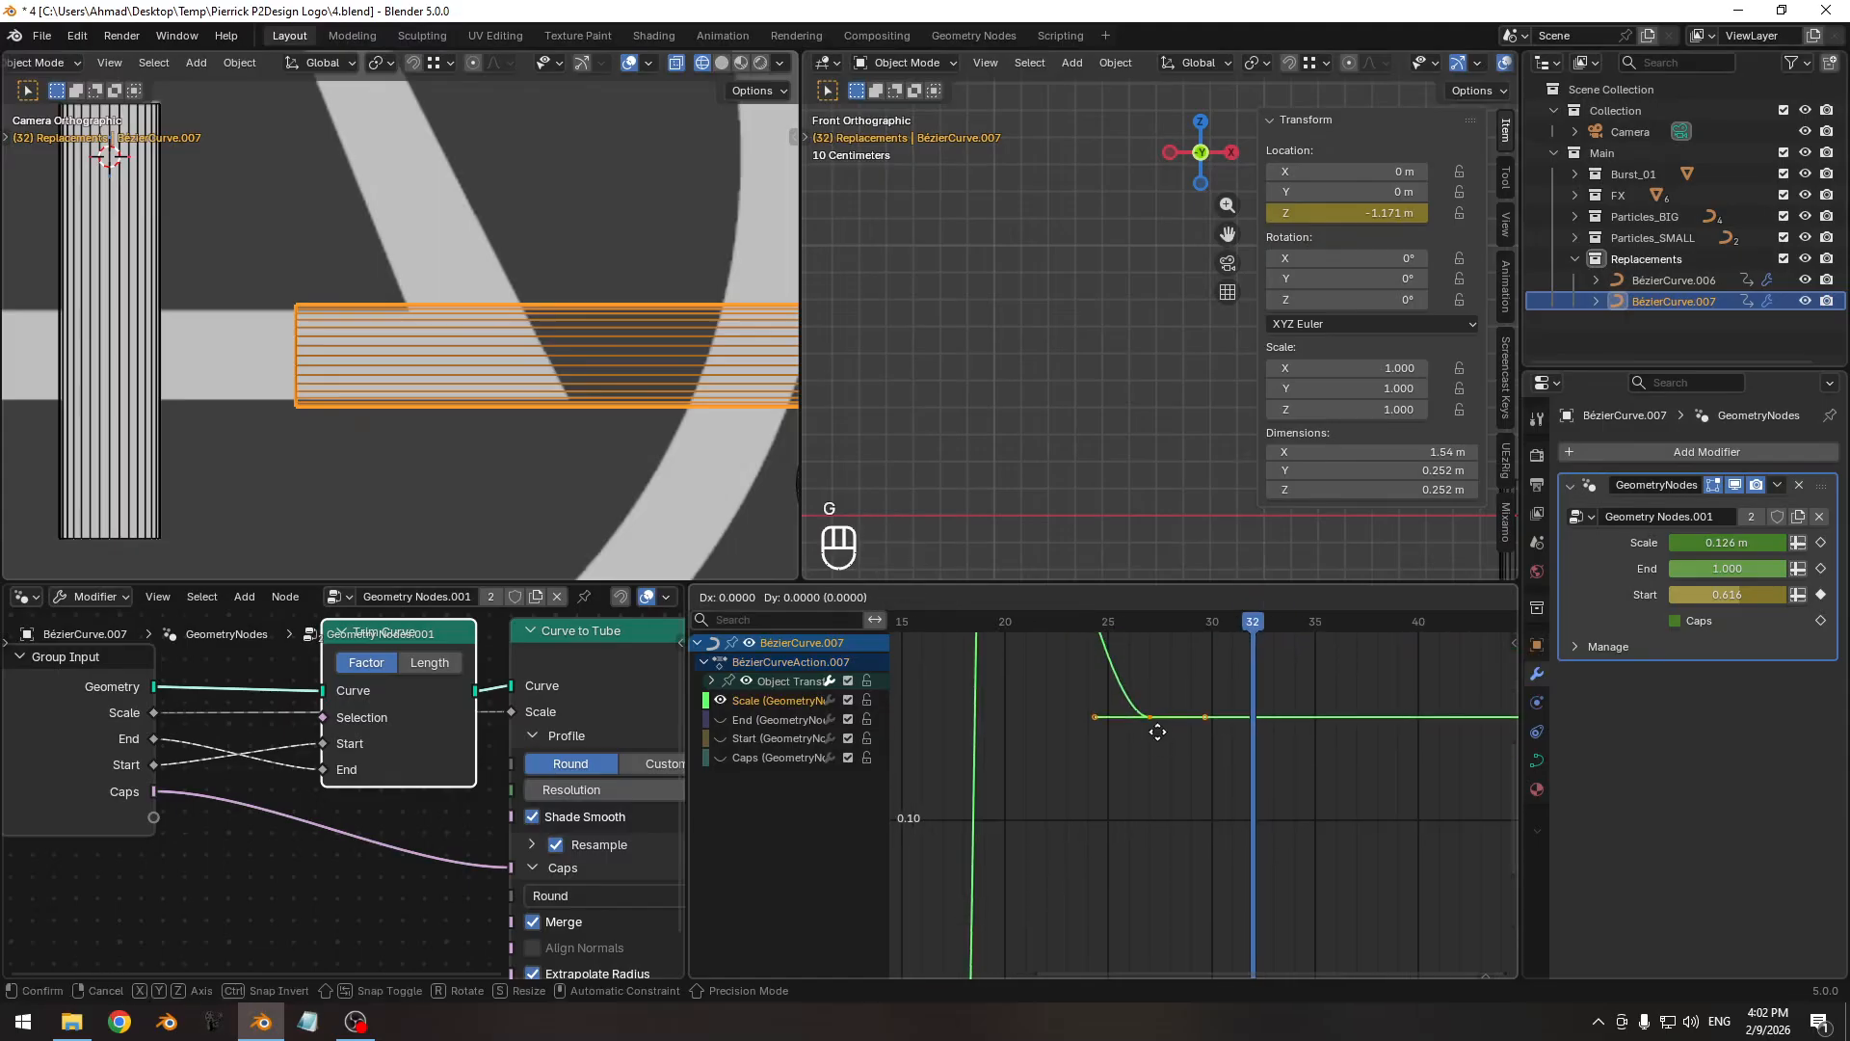
key("y")
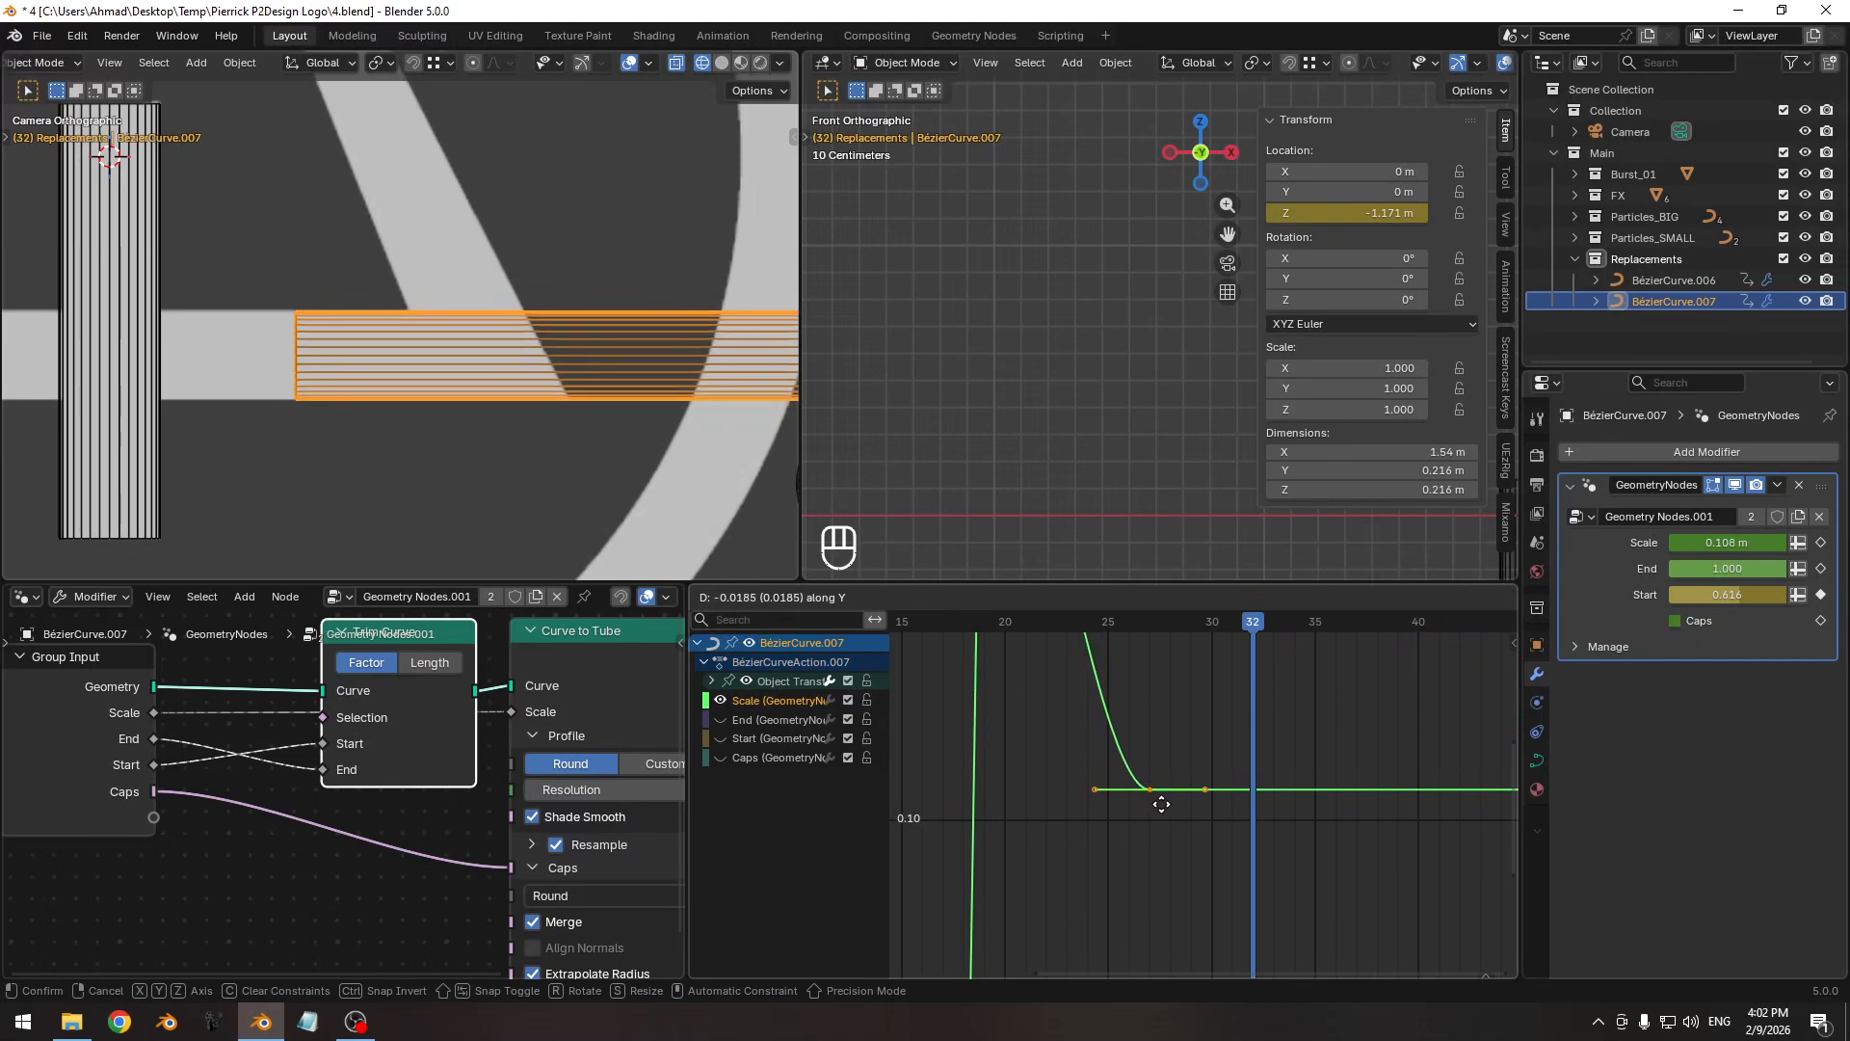
left_click(1161, 800)
middle_click_drag(1165, 743, 1159, 869, "ctrl")
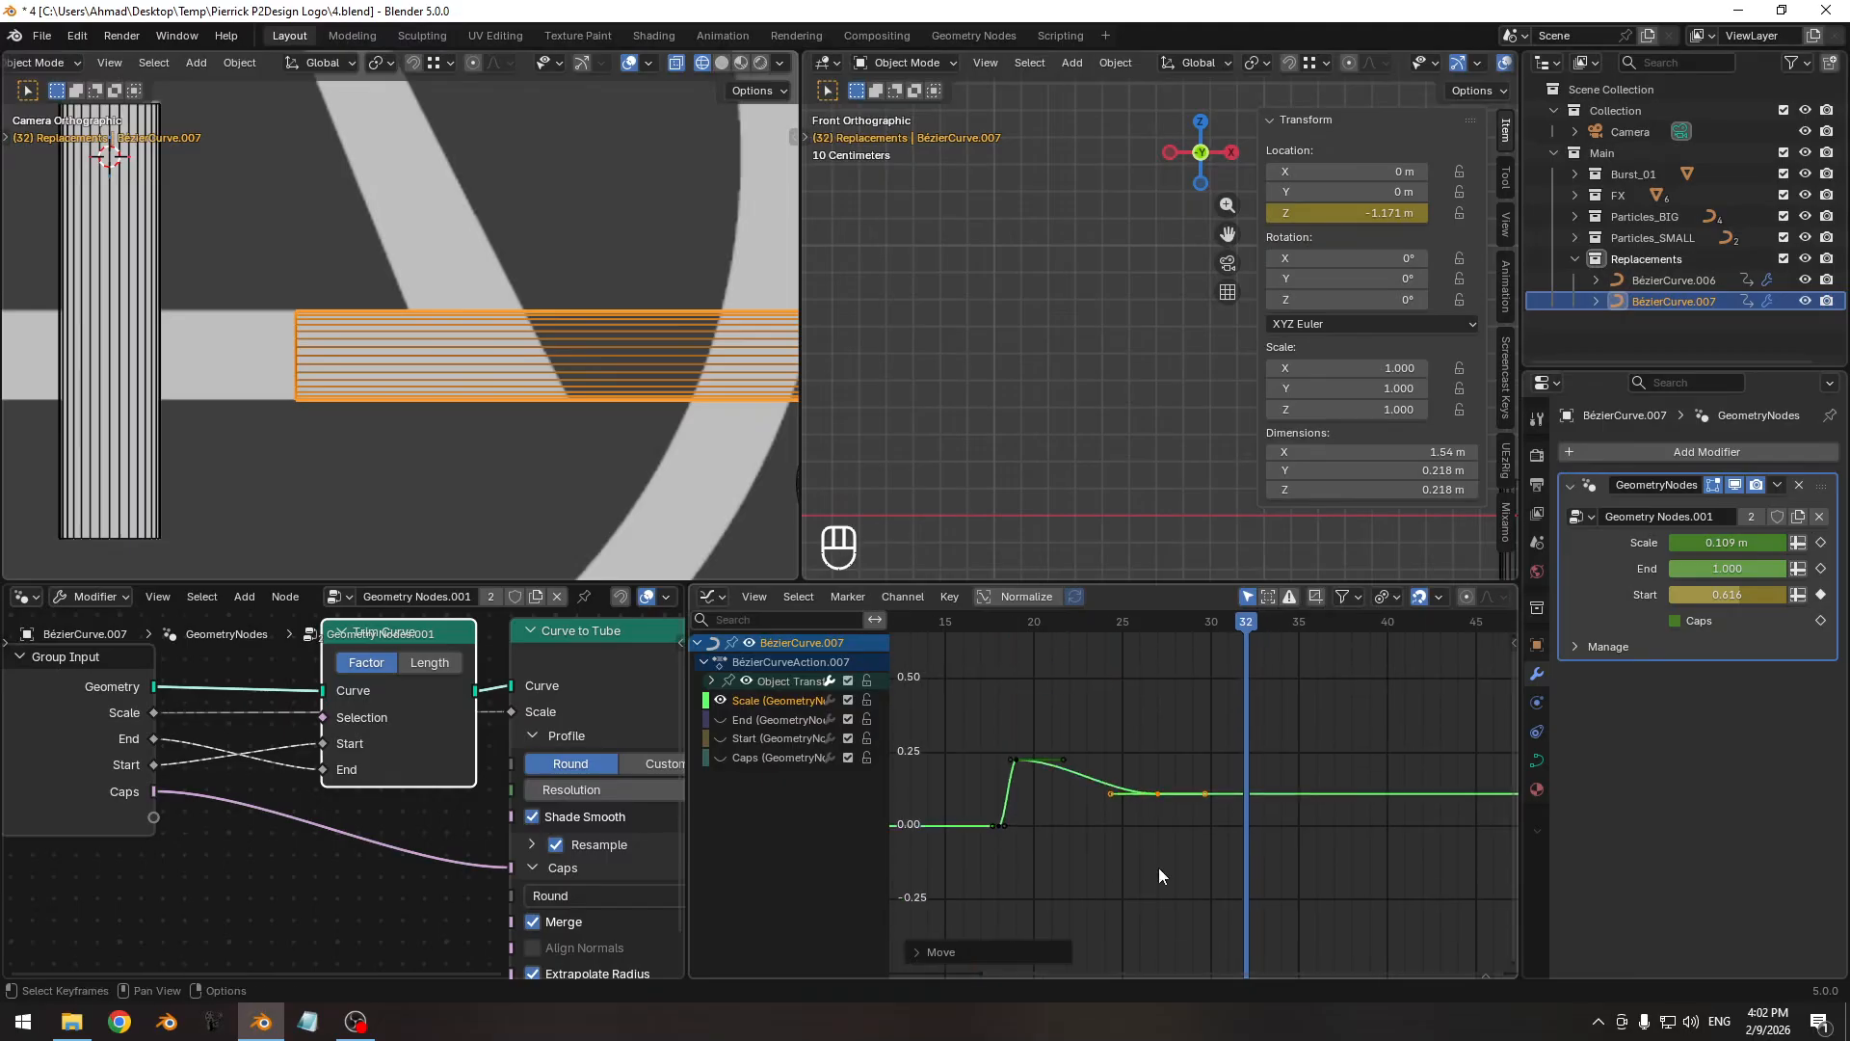
Refine the bar's Z location to -1.169 m, keyframe it on frame 32, and save the file.
left_click_drag(1349, 213, 1353, 213, "shift")
key("i")
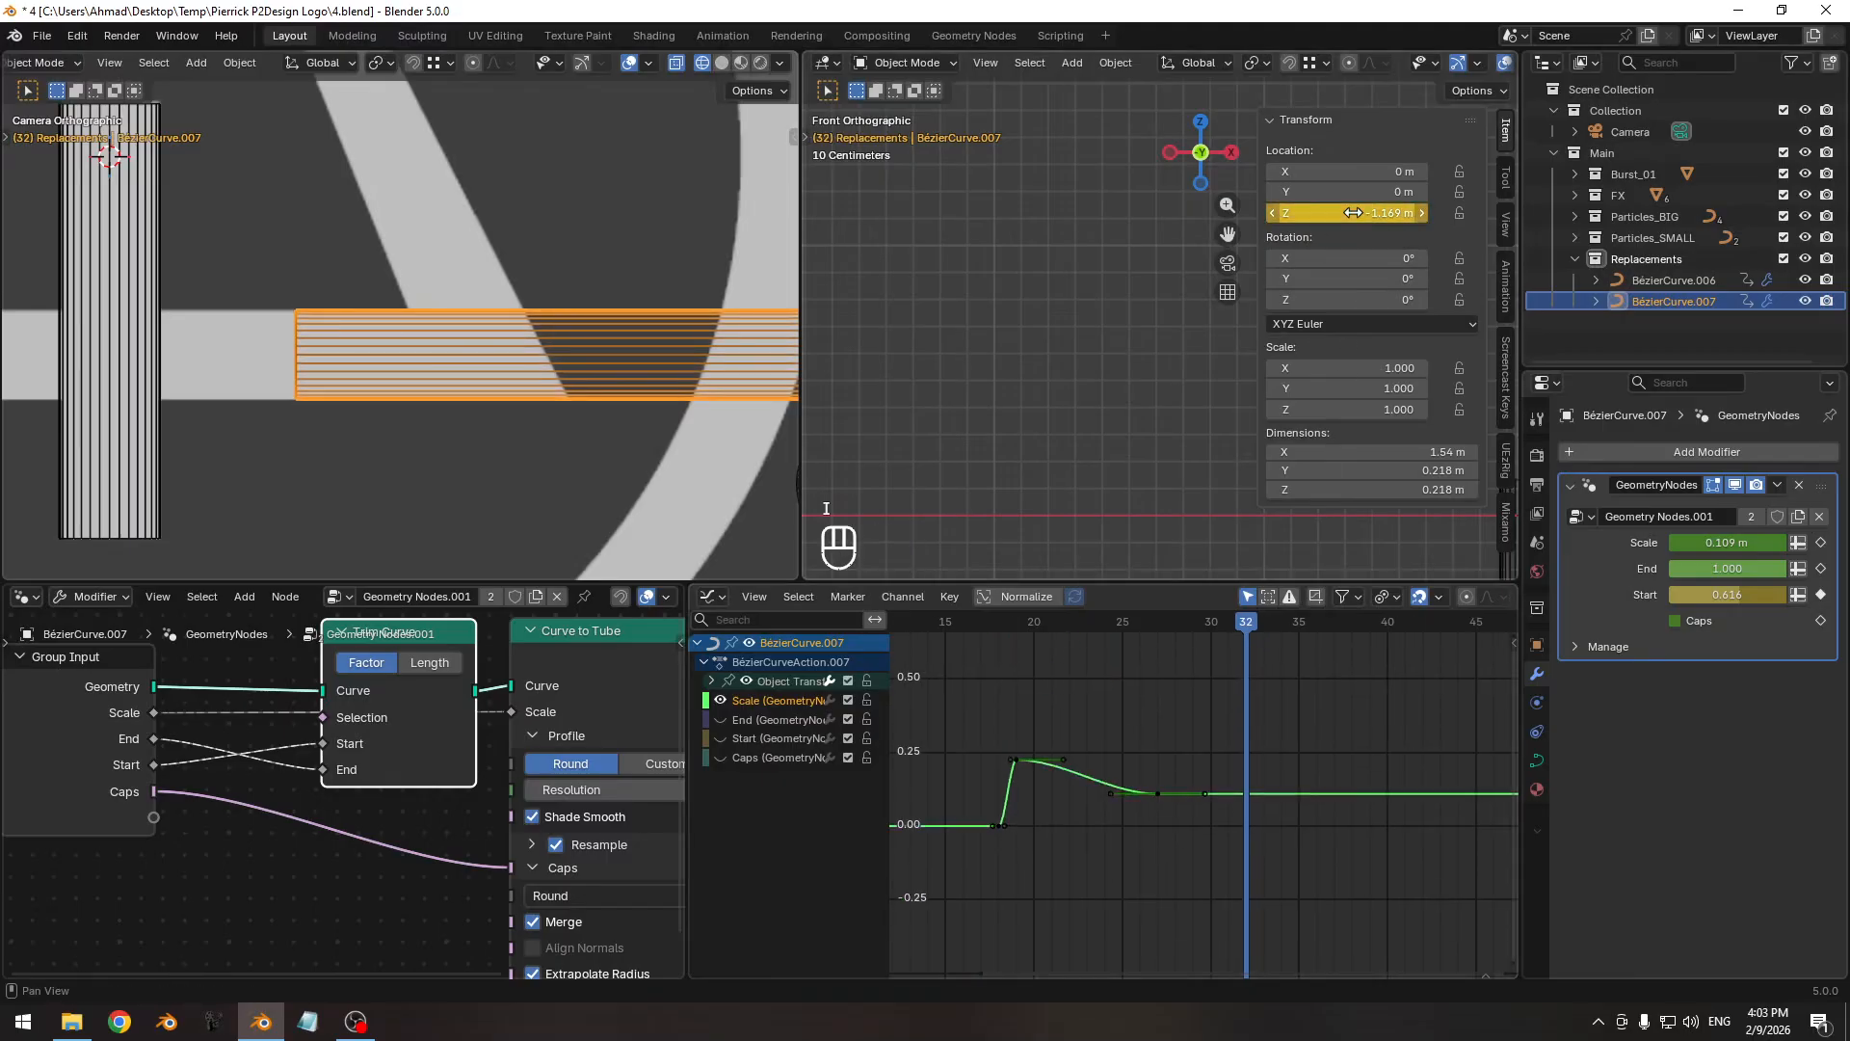
middle_click_drag(1288, 819, 1225, 846, "ctrl")
key("ctrl+s")
Isolate the Z location curve, return the camera view to solid shading without overlays, and scrub the bar's drop from frame 24.
key("alt+h")
left_click_drag(1110, 864, 1176, 852)
key("shift+h")
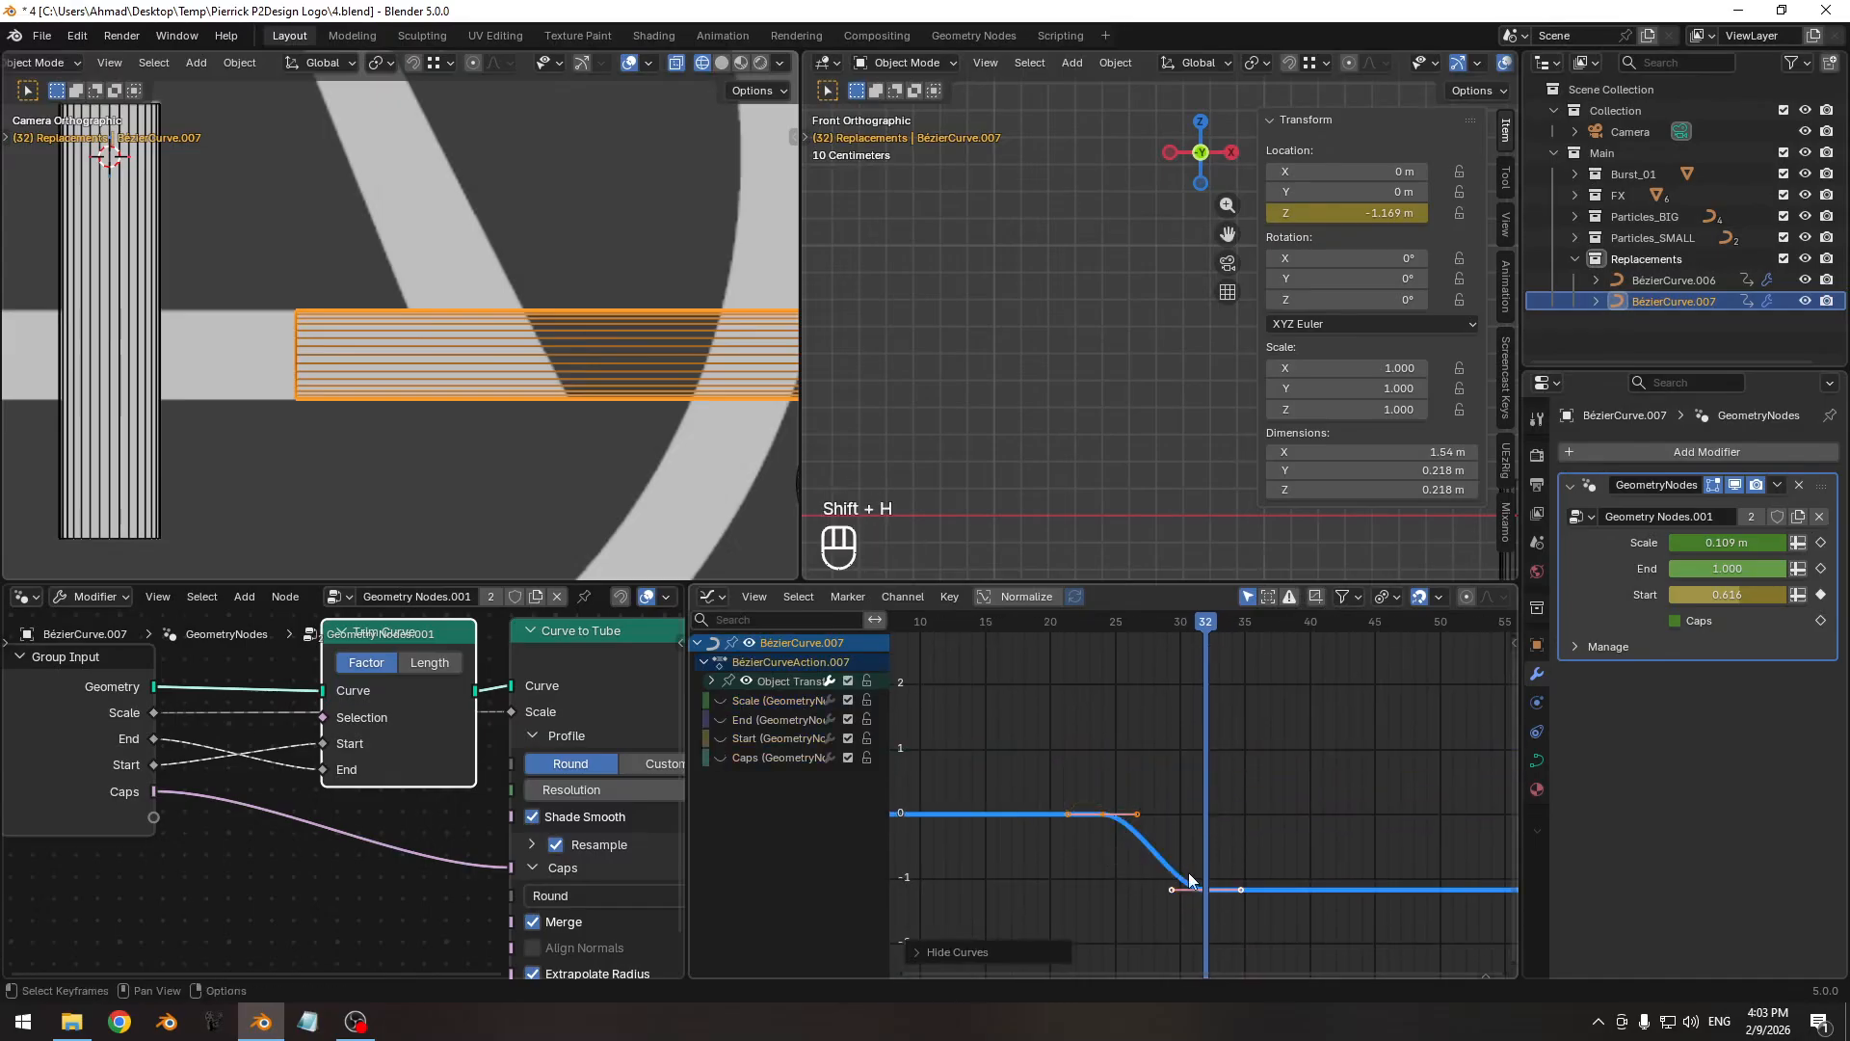
mouse_move(1175, 851)
middle_mouse_down("ctrl")
mouse_move(1211, 734)
mouse_move(1169, 719)
middle_mouse_up("ctrl")
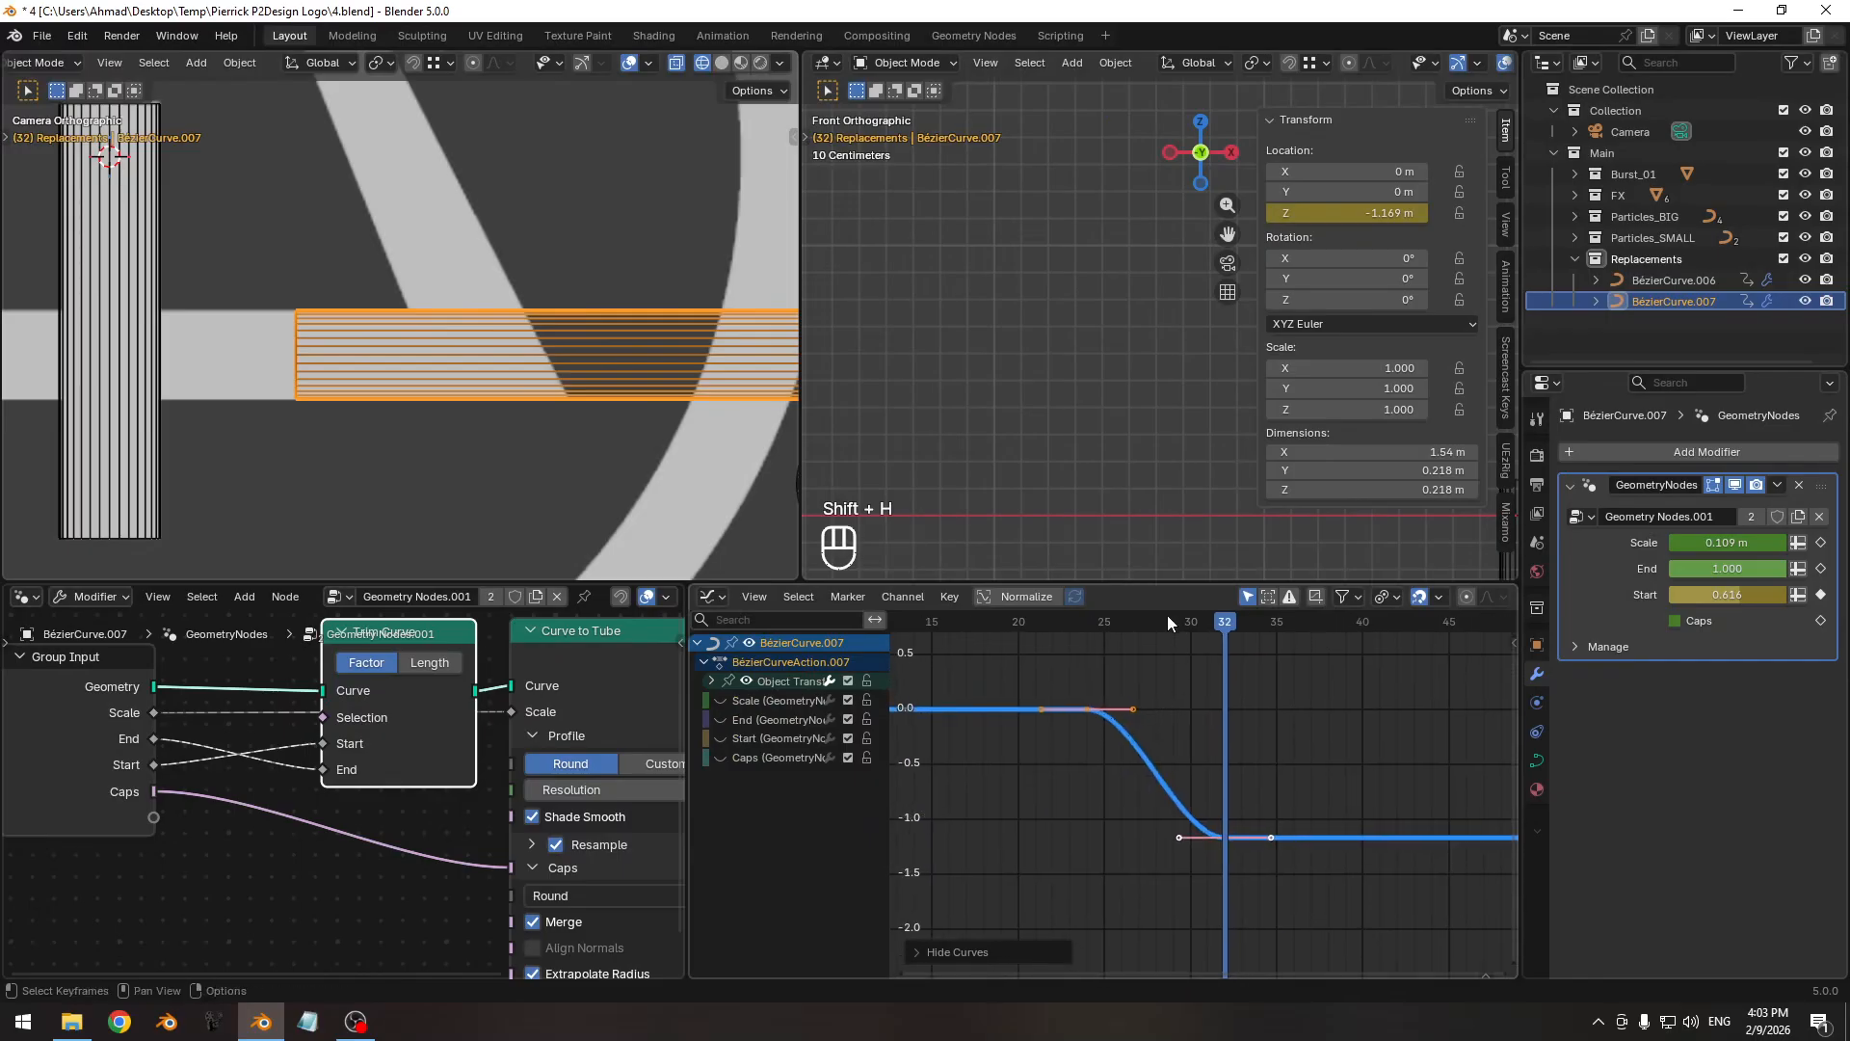
left_click_drag(1166, 617, 1090, 620)
mouse_move(487, 231)
middle_mouse_down("ctrl")
mouse_move(445, 300)
mouse_move(510, 352)
mouse_move(470, 364)
mouse_move(501, 397)
middle_mouse_up("ctrl")
key("z")
key("shift+alt+z")
mouse_move(1075, 621)
left_mouse_down()
mouse_move(941, 620)
mouse_move(1104, 628)
left_mouse_up()
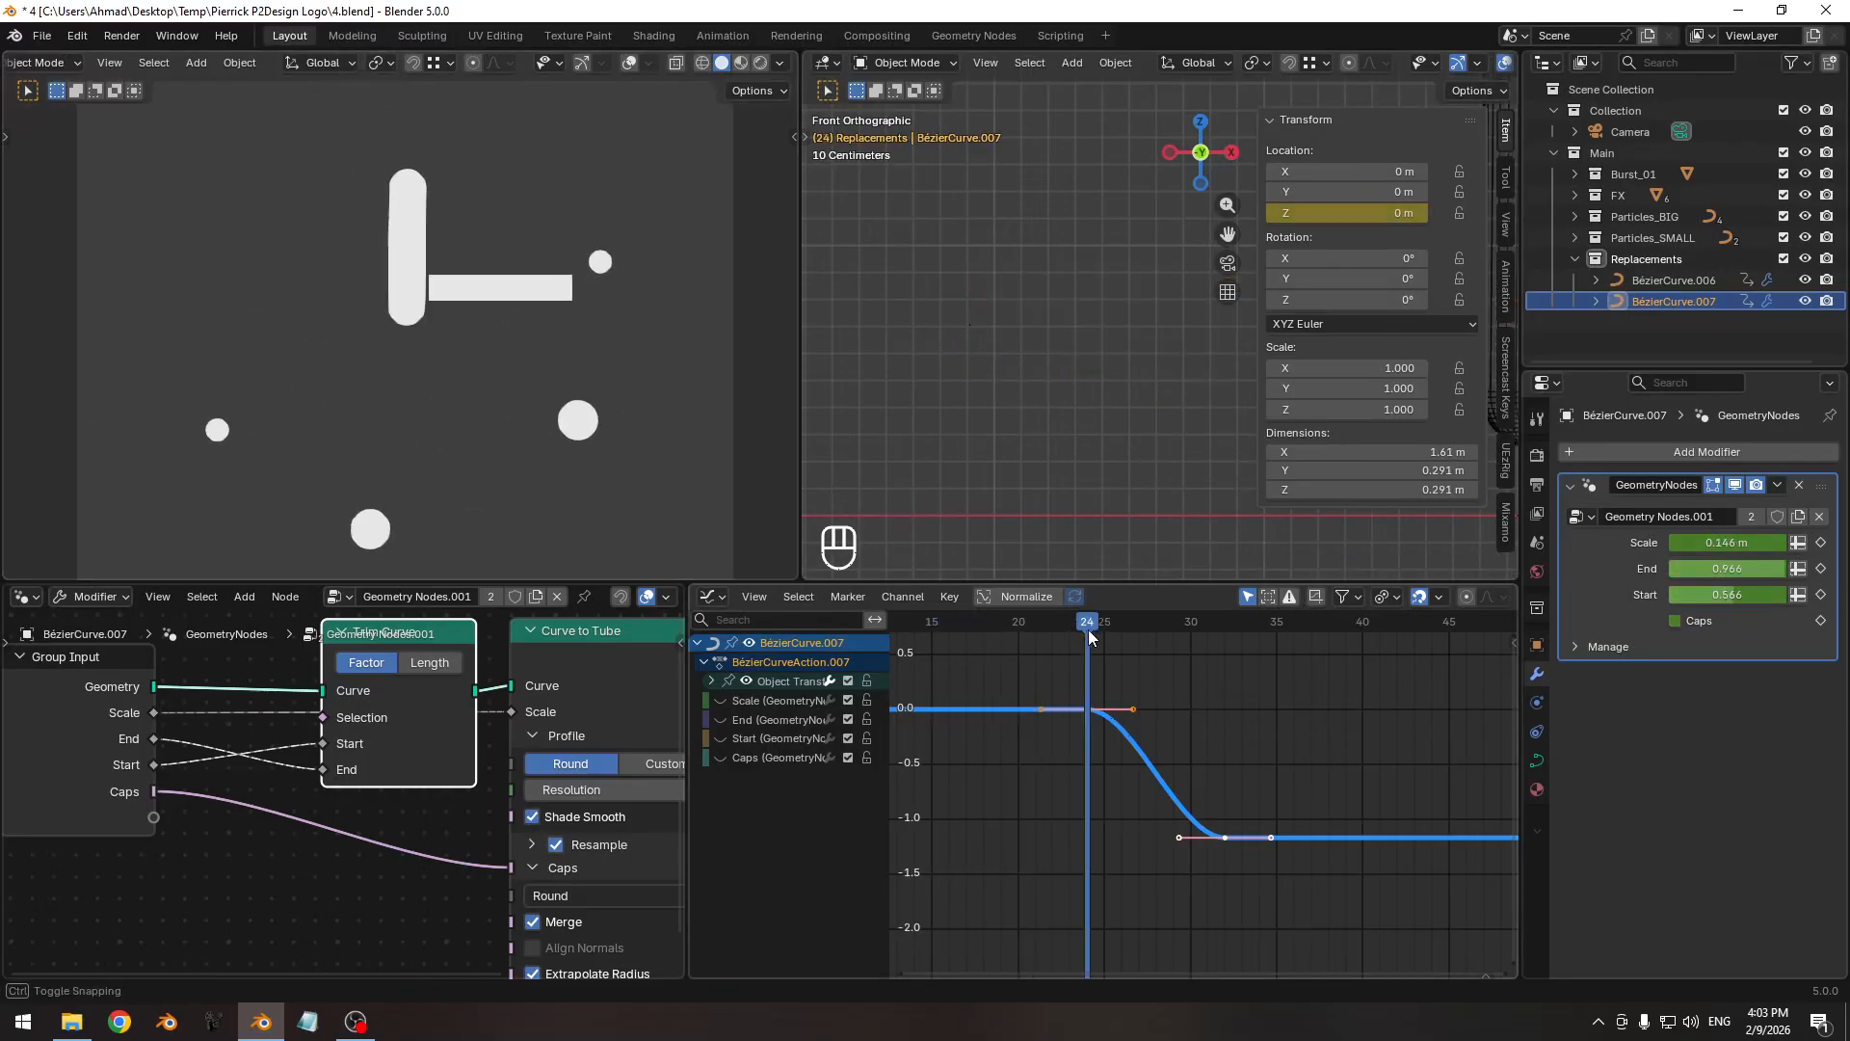
Try rotating the Z location key handles, and insert a key on the curve at frame 25.
middle_click_drag(1125, 704, 1057, 715, "ctrl")
key("r")
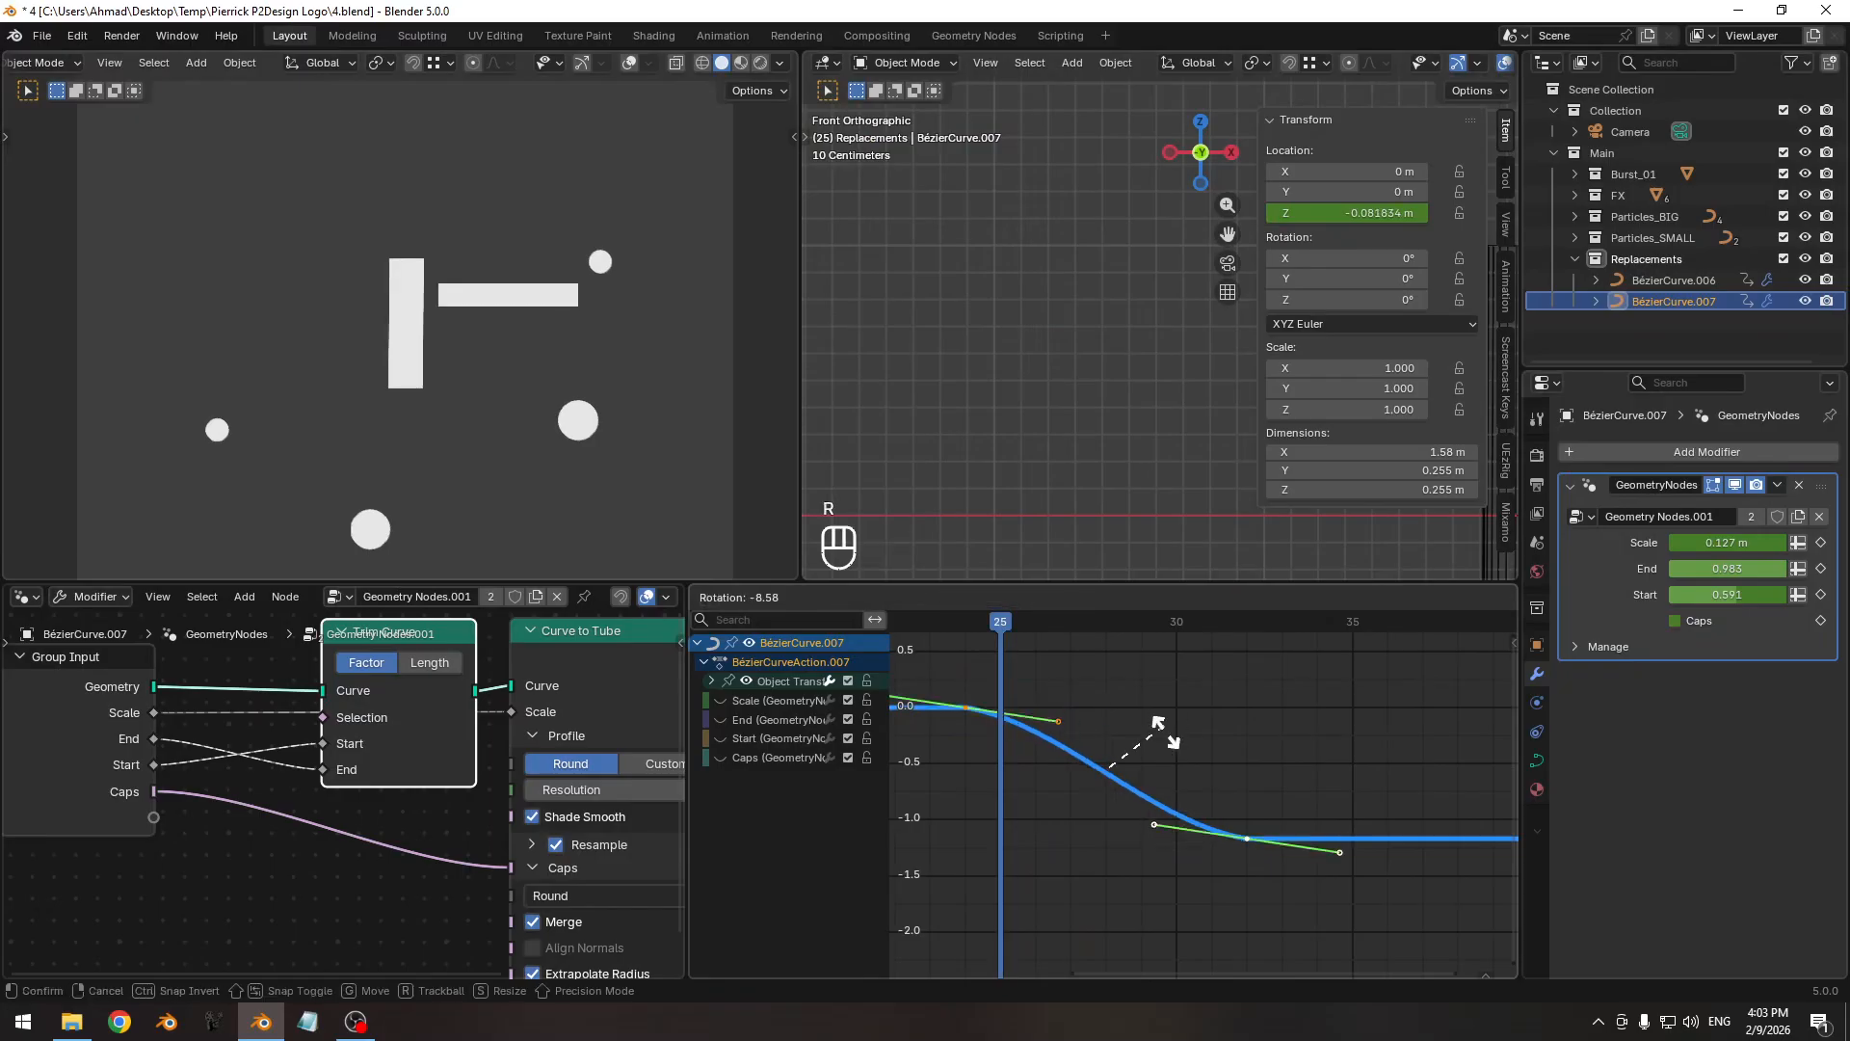
left_click(1064, 730)
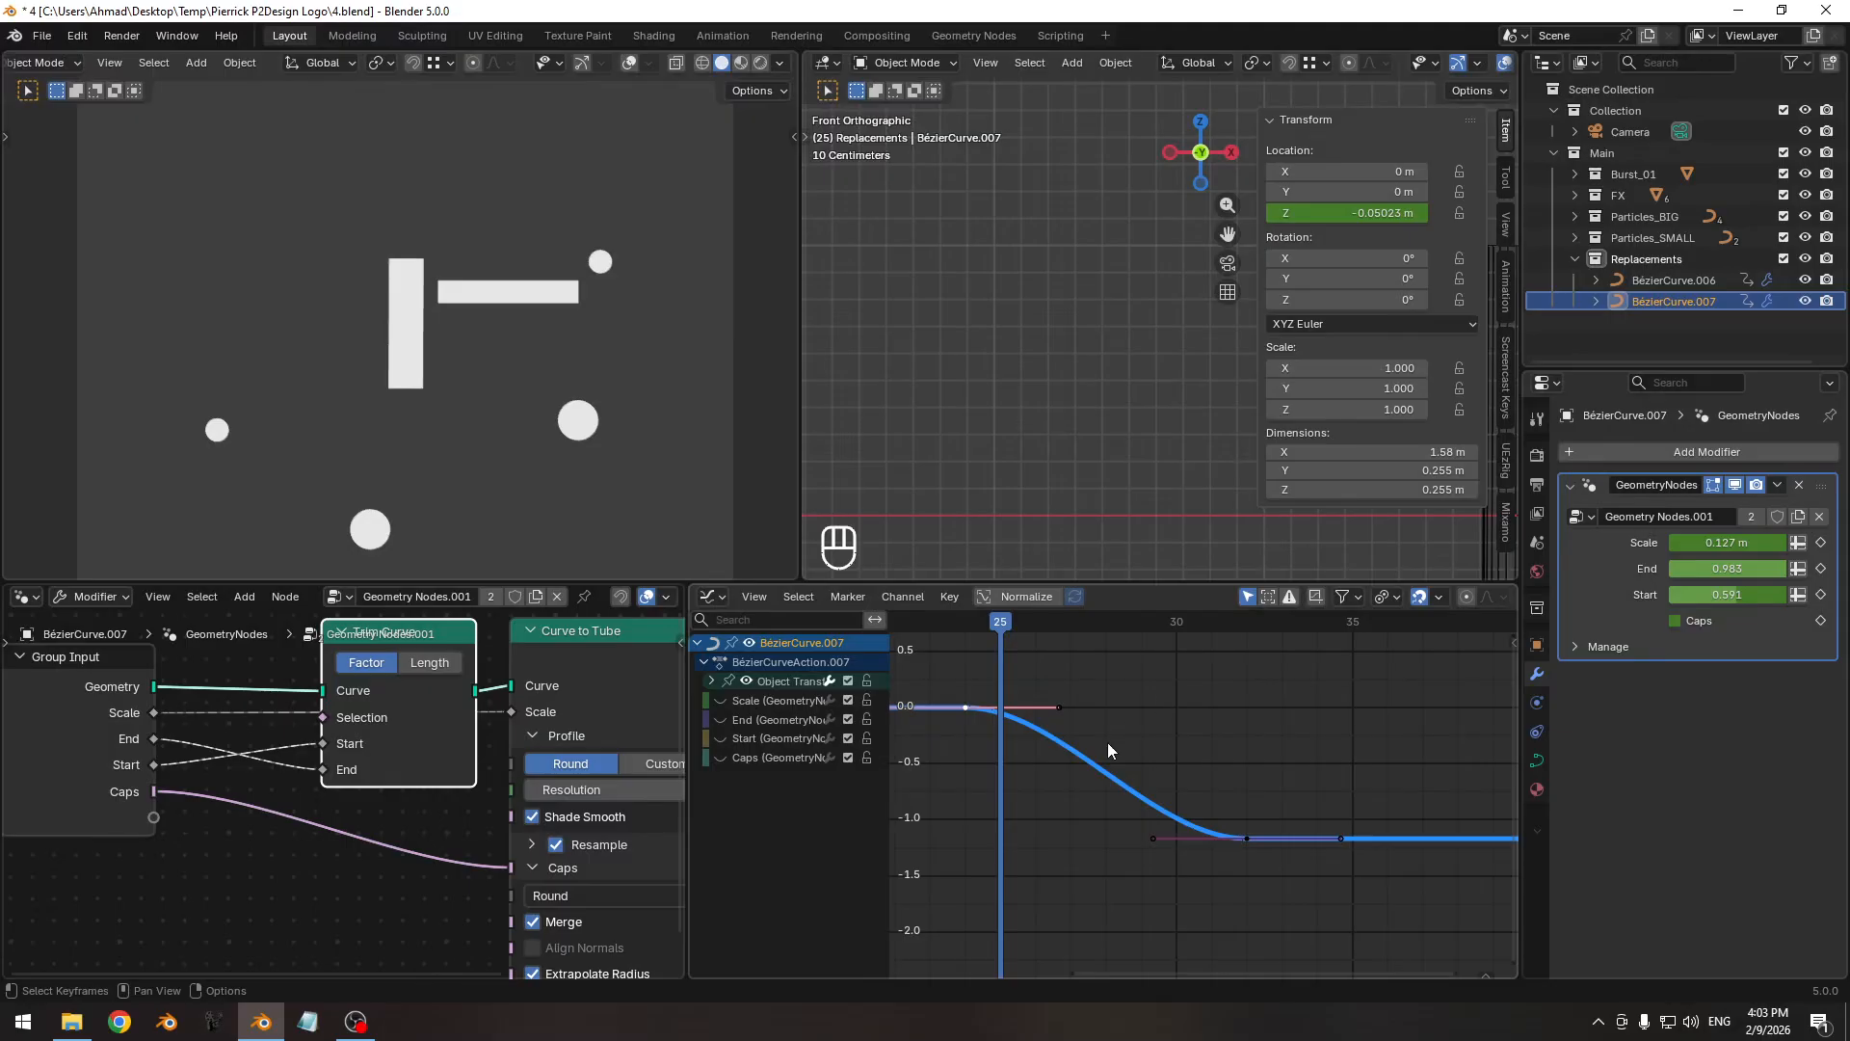
key("a")
key("i")
left_click(1073, 761)
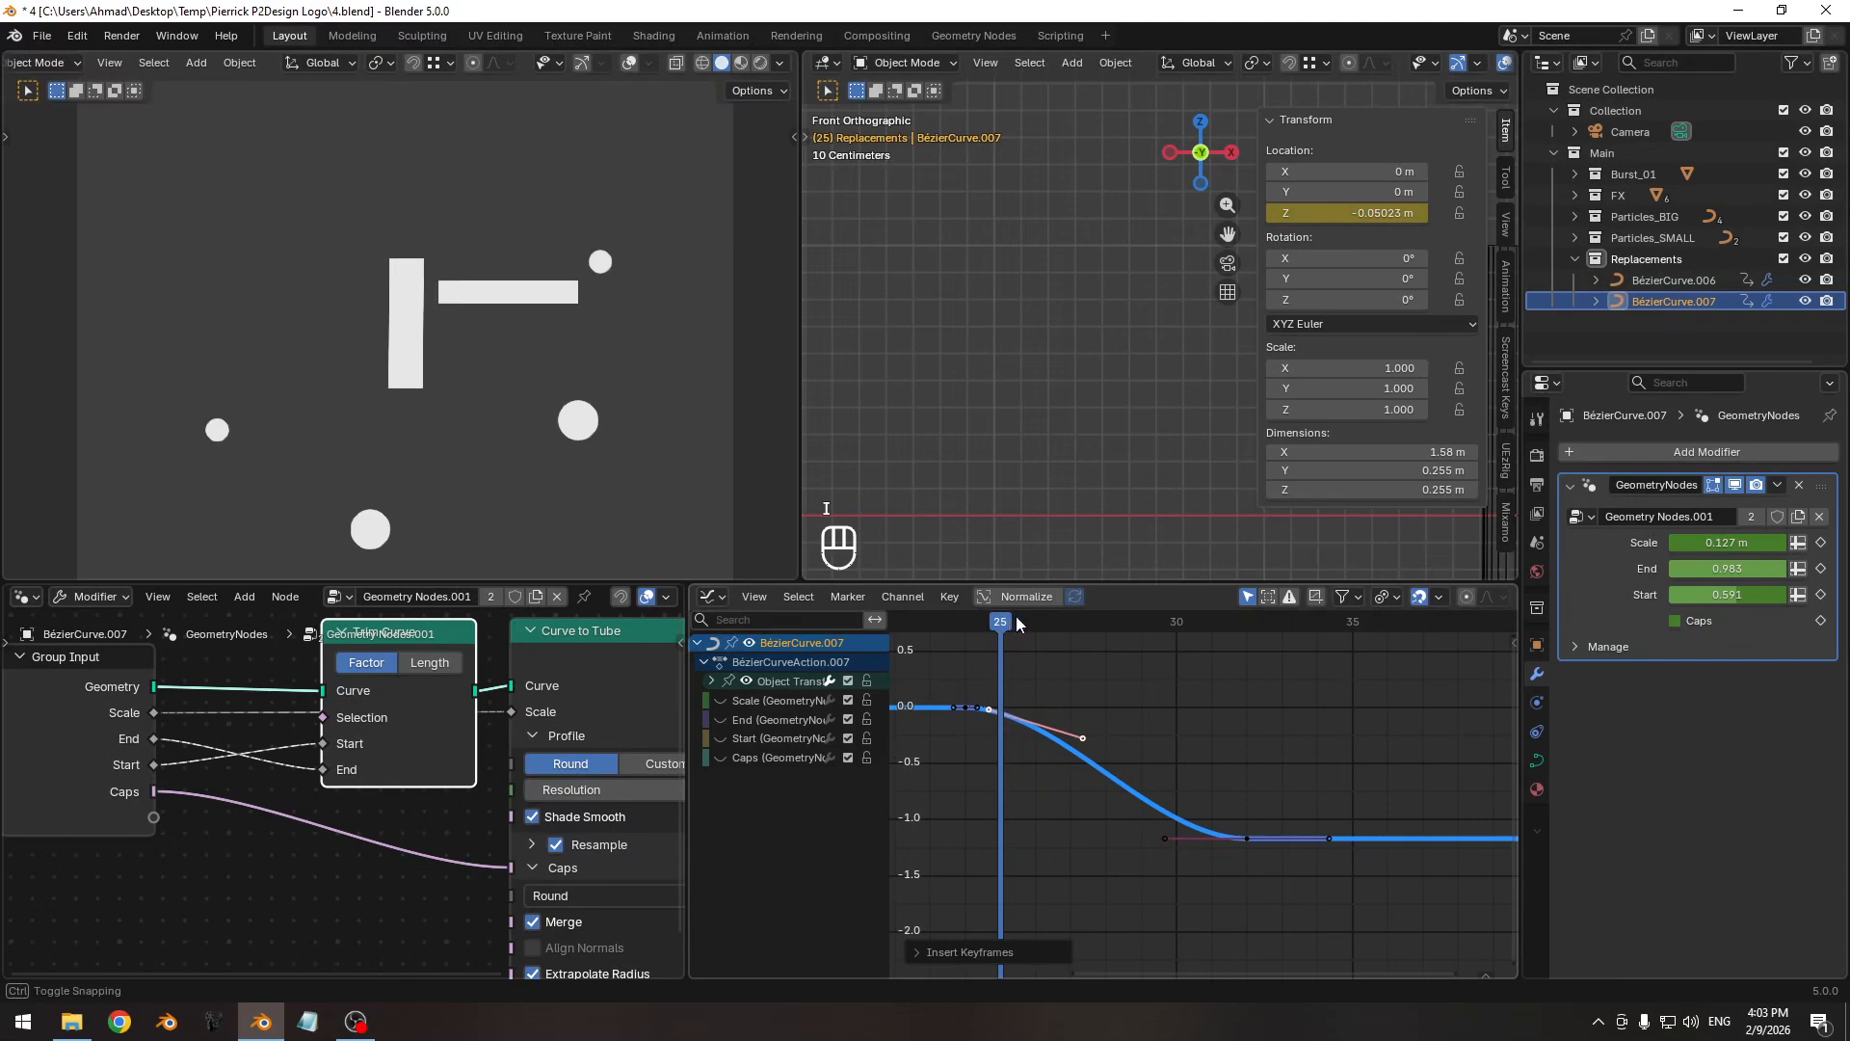
Insert a Z location key at frame 26 in place of the frame 25 key and rotate its handles steeper.
left_click_drag(1017, 623, 1029, 623)
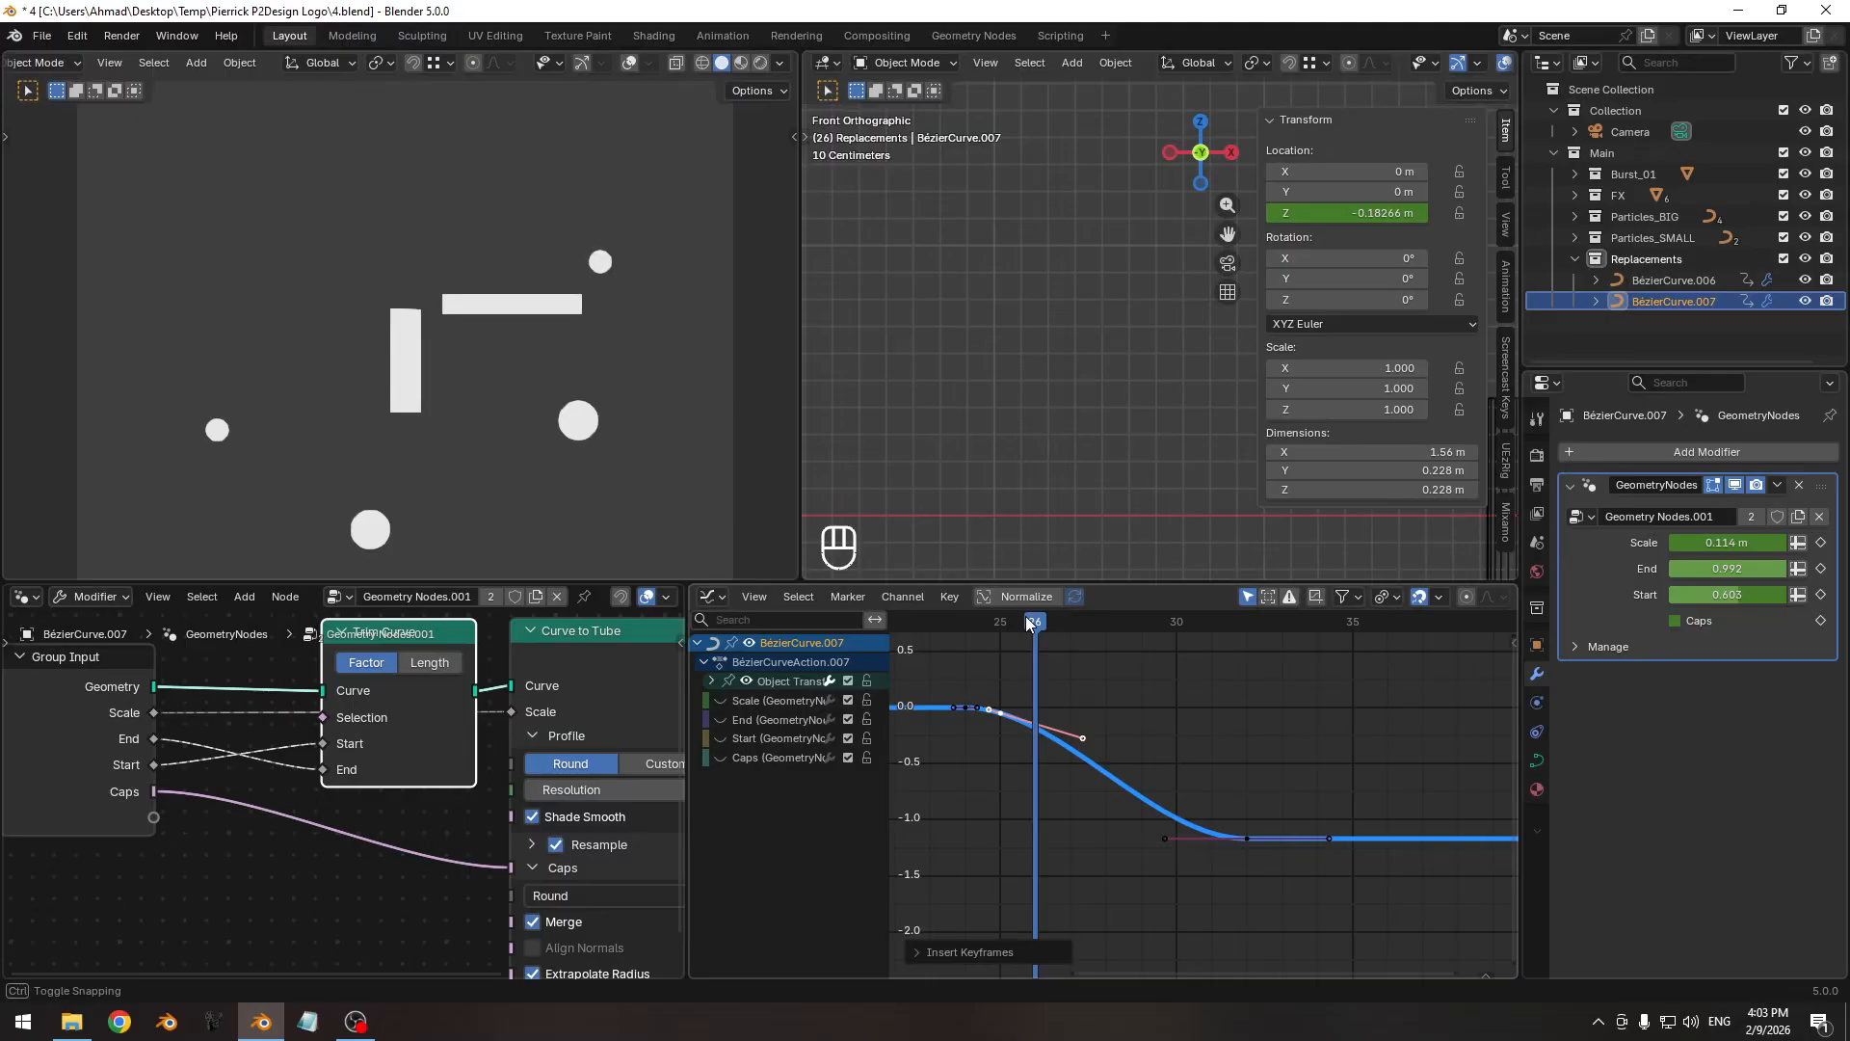
key("v")
left_click(1135, 727)
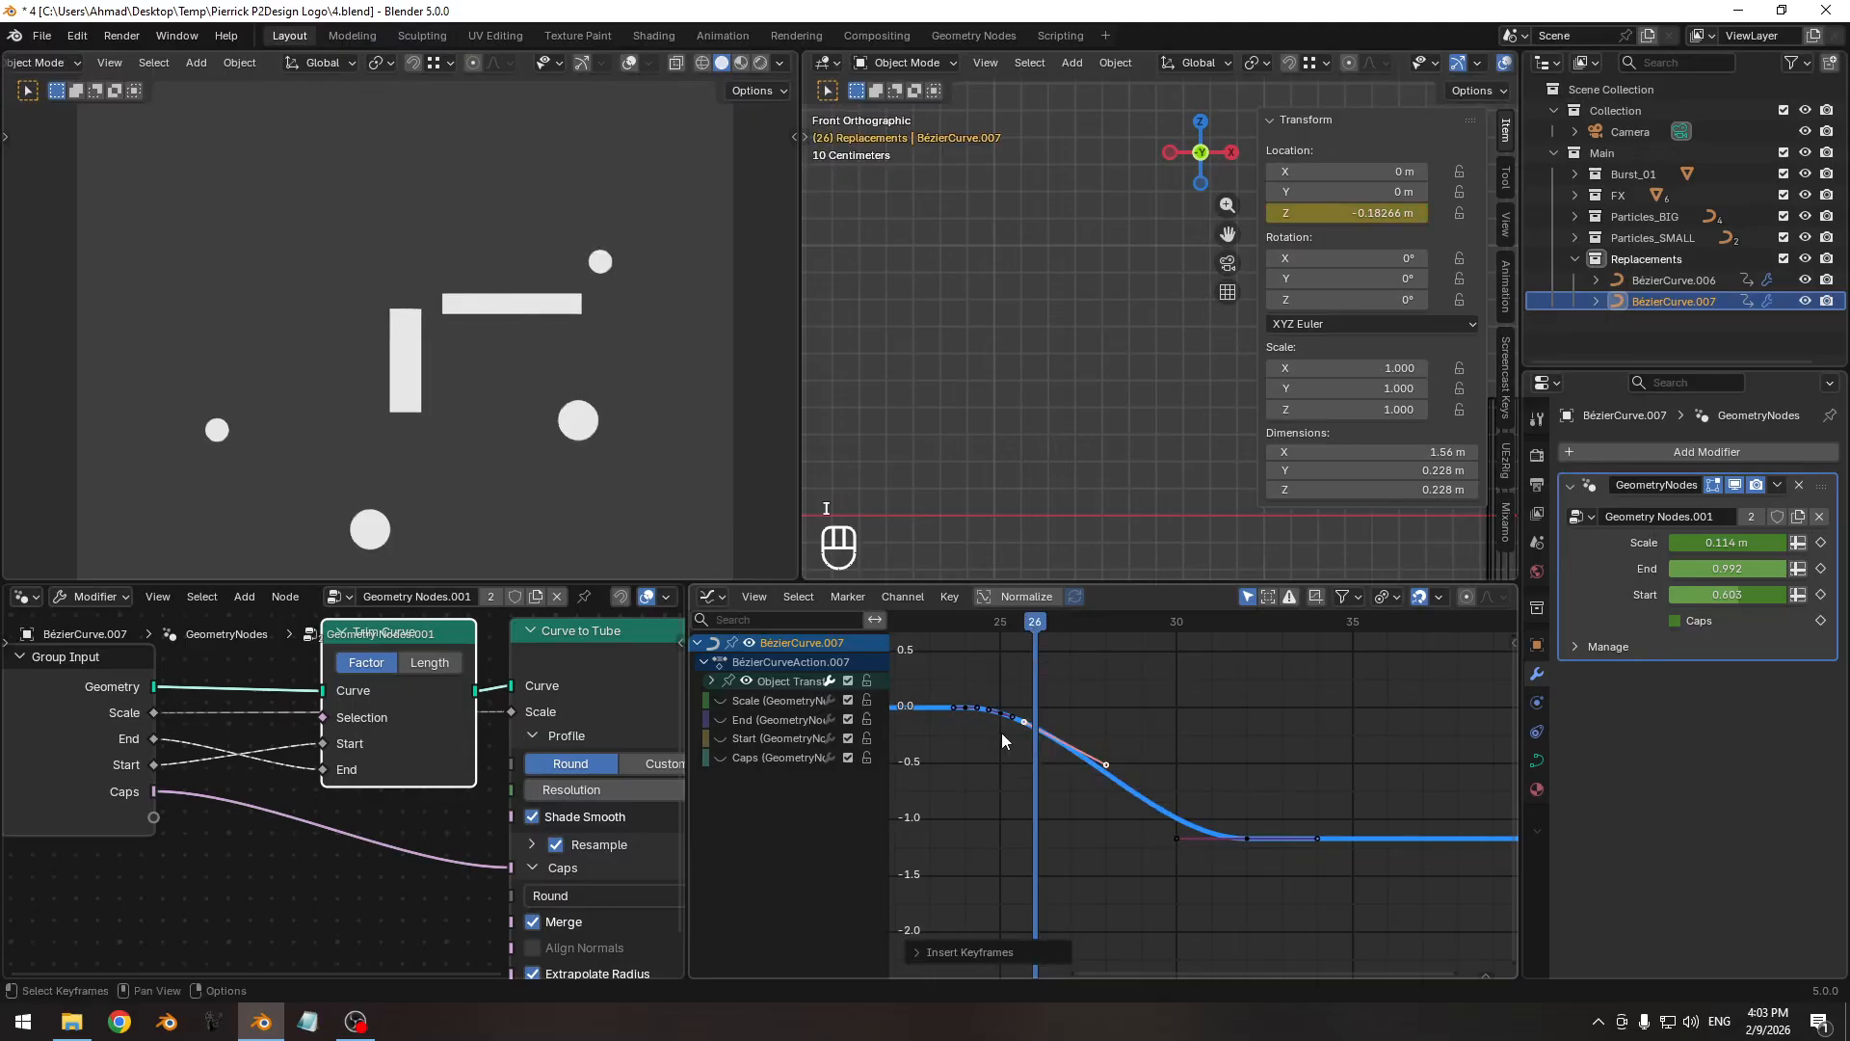
key("r")
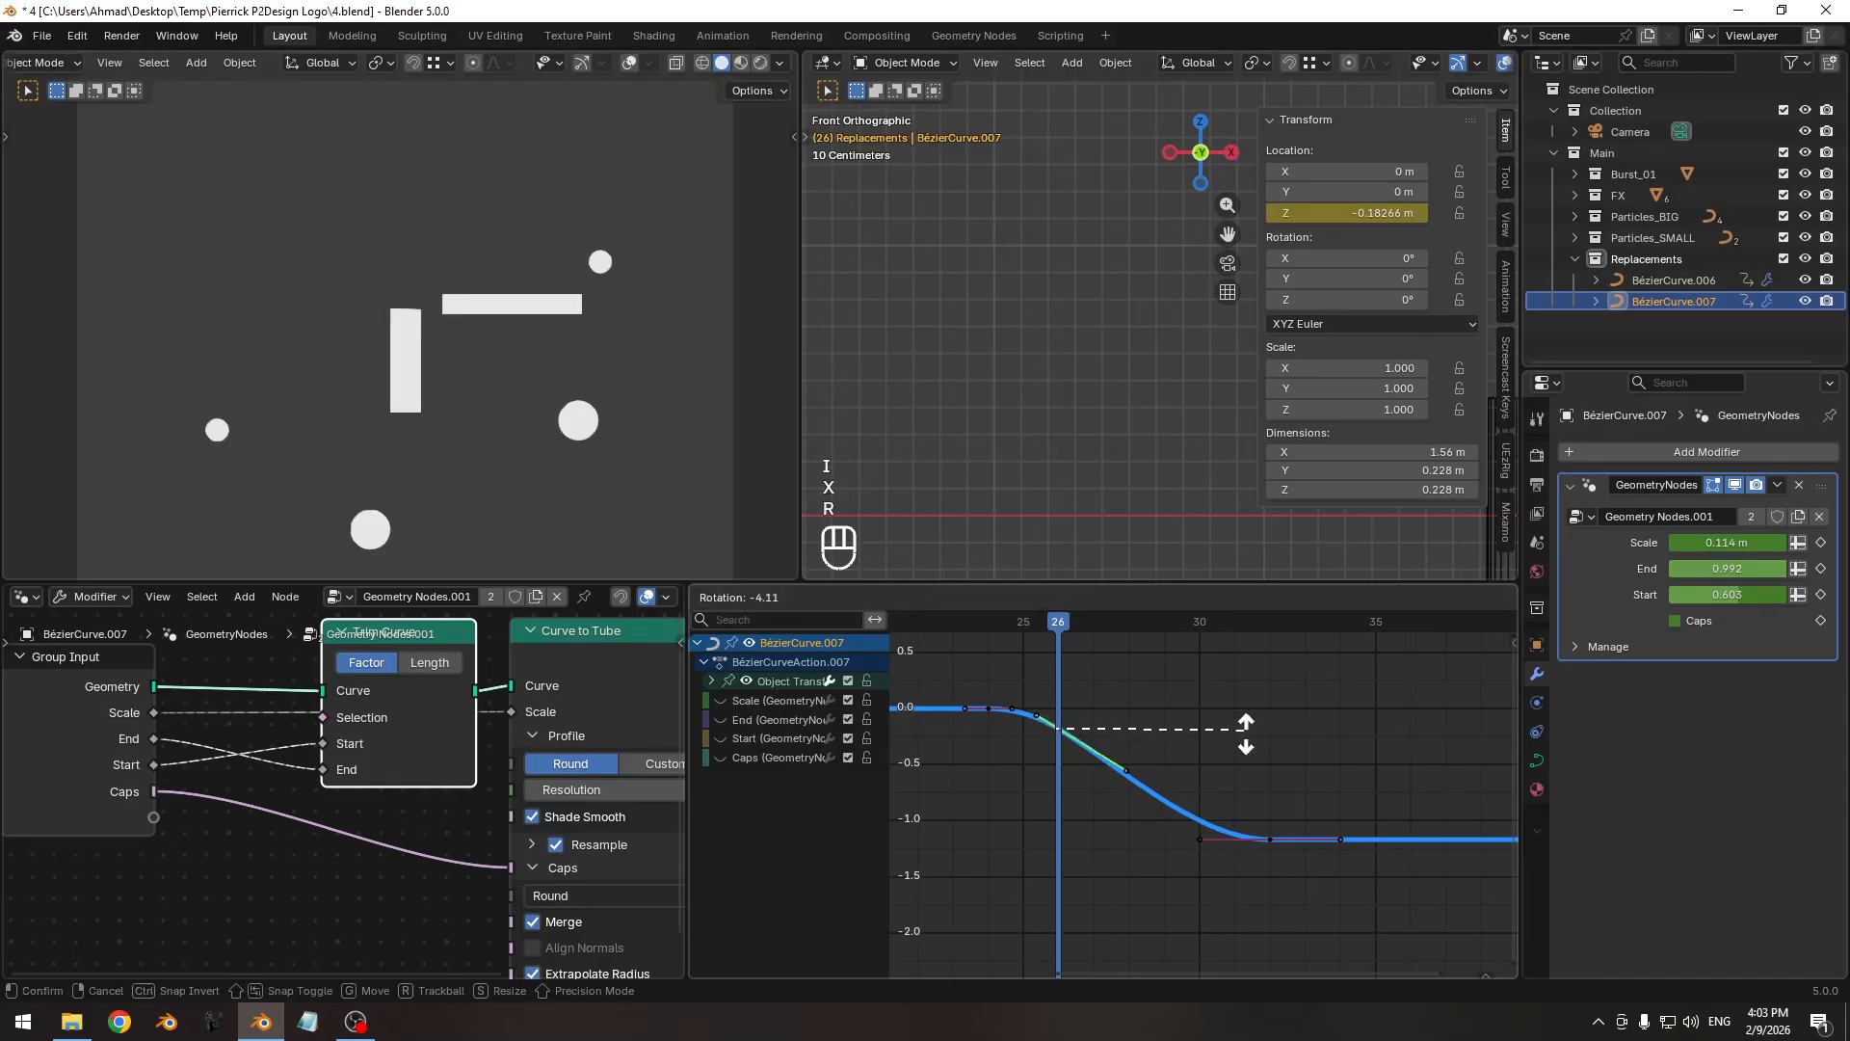
left_click(1216, 819)
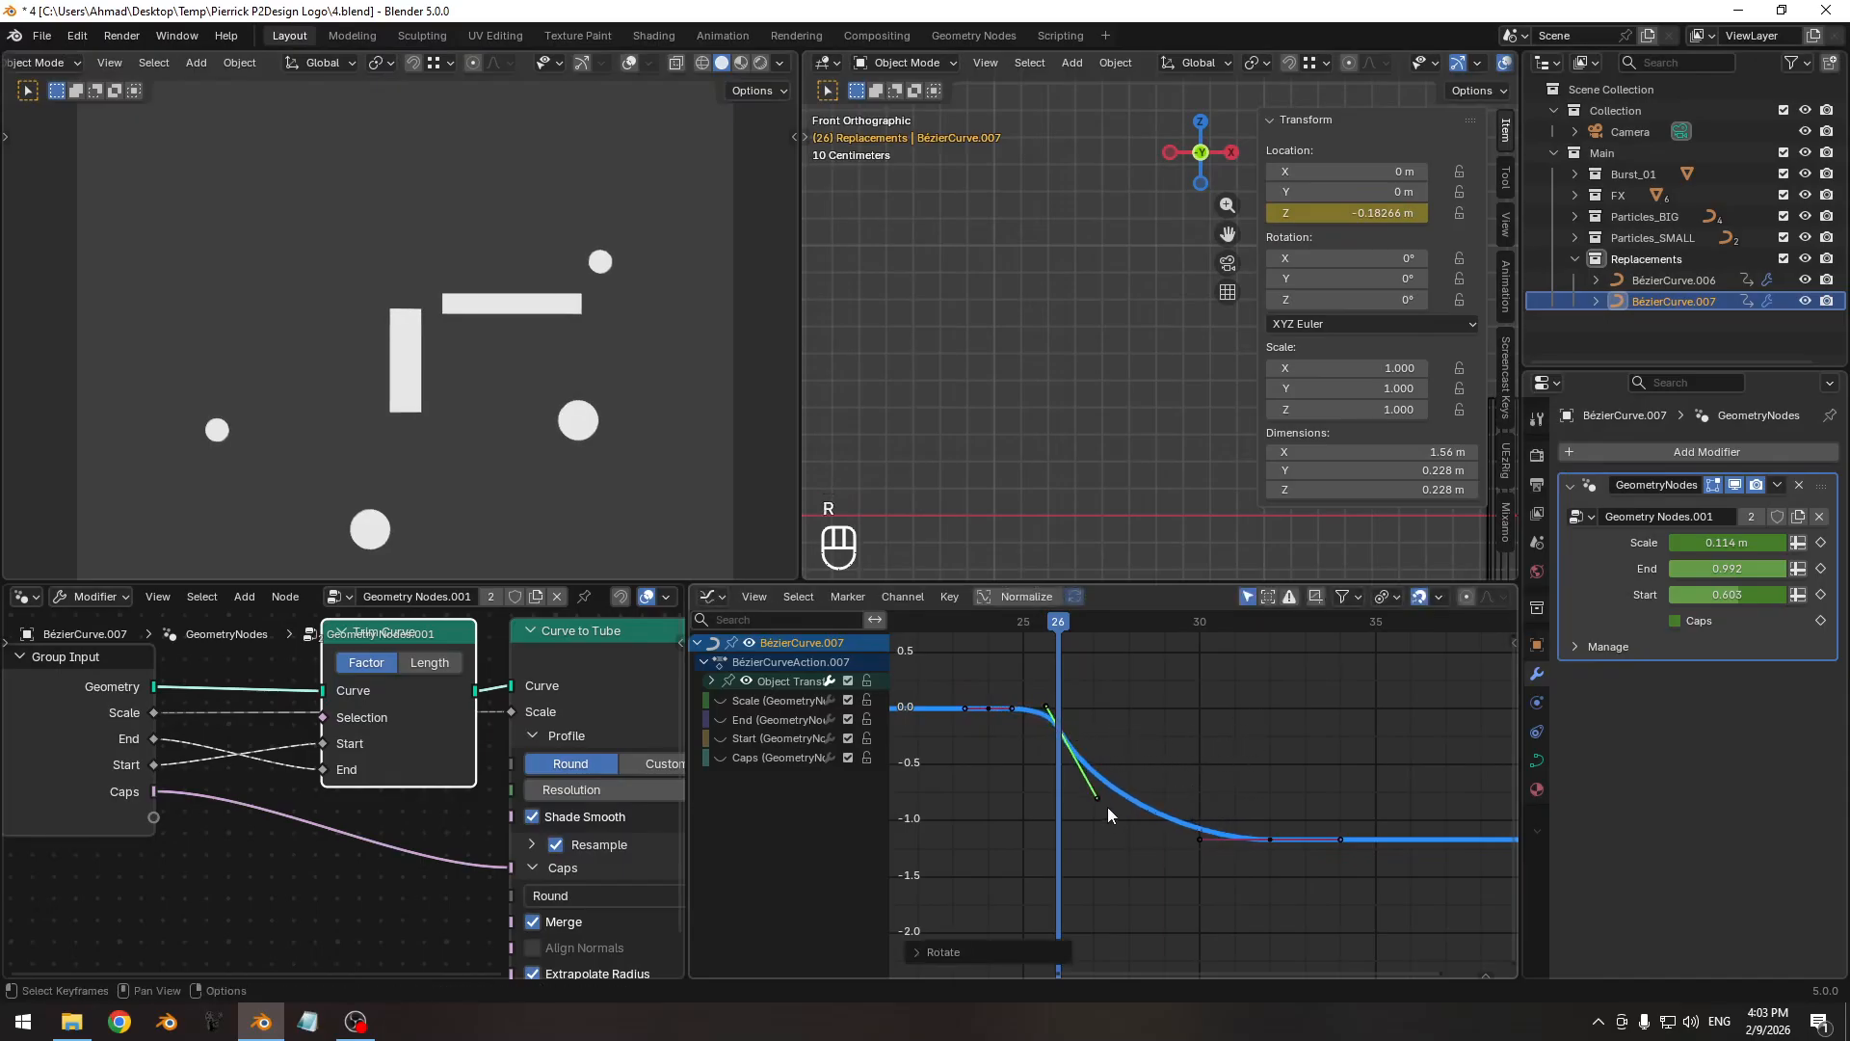
Lengthen the lower handle of the Z location key at frame 26 and adjust its upper handle in the maximized Graph Editor.
left_click(1101, 799)
key("s")
left_click(1122, 848)
middle_click_drag(1123, 848, 1120, 818, "ctrl")
key("ctrl+space")
middle_click_drag(999, 594, 975, 658, "ctrl")
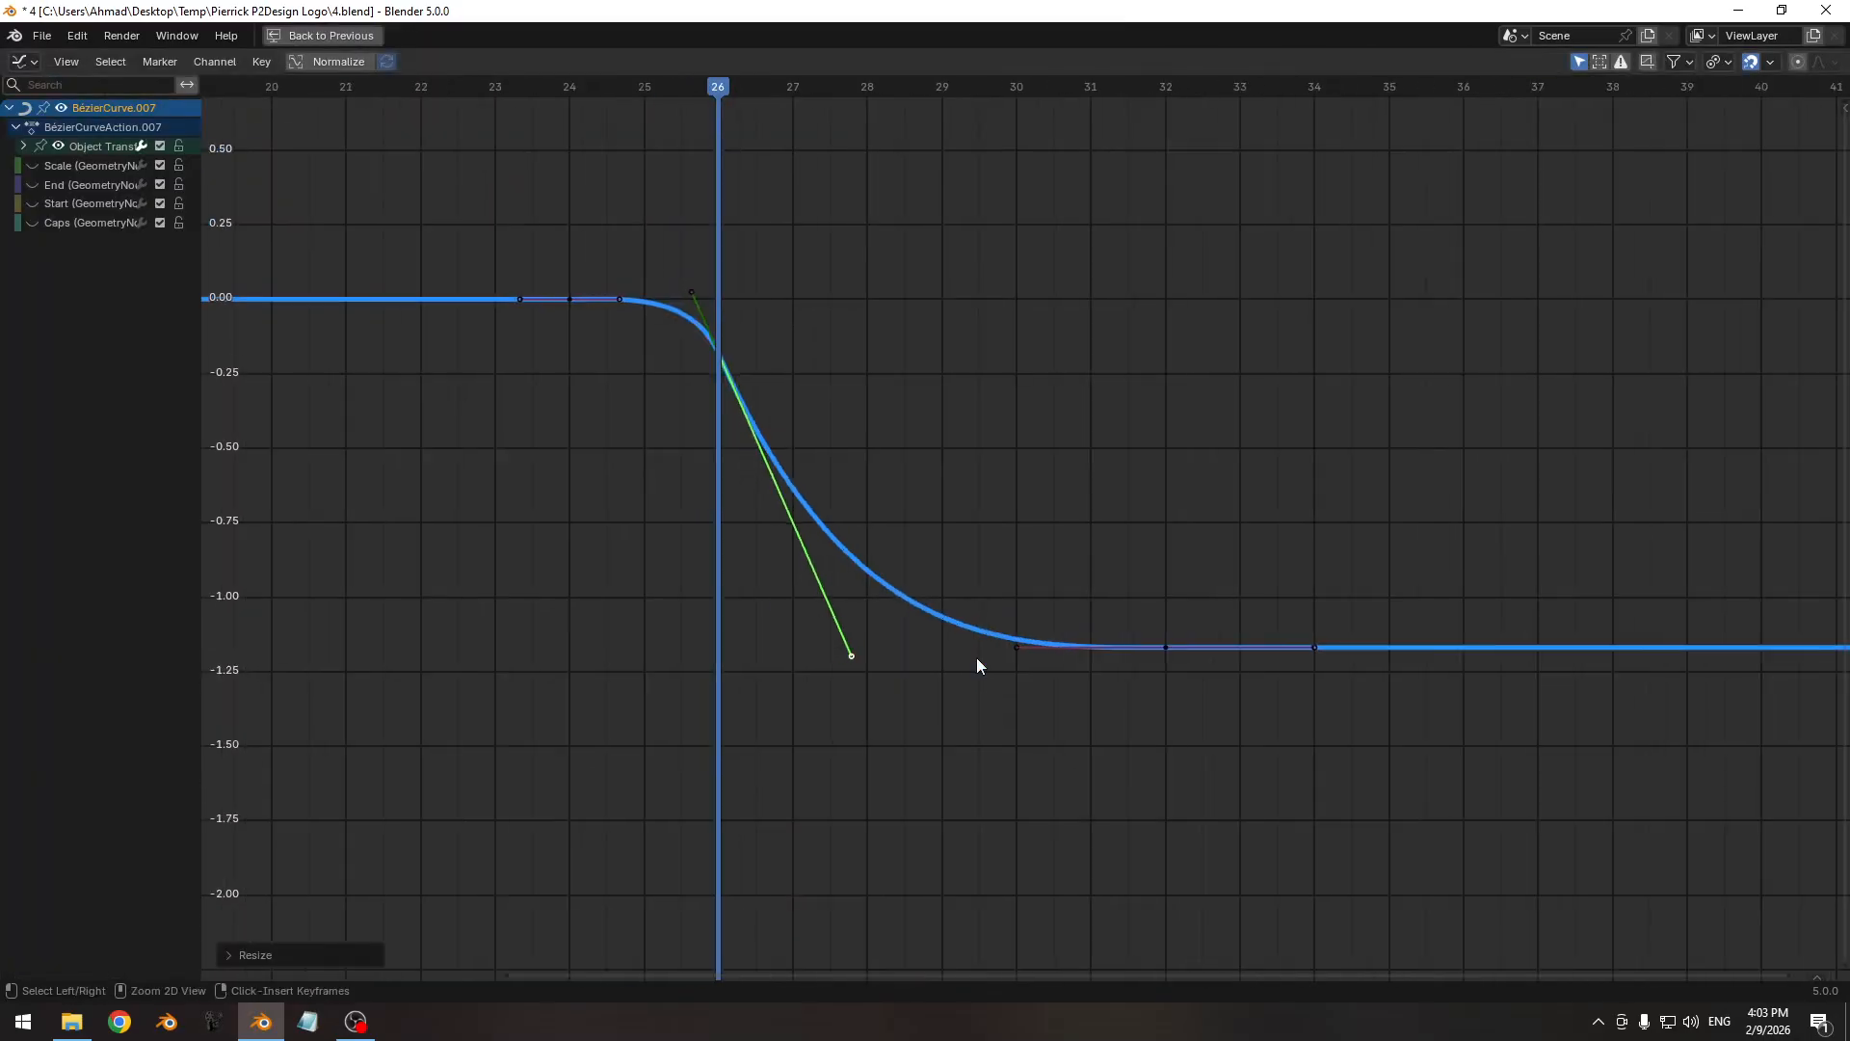
middle_click_drag(720, 463, 981, 689)
key("s")
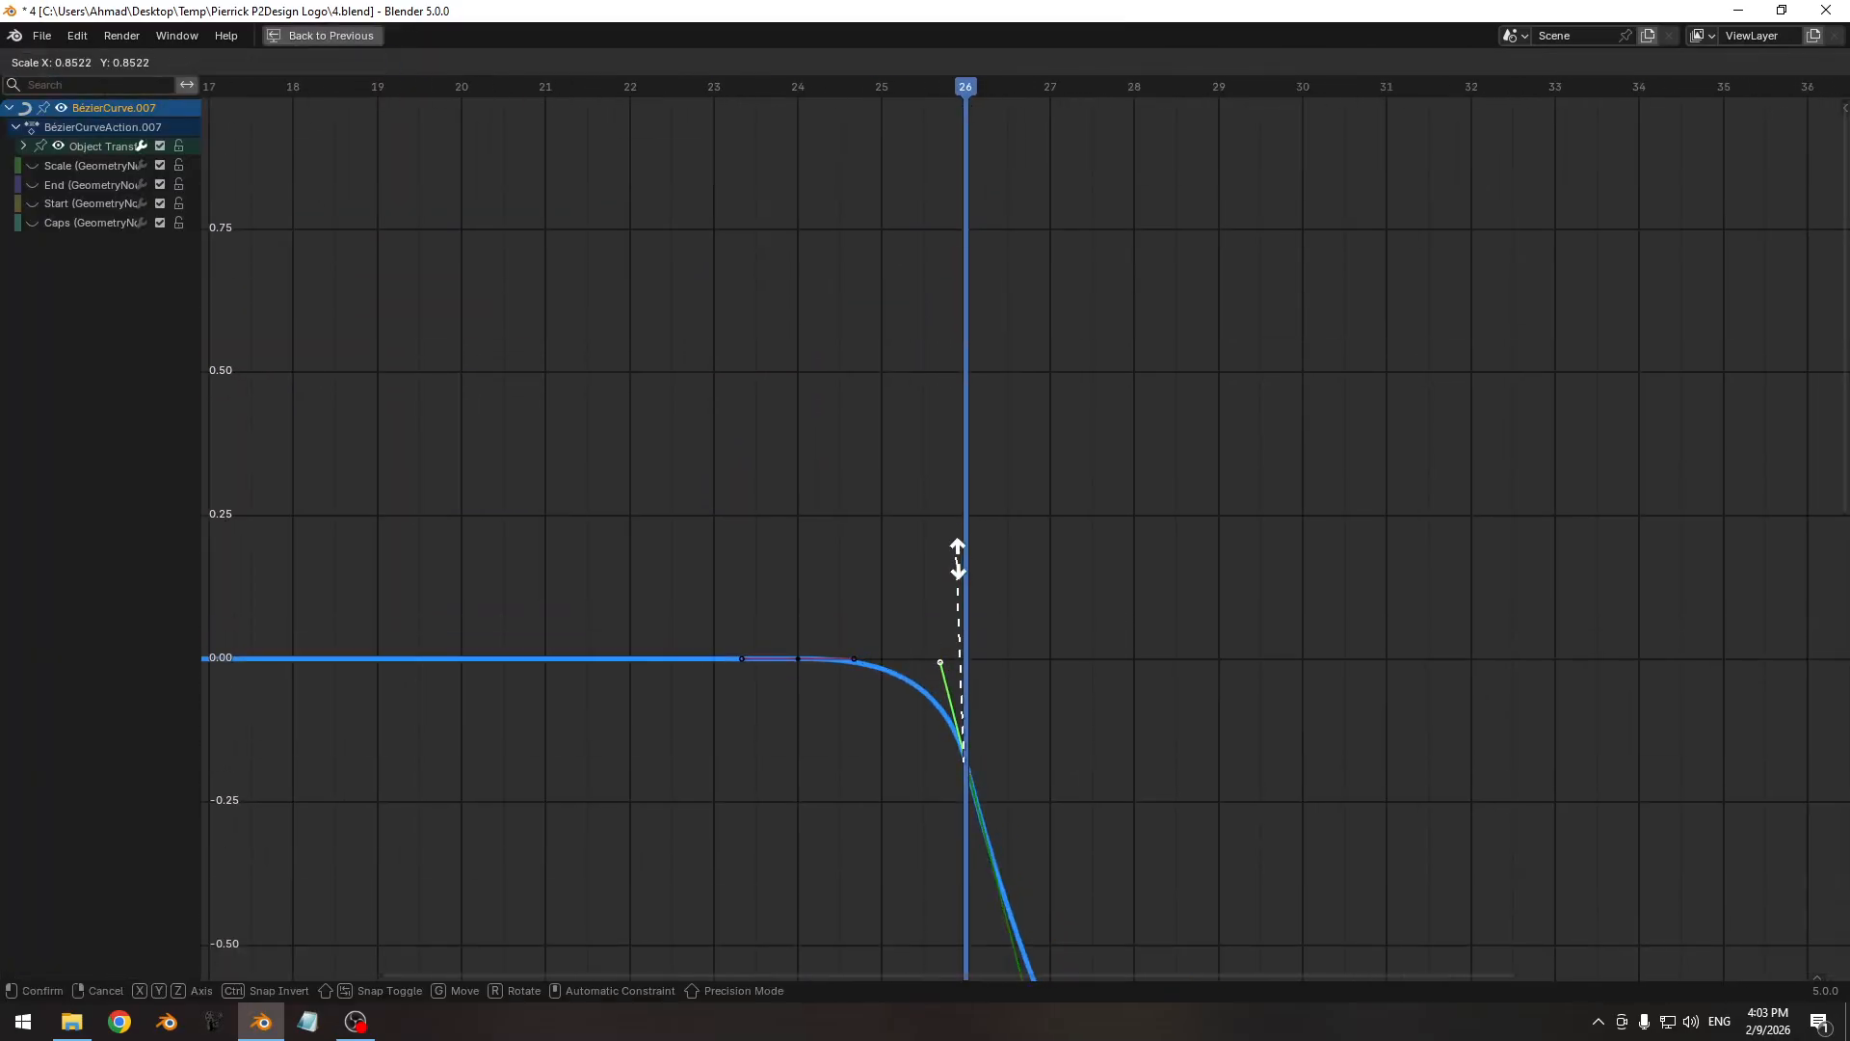
left_click(966, 576)
Lengthen the handles of the Z location key at frame 24 and fine-tune the lower handle of the frame 26 key.
middle_click_drag(966, 576, 904, 579)
key("s")
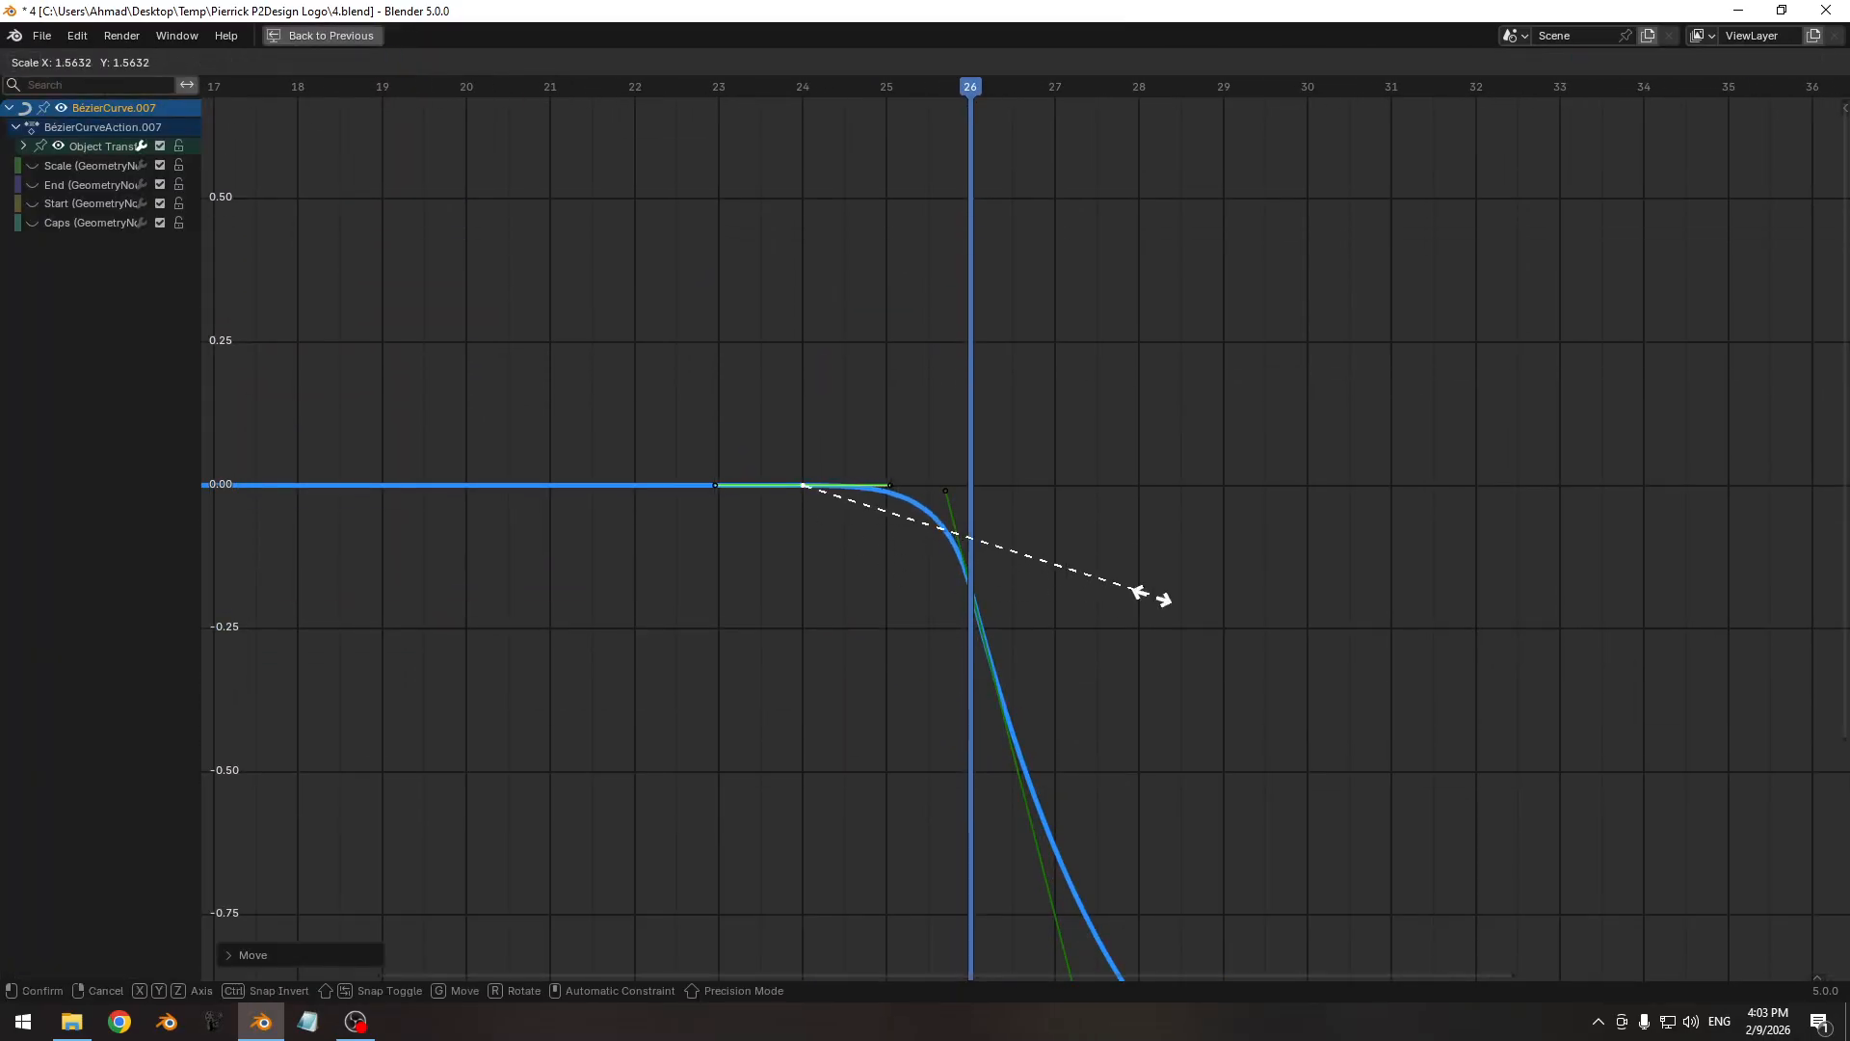
left_click(1272, 628)
middle_click_drag(1272, 627, 1092, 665, "ctrl")
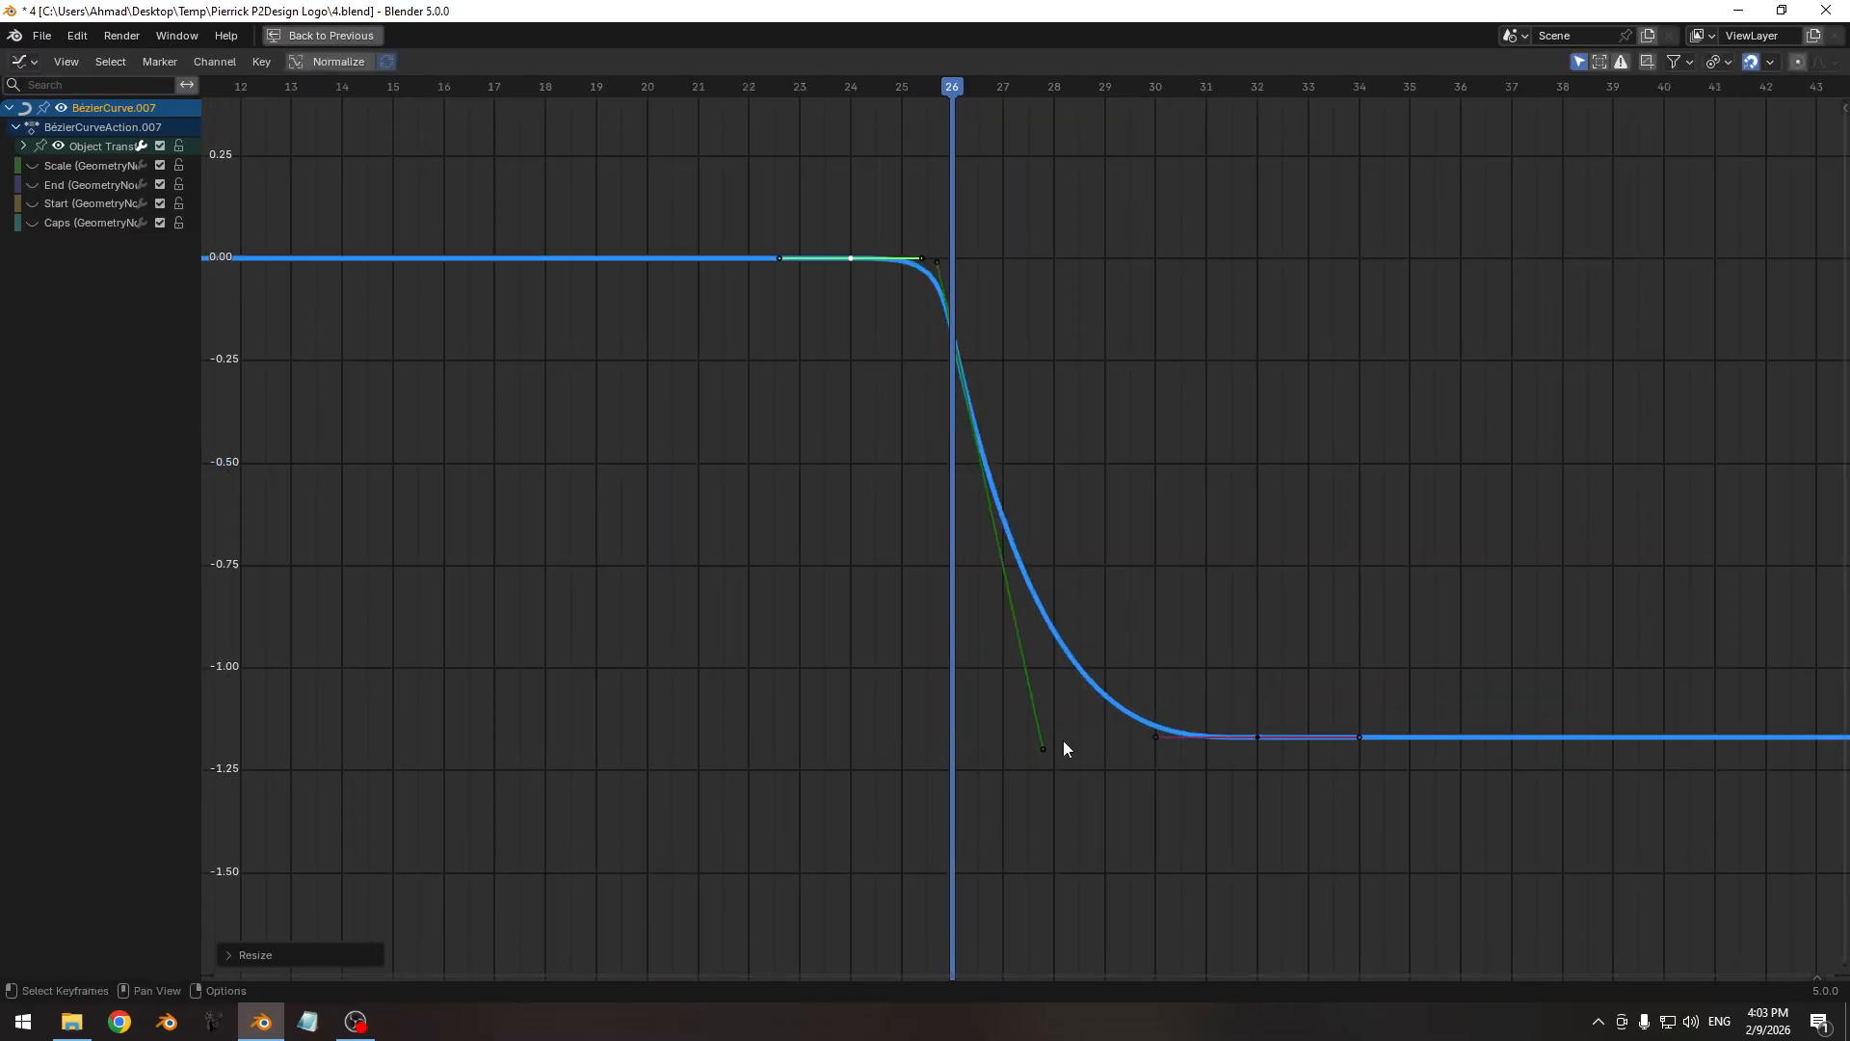
key("s")
left_click(1152, 810)
Lengthen the incoming handle of the Z location key at frame 32 to about frame 28 for a softer landing.
left_click(1155, 737)
key("s")
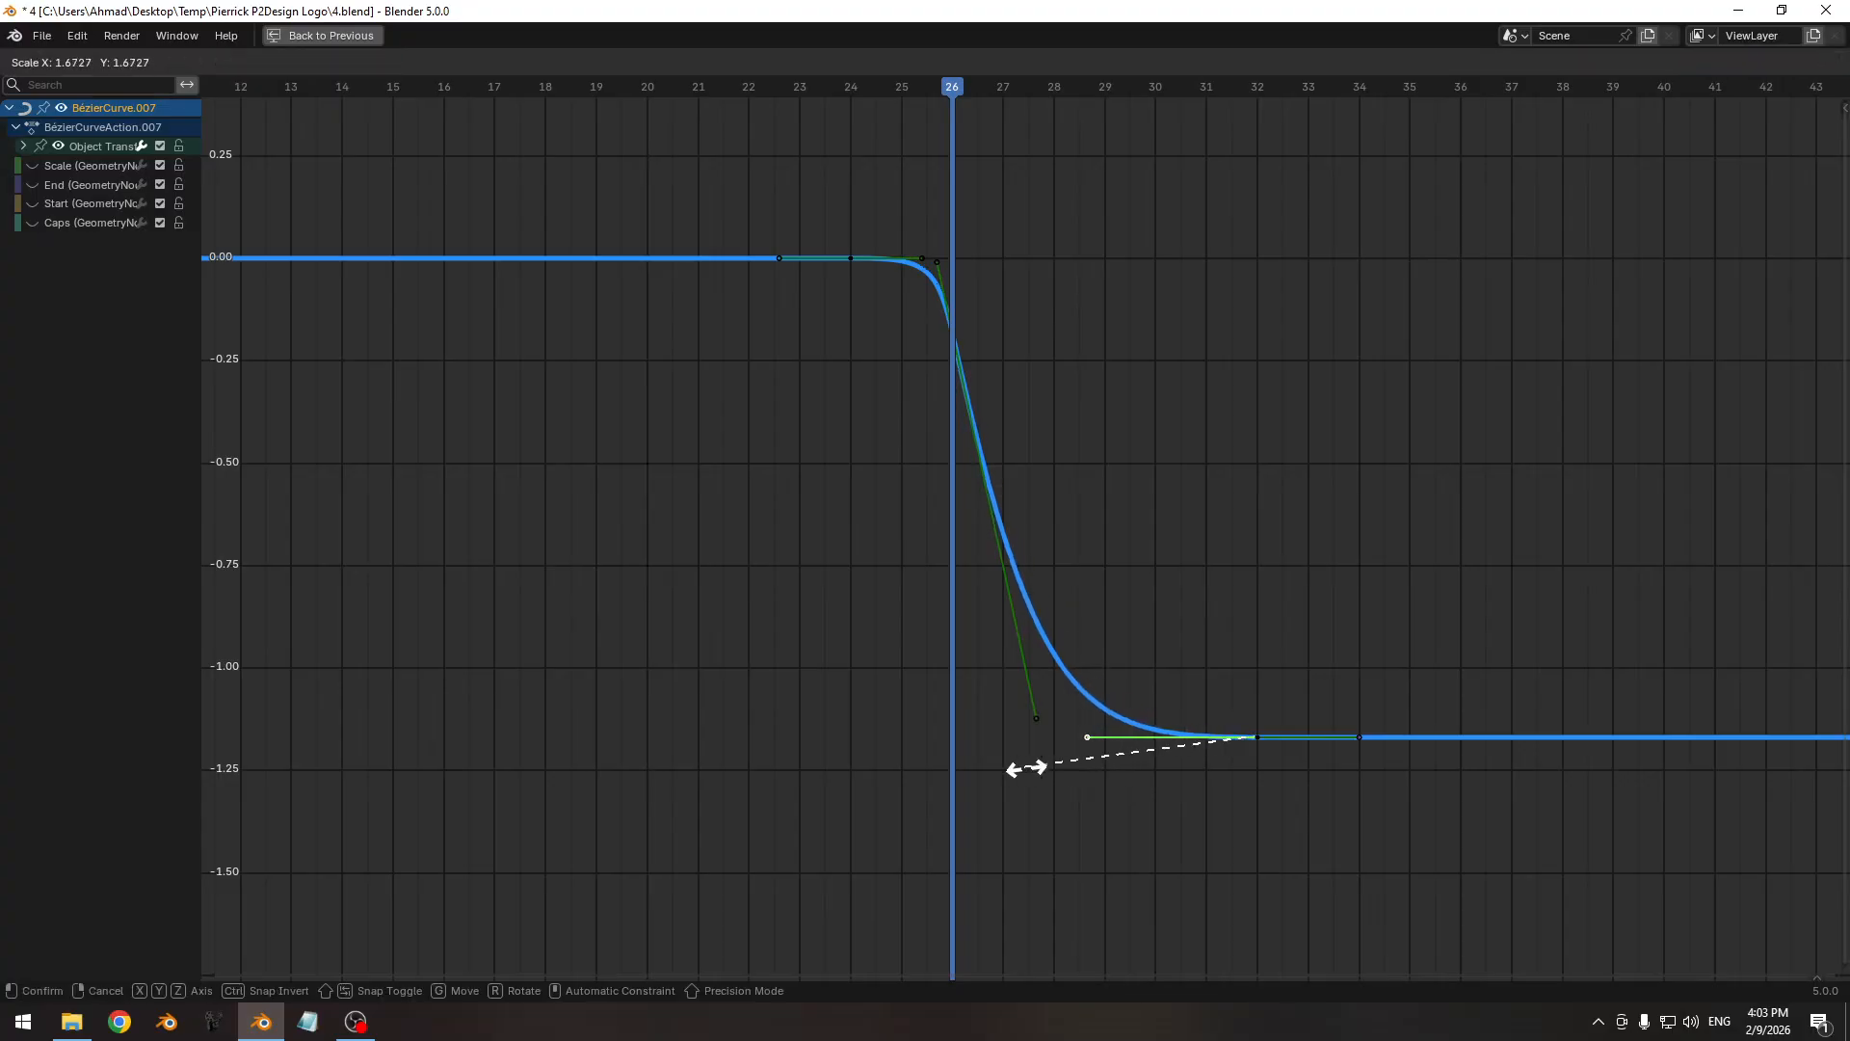
left_click(1029, 769)
key("s")
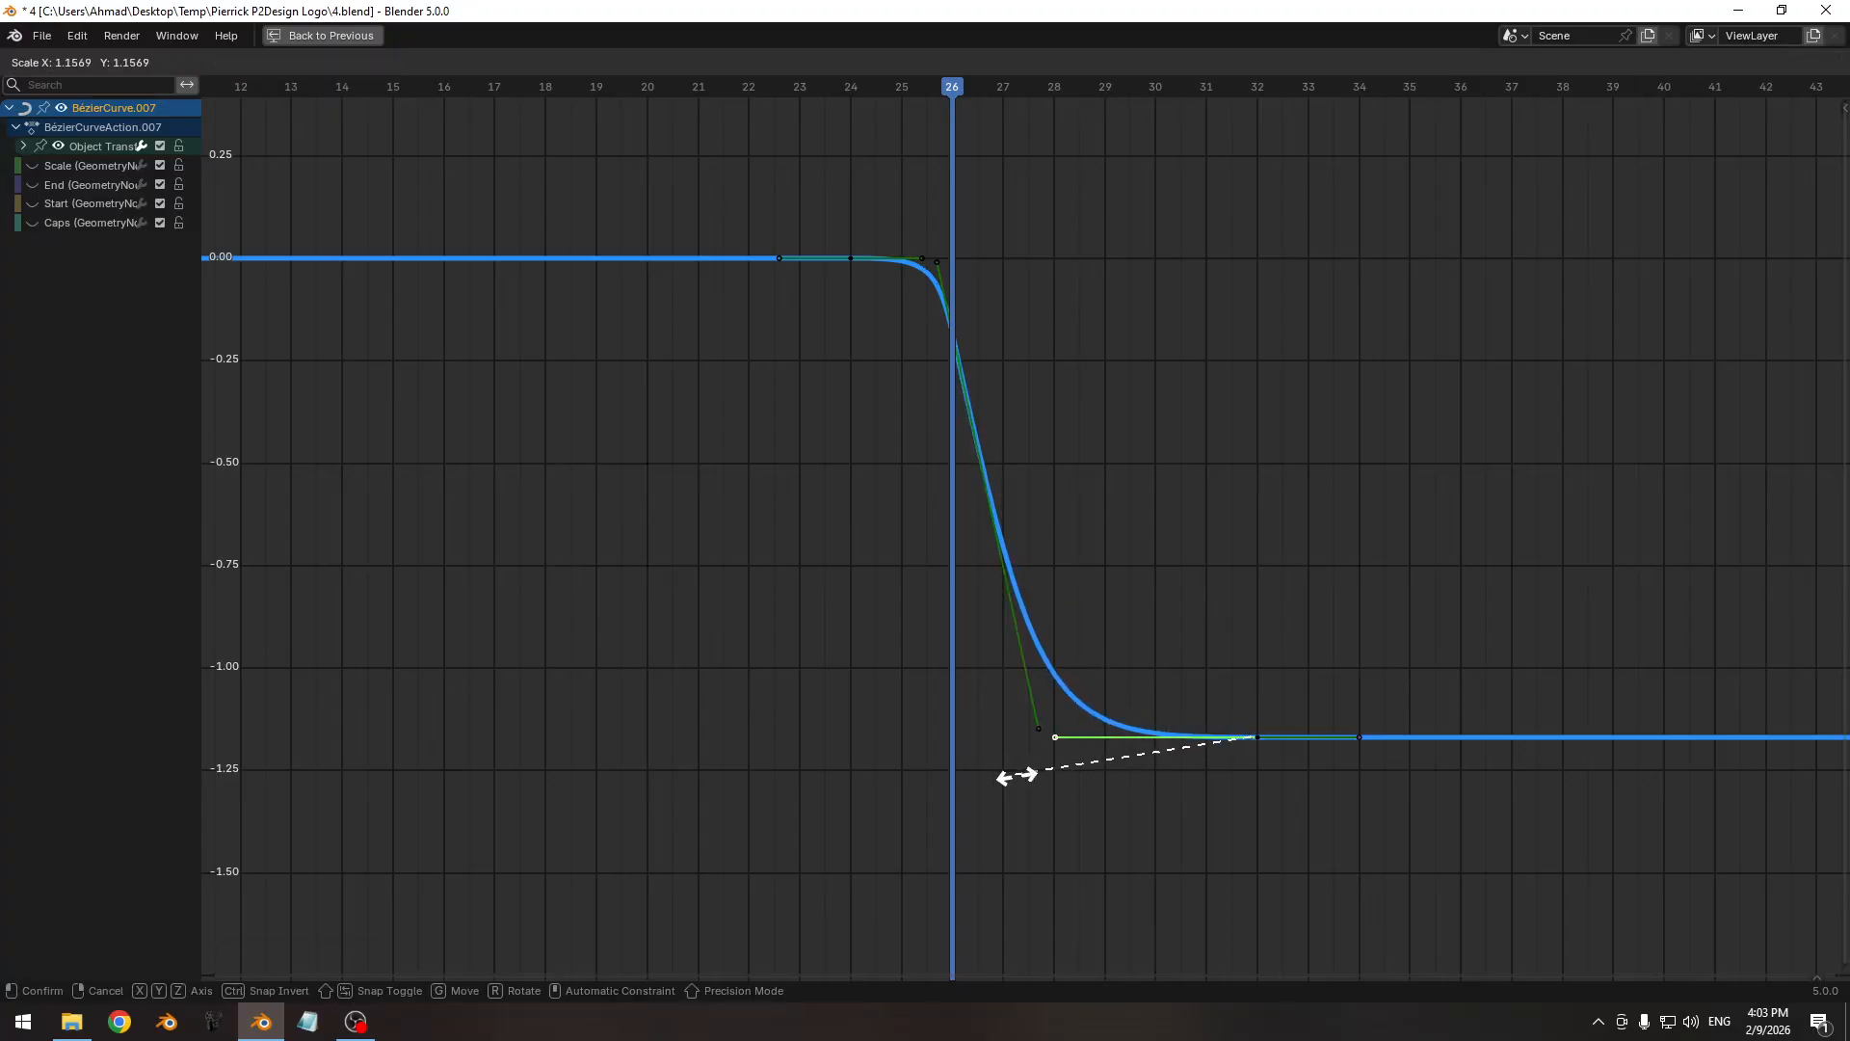
left_click(1009, 776)
Restore the full layout, save the file, scrub to frame 26, and turn the viewport overlays back on.
key("ctrl+space")
middle_click_drag(933, 794, 1137, 745, "ctrl")
key("ctrl+s")
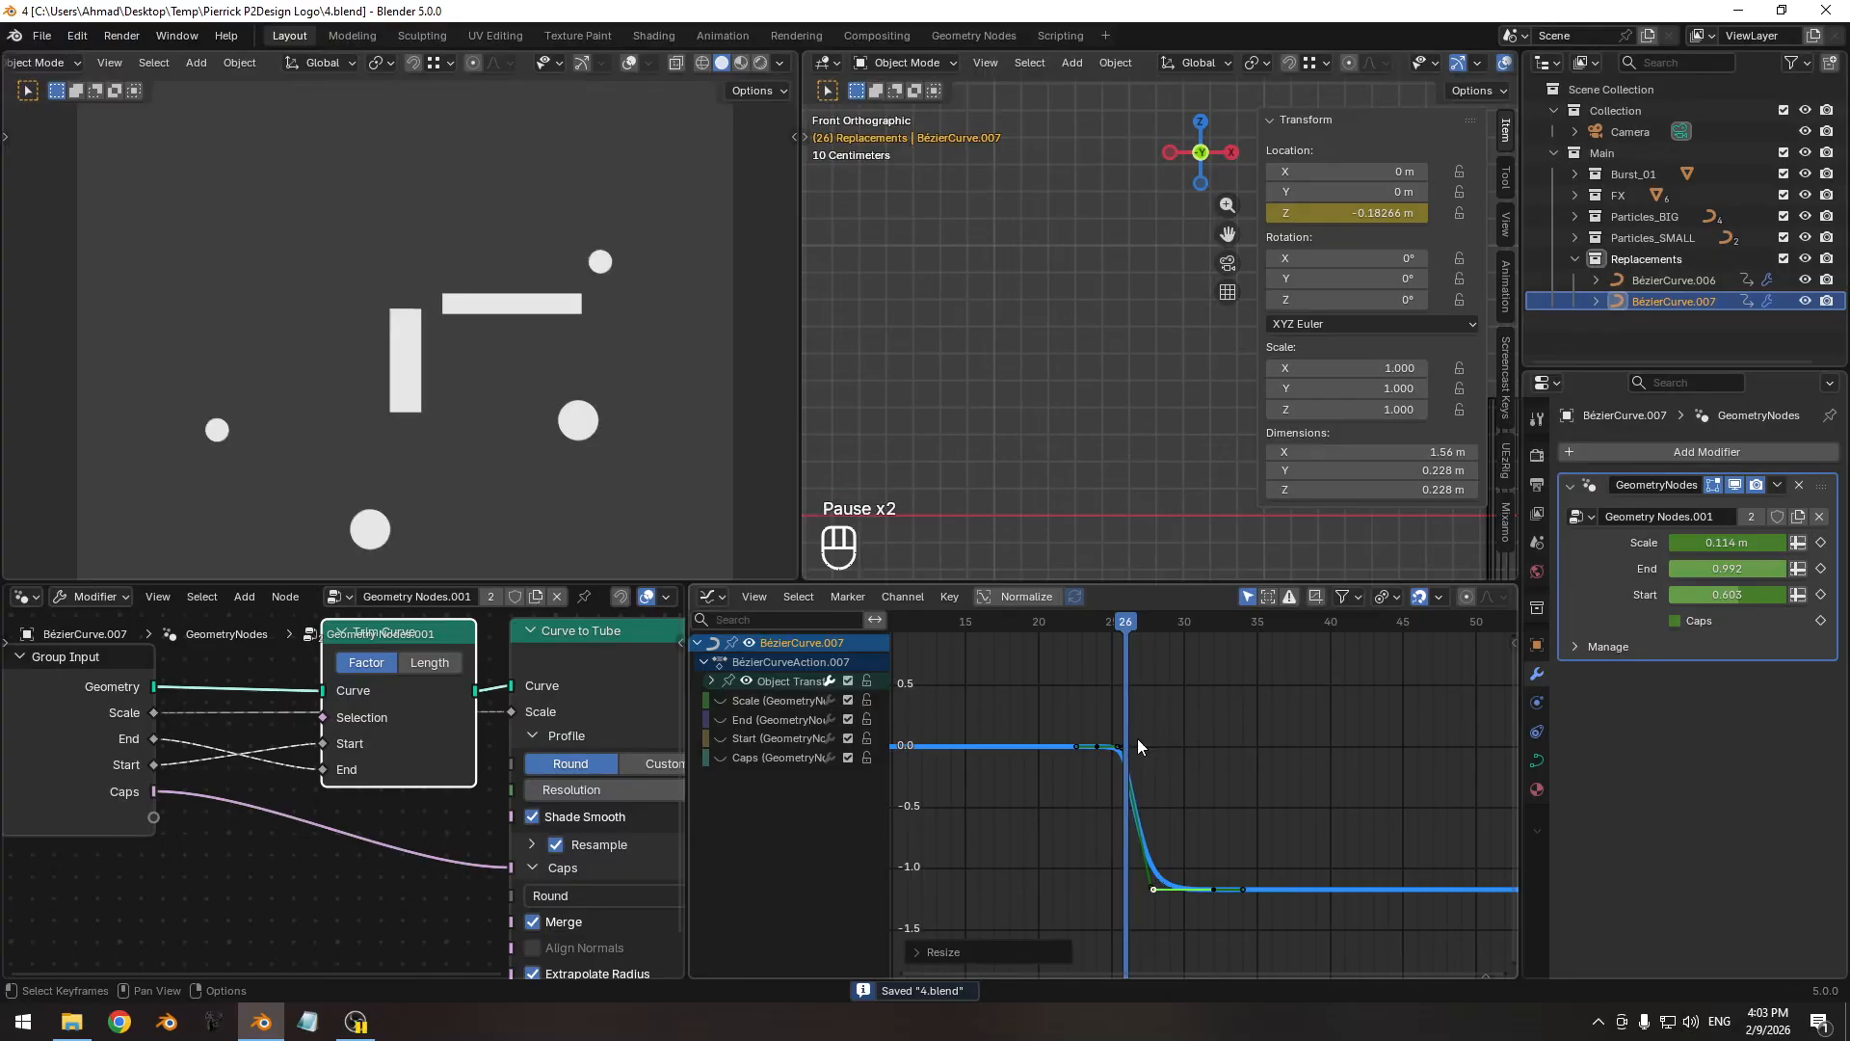
mouse_move(1112, 630)
left_mouse_down()
mouse_move(1056, 632)
mouse_move(1168, 628)
mouse_move(1025, 628)
mouse_move(1198, 628)
mouse_move(997, 627)
mouse_move(1224, 620)
mouse_move(1064, 628)
mouse_move(1123, 621)
left_mouse_up()
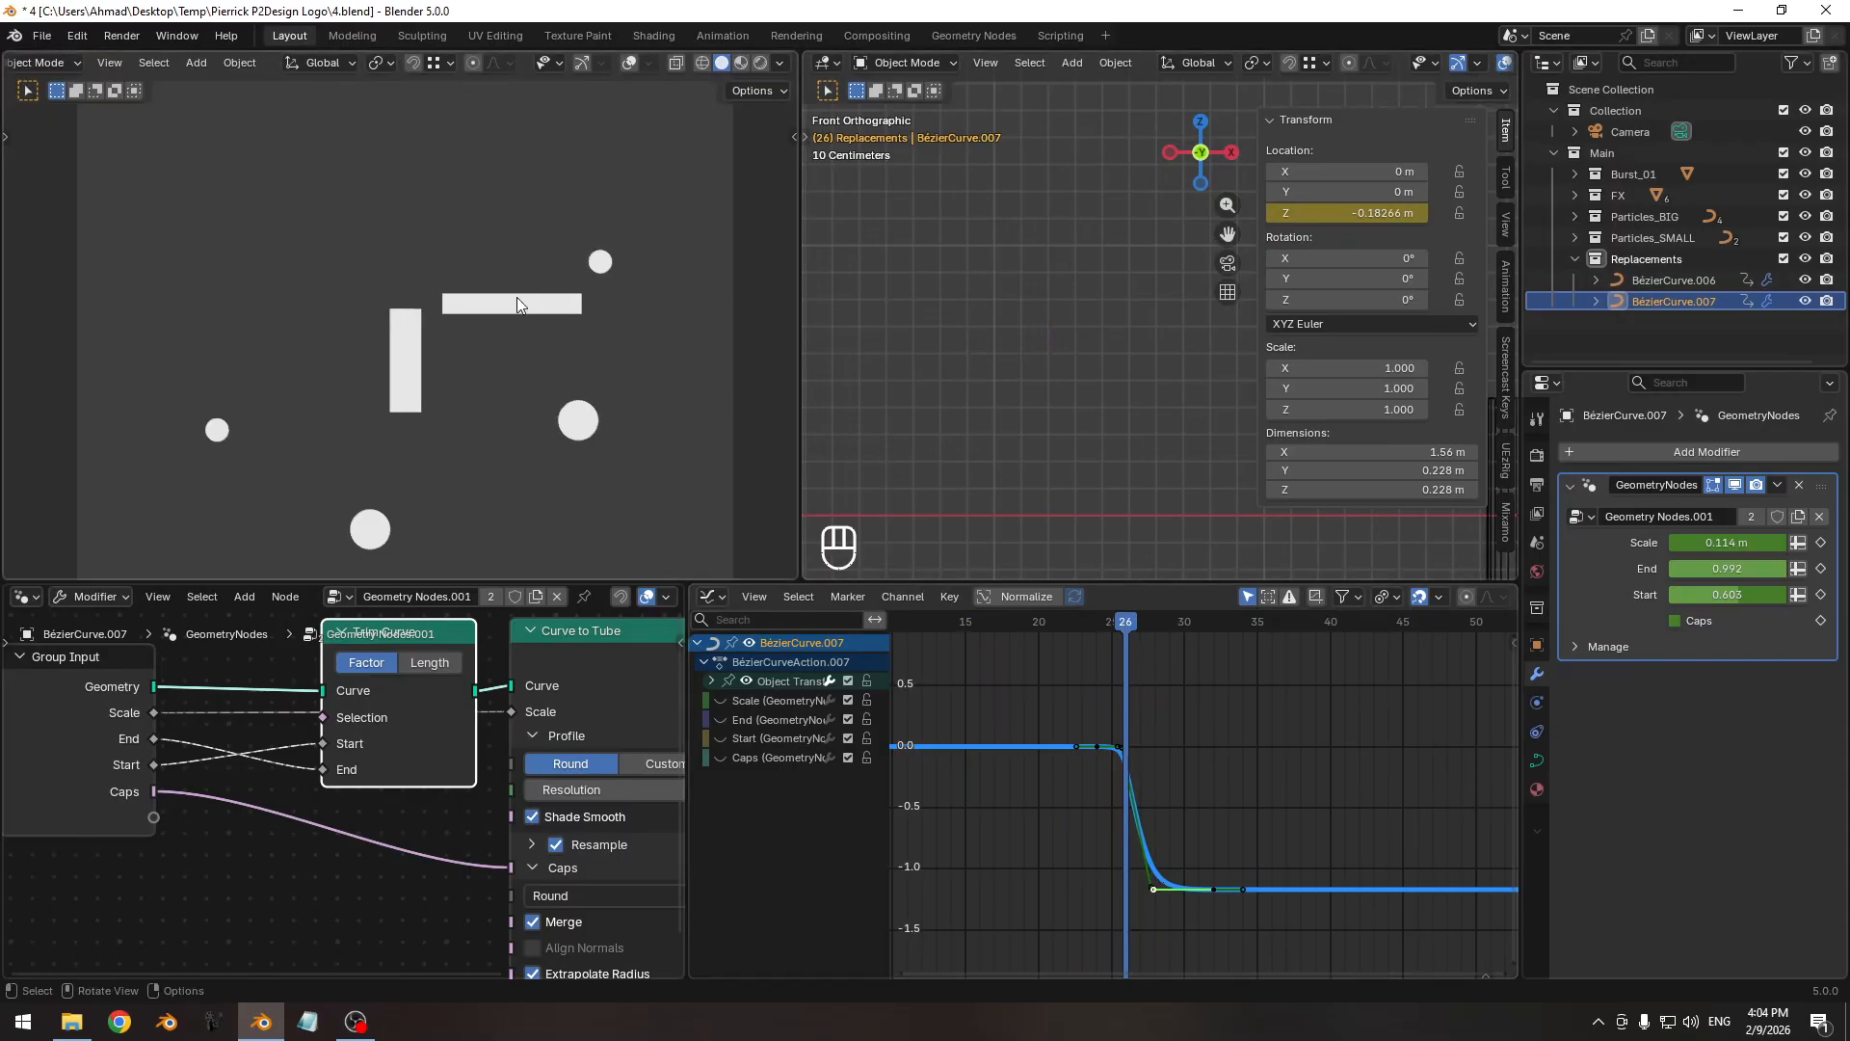
key("shift+alt+z")
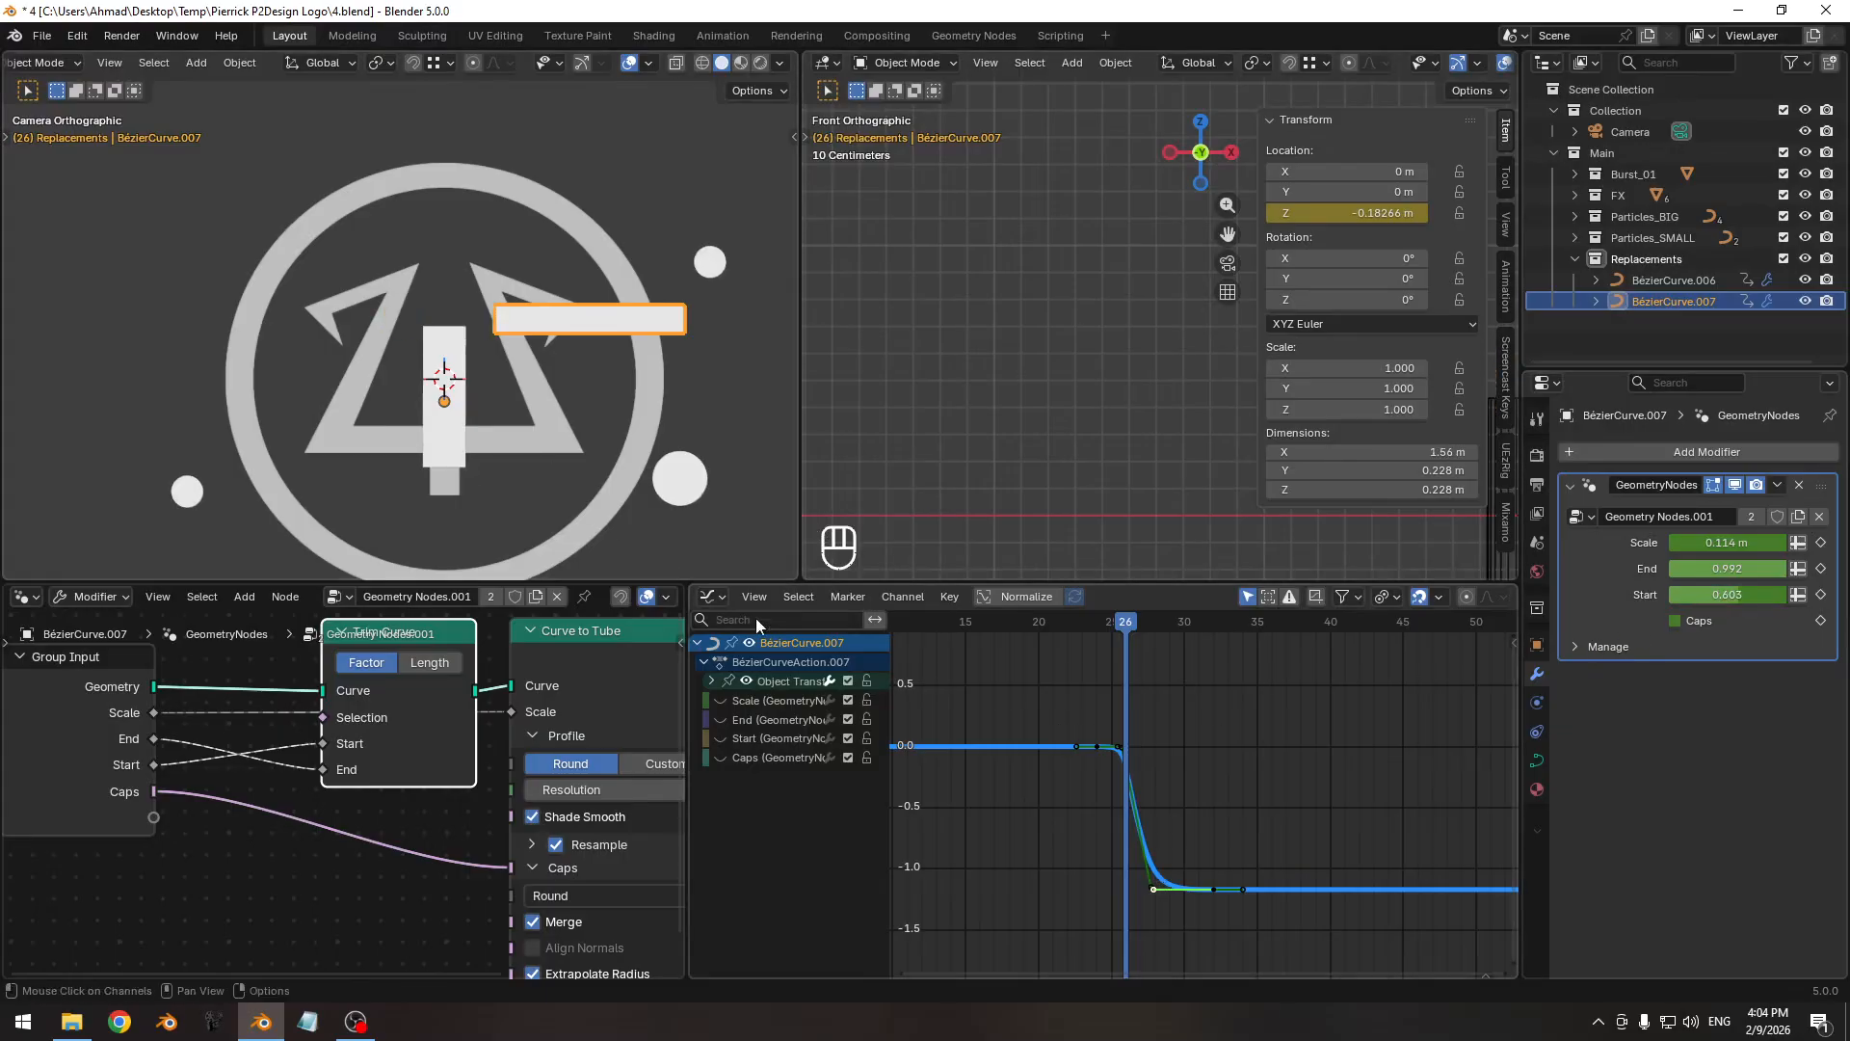
Isolate the End and Start modifier curves of the horizontal bar in the Graph Editor and save the file.
left_click_drag(761, 724, 767, 744)
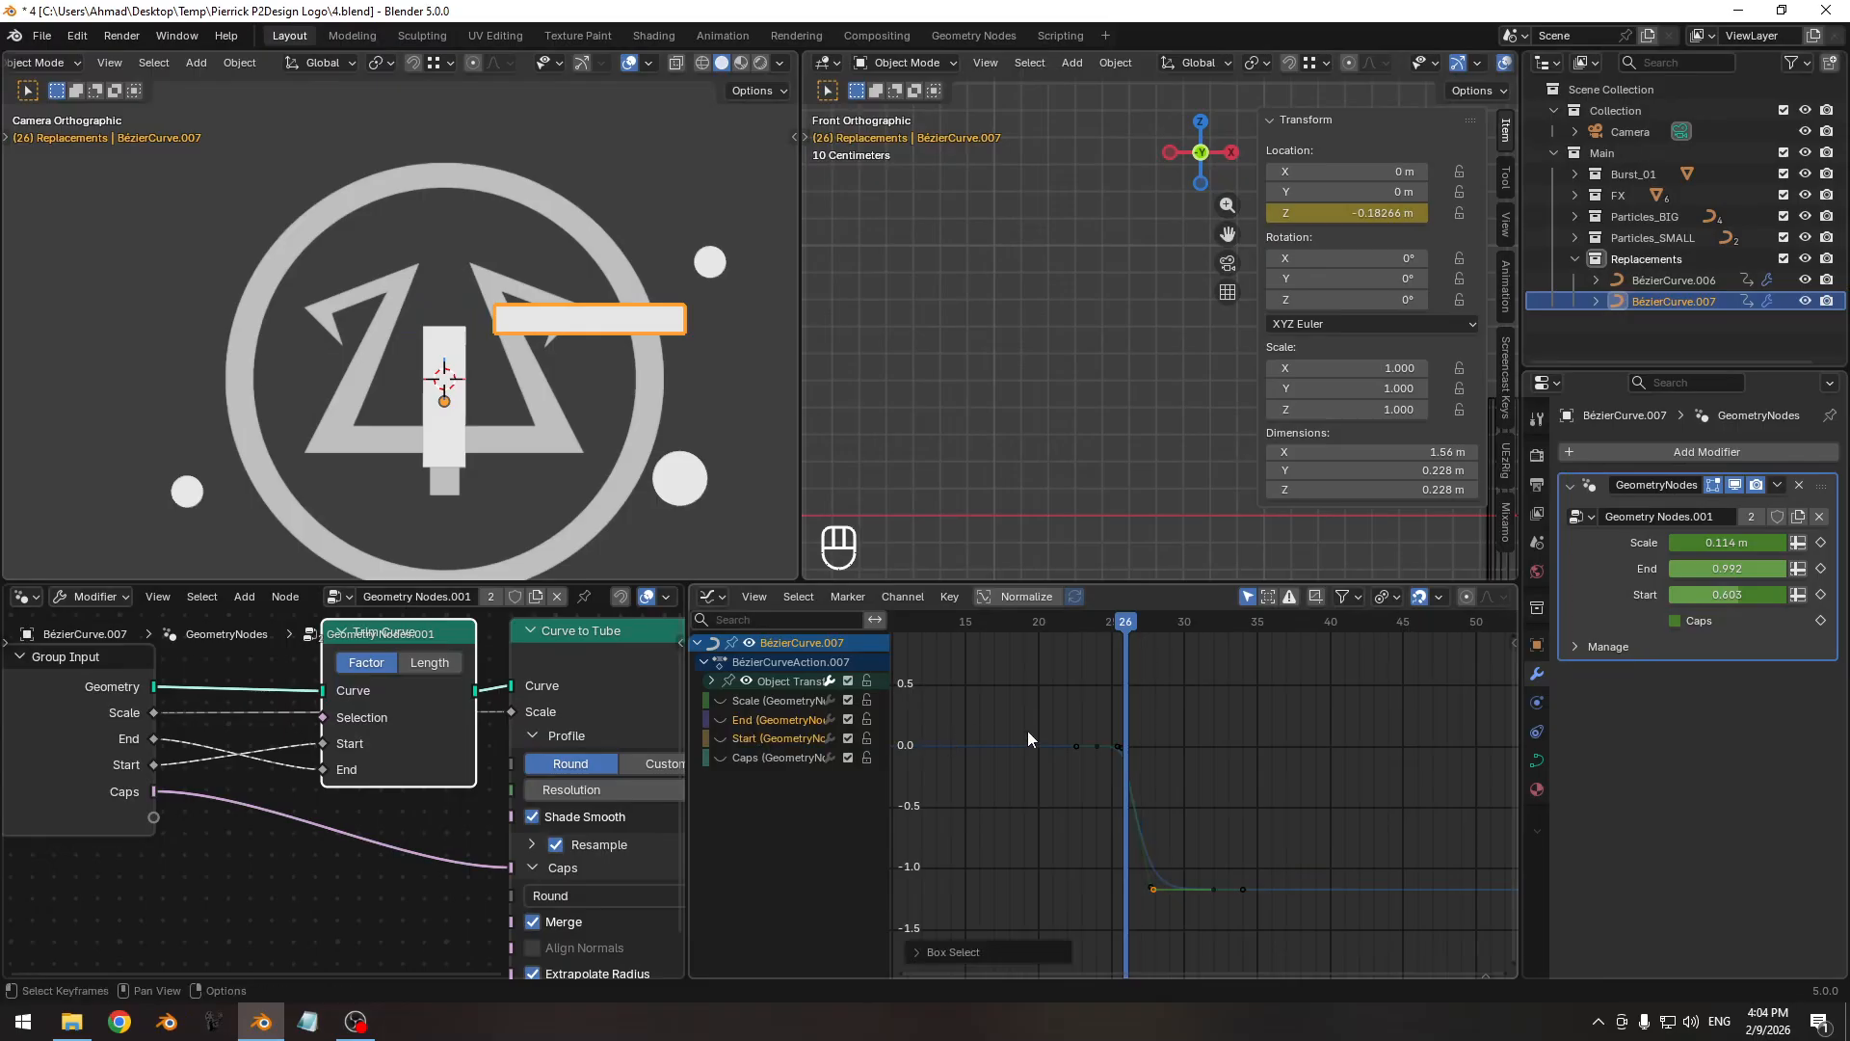
key("shift+h")
key("ctrl+s")
middle_click_drag(1127, 703, 1203, 769, "shift")
key("ctrl+s")
key("Pause")
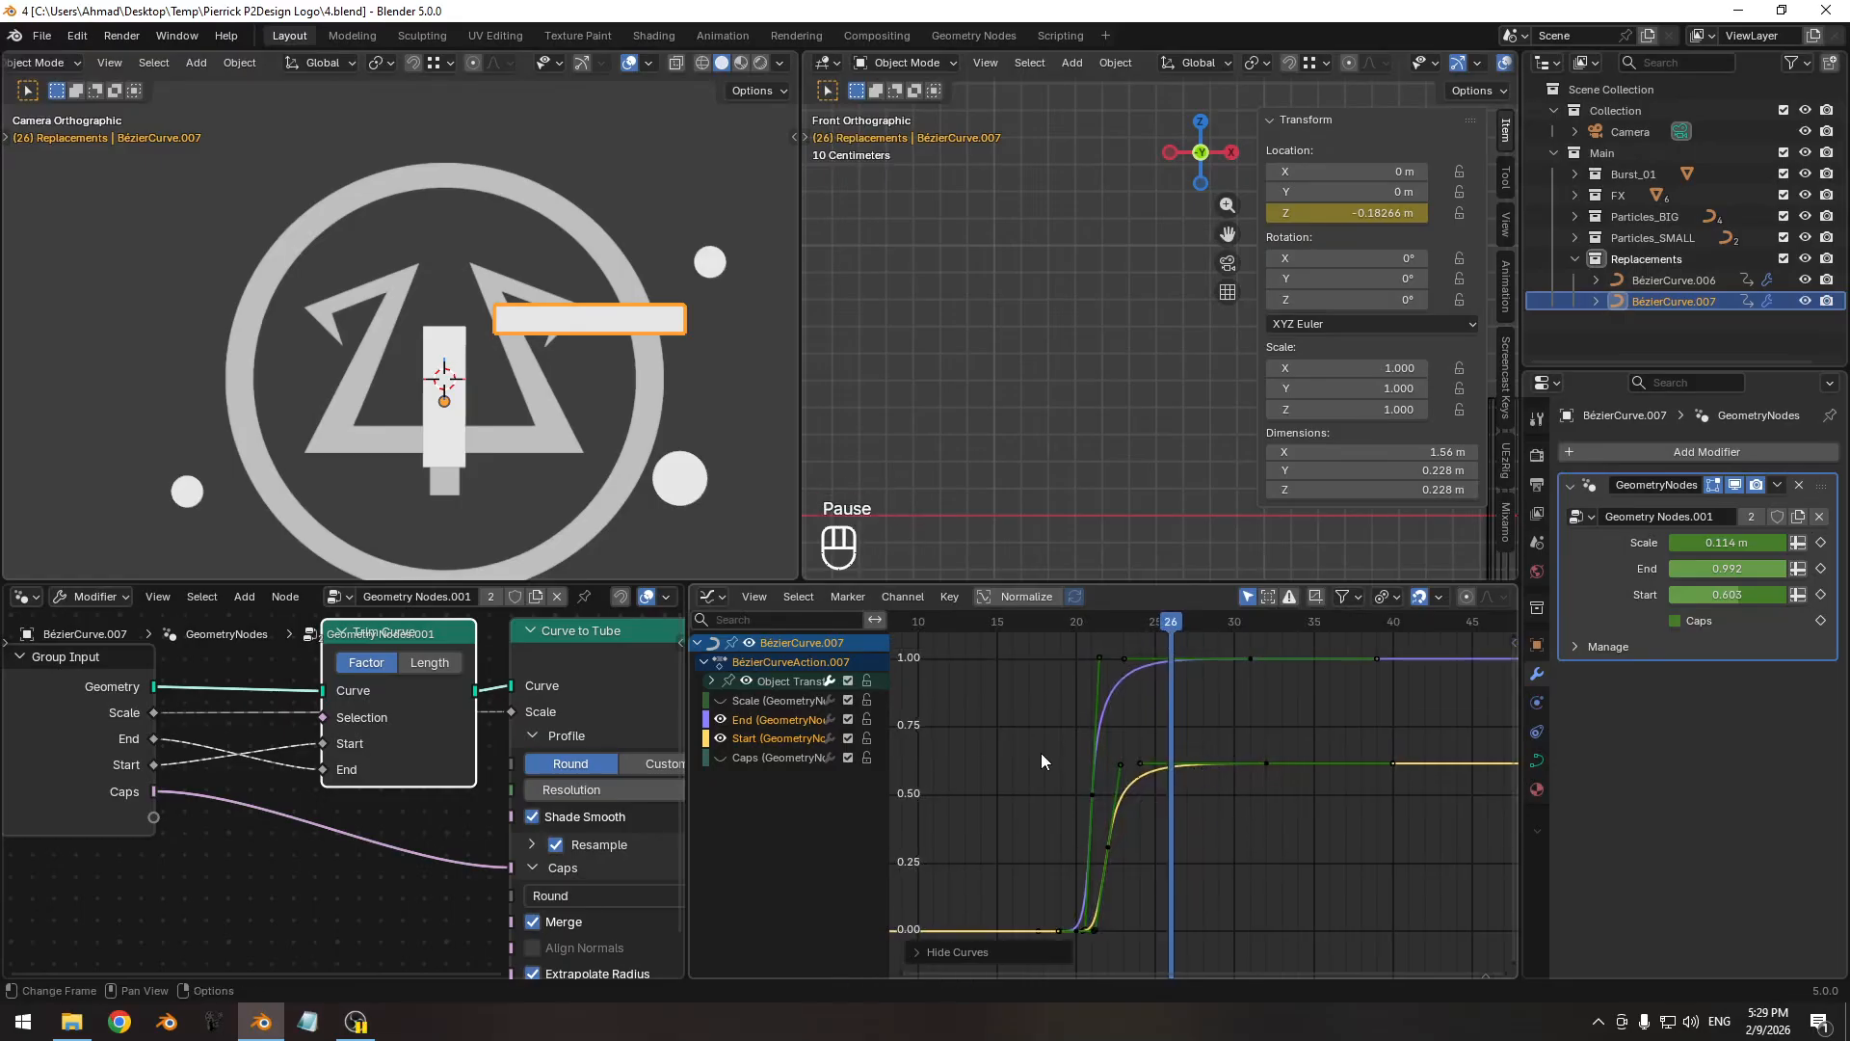
middle_click_drag(1085, 725, 1106, 830, "ctrl")
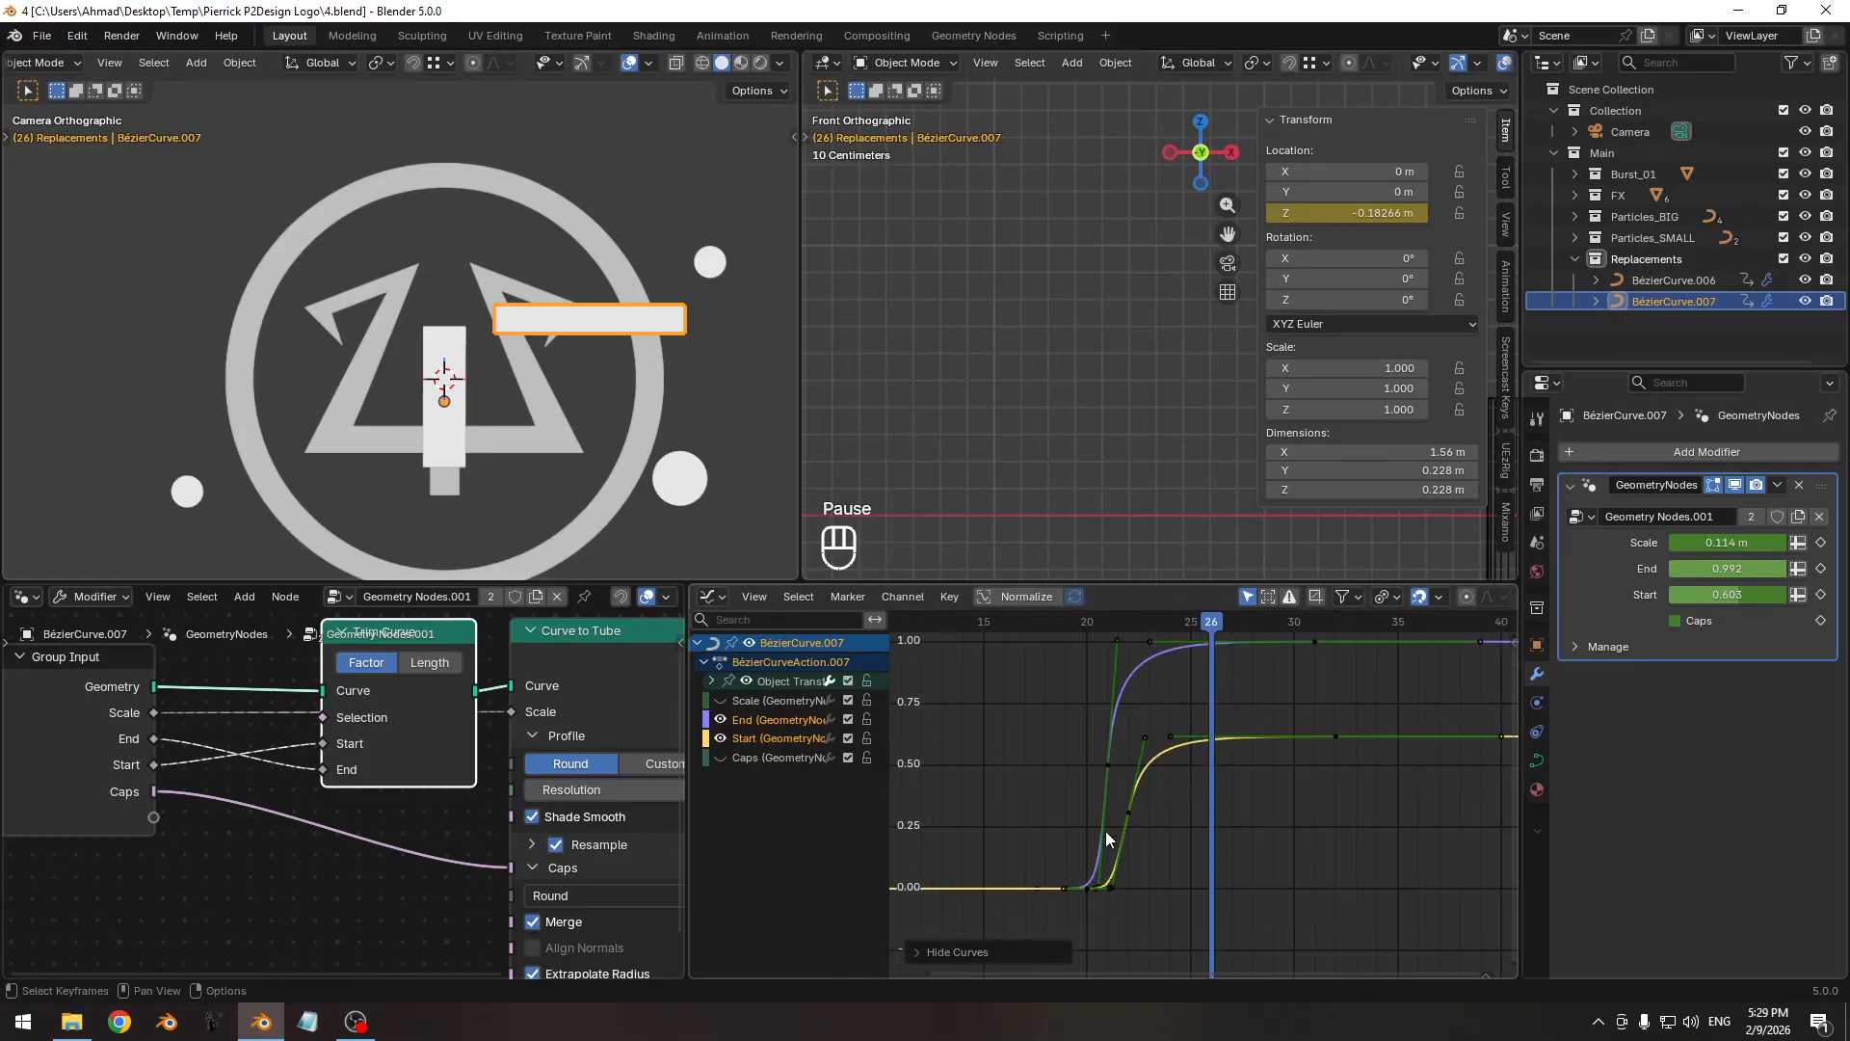
Snap the Graph Editor cursor's value to the first End key and scrub to frame 37.
left_click(1083, 896)
key("shift+s")
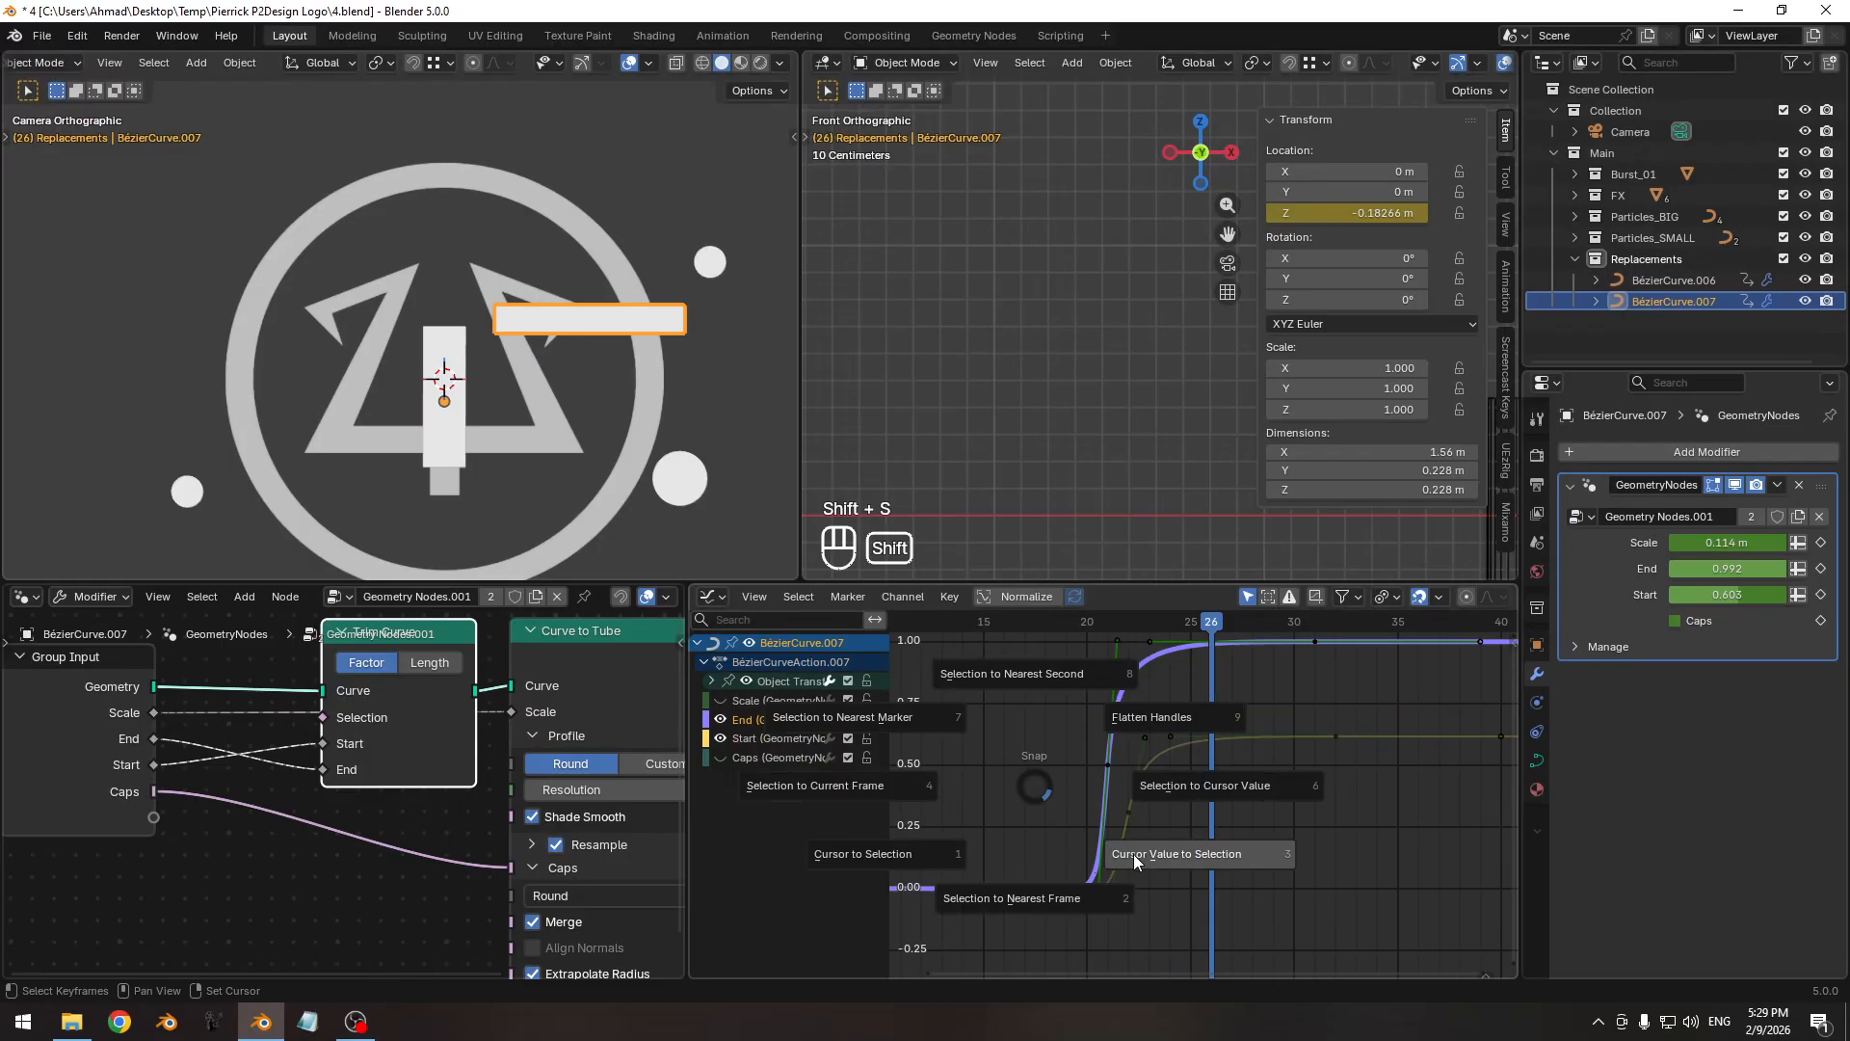
middle_click_drag(1193, 727, 1129, 745)
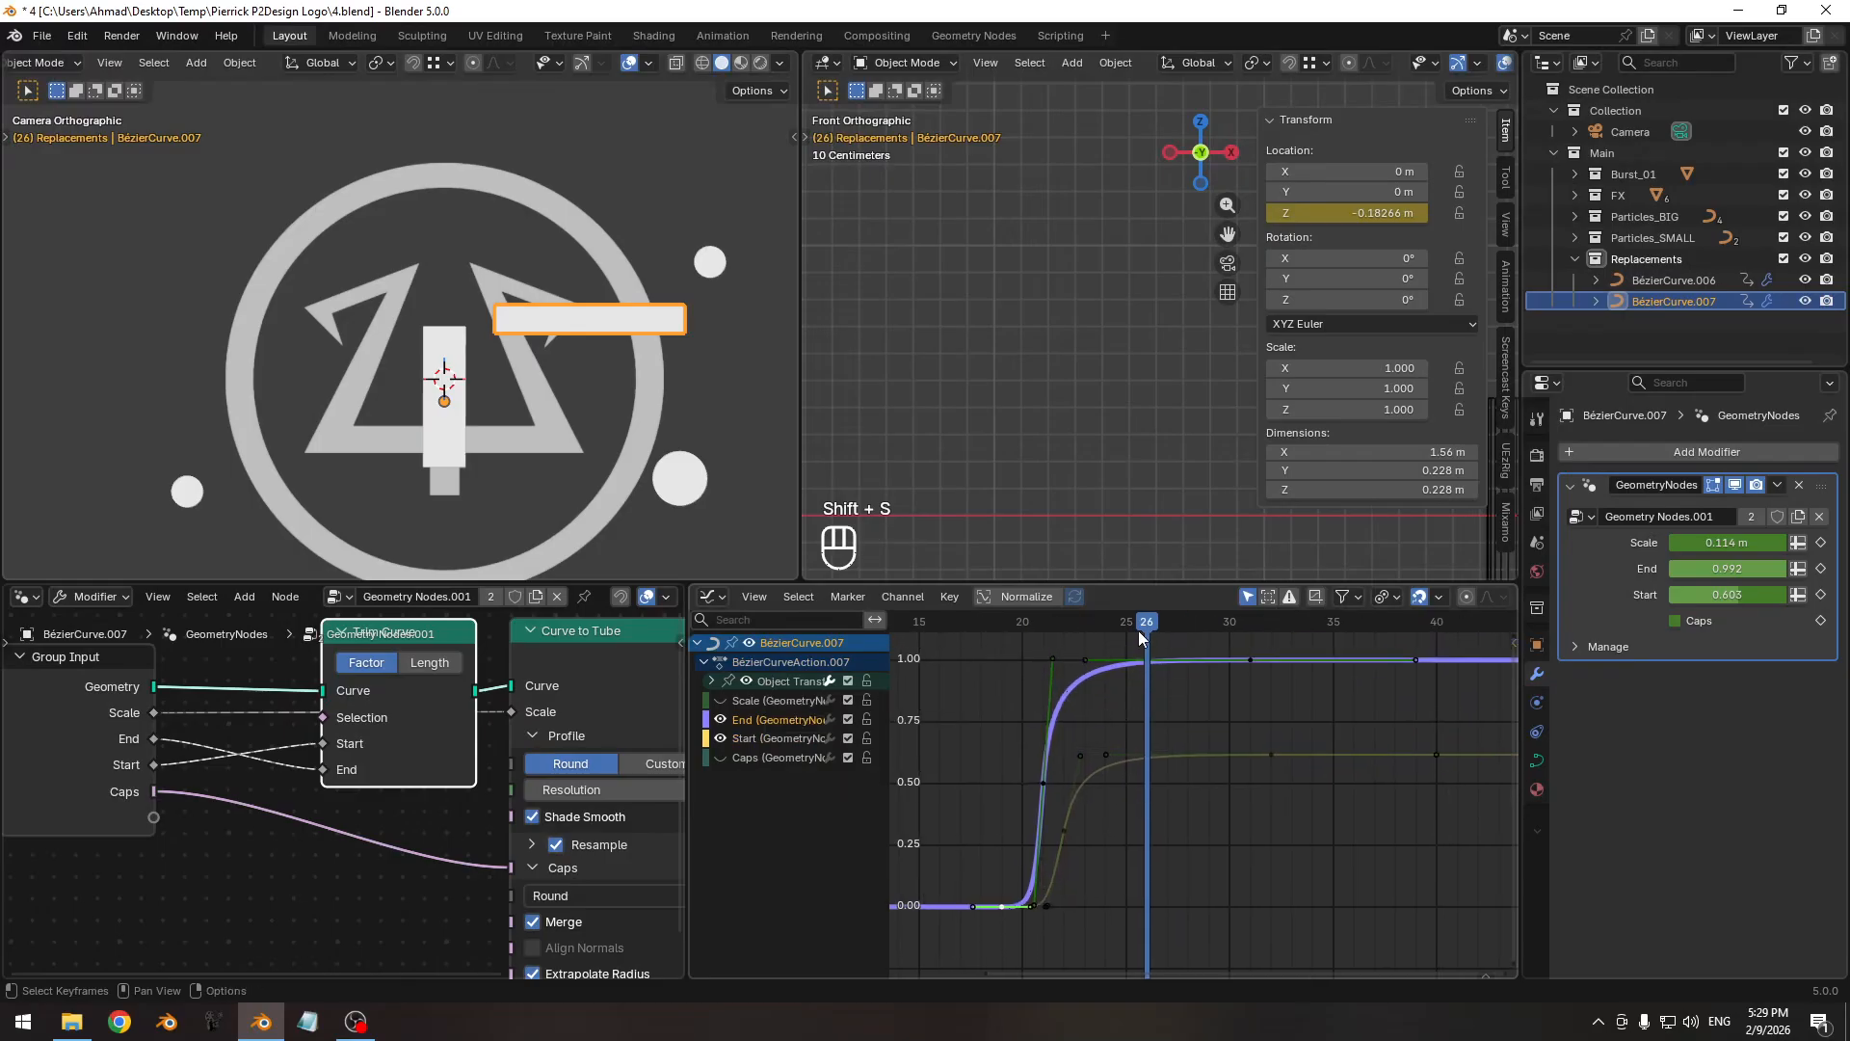
left_click_drag(1137, 630, 1374, 626)
middle_click_drag(1238, 724, 1196, 732, "shift")
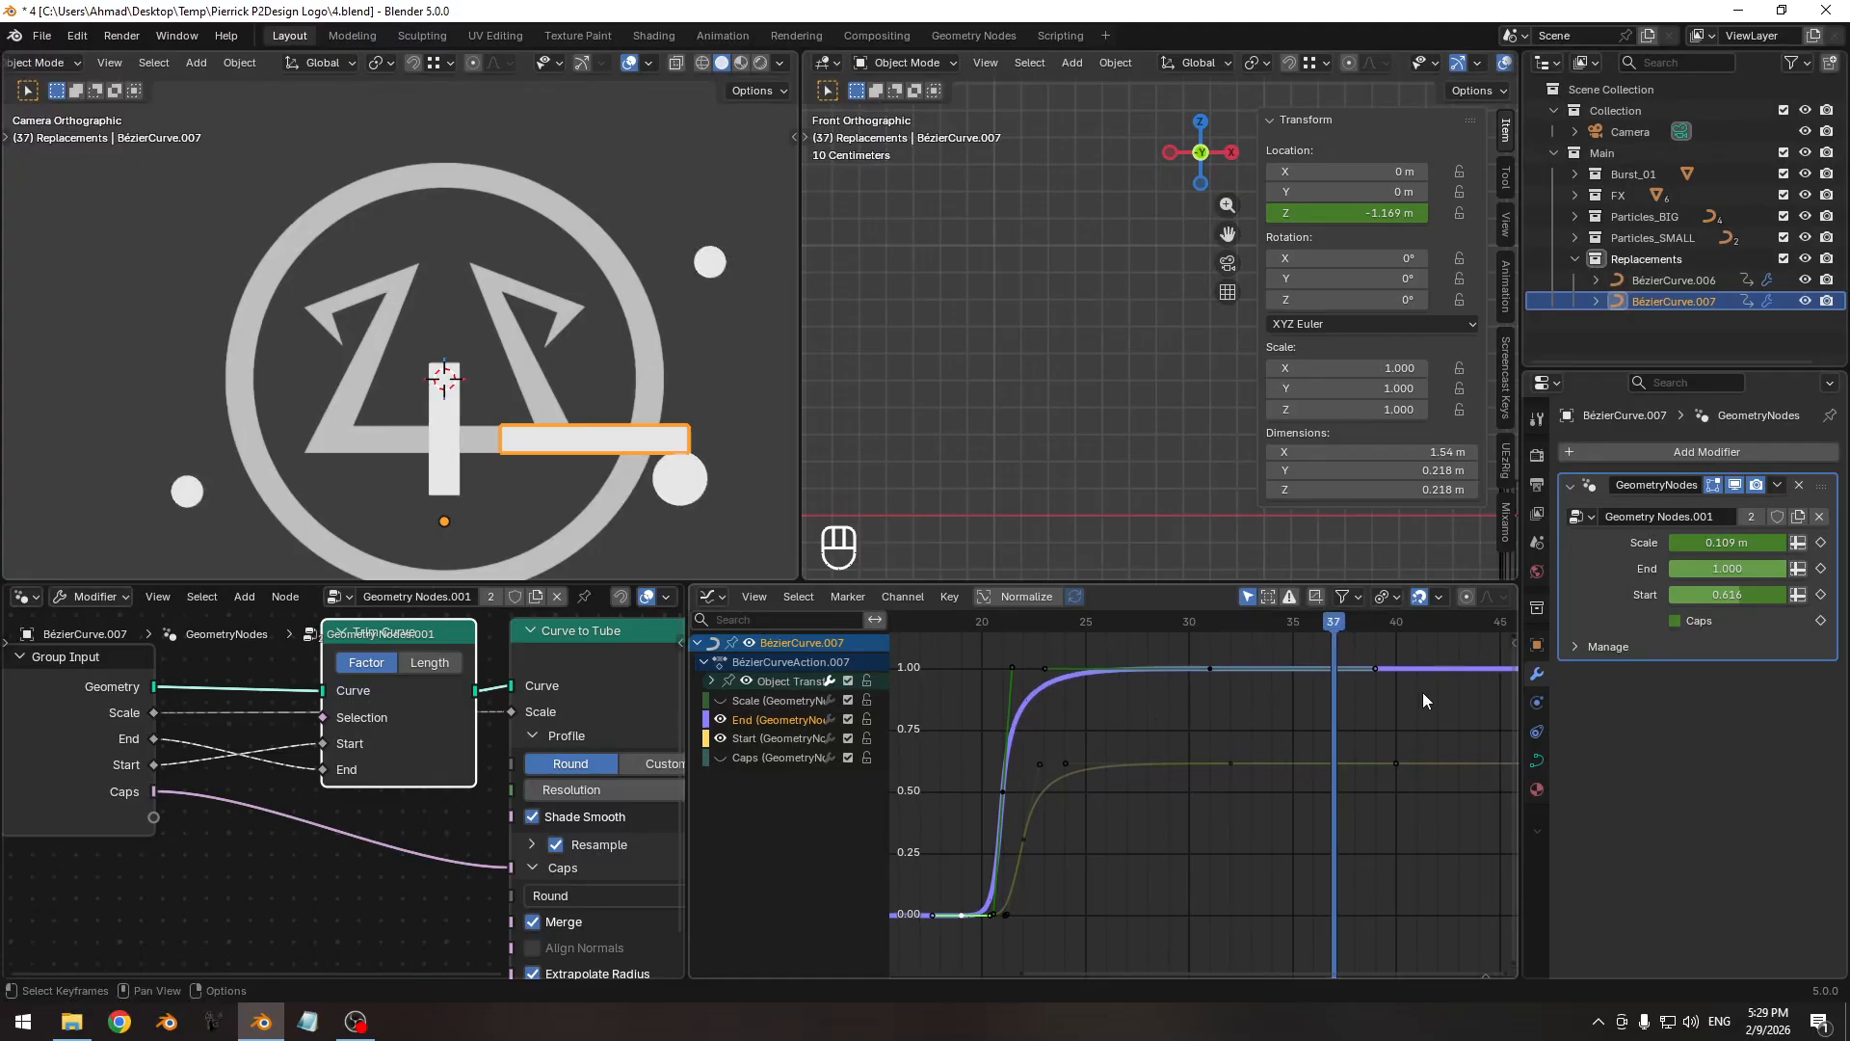
Scale the End curve vertically around the 2D cursor to about 0.756, fitting the bar's right end to the logo's crossbar.
left_click_drag(1445, 652, 1419, 694)
key("s")
key("y")
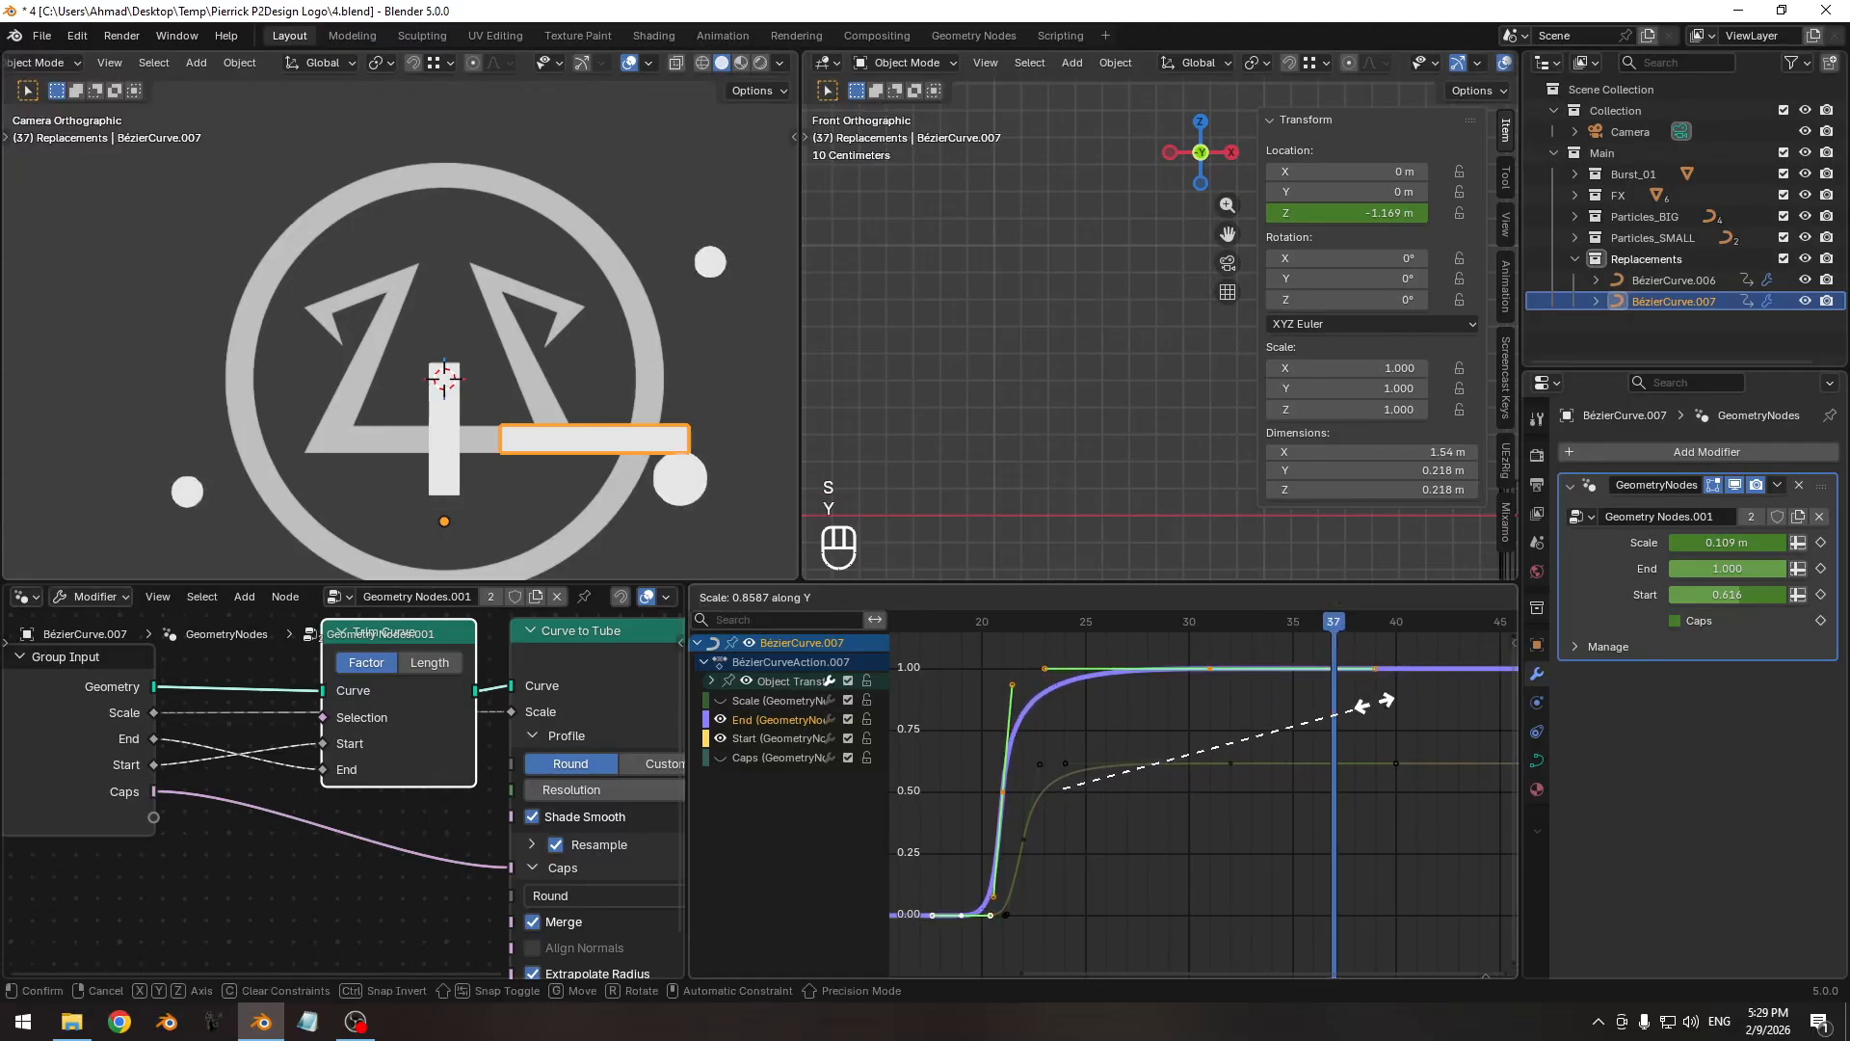
left_click(1397, 674)
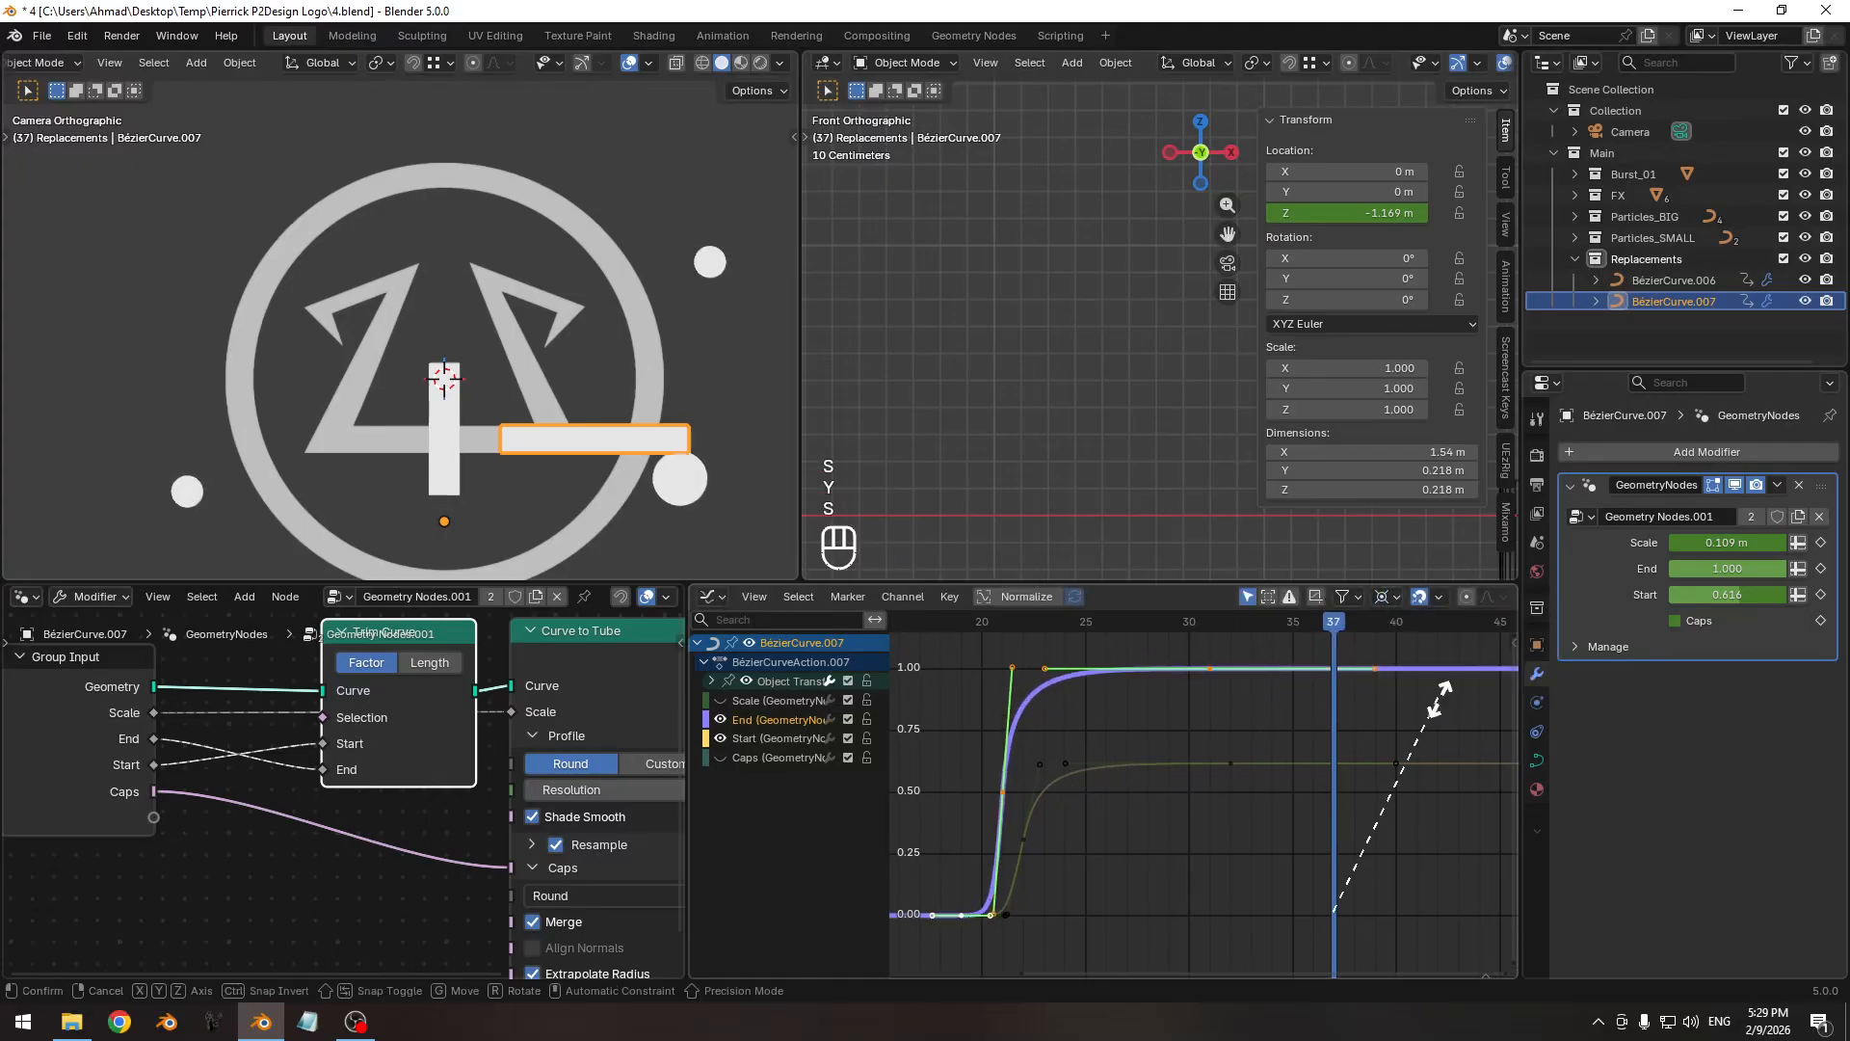
left_click(1379, 737)
middle_click_drag(678, 494, 474, 359, "shift")
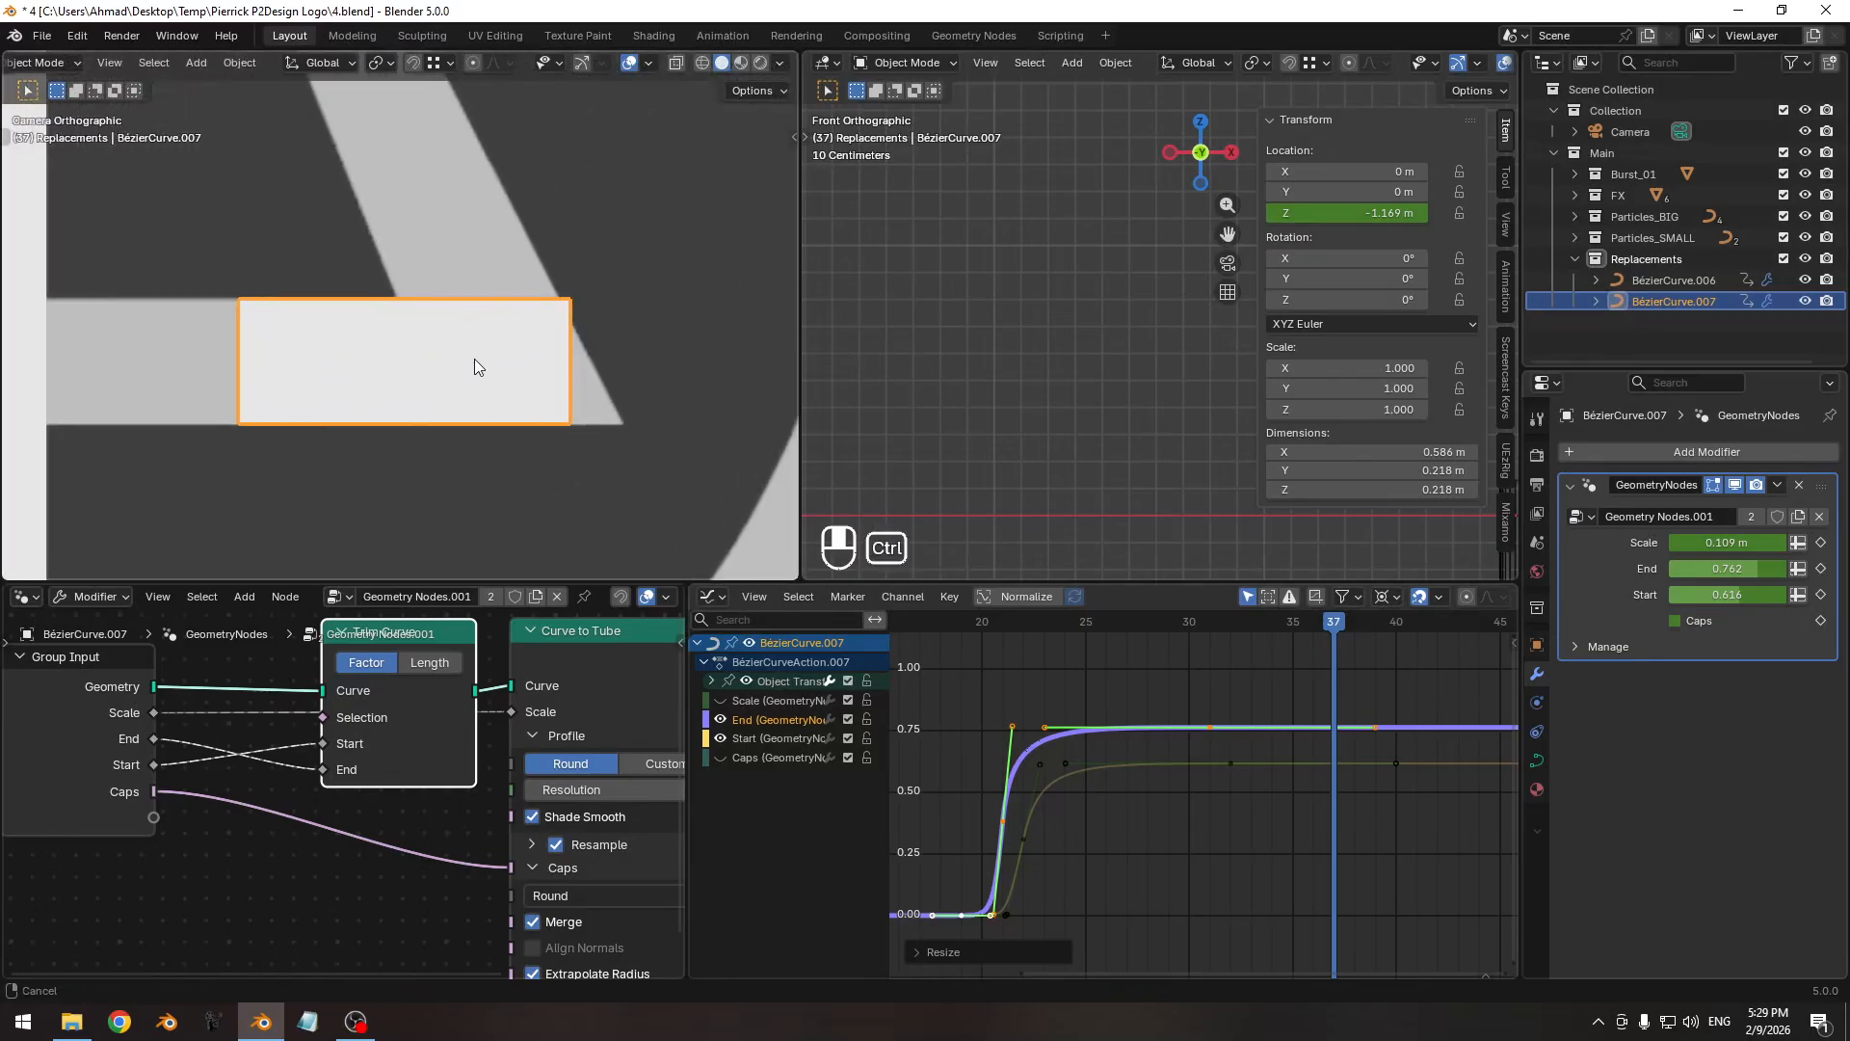
key("s")
key("y")
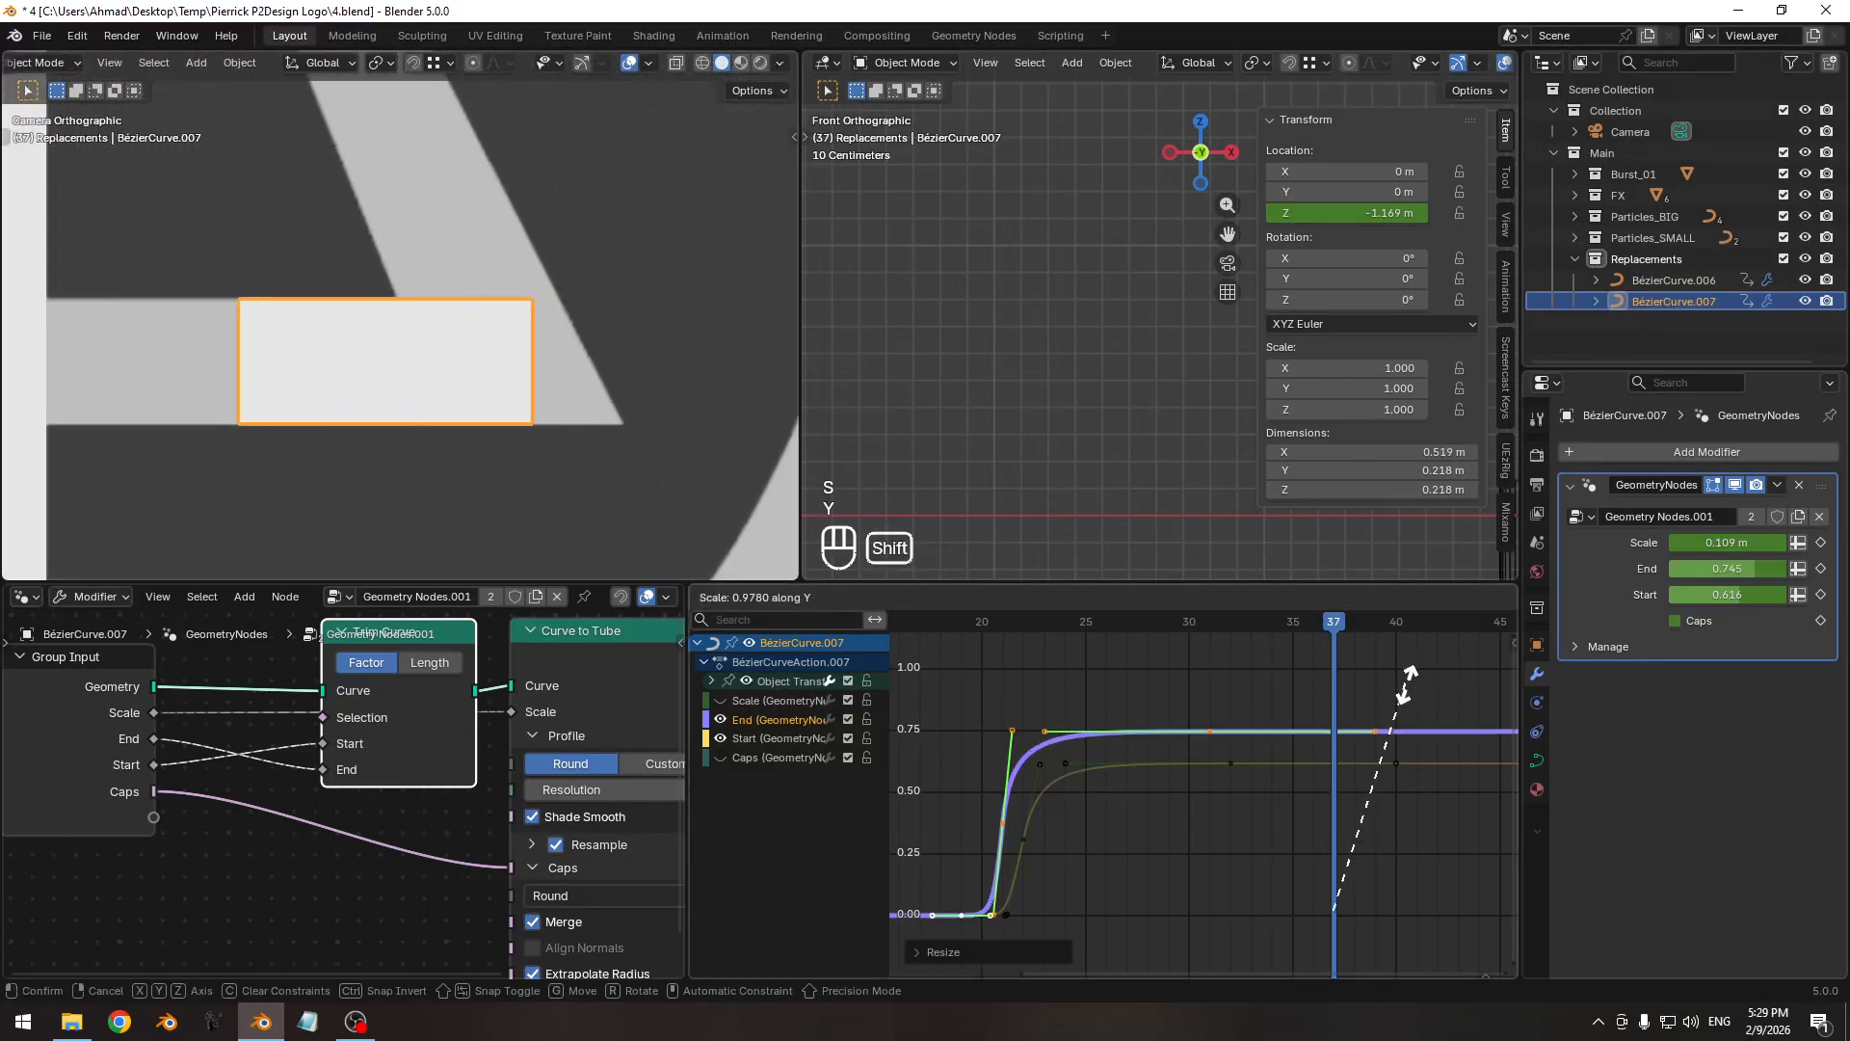
left_click(1430, 657)
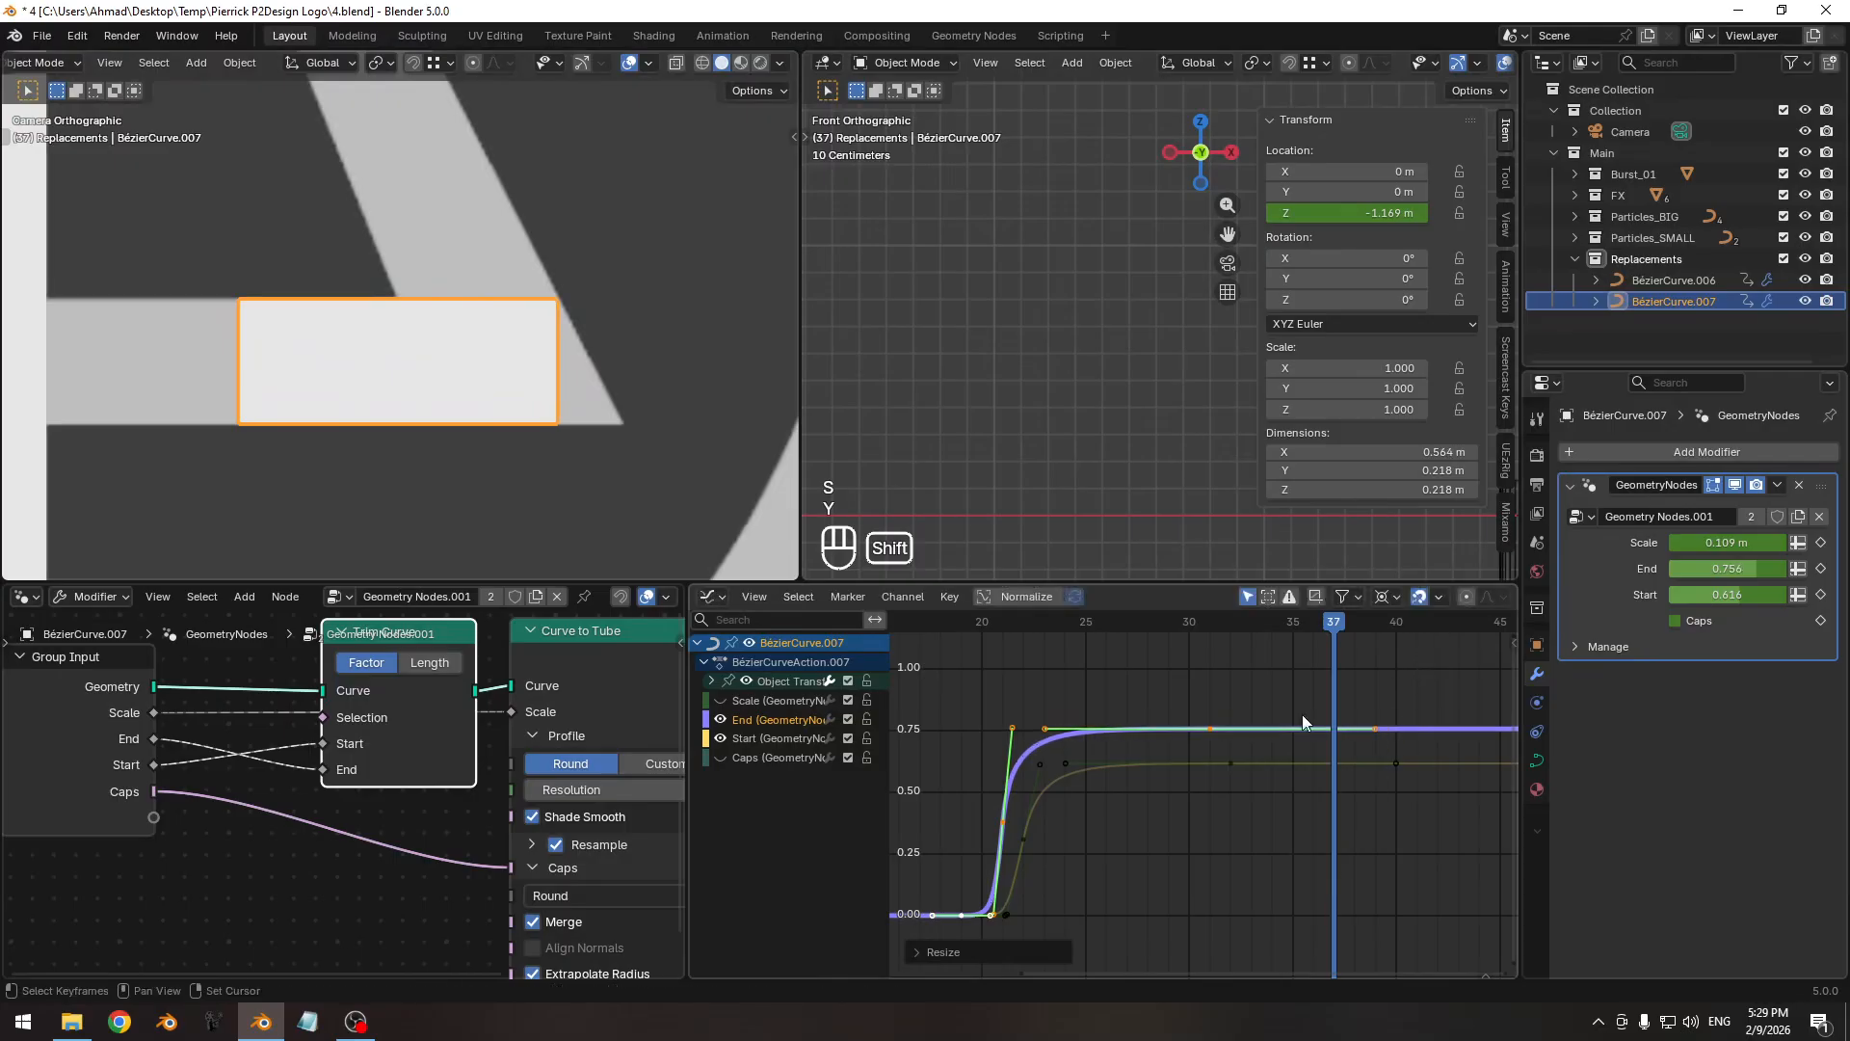
Scale the Start curve vertically around the 2D cursor down to about 0.225, extending the bar toward the logo's lower-left corner.
middle_click_drag(430, 333, 424, 421, "ctrl")
middle_click_drag(258, 381, 582, 394, "shift")
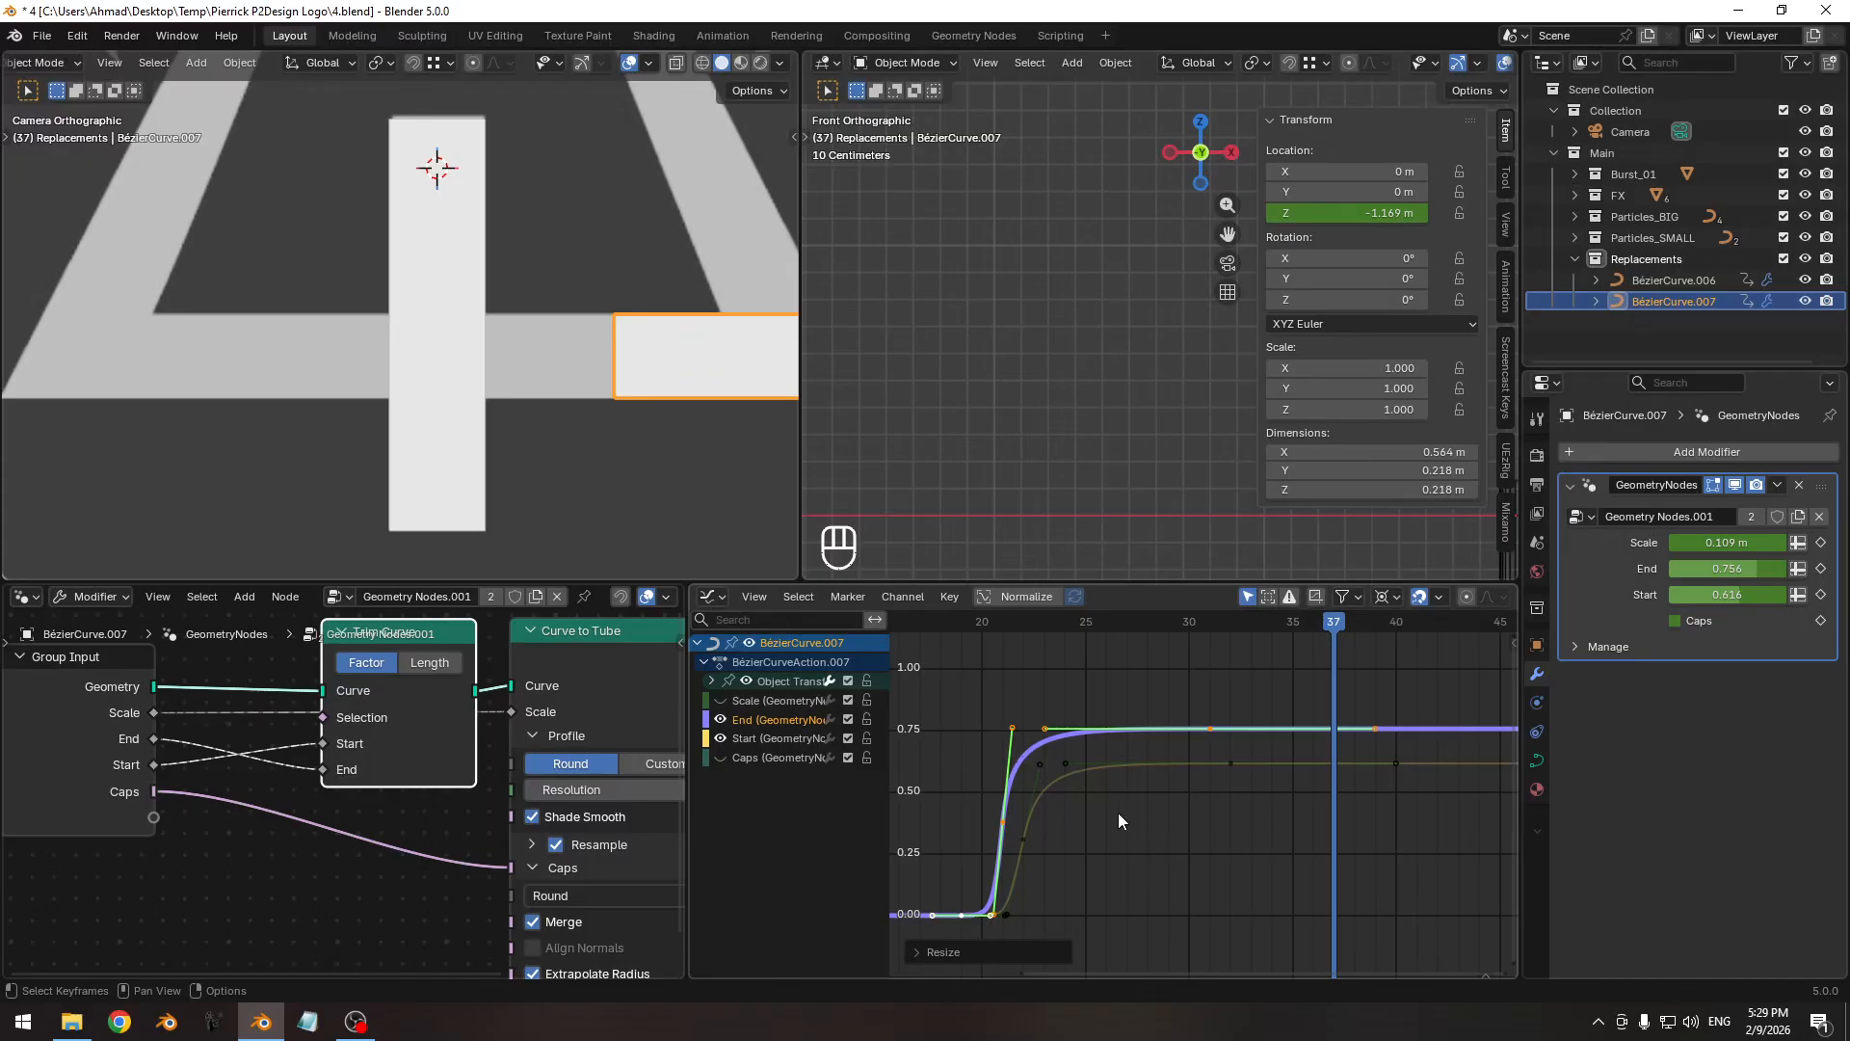
left_click(1172, 778)
left_click(1114, 768)
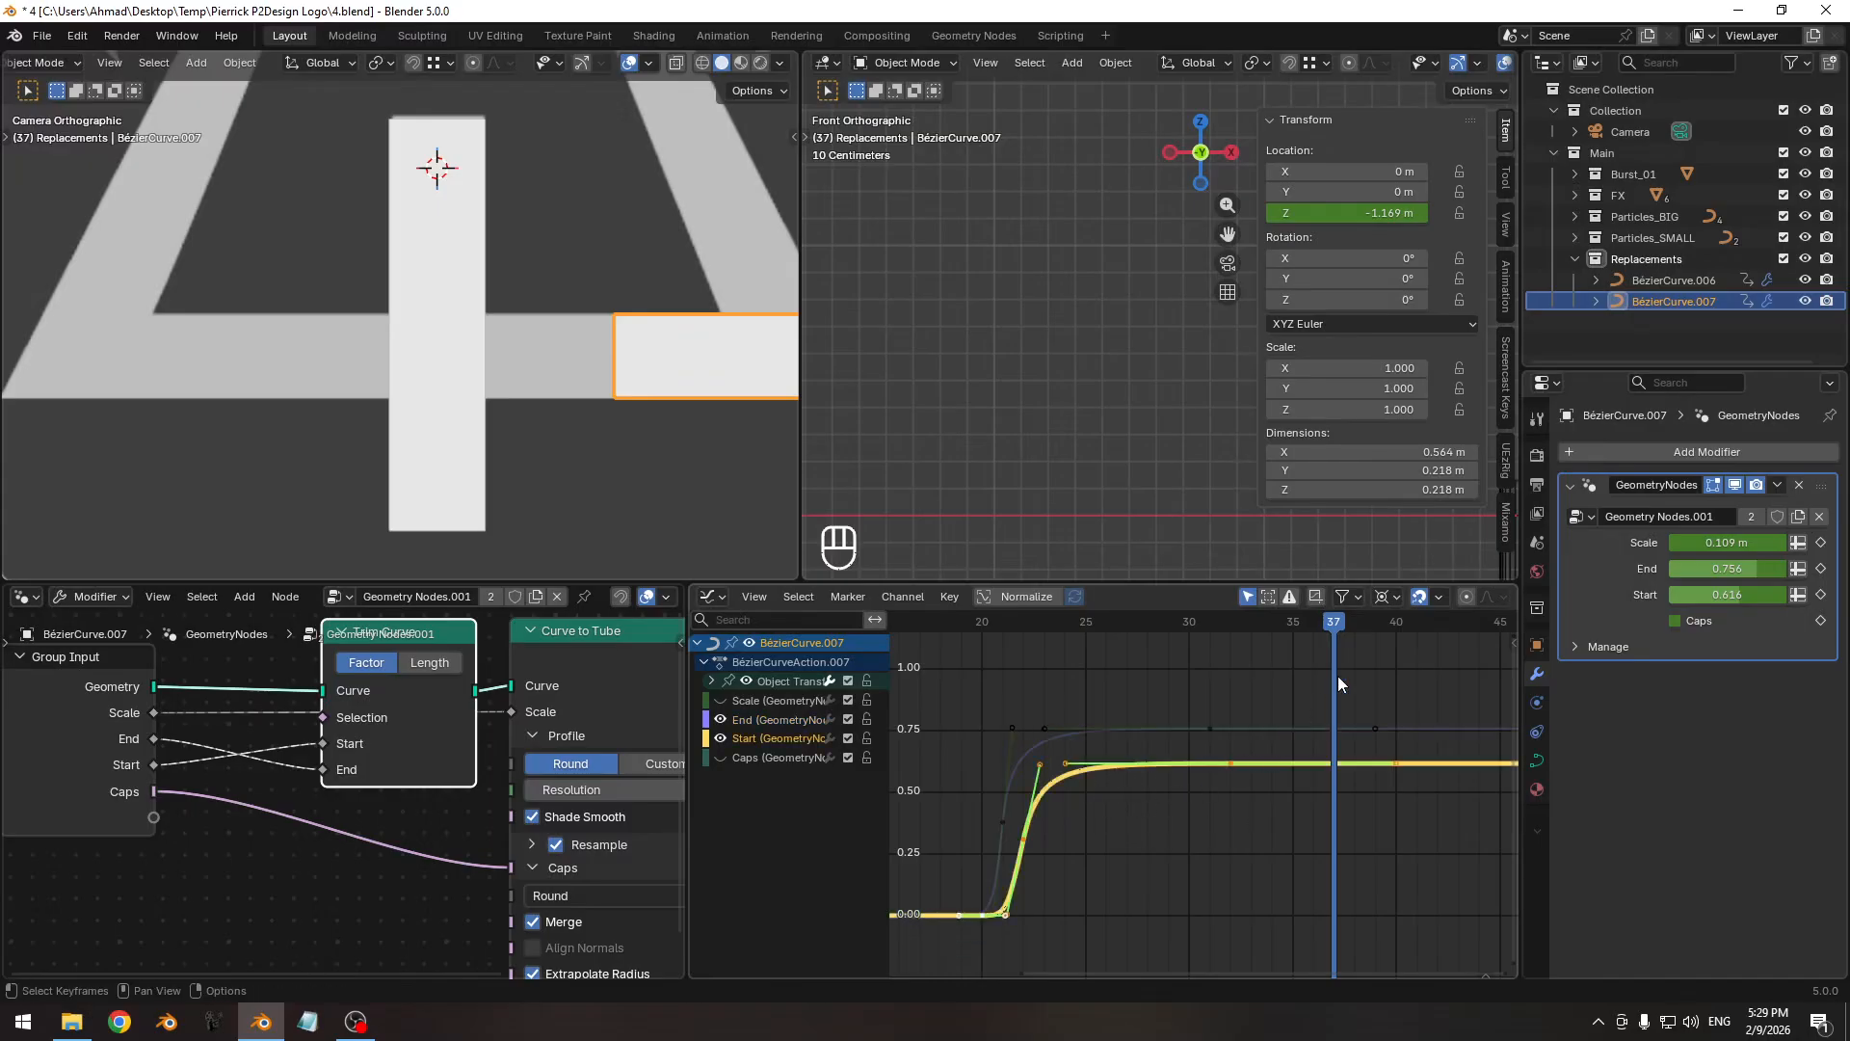
key("s")
key("y")
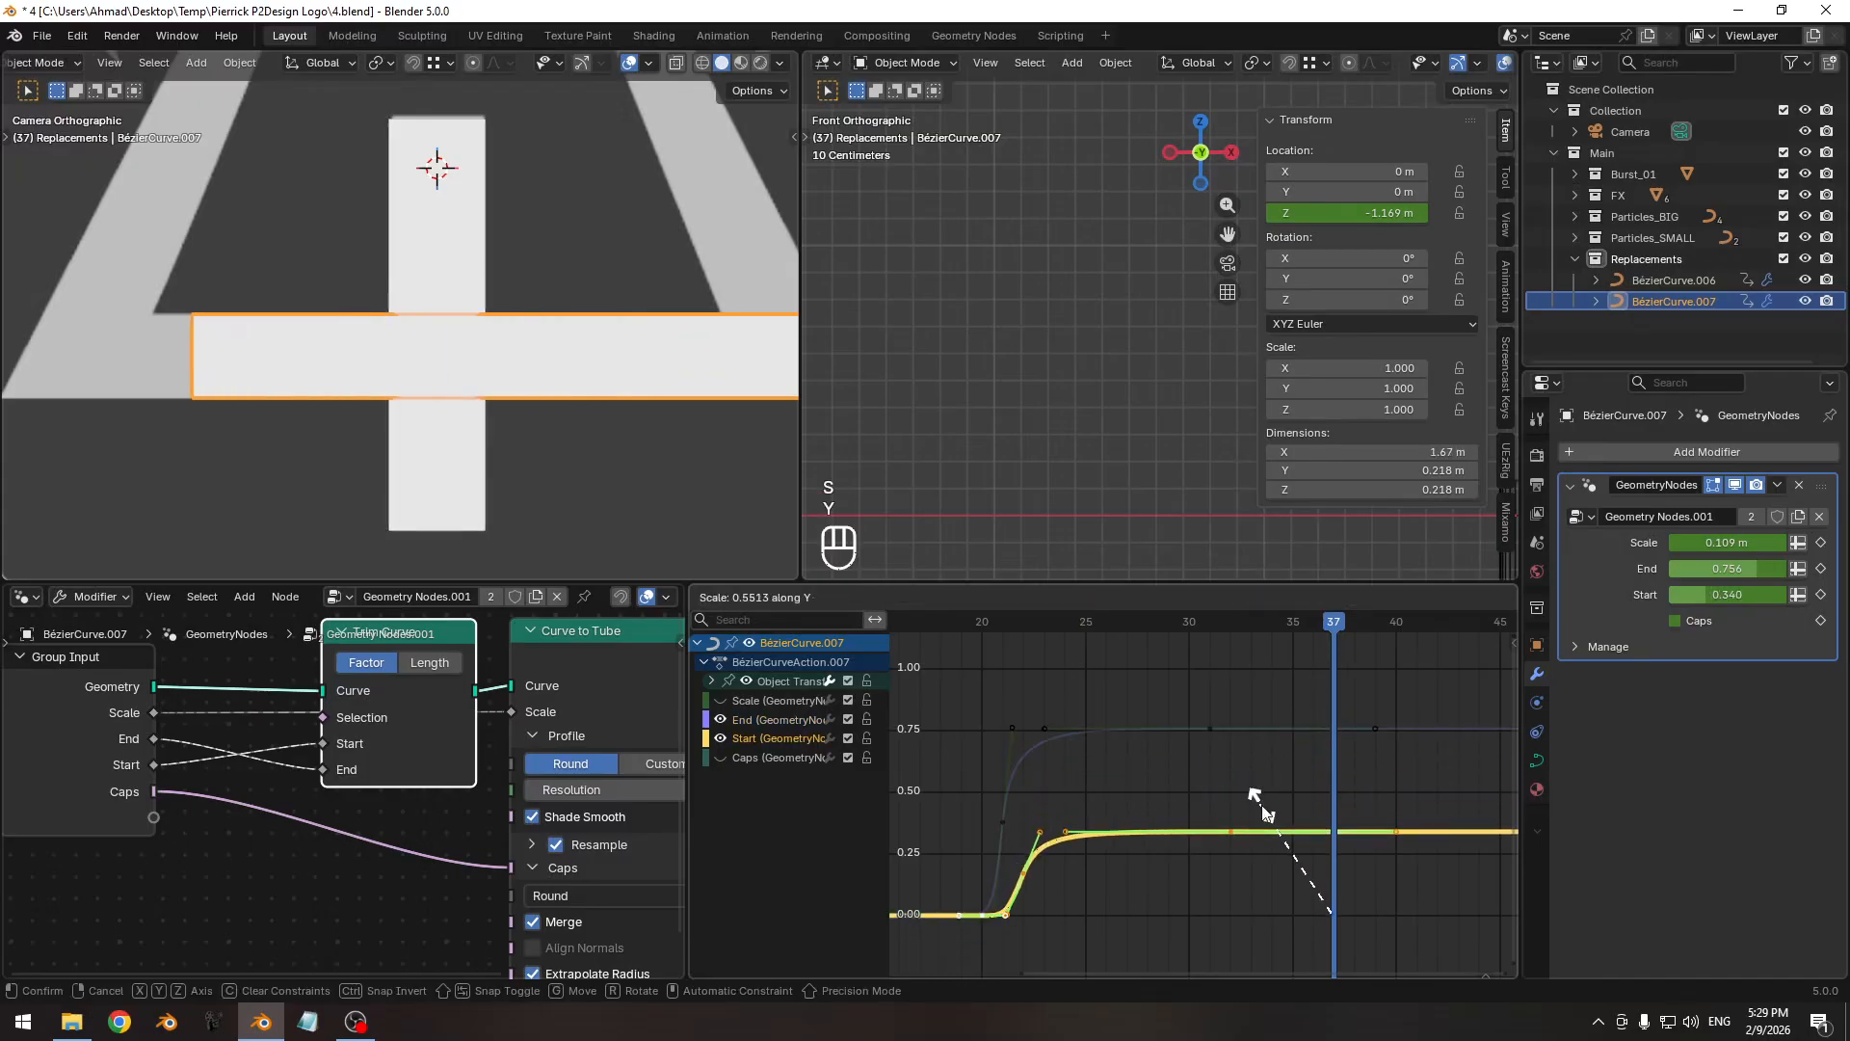
left_click(1266, 812)
middle_click_drag(162, 336, 342, 260, "shift")
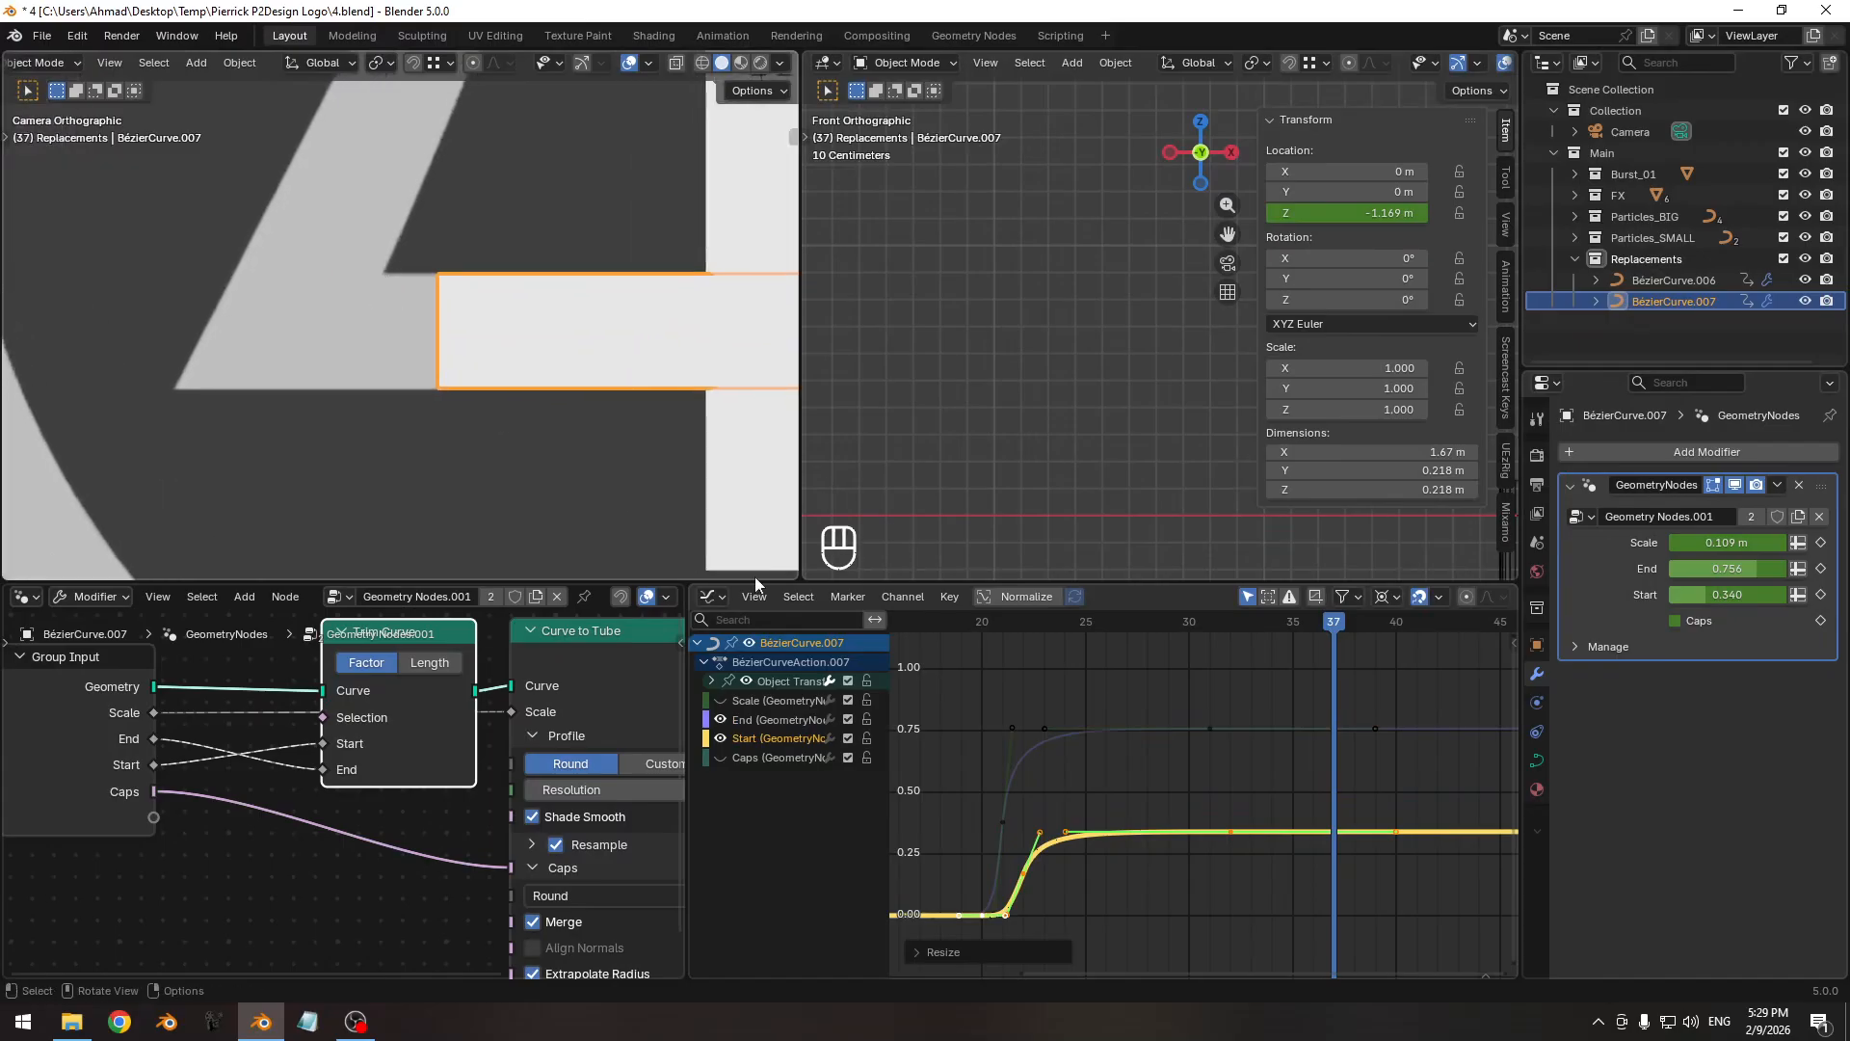
middle_click_drag(1220, 775, 1230, 748, "ctrl")
key("s")
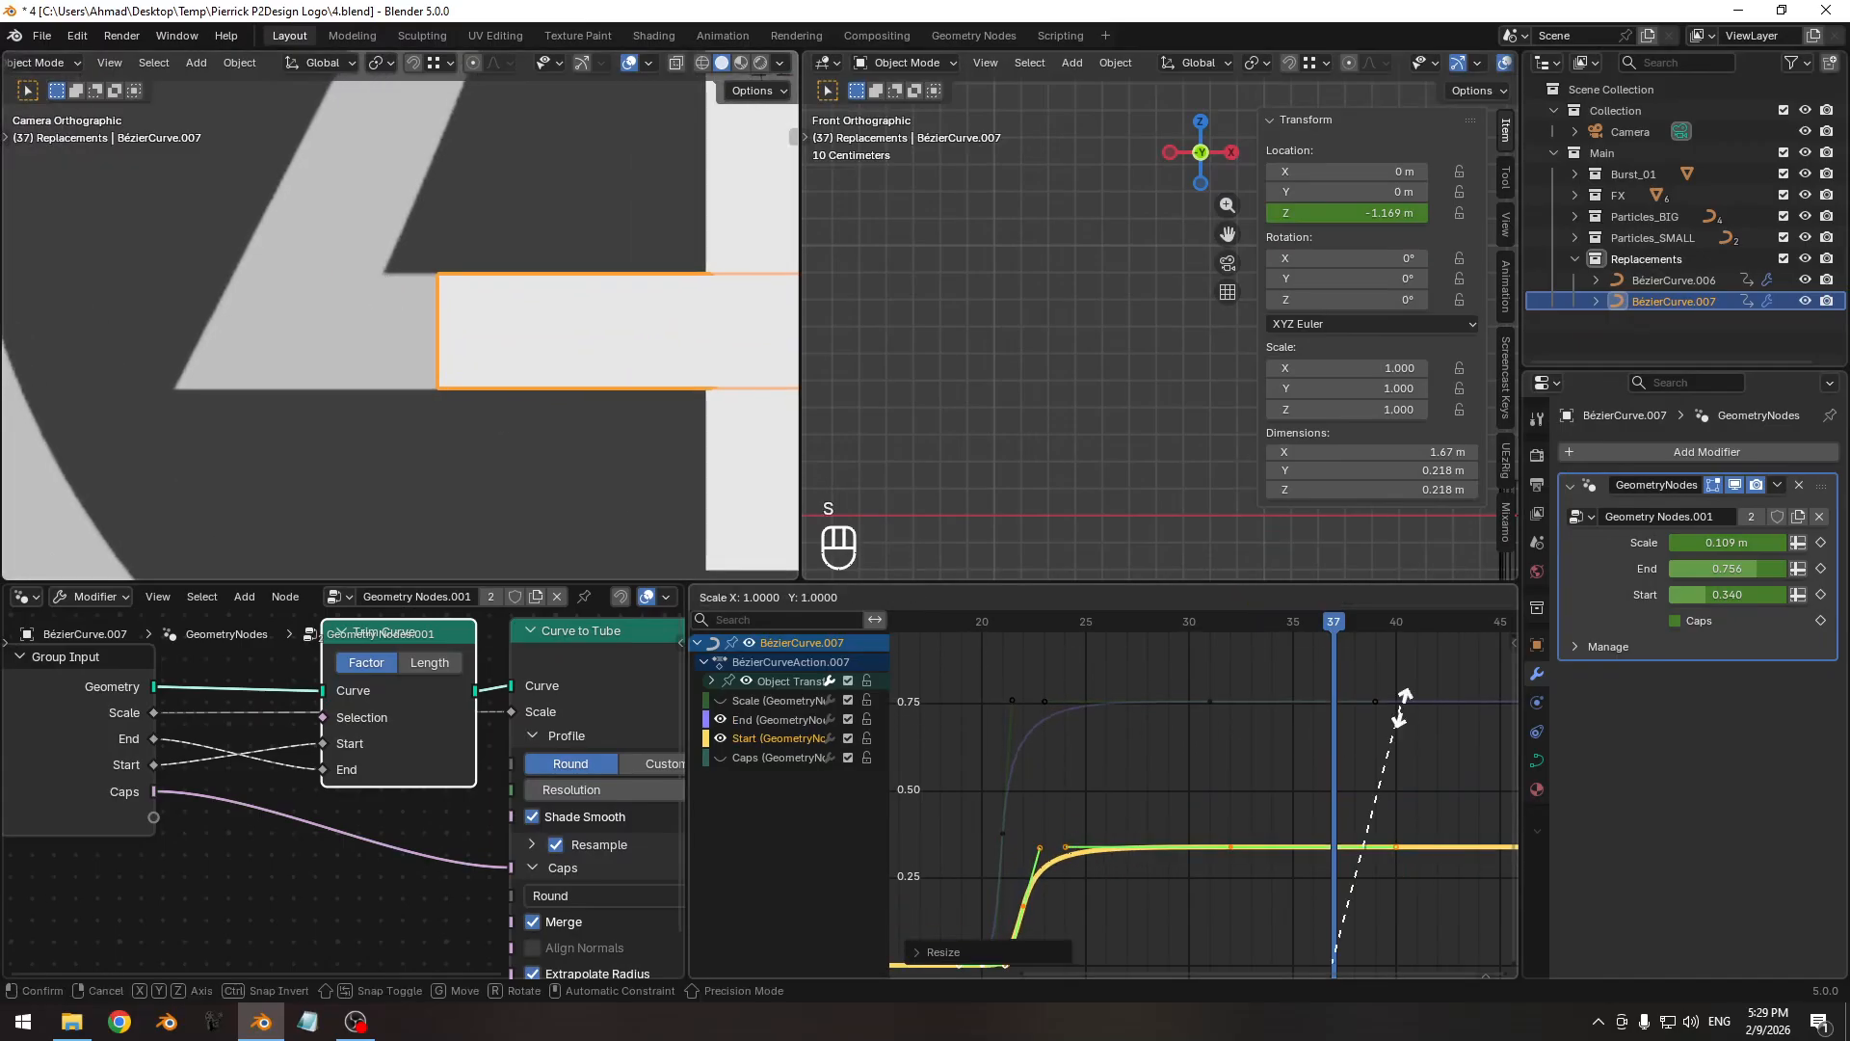
key("y")
left_click(1394, 771)
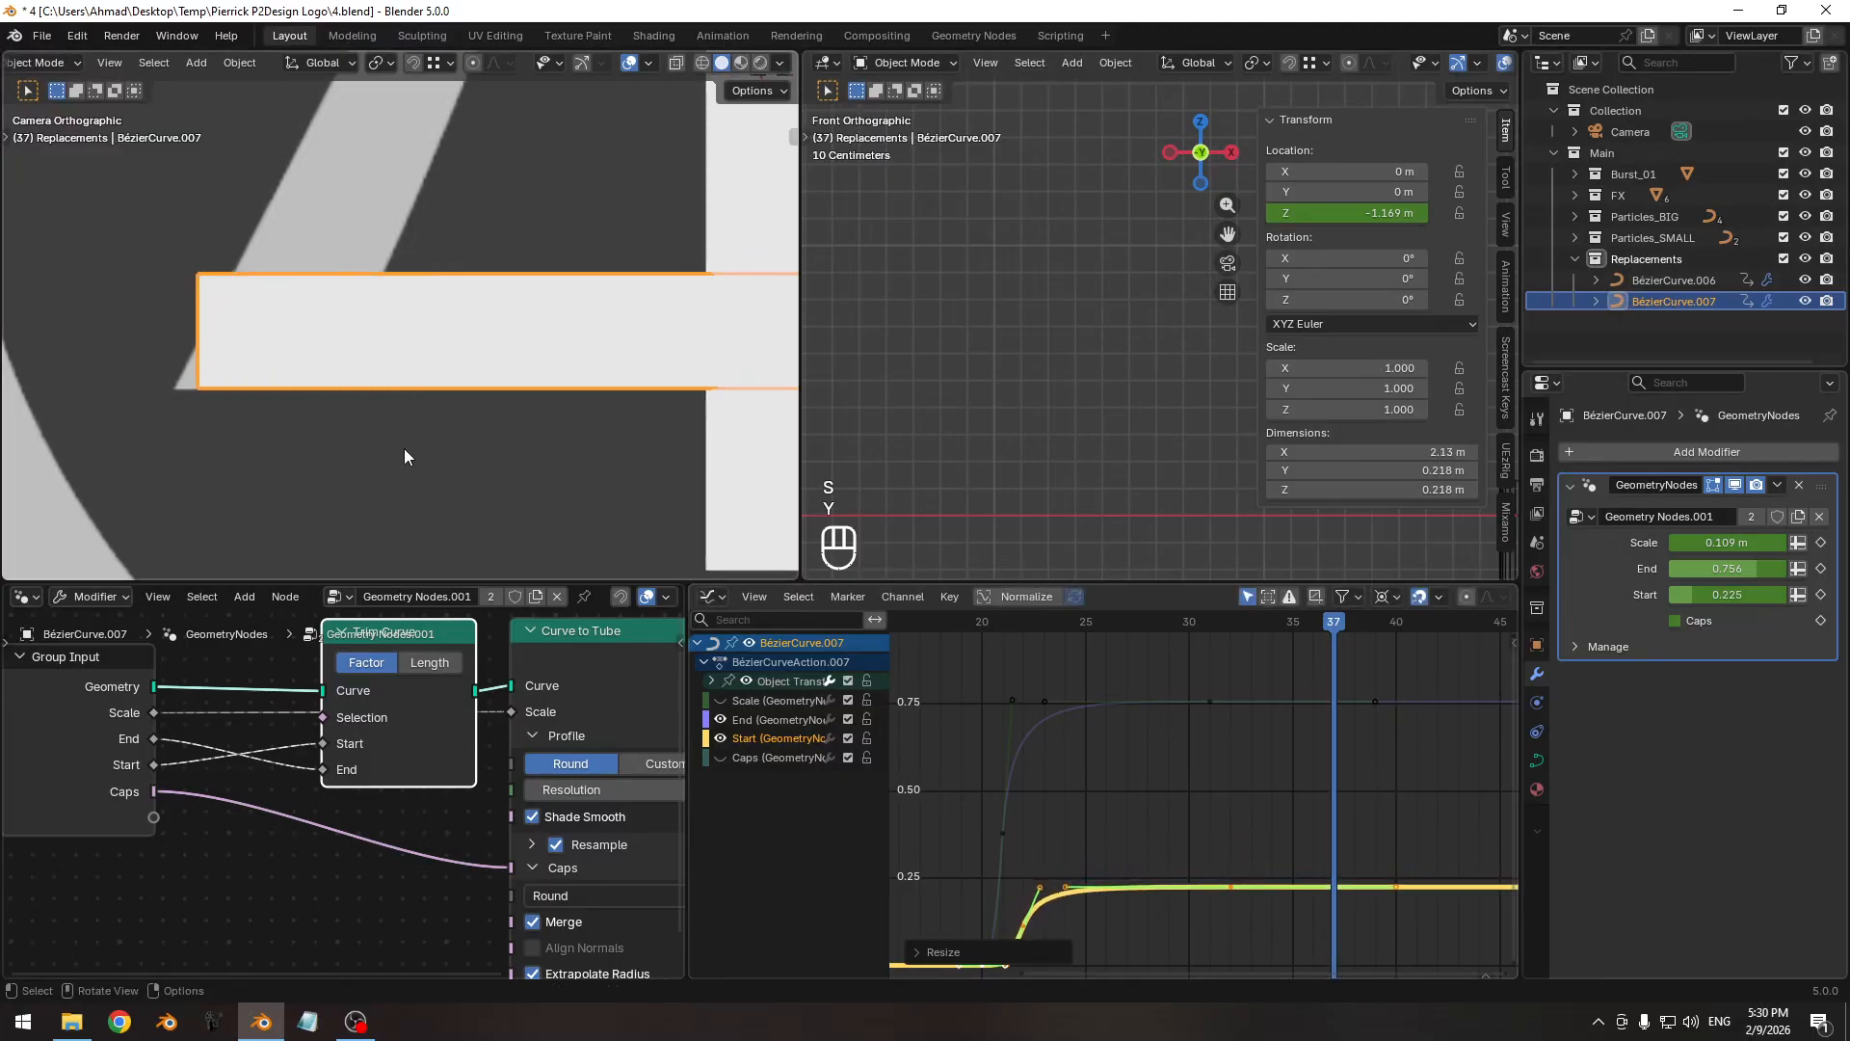
Fine-tune the Start curve's vertical scale to 0.214 against the logo corner in wireframe, then return to solid shading.
key("alt+z")
scroll(289, 434, "up", 3)
key("s")
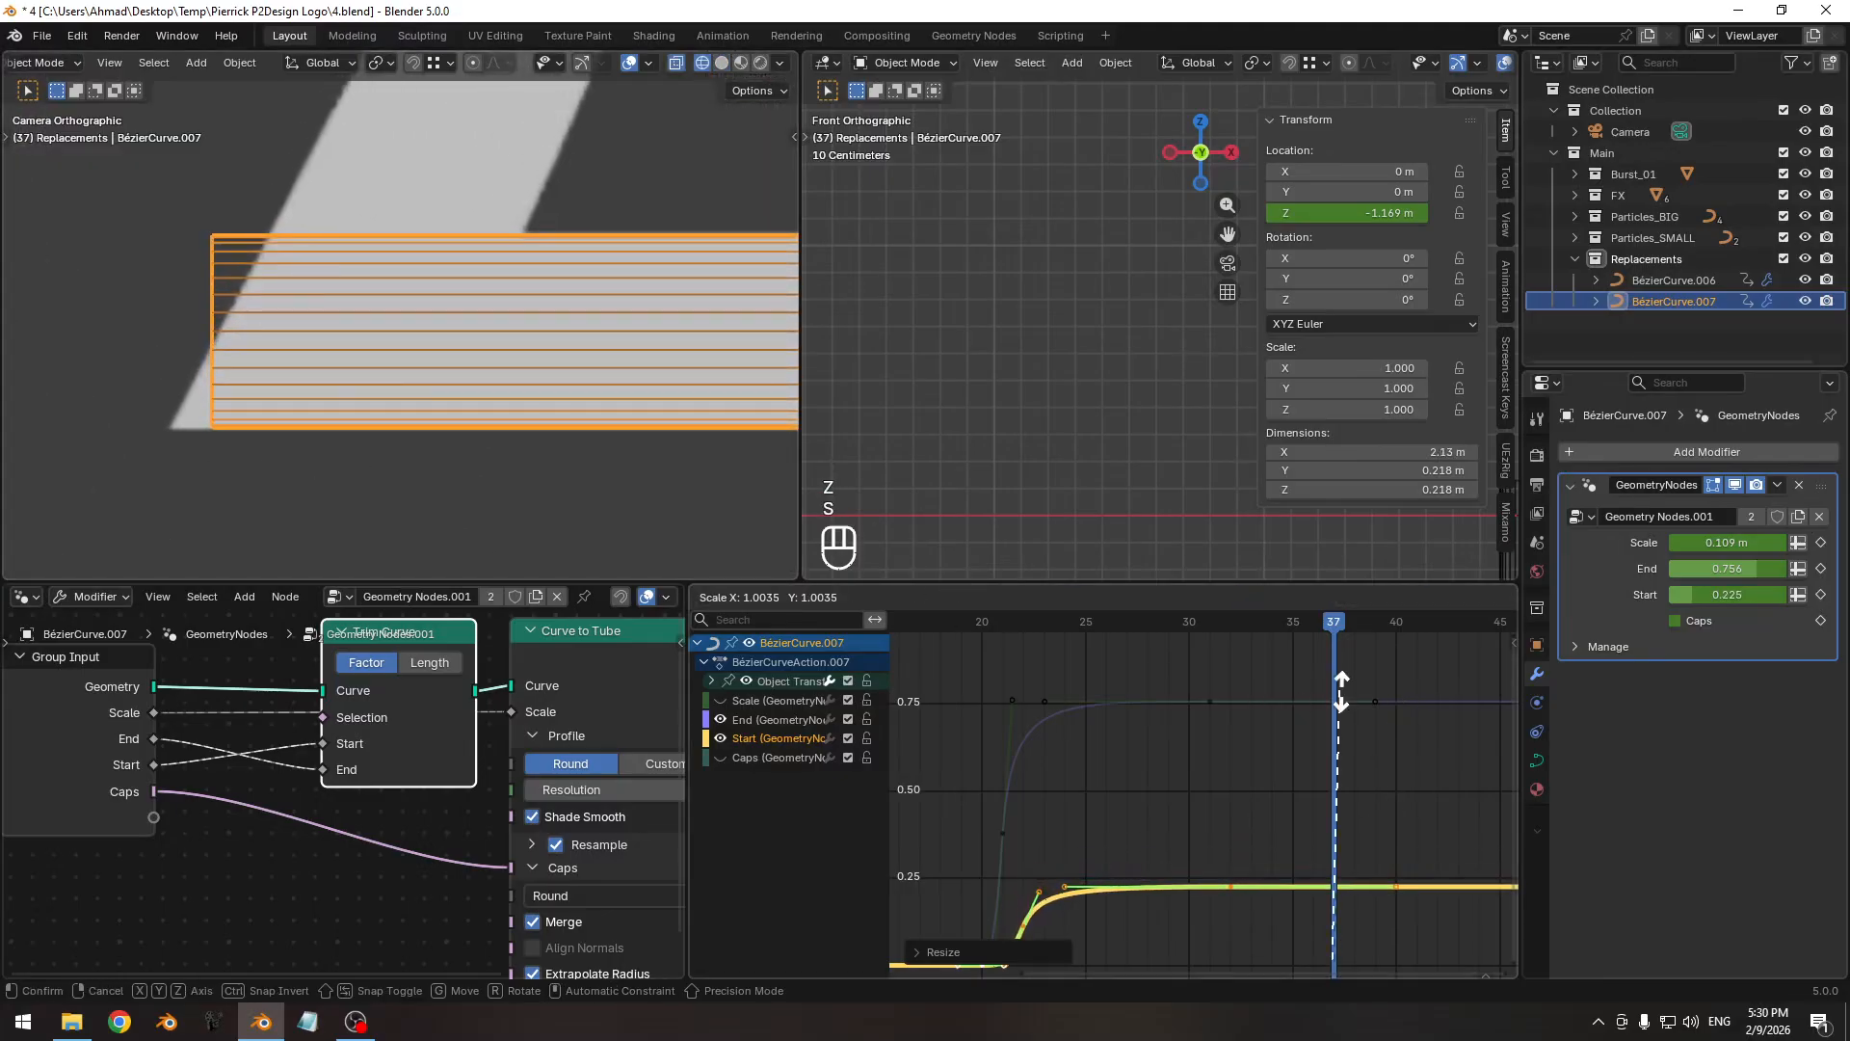
key("y")
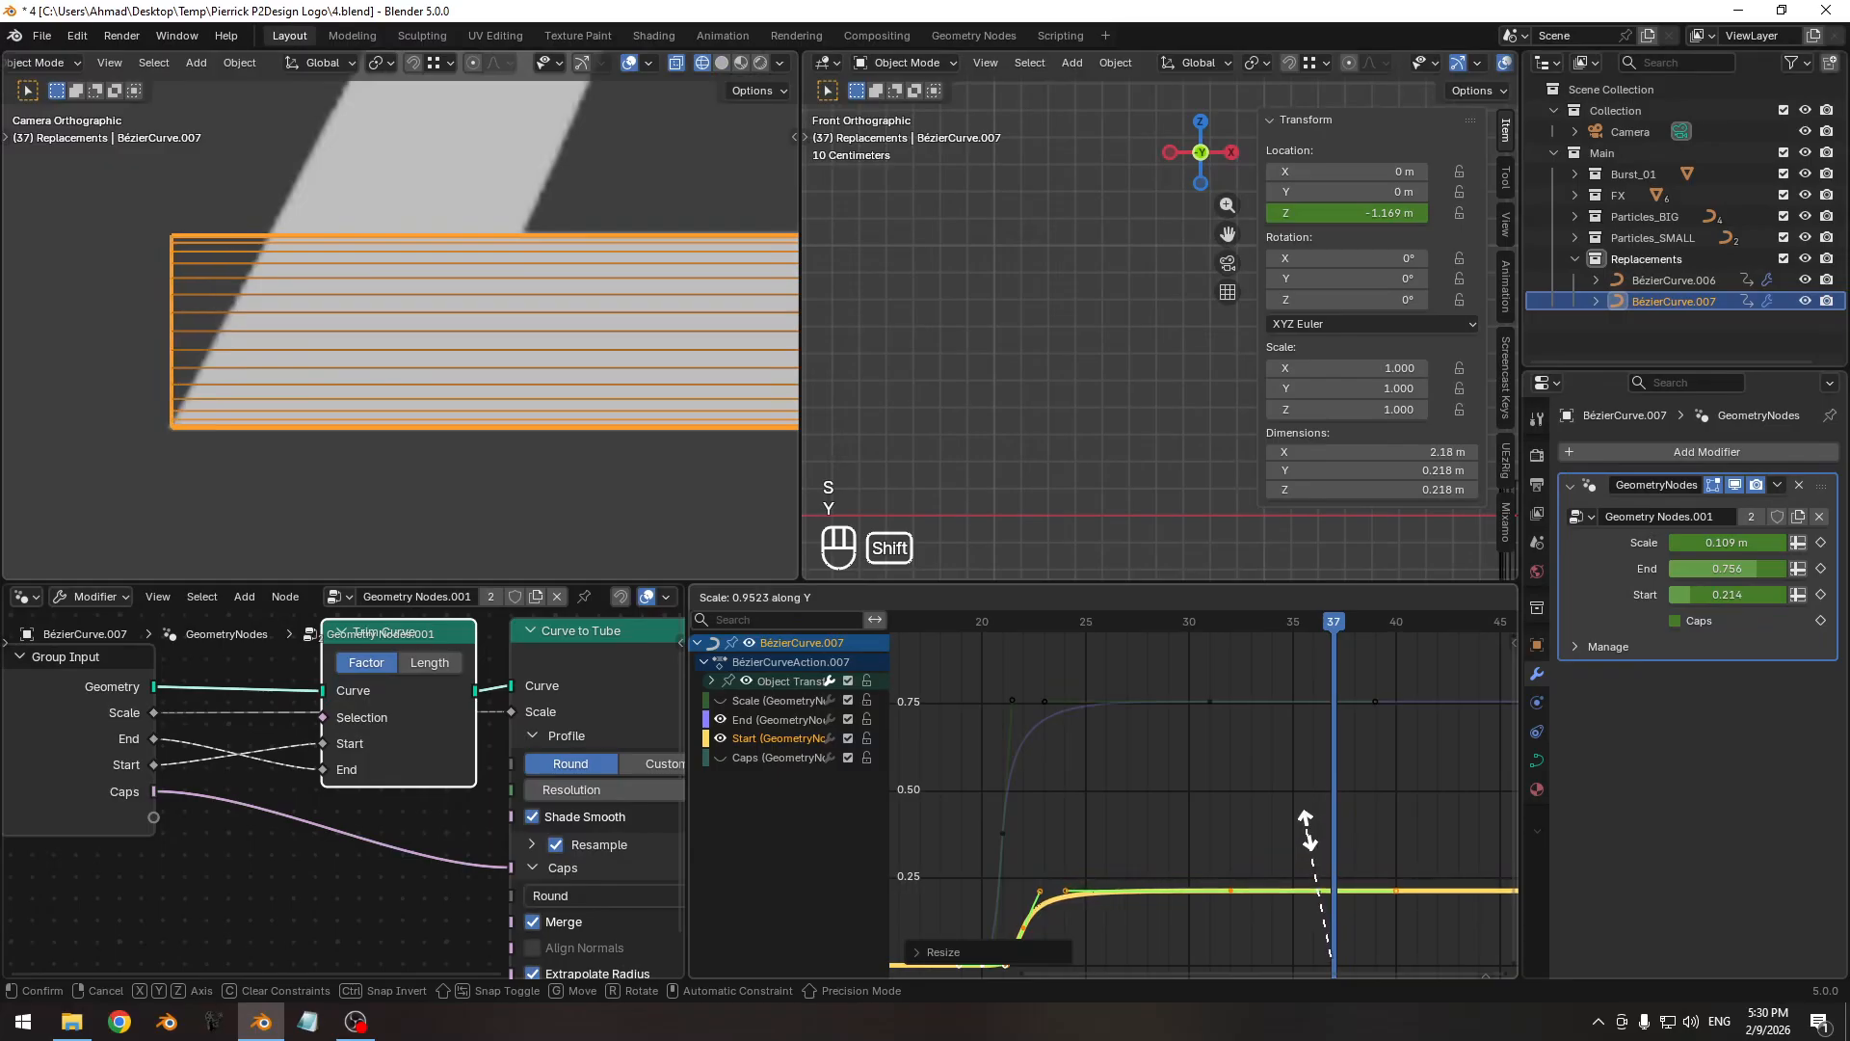
left_click(1309, 829)
scroll(379, 303, "down", 5)
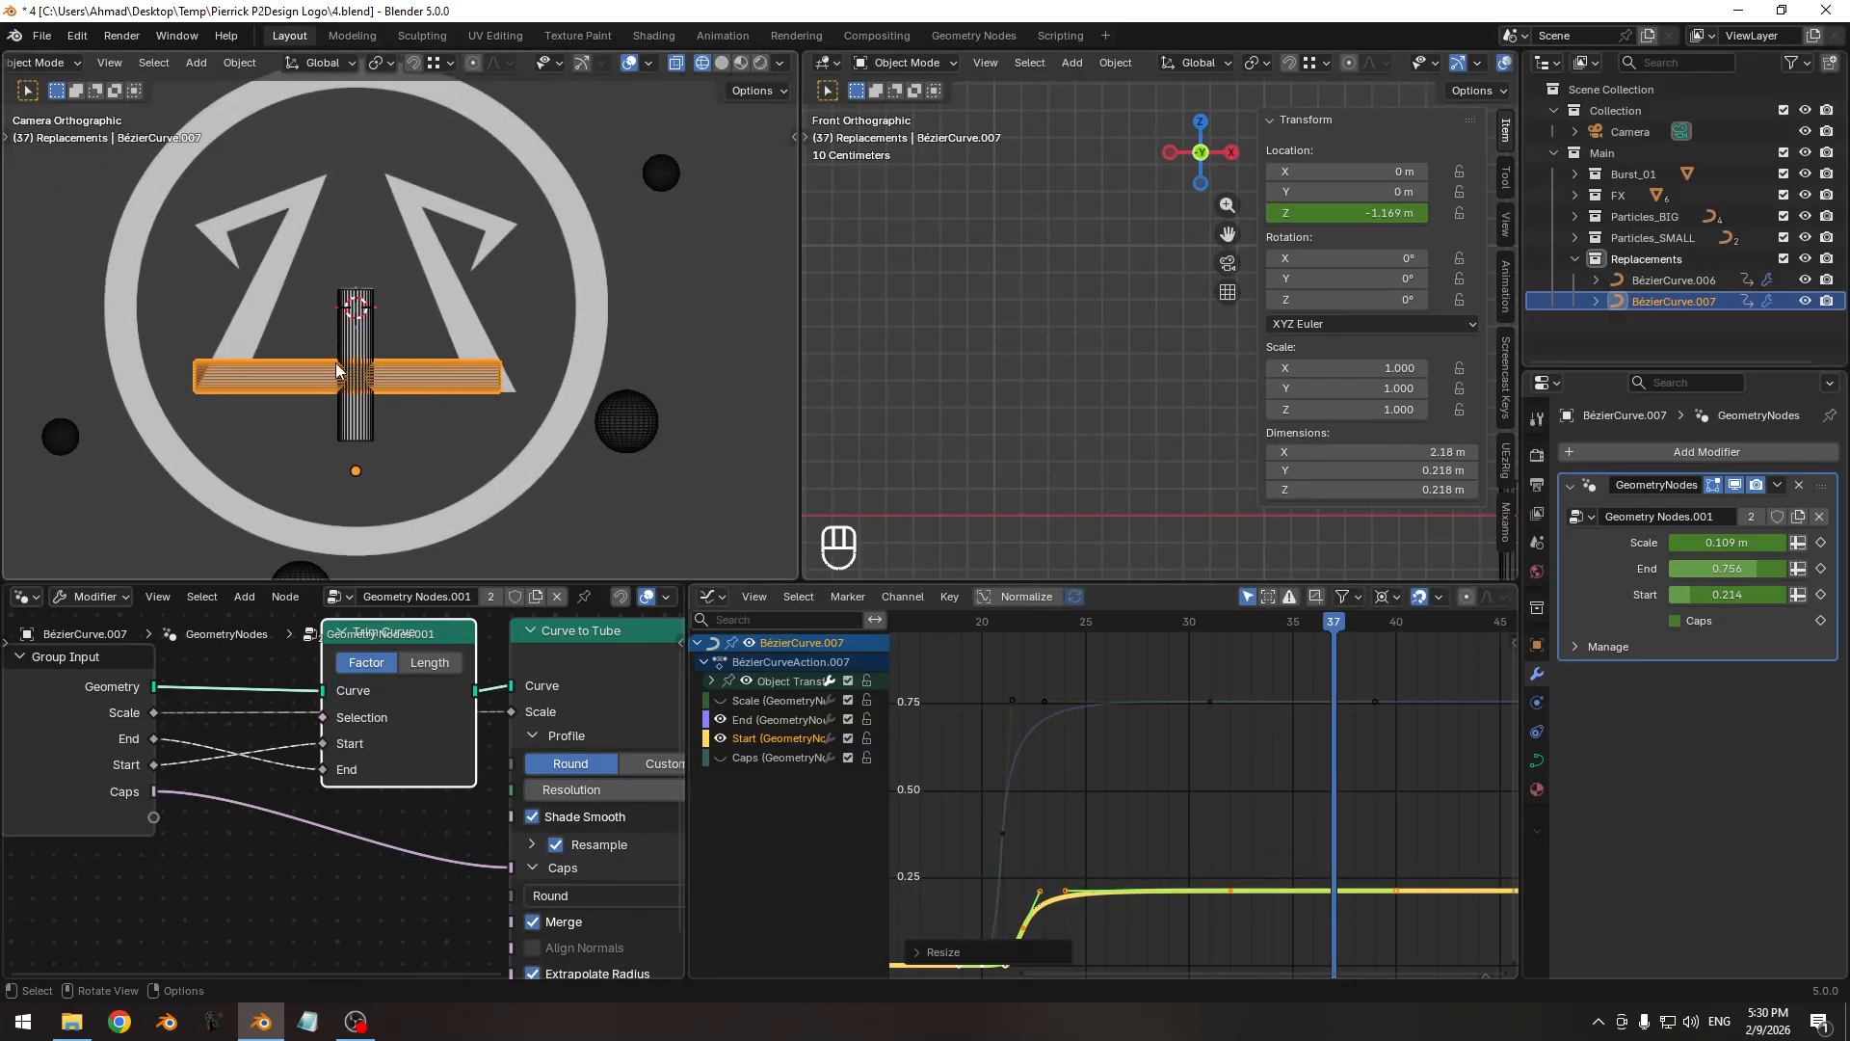
middle_click_drag(336, 362, 366, 359, "ctrl")
key("z")
middle_click_drag(499, 439, 466, 420, "ctrl")
Hide the camera viewport overlays and play the animation repeatedly from the first frame to review both bars' motion.
middle_click_drag(1286, 725, 1198, 757, "ctrl")
left_click_drag(1049, 630, 1073, 628)
key("alt+shift+z")
middle_click_drag(422, 278, 858, 570, "ctrl")
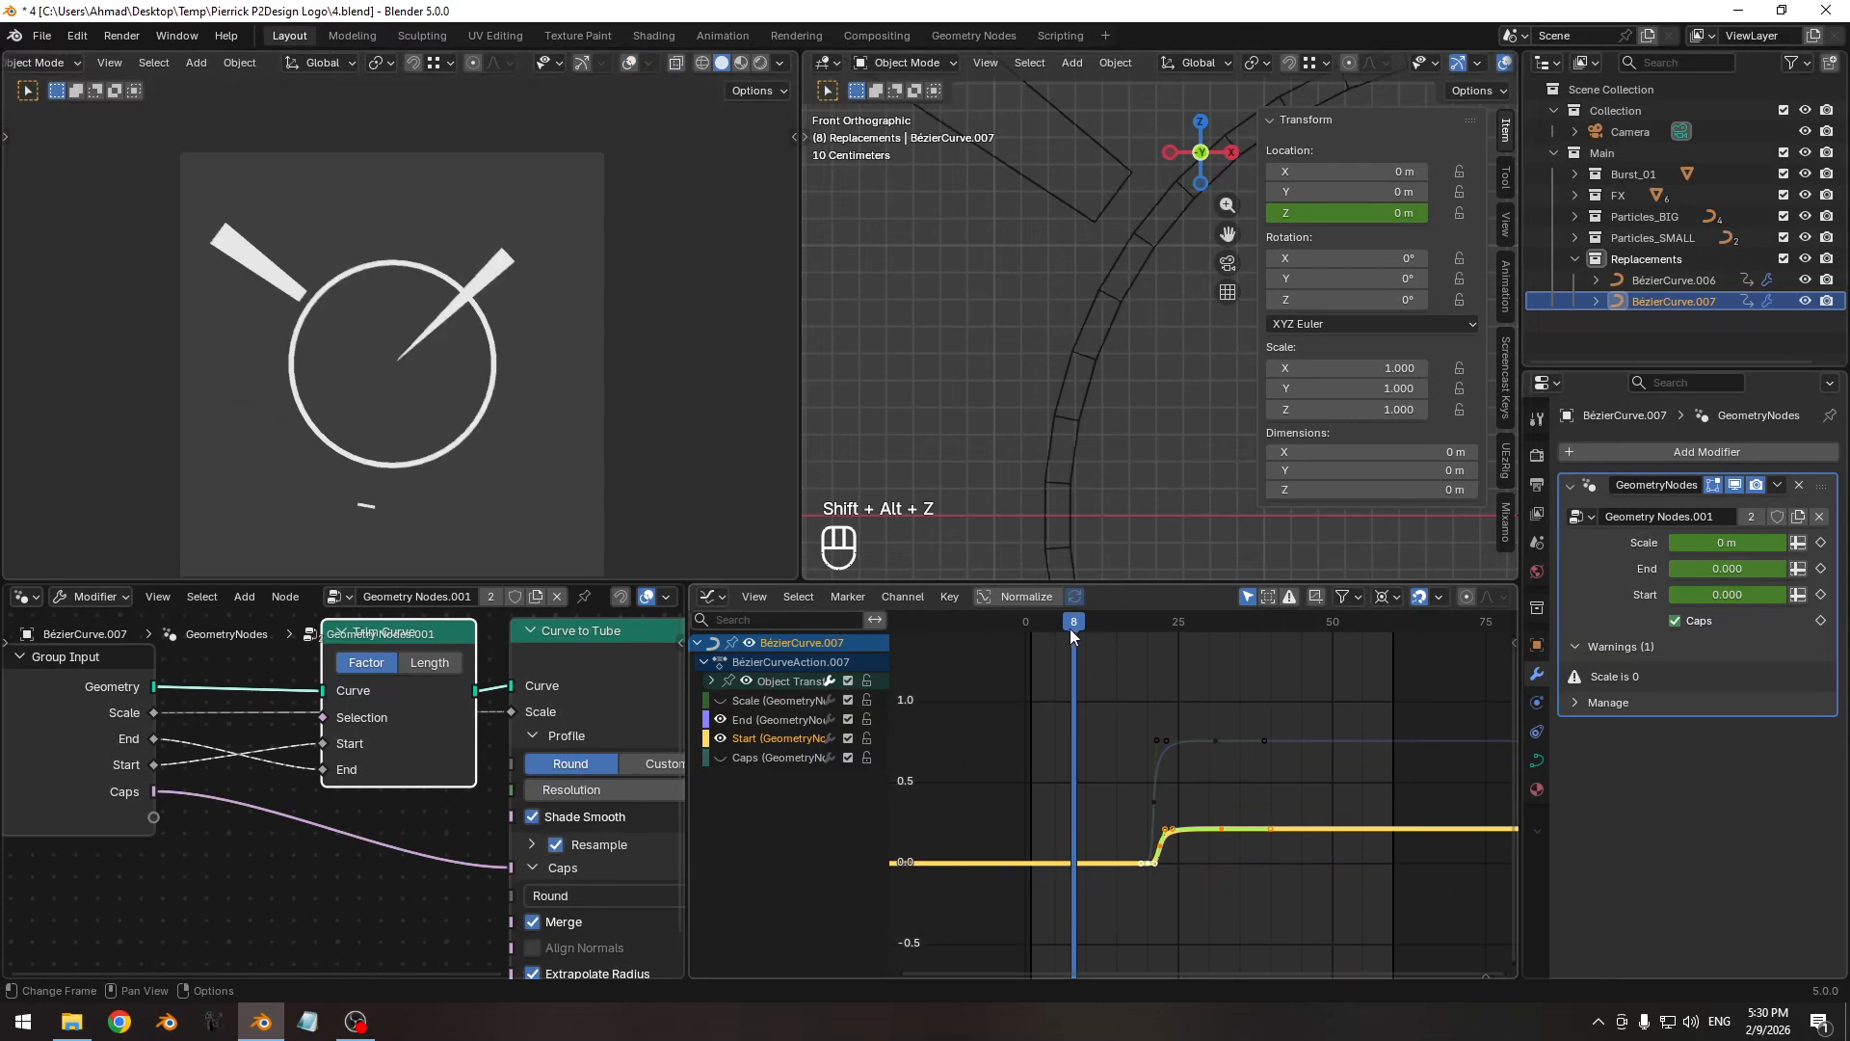
mouse_move(1070, 629)
left_mouse_down()
mouse_move(1210, 633)
mouse_move(1043, 639)
left_mouse_up()
key("space")
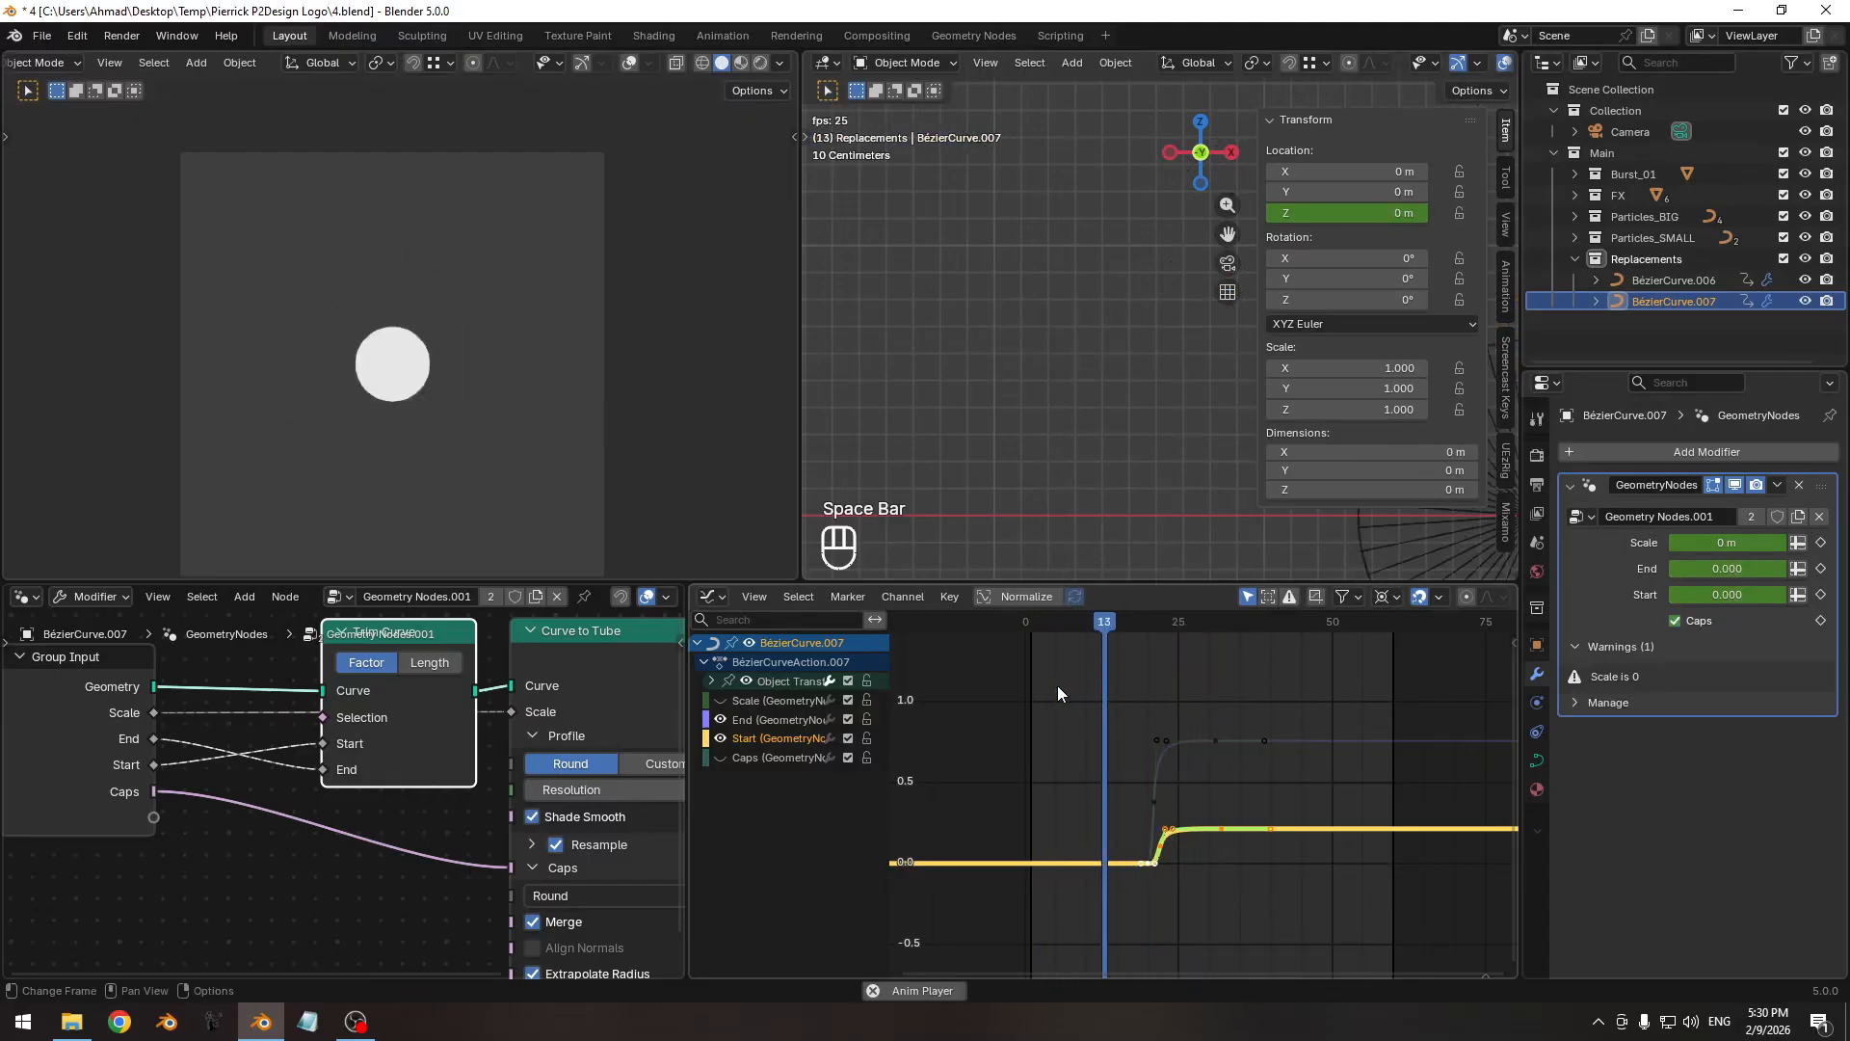
key("space")
key("space")
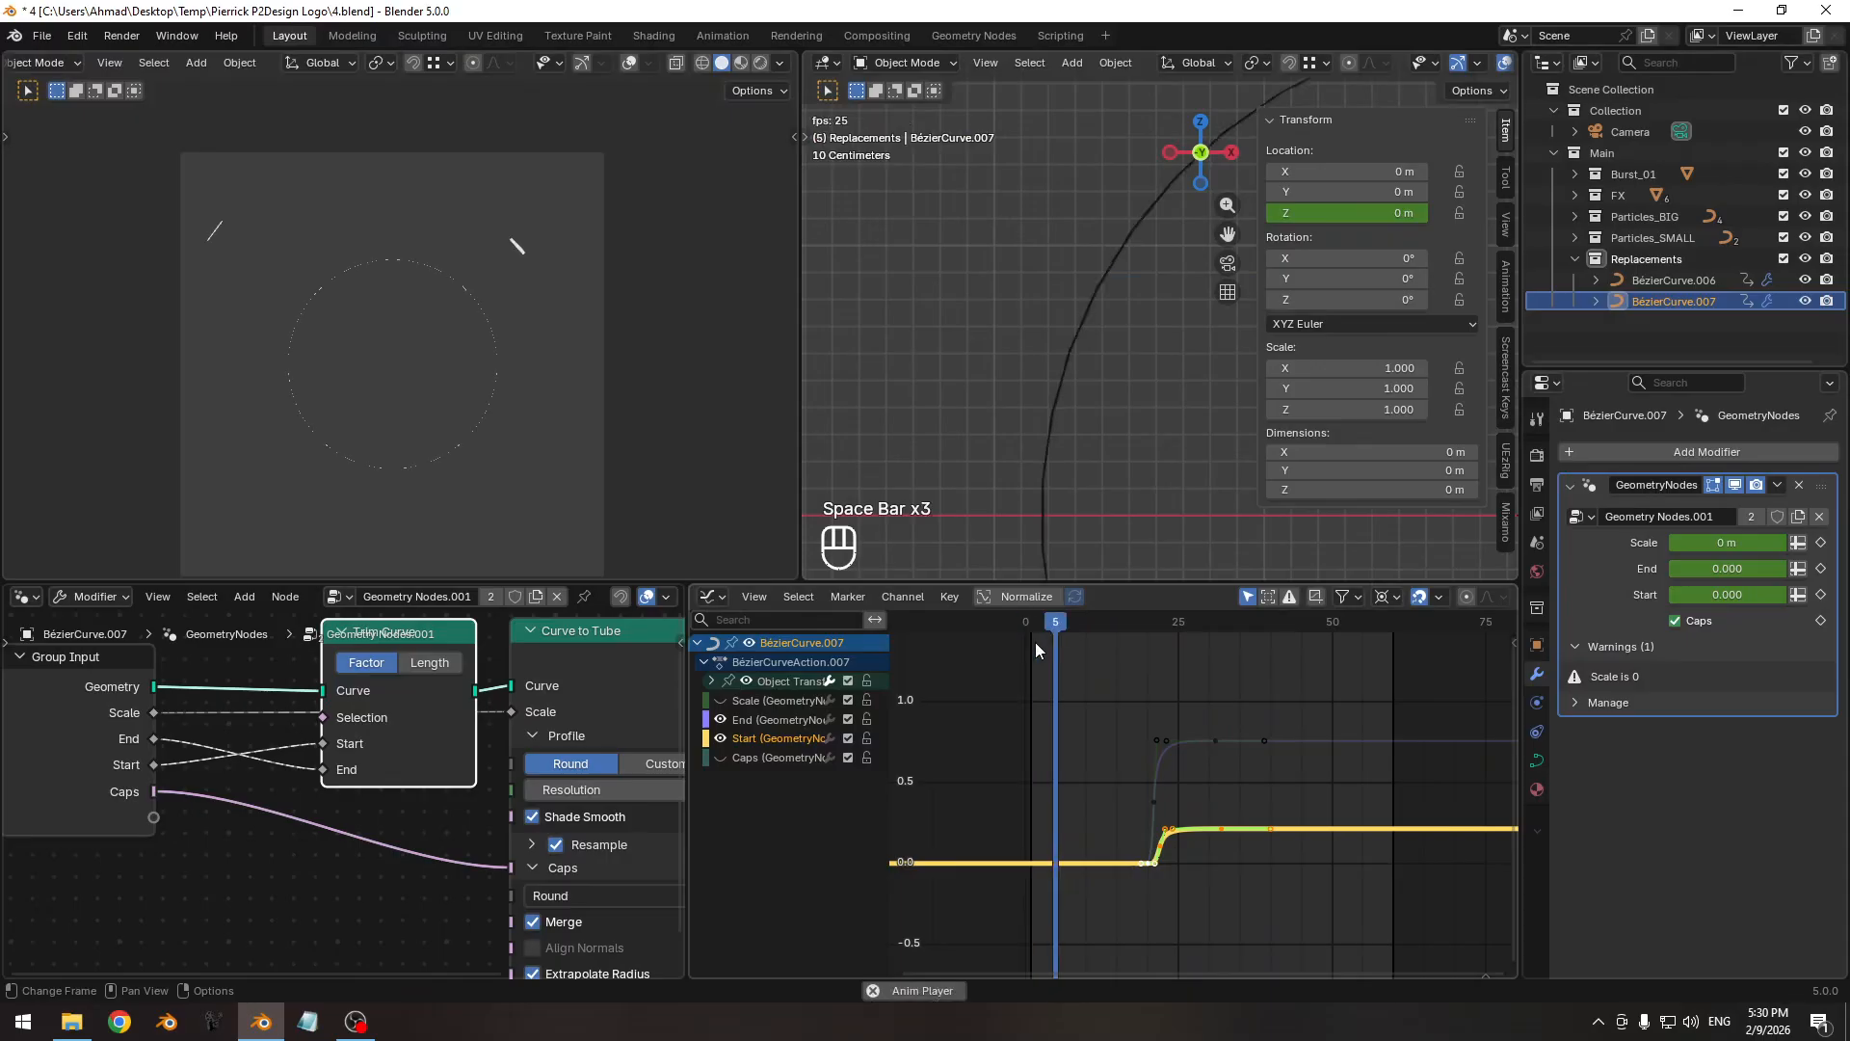
key("space")
key("space")
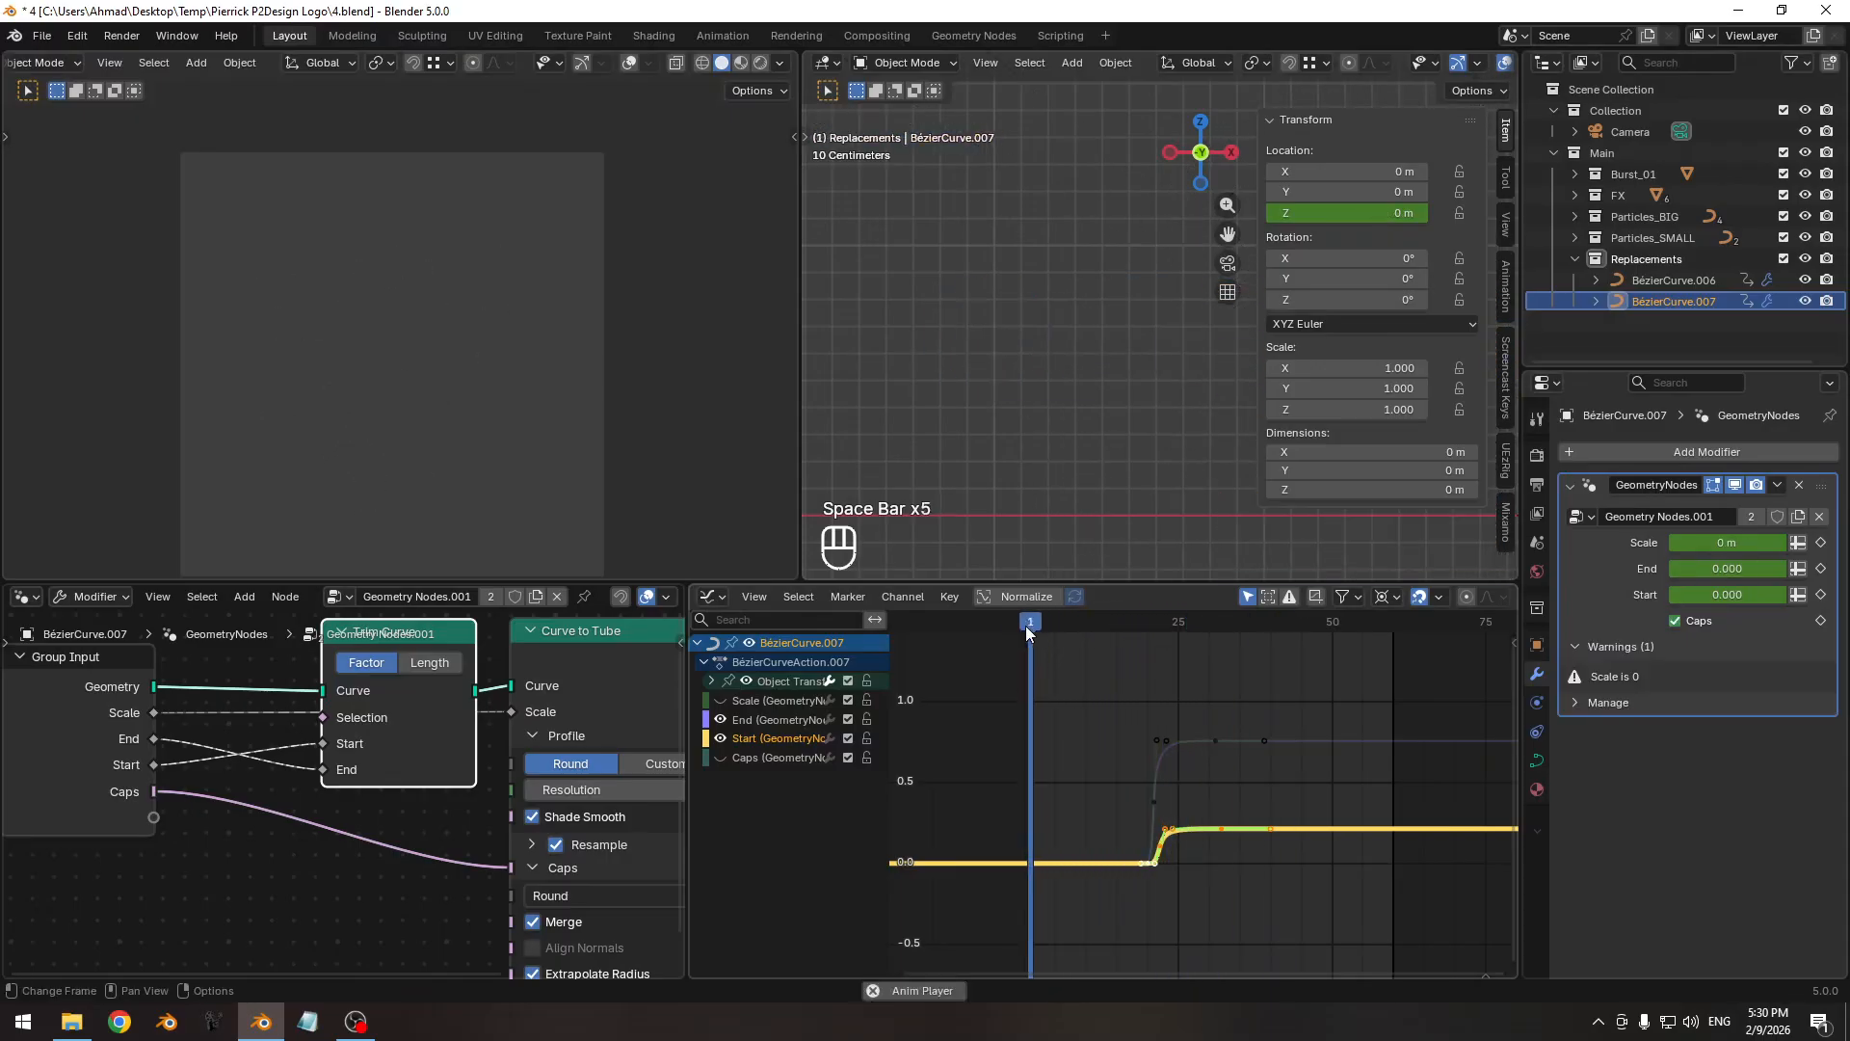
key("space")
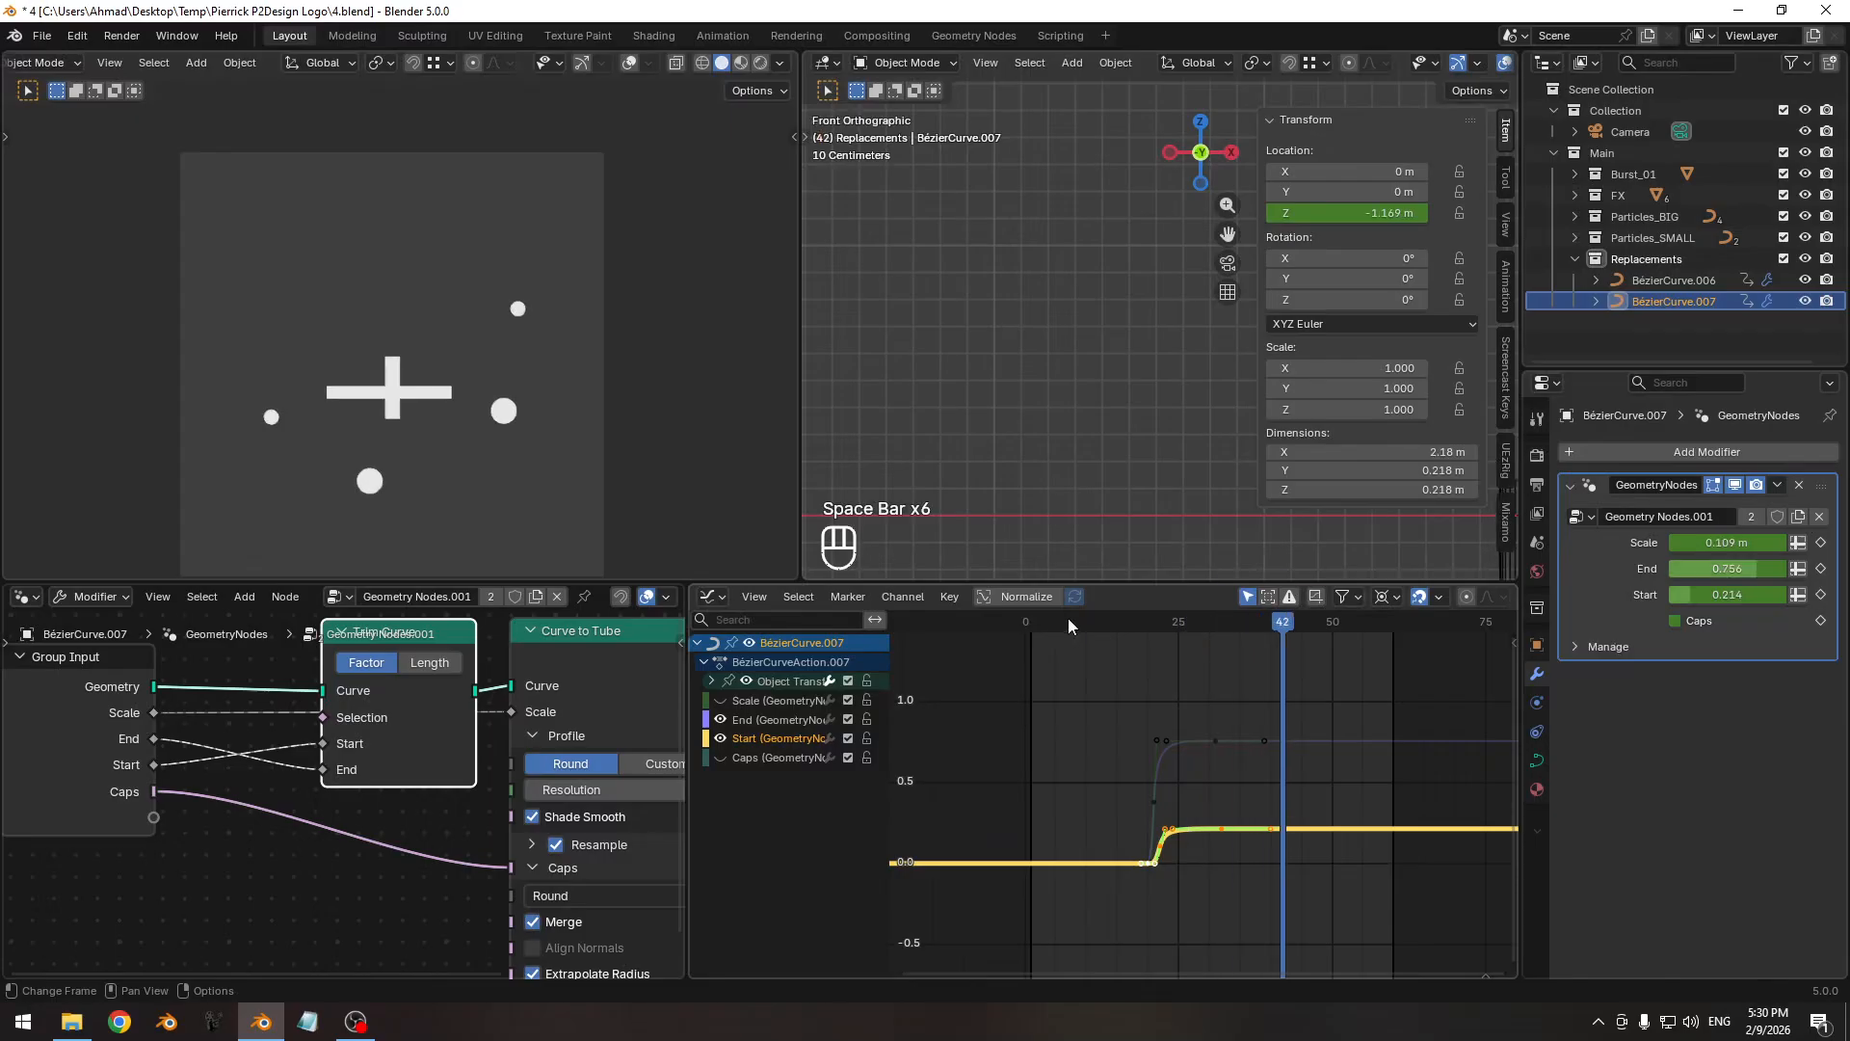
key("space")
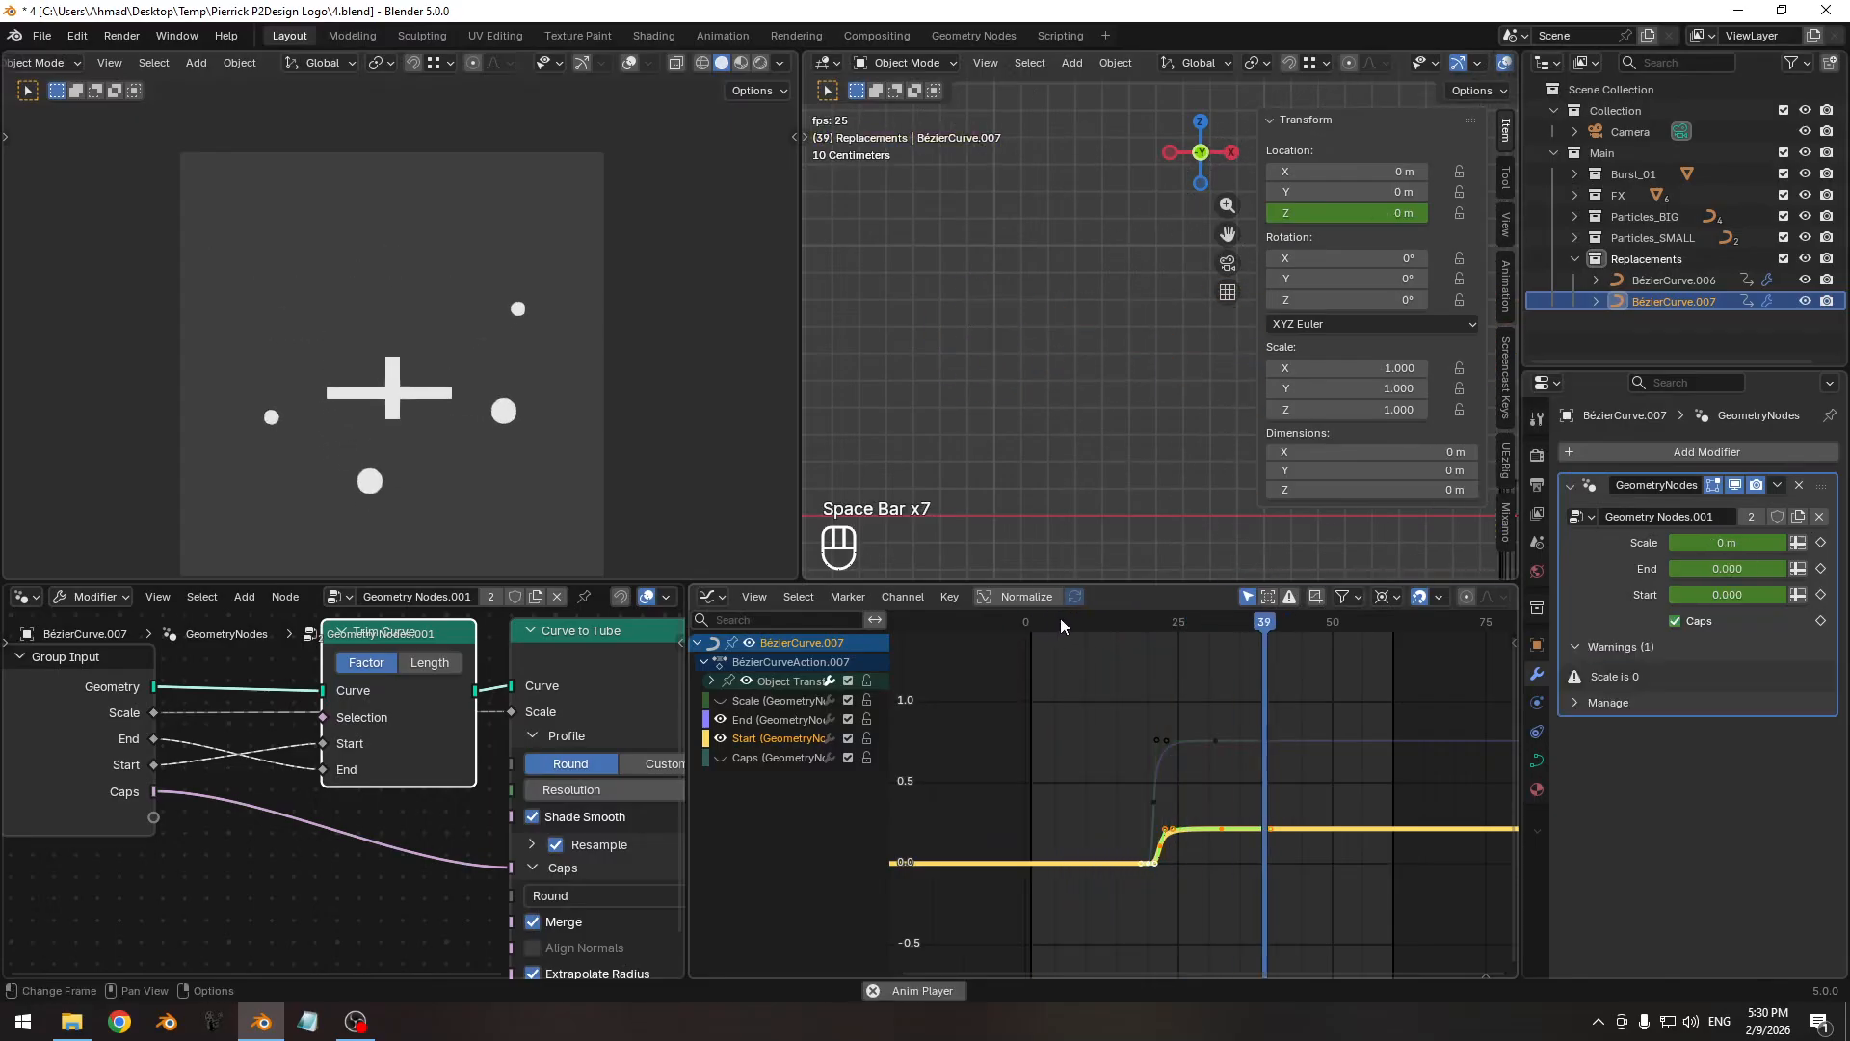
key("space")
key("space")
key("space")
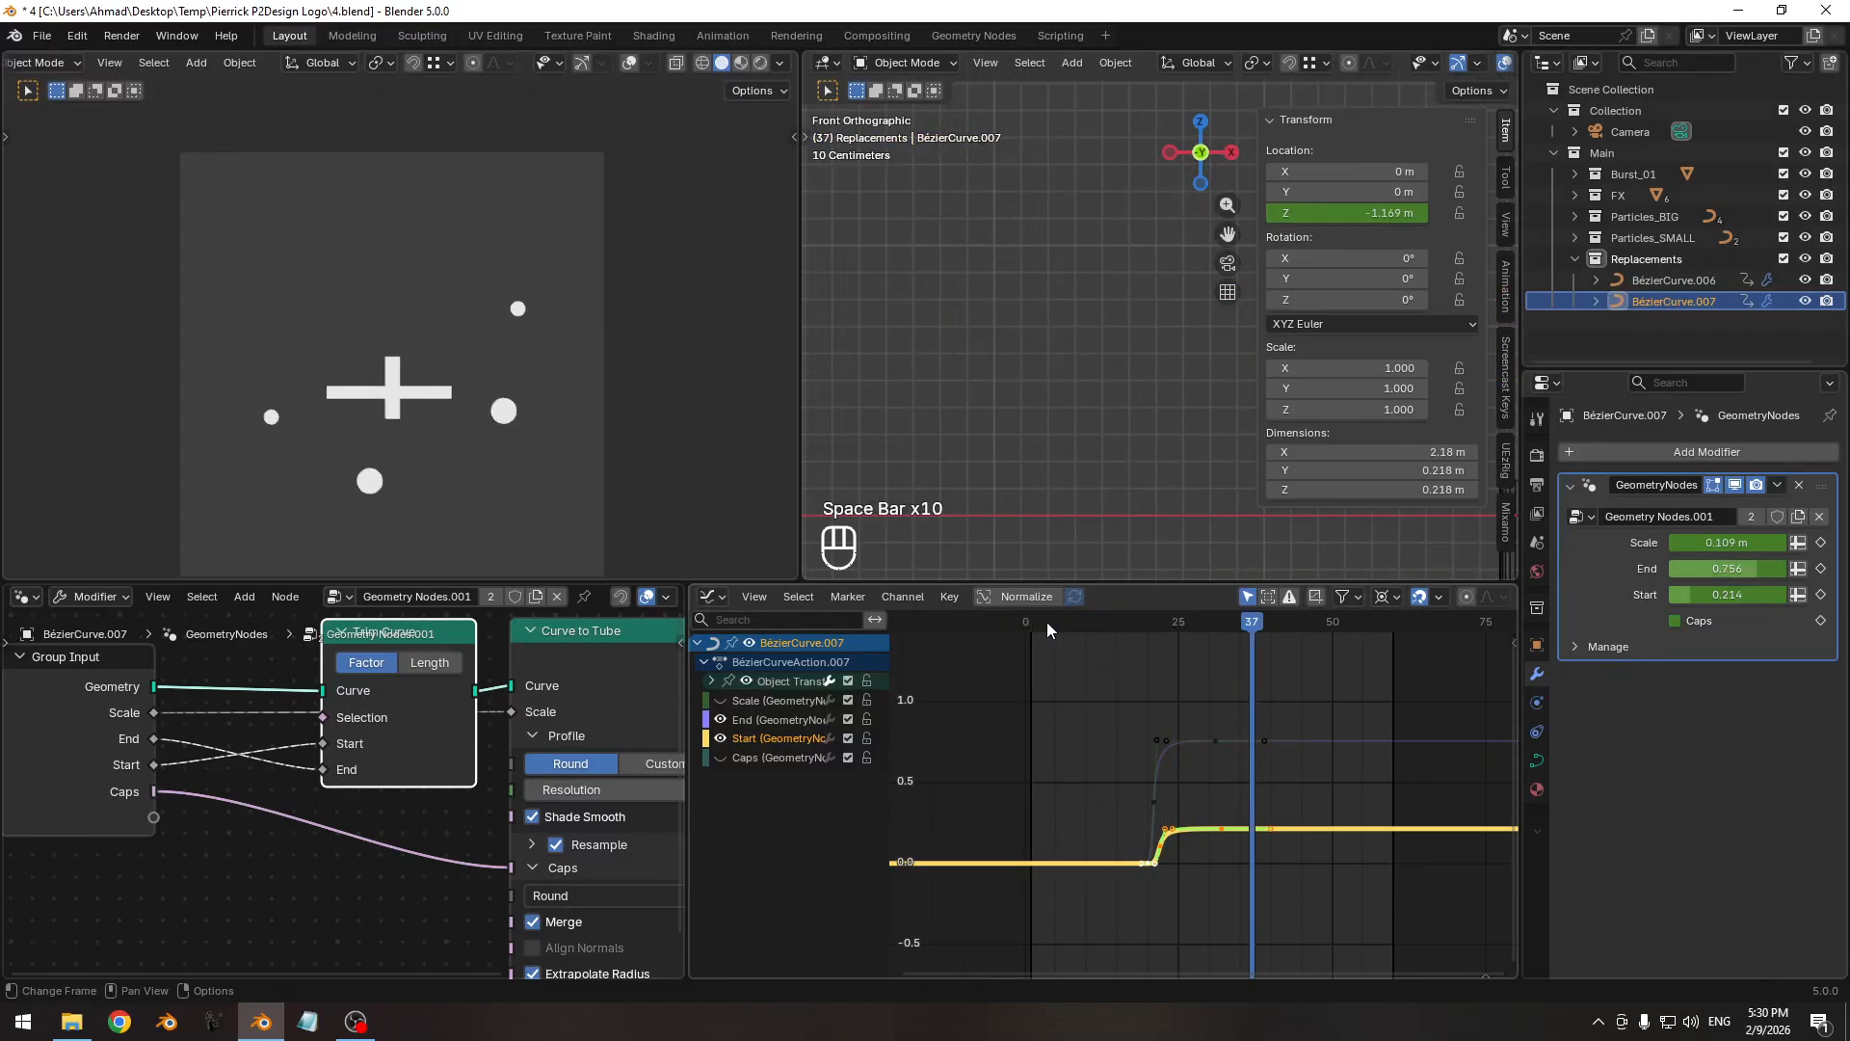
key("space")
key("space")
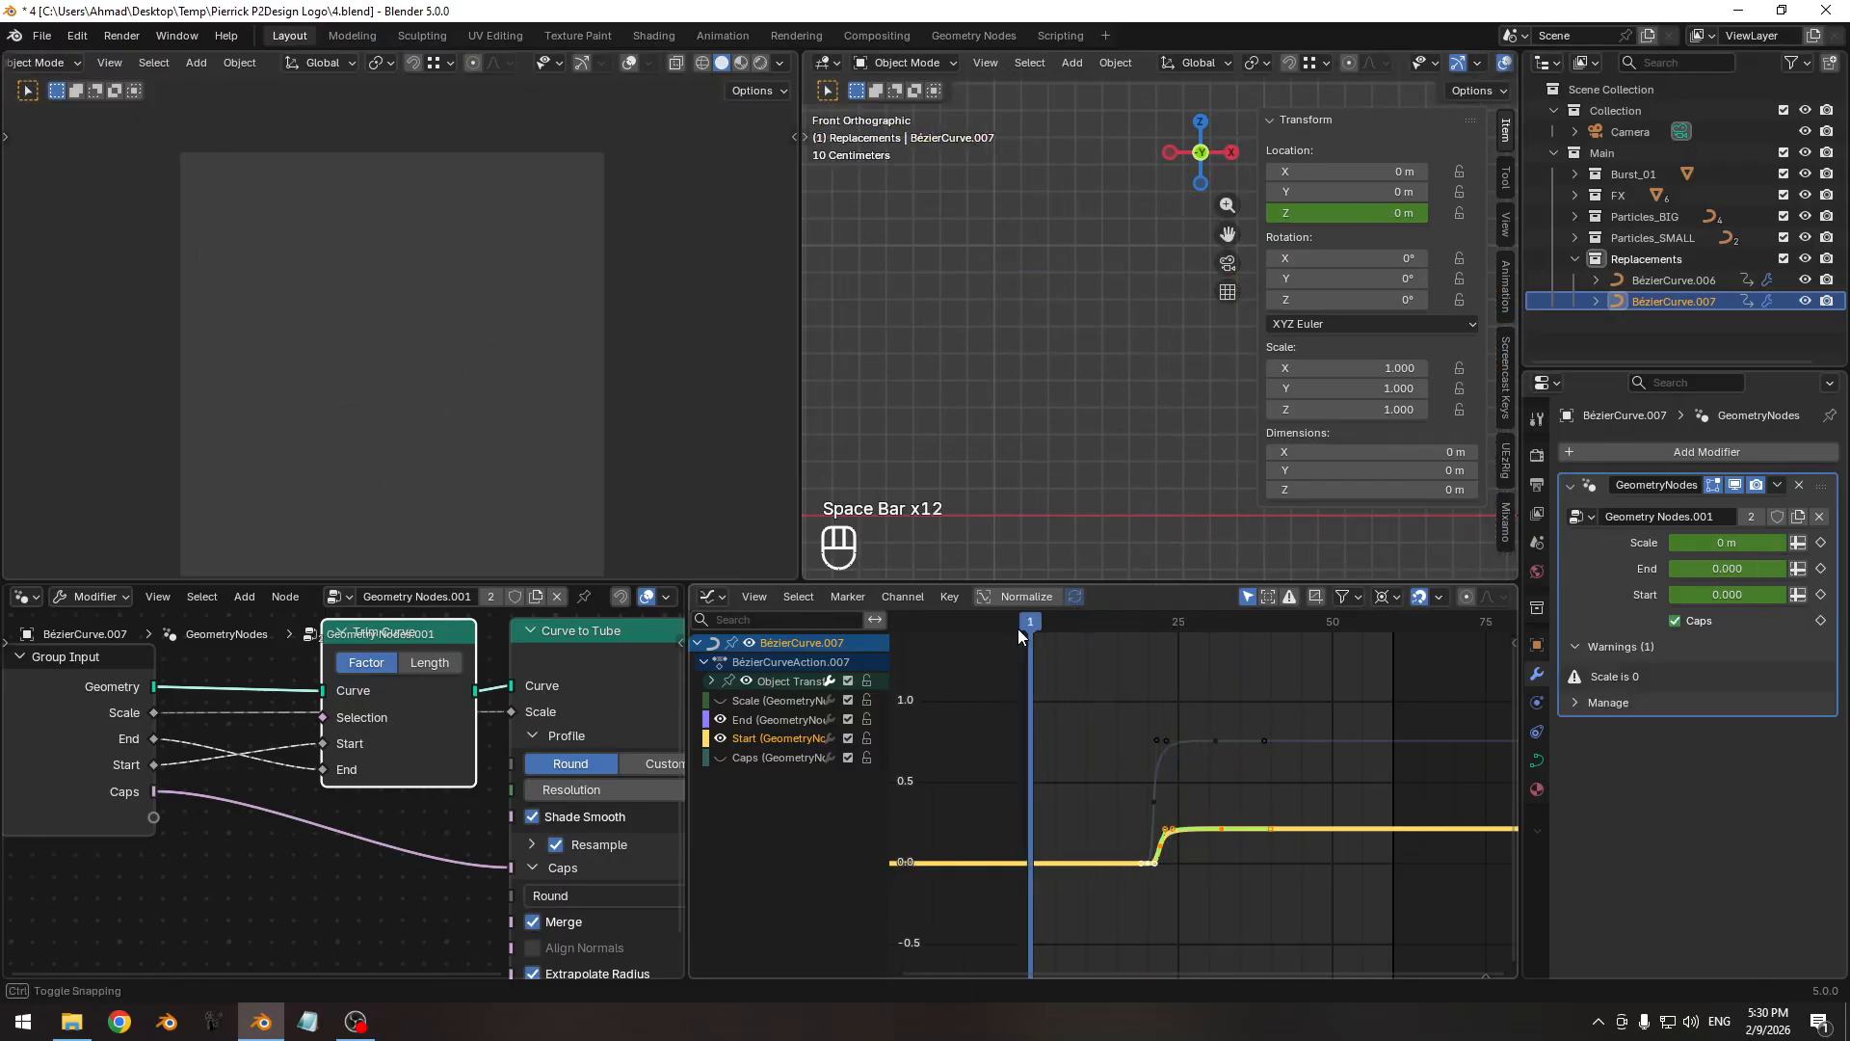
key("space")
key("space")
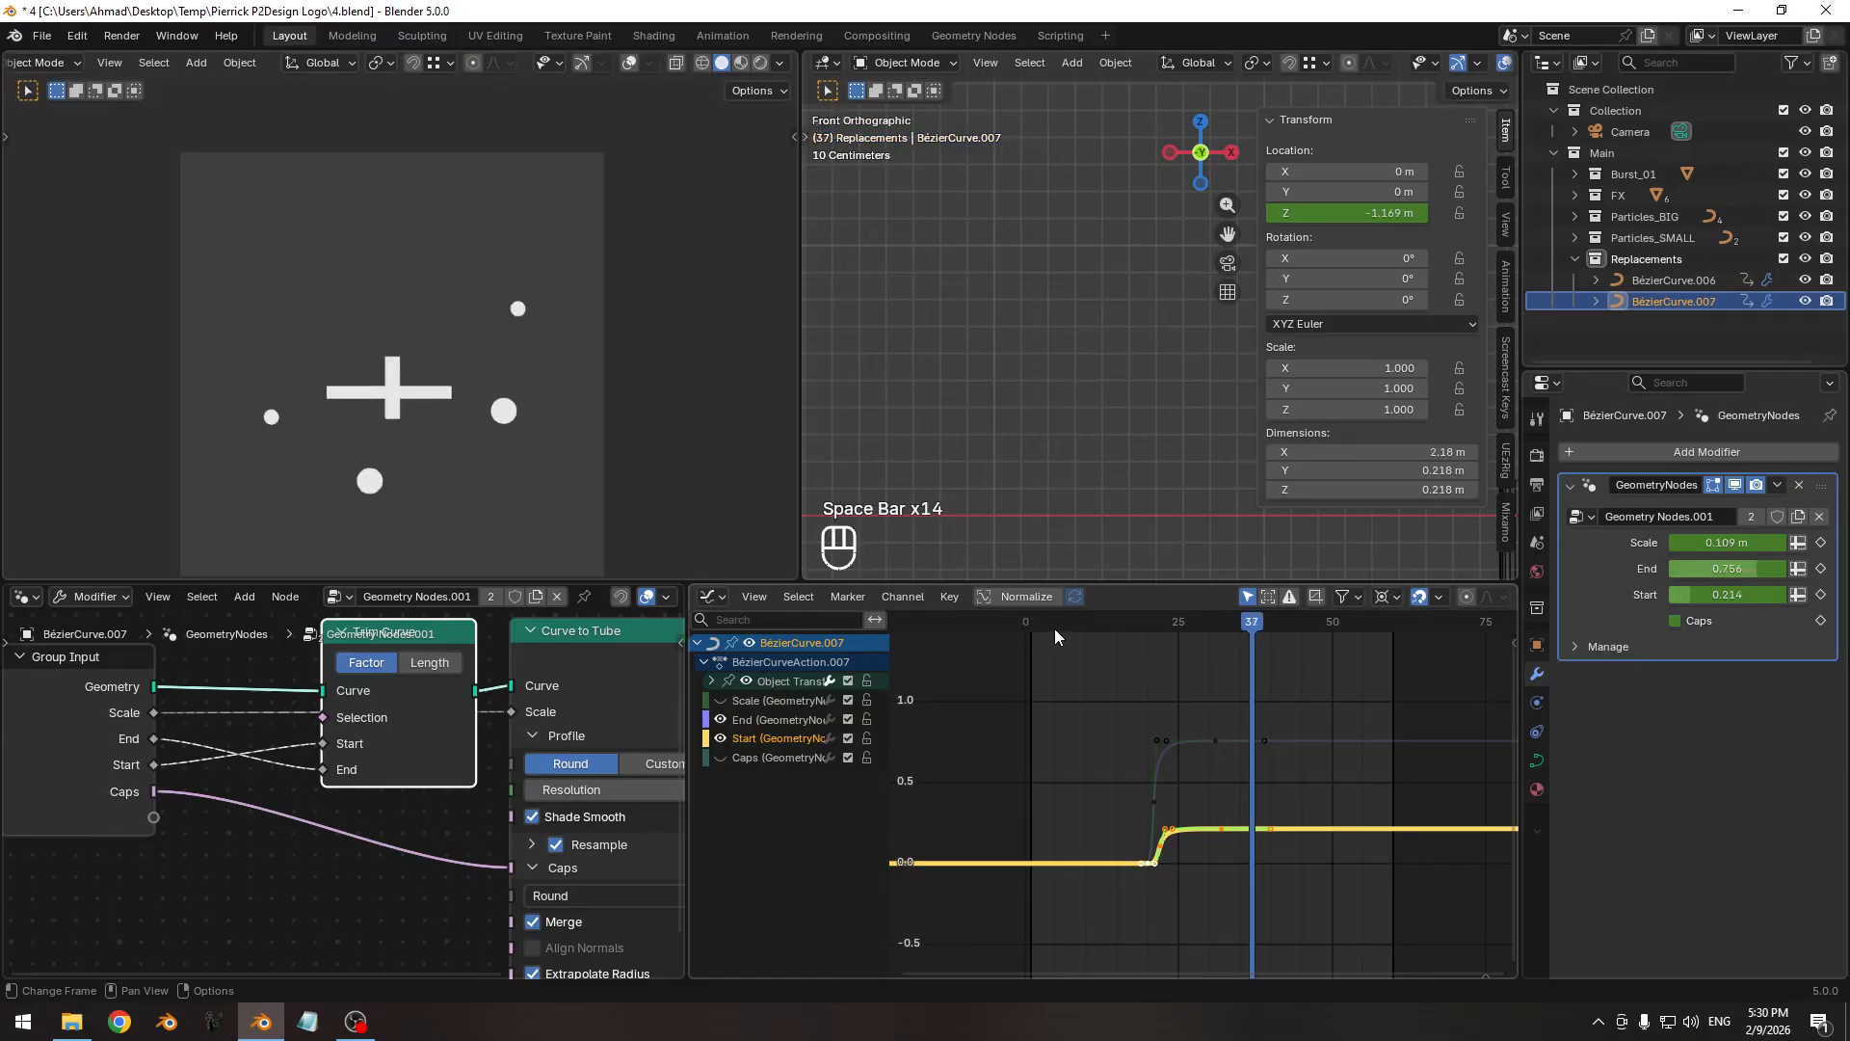
key("space")
key("space")
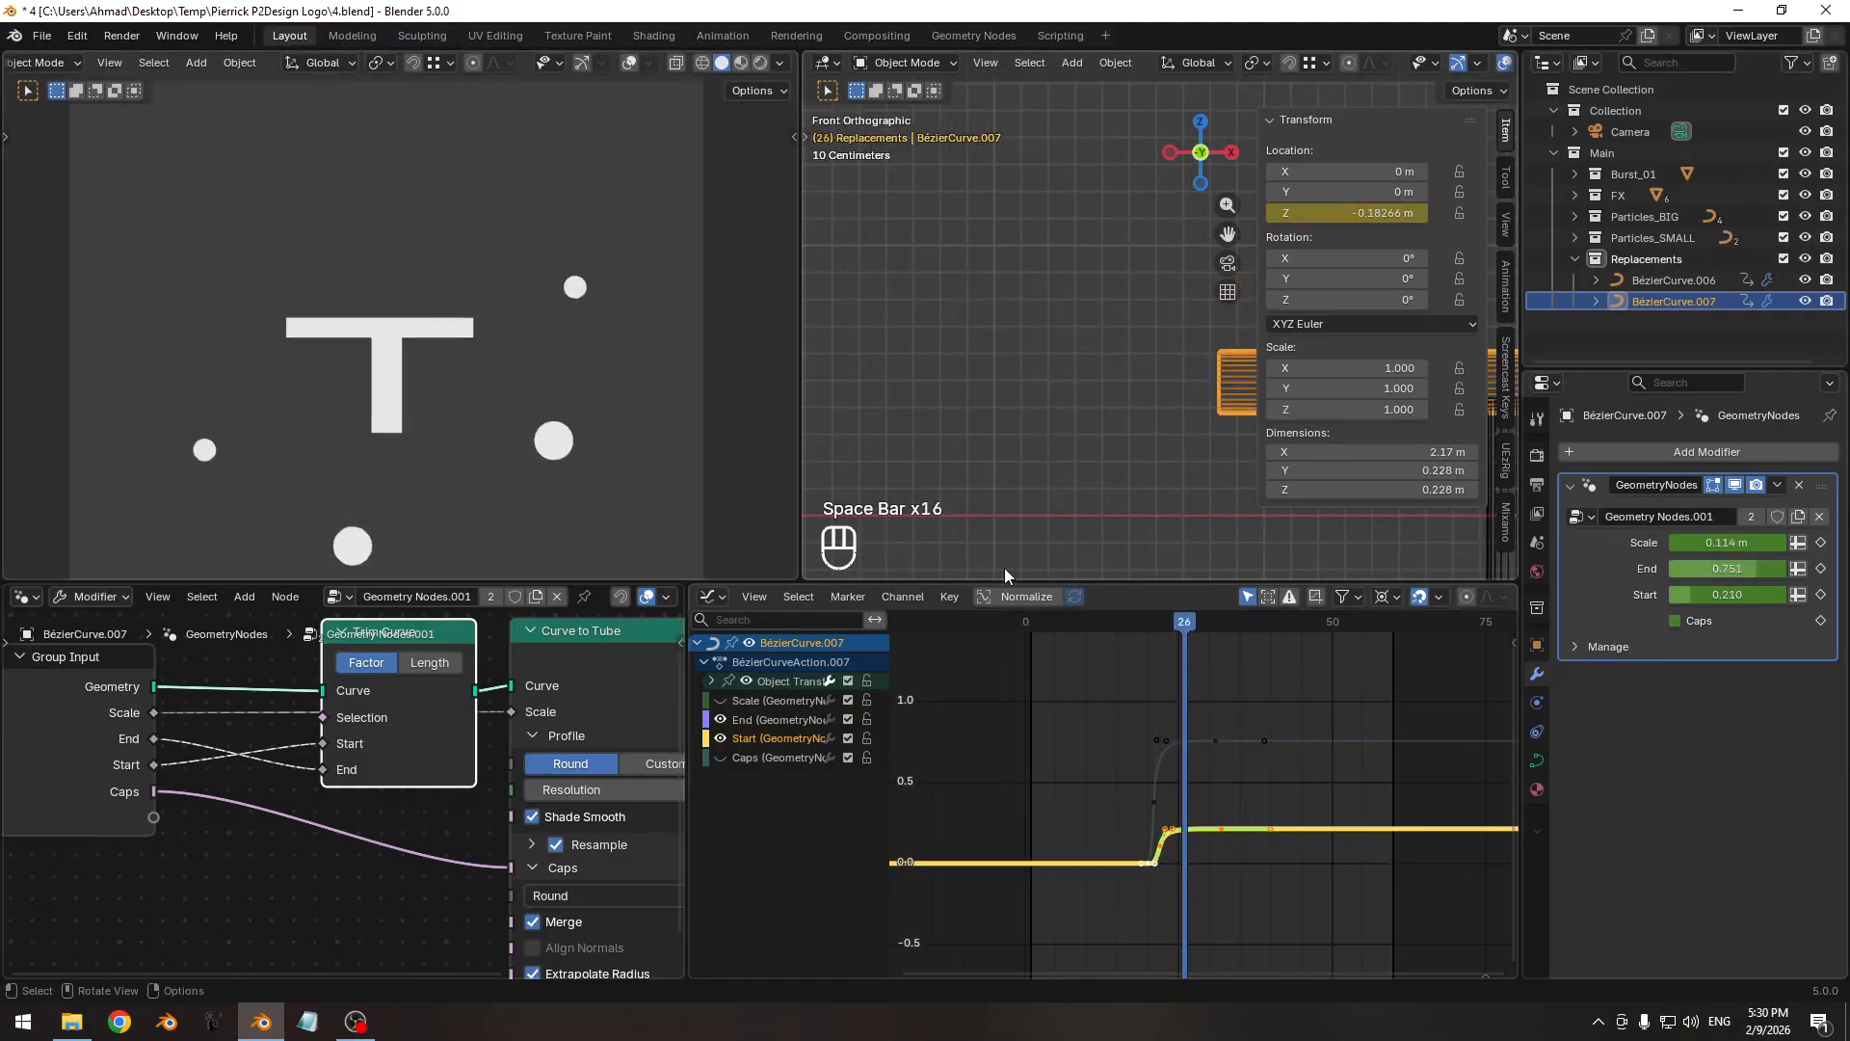
Scrub to frame 21, hide the front viewport's sidebar, and frame the horizontal tube there.
left_click_drag(1039, 622, 1154, 626)
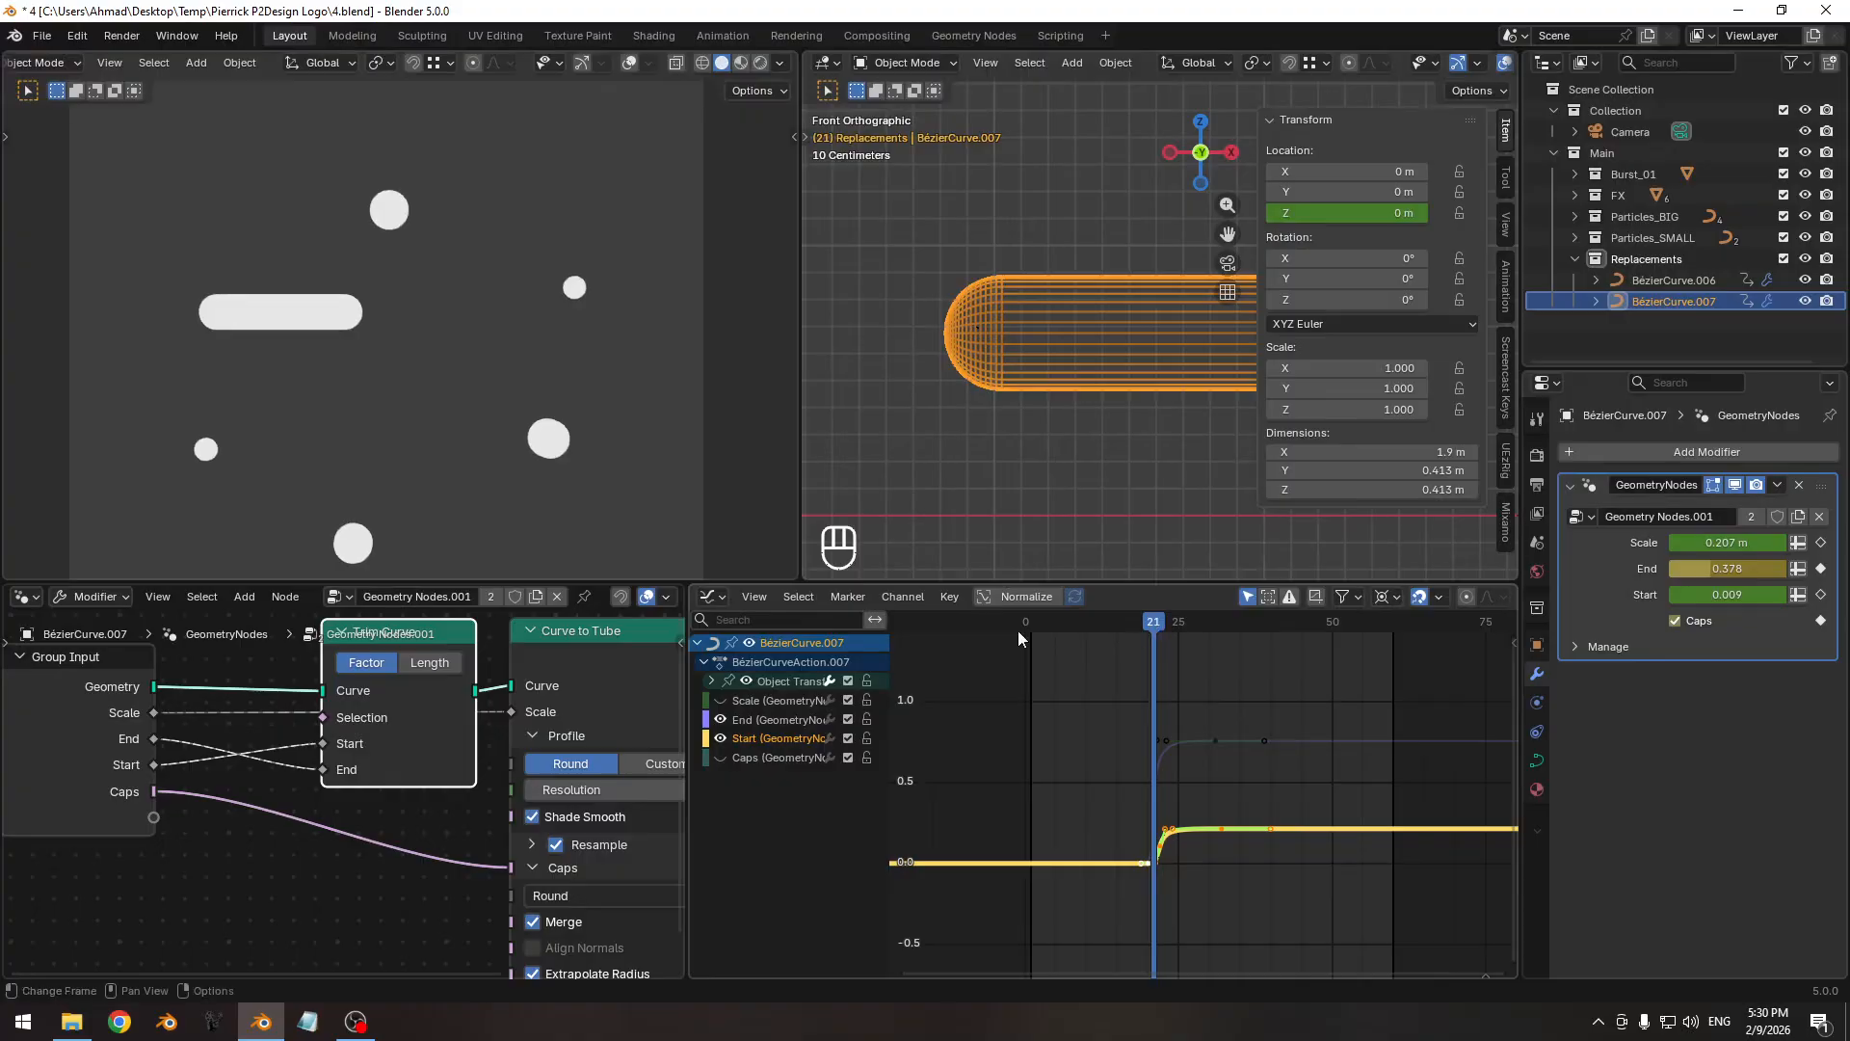
key("n")
middle_click_drag(1095, 369, 1035, 414, "shift")
scroll(1108, 382, "down", 2)
middle_click_drag(1222, 337, 1108, 396, "shift")
Move to frame 22, select the BézierCurve.006 ball, and show the camera viewport overlays again.
mouse_move(1149, 622)
left_mouse_down()
mouse_move(1179, 628)
mouse_move(1159, 628)
left_mouse_up()
left_click(1147, 484)
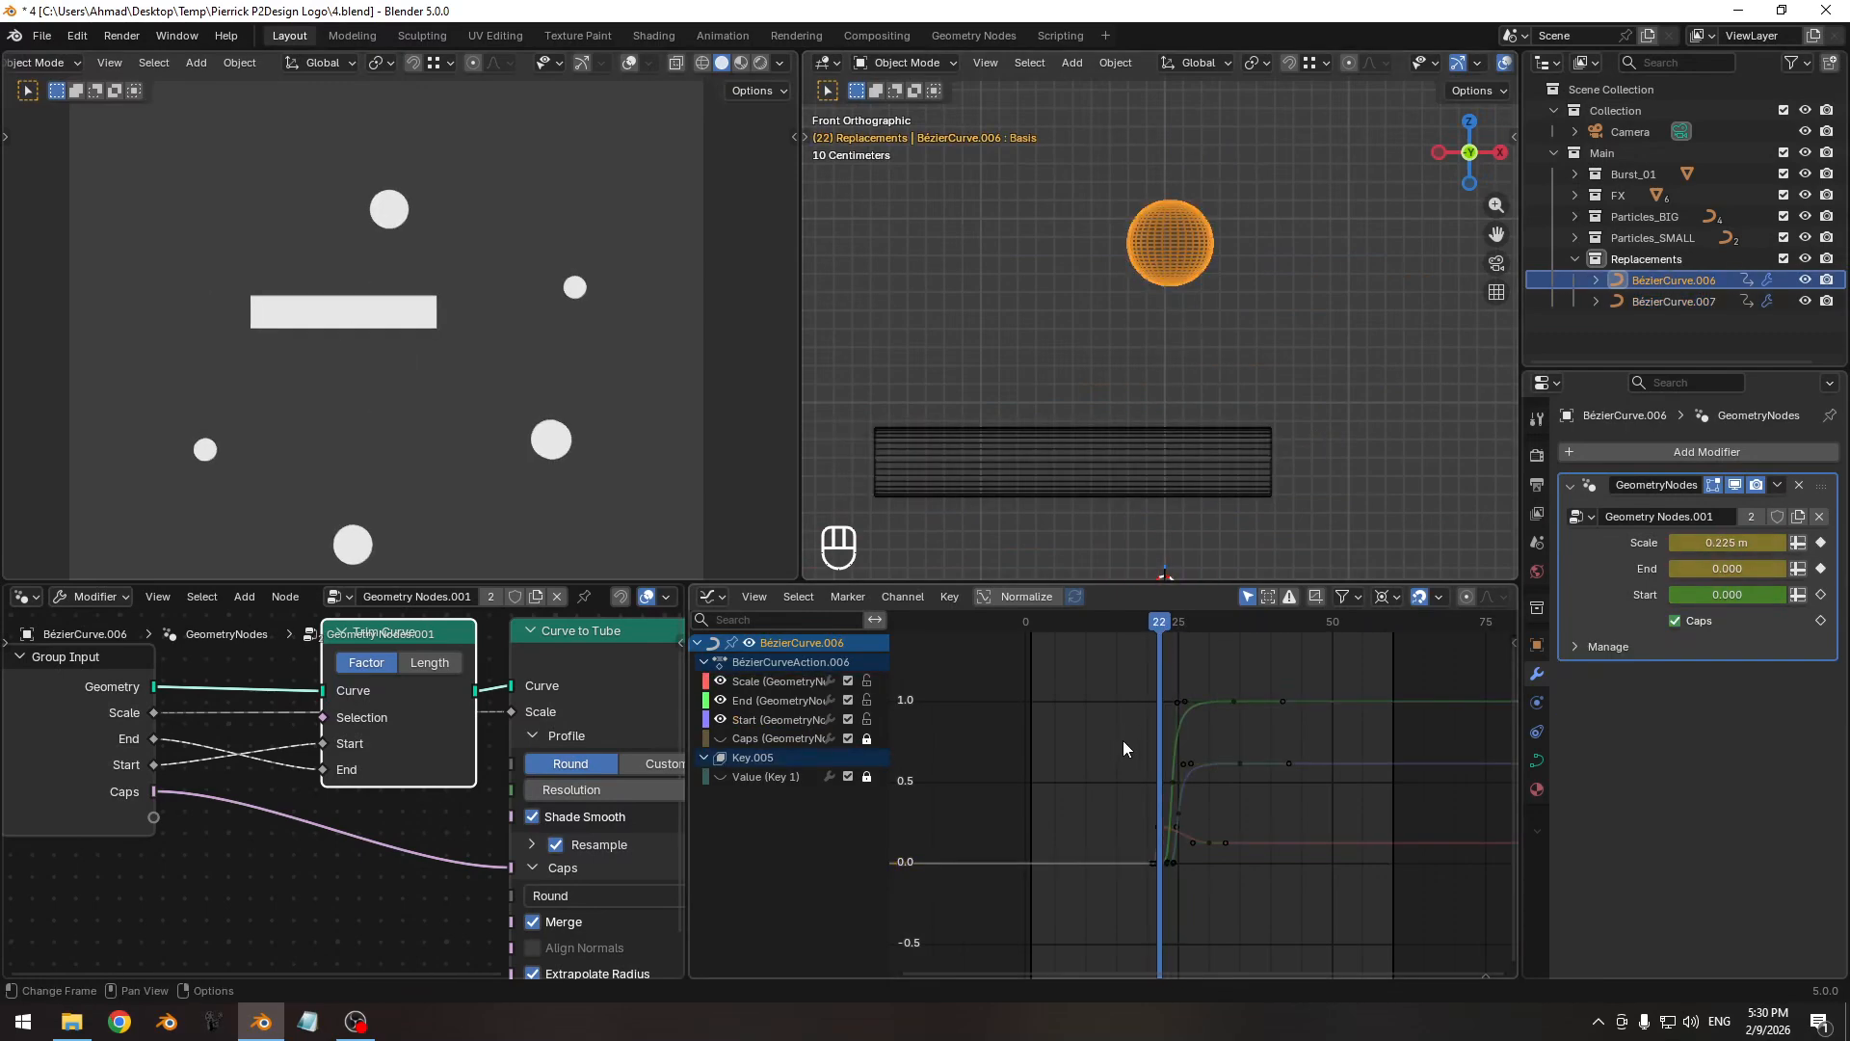
middle_click_drag(1124, 742, 1199, 732, "ctrl")
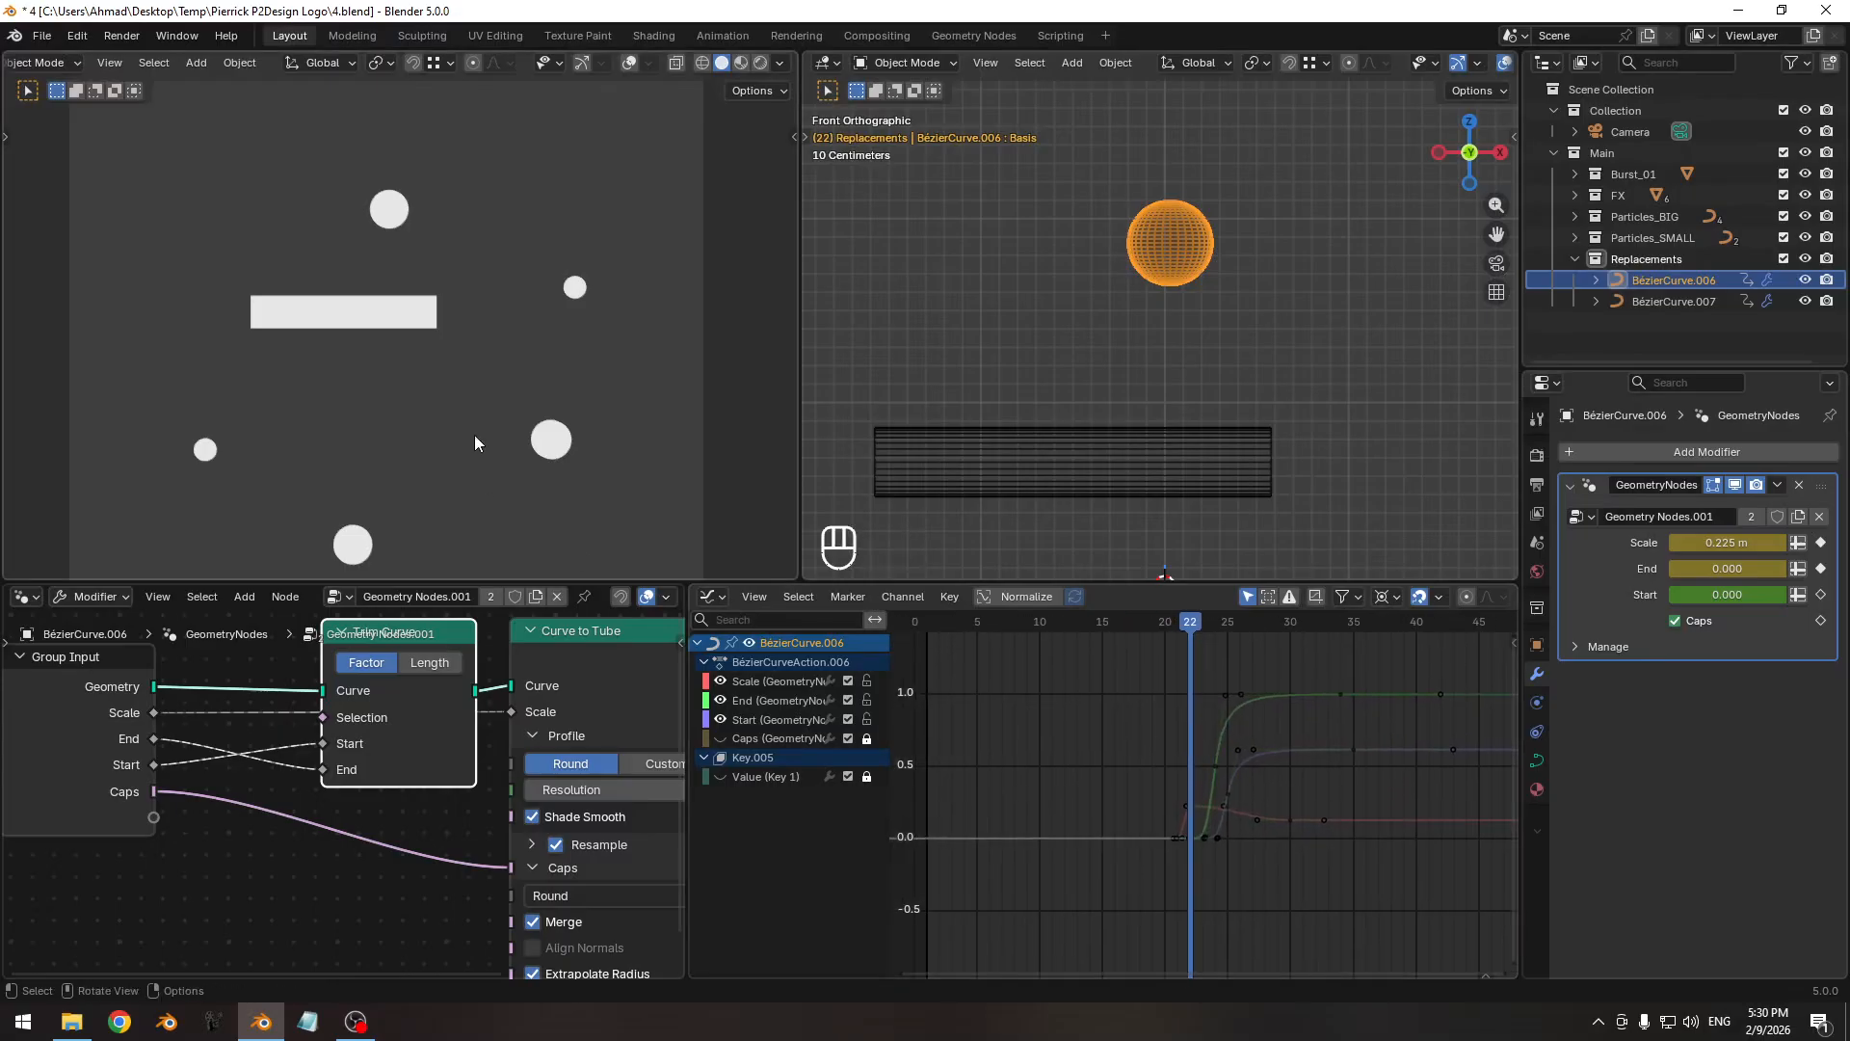
key("shift+alt+z")
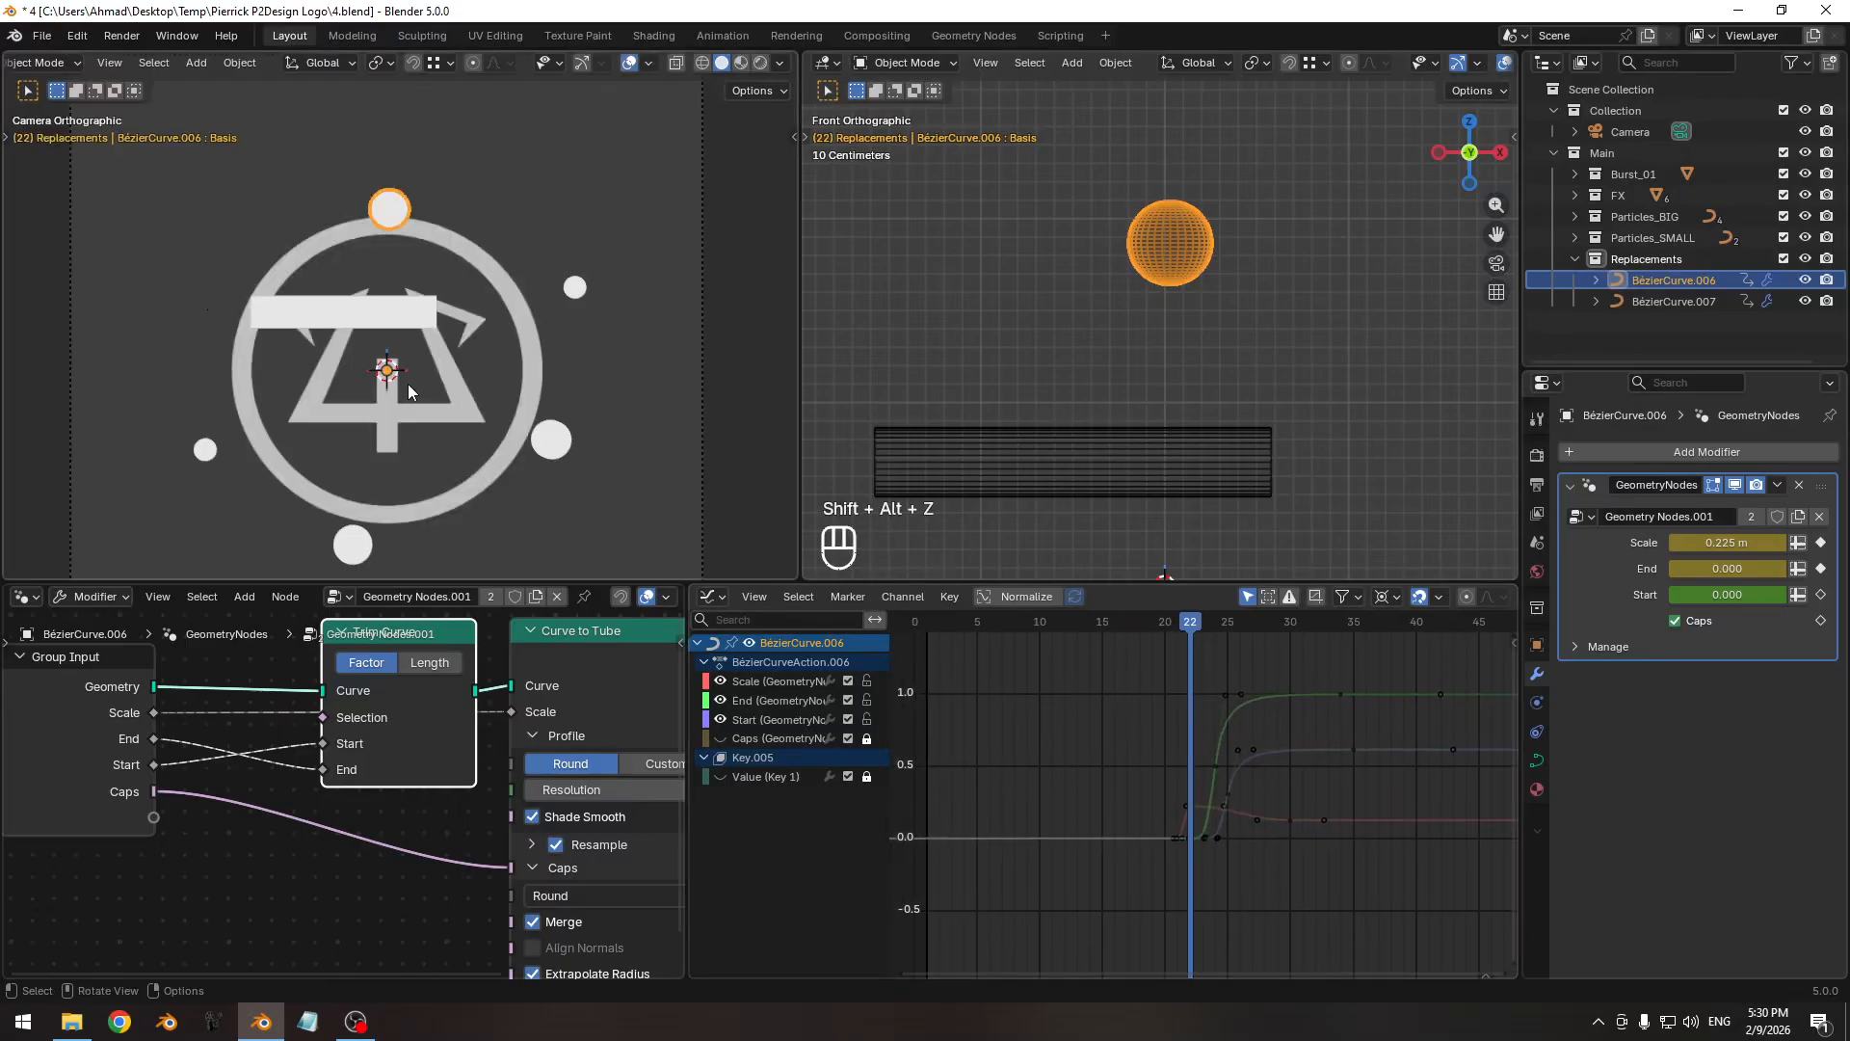
middle_click_drag(410, 385, 451, 357, "shift")
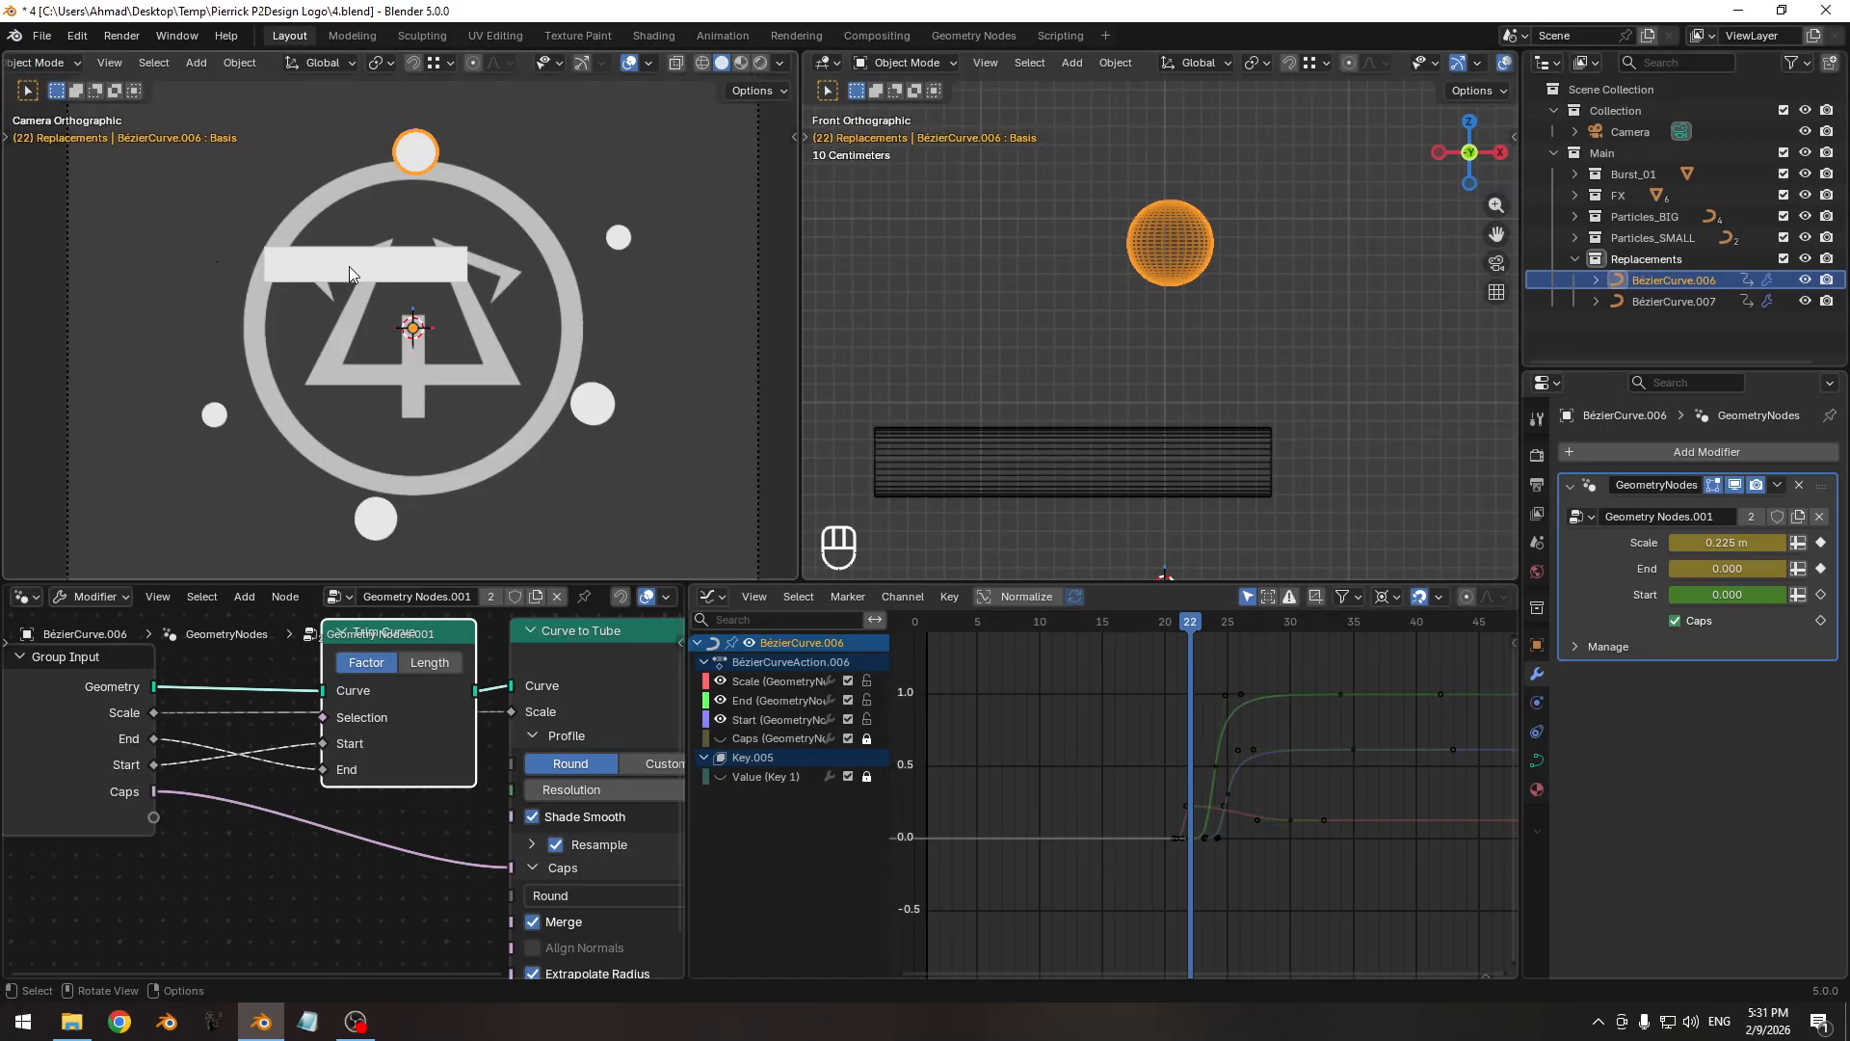
Step back and forth between frames 14 and 22 to examine when the particle balls settle, stopping at frame 20.
key("z")
key("z")
middle_click_drag(500, 308, 455, 329, "ctrl")
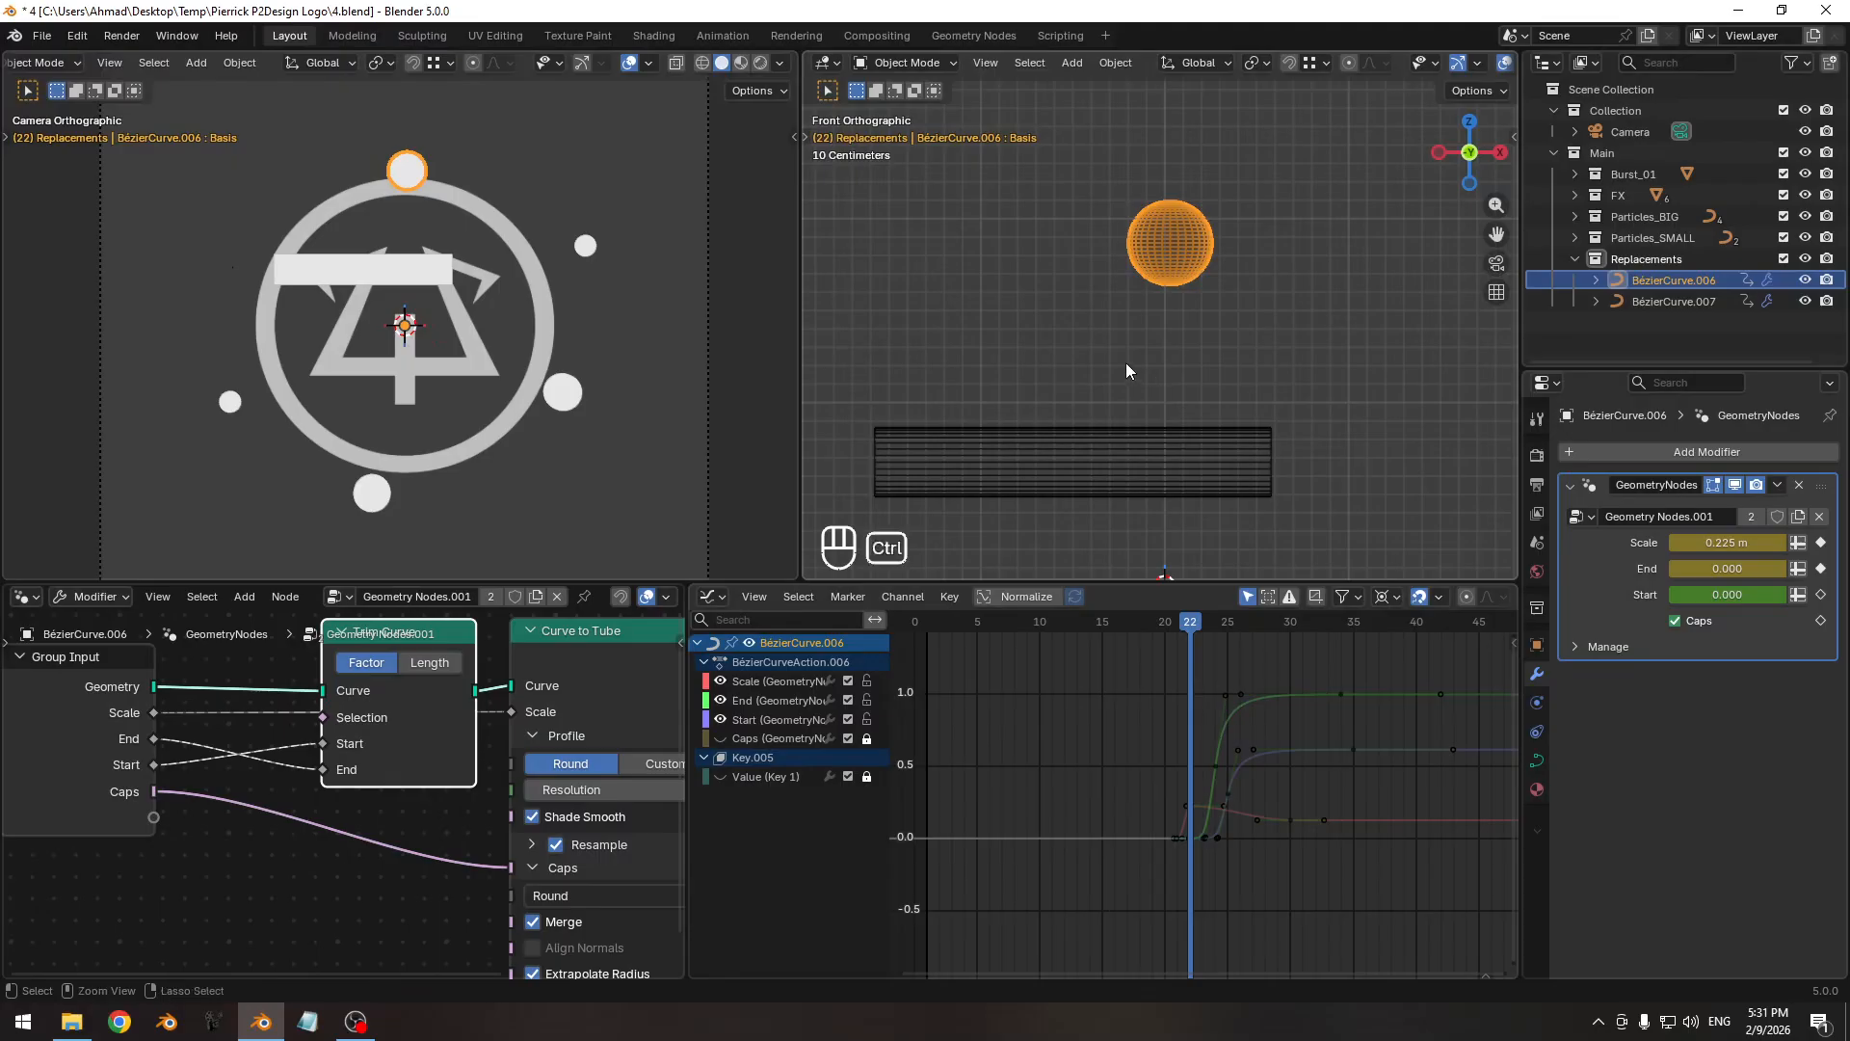
scroll(1118, 395, "down", 5)
scroll(1156, 449, "down", 3, "shift")
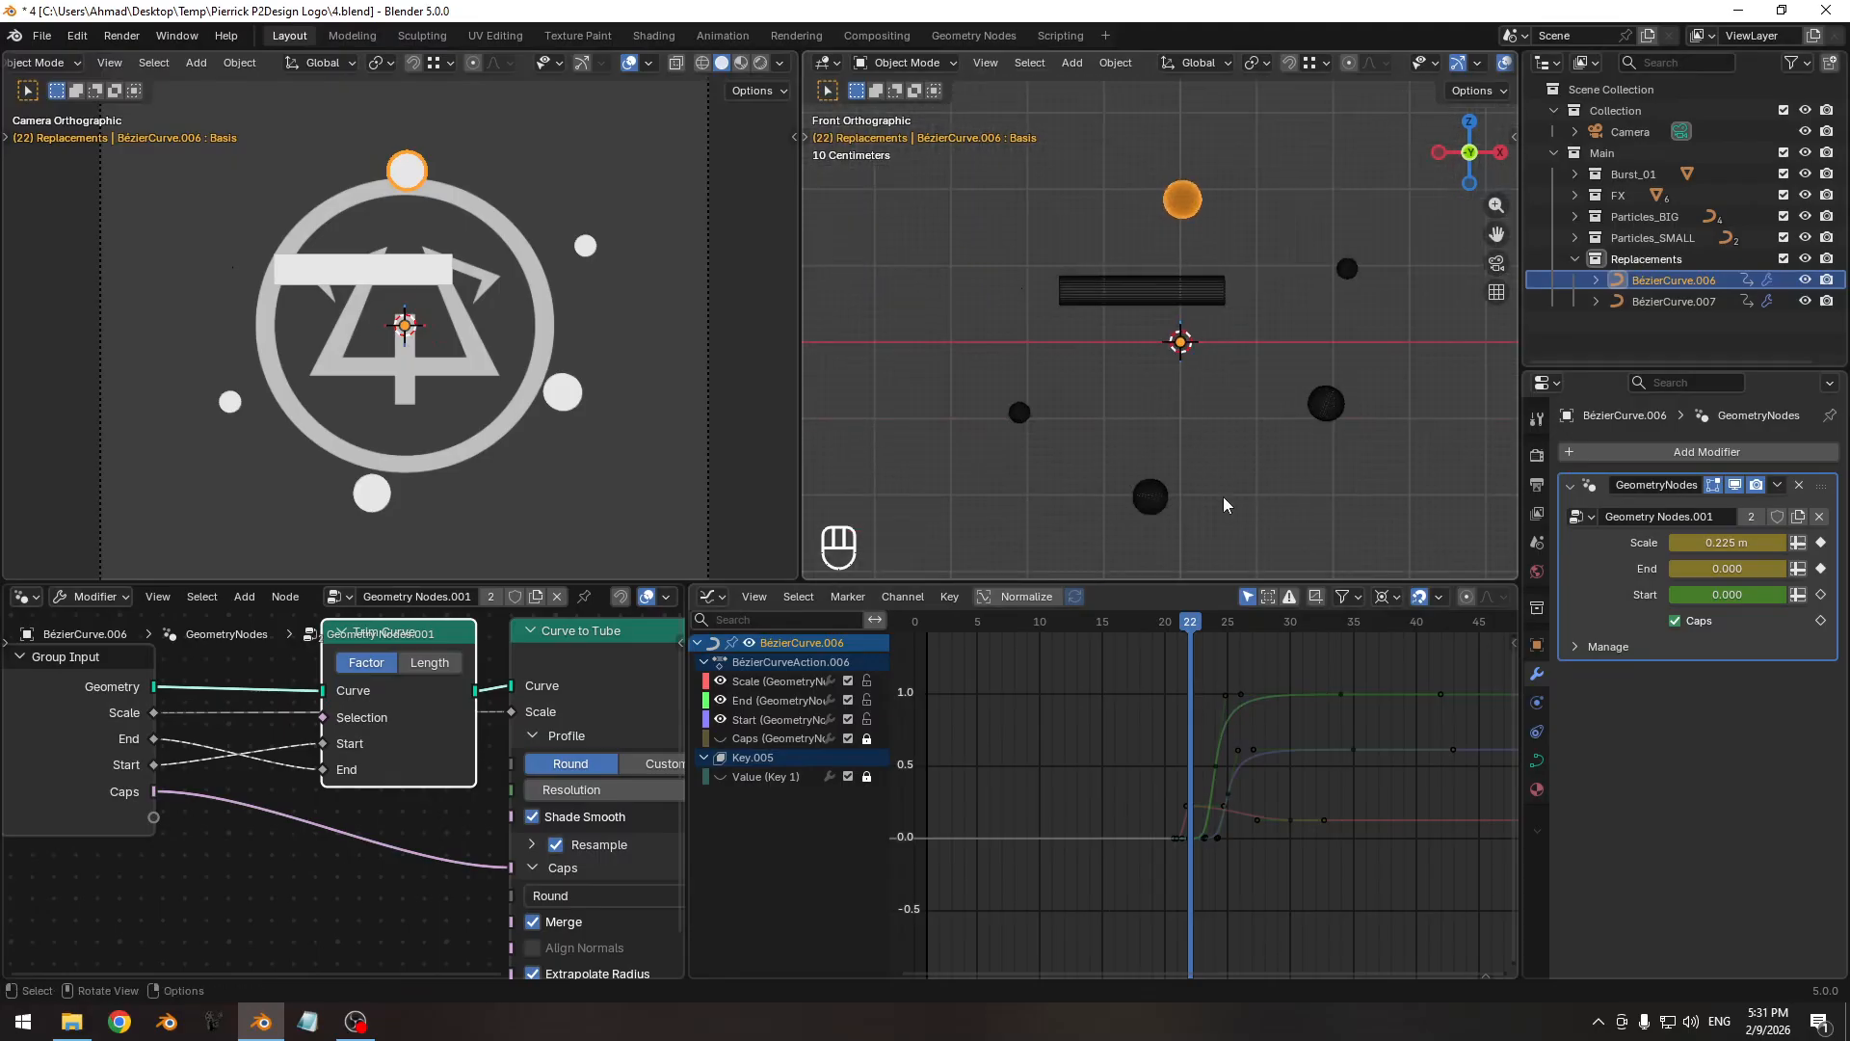
key("Left")
key("Left")
key("Left")
key("Left")
key("Left")
key("Left")
key("Left")
key("Left")
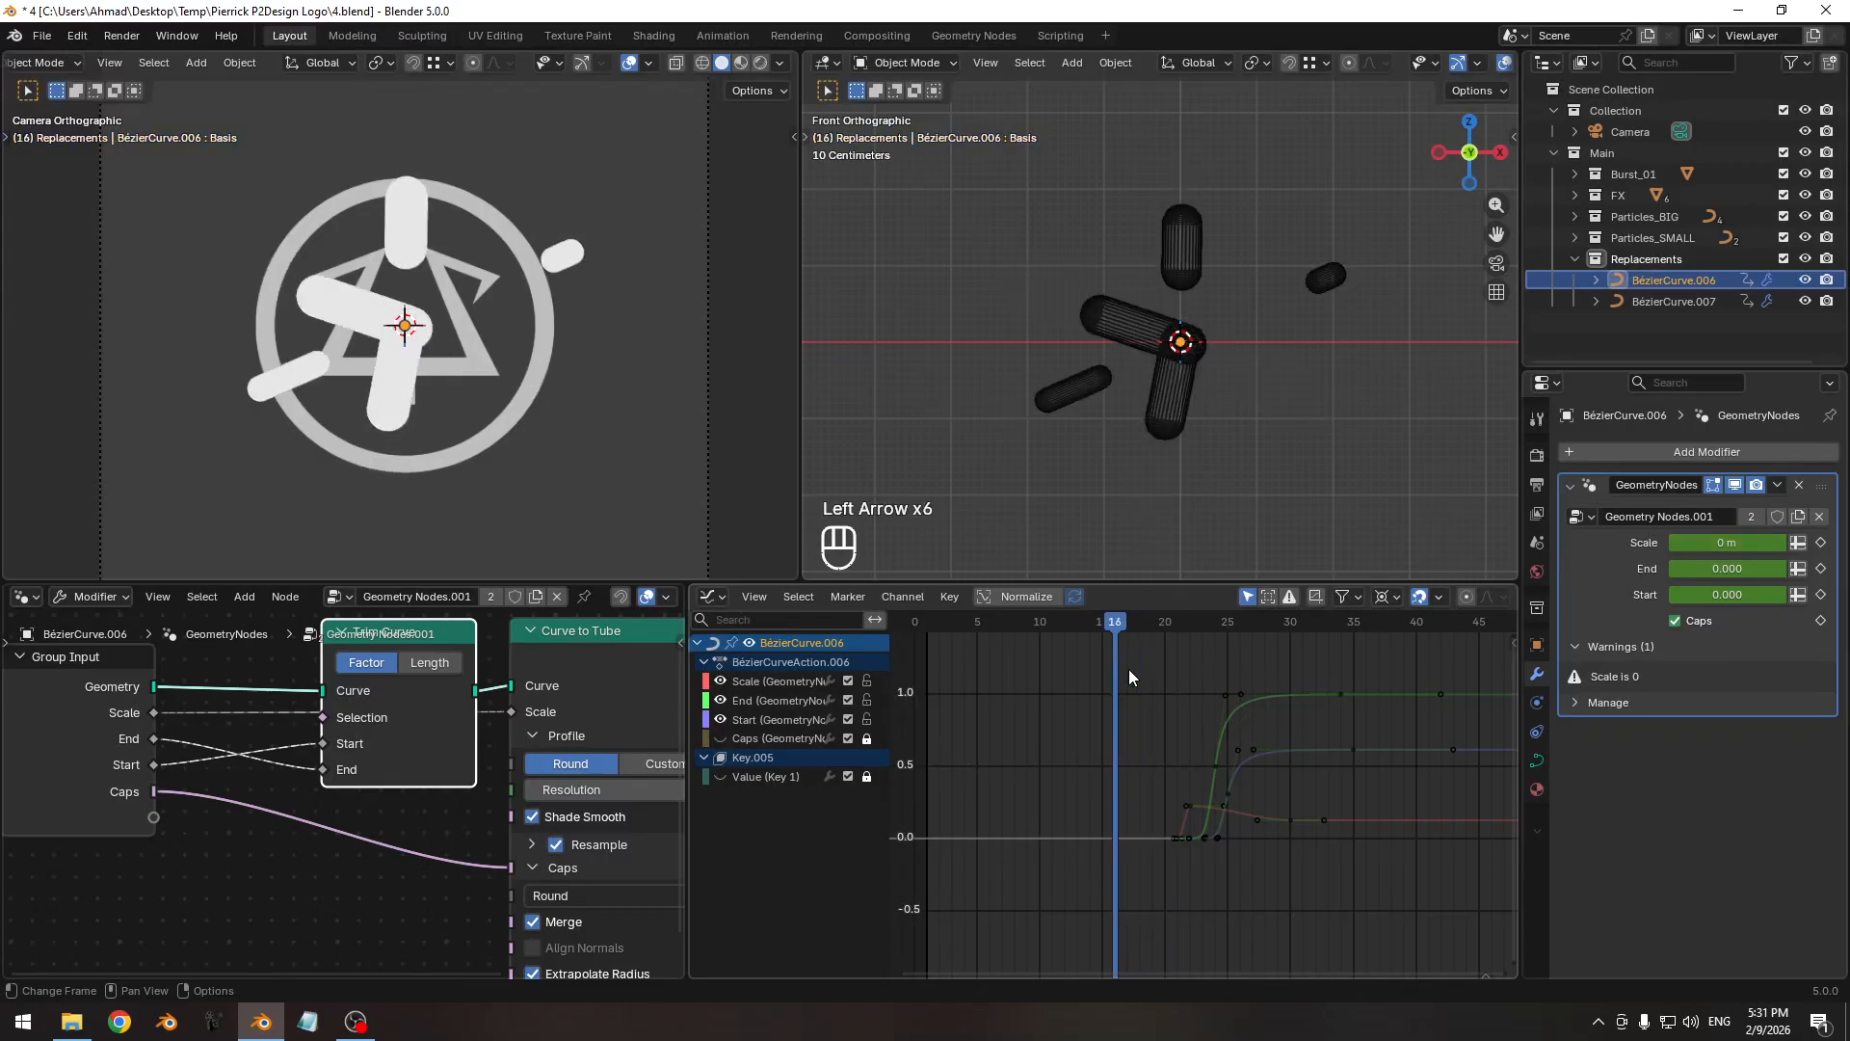
key("Right")
key("Right")
key("Right")
key("Right")
key("Right")
key("Right")
key("Right")
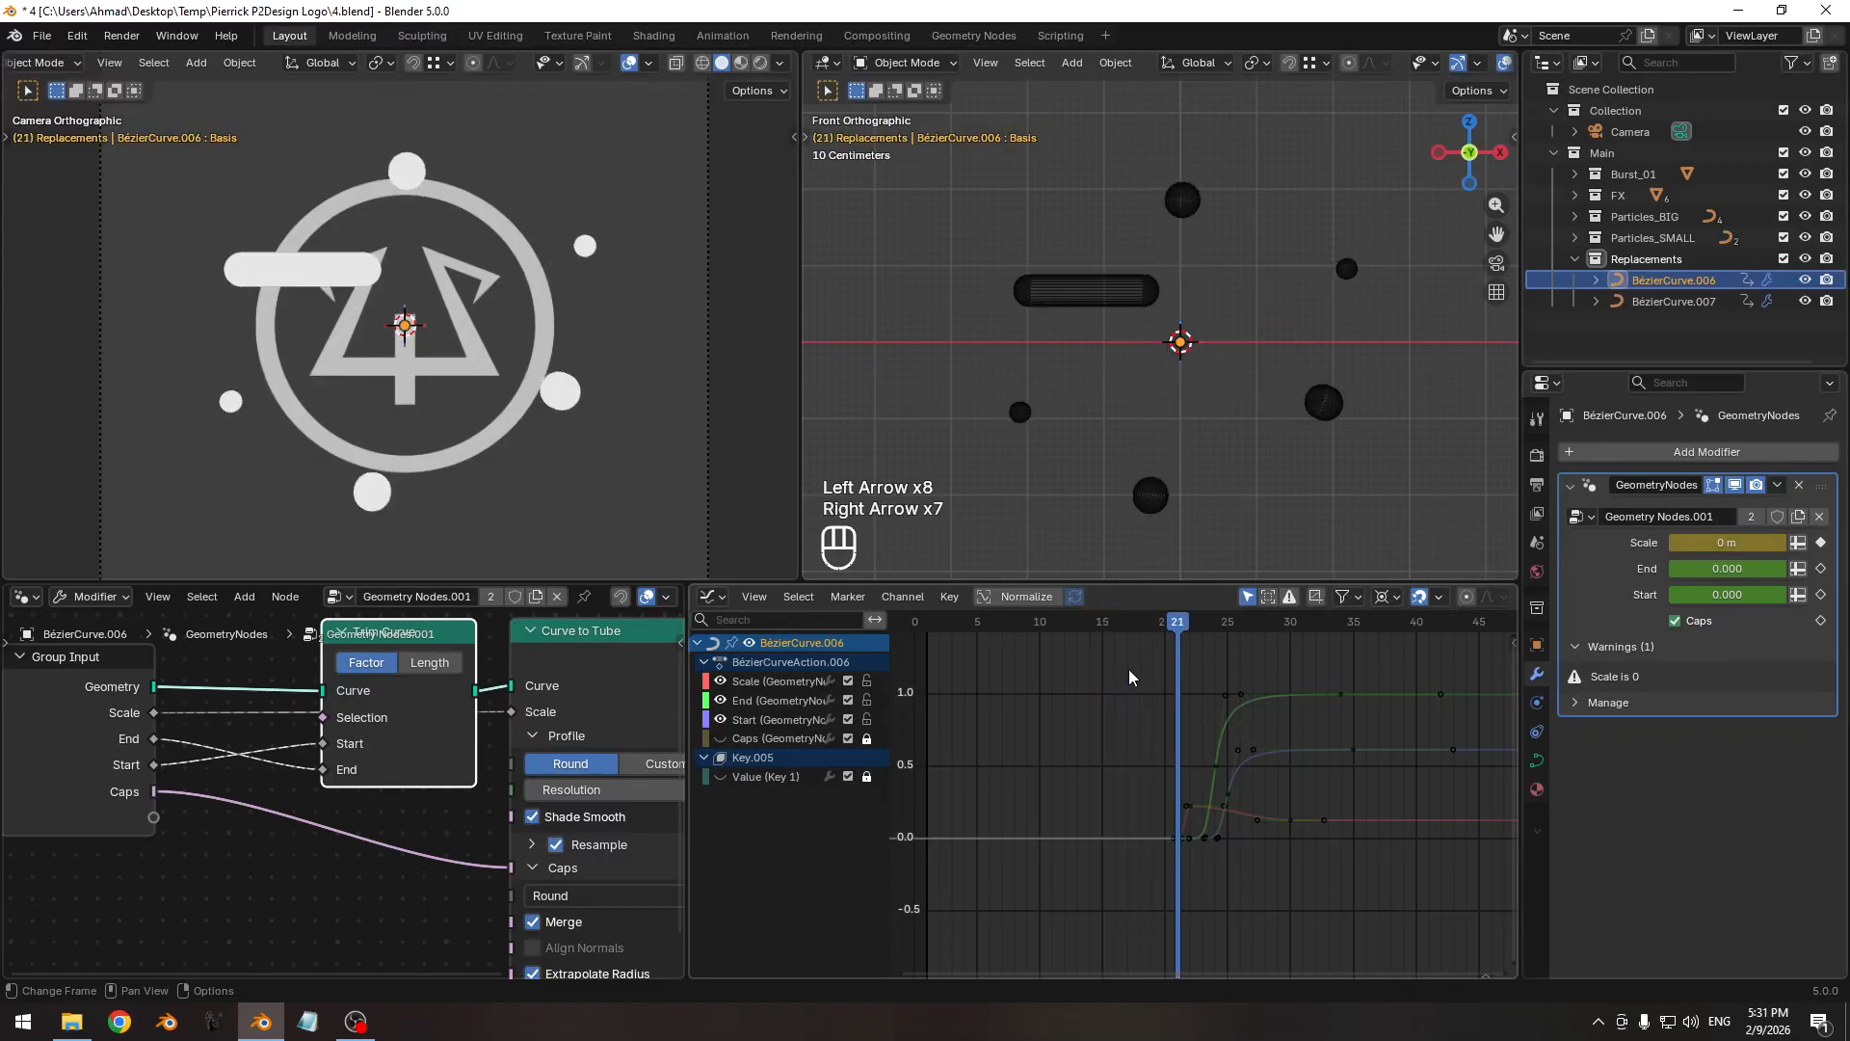
key("Left")
key("Left")
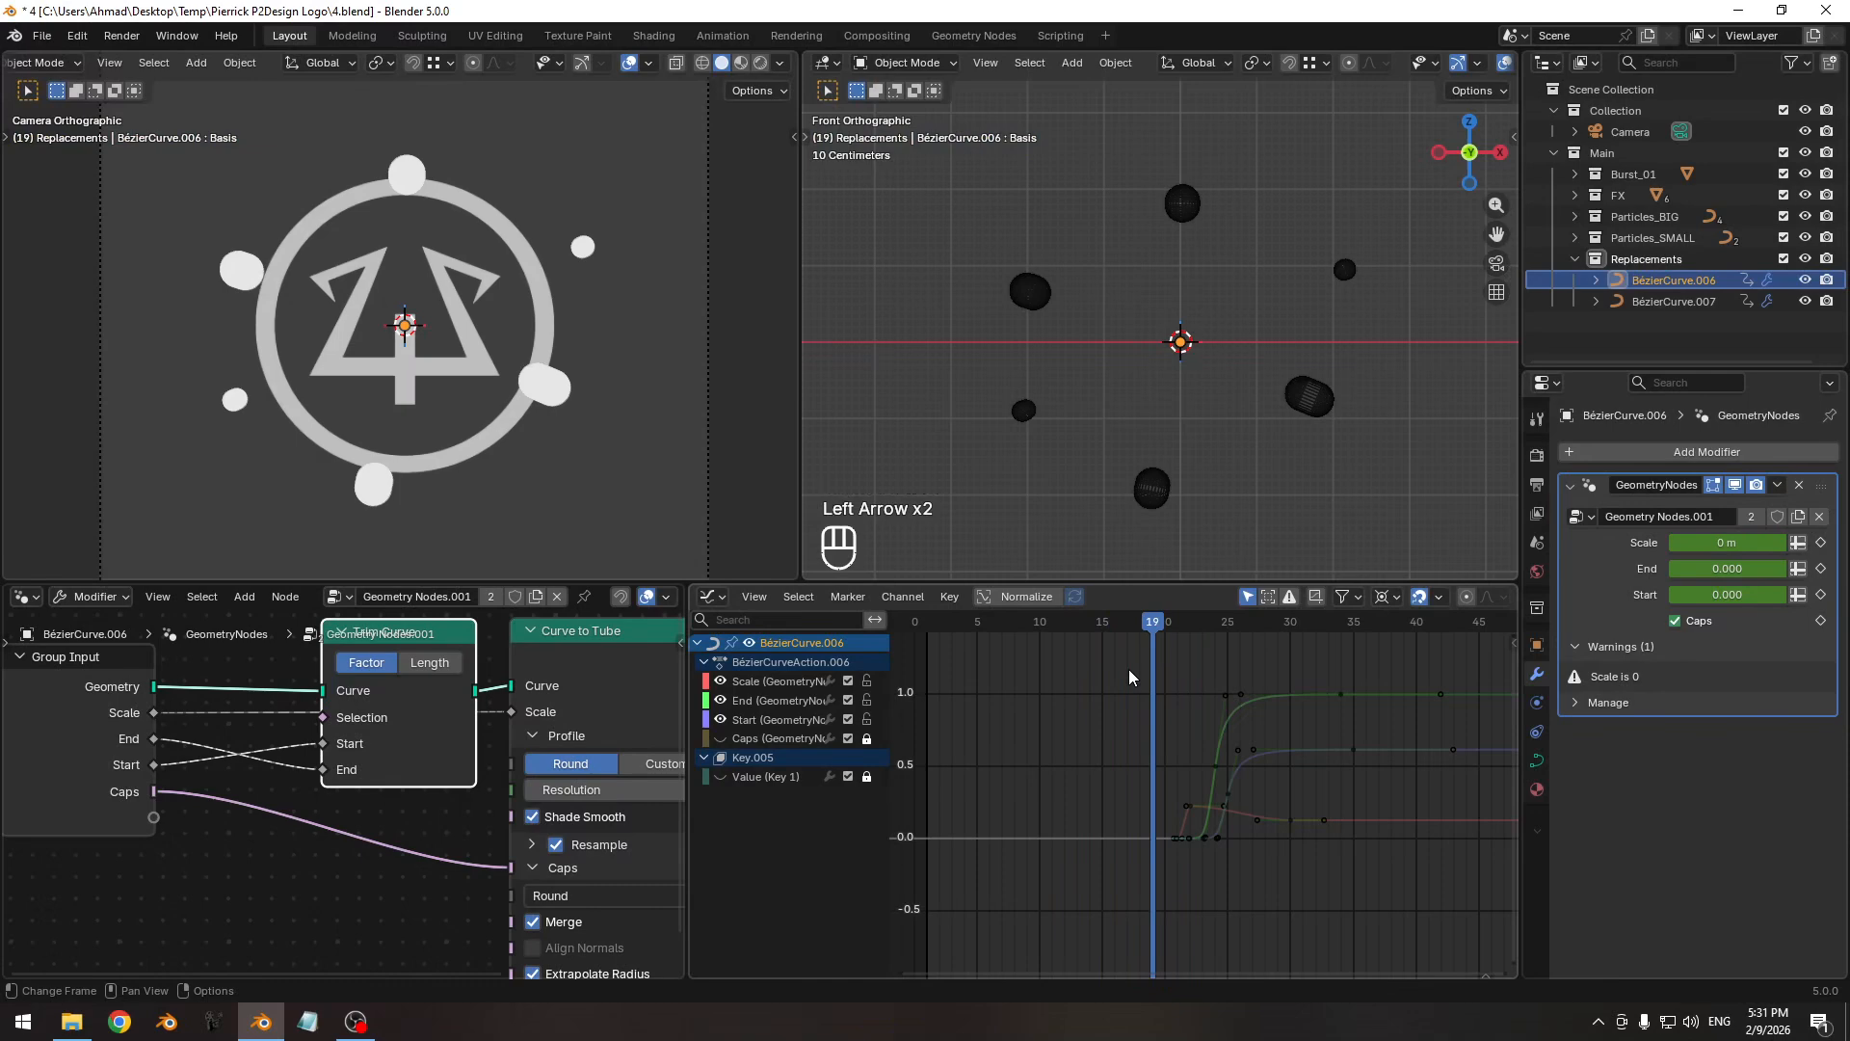
key("Right")
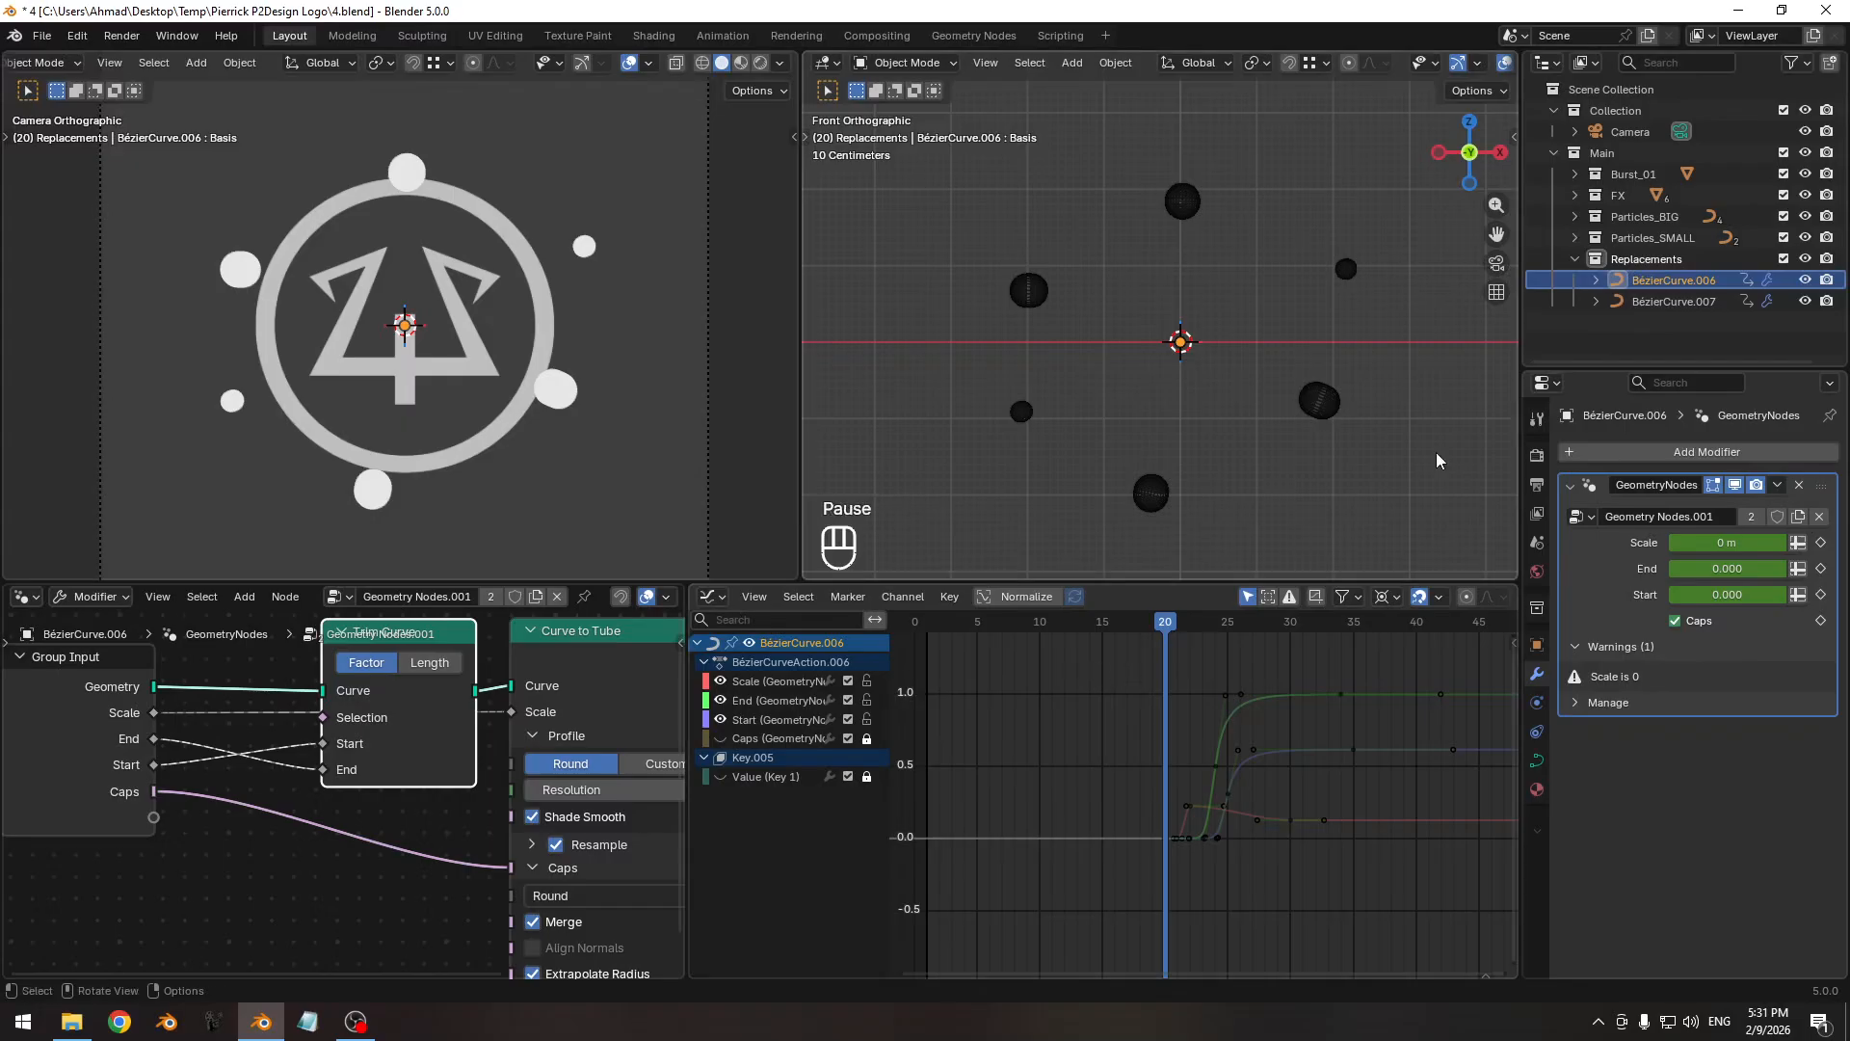
Duplicate BézierCurve.007 in place and reveal all of the duplicate's hidden animation curves.
left_click(1674, 300)
key("shift+d")
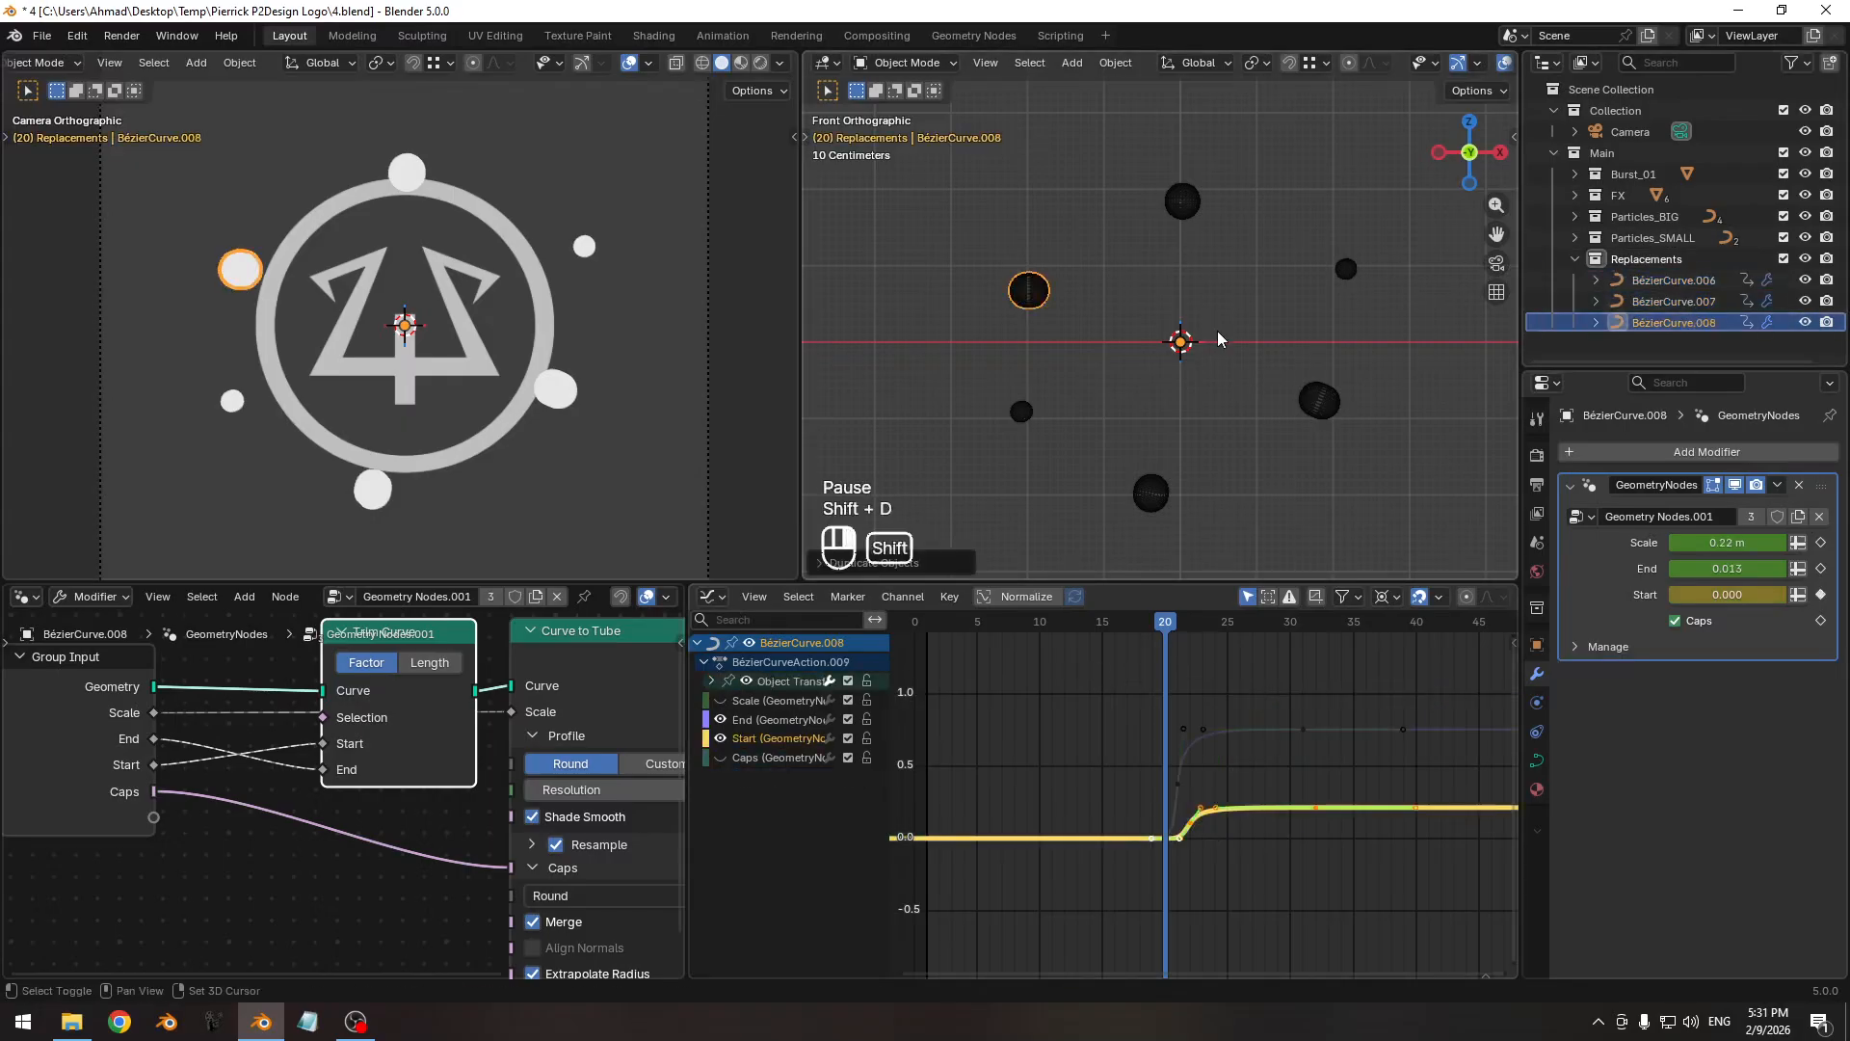
right_click(1217, 331)
key("alt+h")
middle_click_drag(1239, 766, 1256, 772, "ctrl")
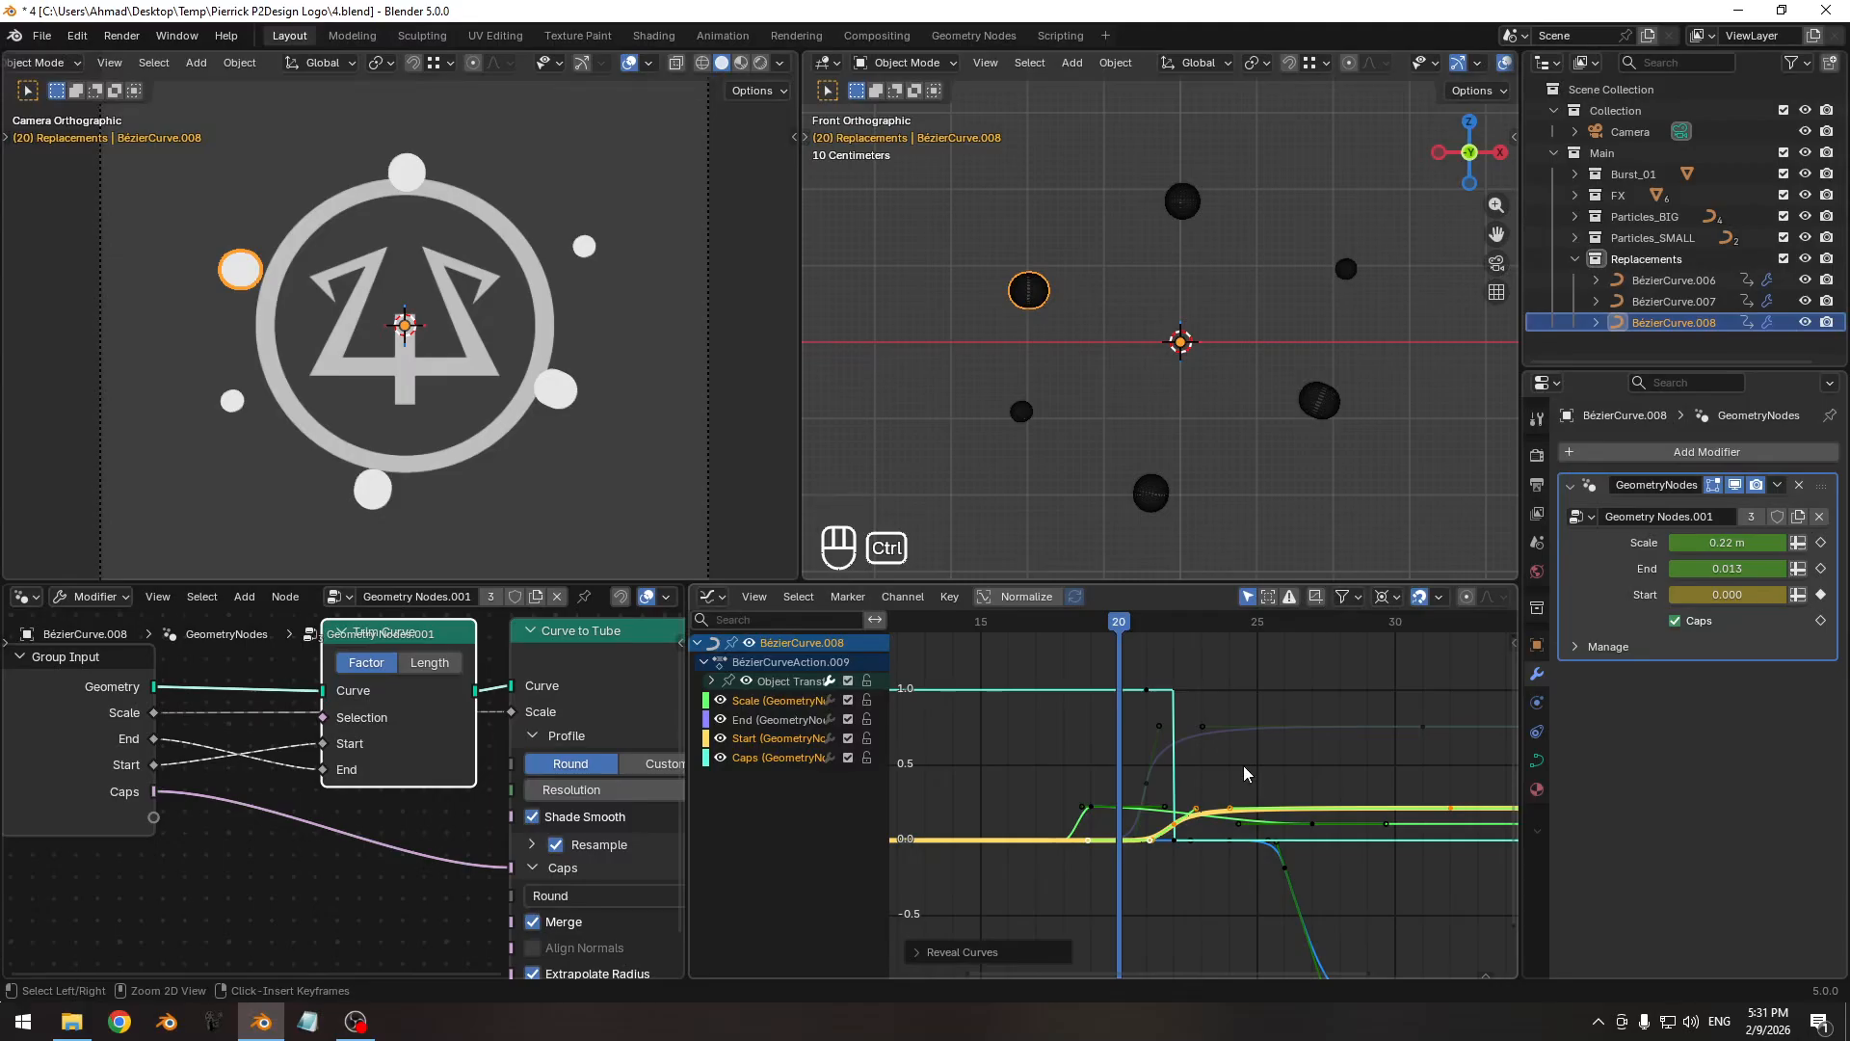
Shift all of the duplicated curve's keyframes 2 frames earlier in time.
key("a")
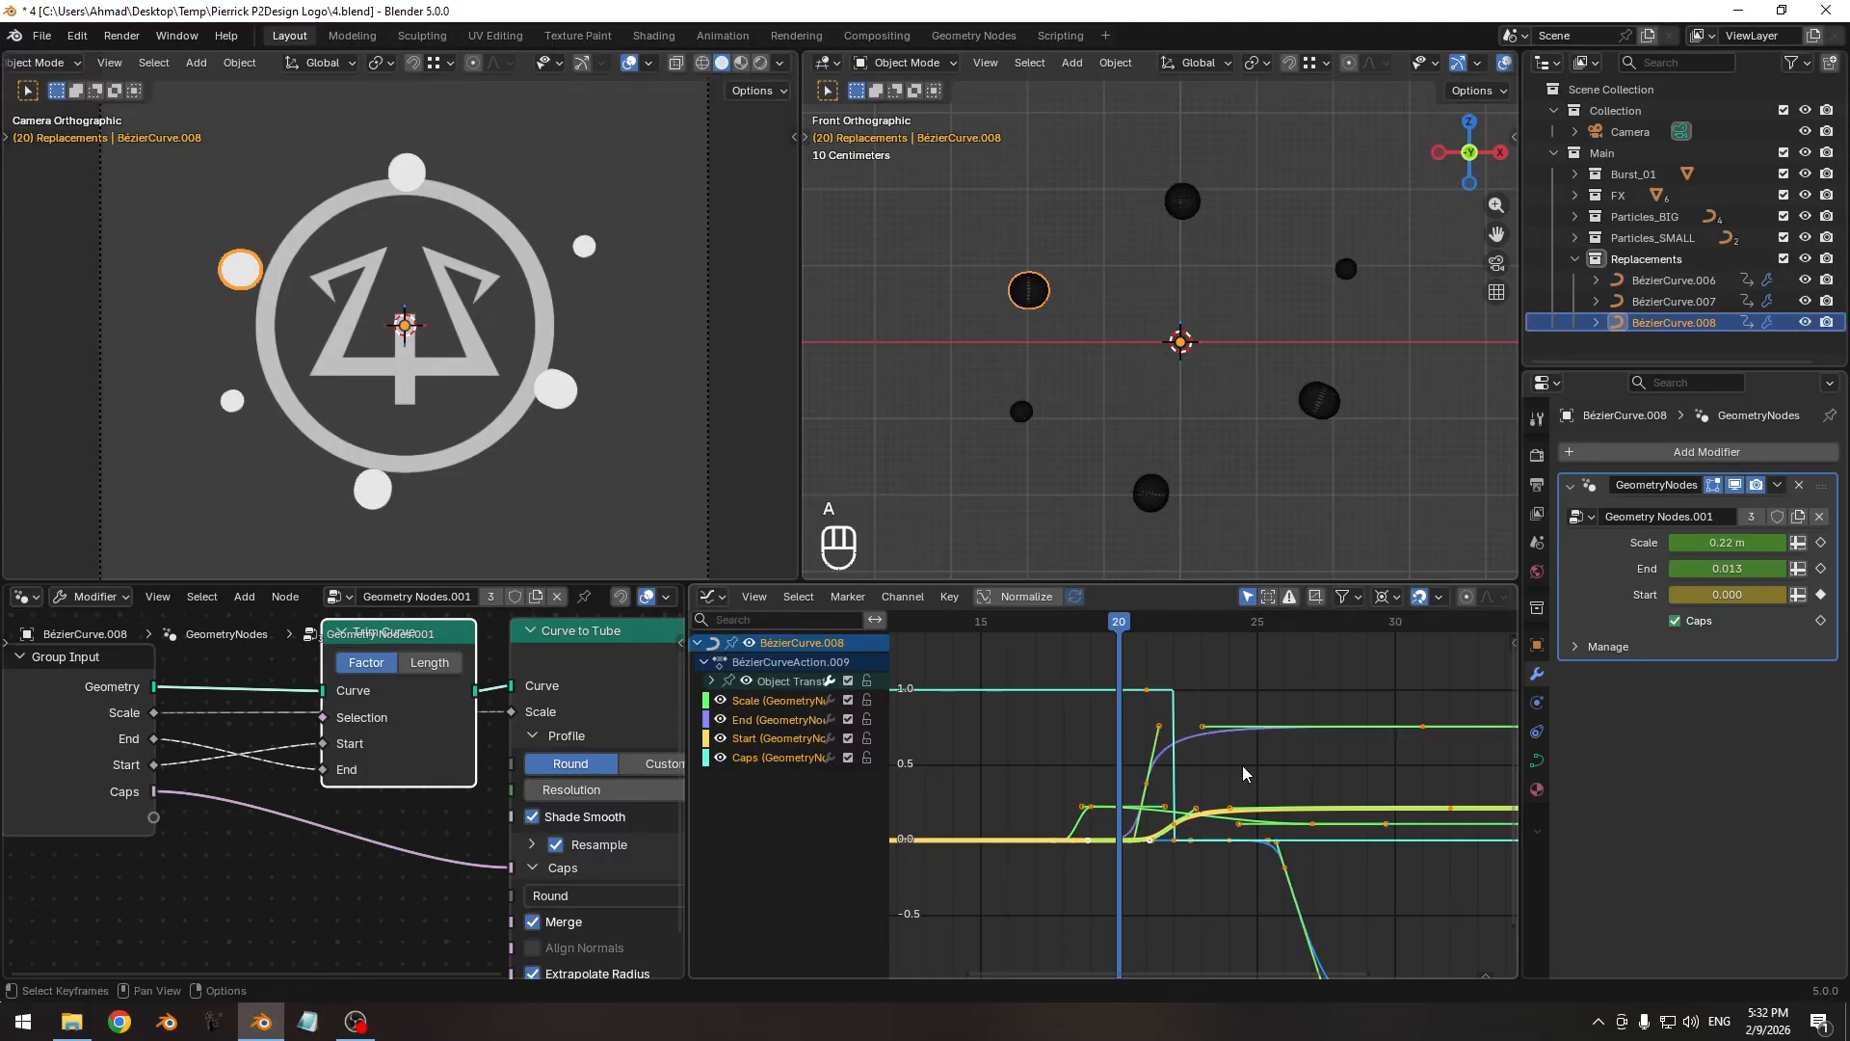
key("g")
key("x")
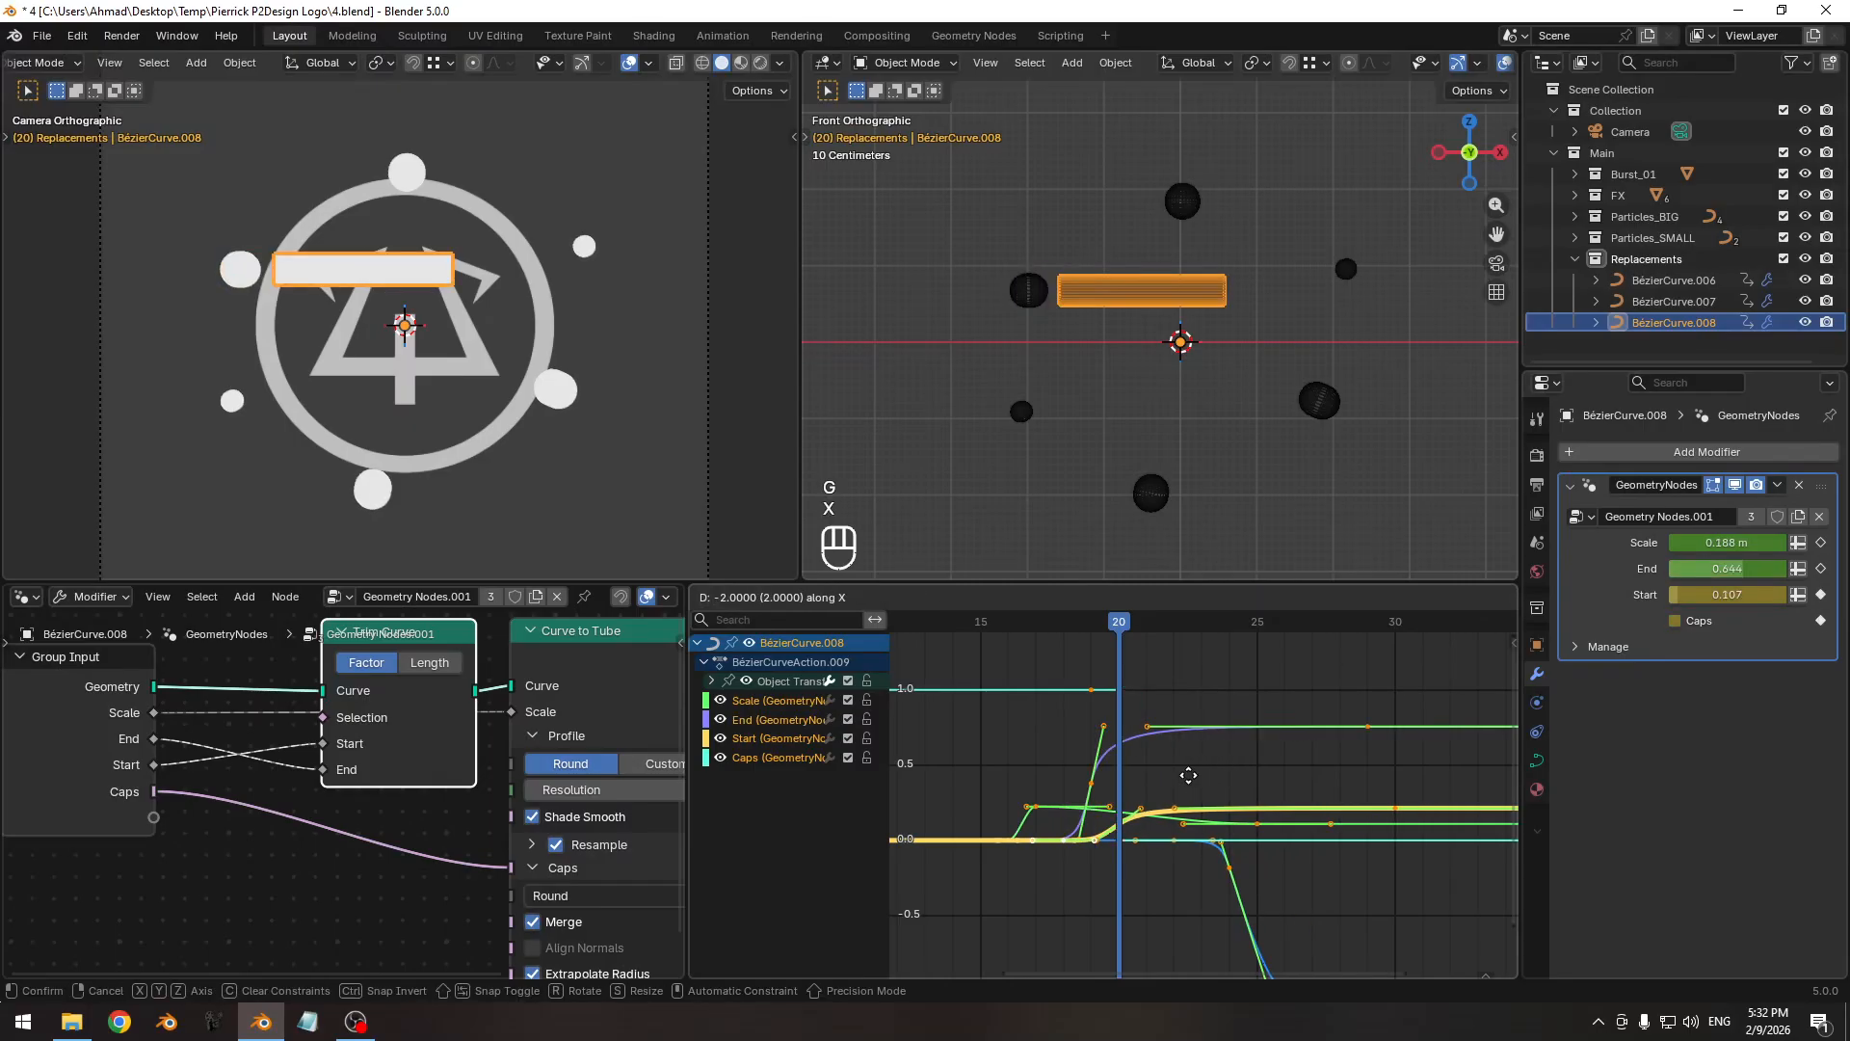
left_click(1188, 780)
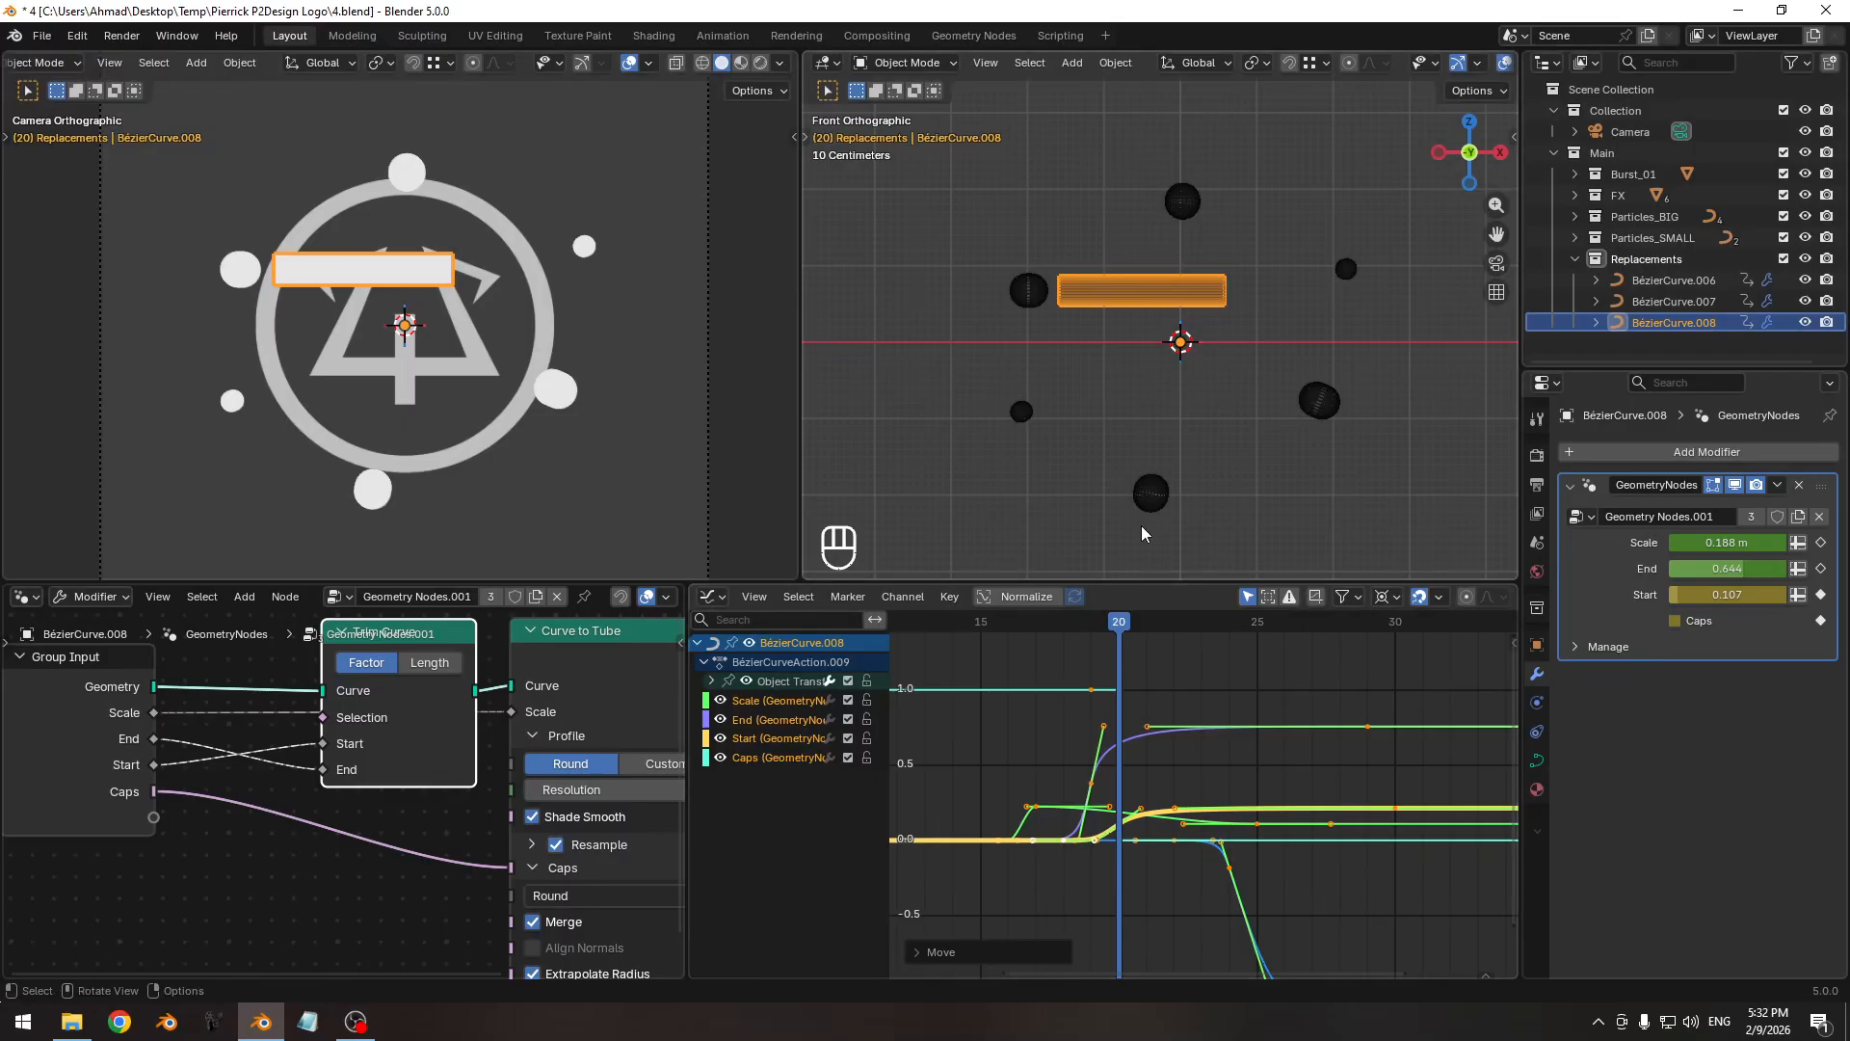
Scrub from frame 20 to frame 31 to review the duplicated bar's motion, then return to frame 20.
middle_click_drag(1056, 451, 1156, 399, "shift")
scroll(1166, 385, "up", 2)
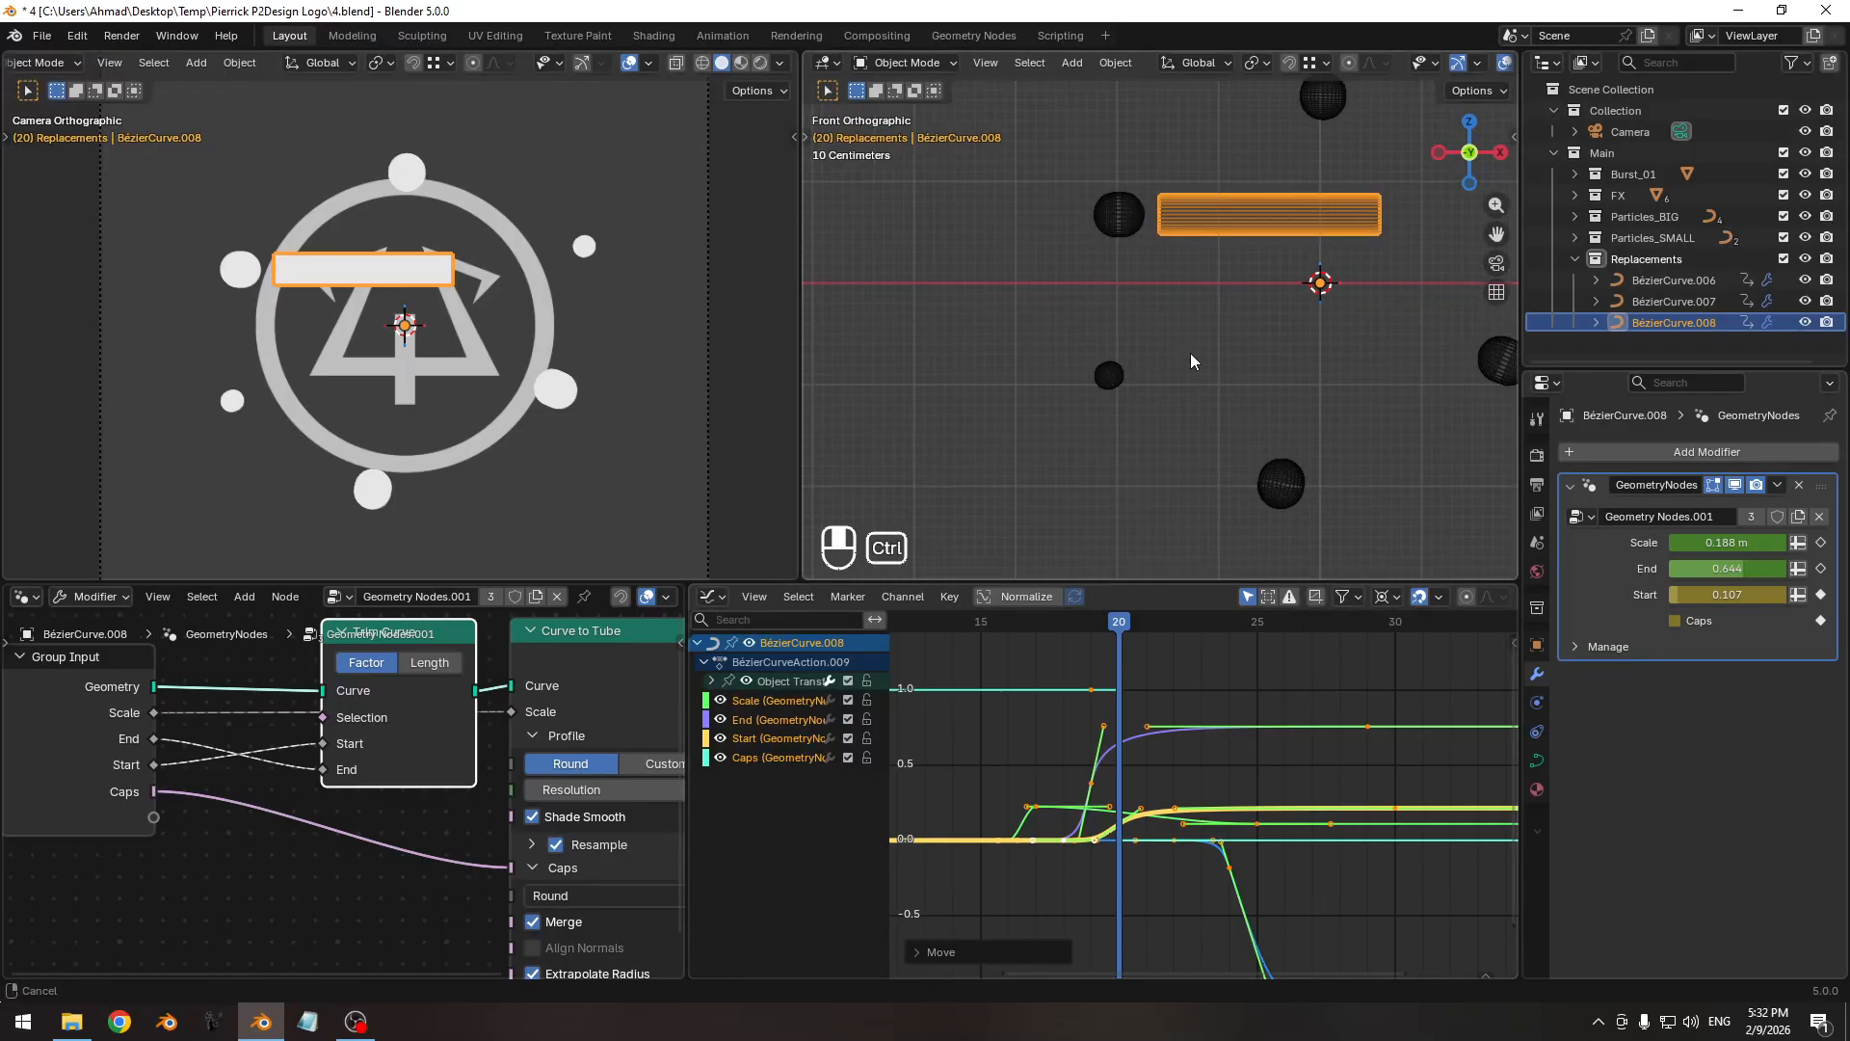
middle_click_drag(1280, 373, 1118, 420, "shift")
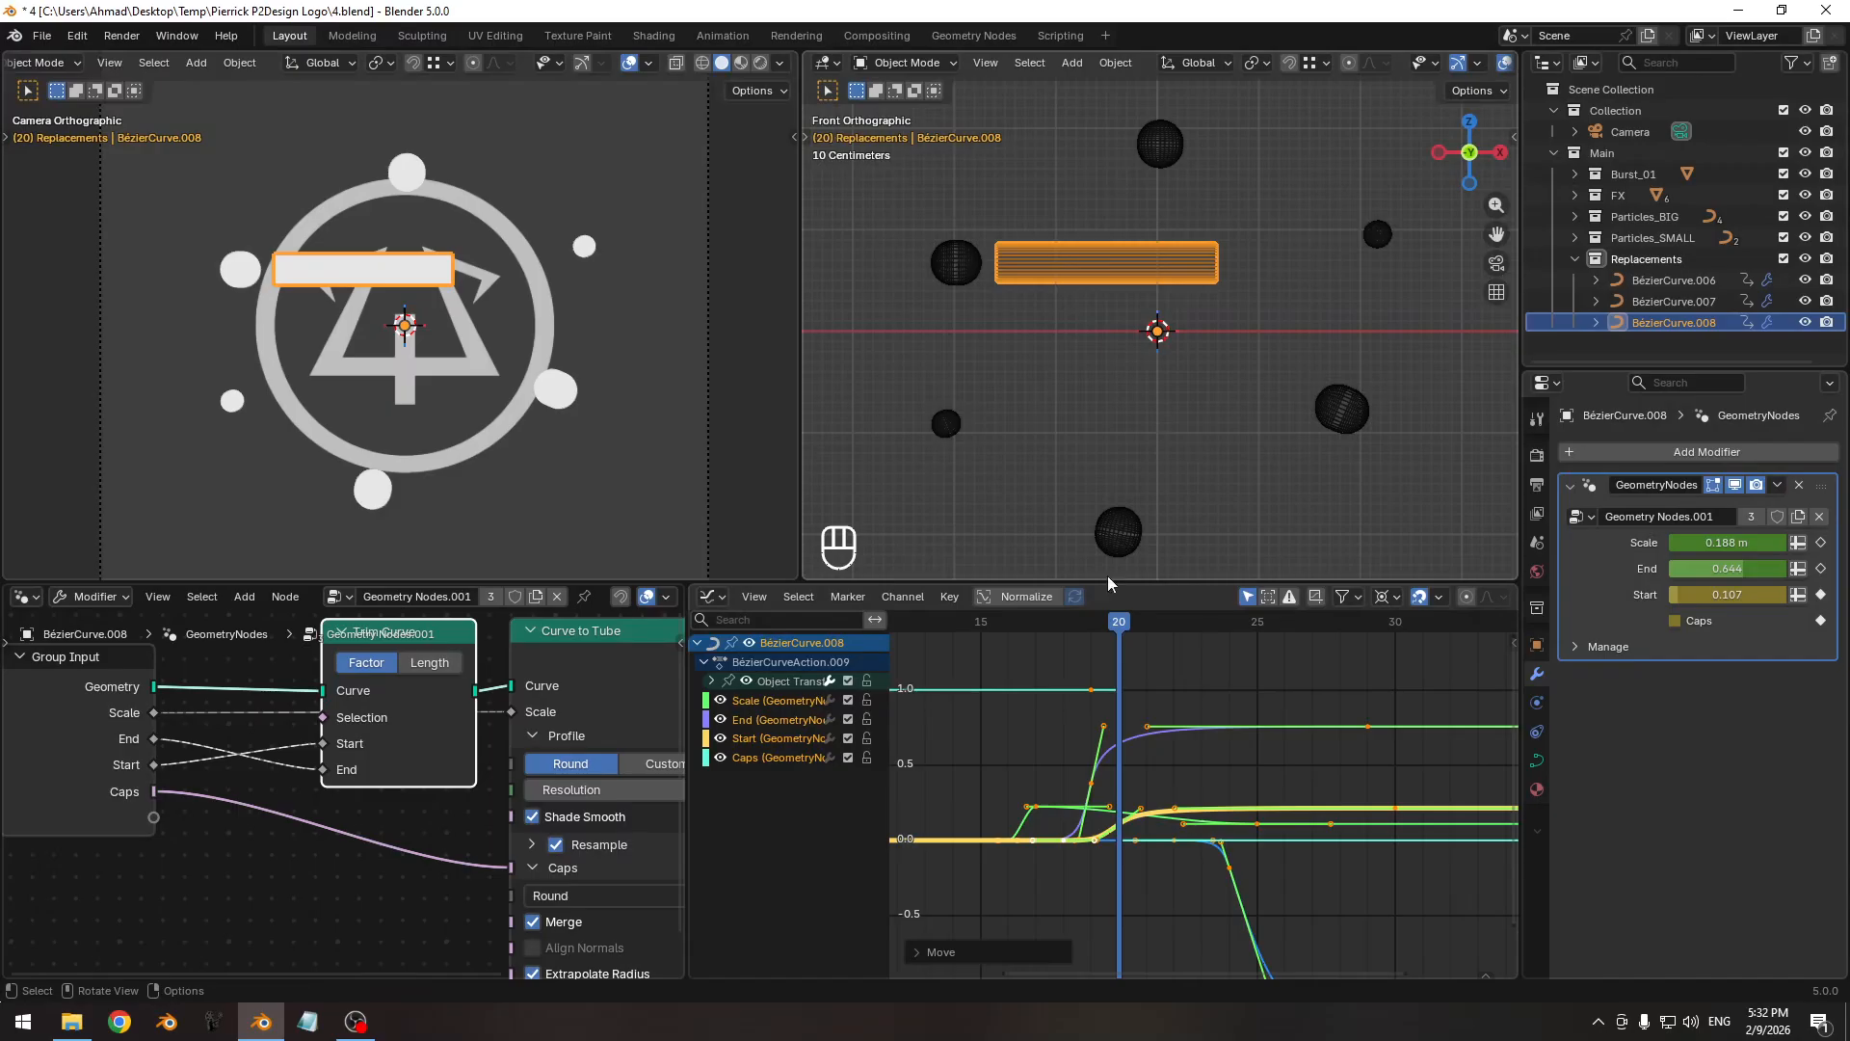
left_click_drag(1088, 625, 1141, 629)
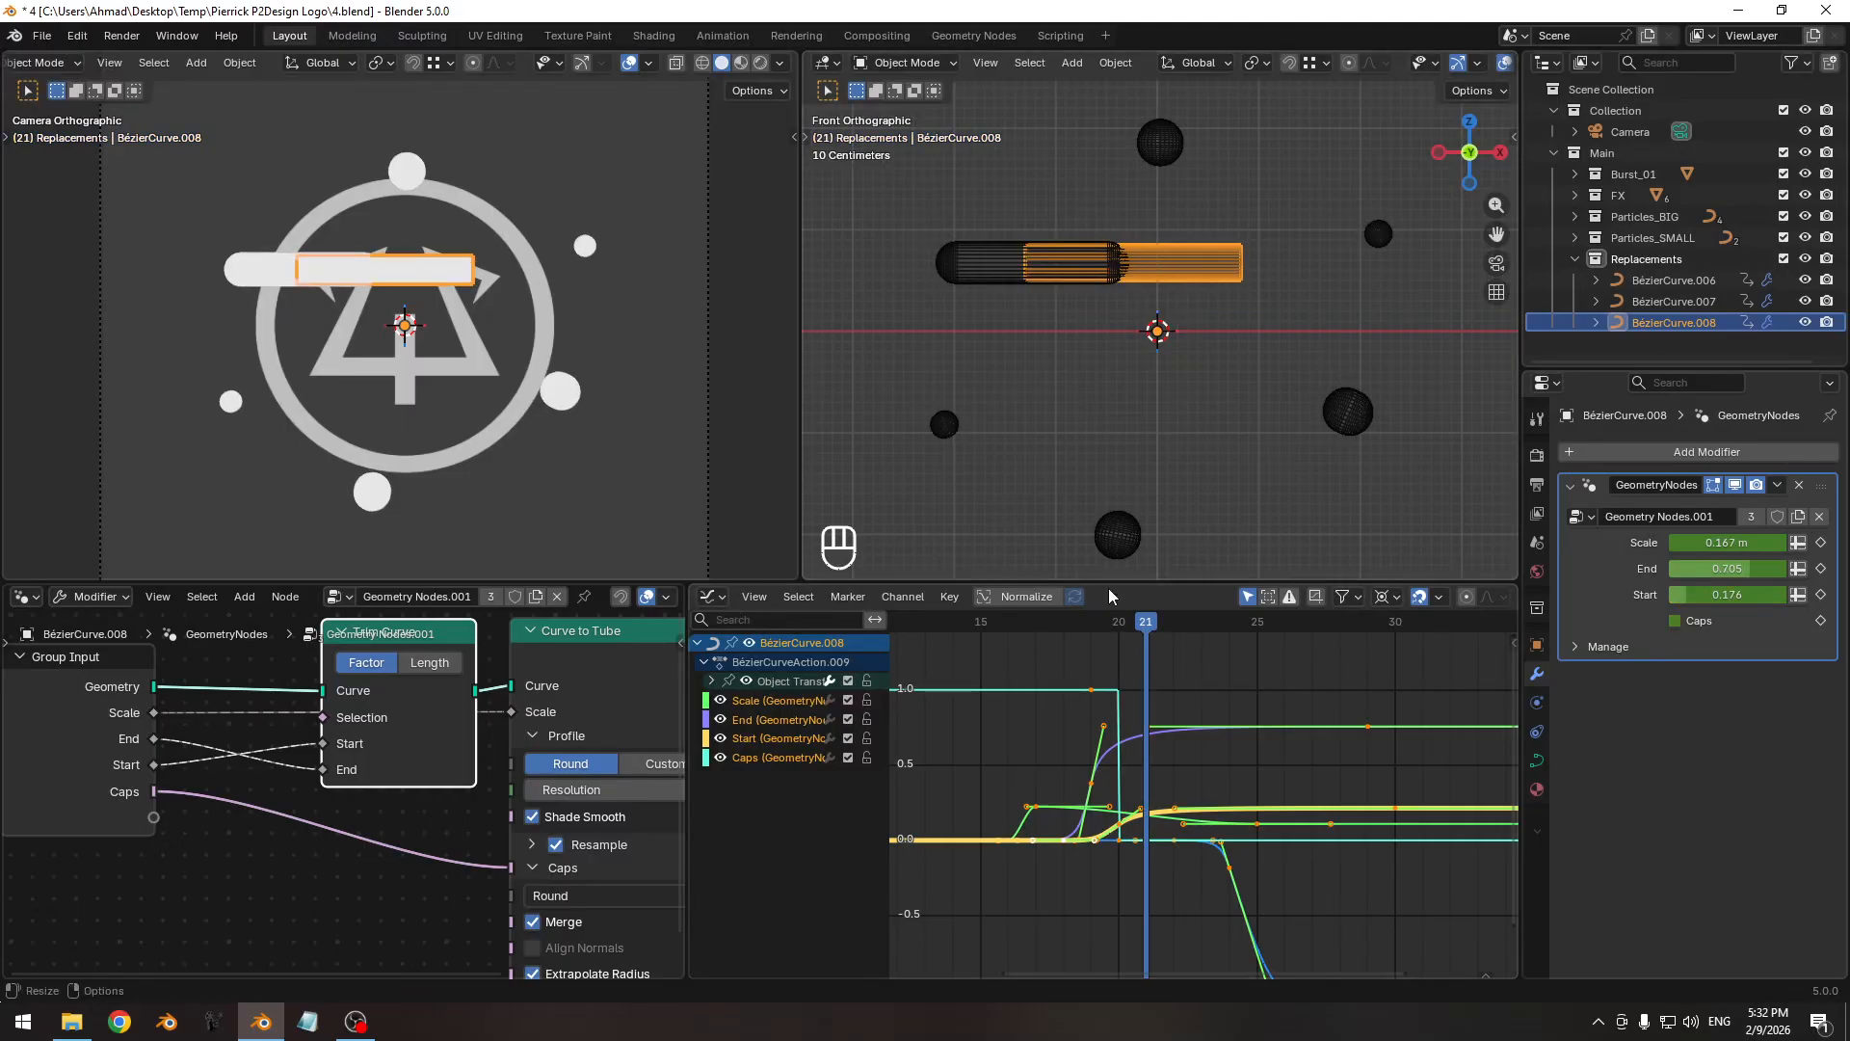
left_click_drag(1146, 624, 1421, 634)
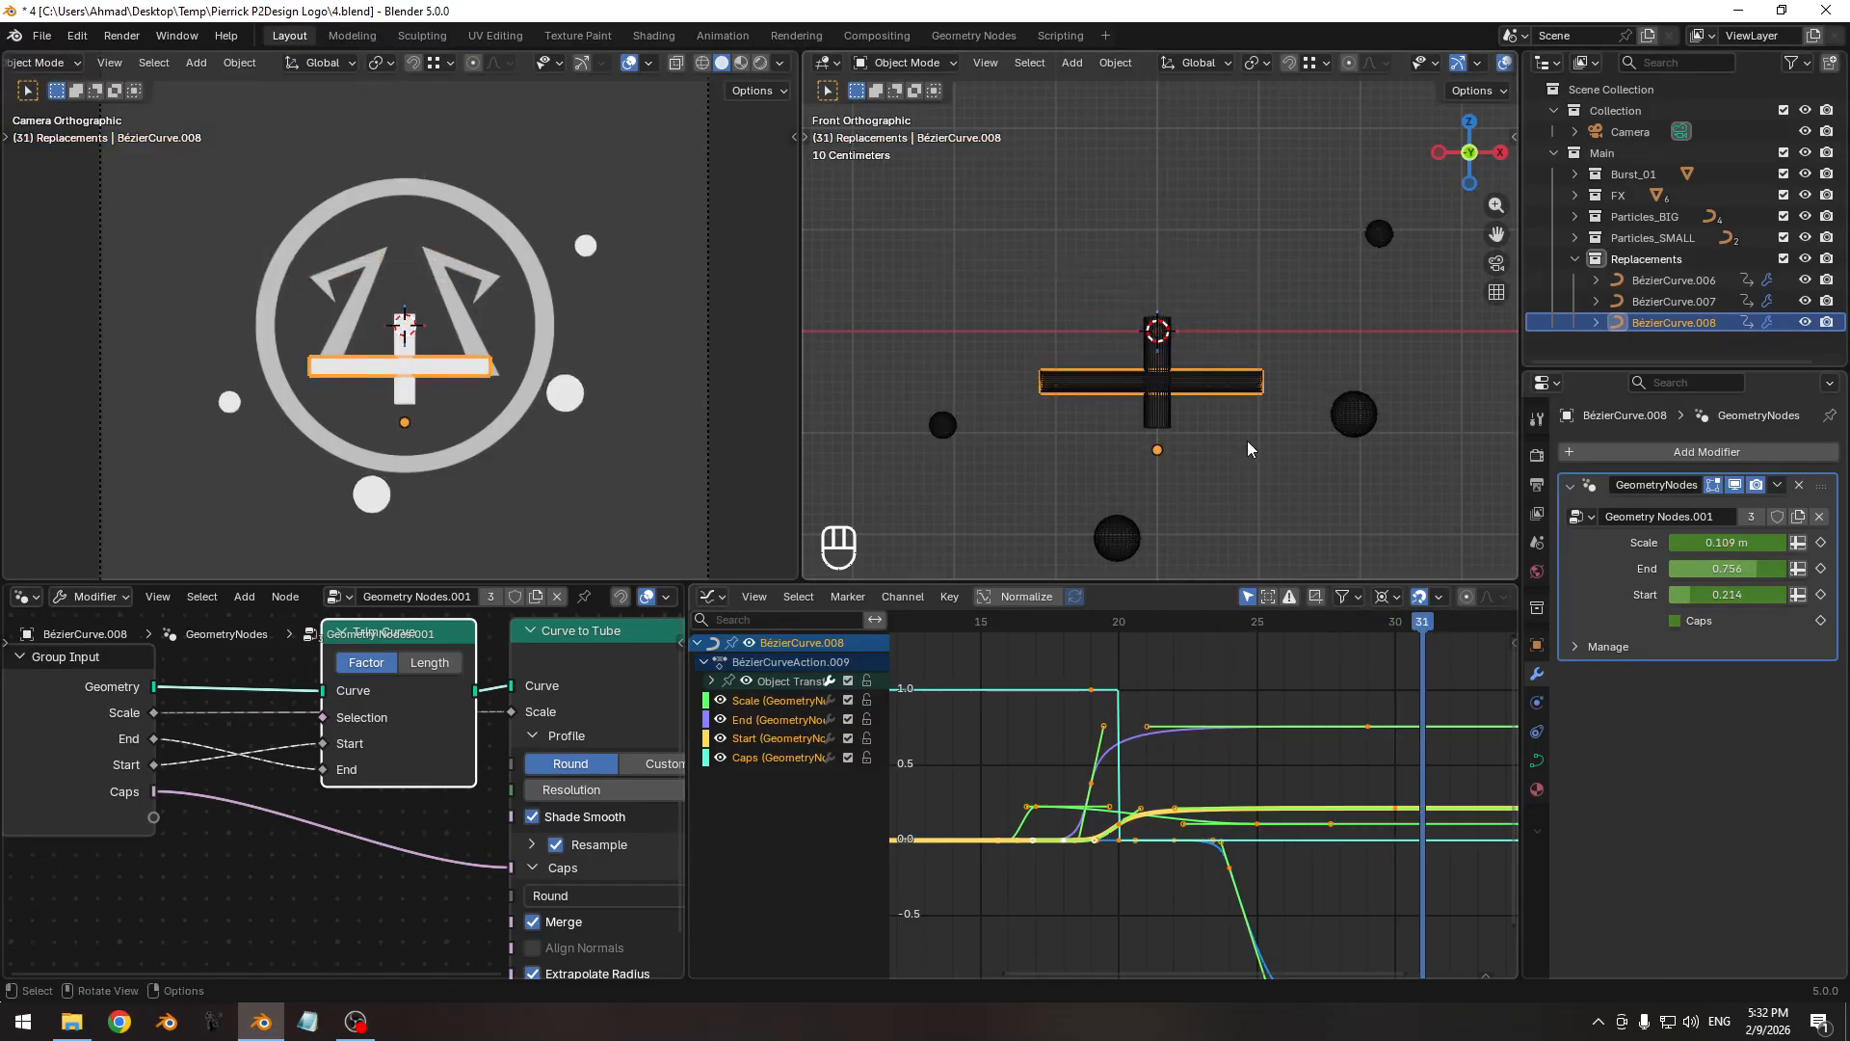
left_click_drag(1099, 624, 1108, 627)
Show the duplicate's curve data and, in Edit Mode, lower its start control point toward the small lower-left ball.
left_click(1537, 760)
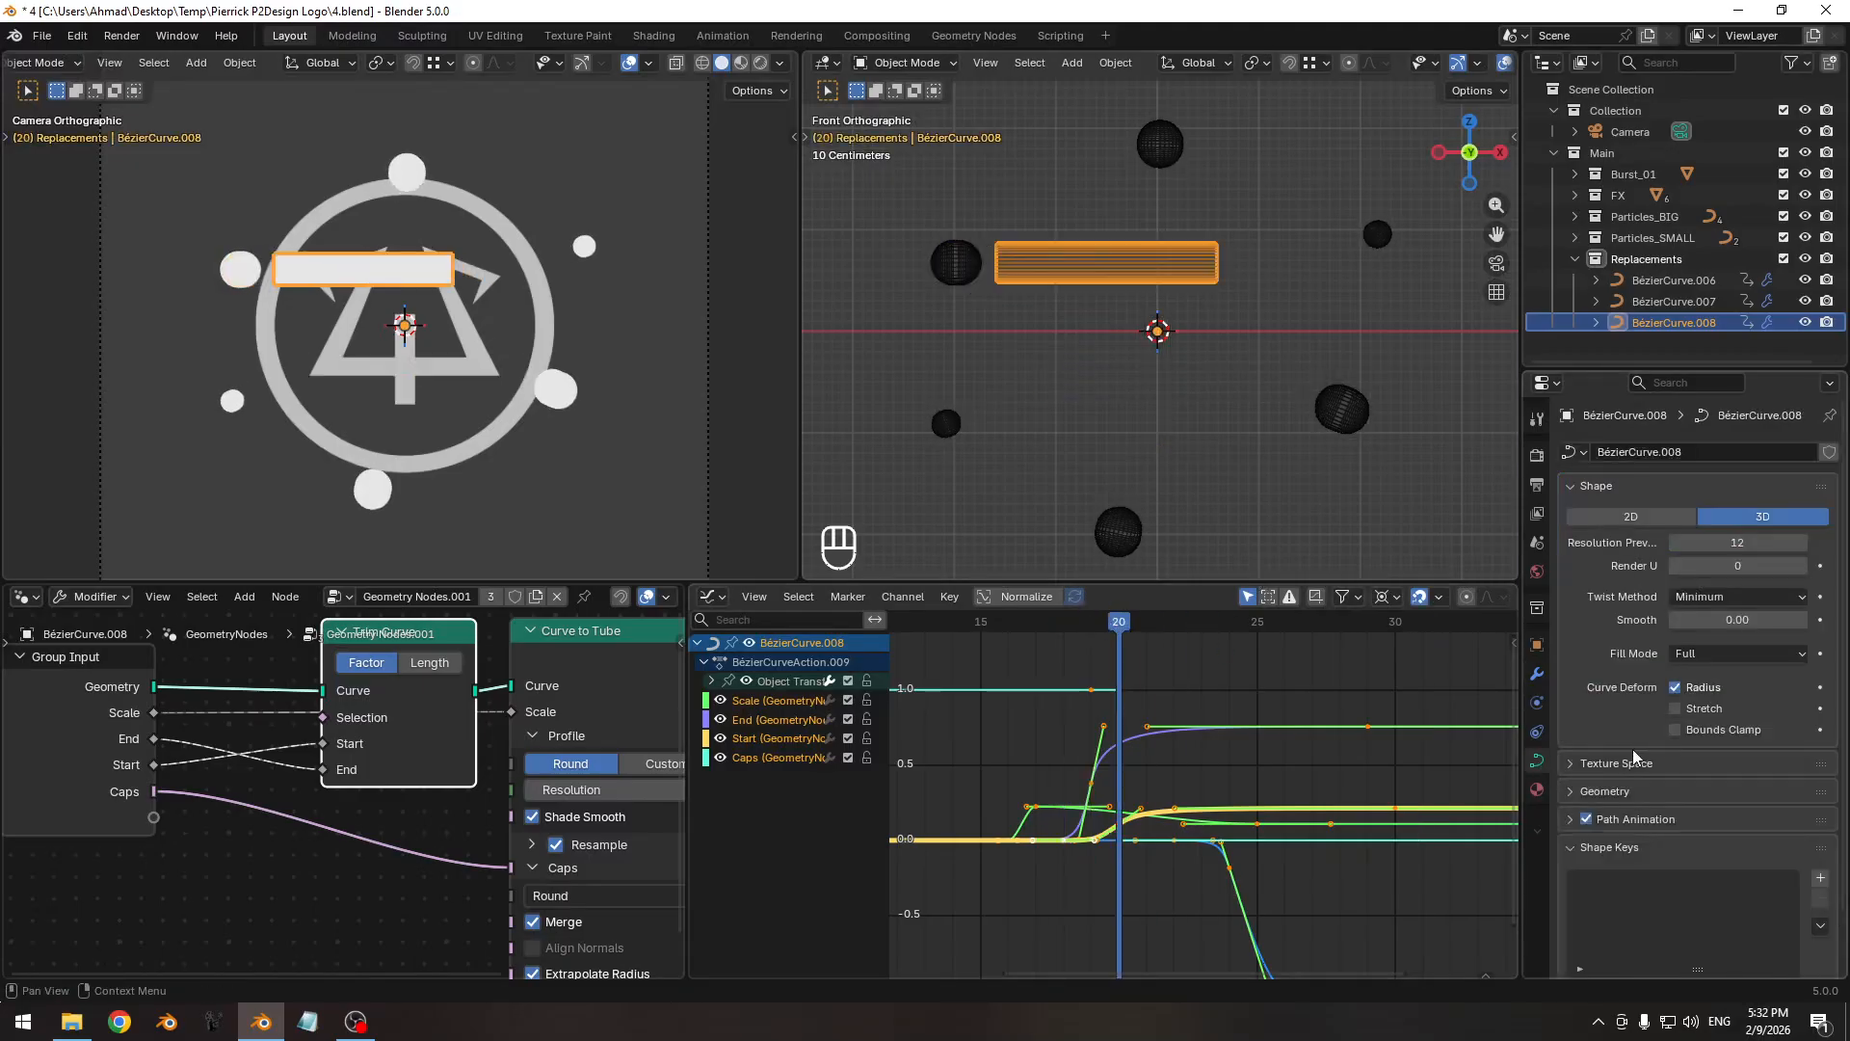
key("Tab")
middle_click_drag(959, 367, 1045, 355, "shift")
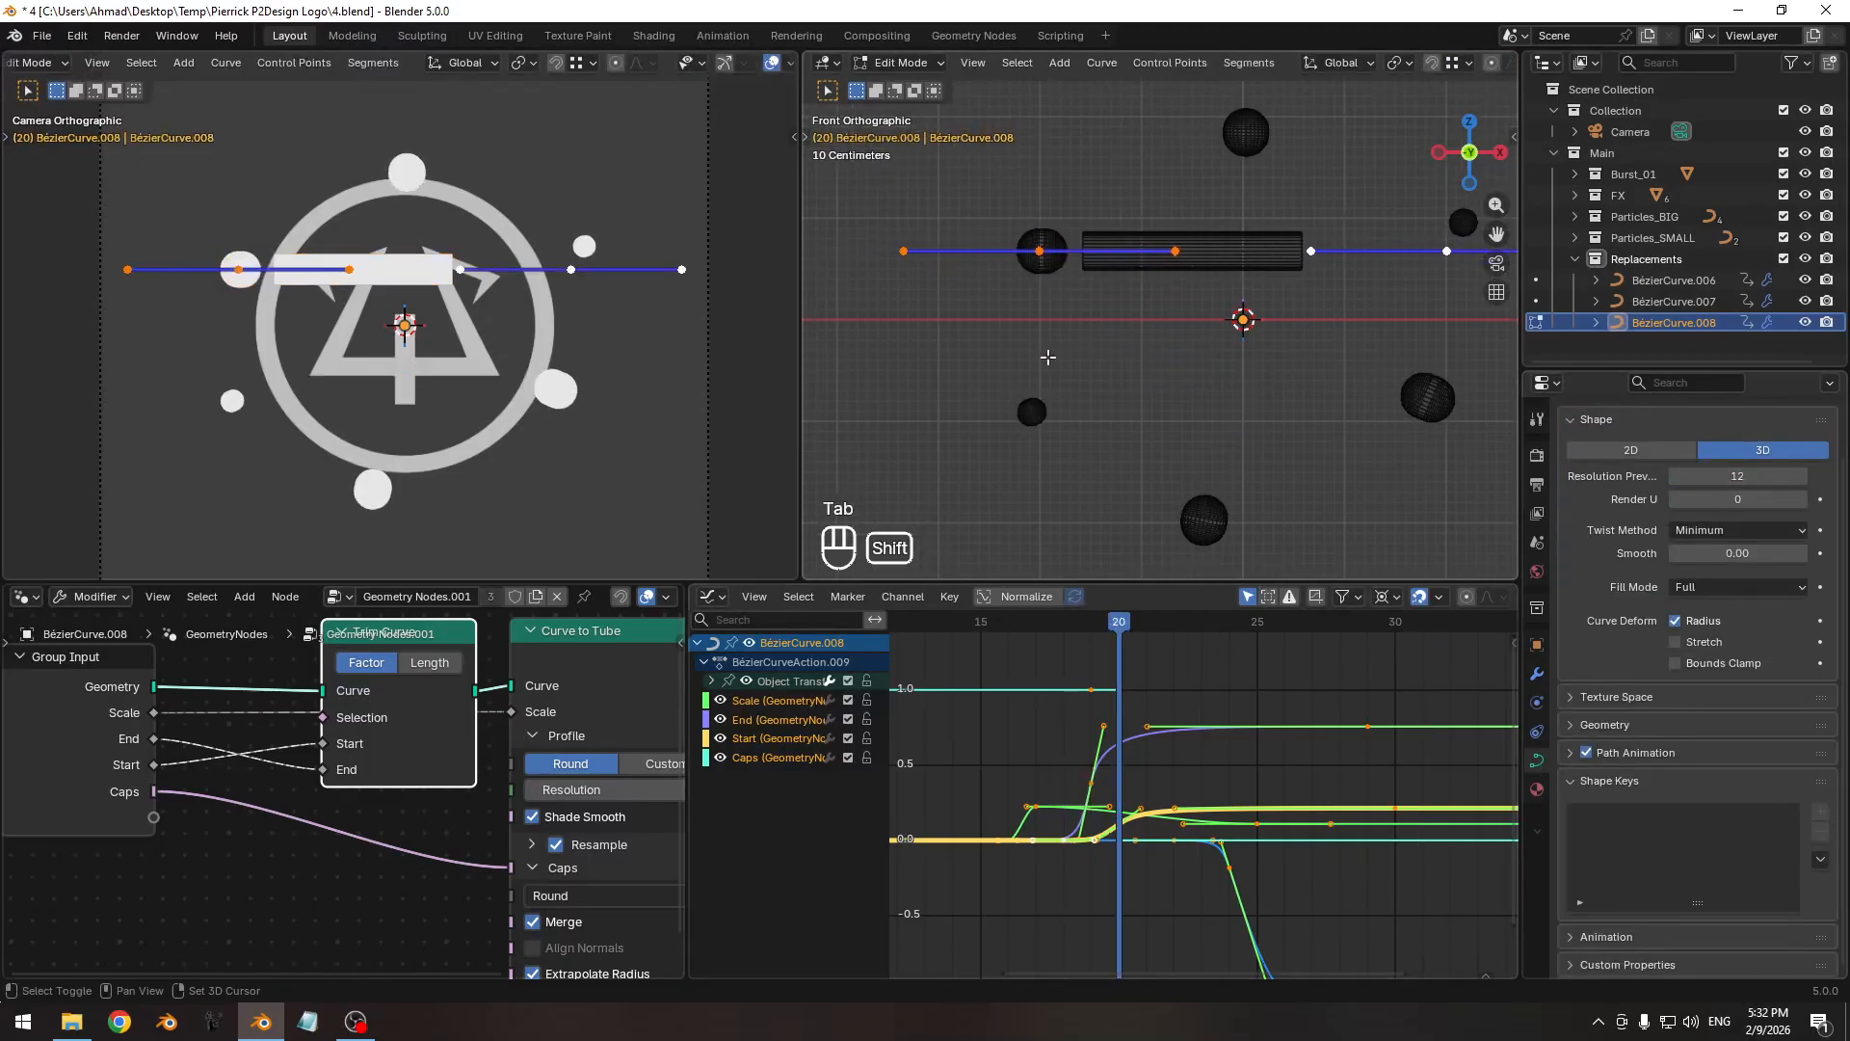
left_click(1050, 297)
key("g")
left_click(1054, 494)
middle_click_drag(1054, 494, 1115, 318, "ctrl")
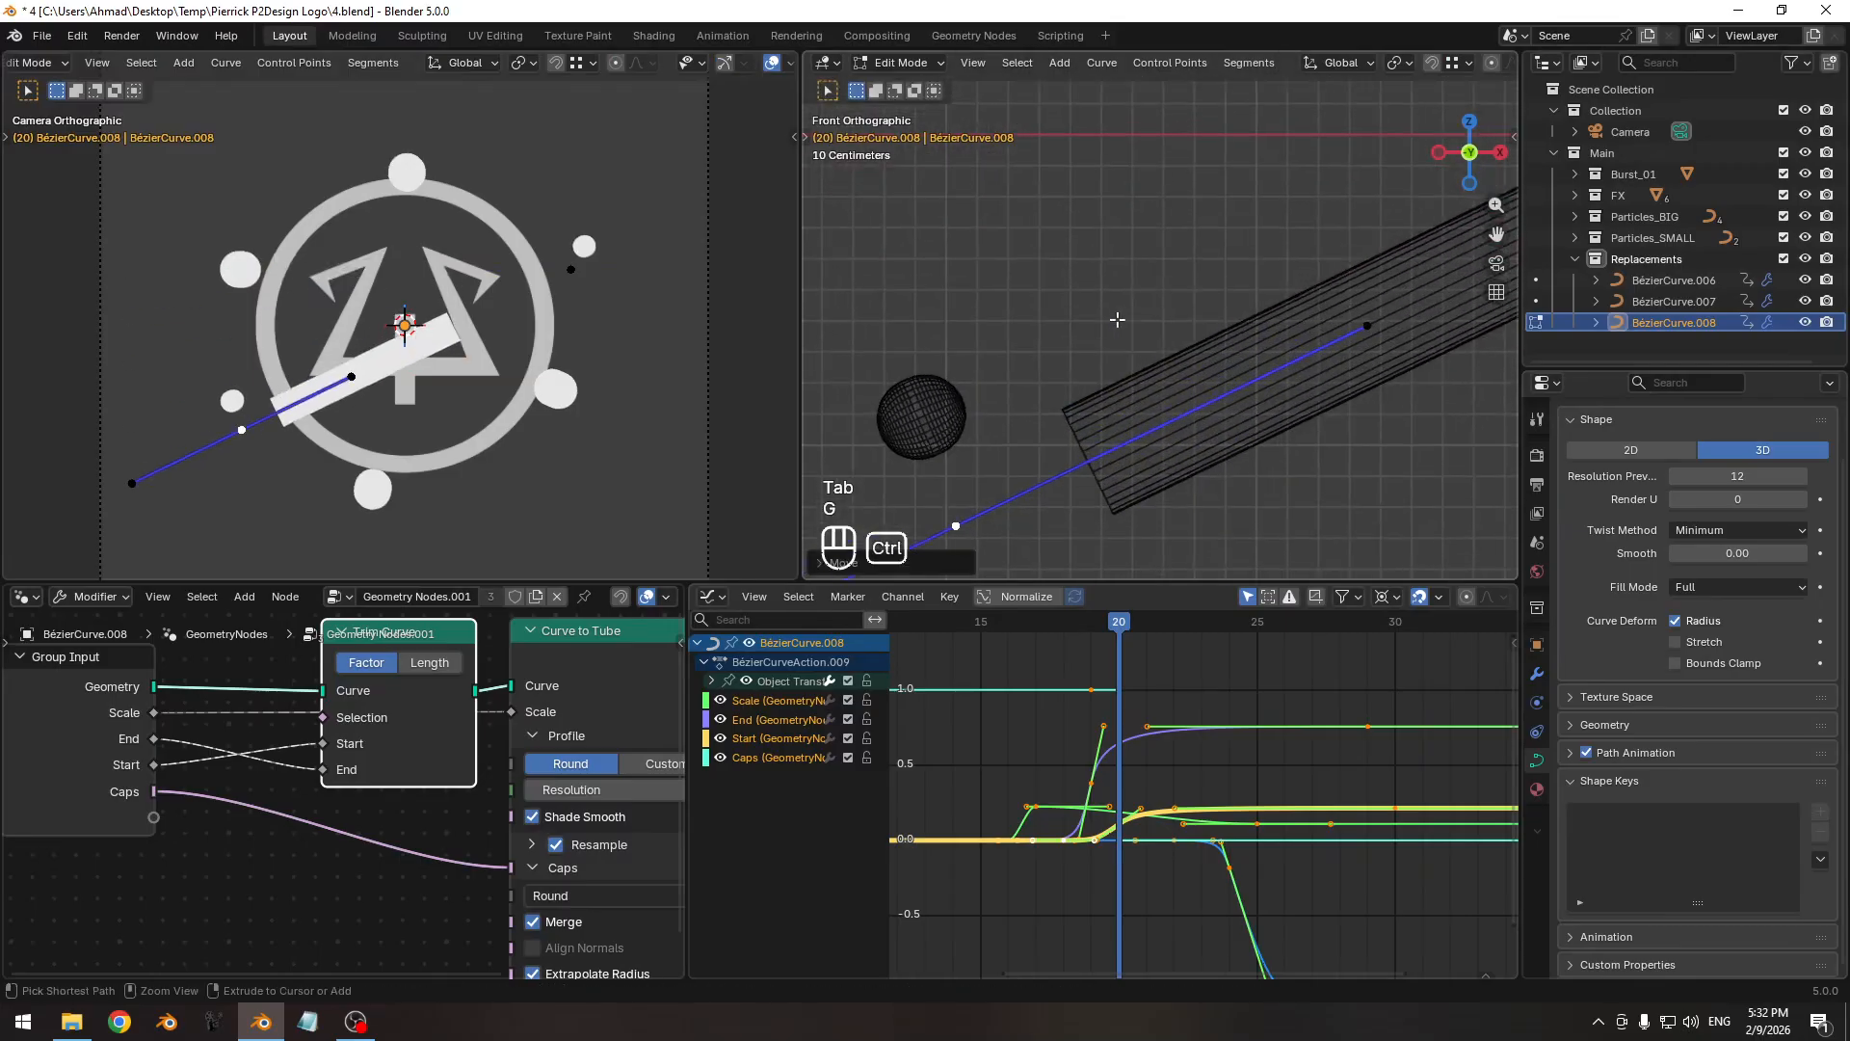
Align the curve's start control point with the centre of the small lower-left ball at frame 20.
key("g")
left_click(1017, 409)
middle_click_drag(1030, 448, 1115, 428, "shift")
mouse_move(1046, 466)
middle_mouse_down("ctrl")
mouse_move(1053, 421)
mouse_move(1041, 454)
middle_mouse_up("ctrl")
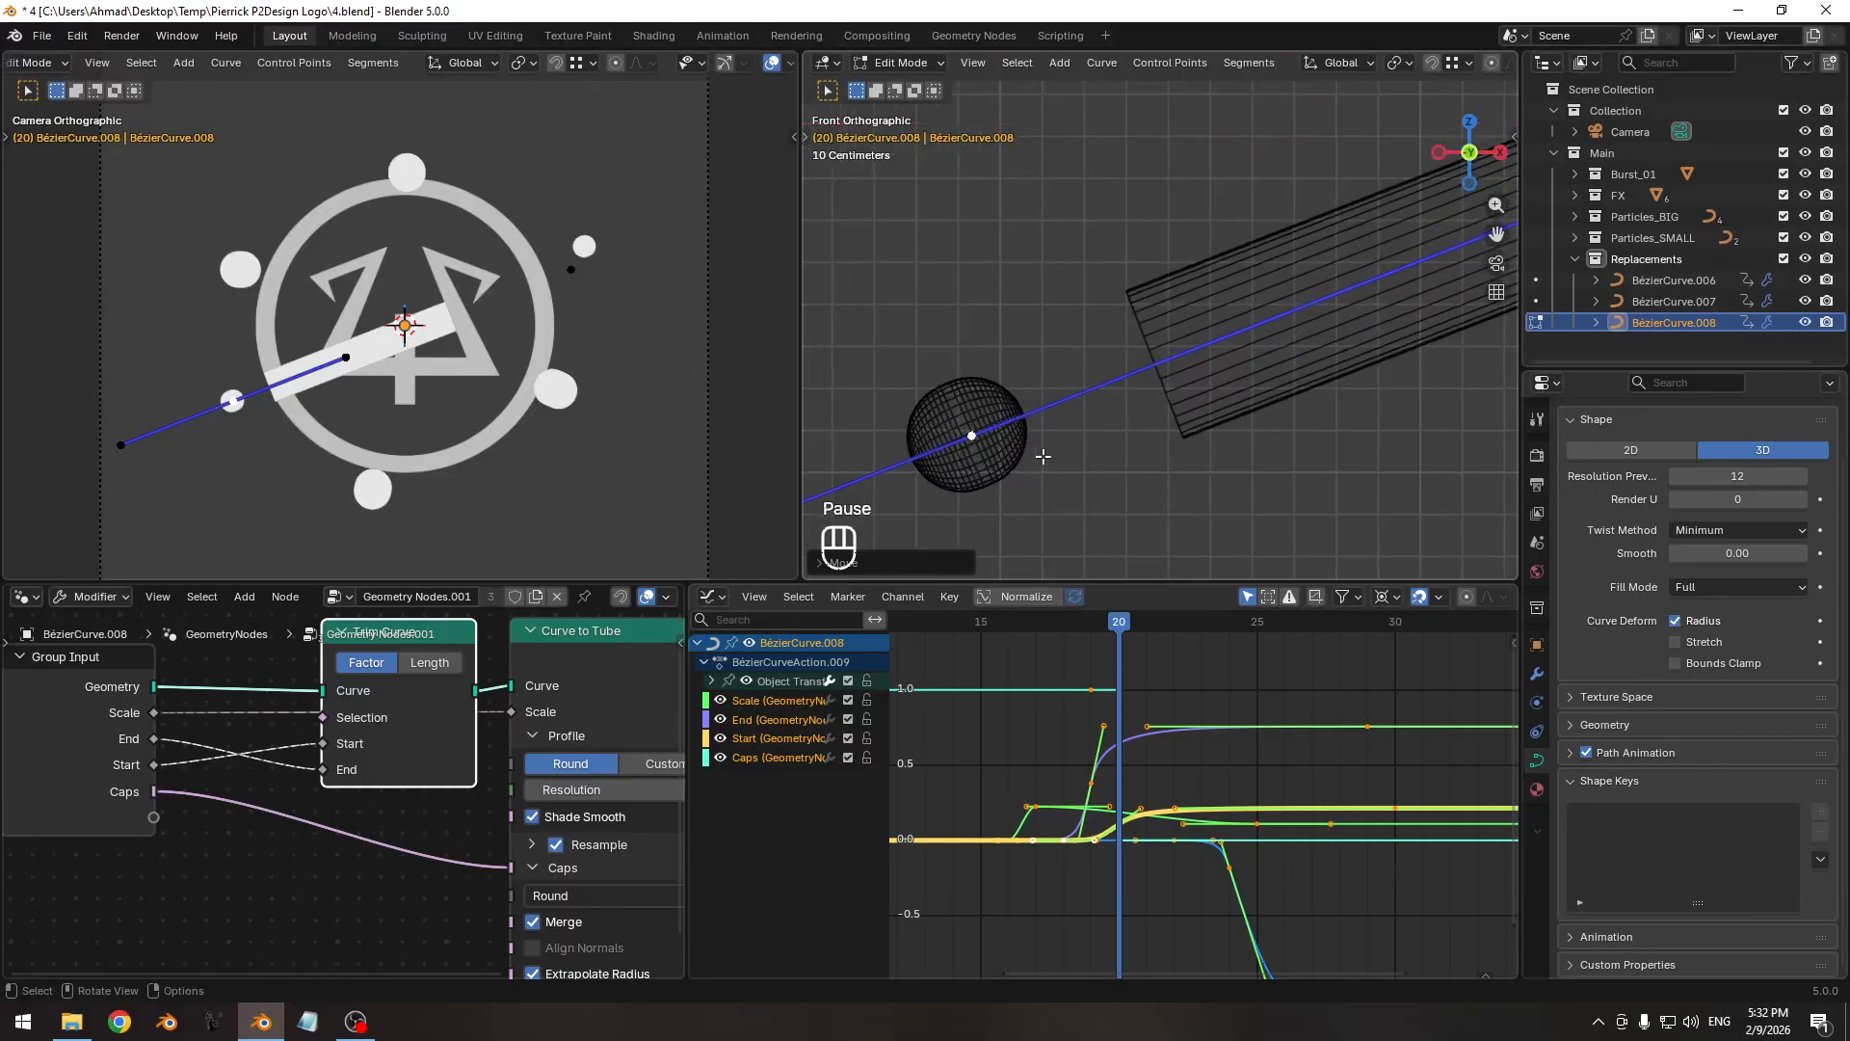
key("g")
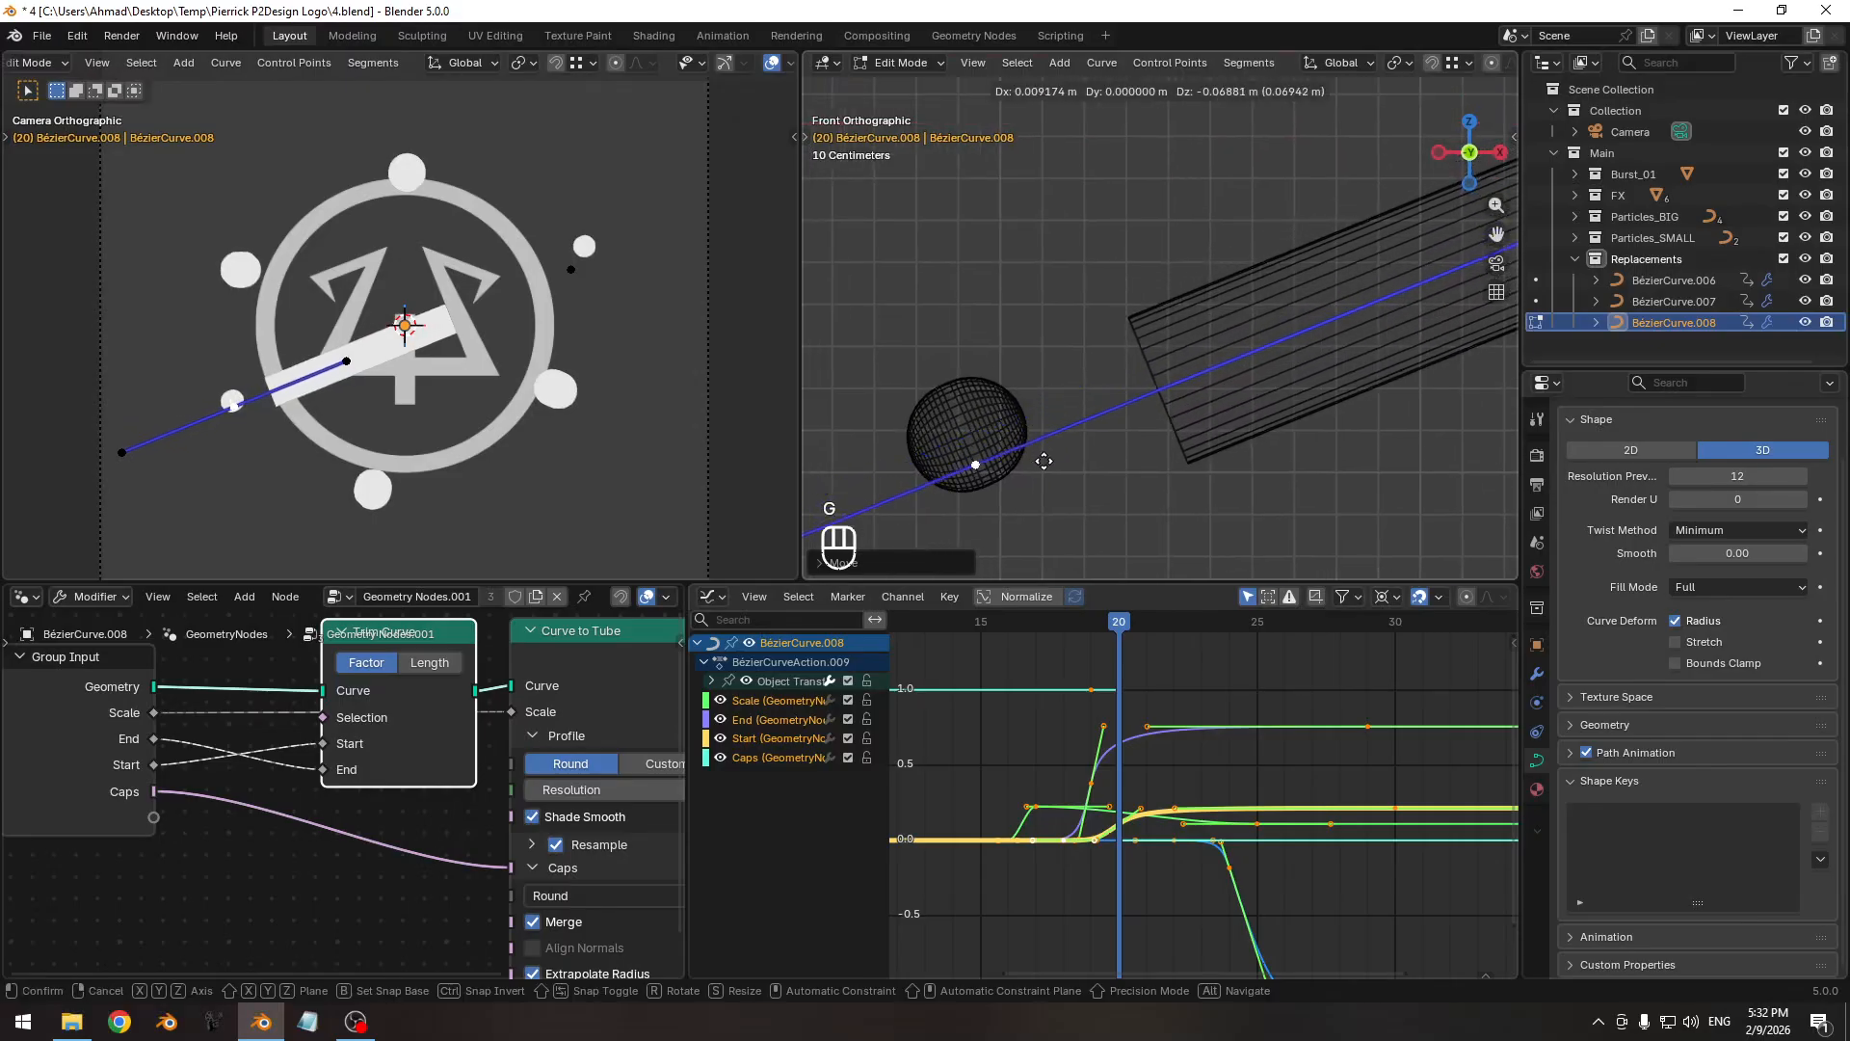
left_click(1034, 433)
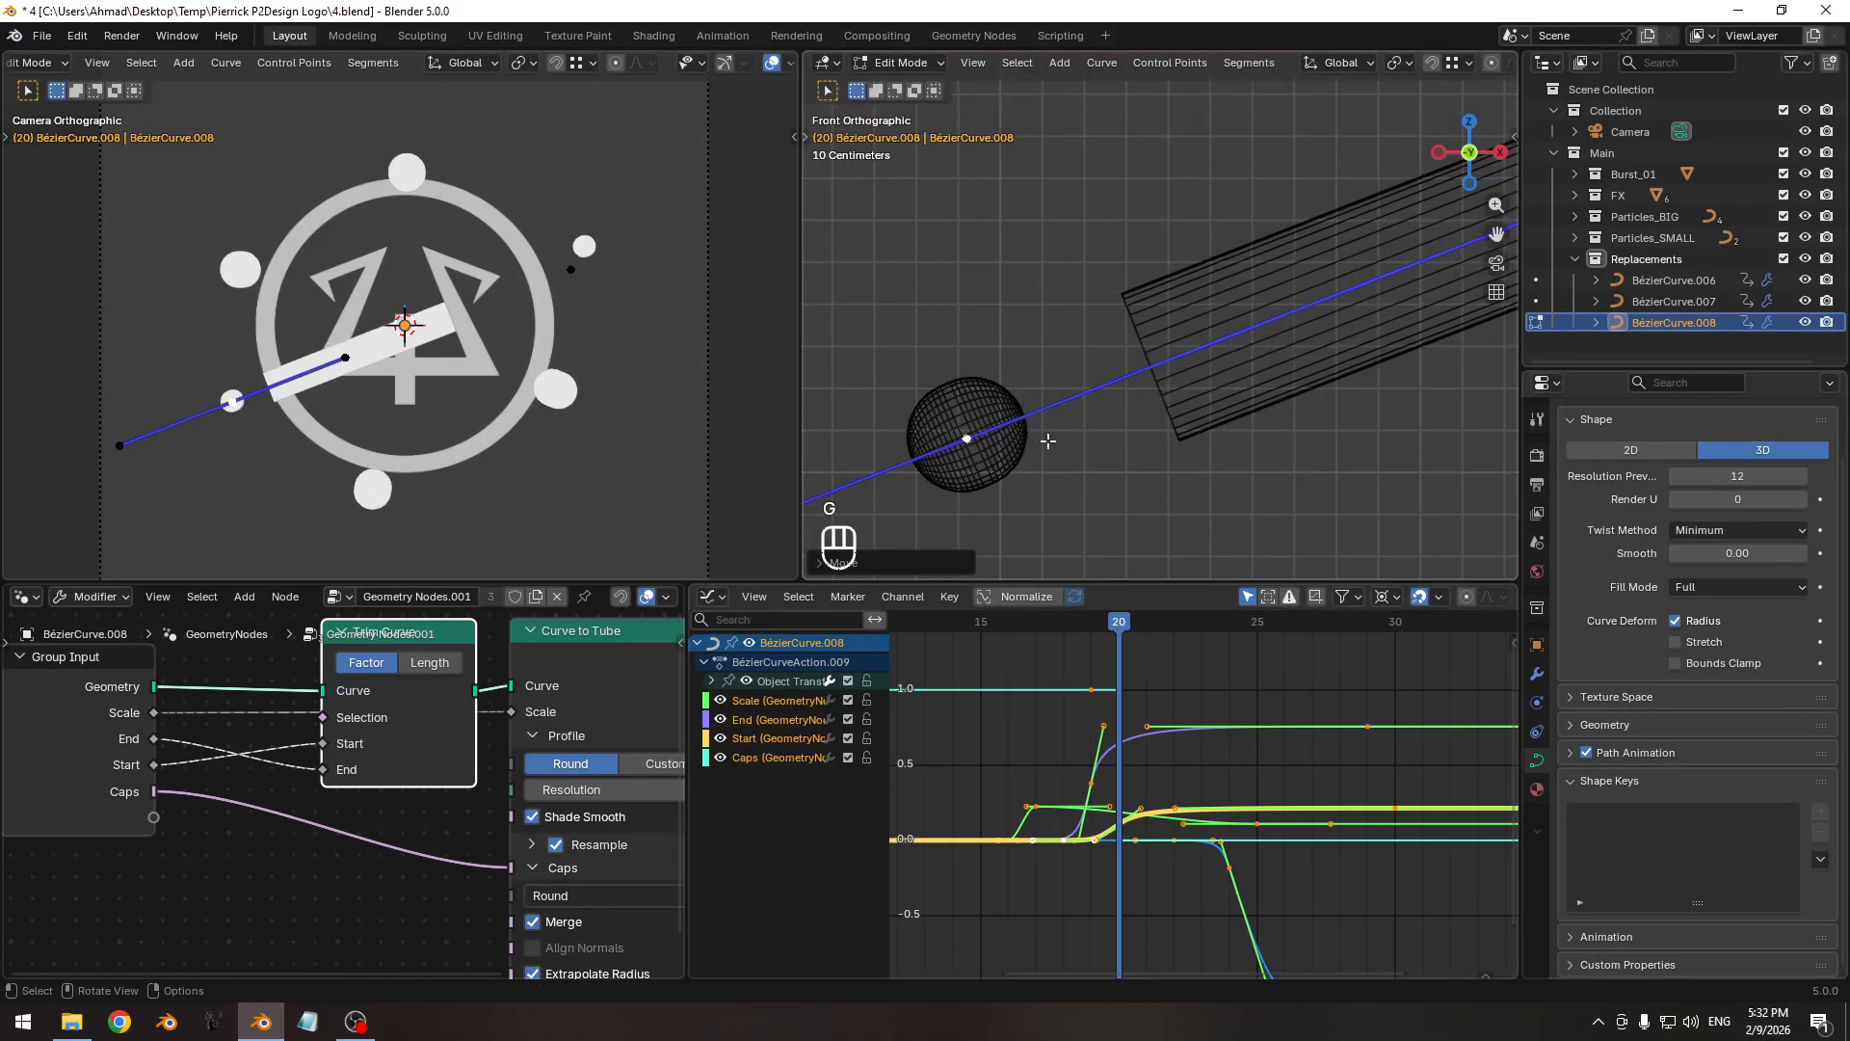
Step through frames 15 to 20 to compare the shapes, then shift the start point toward the small moving tube at frame 17.
key("Left")
key("Left")
key("Right")
key("Left")
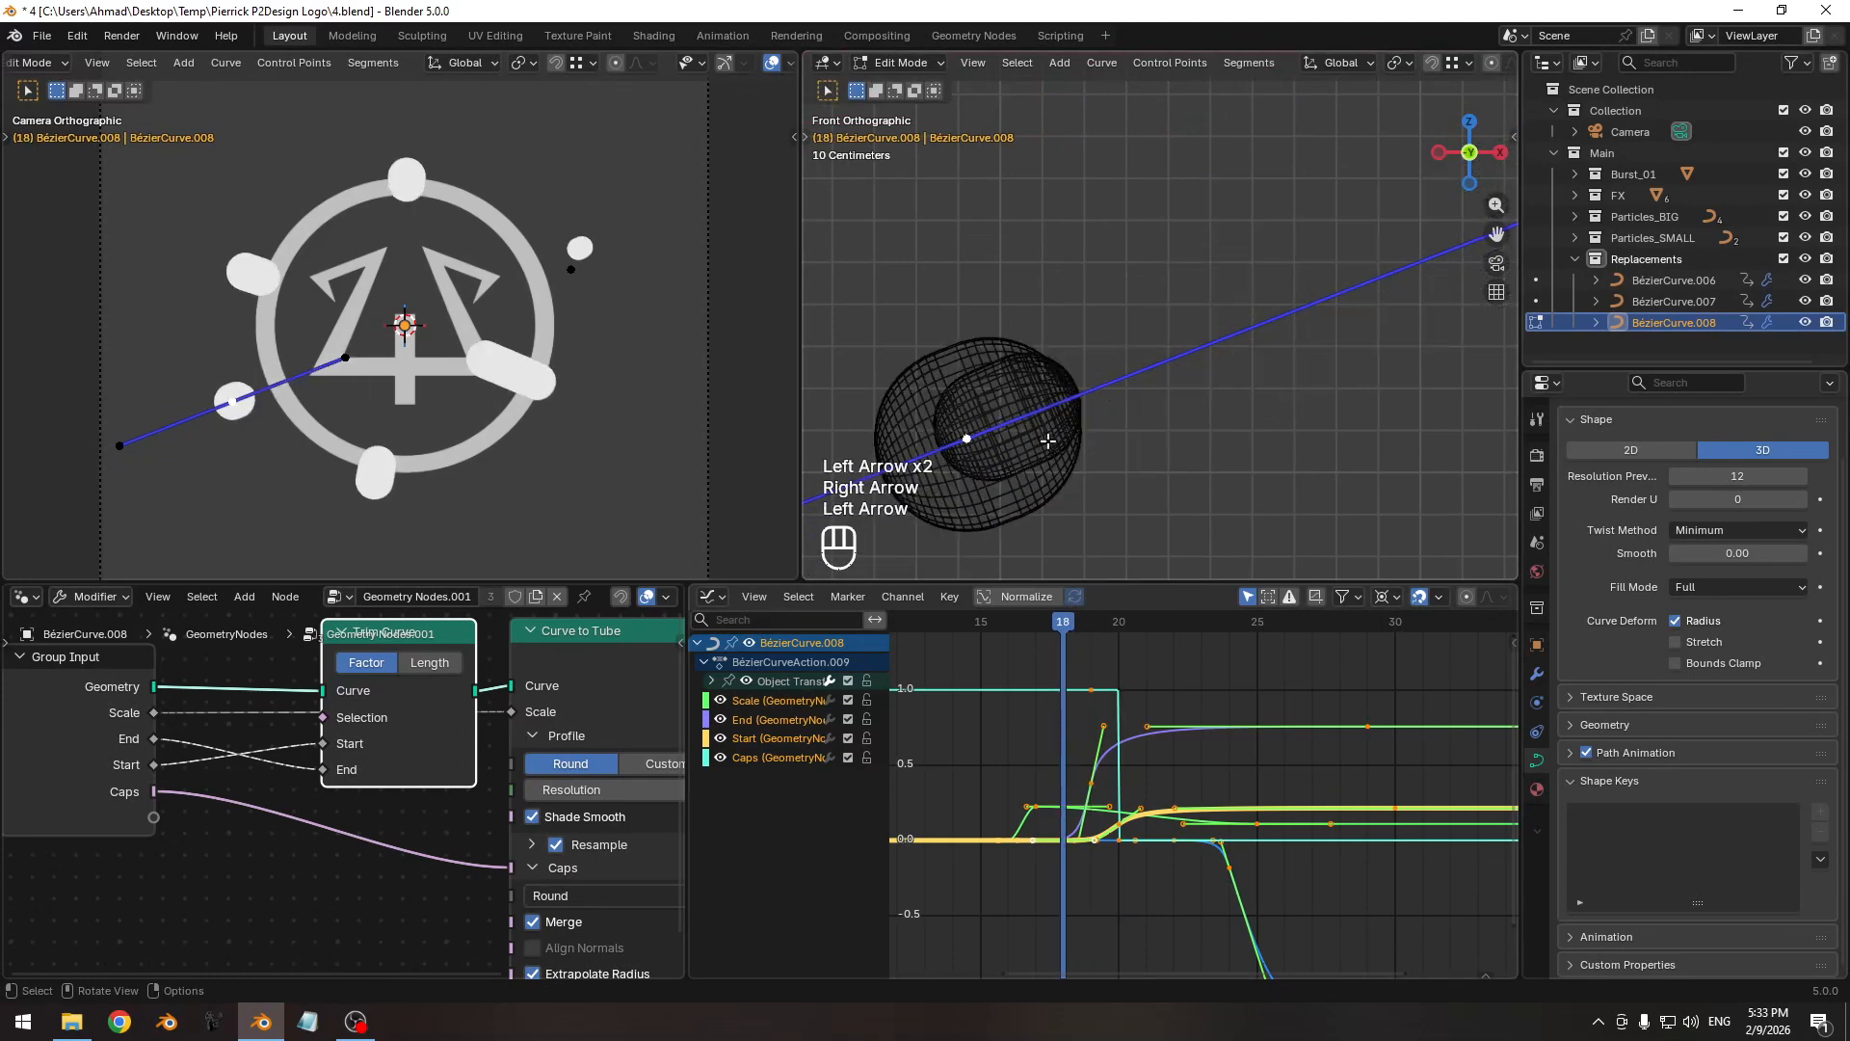
key("Left")
key("Left")
key("Left")
key("Right")
key("Right")
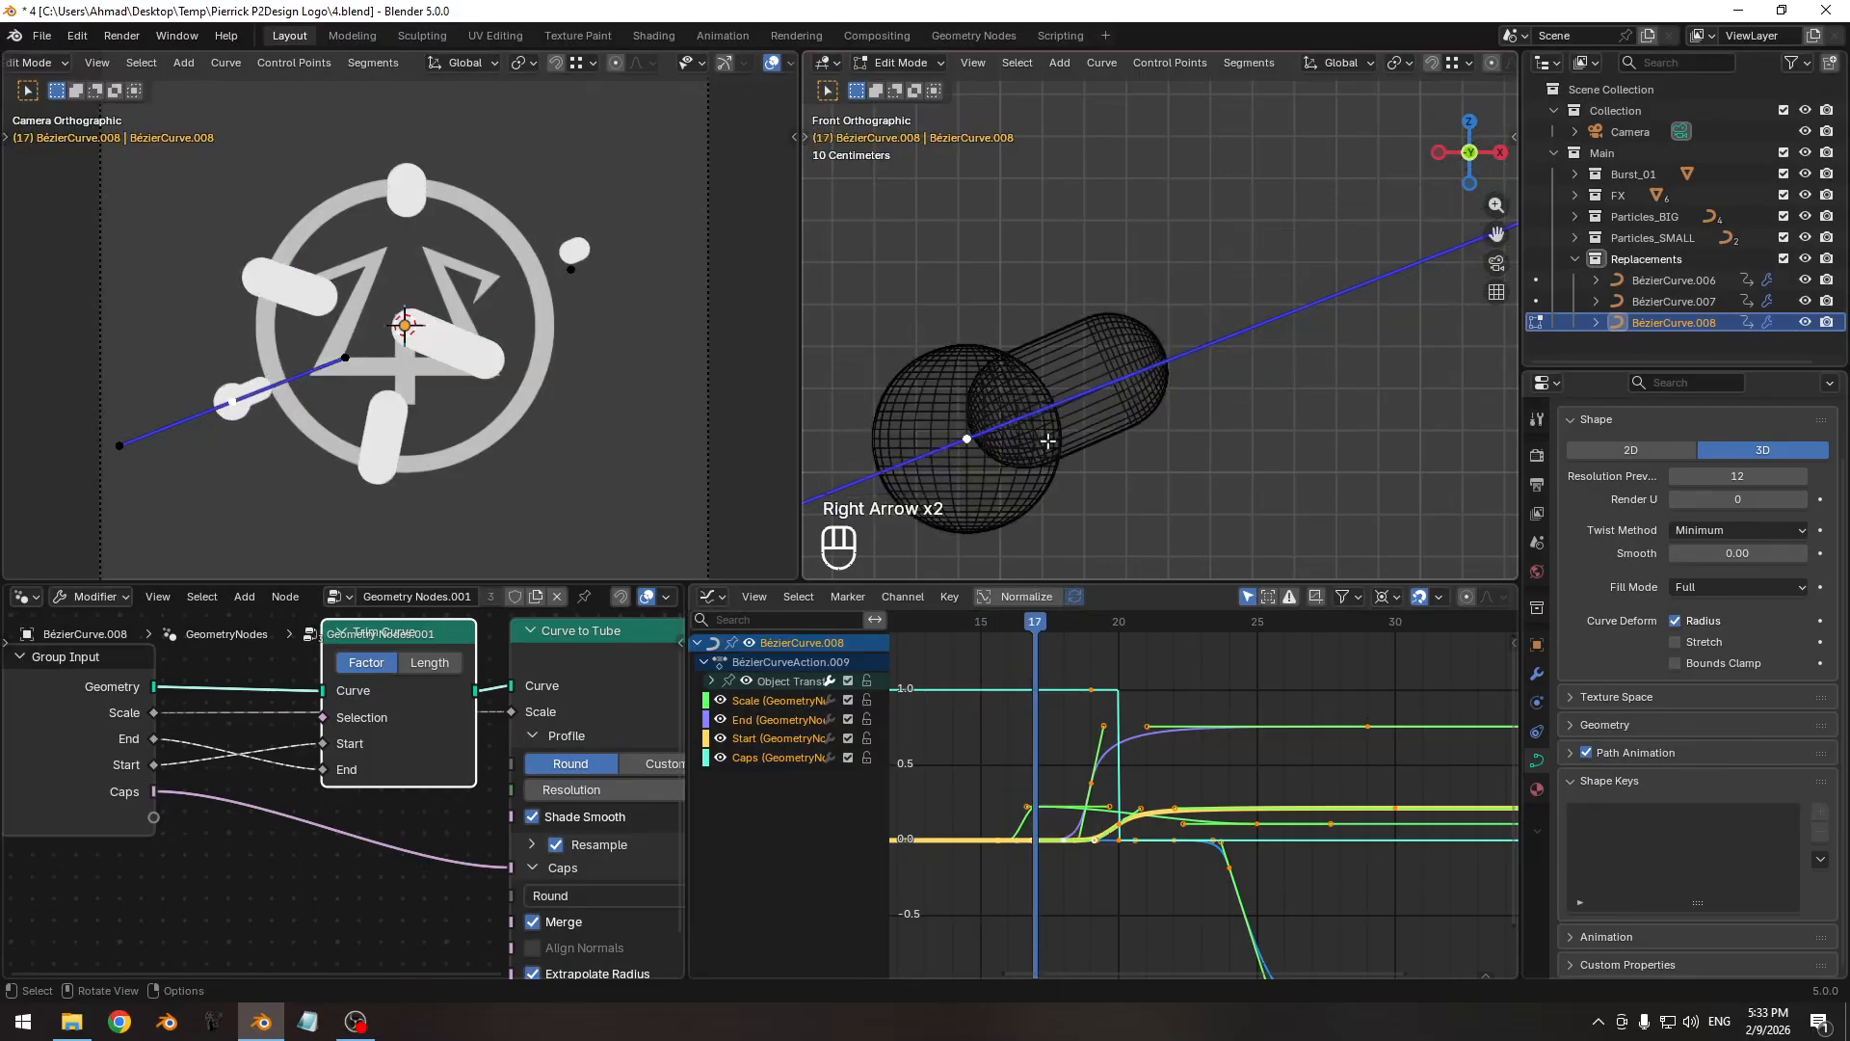
key("g")
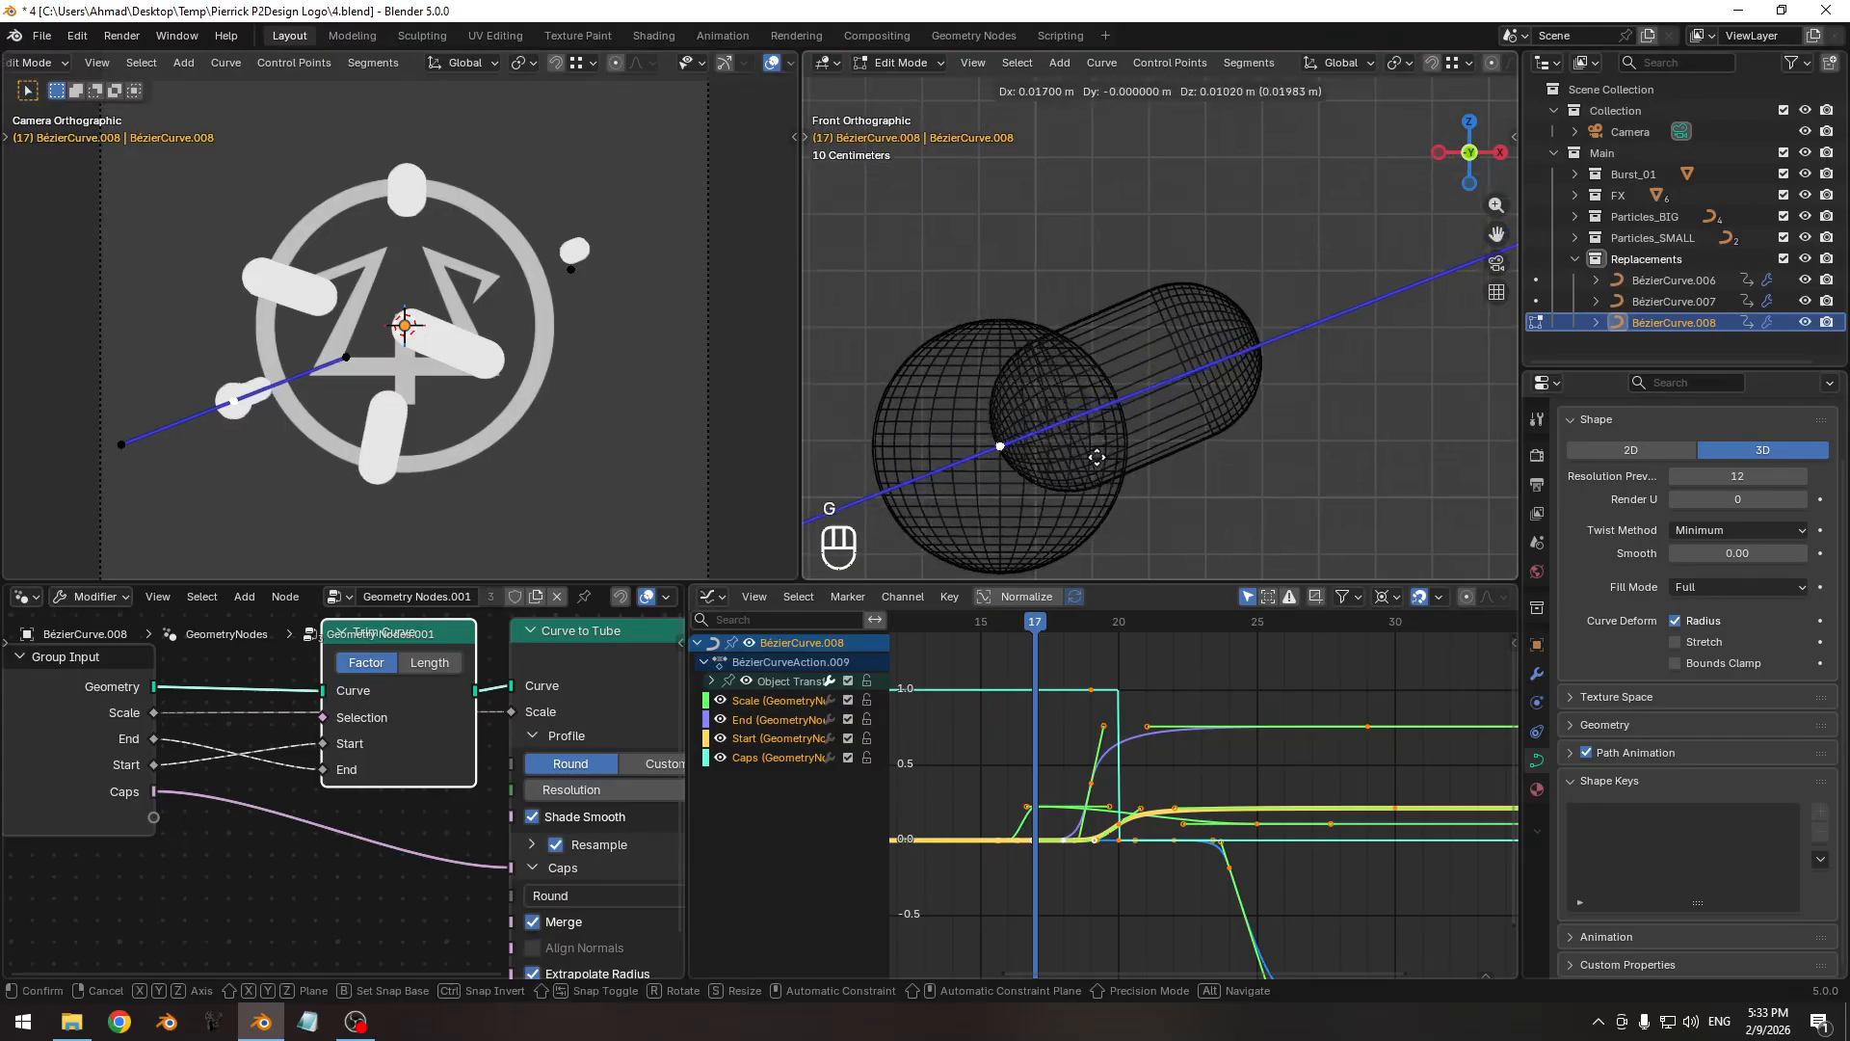
left_click(1098, 459)
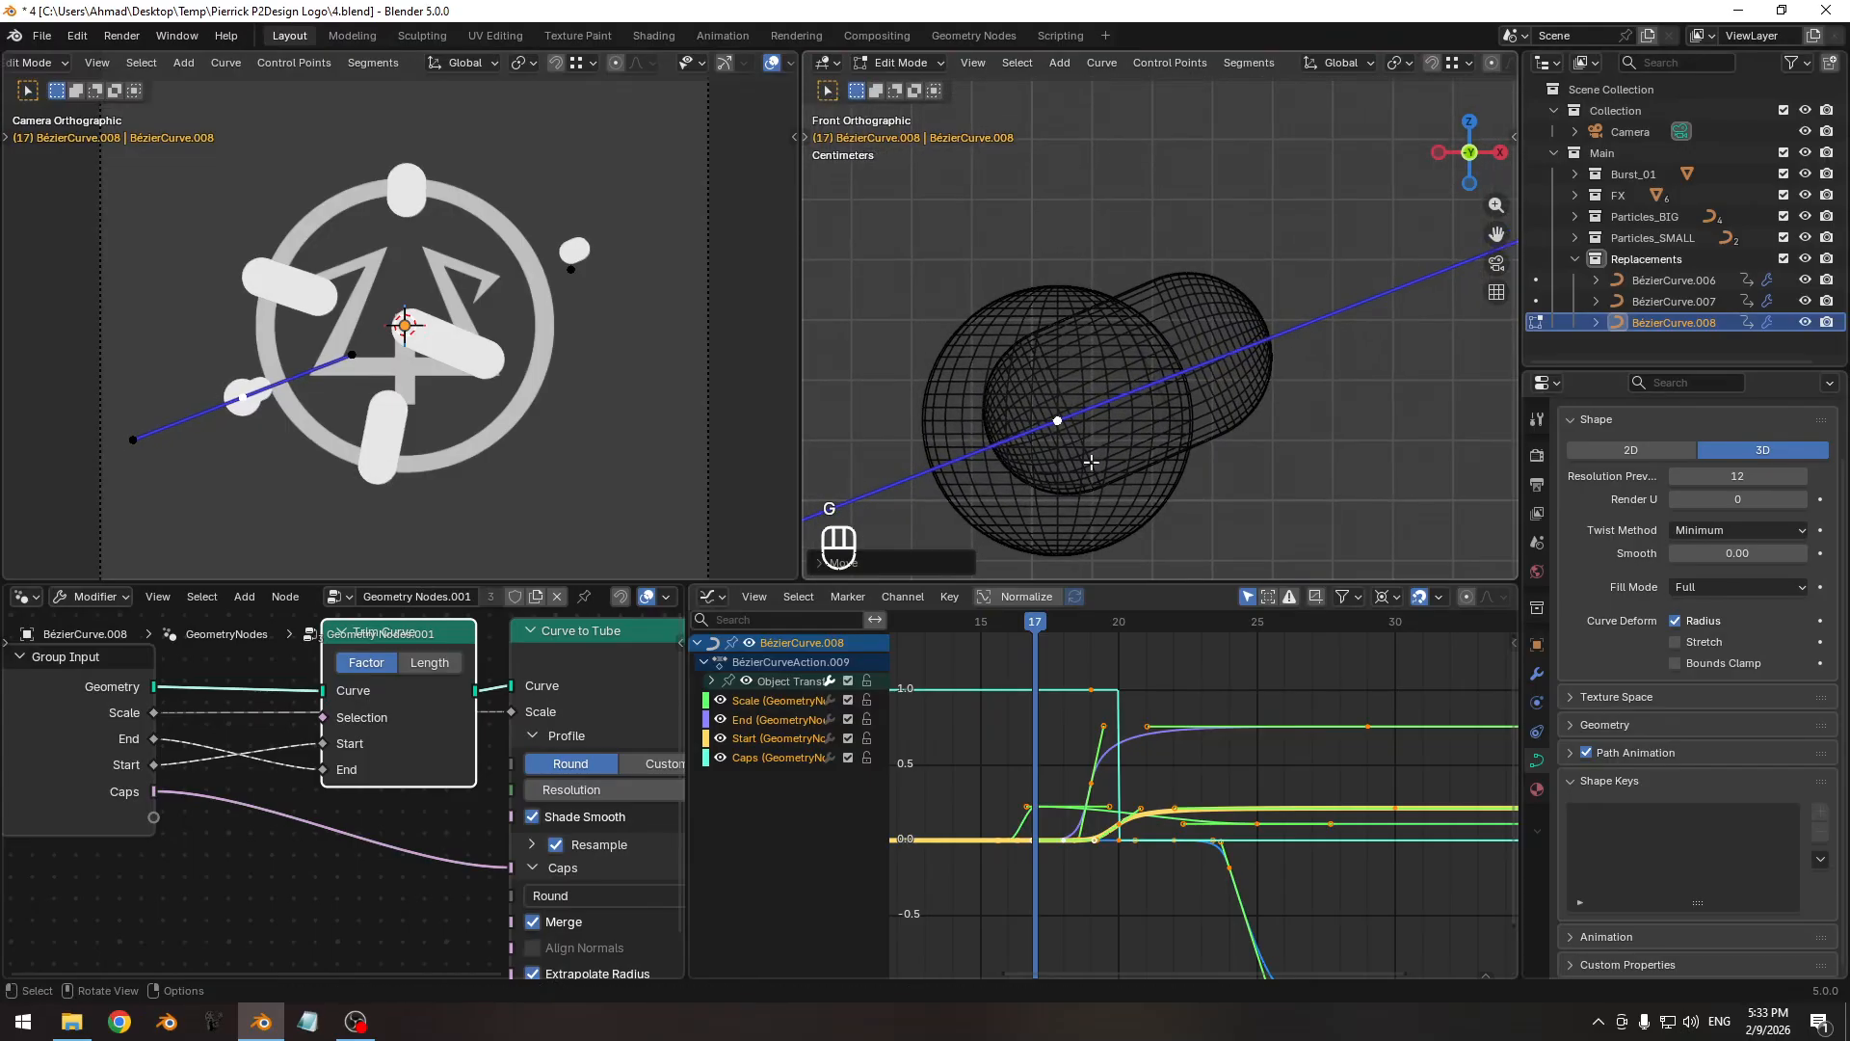
Refine the start point's position against the small ball at frame 18 and leave Edit Mode.
key("Right")
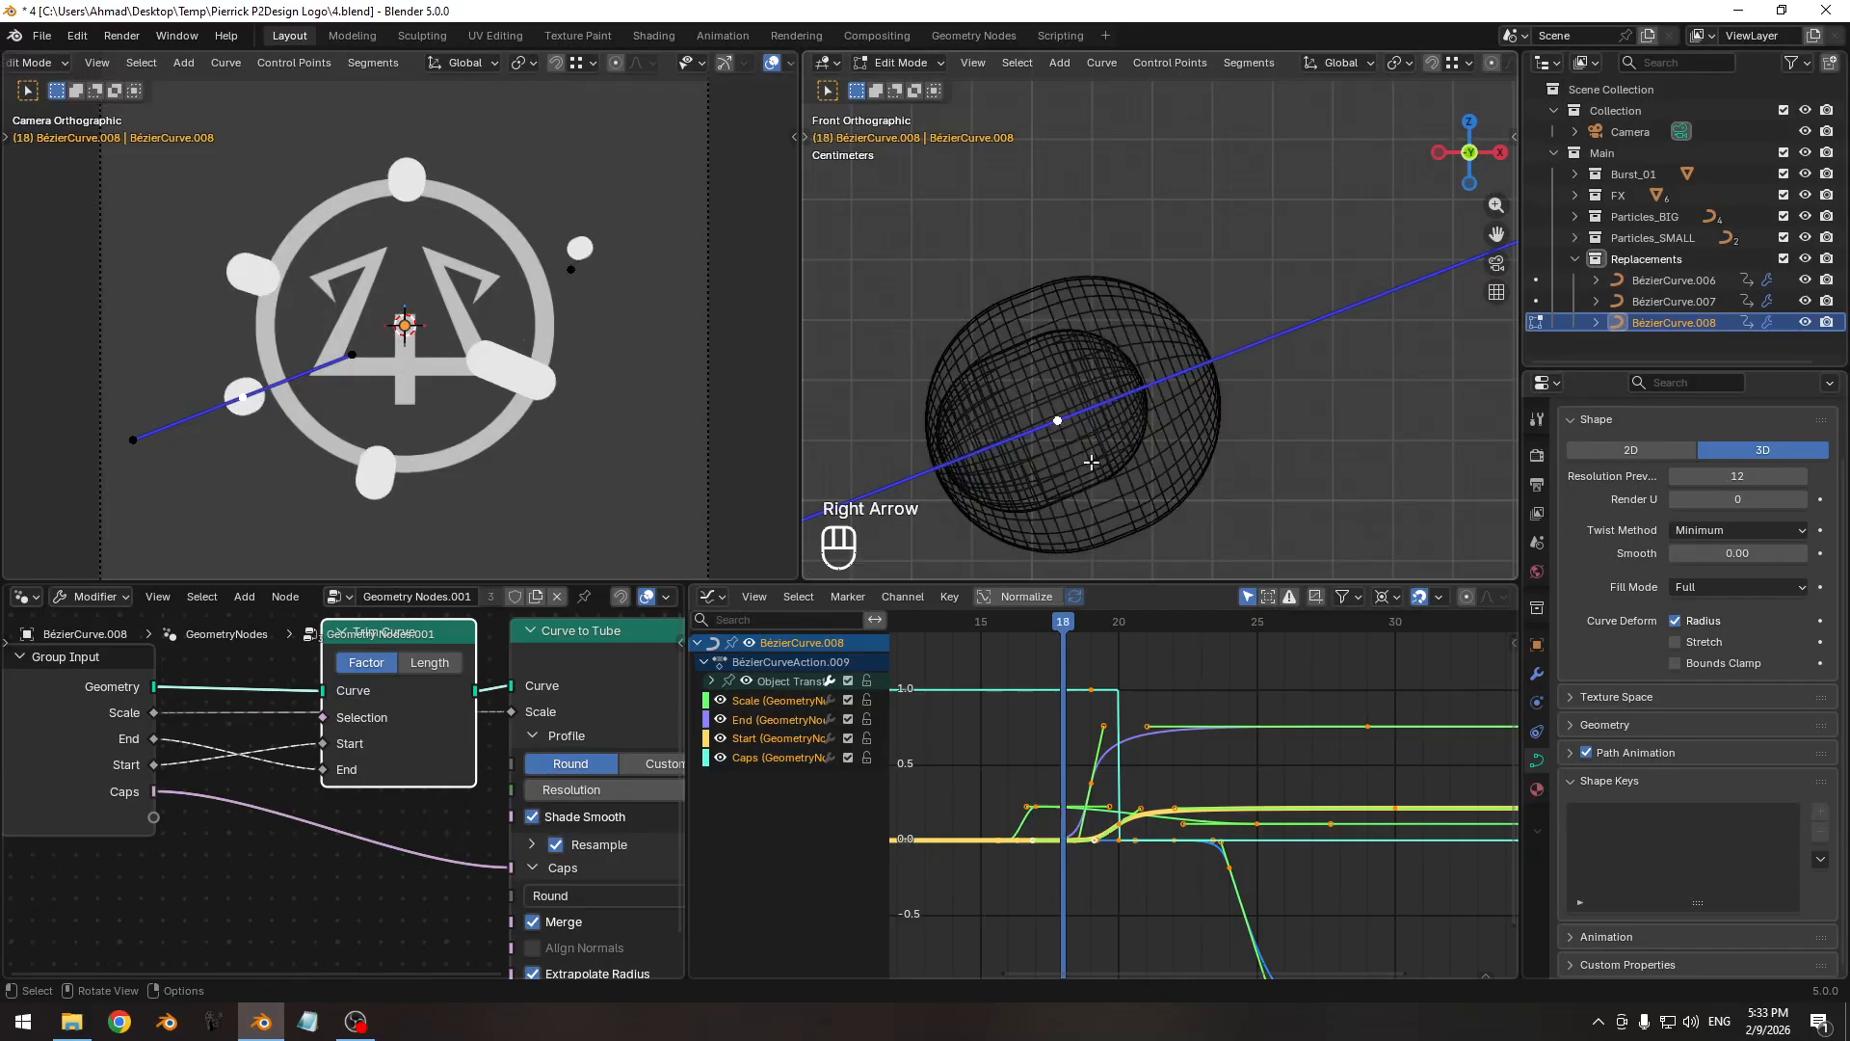
key("g")
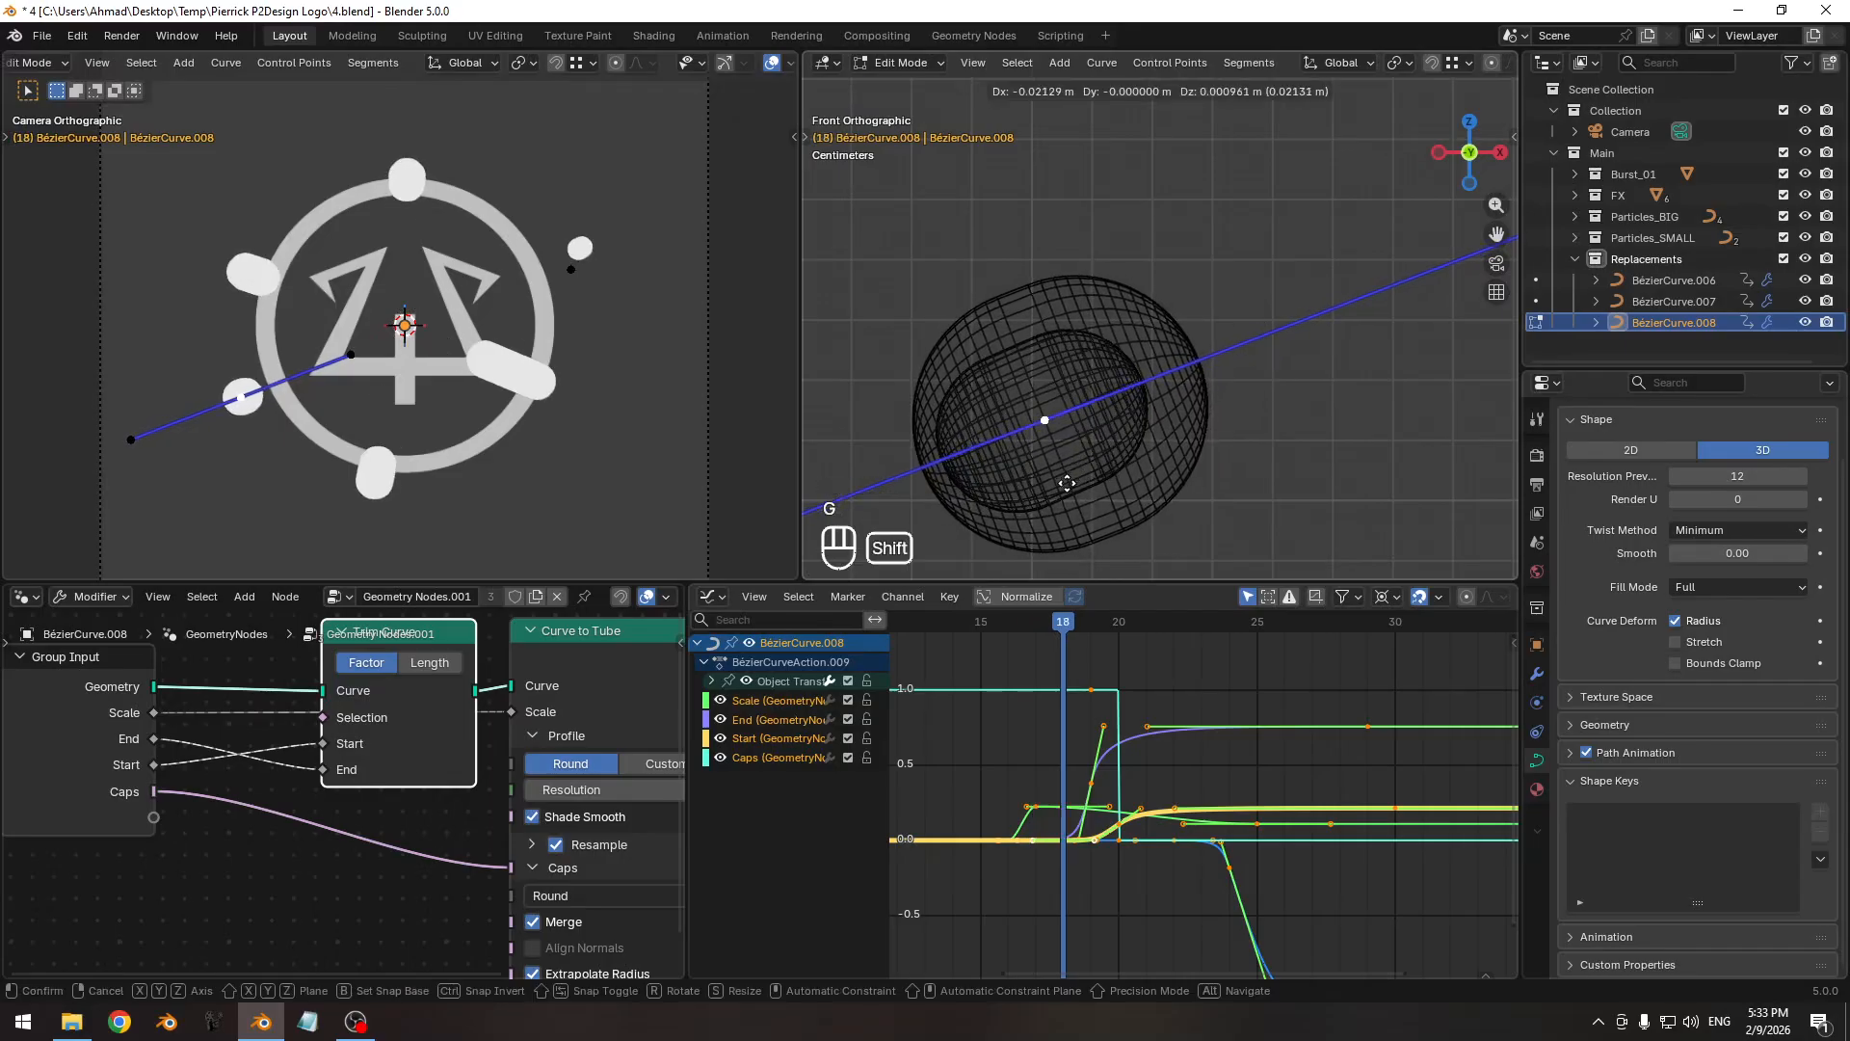
left_click(1055, 488)
key("Tab")
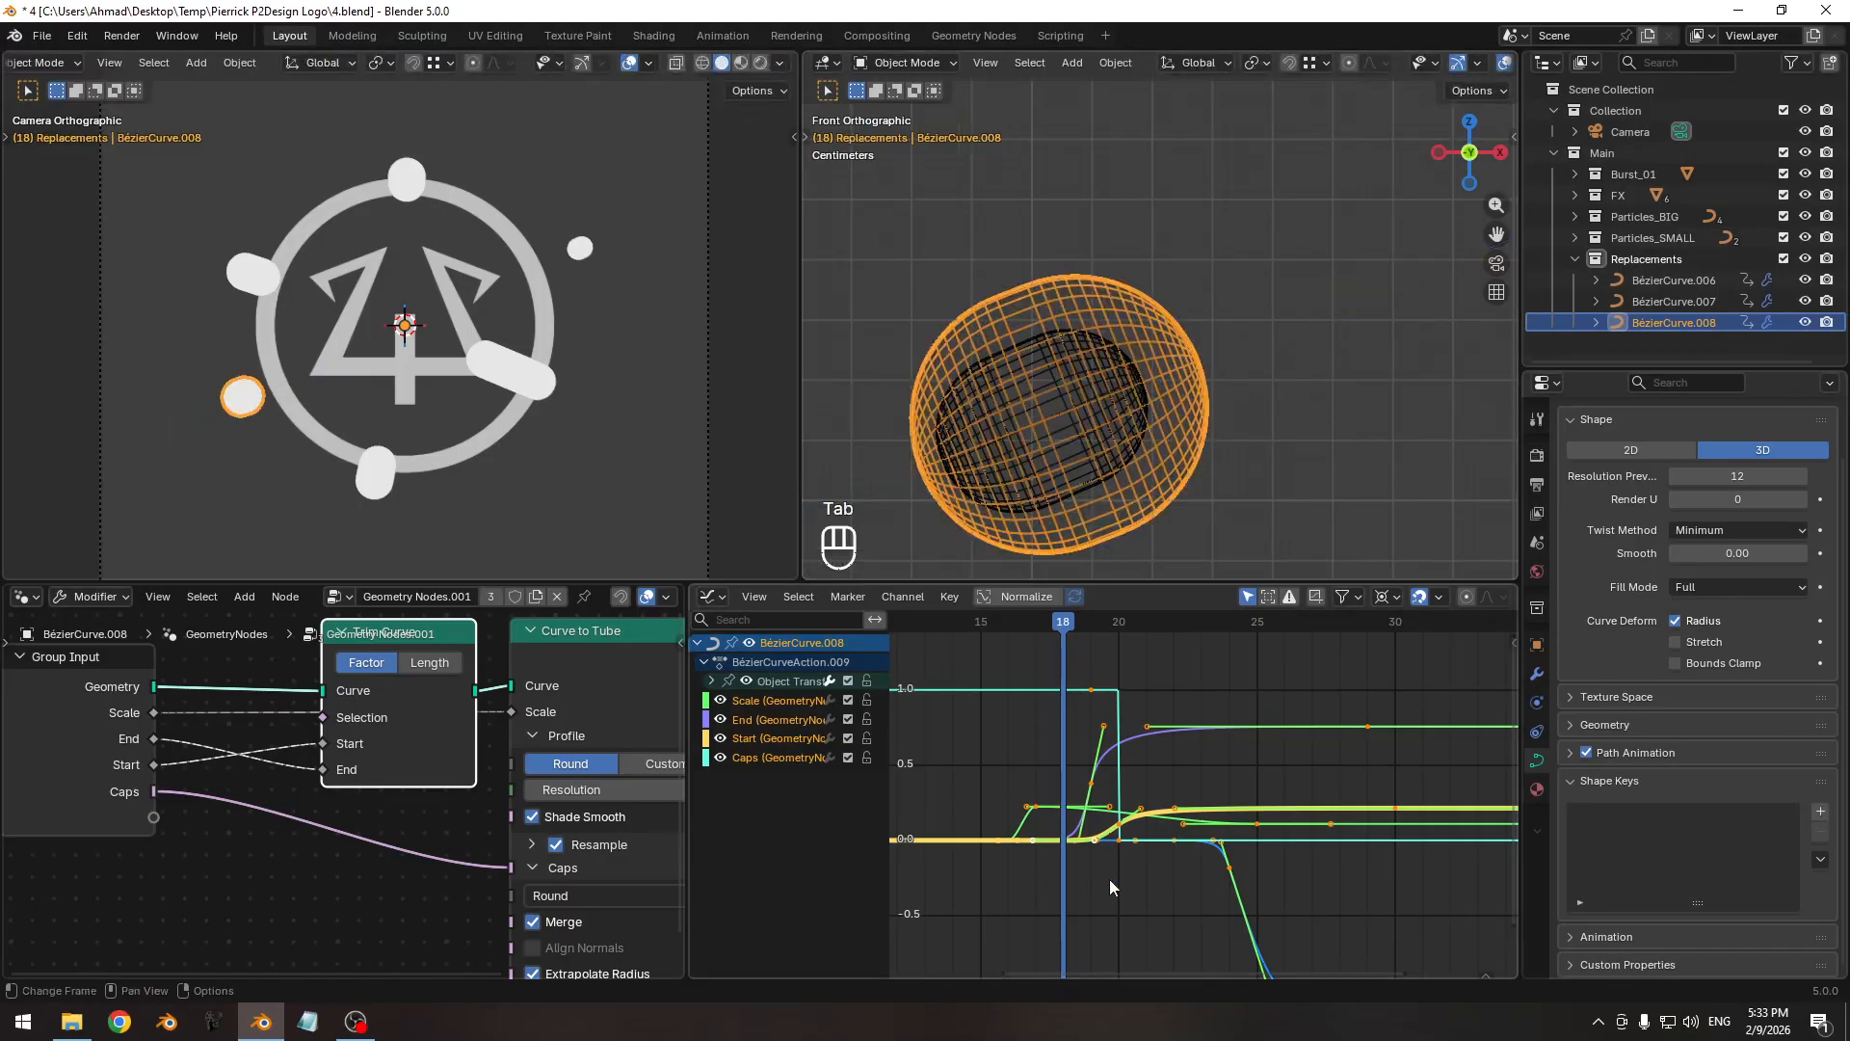
Filter the animation channels by "sca" and frame the Scale curve around its peak keyframe.
key("Home")
left_click(744, 621)
type("sca")
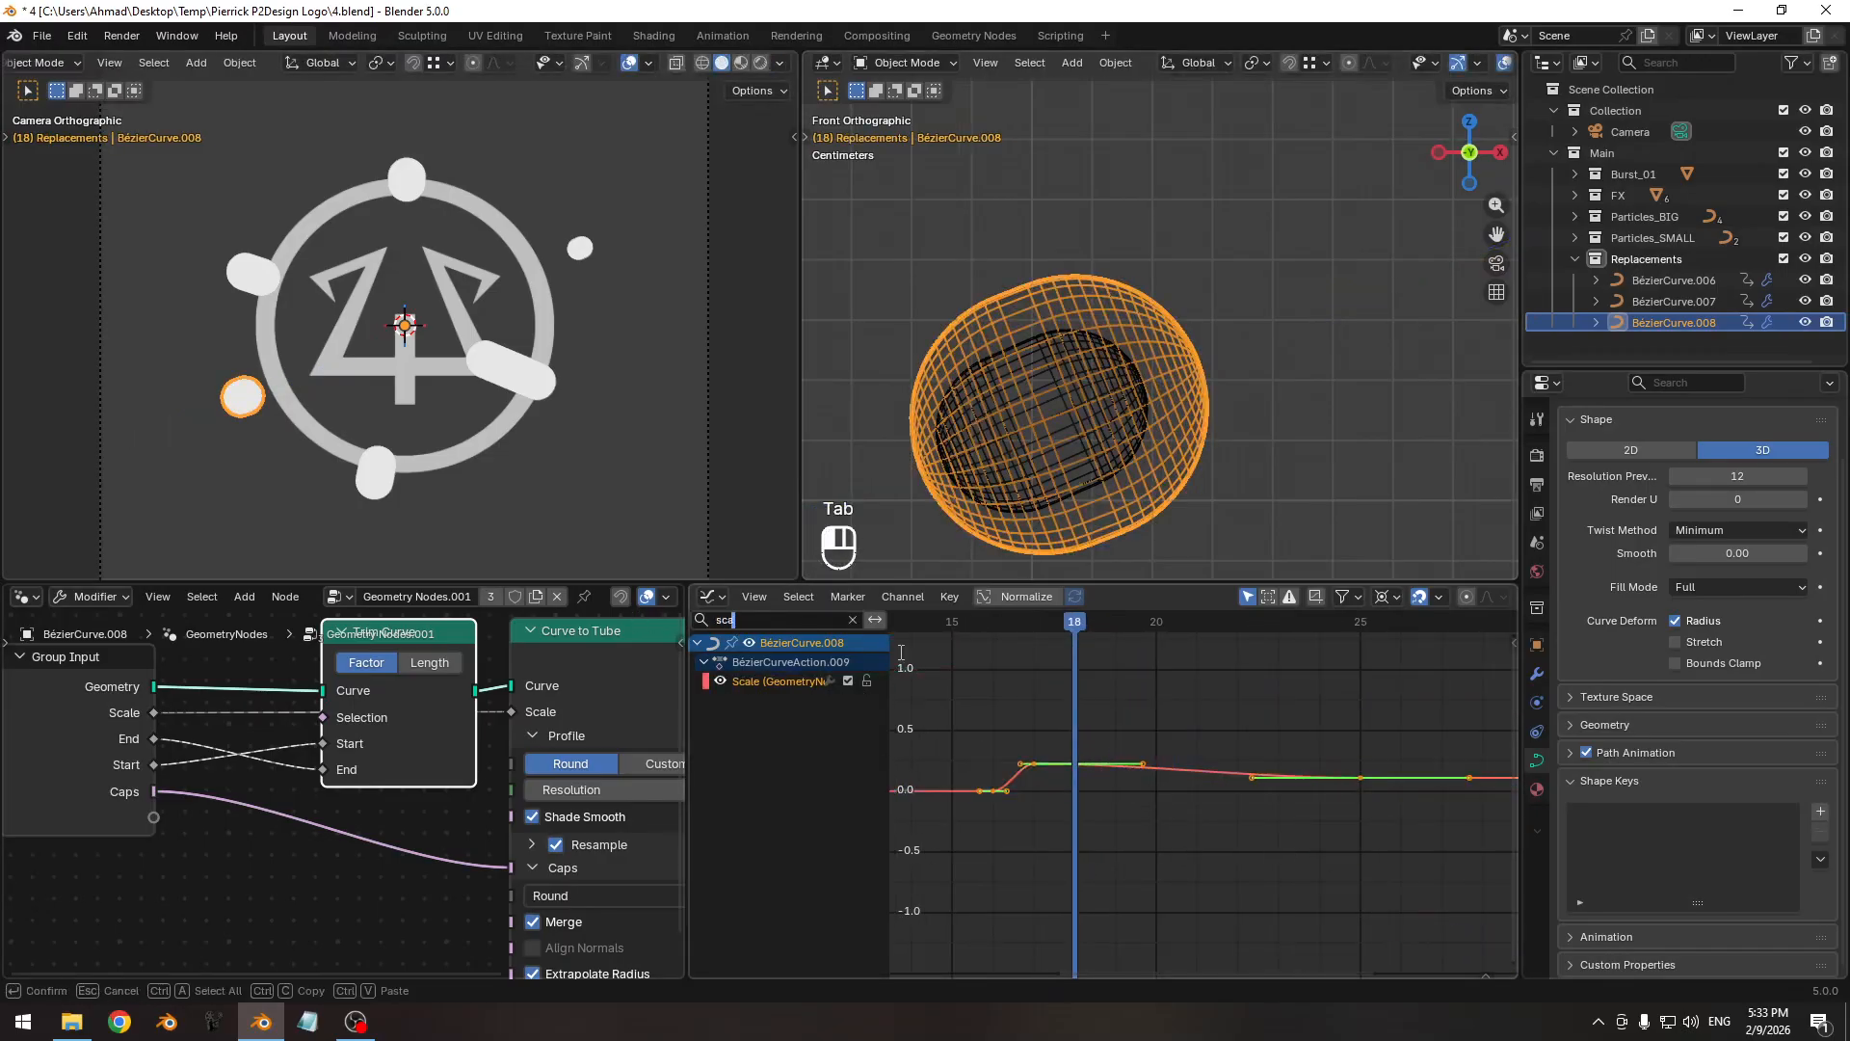
key("Return")
key("Home")
scroll(1115, 766, "up", 4)
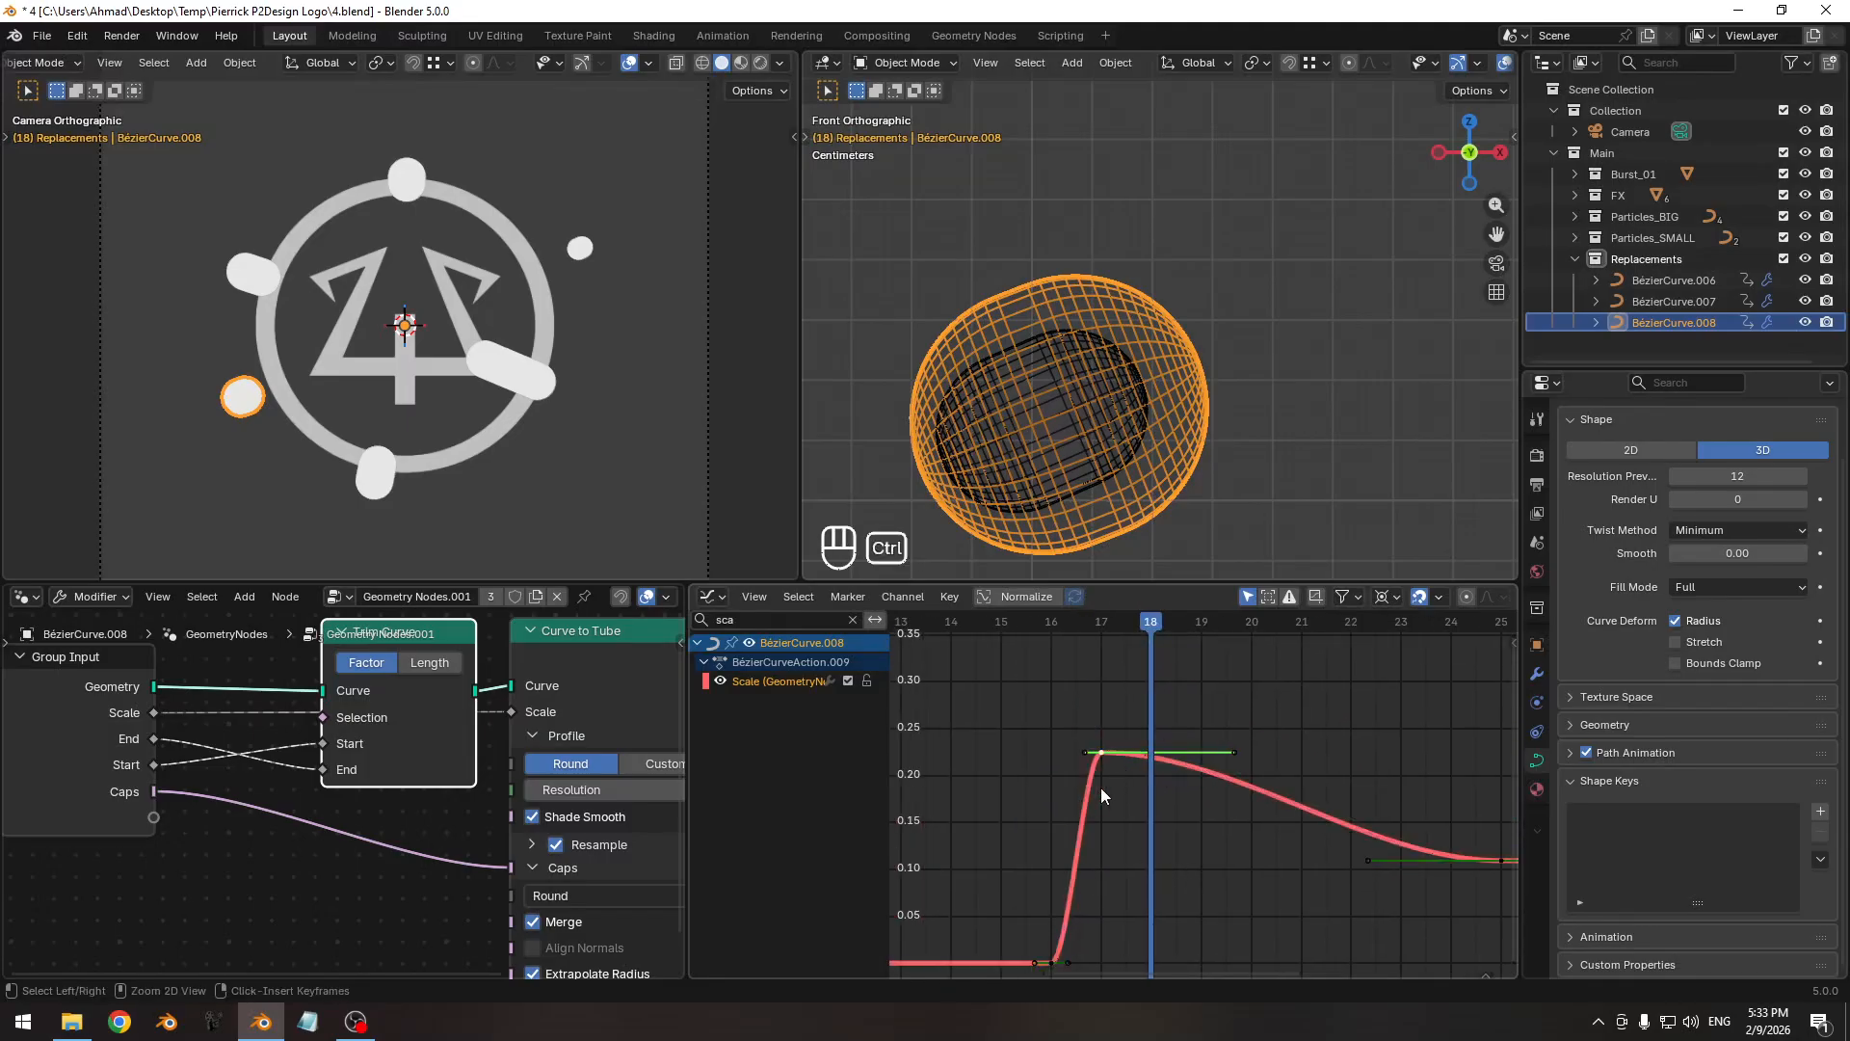
Lower the Scale curve's peak keyframe at frame 17 to about 0.14 to match the small ball's thickness.
key("g")
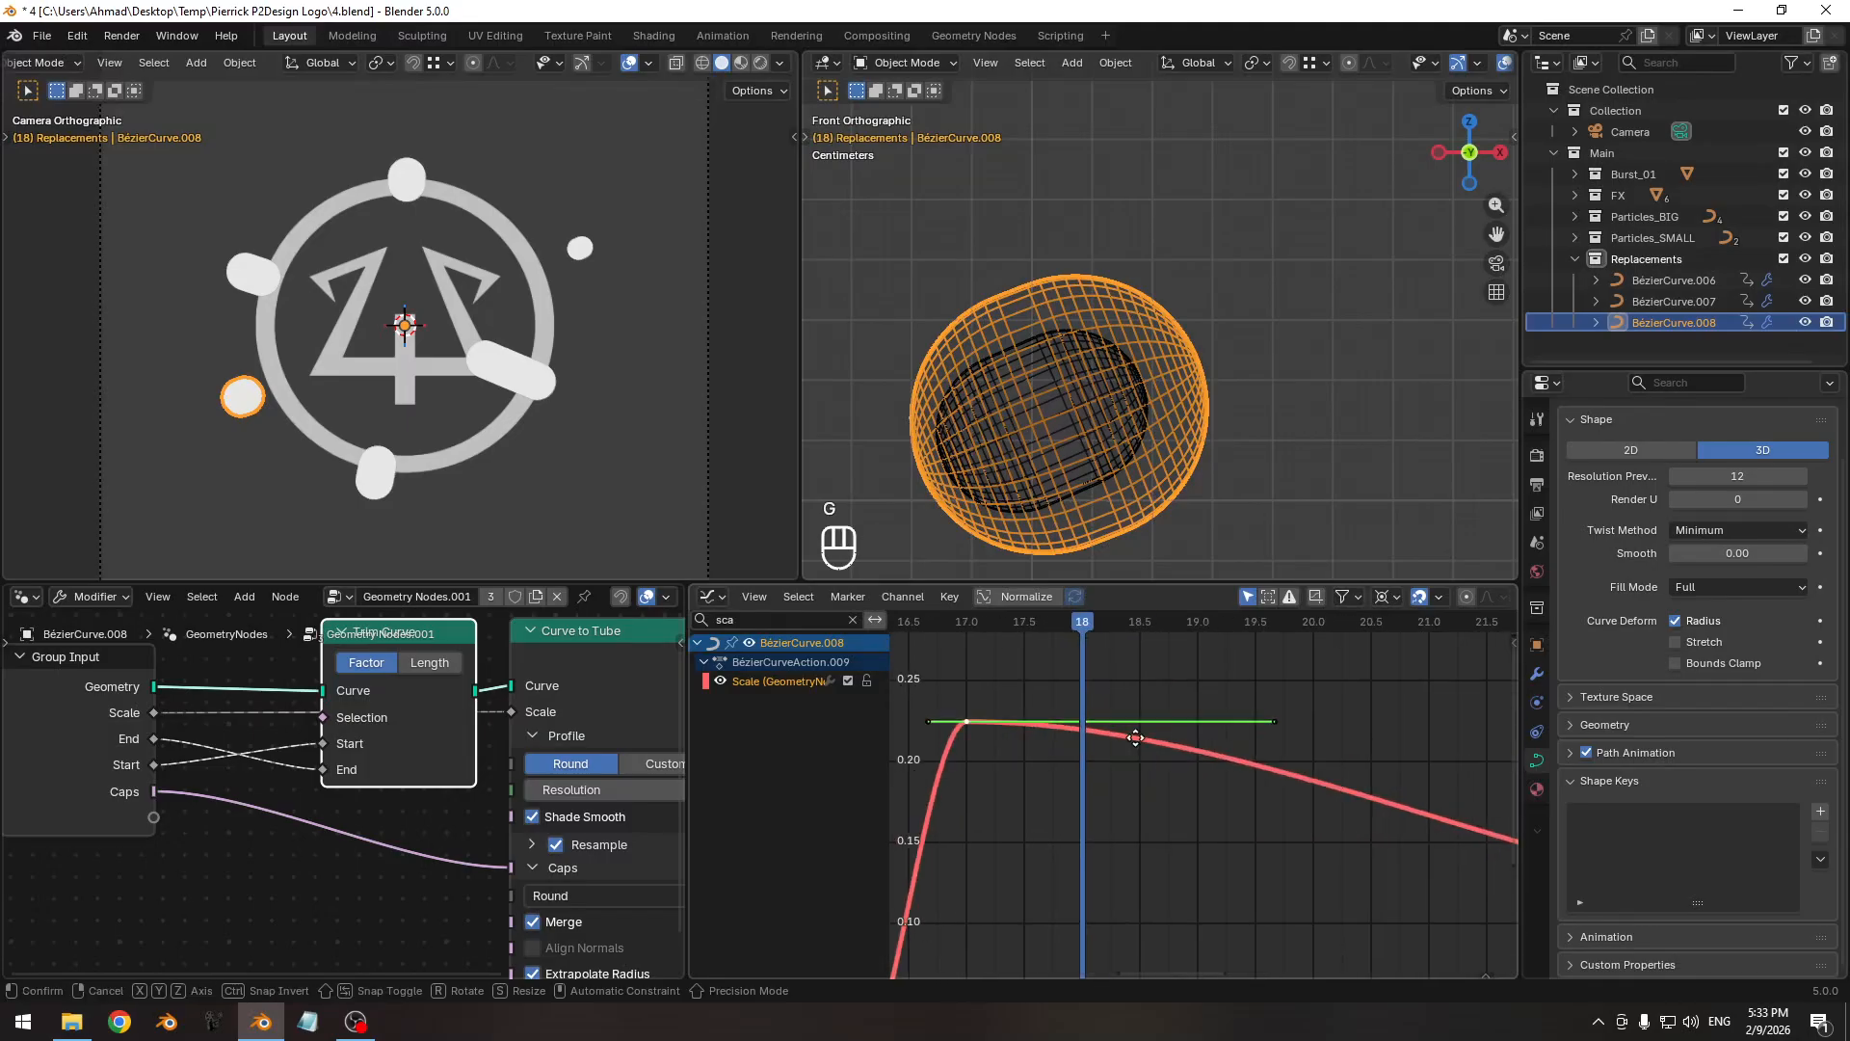
key("y")
left_click(1140, 792)
middle_click_drag(1011, 443, 1100, 376, "shift")
scroll(1100, 374, "up", 5)
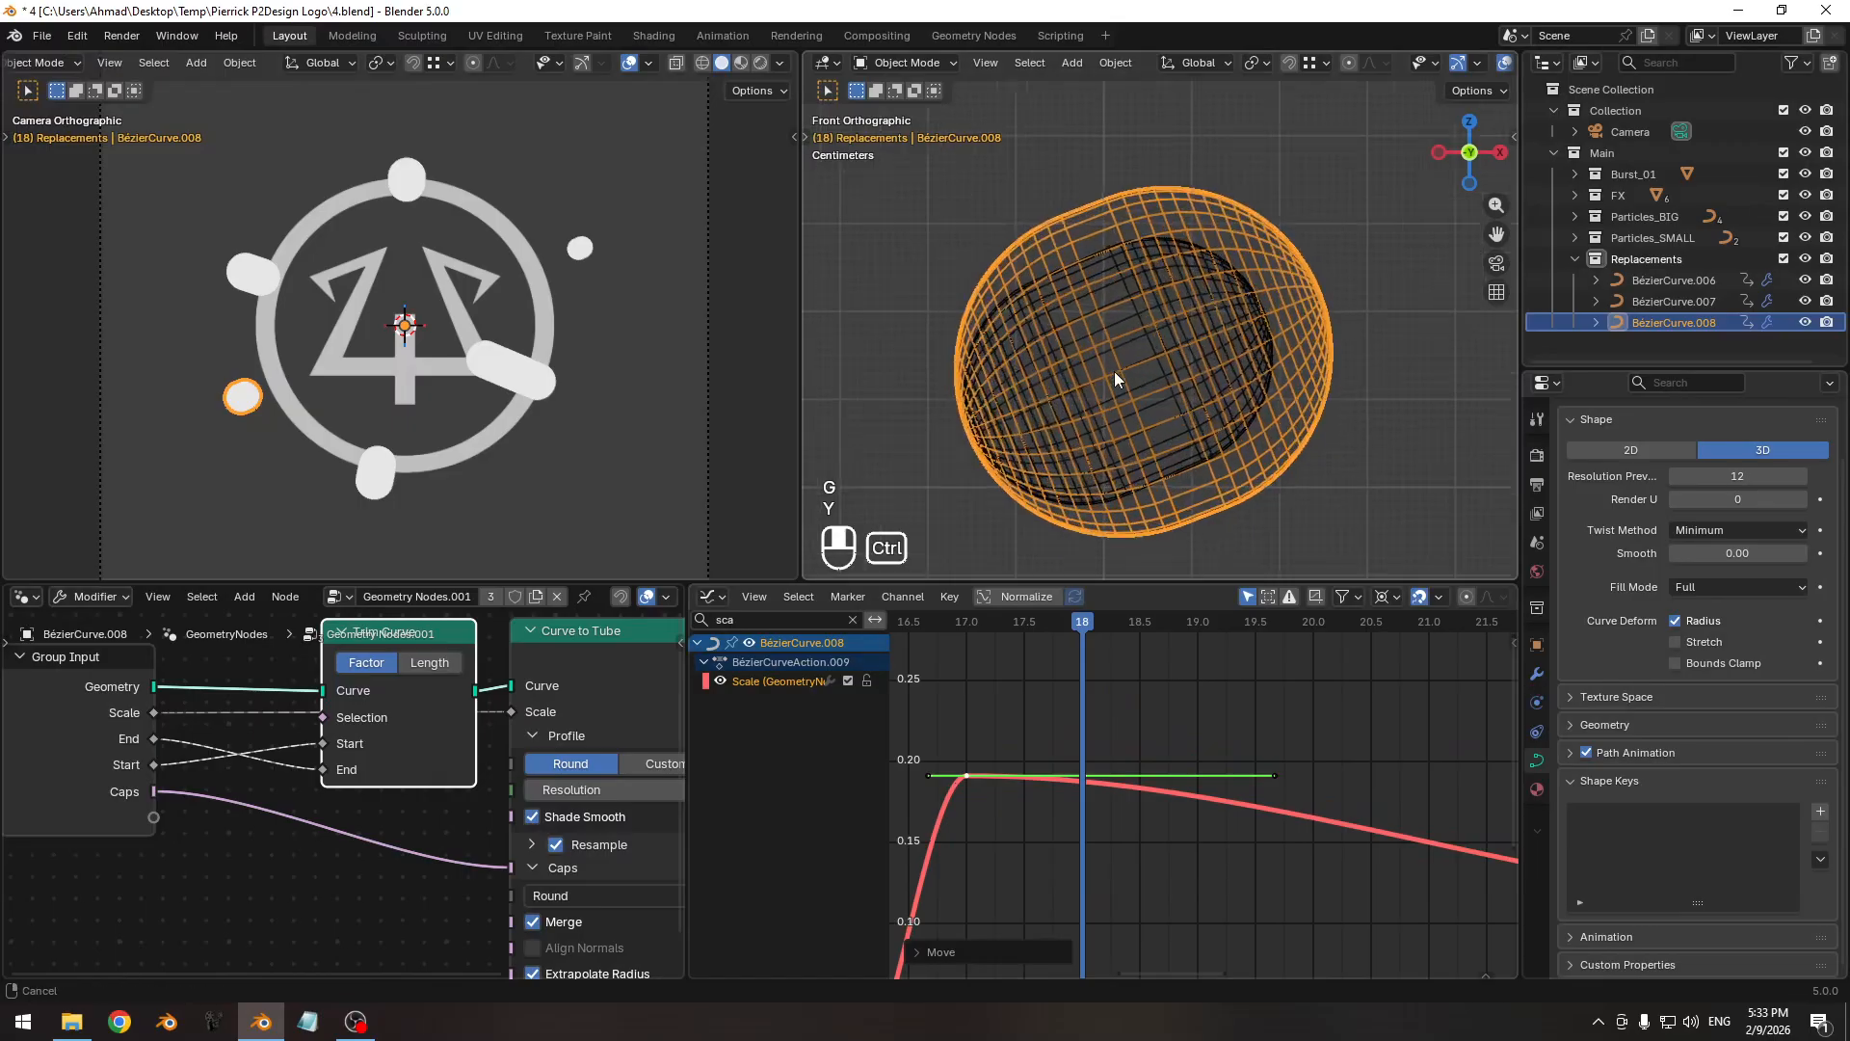
key("g")
key("y")
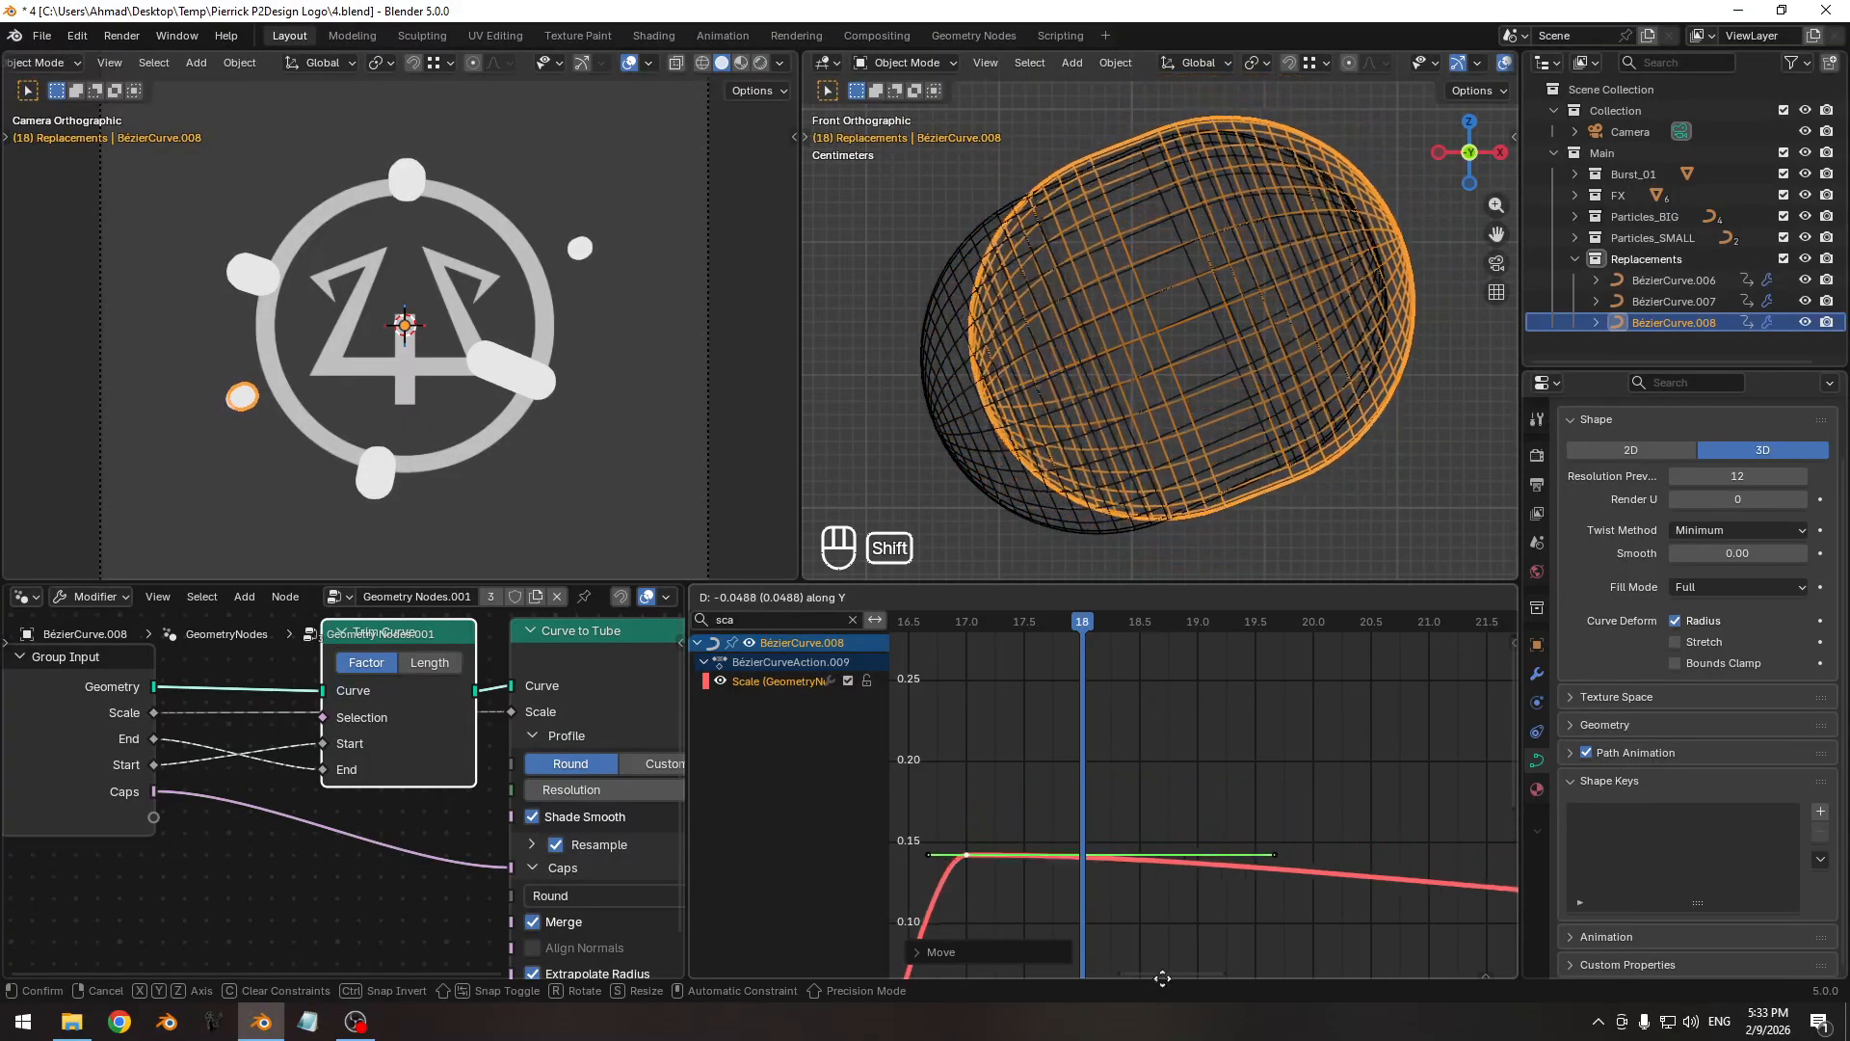
left_click(1185, 628)
Move the BézierCurve.008 start point about 0.04 m down-left along the small ball at frame 18 and leave Edit Mode.
key("Tab")
mouse_move(1180, 287)
middle_mouse_down("ctrl")
mouse_move(1160, 405)
mouse_move(1172, 317)
middle_mouse_up("ctrl")
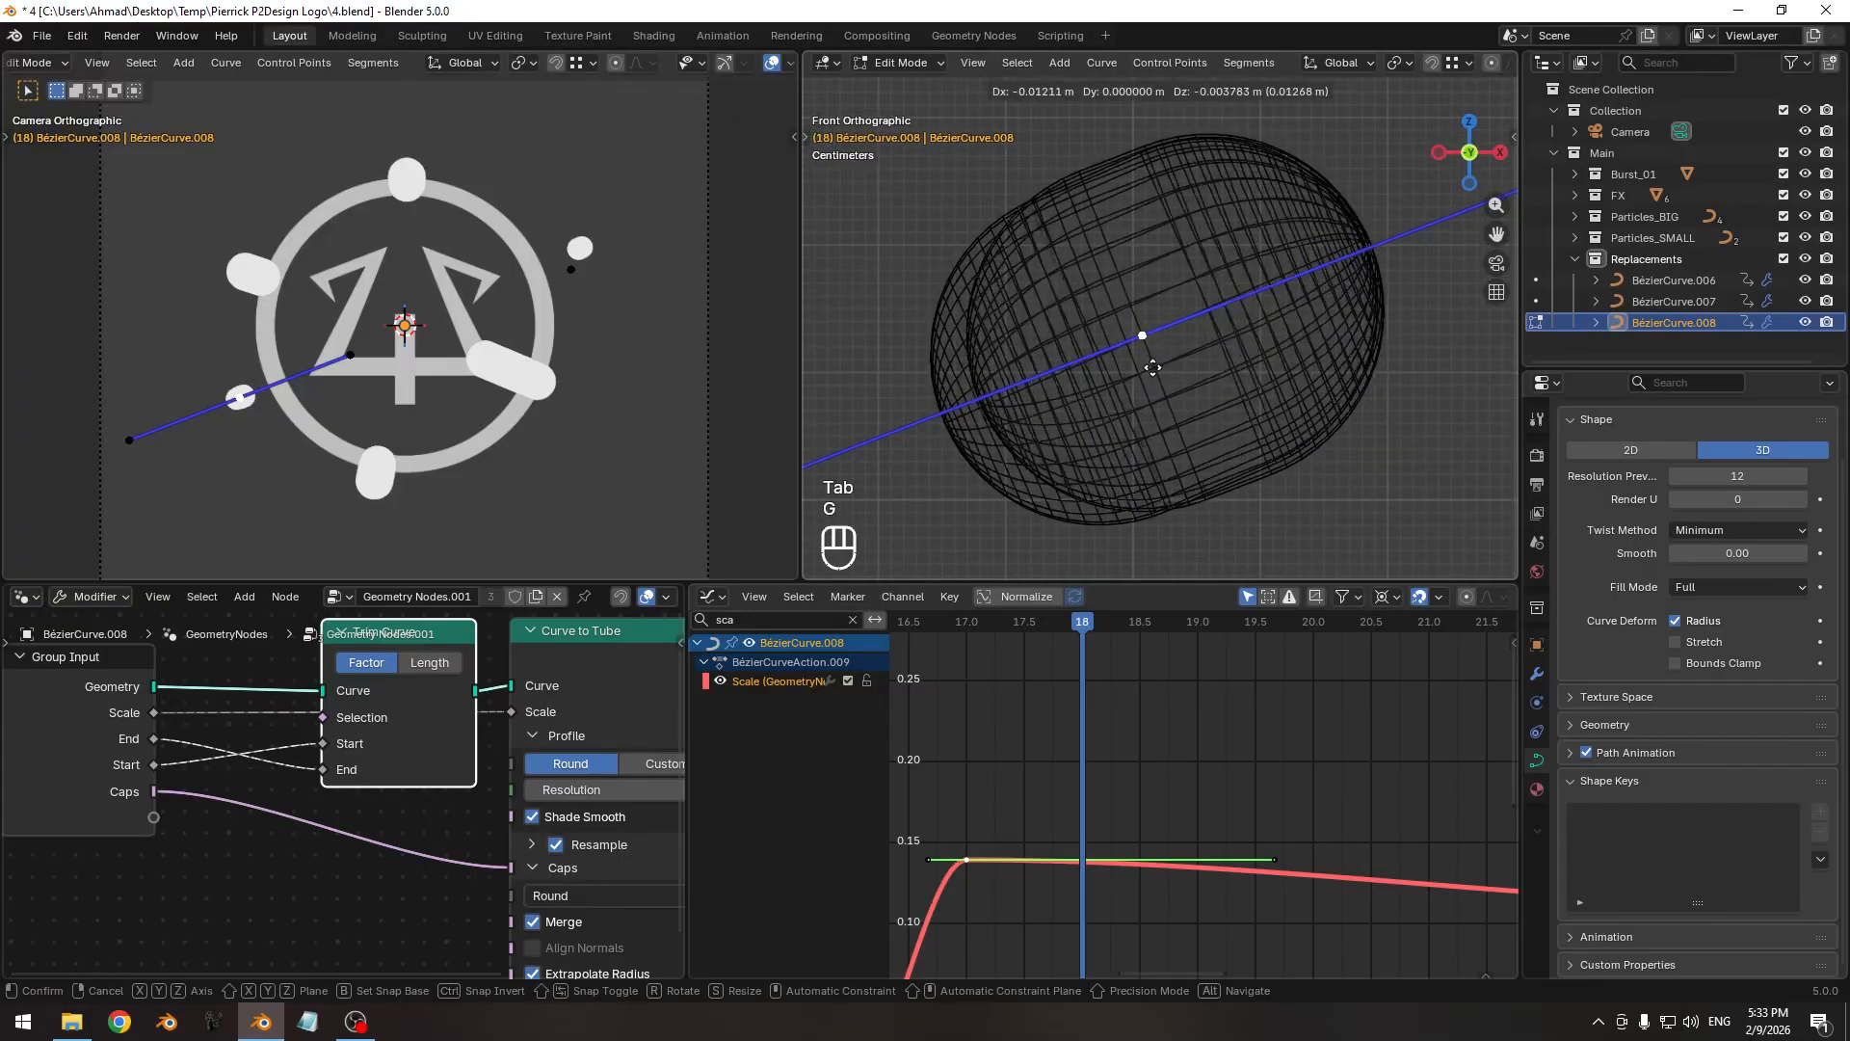
key("g")
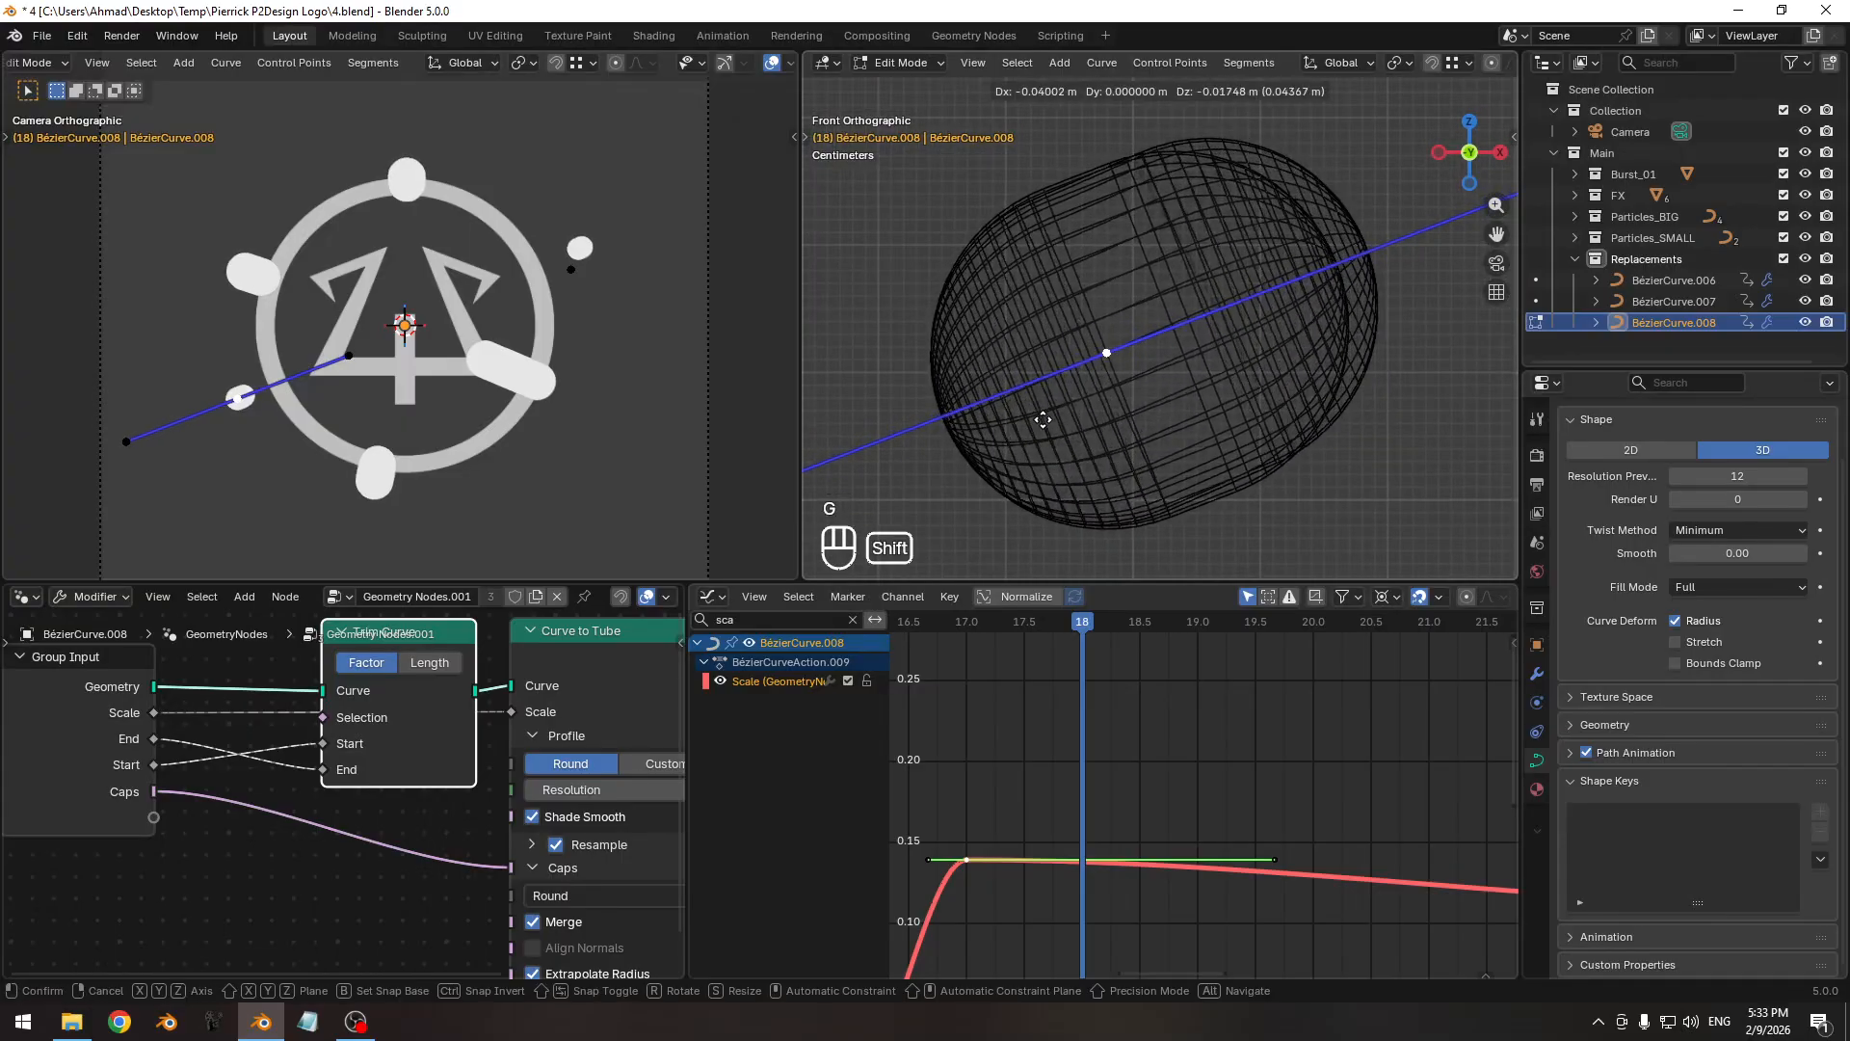
left_click(1036, 418)
key("Tab")
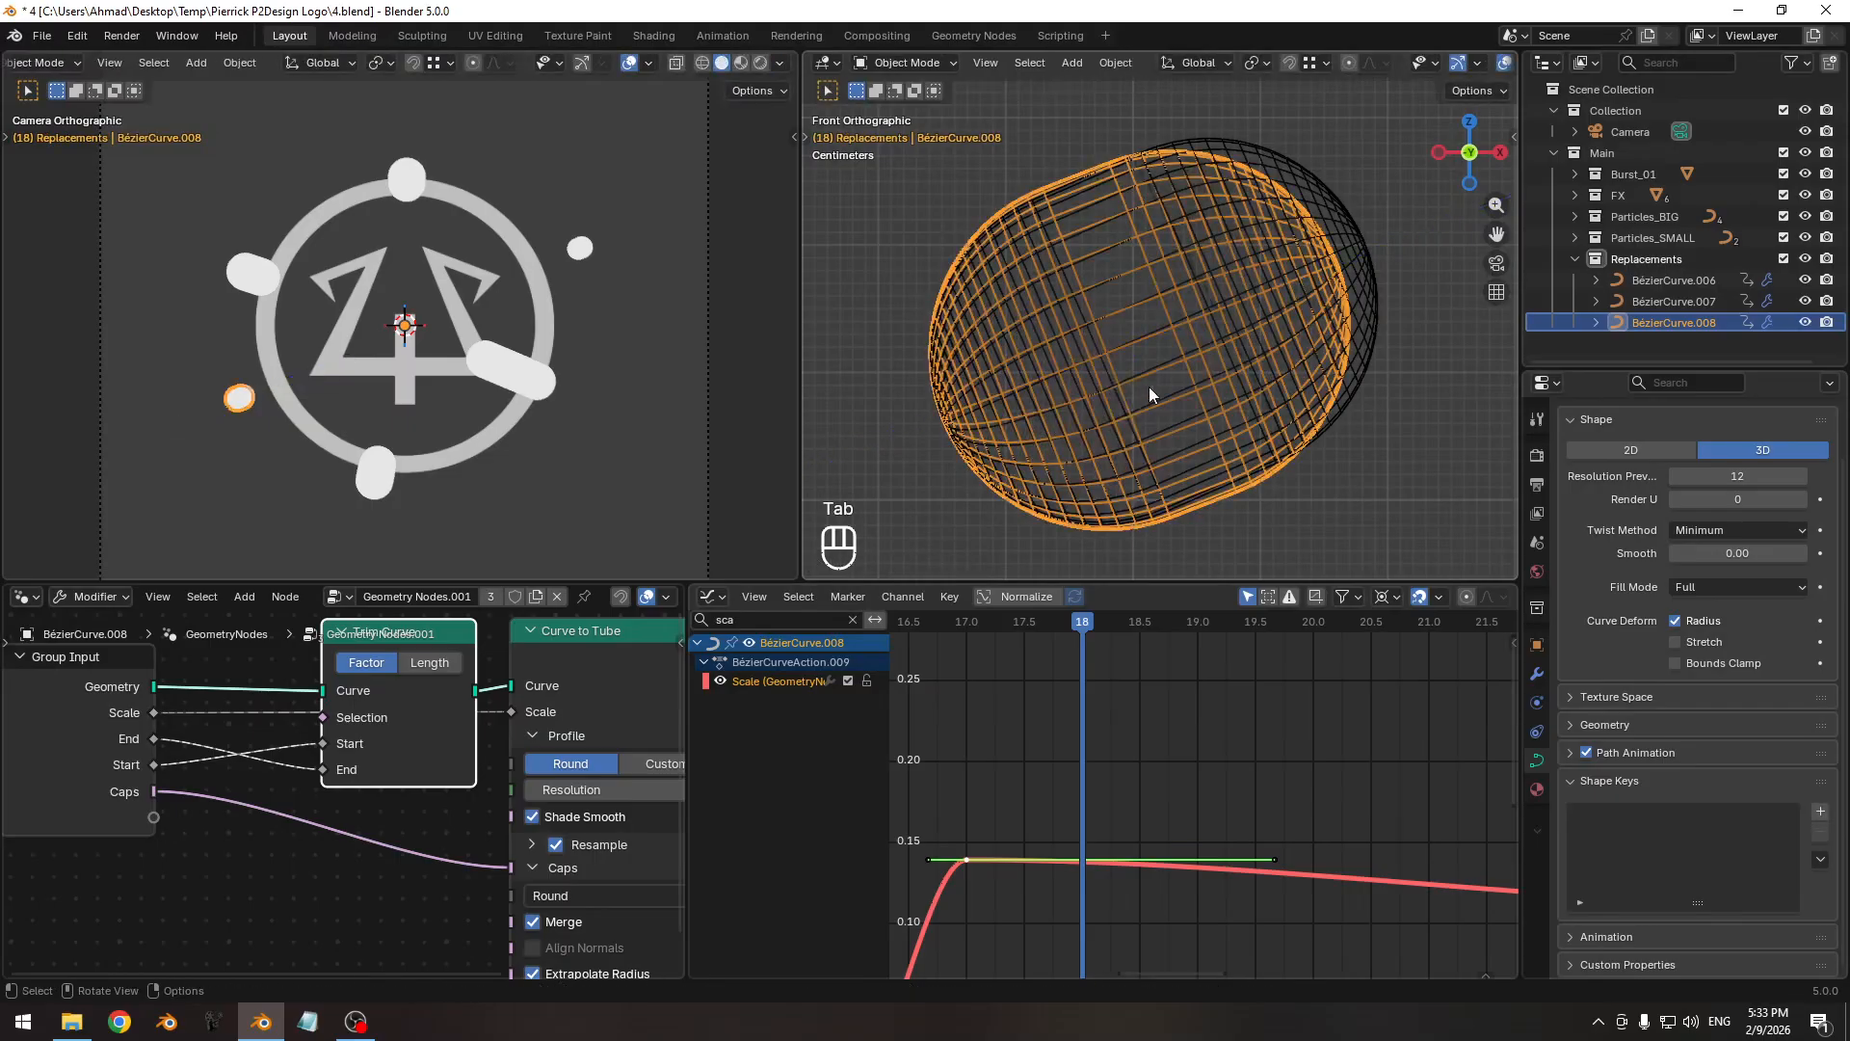
Shift the Scale curve's two rising keyframes one frame later, to frames 17 and 18.
middle_click_drag(1036, 418, 1040, 511, "ctrl")
middle_click_drag(1150, 857, 1076, 867, "ctrl")
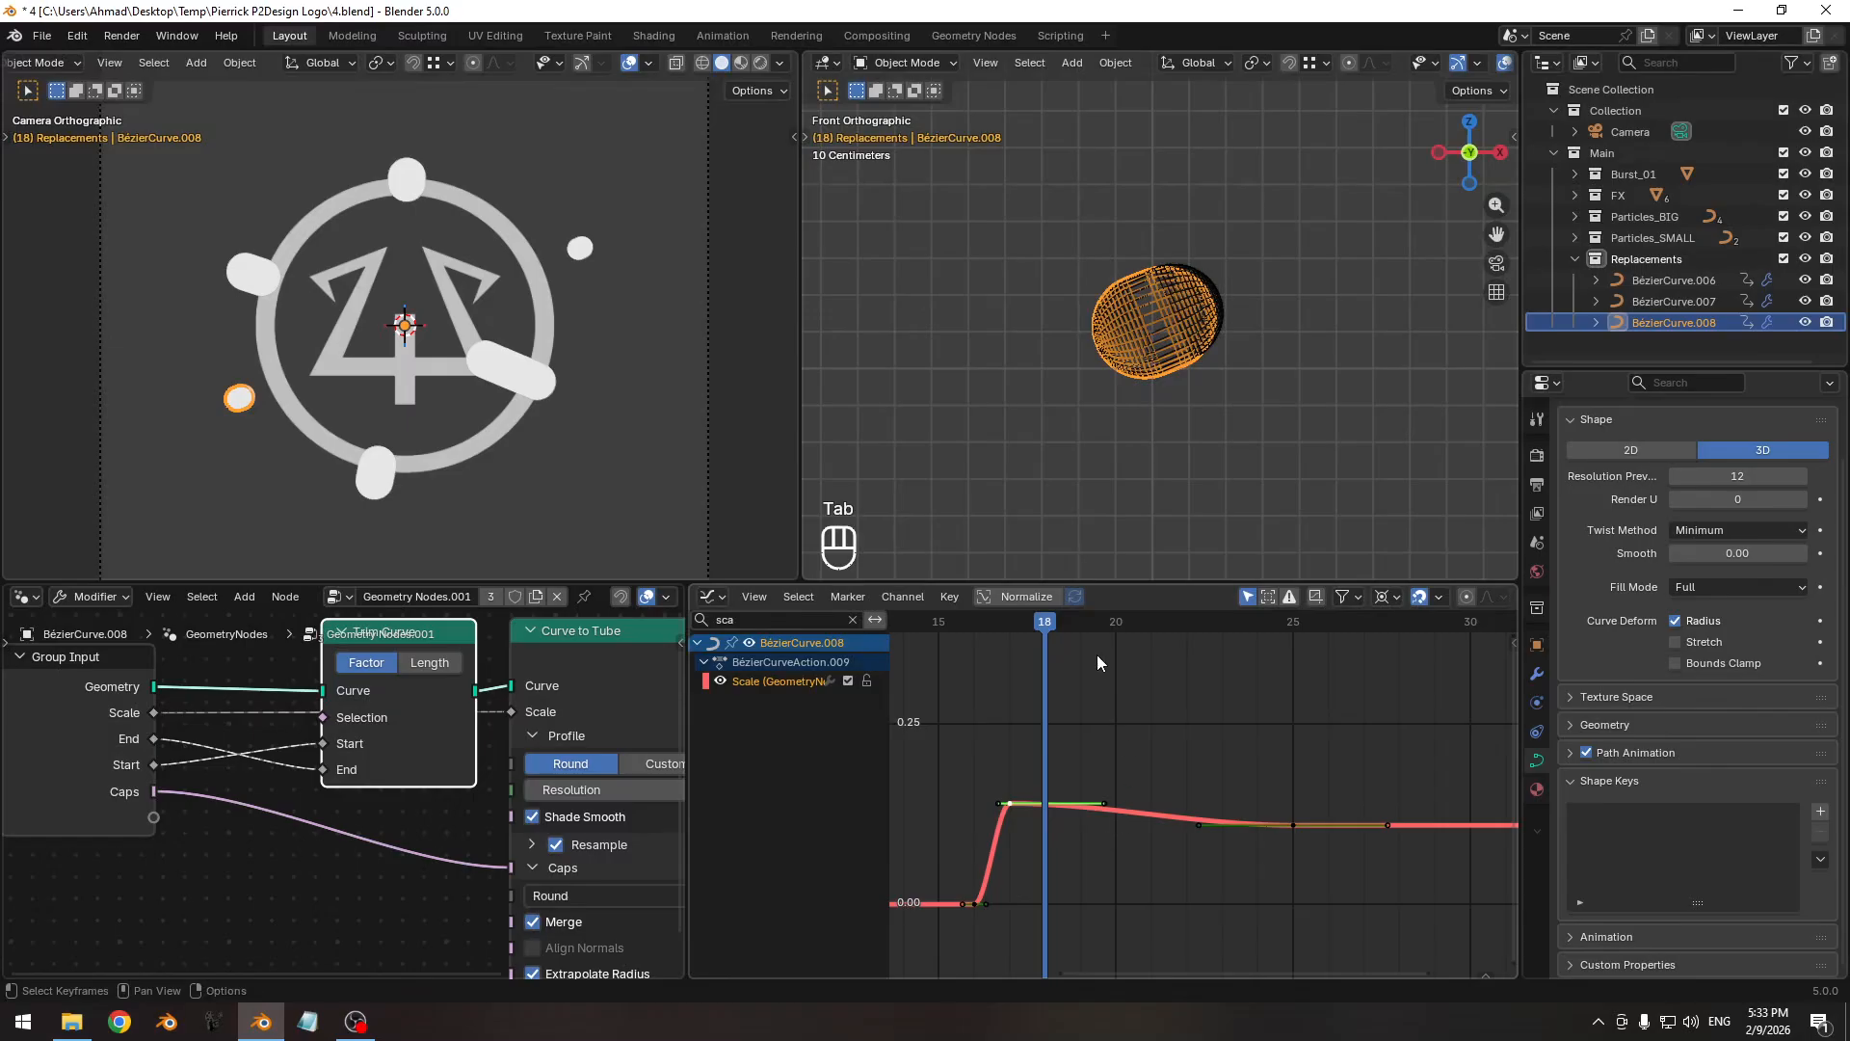
mouse_move(1040, 627)
left_mouse_down()
mouse_move(950, 634)
mouse_move(1040, 640)
left_mouse_up()
middle_click_drag(1062, 806, 1065, 816, "ctrl")
middle_click_drag(1065, 815, 1147, 777, "shift")
scroll(1146, 777, "up", 3)
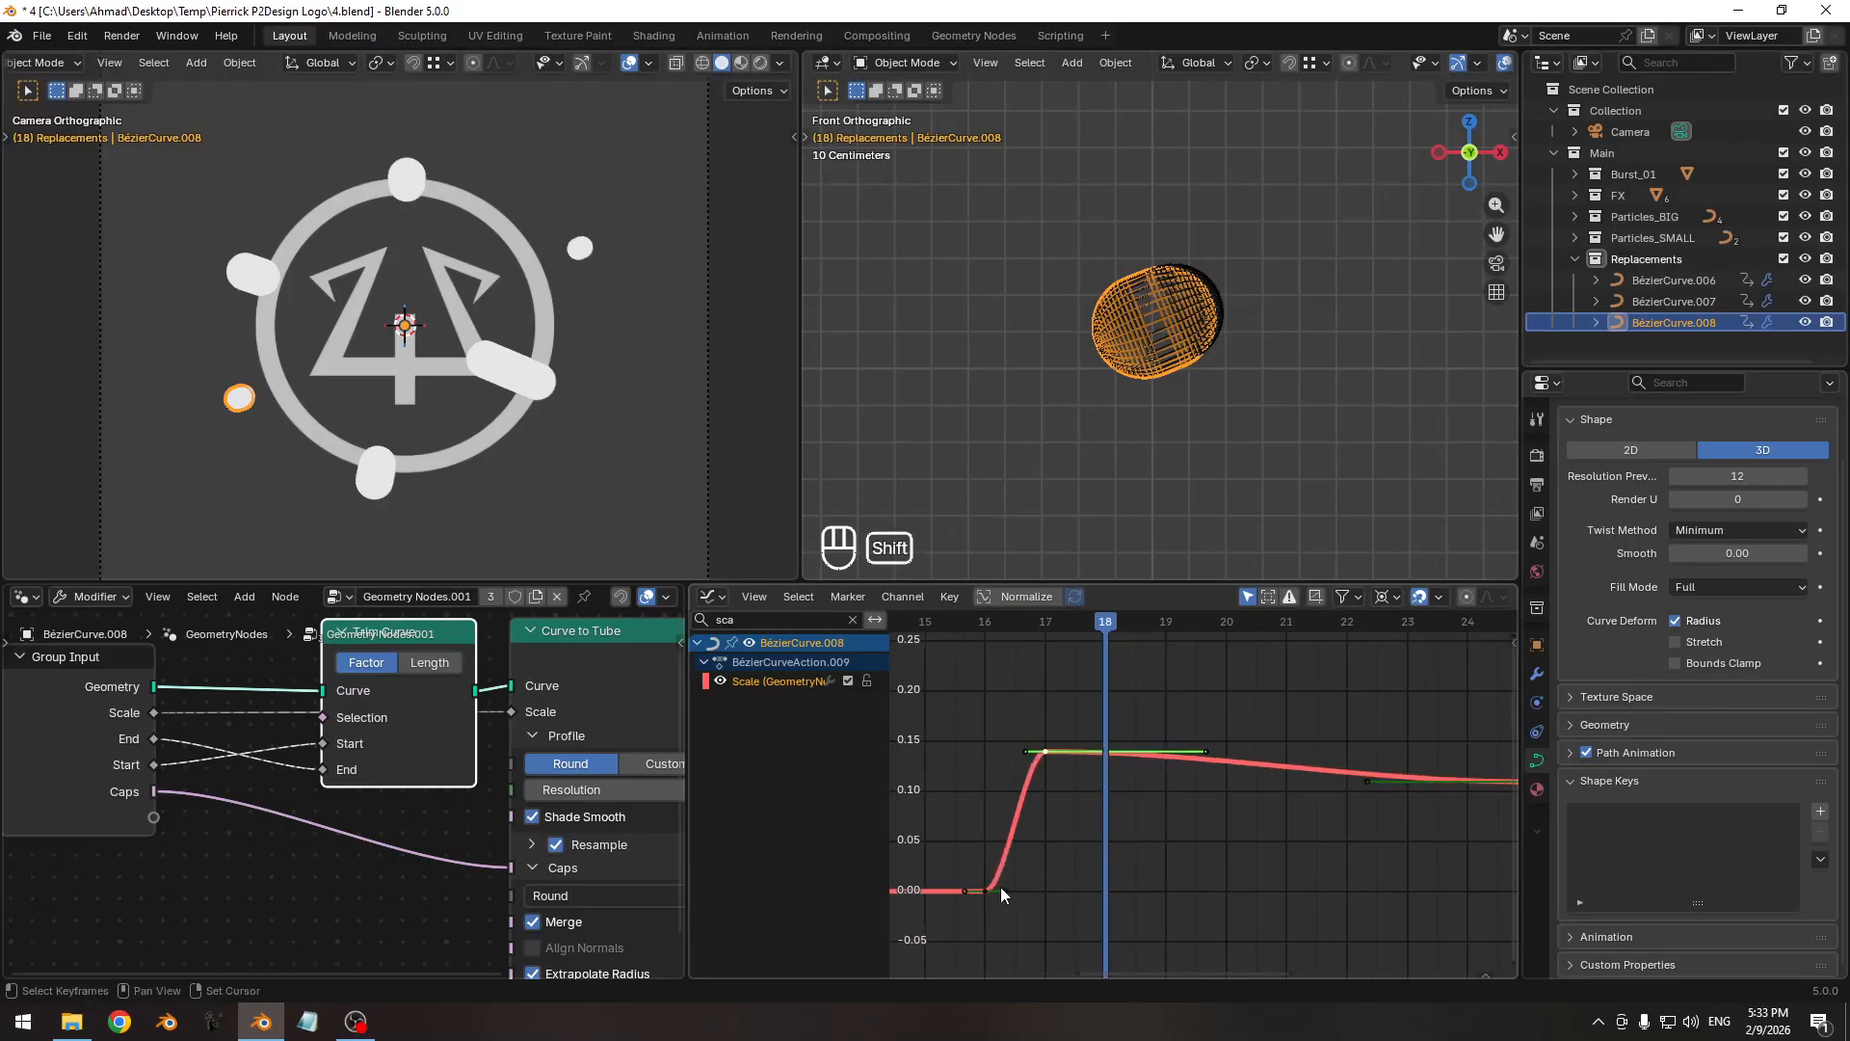
key("g")
key("x")
left_click(1108, 831)
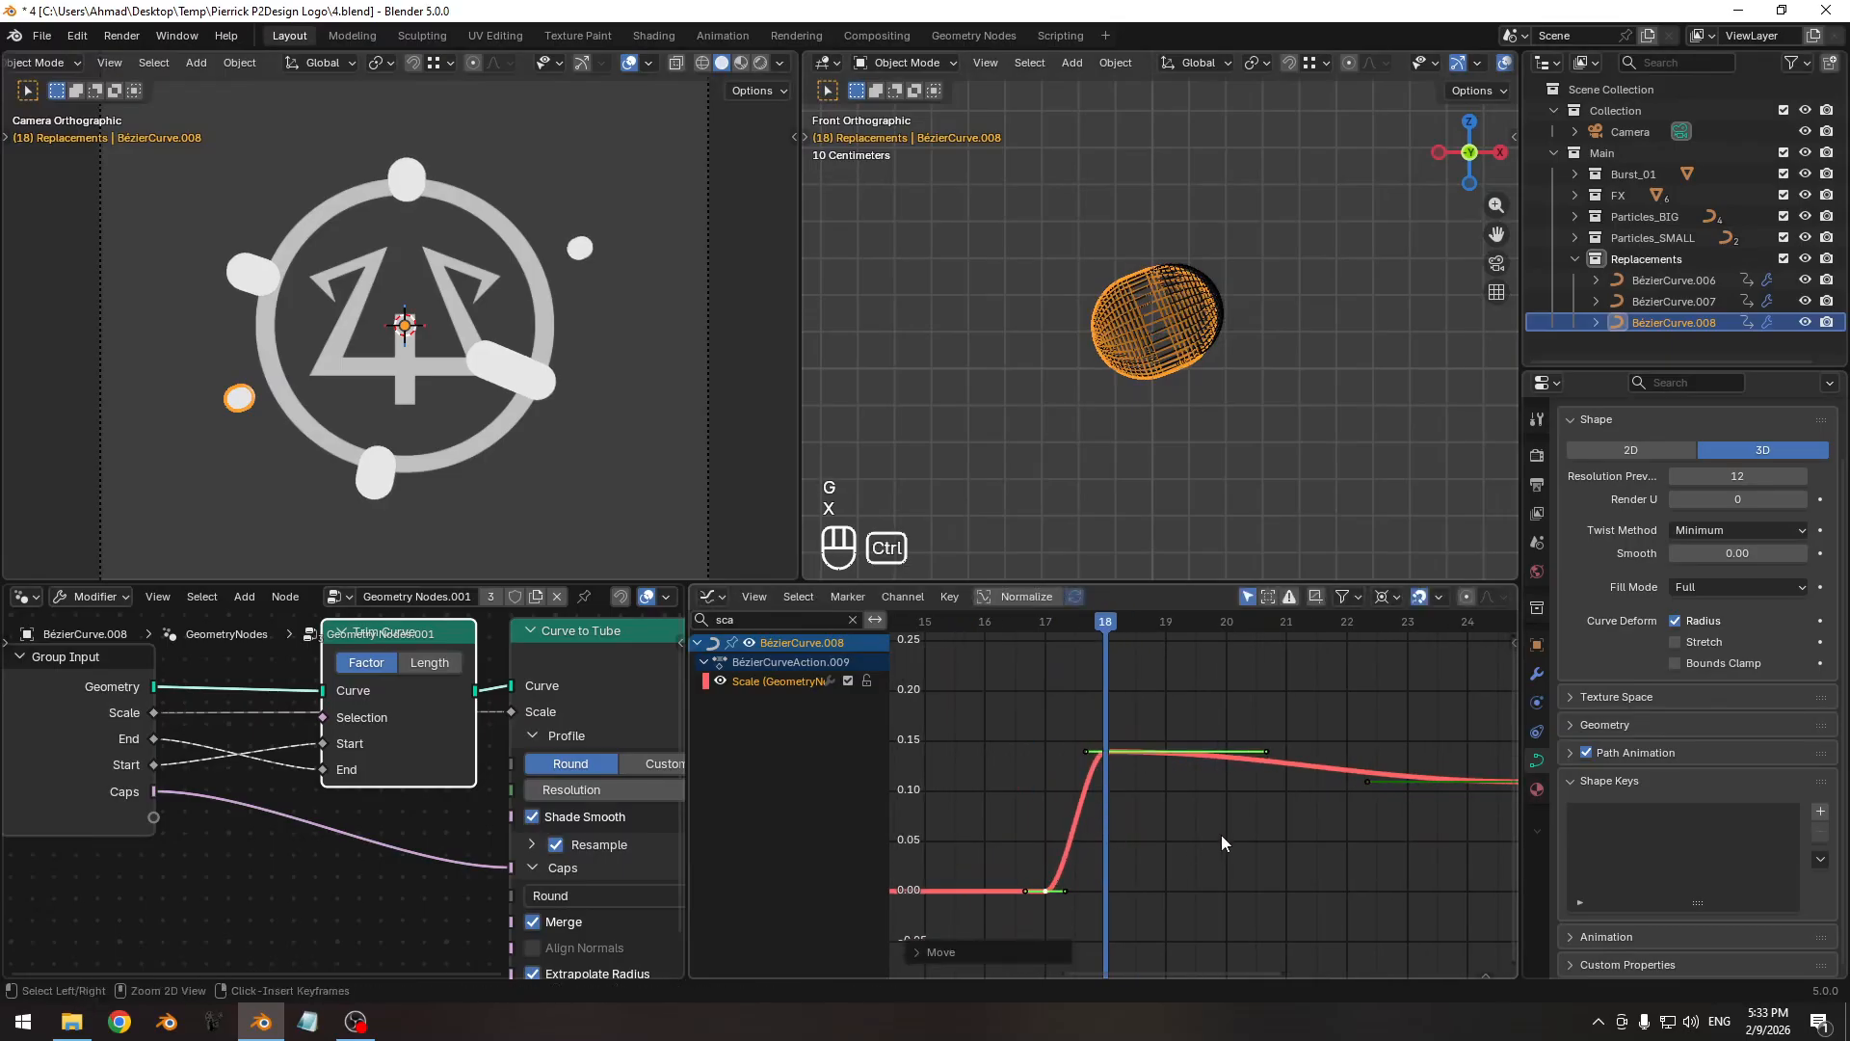
At frame 19, move the tube's far end point across to the logo's left arm to shorten and steepen the bar.
middle_click_drag(1108, 831, 1114, 752, "ctrl")
left_click_drag(1103, 632, 1140, 639)
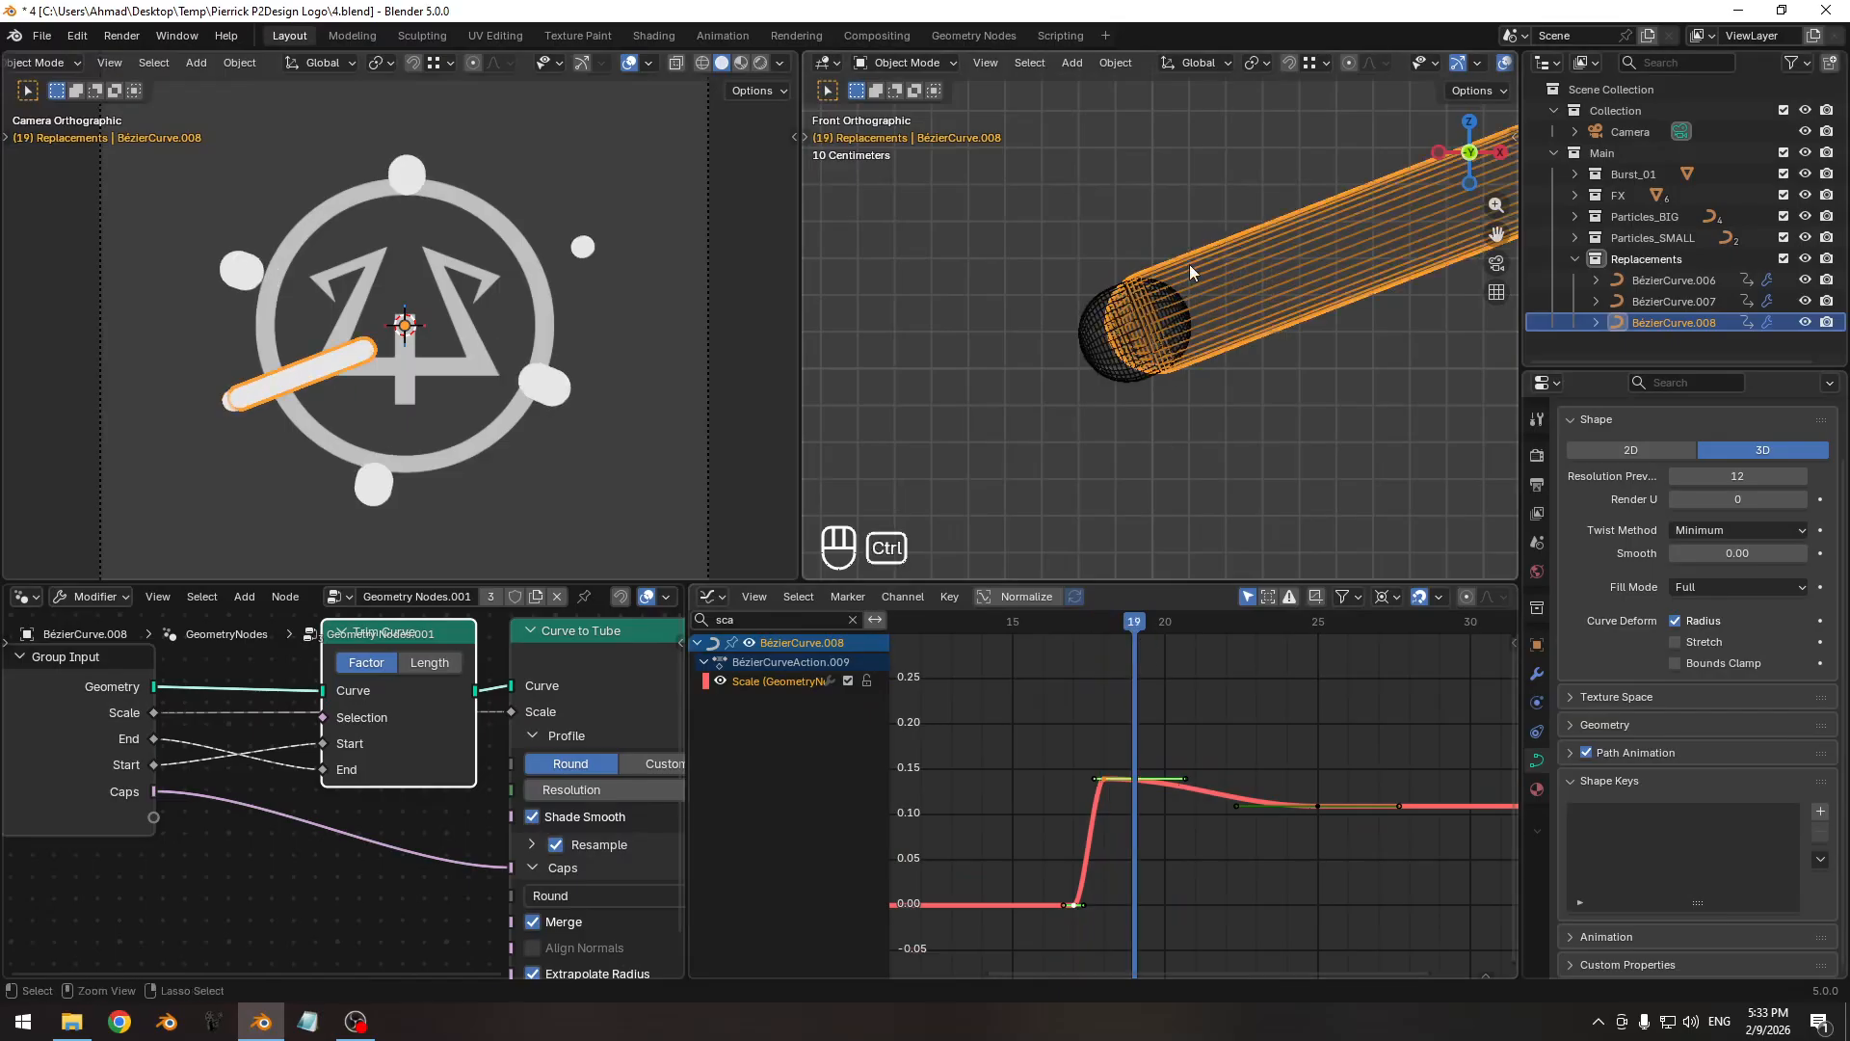
middle_click_drag(1189, 264, 1041, 382, "shift")
scroll(1279, 338, "down", 2)
key("Tab")
middle_click_drag(1279, 339, 1276, 421, "shift")
left_click(1309, 337)
key("g")
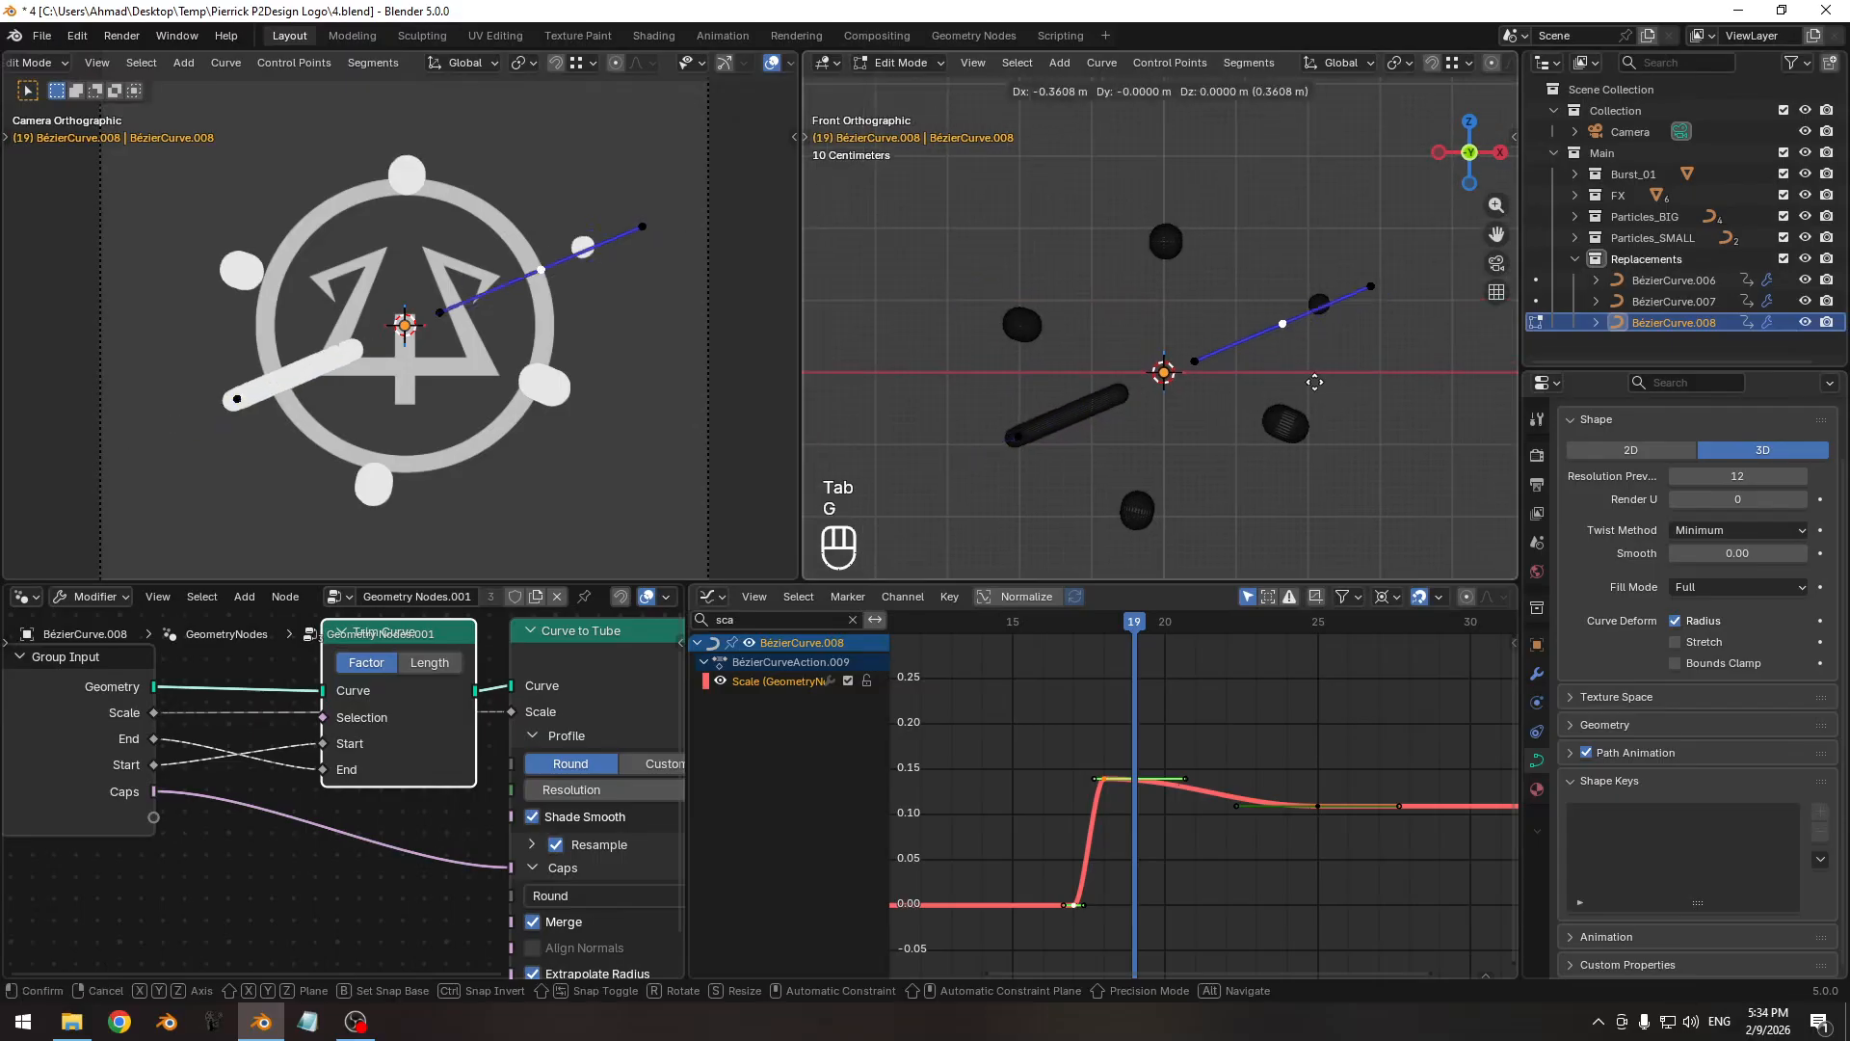
left_click(1143, 421)
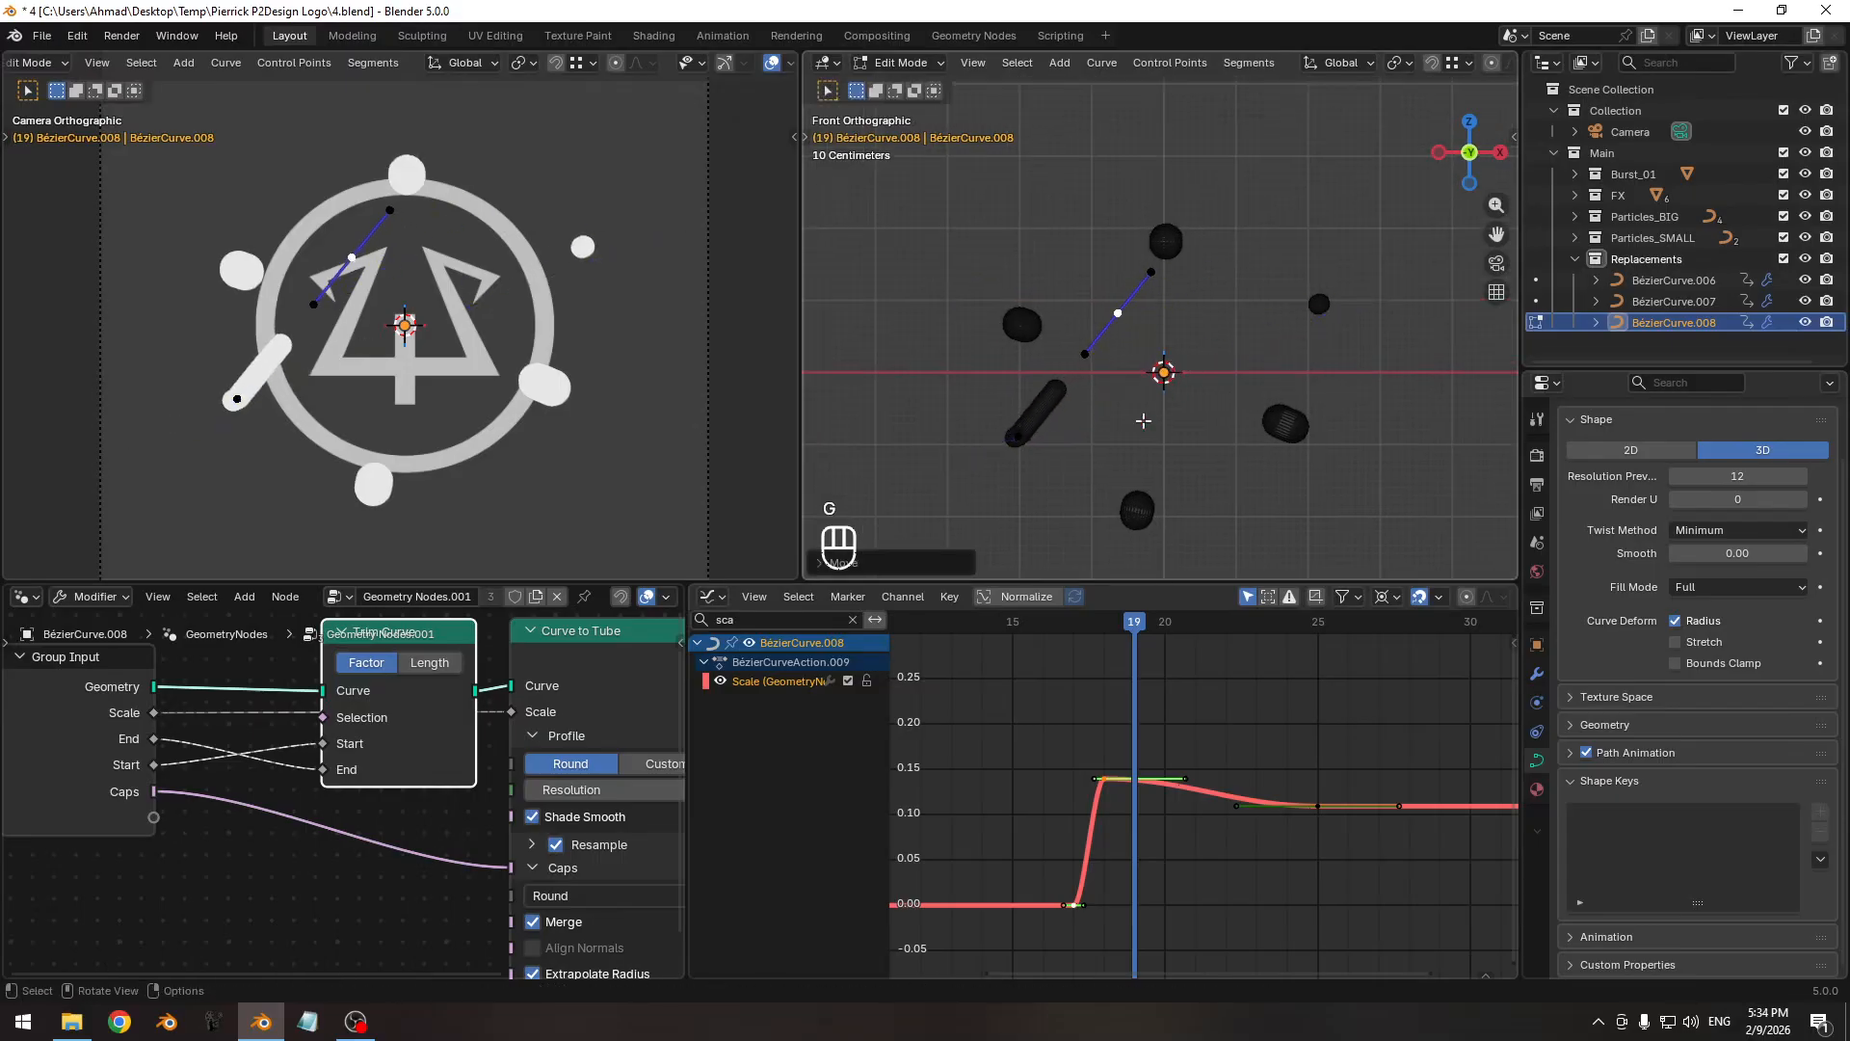
Shift the end point further down-left, by about 0.44 m in X and 0.13 m in Z, and leave Edit Mode.
middle_click_drag(405, 328, 433, 271, "ctrl")
key("g")
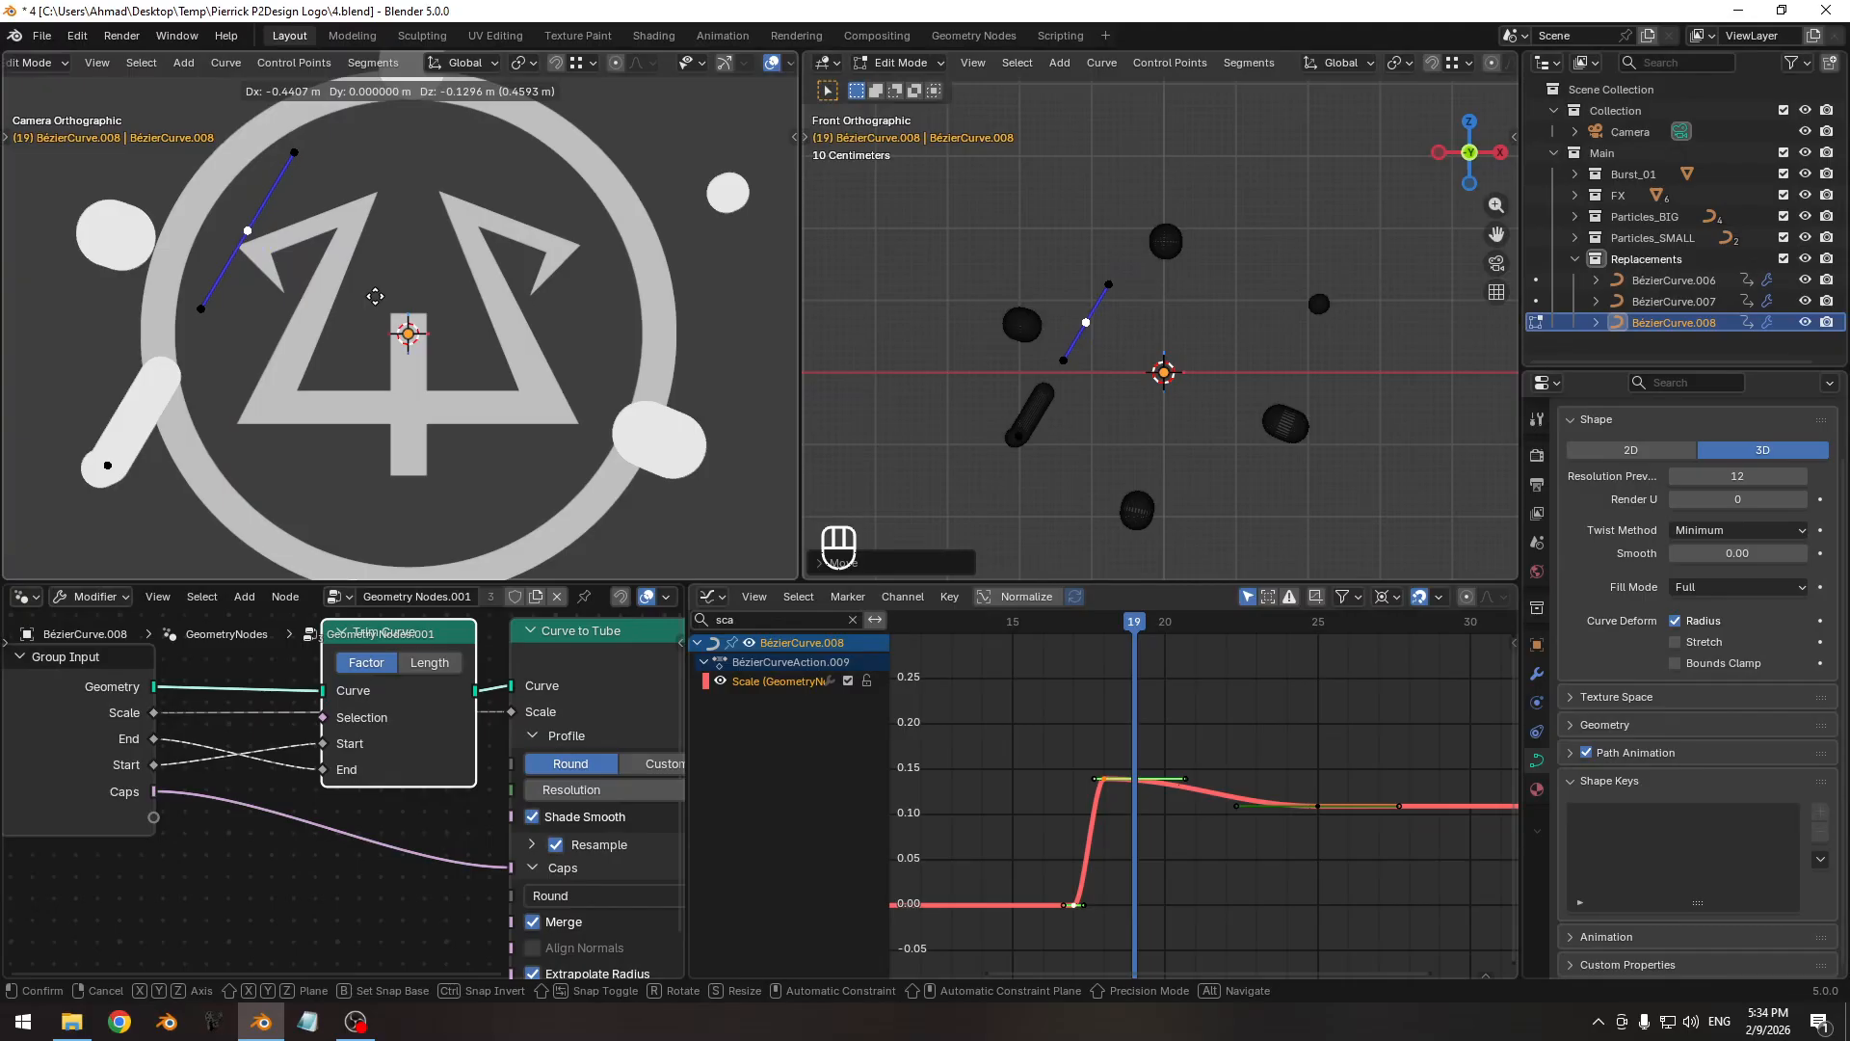
left_click(375, 296)
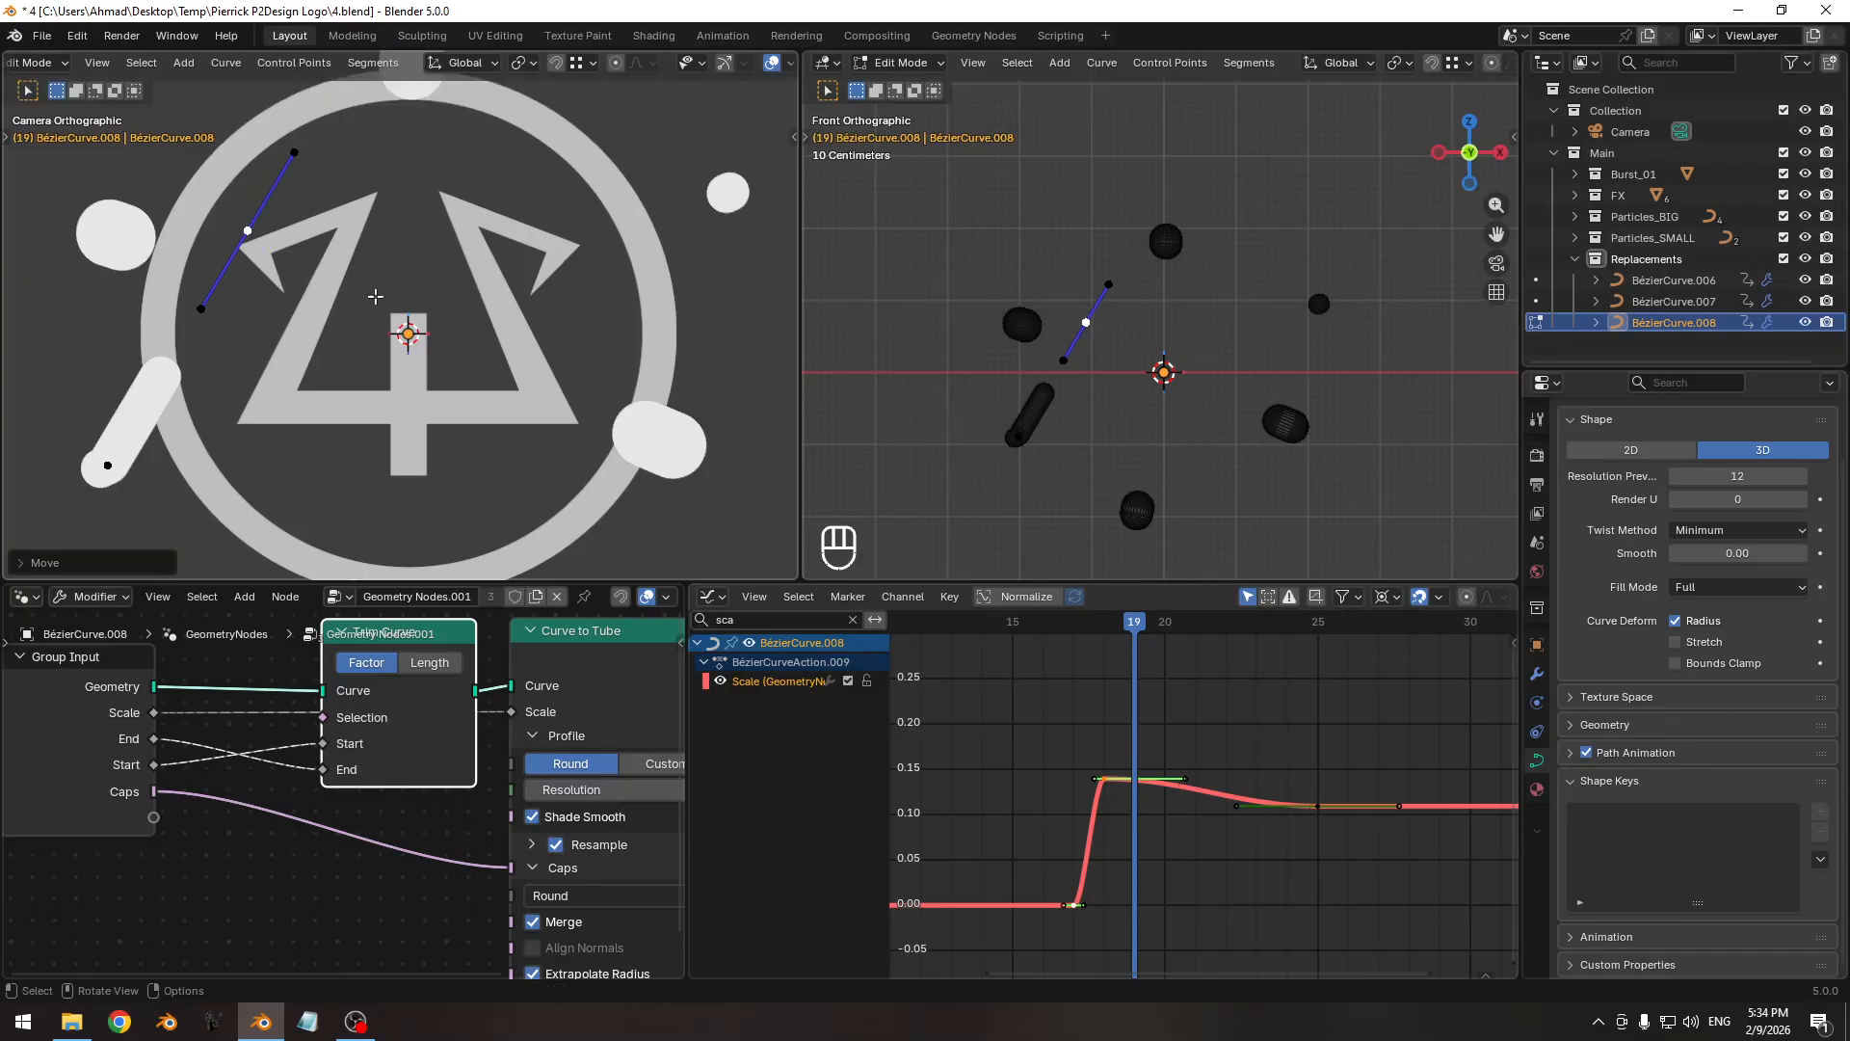
key("Tab")
Clear the channel filter, delete the tube's Z Location channel, and save the file.
scroll(1182, 701, "down", 4)
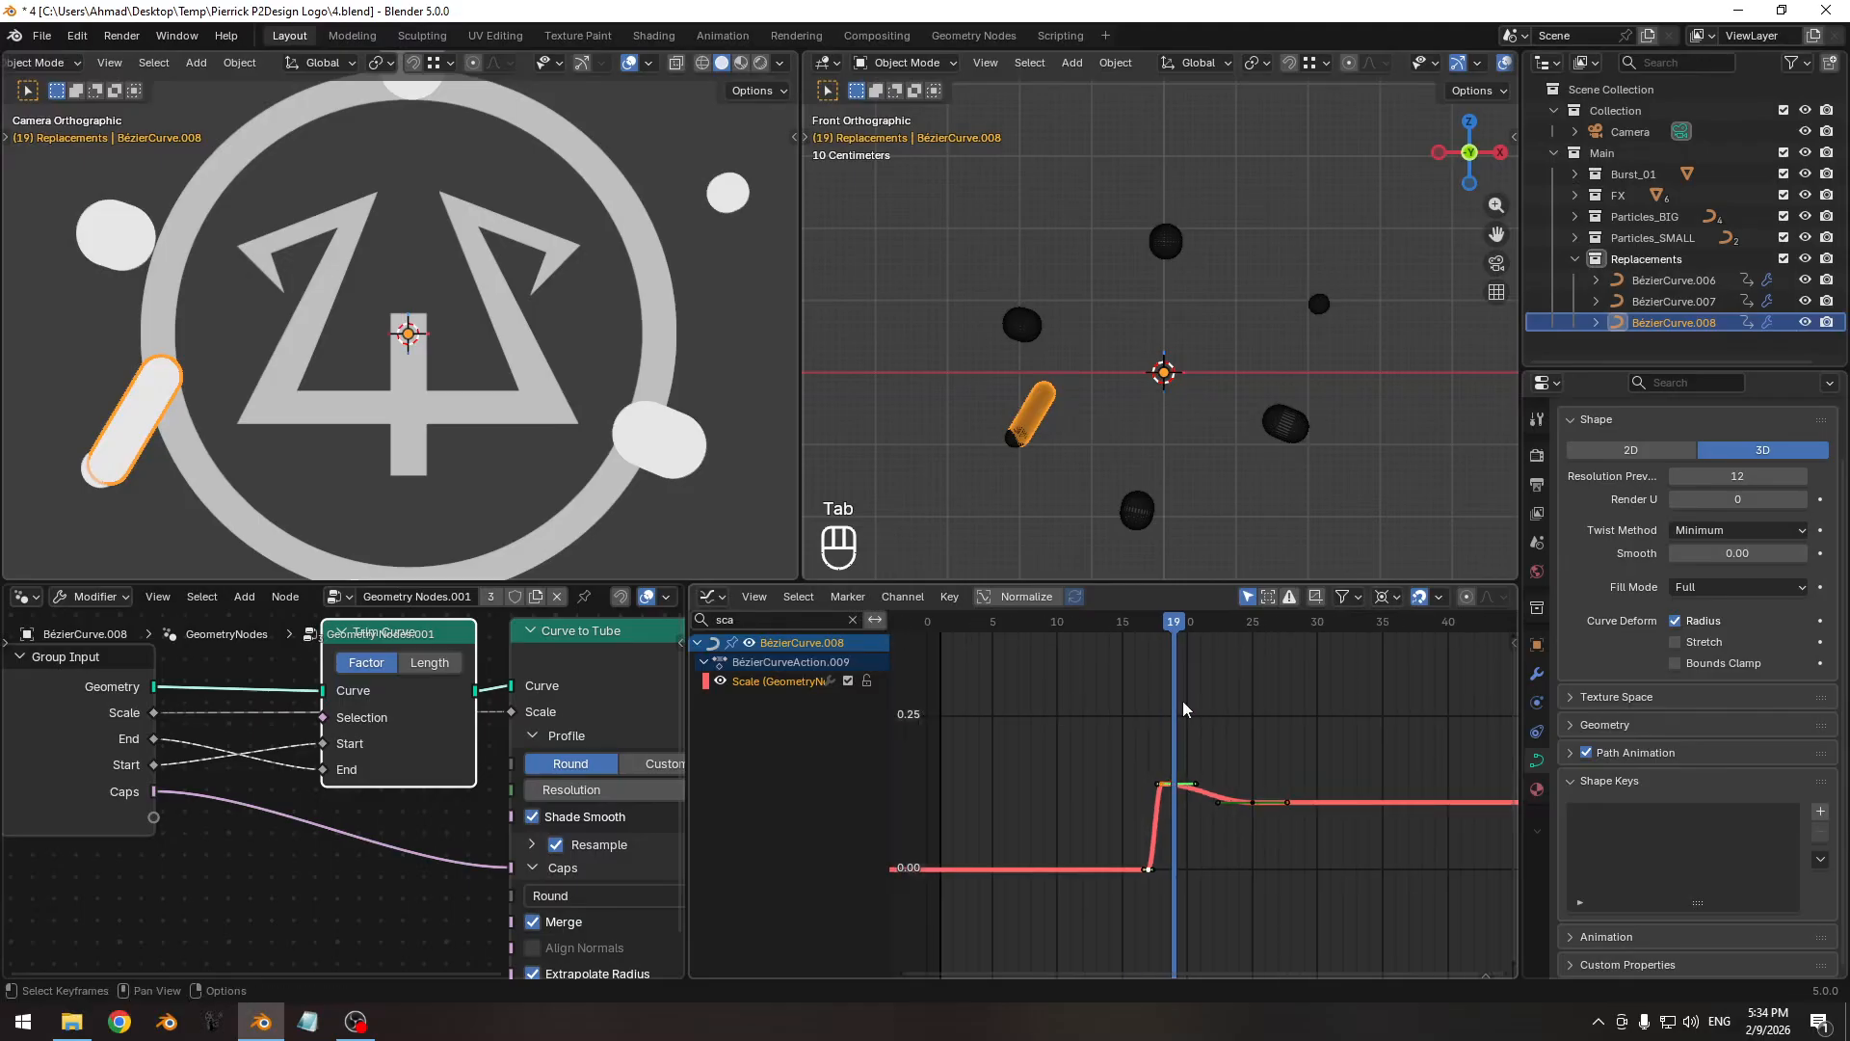
left_click_drag(1151, 622, 1188, 630)
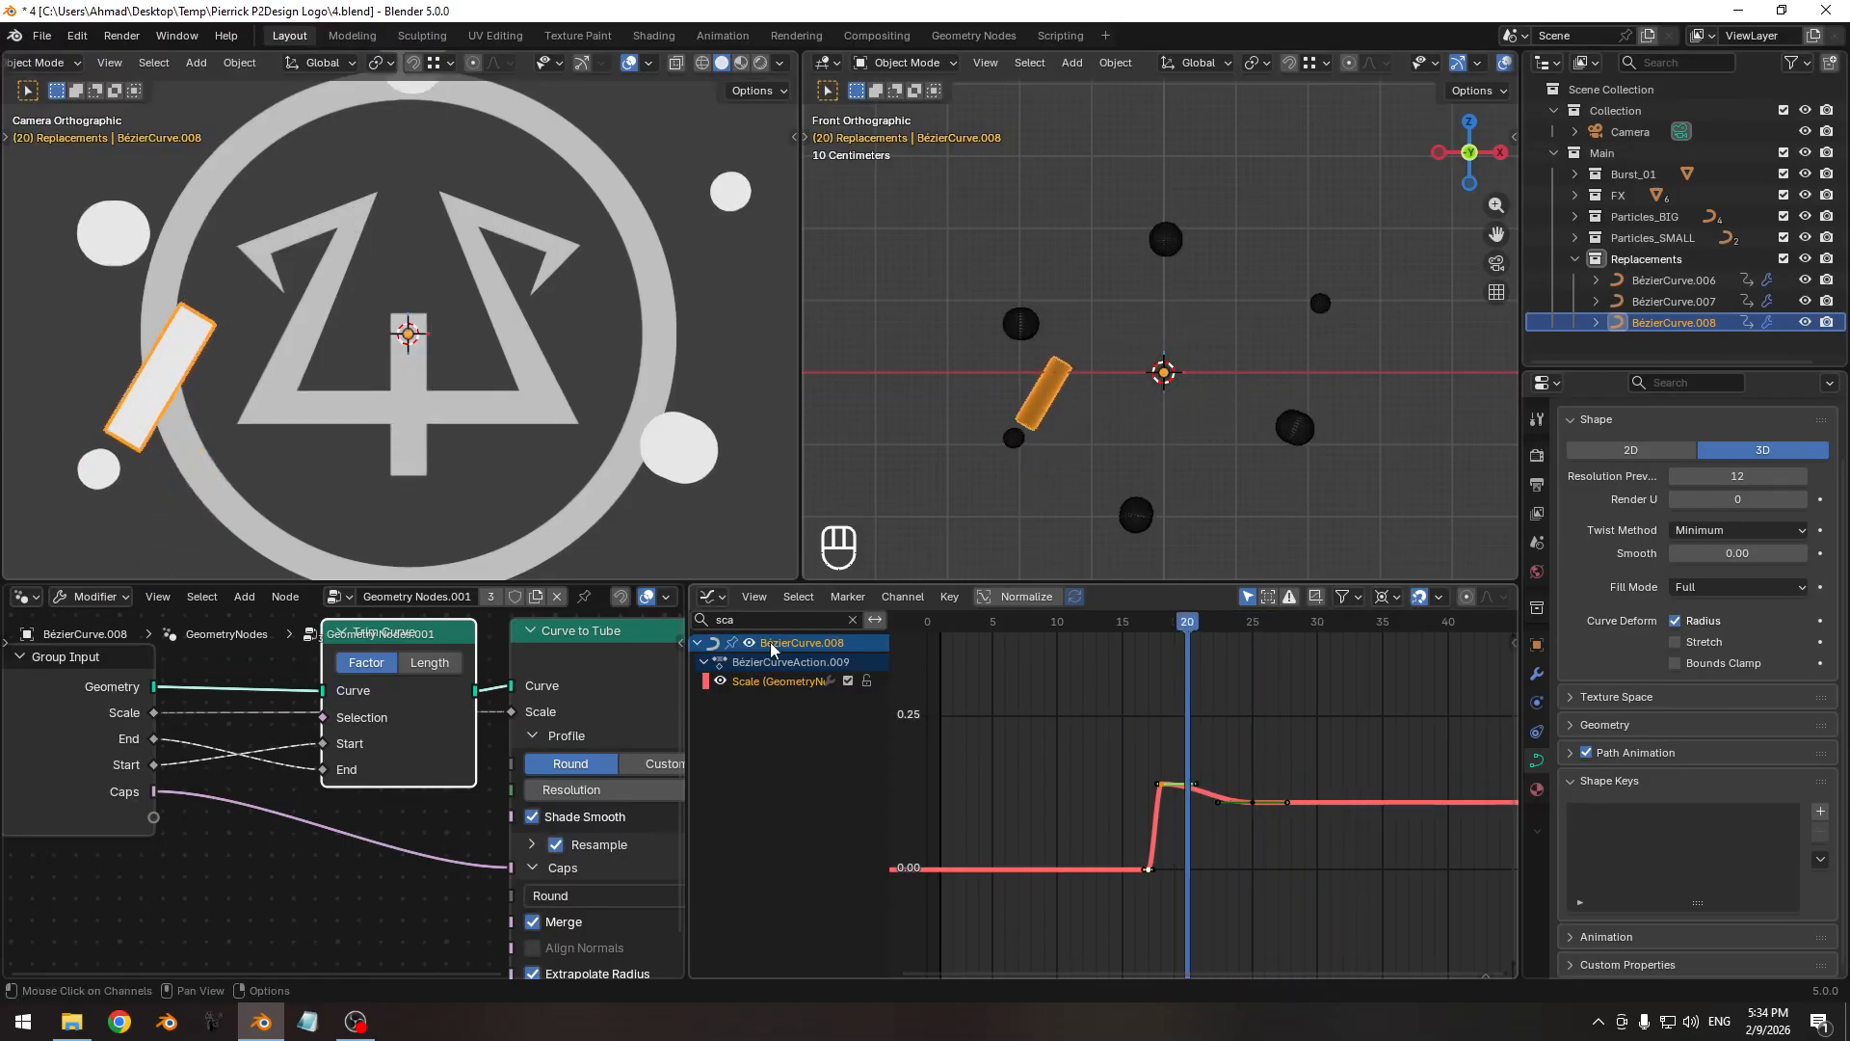
left_click(850, 621)
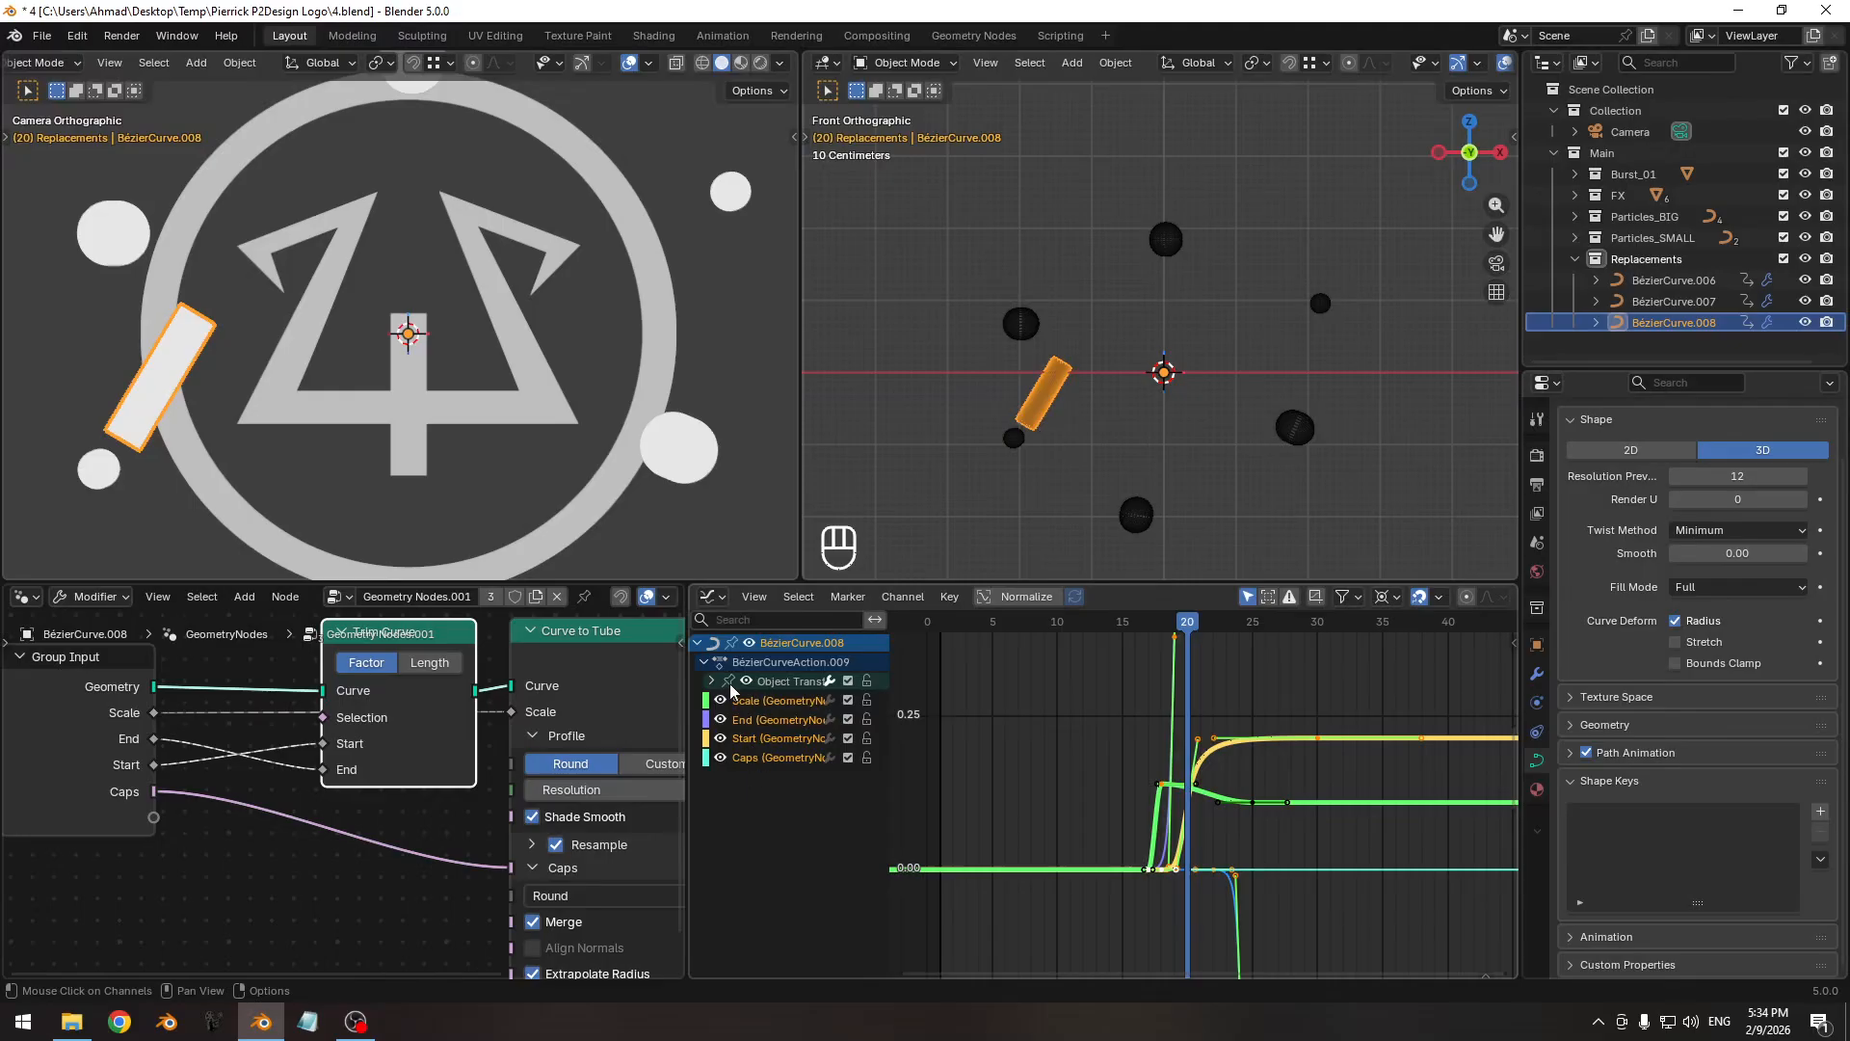
left_click(769, 705)
middle_click_drag(1165, 781, 1200, 828, "ctrl")
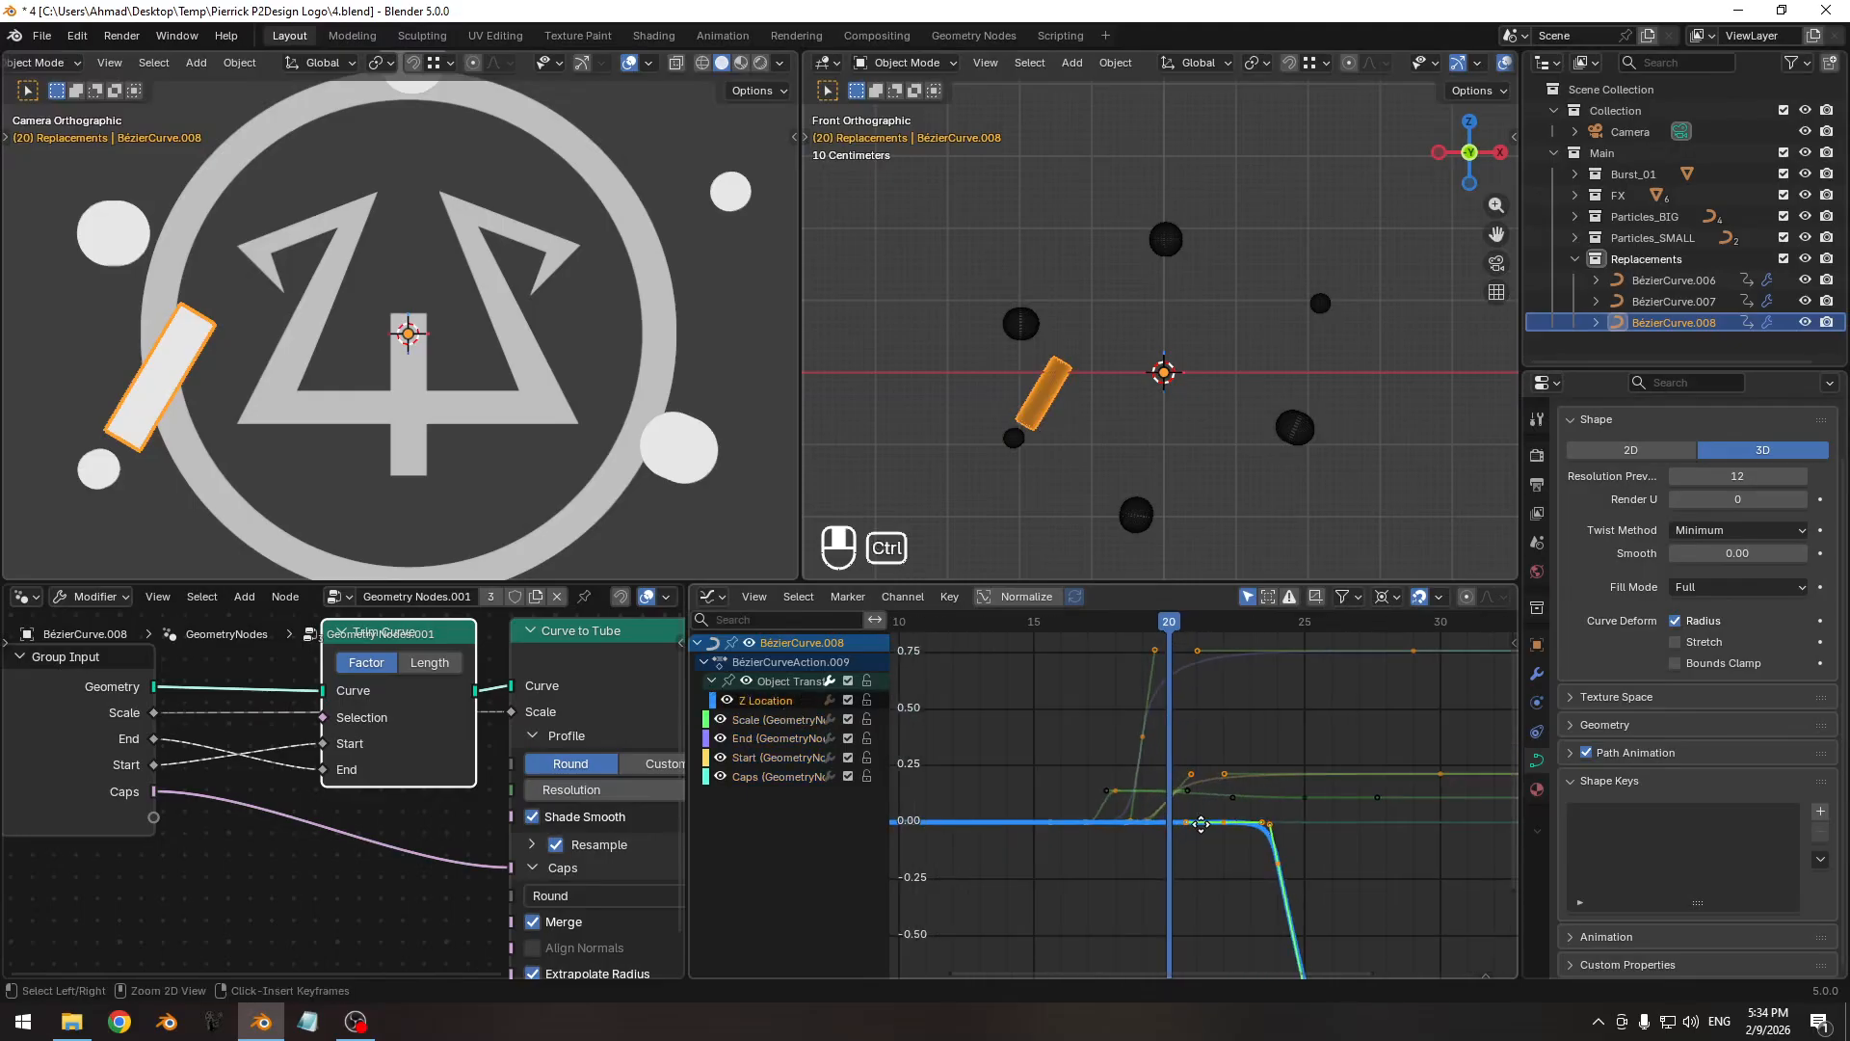
key("x")
middle_click_drag(1051, 779, 1177, 755, "ctrl")
key("ctrl+s")
Hide the viewport overlays, then scrub and play the animation to review the new bar's motion.
left_click_drag(1172, 623, 1231, 628)
key("shift+alt+z")
middle_click_drag(424, 216, 644, 452, "ctrl")
left_click_drag(1185, 624, 1261, 623)
key("space")
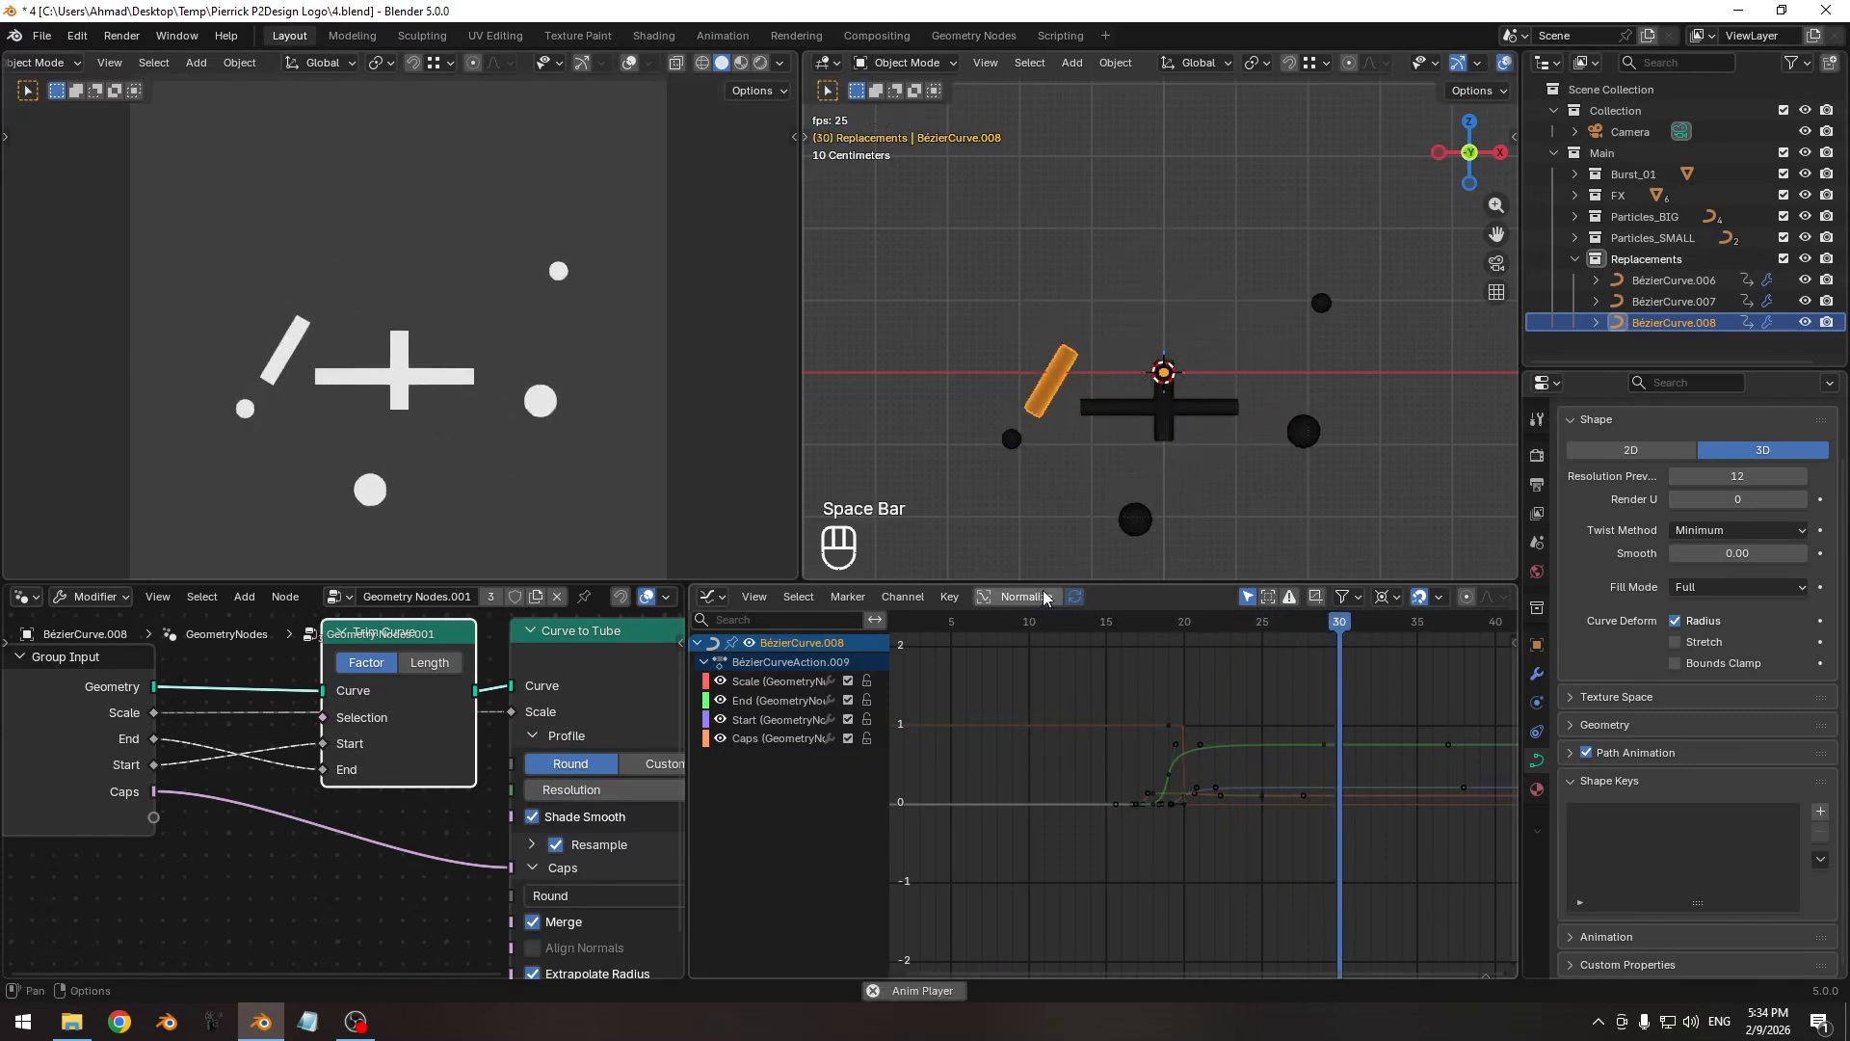
key("space")
key("space")
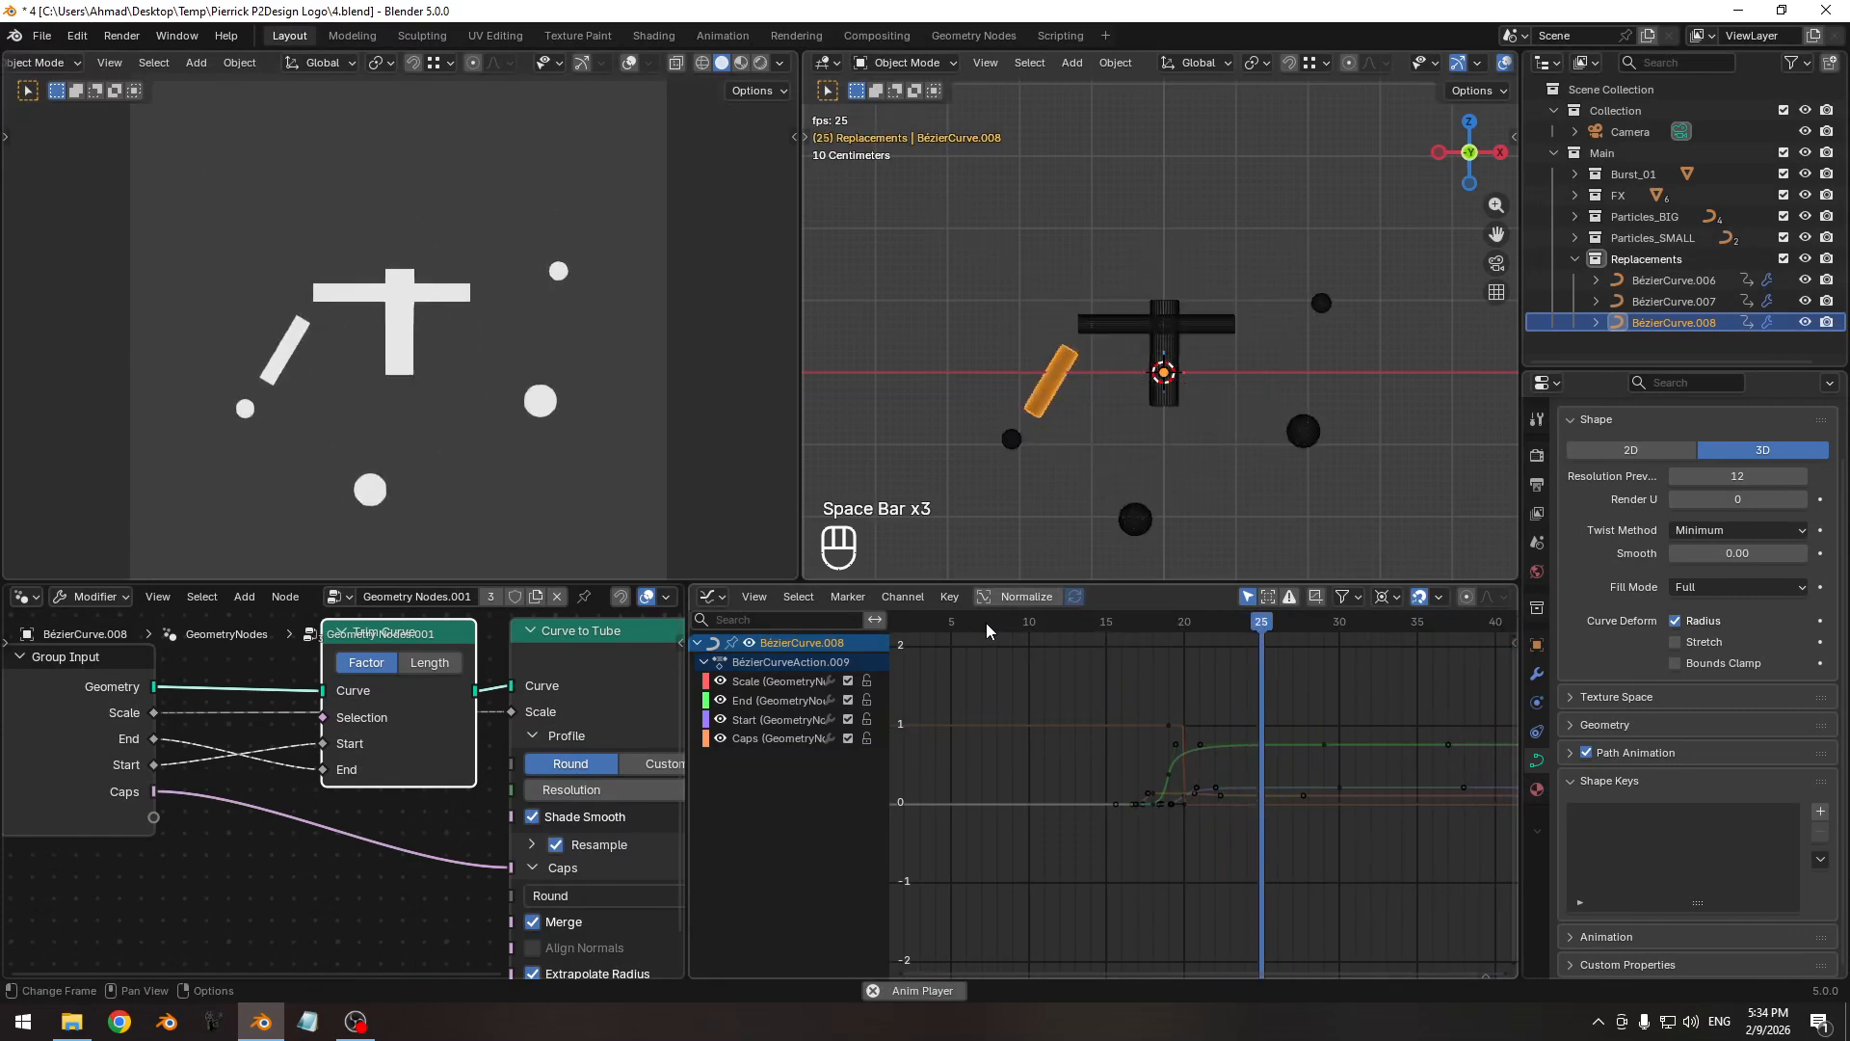
key("space")
scroll(1129, 711, "down", 3)
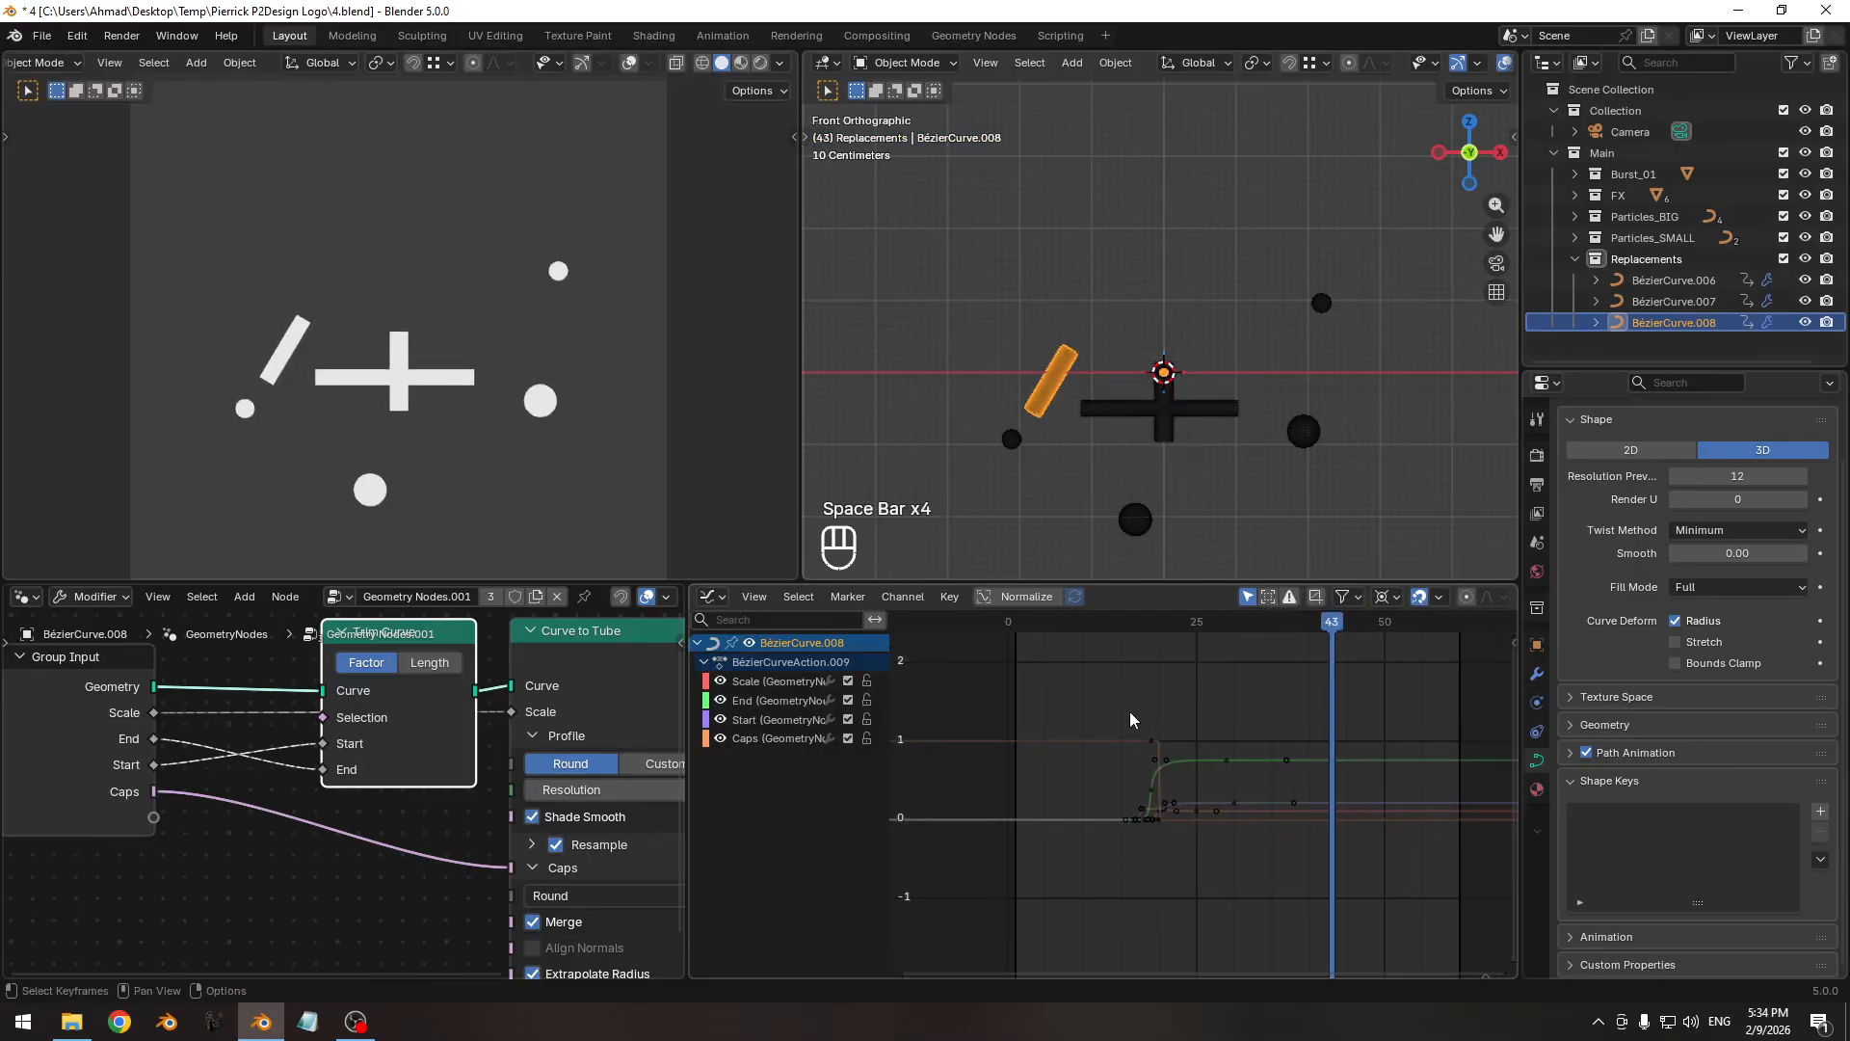
key("Pause")
middle_click_drag(1211, 674, 1117, 698)
left_click_drag(965, 623, 1095, 631)
mouse_move(1022, 630)
left_mouse_down()
mouse_move(1088, 630)
mouse_move(1058, 626)
left_mouse_up()
Show the overlays again and compare the replacement bar with the small ball across frames 17 to 19.
key("shift+alt+z")
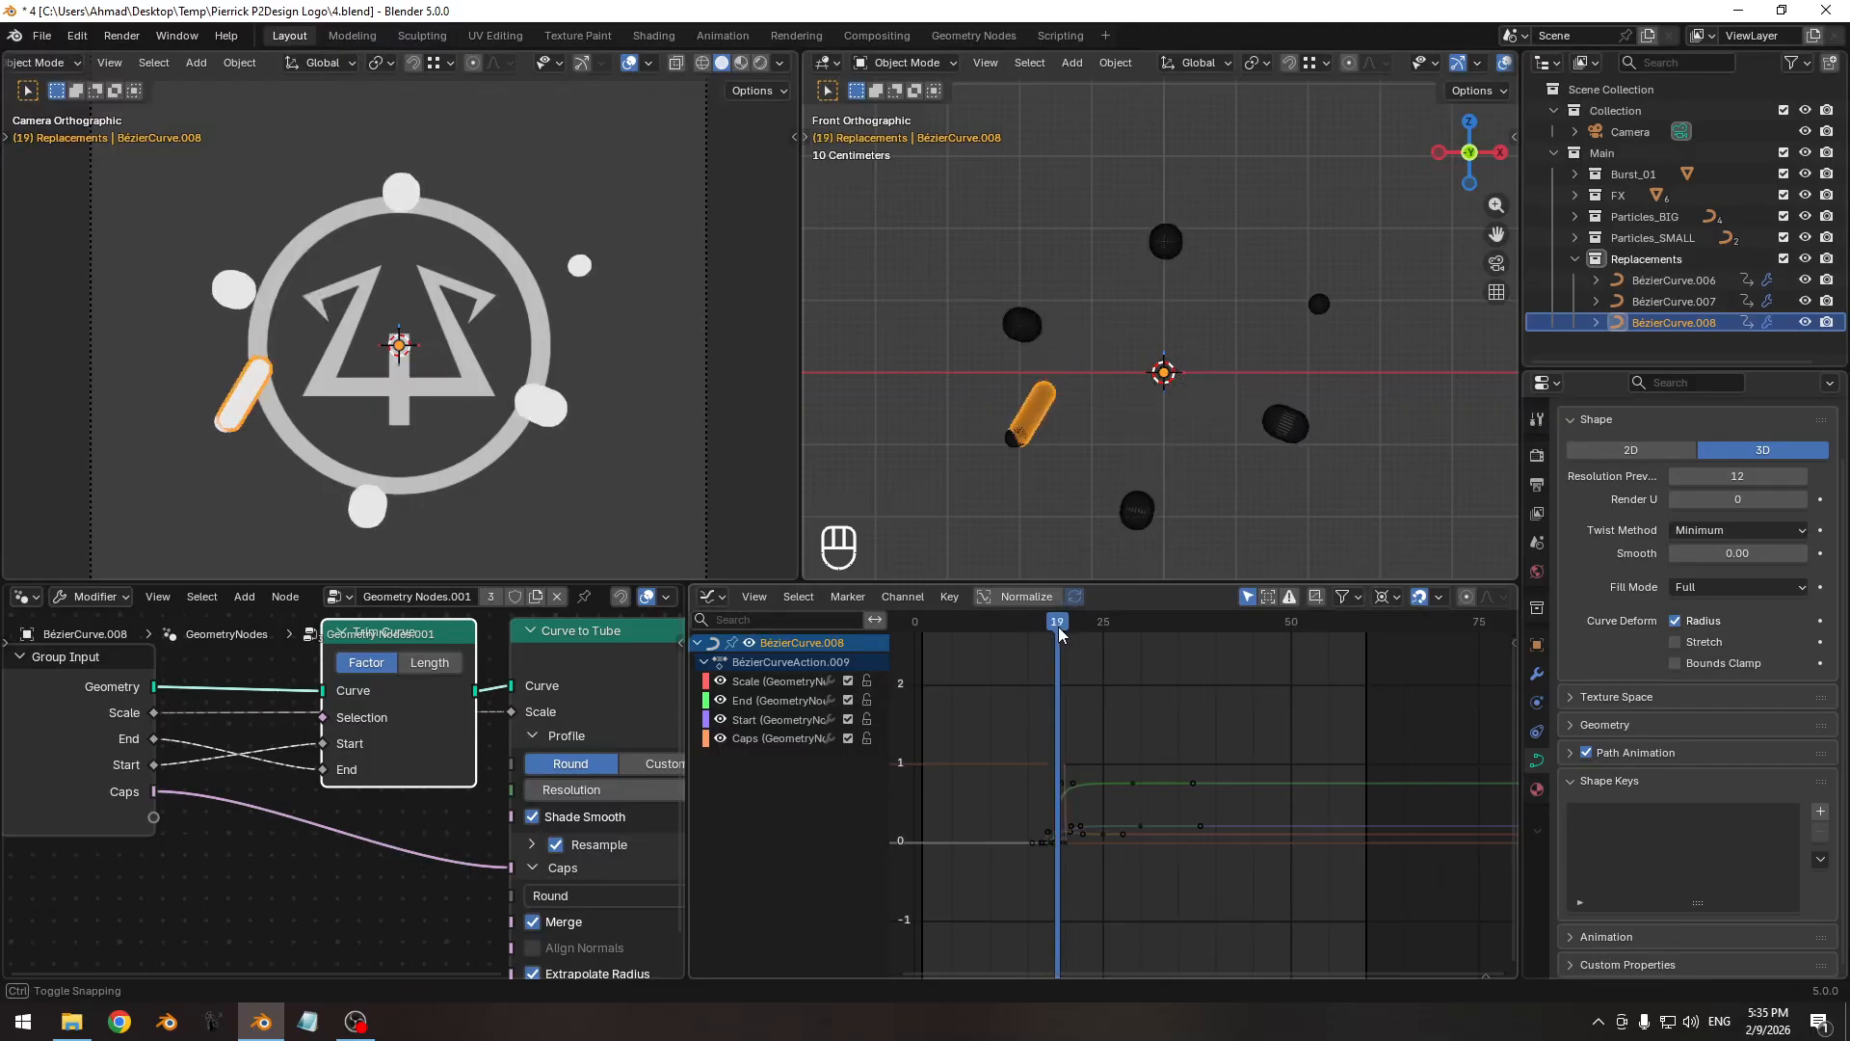
middle_click_drag(310, 476, 472, 380, "ctrl")
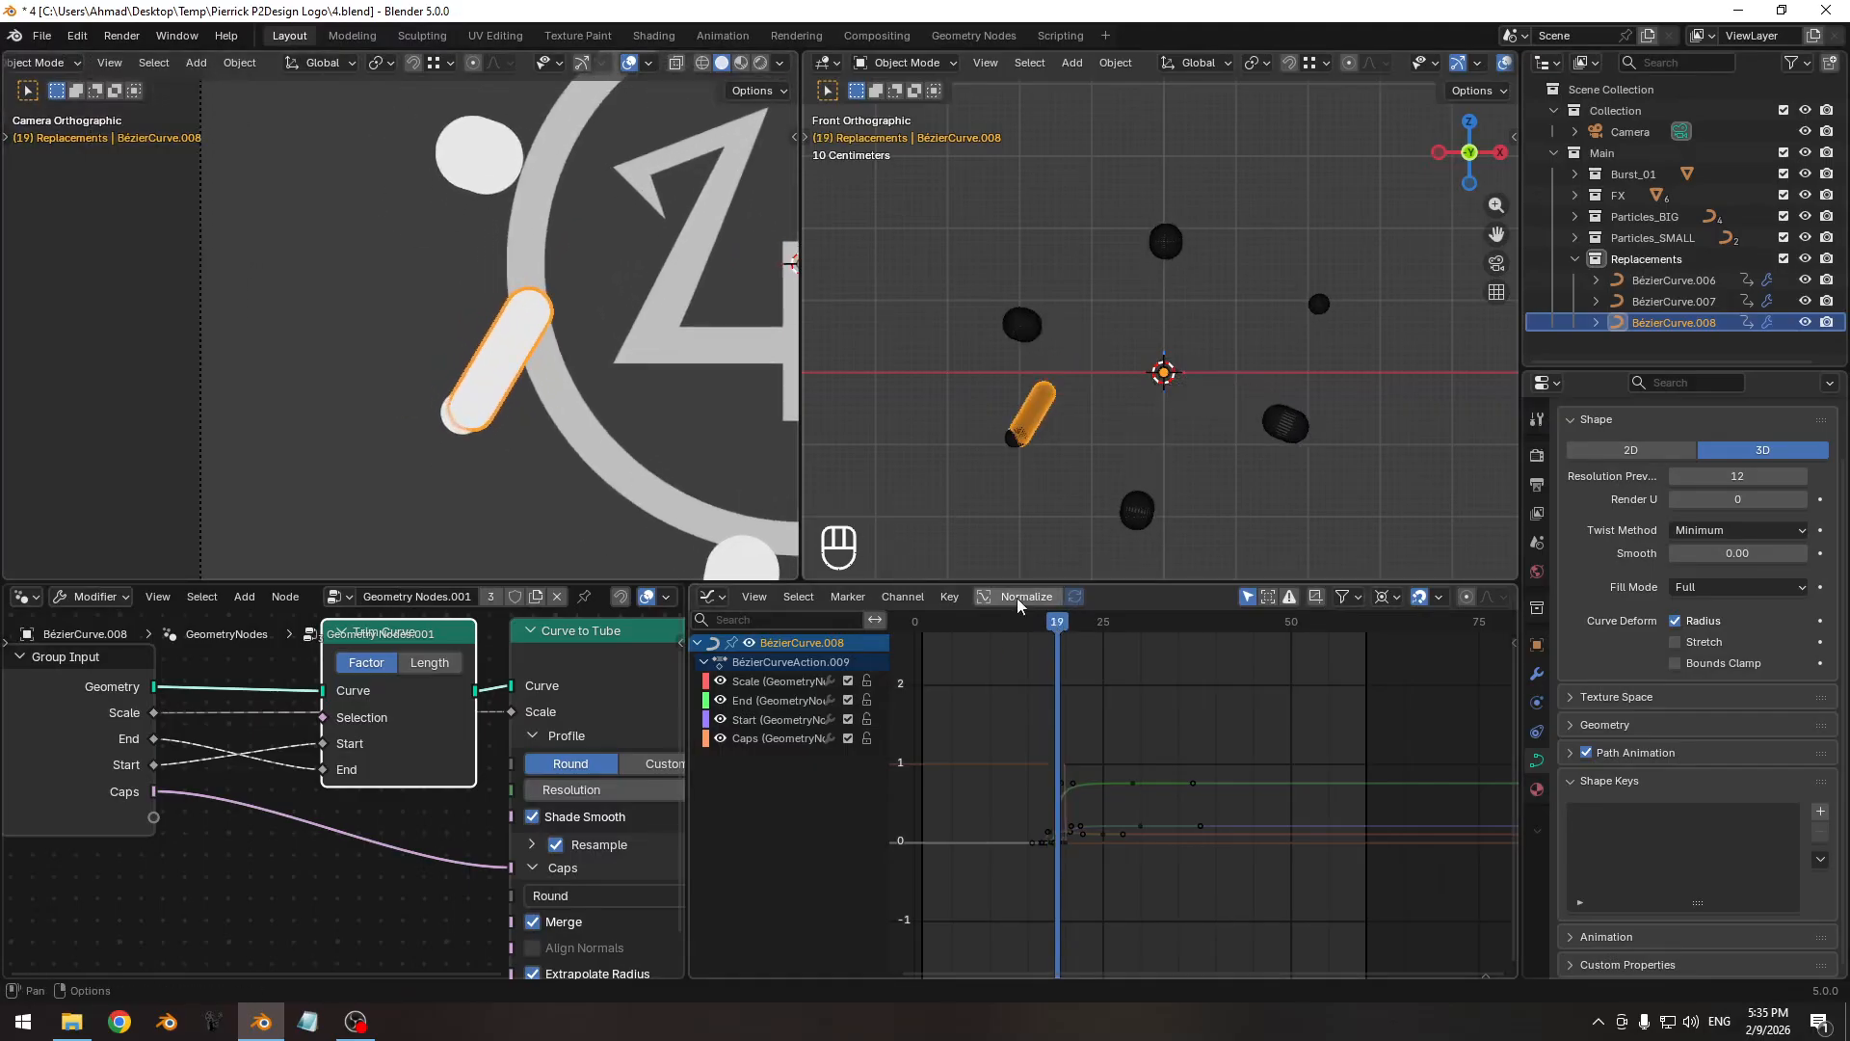
left_click_drag(1055, 620, 1049, 627)
scroll(501, 372, "up", 4)
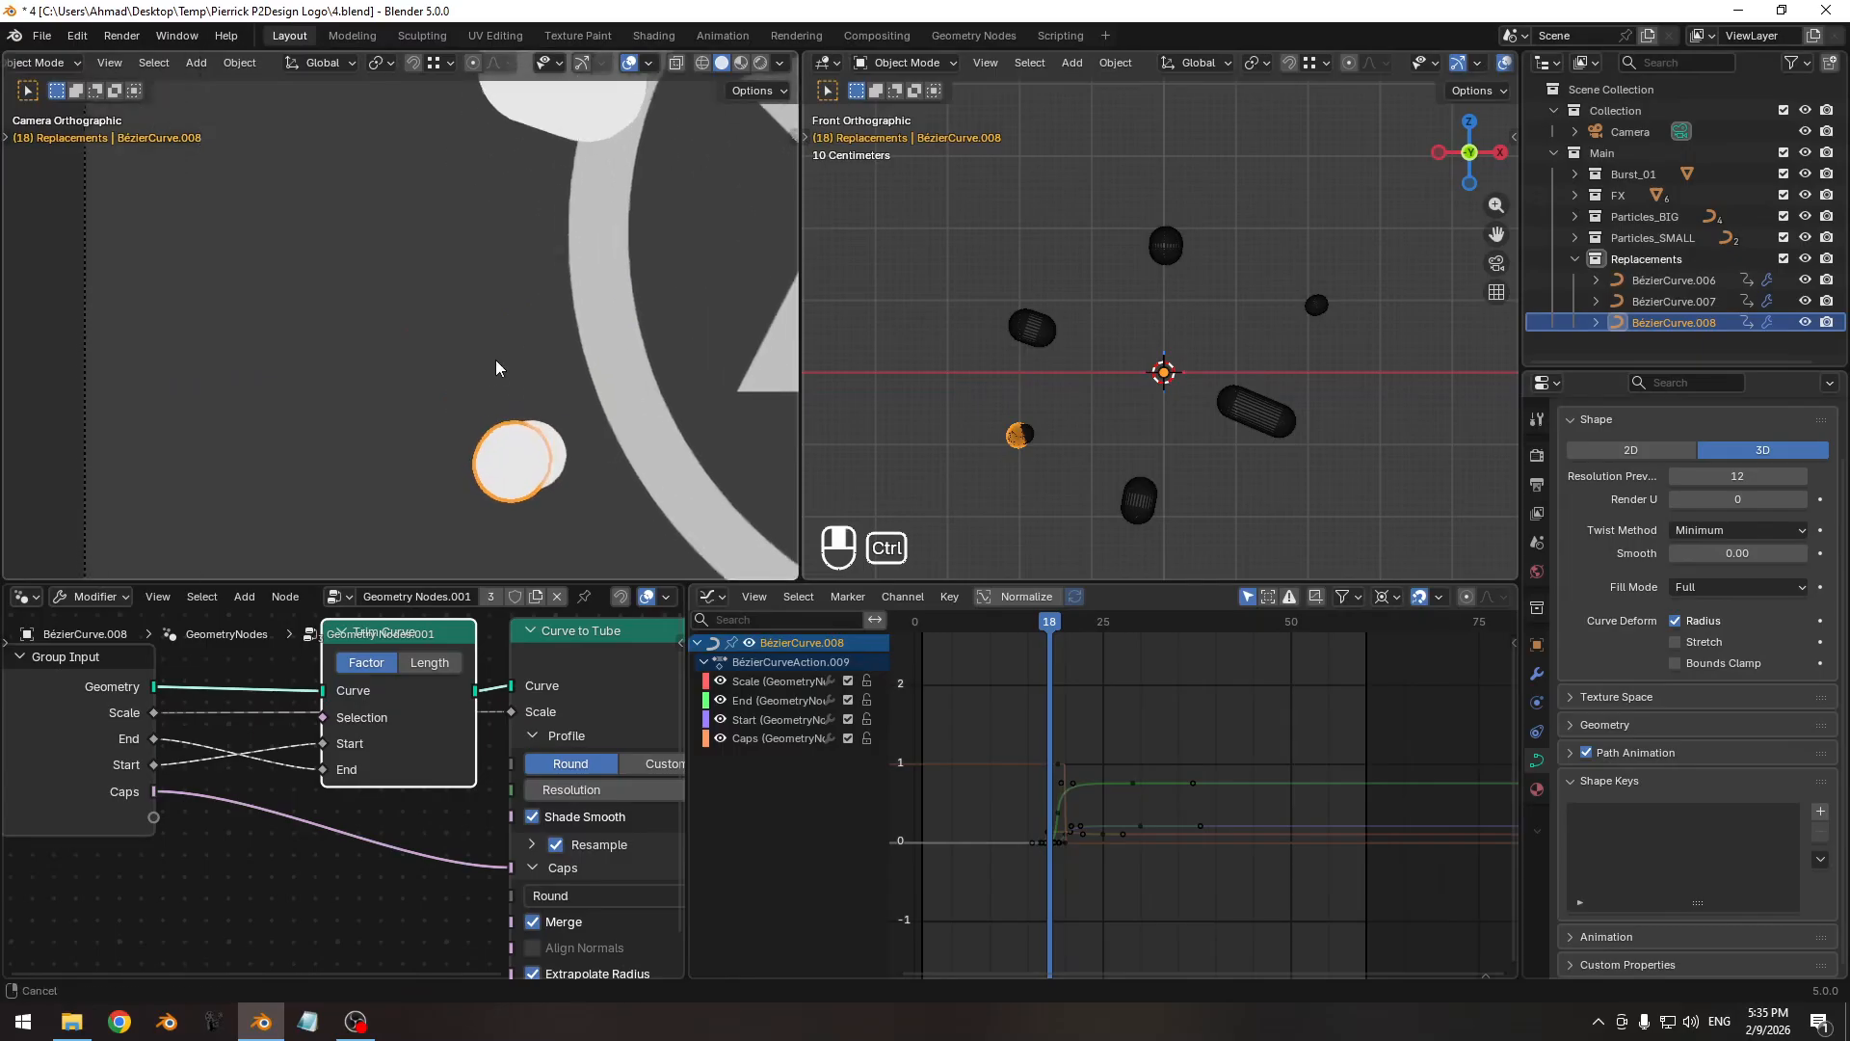
key("Left")
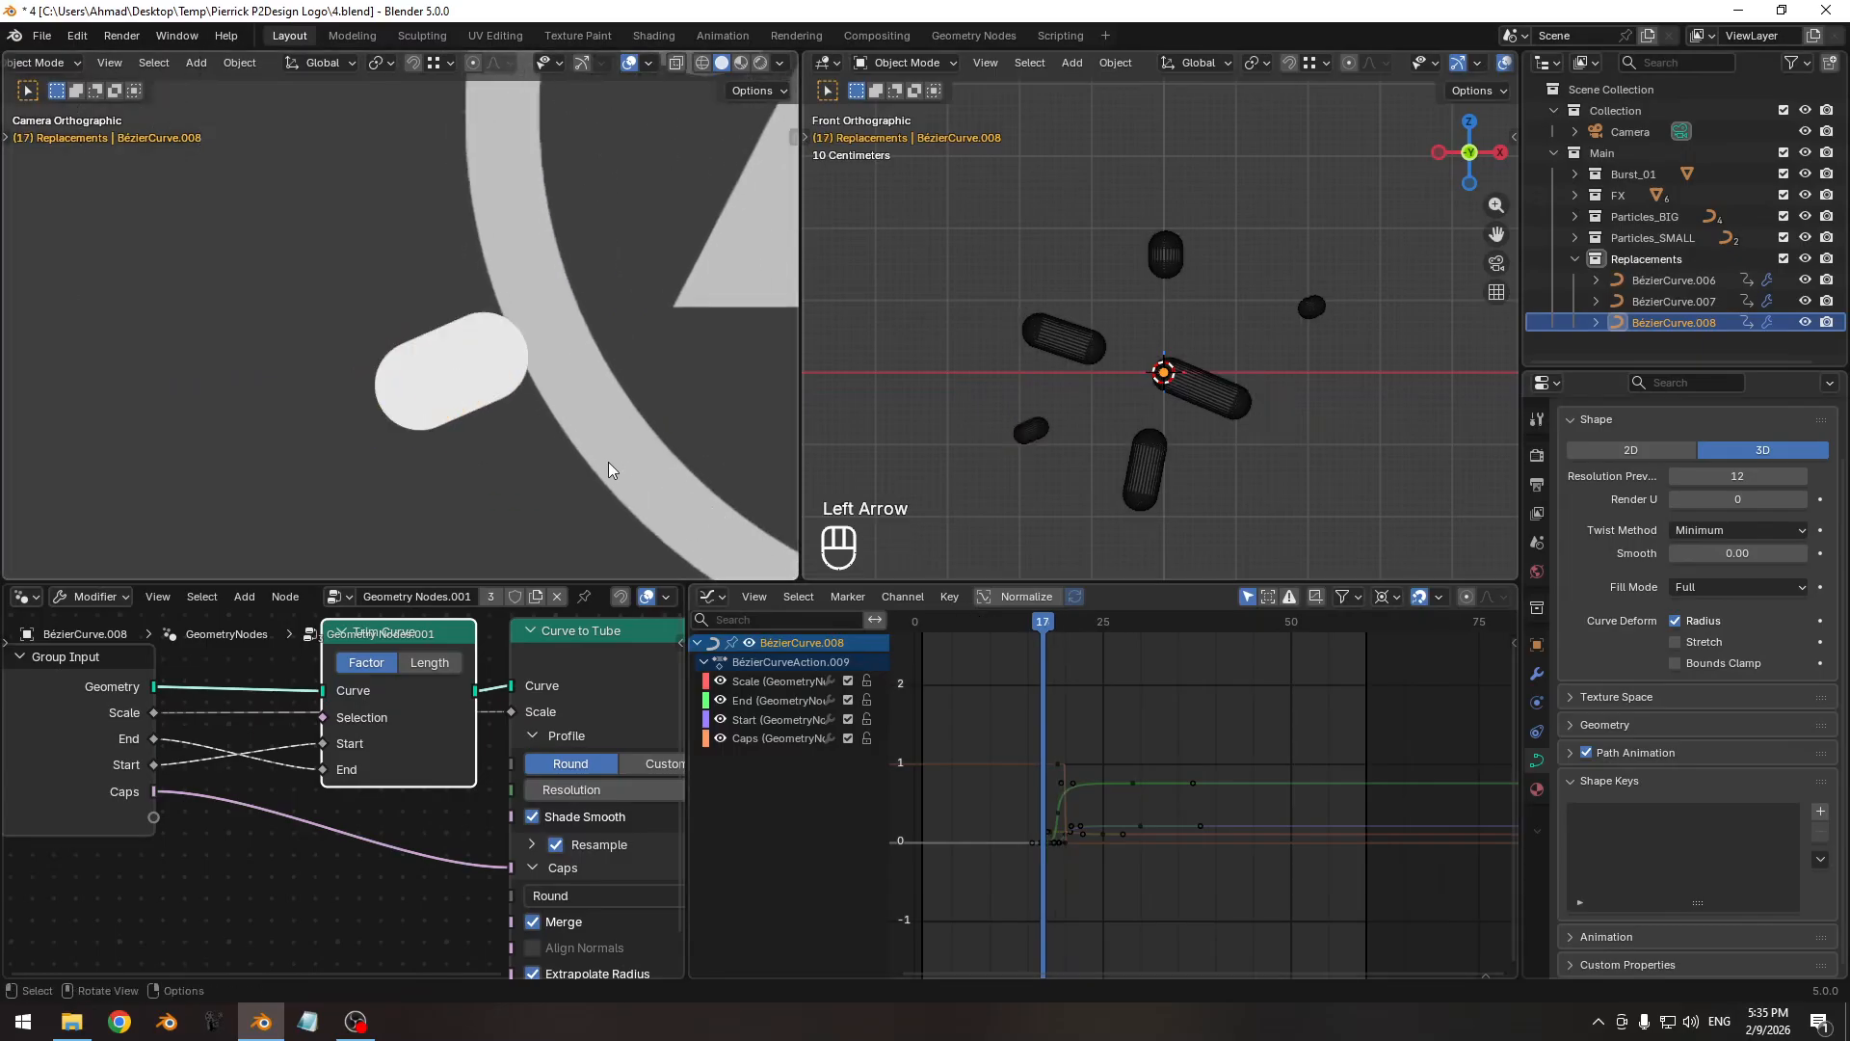
key("Right")
key("Left")
key("Right")
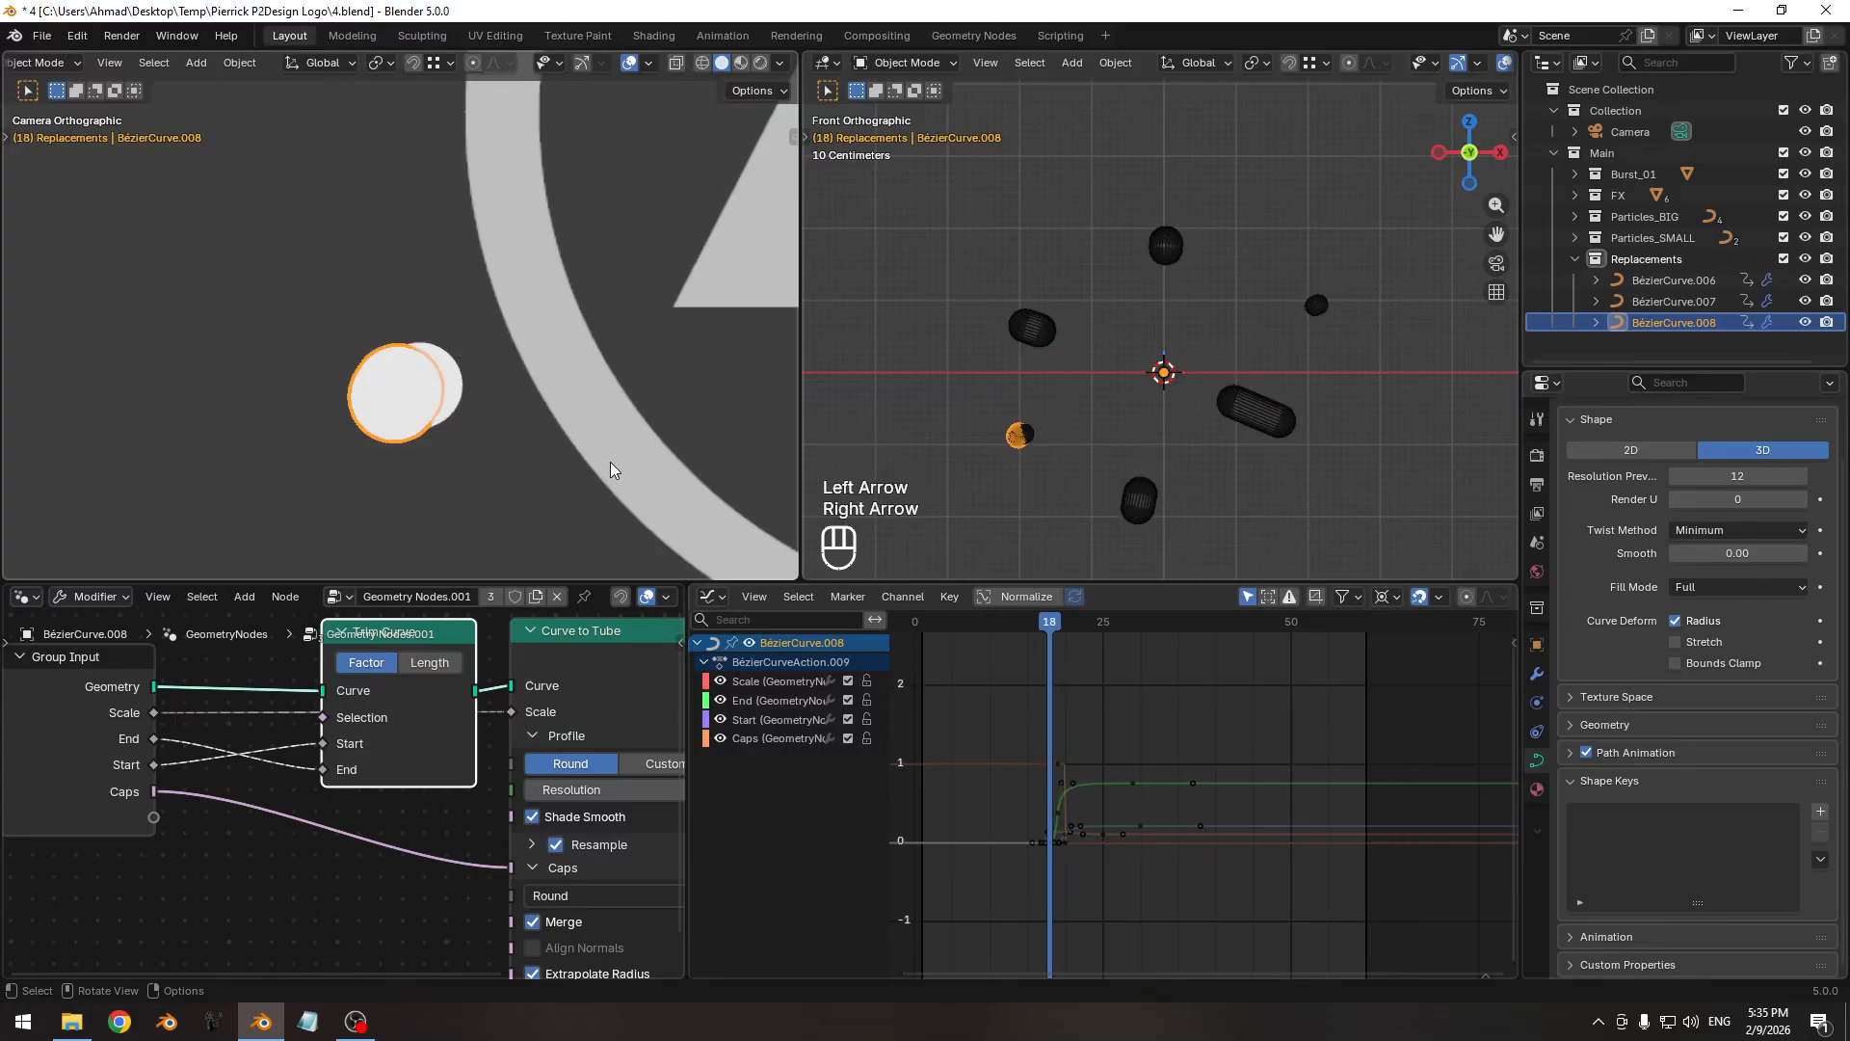
middle_click_drag(1069, 408, 1071, 378, "shift")
middle_click_drag(1074, 415, 1065, 298, "ctrl")
middle_click_drag(998, 349, 1141, 331, "shift")
key("Home")
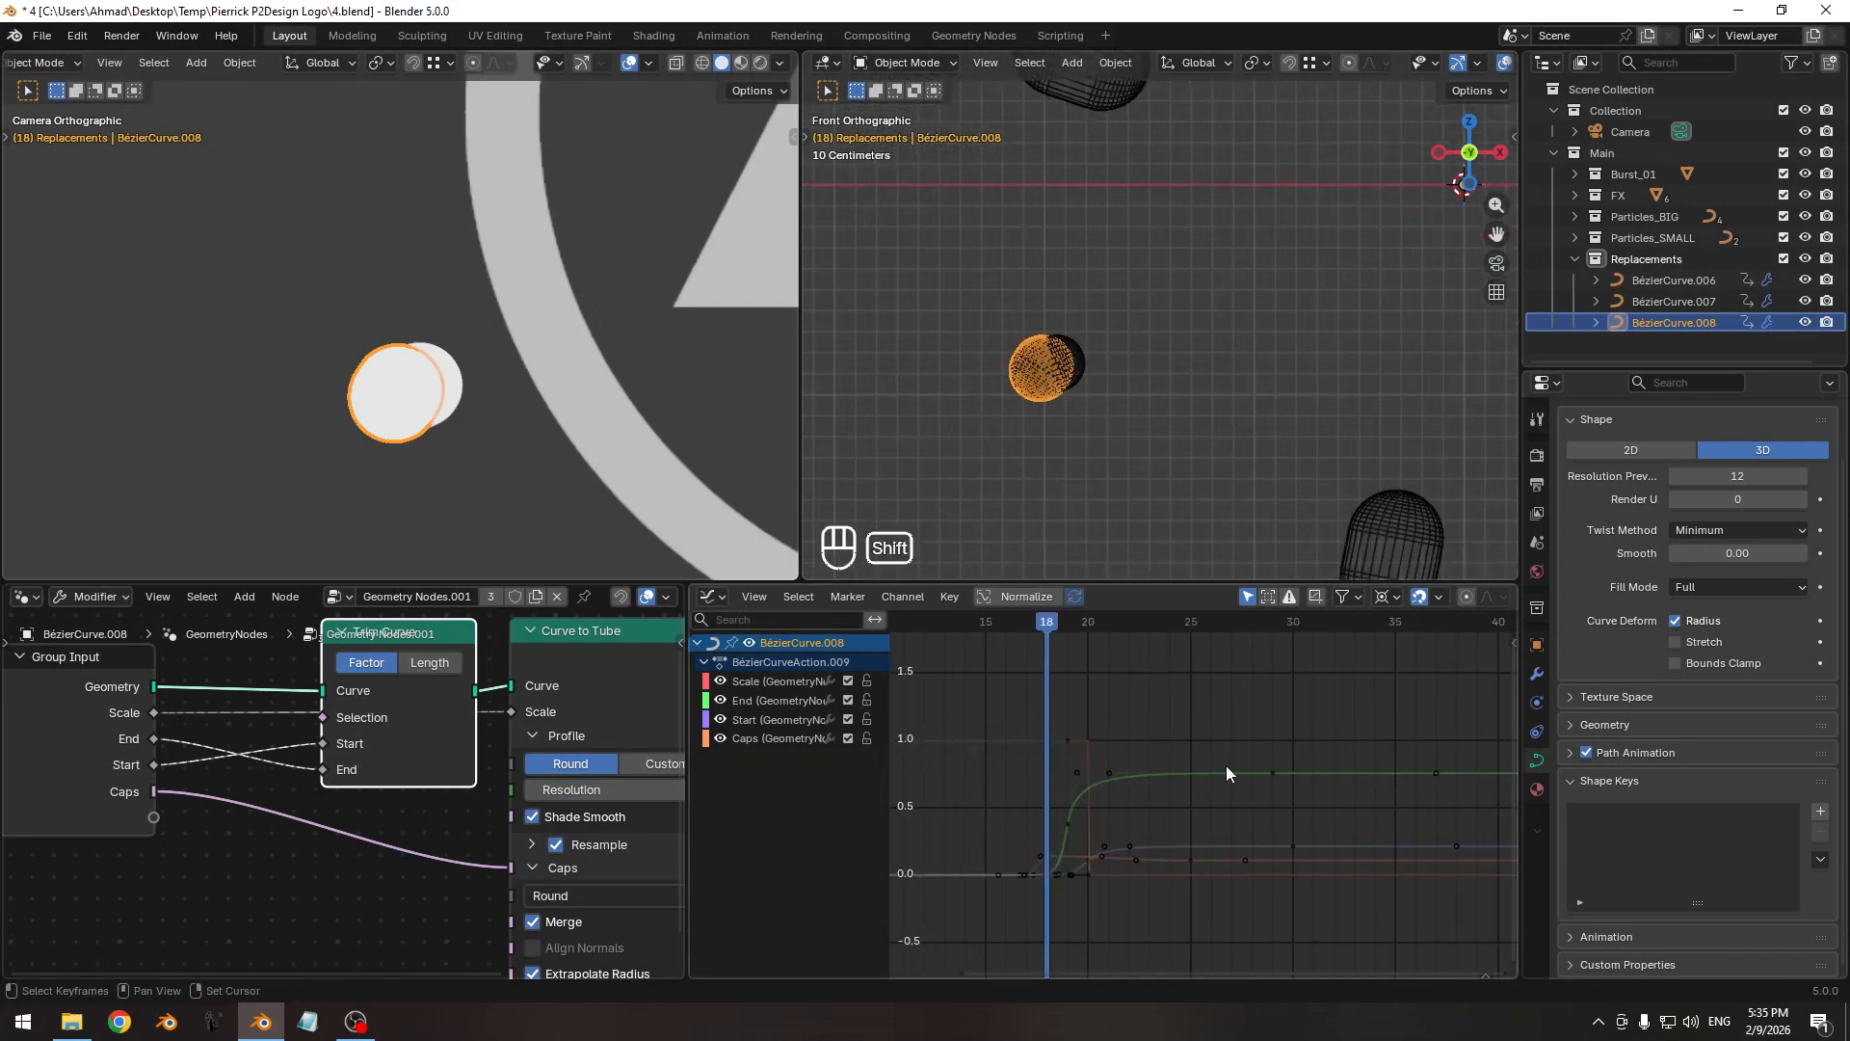
key("Left")
key("Right")
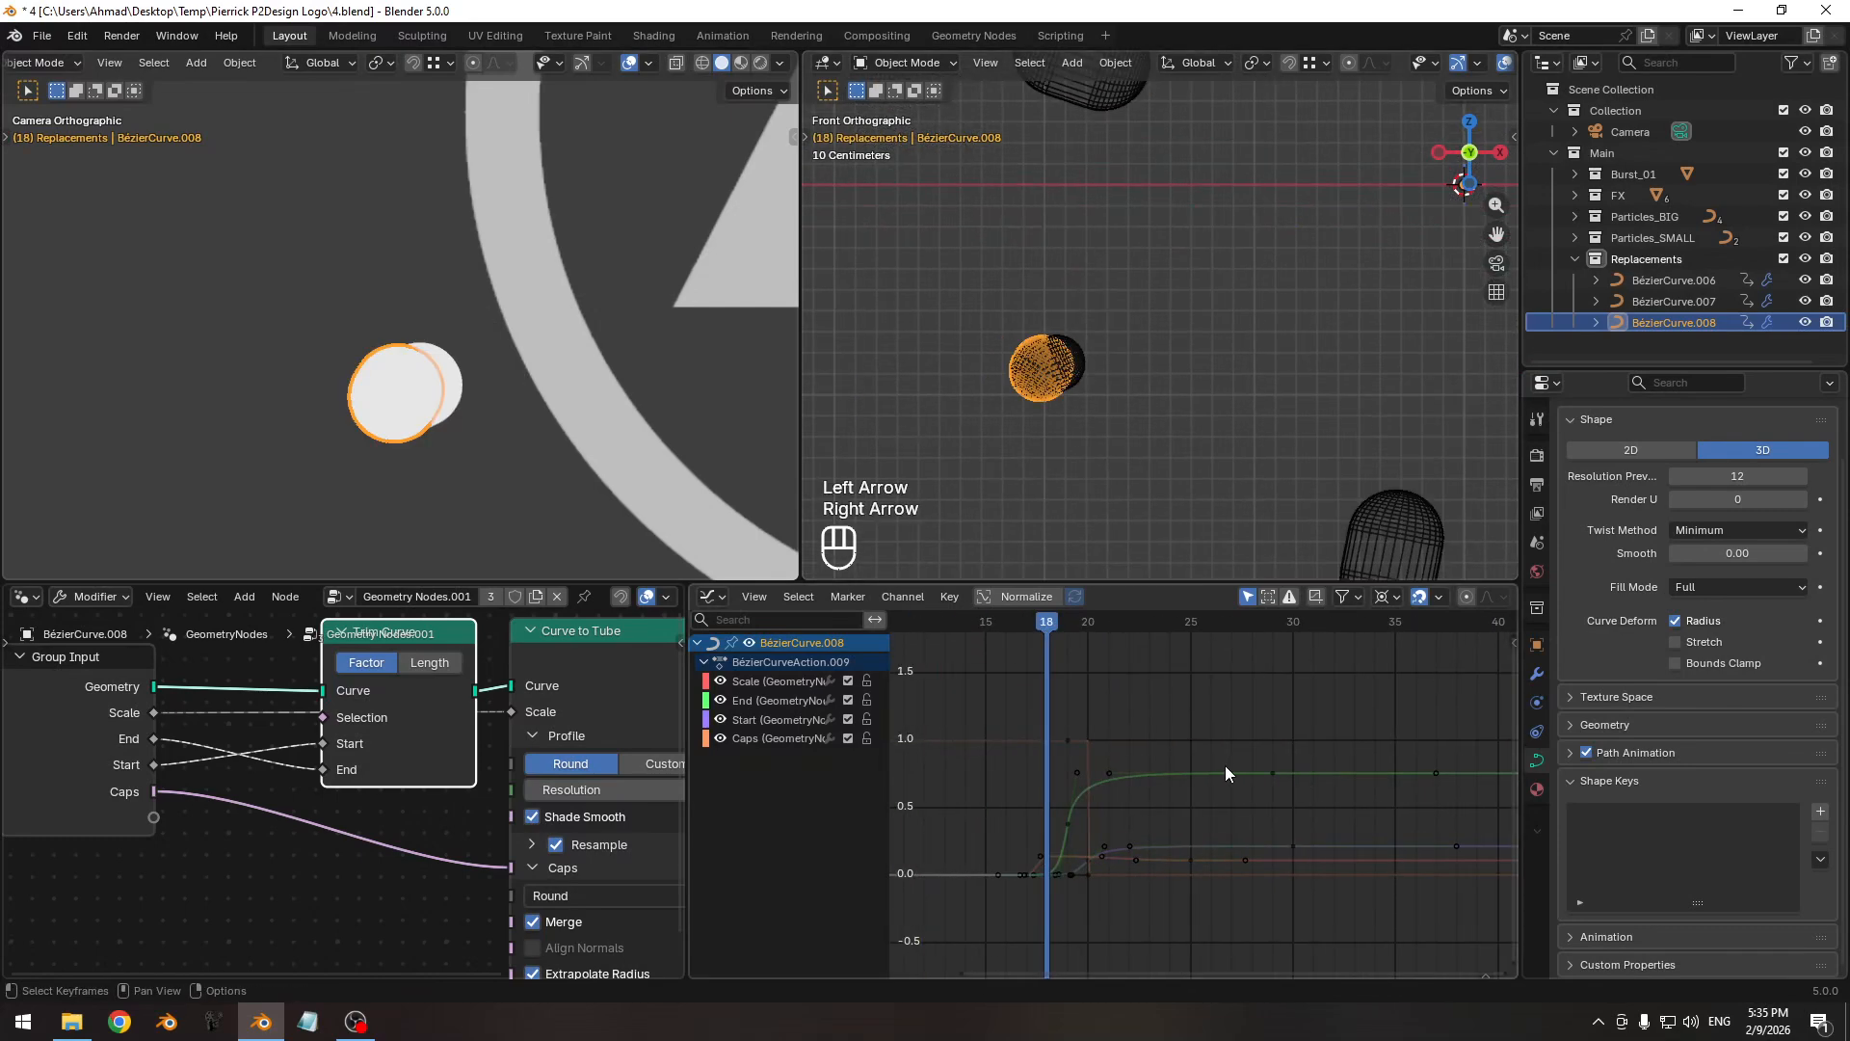
Select the small ball's tube, BézierCurve.005, and isolate its Scale curve for editing around frame 18.
scroll(1049, 393, "up", 2)
left_click(1044, 384)
key("Home")
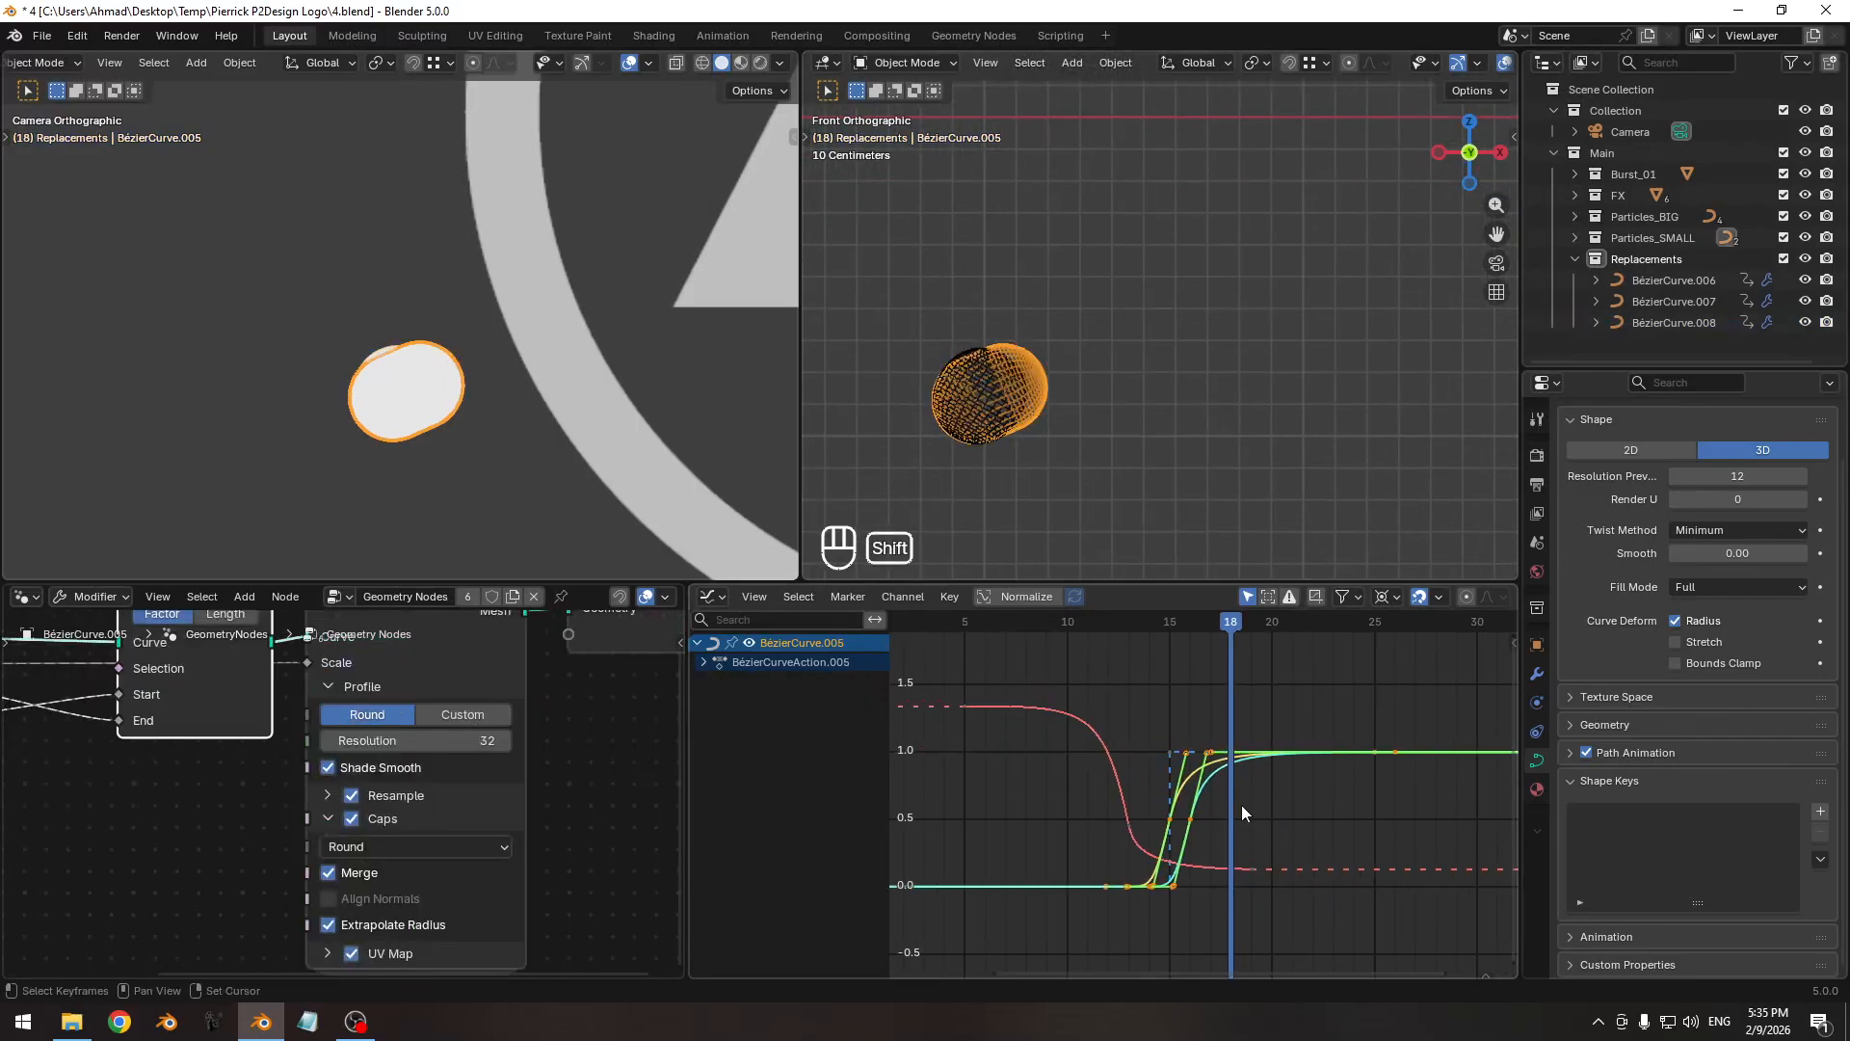
left_click(1102, 736)
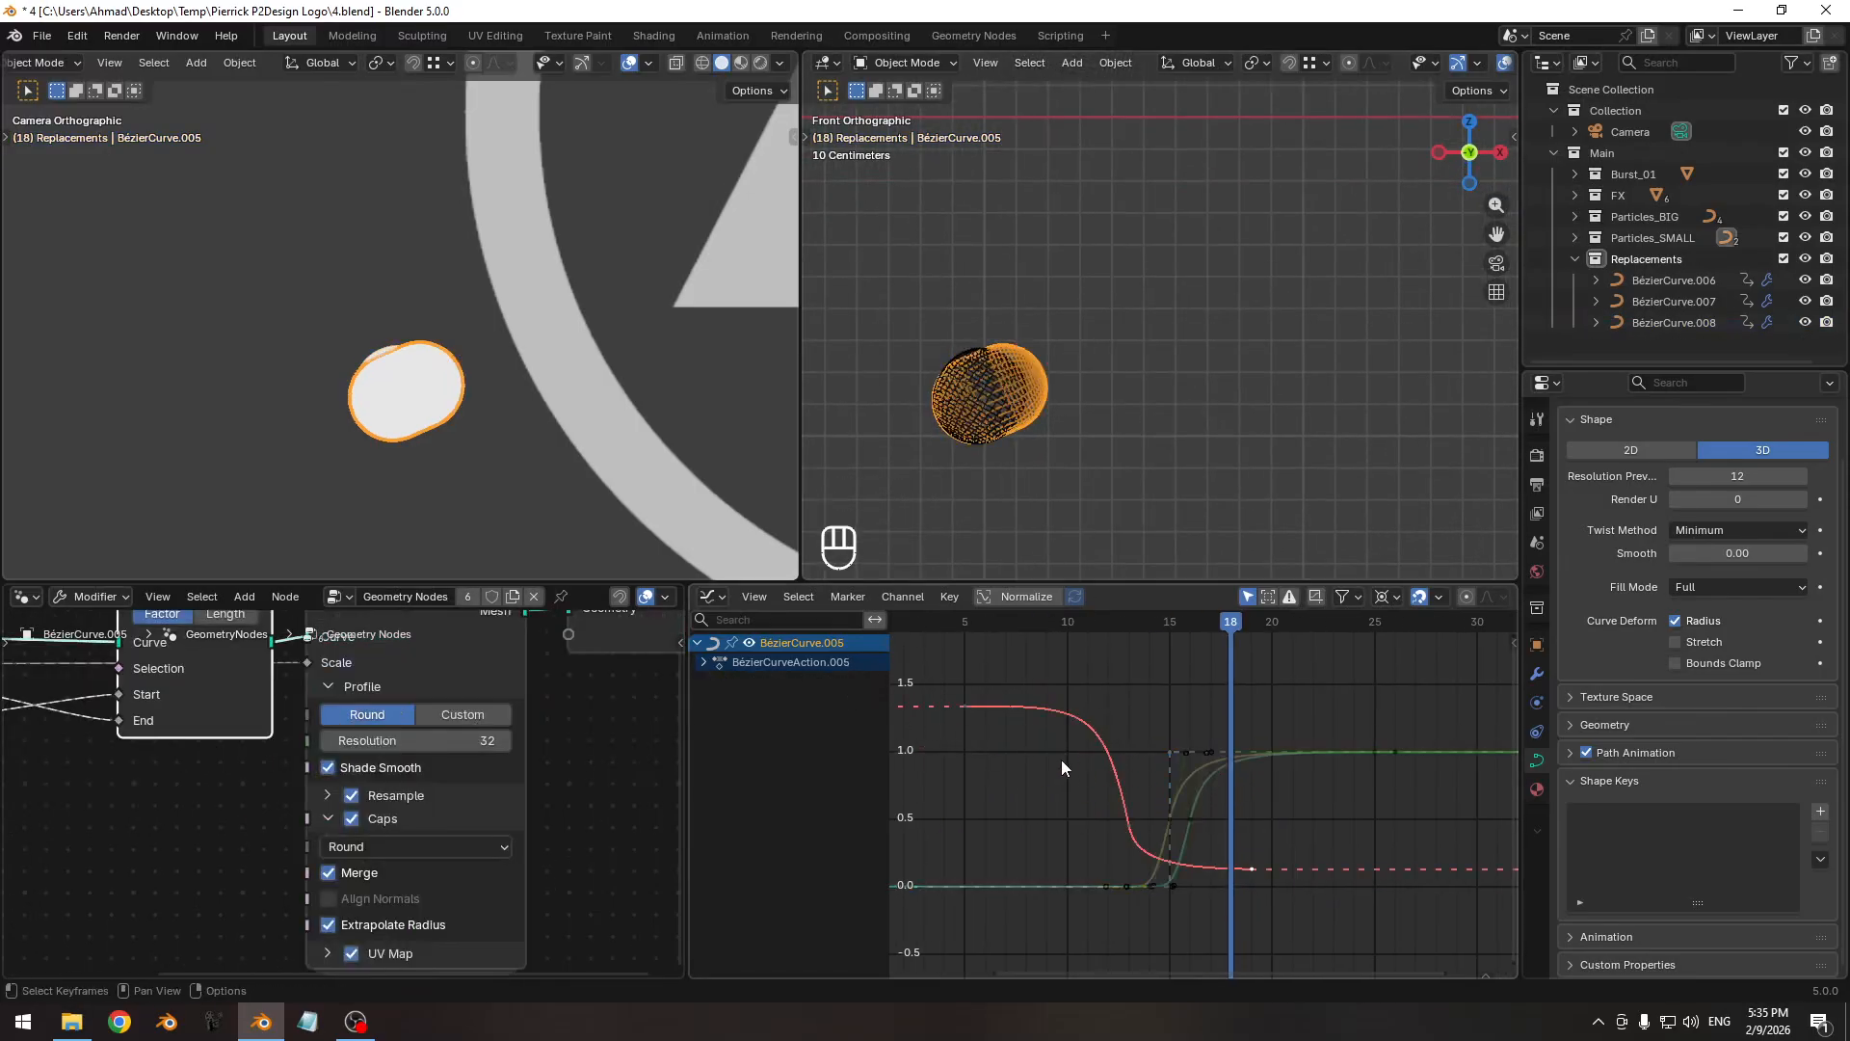
key("Tab")
middle_click_drag(1247, 885, 1183, 862, "shift")
middle_click_drag(1183, 862, 1201, 824, "ctrl")
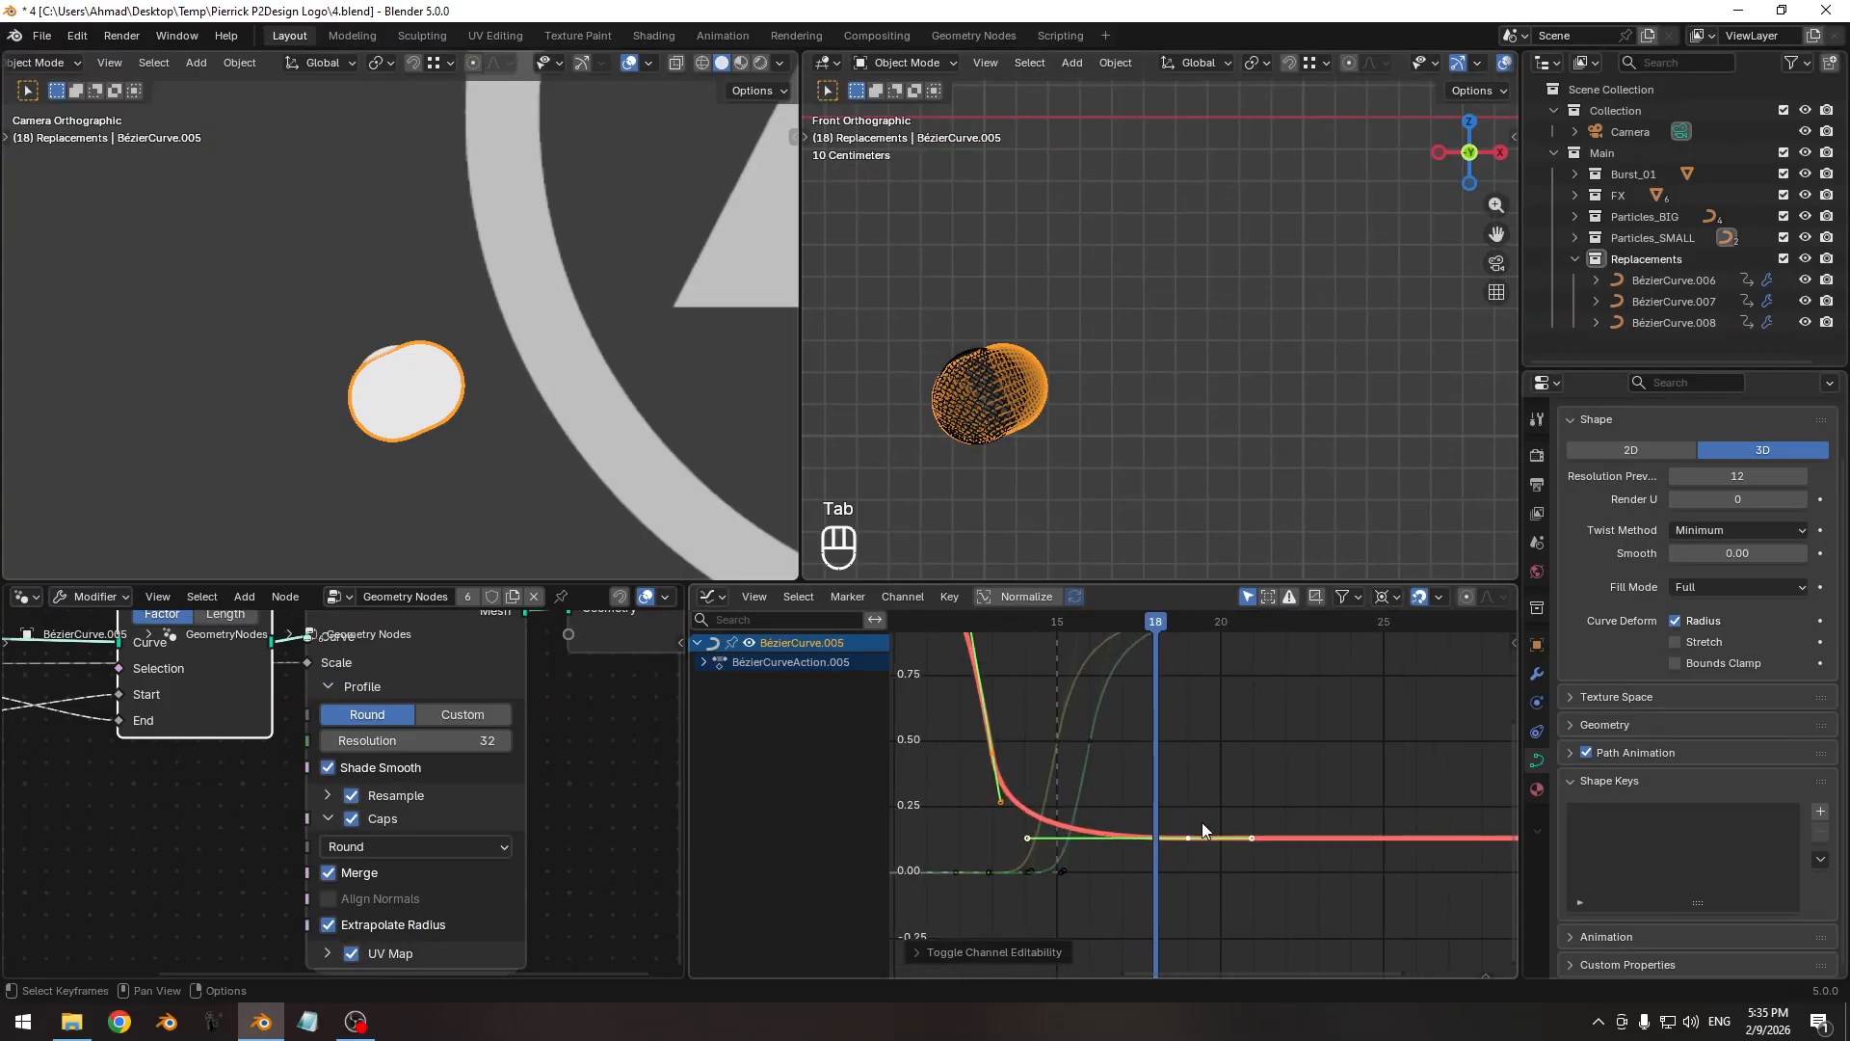
Keyframe the small ball's Scale at frame 18, then set and key its Scale to 0 at frame 19.
key("i")
left_click(1258, 775)
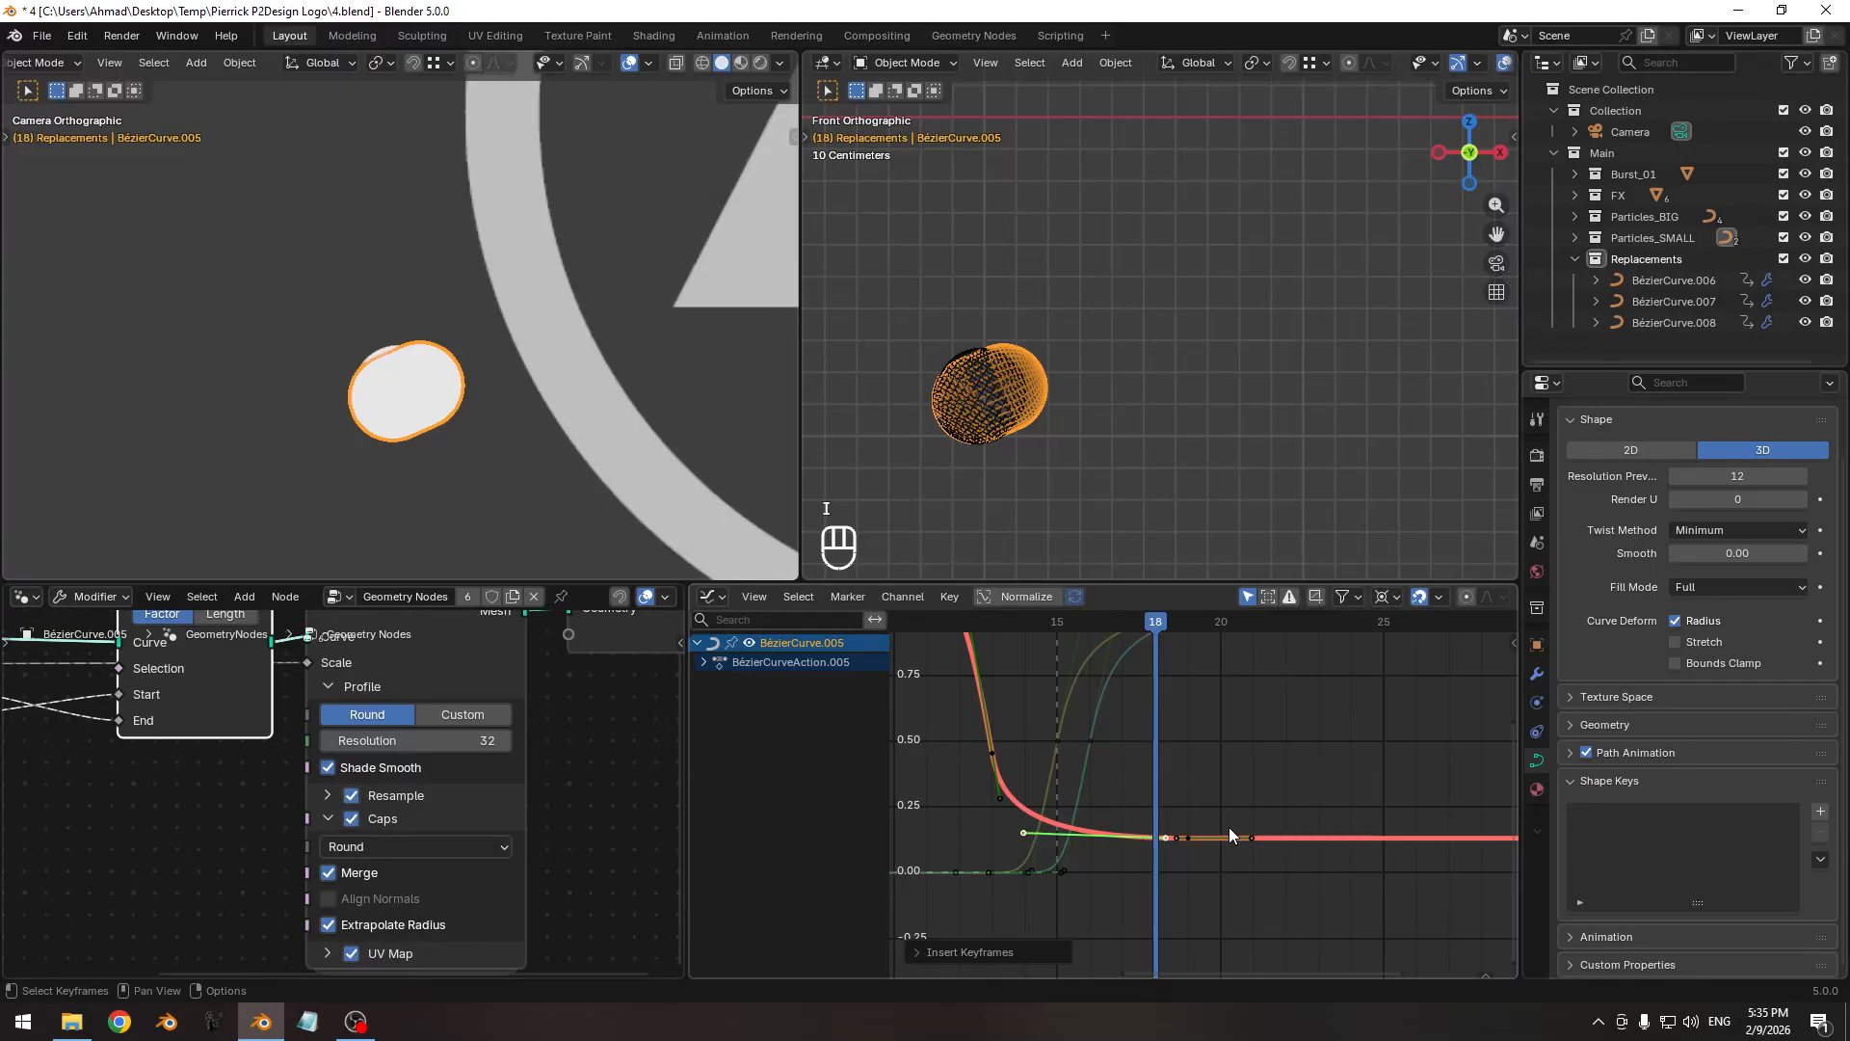
key("Right")
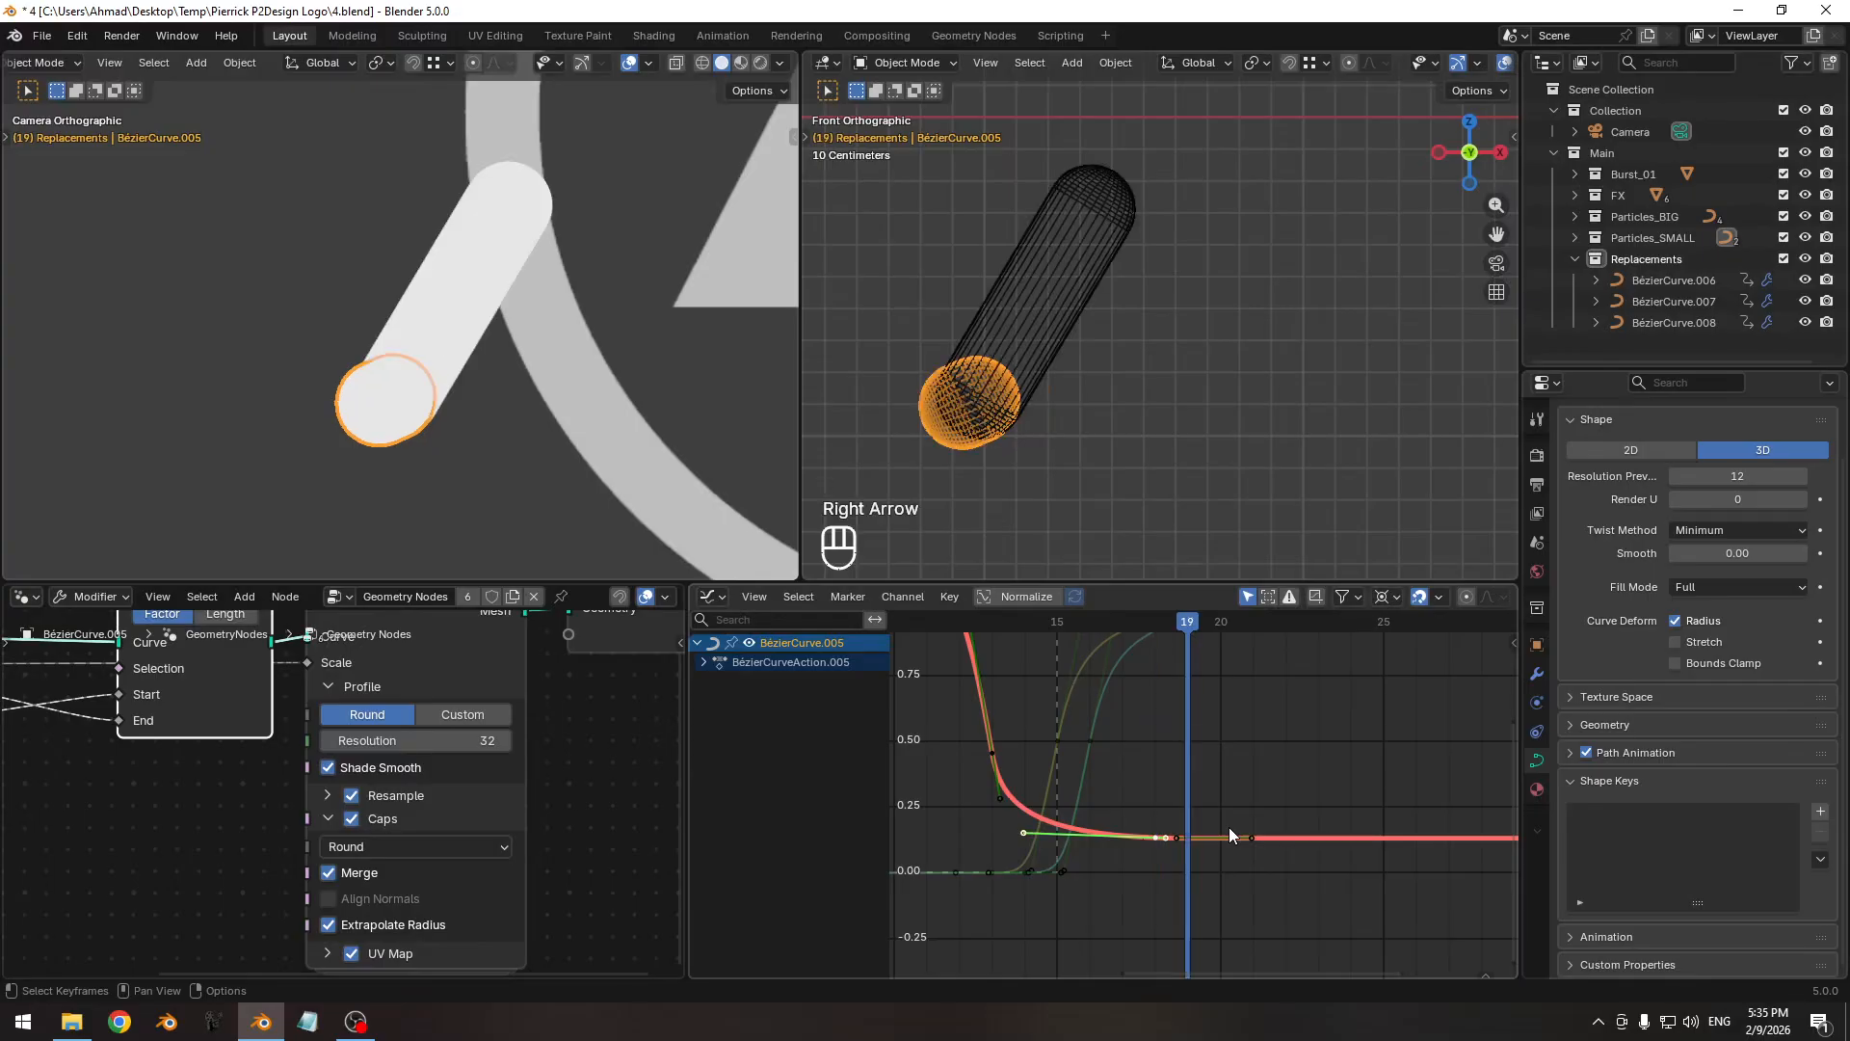
left_click(1203, 852)
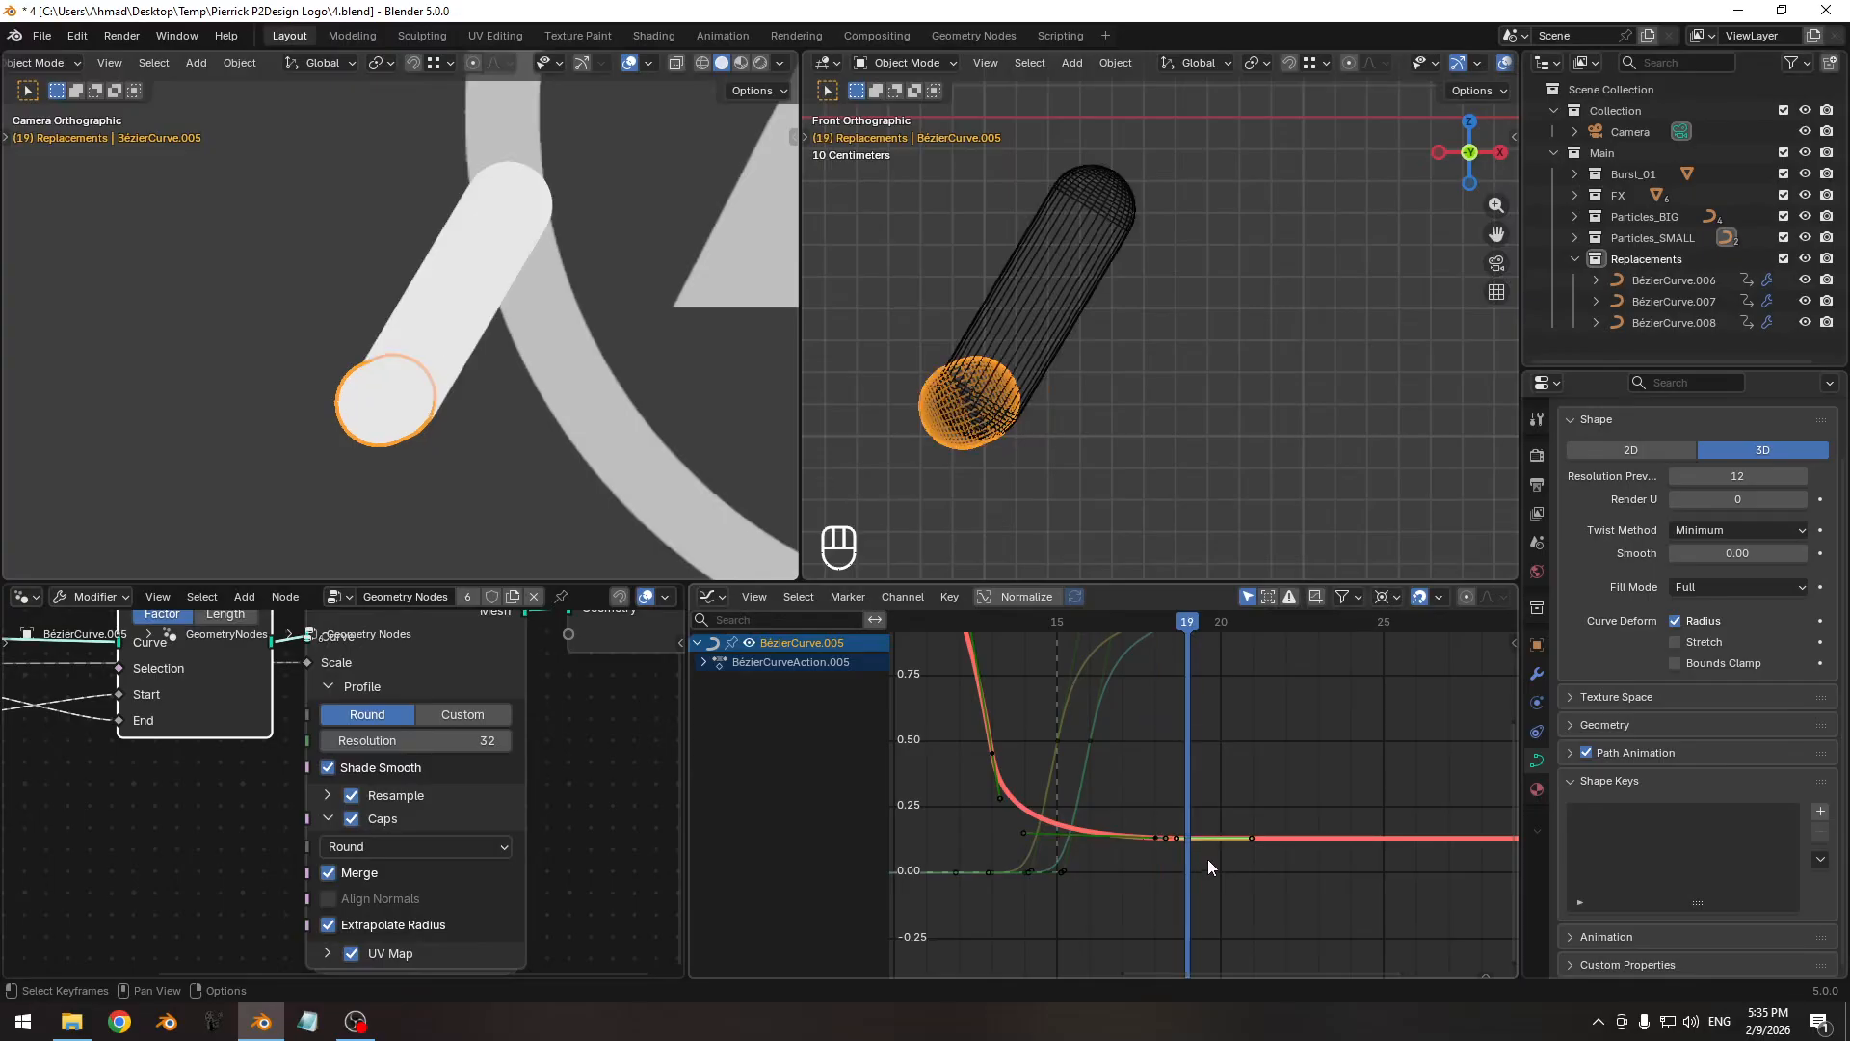
key("g")
key("y")
right_click(1275, 855)
left_click(1539, 676)
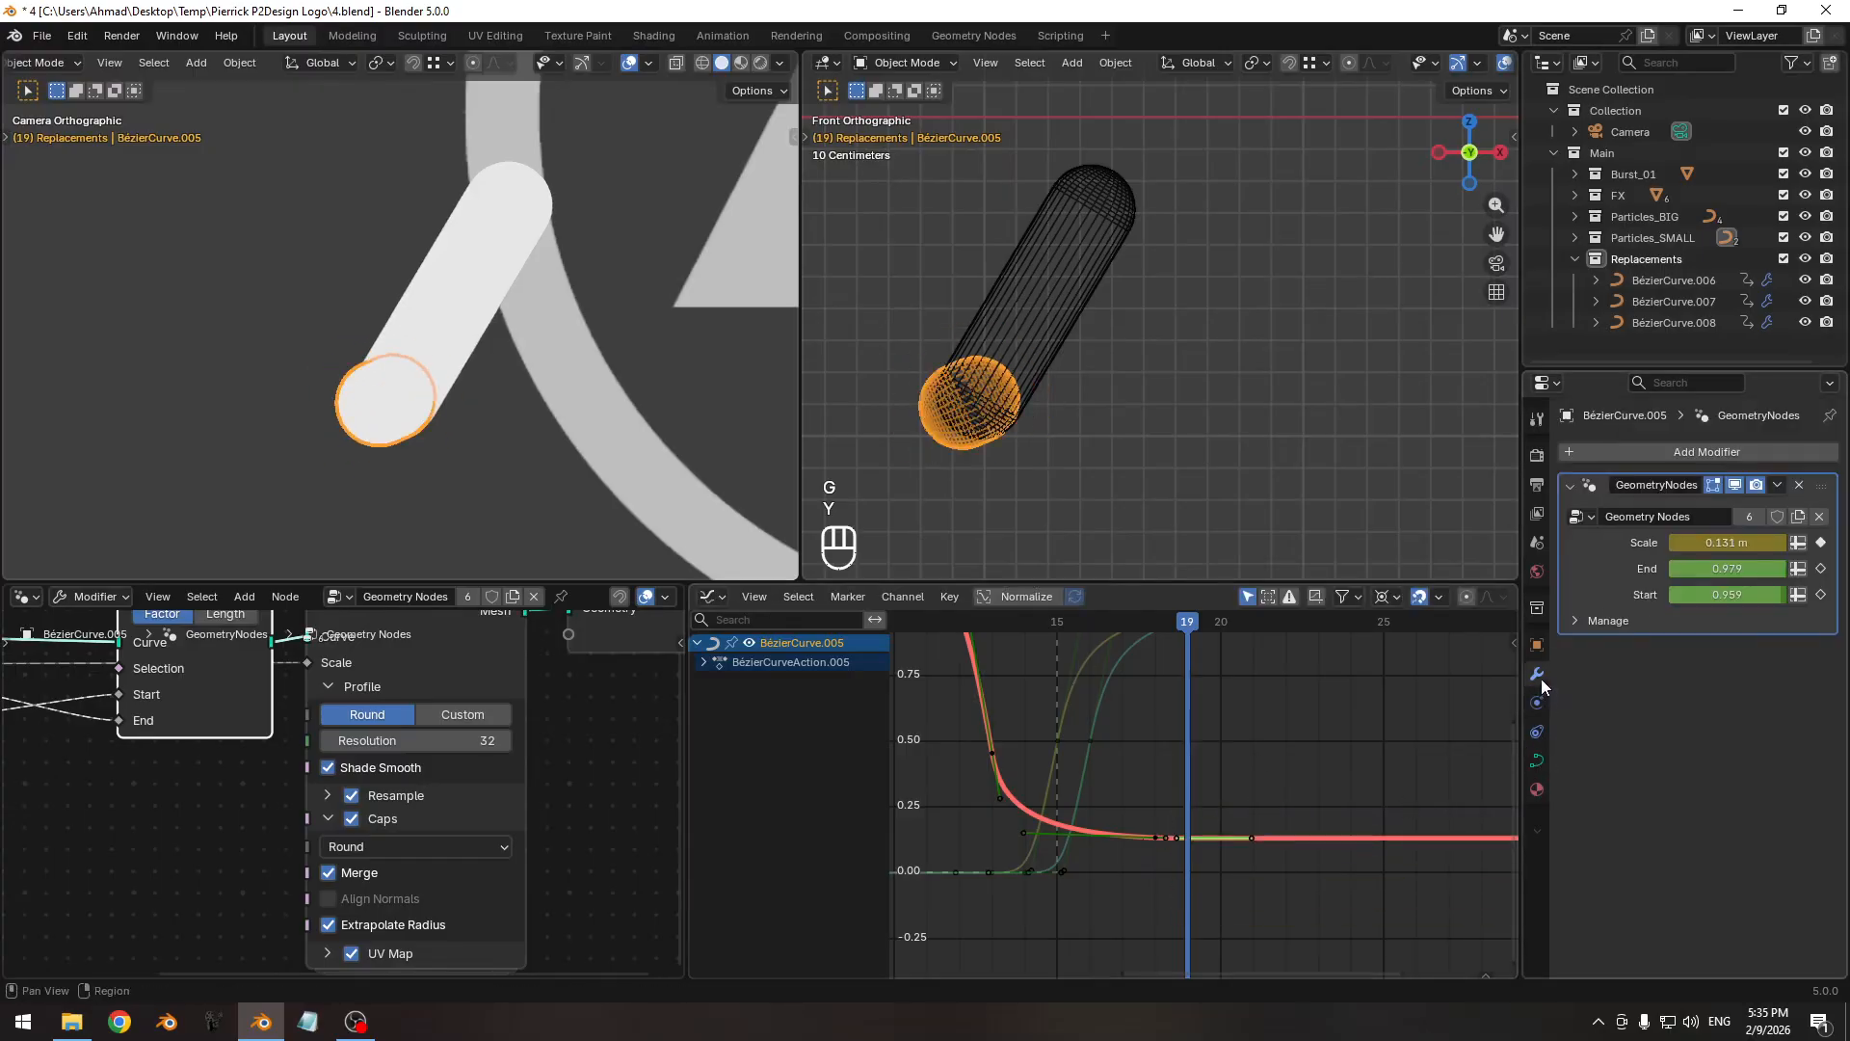
double_click(1722, 542)
type("0")
key("Return")
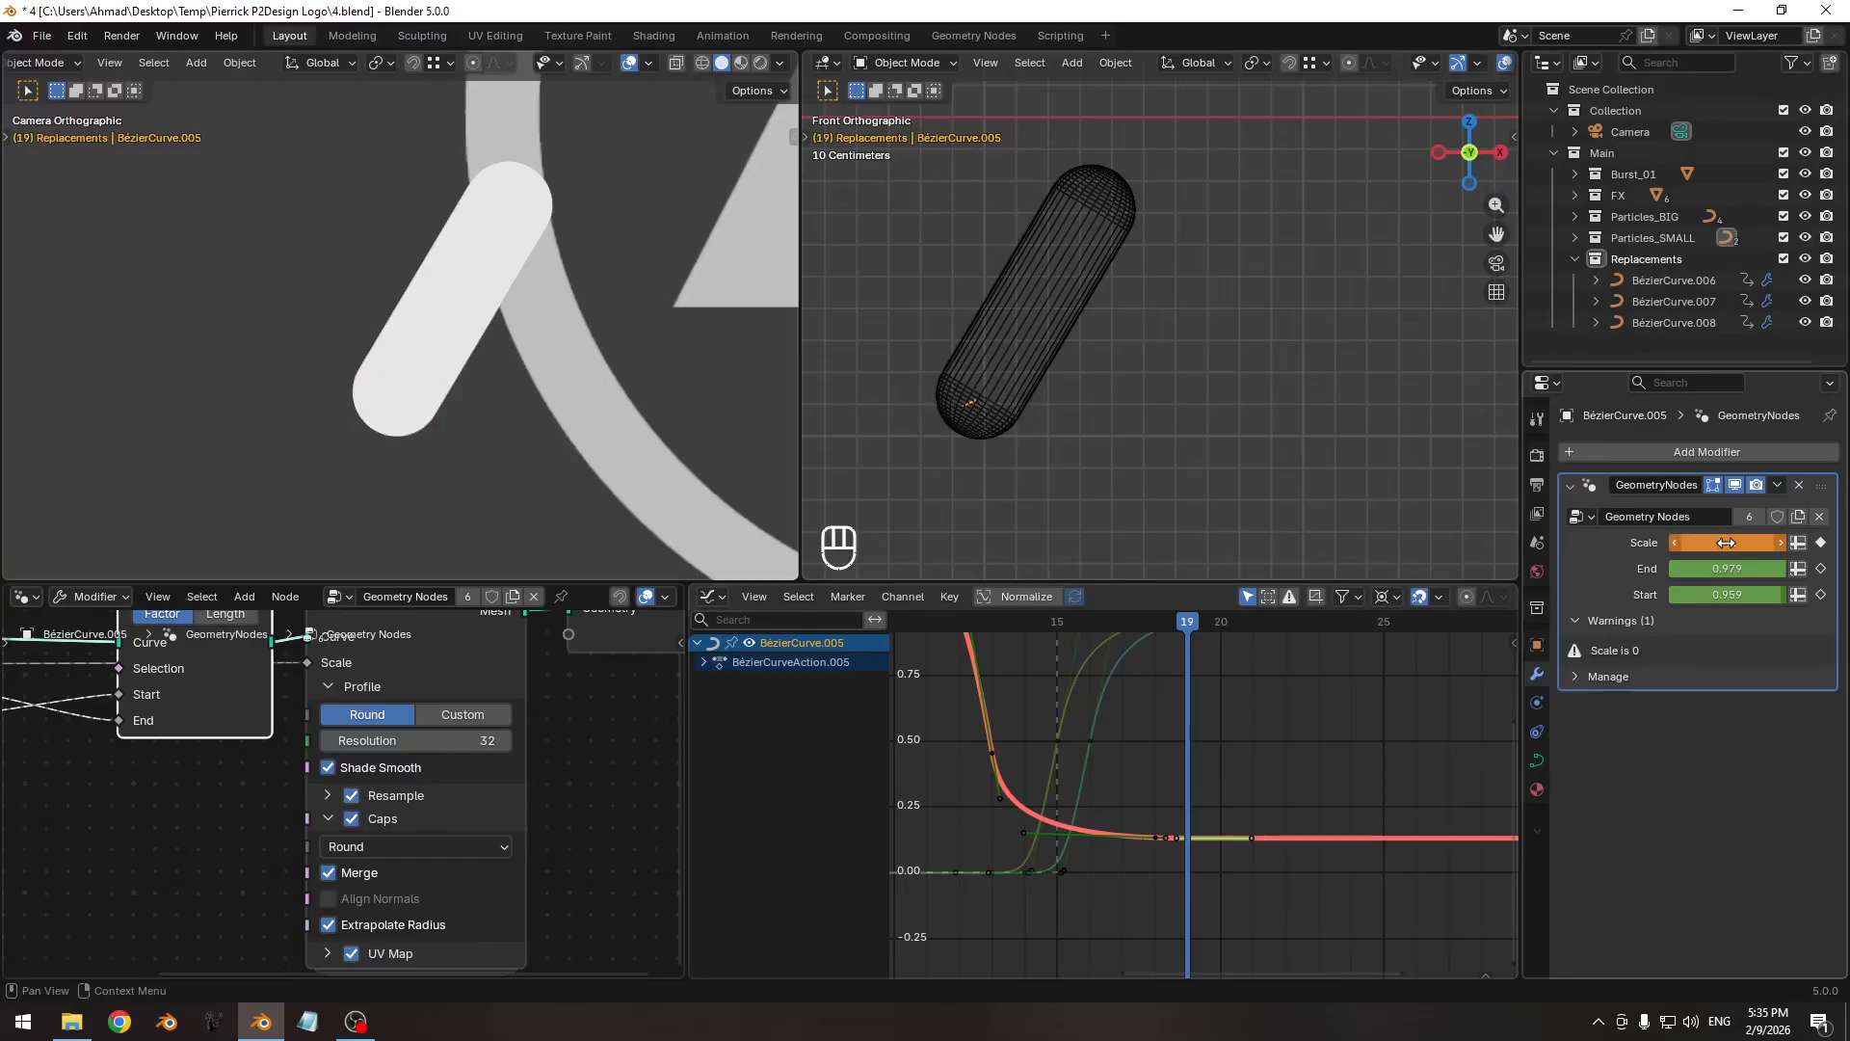
key("i")
key("Home")
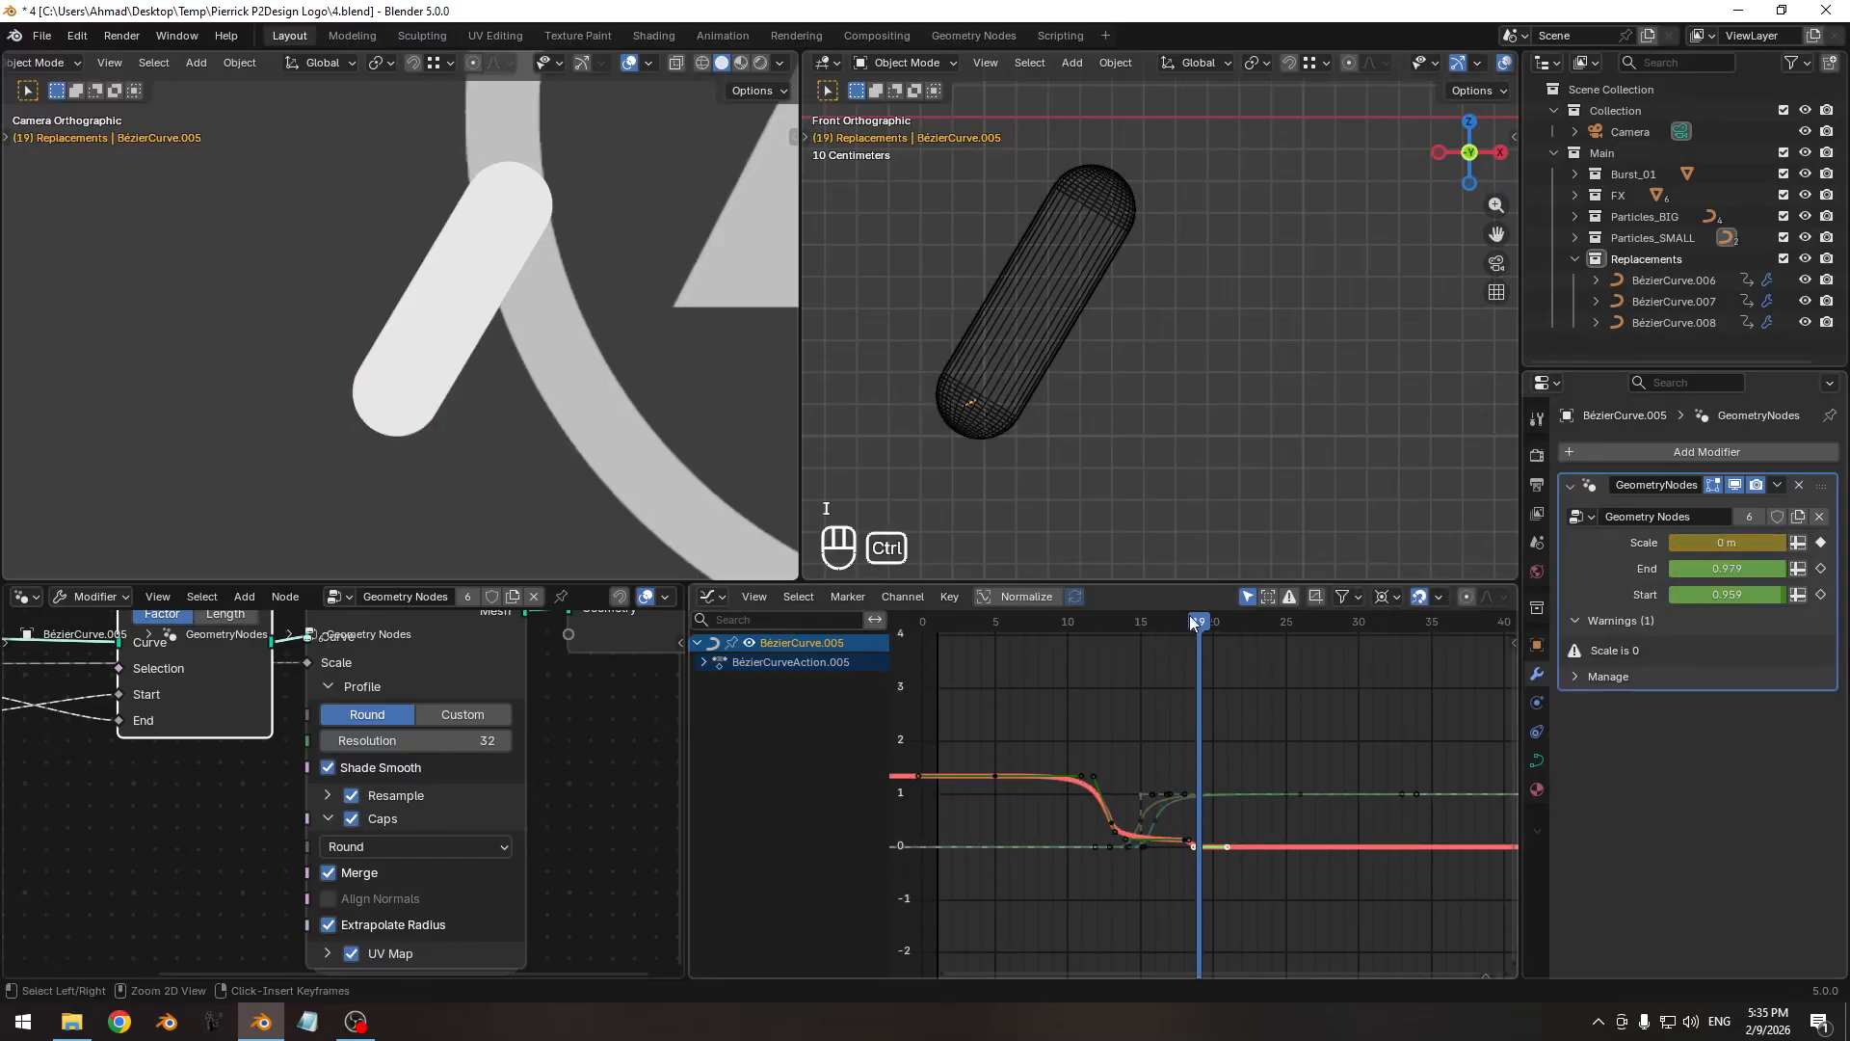
Undo the small ball's Scale keyframes at frames 18 and 19.
mouse_move(1189, 616)
left_mouse_down()
mouse_move(1160, 632)
mouse_move(1197, 638)
mouse_move(1182, 636)
left_mouse_up()
middle_click_drag(1163, 864, 1152, 779, "shift")
key("ctrl+z")
key("ctrl+z")
key("ctrl+z")
key("ctrl+z")
key("ctrl+z")
key("ctrl+z")
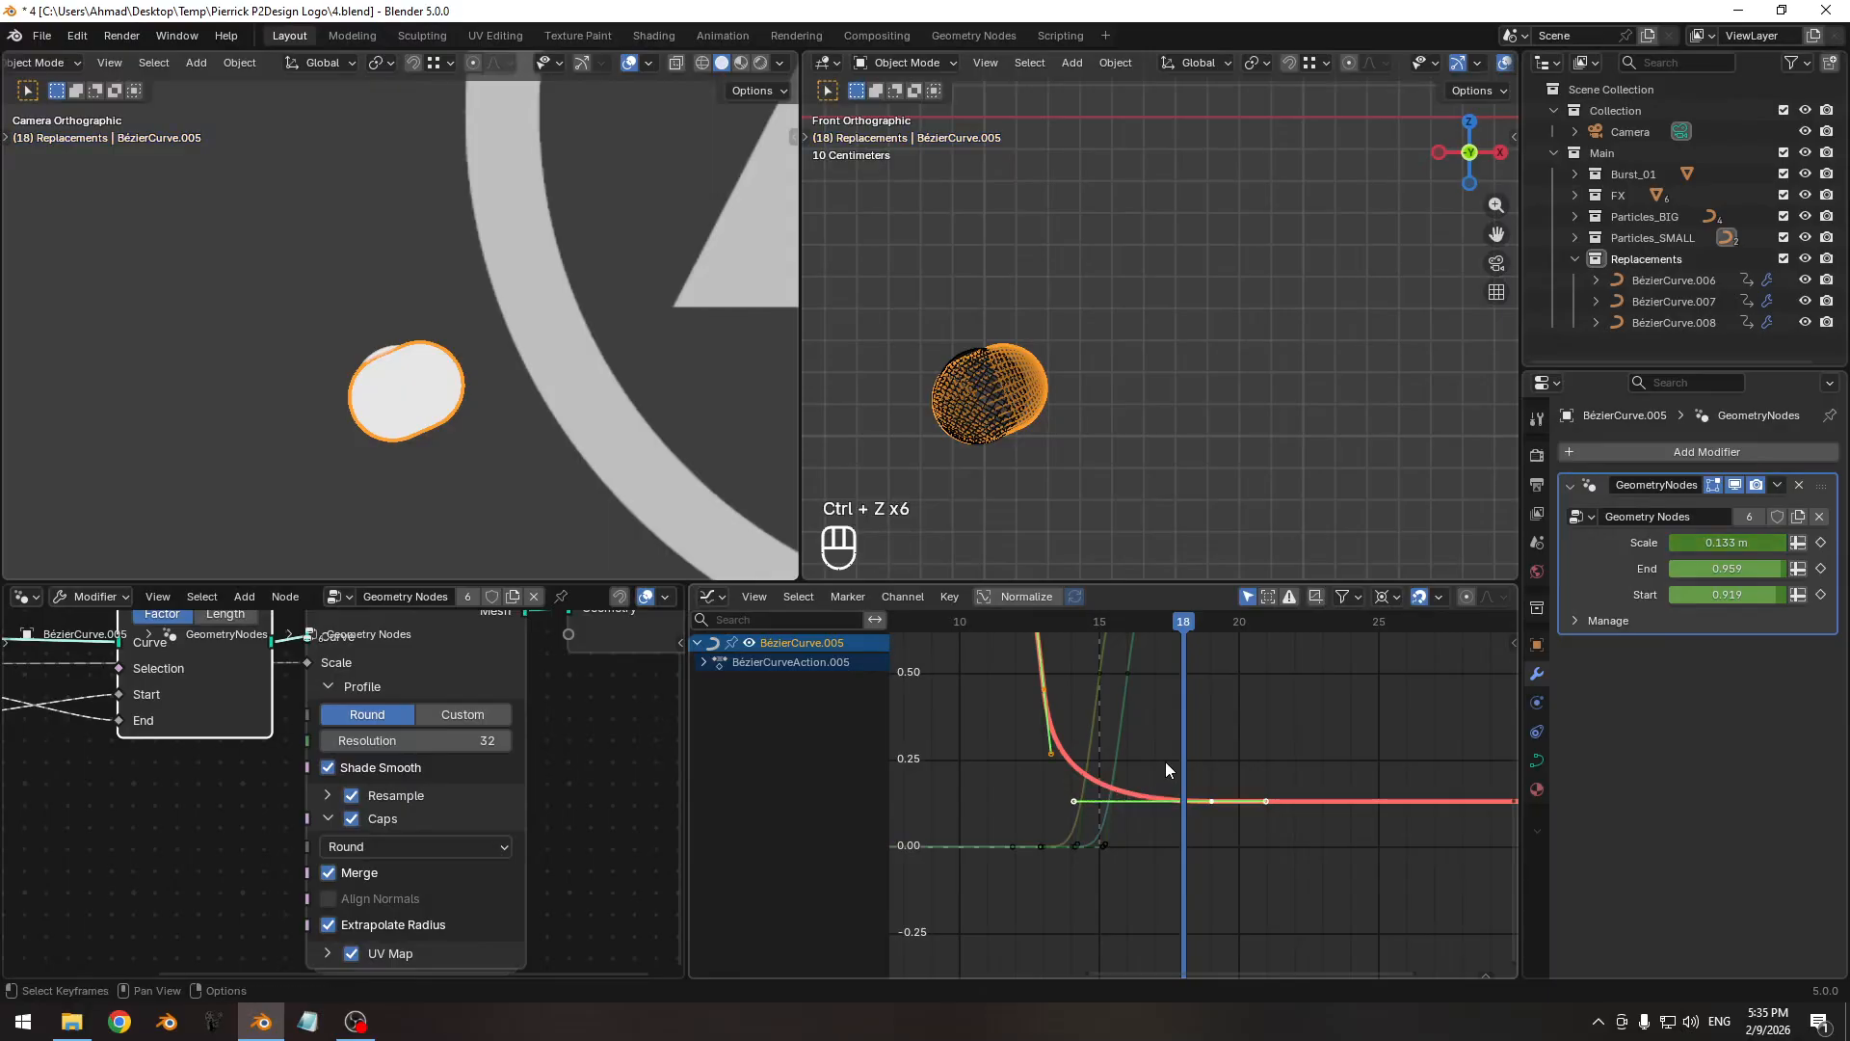
Keyframe the small ball's Scale at frame 17 and move the following Scale keyframe to frame 18.
key("Left")
key("i")
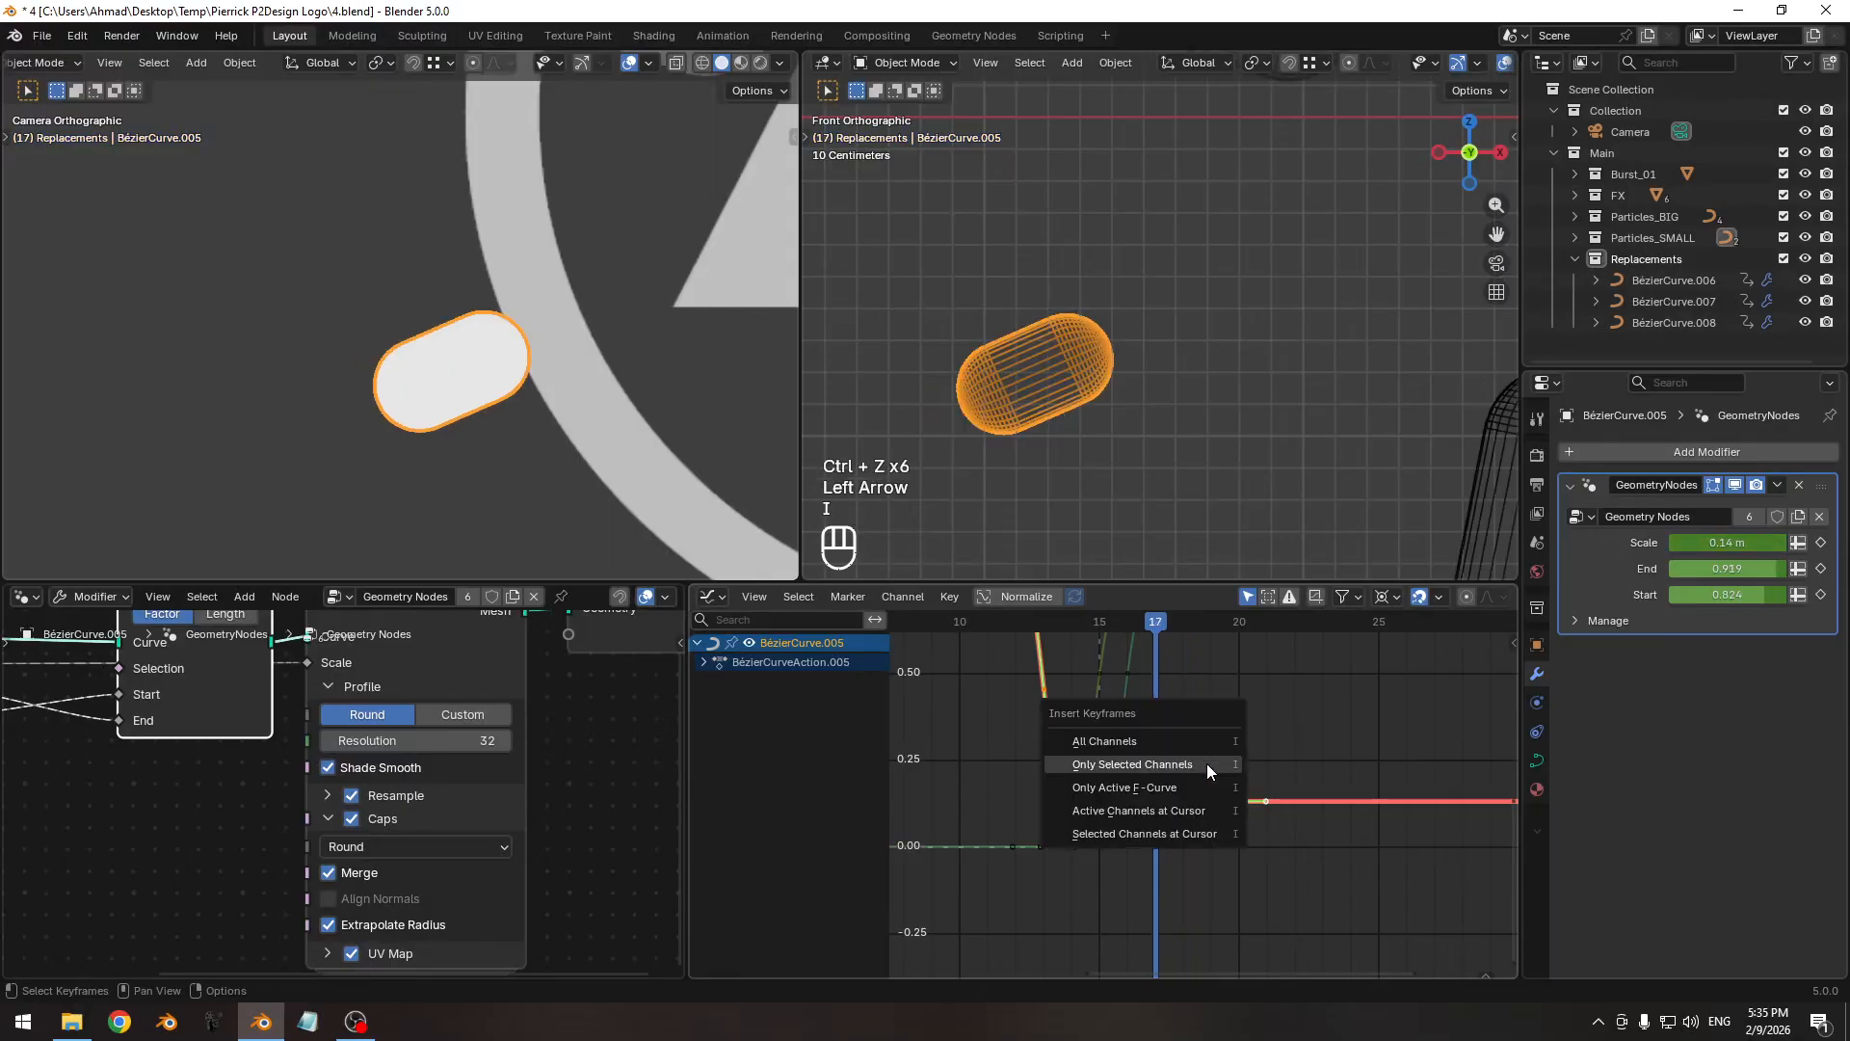
left_click(1206, 763)
key("Right")
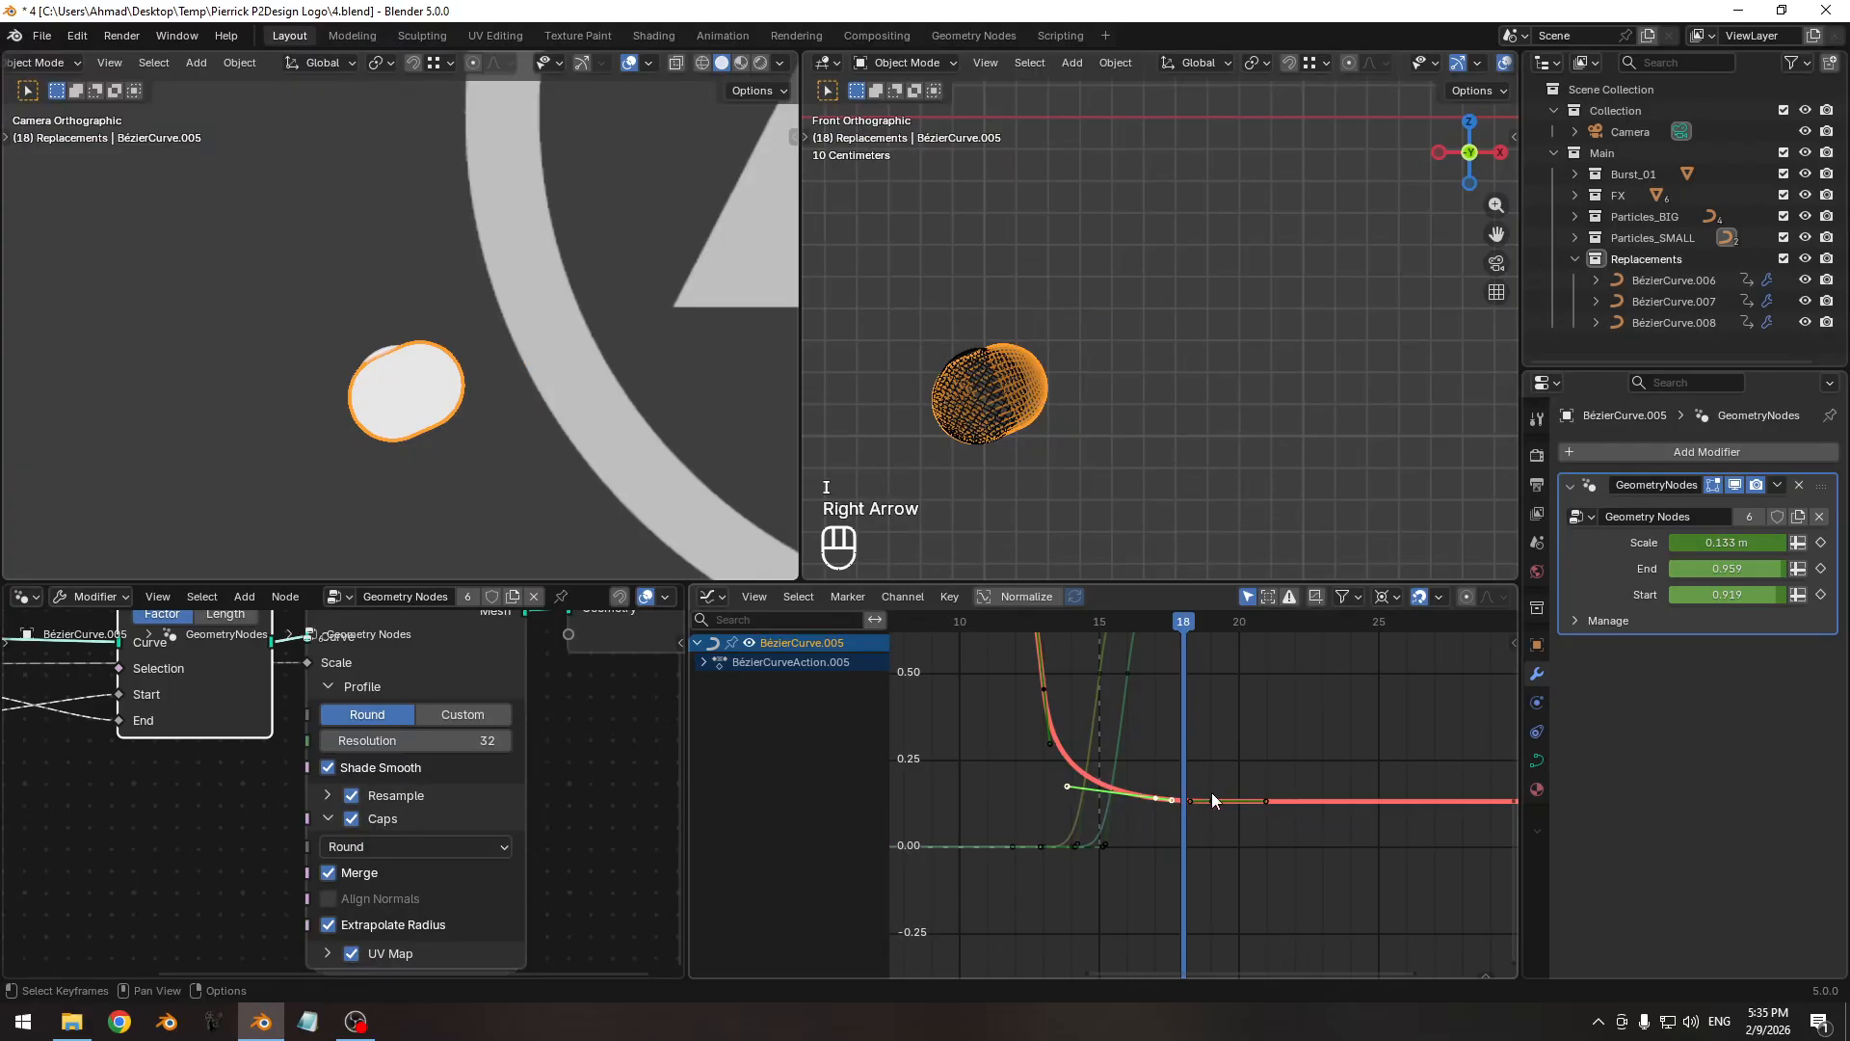
key("g")
key("x")
left_click(1222, 839)
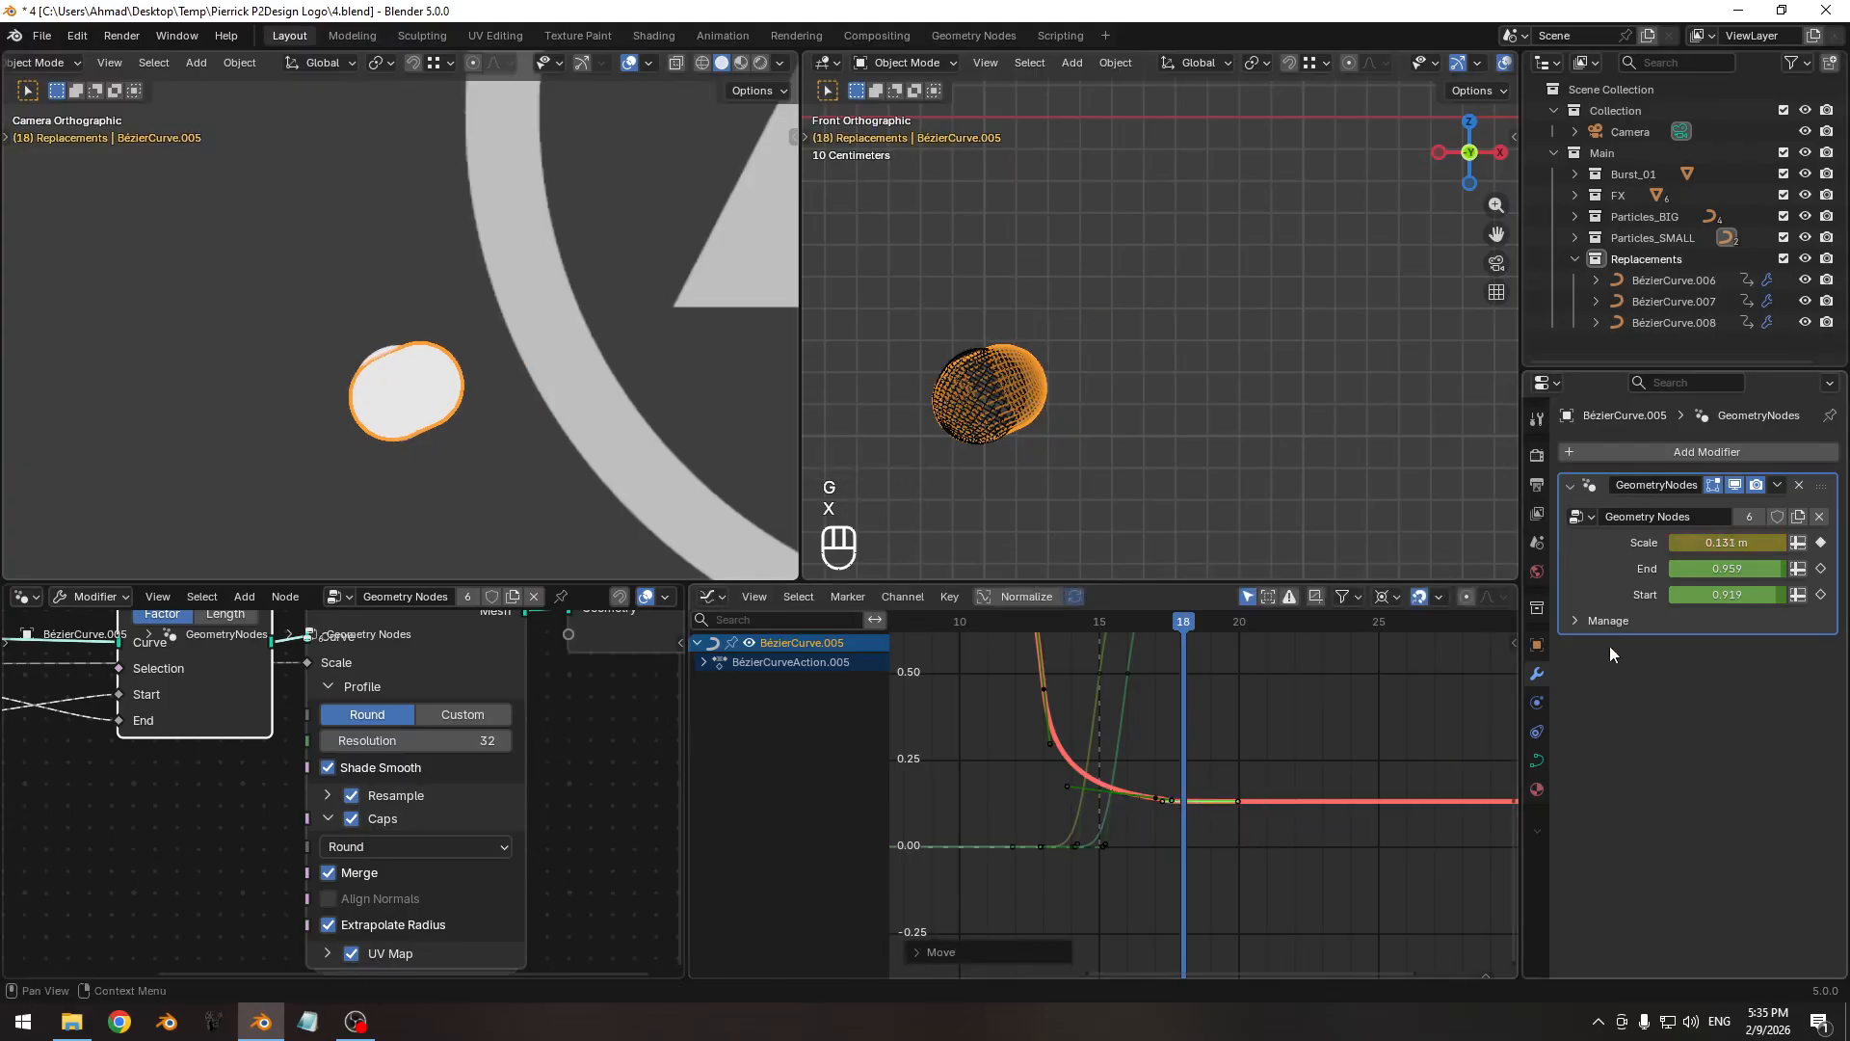
Set the small ball's Scale to 0 at frame 18 and keyframe it.
double_click(1714, 542)
type("0")
key("Return")
key("i")
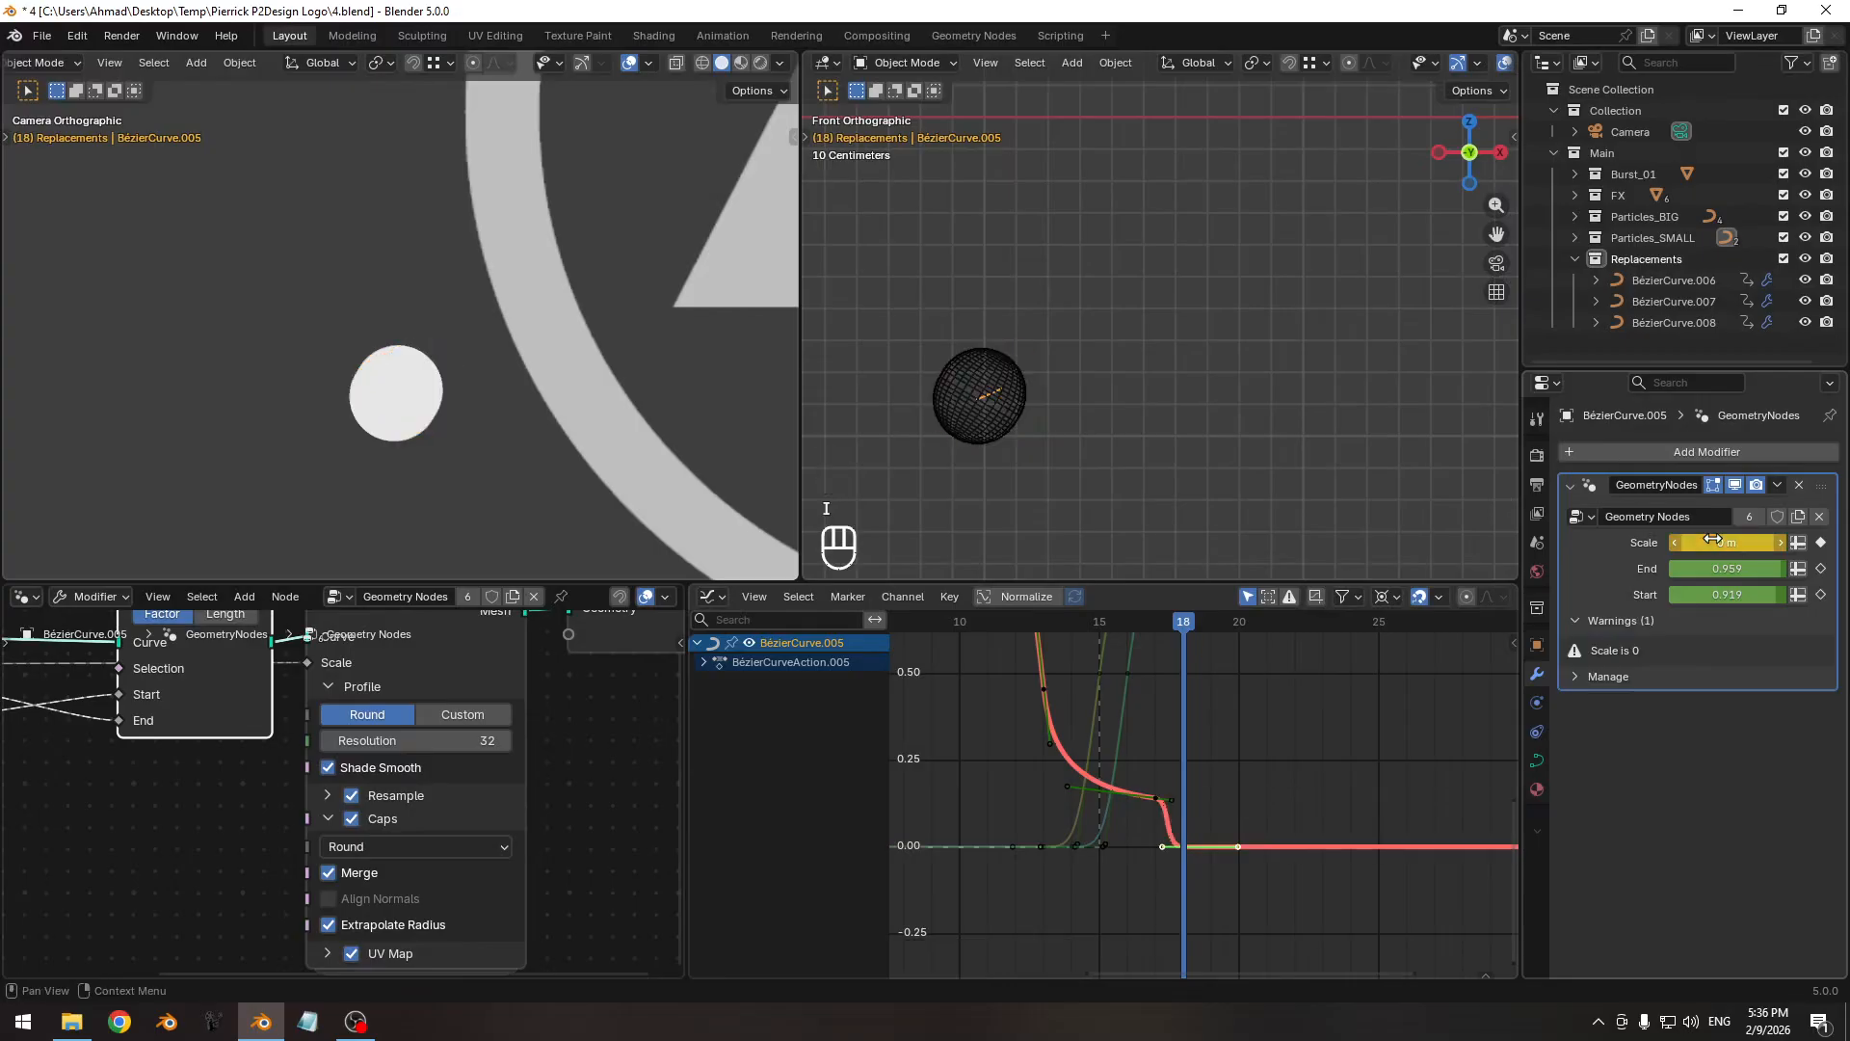
Play the animation with overlays hidden in the camera view to check the switch from small ball to bar, then restore the overlays.
middle_click_drag(1284, 690, 1166, 723, "ctrl")
middle_click_drag(1164, 722, 1143, 757, "shift")
left_click_drag(1158, 617, 1189, 620)
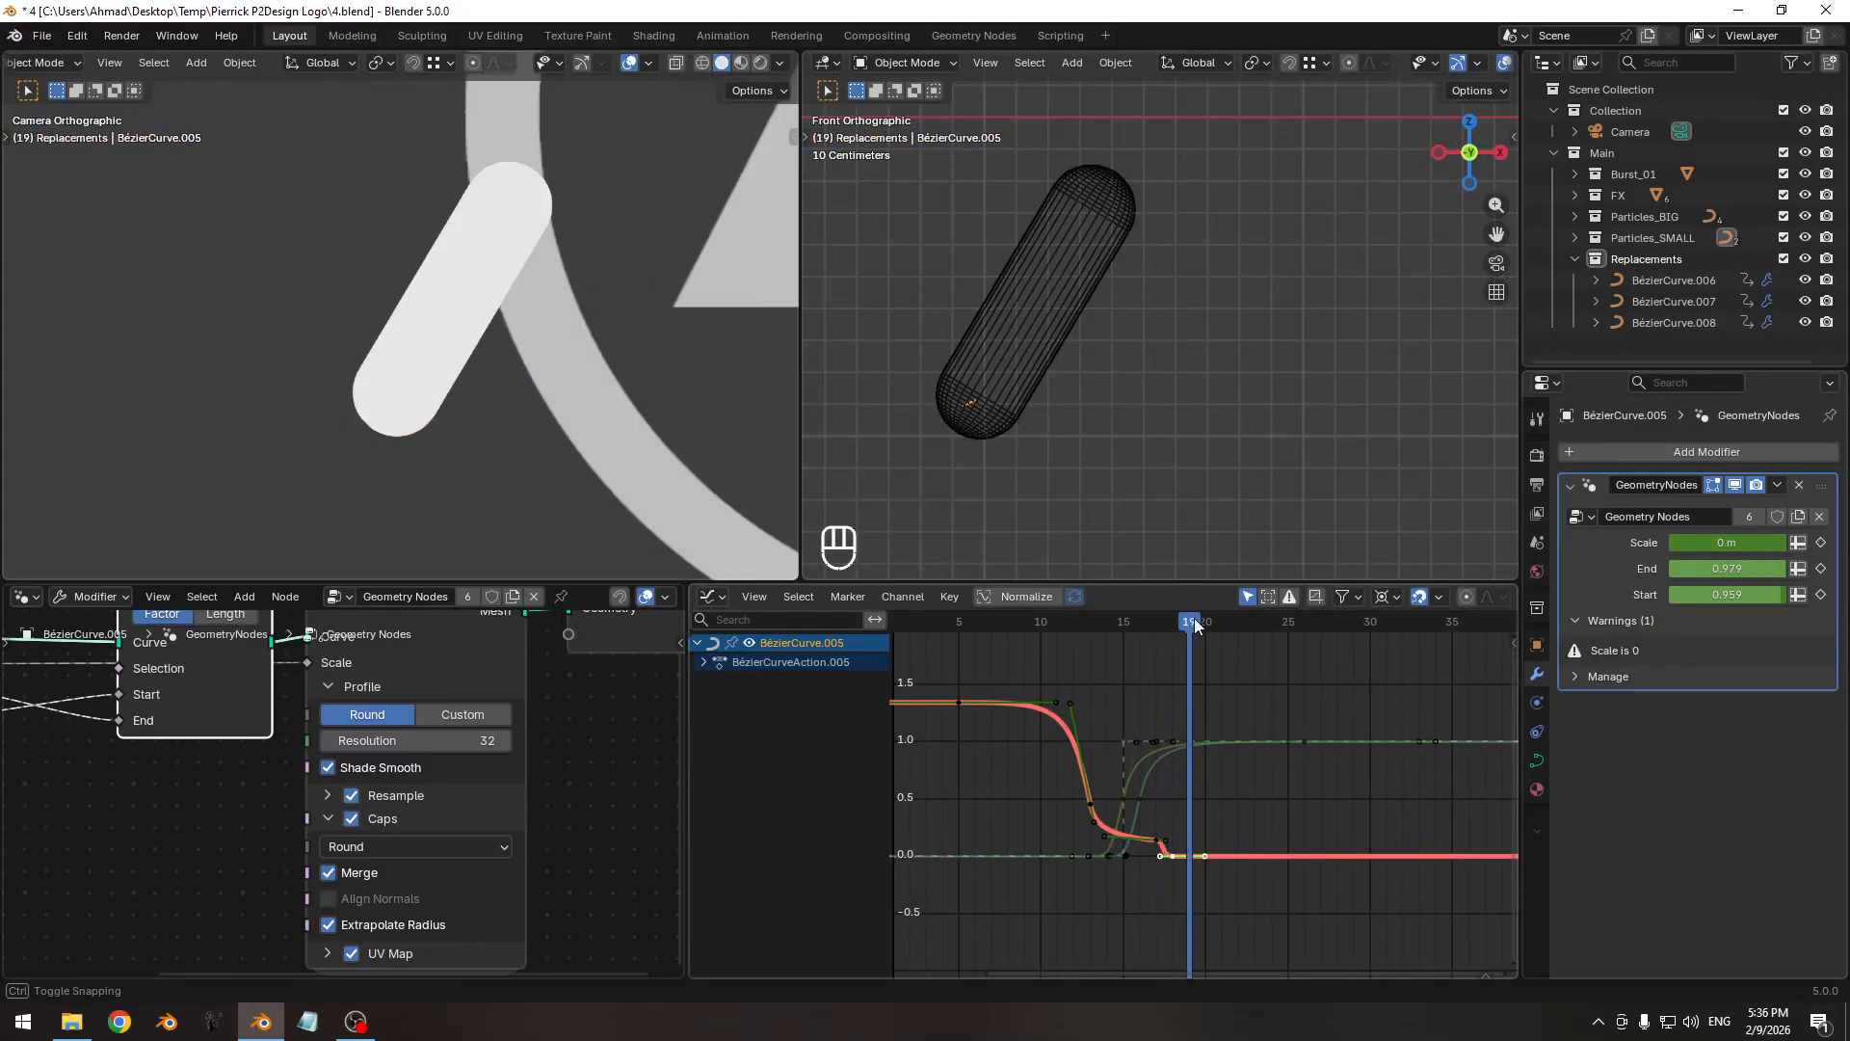
key("shift+alt+z")
scroll(578, 337, "down", 4)
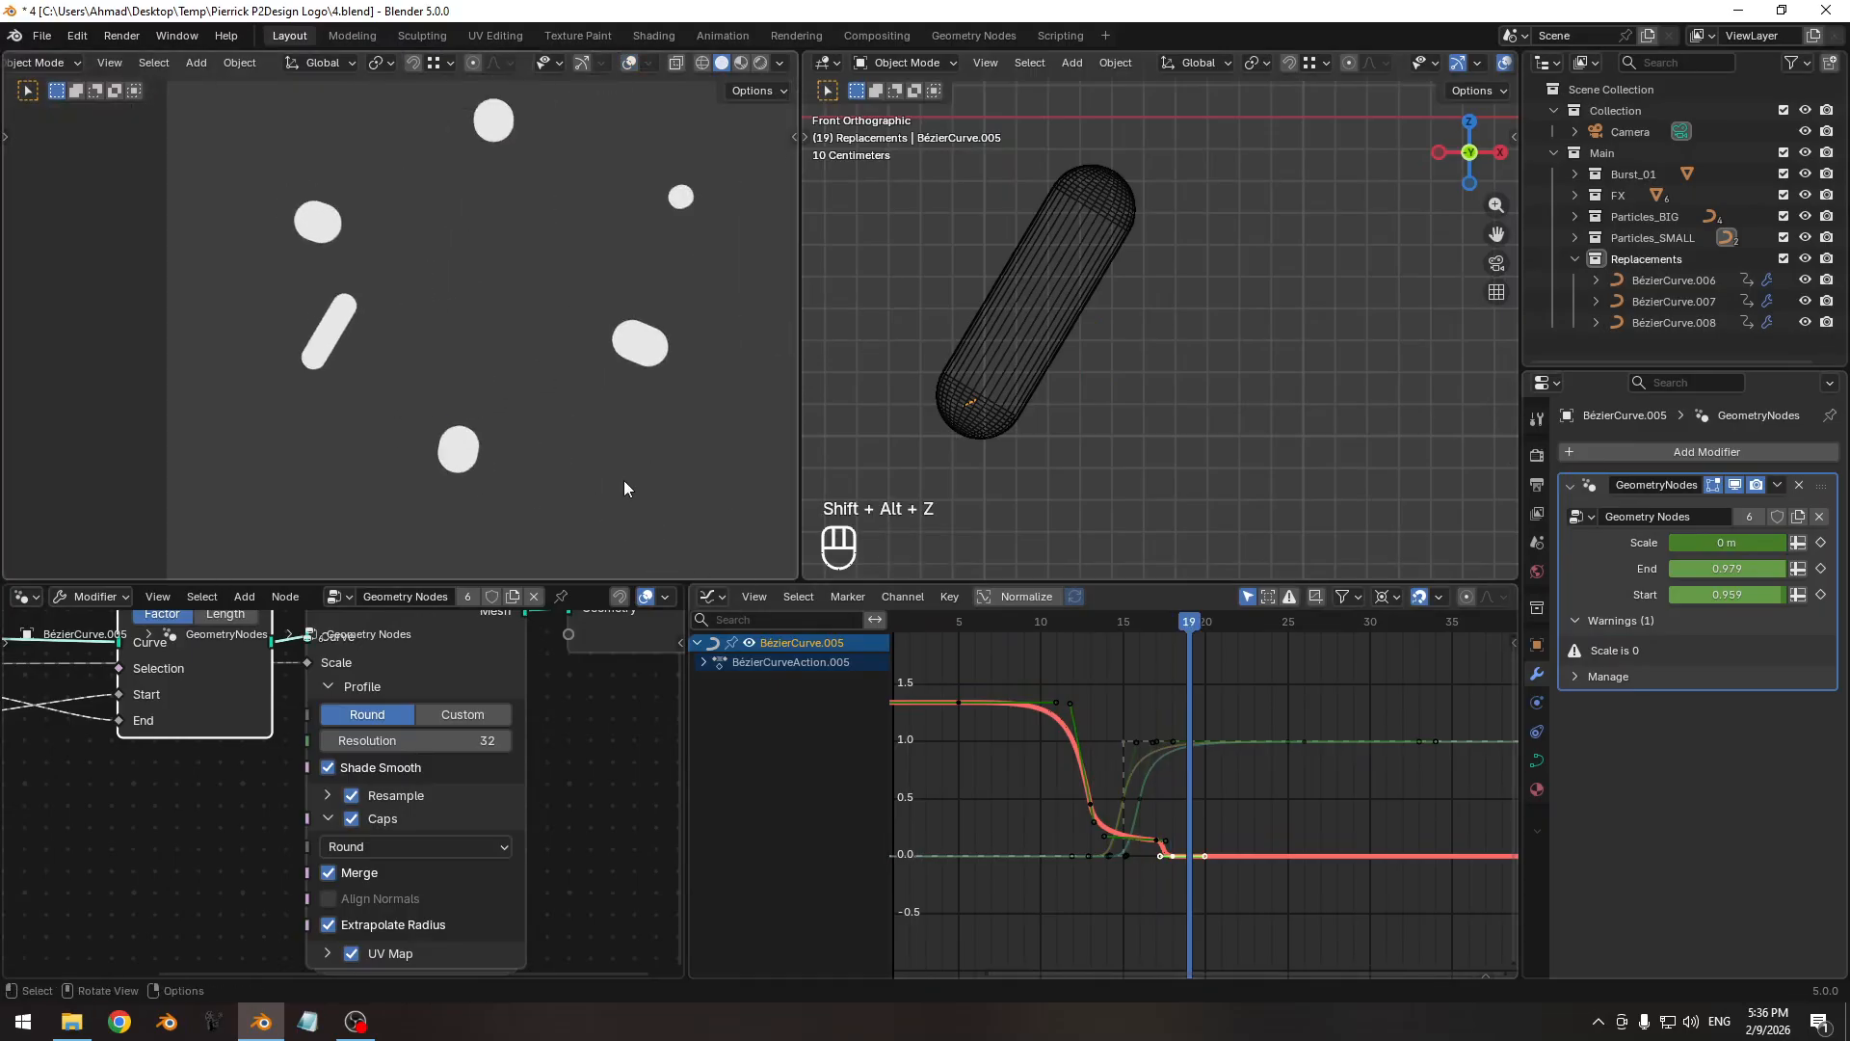
left_click_drag(1162, 621, 983, 627)
key("space")
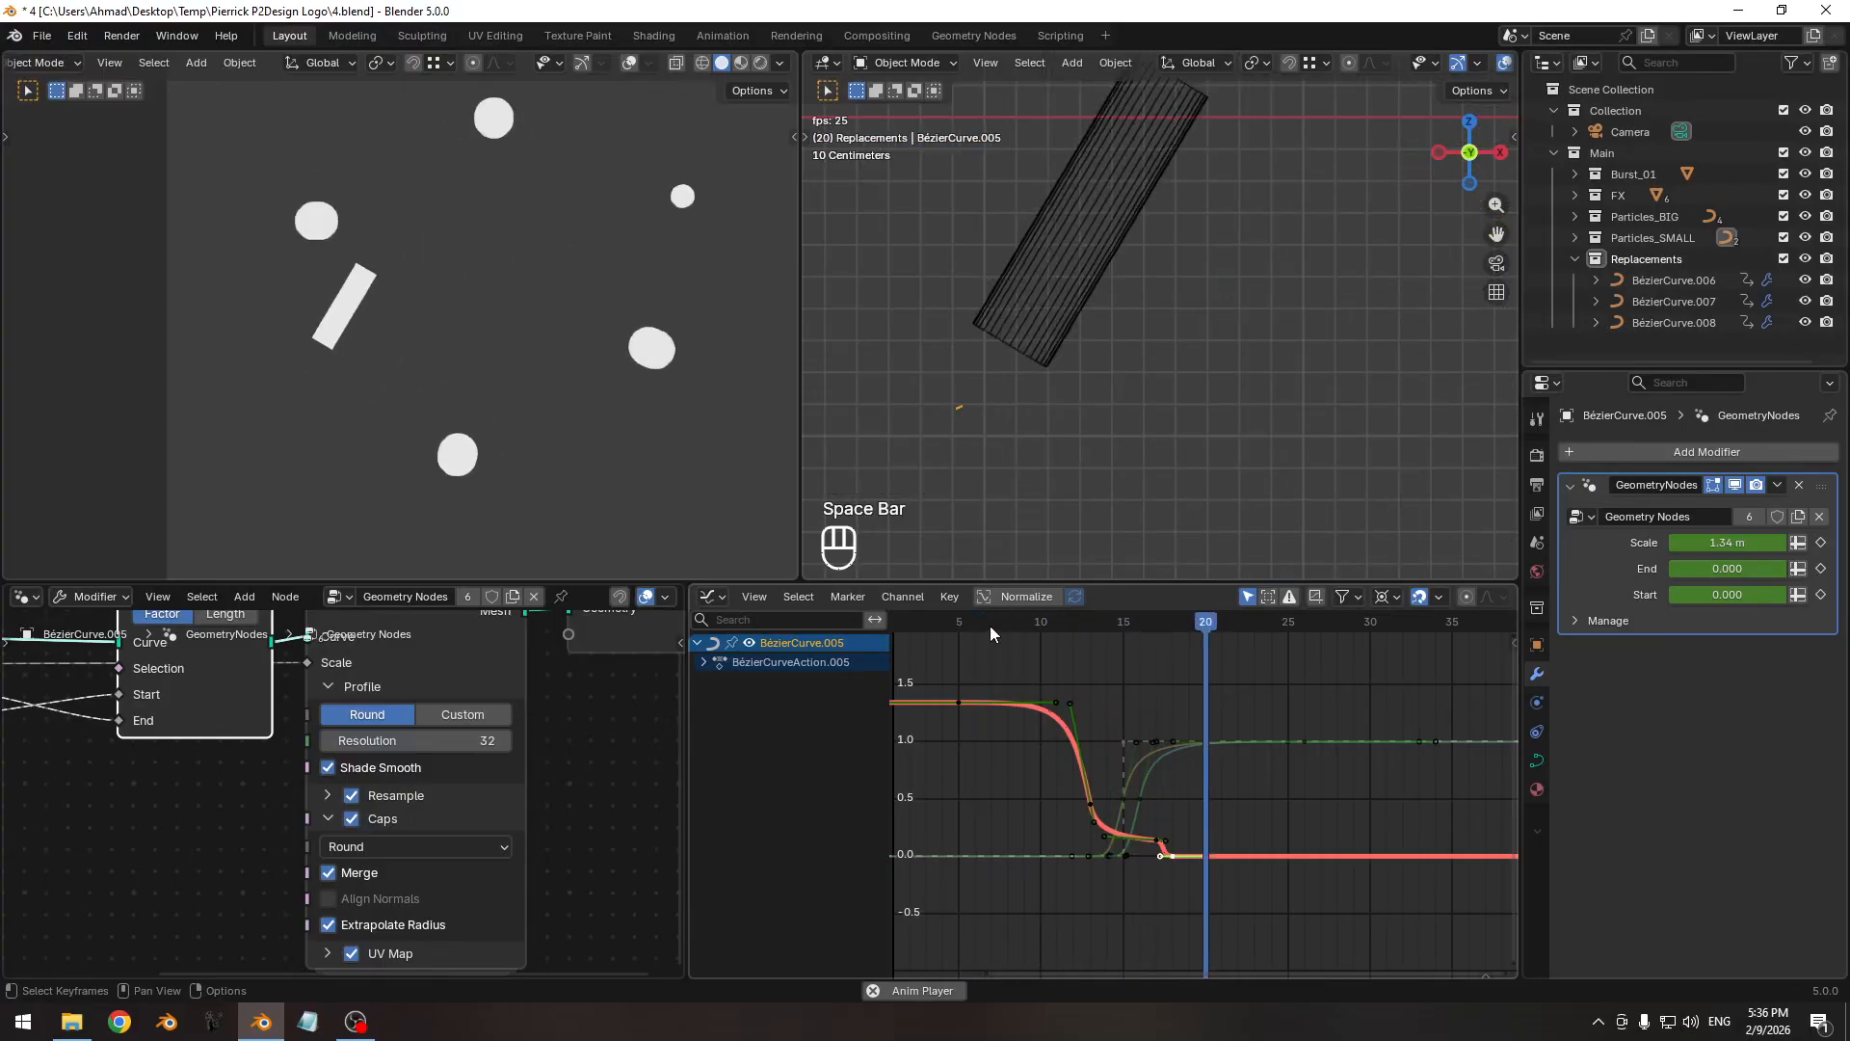
key("space")
scroll(438, 327, "down", 2)
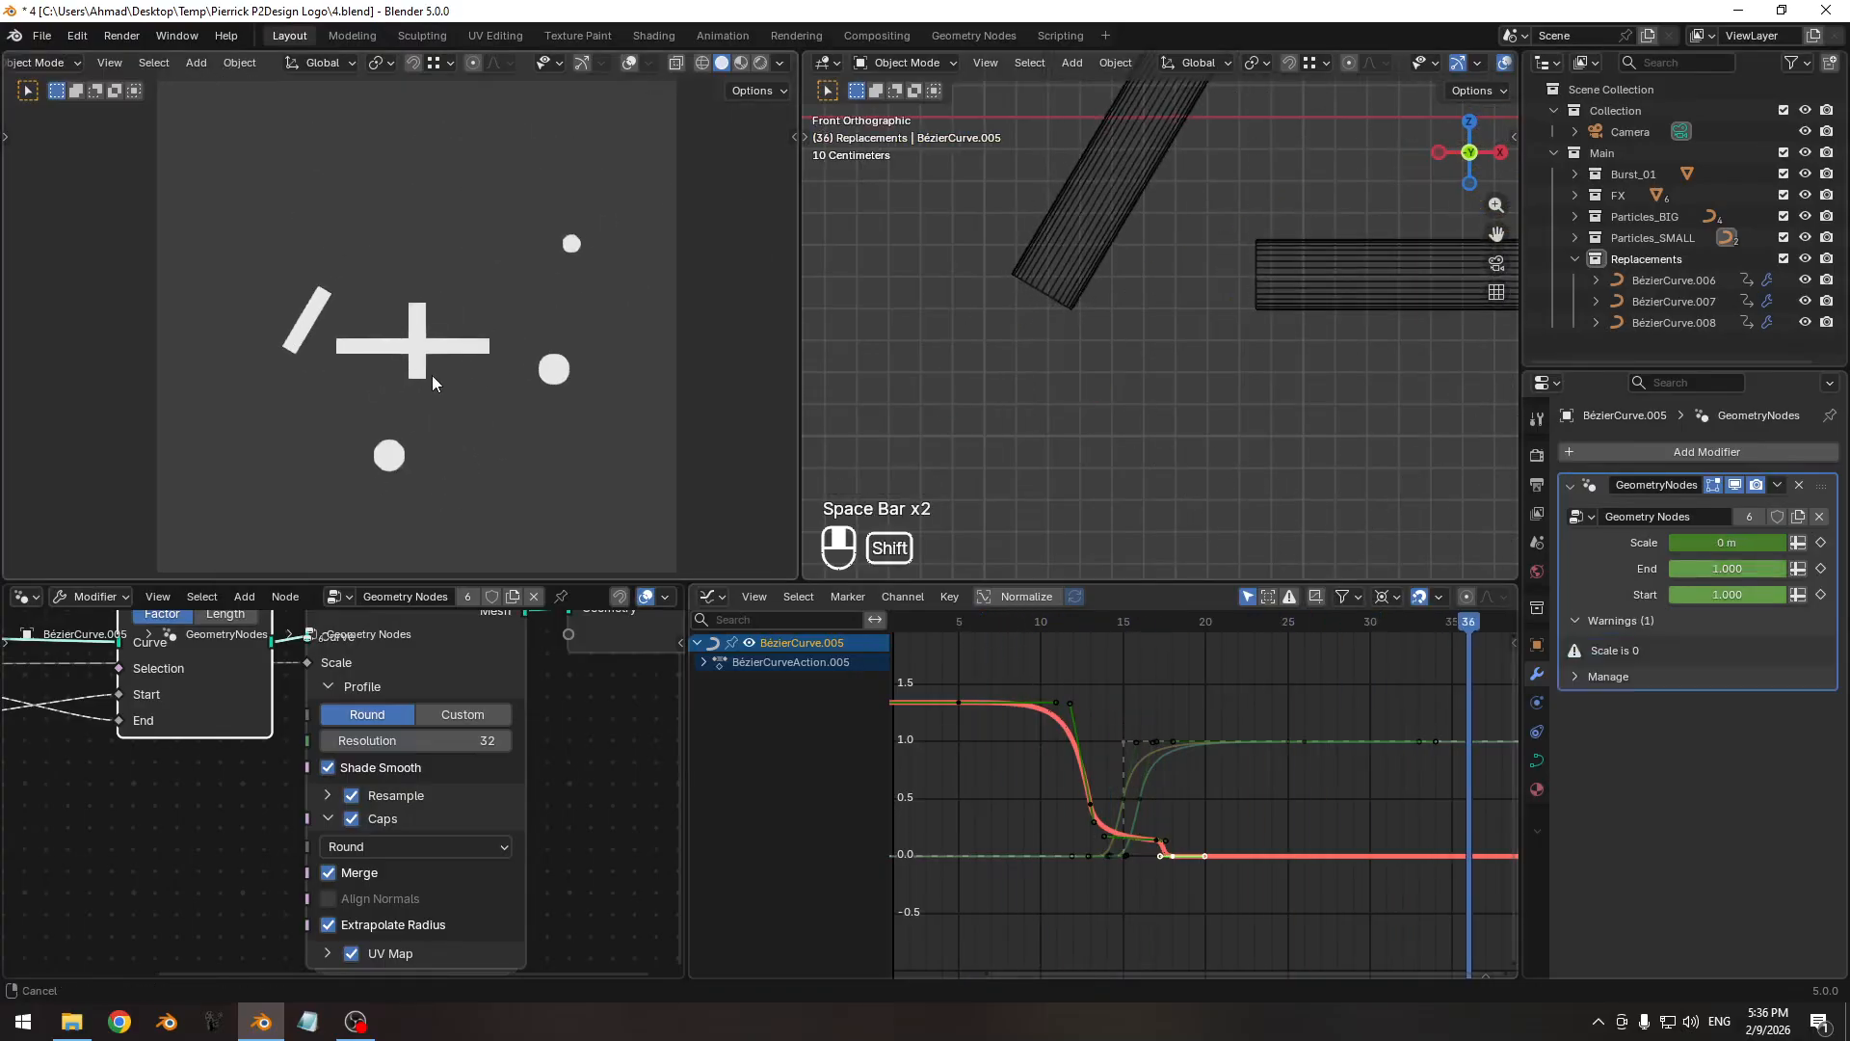
key("shift+alt+z")
scroll(424, 357, "up", 5)
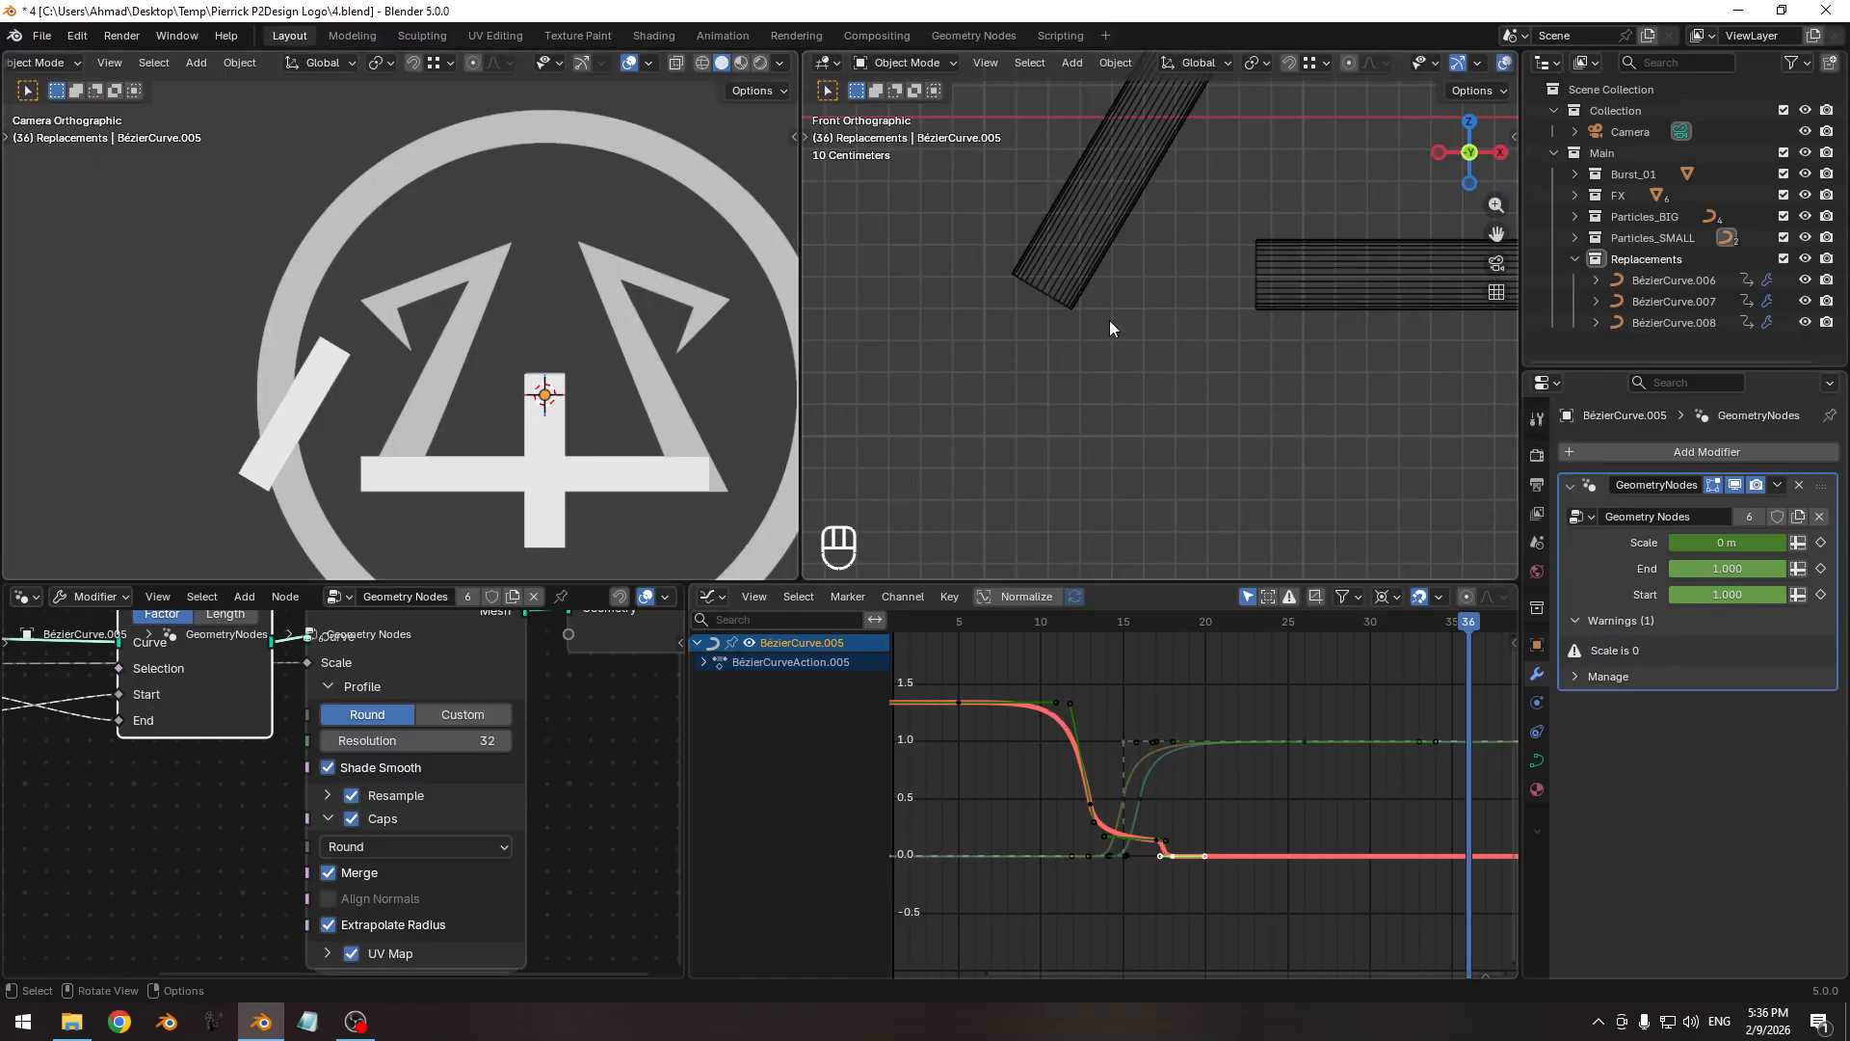
Select the slanted replacement bar, BézierCurve.008, put it in Edit Mode, and save the file.
key("Tab")
middle_click_drag(1106, 324, 1095, 403, "shift")
key("Tab")
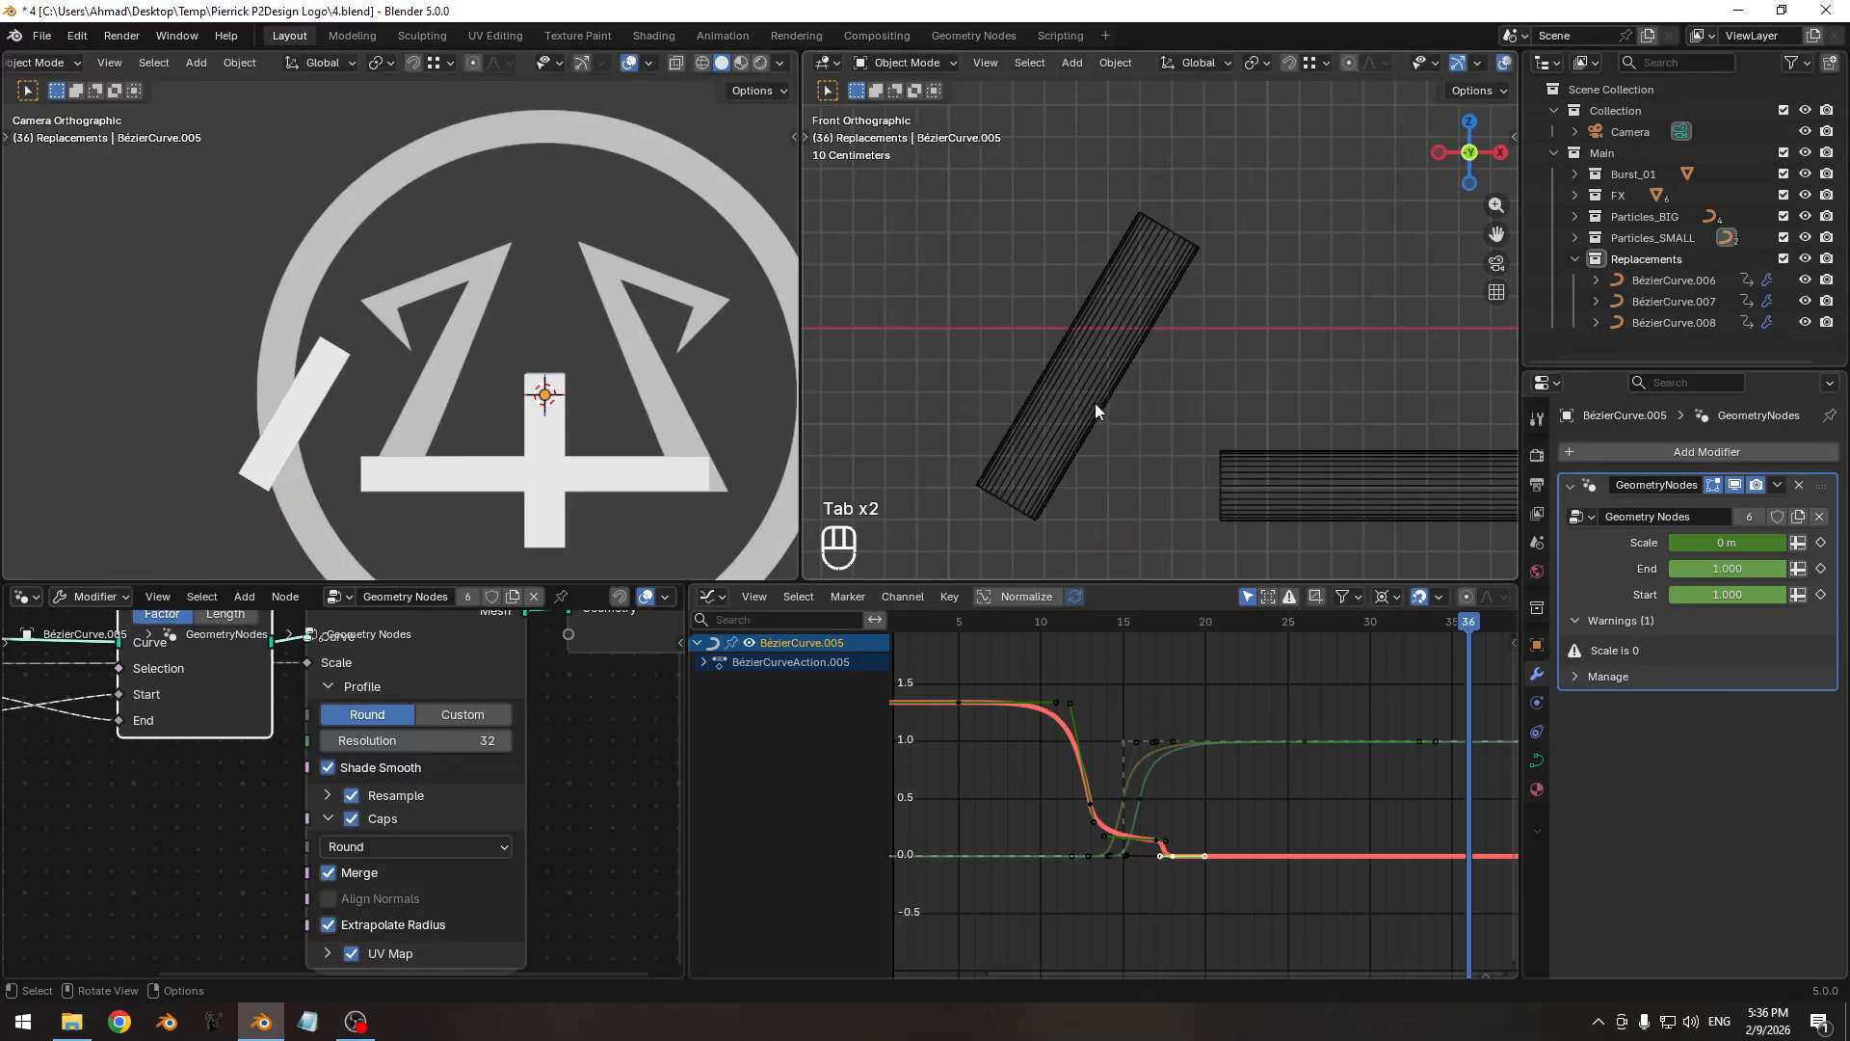
left_click(1696, 322)
key("Tab")
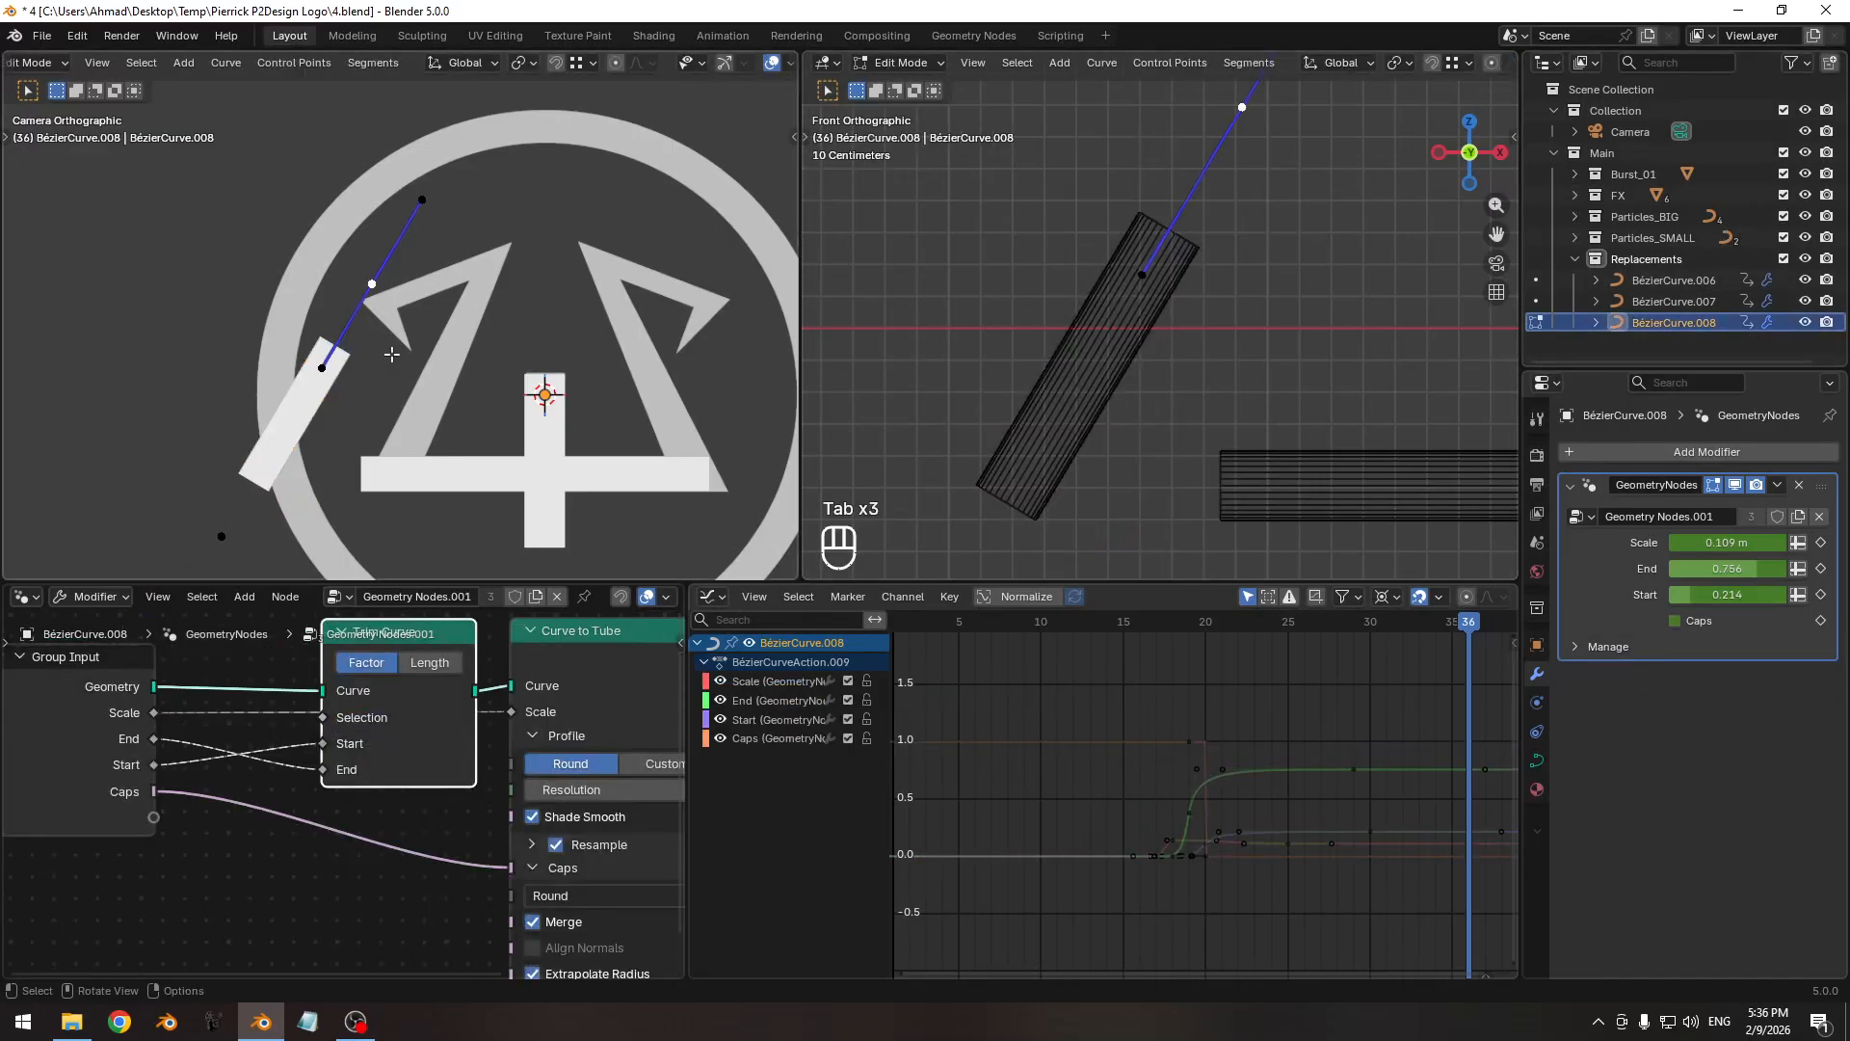
middle_click_drag(405, 349, 464, 306, "ctrl")
key("ctrl+s")
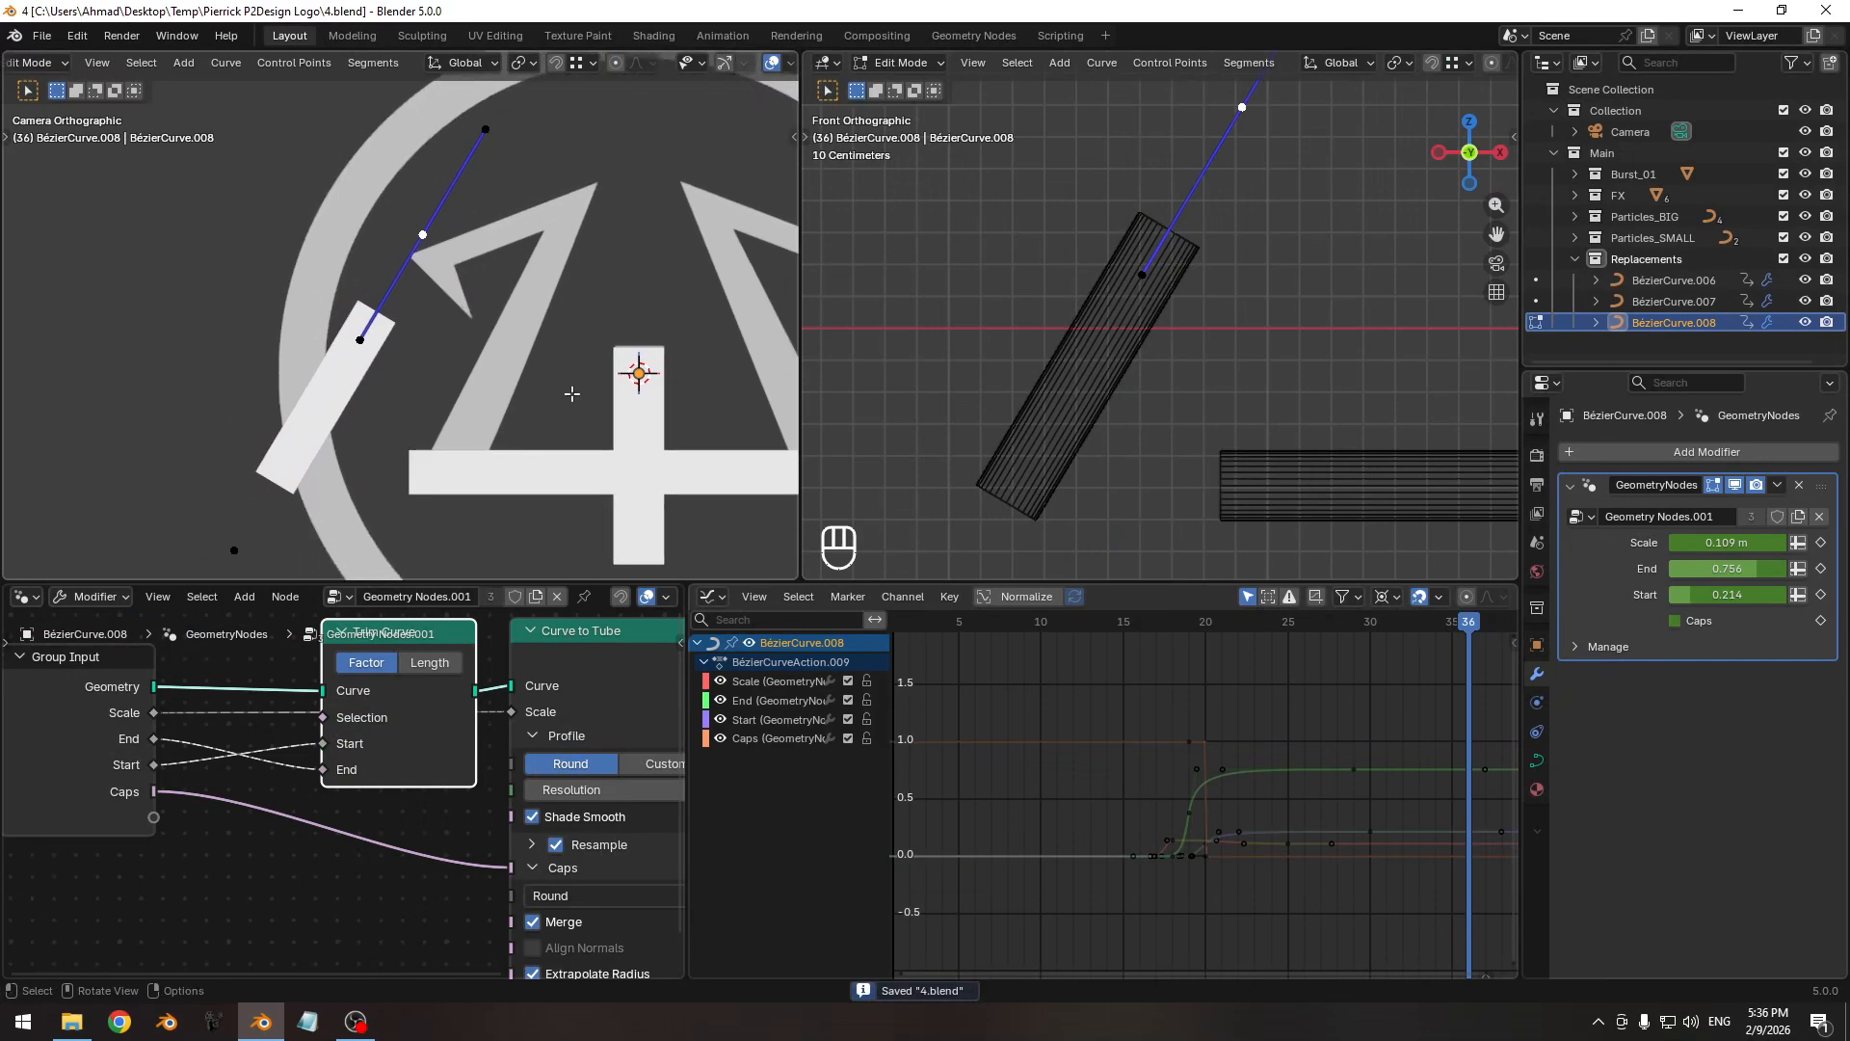
middle_click_drag(1338, 805, 1263, 768, "ctrl")
left_click(1335, 723)
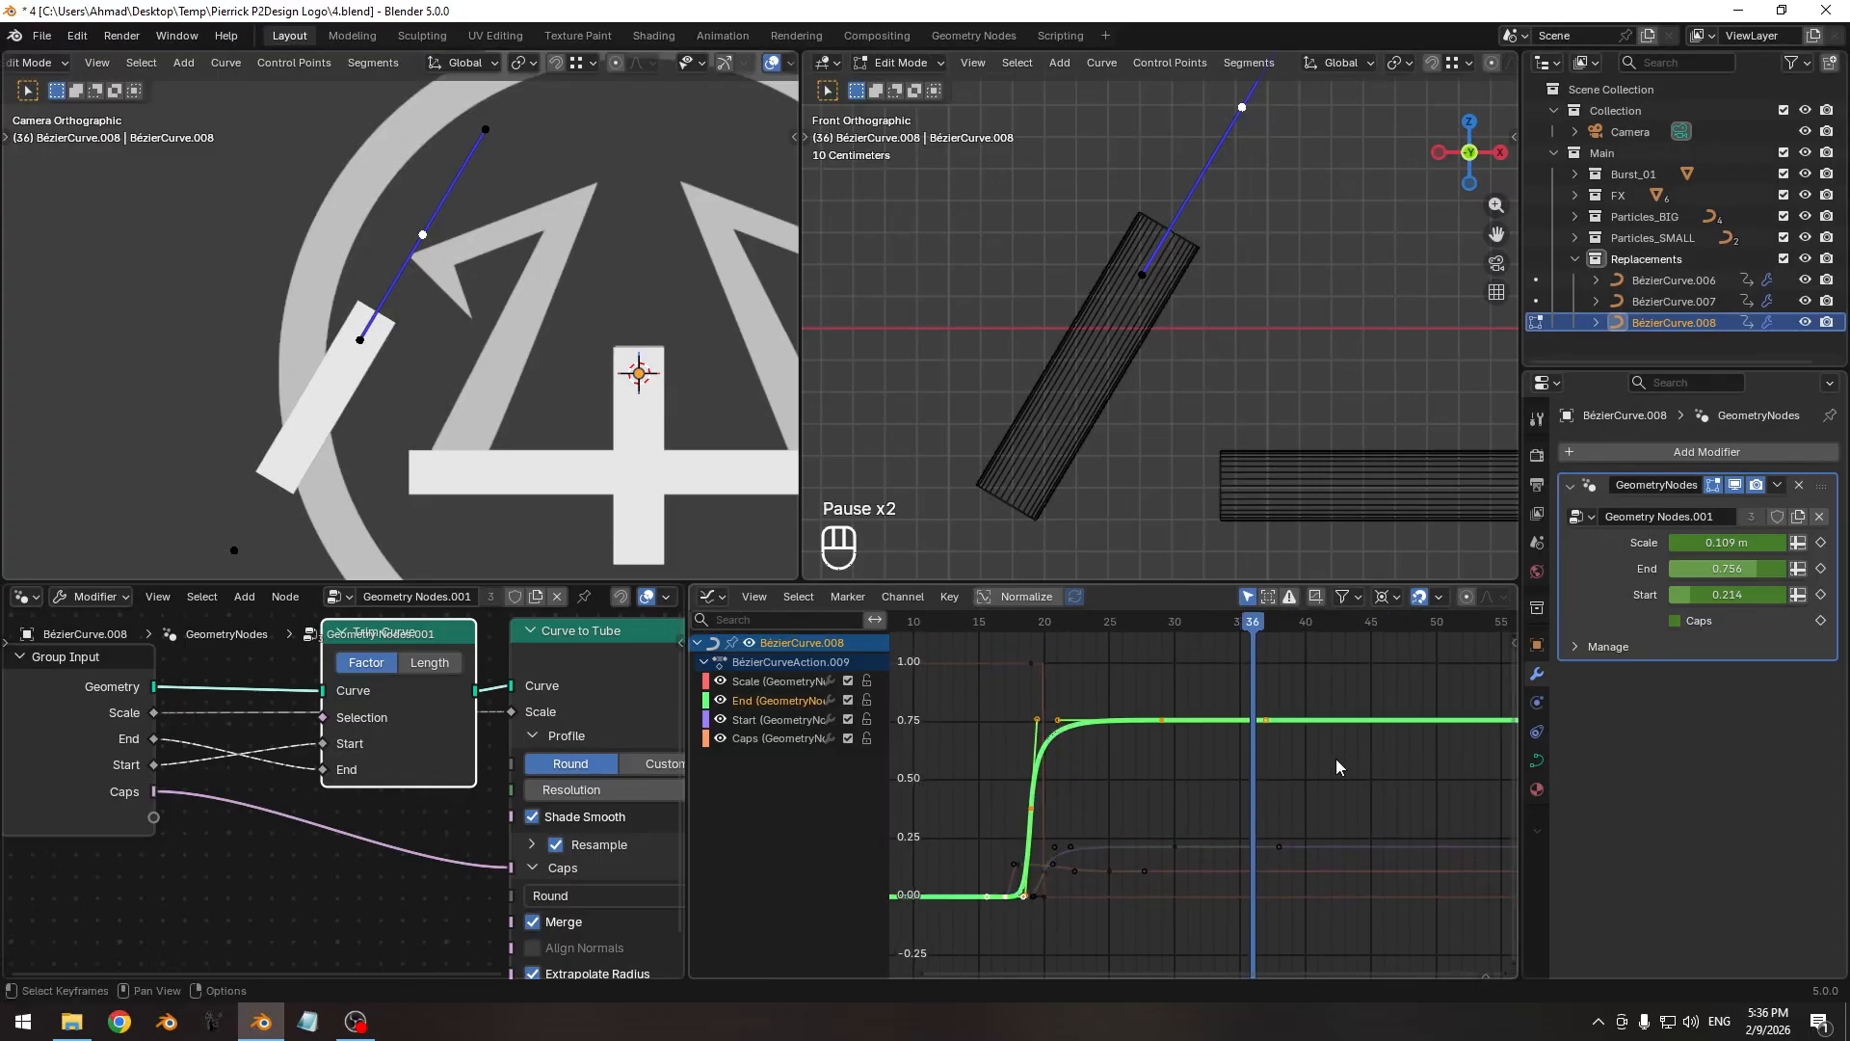
key("s")
key("y")
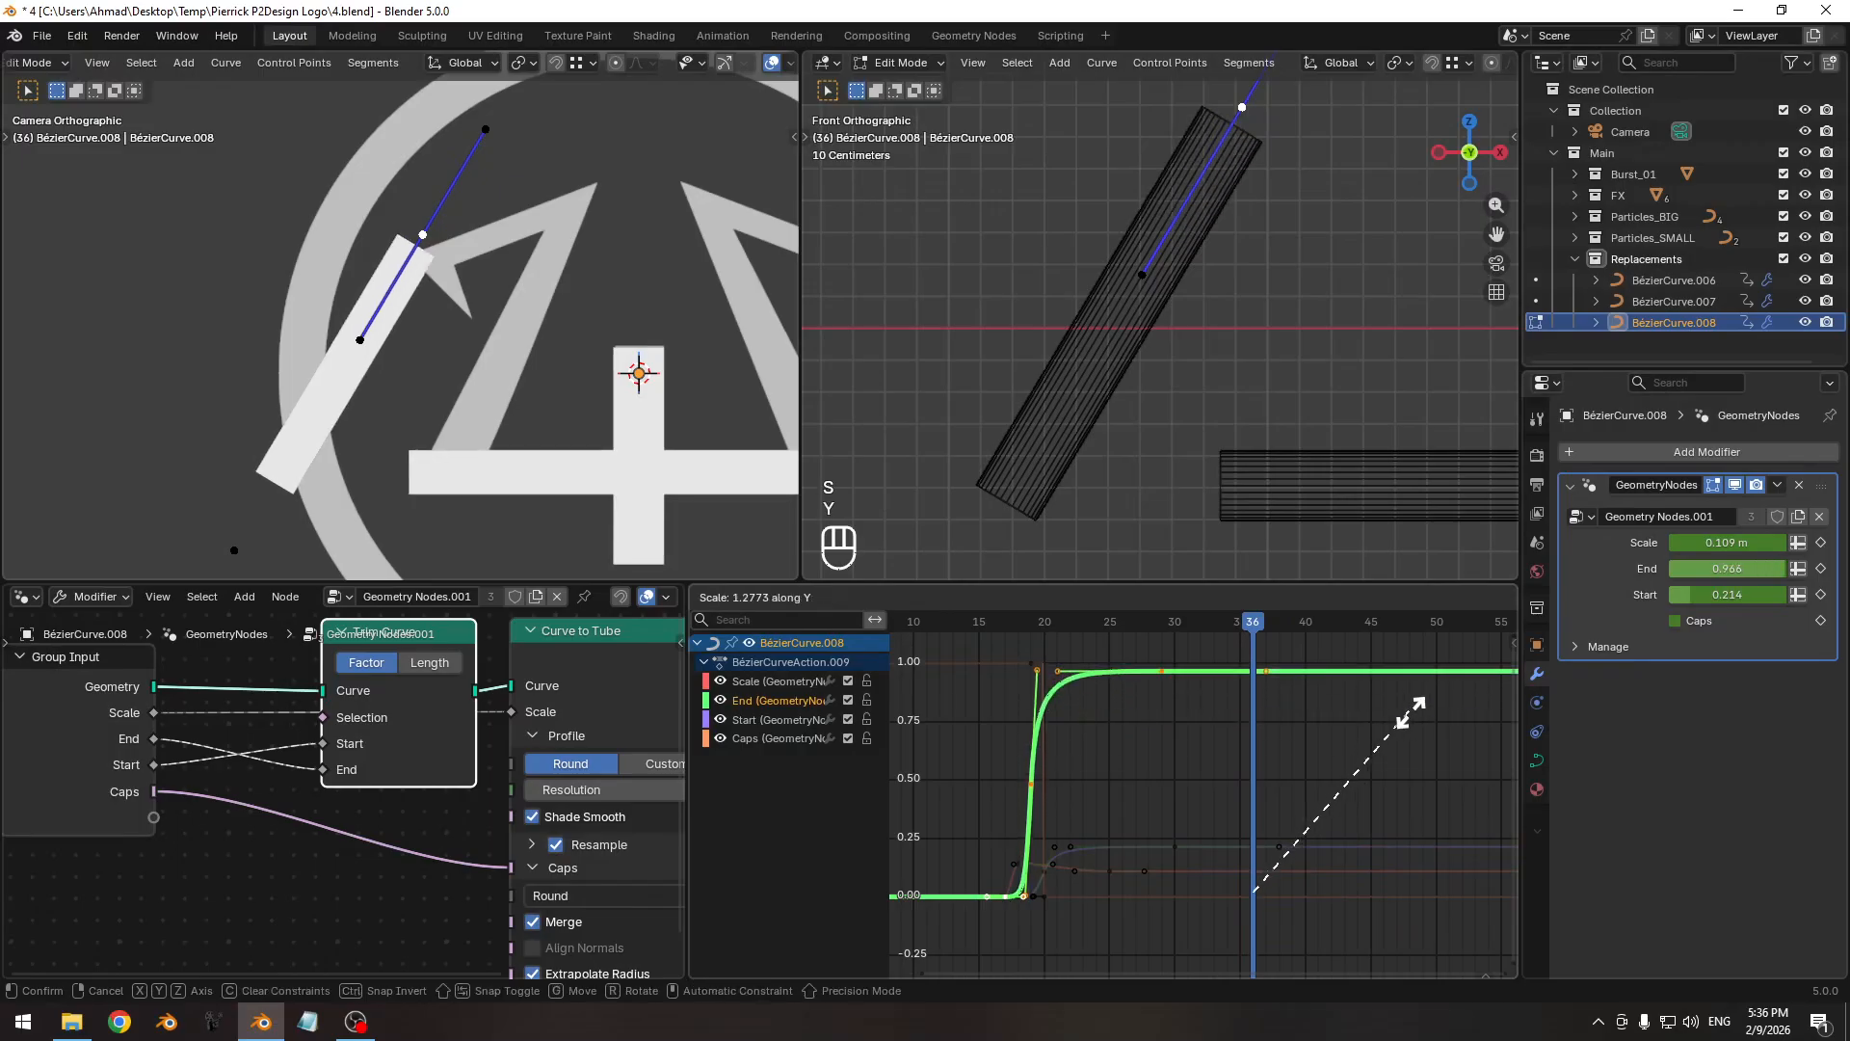
right_click(1415, 713)
middle_click_drag(1153, 737, 1142, 738, "ctrl")
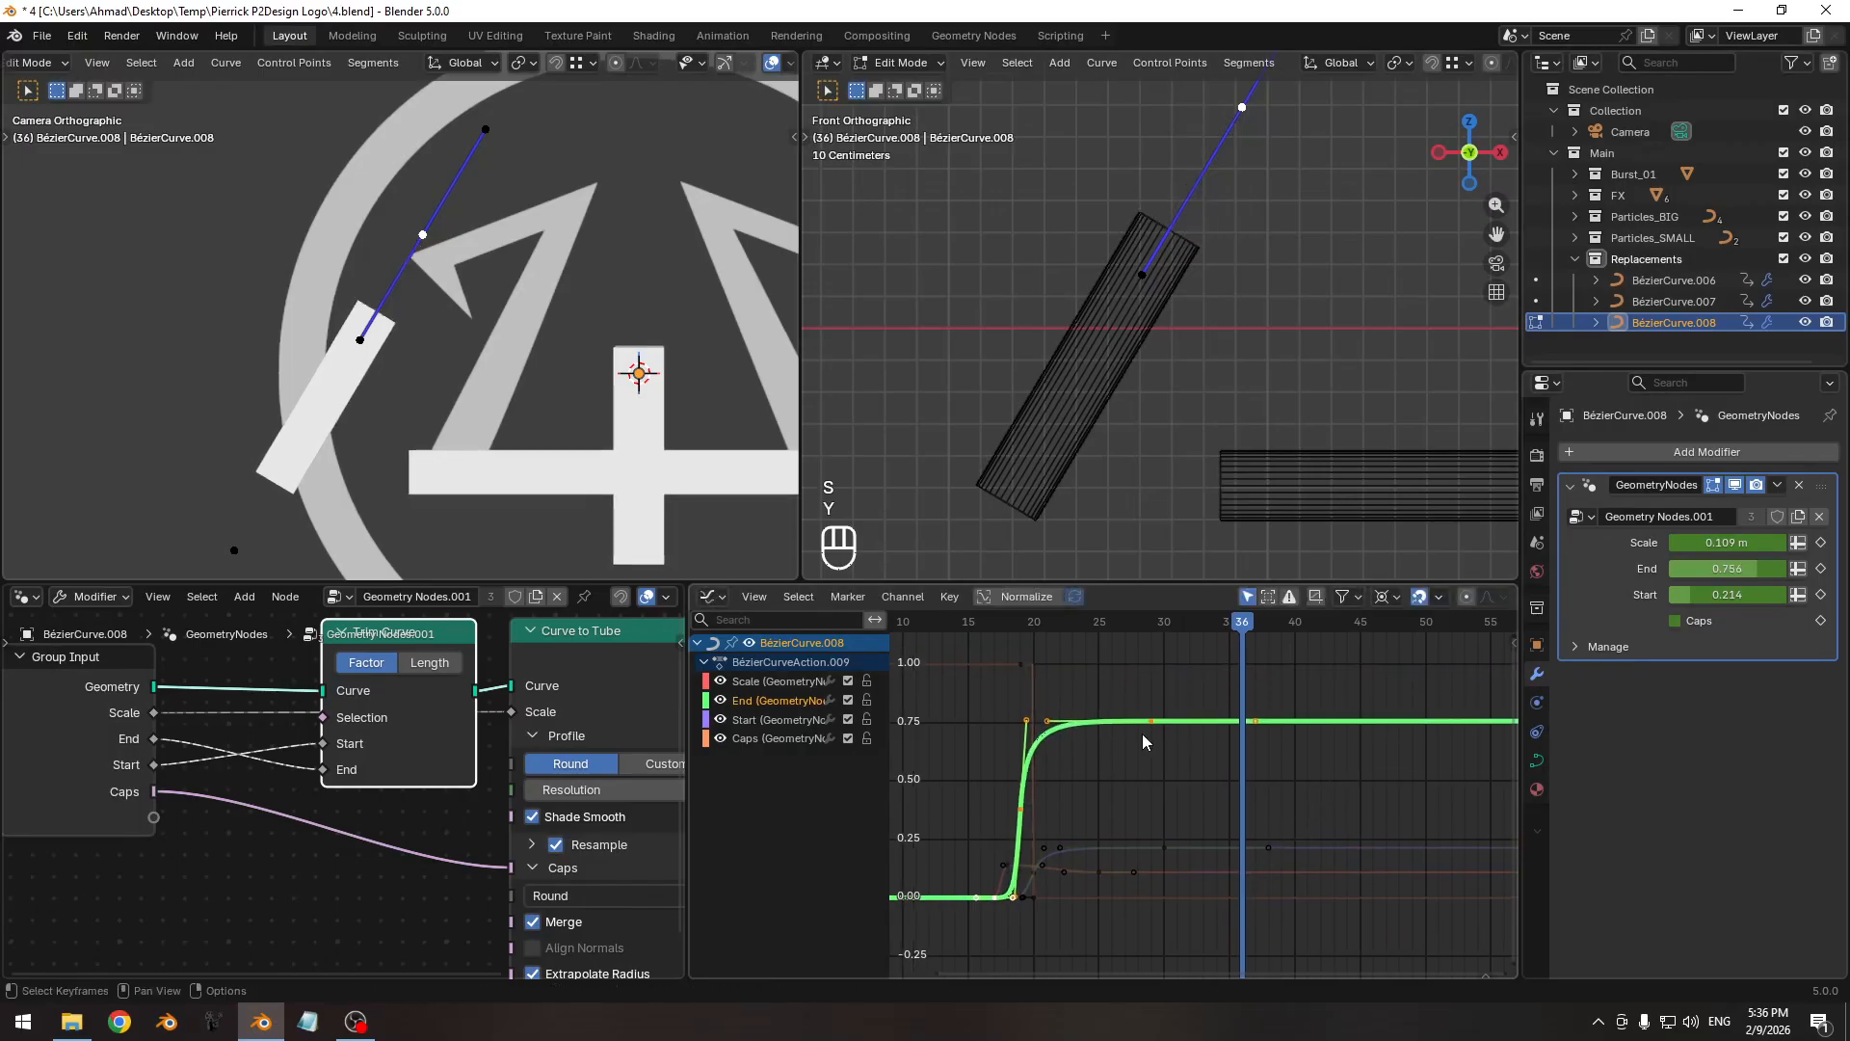
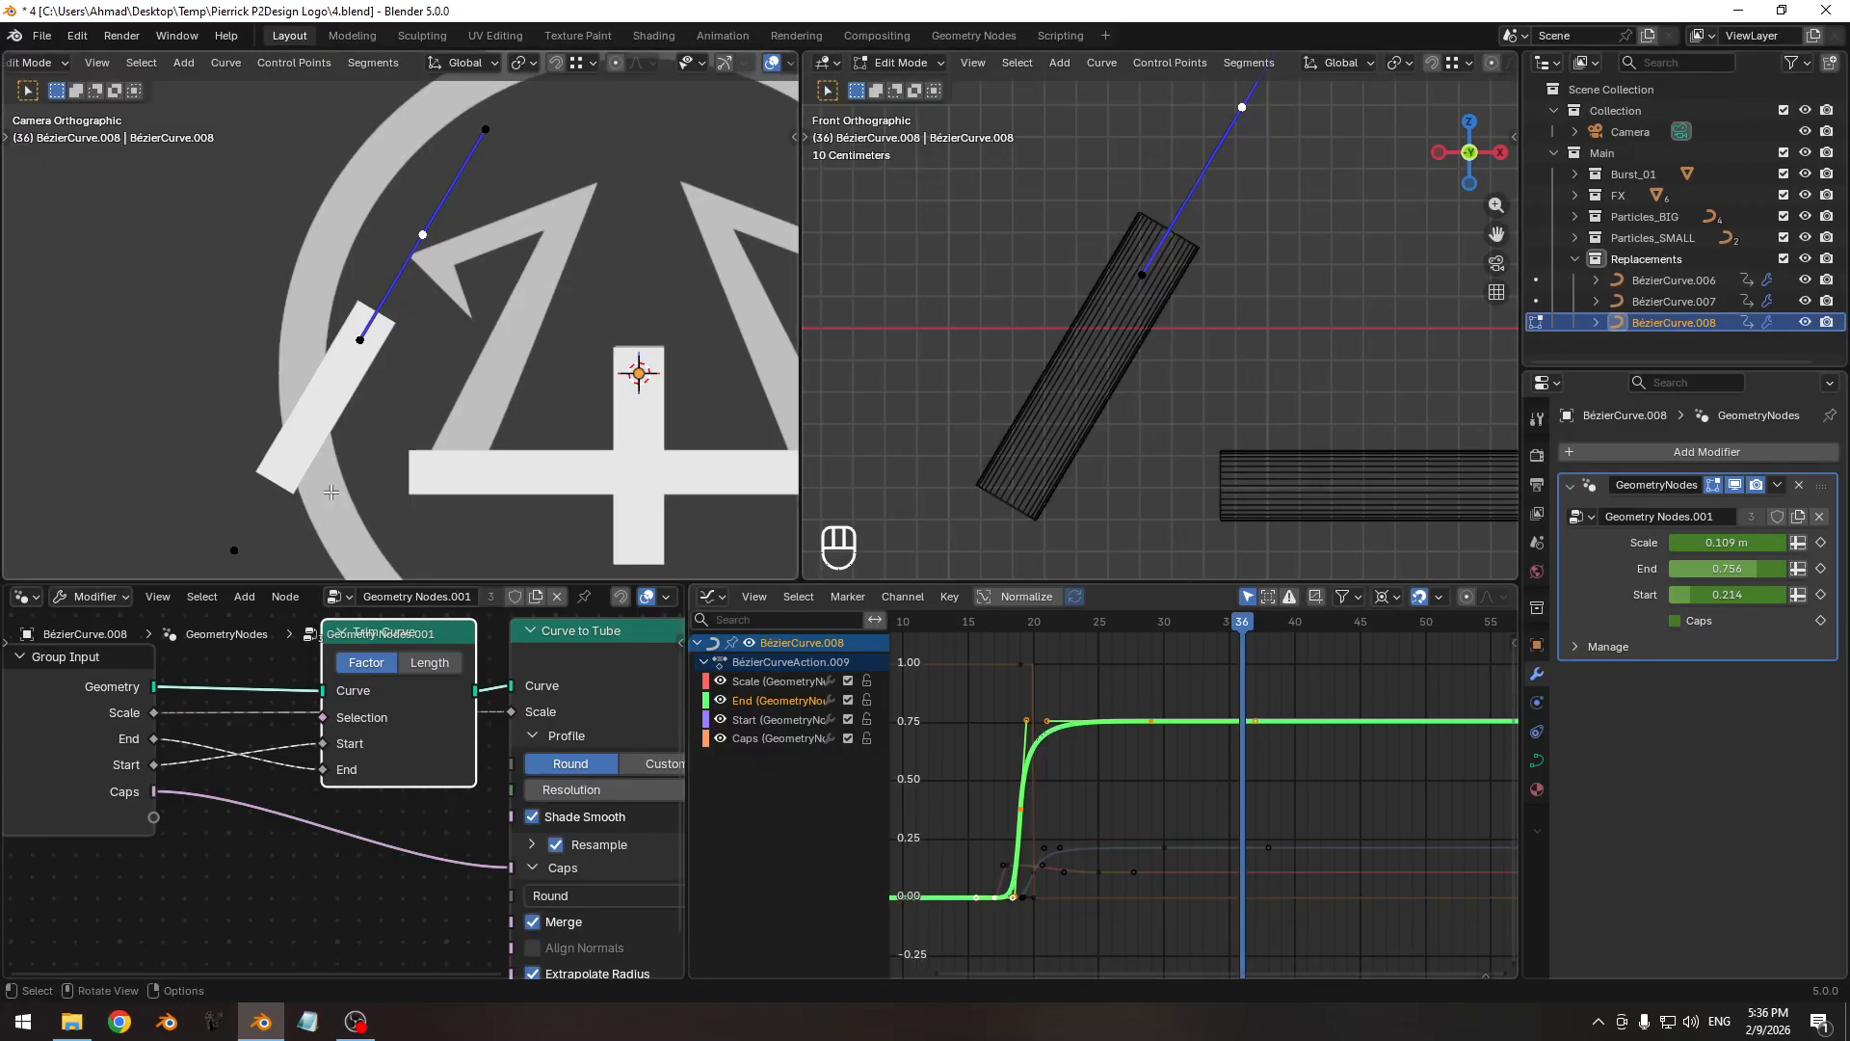
Select the slanted bar's lower control point, check the curve's shape and shape key settings, and return to Object Mode.
middle_click_drag(358, 393, 370, 453, "ctrl")
left_click(262, 517)
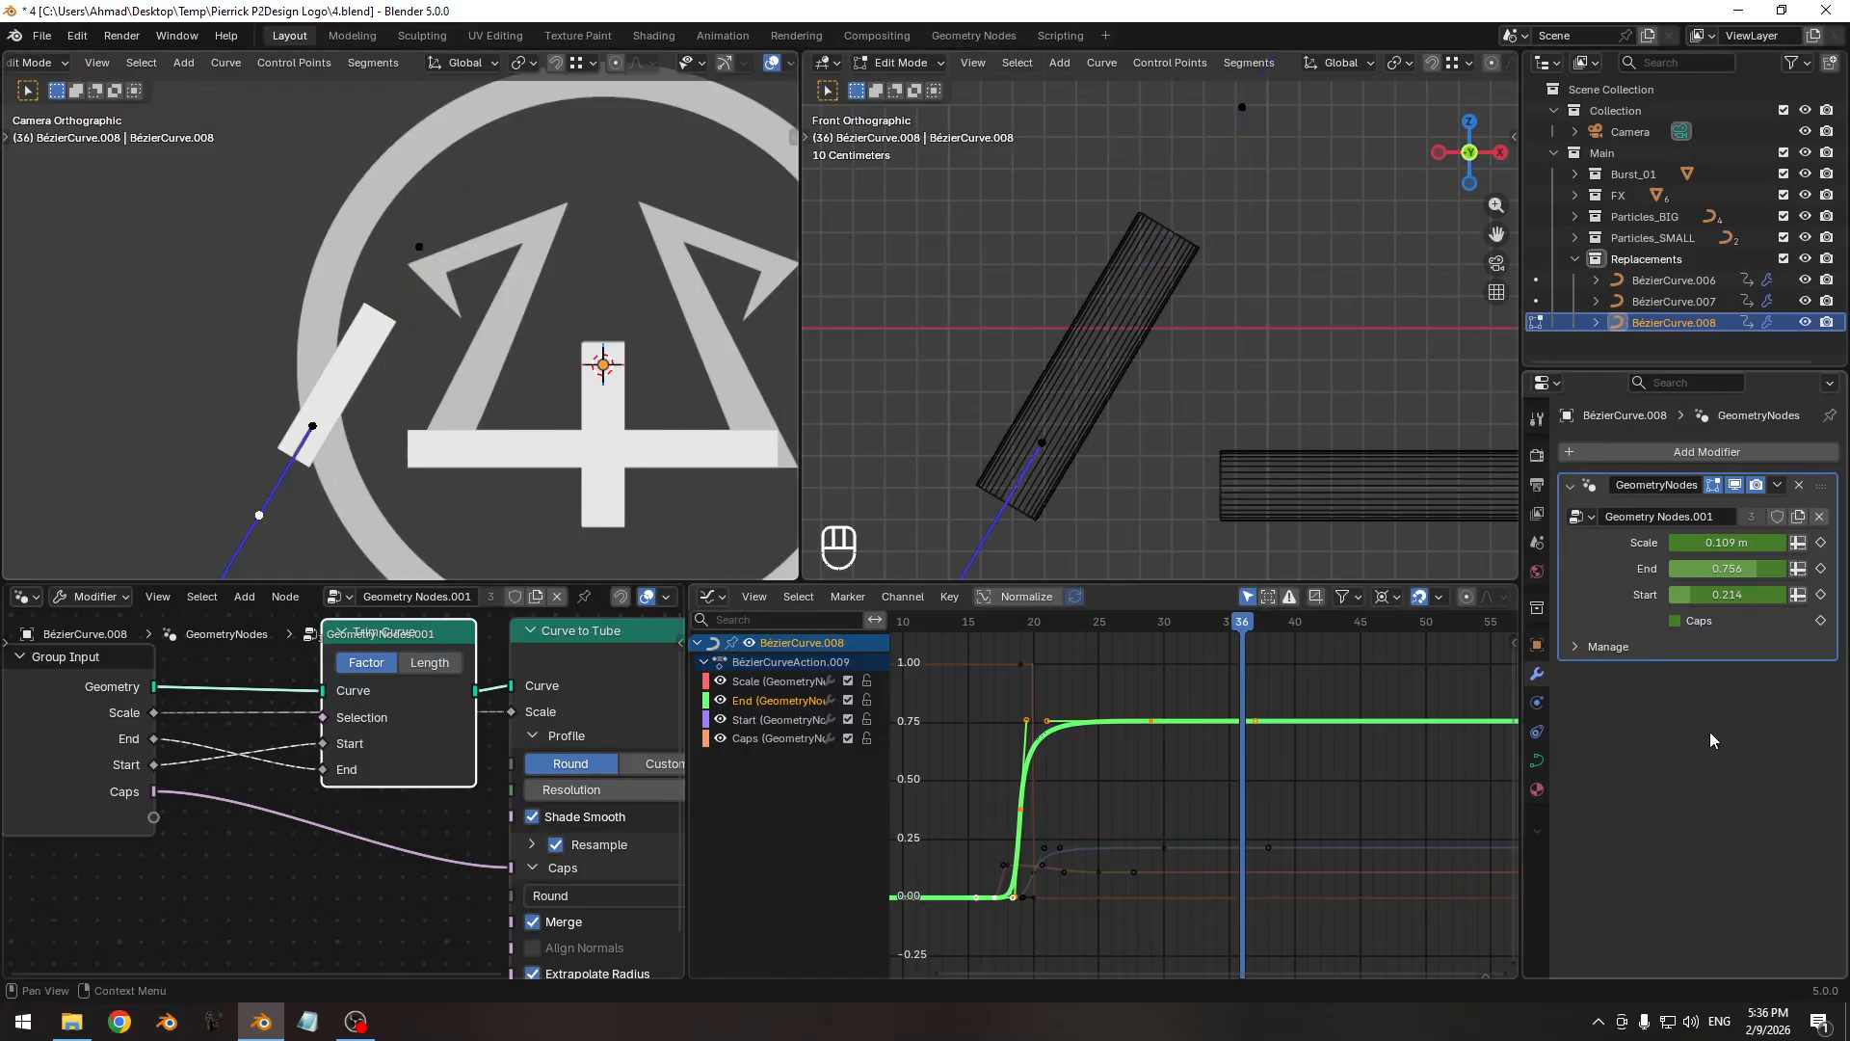
left_click(1536, 761)
scroll(1574, 784, "down", 2)
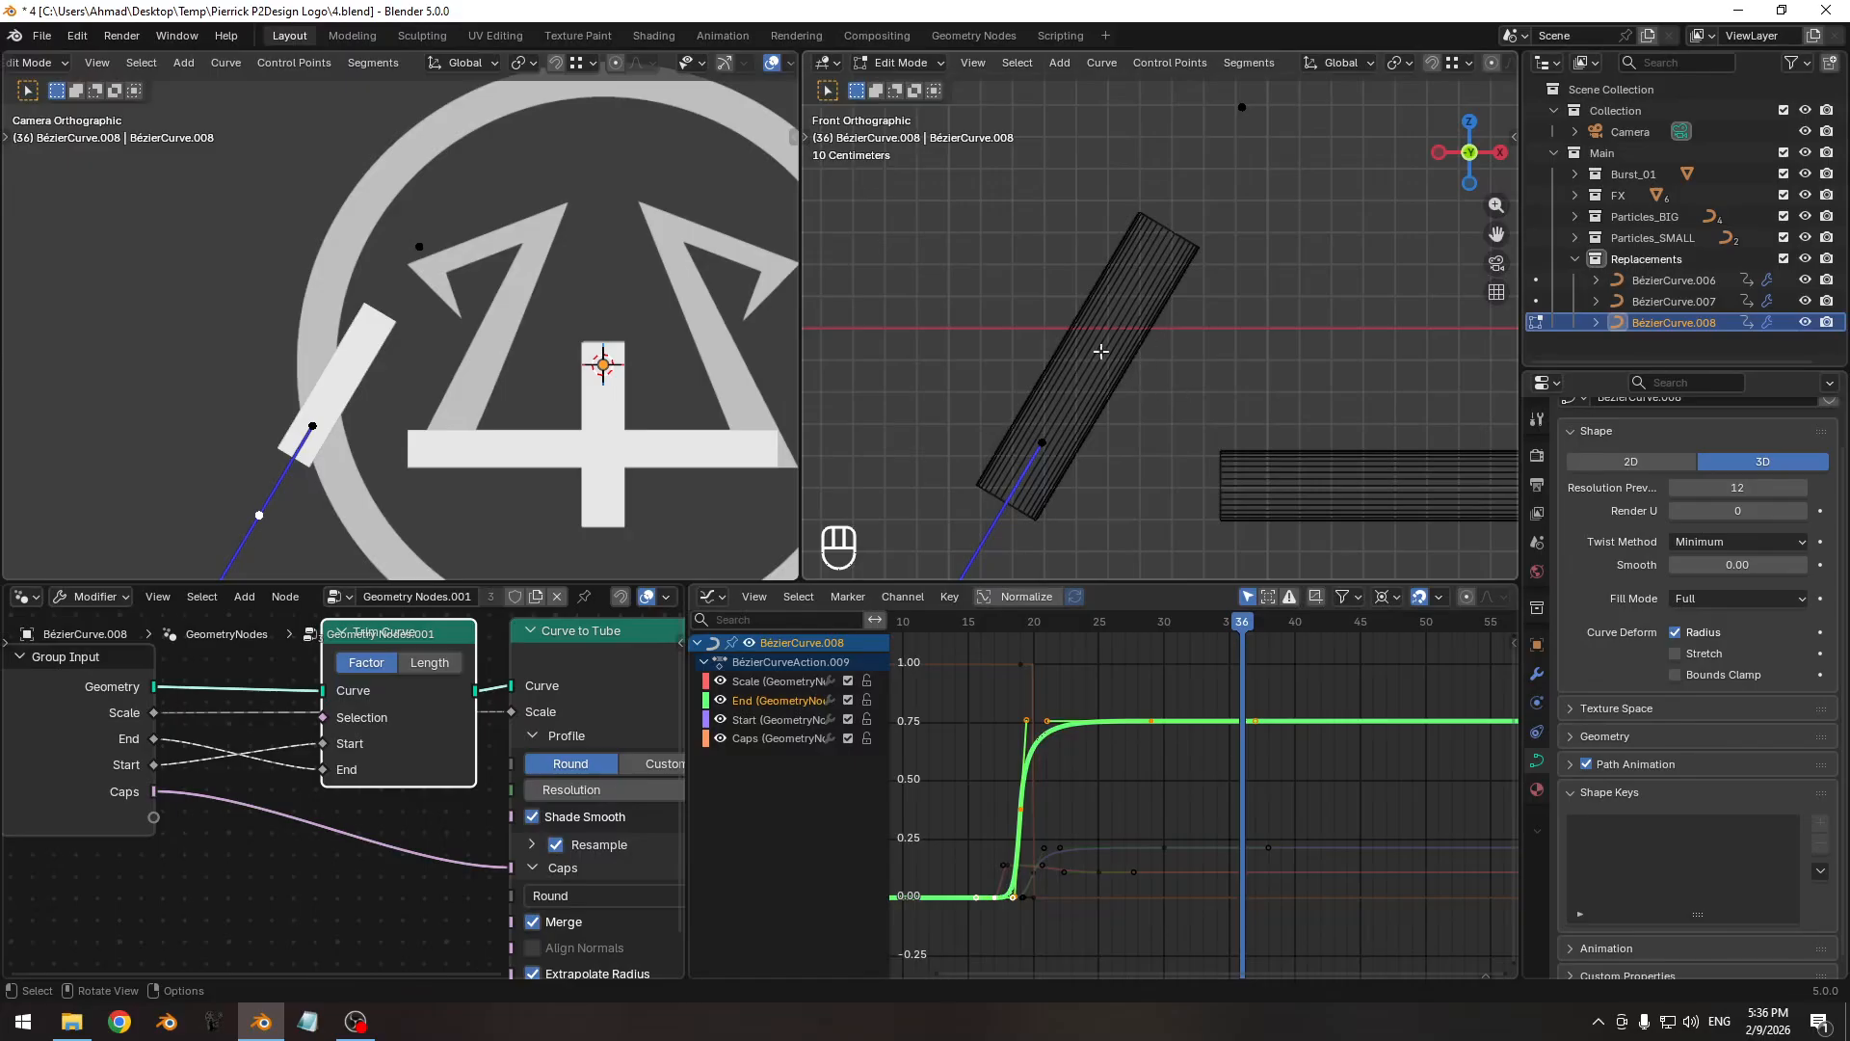
key("Tab")
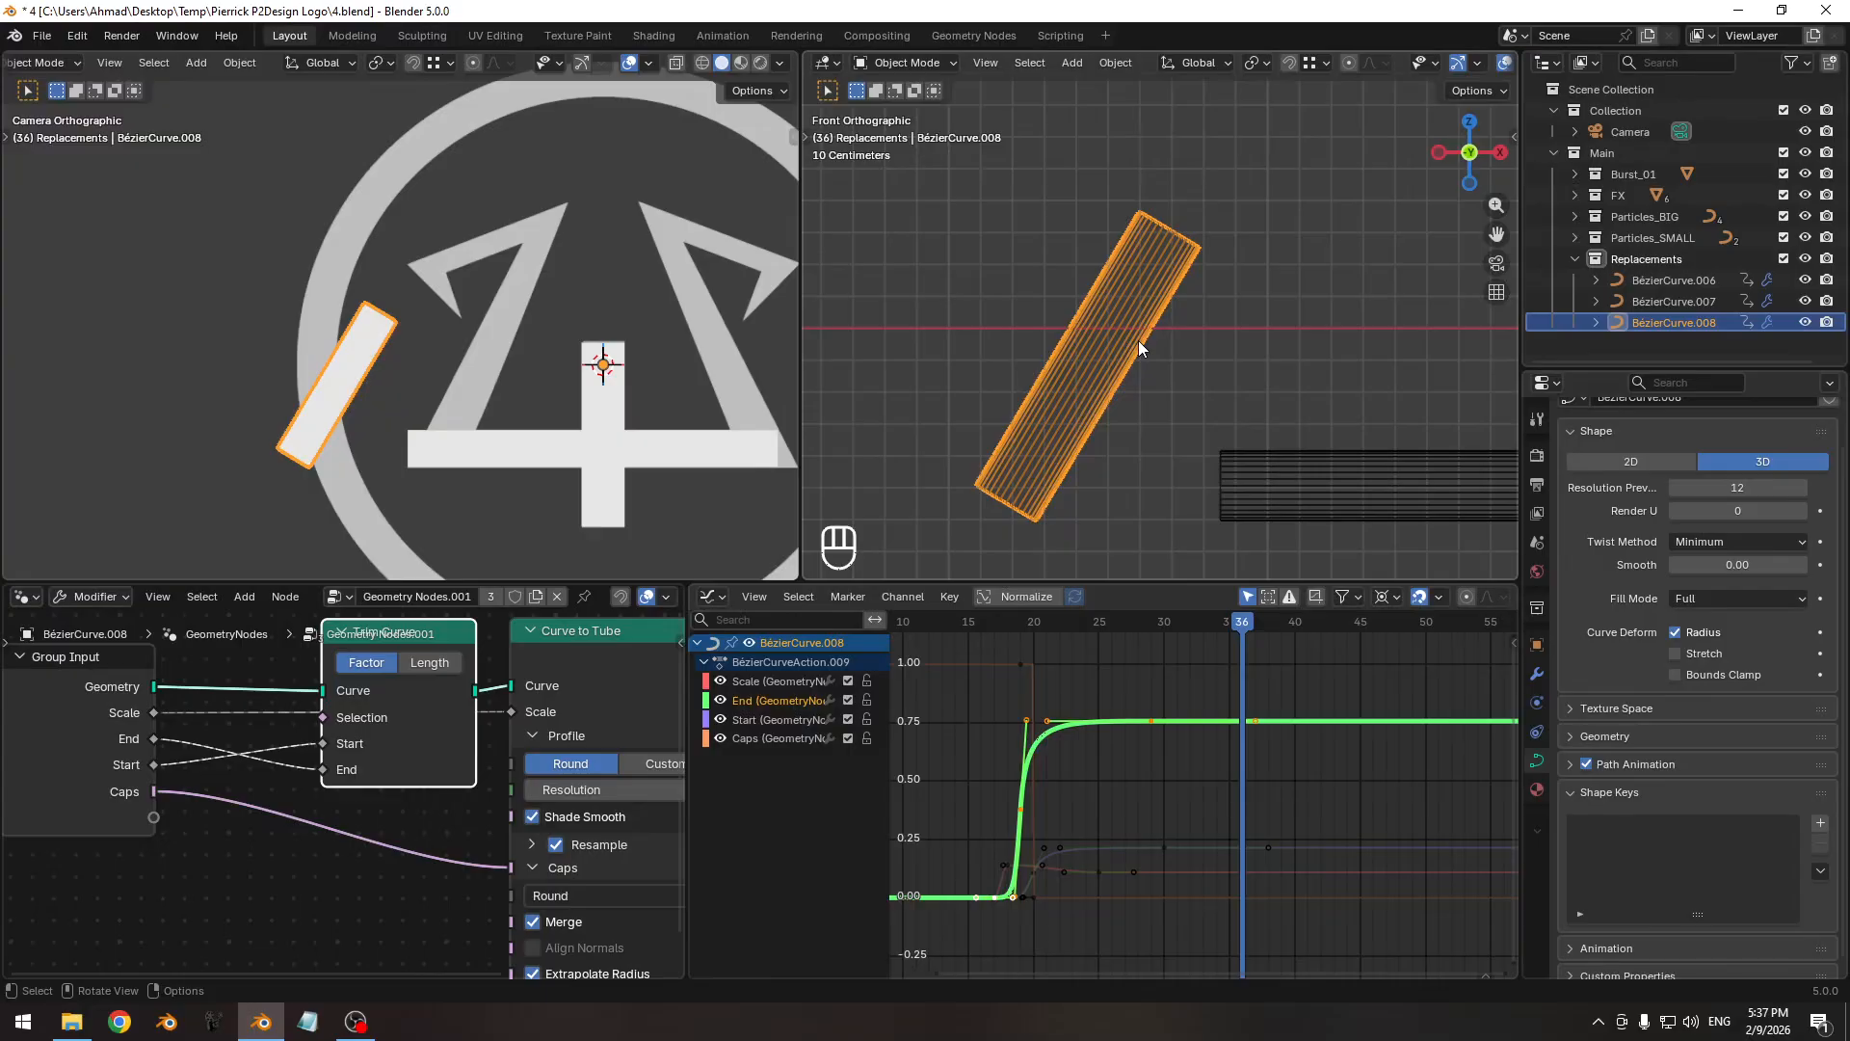
Show the slanted bar's transform values beside the front view, enlarging that view and narrowing the value display.
key("n")
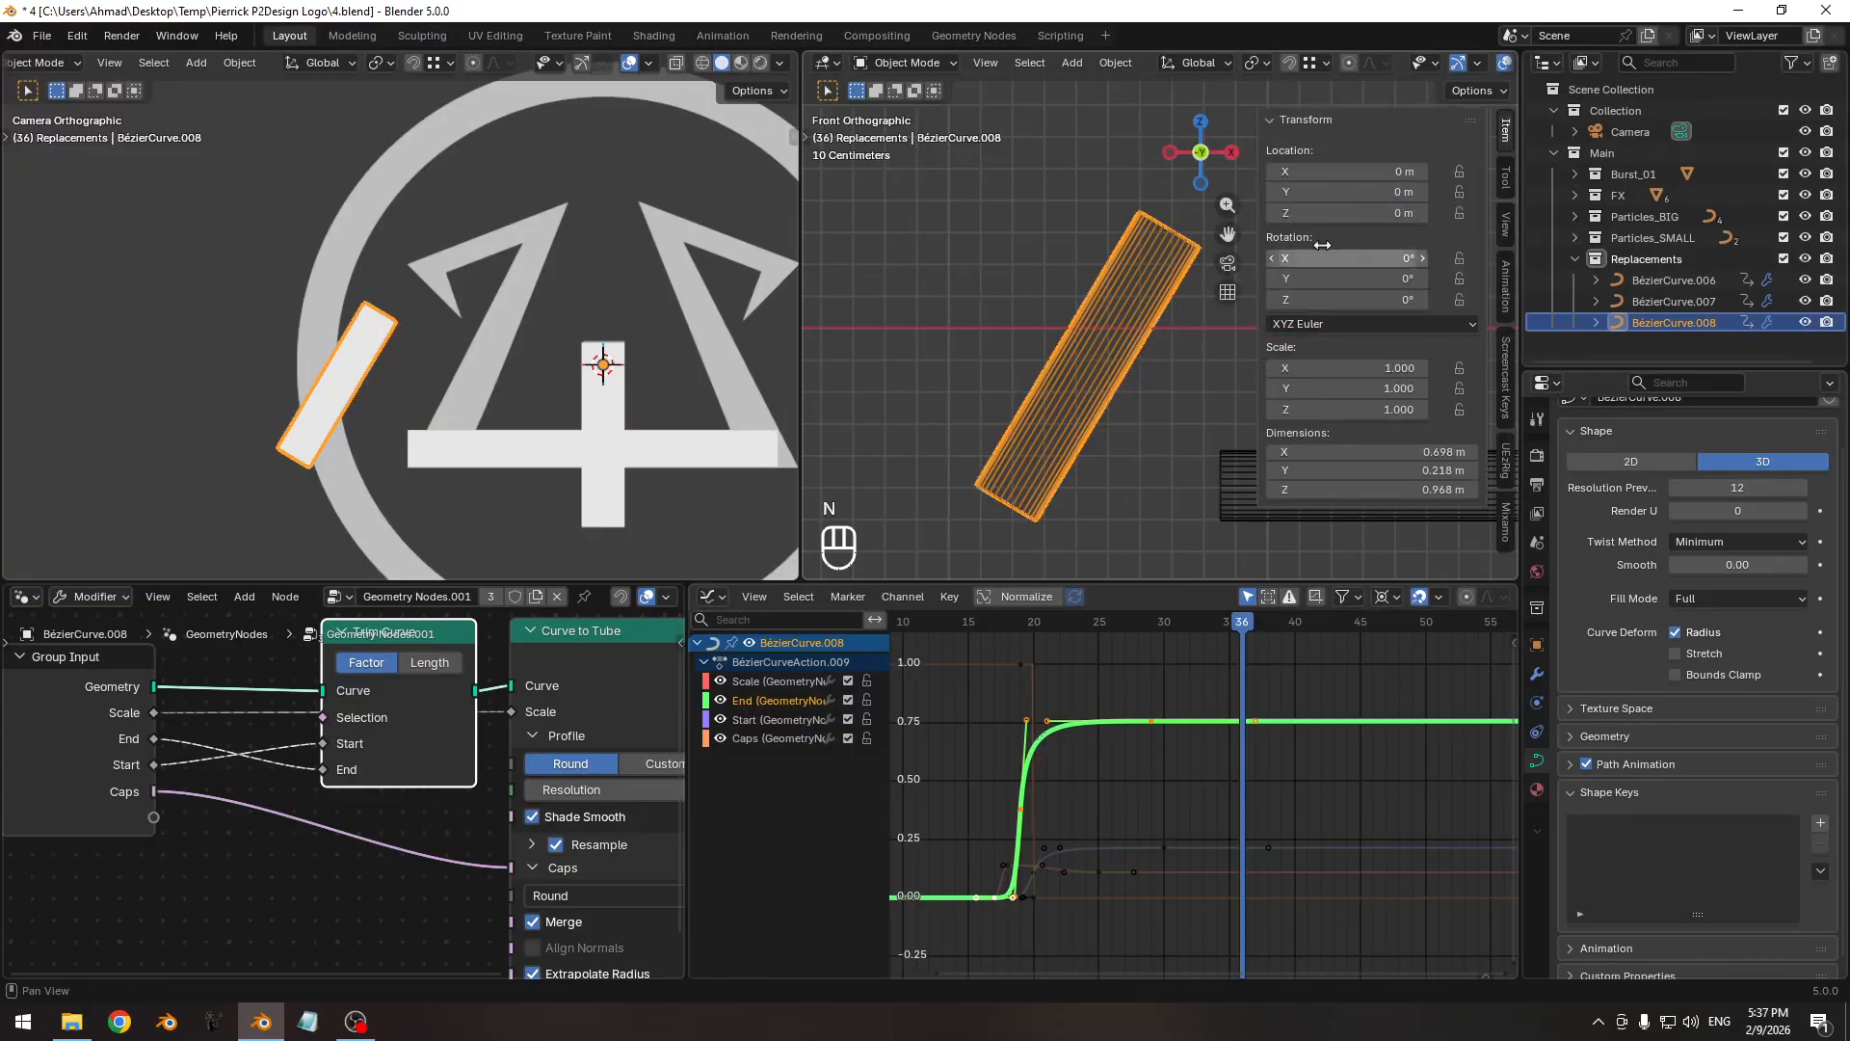
middle_click_drag(1103, 387, 1056, 391, "shift")
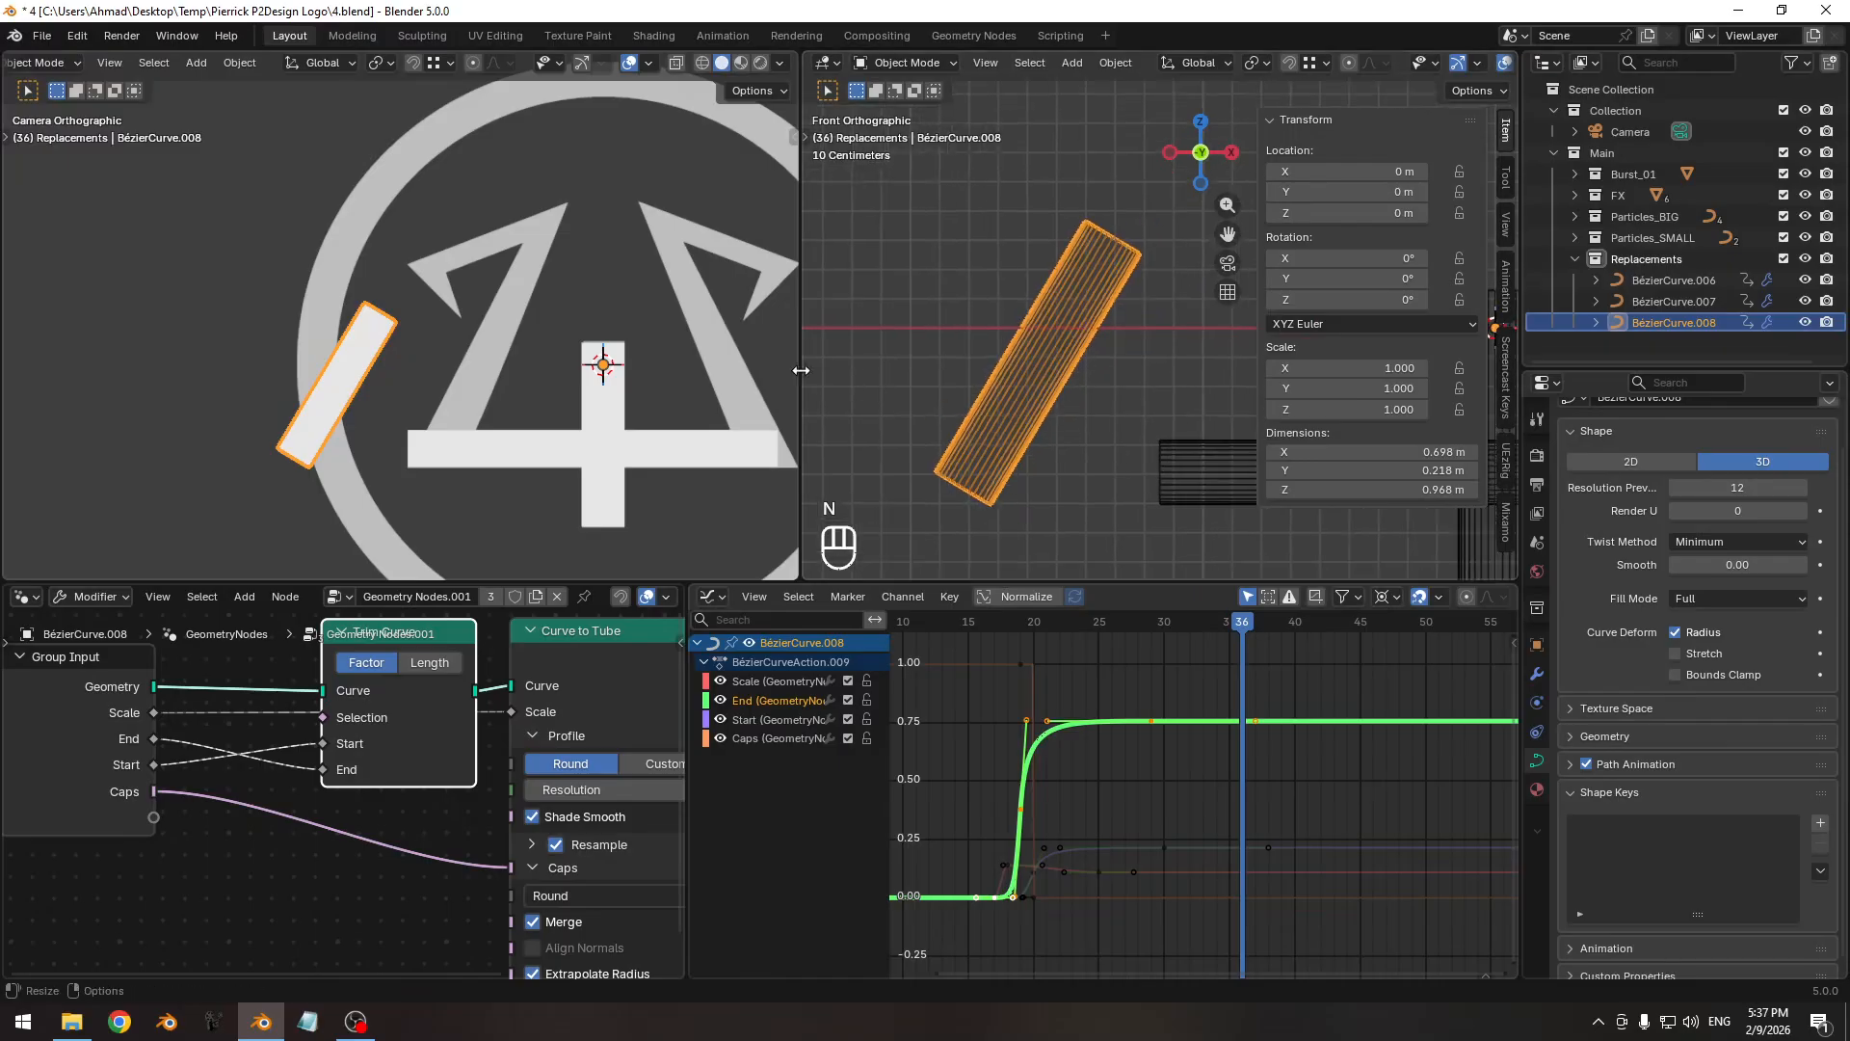
left_click_drag(800, 369, 772, 369)
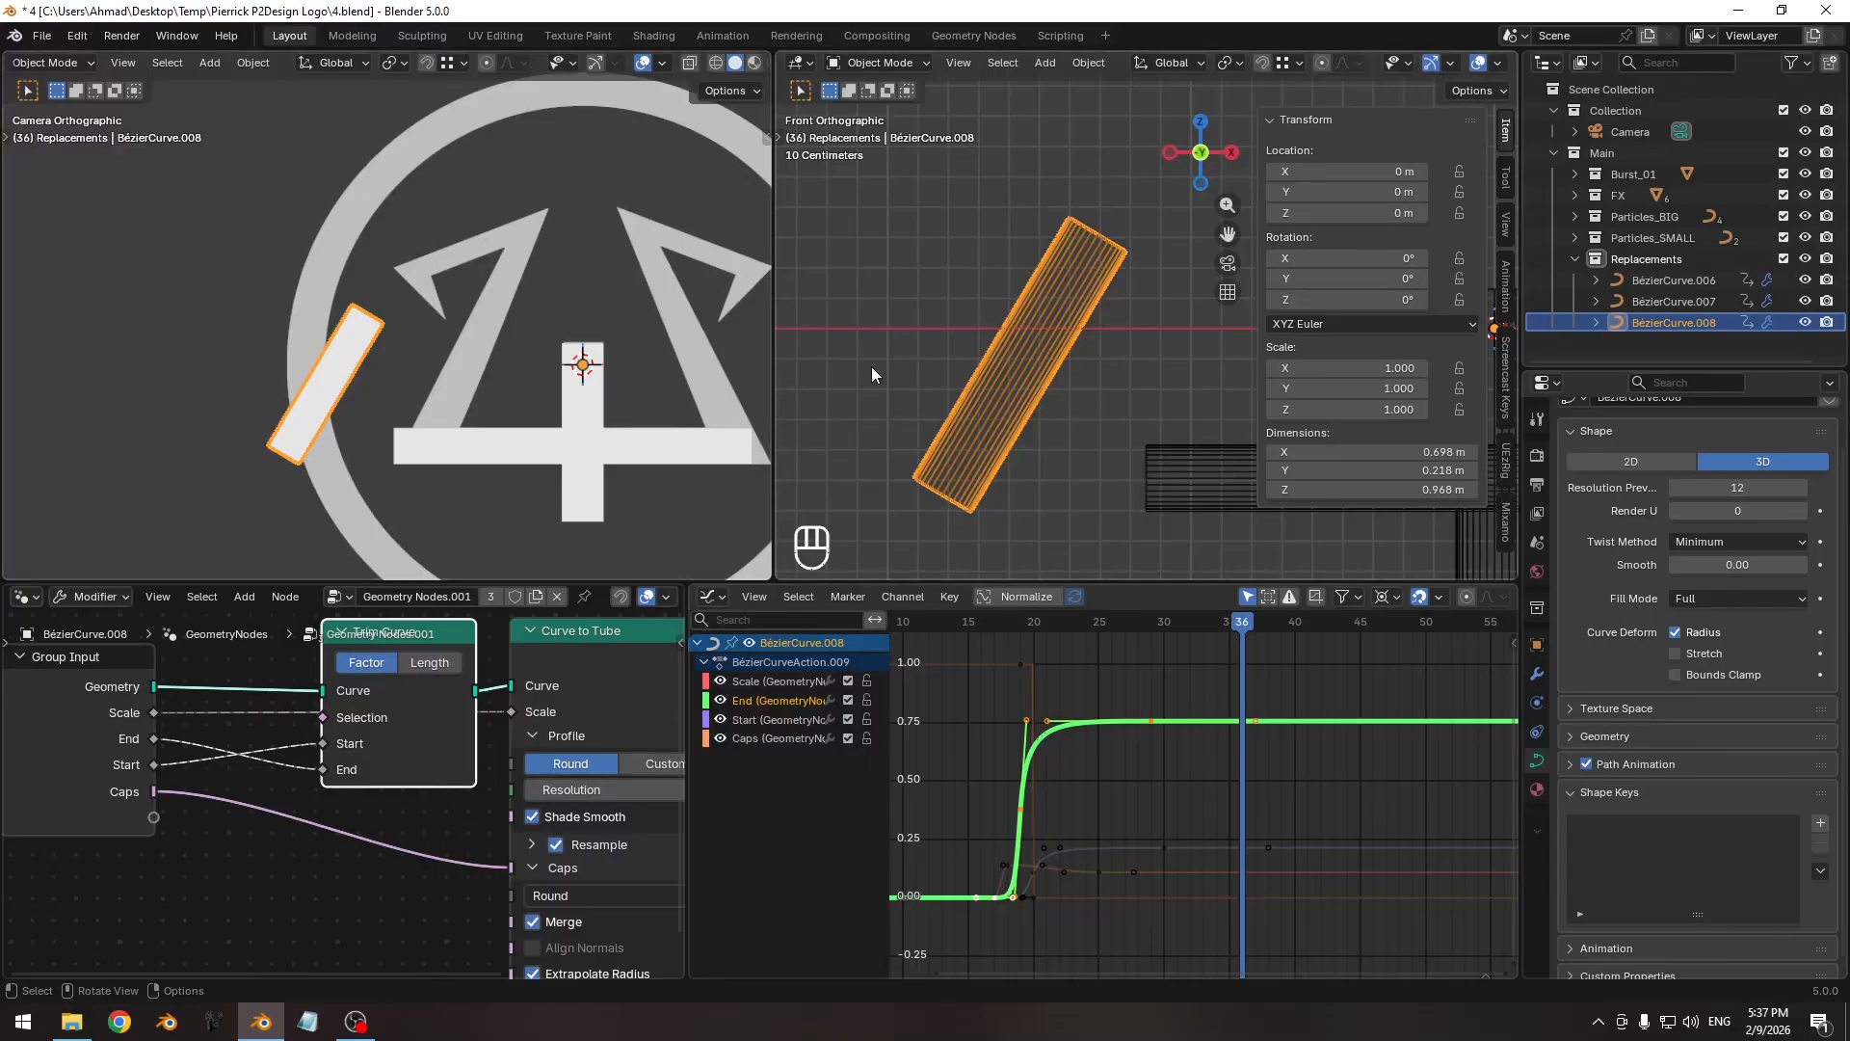
middle_click_drag(1056, 339, 1188, 303, "ctrl")
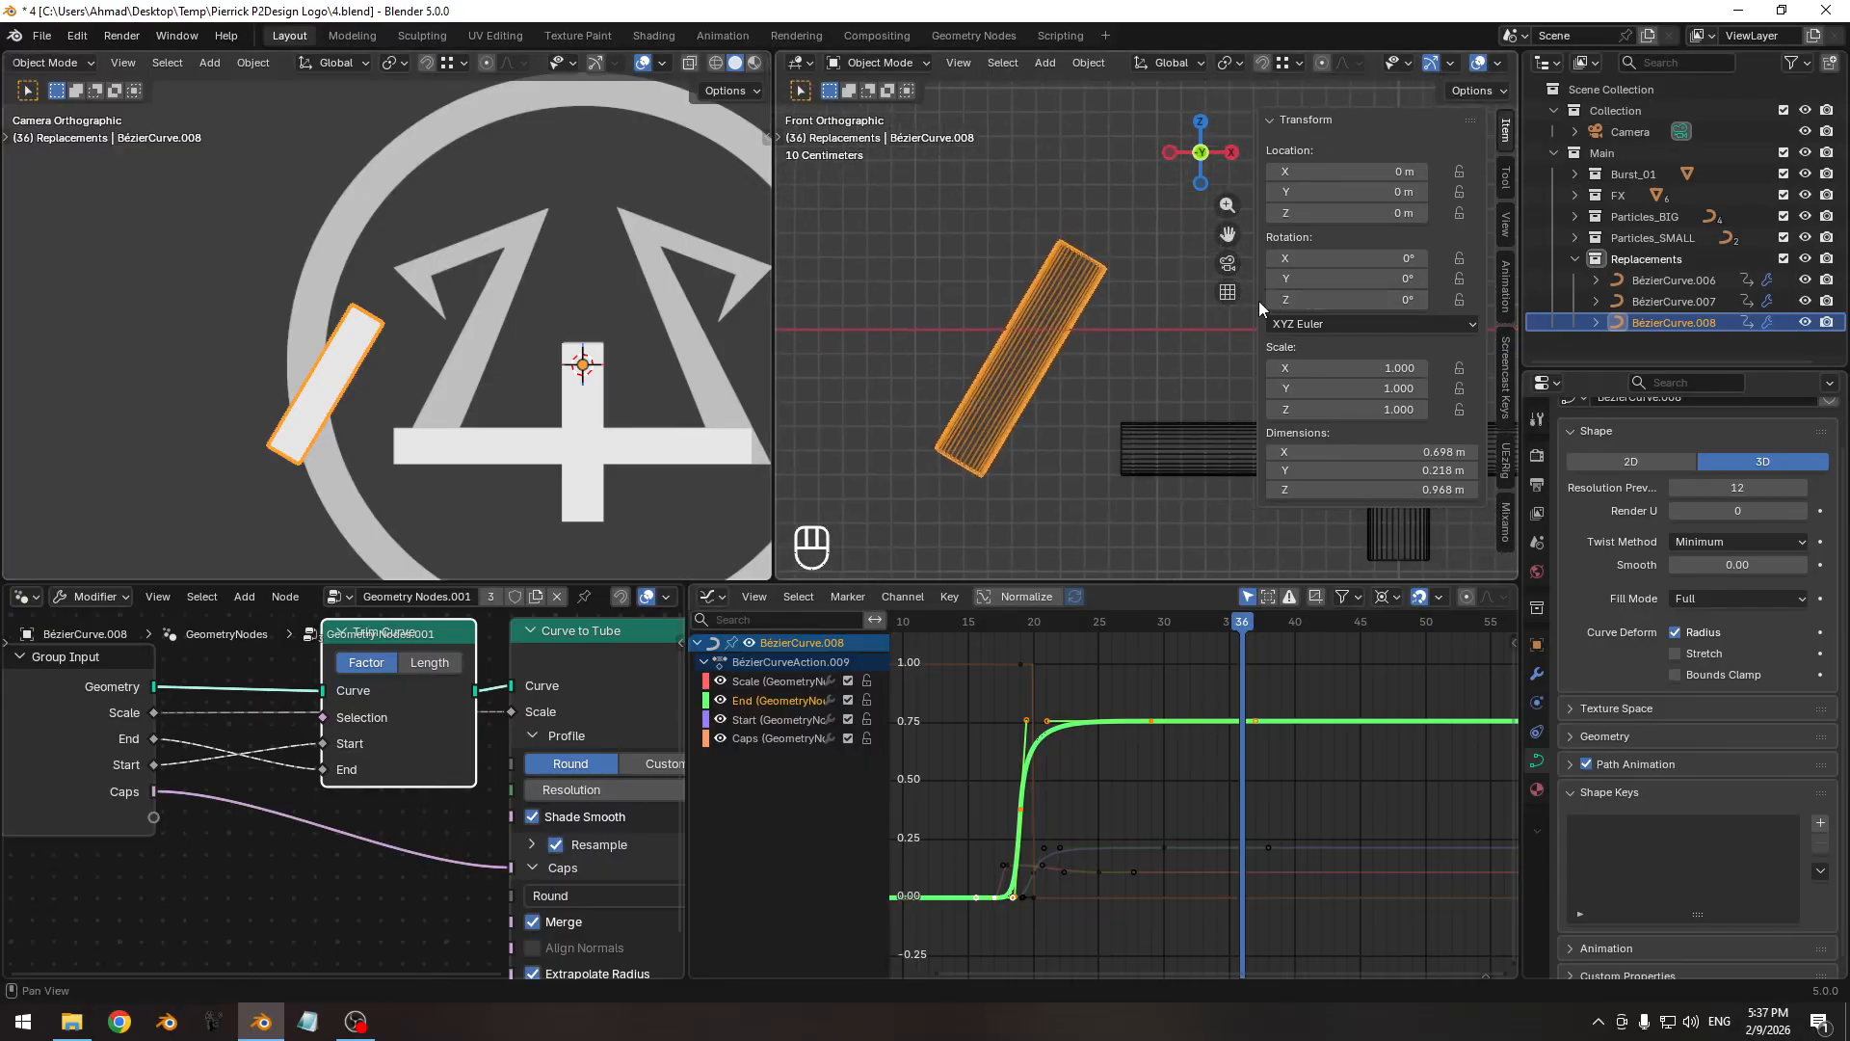
left_click_drag(1254, 302, 1298, 304)
middle_click_drag(1246, 341, 1149, 349, "shift")
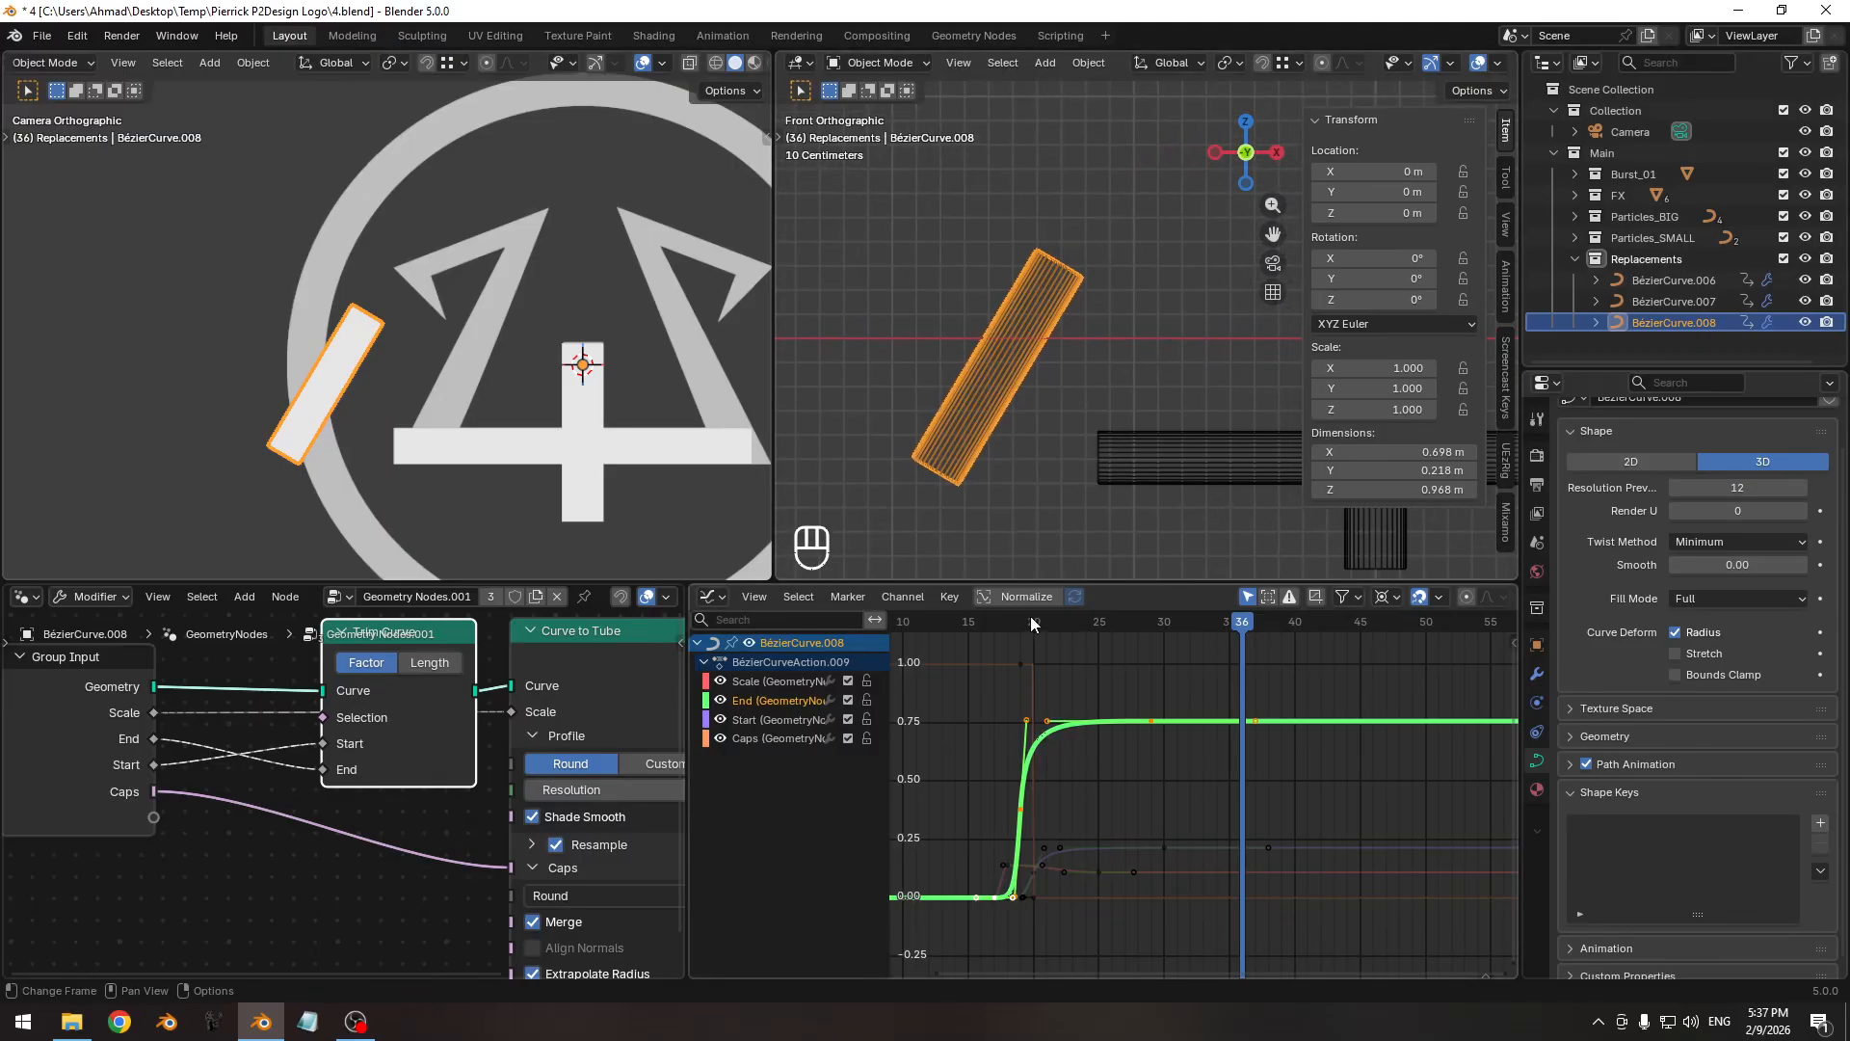
Keyframe the slanted bar's X Location at 0 m on frame 24 and isolate its X Location curve.
left_click_drag(1031, 619, 1084, 624)
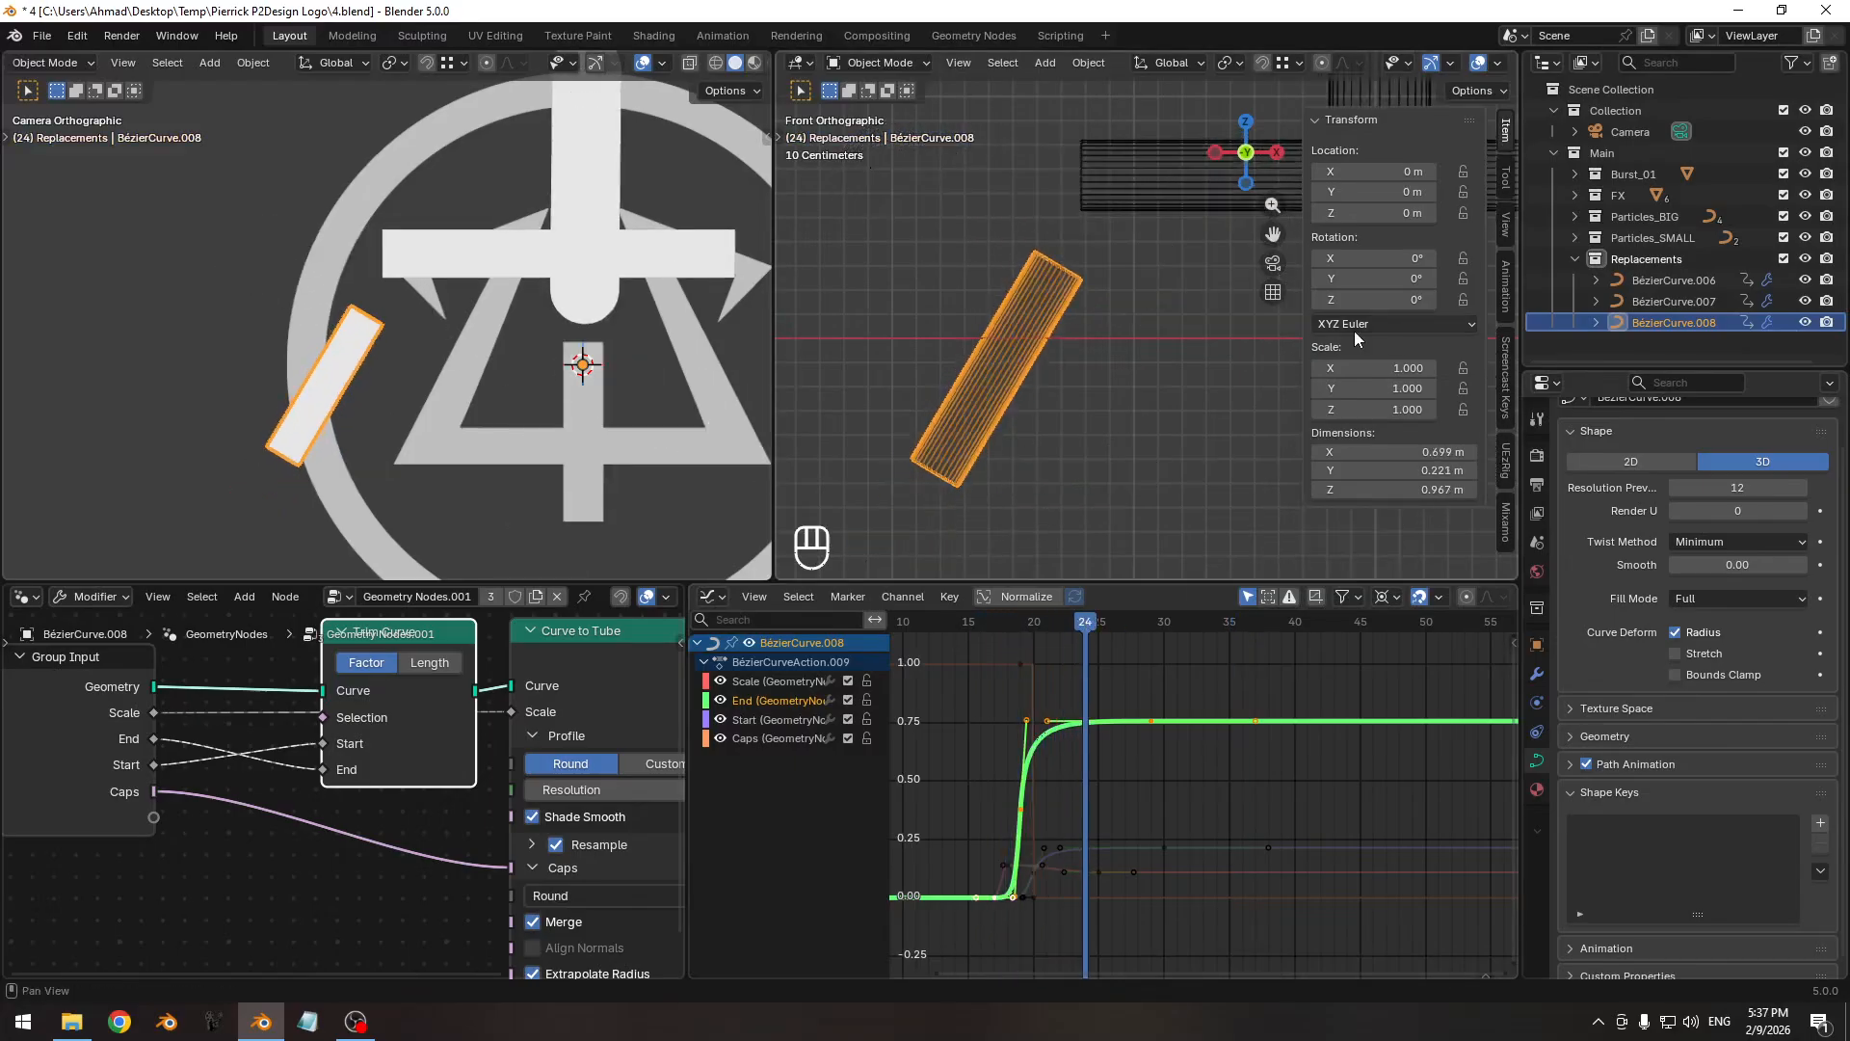
left_click(1029, 631)
left_click_drag(1029, 636, 1090, 628)
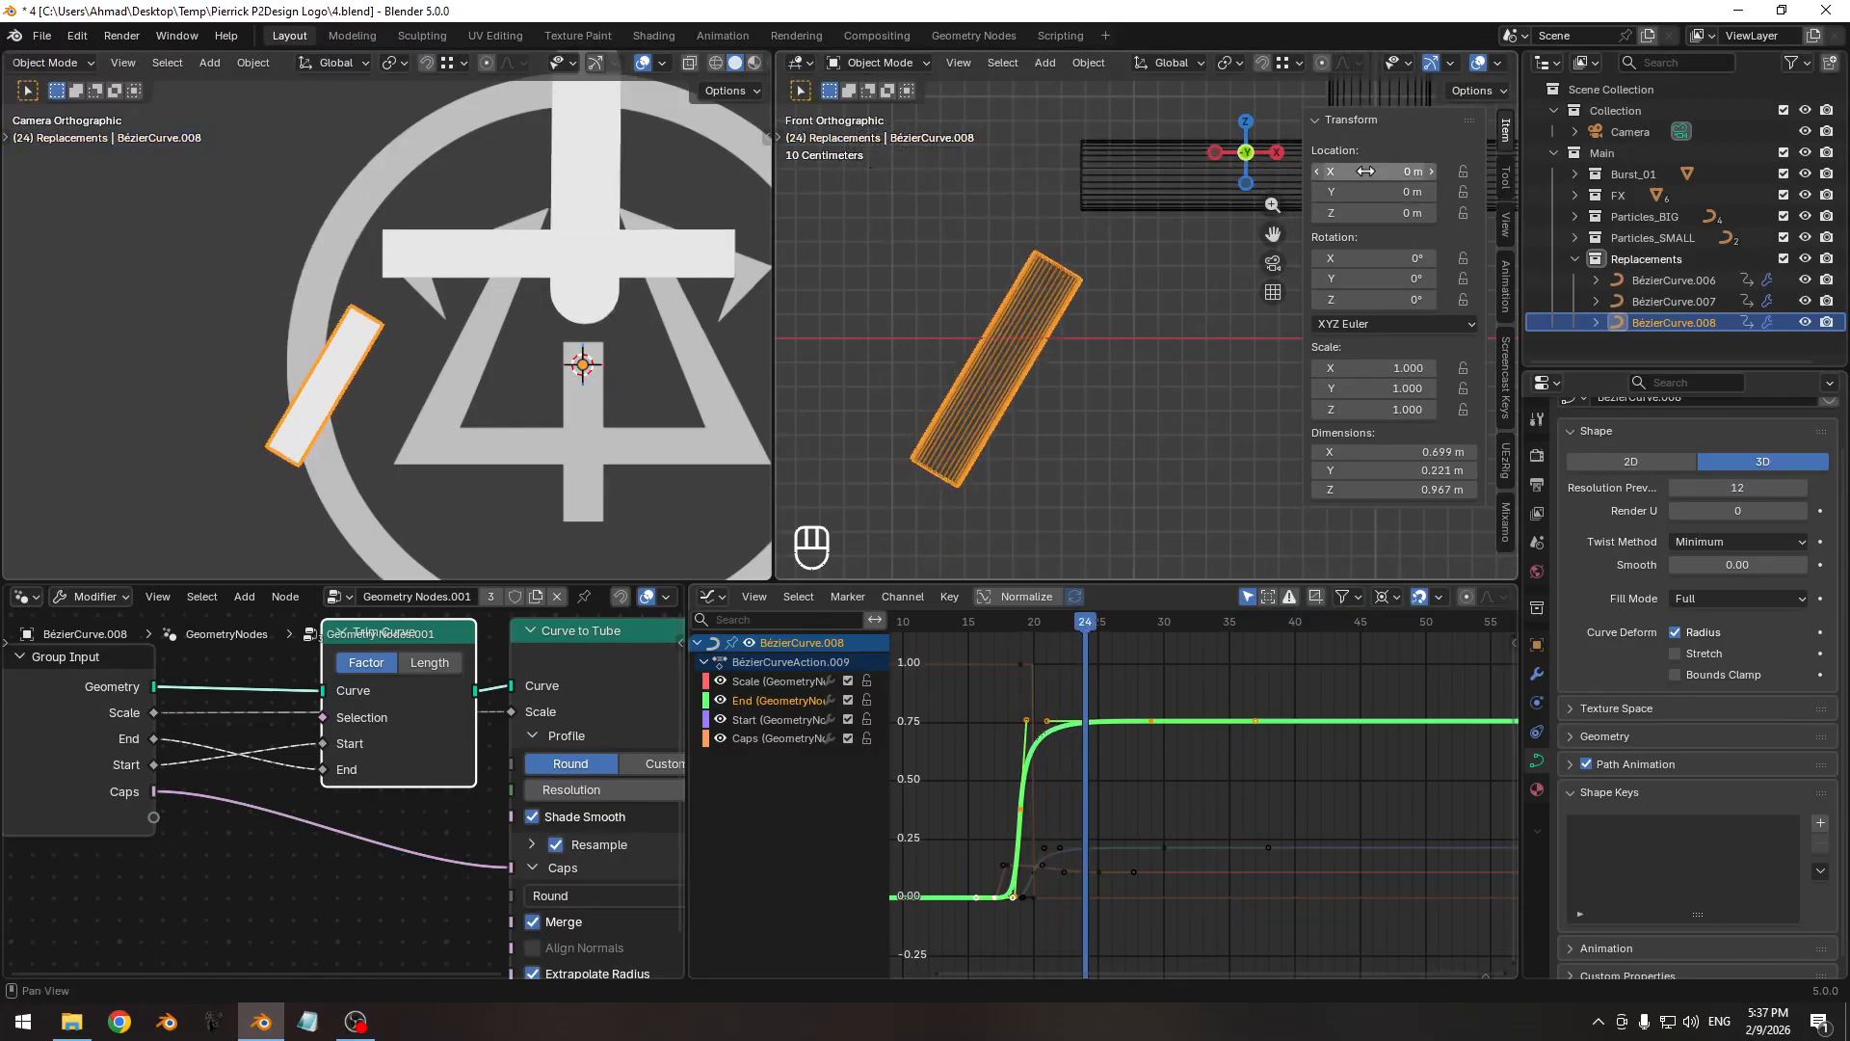
mouse_move(1366, 171)
left_mouse_down()
mouse_move(1383, 170)
mouse_move(1366, 170)
left_mouse_up()
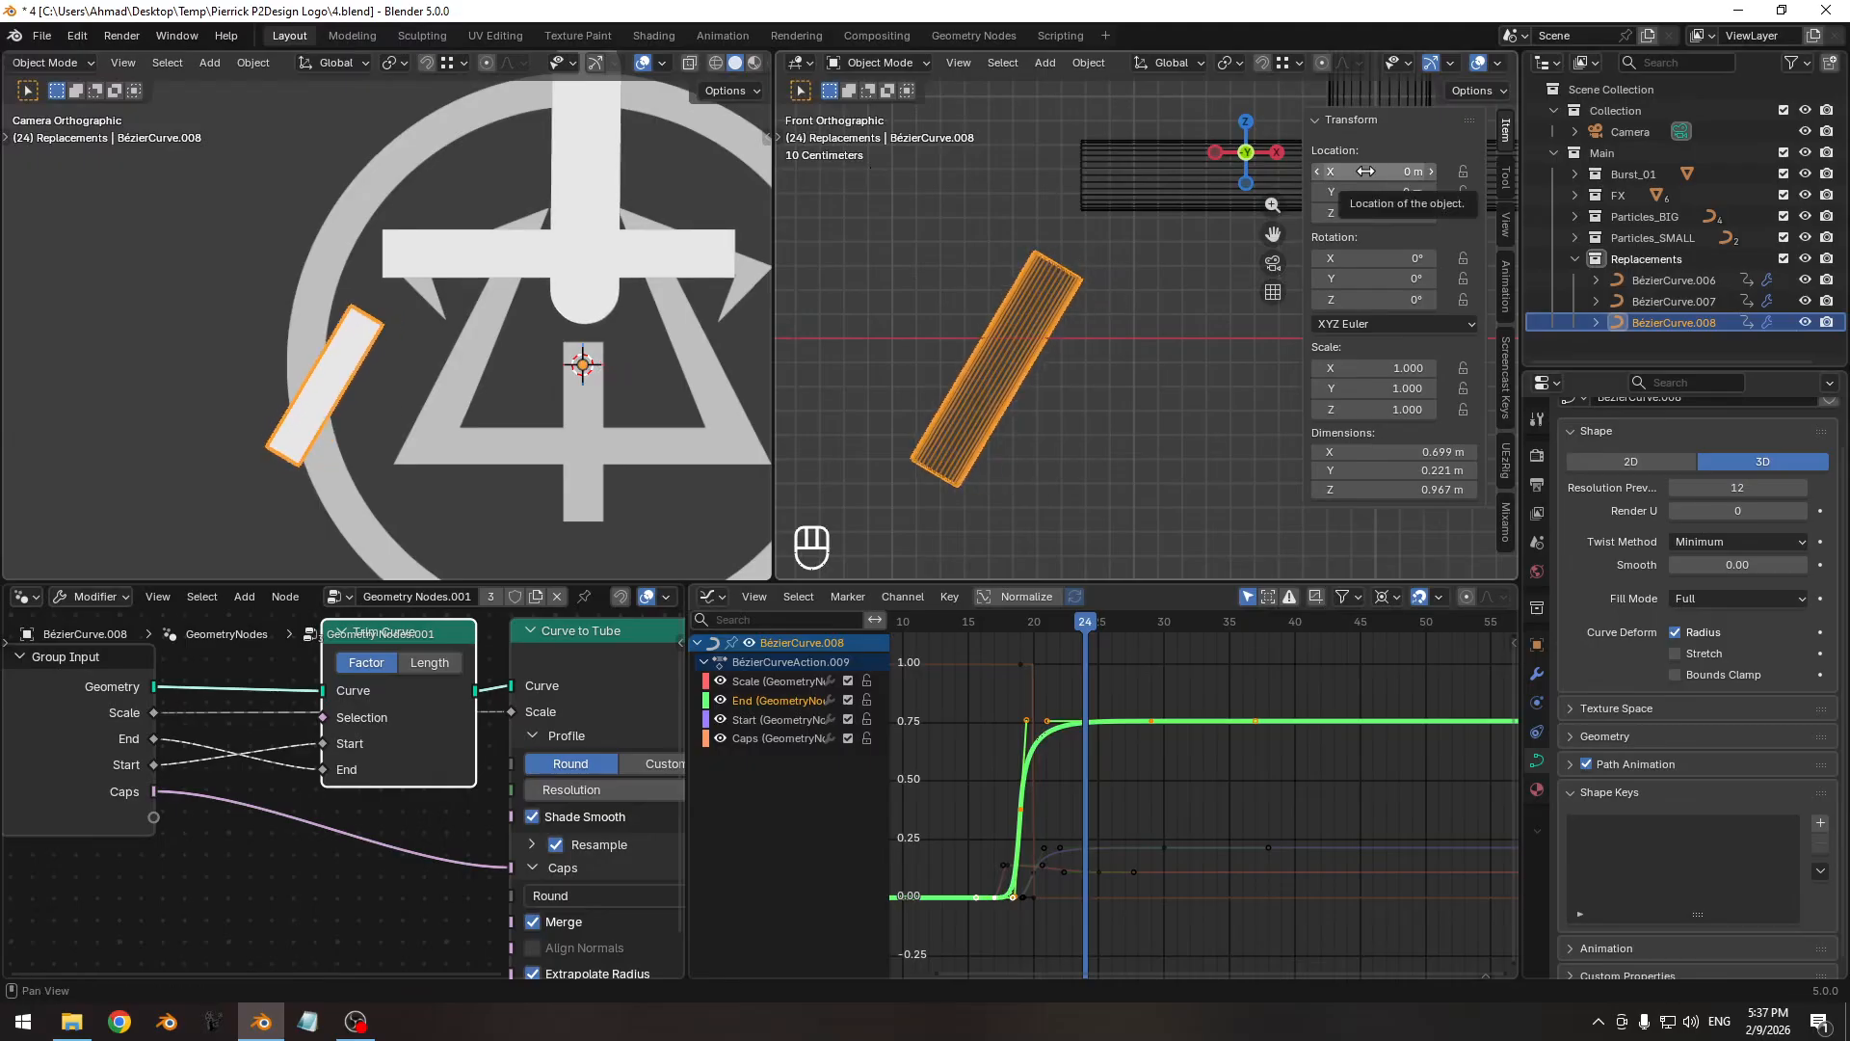
key("i")
left_click(1187, 906)
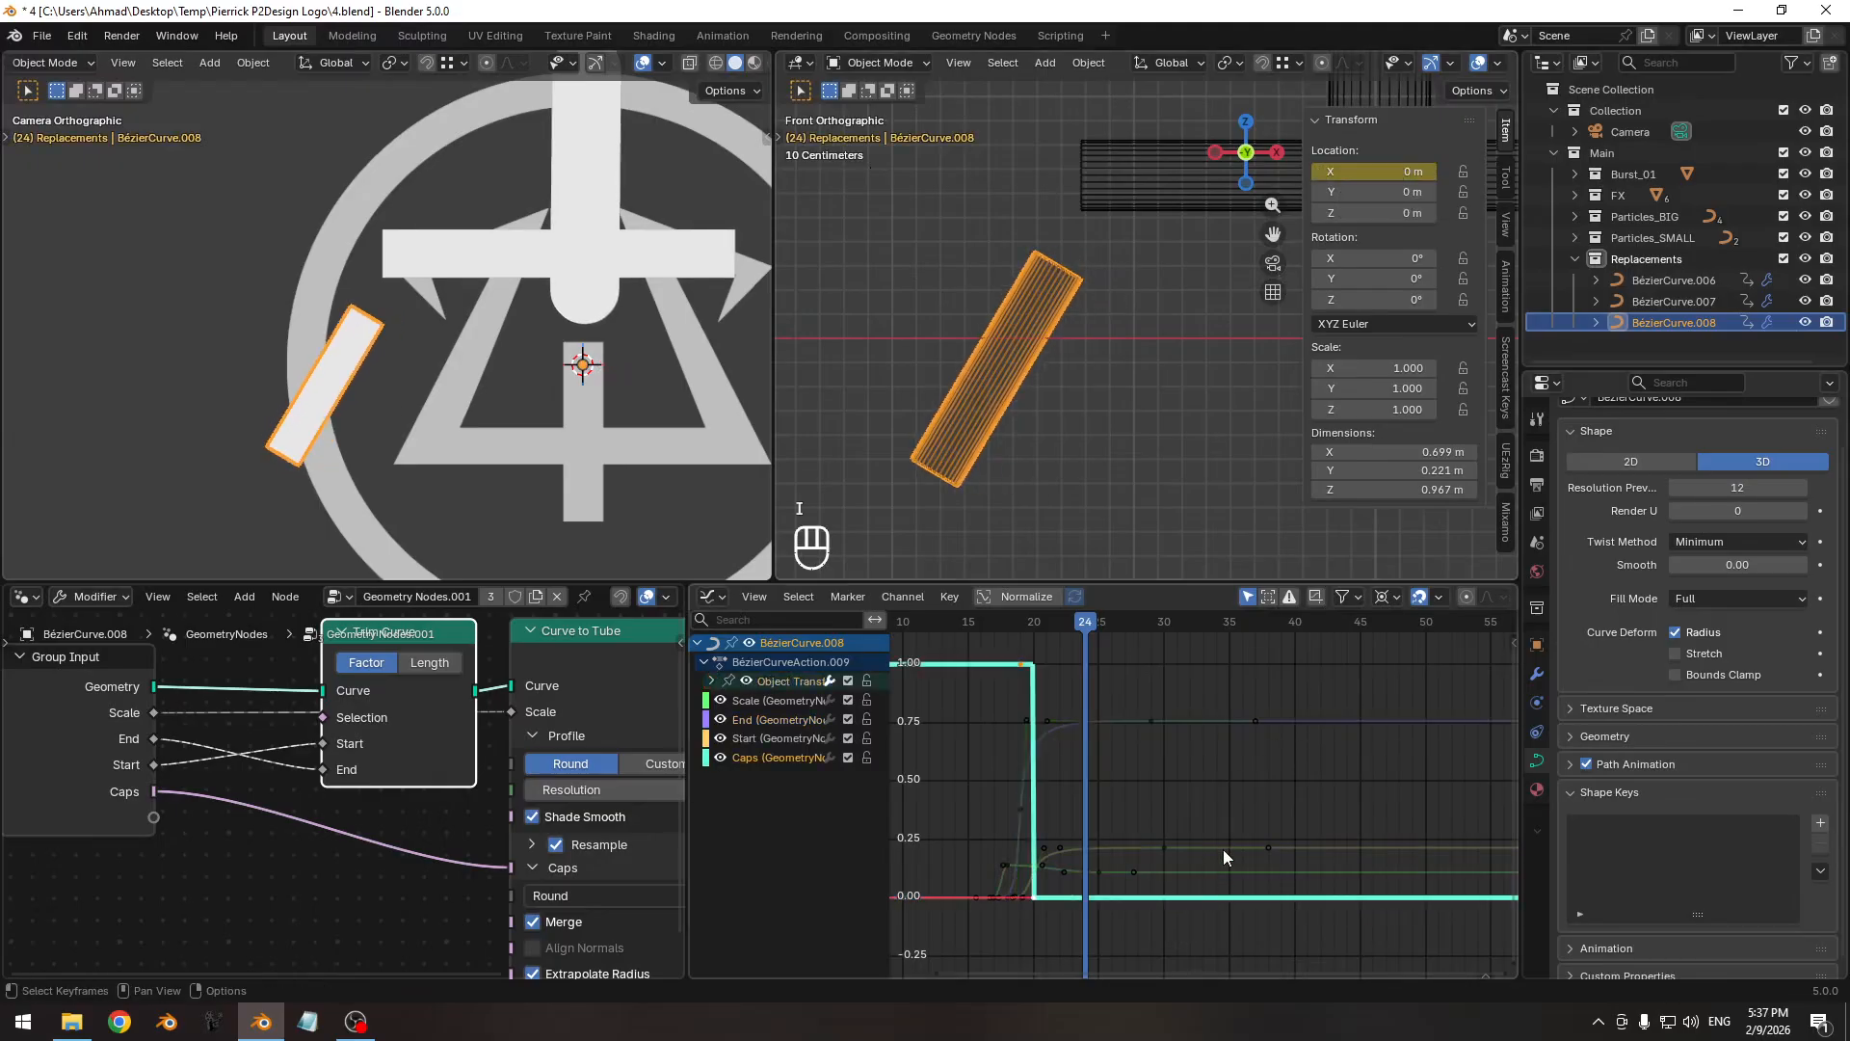
left_click(712, 681)
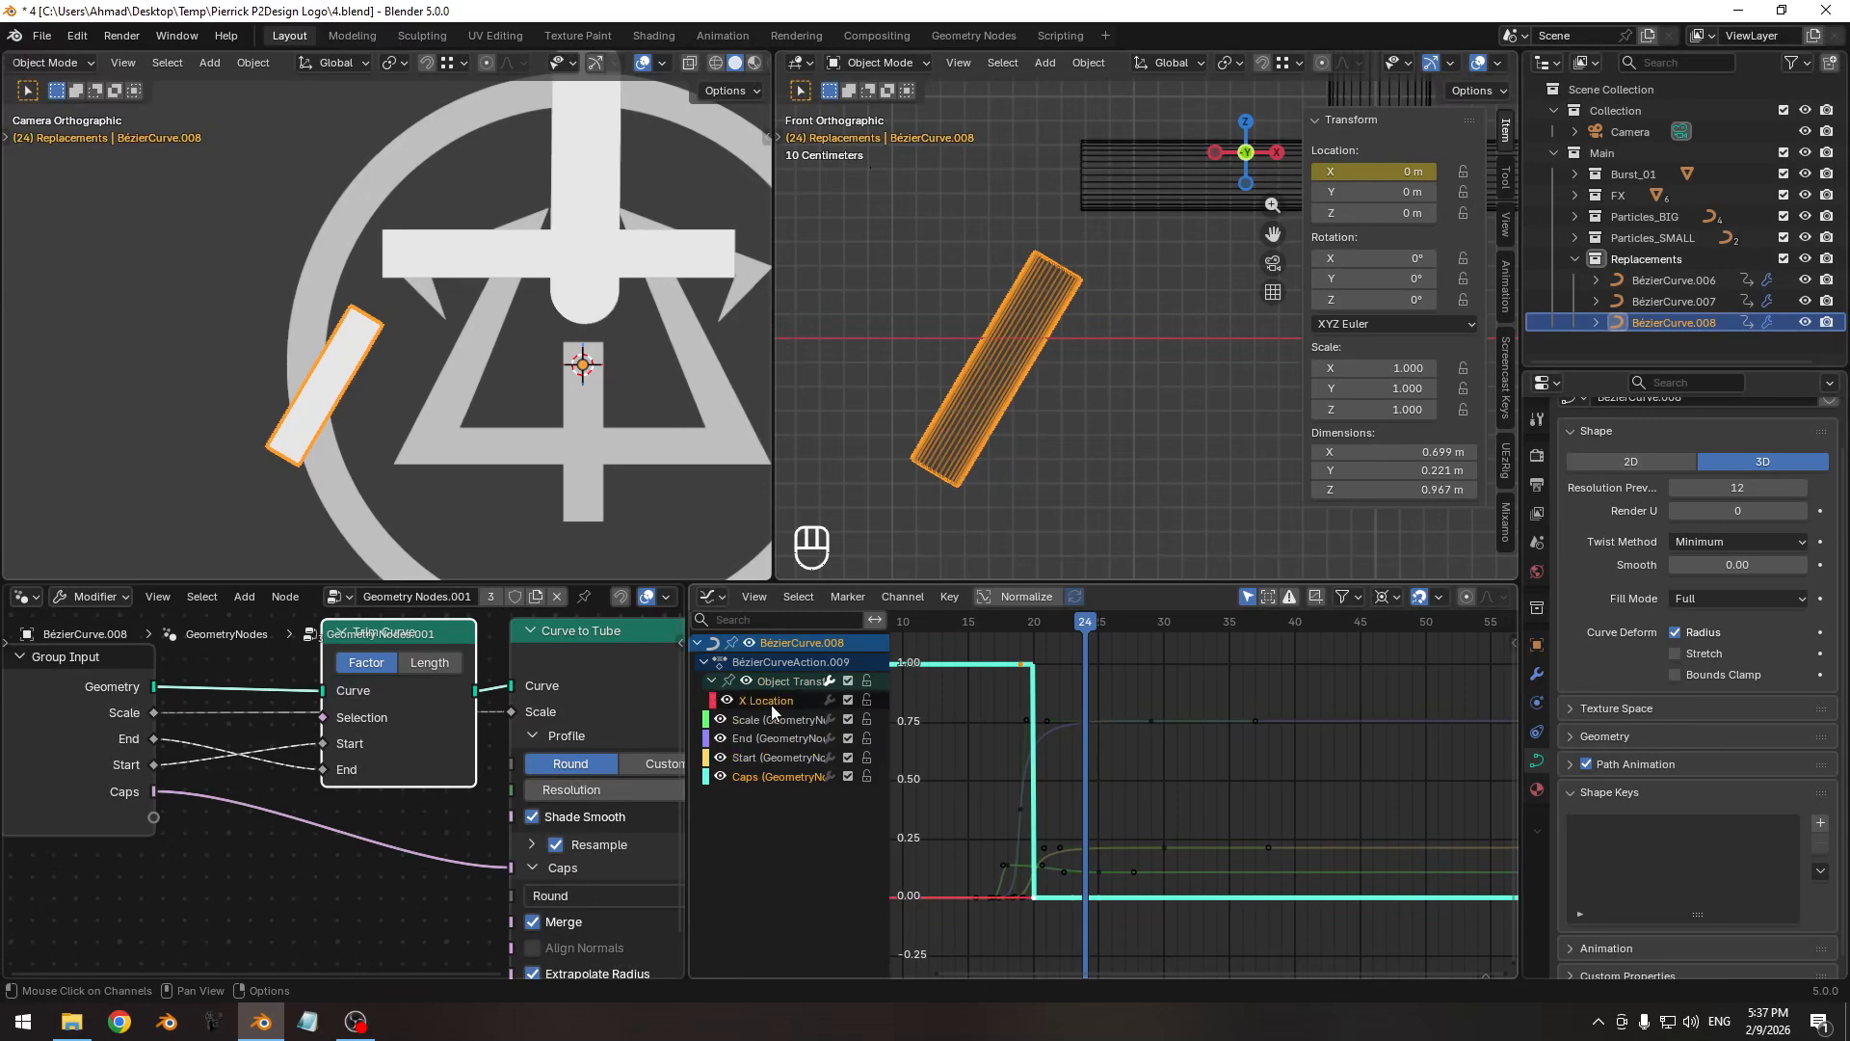
left_click(771, 700)
key("shift+h")
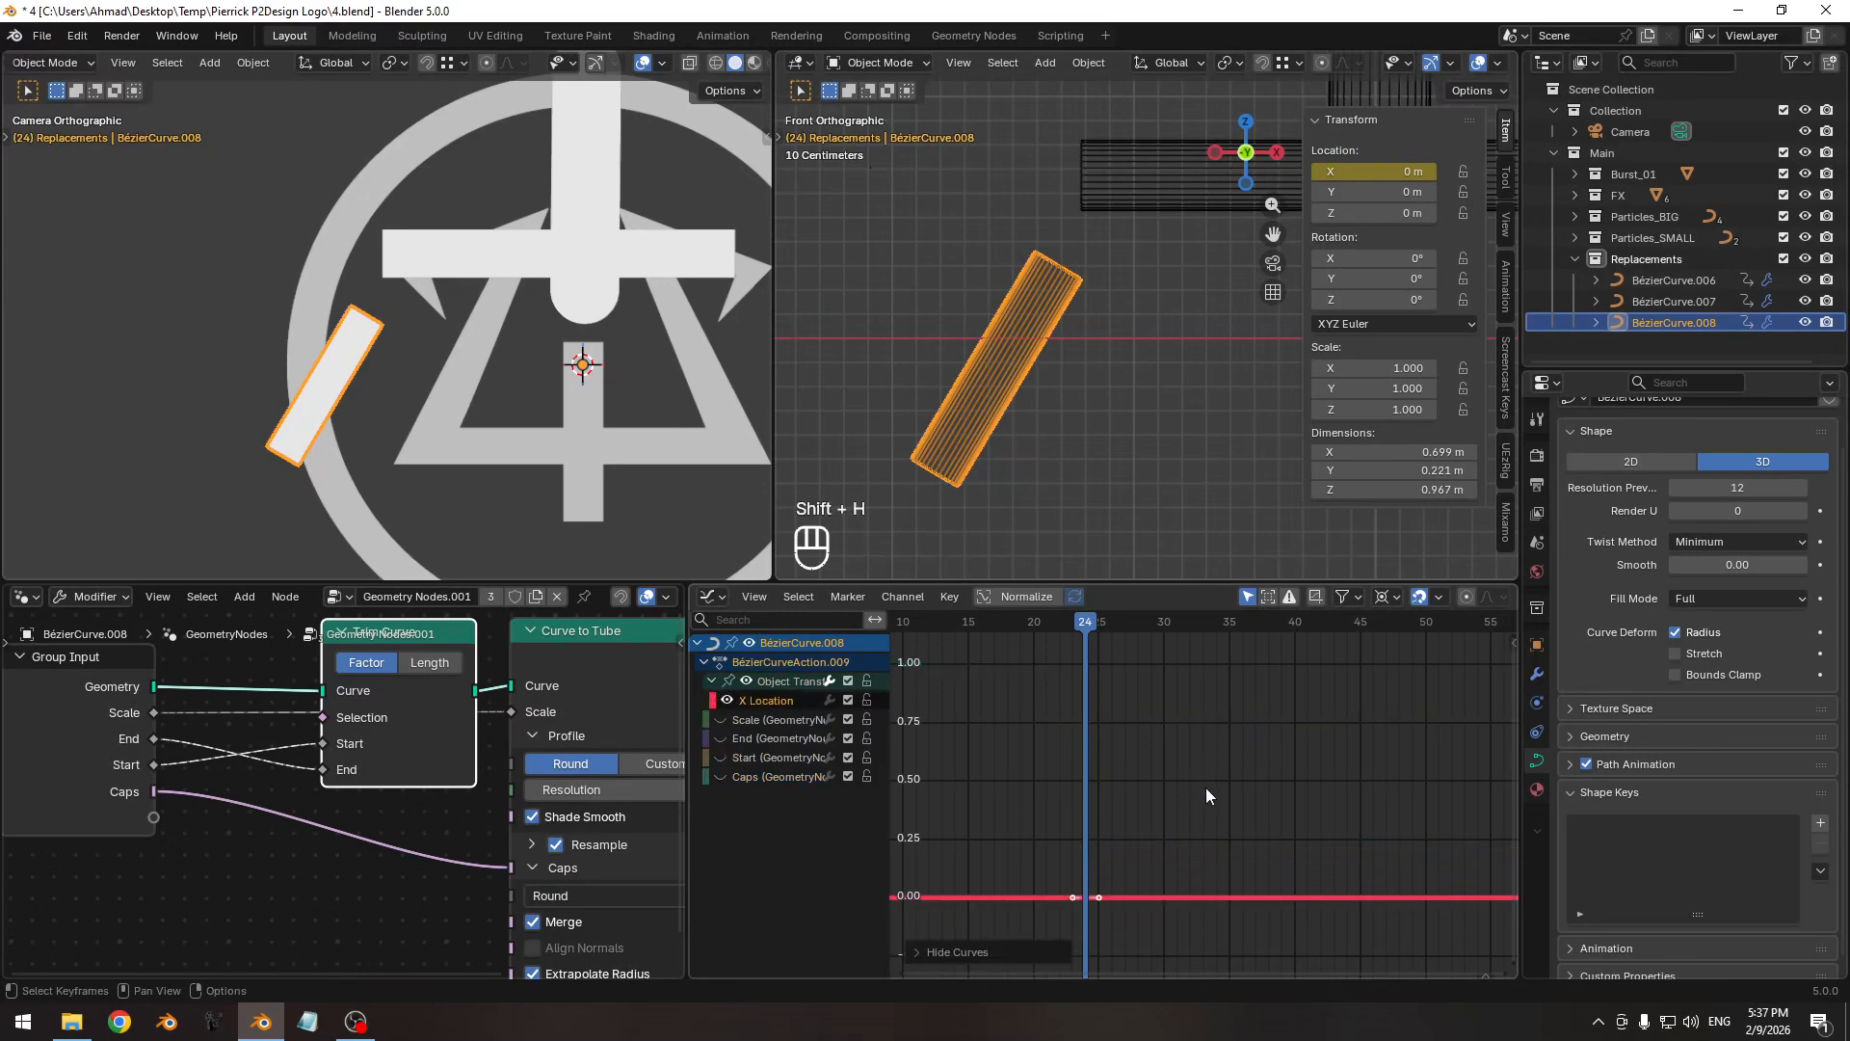
Go to frame 36 and shift the slanted bar's X Location to about 0.771 m, toward the logo's left diagonal leg.
key("Right")
key("Right")
key("Right")
key("Right")
key("Right")
key("Right")
key("Right")
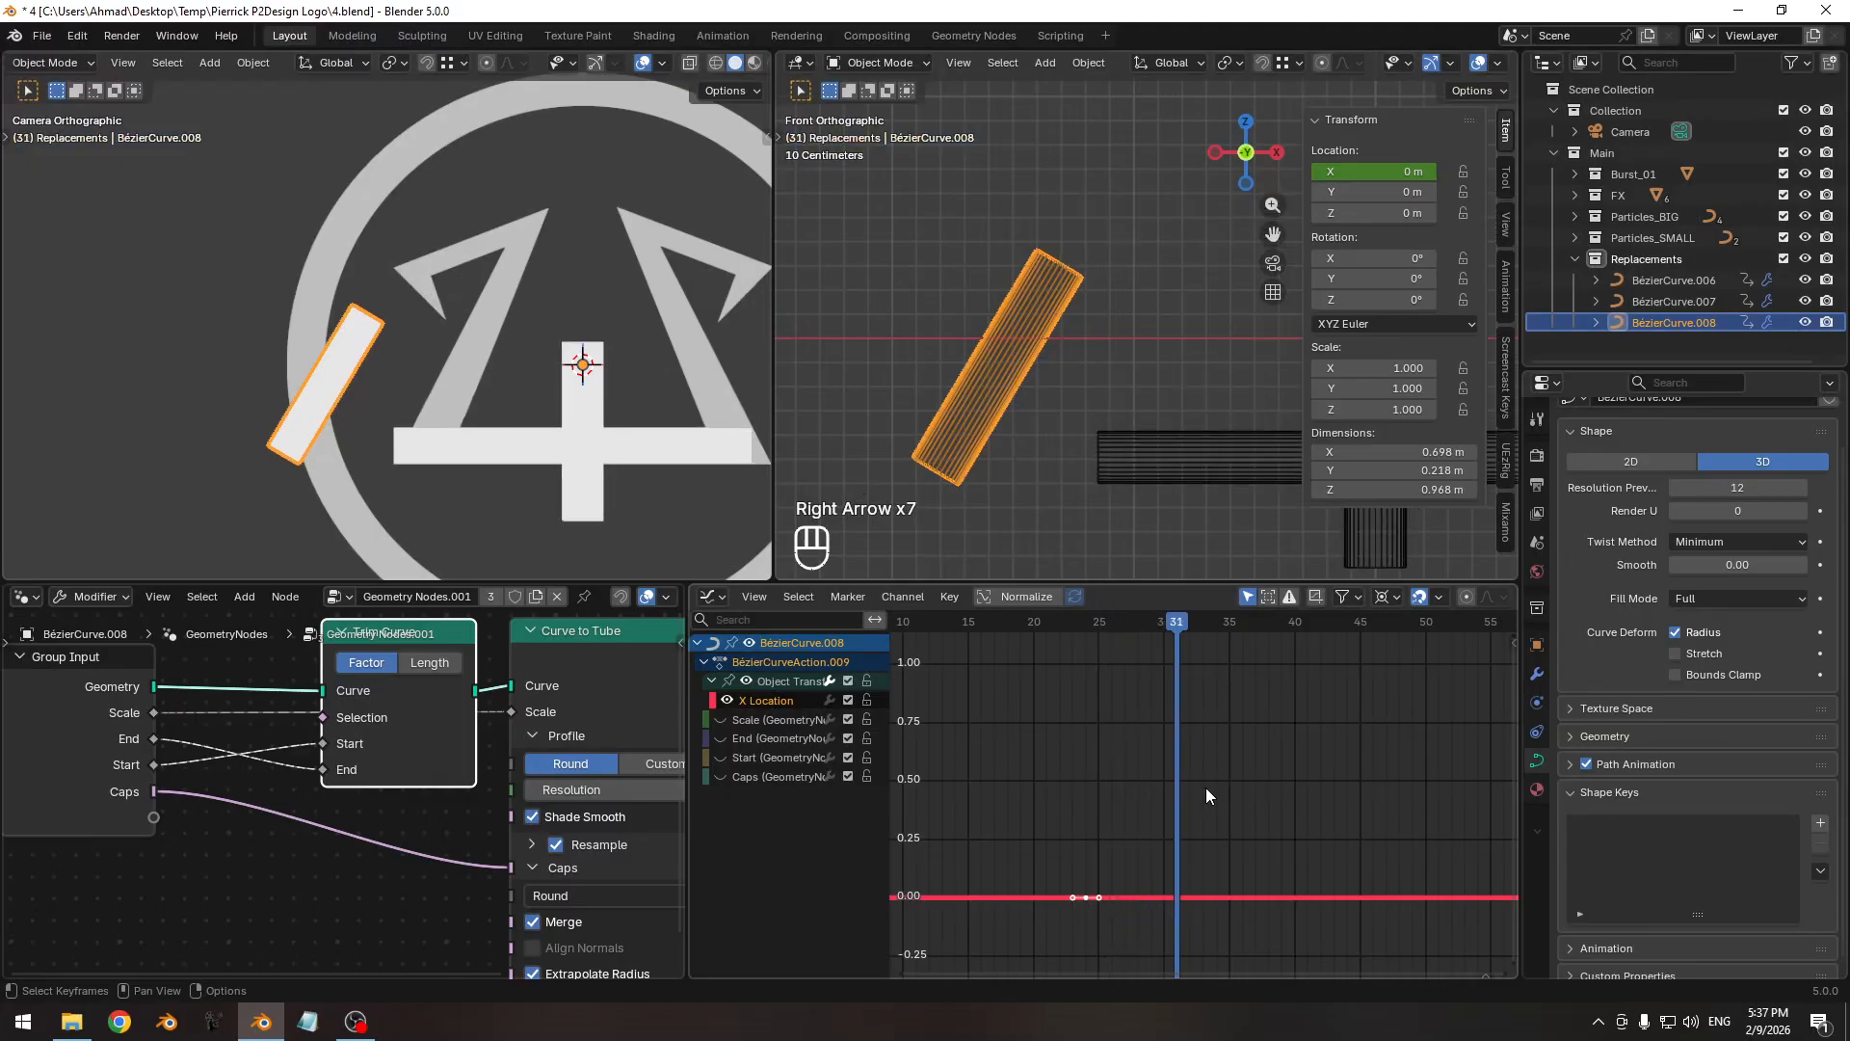
key("Right")
key("Right")
key("Right")
key("Right")
key("Right")
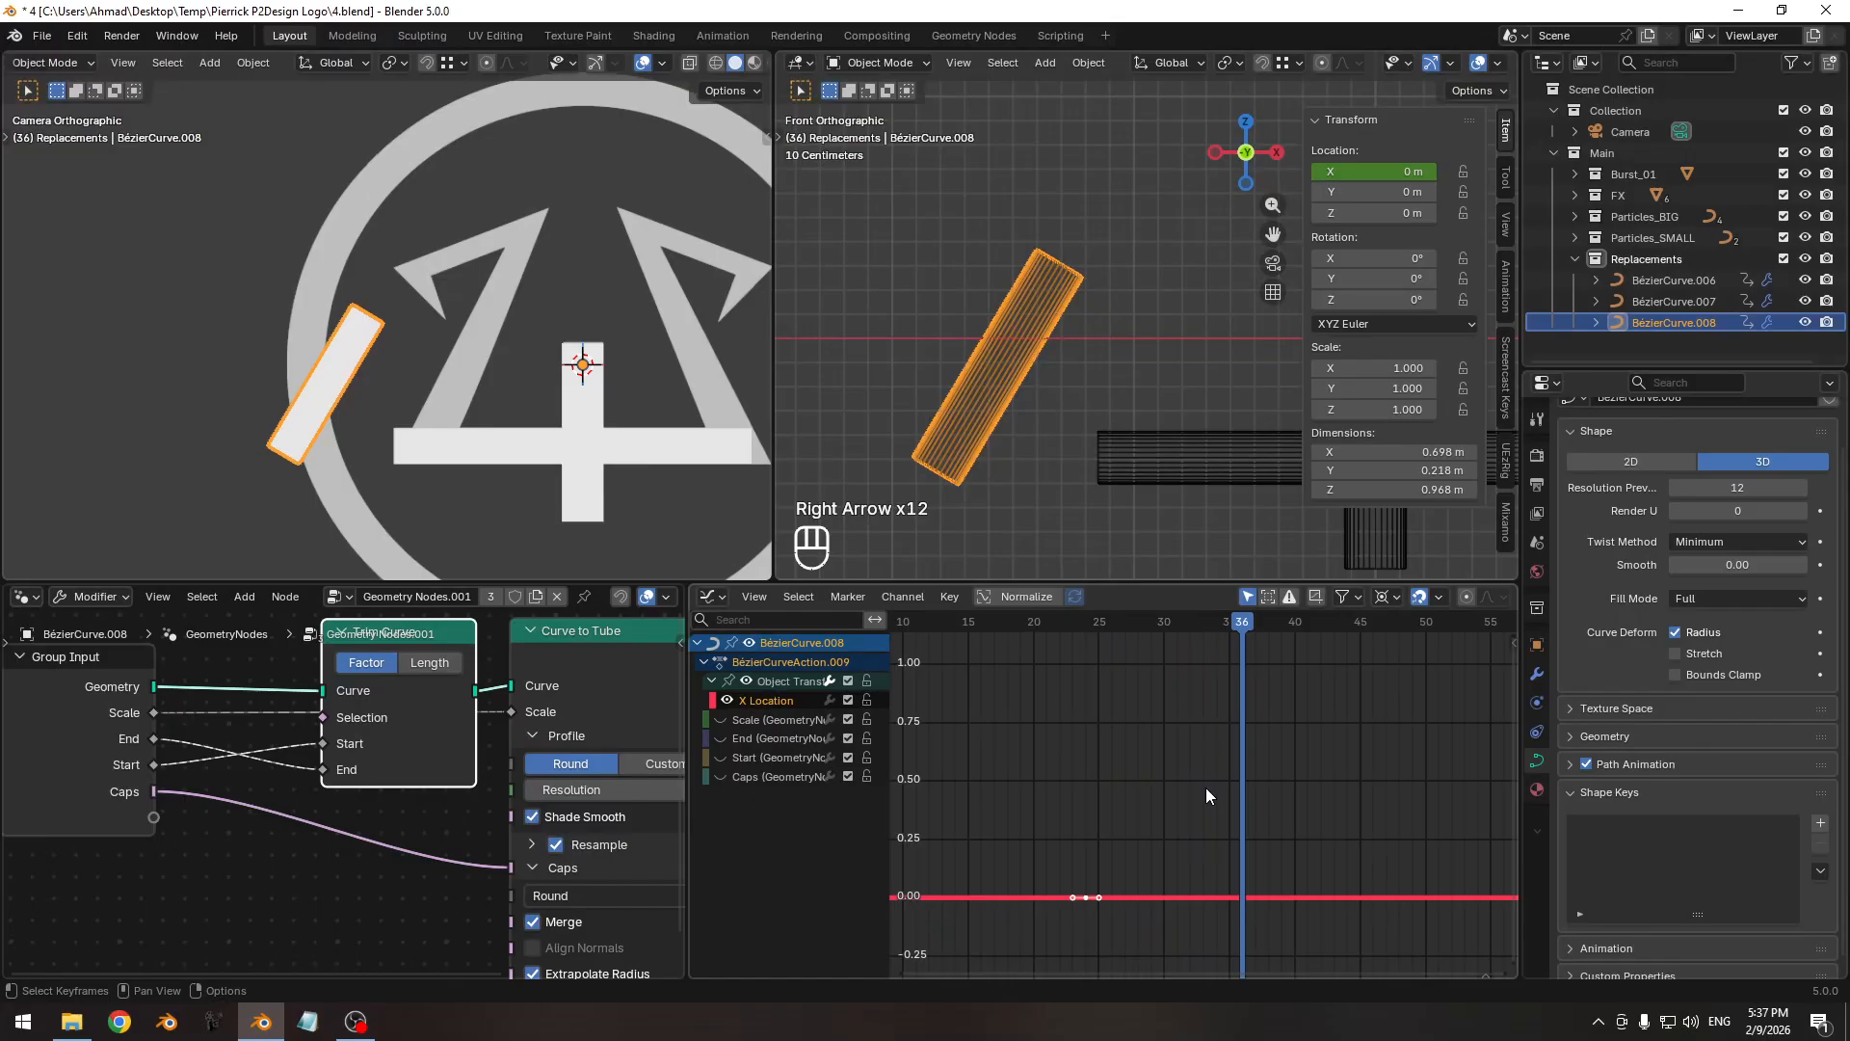
left_click_drag(1378, 172, 1469, 171, "shift")
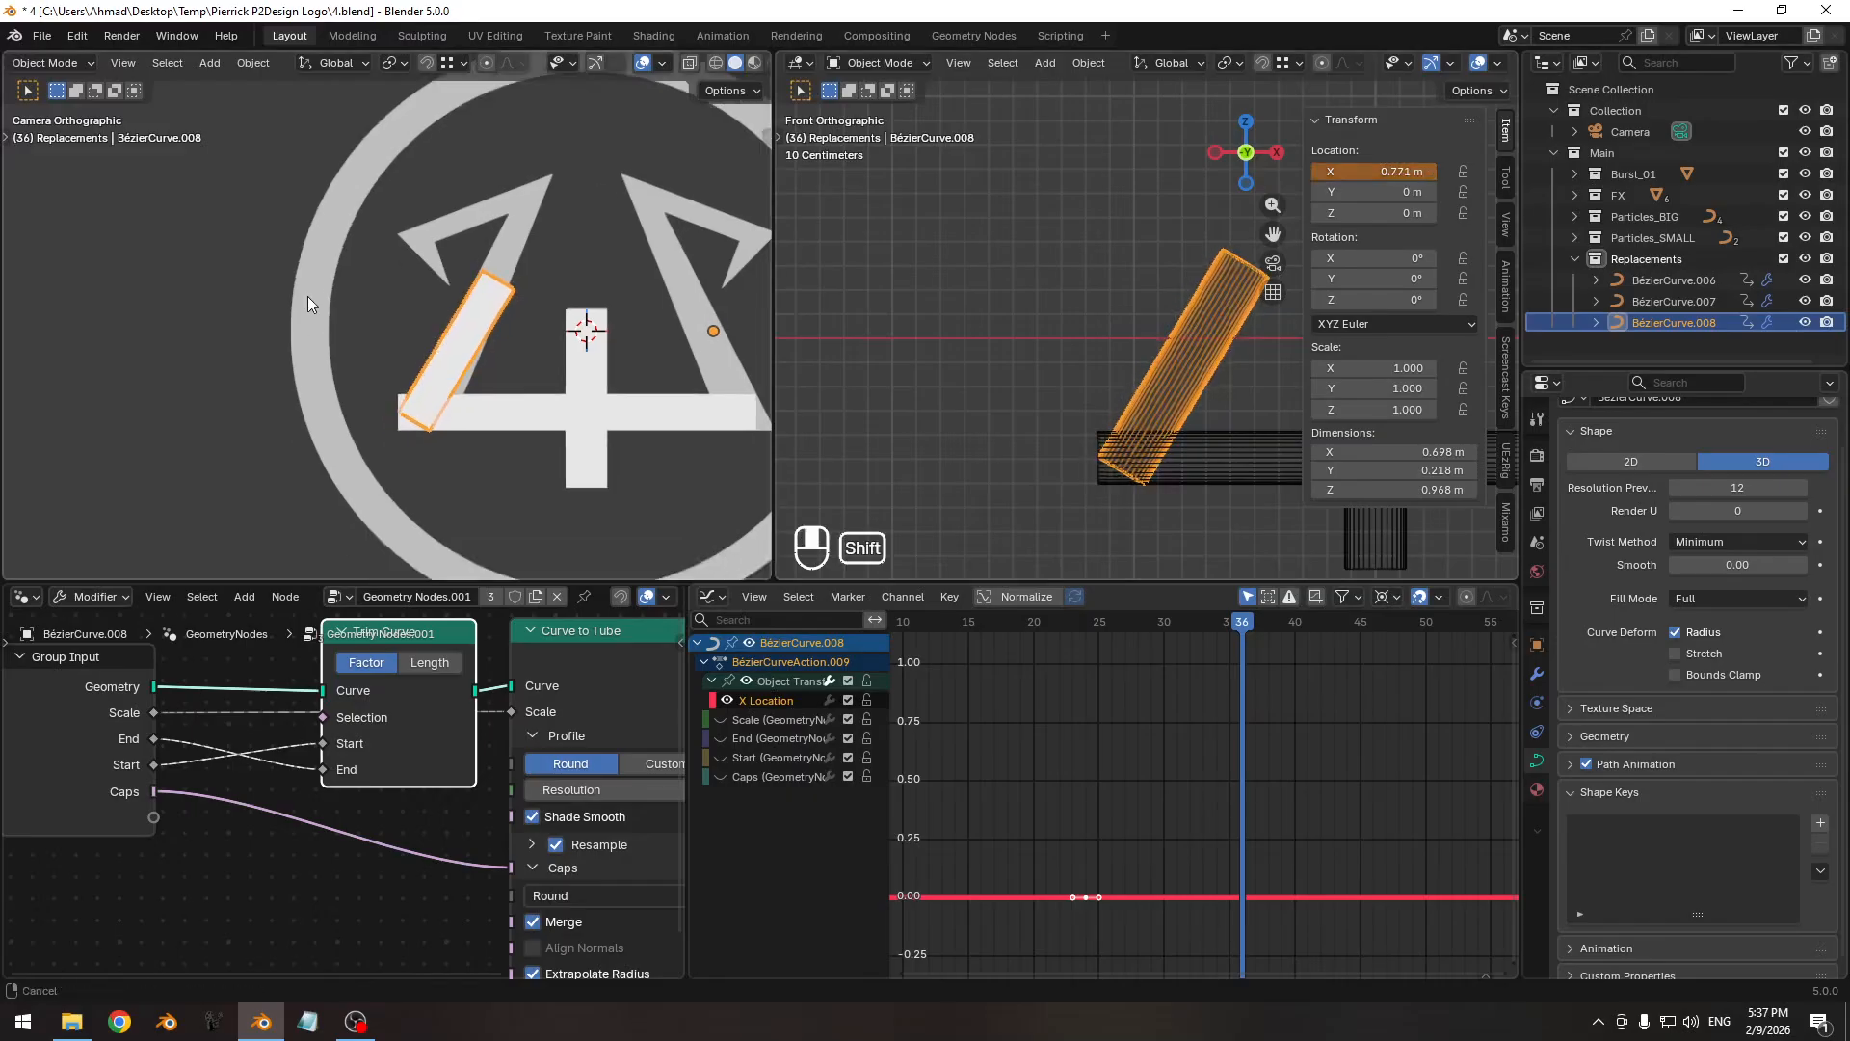
Display the scene in wireframe and keyframe the slanted bar's X Location at about 0.825 m on frame 36.
middle_click_drag(308, 297, 311, 259, "shift")
key("shift+z")
middle_click_drag(367, 350, 538, 252, "shift")
middle_click_drag(550, 315, 429, 325, "shift")
middle_click_drag(468, 353, 511, 281, "ctrl")
middle_click_drag(523, 317, 493, 304, "shift")
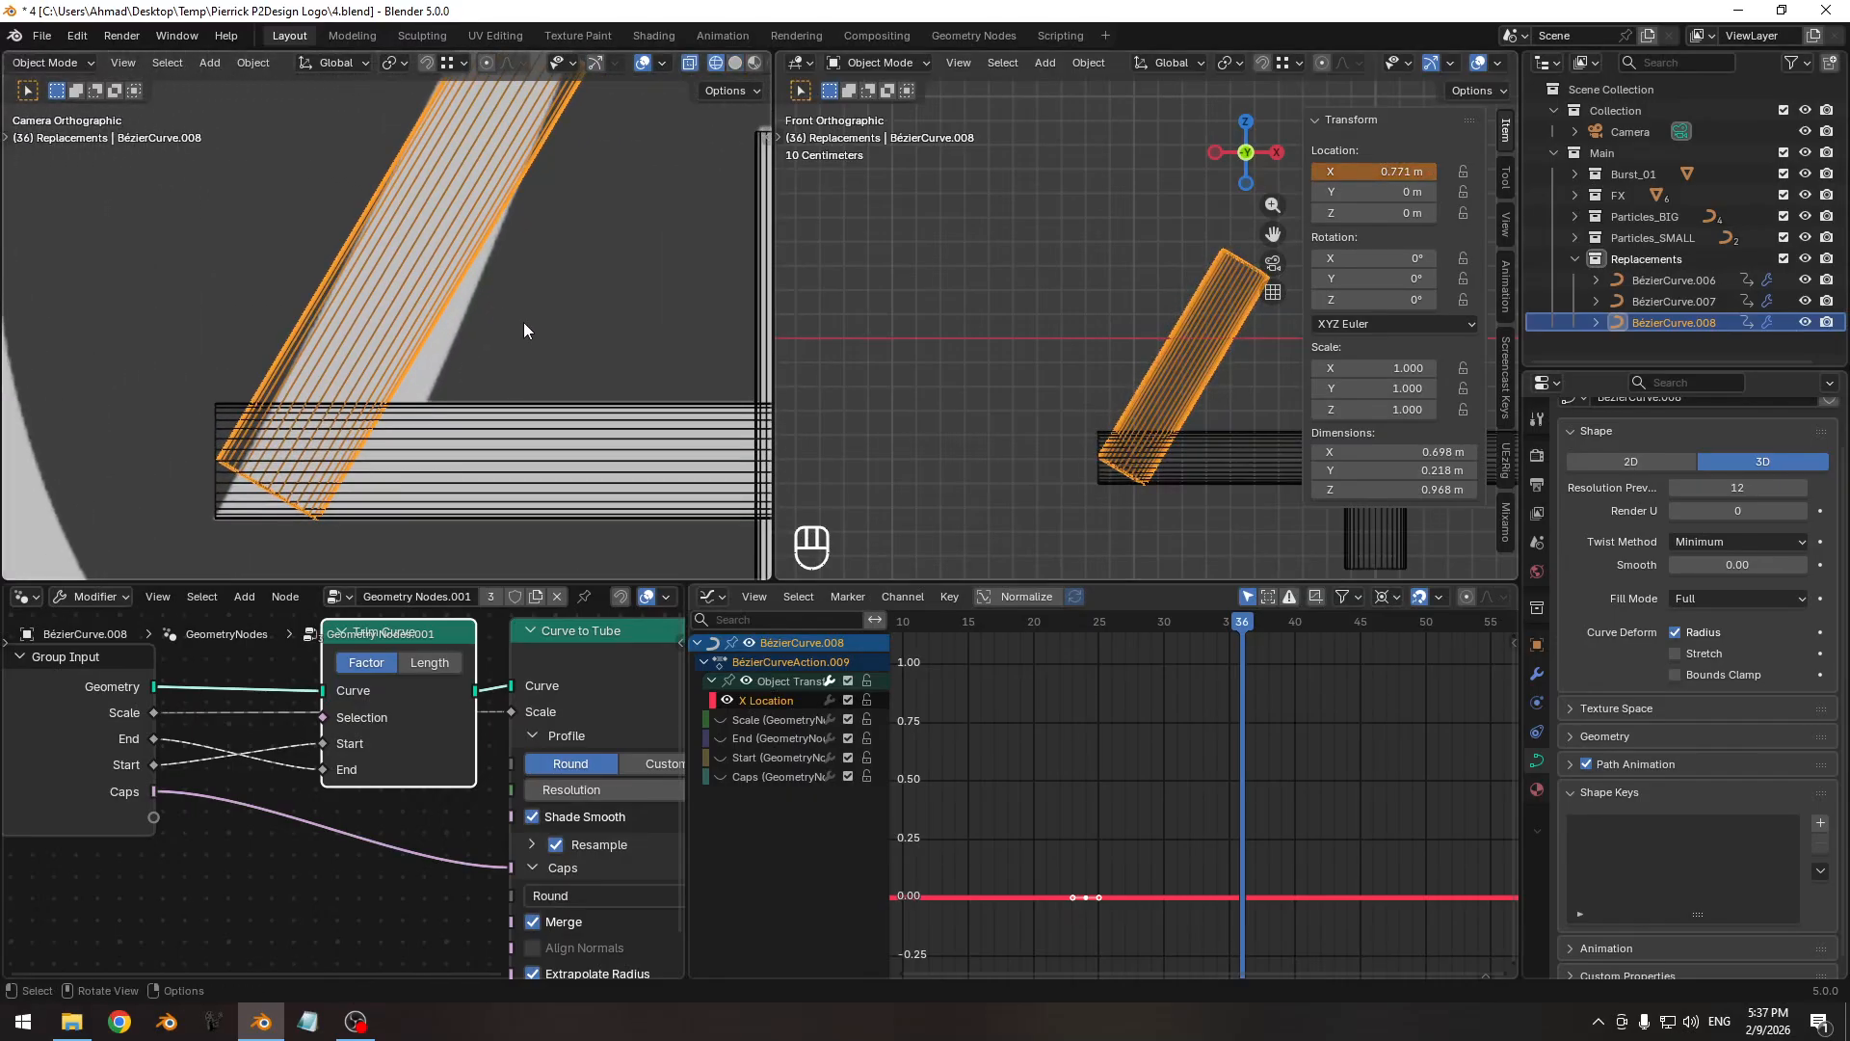
left_click_drag(1378, 171, 1409, 169, "shift")
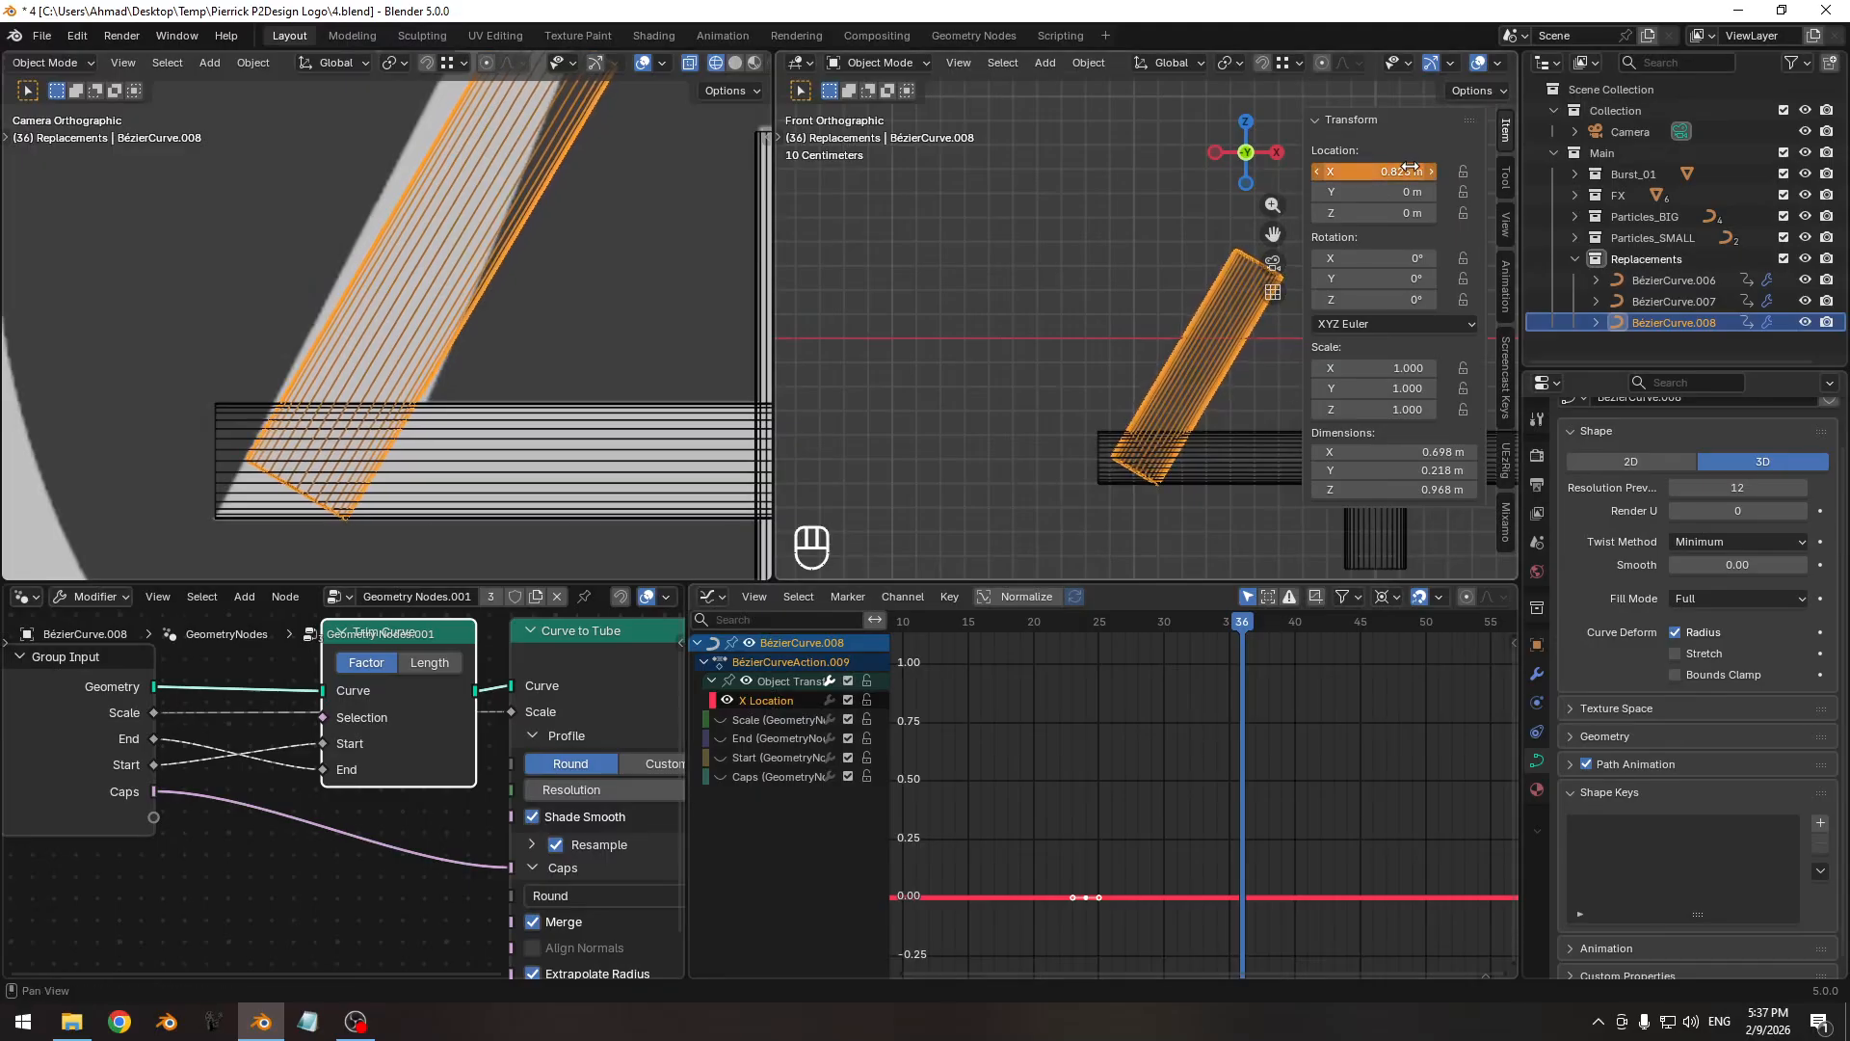
key("i")
scroll(540, 286, "down", 4)
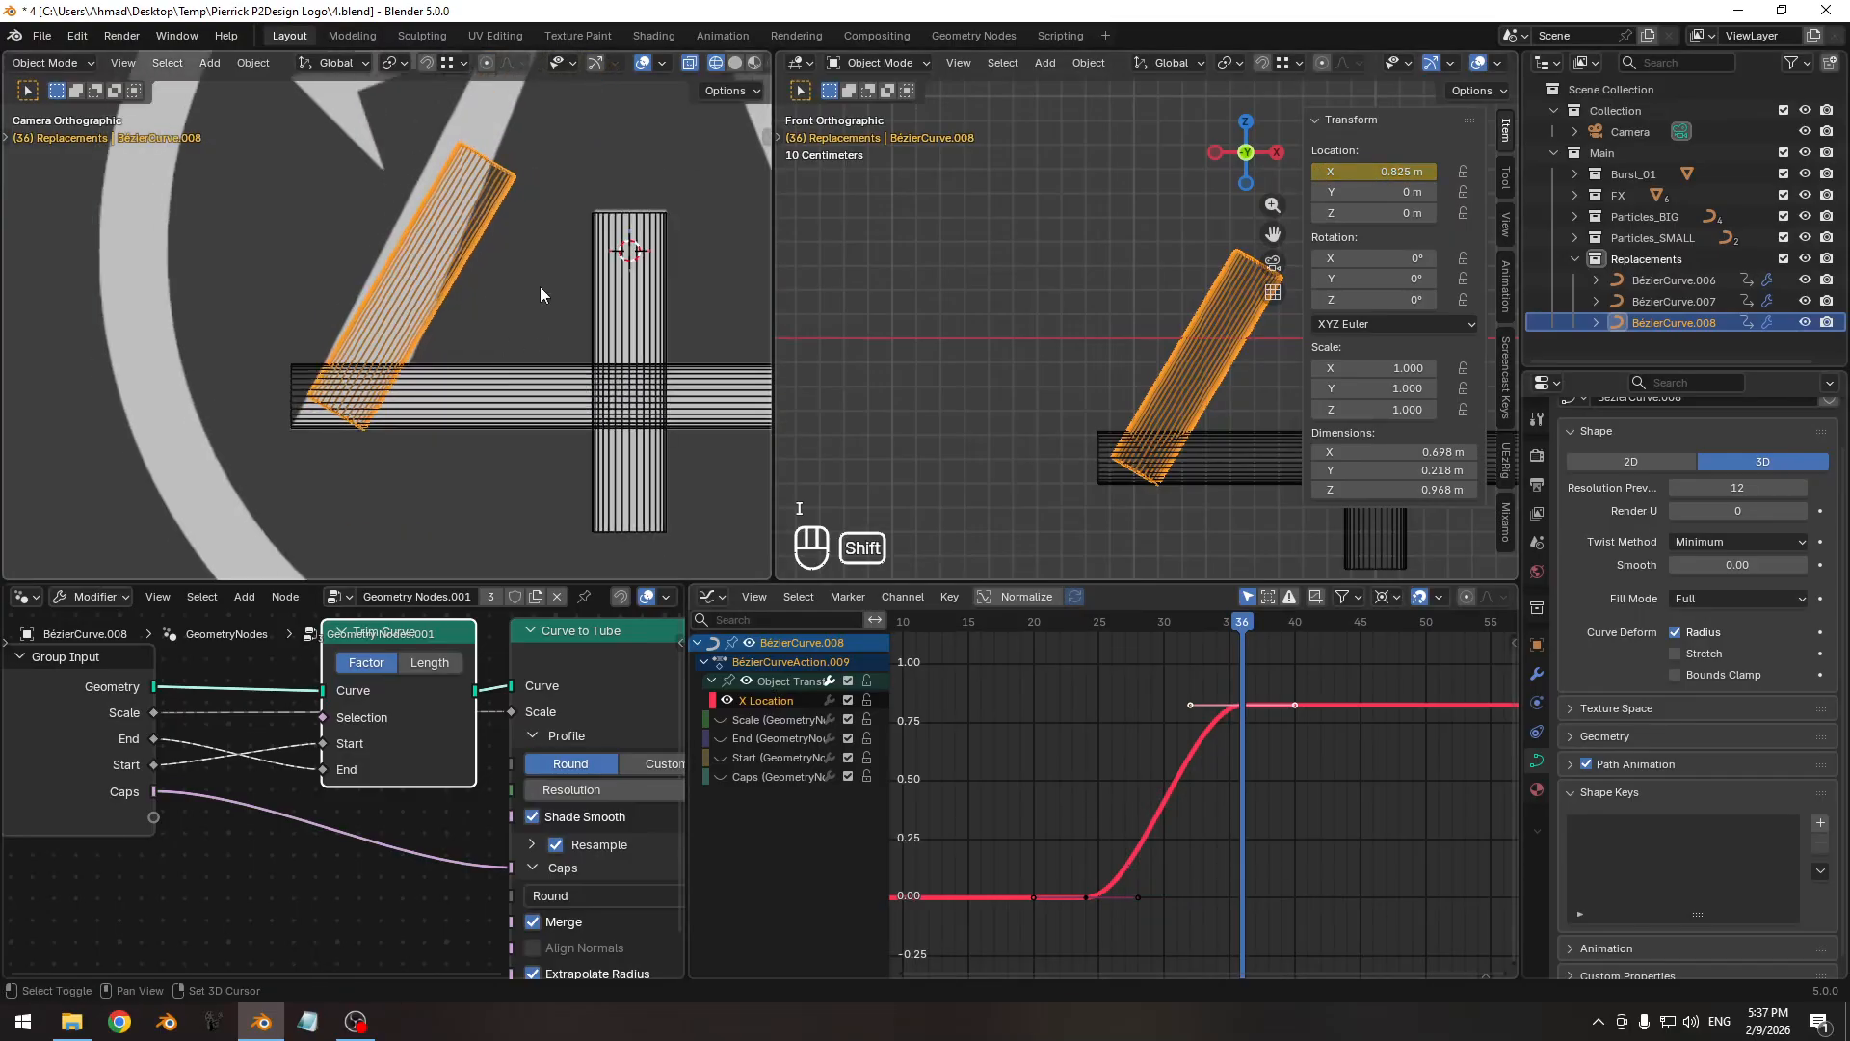
middle_click_drag(539, 286, 389, 415, "shift")
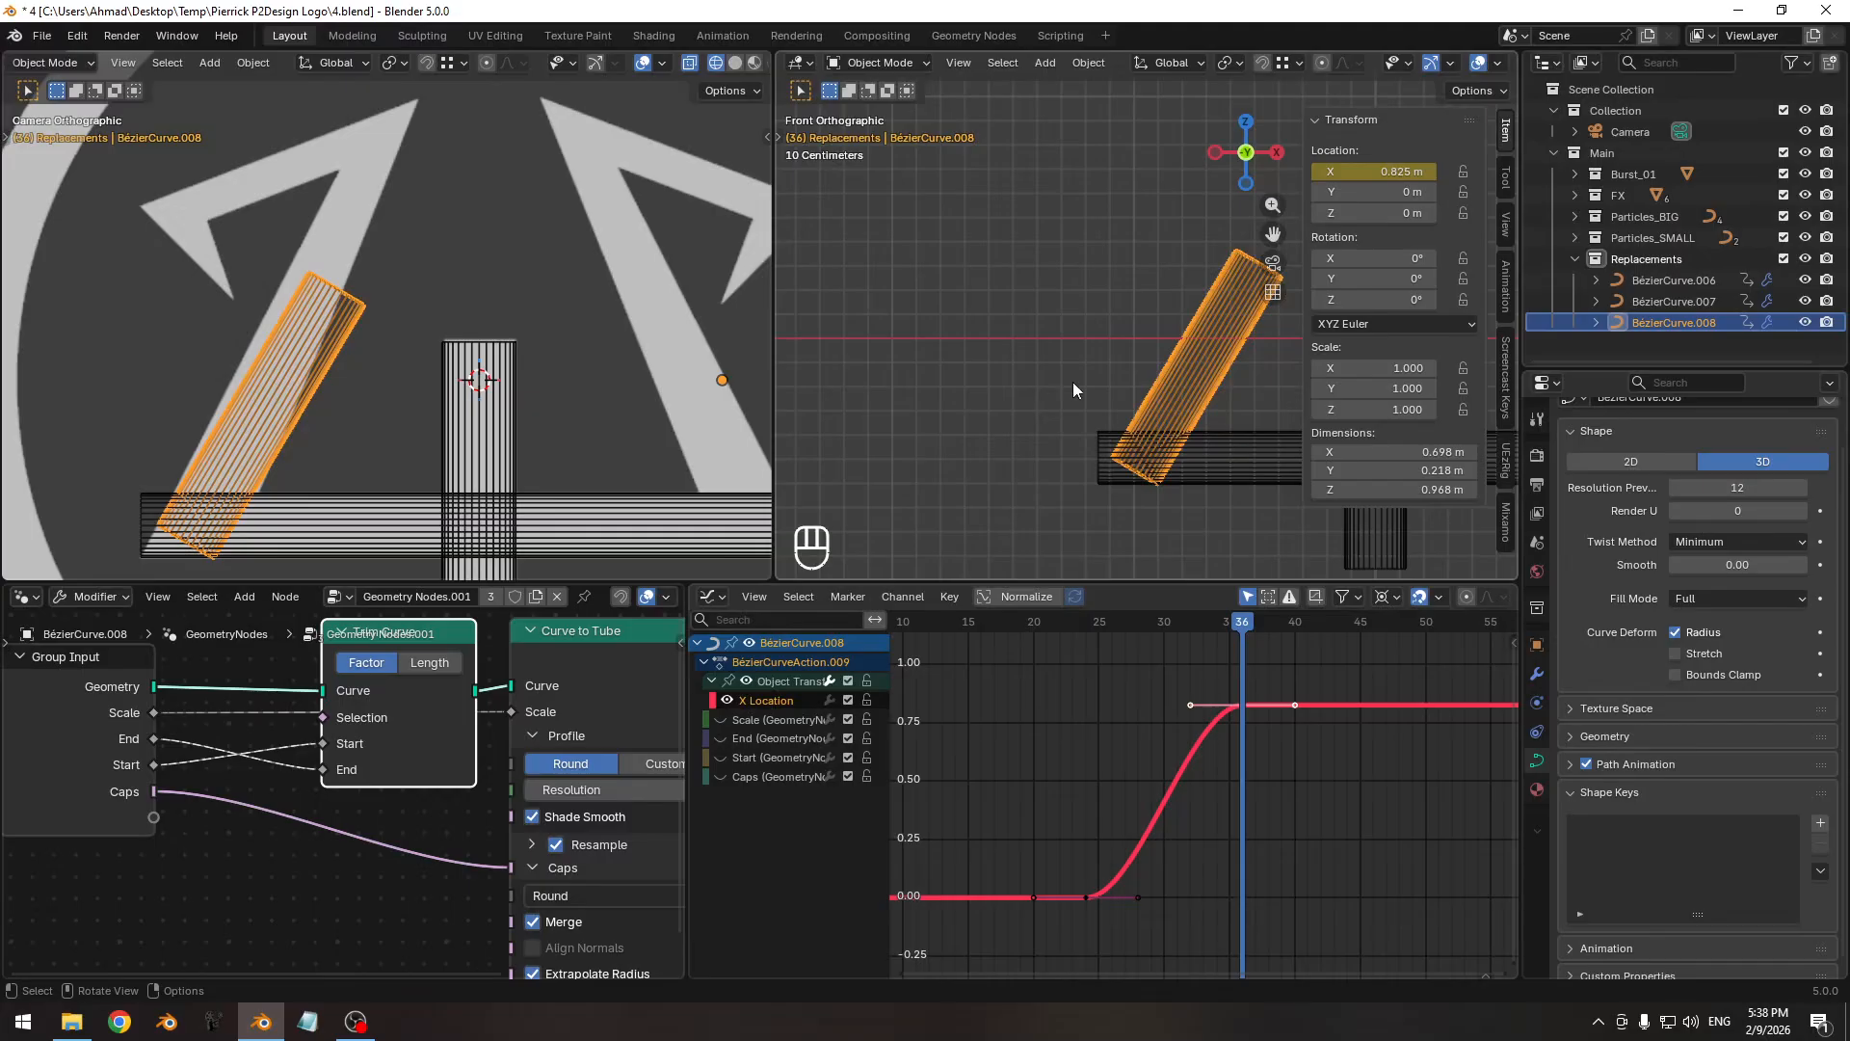
At frame 41, move the slanted bar's upper control point to about X -1.152 m, Z 0.909 m and save the file.
middle_click_drag(1072, 381, 921, 409, "shift")
key("Tab")
left_click(1116, 252)
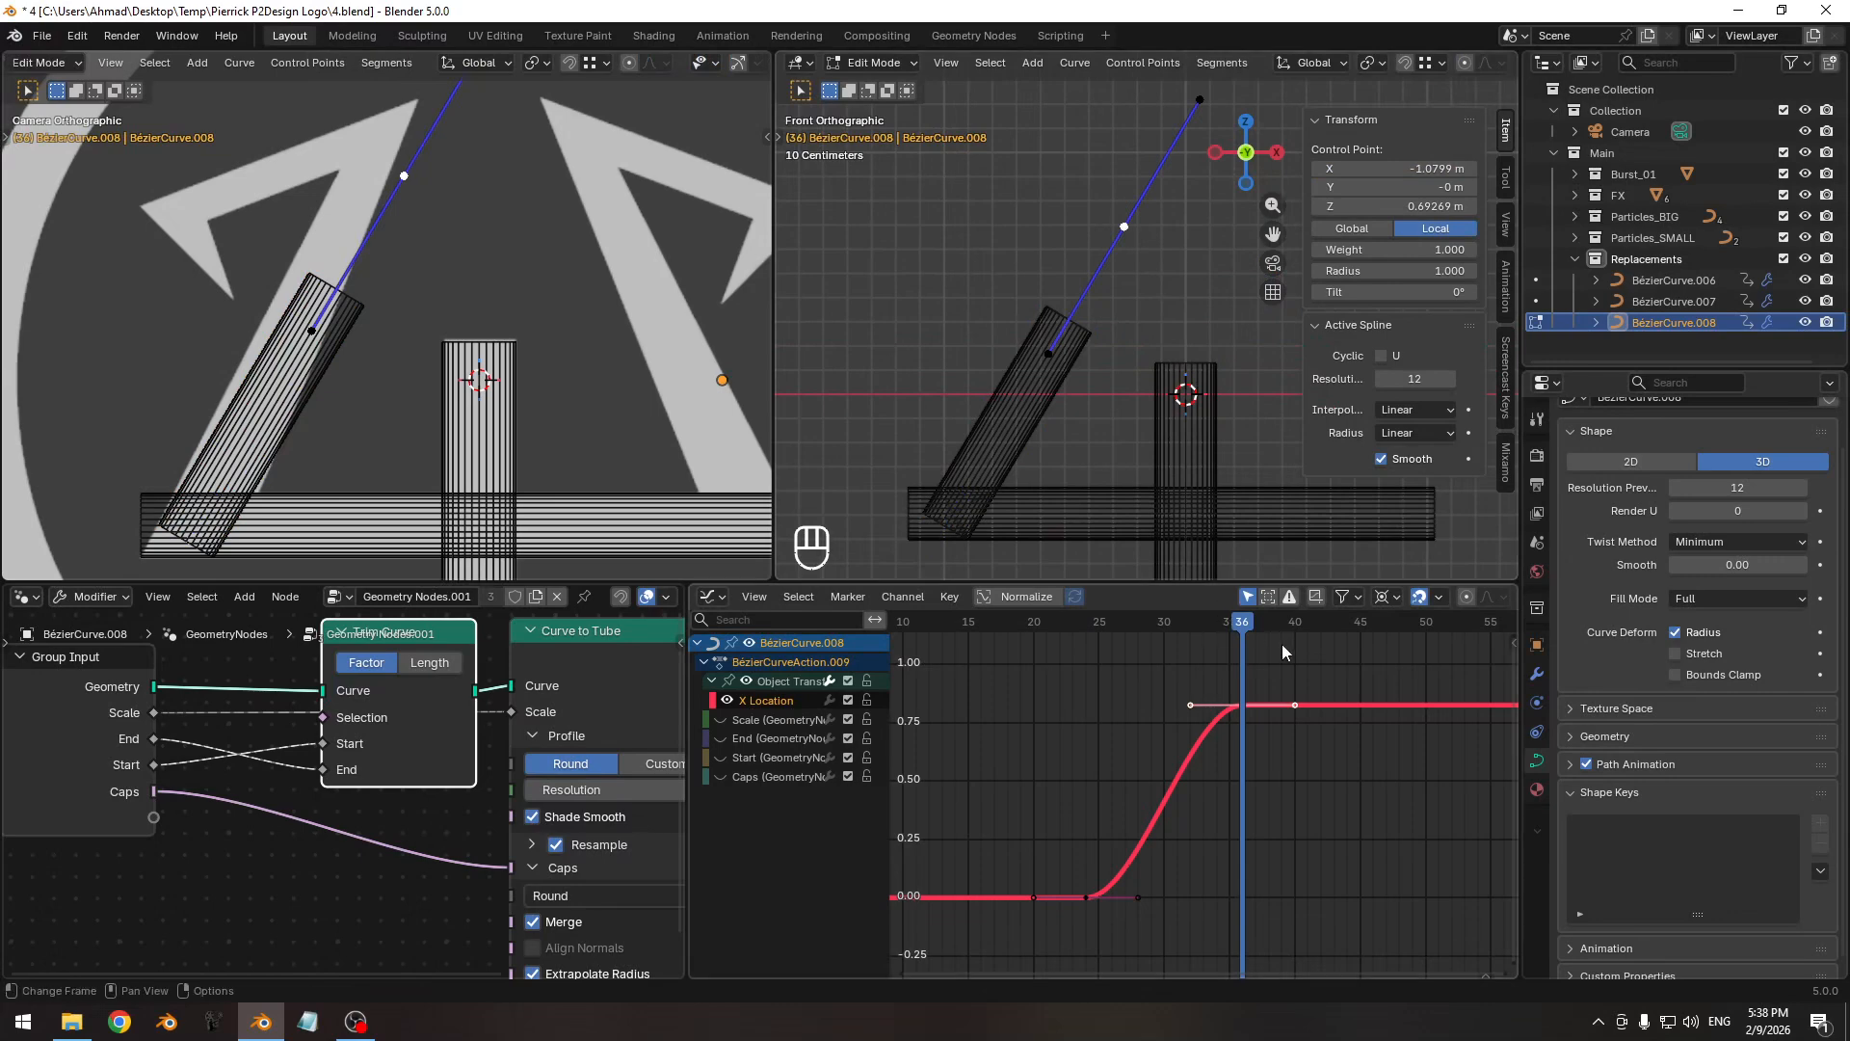
left_click_drag(1294, 621, 1307, 622)
middle_click_drag(363, 394, 348, 545, "shift")
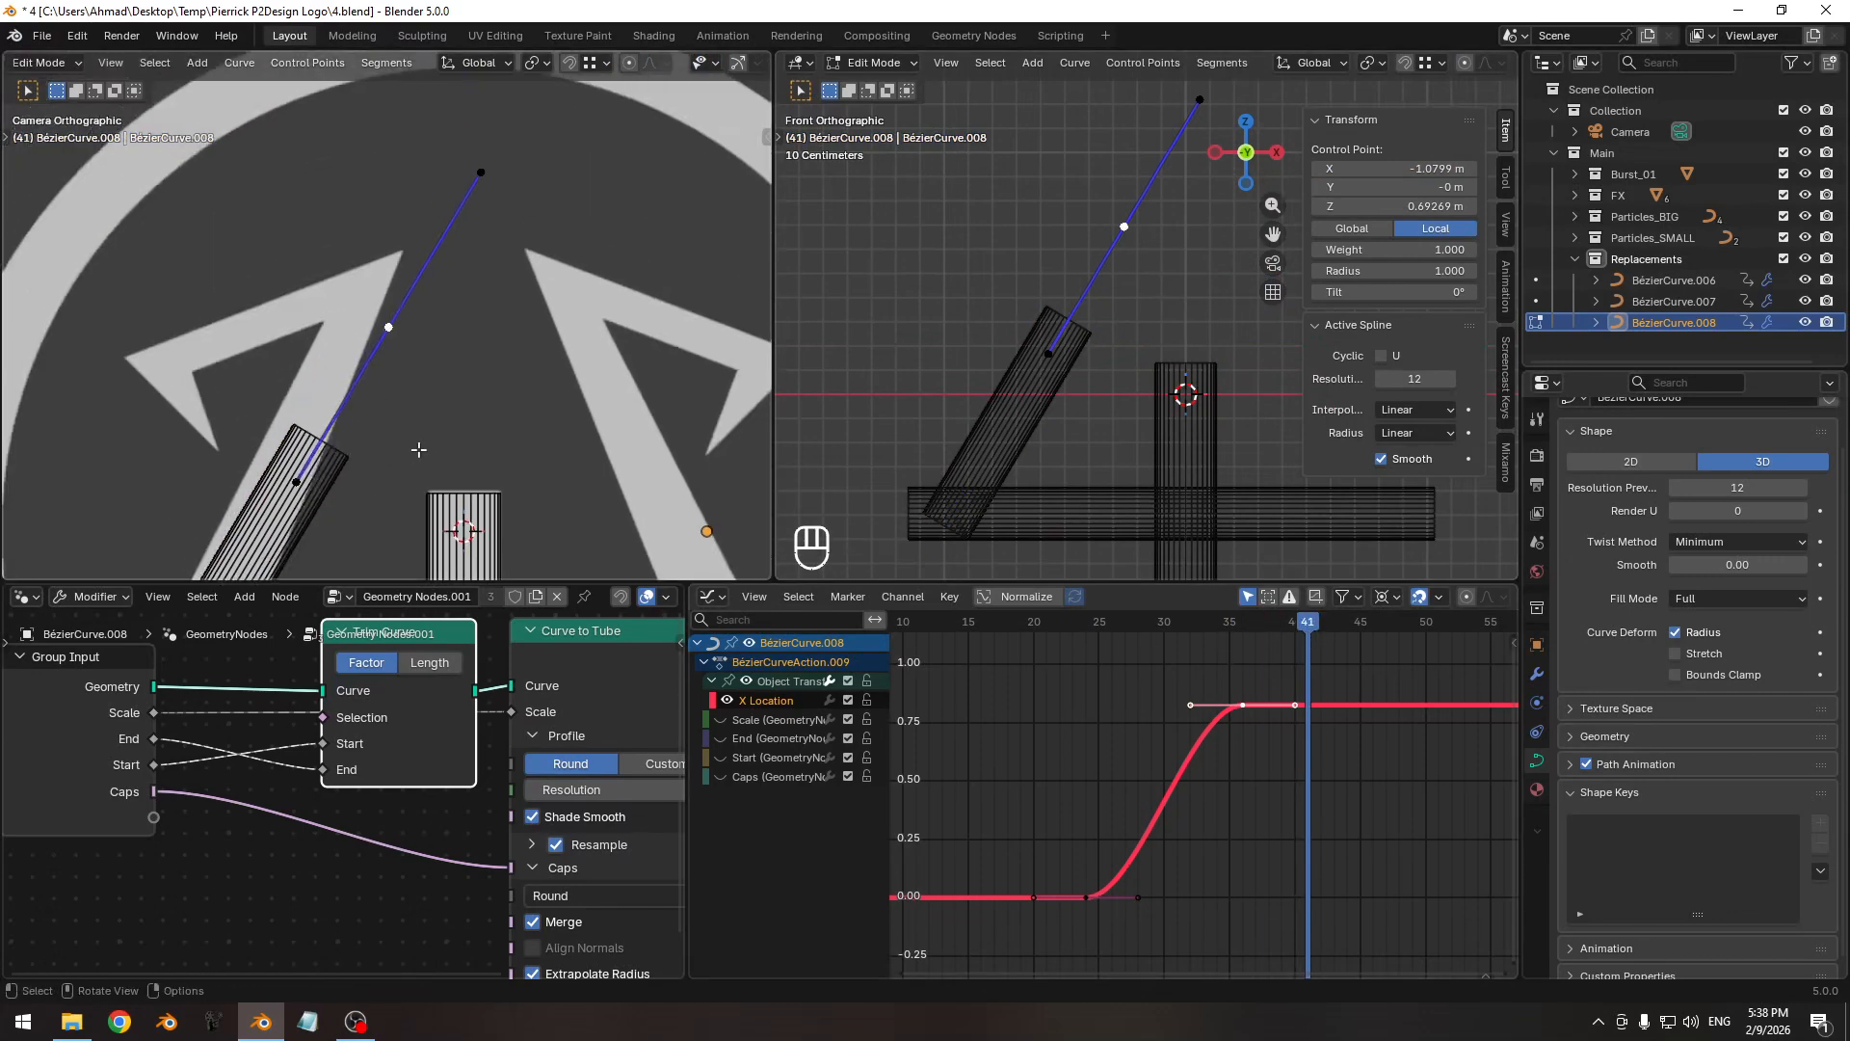
key("g")
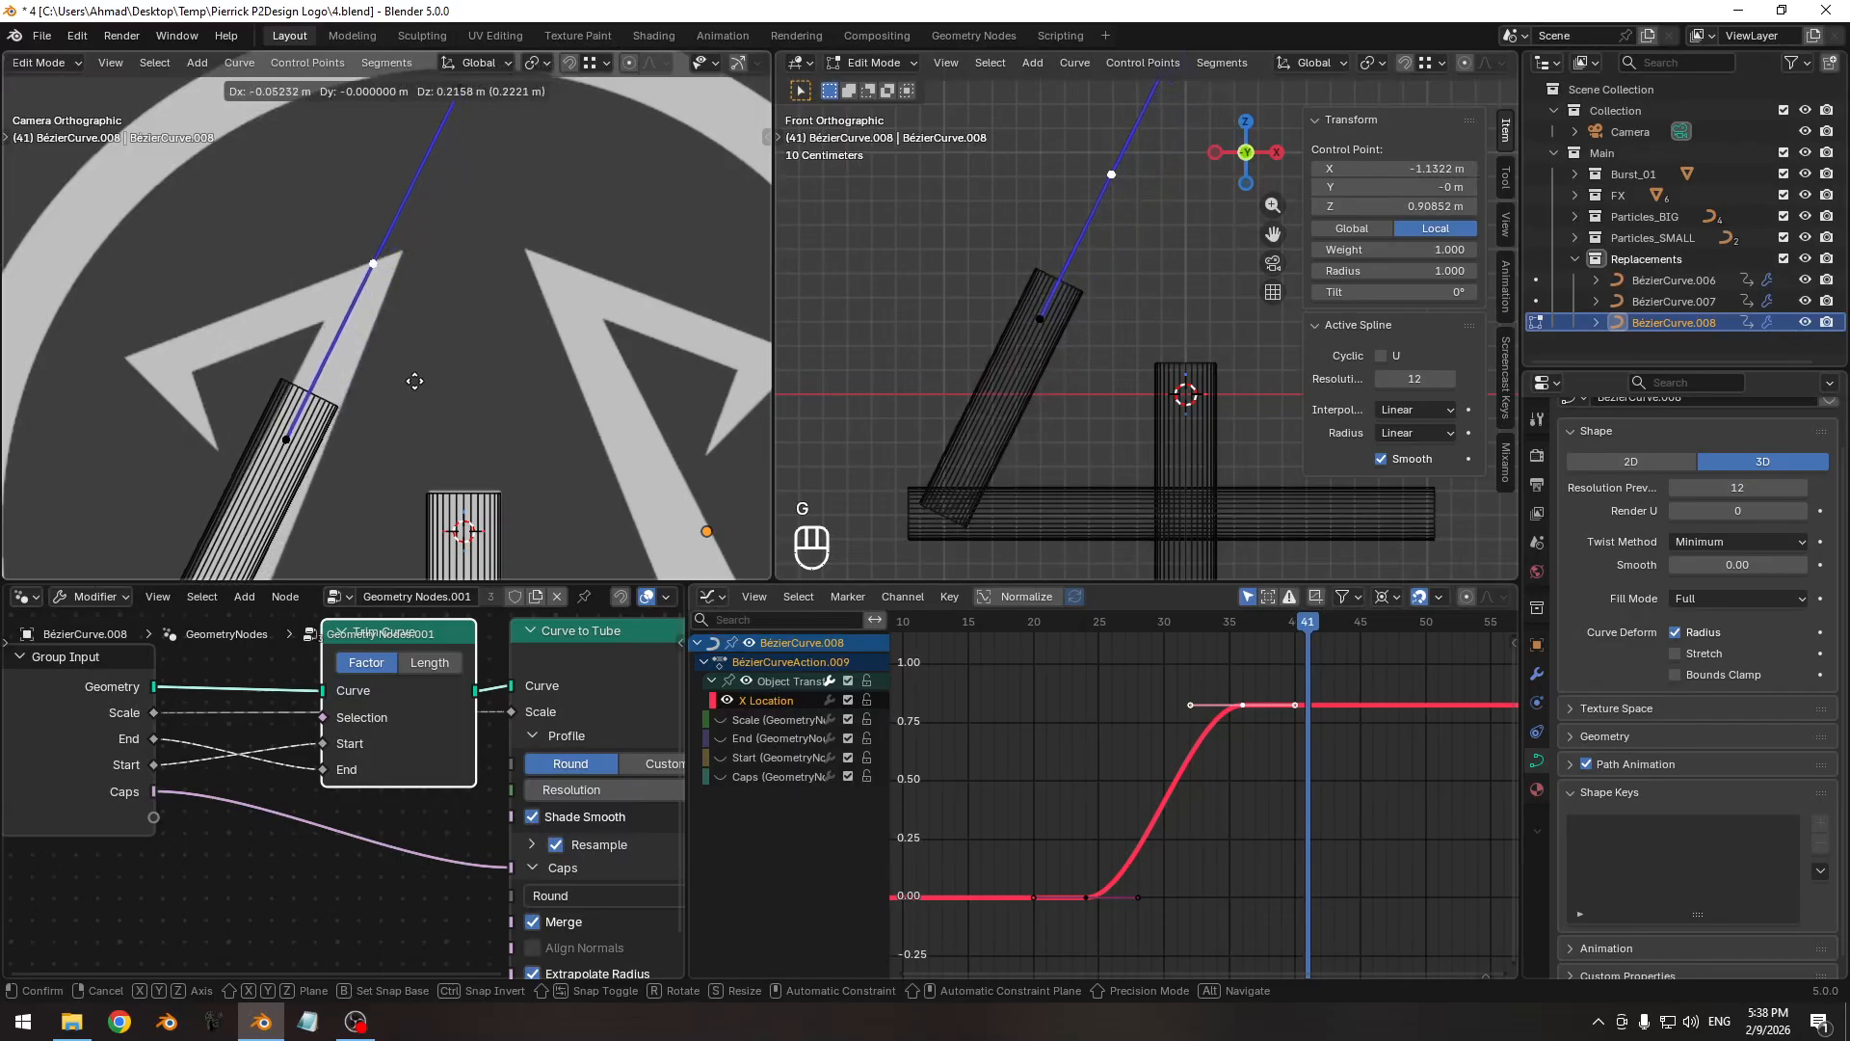
left_click(408, 381)
key("Pause")
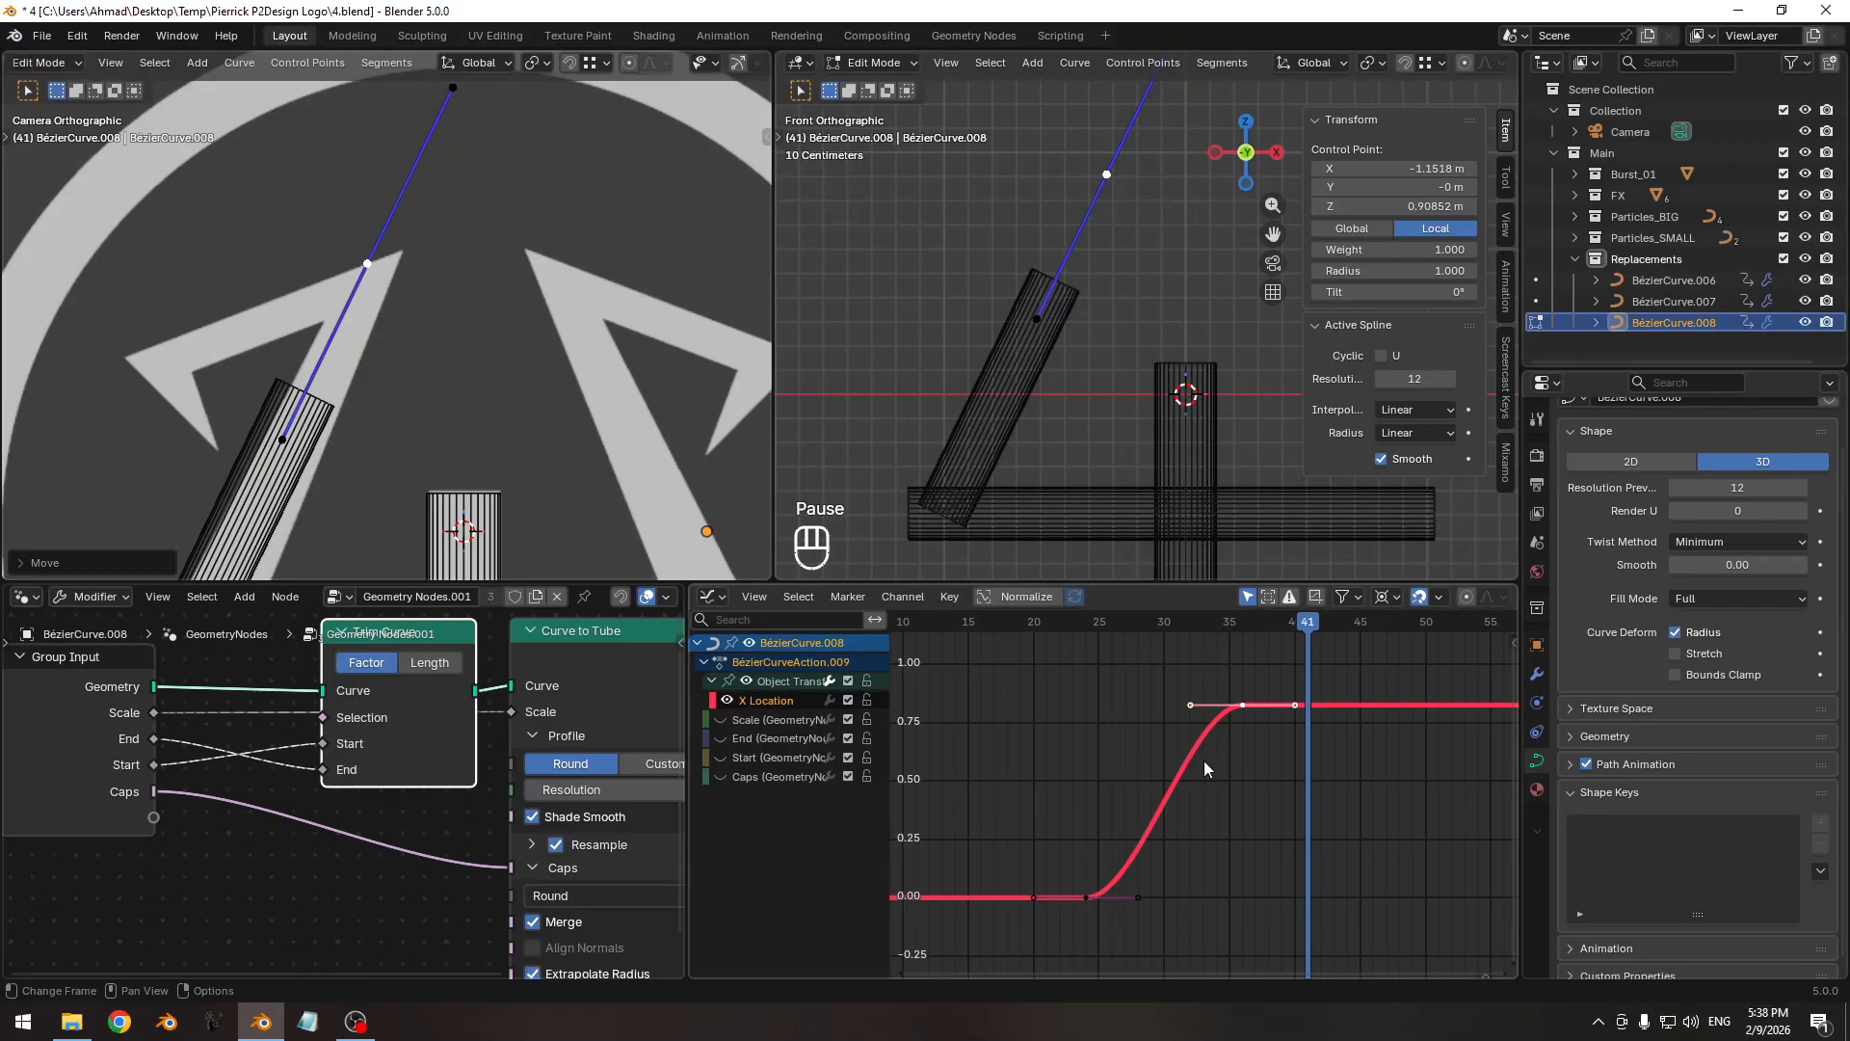
middle_click_drag(1249, 753, 1163, 800, "shift")
key("ctrl+s")
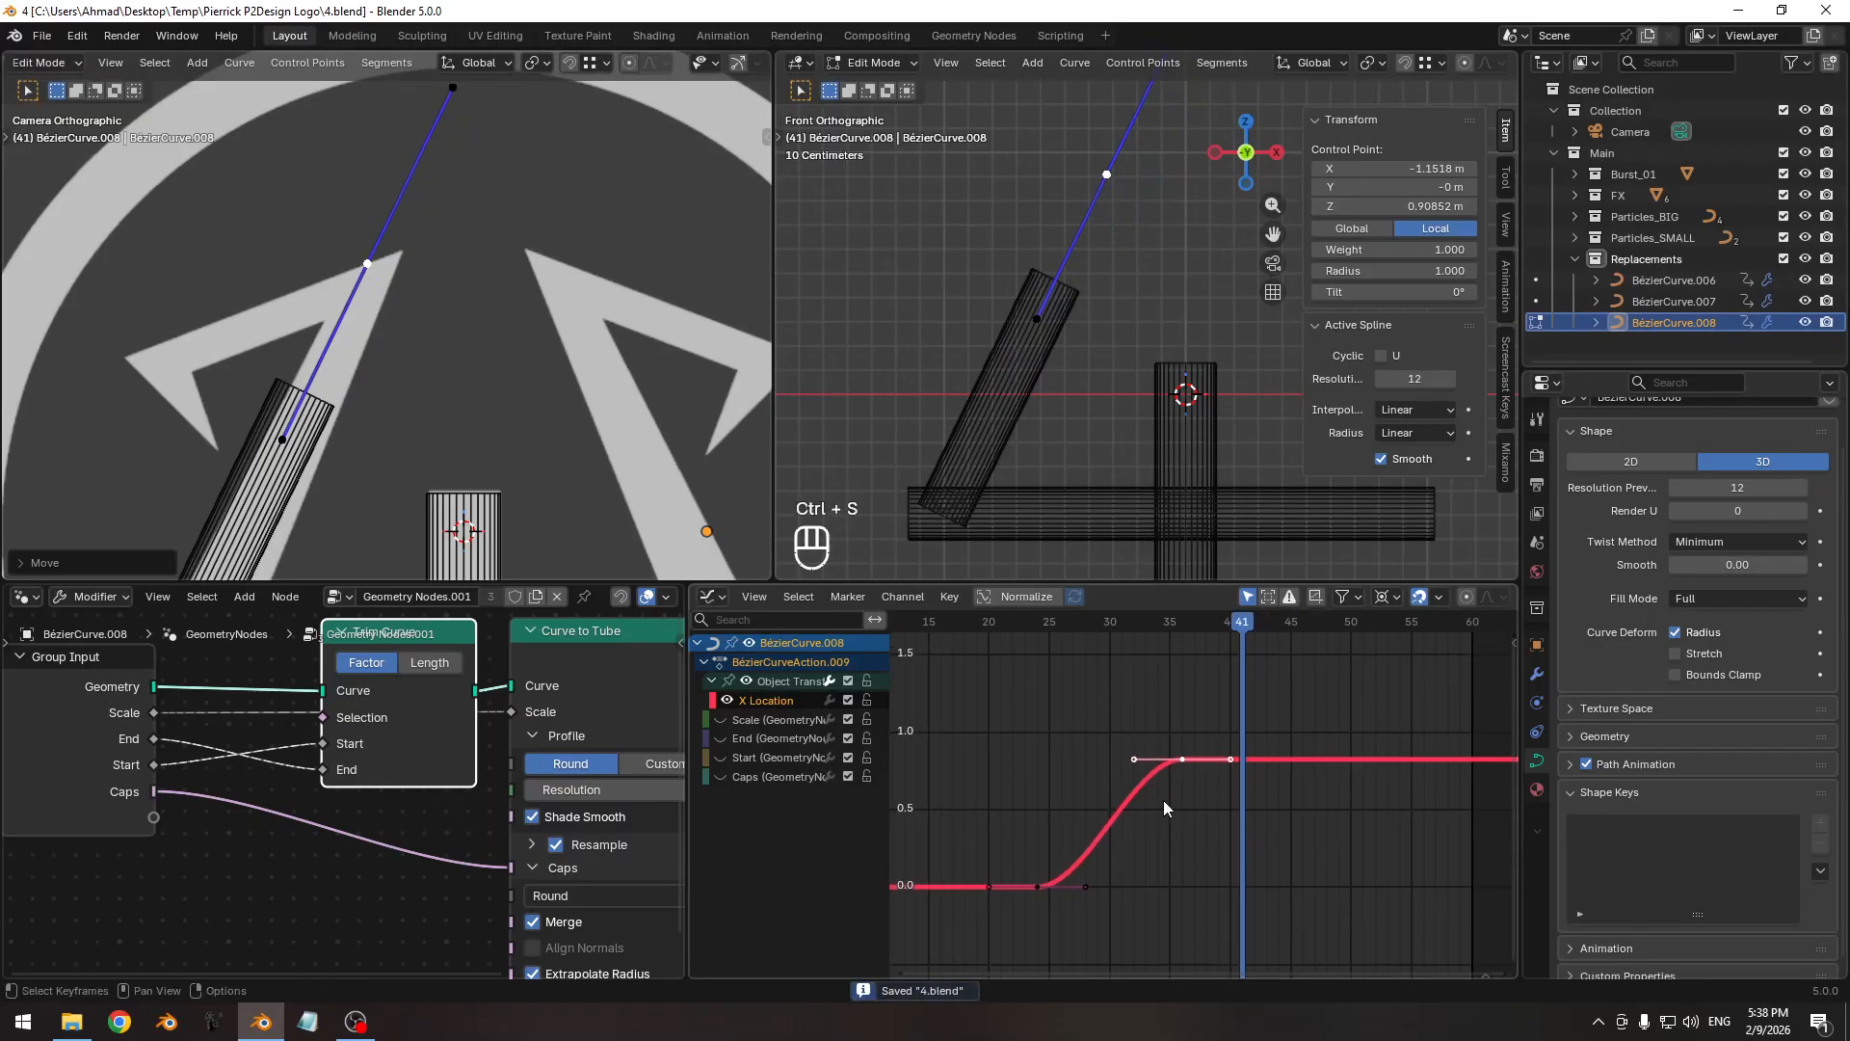
Isolate the slanted bar's End animation curve and try to move its plateau keyframe vertically.
left_click(748, 738)
key("shift+h")
middle_click_drag(1135, 802, 1148, 777, "ctrl")
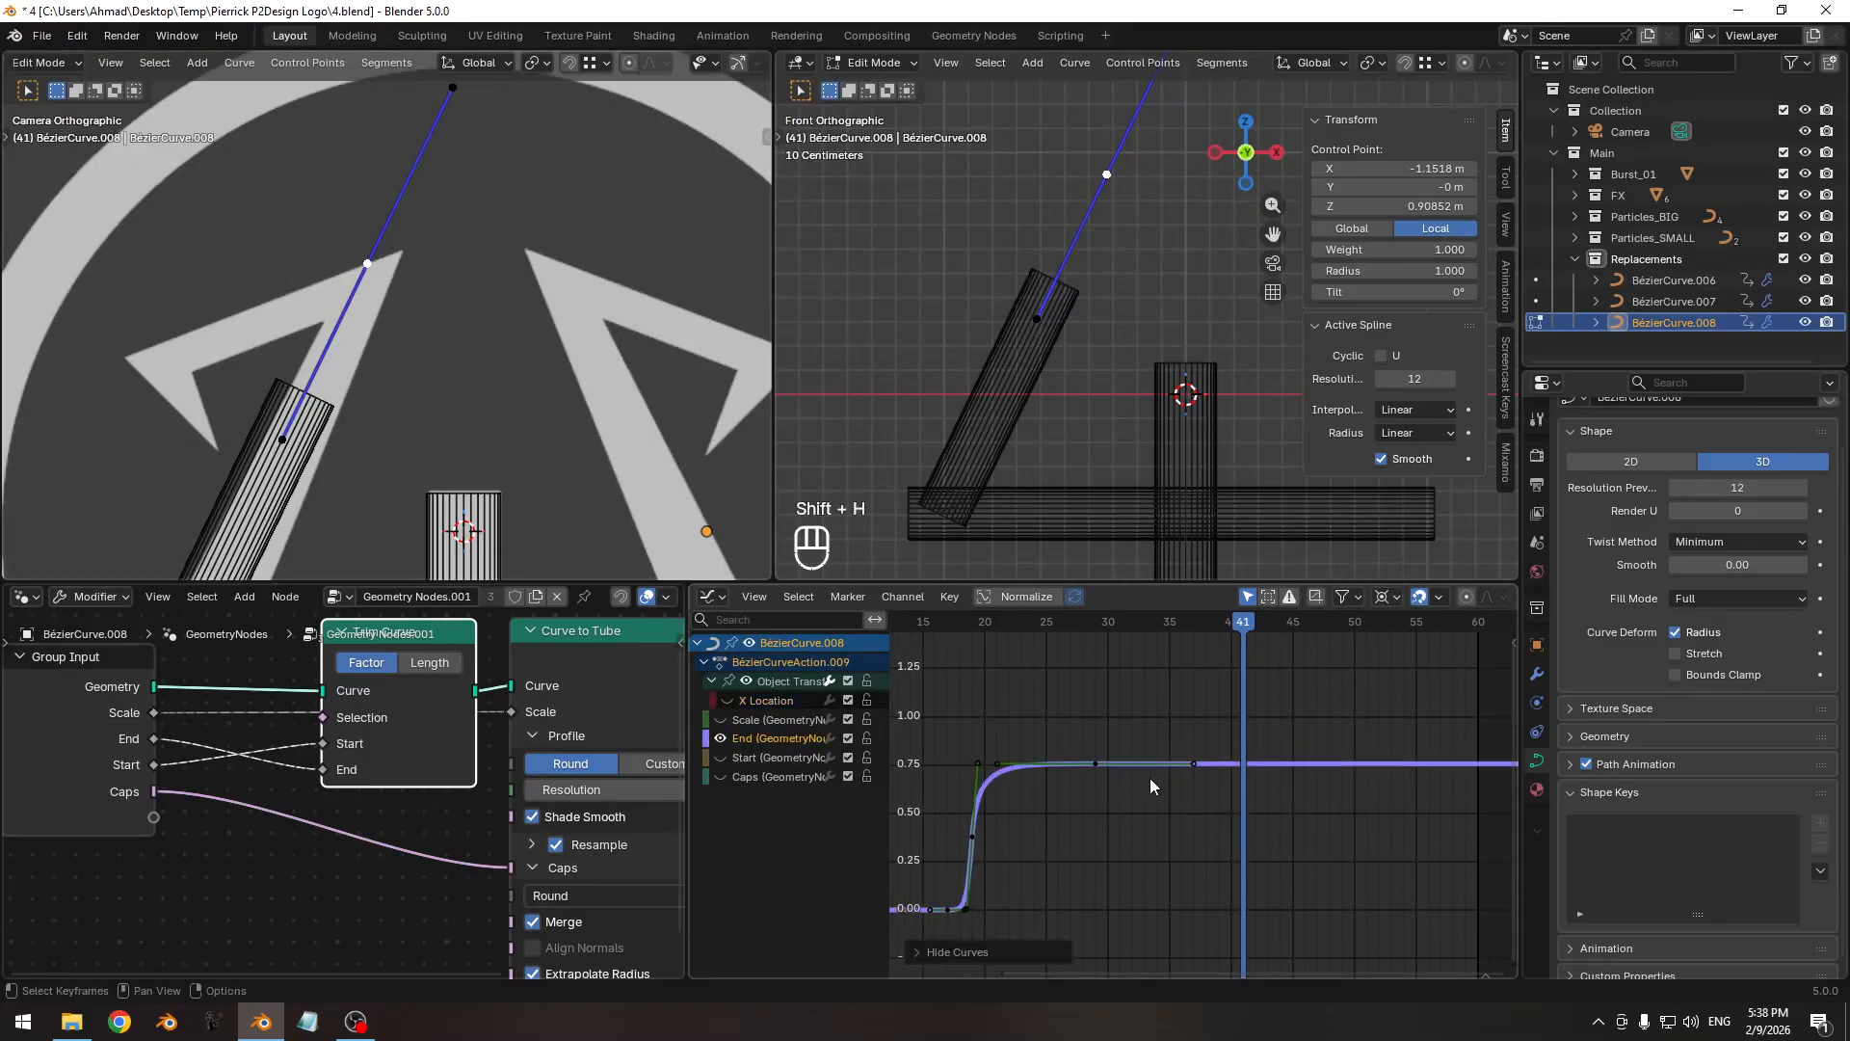
left_click(1095, 764)
key("g")
middle_click_drag(1126, 803, 1169, 788, "shift")
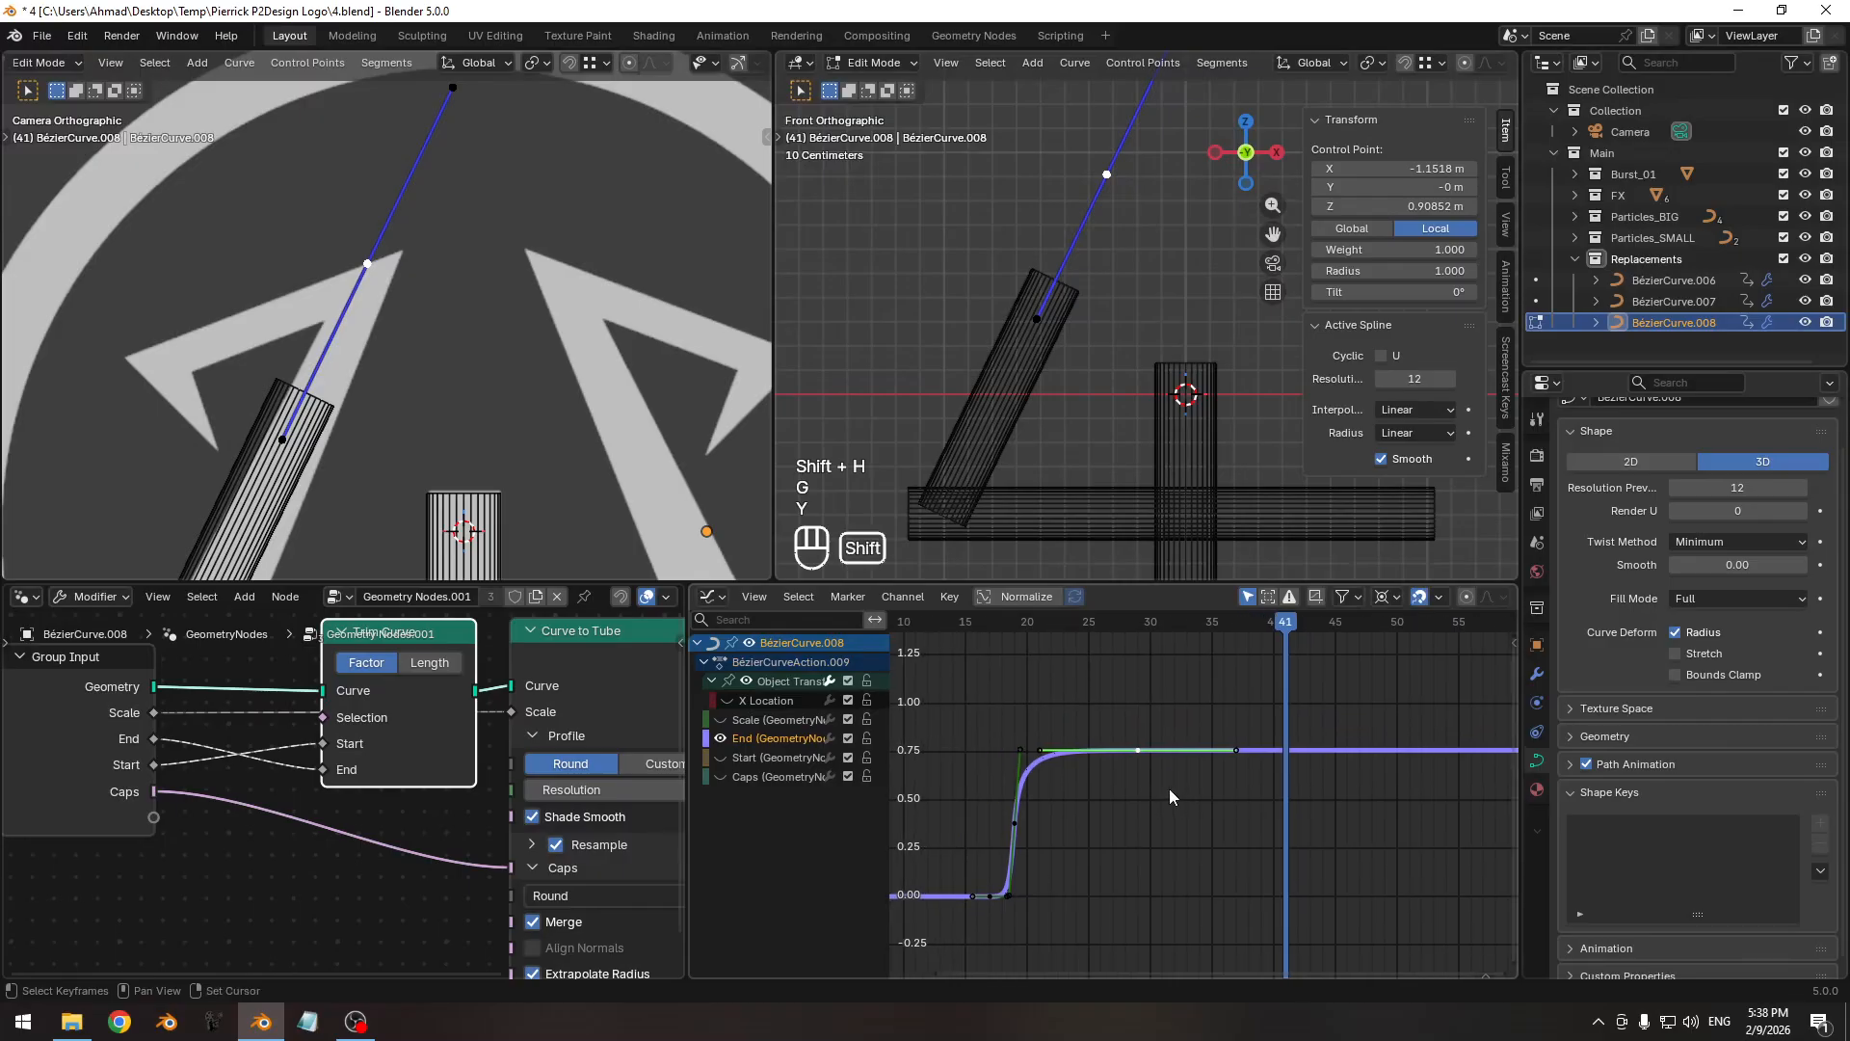
middle_click_drag(1089, 839, 1112, 833, "shift")
Match the cursor value to the End curve's lower keyframe and scale all keyframes vertically until the plateau reaches 1.00.
left_click(1015, 891)
key("shift+s")
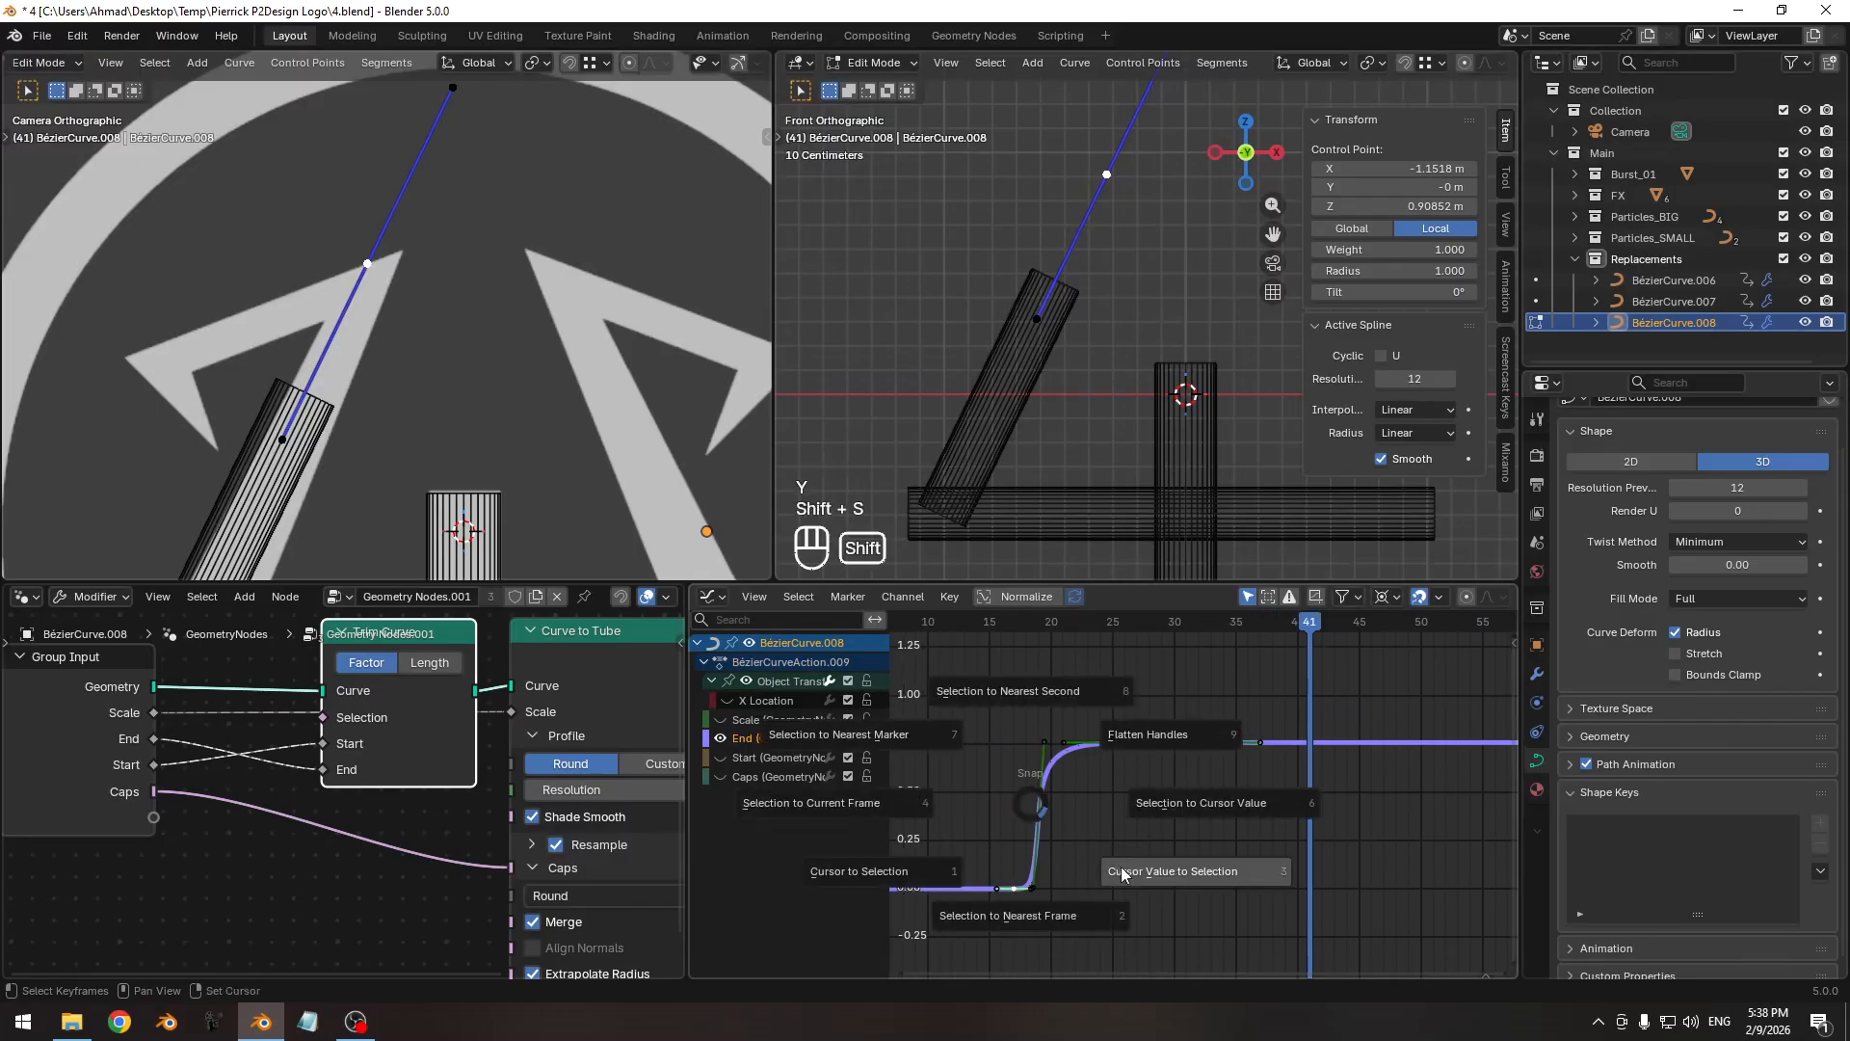
left_click(1125, 872)
key("a")
middle_click_drag(1286, 767, 1179, 837, "shift")
key("s")
key("y")
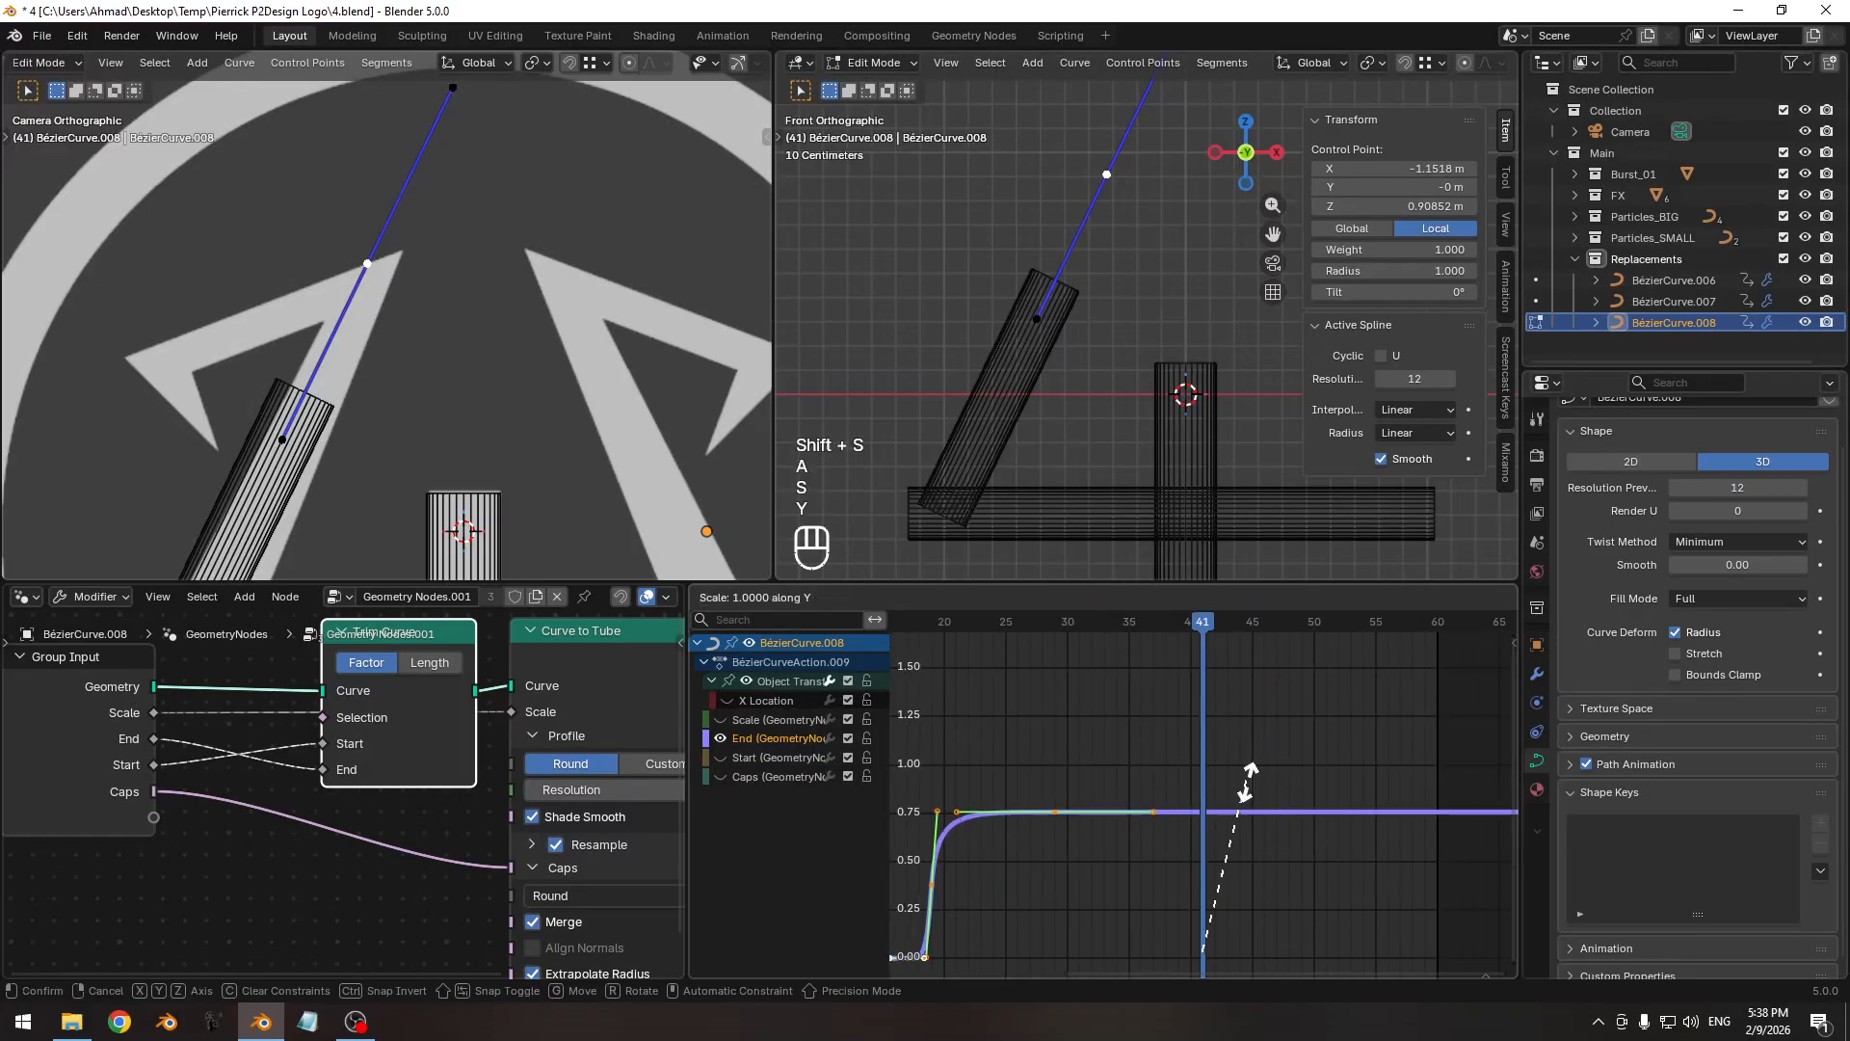
left_click(1292, 687)
Move the slanted bar's upper control point to about X -1.122 m, Z 1.001 m at the logo leg's tip.
middle_click_drag(478, 377, 504, 327, "ctrl")
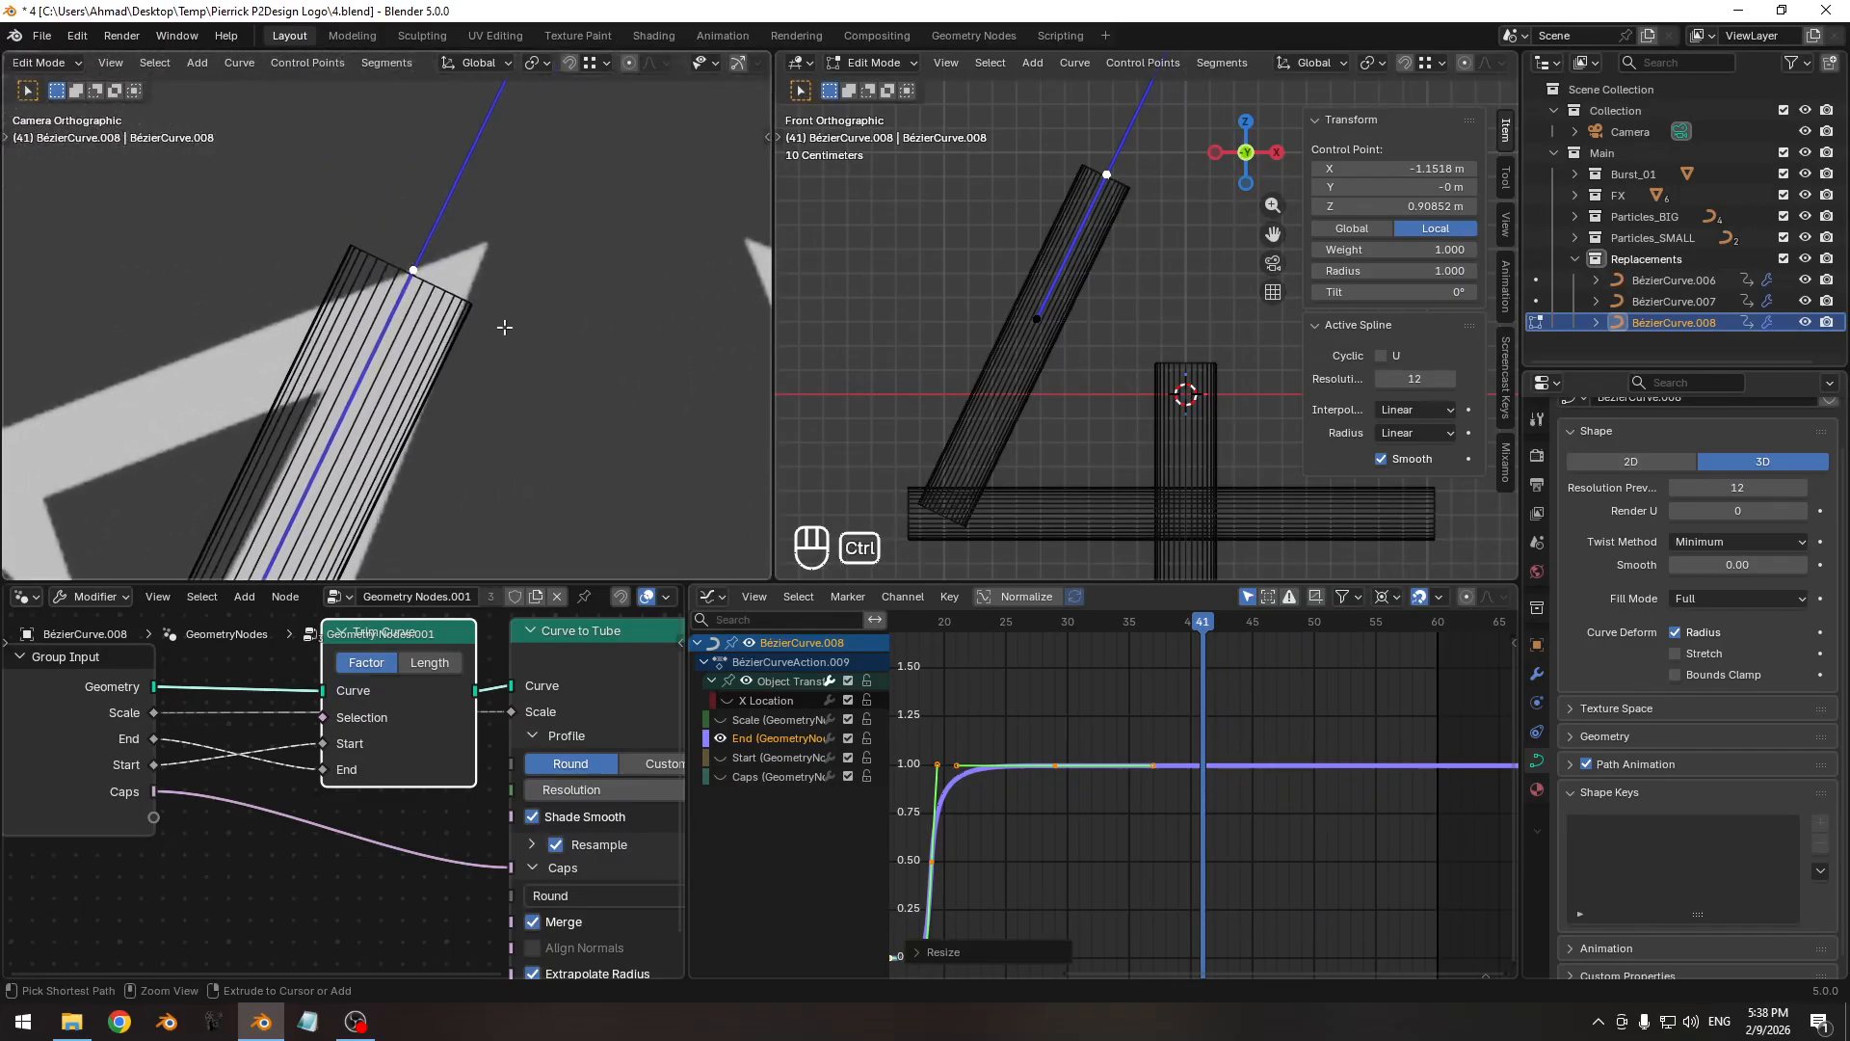
key("g")
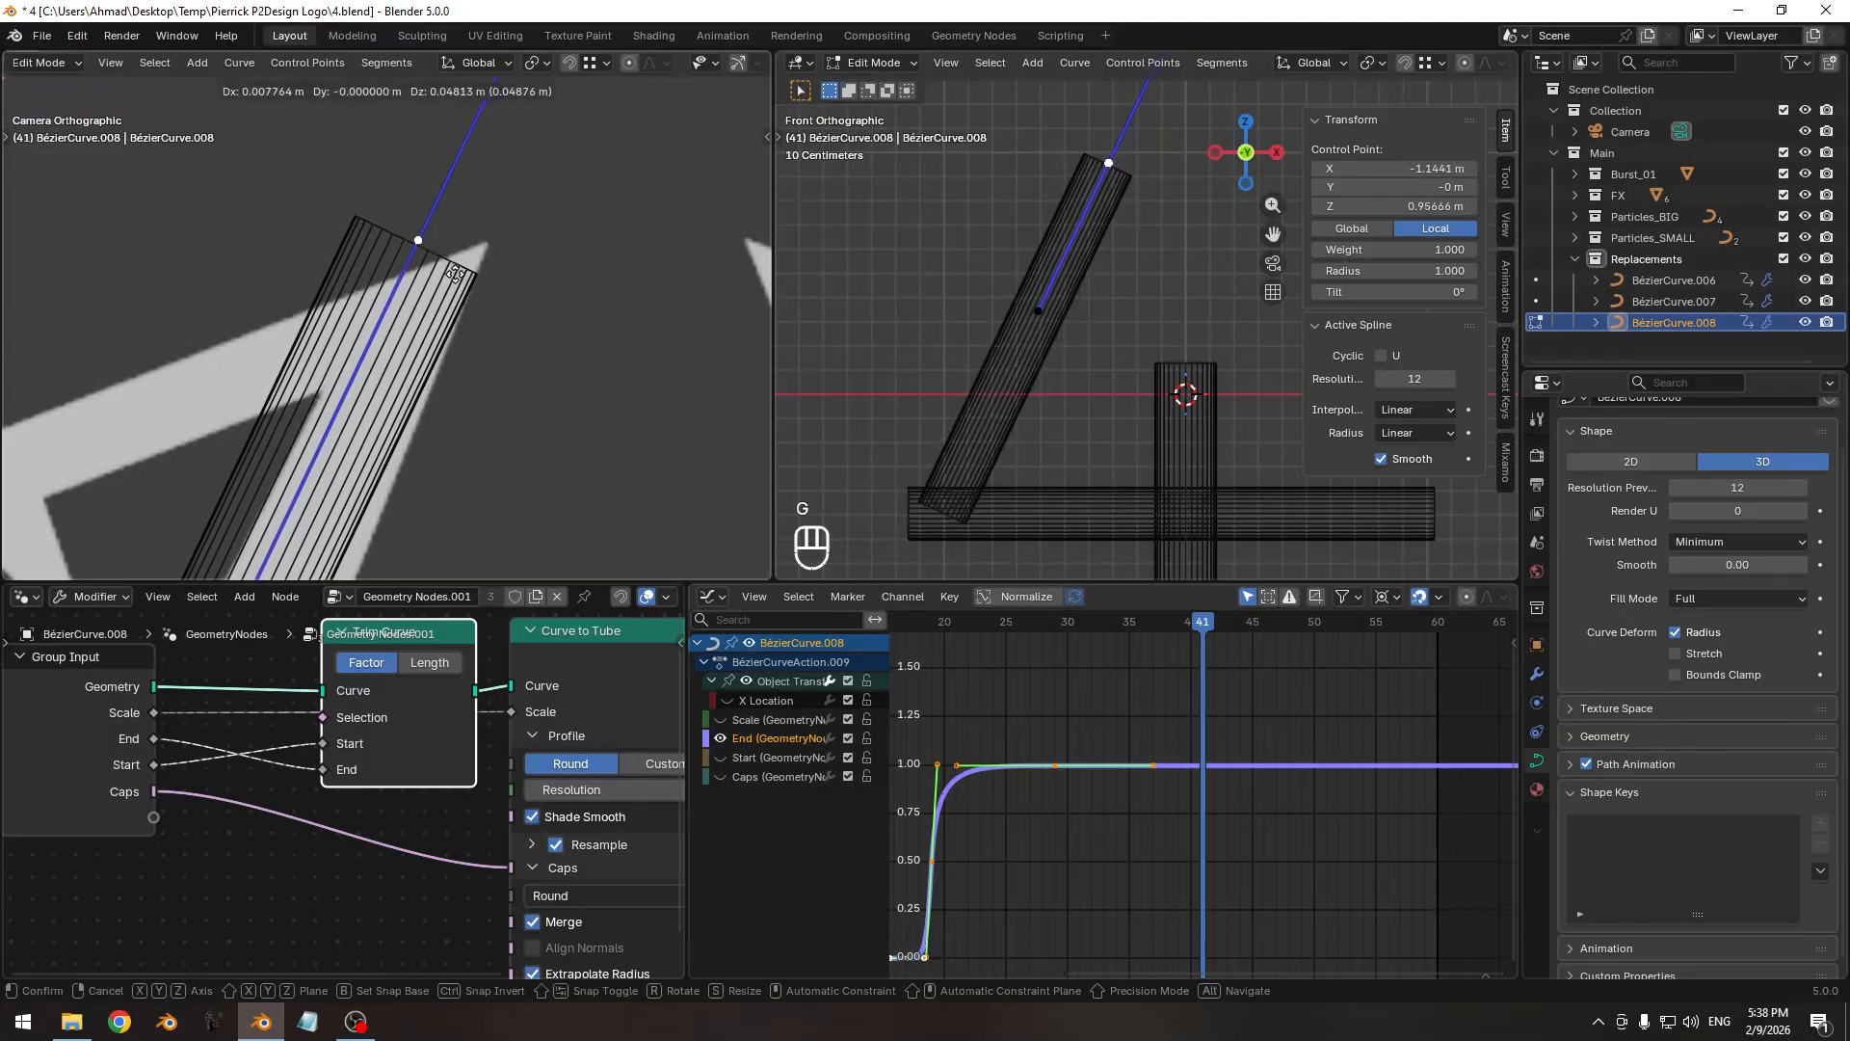
left_click(478, 201)
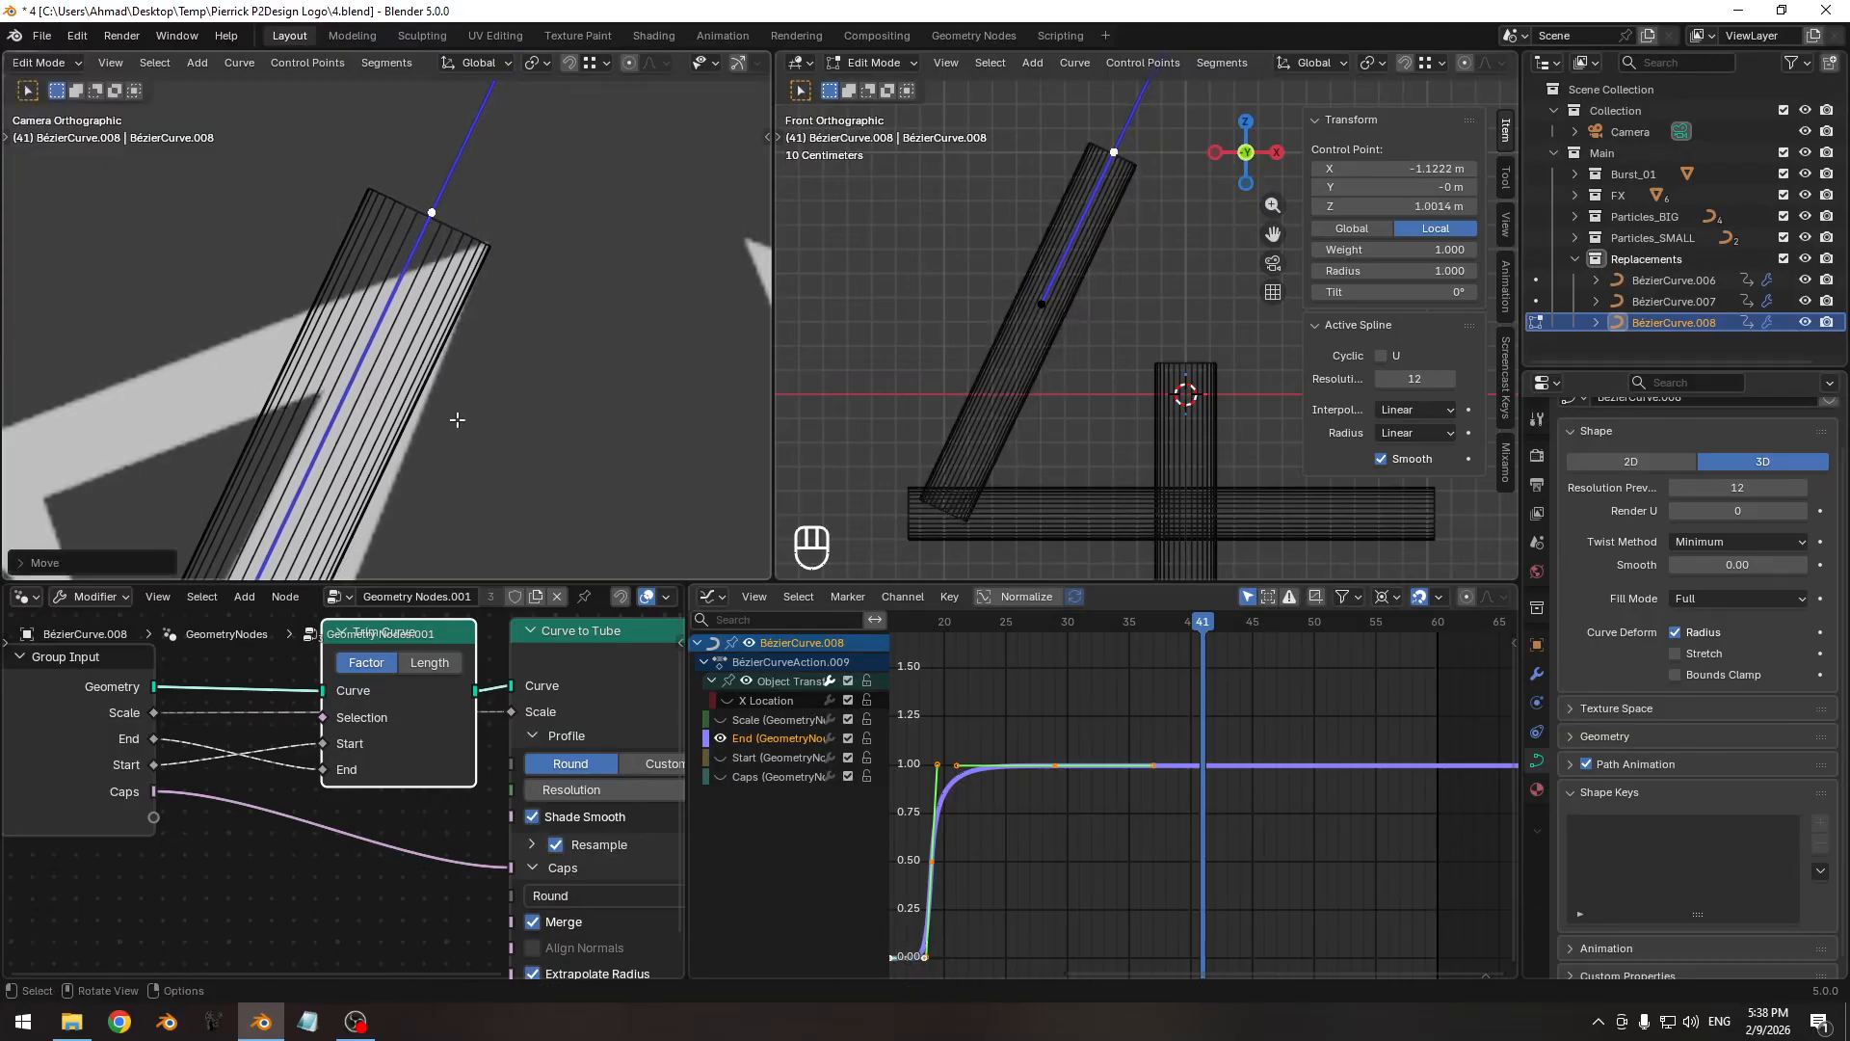
middle_click_drag(478, 201, 612, 265, "ctrl")
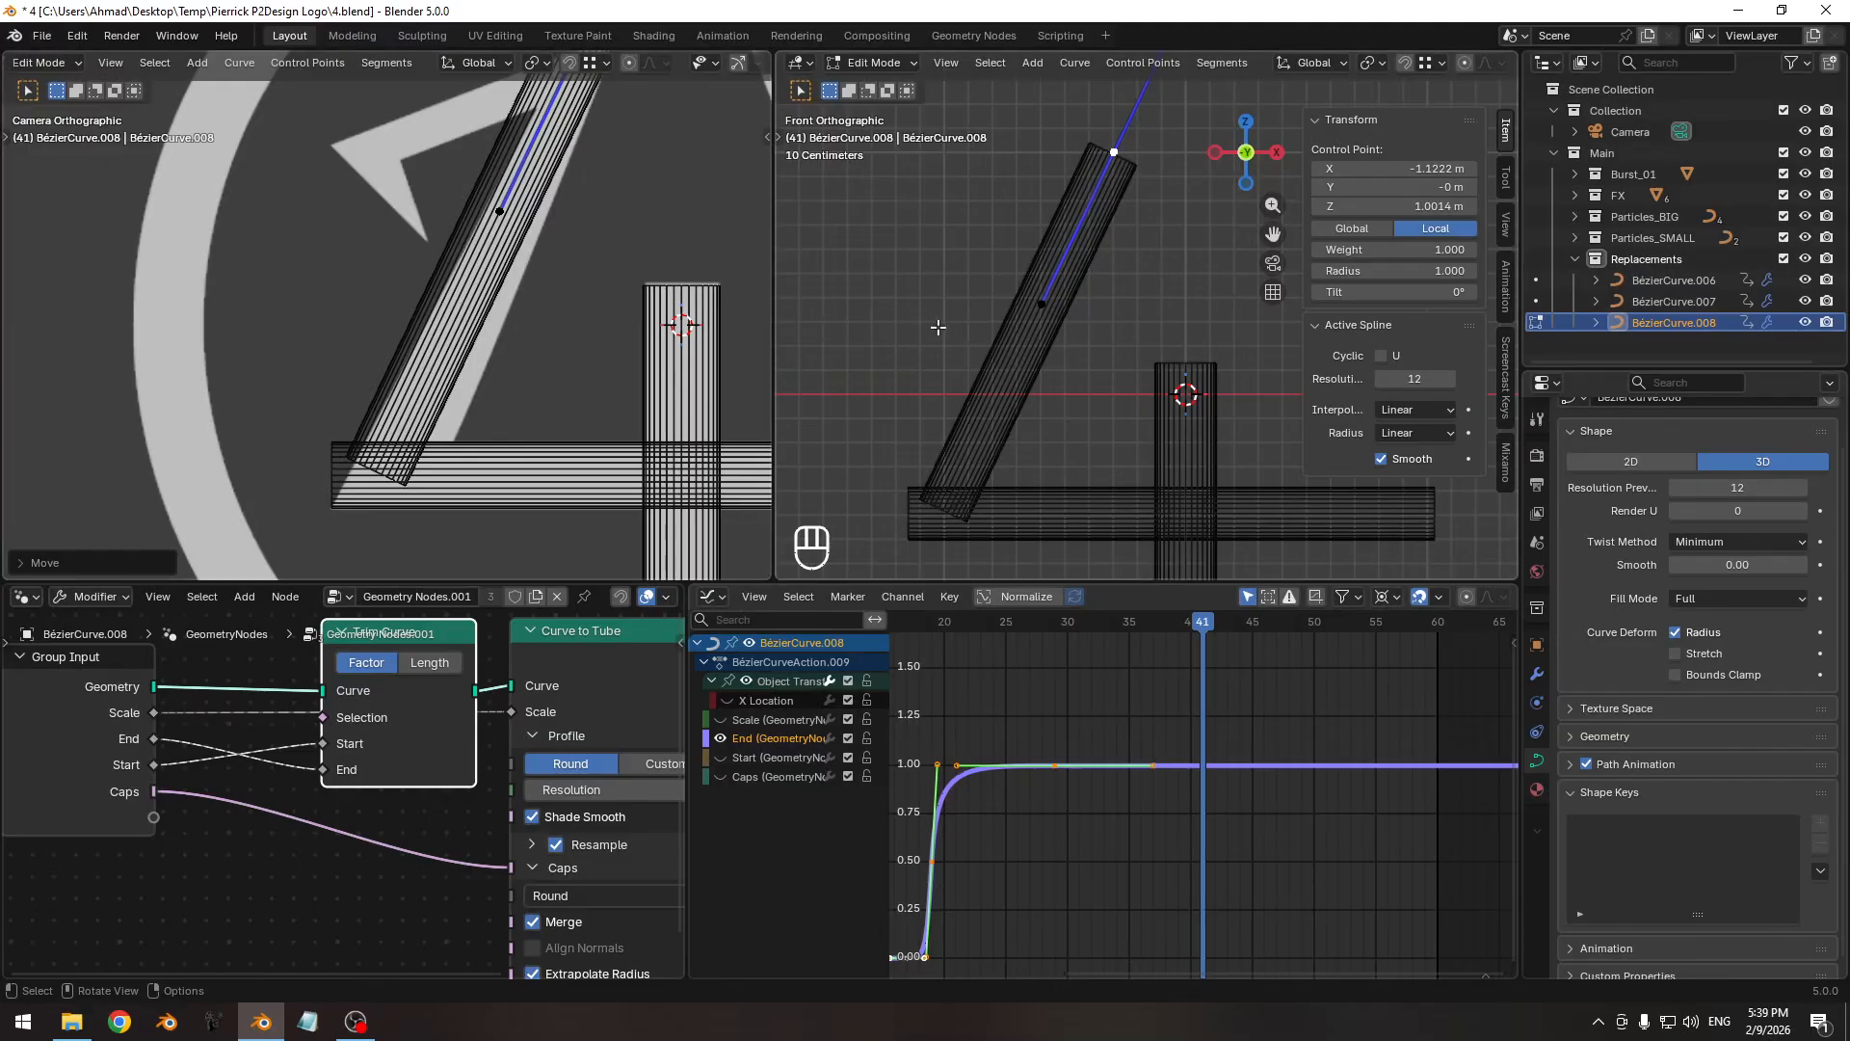
Shift the slanted bar's upper control point along X to about -1.183 m and return to Object Mode.
middle_click_drag(299, 252, 222, 459, "shift")
middle_click_drag(410, 439, 397, 379, "ctrl")
key("g")
key("x")
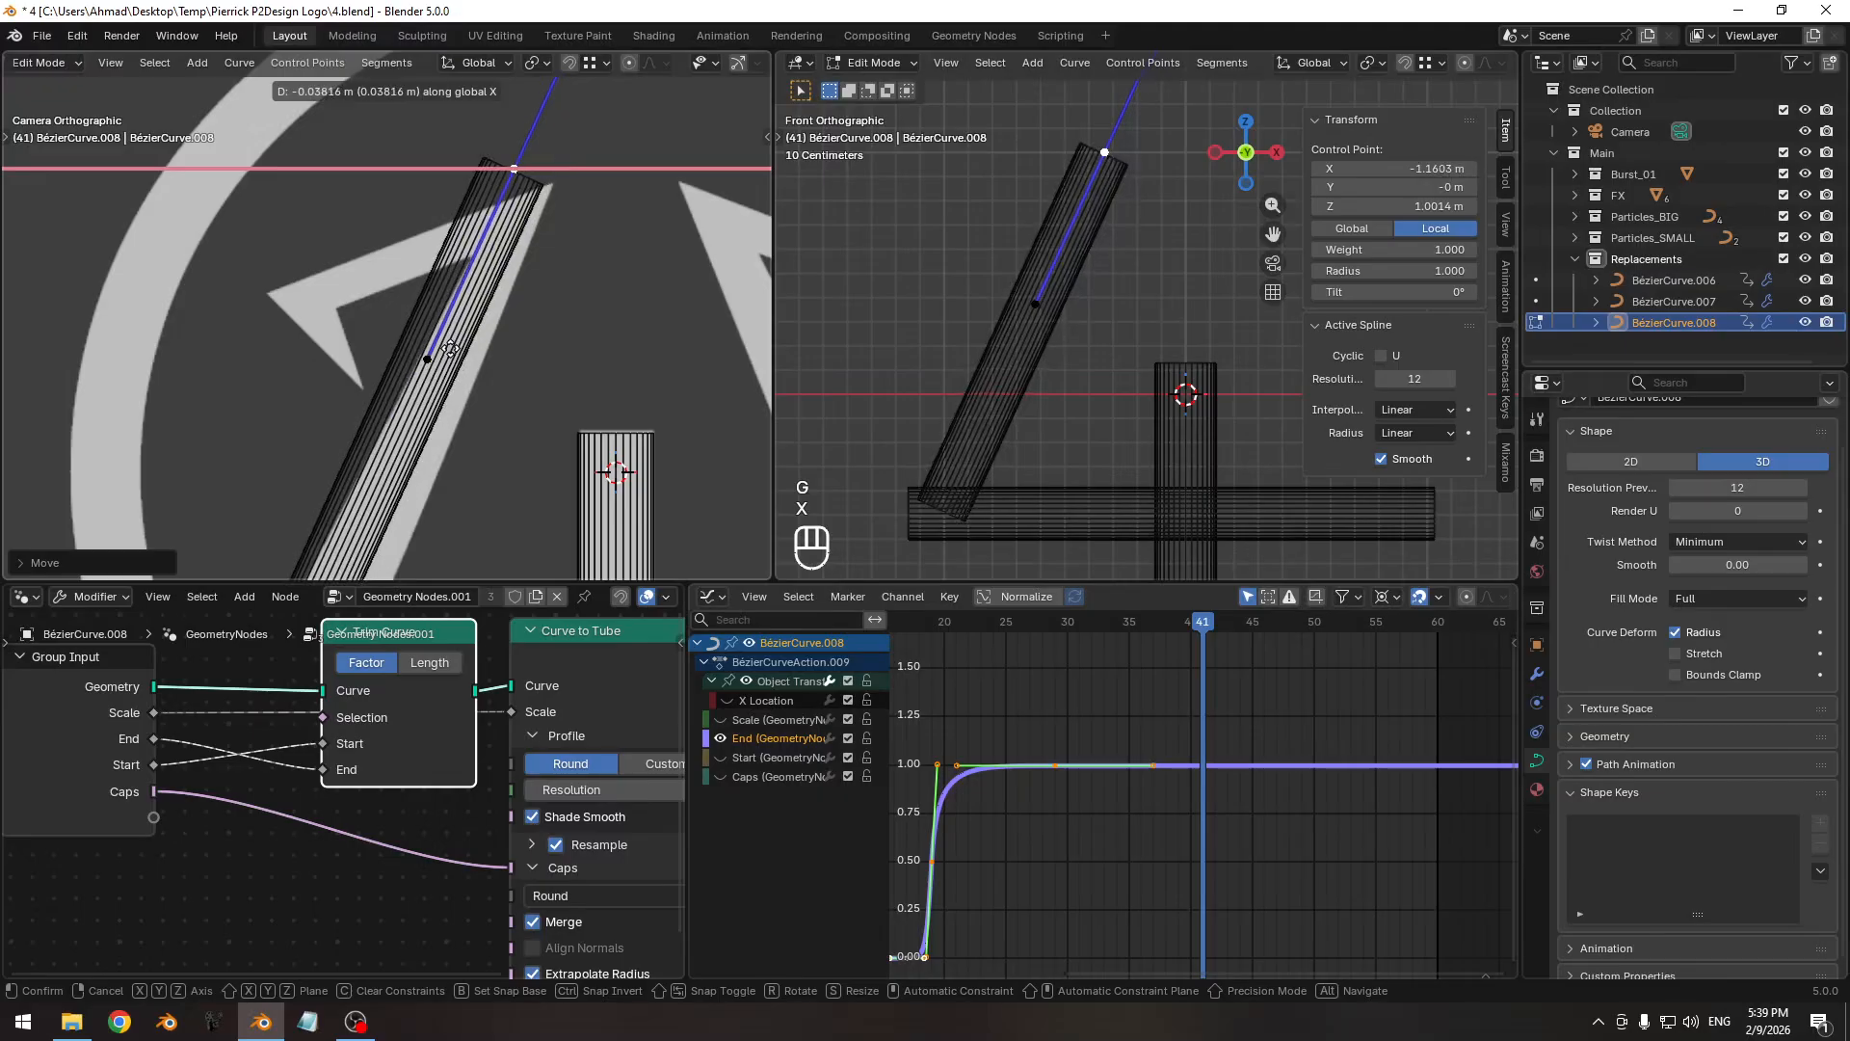
left_click(446, 349)
middle_click_drag(437, 375, 470, 344, "shift")
key("g")
key("x")
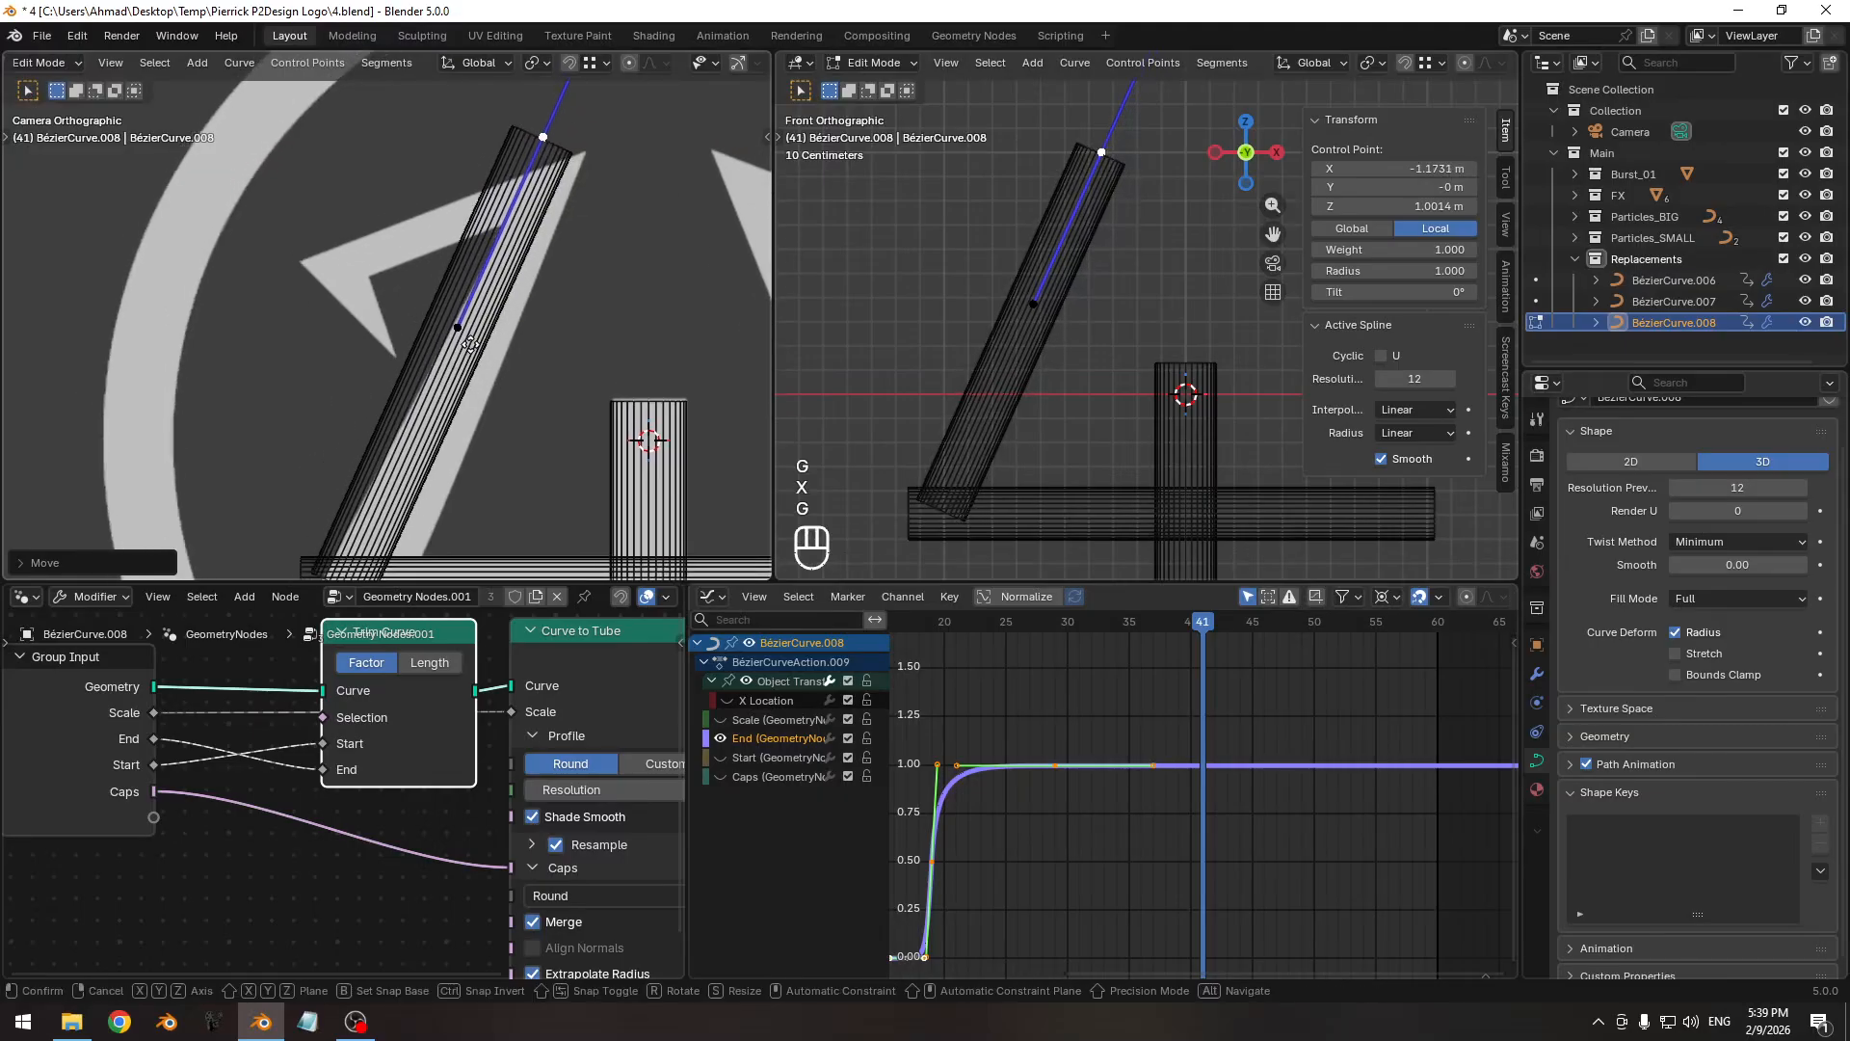
left_click(470, 344)
key("Tab")
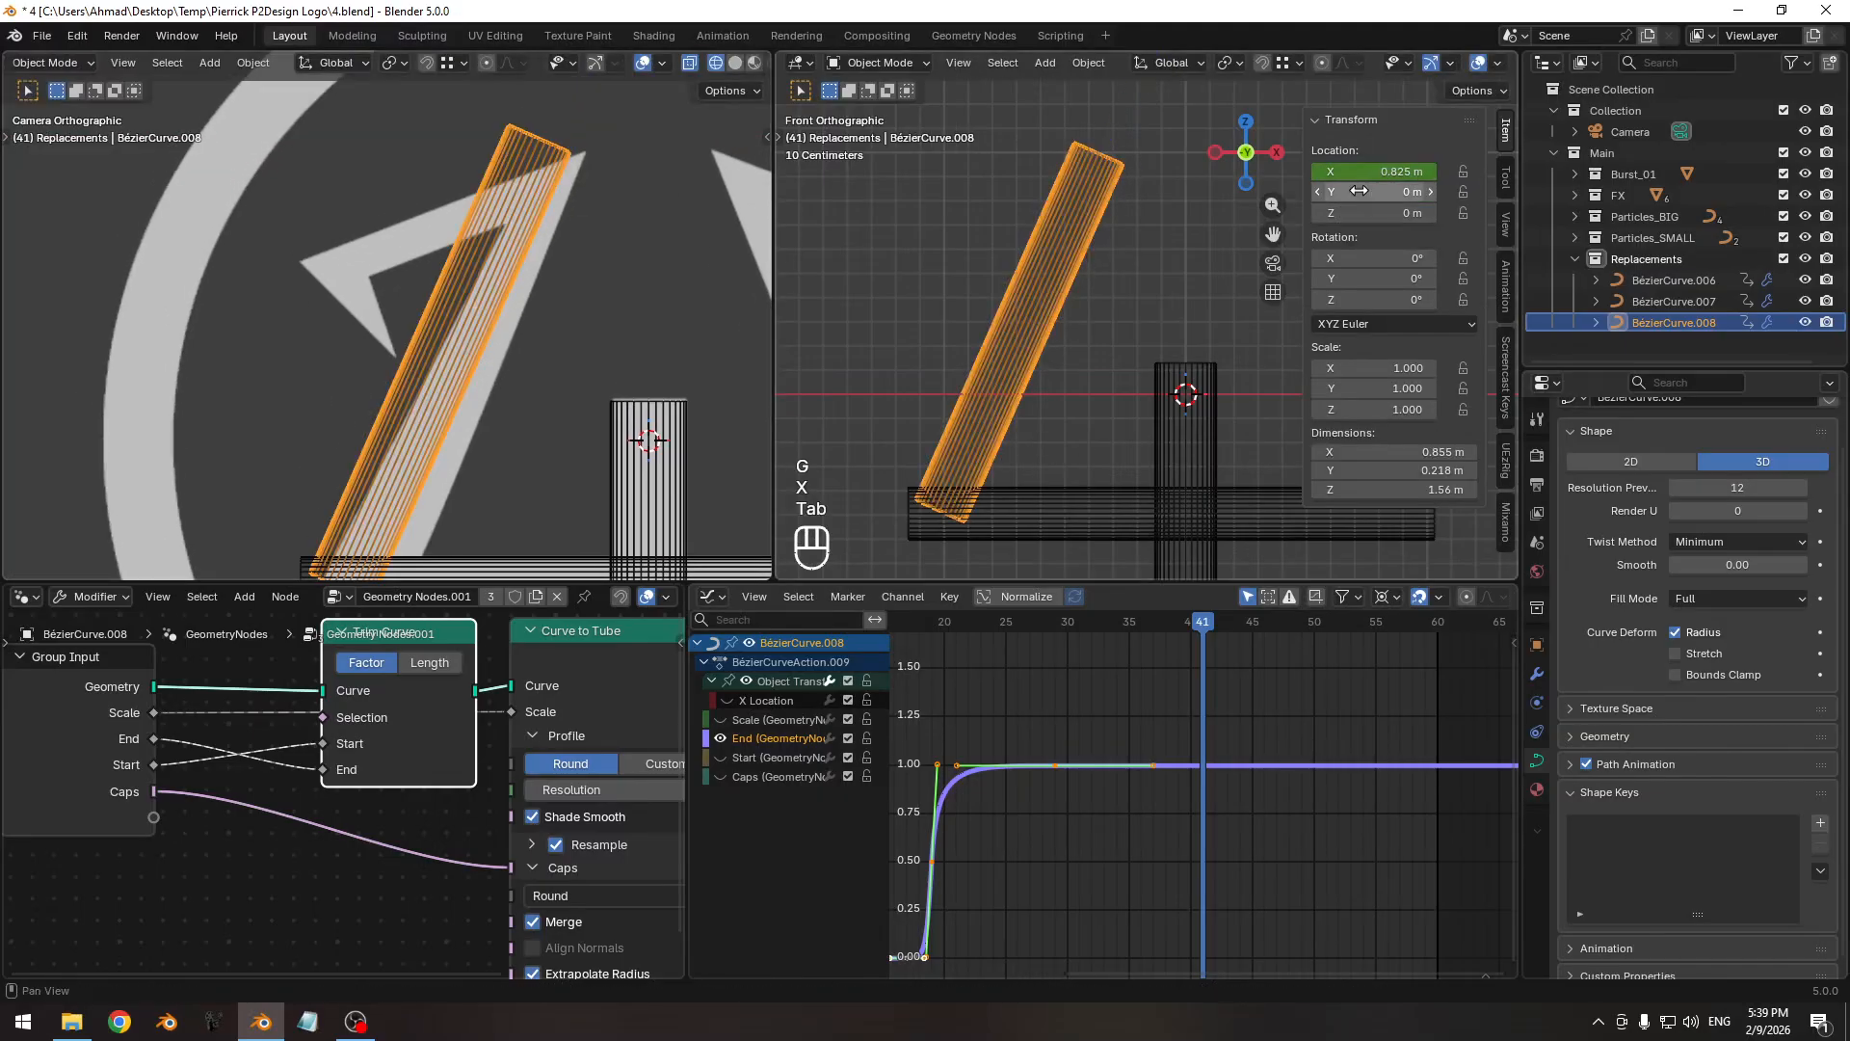
Raise the slanted bar's frame 36 X Location keyframe to about 0.910 m in the curve editor.
mouse_move(1135, 829)
middle_mouse_down("shift")
mouse_move(1191, 825)
mouse_move(1104, 815)
mouse_move(1139, 863)
middle_mouse_up("shift")
left_click(1114, 787)
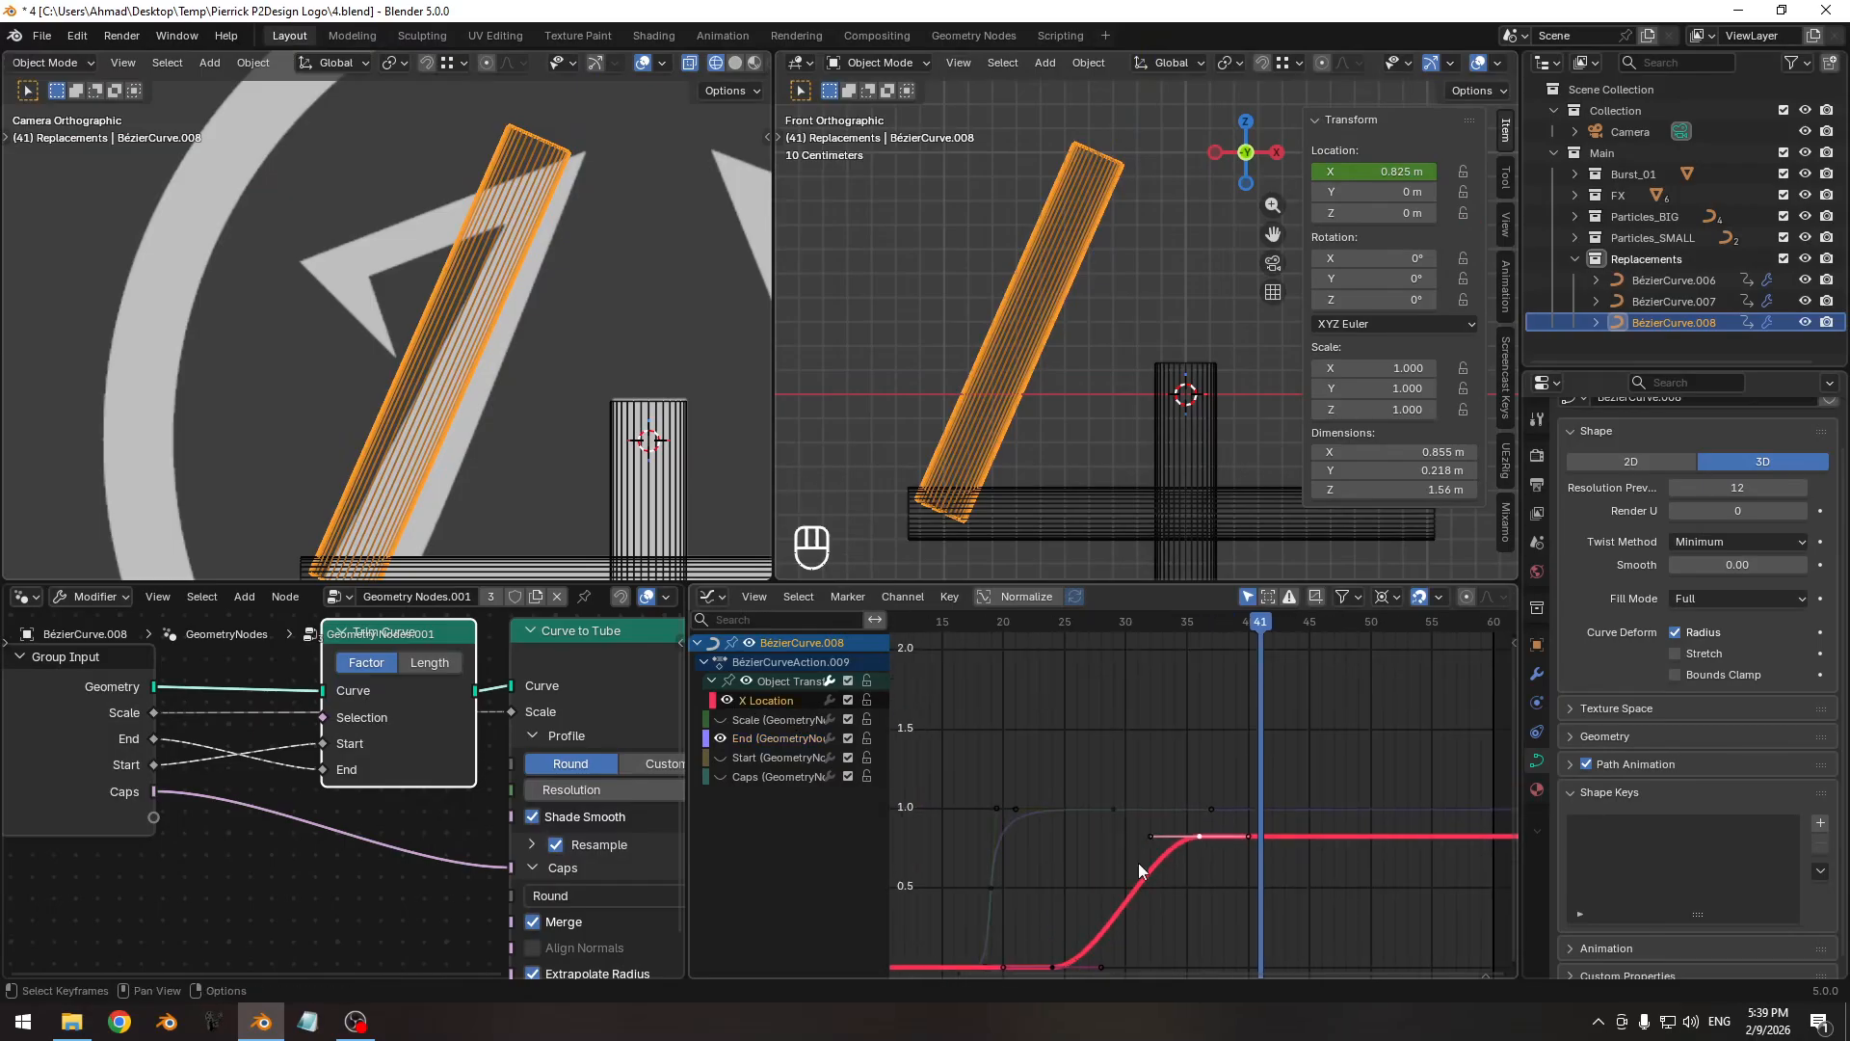
key("g")
key("y")
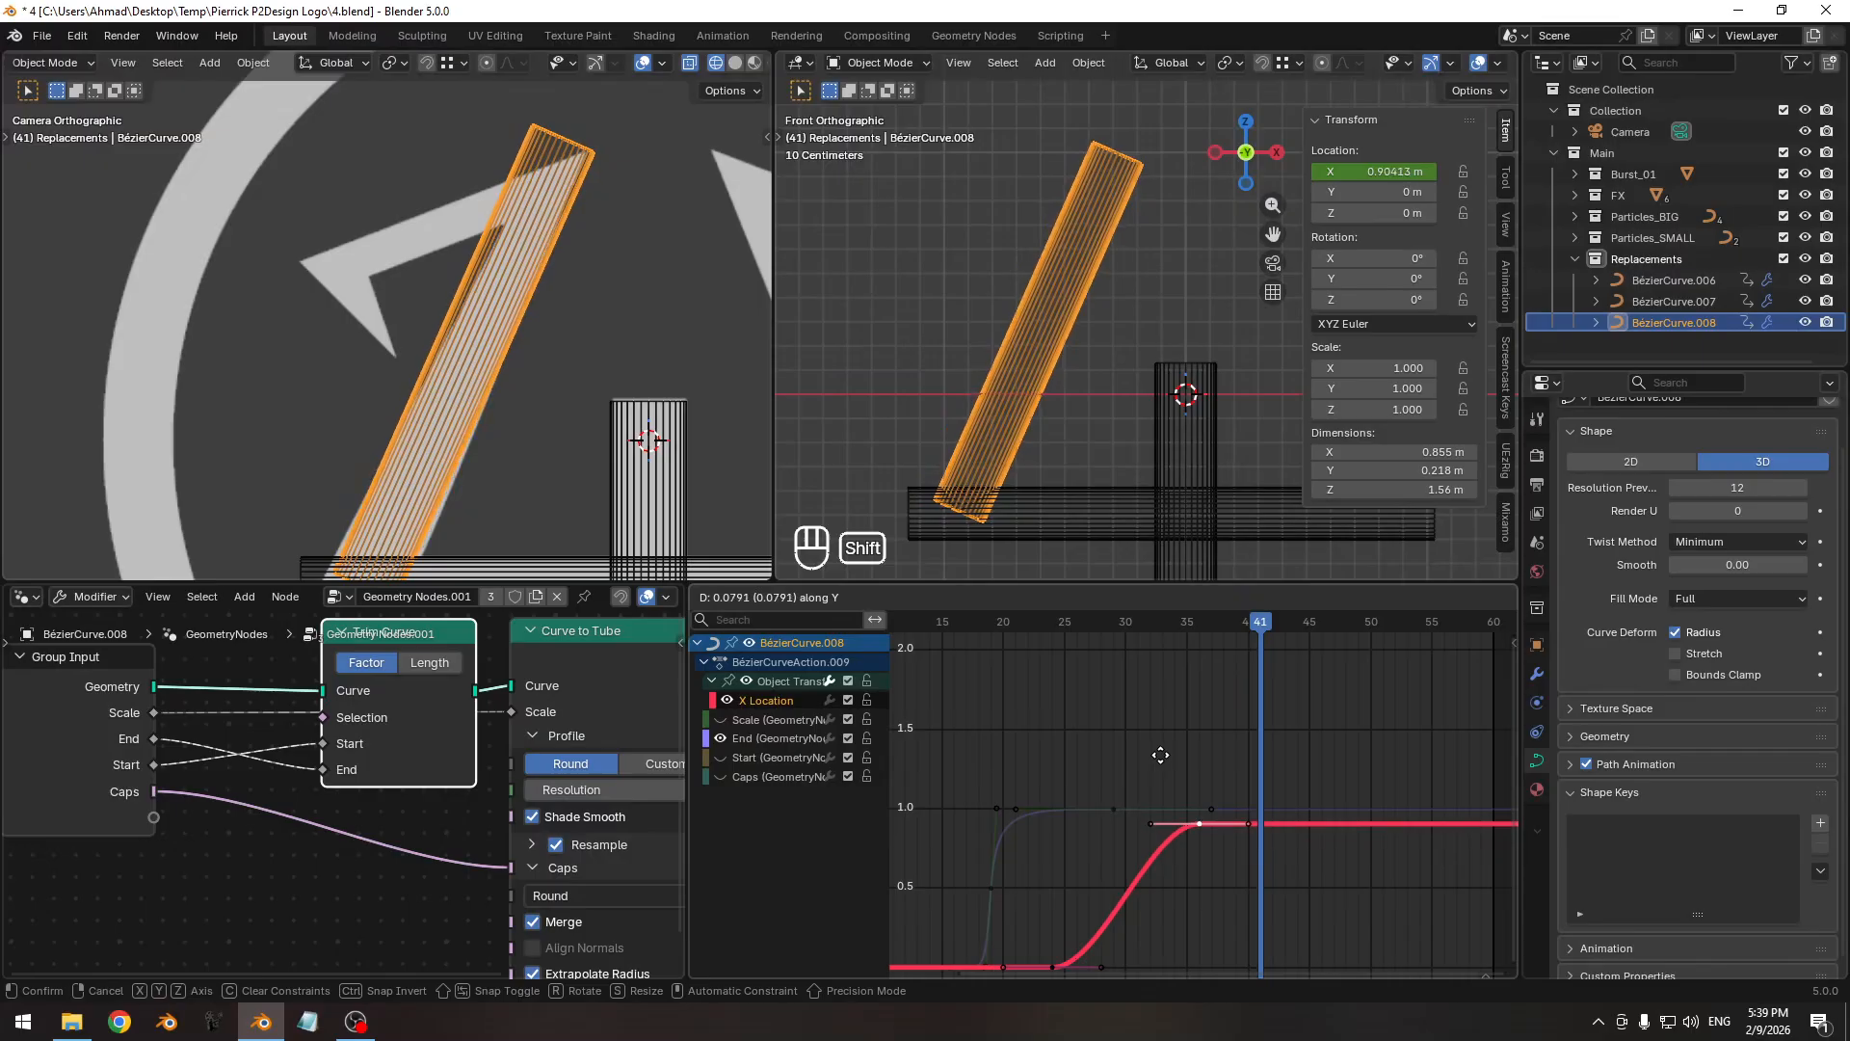
left_click(1160, 753)
Check the bar's lower end against the logo leg and fine-tune its X Location keyframe to about 0.908 m.
middle_click_drag(373, 472, 400, 365, "shift")
middle_click_drag(463, 448, 523, 413, "ctrl")
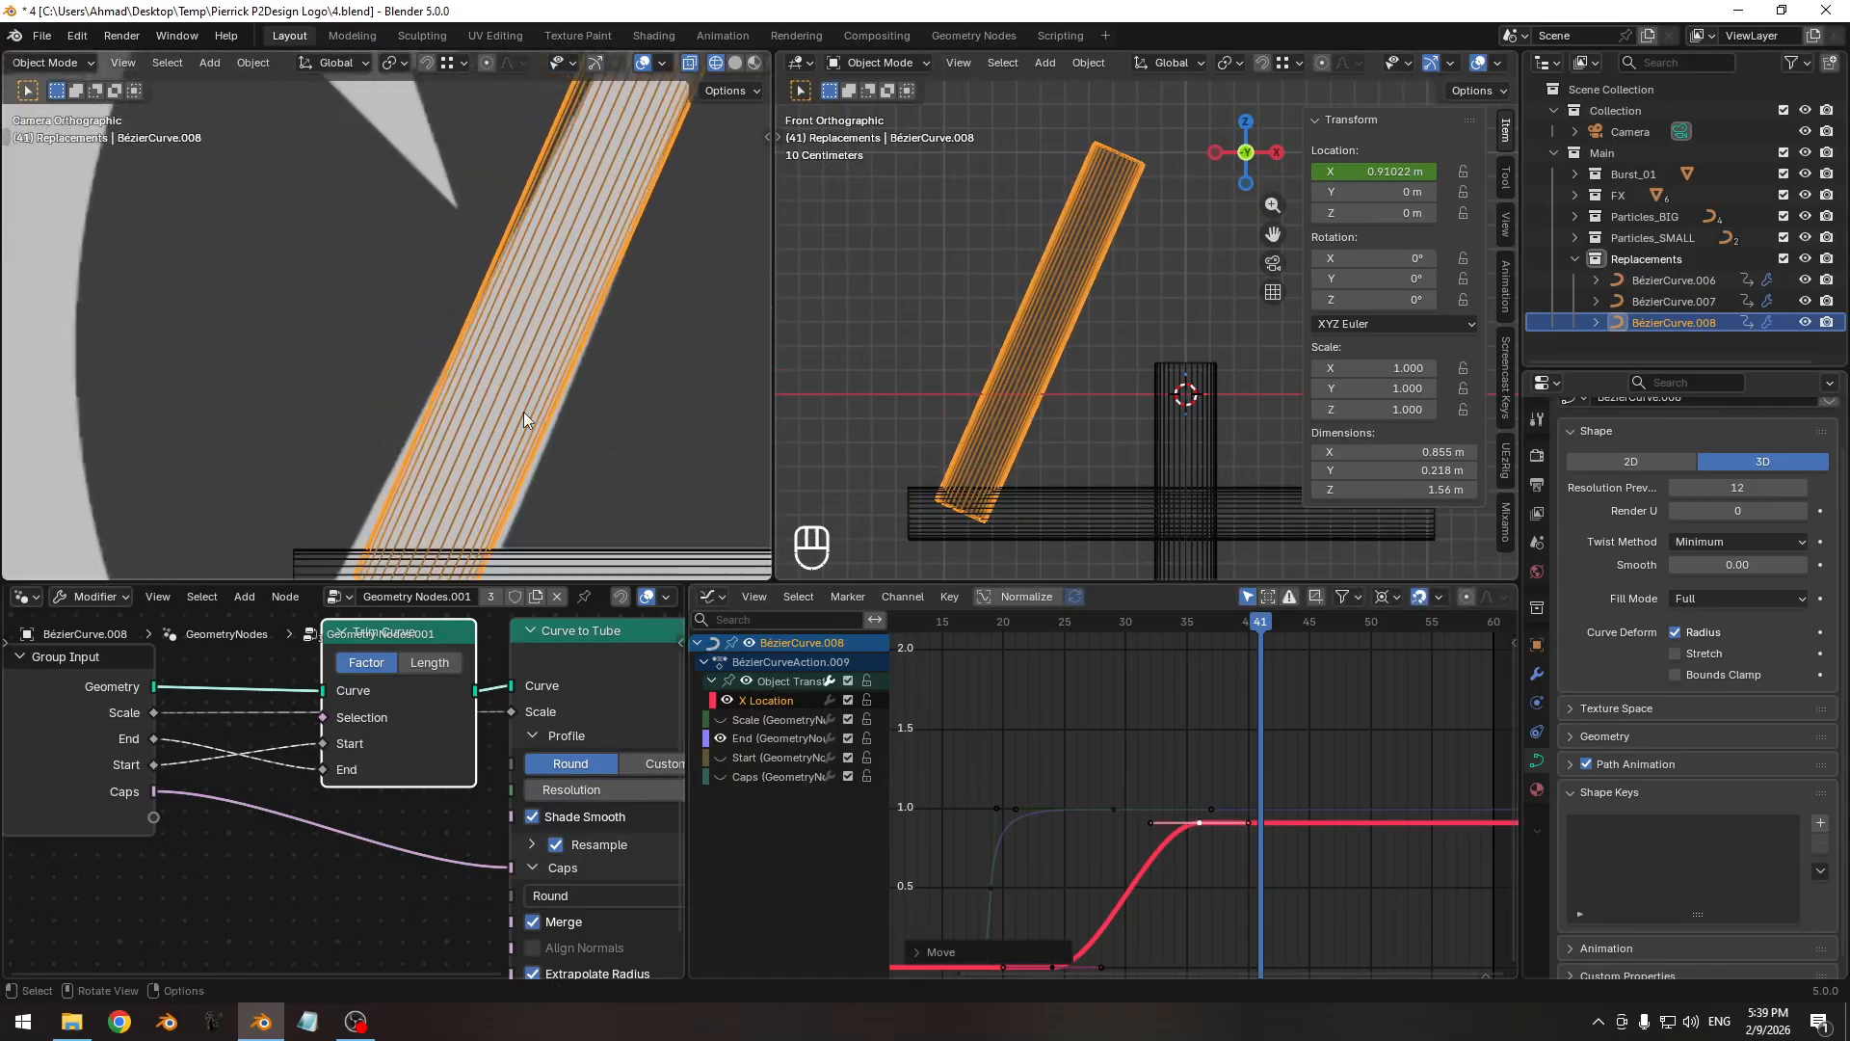
middle_click_drag(564, 491, 529, 390, "shift")
middle_click_drag(1078, 842, 1108, 825, "ctrl")
key("g")
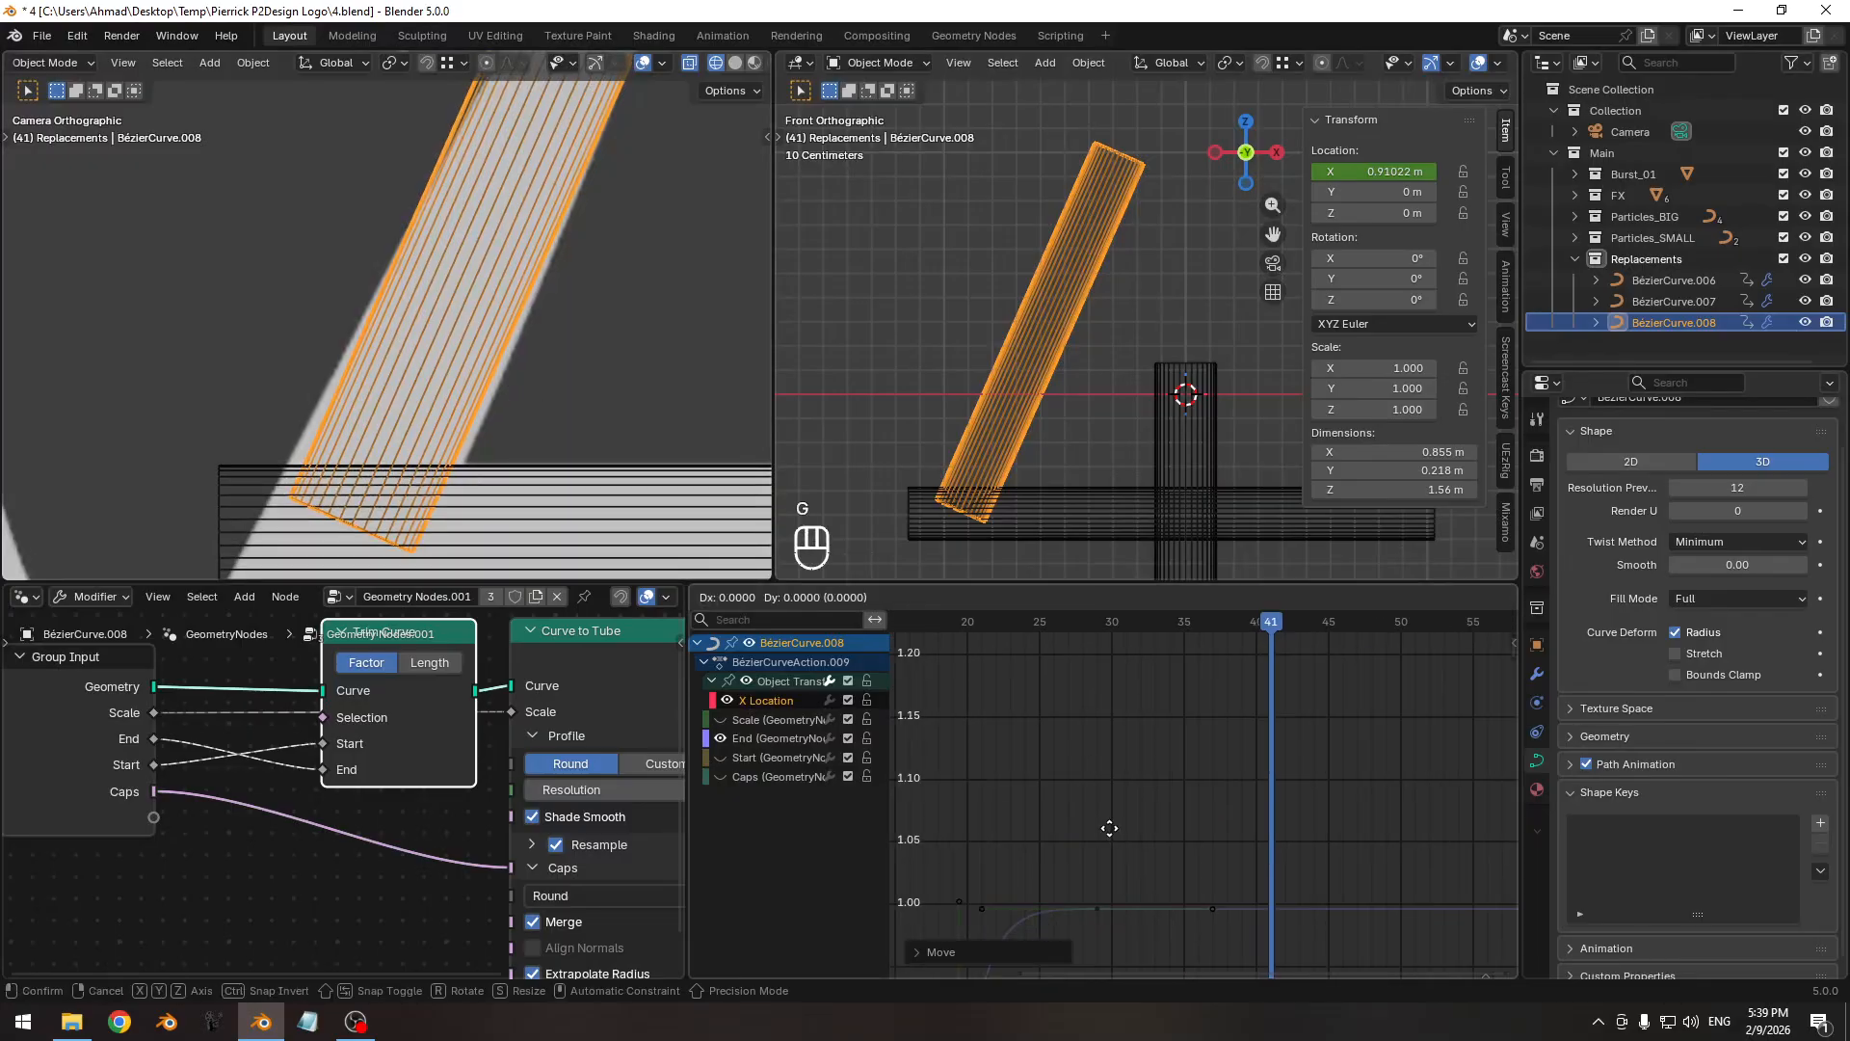
key("y")
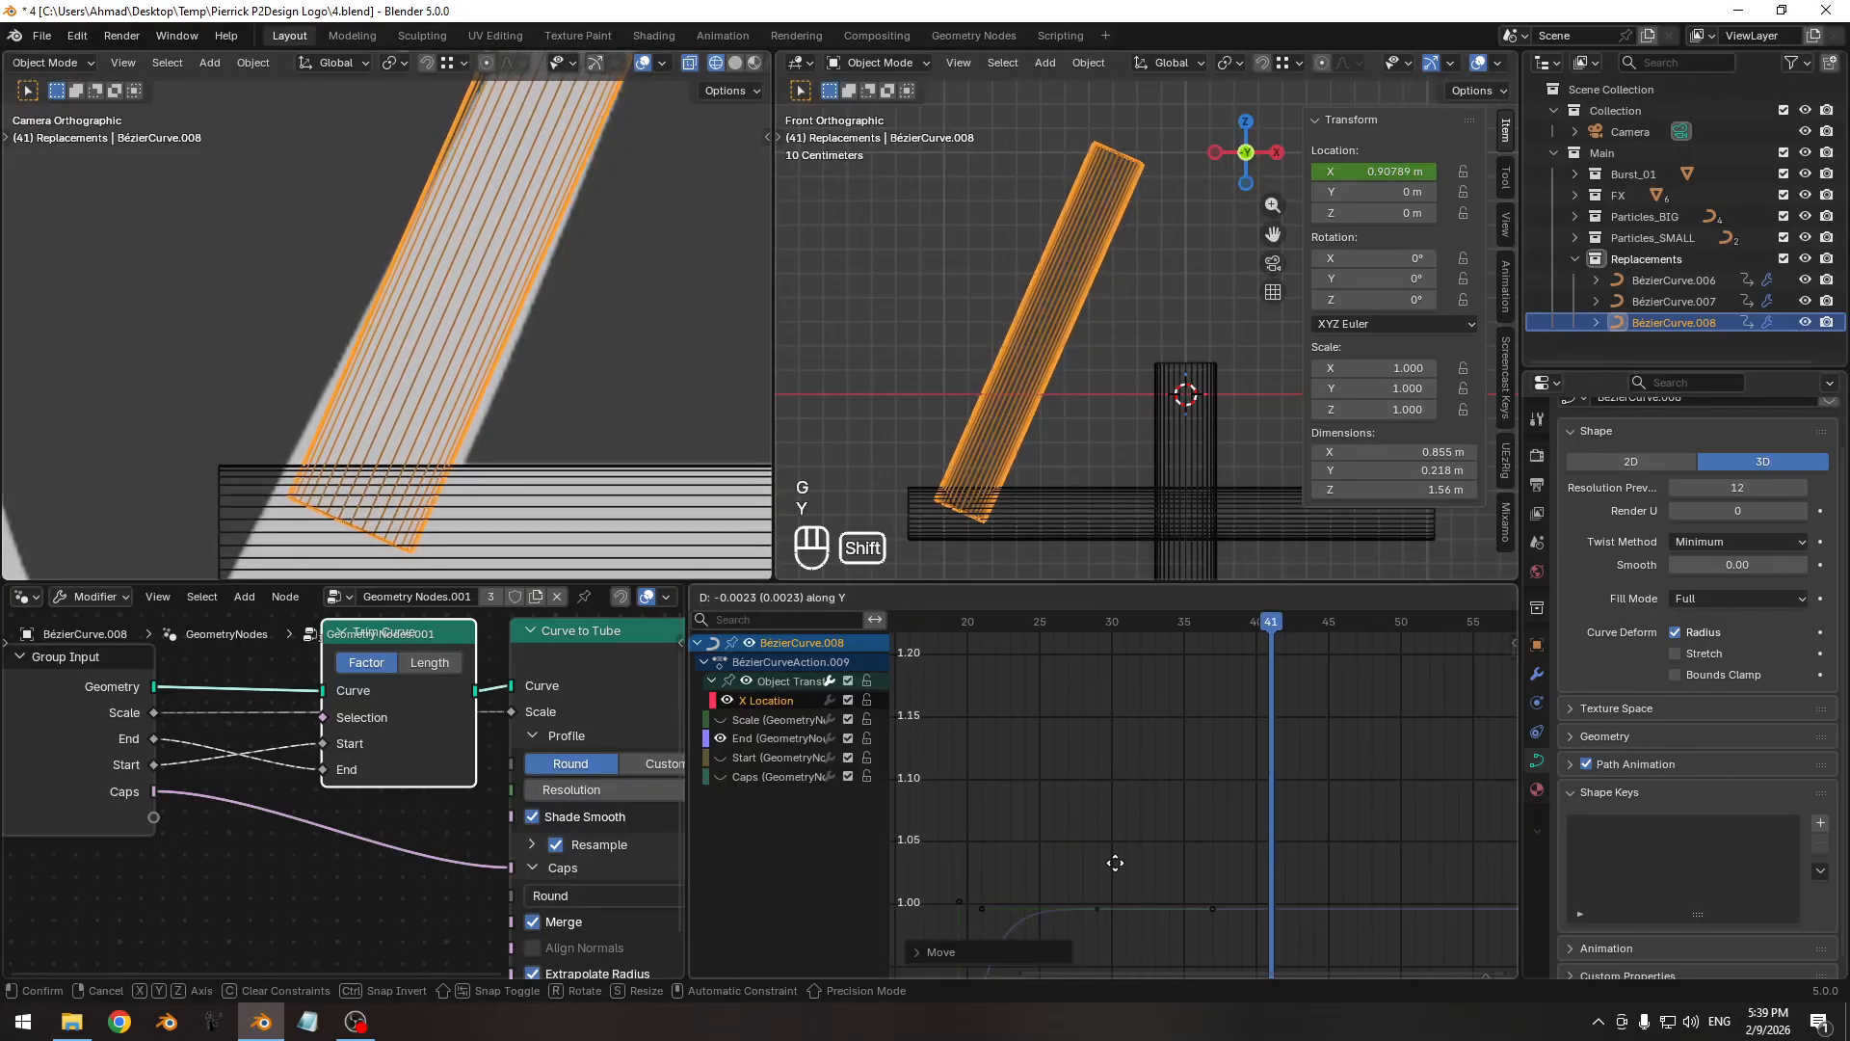
left_click(1115, 879)
Enter Edit Mode and shrink the radius of the slanted bar's upper control point to about 0.740.
middle_click_drag(402, 537, 420, 351, "ctrl")
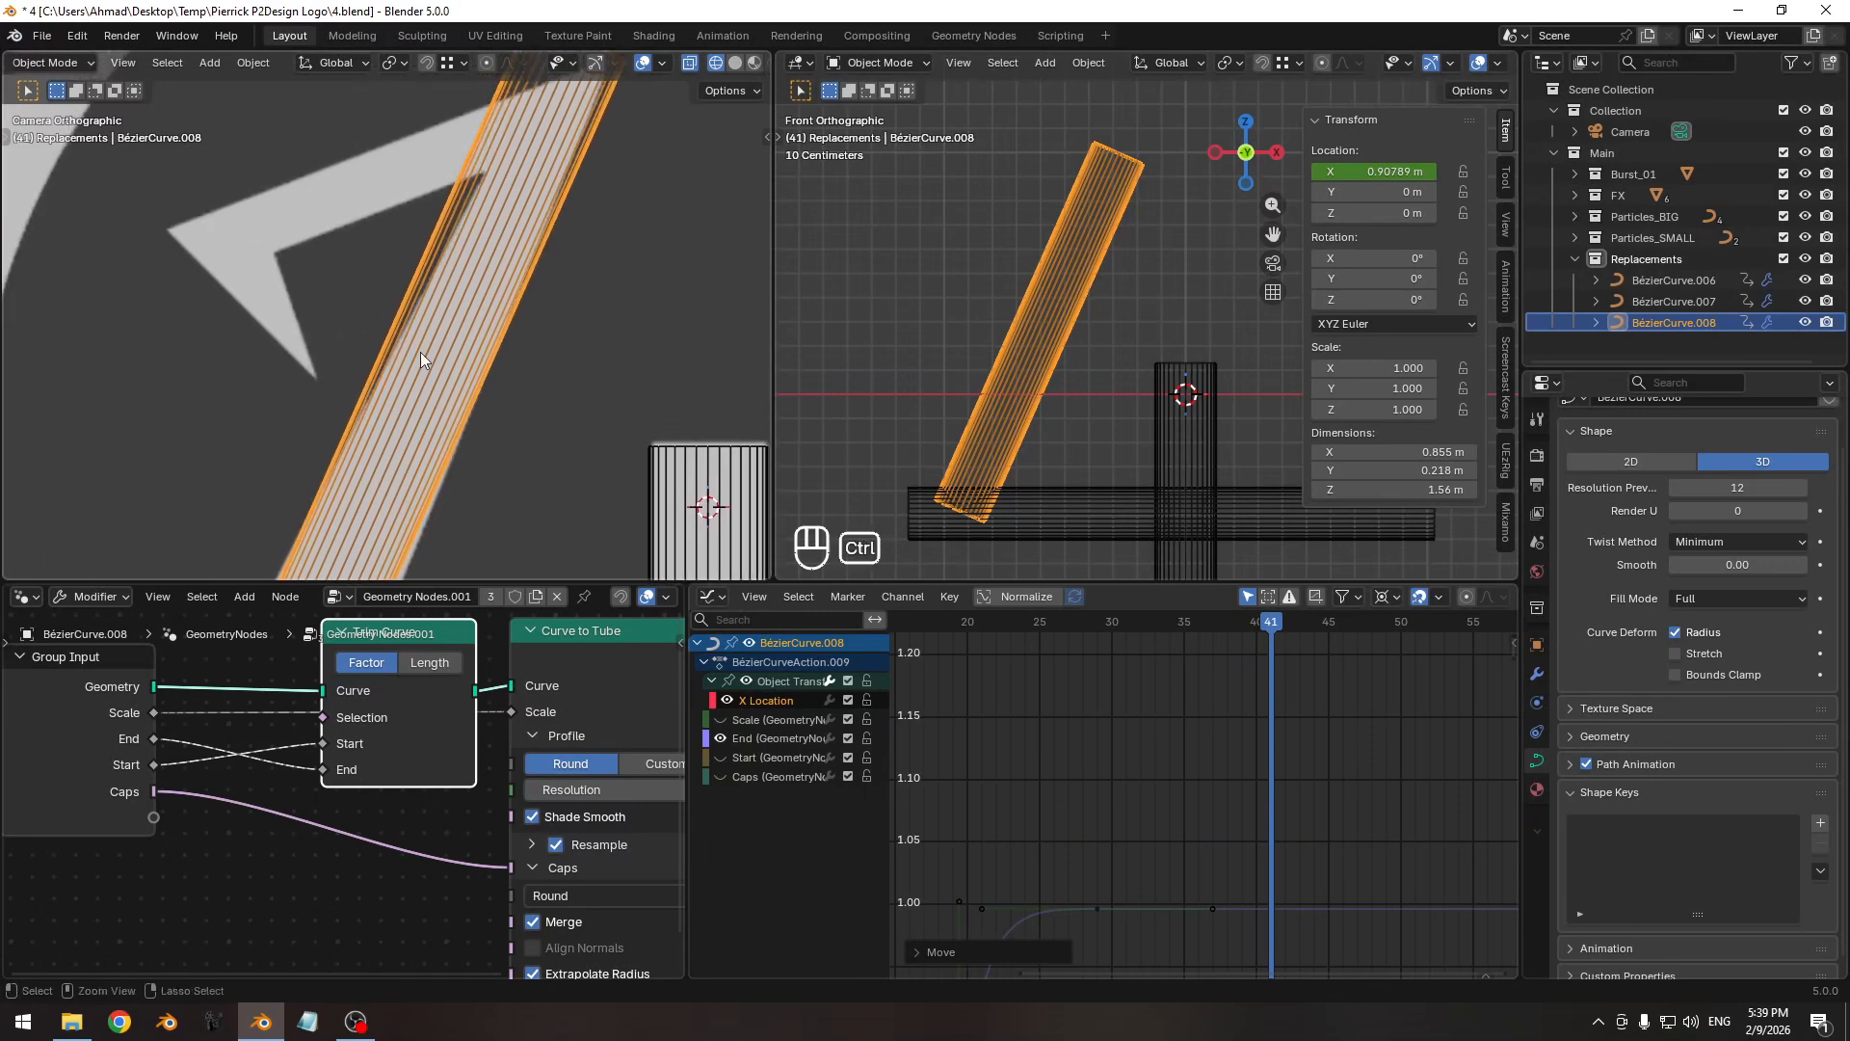
middle_click_drag(493, 274, 440, 328, "shift")
key("Tab")
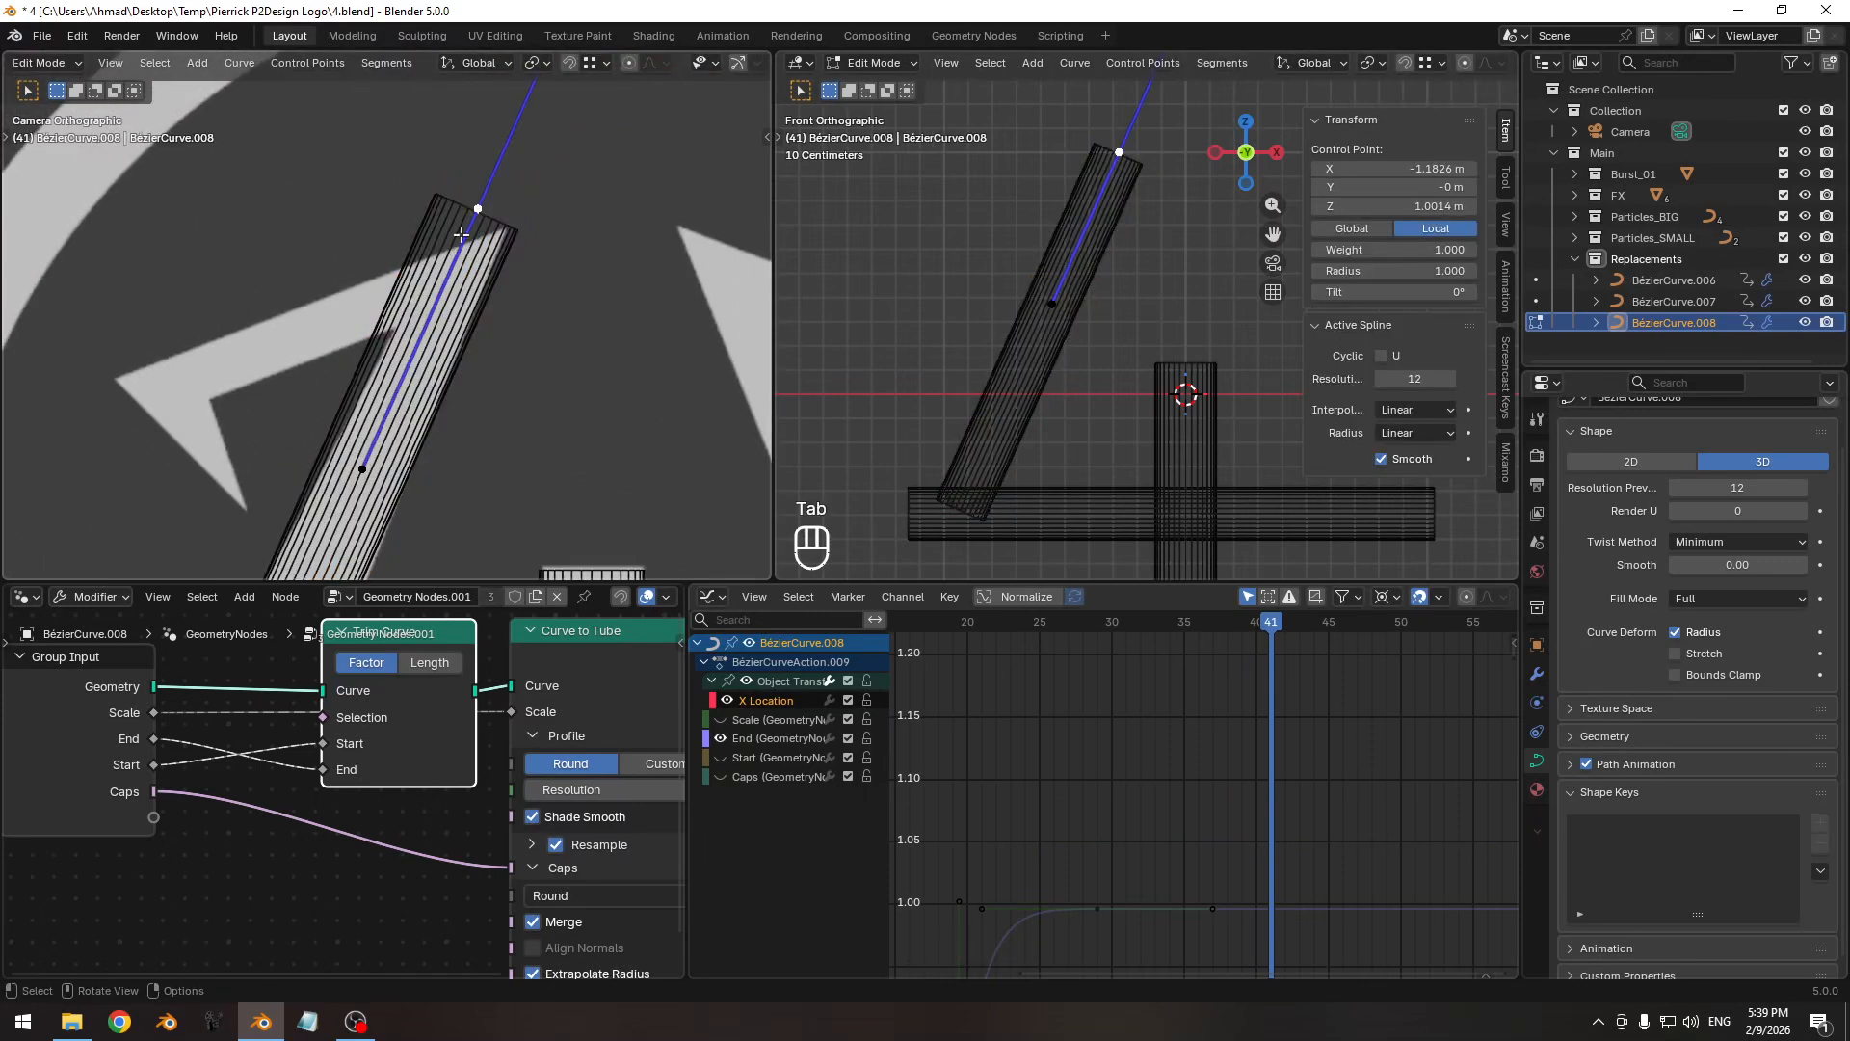
middle_click_drag(463, 231, 518, 339, "ctrl")
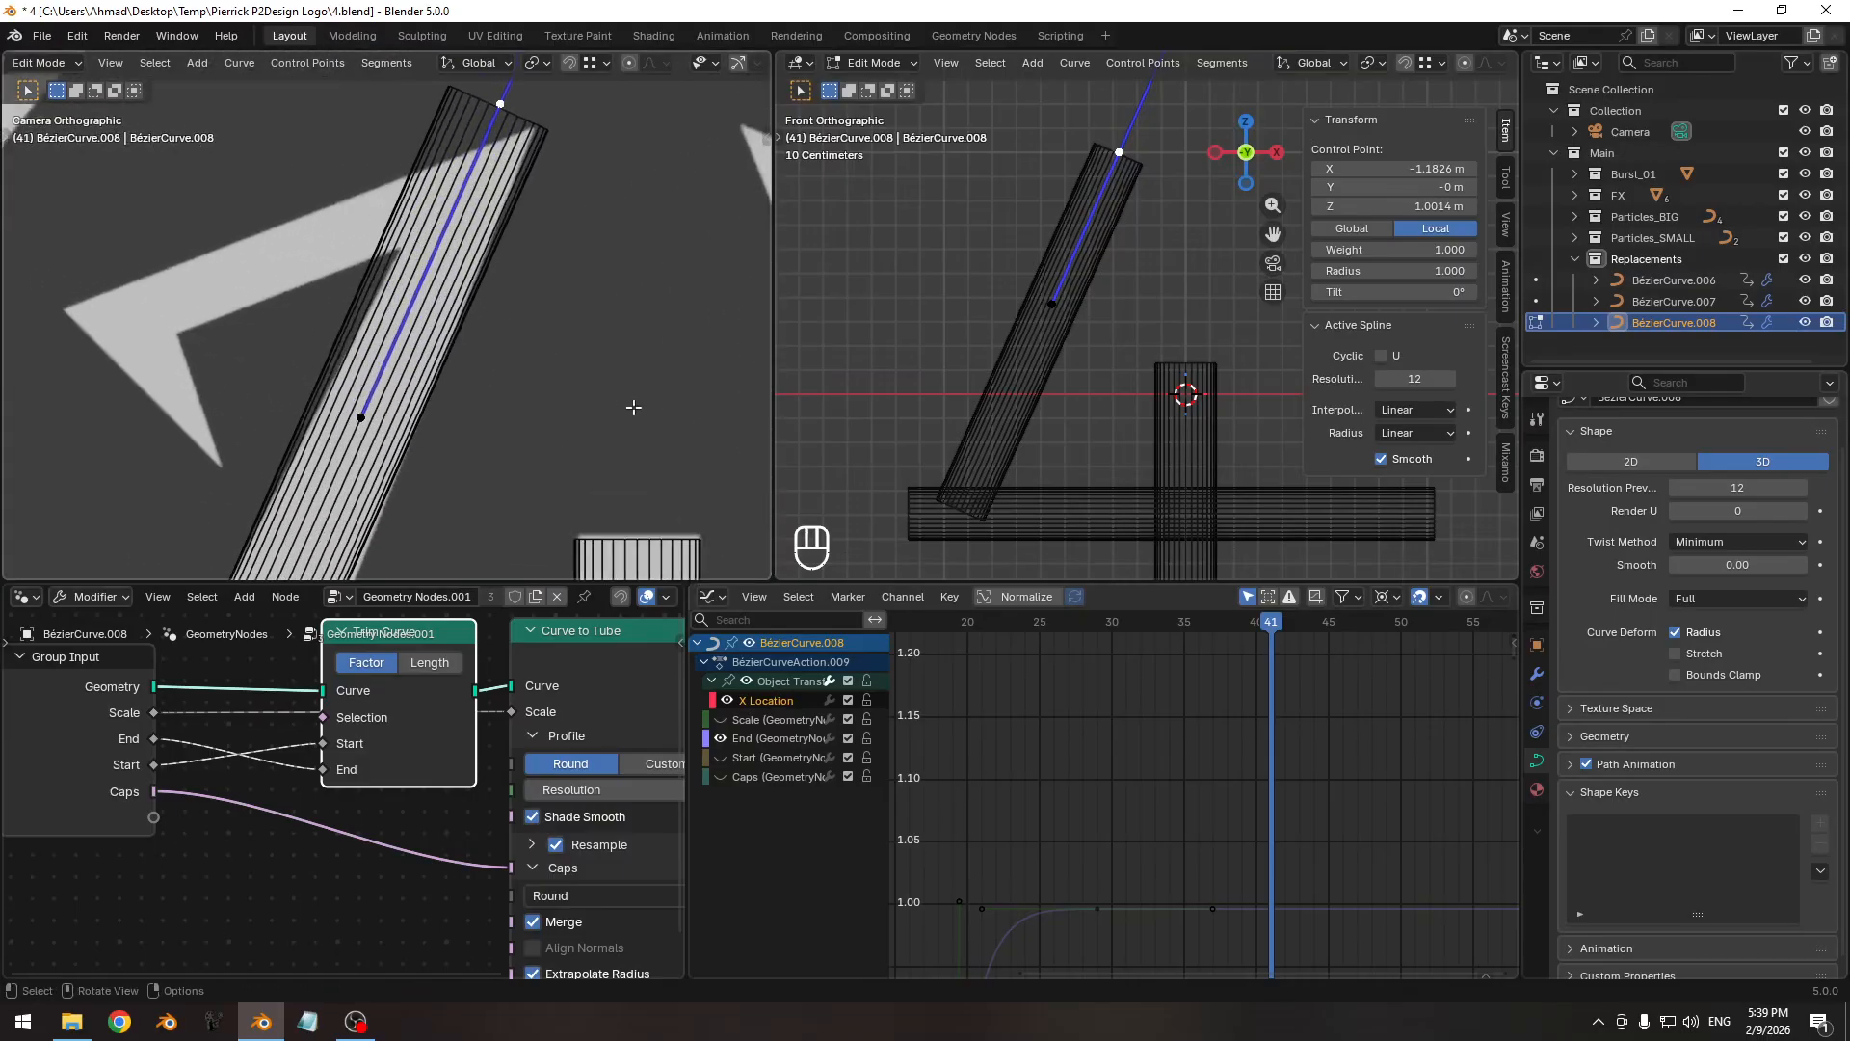
key("alt+s")
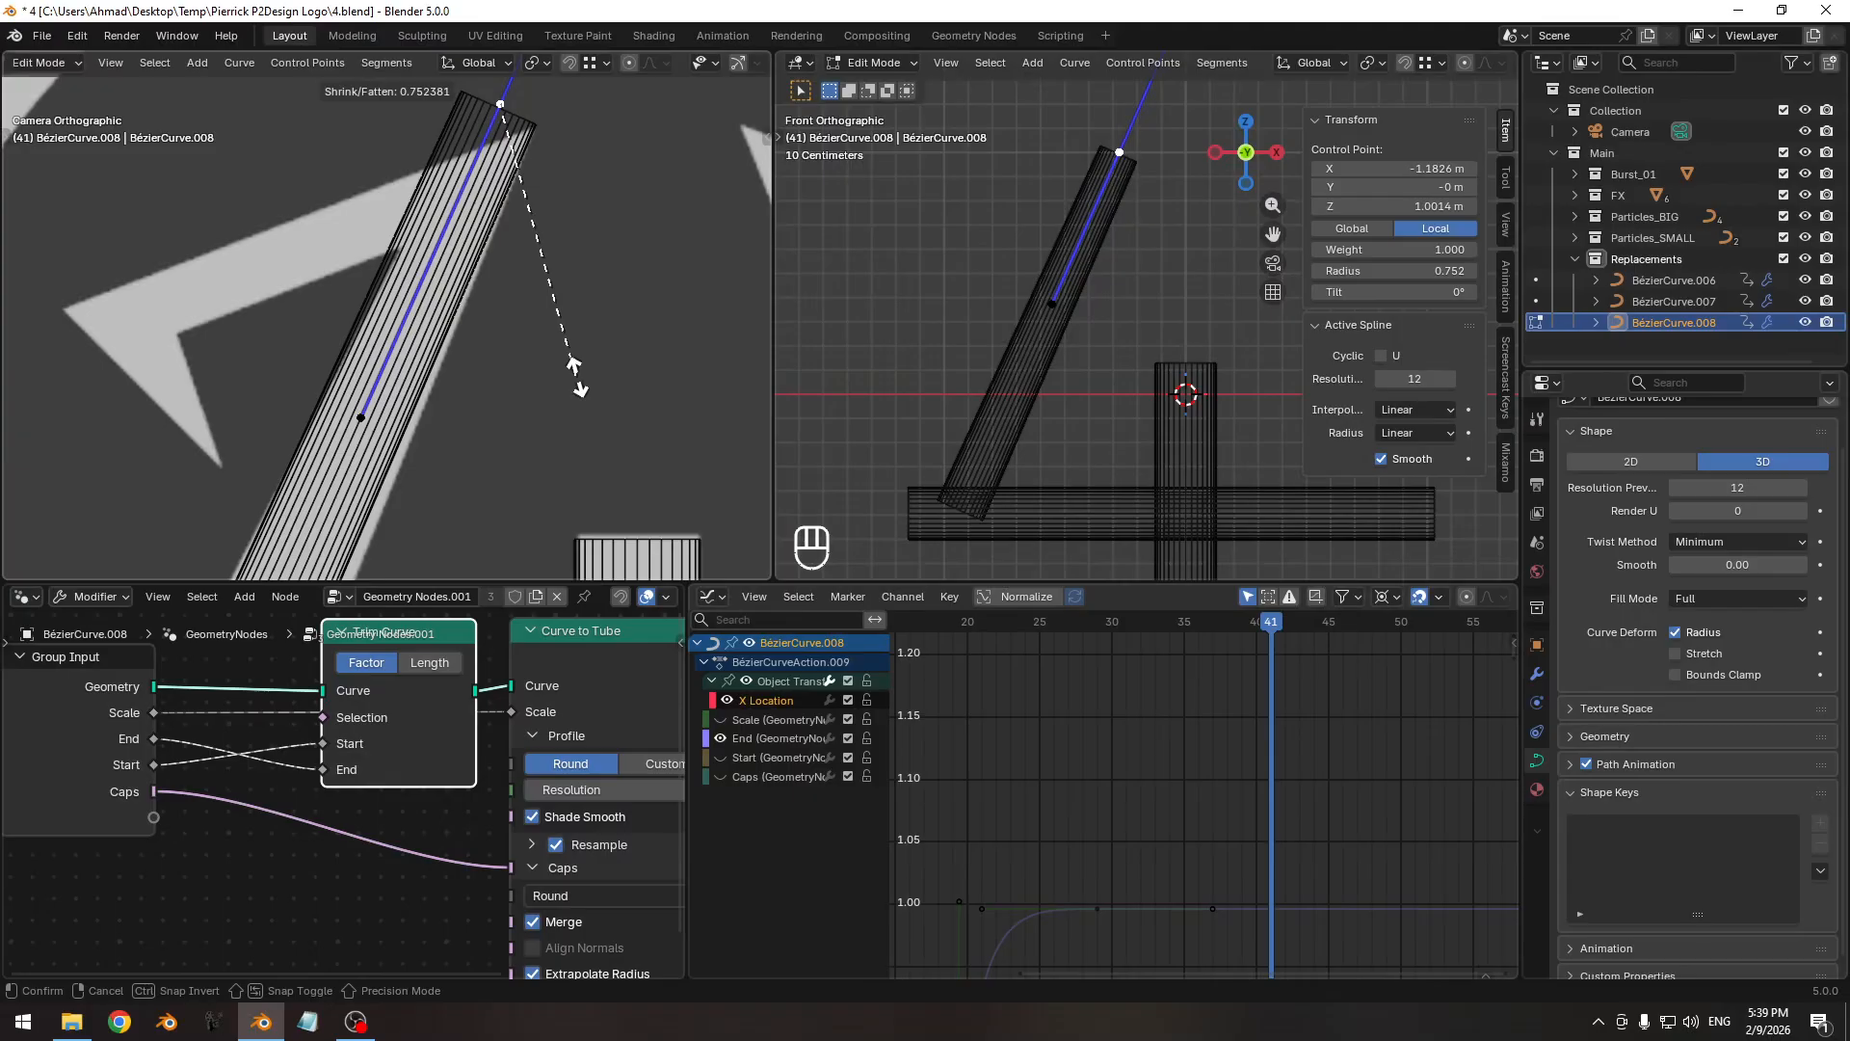
left_click(570, 372)
middle_click_drag(489, 293, 508, 339, "shift")
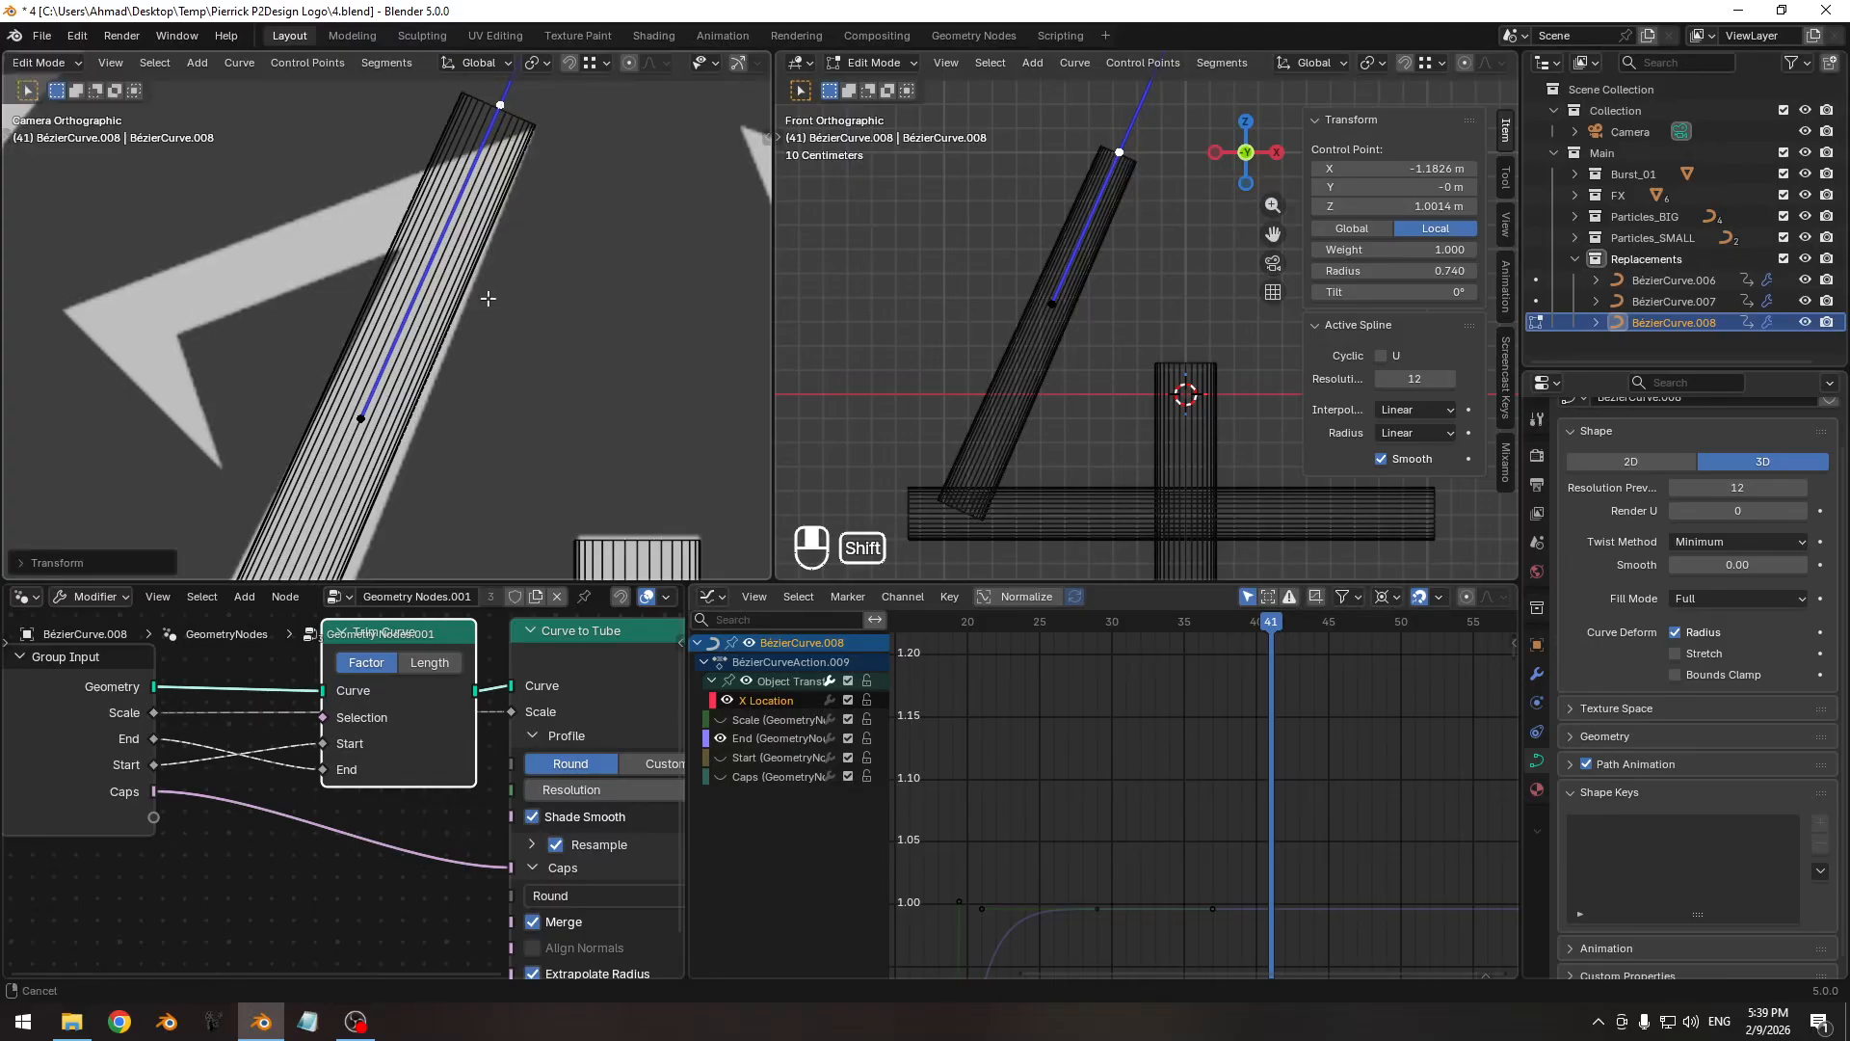
key("g")
key("x")
right_click(568, 300)
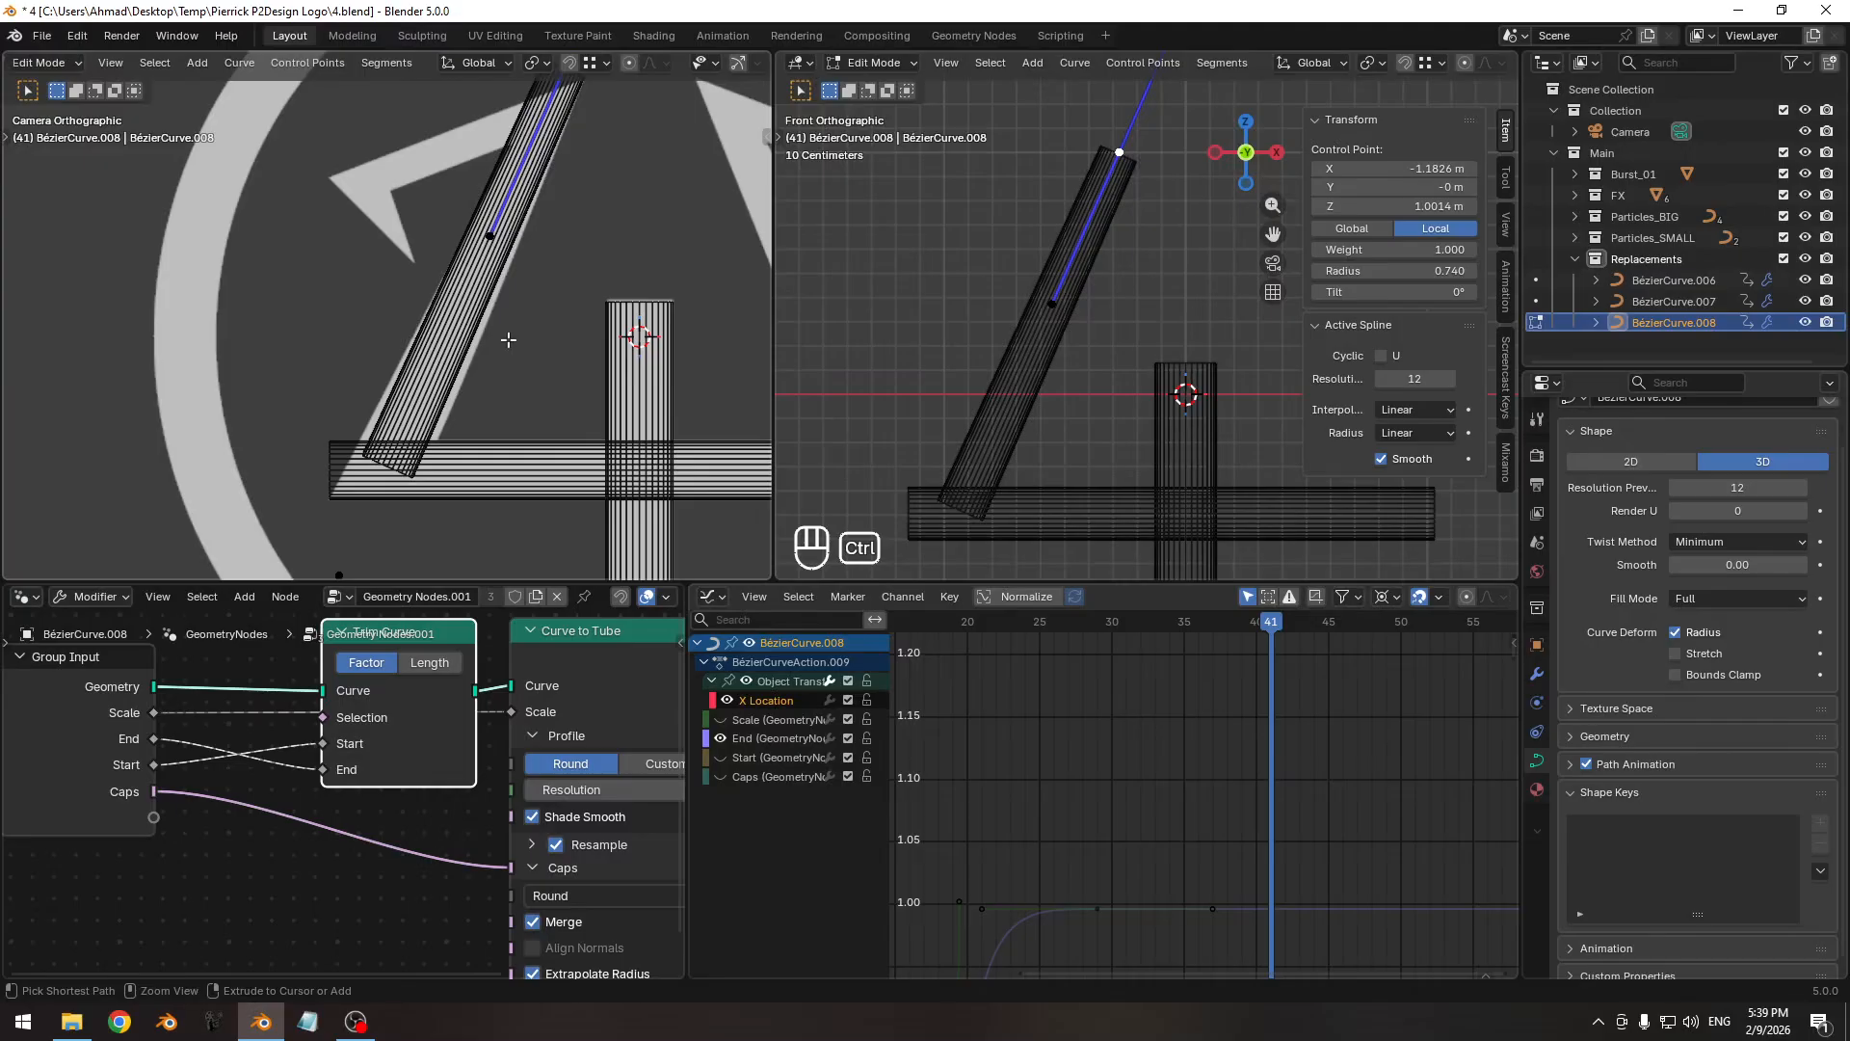
Select the slanted bar's lower control point and increase its radius to about 1.399 to match the logo leg's width.
middle_click_drag(1025, 467, 1057, 287, "shift")
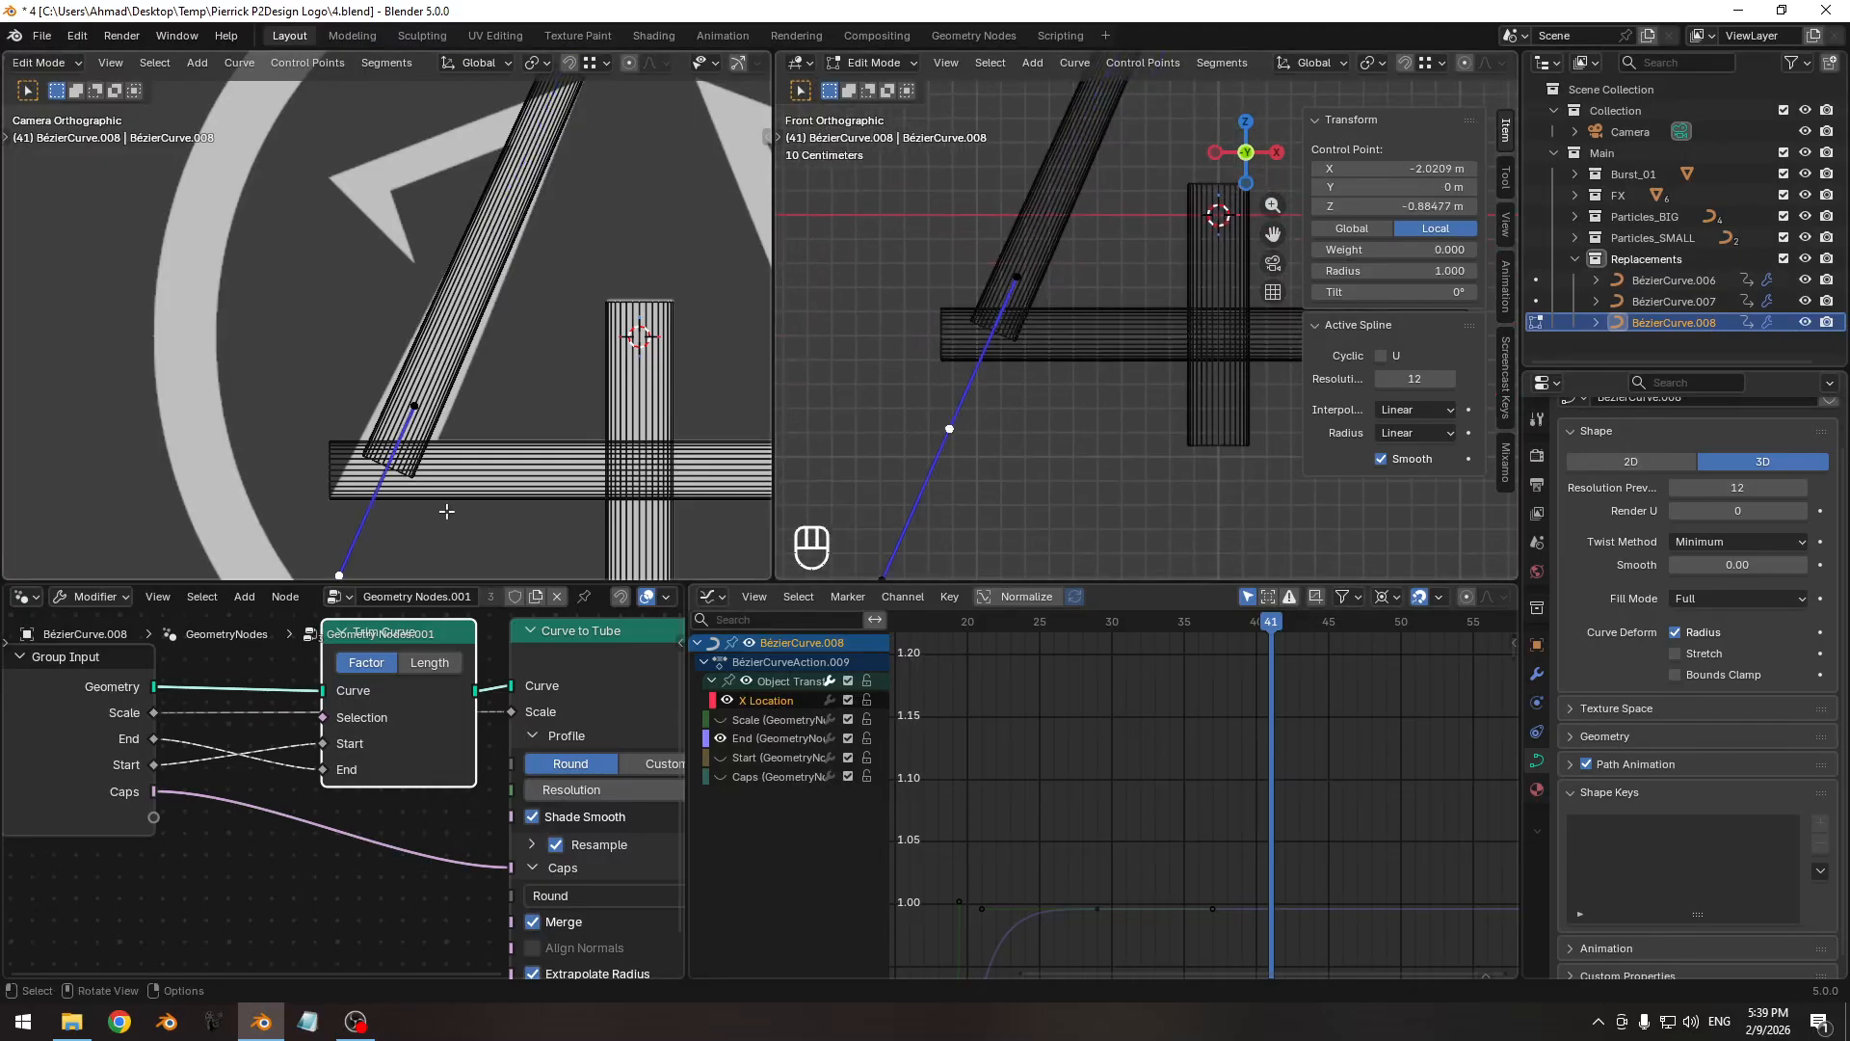
key("alt+s")
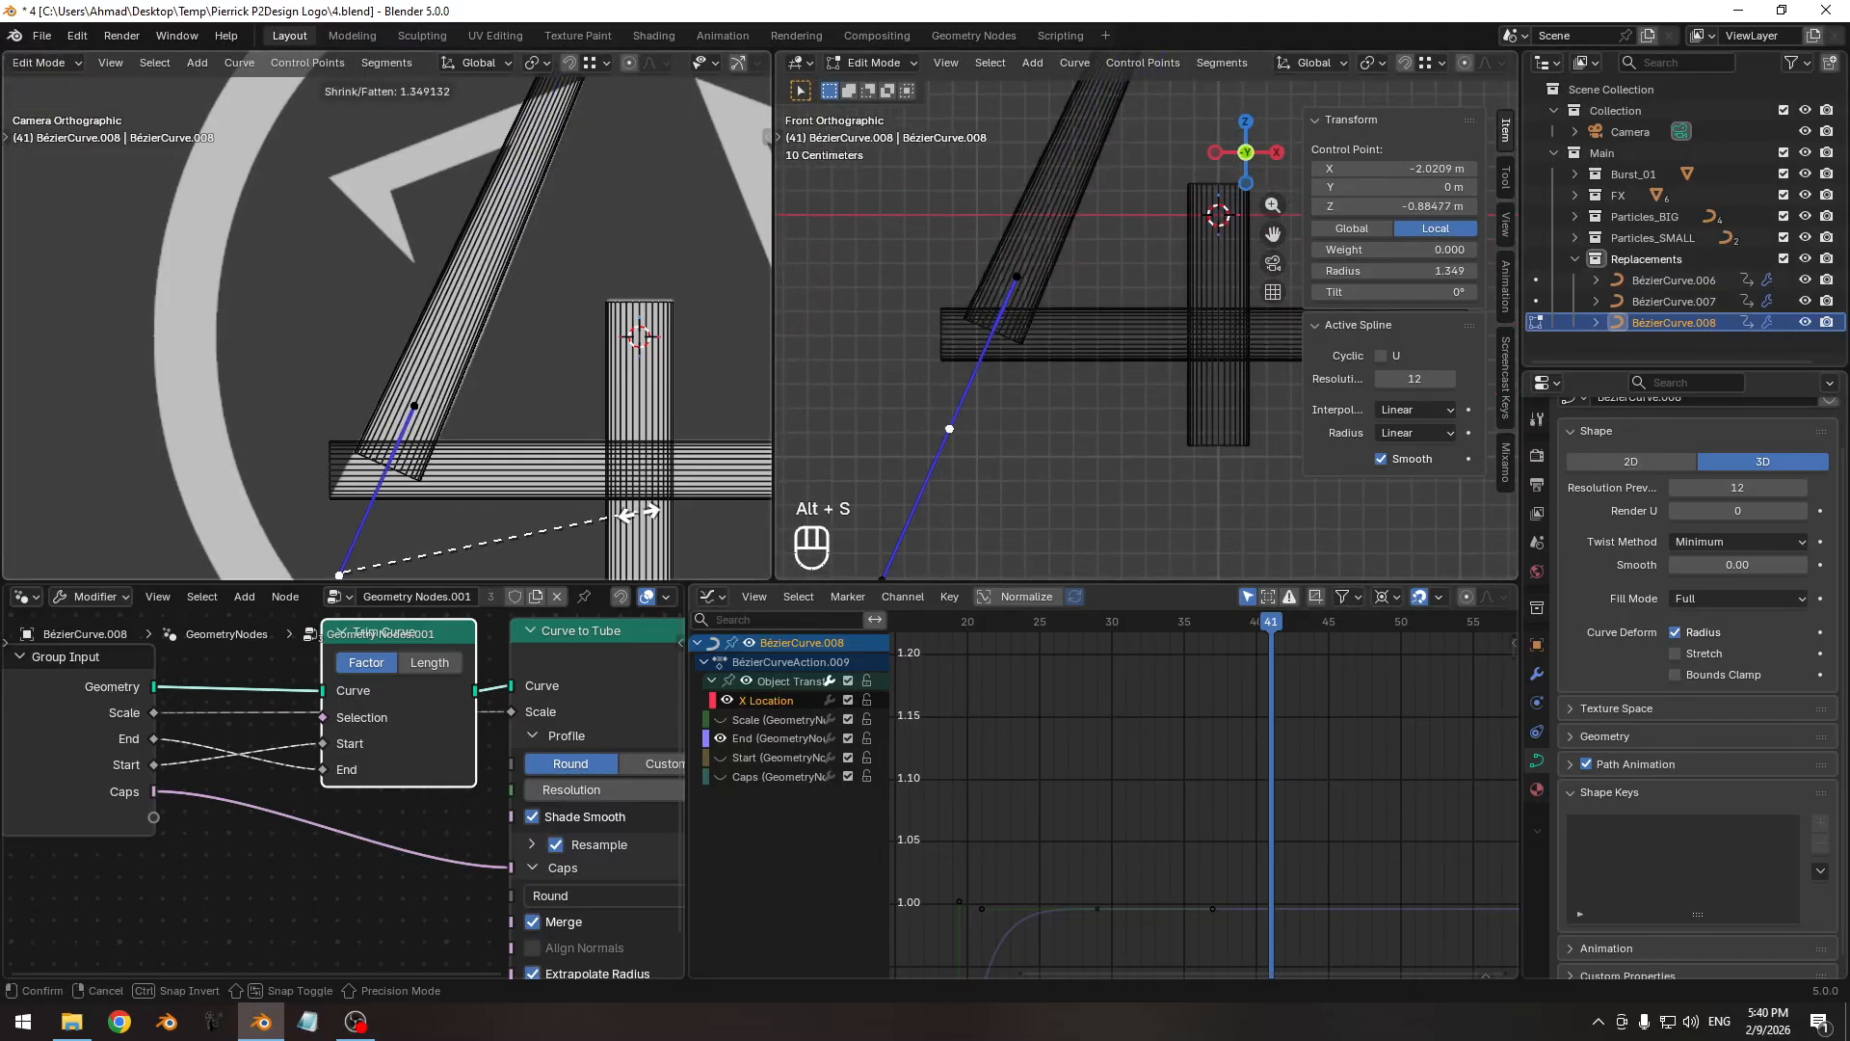
left_click(636, 511)
scroll(565, 450, "up", 5)
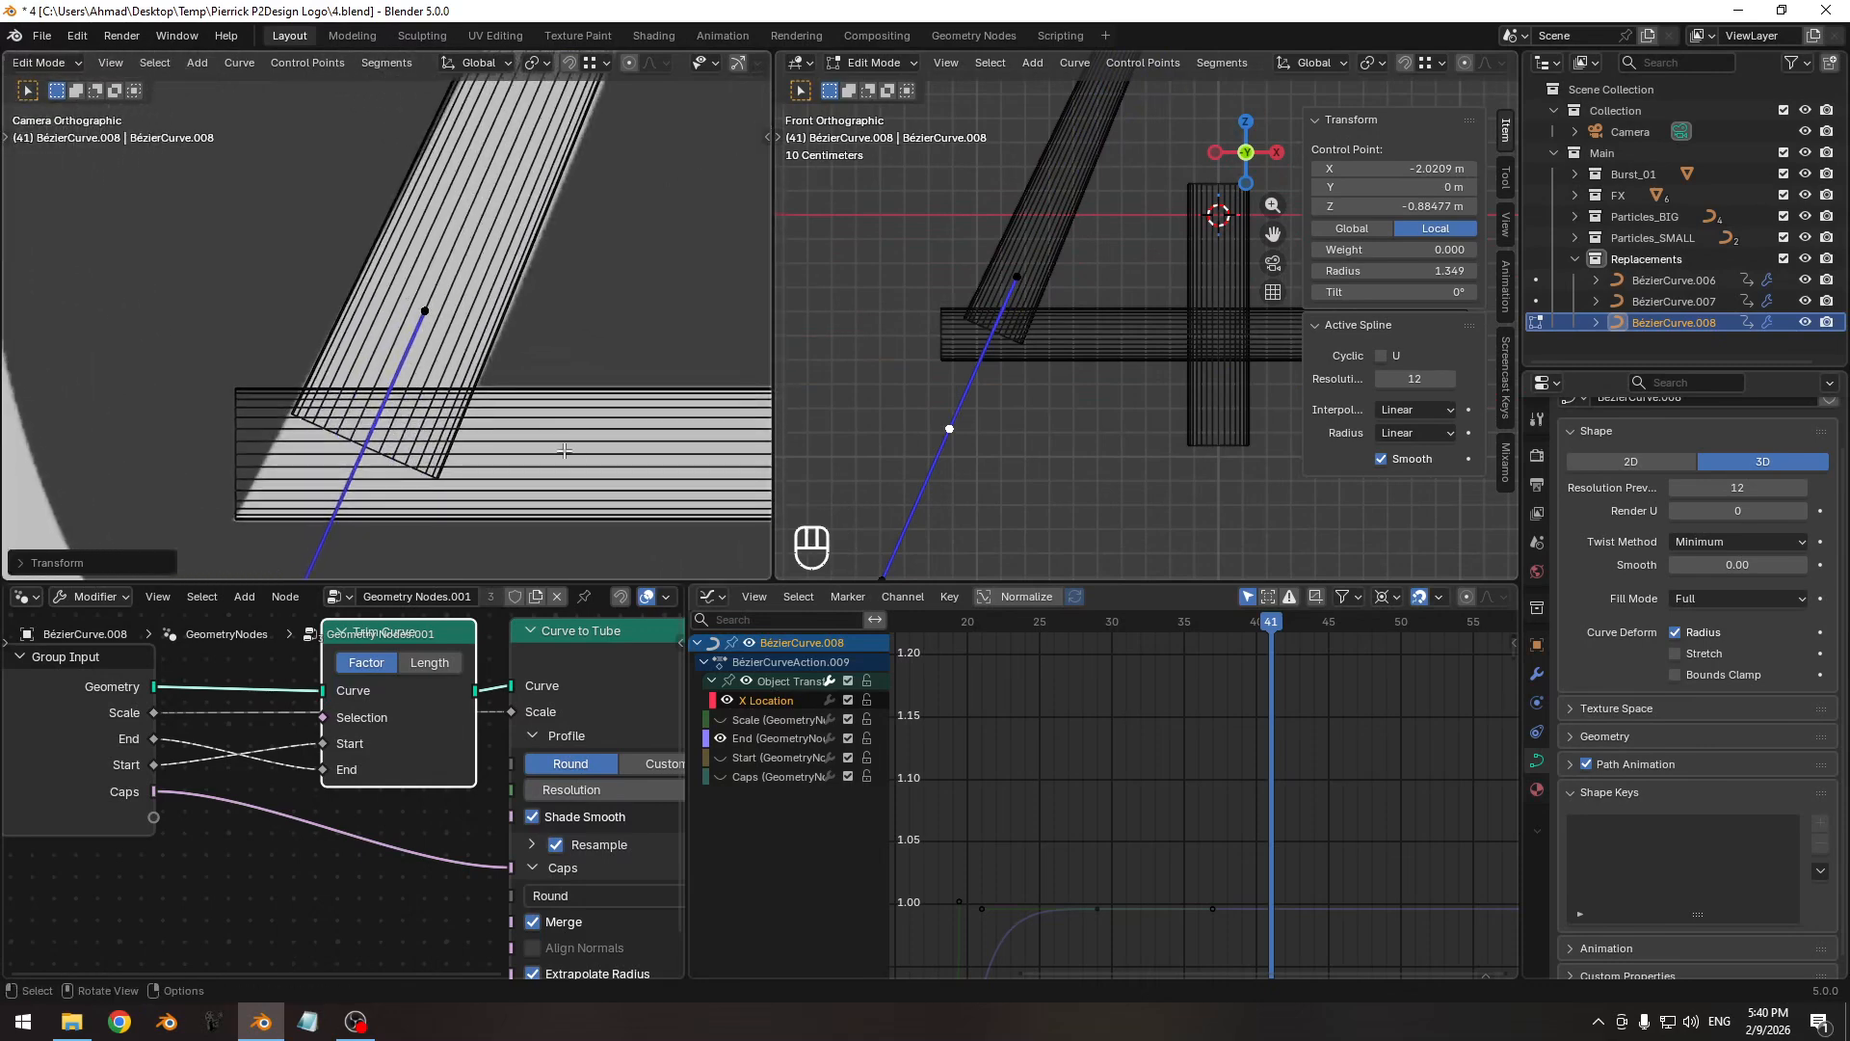
key("alt+s")
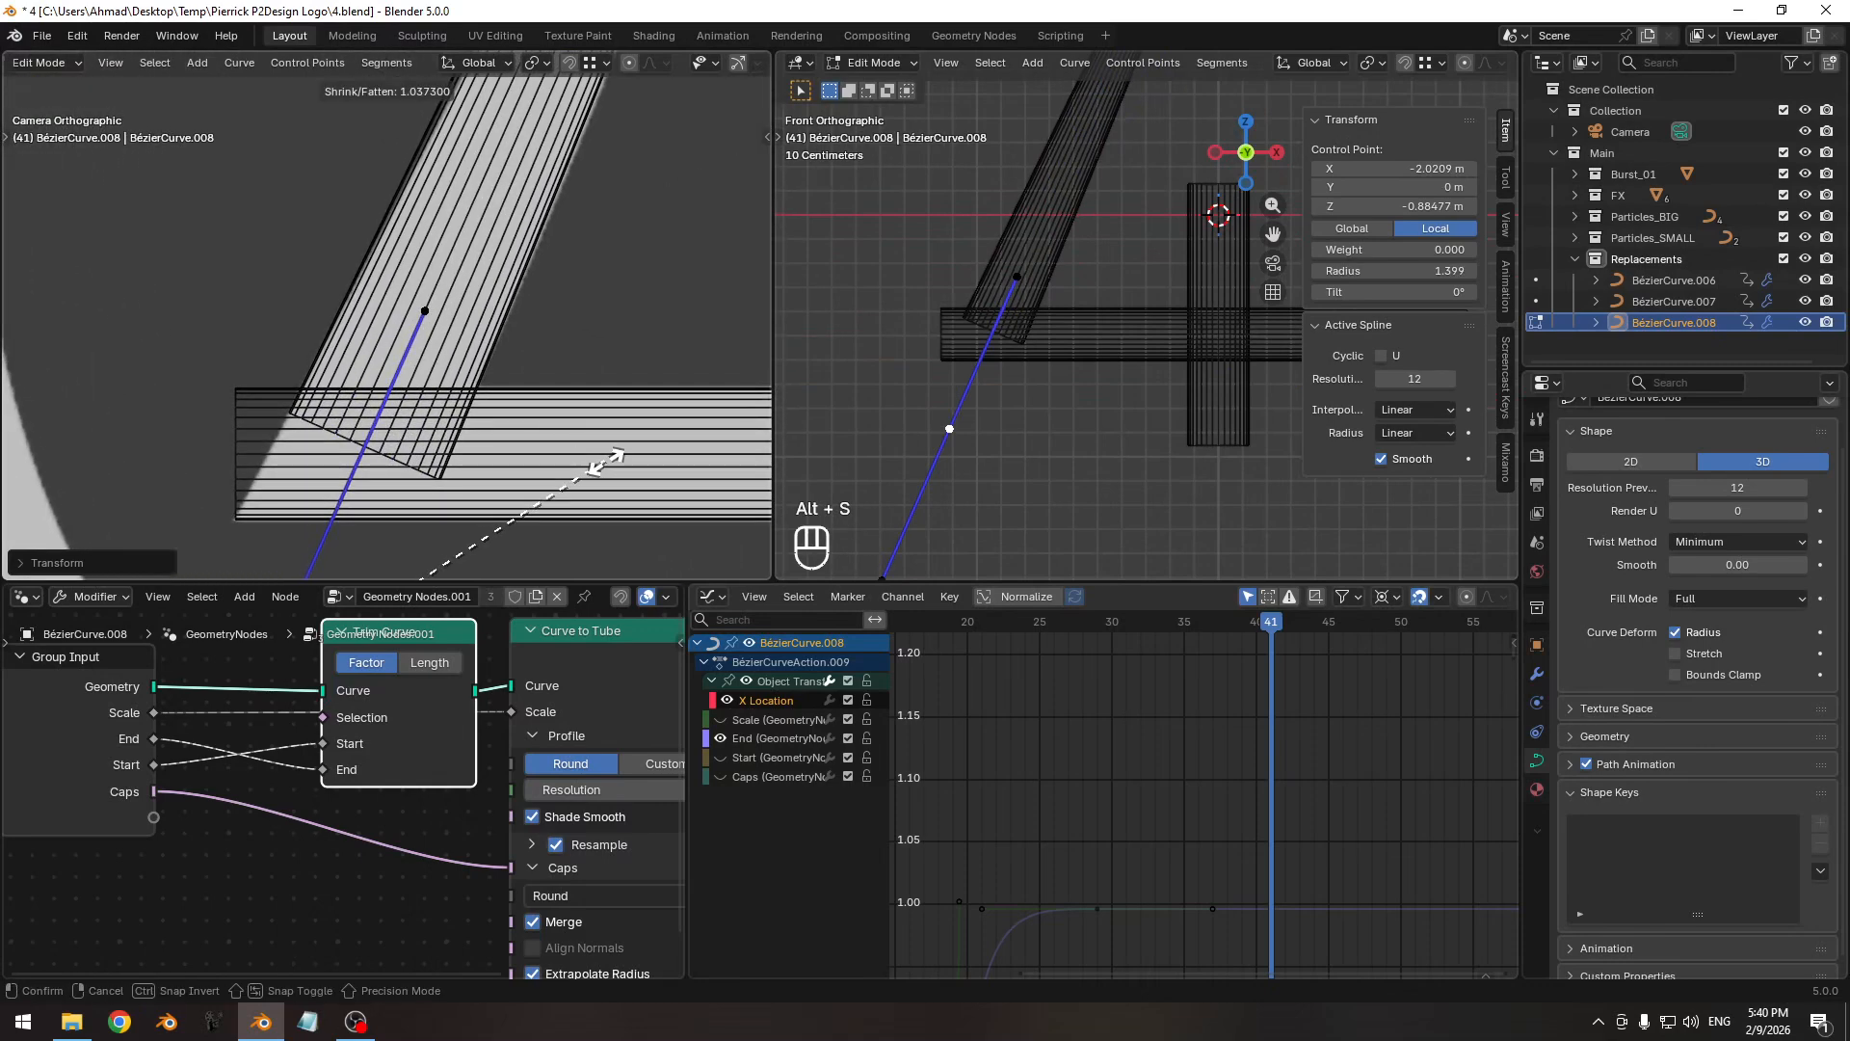
left_click(607, 462)
Shift the slanted bar's upper control point along X to about -1.161 m.
middle_click_drag(607, 461, 476, 428, "shift")
left_click(526, 151)
key("g")
key("x")
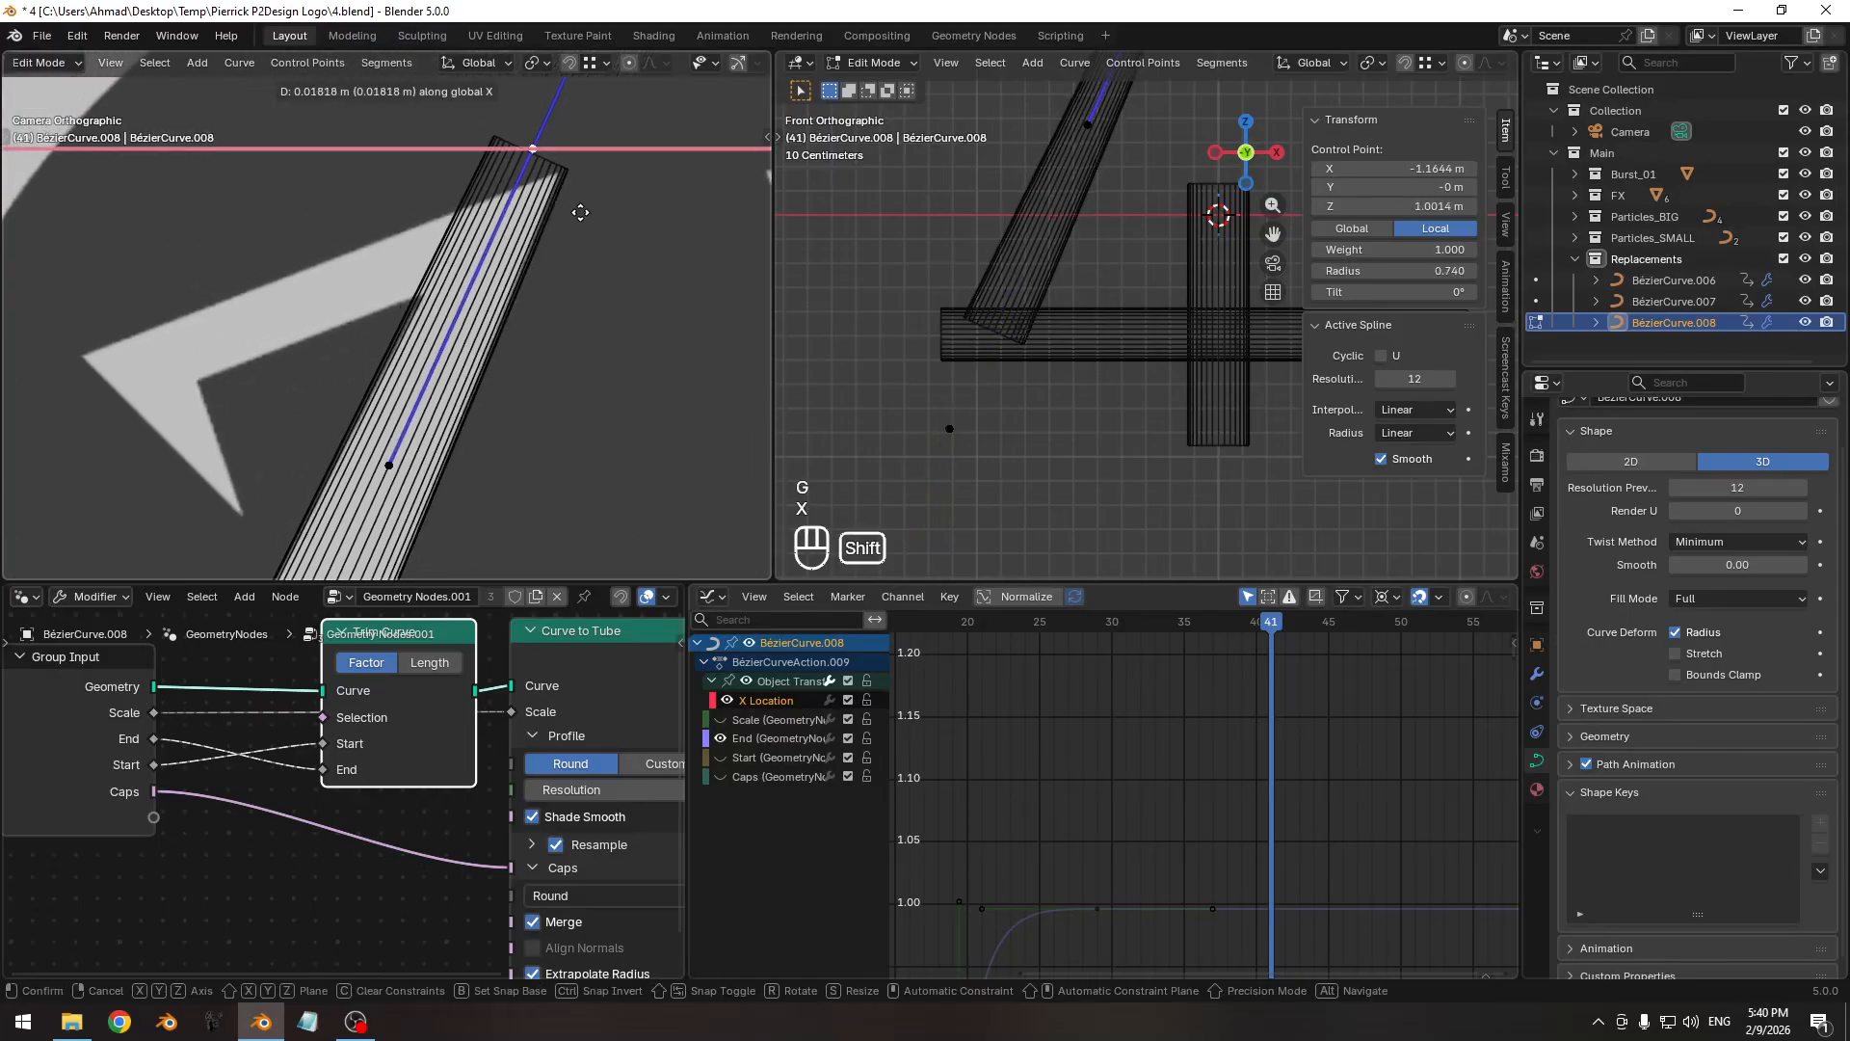
left_click(595, 213)
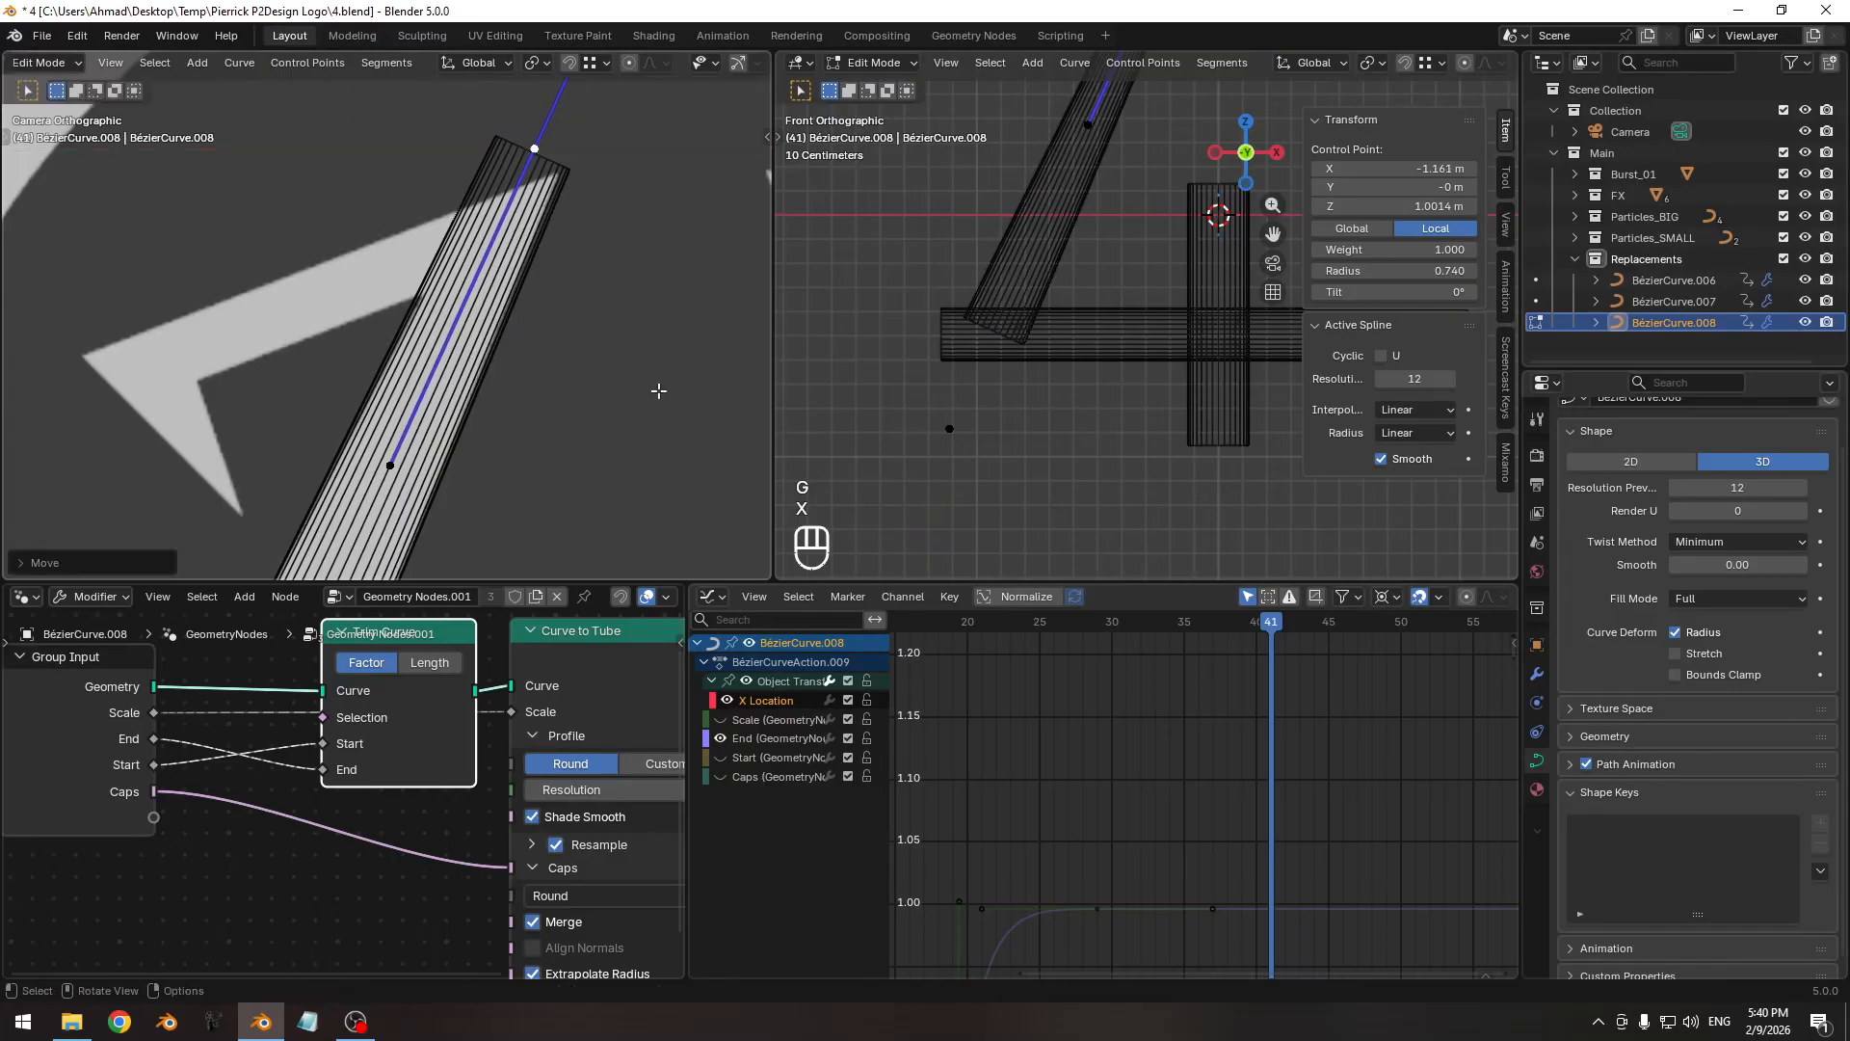
Shrink the radius of the slanted bar's upper control point to about 0.603.
key("alt+s")
left_click(630, 363)
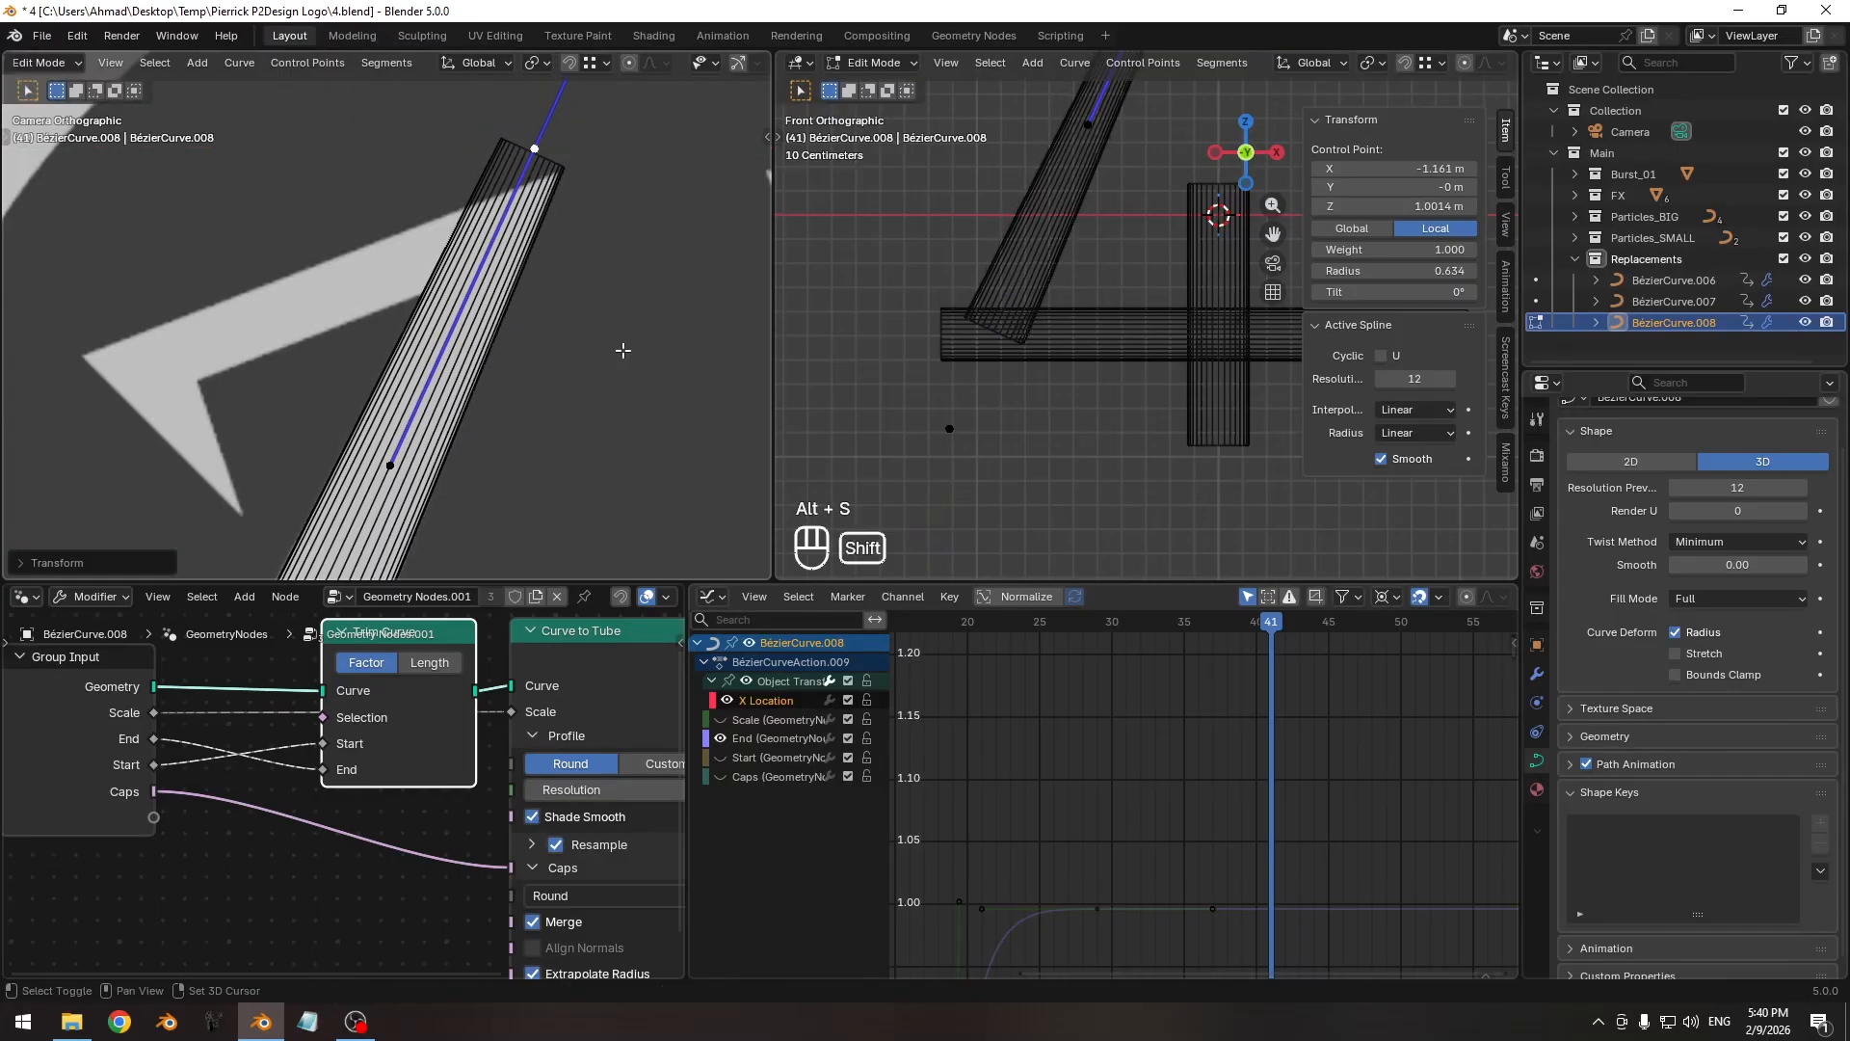
middle_click_drag(630, 362, 679, 452, "shift")
key("alt+s")
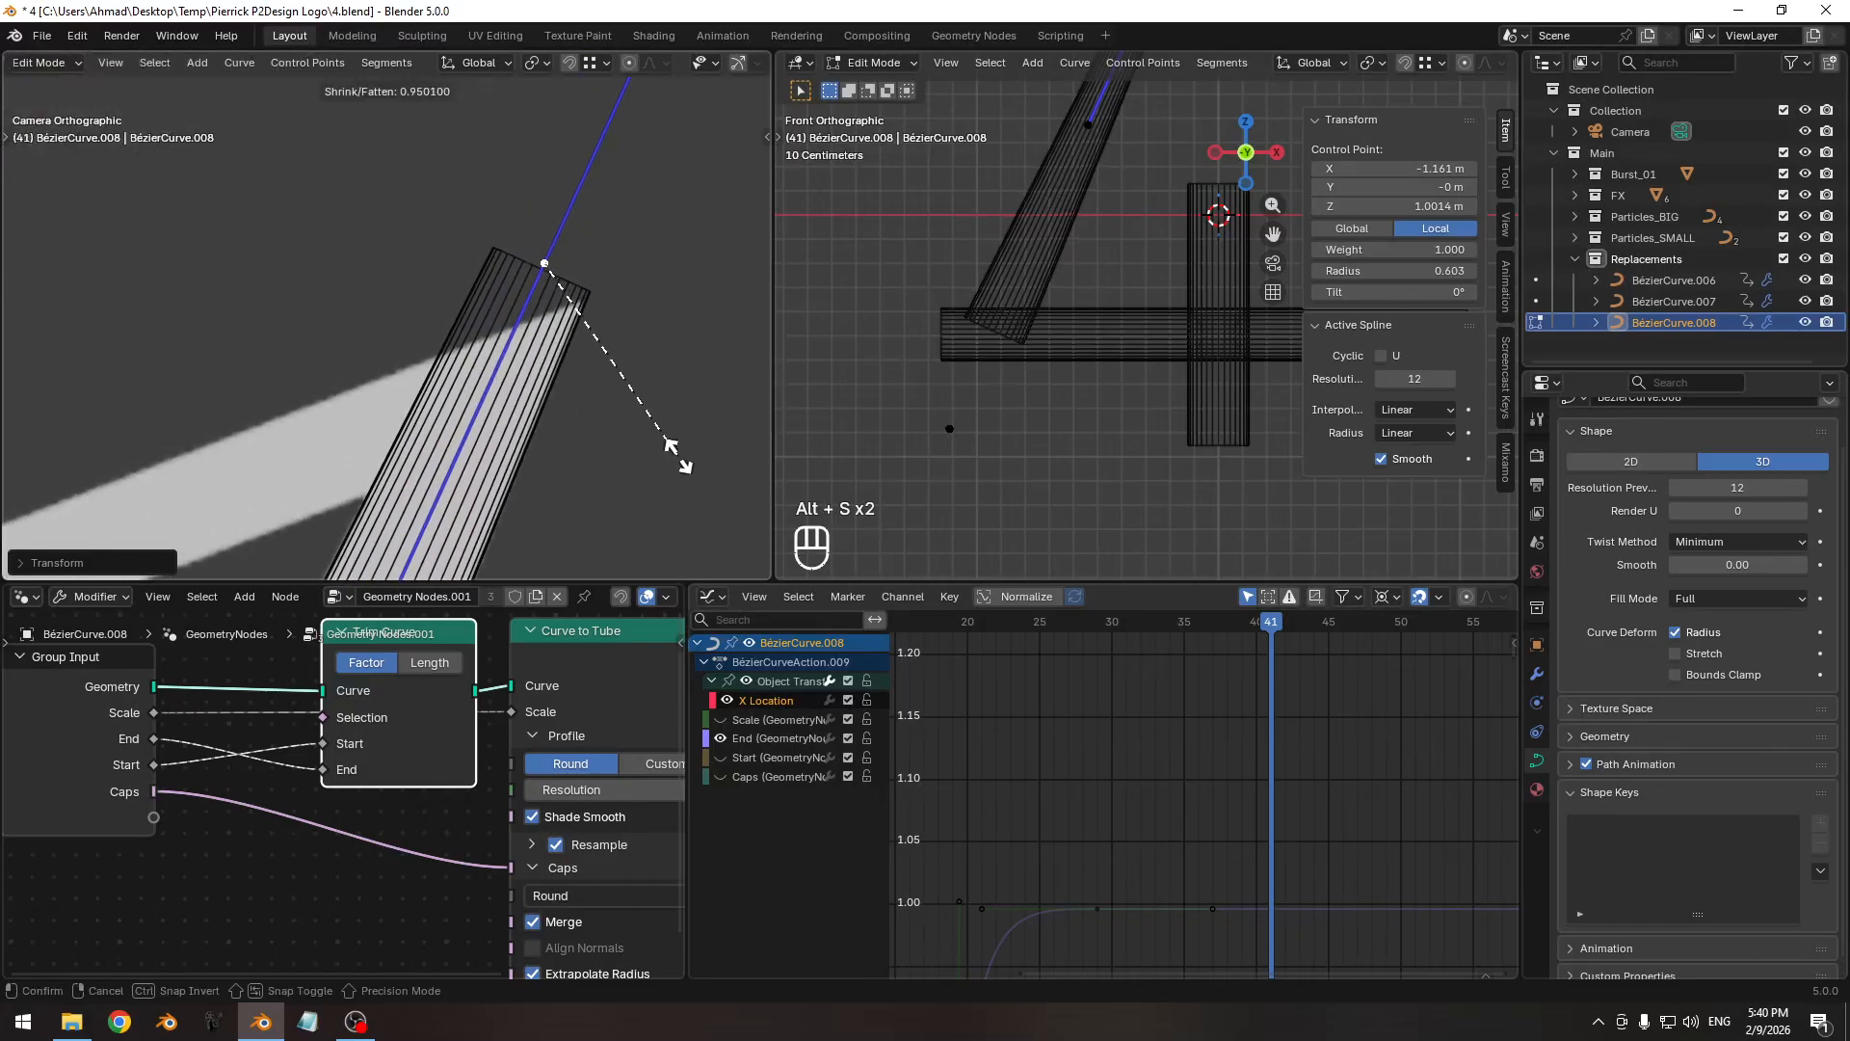
left_click(641, 387)
Reposition the upper control point to about X -1.167 m, Z 0.988 m and adjust its radius to about 0.622.
key("g")
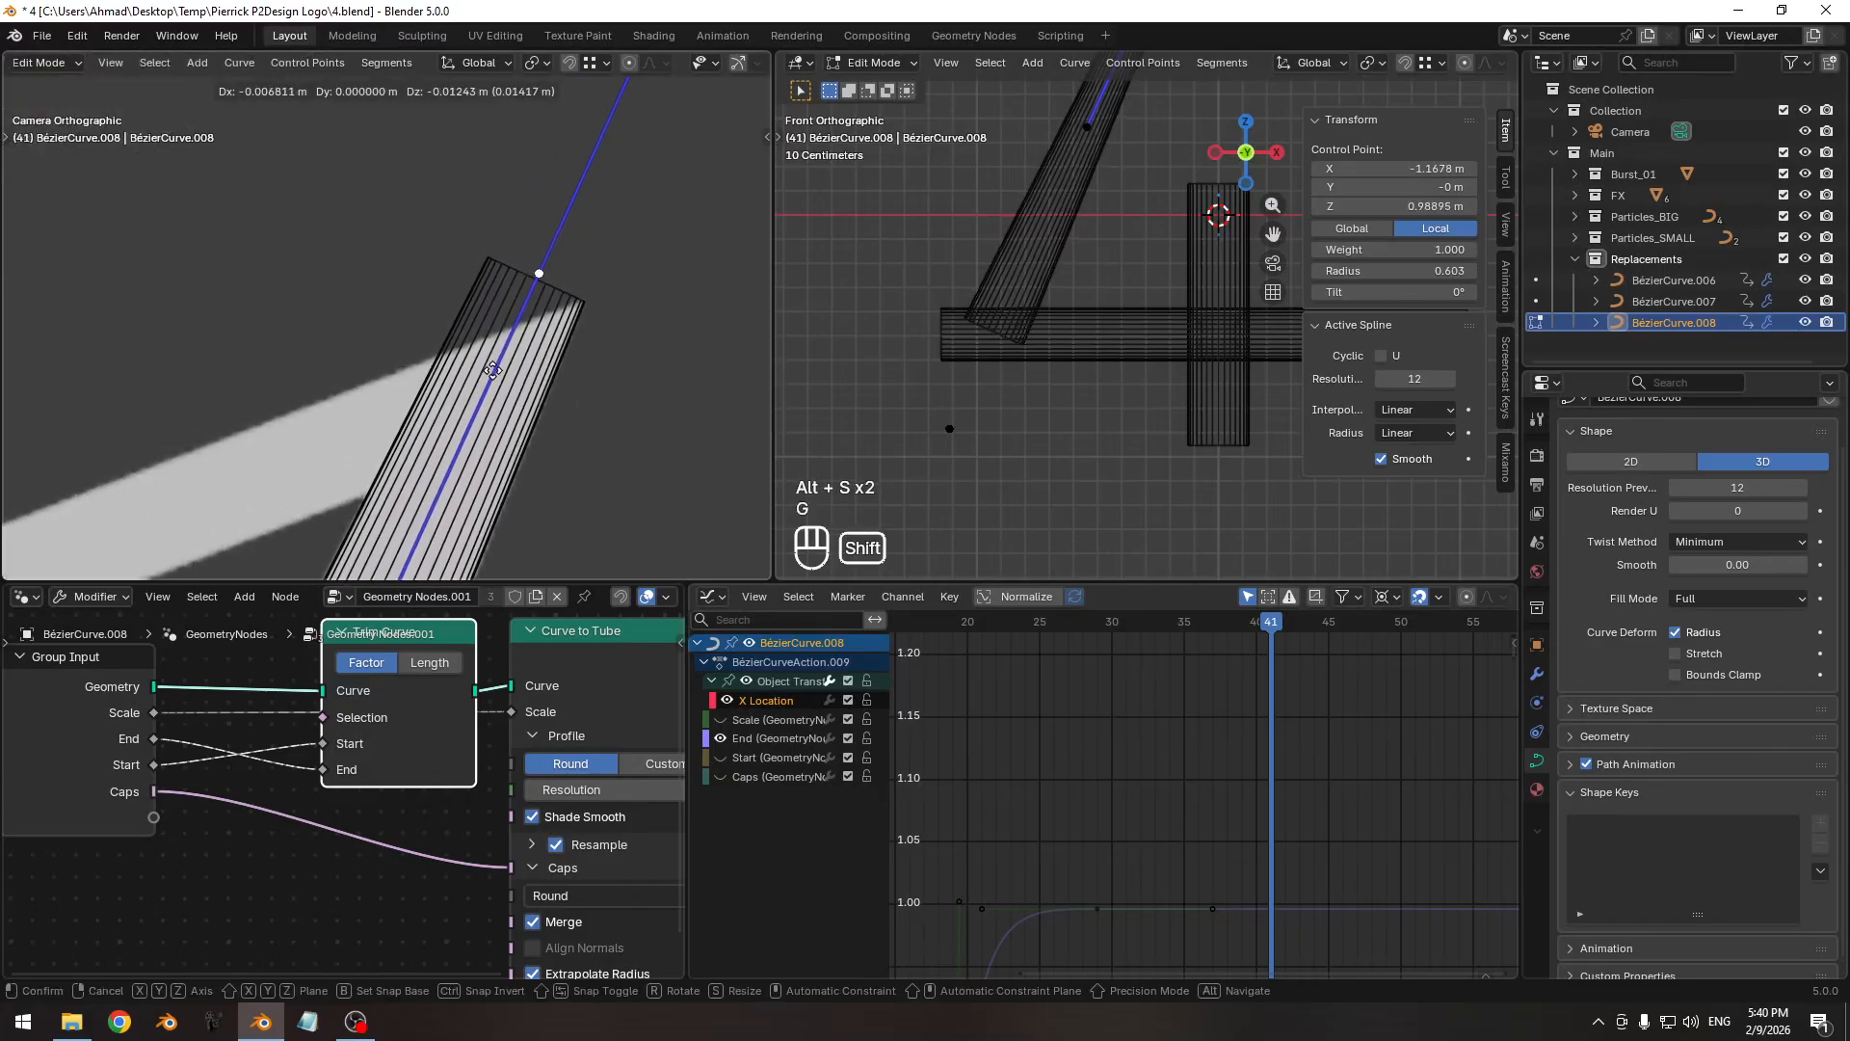
left_click(492, 376)
middle_click_drag(595, 378, 591, 260, "shift")
scroll(584, 275, "down", 1)
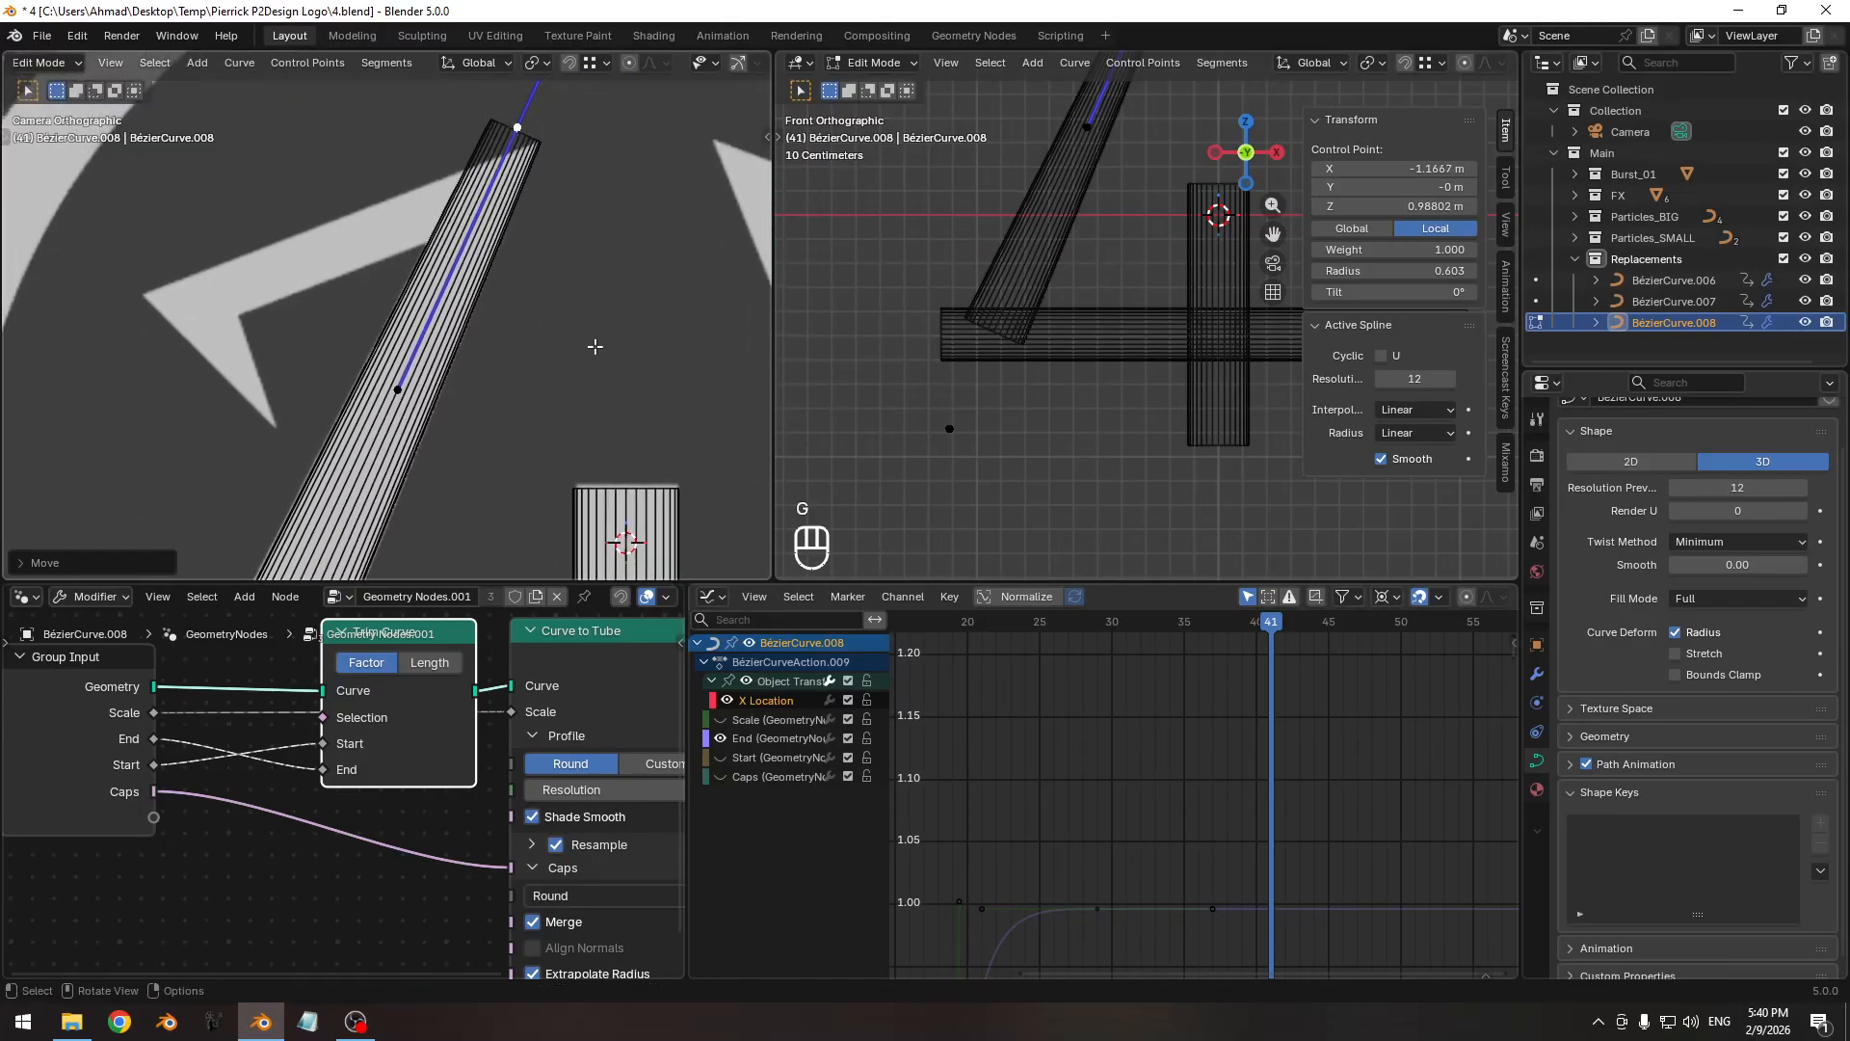
key("s")
key("alt+s")
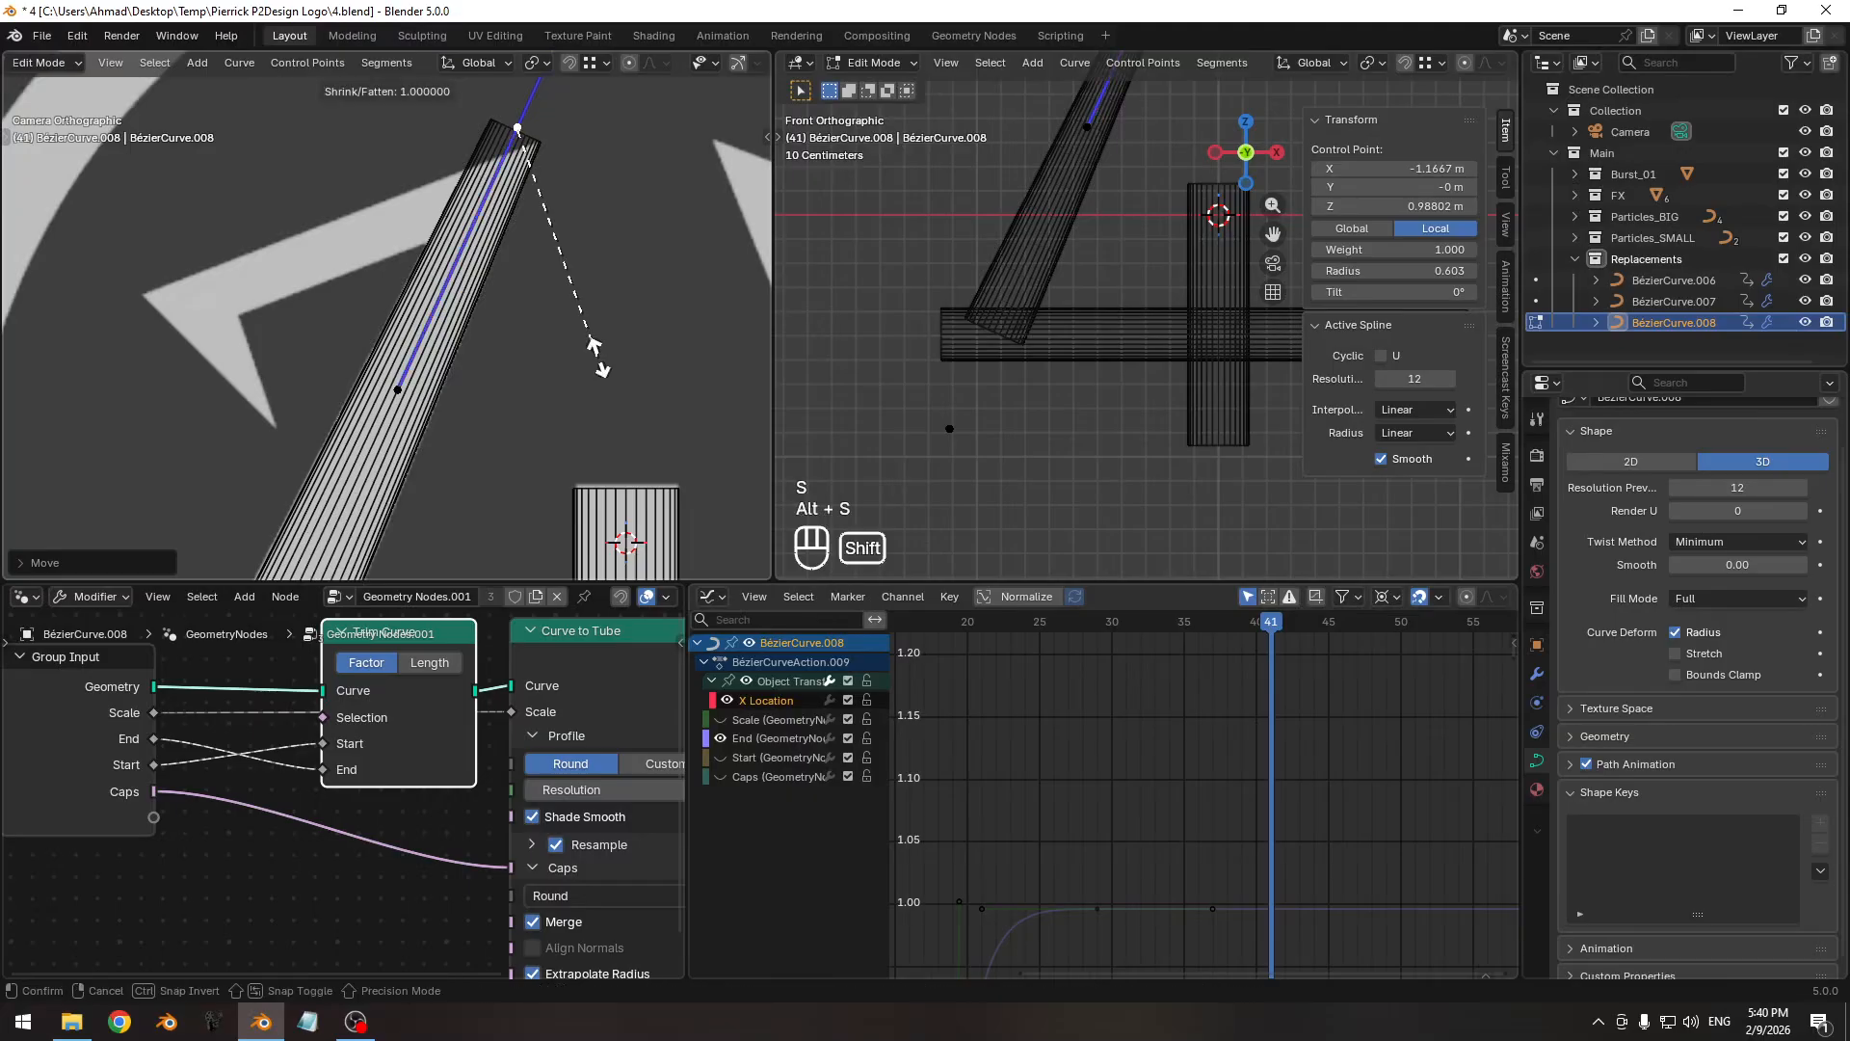
left_click(633, 386)
scroll(455, 377, "down", 3)
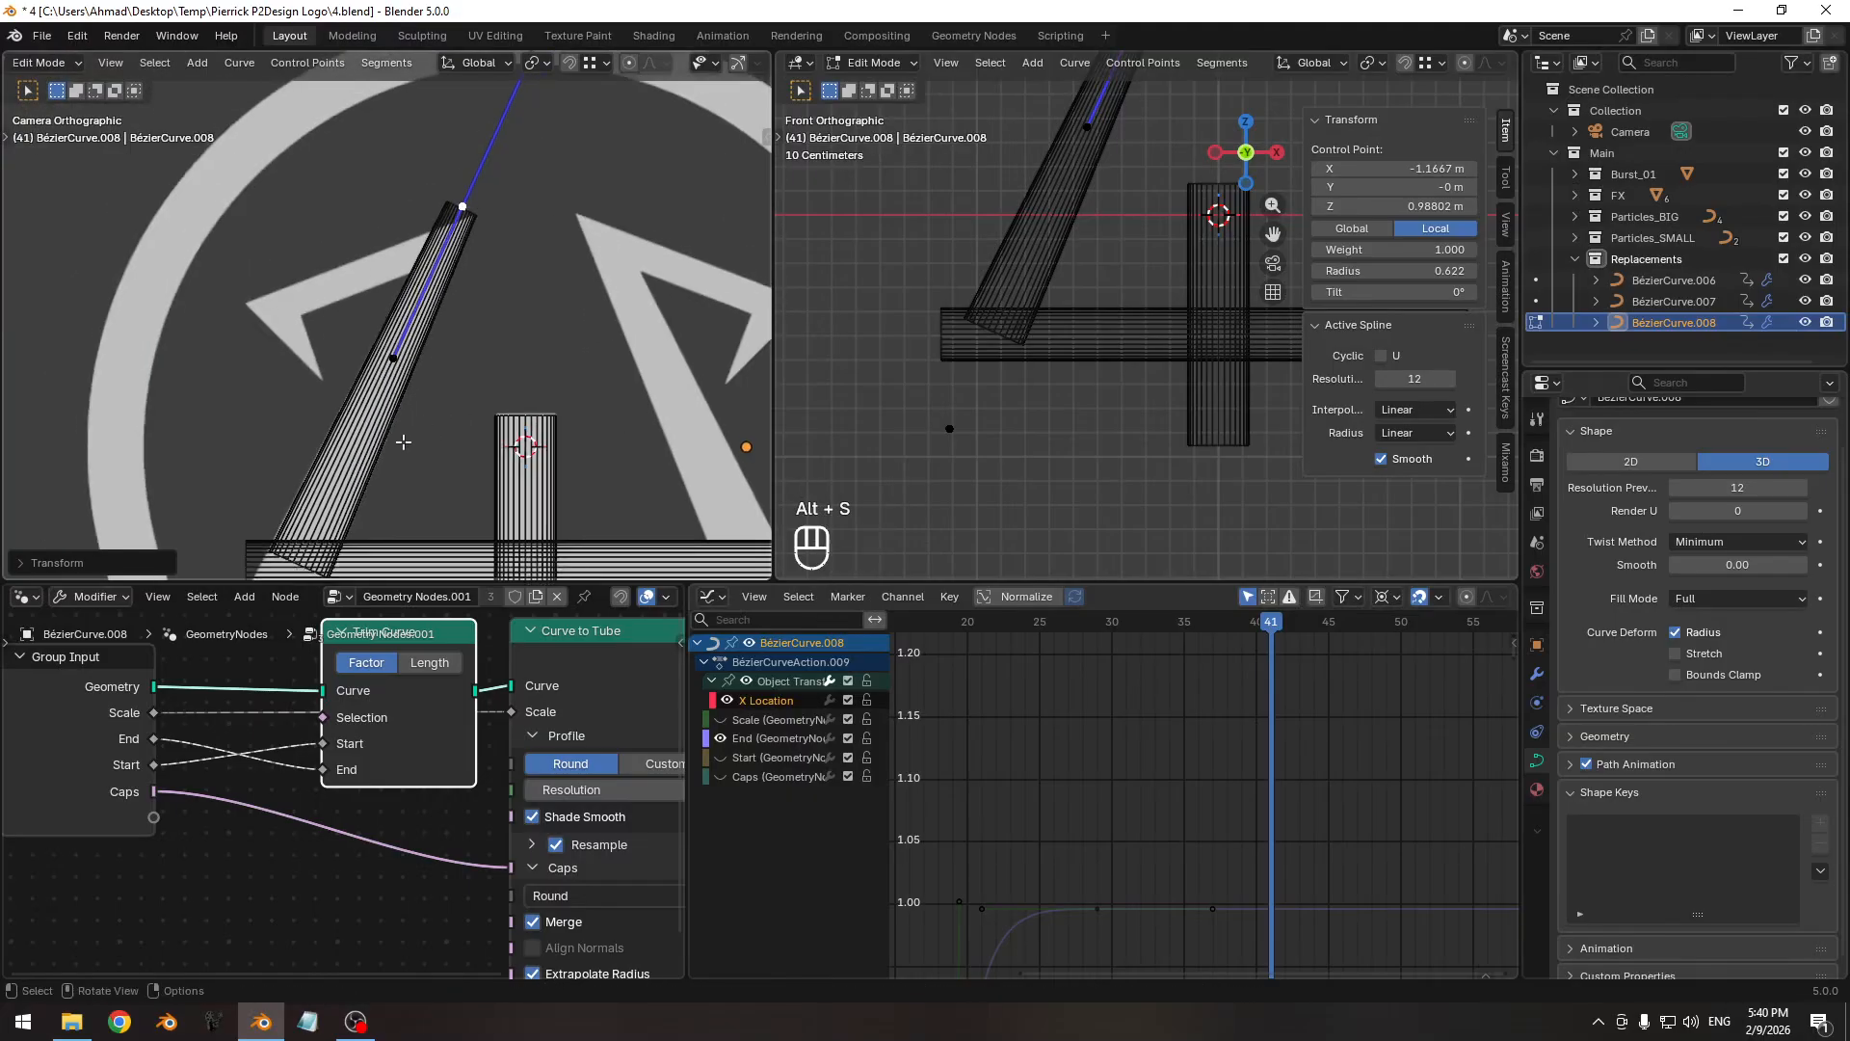
Widen the lower control point's radius to about 1.439, nudge it along X to about -2.024 m and return to Object Mode.
left_click(949, 428)
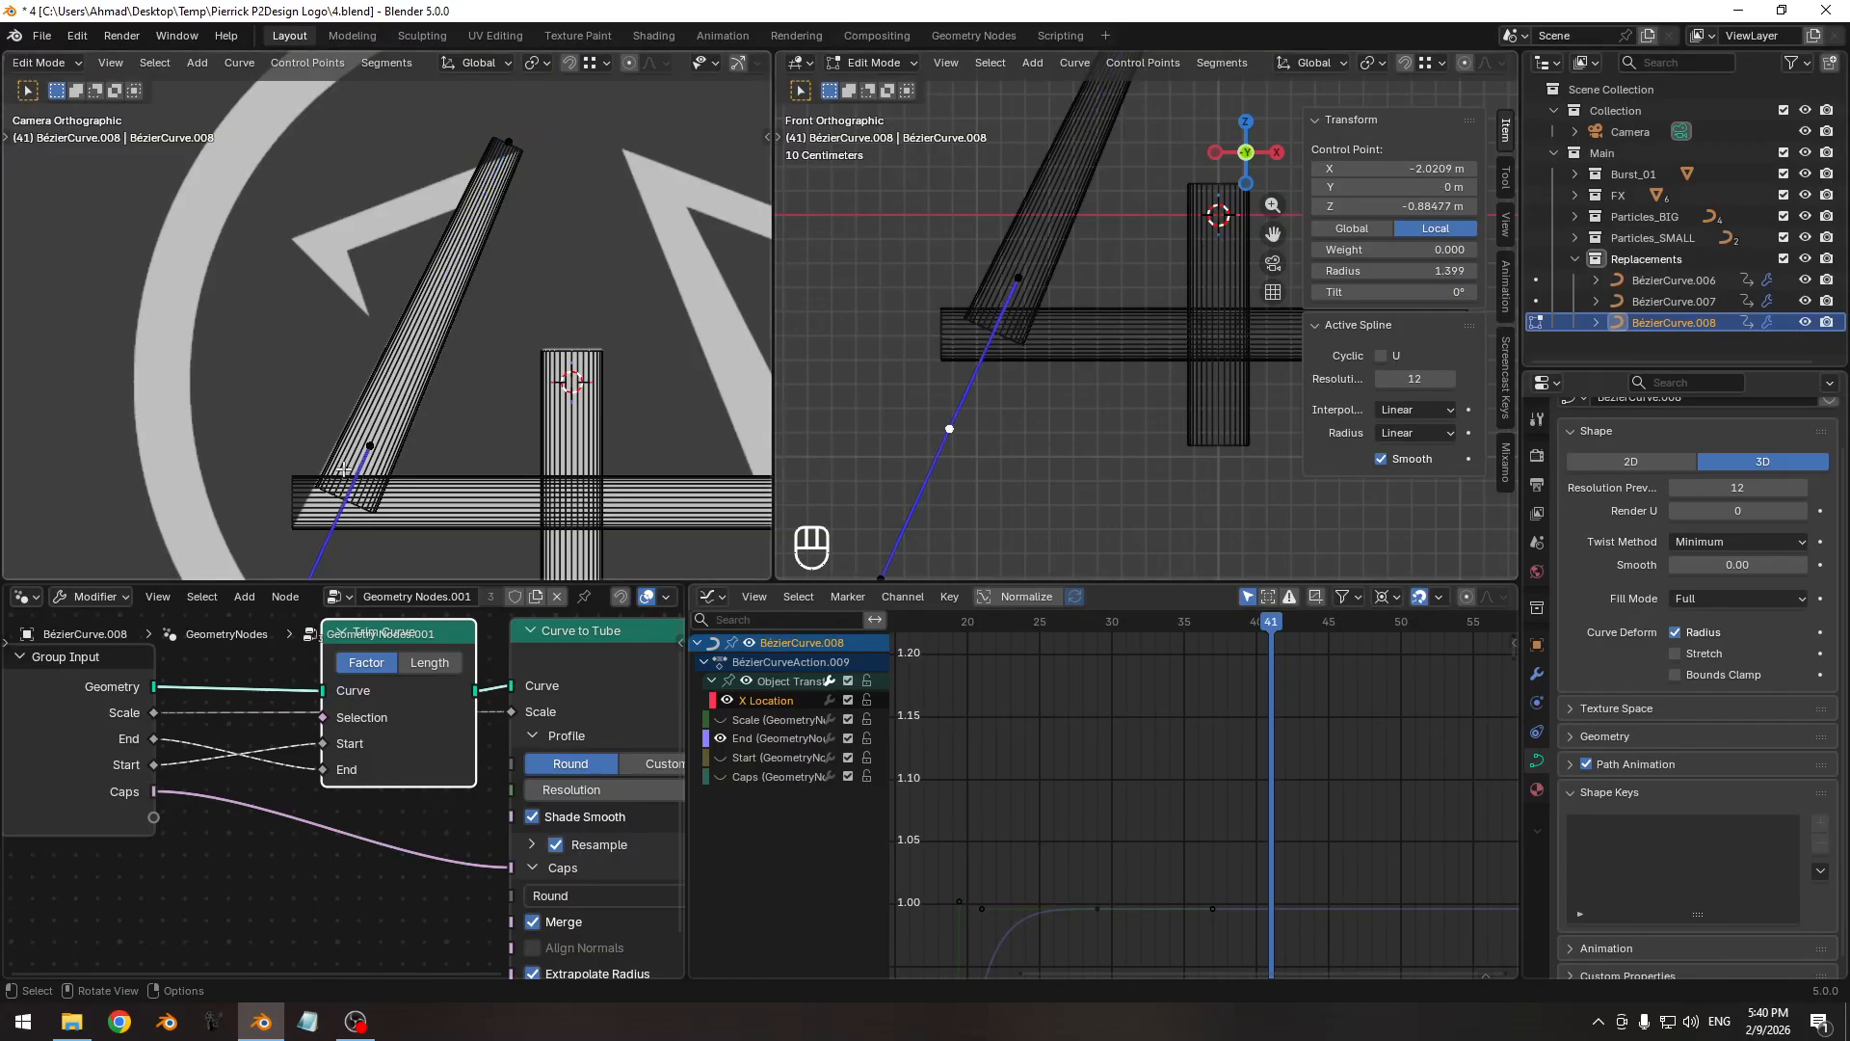
scroll(540, 449, "up", 5)
key("alt+s")
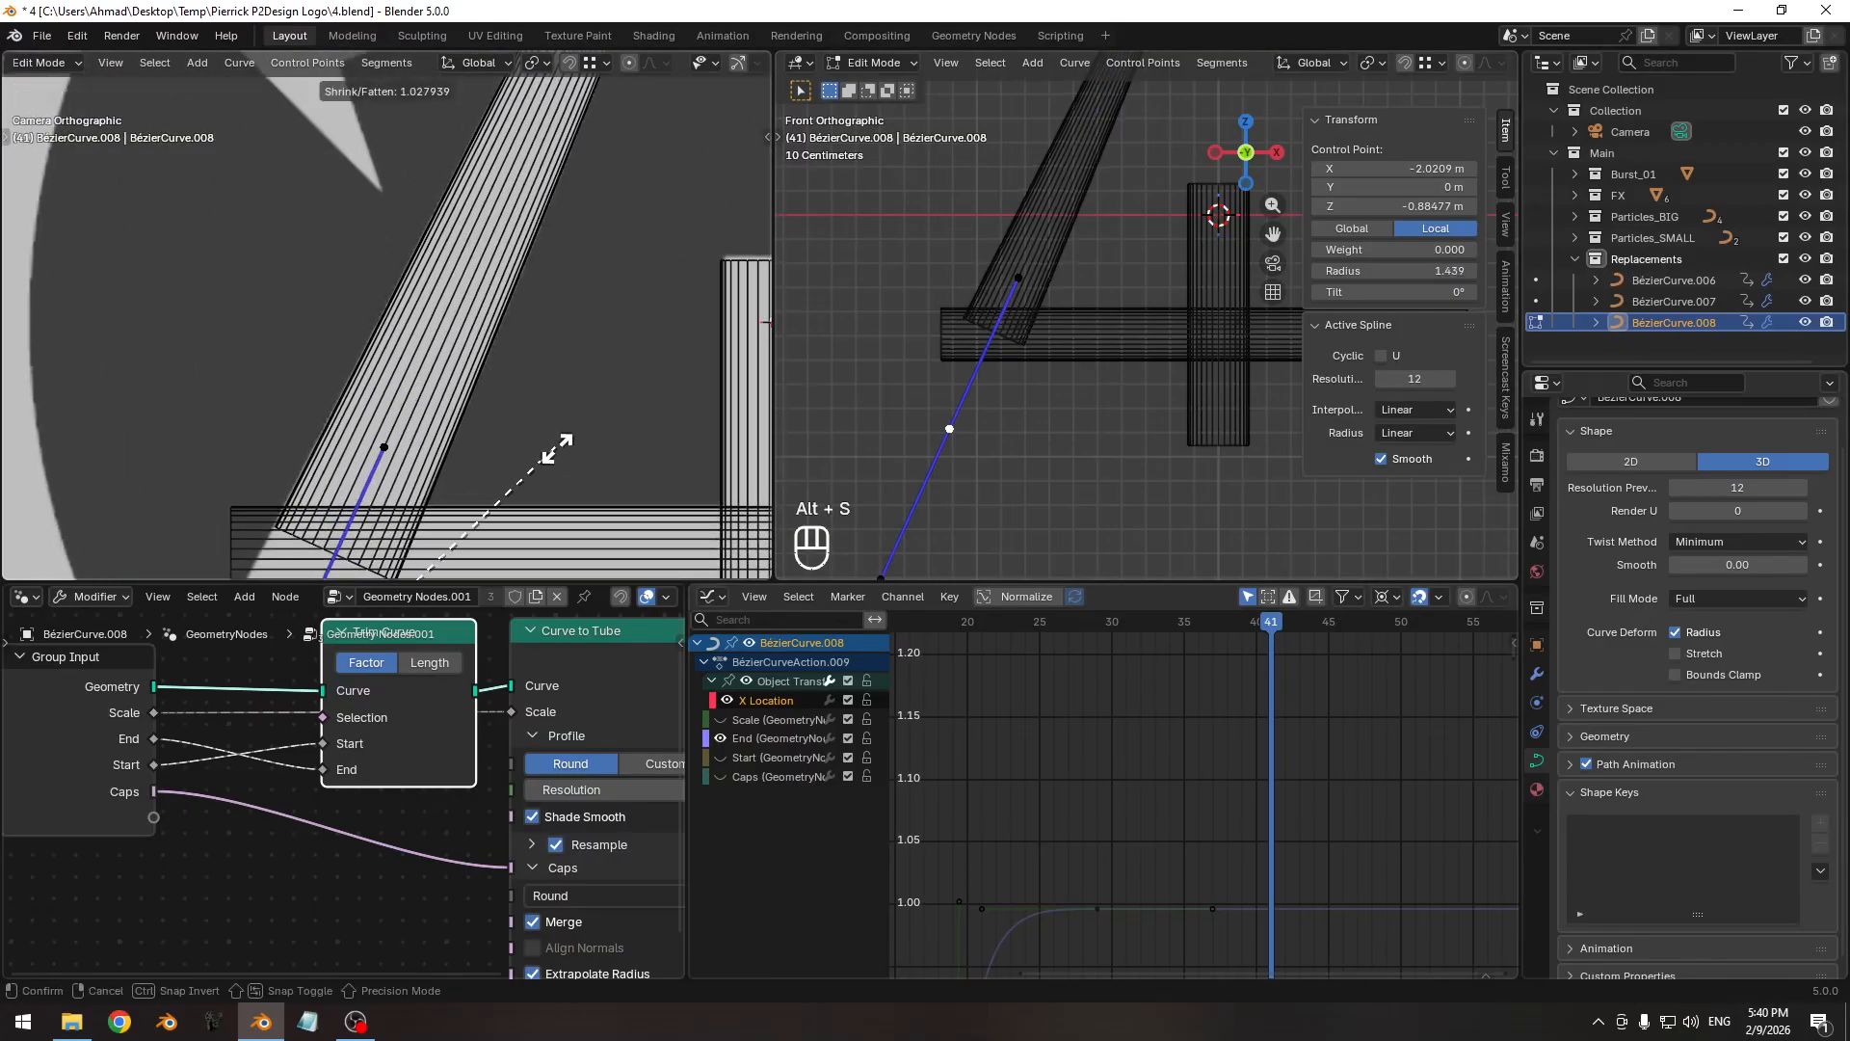
left_click(557, 448)
key("g")
key("x")
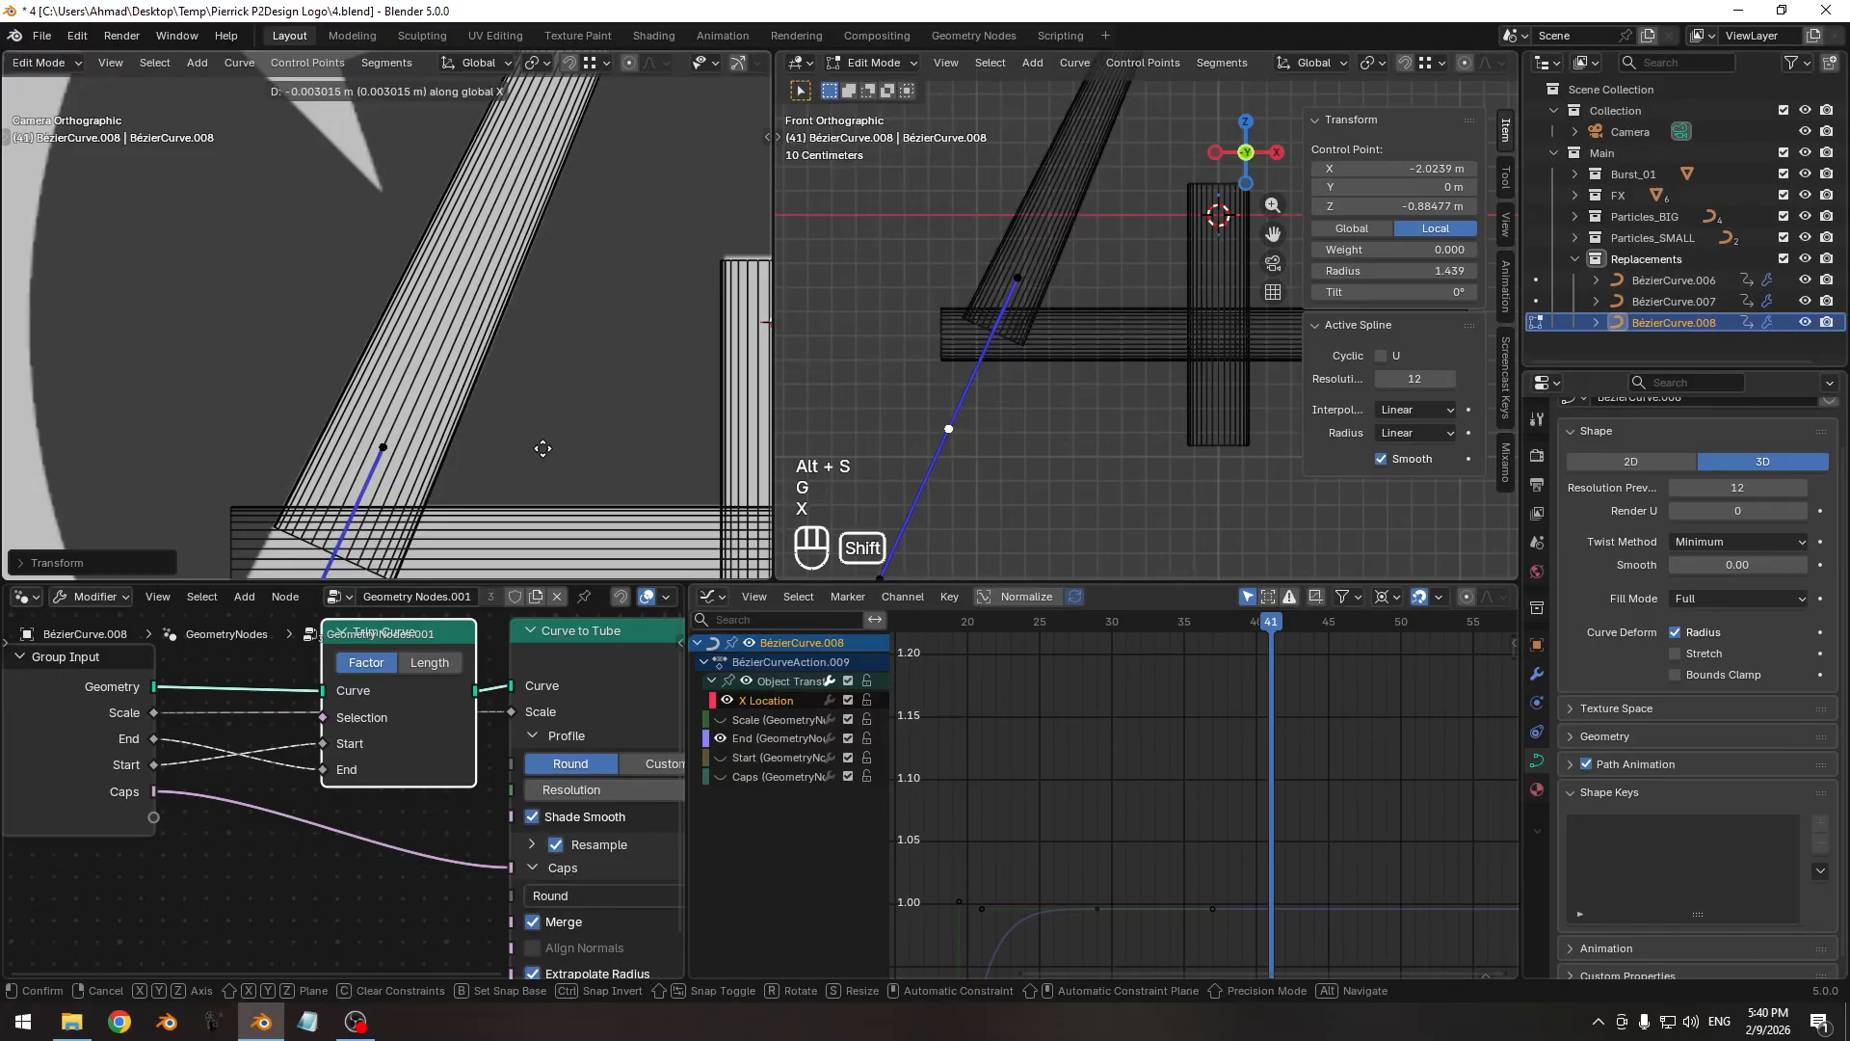
left_click(543, 446, "shift")
key("Tab")
Go back to frame 19 and display the camera view in solid shading without overlays.
scroll(516, 328, "down", 3)
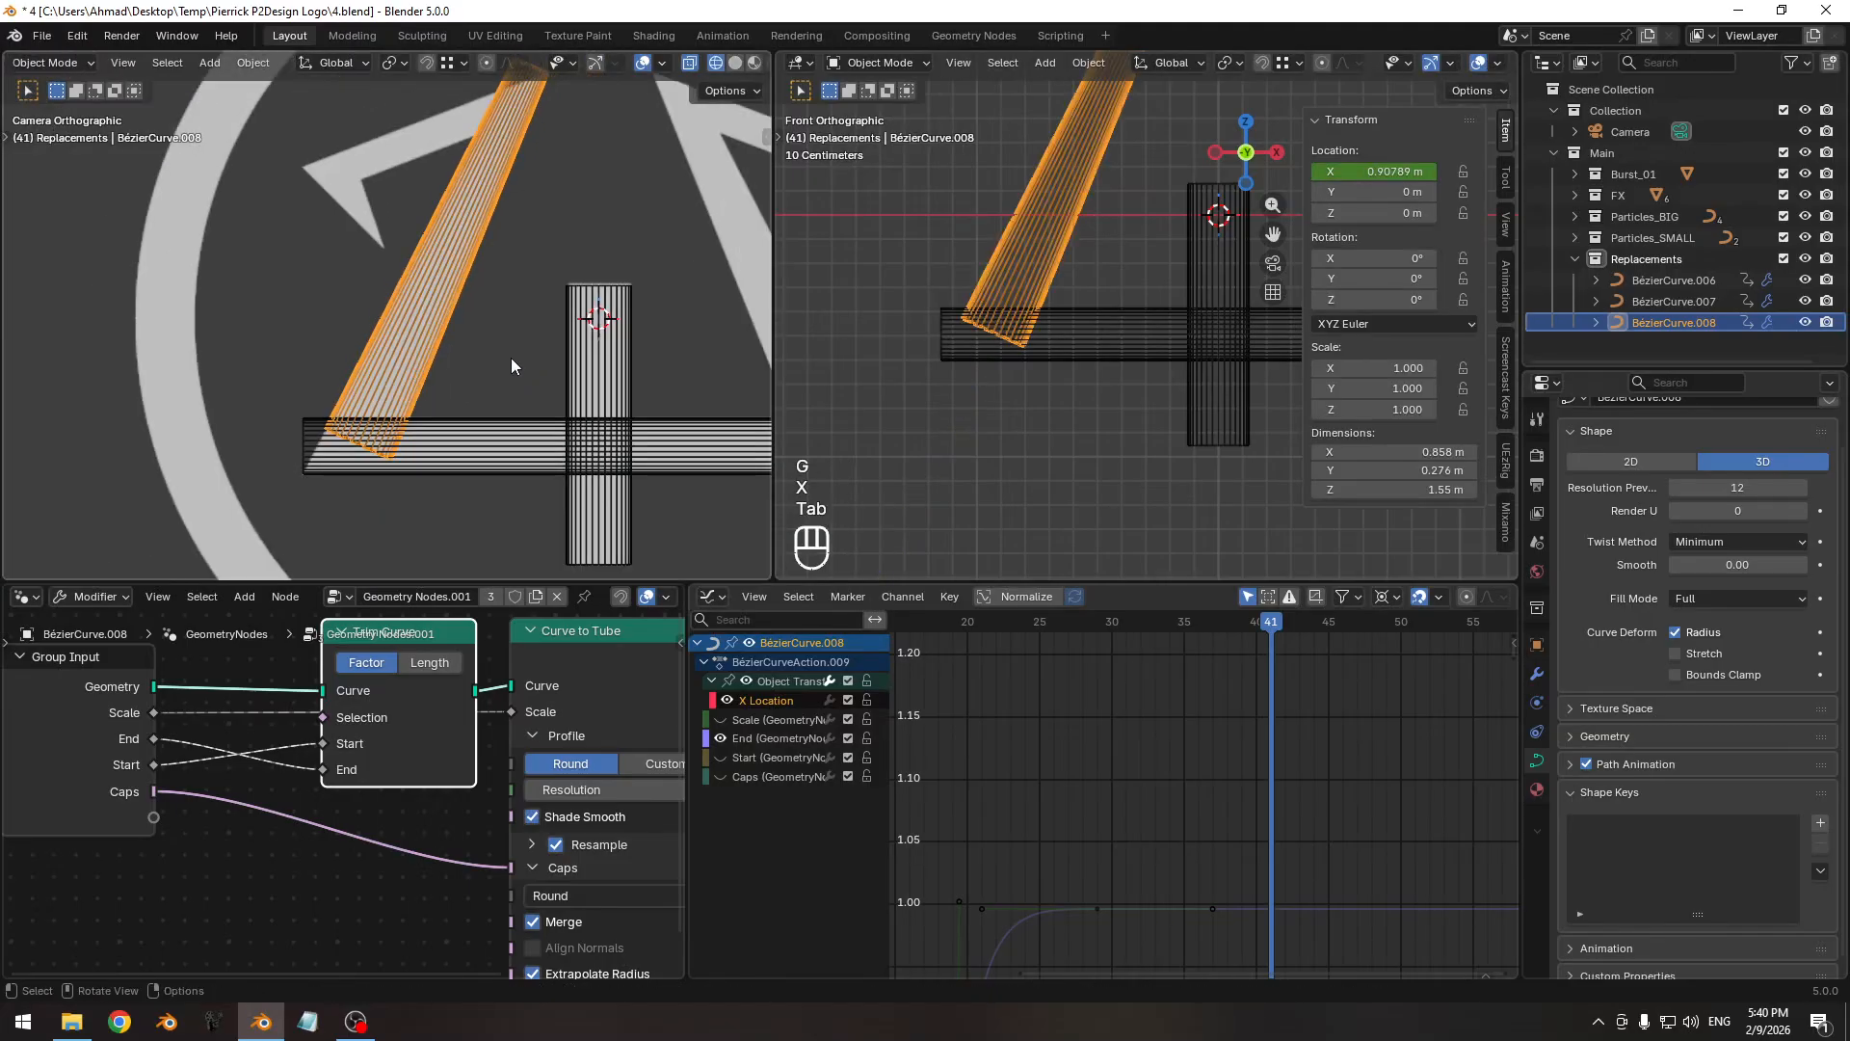
scroll(511, 310, "down", 3)
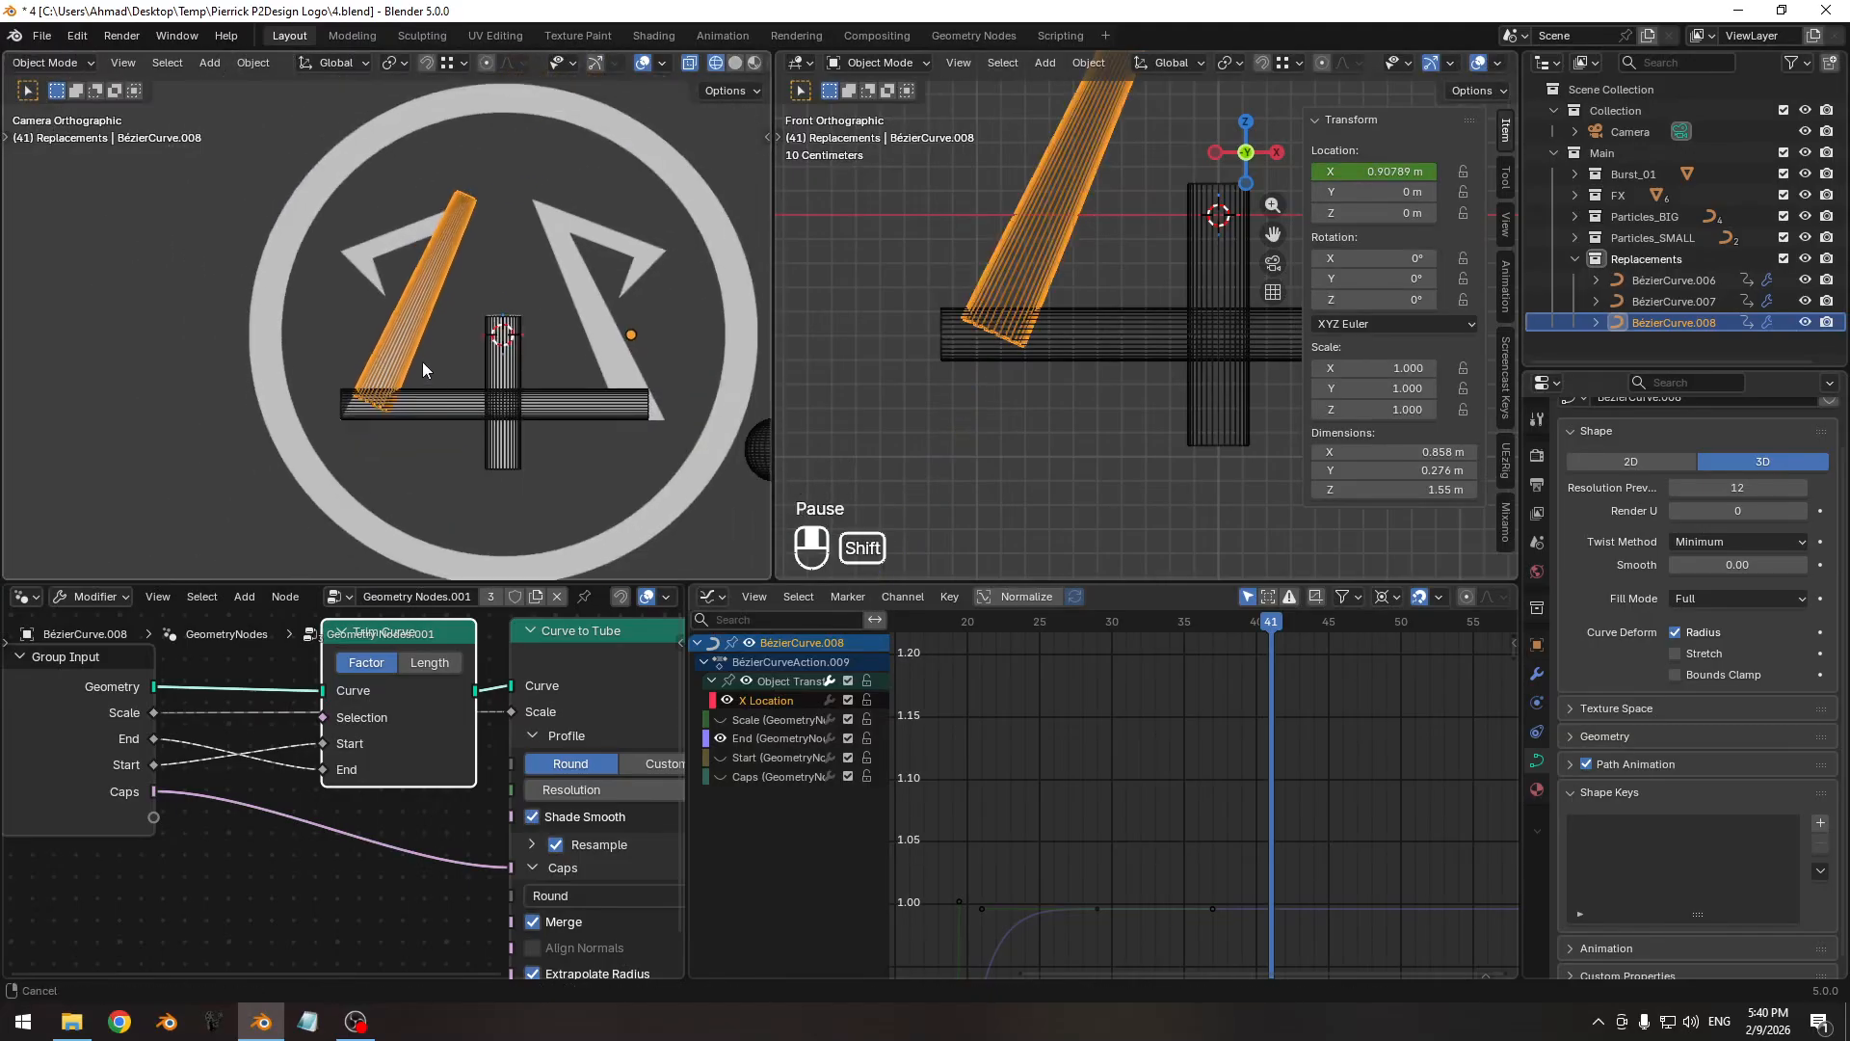
scroll(1050, 823, "down", 2)
scroll(1051, 823, "down", 4)
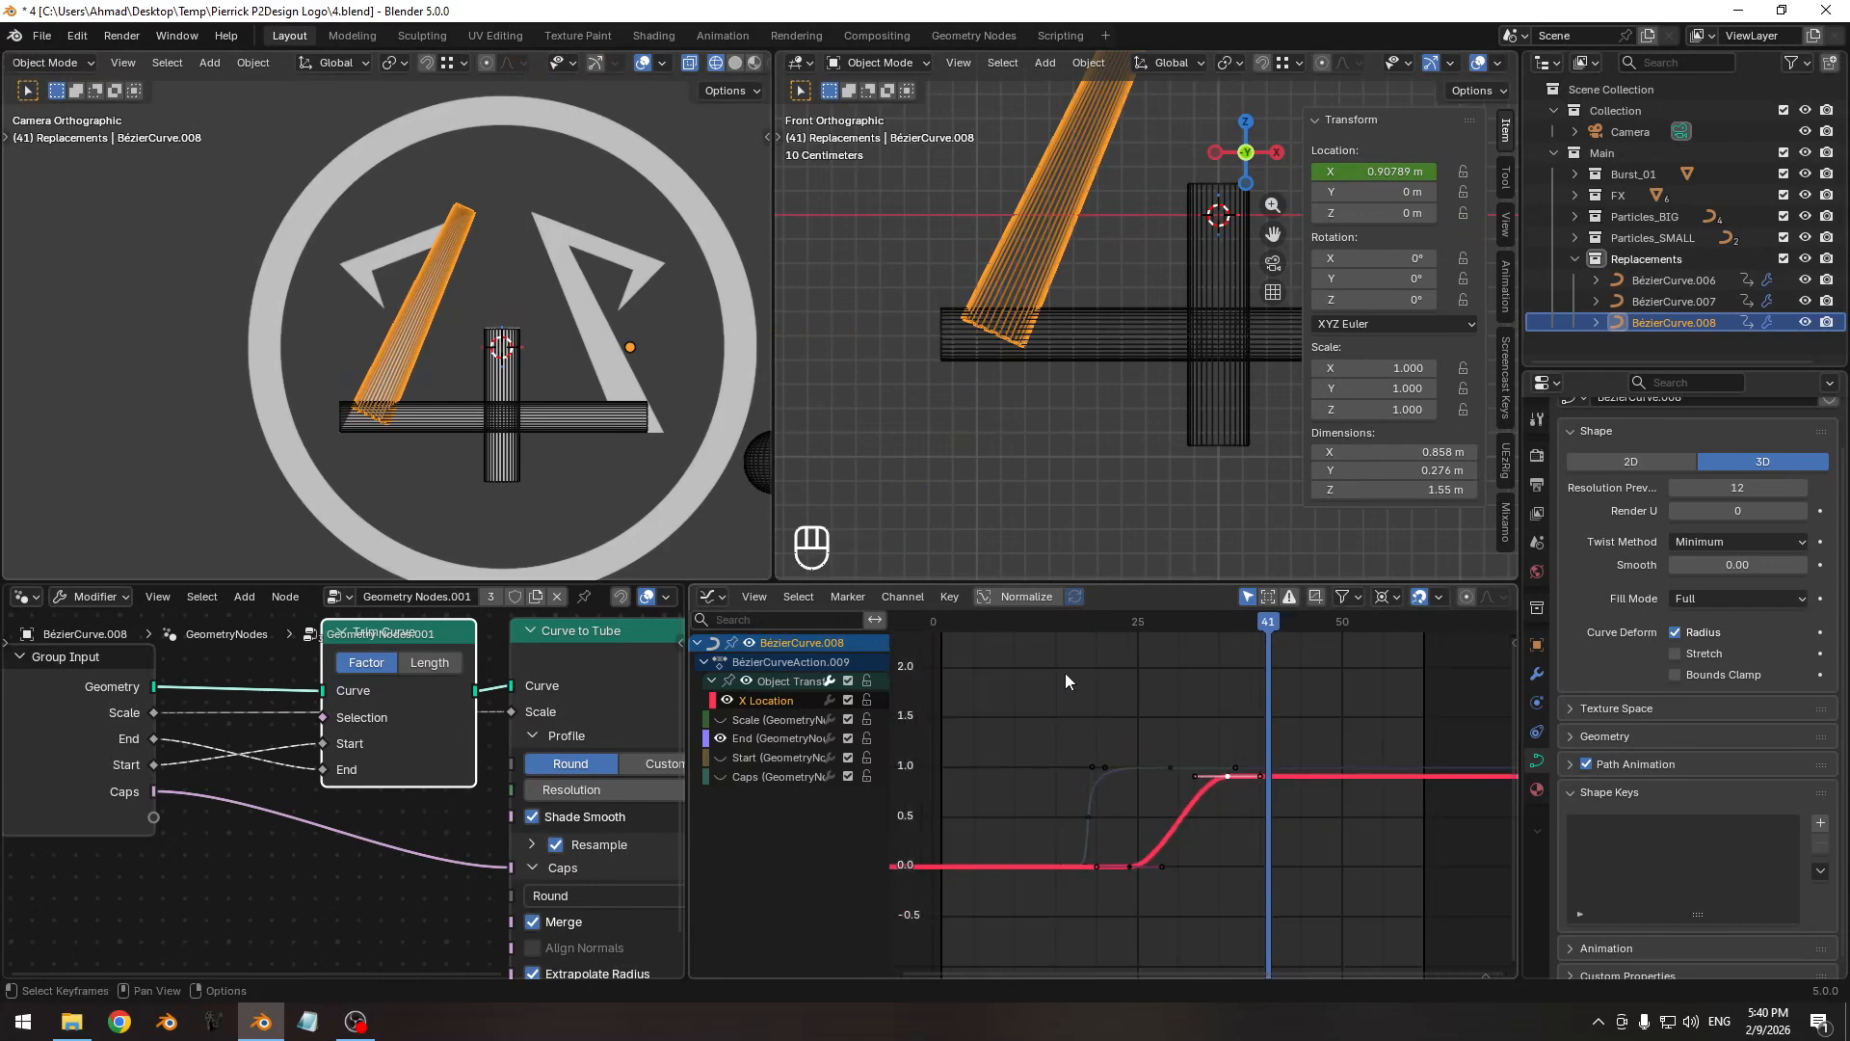
left_click(1023, 623)
left_click_drag(1022, 629, 1089, 626)
key("z")
left_click(472, 370)
key("shift+alt+z")
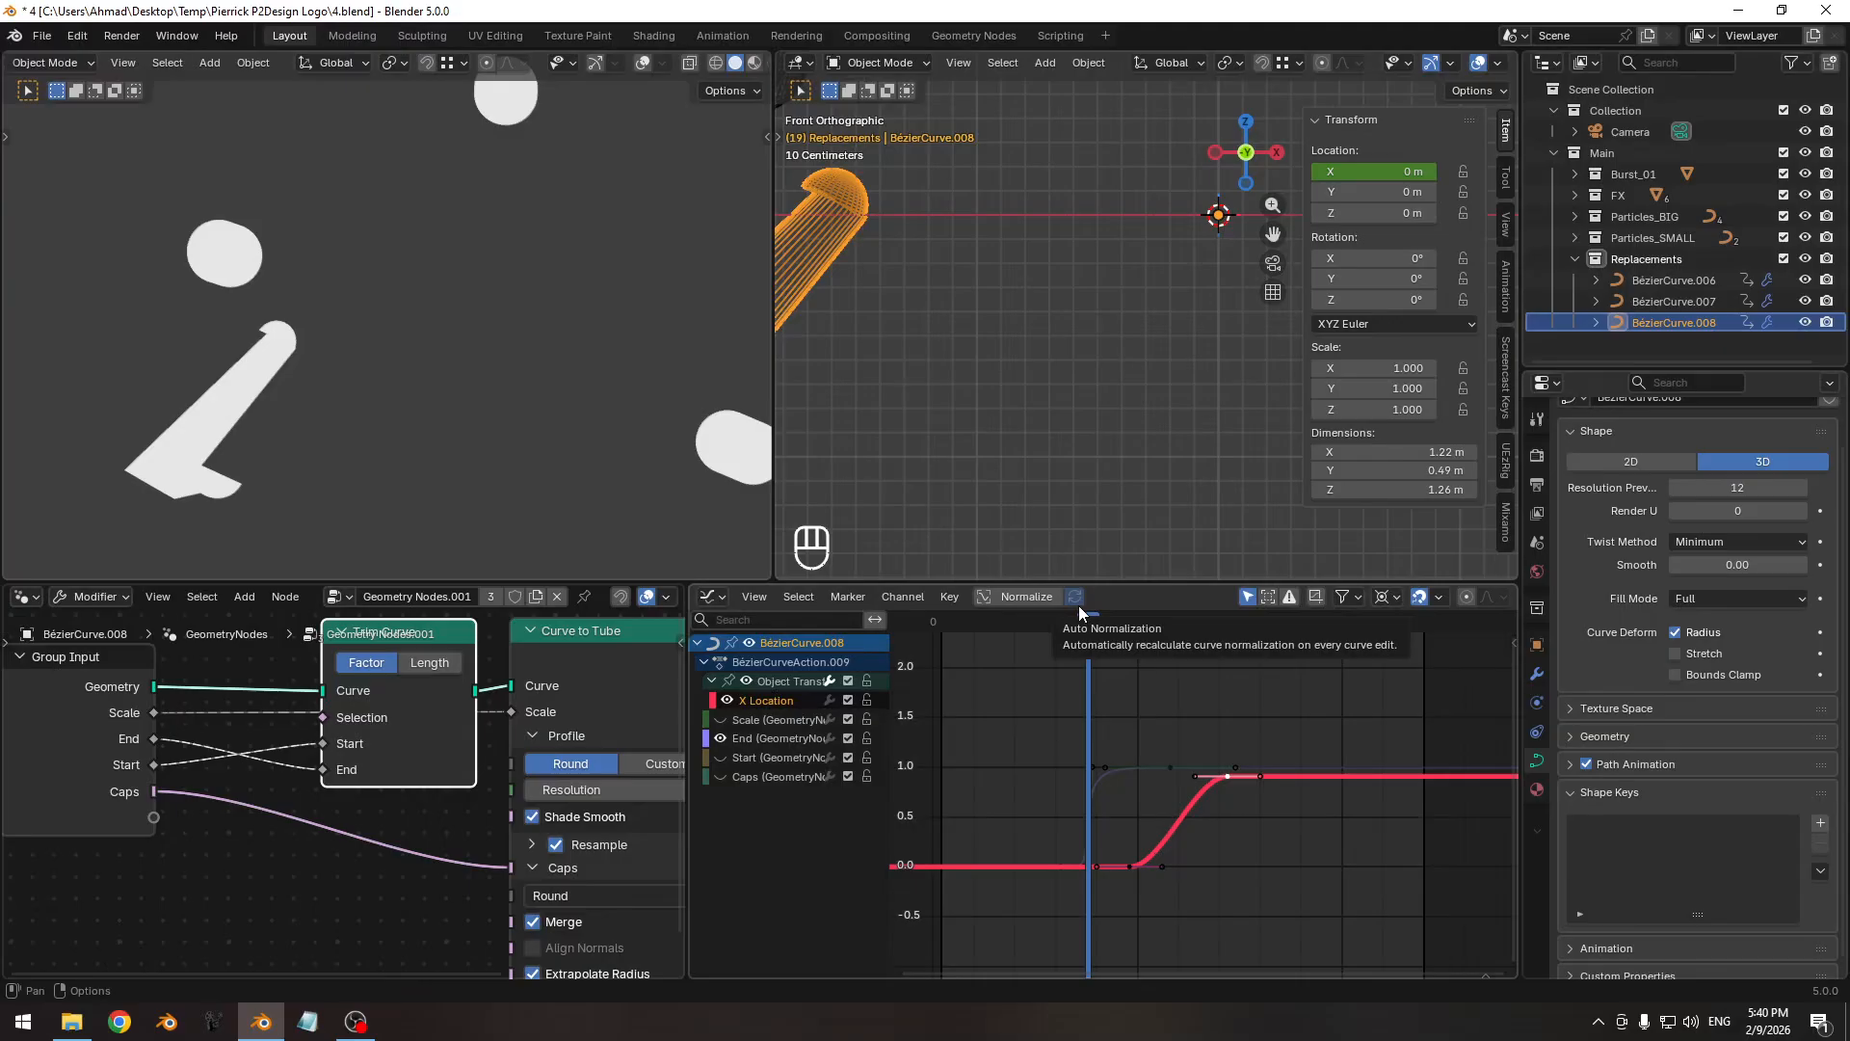
key("Pause")
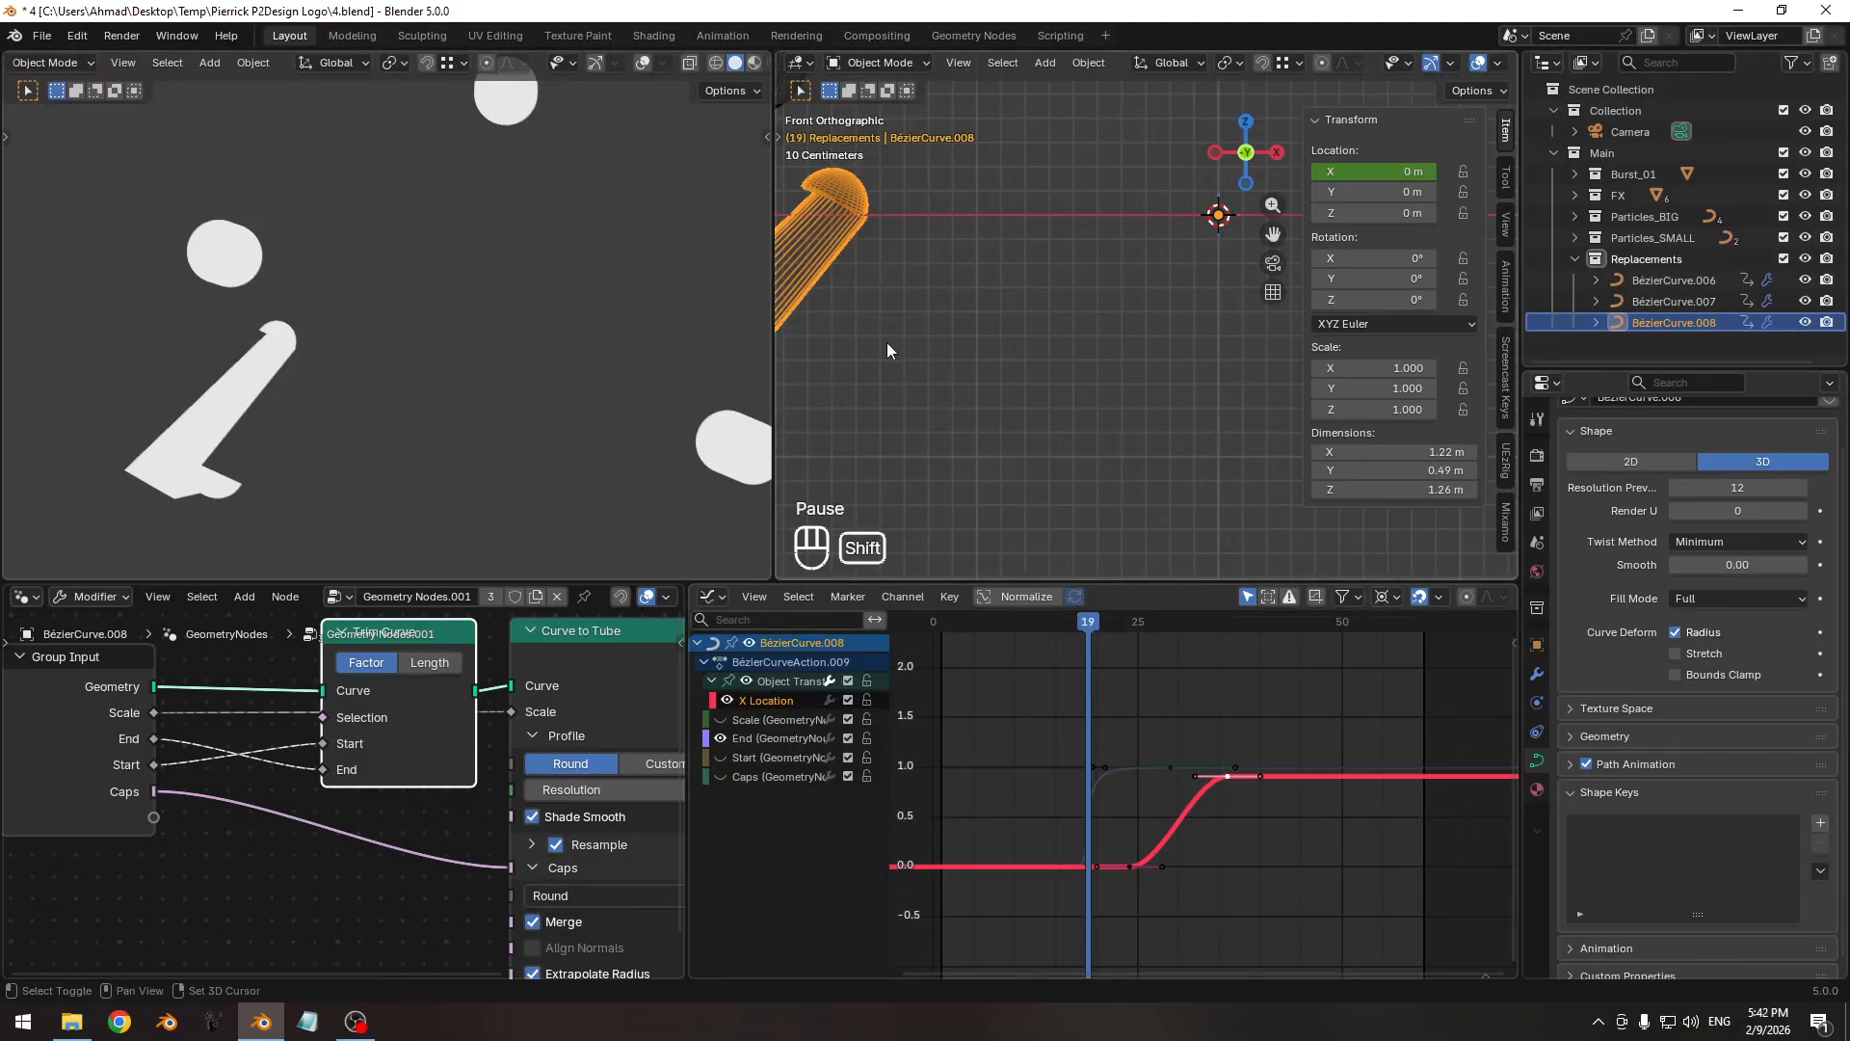
Set the handle type of all the slanted bar's control points to Aligned in Edit Mode, then return to Object Mode.
middle_click_drag(886, 343, 978, 393, "shift")
key("Tab")
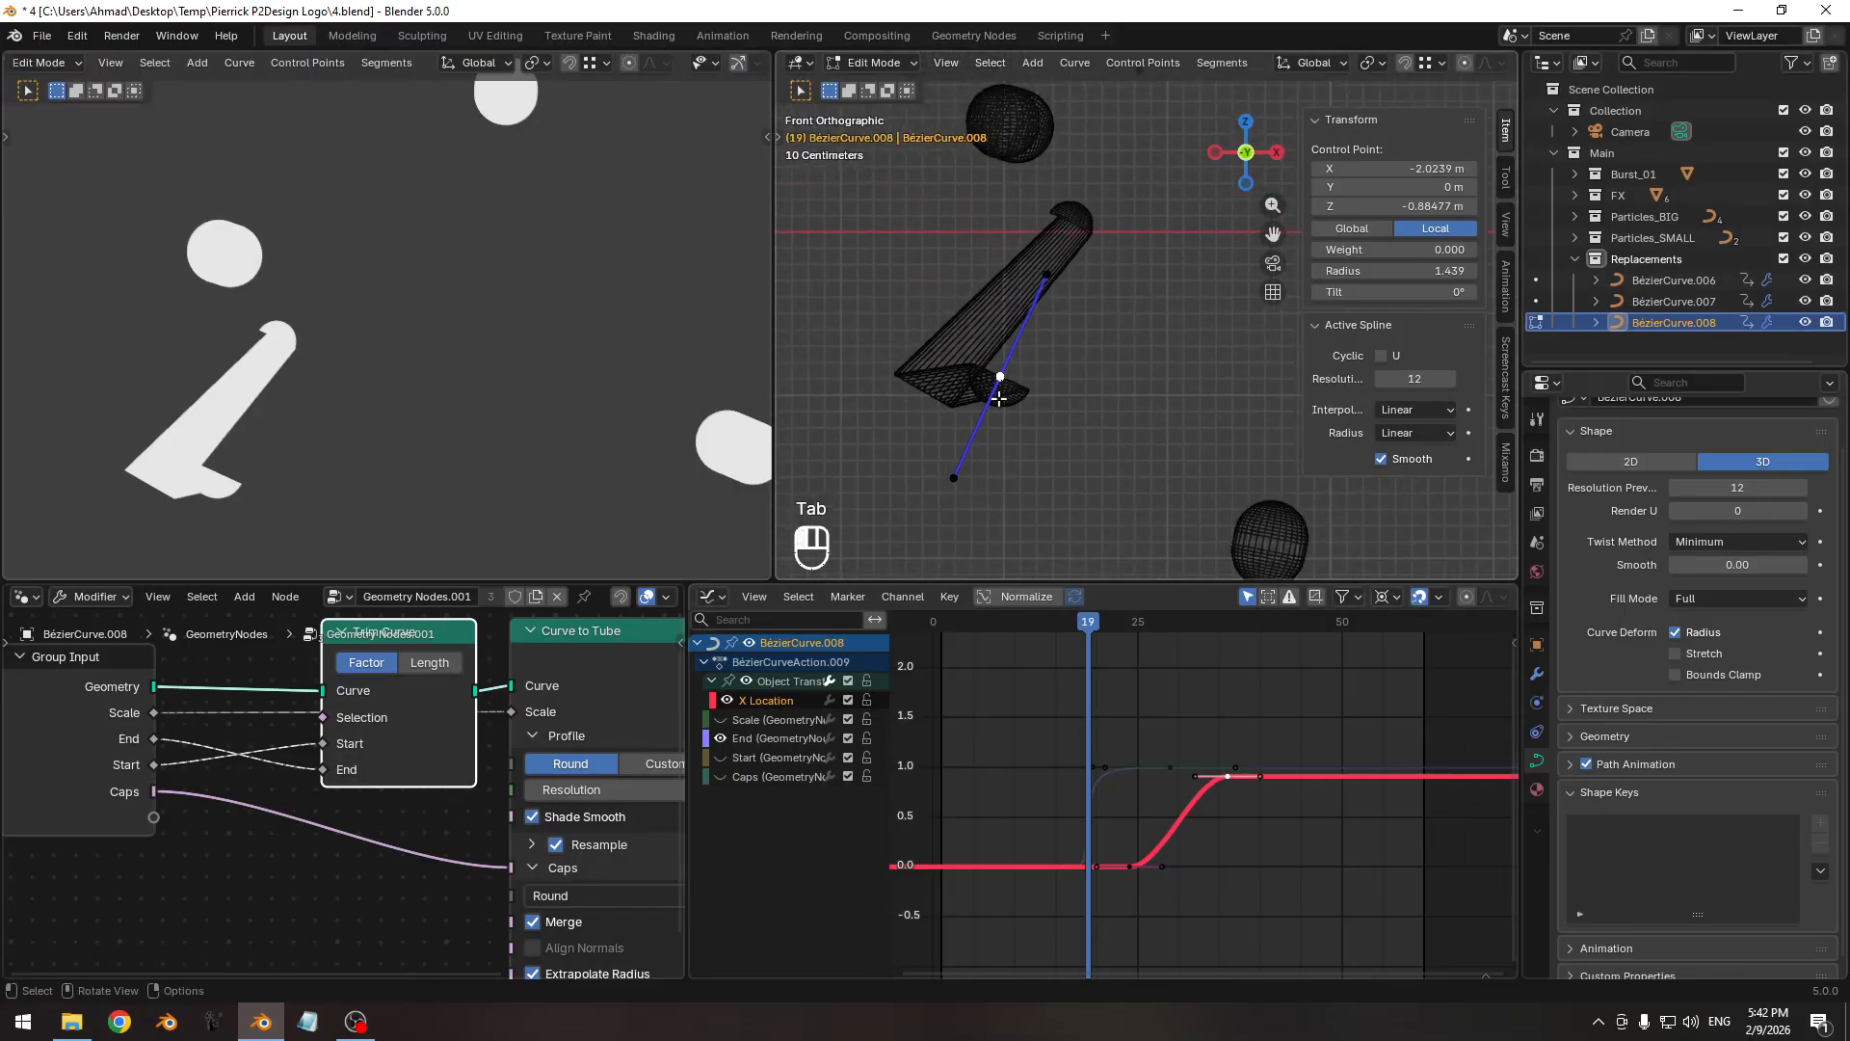
key("g")
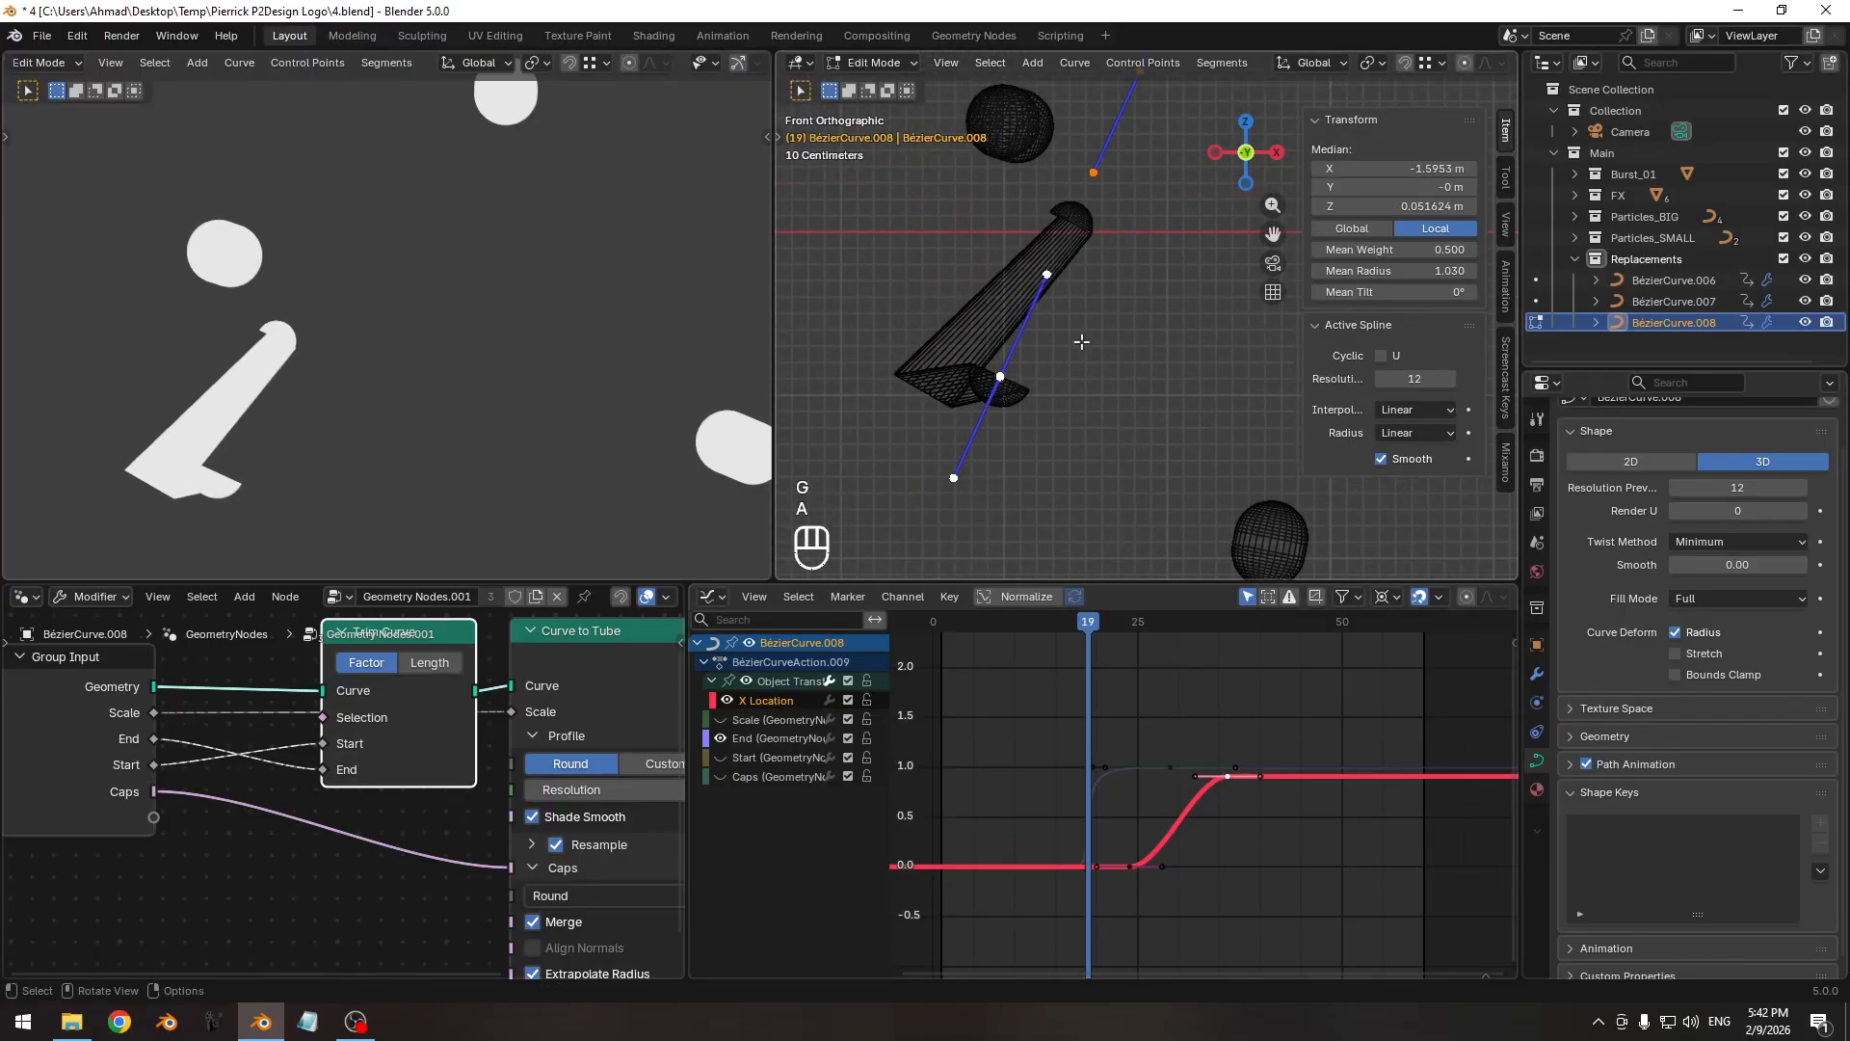
scroll(1081, 341, "down", 1)
key("v")
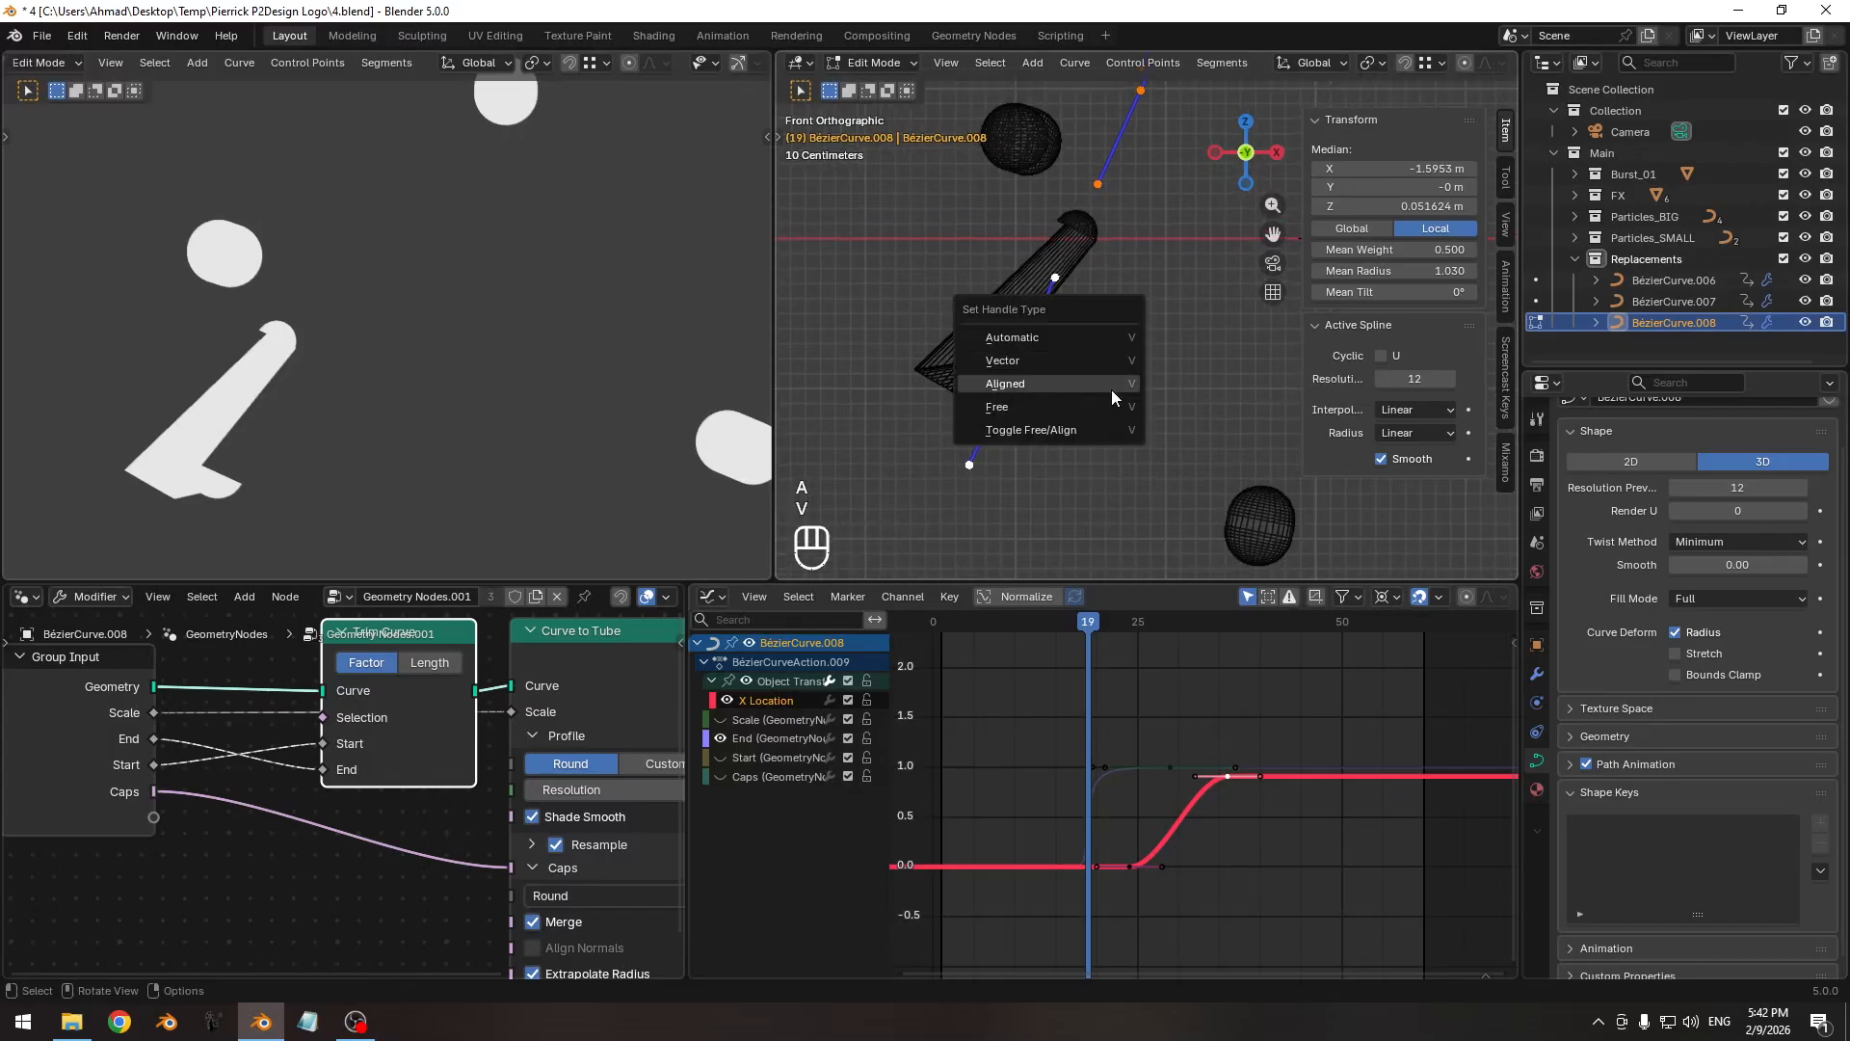
left_click(1111, 389)
key("Tab")
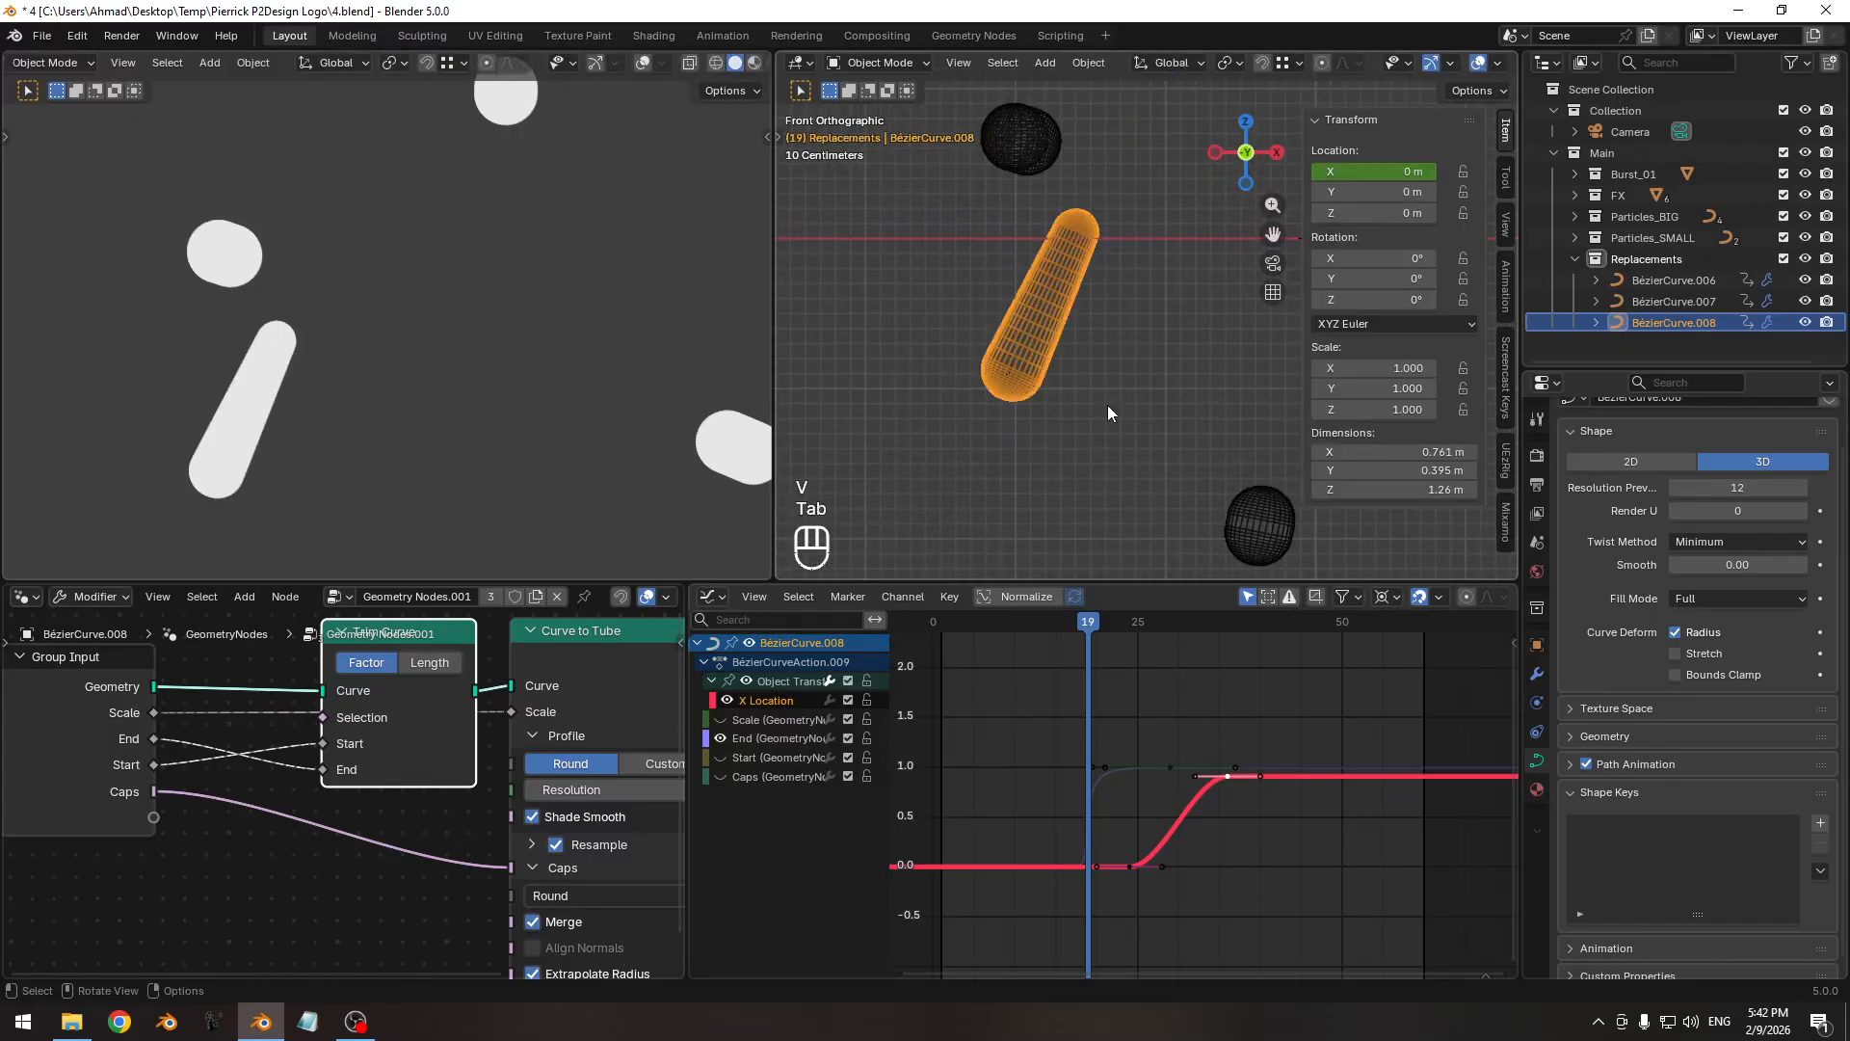
At frame 18, isolate the slanted bar's Scale curve and lower its frame 18 keyframe by about 0.035.
mouse_move(1085, 626)
left_mouse_down()
mouse_move(1062, 629)
mouse_move(1083, 624)
left_mouse_up()
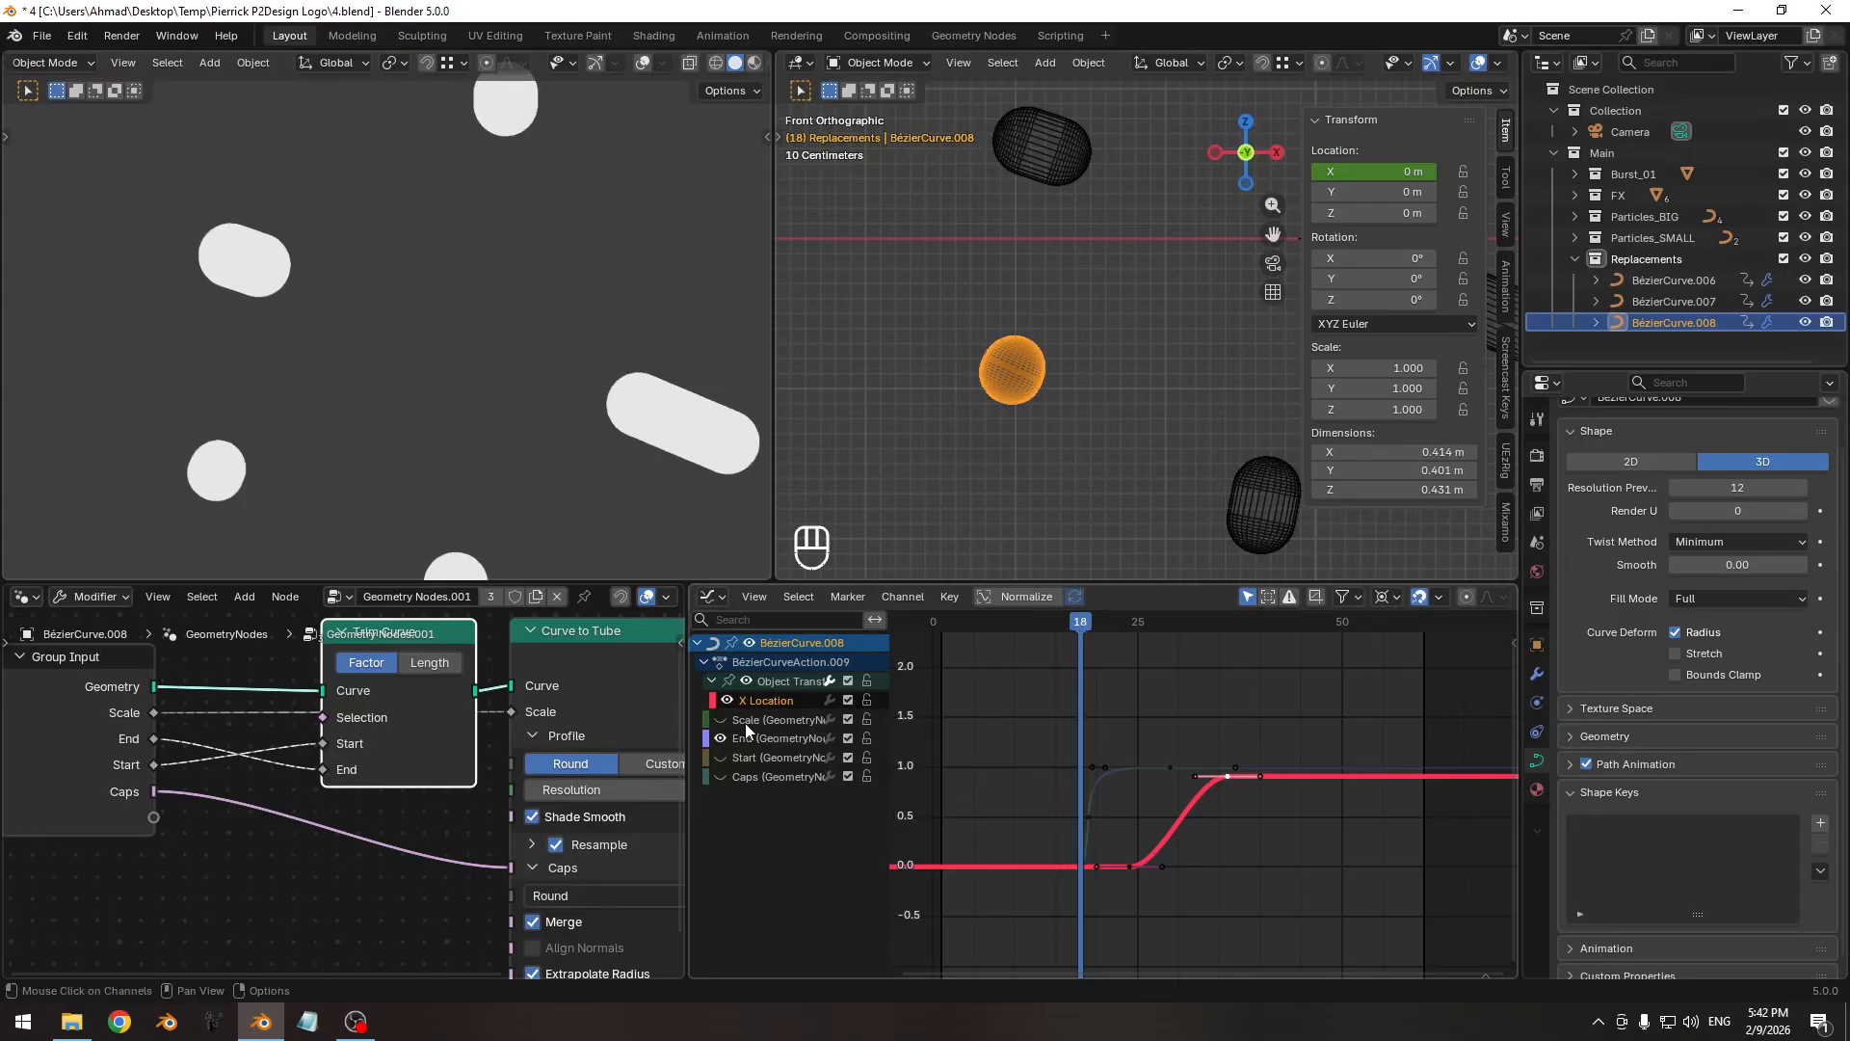
left_click(719, 720)
left_click(776, 721)
key("shift+h")
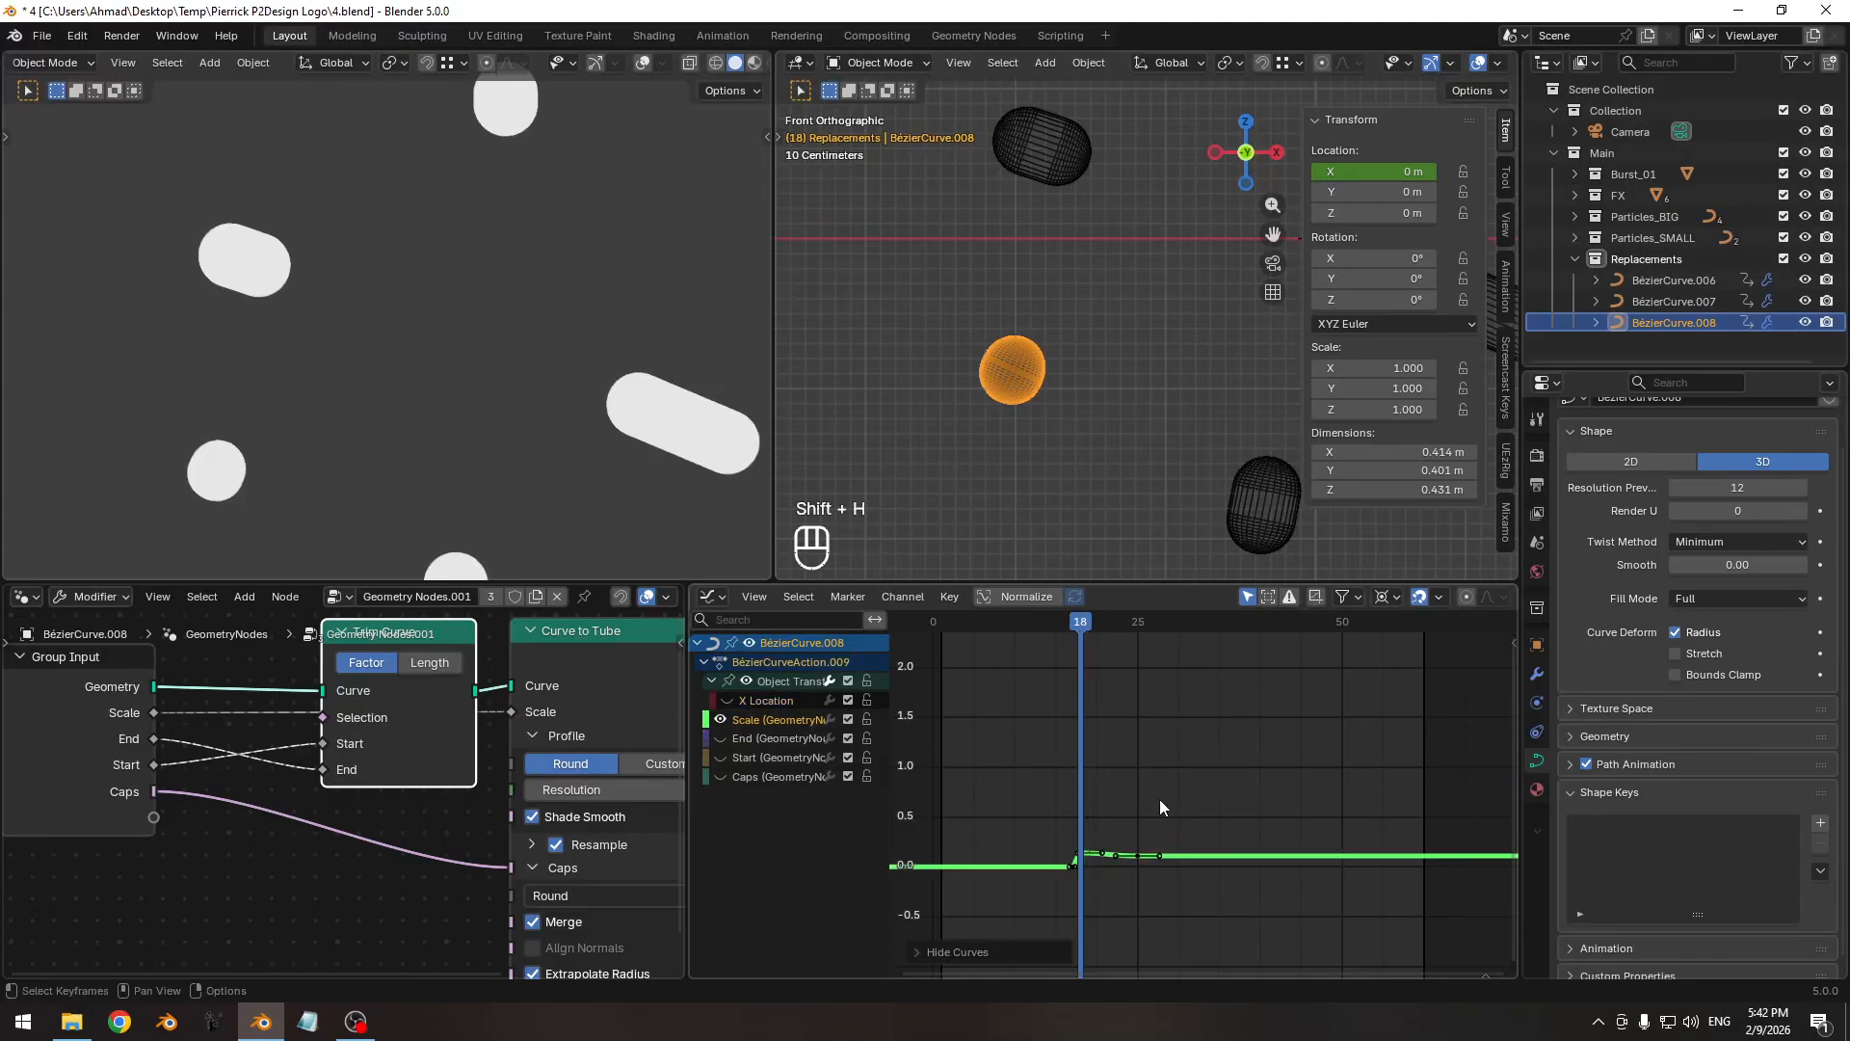
middle_click_drag(1159, 799, 1097, 810, "ctrl")
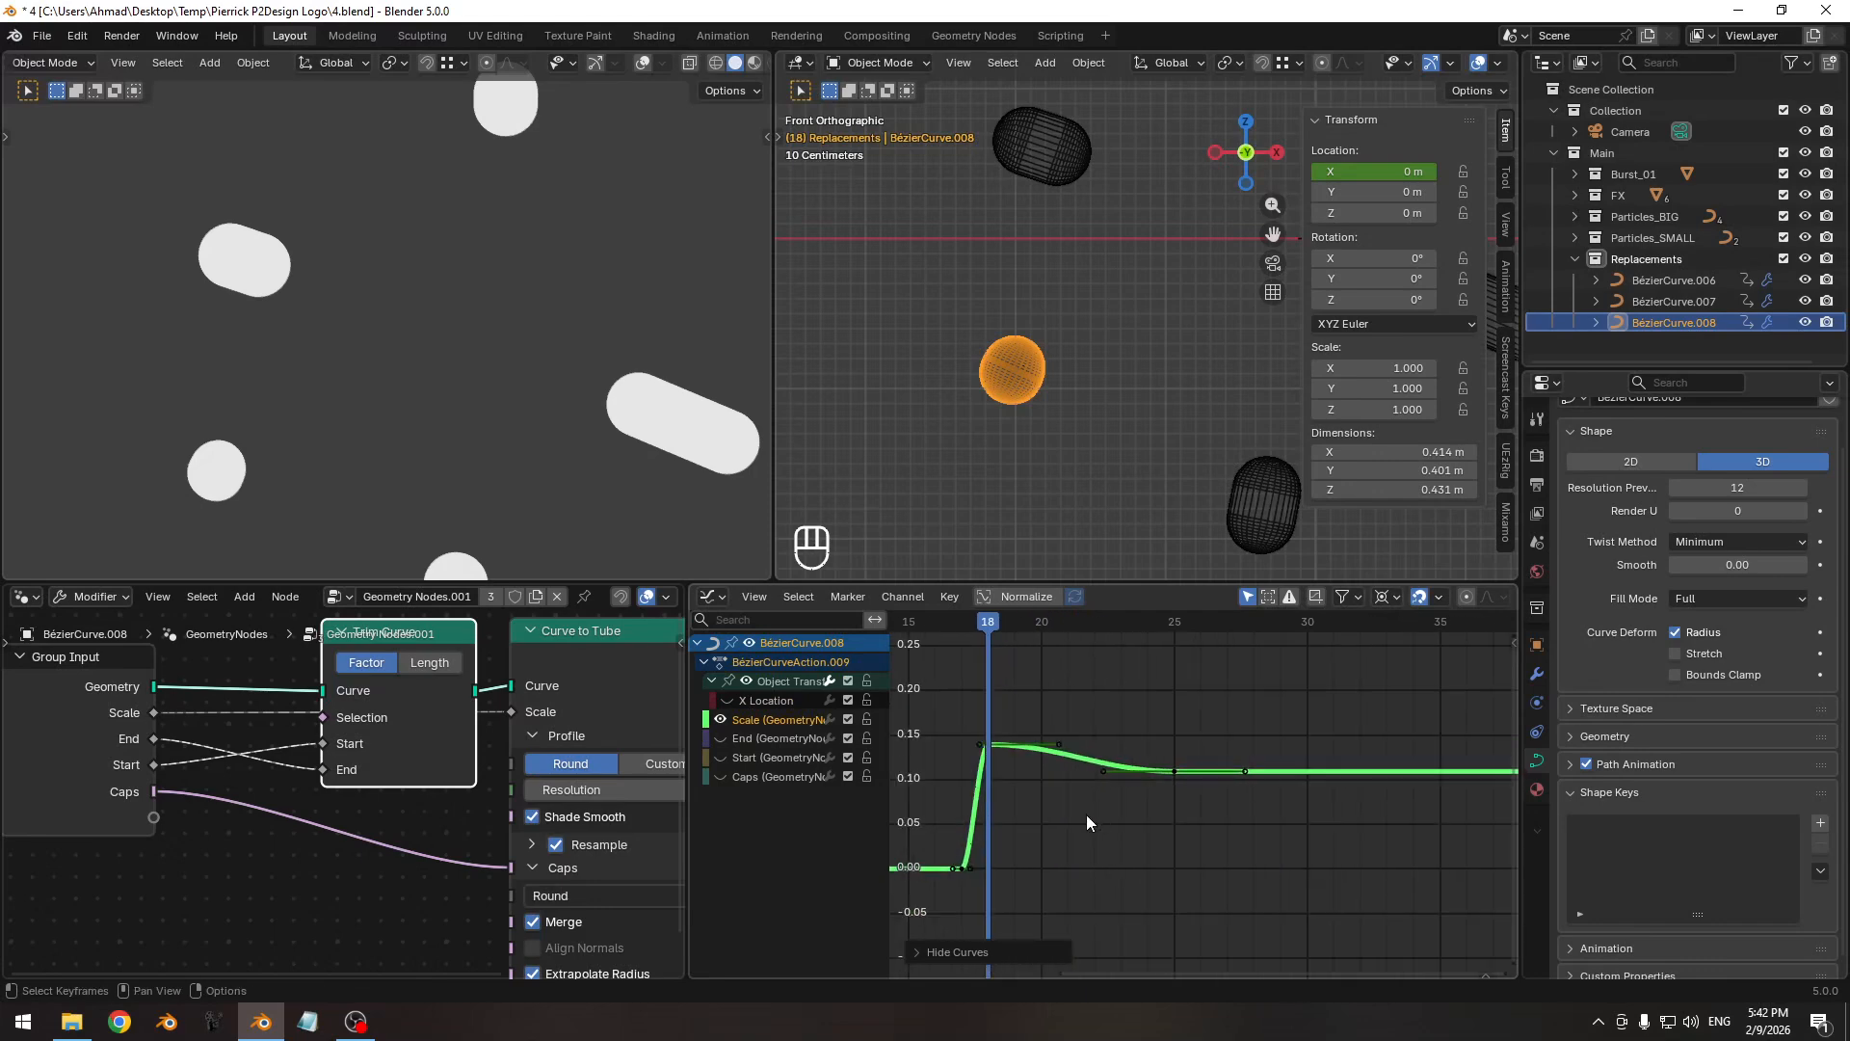
left_click(995, 753)
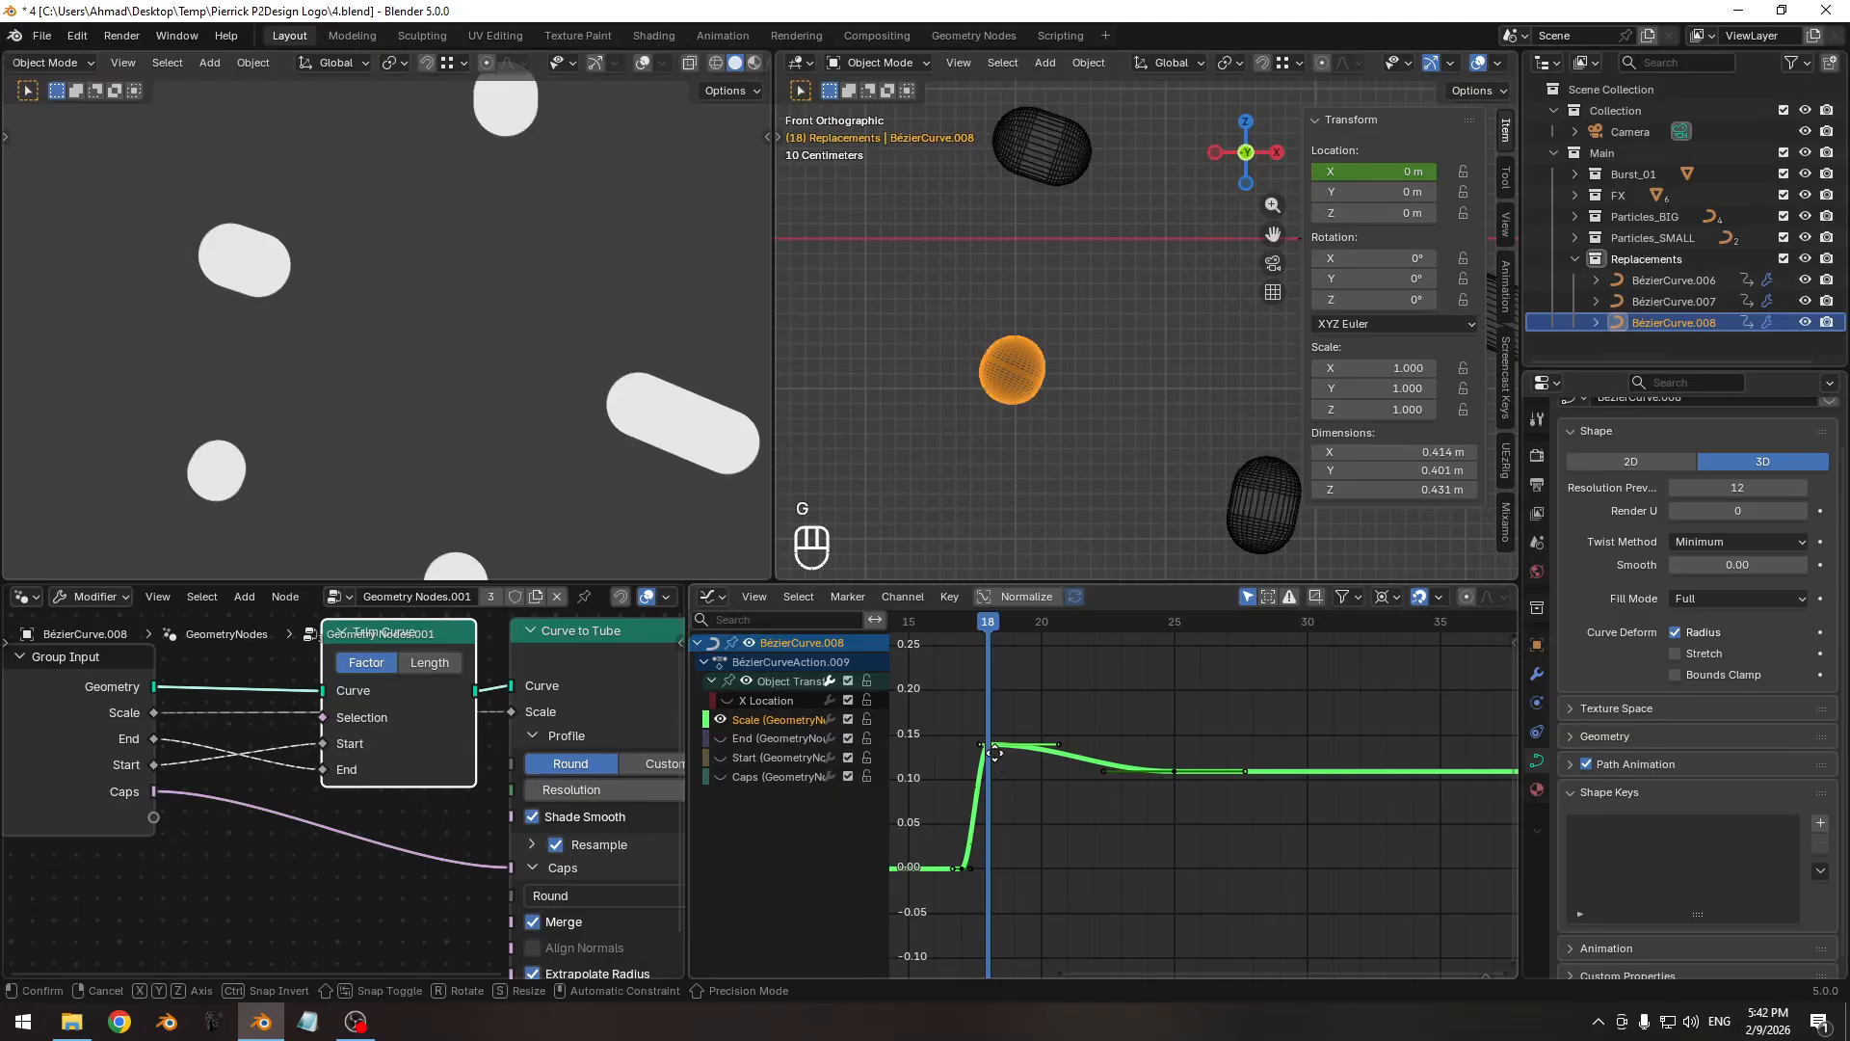
key("g")
key("y")
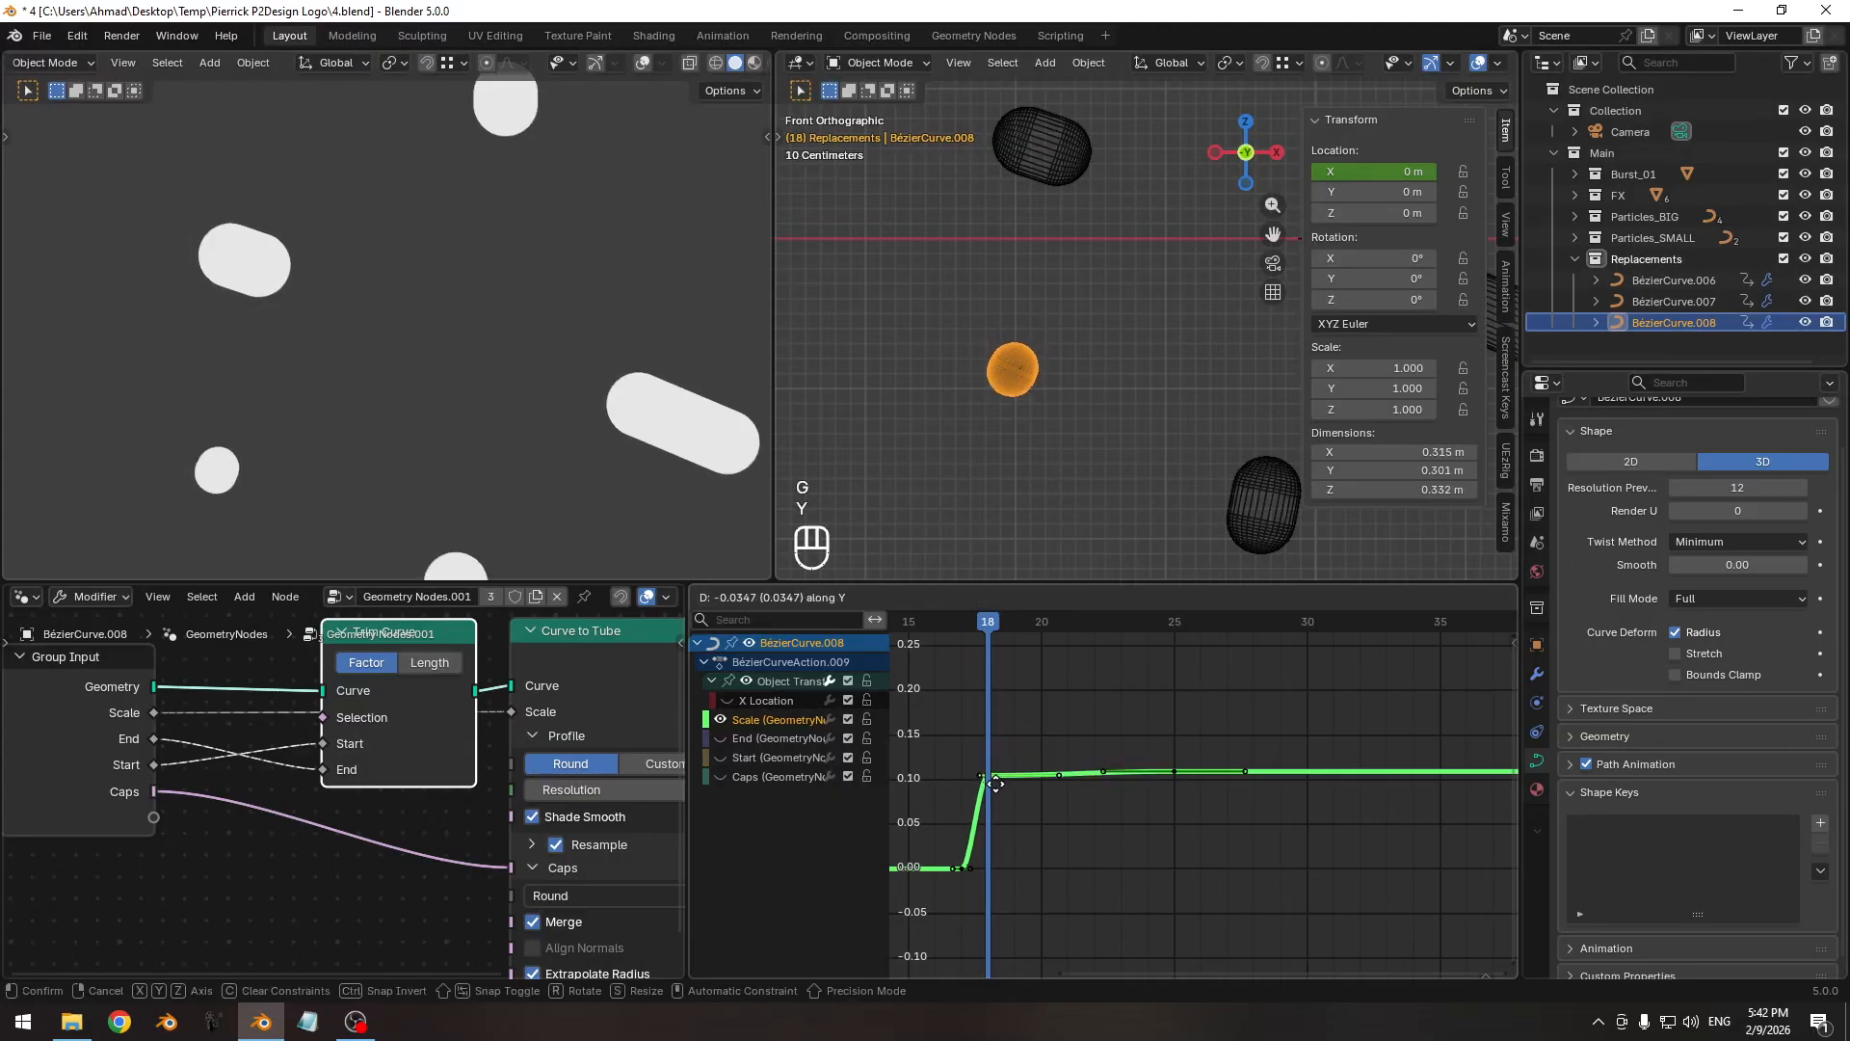
left_click(996, 783)
Step through frames 17 to 36 to review how the slanted bar appears, extends and slides into the 4.
key("Left")
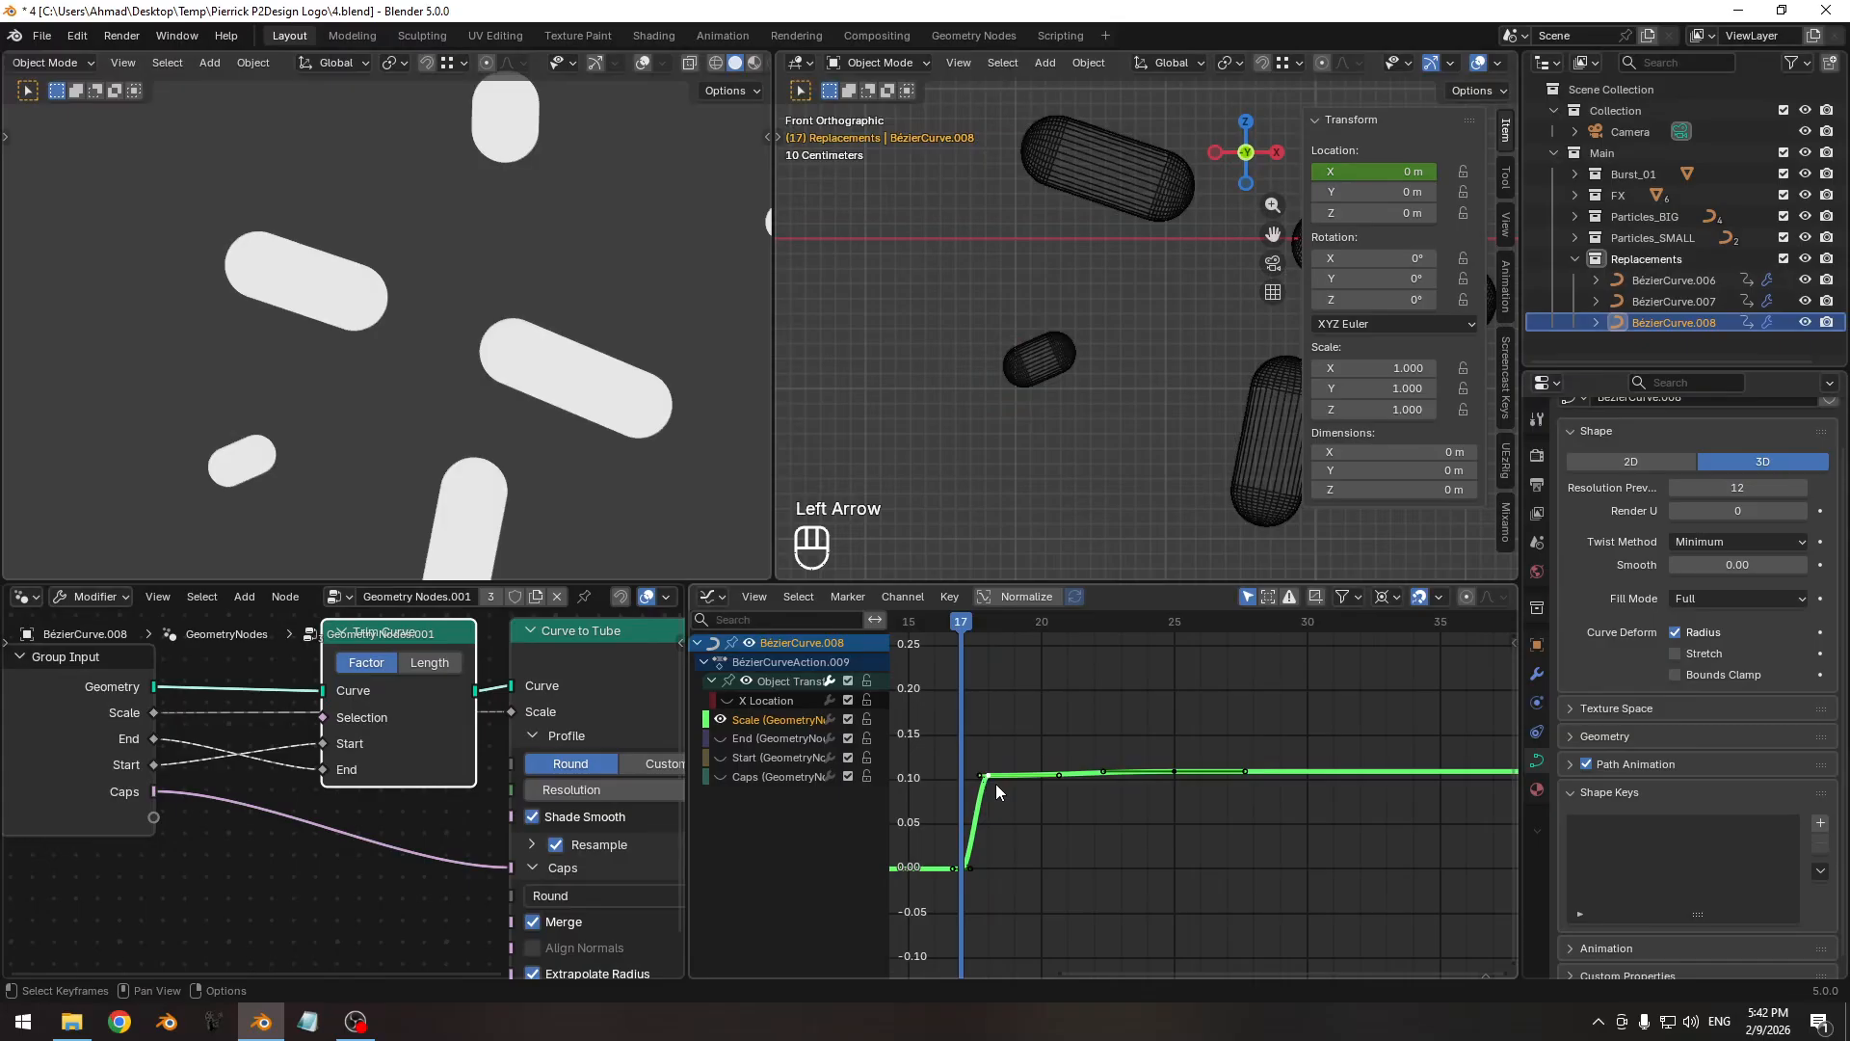
key("Right")
key("Right")
key("Right")
key("Right")
key("Right")
key("Right")
key("Right")
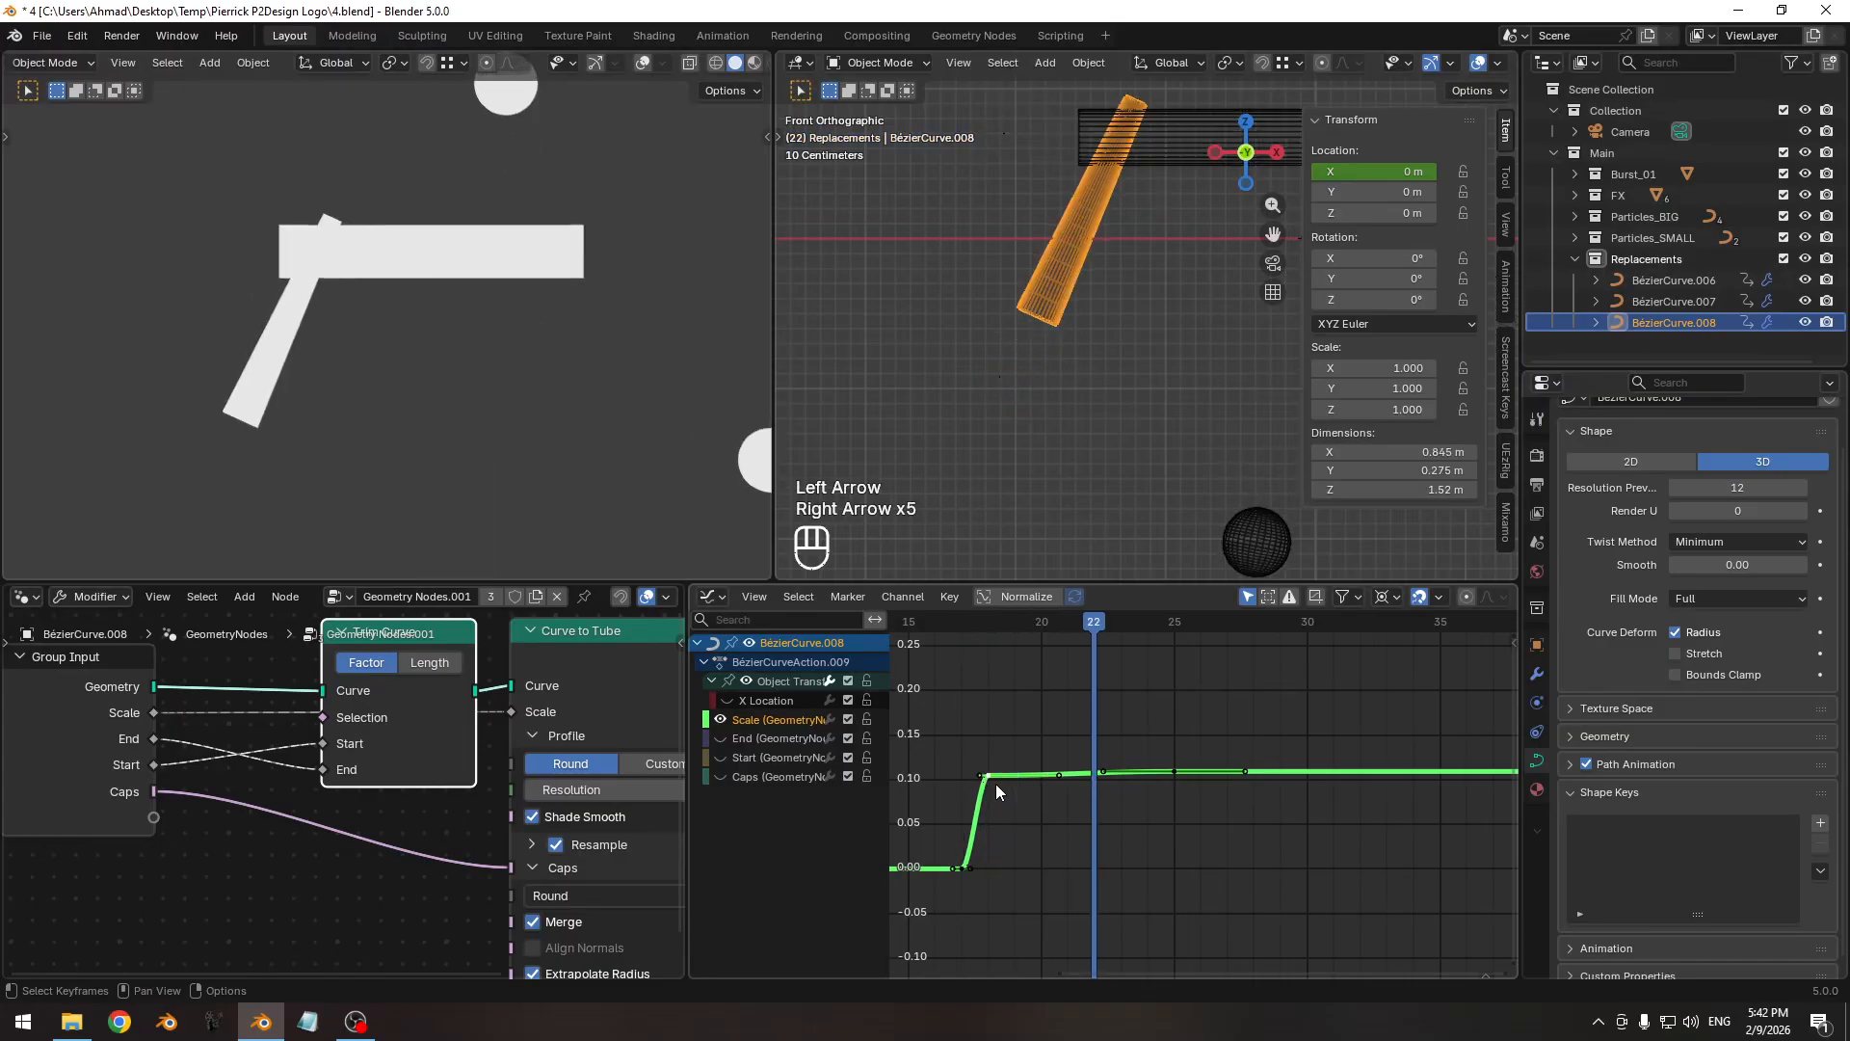
key("Right")
key("Right")
key("Right")
key("Right")
key("Right")
key("Right")
key("Right")
key("Right")
key("Right")
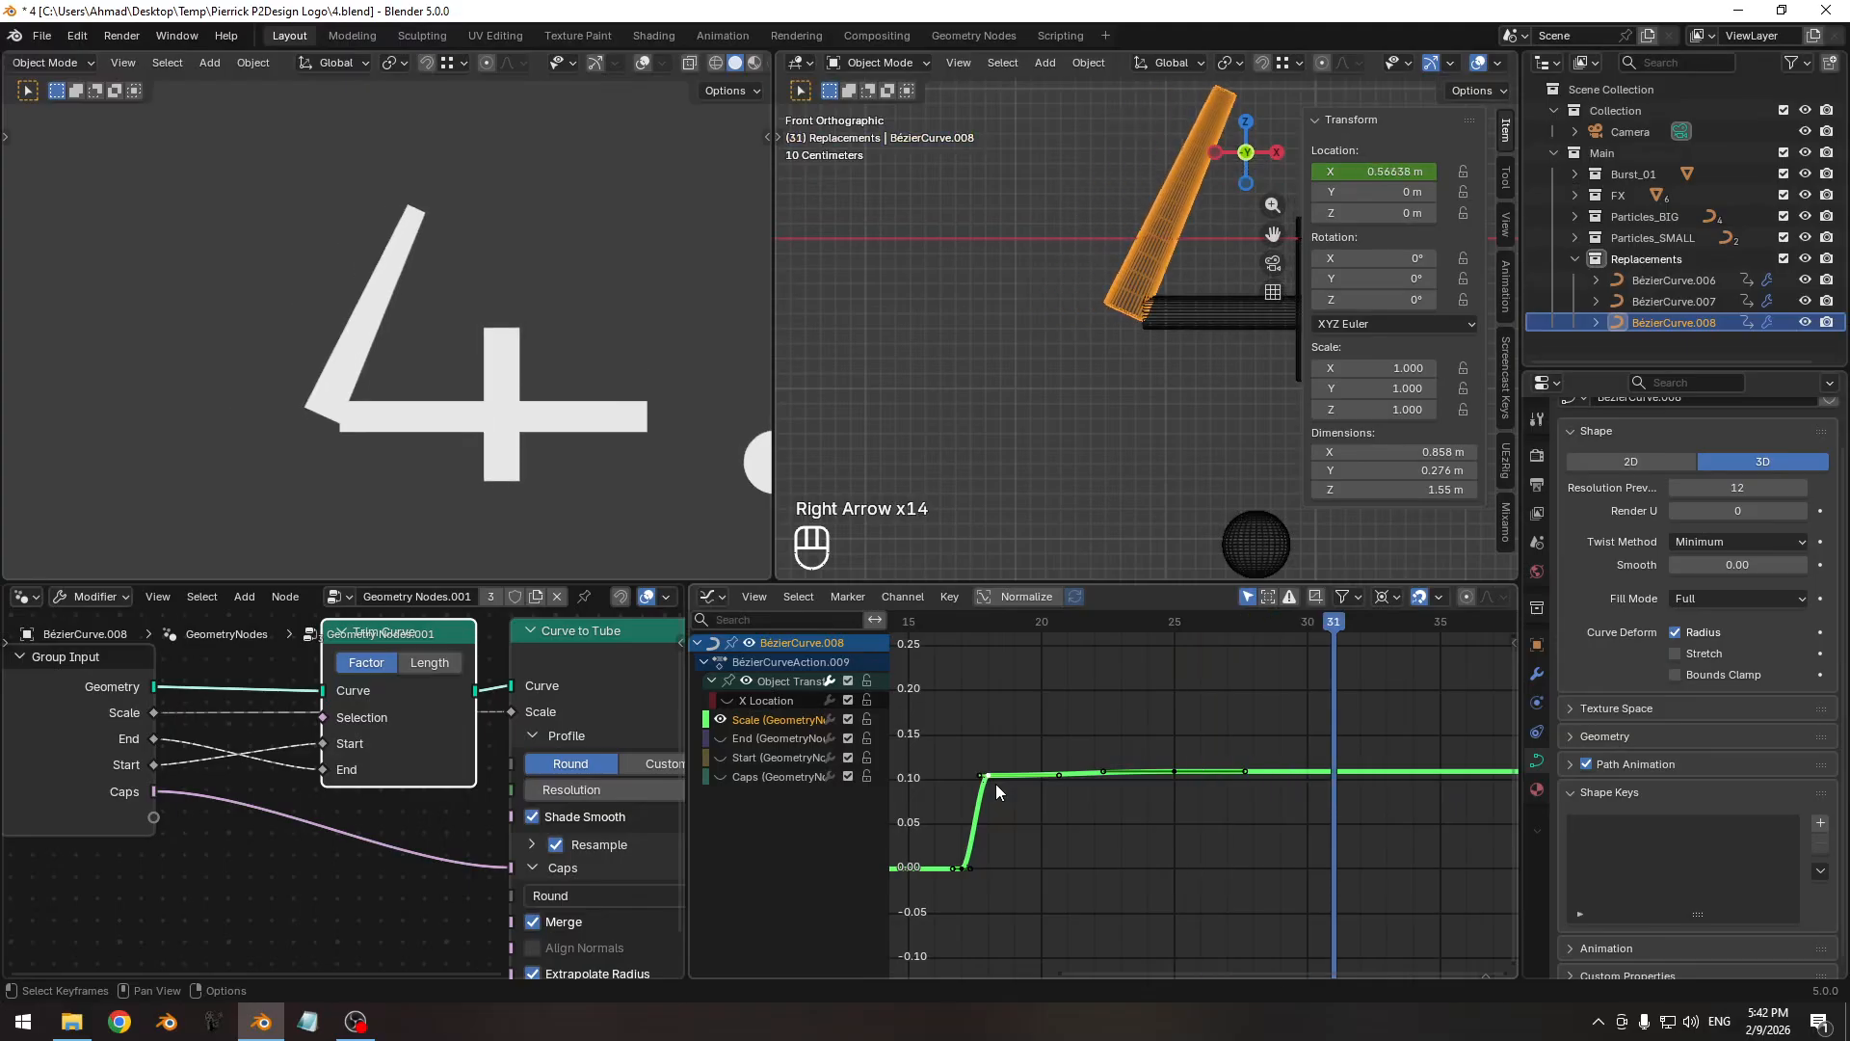
key("Right")
key("Pause")
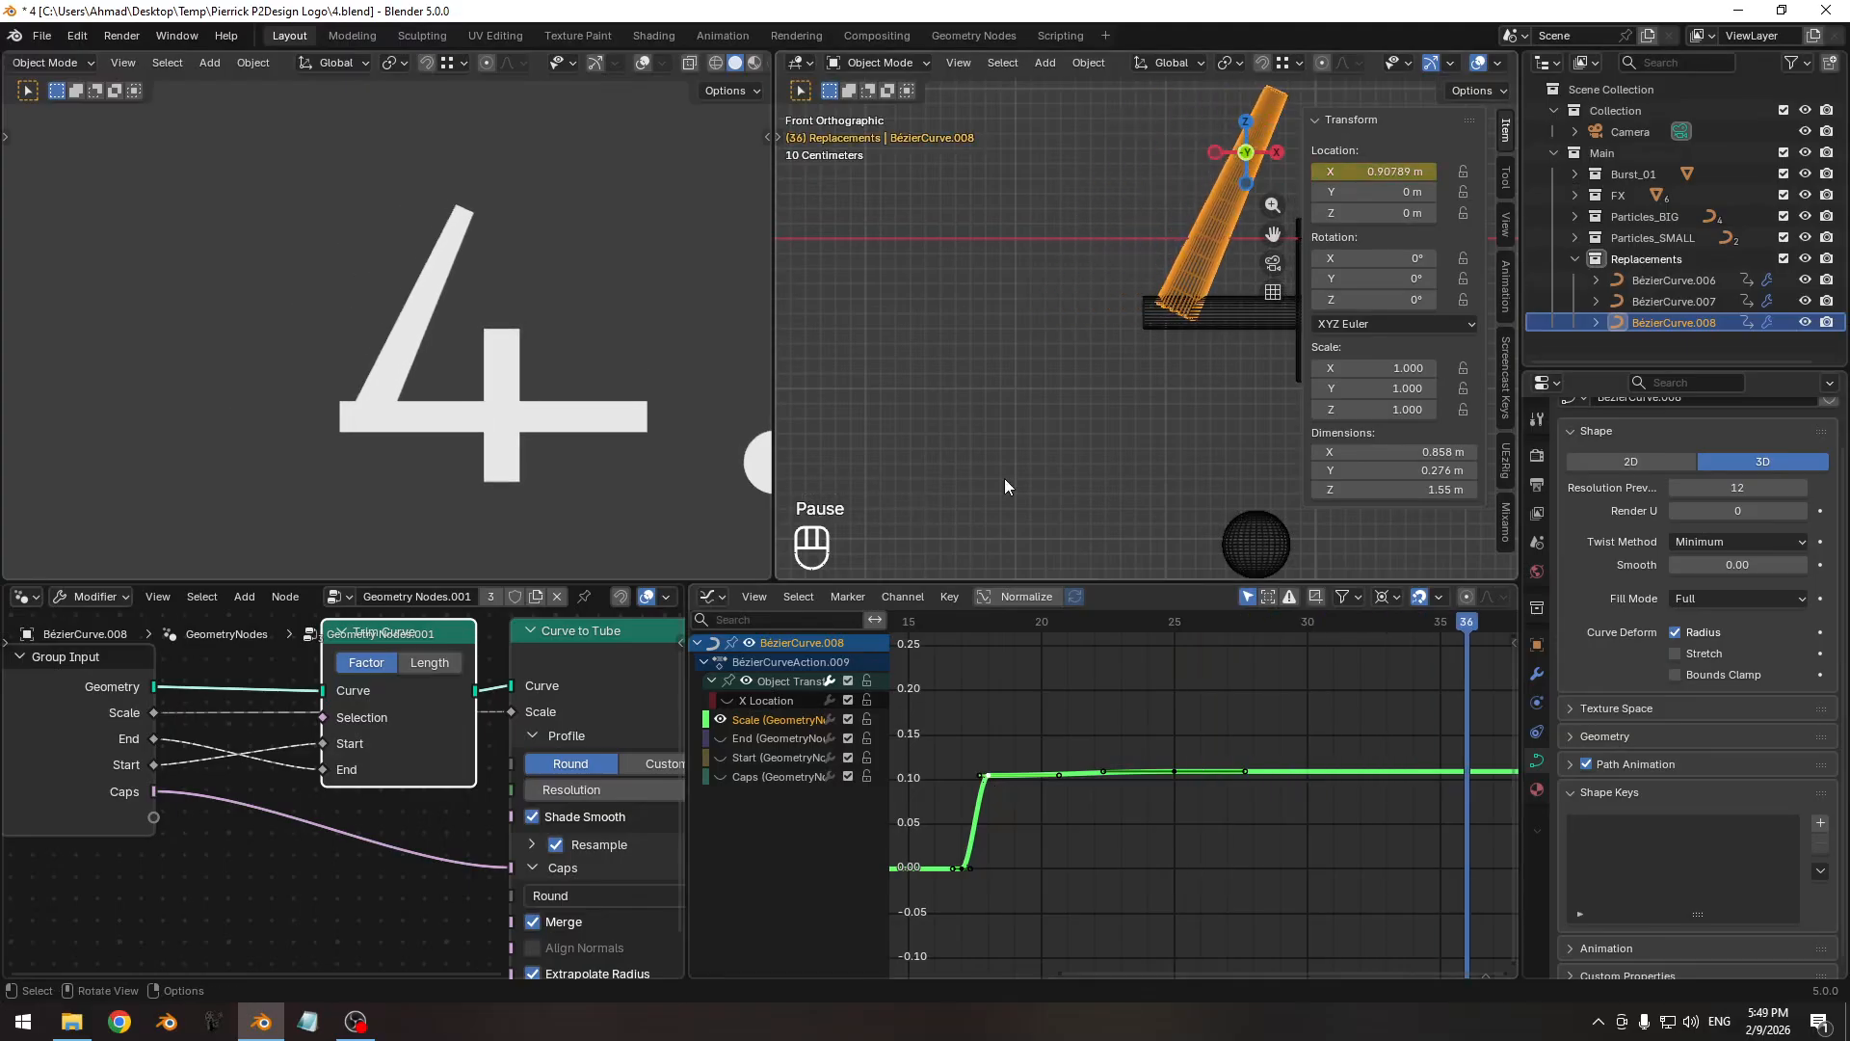
Isolate the slanted bar's X Location curve and shift its slide keyframes 2 frames earlier.
left_click(722, 721)
left_click(768, 703)
middle_click_drag(1202, 701, 1201, 758, "ctrl")
middle_click_drag(1202, 759, 1179, 818, "shift")
middle_click_drag(1178, 819, 1172, 685, "shift")
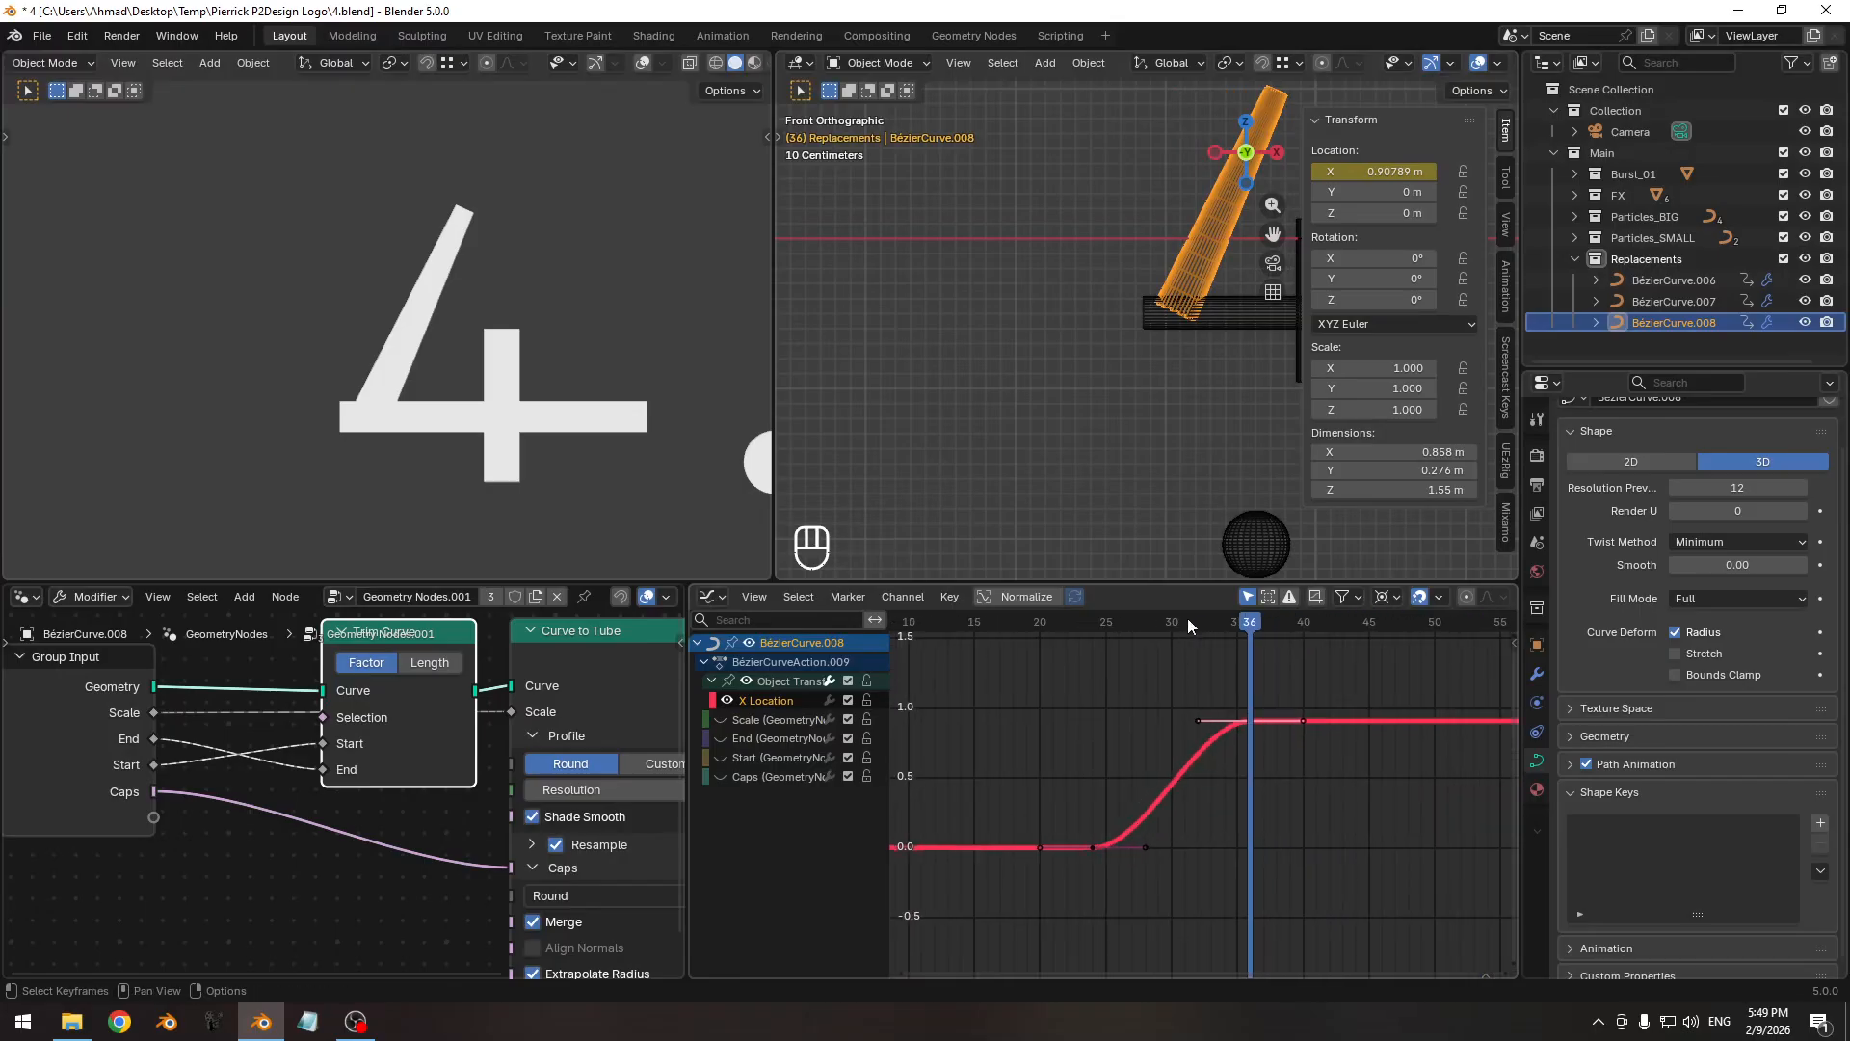
left_click_drag(1187, 618, 1102, 628)
left_click_drag(1131, 776, 1204, 844)
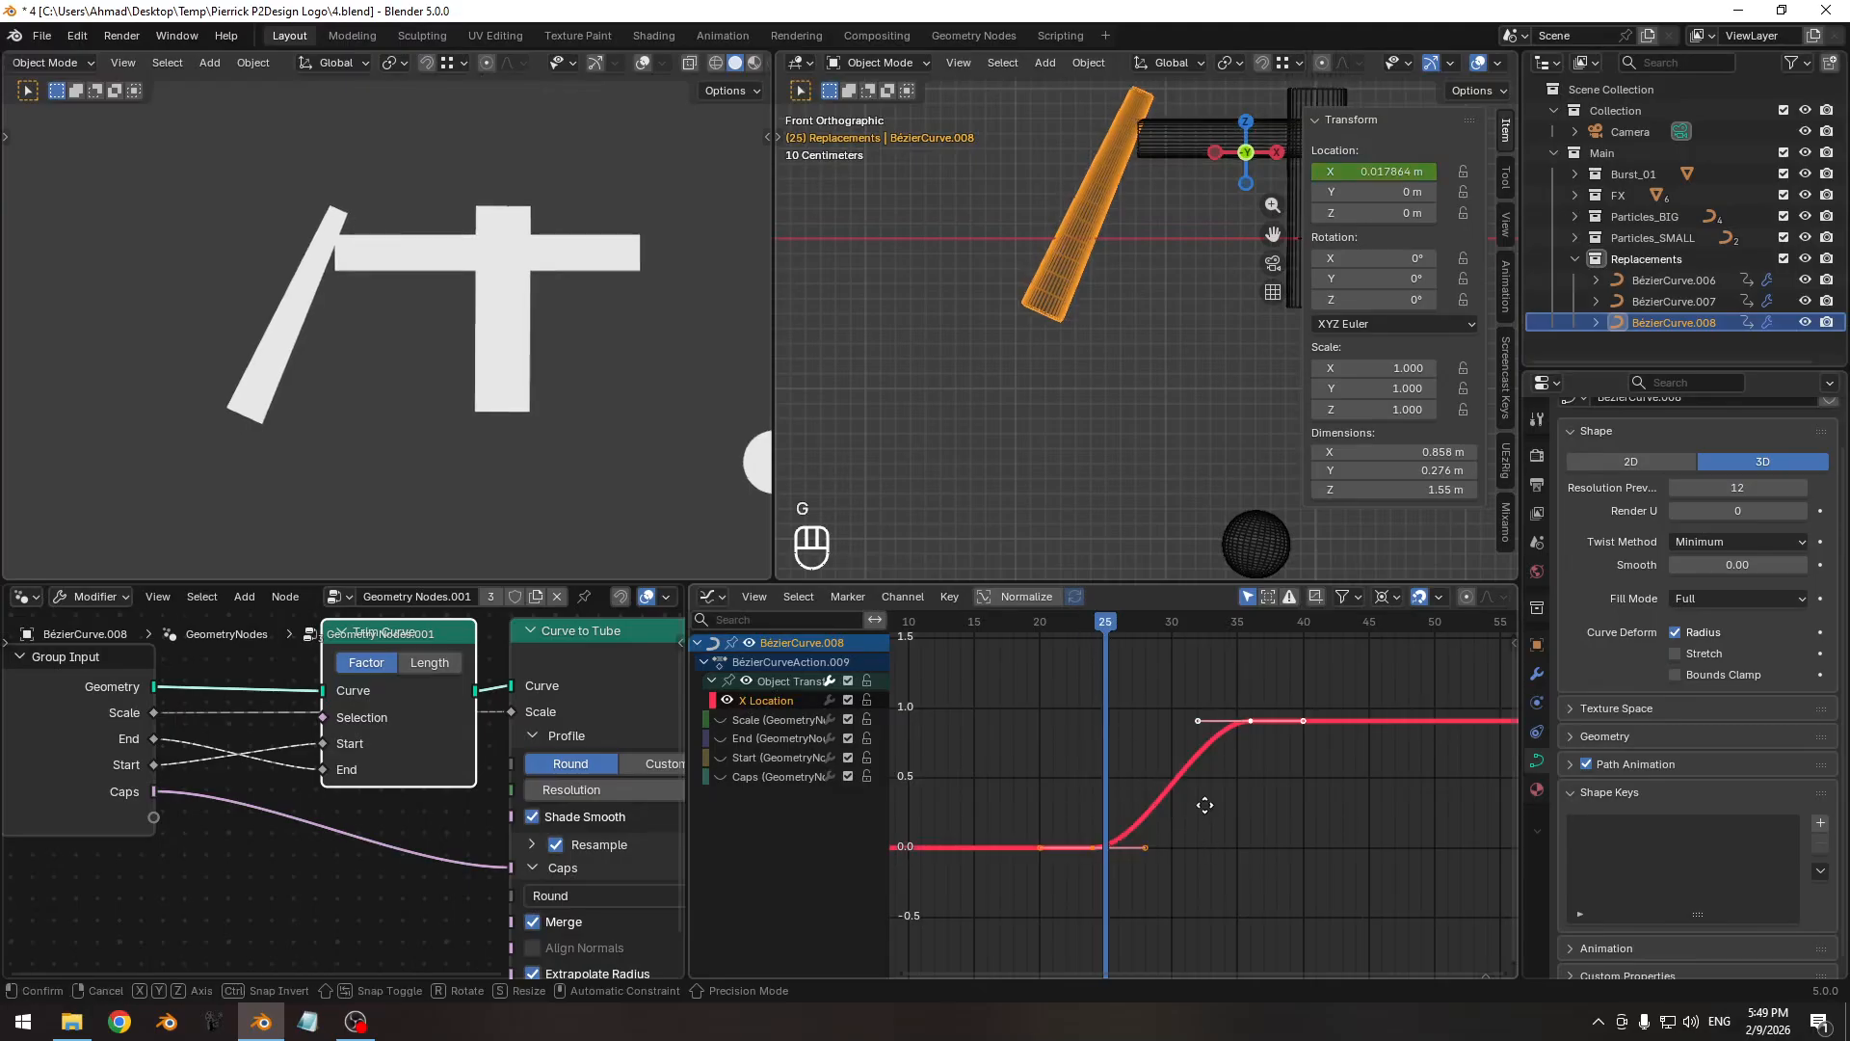
key("g")
key("x")
key("g")
key("x")
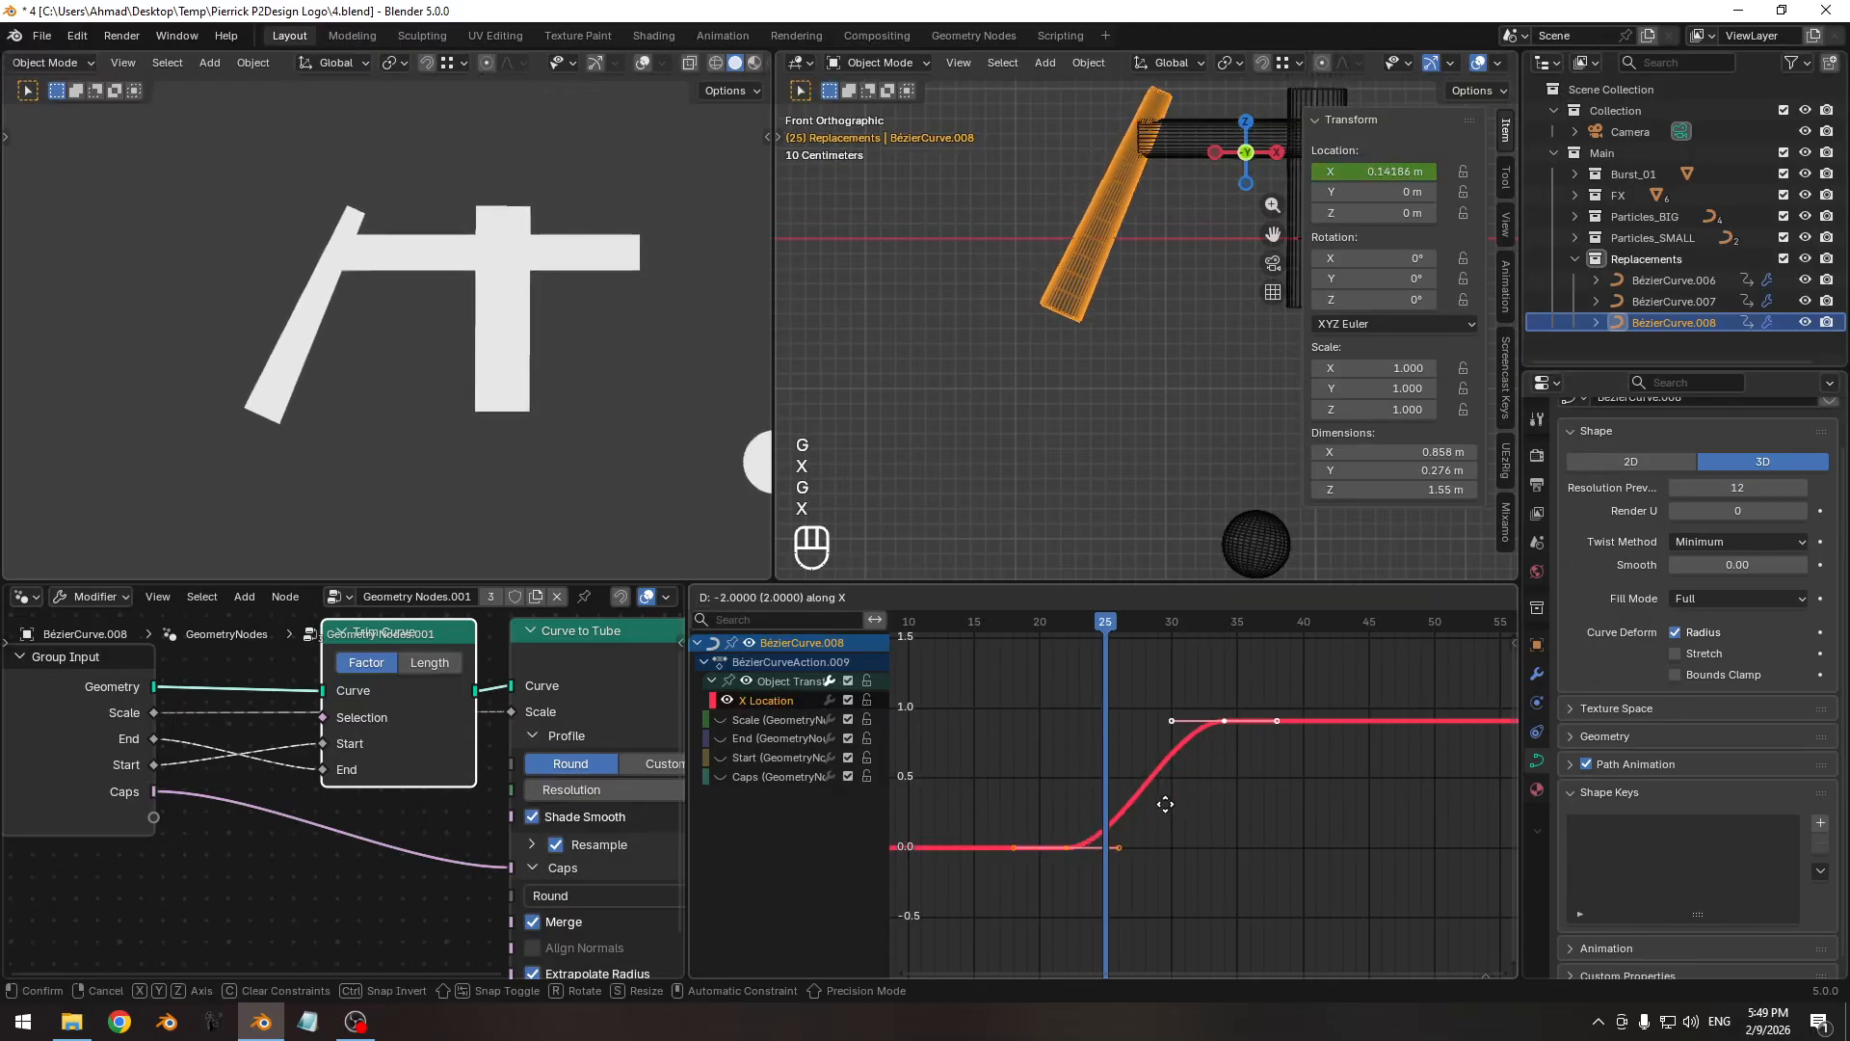
left_click(1169, 806)
Maximize the Graph Editor and insert a keyframe on the X Location curve at frame 24.
mouse_move(1085, 621)
left_mouse_down()
mouse_move(1066, 631)
mouse_move(1092, 626)
left_mouse_up()
key("ctrl+space")
middle_click_drag(1123, 766, 805, 582, "ctrl")
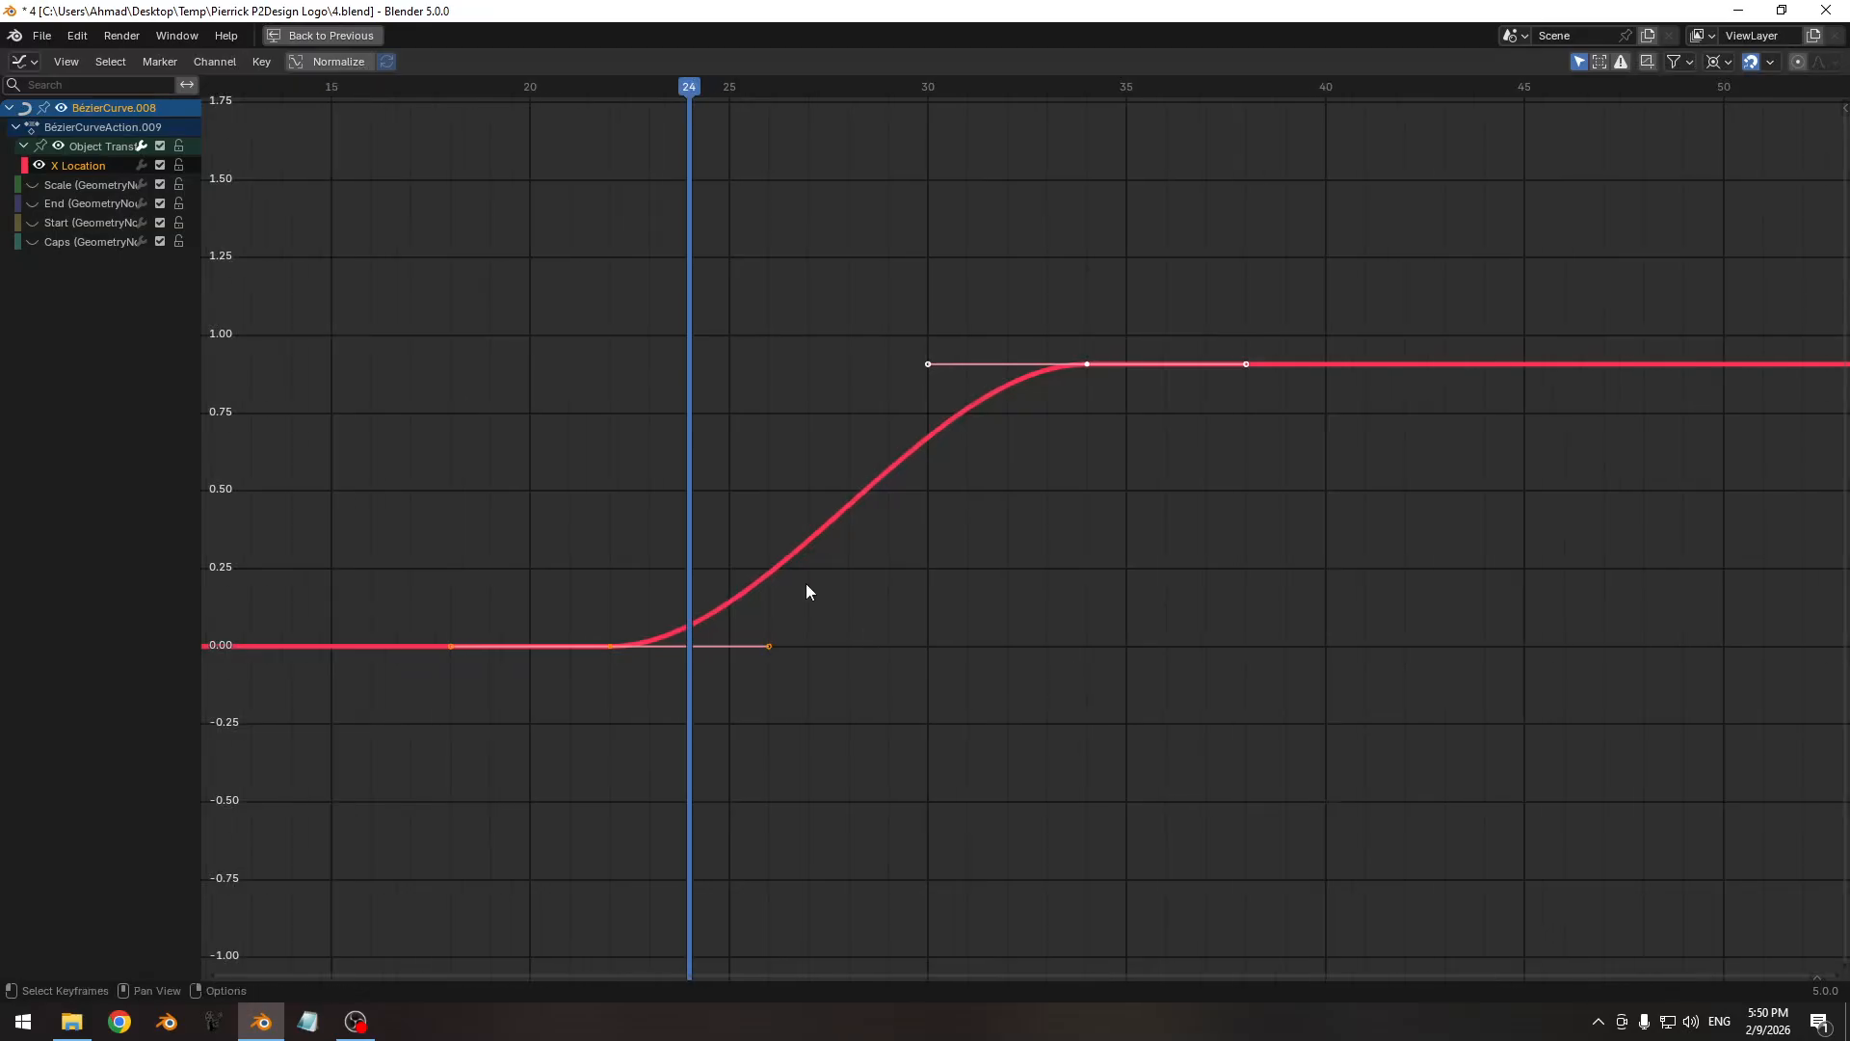
middle_click_drag(709, 543, 866, 361)
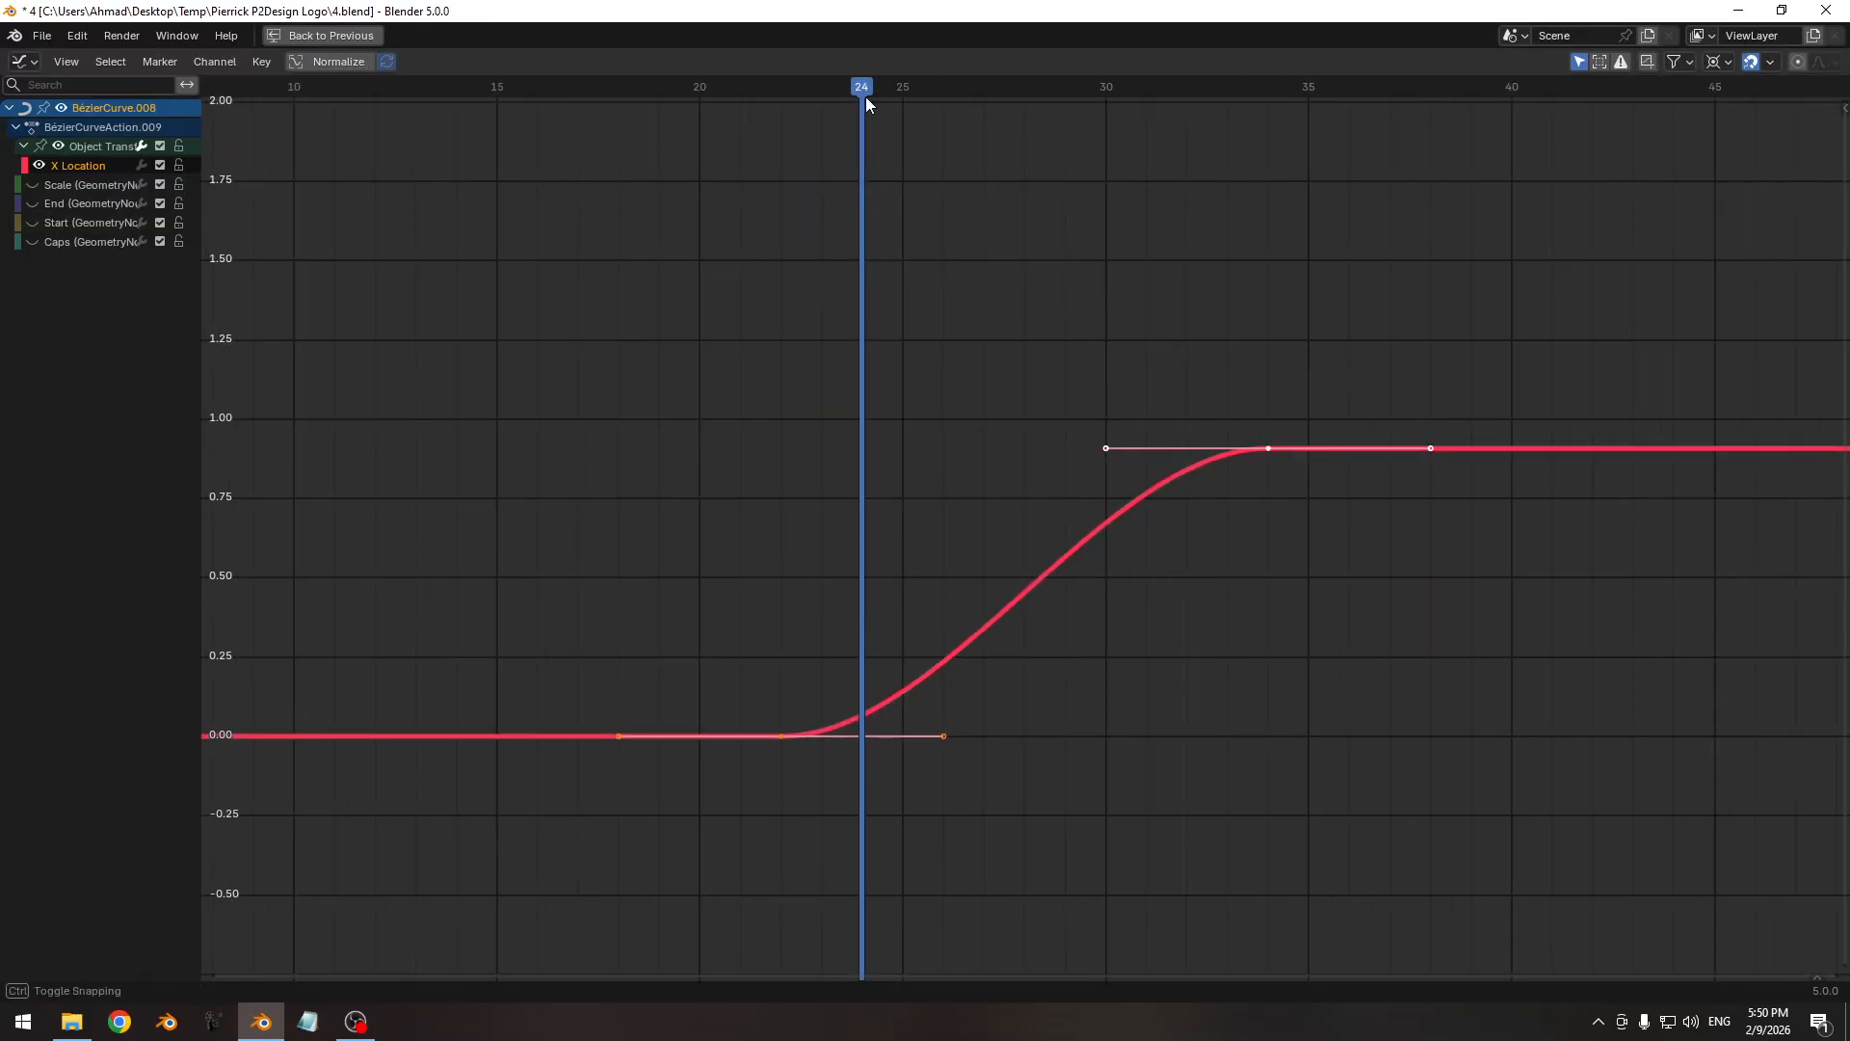
mouse_move(868, 97)
left_mouse_down()
mouse_move(898, 100)
mouse_move(870, 96)
left_mouse_up()
left_click_drag(985, 568, 1032, 609)
key("i")
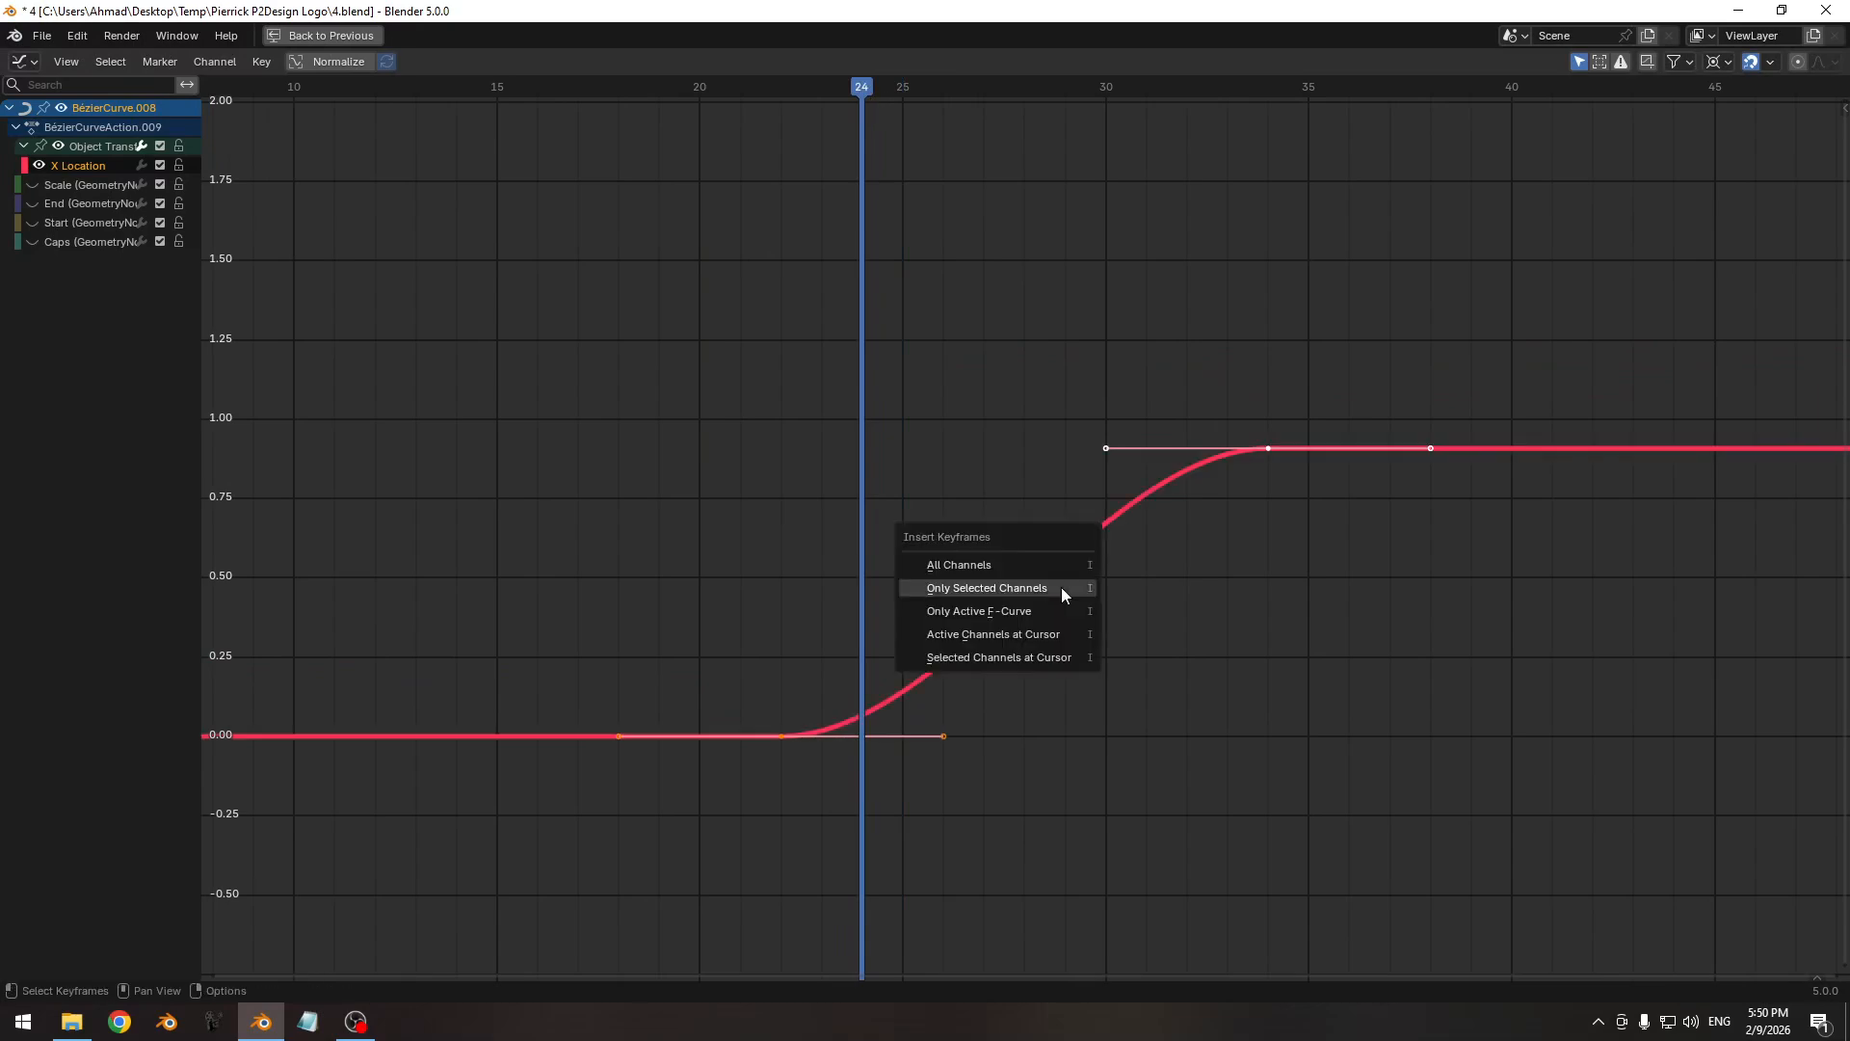
left_click(1061, 587)
Rotate the frame 24 keyframe's handles to a steeper slope, setting the pivot point to Individual Centers.
left_click(855, 675)
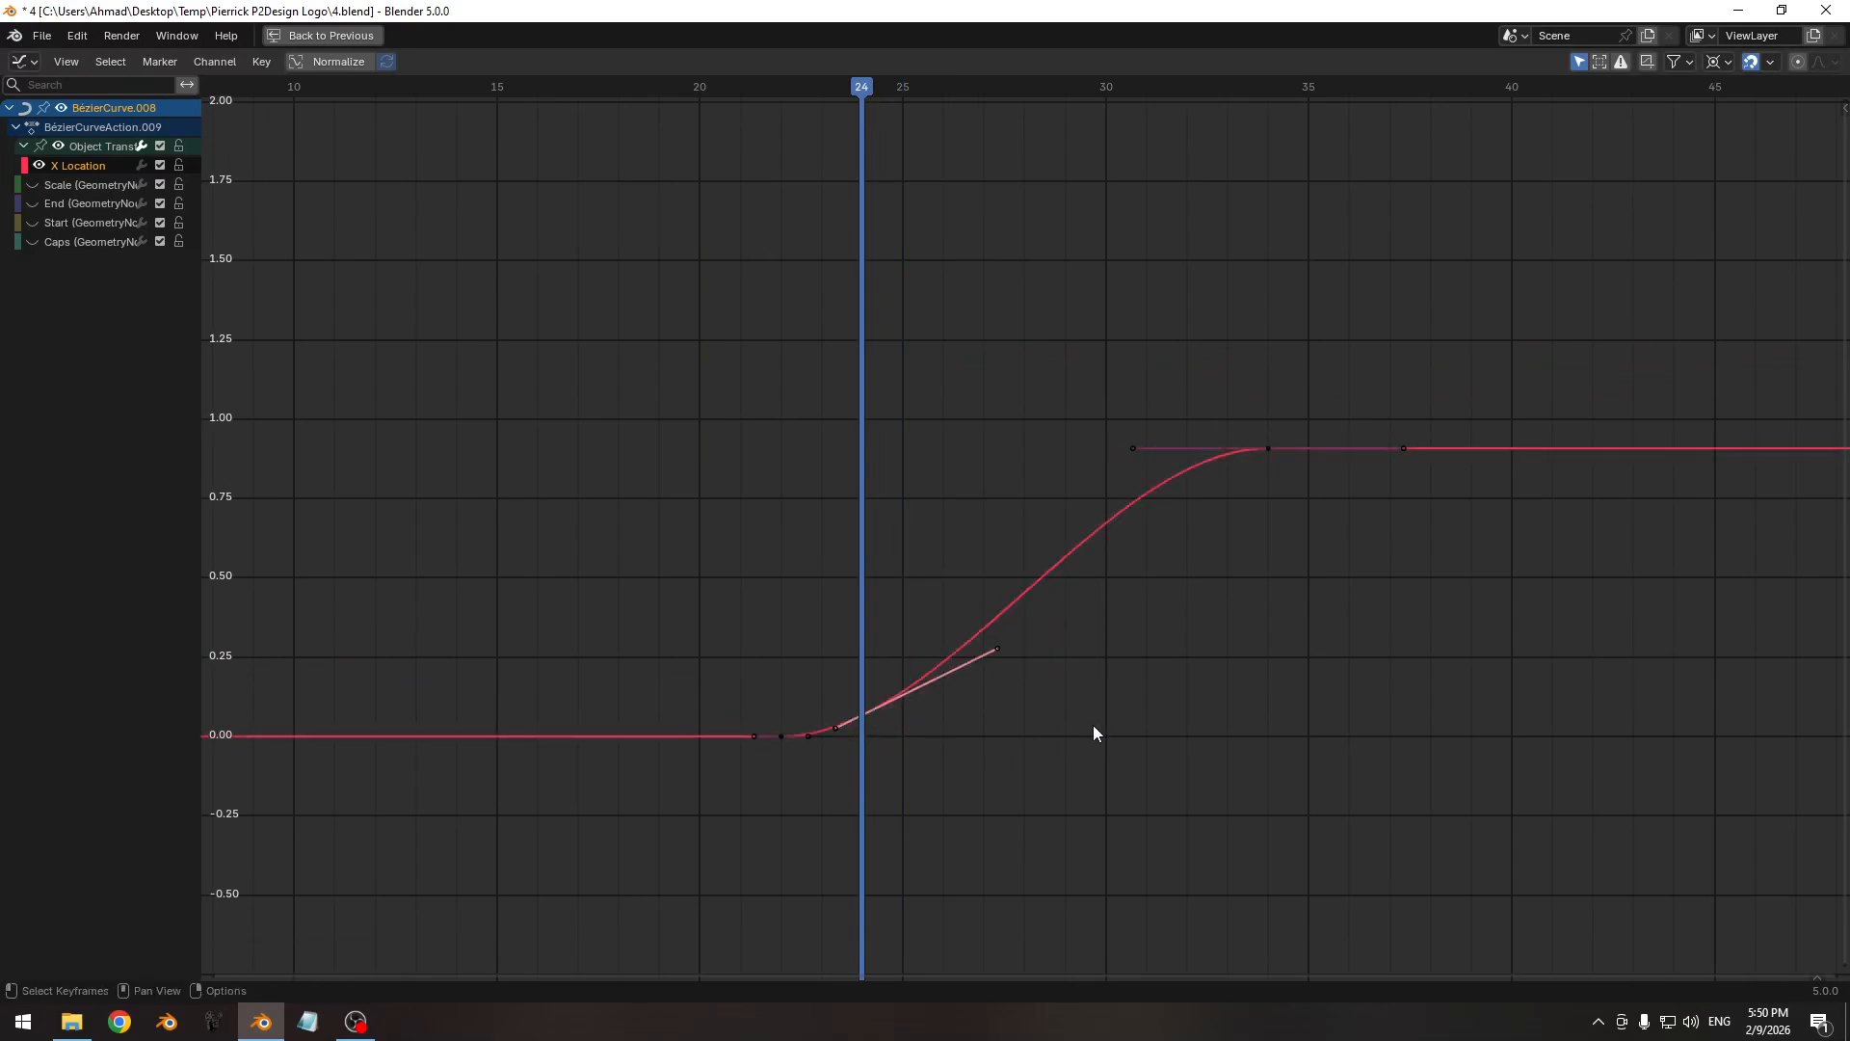
key("t")
key("t")
key("r")
left_click(1153, 555)
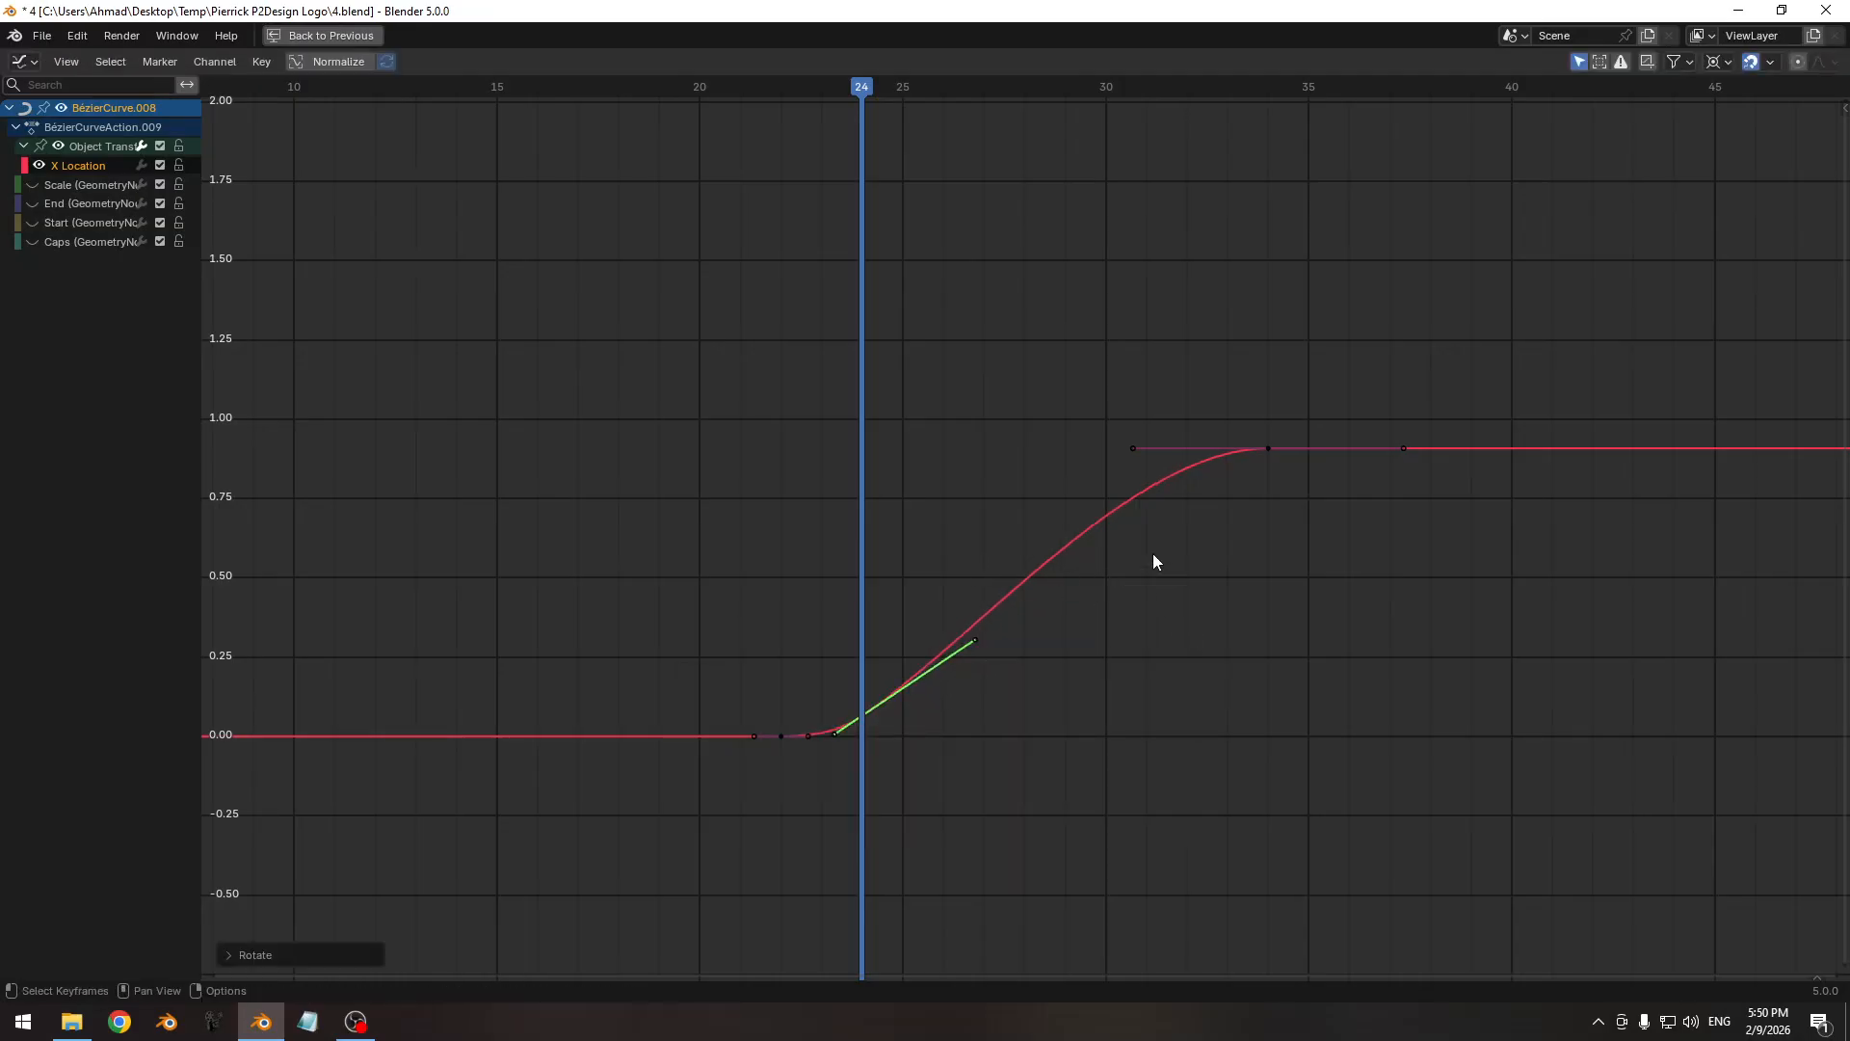
left_click(1714, 62)
left_click(1676, 162)
key("r")
left_click(1162, 535)
Raise the frame 24 keyframe to about 0.1 and lengthen the frame 22 keyframe's handles.
middle_click_drag(1146, 533, 757, 853, "ctrl")
middle_click_drag(880, 819, 949, 627)
key("g")
left_click(956, 610)
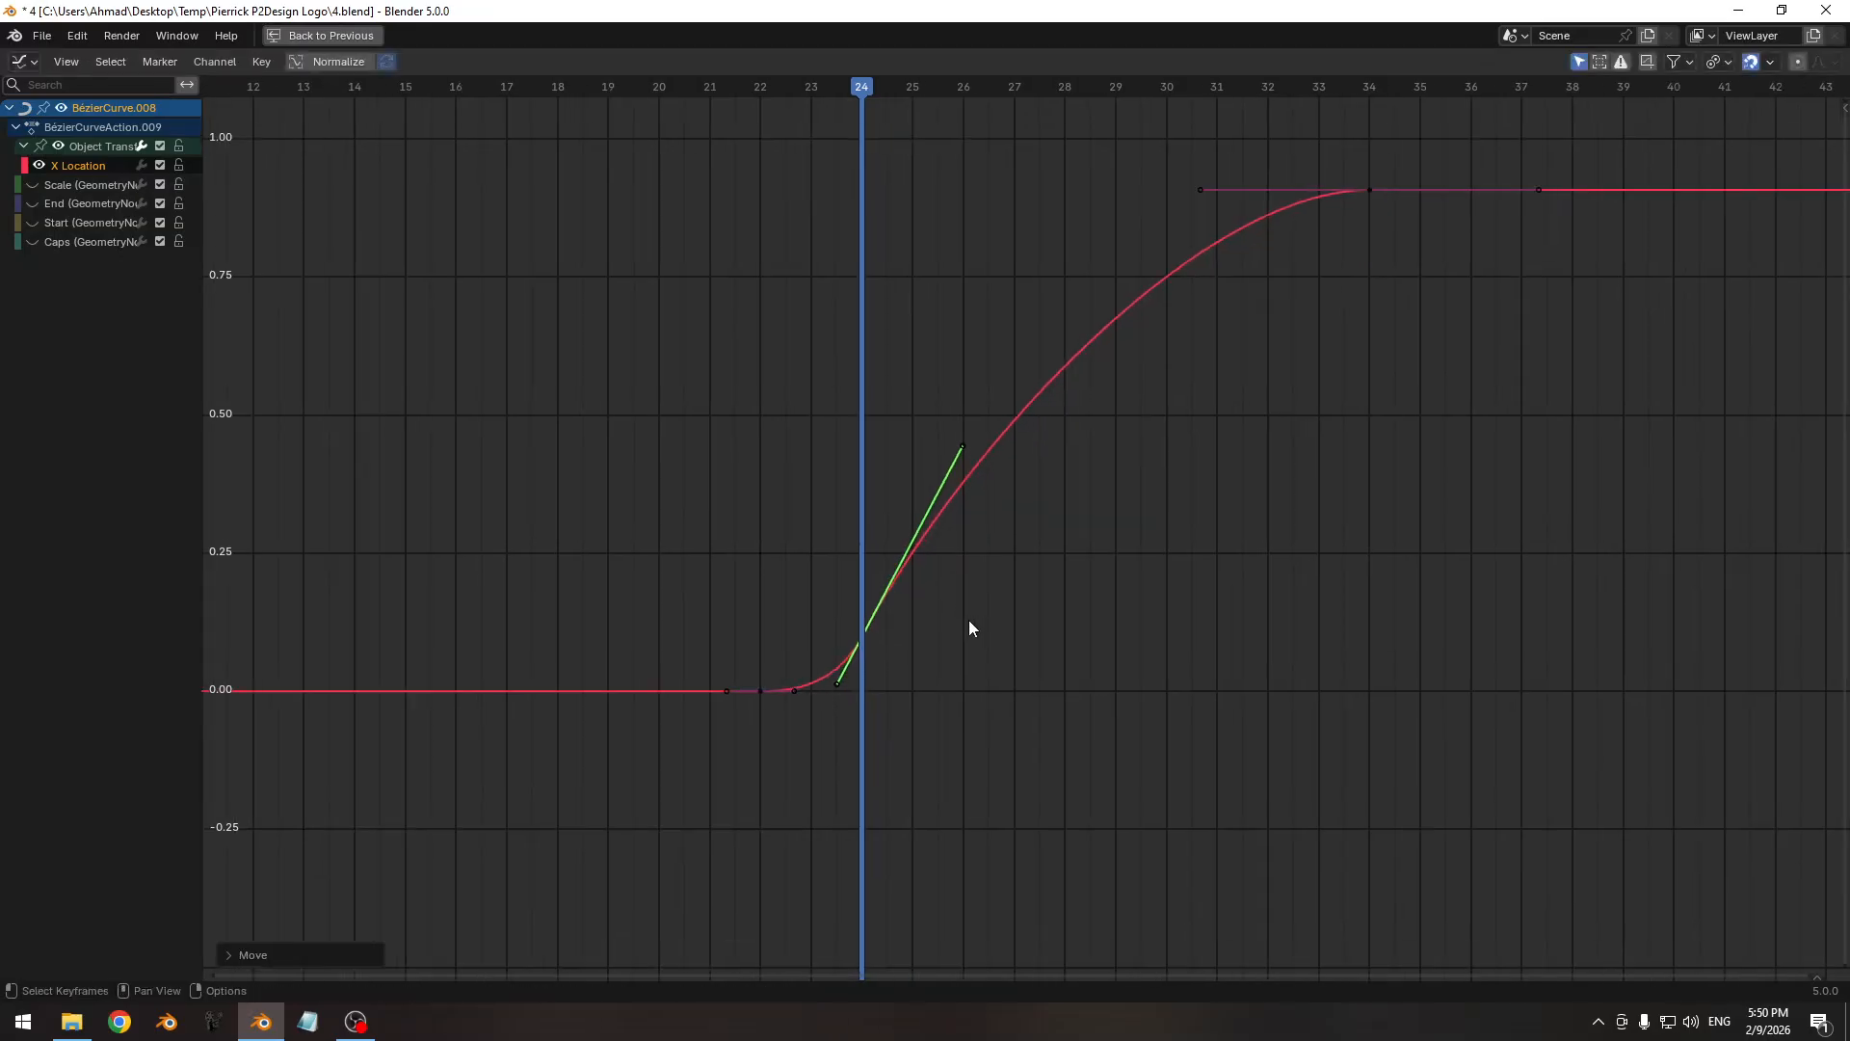
key("s")
key("Escape")
left_click(761, 696)
key("s")
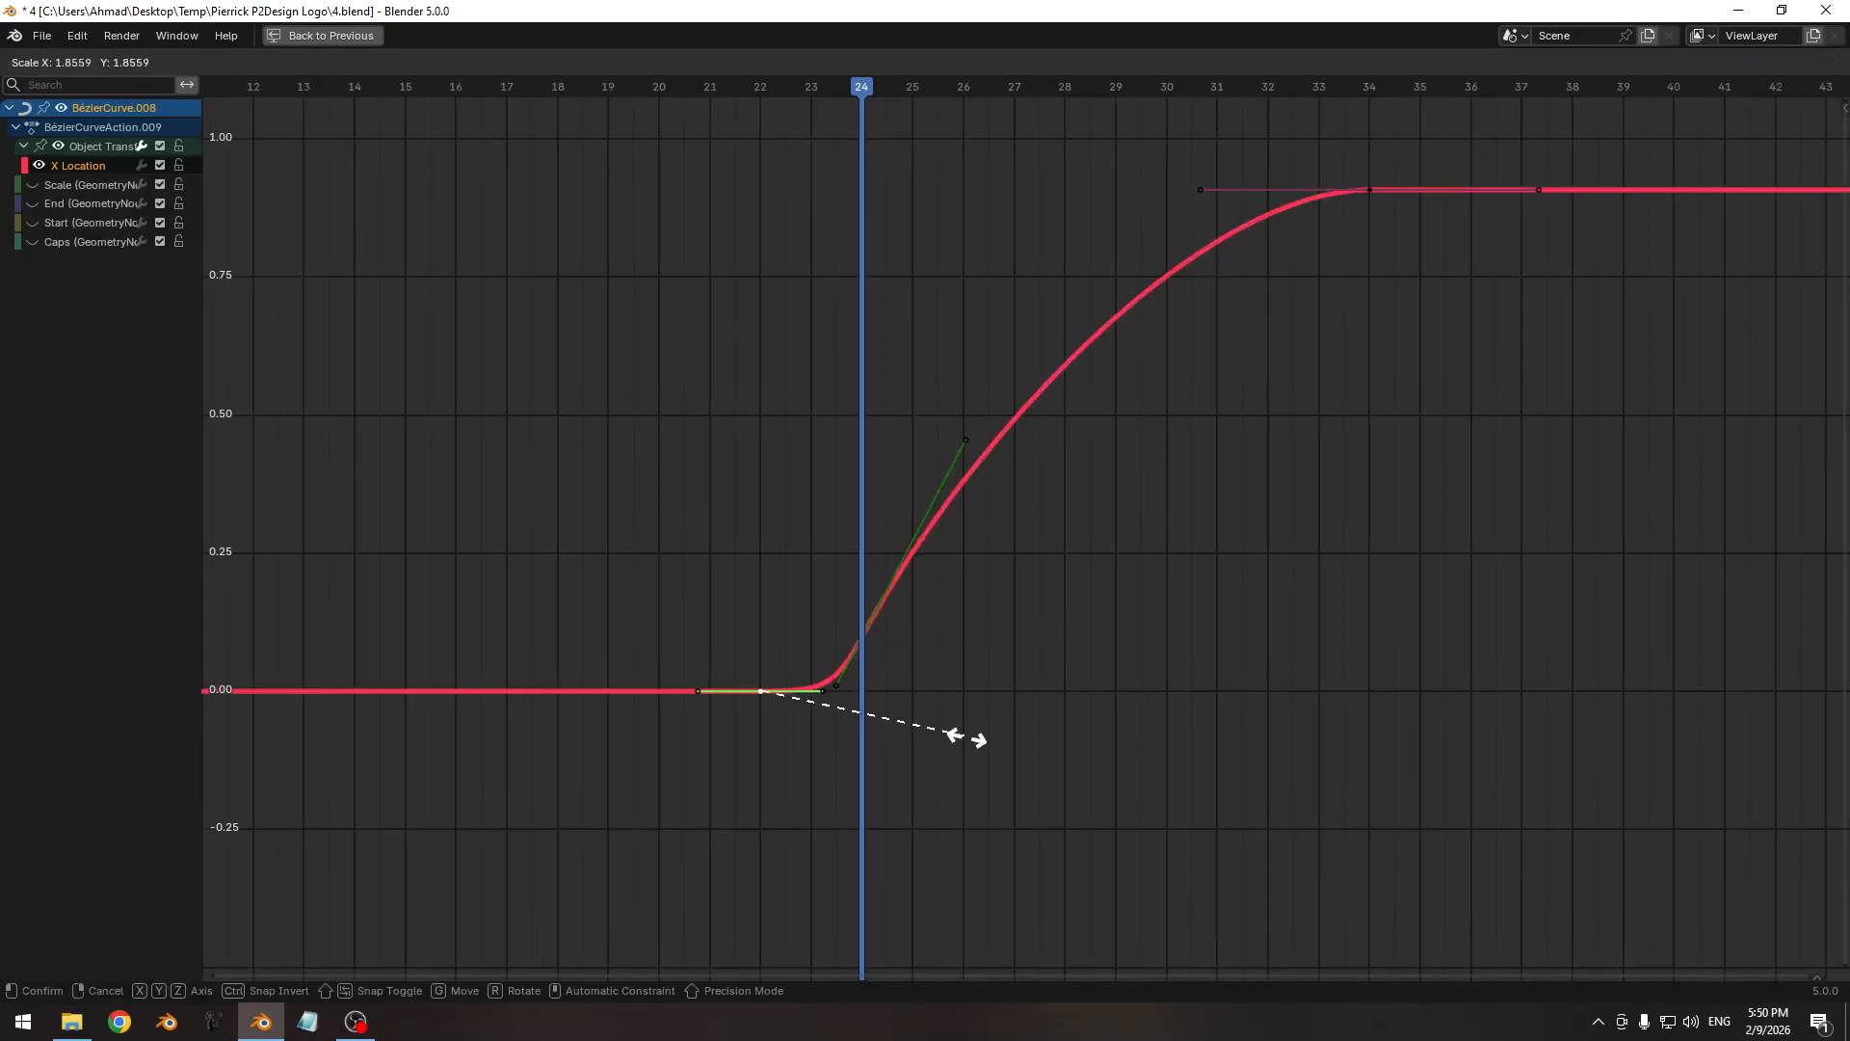
left_click(950, 743)
Lengthen the frame 24 keyframe's outgoing handle and the frame 34 keyframe's handles for a faster slide with a softer stop.
left_click(965, 441)
left_click(1258, 302)
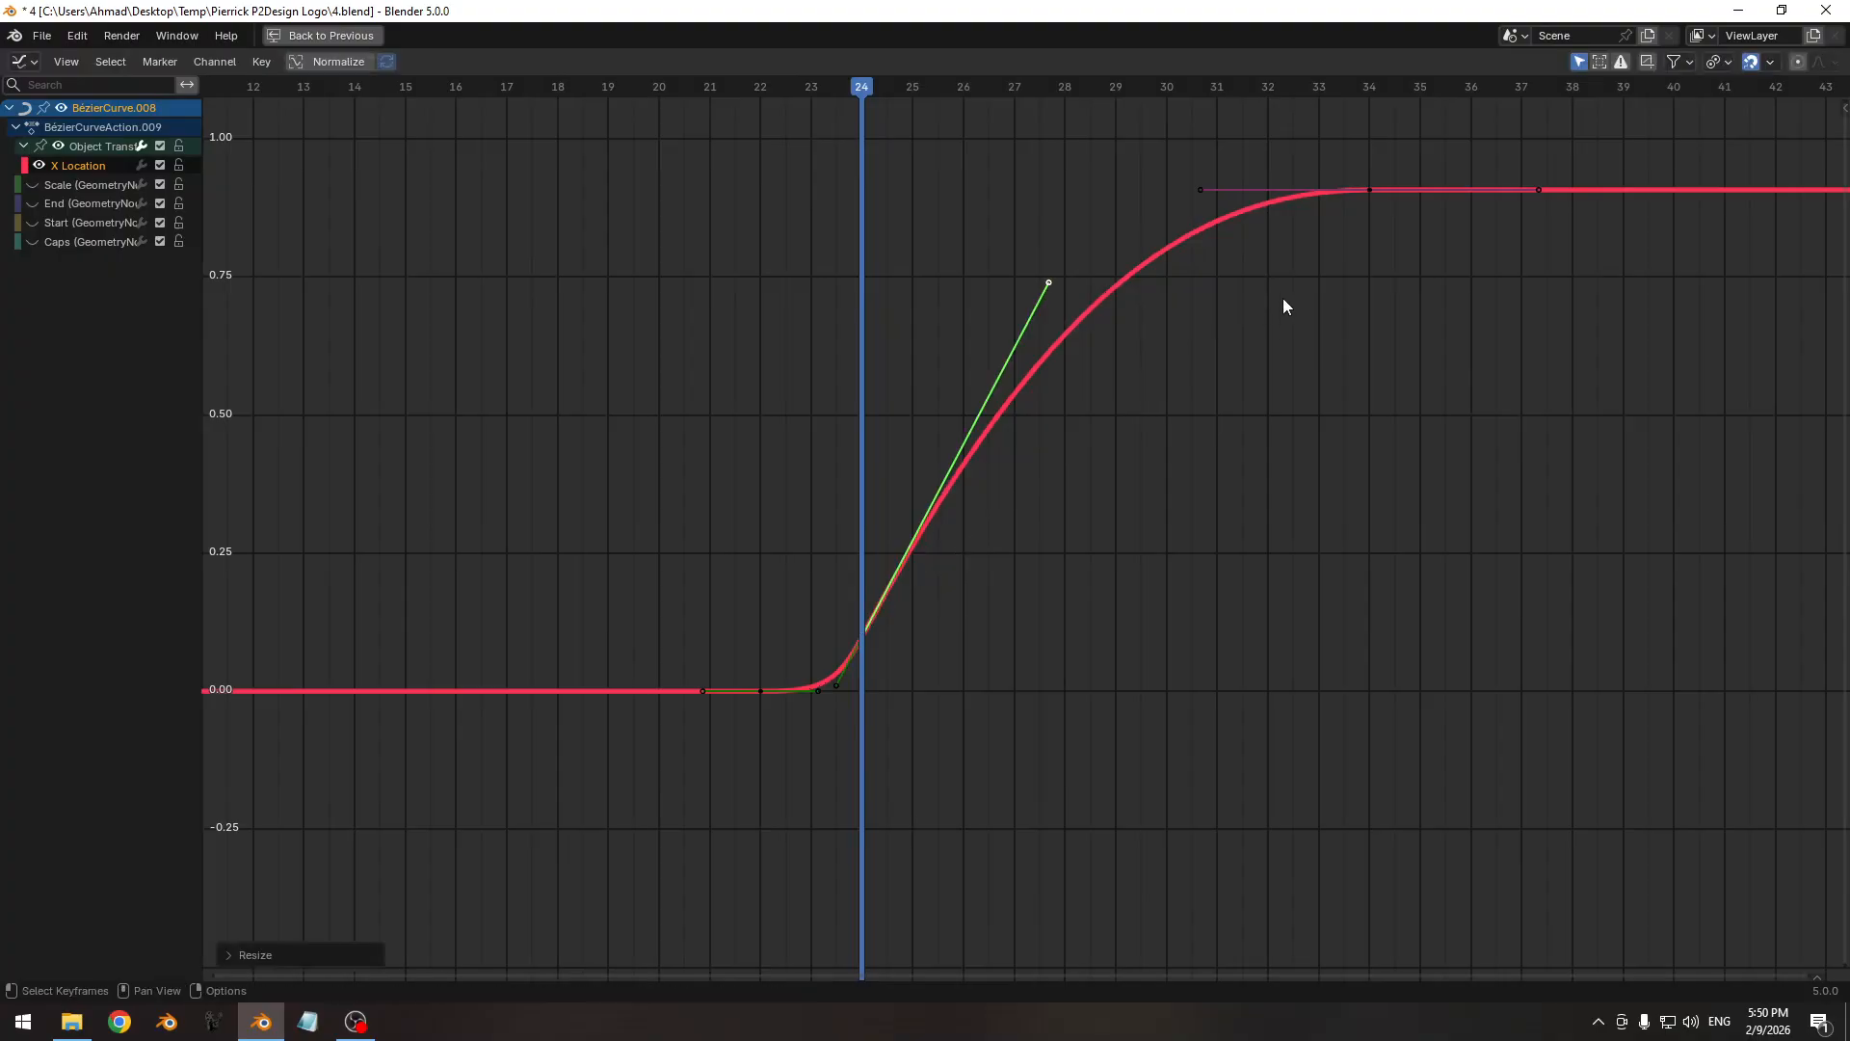
key("s")
left_click(1324, 272)
middle_click_drag(1322, 274, 1313, 383)
left_click(1356, 301)
key("s")
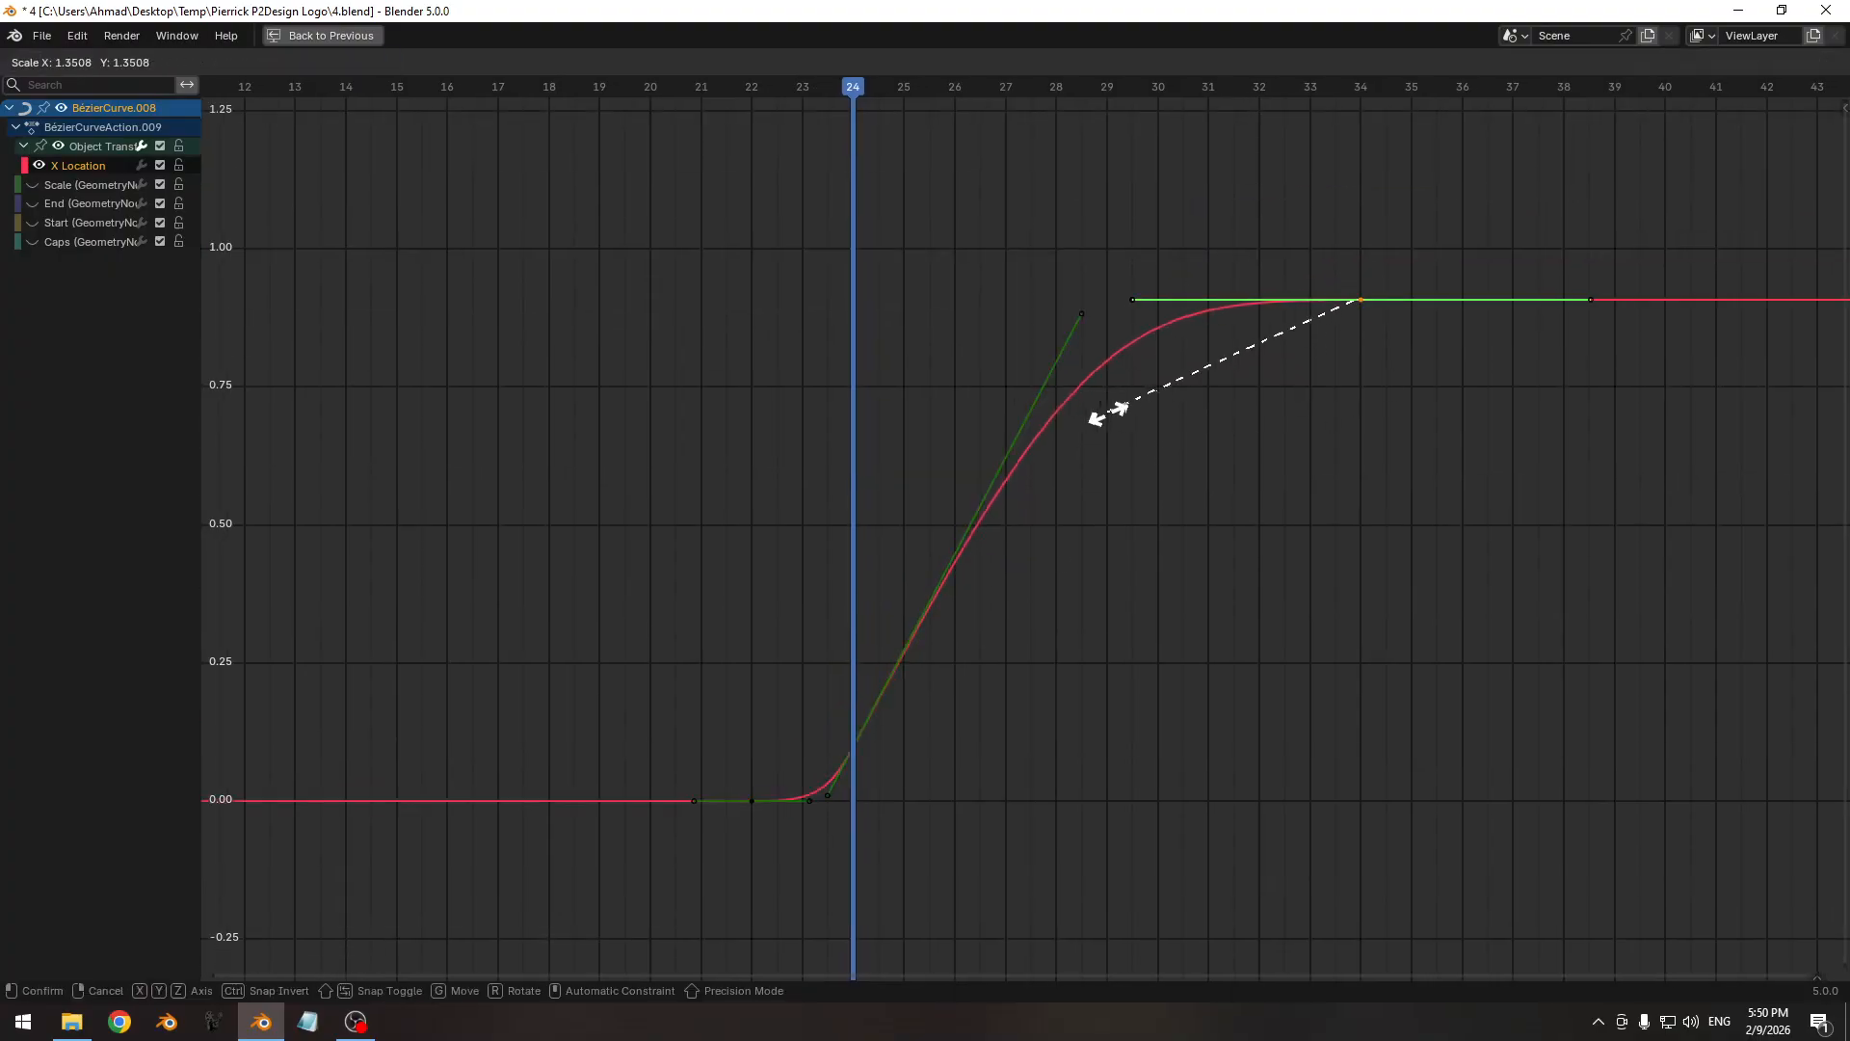
left_click(1075, 401)
Fine-tune the lengths of the frame 24 outgoing handle and the frame 34 handles, and restore the multi-editor layout.
left_click(1082, 312)
key("s")
left_click(1172, 368)
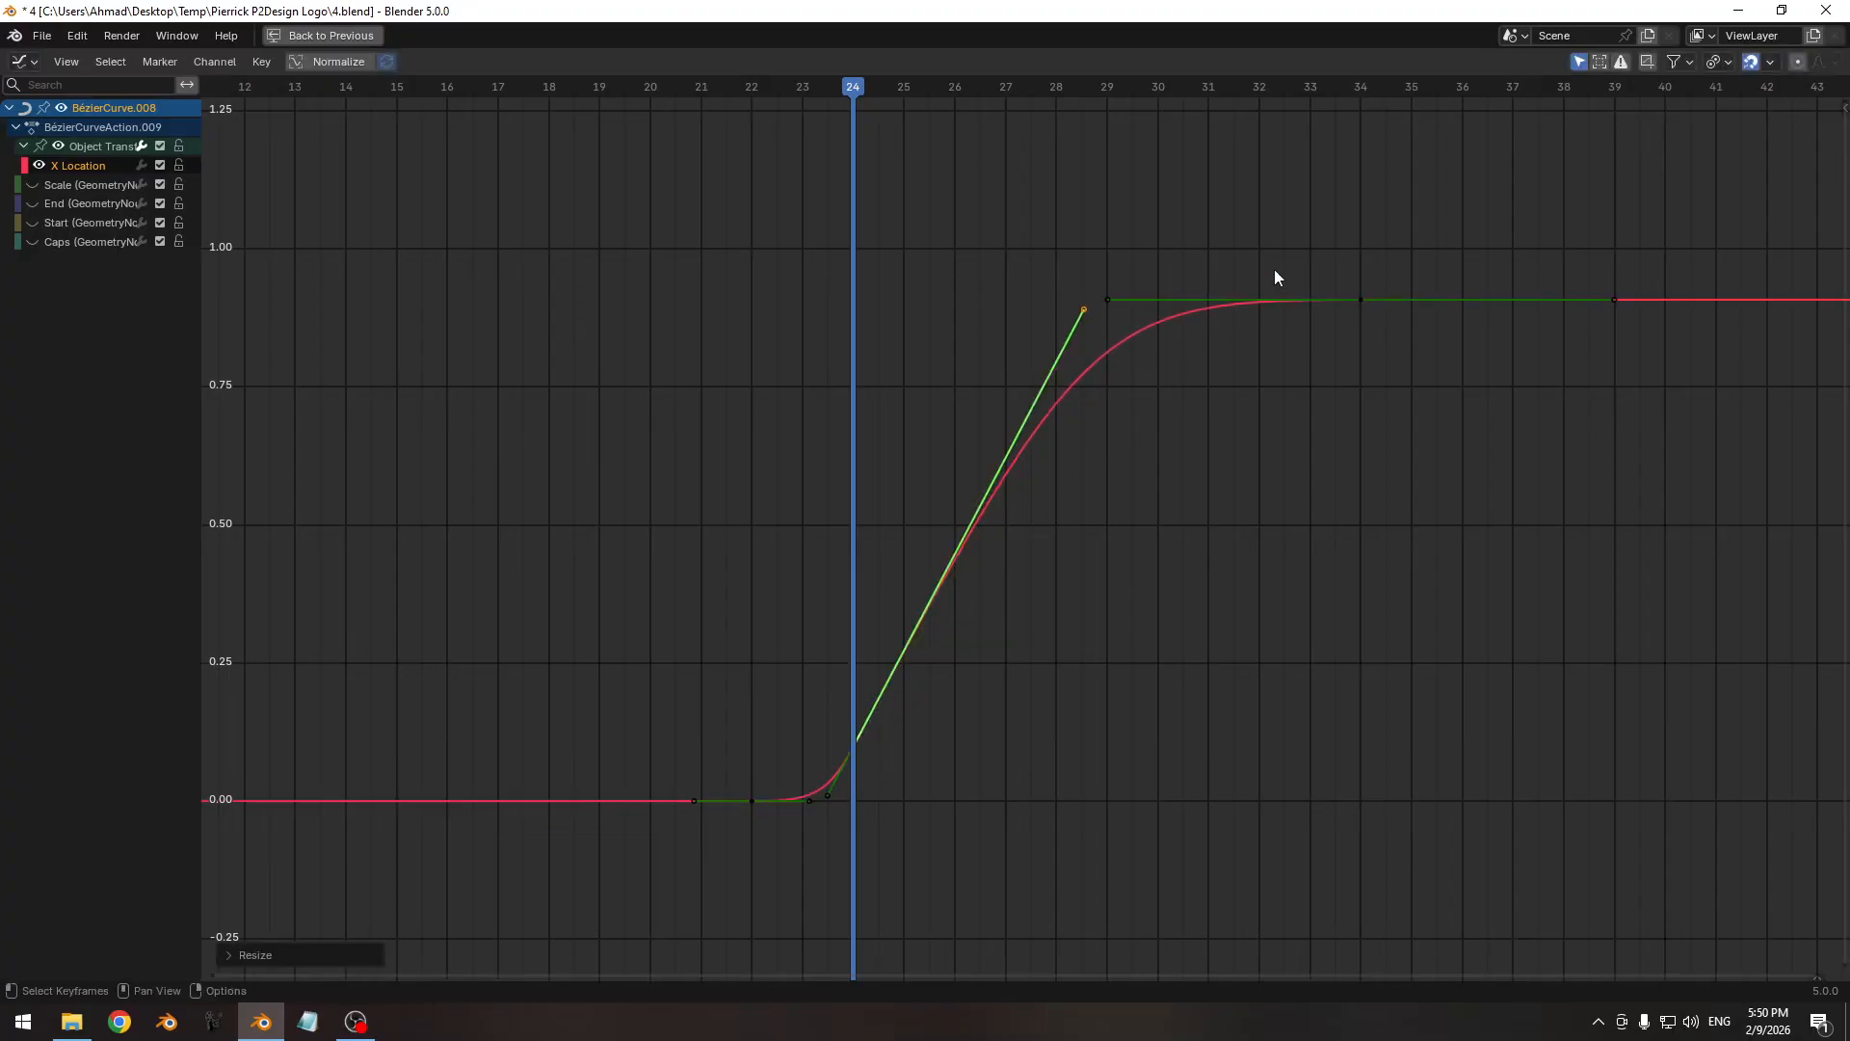
left_click(1360, 299)
key("s")
left_click(1034, 542)
key("ctrl+space")
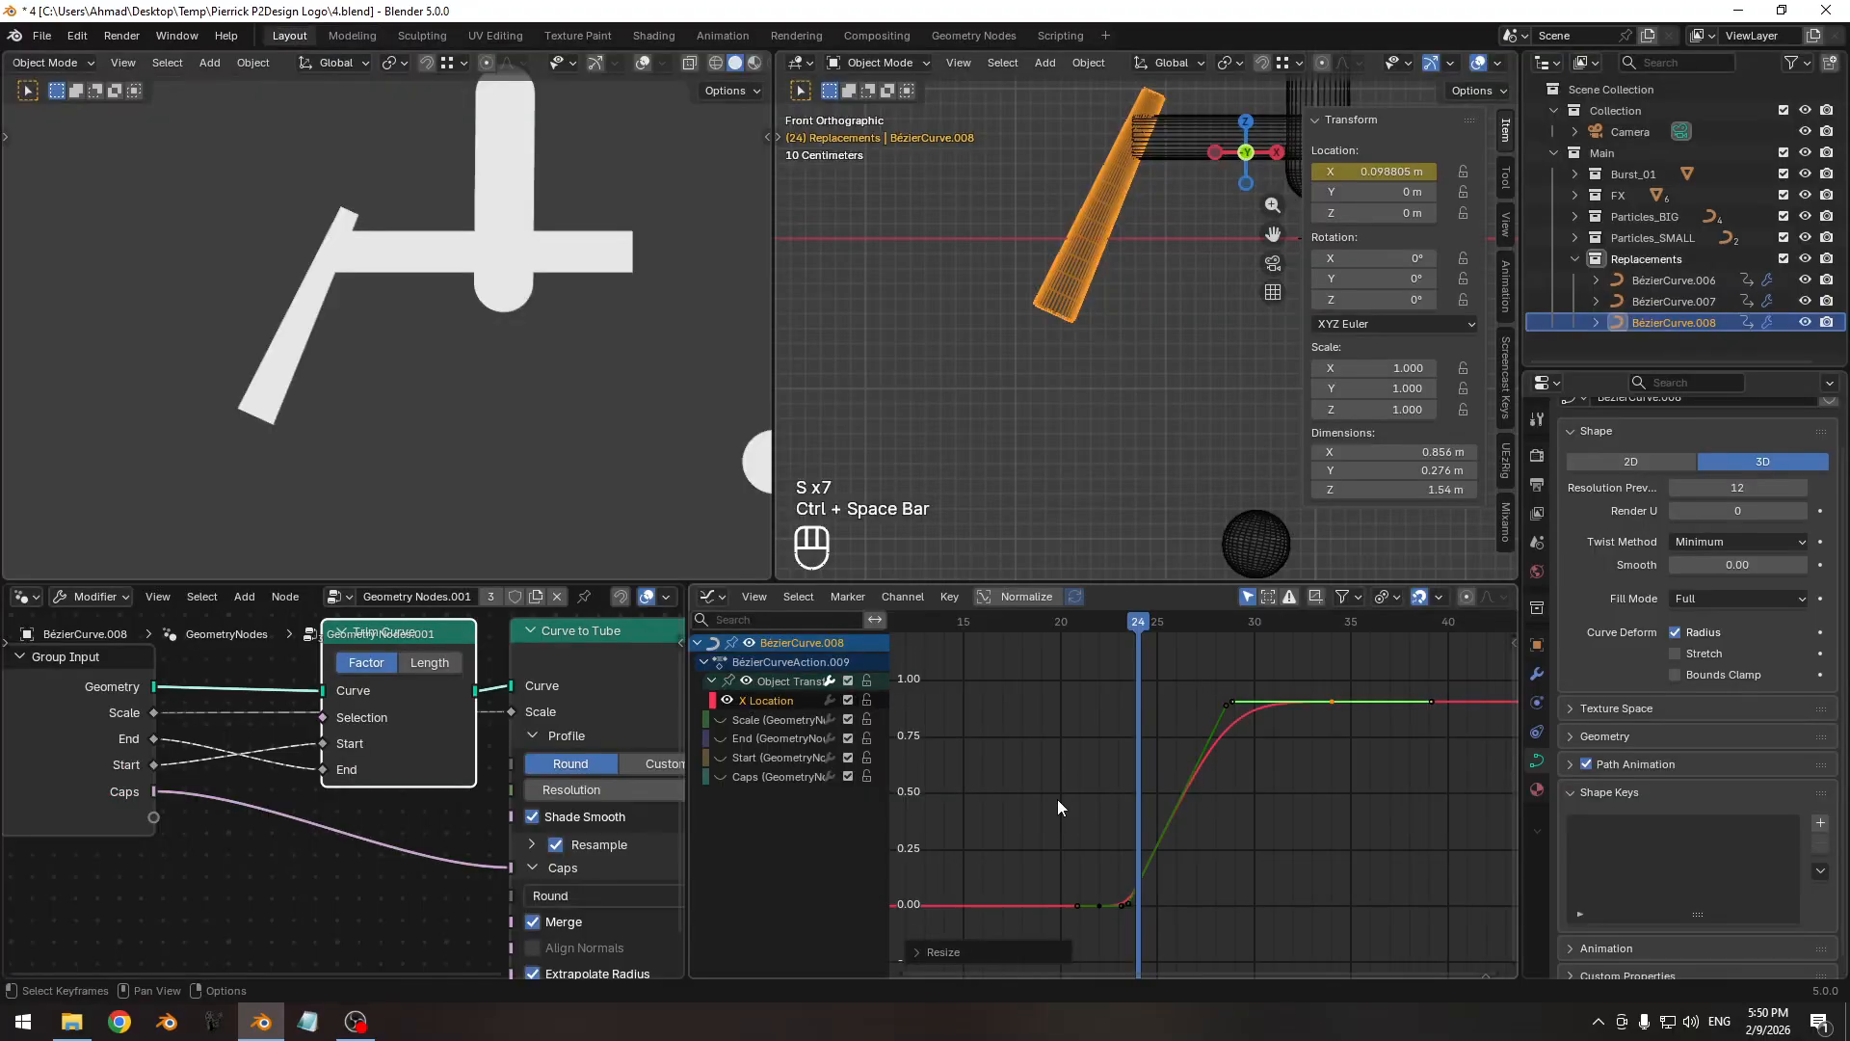
Try shifting all X Location keyframes 1 frame earlier, and move them 1 frame later again.
left_click_drag(1143, 622, 1265, 617)
key("a")
key("g")
key("x")
left_click(1207, 749)
key("g")
key("x")
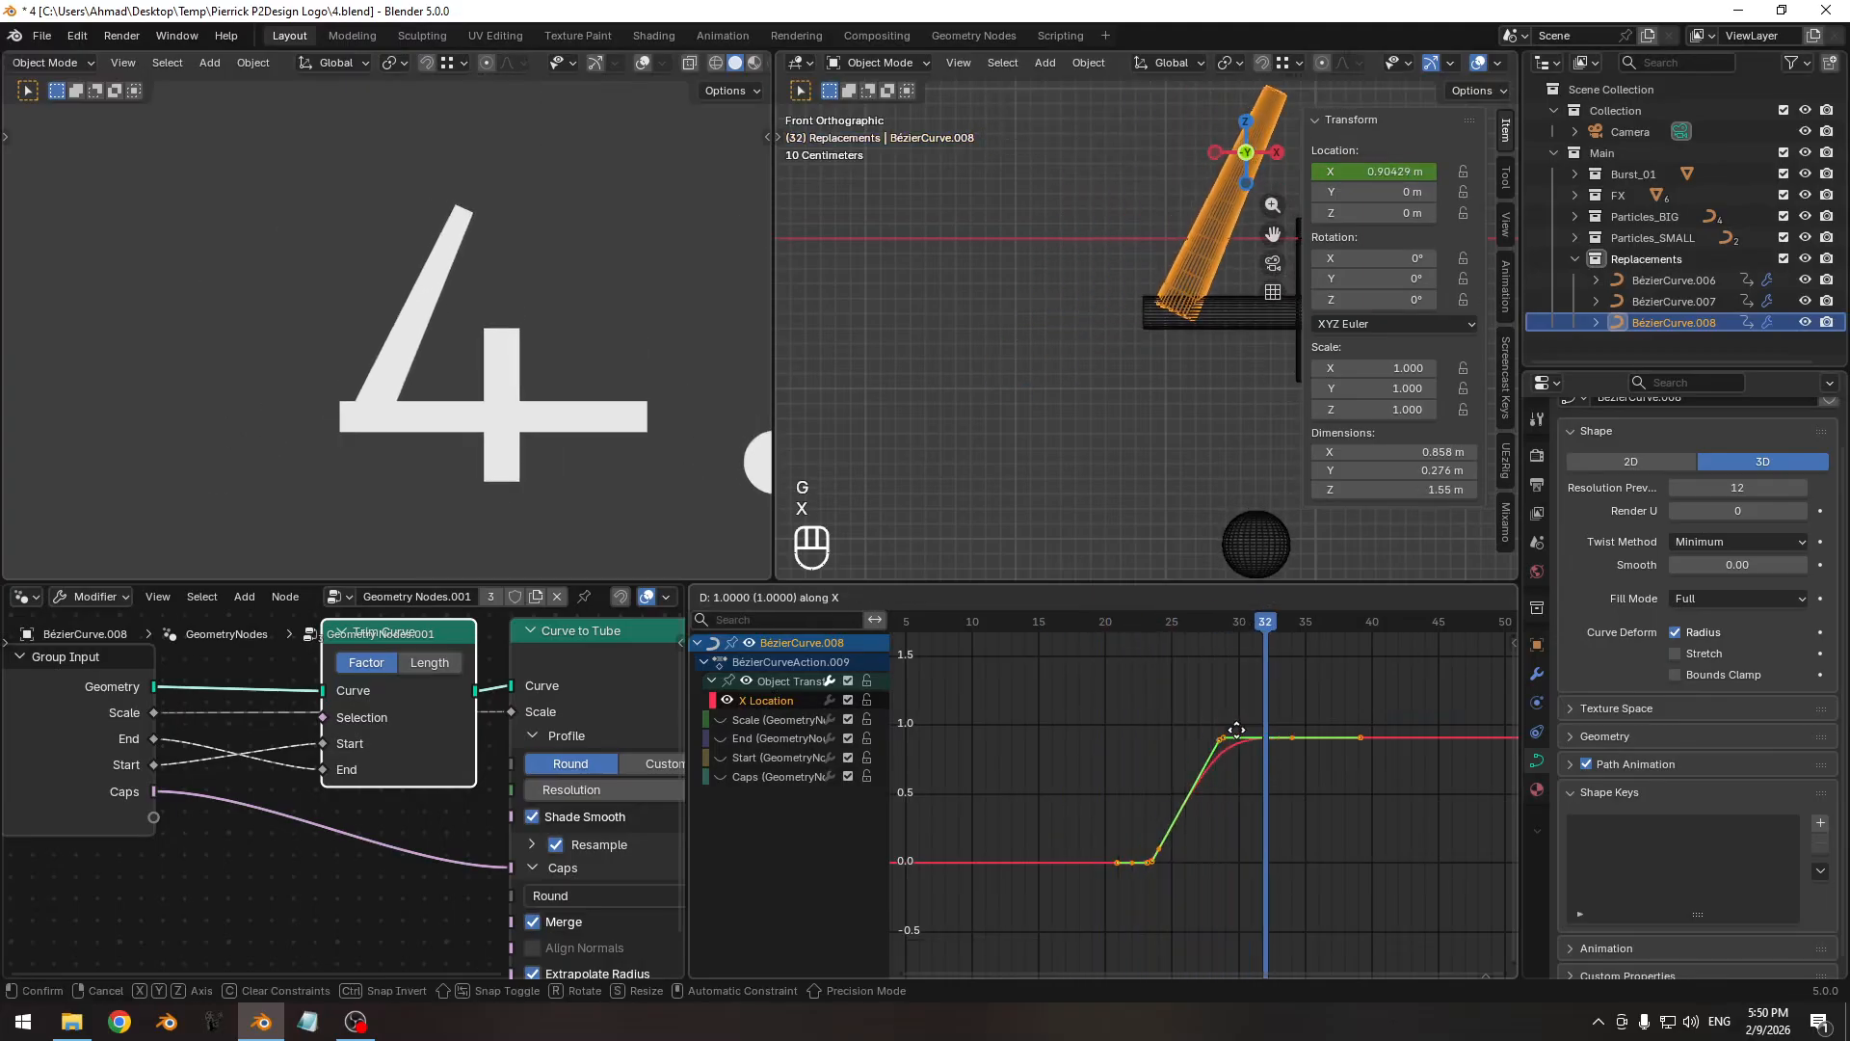
left_click(1242, 729)
Hide the 3D viewport's sidebar and save the file.
scroll(441, 293, "down", 3)
middle_click_drag(548, 349, 445, 349, "shift")
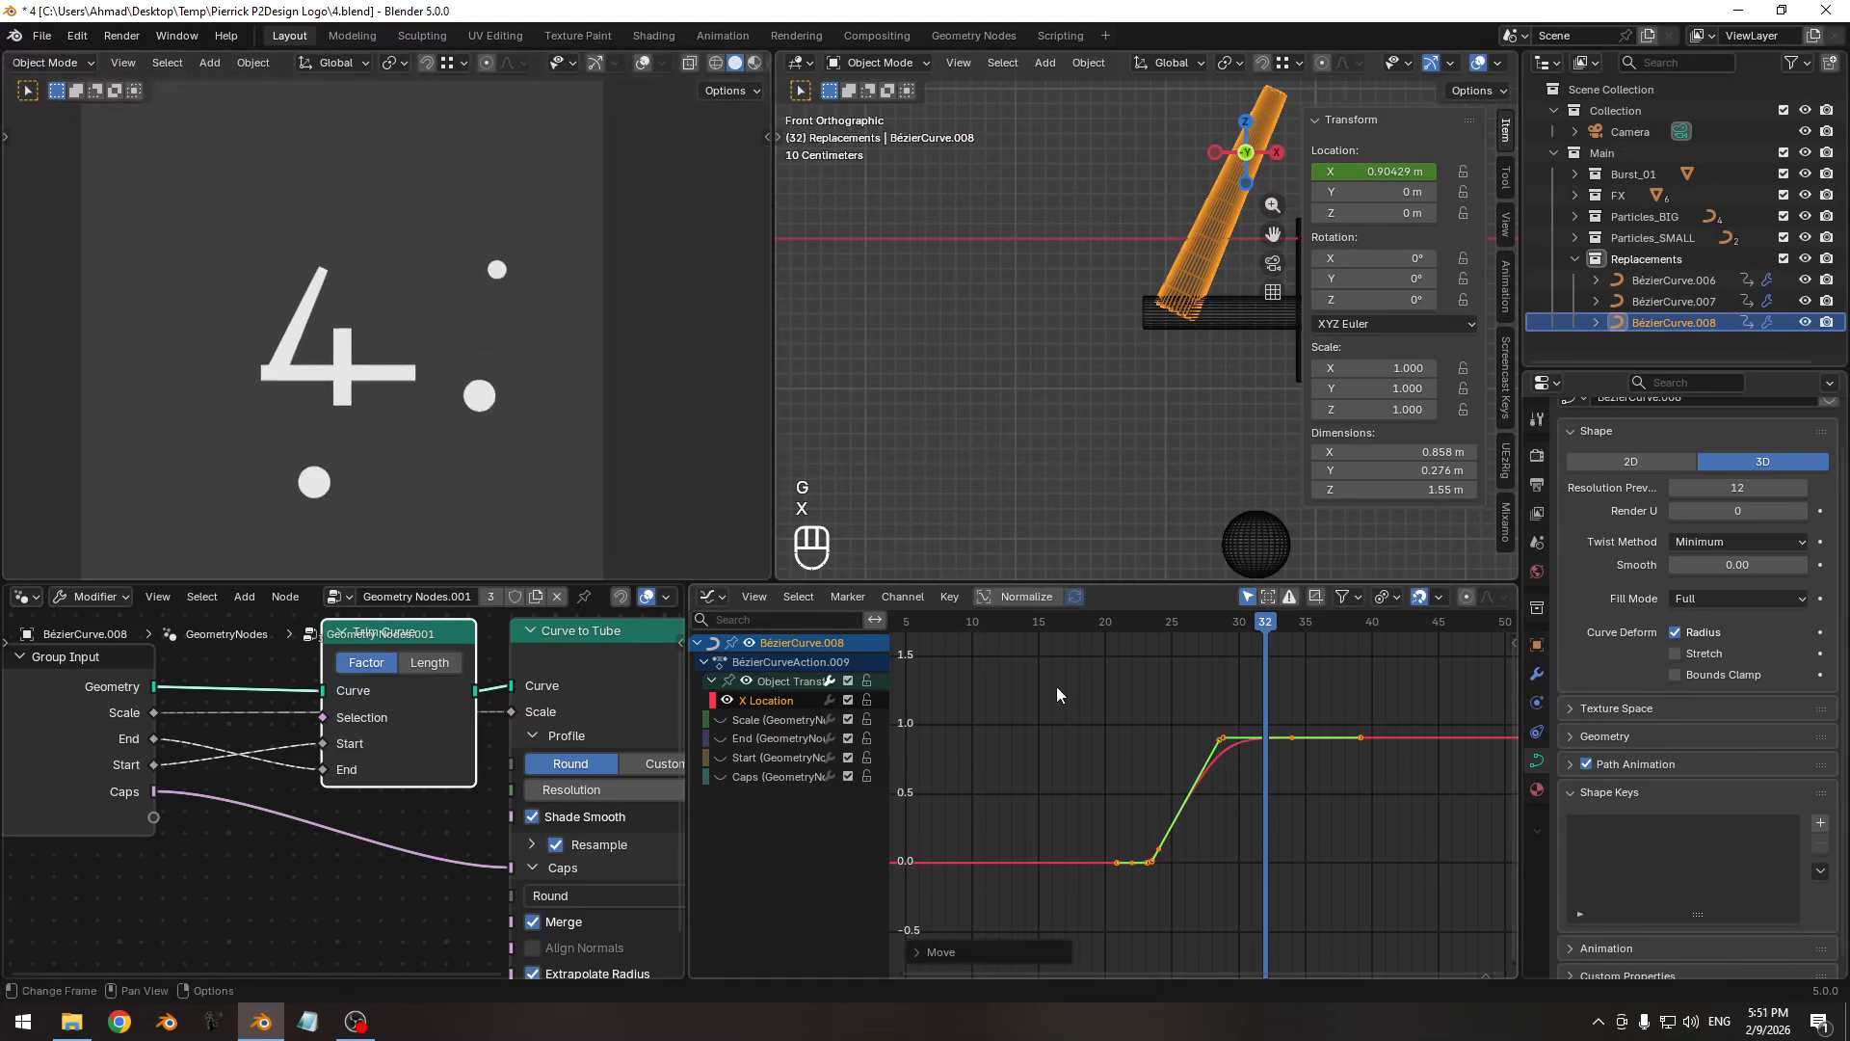
key("n")
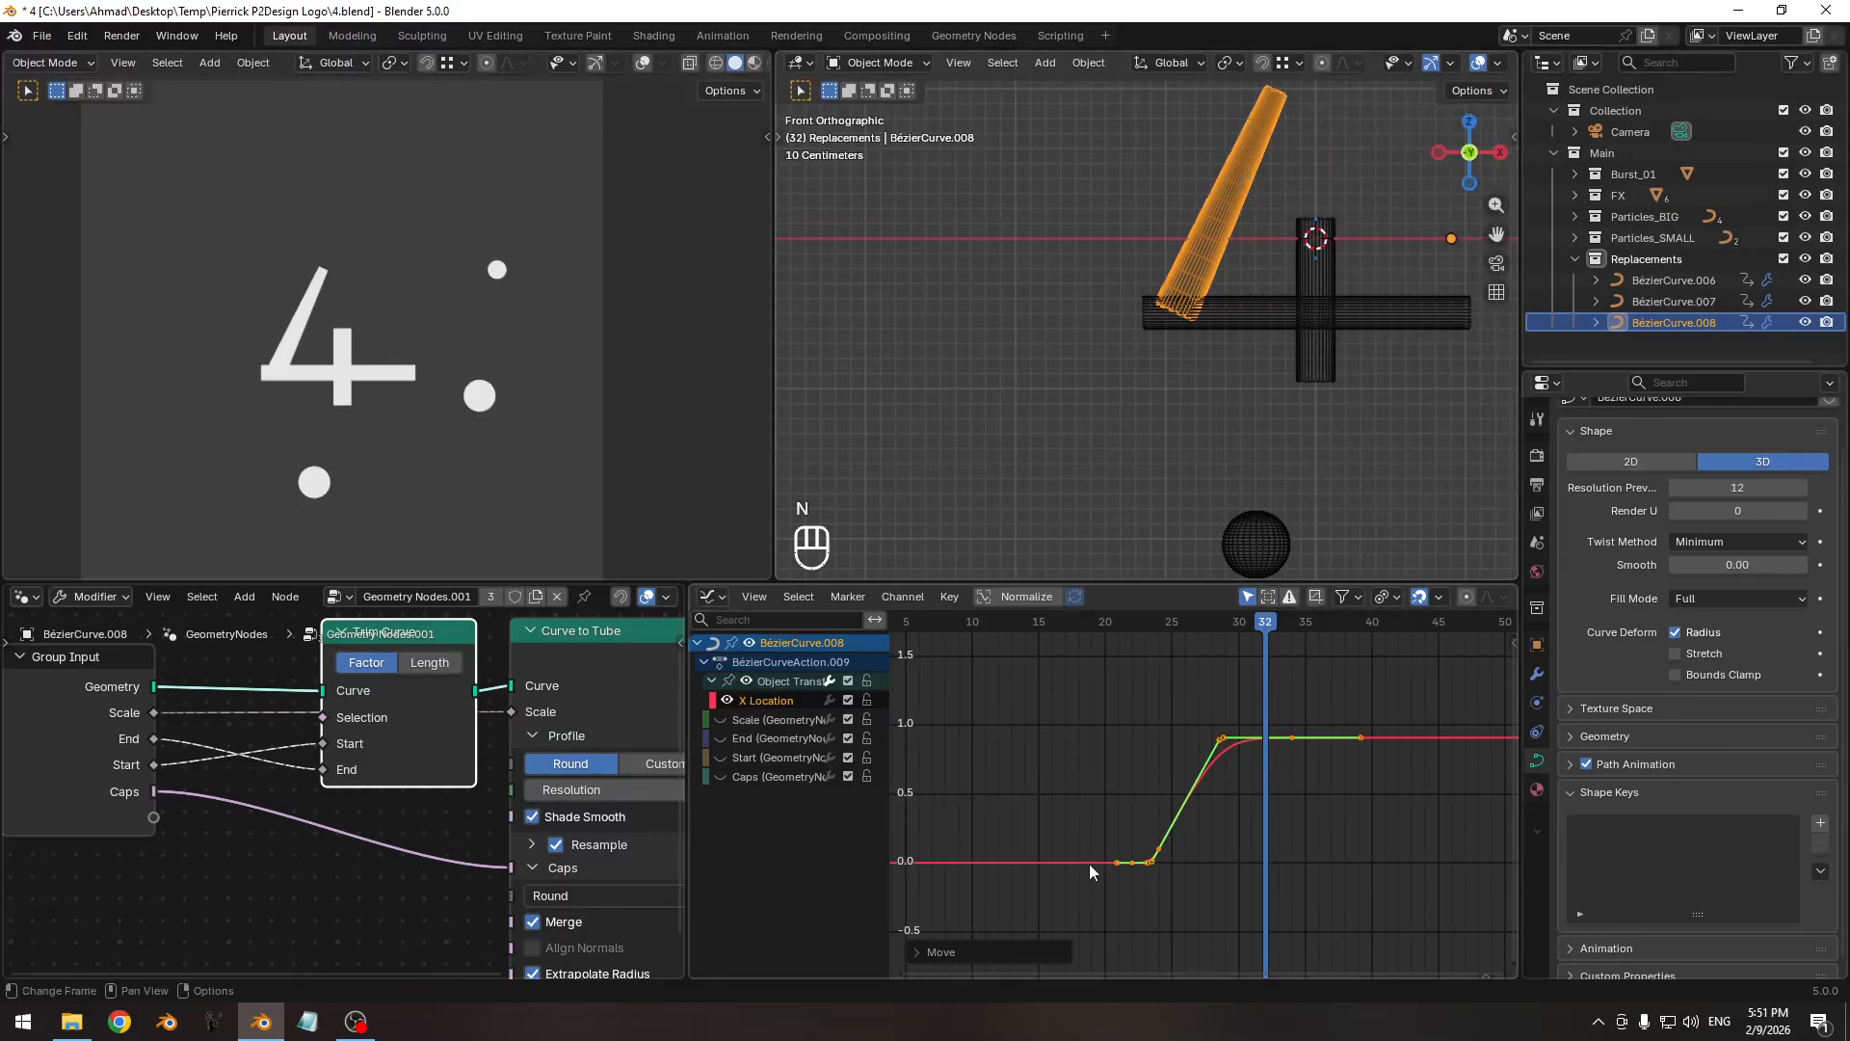
scroll(1251, 819, "down", 2)
middle_click_drag(1251, 819, 1165, 824)
key("ctrl+s")
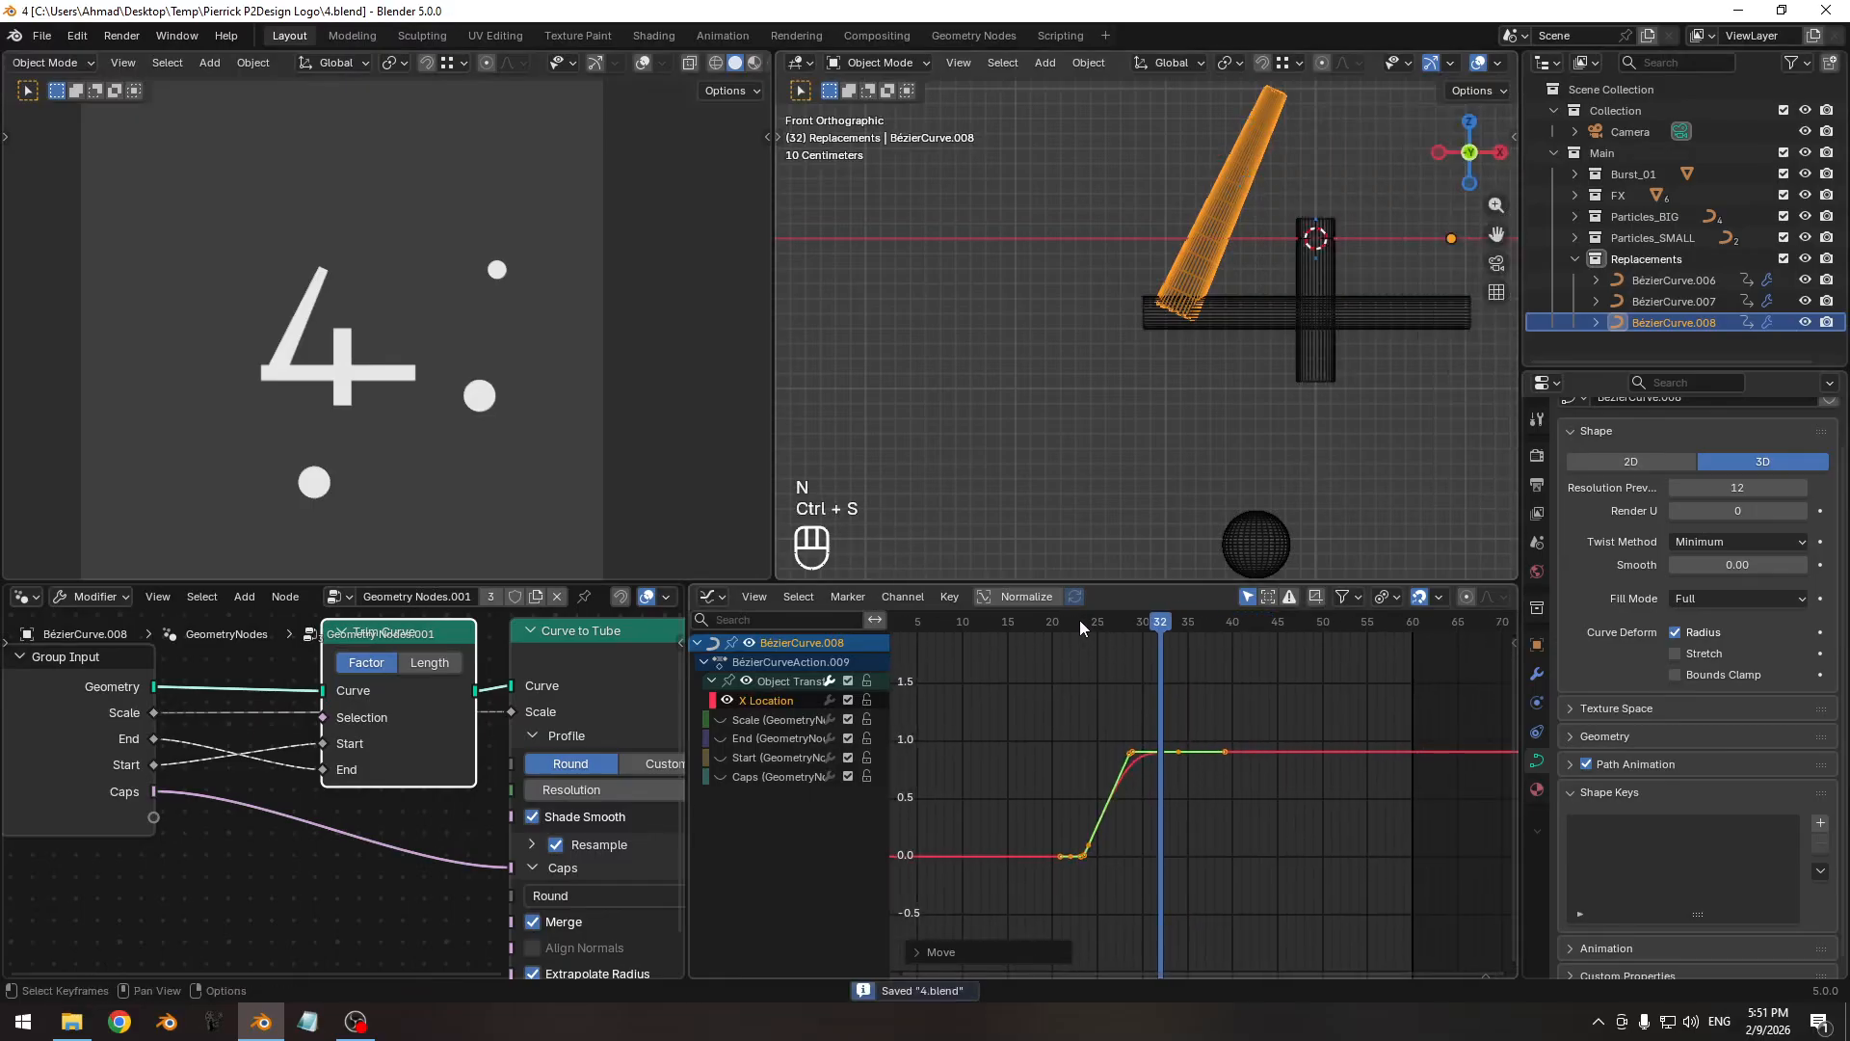
Play the animation several times to review the slanted bar's slide into the 4.
key("space")
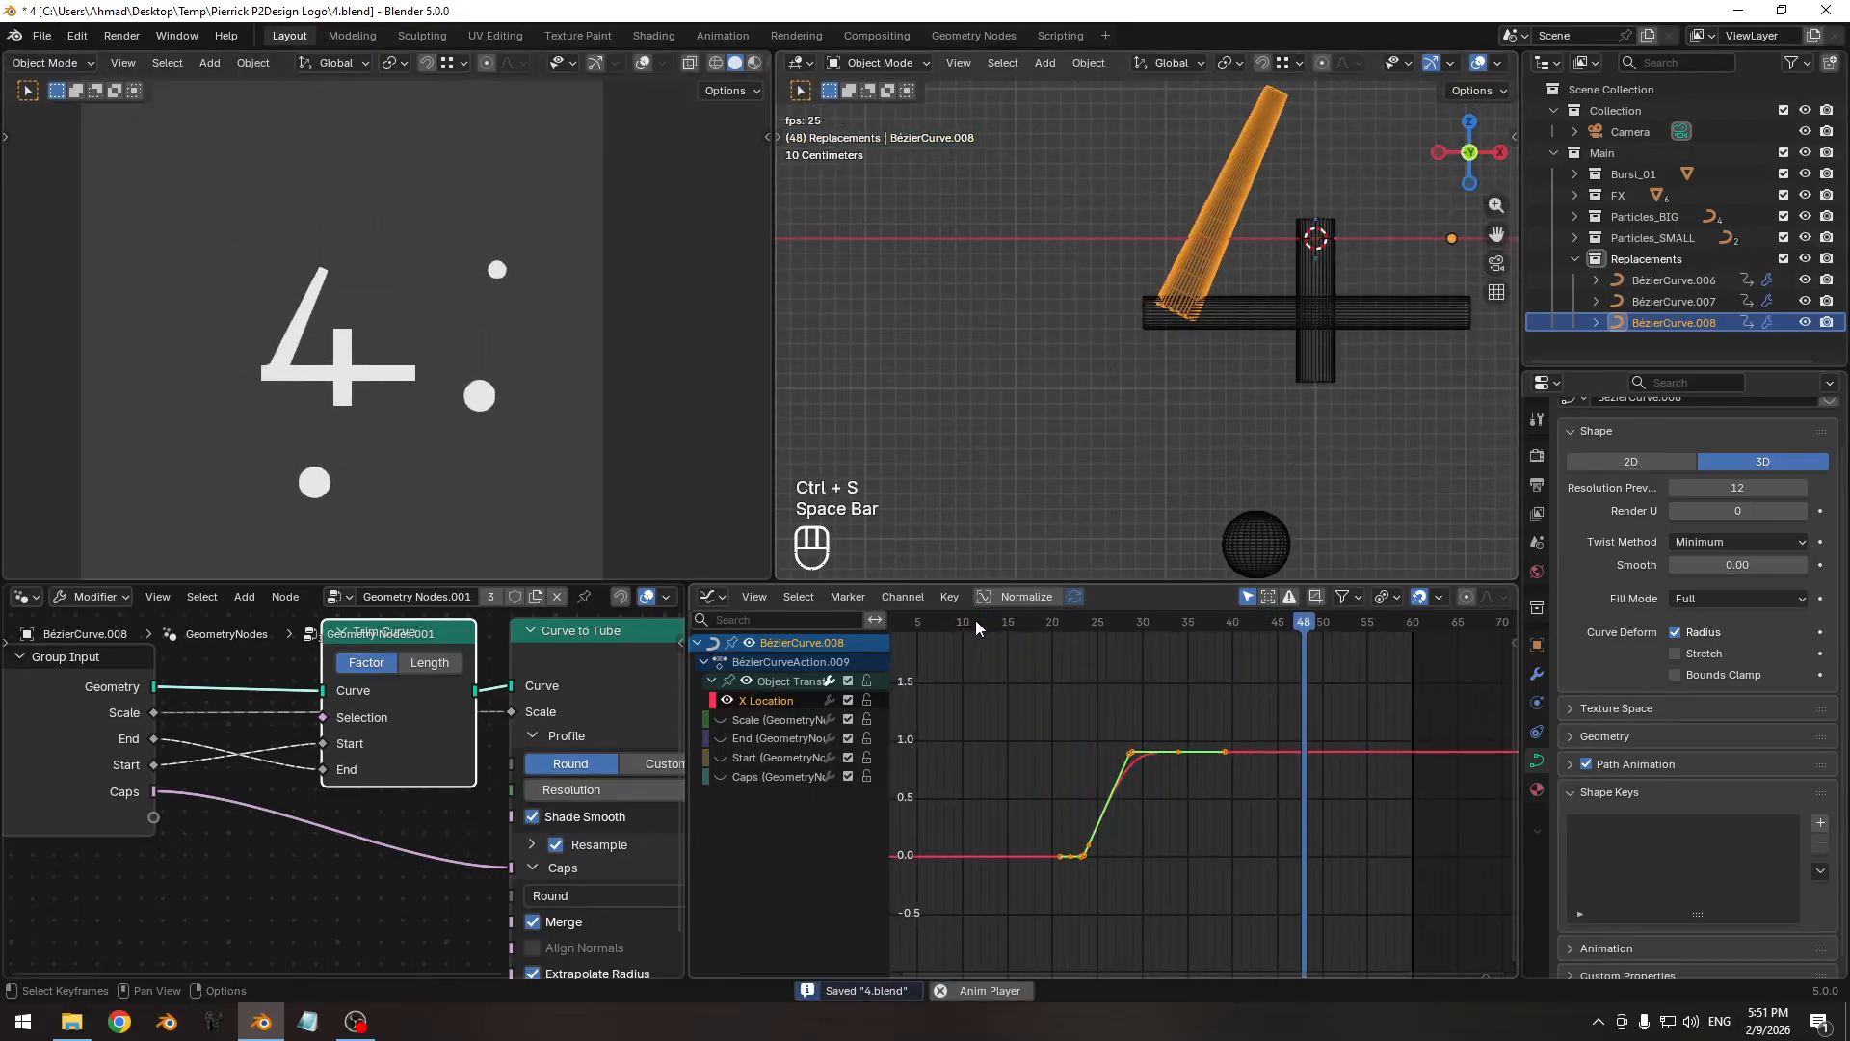
key("space")
key("space")
key("space")
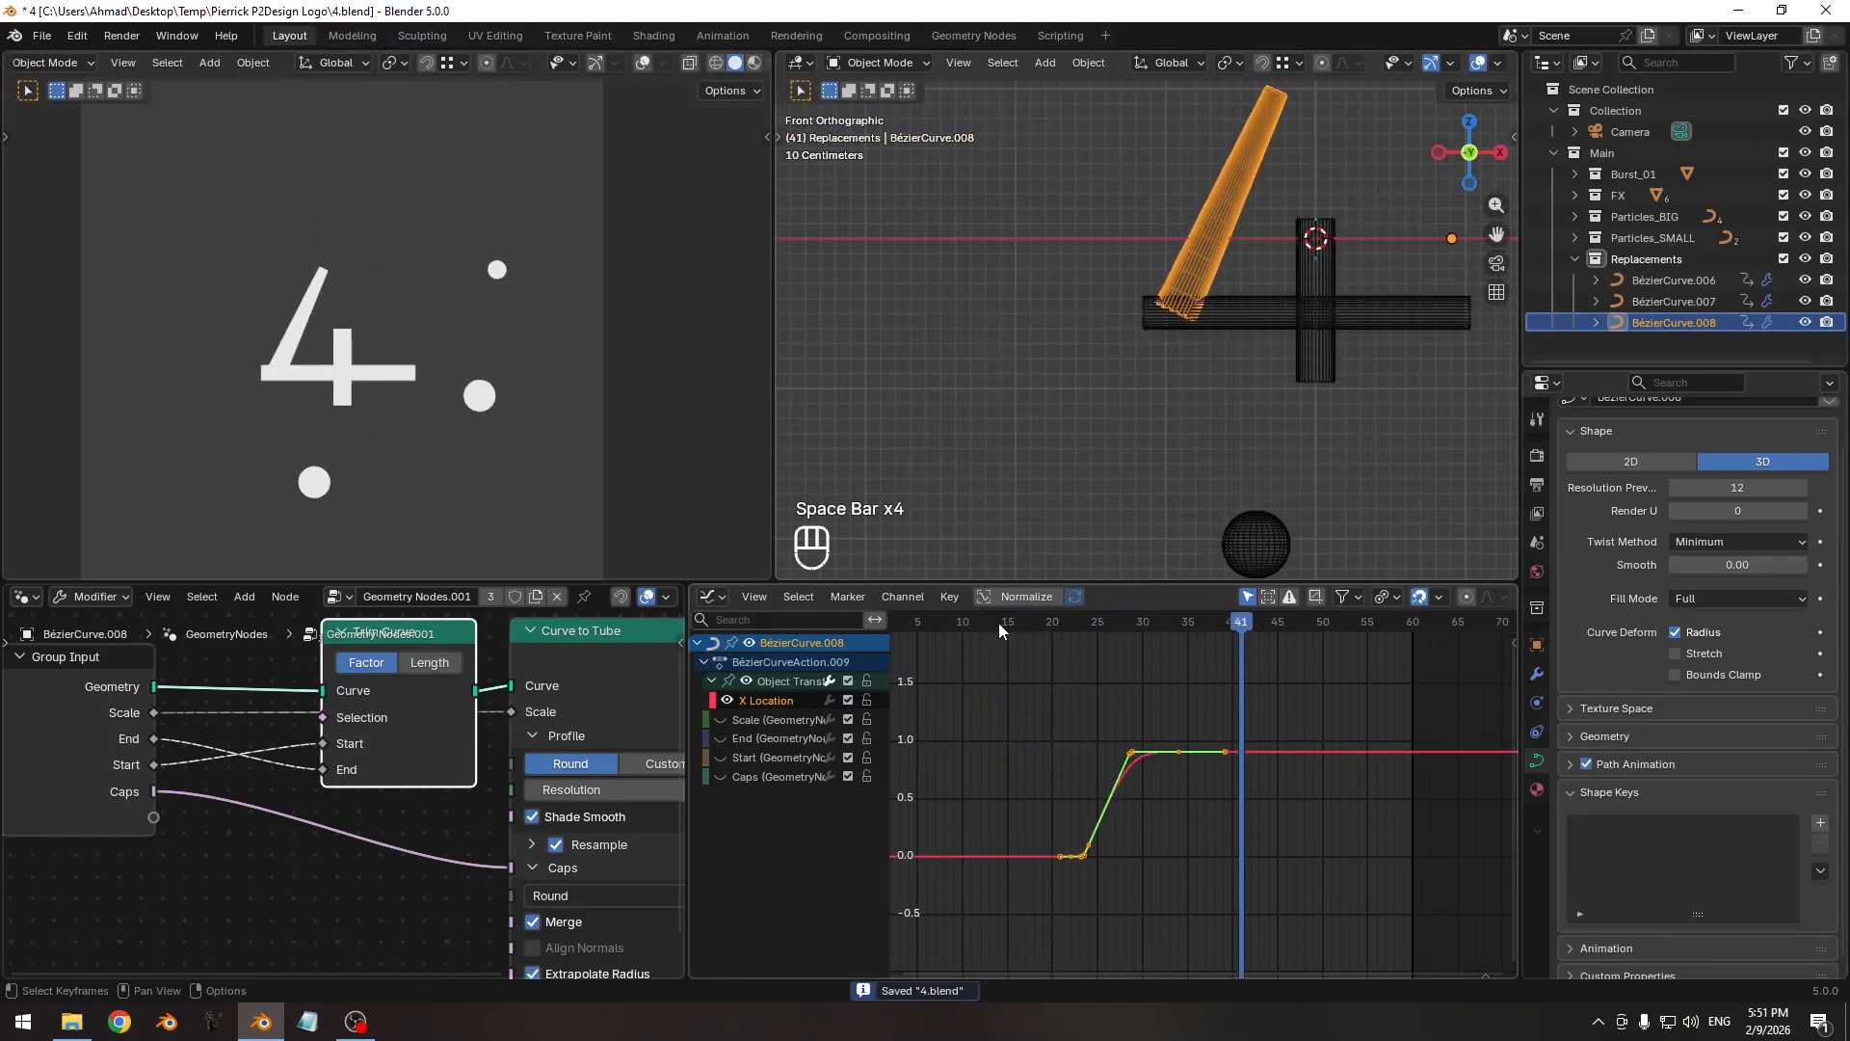
key("space")
key("space")
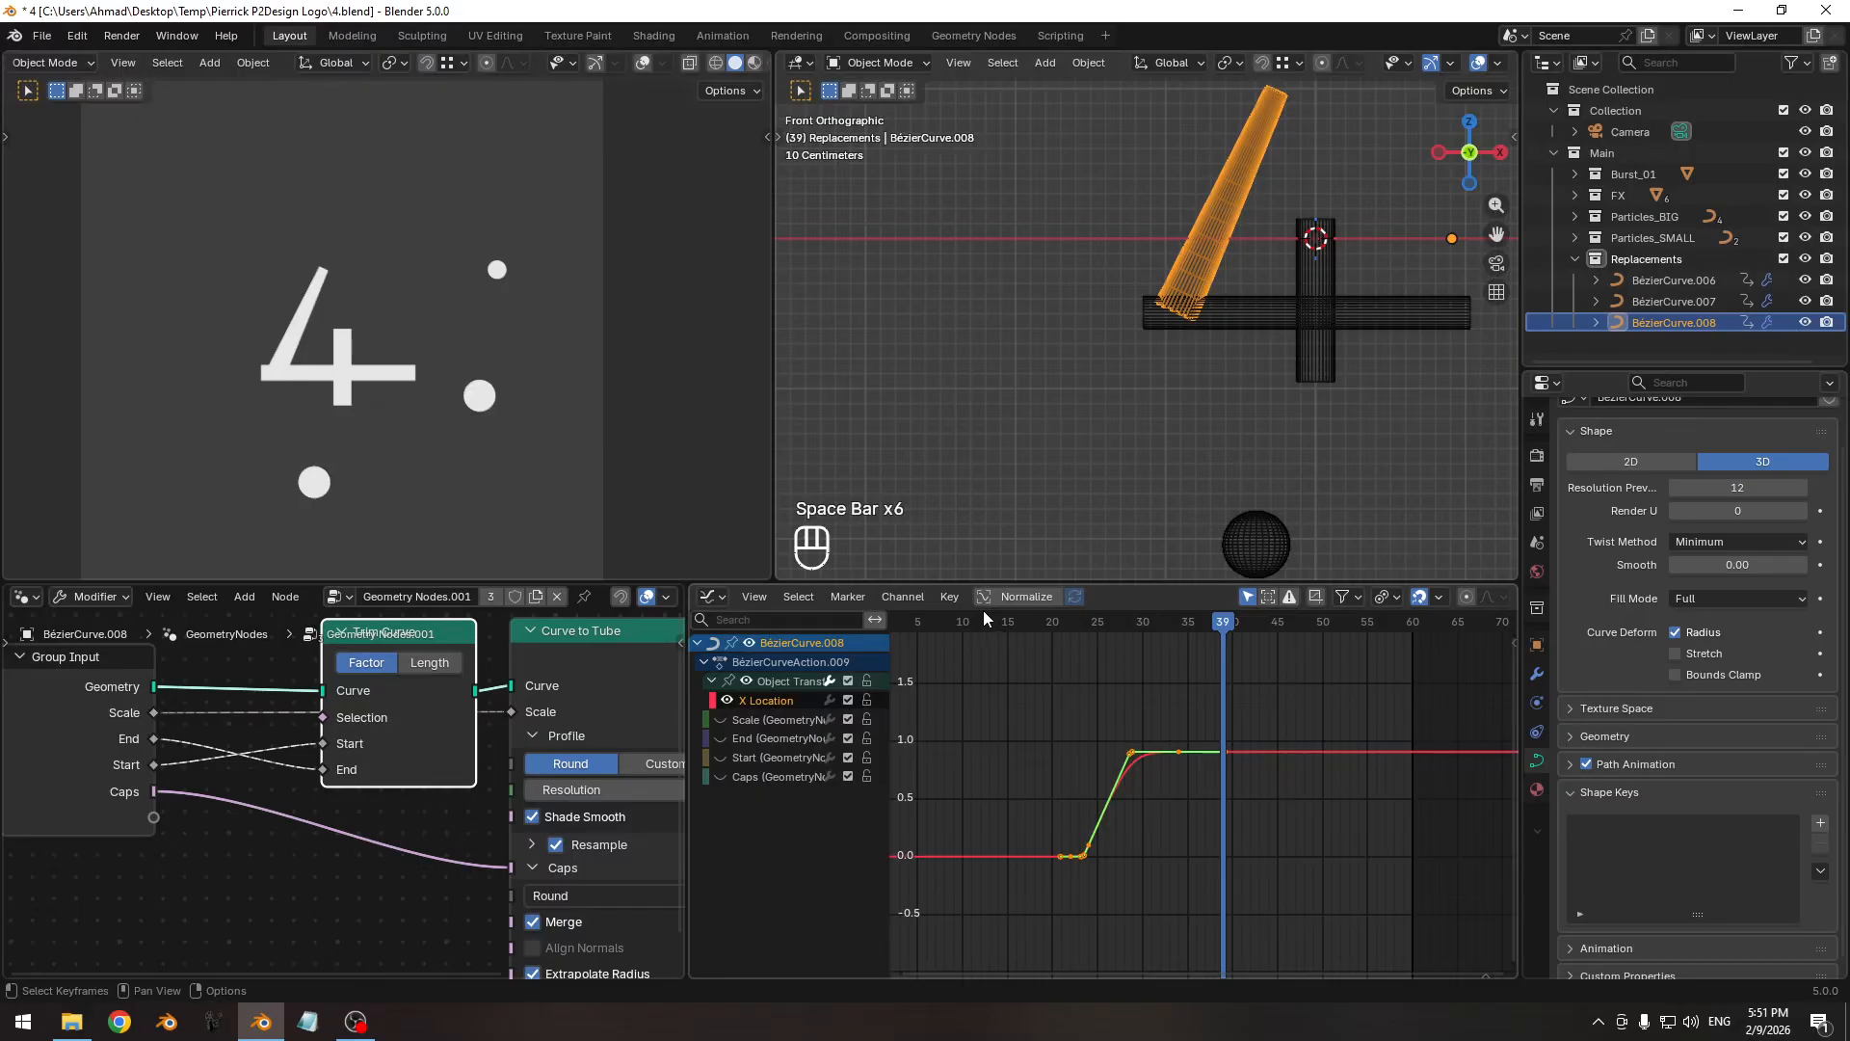
Shift all of the slanted bar's X Location keyframes 1 frame earlier.
left_click_drag(983, 614, 1088, 607)
key("a")
key("g")
key("x")
left_click(1114, 772)
Replay the animation repeatedly to check the slanted bar's new slide timing.
key("space")
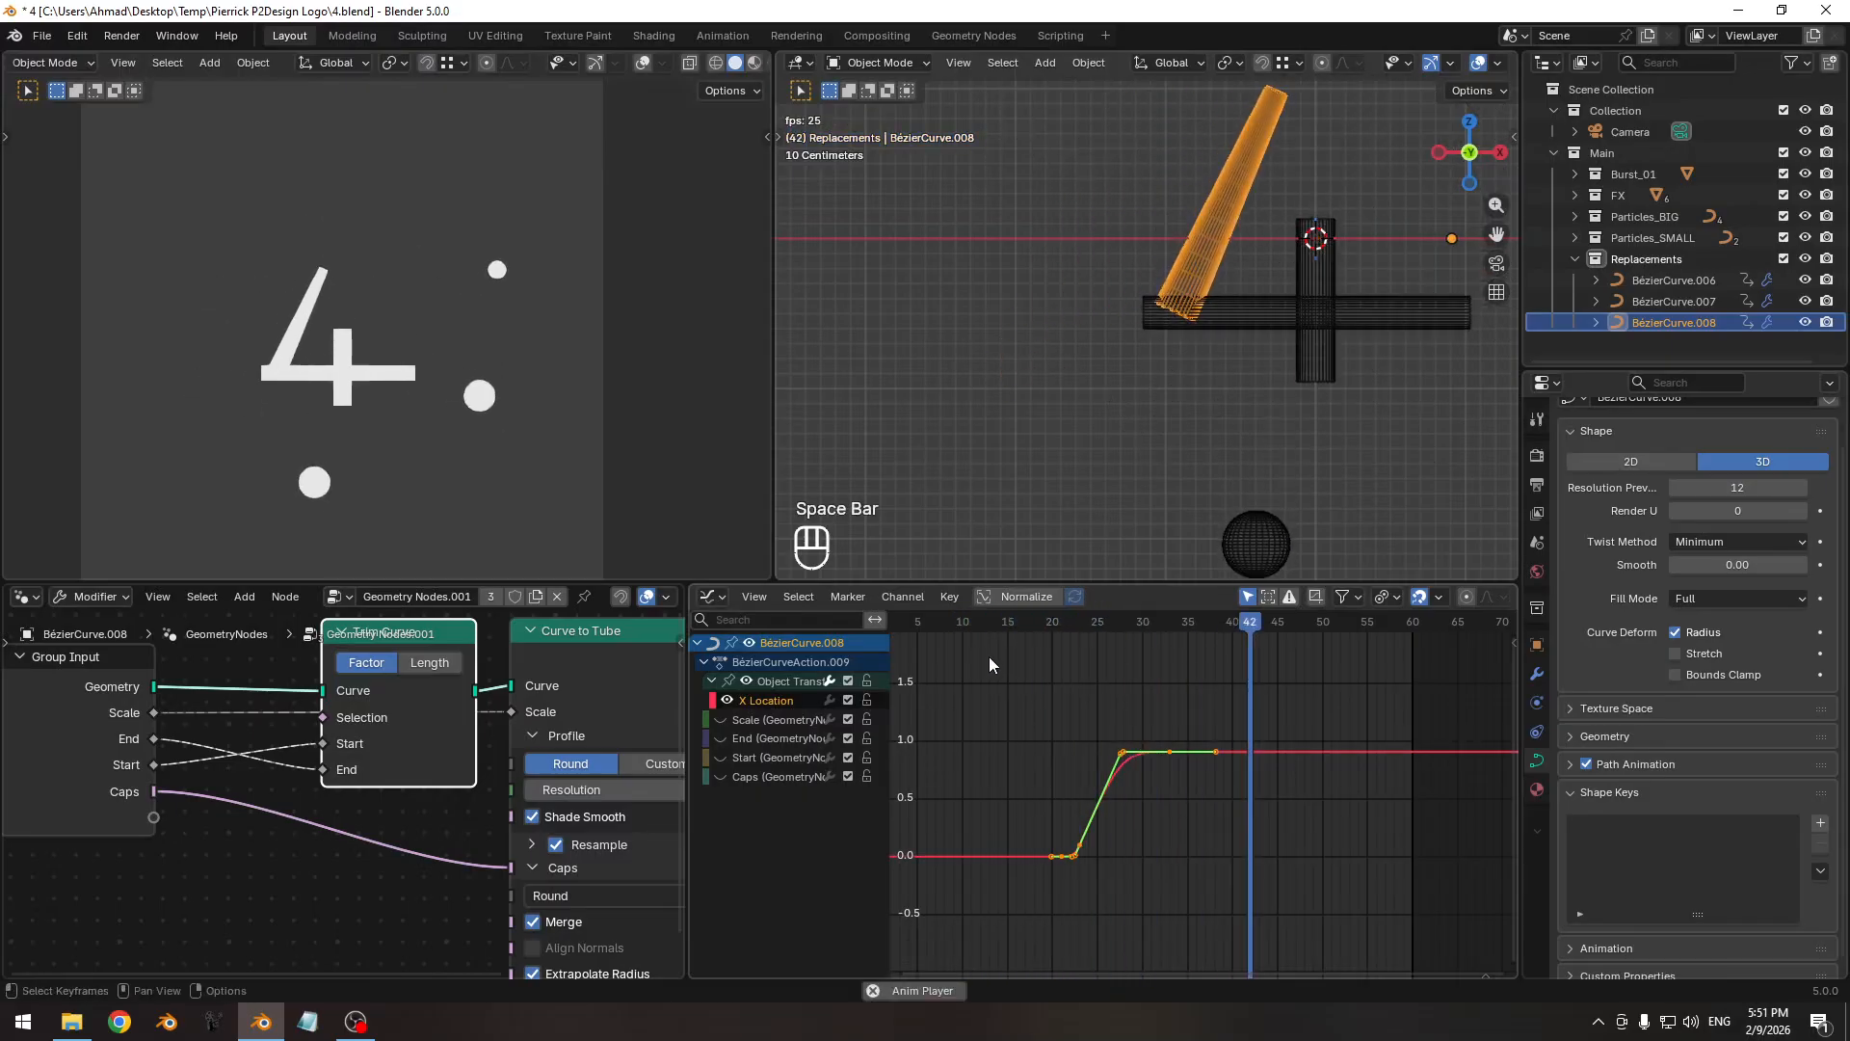
key("space")
key("space")
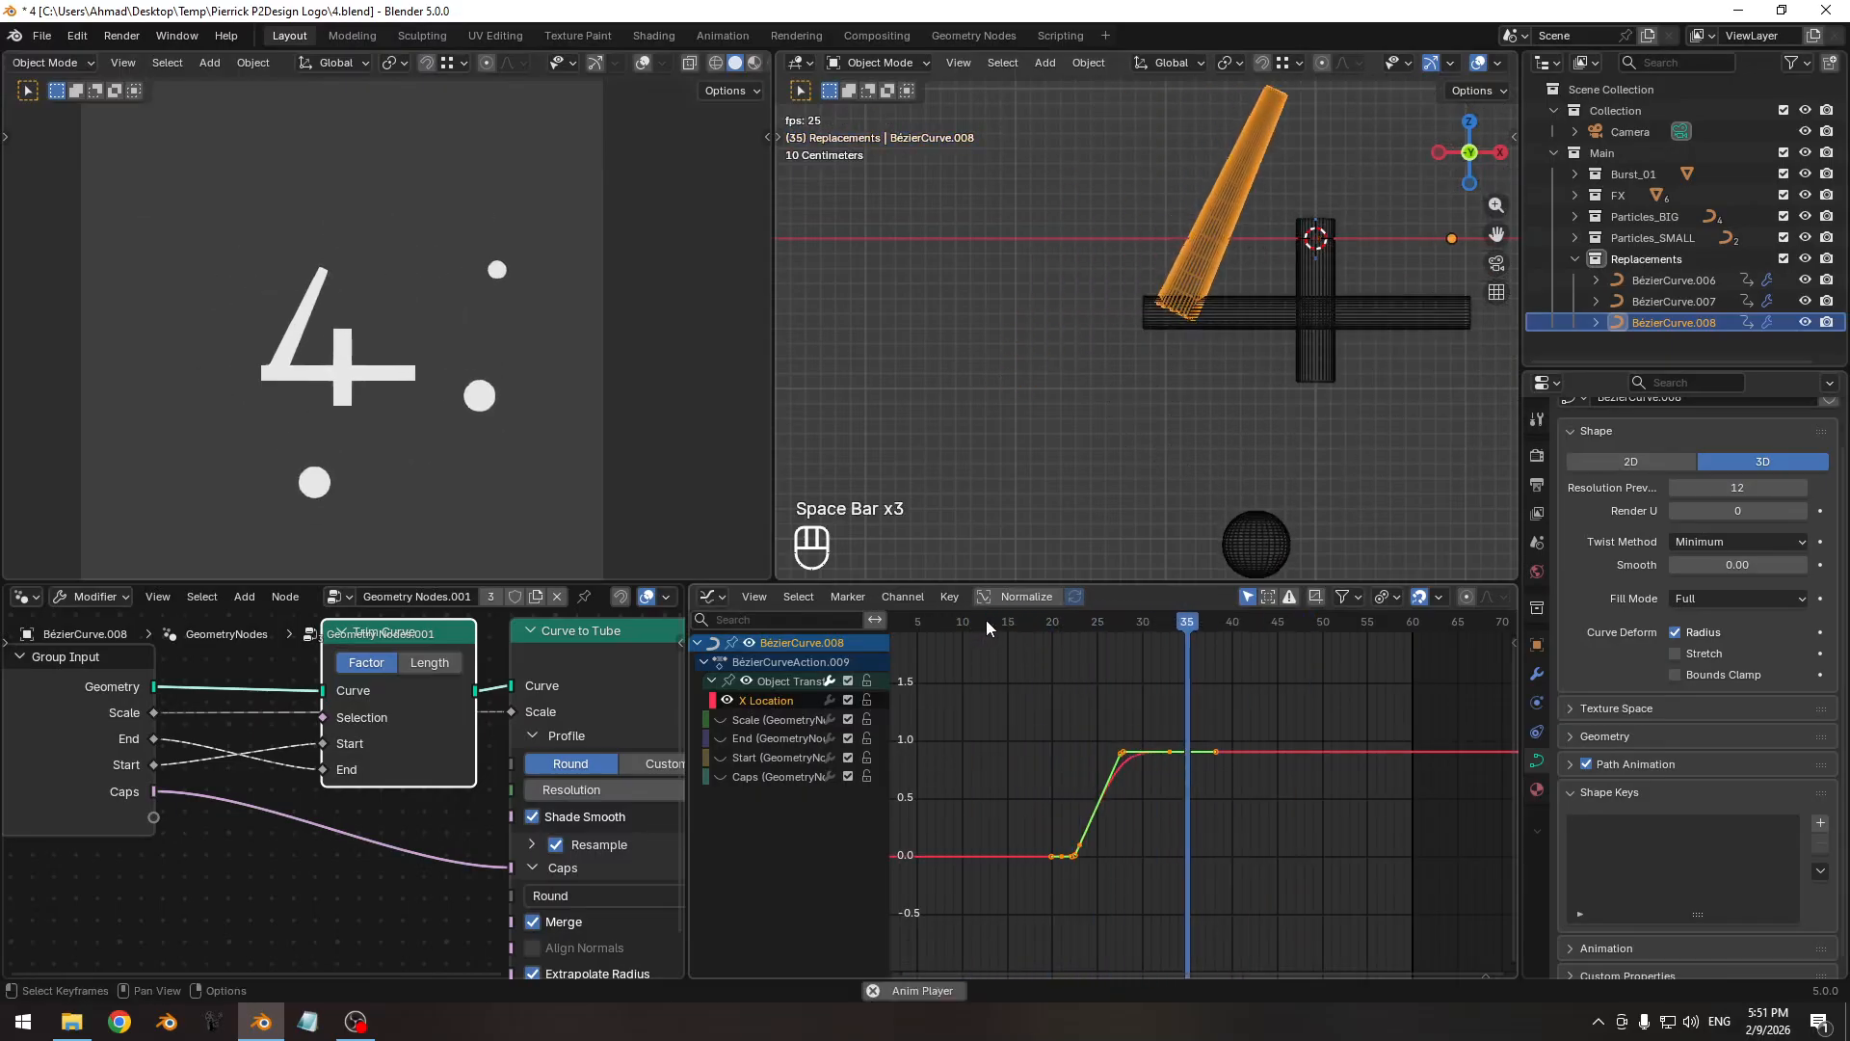
key("space")
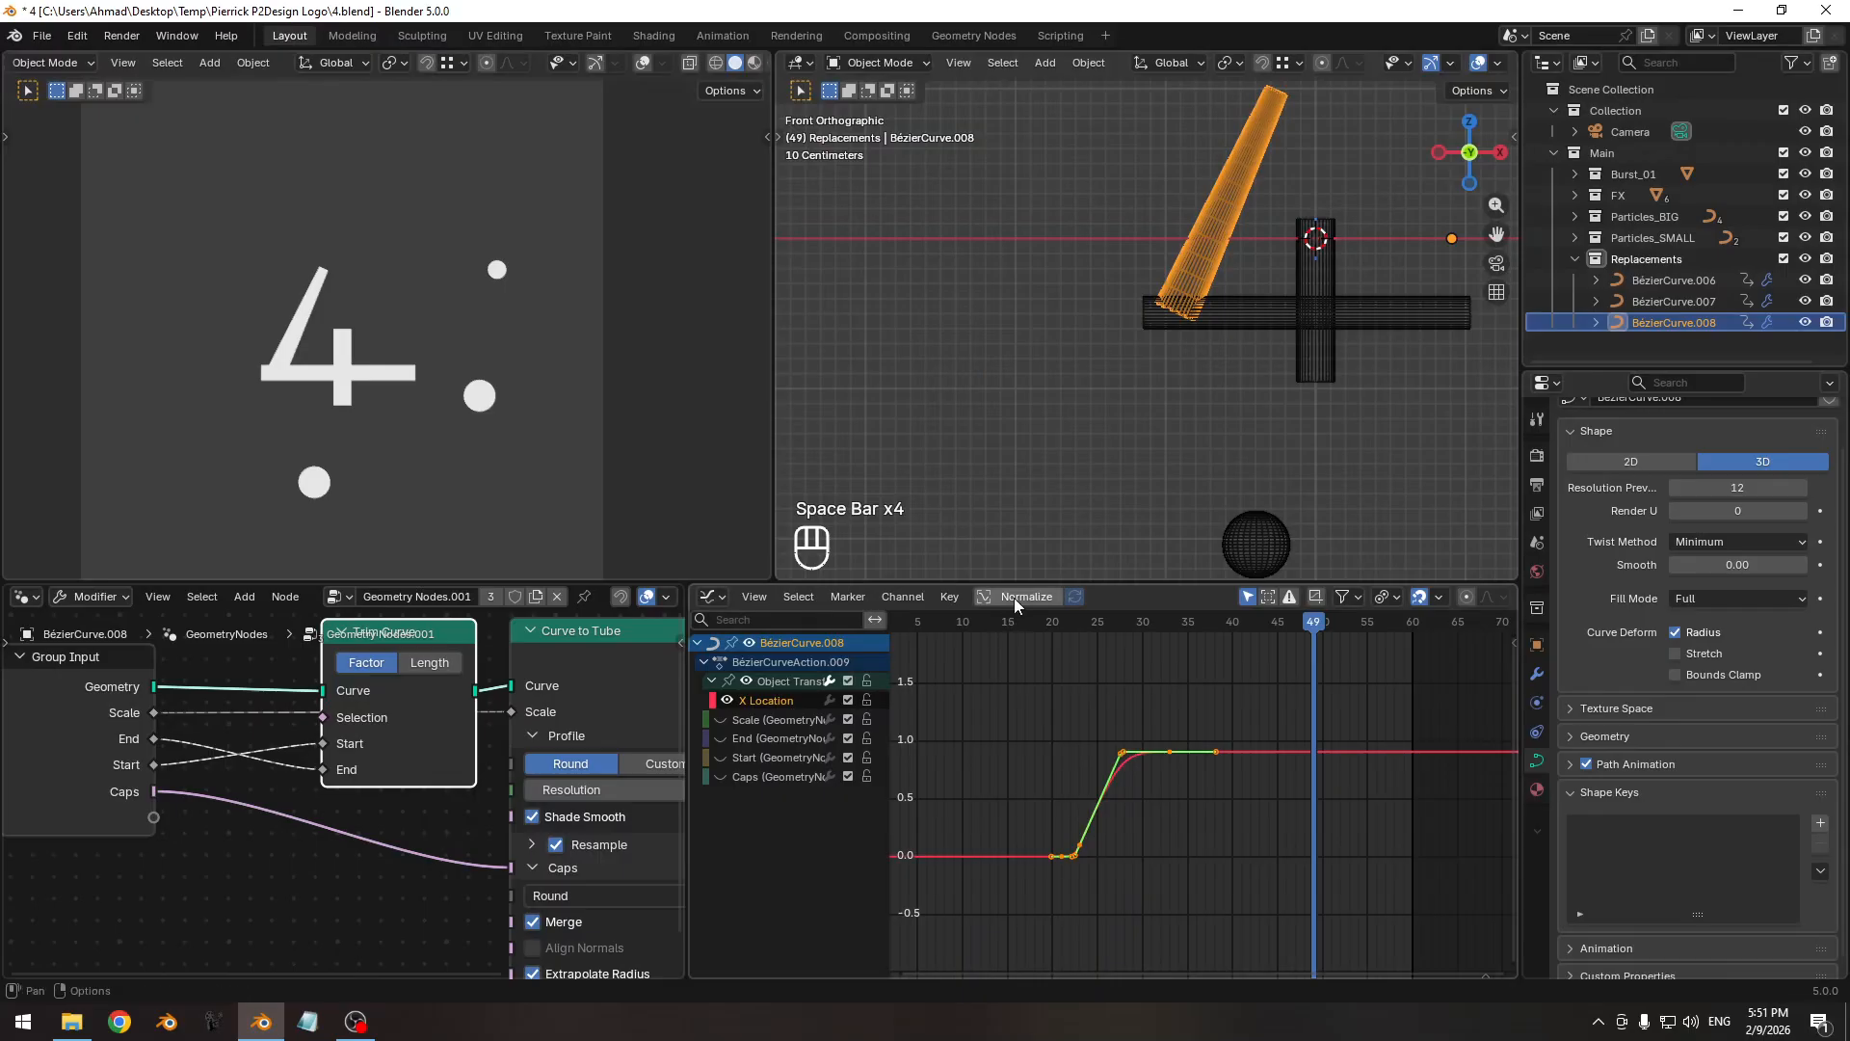
key("space")
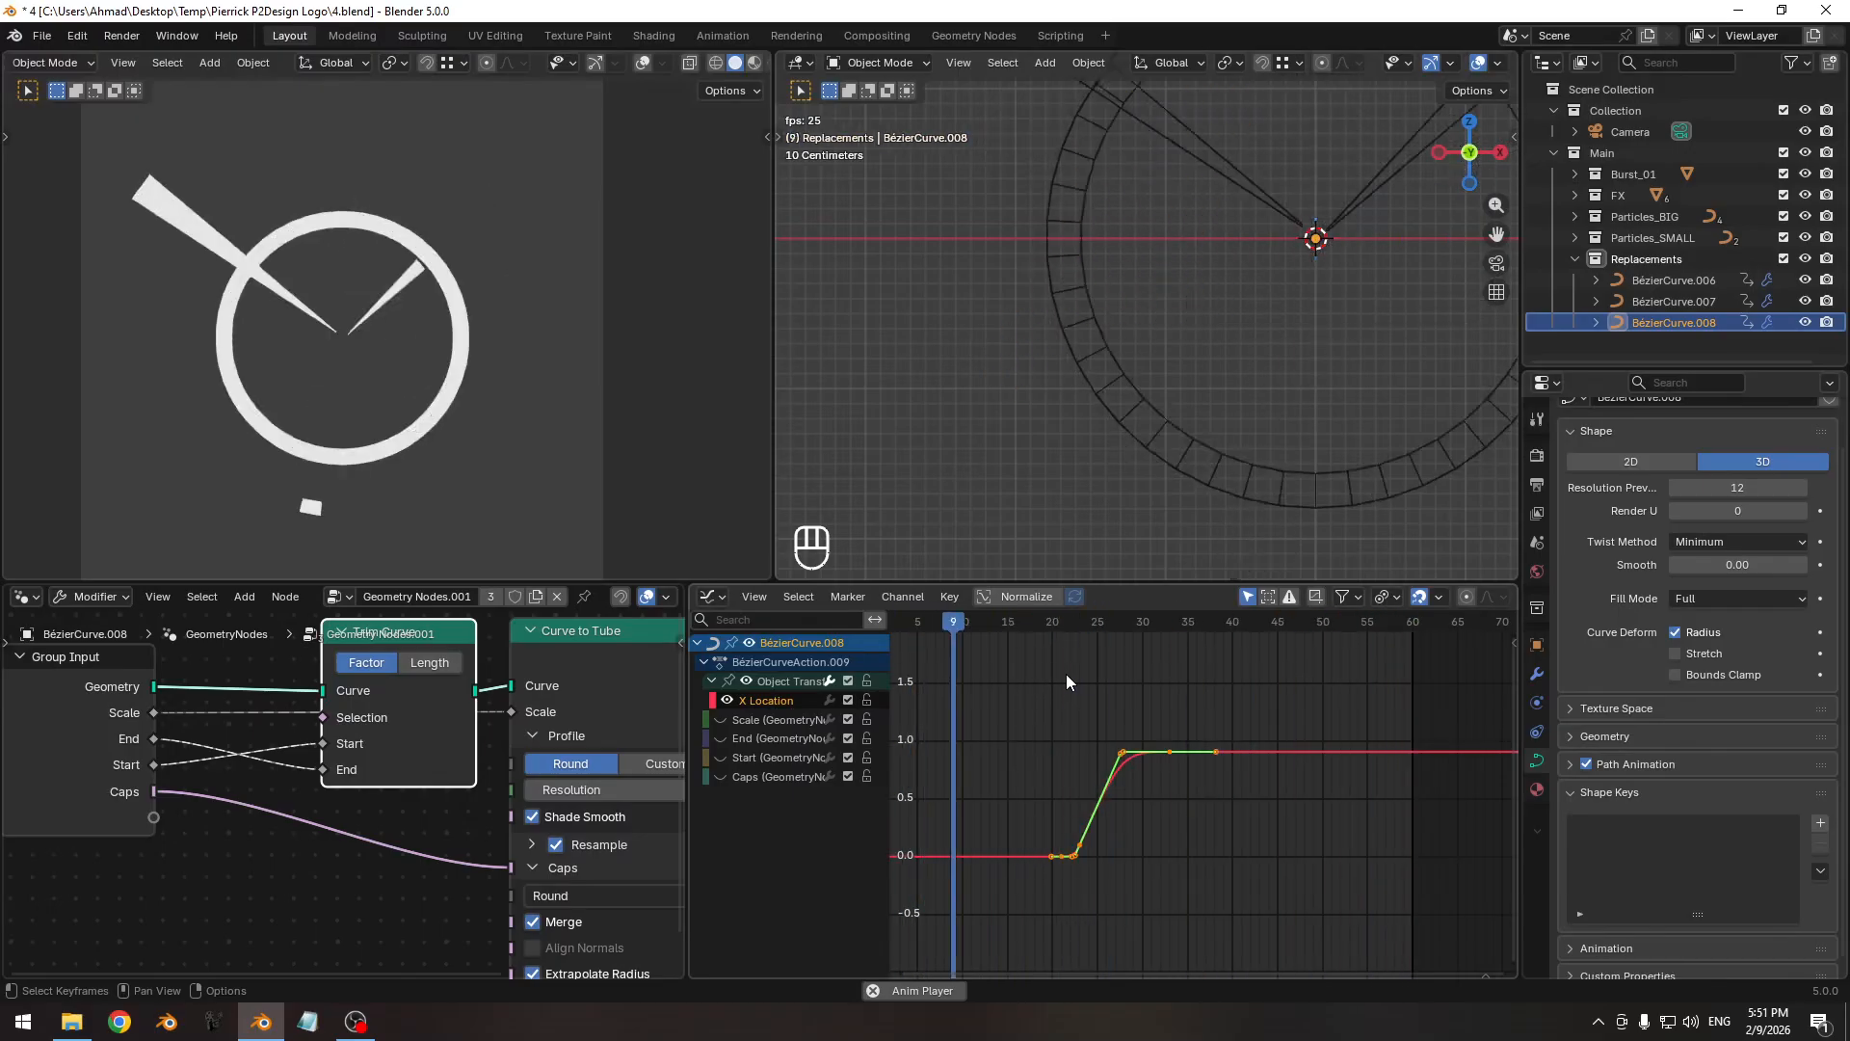
key("space")
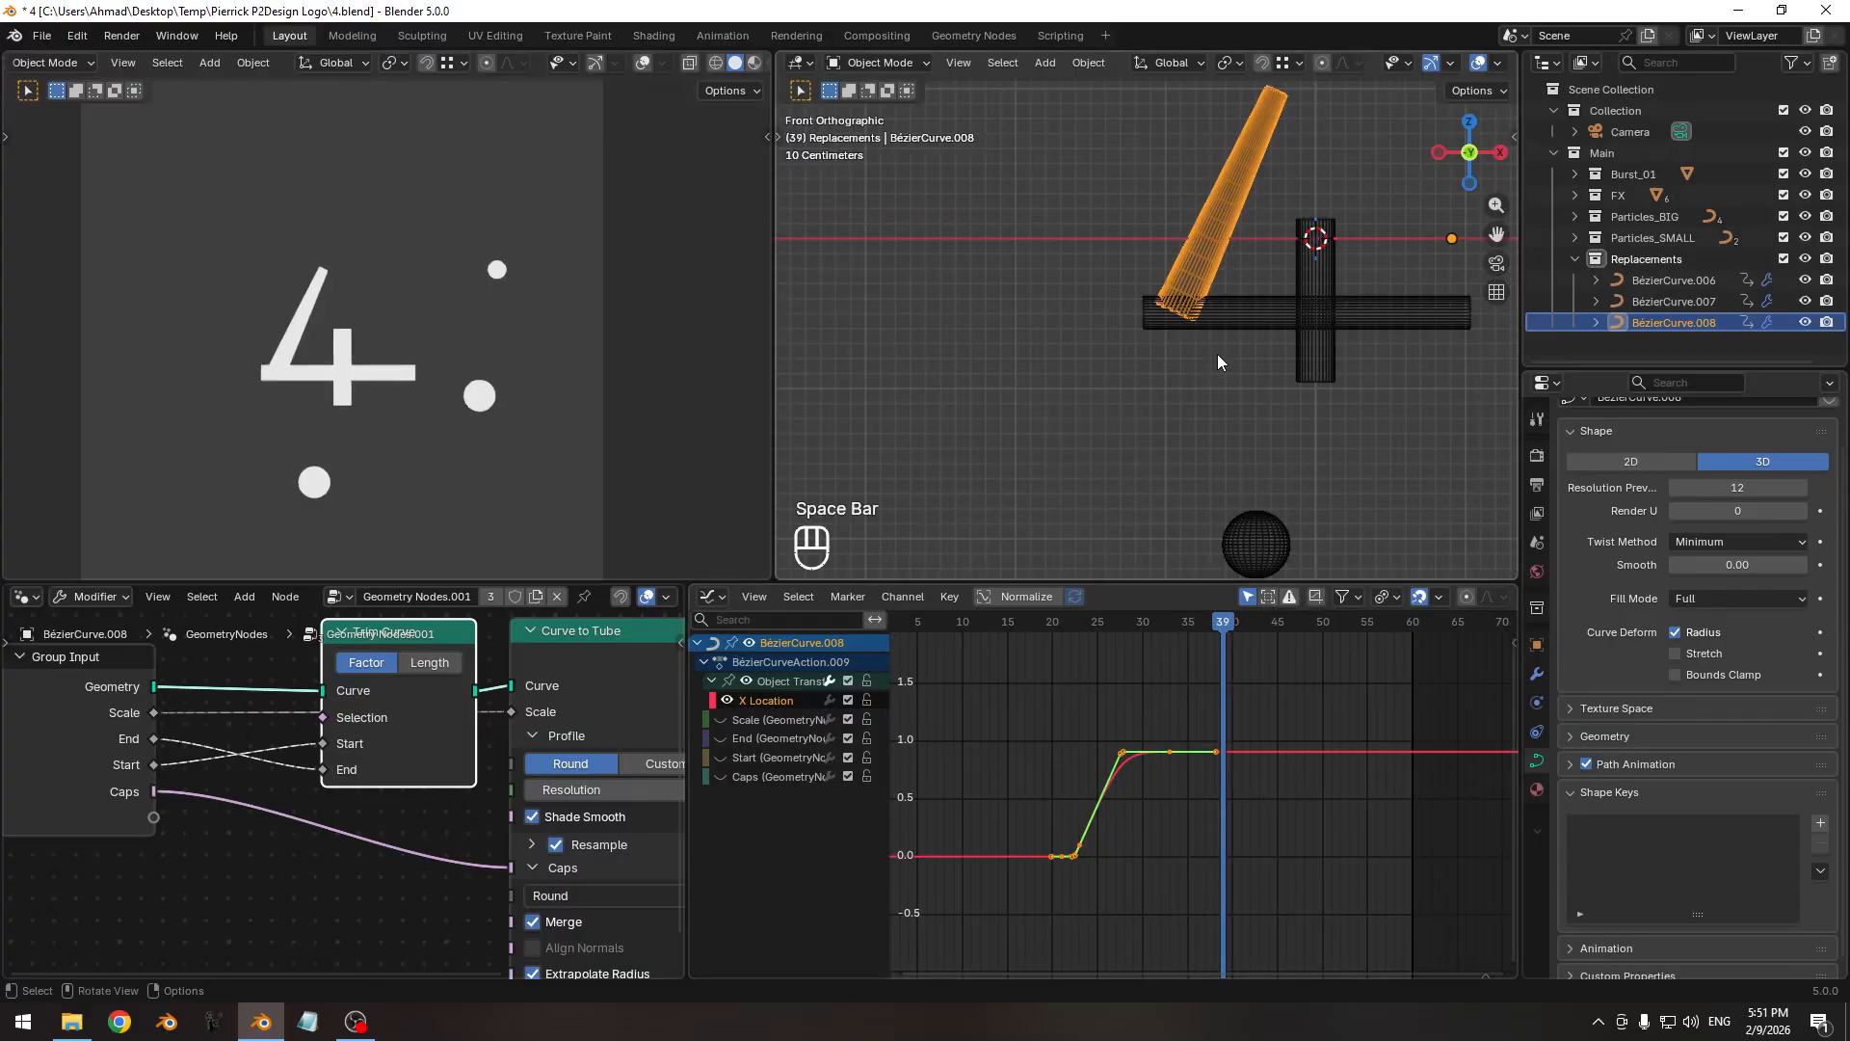
middle_click_drag(1217, 355, 1009, 390, "shift")
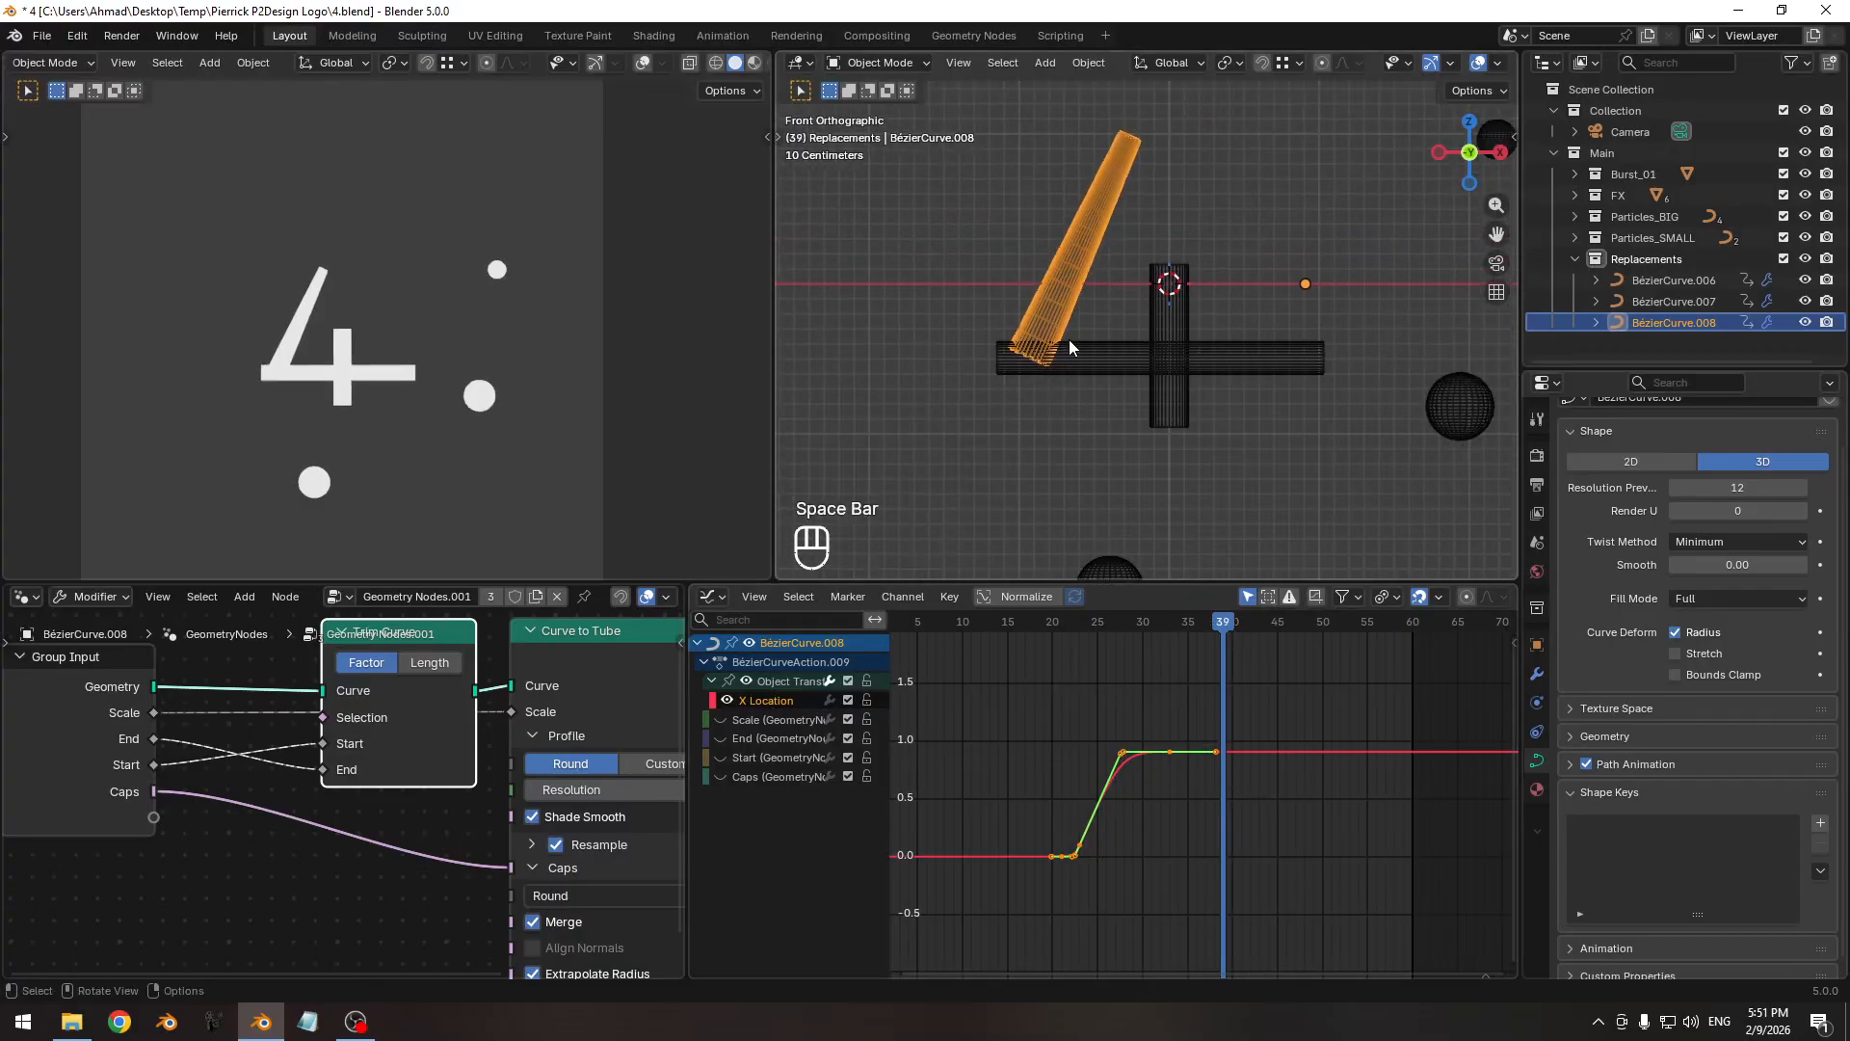
key("space")
key("space")
Select the horizontal bar of the 4, replay the animation and go to frame 31.
left_click(1123, 368)
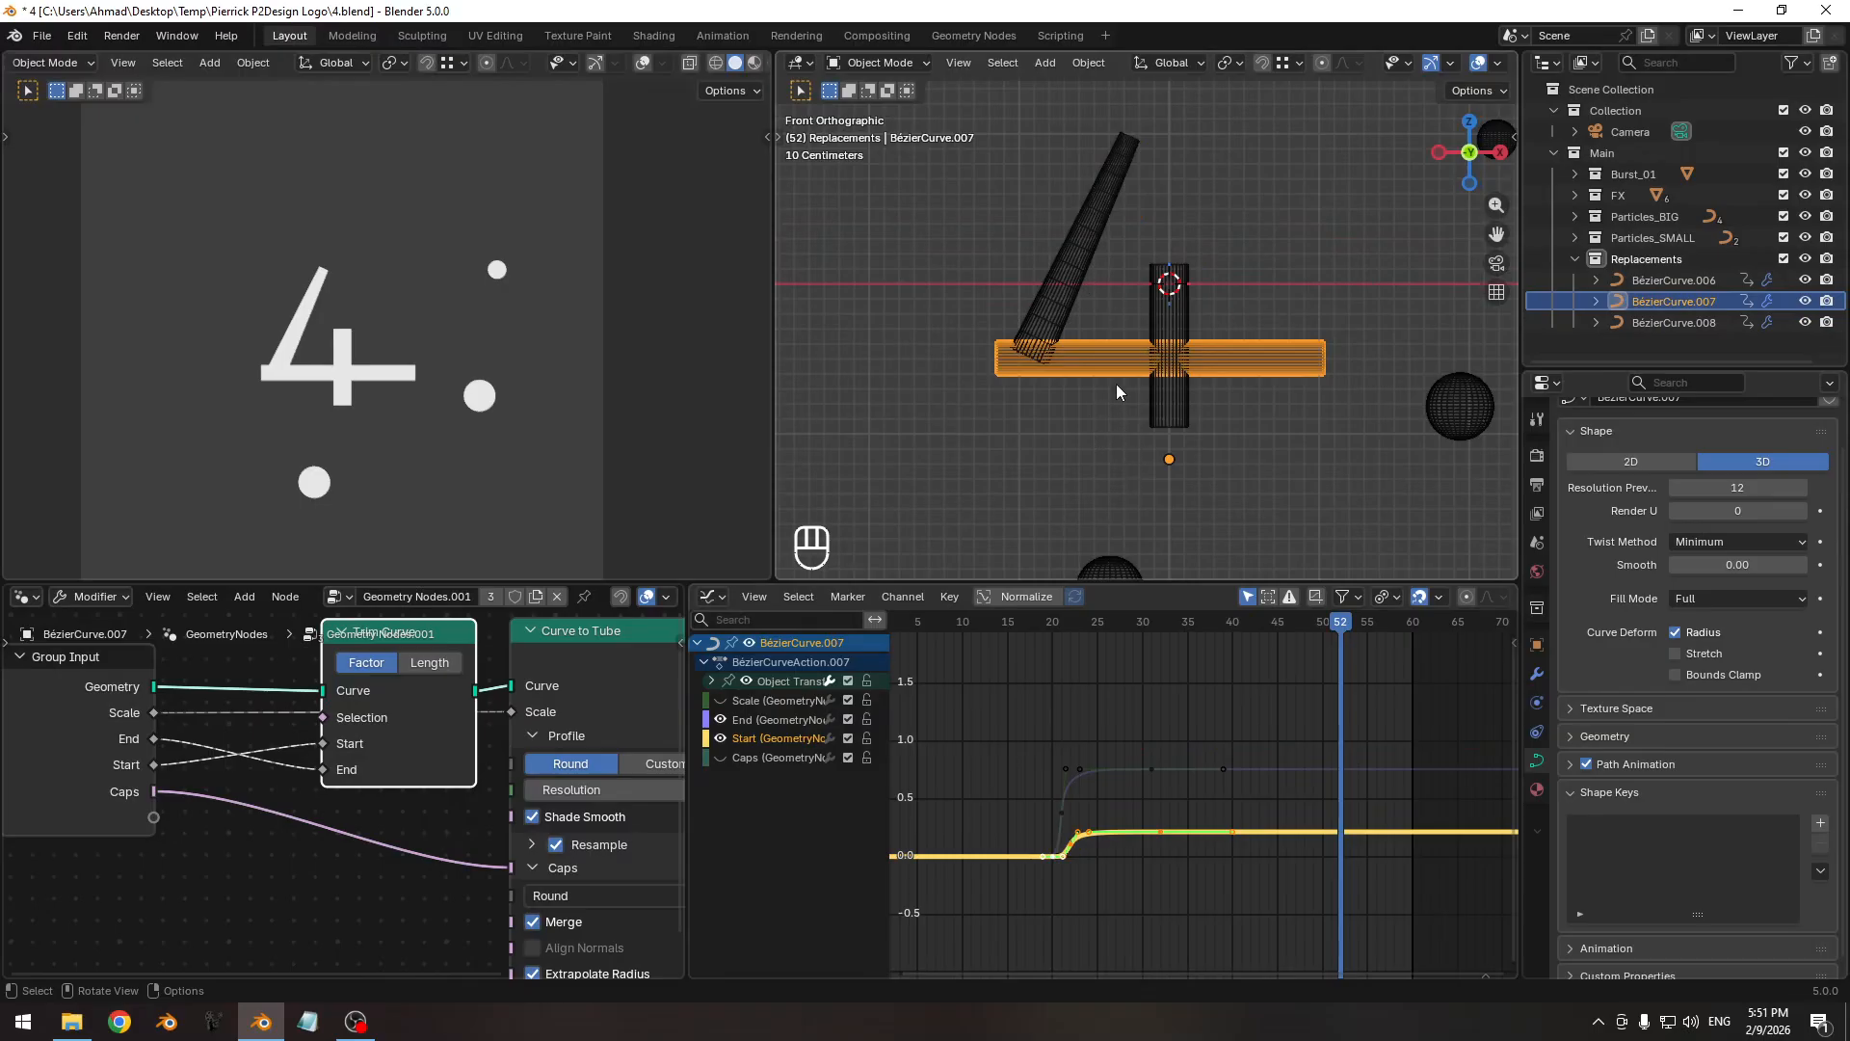
key("space")
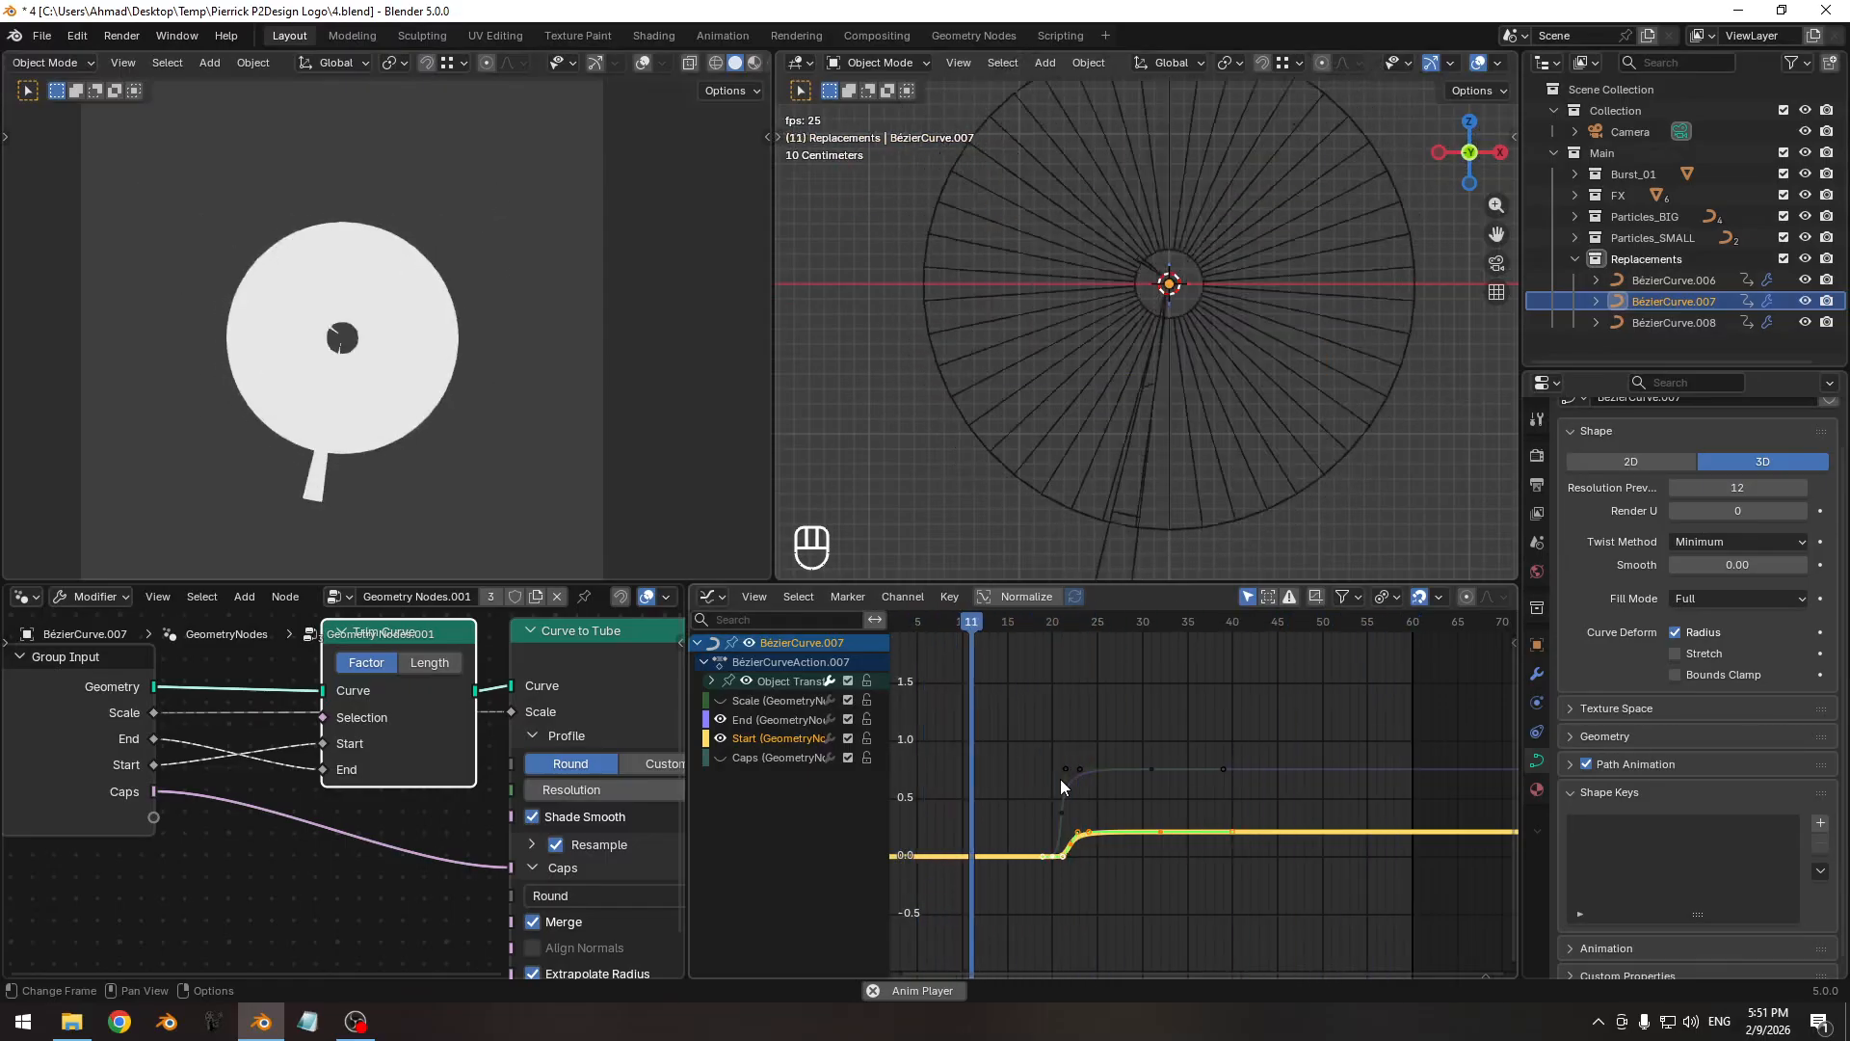
key("space")
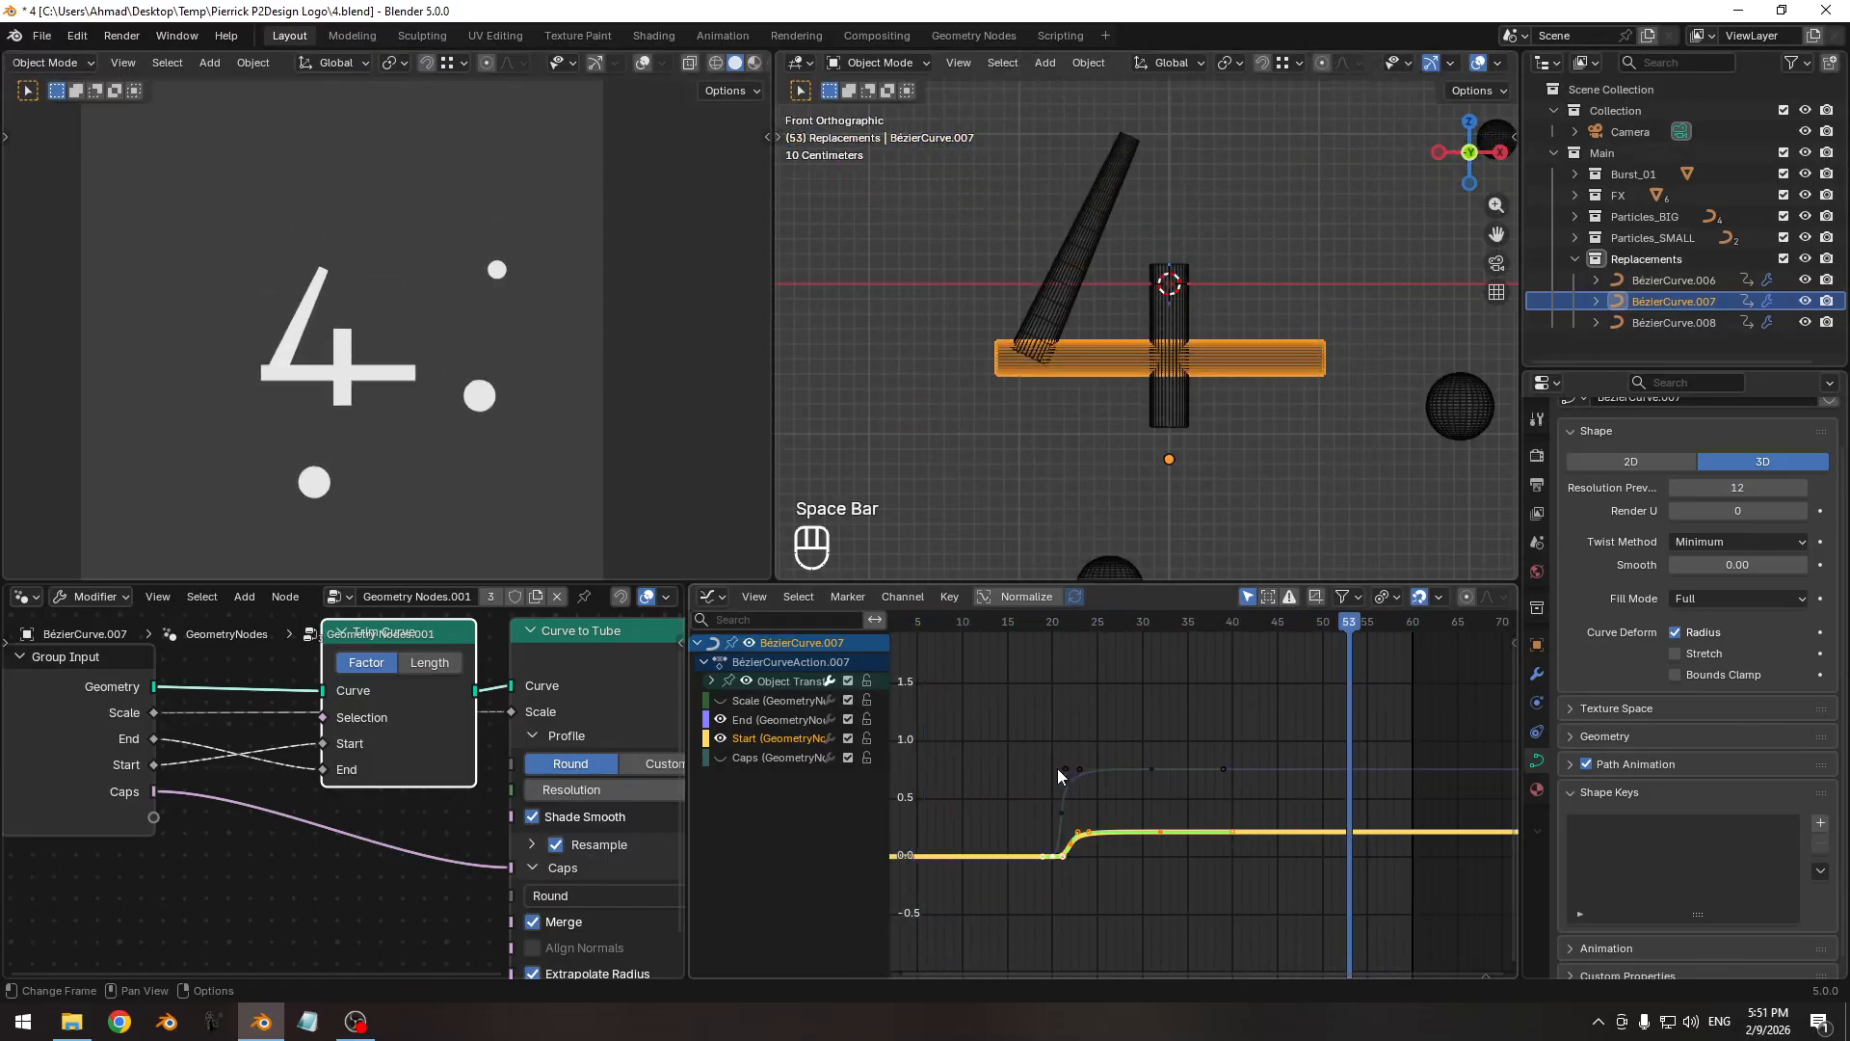
left_click_drag(1010, 623, 1151, 624)
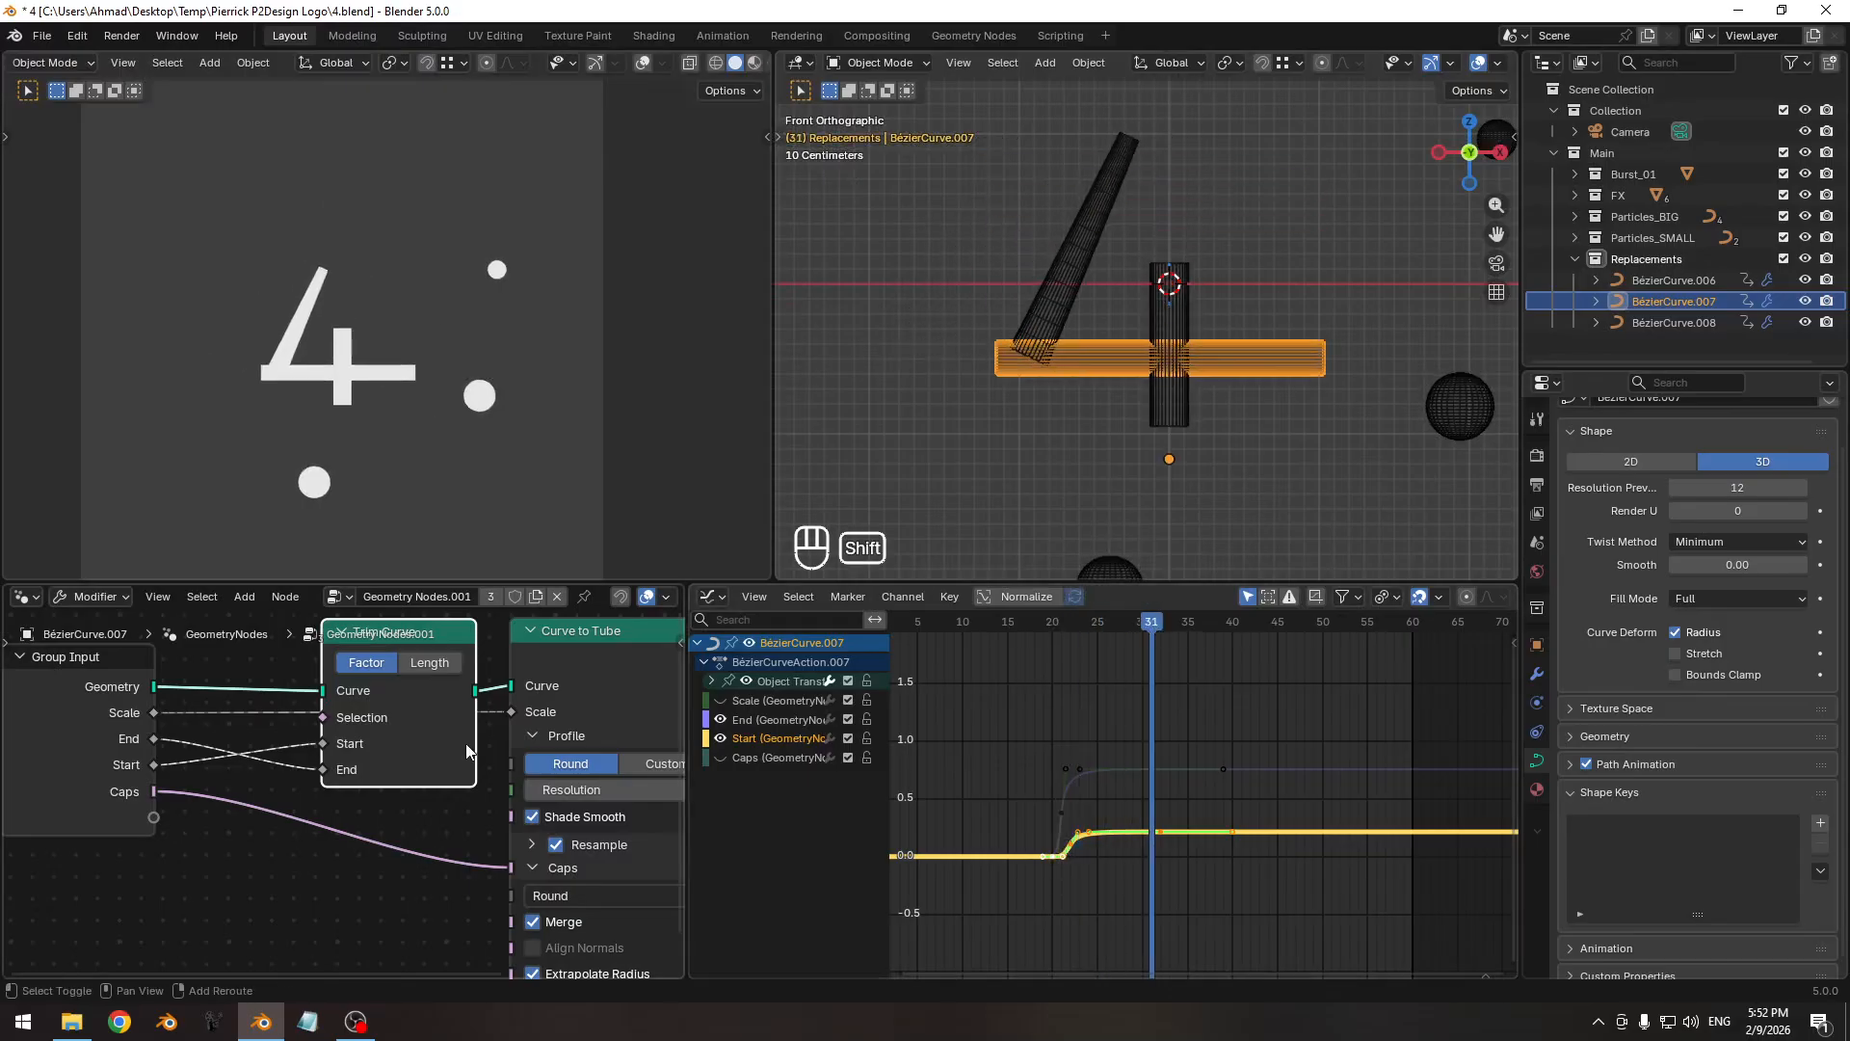
Switch the node editor area to the Image Editor with StoryBoard.png and compare the sketches of the 4 with the animation.
key("shift+F10")
middle_click_drag(196, 815, 438, 792)
middle_click_drag(255, 790, 406, 800, "ctrl")
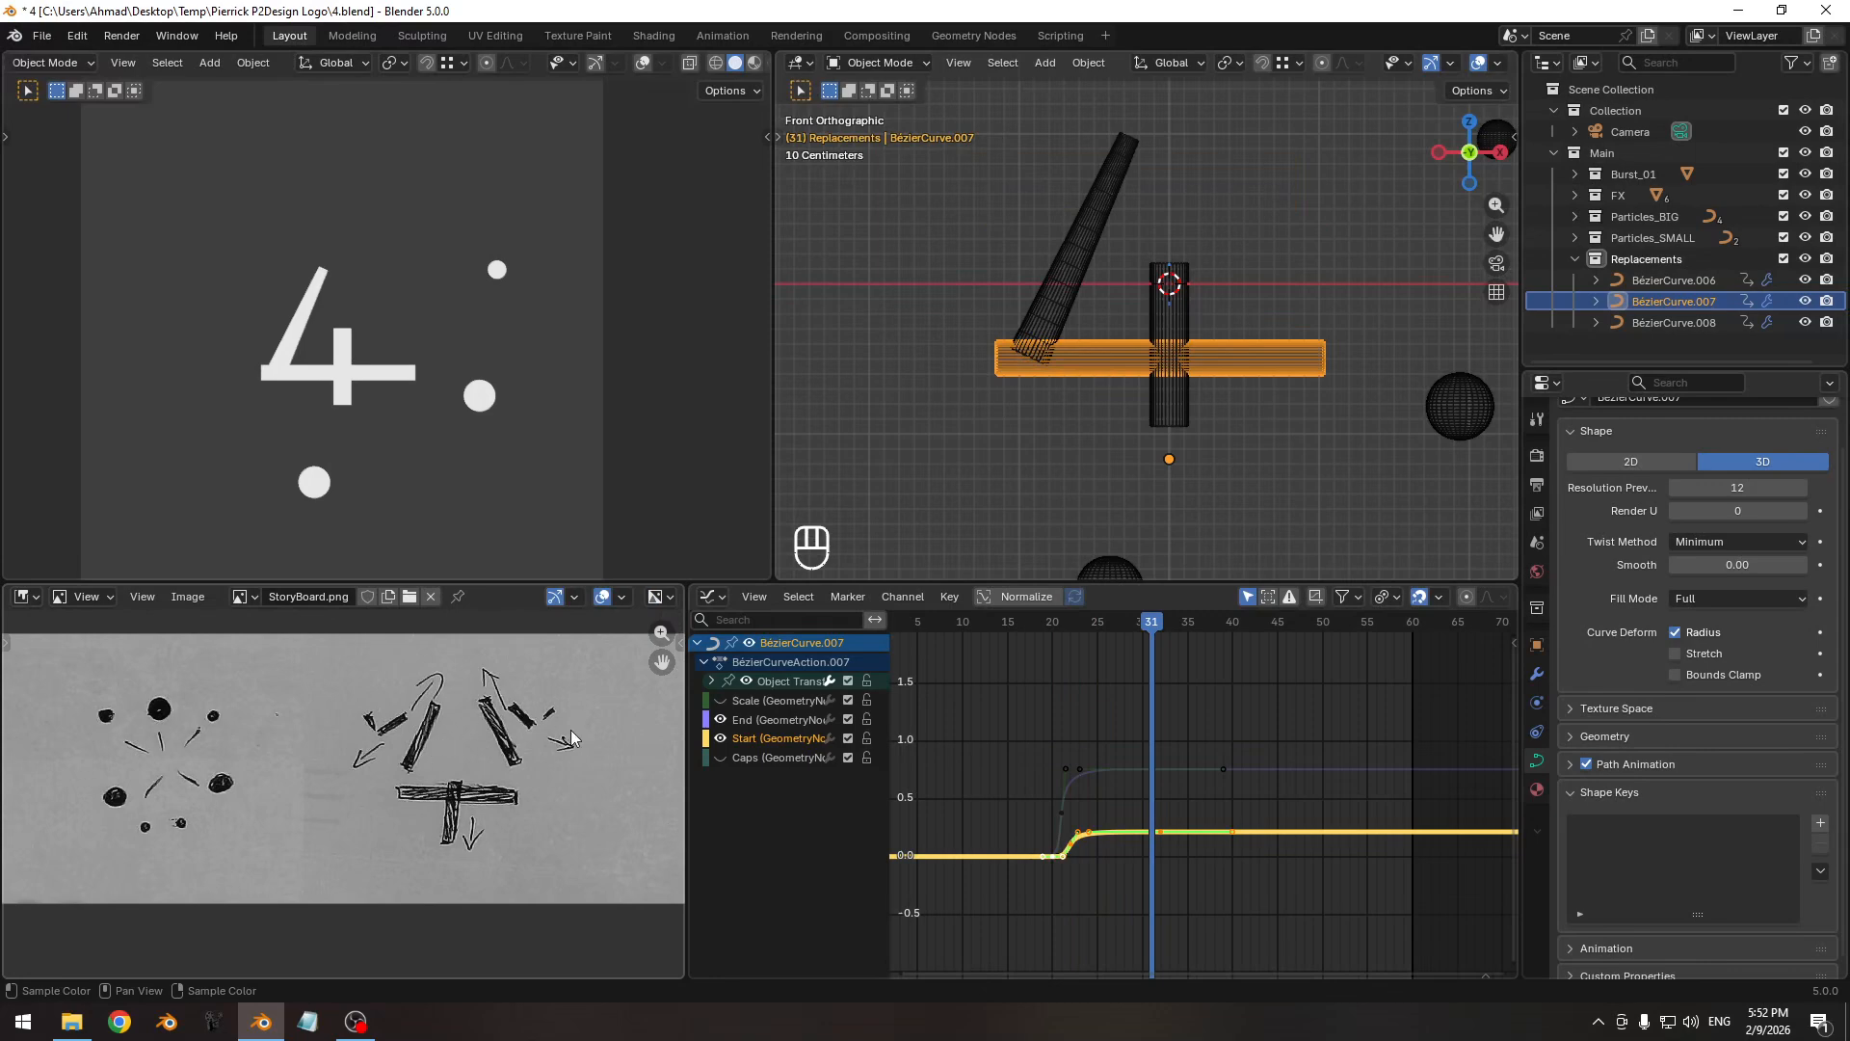
middle_click_drag(516, 726, 277, 737)
middle_click_drag(522, 763, 459, 775)
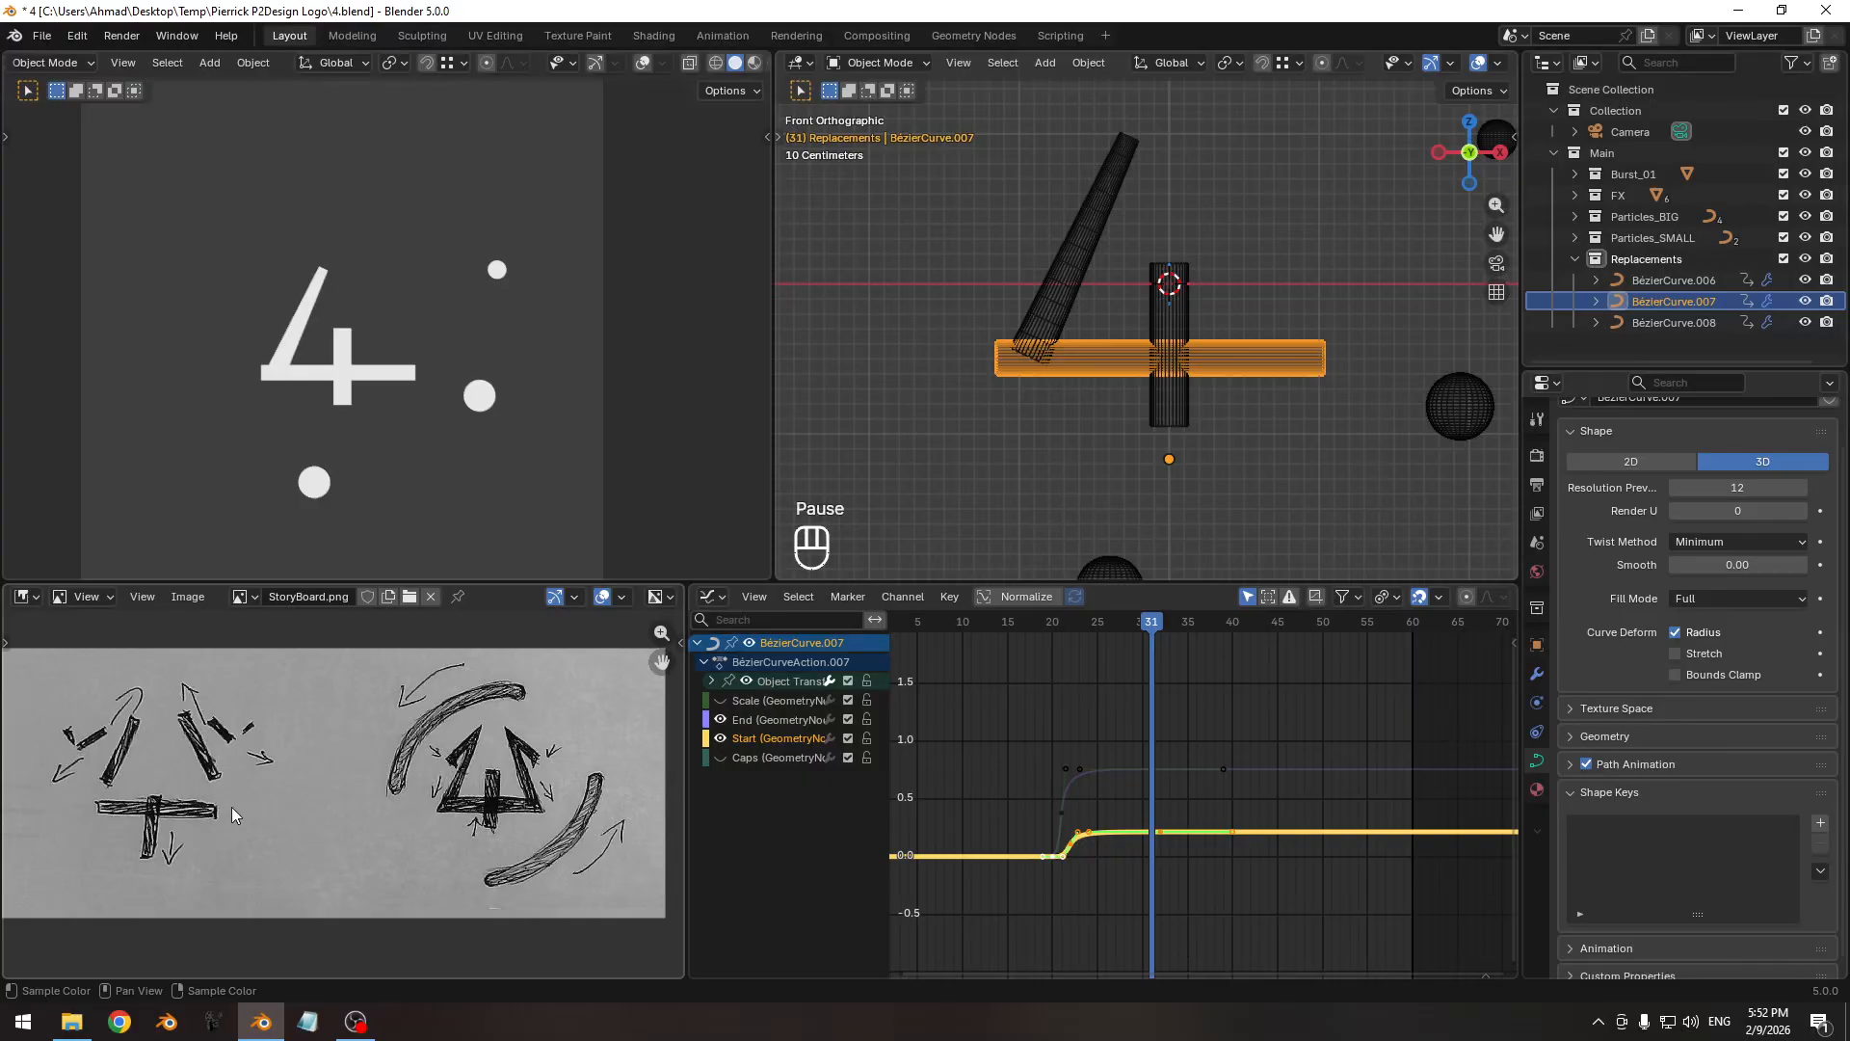
middle_click_drag(282, 790, 282, 792)
key("space")
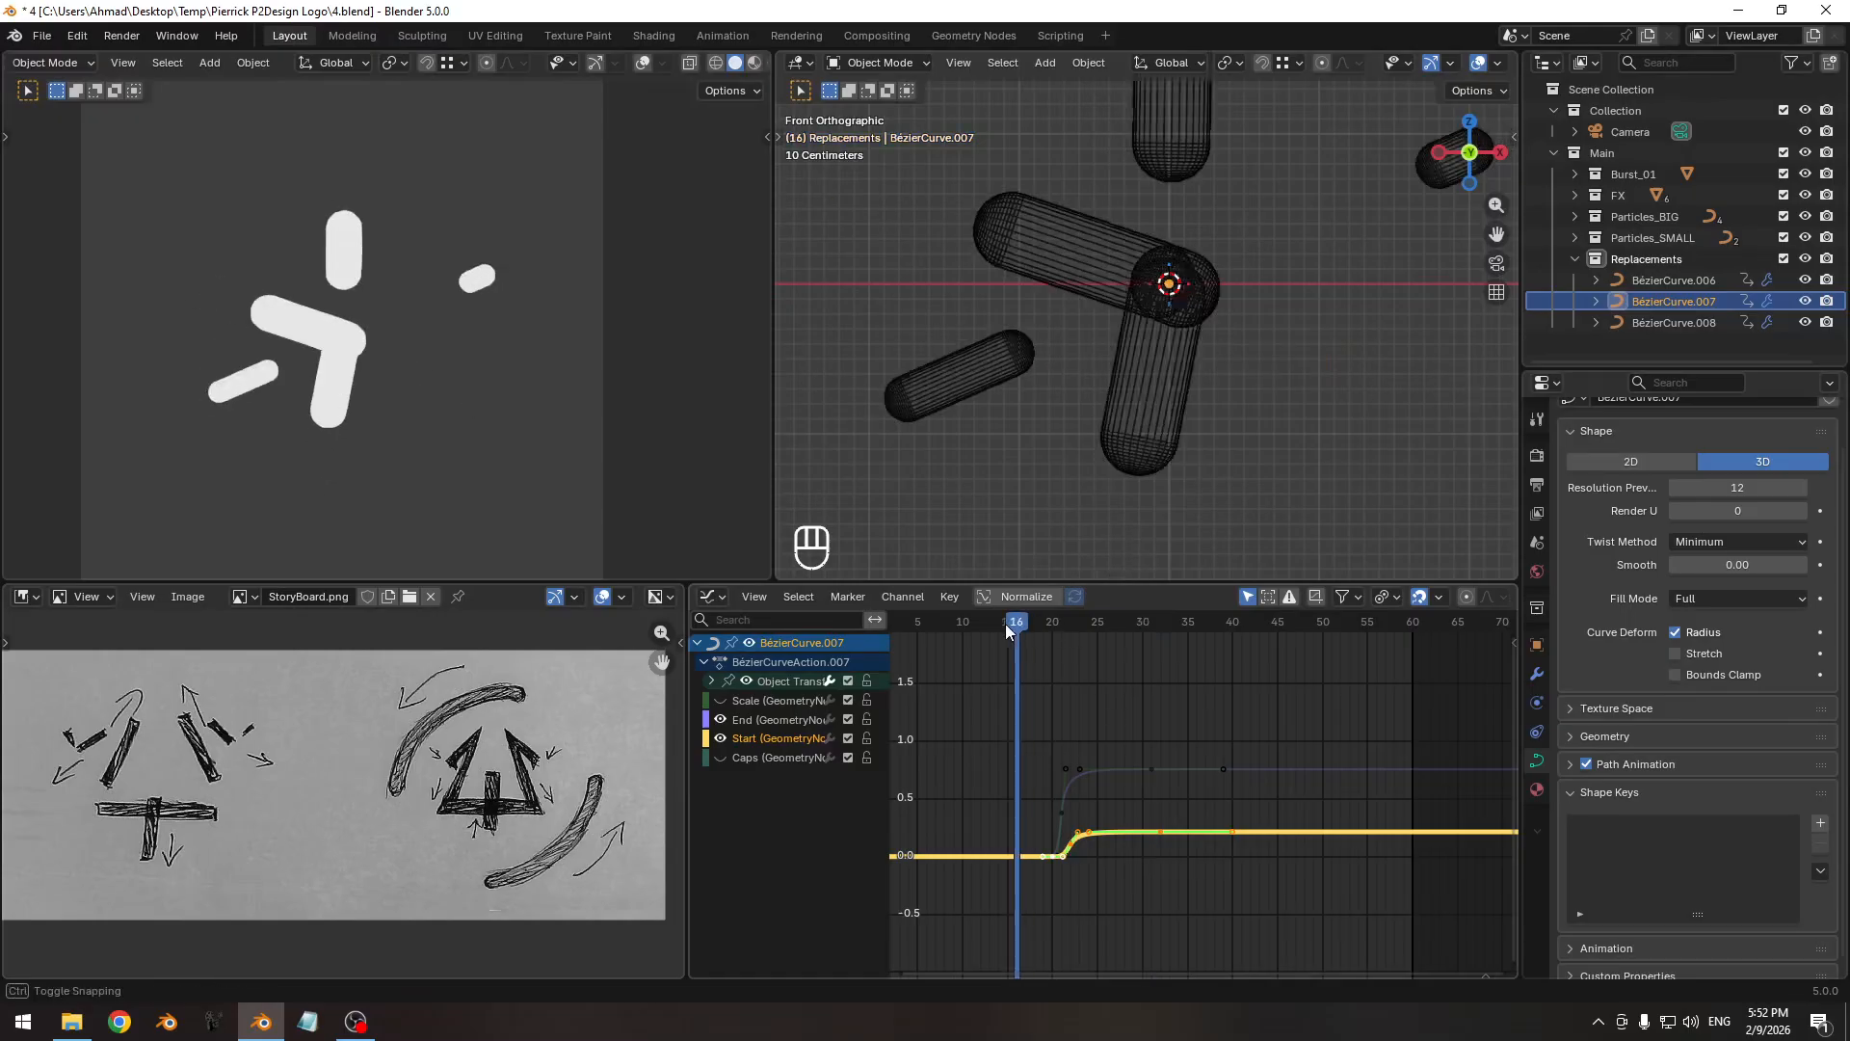
key("space")
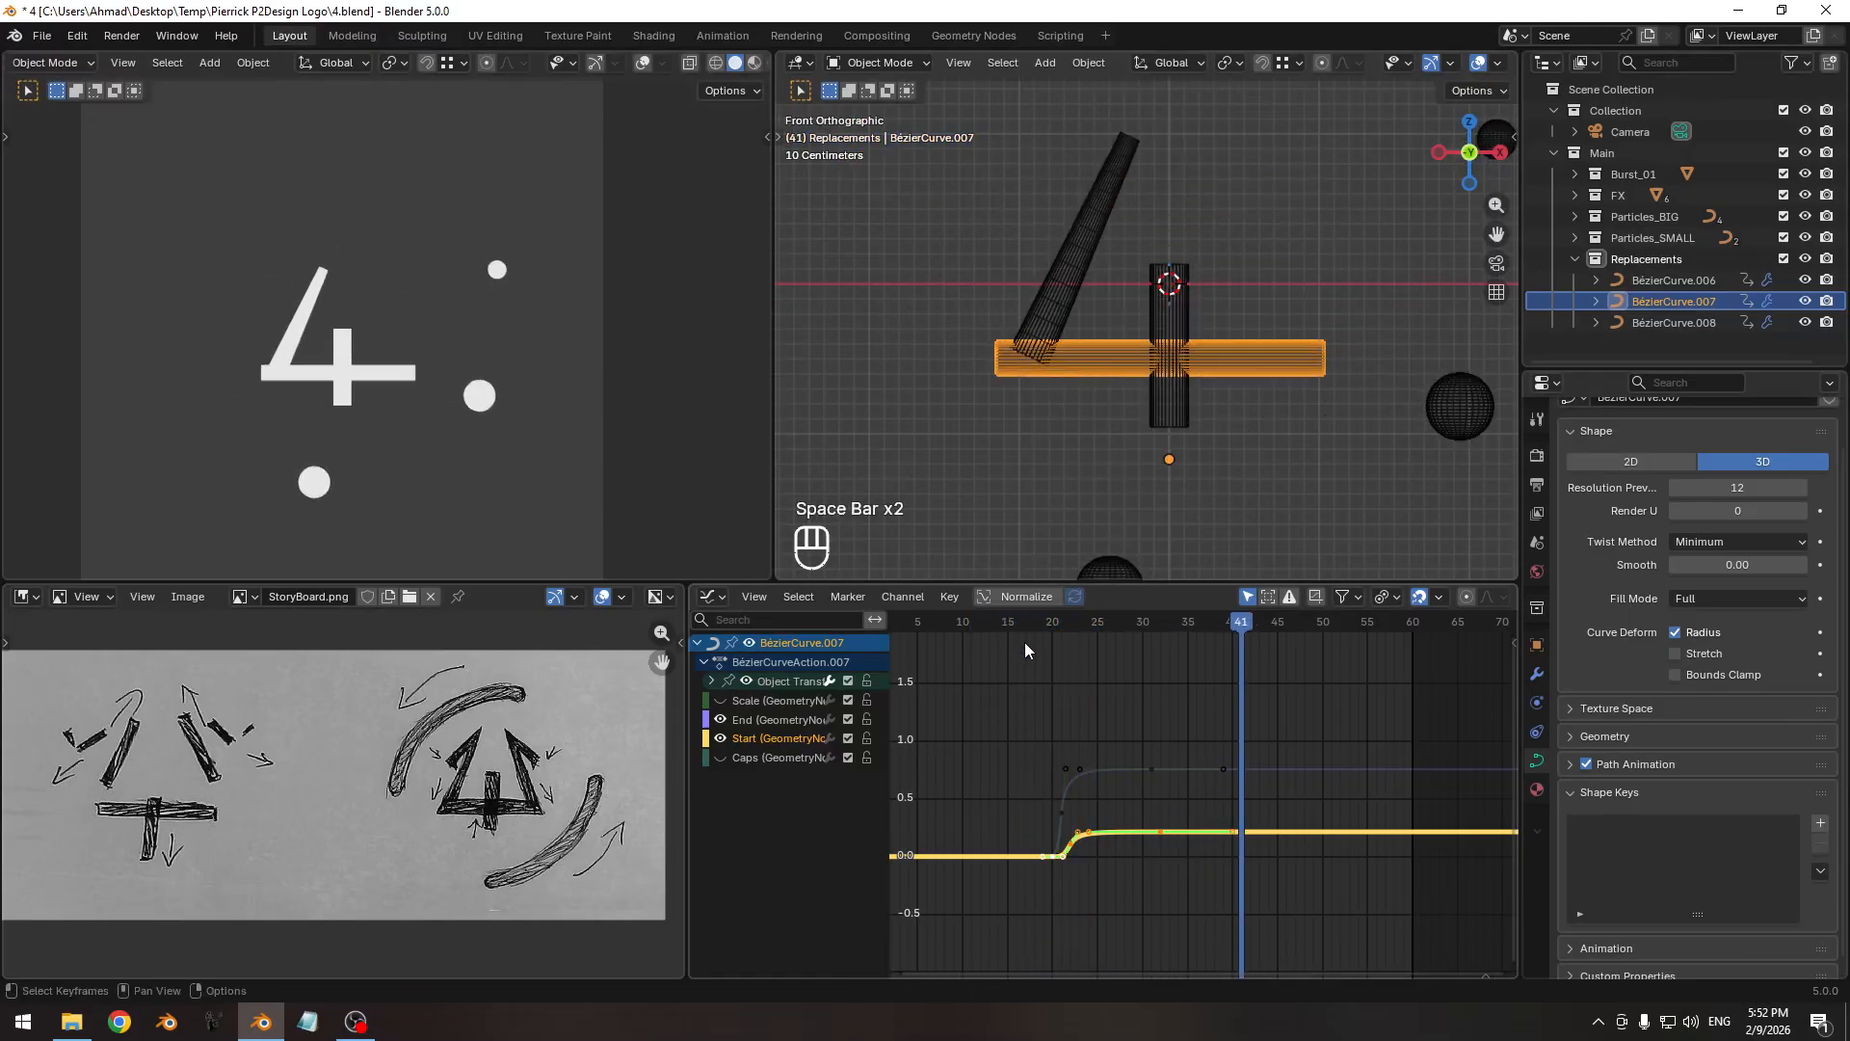
Replay the animation several times to check how the bars form the 4, and save the file.
key("space")
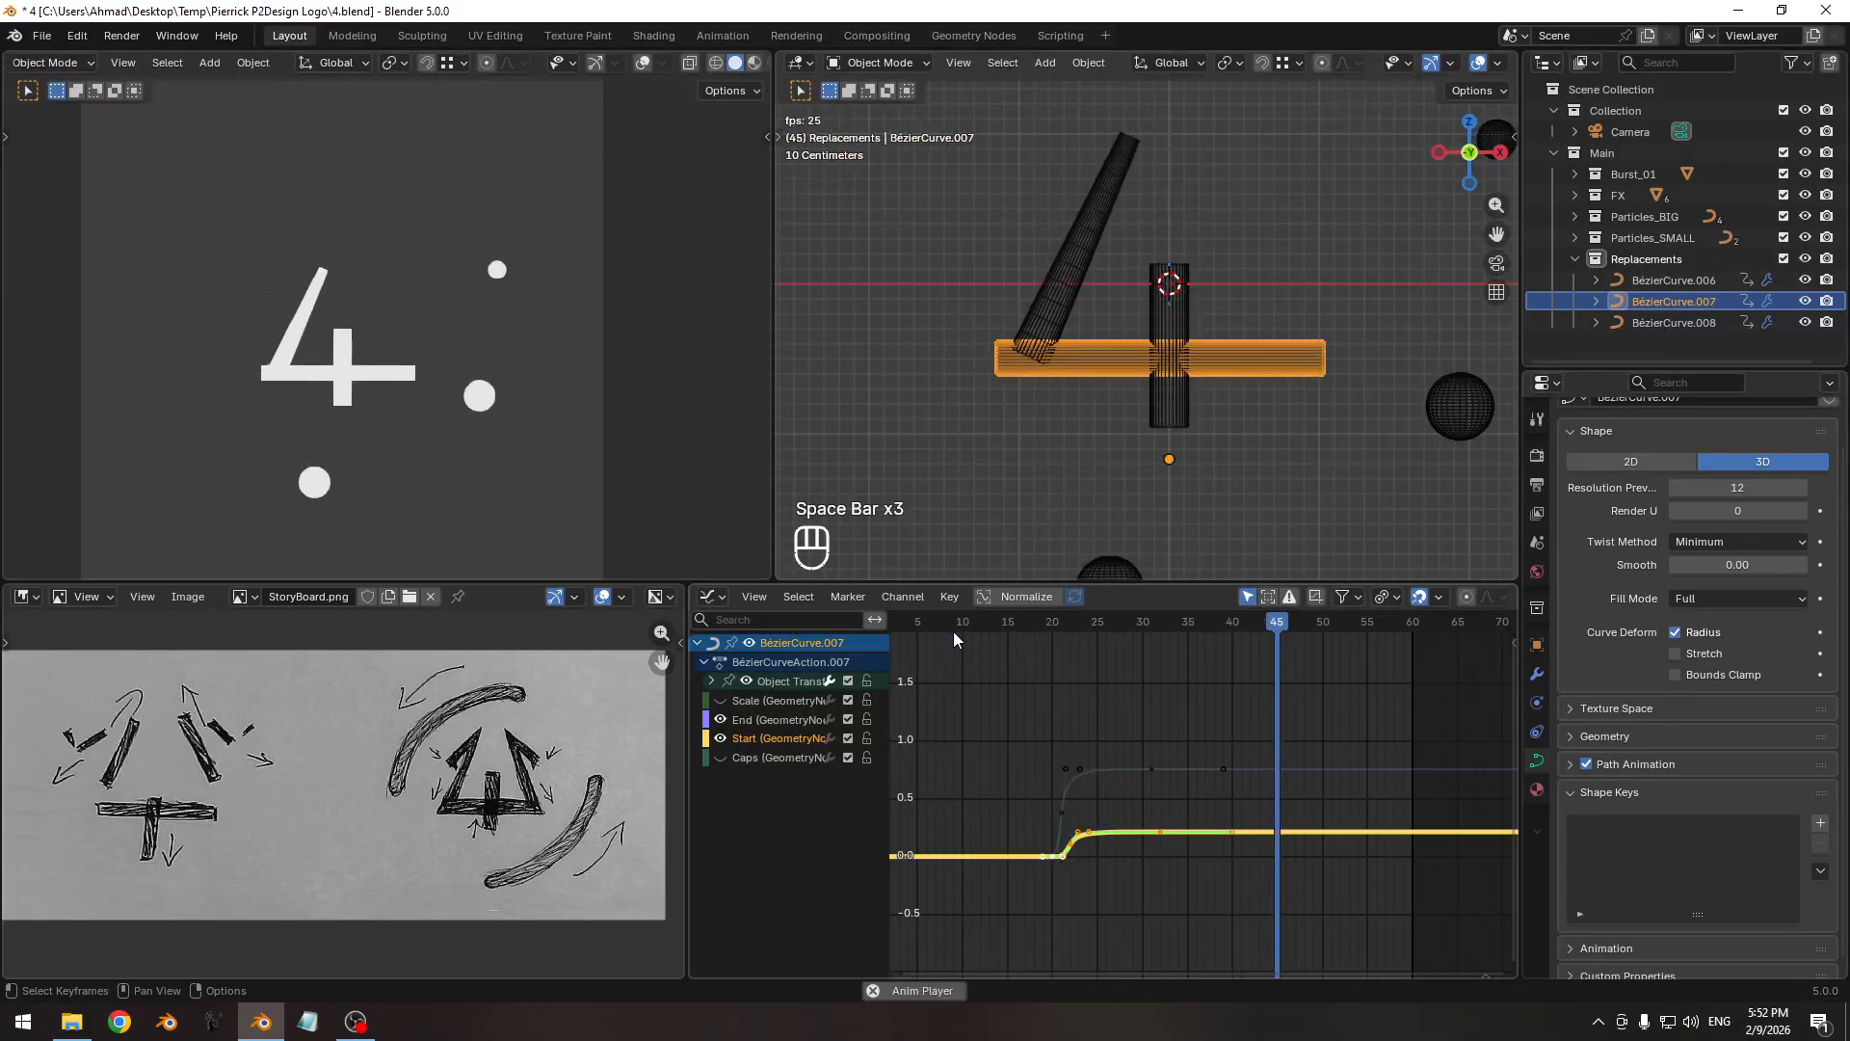
key("space")
key("space")
left_click(952, 624)
key("space")
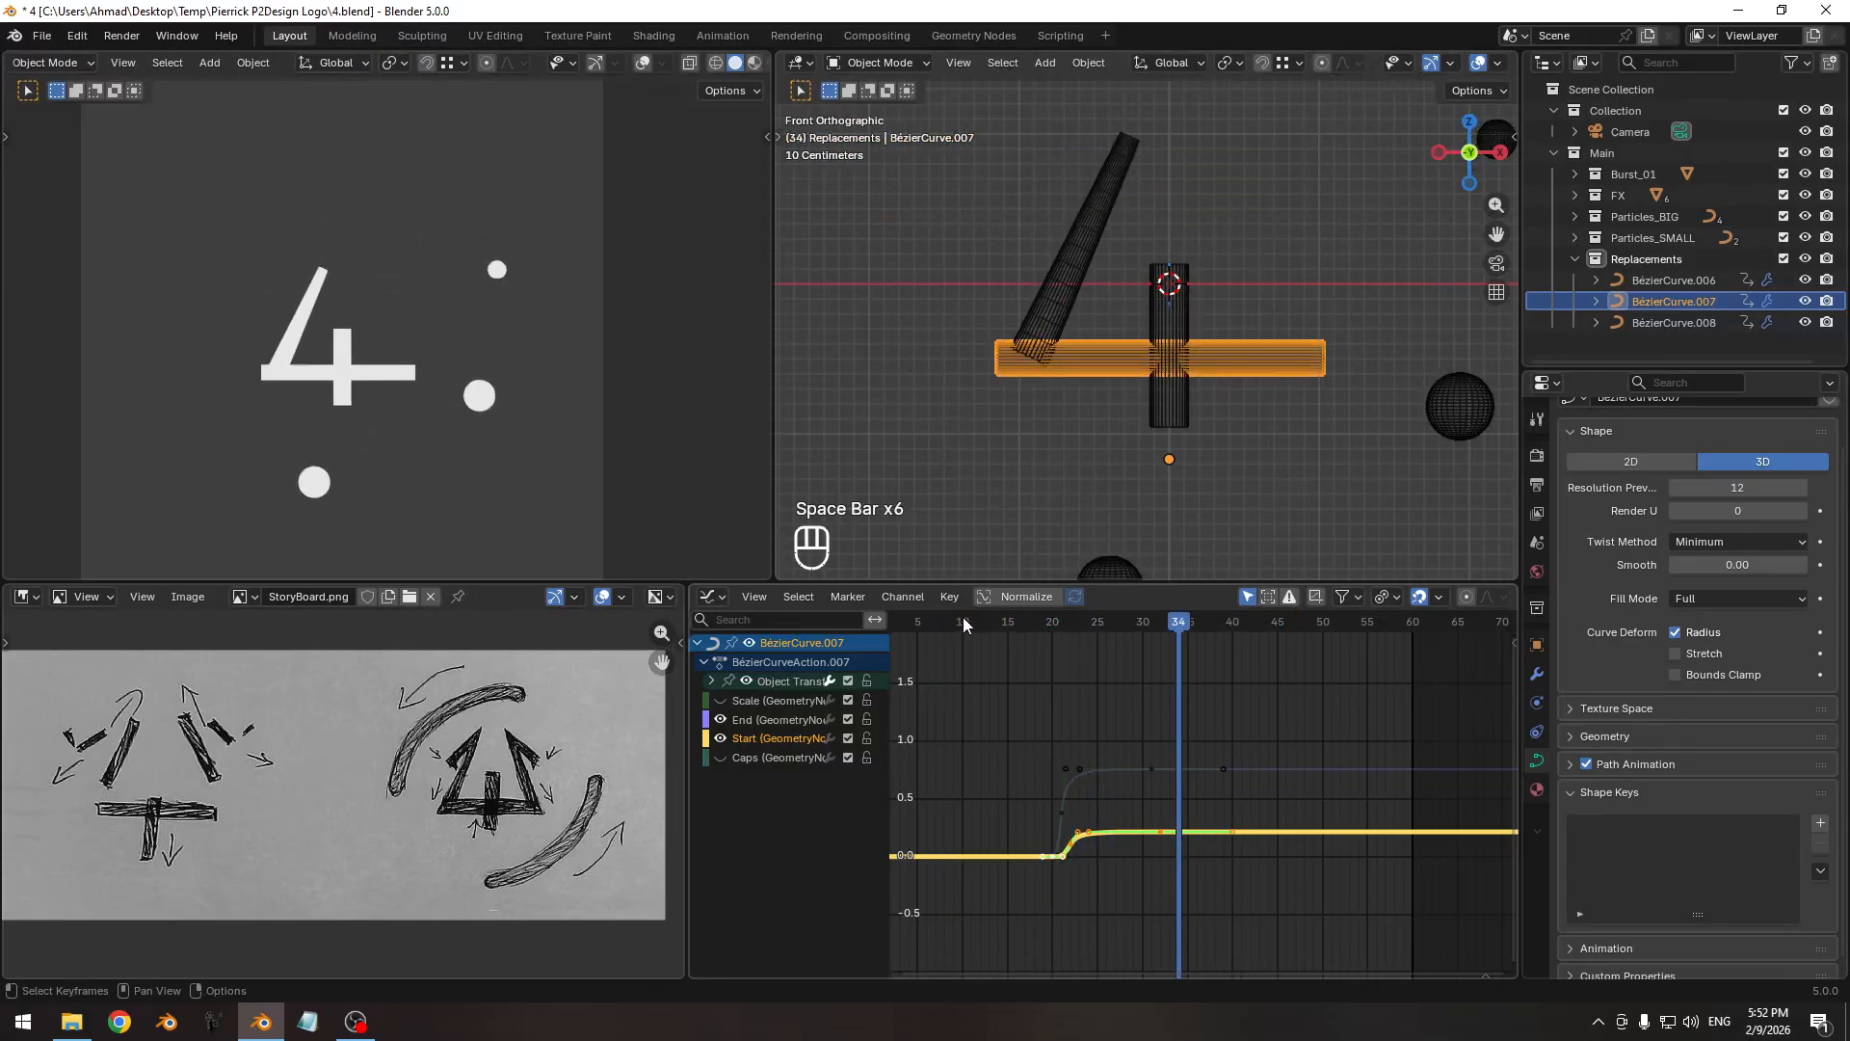
left_click(950, 622)
key("space")
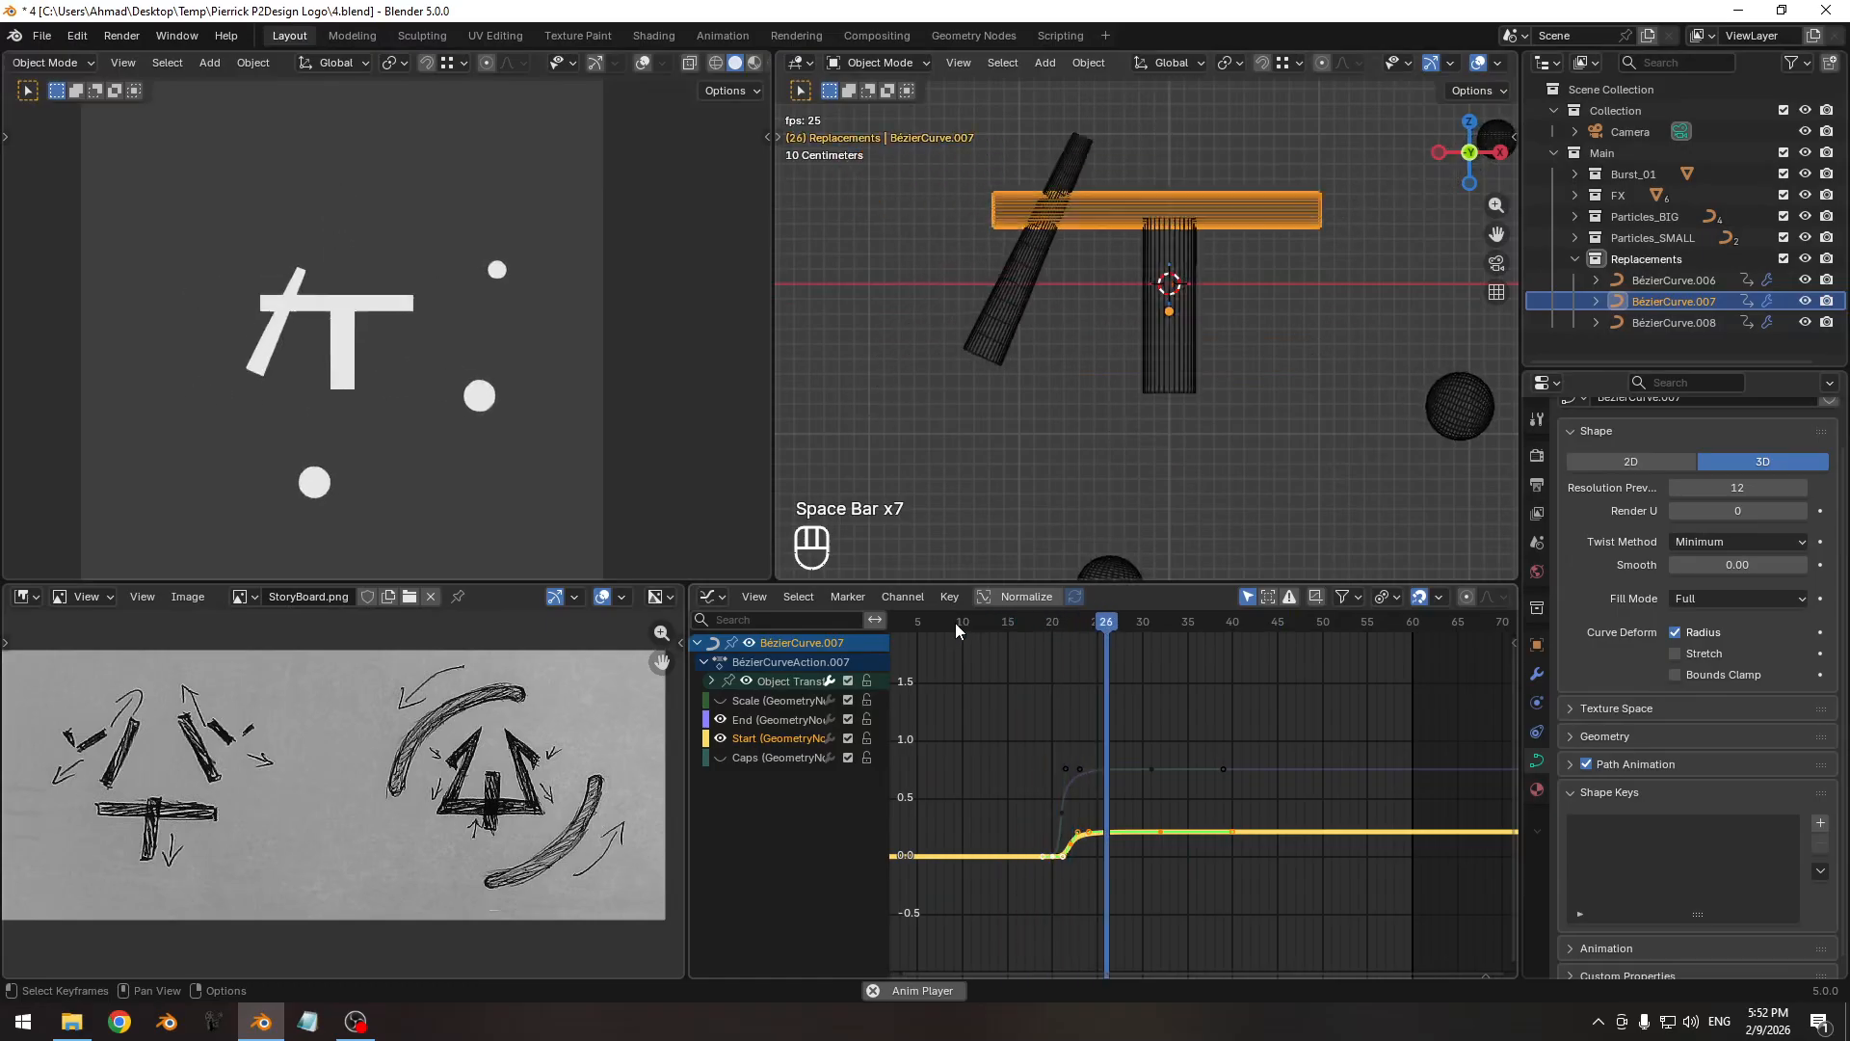
key("space")
key("ctrl+s")
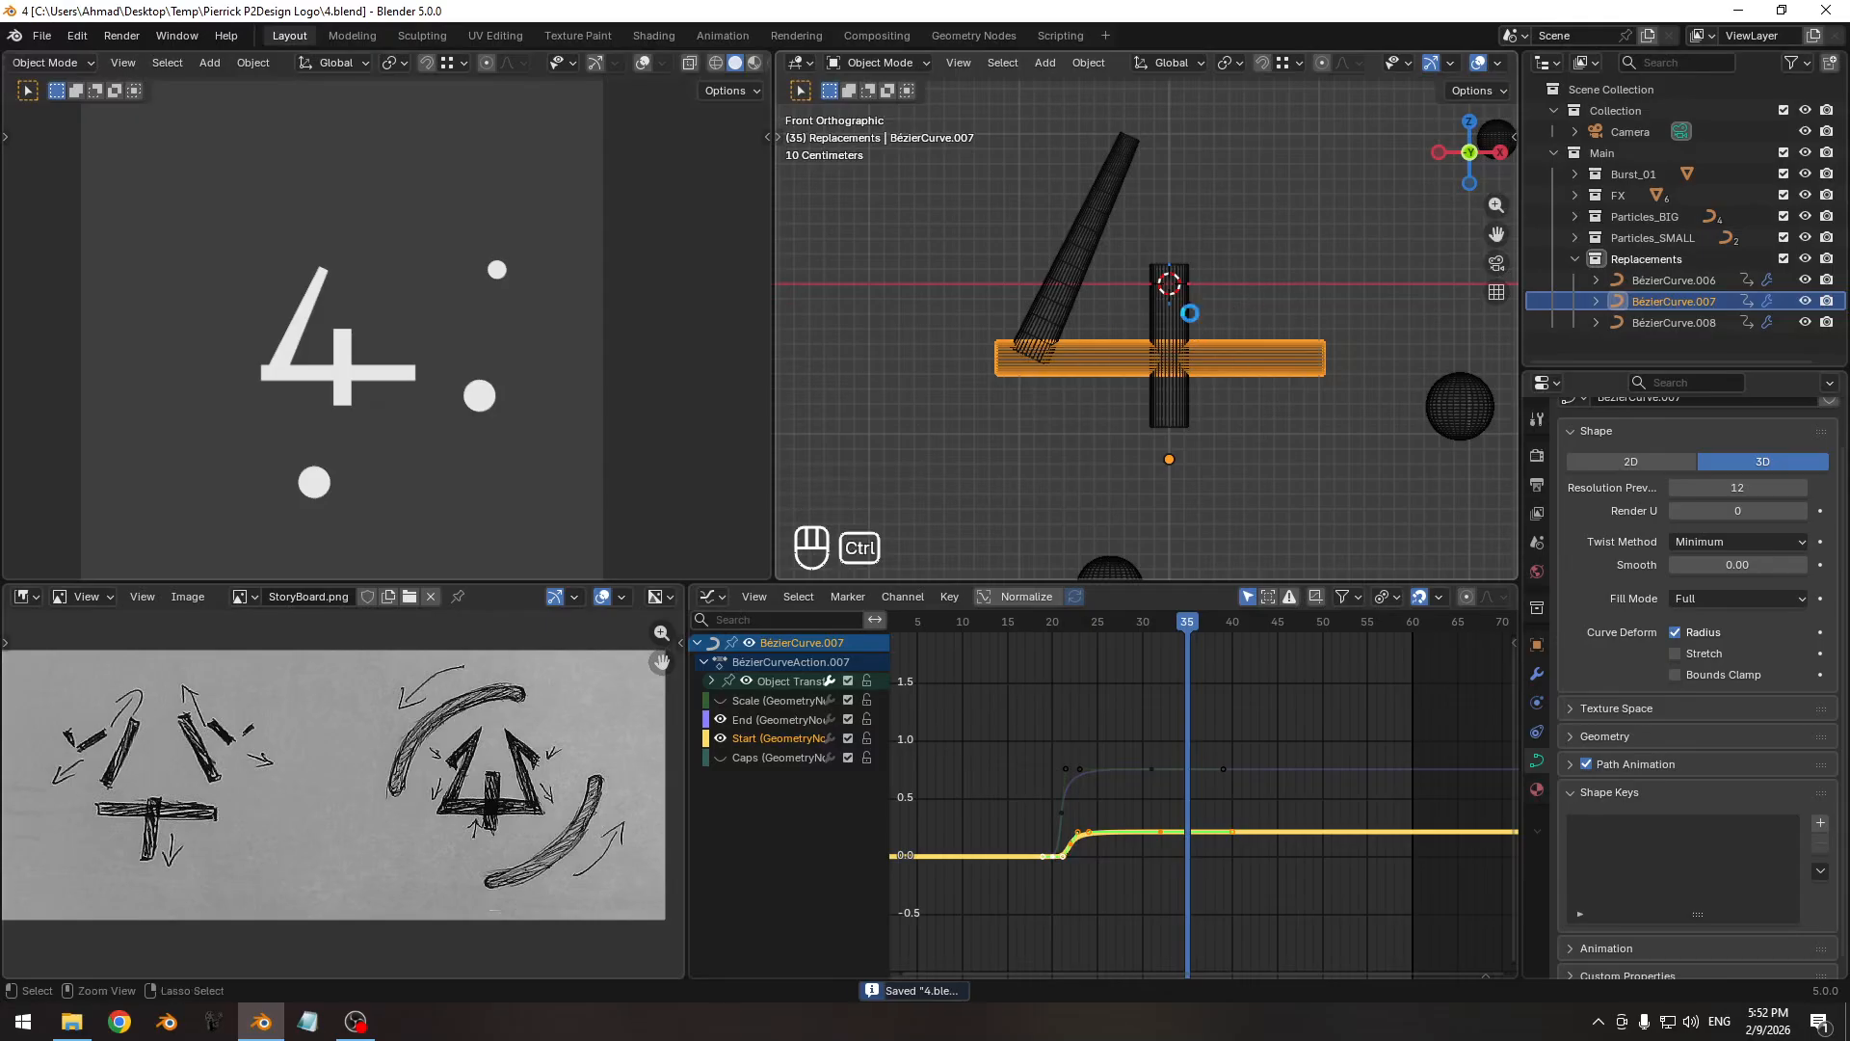
middle_click_drag(1170, 307, 1133, 309, "shift")
key("shift+s")
left_click(1110, 337)
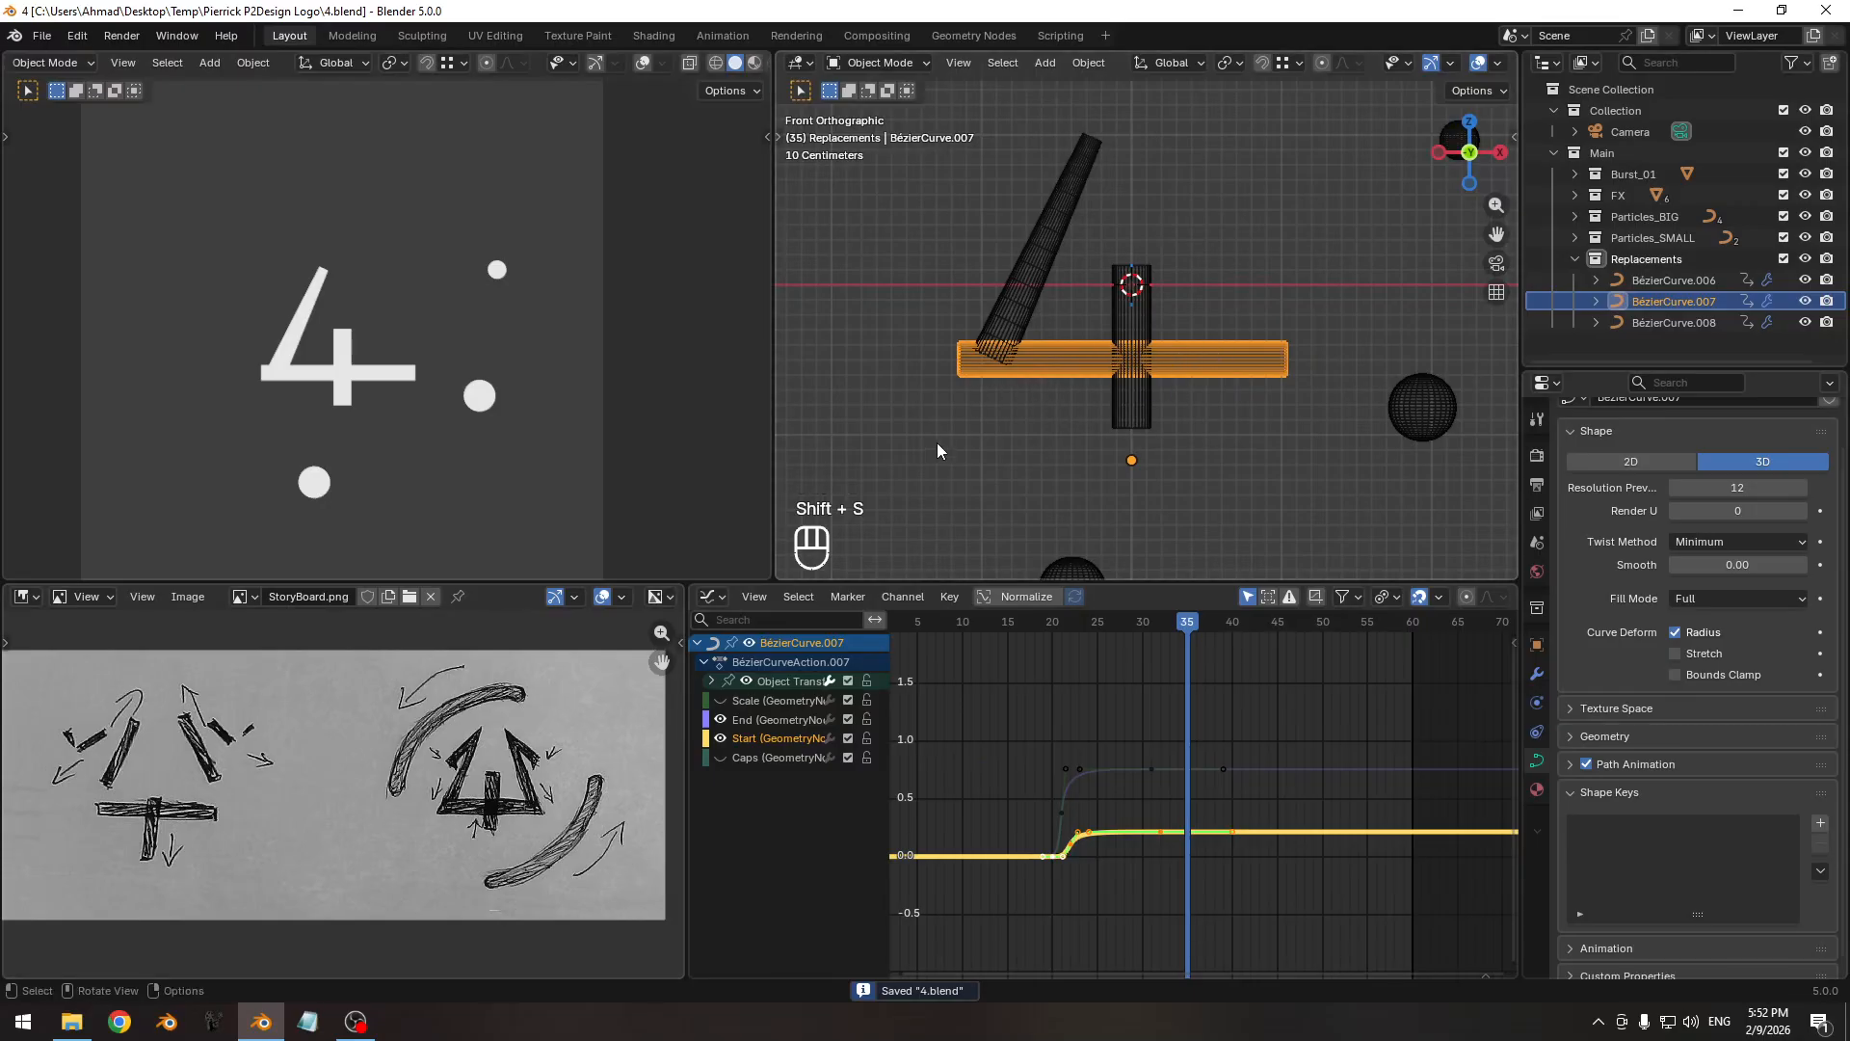
Deselect the keyframes, go to frame 27 and filter the horizontal bar's animation channels by "sca".
key("alt+a")
left_click_drag(968, 626, 1118, 601)
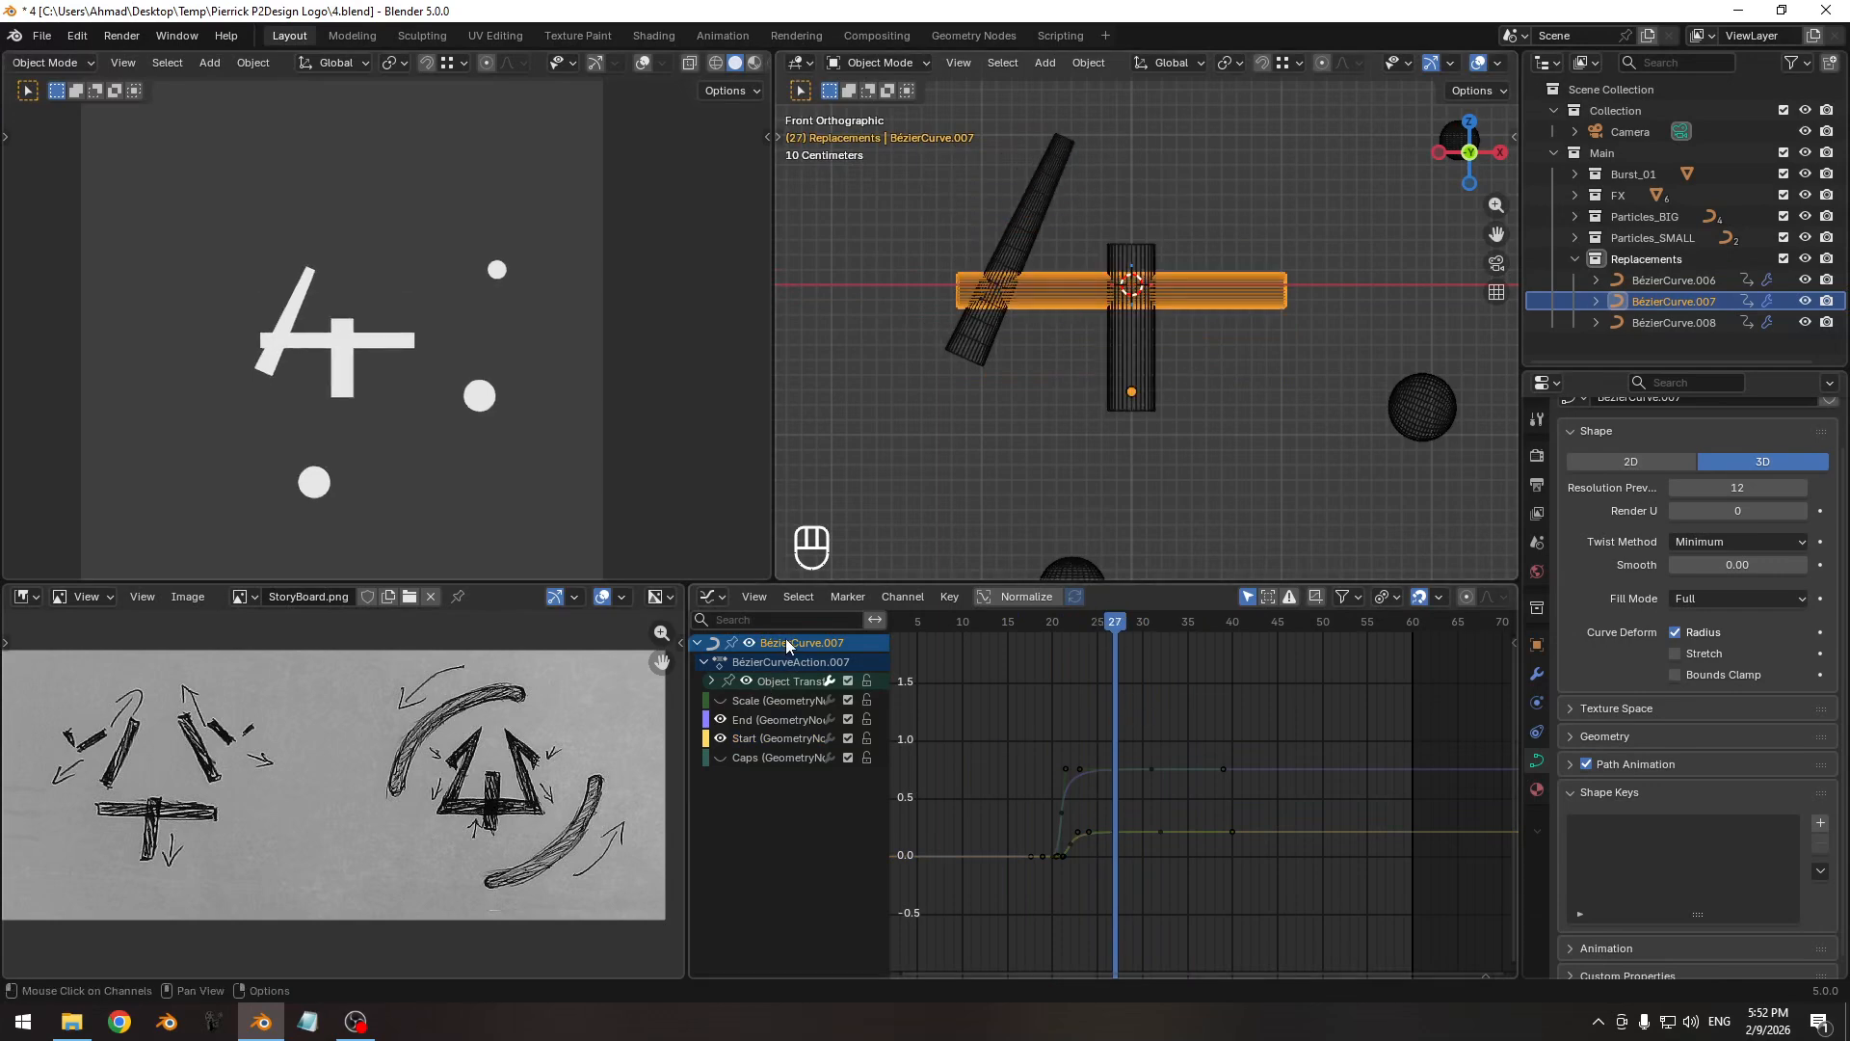
key("ctrl+f")
type("sca")
key("Return")
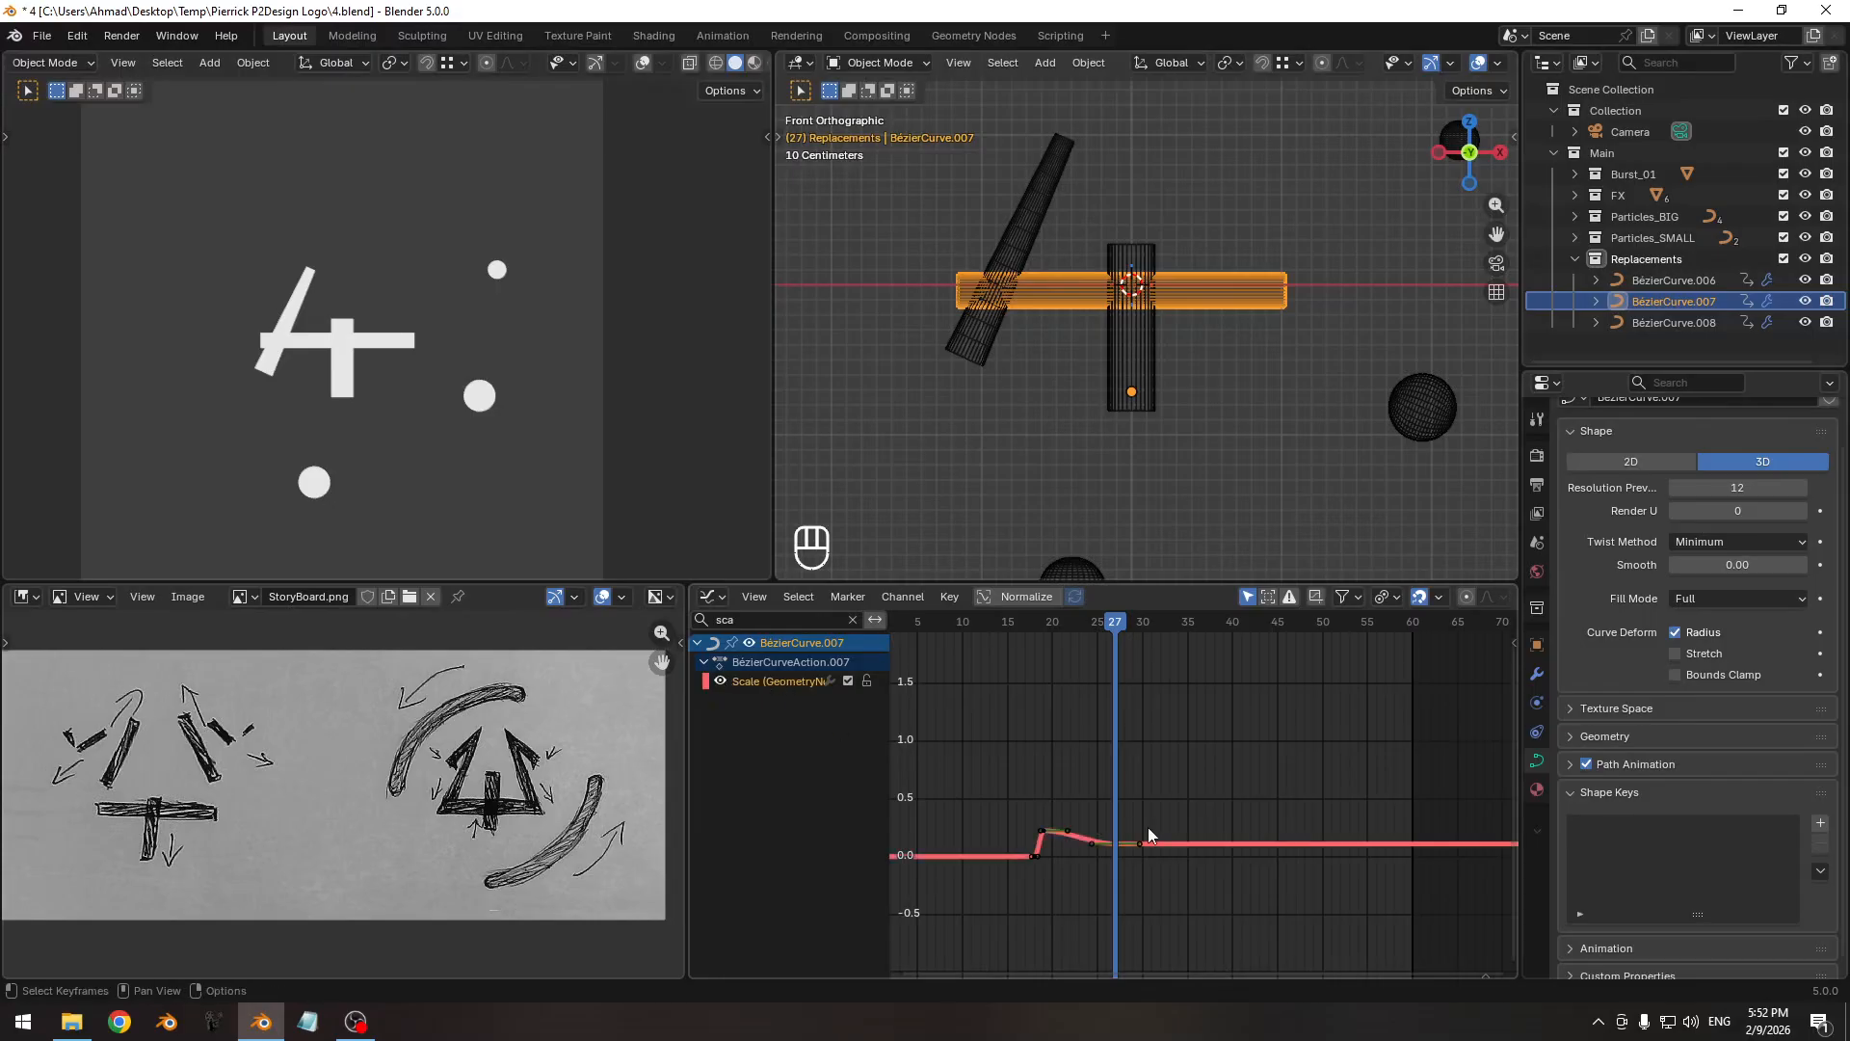
middle_click_drag(1144, 832, 1161, 732, "ctrl")
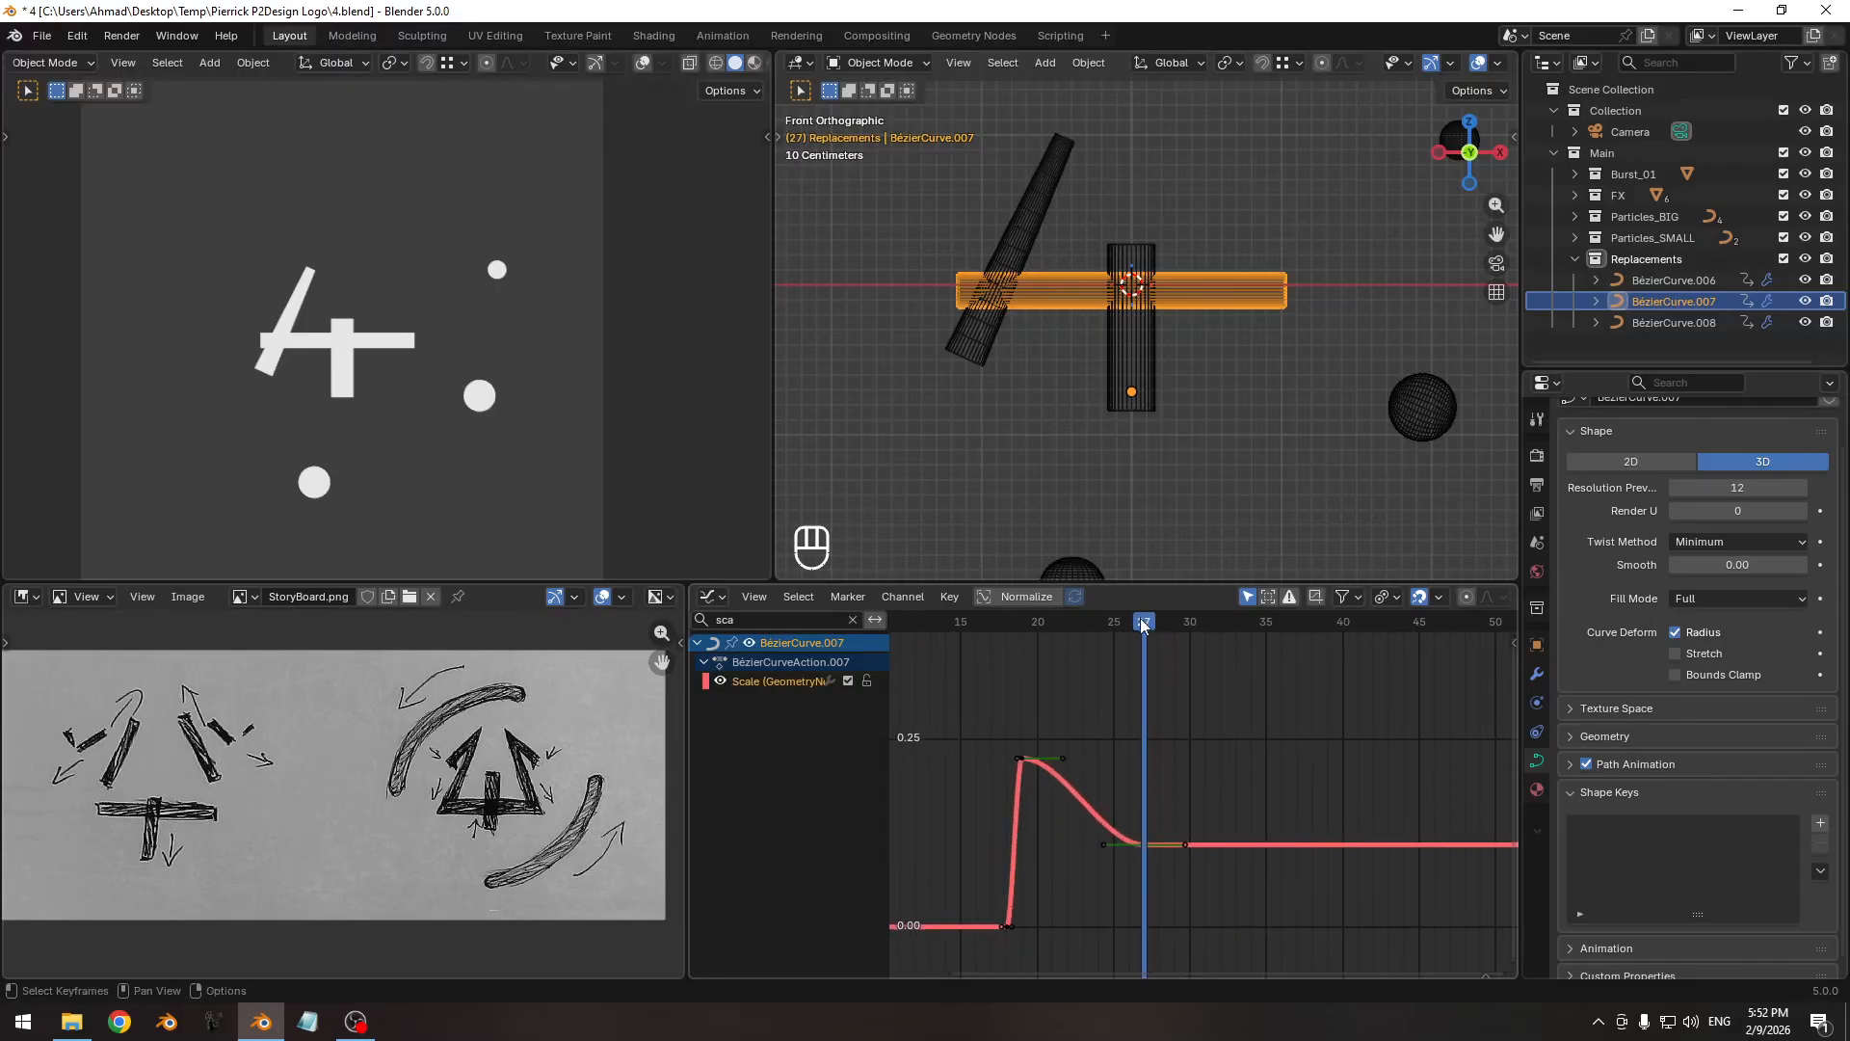
Insert Scale keyframes for the horizontal bar at frames 28 and 26, and return to frame 27.
mouse_move(1143, 624)
left_mouse_down()
mouse_move(1115, 628)
mouse_move(1154, 628)
left_mouse_up()
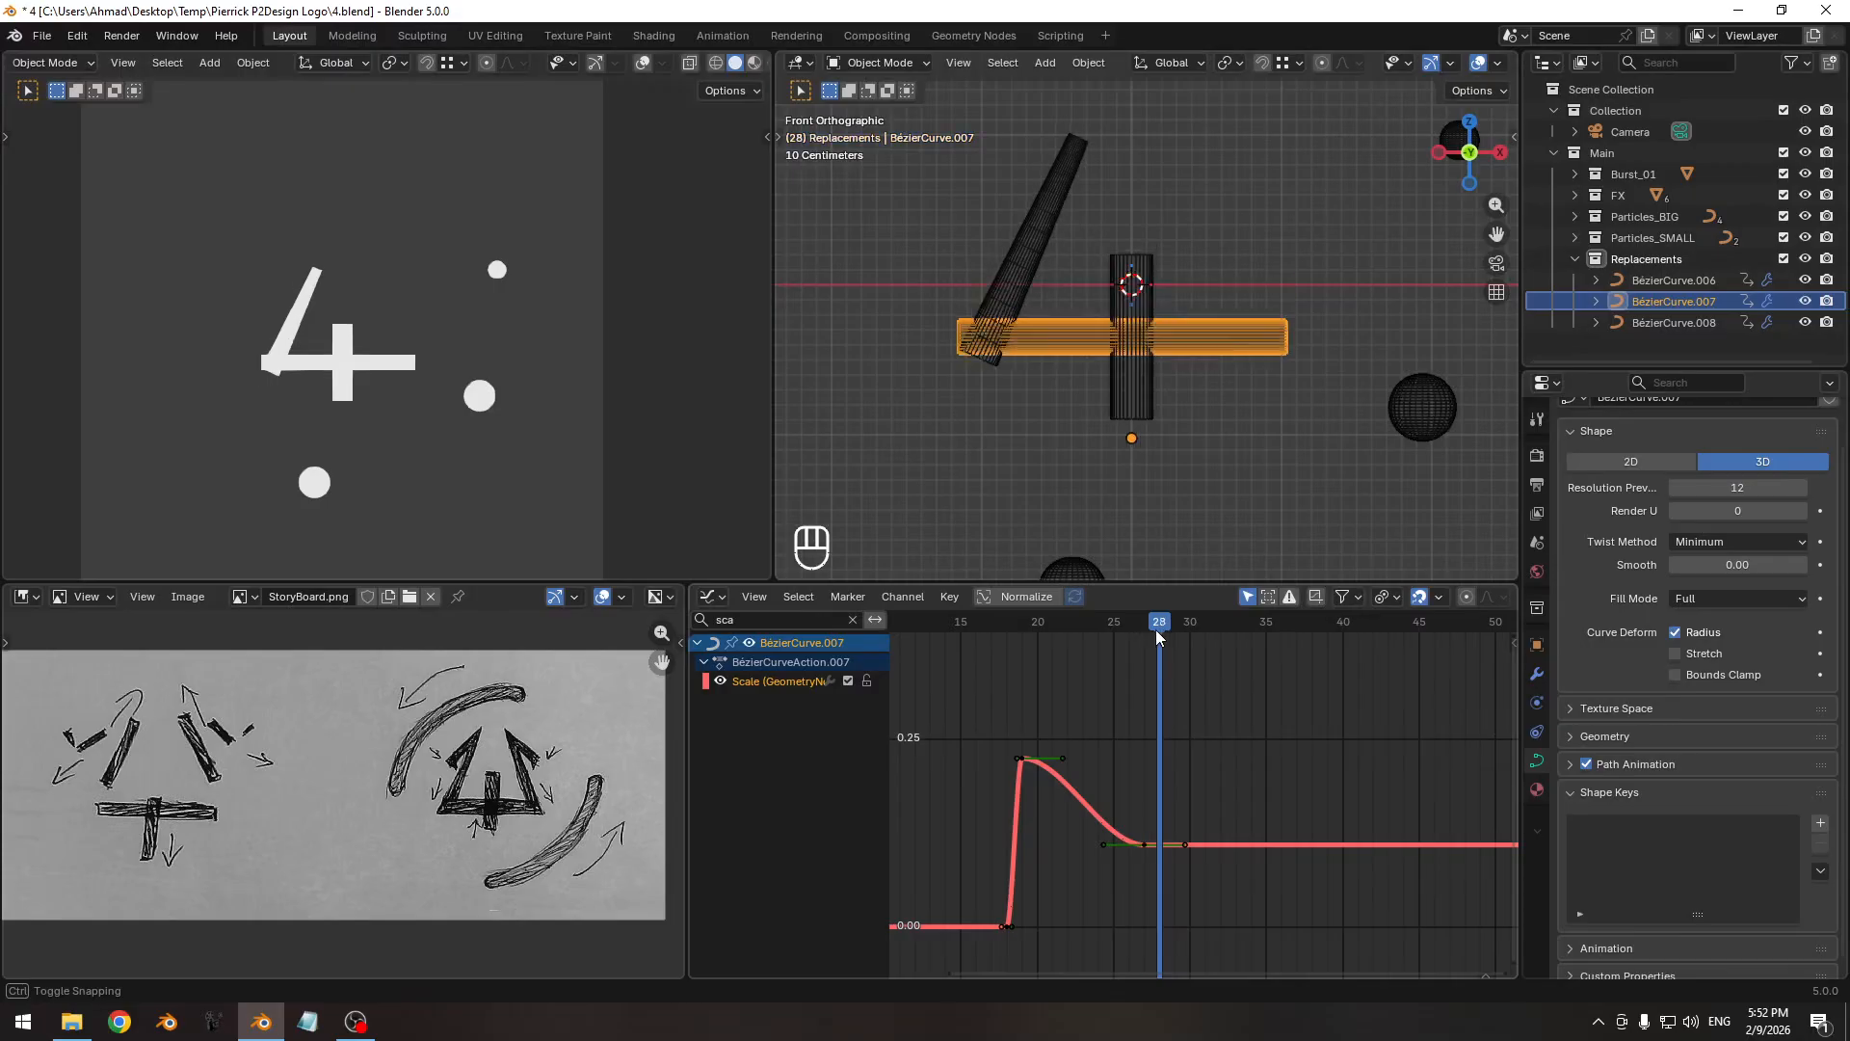
key("i")
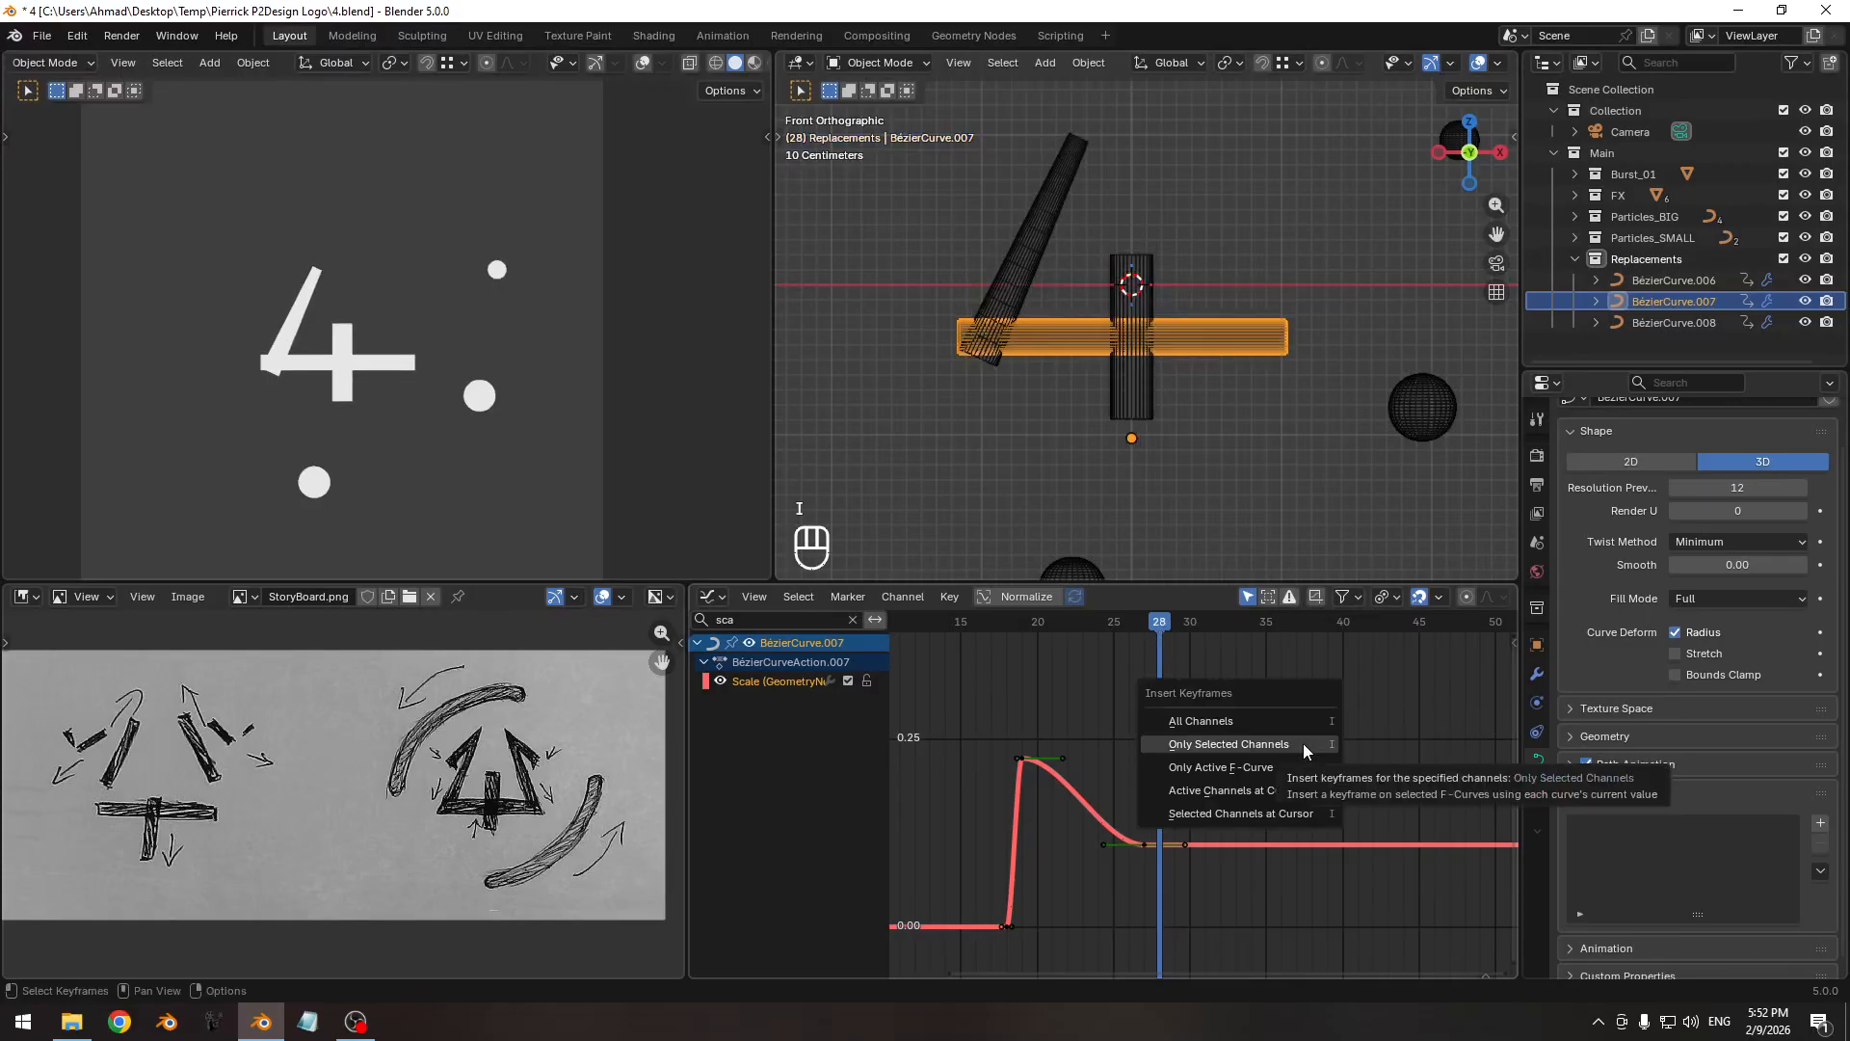
left_click(1303, 743)
key("Left")
key("Left")
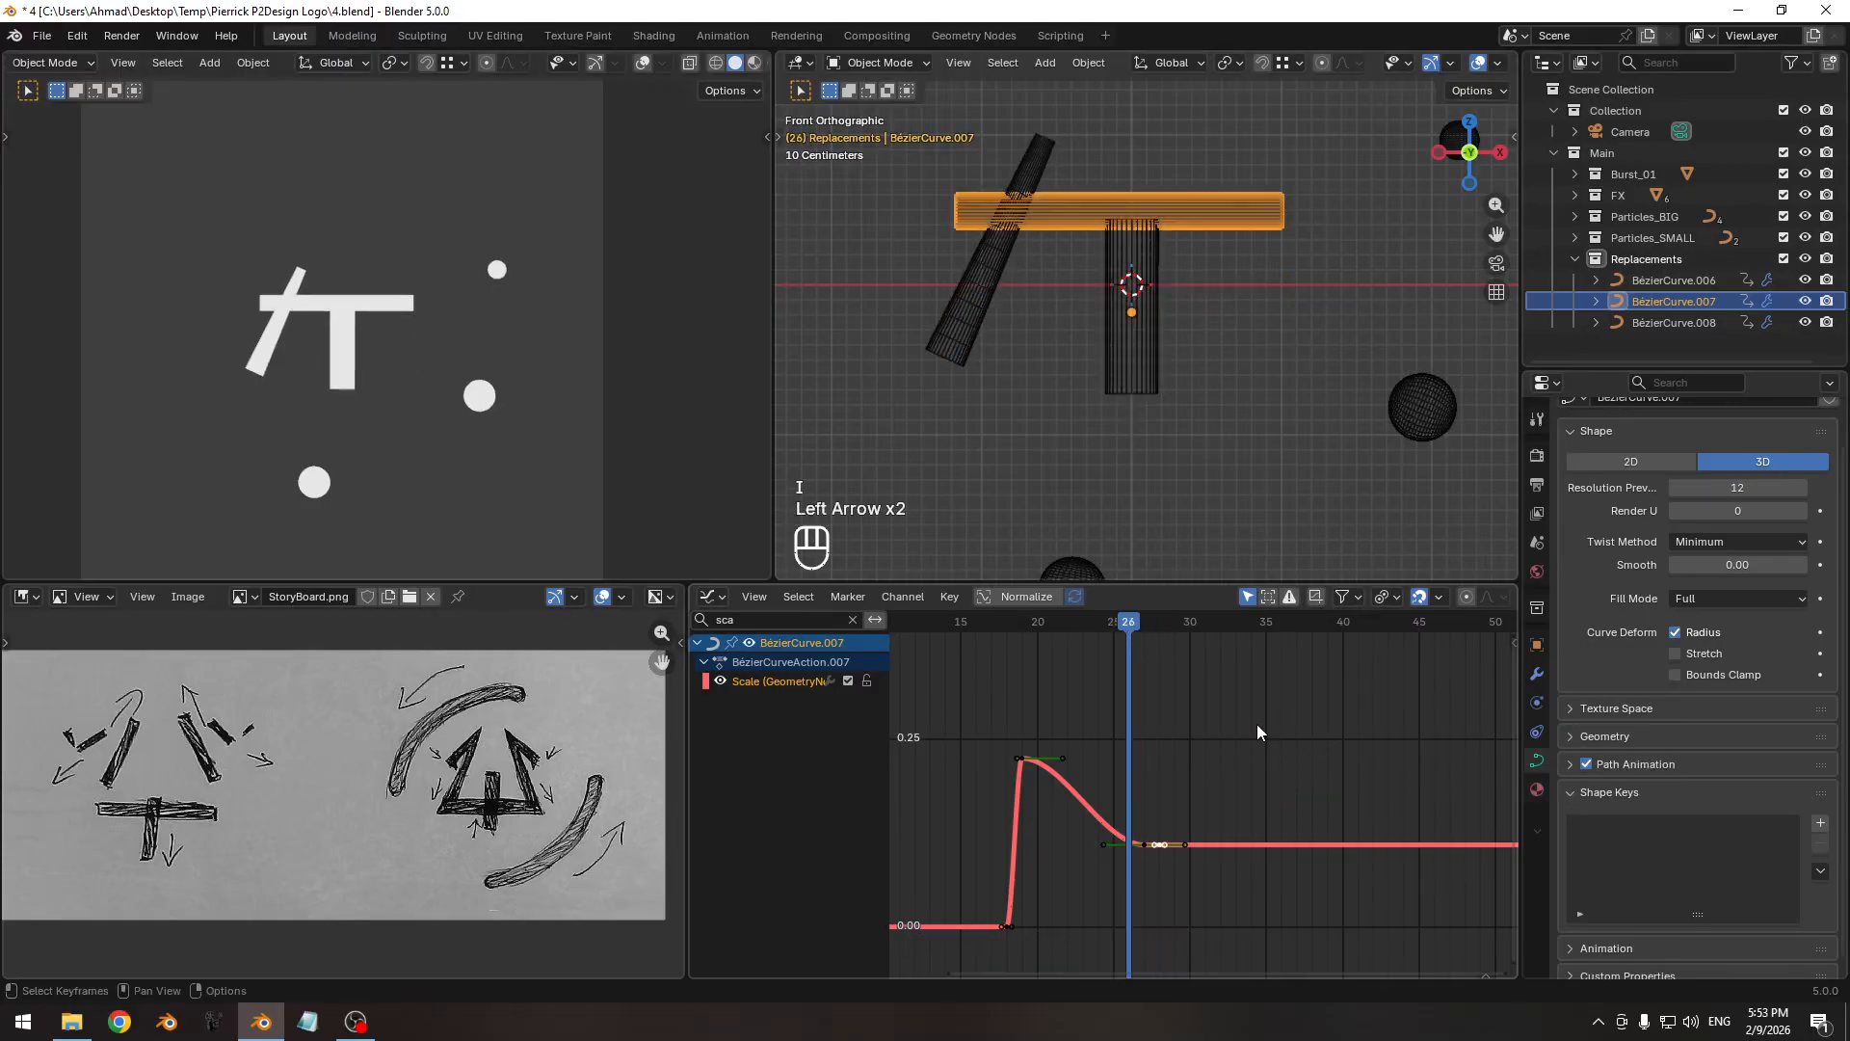
key("i")
left_click(1287, 718)
middle_click_drag(1136, 886, 1198, 817)
left_click(1069, 632)
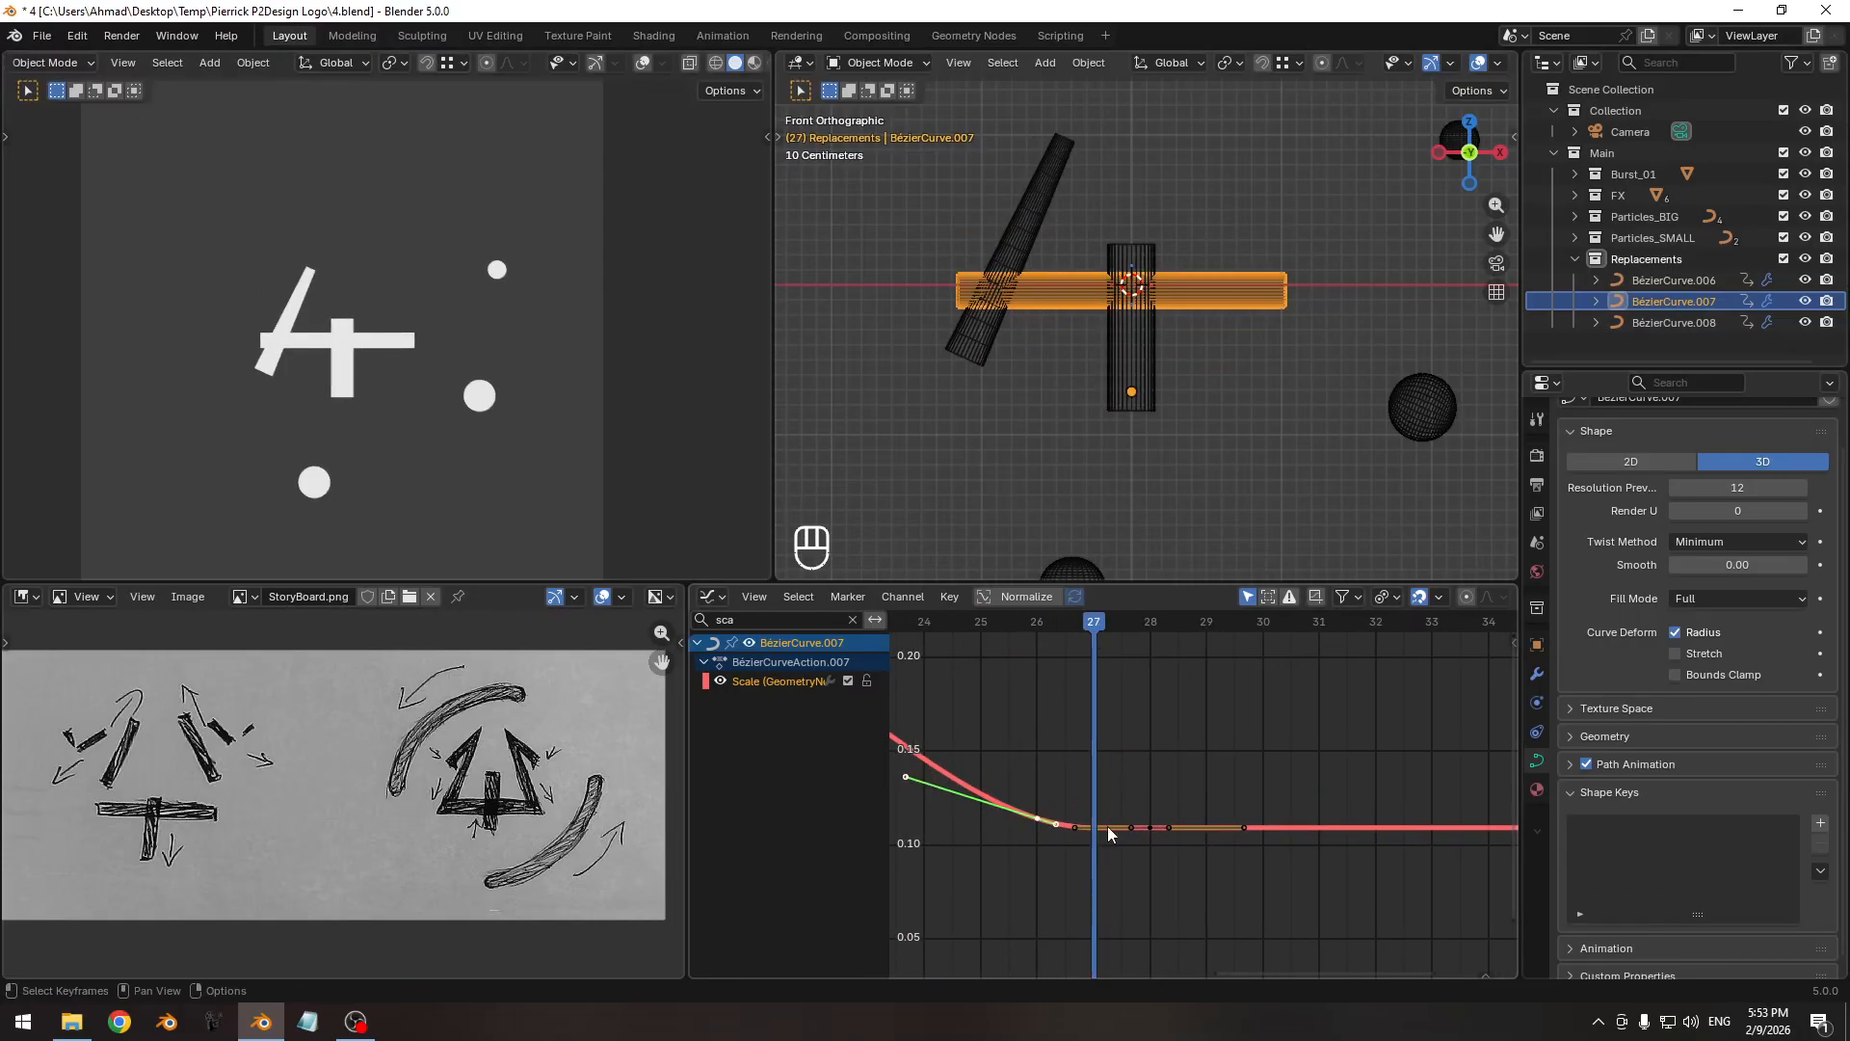
middle_click_drag(1107, 777, 1075, 807, "ctrl")
key("g")
key("y")
right_click(1099, 798)
key("g")
key("y")
right_click(1141, 814)
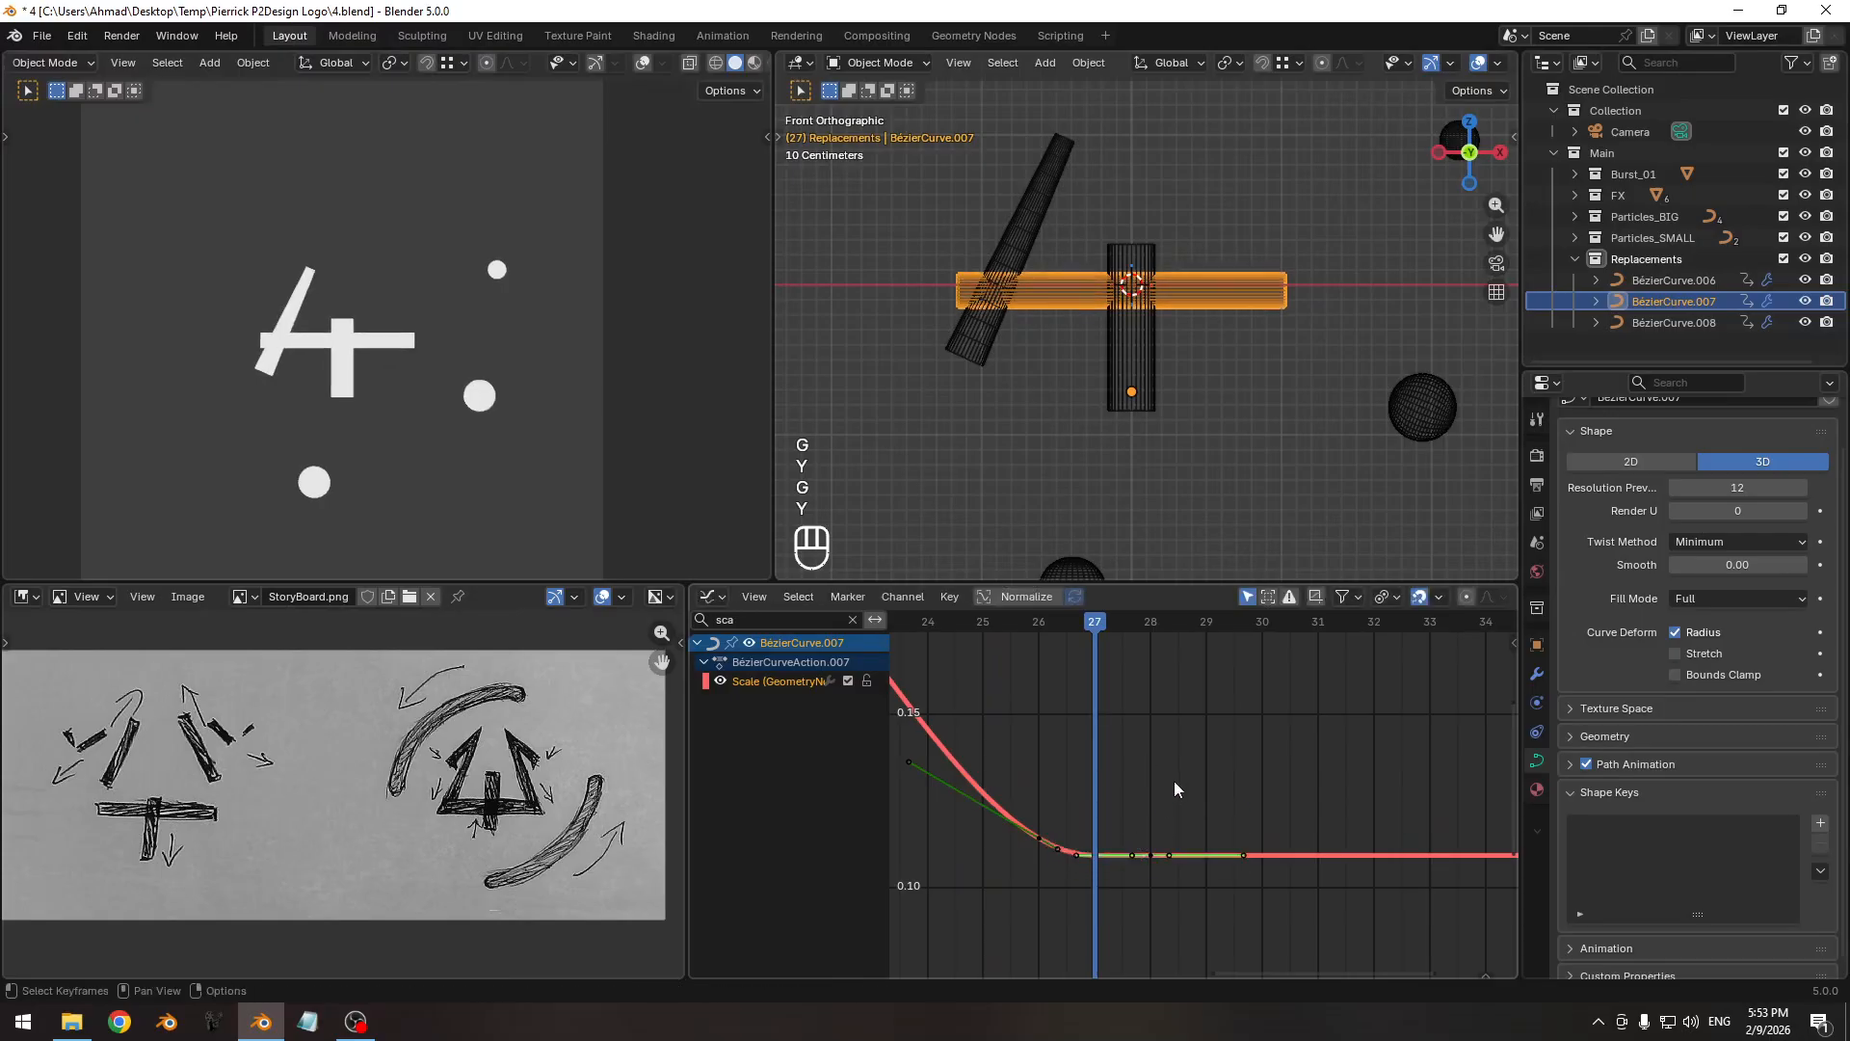
Raise the horizontal bar's Scale keyframe at frame 27 to about 0.14 and shorten its handles into a narrow, smooth peak.
key("g")
key("y")
key("s")
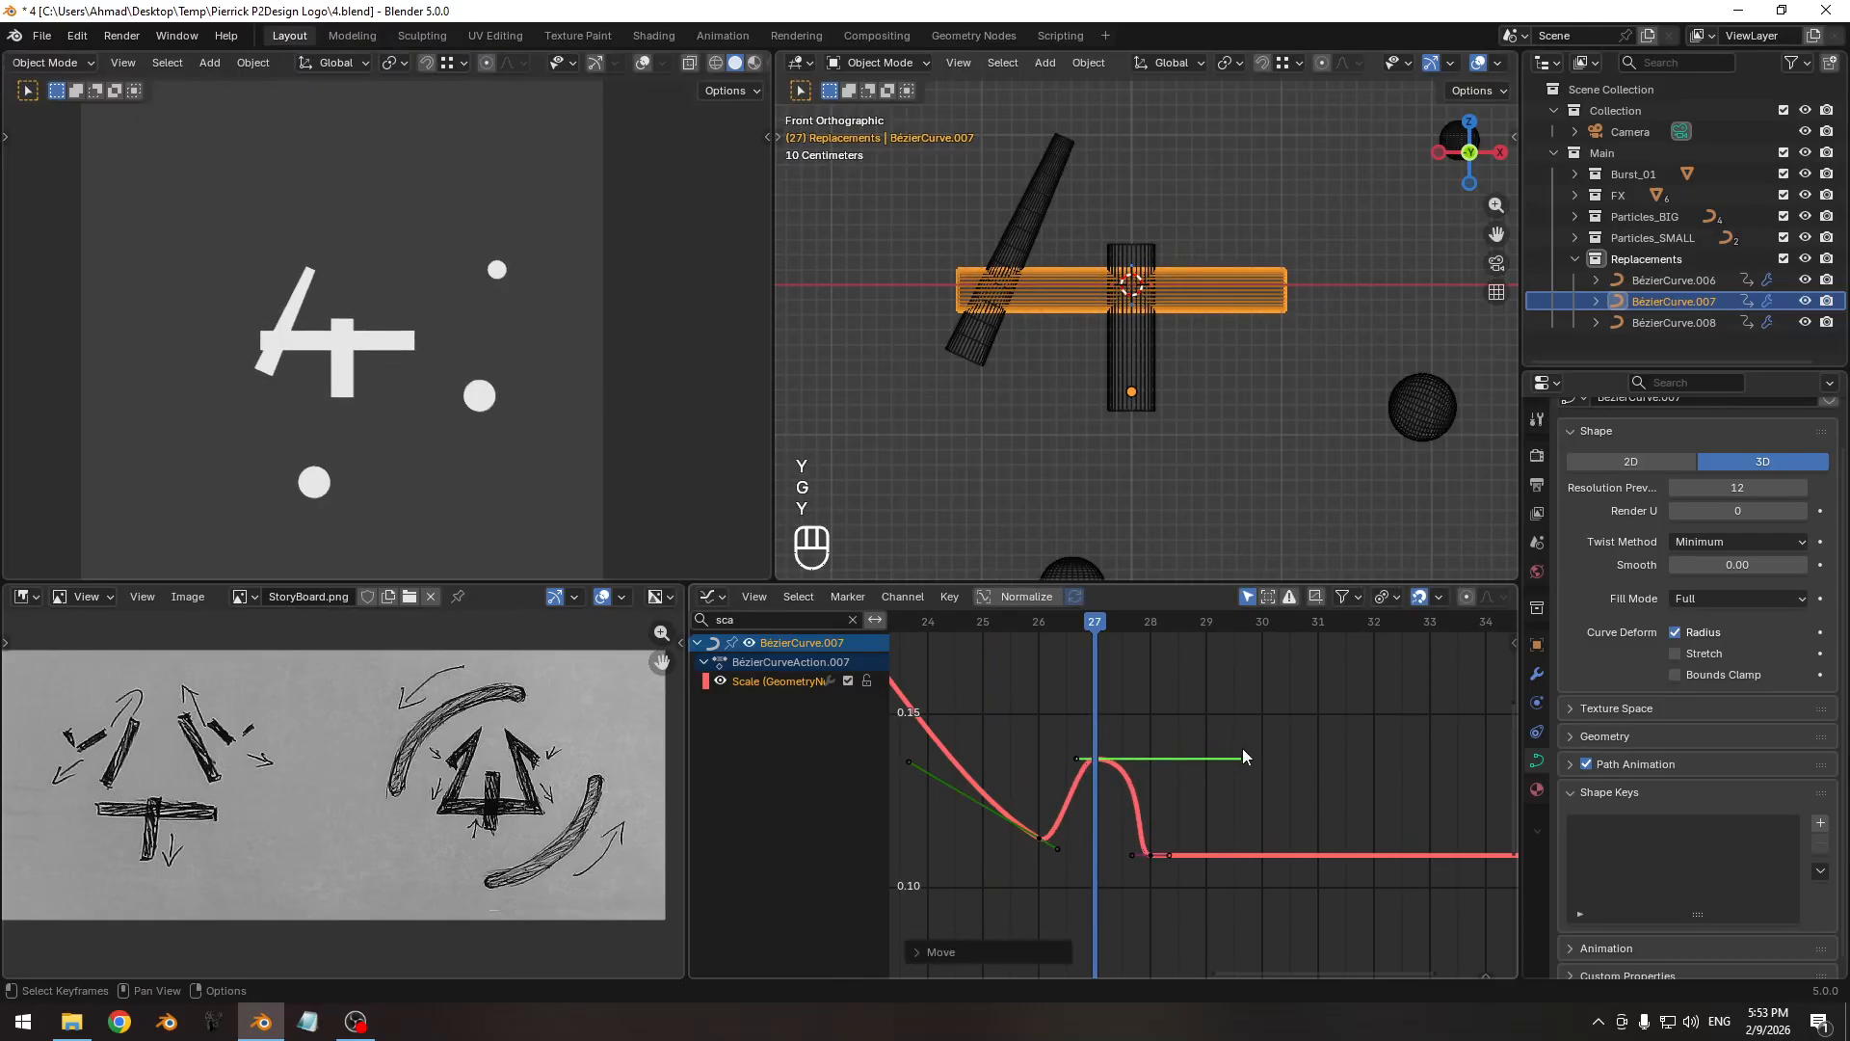
left_click(1169, 807)
key("s")
left_click(1233, 808)
middle_click_drag(1095, 806, 1222, 867, "ctrl")
key("s")
left_click(1258, 792)
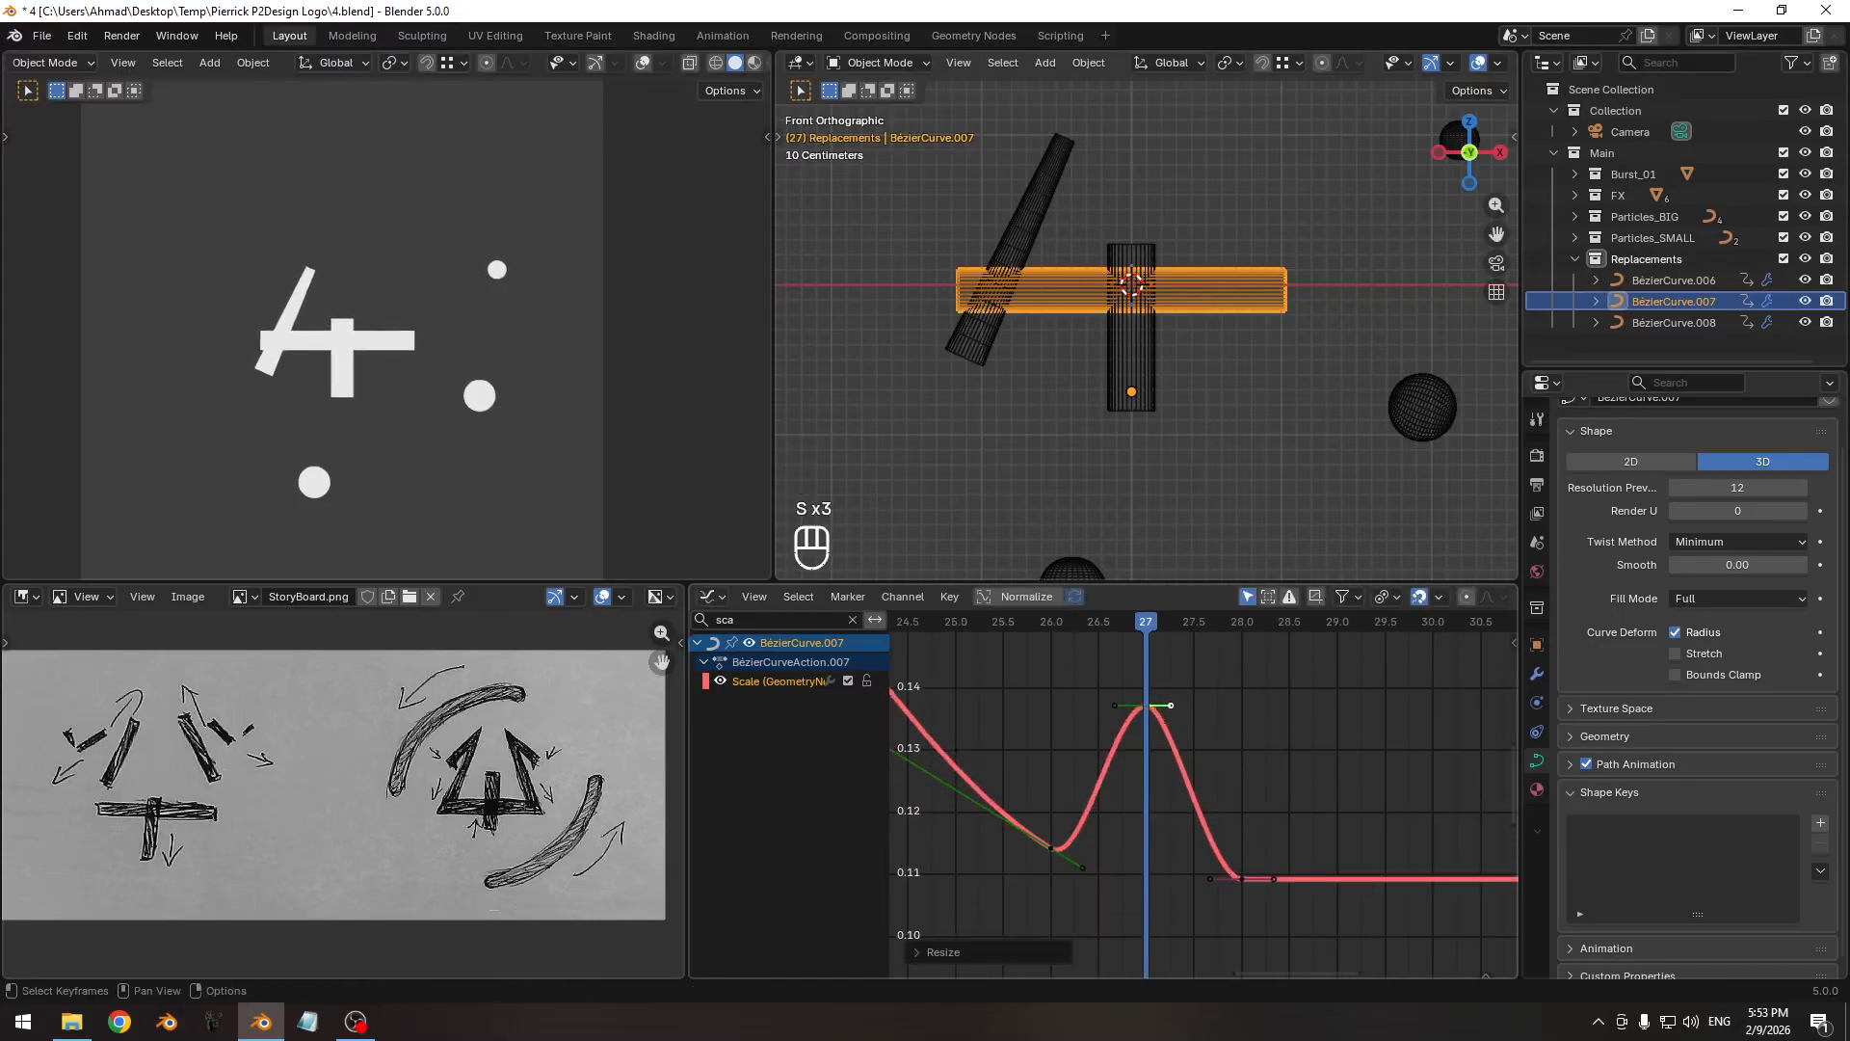
key("s")
left_click(1312, 821)
key("s")
left_click(1263, 735)
Raise the Scale keyframe at frame 27 to about 0.21 and scrub to frame 29 to check the bar's thickness pulse.
middle_click_drag(1285, 730, 1207, 744, "ctrl")
mouse_move(1153, 631)
left_mouse_down()
mouse_move(1100, 630)
mouse_move(1132, 636)
left_mouse_up()
left_click(1153, 744)
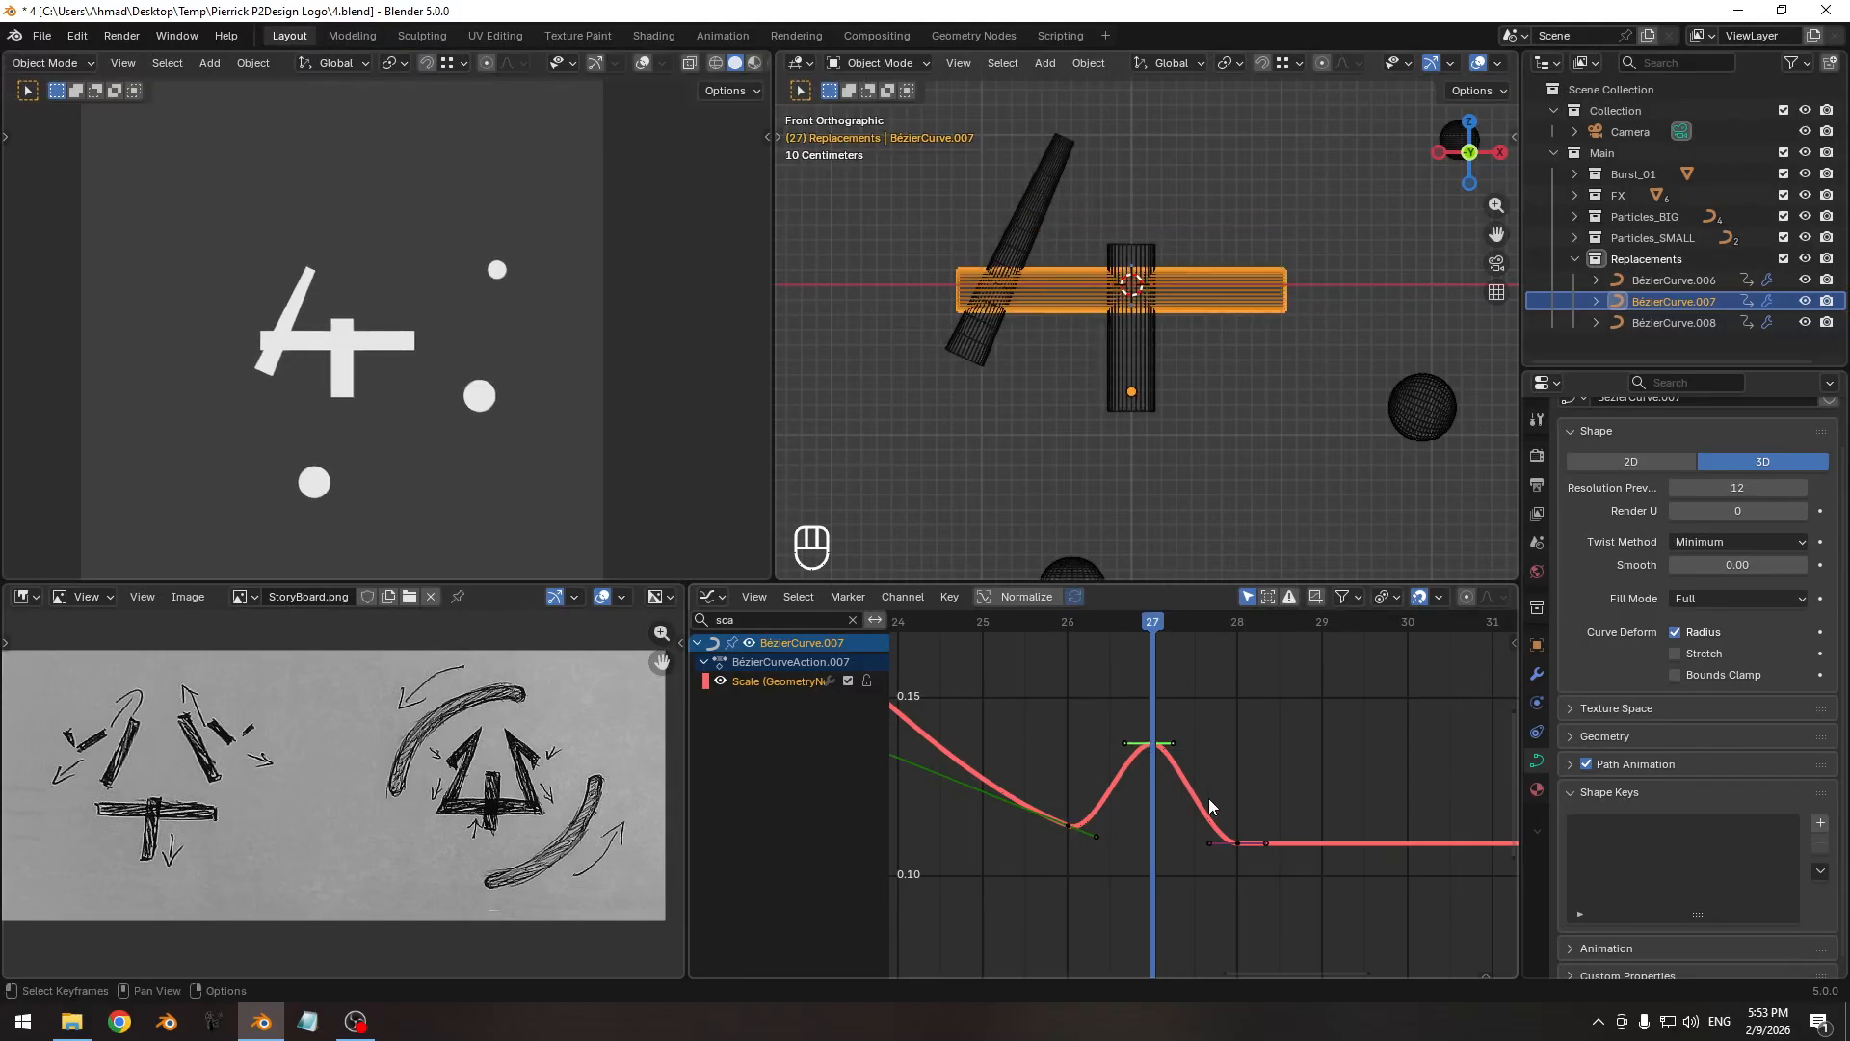
key("g")
key("y")
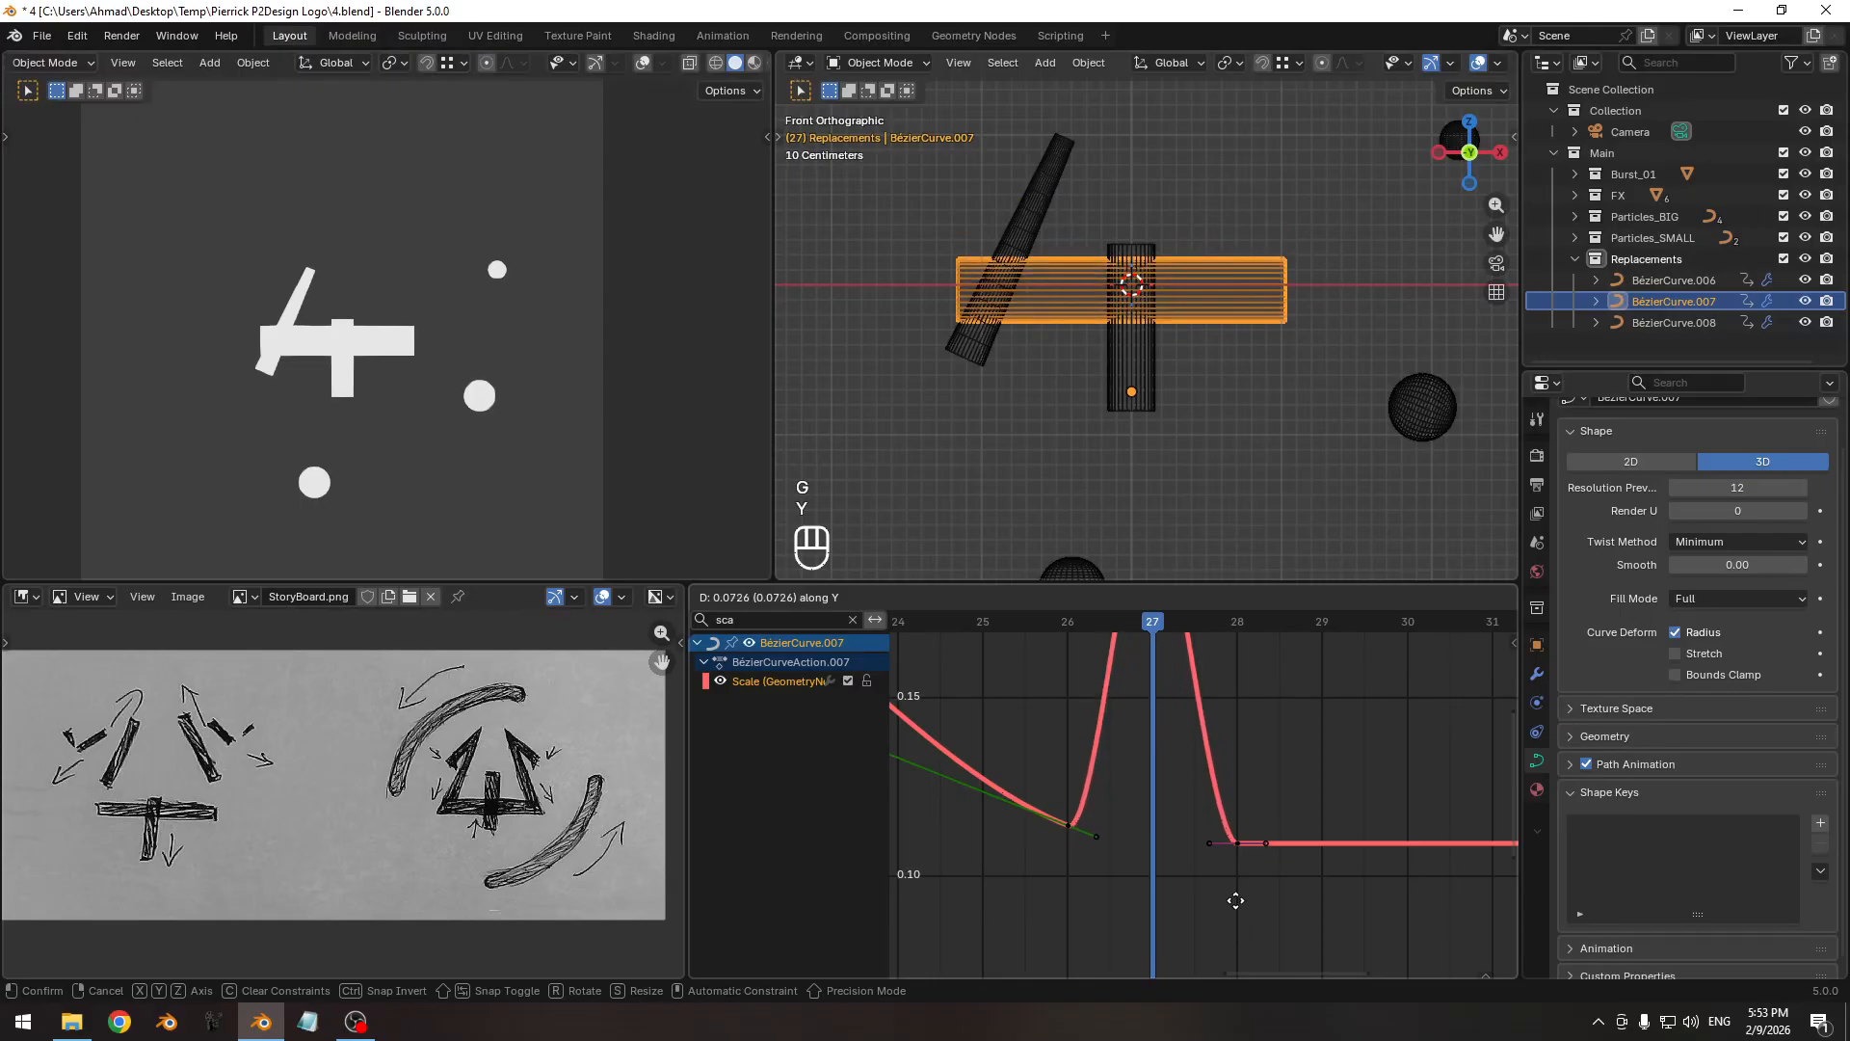
left_click(1229, 891)
middle_click_drag(1218, 876, 1153, 744, "ctrl")
middle_click_drag(1154, 744, 1159, 771, "shift")
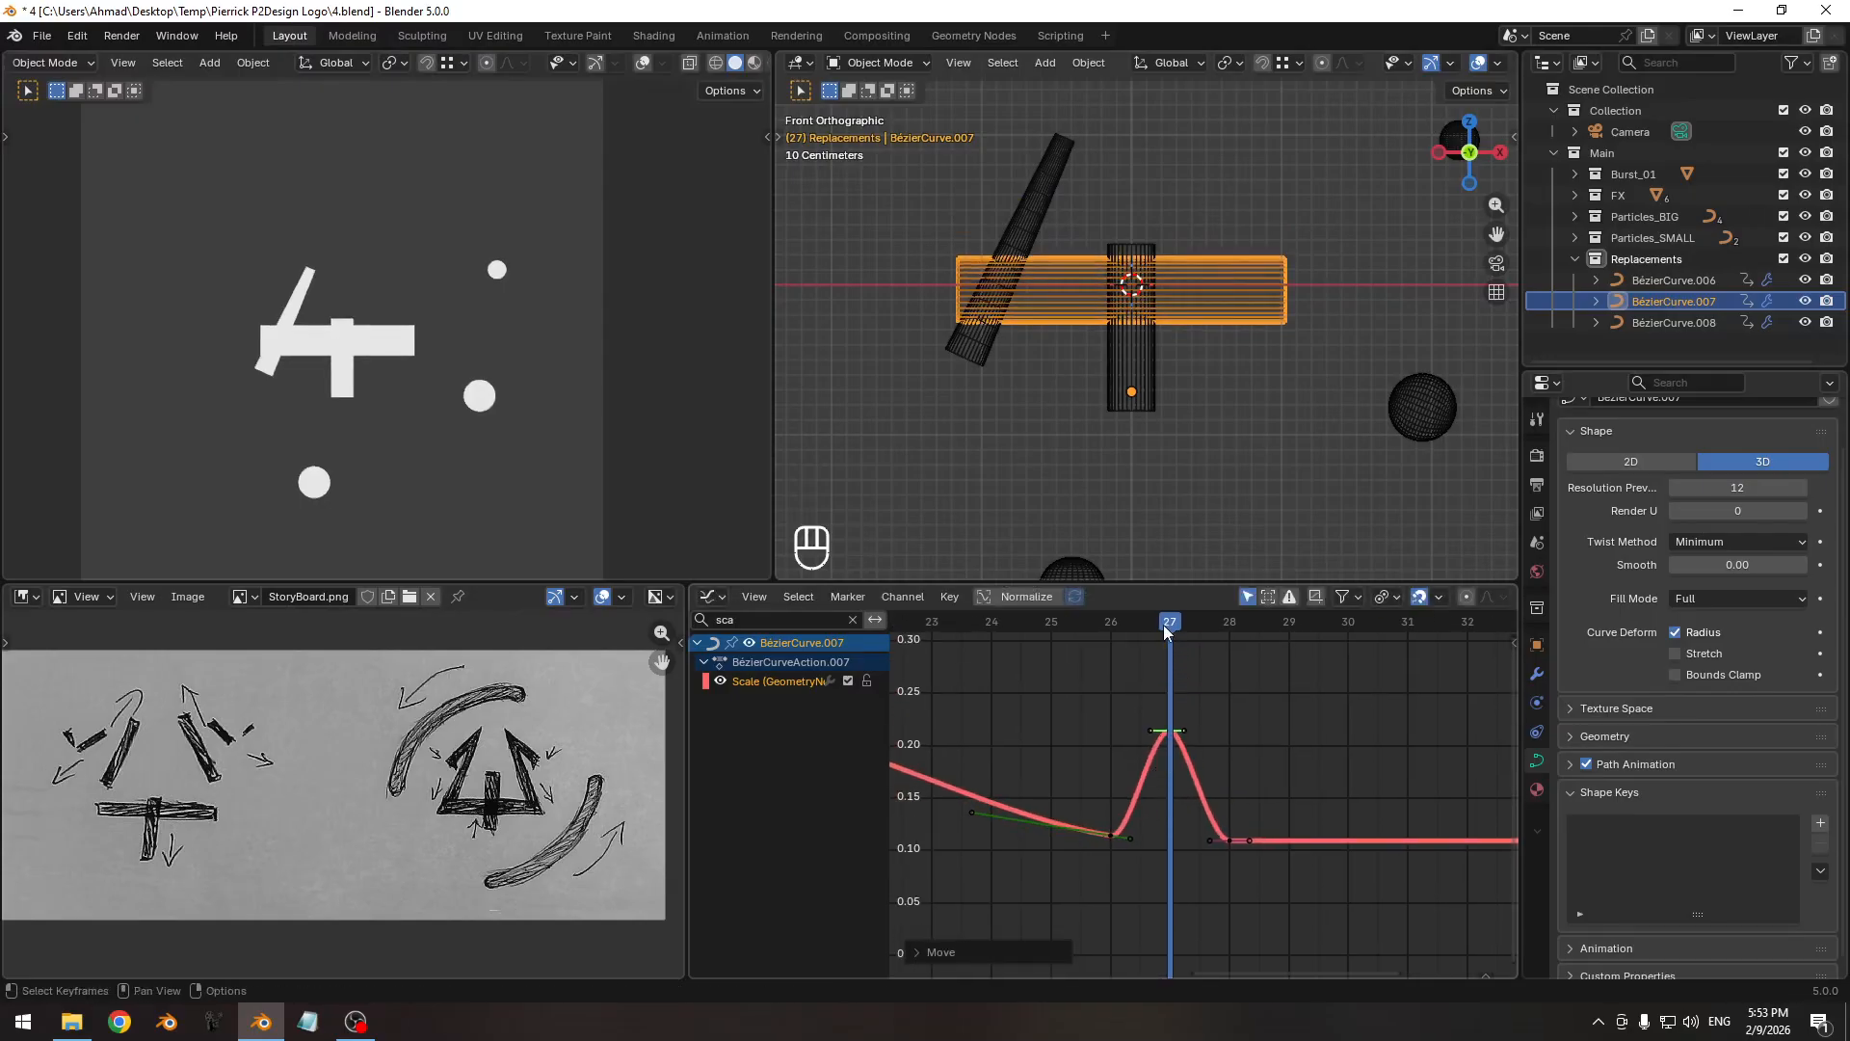
left_click_drag(1163, 626, 1286, 638)
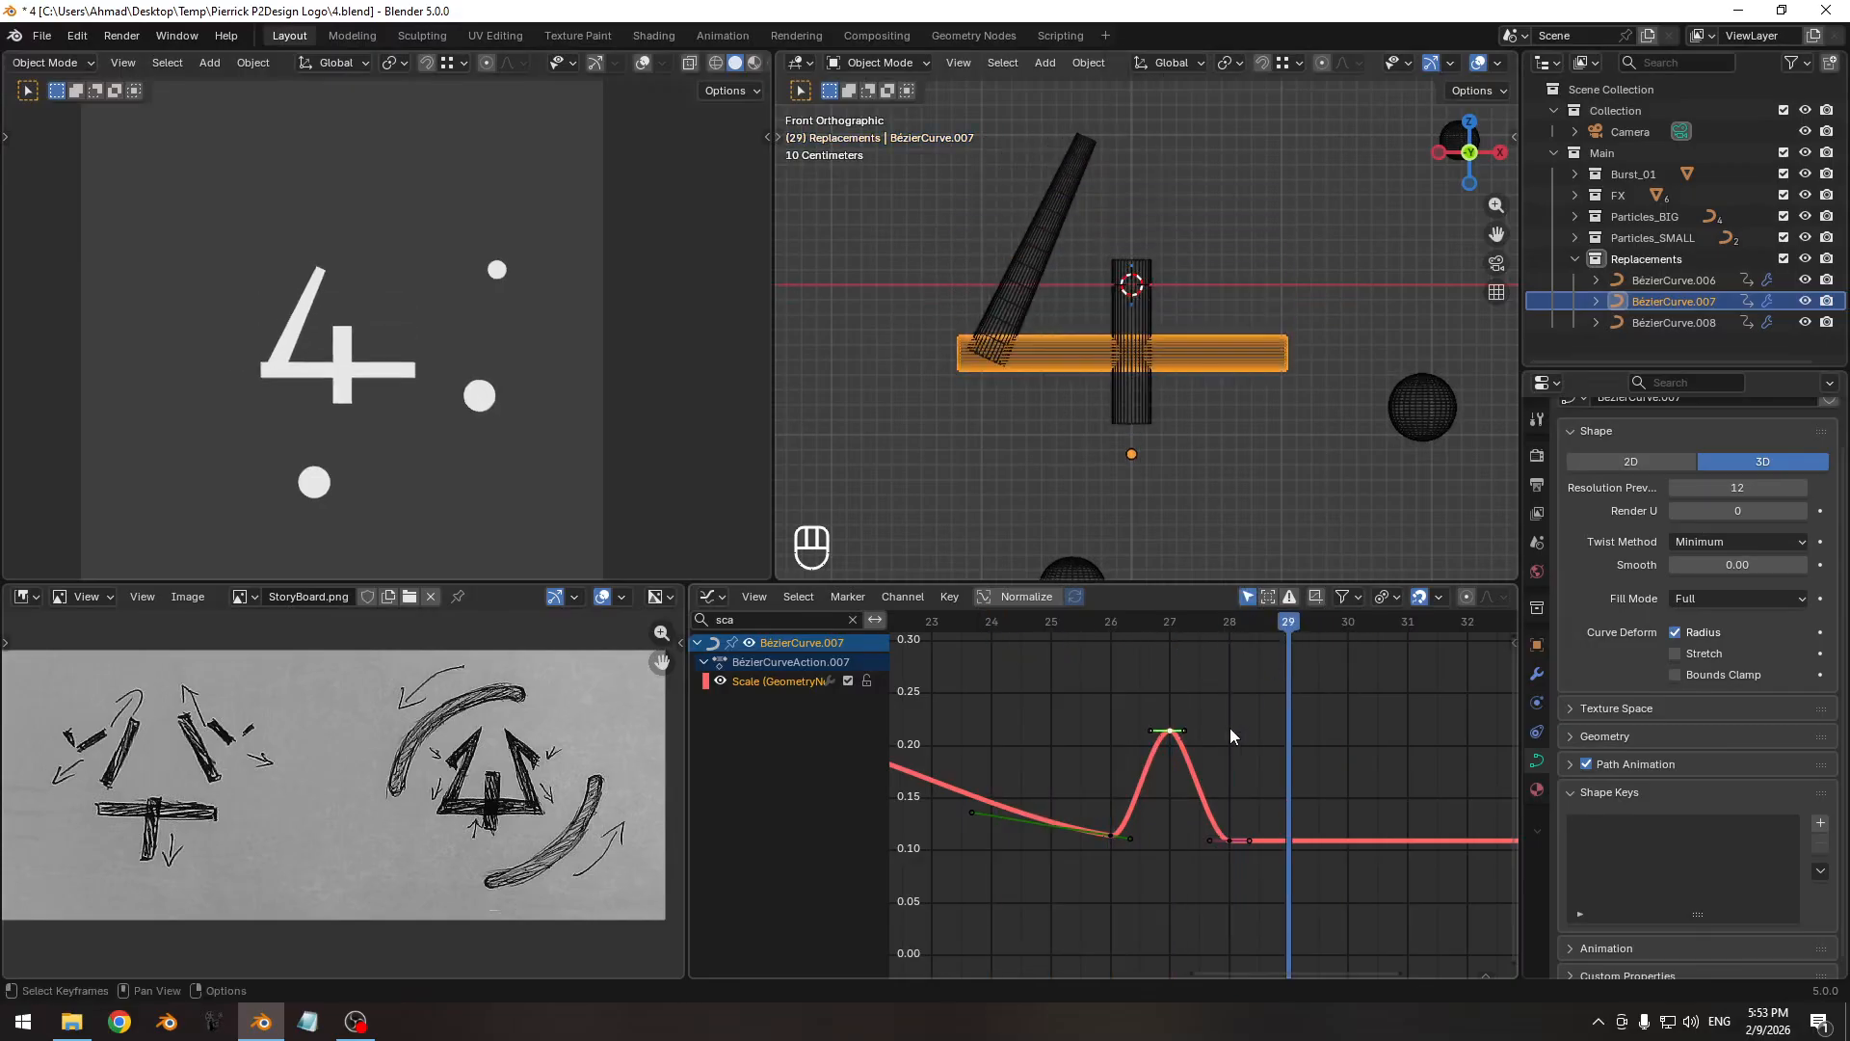
Replay the animation and raise the Scale keyframe at frame 27 to about 0.23.
middle_click_drag(1230, 730, 997, 707, "ctrl")
key("space")
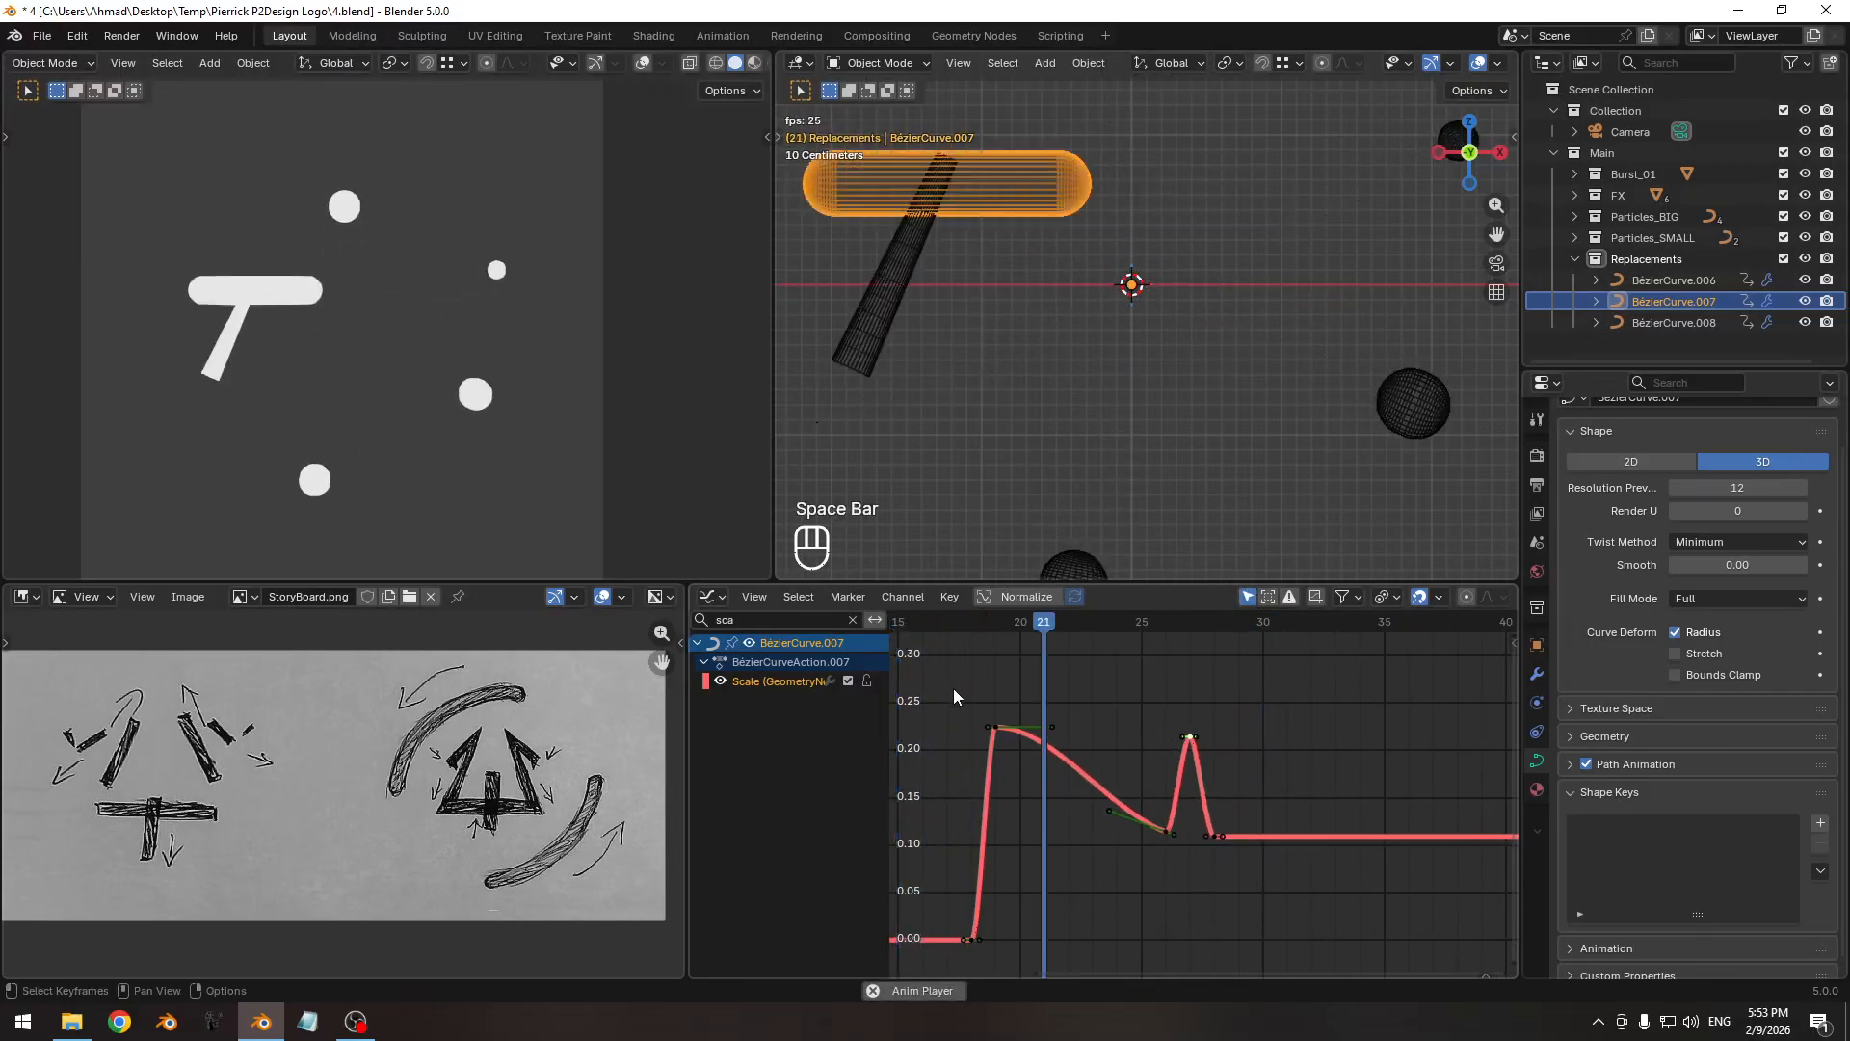
key("space")
middle_click_drag(1050, 734, 1153, 738, "ctrl")
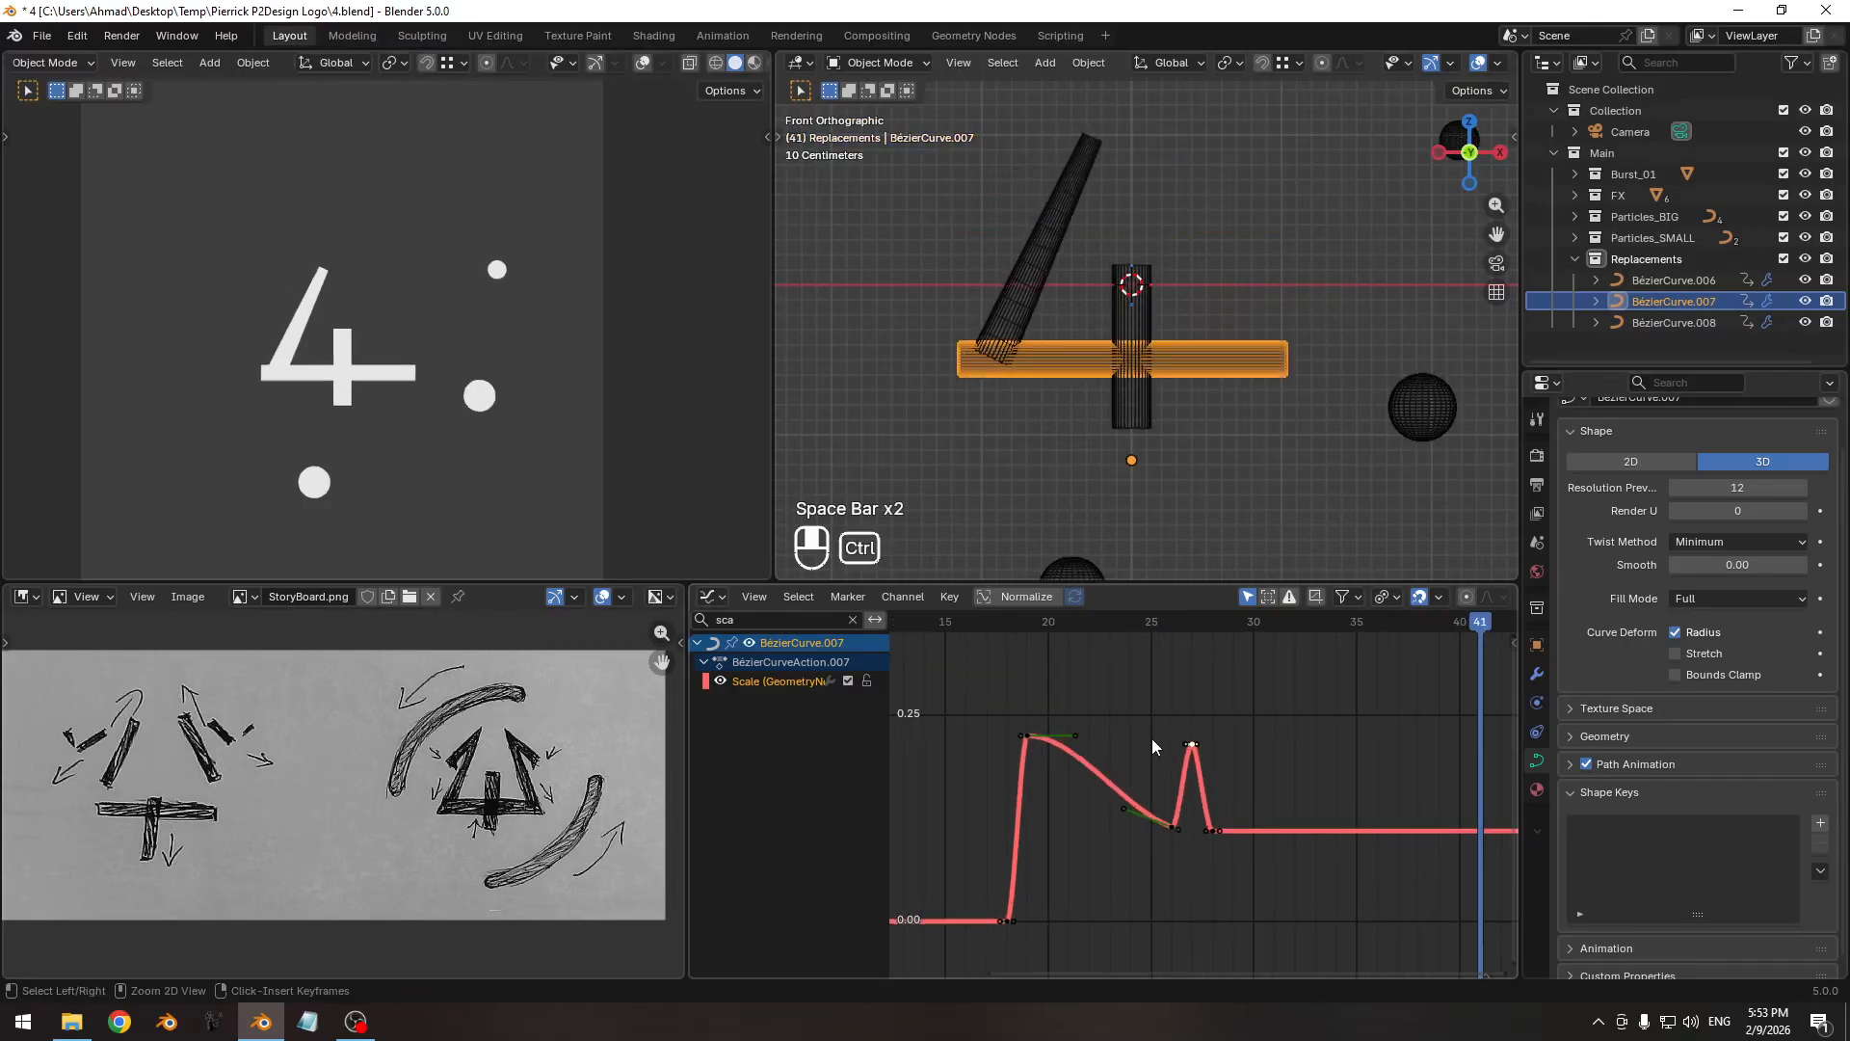
key("g")
key("y")
left_click(1108, 815)
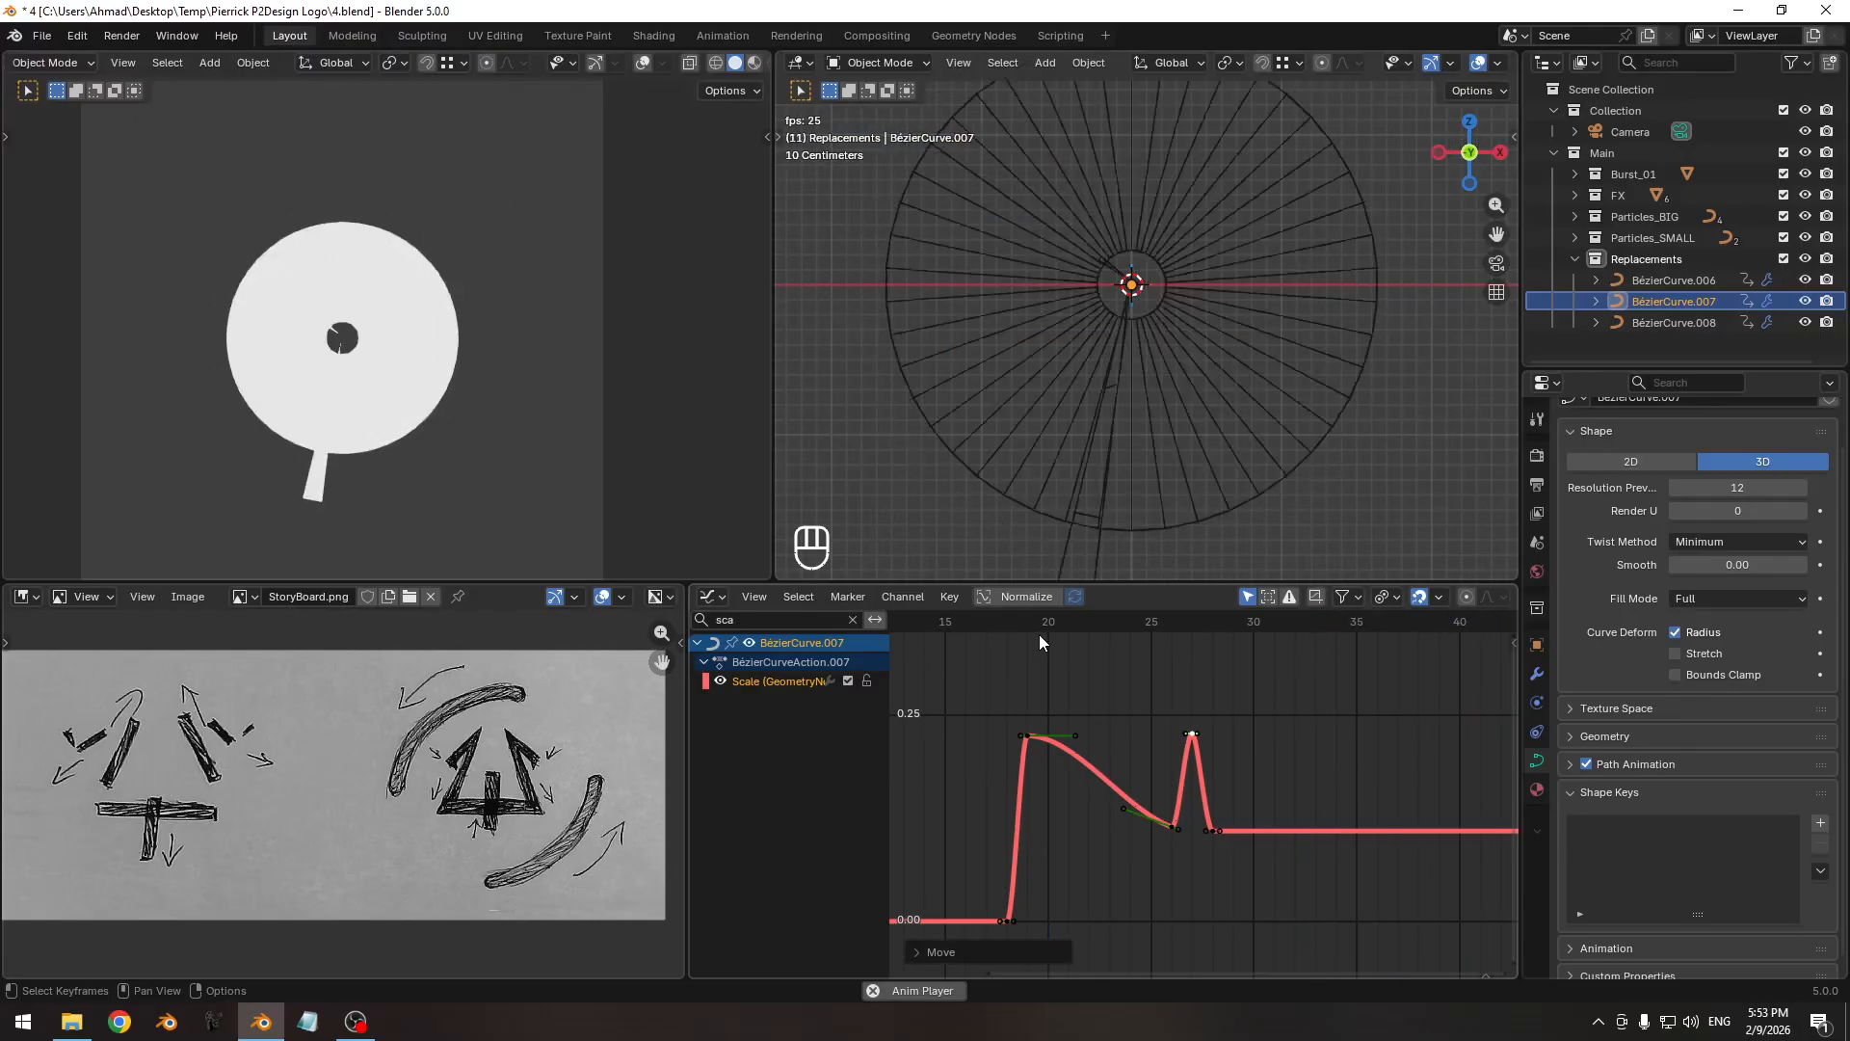
Play the animation, scrub through the scale peak to frame 30 and save the file.
key("space")
key("ctrl+s")
middle_click_drag(1180, 723, 1202, 741, "ctrl")
middle_click_drag(1169, 727, 1102, 722, "shift")
left_click_drag(1089, 624, 1223, 643)
key("ctrl+s")
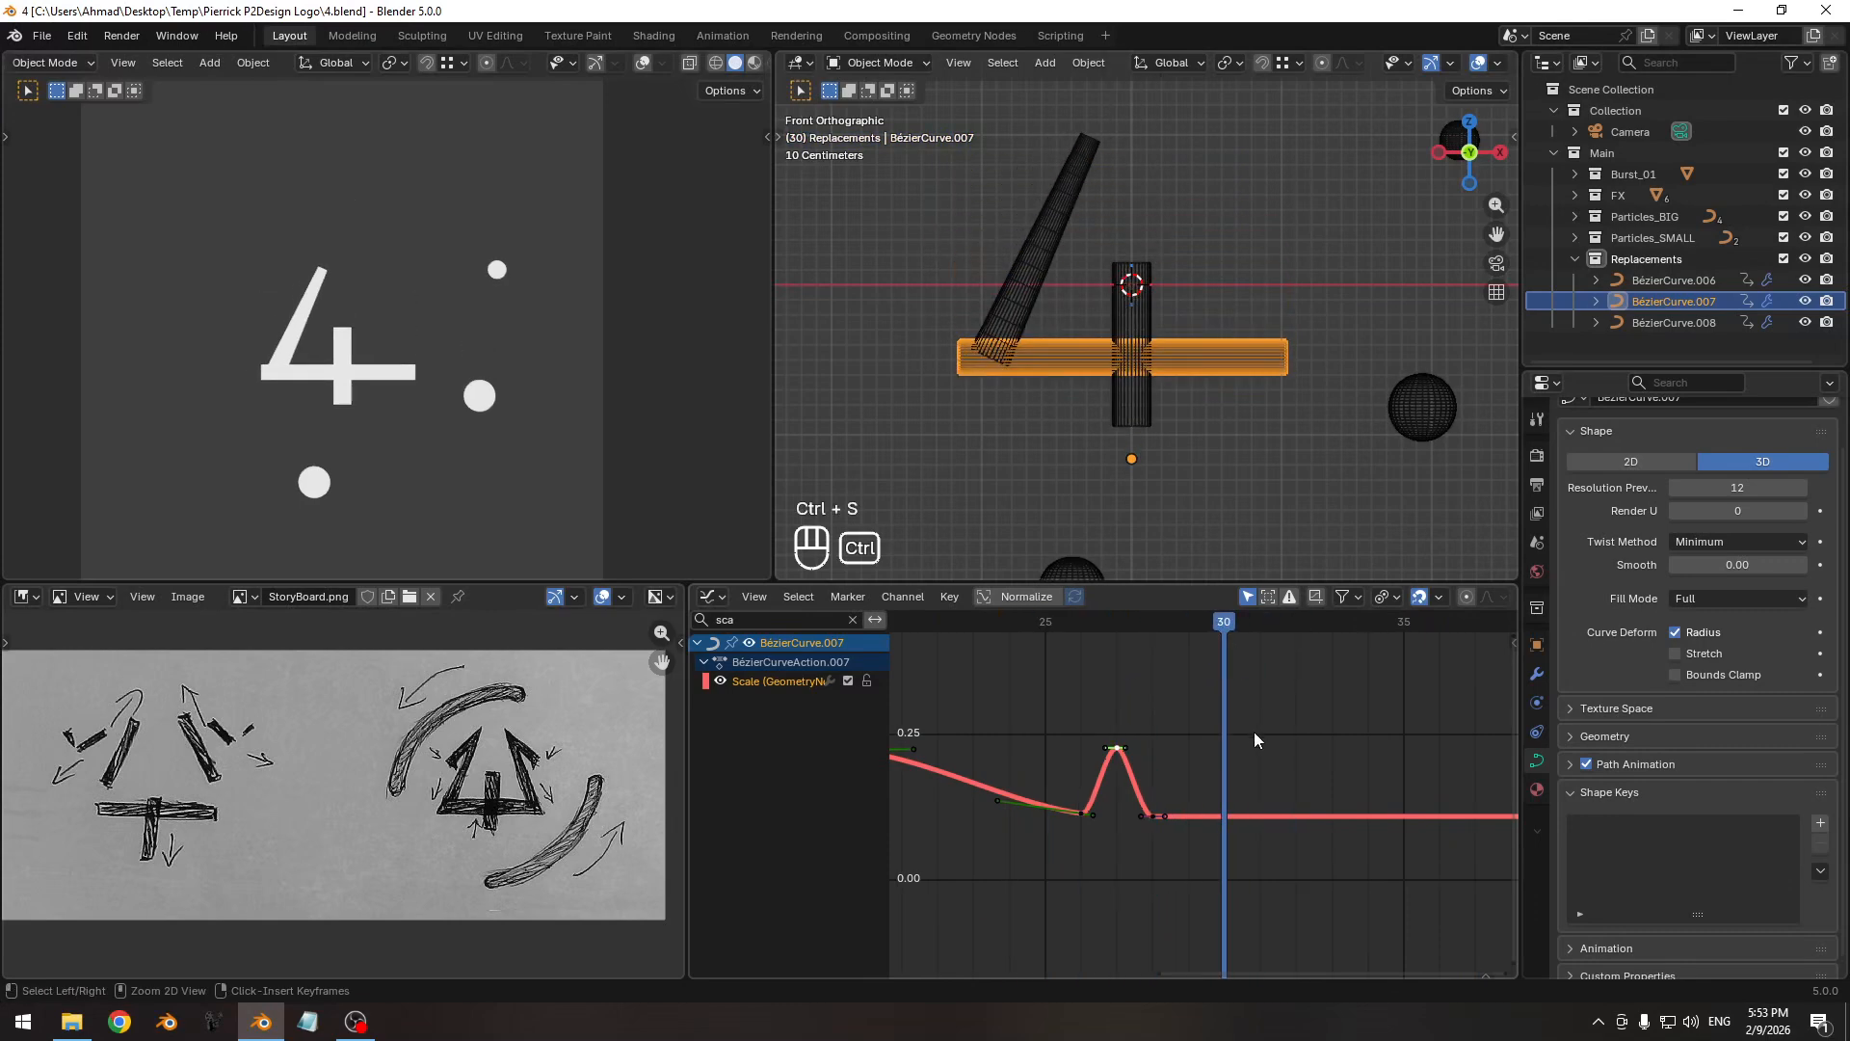
Go to frame 29 and turn on the overlays in the camera view to show the logo reference.
middle_click_drag(1252, 732, 1134, 716, "ctrl")
scroll(1134, 717, "down", 2, "ctrl")
mouse_move(1091, 614)
left_mouse_down()
mouse_move(1010, 628)
mouse_move(1102, 627)
left_mouse_up()
key("shift+alt+z")
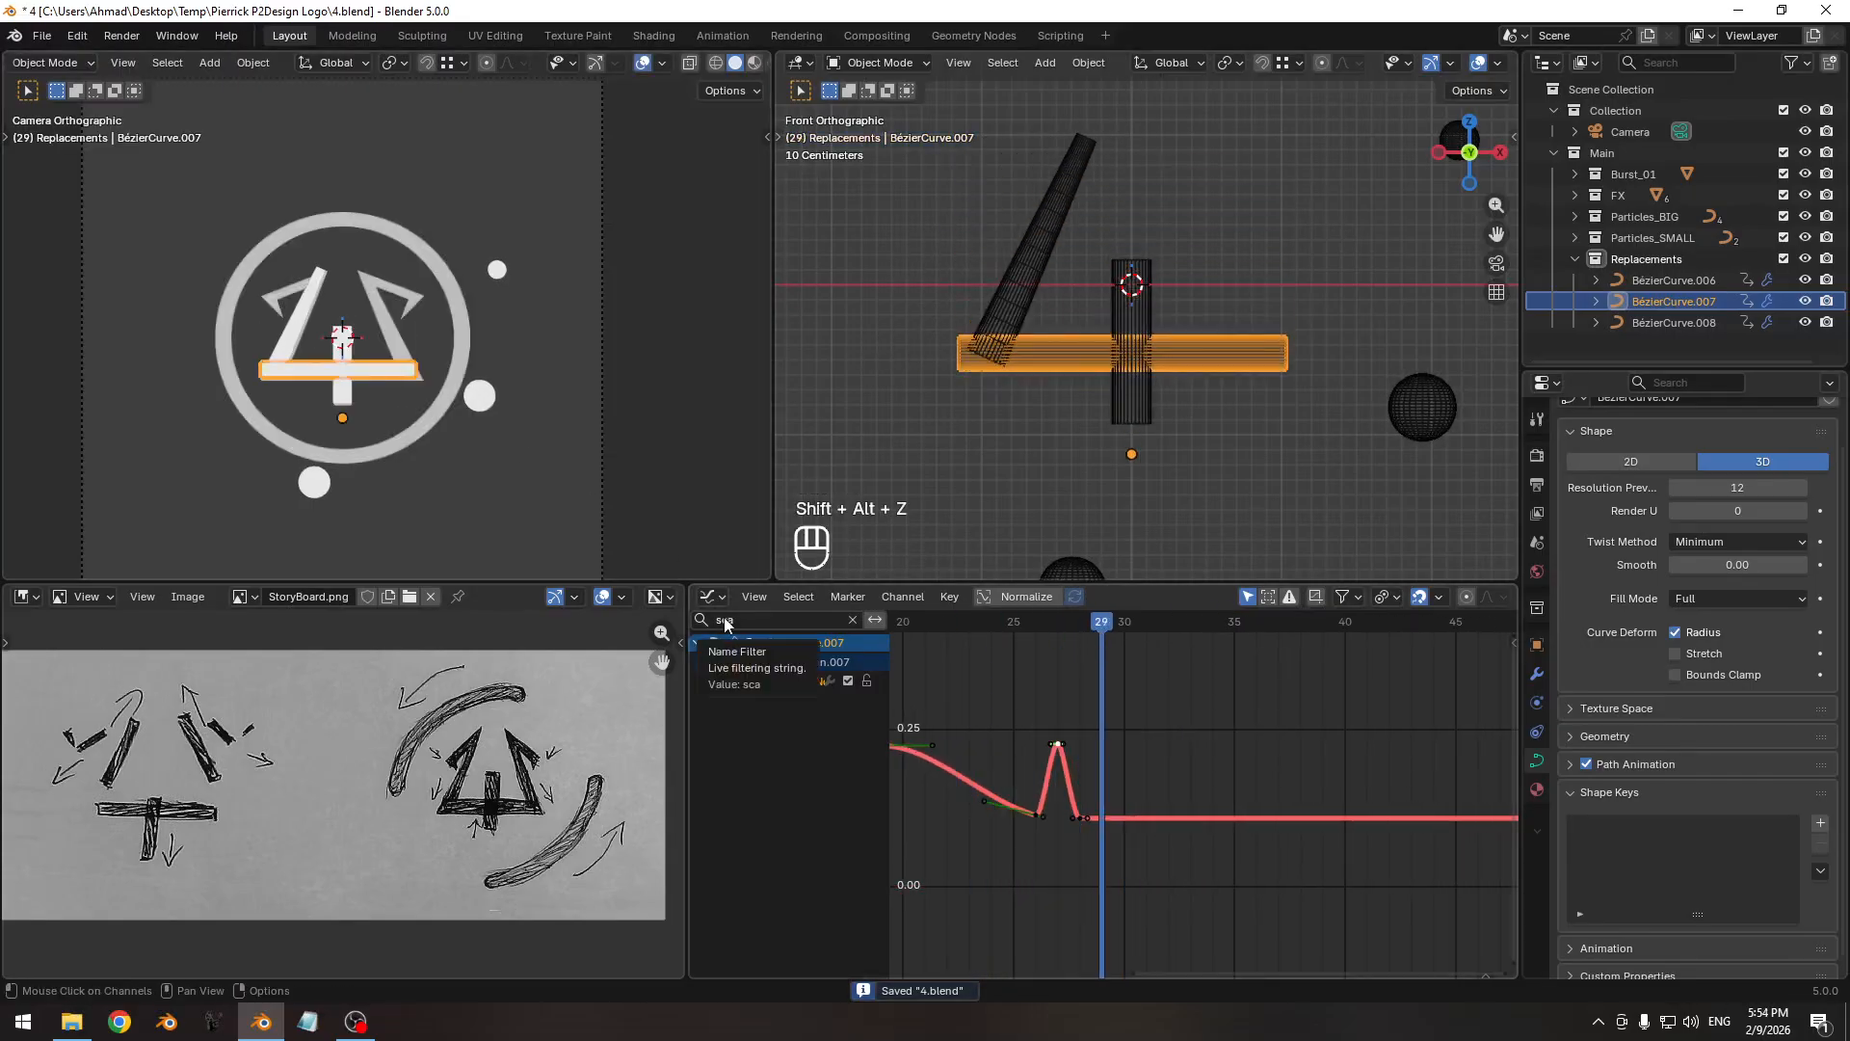
Select the left slanted bar, clear the animation channel name filter and reveal all of its hidden curves.
left_click(294, 345)
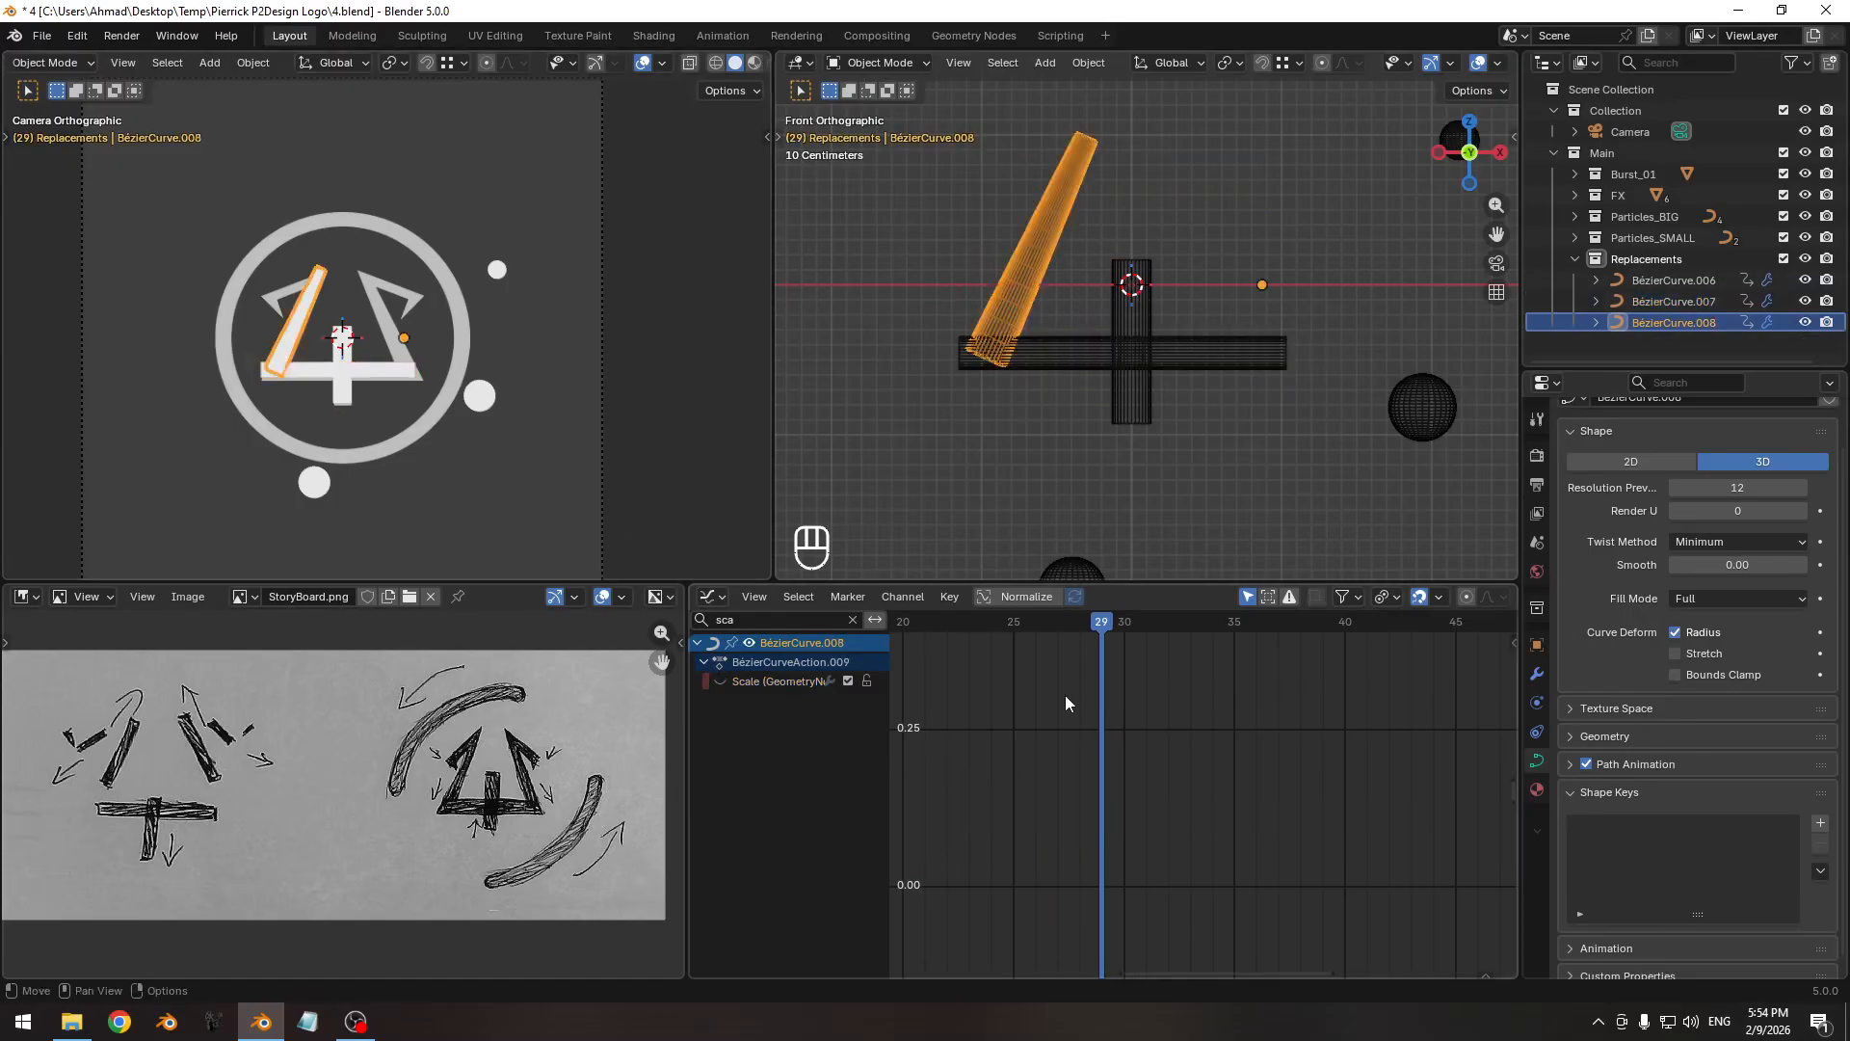
key("Home")
key("alt+h")
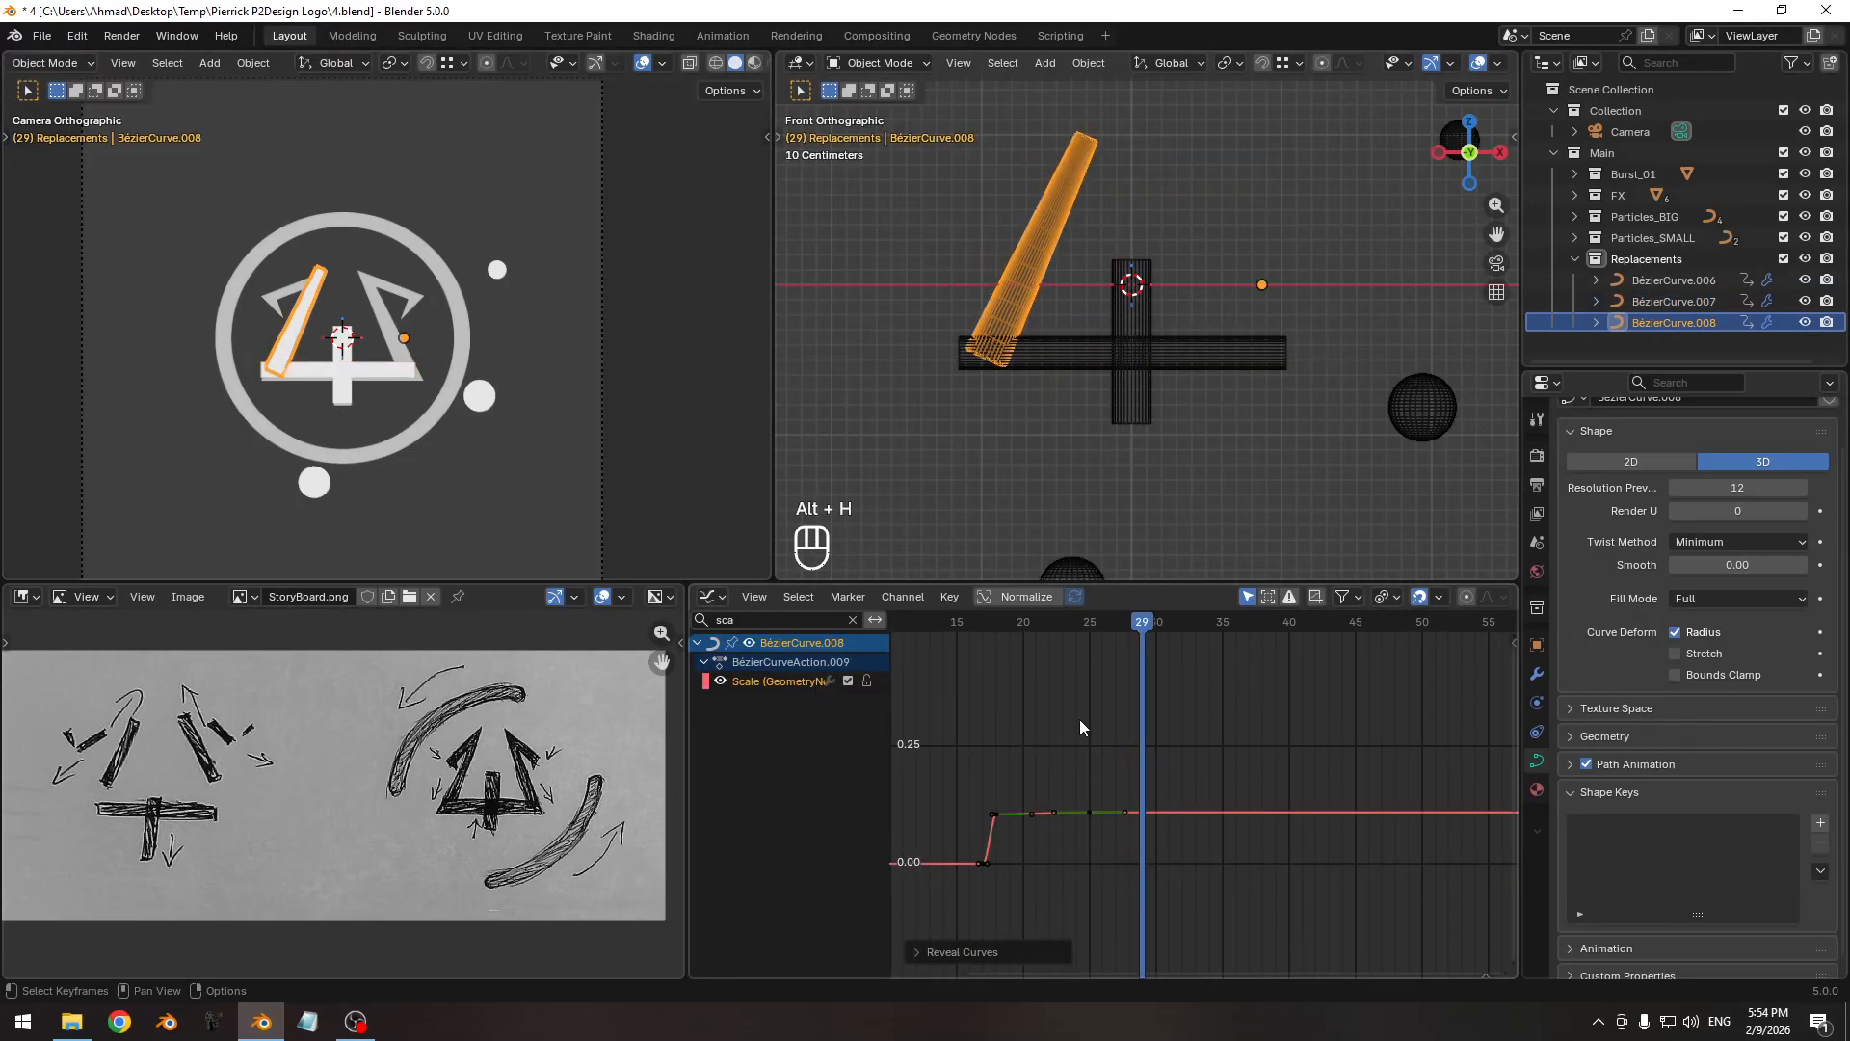
scroll(1079, 718, "down", 1)
left_click(853, 620)
key("alt+h")
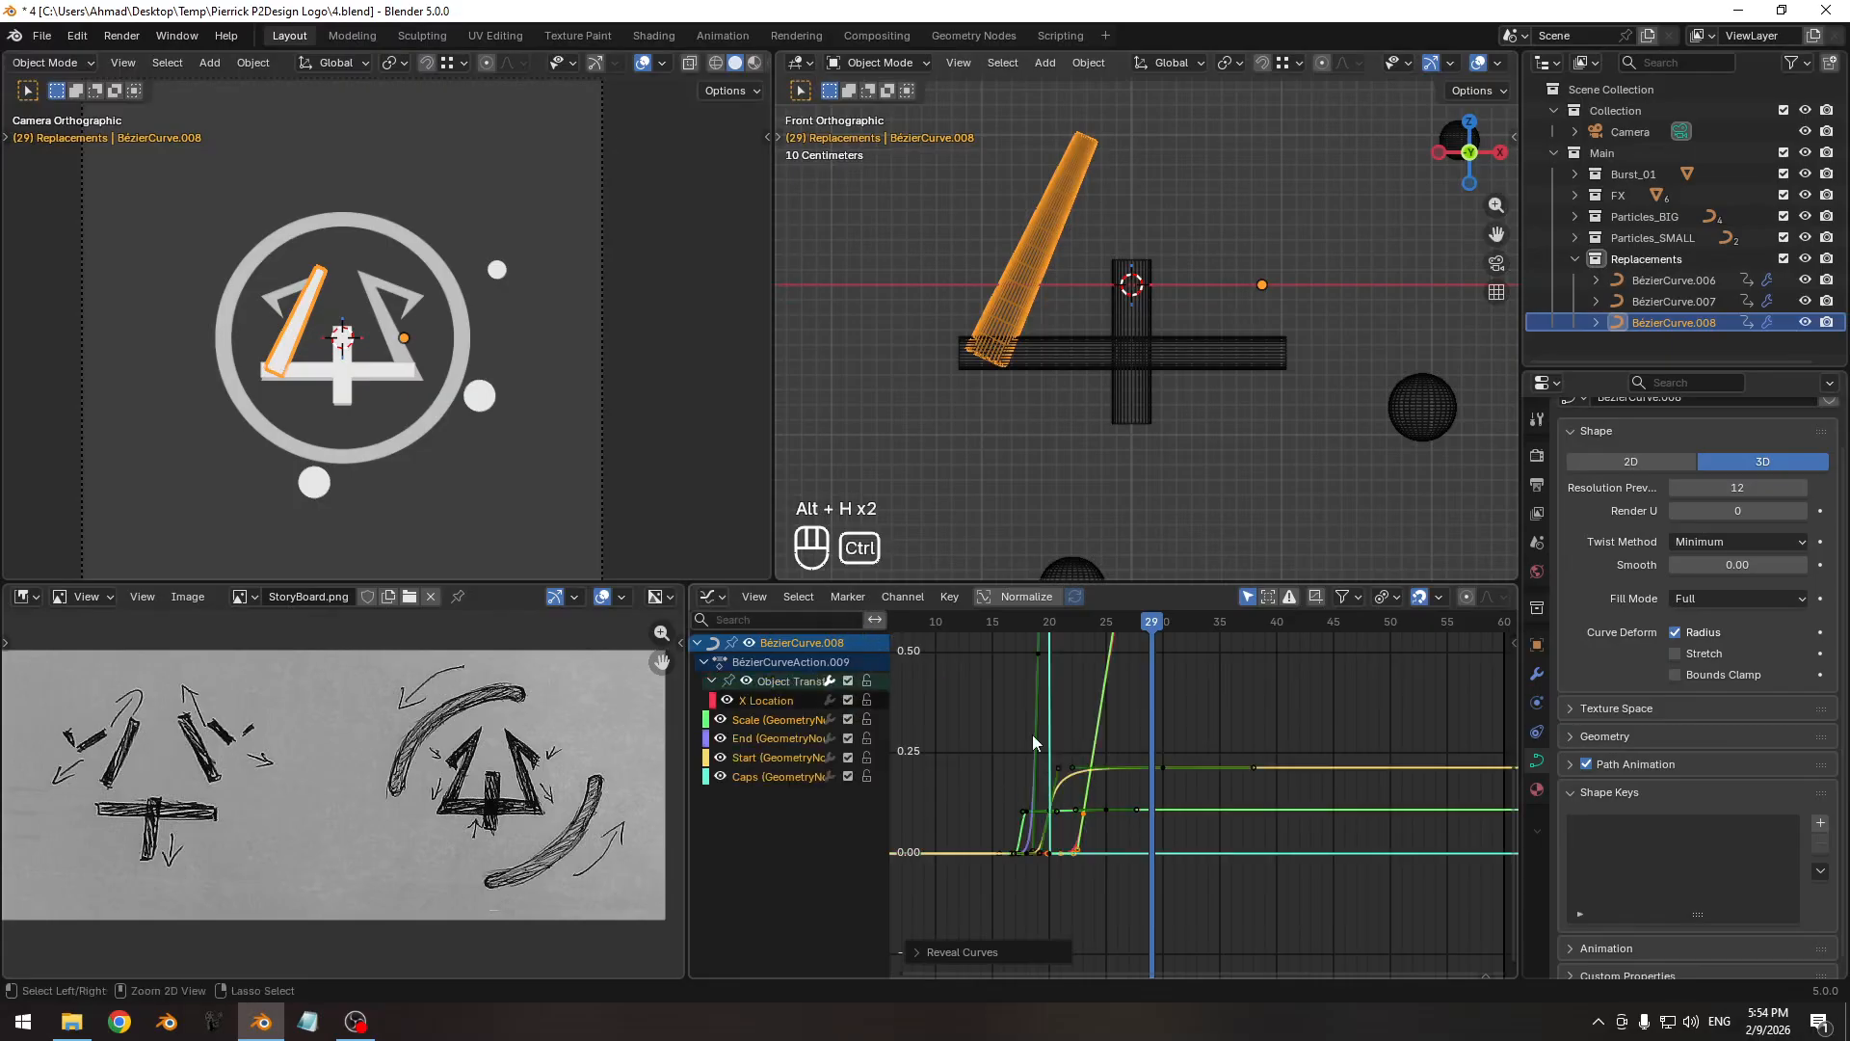
Go to frame 19 and duplicate the left slanted bar in place.
middle_click_drag(1045, 734, 1218, 777)
mouse_move(1099, 629)
left_mouse_down()
mouse_move(981, 626)
mouse_move(1084, 634)
left_mouse_up()
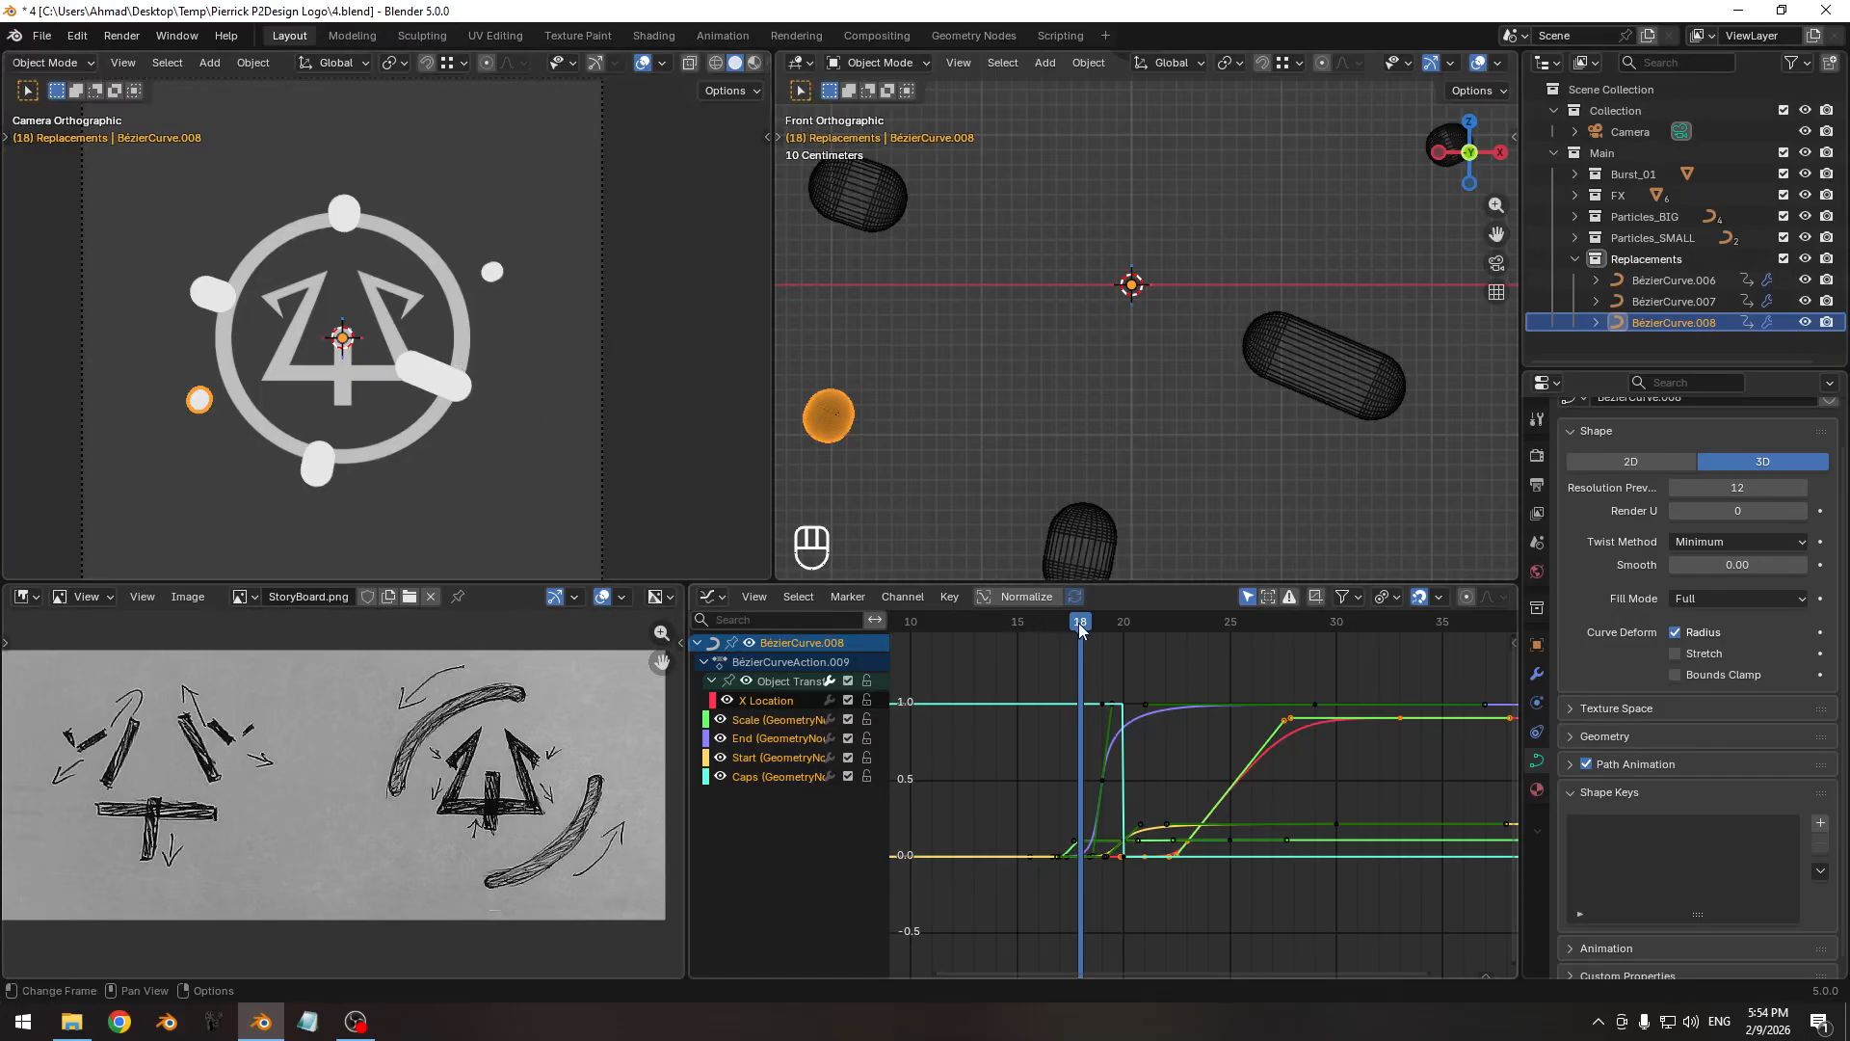
left_click_drag(1094, 630, 1097, 630)
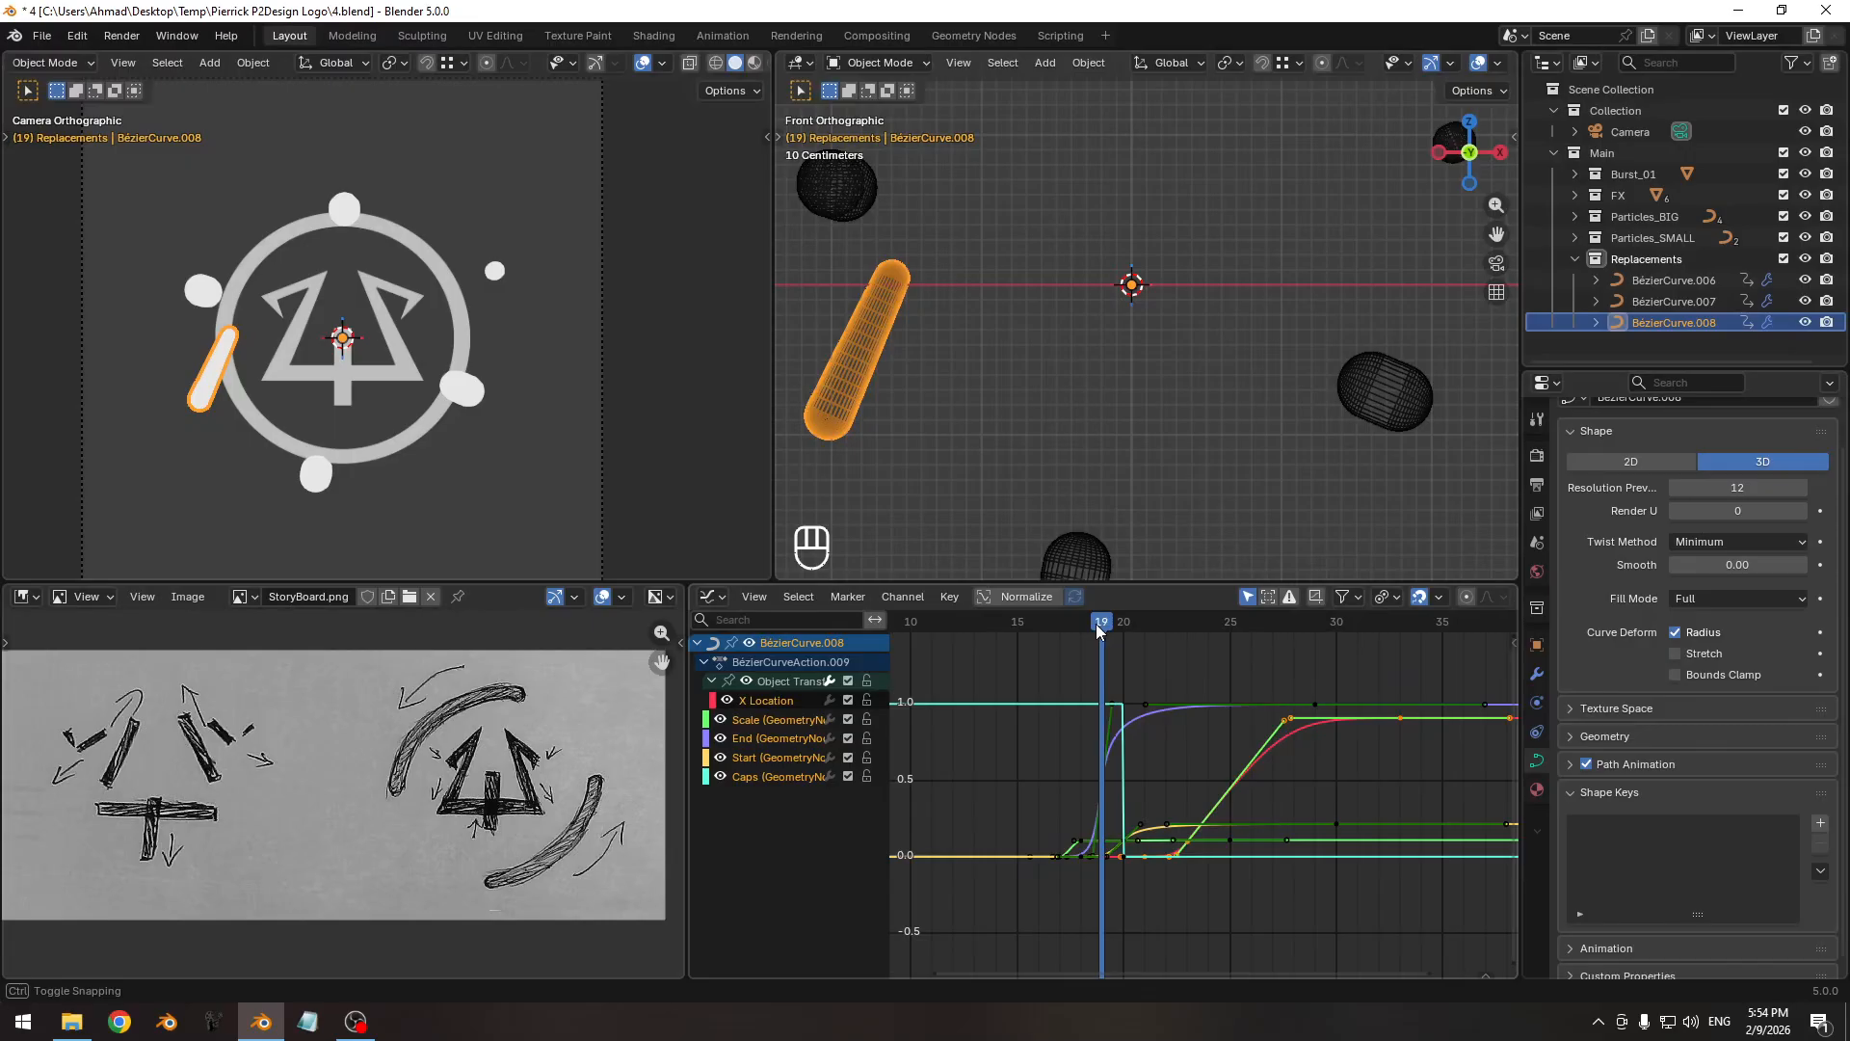
mouse_move(1099, 630)
left_mouse_down()
mouse_move(1248, 630)
mouse_move(1048, 627)
mouse_move(1391, 628)
mouse_move(1029, 631)
mouse_move(1104, 633)
left_mouse_up()
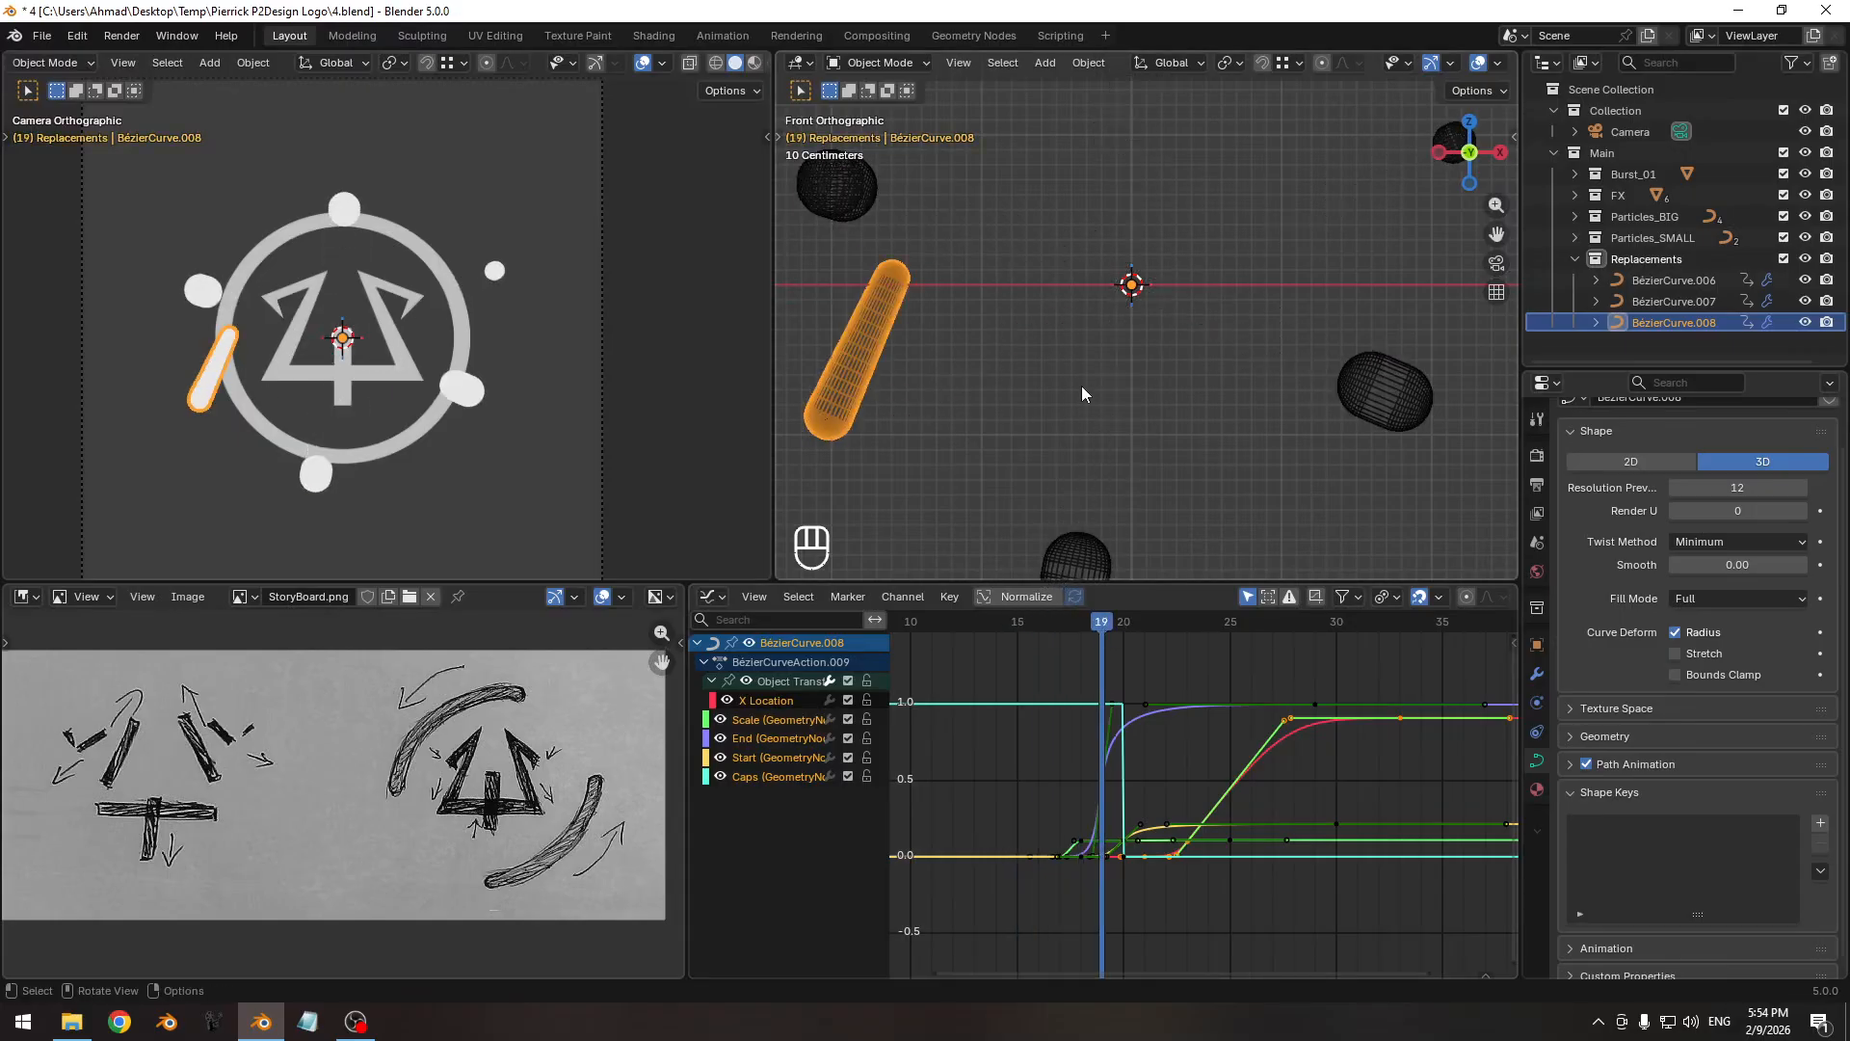
key("shift+d")
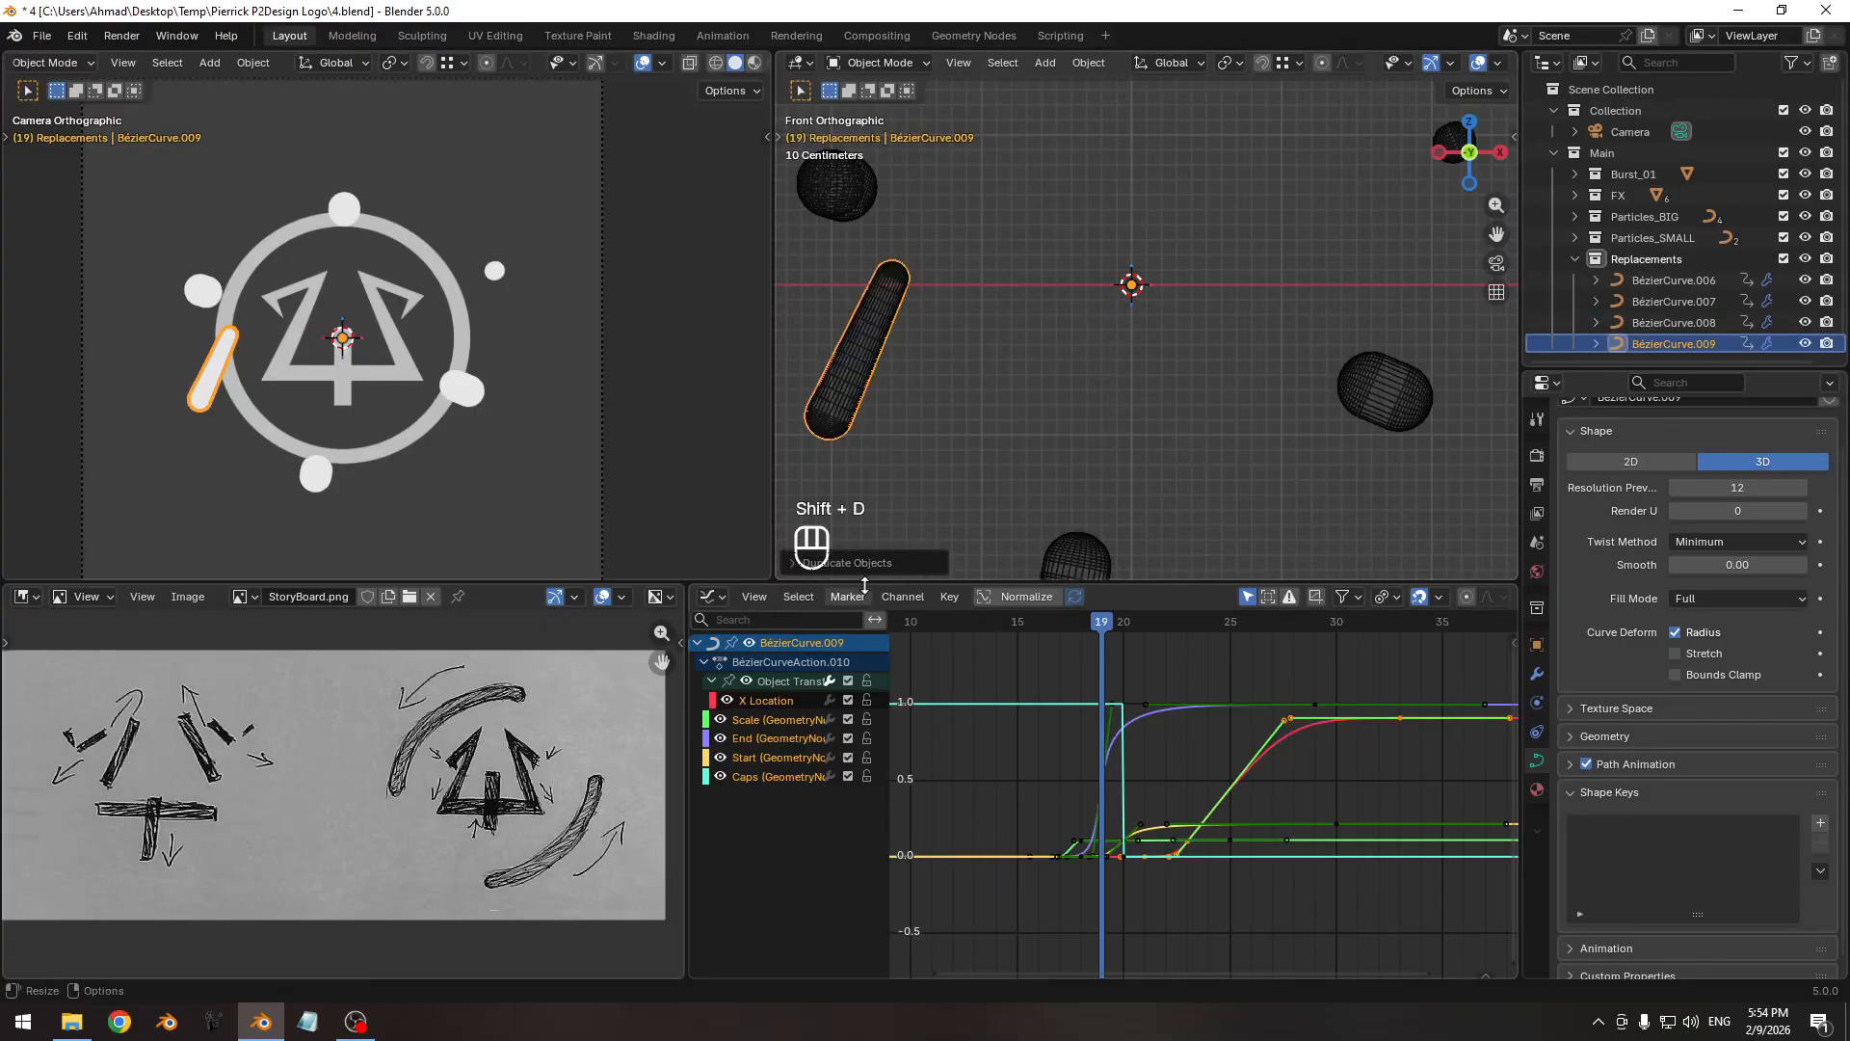
Isolate the duplicate's X Location curve and snap the 2D cursor to its starting keyframe.
left_click(761, 700)
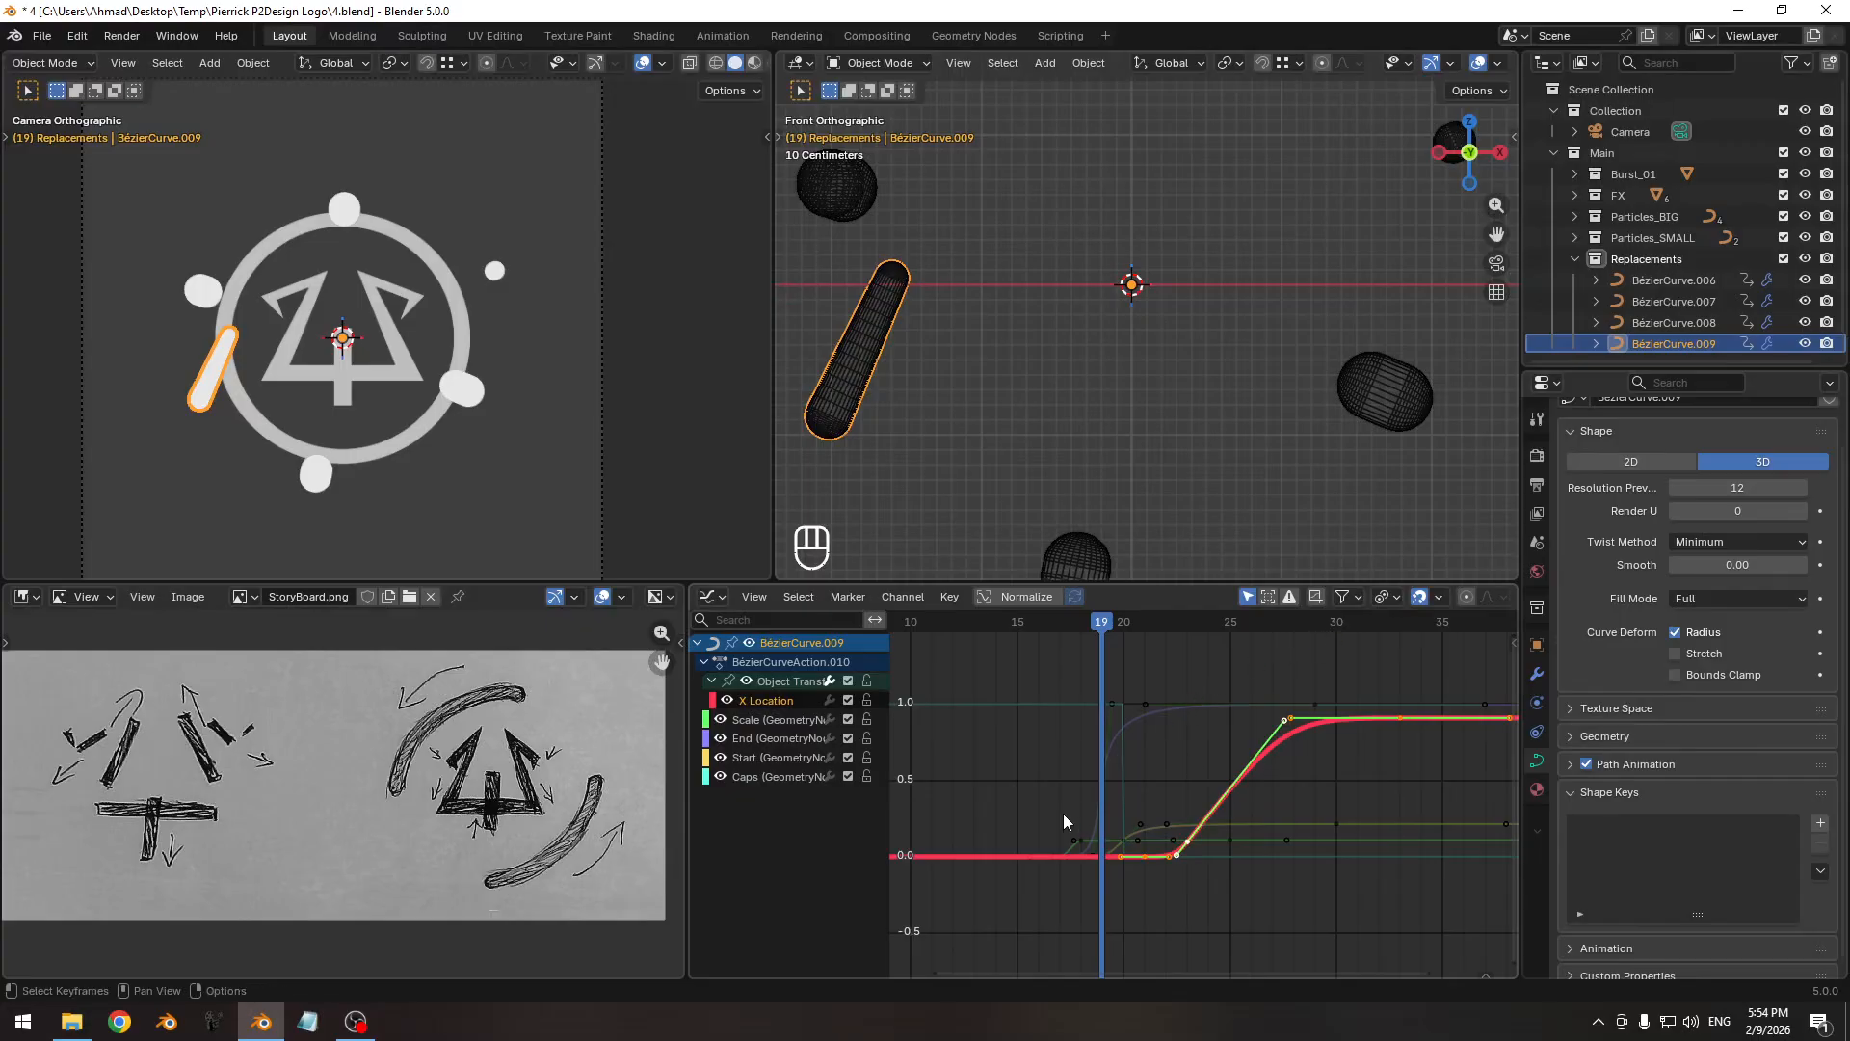
key("shift+h")
left_click(1143, 859)
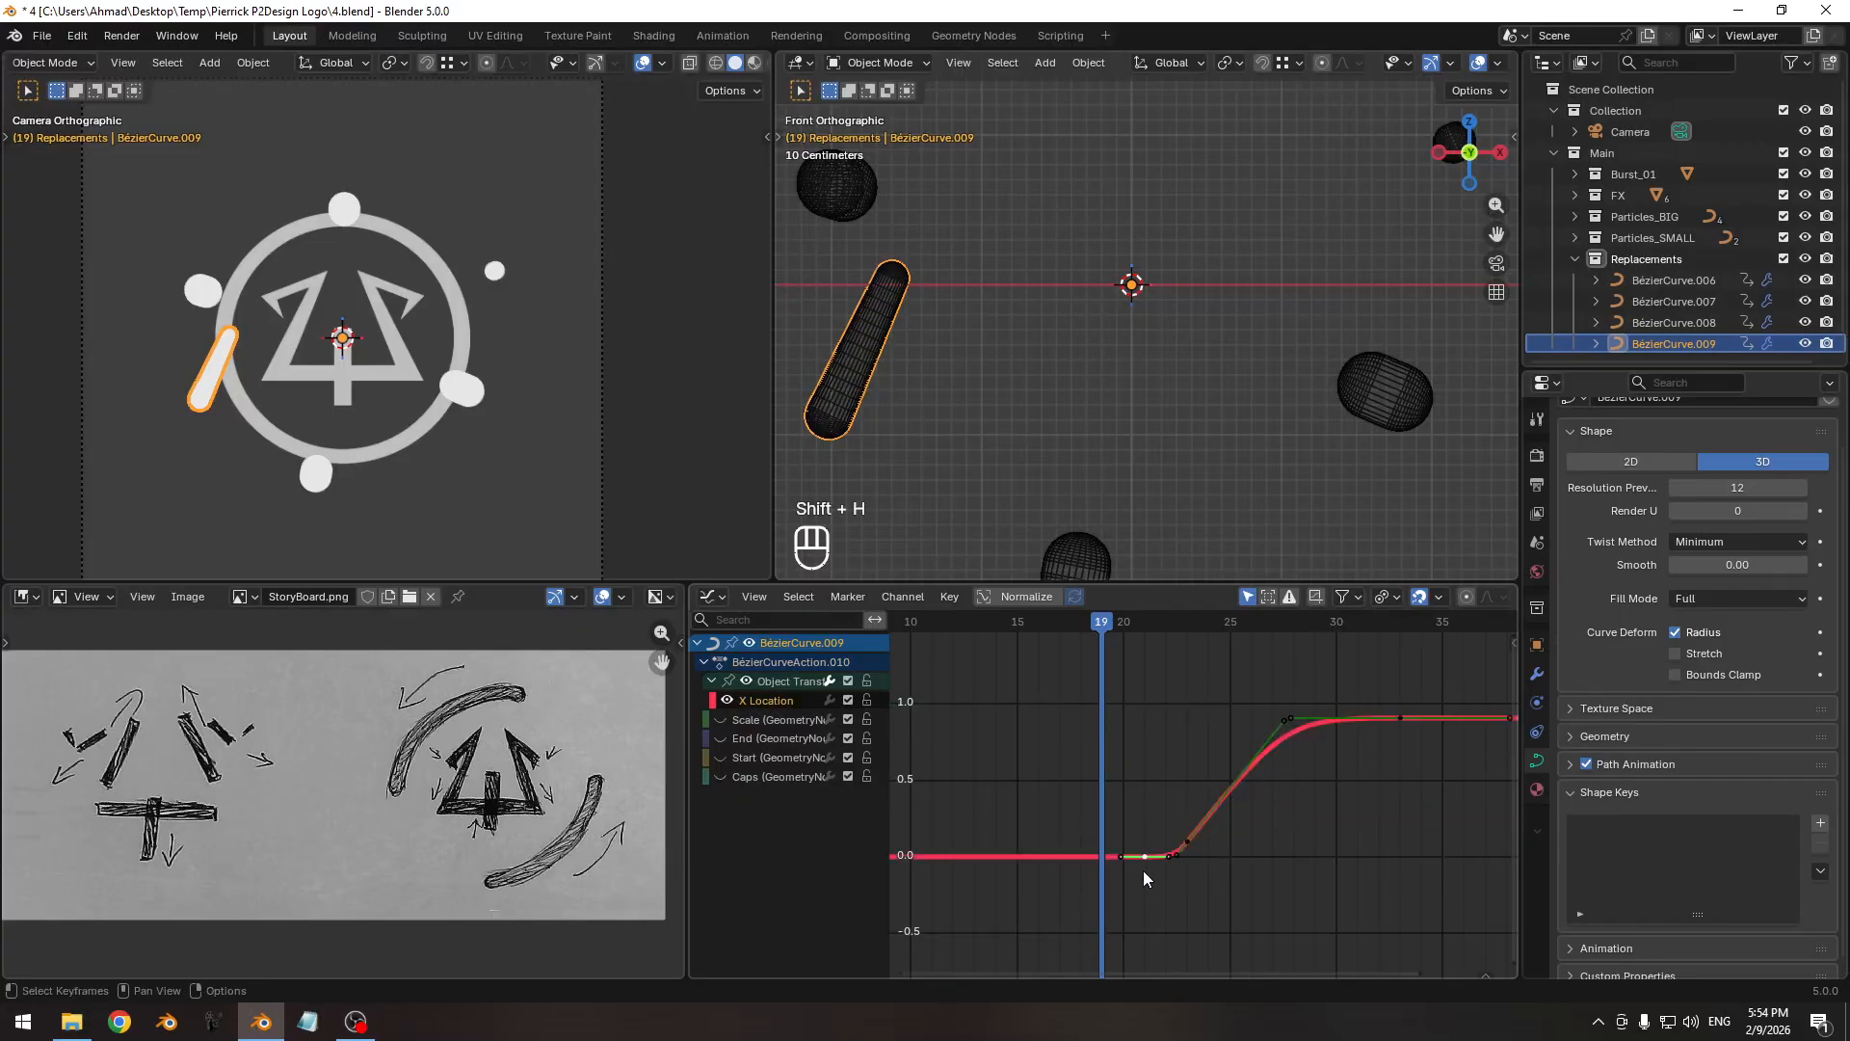
key("shift+s")
Flip all X Location keyframes vertically around the 2D cursor with a Y scale of -1.
key("a")
left_click(1383, 598)
left_click(1411, 671)
key("s")
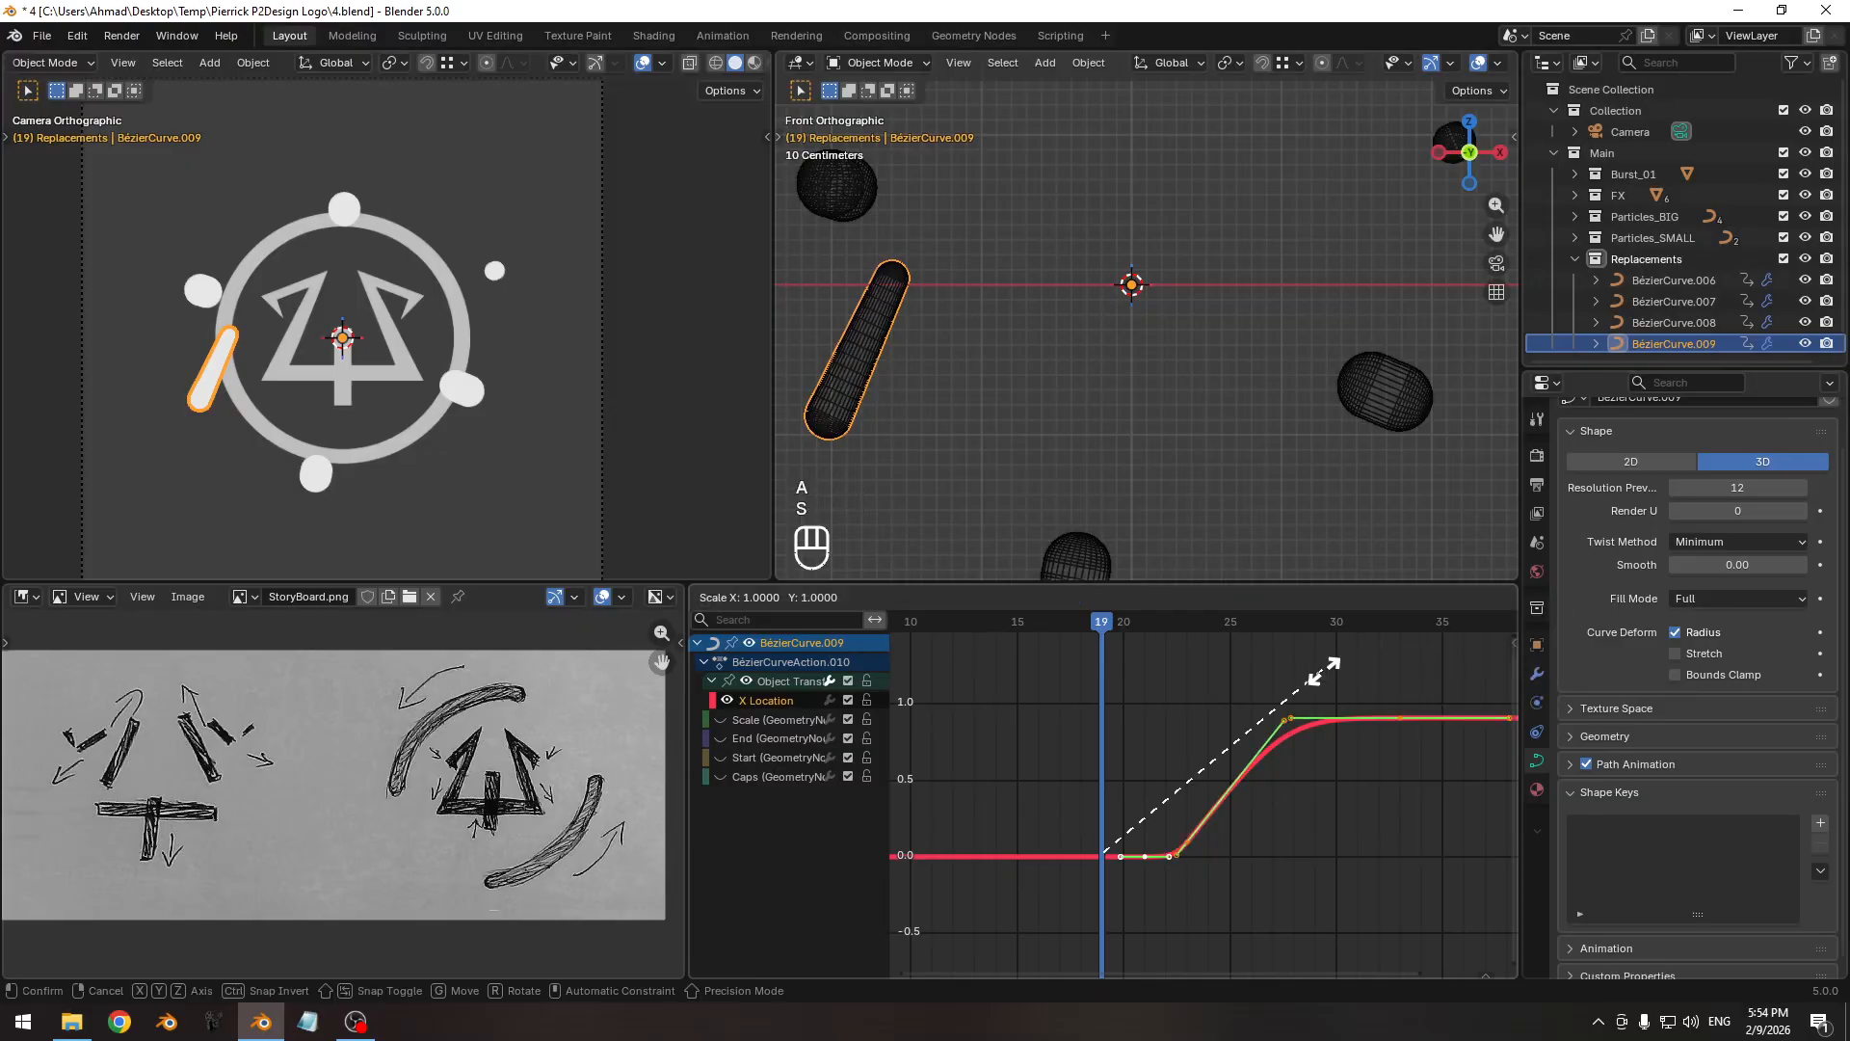
key("y")
key("KP_1")
key("KP_Enter")
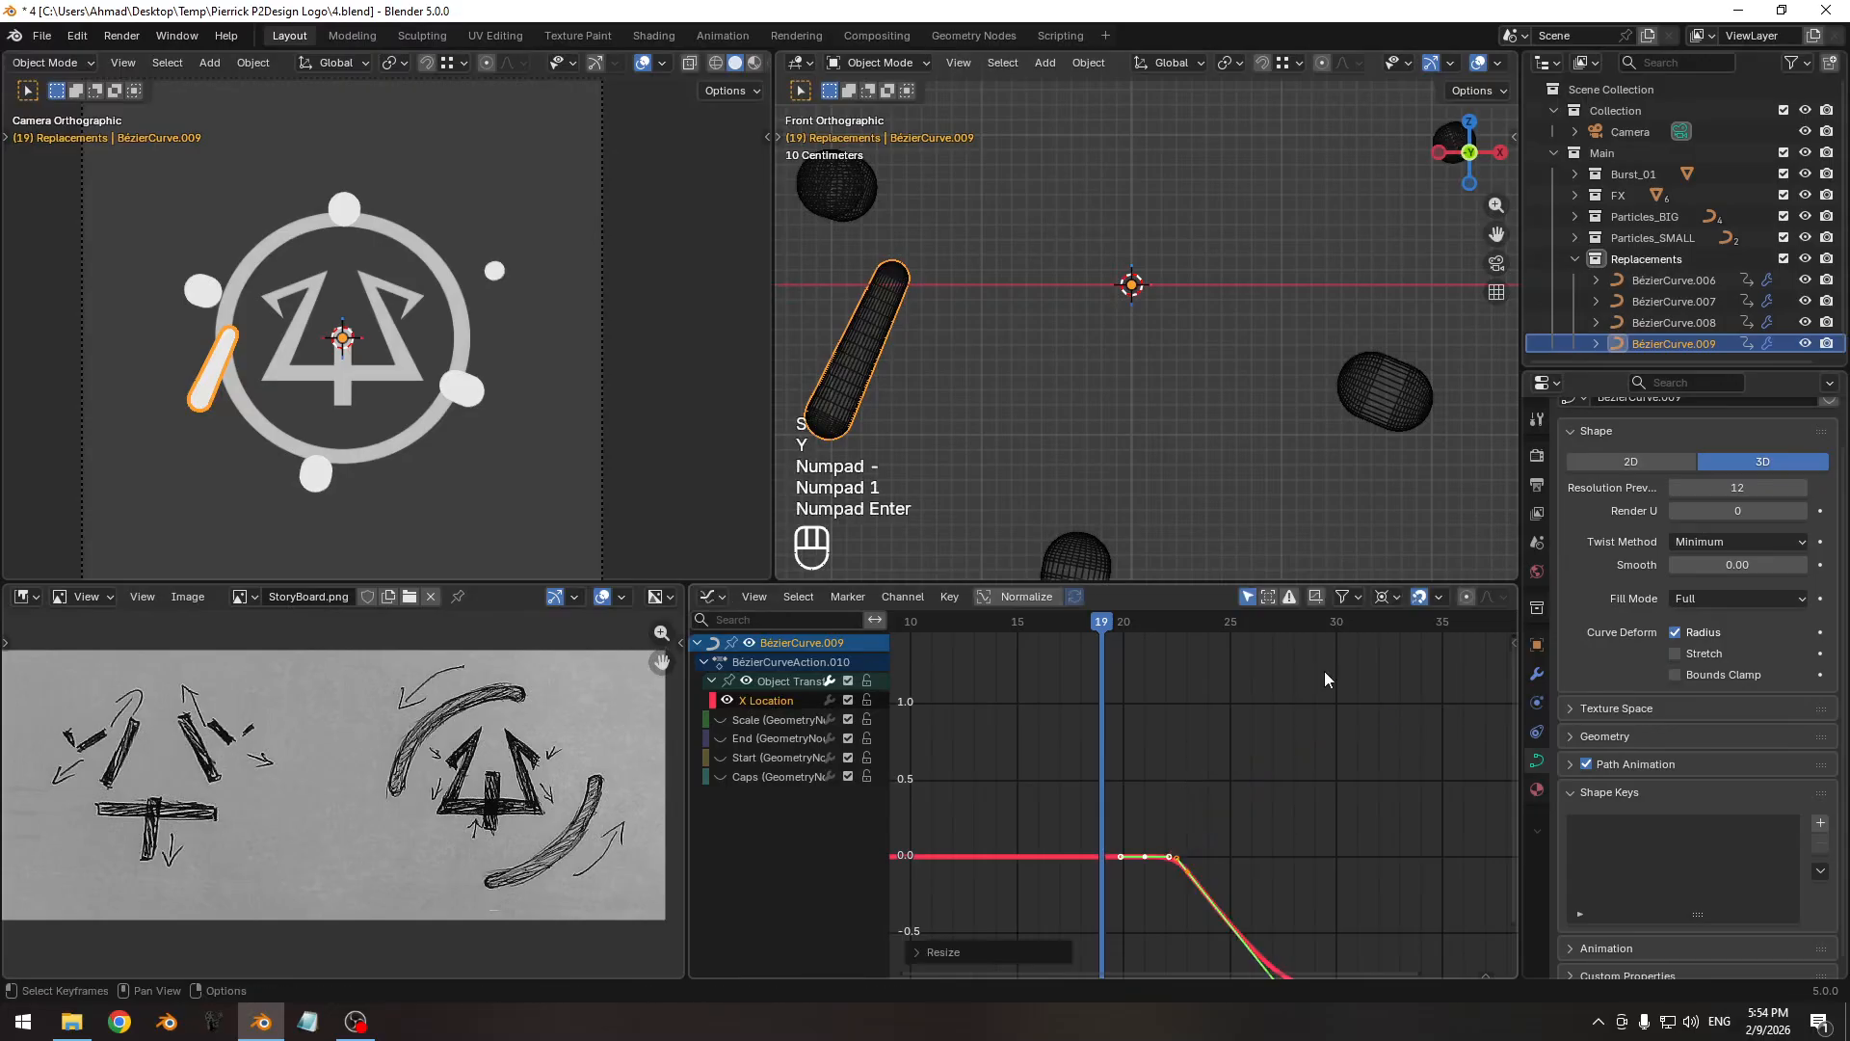
middle_click_drag(1324, 671, 1147, 717, "shift")
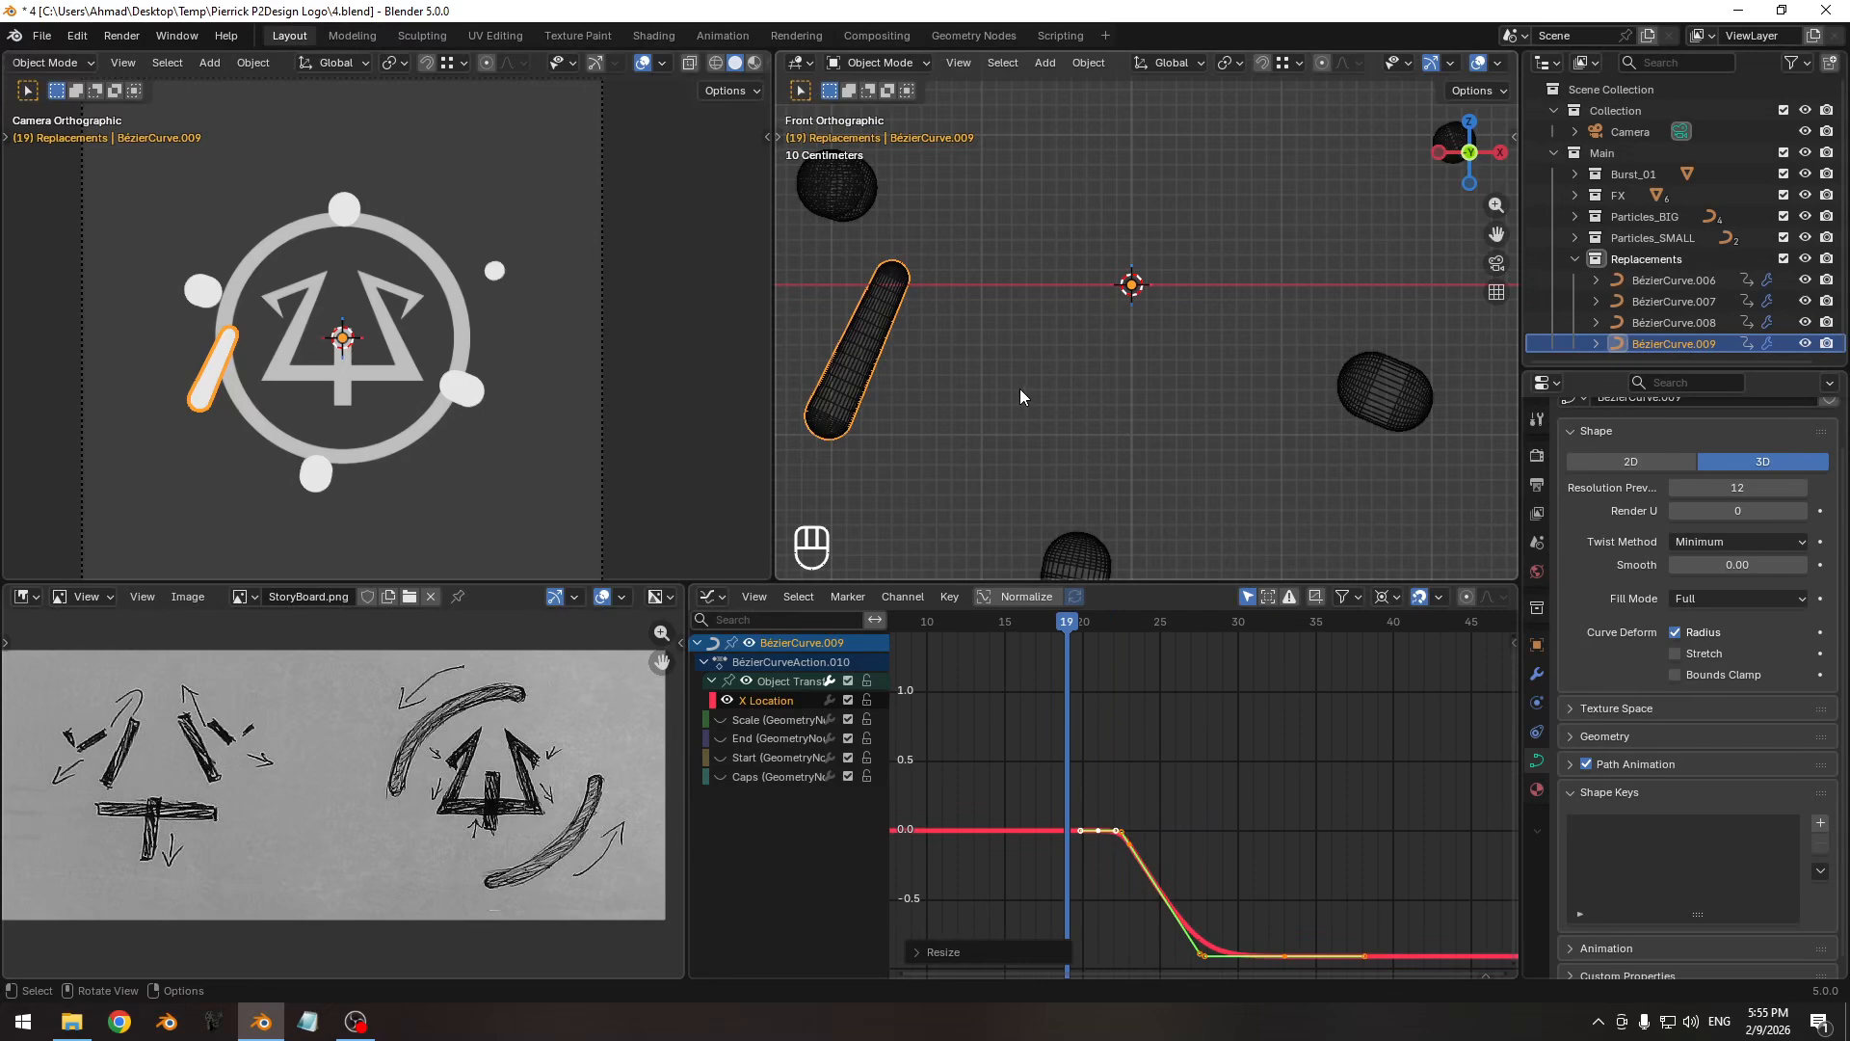
Mirror all control points of the duplicated bar across the 3D cursor with an X scale of -1.
key("Tab")
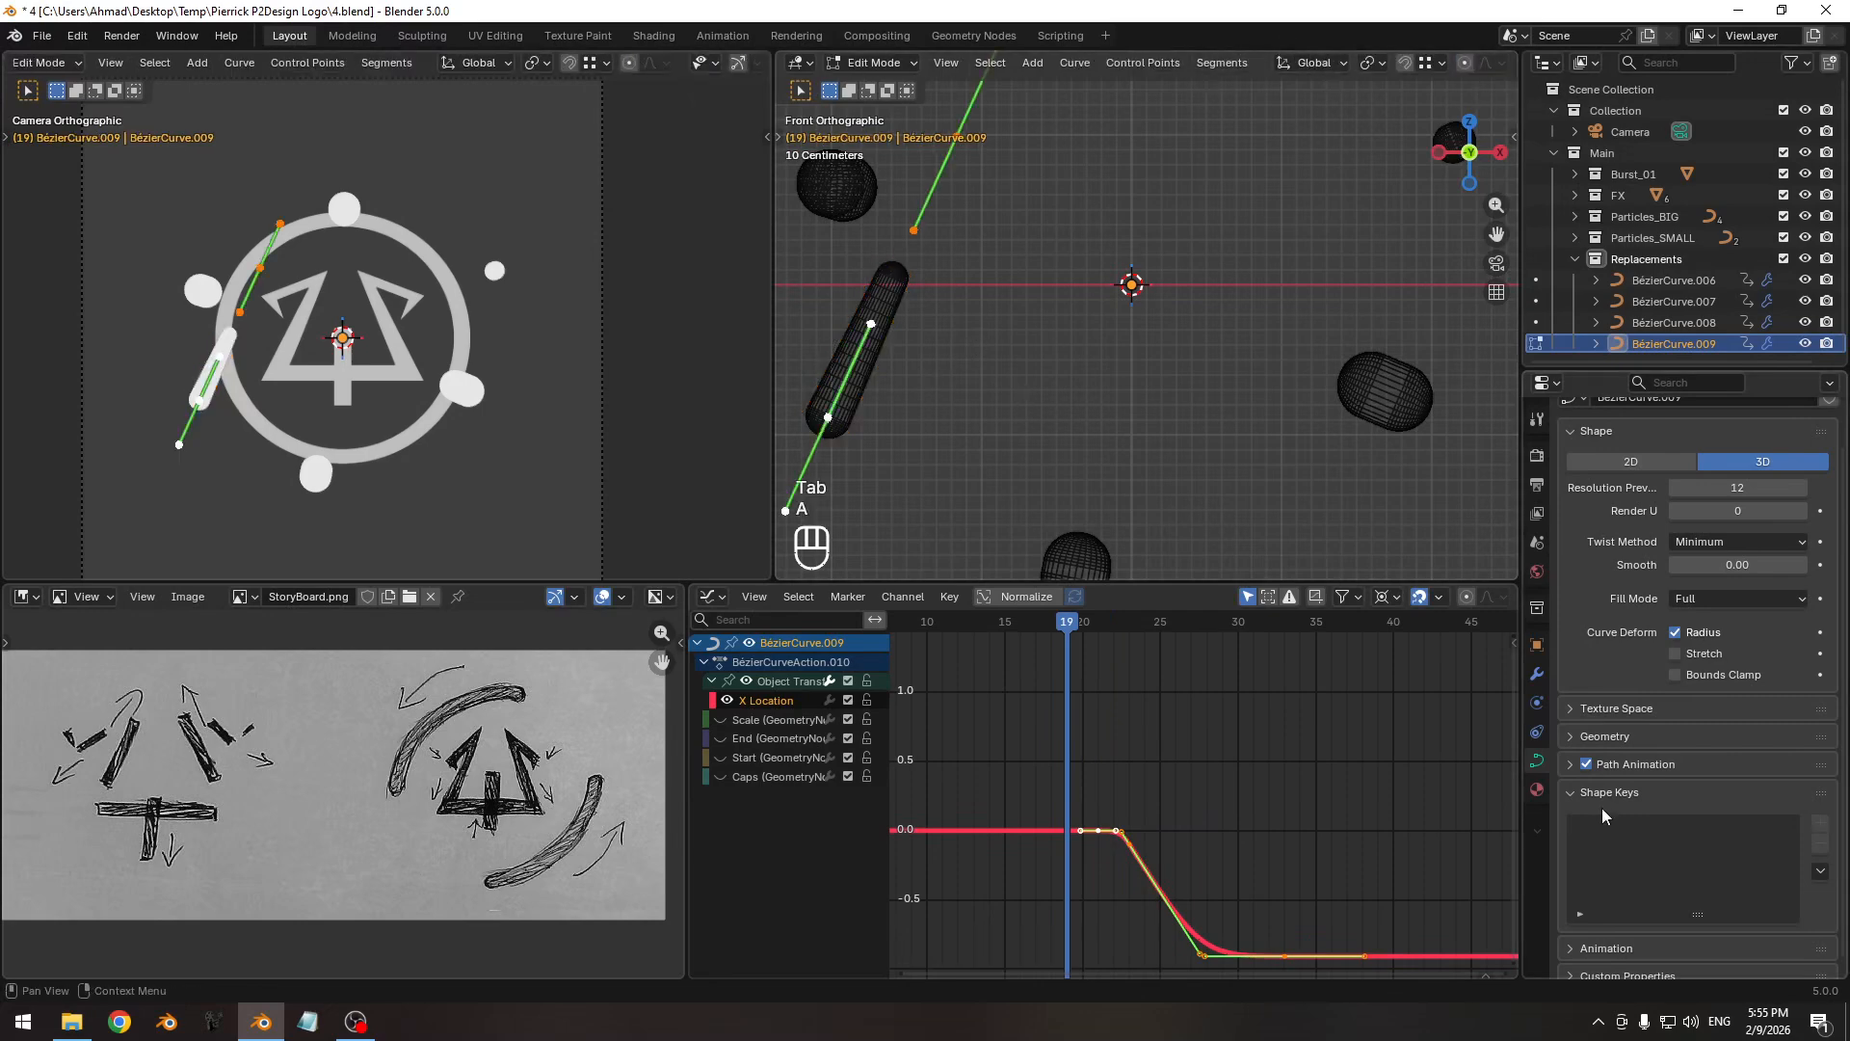
left_click(1370, 64)
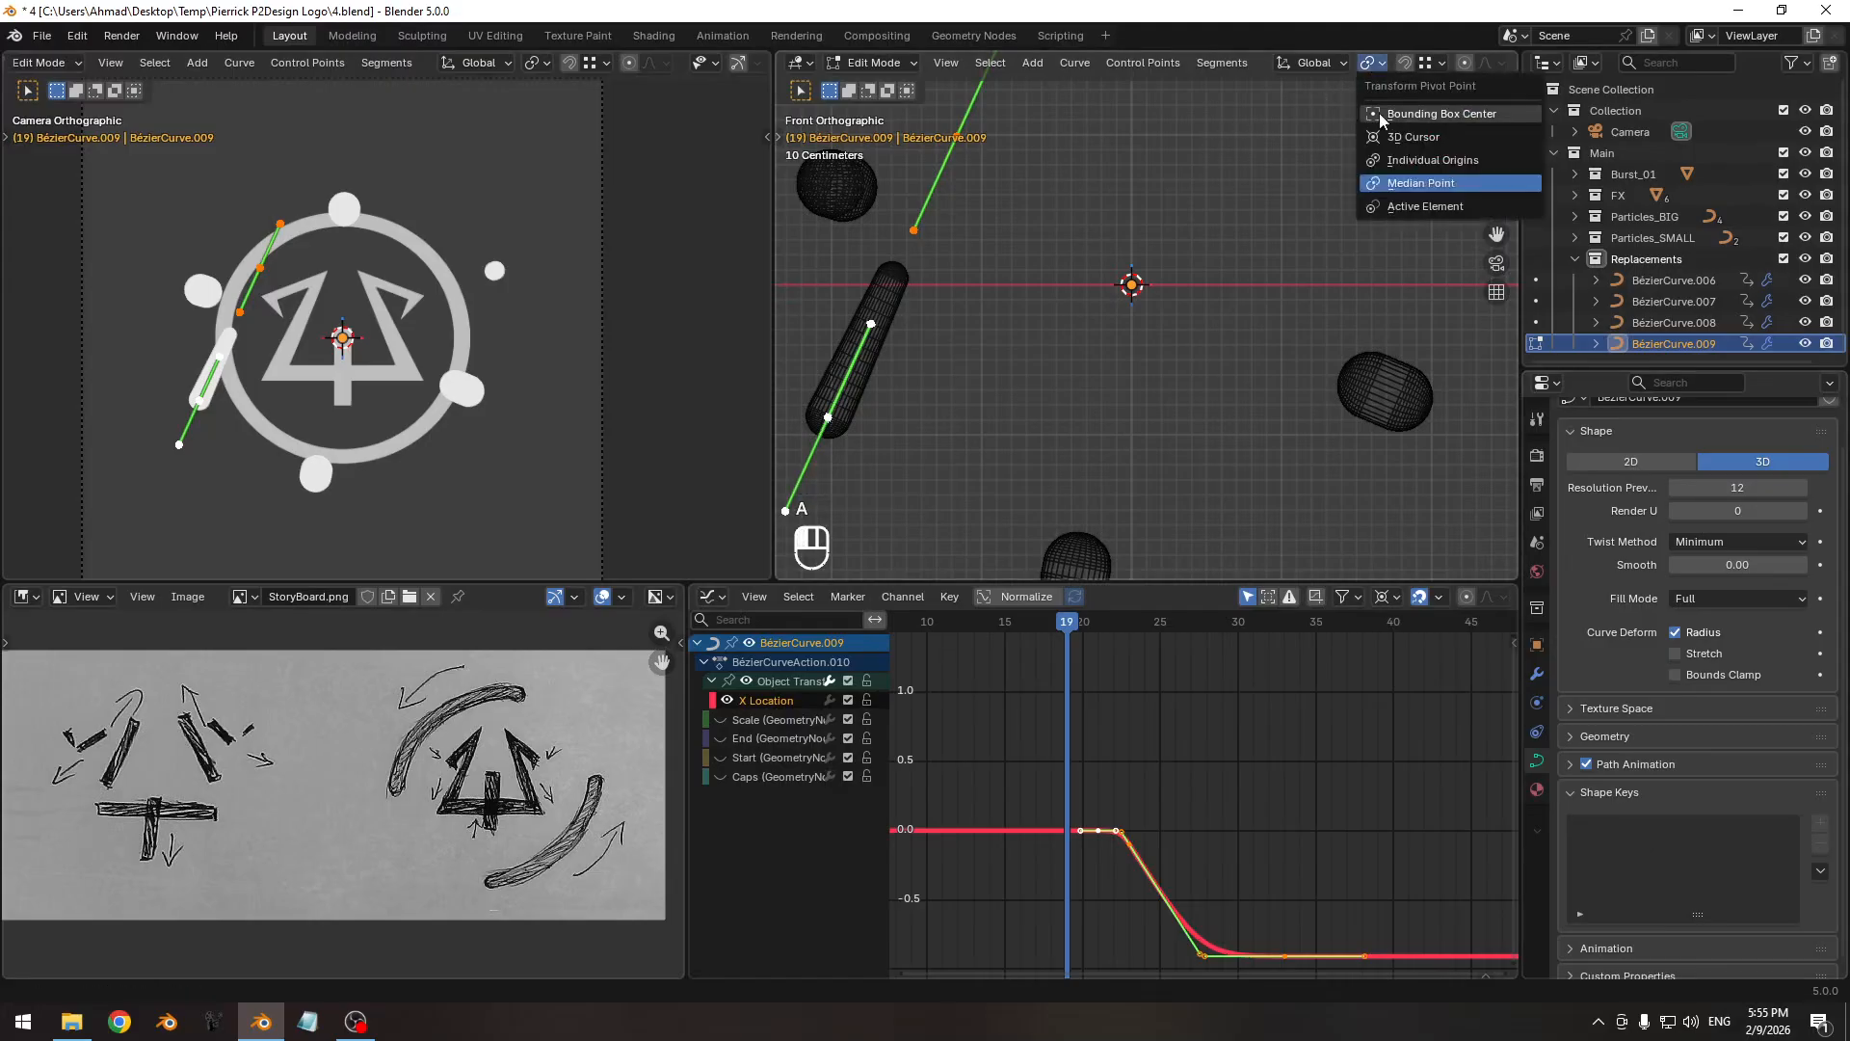
left_click(1379, 137)
key("s")
key("x")
key("KP_Subtract")
key("KP_1")
key("KP_Enter")
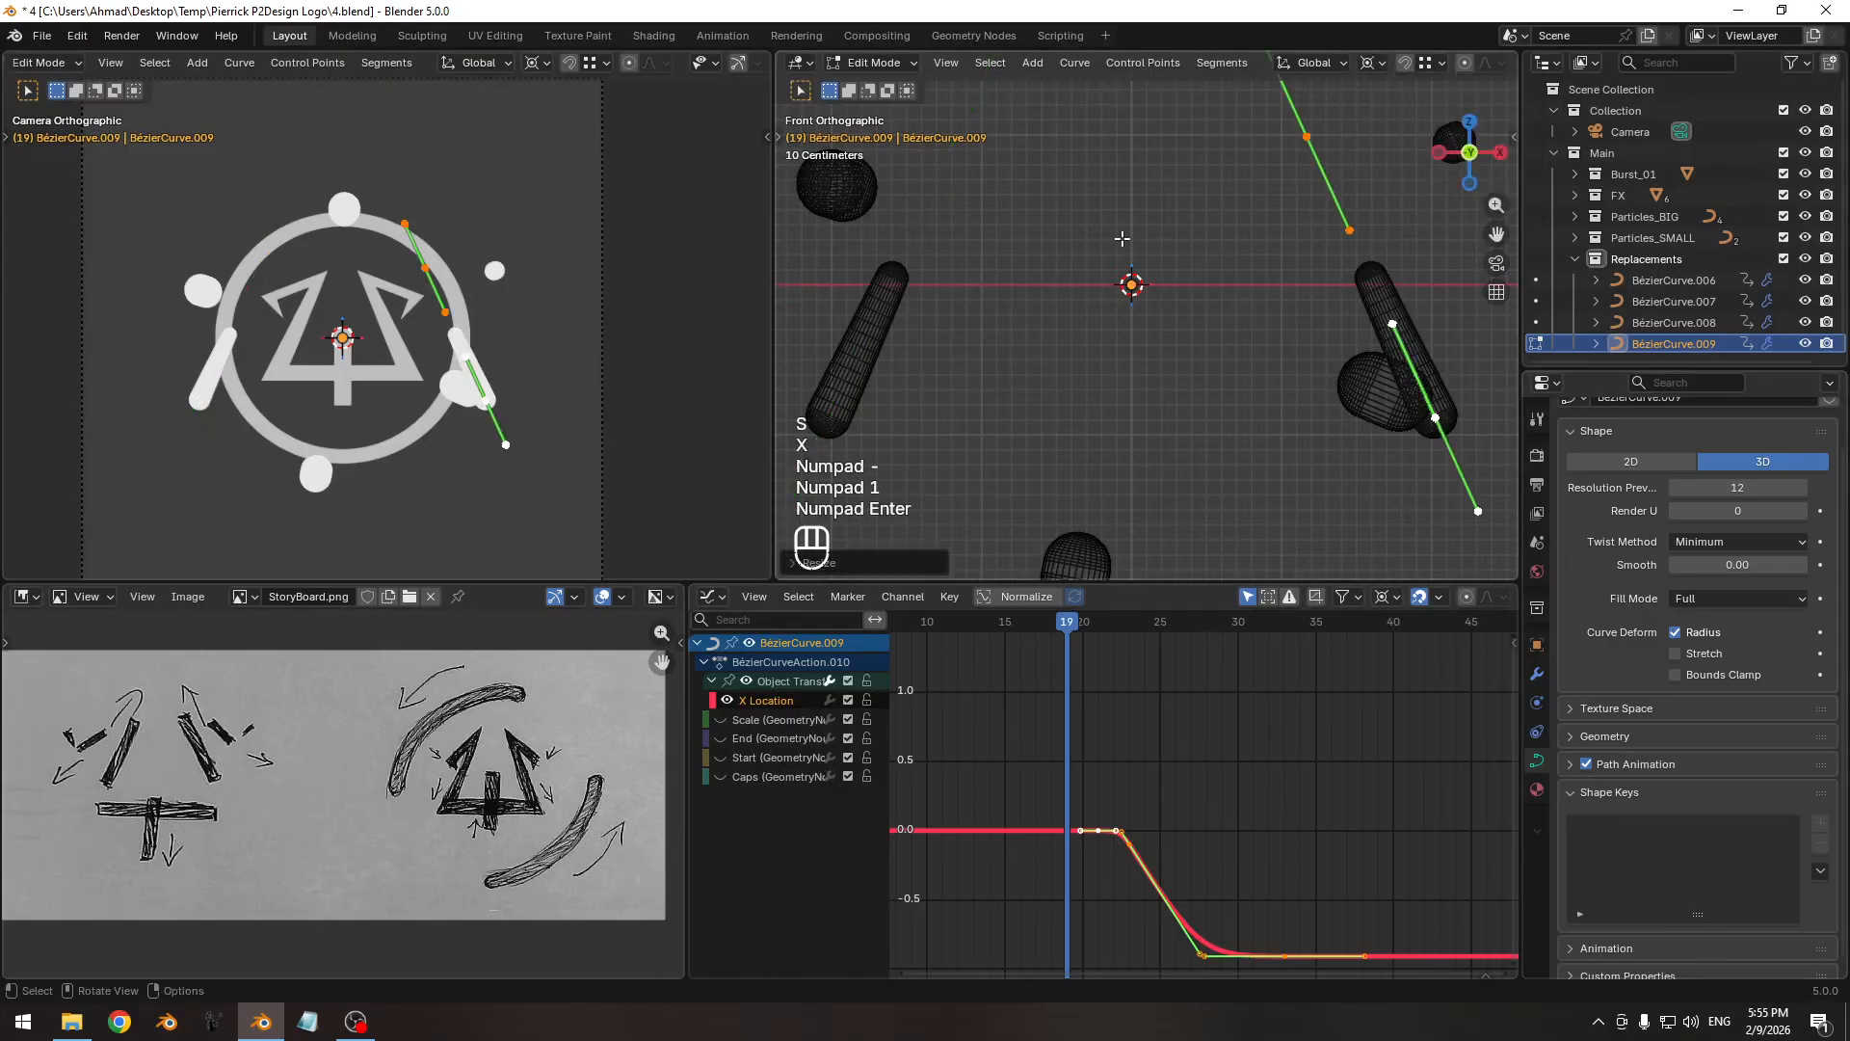
key("Tab")
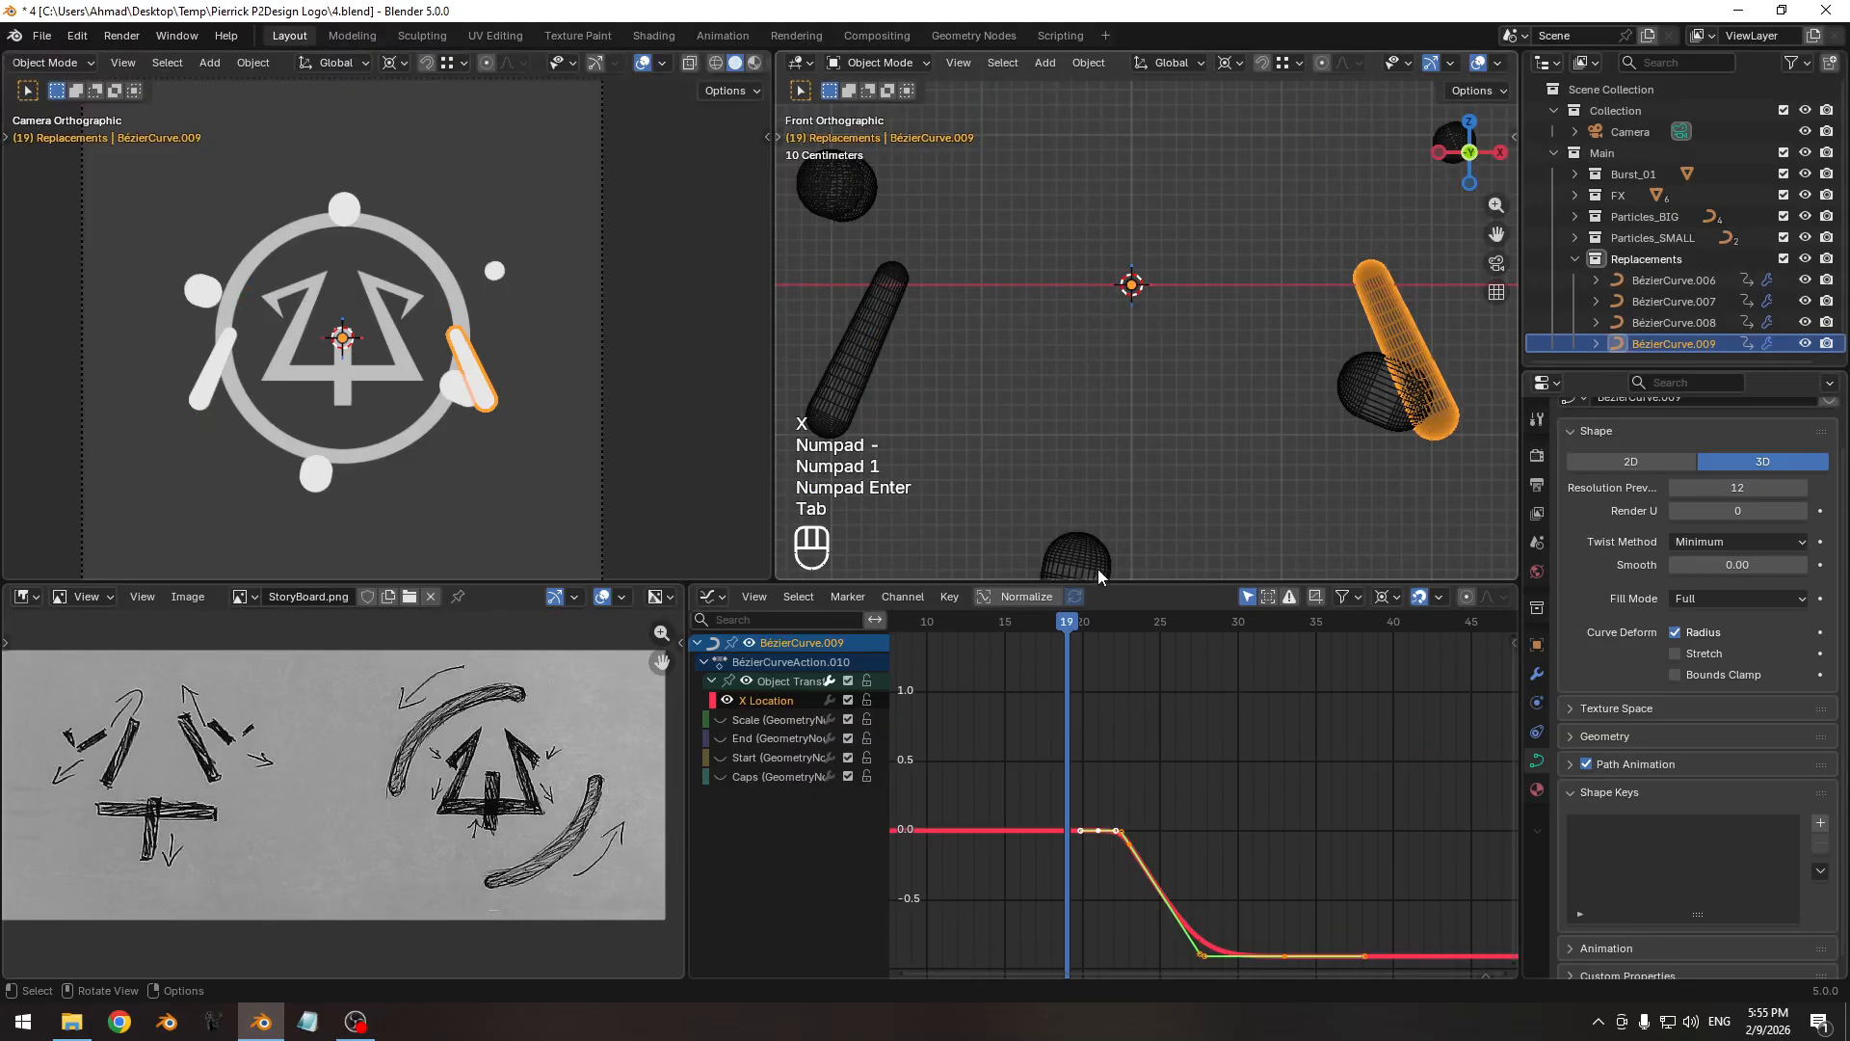
Go to frame 33 and show the camera view in wireframe to compare the bars with the logo beneath.
left_click_drag(1072, 623, 1270, 629)
middle_click_drag(408, 364, 333, 318, "shift")
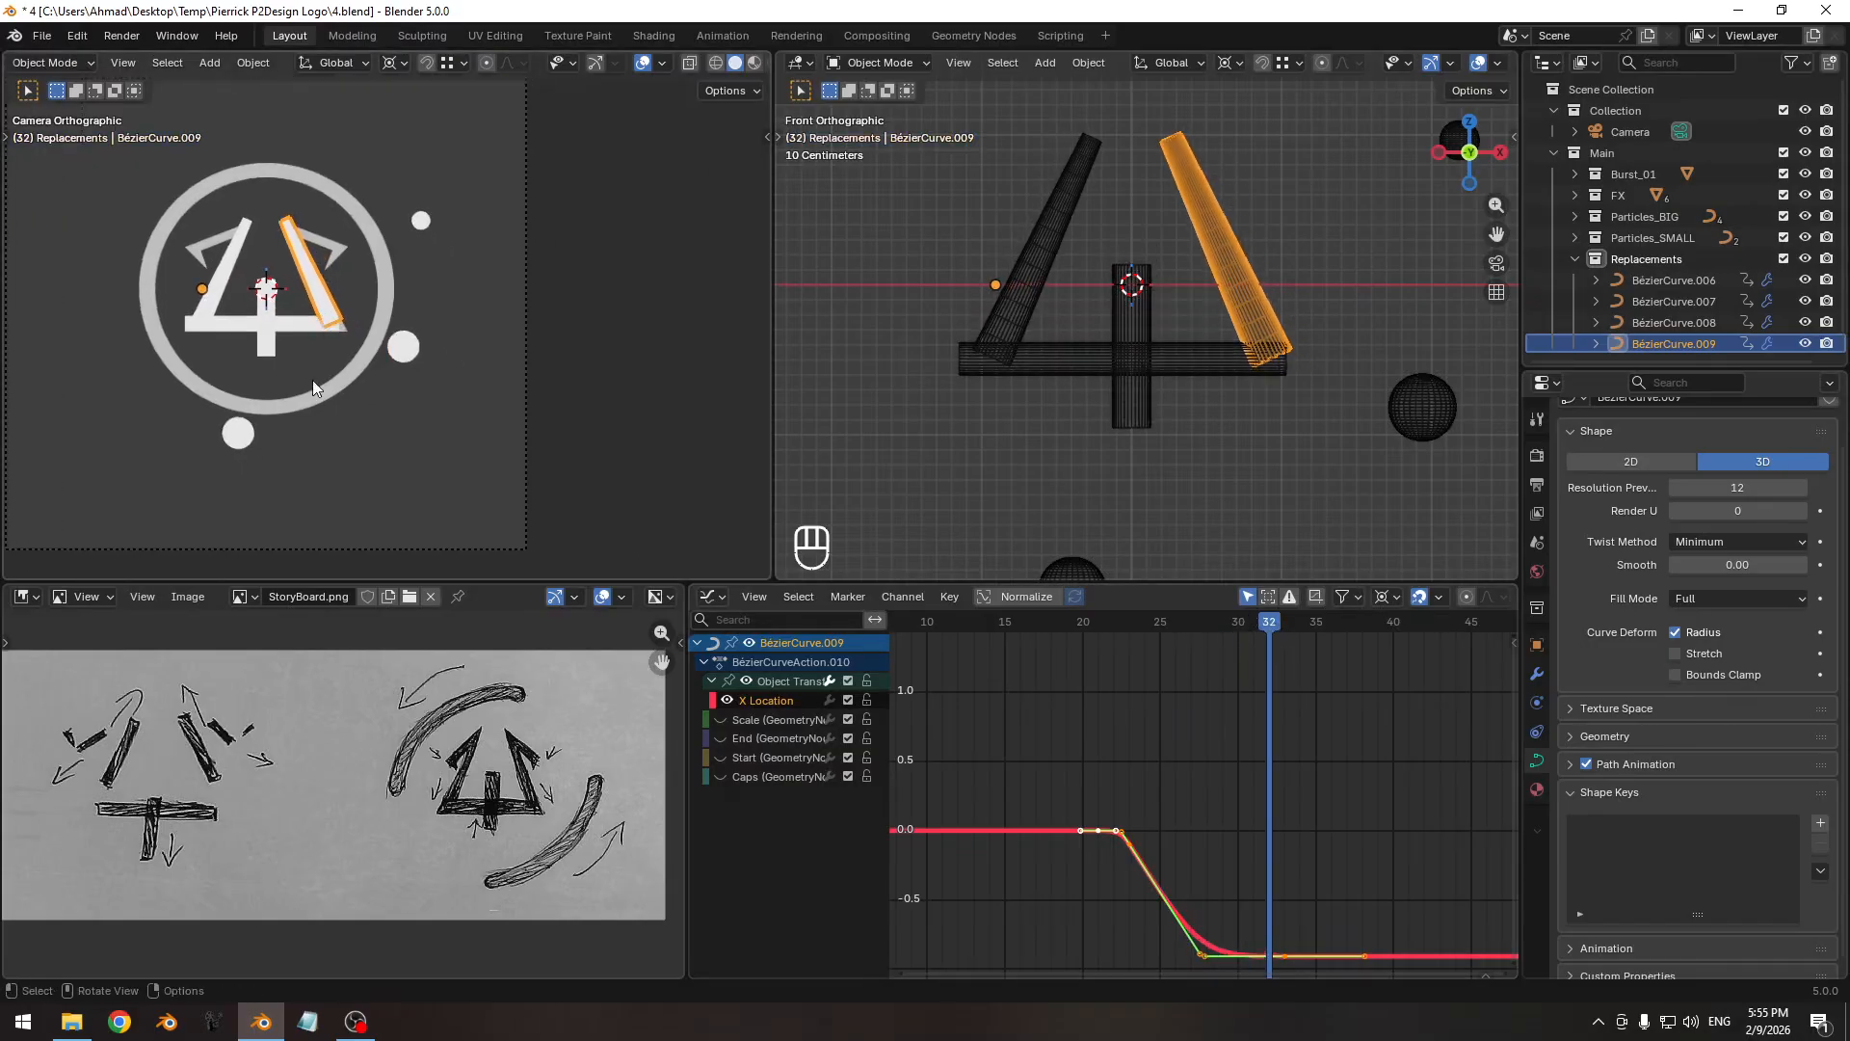
middle_click_drag(313, 379, 334, 303, "ctrl")
middle_click_drag(176, 341, 349, 351, "shift")
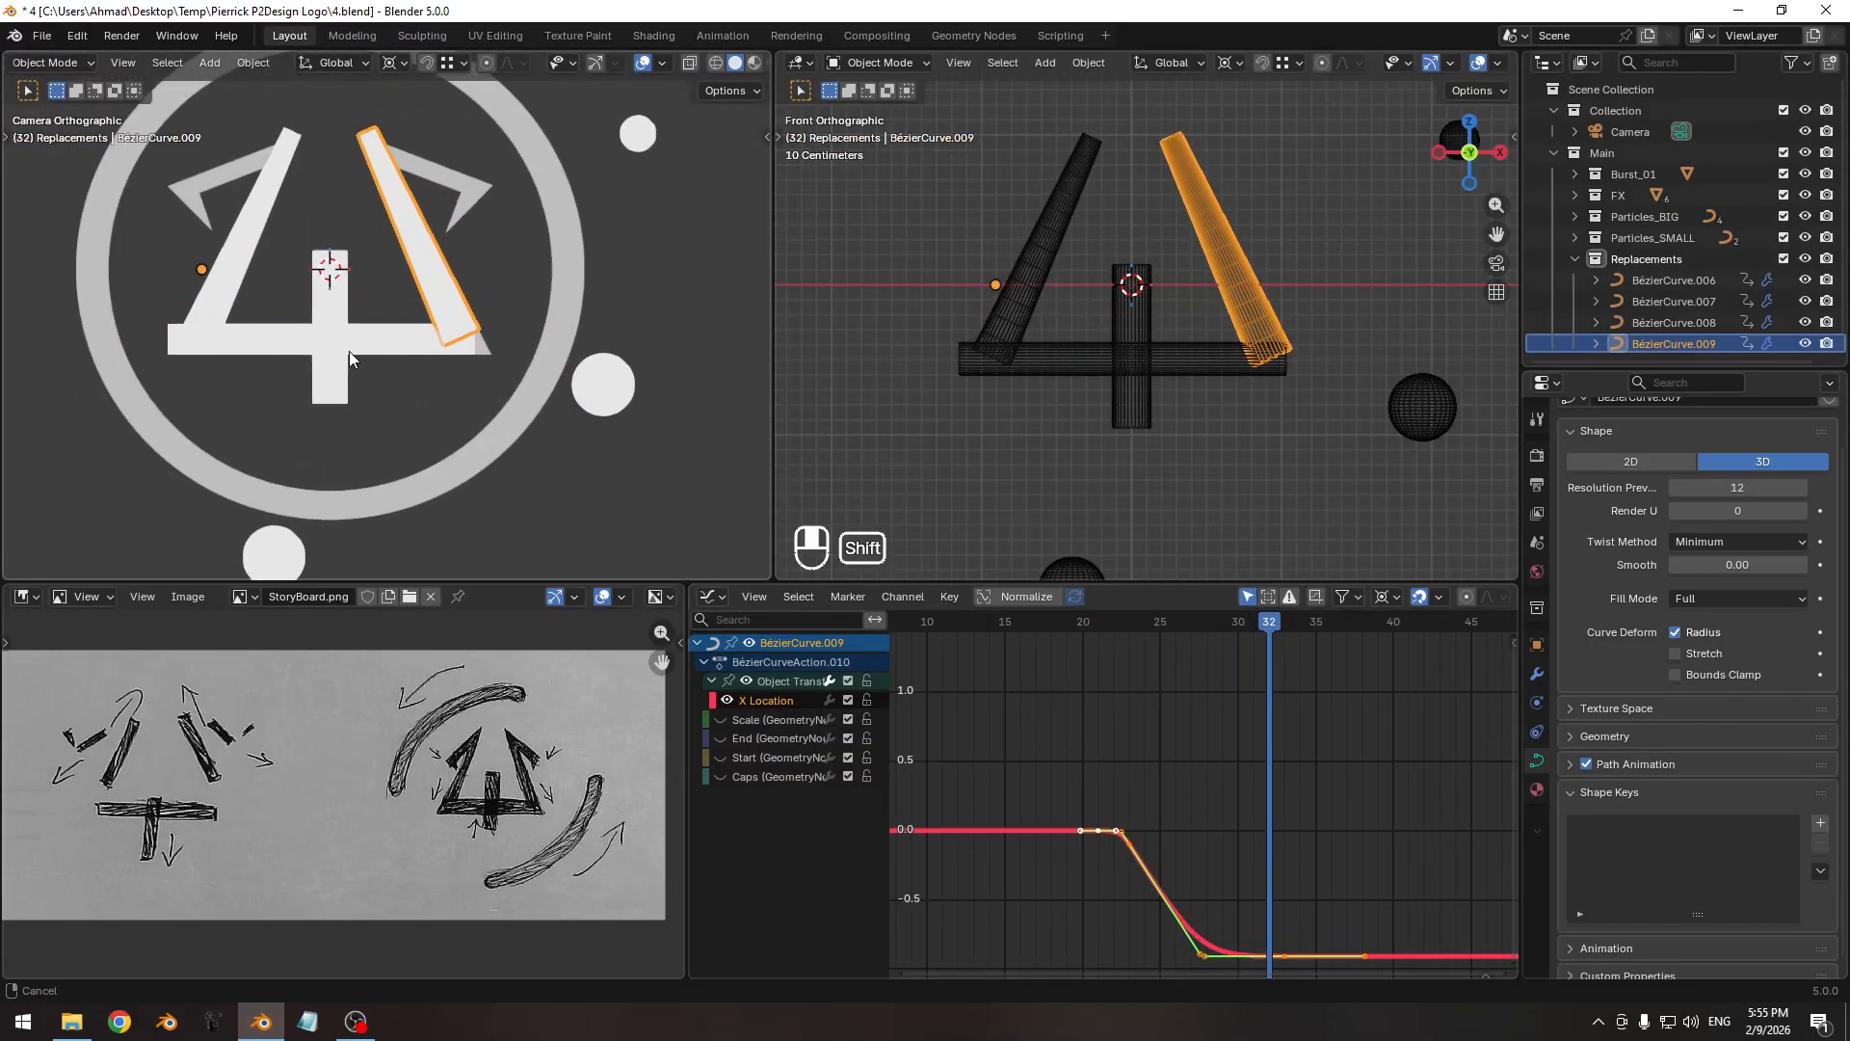
key("z")
middle_click_drag(185, 348, 310, 358, "shift")
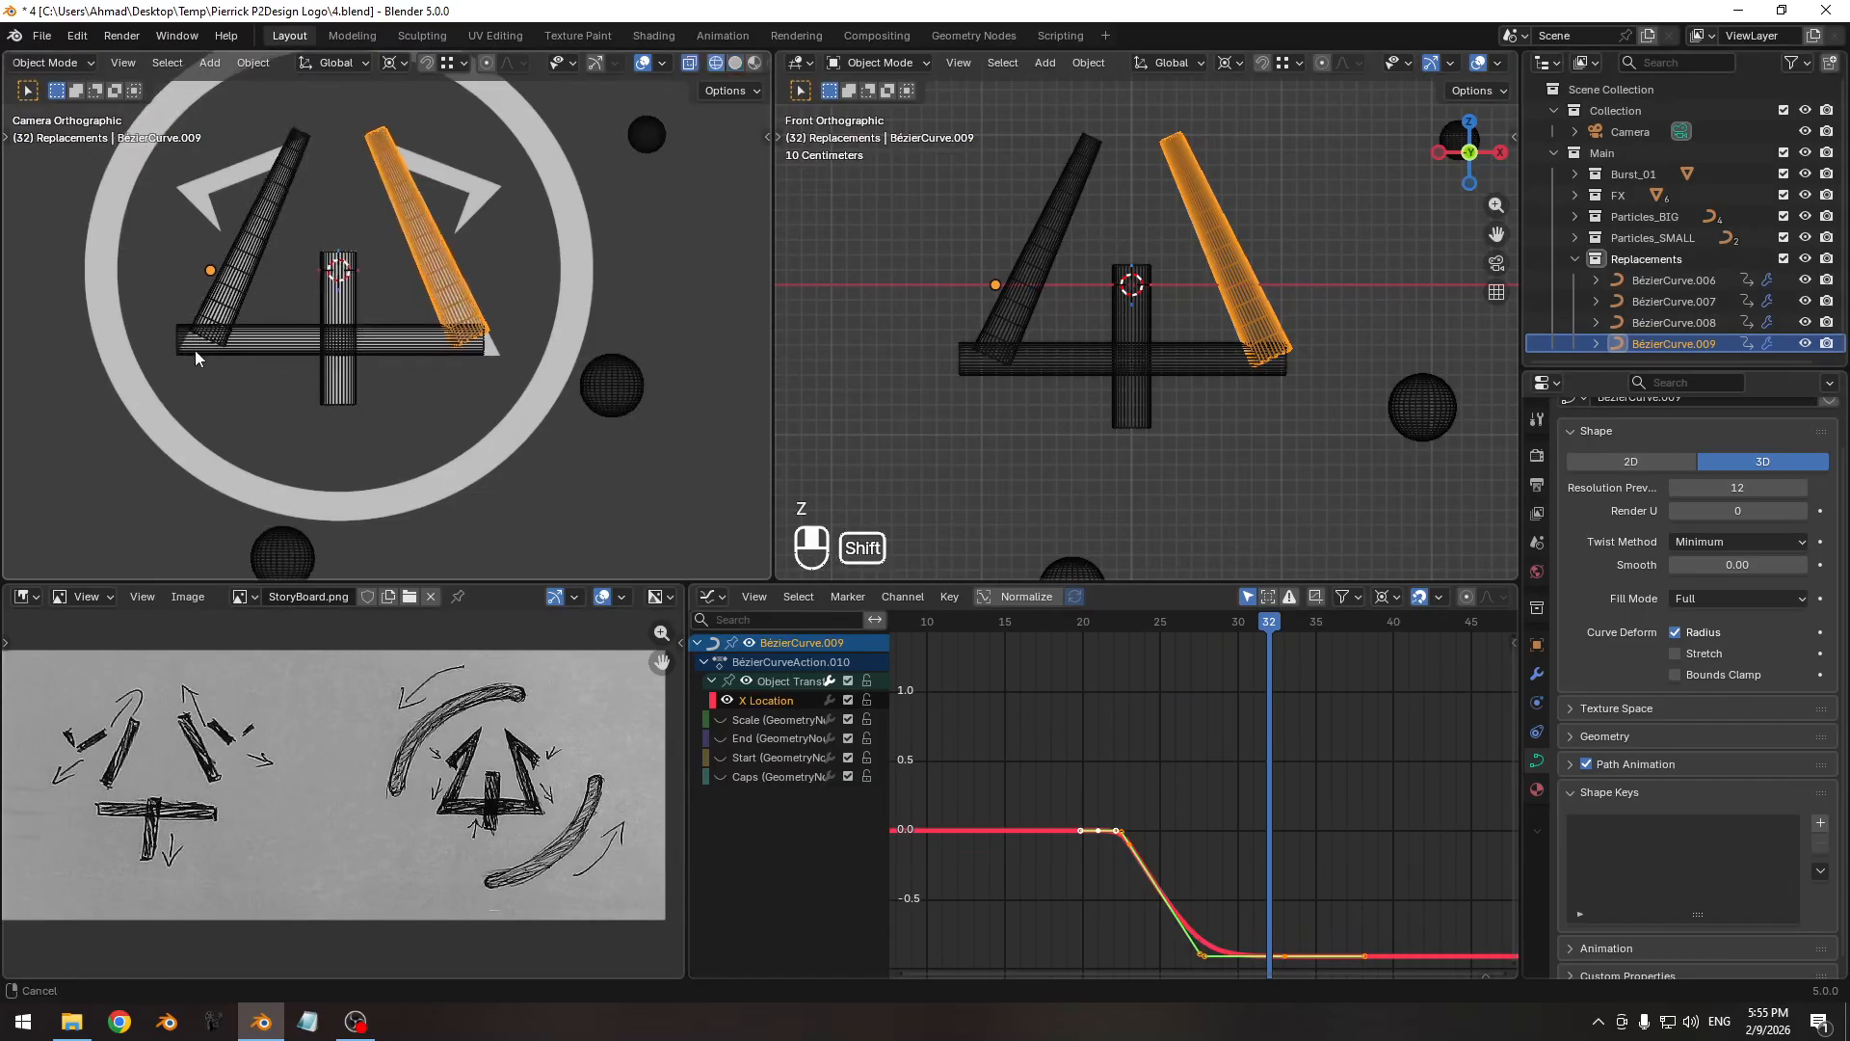
middle_click_drag(322, 364, 347, 326, "ctrl")
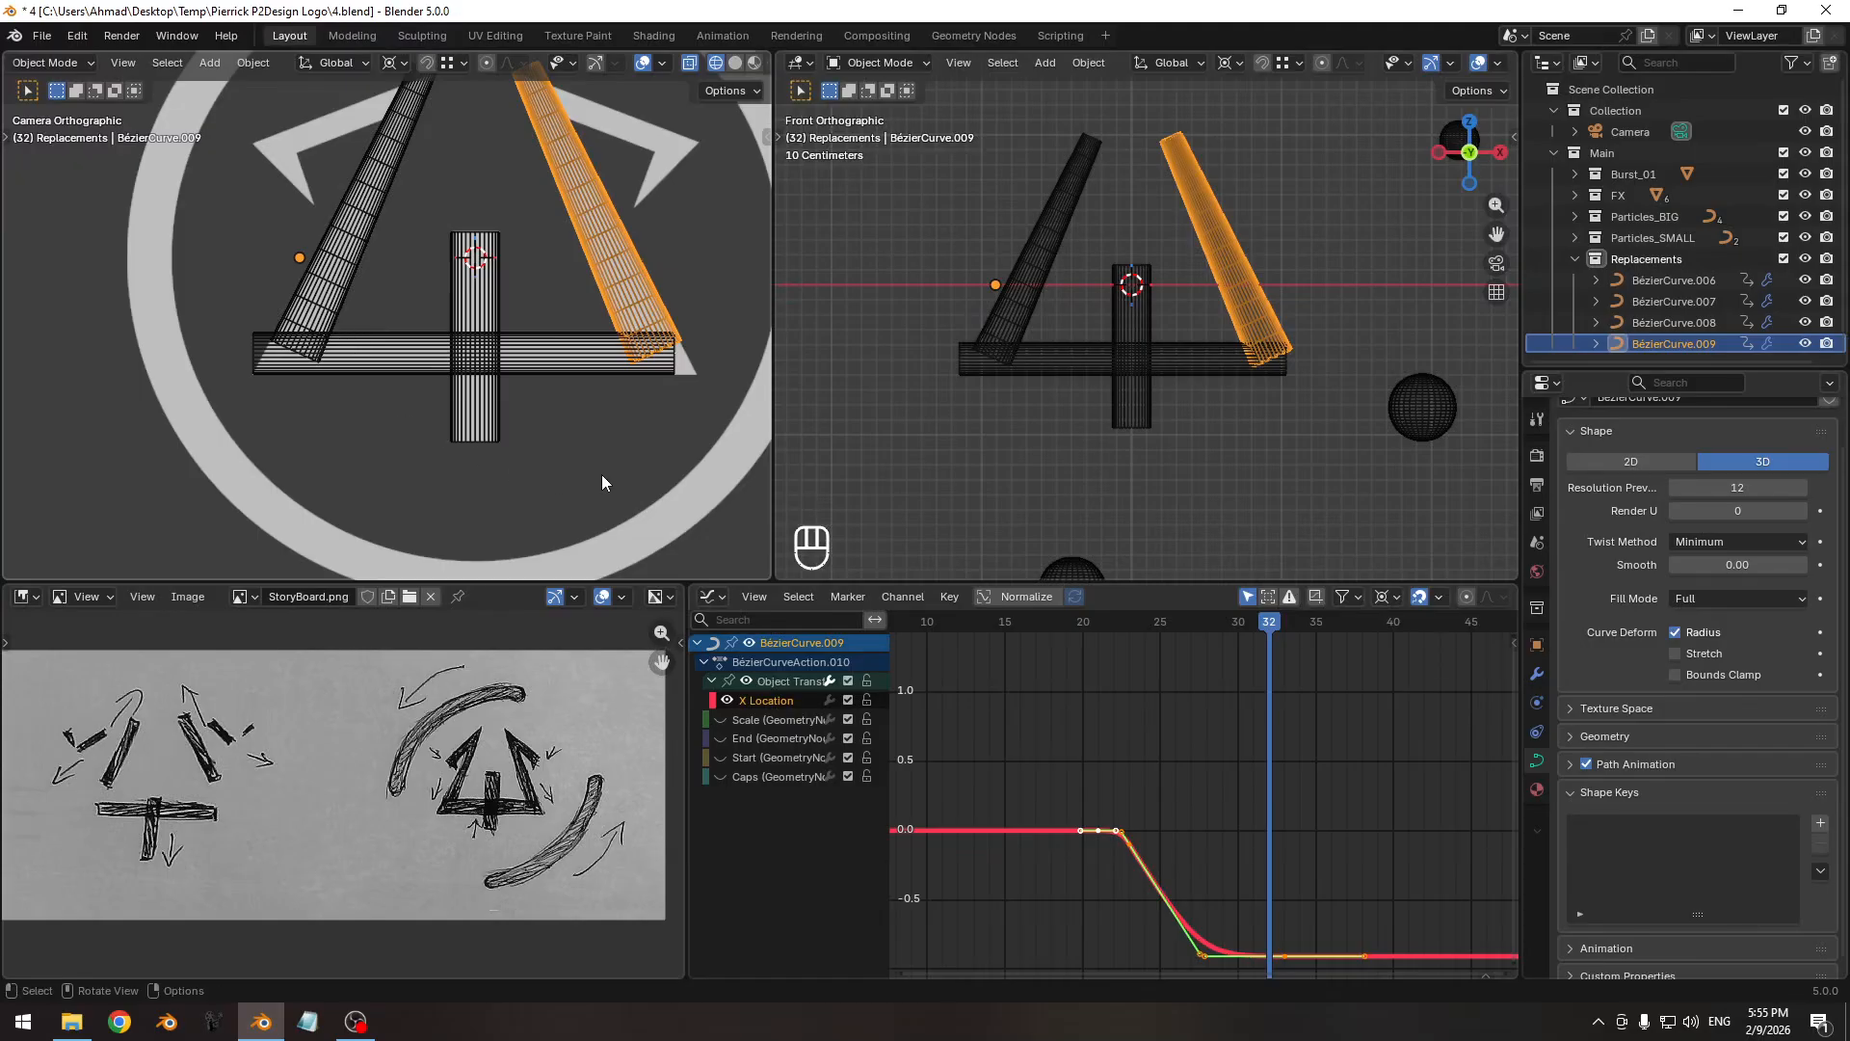
left_click_drag(1173, 625, 1284, 632)
Select the horizontal bar and isolate its Start animation curve.
left_click(522, 351)
middle_click_drag(1161, 780, 1123, 821, "ctrl")
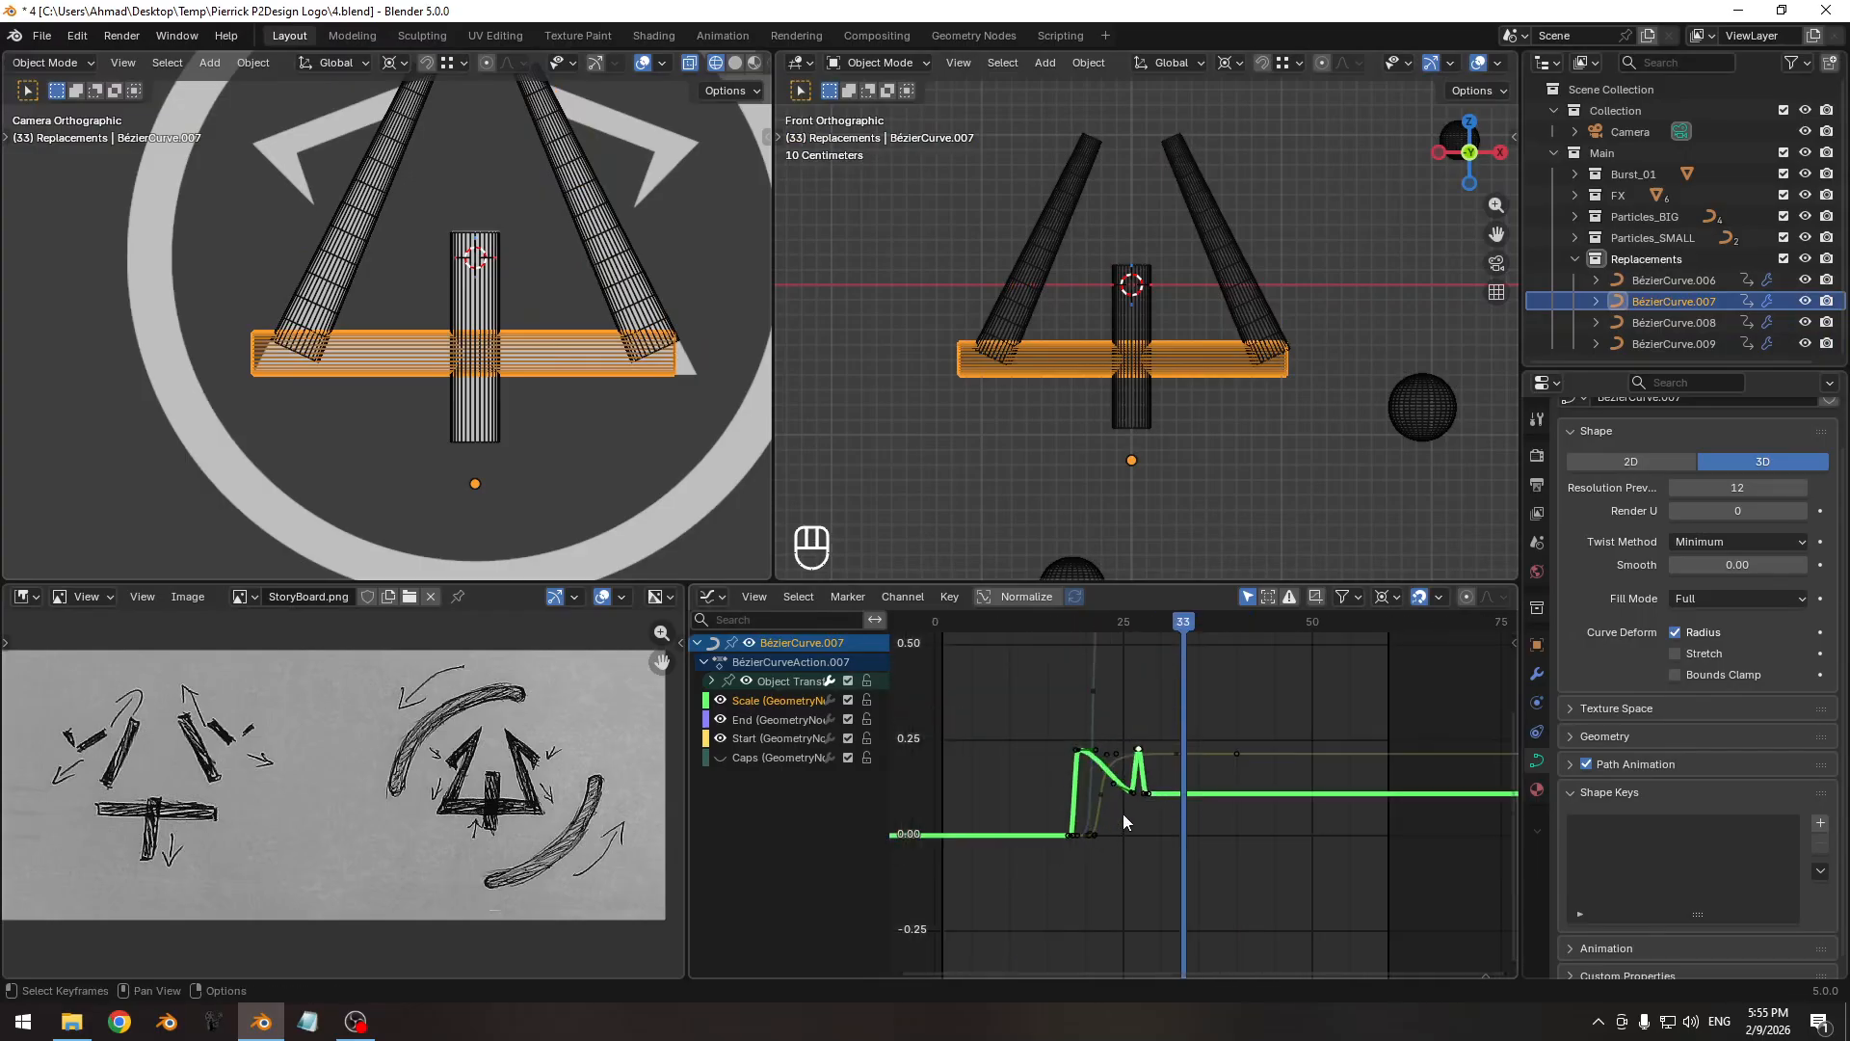
left_click(1331, 755)
key("shift+h")
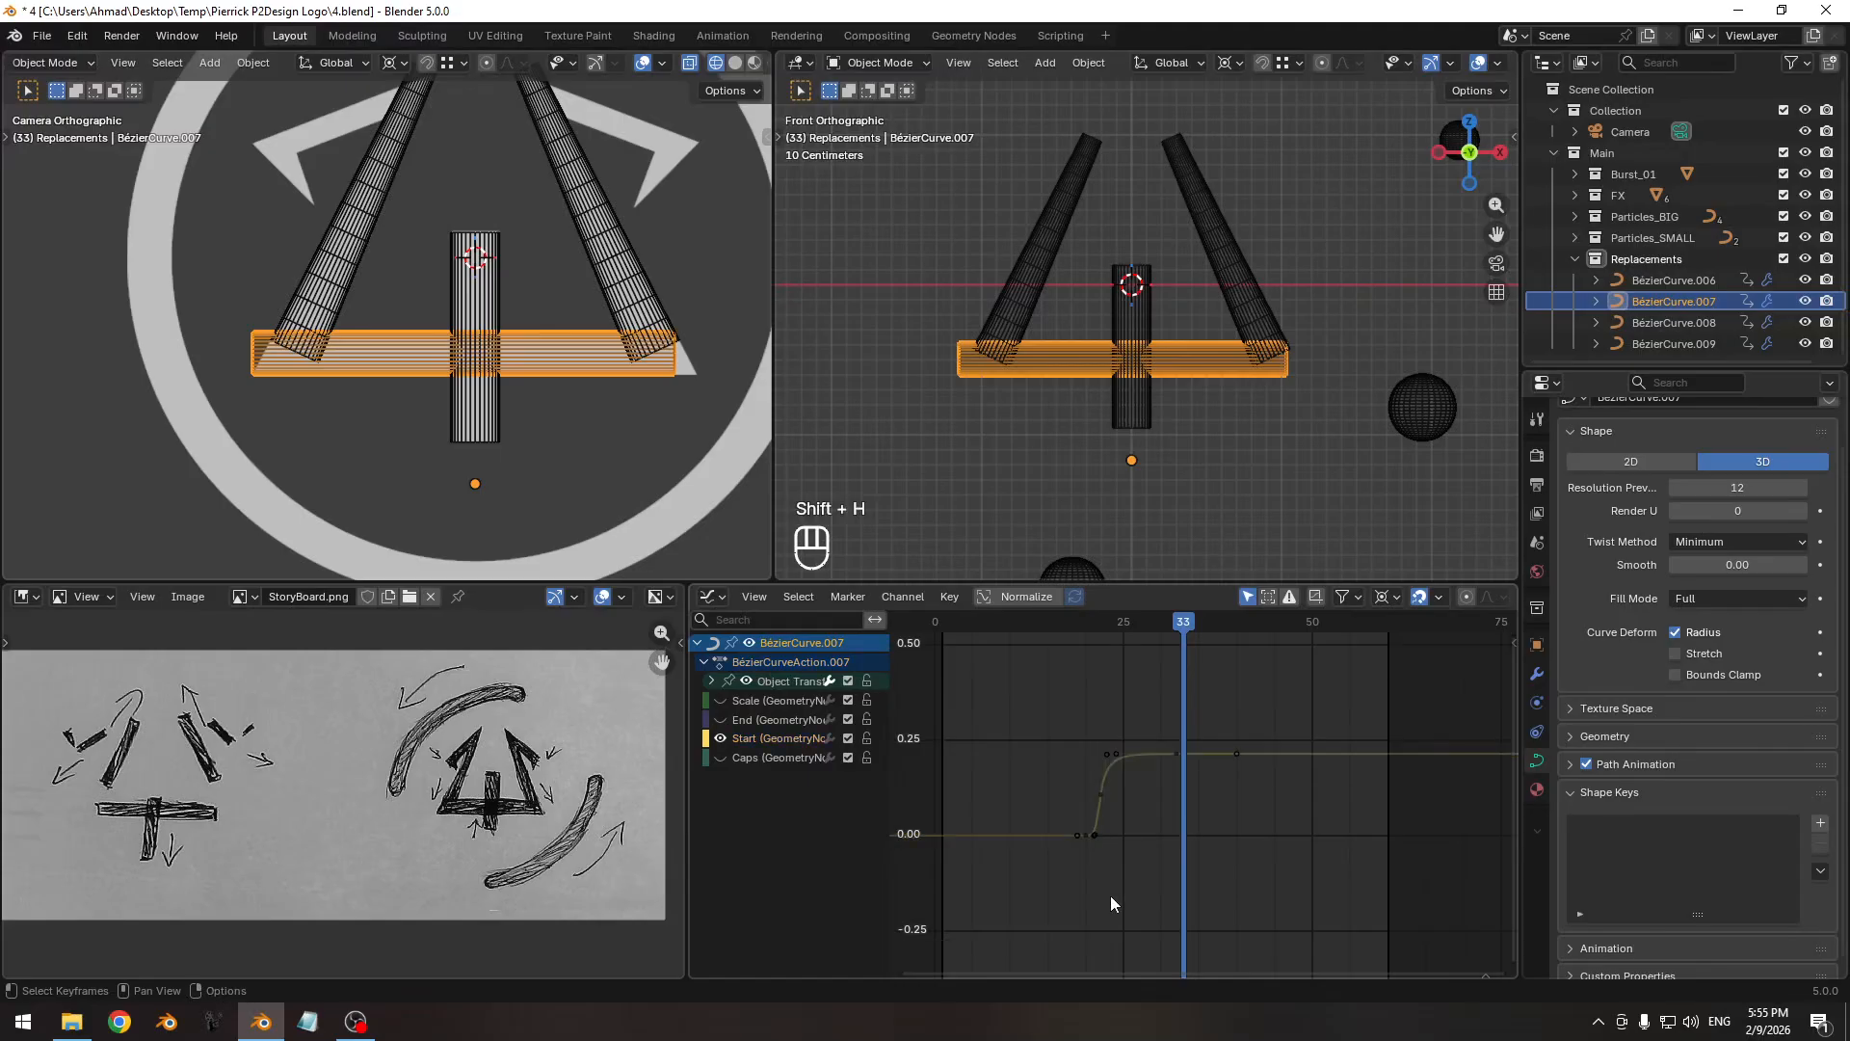
middle_click_drag(1008, 869, 1147, 799, "ctrl")
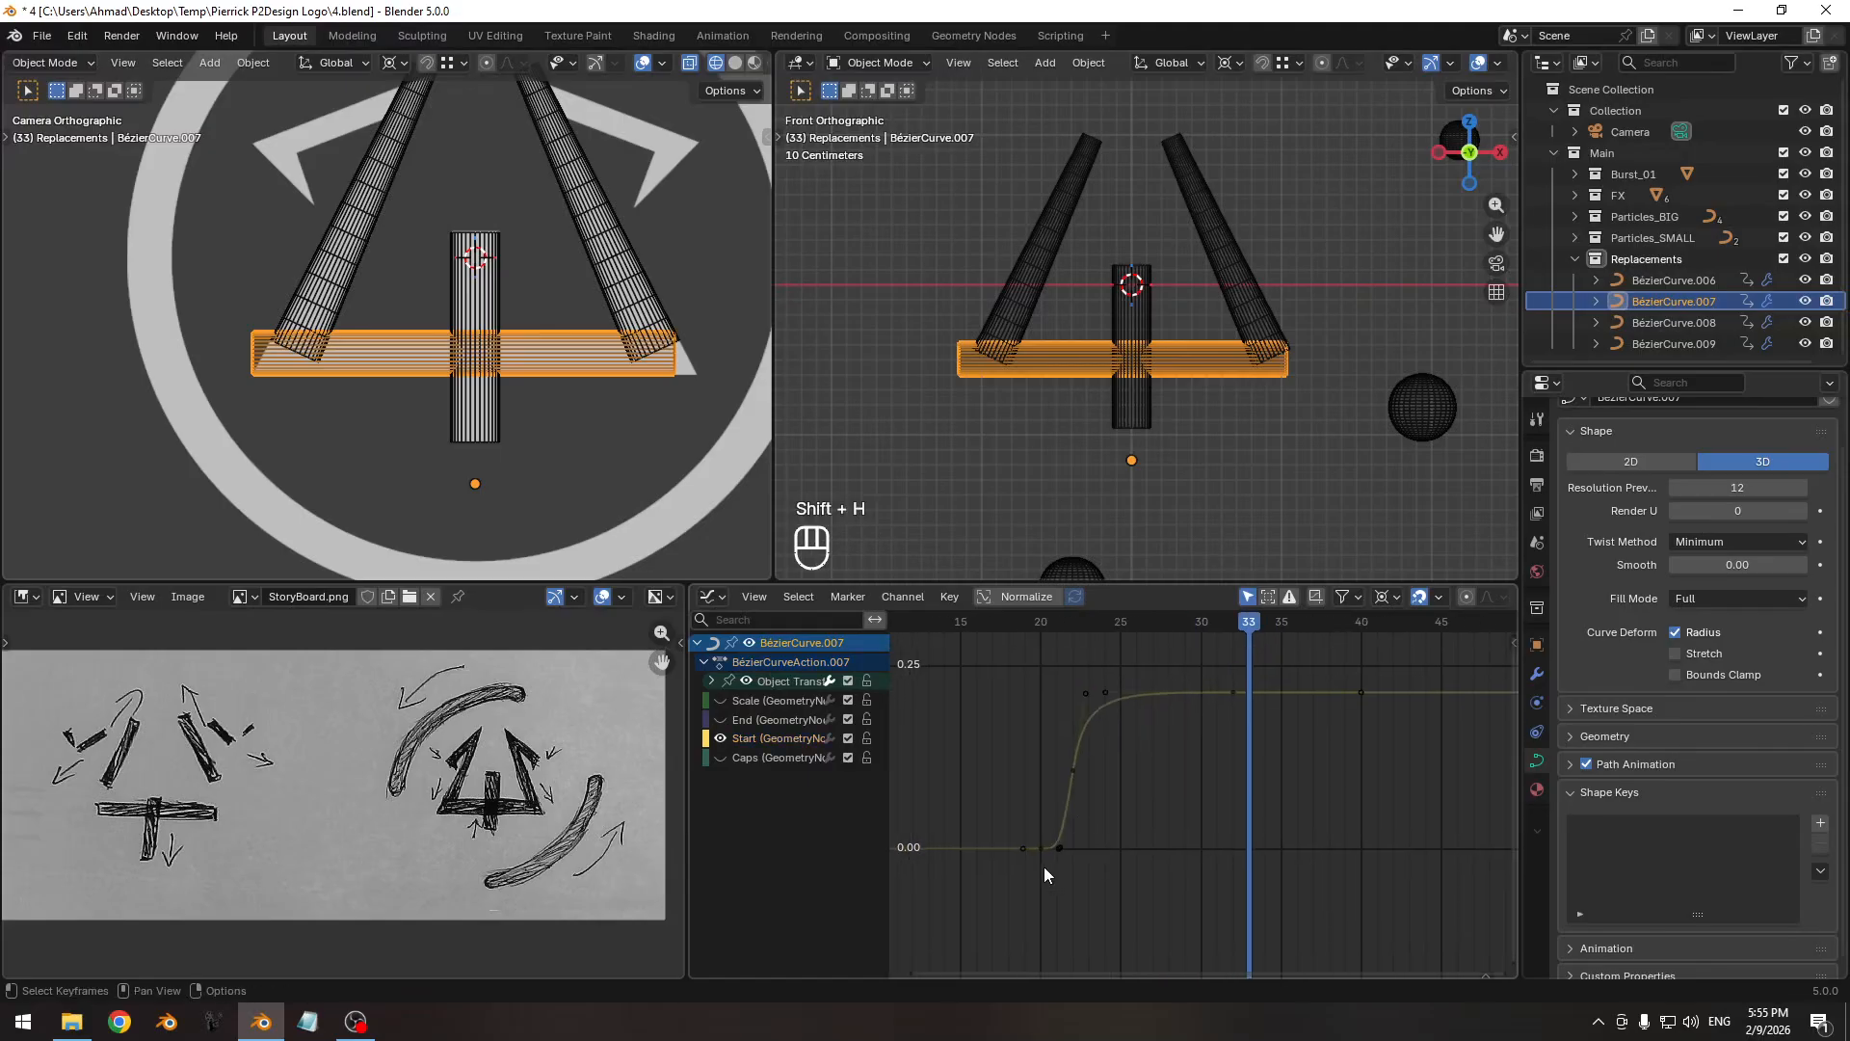
left_click(1043, 865)
middle_click_drag(1260, 777, 1136, 823, "shift")
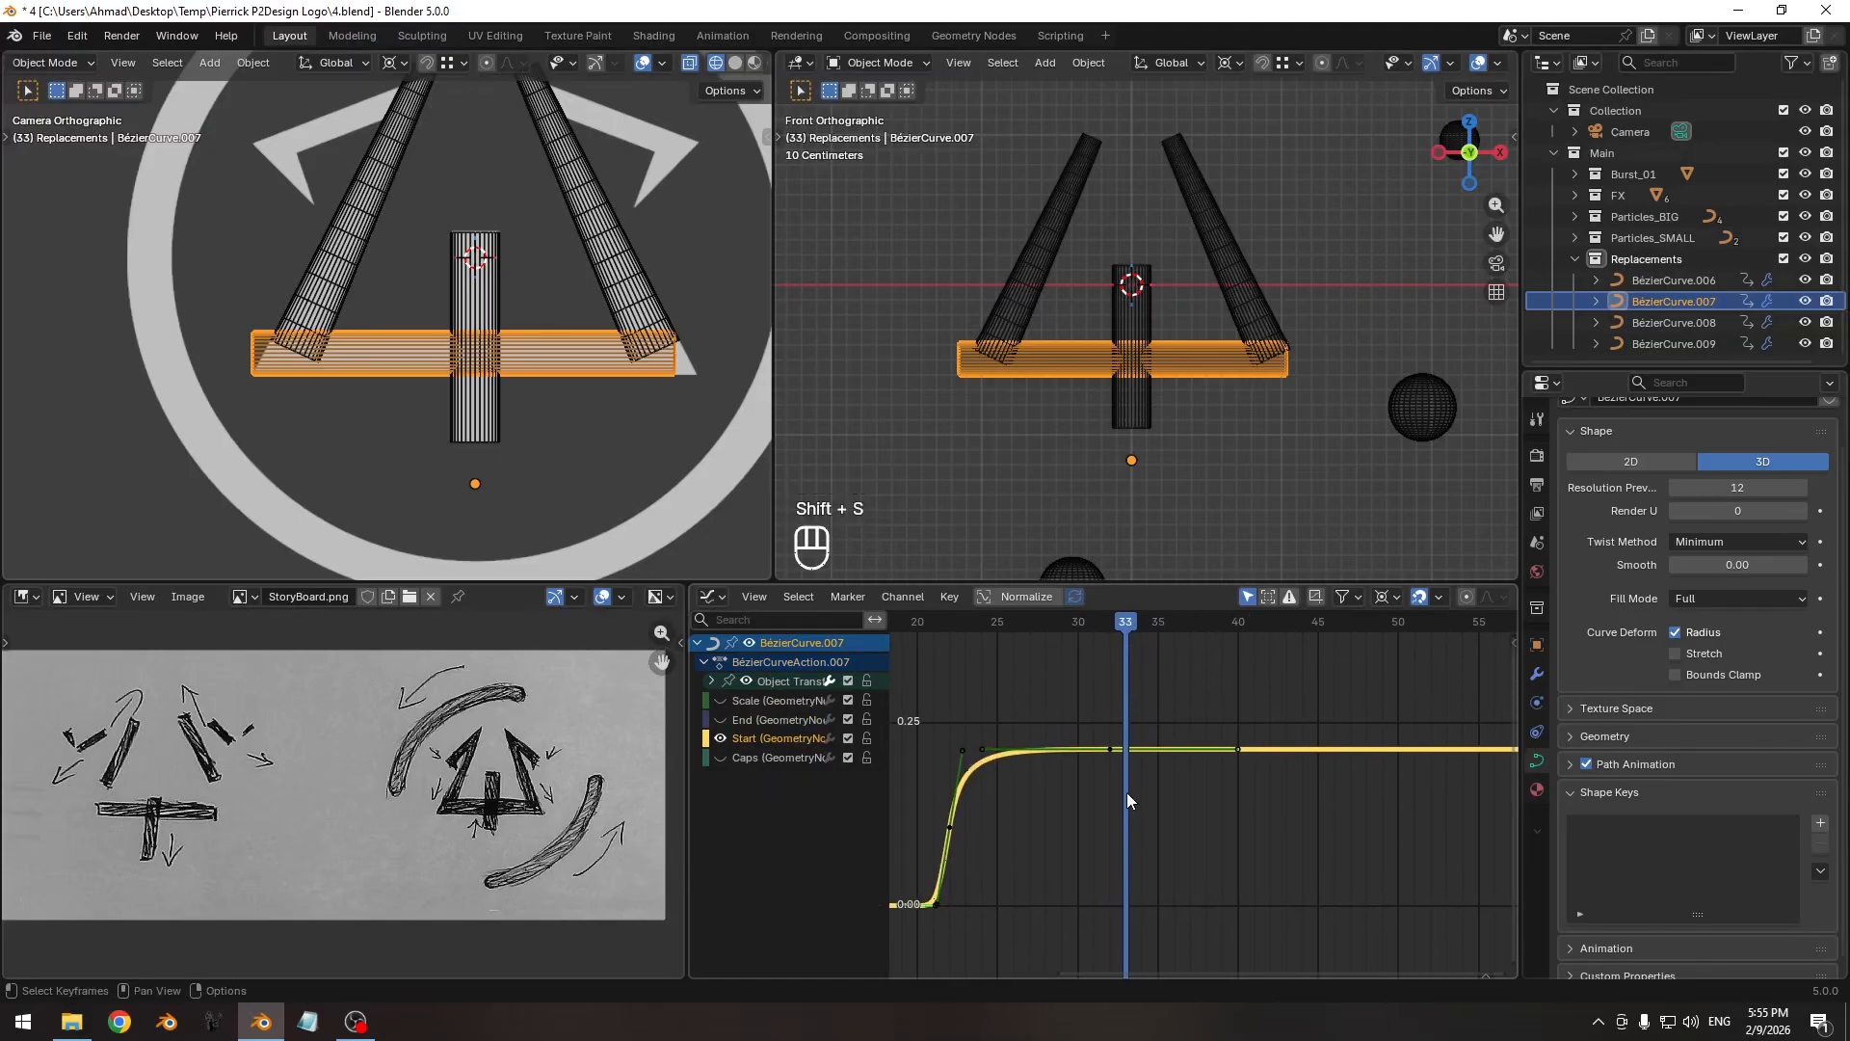
double_click(795, 738)
middle_click_drag(1222, 745, 1157, 787, "shift")
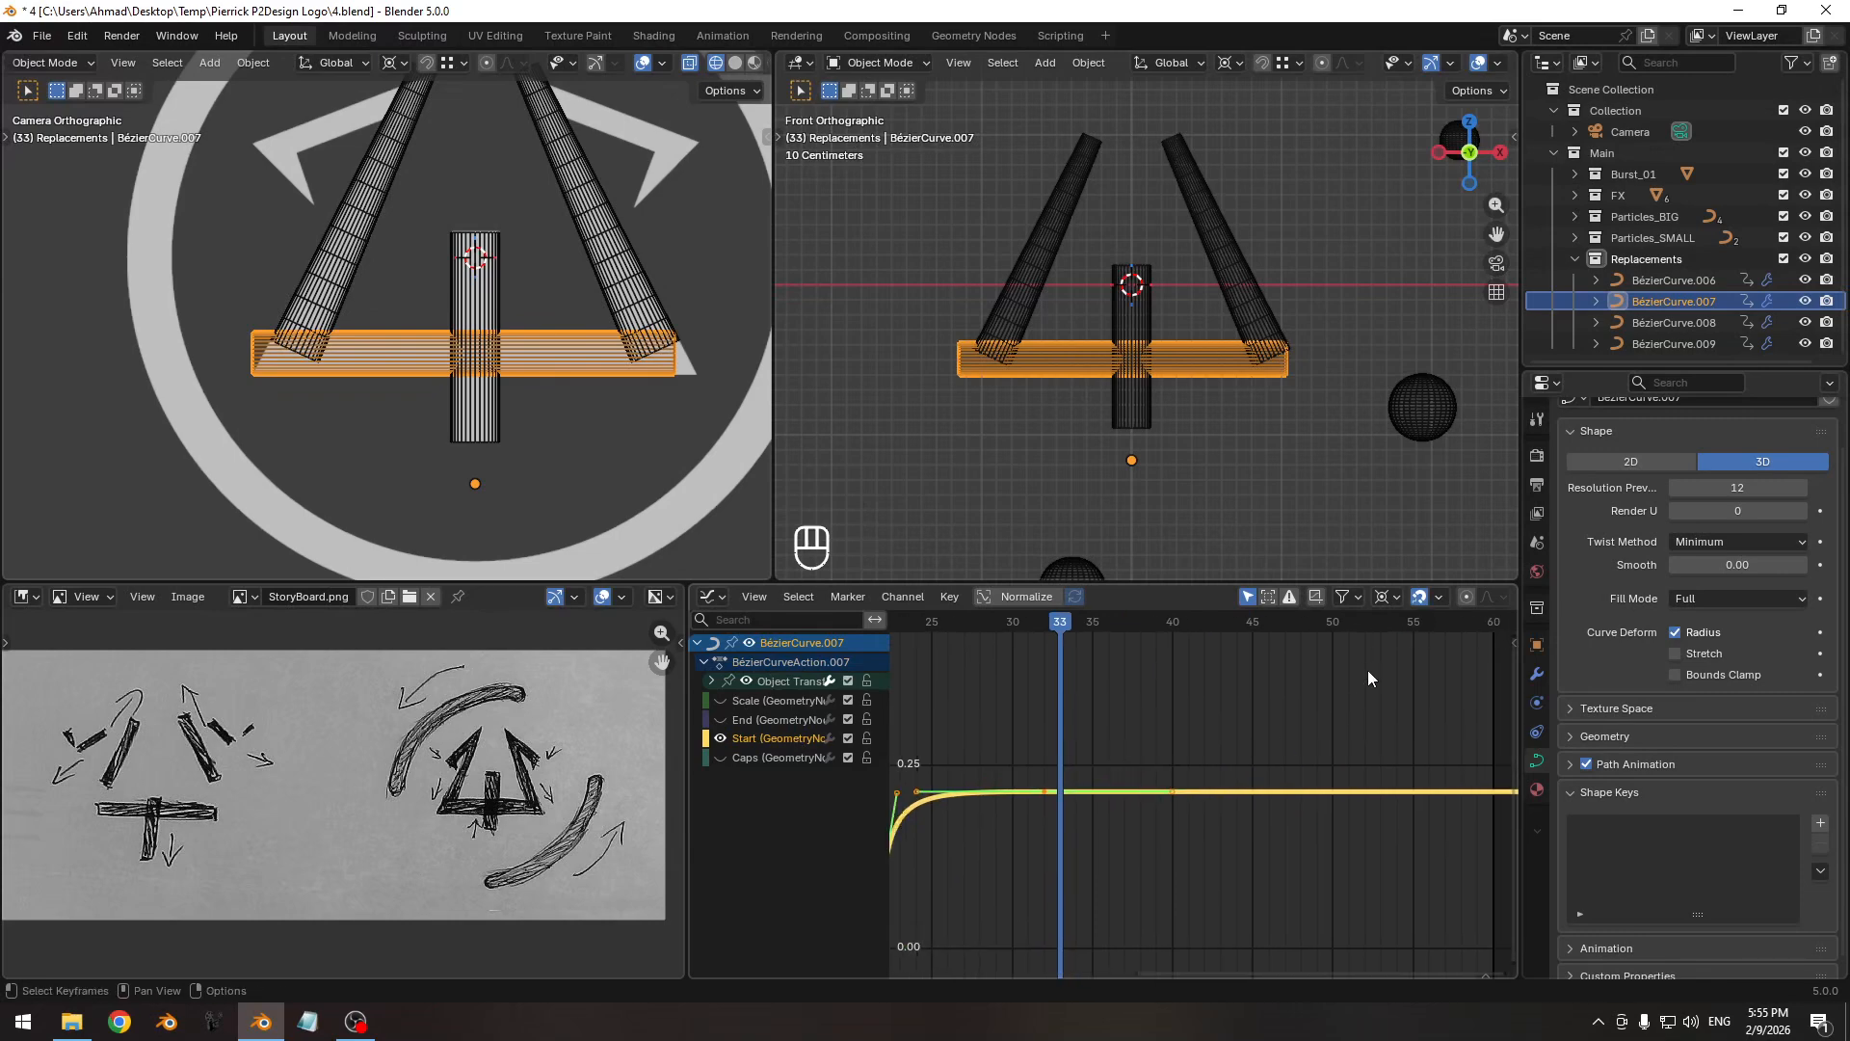
key("s")
key("y")
left_click(1093, 827)
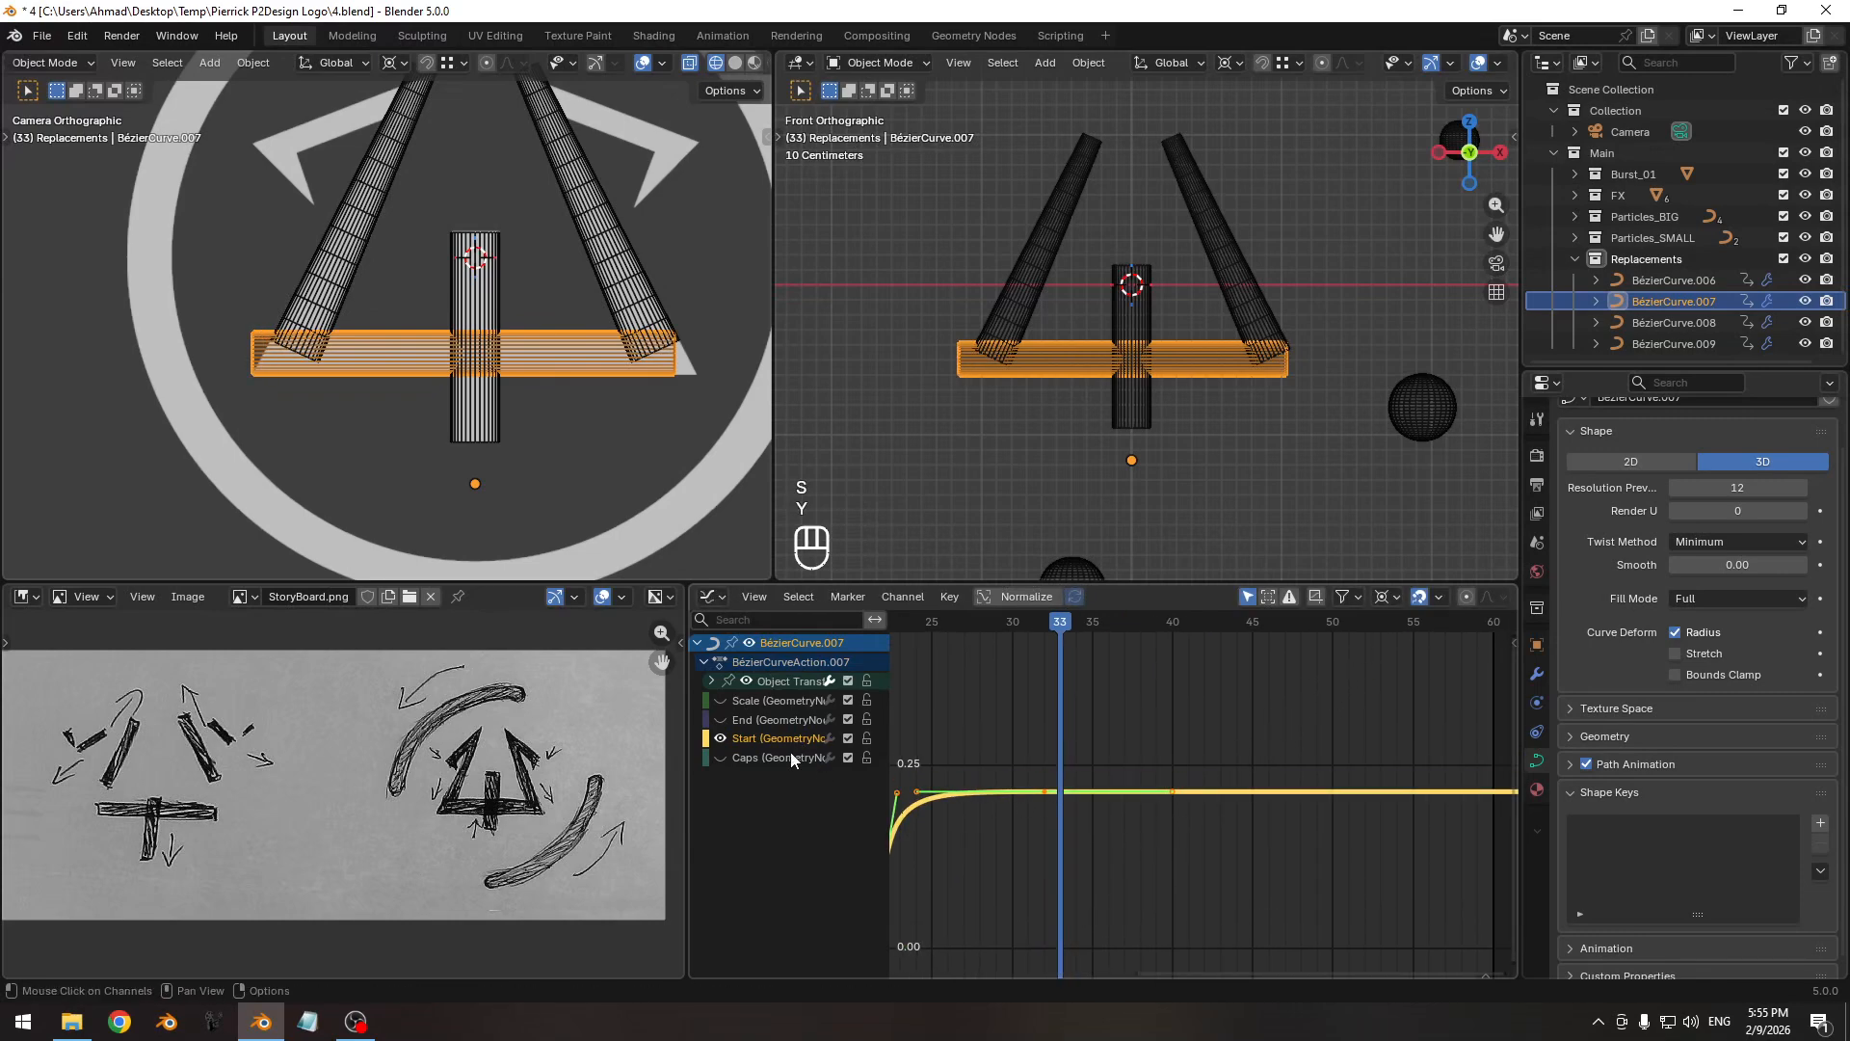
Isolate the horizontal bar's End curve and scale it up slightly along Y from its first keyframe to lengthen the bar.
left_click(719, 736)
left_click(720, 720)
double_click(761, 717)
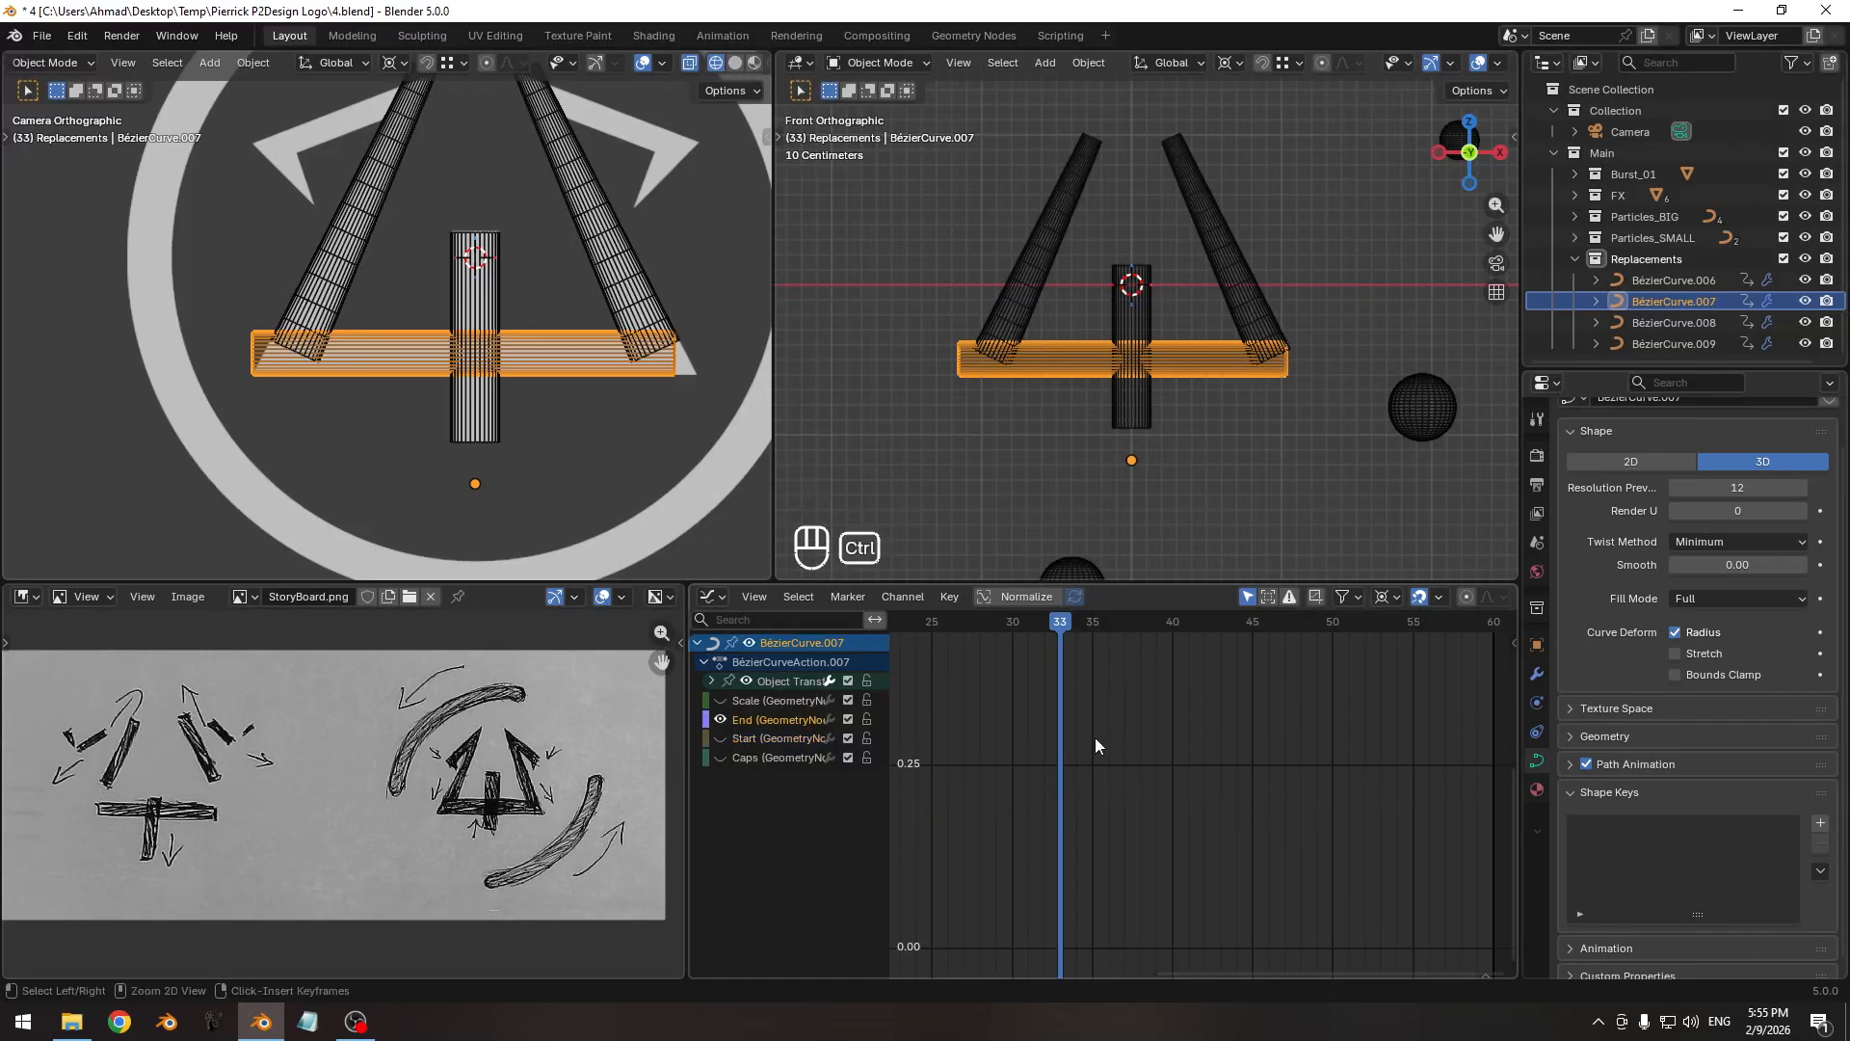
middle_click_drag(1122, 740, 1197, 811, "ctrl")
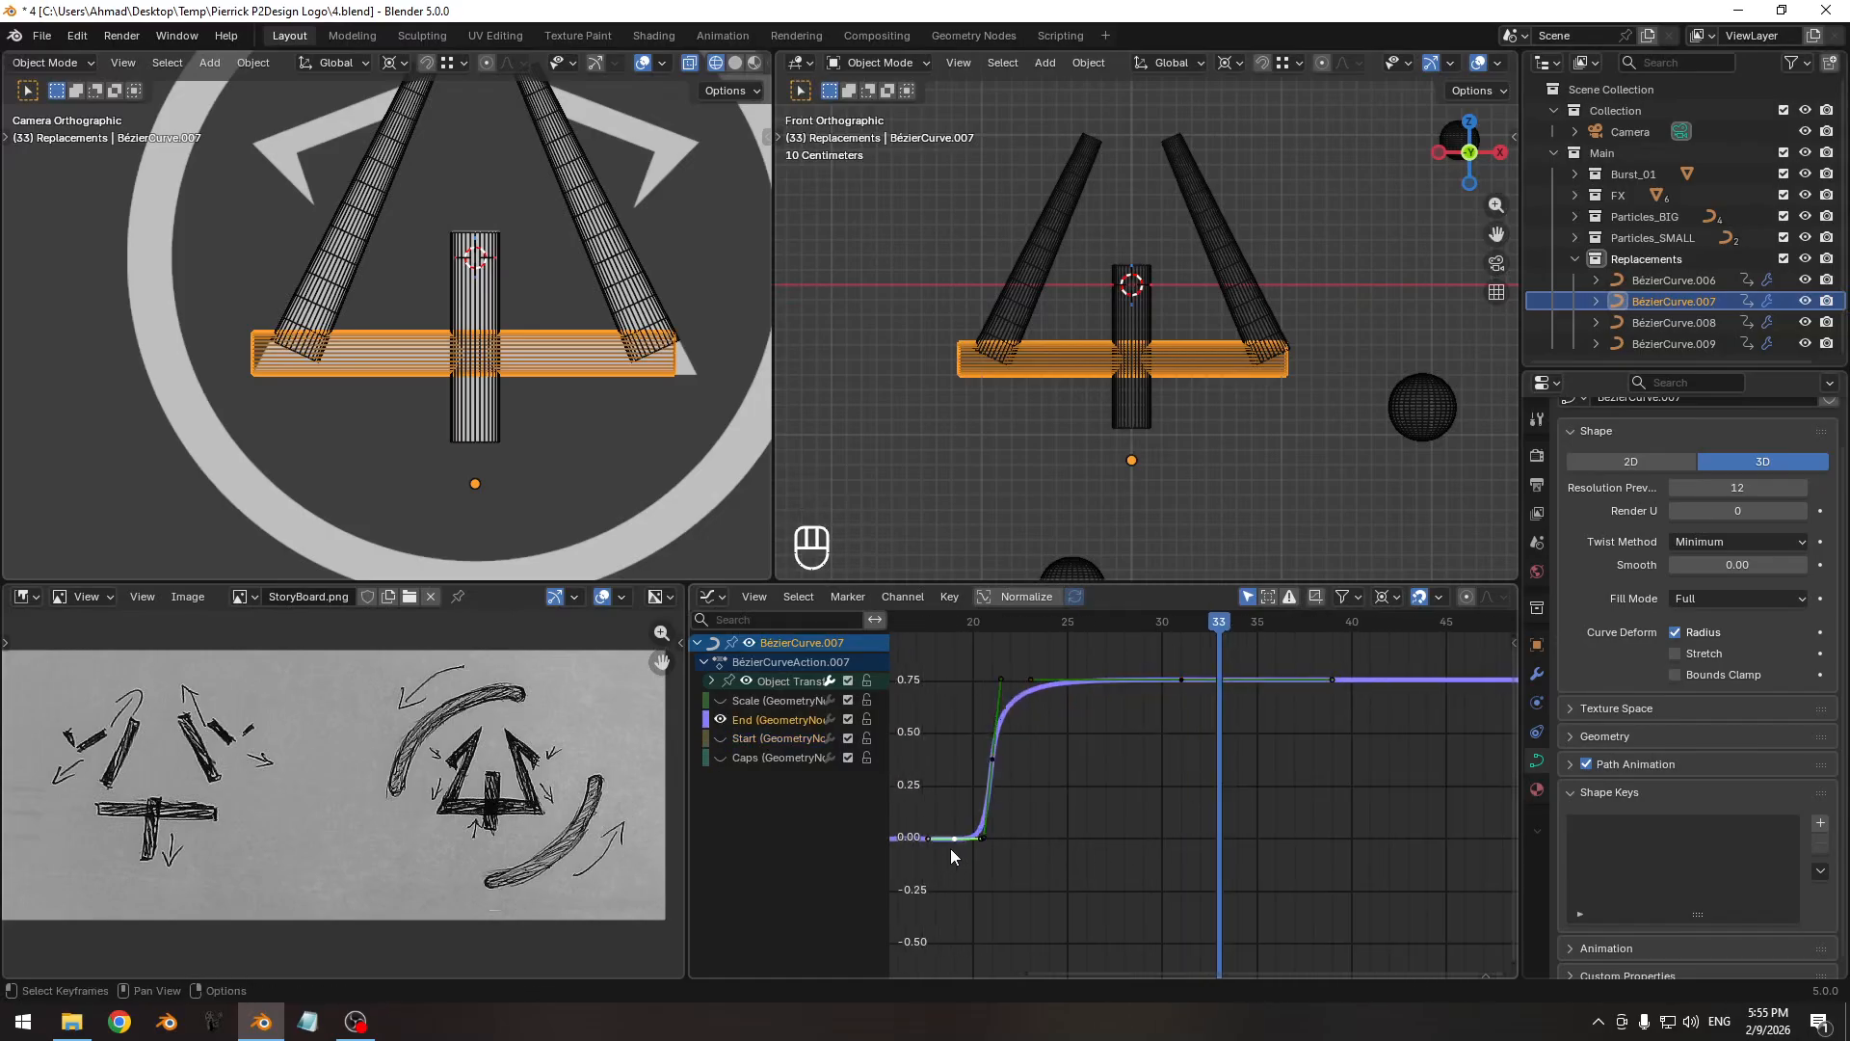
key("shift+s")
key("a")
key("s")
key("y")
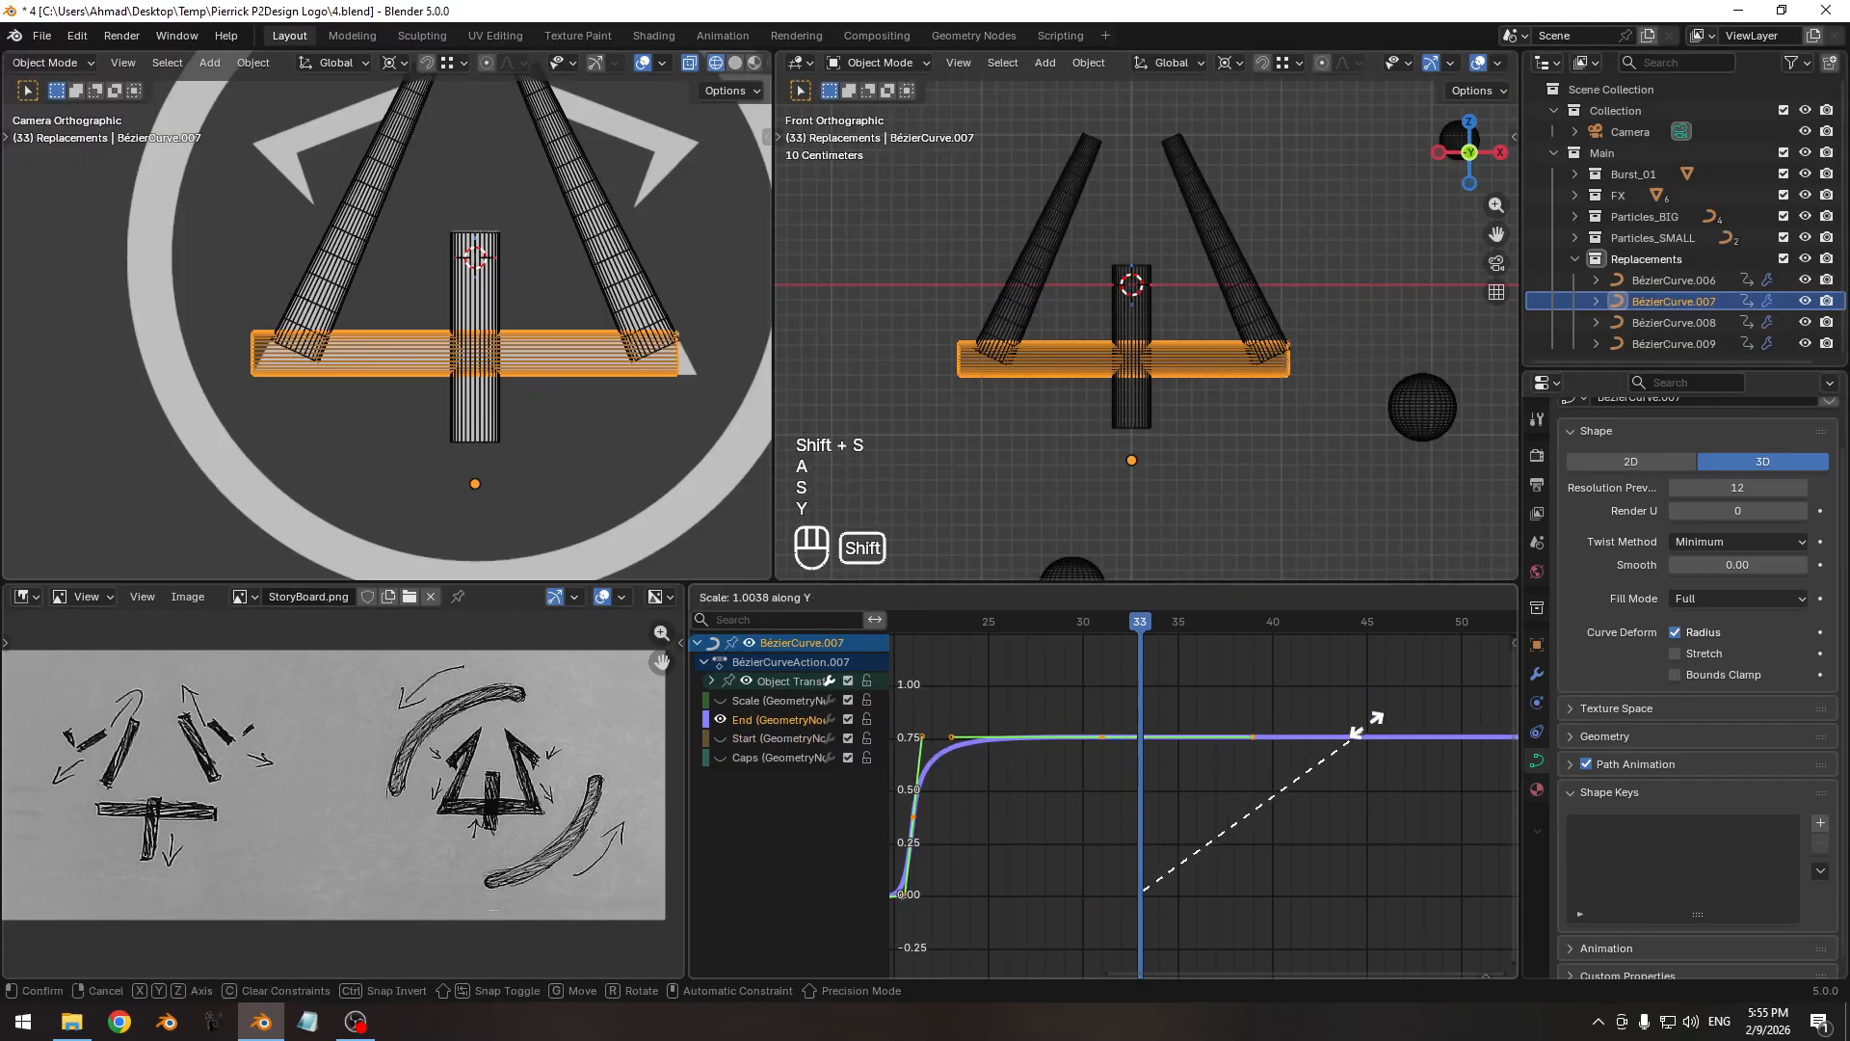
left_click(1359, 724)
Scale the End curve by about 1.025 along Y so the horizontal bar reaches the logo's lower right corner.
middle_click_drag(479, 298, 273, 296, "shift")
middle_click_drag(273, 296, 431, 349, "ctrl")
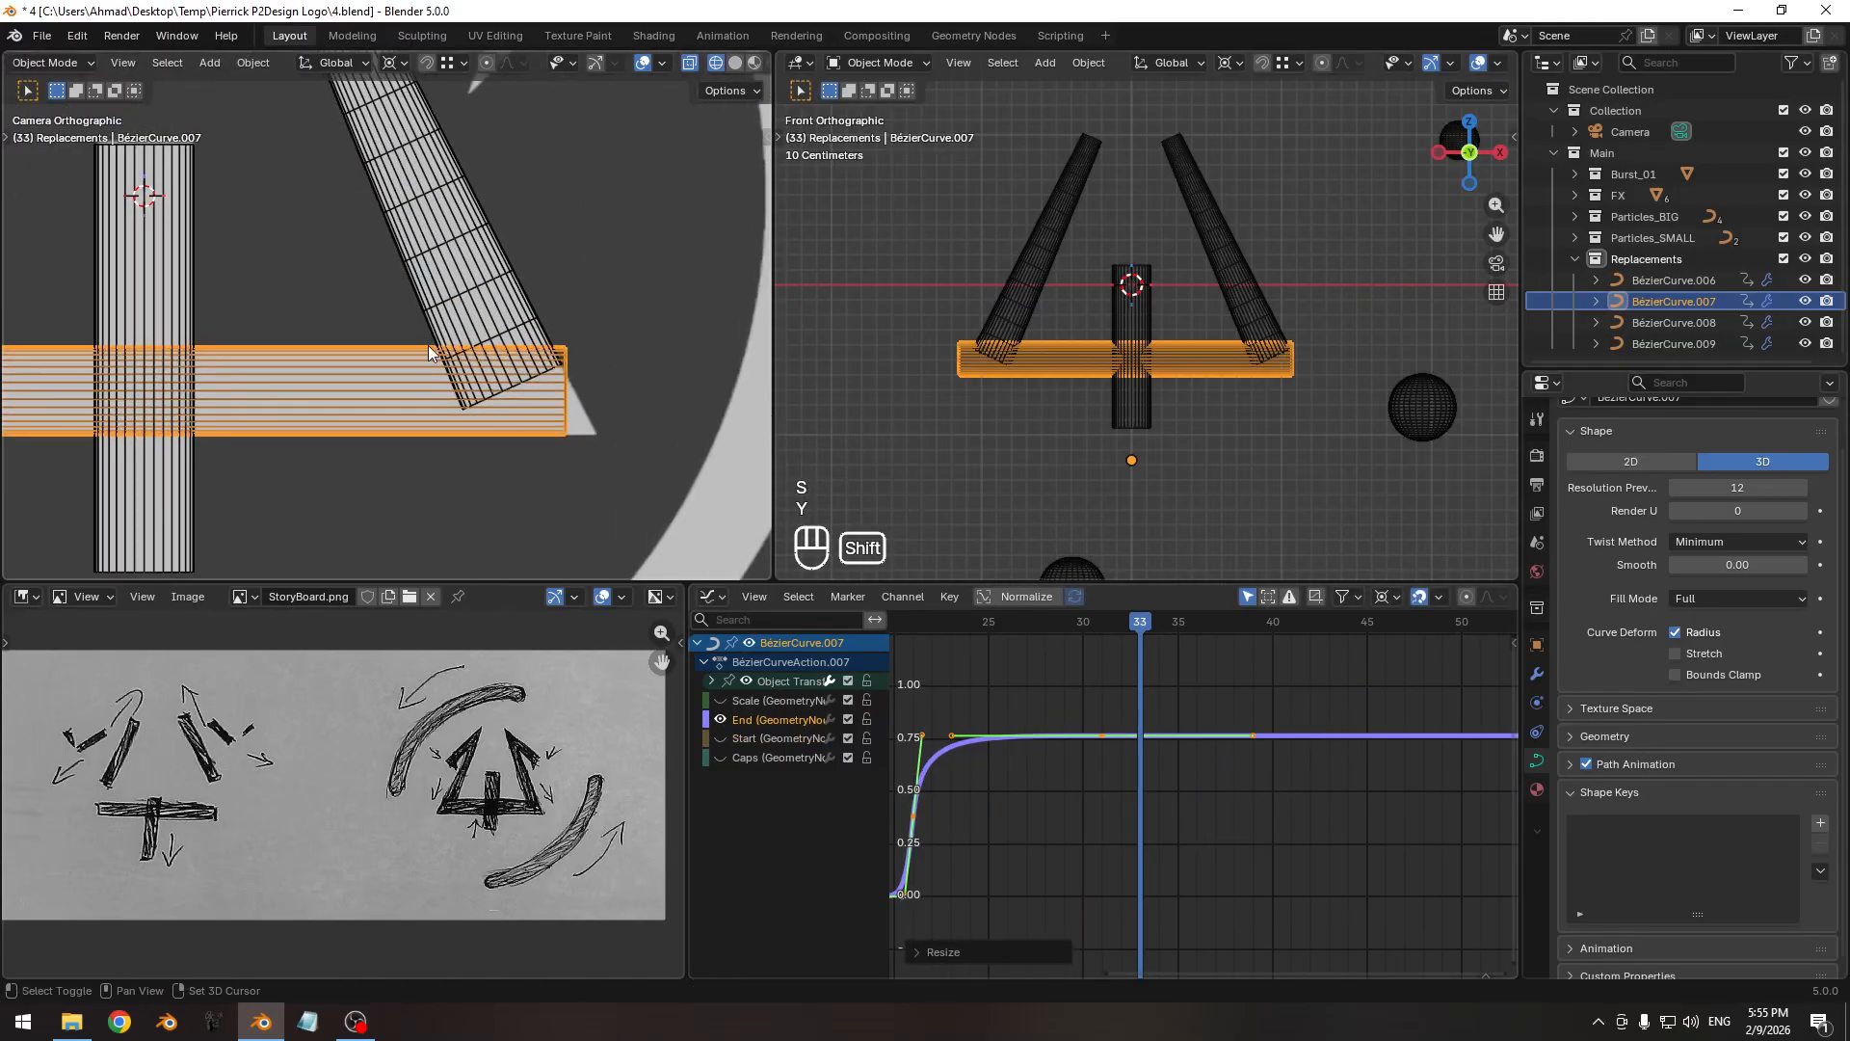
mouse_move(621, 439)
middle_mouse_down("shift")
mouse_move(520, 389)
mouse_move(607, 424)
middle_mouse_up("shift")
middle_click_drag(1223, 719, 1172, 702, "shift")
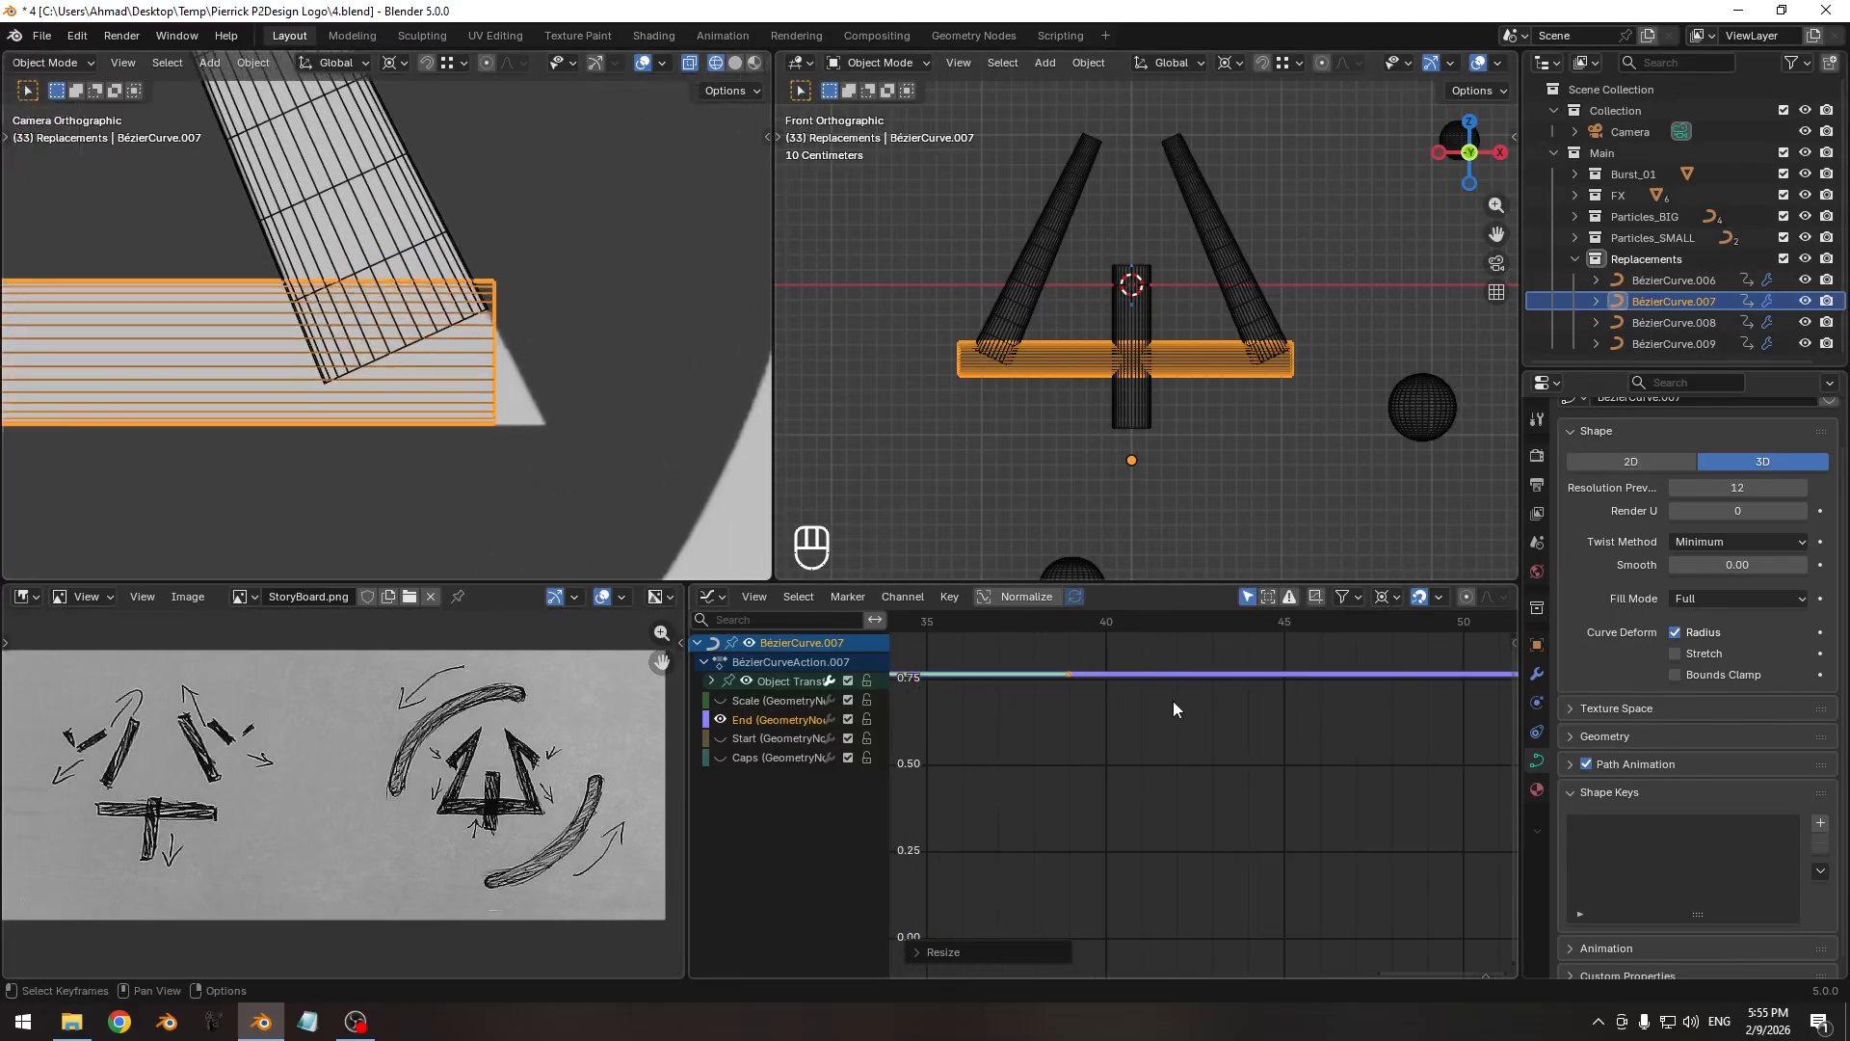
key("s")
key("y")
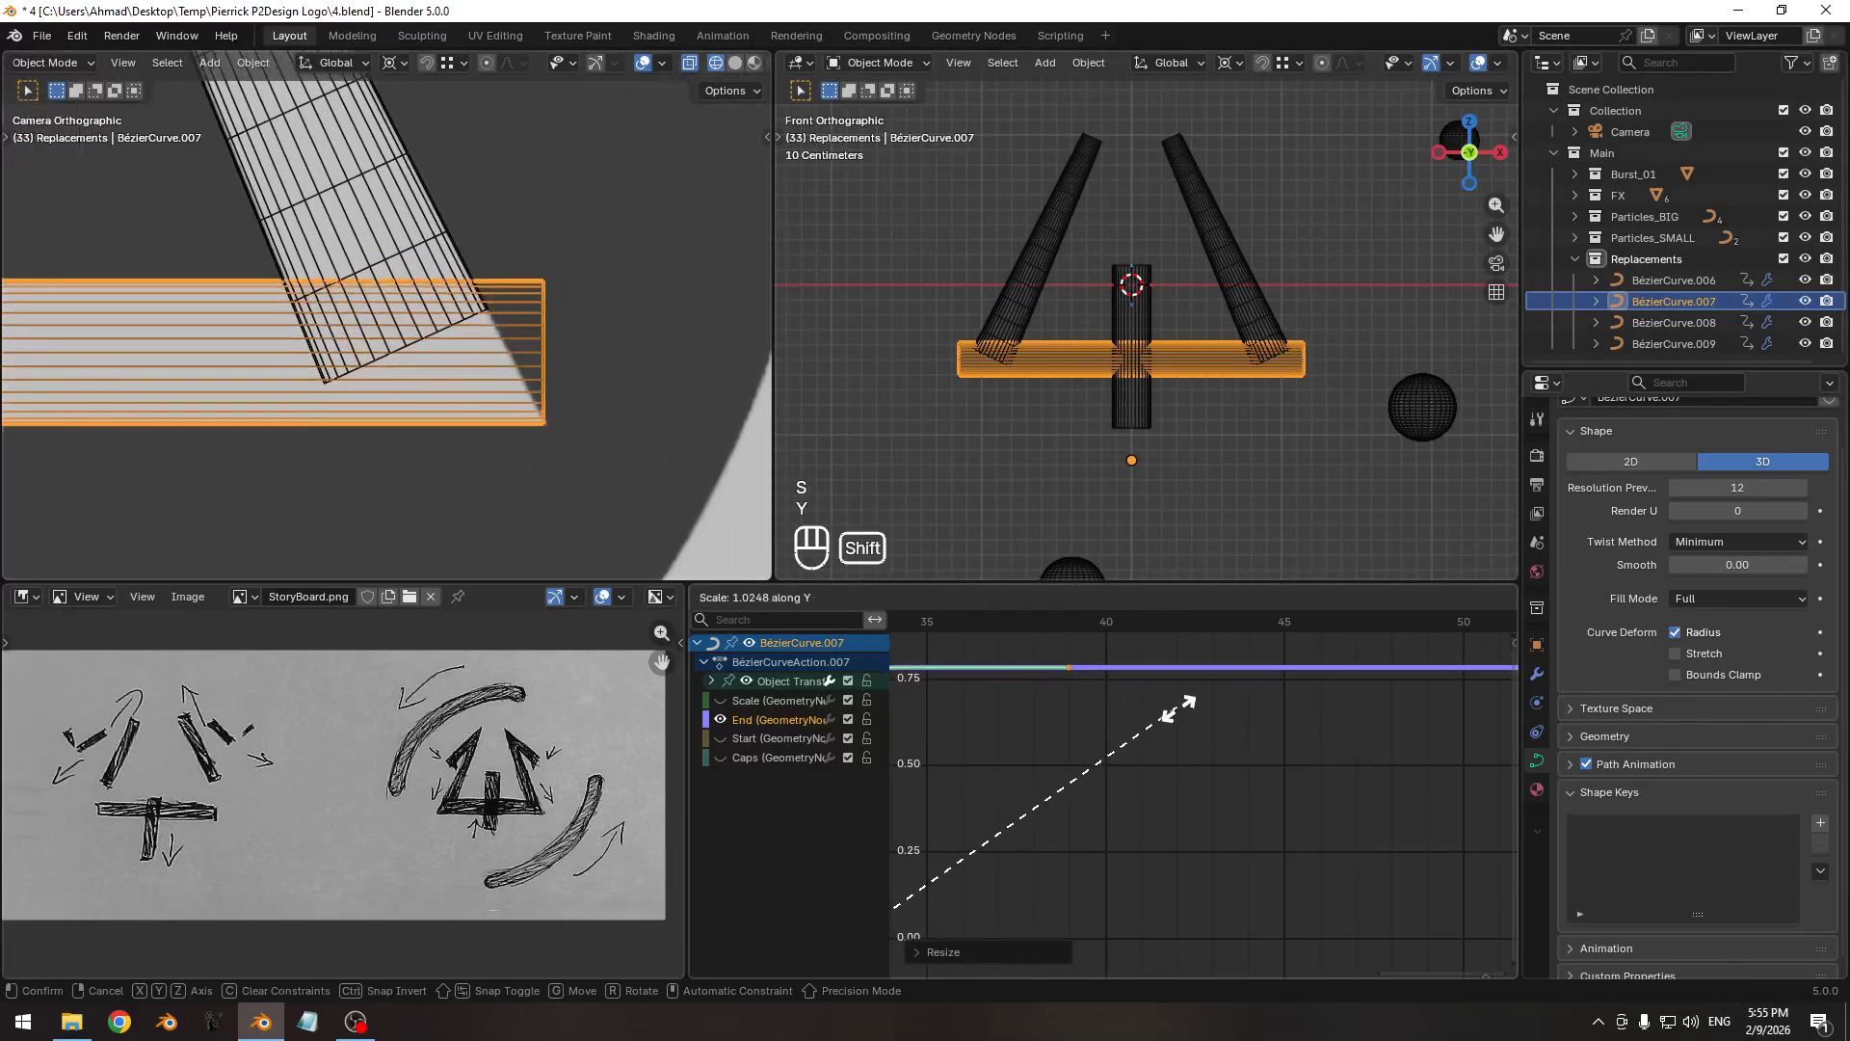
left_click(1176, 713)
Frame the whole logo again in the camera view and save the file.
middle_click_drag(539, 414, 254, 276, "ctrl")
middle_click_drag(255, 276, 293, 296, "shift")
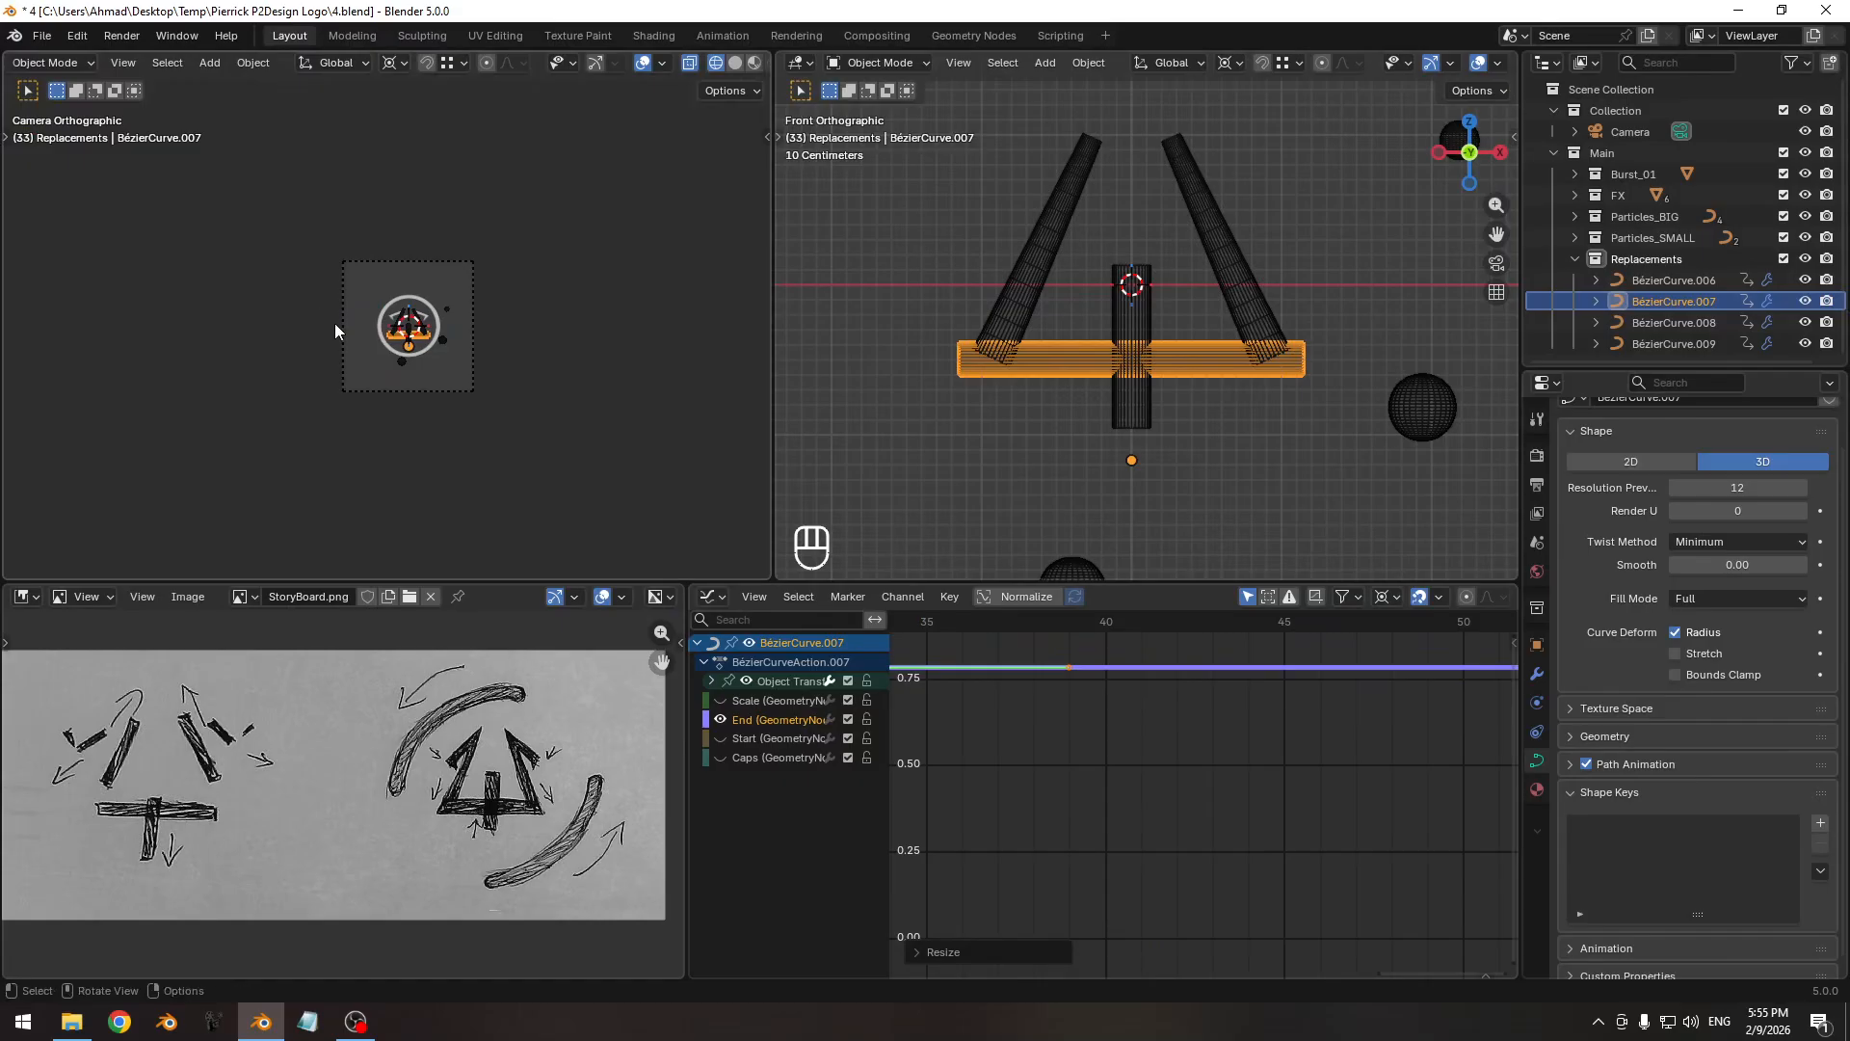
key("Home")
scroll(517, 409, "up", 2)
key("ctrl+s")
mouse_move(517, 408)
middle_mouse_down("shift")
mouse_move(516, 360)
mouse_move(488, 361)
middle_mouse_up("shift")
key("z")
key("z")
middle_click_drag(376, 379, 364, 355, "ctrl")
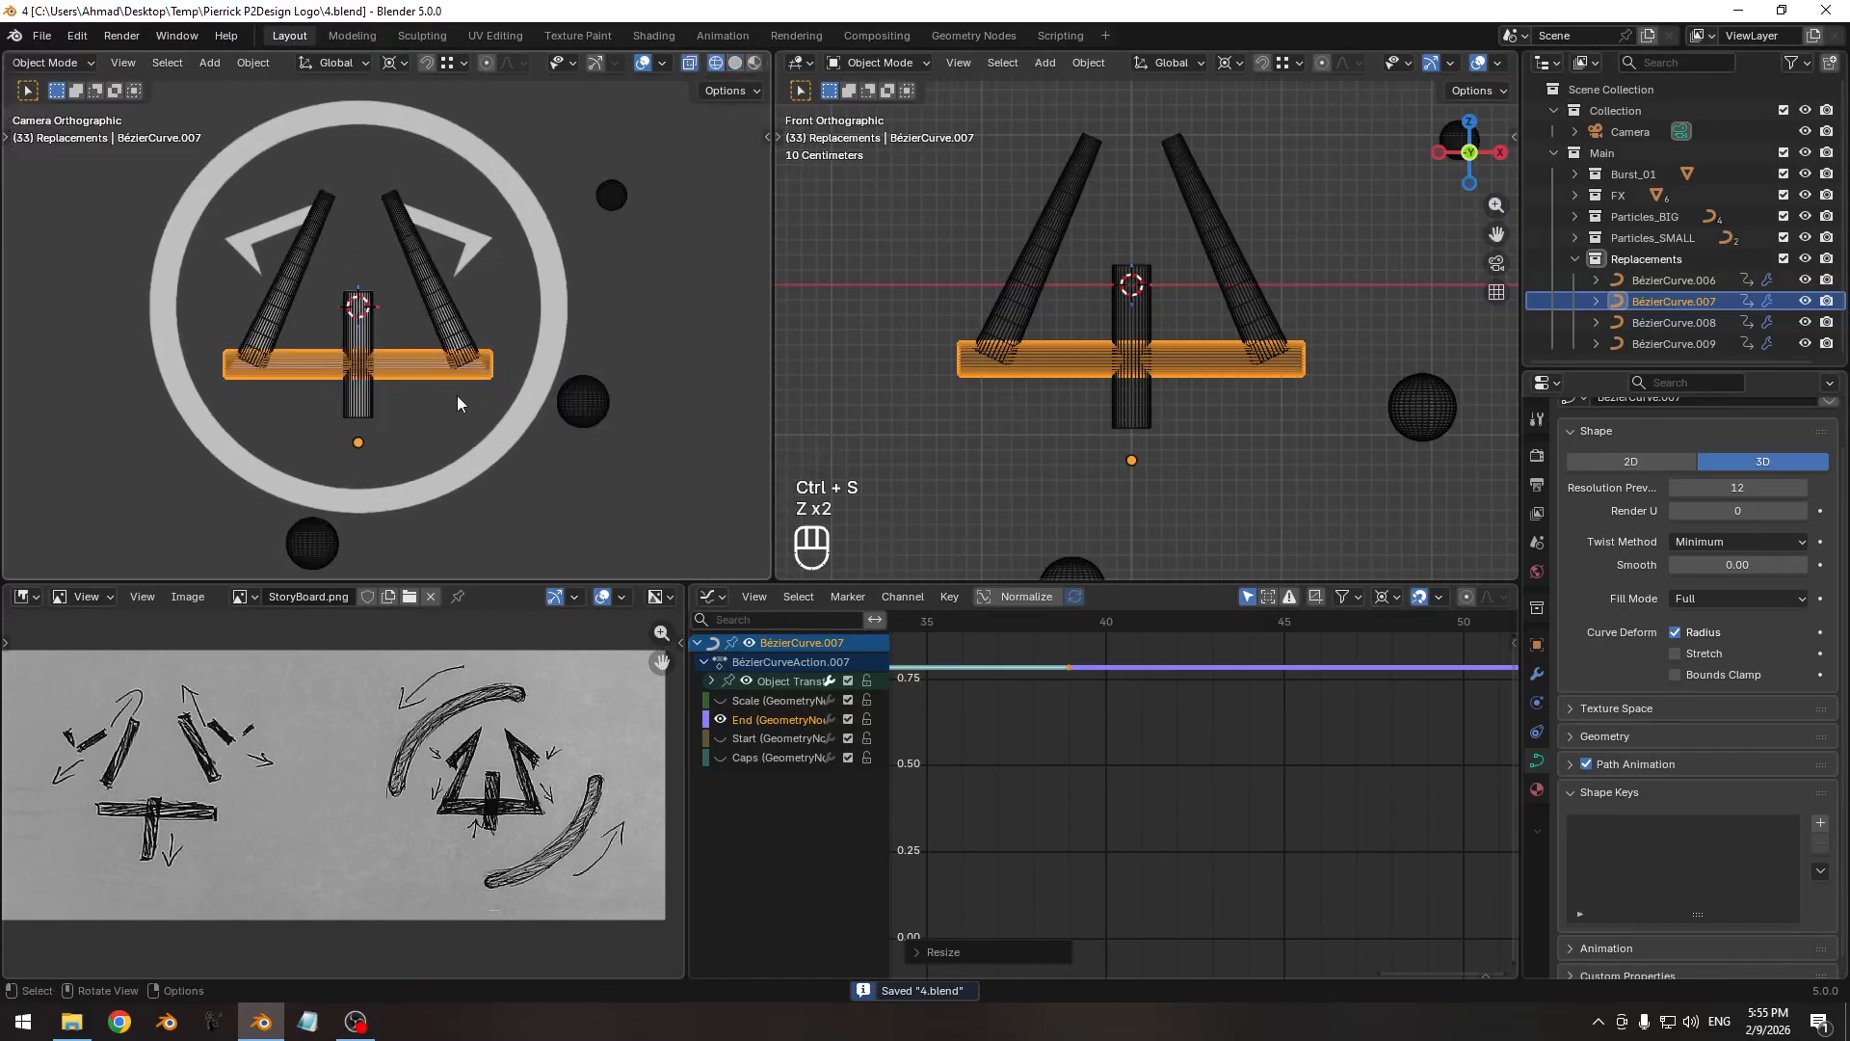
Select the right slanted bar to bring up its X Location curve and save the file.
middle_click_drag(1243, 704, 900, 823, "ctrl")
left_click(1253, 319)
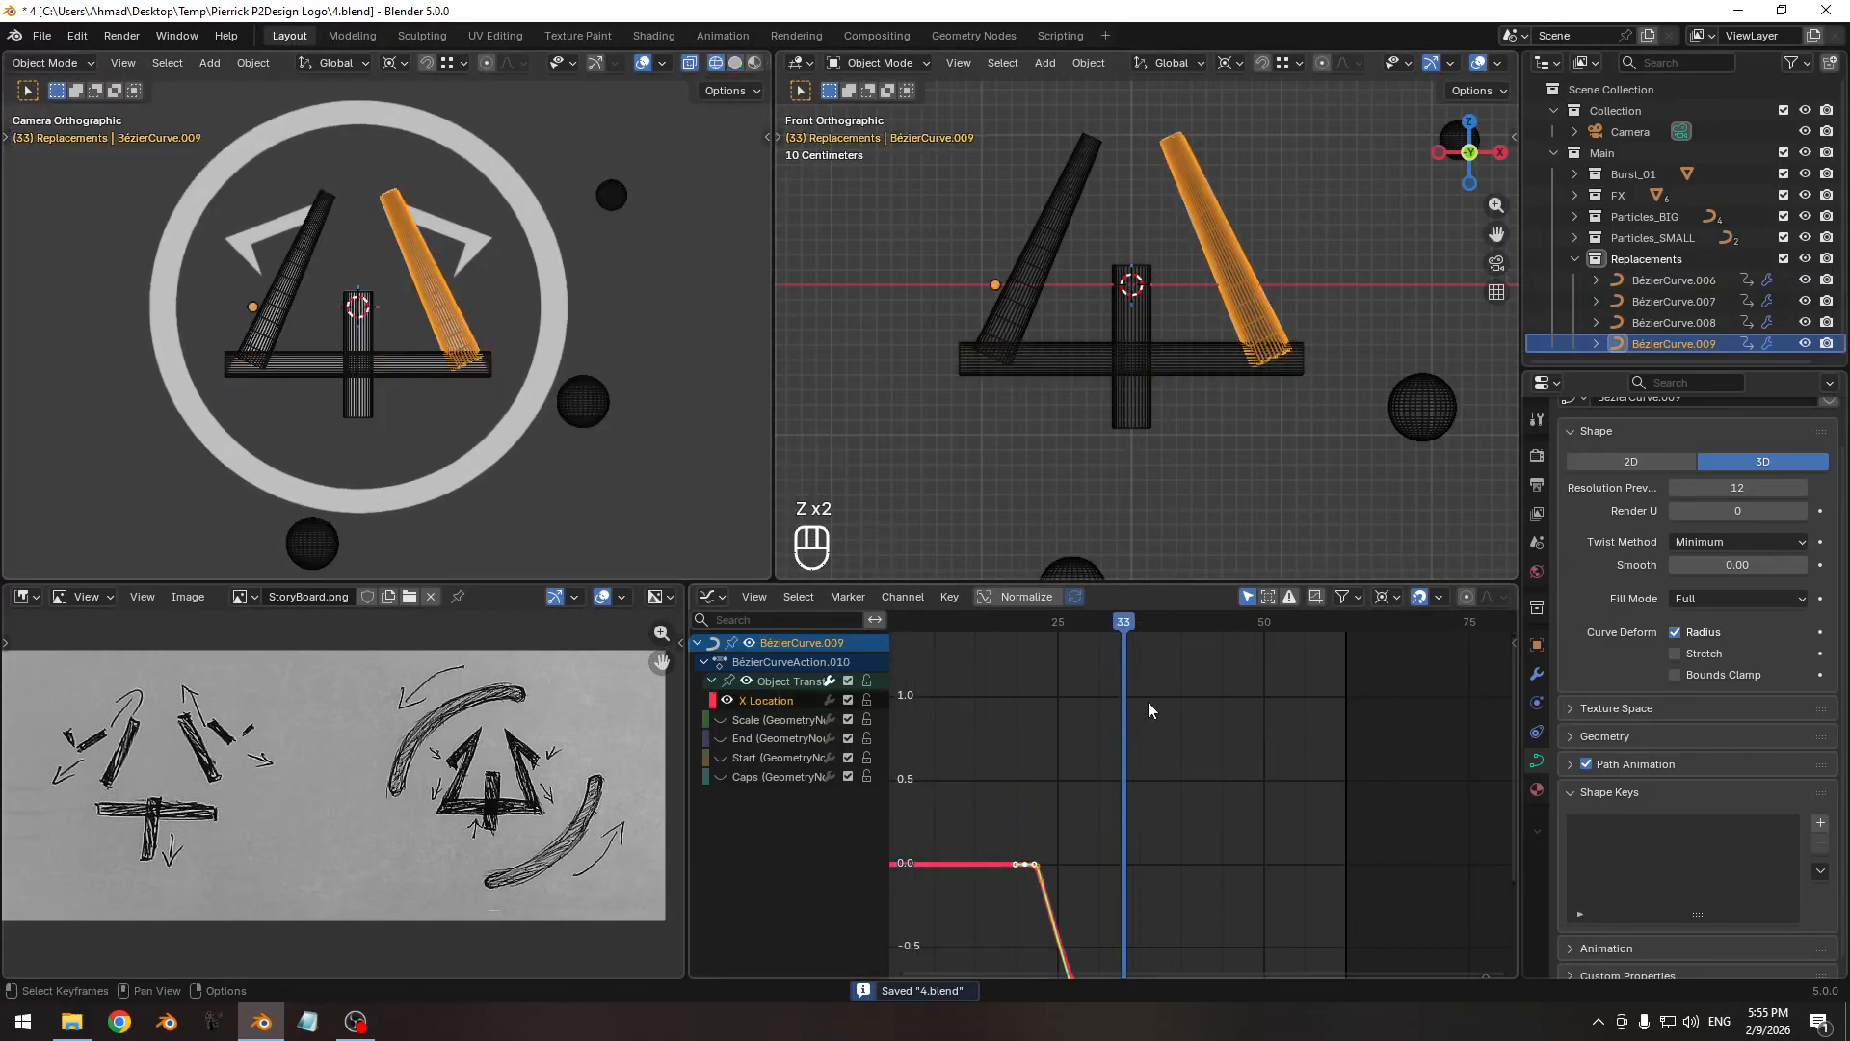
middle_click_drag(1141, 666, 1156, 710, "ctrl")
key("ctrl+s")
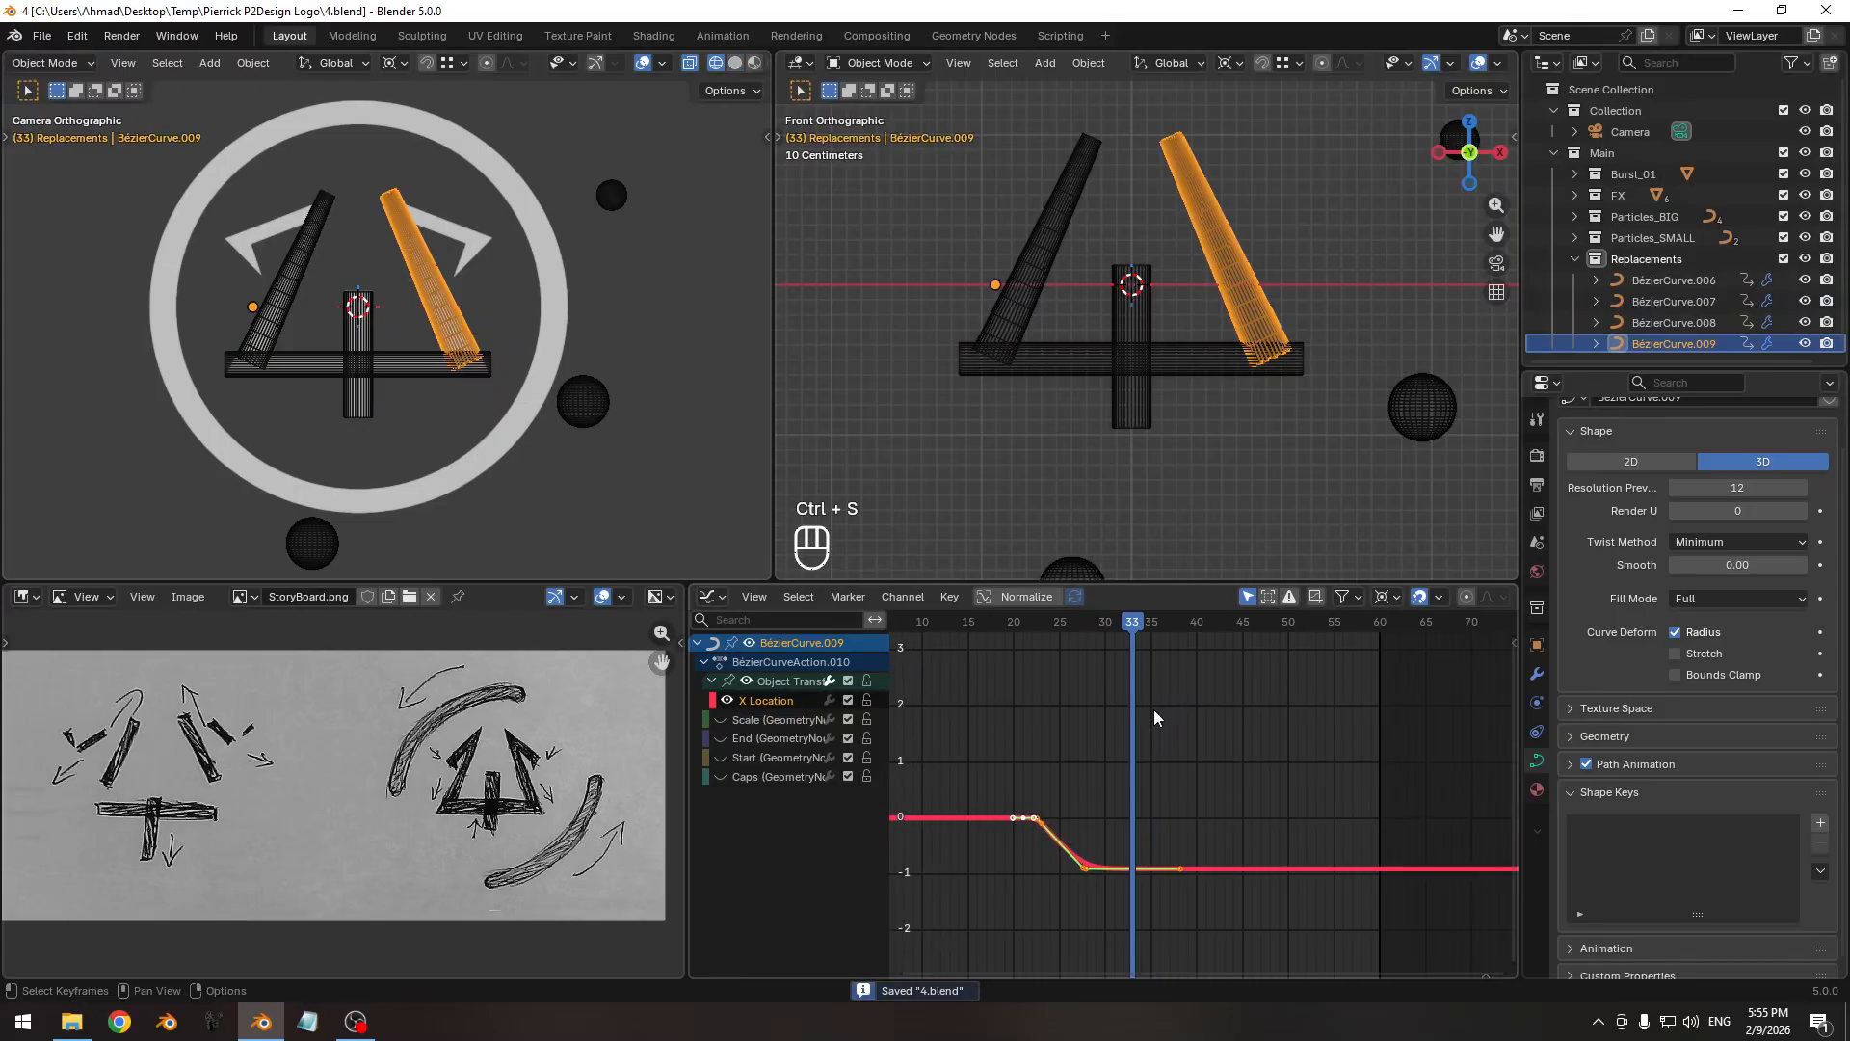
Reveal all of the right slanted bar's animation curves and shift all their keyframes 1 frame later.
left_click_drag(1016, 616, 1059, 632)
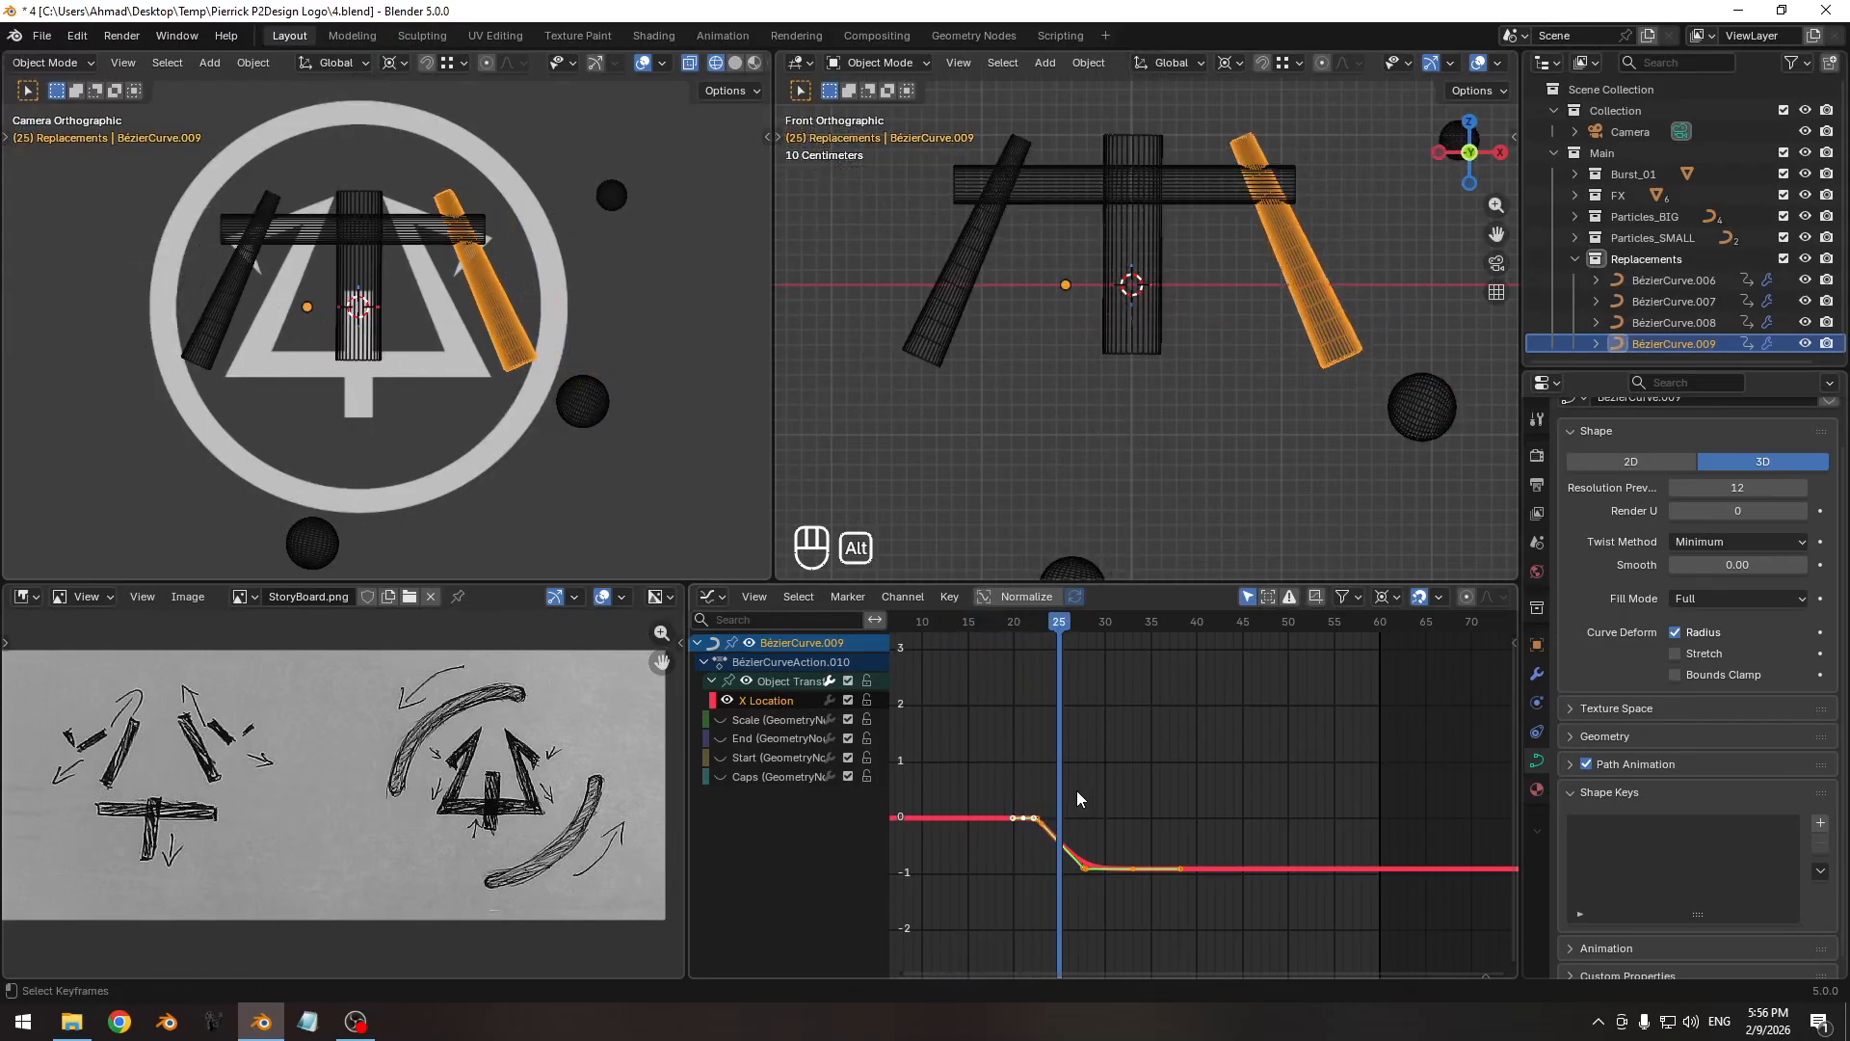
key("alt+h")
key("a")
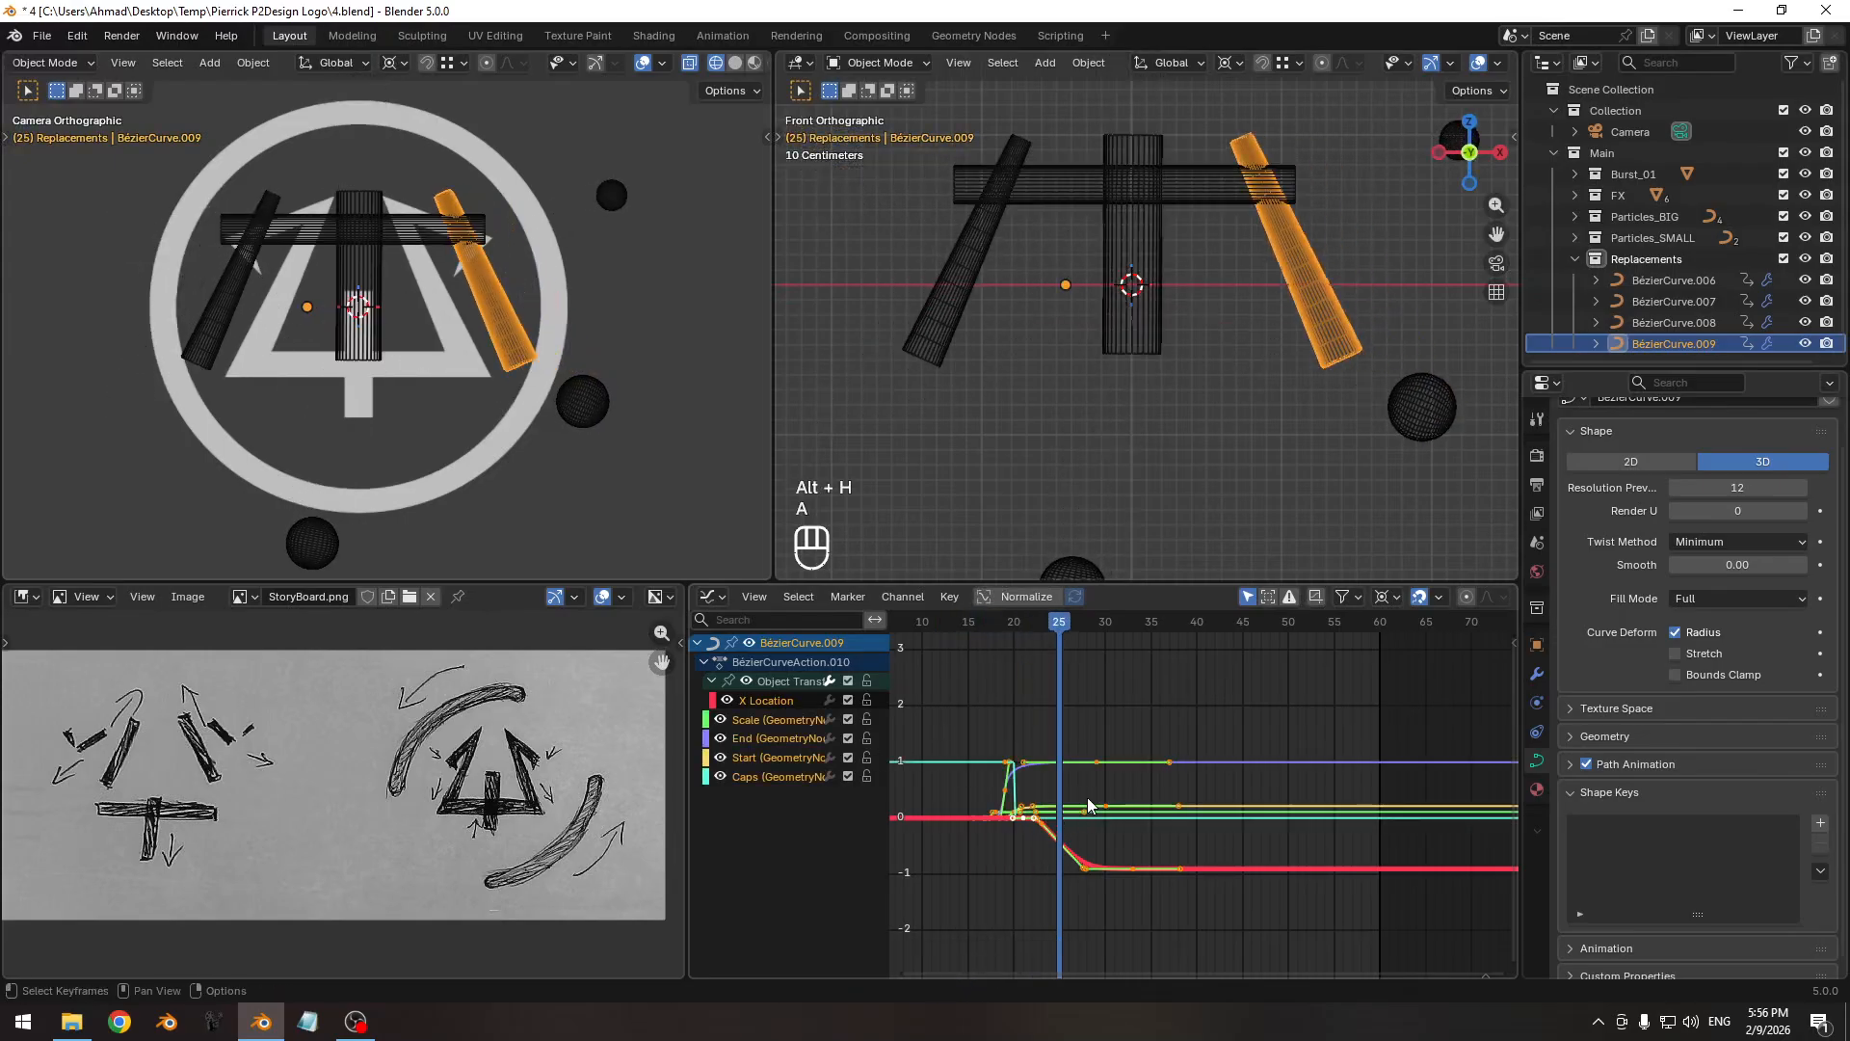
key("g")
key("KP_1")
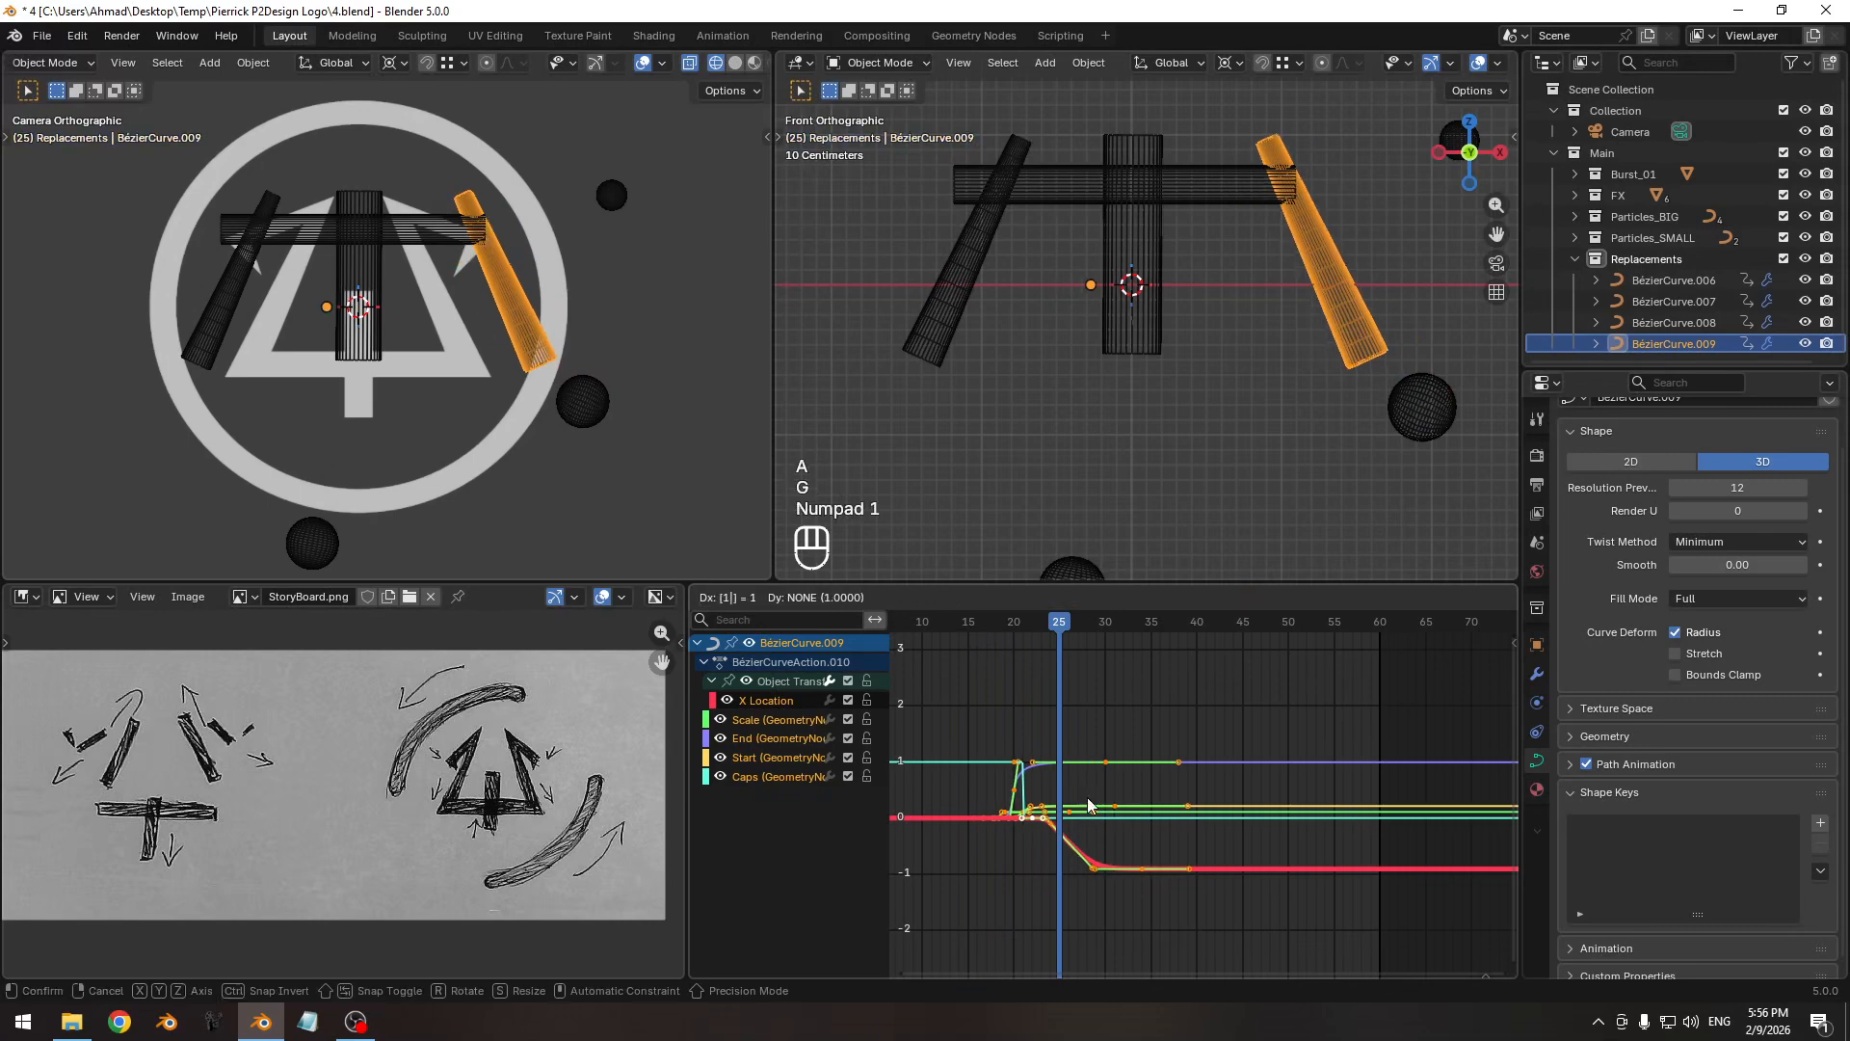
key("KP_Enter")
Move only the right slanted bar's X Location keyframes 2 frames later in time and save the file.
left_click_drag(1021, 638, 1115, 631)
middle_click_drag(1087, 806, 1109, 775, "shift")
middle_click_drag(1113, 830, 1124, 811, "ctrl")
left_click_drag(1270, 805, 1323, 881)
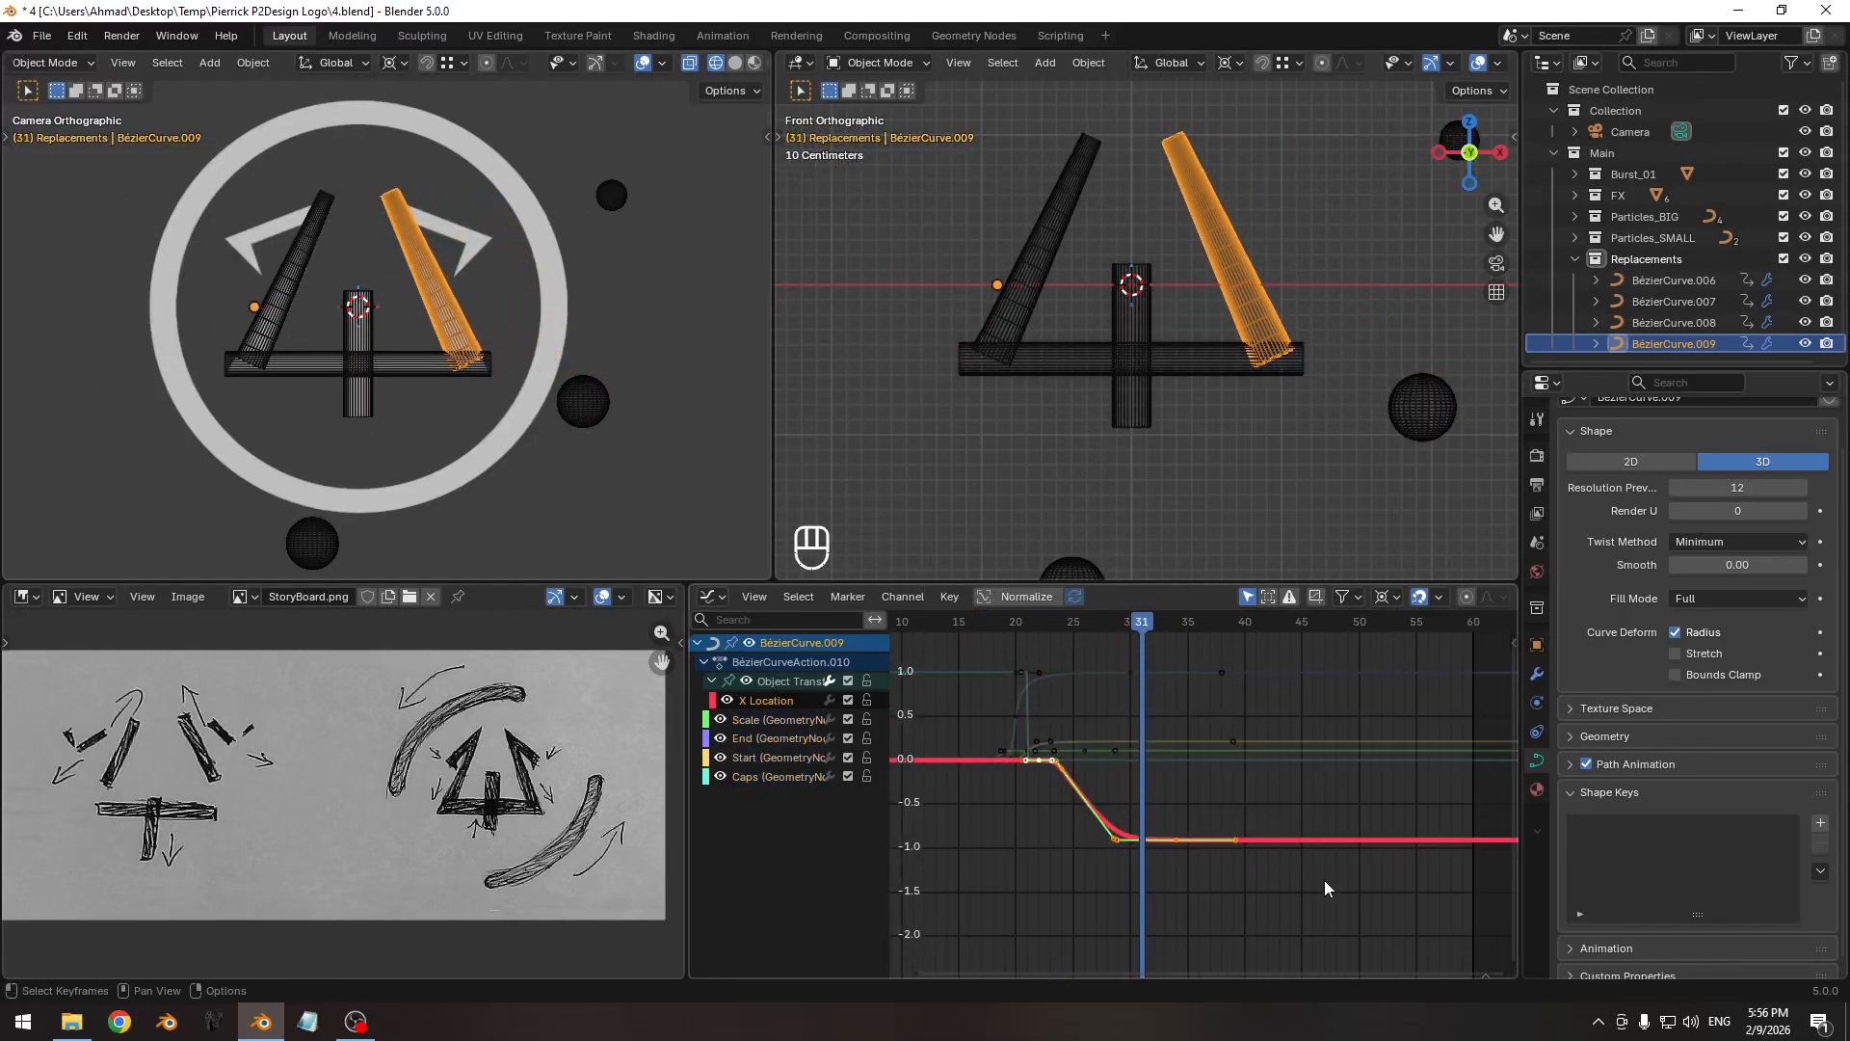
key("g")
key("x")
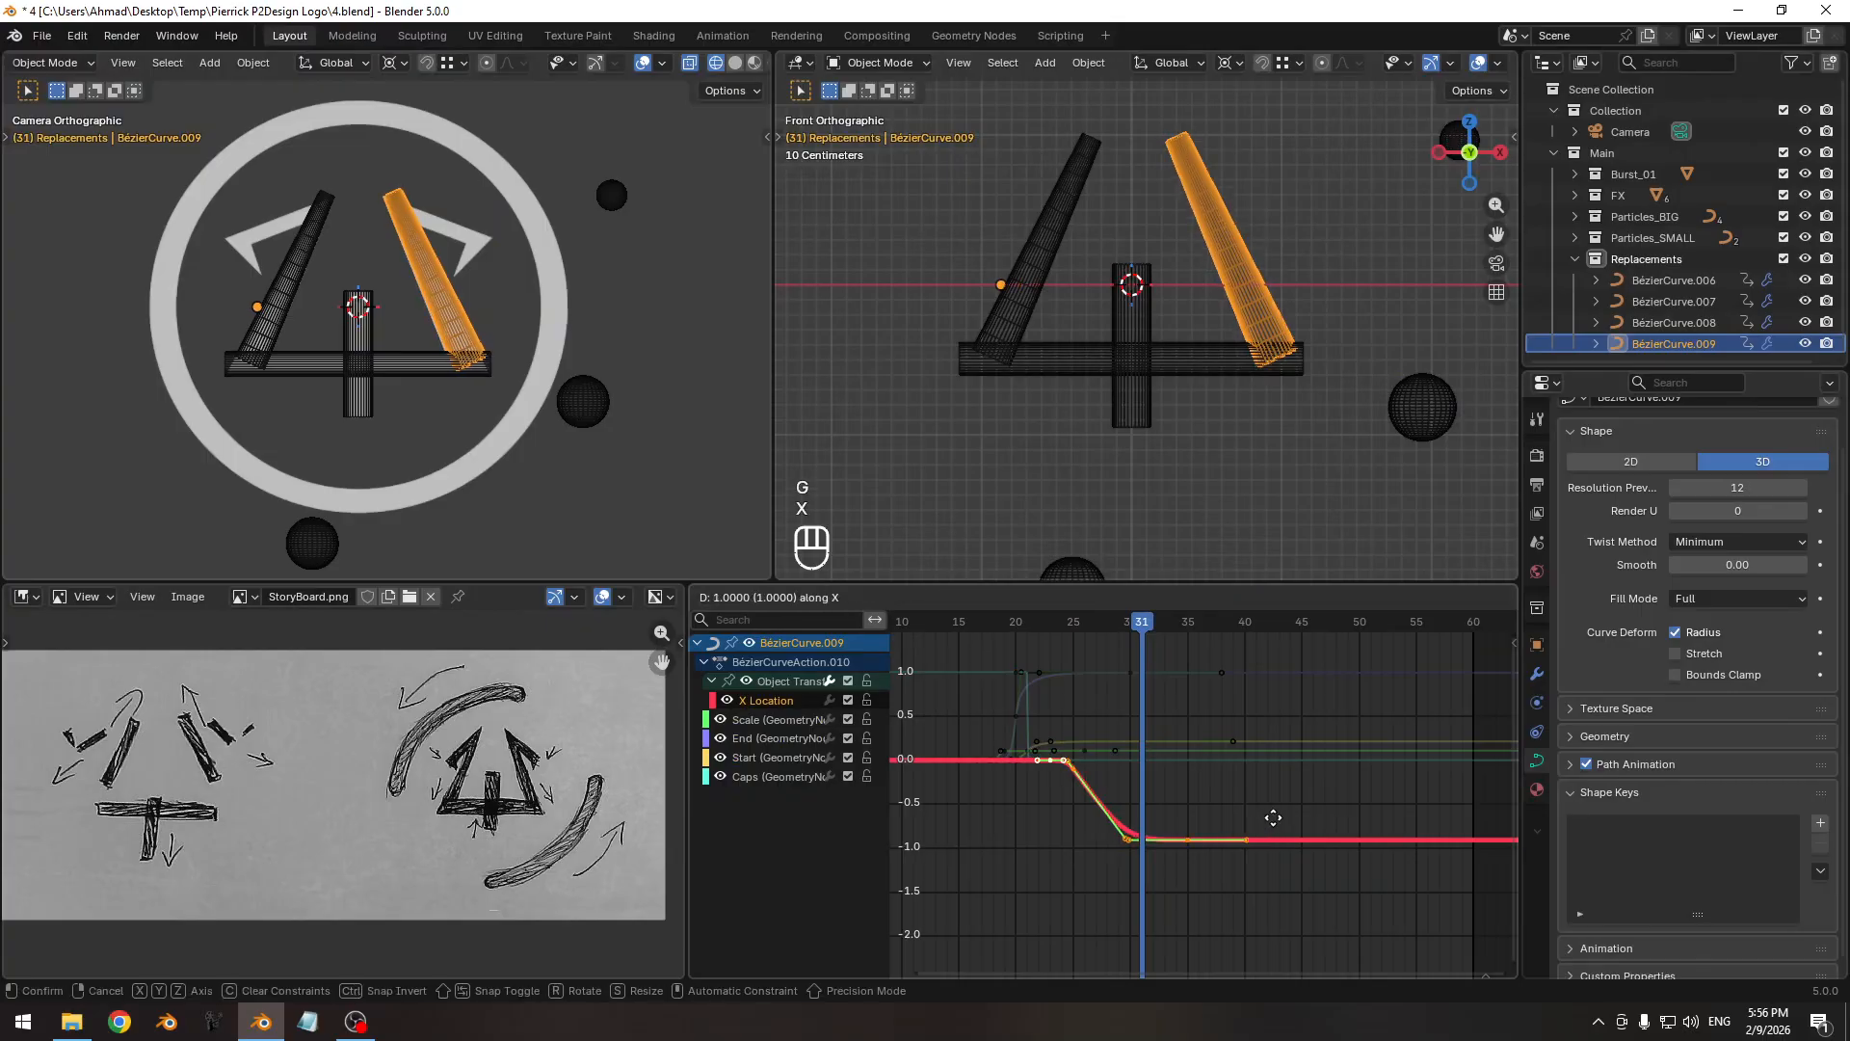
left_click(1287, 814)
key("ctrl+s")
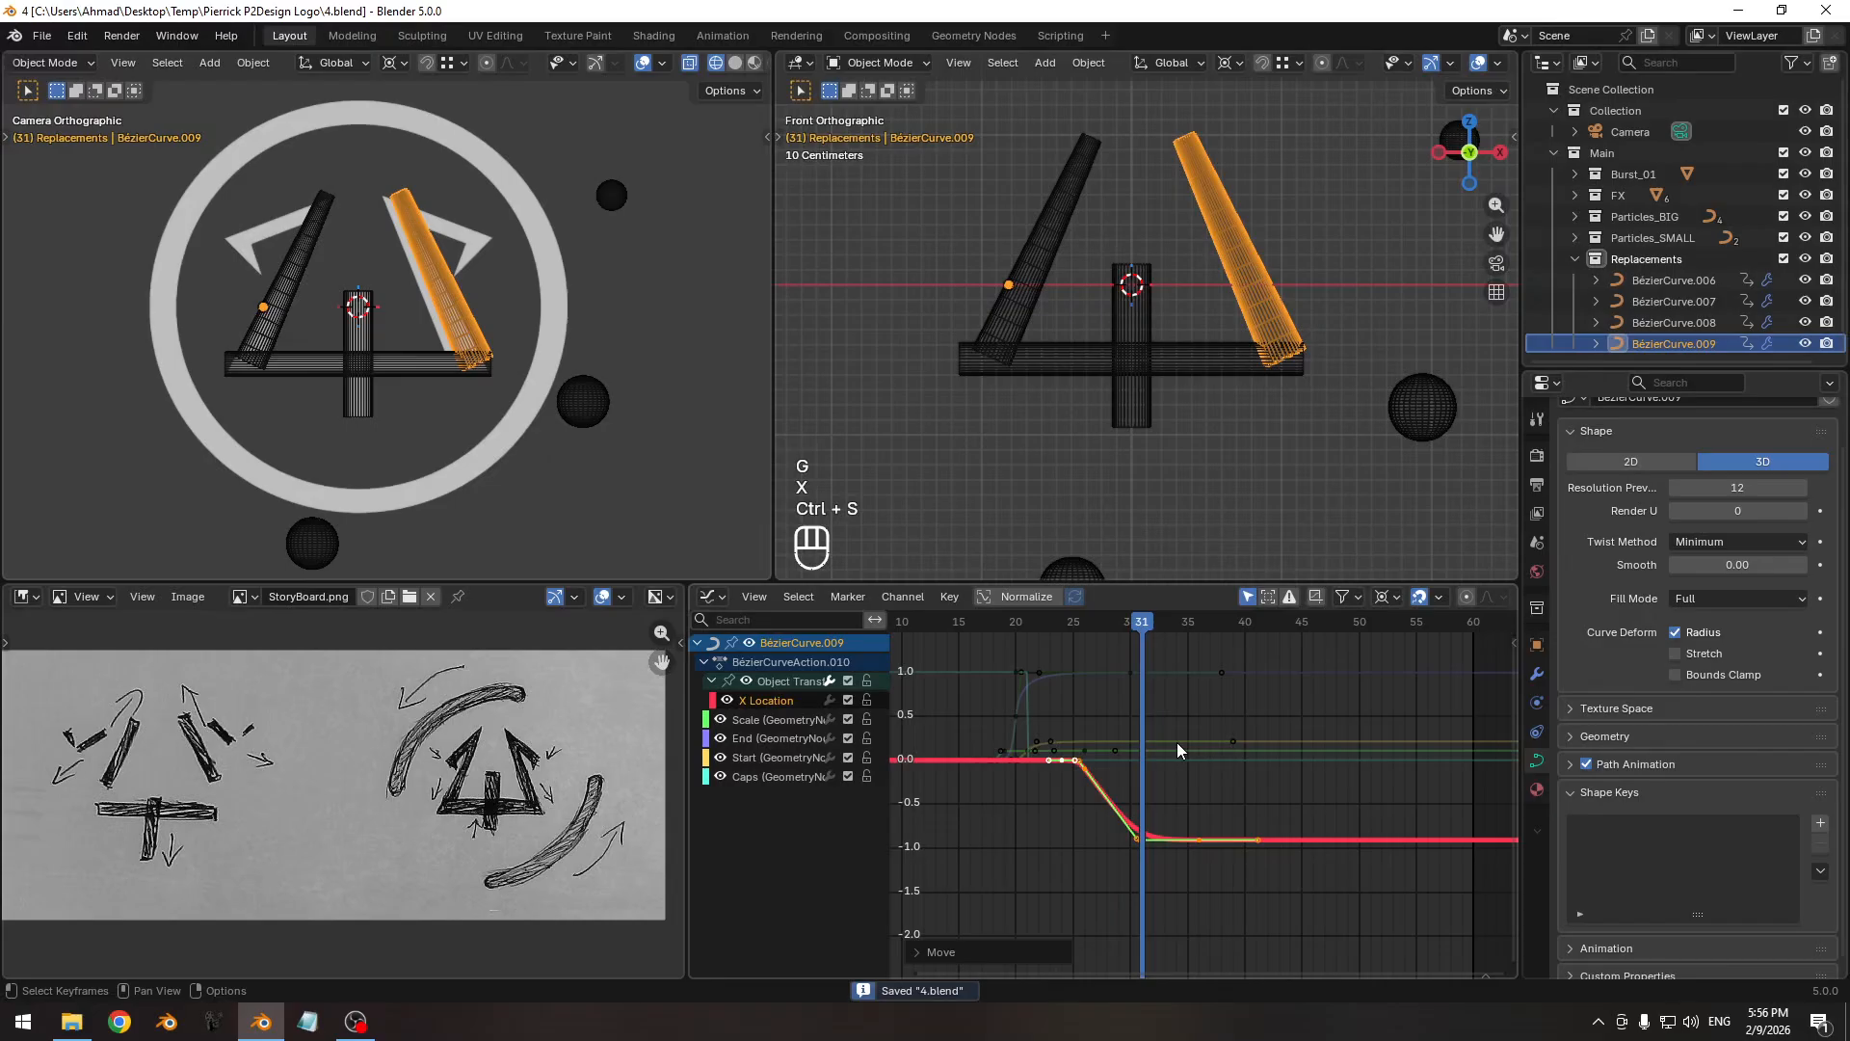
Maximize the graph editor, select the X Location keyframe at frame 26 and set the pivot point to Individual Centers.
key("Pause")
middle_click_drag(1176, 741, 1099, 720, "ctrl")
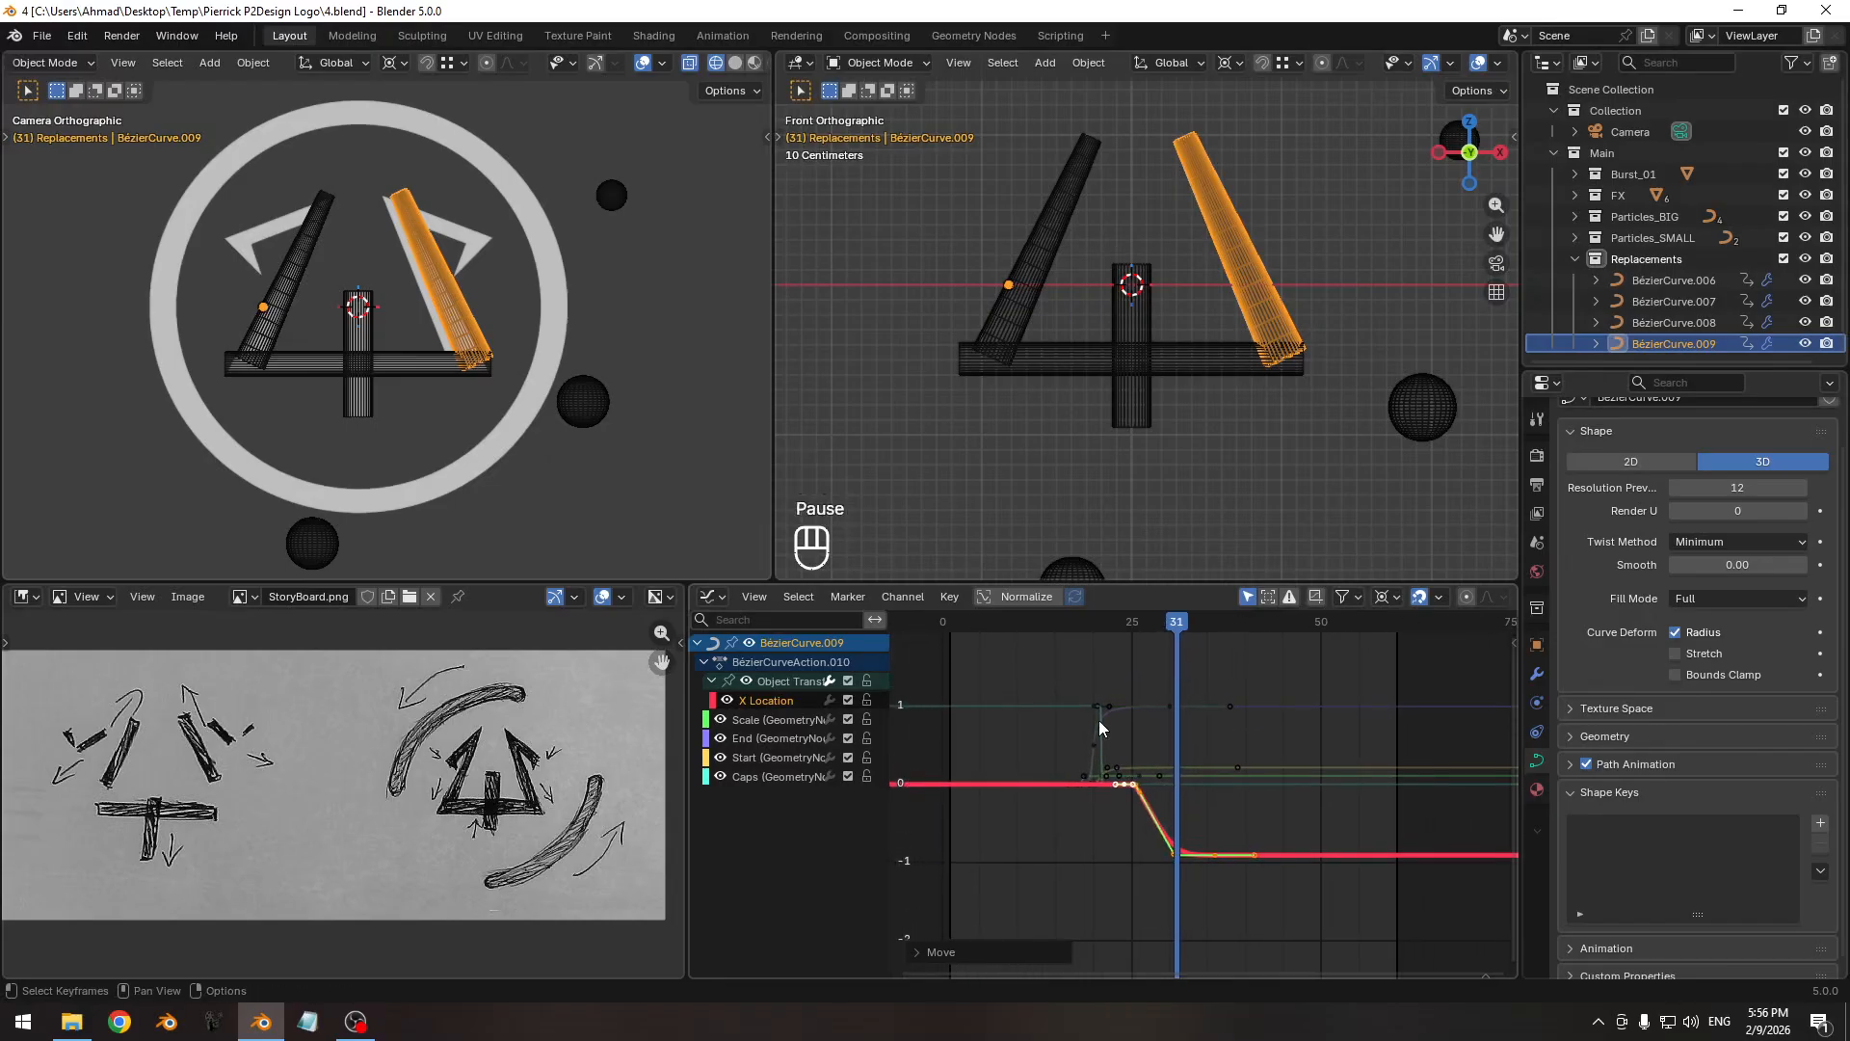
left_click_drag(1071, 625, 1207, 623)
key("ctrl+space")
middle_click_drag(890, 754, 869, 673, "ctrl")
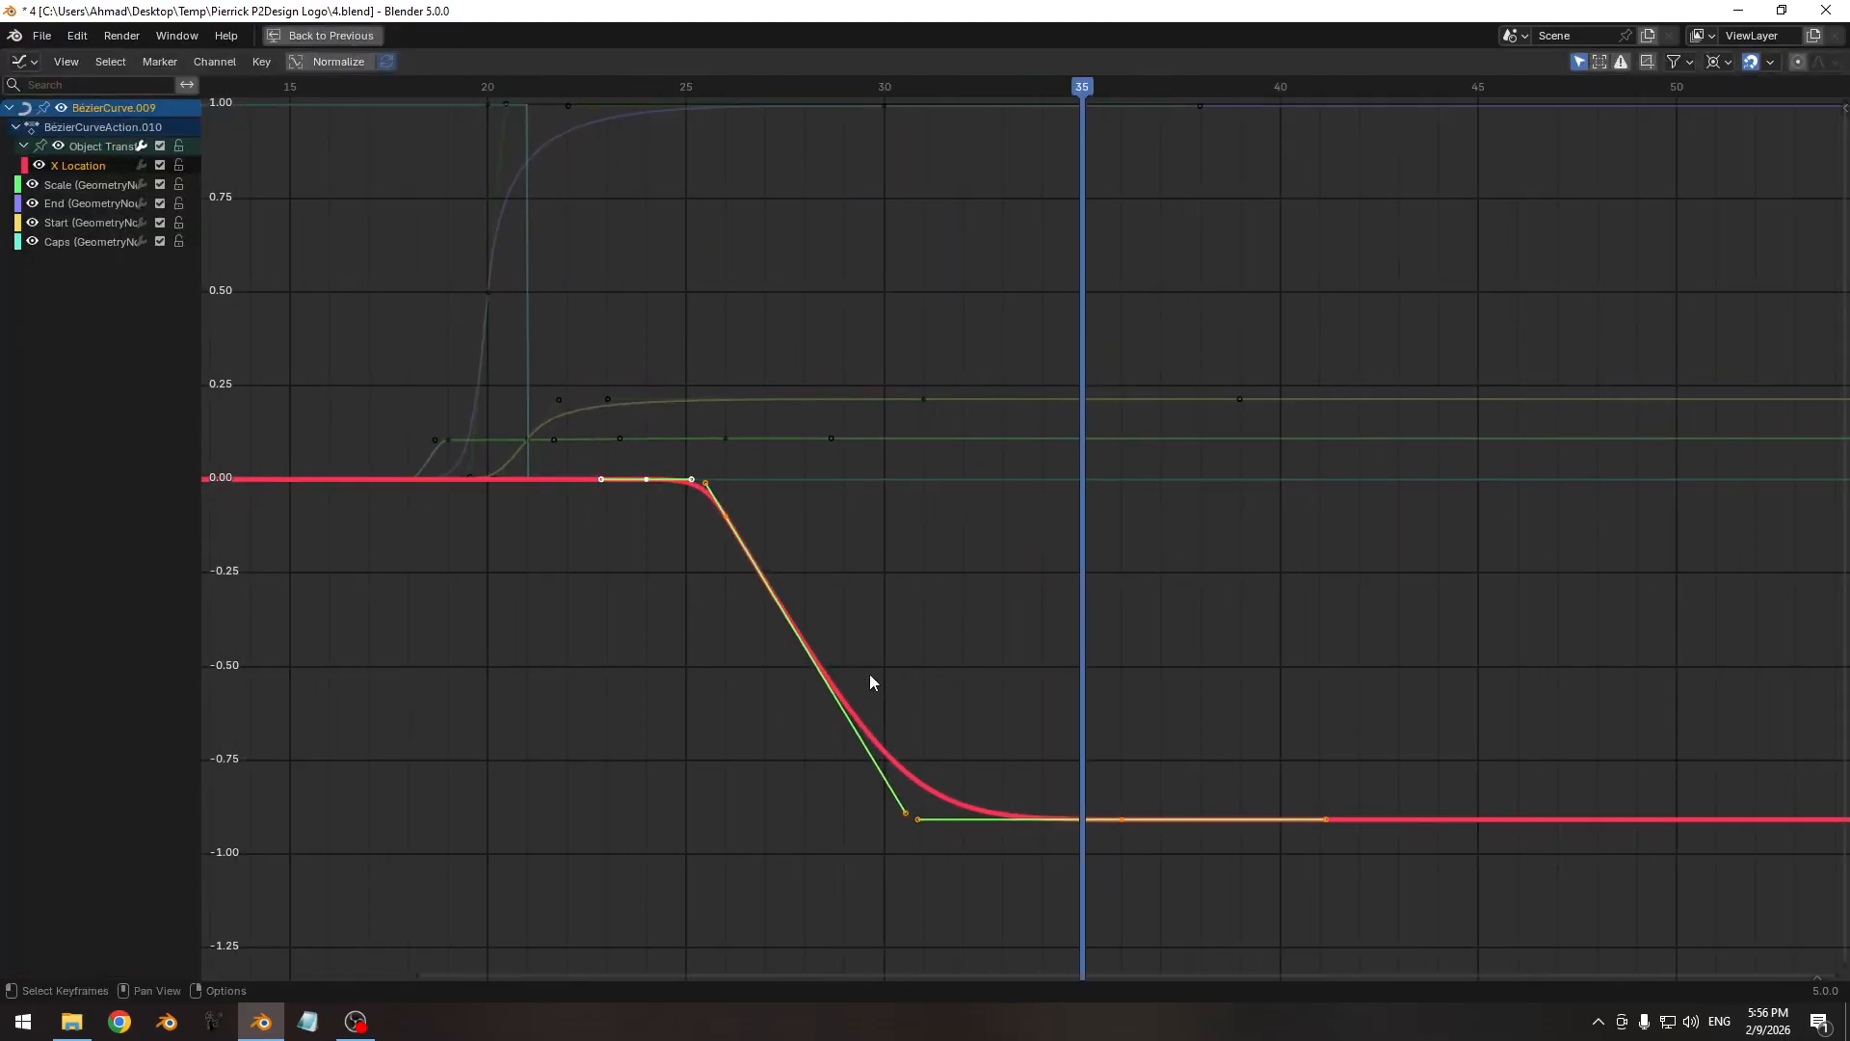
left_click(848, 651)
left_click(724, 516)
middle_click_drag(767, 644, 792, 644, "ctrl")
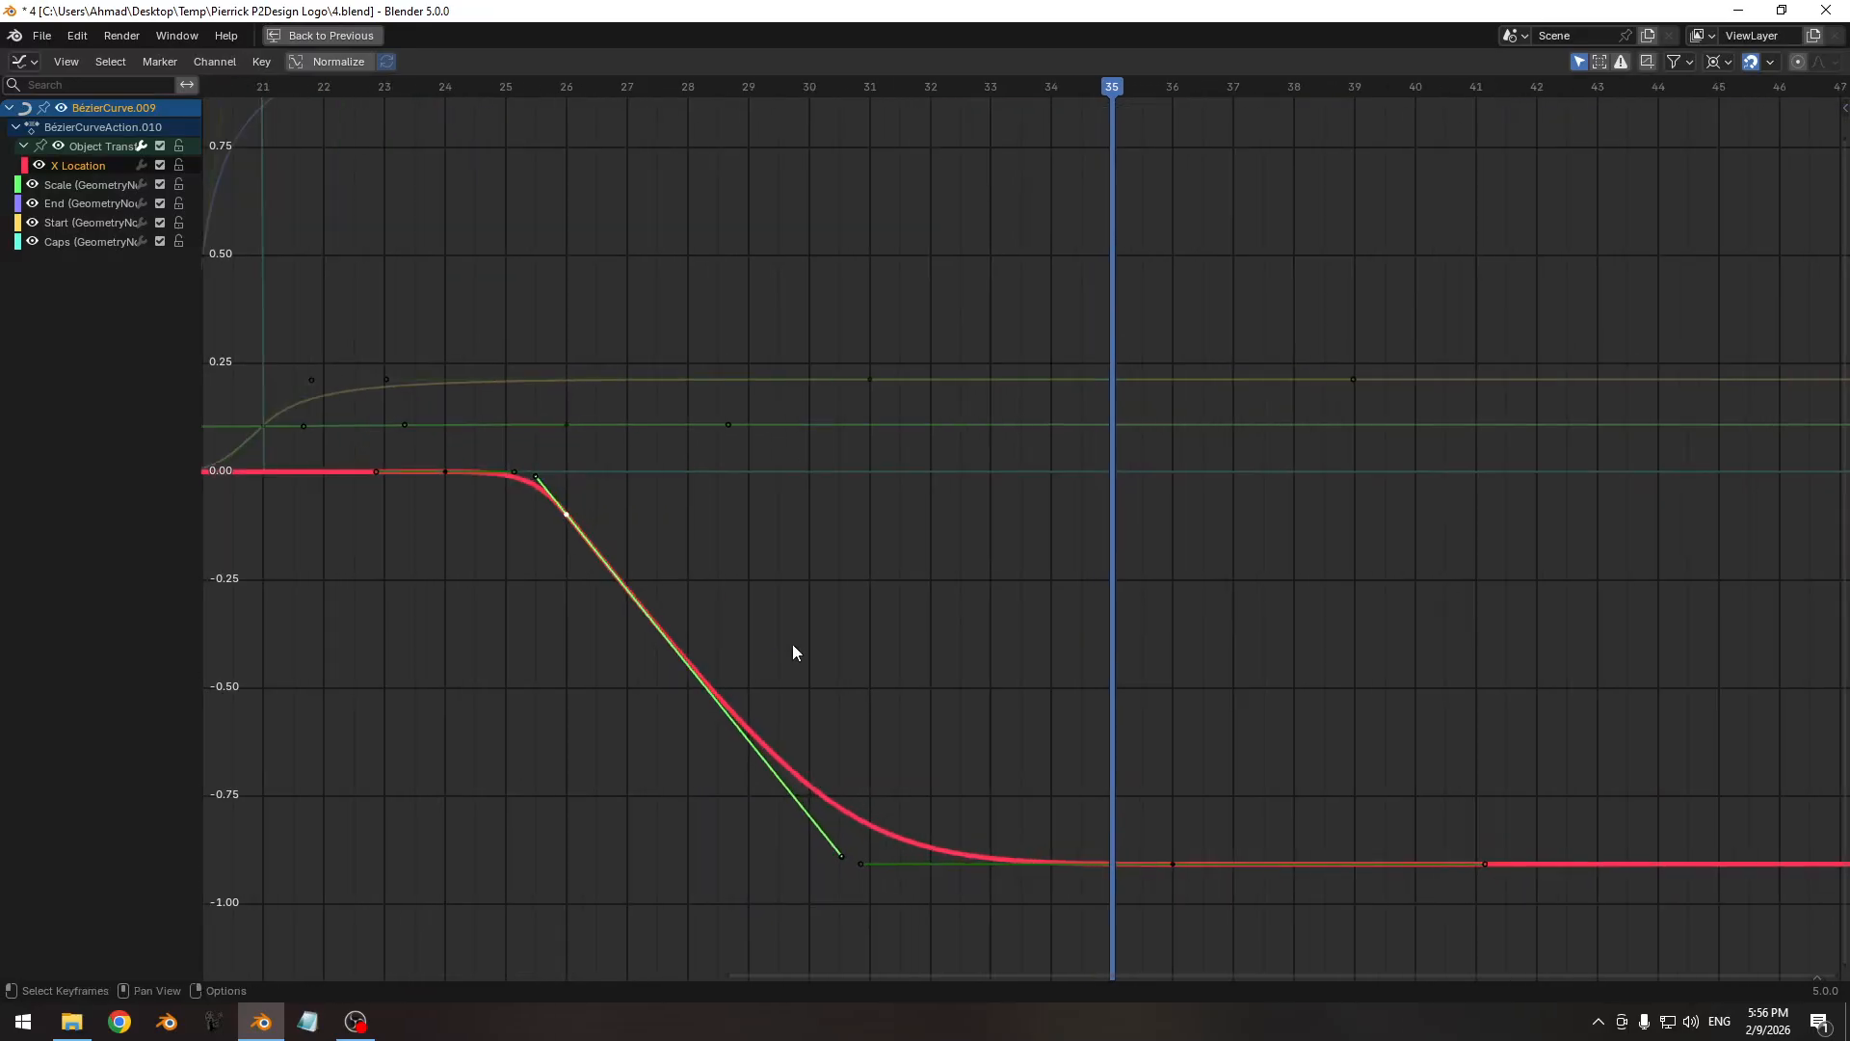
middle_click_drag(902, 655, 1009, 655)
key("r")
right_click(1178, 617)
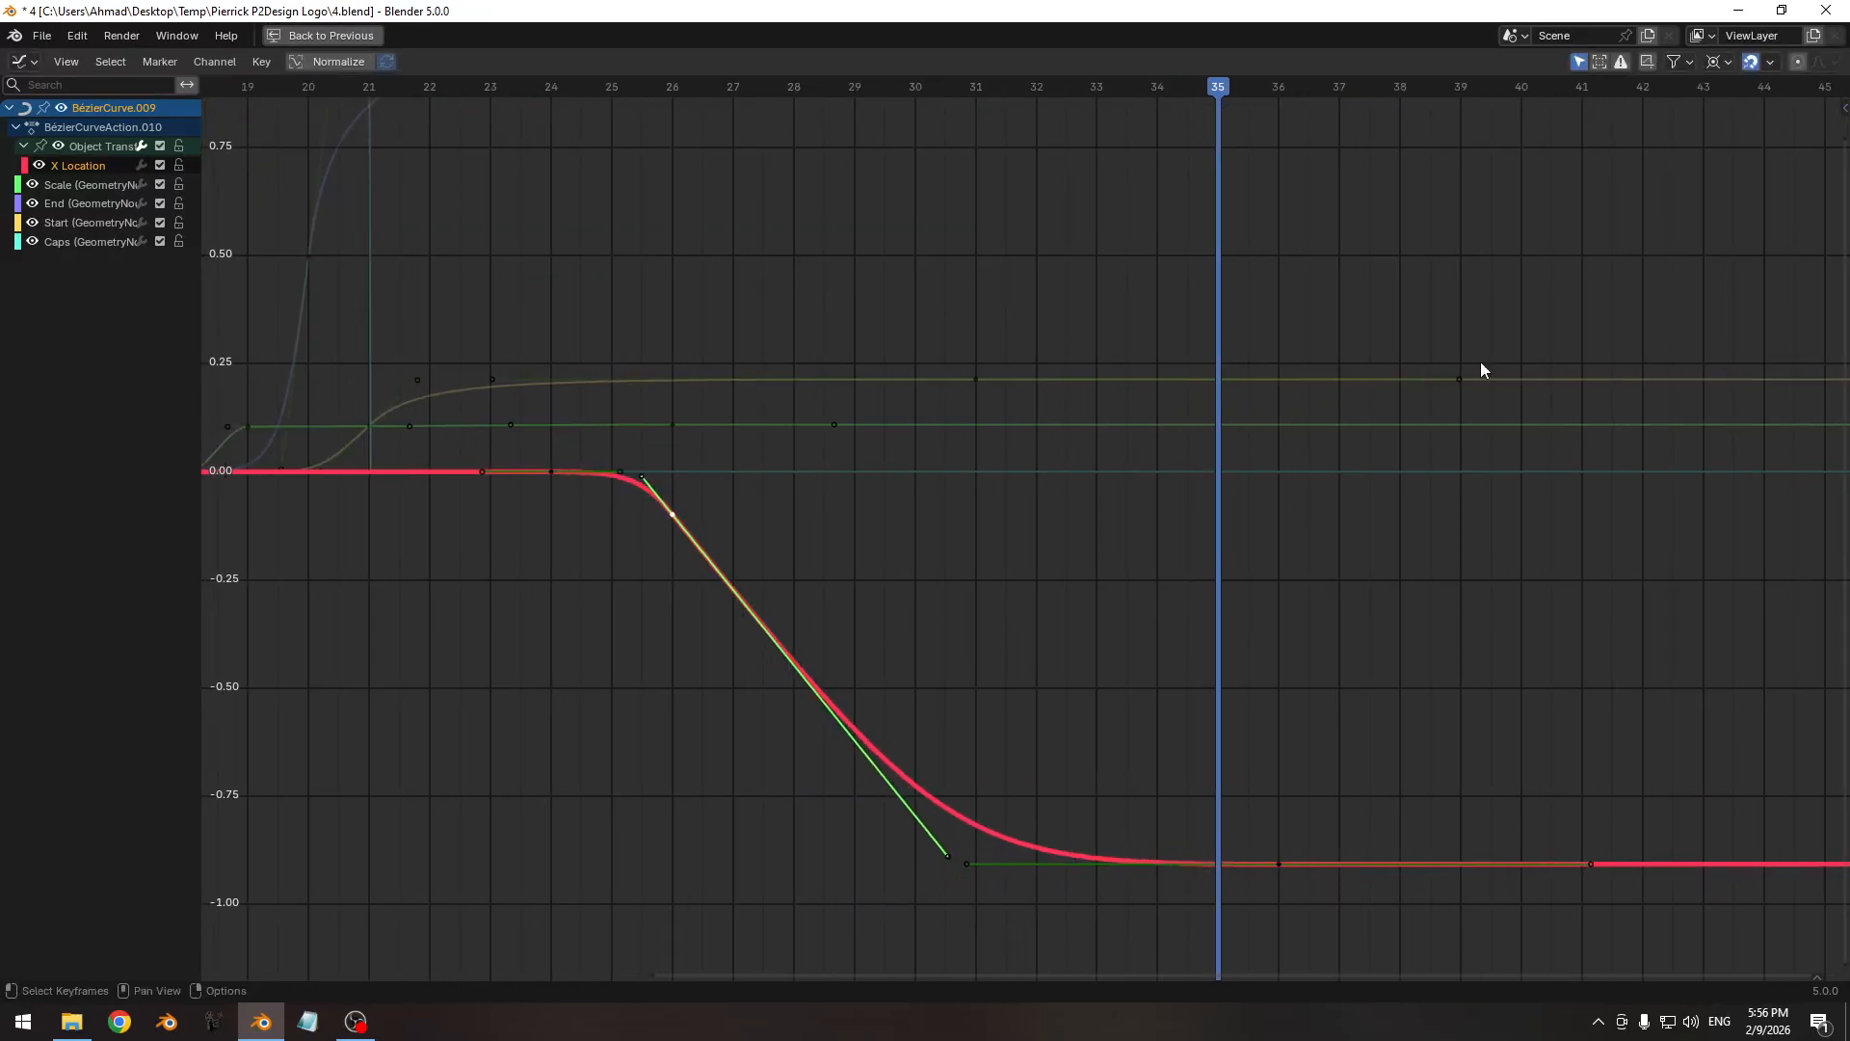
left_click(1719, 66)
left_click(1707, 156)
Rotate the handles of the frame 26 X Location keyframe to make the curve's drop steeper.
key("r")
left_click(1405, 518)
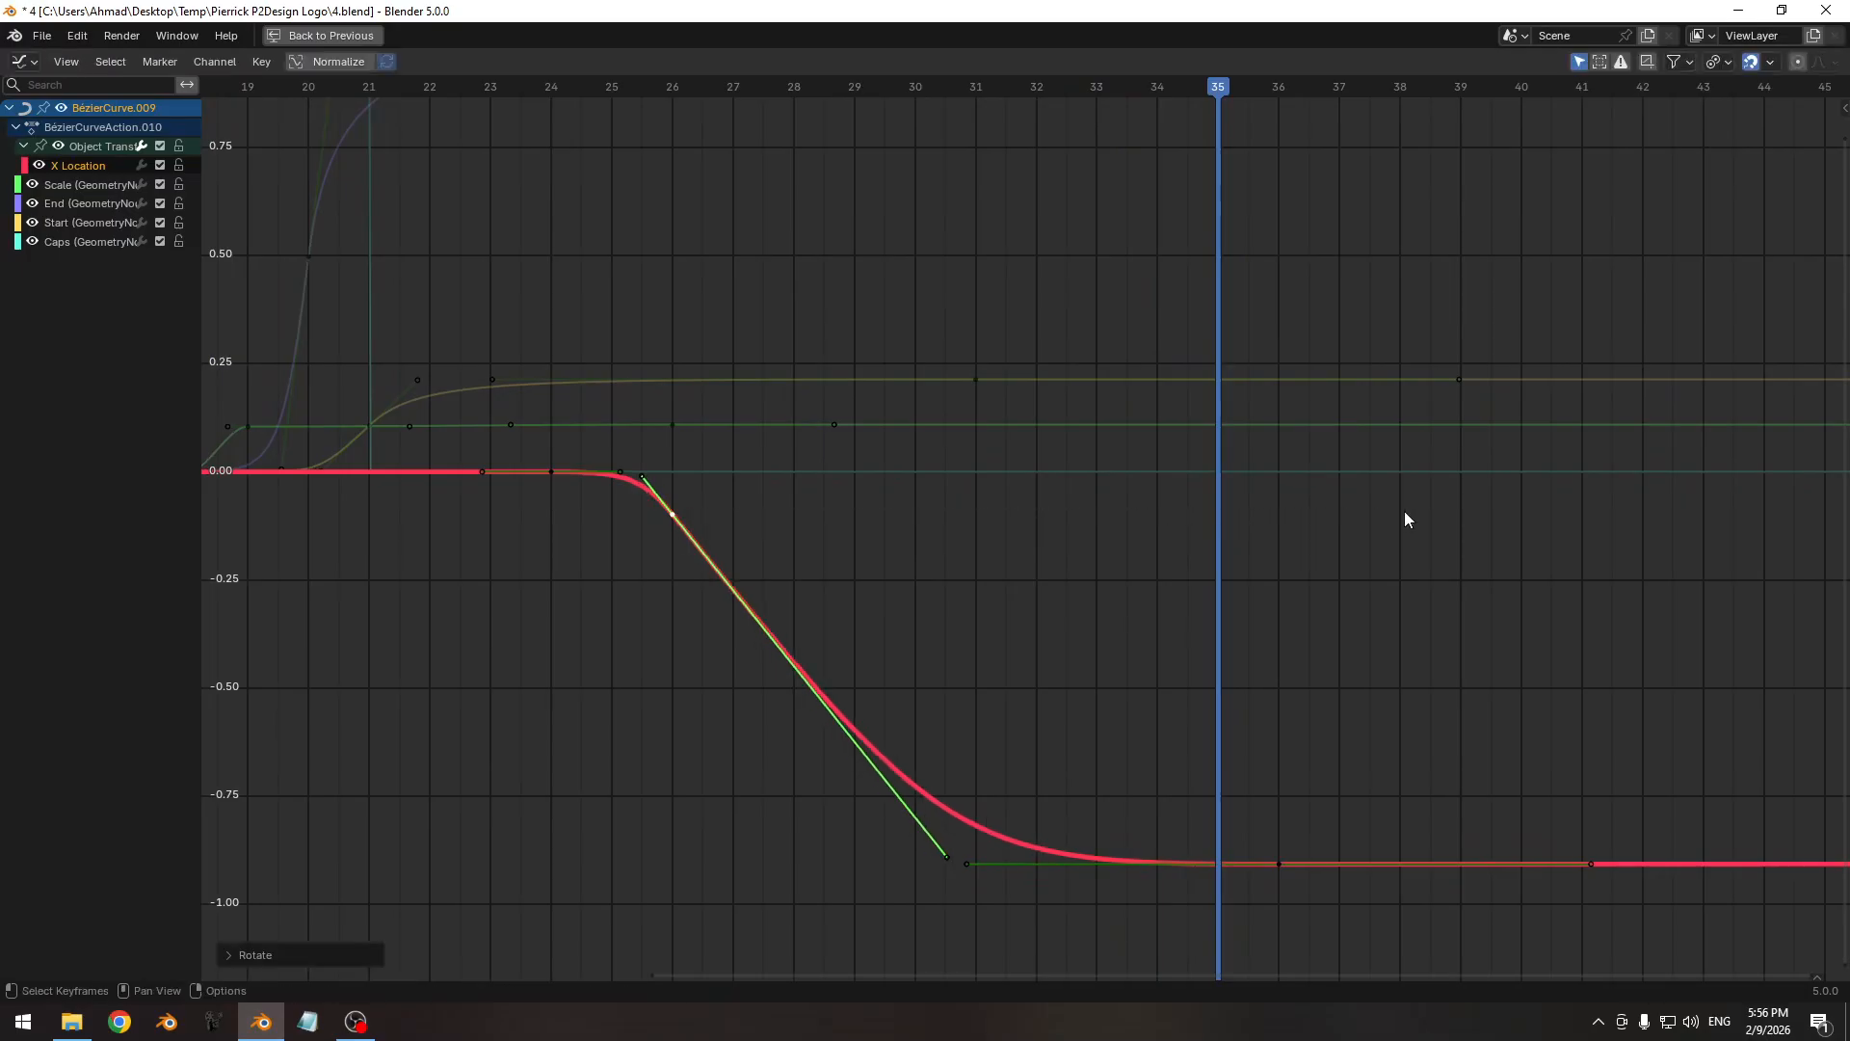
key("r")
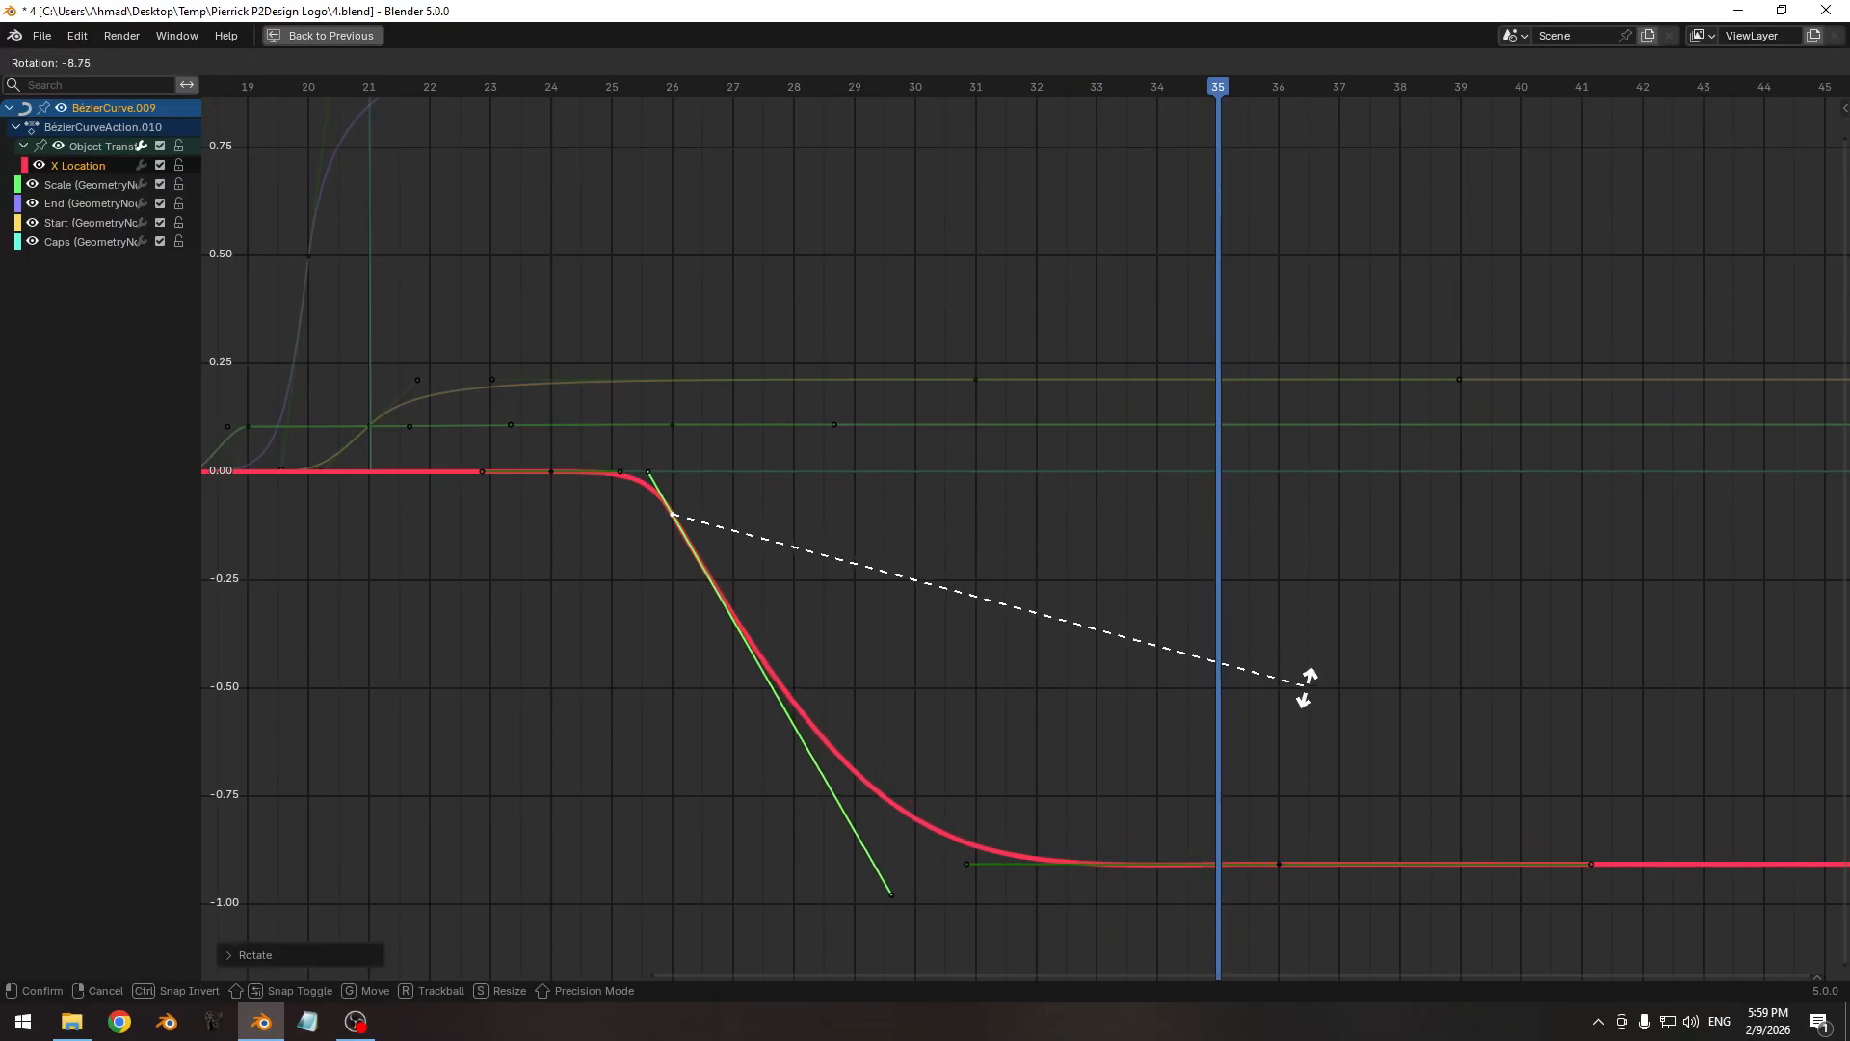
left_click(1279, 703)
middle_click_drag(928, 765, 1112, 674)
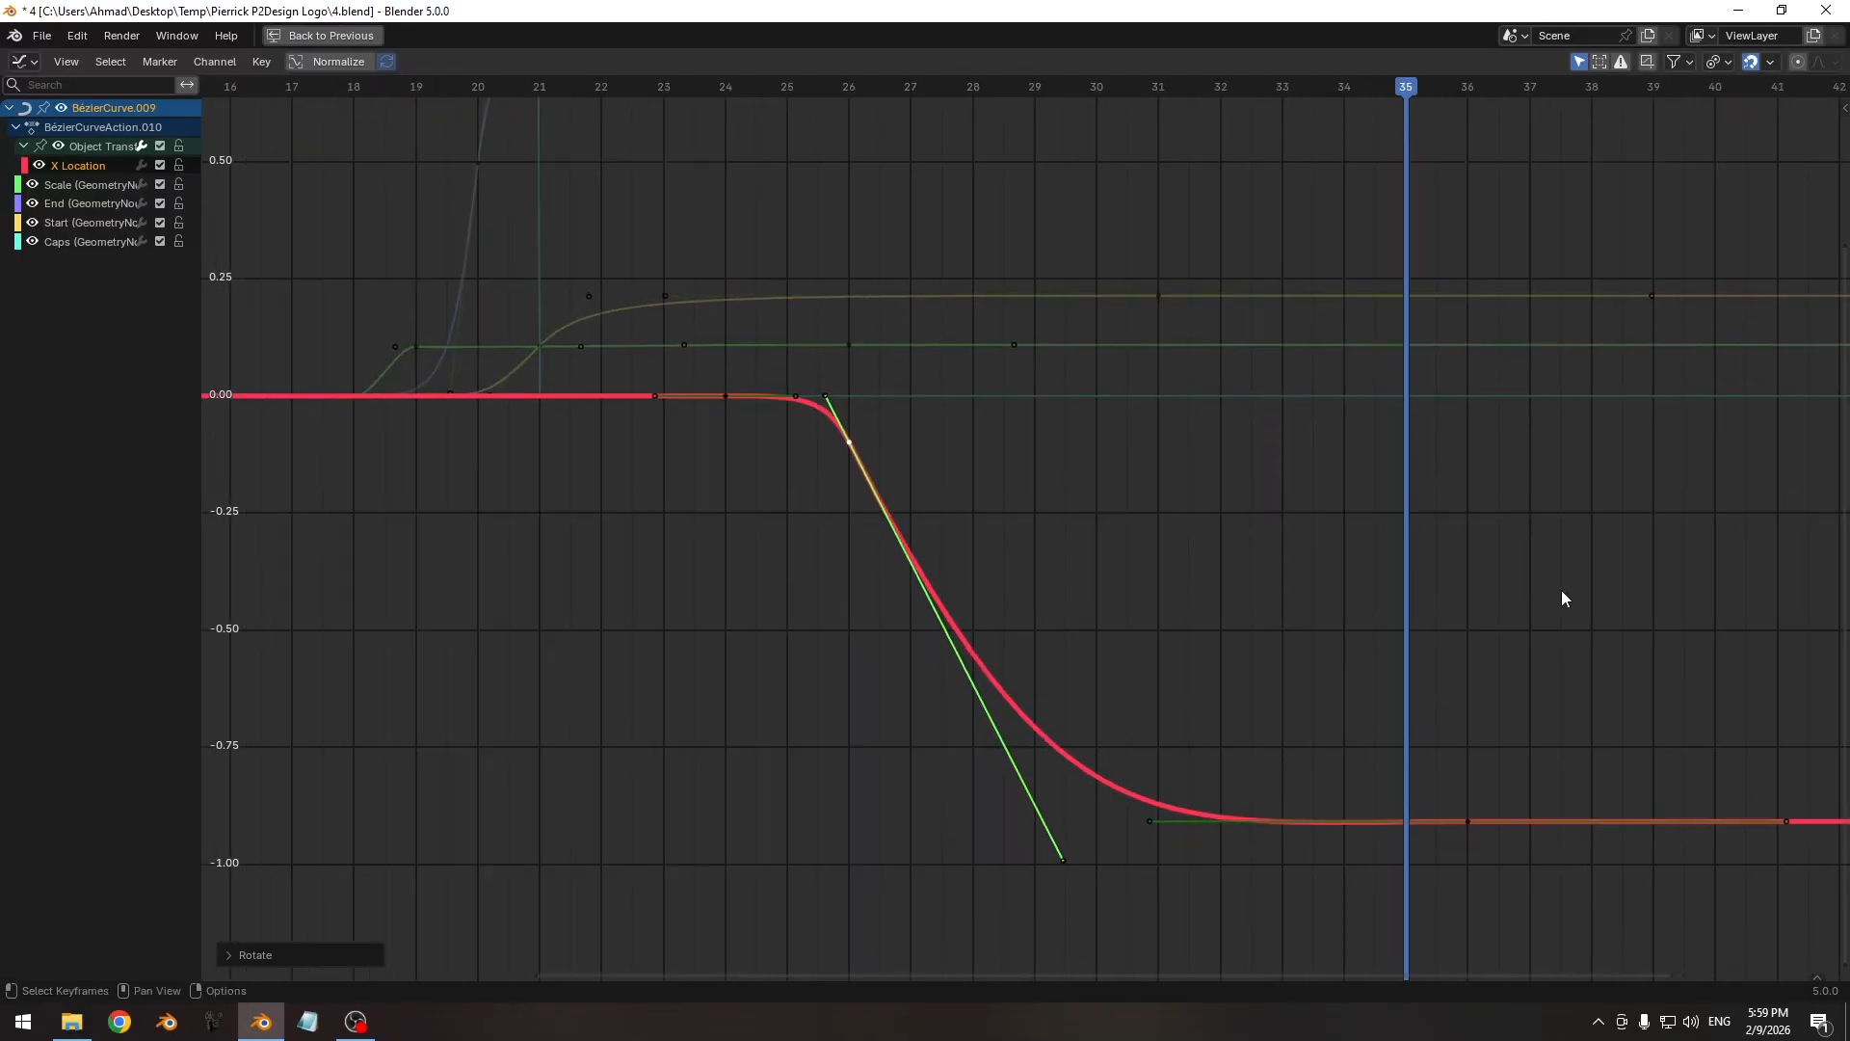
key("r")
left_click(1642, 673)
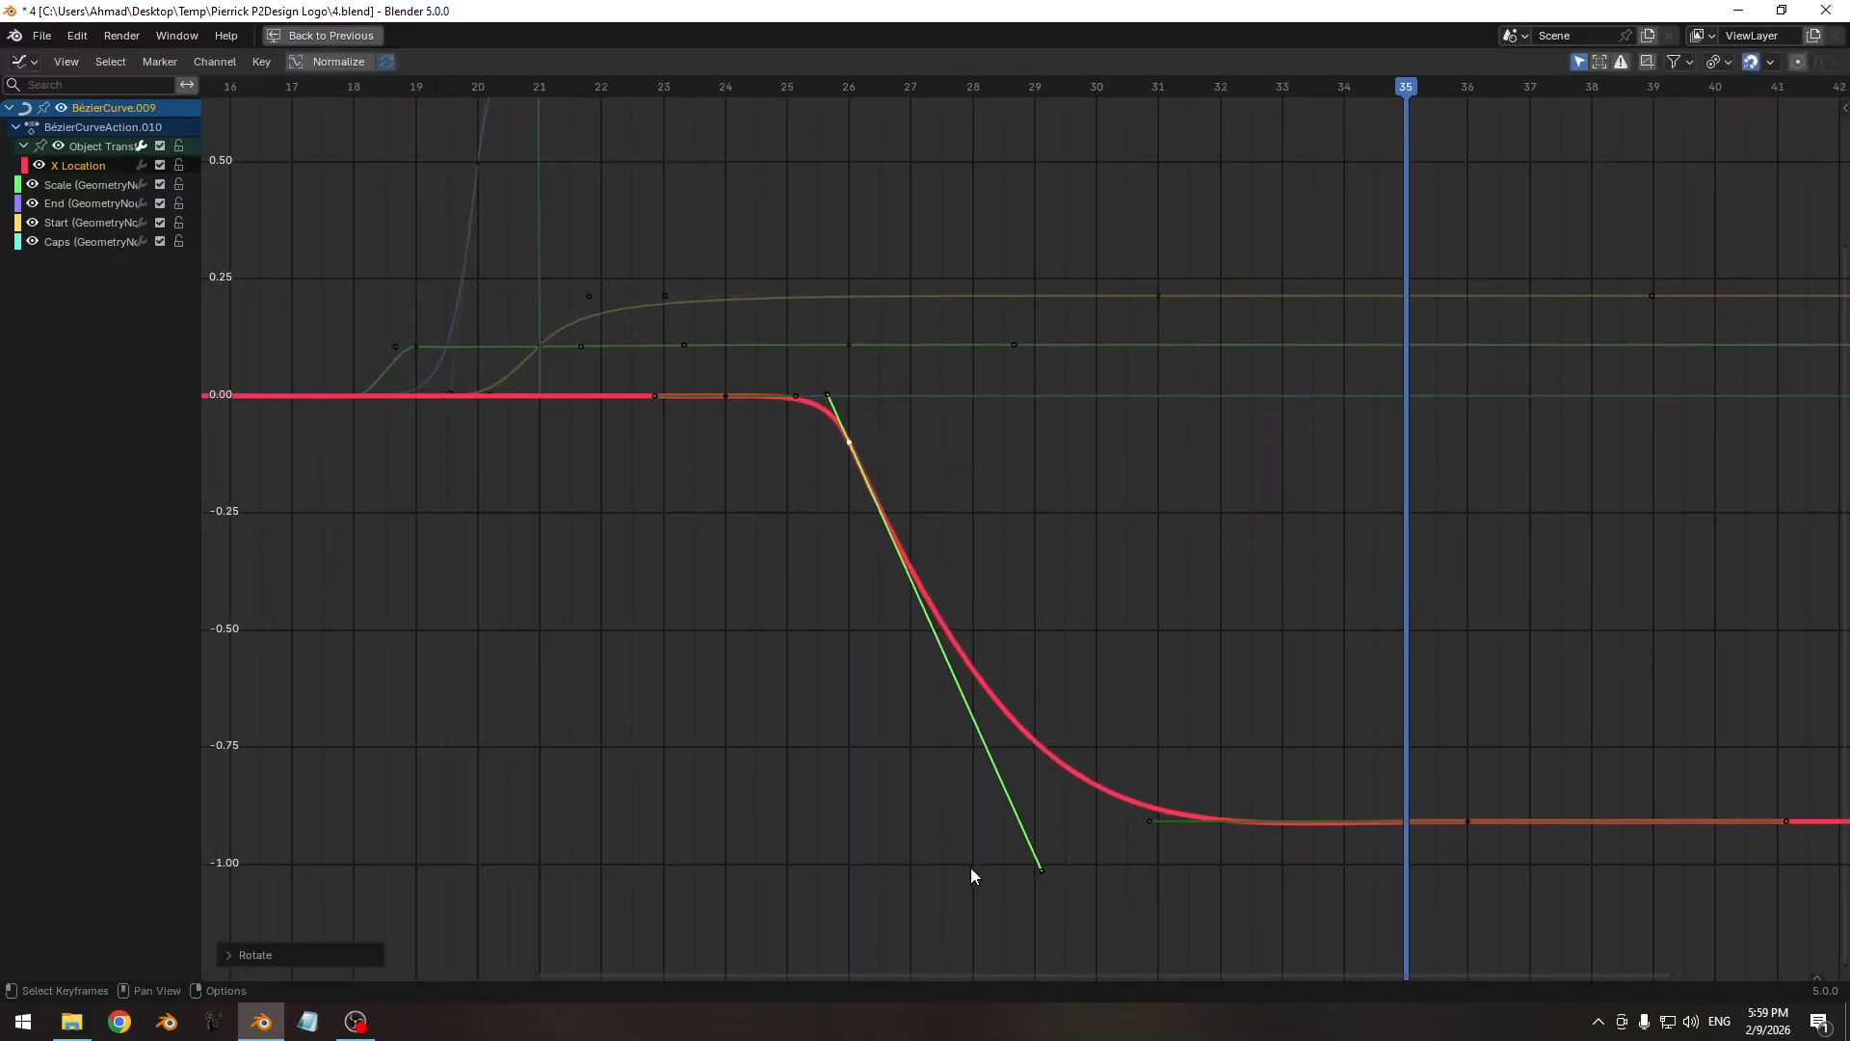
key("r")
left_click(1079, 896)
Scale up the incoming handle of the X Location keyframe at frame 36 for a softer ease, and restore the full layout.
left_click(1149, 821)
key("s")
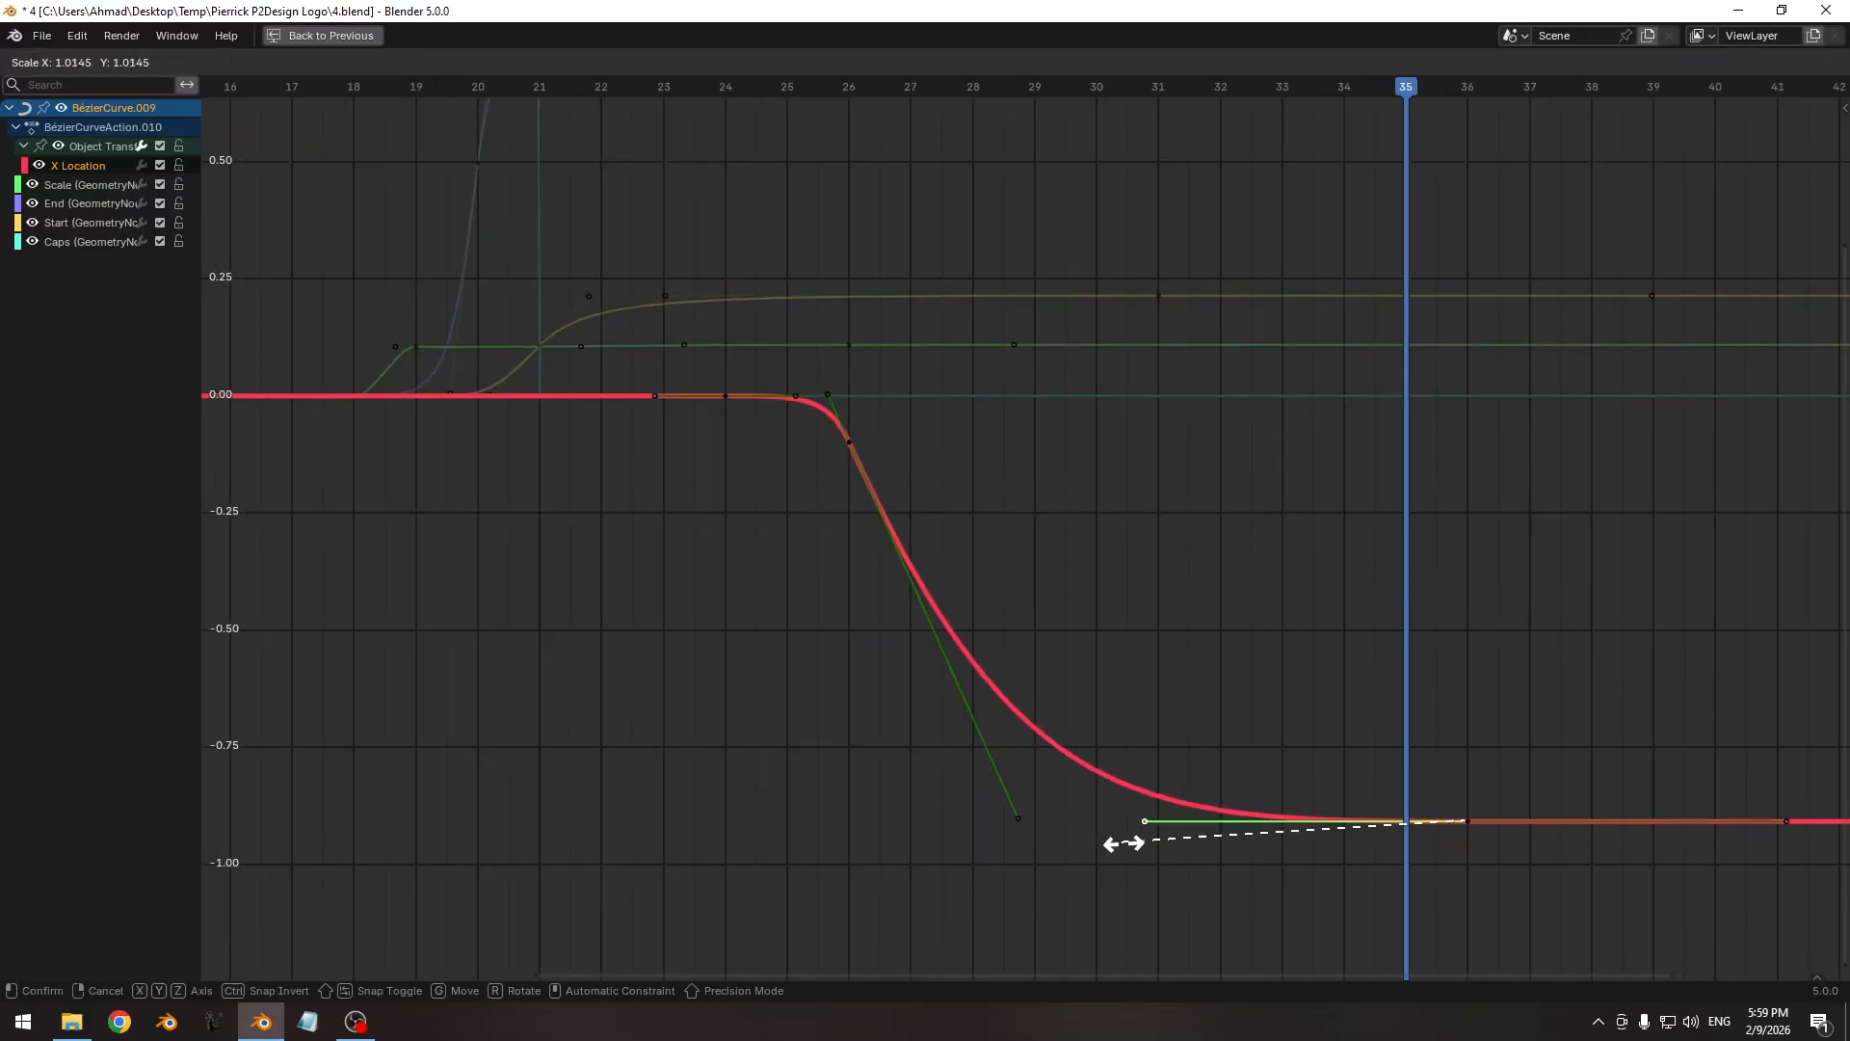
left_click(1042, 843)
key("ctrl+space")
Hide the overlays and turn off wireframe shading in the camera view.
middle_click_drag(1117, 803, 1098, 800, "ctrl")
middle_click_drag(1099, 800, 1140, 752, "shift")
left_click_drag(1010, 623, 1218, 624)
key("shift+alt+z")
key("shift+z")
Play the animation repeatedly from its opening frames and examine the timing of the burst, balls and bars.
key("space")
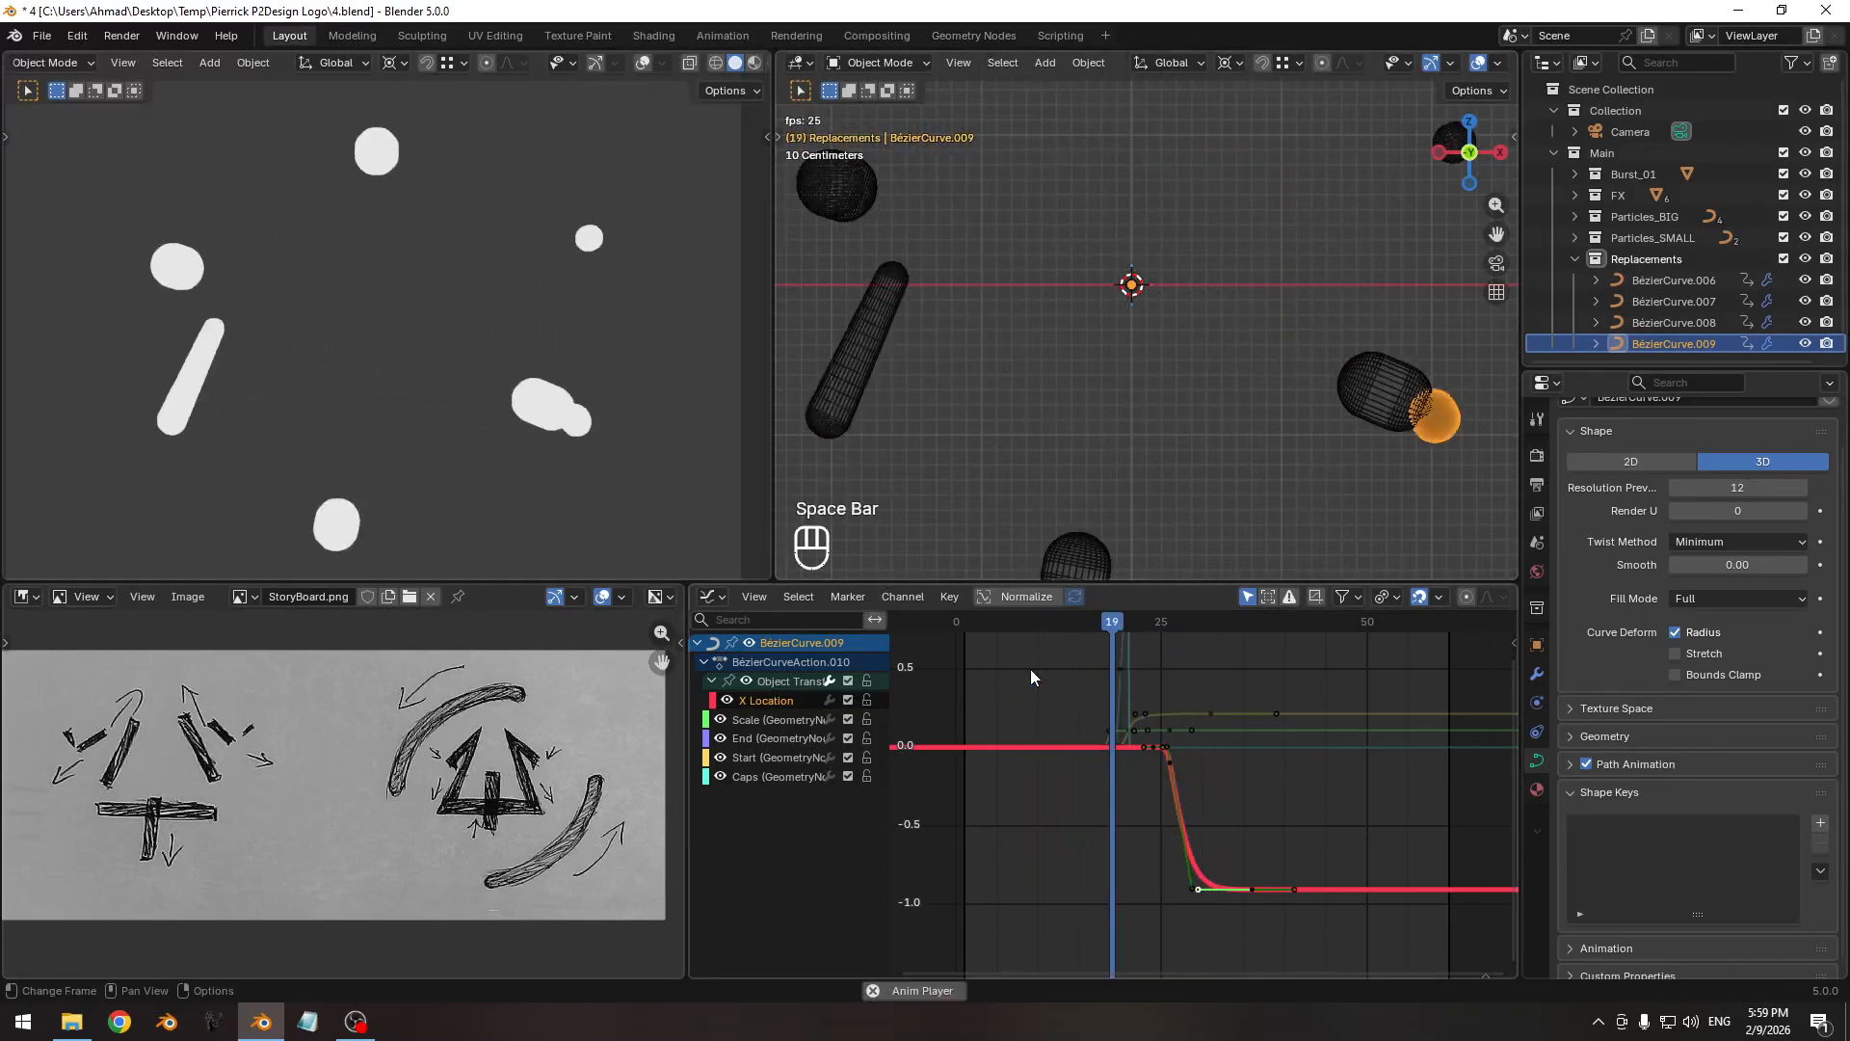
key("space")
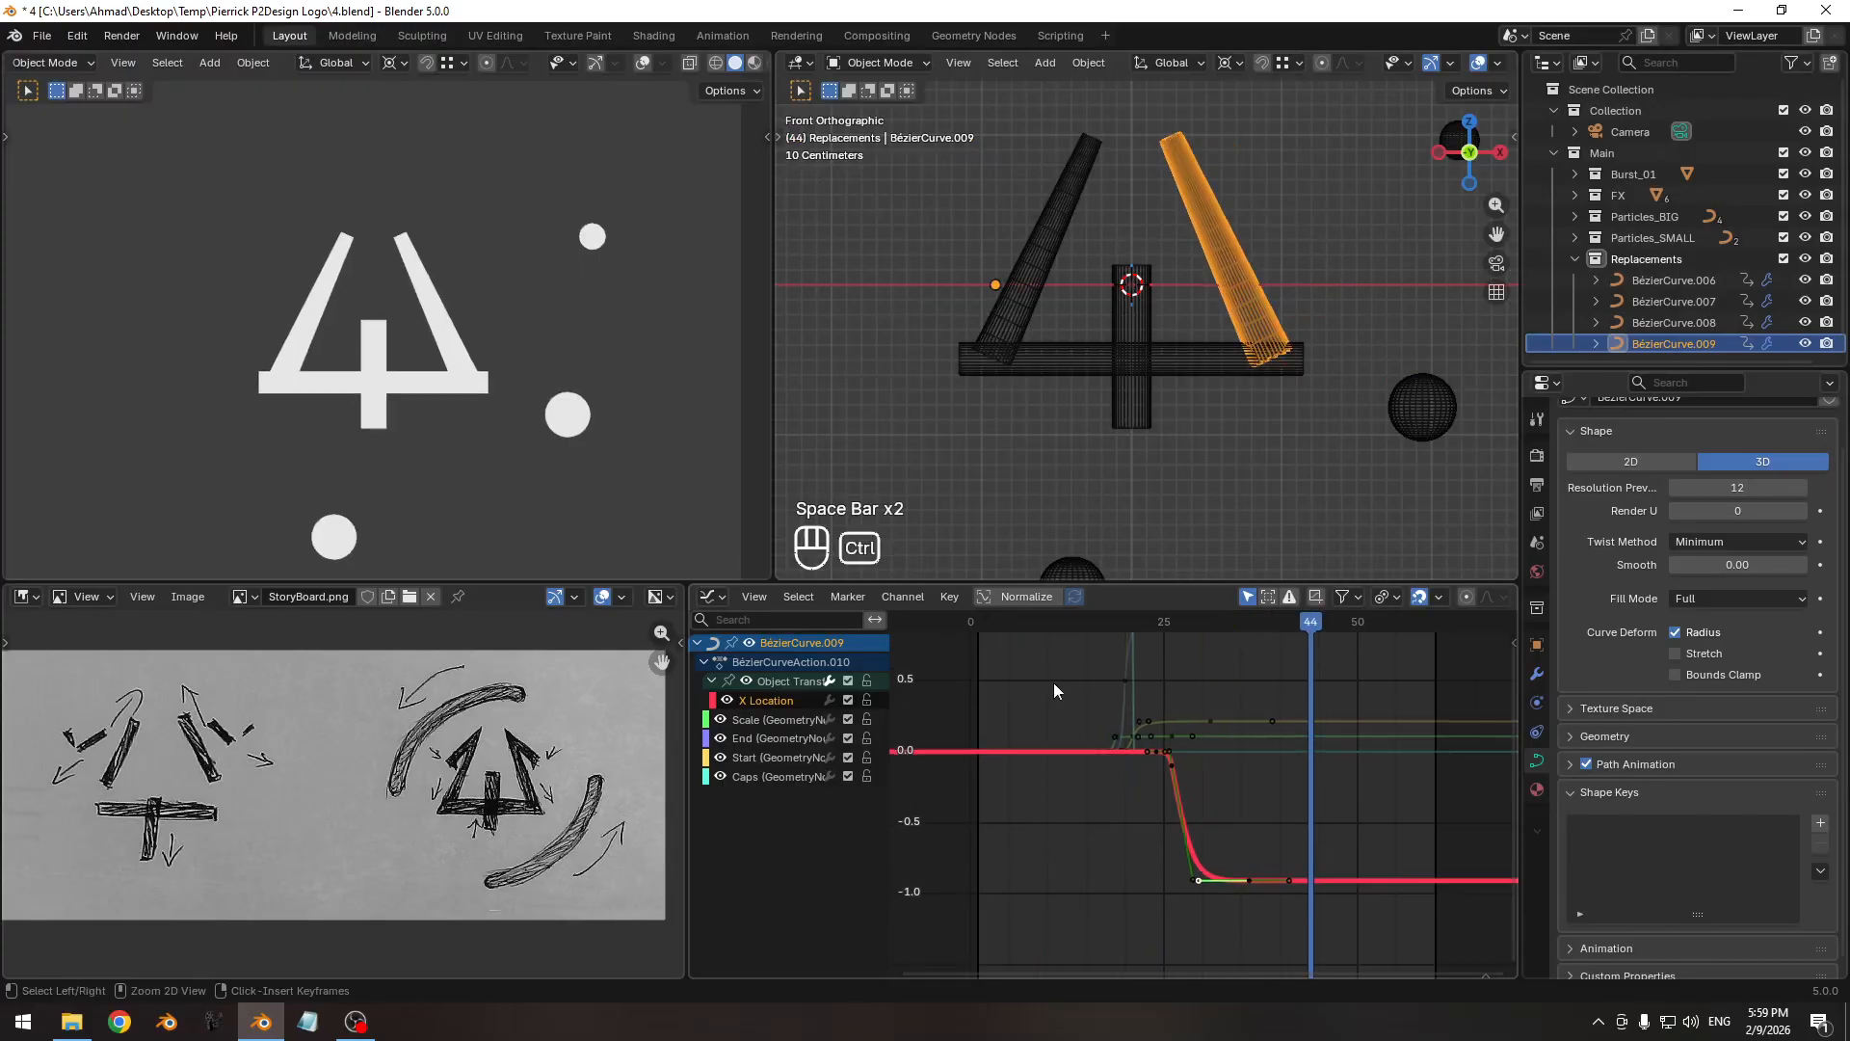
left_click(993, 621)
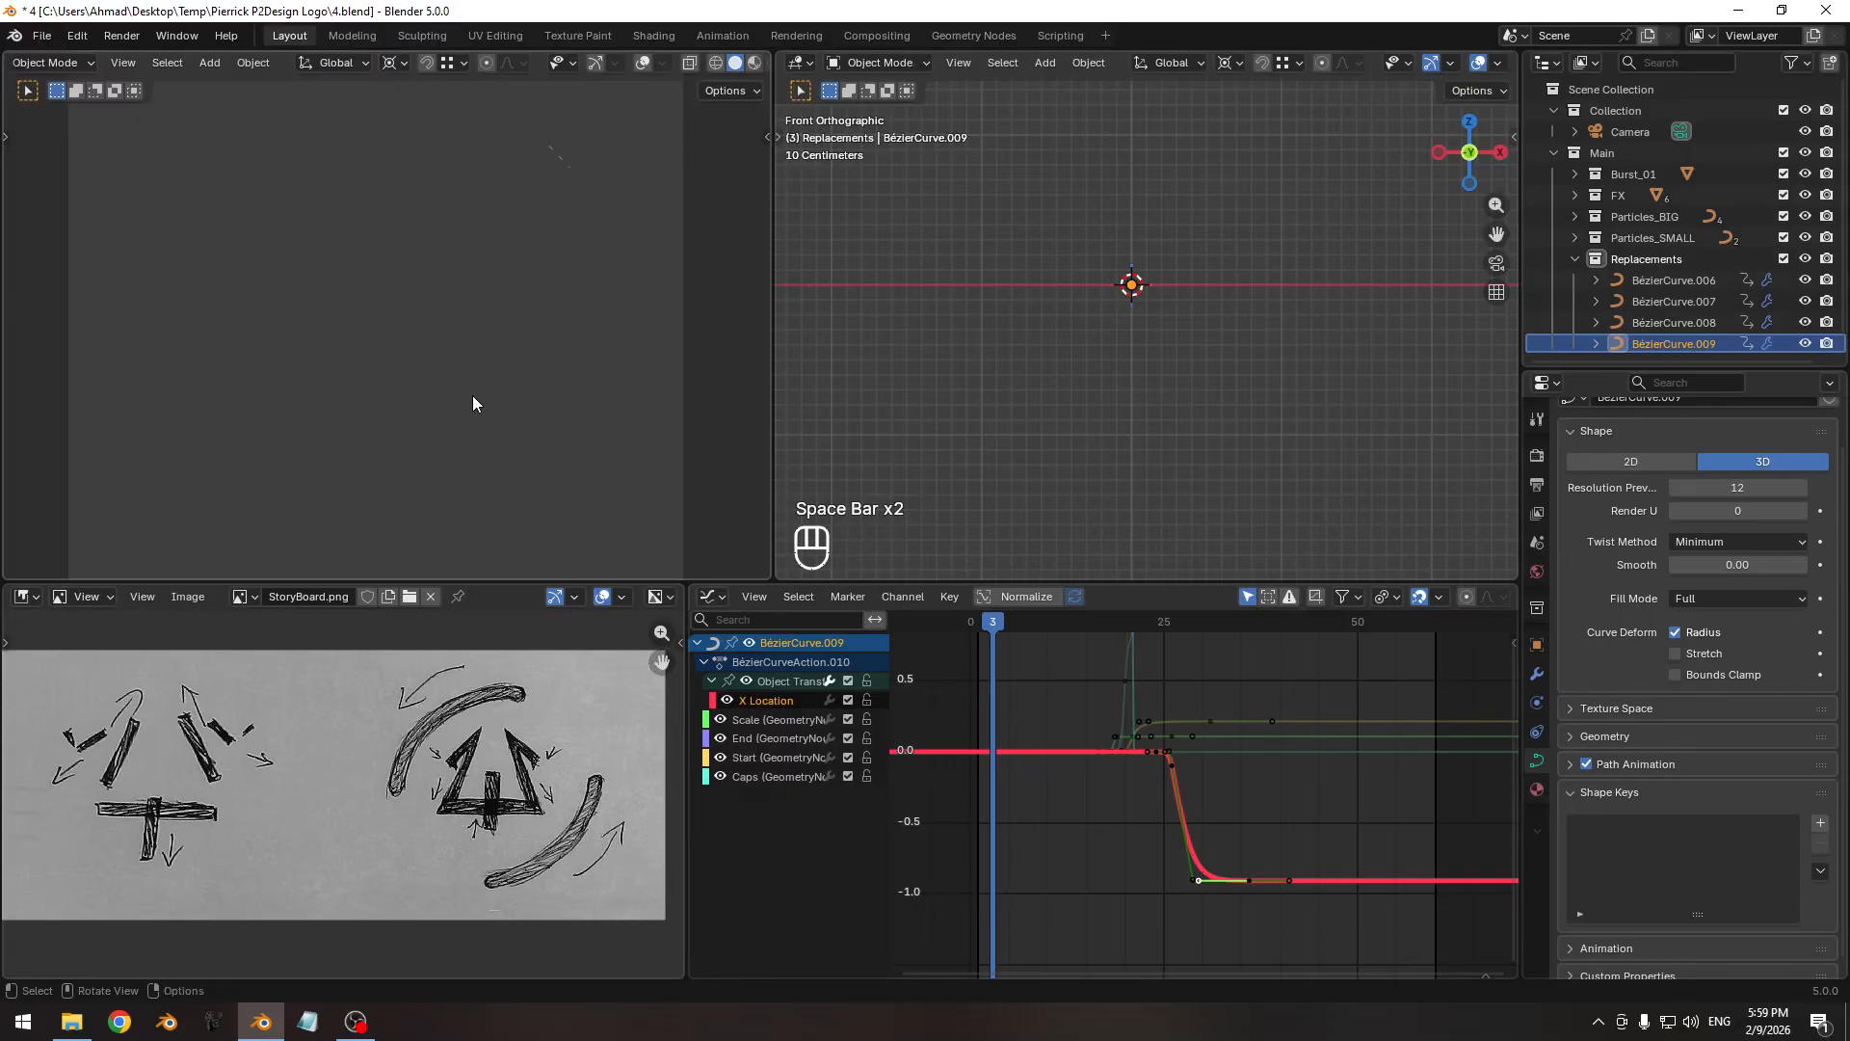
key("space")
key("space")
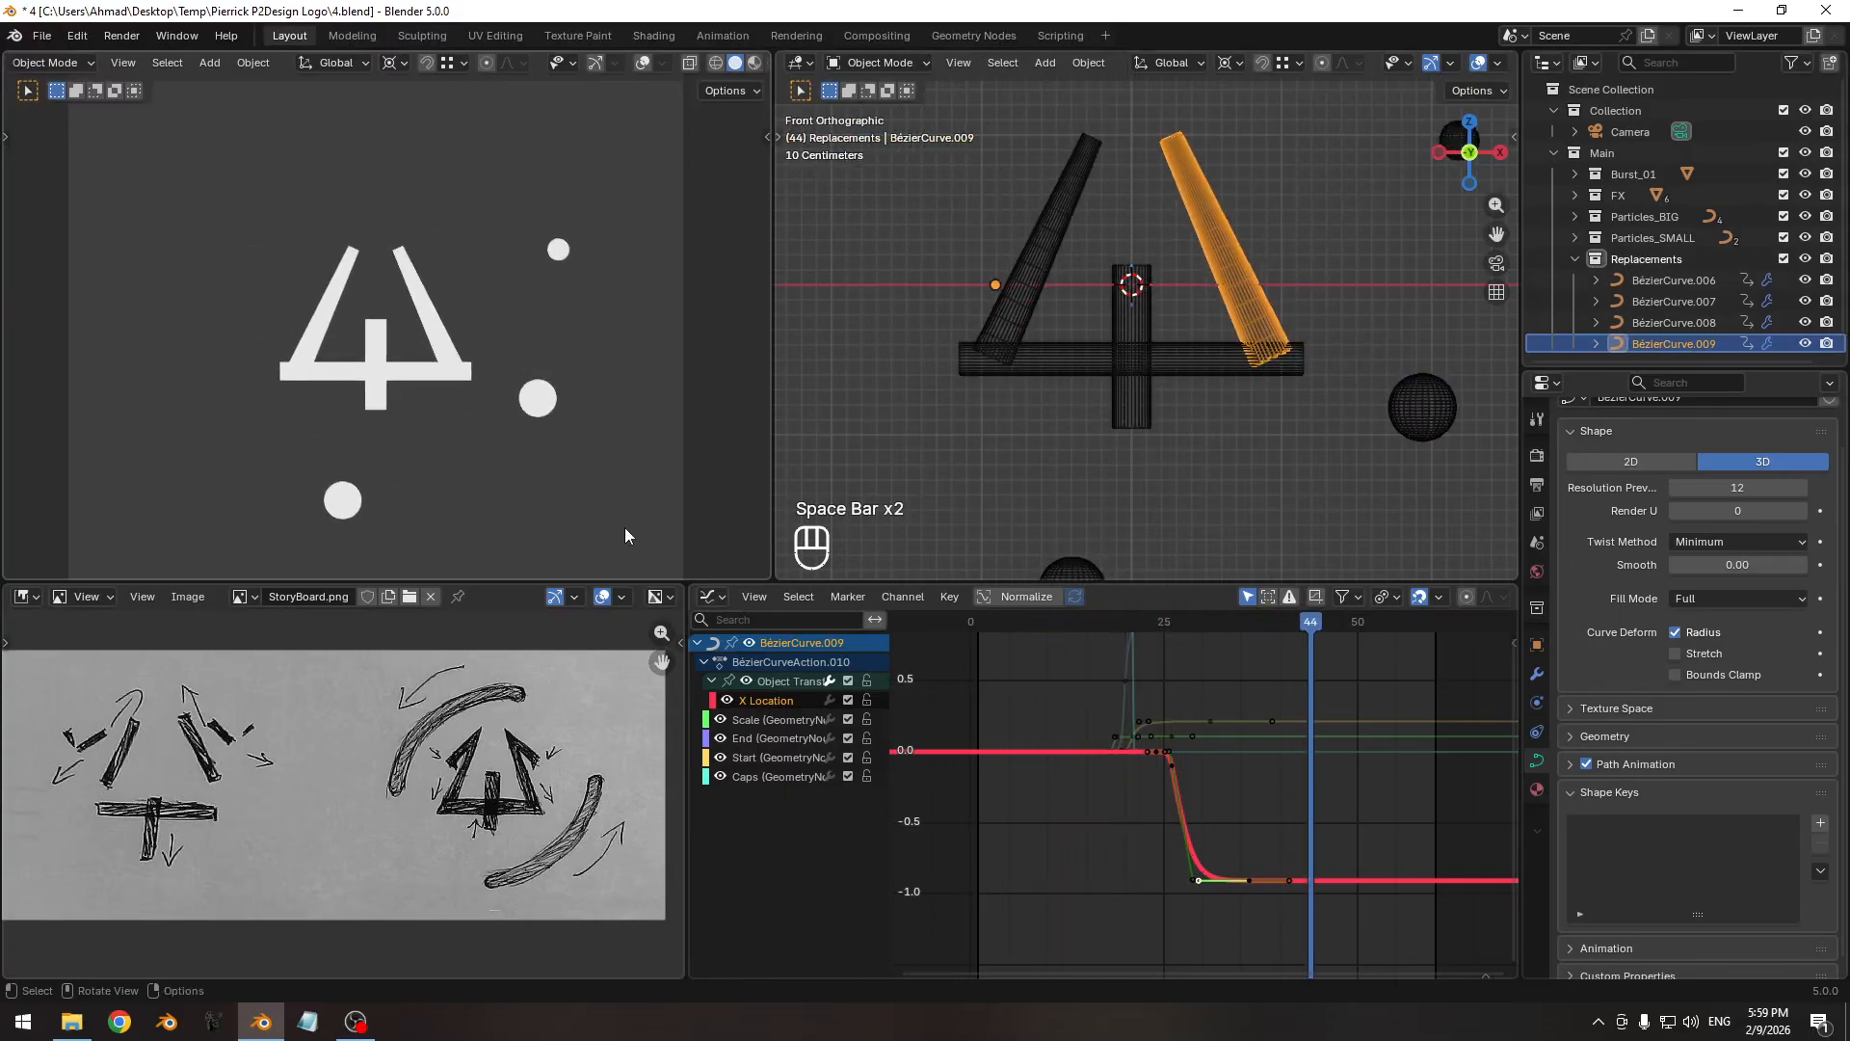
left_click(1008, 621)
key("space")
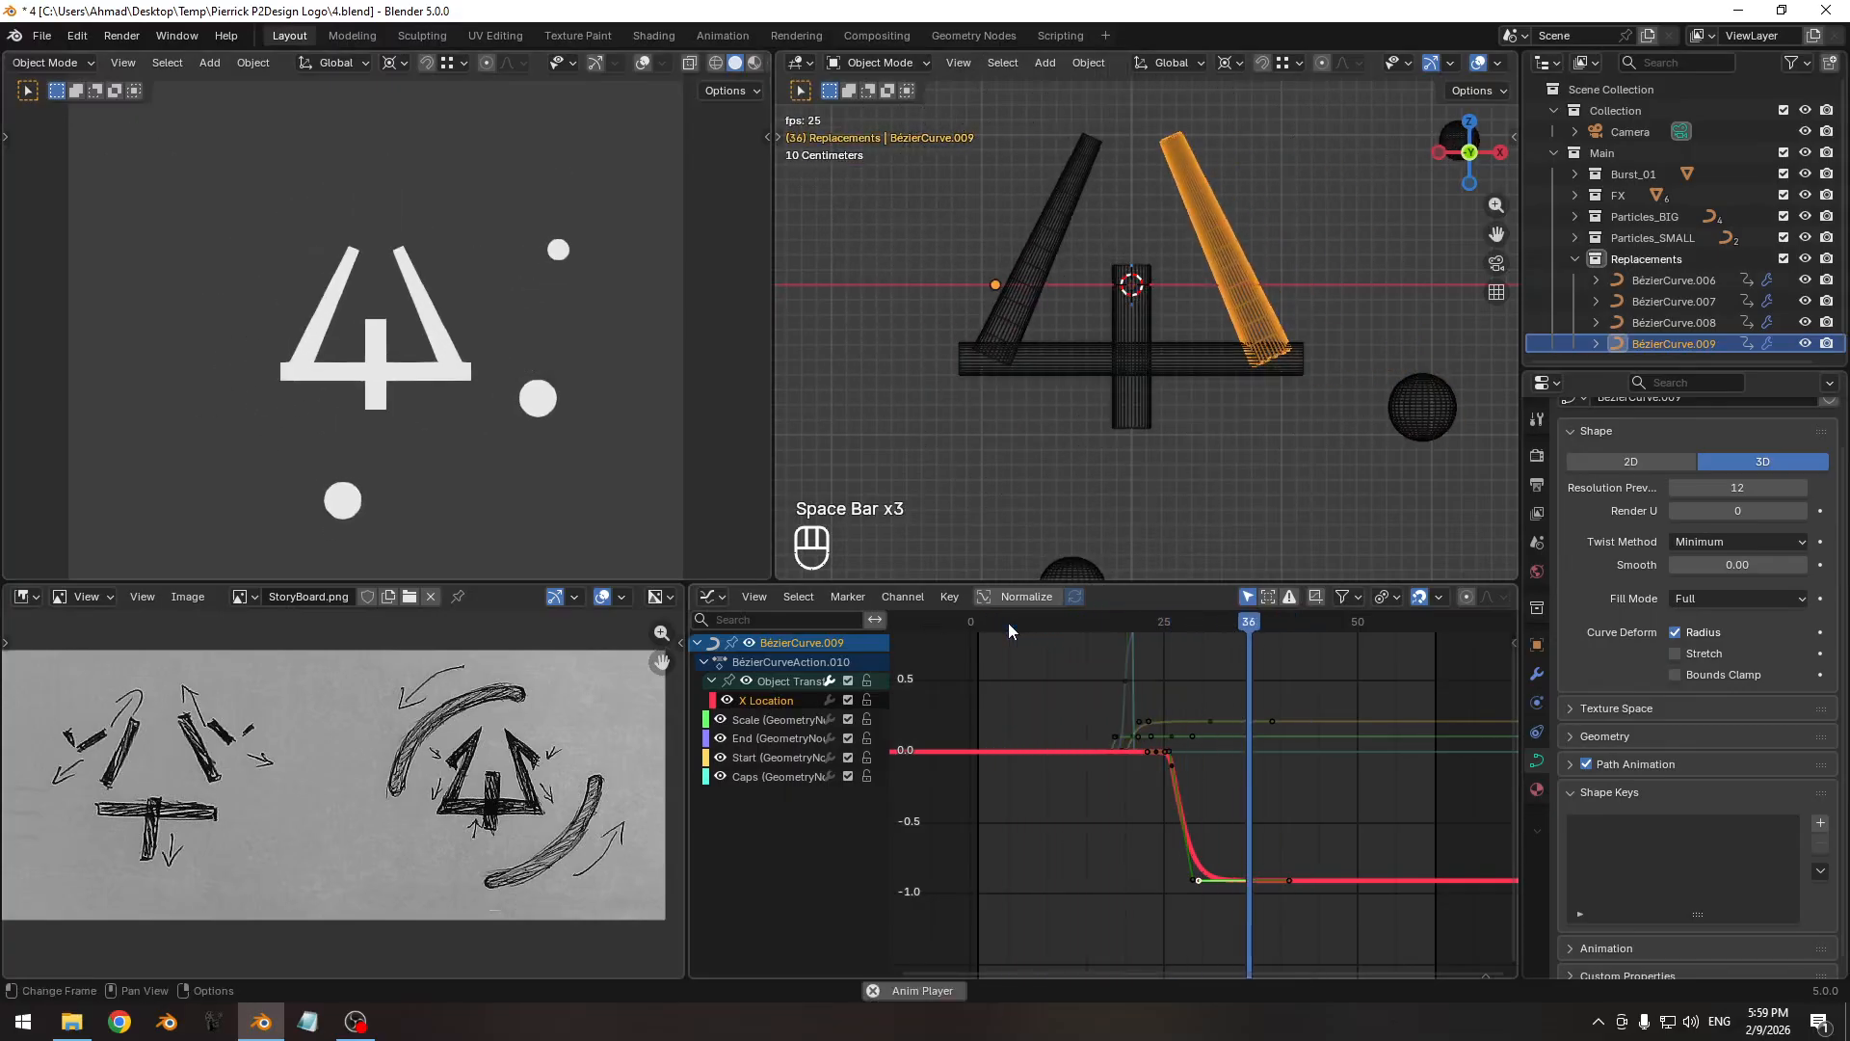
key("space")
left_click(1011, 622)
key("space")
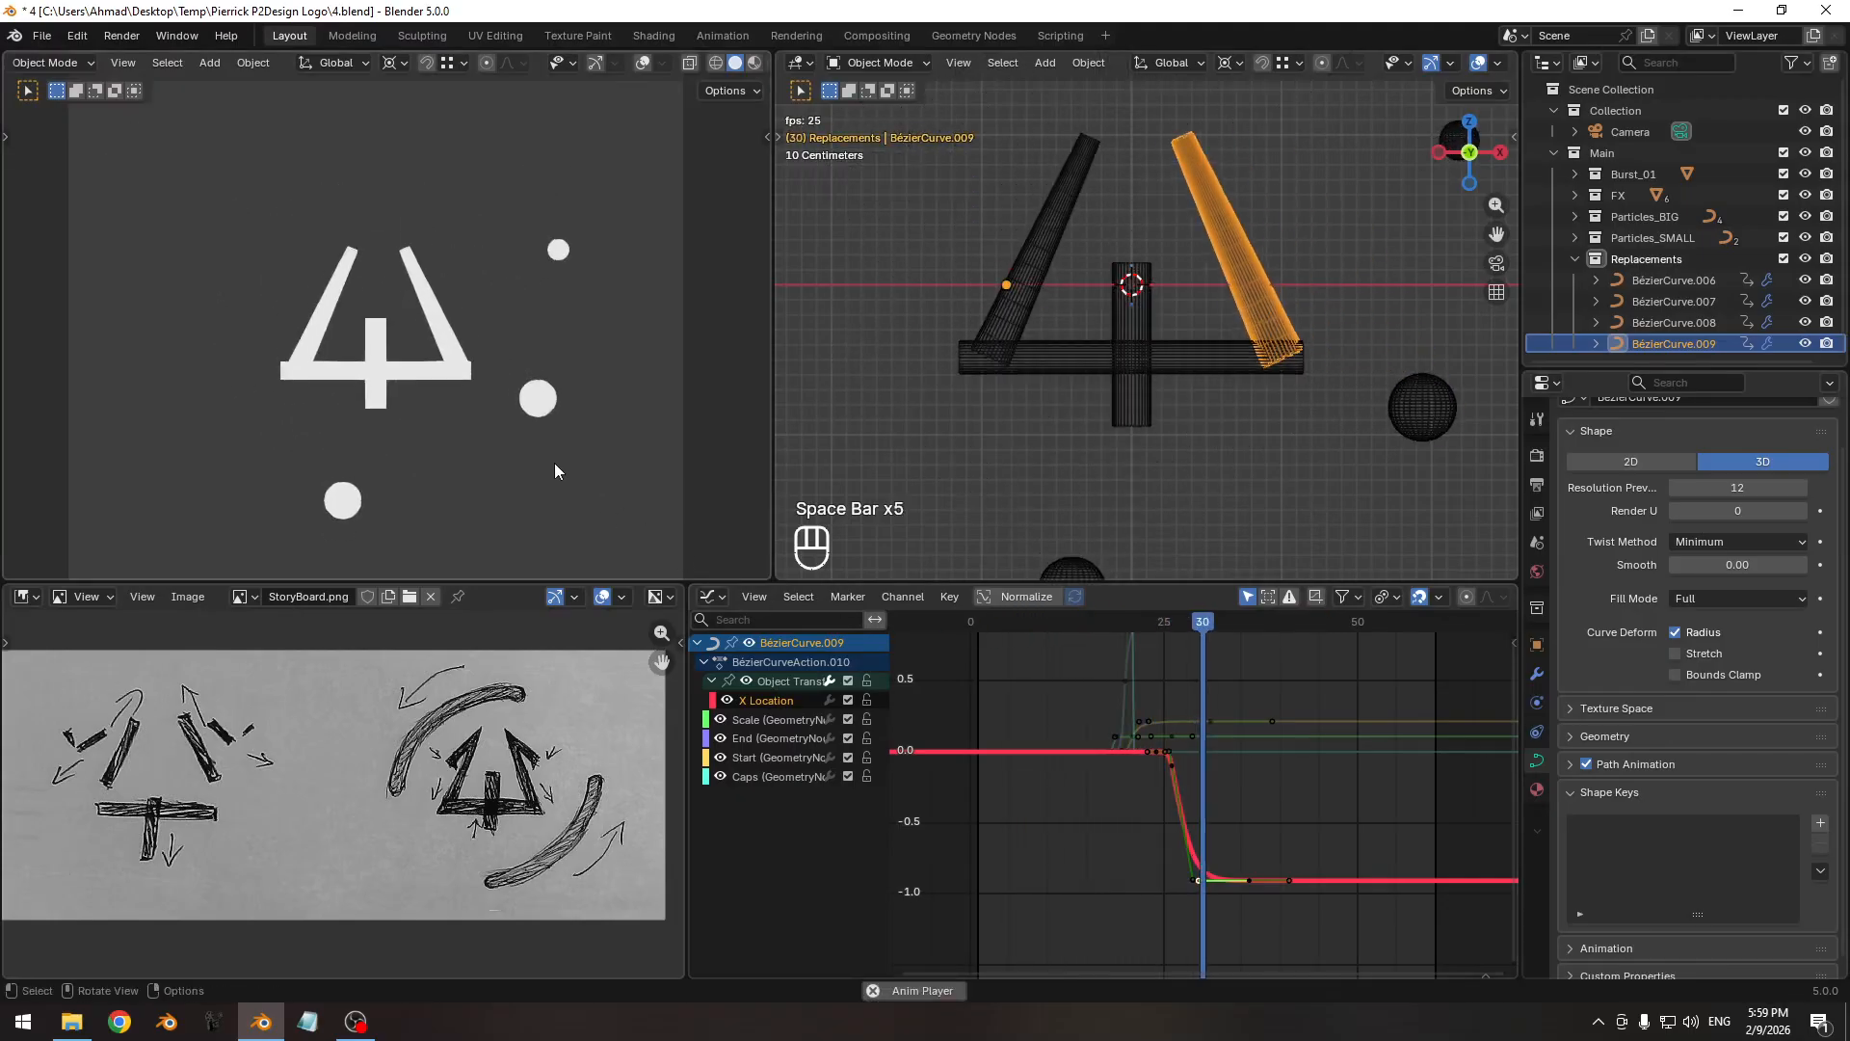
key("space")
left_click(1007, 621)
key("space")
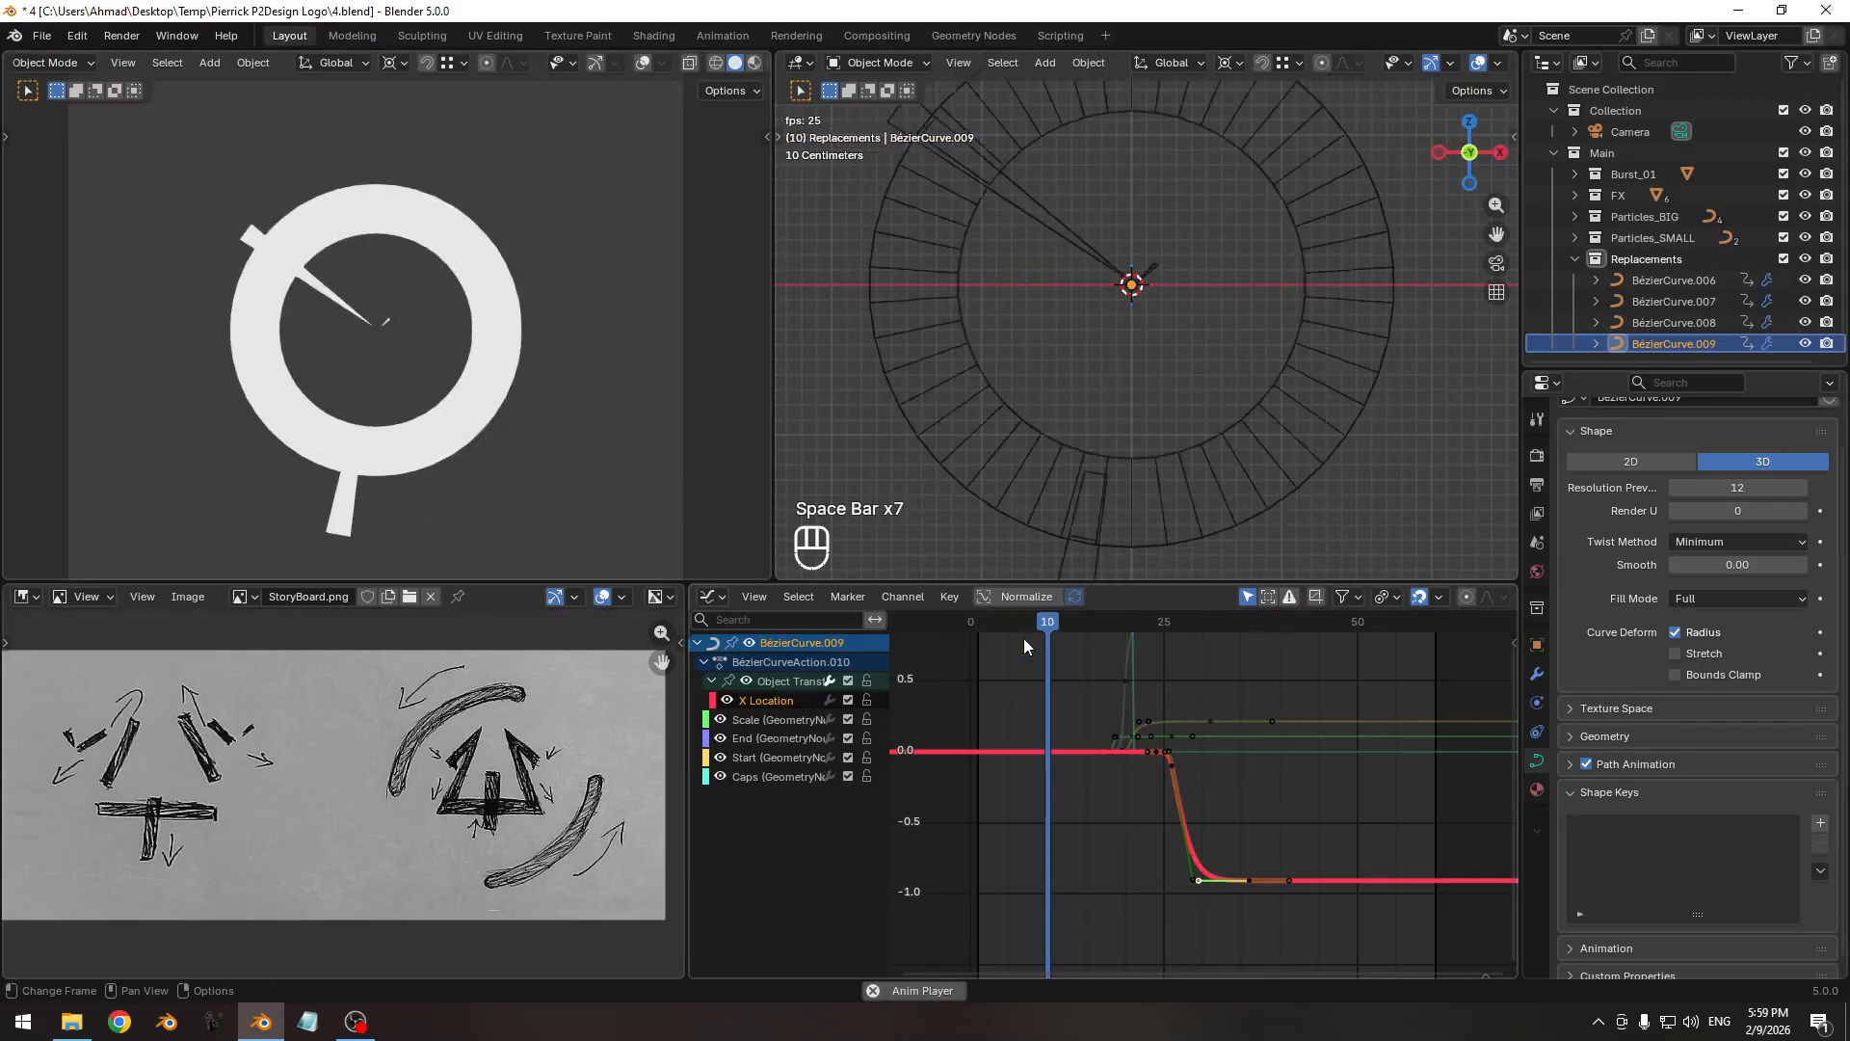
key("space")
left_click(1018, 623)
key("space")
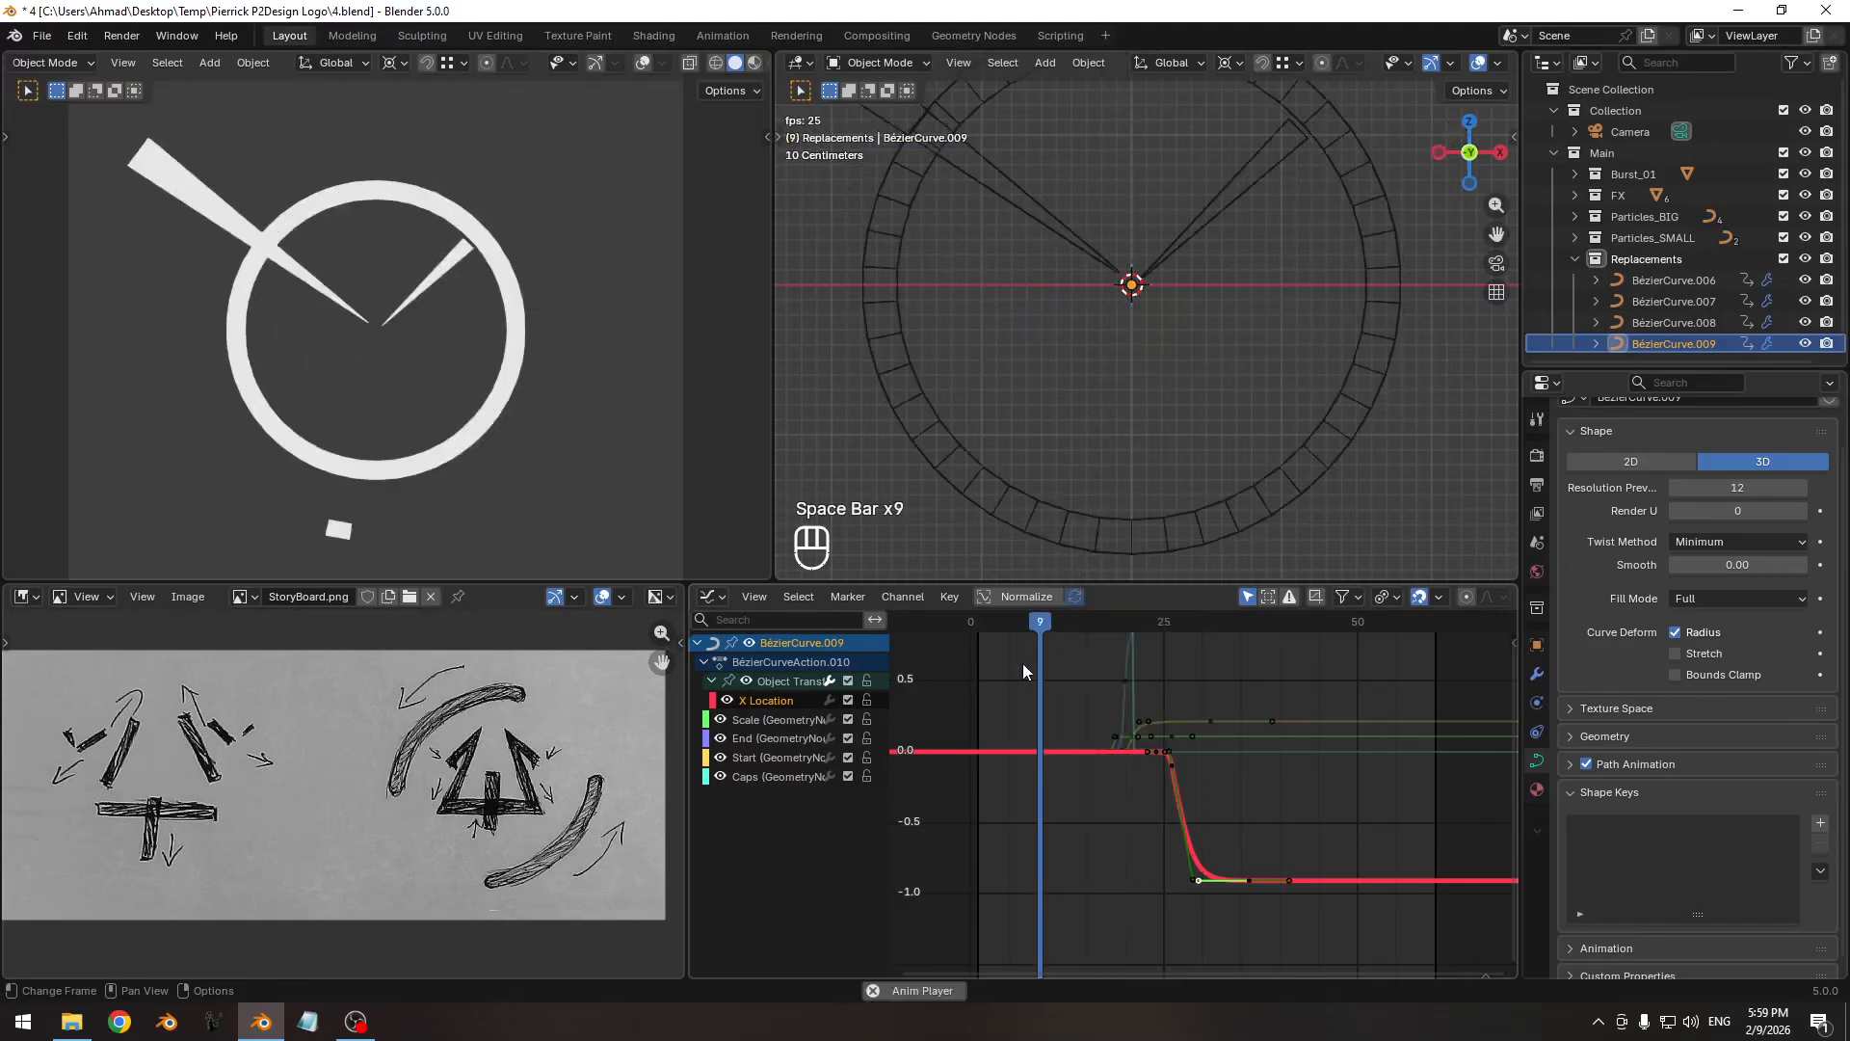
key("space")
left_click(1009, 621)
key("space")
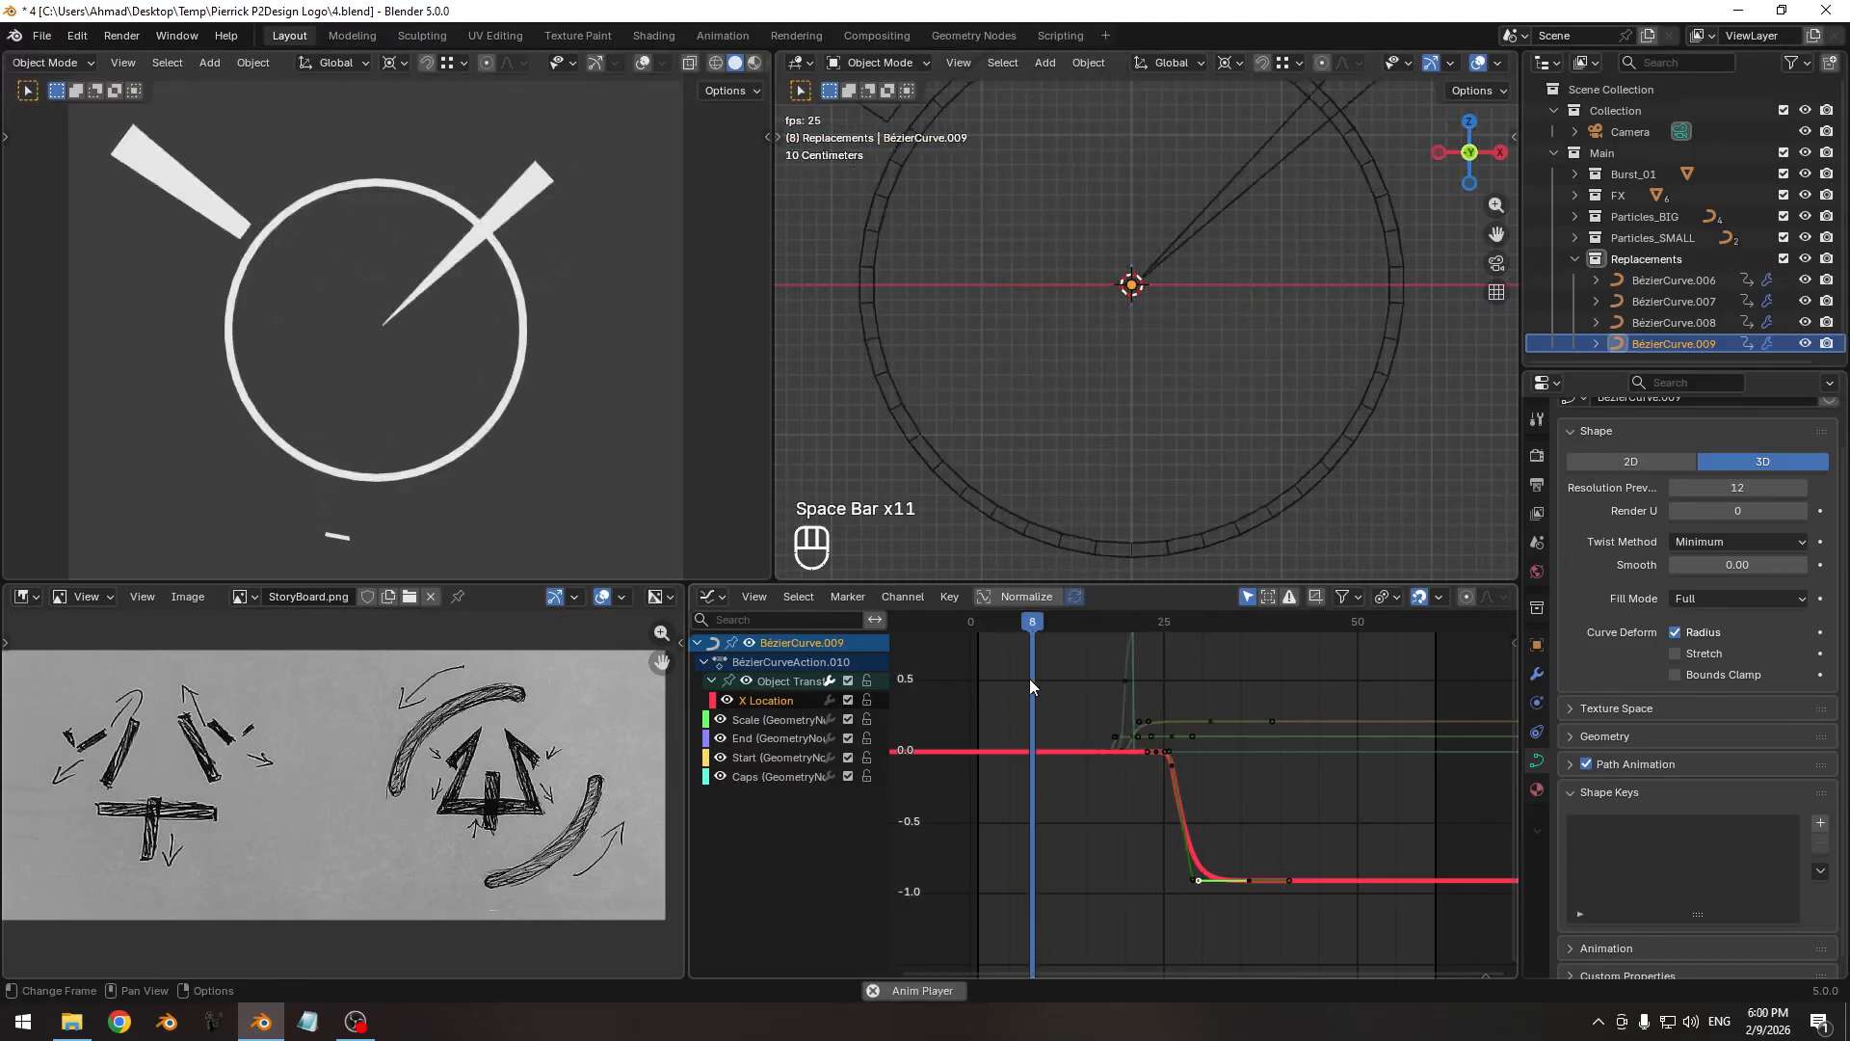
key("space")
left_click(1017, 622)
key("space")
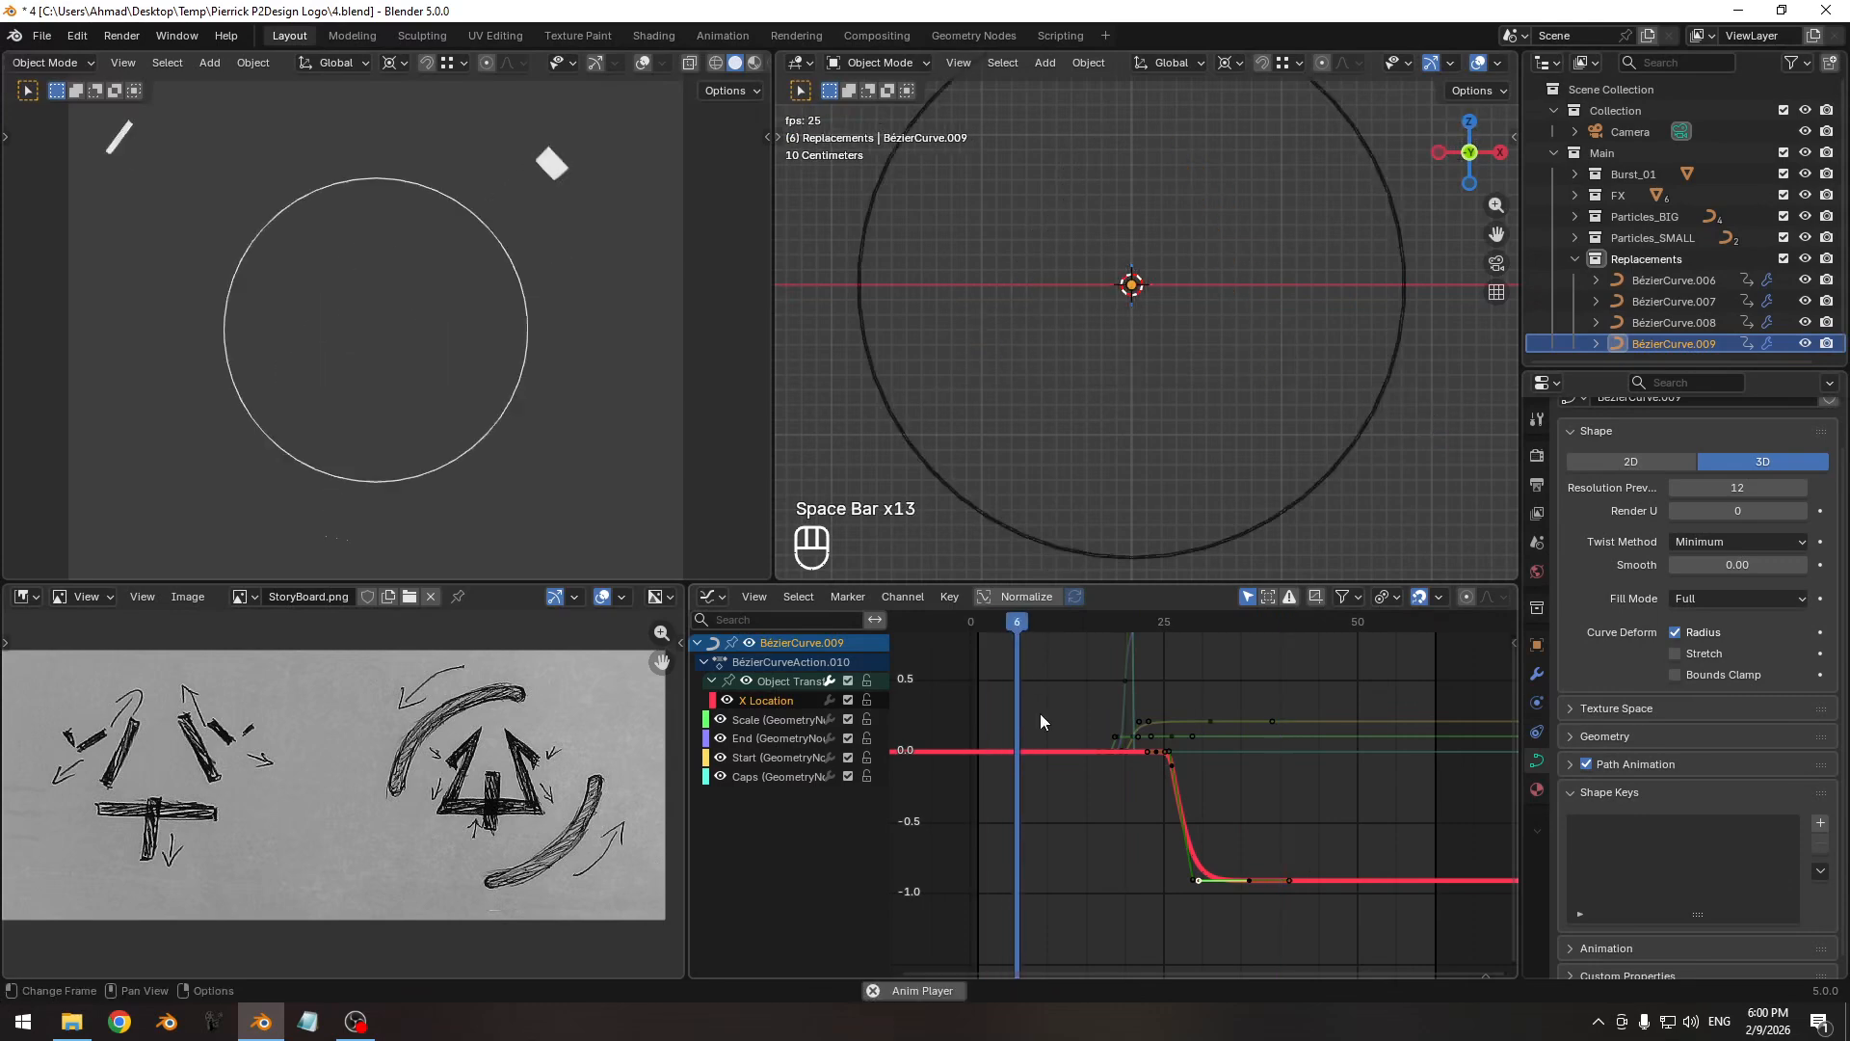
key("space")
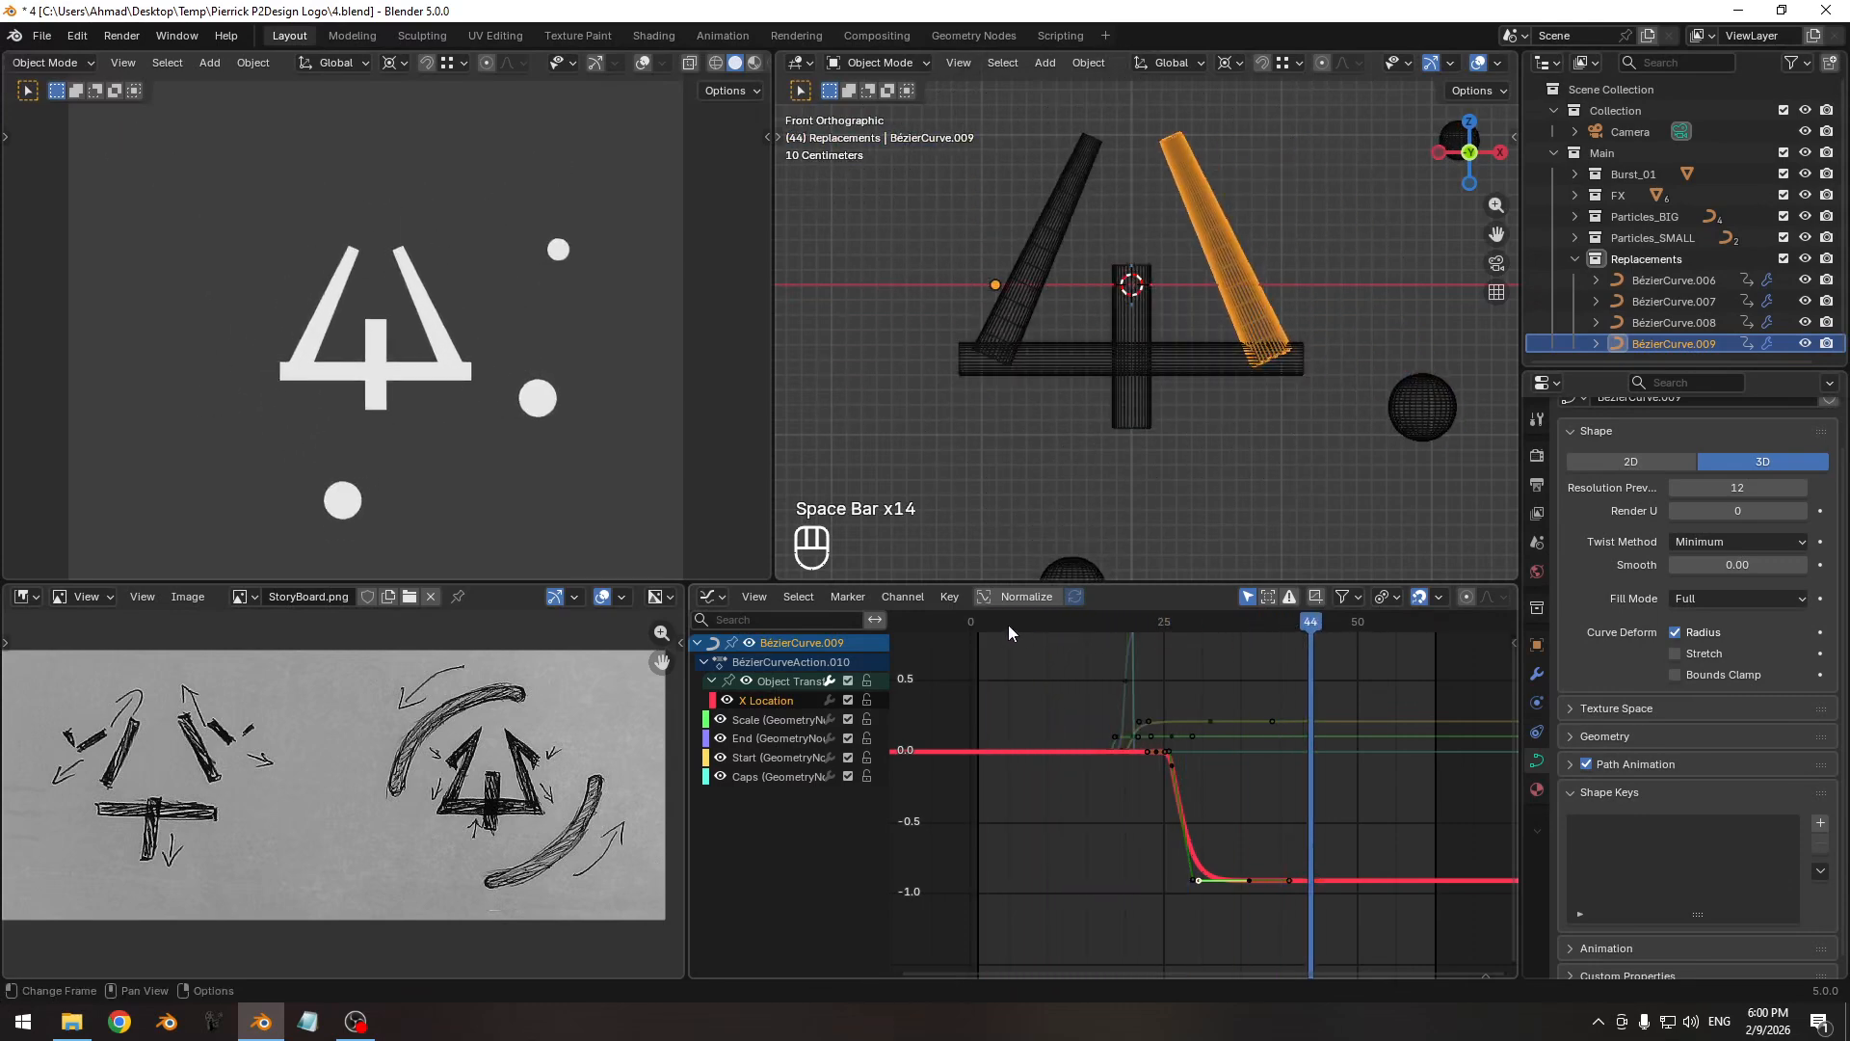
left_click(1008, 625)
key("space")
key("space")
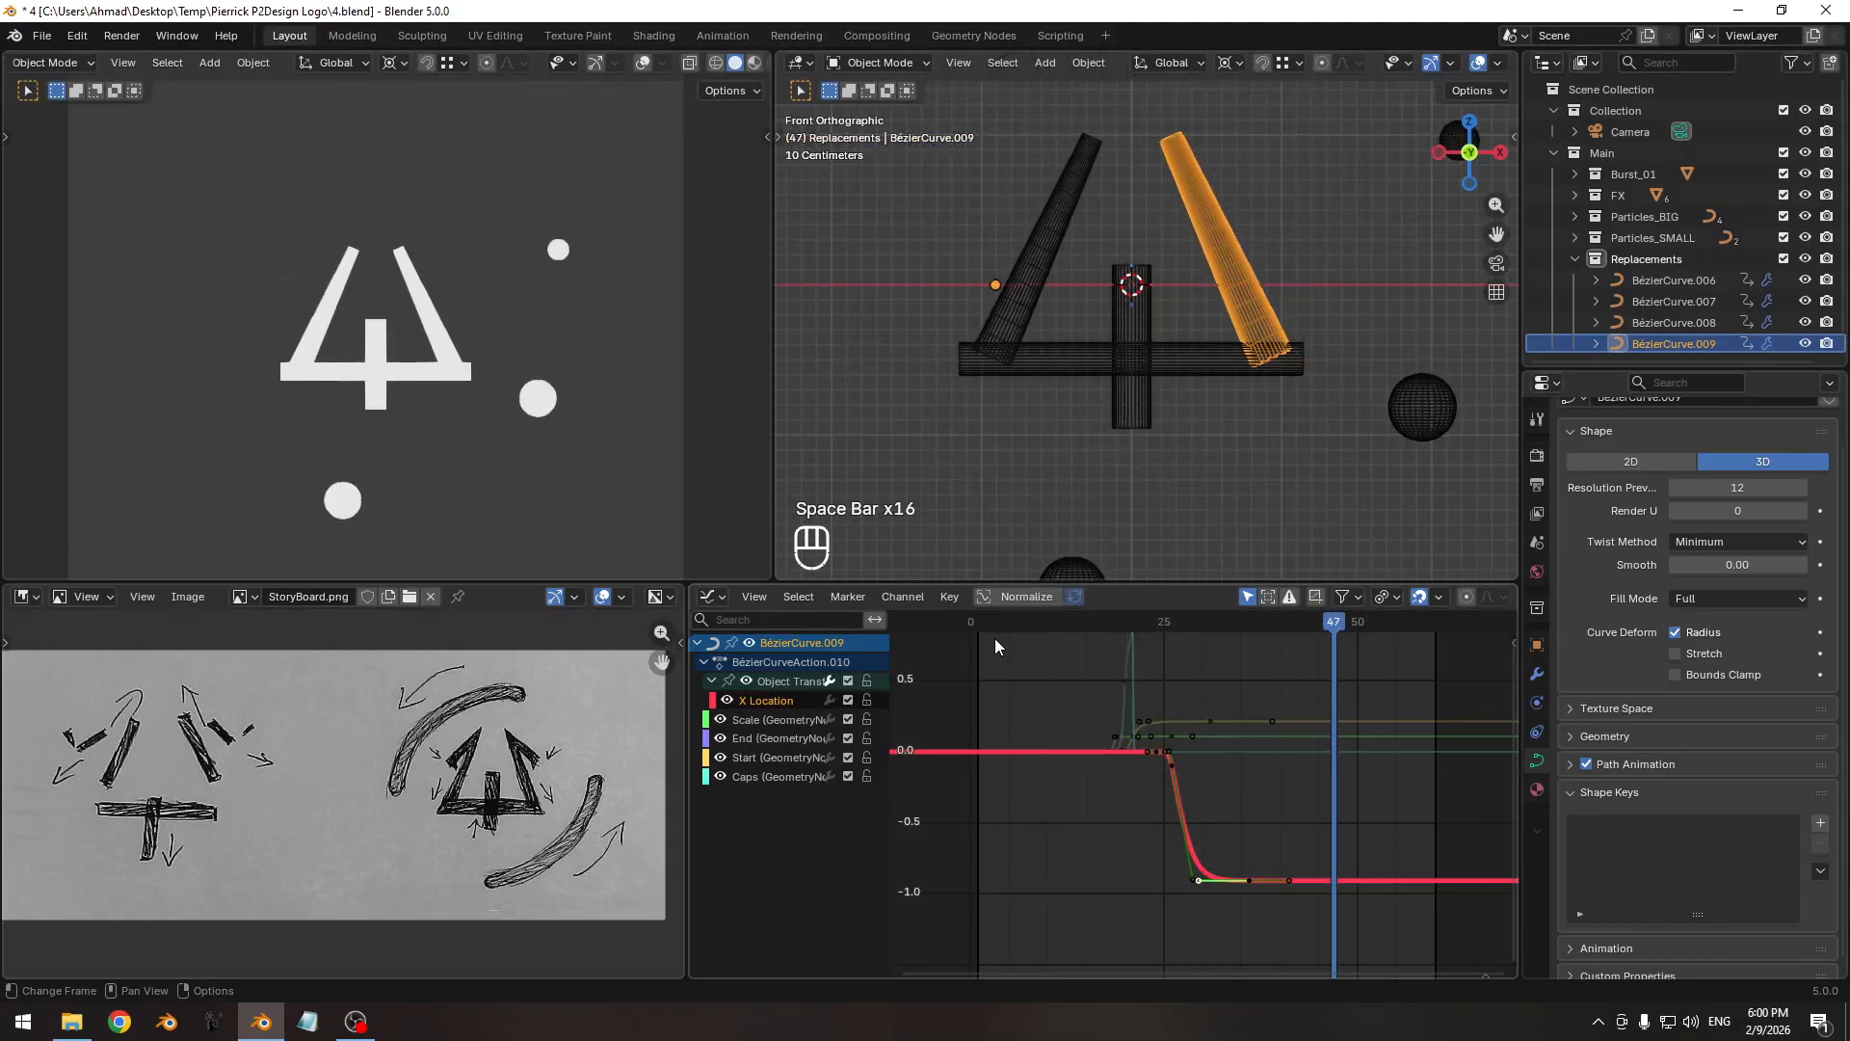
left_click(1004, 618)
key("space")
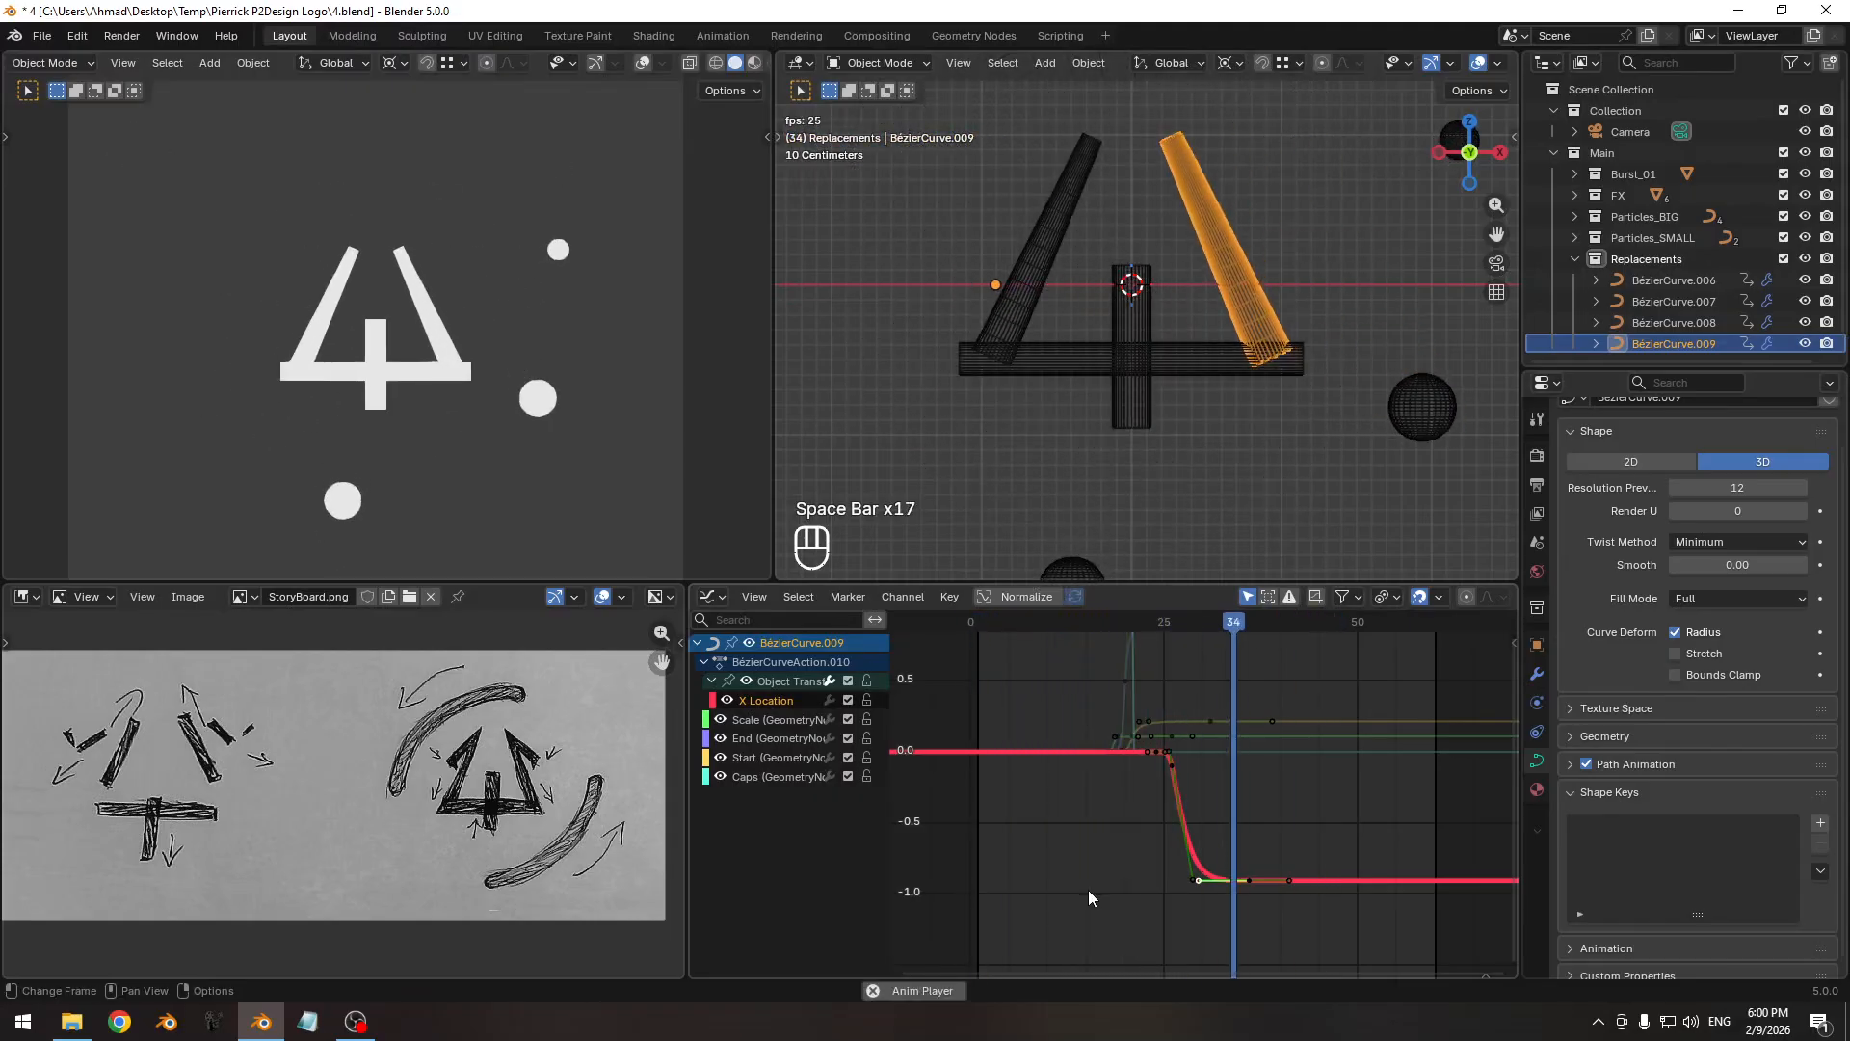
key("space")
left_click(986, 627)
key("space")
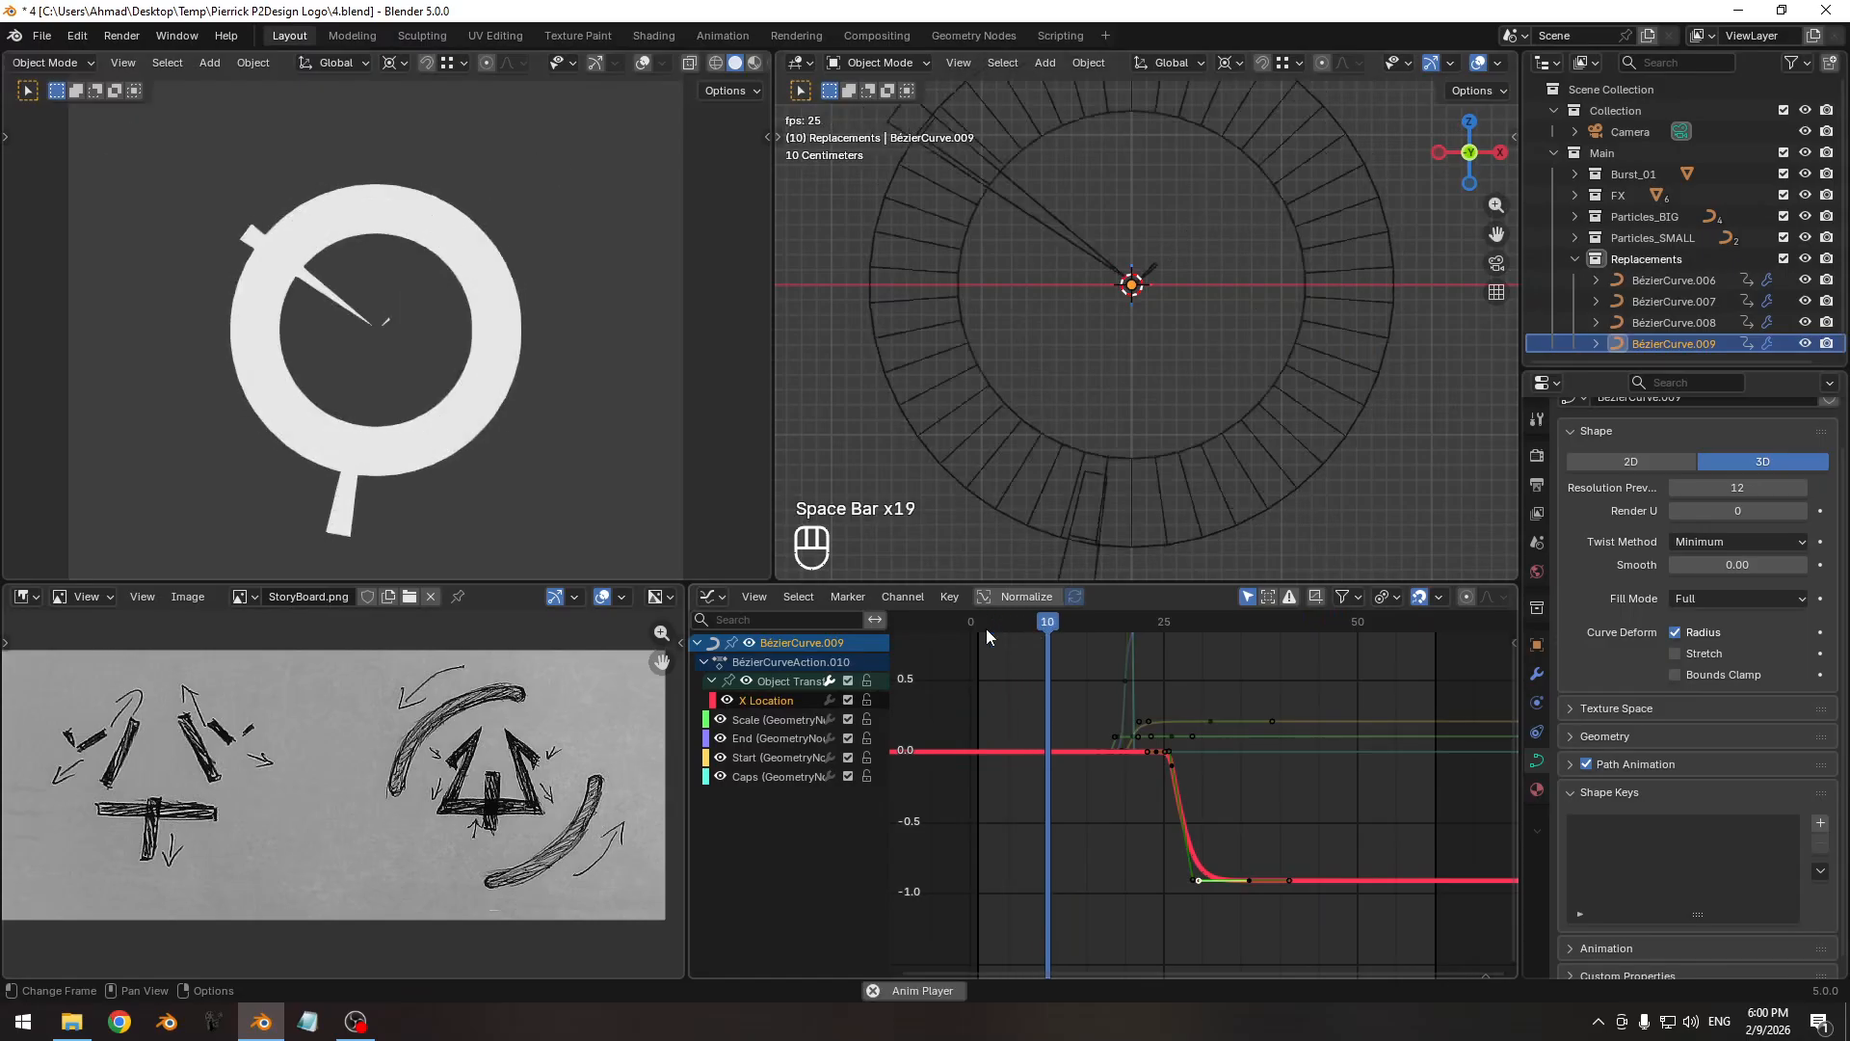
key("space")
left_click(992, 618)
key("space")
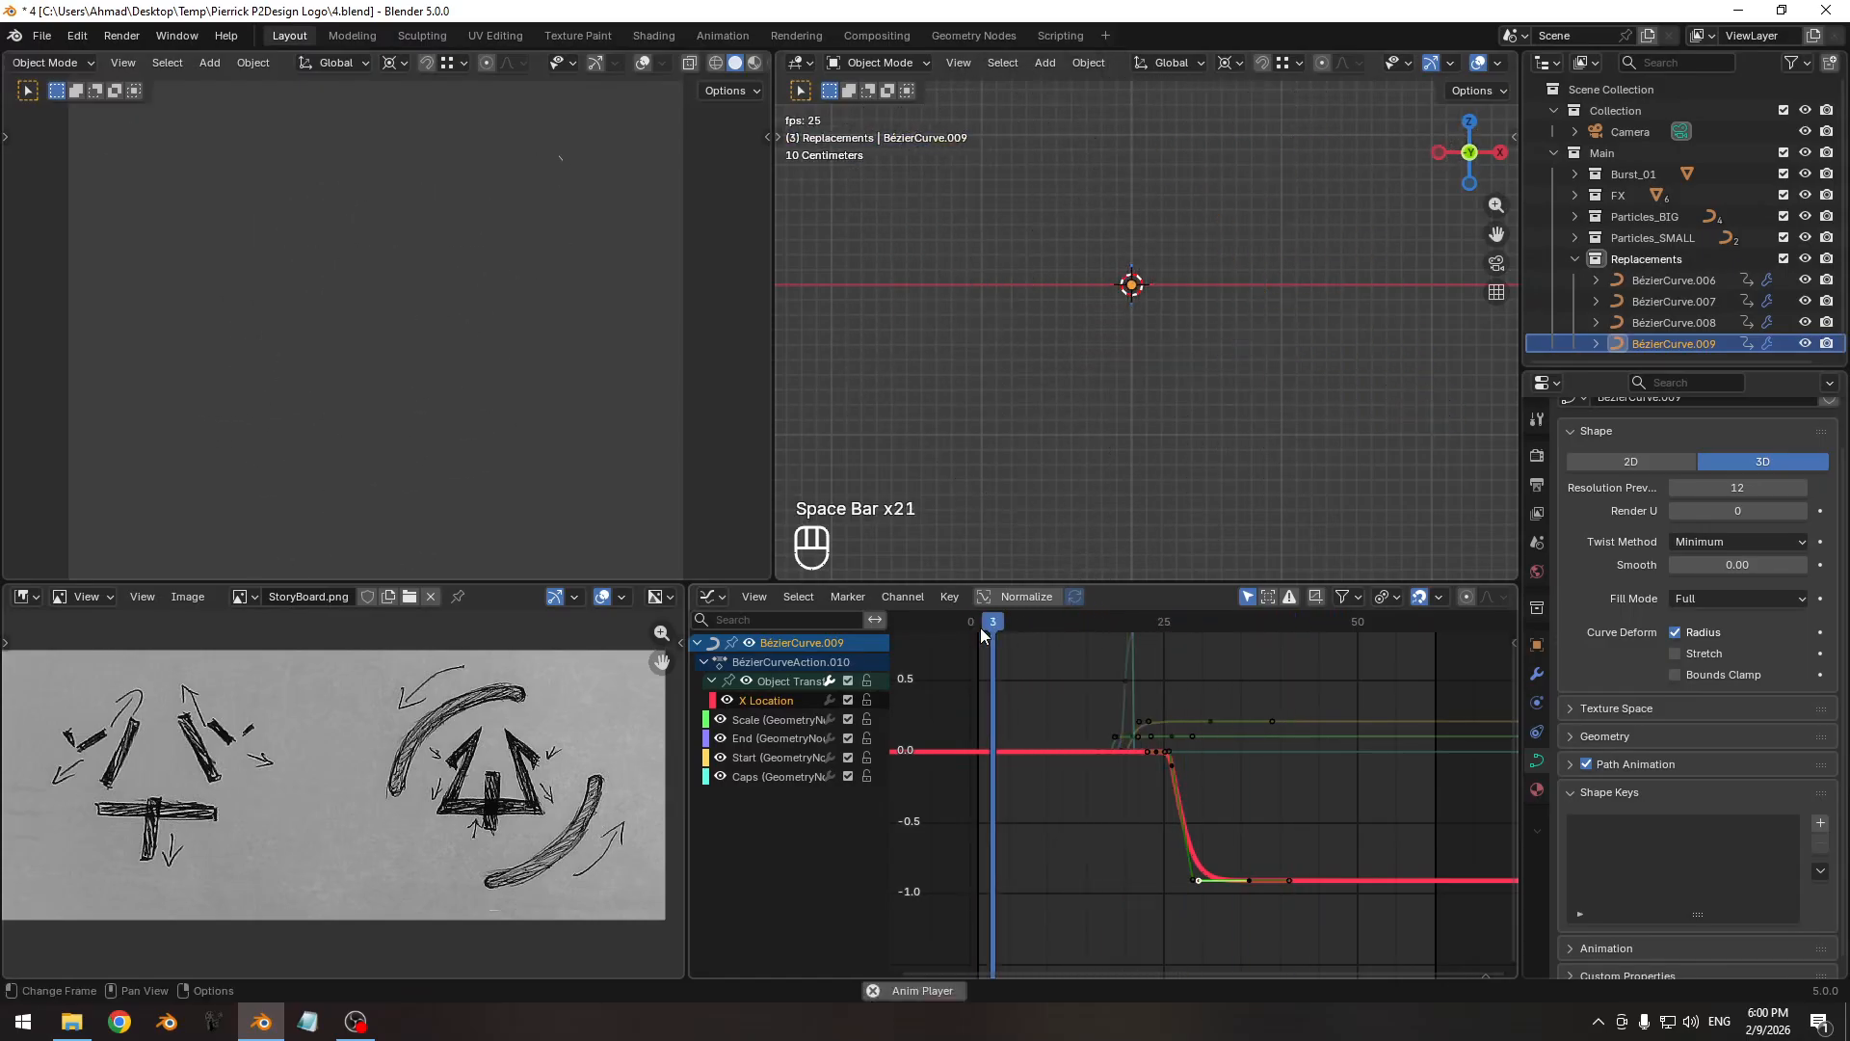
key("space")
left_click(986, 621)
key("space")
key("space")
left_click(985, 618)
key("space")
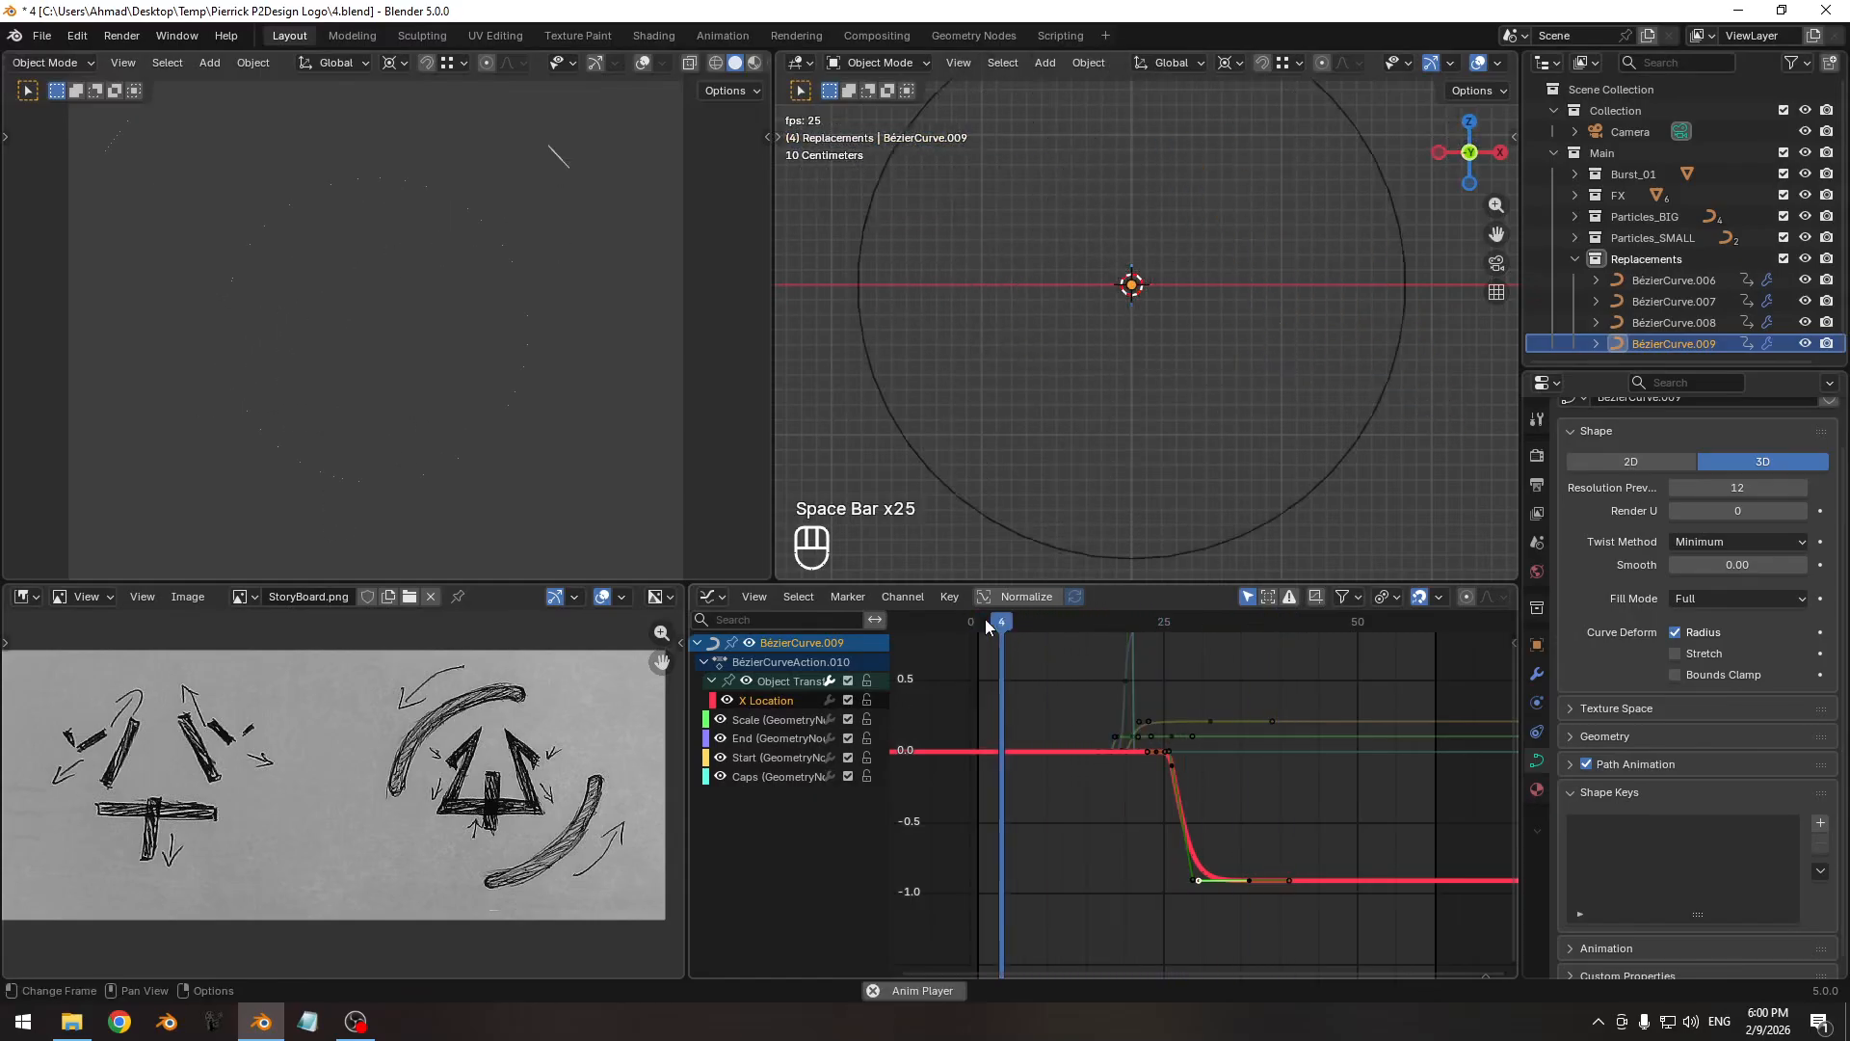
key("space")
left_click(997, 627)
key("space")
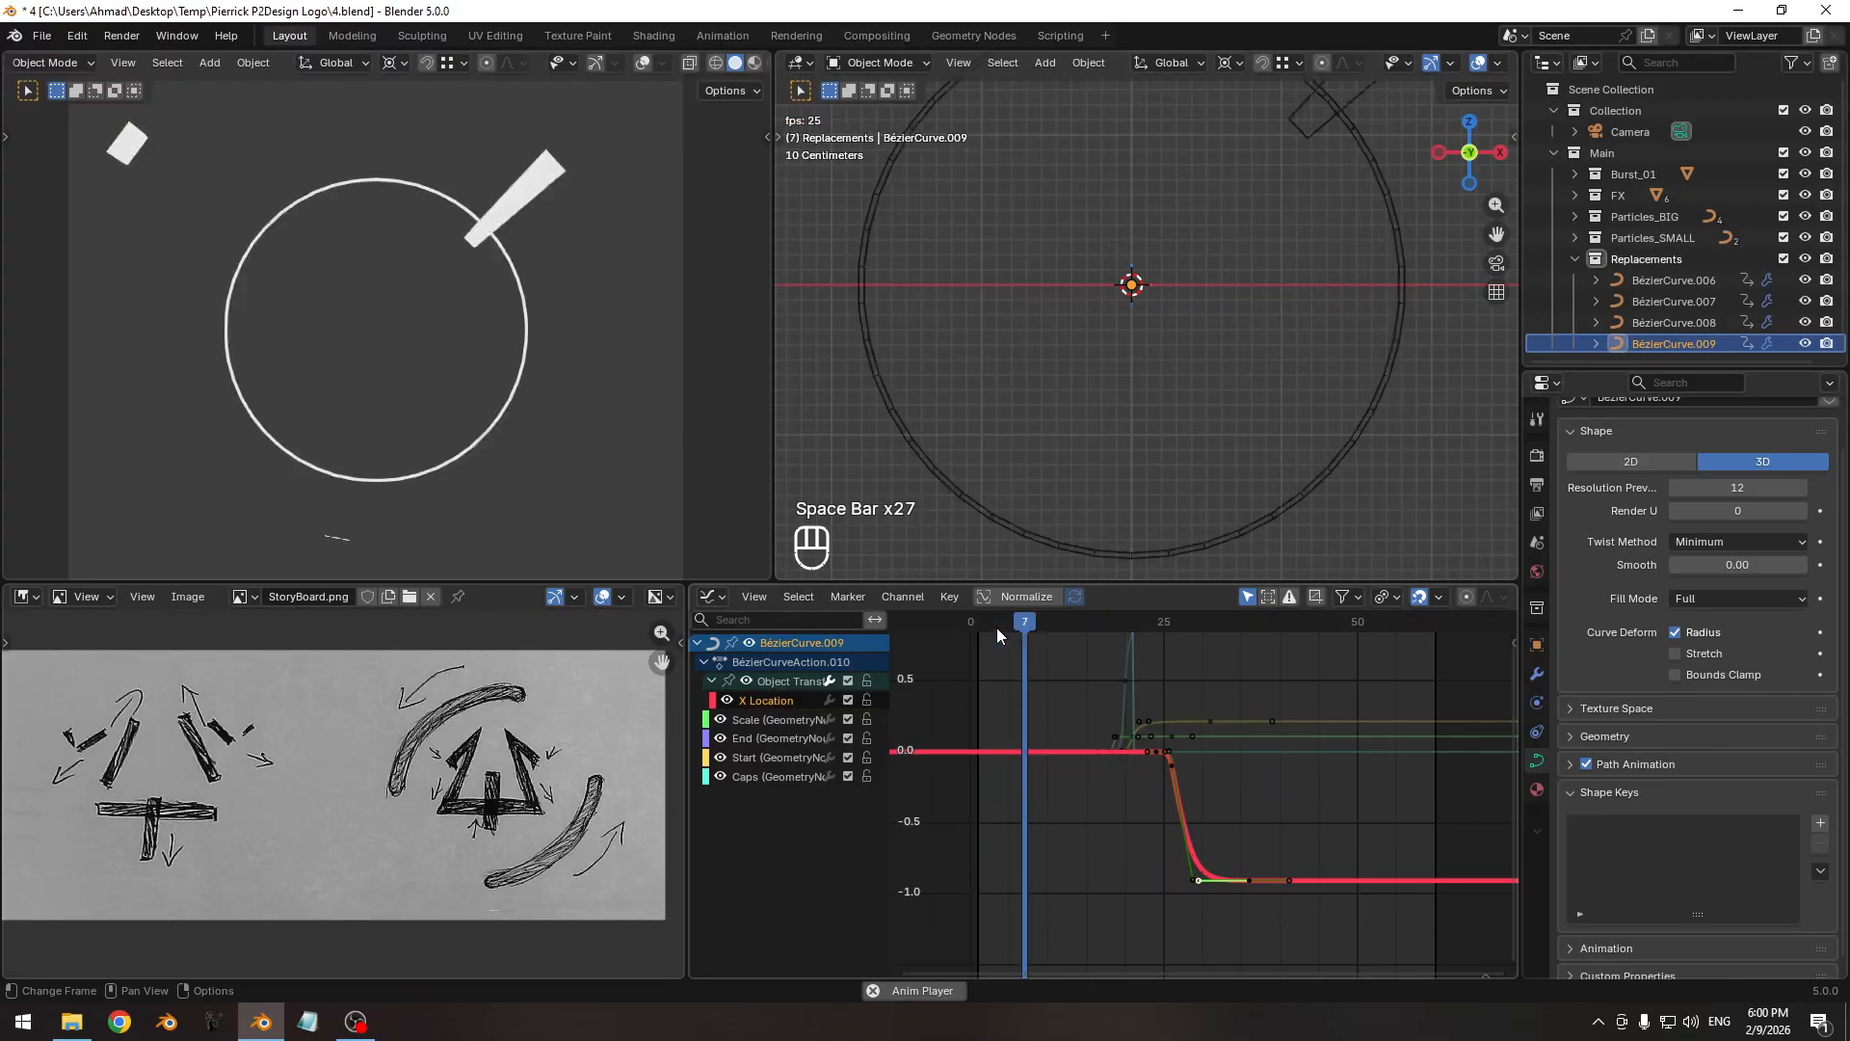
left_click(988, 625)
key("space")
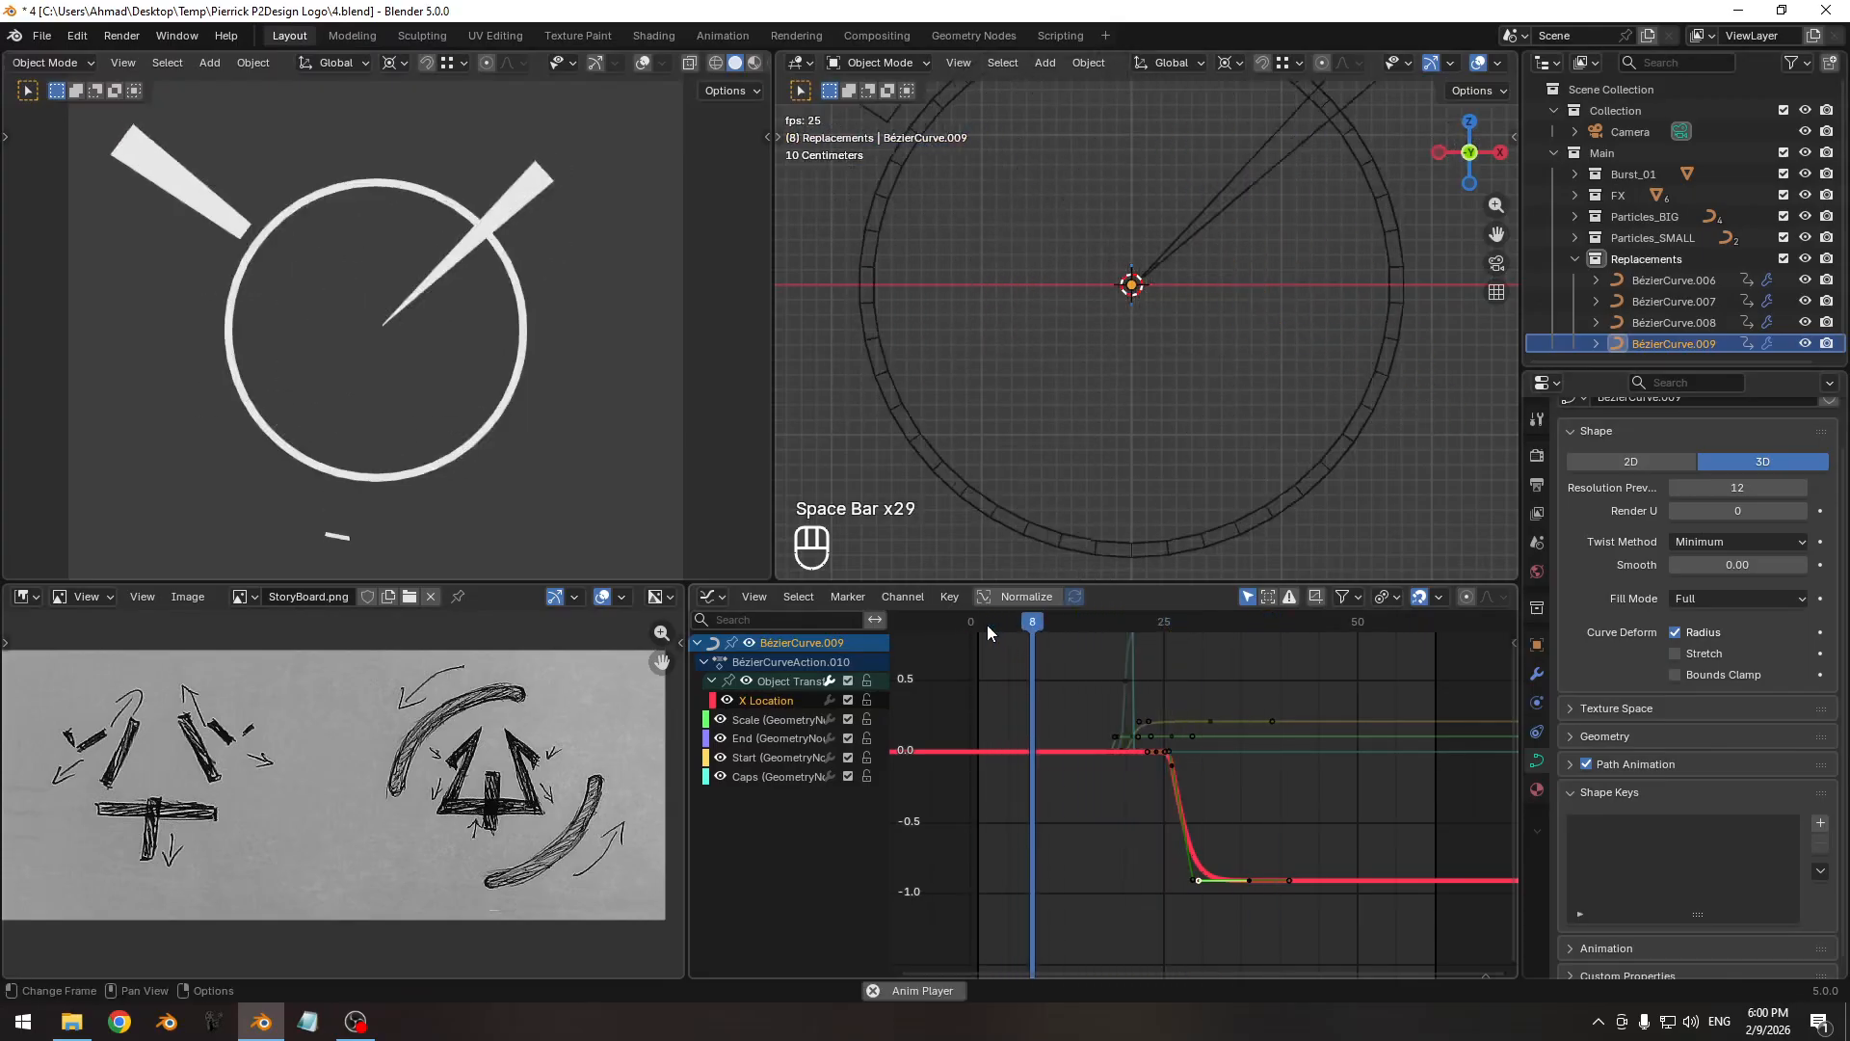
Replay the animation several times, scrub to frame 20, and examine how the bars emerge from the balls and form the logo.
key("space")
left_click(987, 625)
key("space")
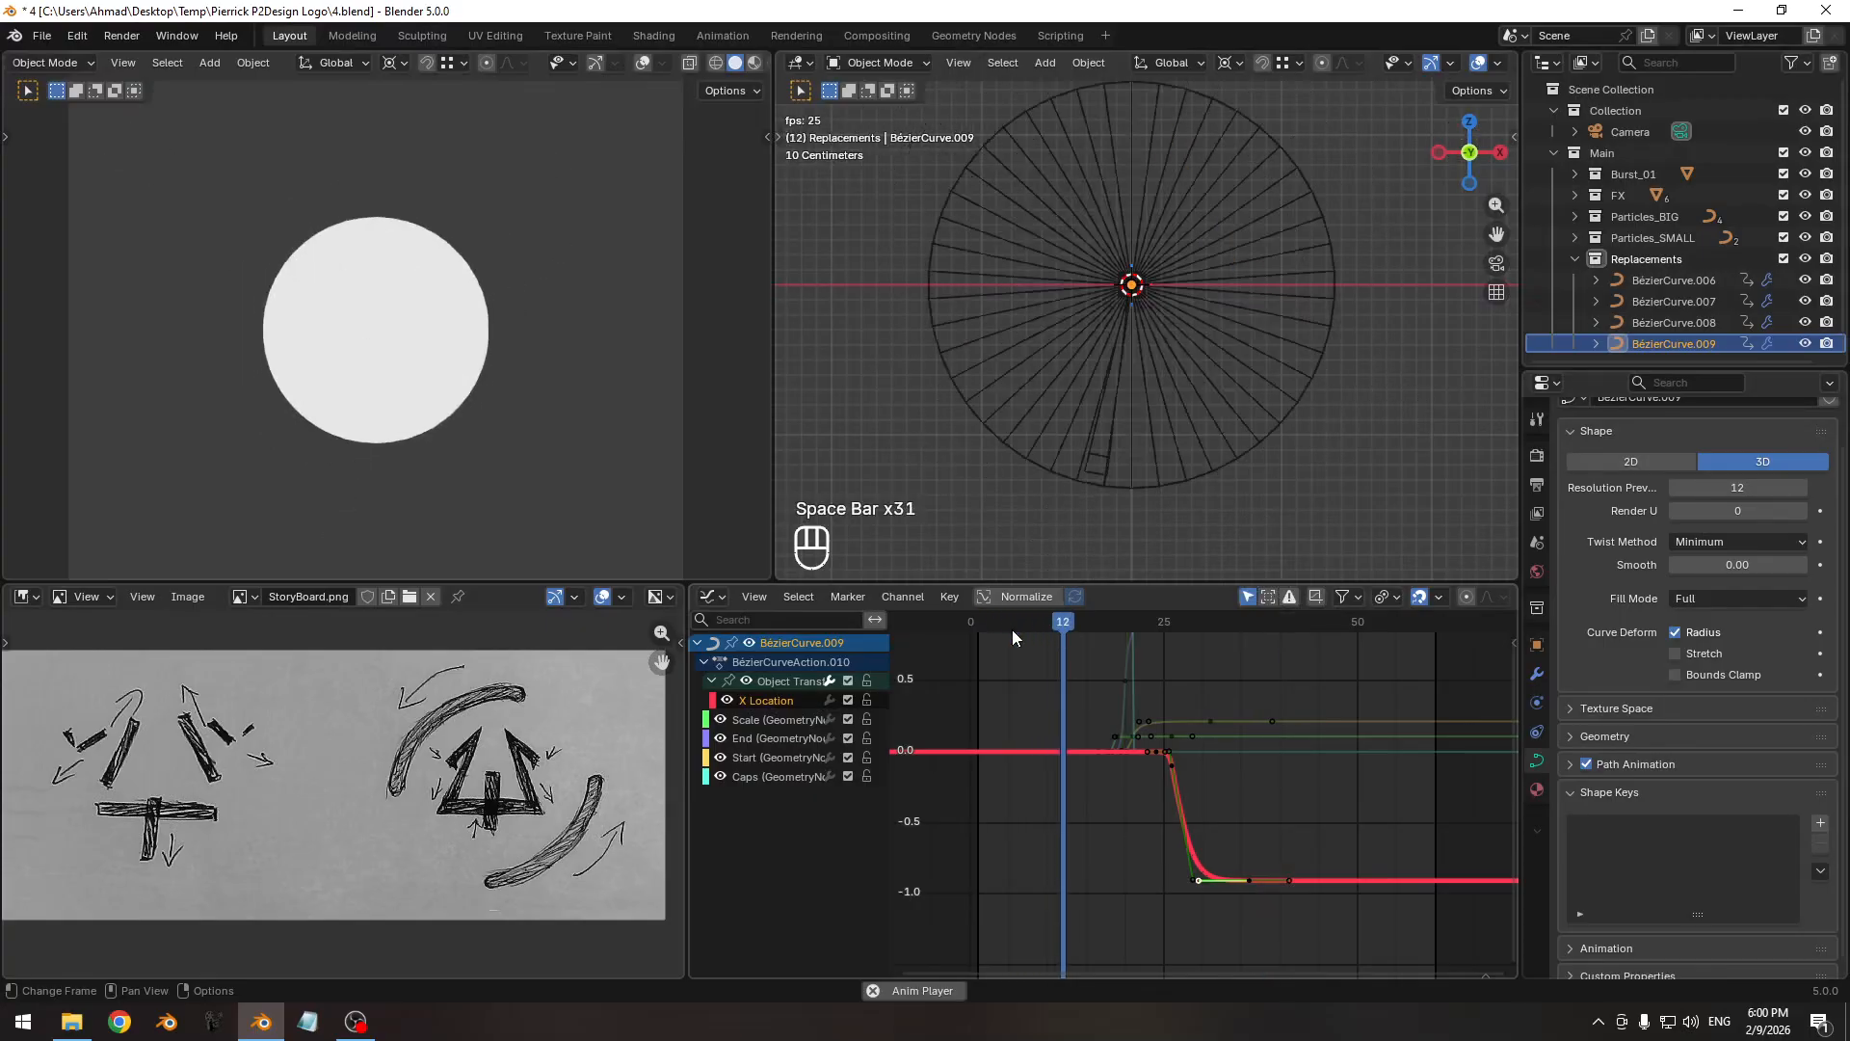
key("space")
left_click(986, 625)
key("space")
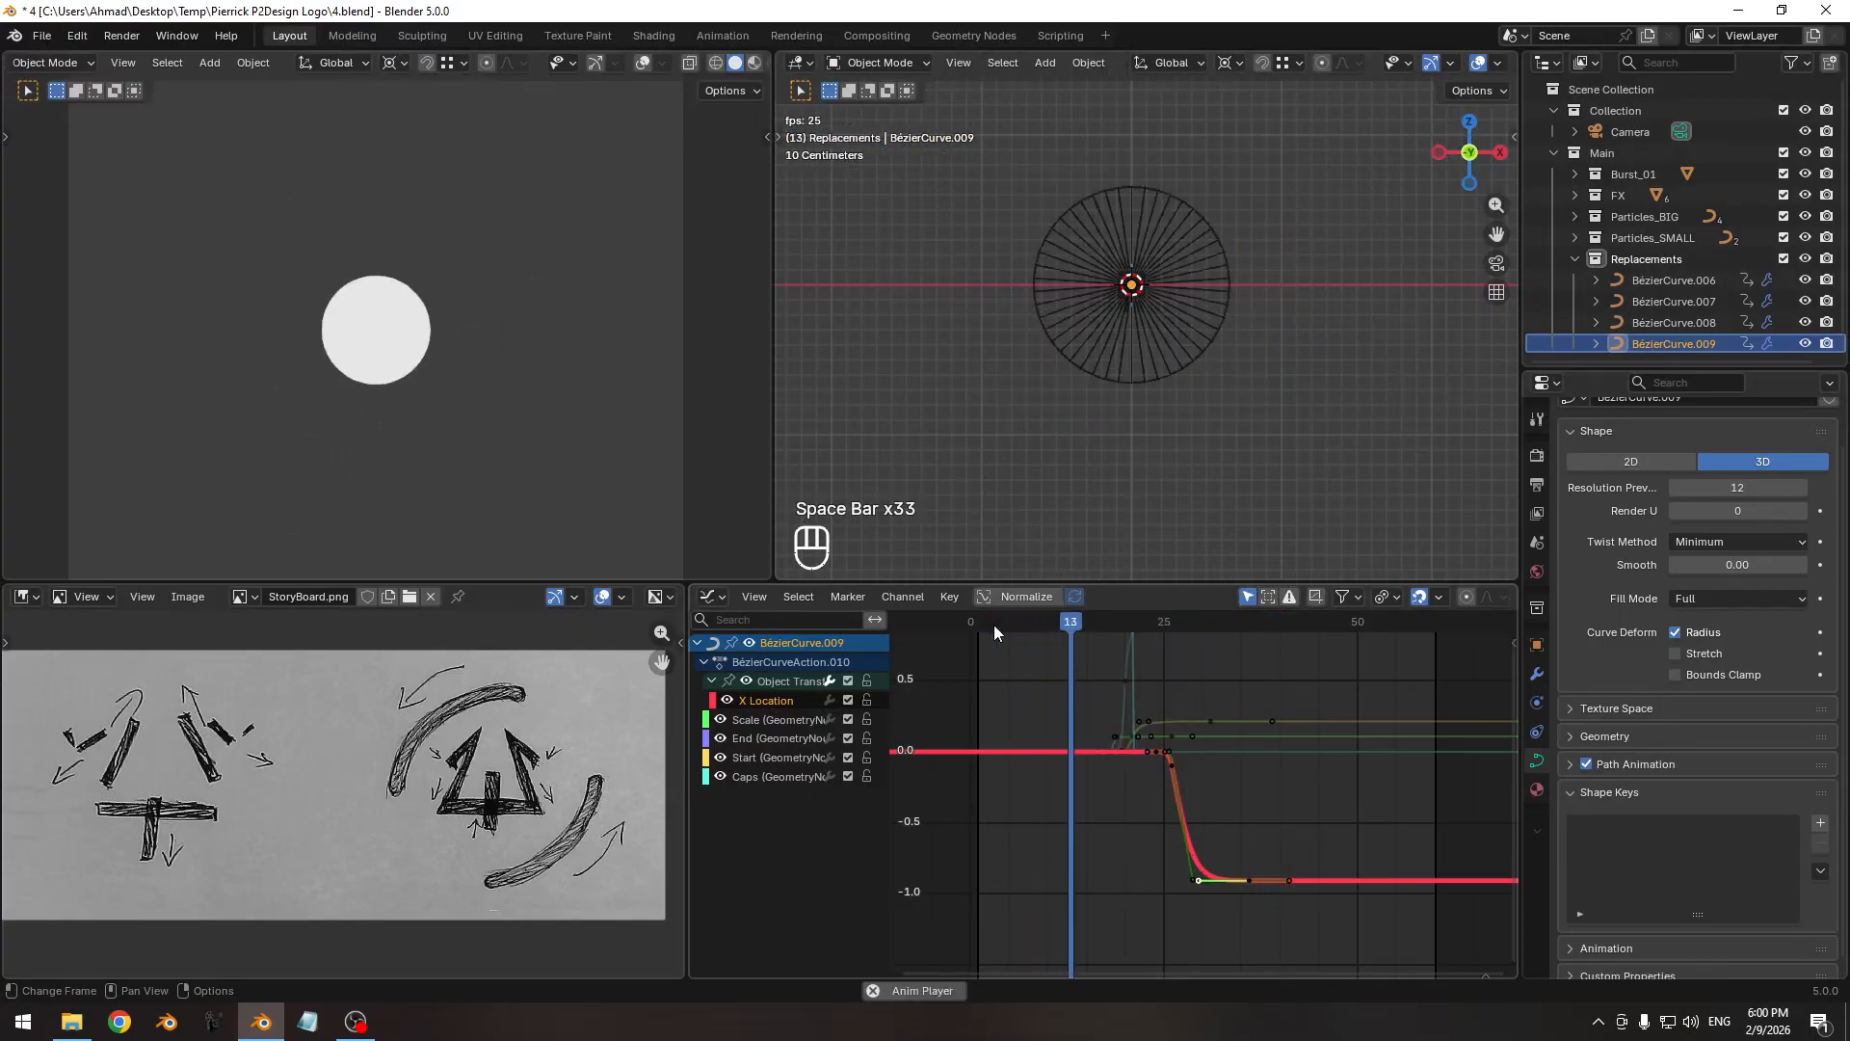
key("space")
left_click(989, 625)
key("space")
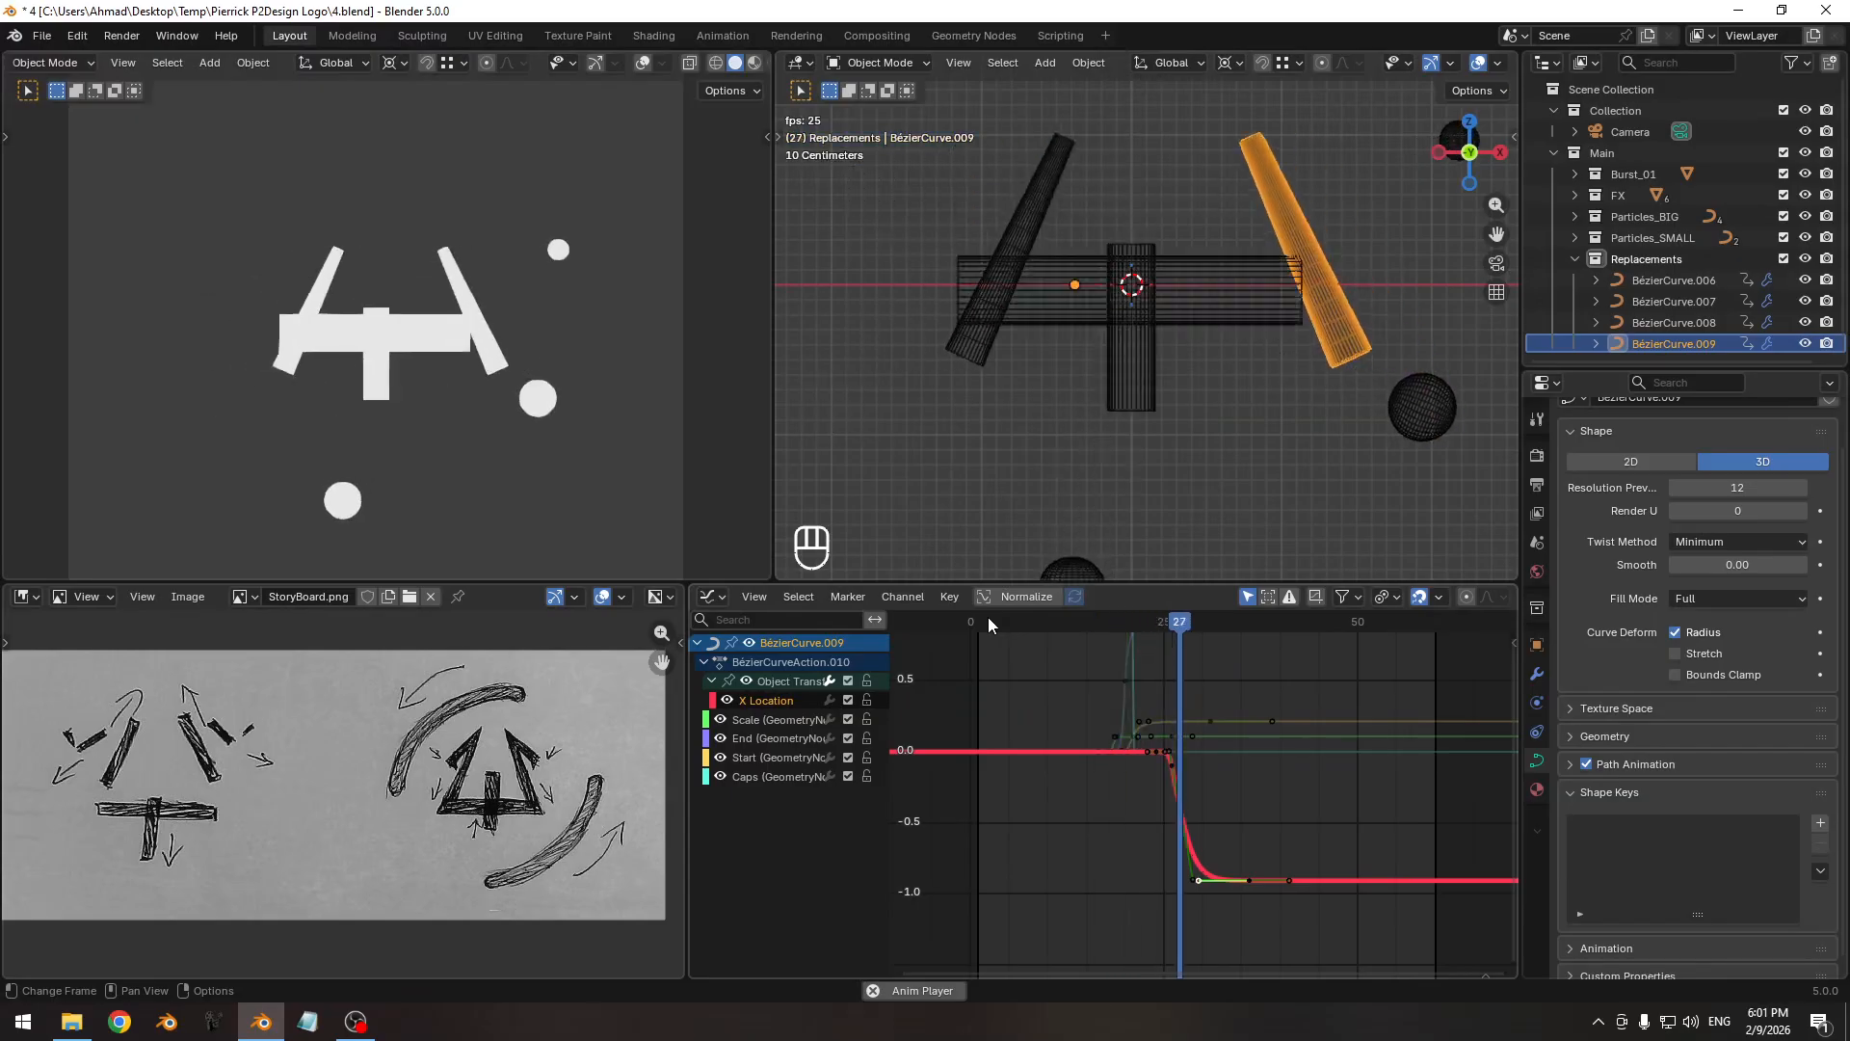
key("space")
key("shift+Left")
key("space")
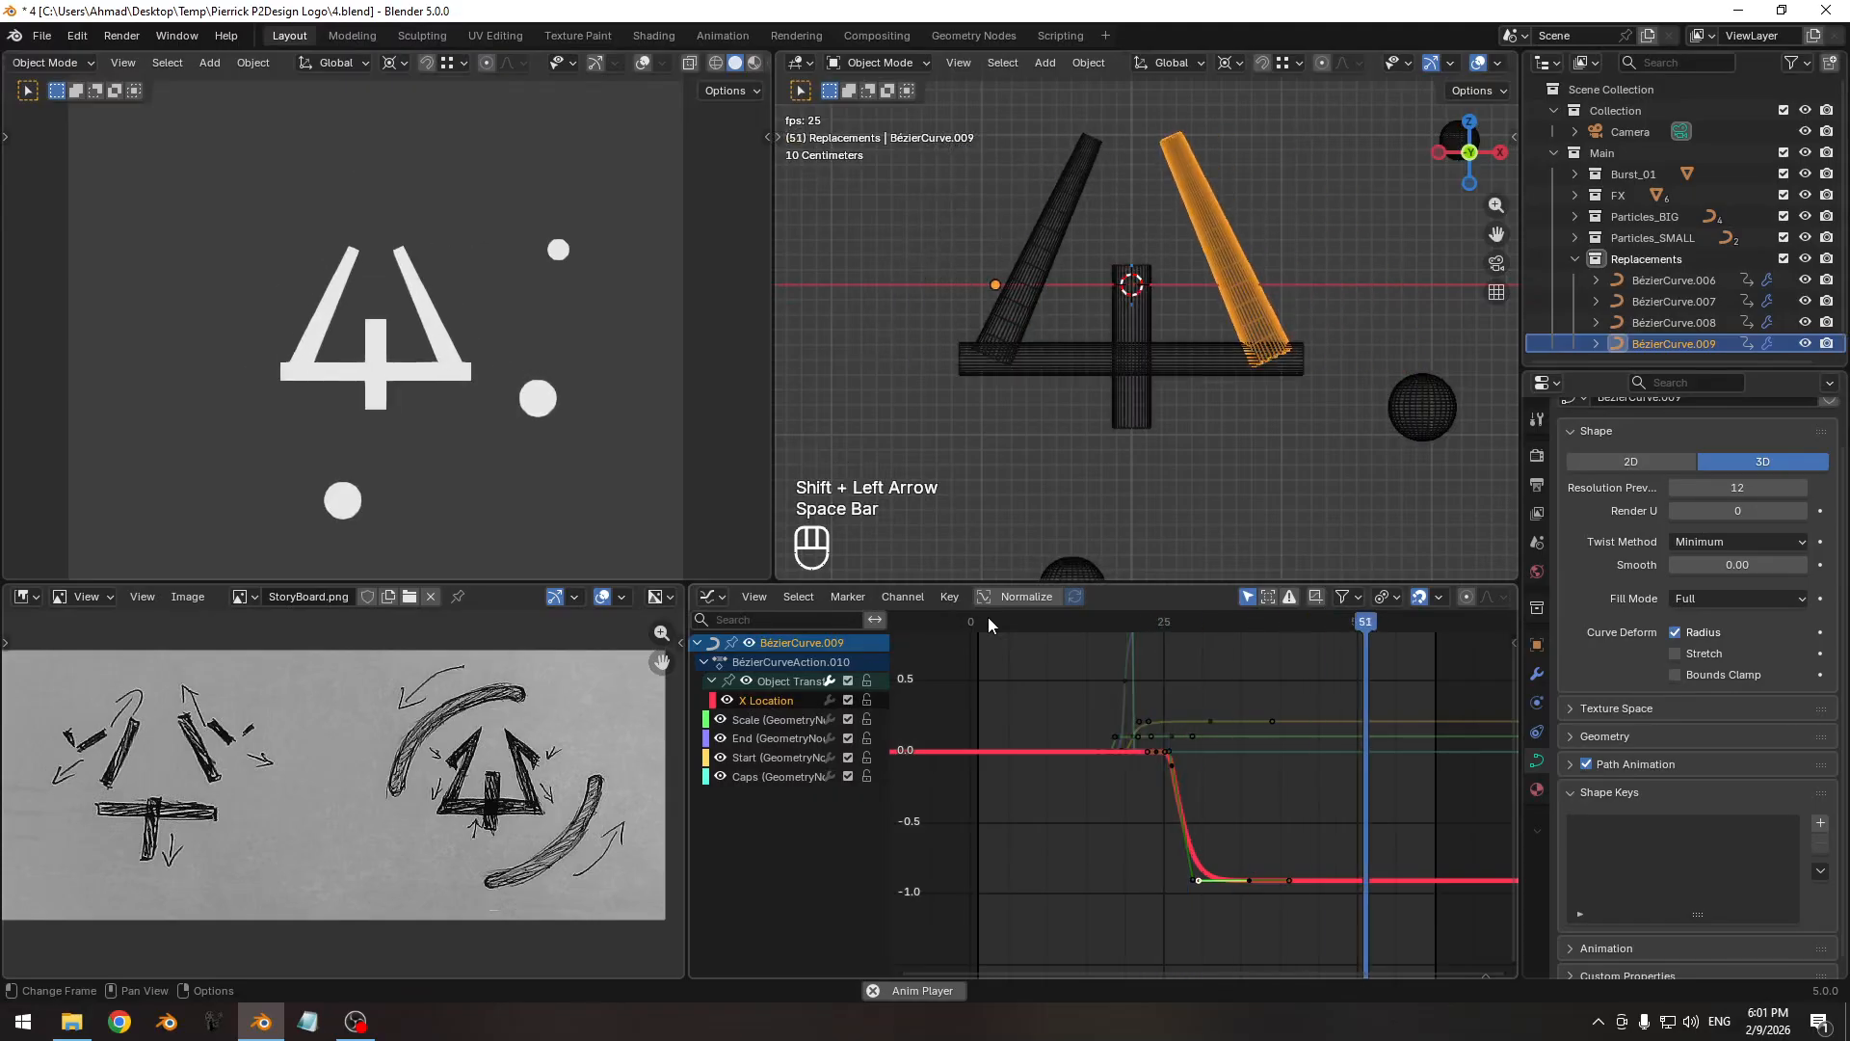
key("space")
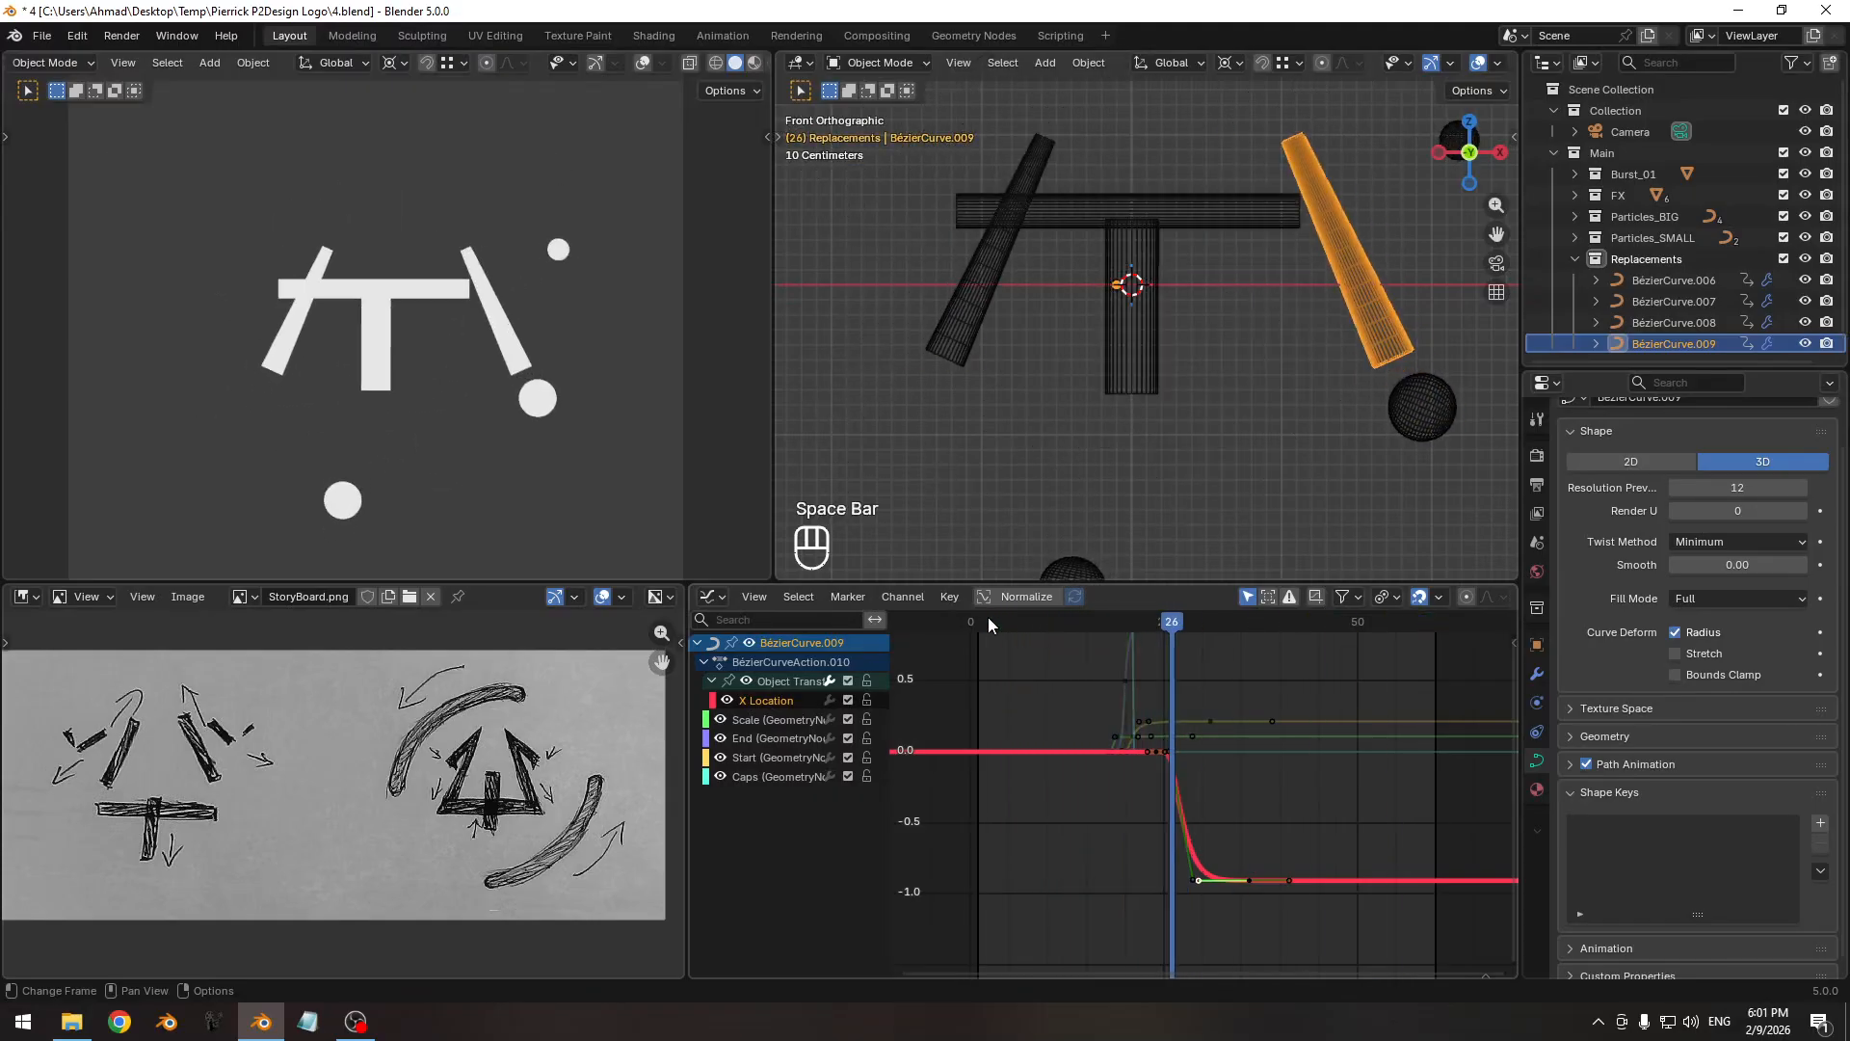
key("Pause")
left_click_drag(1006, 623, 1124, 621)
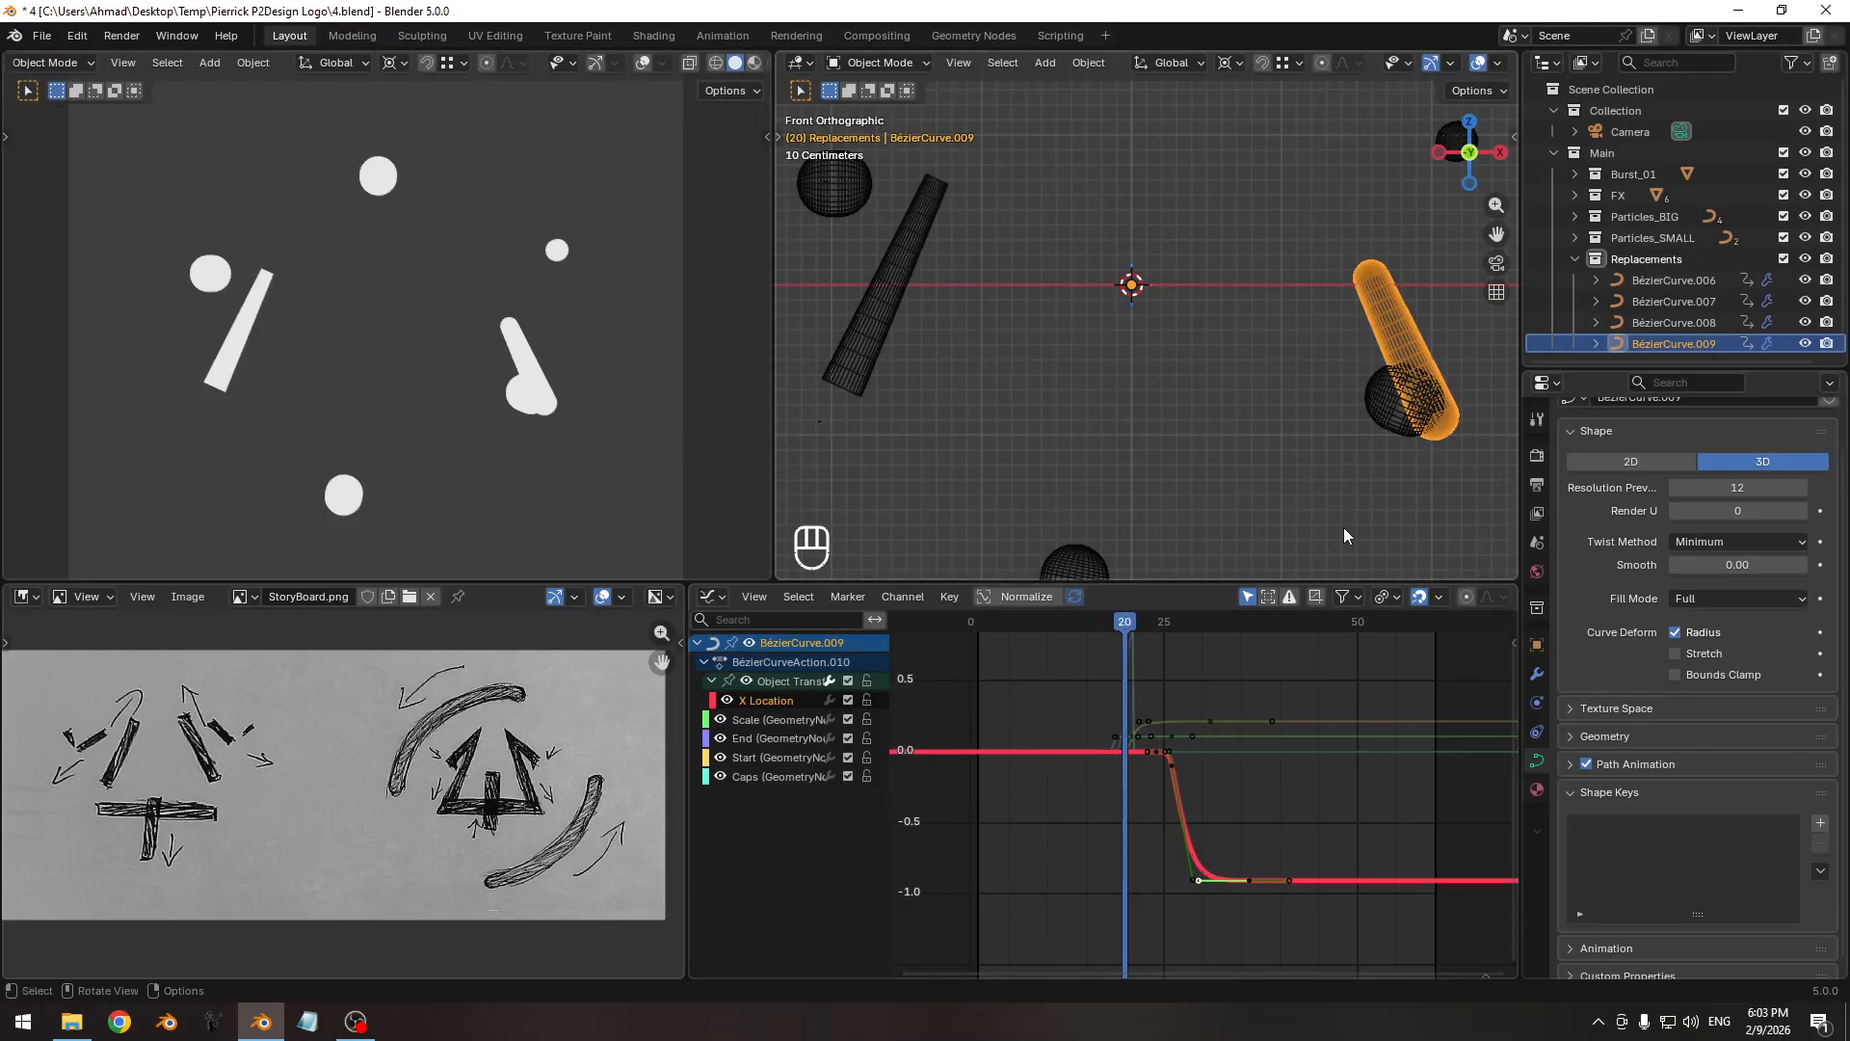
scroll(1677, 605, "down", 1)
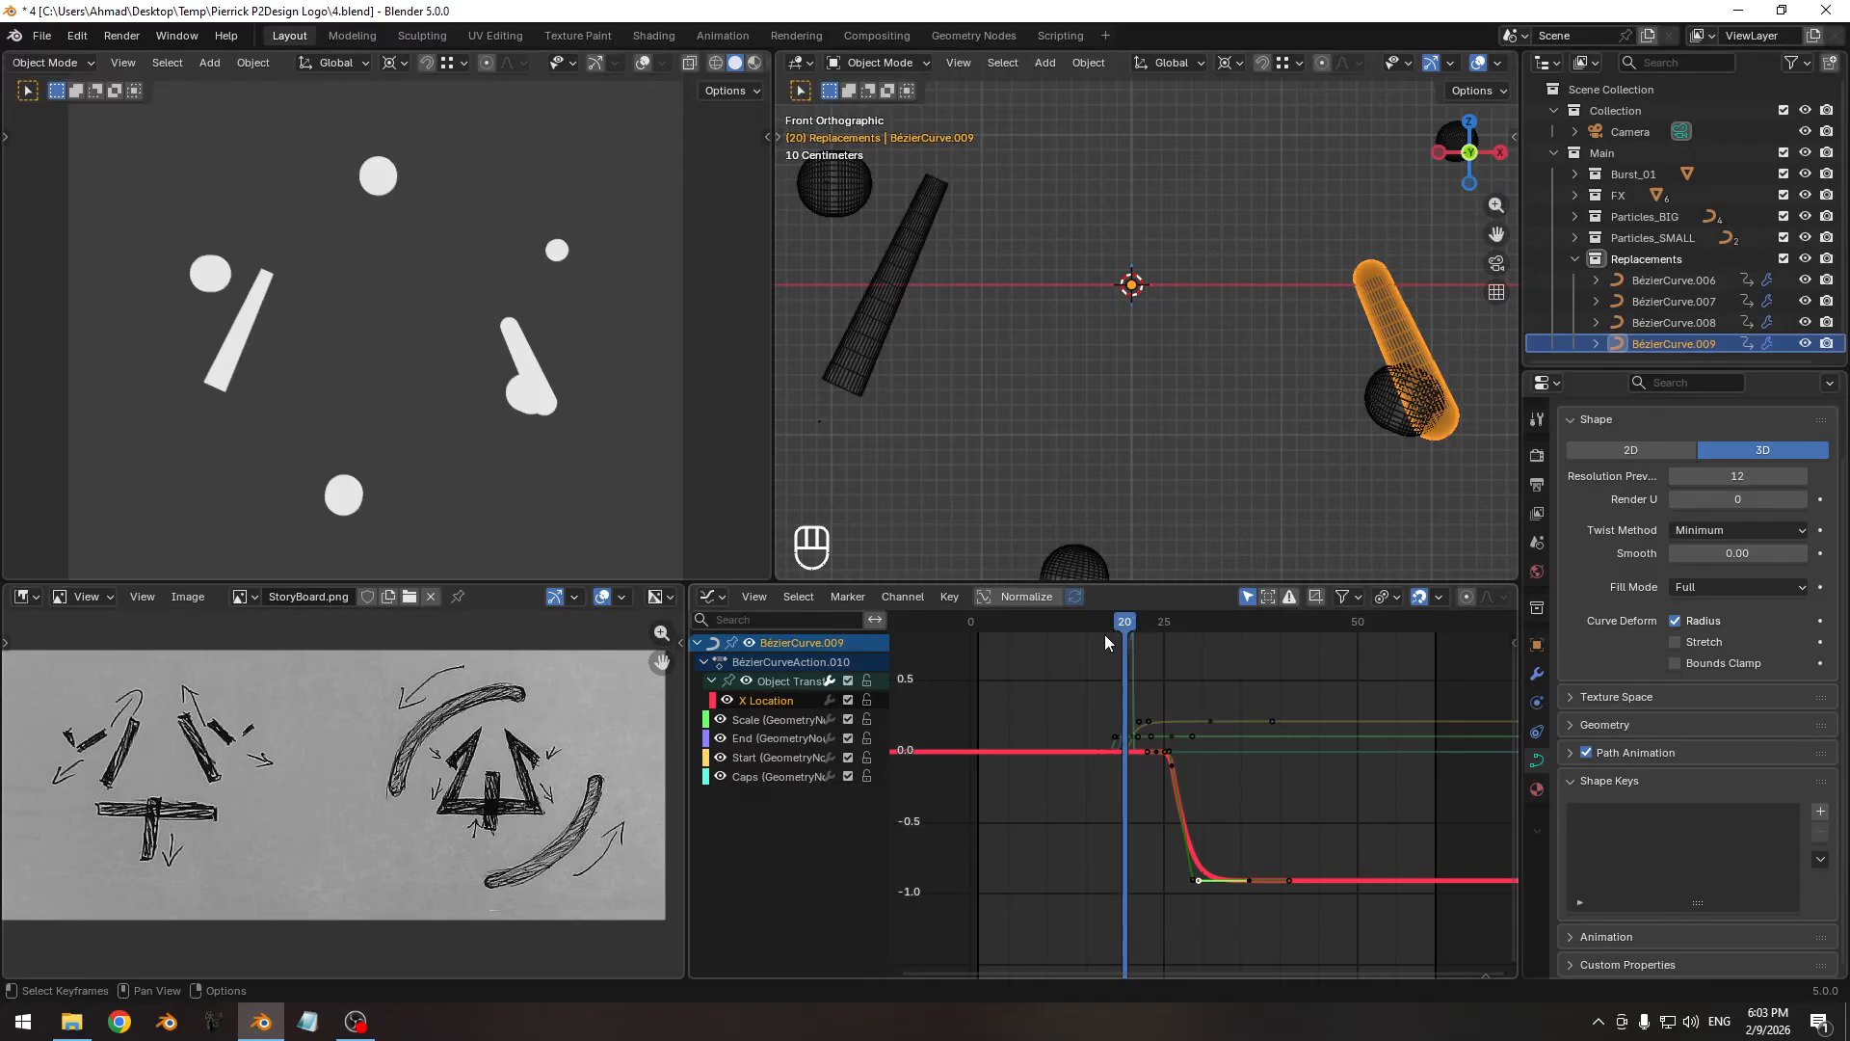
Add a Basis shape key and a second shape key, Key 1, to the right slanted bar's curve.
left_click_drag(1106, 625, 1187, 627)
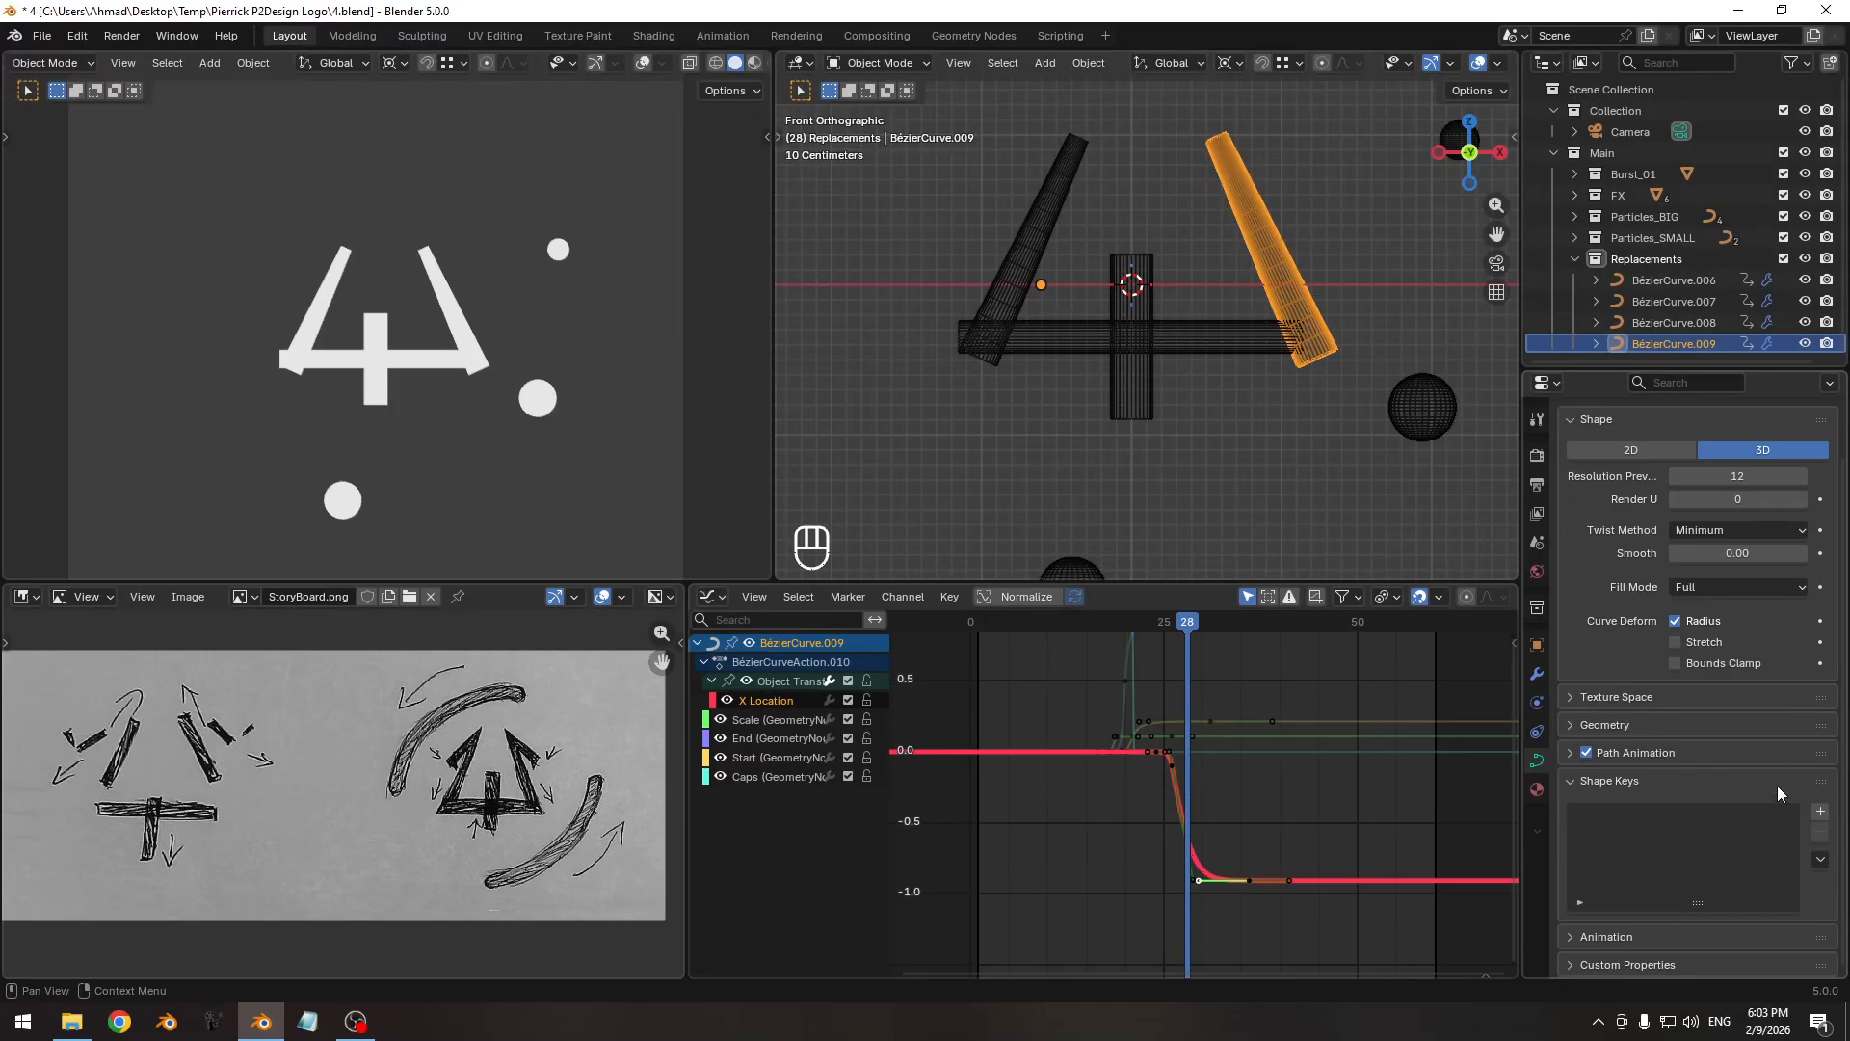
left_click(1820, 811)
left_click(1820, 812)
At frame 19, edit Key 1 of the right slanted bar and set all its control point handles to Vector.
mouse_move(1264, 381)
middle_mouse_down("shift")
mouse_move(1174, 384)
mouse_move(1257, 378)
middle_mouse_up("shift")
middle_click_drag(1257, 378, 1170, 455, "shift")
left_click_drag(1182, 624, 1115, 623)
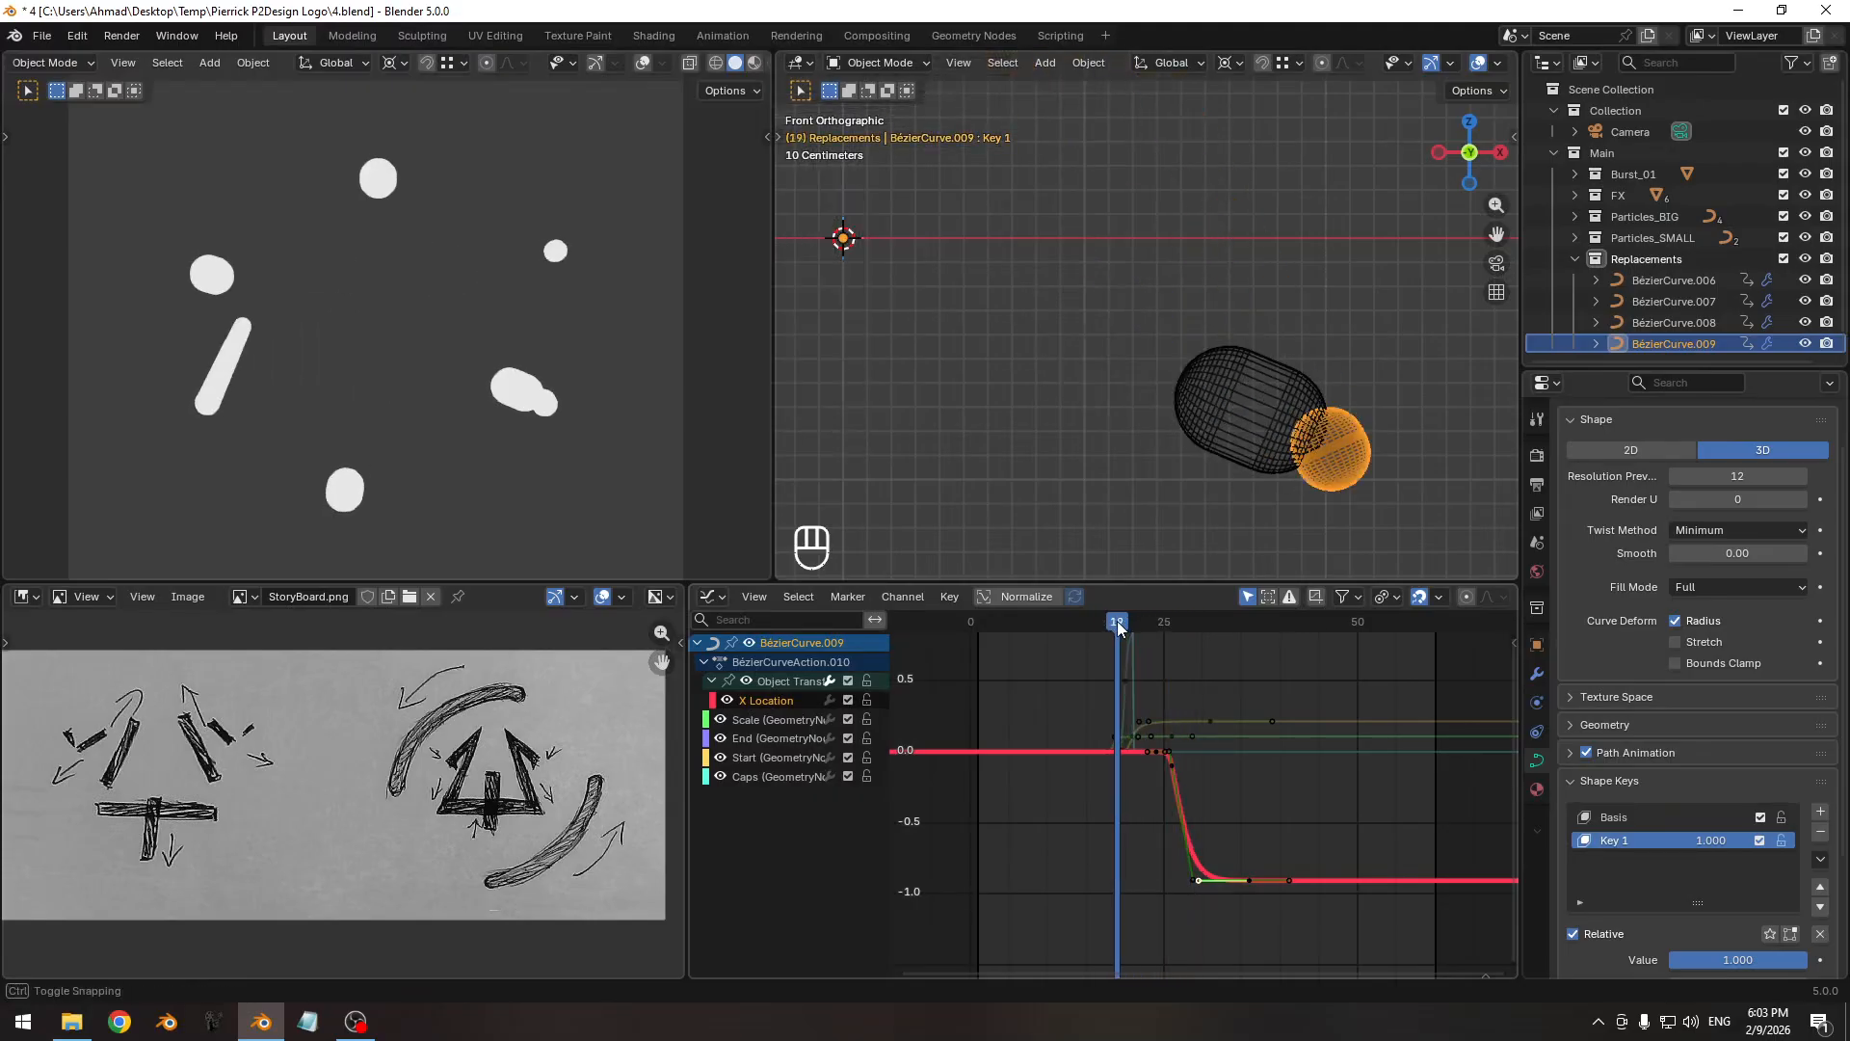
key("Tab")
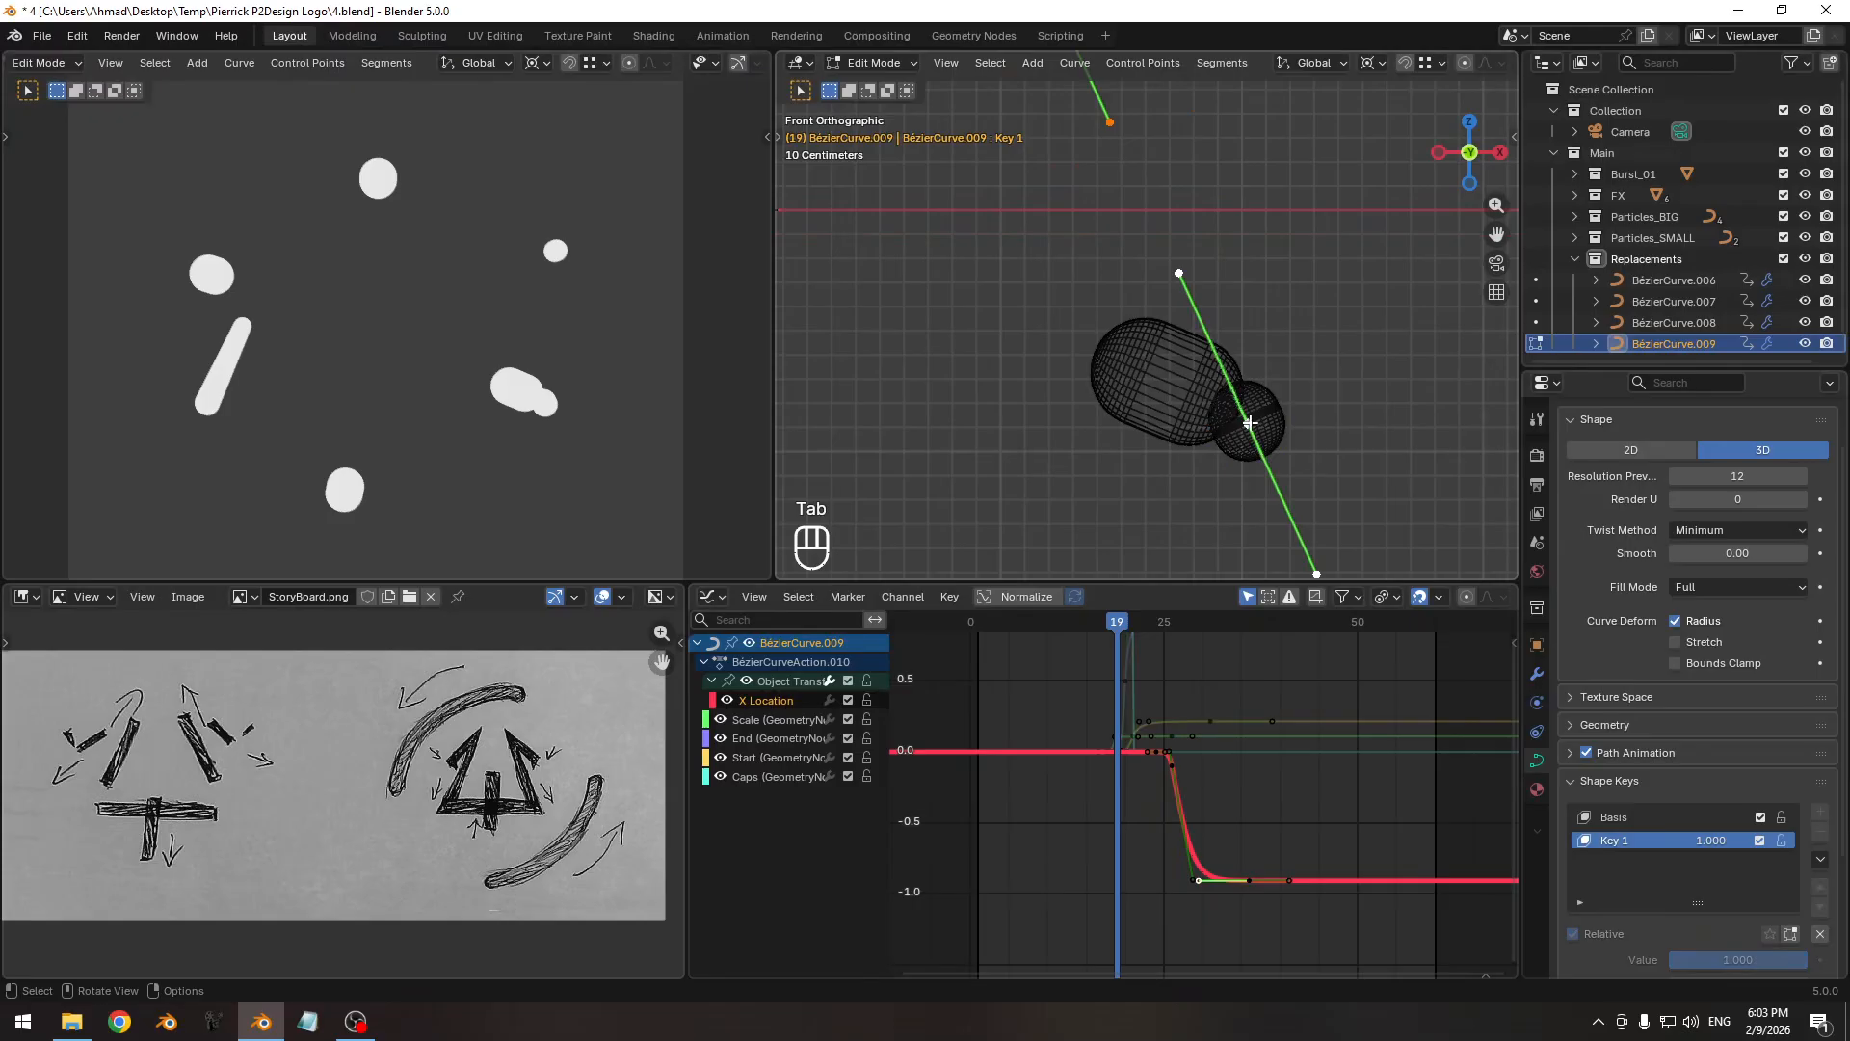
middle_click_drag(1251, 393, 1205, 314, "ctrl")
key("v")
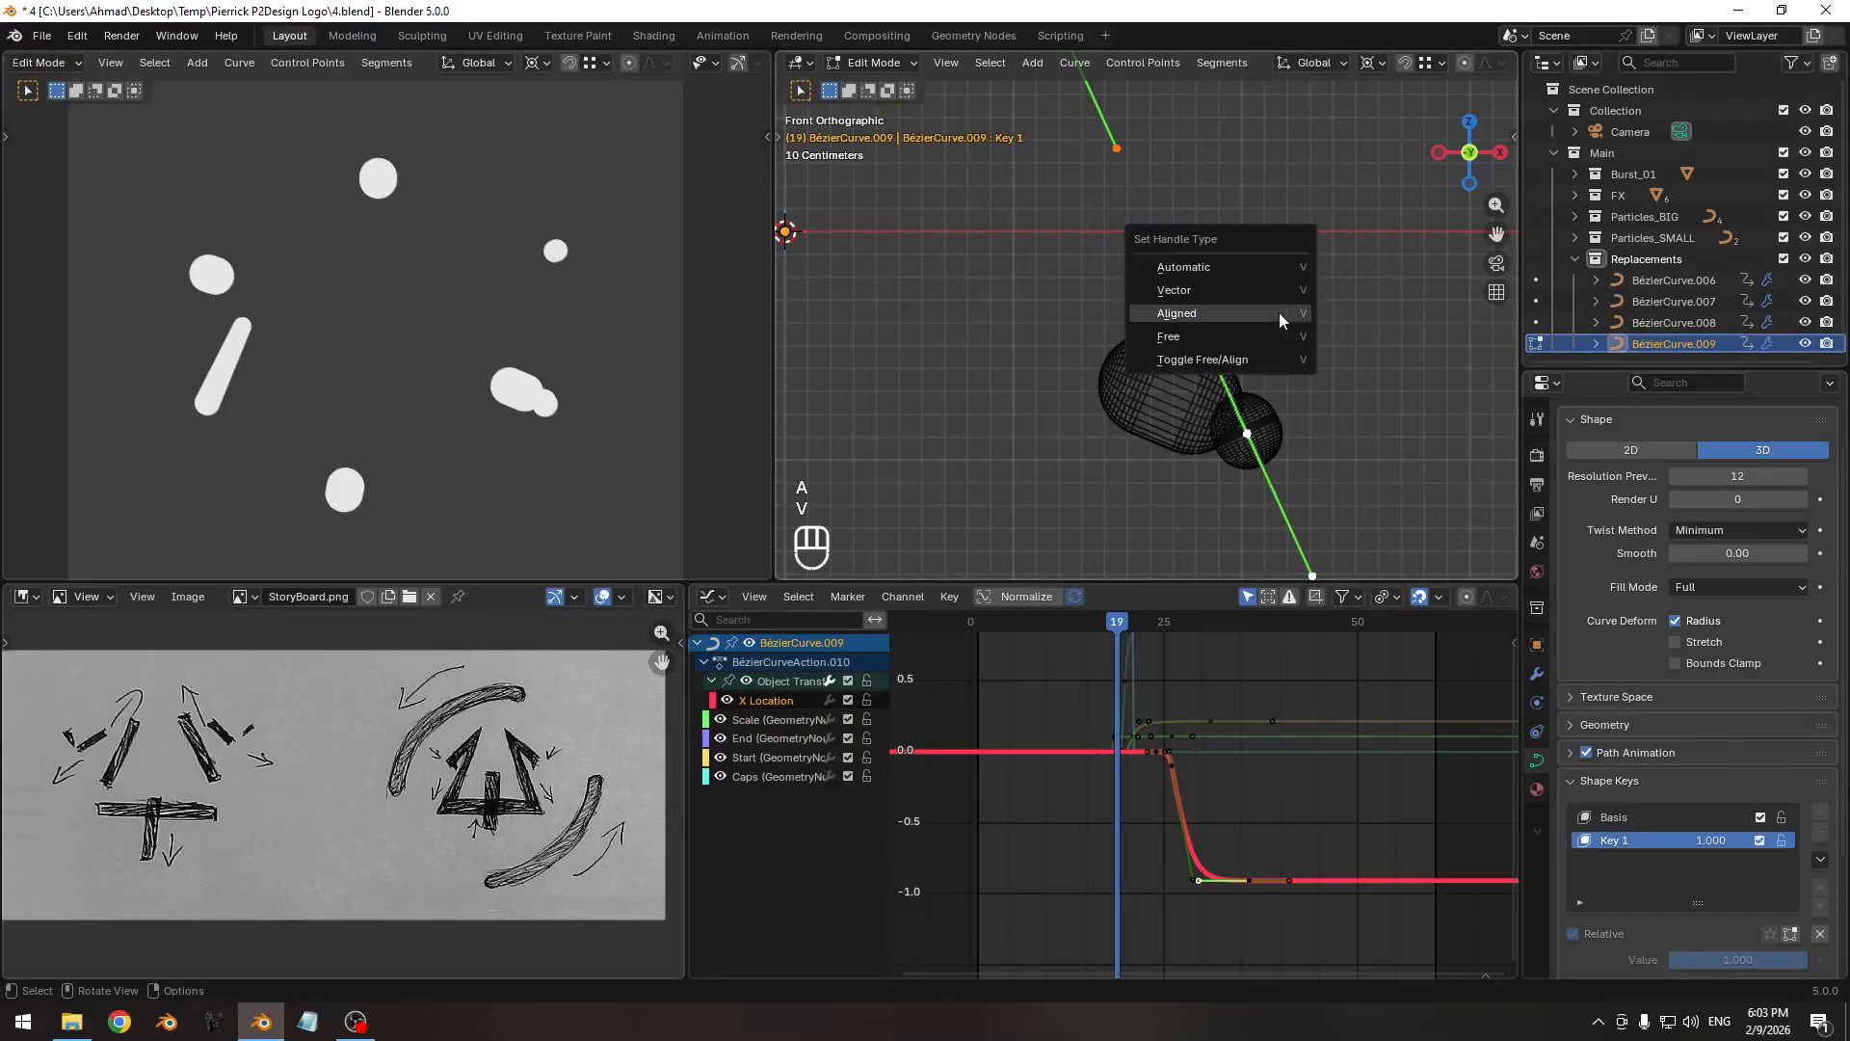
left_click(1271, 299)
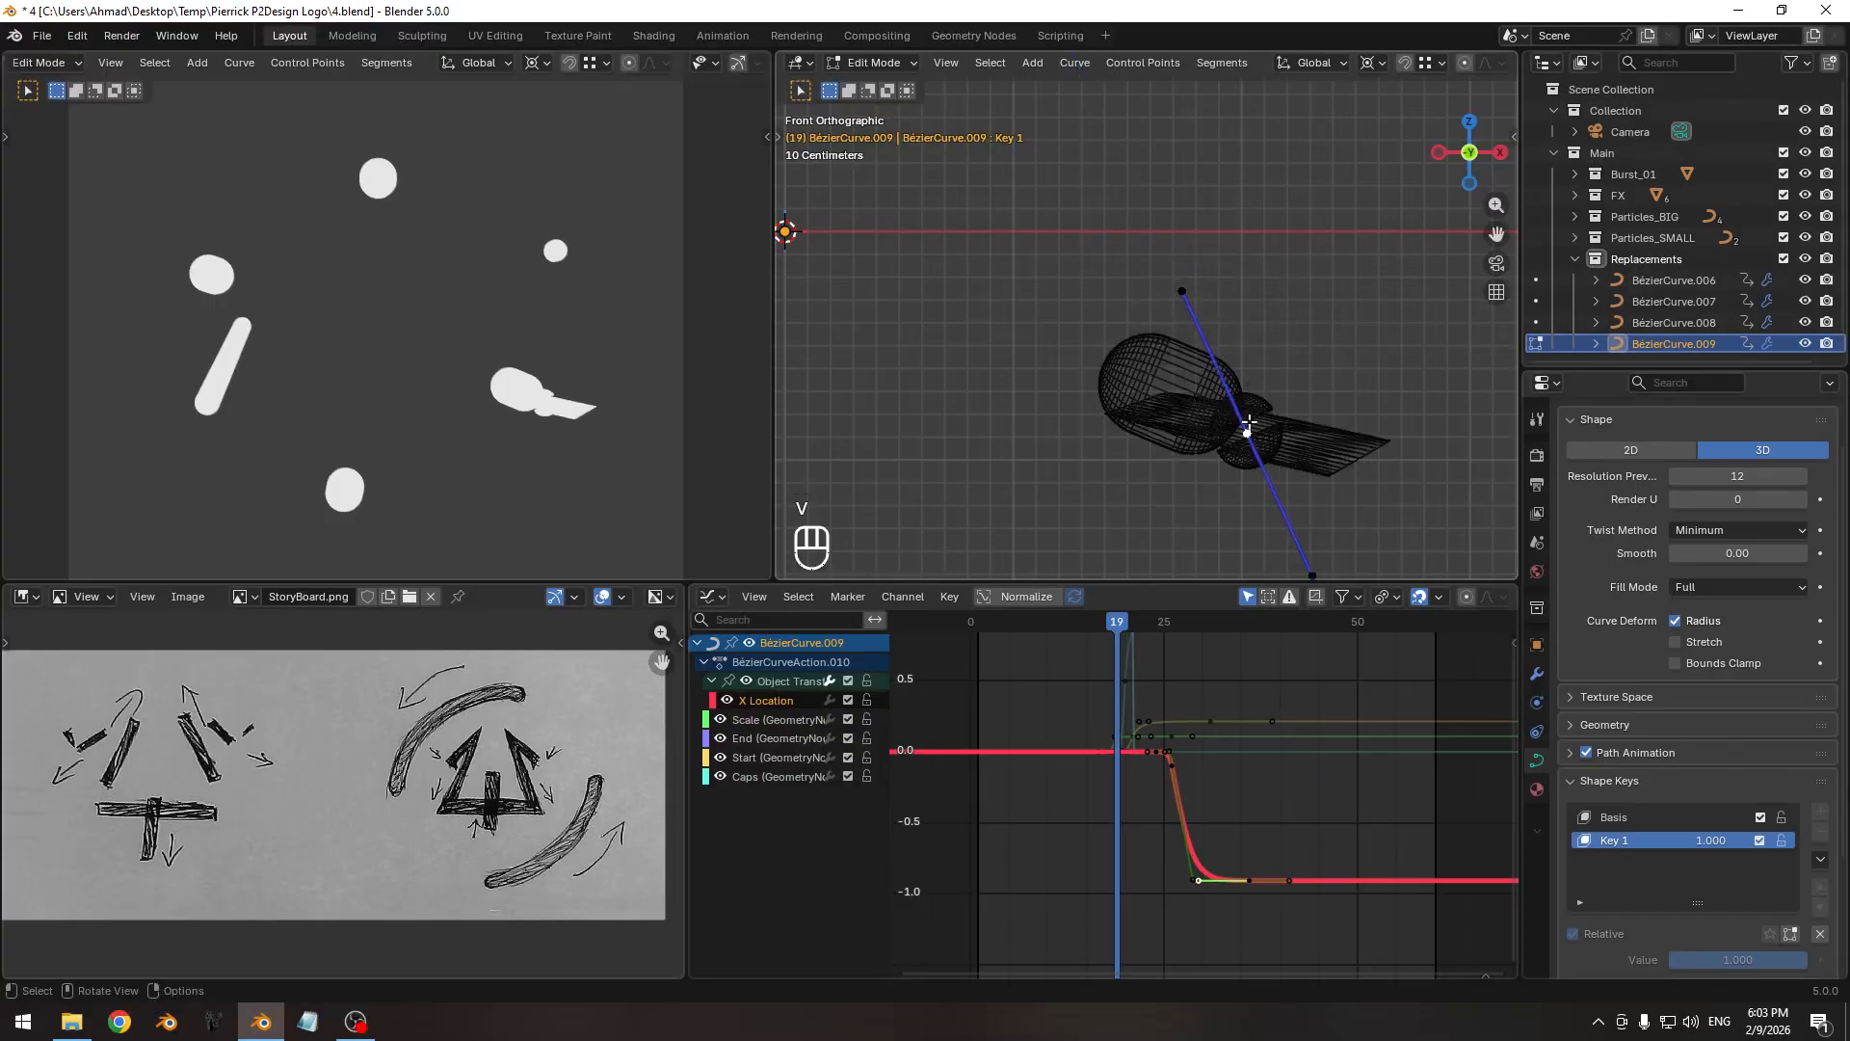
Move the bar's lower end point about 0.27 m left and 0.13 m up into the ball, and set all handles to Aligned.
key("g")
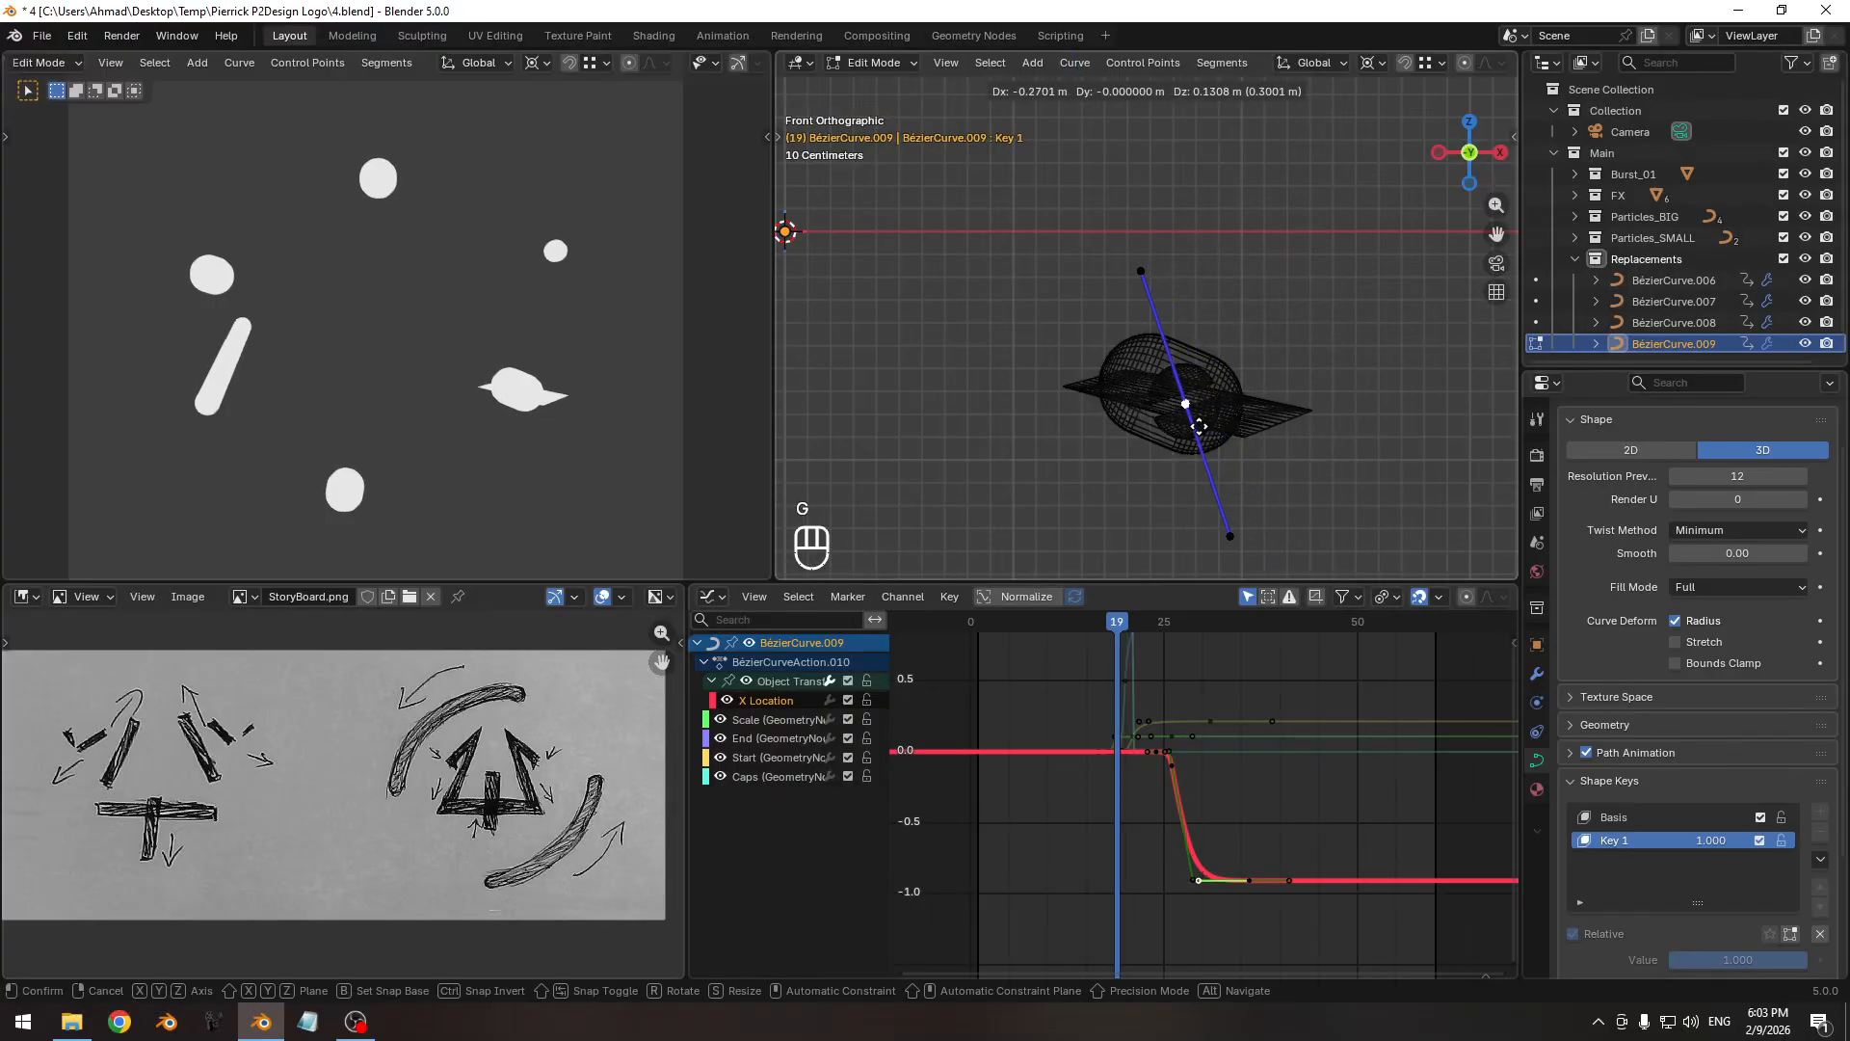
left_click(1191, 423)
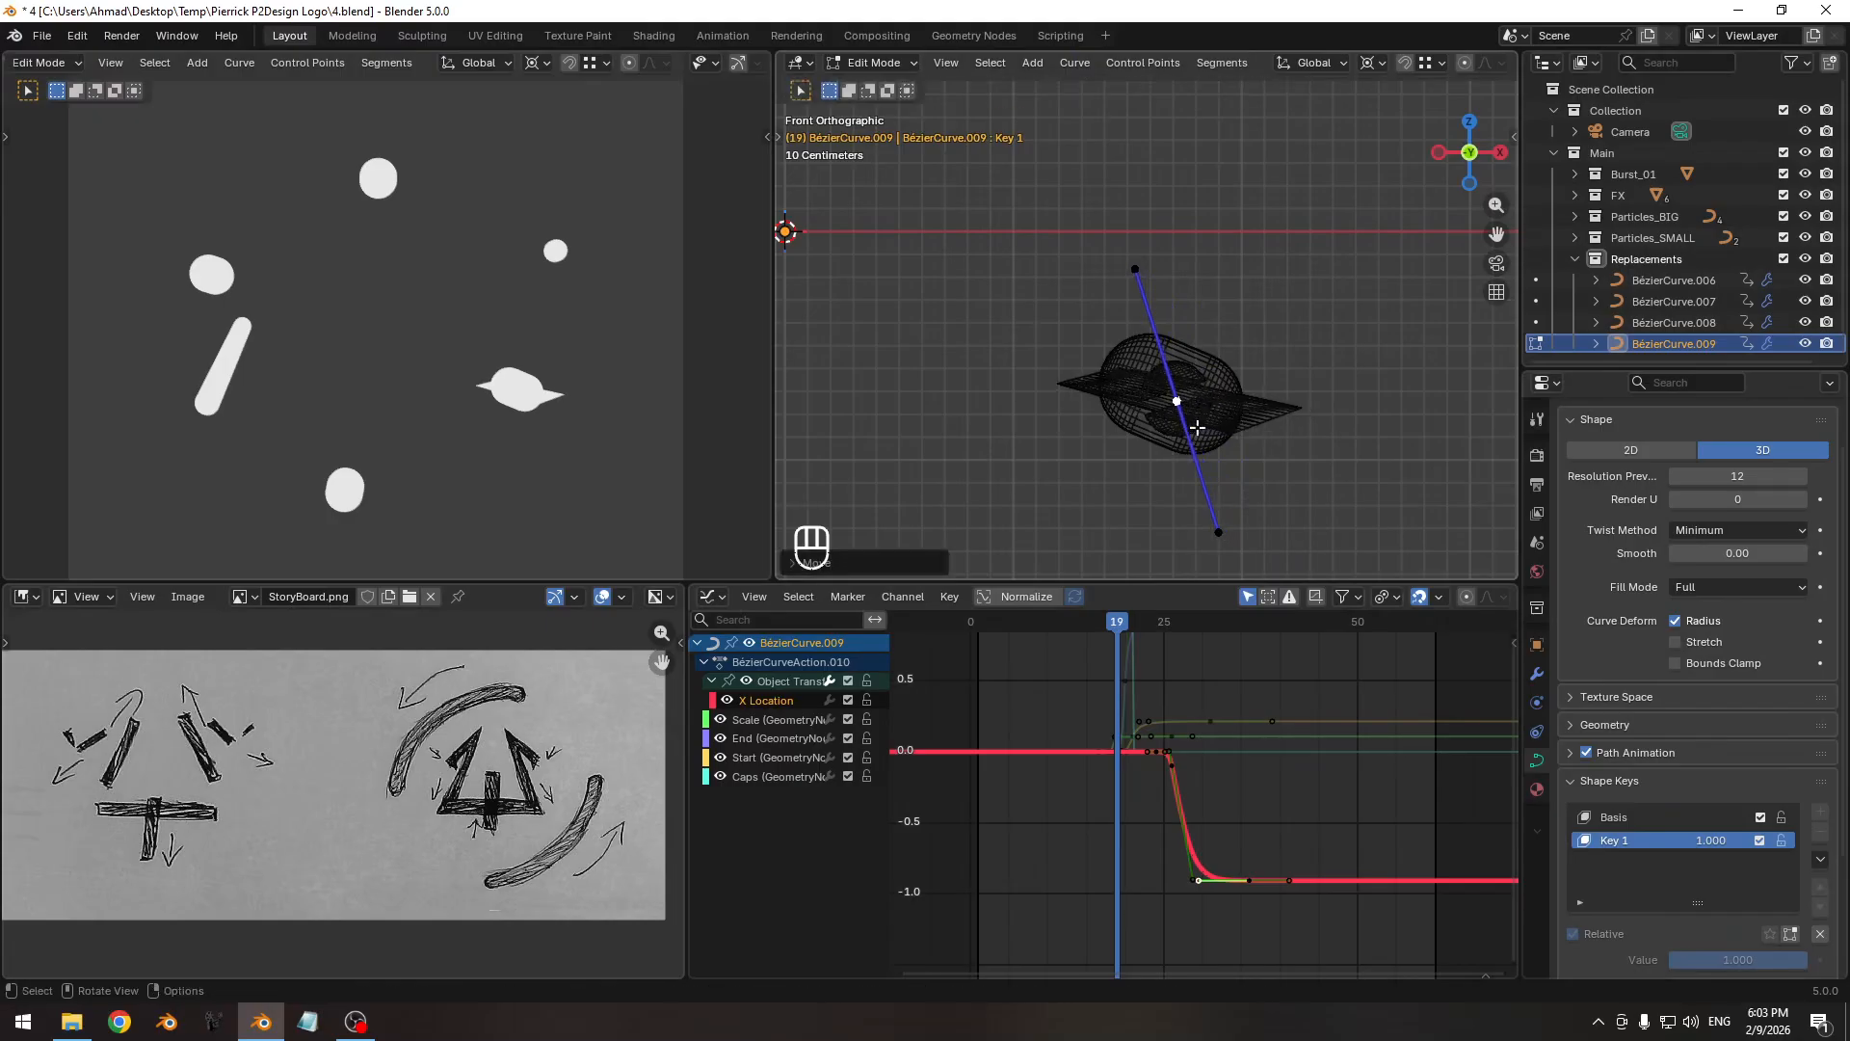
key("g")
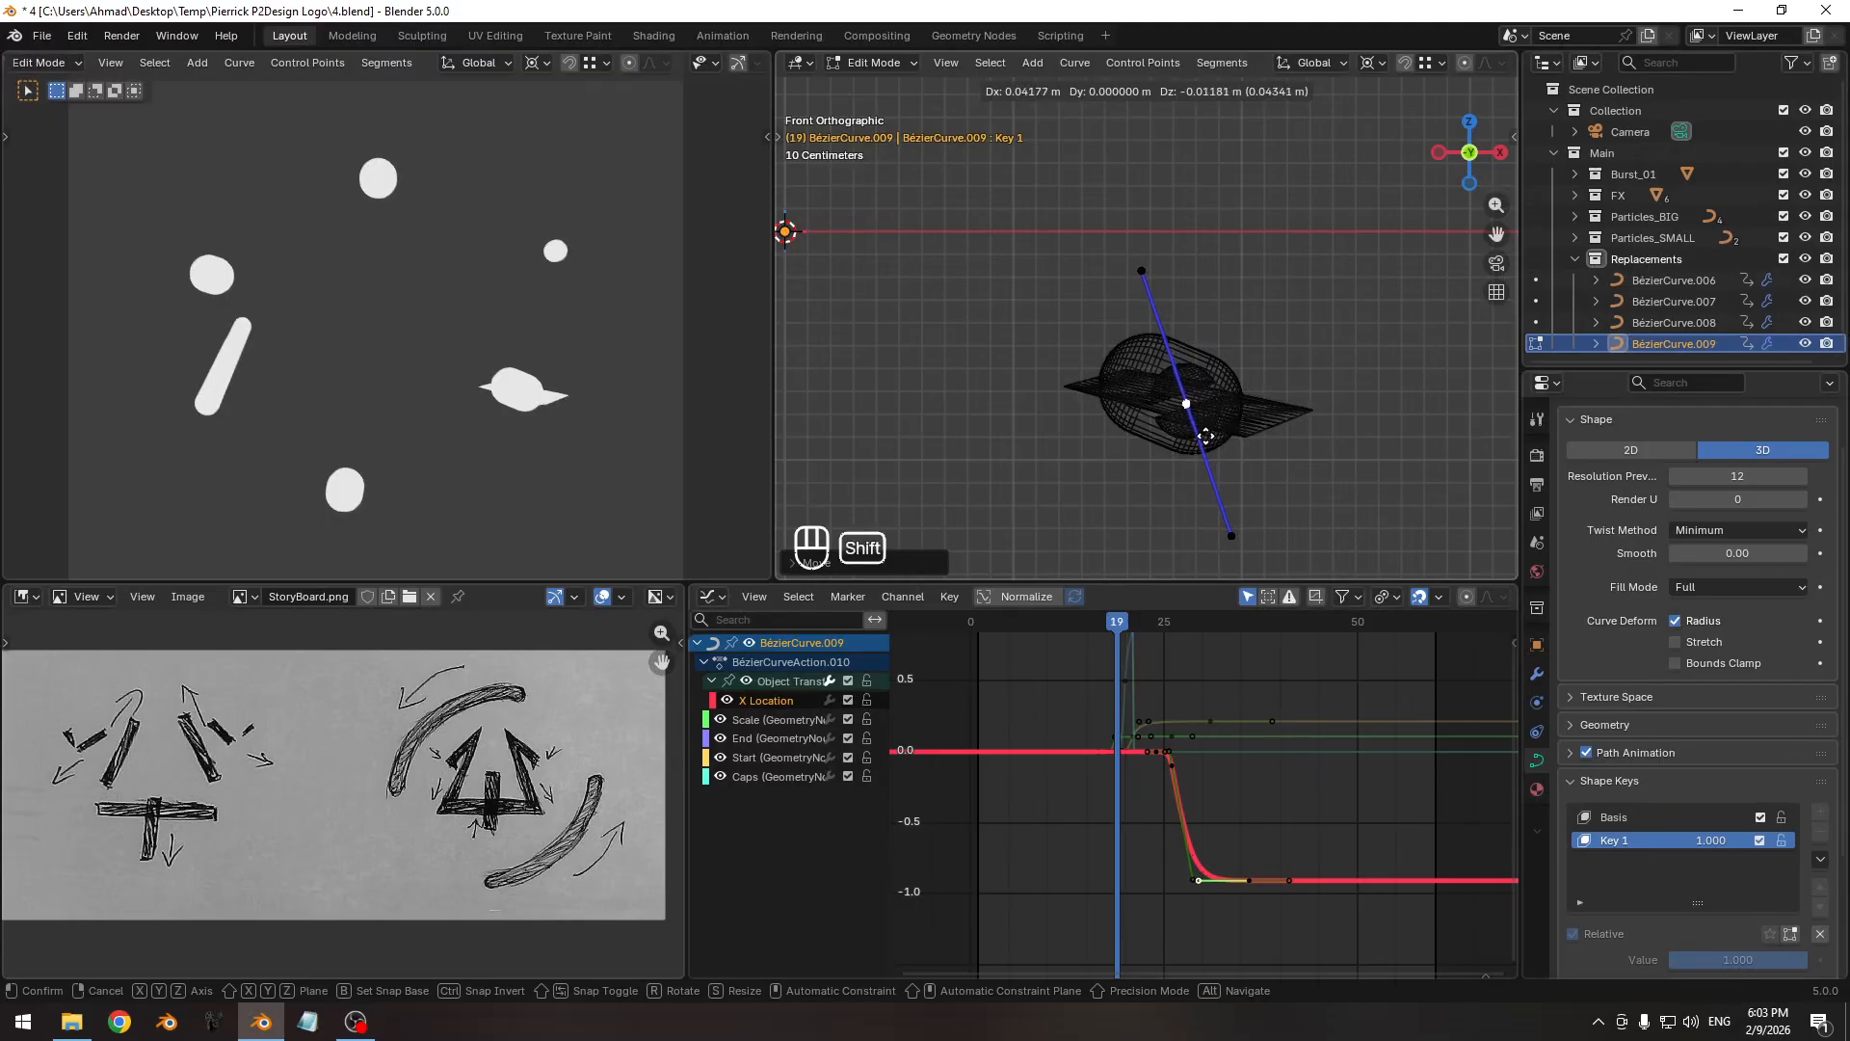
left_click(1209, 432)
key("v")
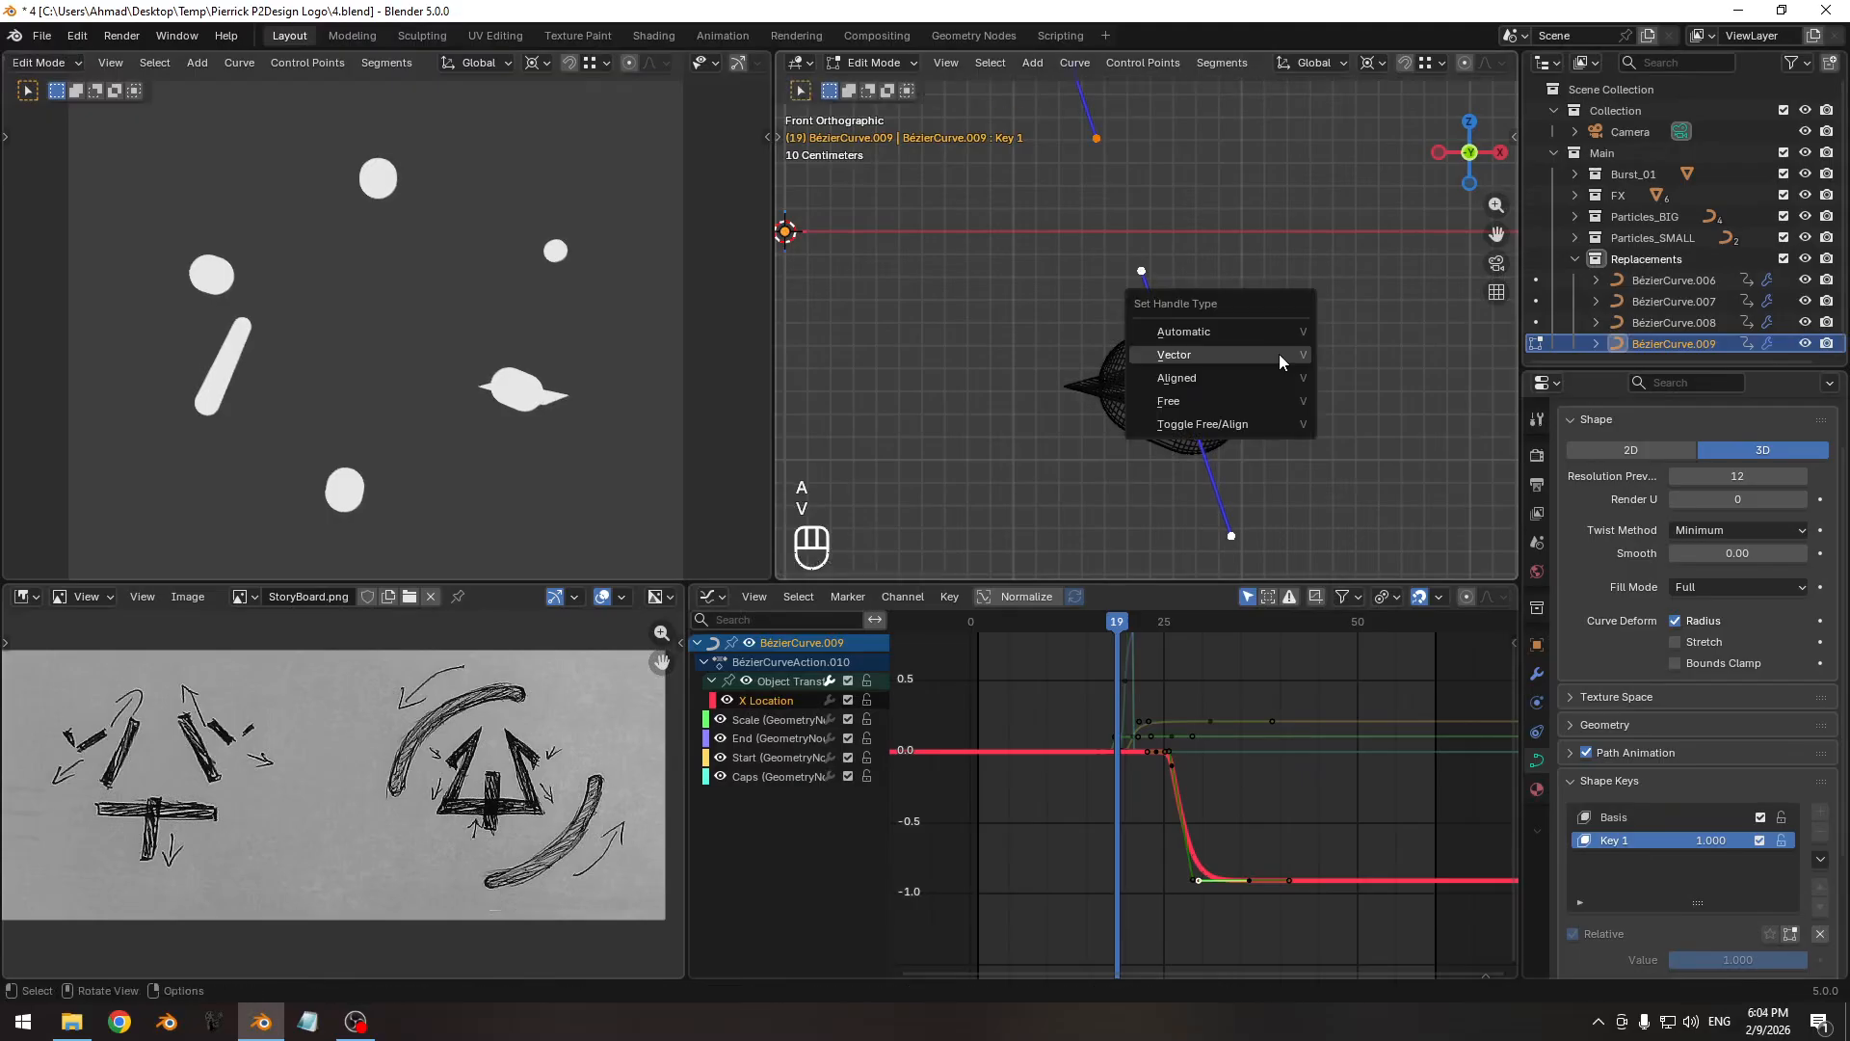
left_click(1275, 372)
middle_click_drag(1223, 306, 1177, 323, "ctrl")
key("Tab")
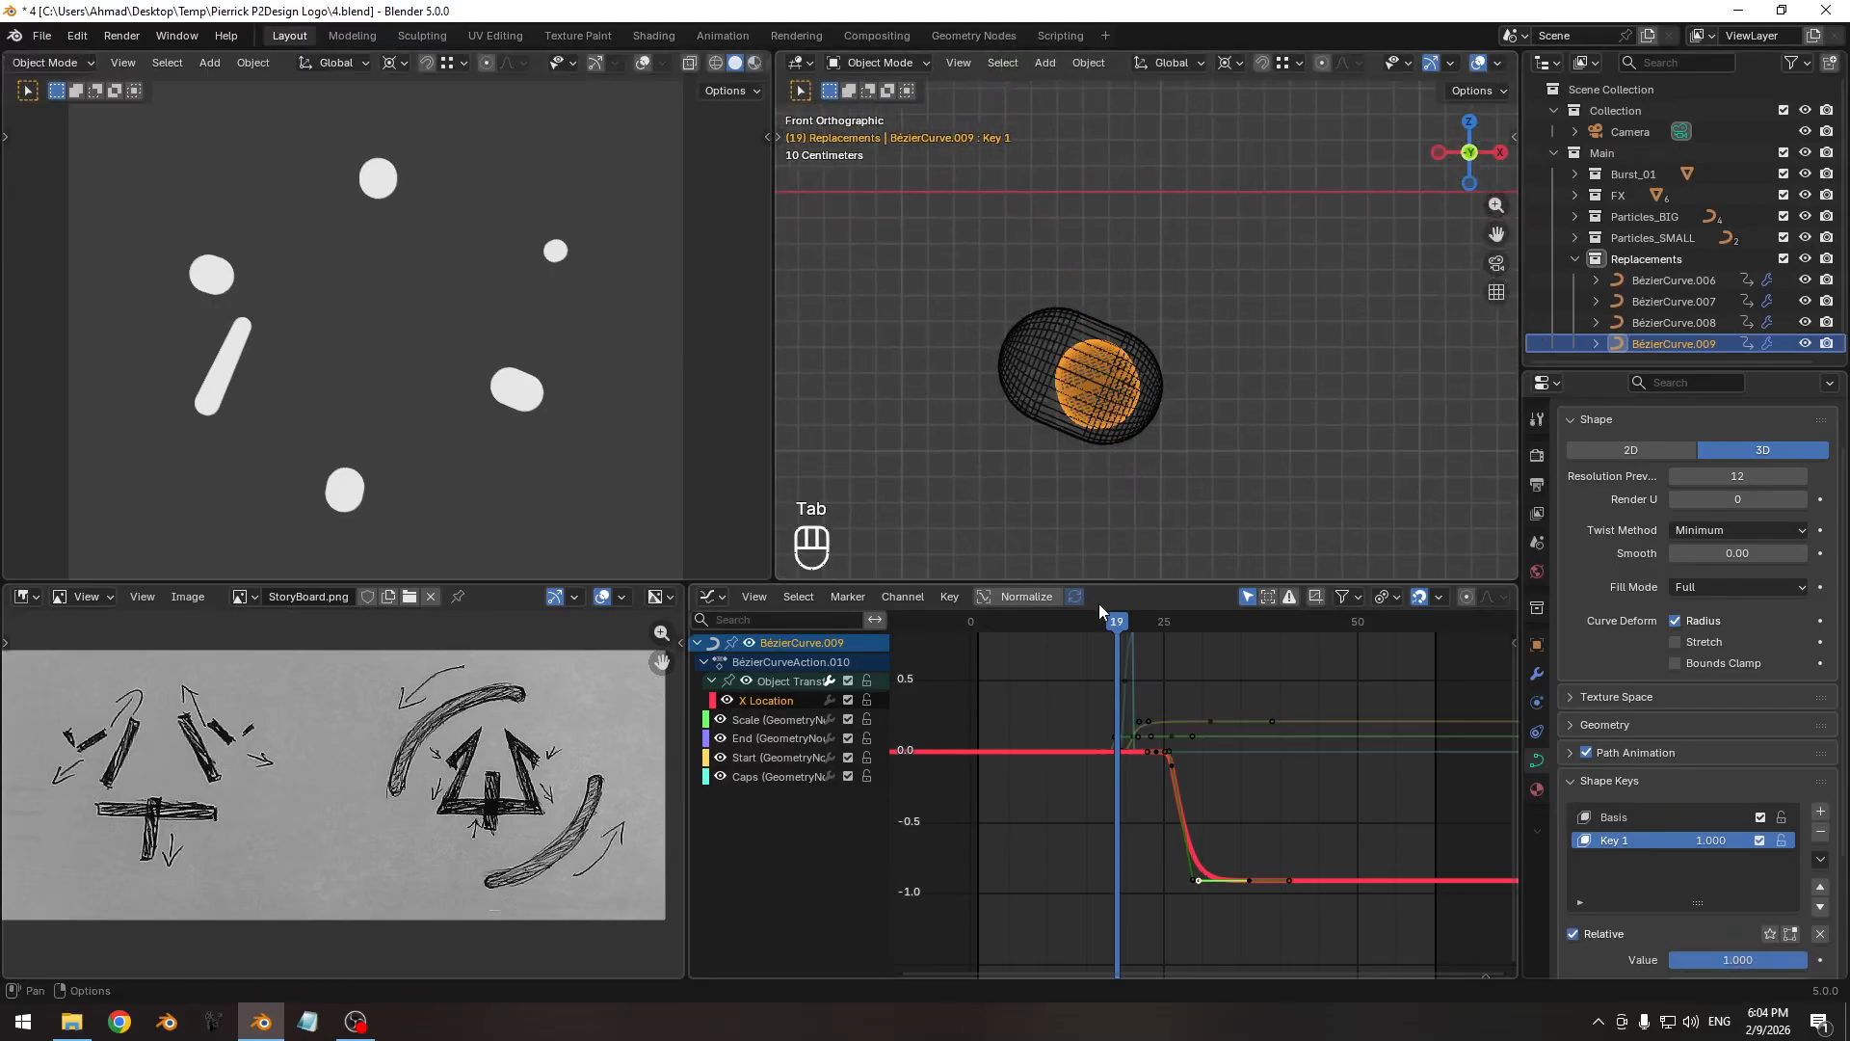
Isolate the right slanted bar's Scale curve and raise its frame 19 keyframe by about 0.037 to match the ball's thickness.
left_click(773, 719)
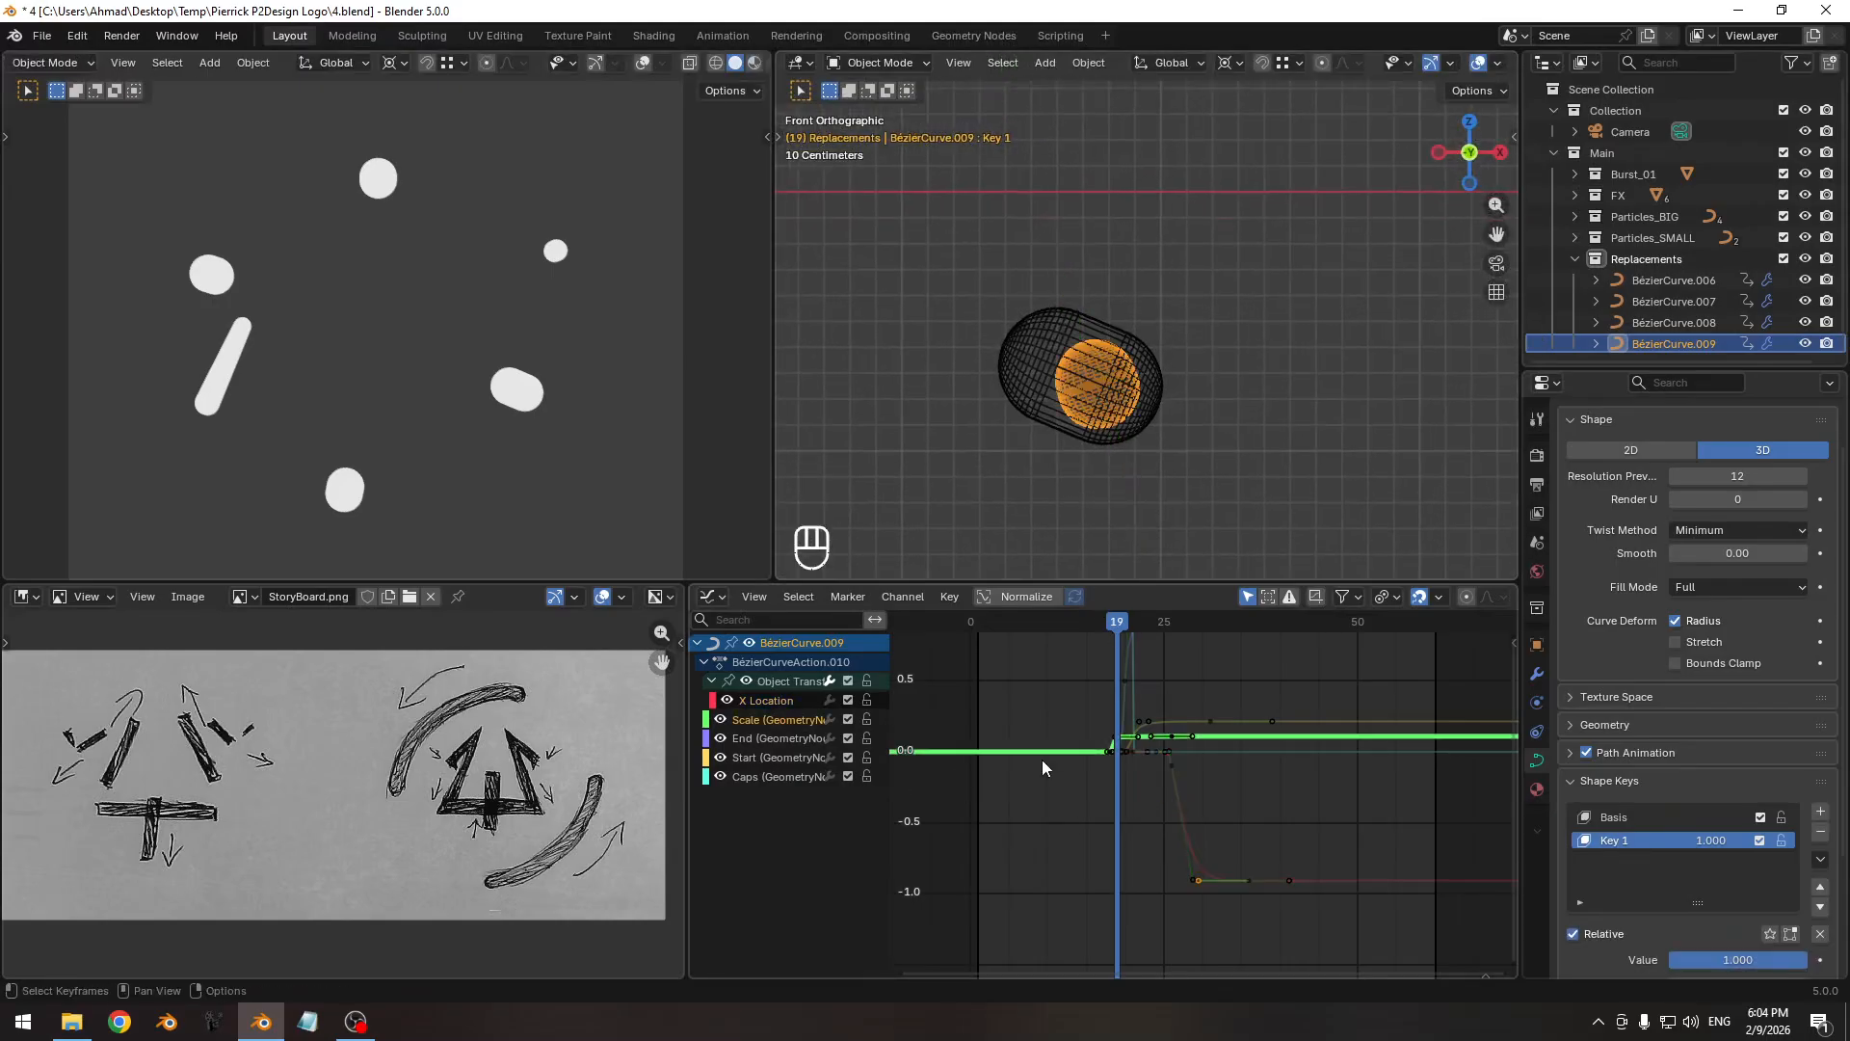
key("shift+h")
middle_click_drag(1140, 838, 1177, 876, "ctrl")
left_click(1144, 891)
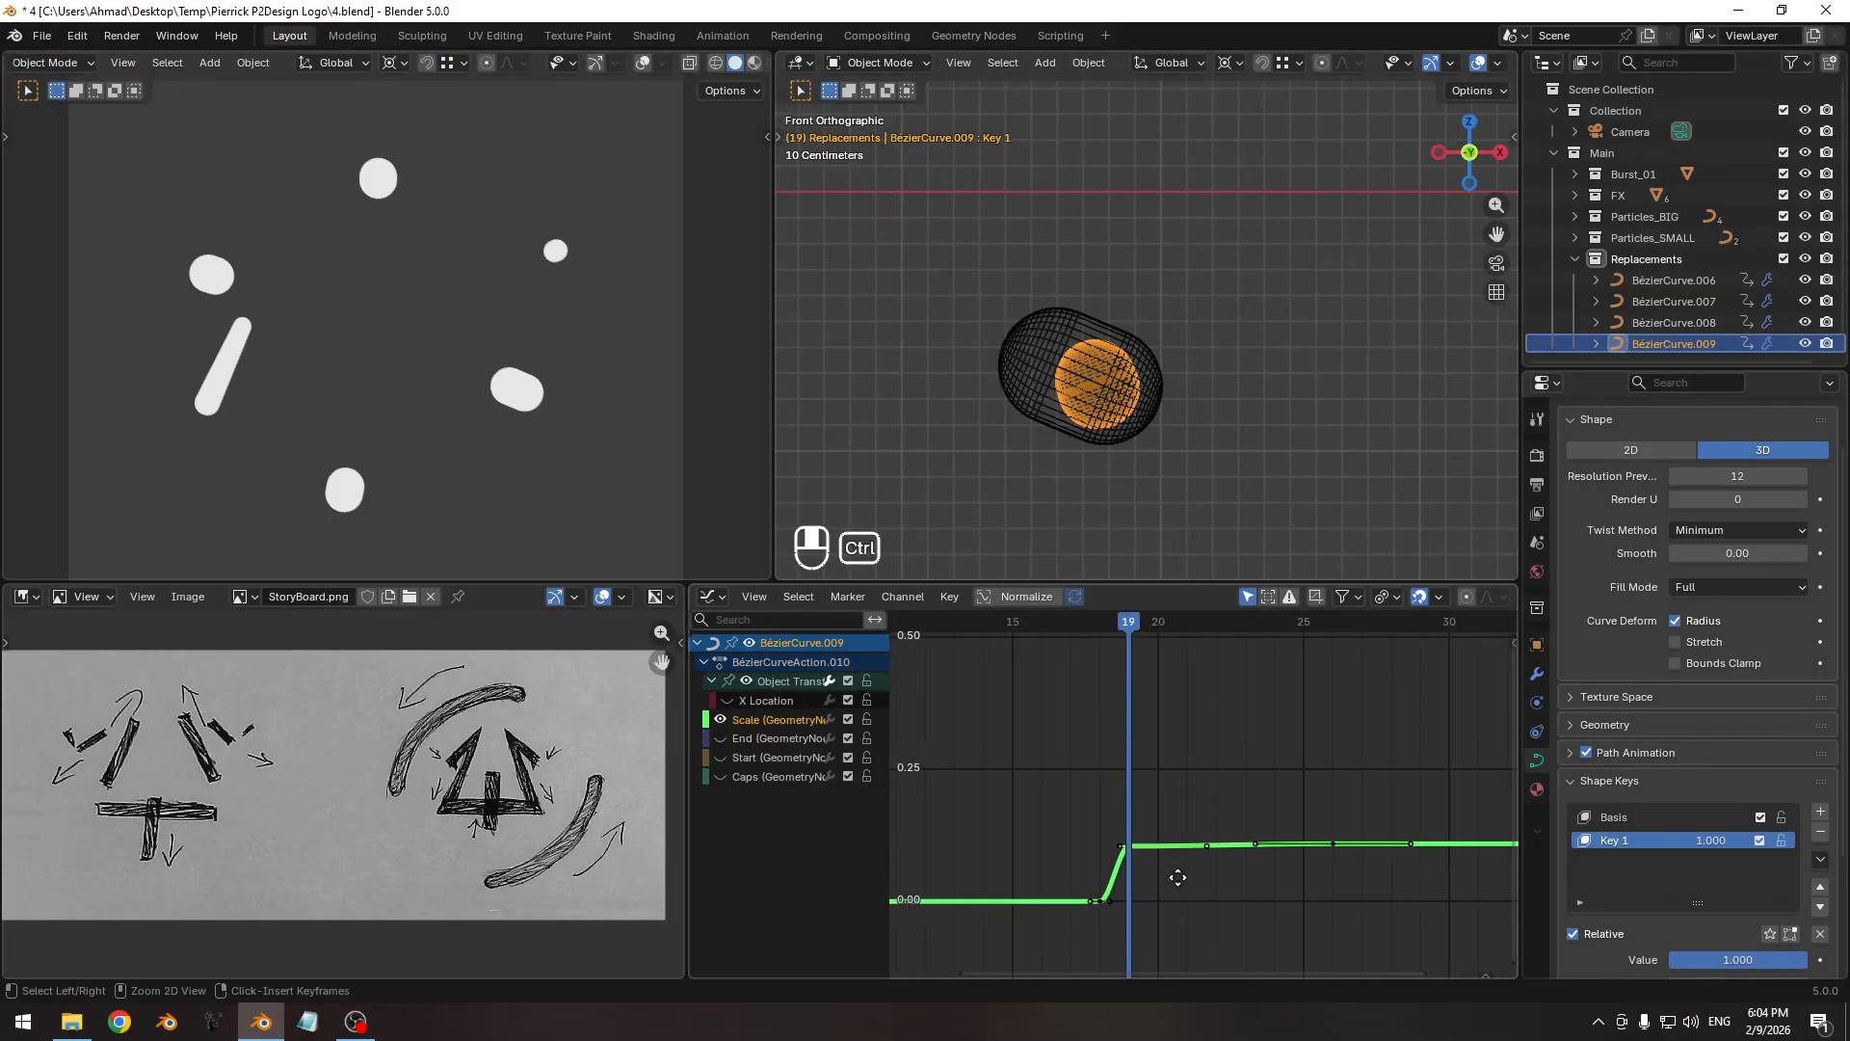
key("g")
key("y")
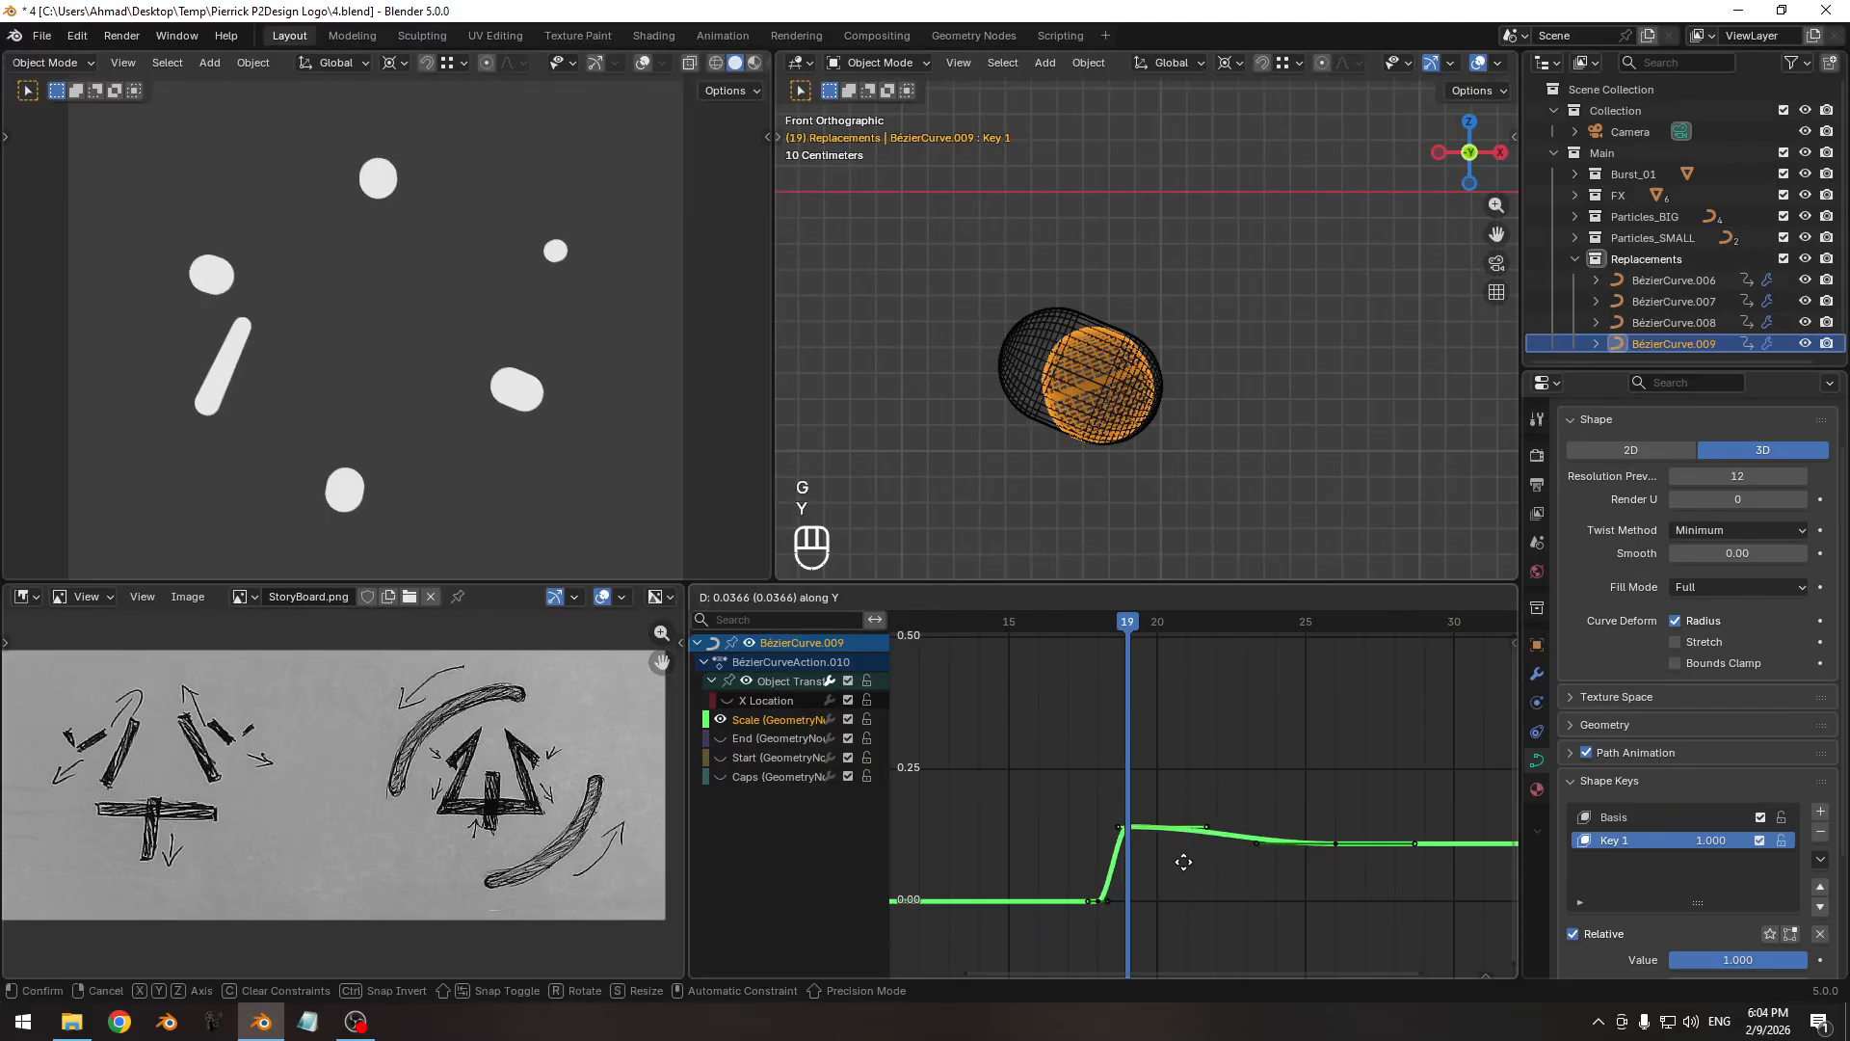
left_click(1184, 862)
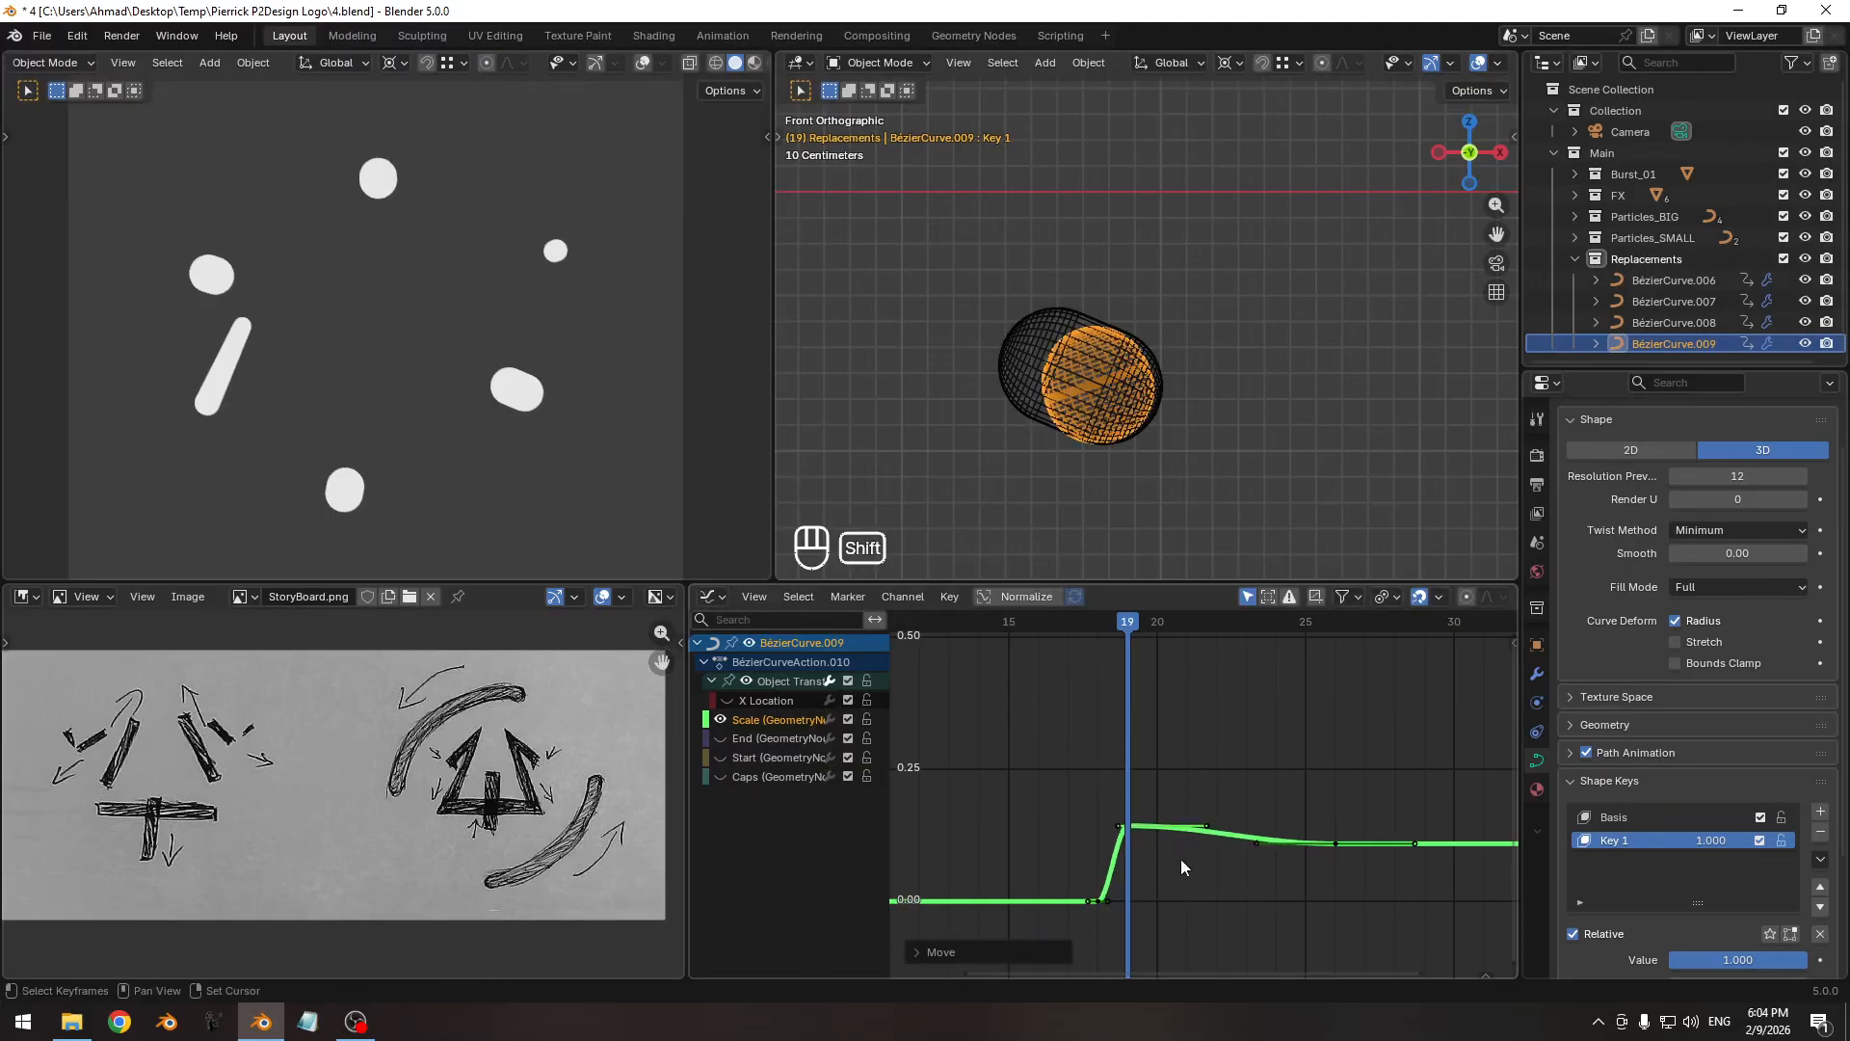
middle_click_drag(1105, 436, 1105, 386, "shift")
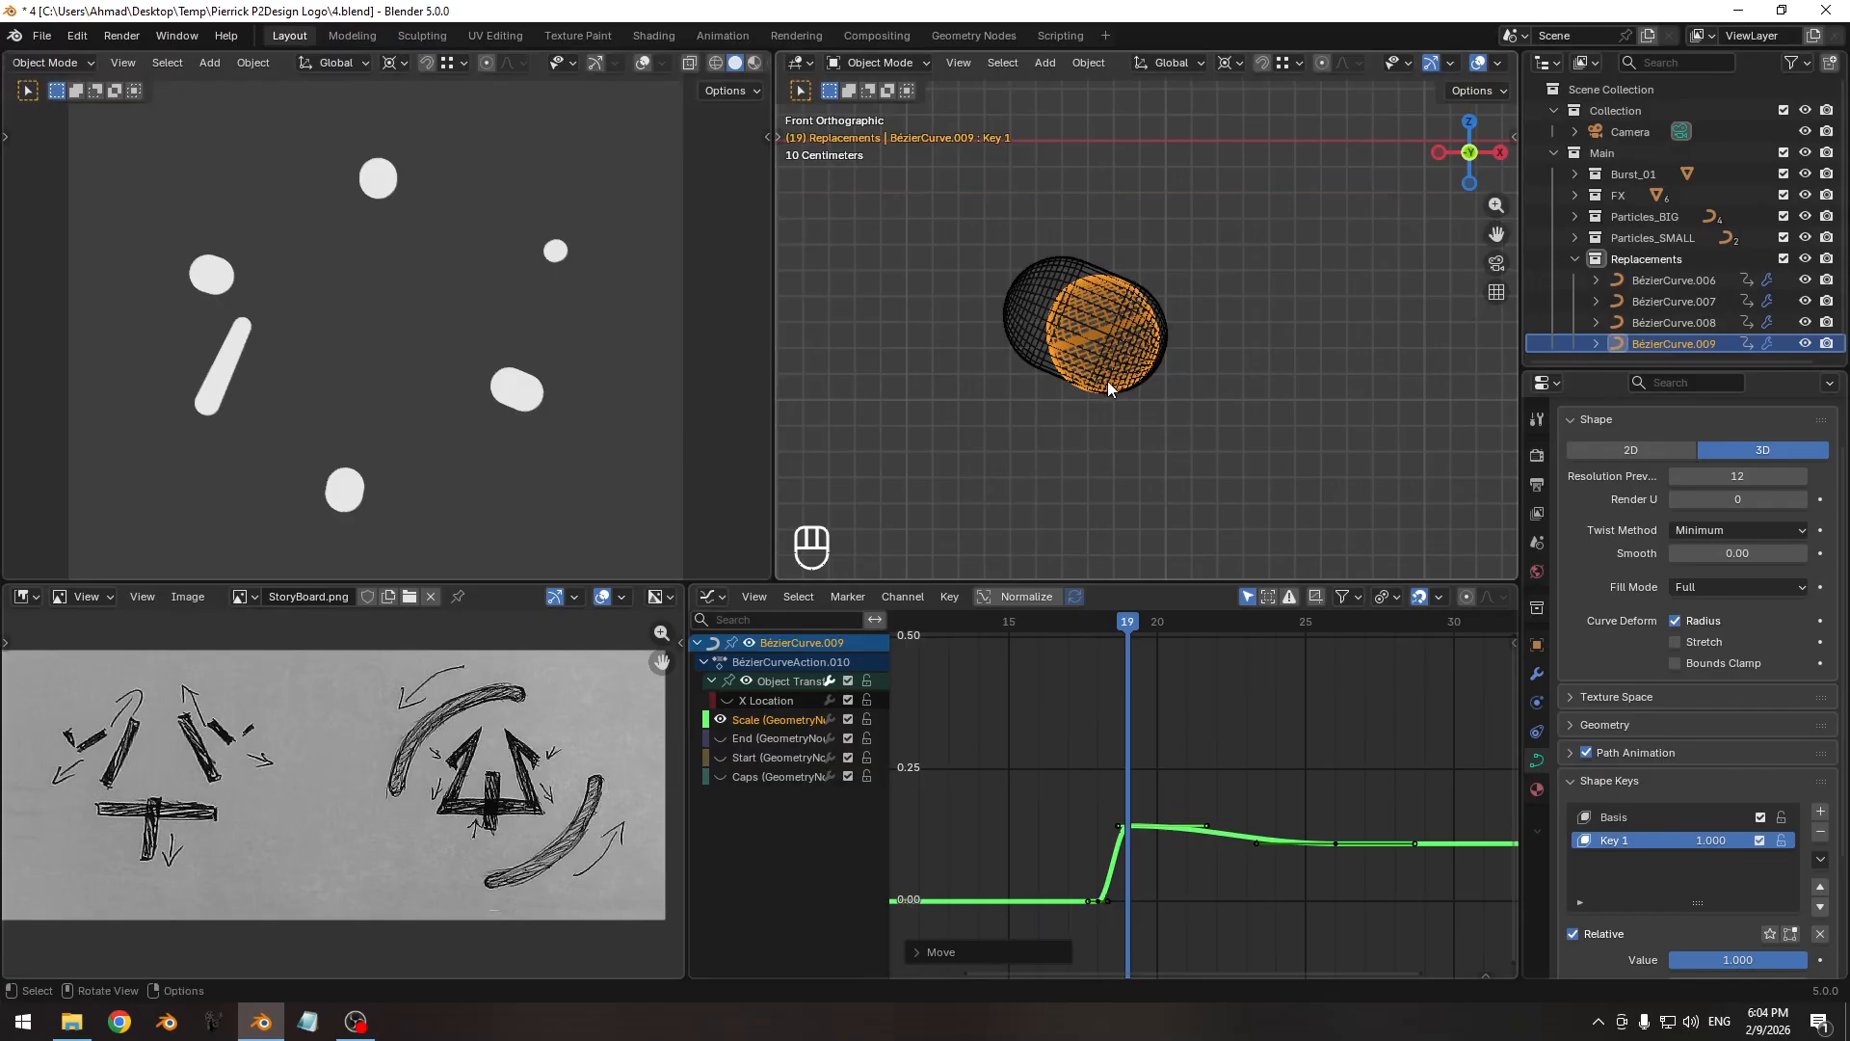
key("Right")
key("Left")
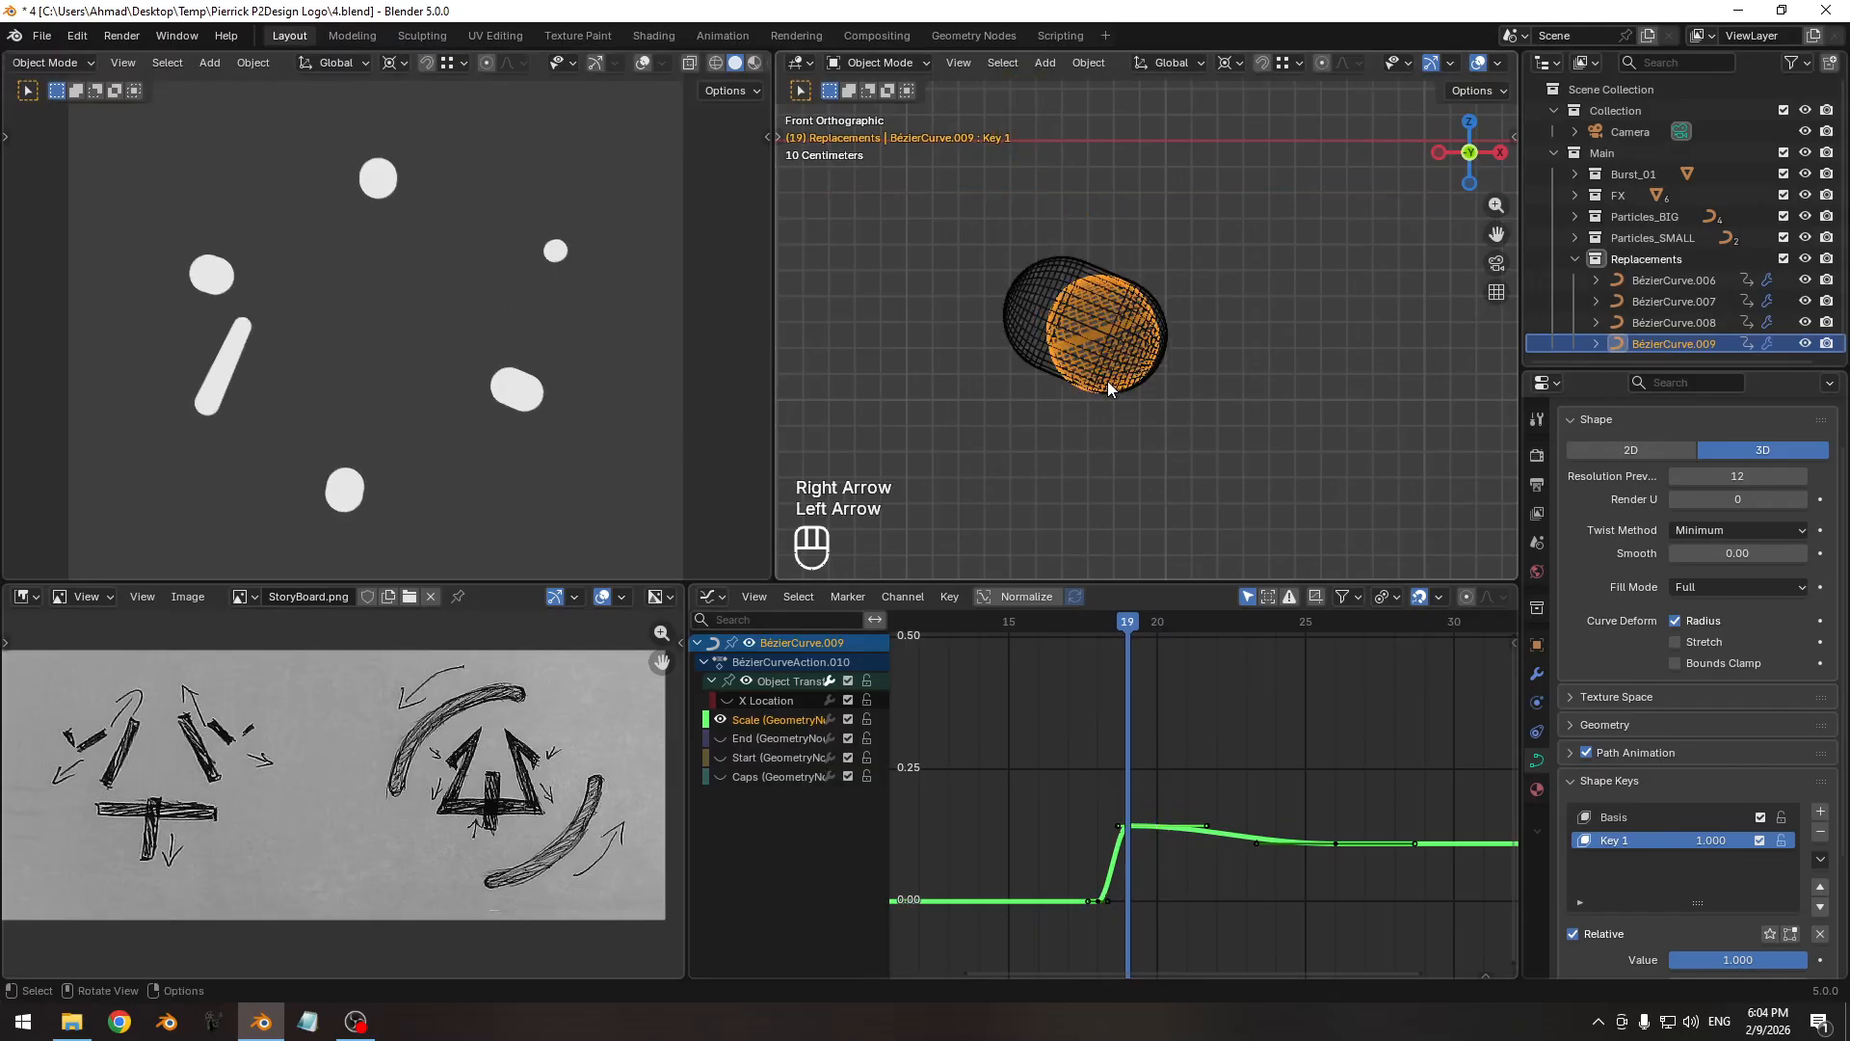
key("Right")
key("Left")
Select the ball overlapping the bar, isolate its Scale curve in the graph, and make that curve editable.
left_click(1036, 364)
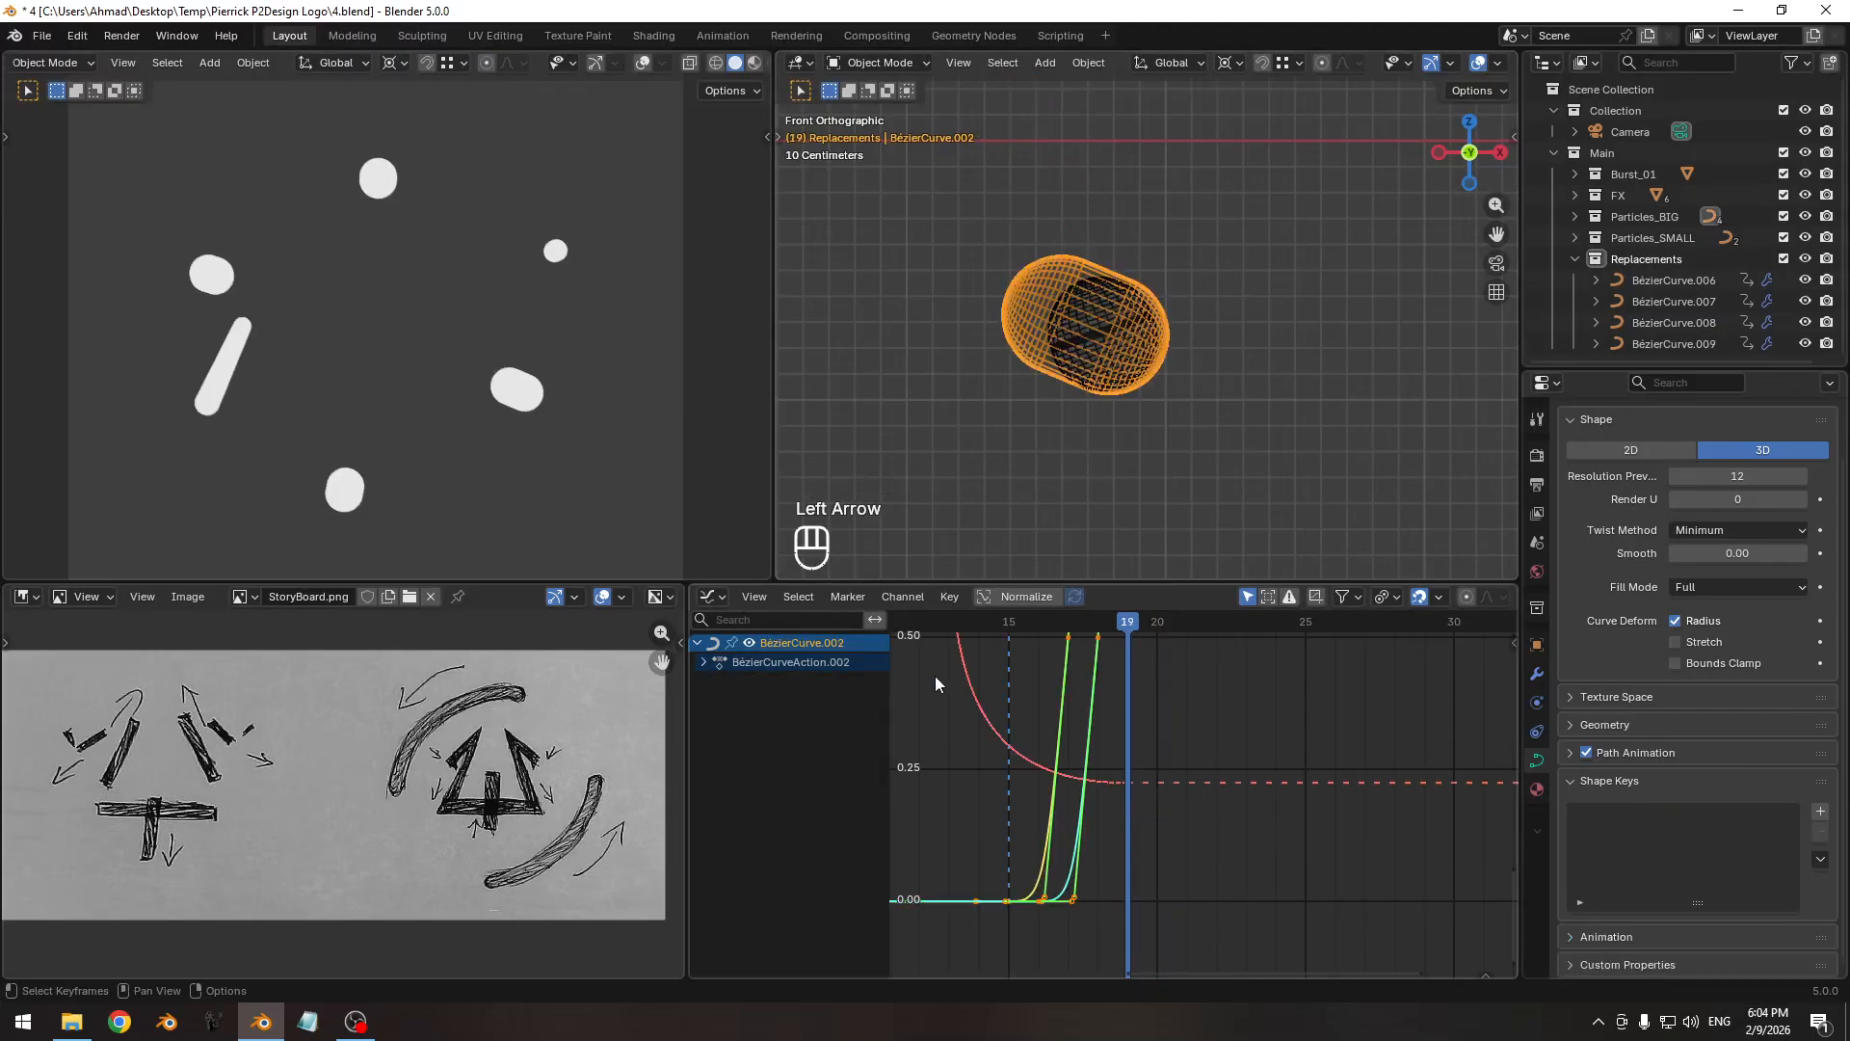
left_click_drag(975, 706, 980, 713)
key("ctrl+z")
middle_click_drag(998, 703, 1144, 862)
left_click_drag(1035, 733, 1111, 783)
key("shift+h")
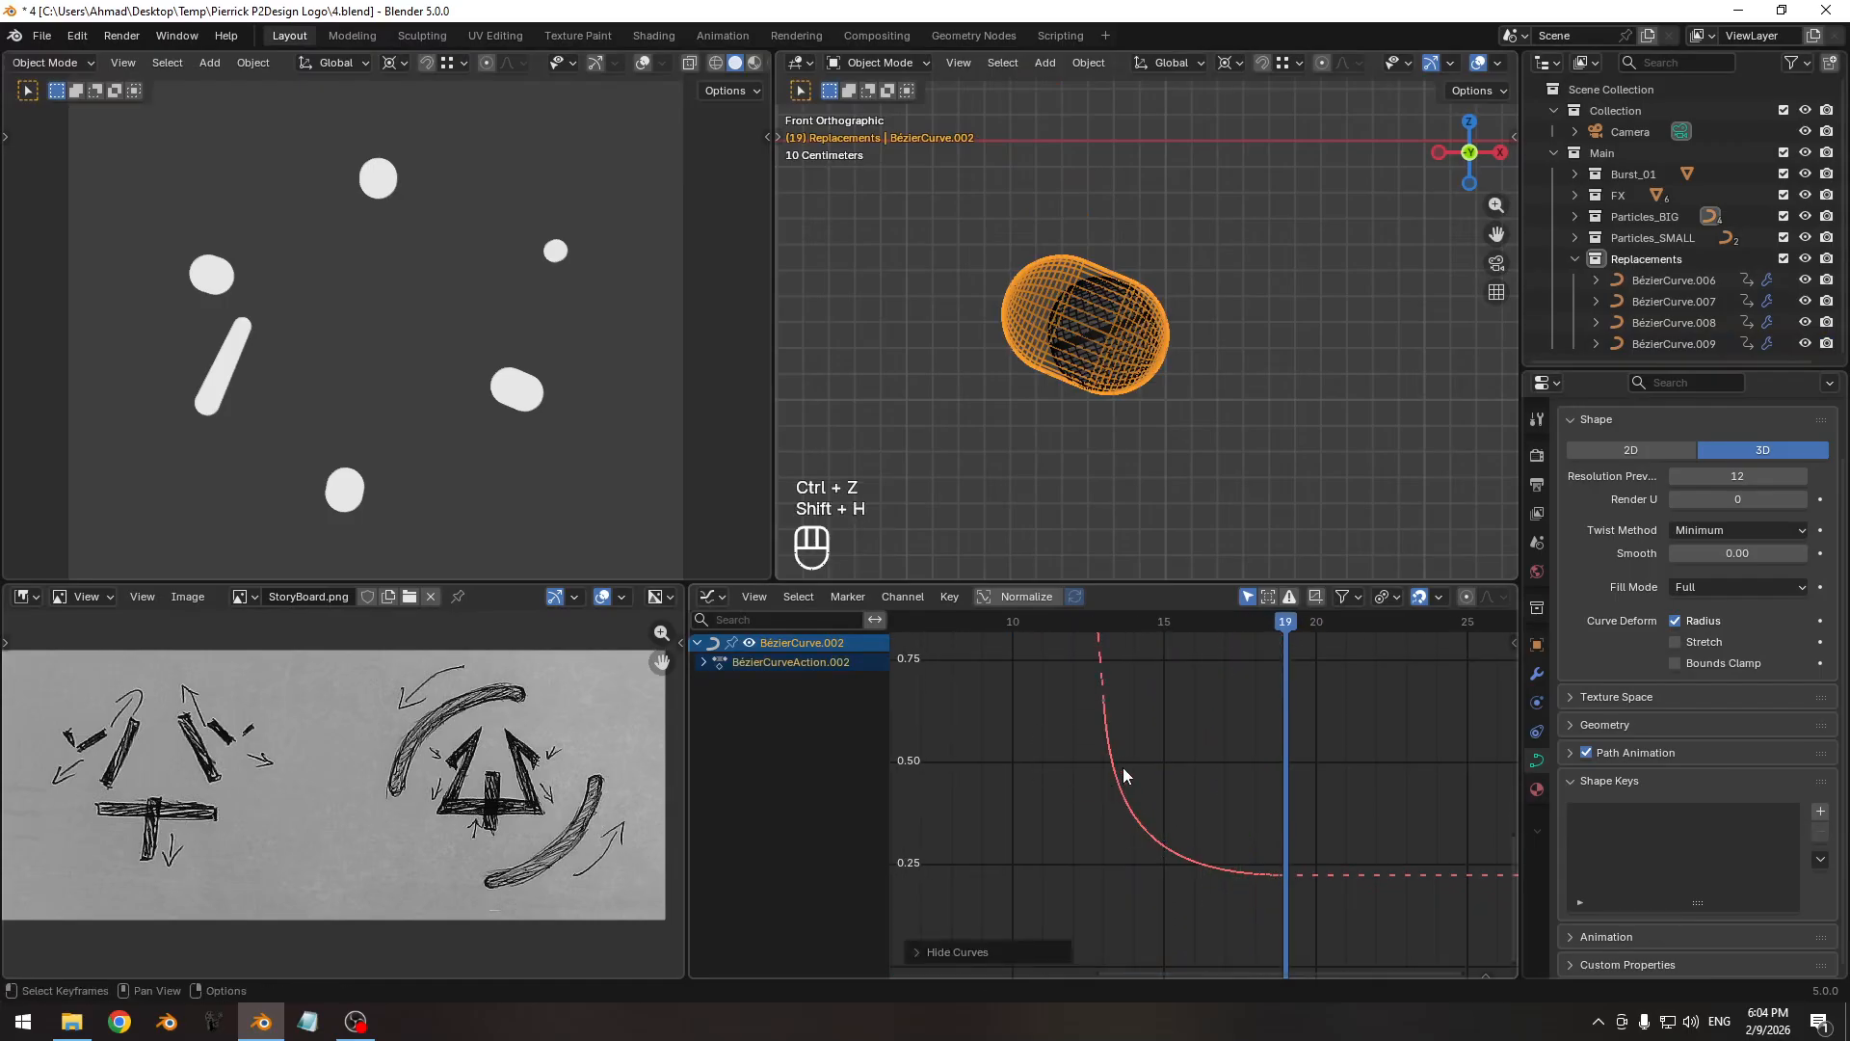
key("Tab")
middle_click_drag(1248, 784, 1176, 785, "ctrl")
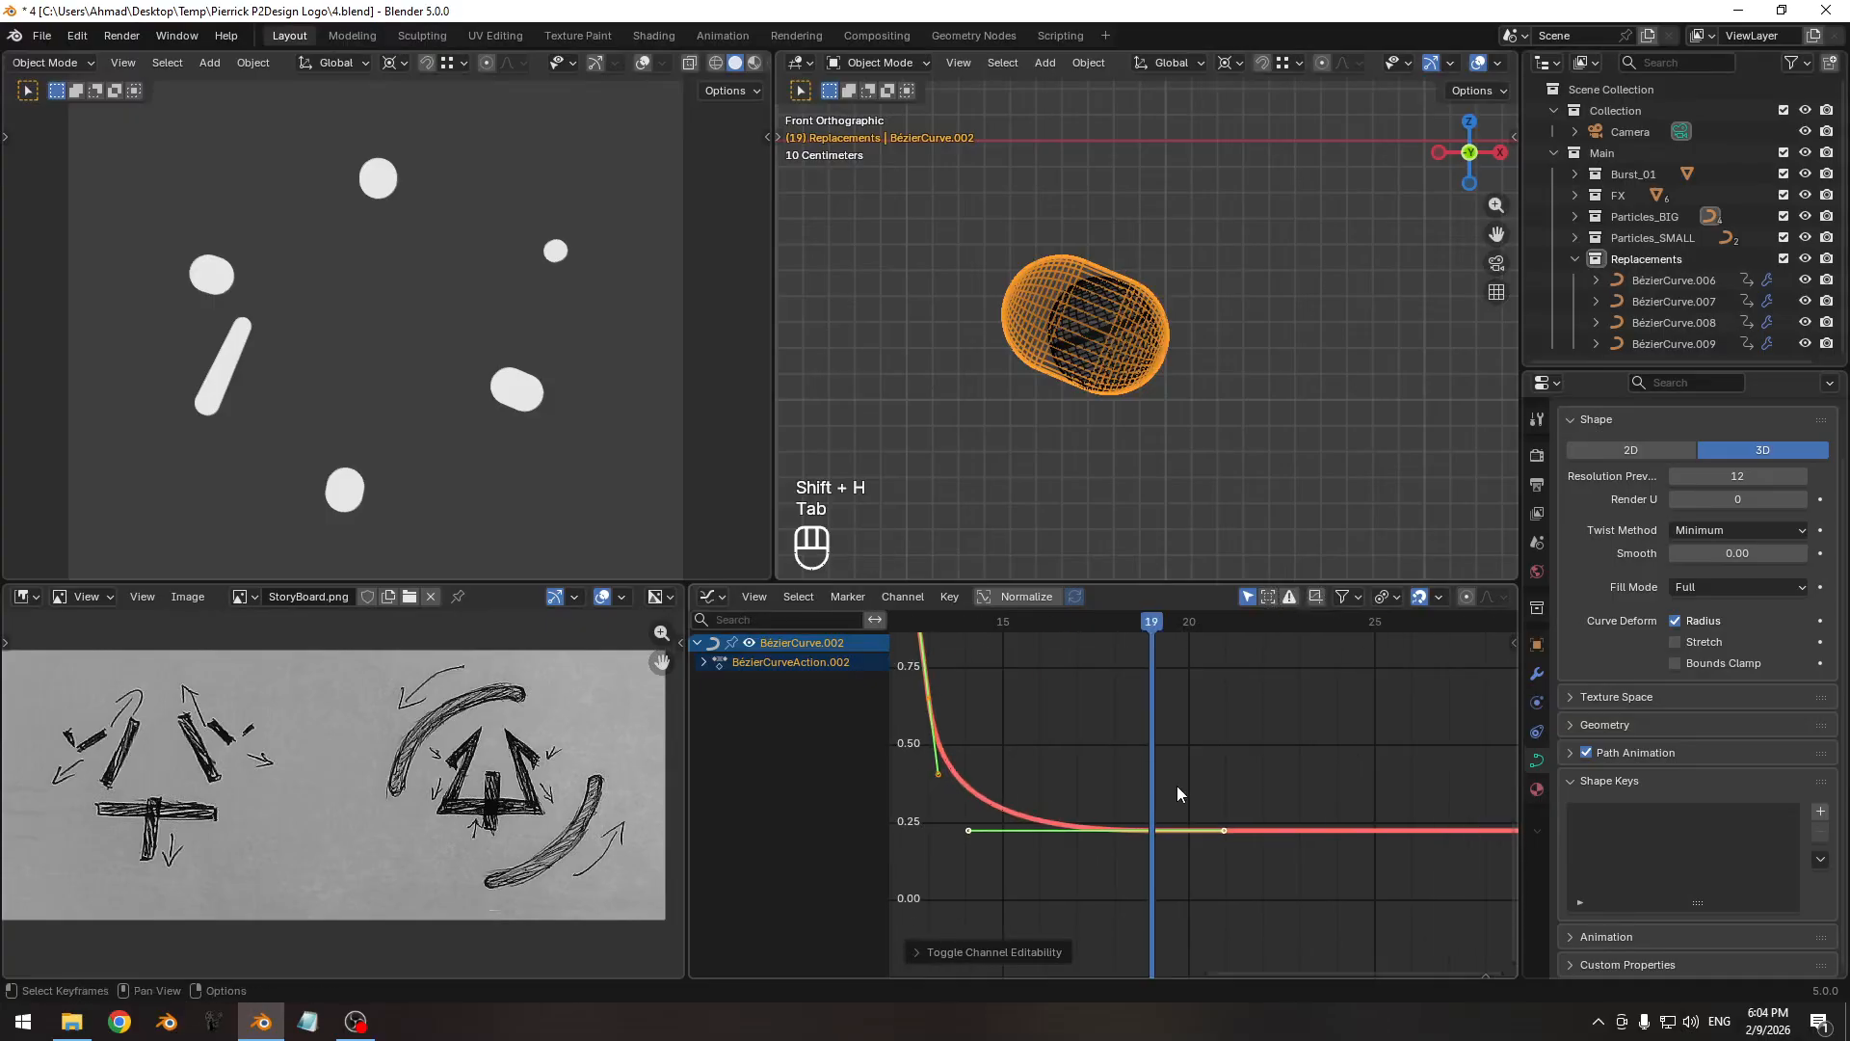
Go to frame 20 and scale down the outgoing handle of the ball's frame 19 Scale keyframe.
key("Right")
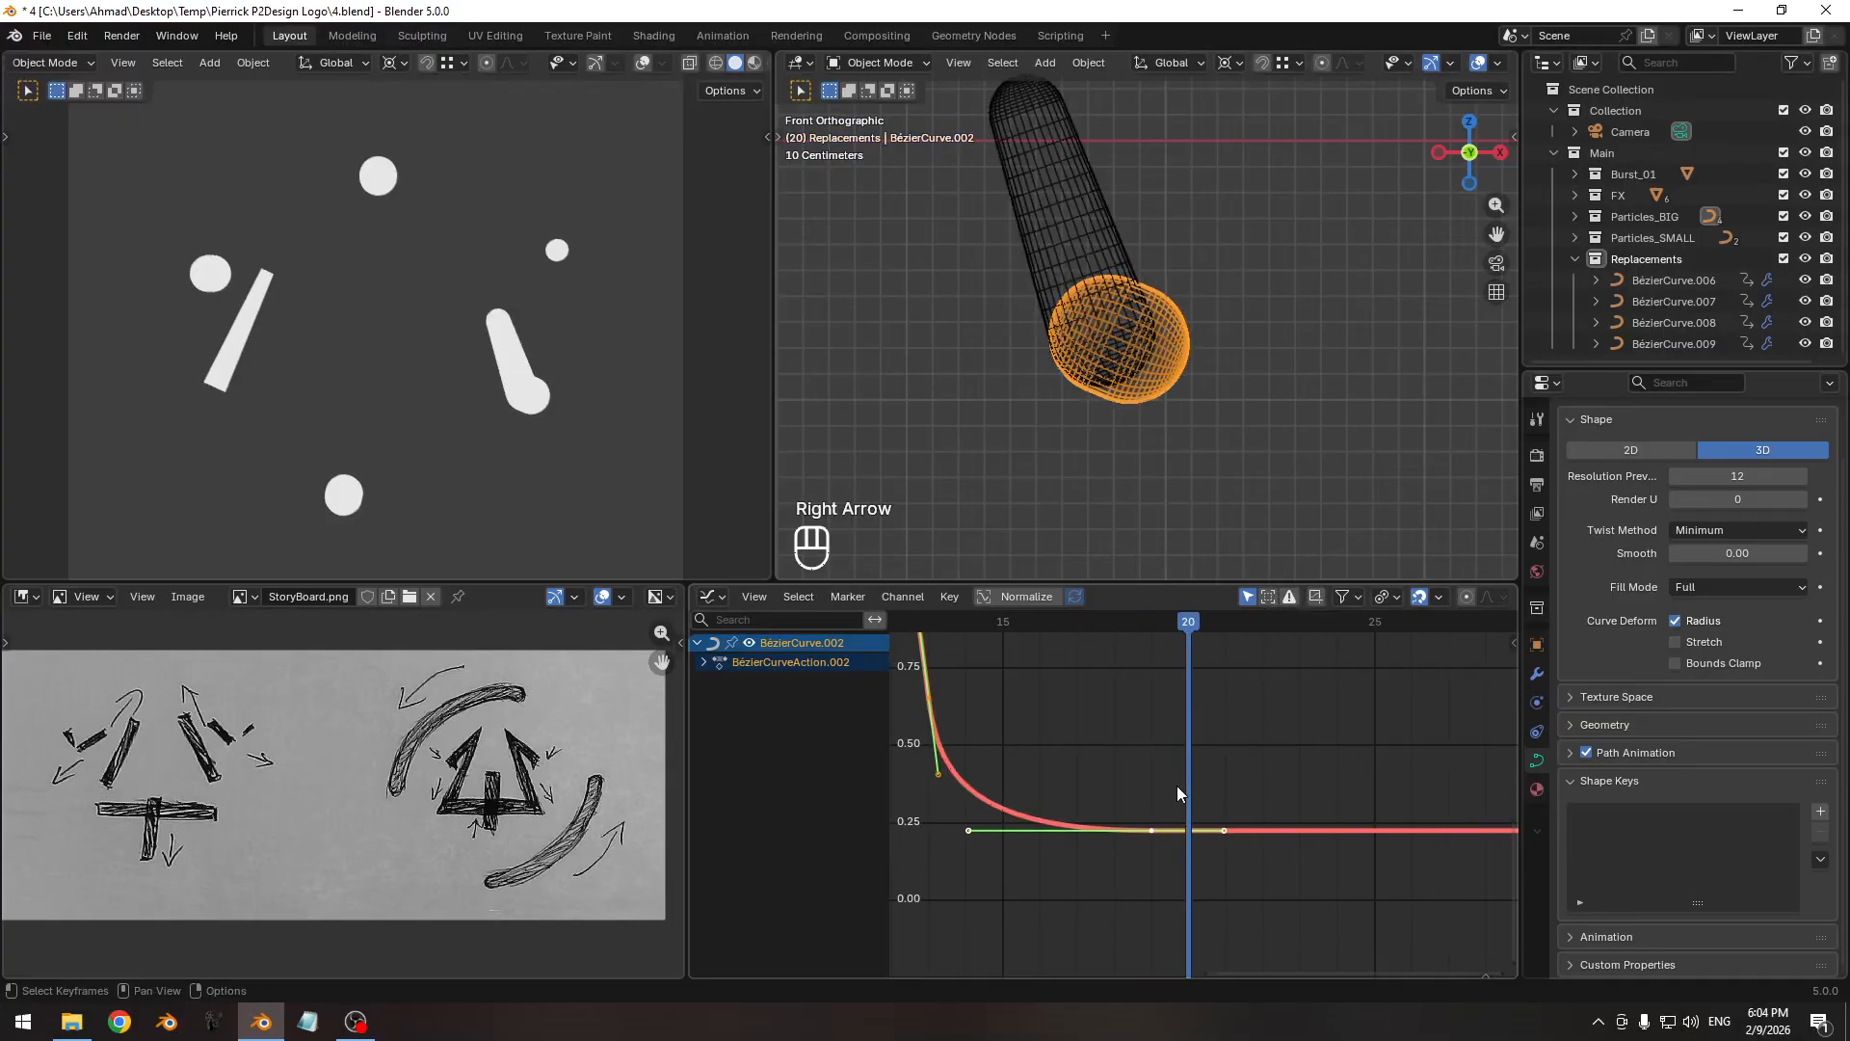
left_click(1247, 824)
left_click(1241, 830)
key("s")
left_click(1210, 837)
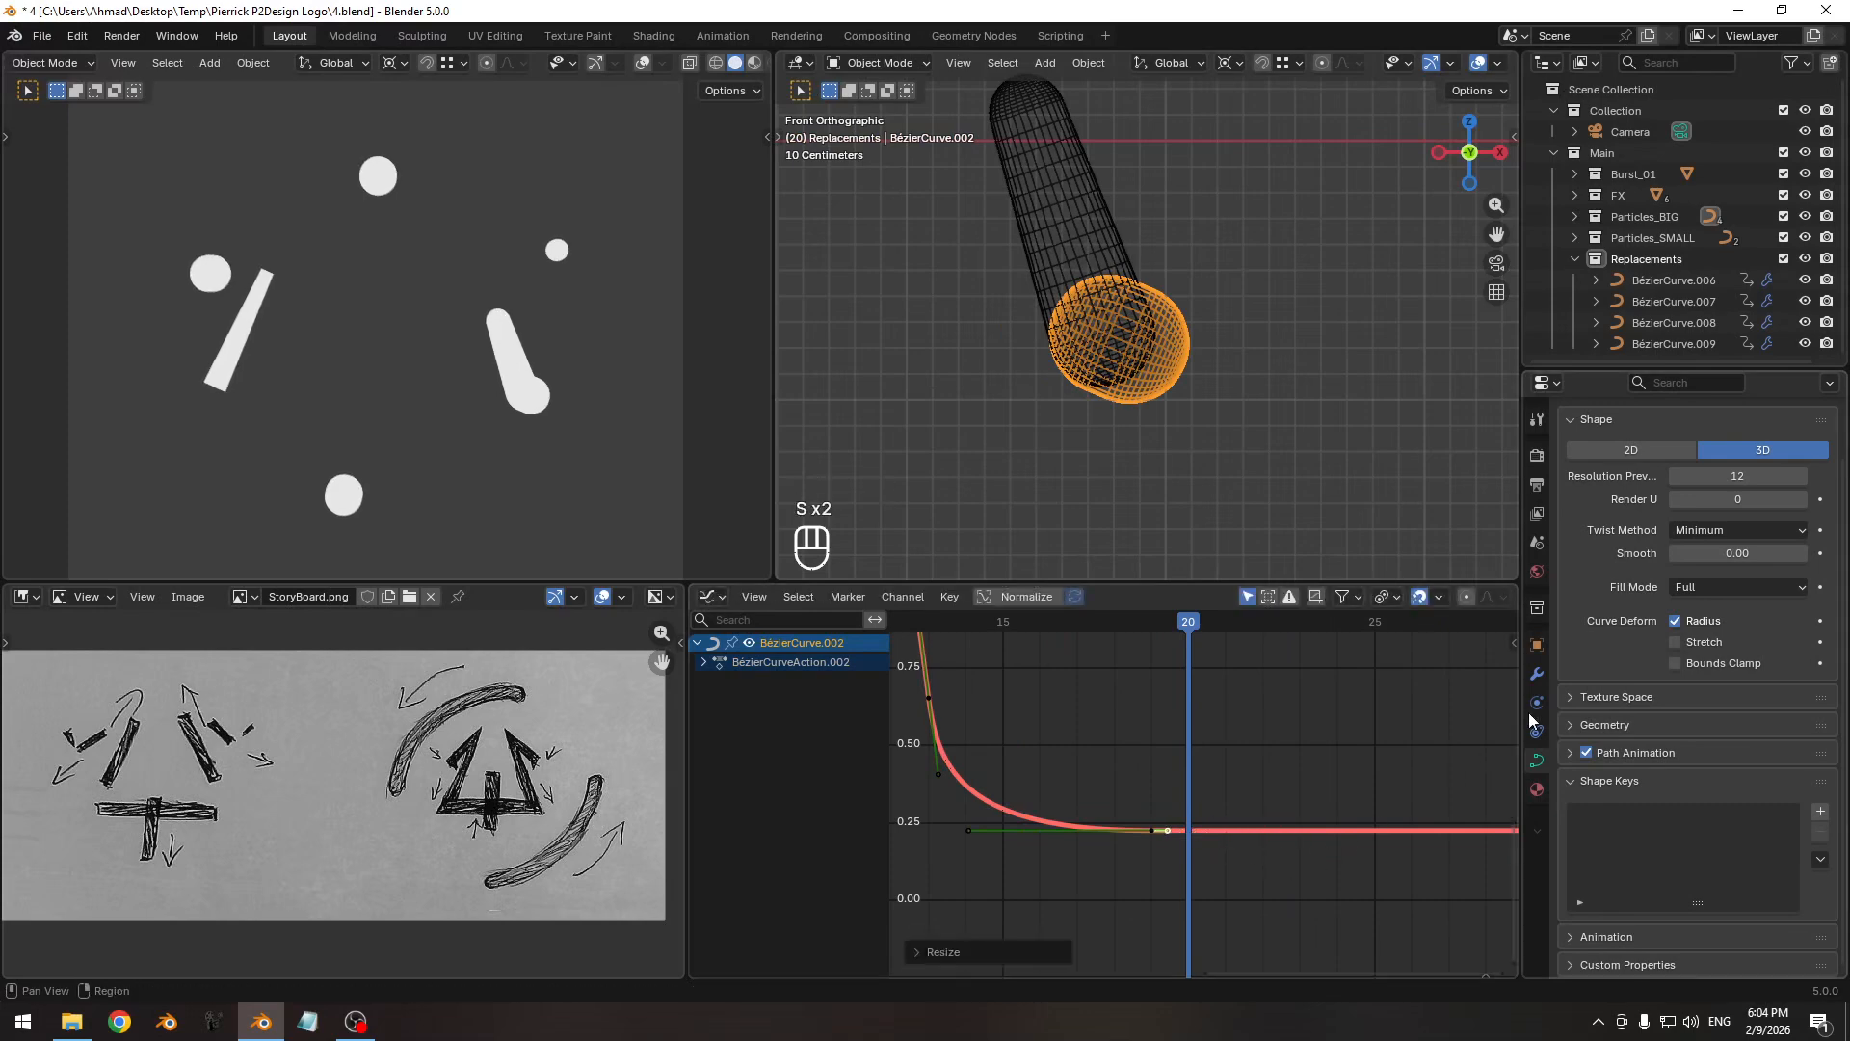
Set the ball's Geometry Nodes Scale to 0 m and keyframe it at frame 20.
left_click(1533, 676)
left_click_drag(1776, 542, 1657, 542)
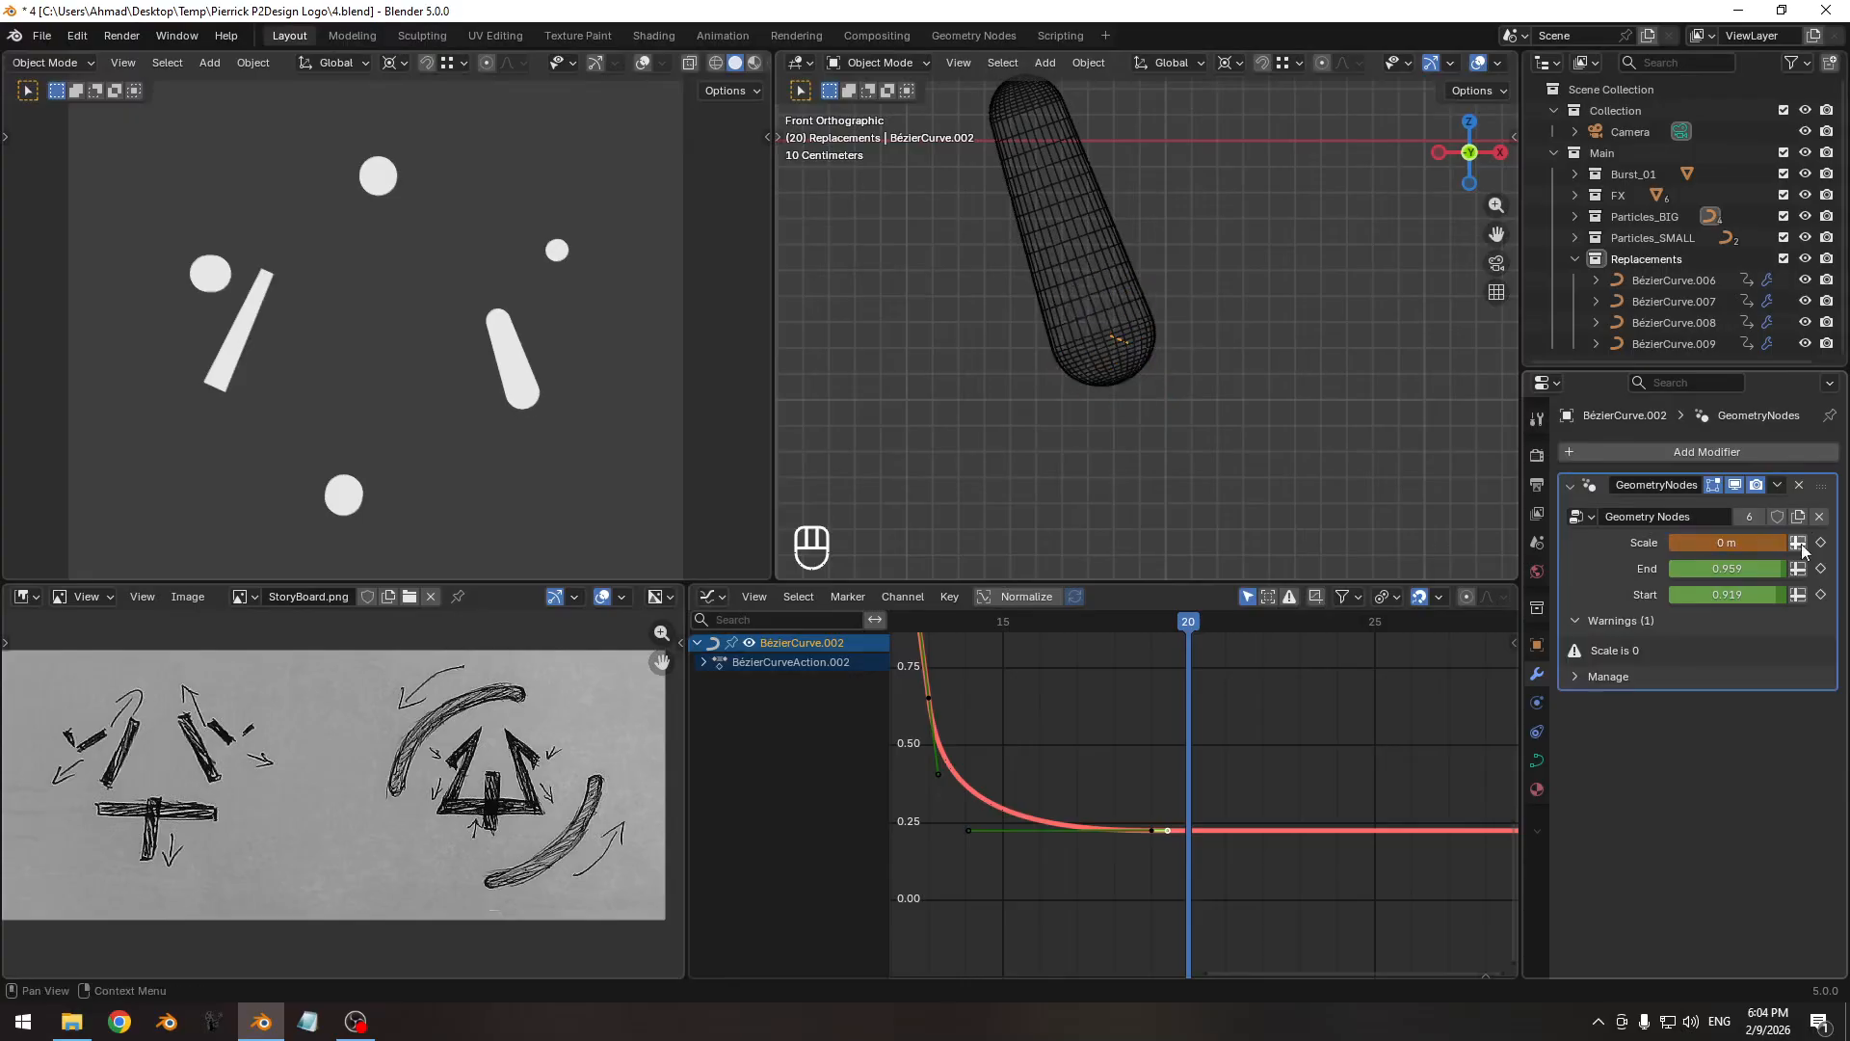
left_click(1821, 545)
middle_click_drag(1164, 711, 1139, 753, "ctrl")
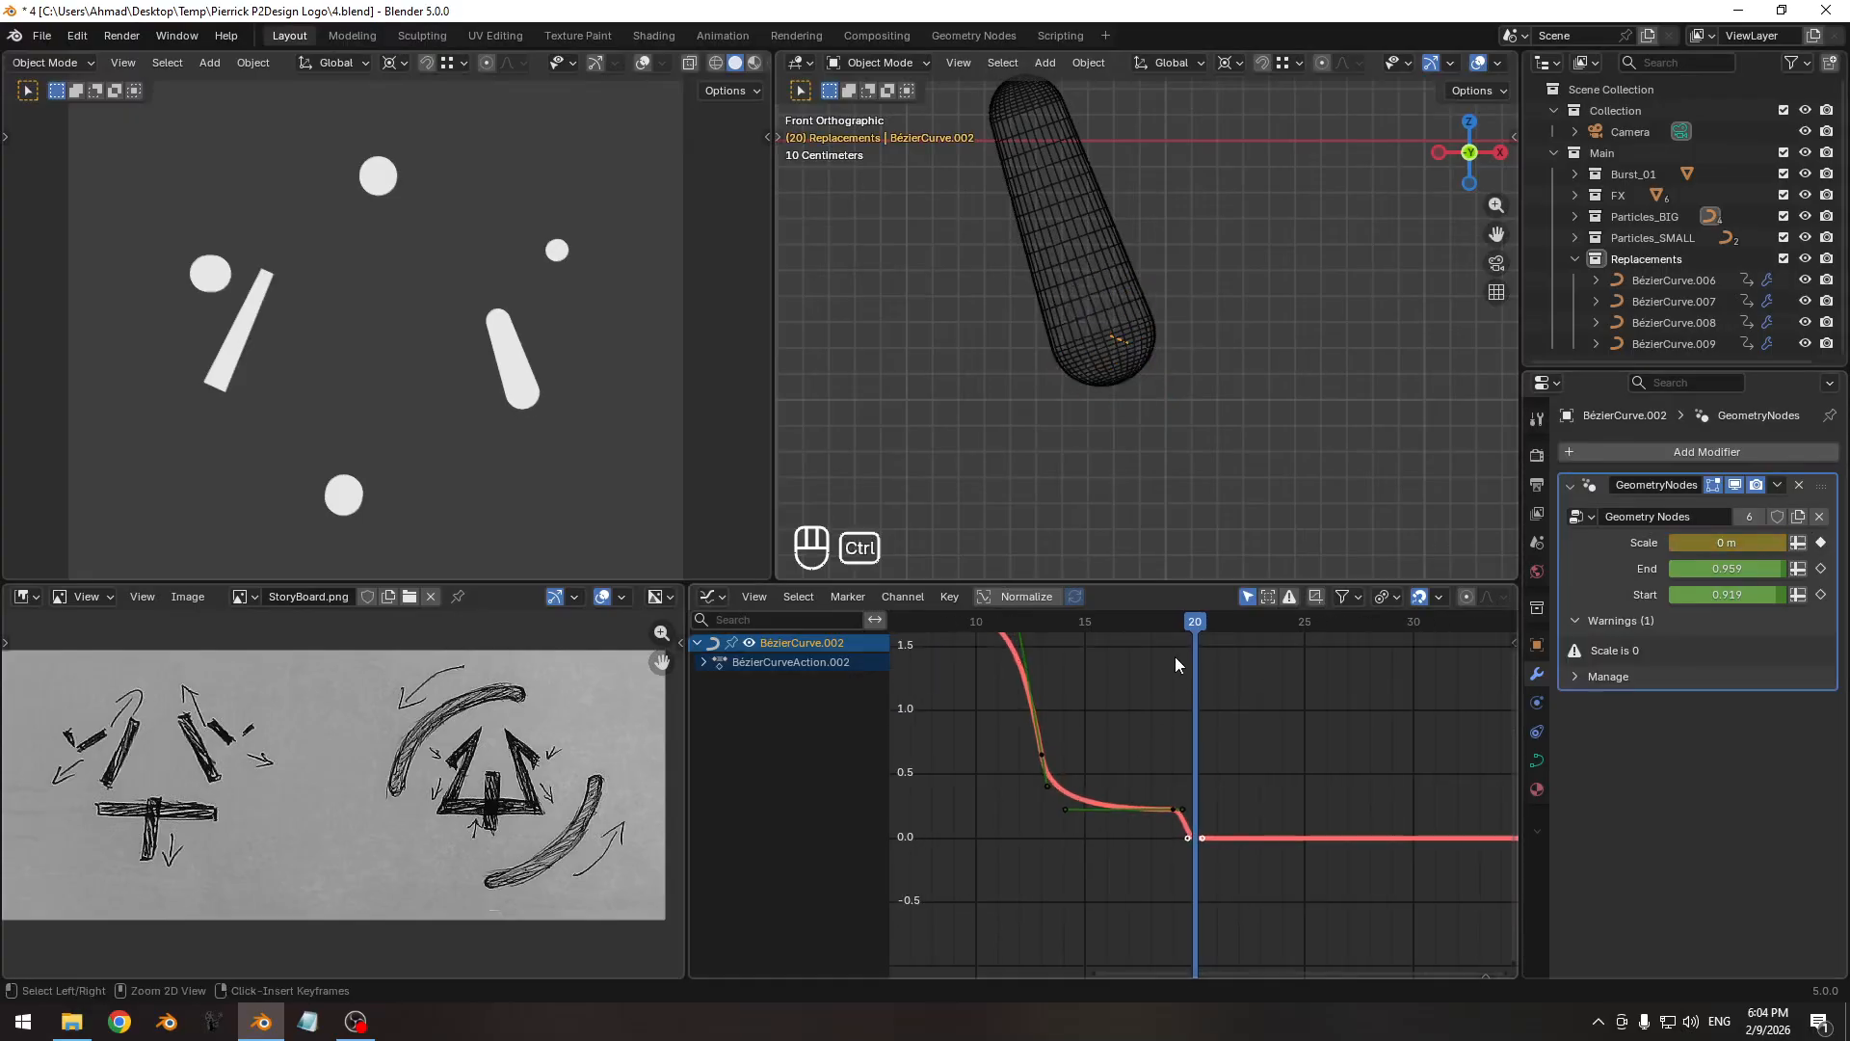
mouse_move(1183, 623)
left_mouse_down()
mouse_move(1083, 628)
mouse_move(1192, 632)
left_mouse_up()
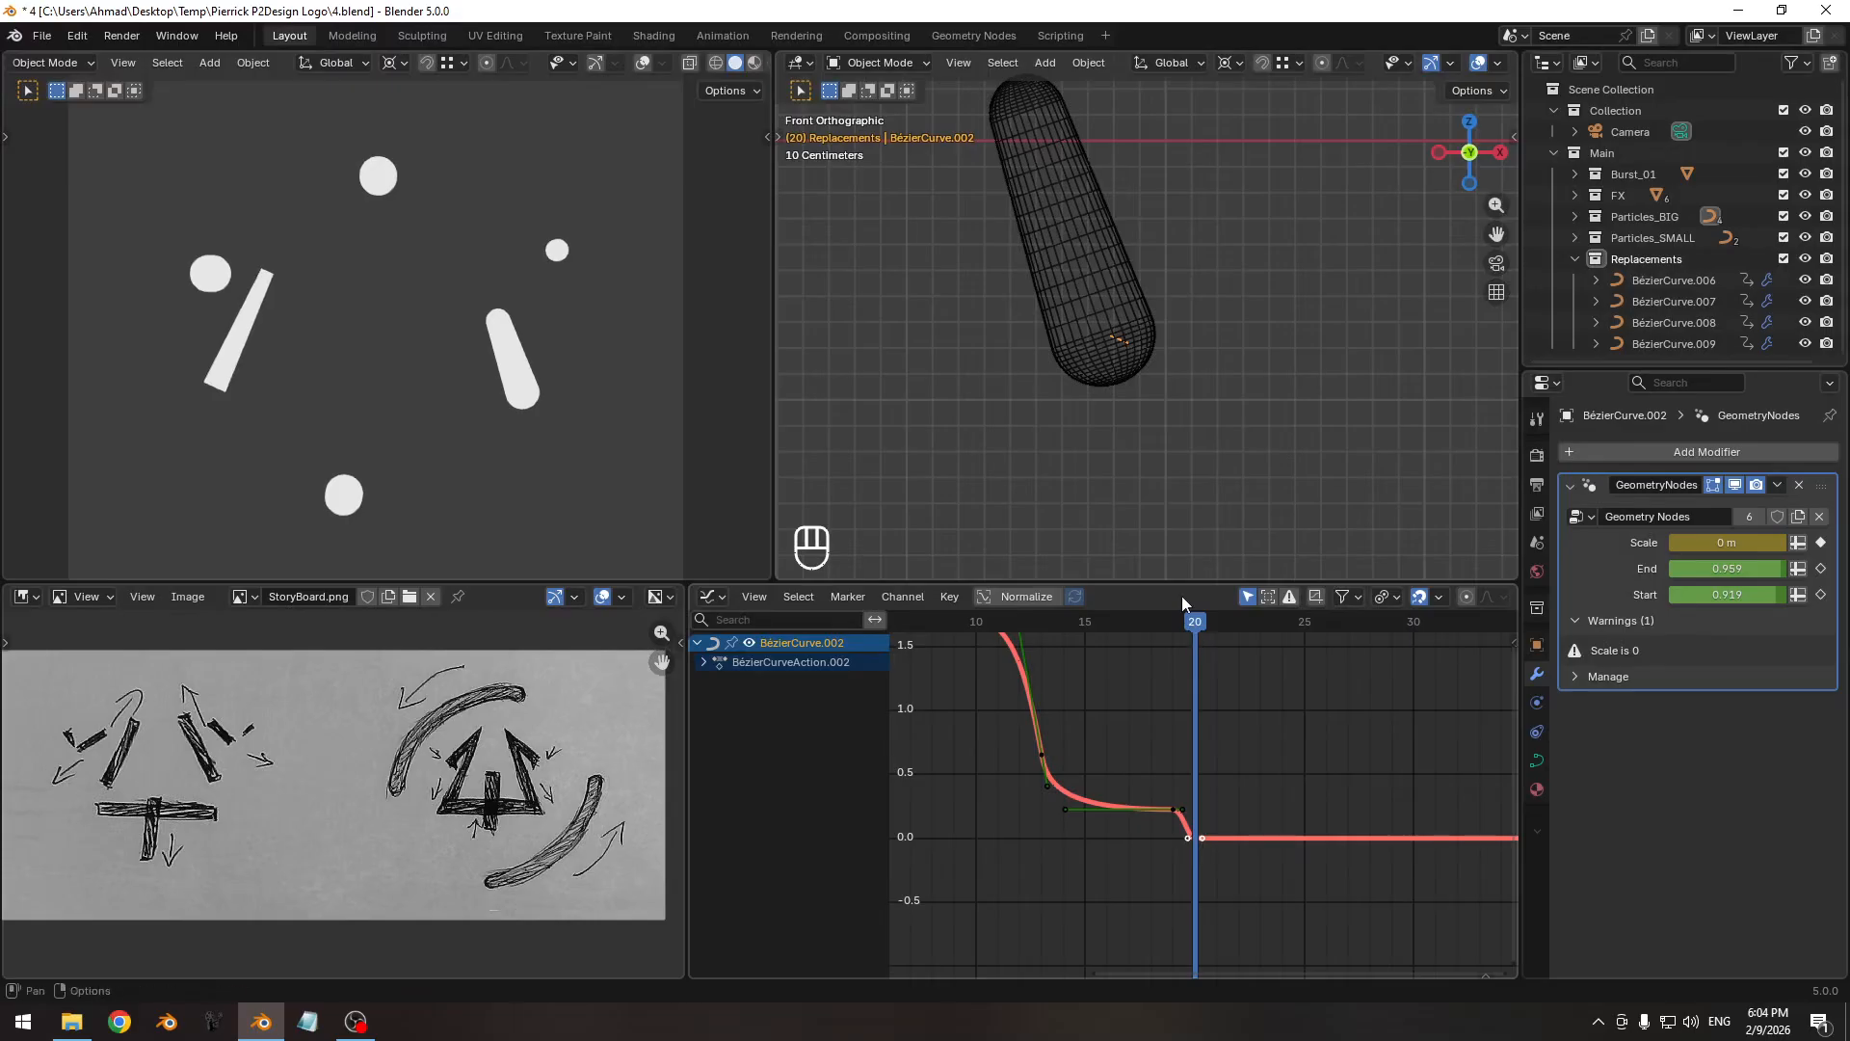
Reselect the right slanted bar, show only its End and Start curves, and try moving the Start keyframes along the value axis.
left_click(1089, 266)
middle_click_drag(1143, 789, 1177, 769, "shift")
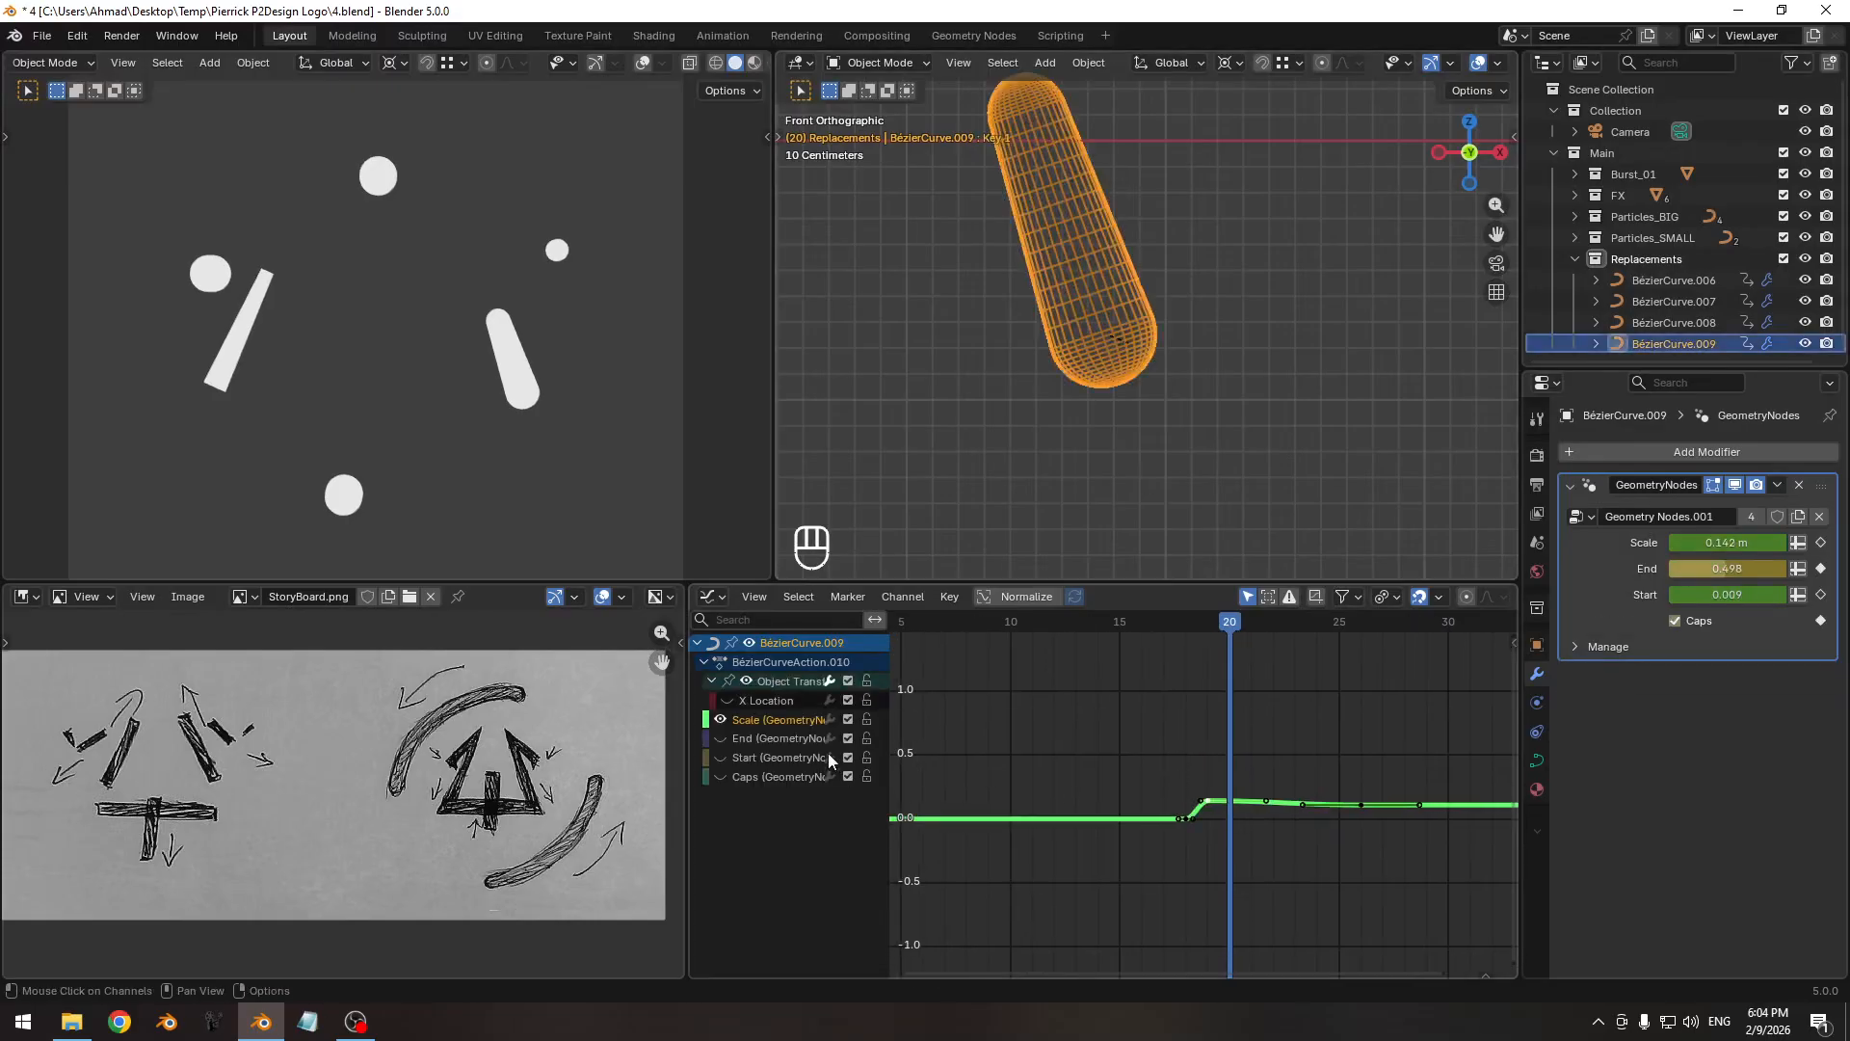
left_click(720, 720)
left_click_drag(721, 739, 722, 757)
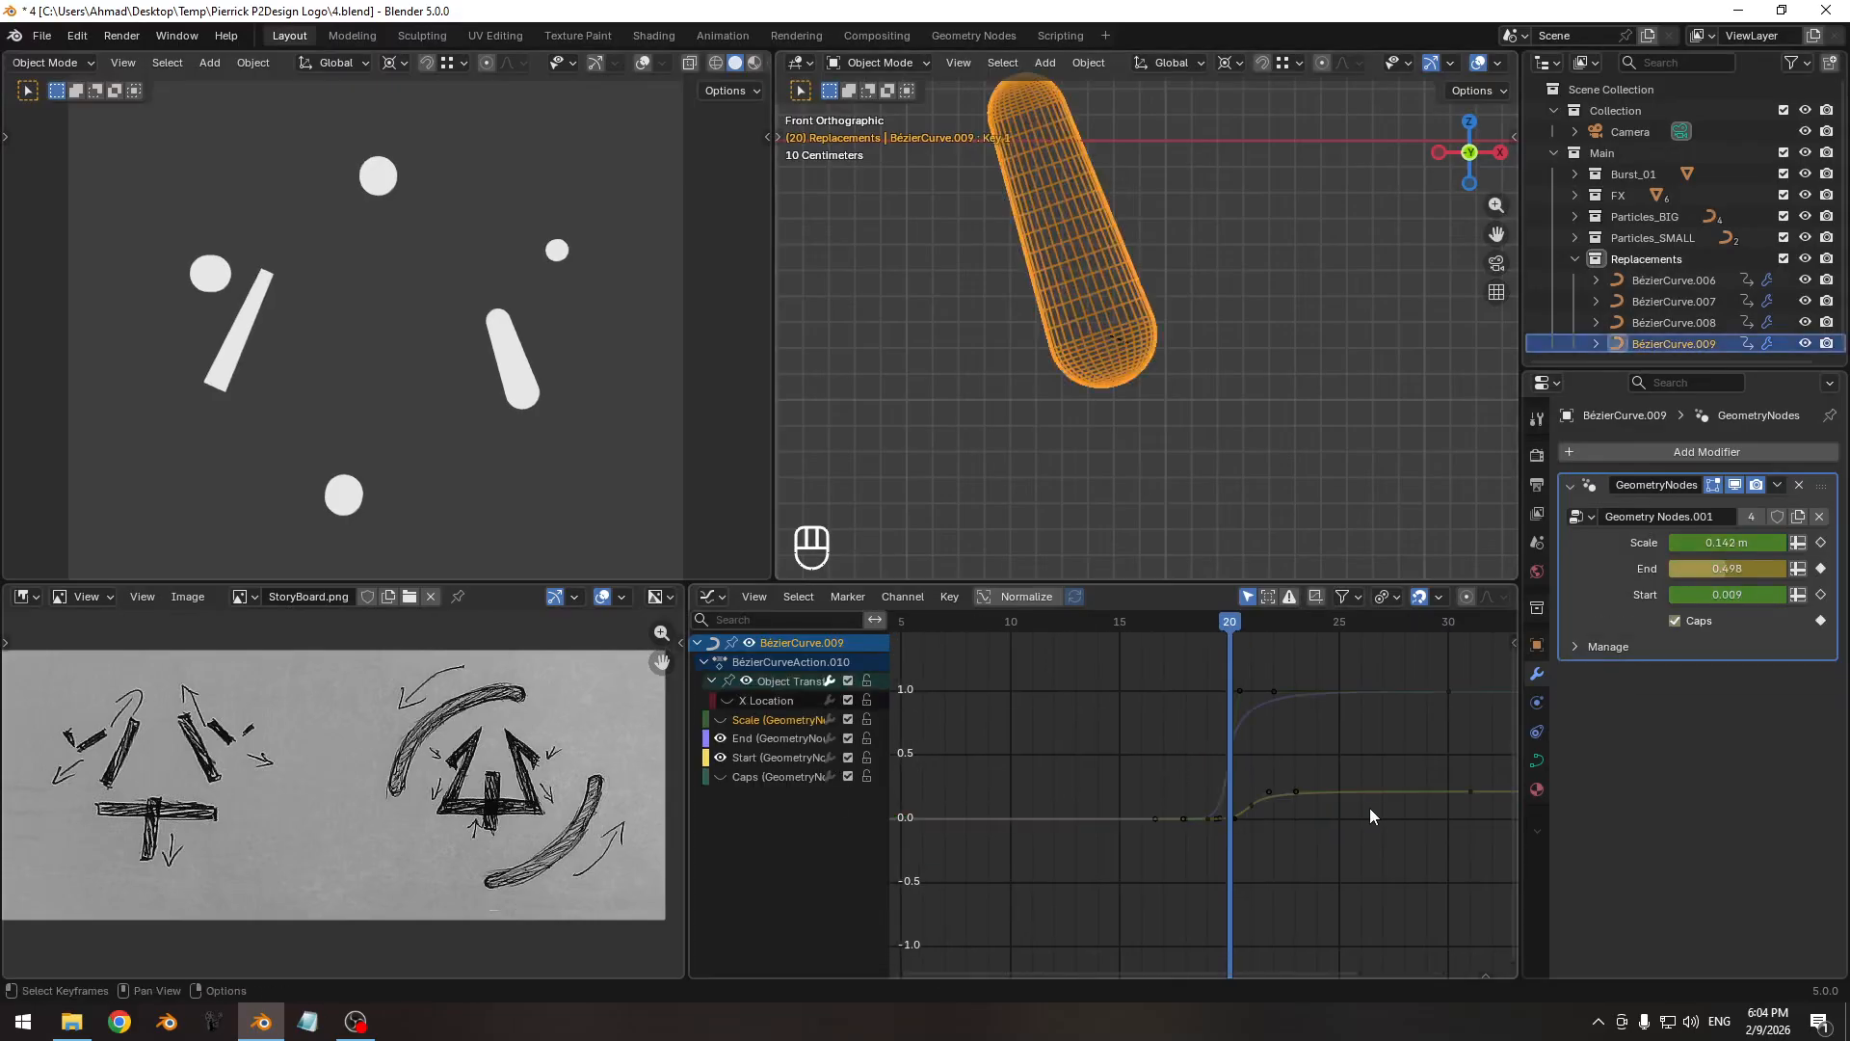
middle_click_drag(1370, 809, 1275, 780, "ctrl")
middle_click_drag(1426, 765, 1298, 775)
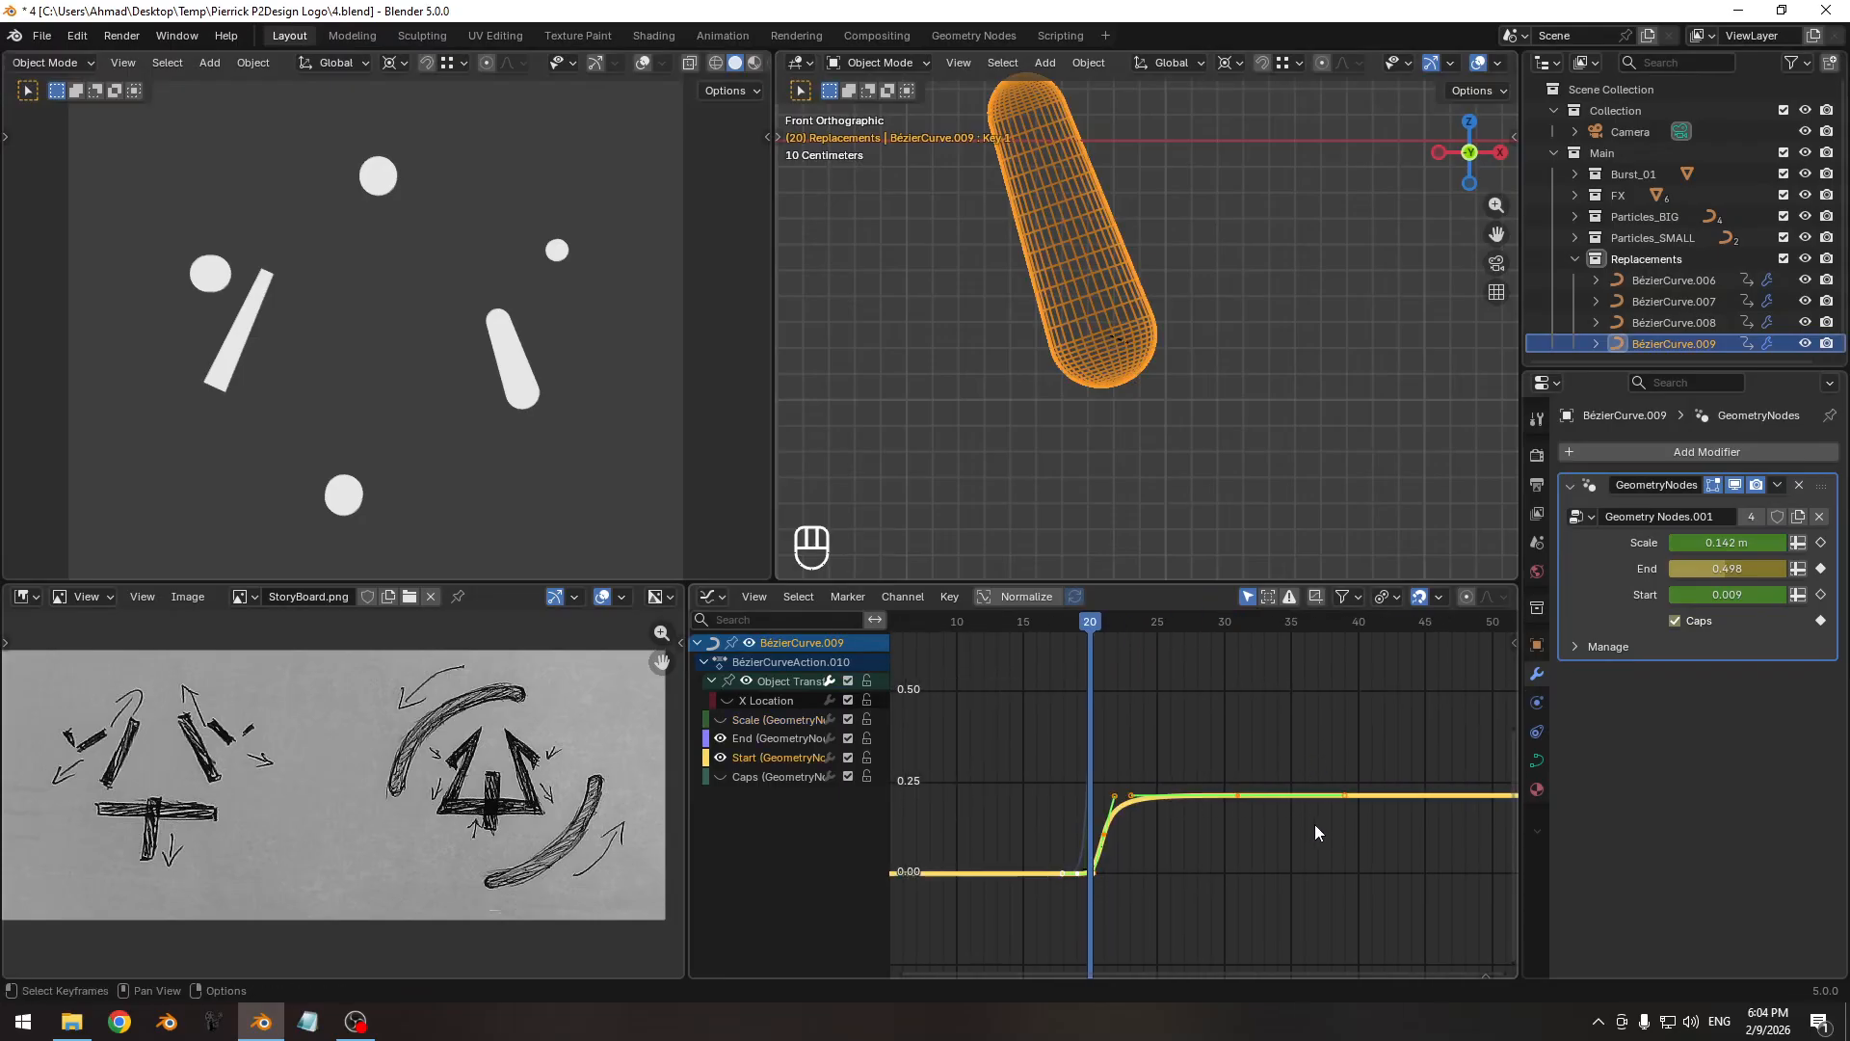
key("g")
key("y")
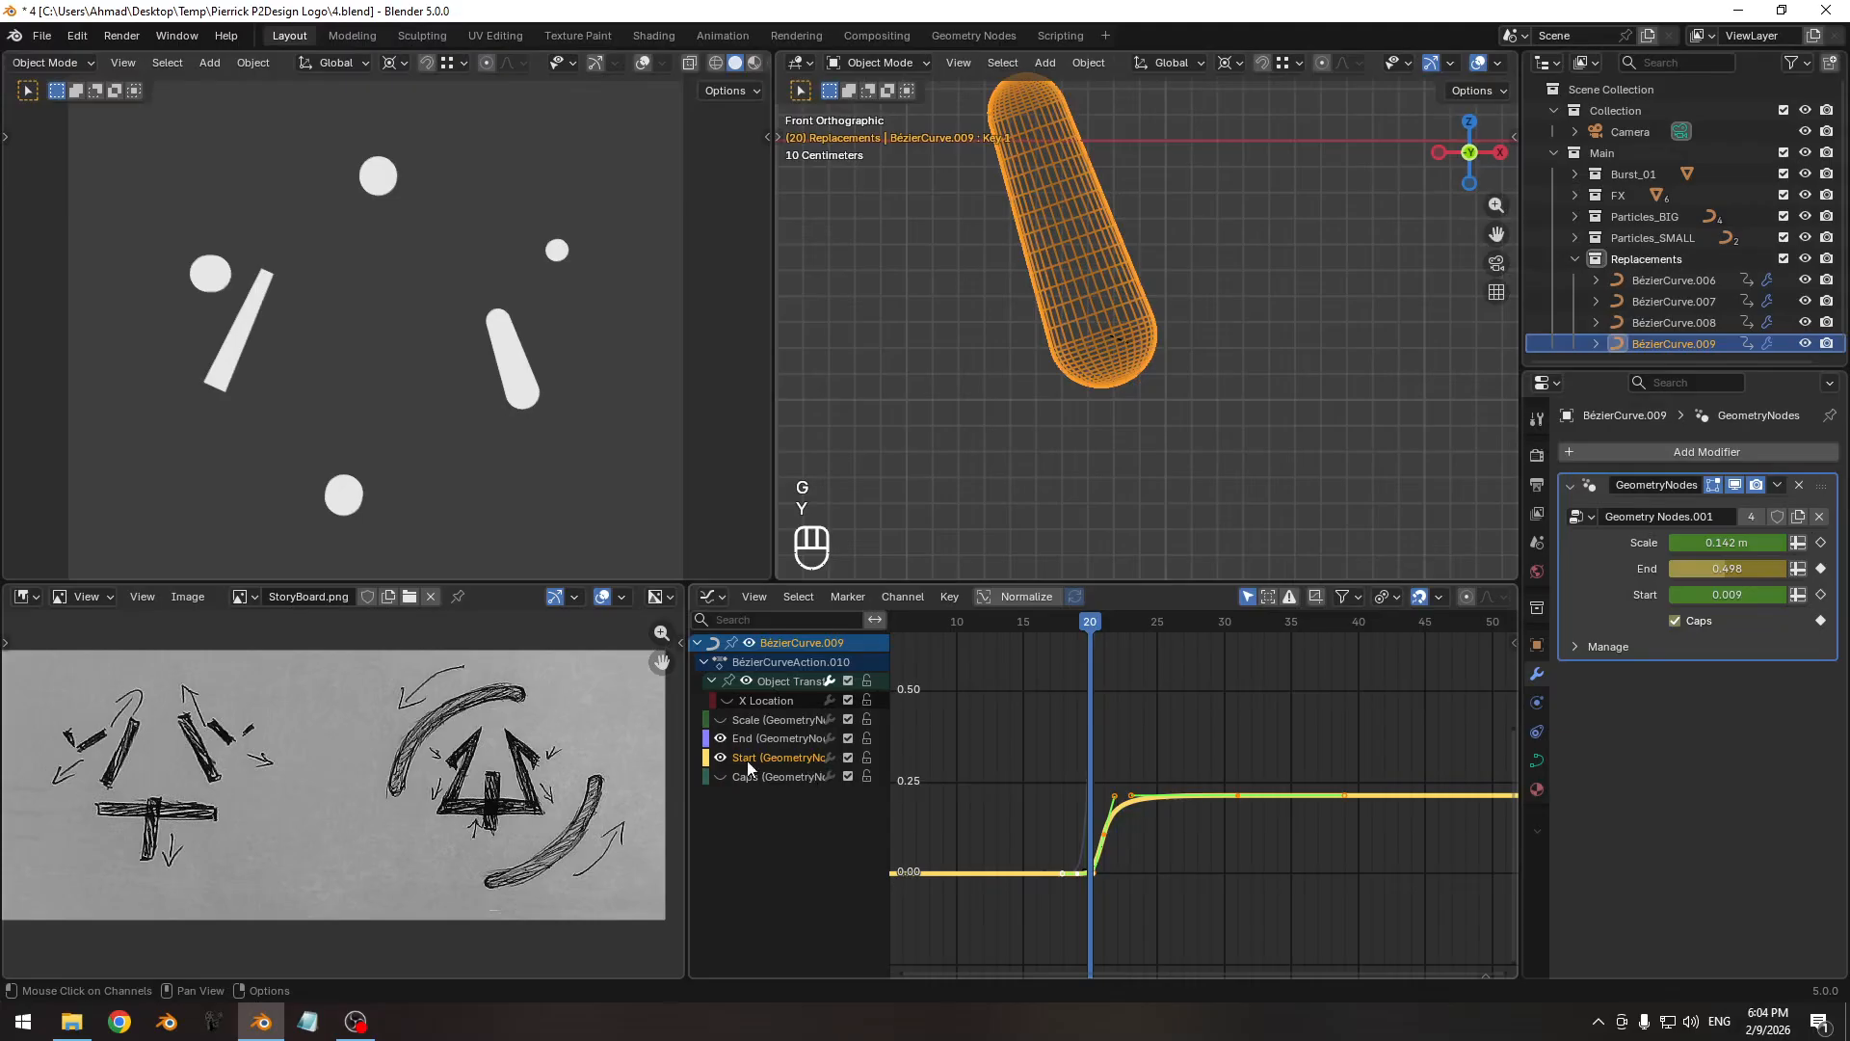
Isolate the right slanted bar's End curve keyframes and shift them one frame later along the time axis.
double_click(767, 738)
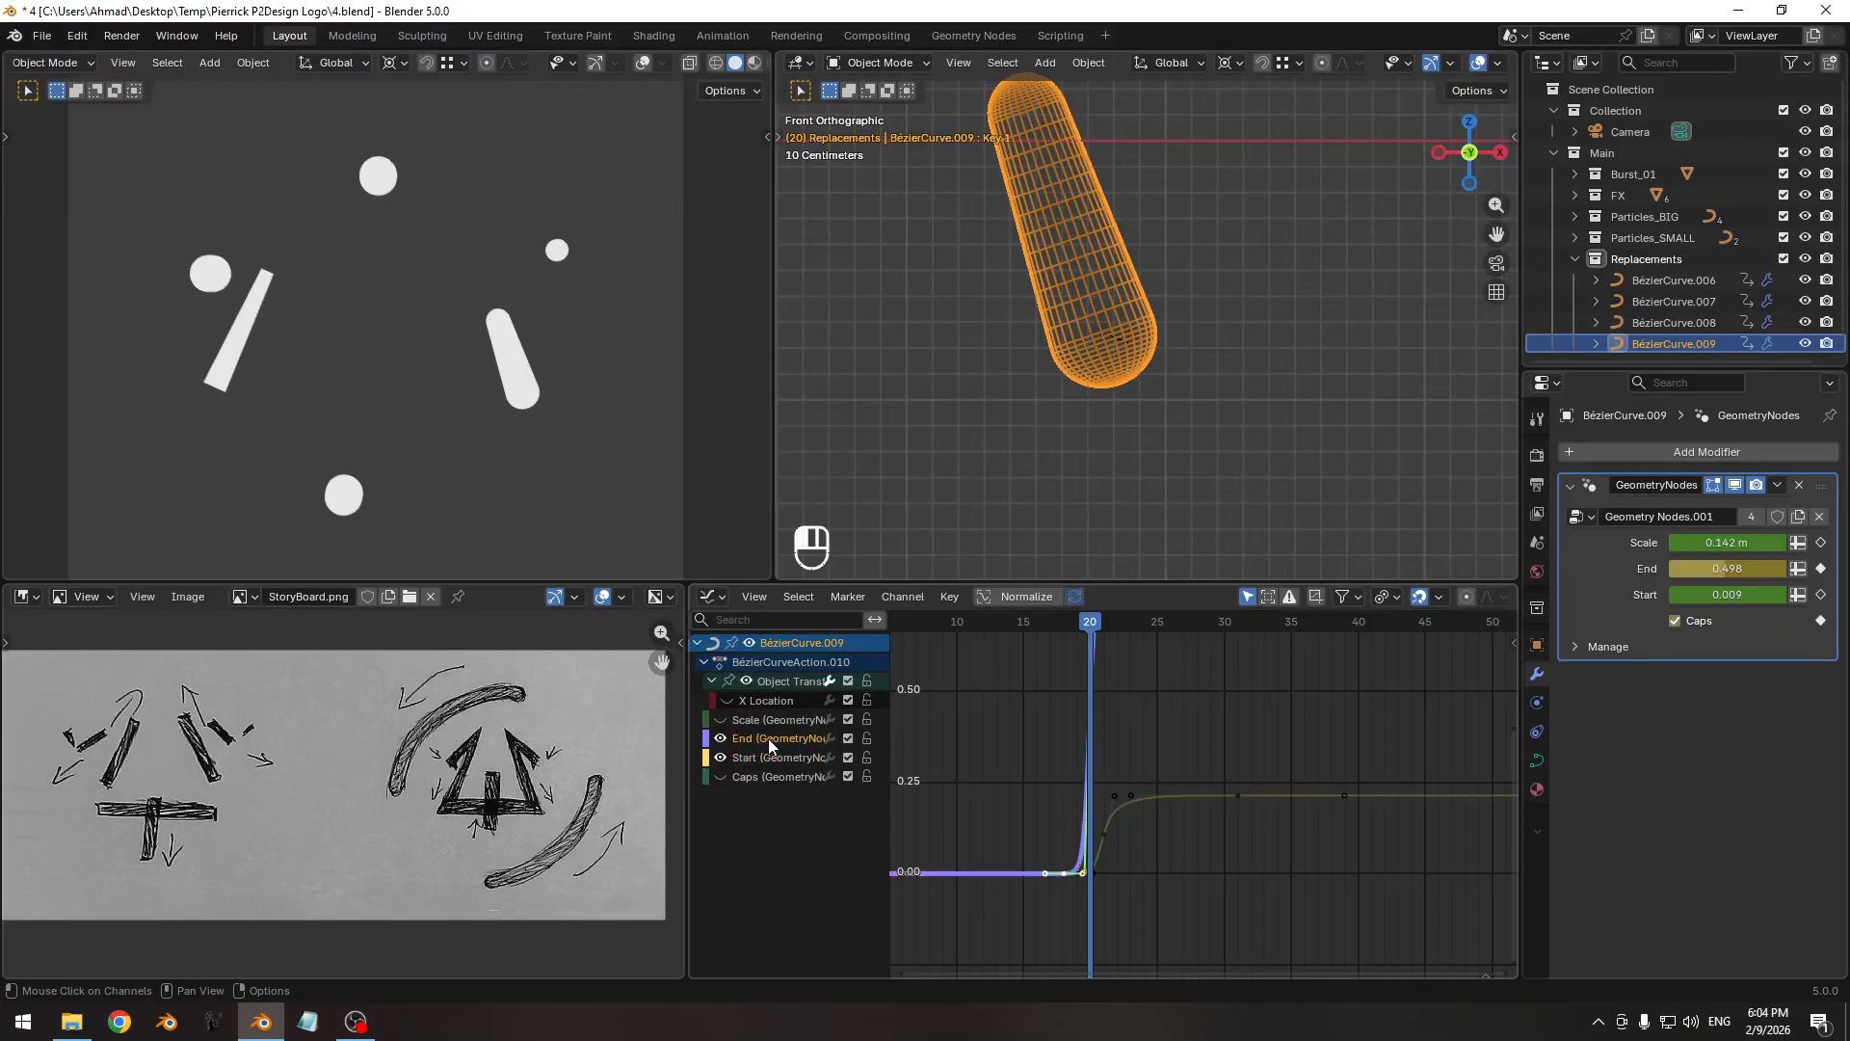
middle_click_drag(1270, 728, 1141, 790, "ctrl")
middle_click_drag(1141, 790, 1202, 790, "shift")
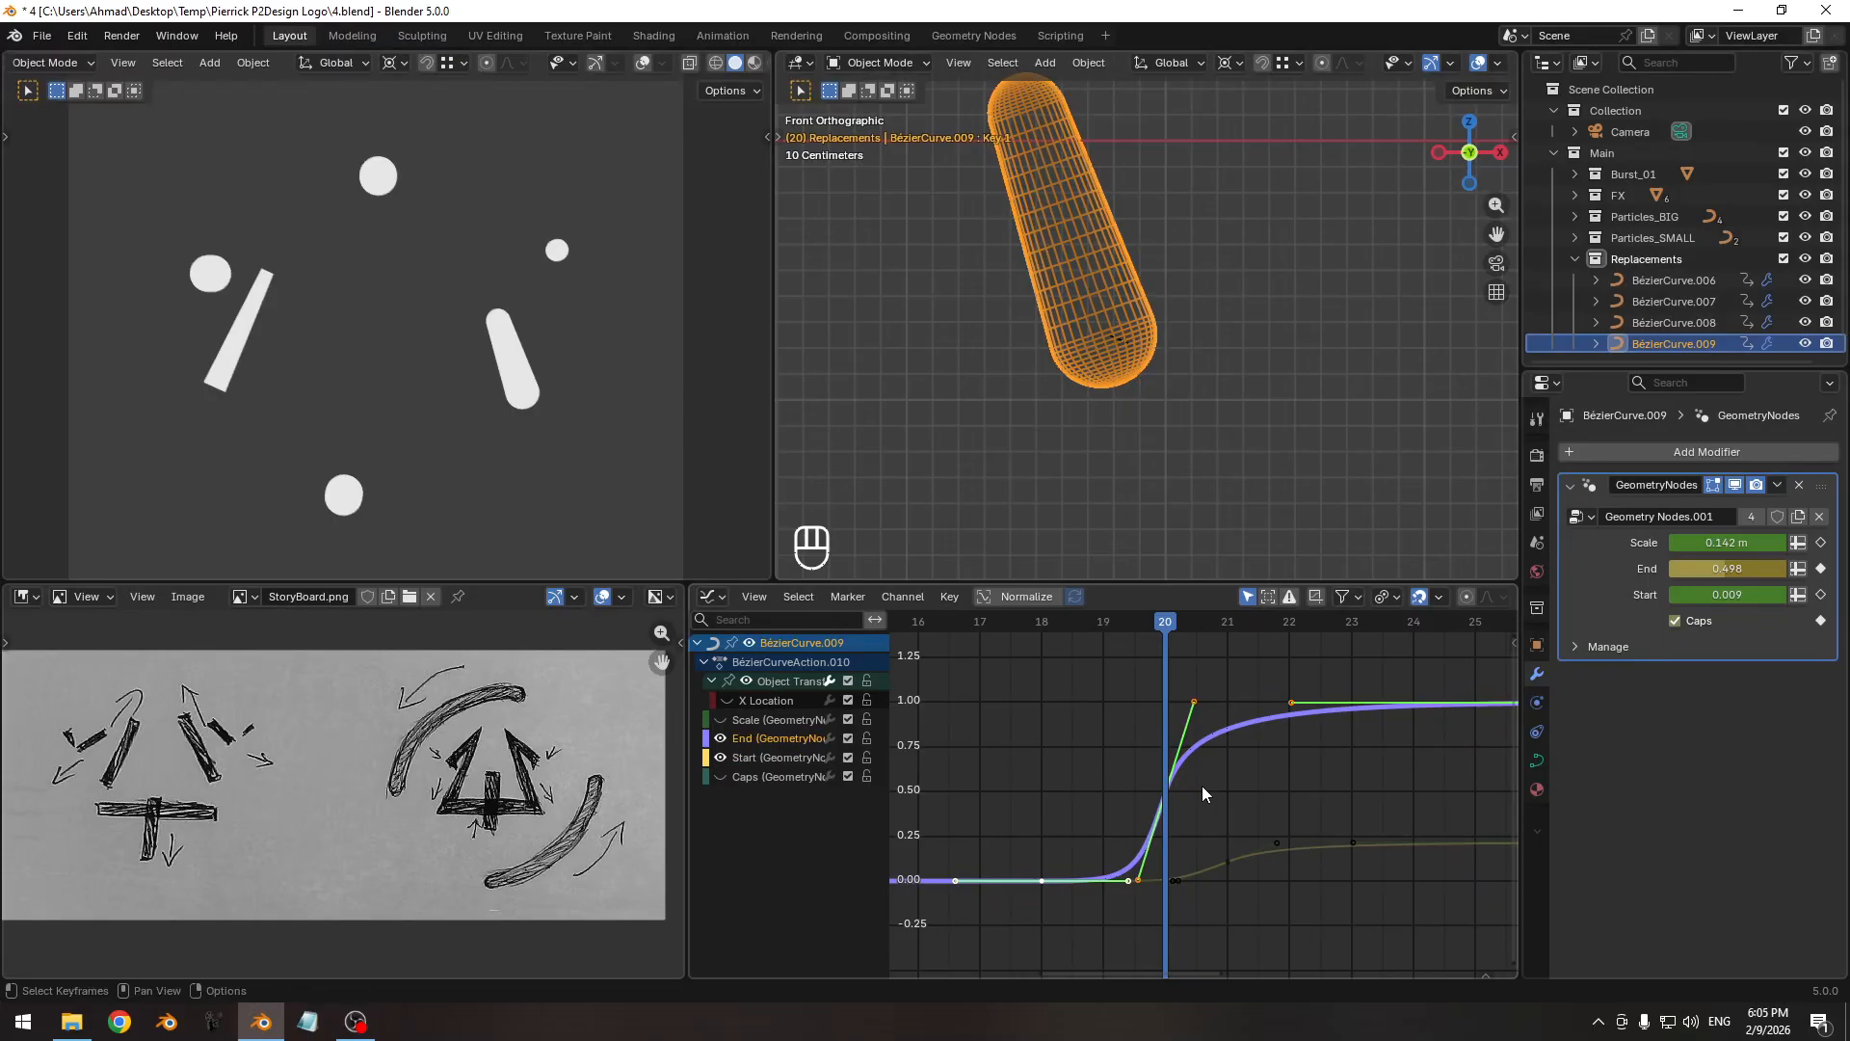
left_click(1192, 827)
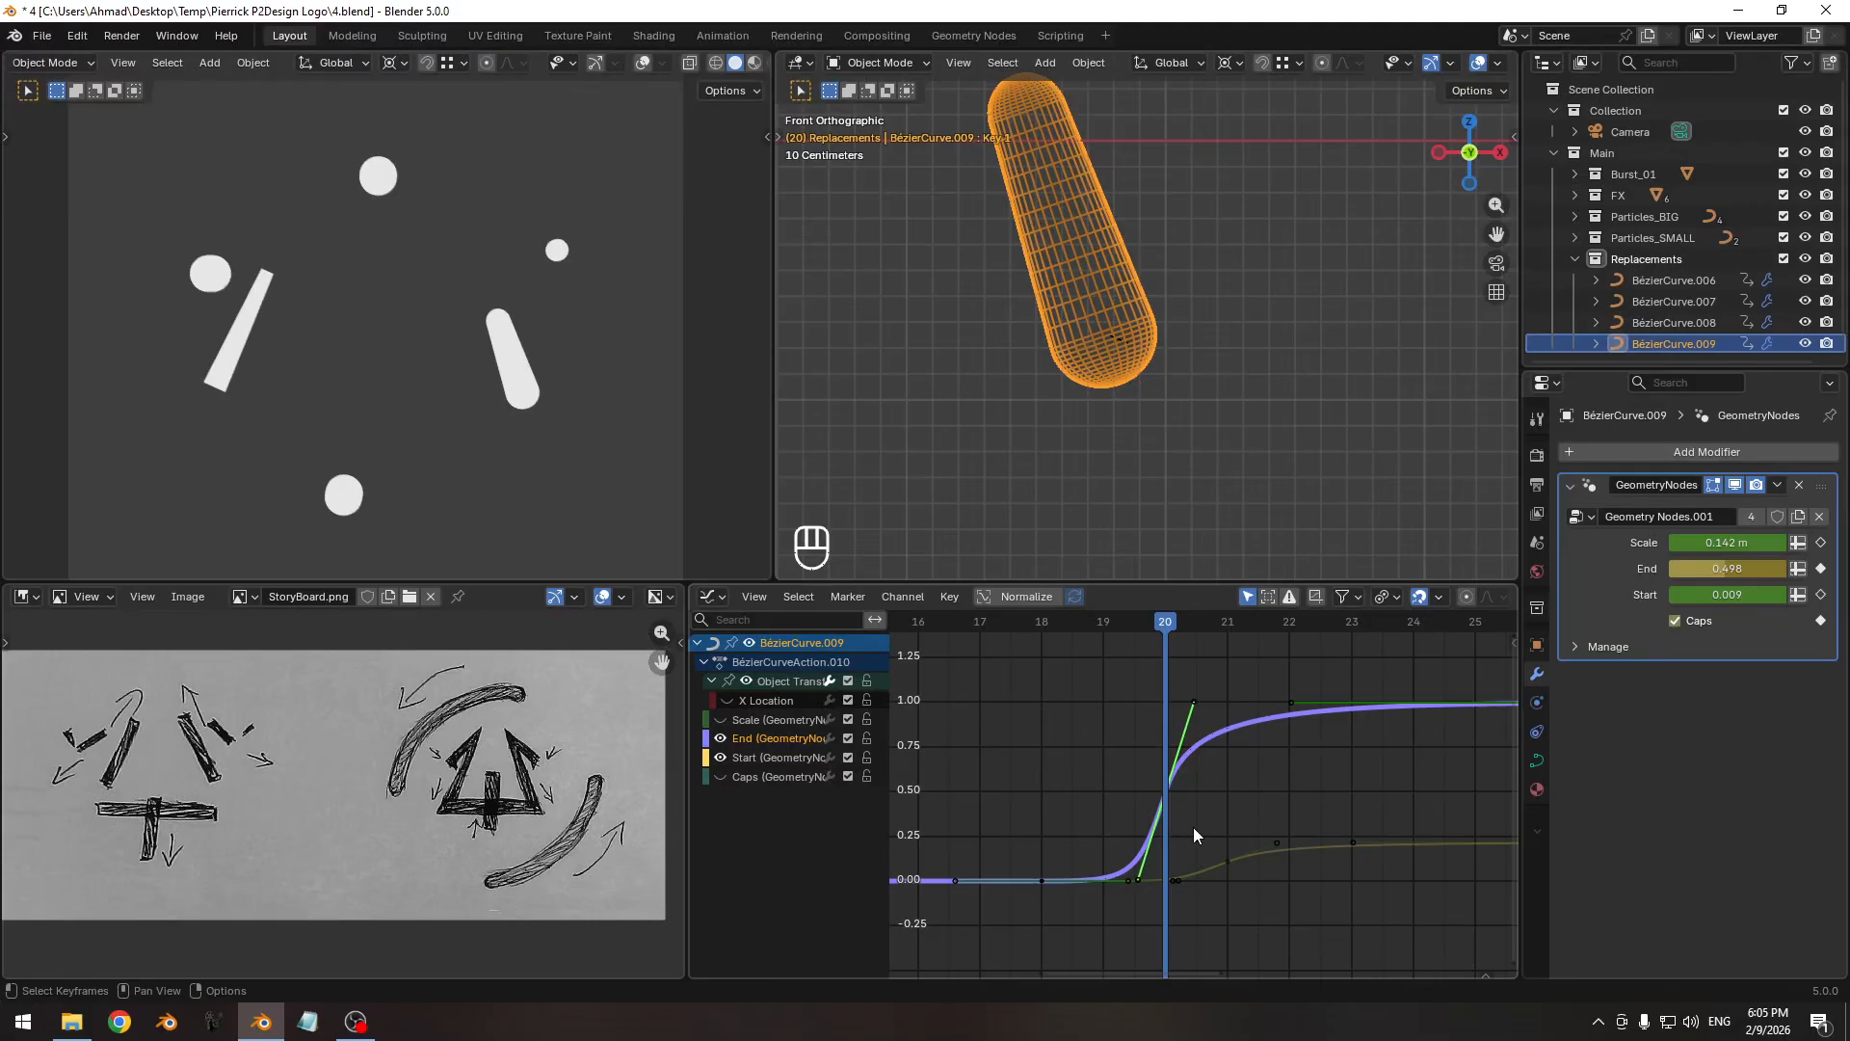
key("ctrl+z")
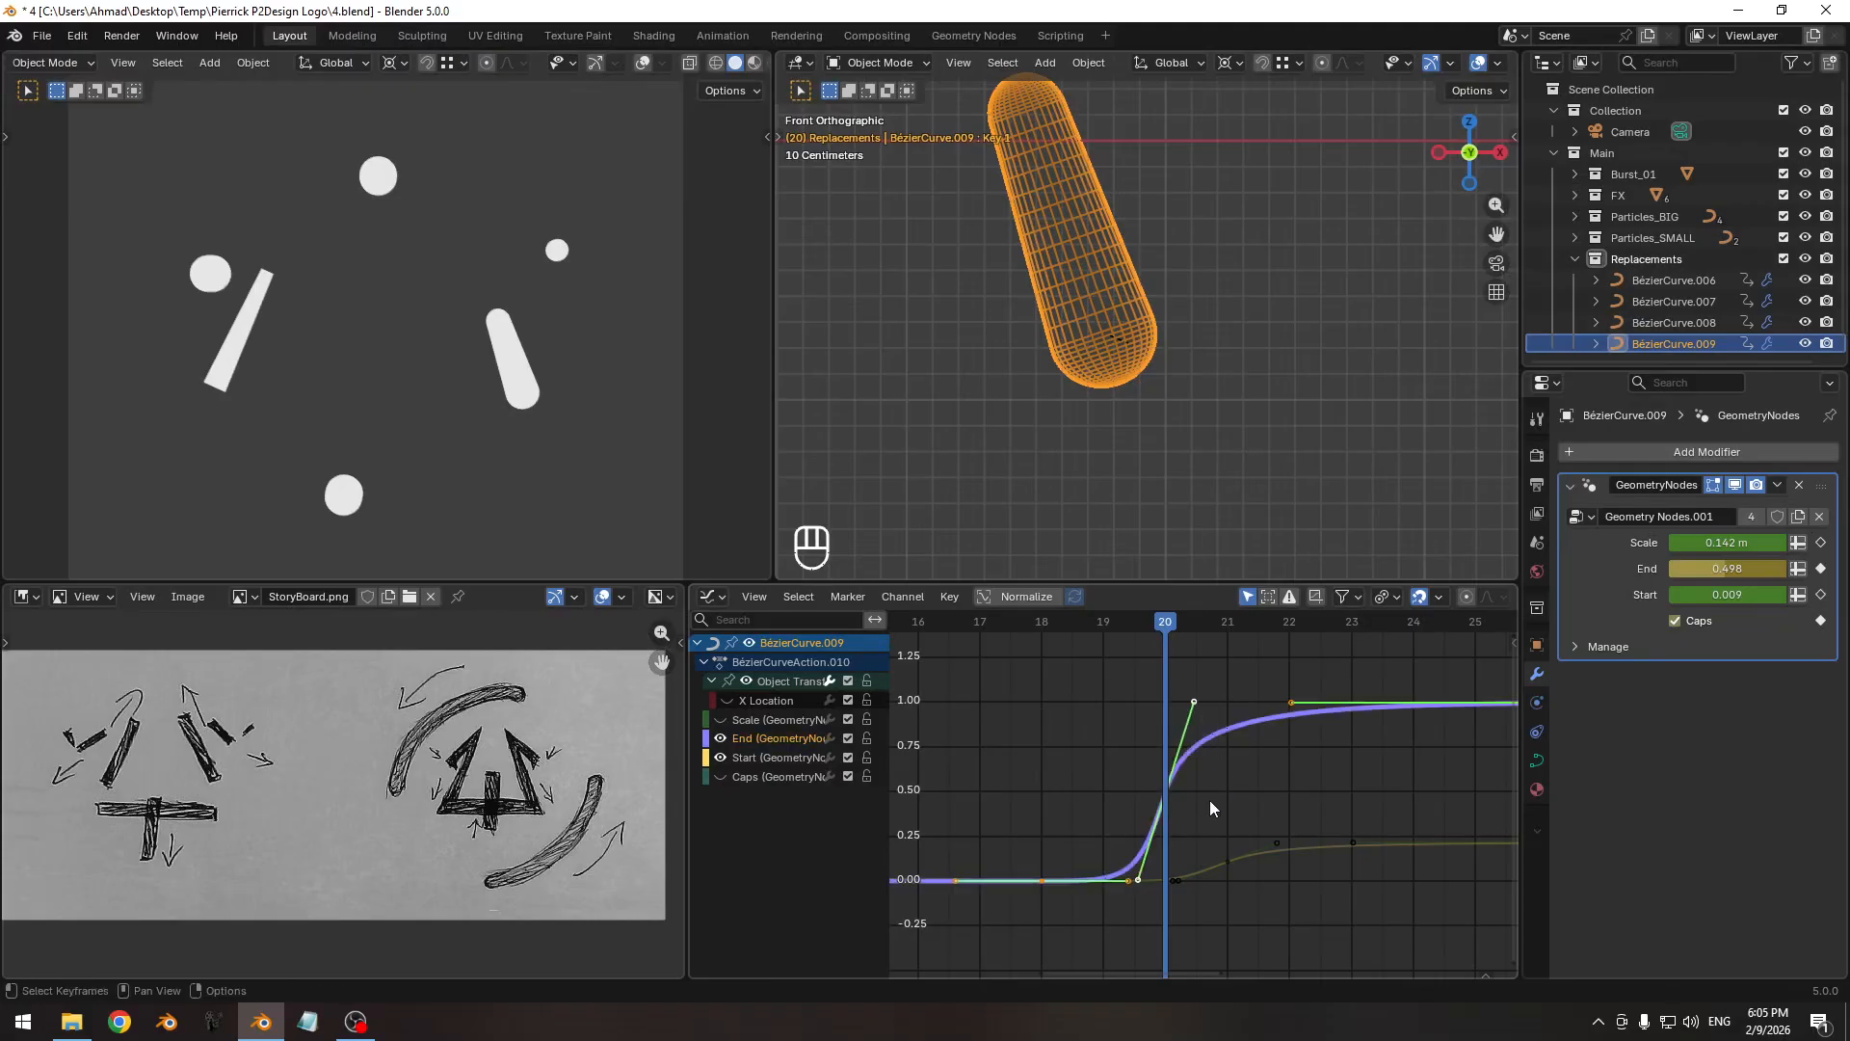
key("g")
key("x")
key("g")
key("x")
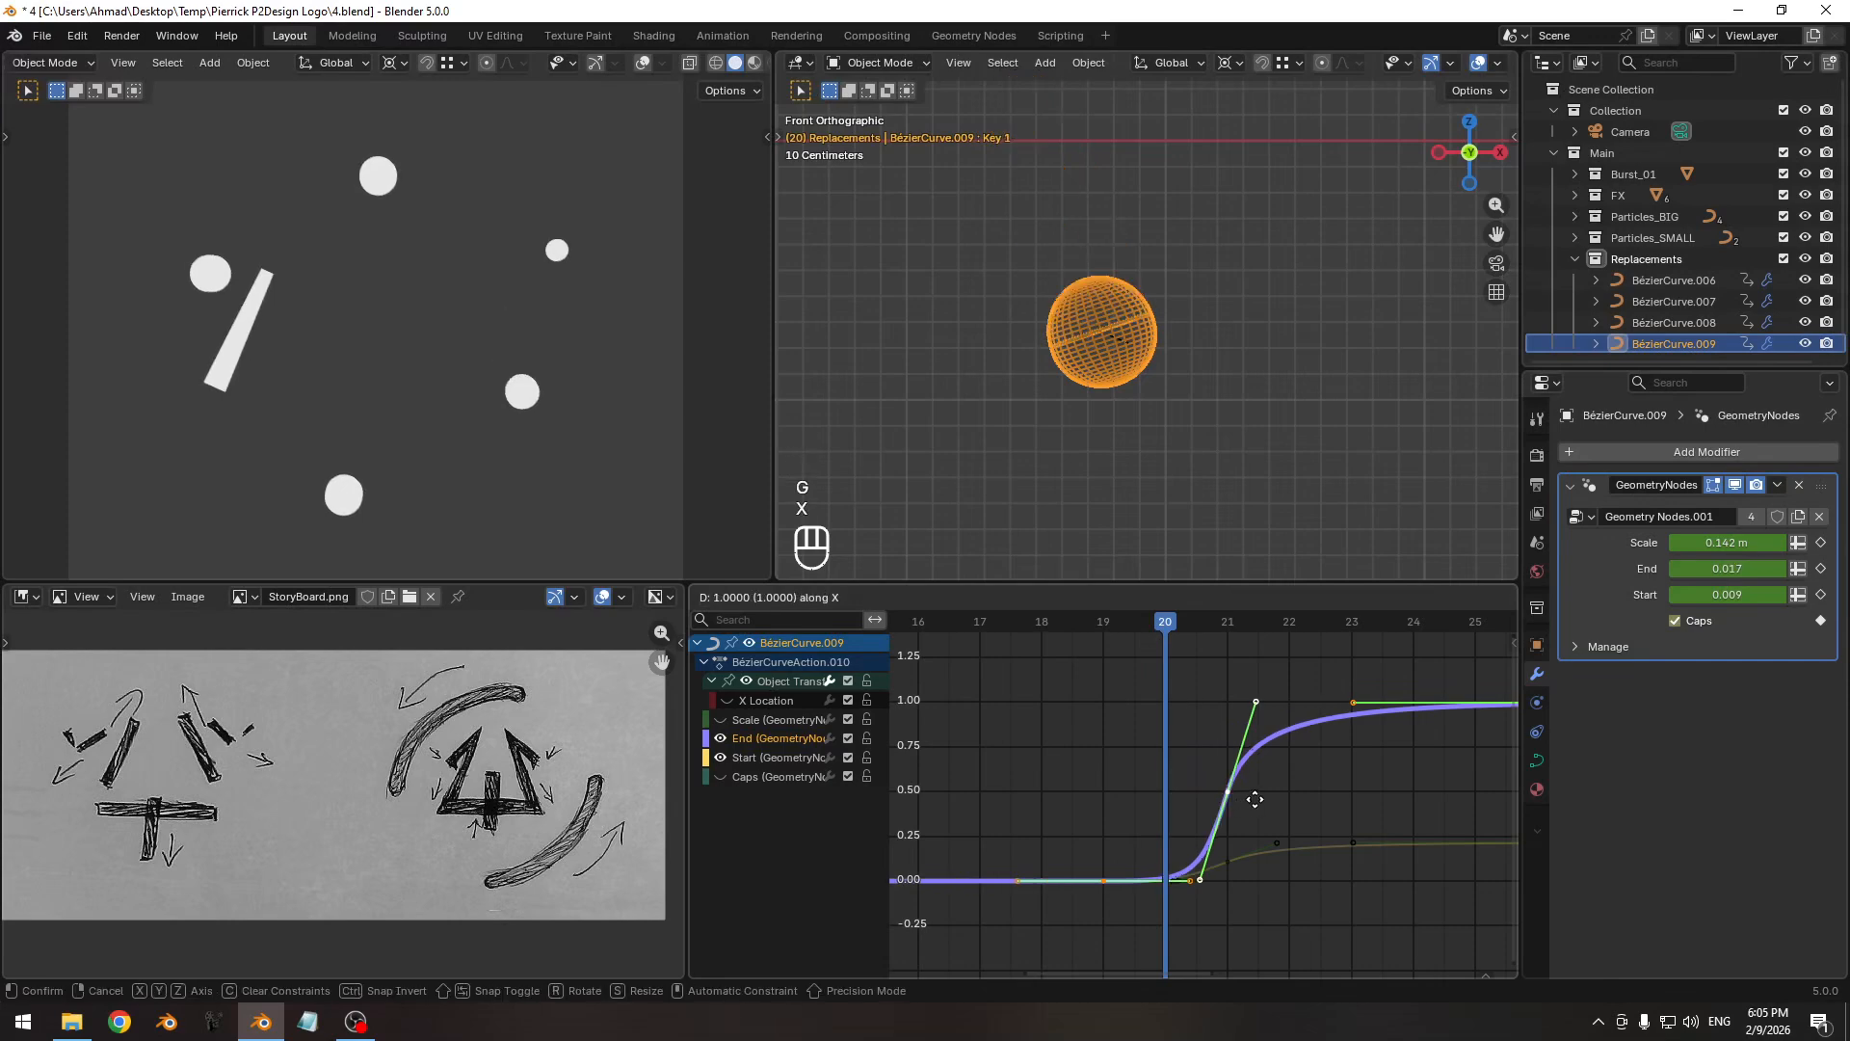
left_click(1255, 798)
Check the bar's growth between frames 19 and 23, and shift its Start keyframes one frame later.
left_click(1130, 626)
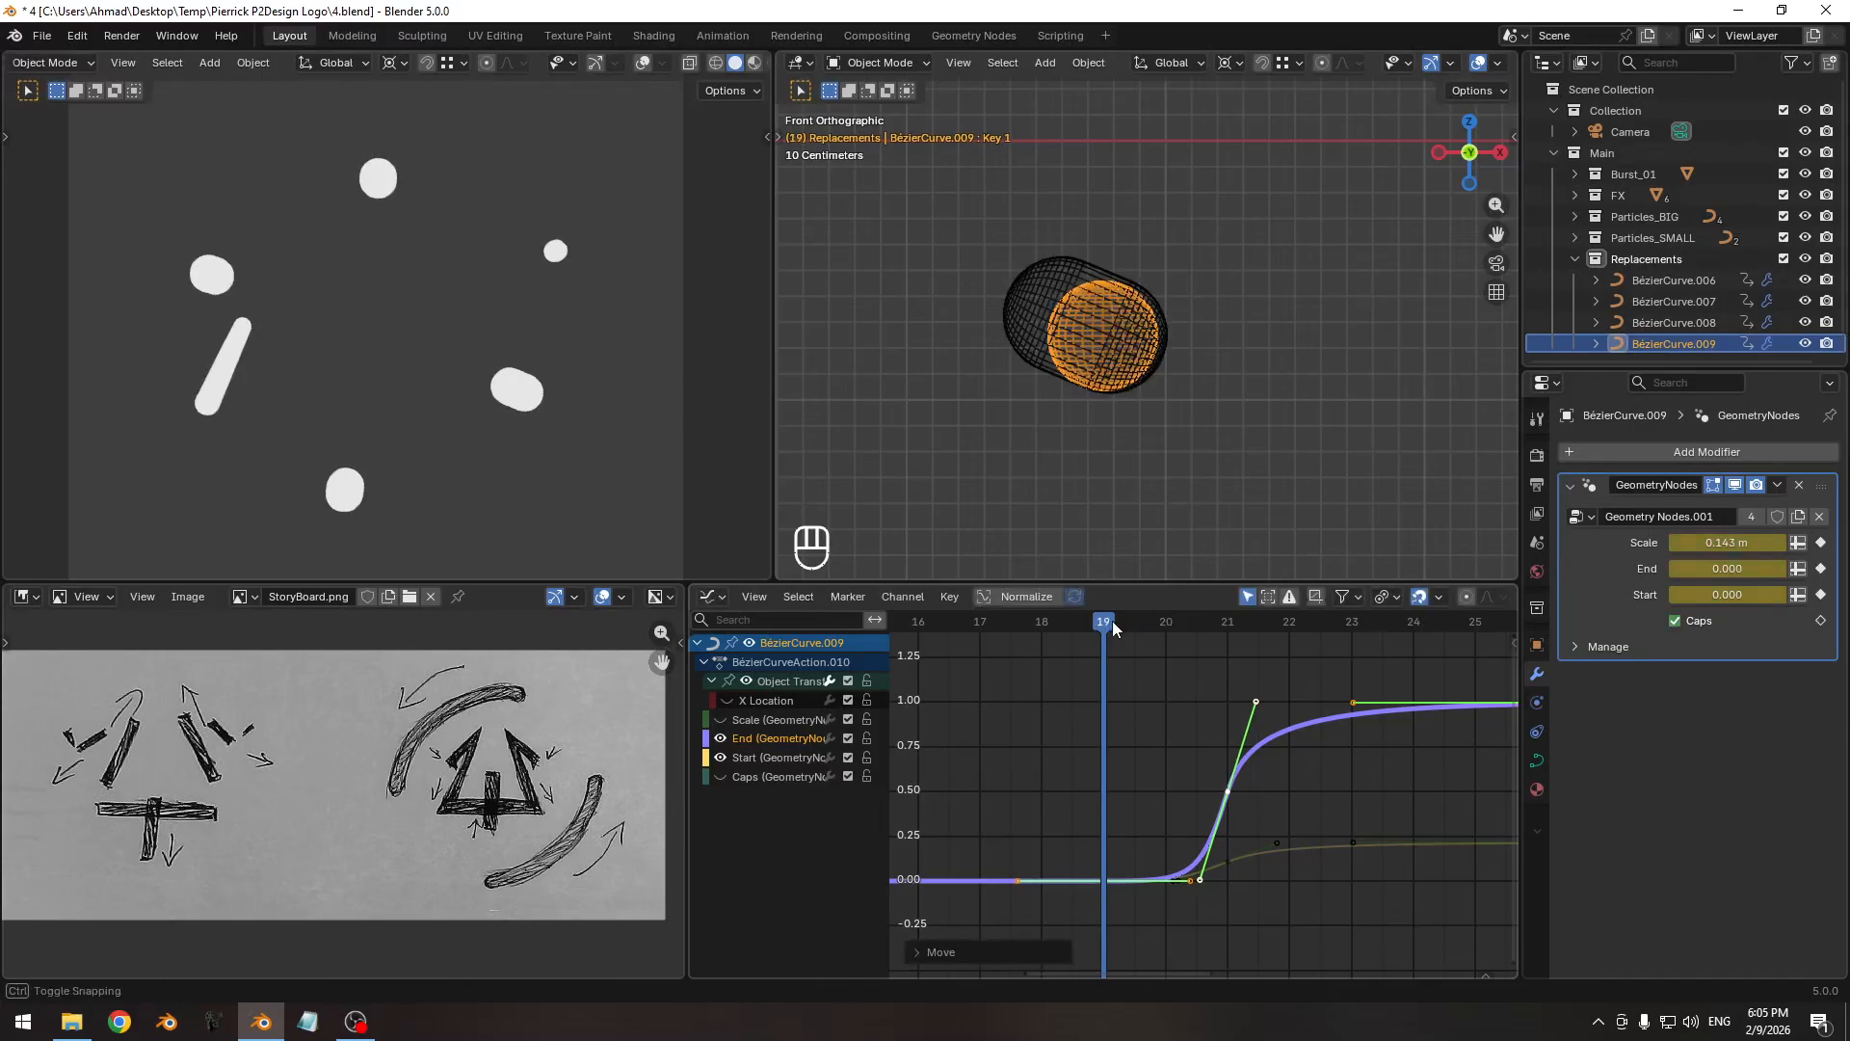
left_click(1152, 628)
left_click(1212, 627)
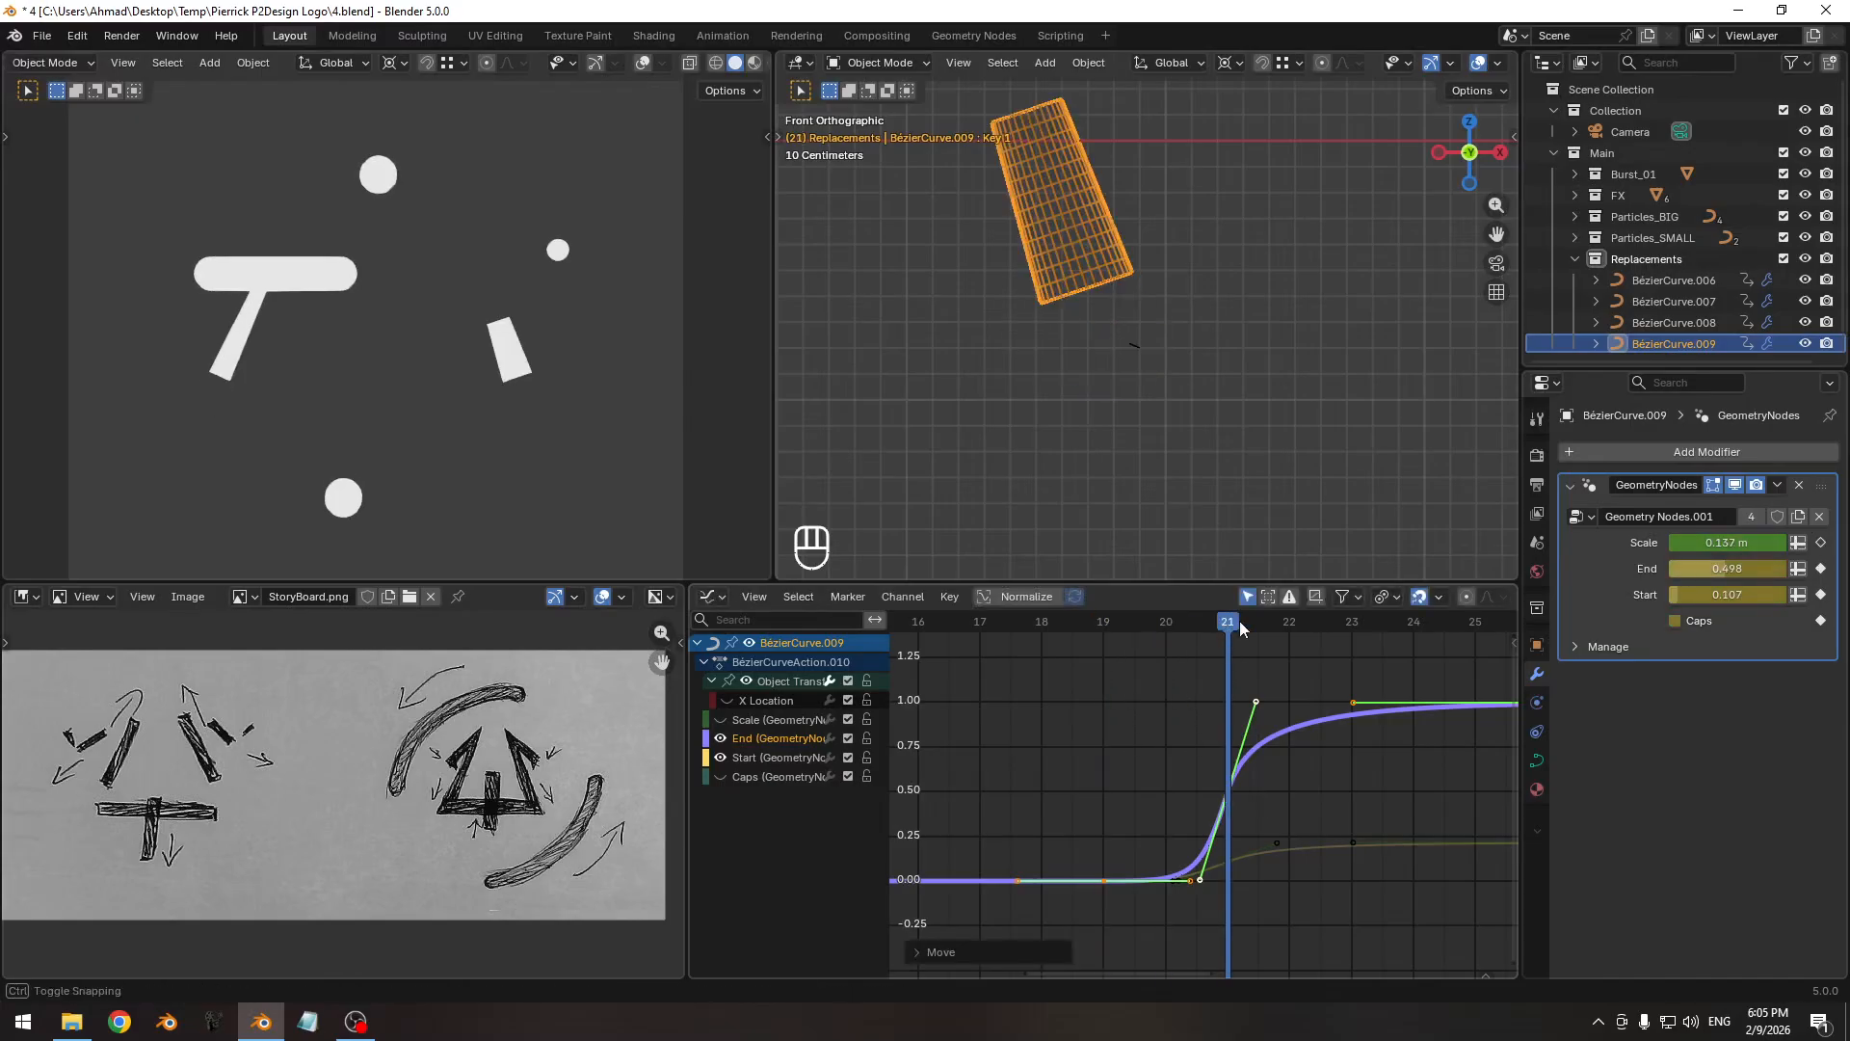
left_click(1289, 627)
left_click(1328, 627)
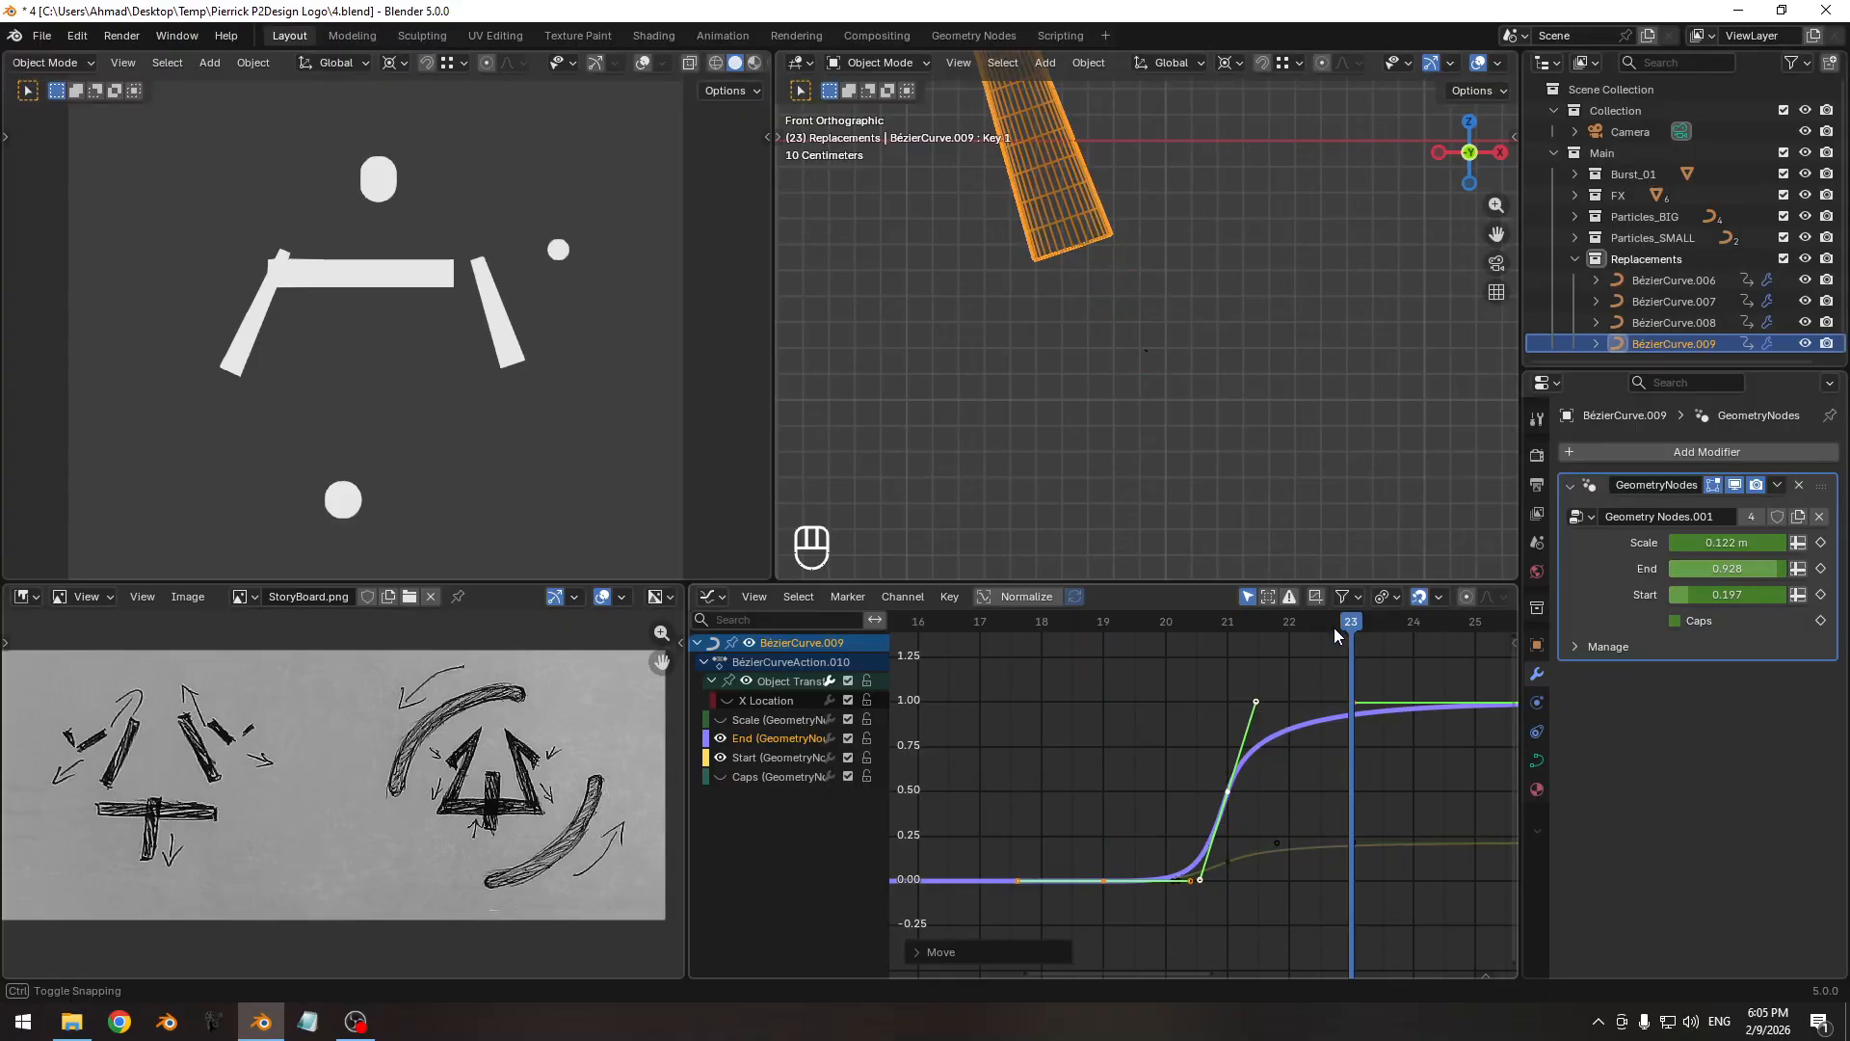
middle_click_drag(1352, 827, 1212, 809)
left_click(1173, 824)
key("g")
key("x")
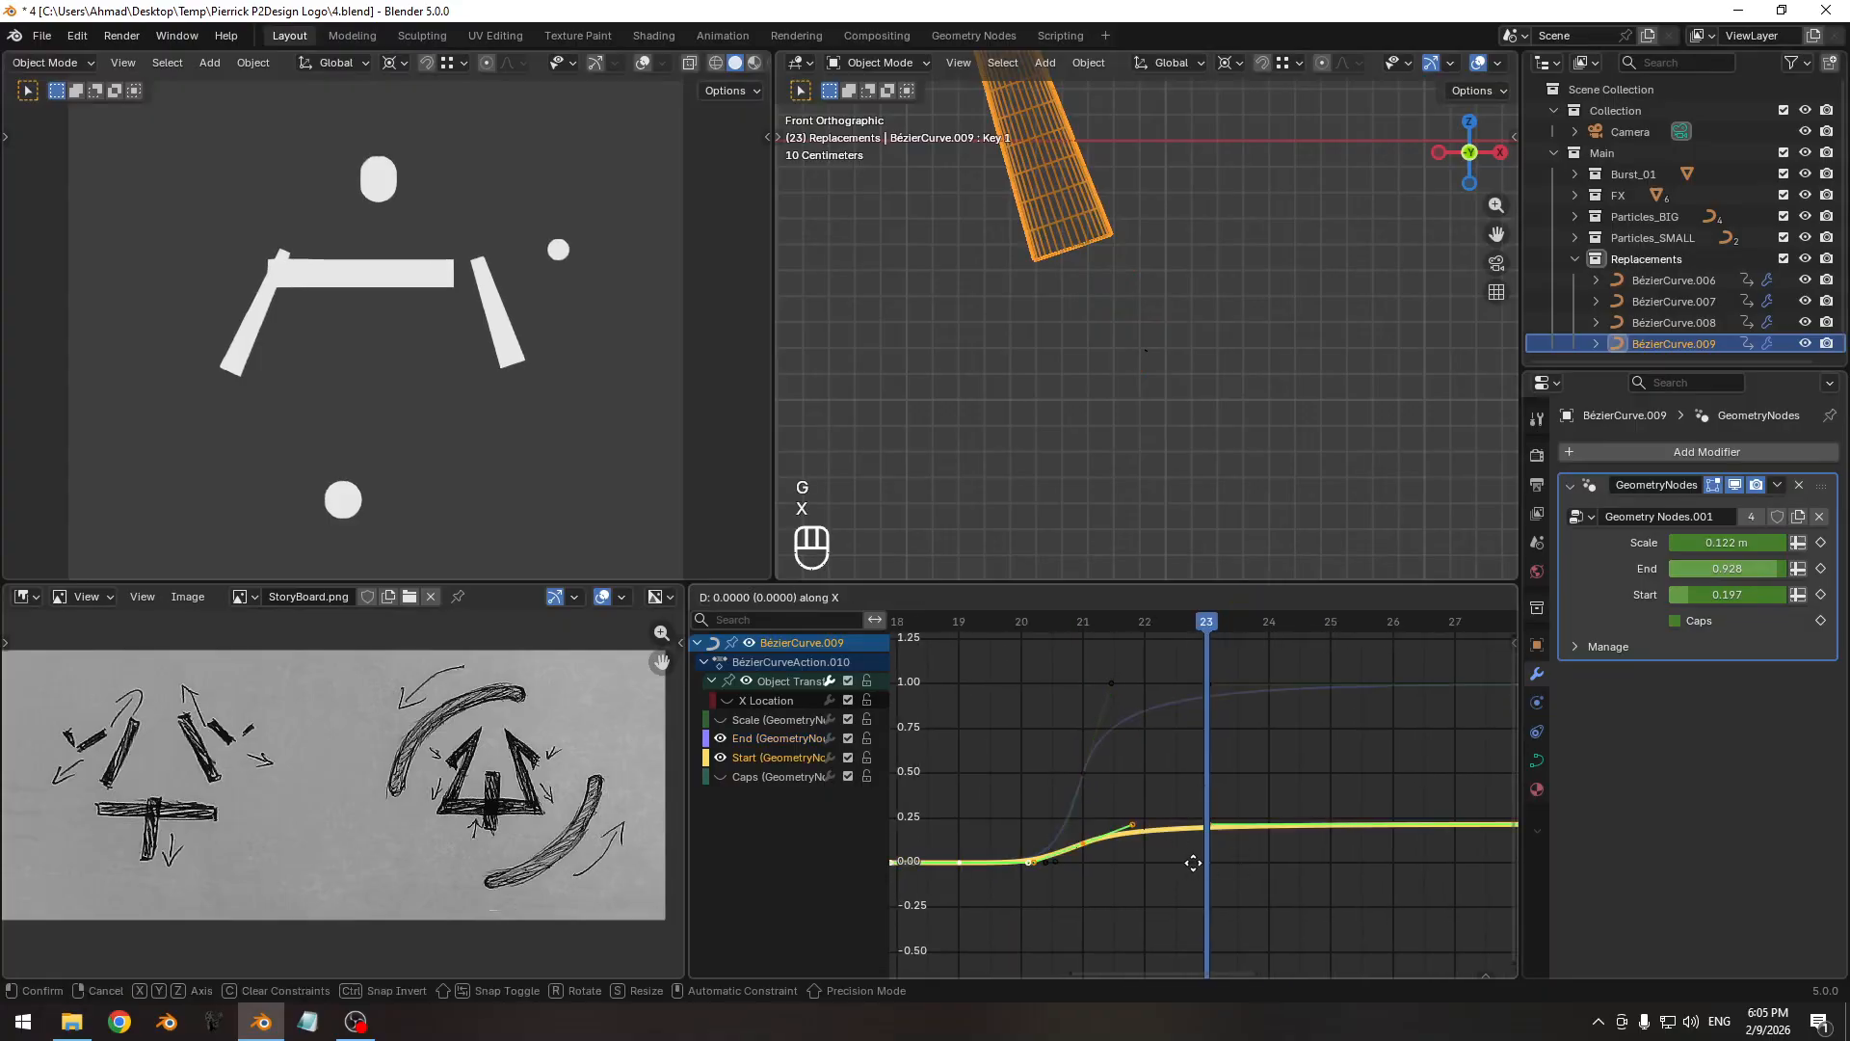
left_click(1205, 831)
Shift the bar's Caps keyframes one frame later so the caps switch off at frame 22, and save the file.
left_click_drag(1172, 621, 1040, 652)
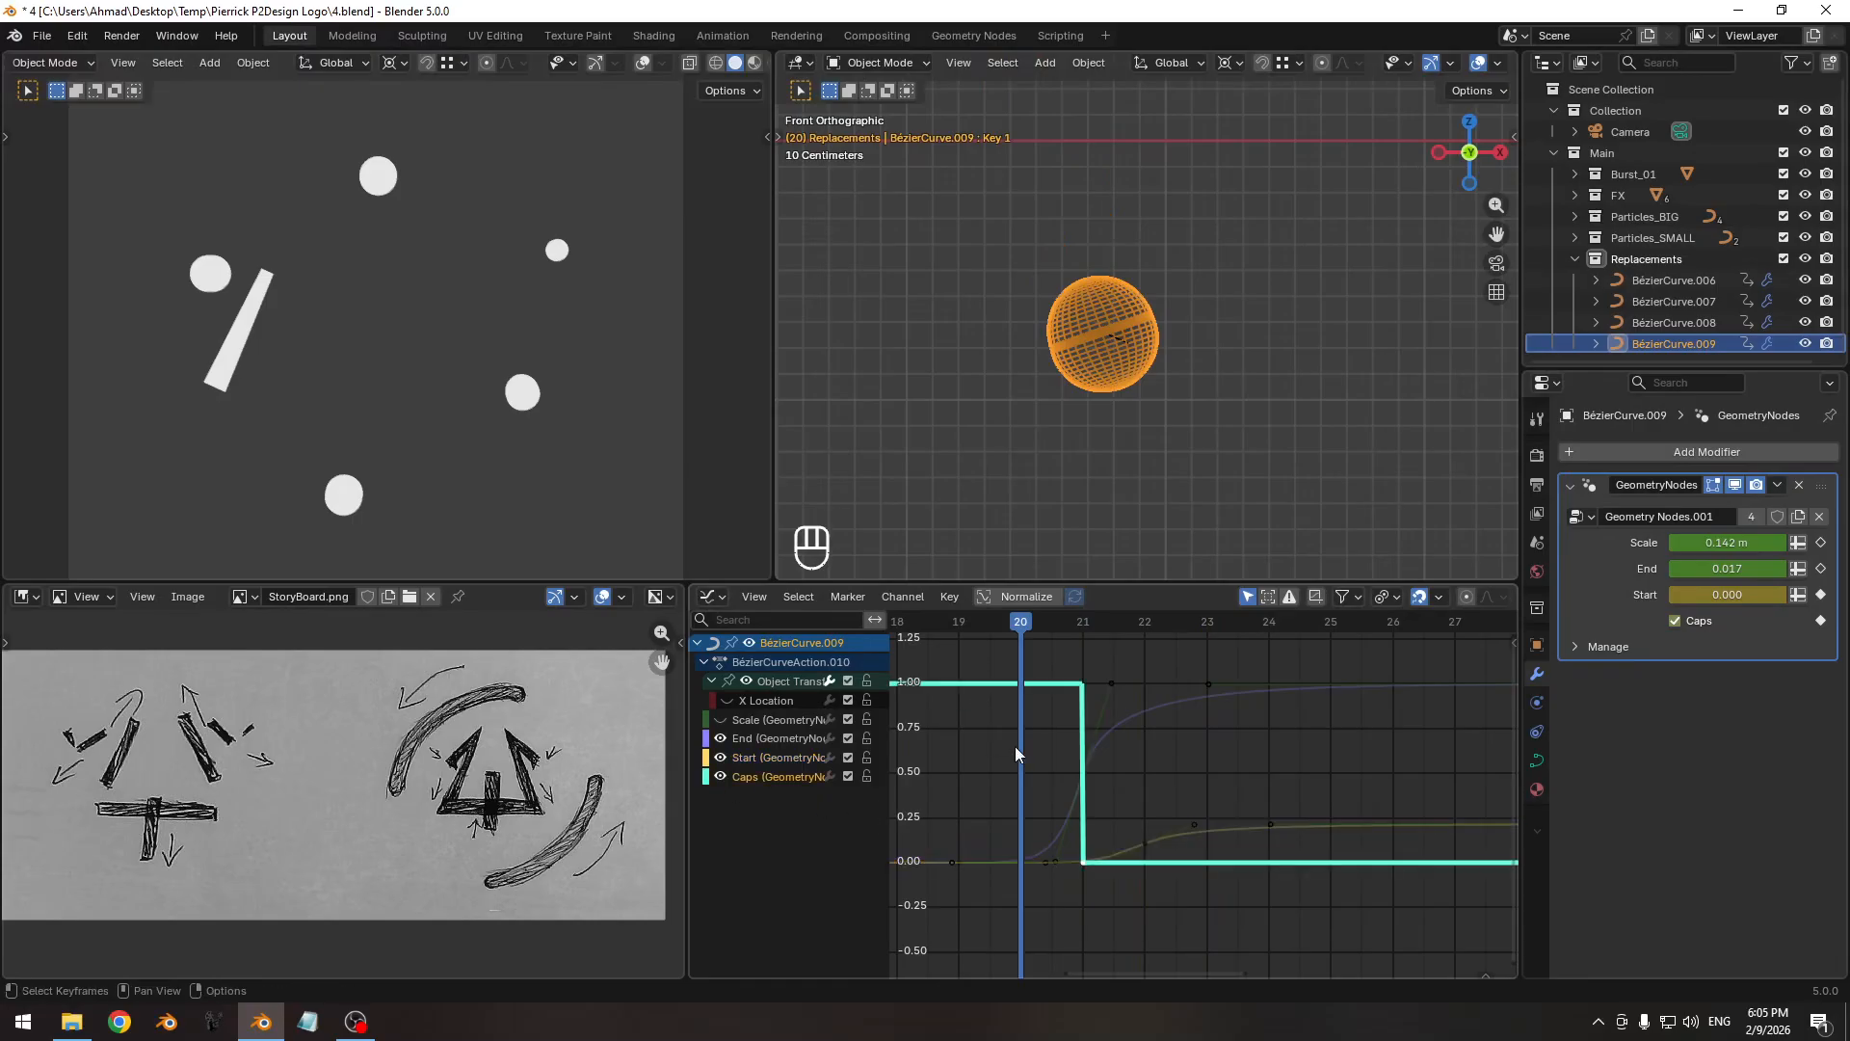
key("g")
key("x")
left_click(1049, 748)
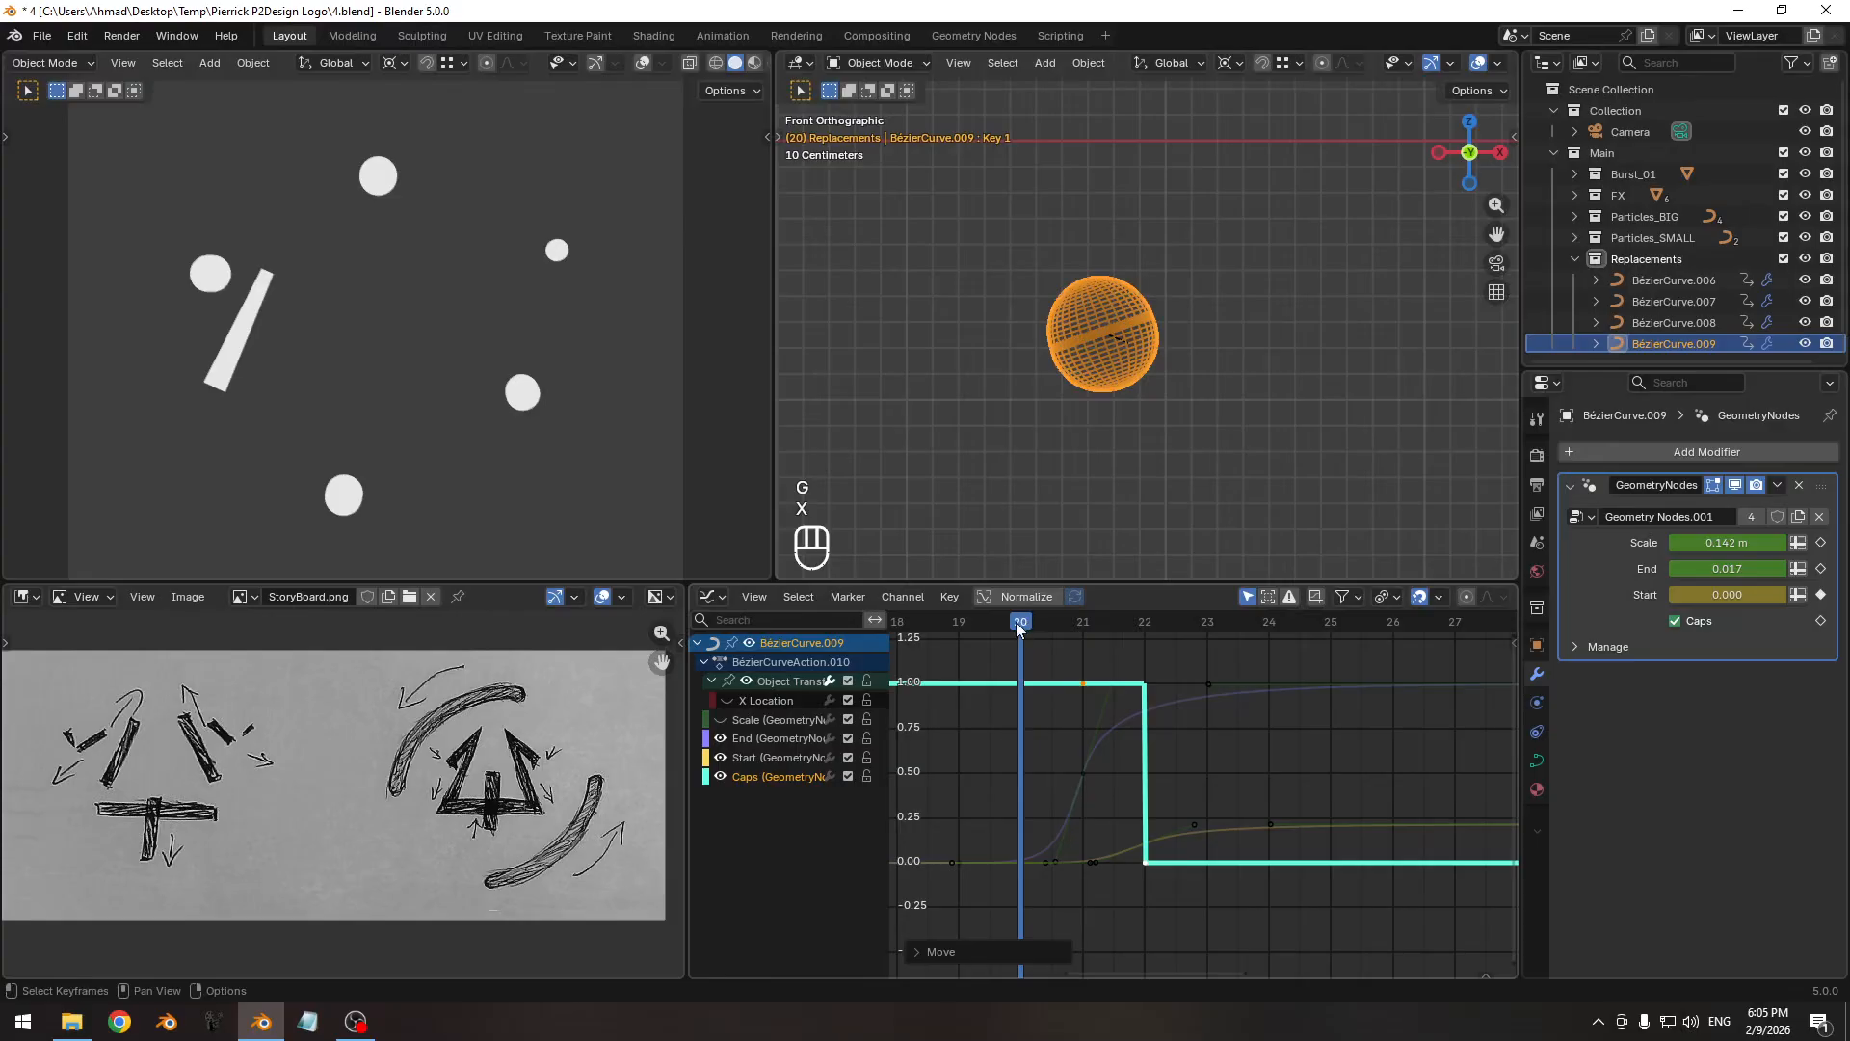
left_click_drag(1015, 622, 1346, 634)
key("Home")
key("ctrl+s")
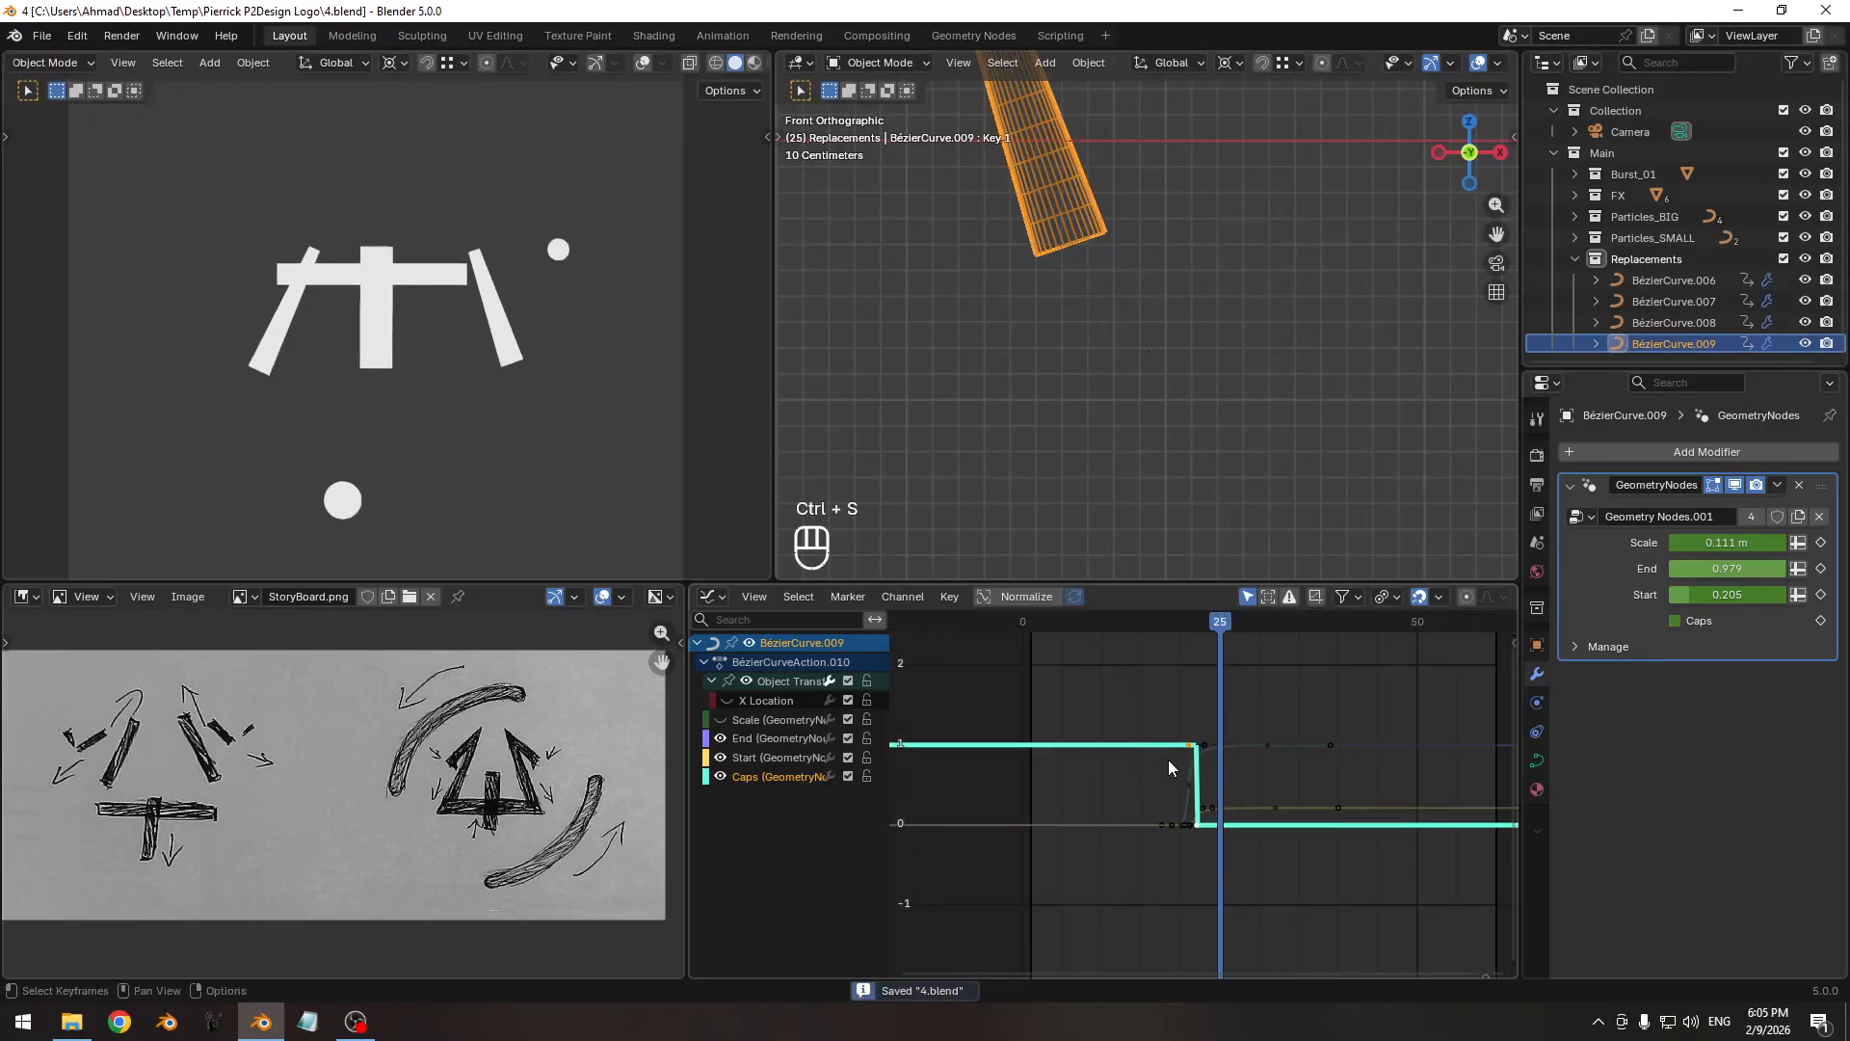
Go to frame 20, bring up the bar's shape keys, and preview Key 1 at a value of 0.
middle_click_drag(1169, 761, 1109, 764, "shift")
left_click_drag(1073, 627, 1114, 654)
middle_click_drag(490, 377, 409, 359, "shift")
middle_click_drag(424, 395, 465, 316, "ctrl")
left_click_drag(1115, 627, 1122, 628)
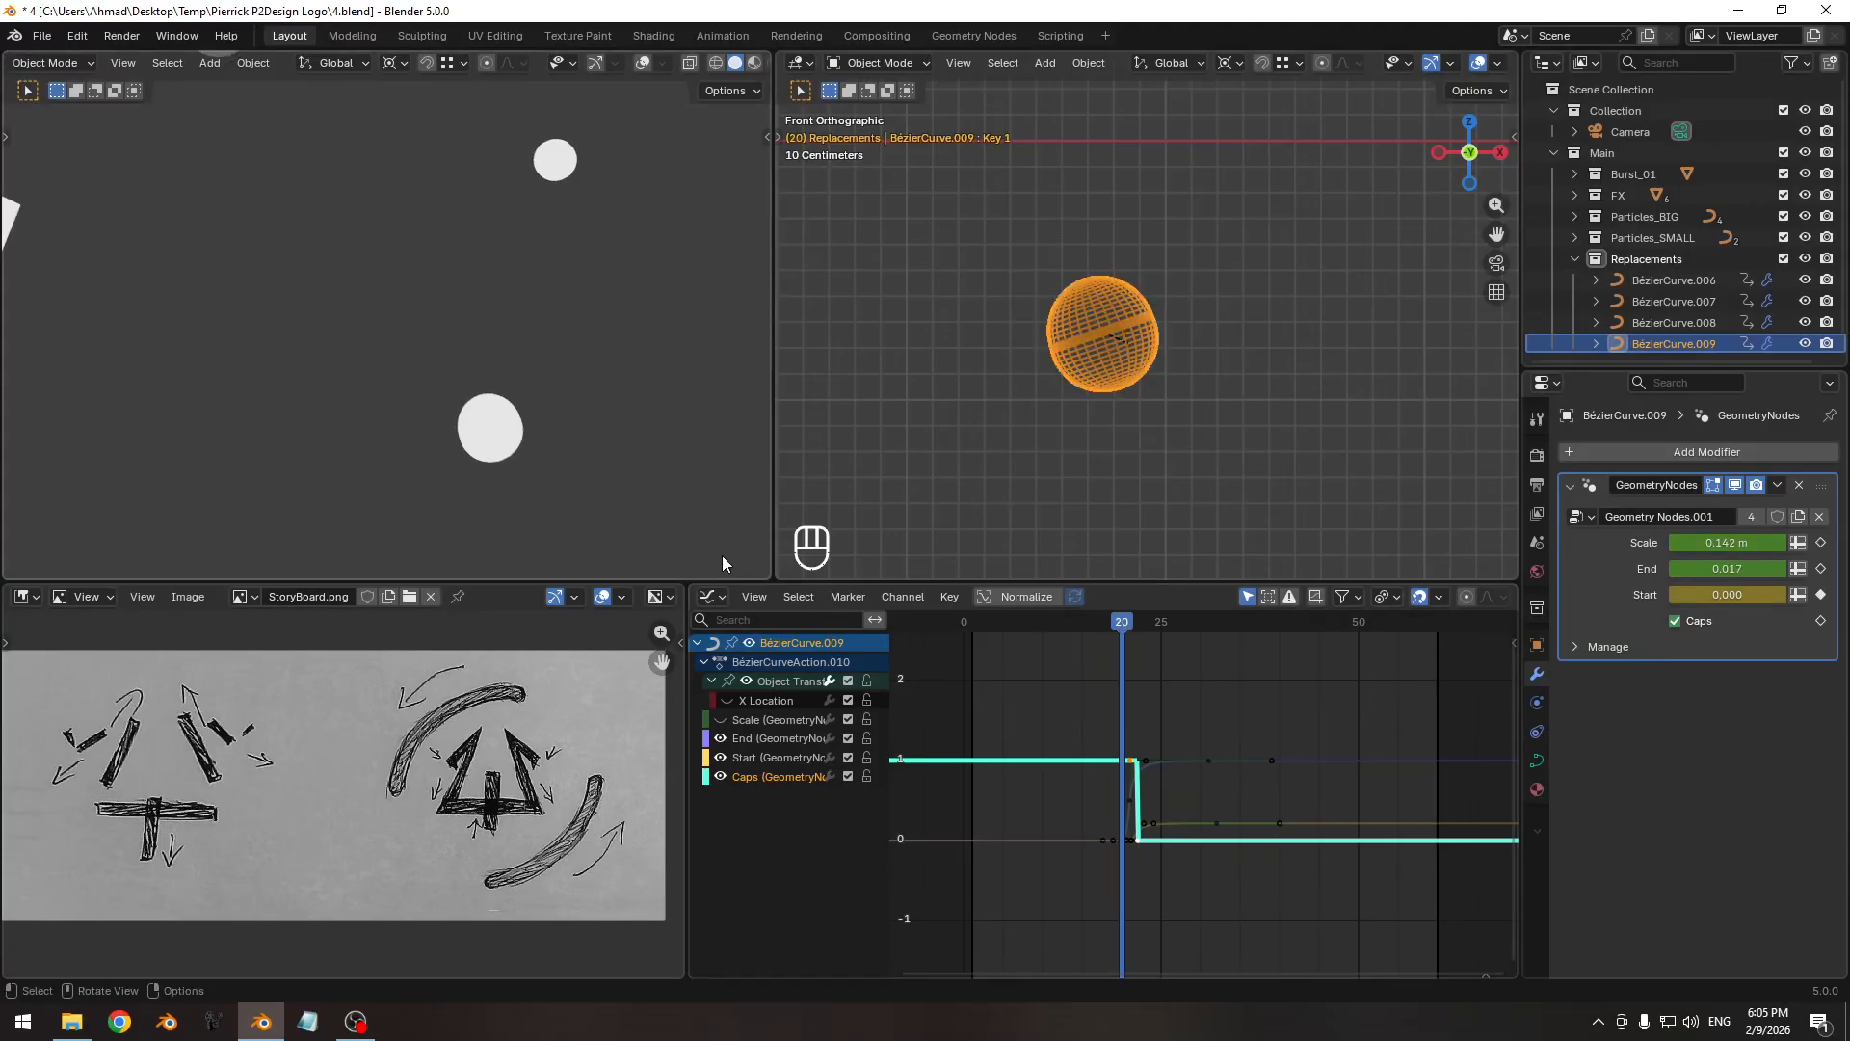
left_click(1538, 762)
middle_click_drag(1628, 910, 1621, 750)
middle_click_drag(355, 262, 362, 323, "ctrl")
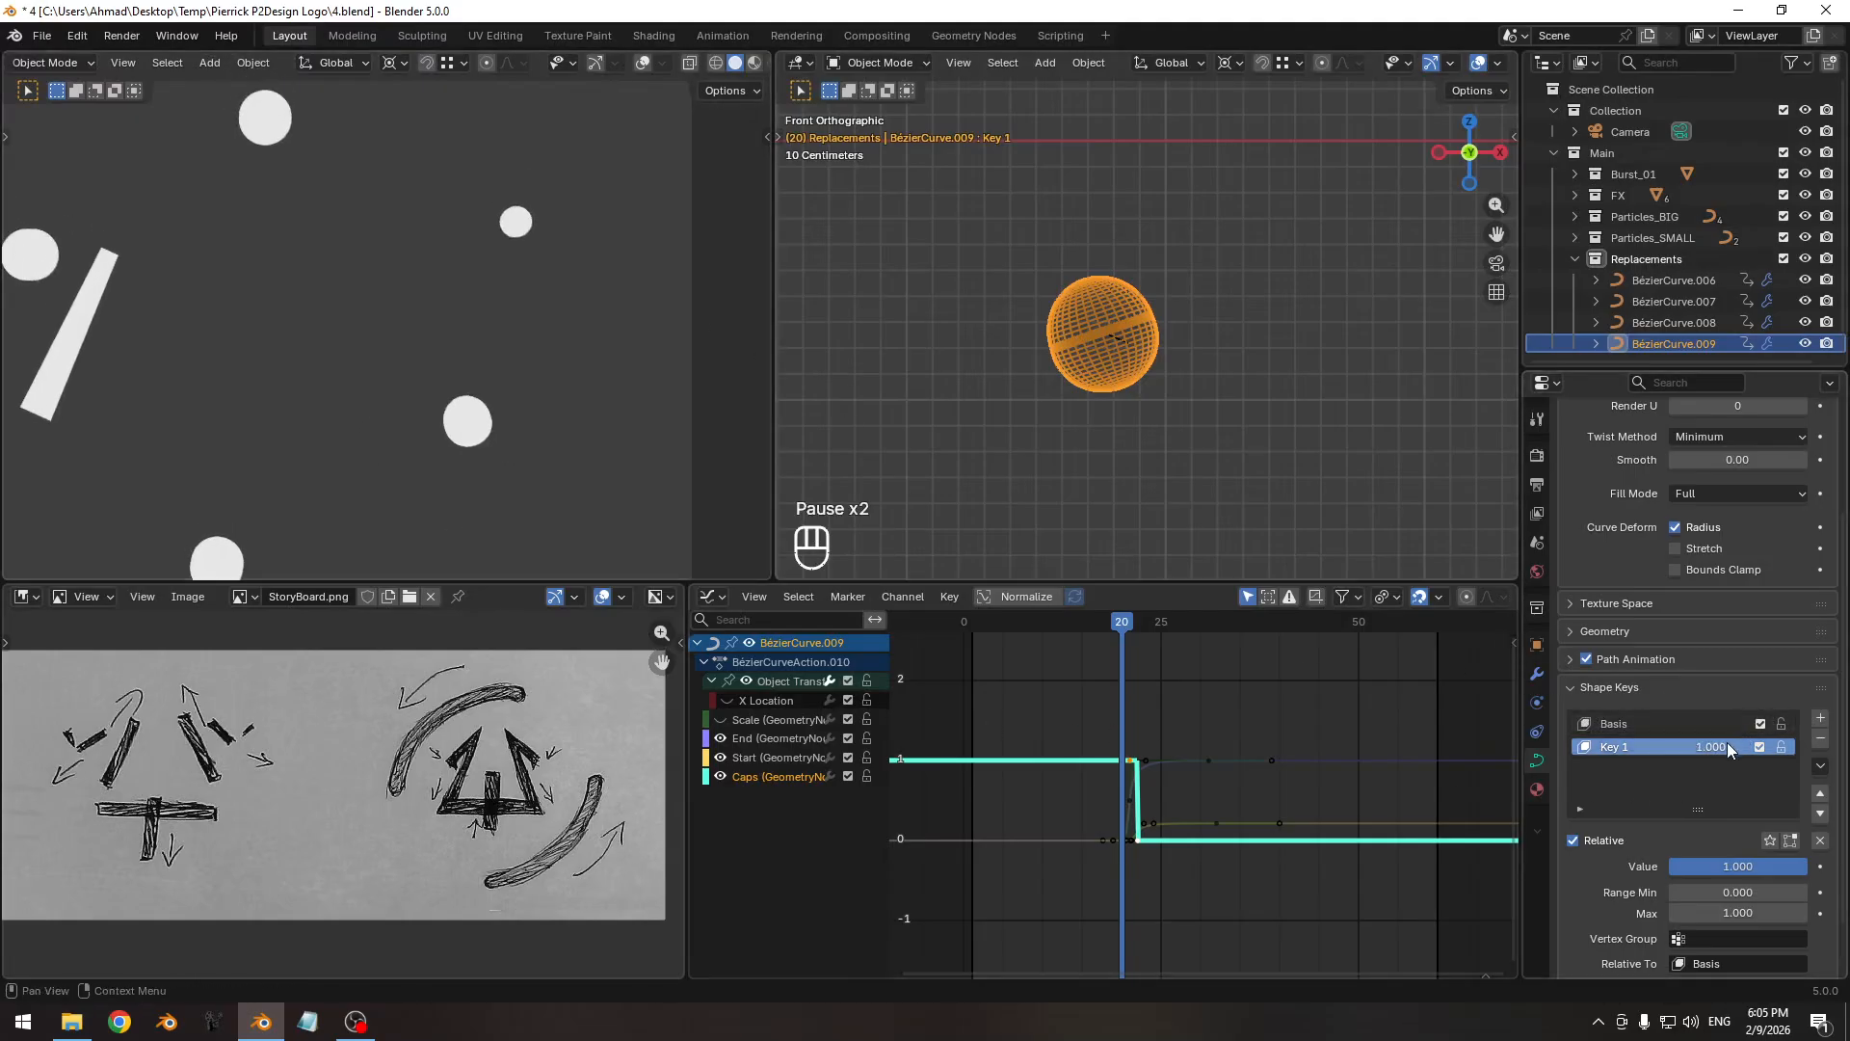
left_click_drag(1719, 748, 1628, 748)
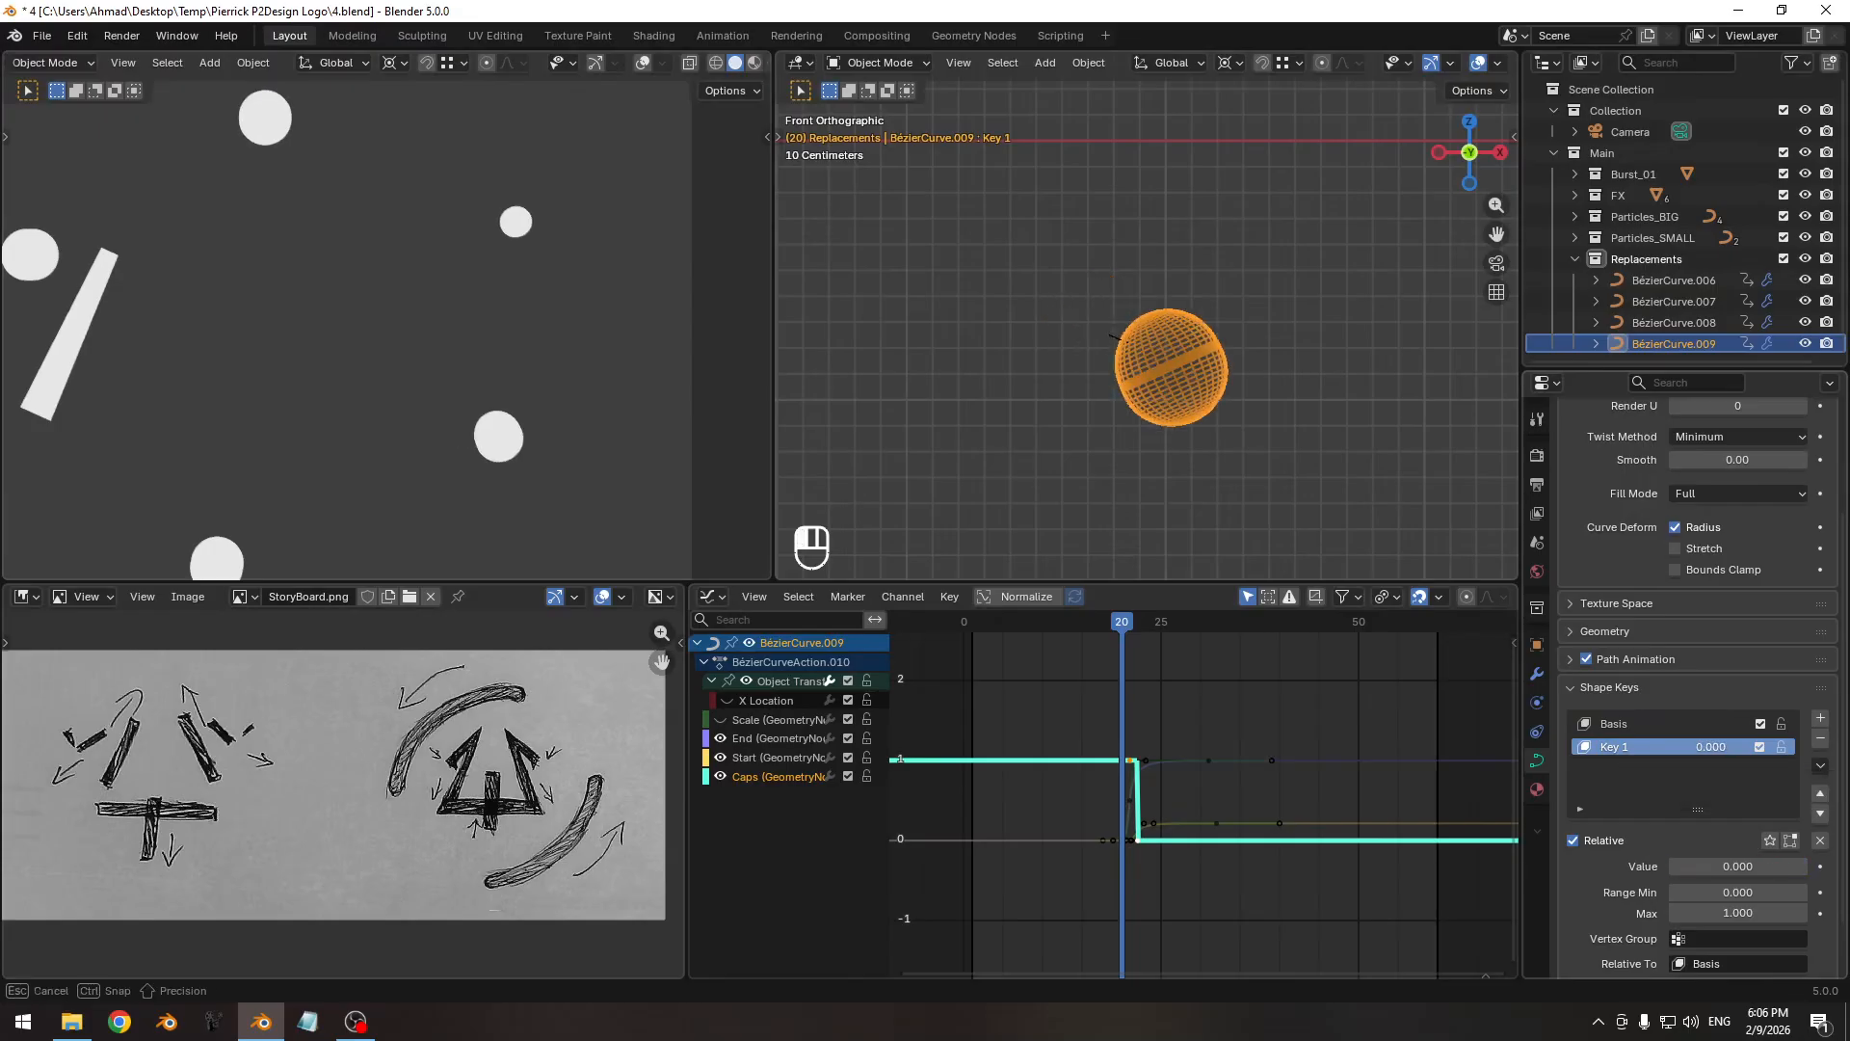
key("Escape")
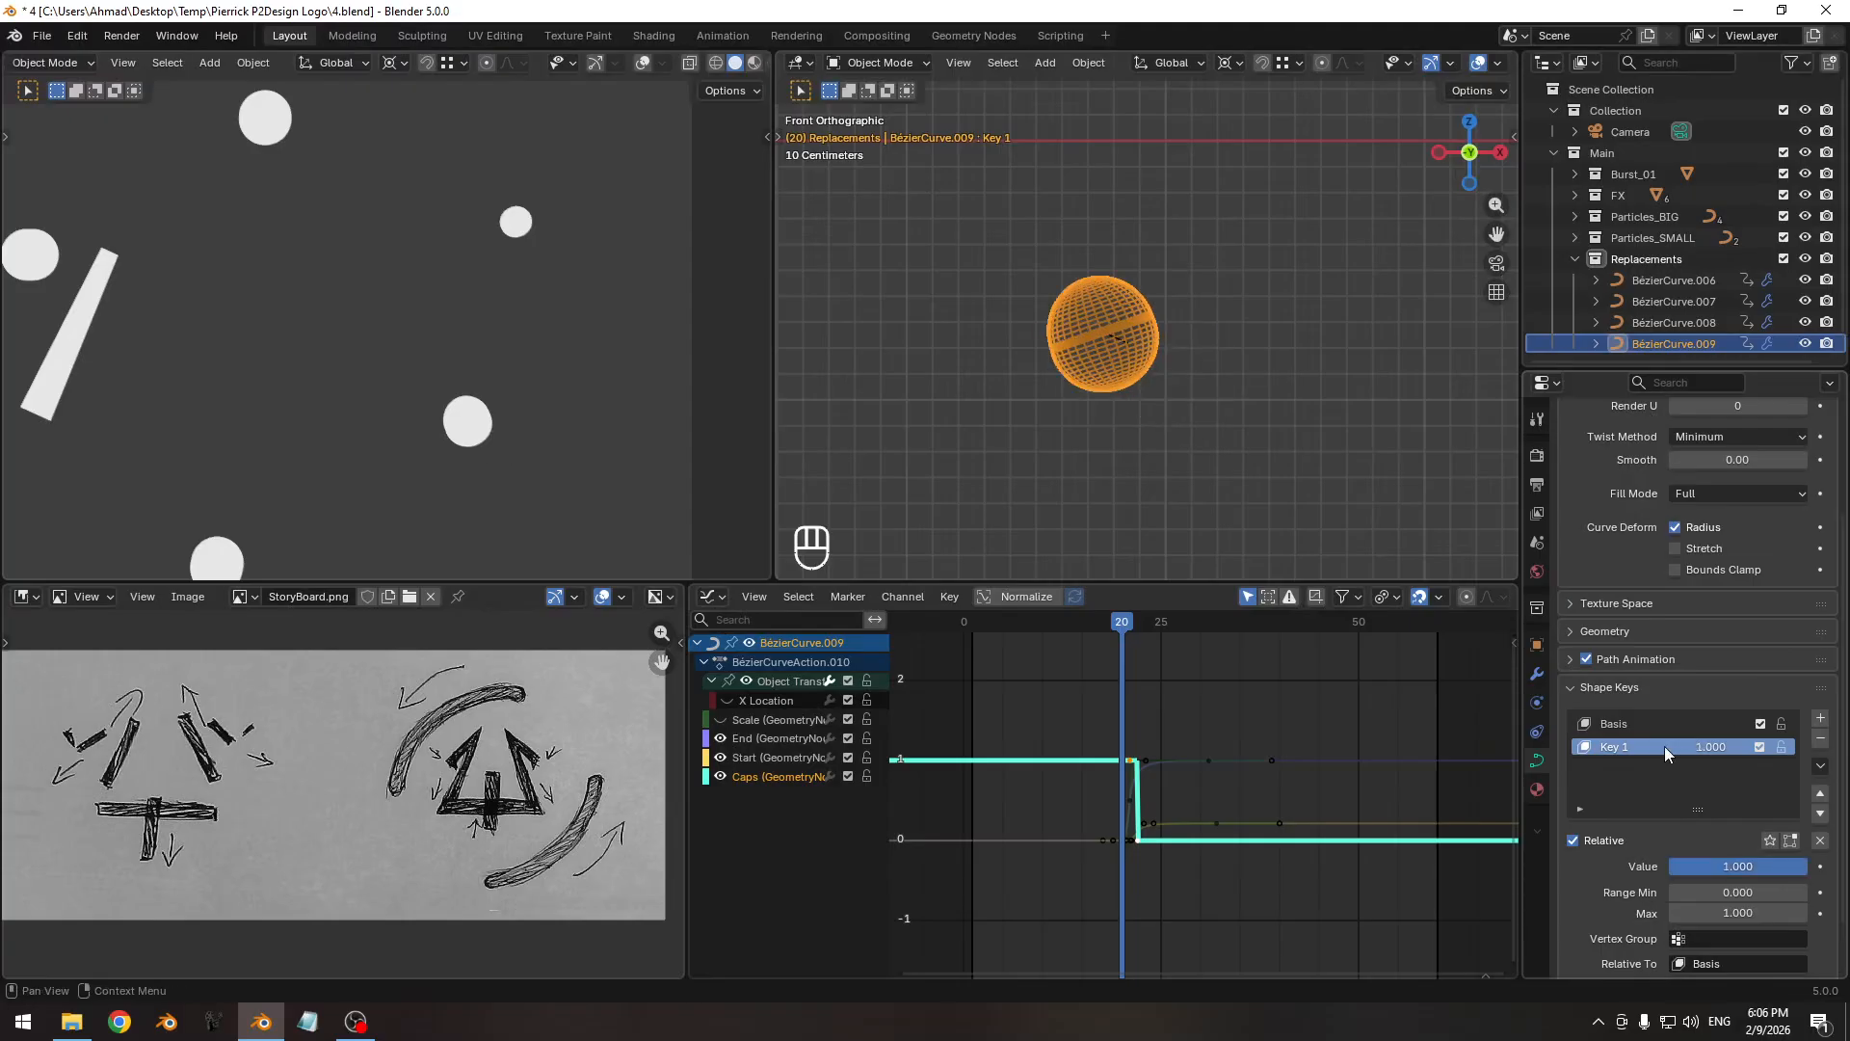
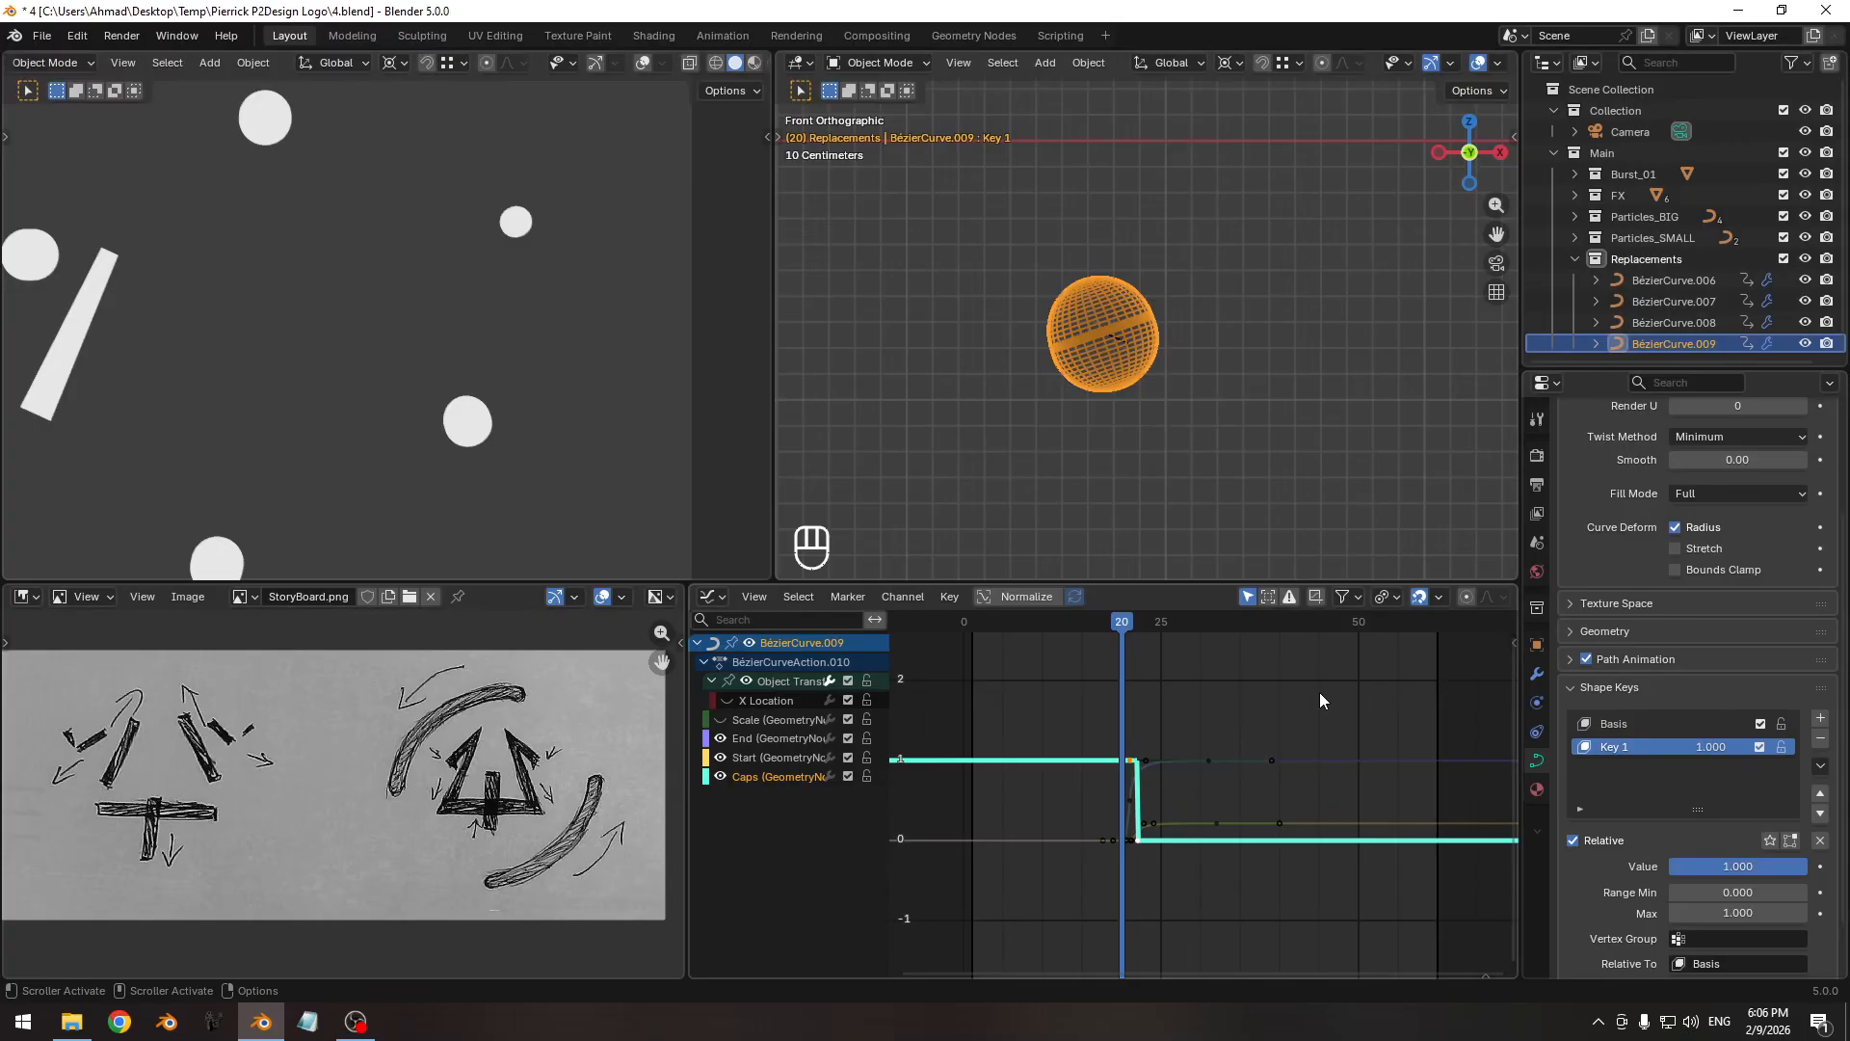
Step through frames 18 to 34 to examine how the slanted bar emerges and moves with Key 1 fully applied.
key("Right")
key("Right")
key("Right")
key("Right")
key("Right")
key("Right")
key("Right")
key("Right")
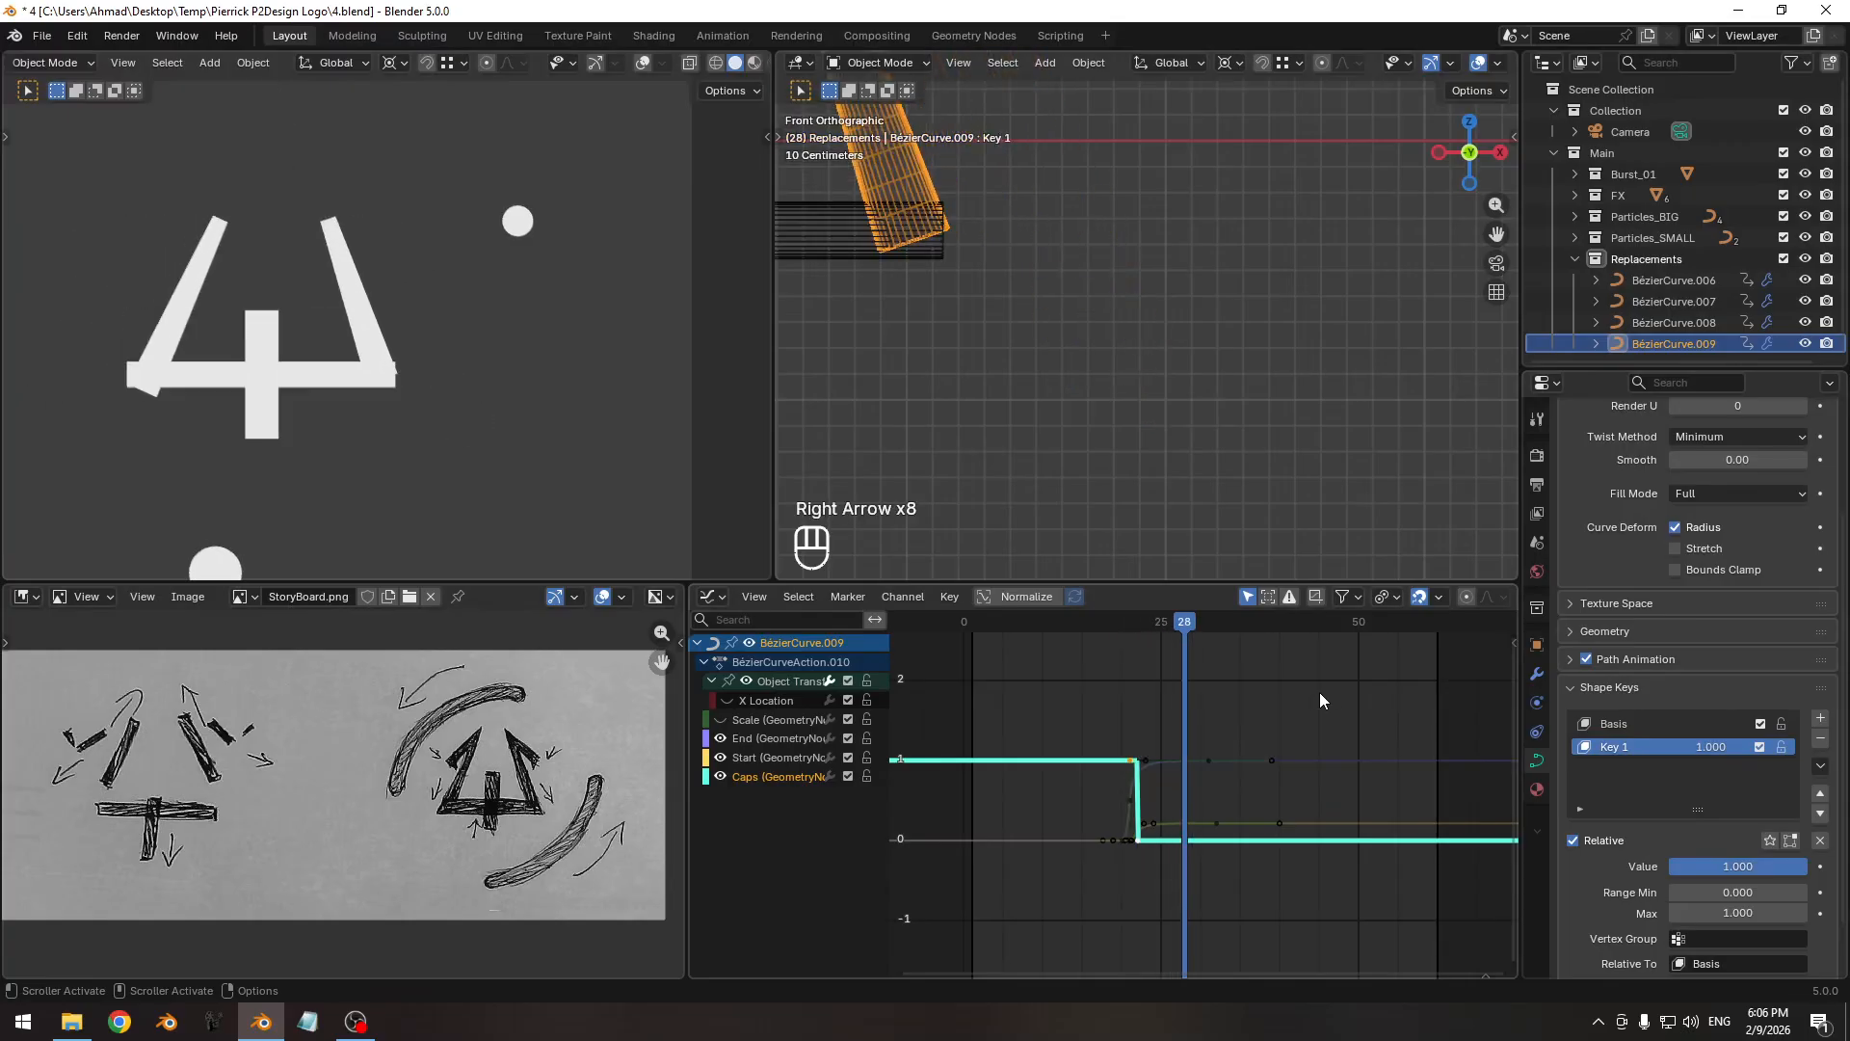
key("Right")
key("Right")
key("Right")
key("Right")
key("Right")
key("Right")
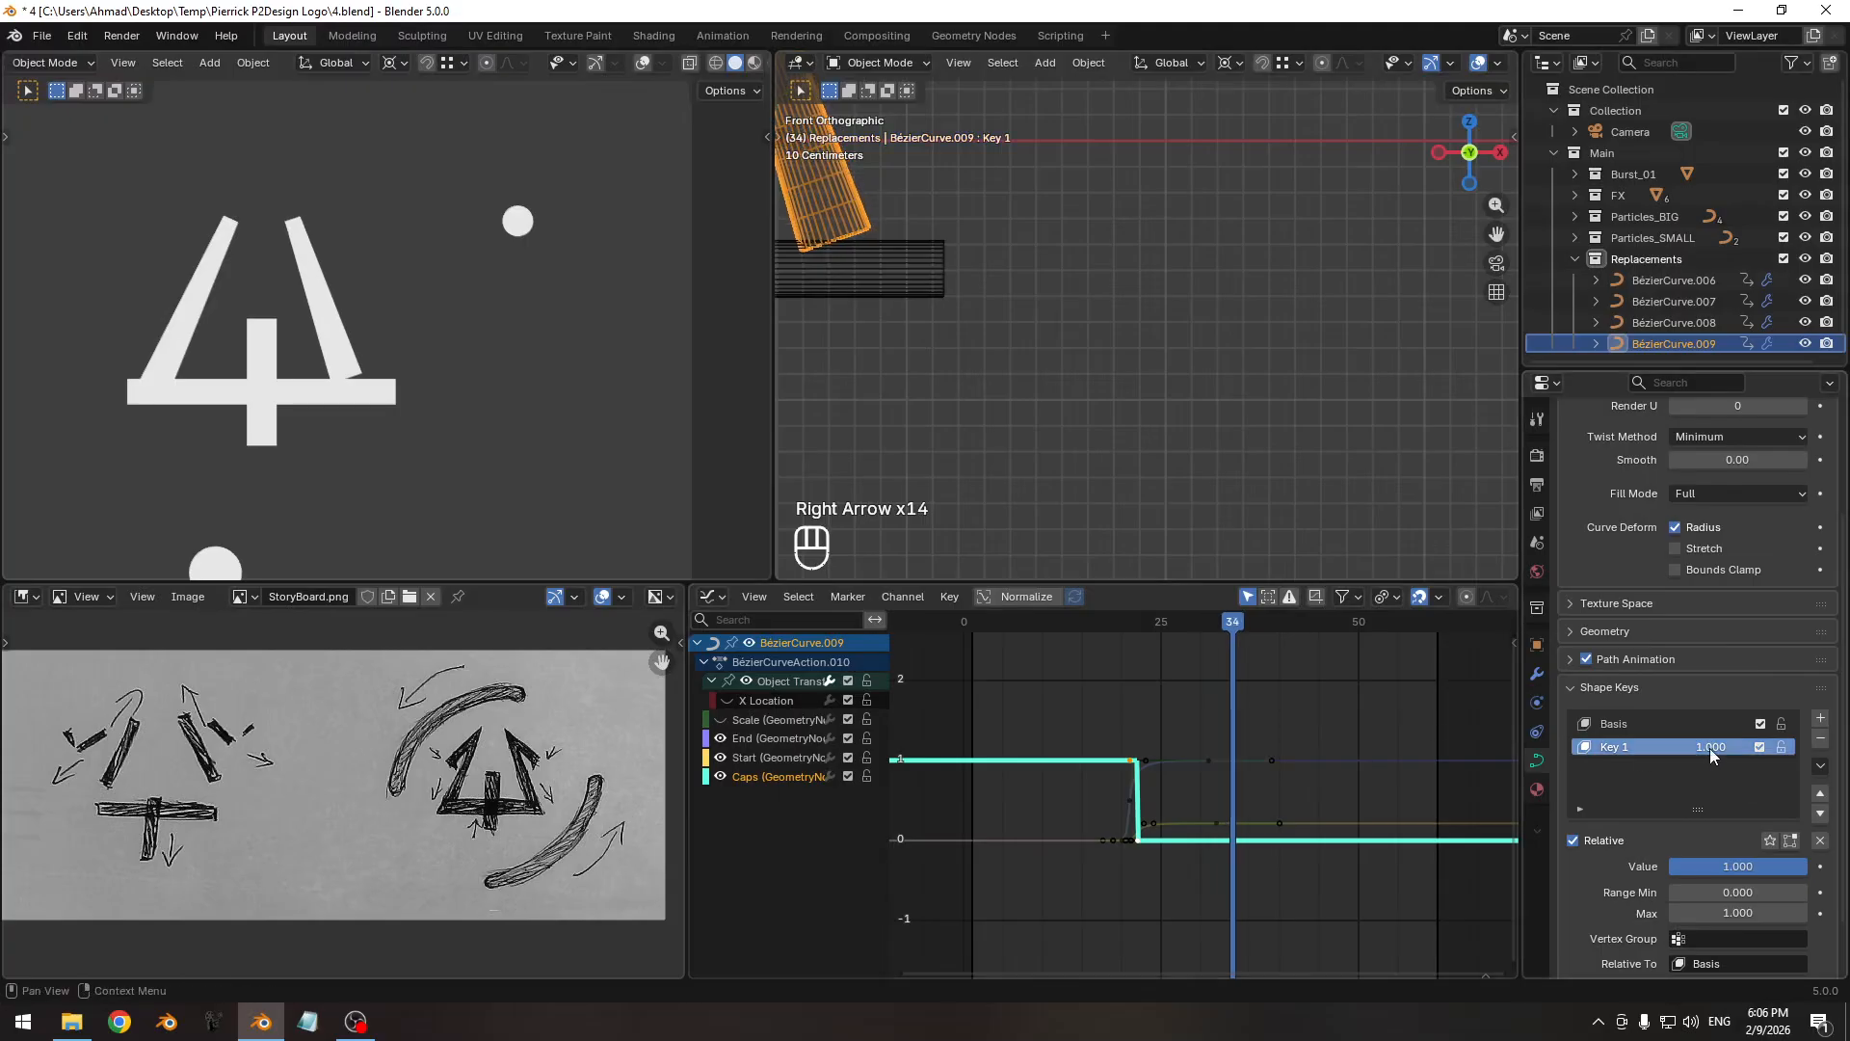
key("Left")
key("Left")
key("Left")
key("Left")
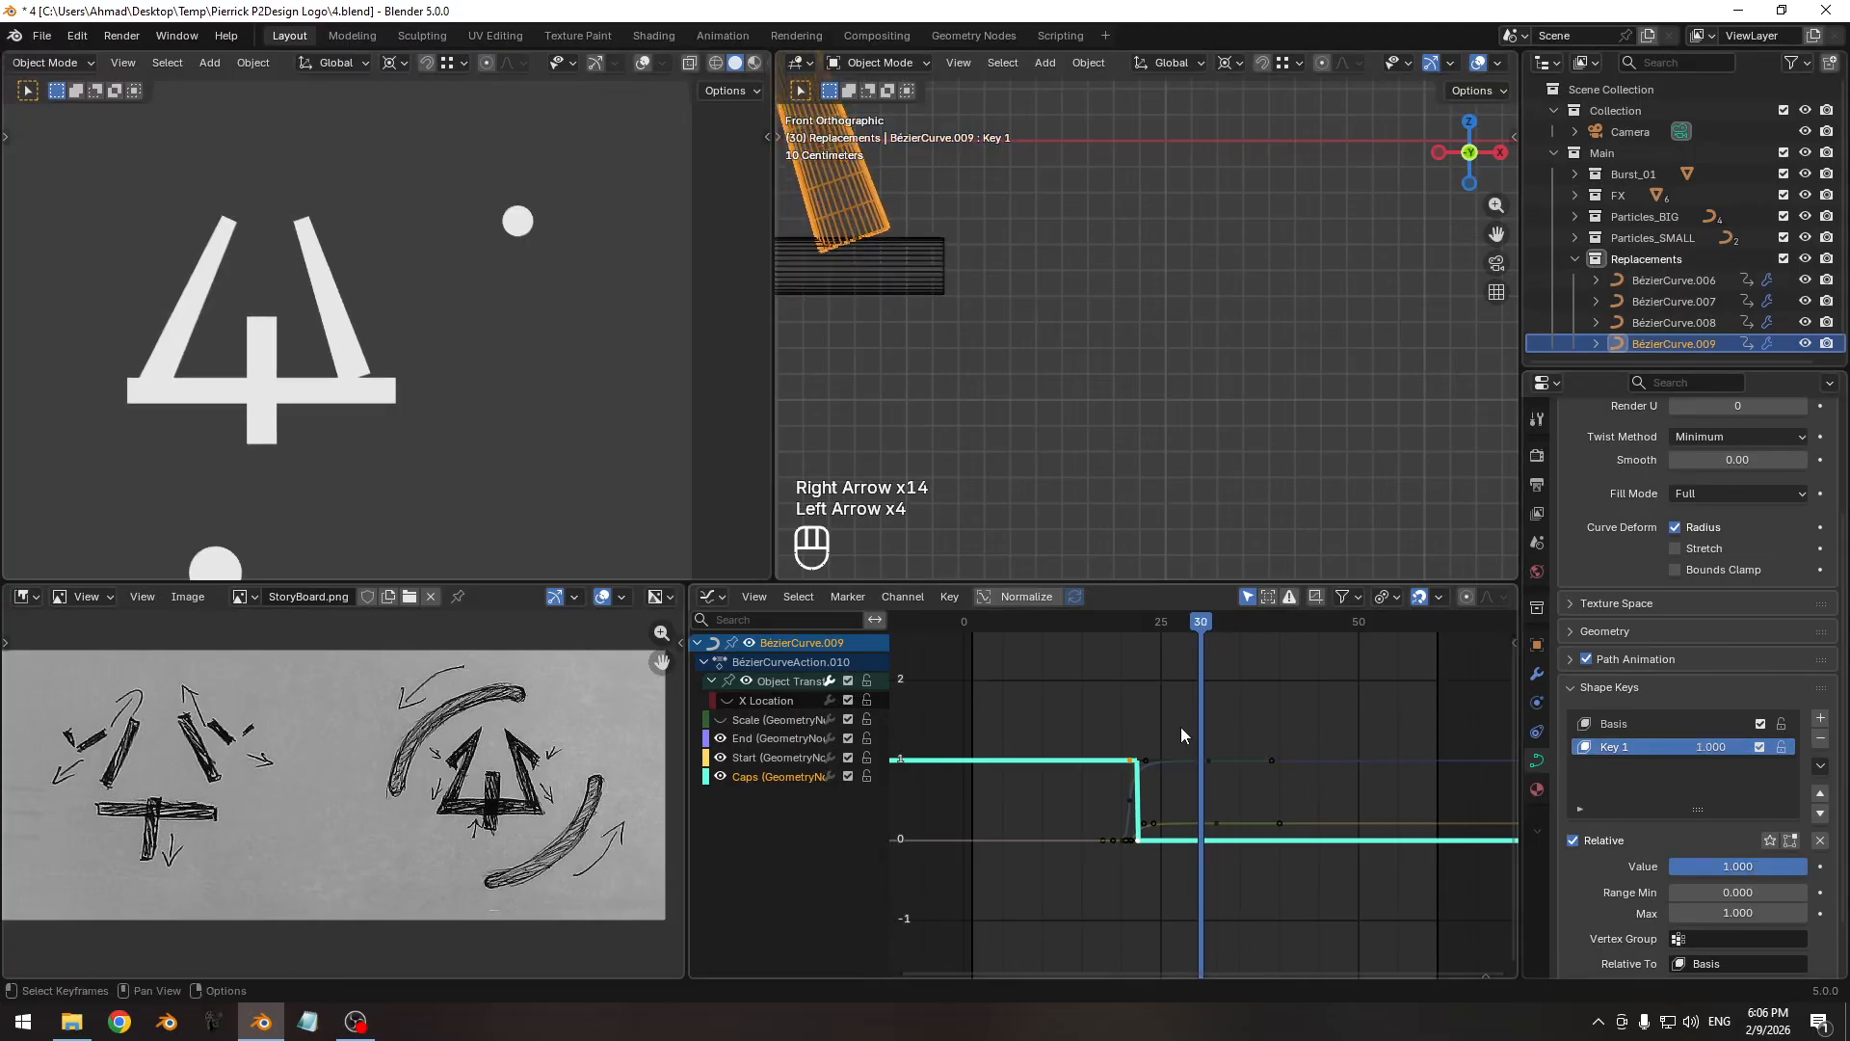
key("Left")
key("Left")
key("Left")
key("Left")
key("Left")
key("Left")
key("Left")
key("Left")
key("Left")
key("Left")
key("Left")
key("Left")
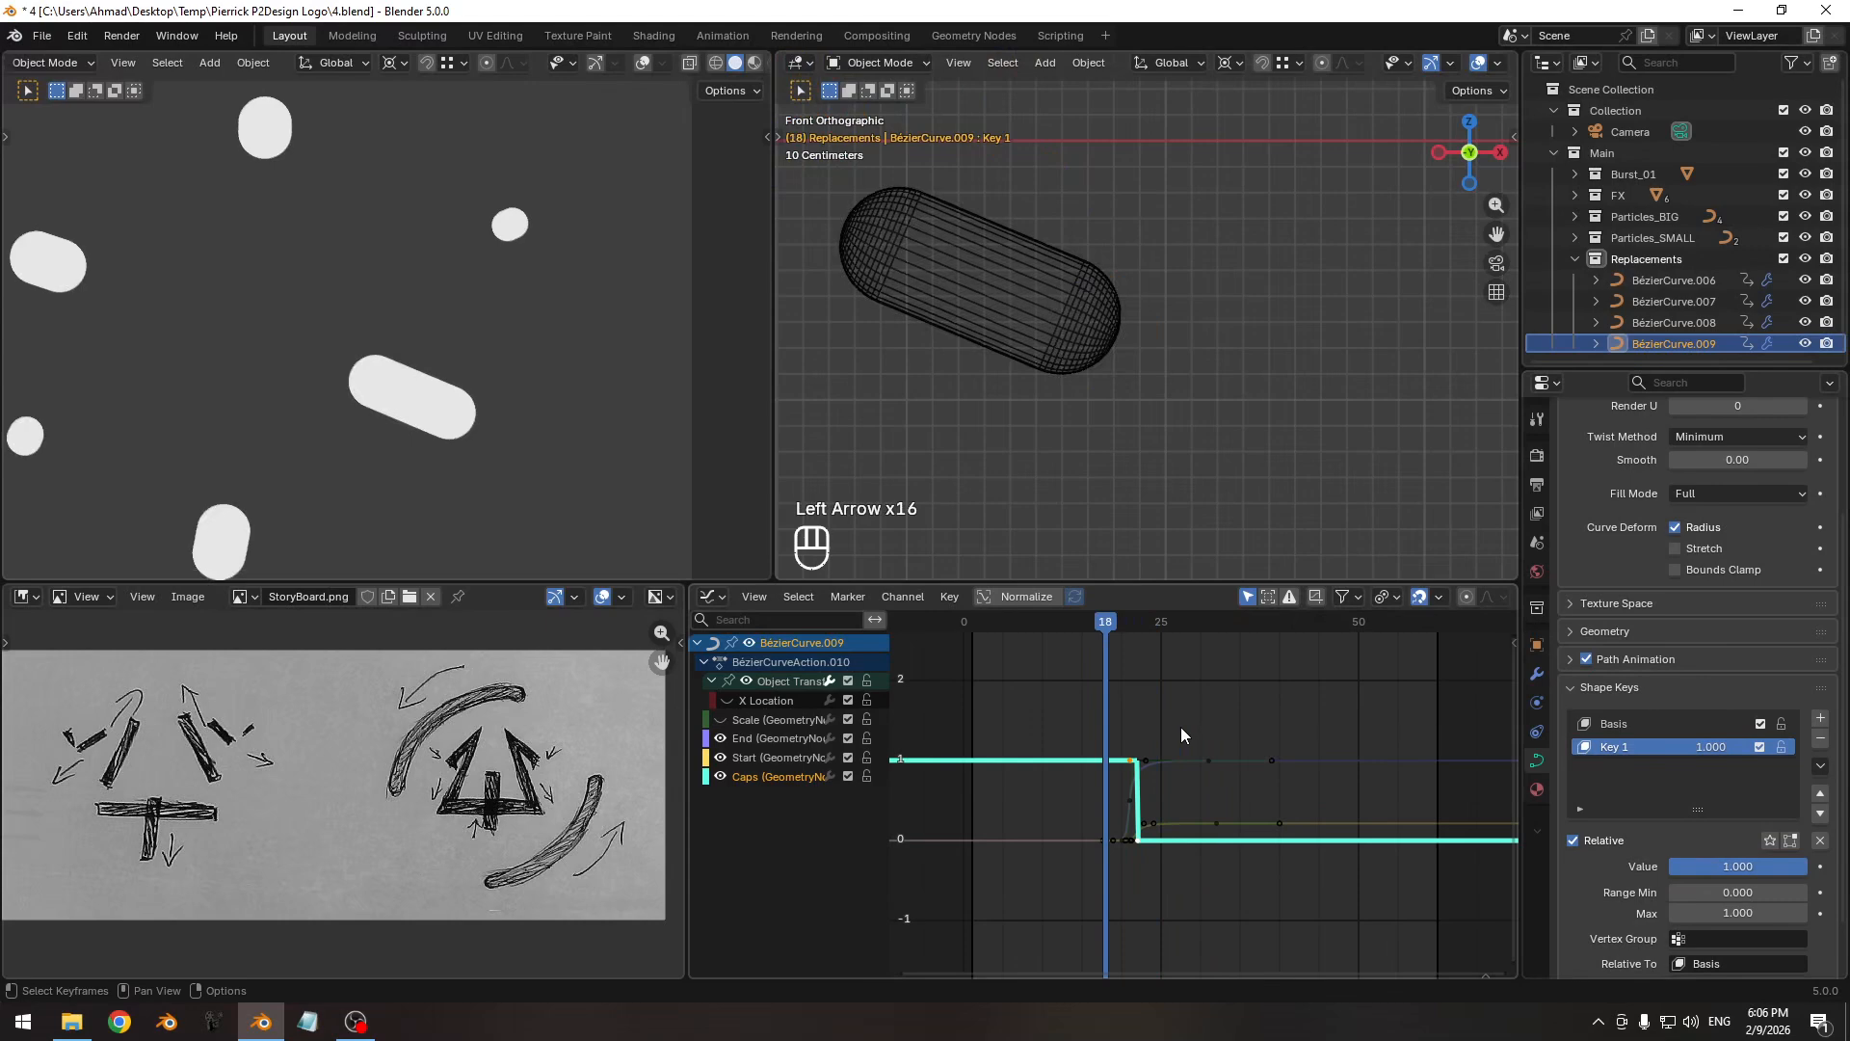
key("Right")
key("Right")
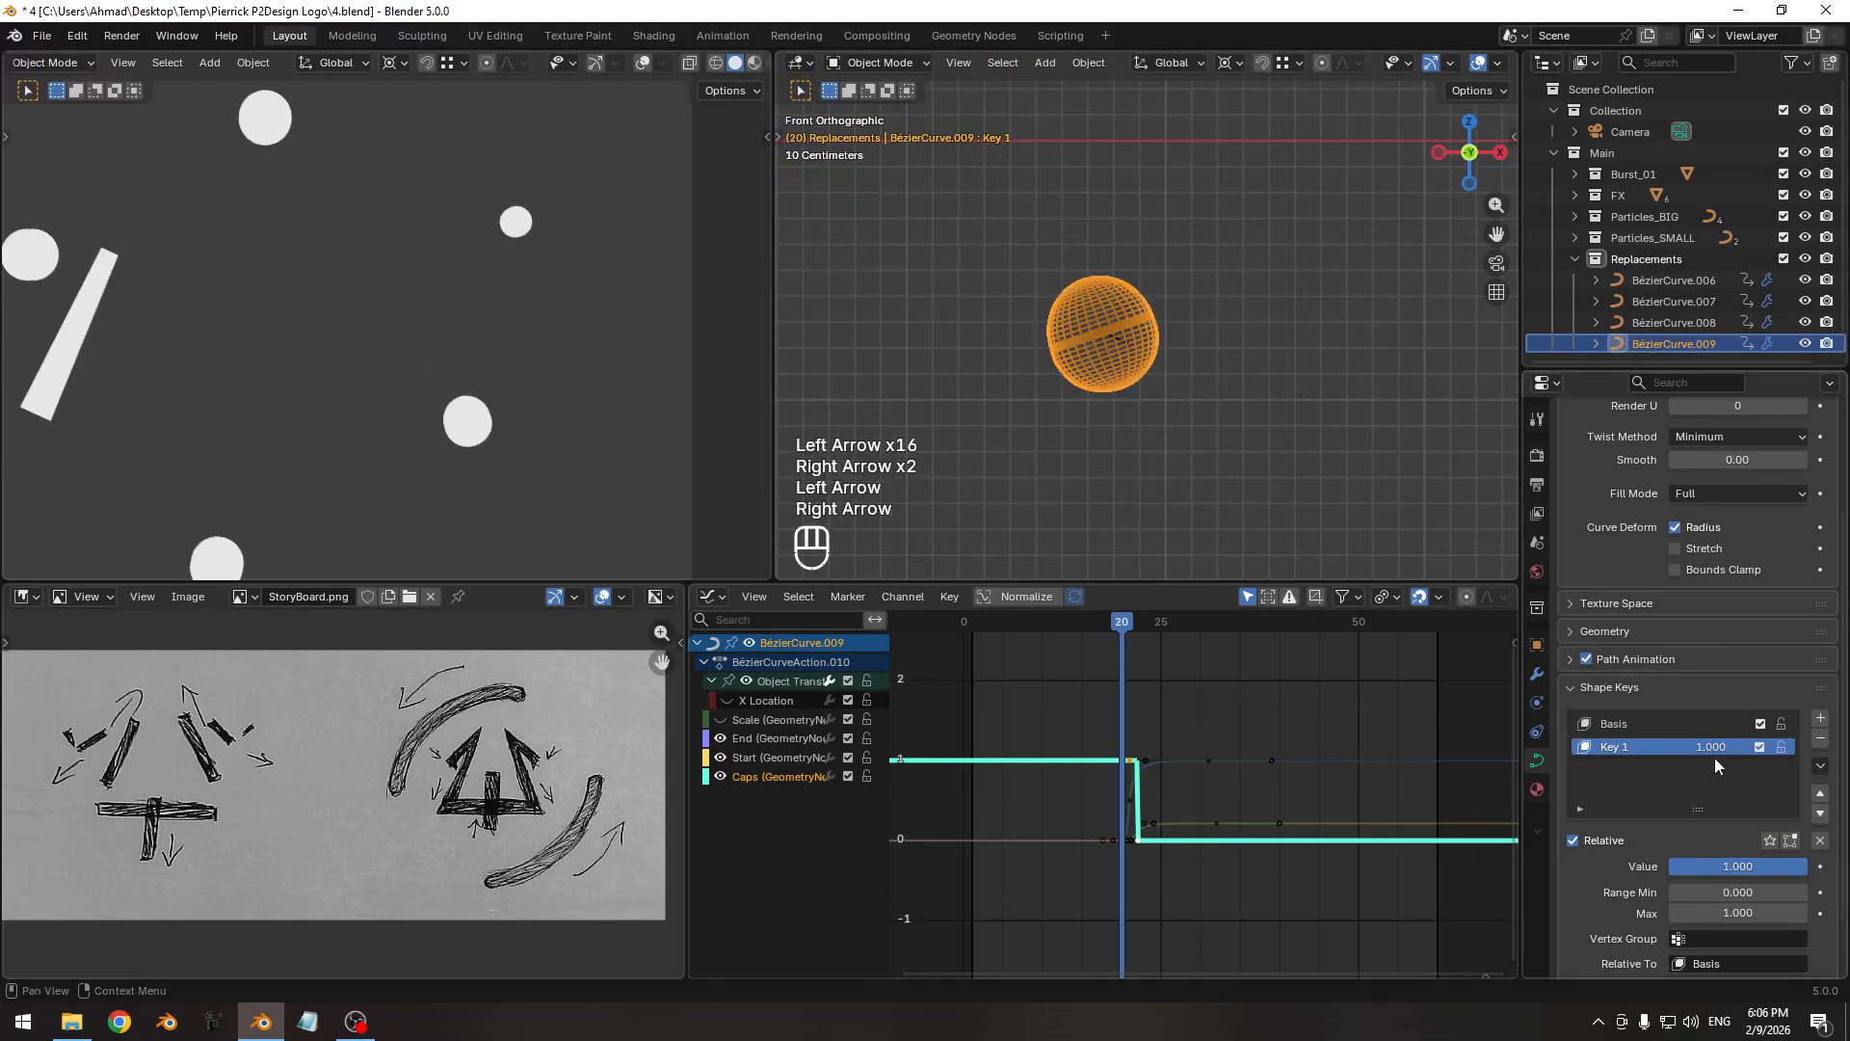
Try Key 1 values of 0.739 and 0.719 at frame 20, comparing the ball's position with the neighbouring frames.
left_click_drag(1711, 746, 1637, 747, "shift")
middle_click_drag(577, 435, 518, 378, "shift")
middle_click_drag(518, 378, 474, 368, "ctrl")
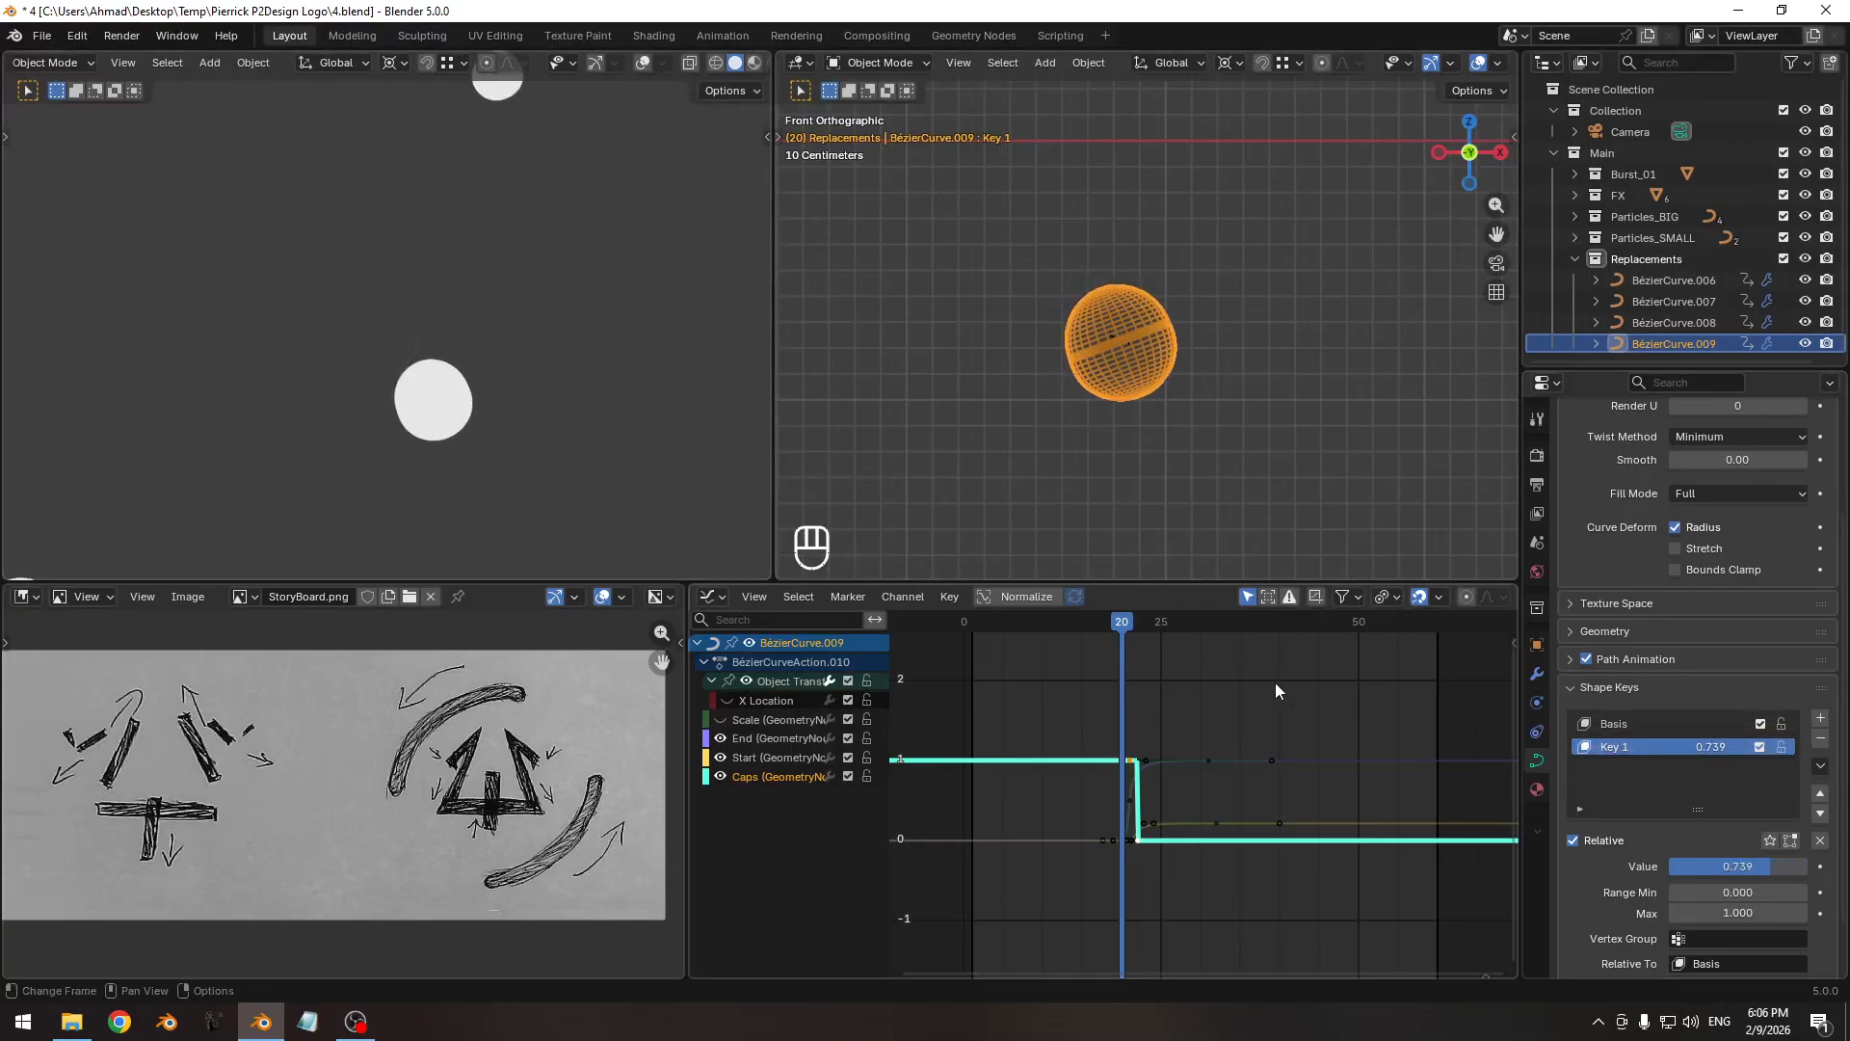
key("Left")
key("Right")
key("Right")
key("Left")
key("Left")
key("Left")
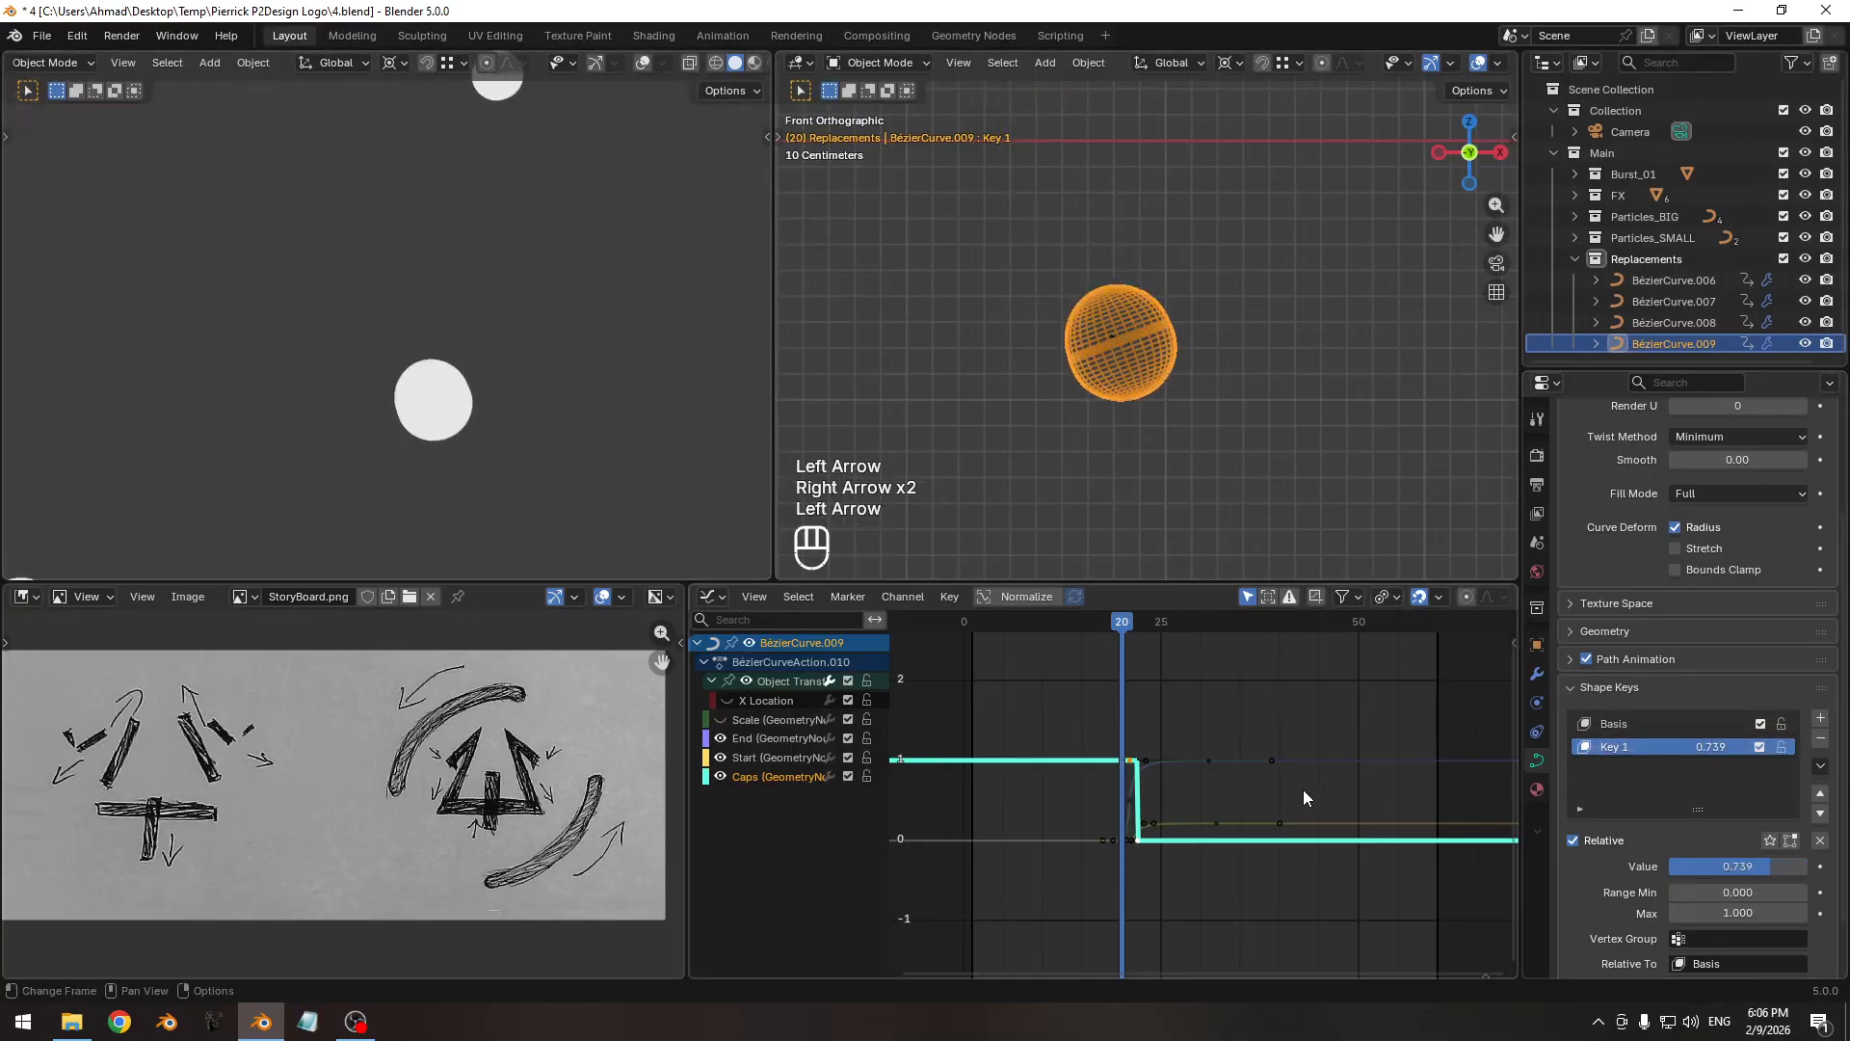
key("Right")
key("Right")
key("Right")
key("Left")
key("Left")
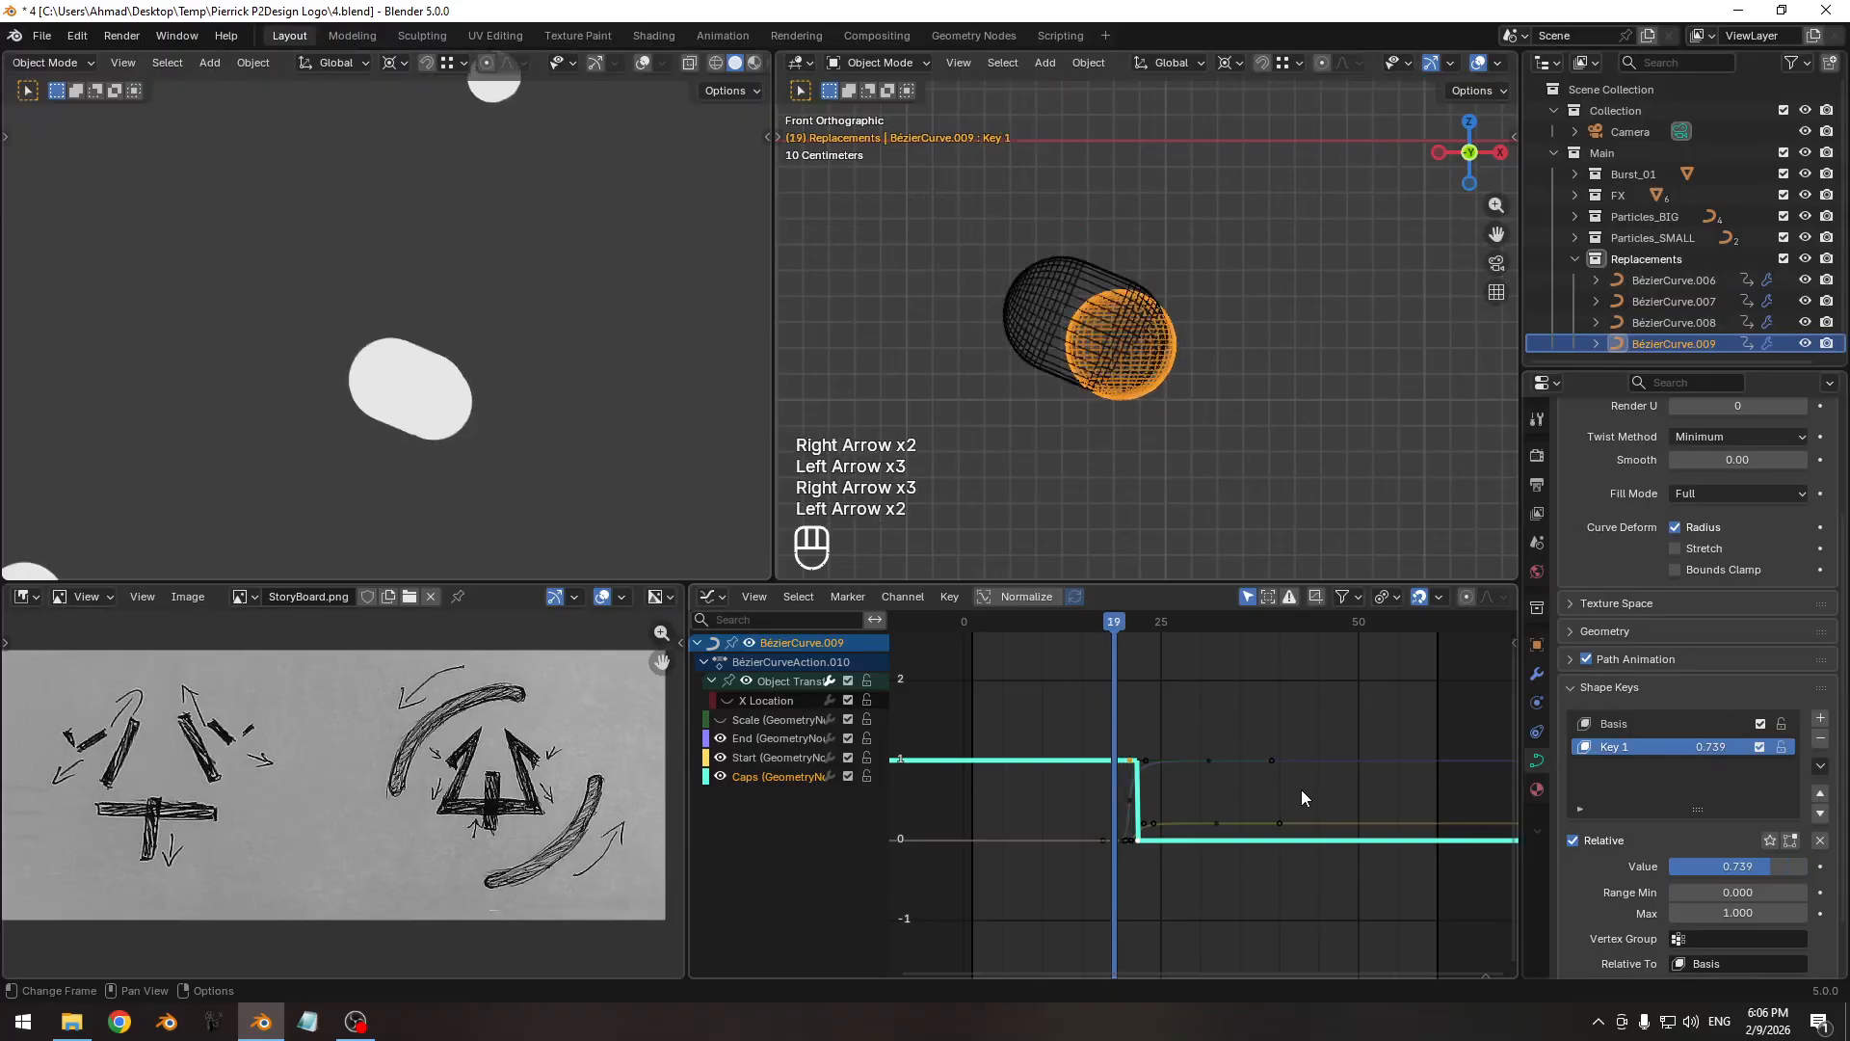
key("Left")
key("Right")
key("Right")
key("Left")
key("Right")
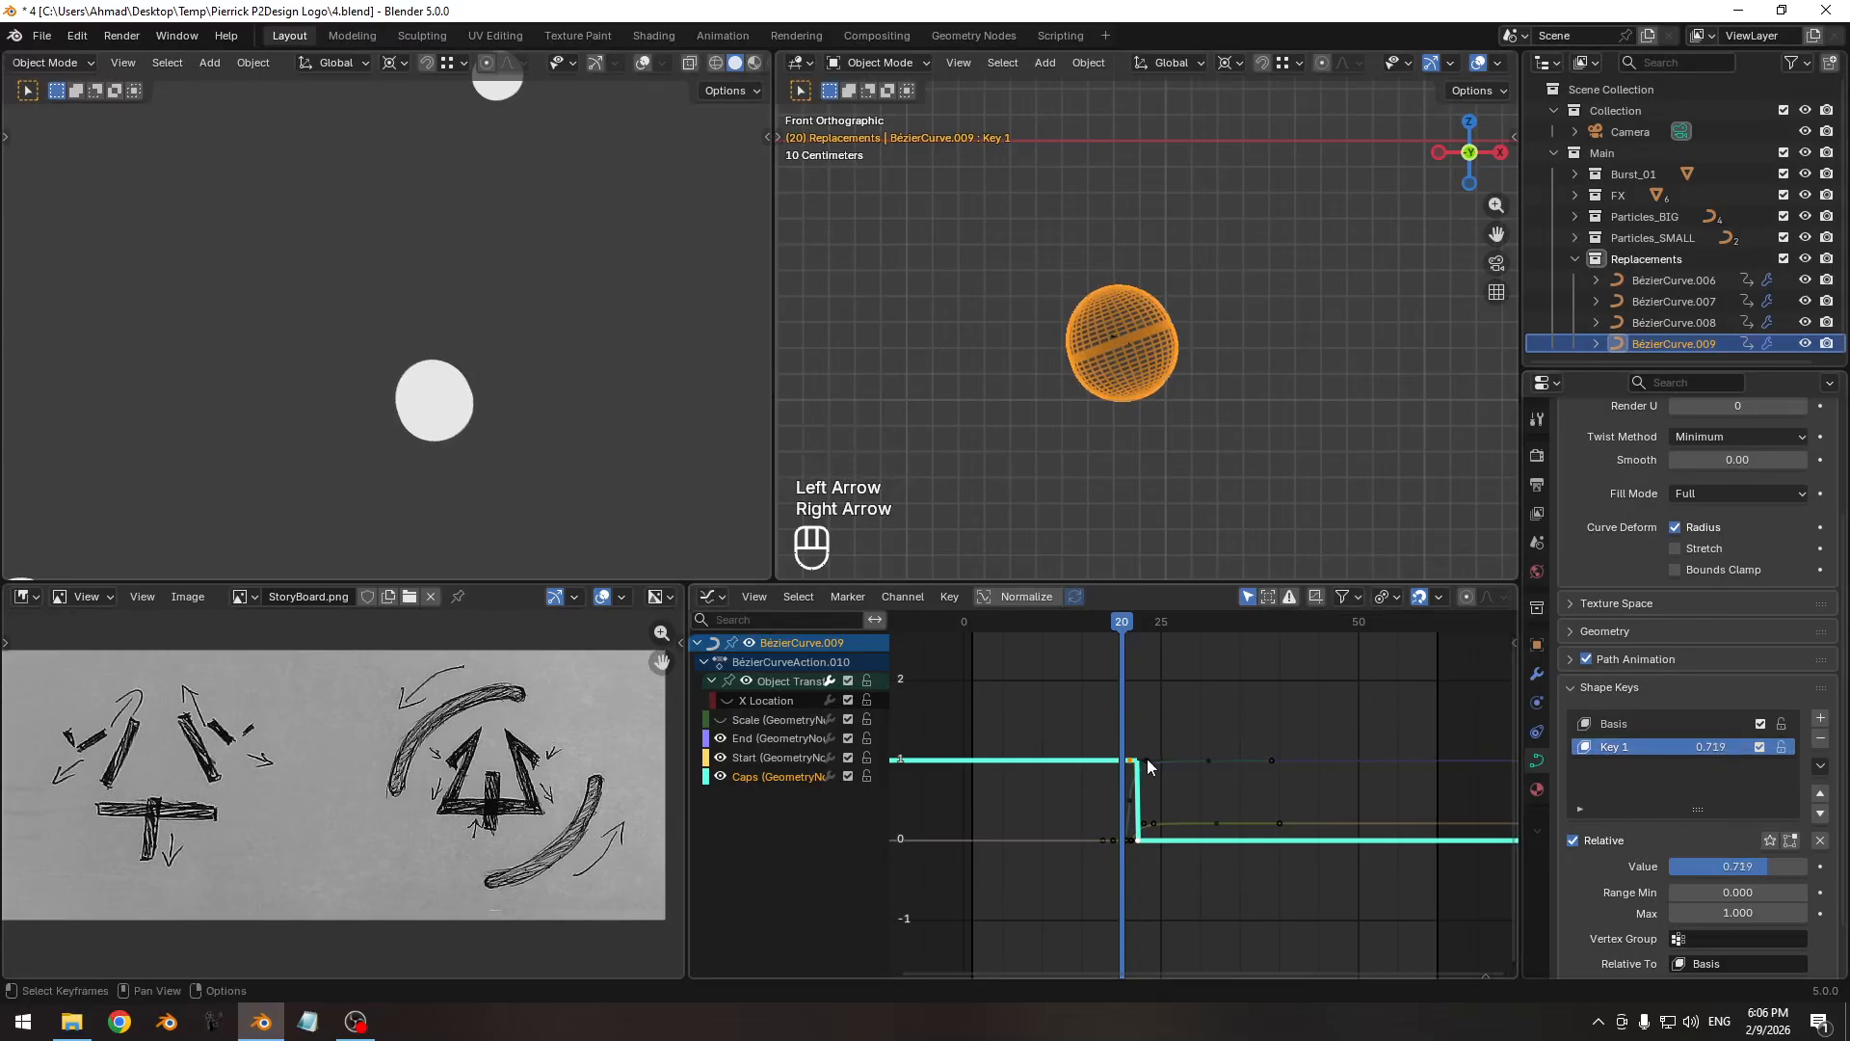
key("Left")
key("Left")
key("Right")
key("Right")
Set the Key 1 shape key value to 0.627 and keyframe it at frame 20.
left_click_drag(1710, 746, 1680, 747)
key("Left")
key("Left")
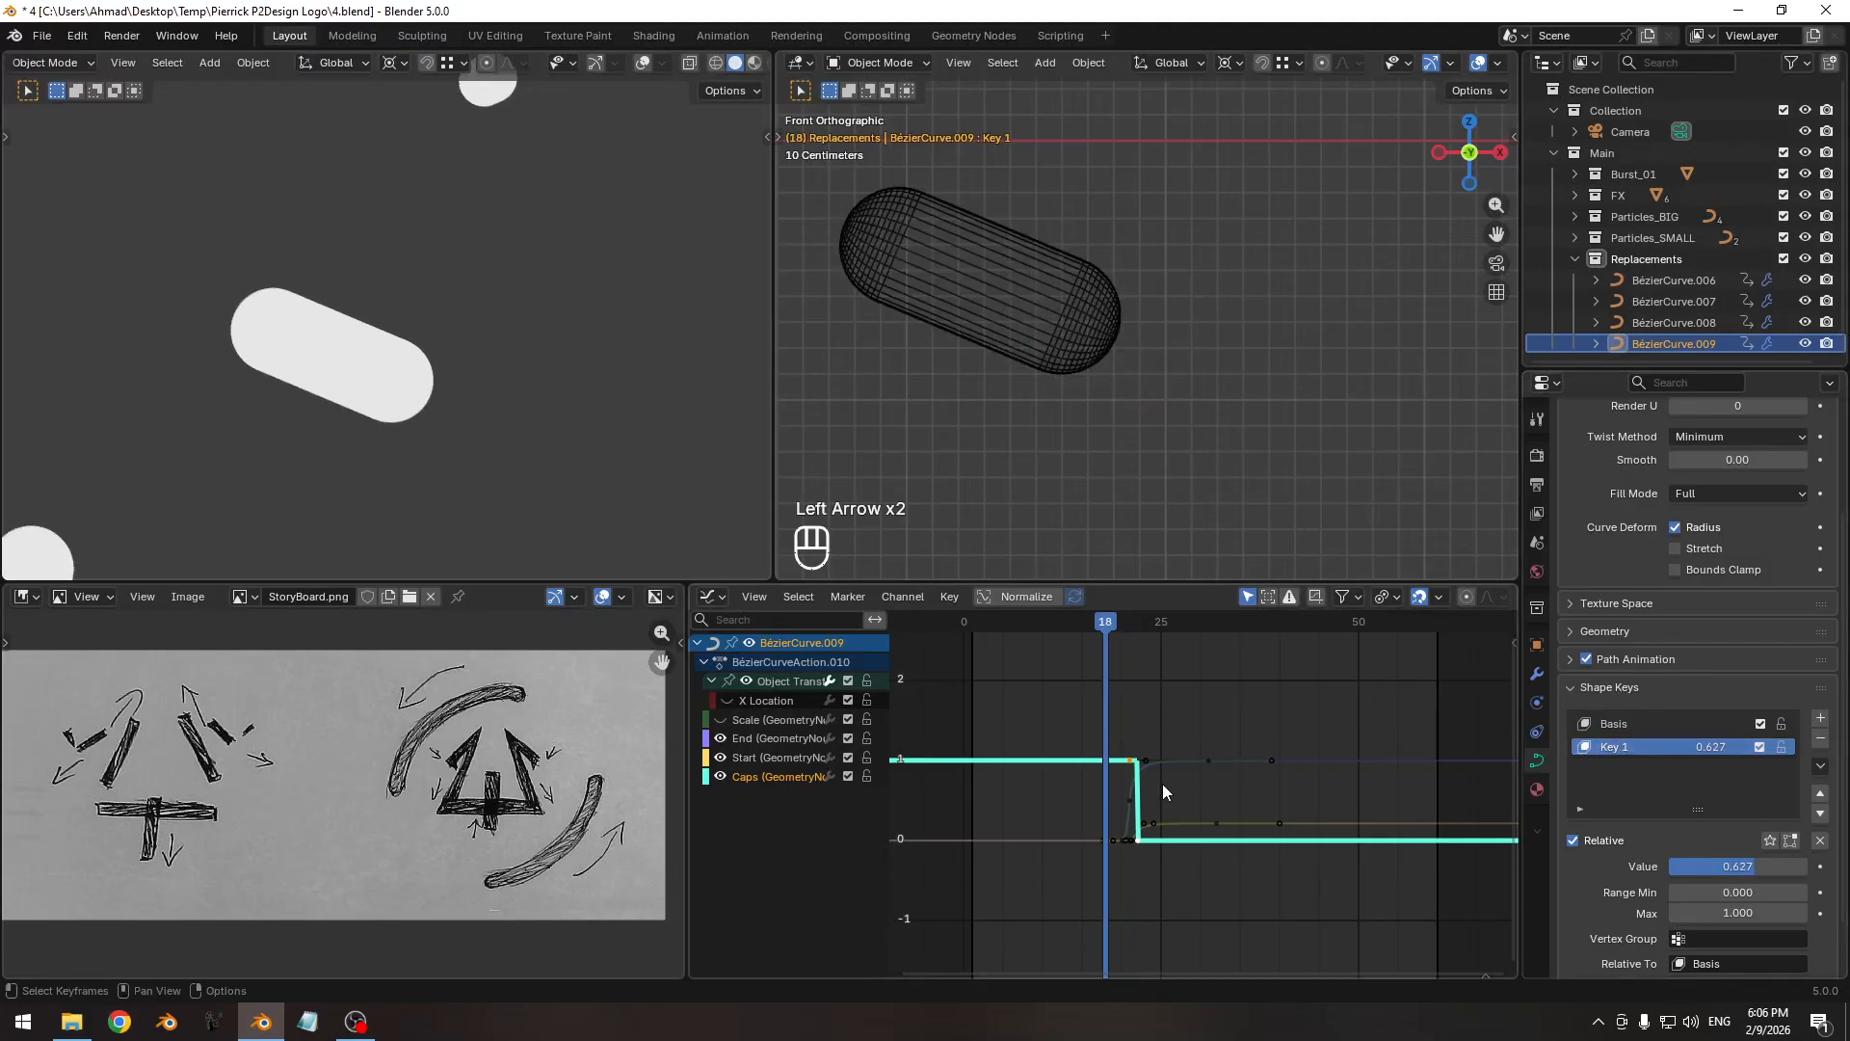
key("Right")
key("Right")
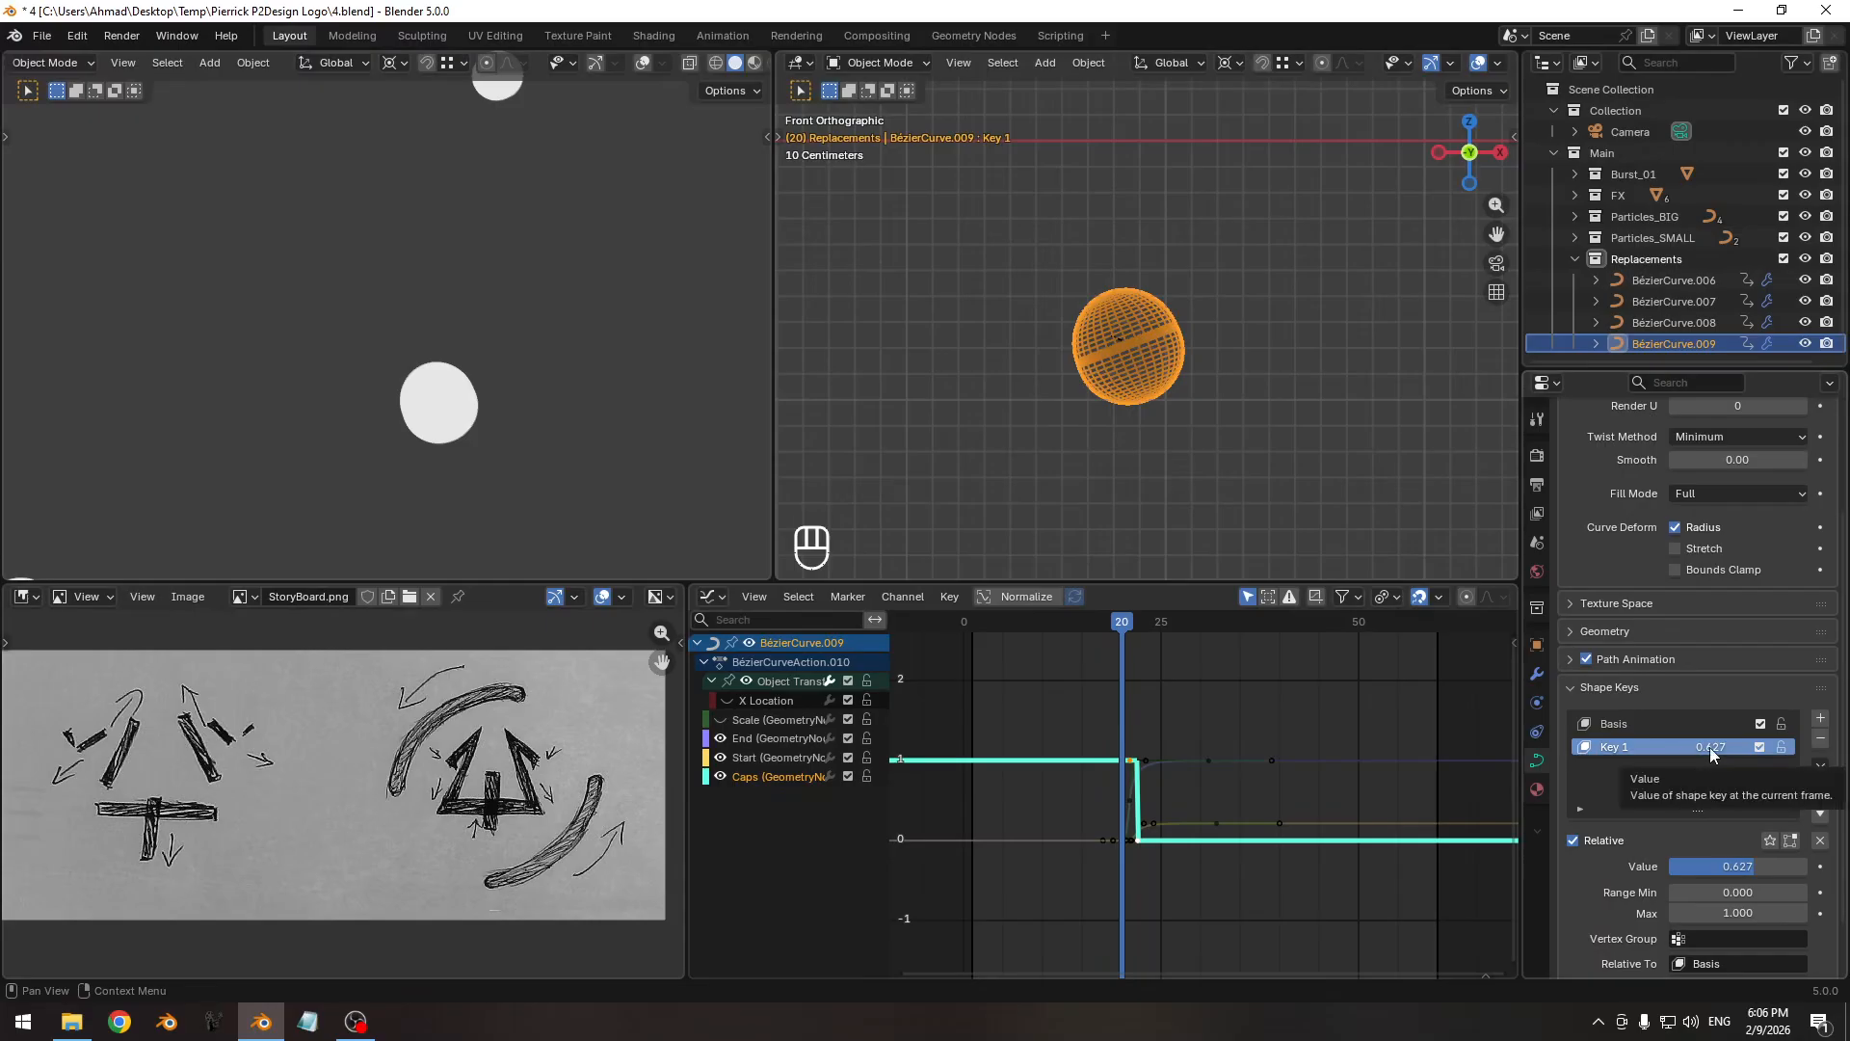
key("i")
Go to frame 19, set the Key 1 value to 0.880, and keyframe it.
key("Left")
key("Left")
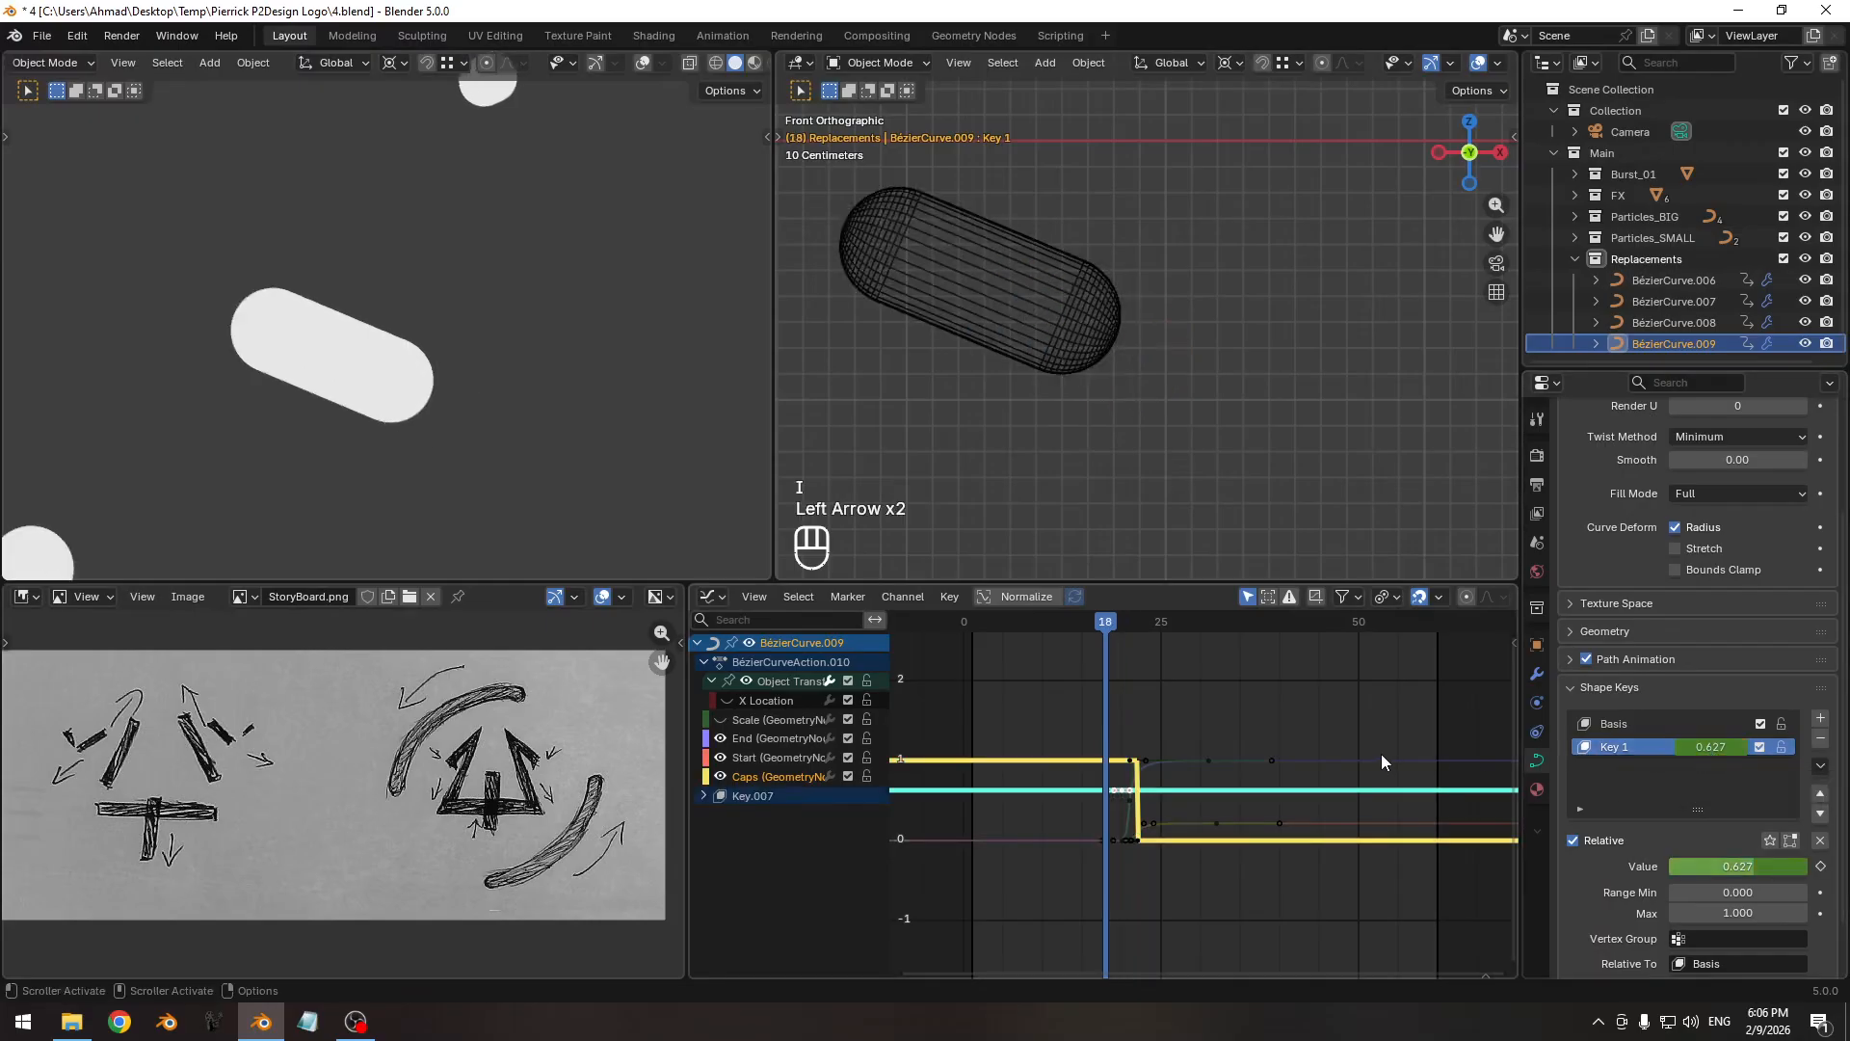
key("Right")
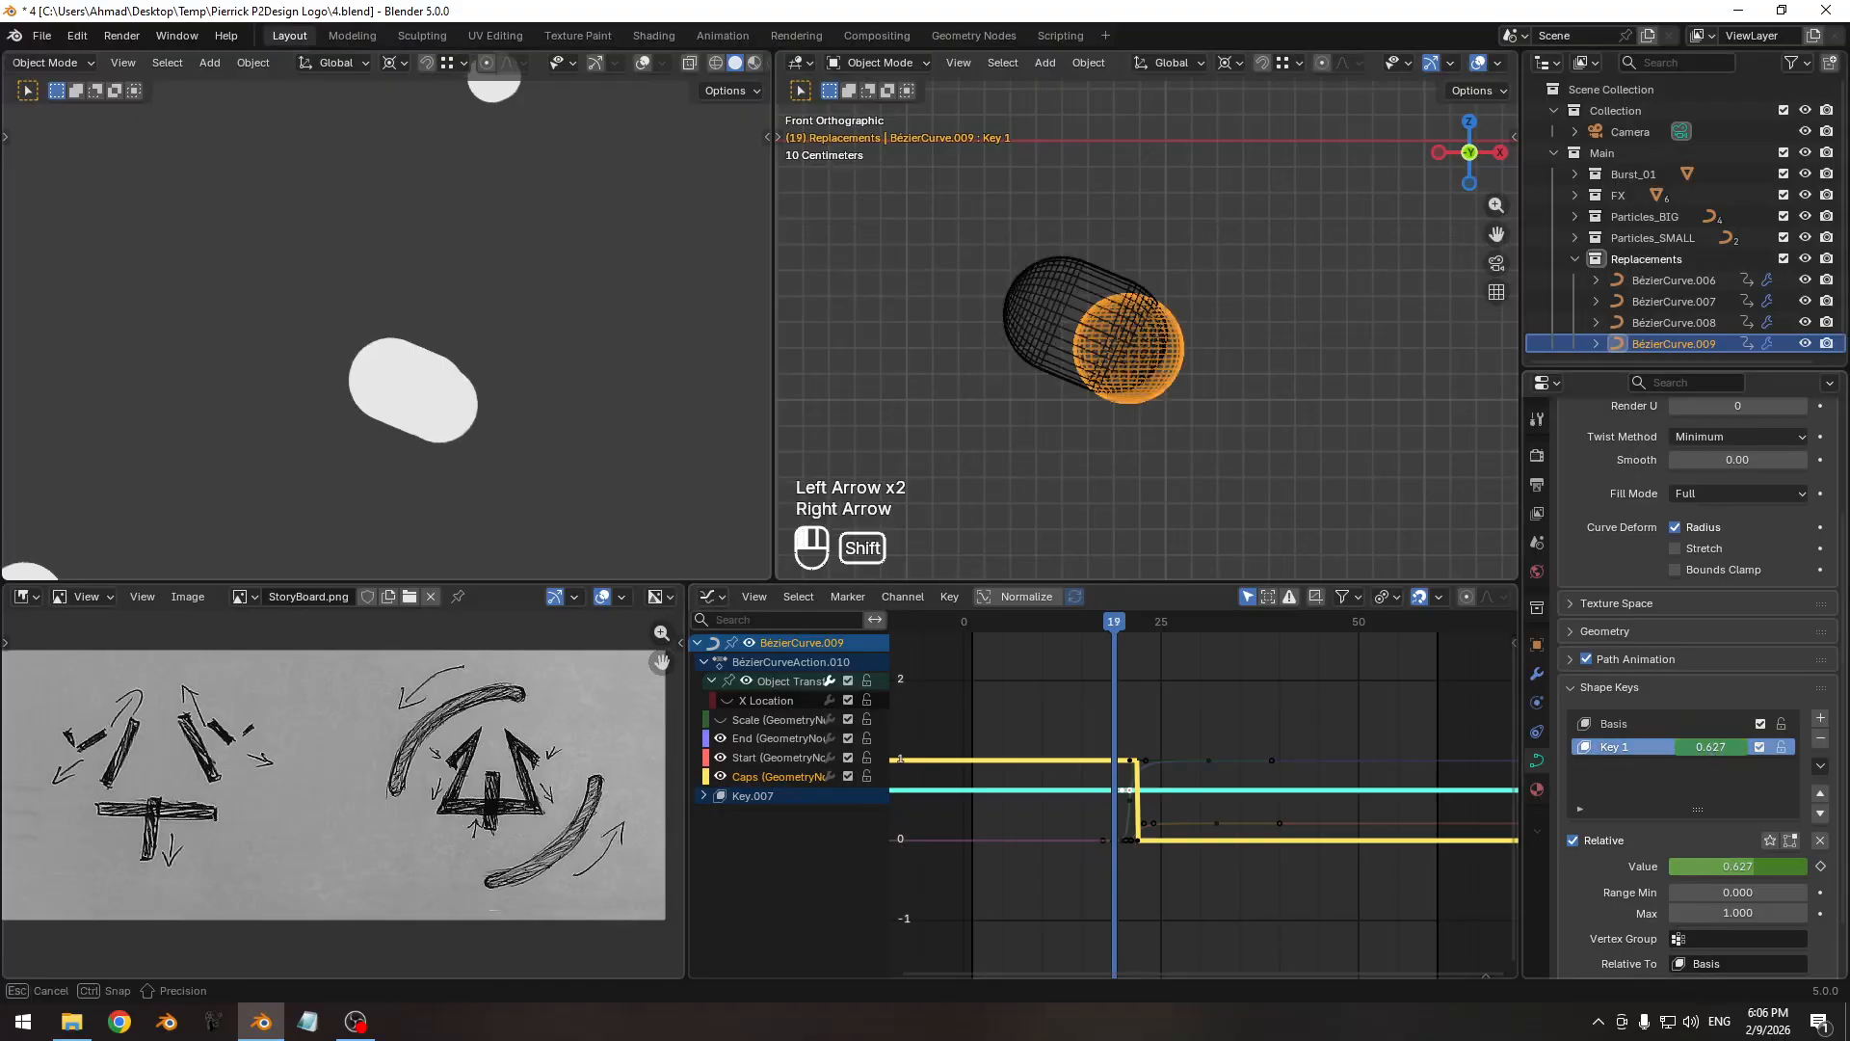
mouse_move(1711, 747)
left_mouse_down("shift")
mouse_move(1758, 746)
mouse_move(1731, 746)
left_mouse_up("shift")
key("i")
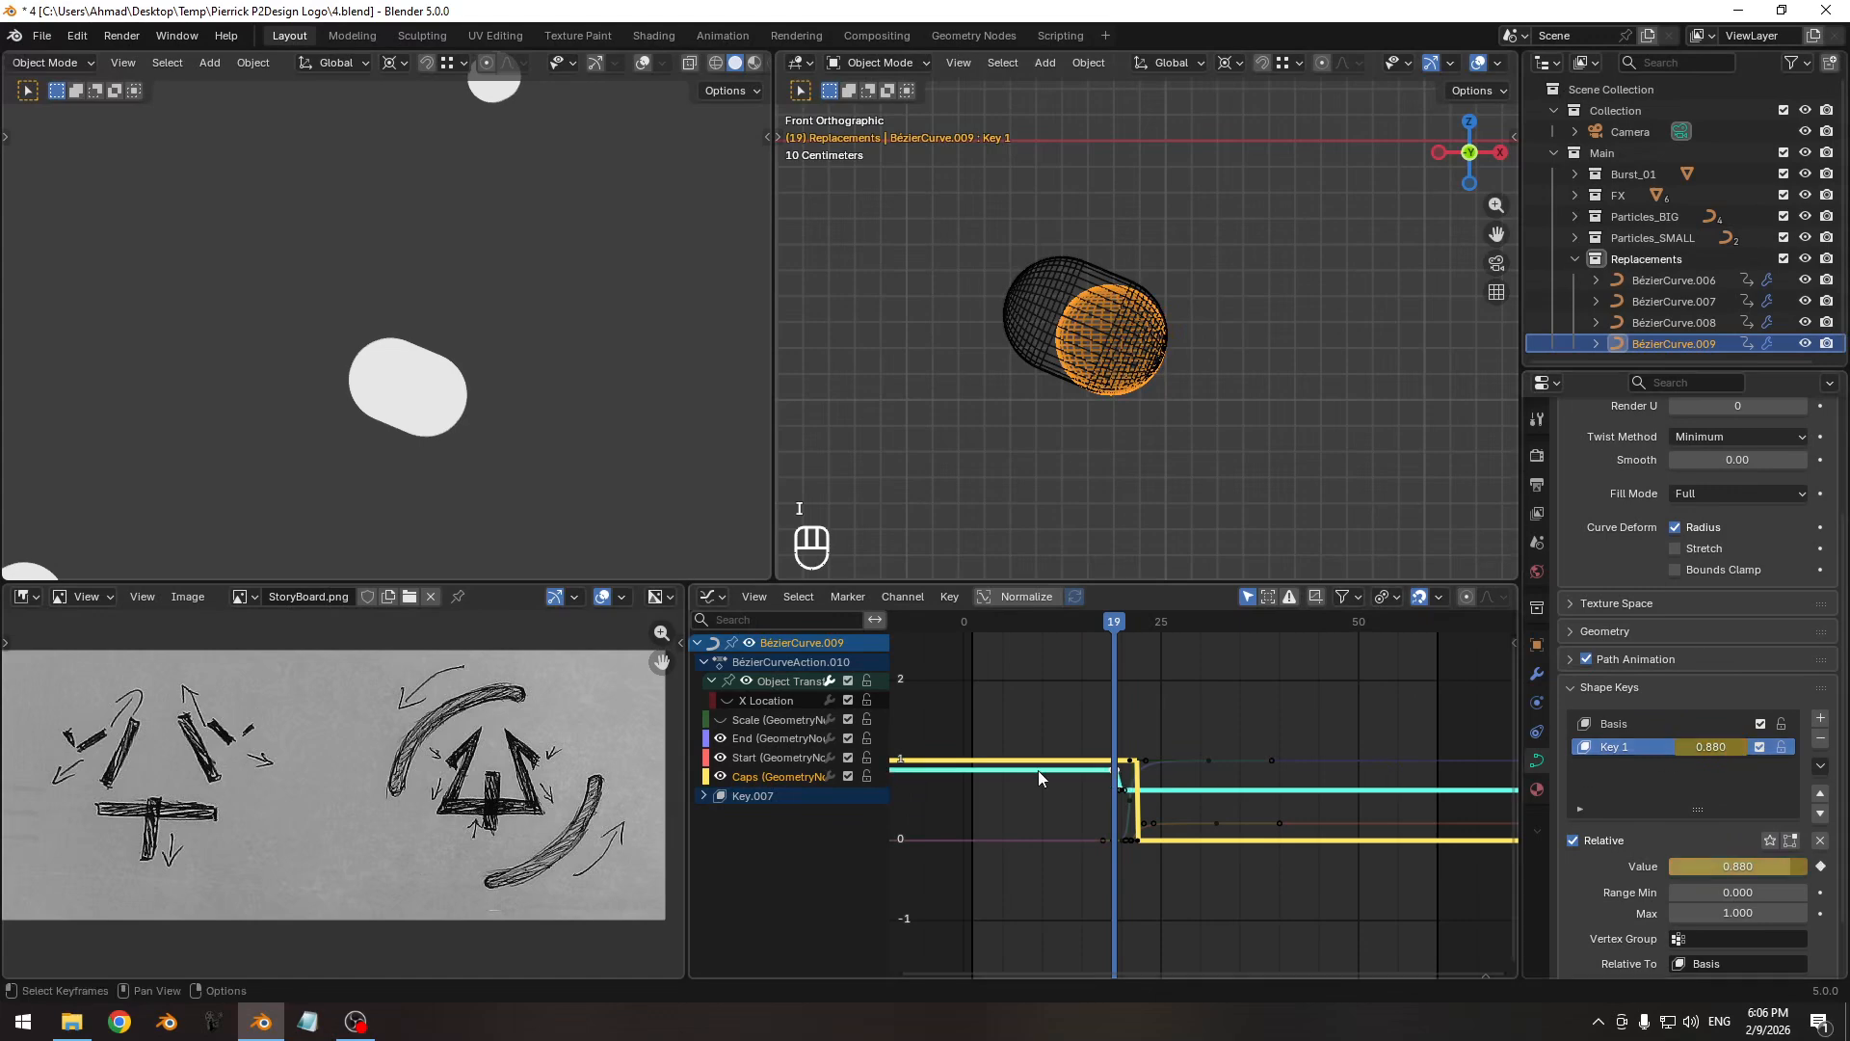
Go to frame 21, set the Key 1 value to 0.521, and keyframe it.
key("Left")
key("Right")
key("Right")
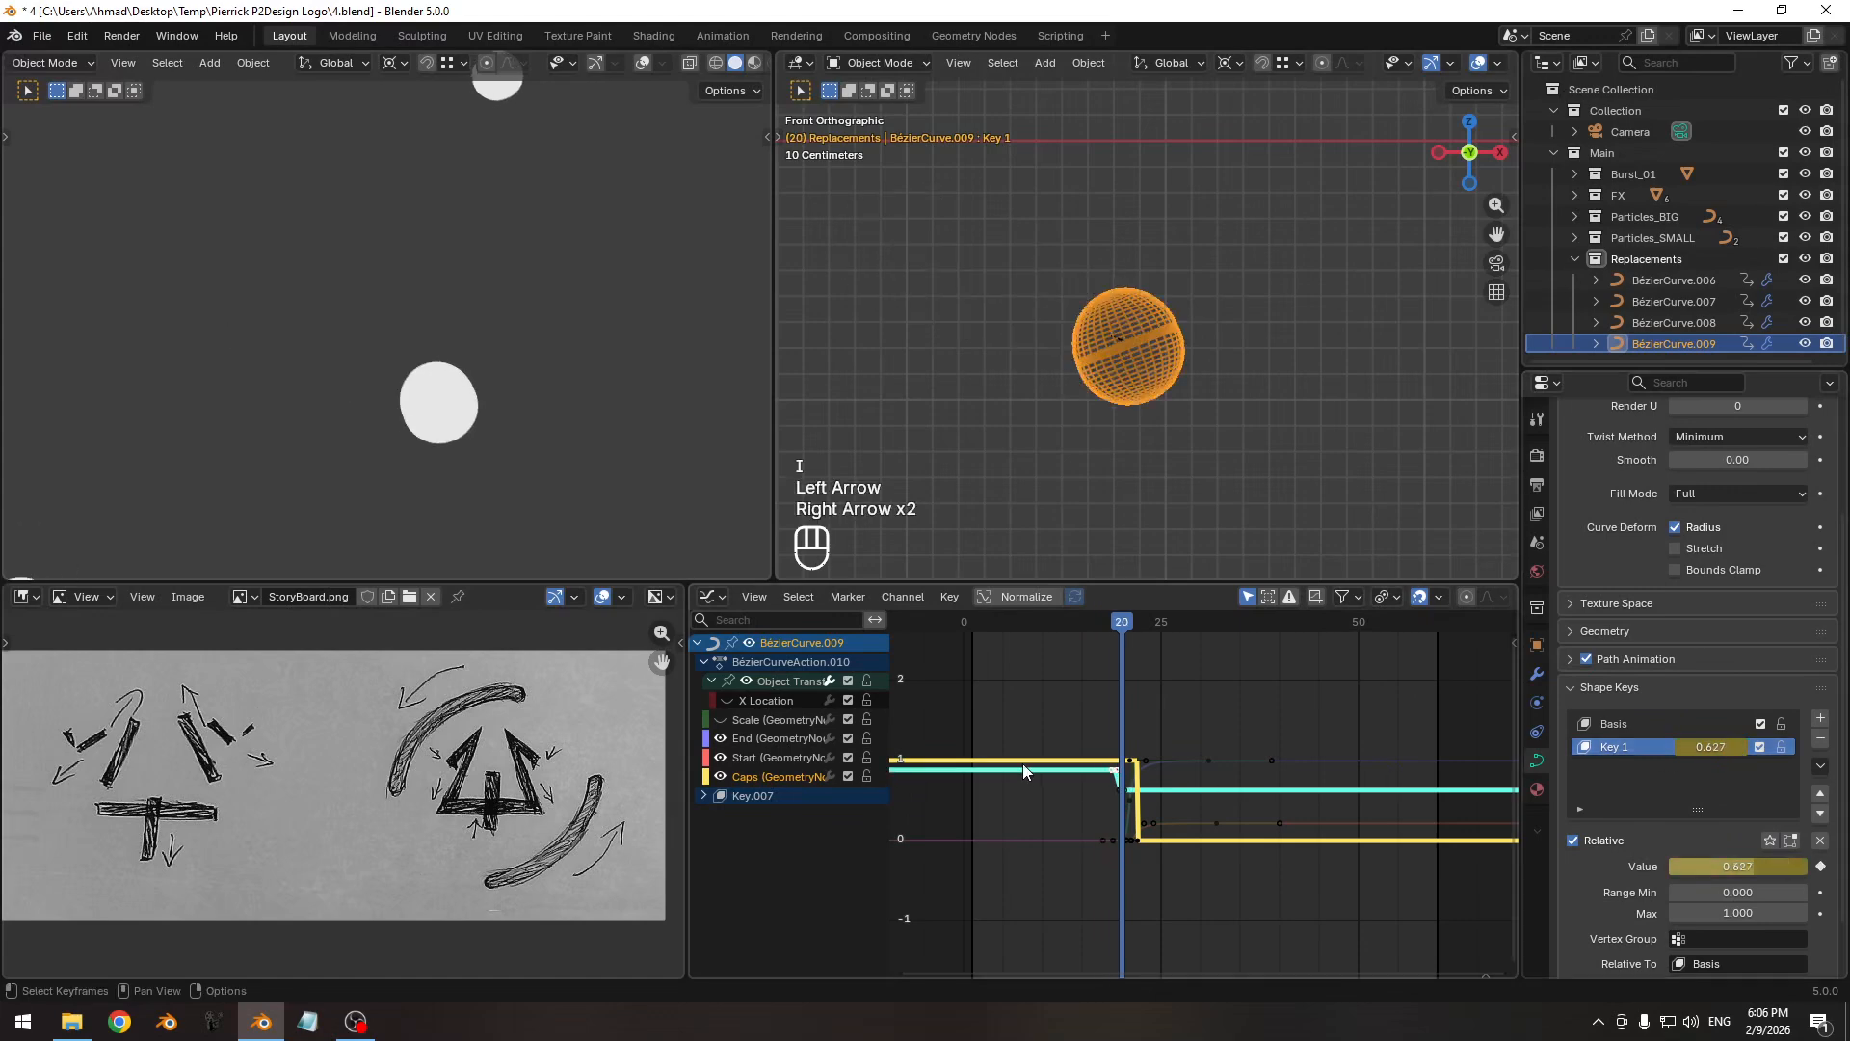
key("Right")
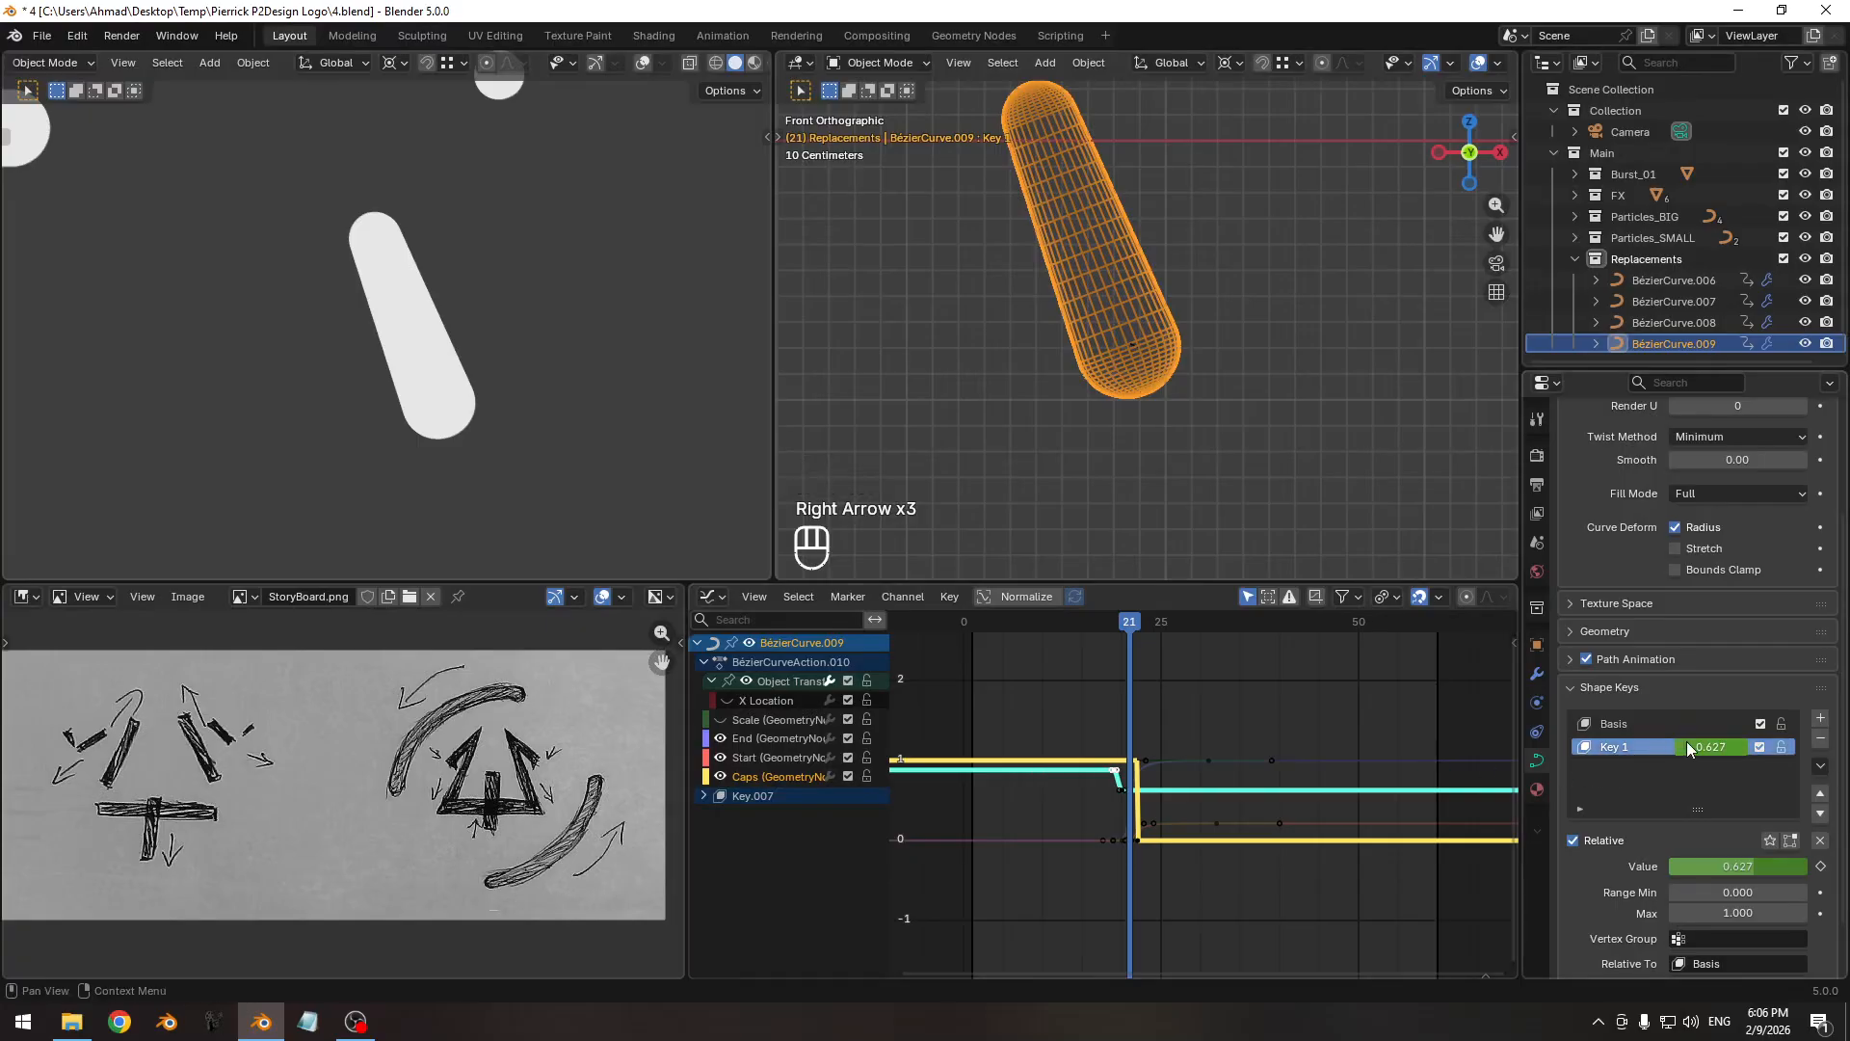
mouse_move(1710, 746)
left_mouse_down()
mouse_move(1678, 747)
mouse_move(1714, 750)
left_mouse_up()
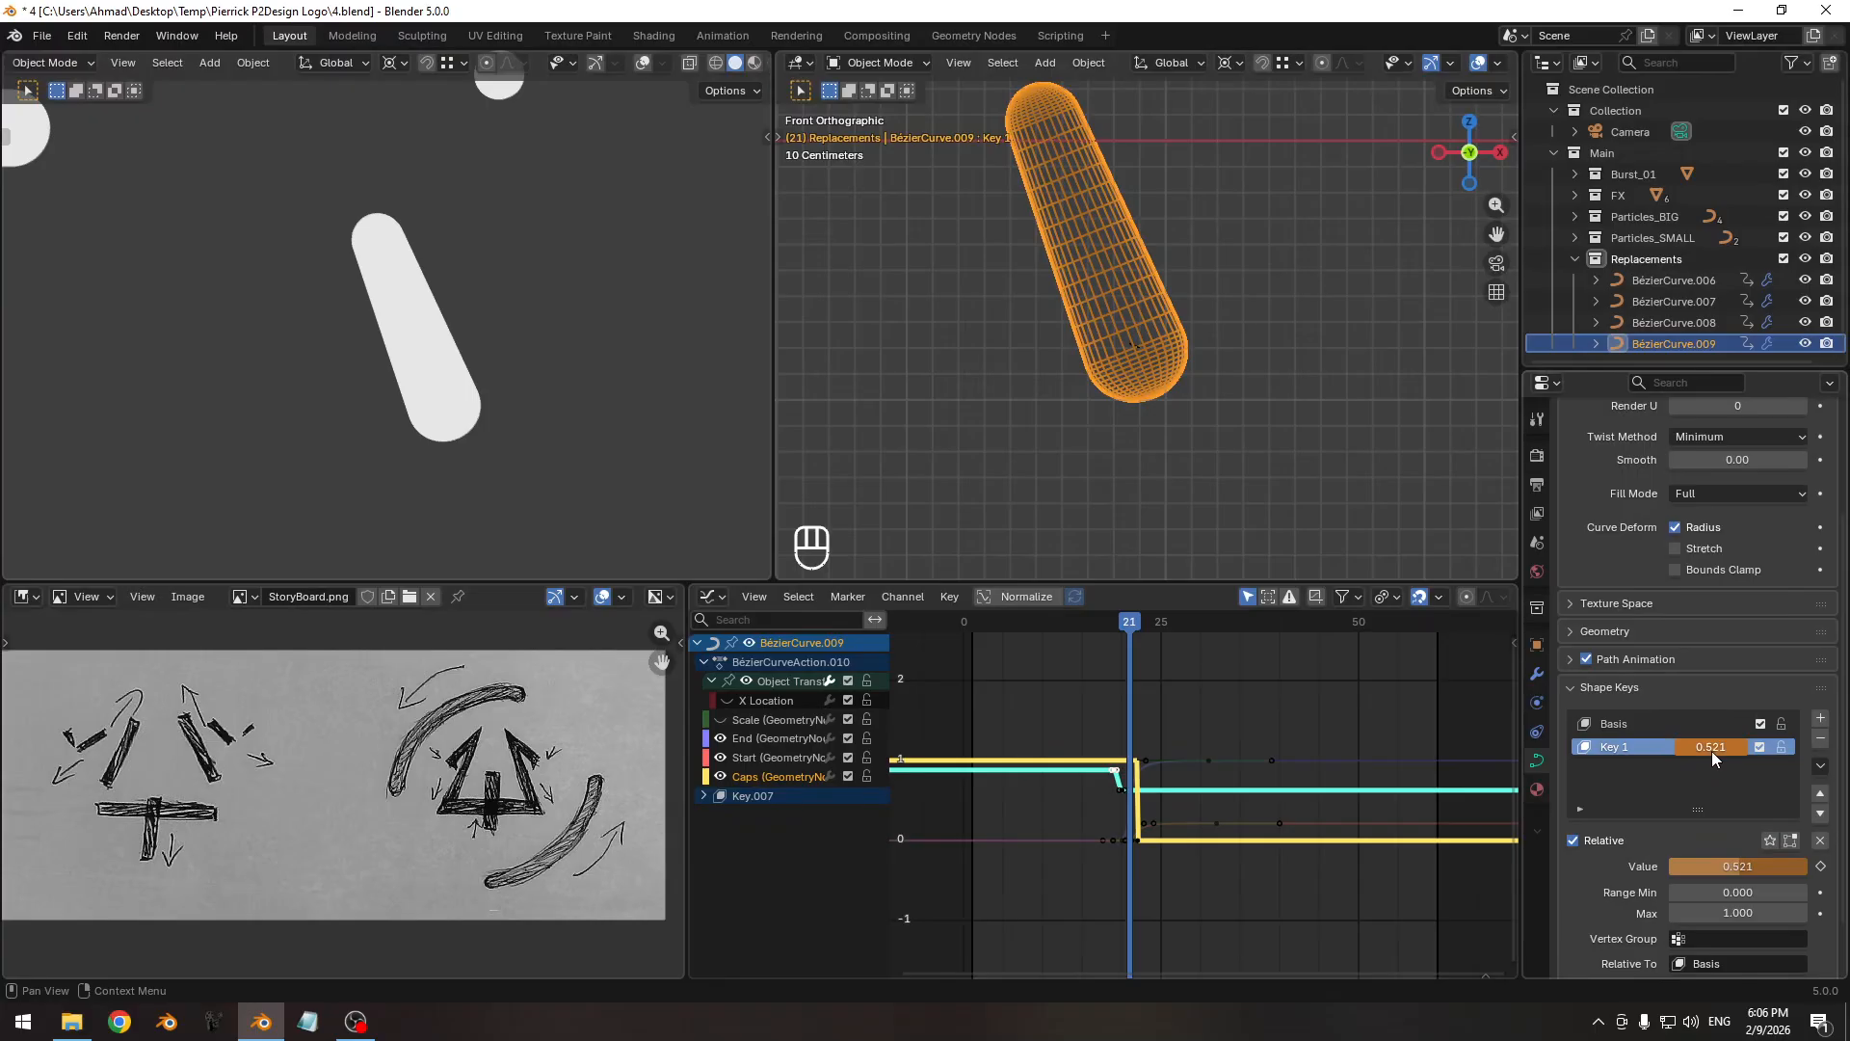
key("i")
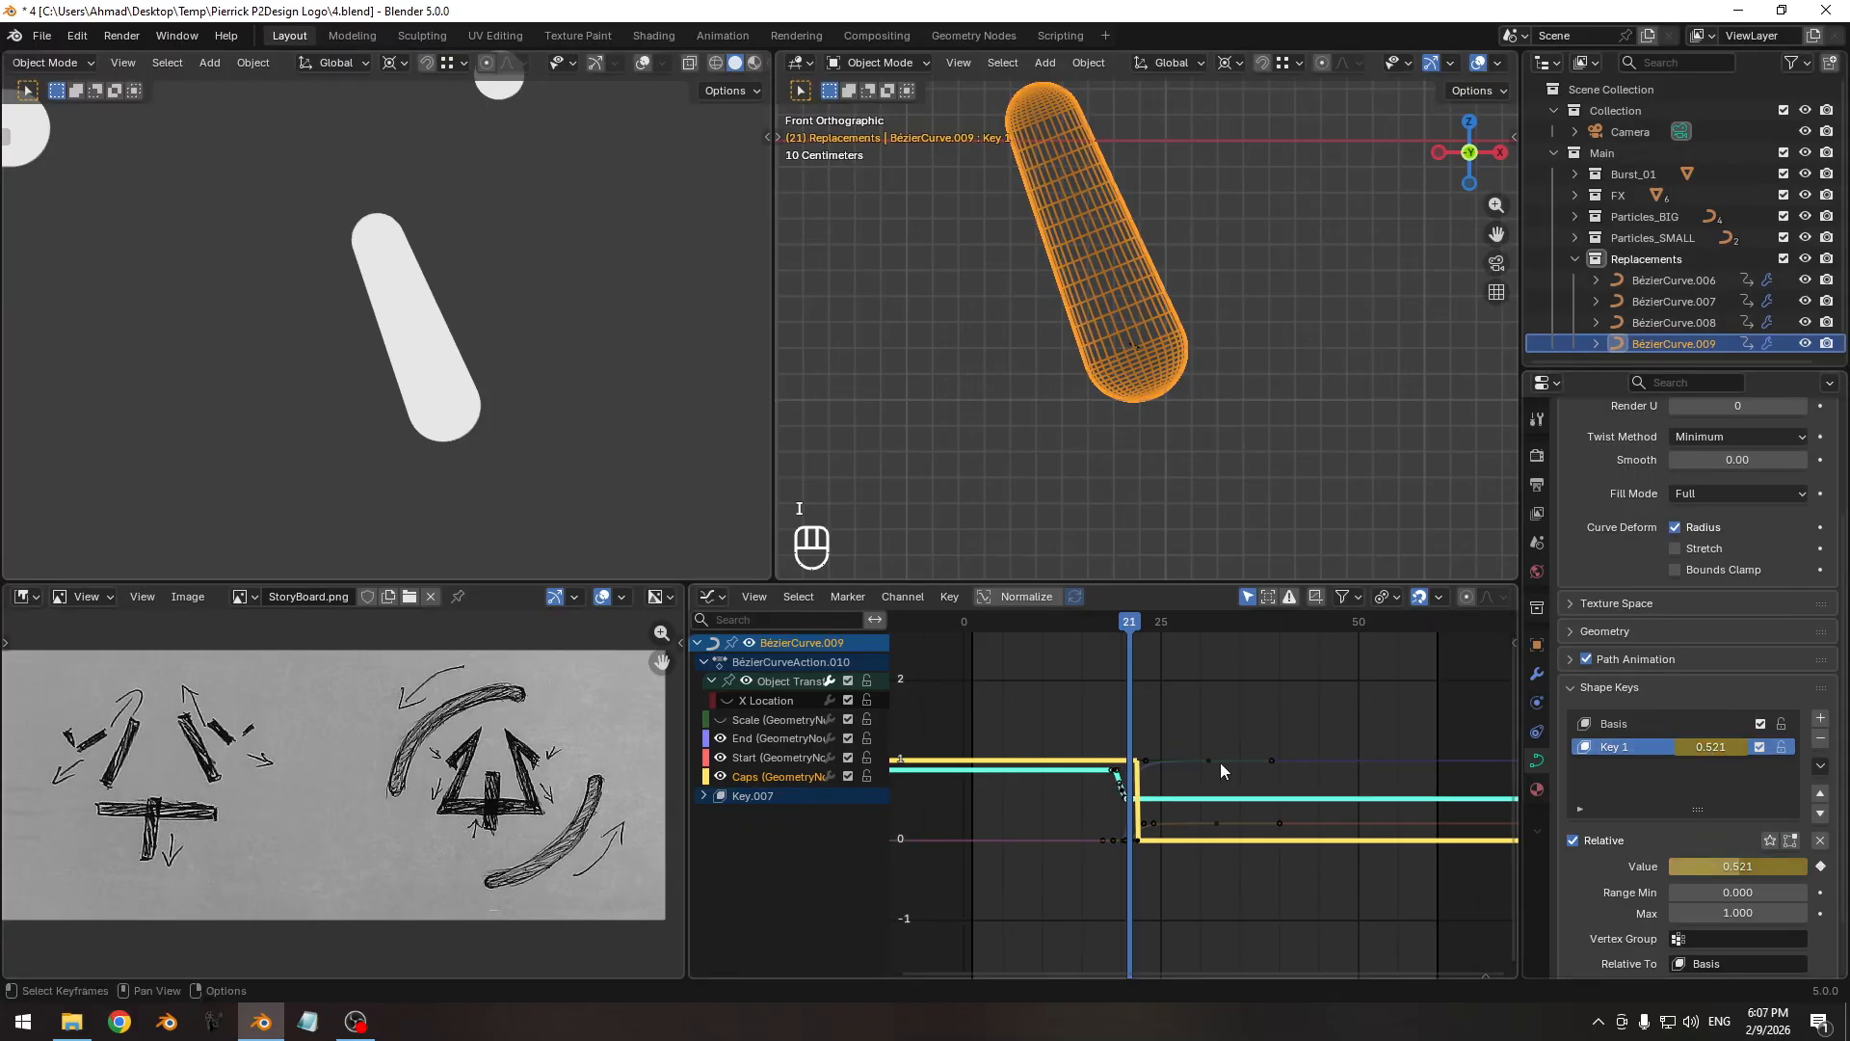
Compare the slanted bar's position and cap shape repeatedly across frames 18 to 22.
key("Left")
key("Left")
key("Right")
key("Right")
key("Right")
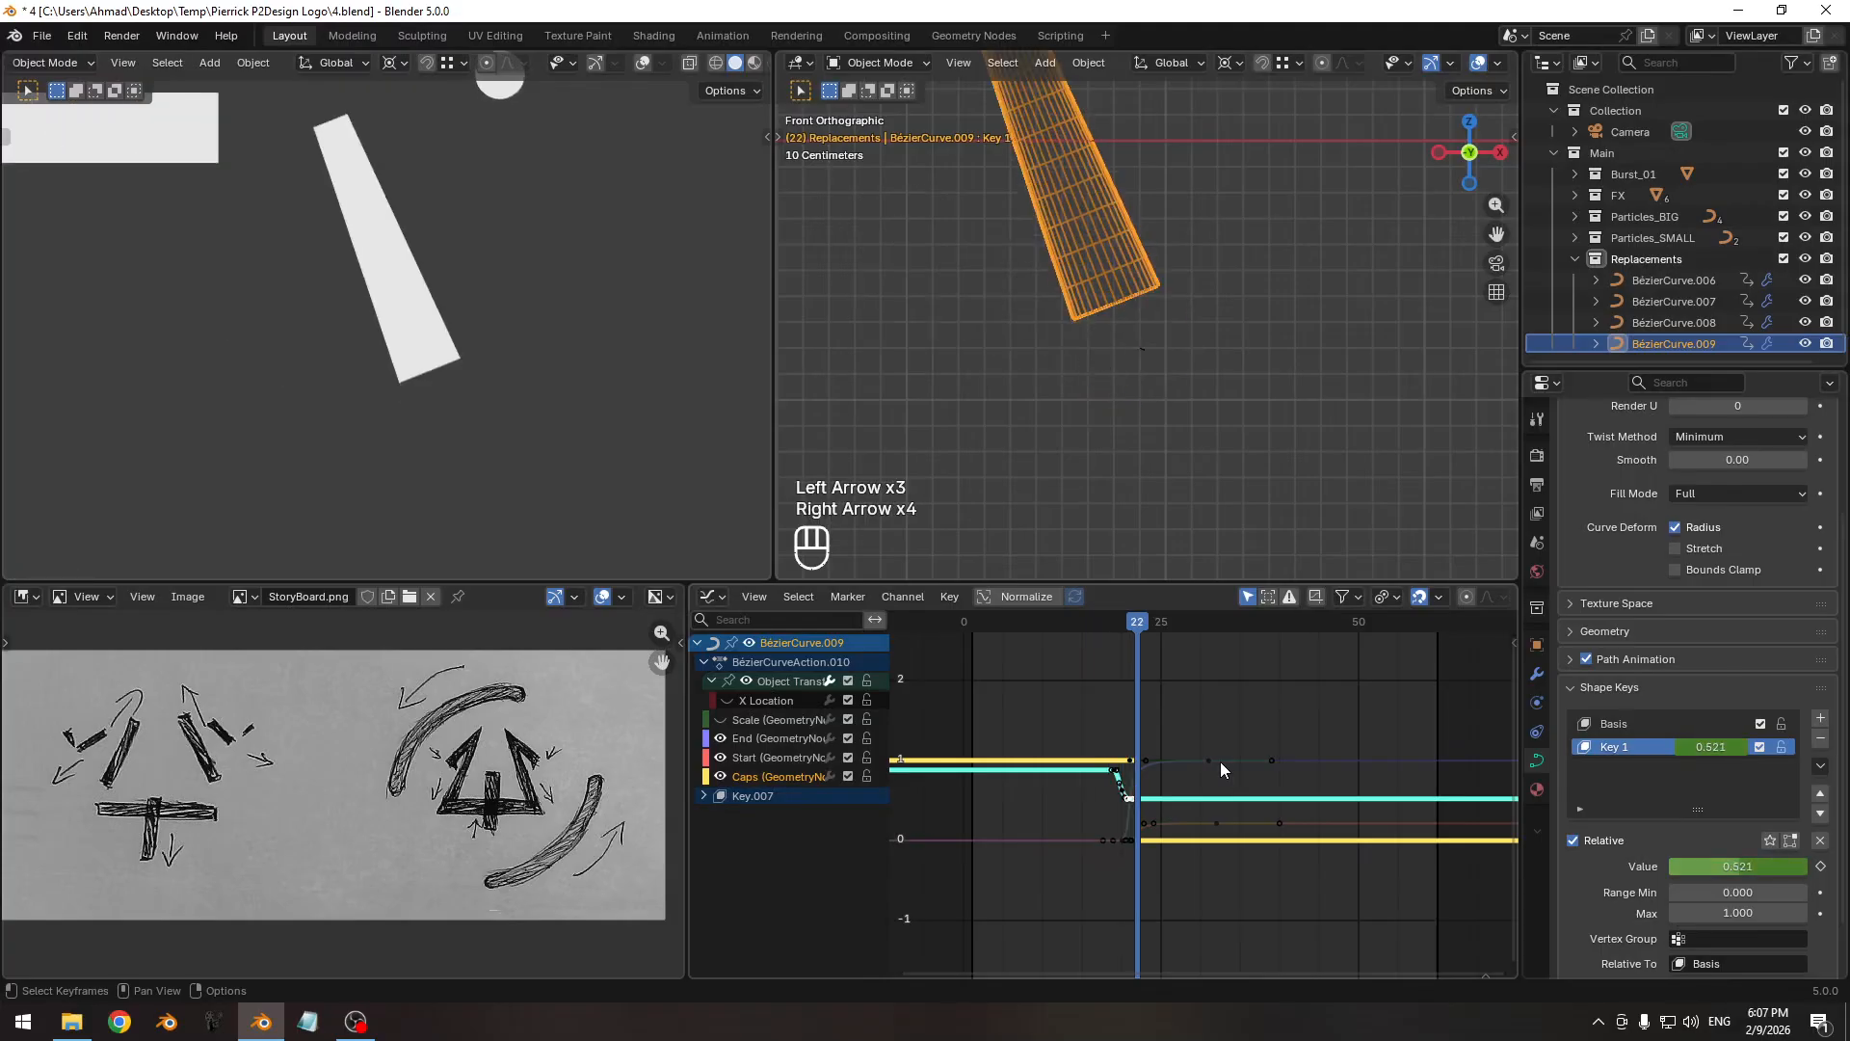
key("Left")
key("Left")
key("Left")
key("Left")
key("Right")
key("Right")
key("Right")
key("Right")
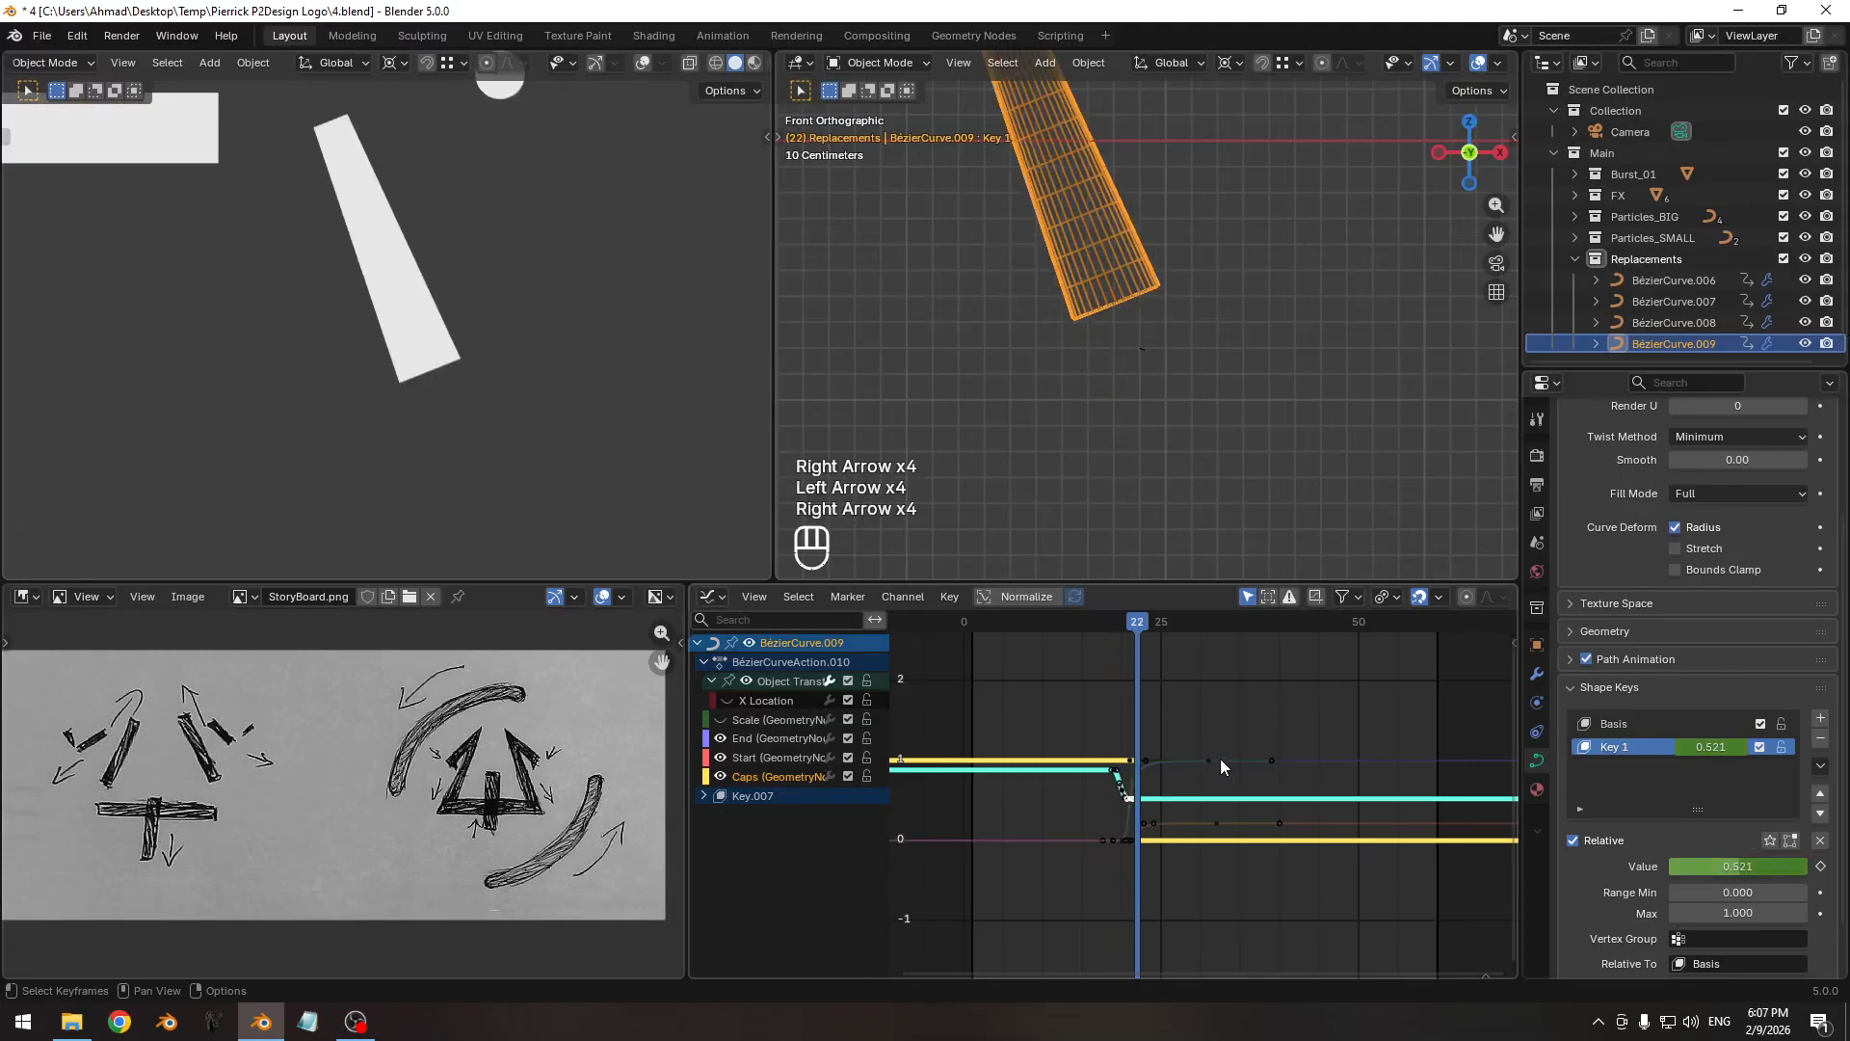
key("Left")
key("Left")
key("Left")
key("Left")
key("Right")
key("Right")
key("Right")
key("Right")
key("Left")
key("Left")
key("Left")
key("Left")
key("Right")
key("Right")
key("Right")
key("Right")
key("Right")
key("Left")
key("Left")
key("Left")
key("Left")
key("Left")
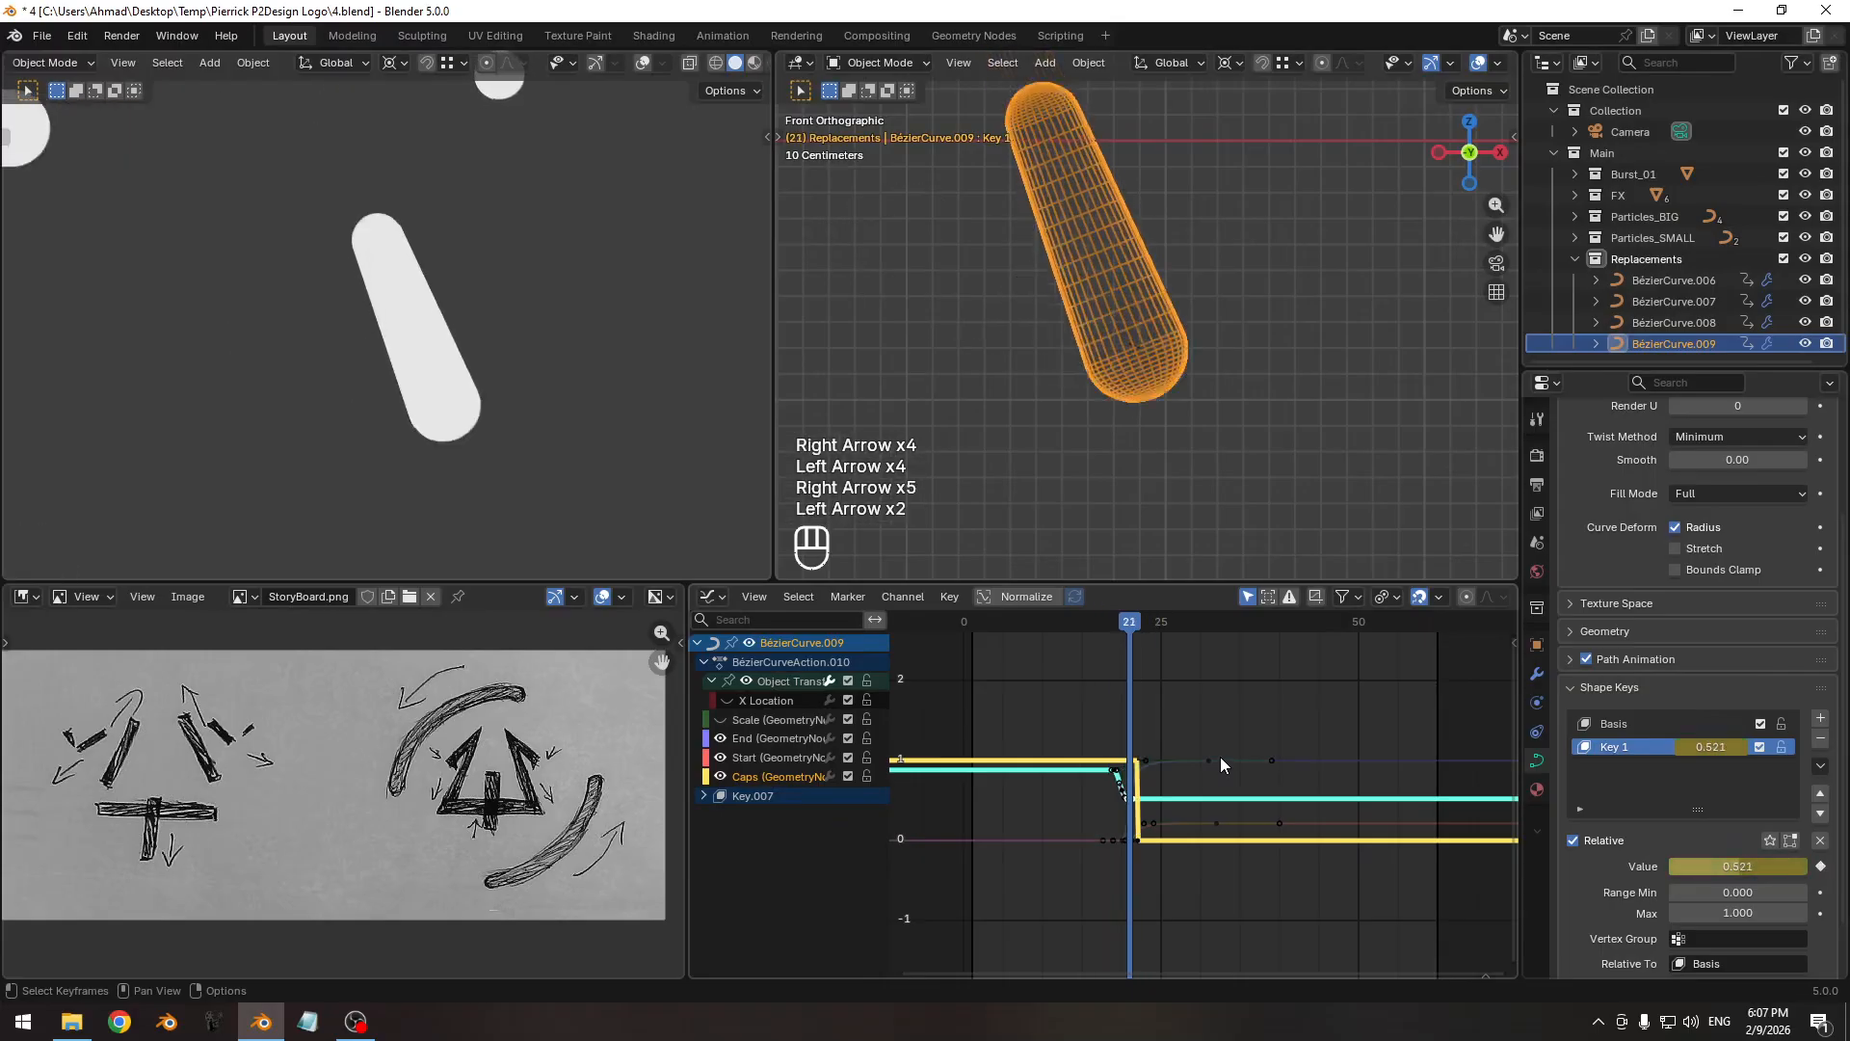
key("Right")
key("Right")
key("Right")
key("Right")
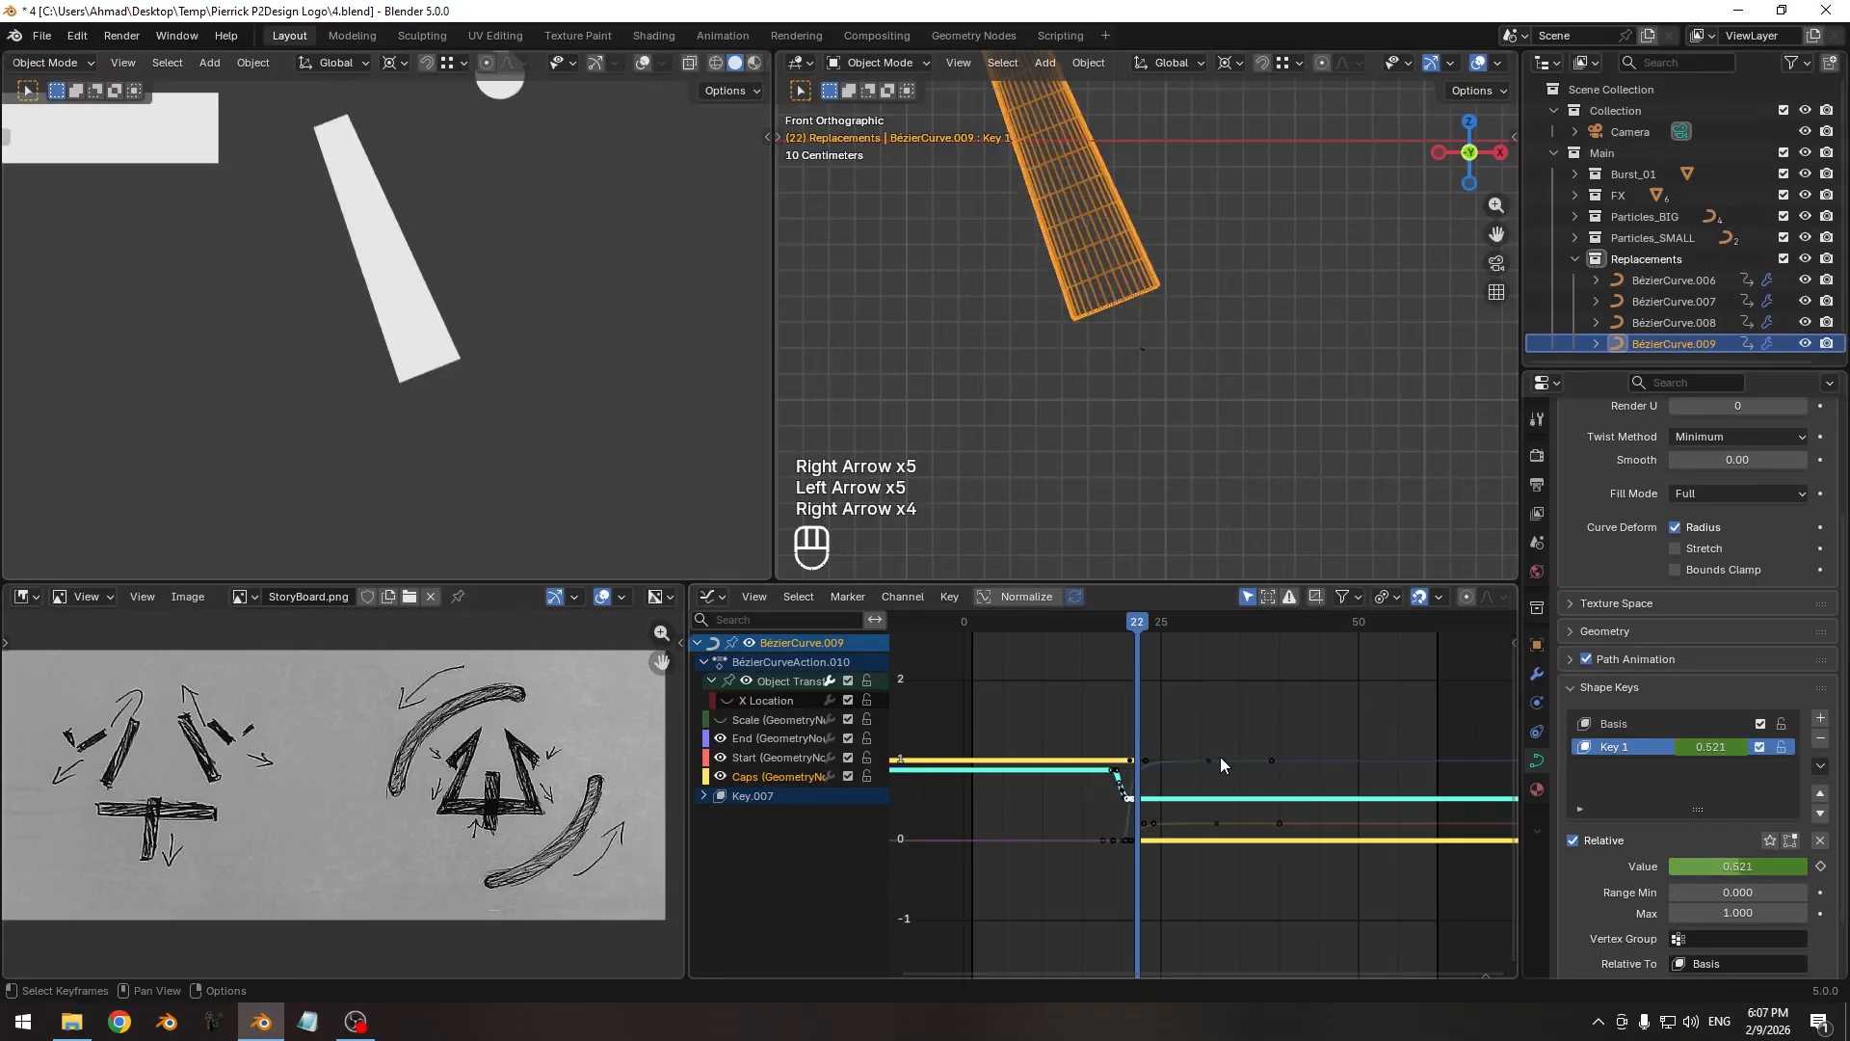
key("Left")
key("Left")
key("Left")
key("Right")
key("Right")
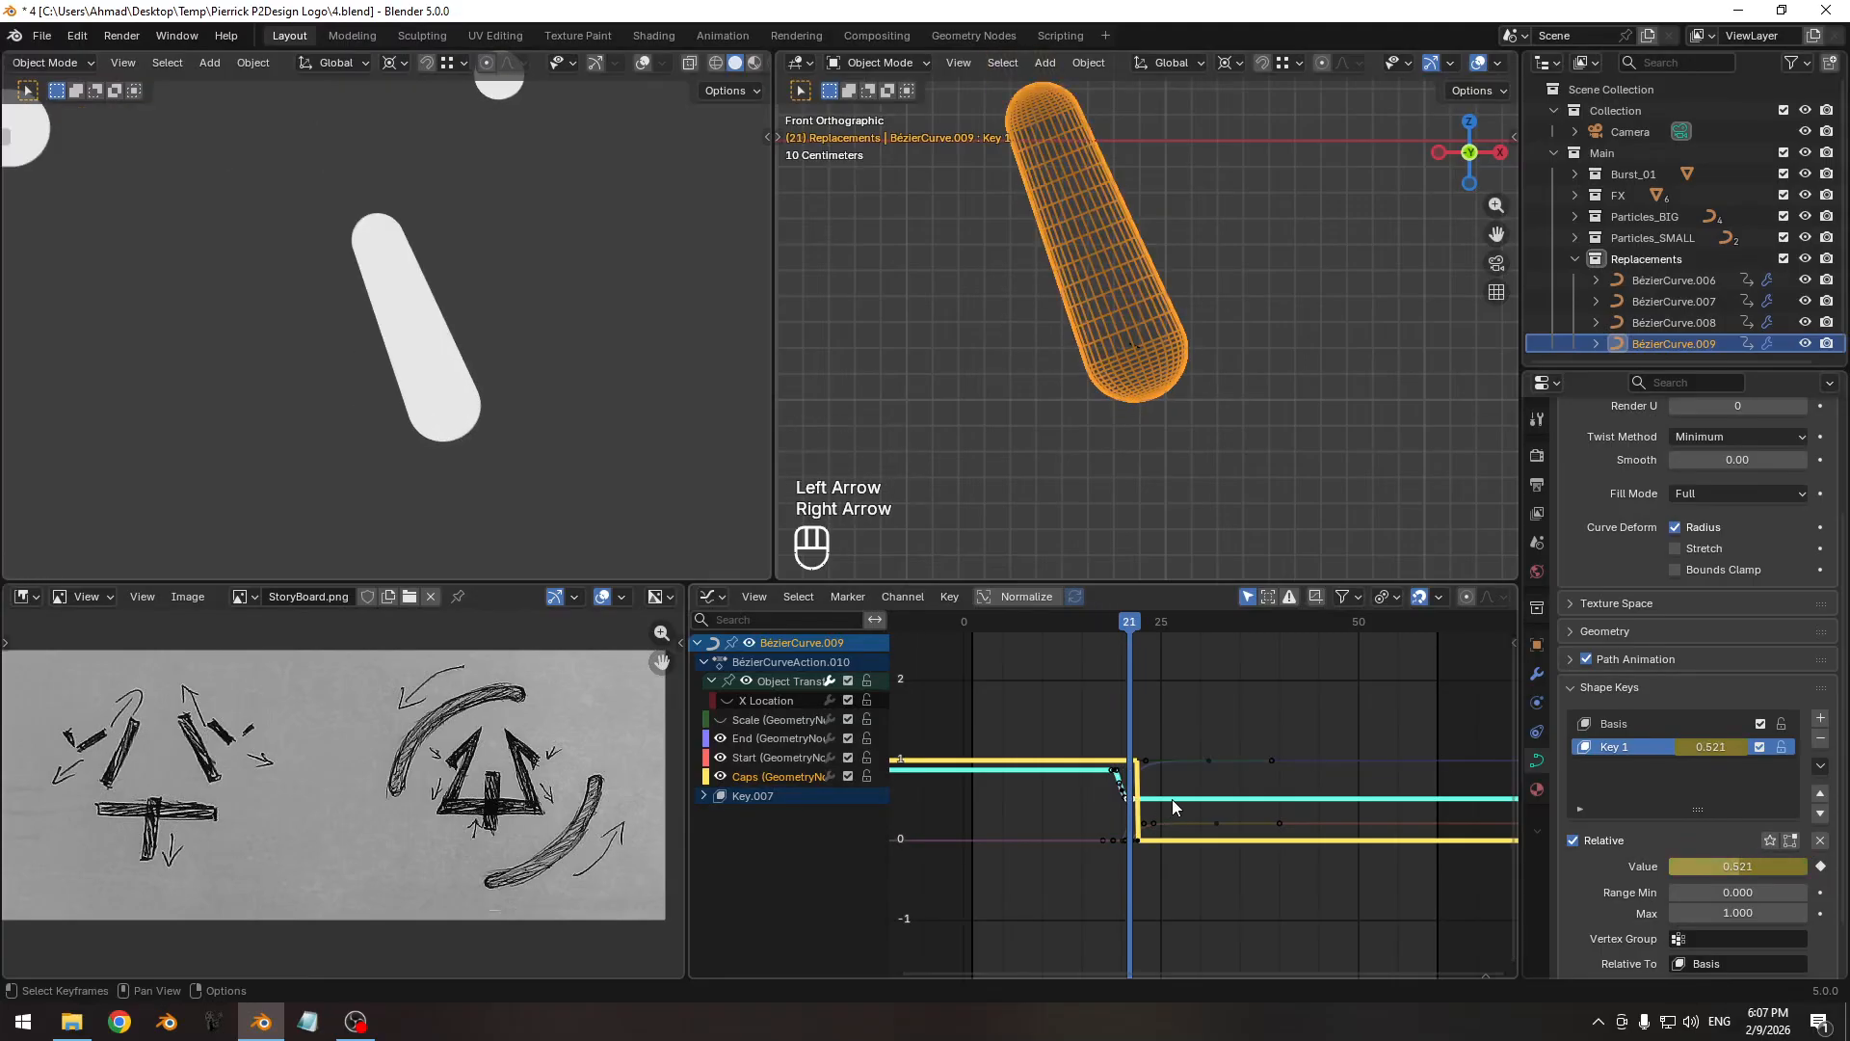
Go to frame 22, set the Key 1 shape key value to 0.000, keyframe it, and check the neighbouring frames.
key("Right")
left_click_drag(1713, 756, 1658, 756)
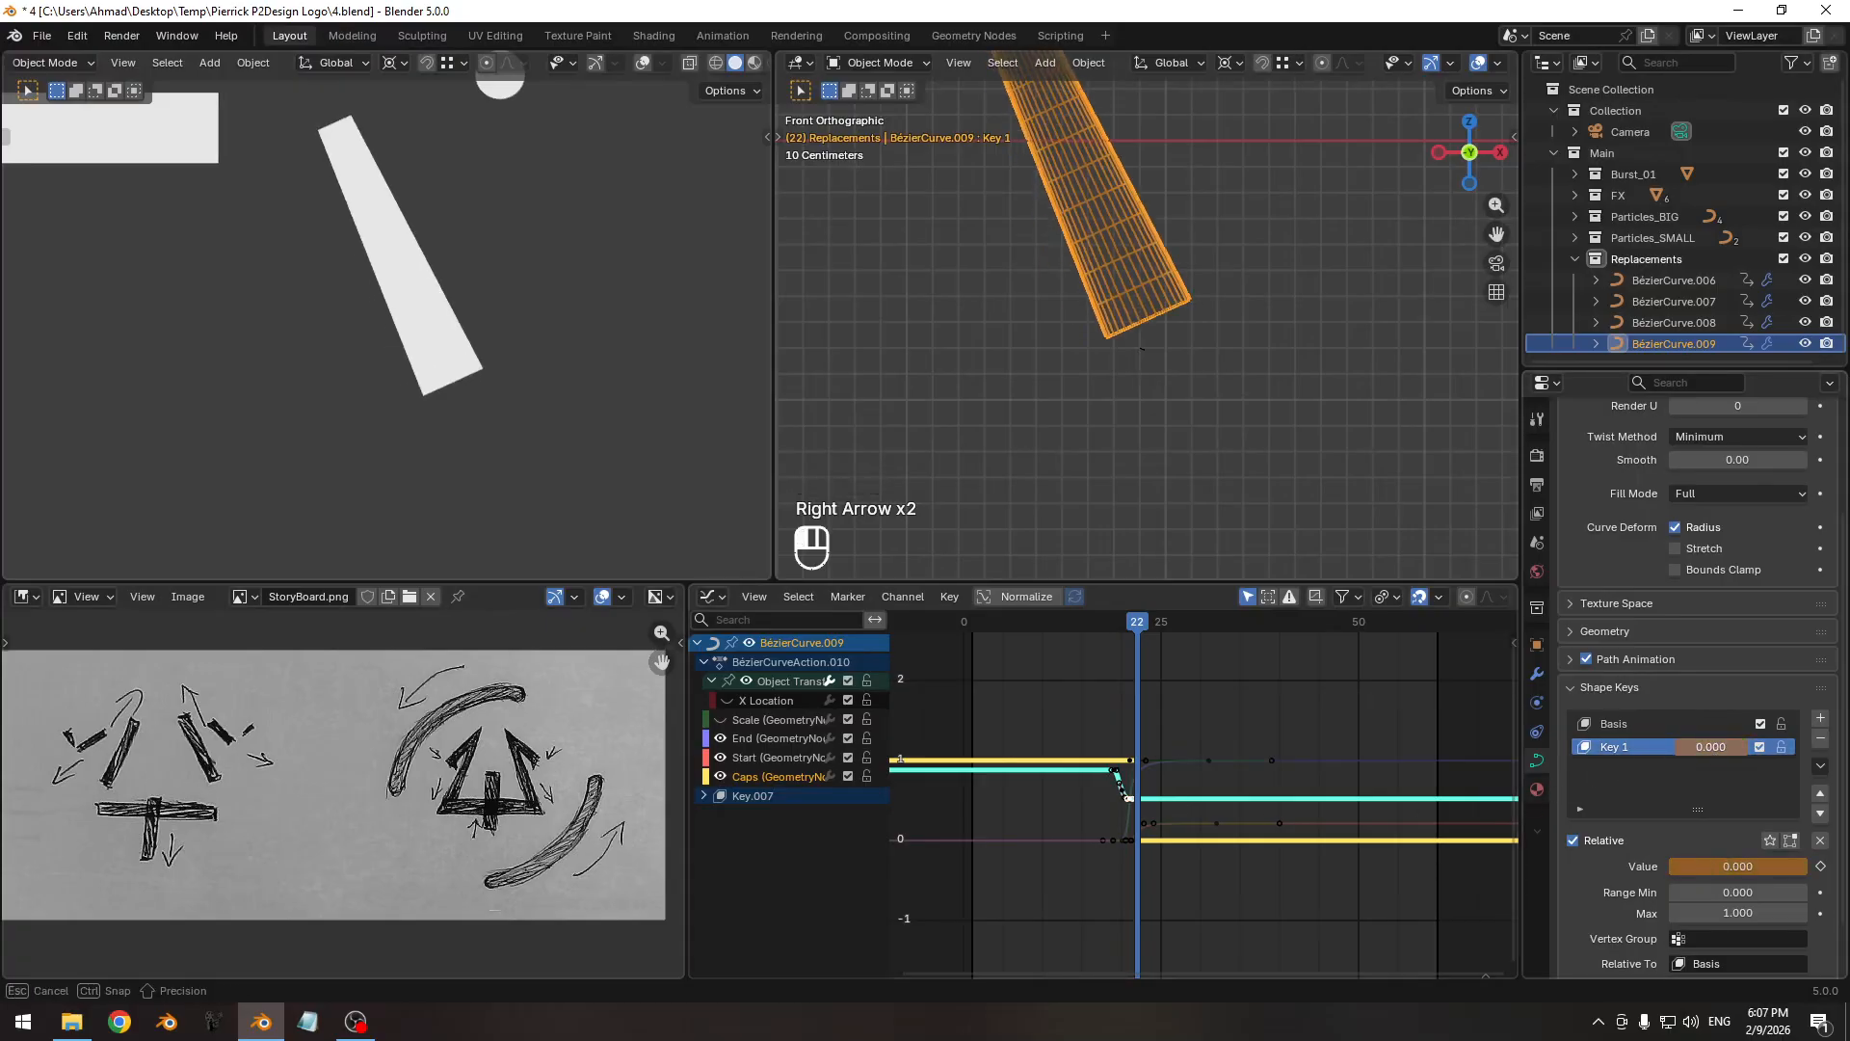
key("i")
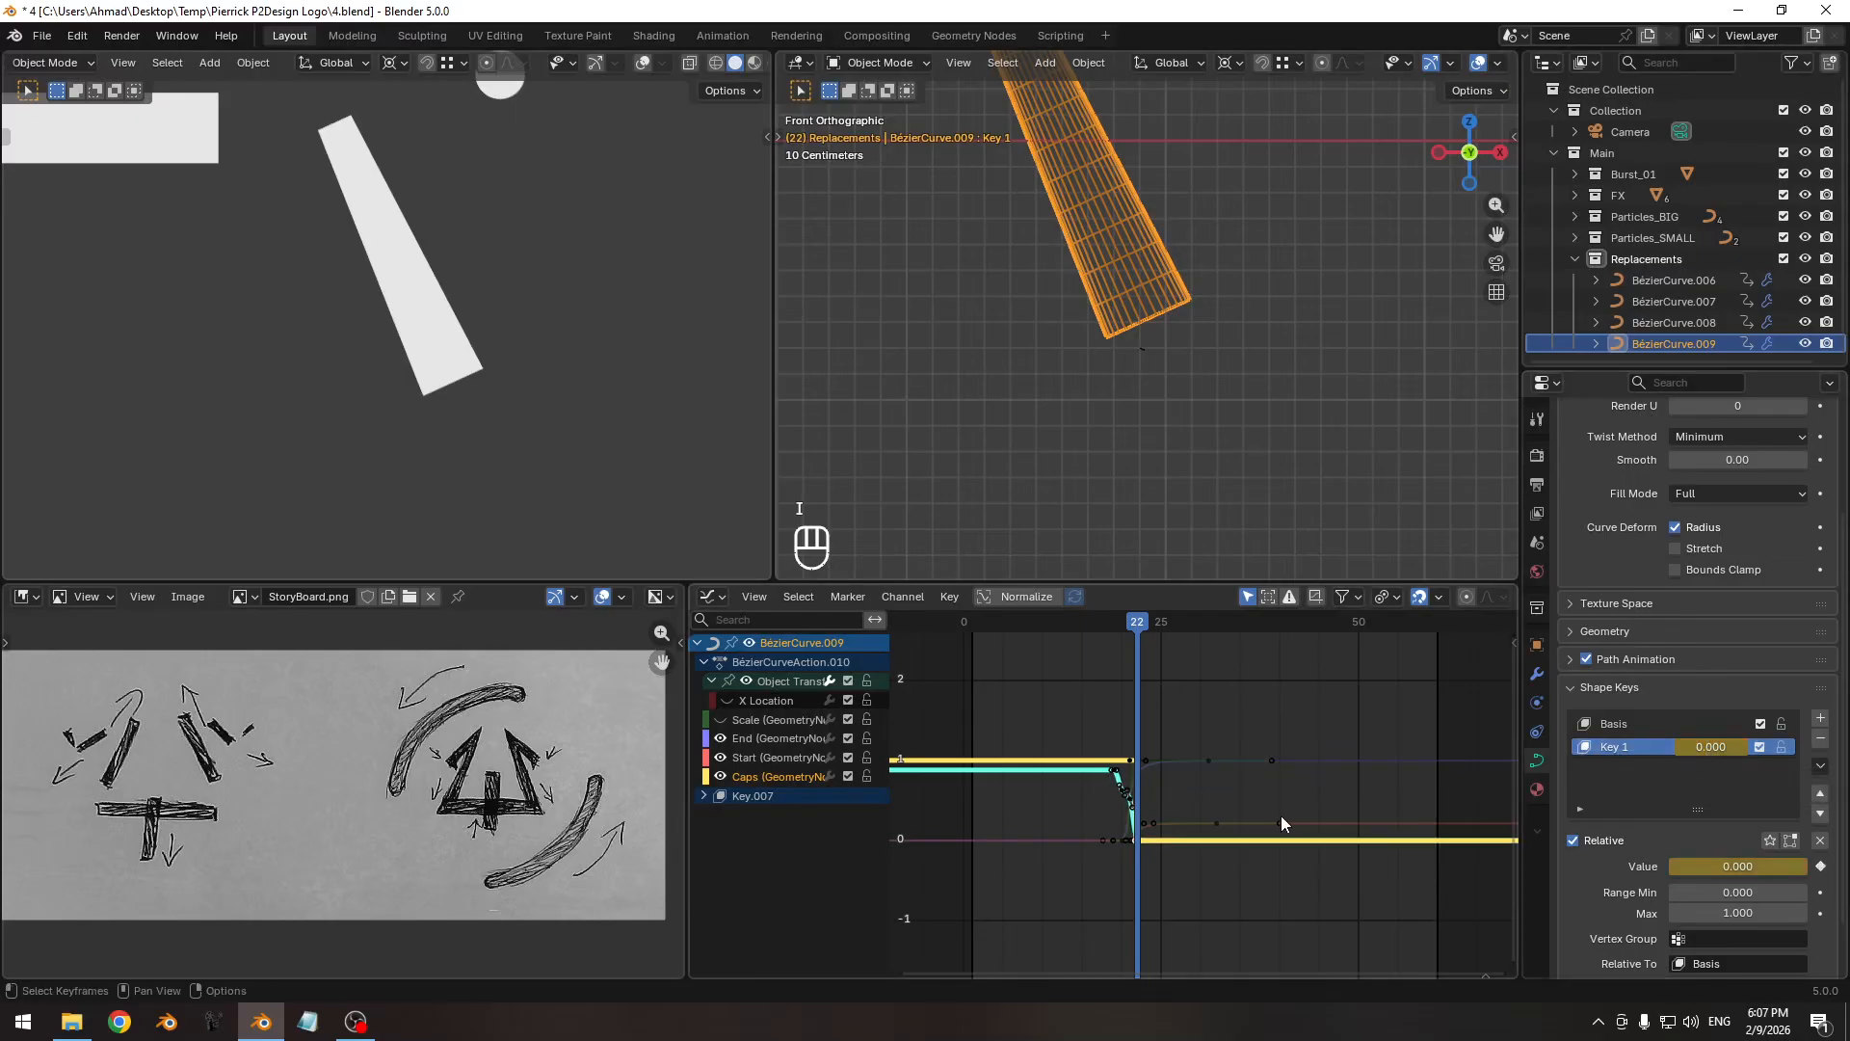
key("Left")
key("Right")
key("Right")
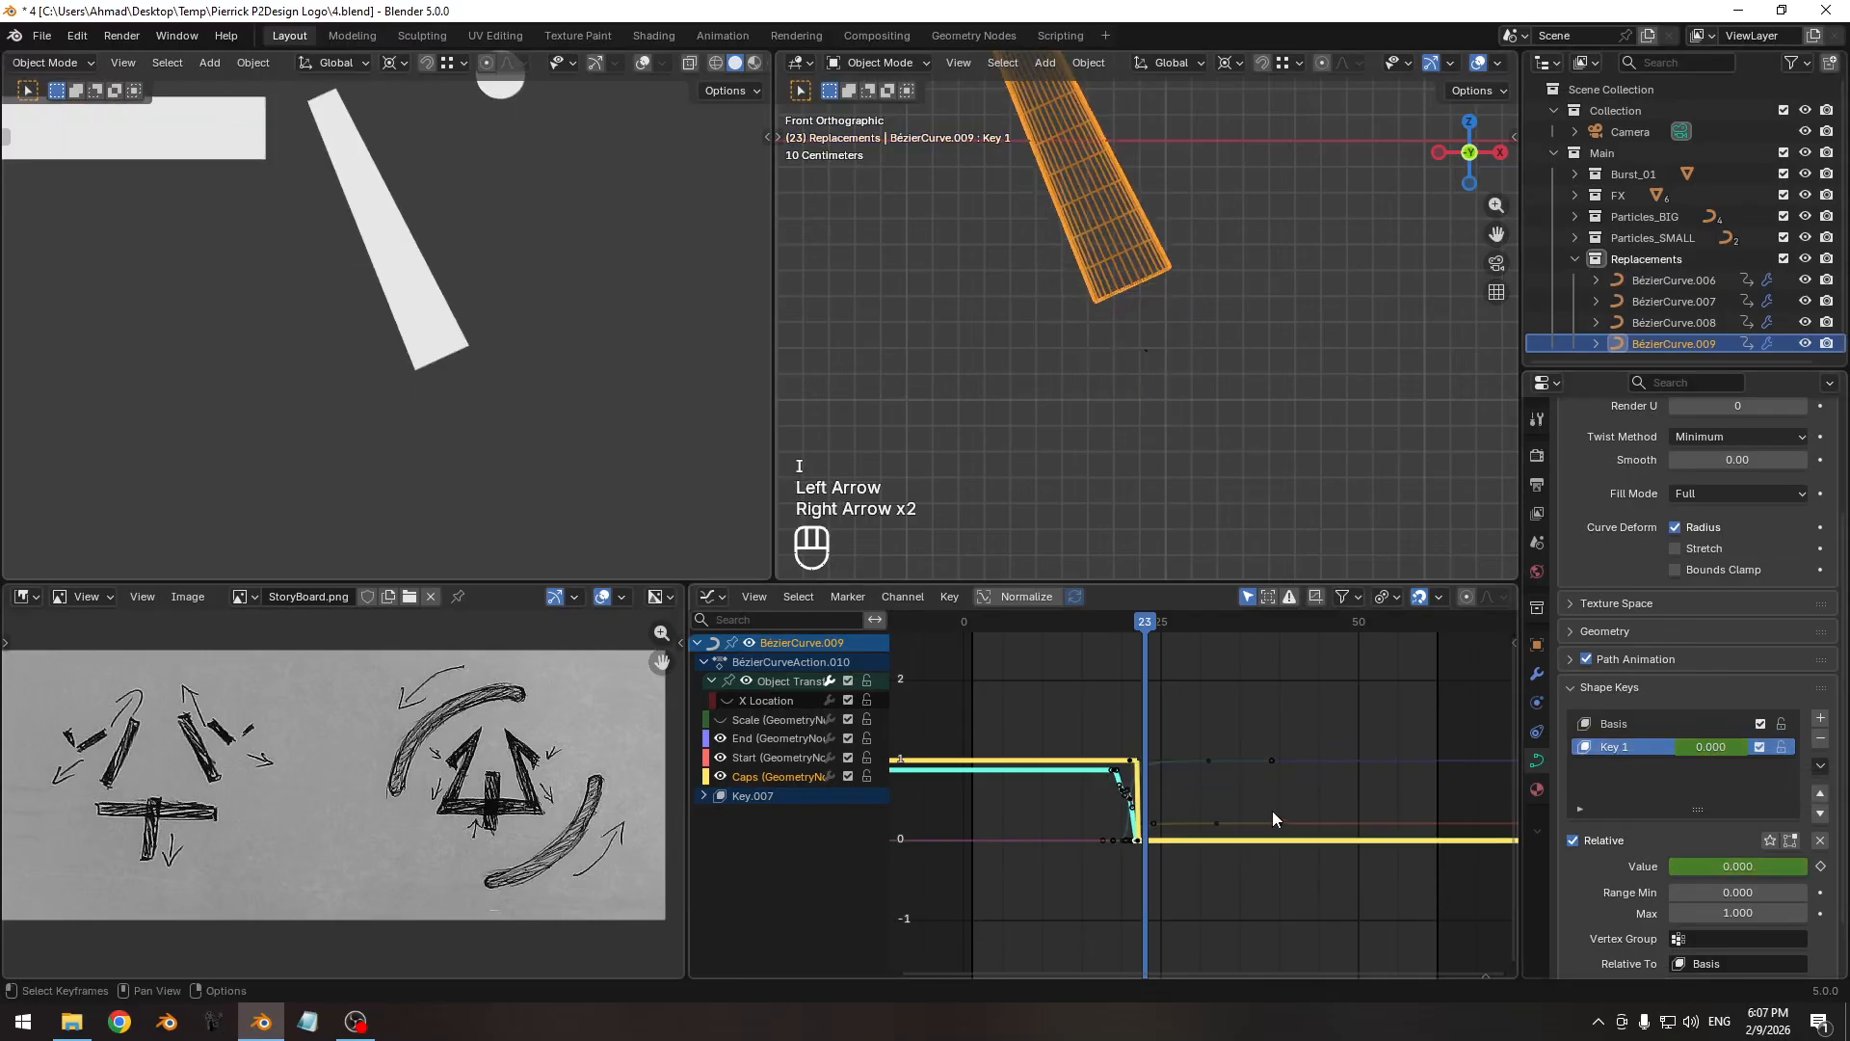
key("Left")
key("Left")
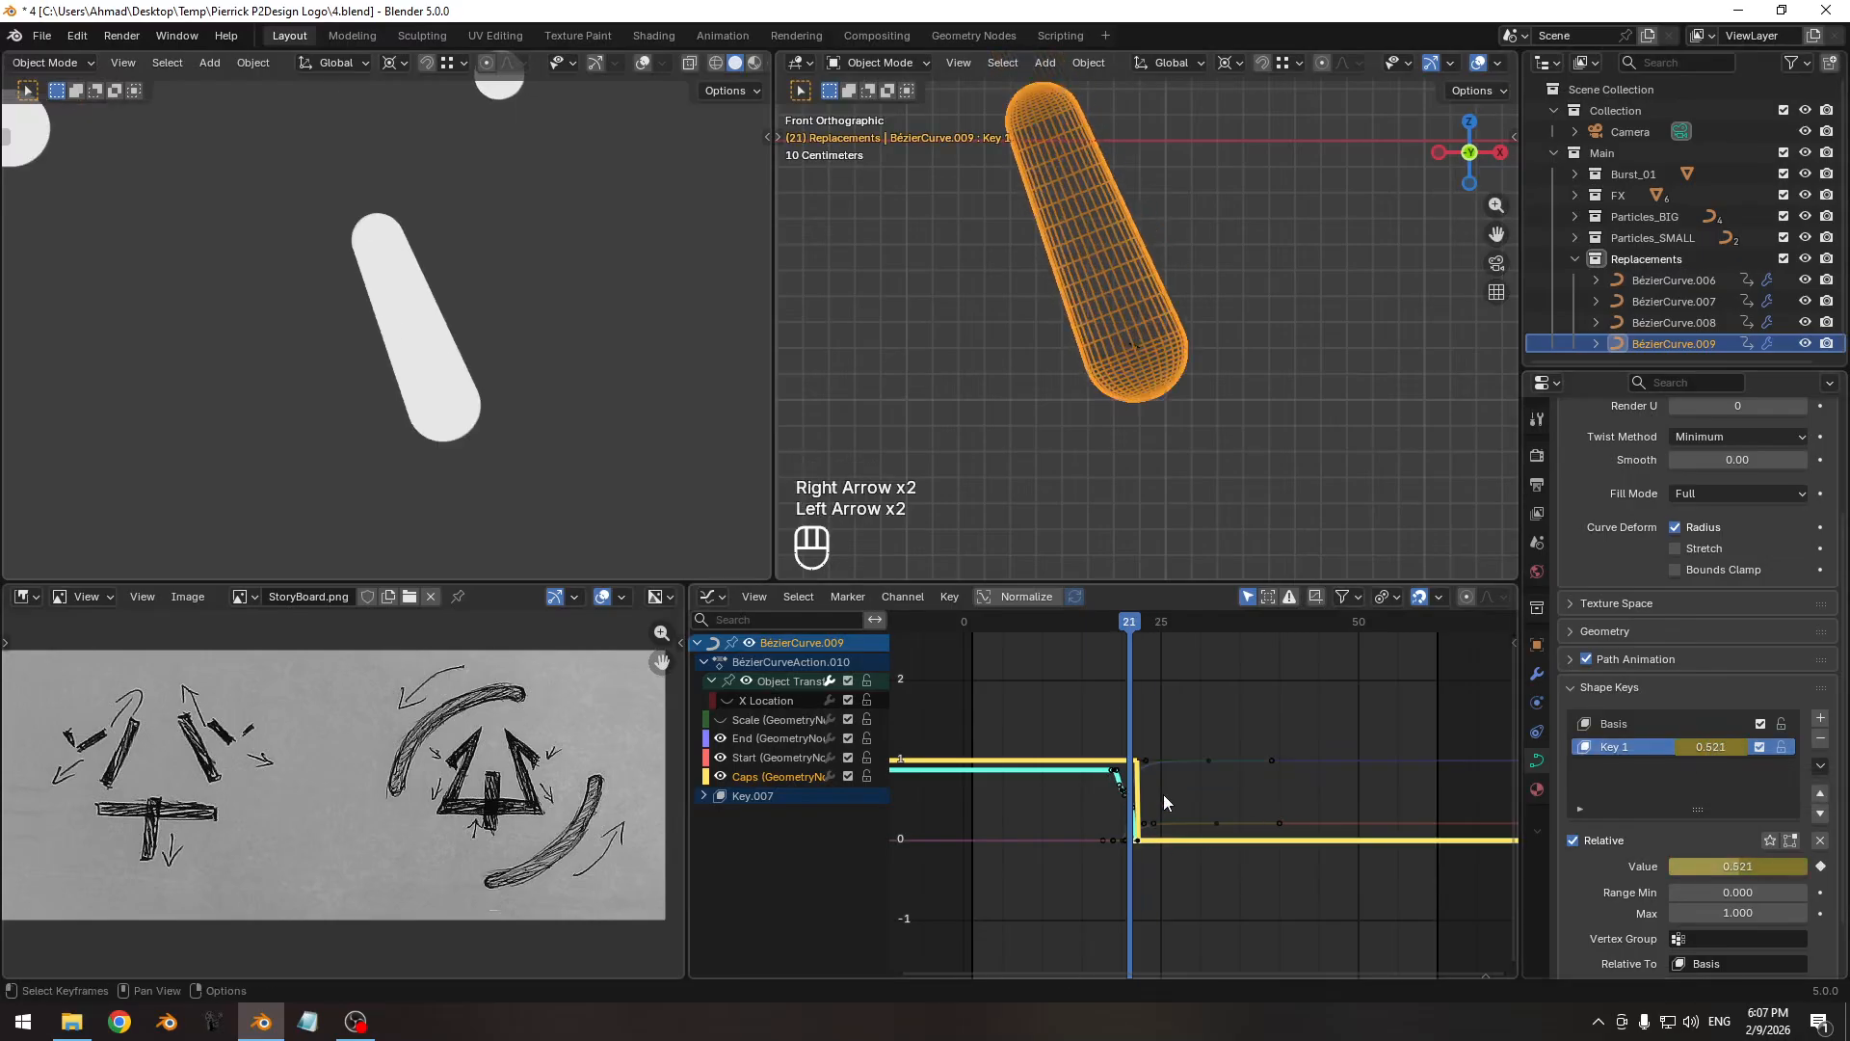
Show only the Key 1 value curve in the graph, hiding the bar's other animation curves.
left_click(757, 815)
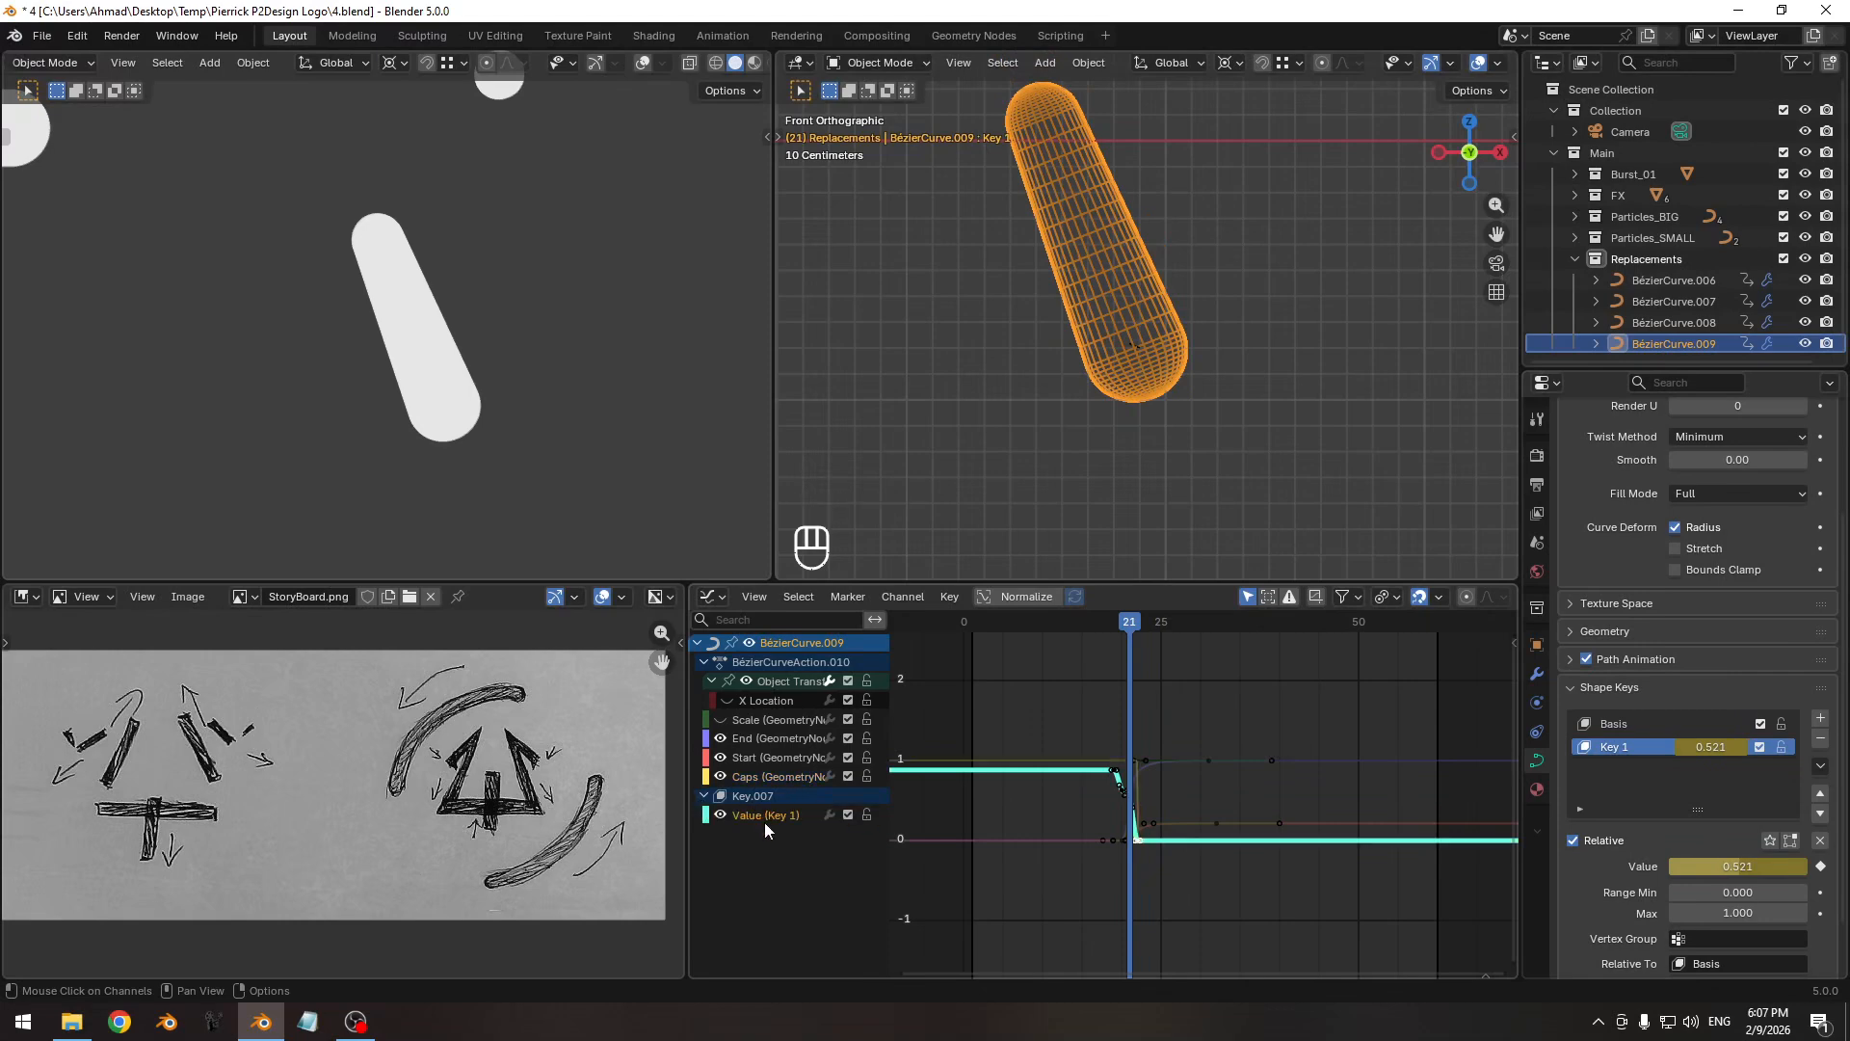
key("shift+h")
middle_click_drag(1125, 819, 1190, 783, "ctrl")
middle_click_drag(1190, 782, 1295, 799, "ctrl")
Move the zero-value keyframe of the Key 1 curve along the time axis to frame 23.
left_click_drag(1293, 798, 1113, 848)
key("g")
key("x")
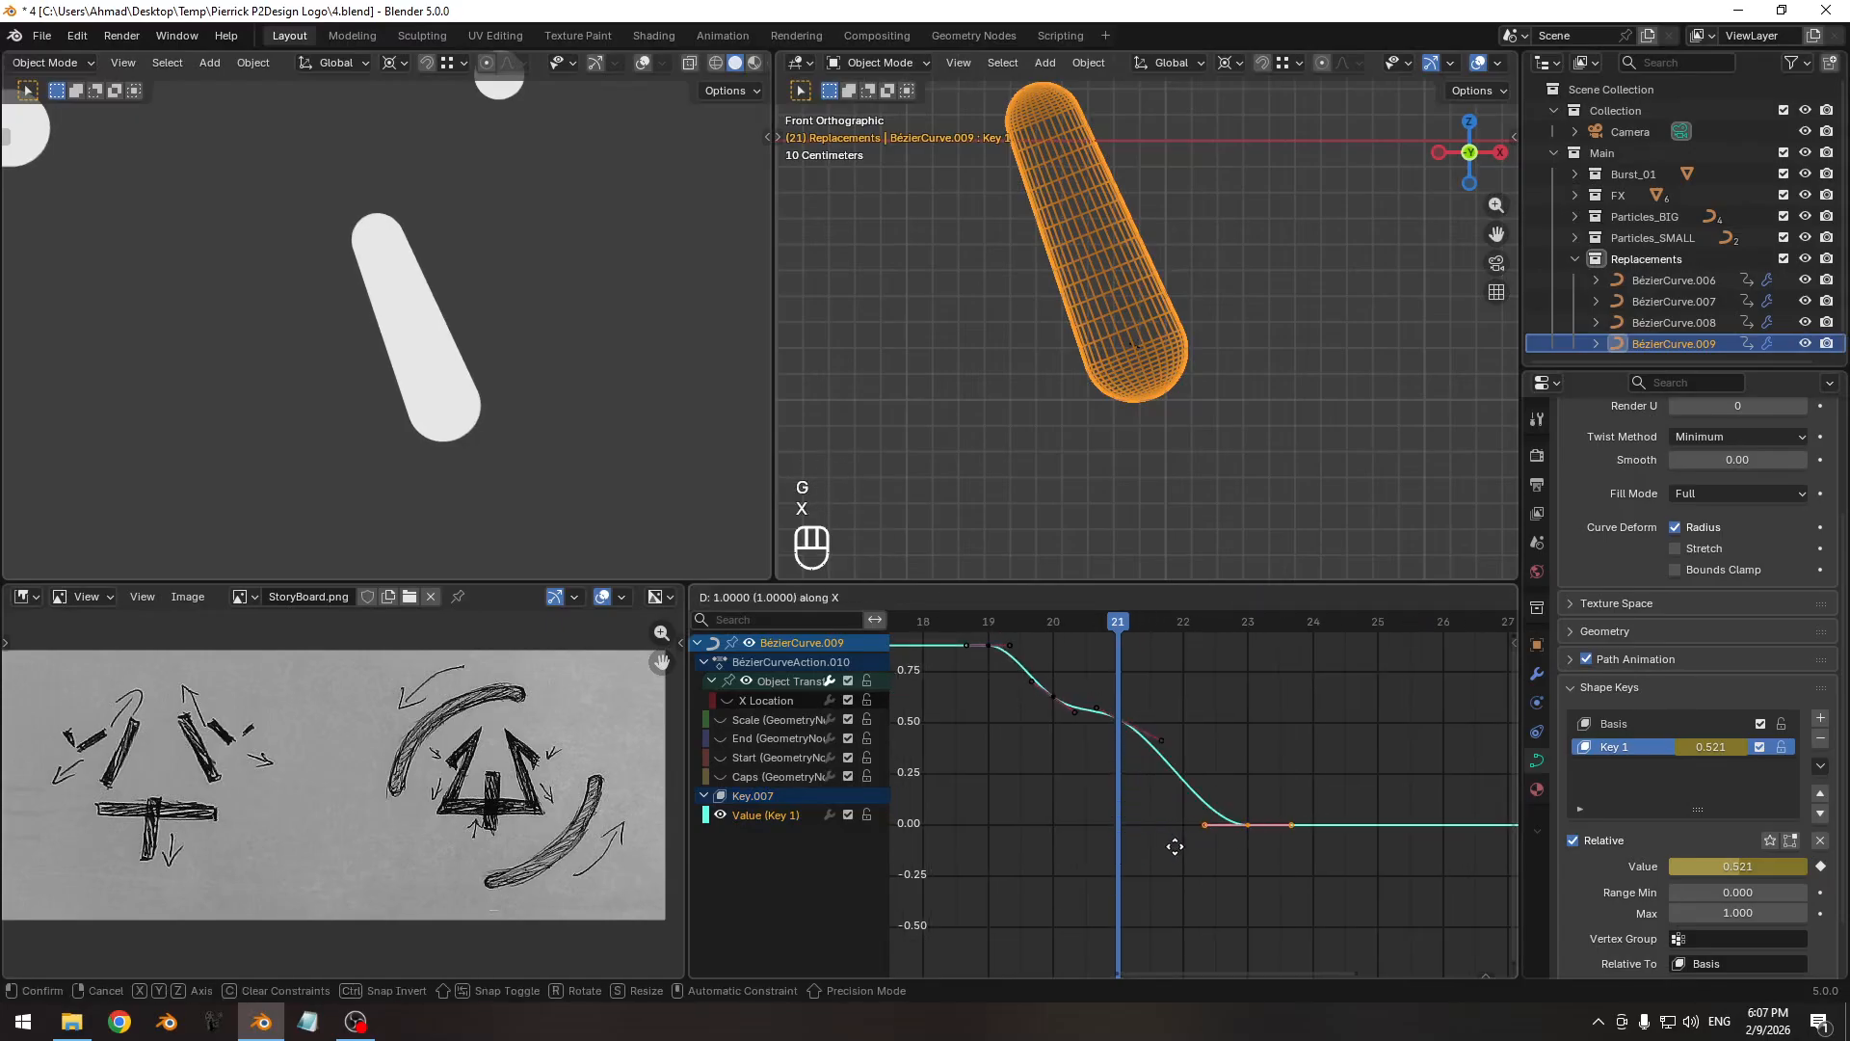
left_click(1118, 853)
key("g")
key("x")
left_click(1183, 833)
scroll(1181, 825, "down", 3)
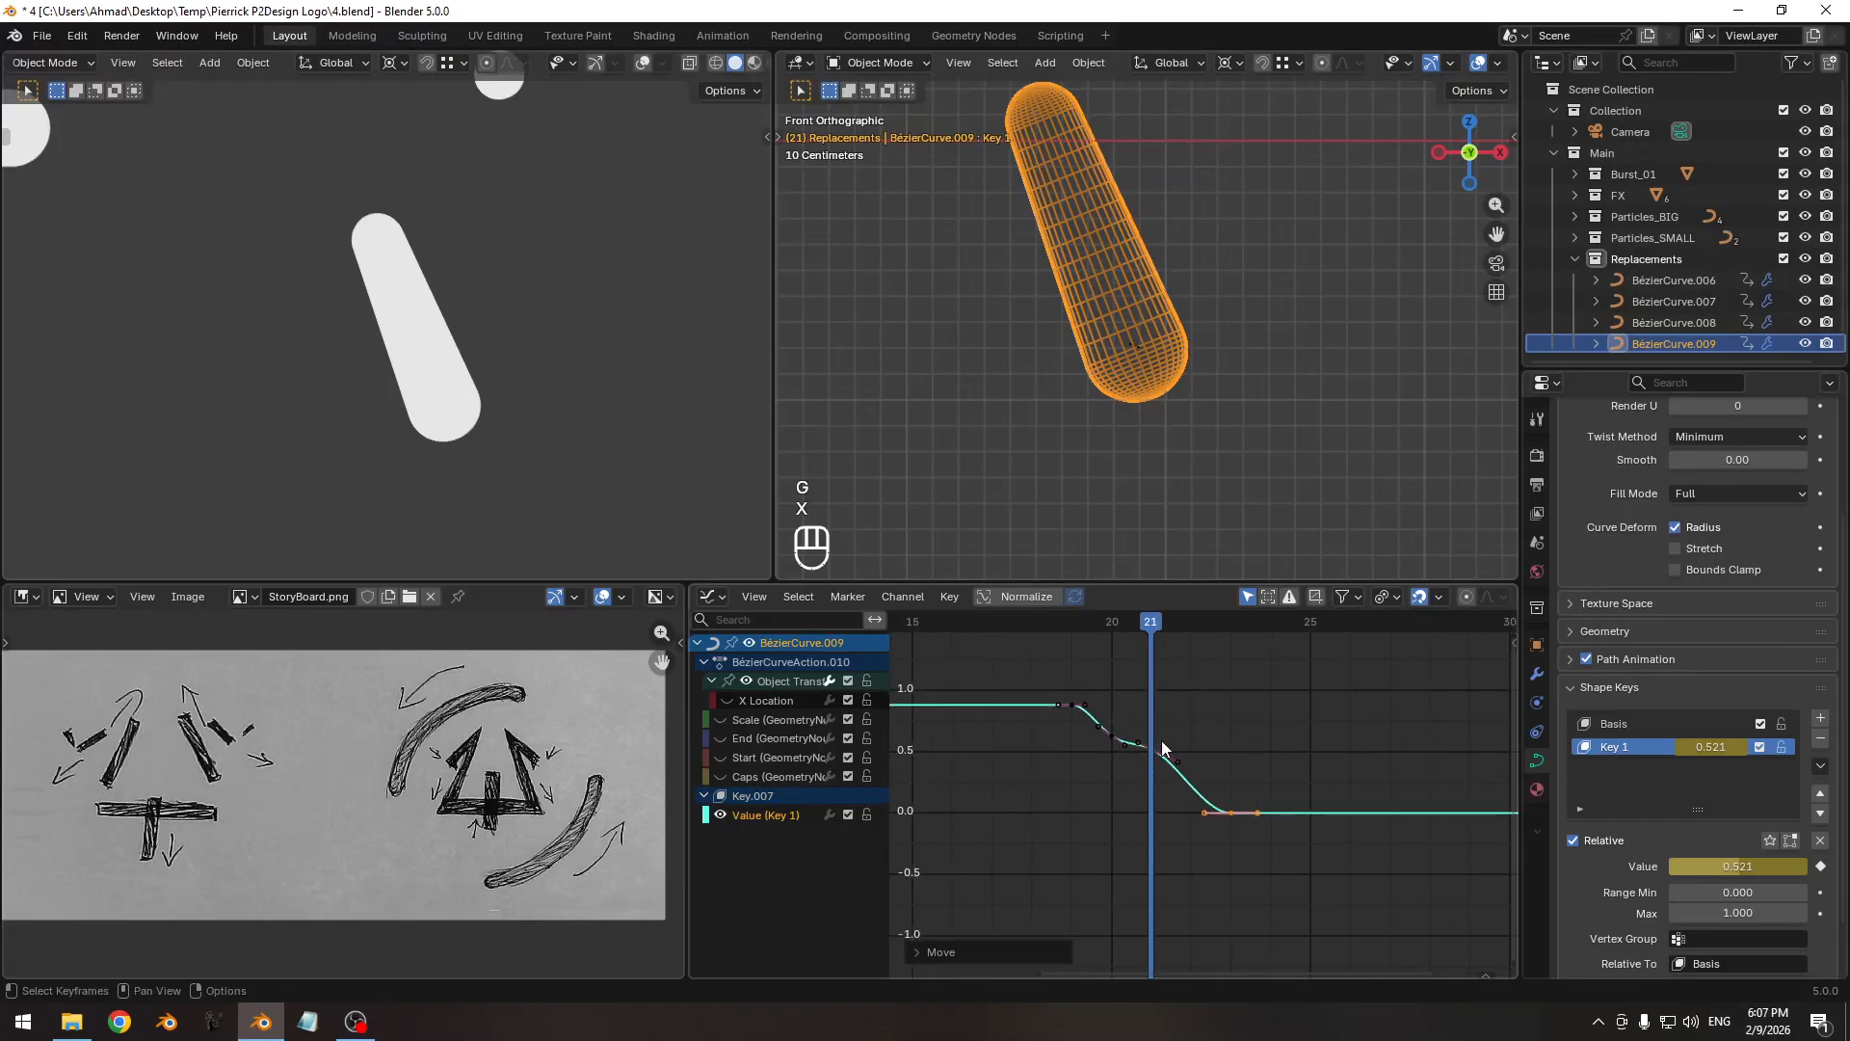
Examine the bar's motion frame by frame between frames 18 and 24 with the retimed Key 1 keyframe.
key("Left")
key("Right")
key("Right")
key("Right")
key("Right")
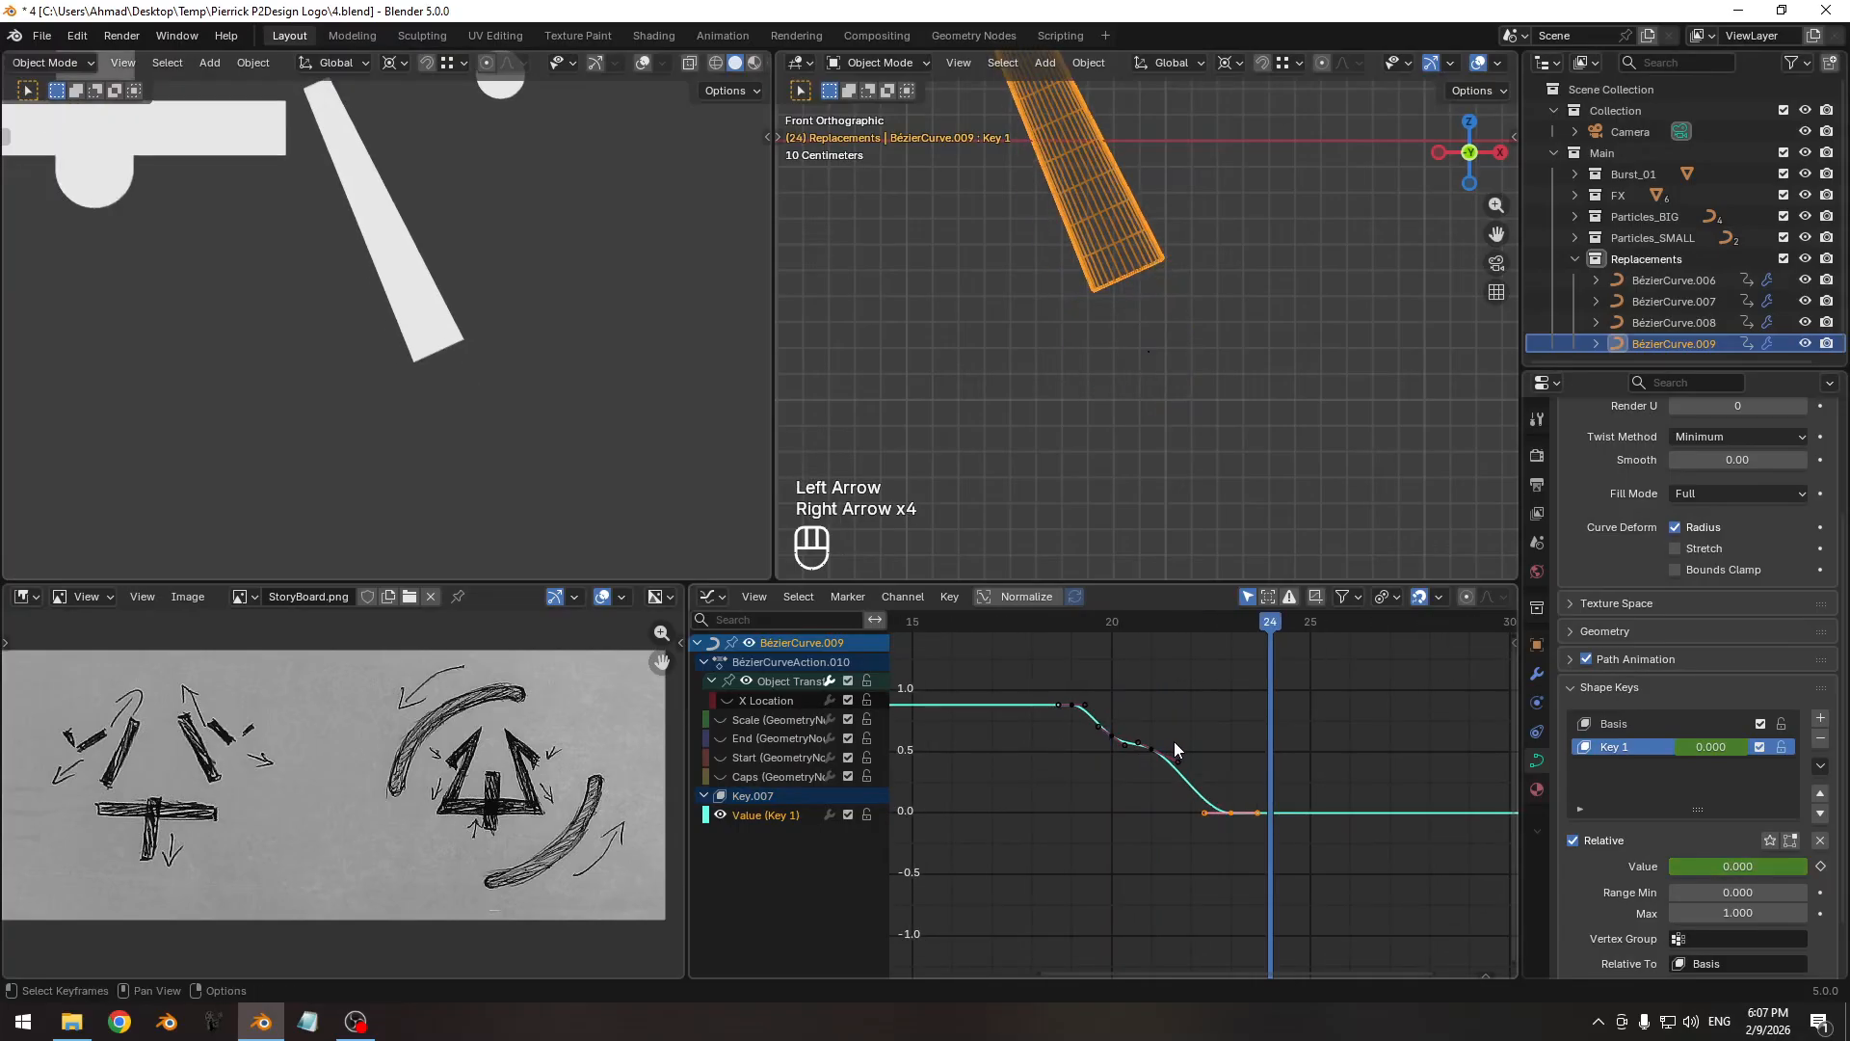
key("Left")
key("Left")
key("Left")
key("Left")
key("Left")
key("Left")
key("Right")
key("Right")
key("Right")
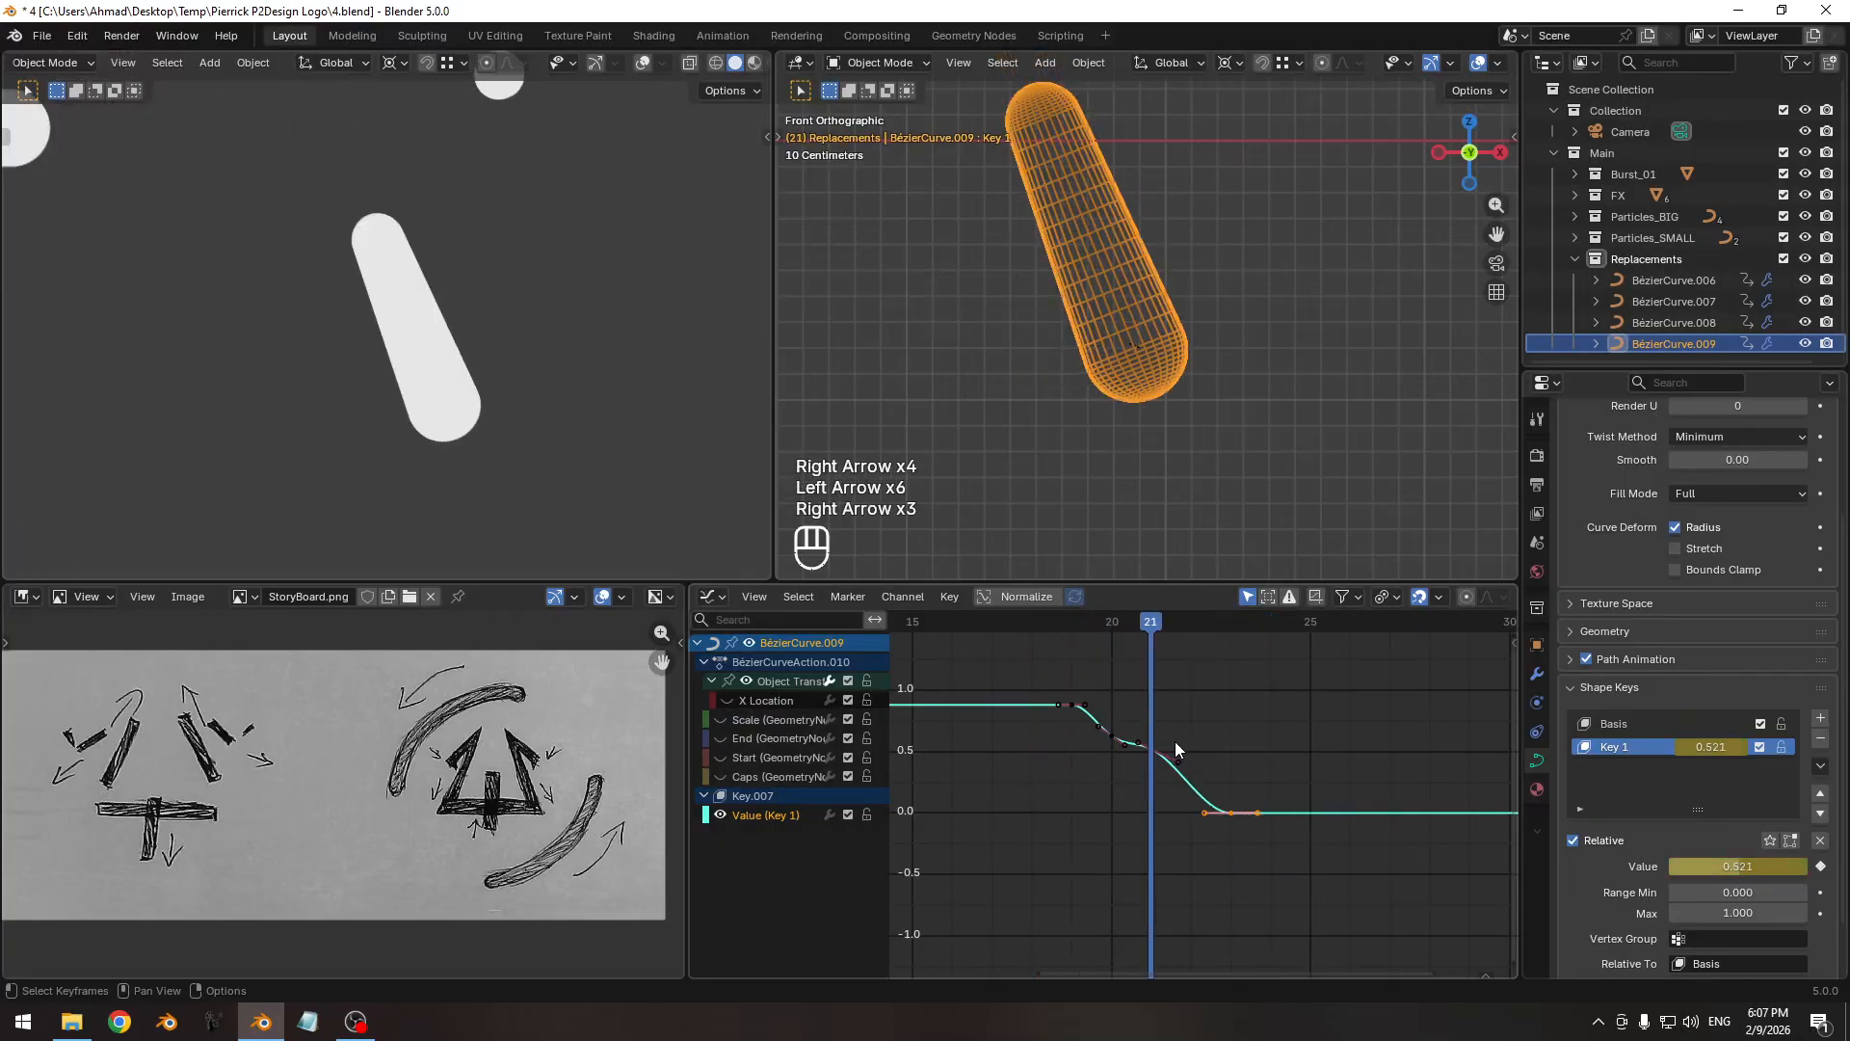
key("Right")
key("Left")
key("Right")
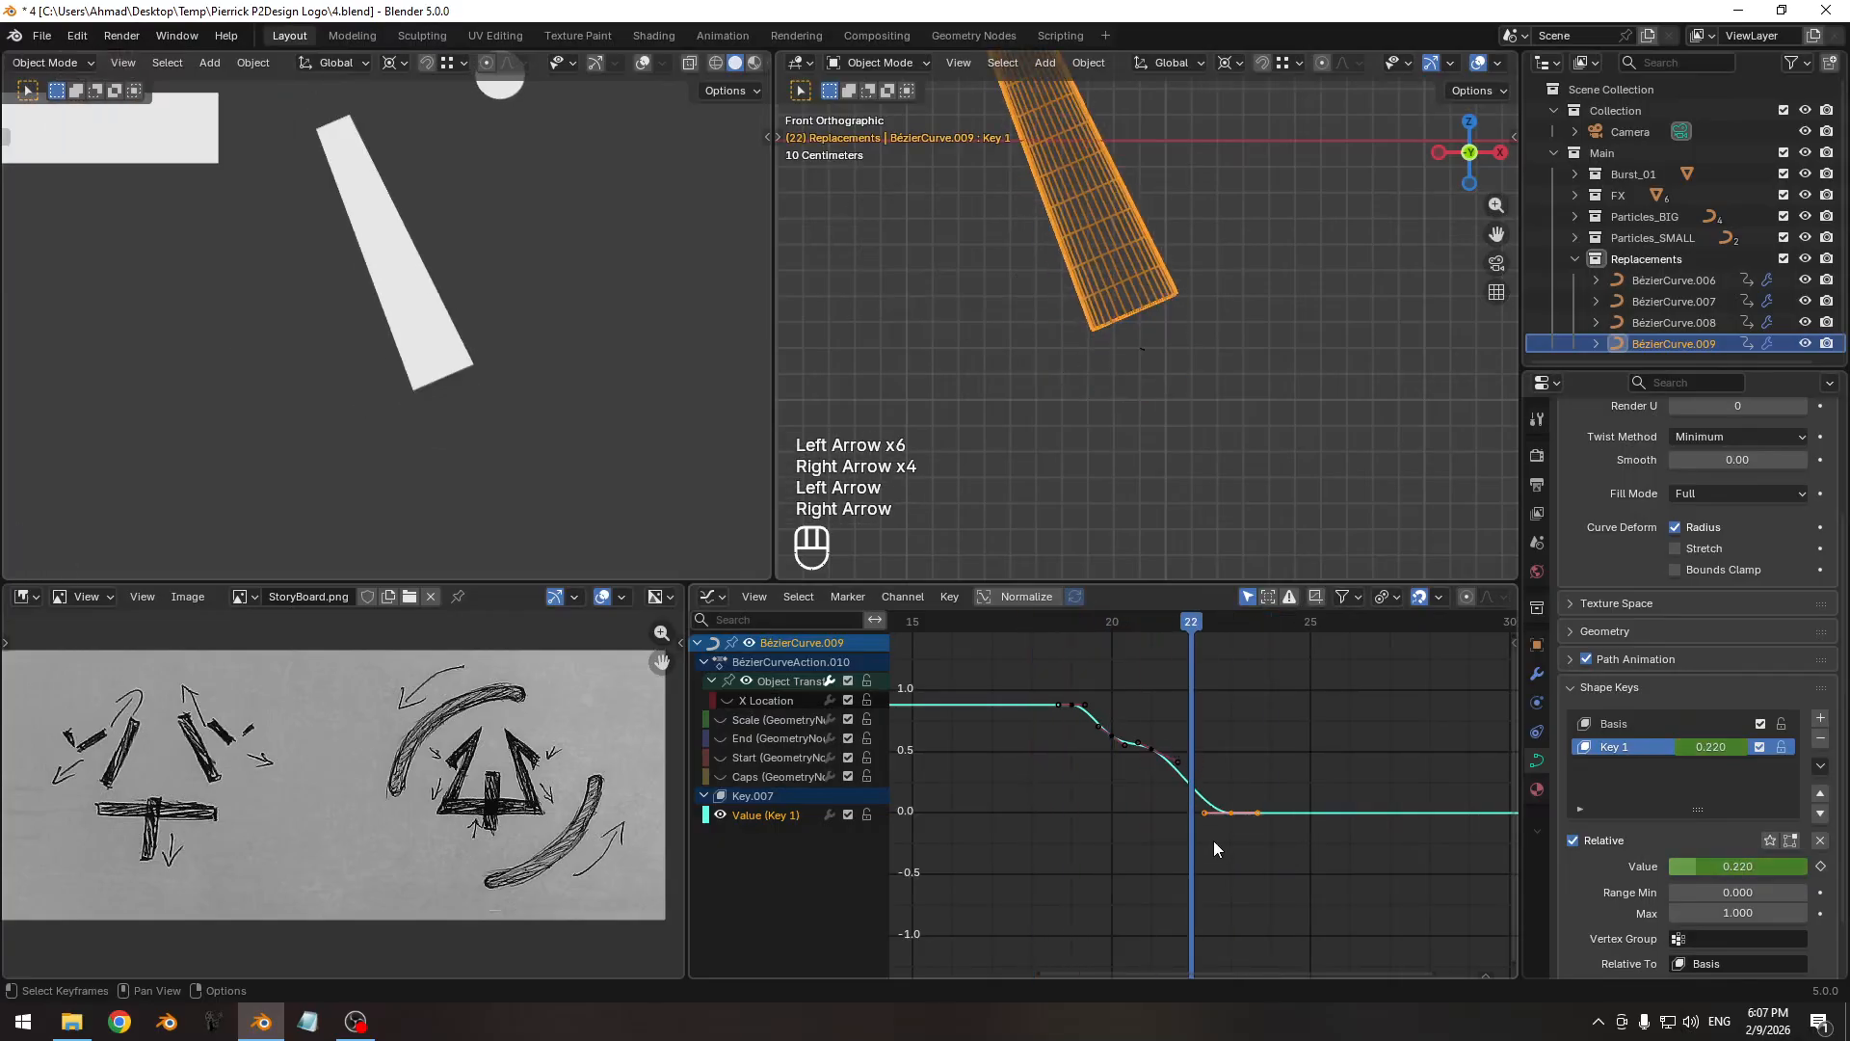
Move the zero-value Key 1 keyframe along the time axis to frame 24.
key("g")
key("x")
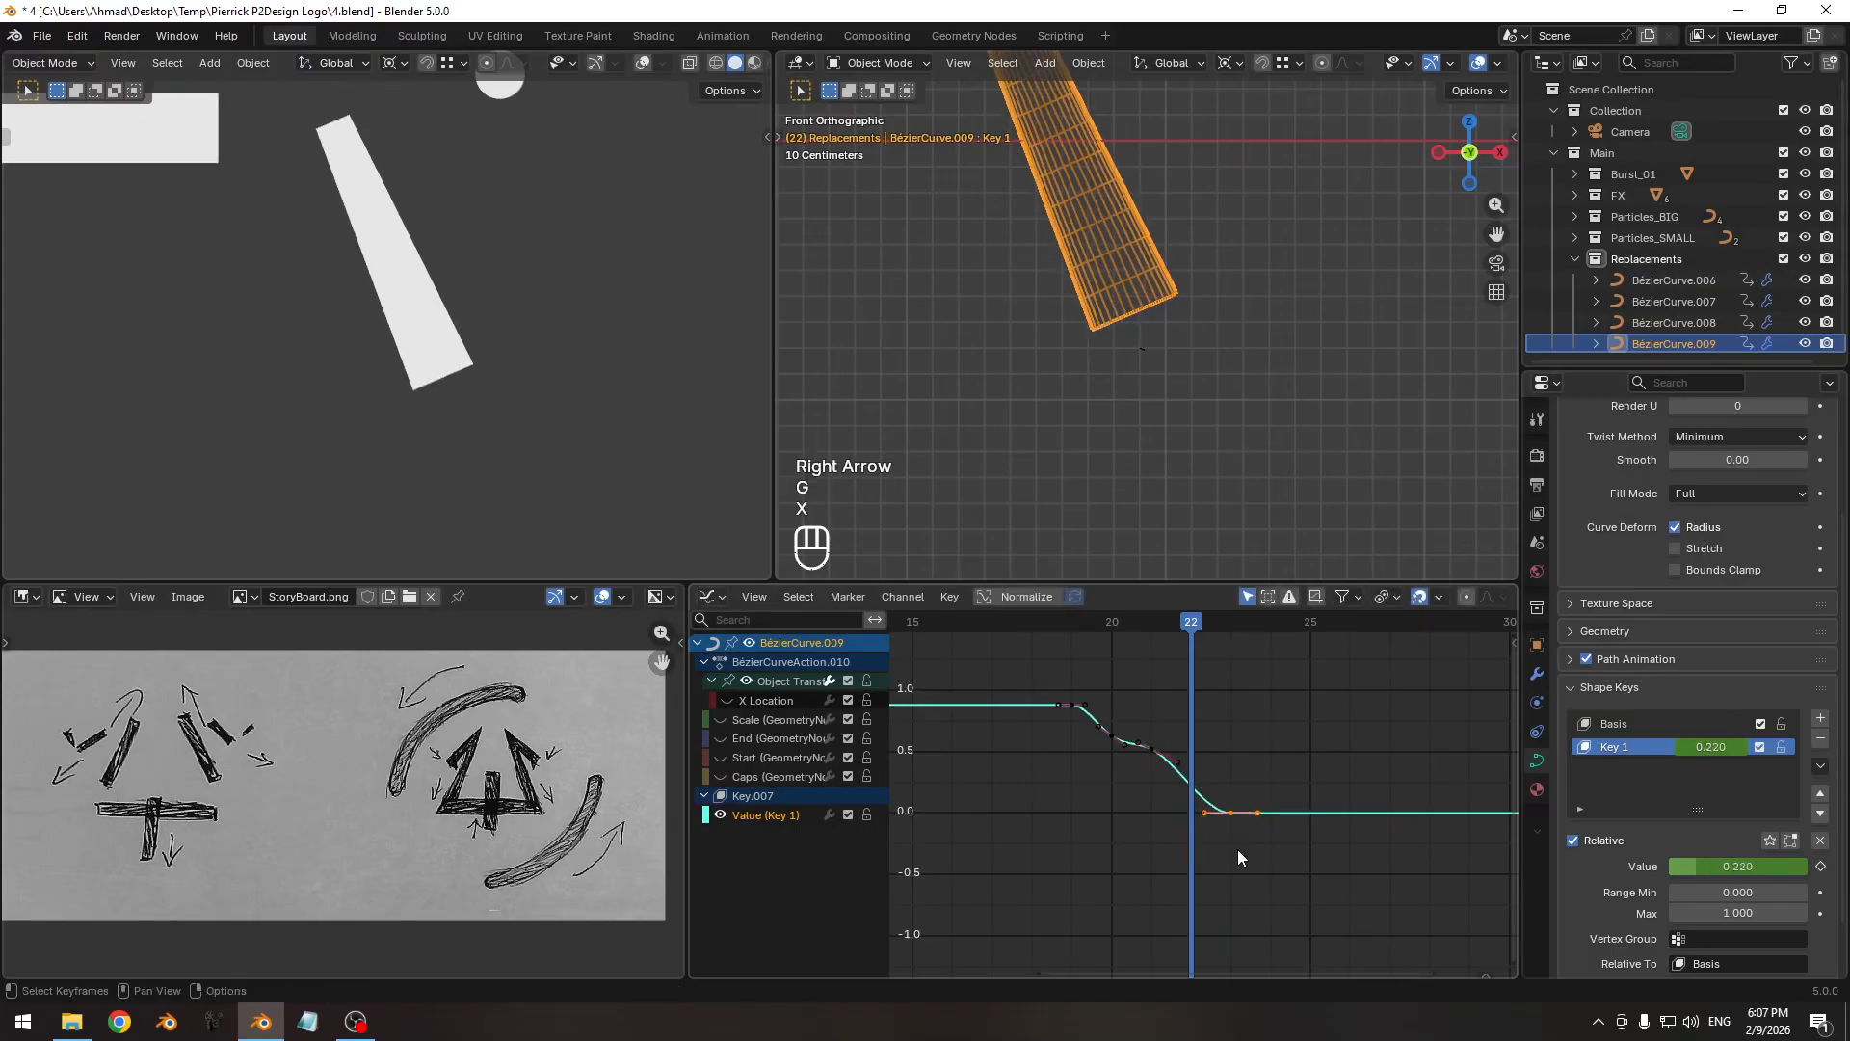
key("g")
key("x")
left_click(1219, 848)
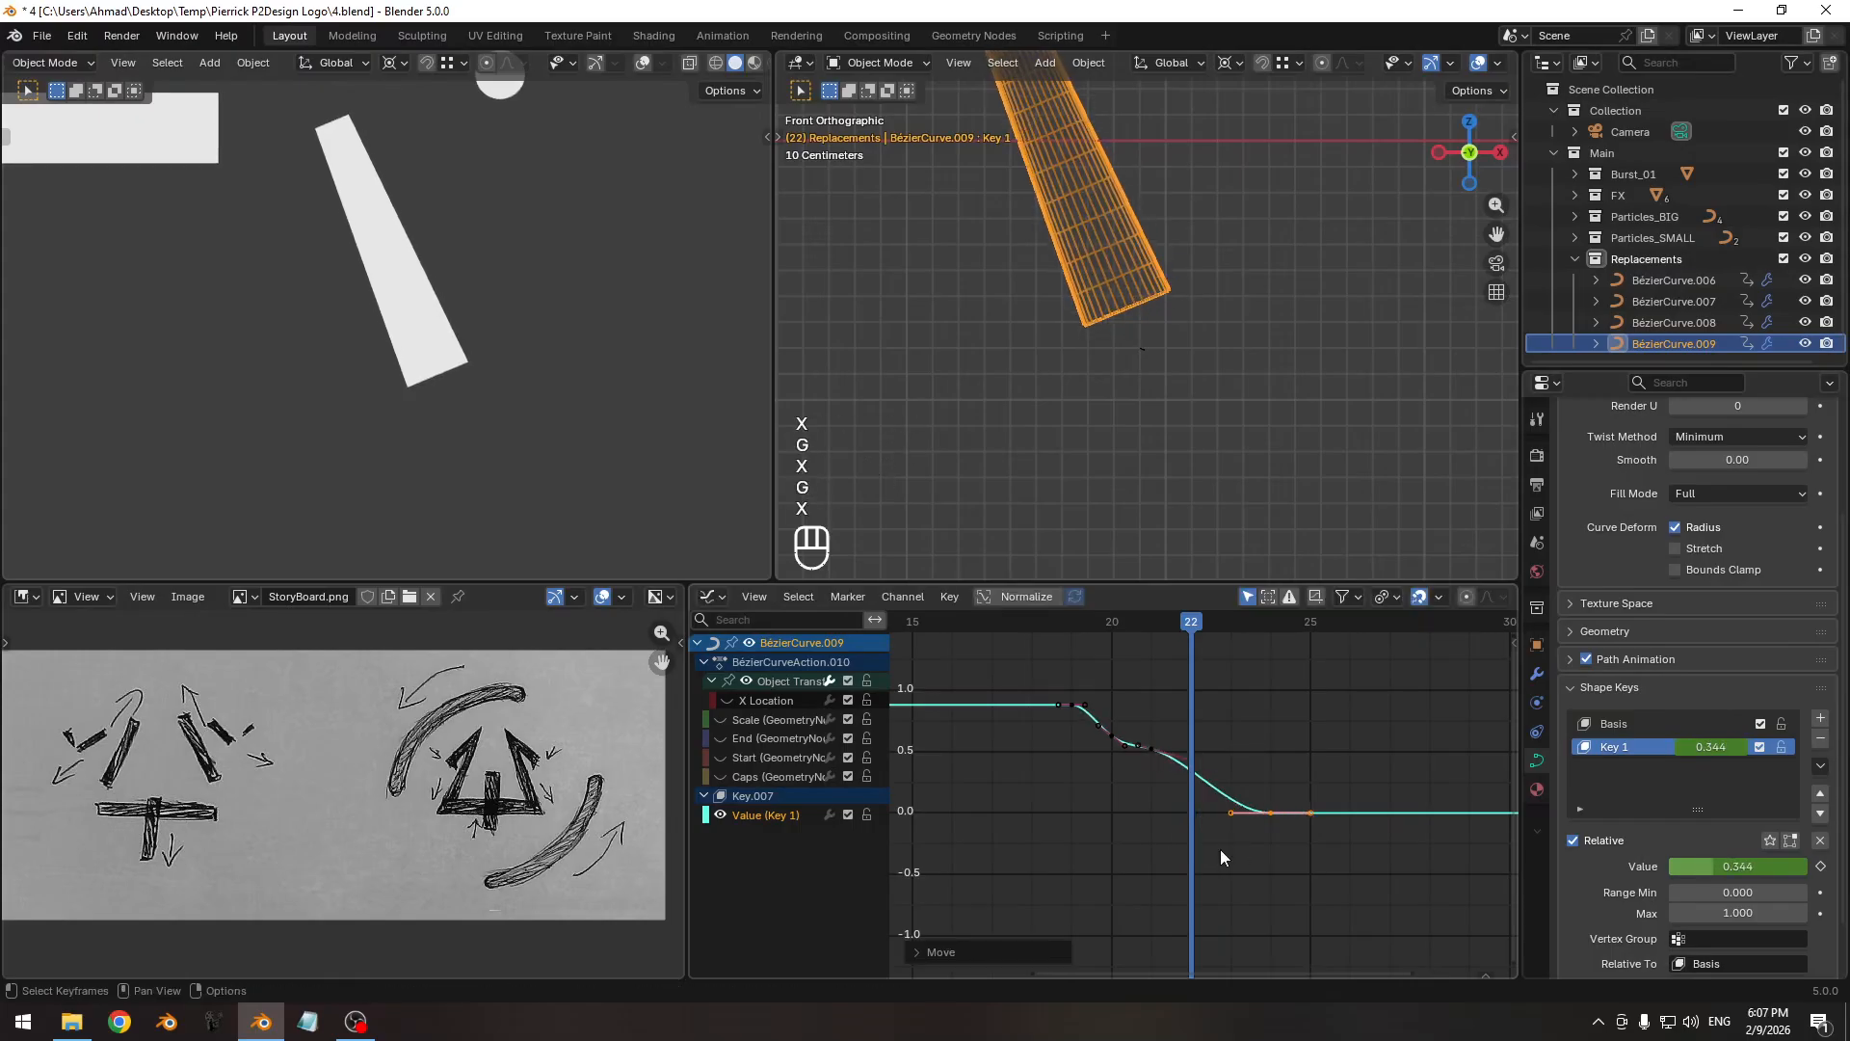
Examine the bar's movement into the triangle frame by frame from frame 19 to frame 29.
key("Left")
key("Left")
key("Right")
key("Right")
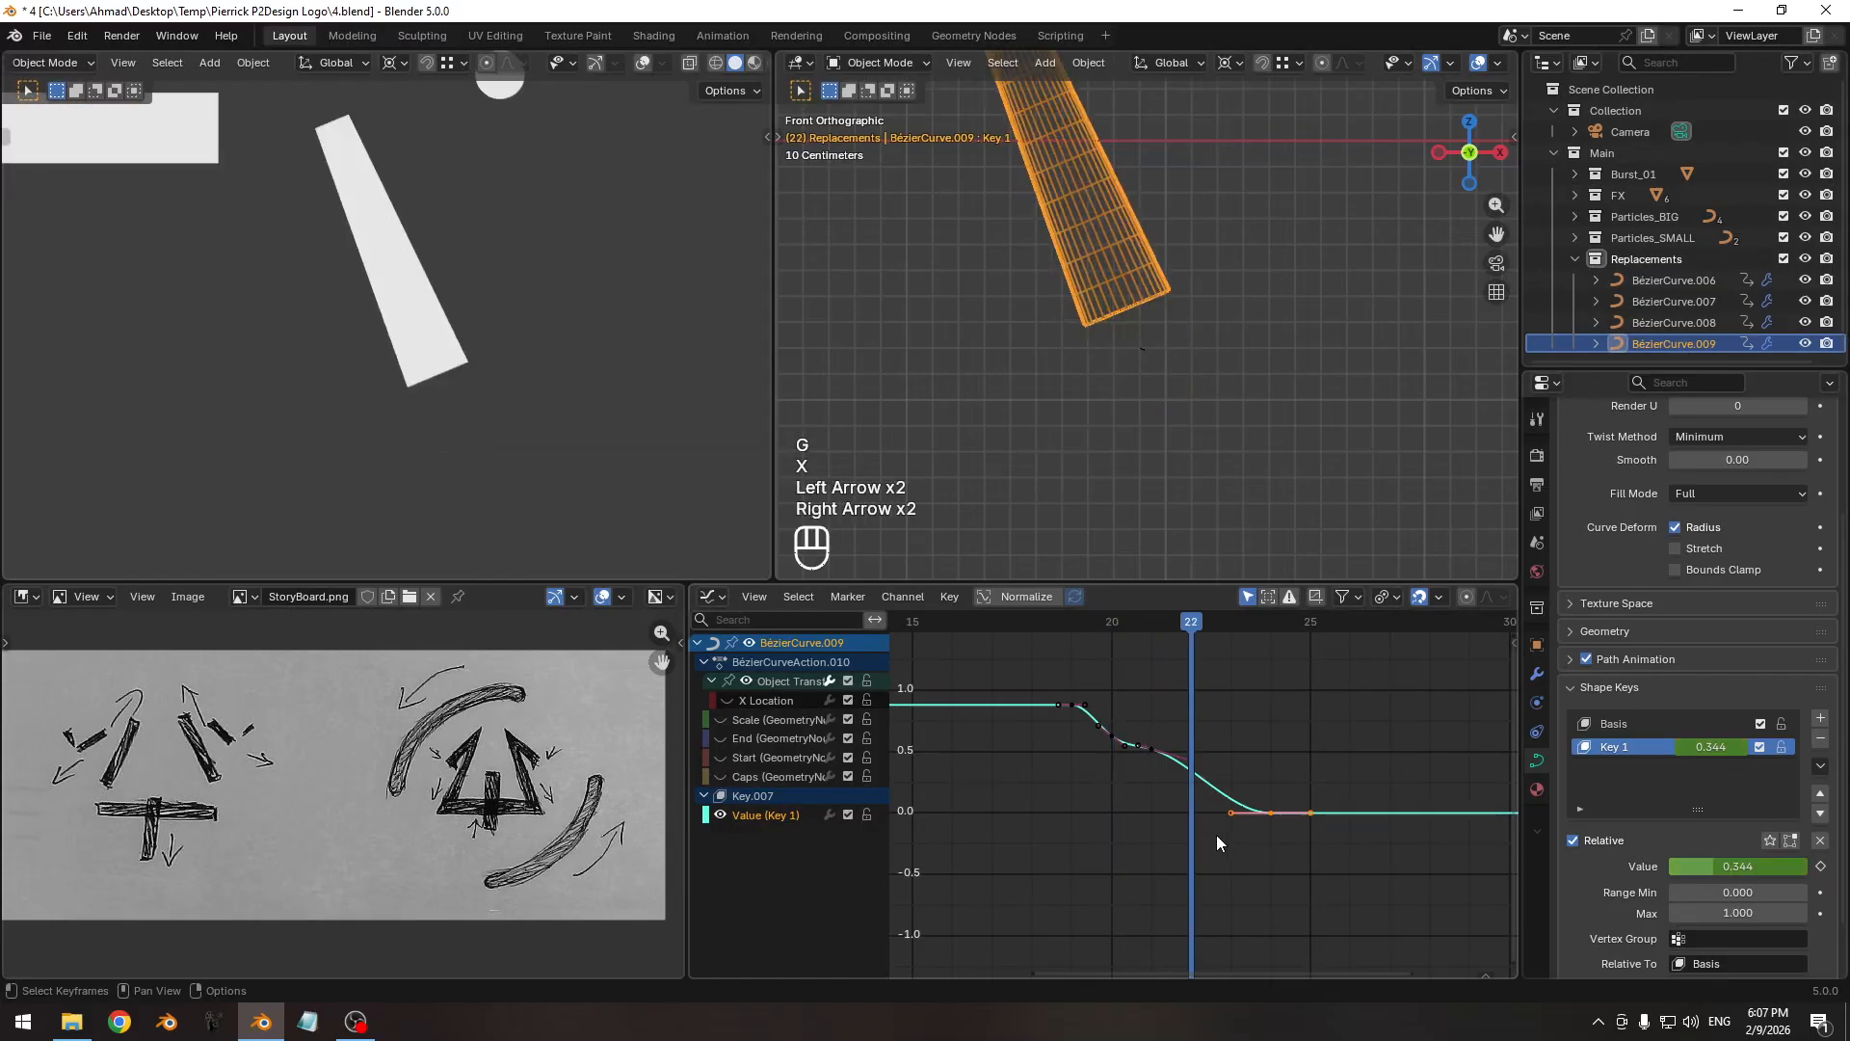
key("Right")
key("Right")
key("Right")
key("Right")
key("Right")
key("Right")
key("Right")
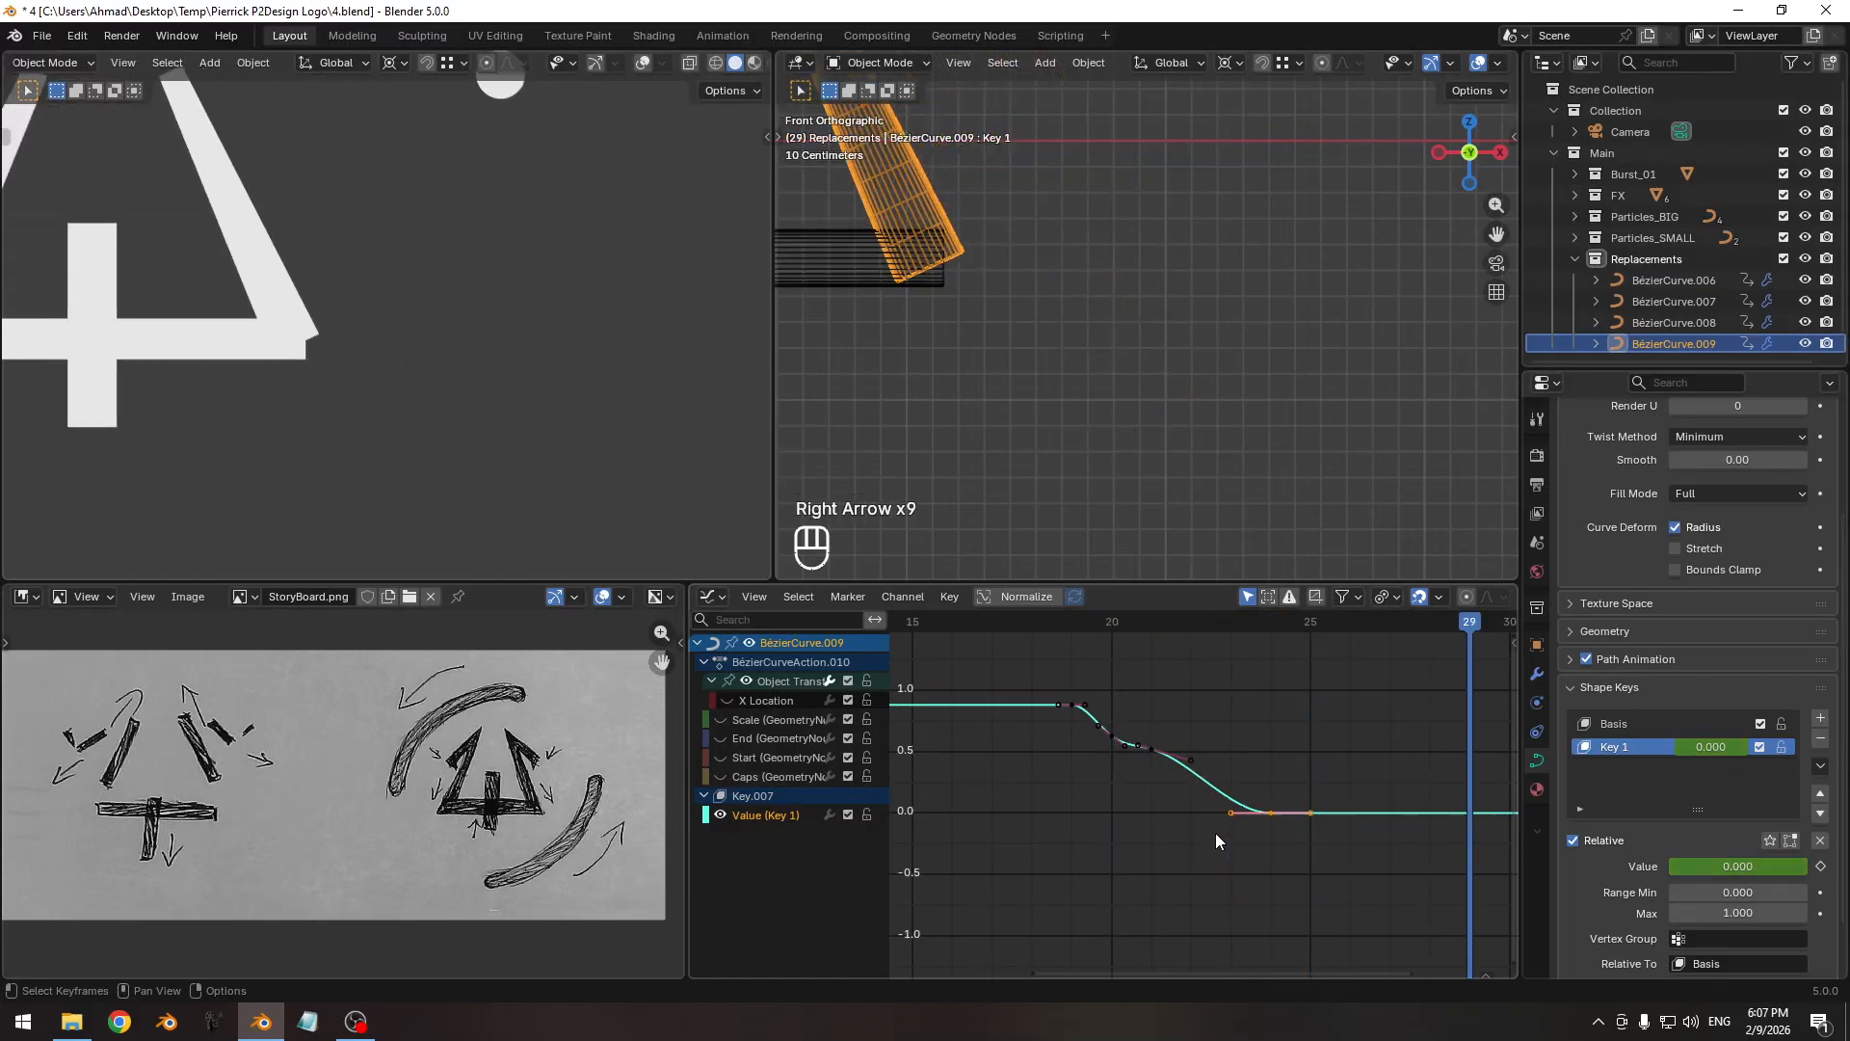
key("Left")
key("Left")
key("Left")
key("Left")
key("Left")
key("Left")
key("Left")
key("Left")
key("Left")
key("Left")
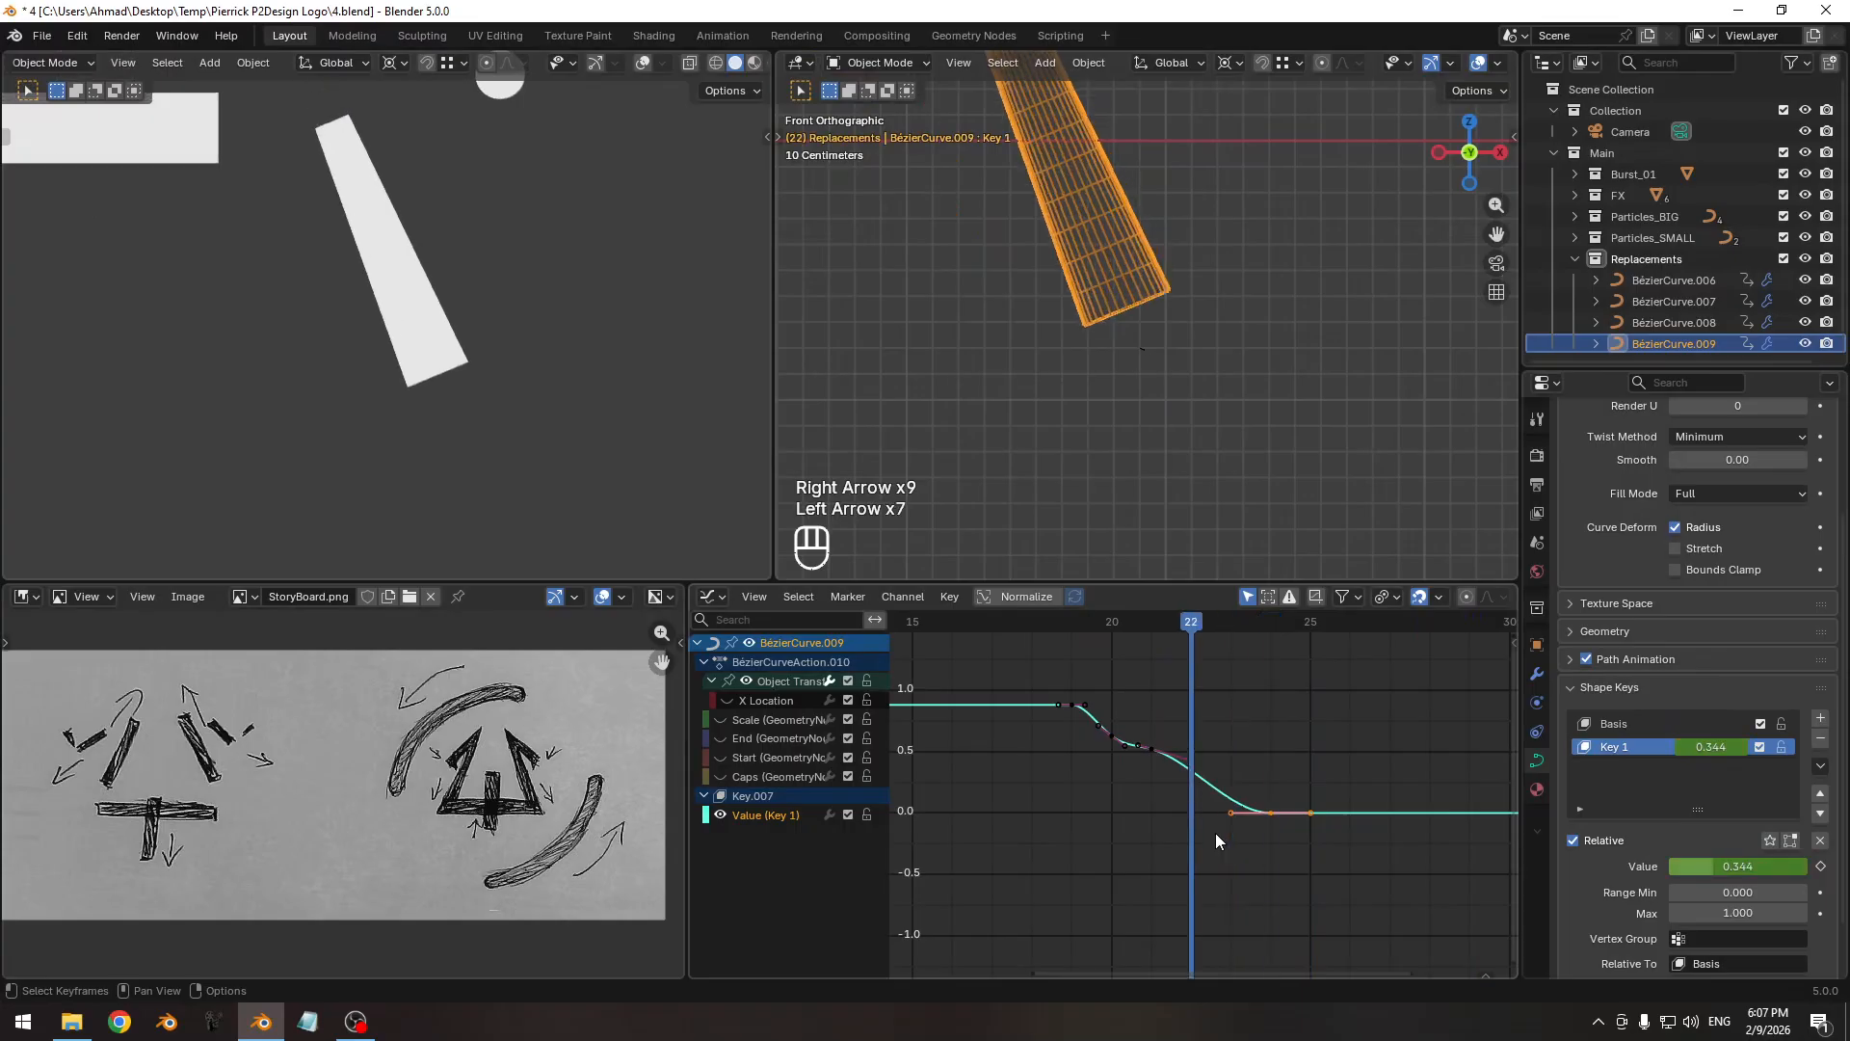
key("Right")
key("Right")
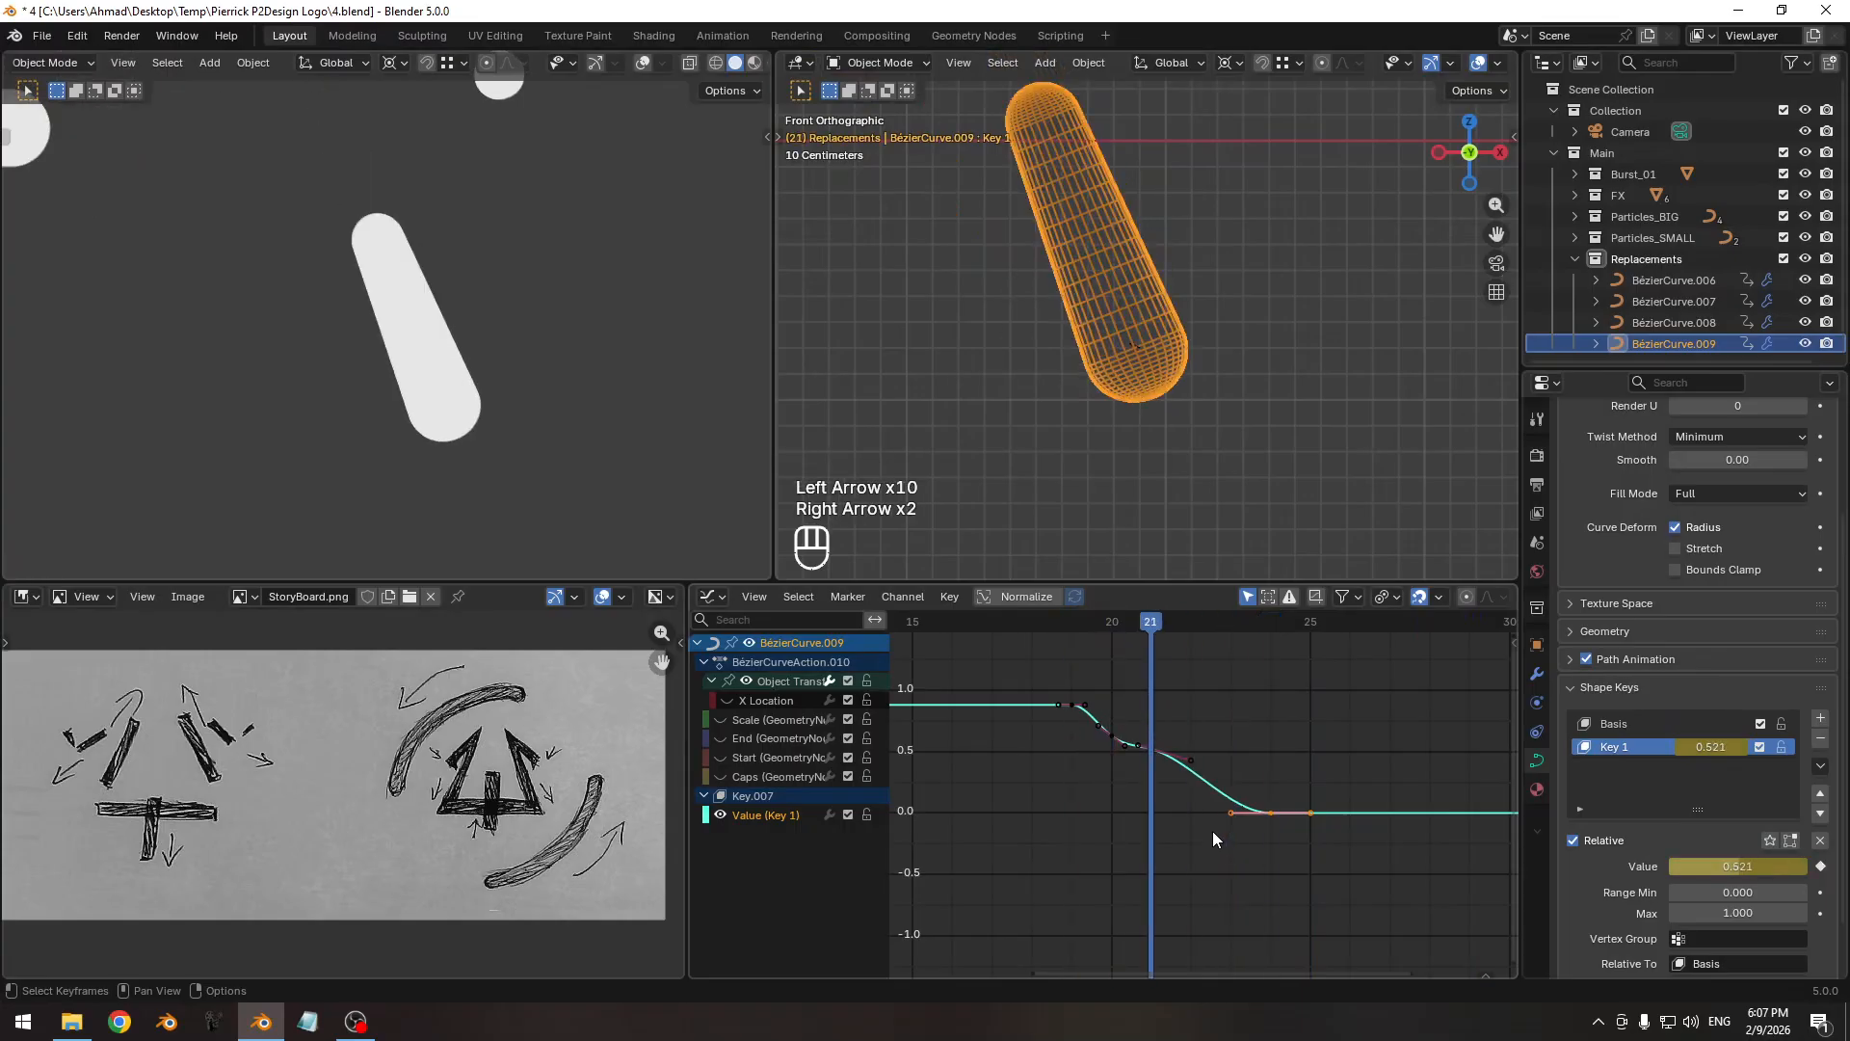
Duplicate the frame 21 Key 1 keyframe along the time axis to frame 22.
middle_click_drag(1212, 831, 1120, 814)
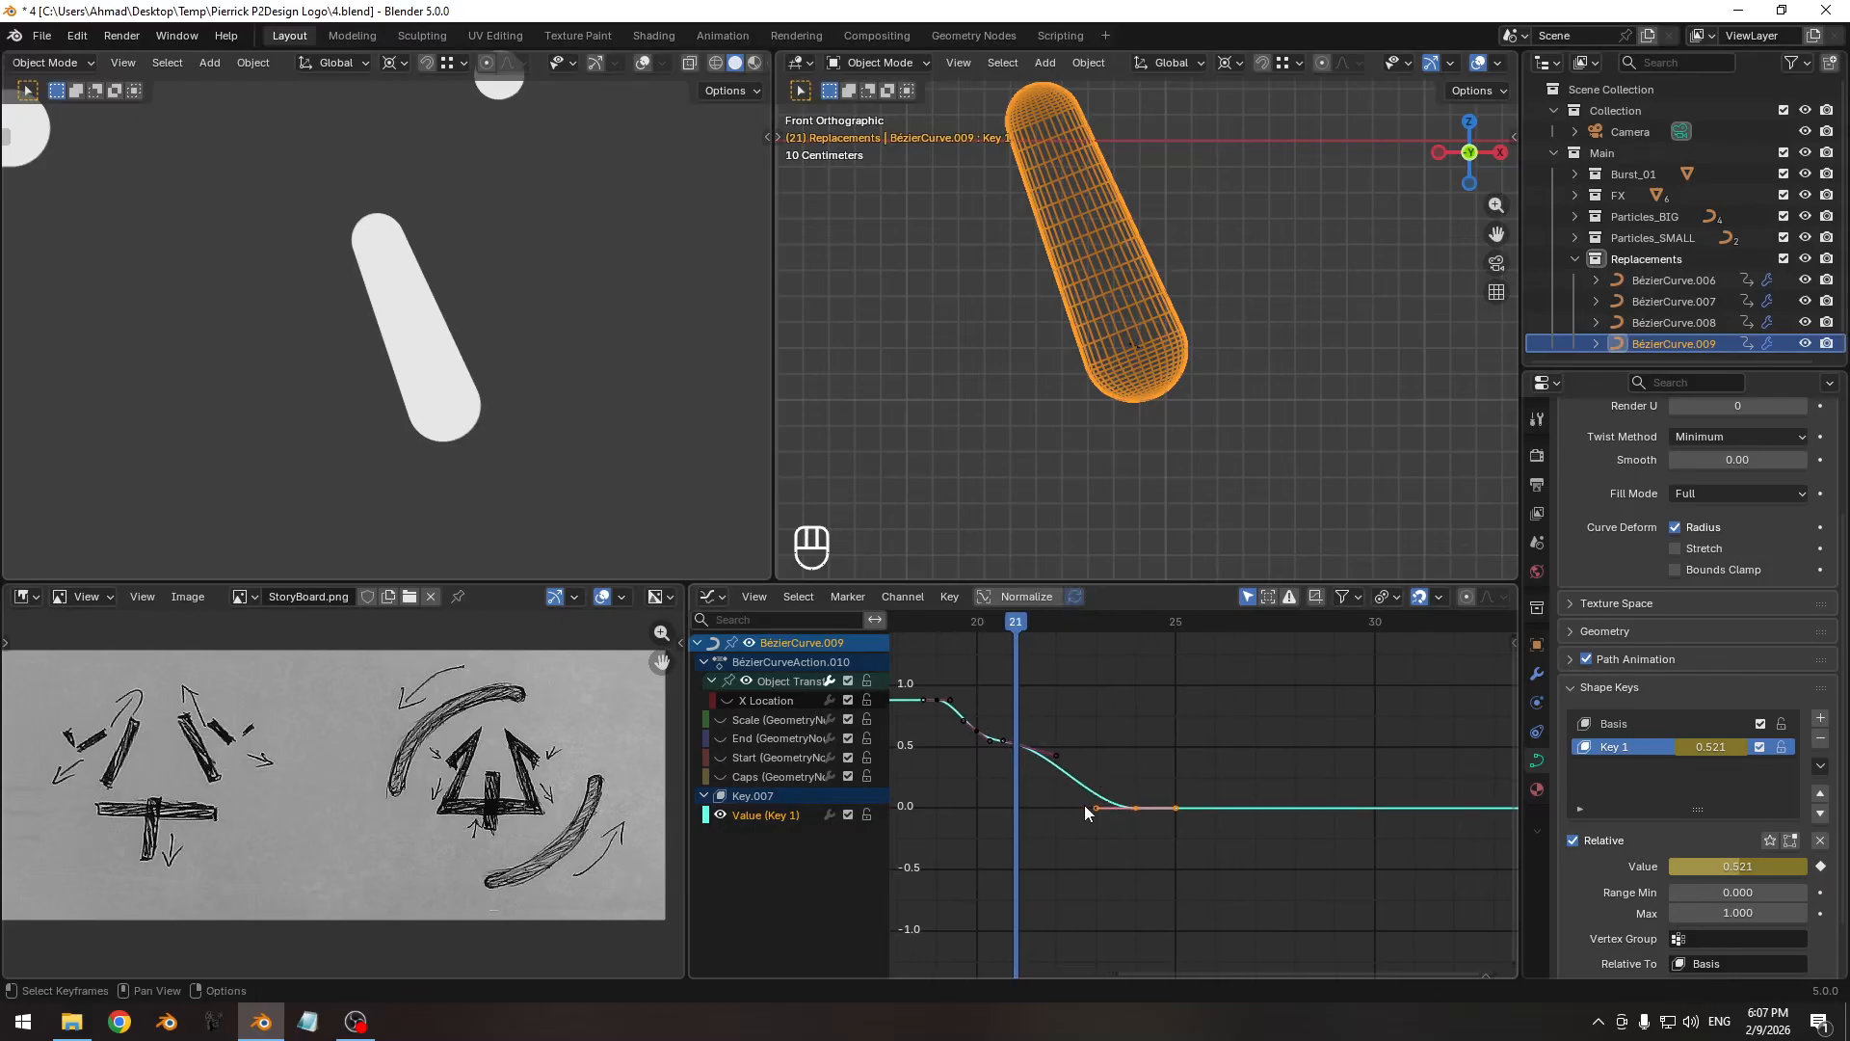
left_click(1026, 754)
key("shift+d")
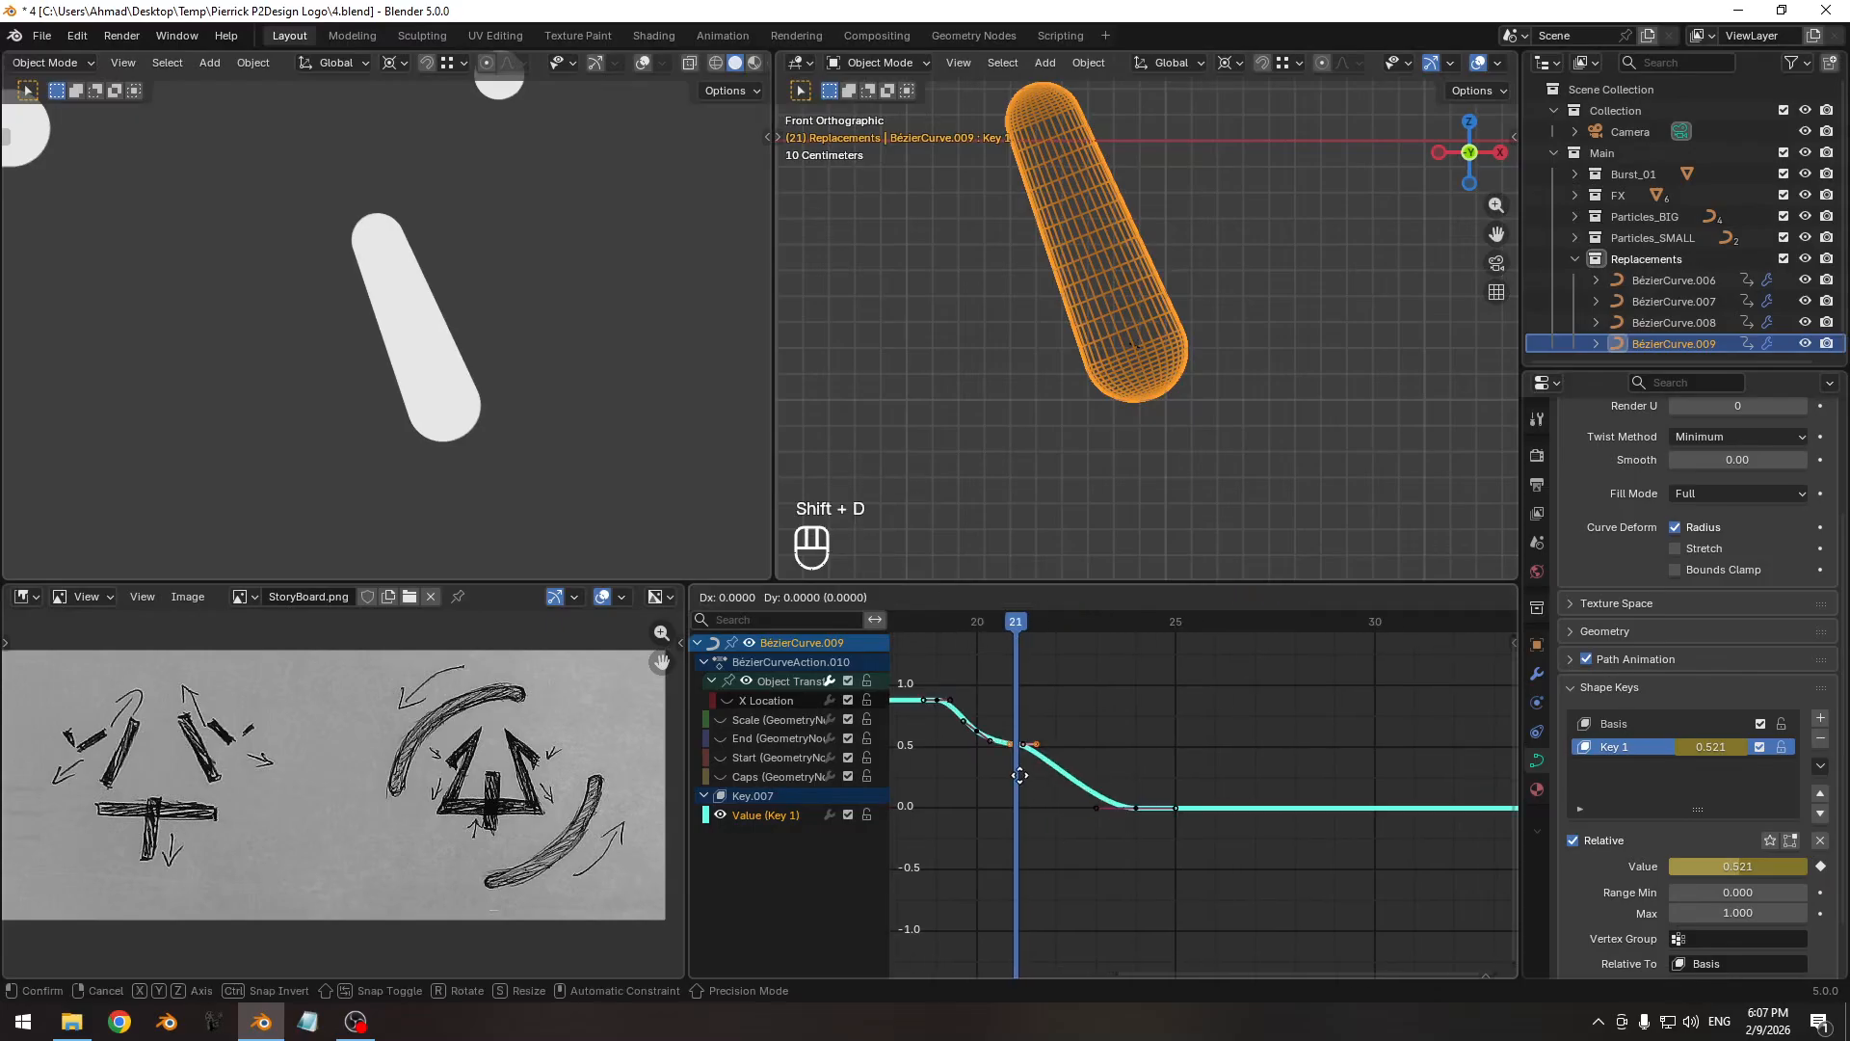
key("x")
left_click(1059, 773)
Move the duplicated Key 1 keyframe and the zero-value keyframe four frames later, to frames 26 and 28.
middle_click_drag(1160, 749, 1149, 779, "ctrl")
left_click(1148, 817, "shift")
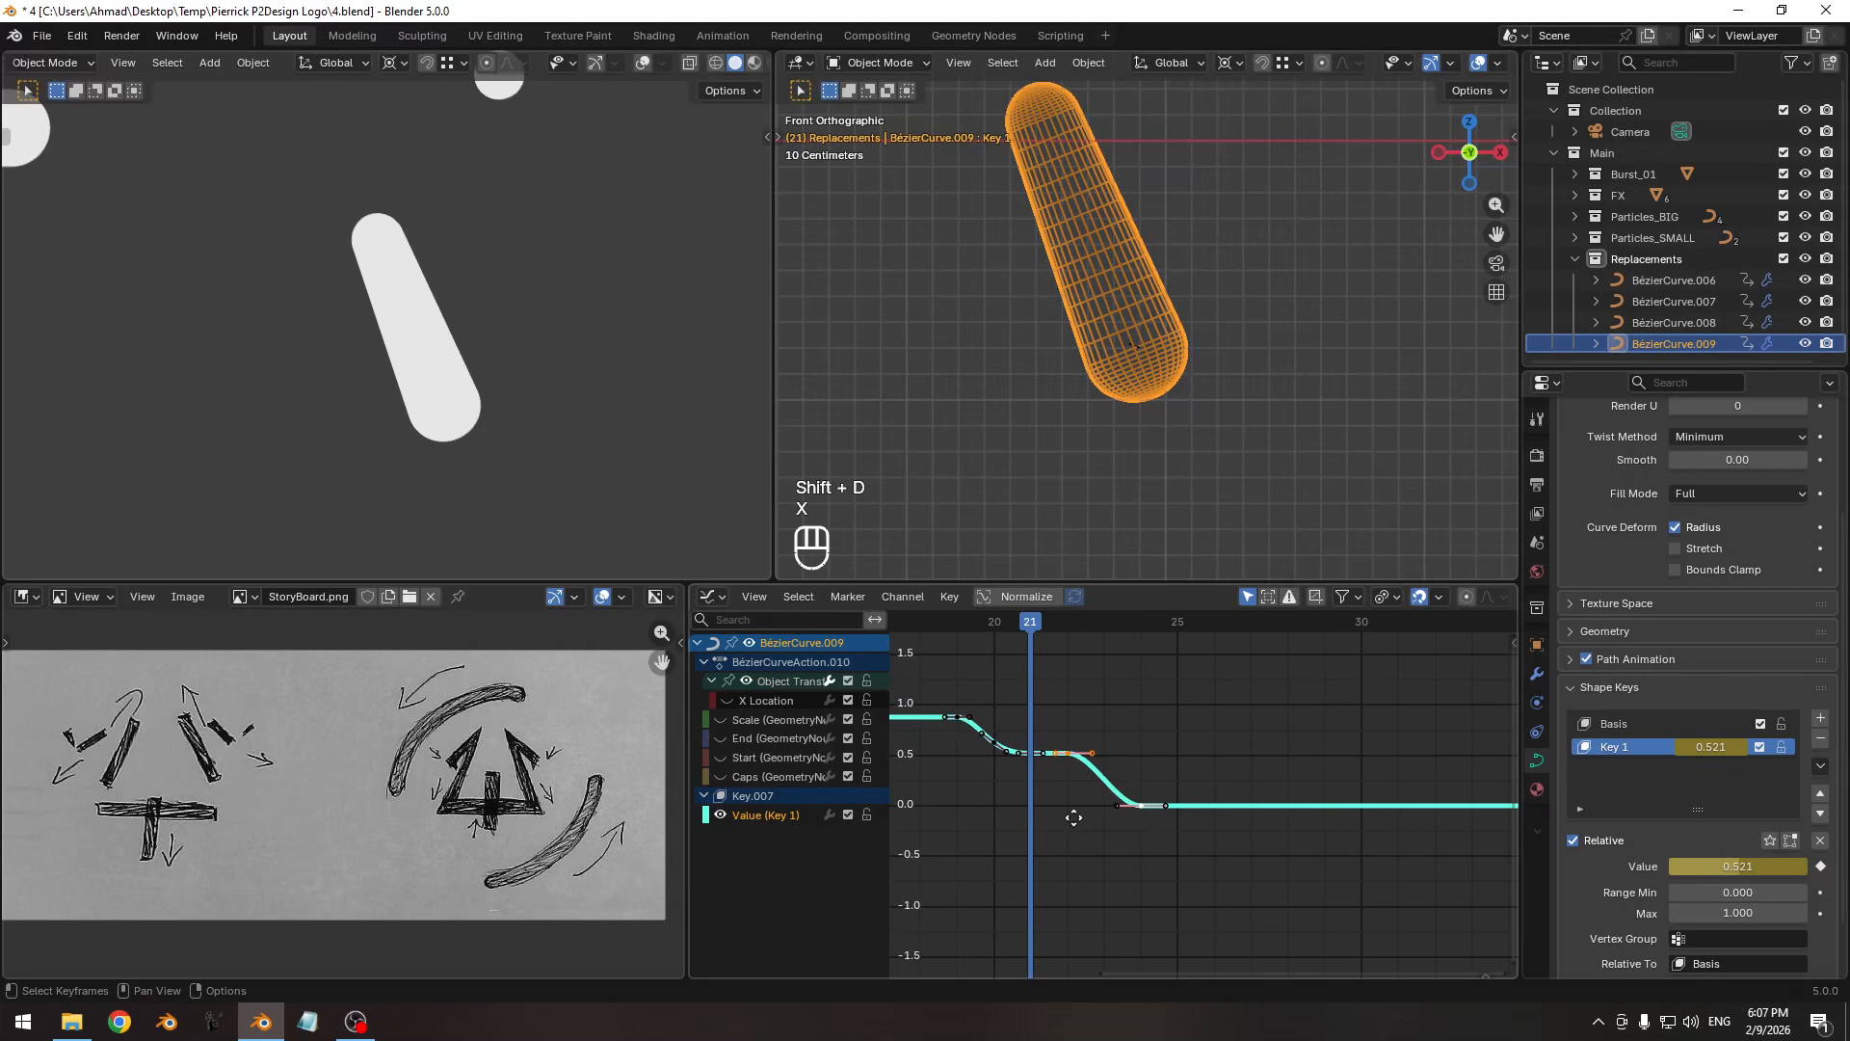
key("g")
key("x")
left_click(1235, 810)
scroll(1183, 754, "down", 2)
Examine the bar frame by frame from frame 21 to 26 to judge when the Key 1 change should start.
key("Right")
key("Right")
key("Right")
key("Right")
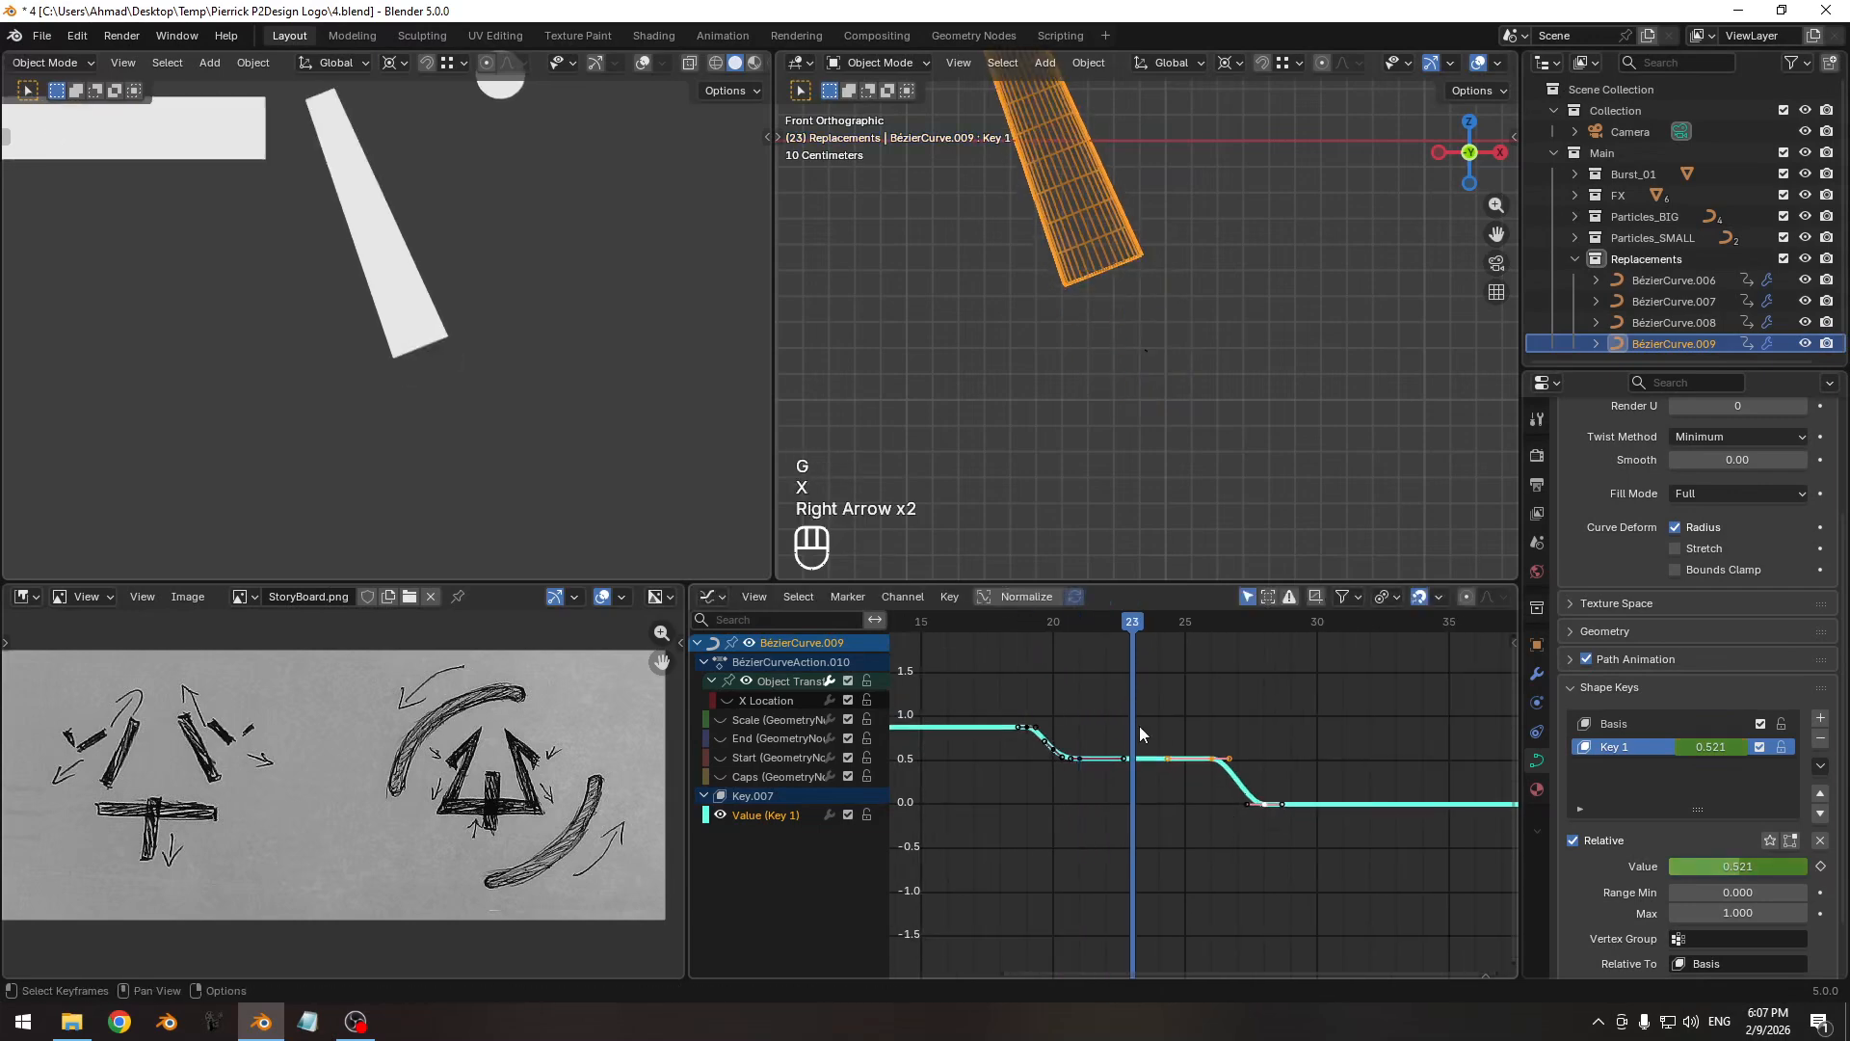
key("Right")
key("Left")
key("Right")
key("Left")
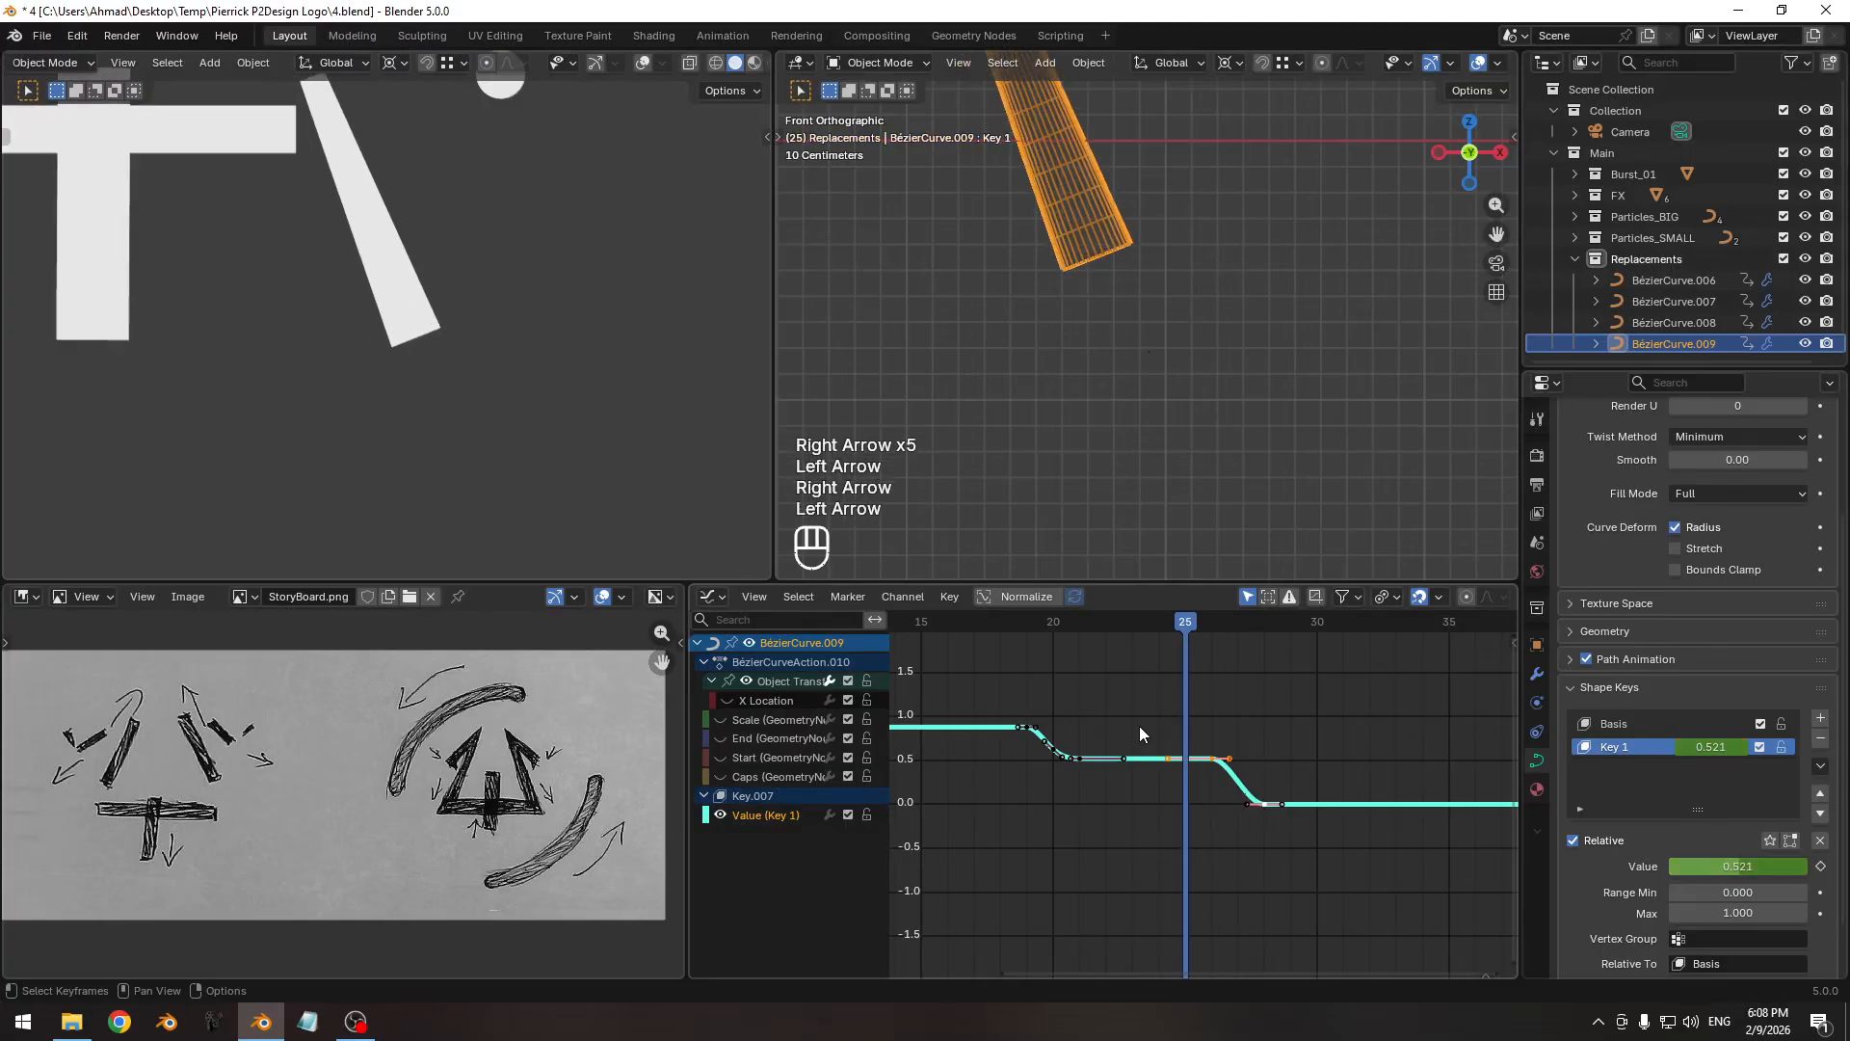
Try the last two Key 1 keyframes at frames 25 and 27, compare the frames, and return them to frames 26 and 28.
key("g")
key("x")
left_click(1210, 825)
key("Right")
key("Right")
key("Right")
key("Right")
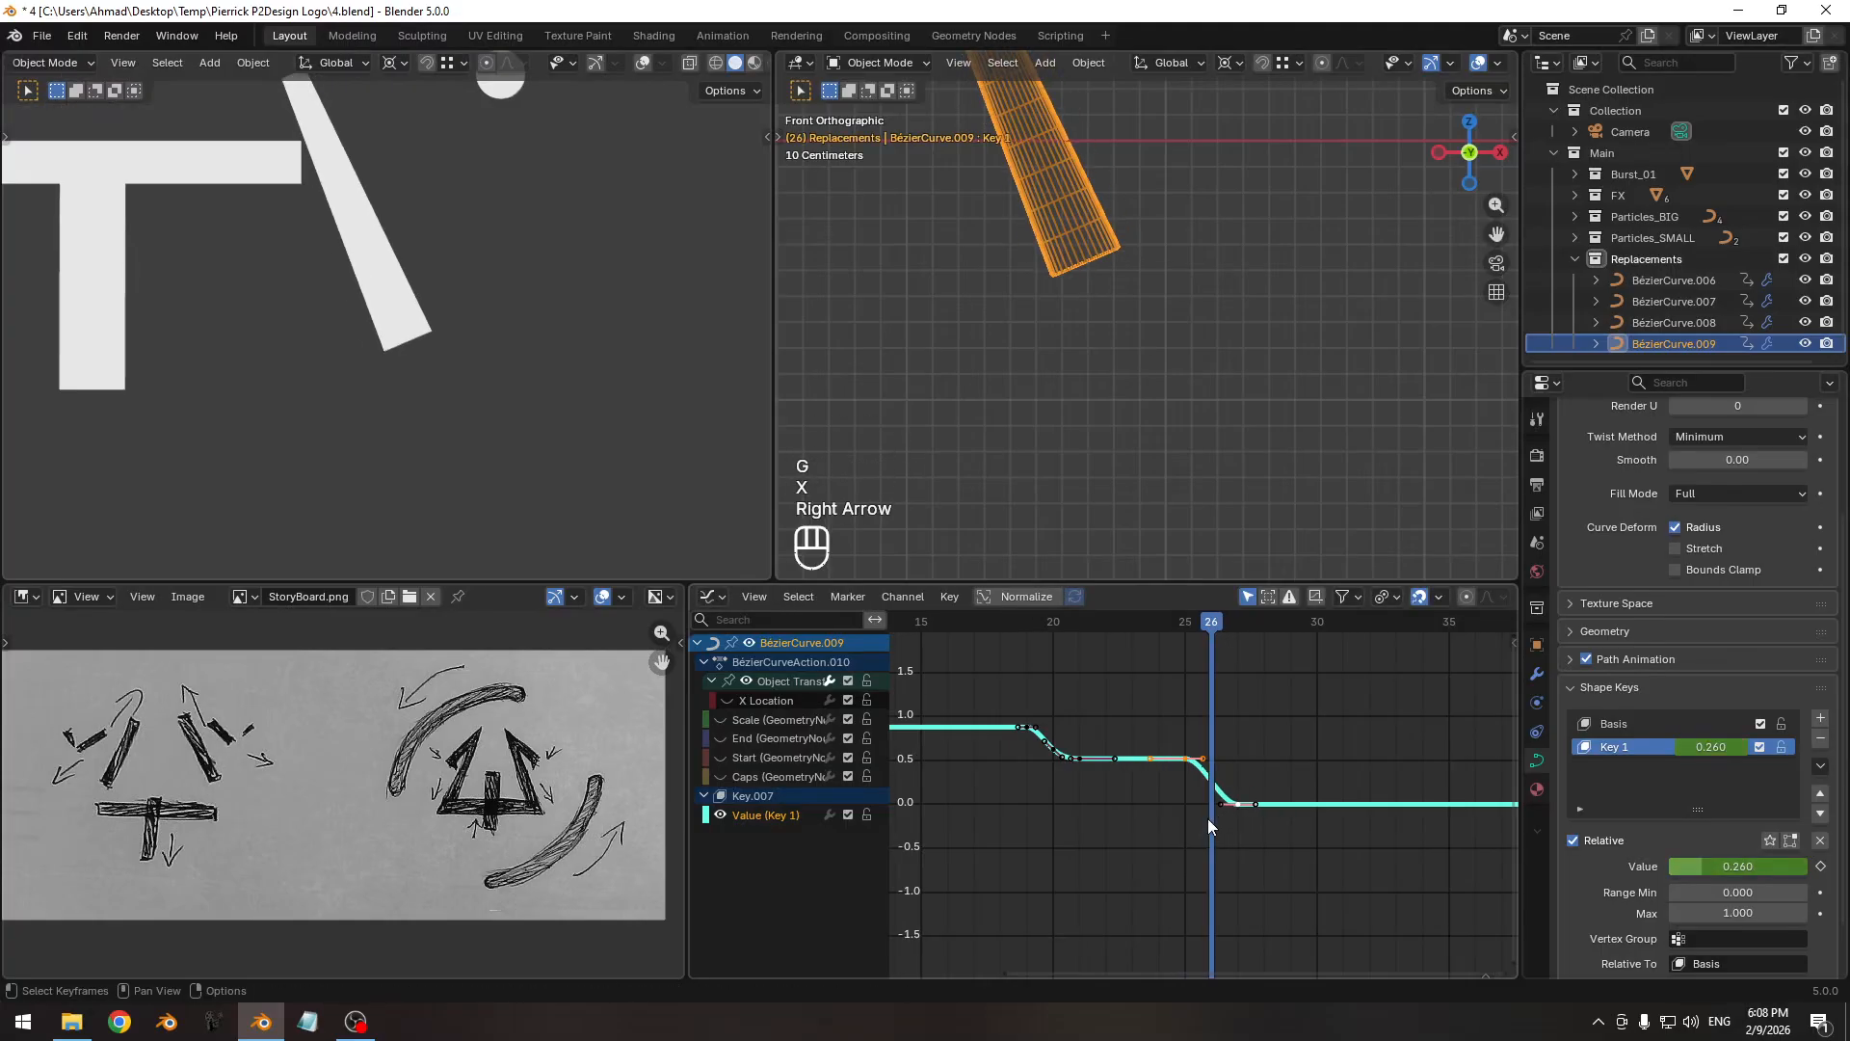
key("Left")
key("Left")
key("Left")
key("Left")
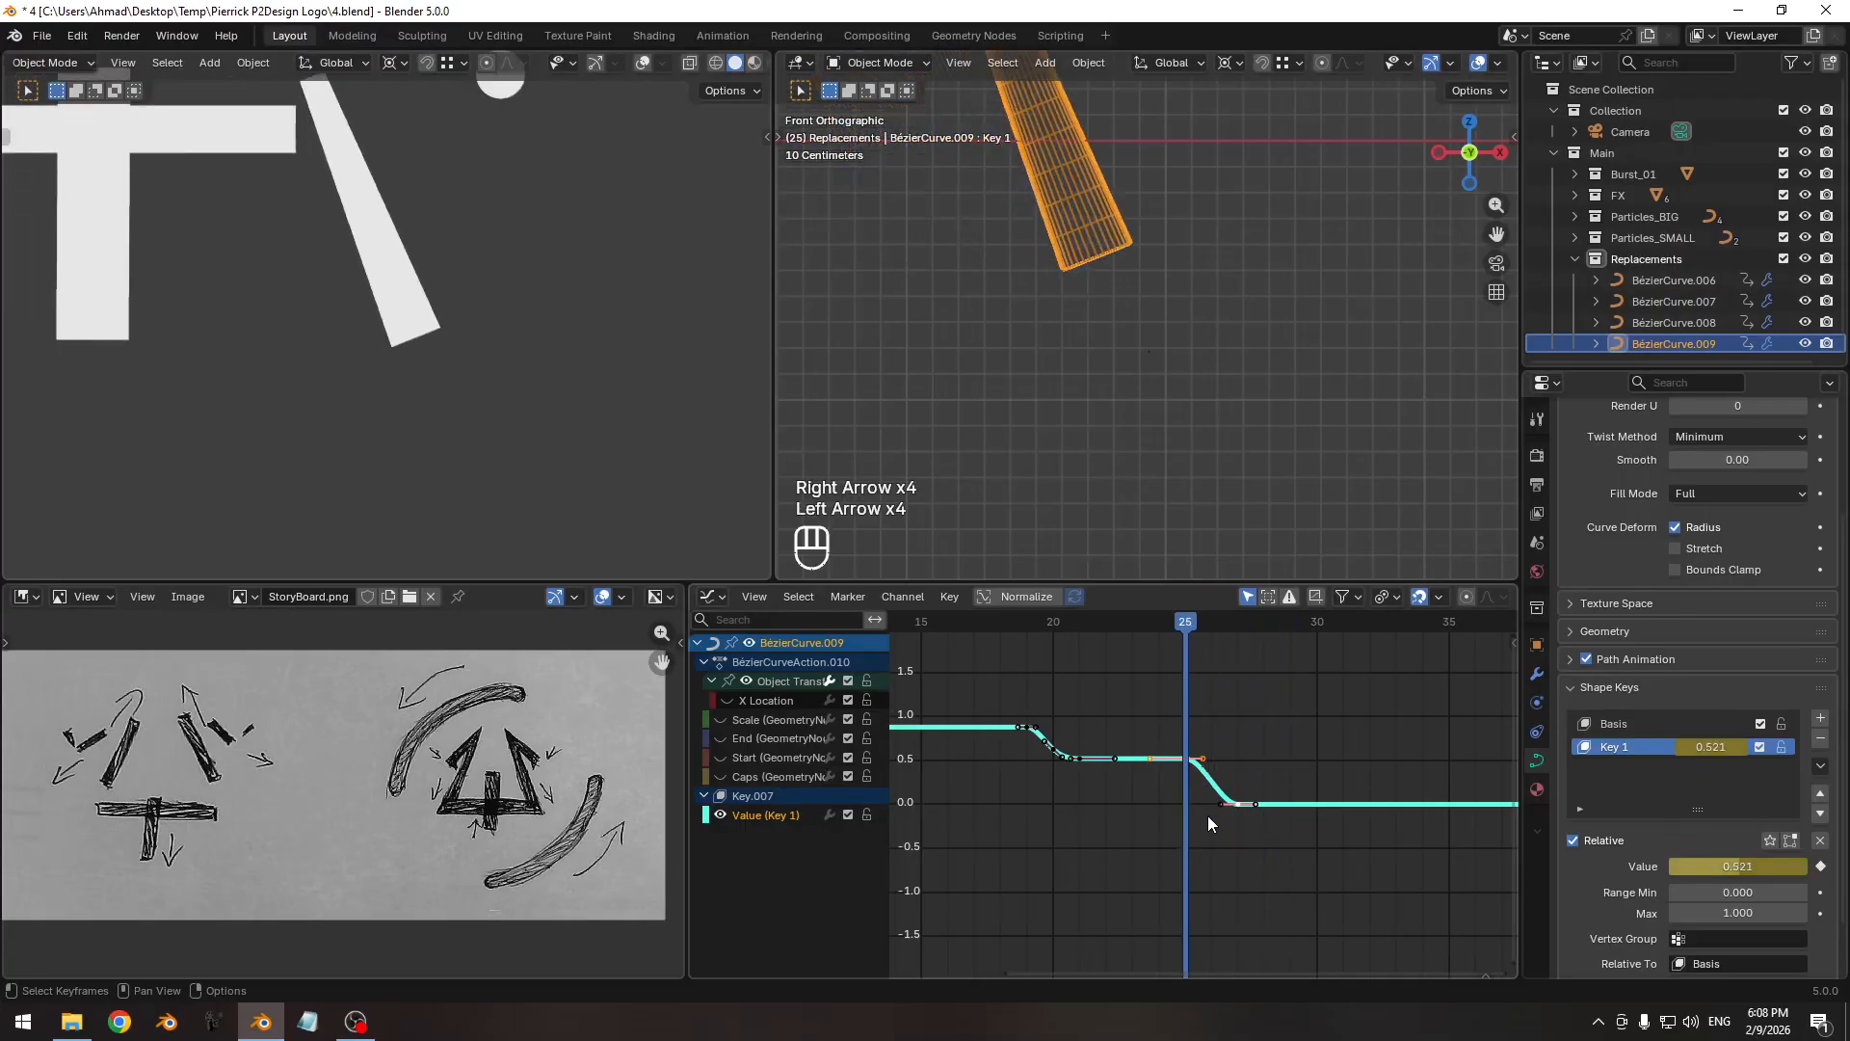
key("Right")
key("Right")
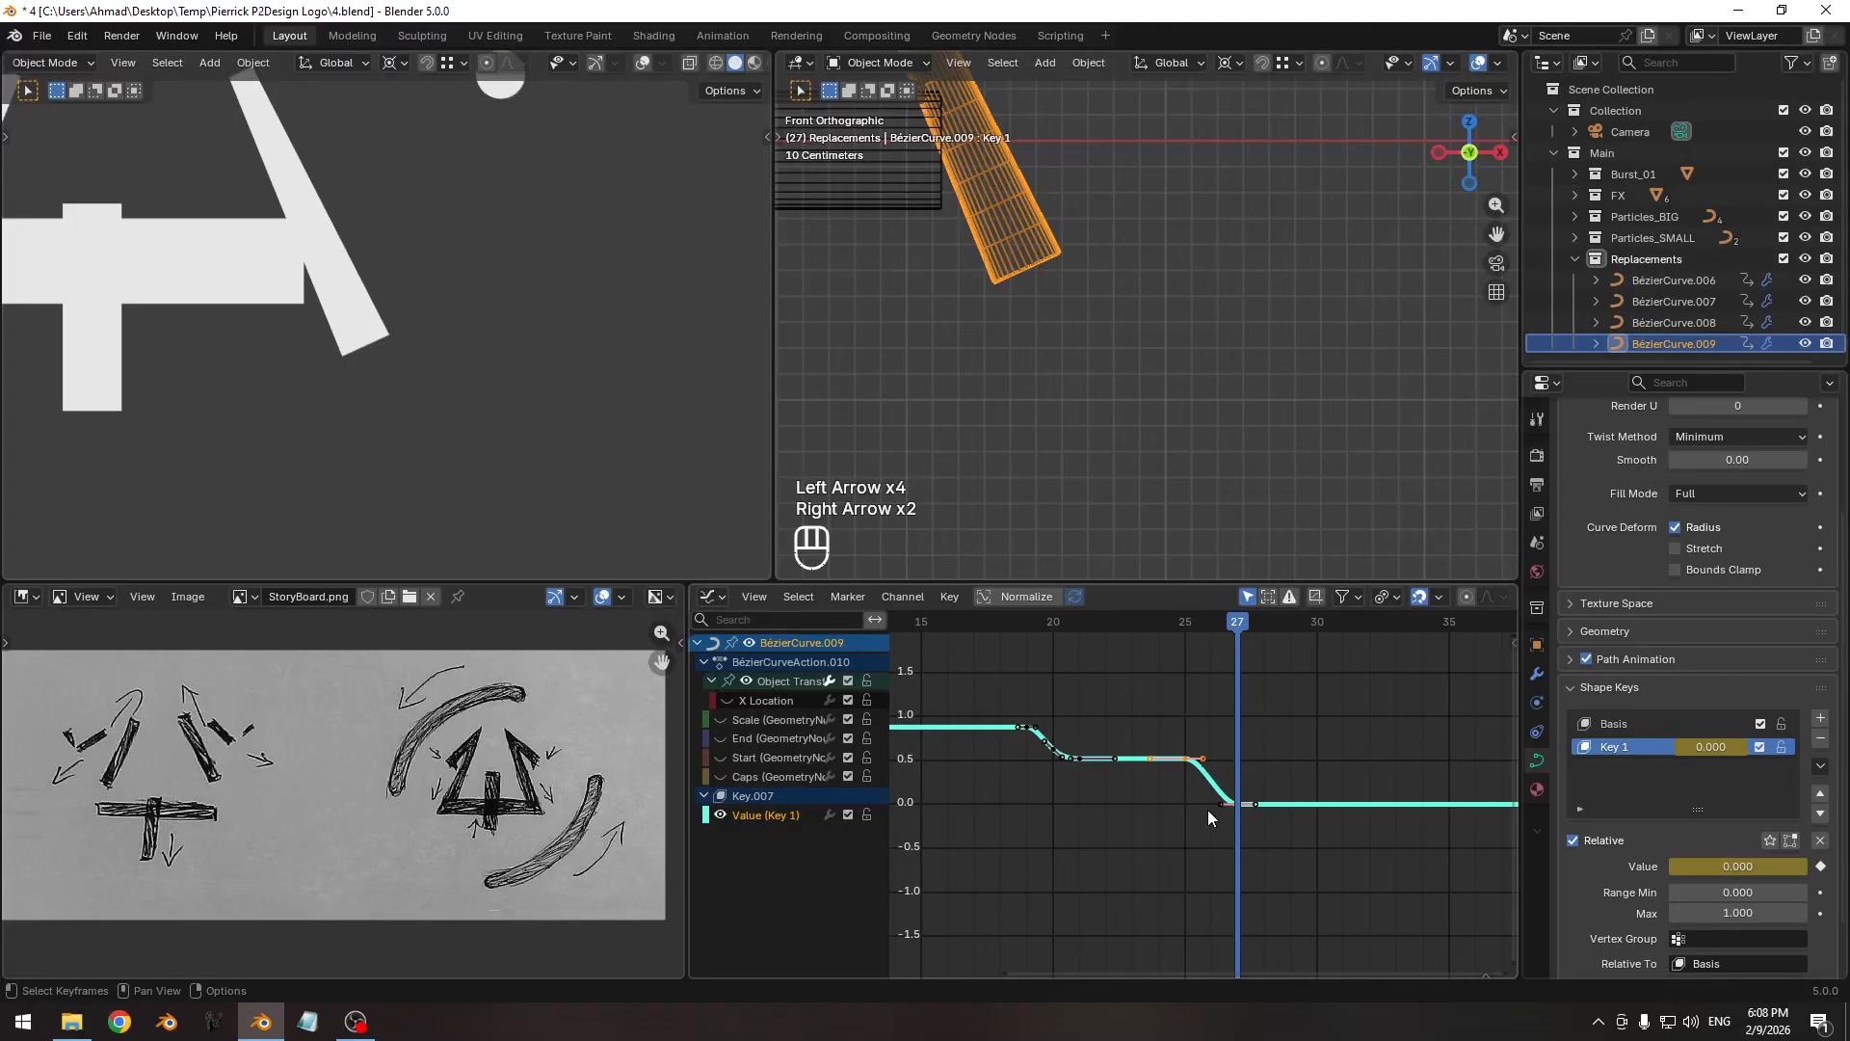
key("g")
key("x")
left_click(1224, 821)
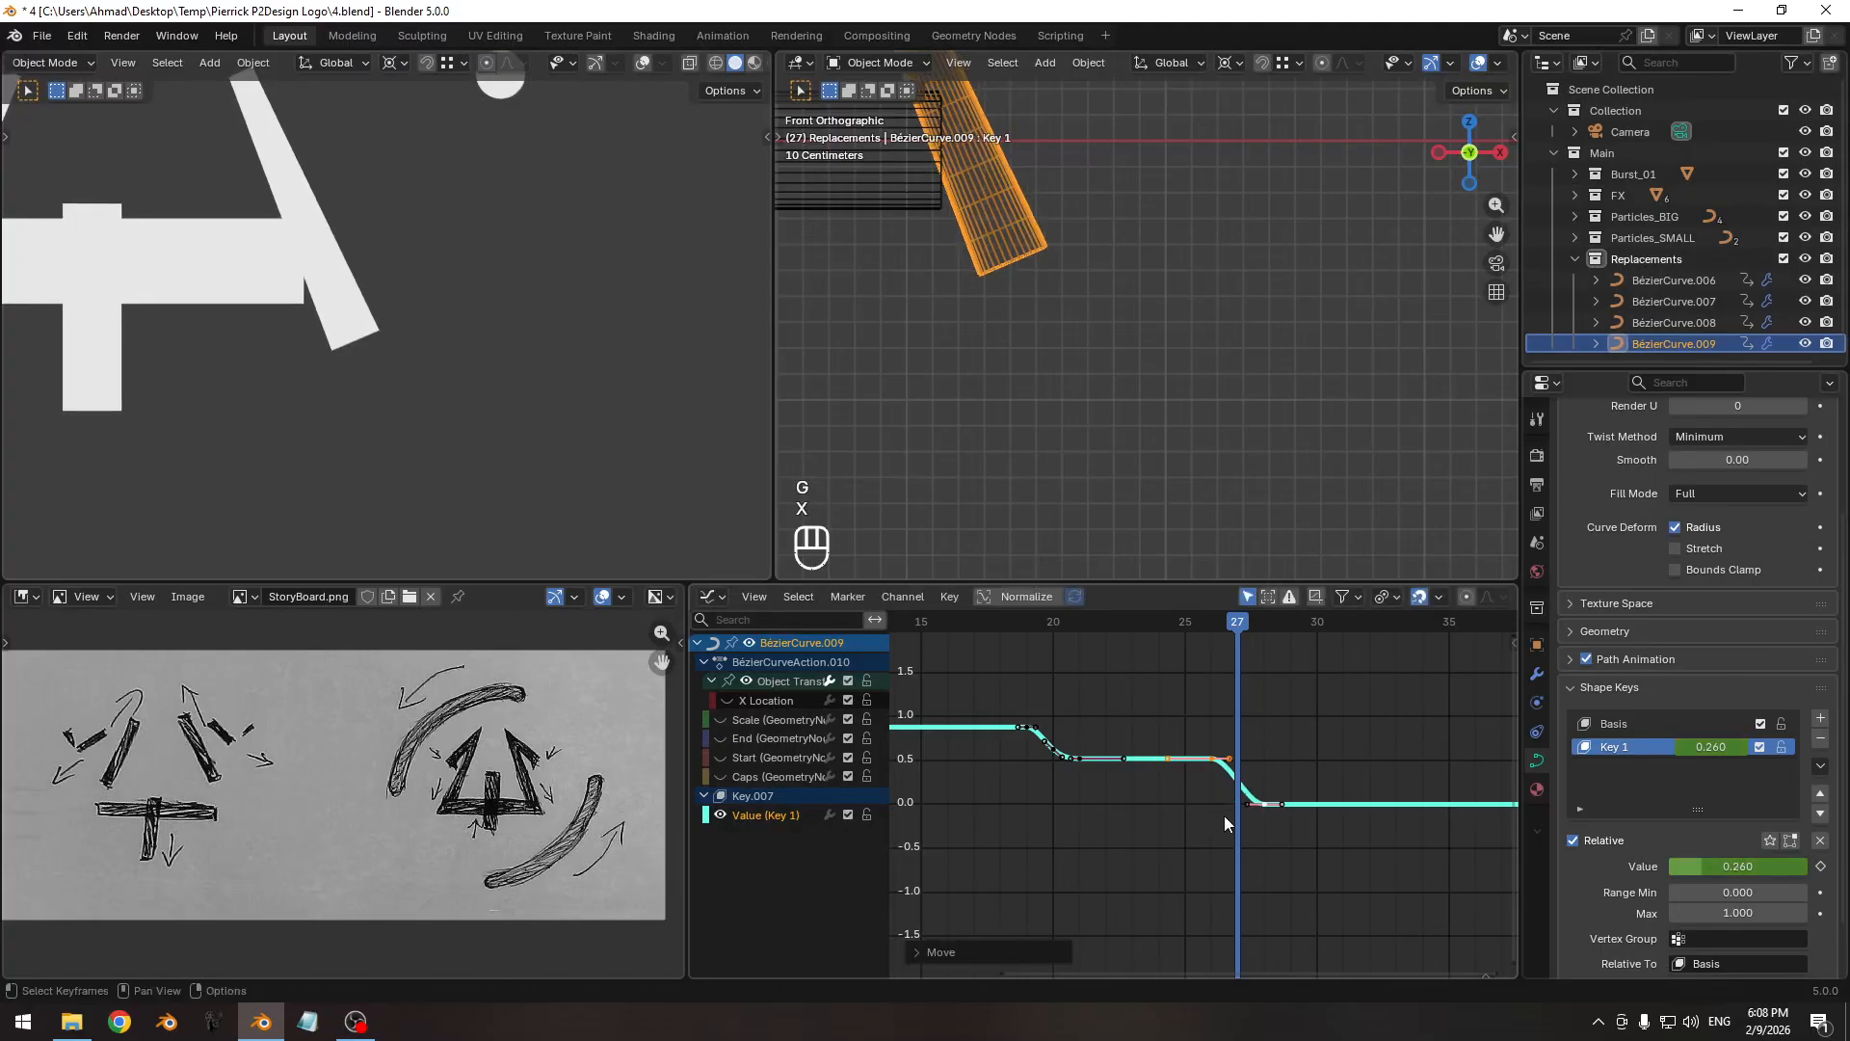
Examine the slanted bar settling into the triangle frame by frame from frame 25 to frame 34.
key("Left")
key("Left")
key("Right")
key("Right")
key("Right")
key("Right")
key("Right")
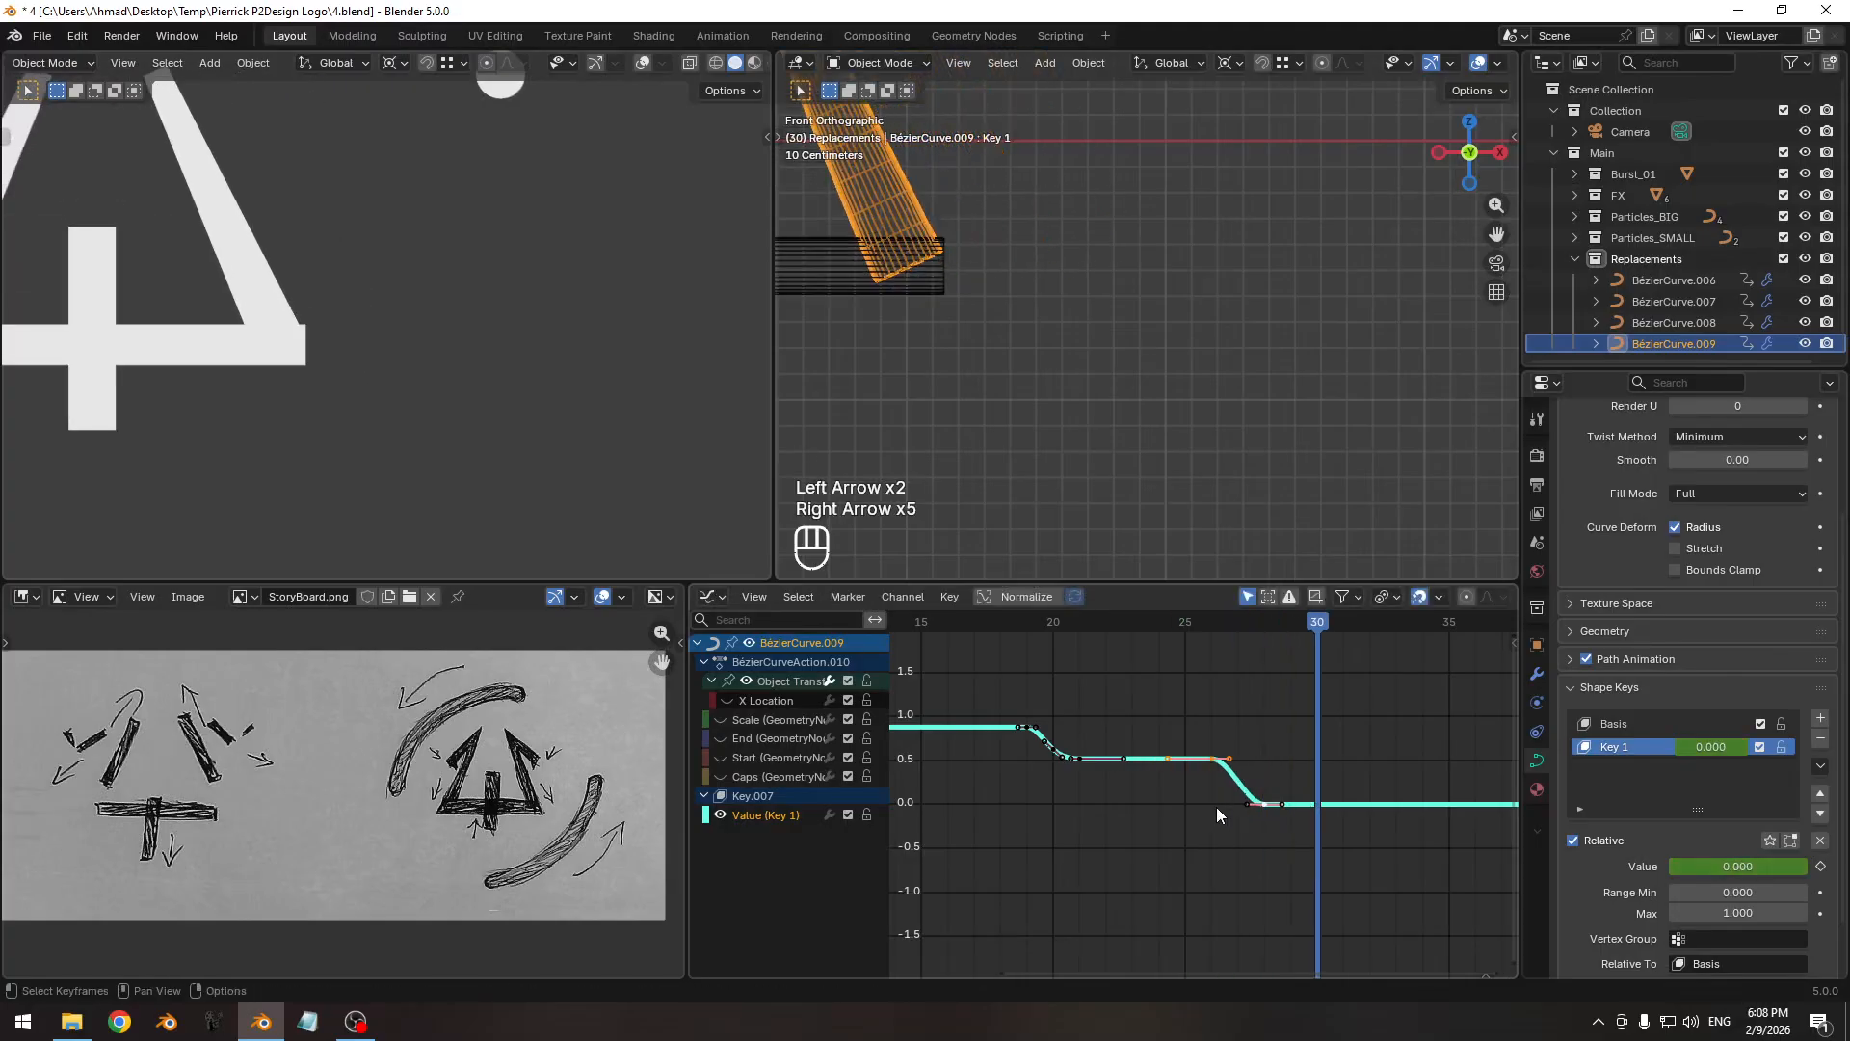
key("Right")
key("Right")
key("Right")
key("Right")
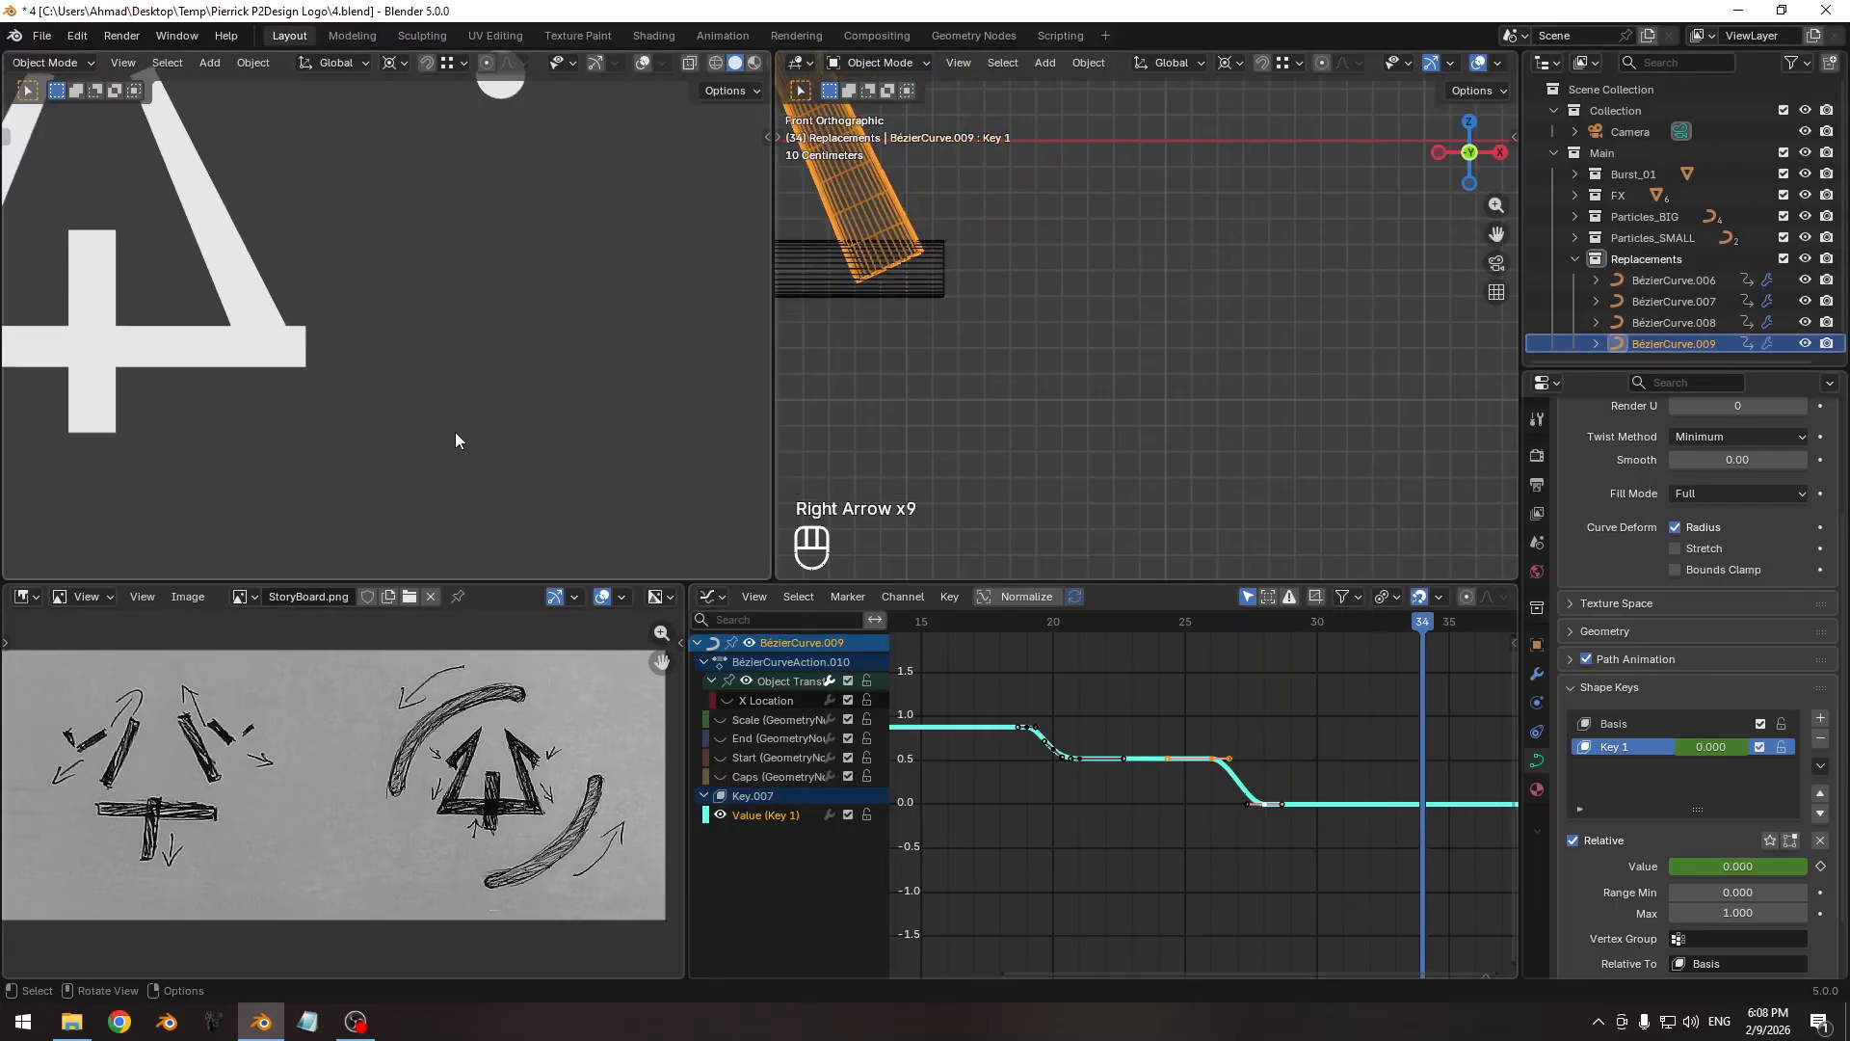
Fit the full camera frame in view and scrub the timeline to frame 30 to review the assembled logo.
key("Home")
left_click_drag(1252, 638, 1339, 674)
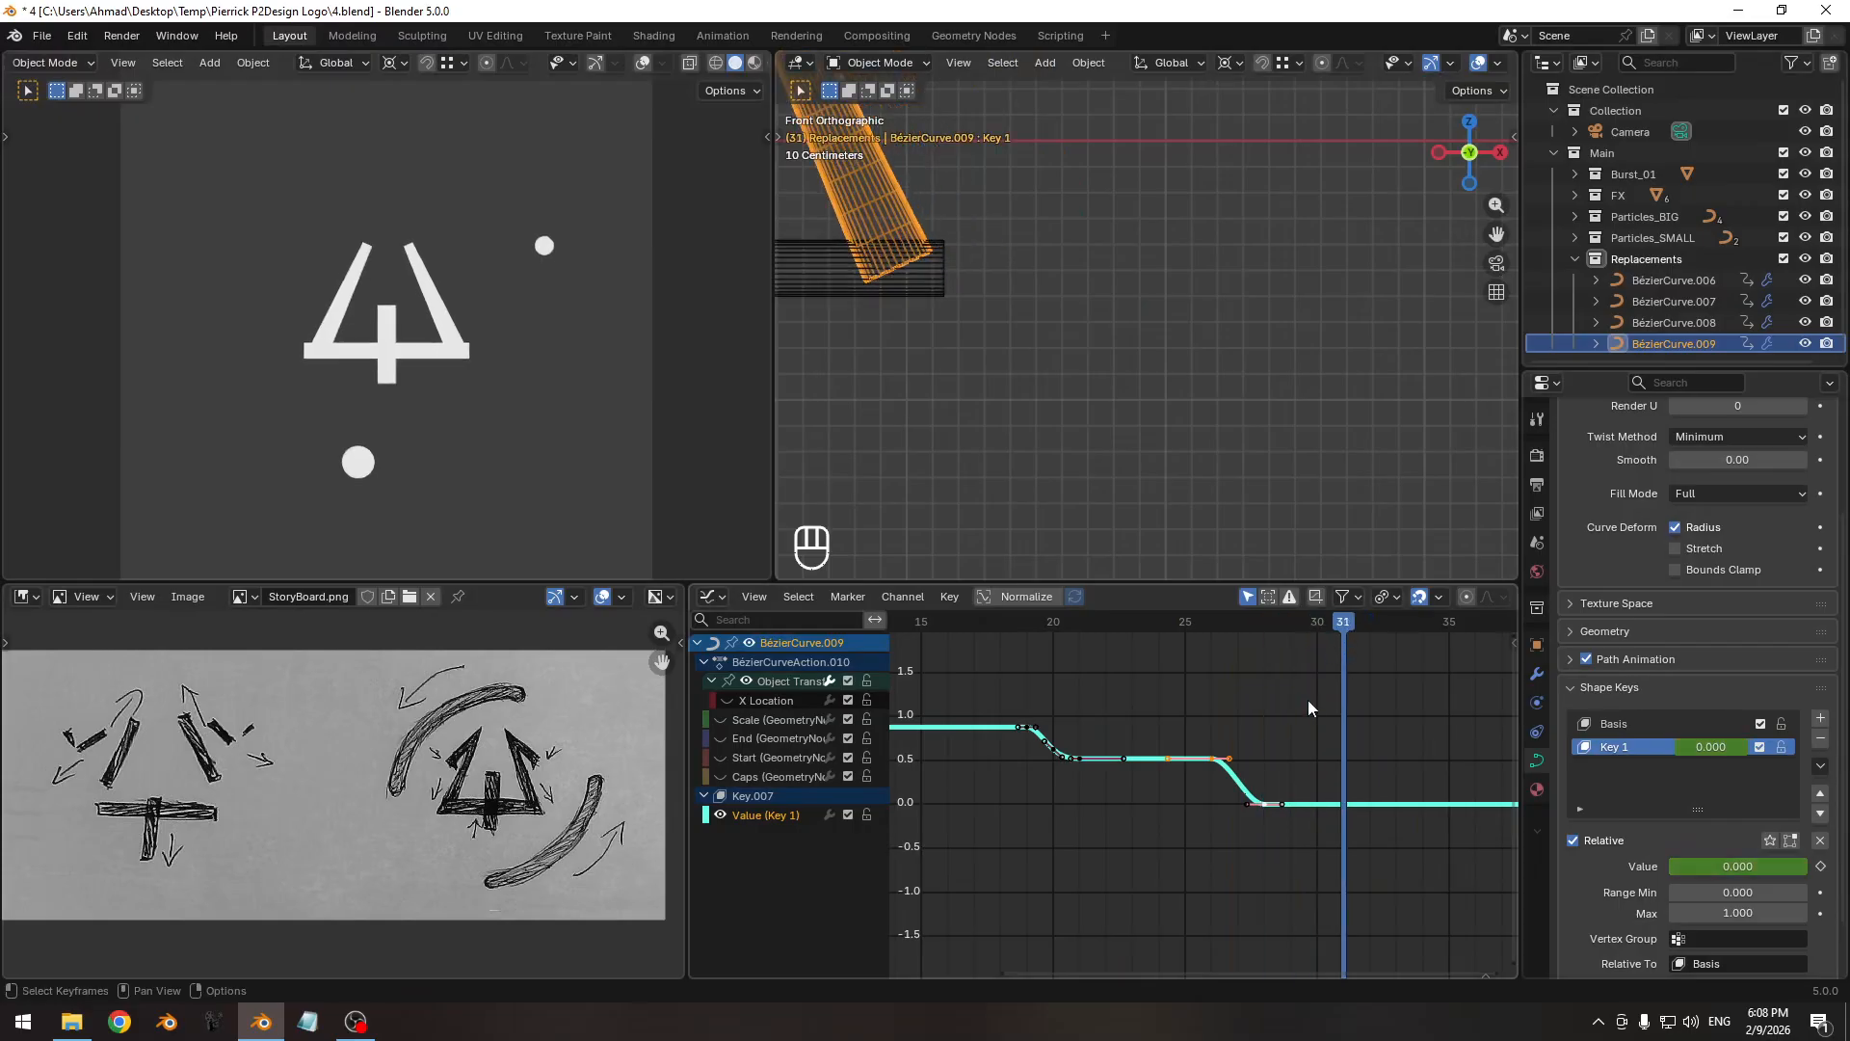
middle_click_drag(1302, 703, 1279, 704, "ctrl")
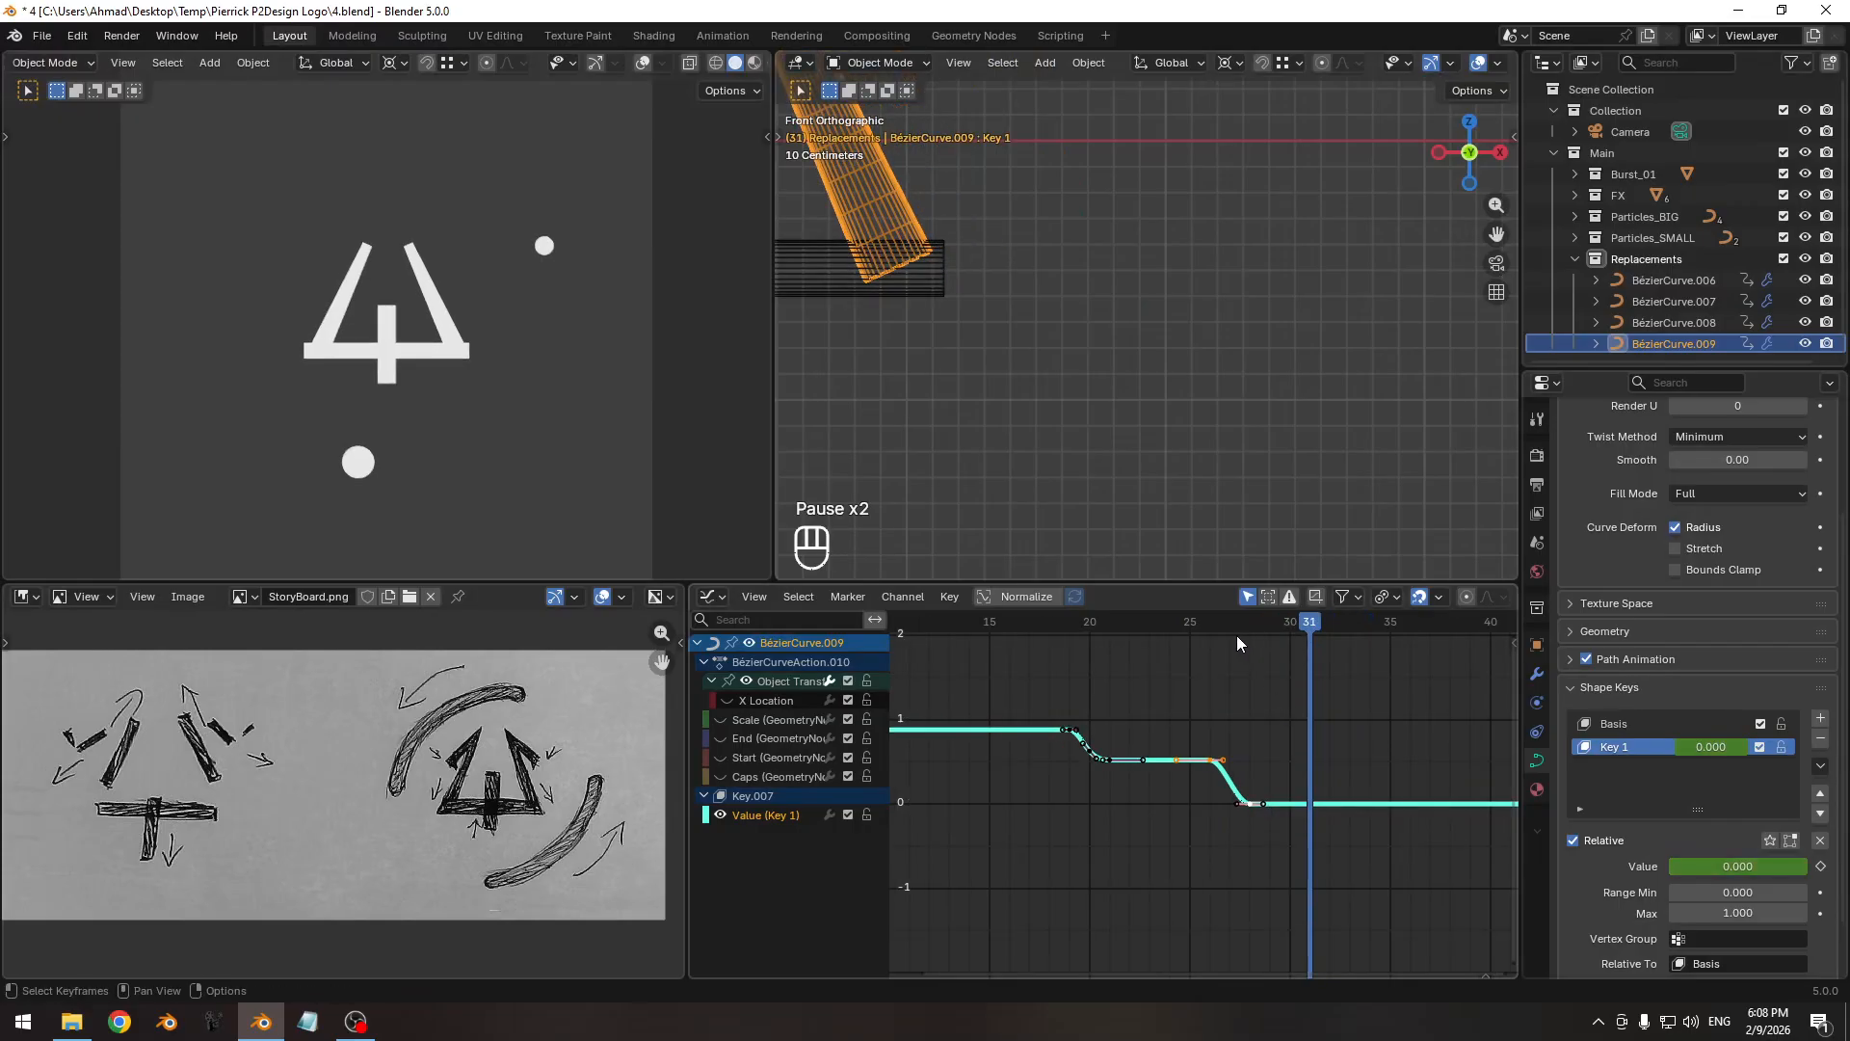
left_click_drag(1238, 638, 1289, 626)
middle_click_drag(600, 371, 598, 326, "ctrl")
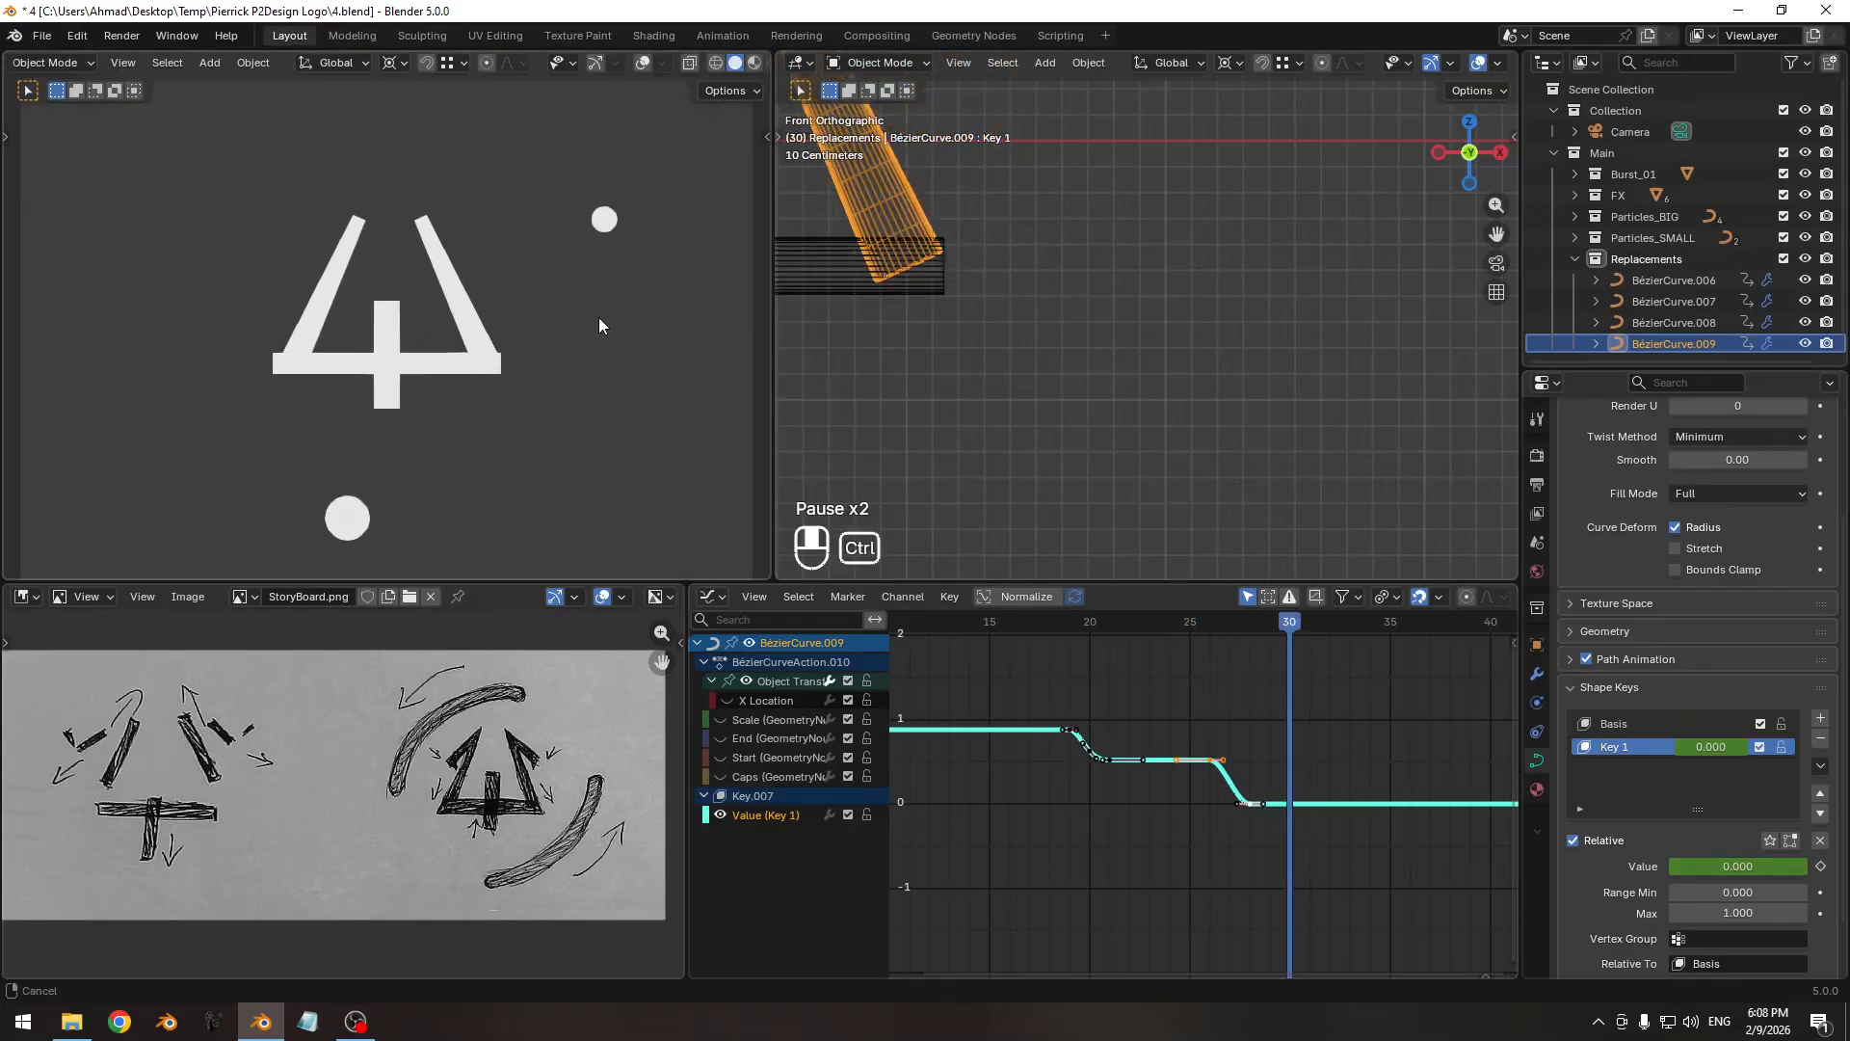
Show more of the camera frame and play the animation from the first frame to review the assembling bars.
left_click_drag(1193, 617, 1229, 639)
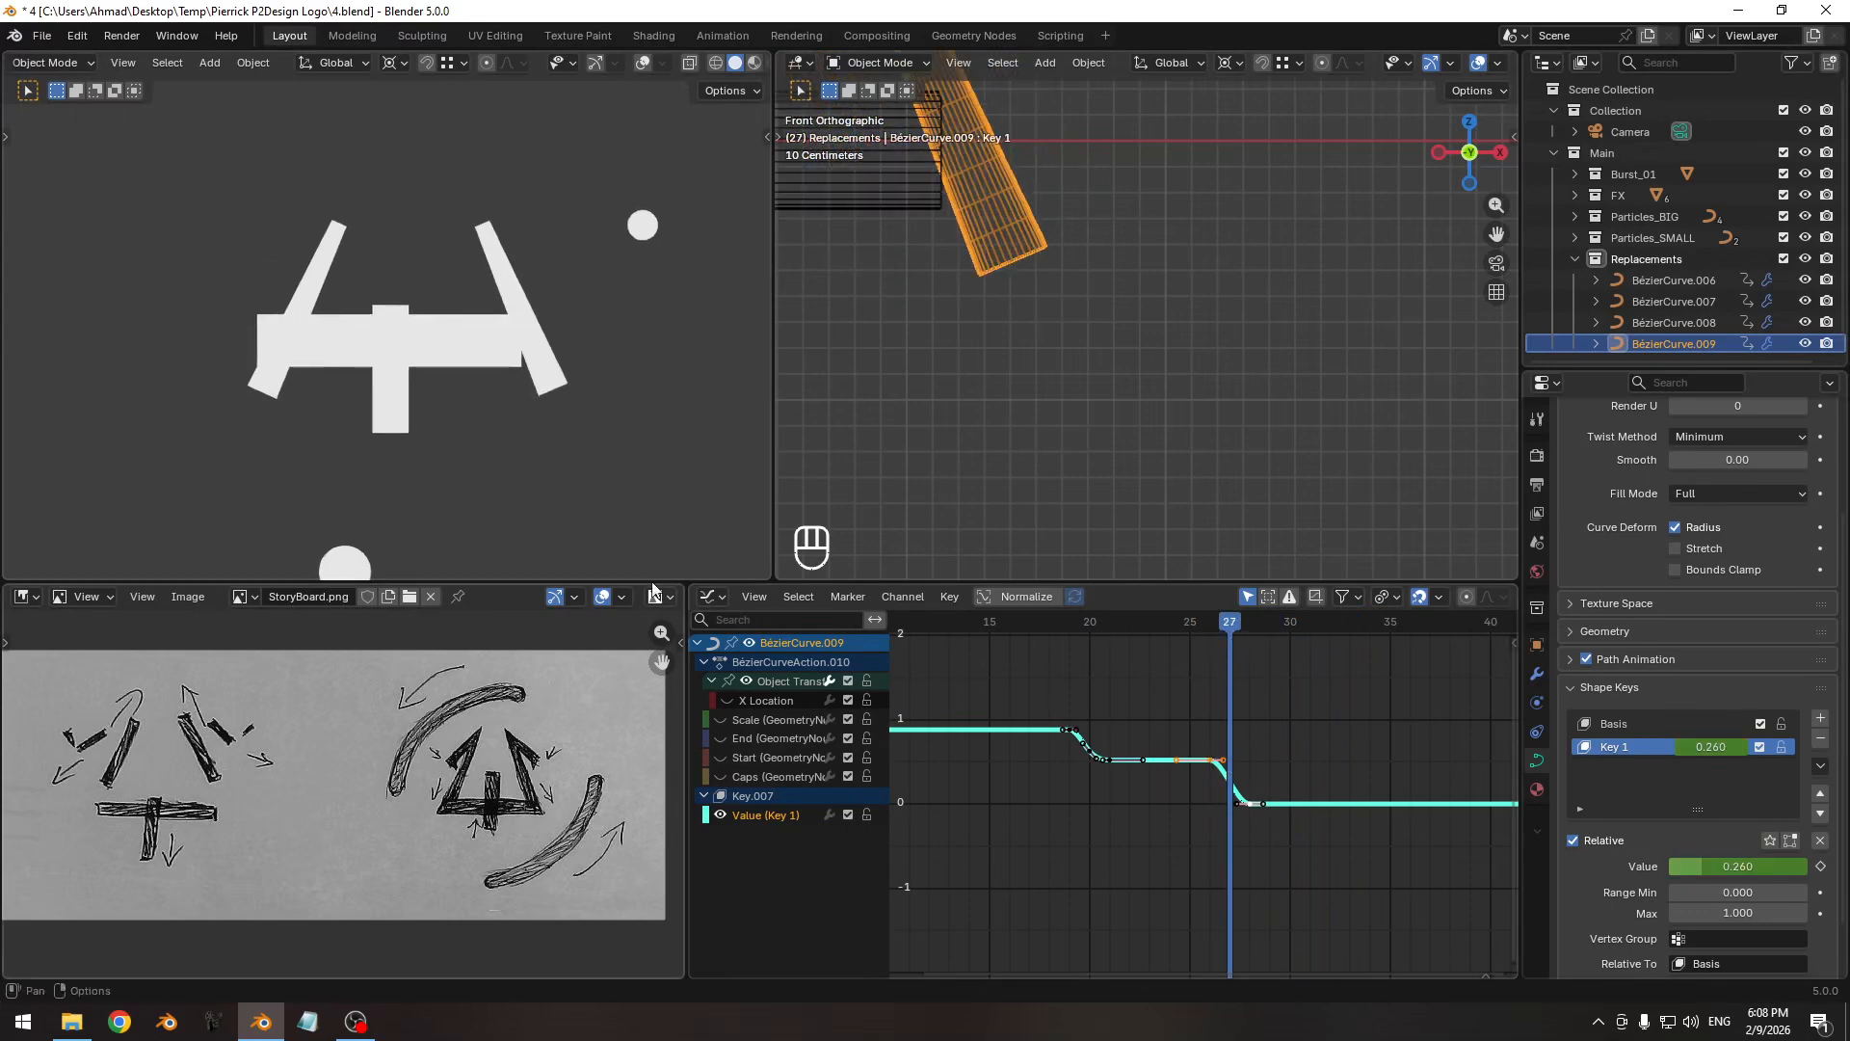
middle_click_drag(495, 328, 478, 390, "ctrl")
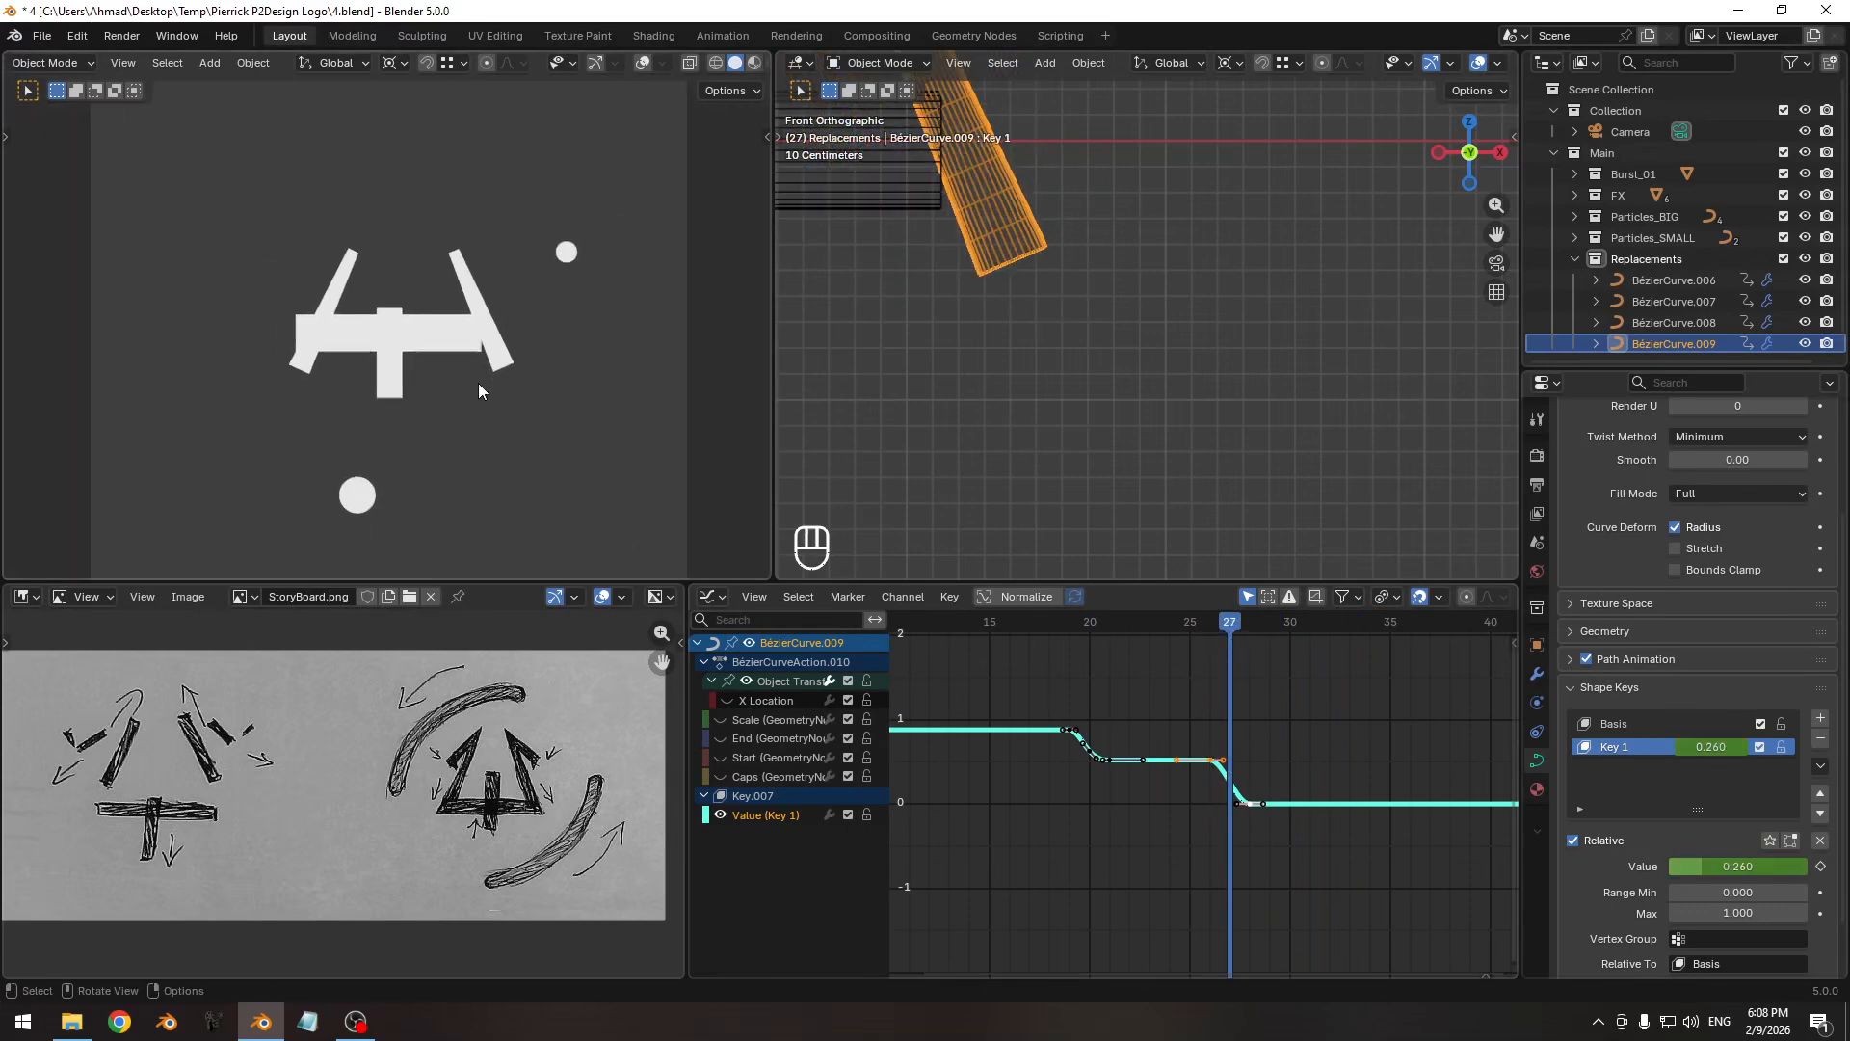
key("shift+Left")
key("space")
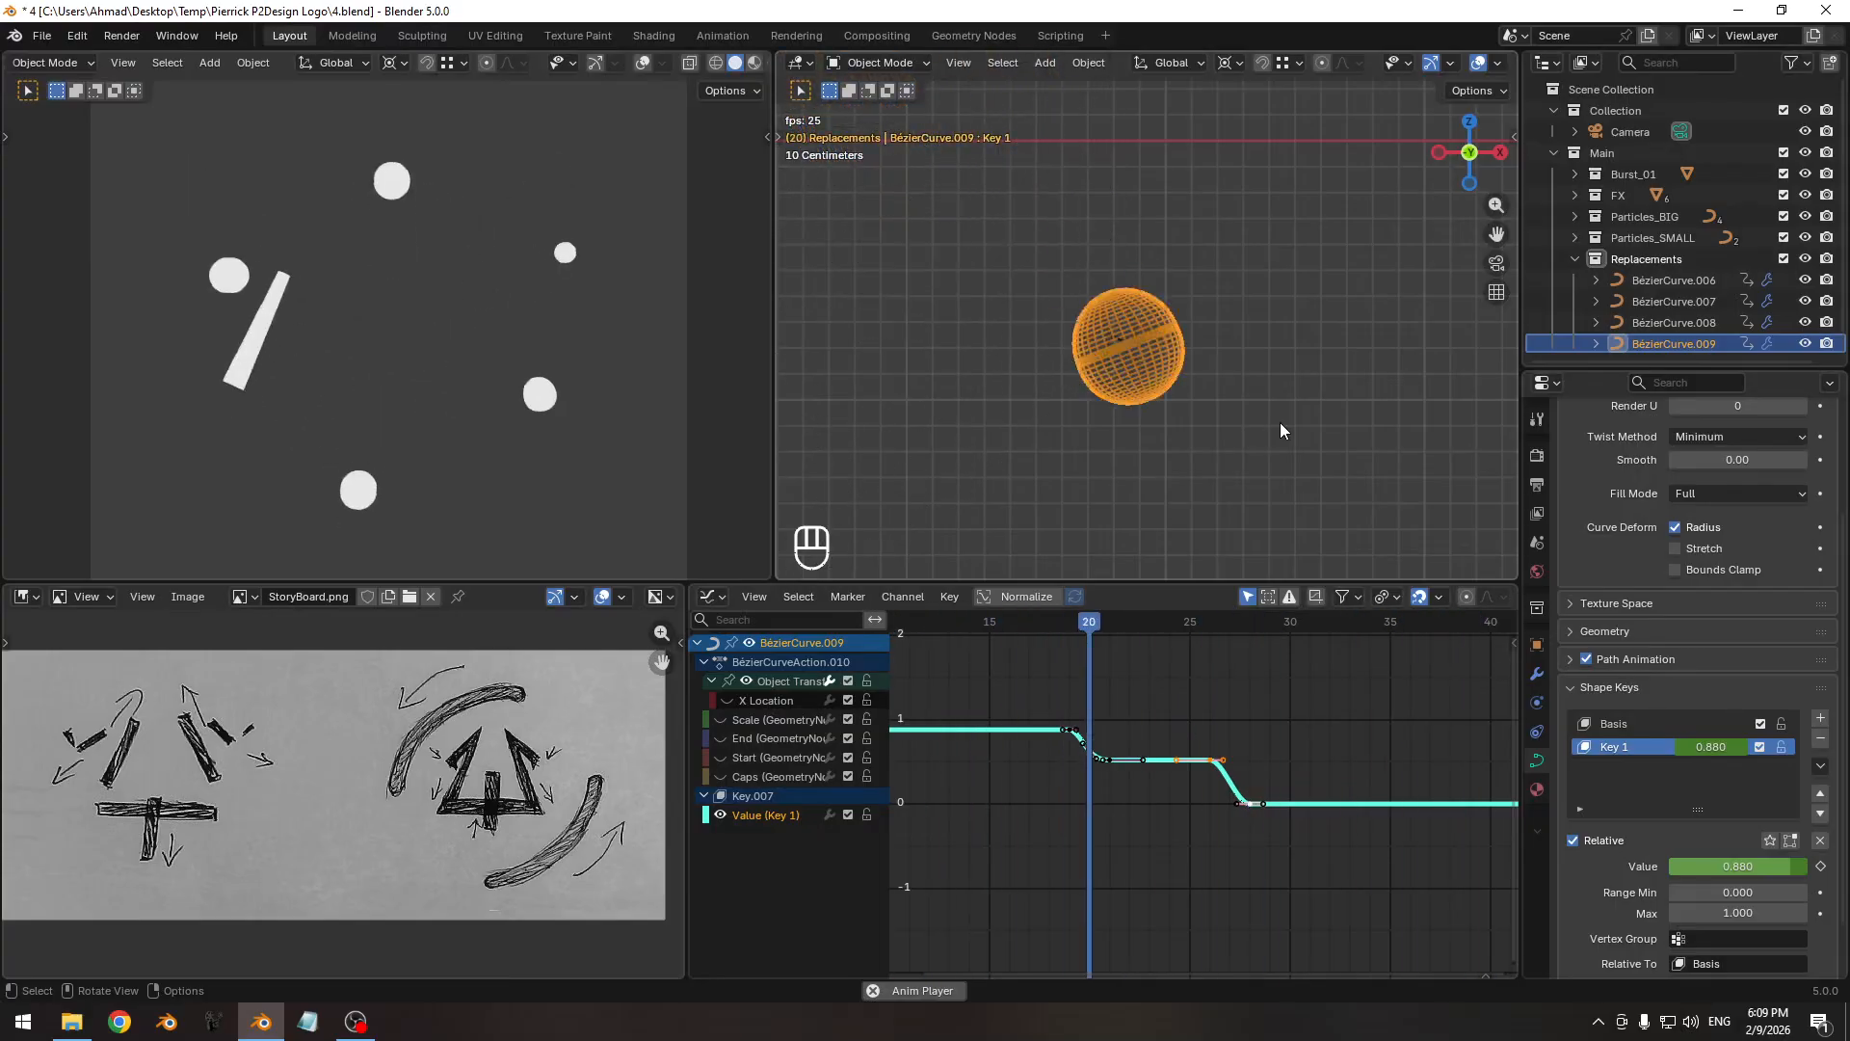
key("space")
Scrub back and forth through frames 19 to 28 to examine how the circles turn into the triangle's bars.
middle_click_drag(1137, 742, 1083, 738, "ctrl")
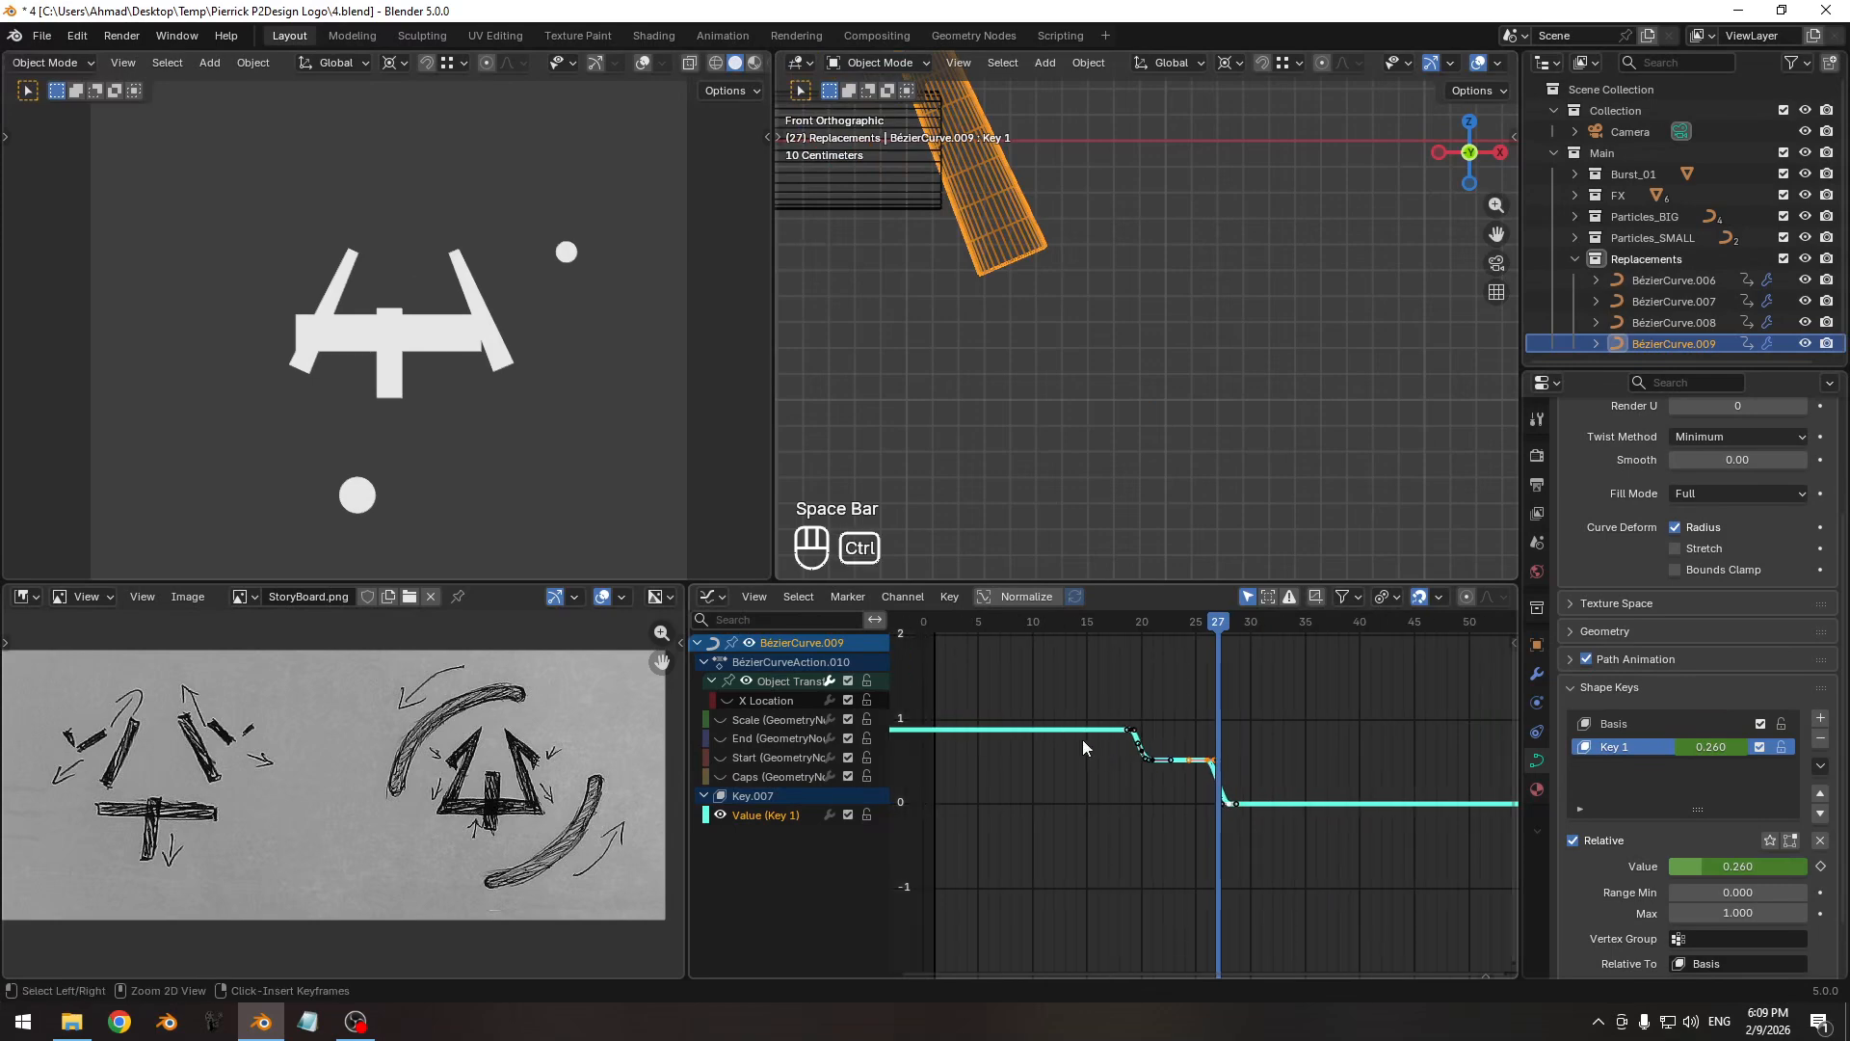
left_click_drag(1013, 627, 1130, 633)
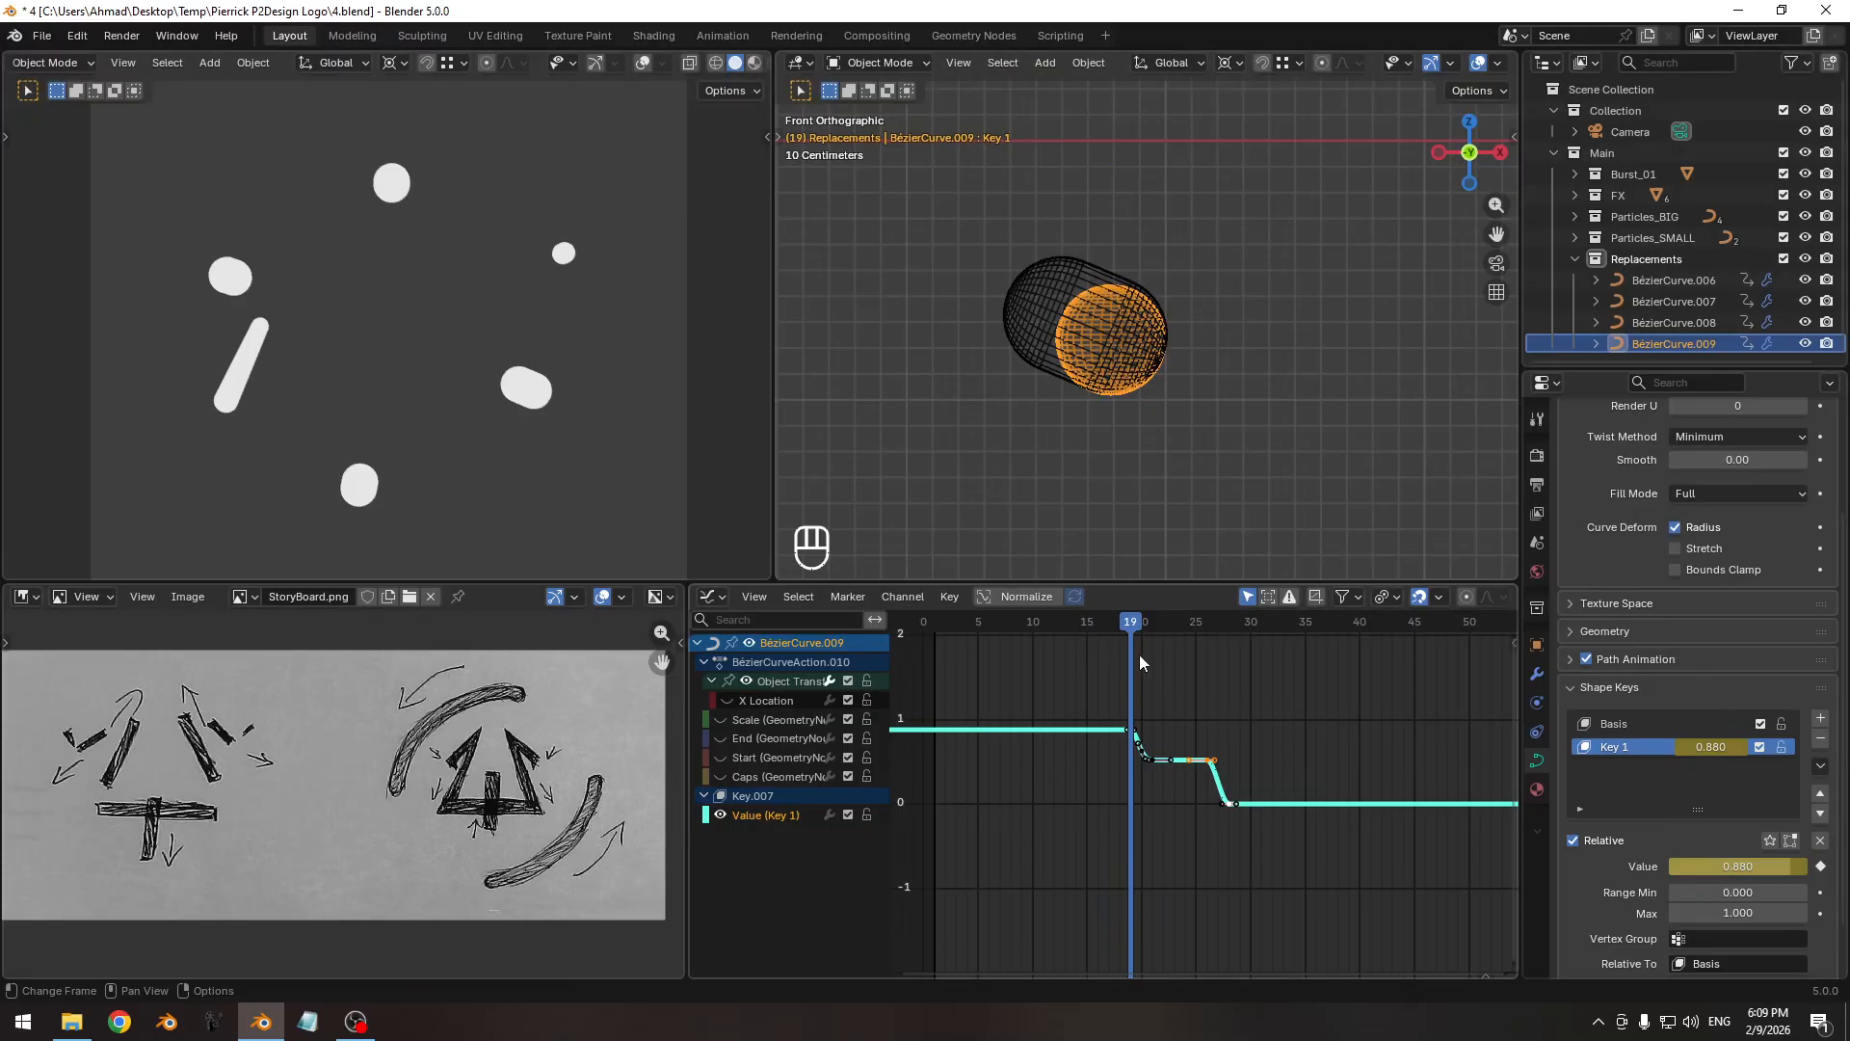
left_click_drag(1141, 626, 1152, 623)
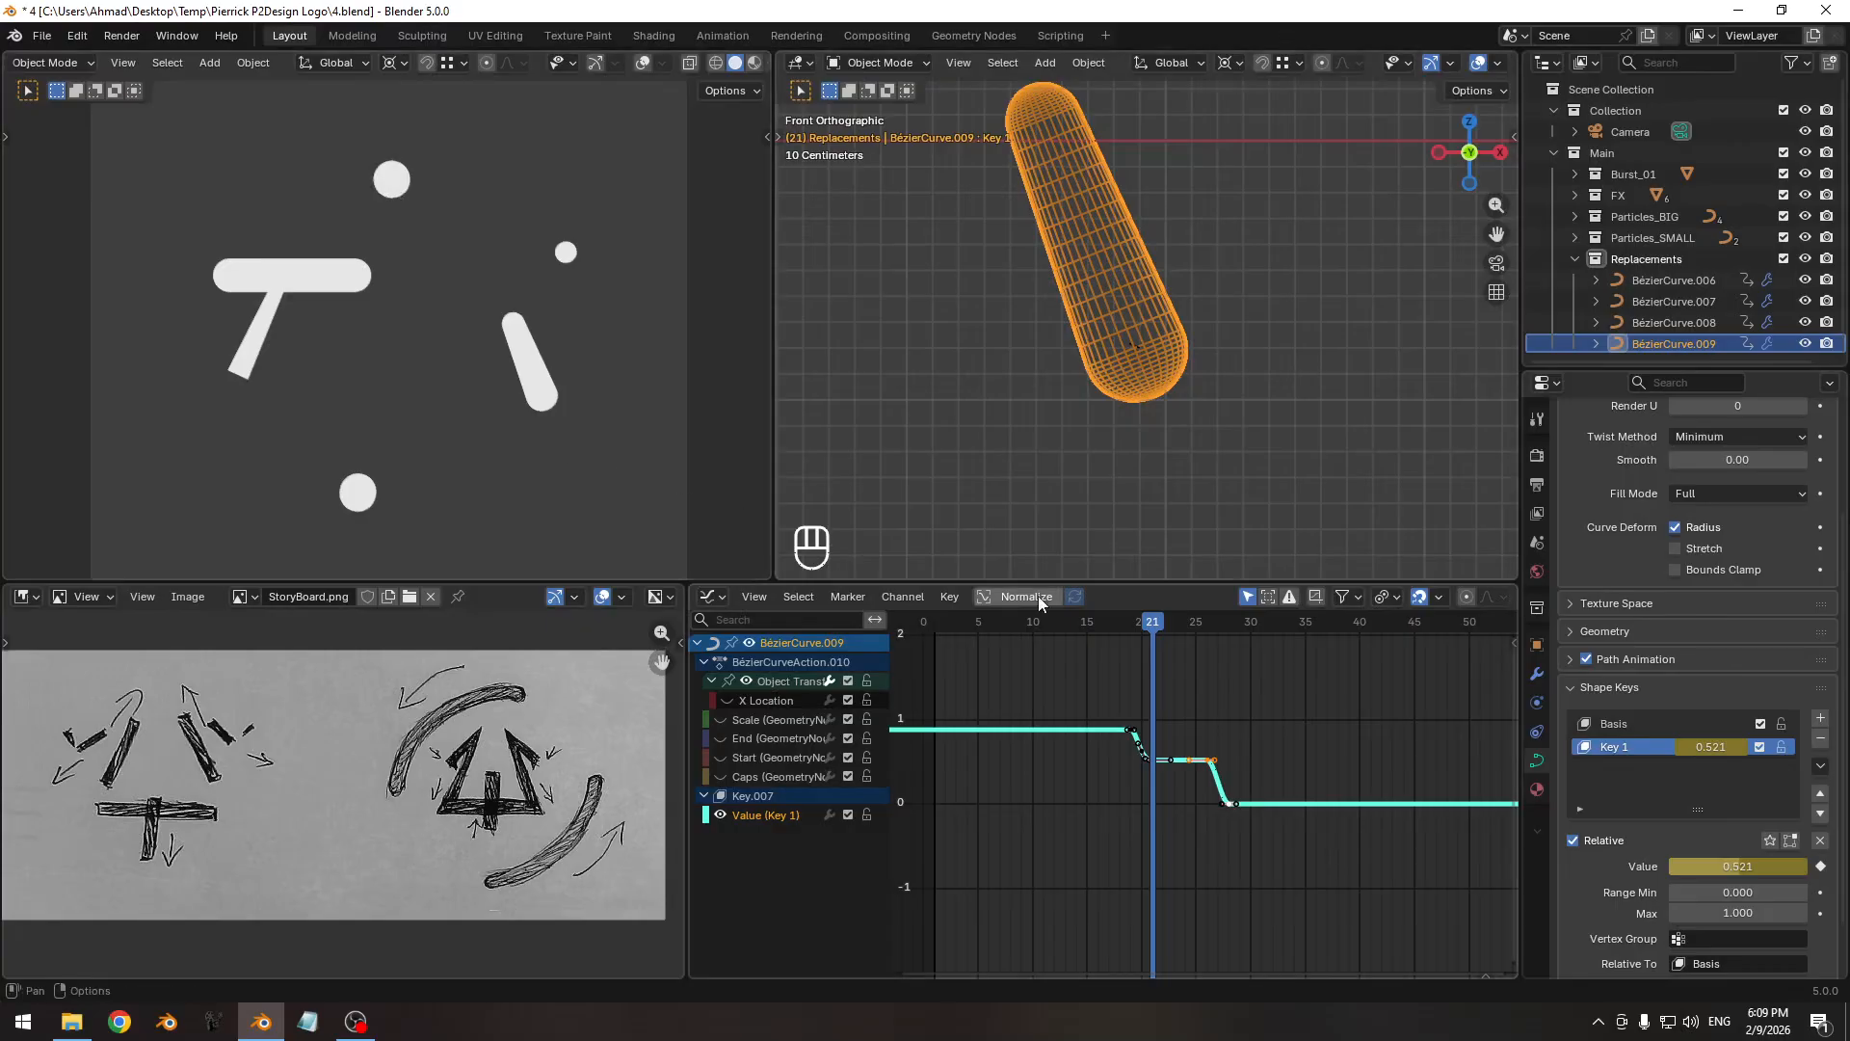
mouse_move(1144, 627)
left_mouse_down()
mouse_move(1094, 623)
mouse_move(1254, 623)
mouse_move(1024, 623)
mouse_move(1262, 621)
mouse_move(1050, 636)
mouse_move(1159, 643)
left_mouse_up()
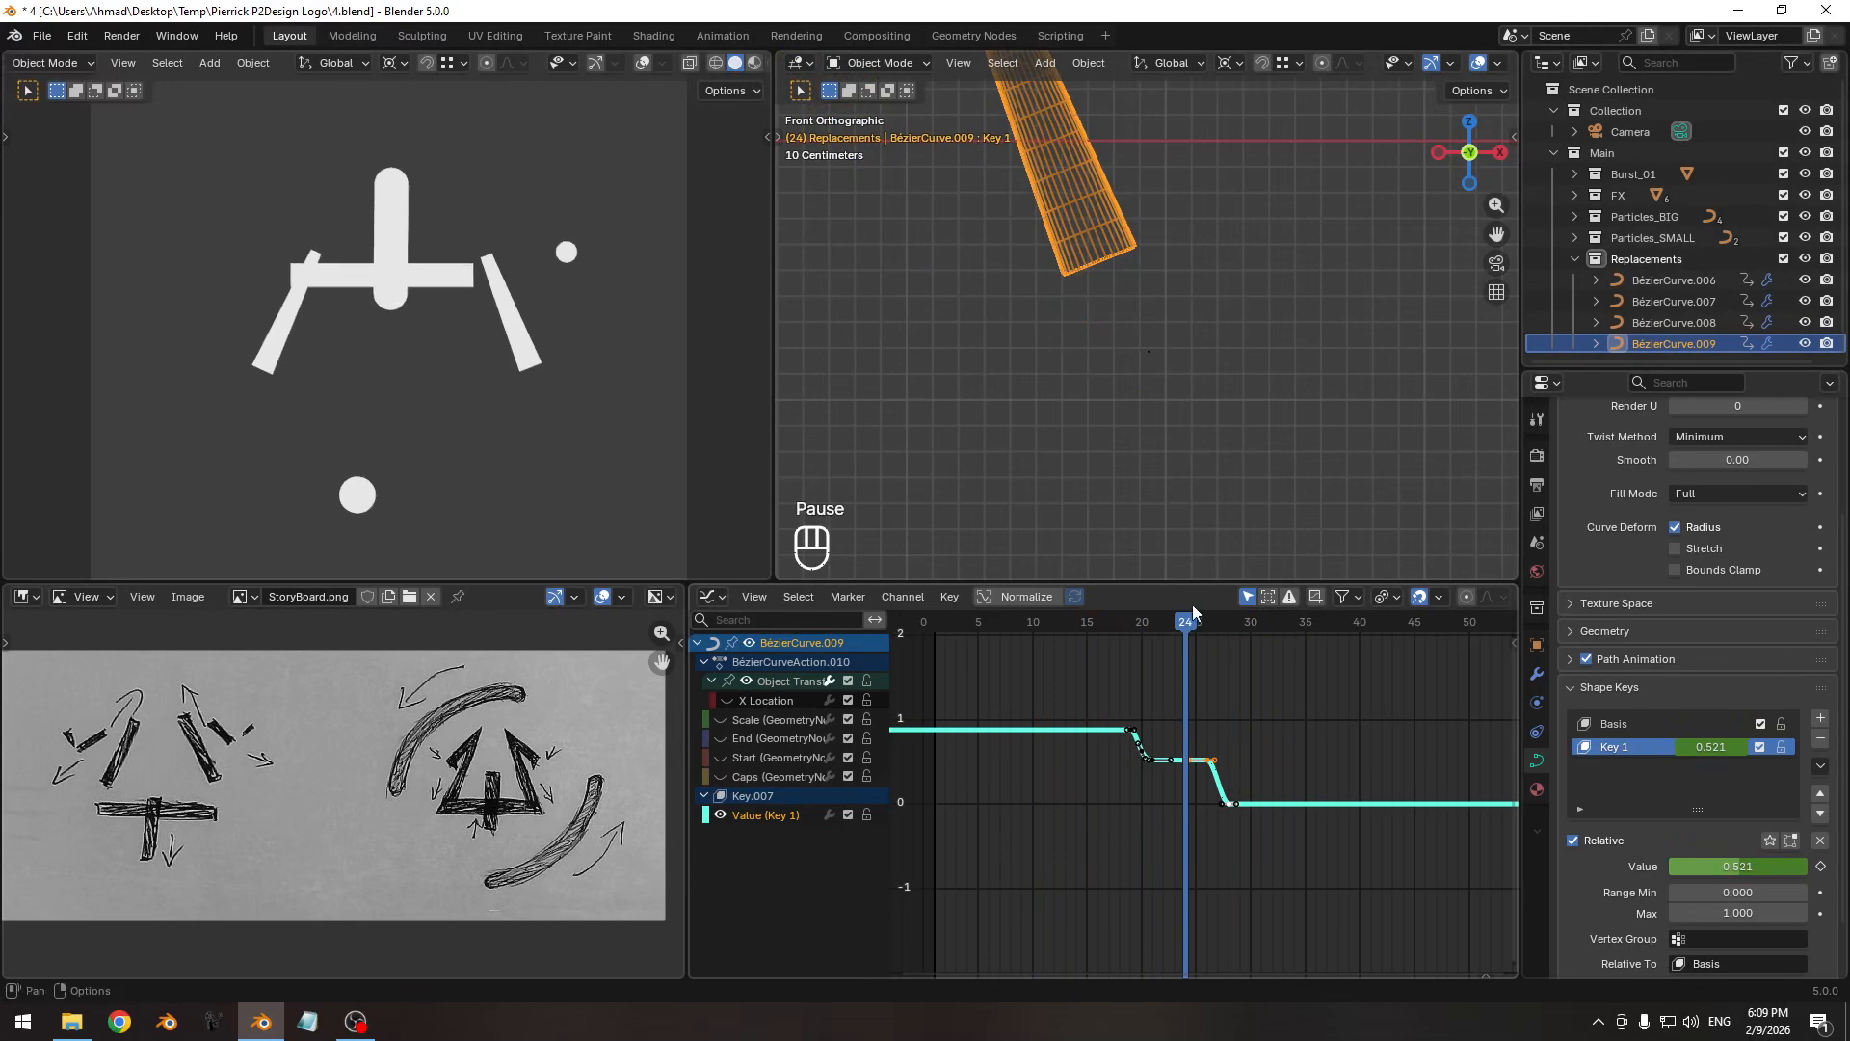
left_click_drag(1164, 627, 1135, 636)
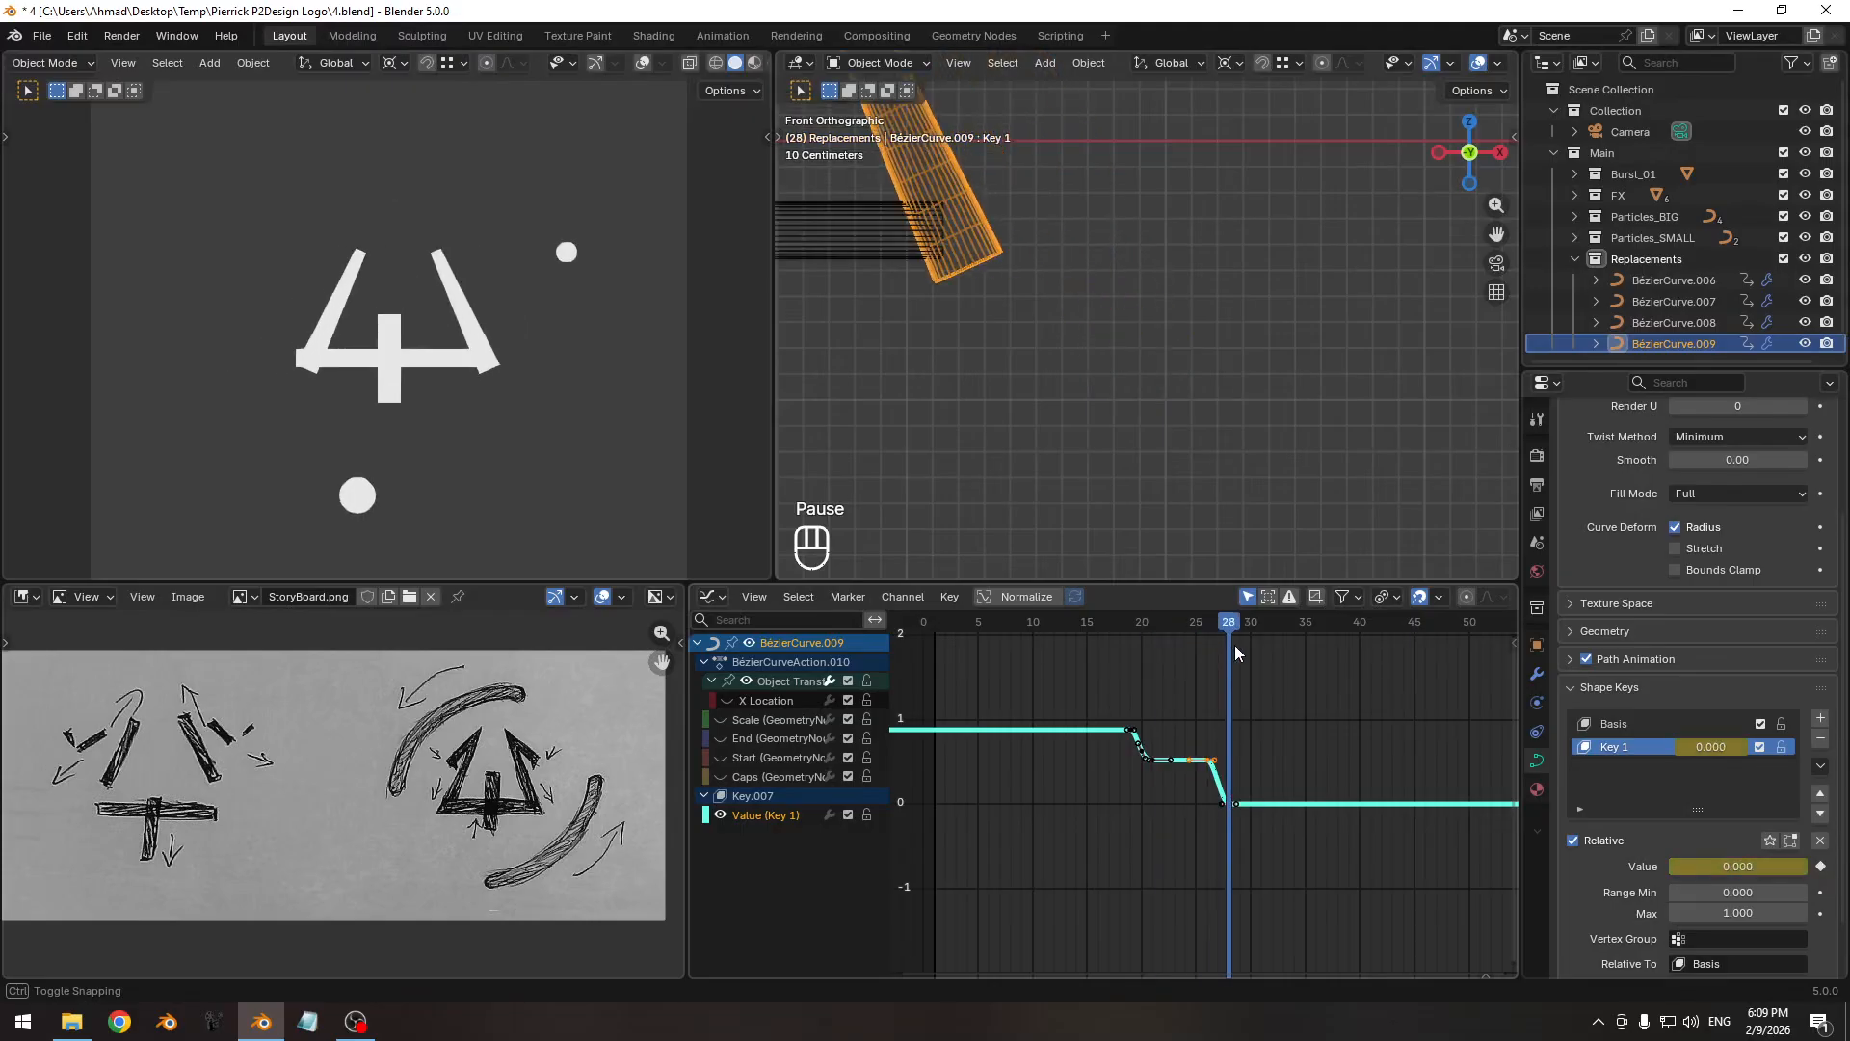
left_click_drag(1284, 643, 1139, 602)
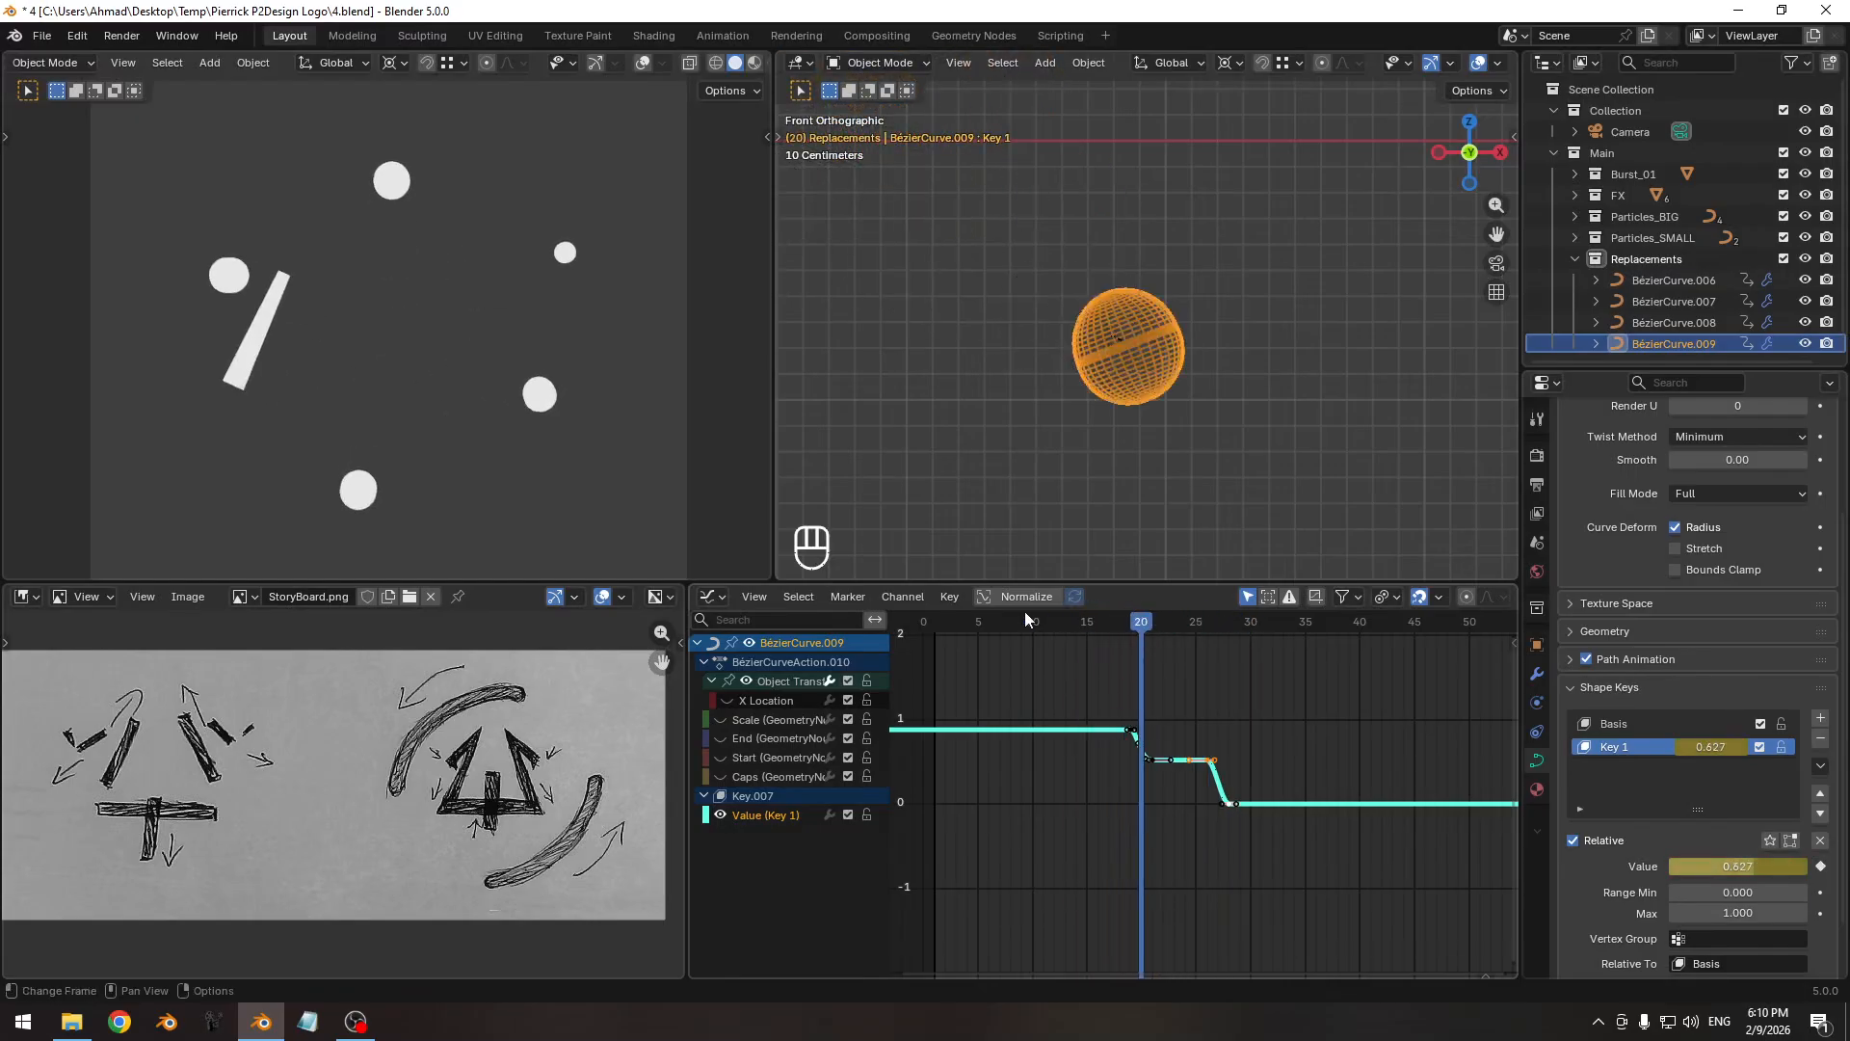
Temporarily hide the lower circle in the Particles_BIG collection and review the bars' assembly up to frame 31 without it.
key("shift+alt+z")
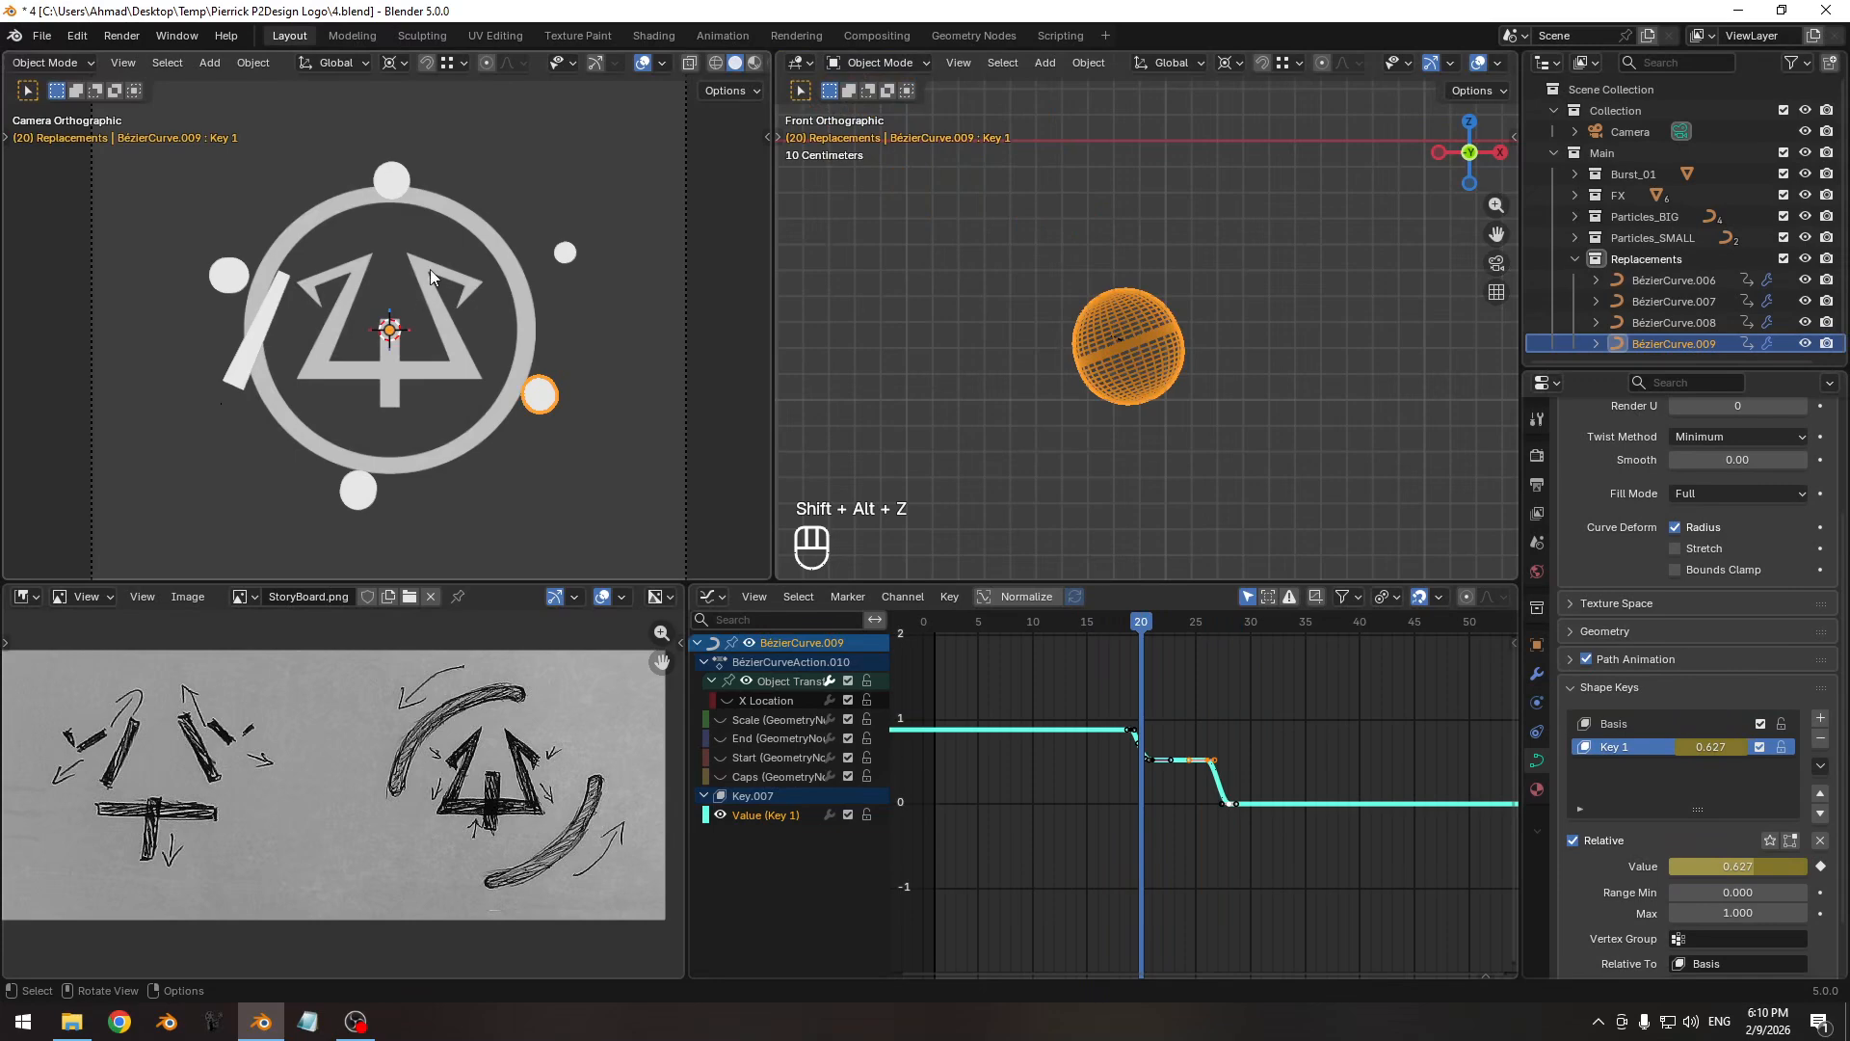
mouse_move(1106, 622)
left_mouse_down()
mouse_move(1262, 620)
mouse_move(1060, 628)
mouse_move(1164, 623)
mouse_move(1096, 630)
mouse_move(1148, 627)
mouse_move(1120, 630)
left_mouse_up()
left_click(374, 477)
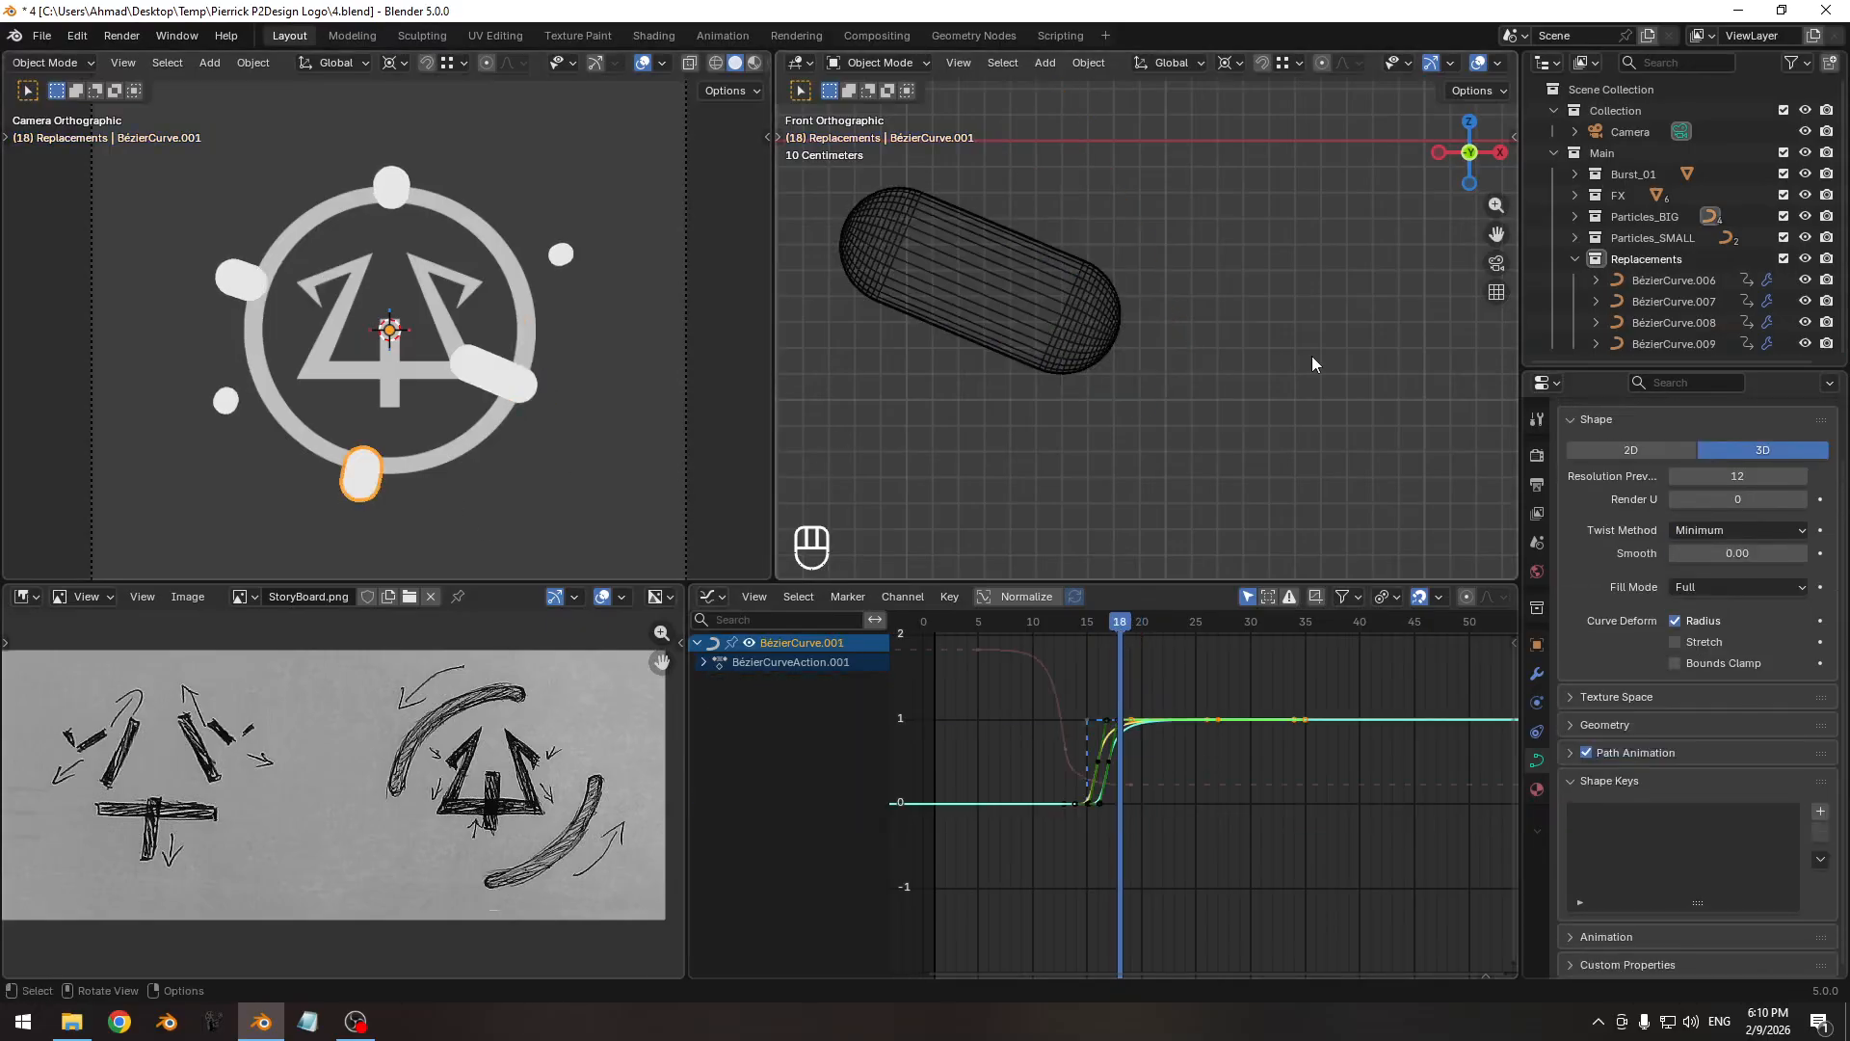
left_click(1576, 216)
scroll(1638, 231, "down", 1)
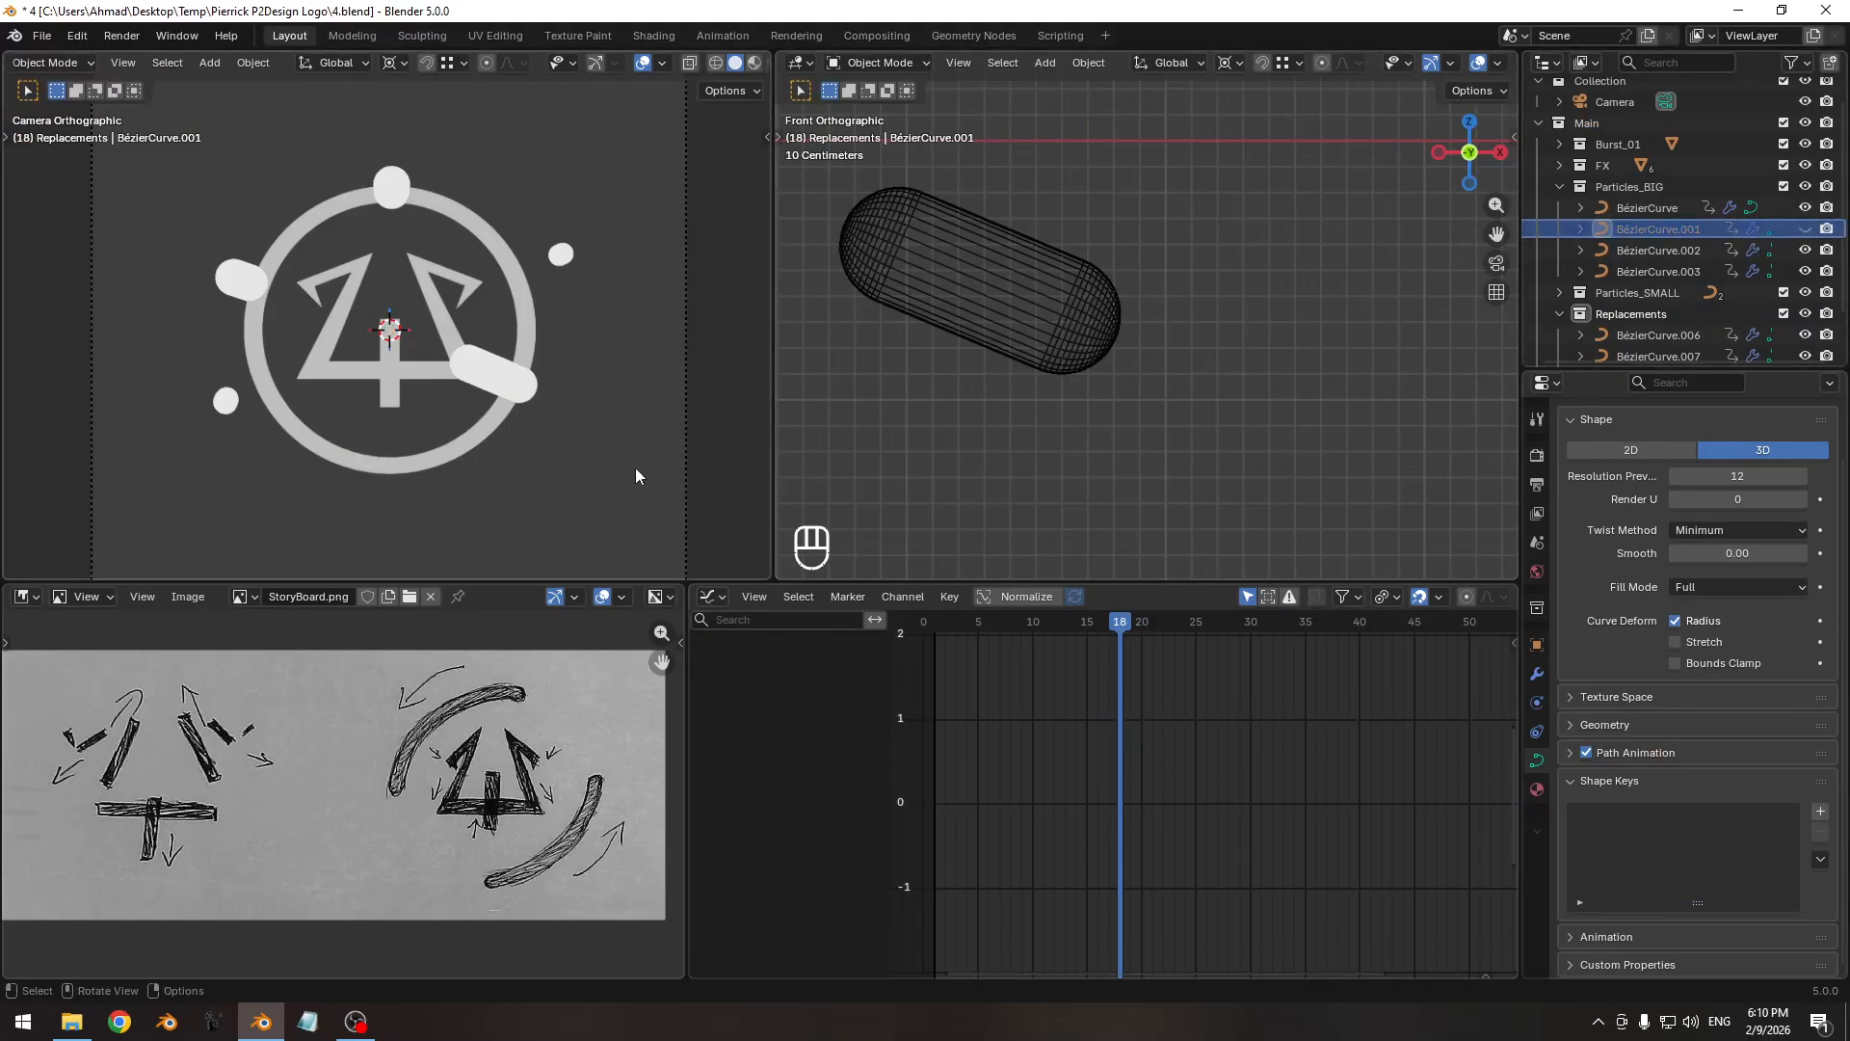
key("shift+alt+z")
left_click_drag(1071, 630, 1265, 588)
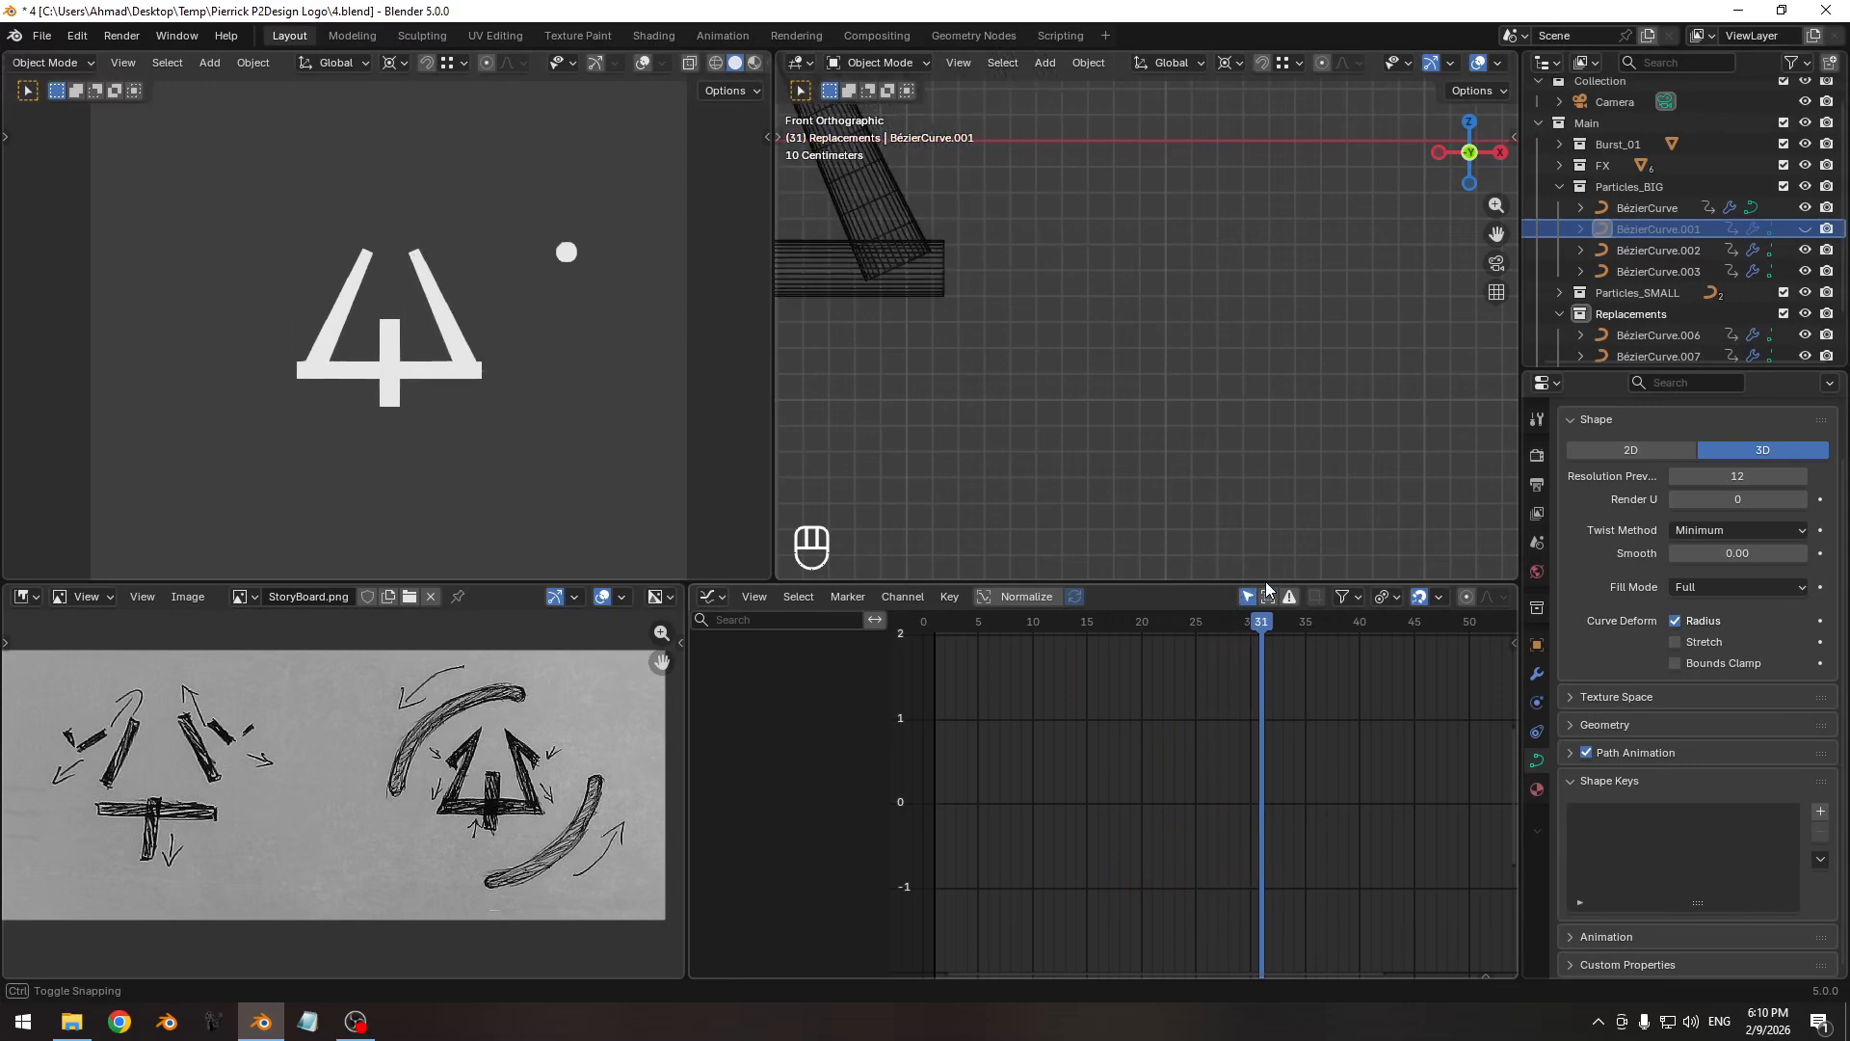
key("shift+alt+z")
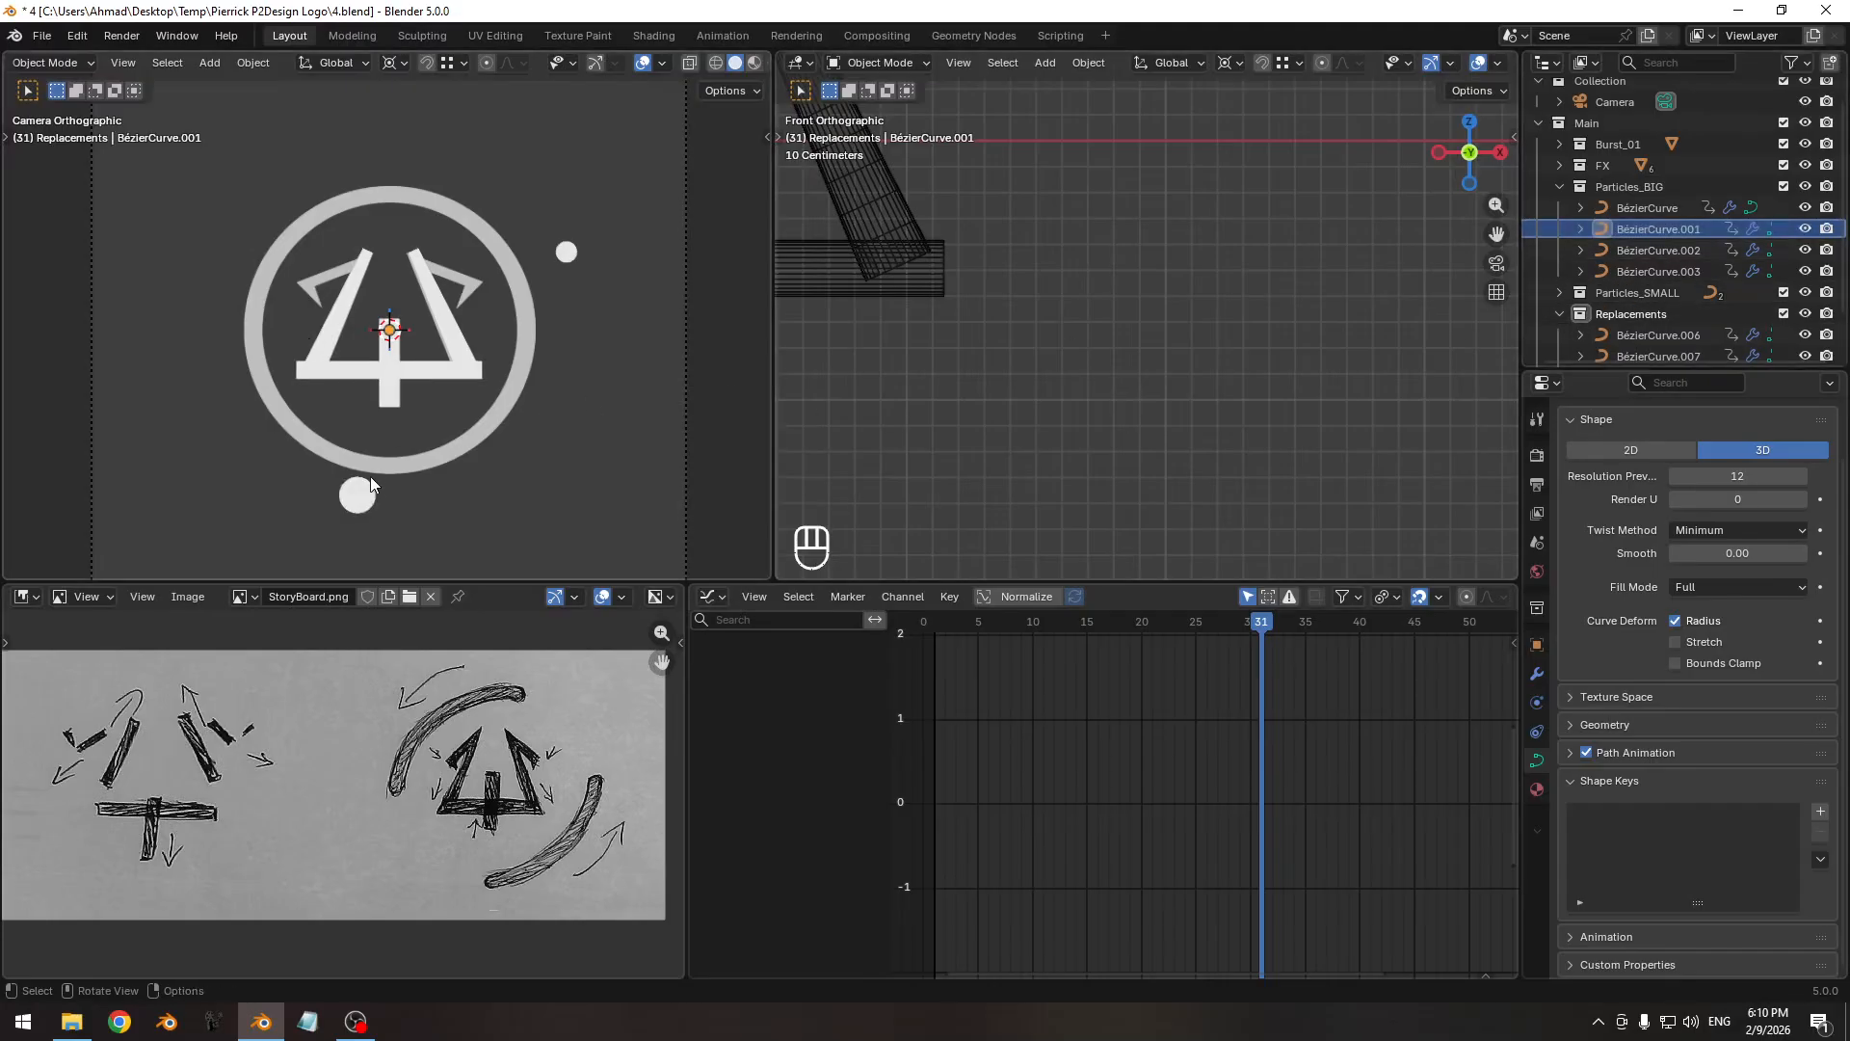
Scrub between frames 10 and 30 with the logo reference overlaid to compare the moving pieces with the final design.
mouse_move(1157, 631)
left_mouse_down()
mouse_move(1099, 631)
mouse_move(1129, 631)
left_mouse_up()
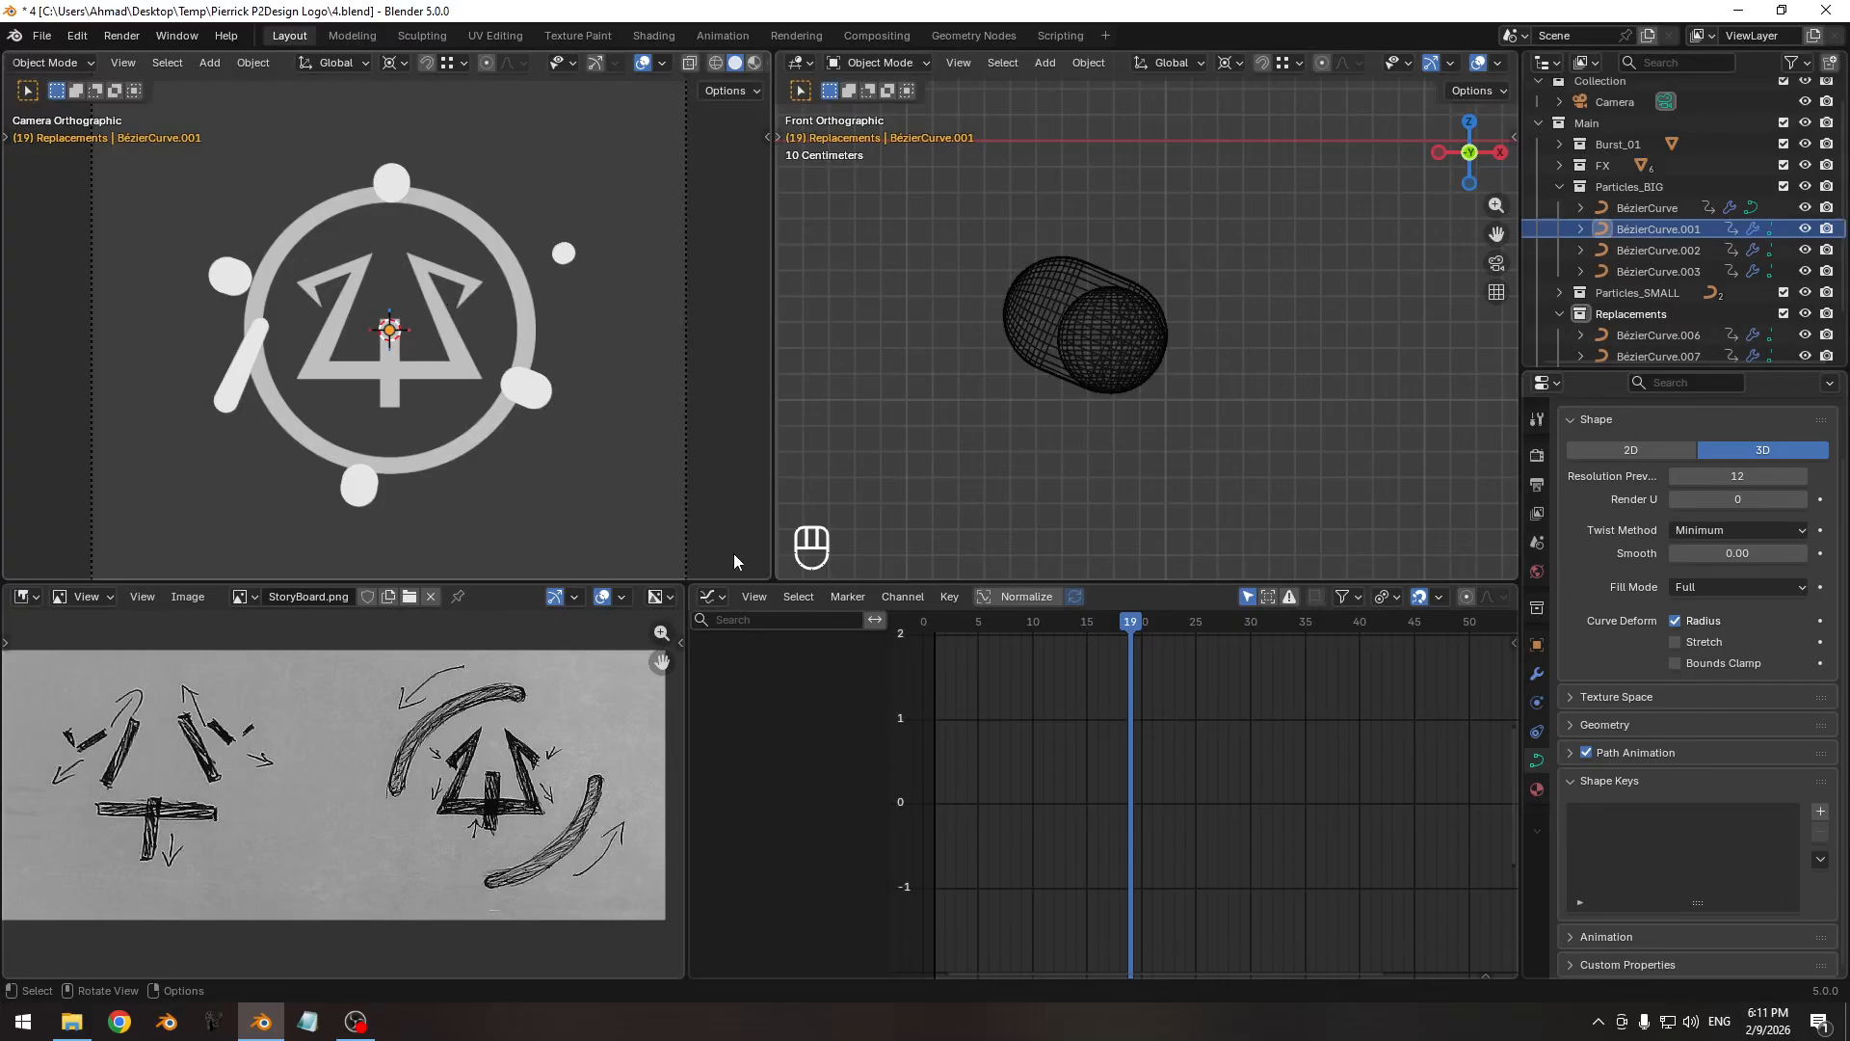
mouse_move(1118, 621)
left_mouse_down()
mouse_move(1024, 624)
mouse_move(1264, 629)
mouse_move(1005, 651)
mouse_move(1197, 651)
mouse_move(1048, 661)
mouse_move(1174, 654)
mouse_move(1058, 672)
mouse_move(1276, 644)
mouse_move(1163, 602)
mouse_move(1019, 633)
mouse_move(1155, 636)
mouse_move(1103, 644)
mouse_move(1133, 645)
left_mouse_up()
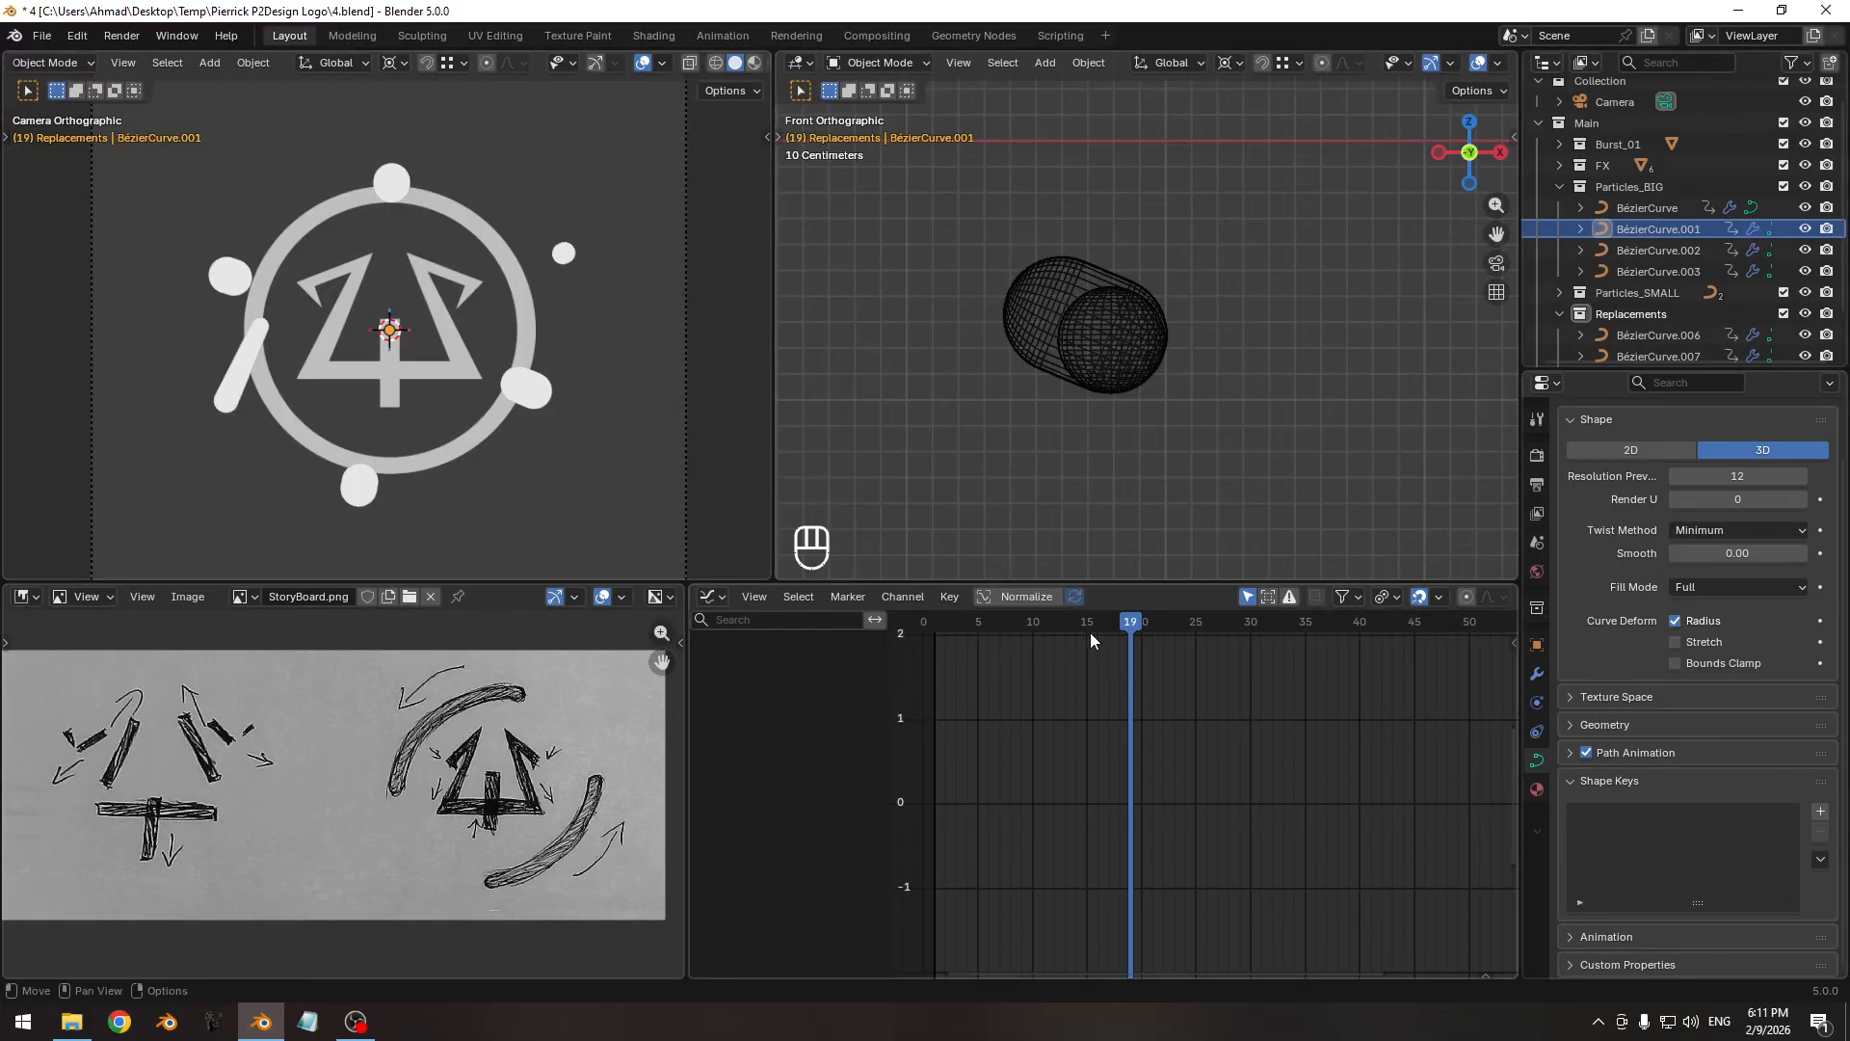
mouse_move(1063, 627)
left_mouse_down()
mouse_move(1036, 627)
mouse_move(1201, 630)
mouse_move(1038, 642)
mouse_move(1261, 621)
mouse_move(1003, 624)
mouse_move(1228, 621)
mouse_move(1031, 642)
left_mouse_up()
left_click_drag(1077, 637, 1250, 622)
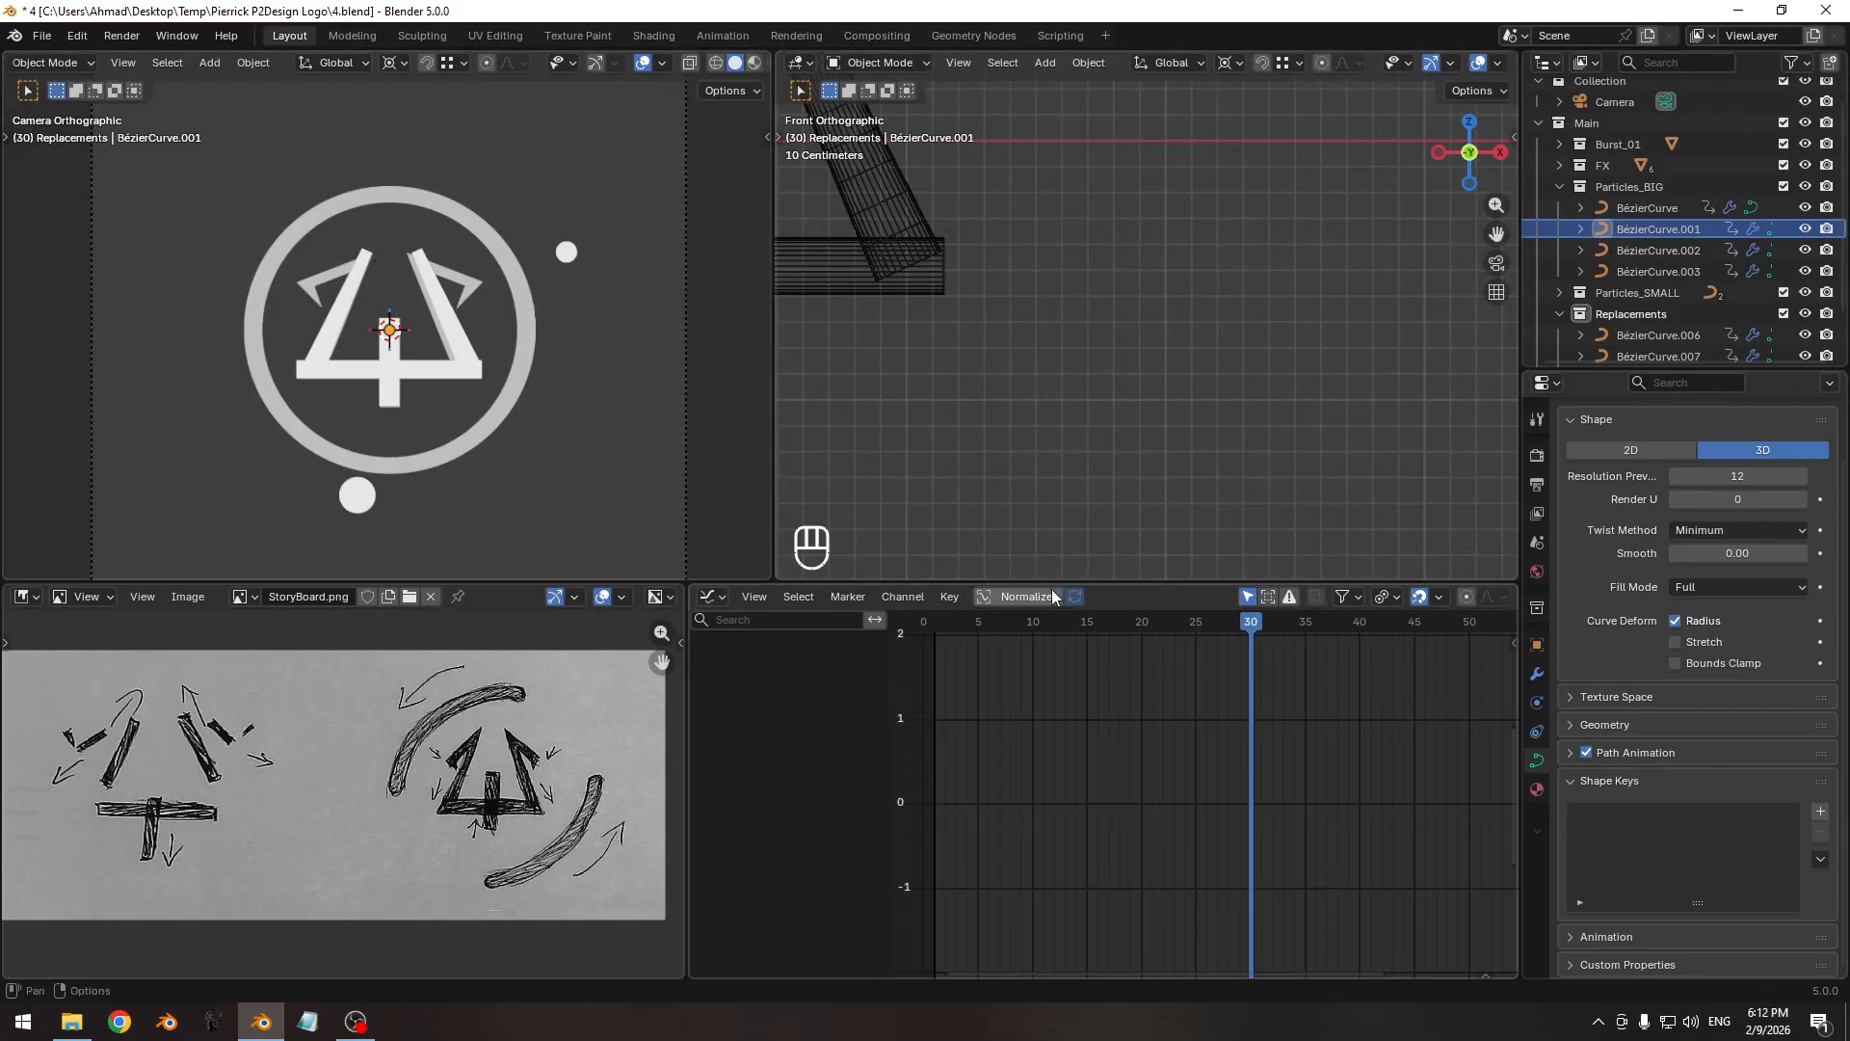
left_click_drag(1105, 616, 1141, 647)
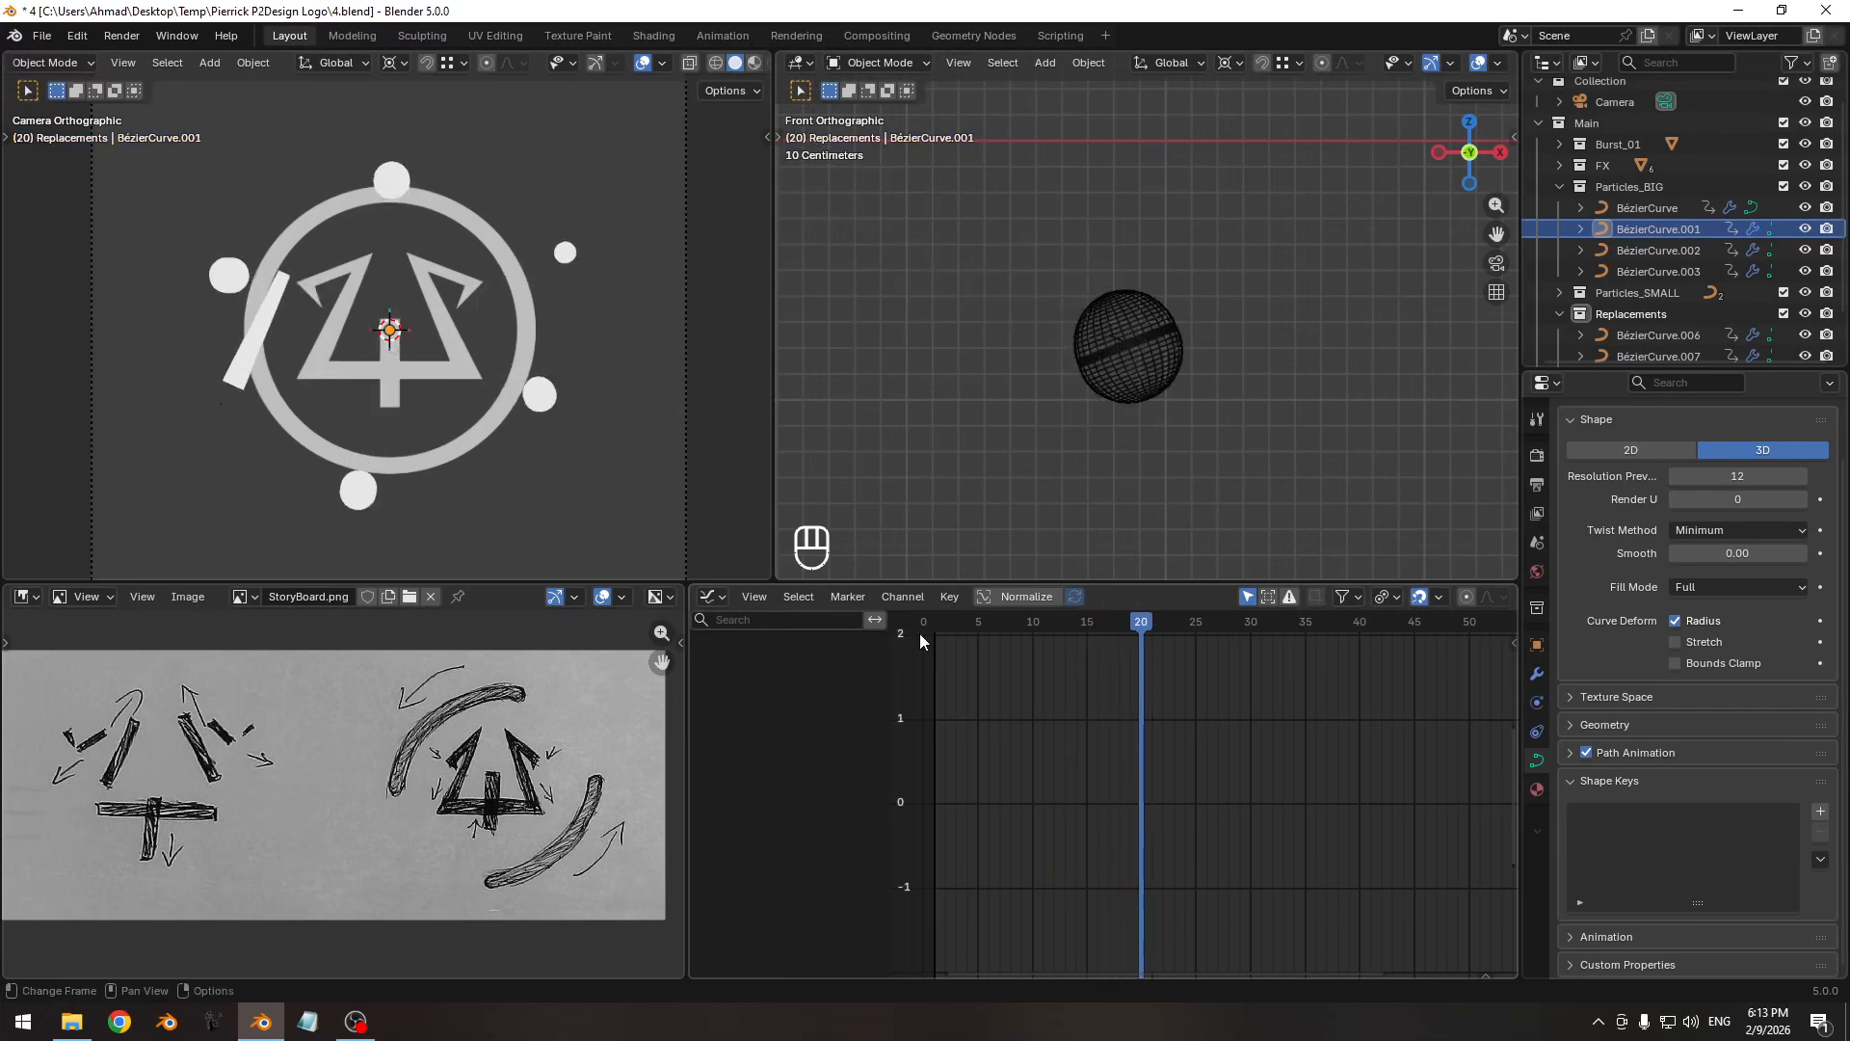
Select the small upper-right circle at frame 20 and try rotating it around the logo's center.
left_click(567, 256)
scroll(1222, 295, "down", 4)
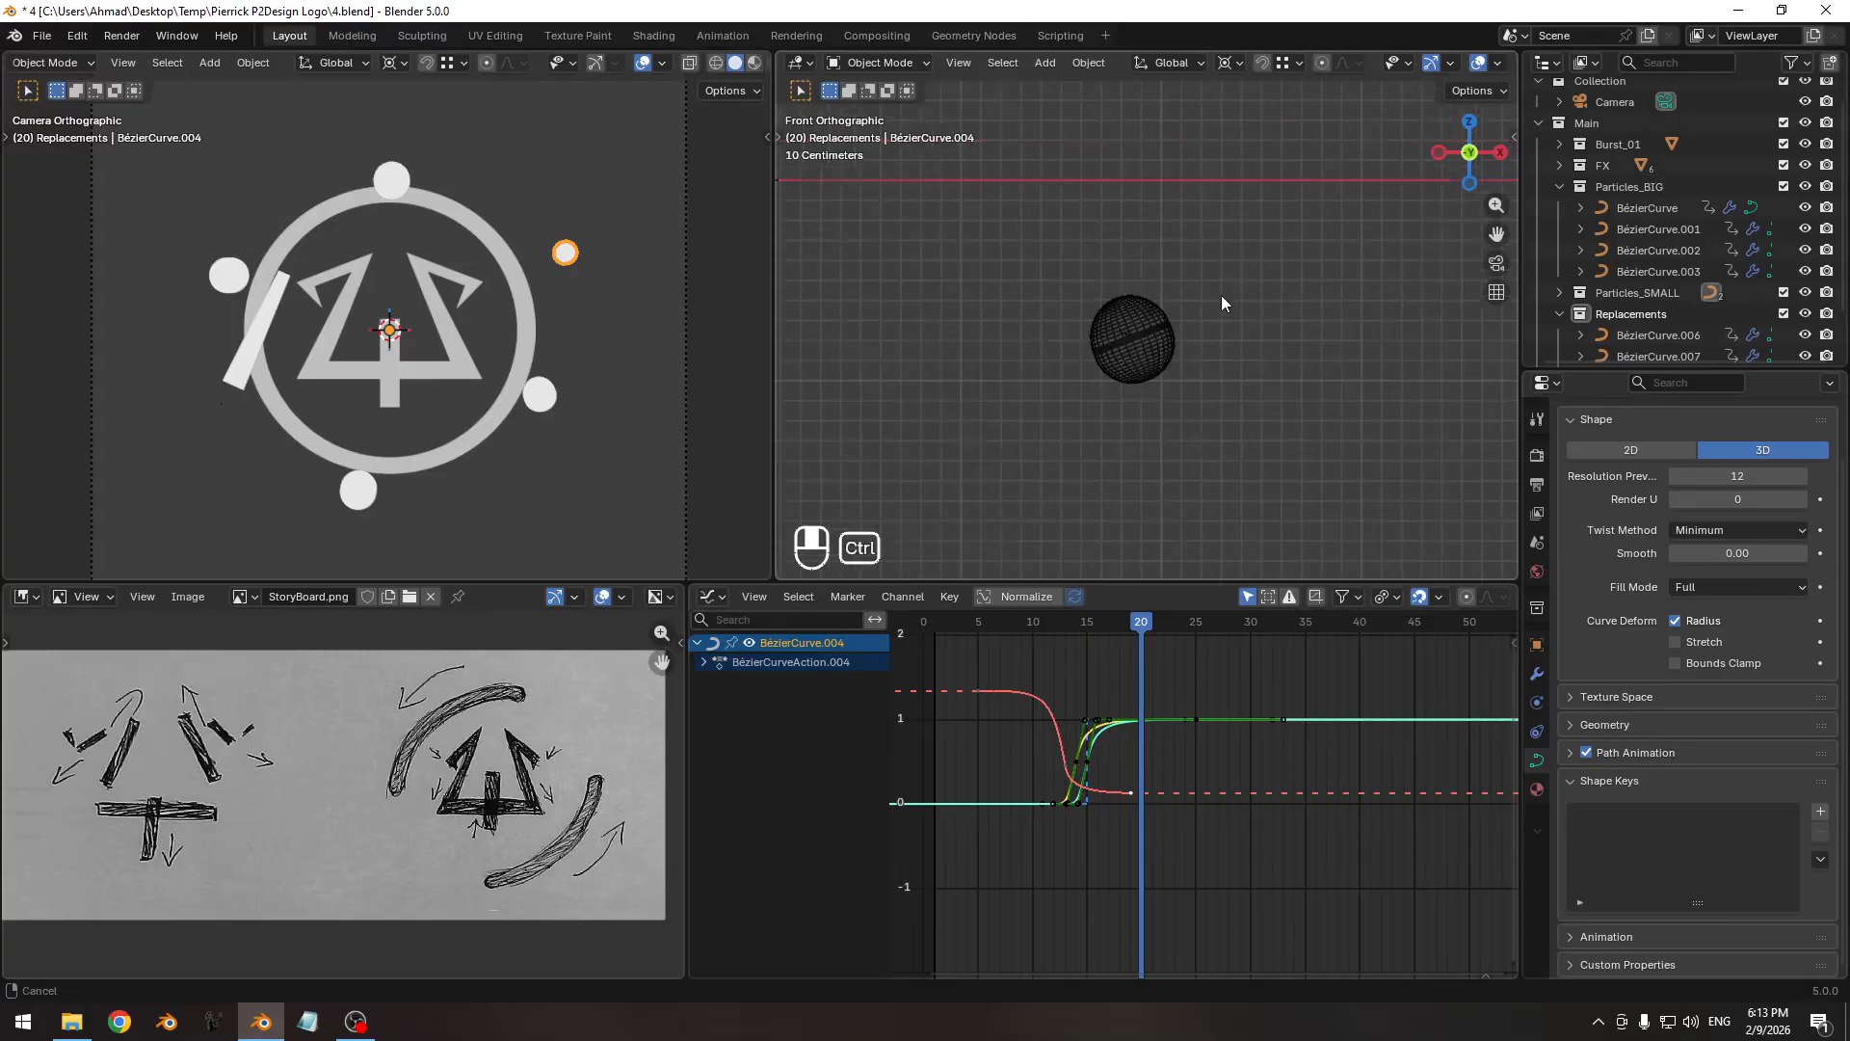
middle_click_drag(1339, 295, 1384, 458, "shift")
key("r")
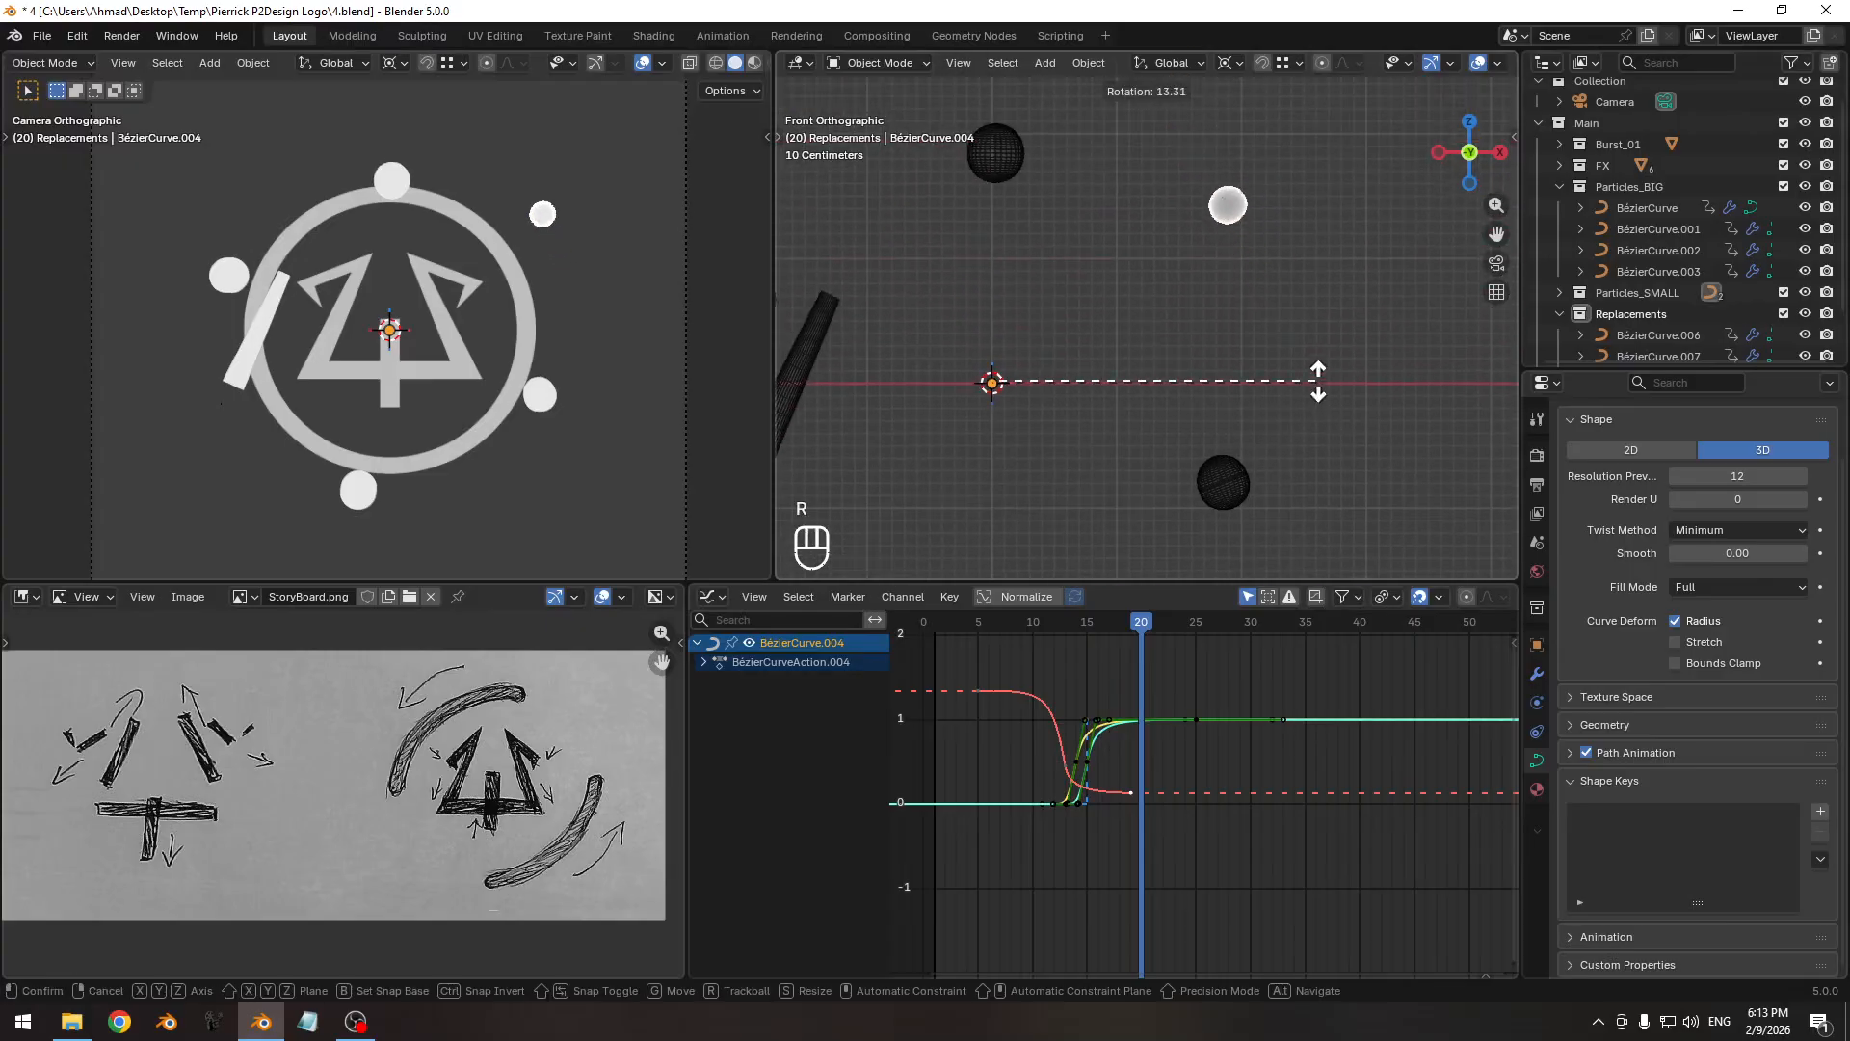
right_click(1324, 424)
key("r")
right_click(1125, 349)
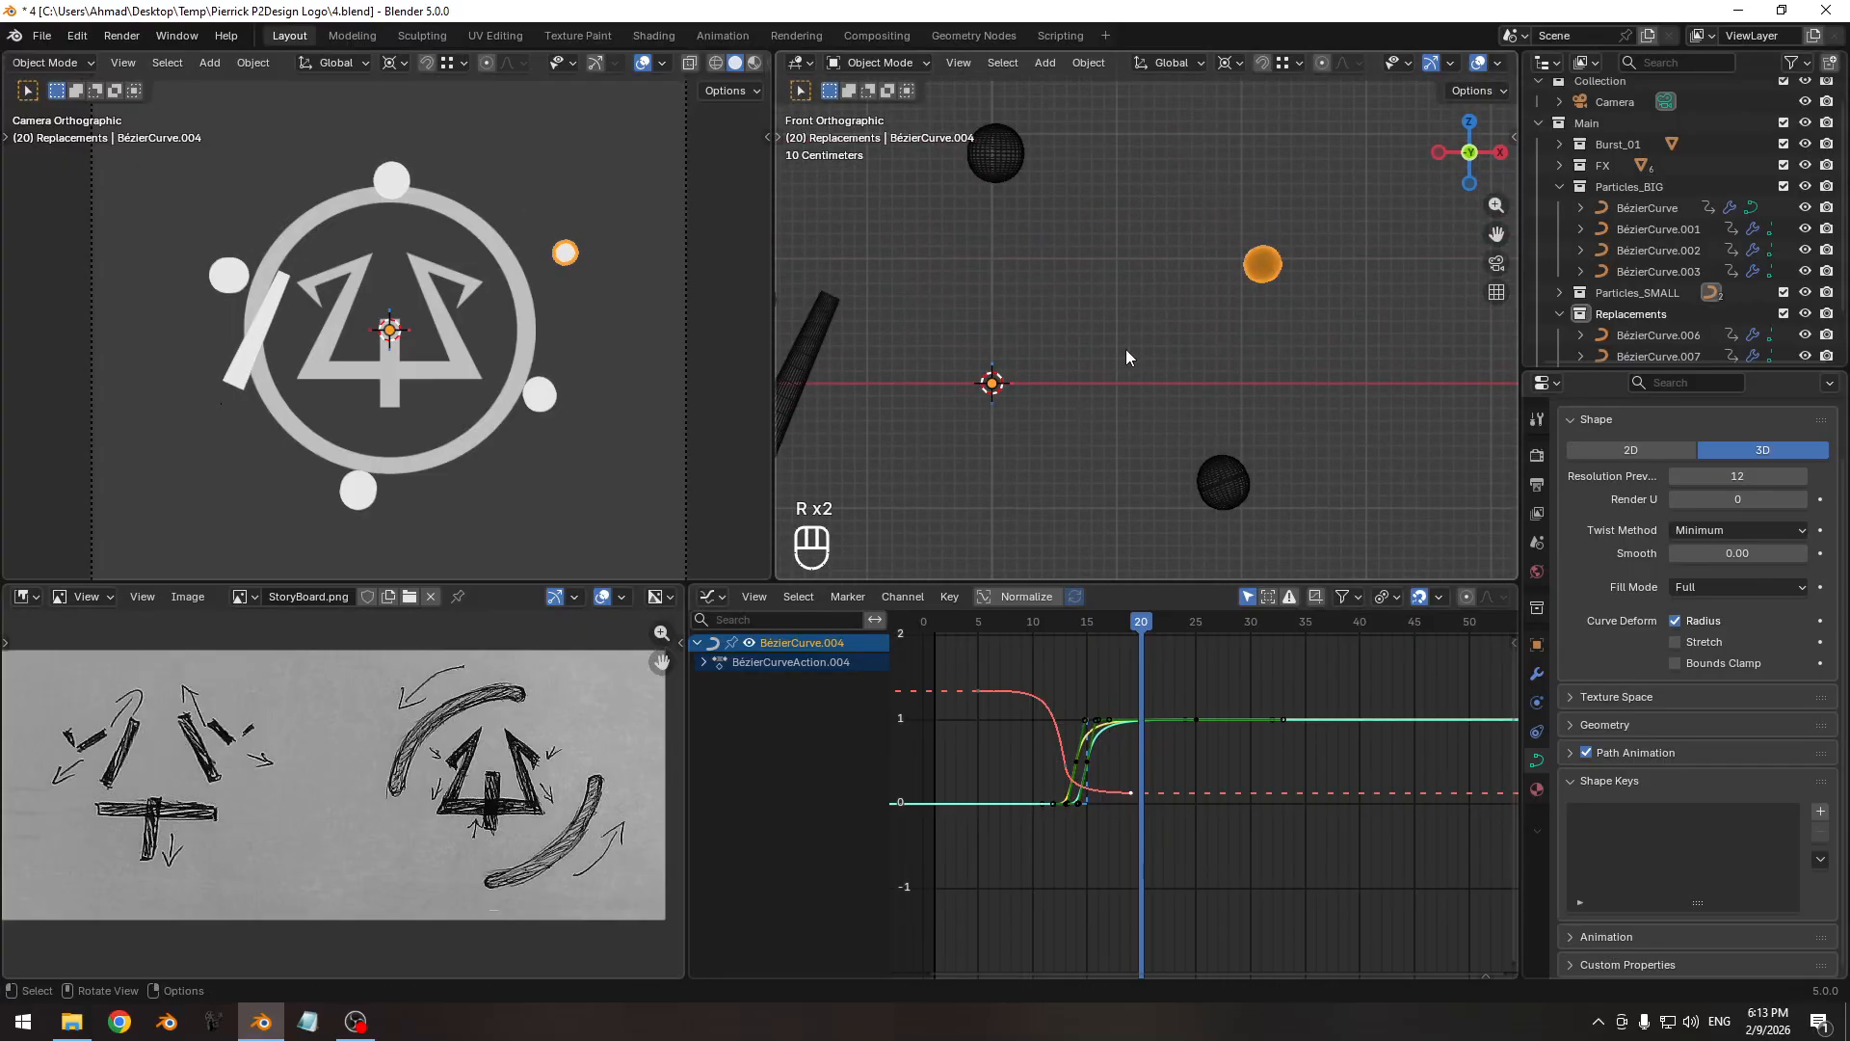
Try rotating the small upper-right circle about 25 degrees counterclockwise at frame 16, check it at frame 22, and undo the rotation.
left_click(1129, 621)
mouse_move(1112, 621)
left_mouse_down()
mouse_move(995, 621)
mouse_move(1104, 622)
left_mouse_up()
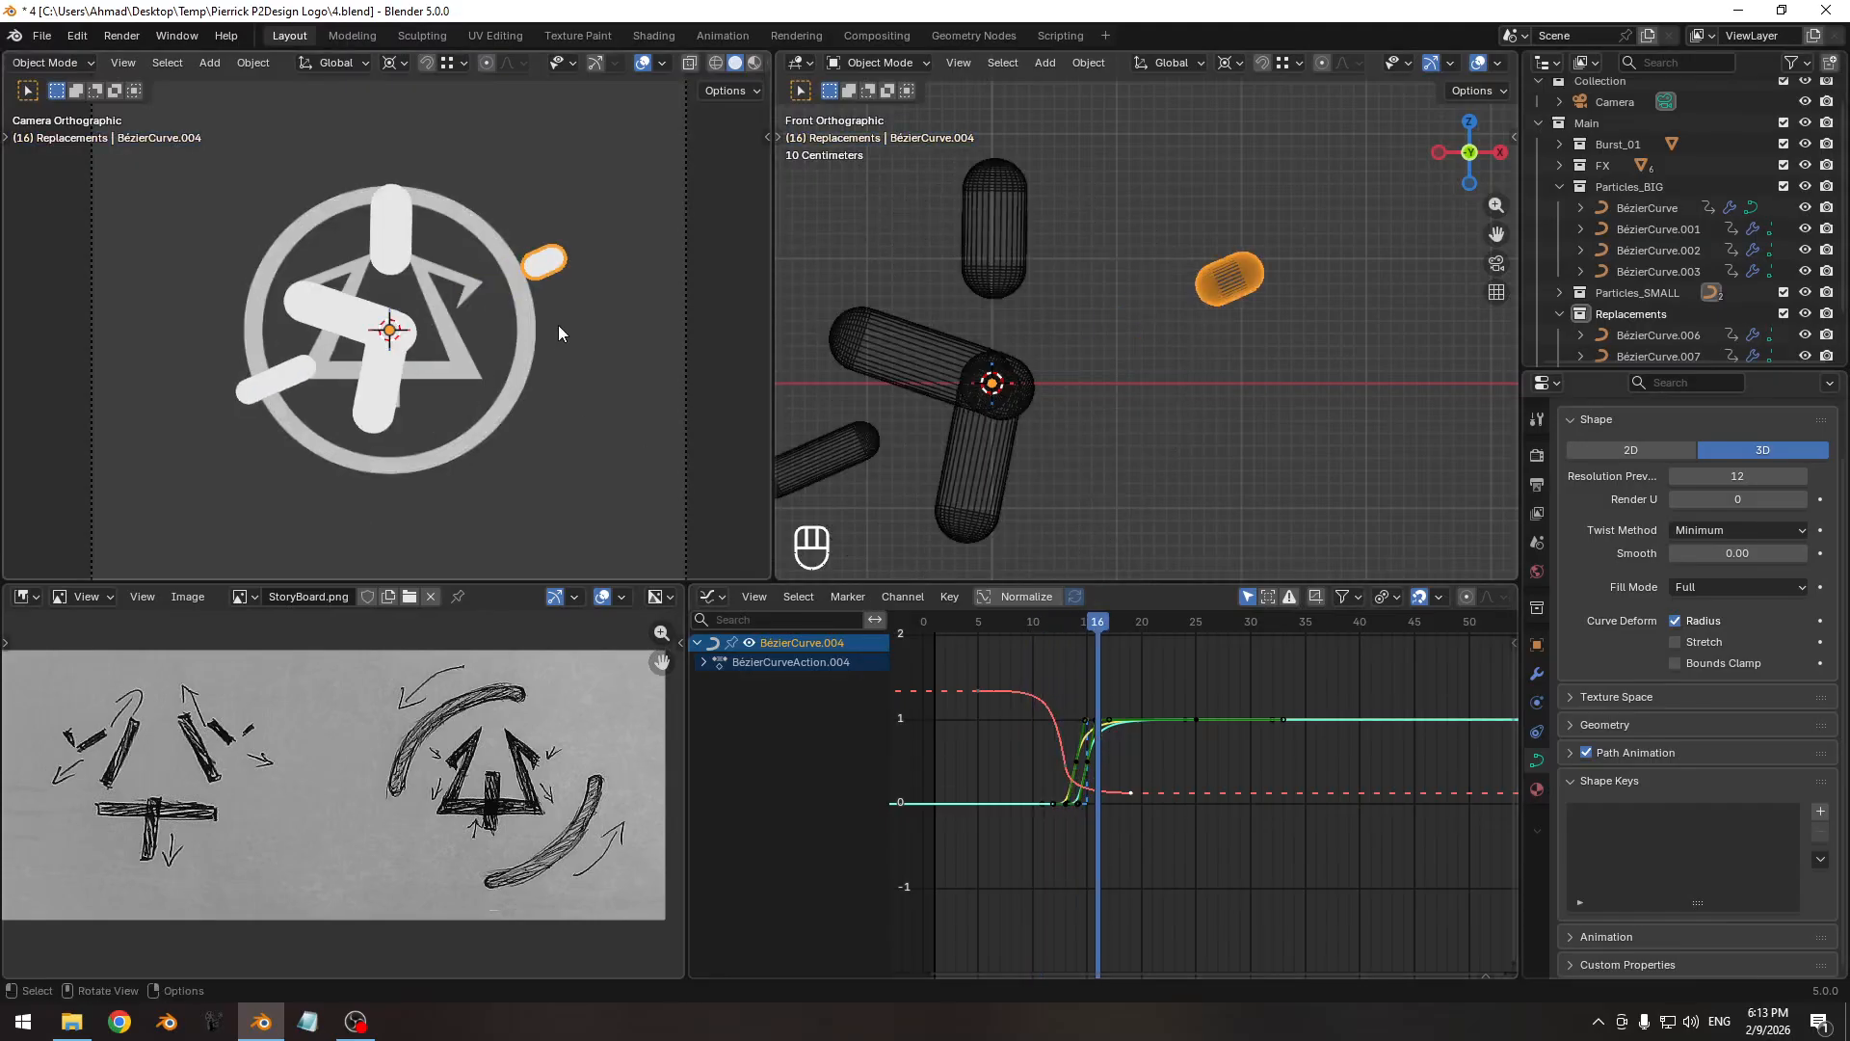
key("r")
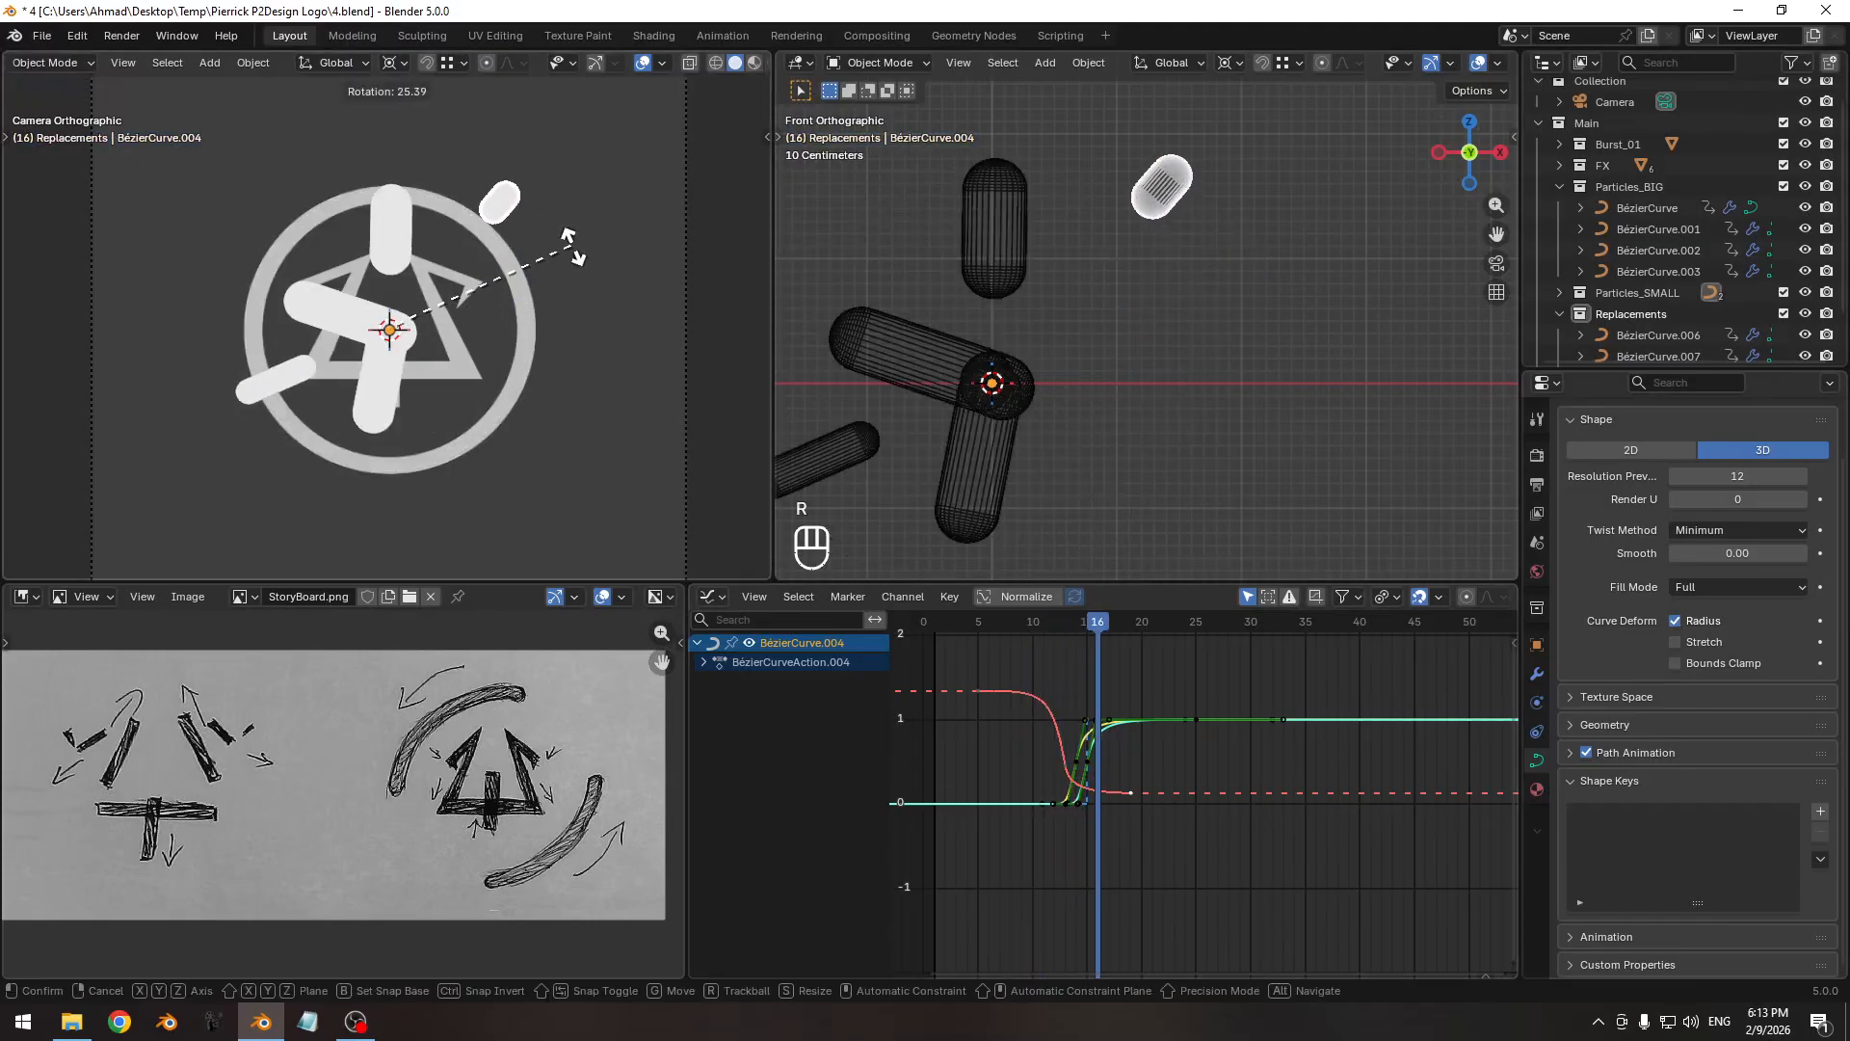
left_click(558, 250)
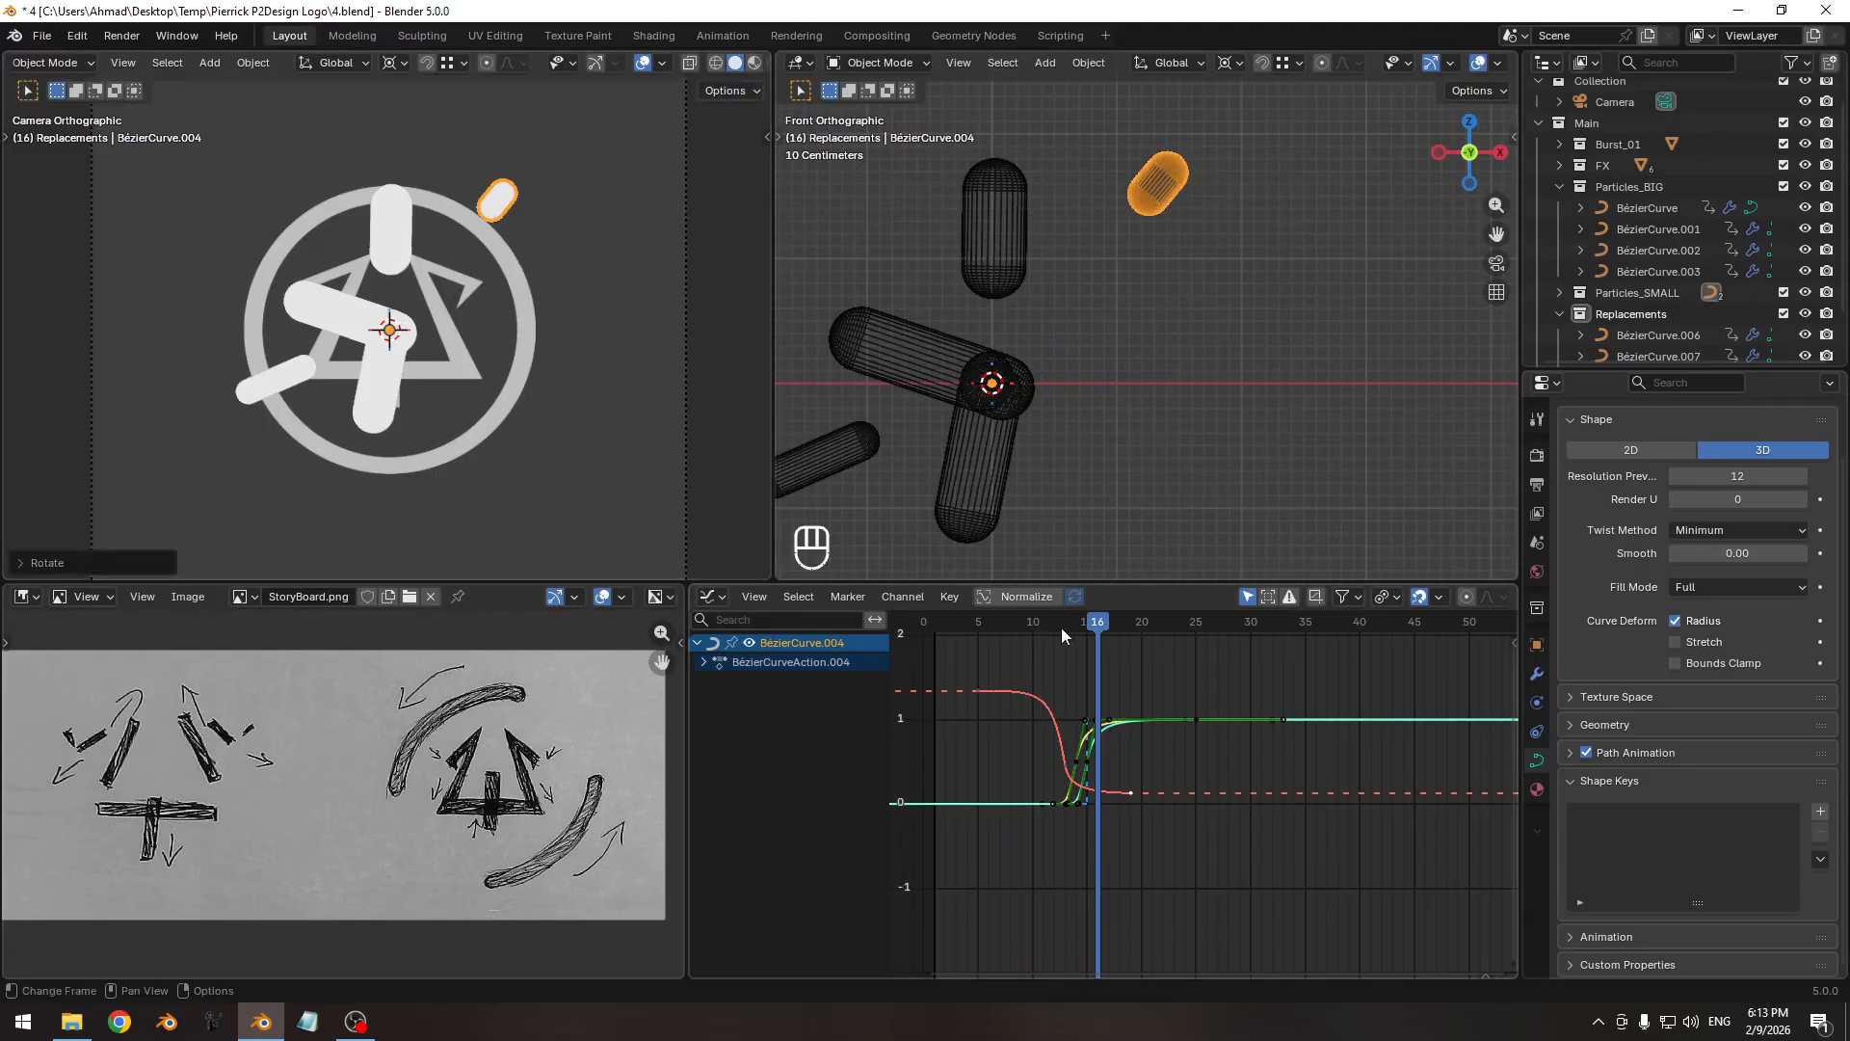
left_click_drag(1060, 627, 1163, 622)
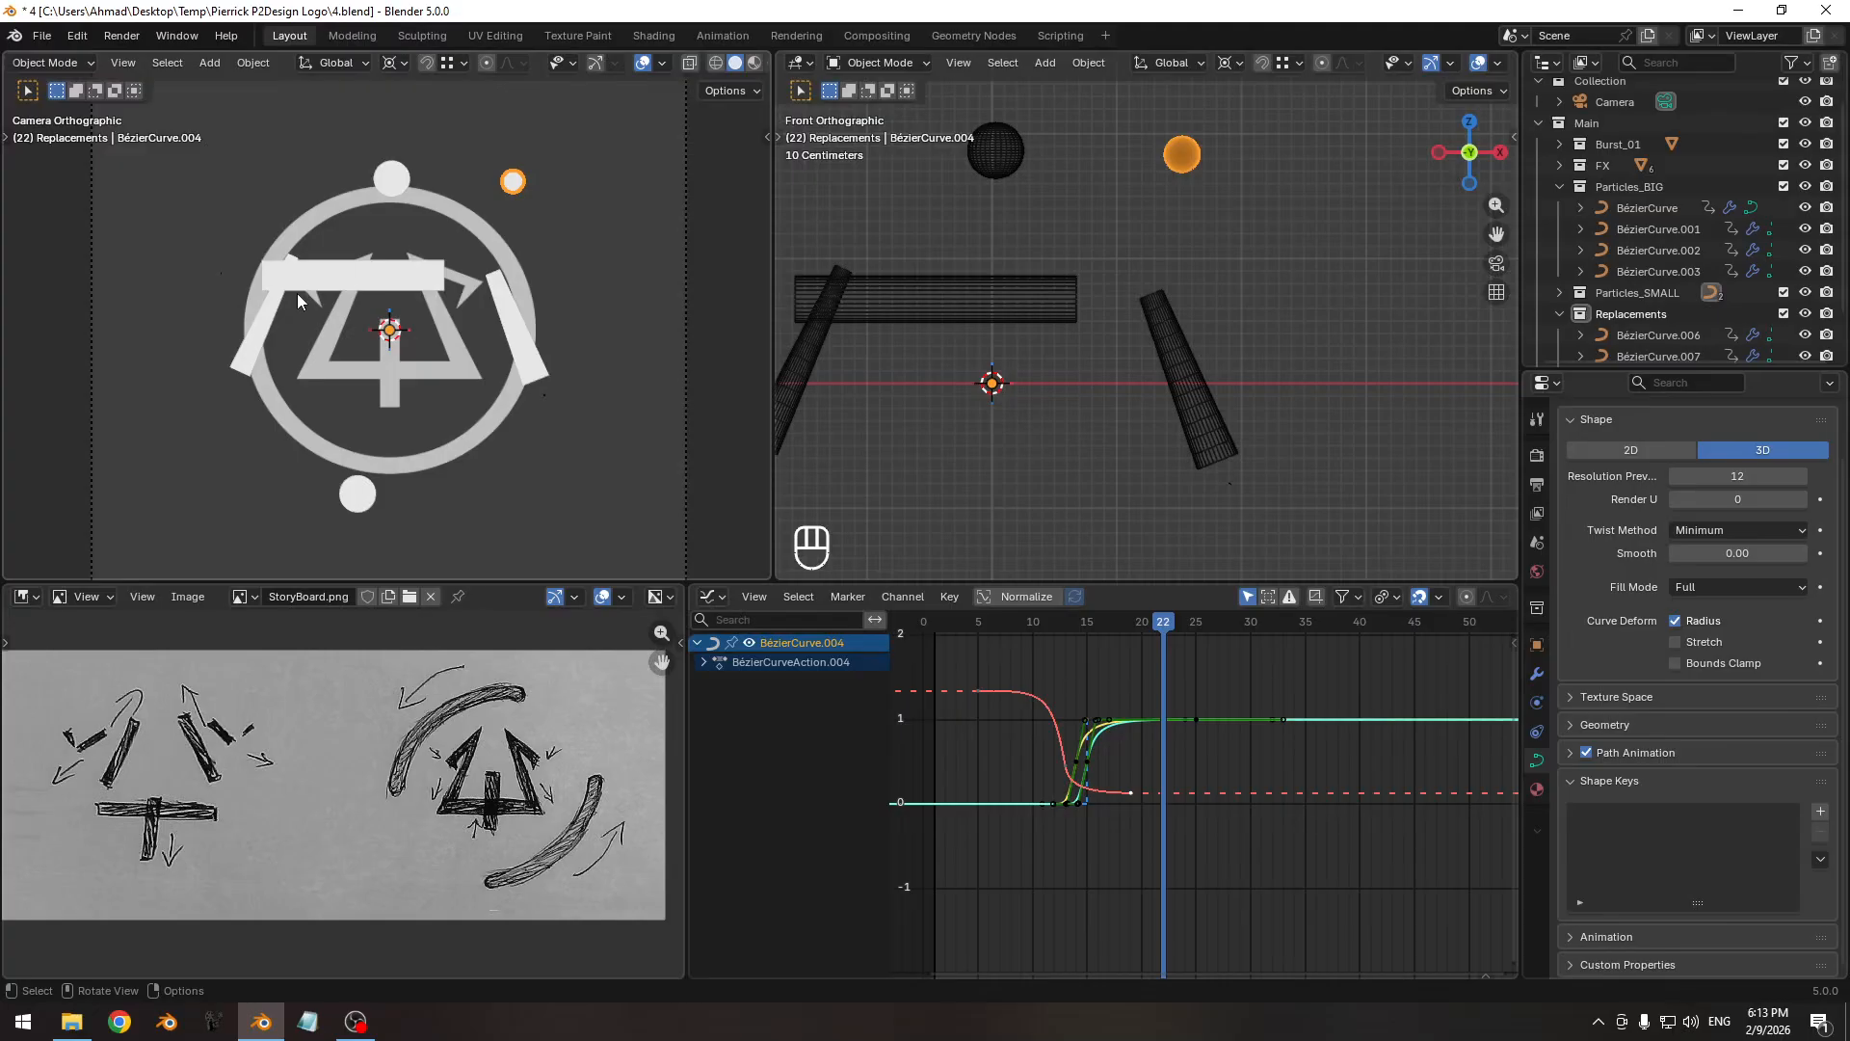
key("ctrl+z")
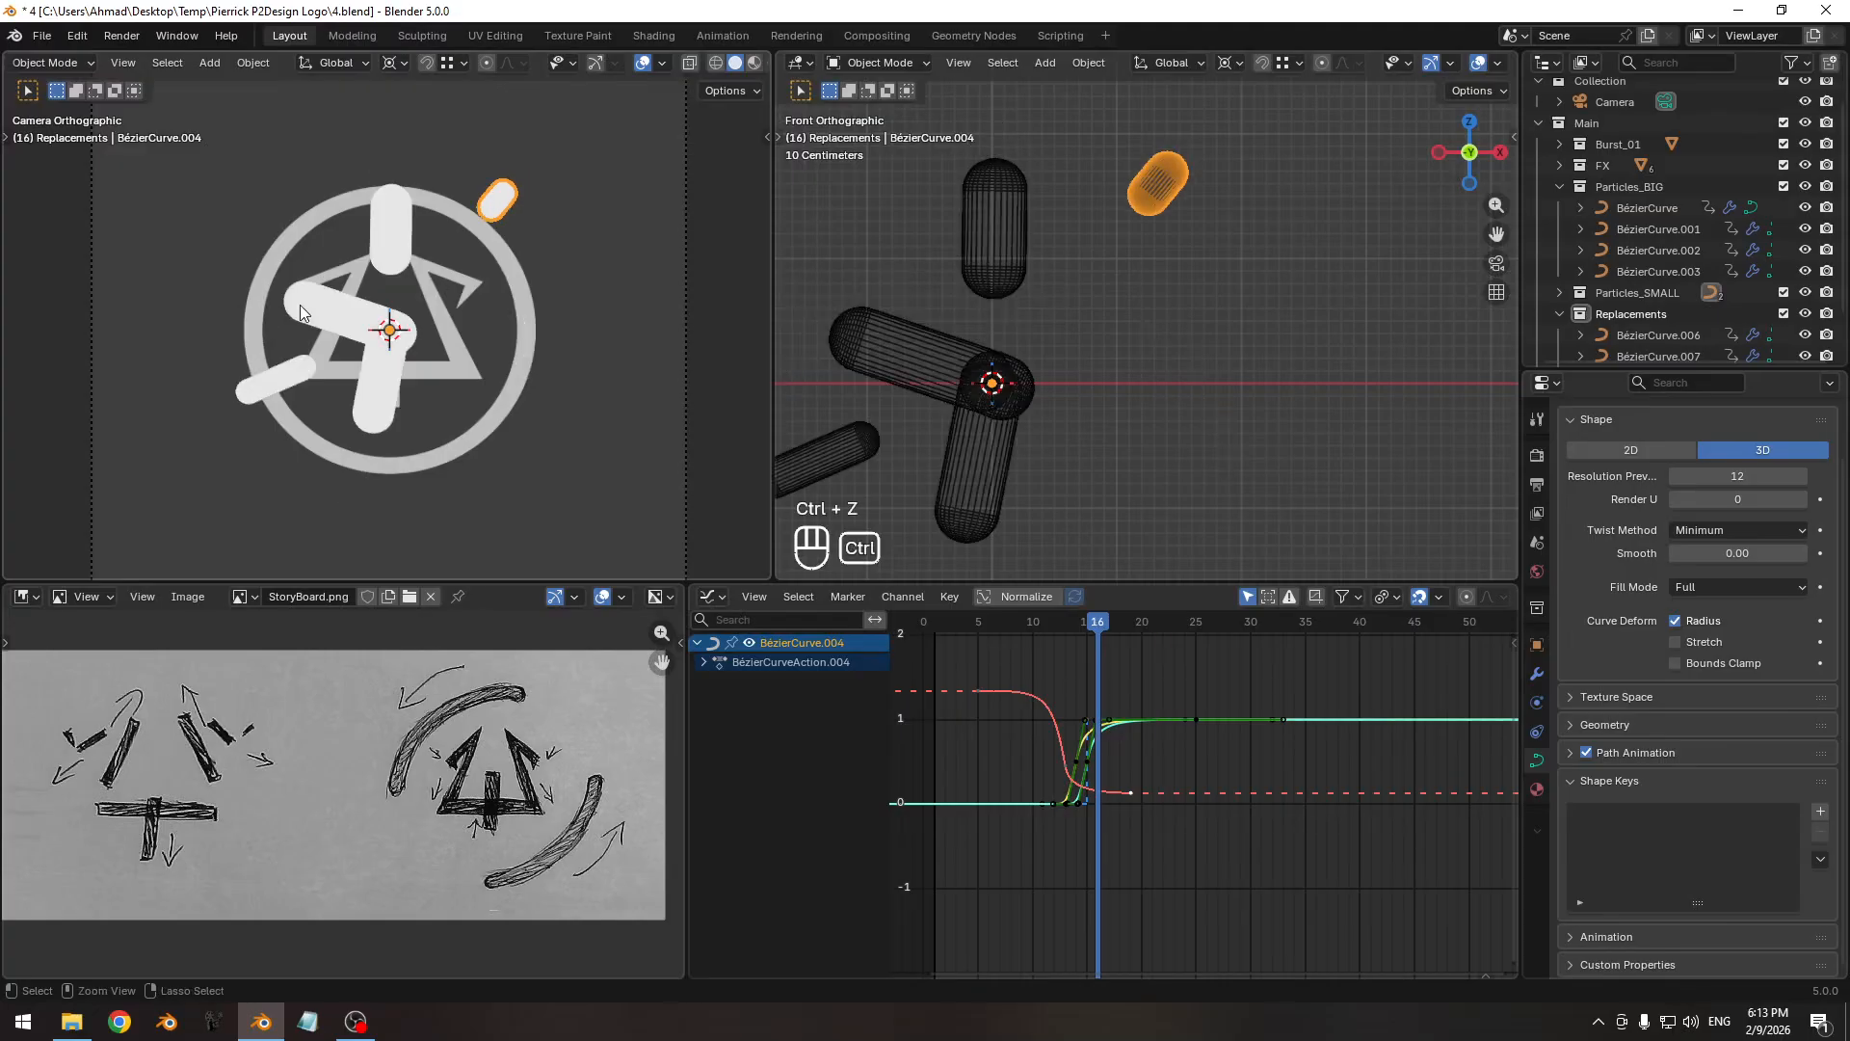
key("ctrl+z")
Add the lower circle to the selection and scrub through frames 22 to 40 to compare both leftover circles with the bars.
left_click_drag(992, 623, 1196, 602)
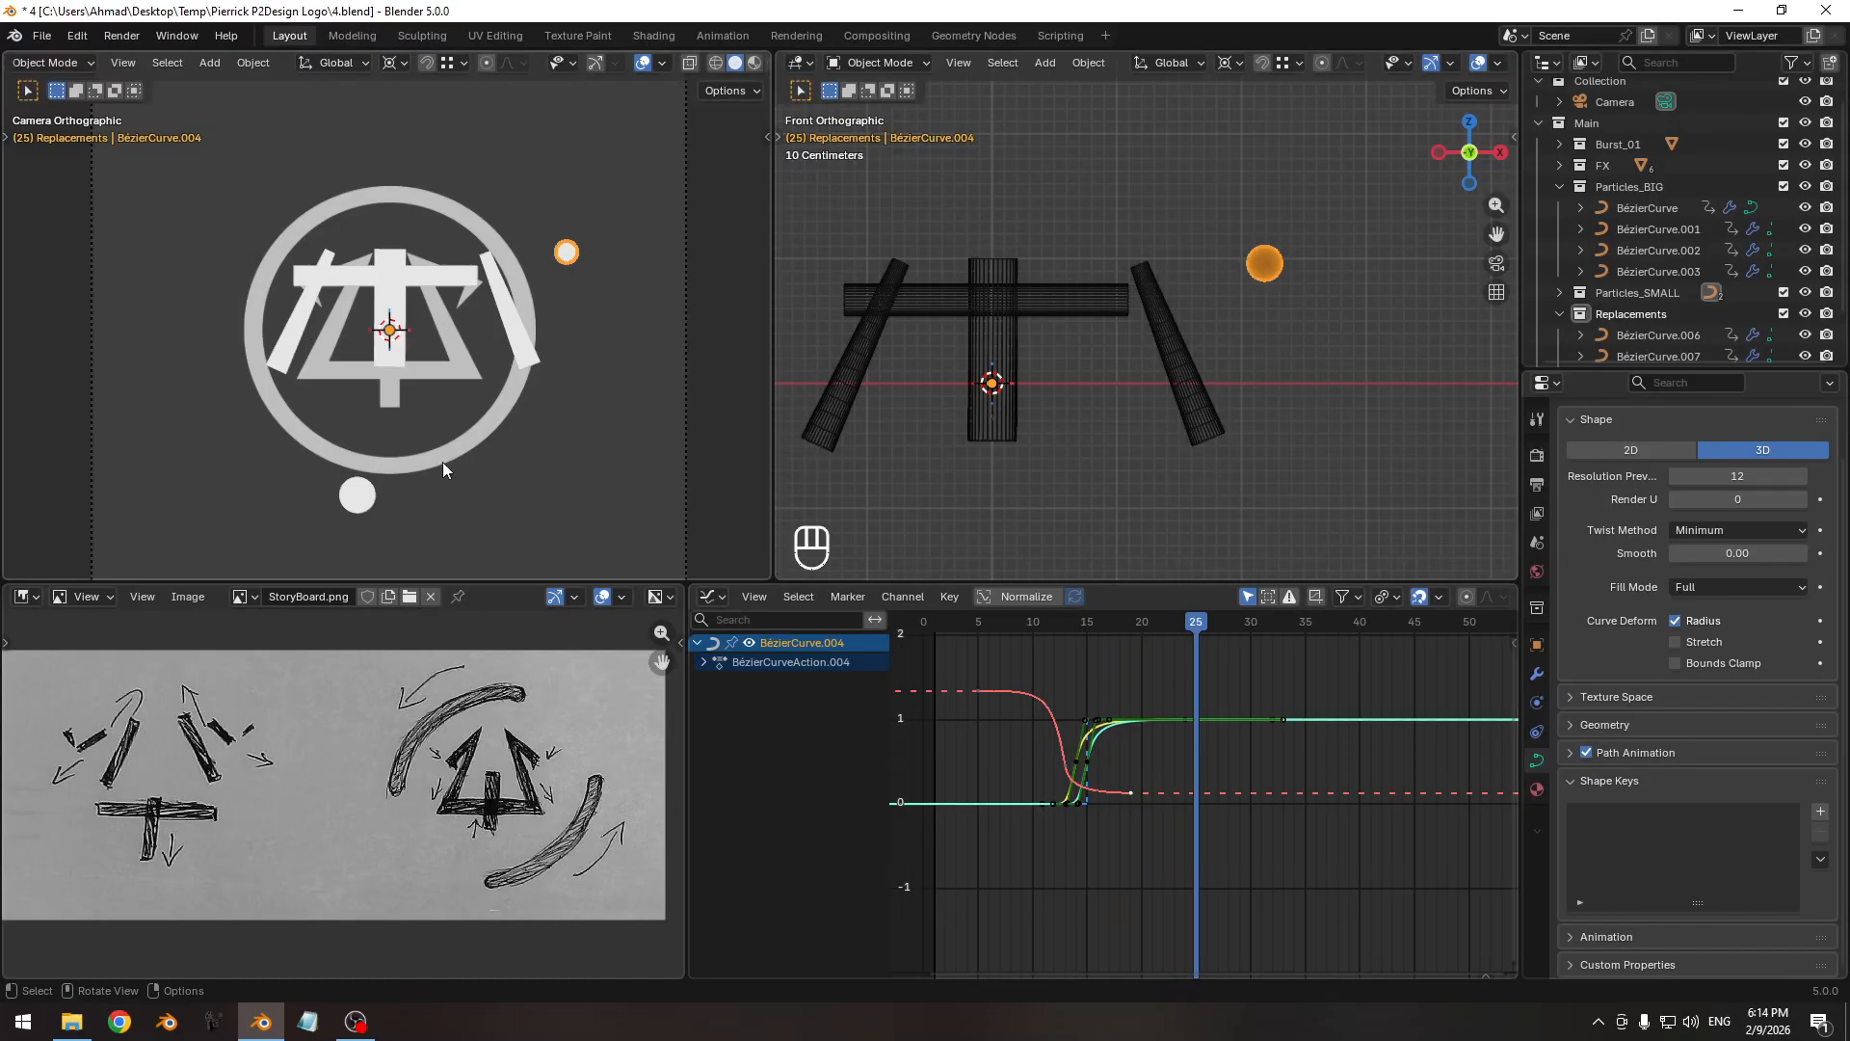
left_click(366, 496, "shift")
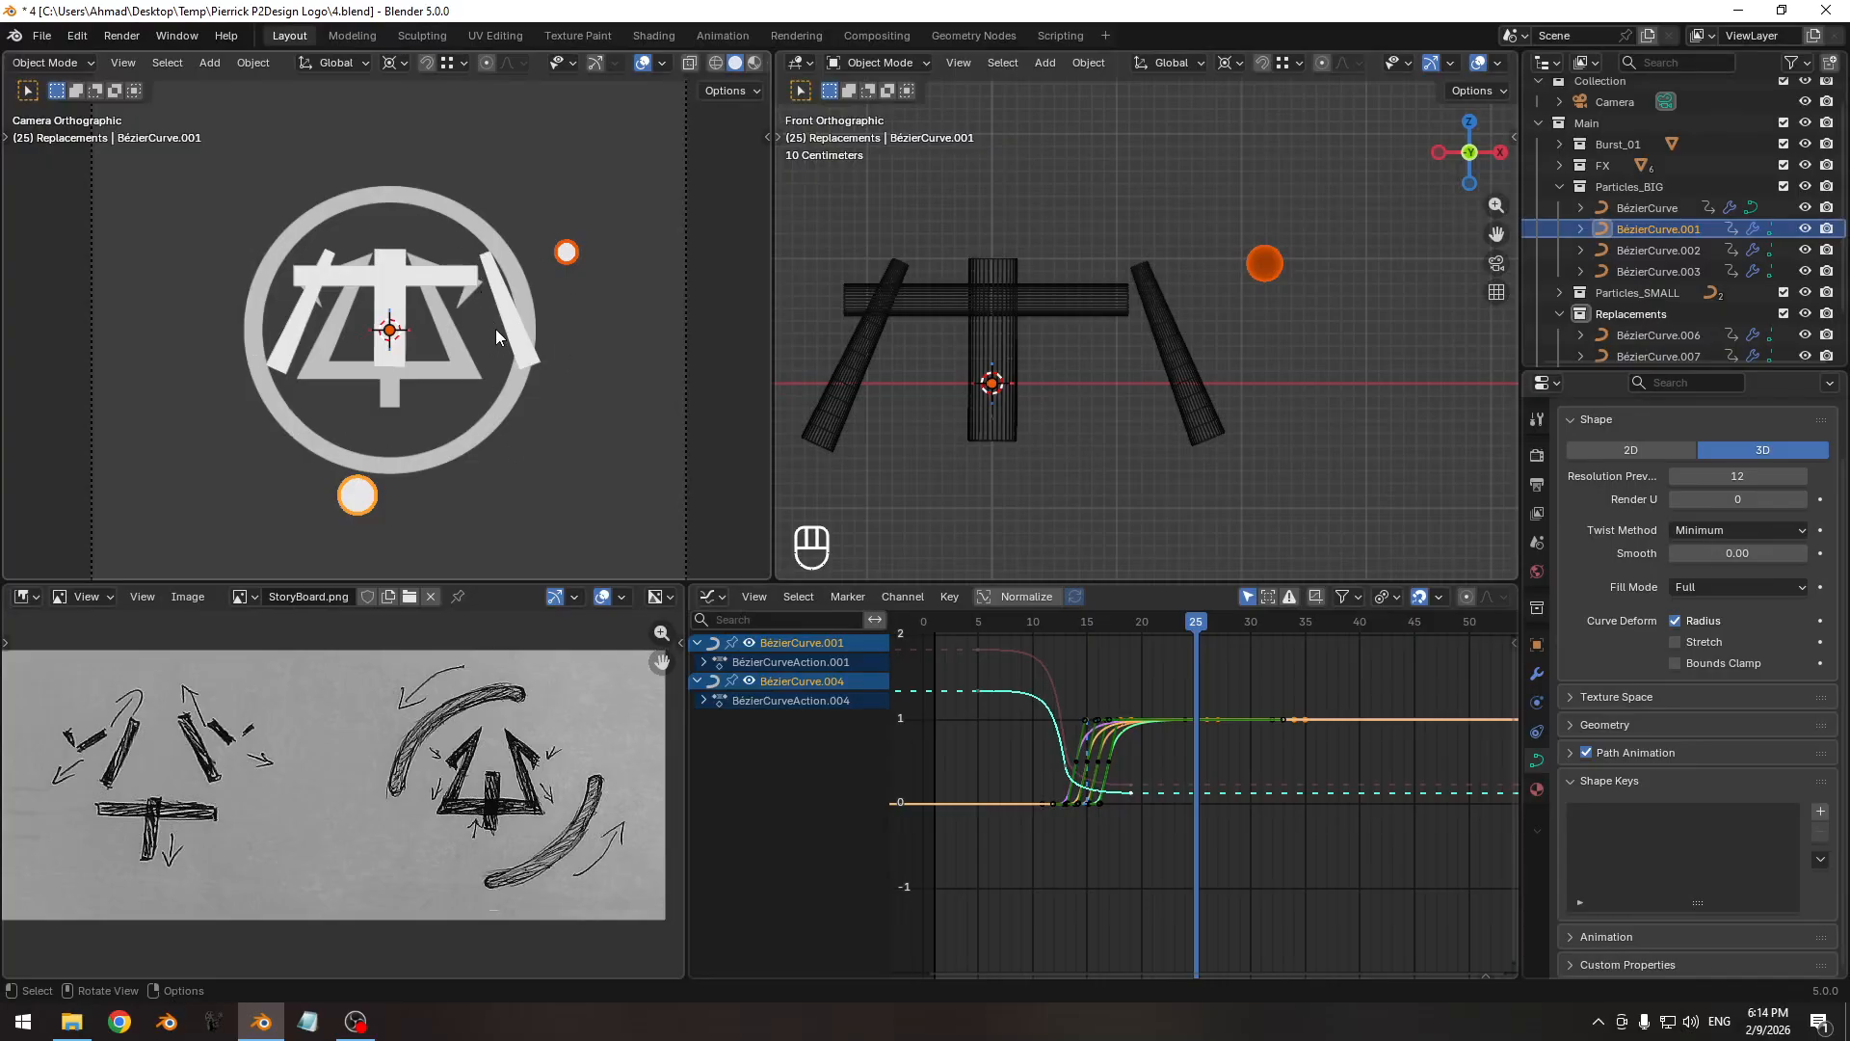
left_click_drag(1272, 622, 1359, 621)
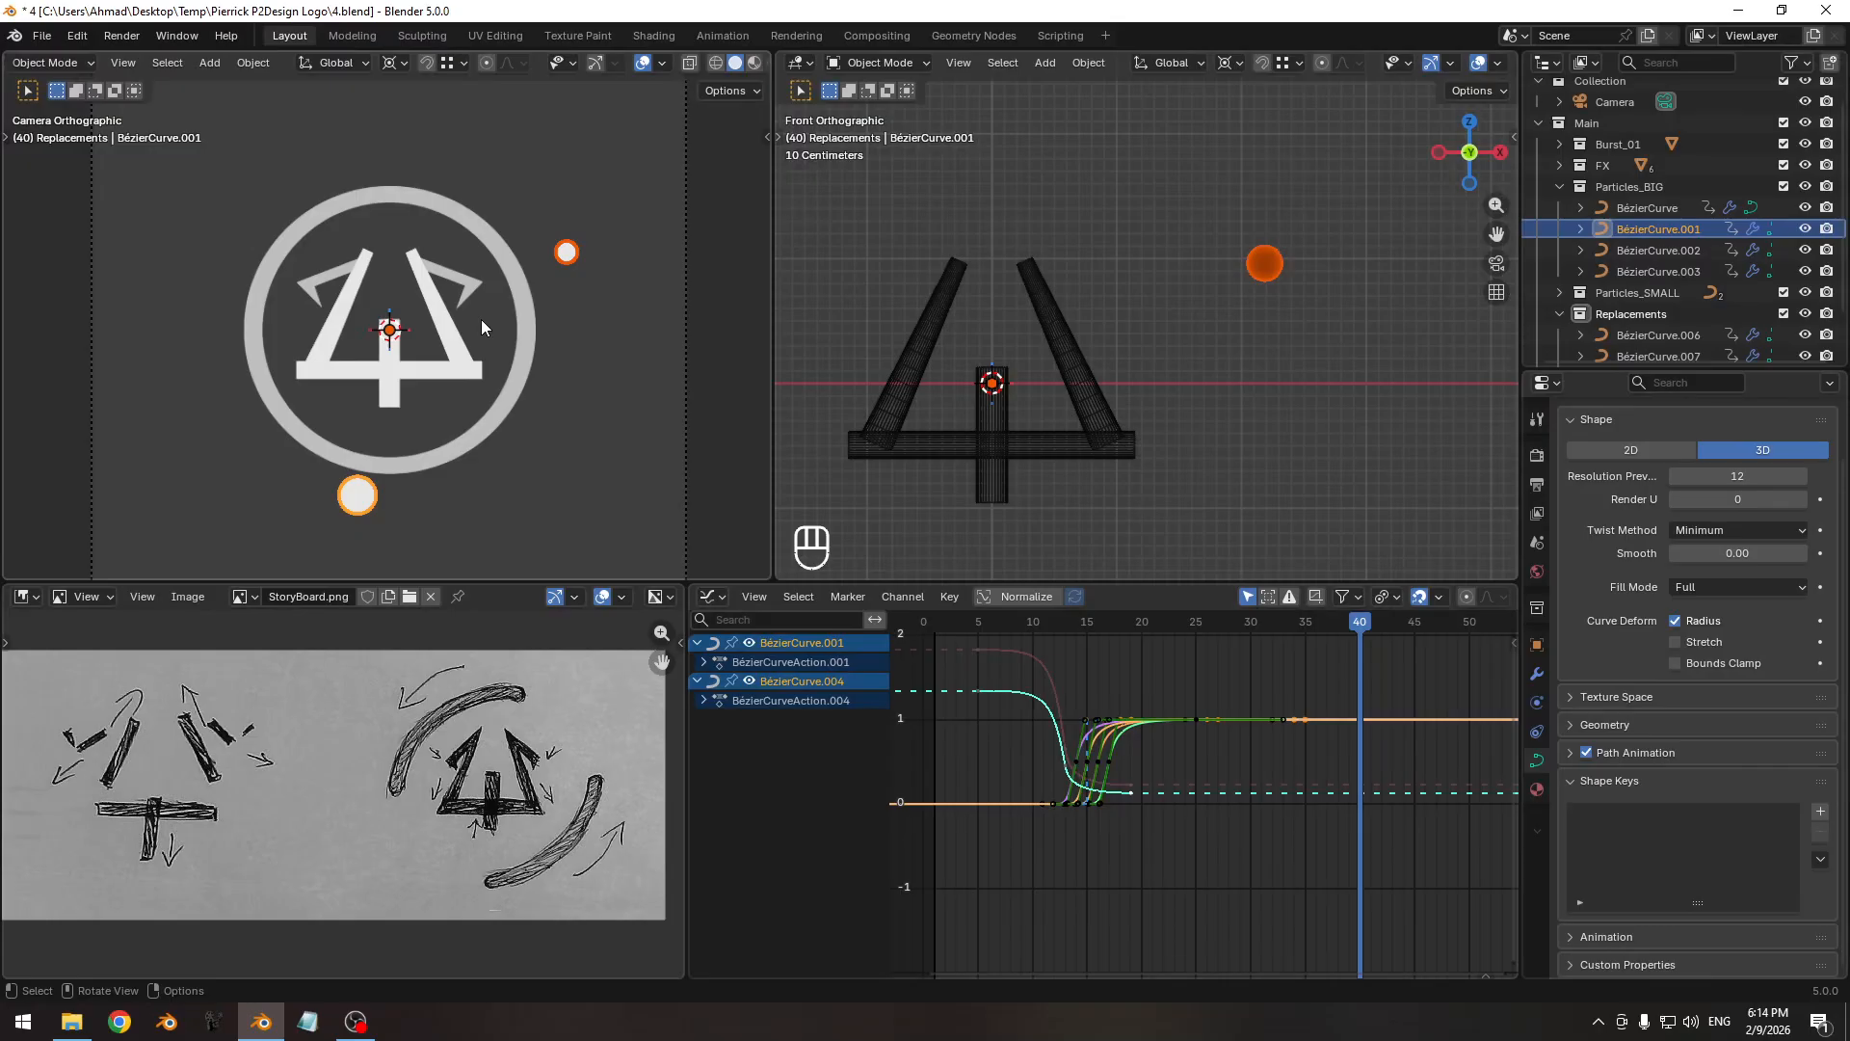
left_click_drag(1114, 626, 1248, 620)
middle_click_drag(1239, 676, 1211, 674, "ctrl")
middle_click_drag(1125, 626, 1095, 676, "shift")
left_click_drag(1060, 625, 1104, 629)
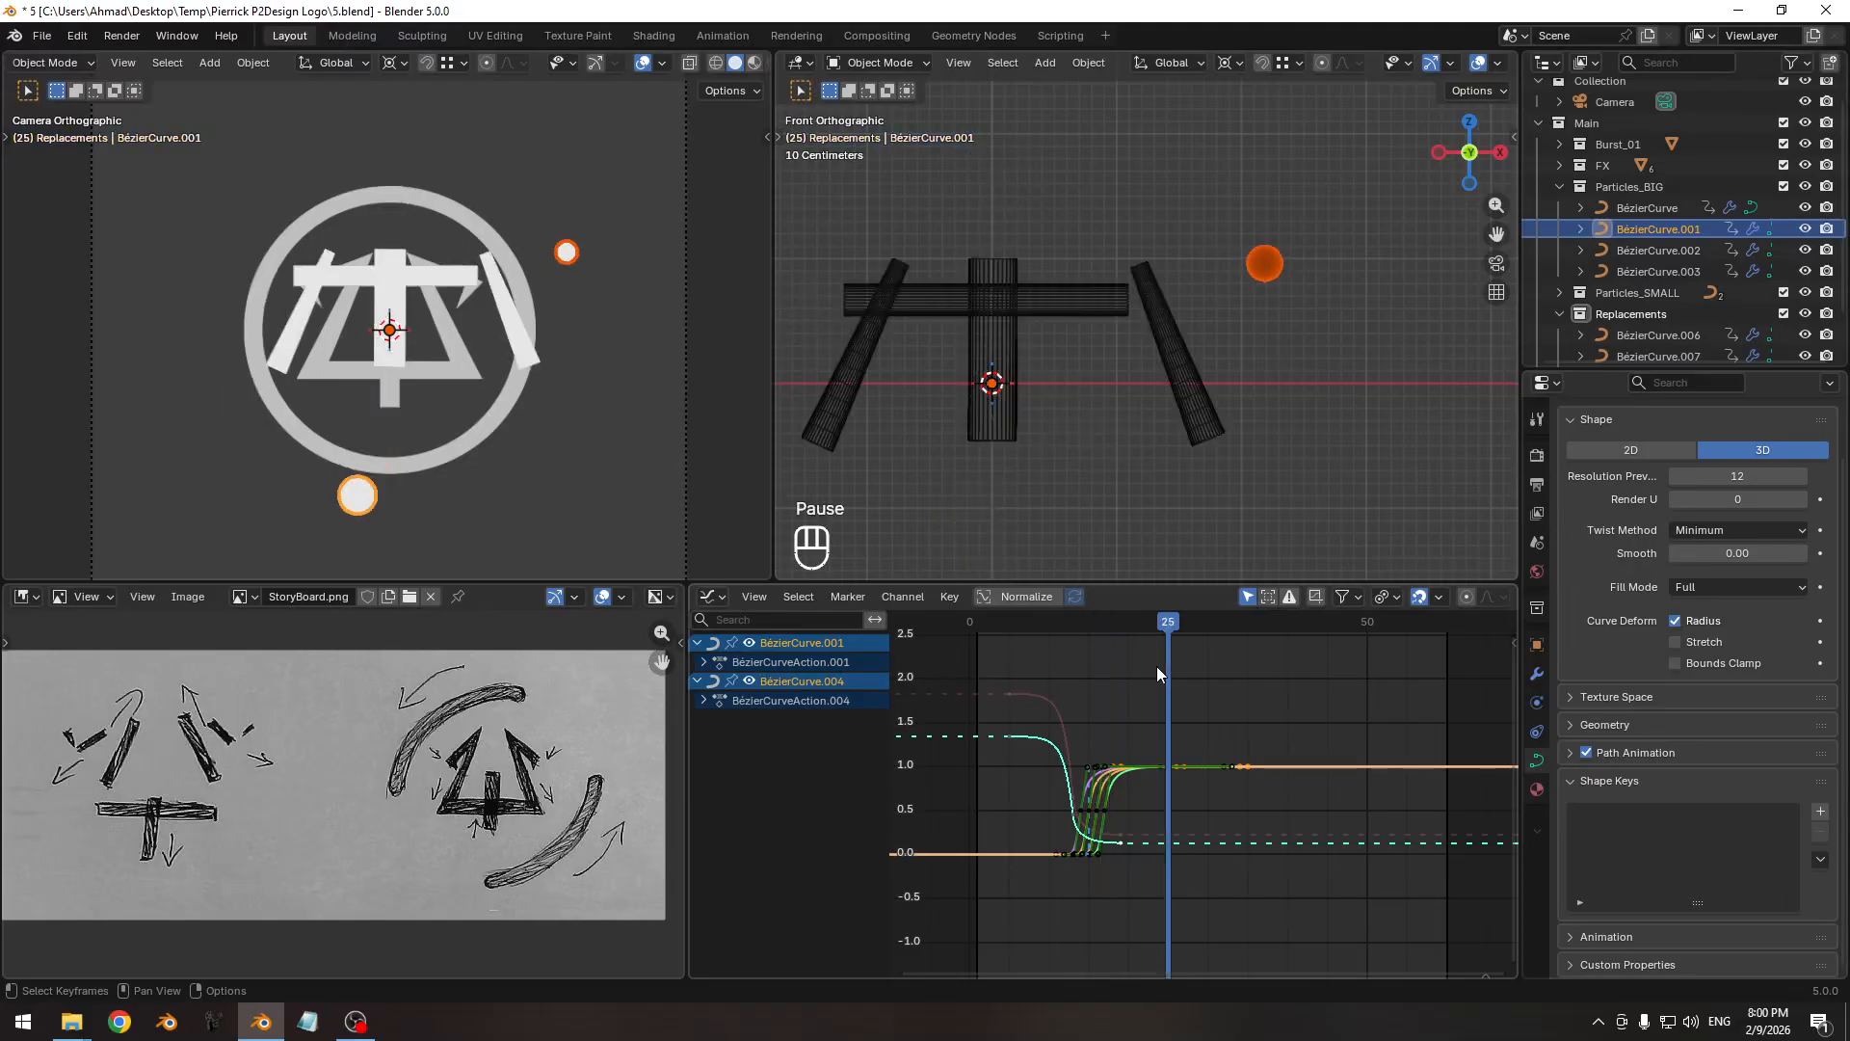
left_click_drag(1081, 626, 1143, 627)
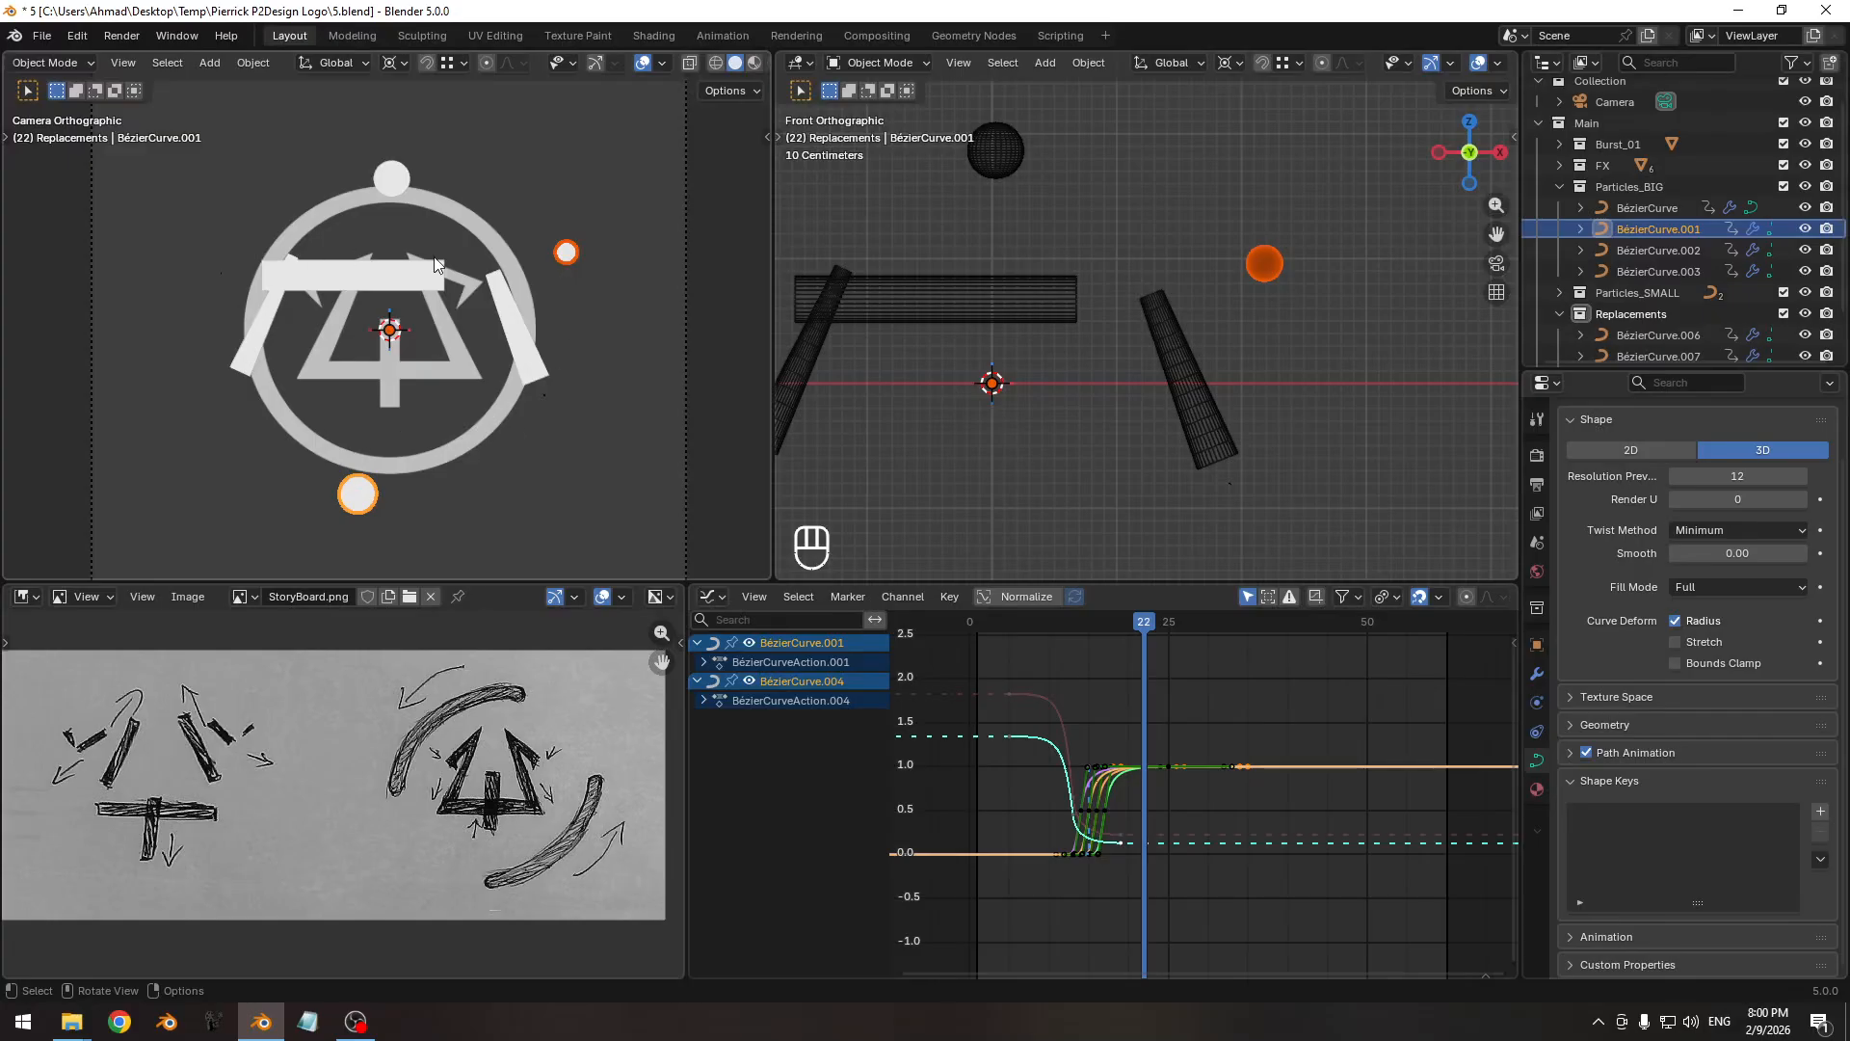
left_click_drag(1042, 616, 1169, 622)
Select the logo's vertical bar, reveal its hidden Caps and Key 1 animation curves, and set the current frame to 22.
left_click(401, 303)
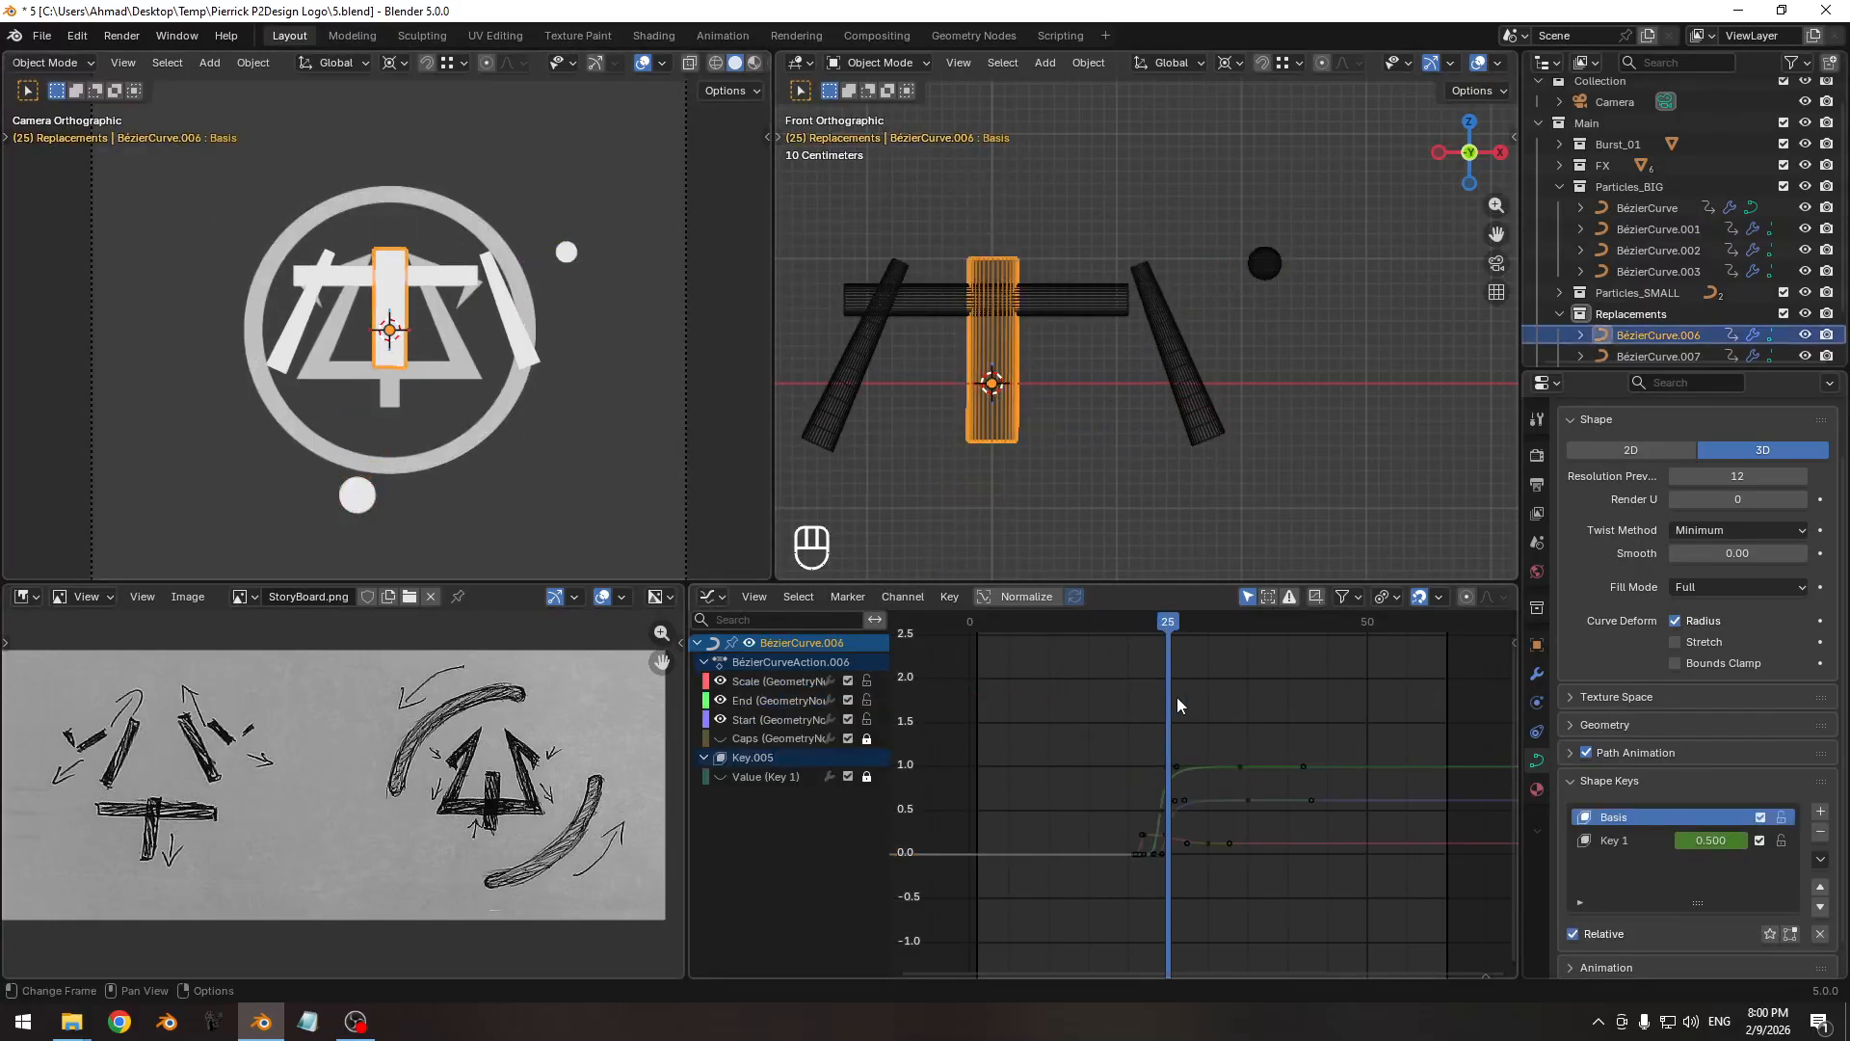
scroll(1165, 730, "up", 3)
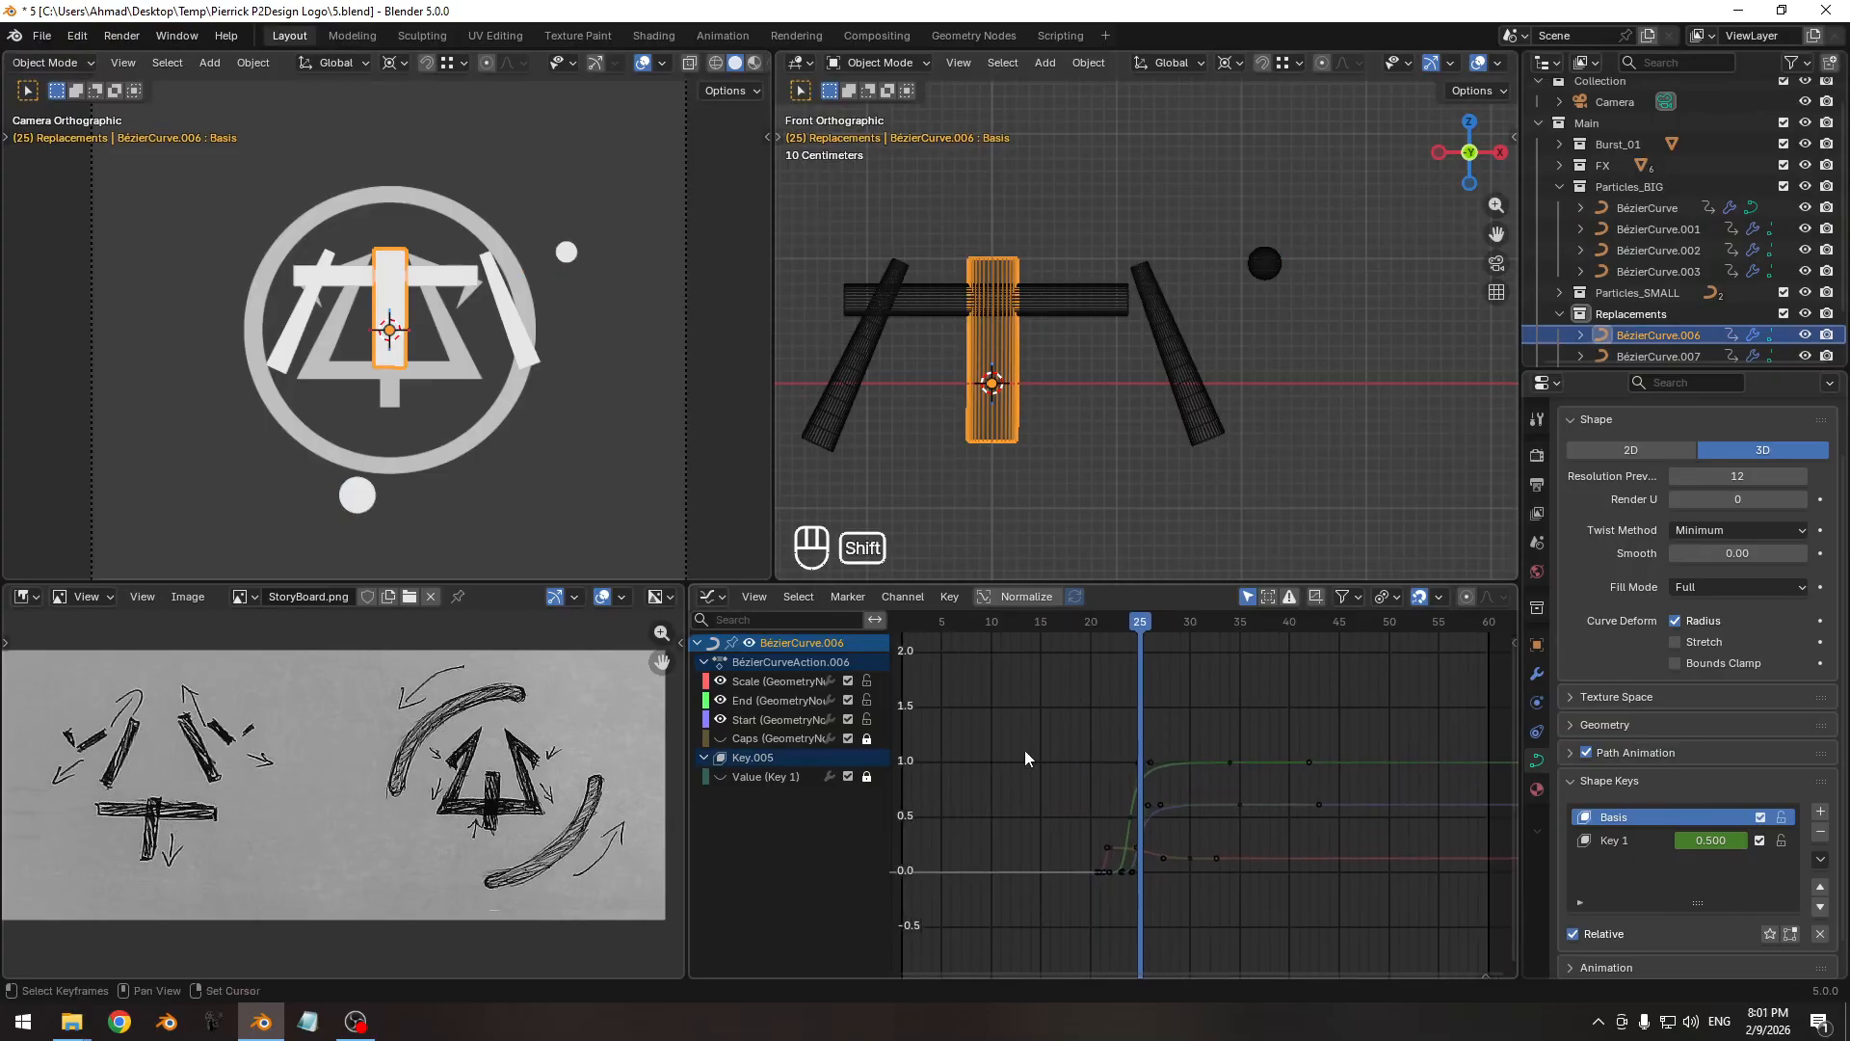
key("alt+h")
mouse_move(1173, 759)
middle_mouse_down("ctrl")
mouse_move(1195, 792)
mouse_move(1184, 778)
middle_mouse_up("ctrl")
key("a")
mouse_move(1085, 628)
left_mouse_down()
mouse_move(1046, 629)
mouse_move(1079, 624)
left_mouse_up()
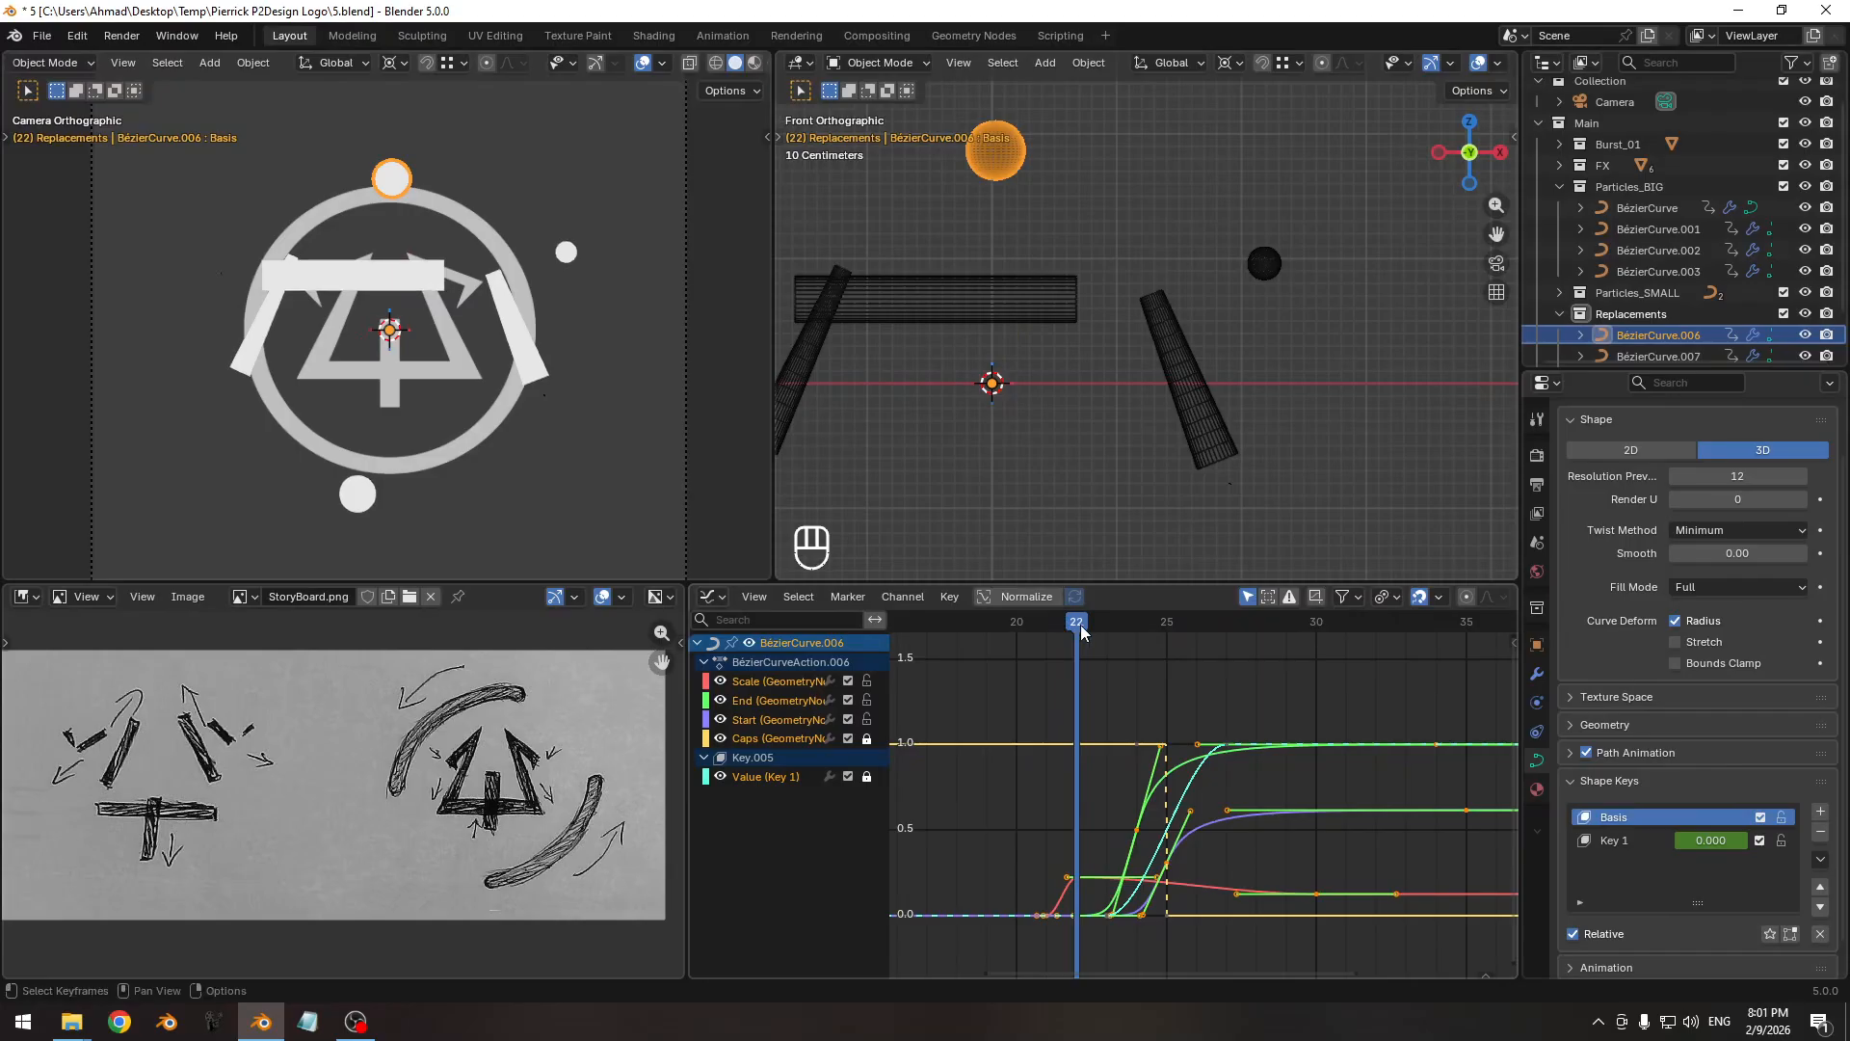
left_click(1002, 785)
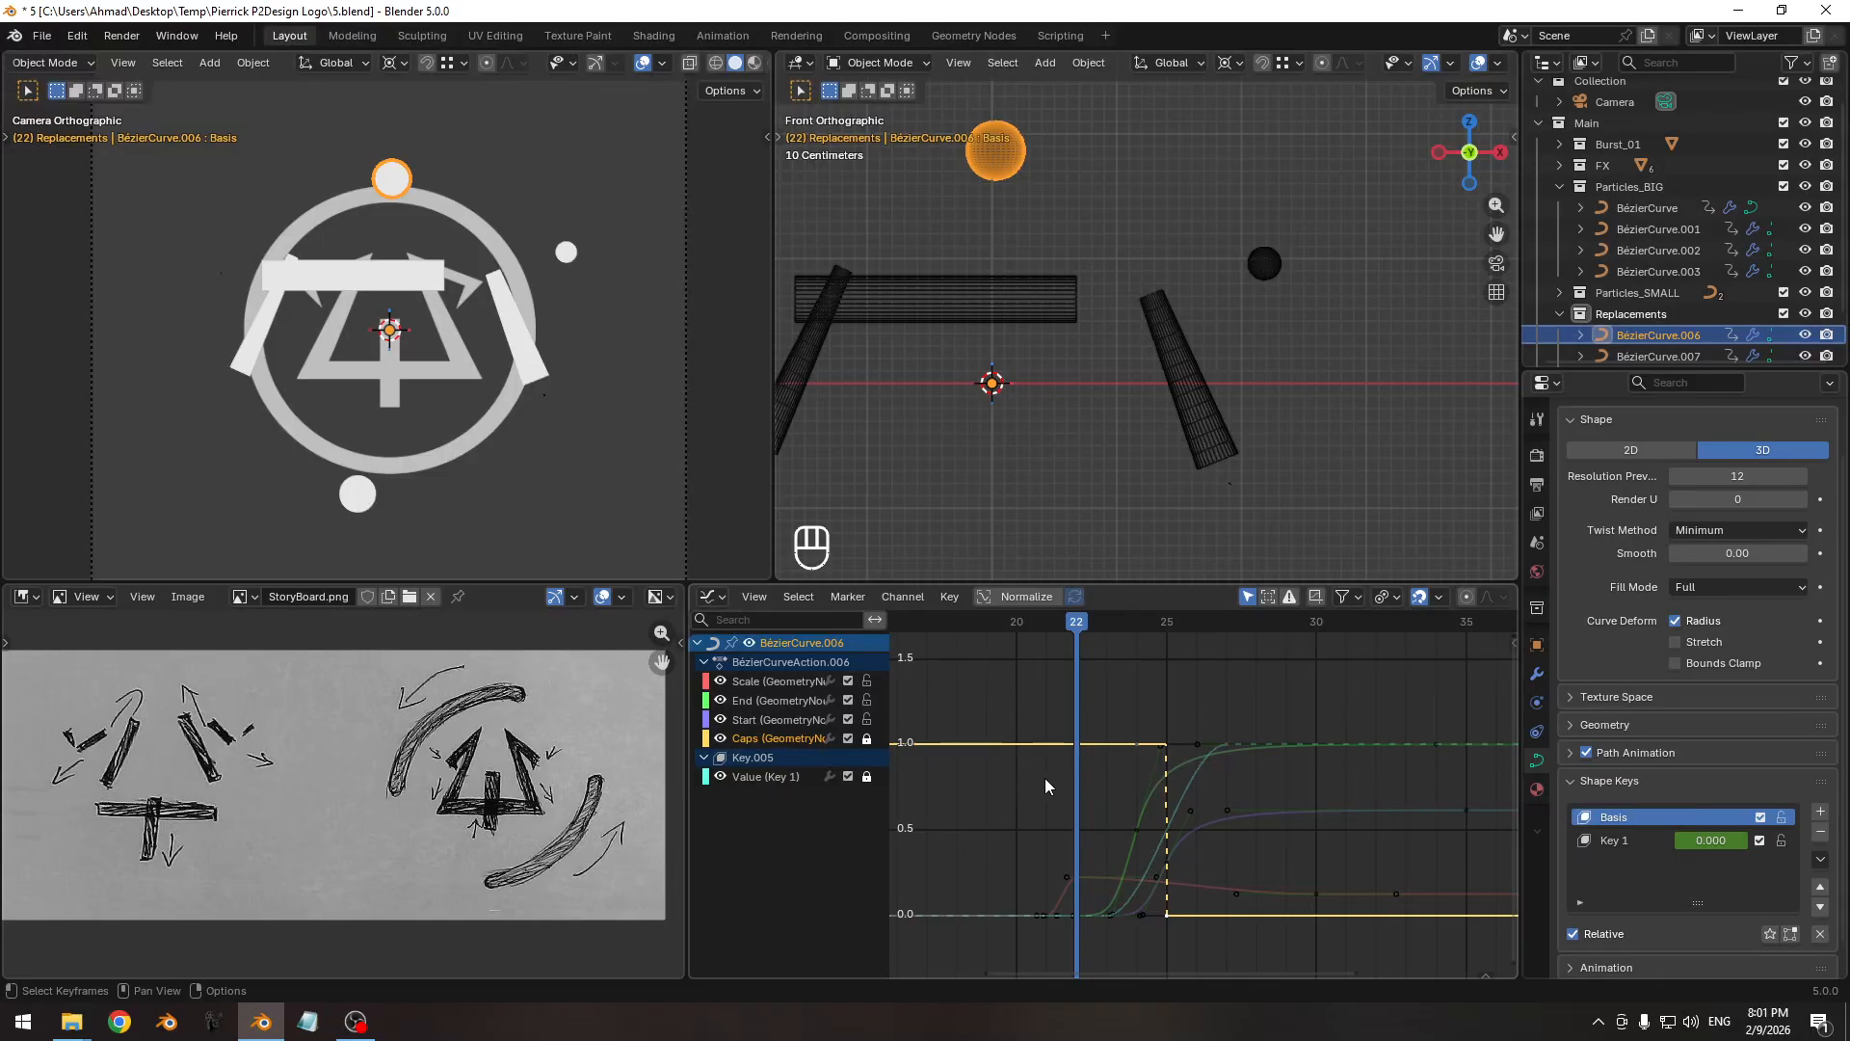
Unlock the Caps and Key 1 curves and shift all of the vertical bar's keyframes one frame earlier.
key("Tab")
key("a")
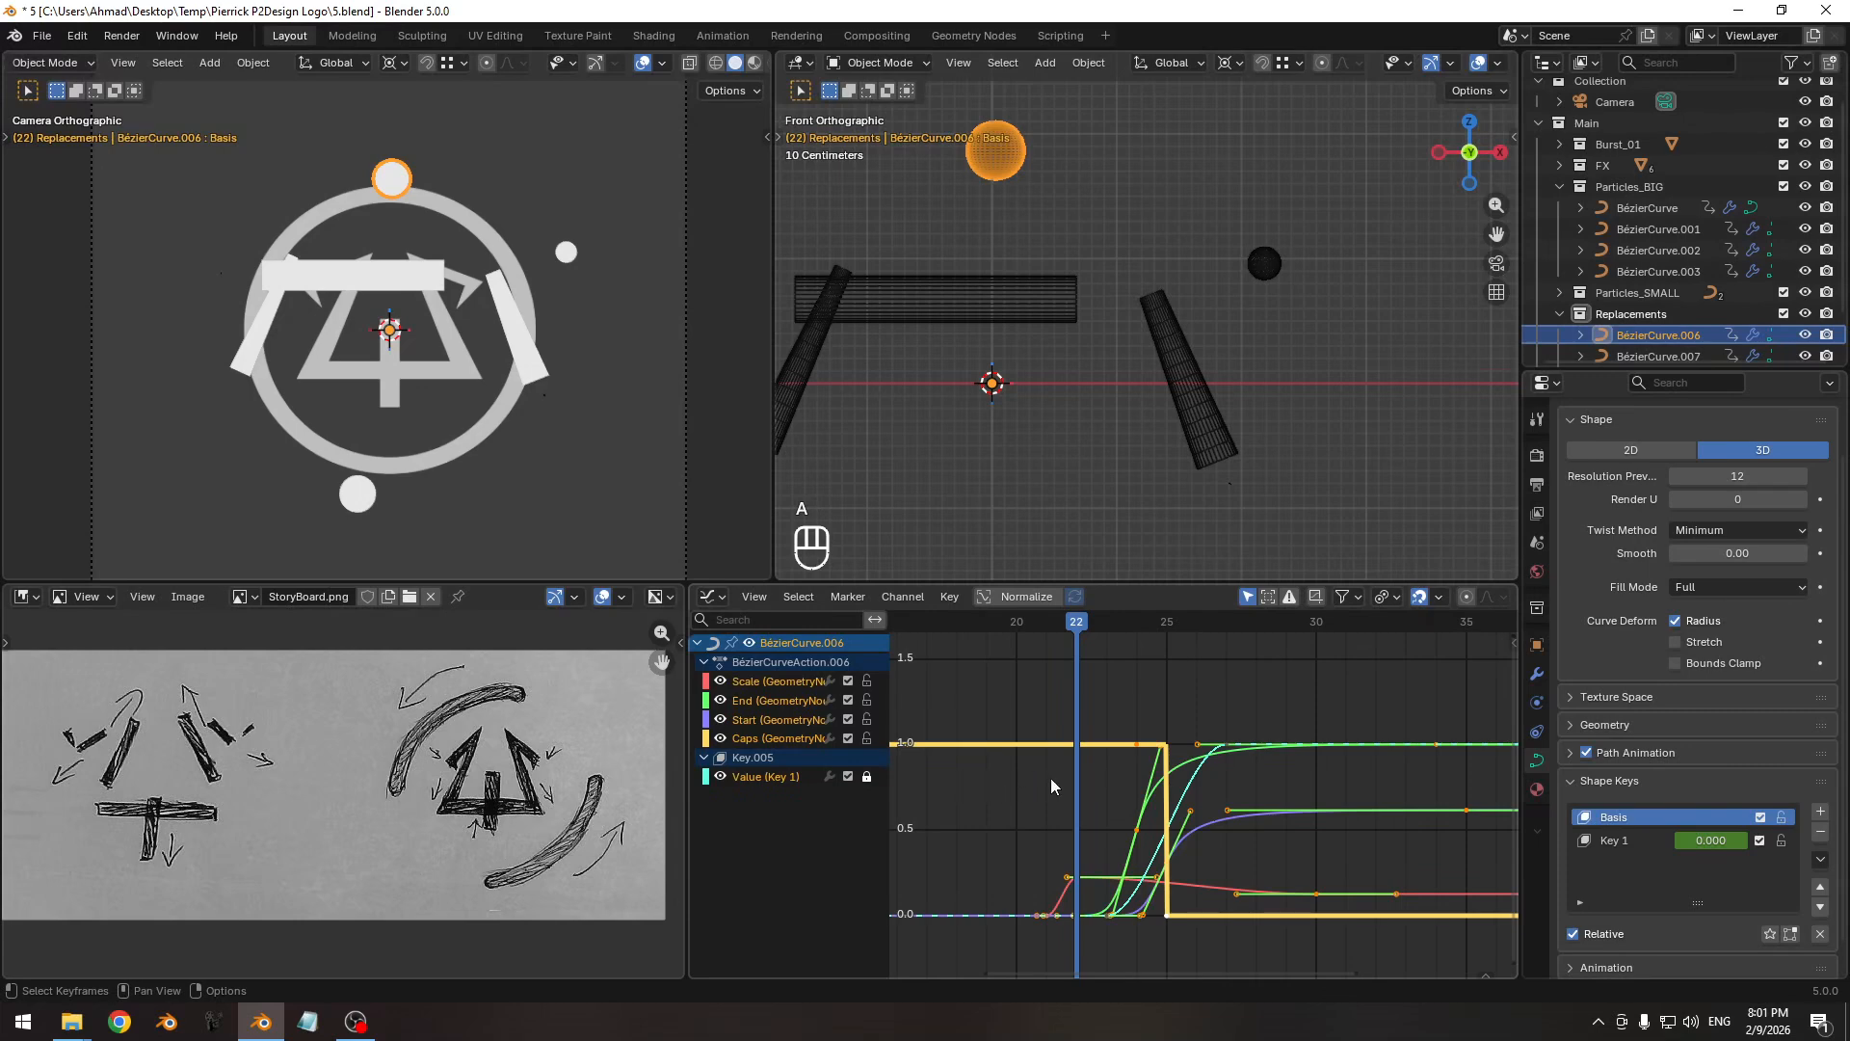
key("Tab")
key("Tab")
key("Tab")
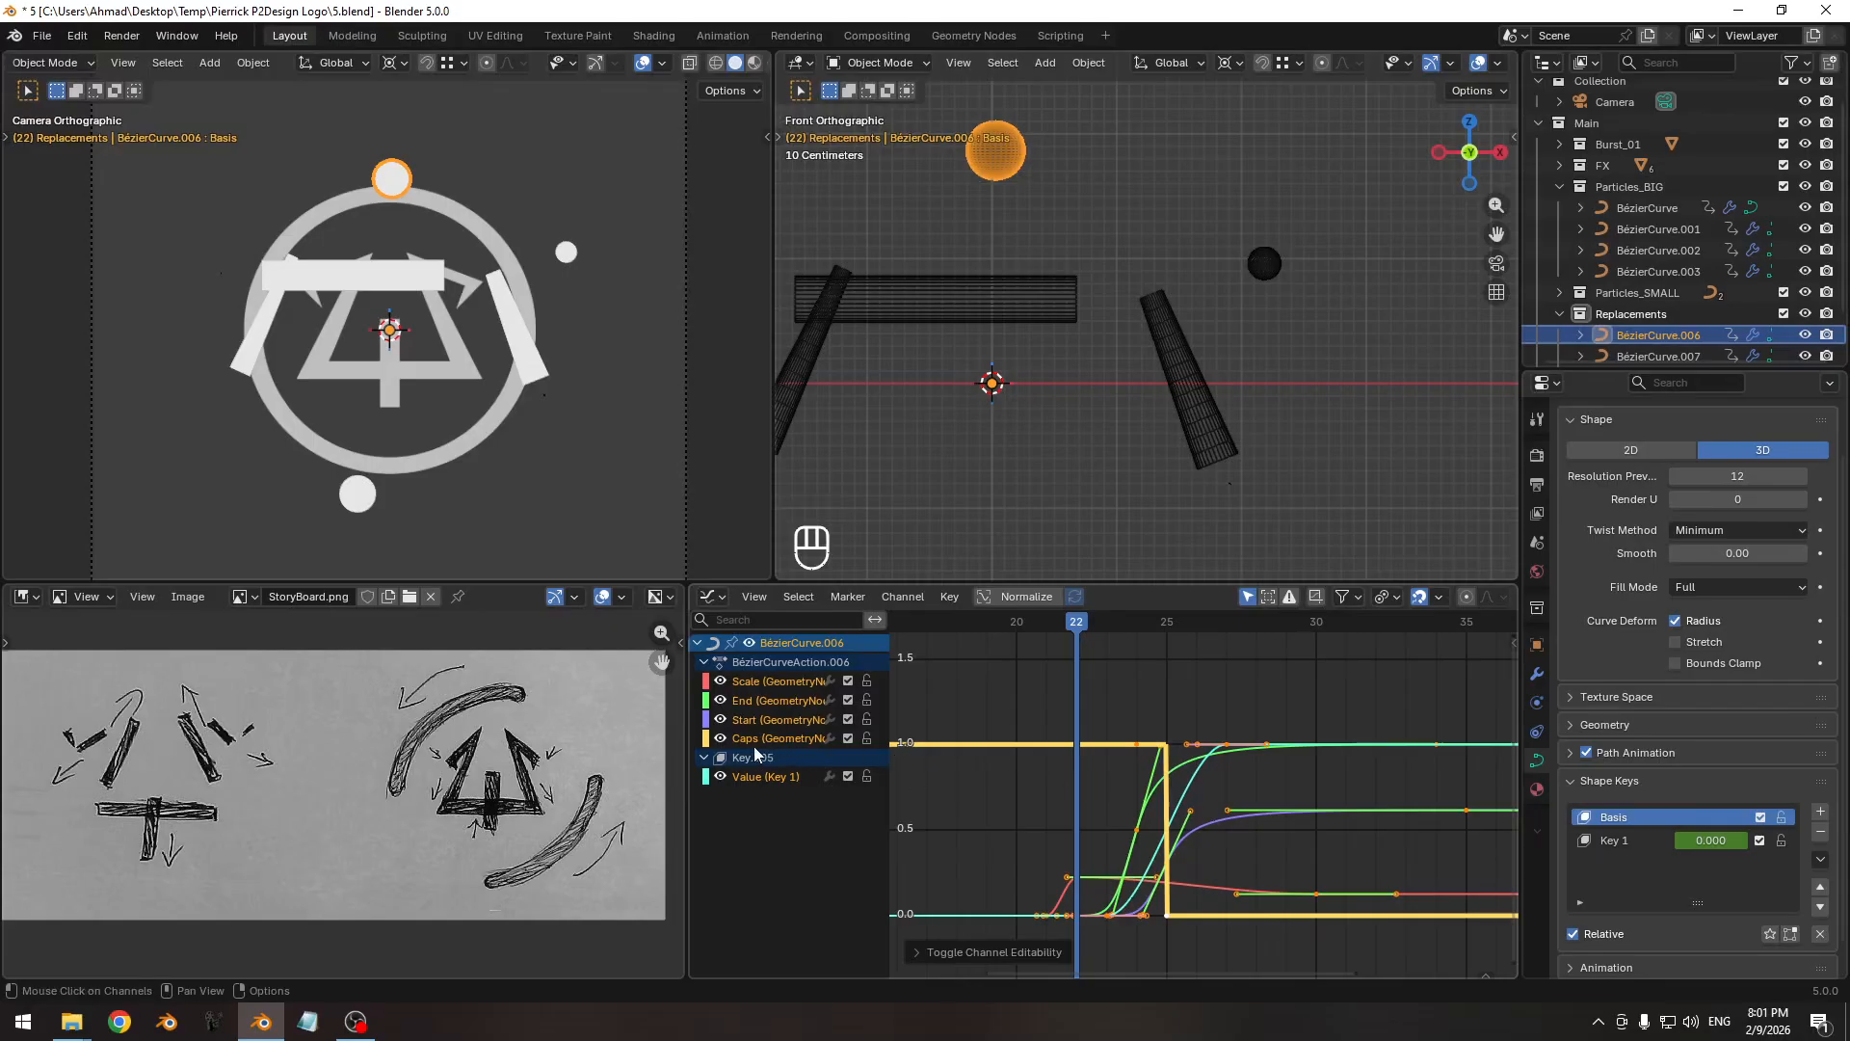
middle_click_drag(1039, 842, 1098, 779, "ctrl")
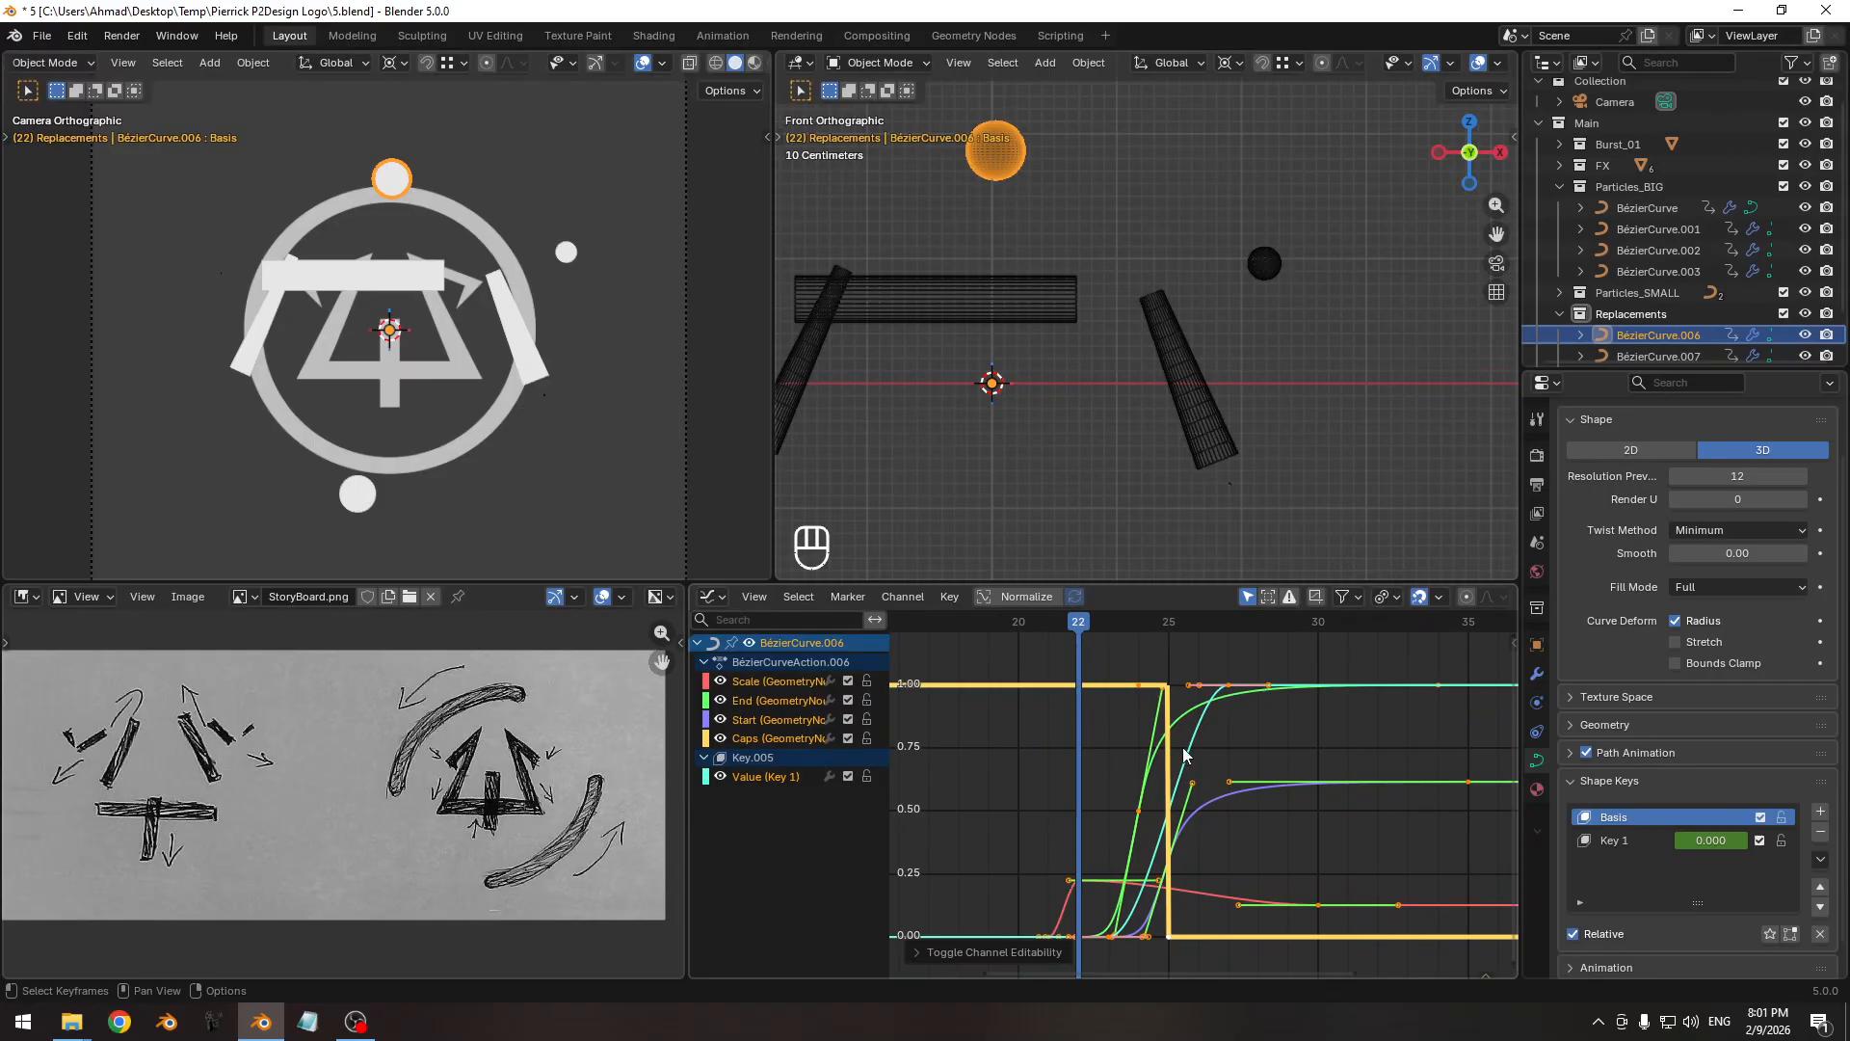
key("g")
key("x")
left_click(1149, 740)
scroll(1073, 664, "down", 2)
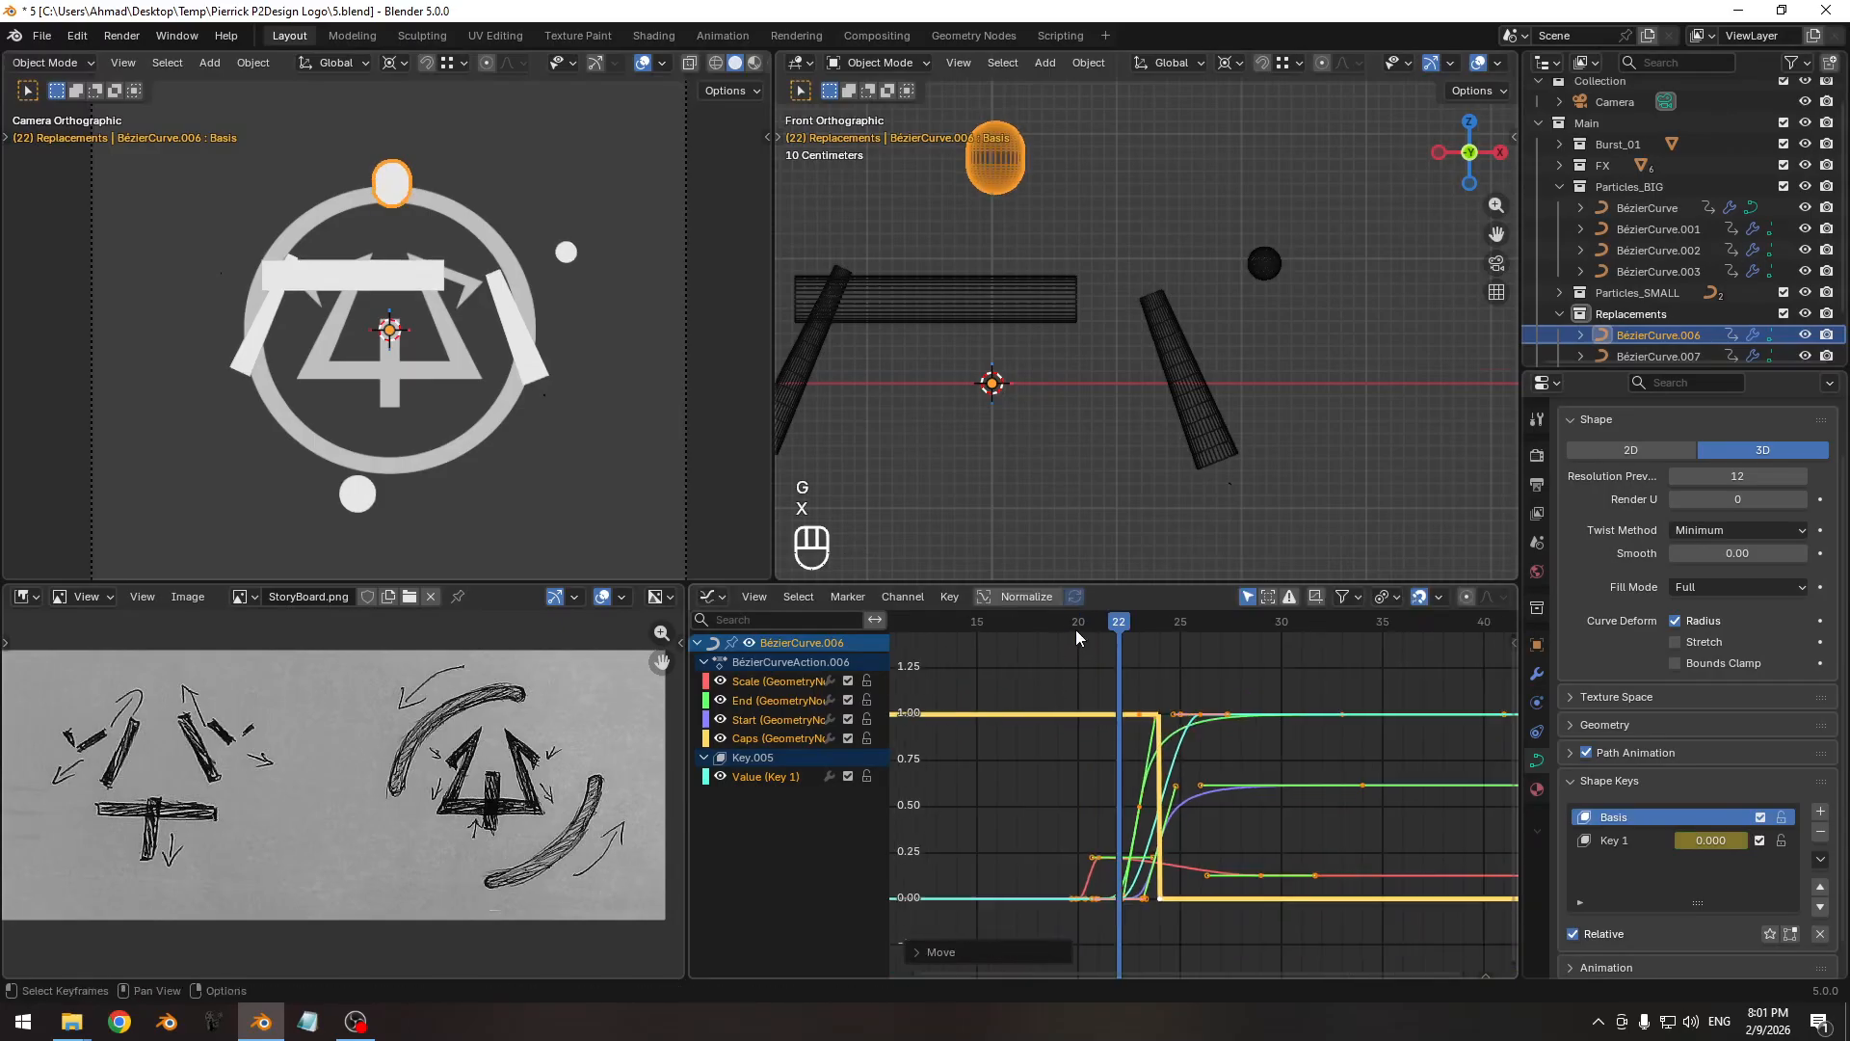
Hide the viewport overlays, scrub through frames 21 to 23, and play the animation to review the vertical bar's new timing.
left_click_drag(1075, 626, 1105, 654)
key("shift+alt+z")
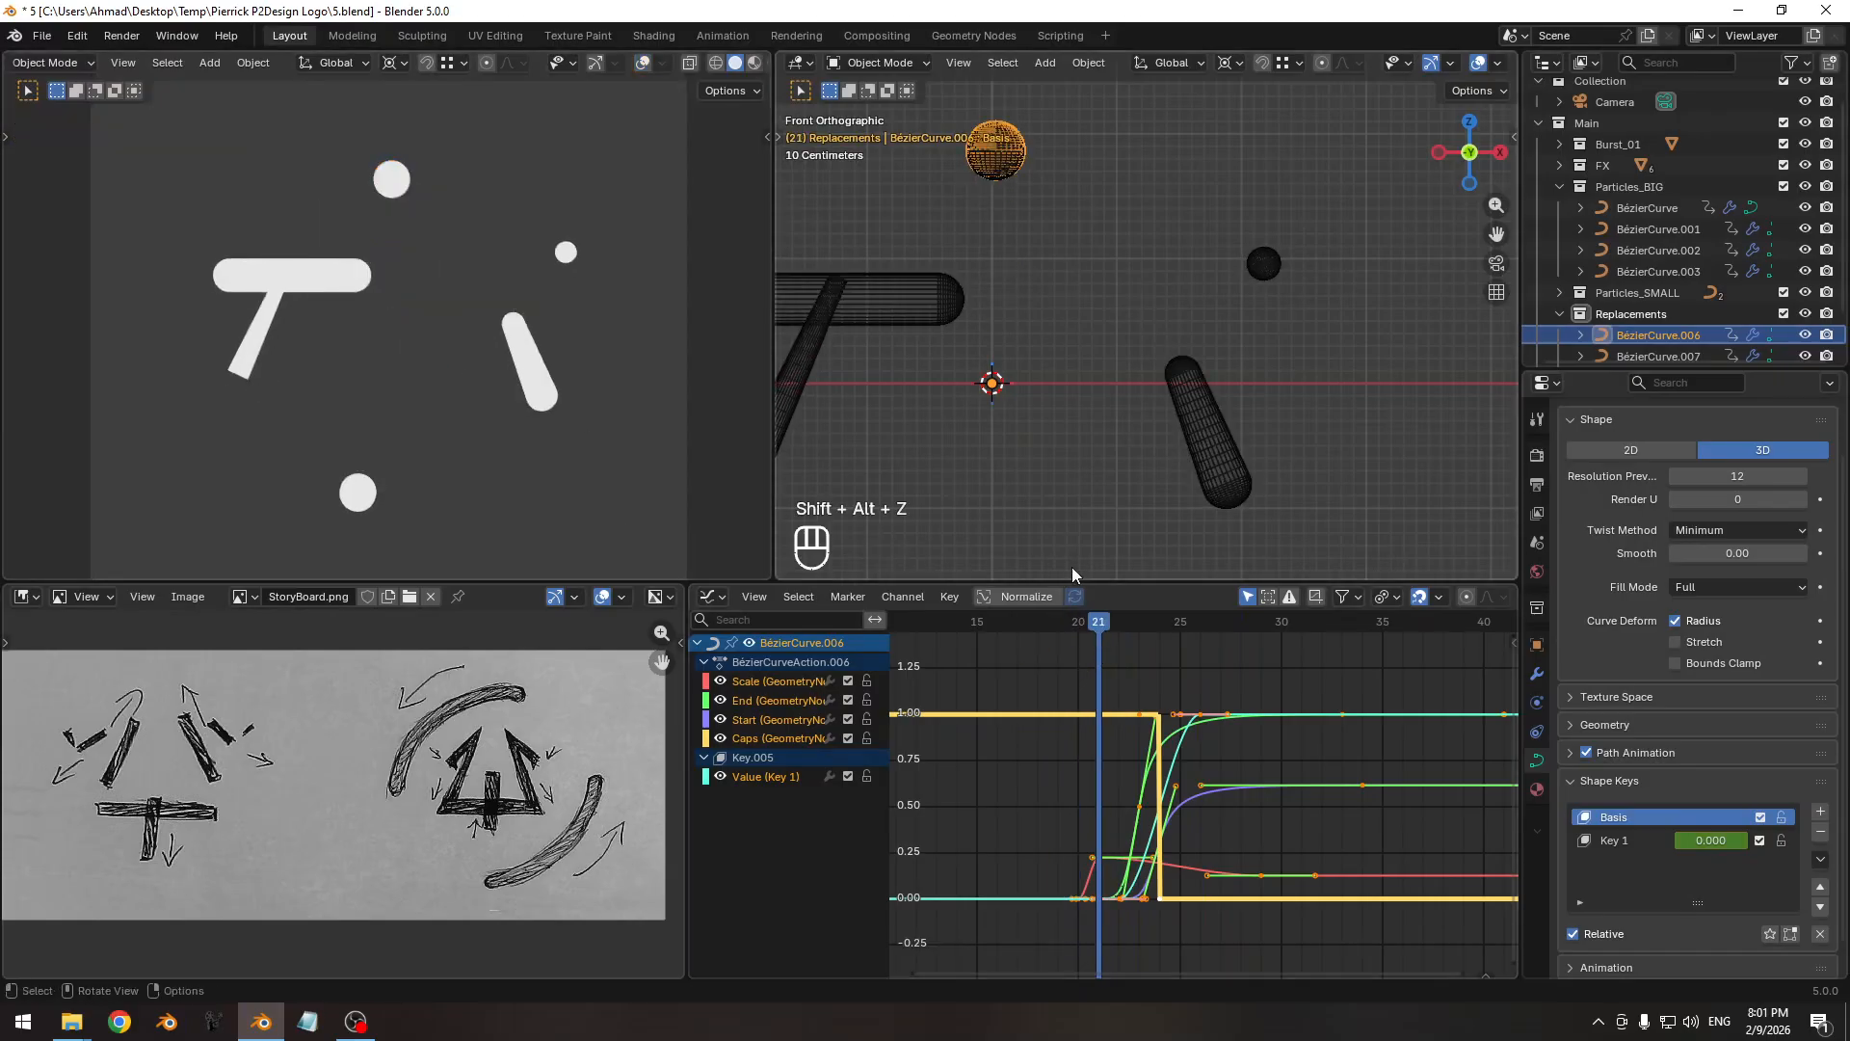
left_click_drag(1090, 620, 1125, 680)
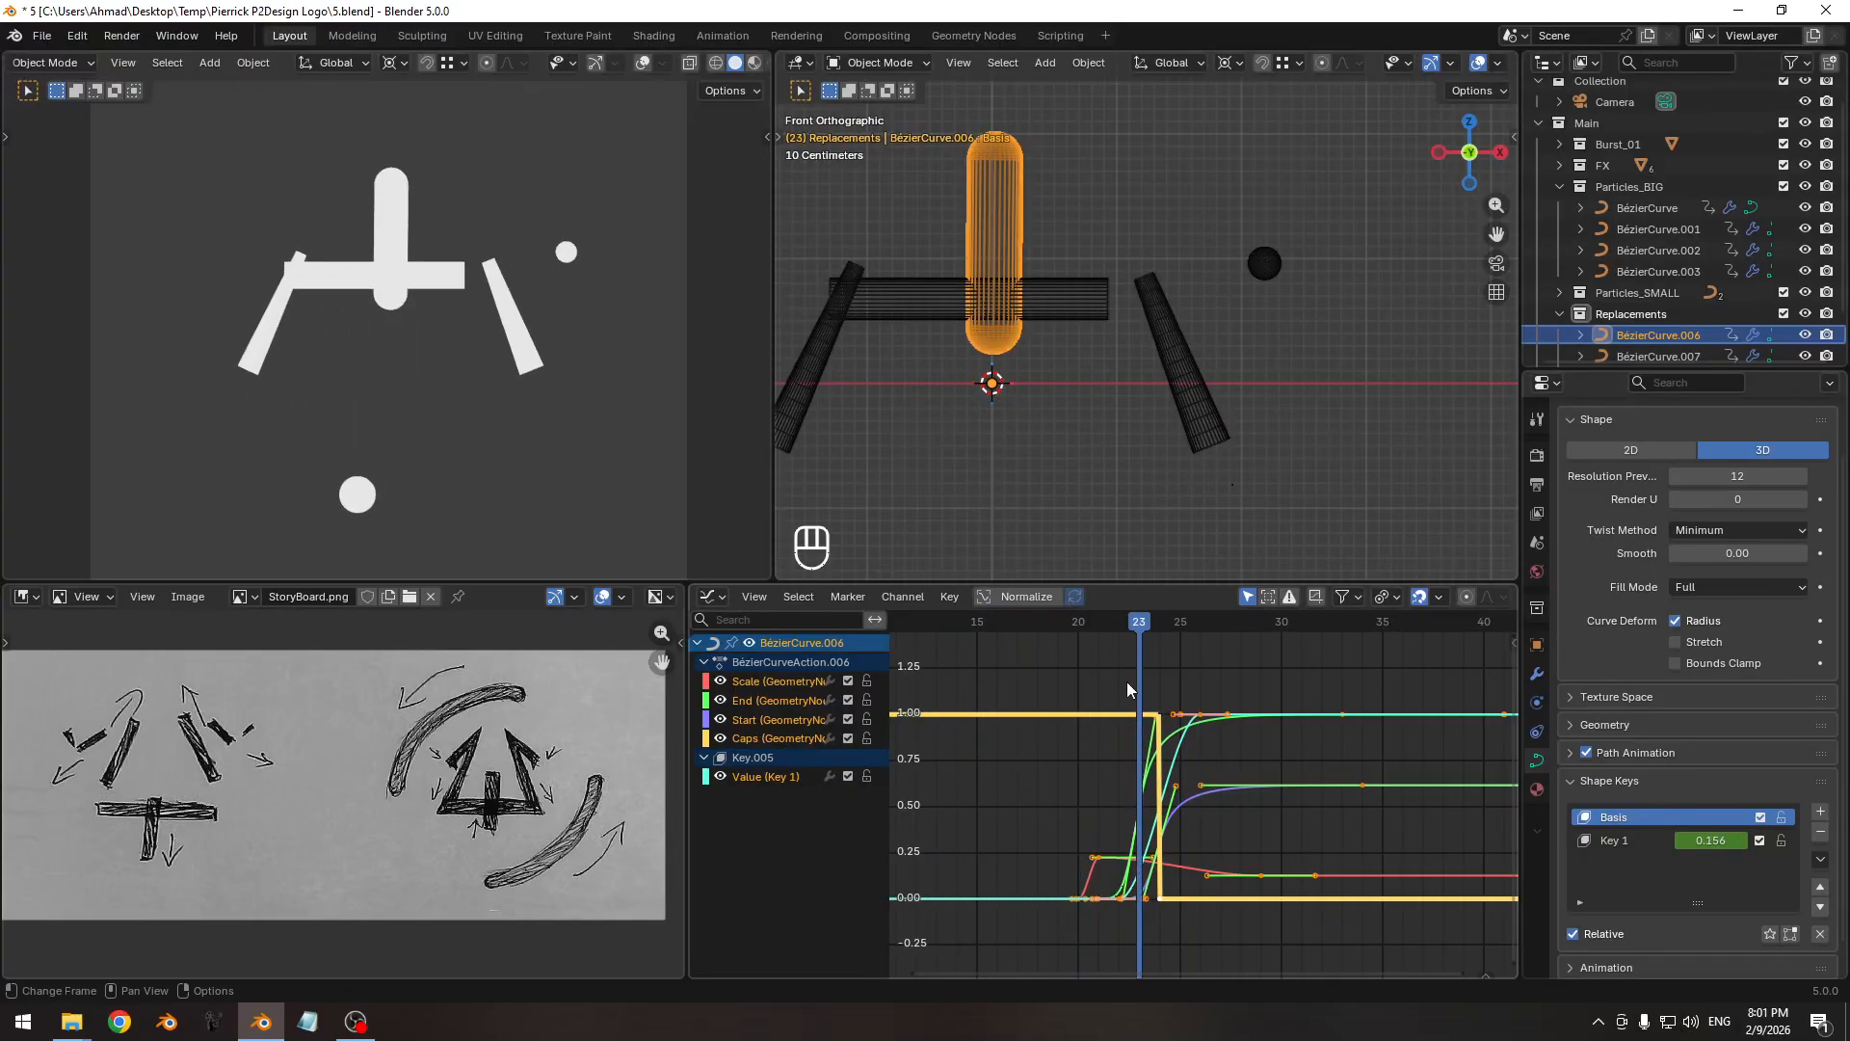
key("shift+Left")
middle_click_drag(1182, 776, 1110, 835, "ctrl")
key("space")
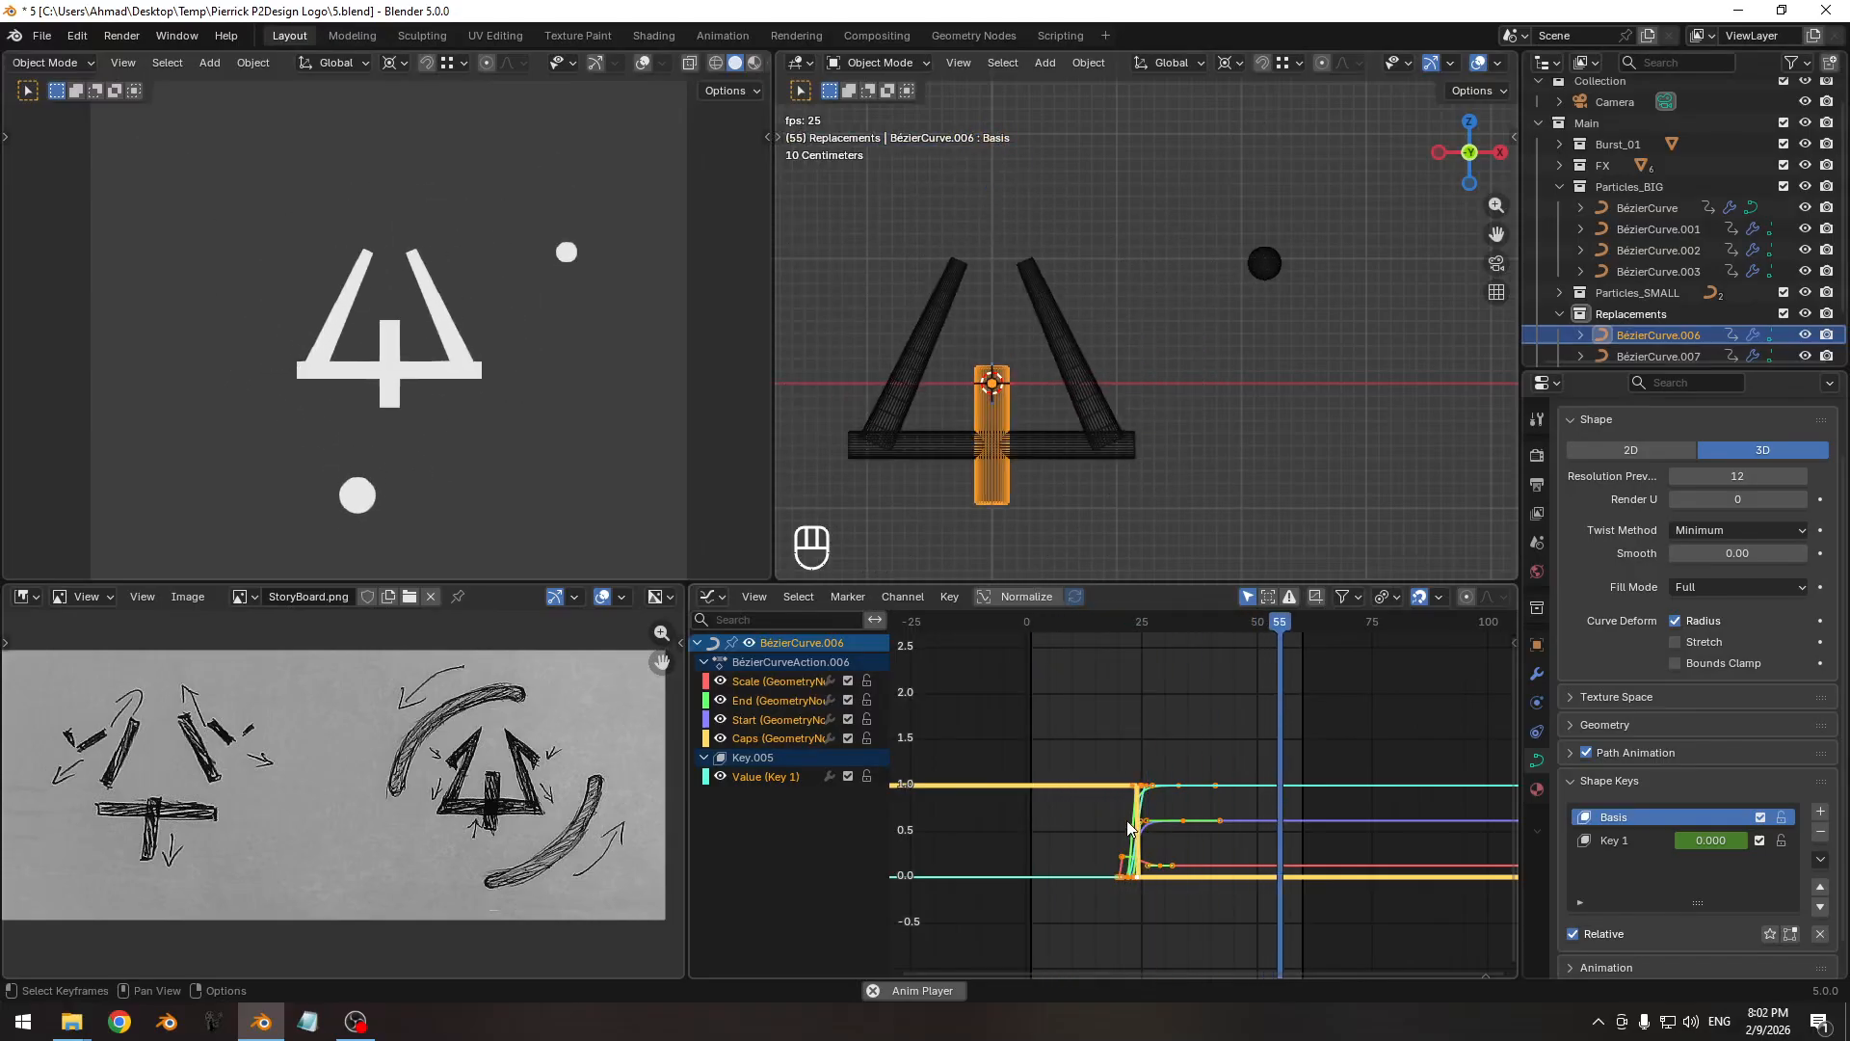
key("space")
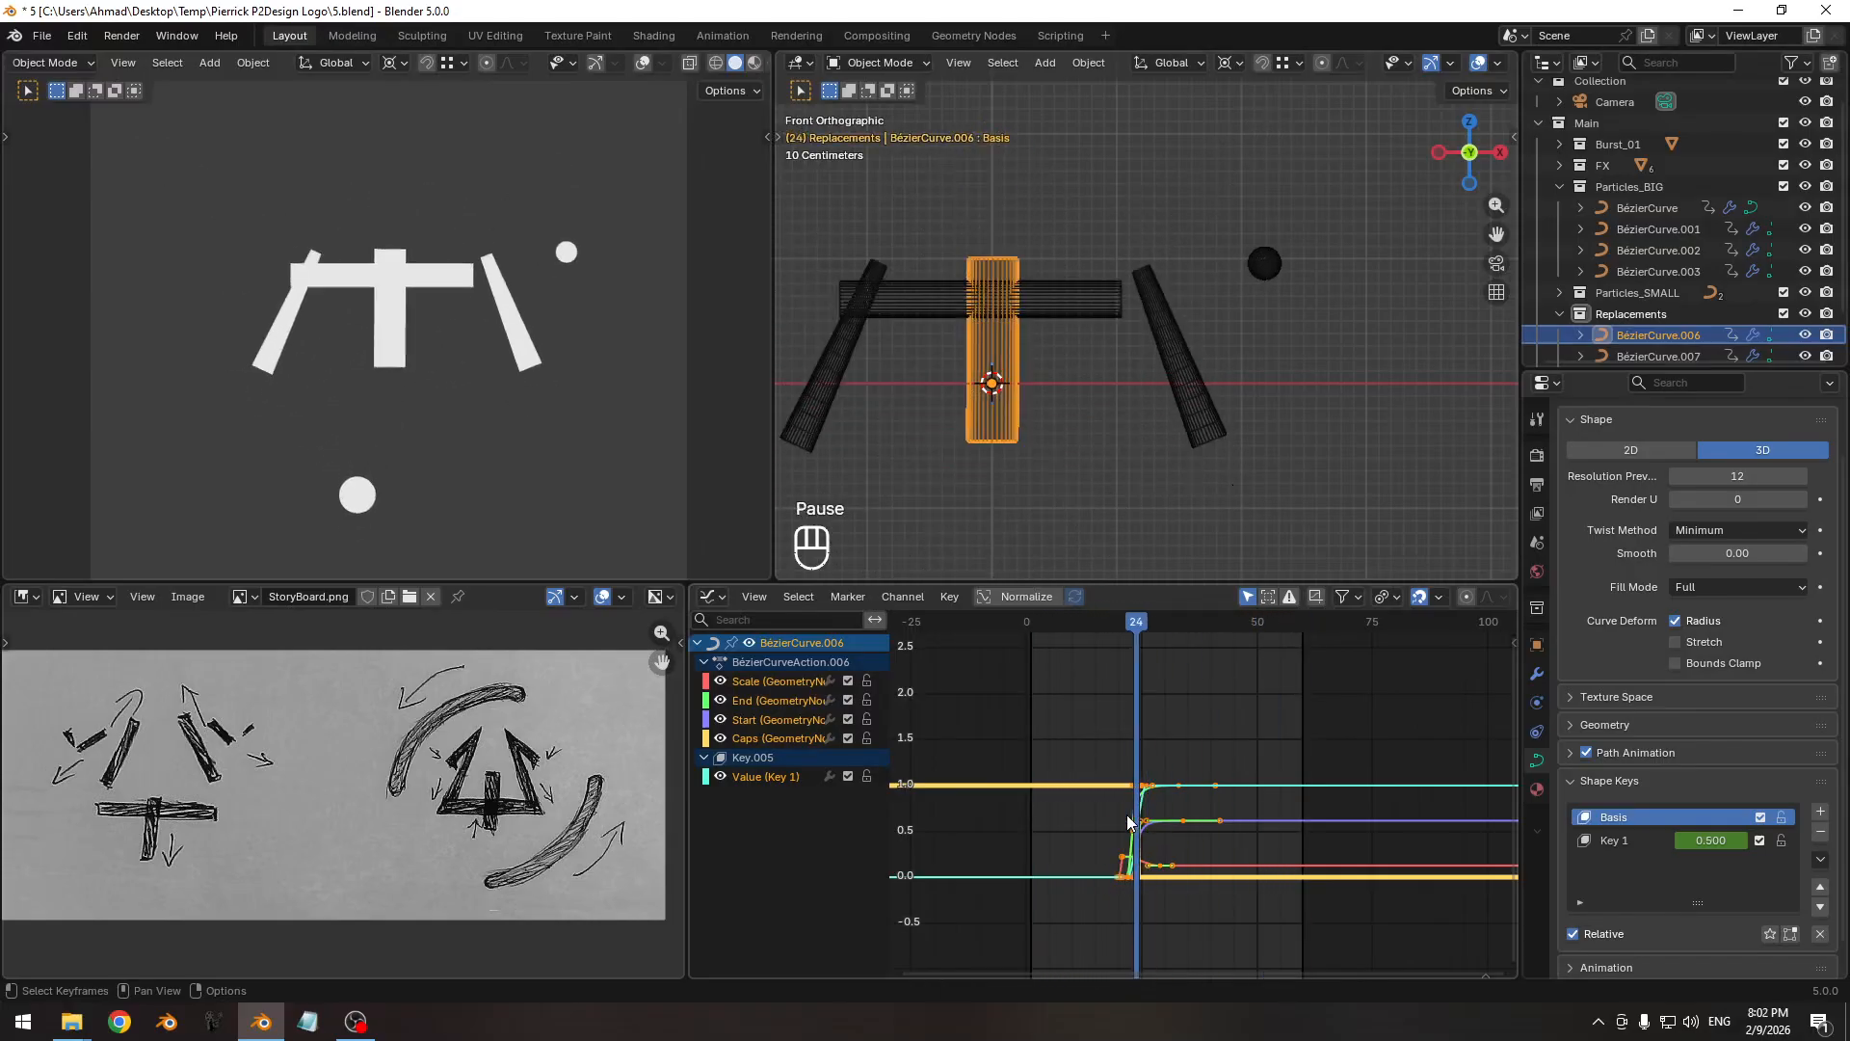
key("shift+Left")
key("space")
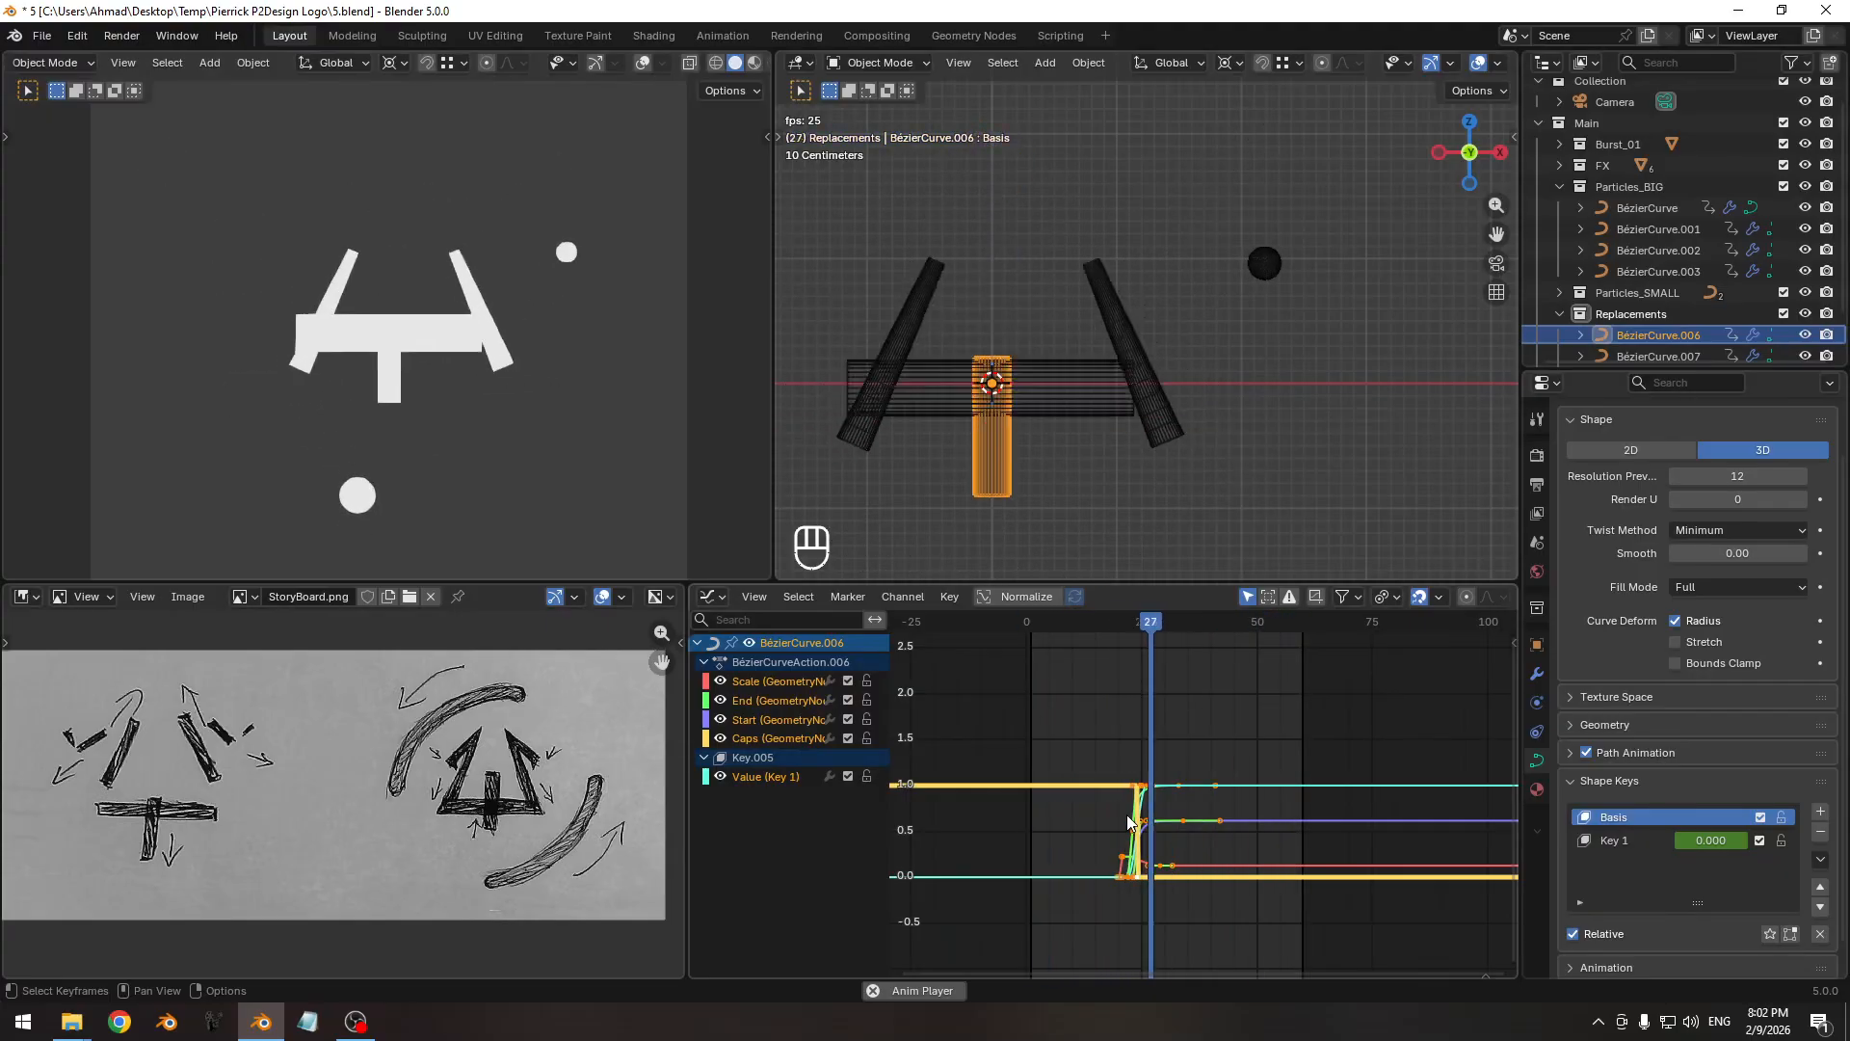
Replay the animation with the scene range shortened to about frame 43, and restore the end frame to 60.
key("space")
key("ctrl+End")
key("space")
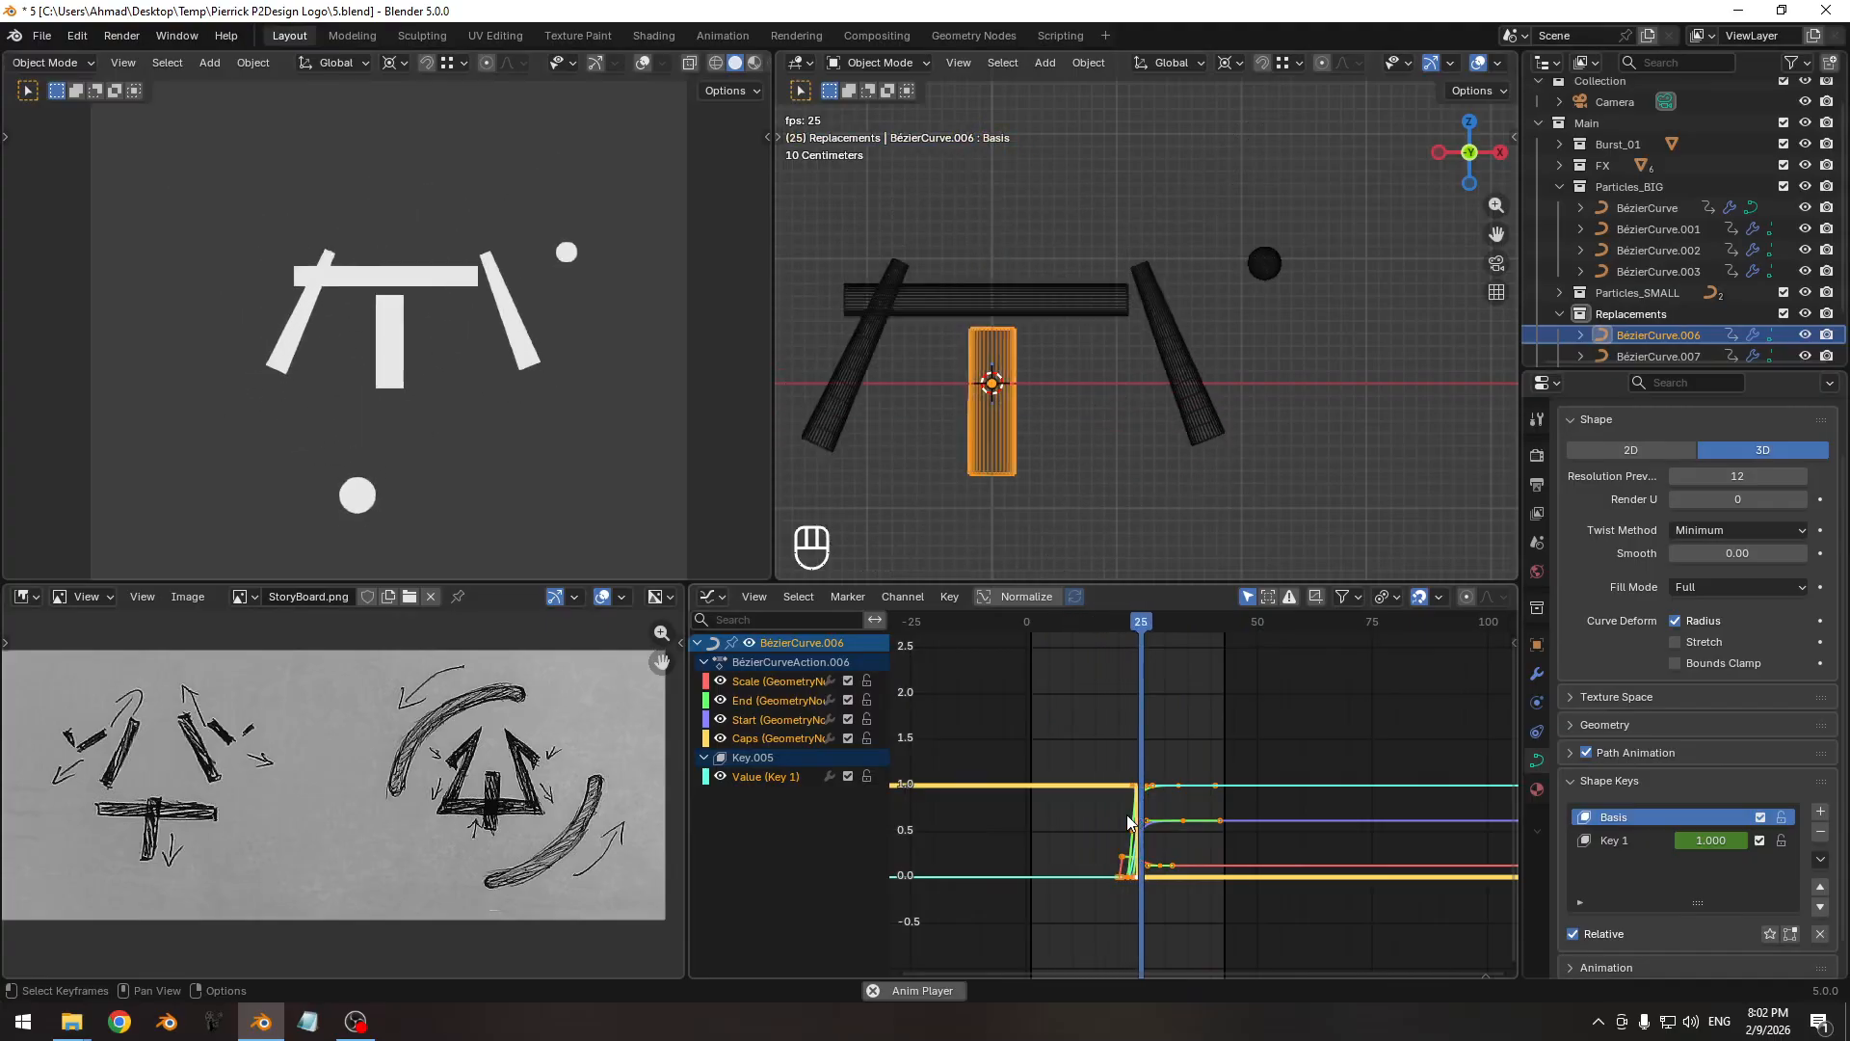
key("space")
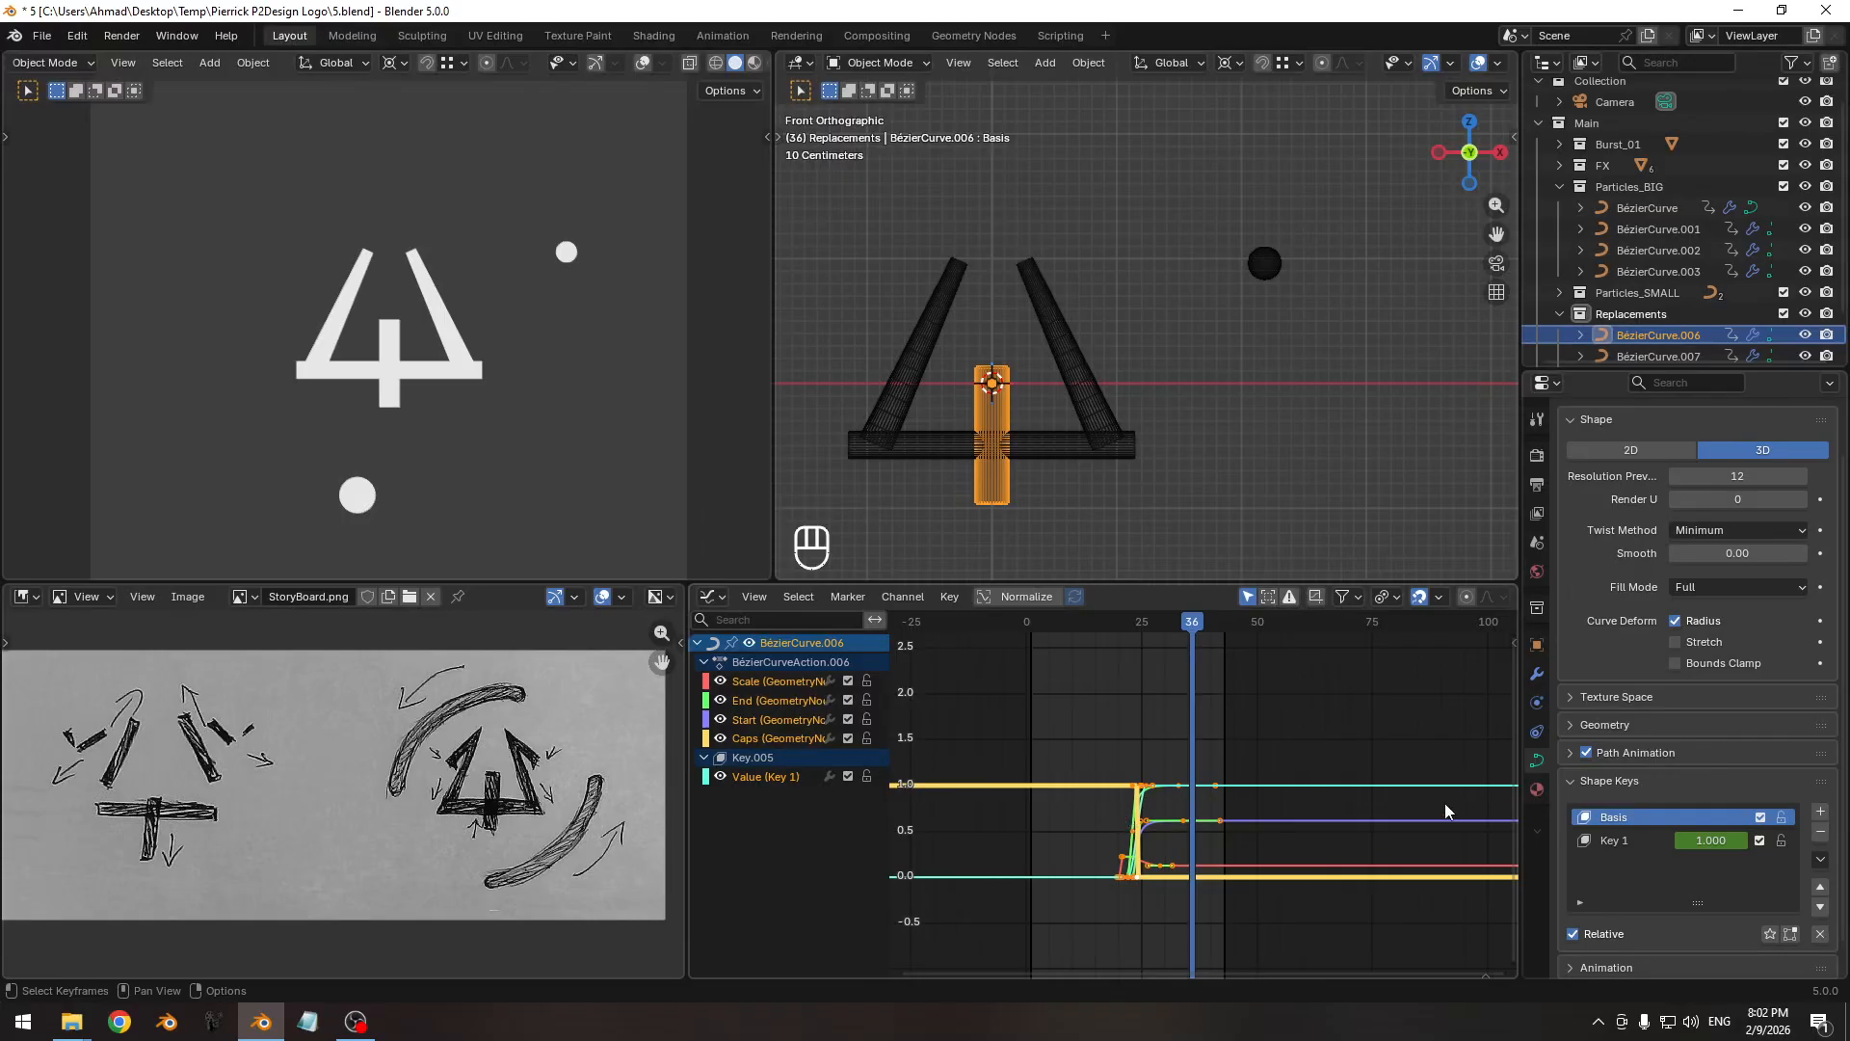
left_click_drag(1308, 627, 1311, 632)
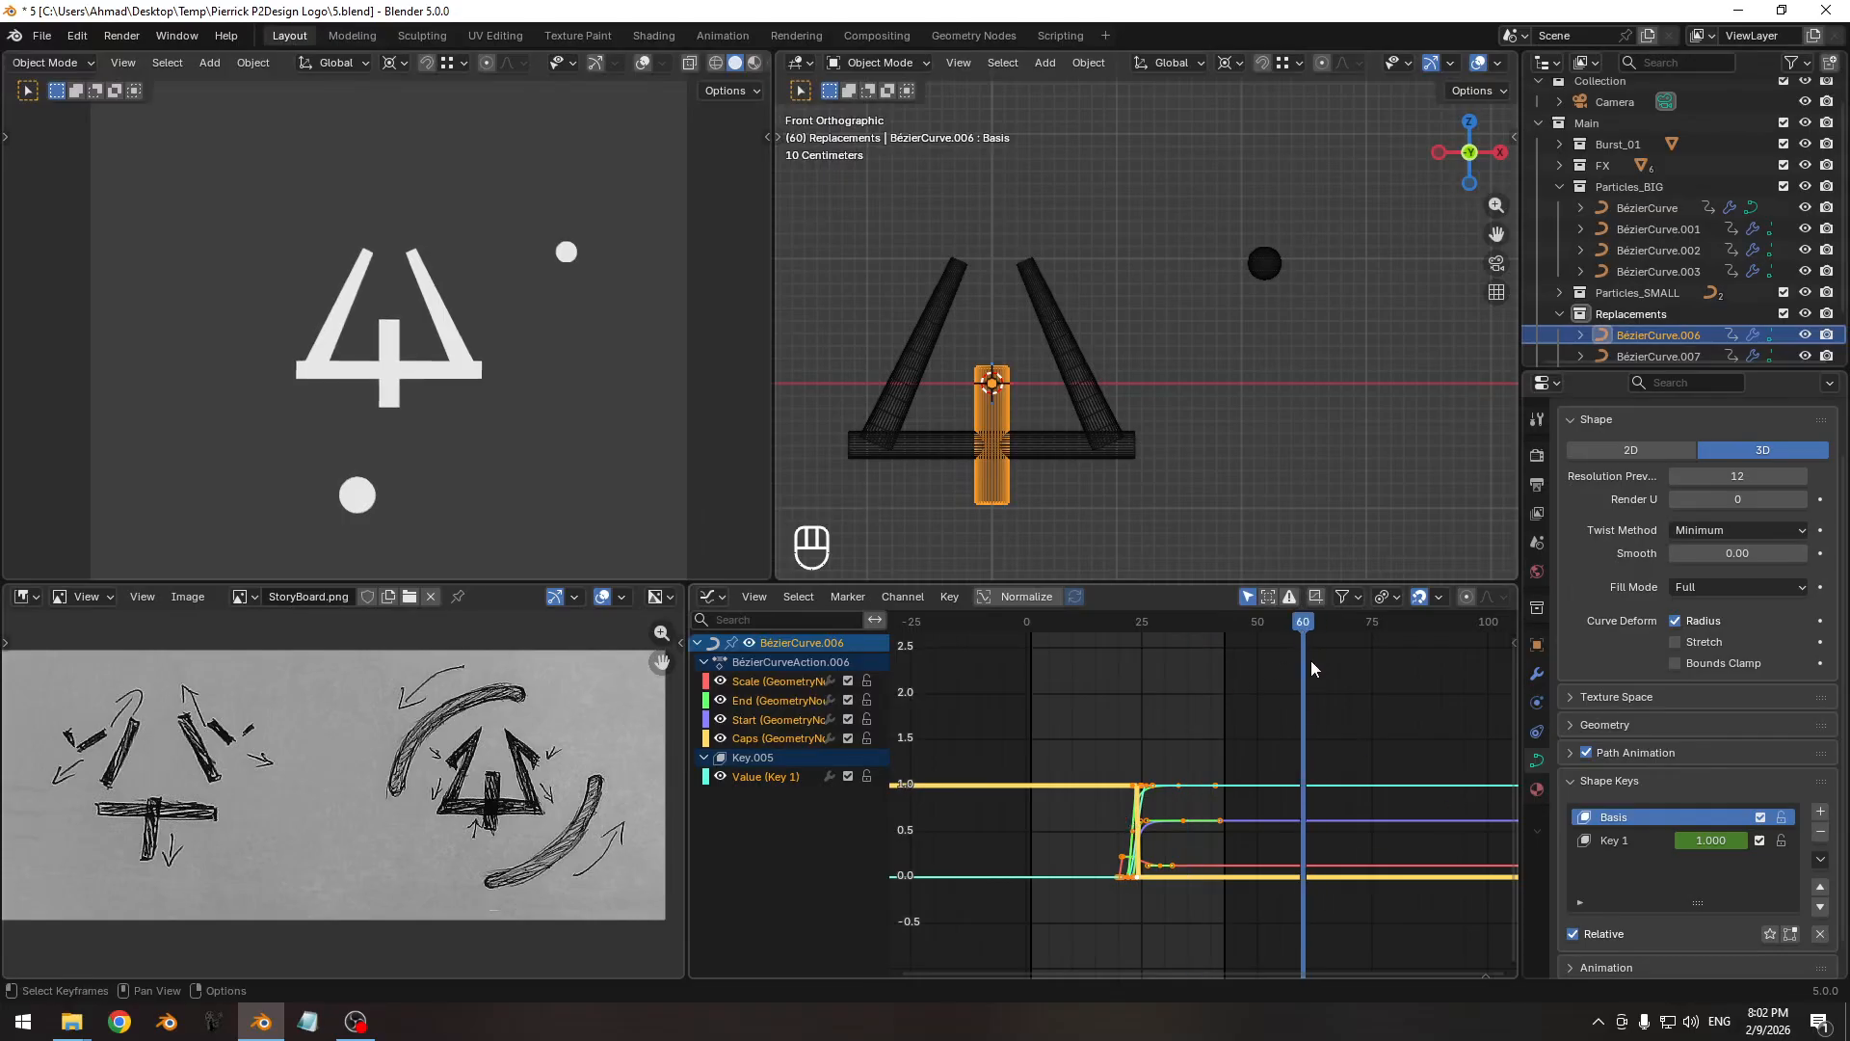
key("ctrl+End")
Show the overlays again and examine the two leftover circles against the assembled logo bars at frame 35.
mouse_move(1095, 624)
left_mouse_down()
mouse_move(1048, 628)
mouse_move(1187, 627)
left_mouse_up()
key("shift+alt+z")
middle_click_drag(1038, 428, 1171, 288, "shift")
scroll(1086, 408, "down", 1)
left_click(1099, 482)
scroll(1153, 408, "up", 1)
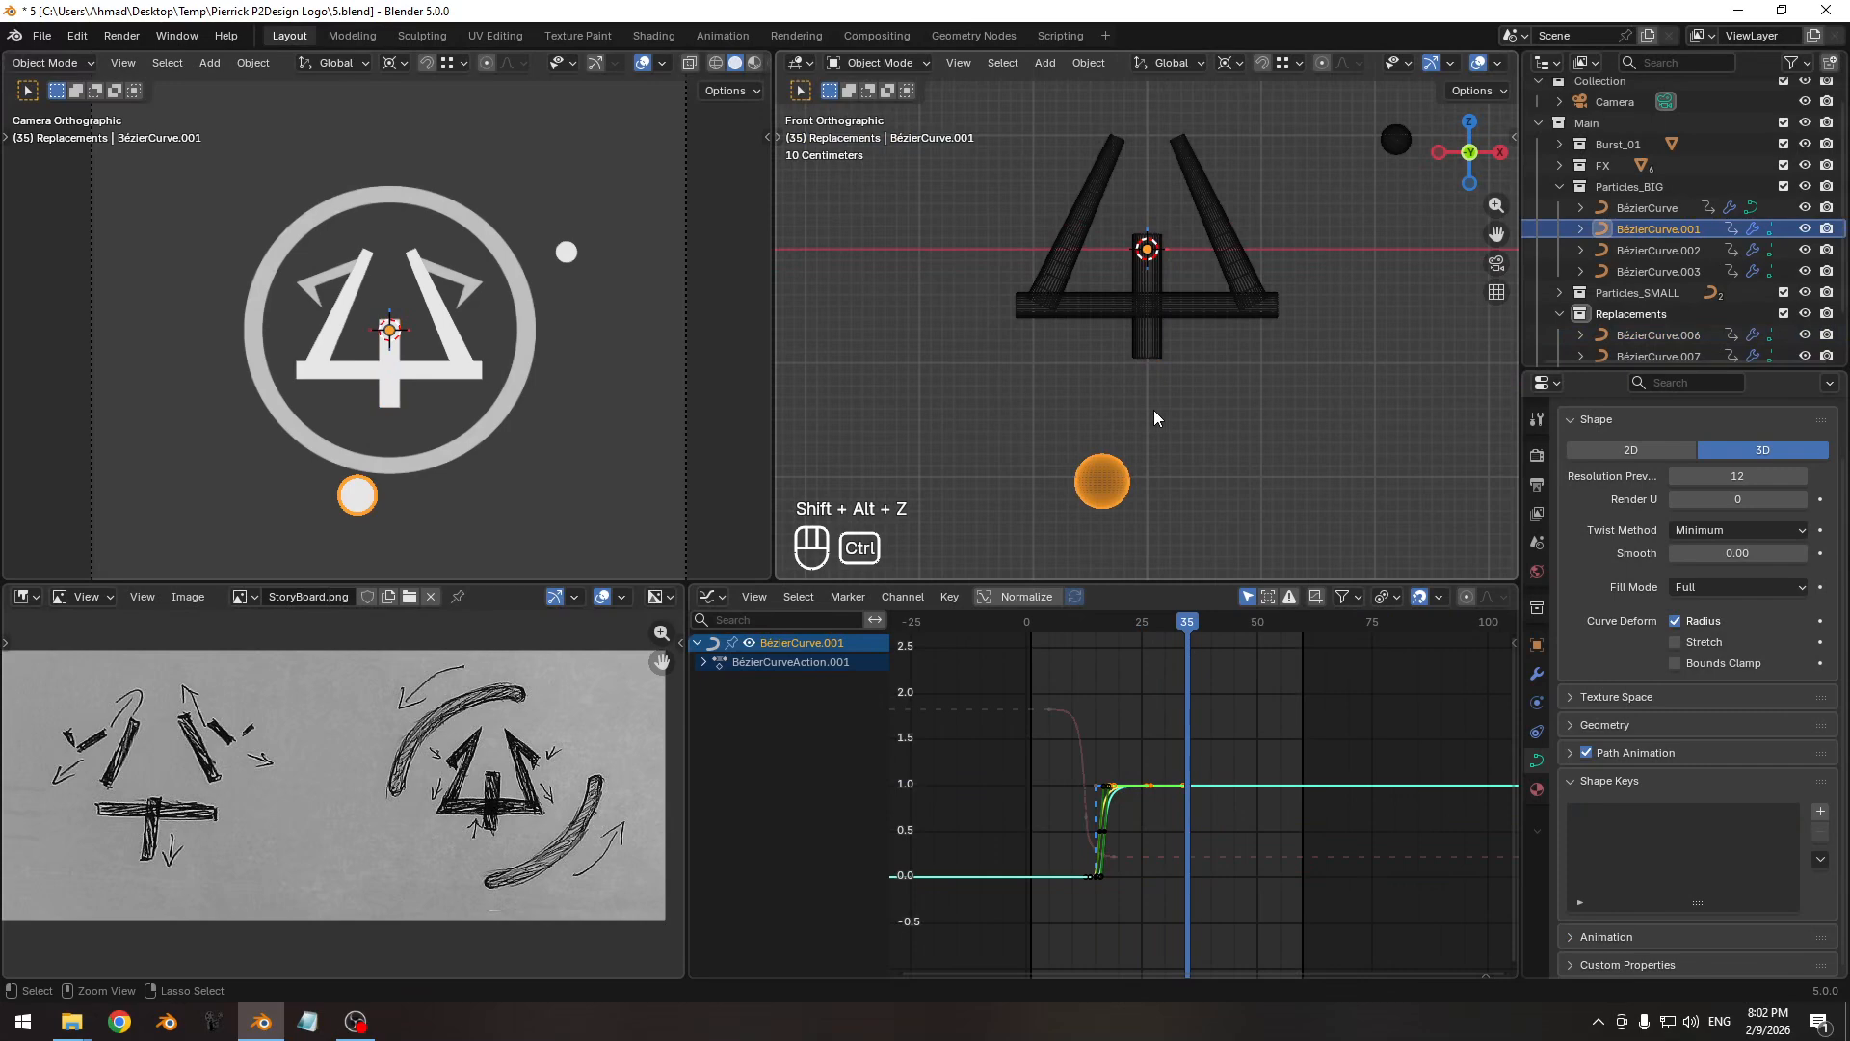
left_click(1395, 140)
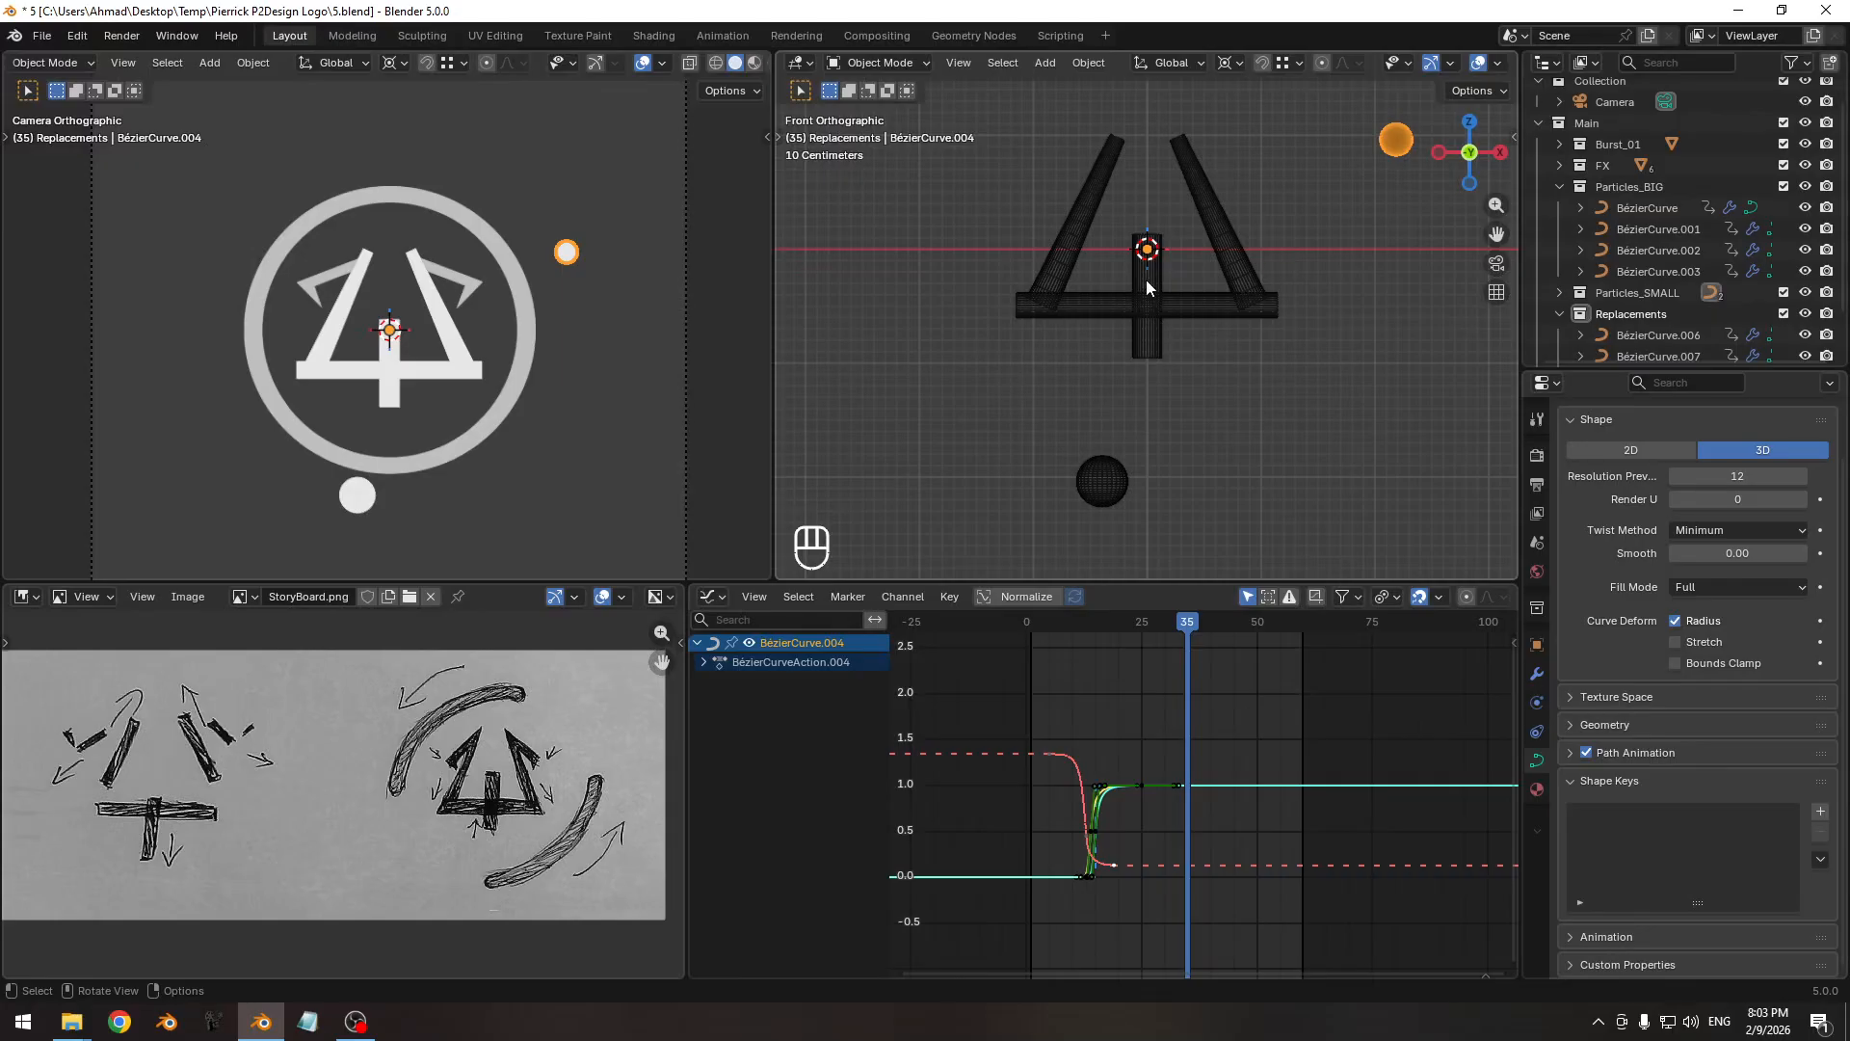
middle_click_drag(1147, 279, 1141, 345, "shift")
scroll(1118, 303, "up", 3)
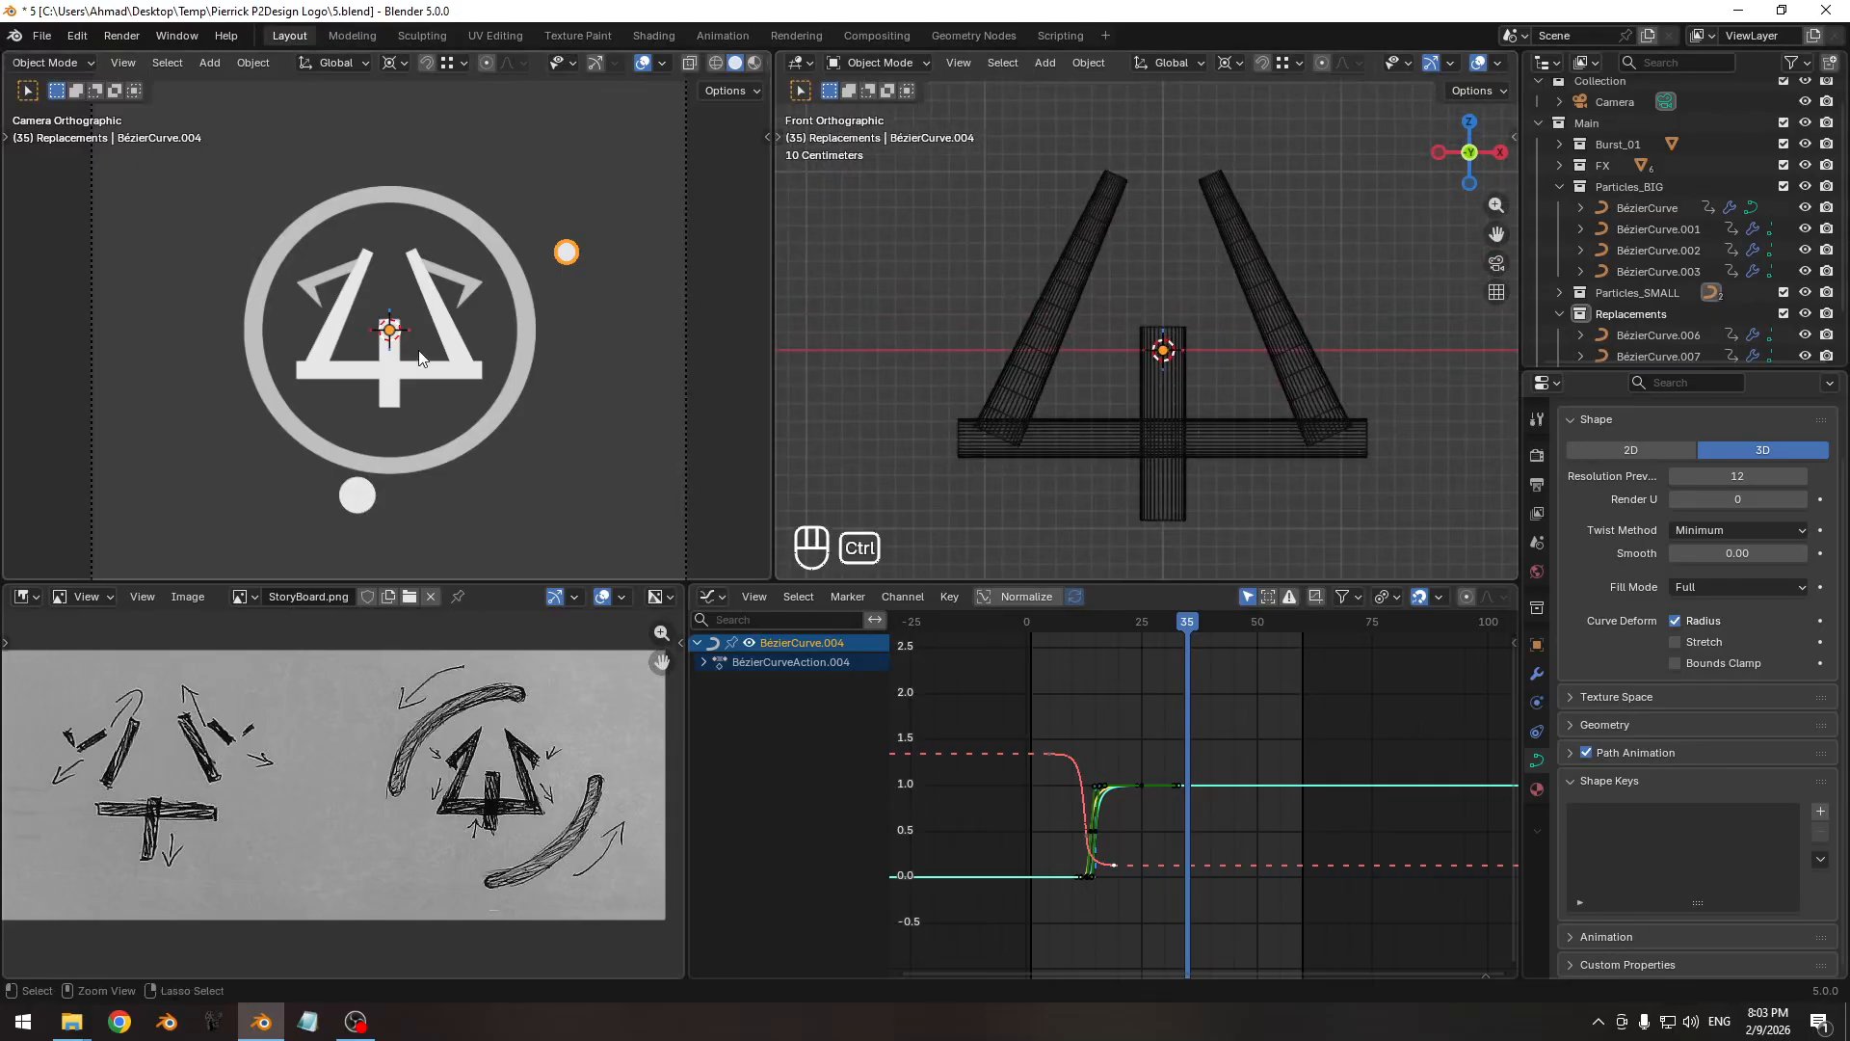
scroll(354, 246, "up", 4)
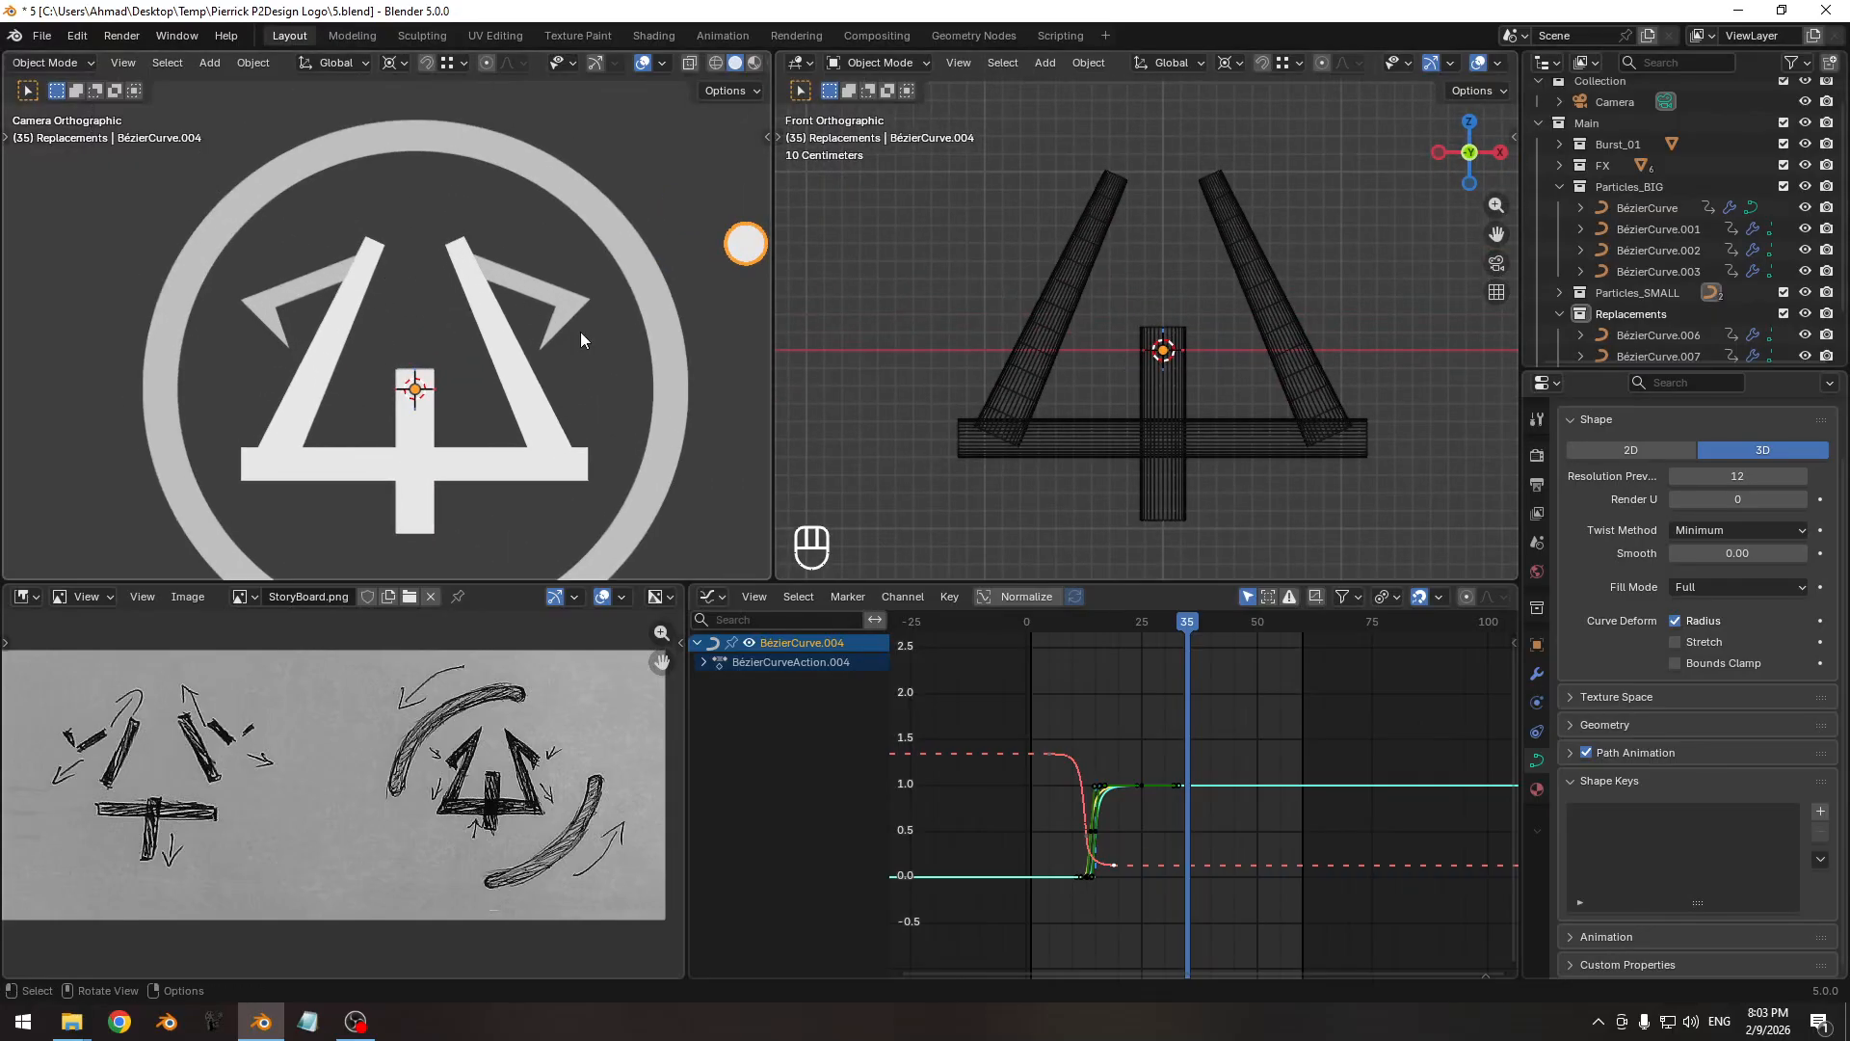
middle_click_drag(1181, 391, 1104, 590, "ctrl")
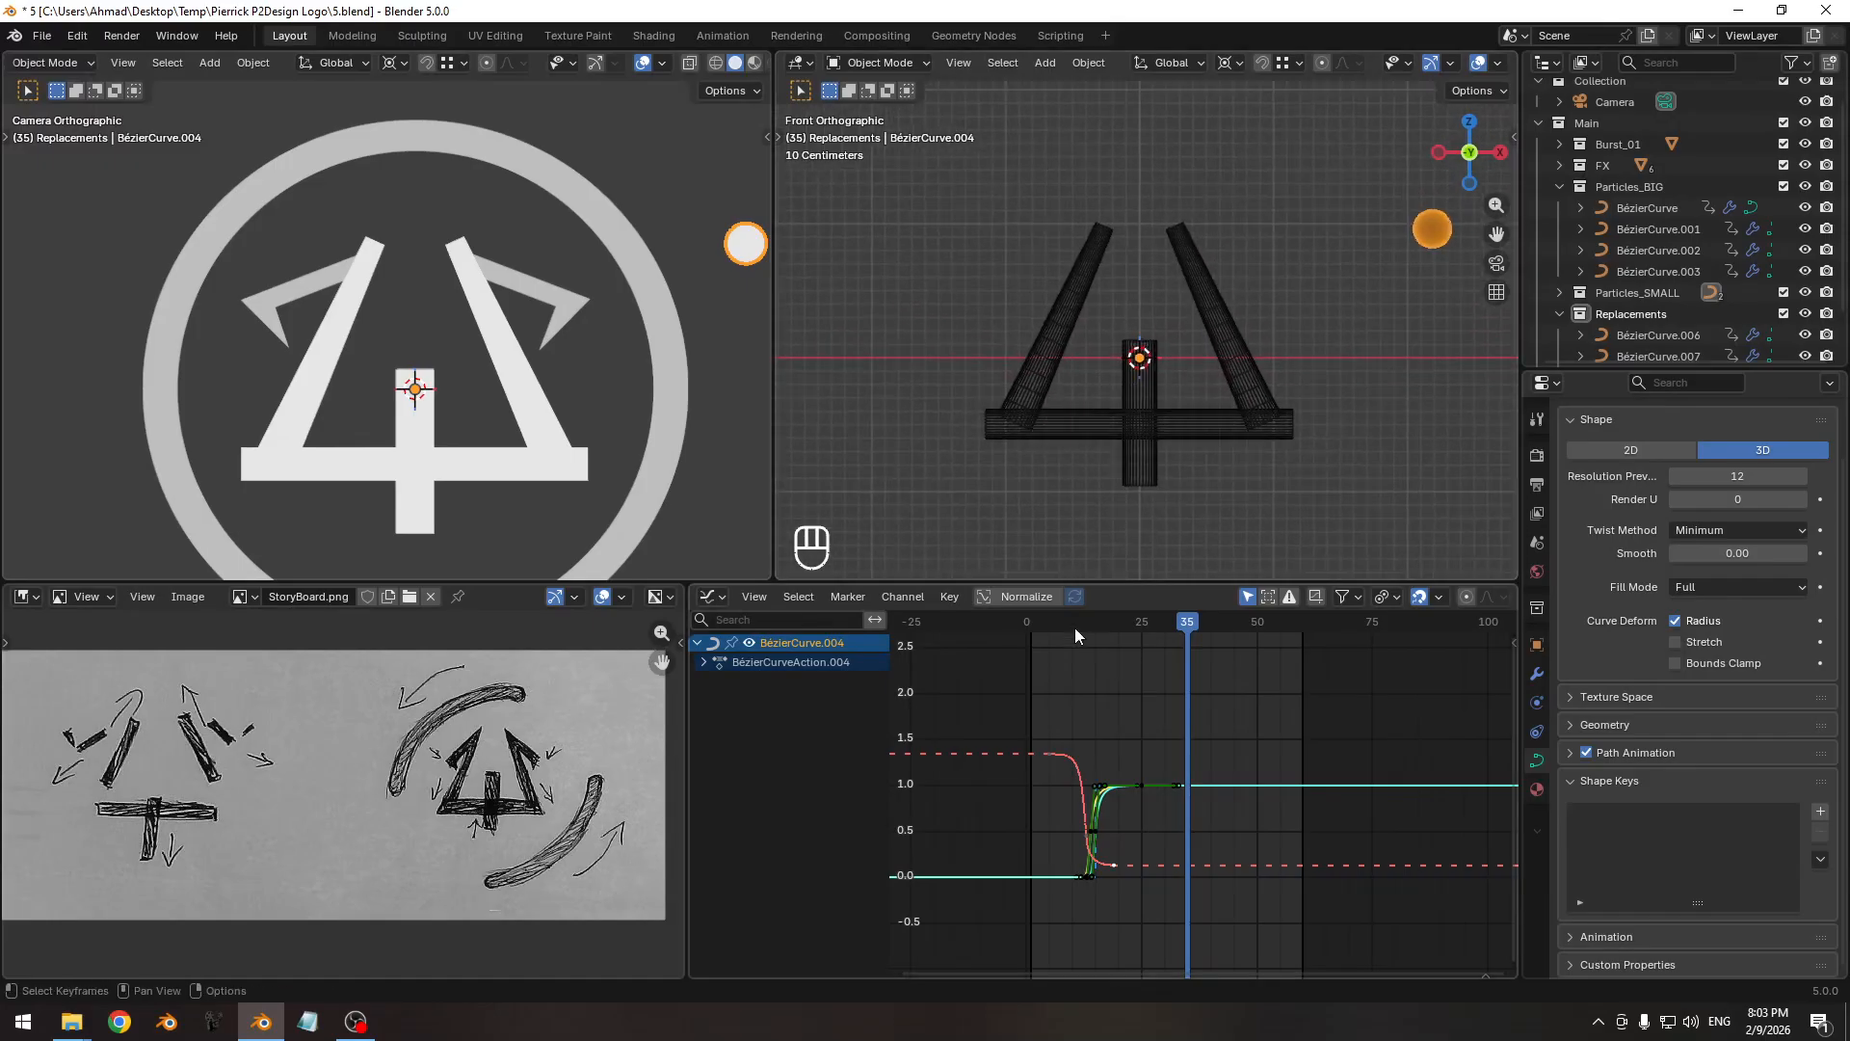
Set the current frame to 20 and duplicate the left slanted bar in place.
left_click_drag(1075, 629, 1116, 633)
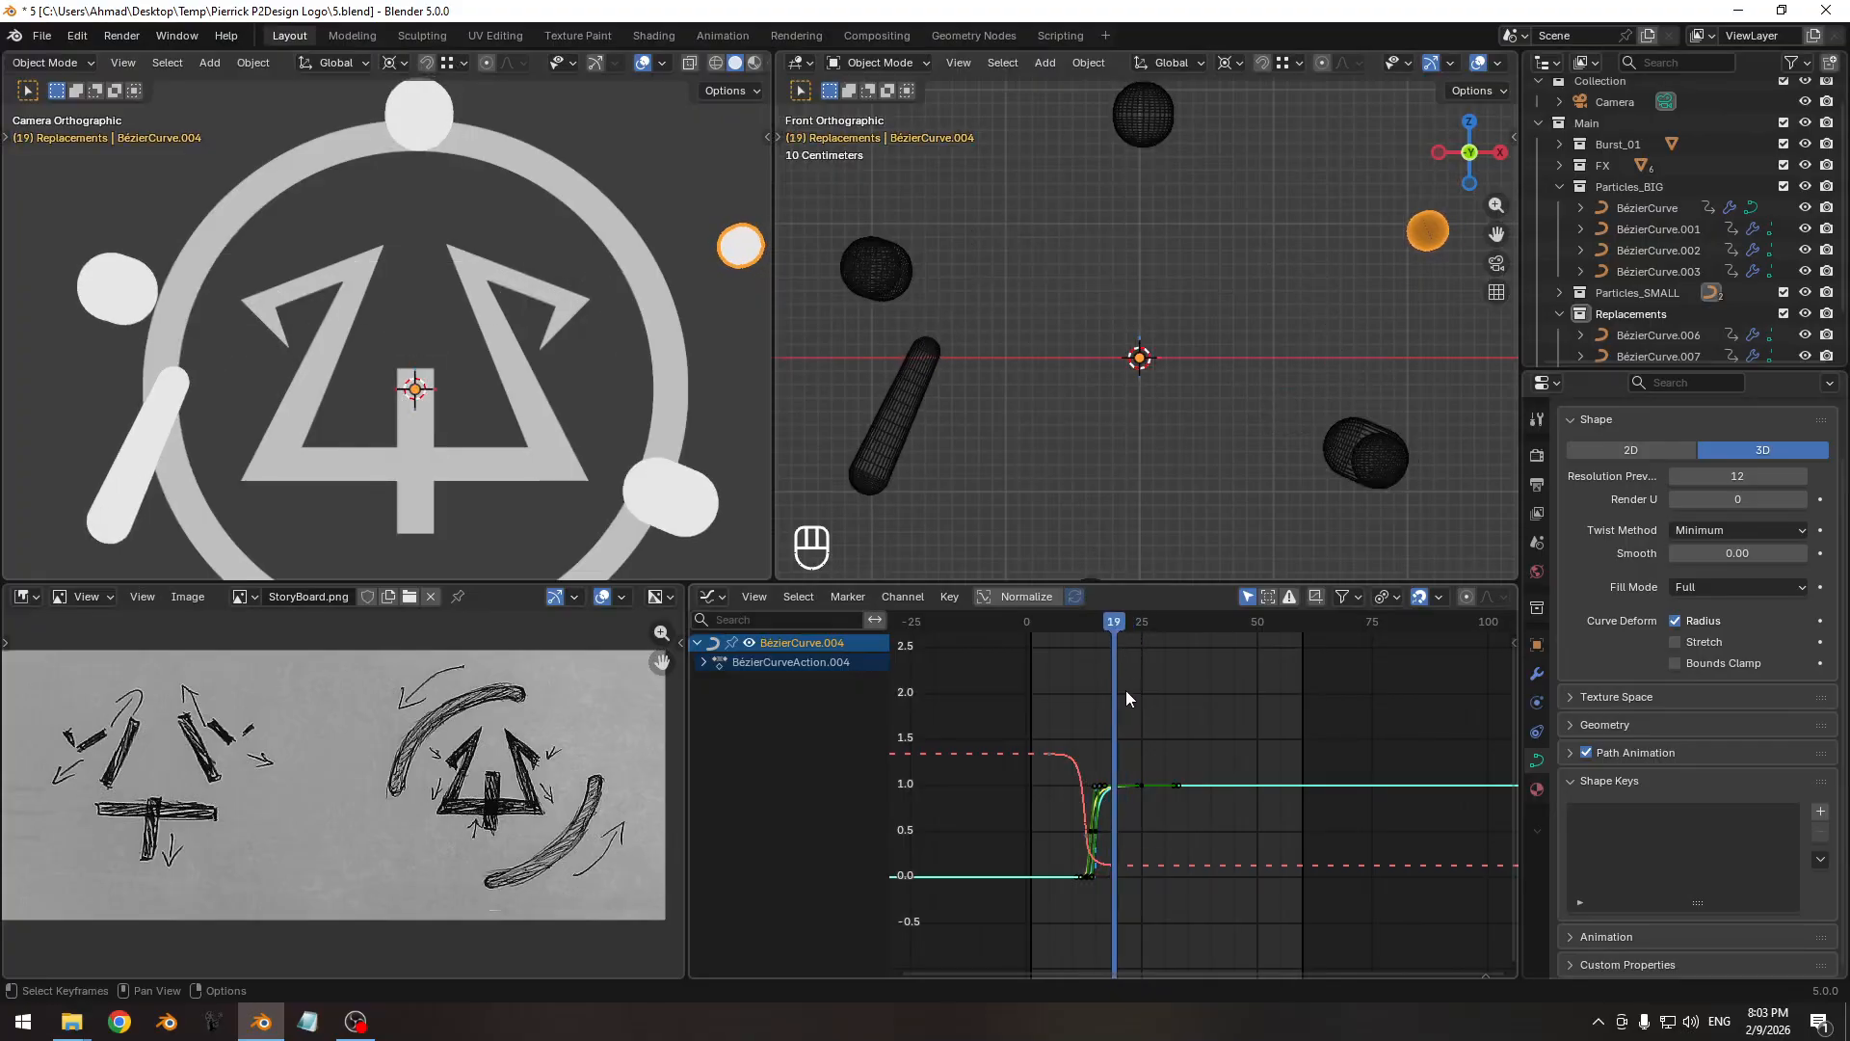
key("Right")
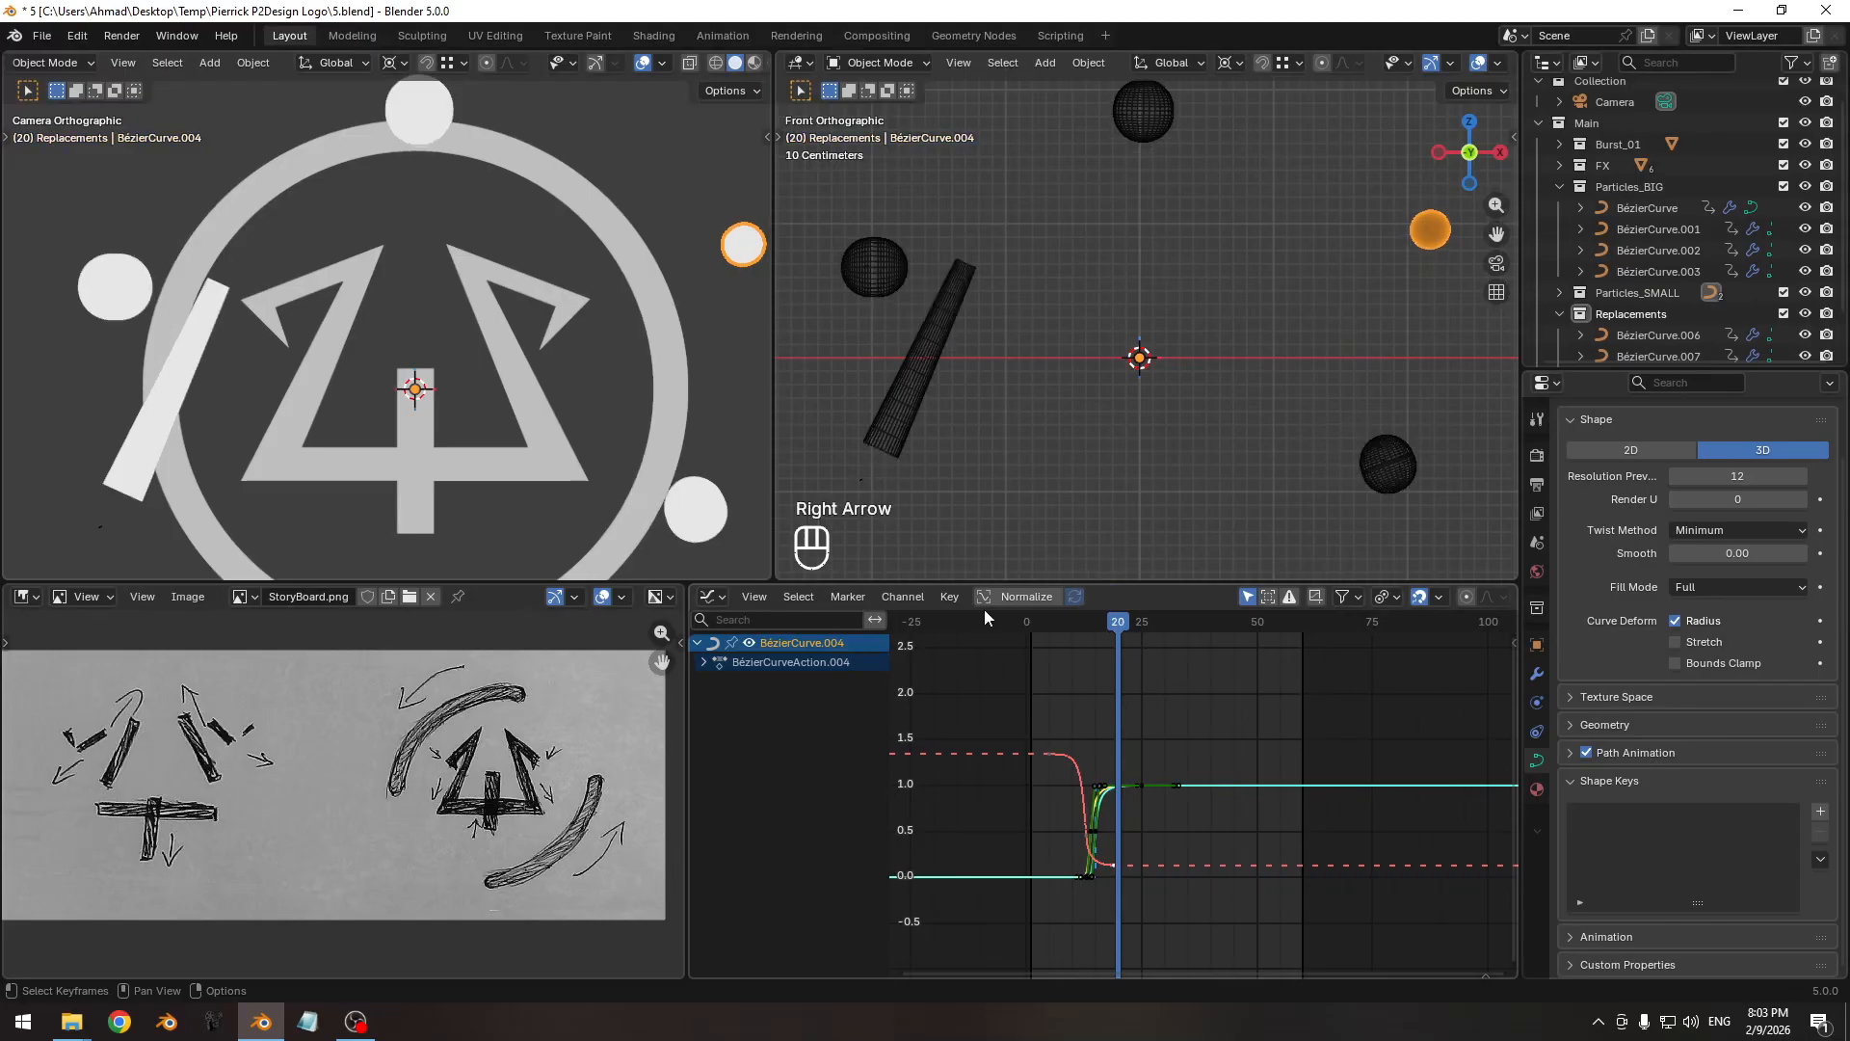
left_click(904, 416)
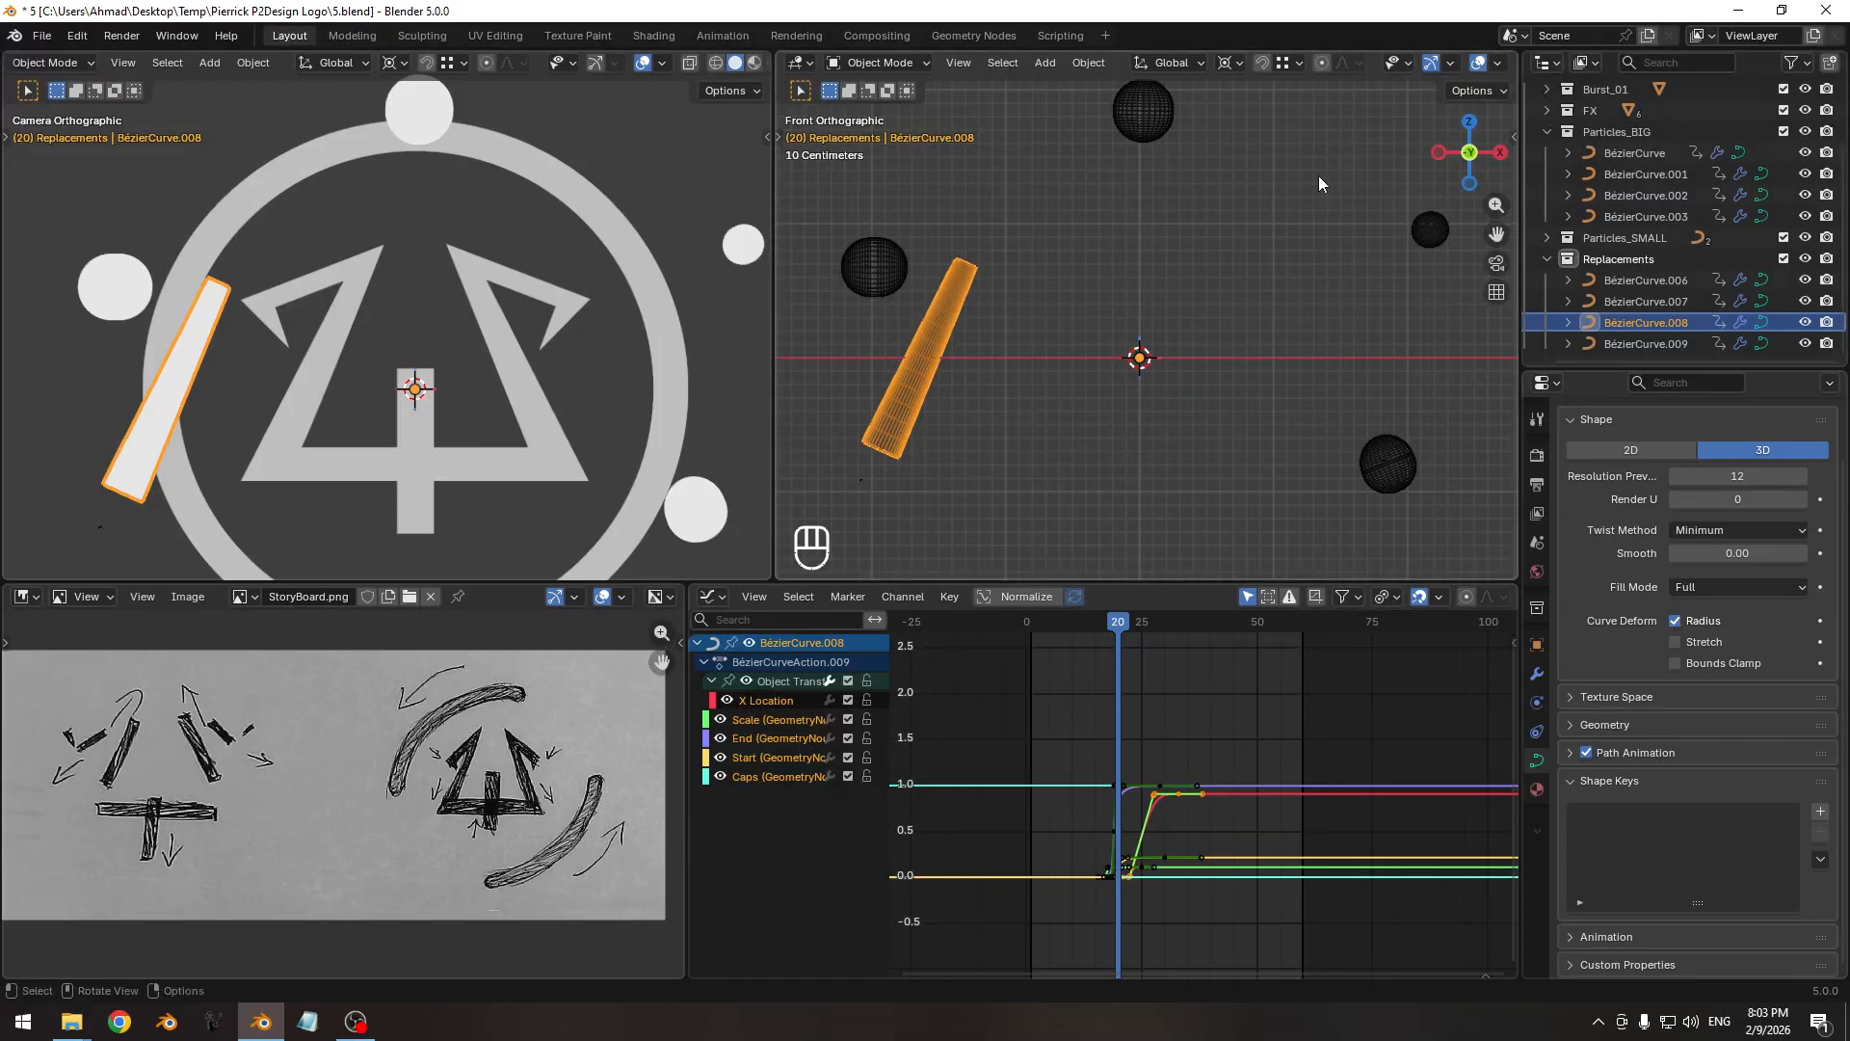
key("shift+d")
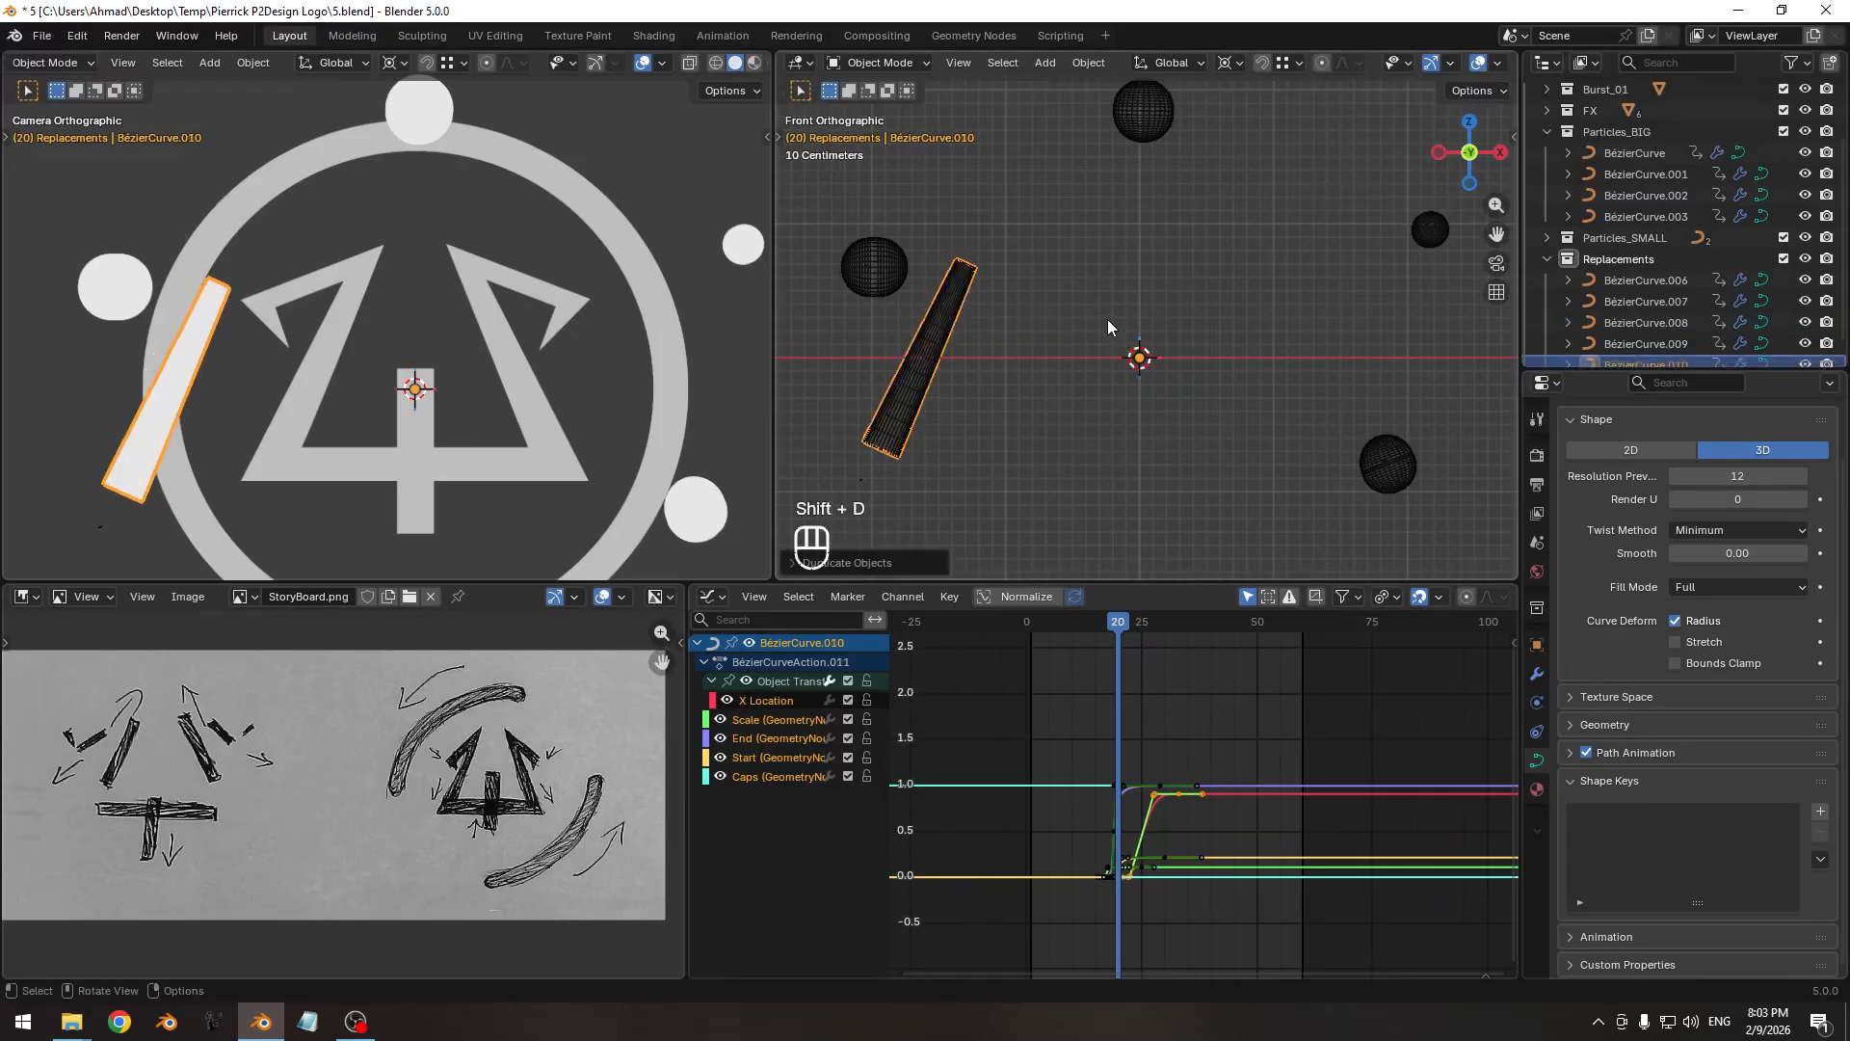
Edit the duplicated bar's curve and set the radius of both control points to 1.
key("Tab")
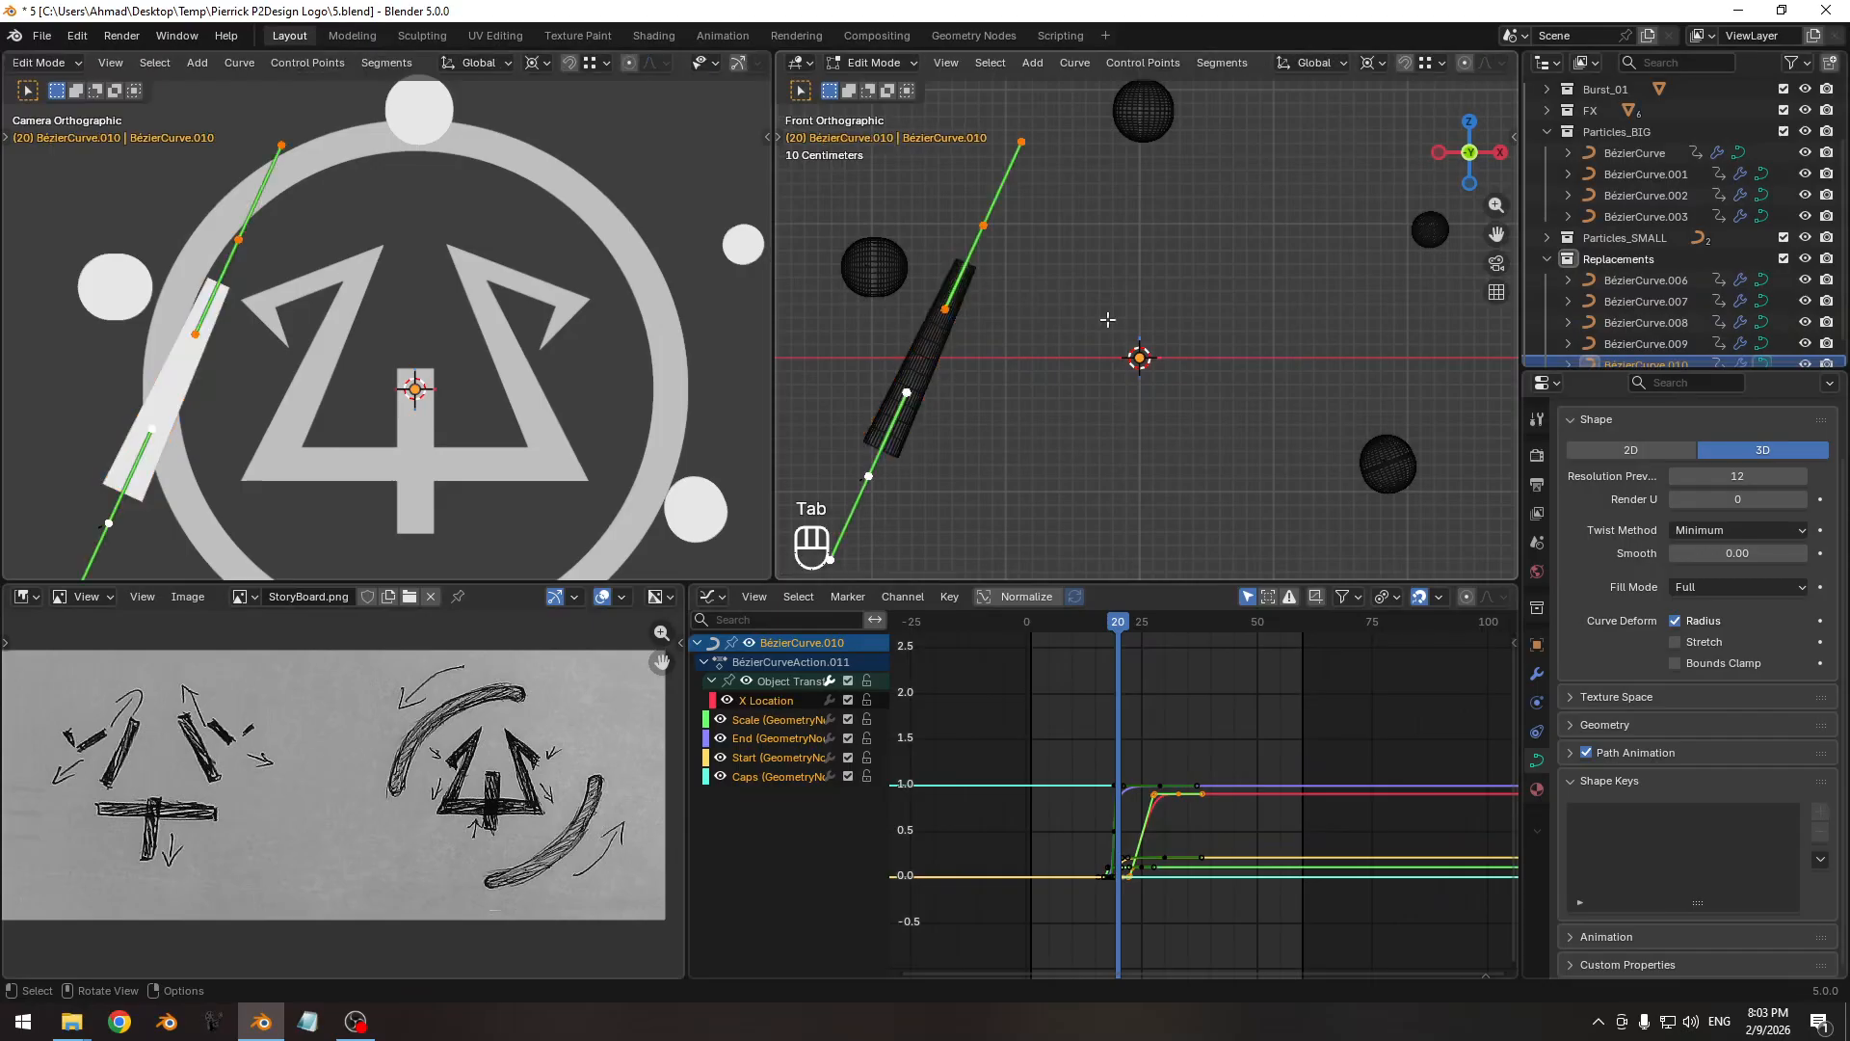
key("n")
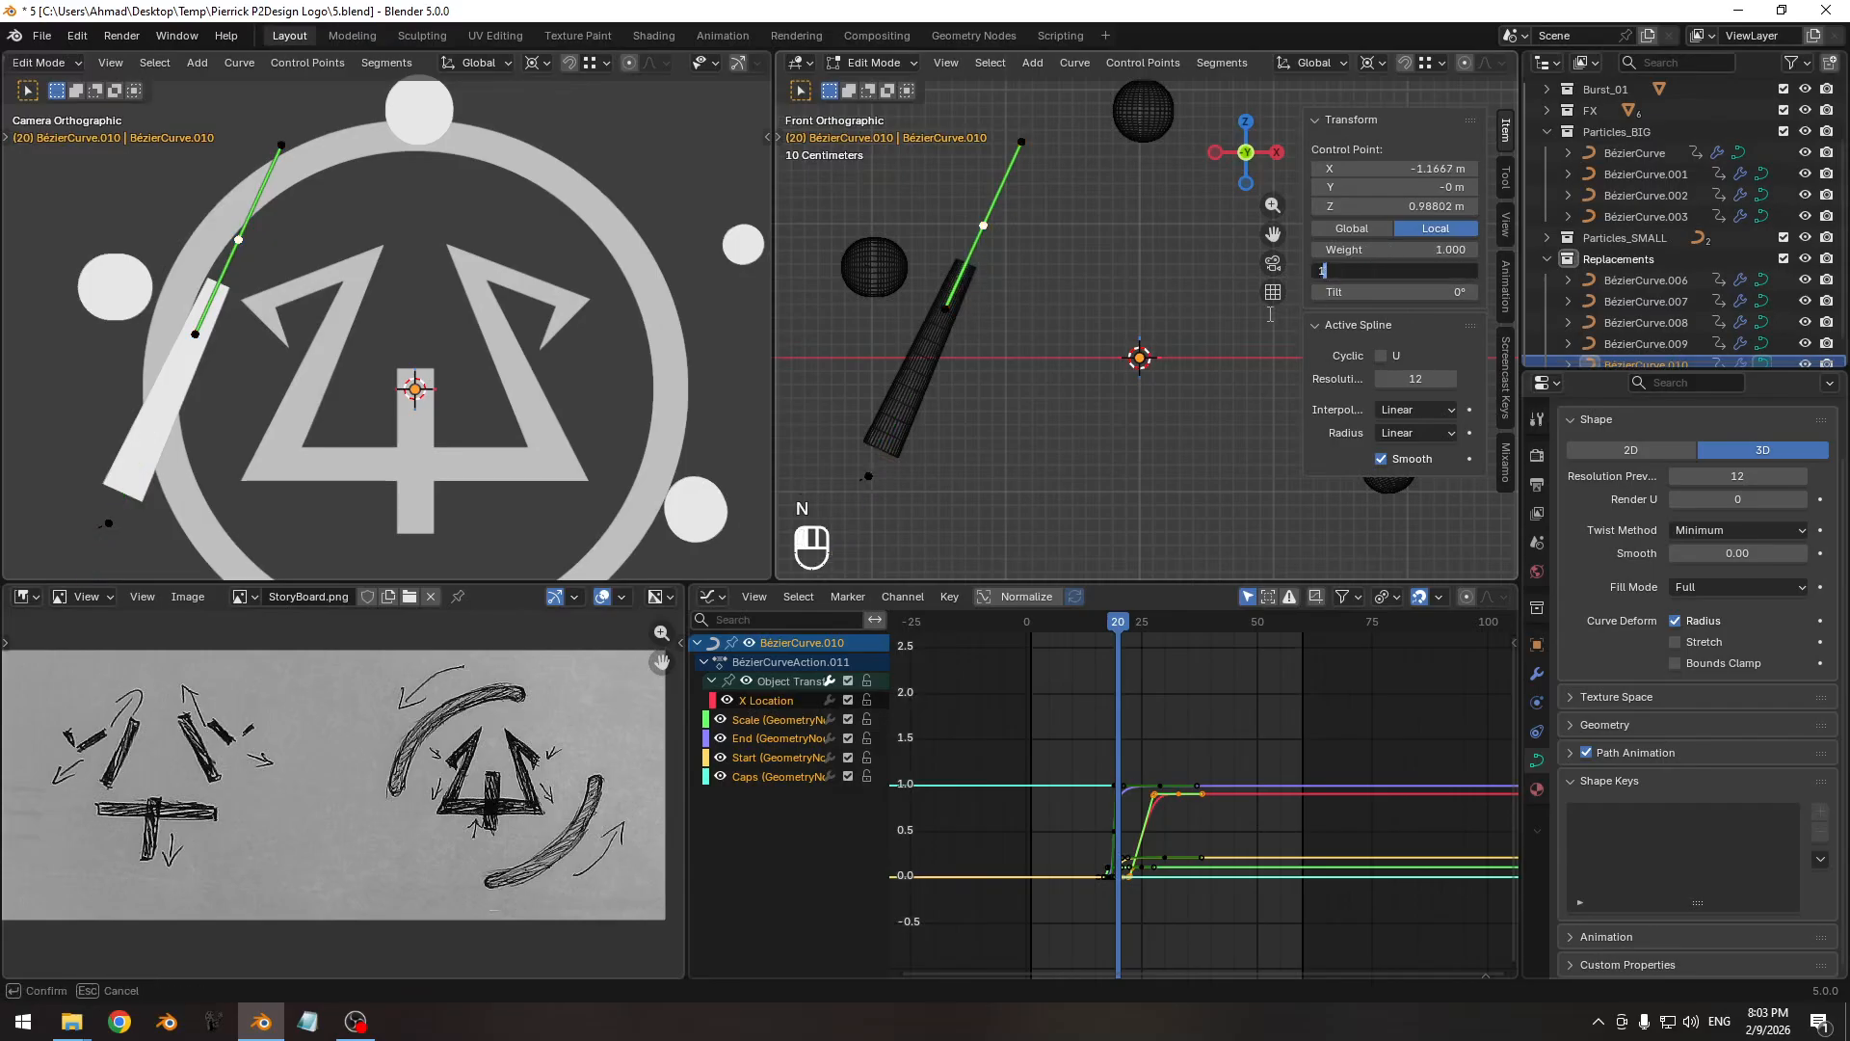
key("Return")
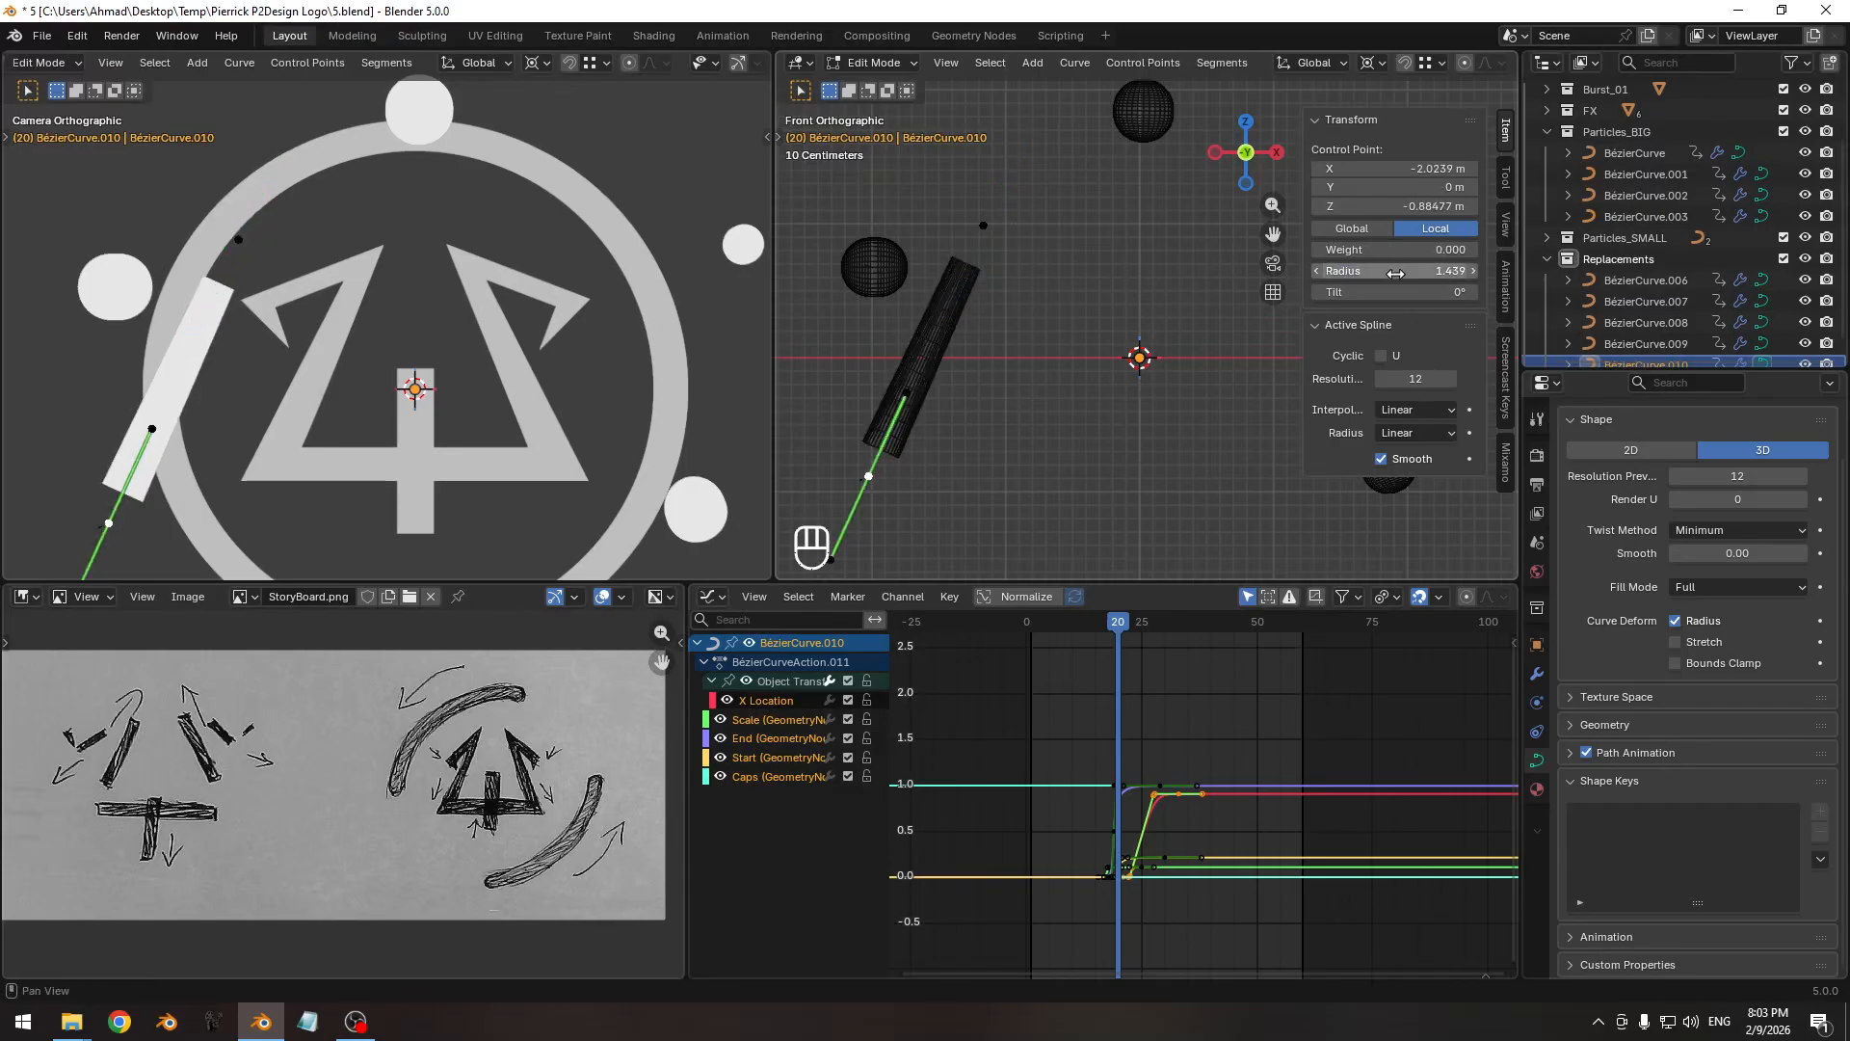
key("Return")
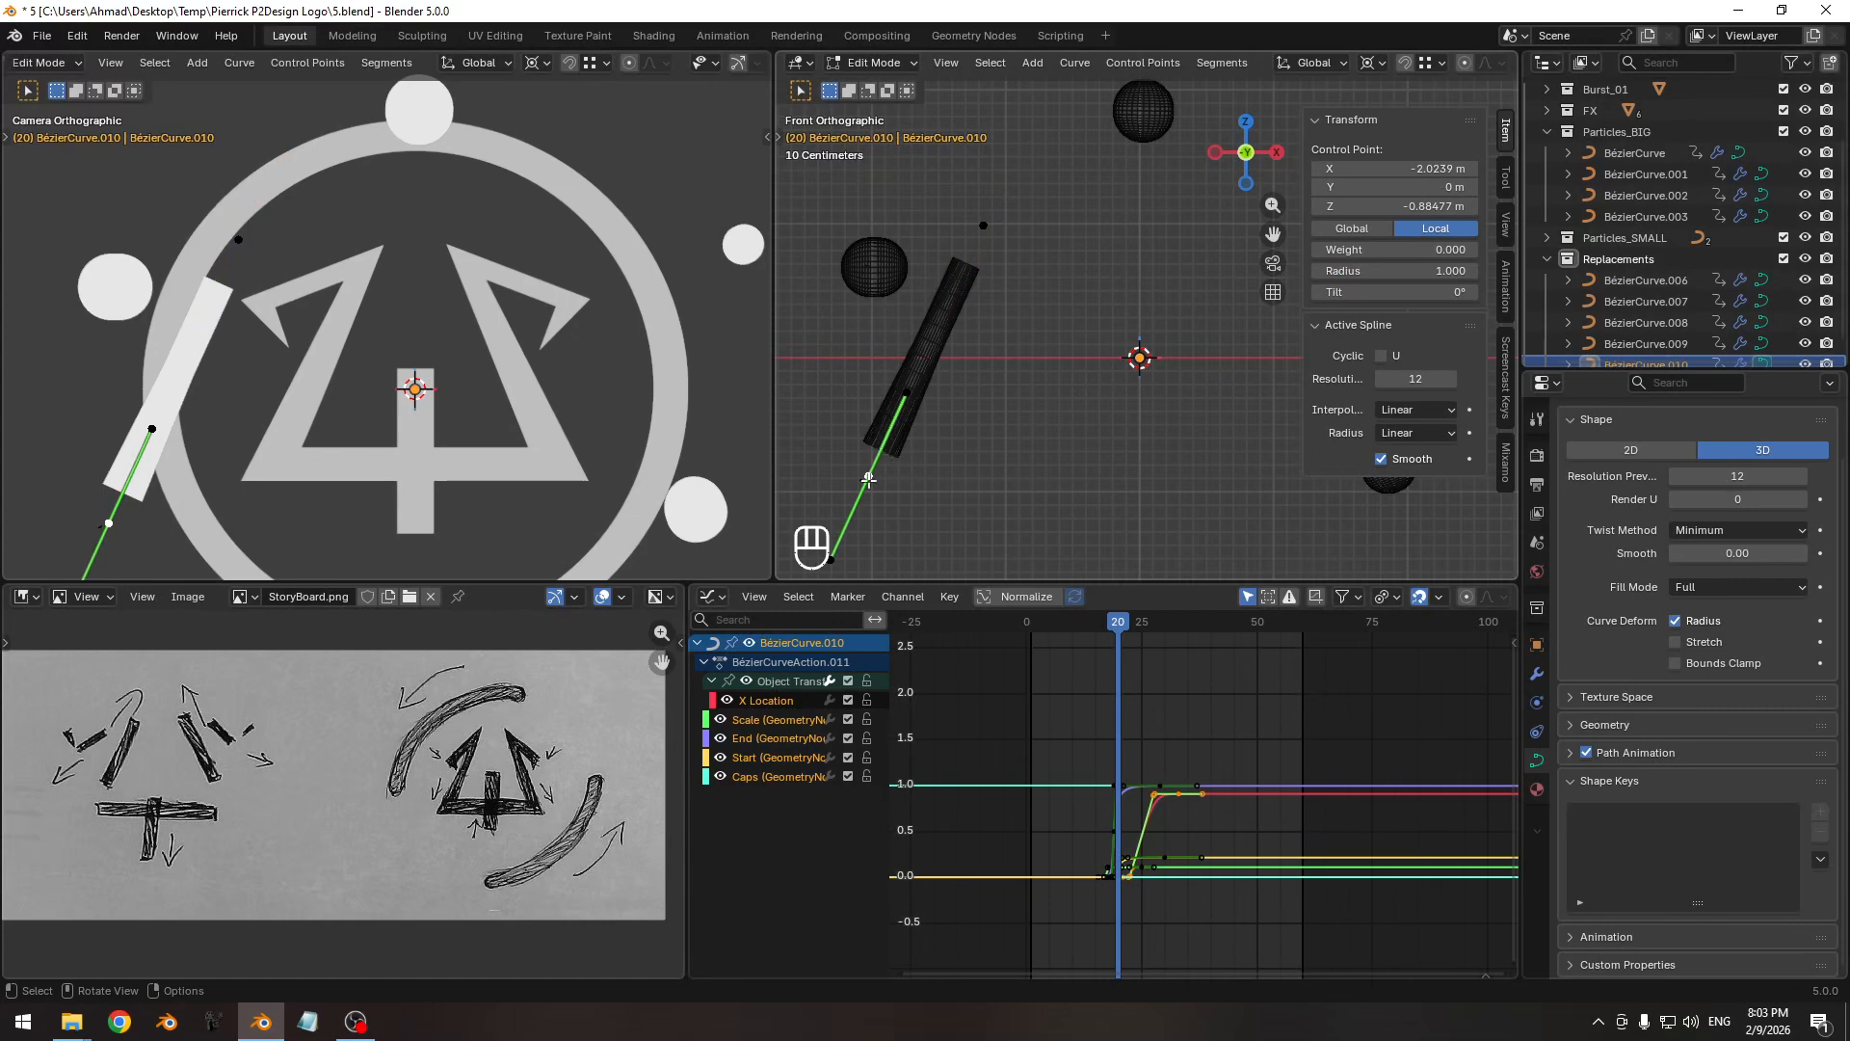
Move the duplicate's lower control point up between the logo's two peaks and change both points' handle type to straighten the curve.
key("g")
left_click(1180, 257)
key("a")
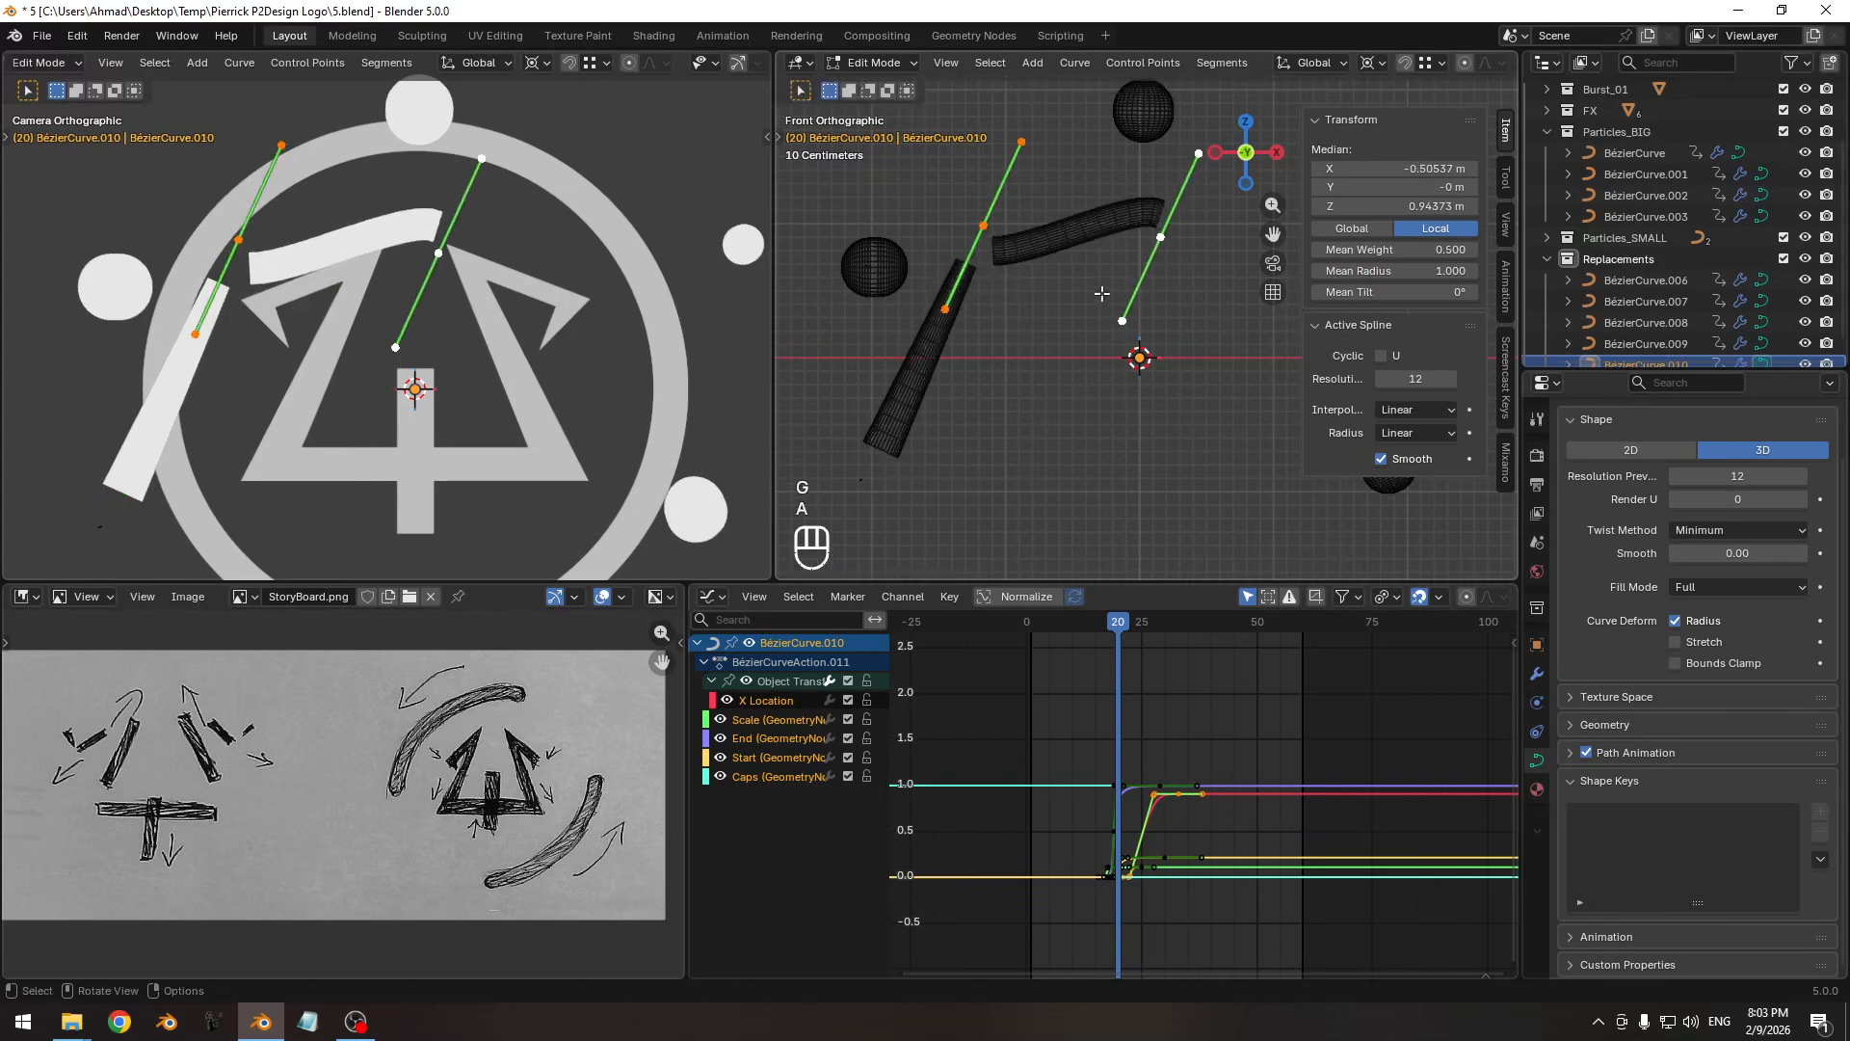
key("v")
left_click(1066, 274)
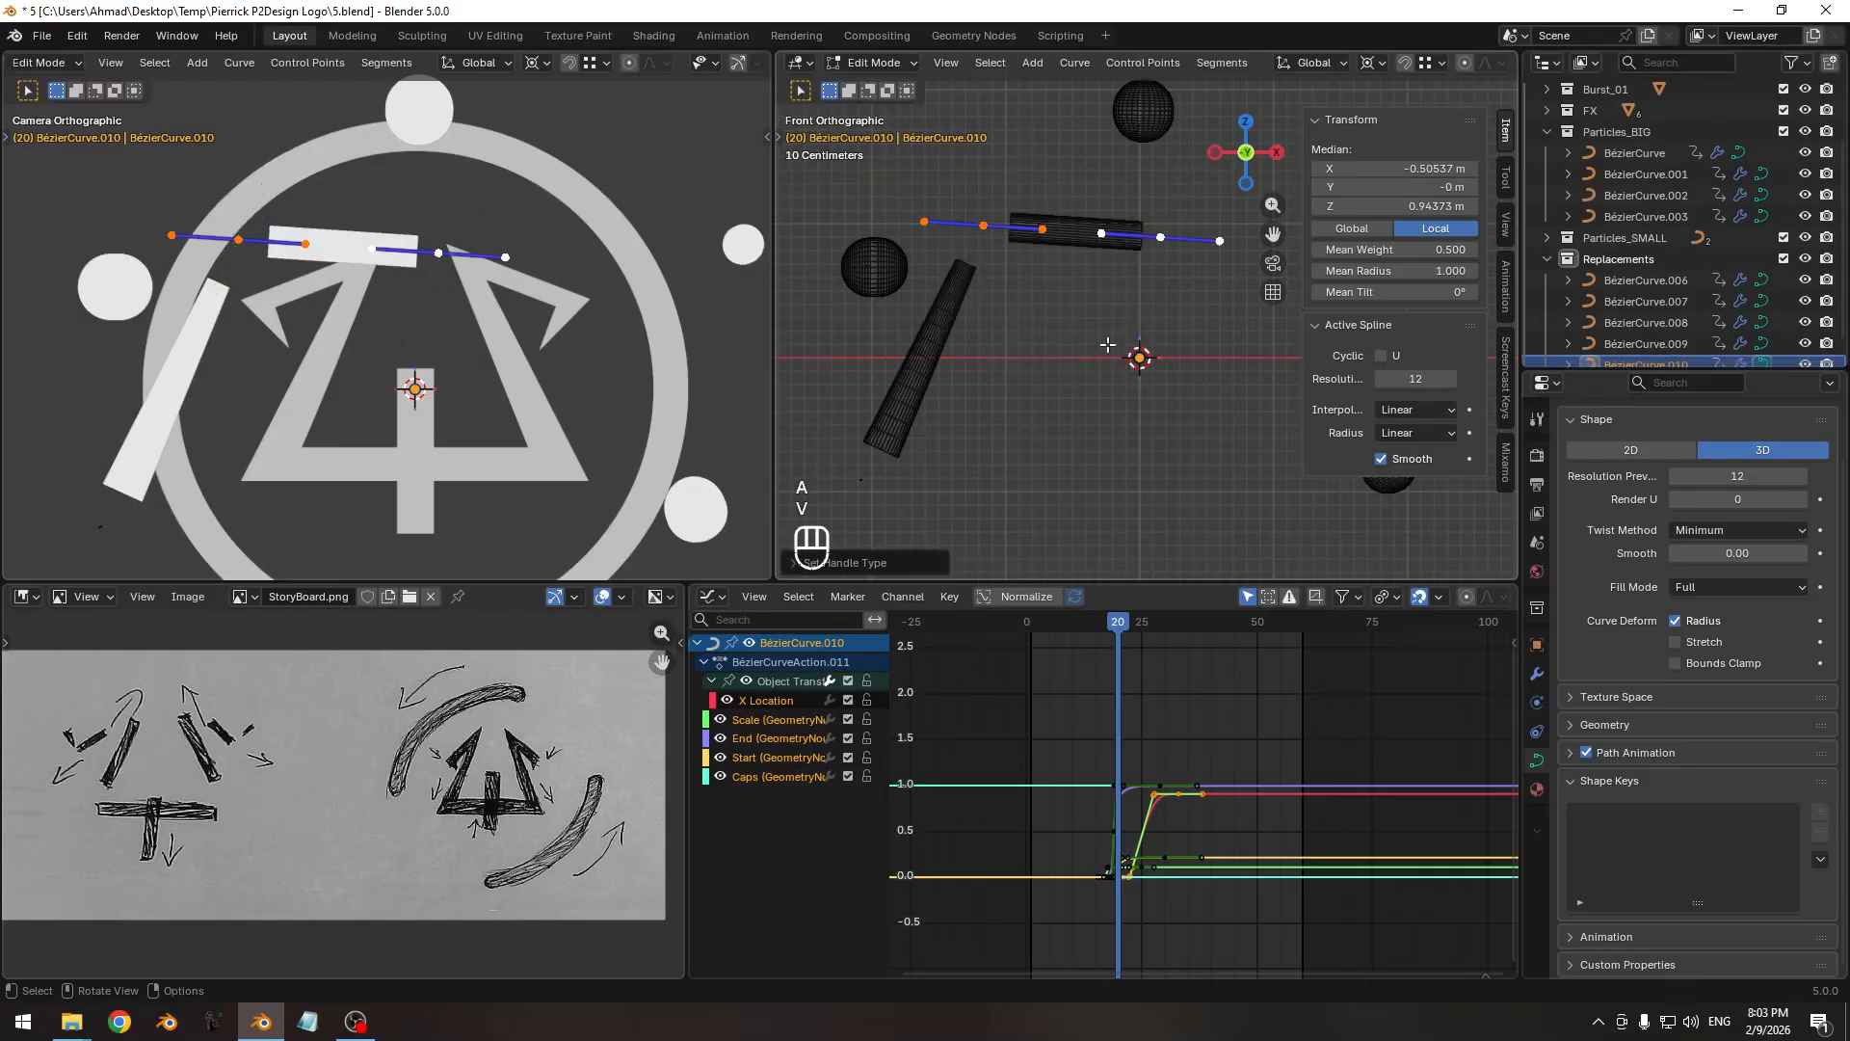
Reposition the duplicate's two control points so the bar follows the angle of the logo's short upper-left arm.
scroll(327, 367, "up", 5)
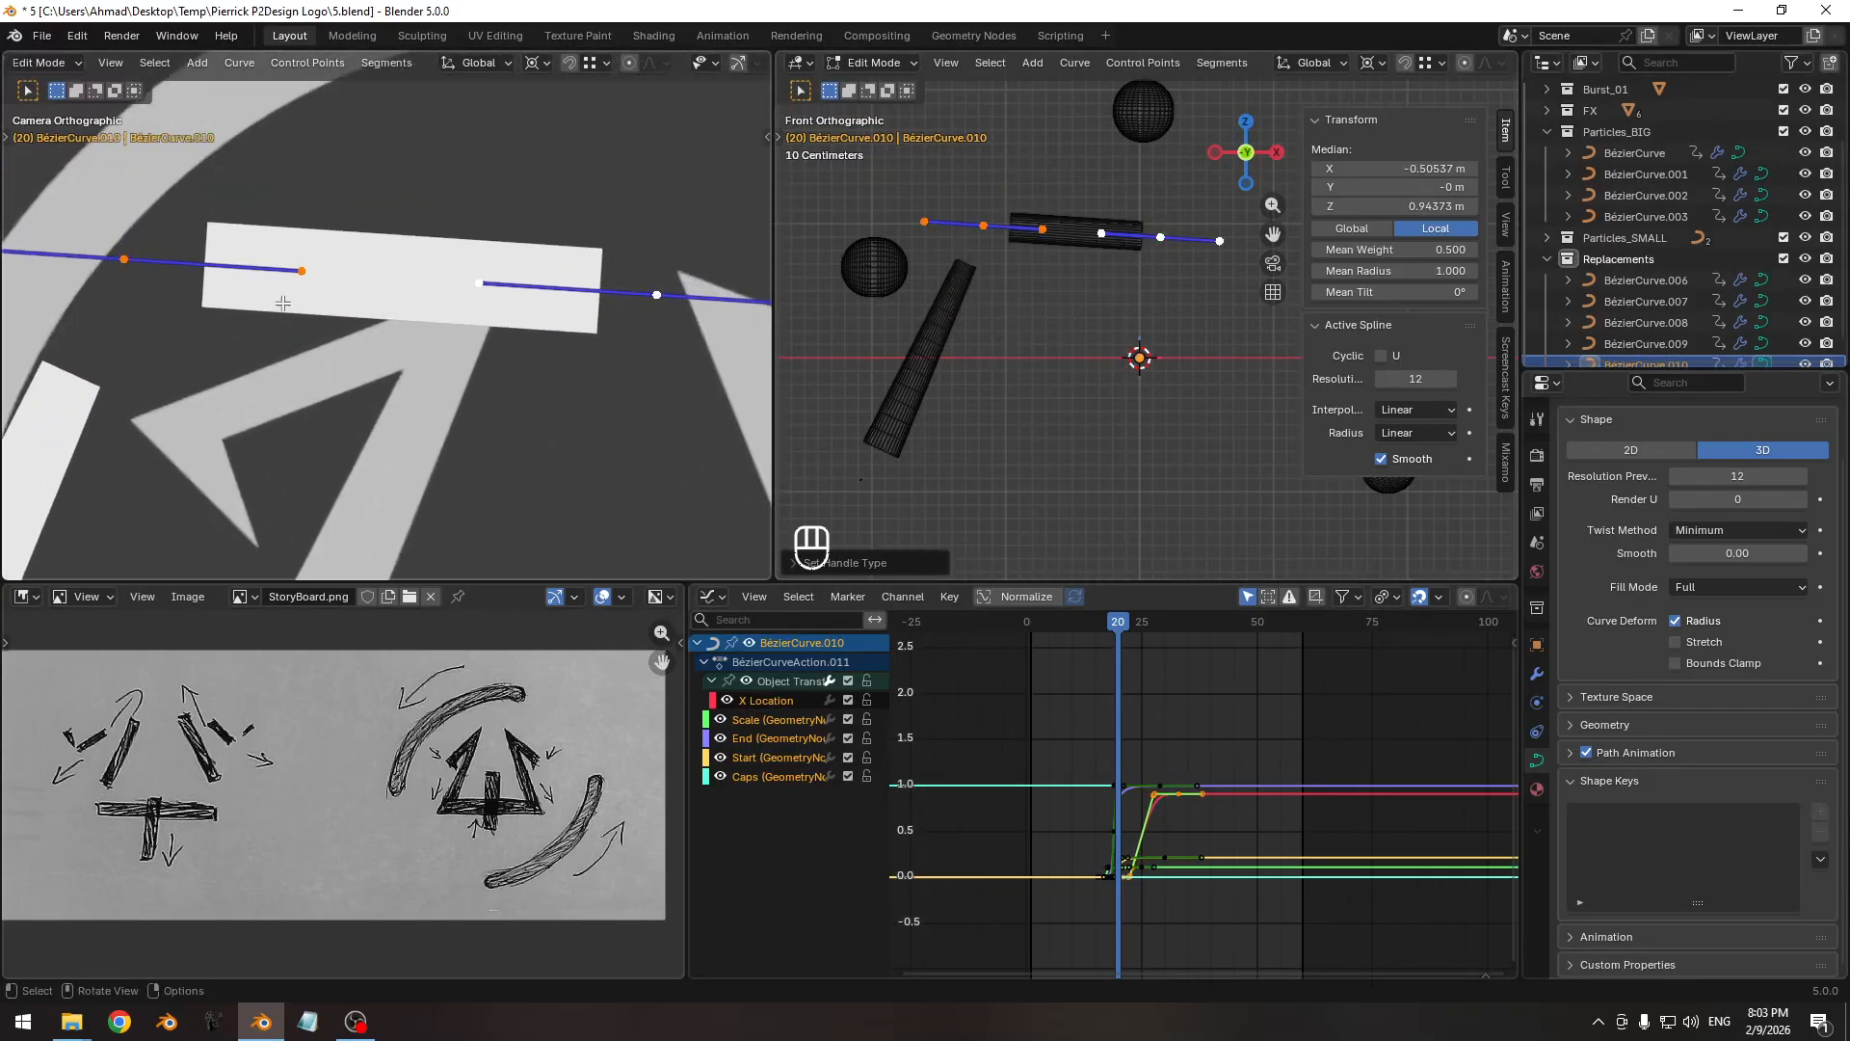
left_click(148, 255)
key("g")
left_click(184, 443)
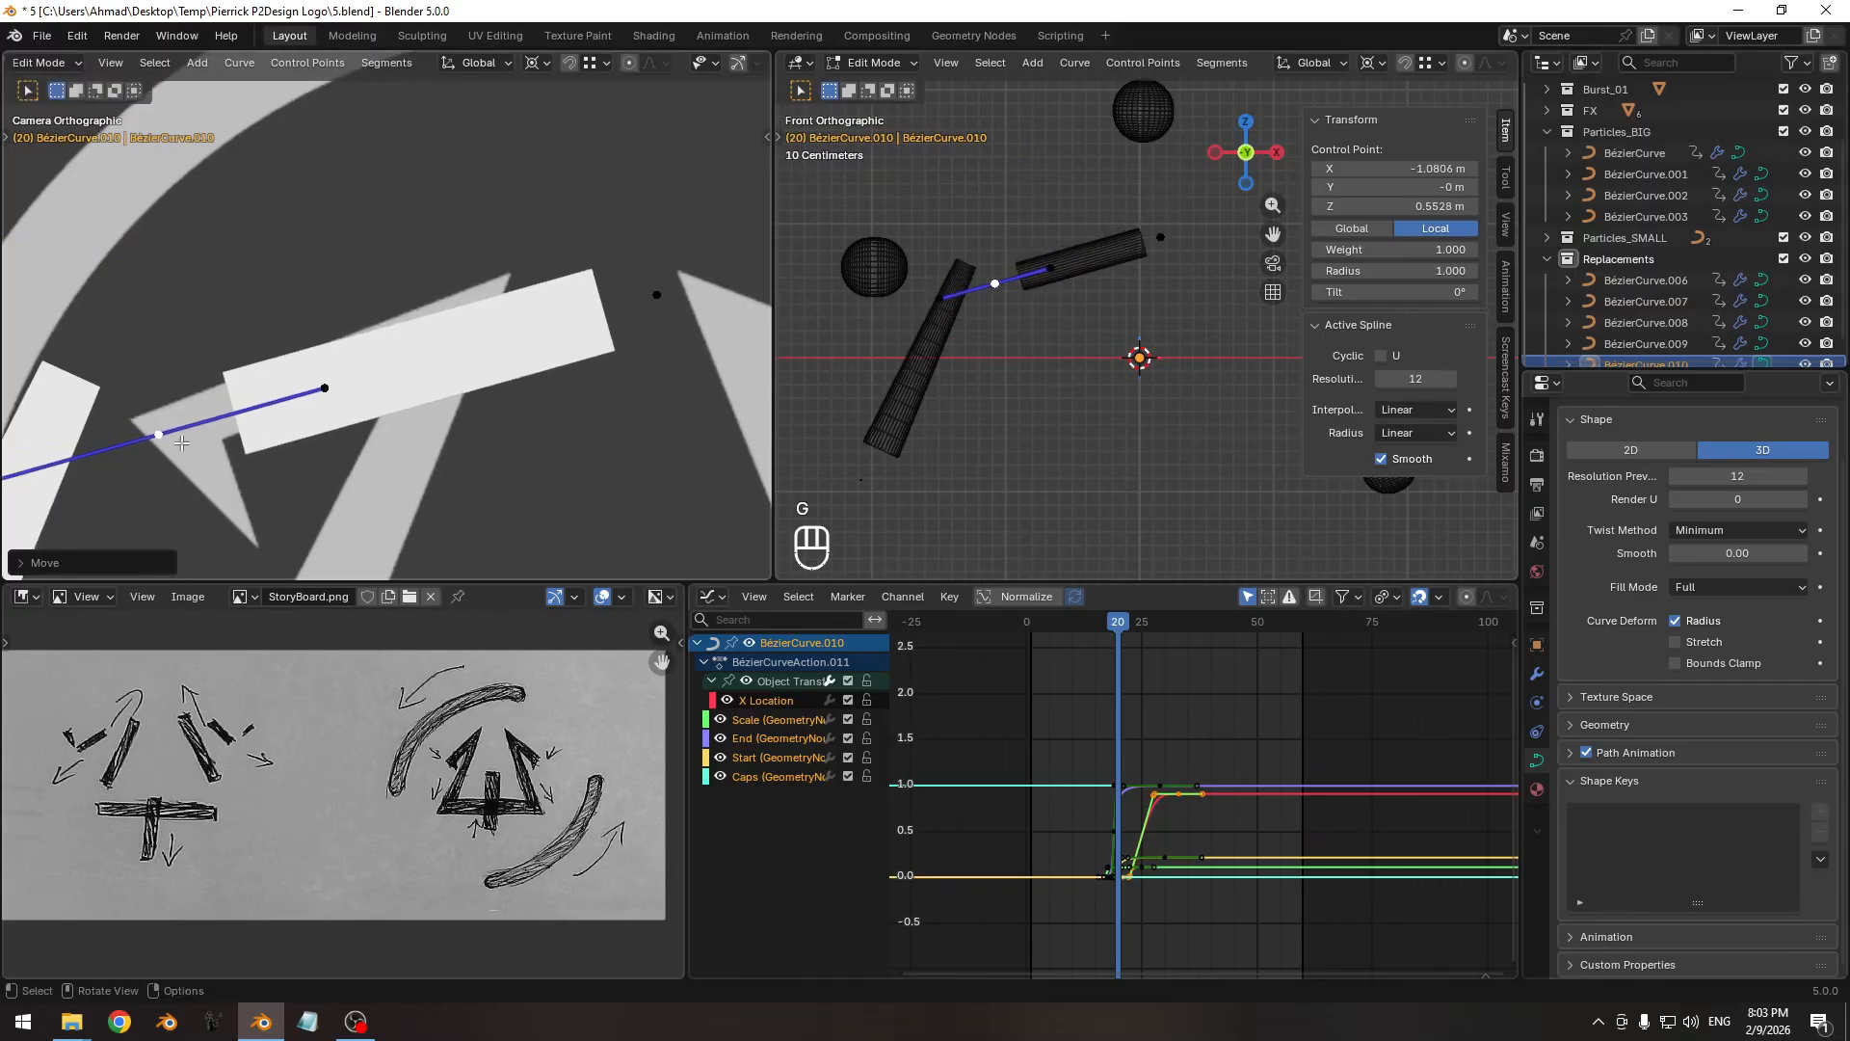
key("g")
left_click(185, 448)
key("g")
key("z")
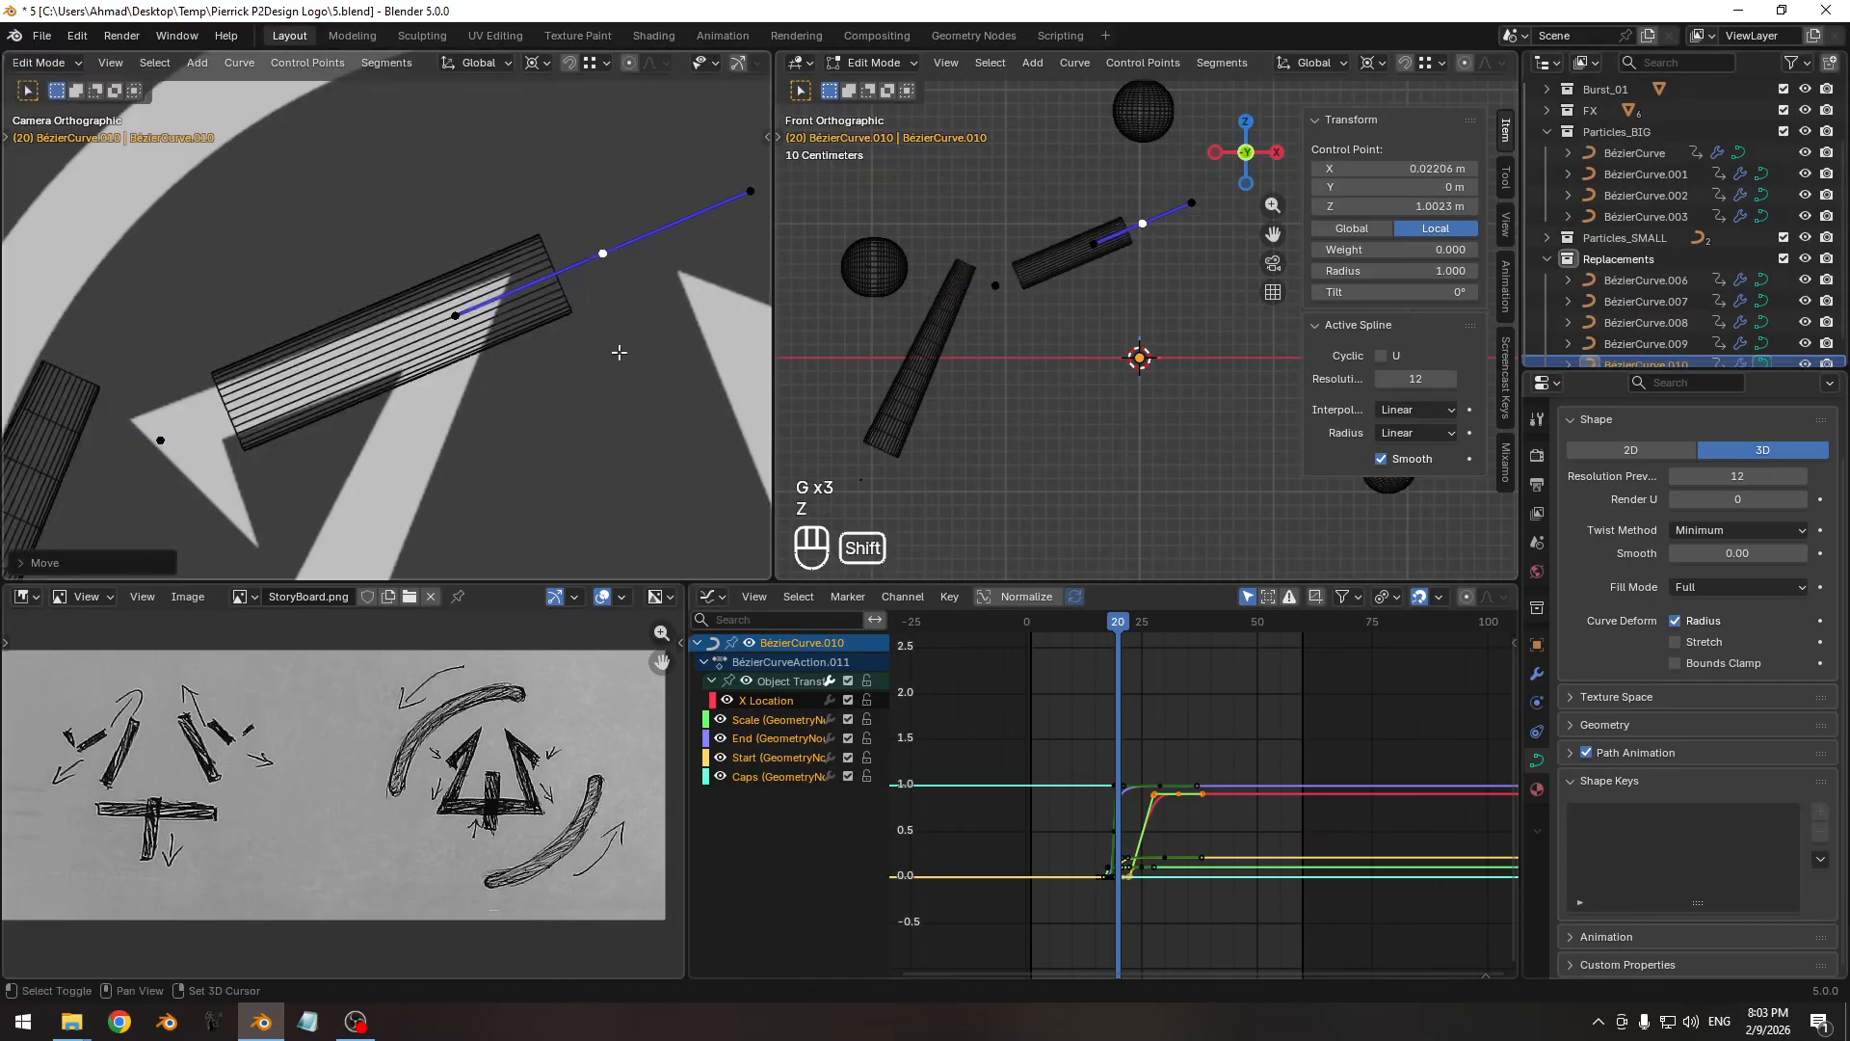
left_click(648, 373)
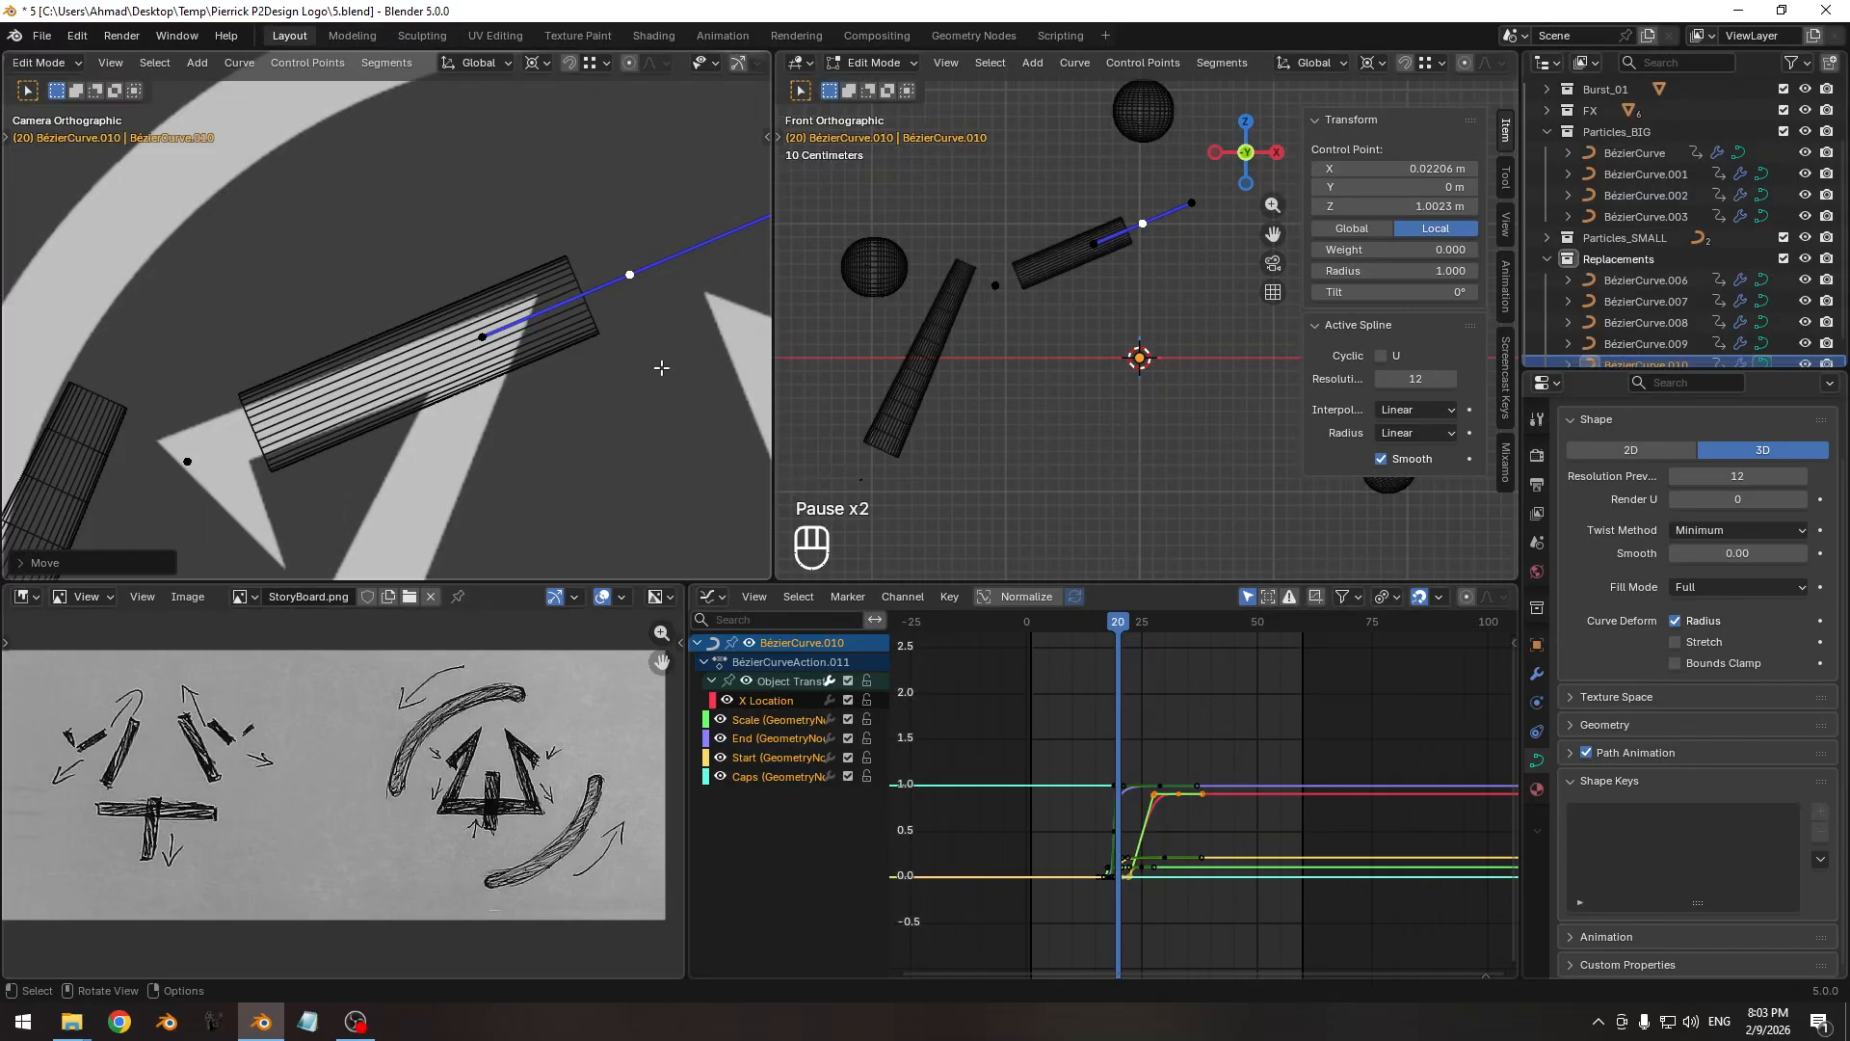
Nudge the whole duplicated curve slightly so it lines up with the logo's upper-left arm.
key("a")
key("g")
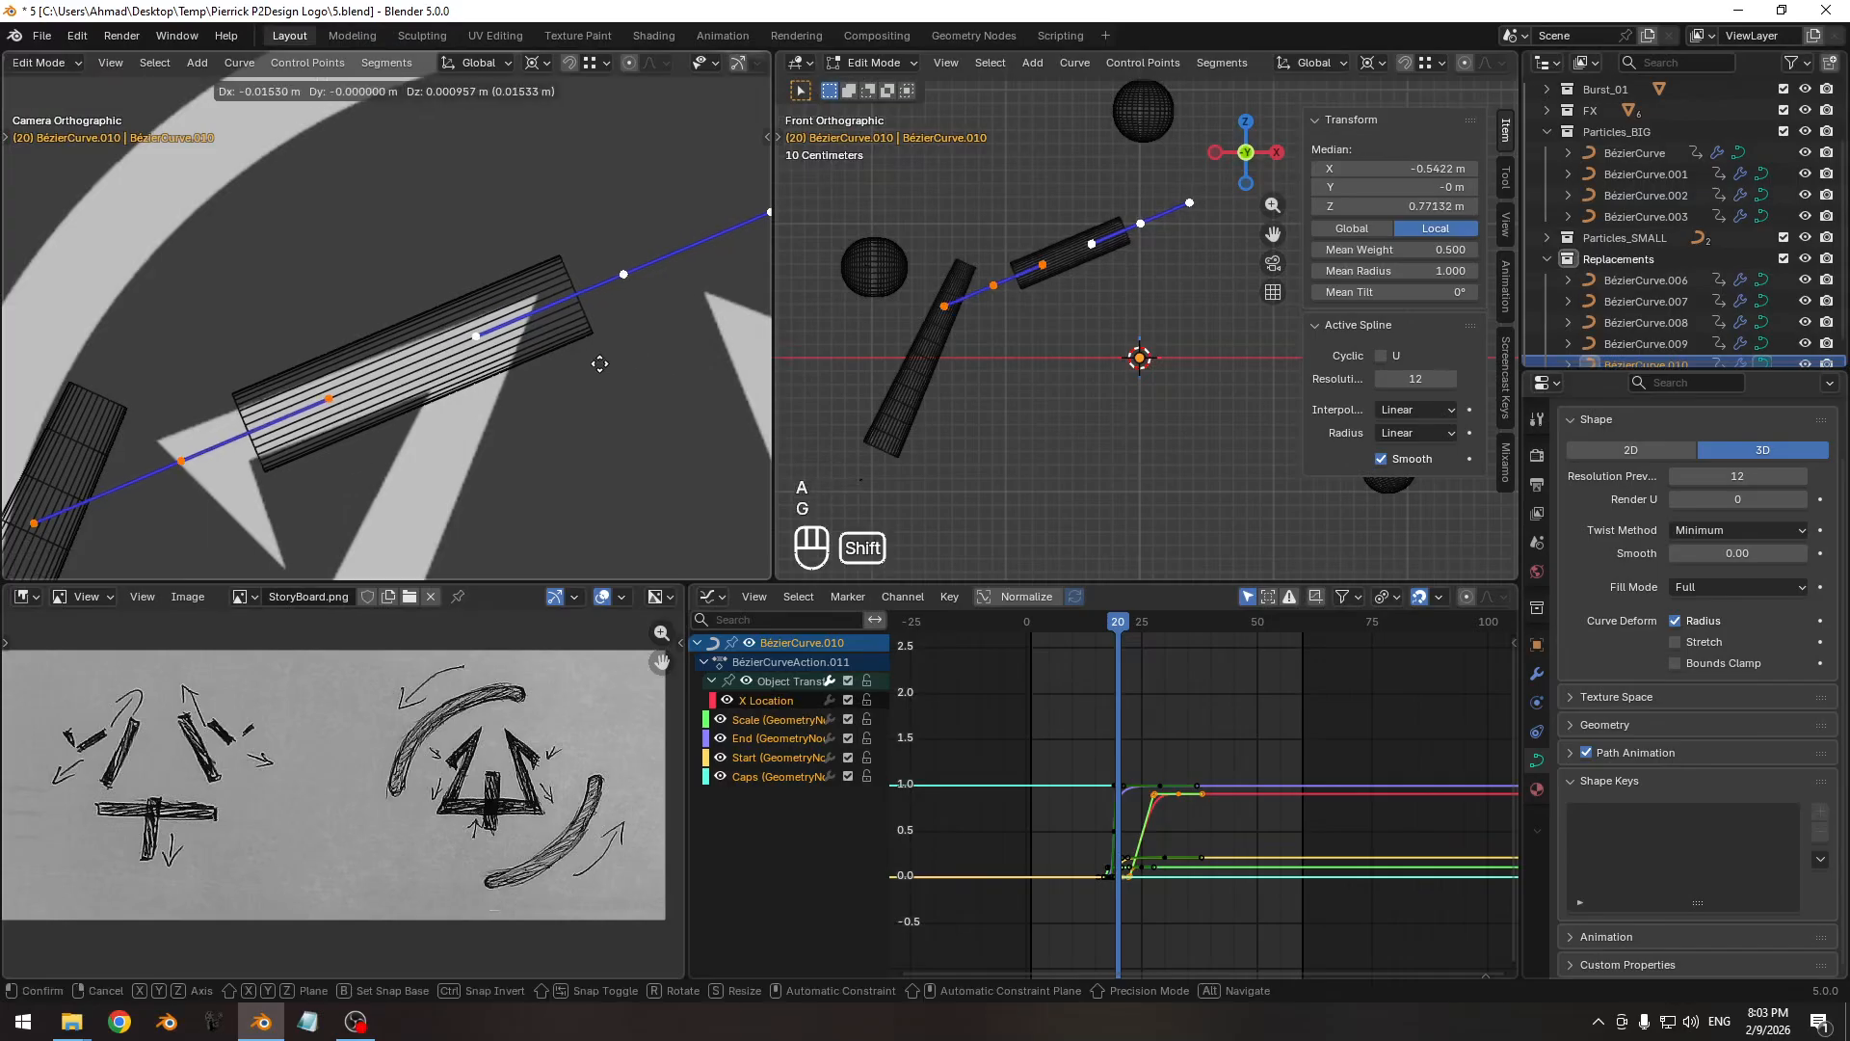
left_click(611, 372)
key("n")
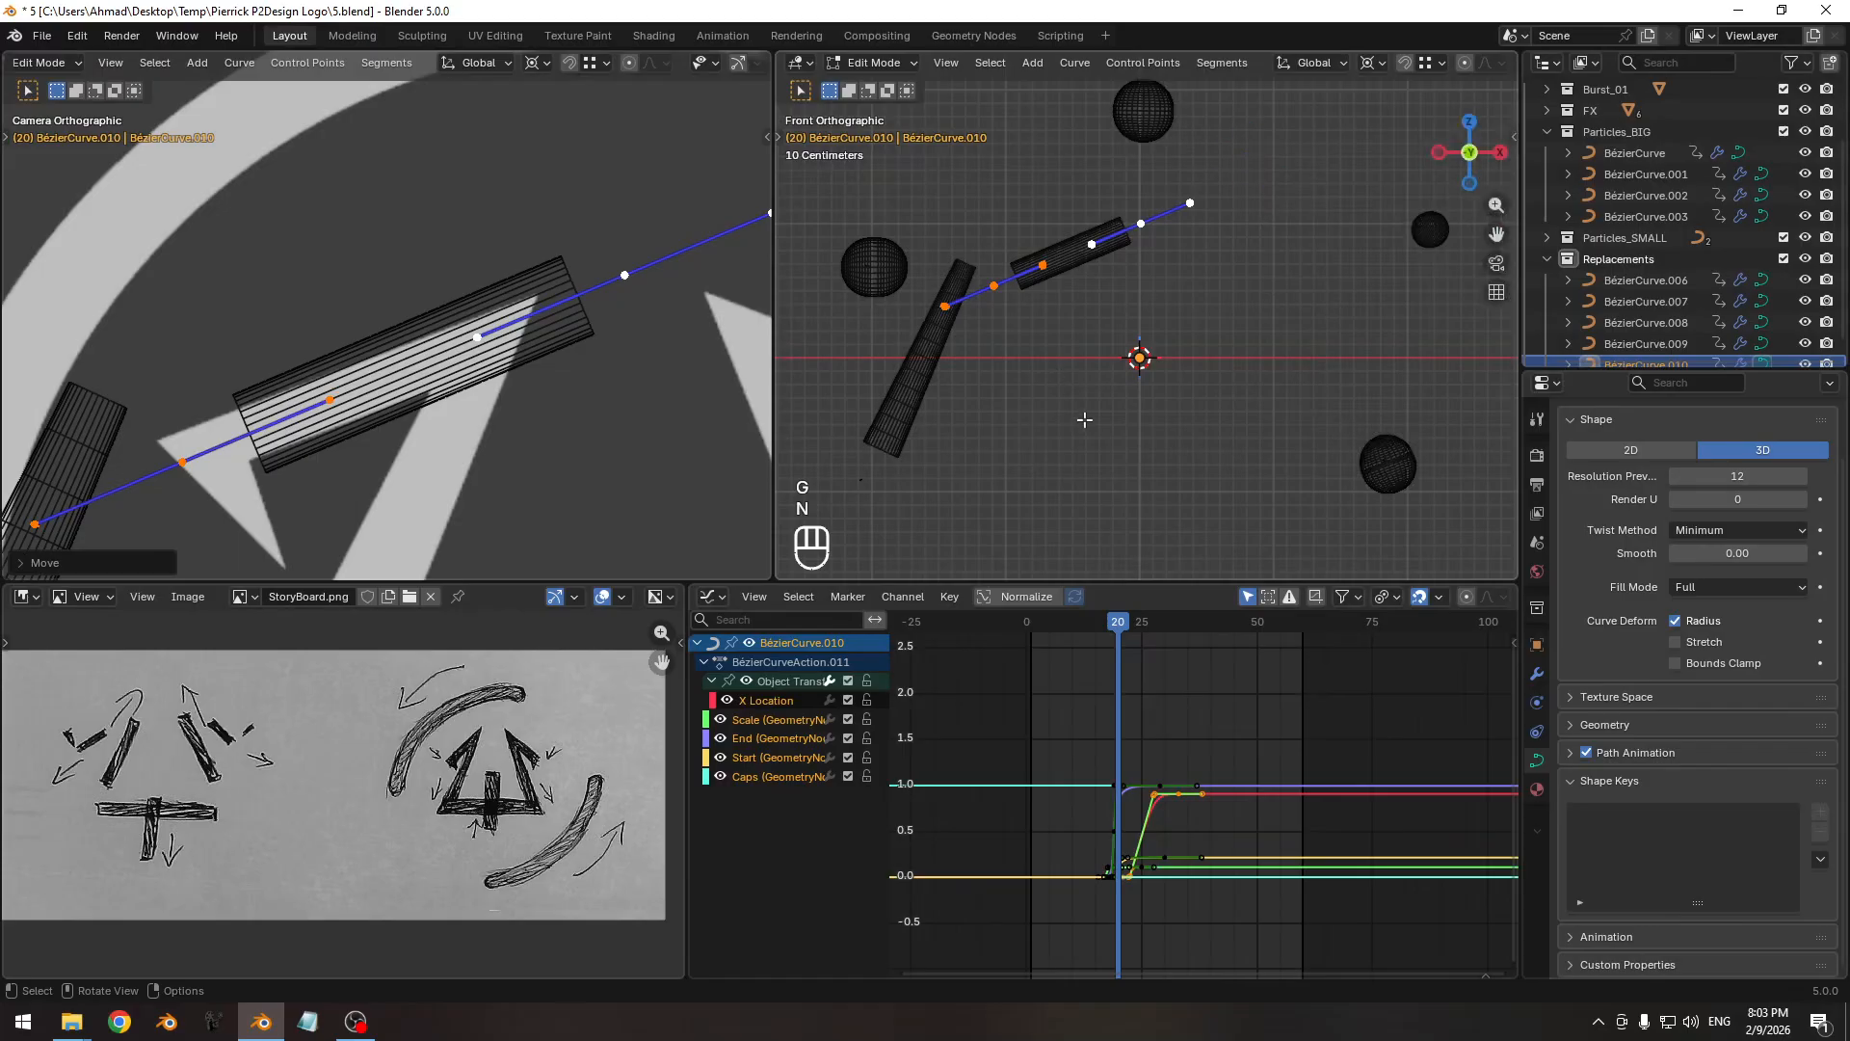
Set the transform pivot to Active Element and scale up the duplicated bar's whole curve to lengthen it along the logo's upper-left arm.
middle_click_drag(1036, 342, 1104, 380, "shift")
mouse_move(1123, 628)
left_mouse_down()
mouse_move(1094, 628)
mouse_move(1120, 631)
left_mouse_up()
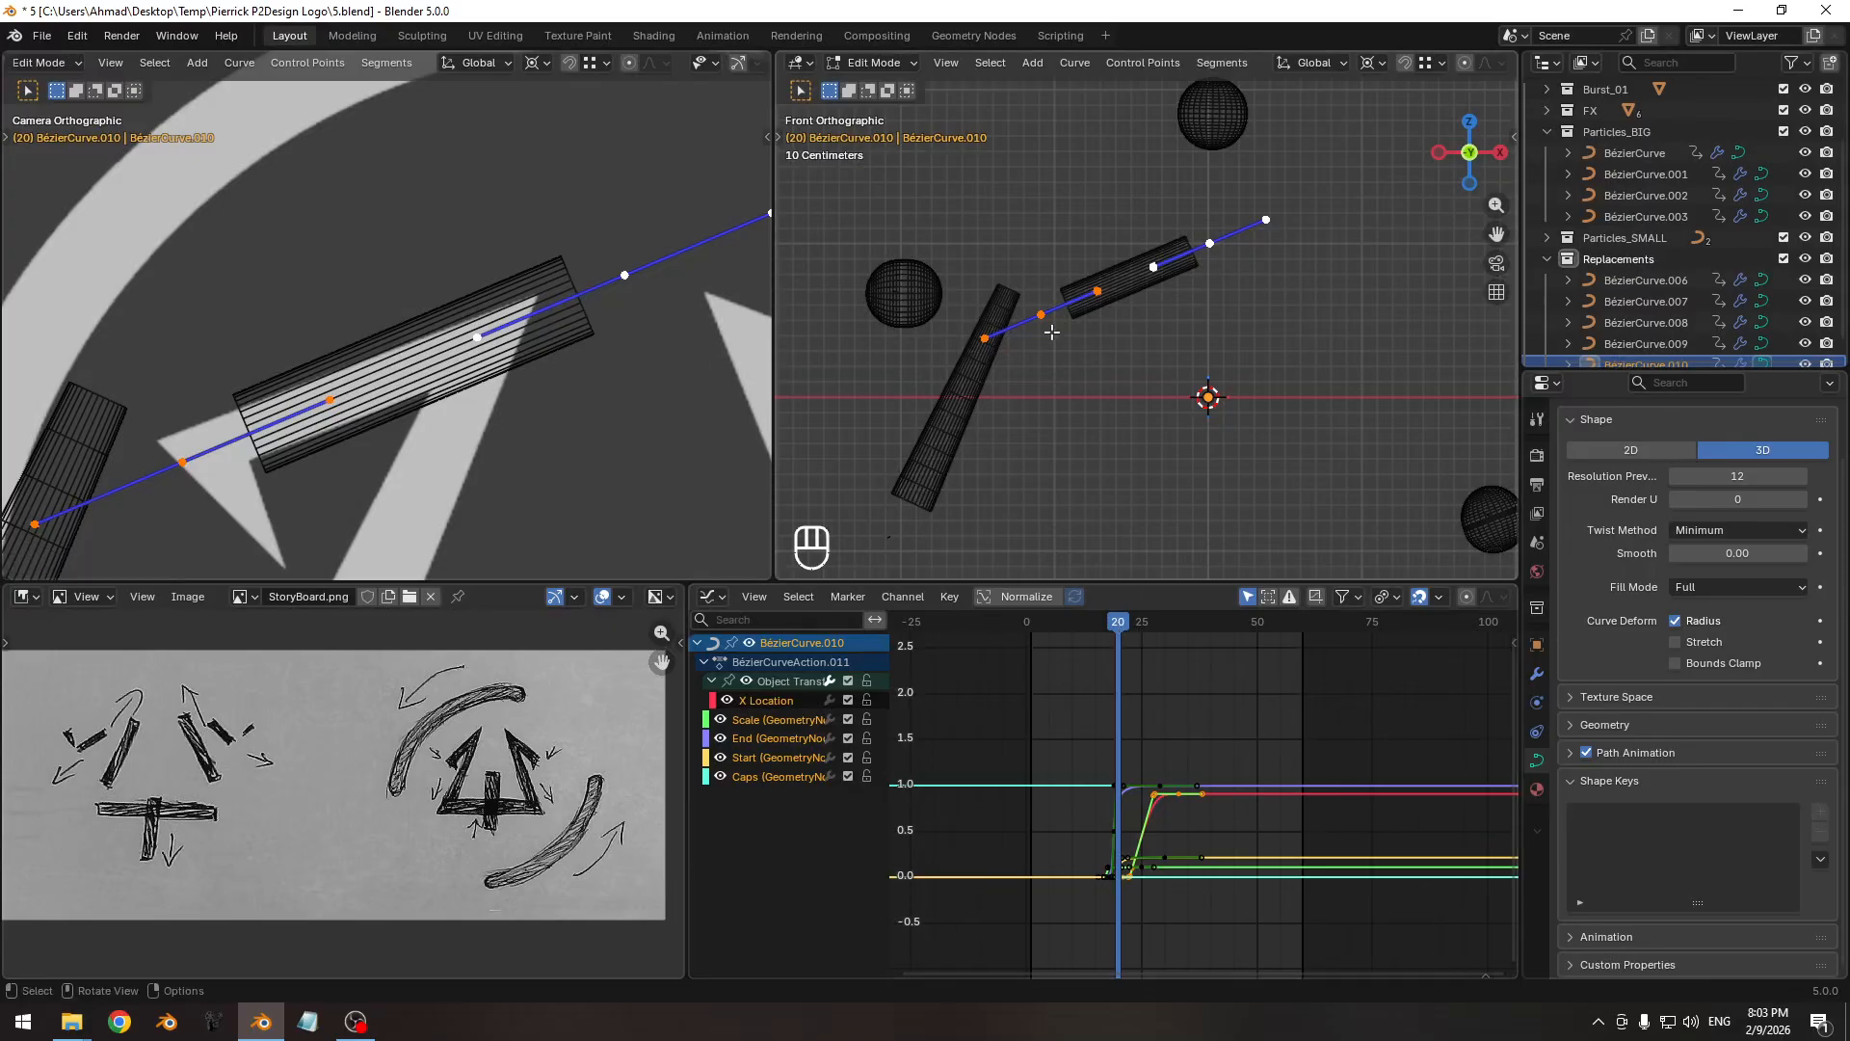
left_click(1373, 68)
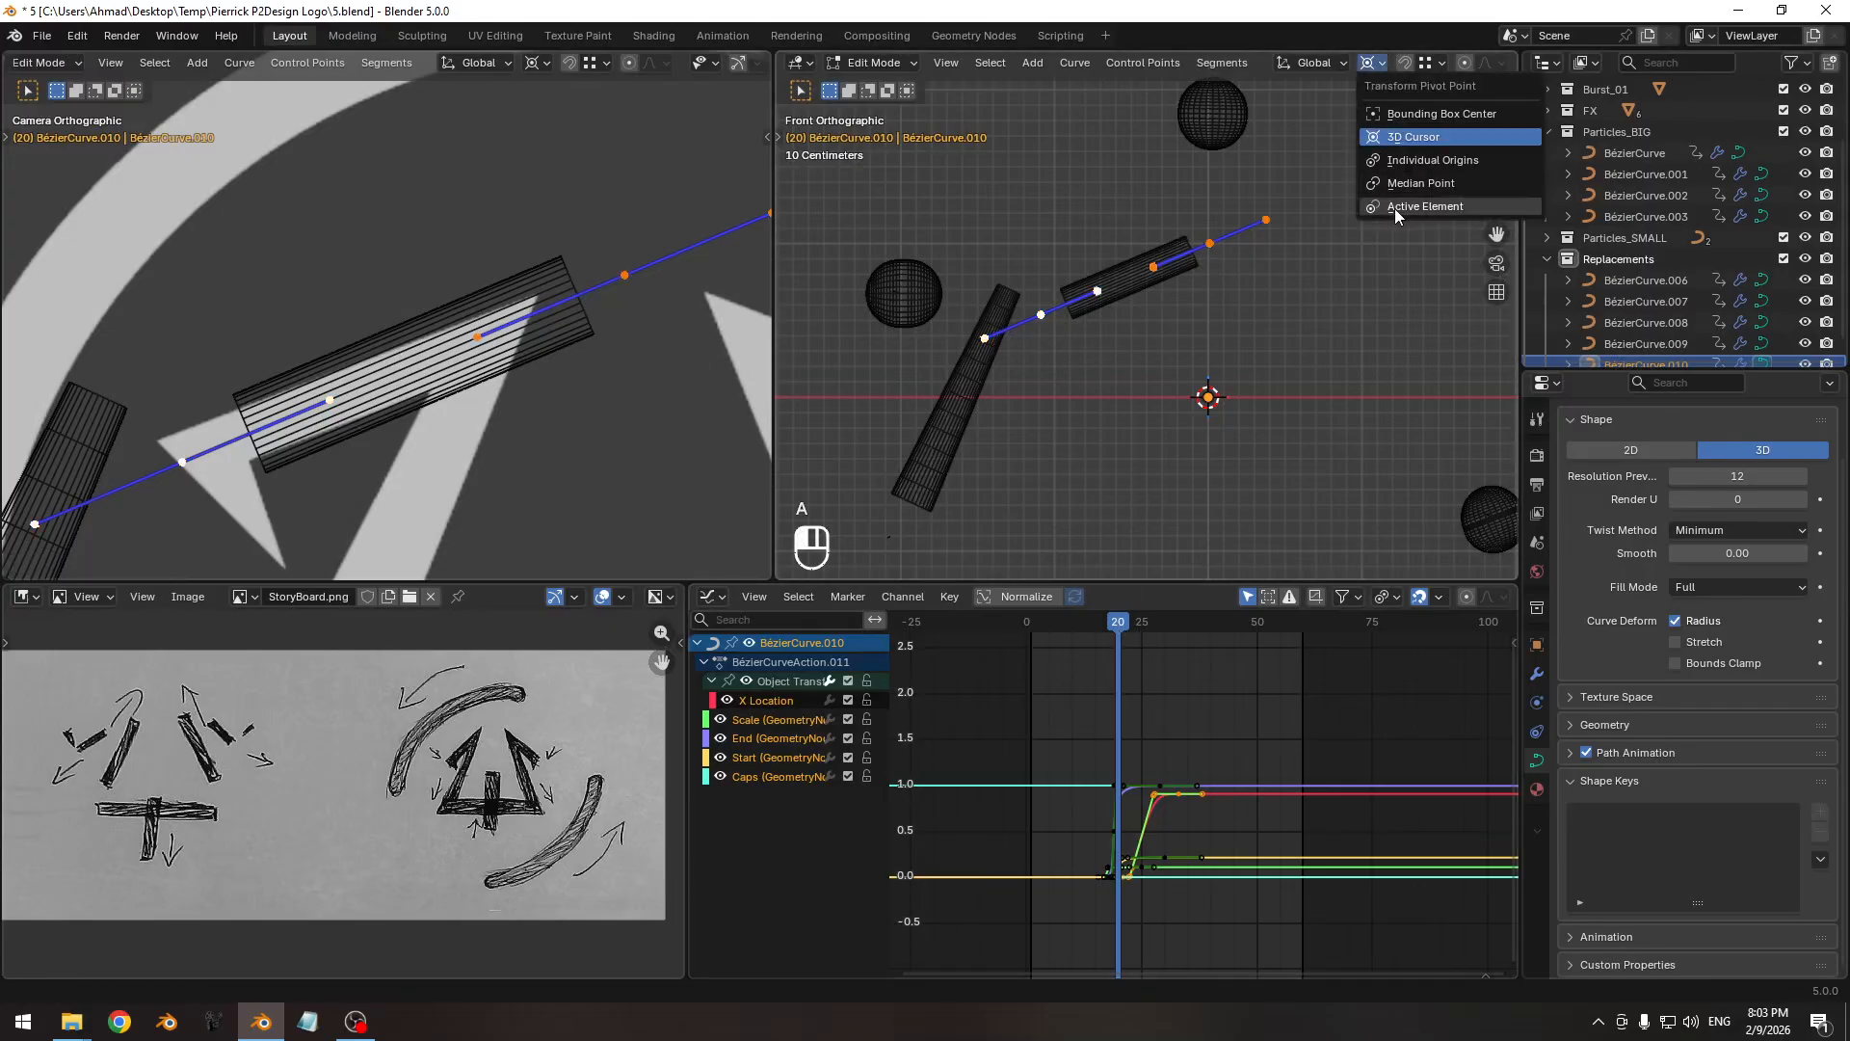
left_click(1395, 209)
key("s")
left_click(1252, 385)
key("s")
left_click(1277, 388)
scroll(553, 358, "down", 4)
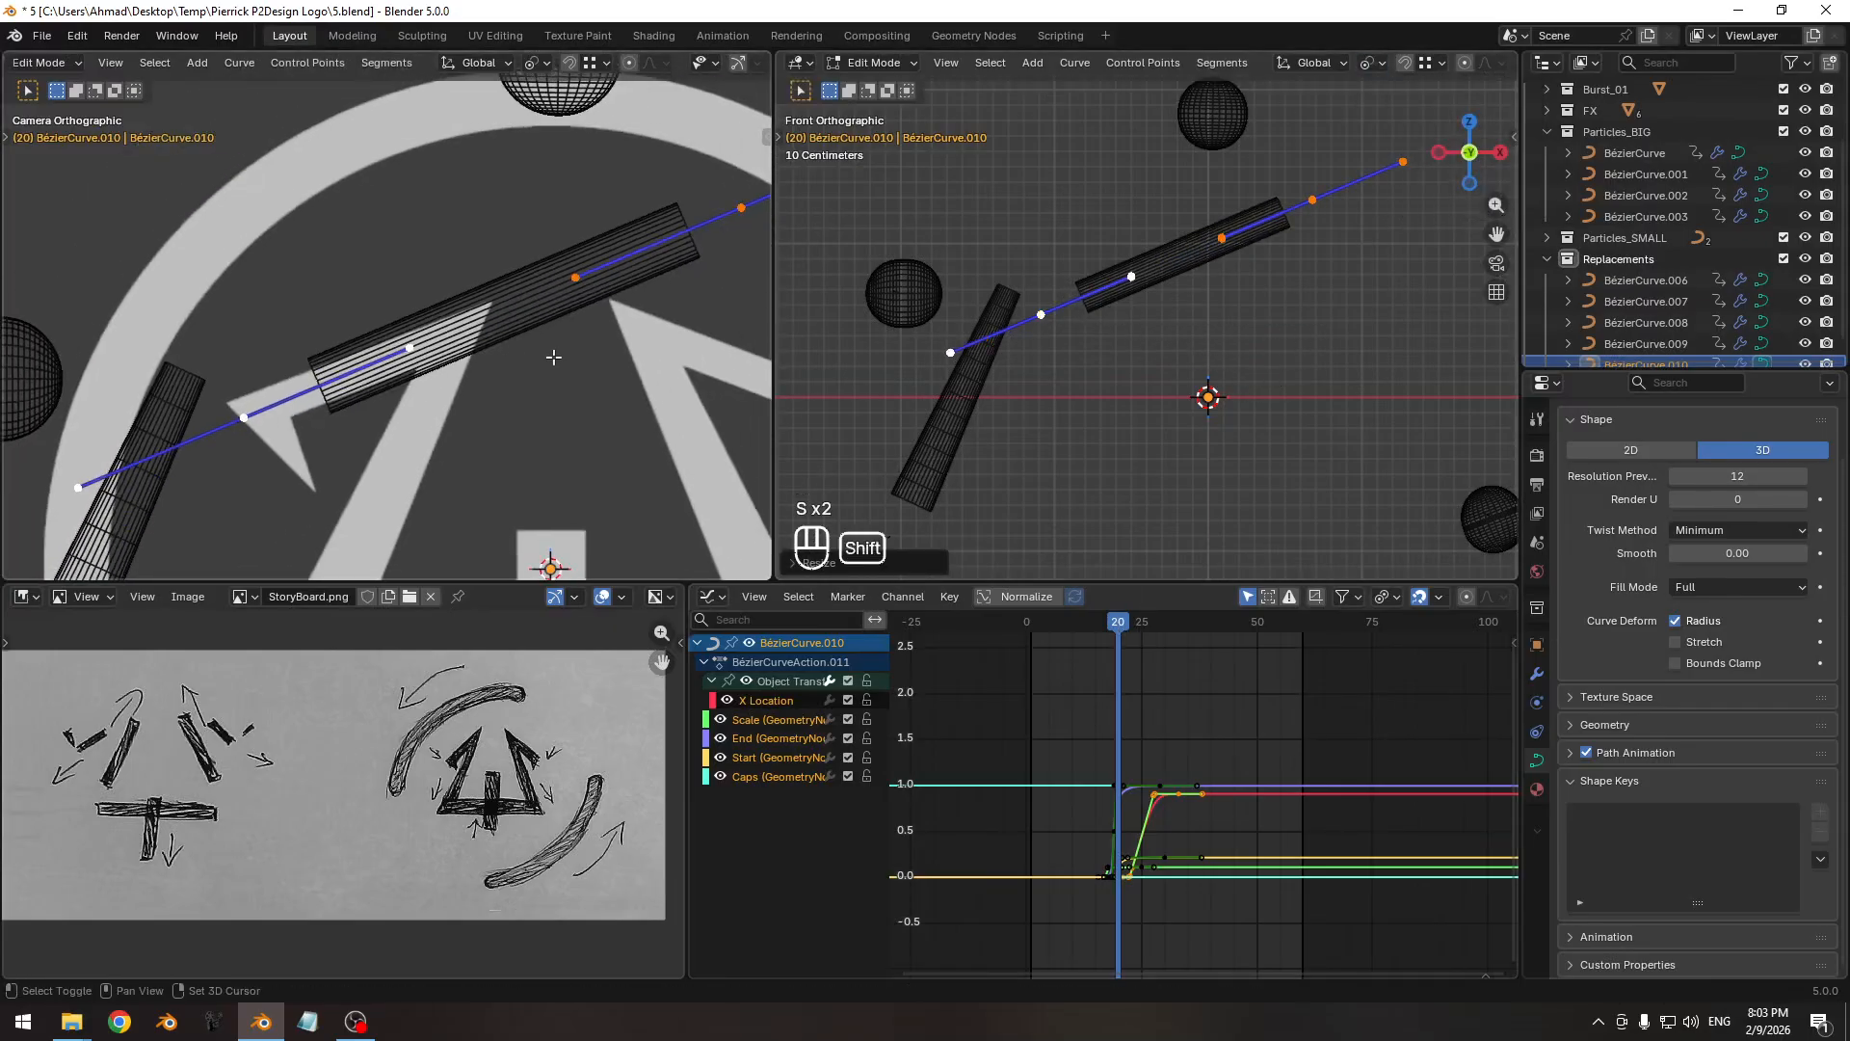
middle_click_drag(553, 357, 472, 357, "shift")
key("s")
left_click(640, 429)
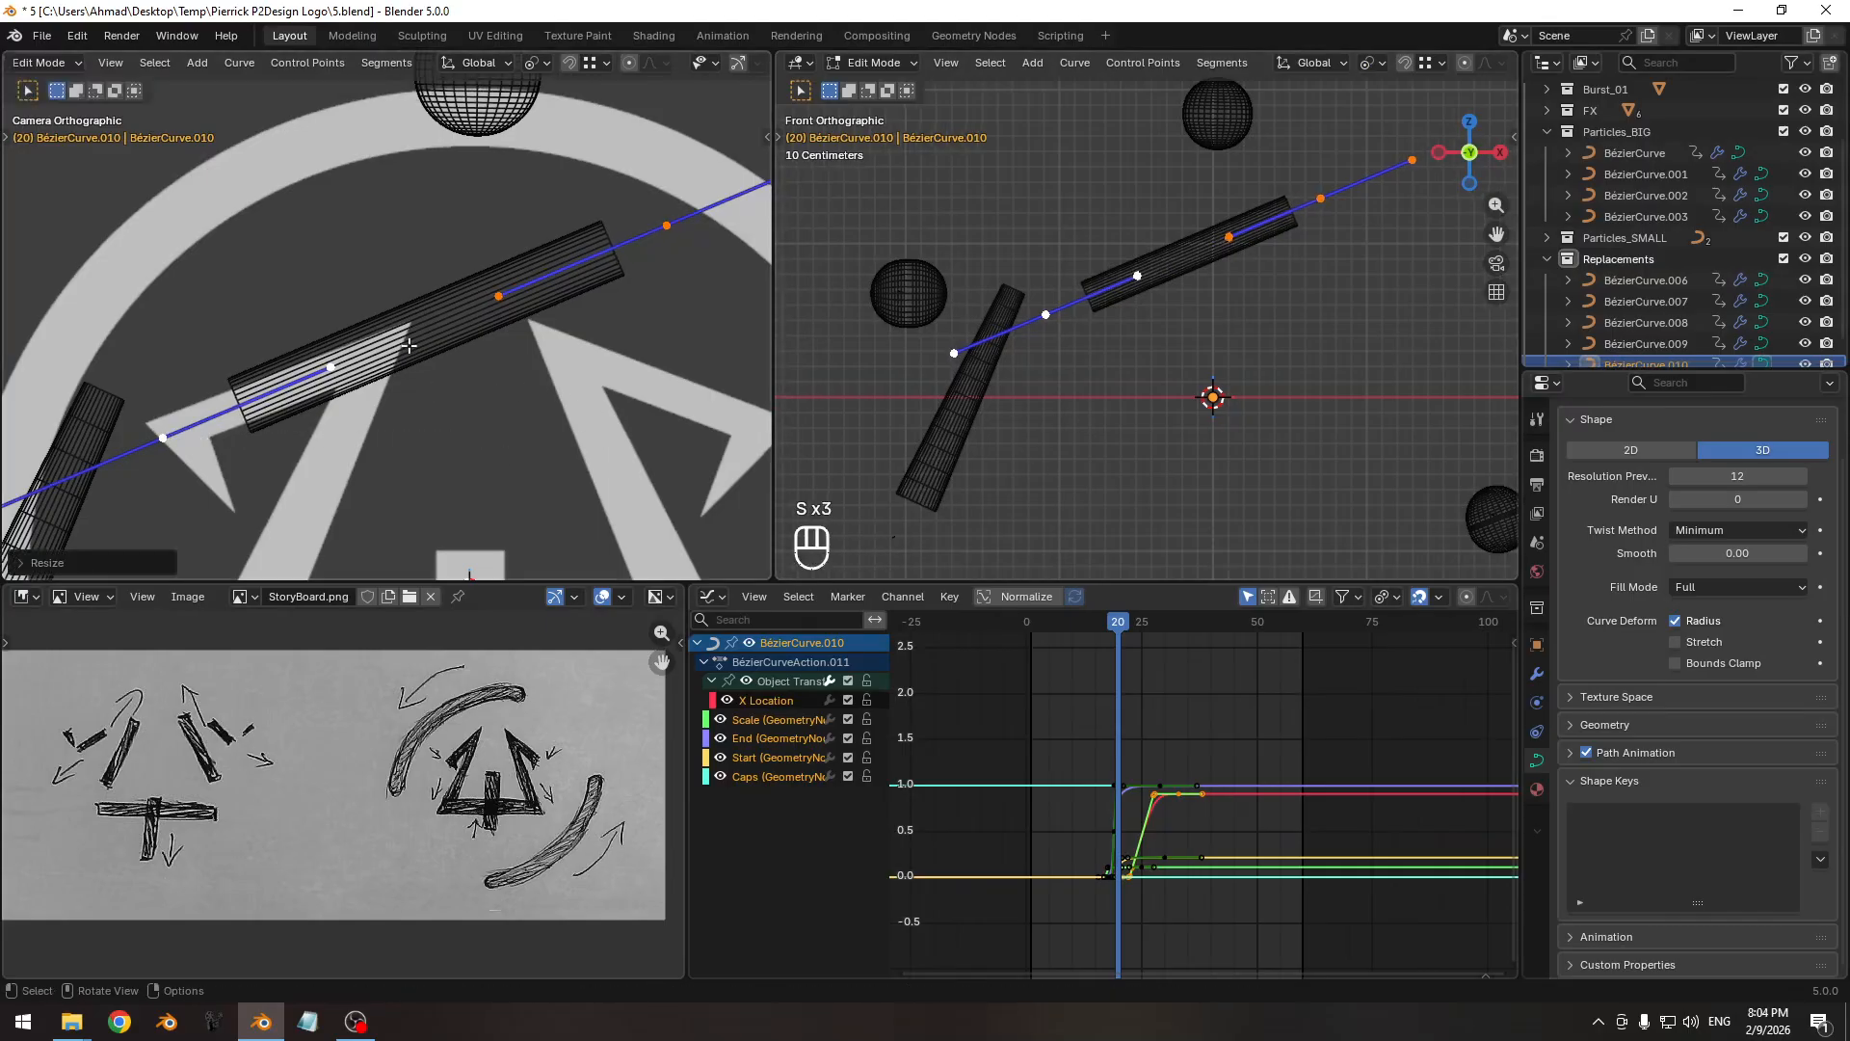
scroll(408, 372, "down", 1)
scroll(408, 376, "down", 1, "ctrl")
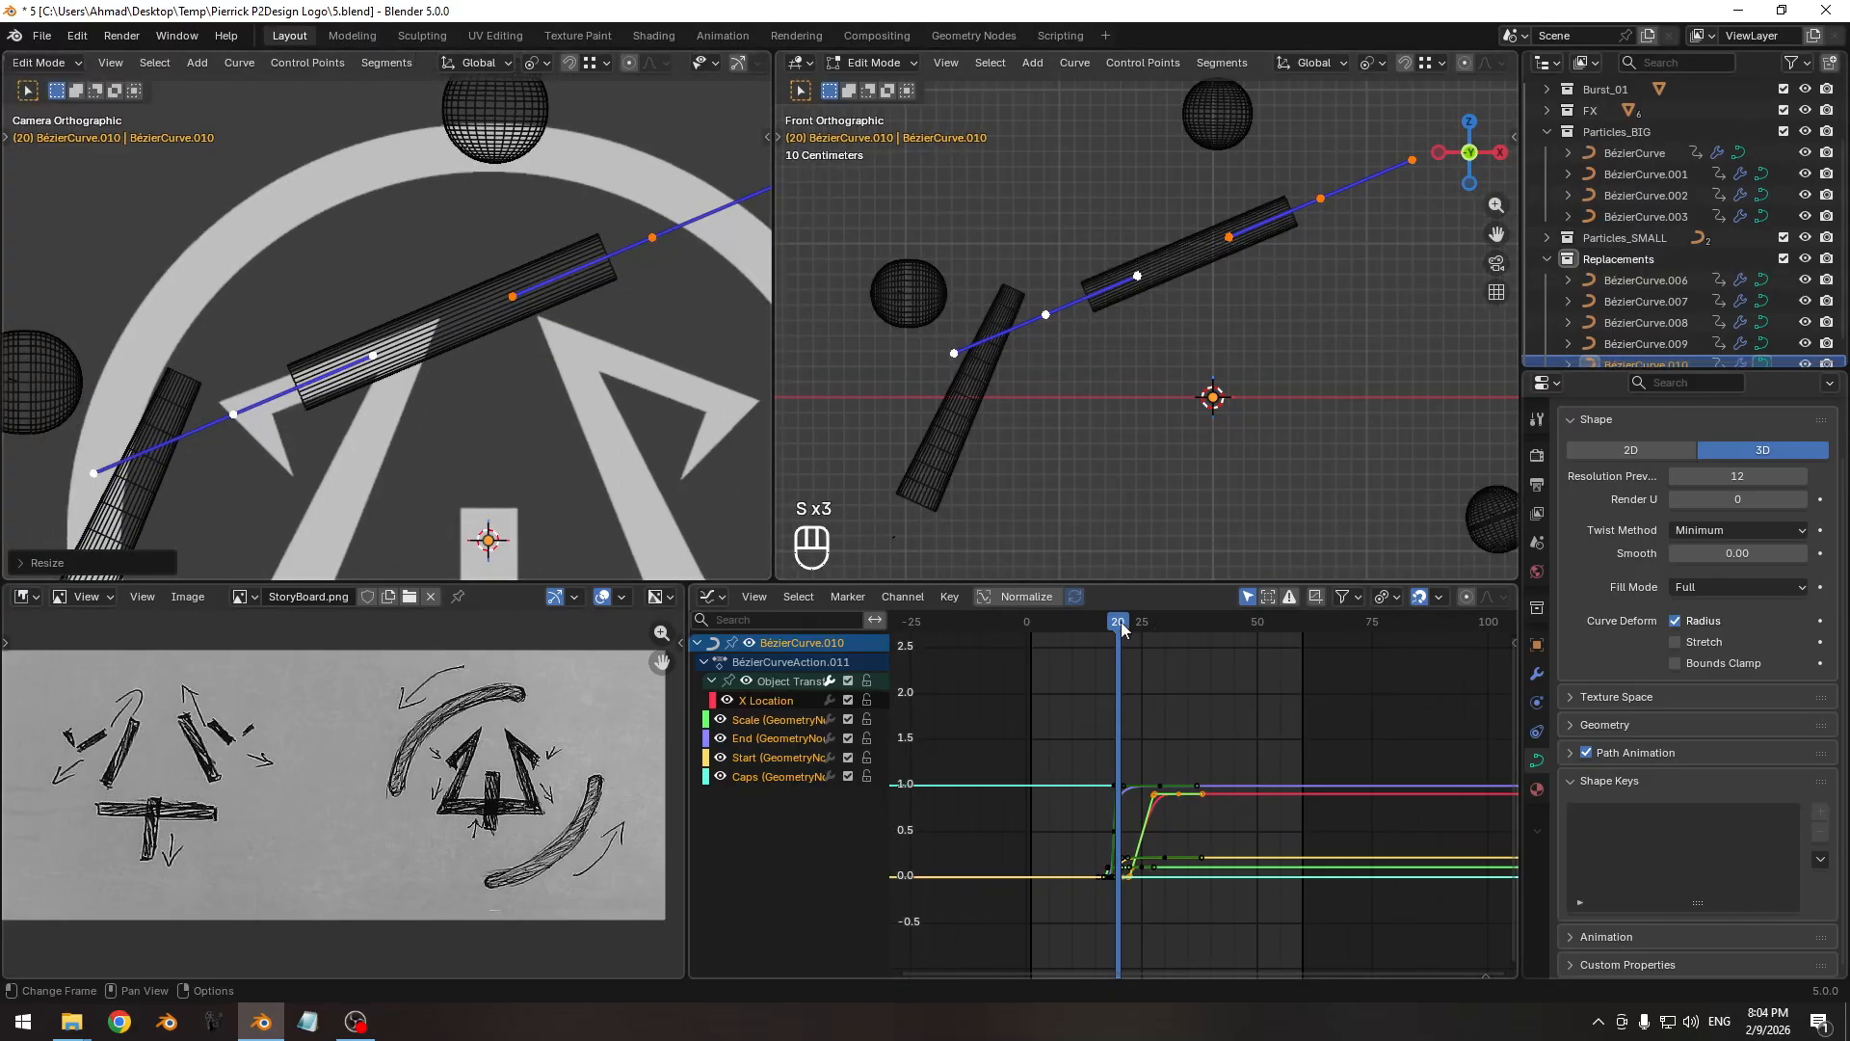
Delete the X Location animation channel from the duplicated bar.
mouse_move(1121, 628)
left_mouse_down()
mouse_move(1078, 629)
mouse_move(1142, 628)
mouse_move(1112, 628)
left_mouse_up()
left_click(778, 701)
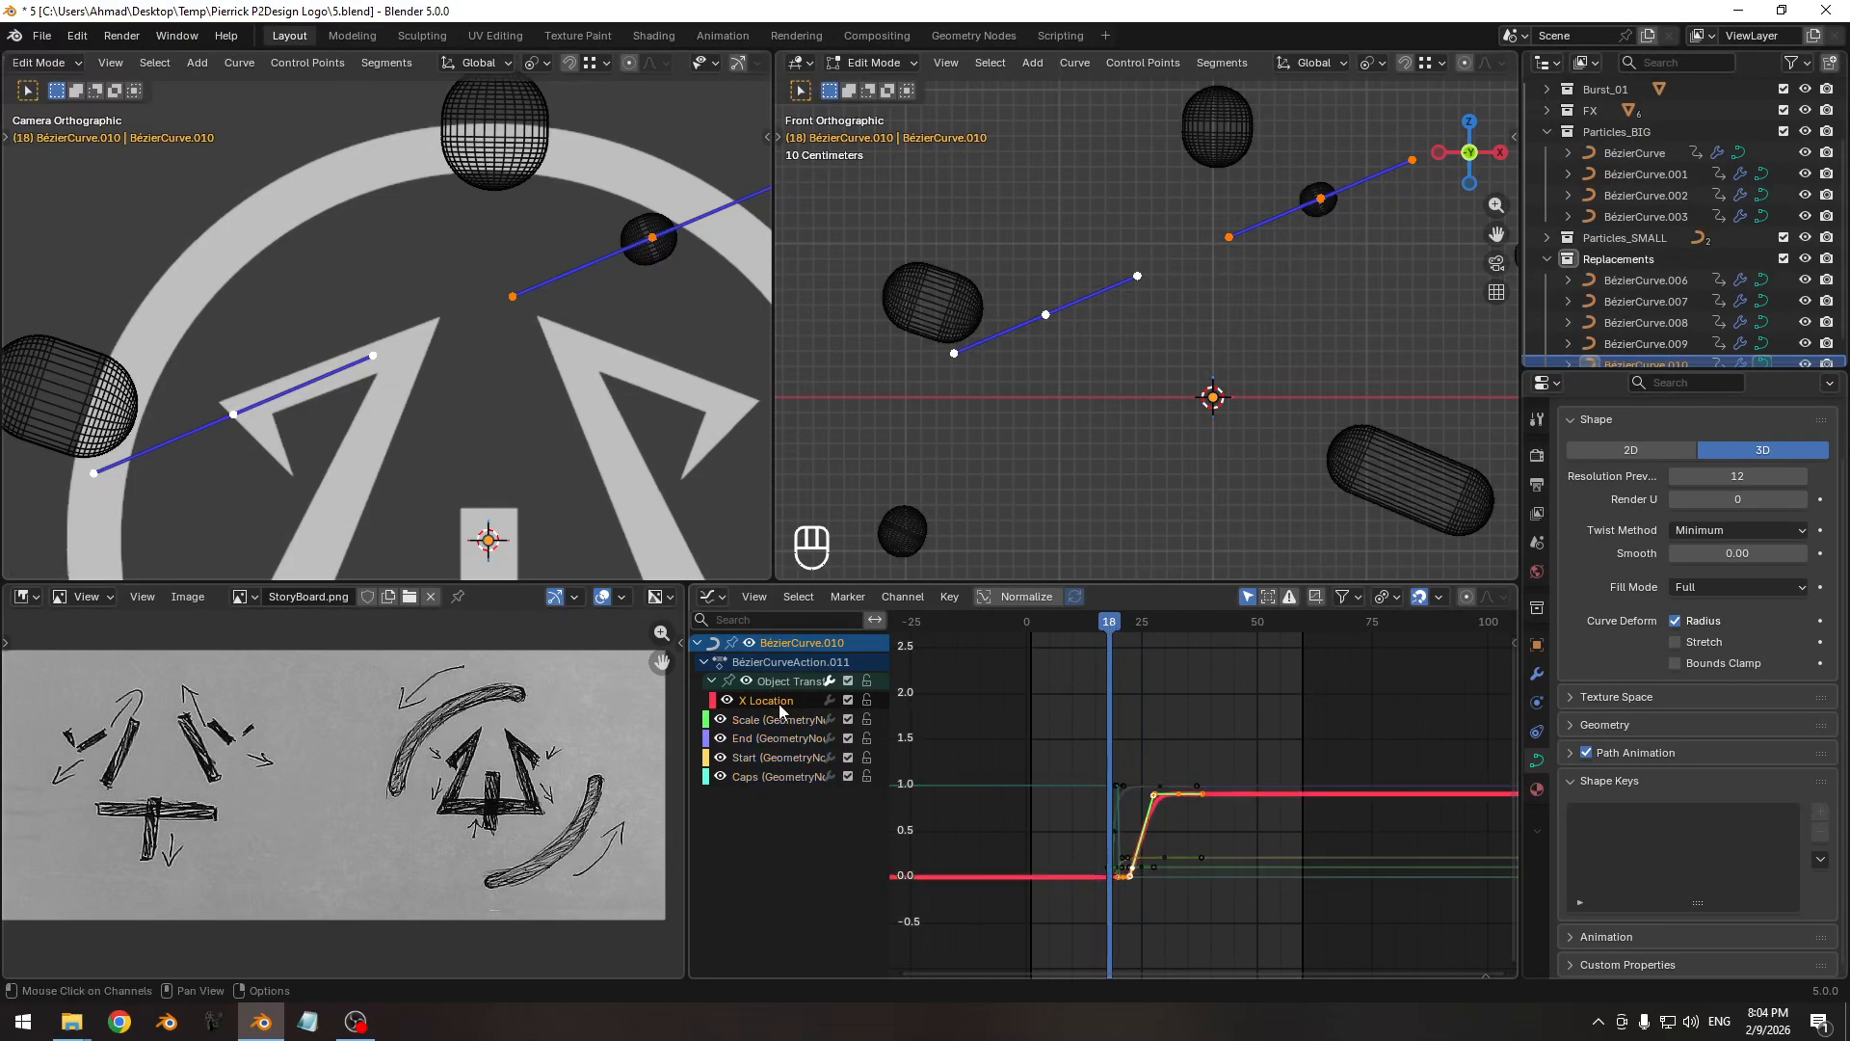
key("x")
Shift all the duplicated bar's remaining keyframes about 5 frames later in time.
mouse_move(1110, 626)
left_mouse_down()
mouse_move(1082, 628)
mouse_move(1172, 628)
mouse_move(1079, 643)
mouse_move(1140, 633)
left_mouse_up()
key("a")
key("Home")
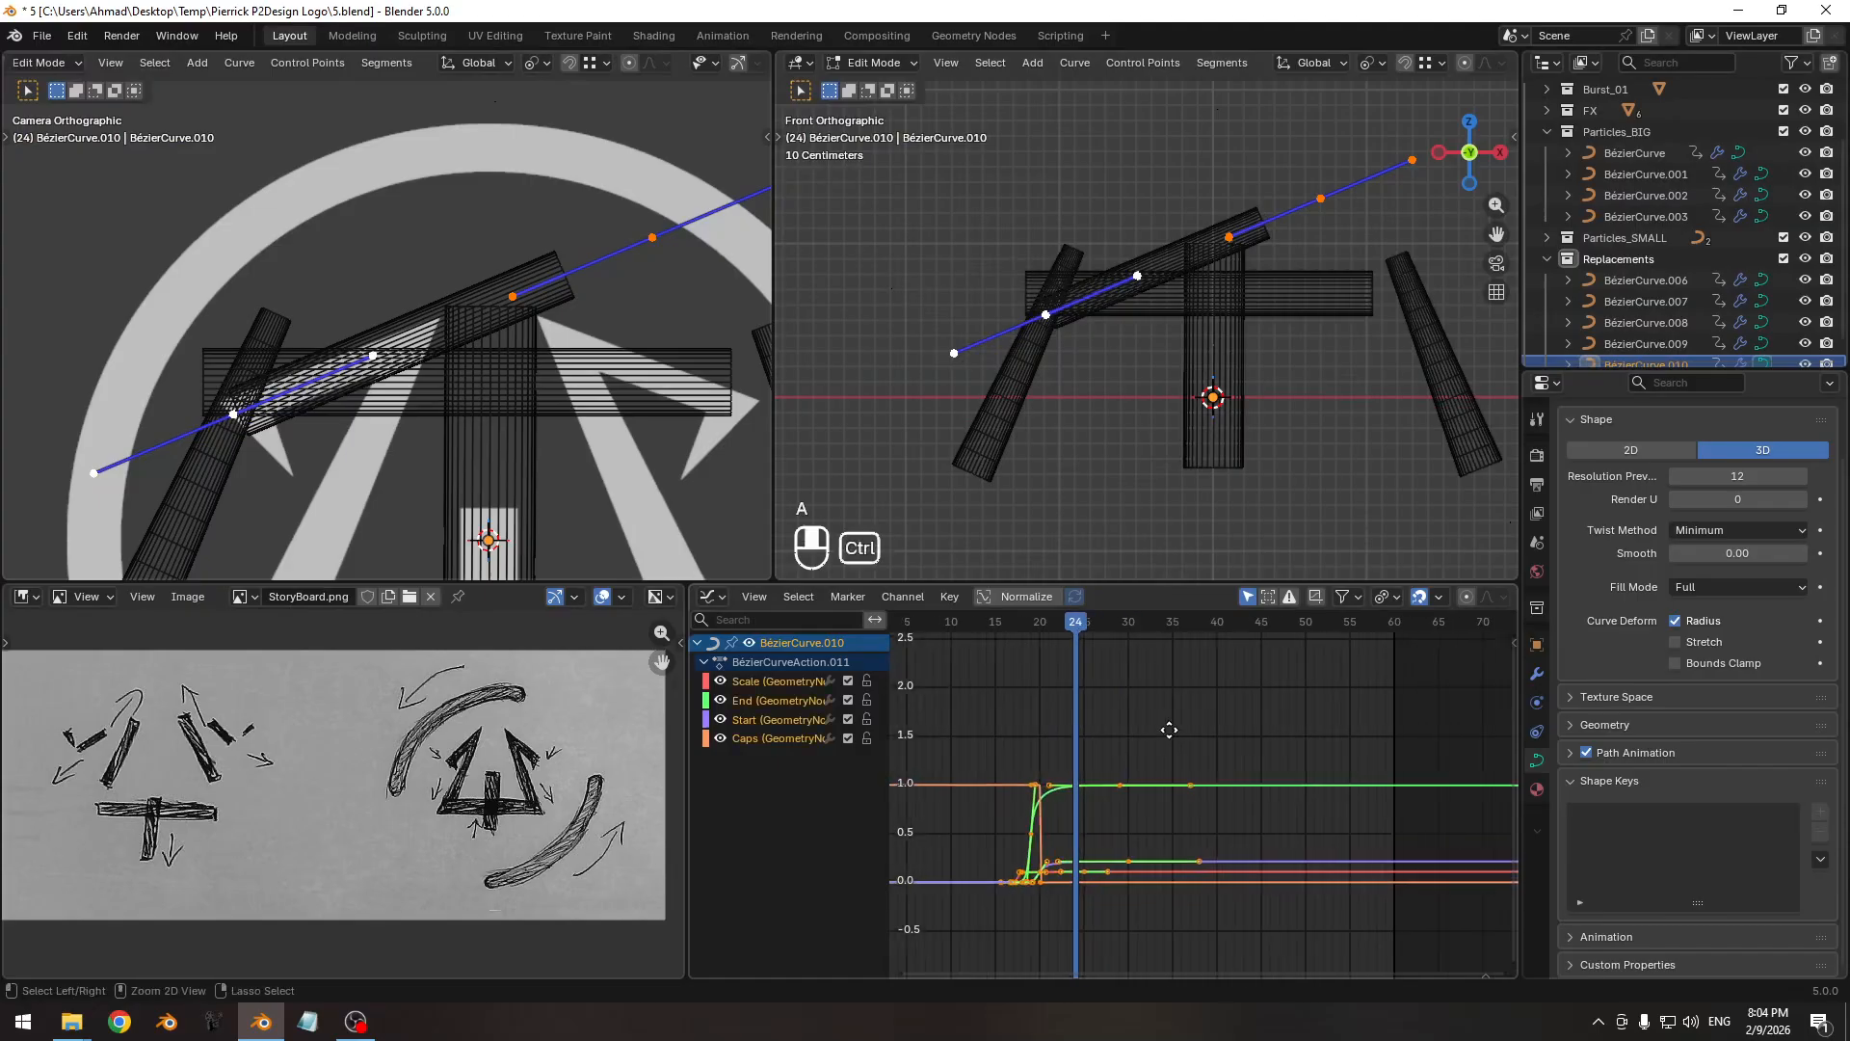
key("g")
key("x")
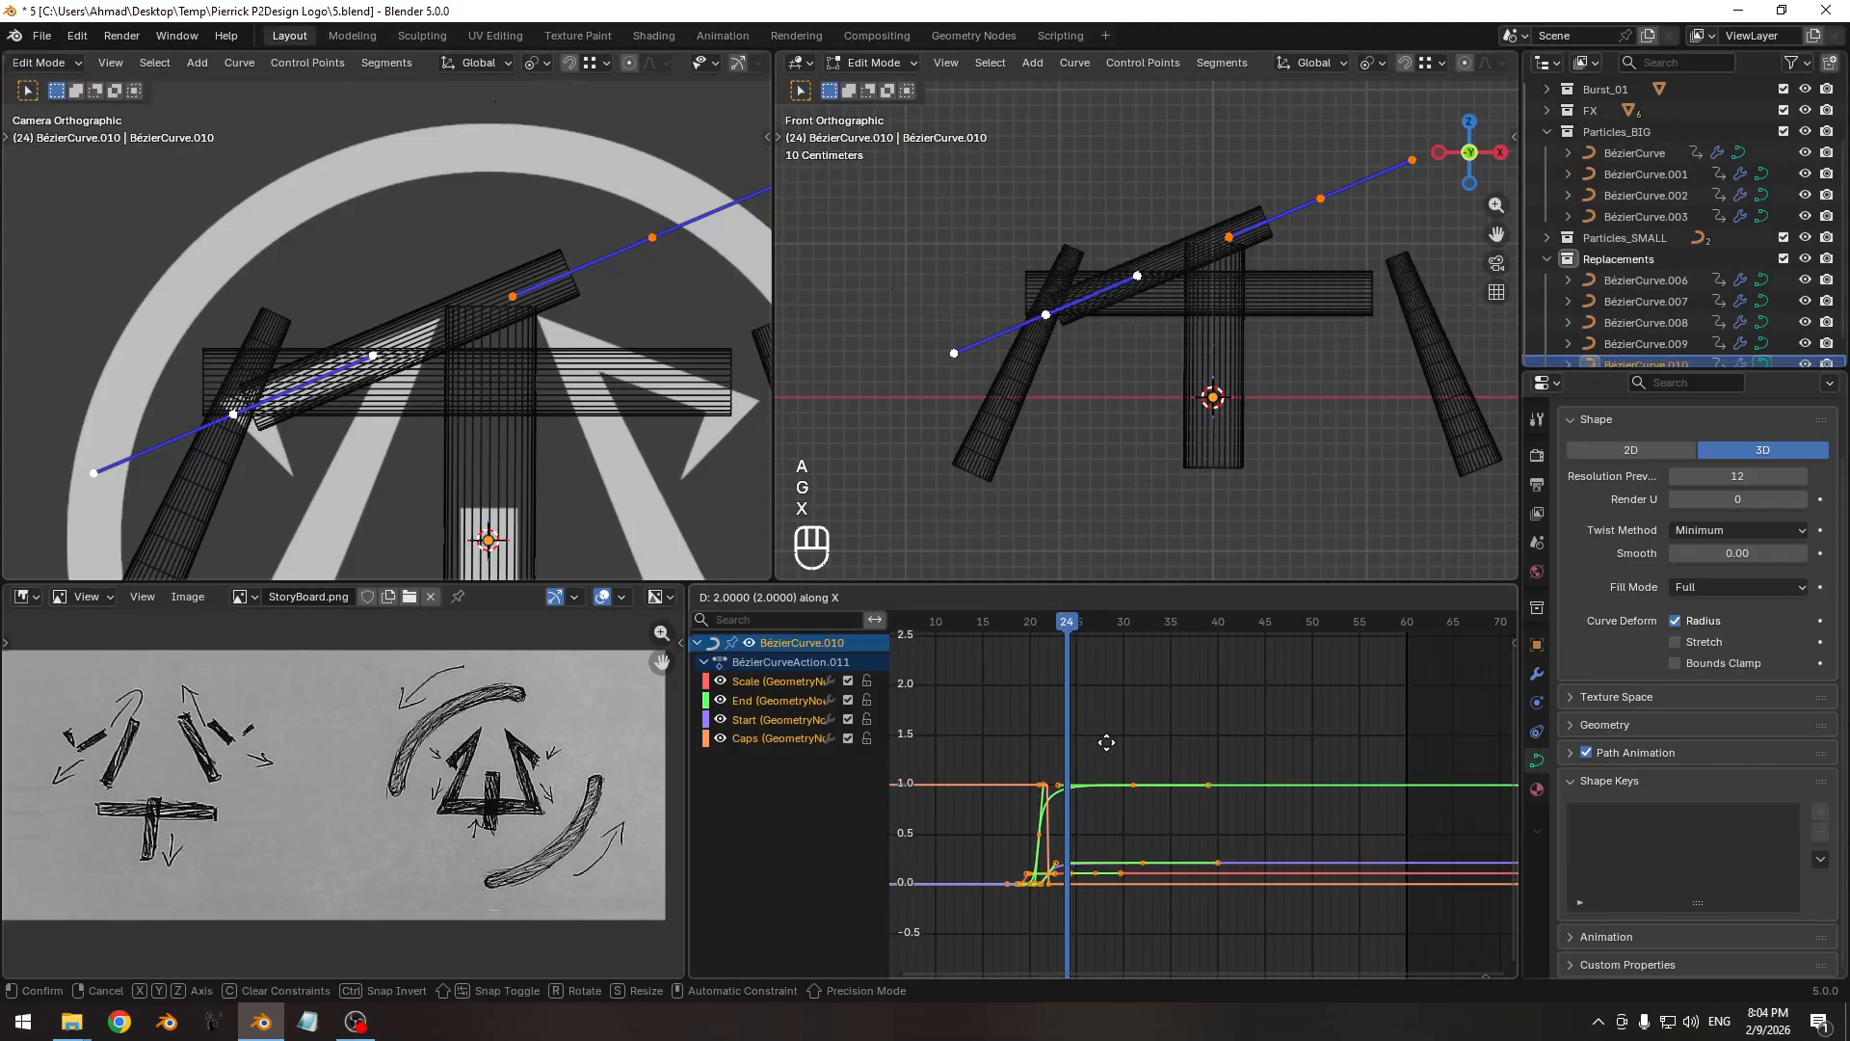
left_click(1132, 740)
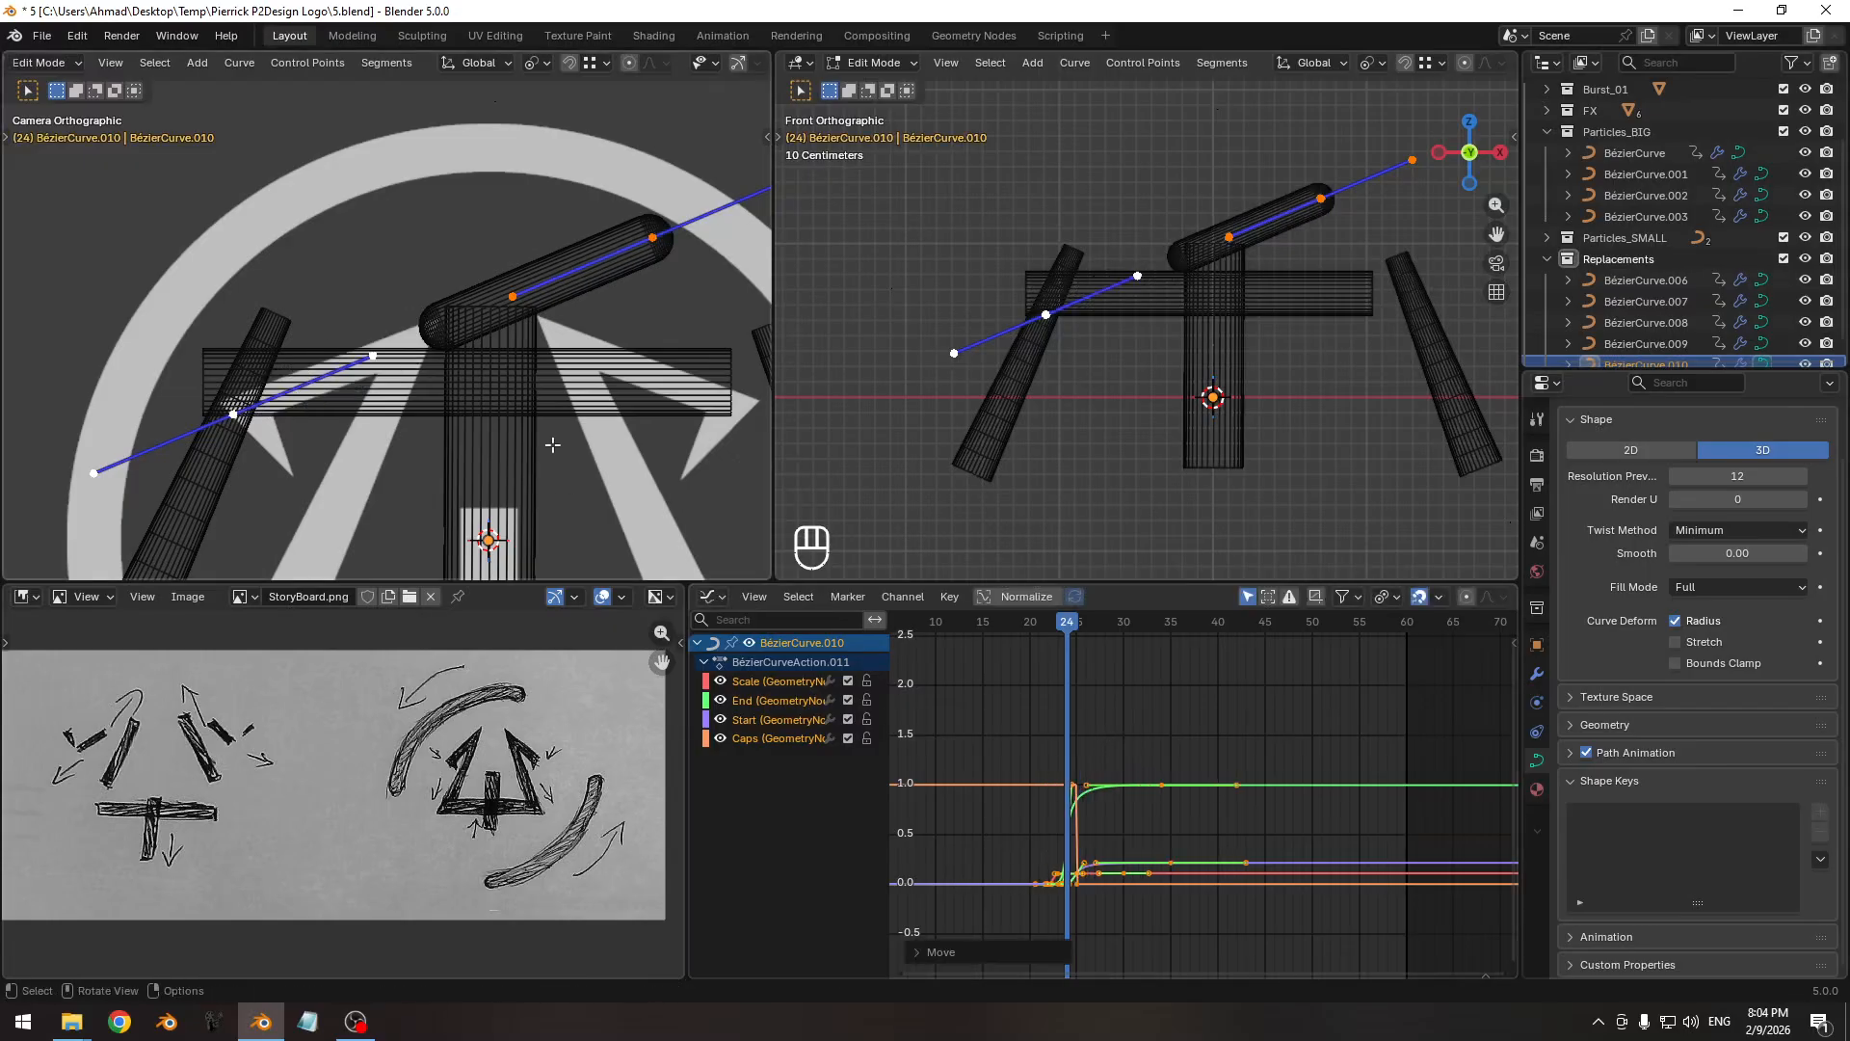
Preview the camera view in solid shading without overlays and delay all the bar's keyframes by about 2 more frames.
key("z")
key("shift+alt+z")
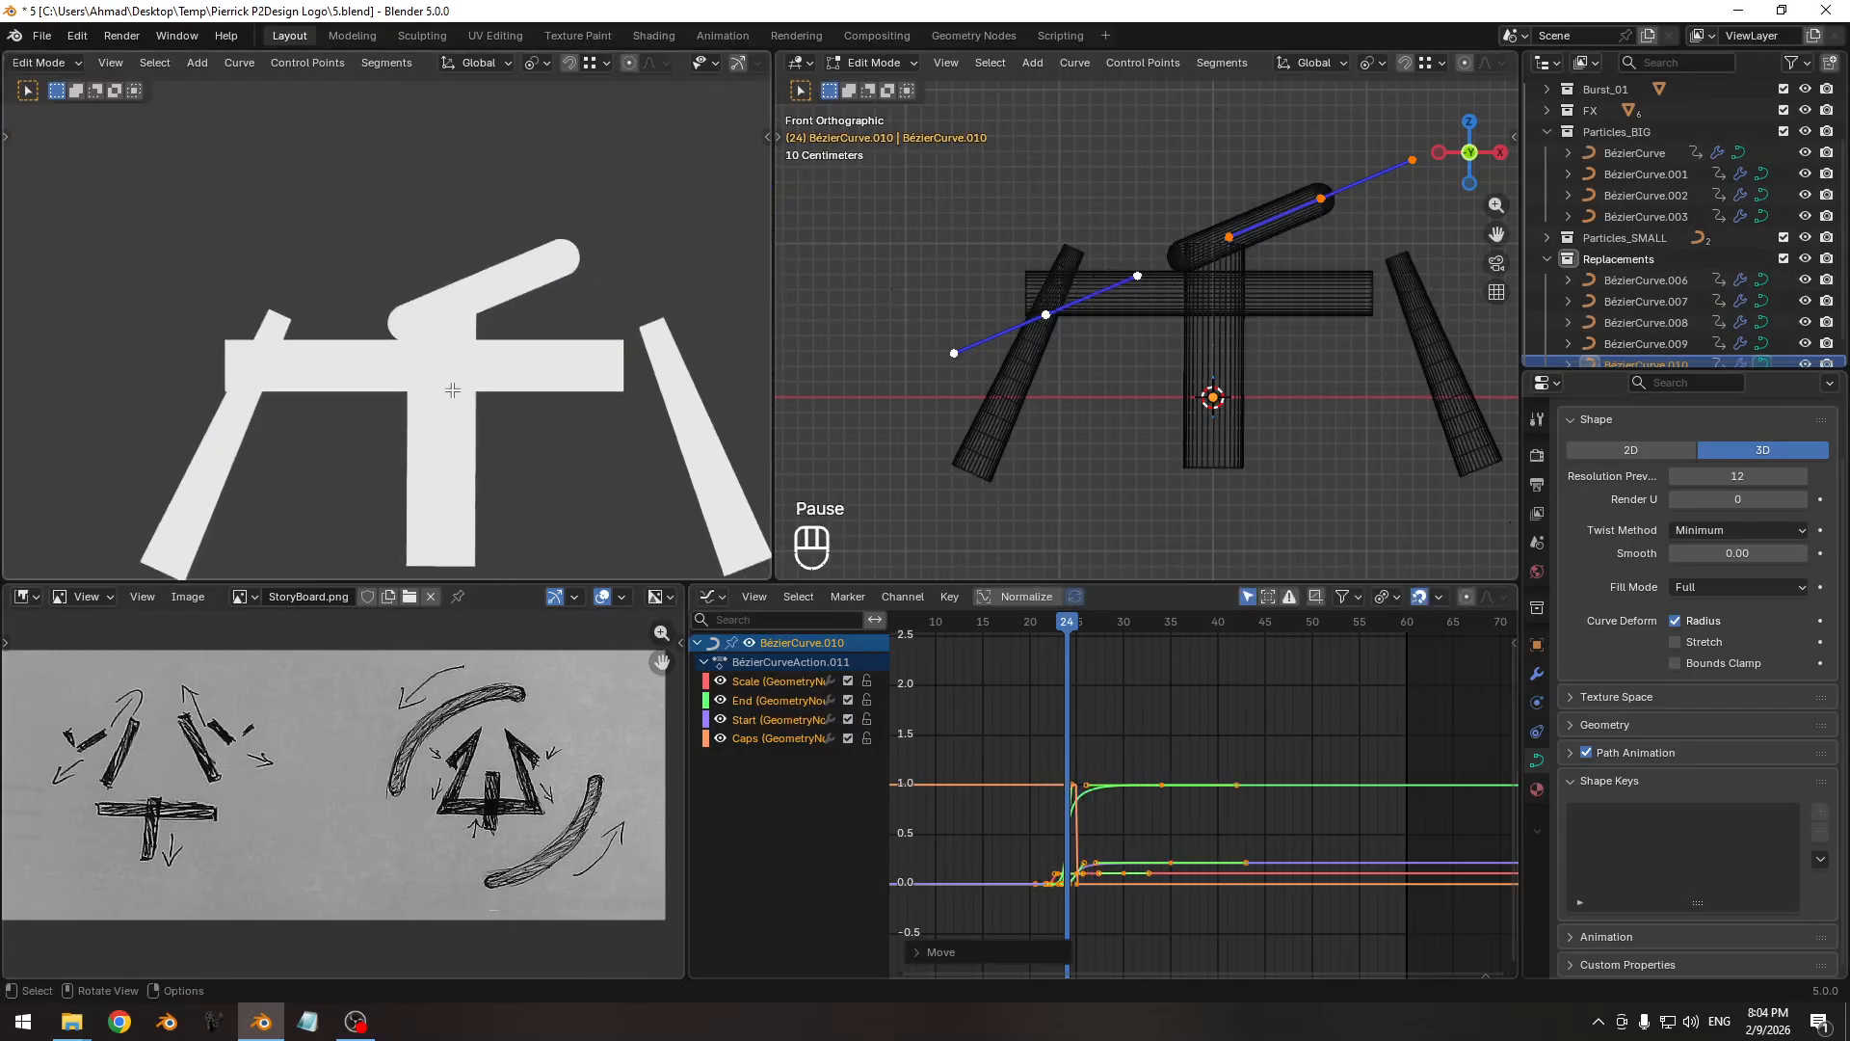
left_click_drag(1063, 620, 1115, 630)
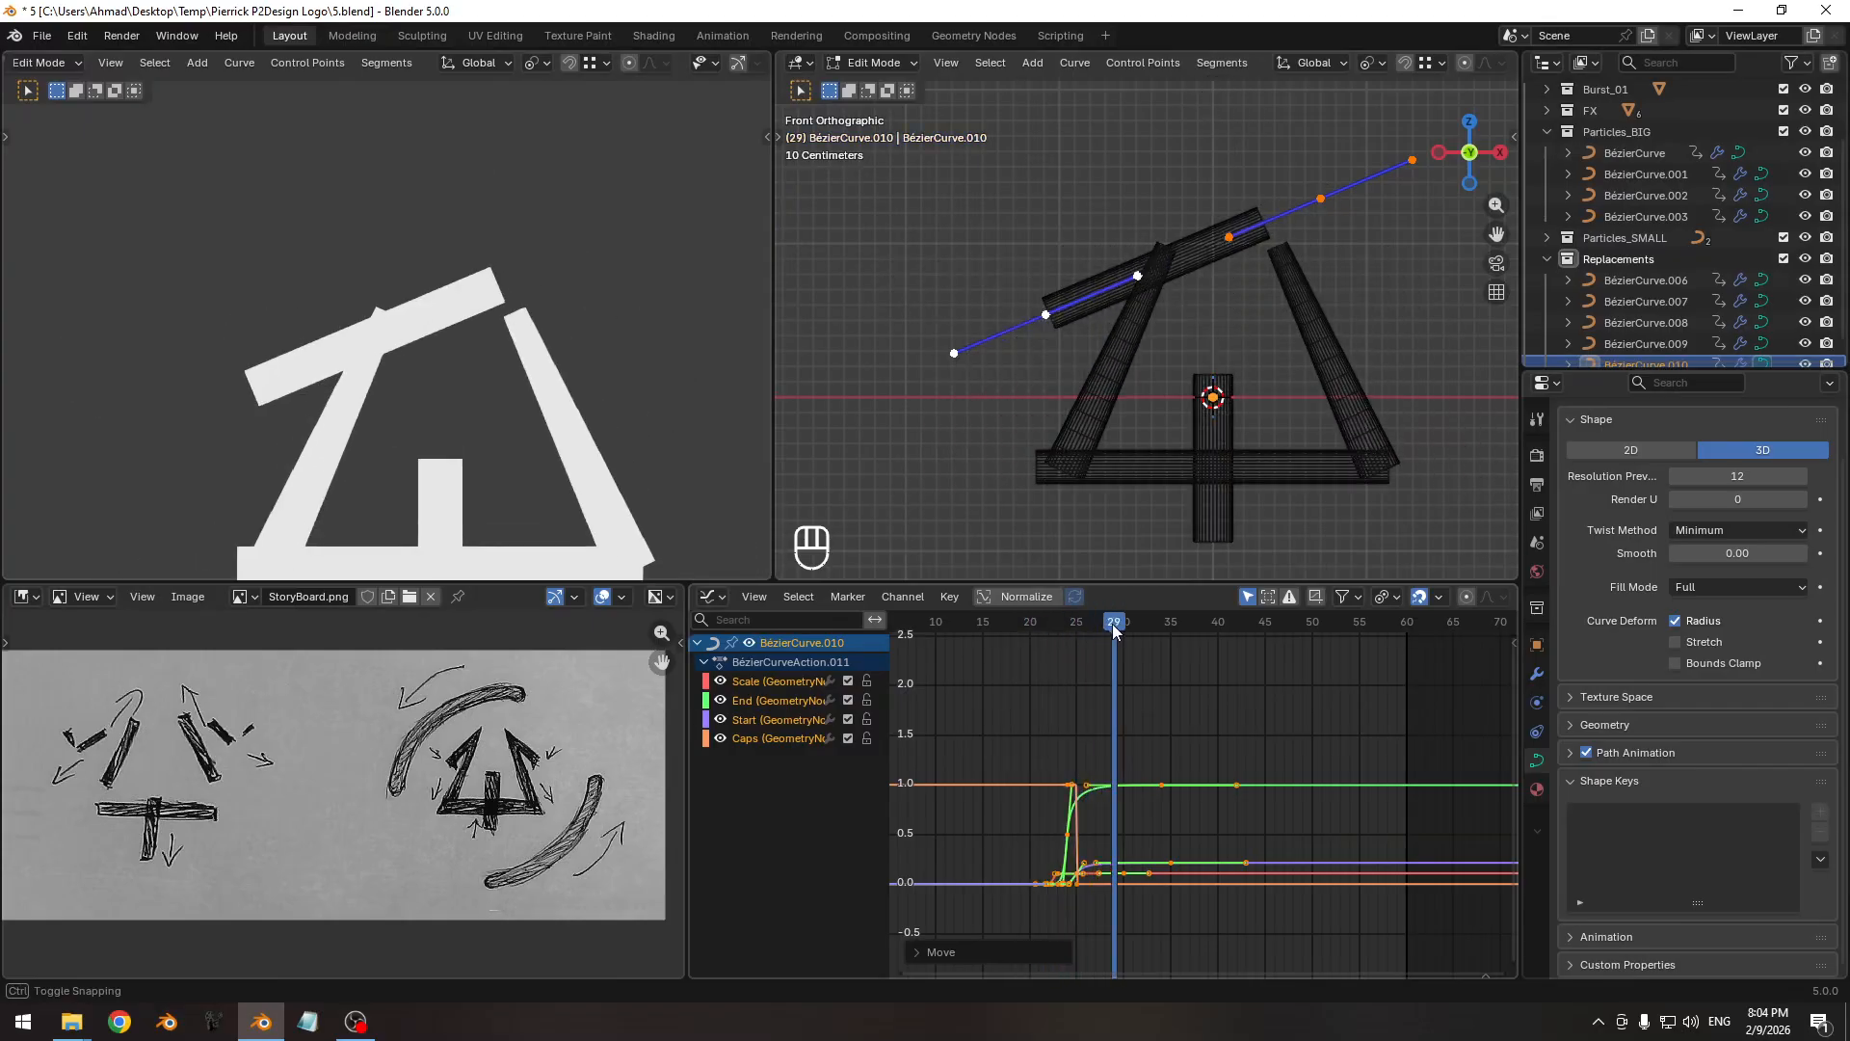
key("g")
key("x")
left_click(1118, 715)
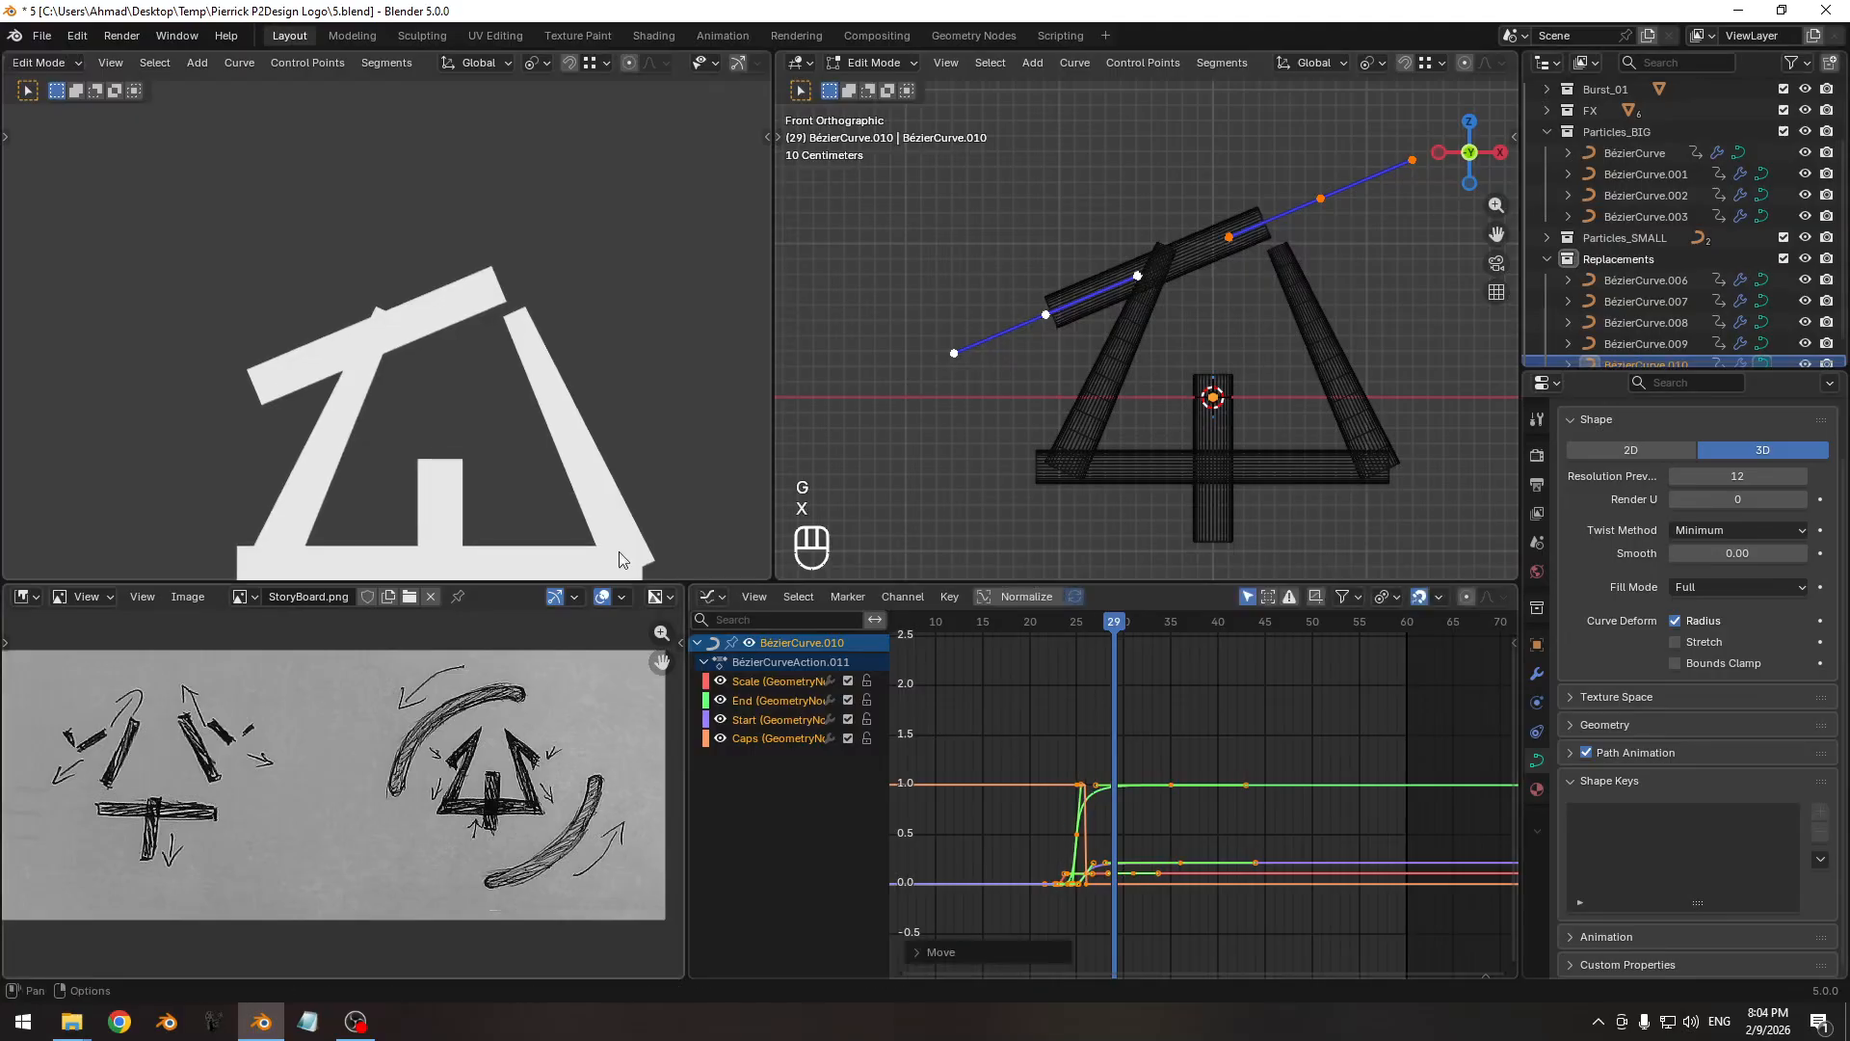
left_click(1084, 631)
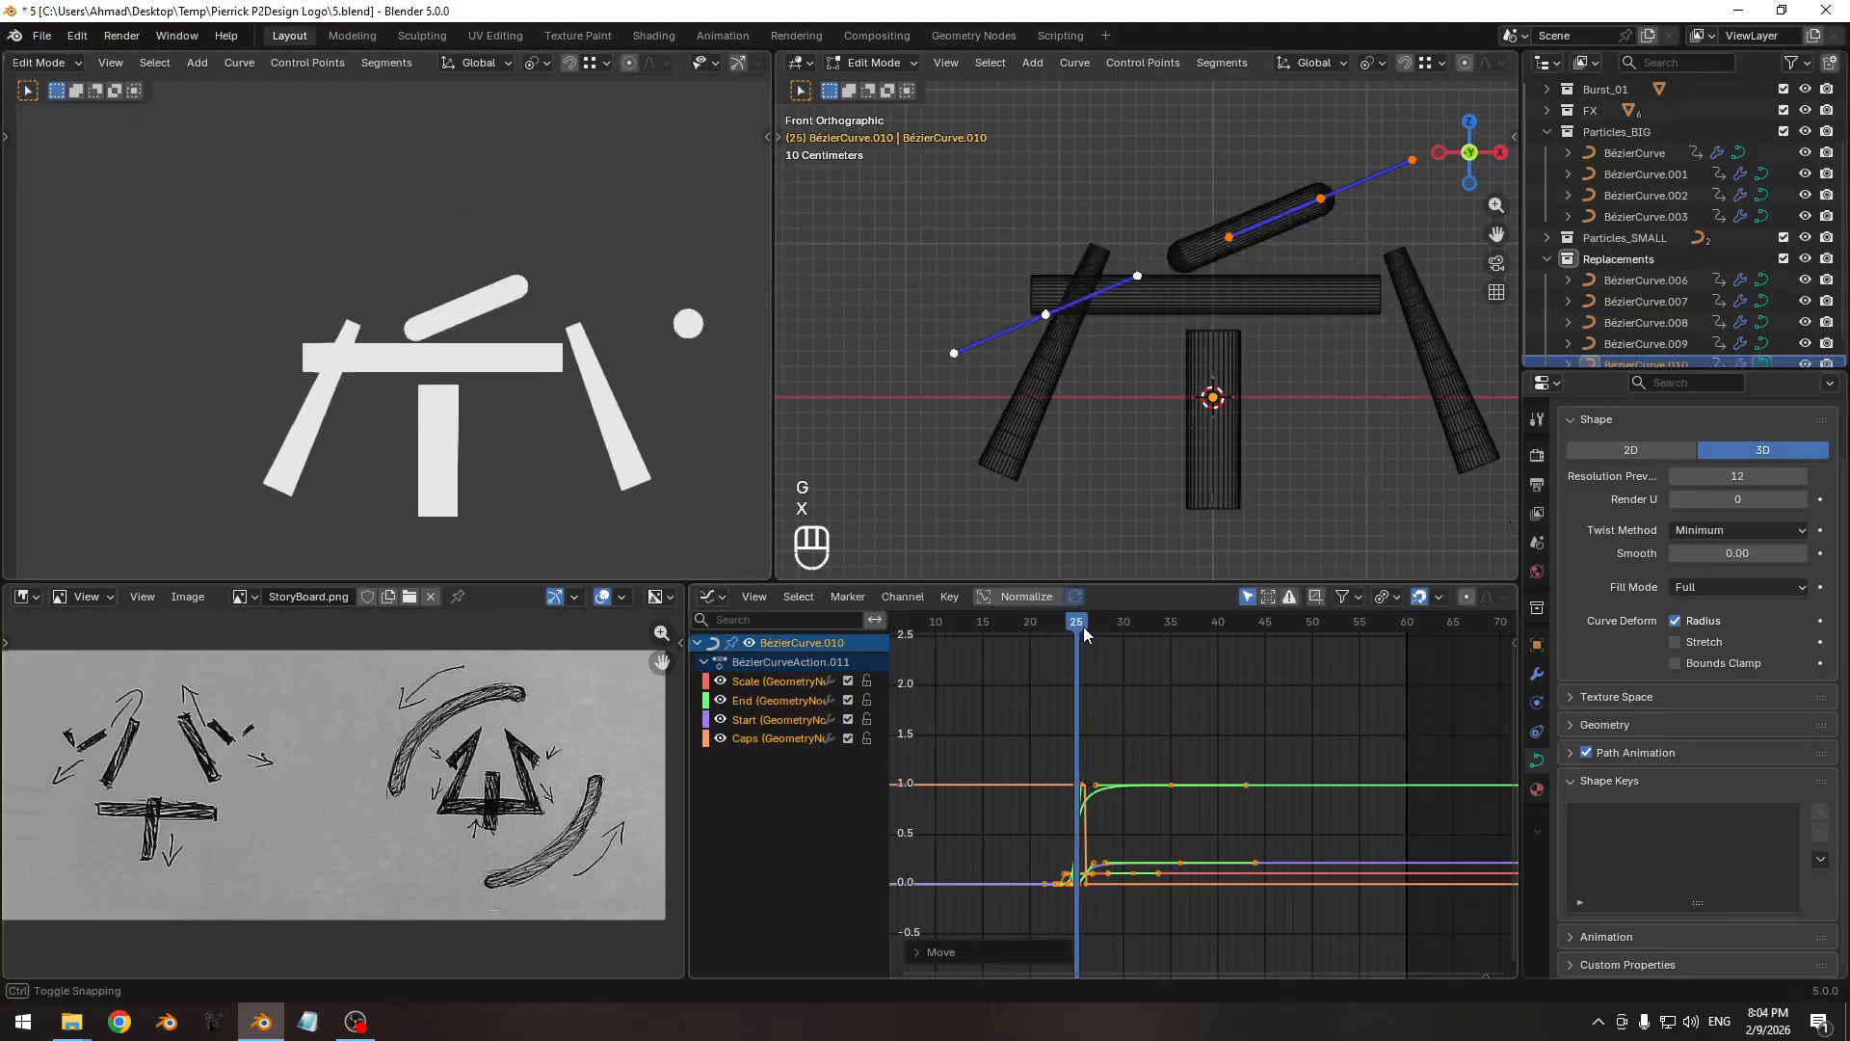
mouse_move(1084, 632)
left_mouse_down()
mouse_move(1105, 631)
mouse_move(1065, 631)
mouse_move(1140, 621)
mouse_move(999, 626)
mouse_move(1111, 626)
mouse_move(1080, 629)
left_mouse_up()
key("g")
left_click(1131, 688)
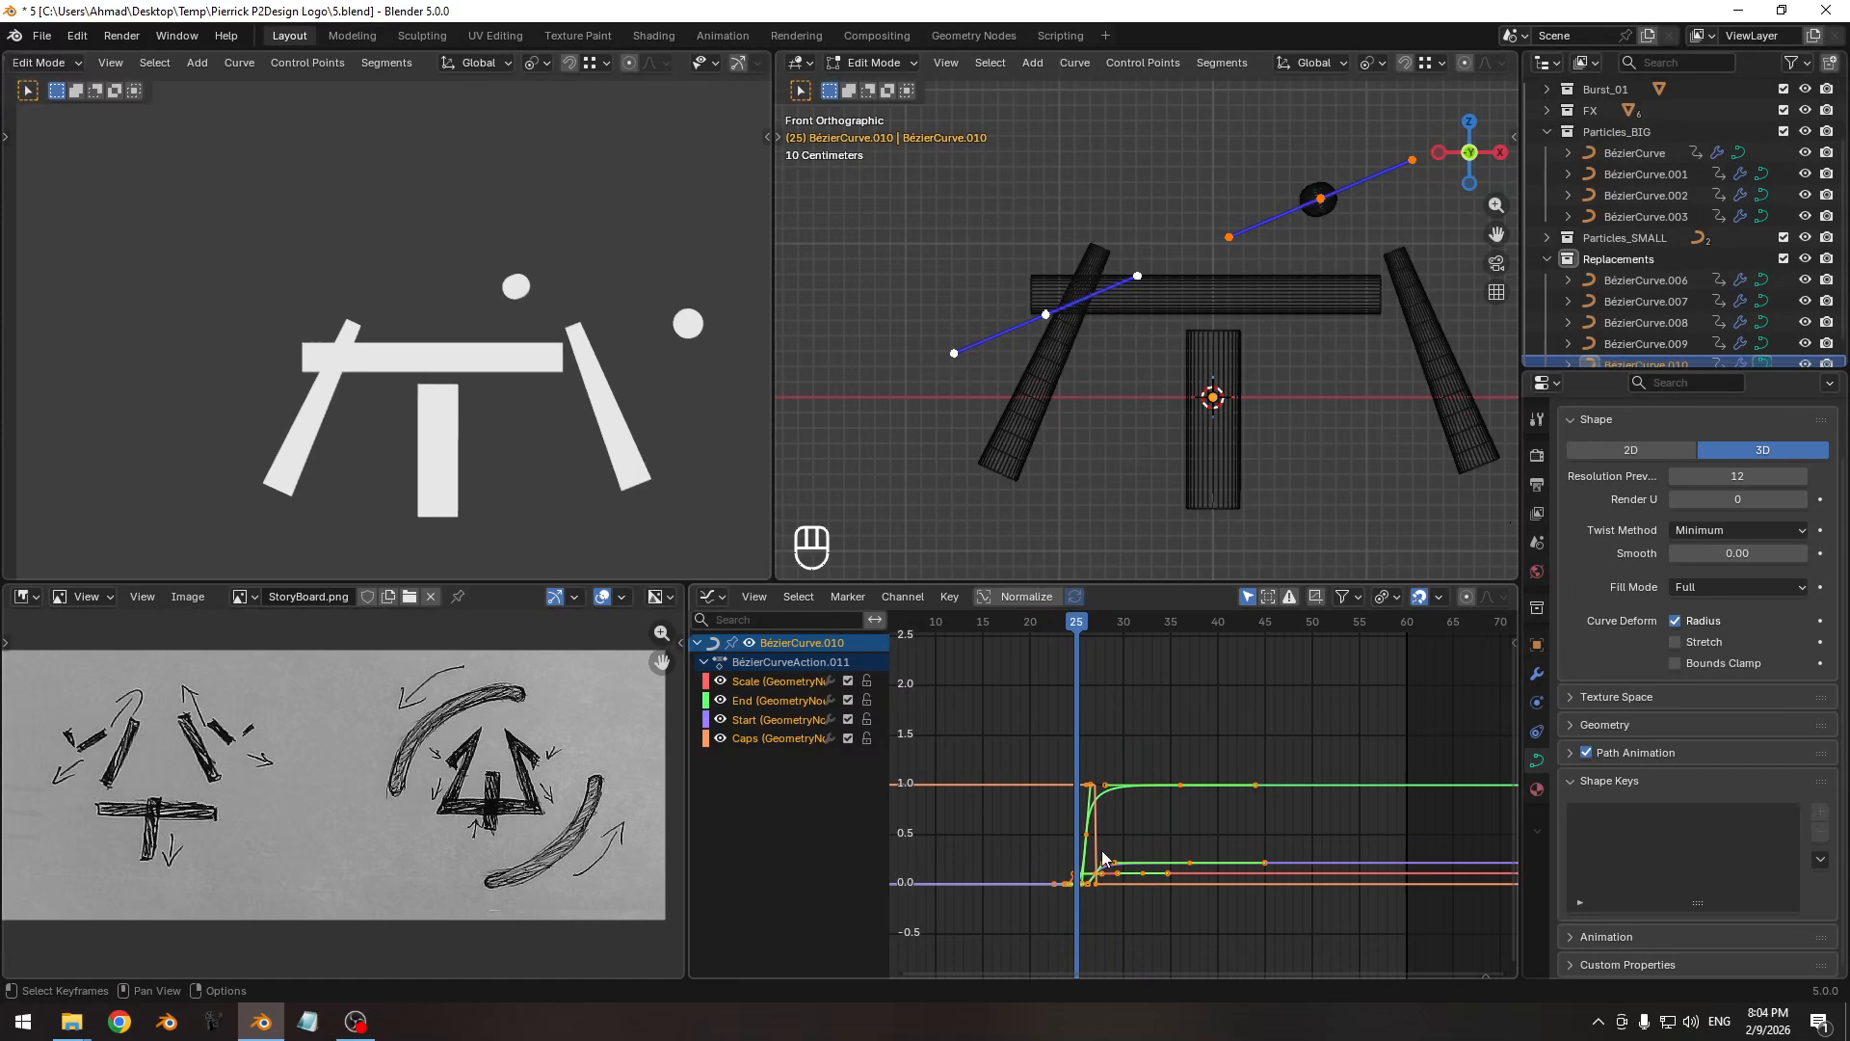
Isolate the bar's Scale curve in the graph and delete its middle keyframe near frame 25.
middle_click_drag(1102, 856, 1132, 829)
left_click(793, 737)
left_click(797, 701)
left_click(796, 688)
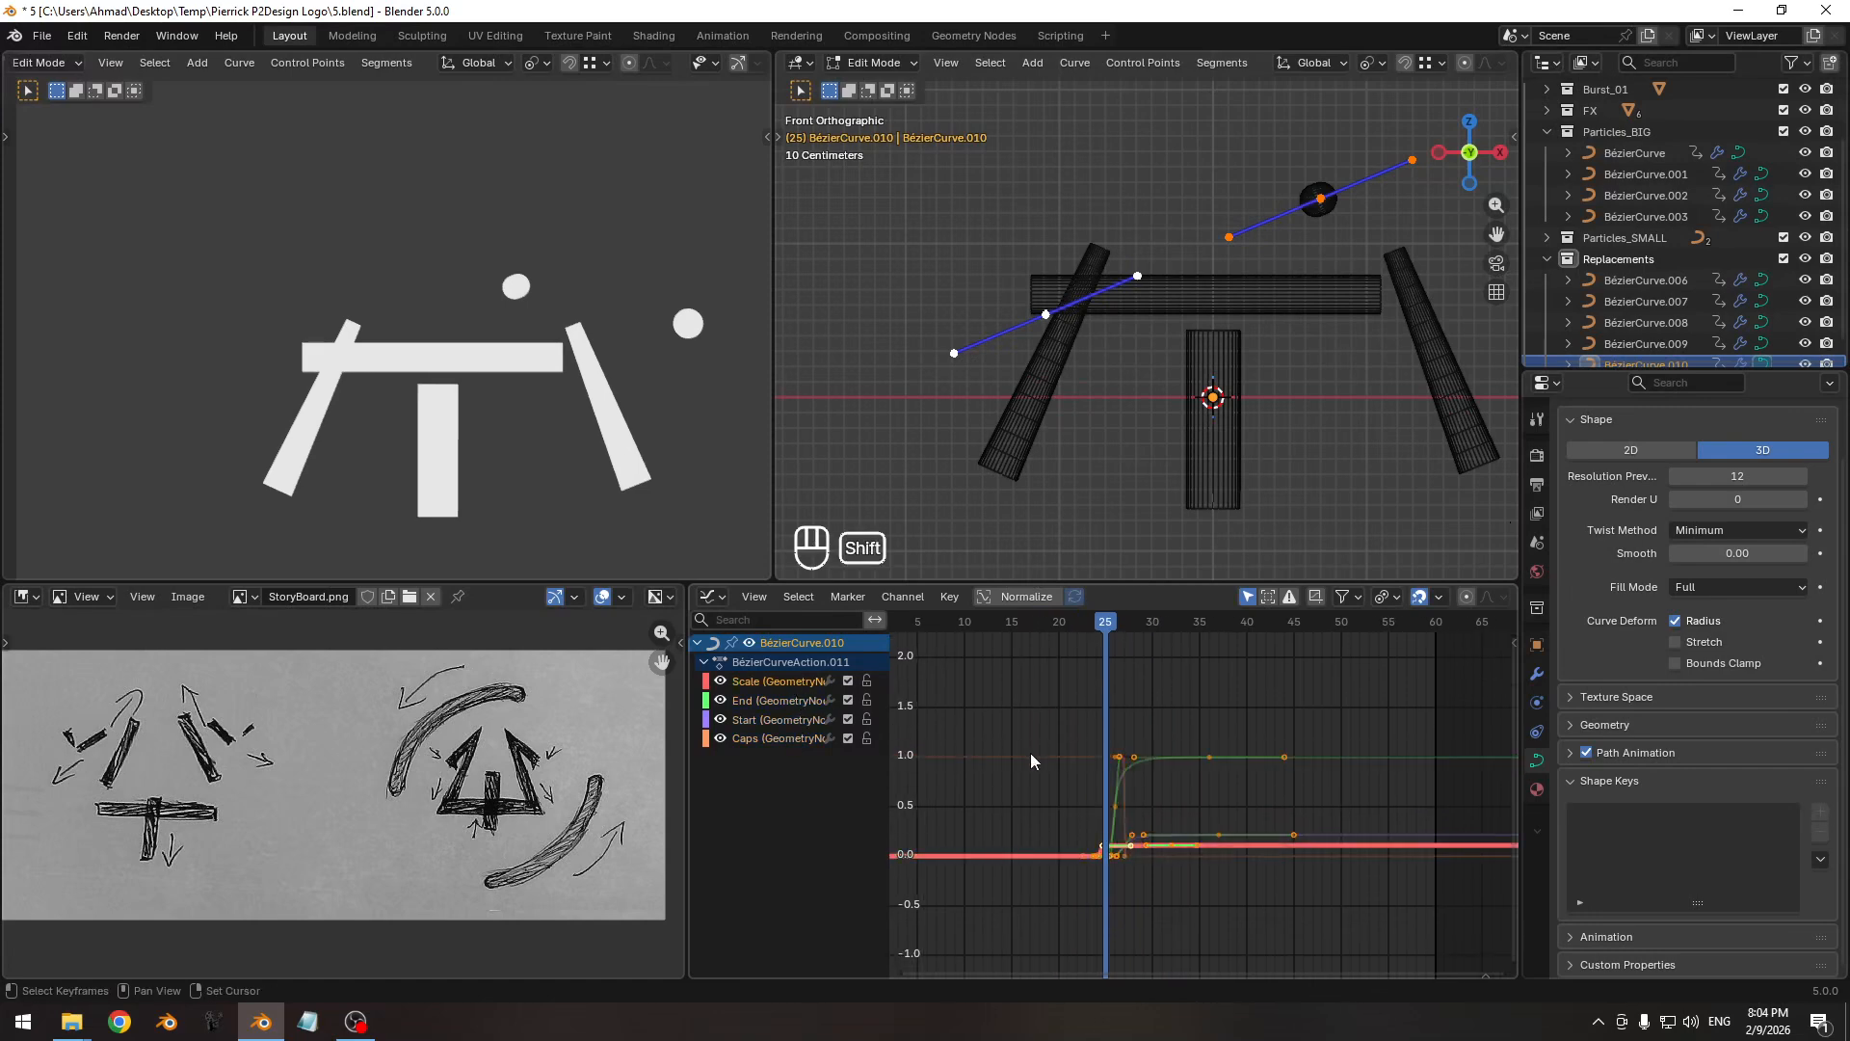
key("shift+h")
scroll(1136, 790, "up", 6)
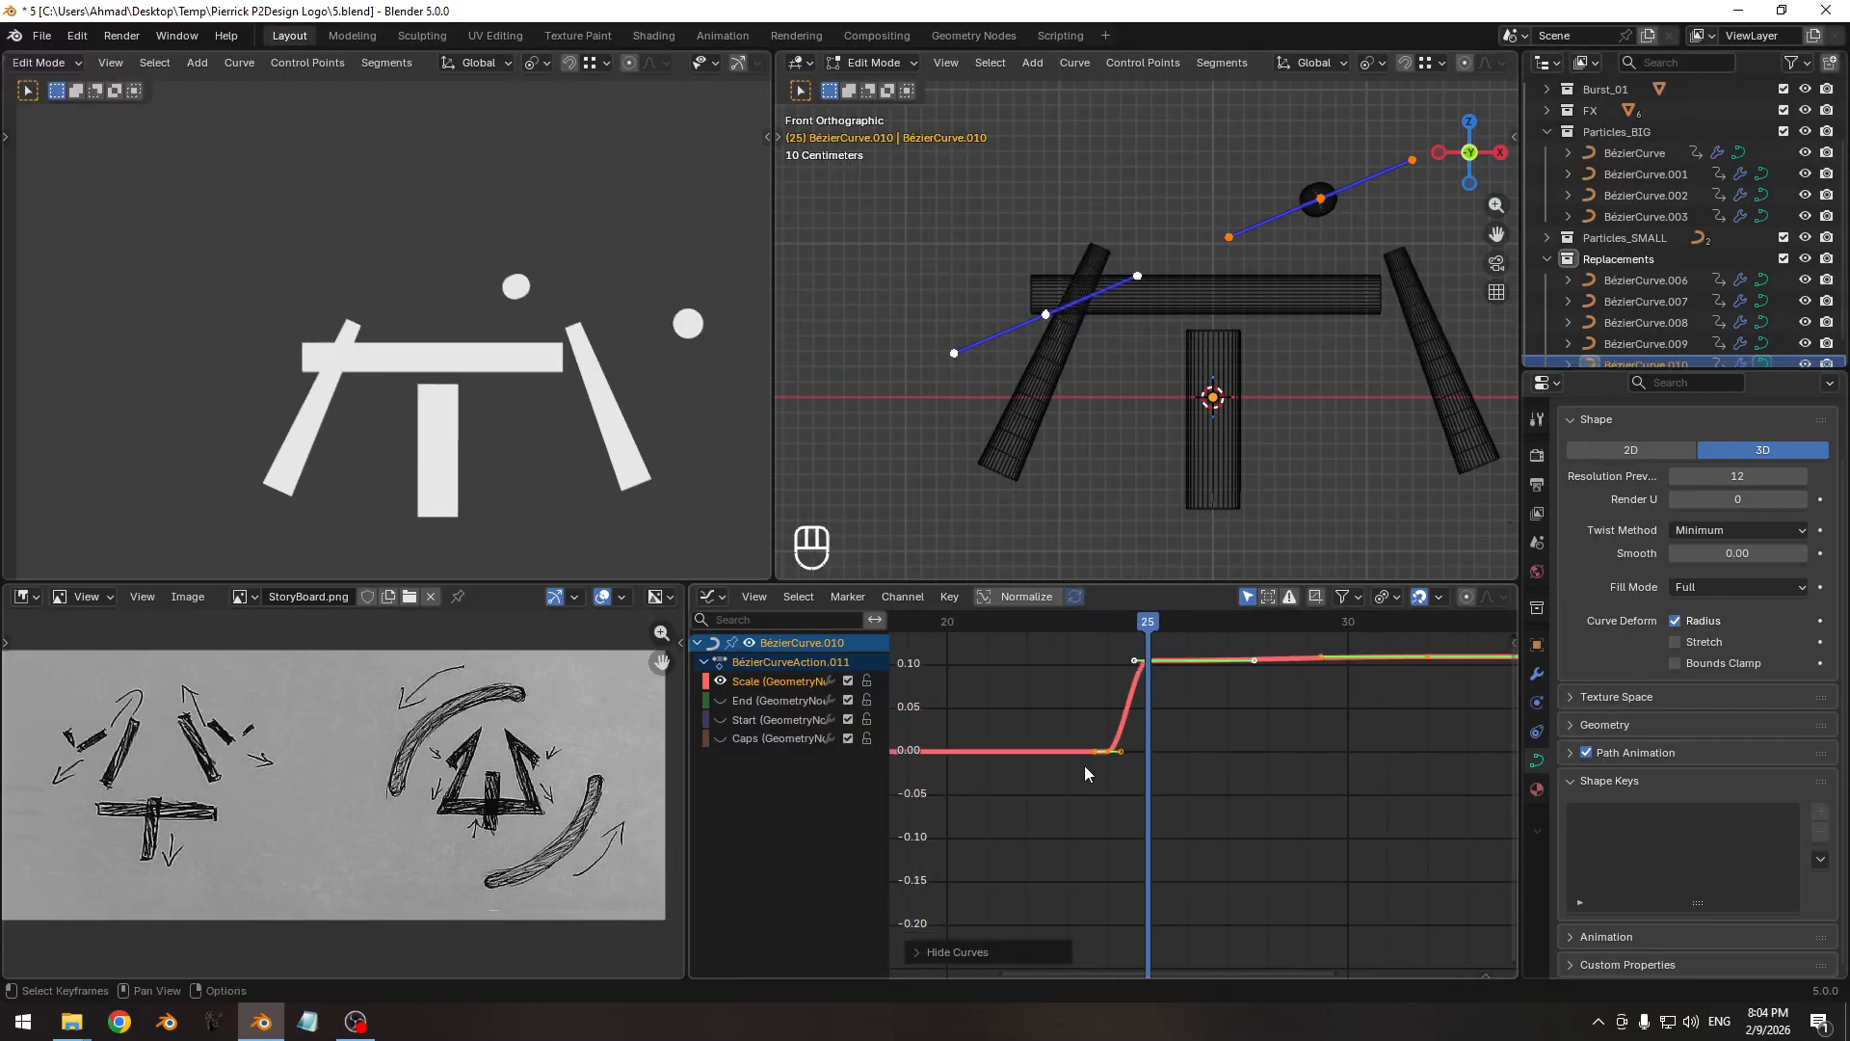
middle_click_drag(1192, 703, 1073, 755, "shift")
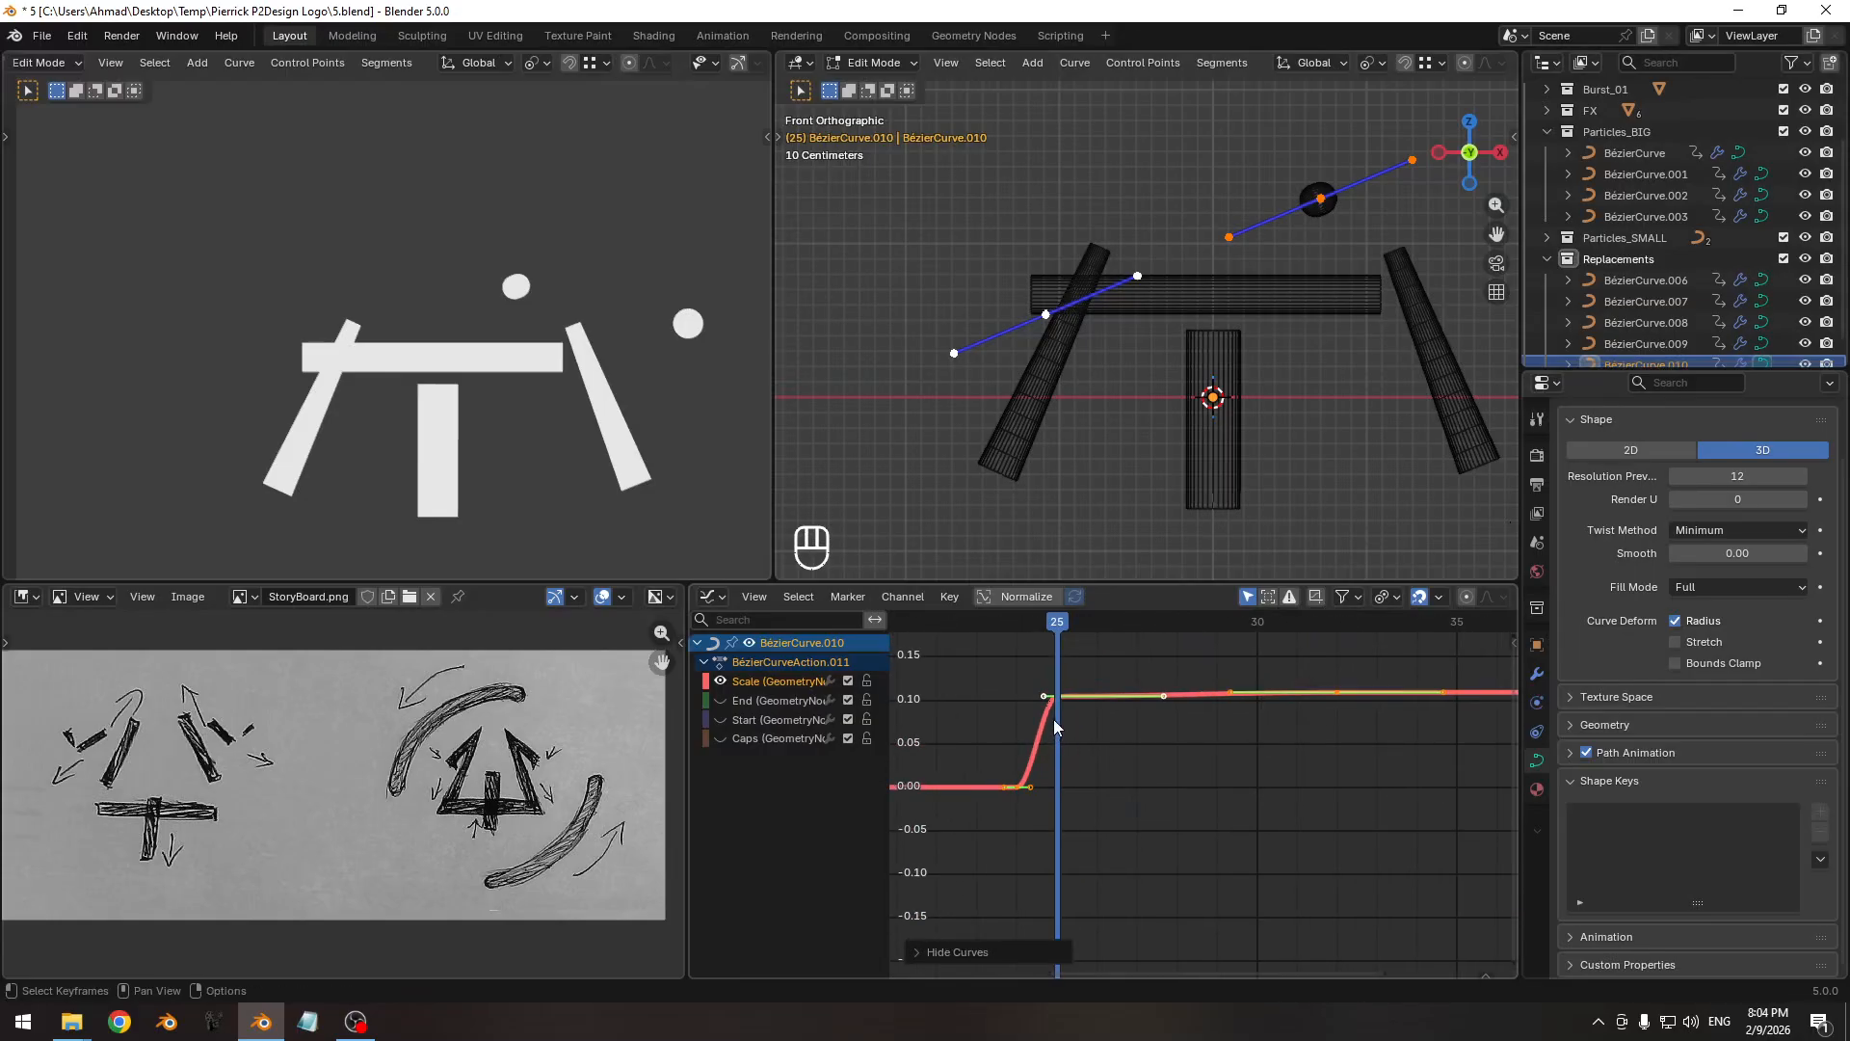
left_click(1067, 740)
key("x")
left_click(1096, 726)
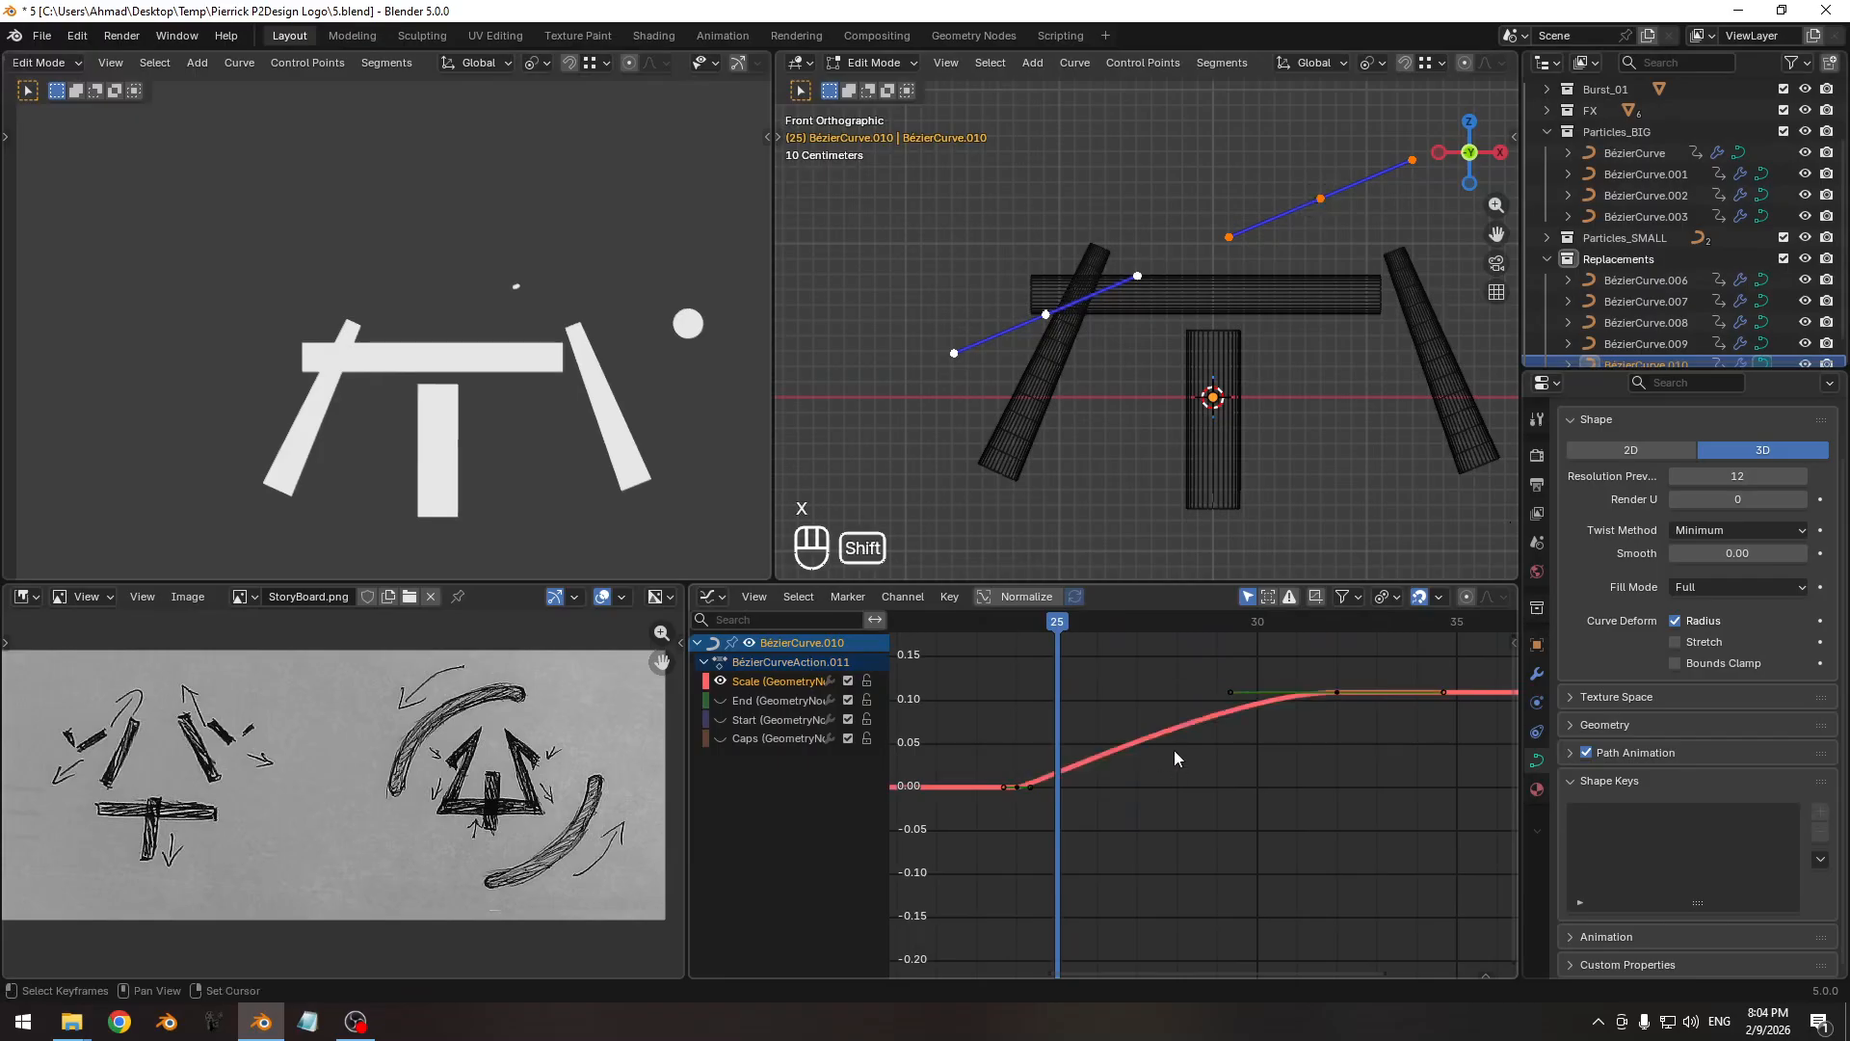
Step through the bar's growth from frame 24 and move the Scale curve's last keyframe to frame 30.
middle_click_drag(1173, 750, 1057, 765, "shift")
left_click_drag(1040, 613, 1026, 634)
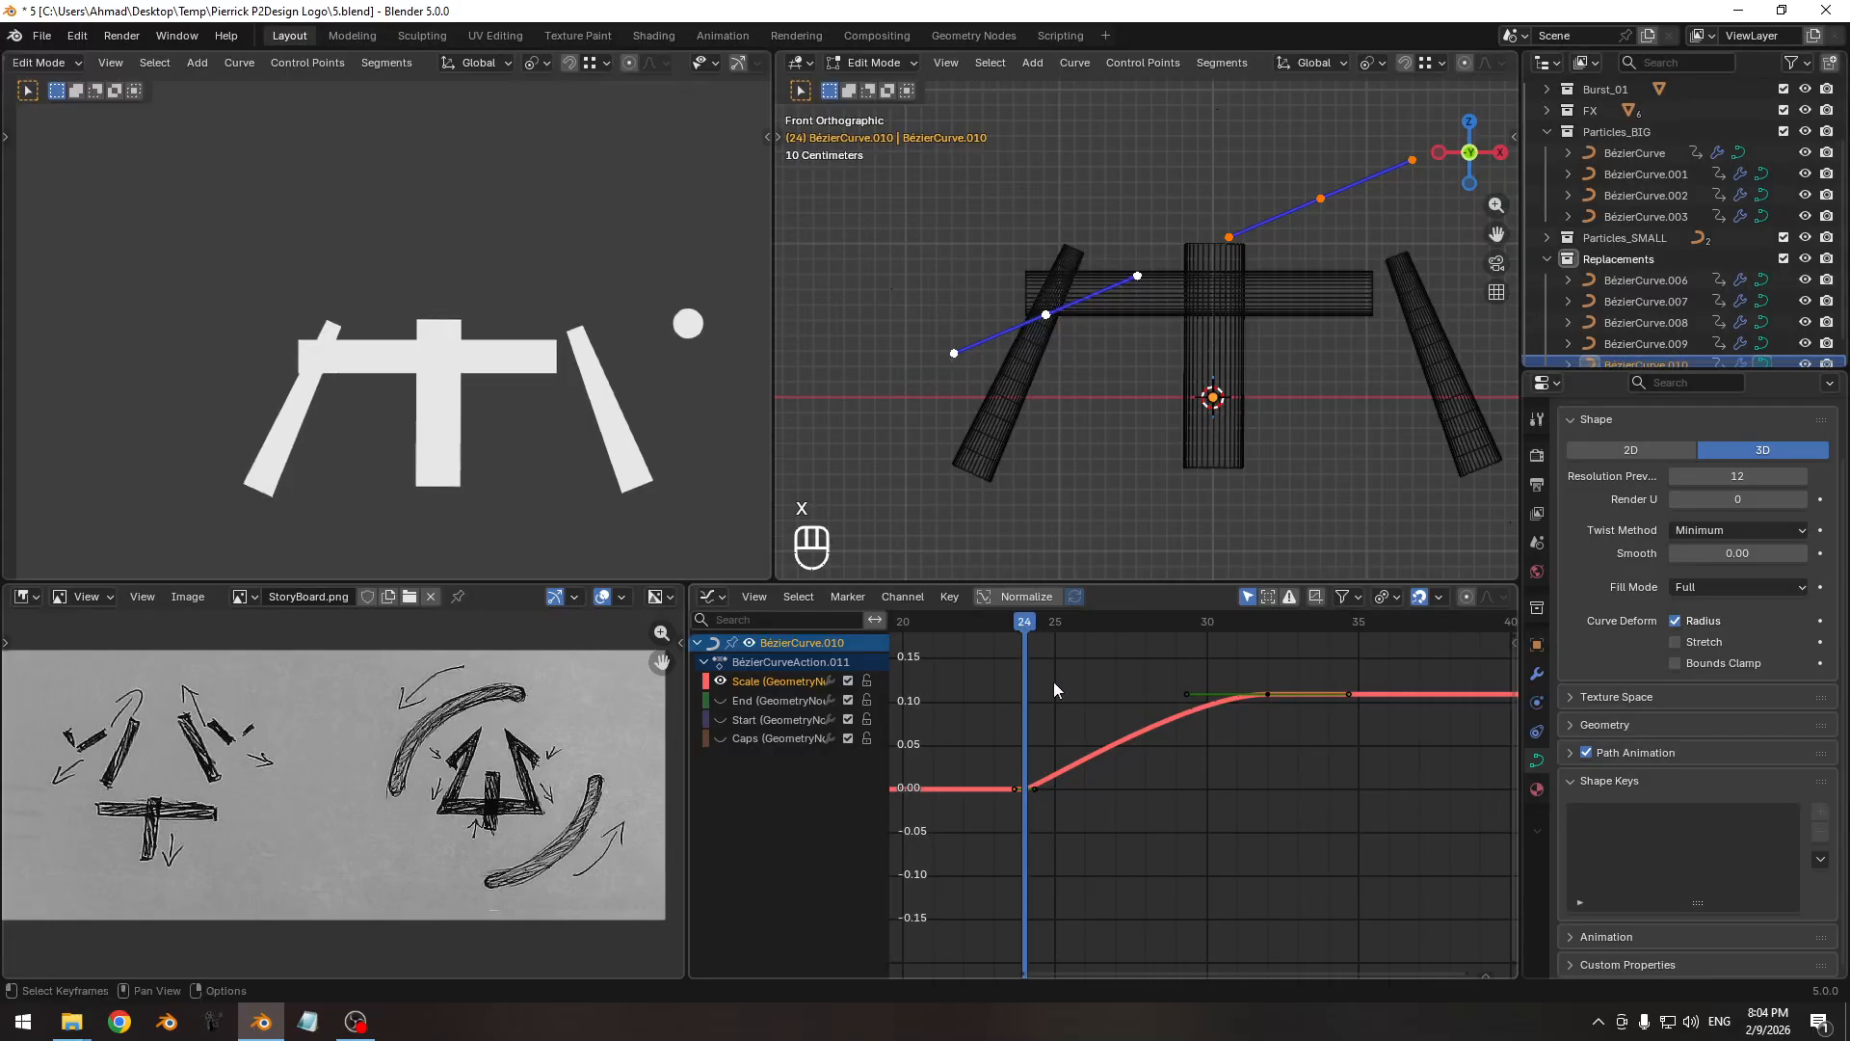
key("Right")
key("Right")
key("Right")
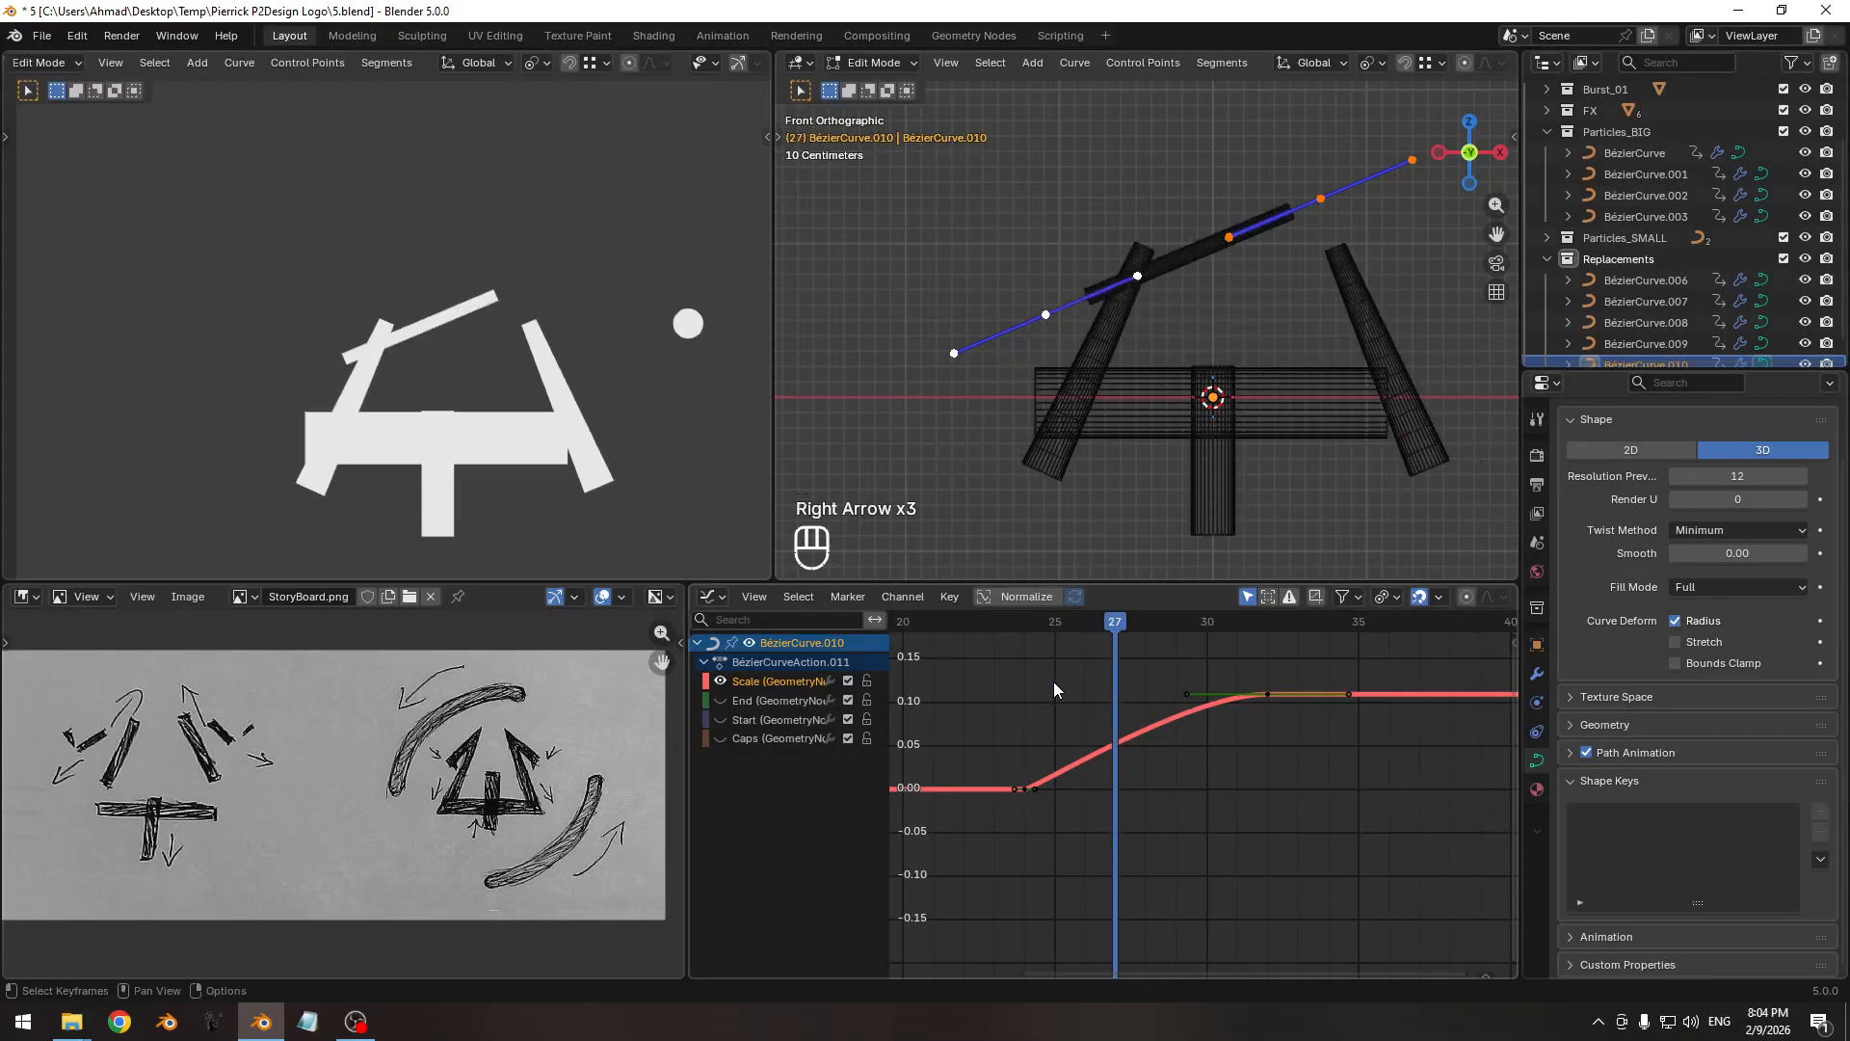
key("Up")
key("Right")
key("Right")
key("Right")
key("Right")
key("Right")
key("Right")
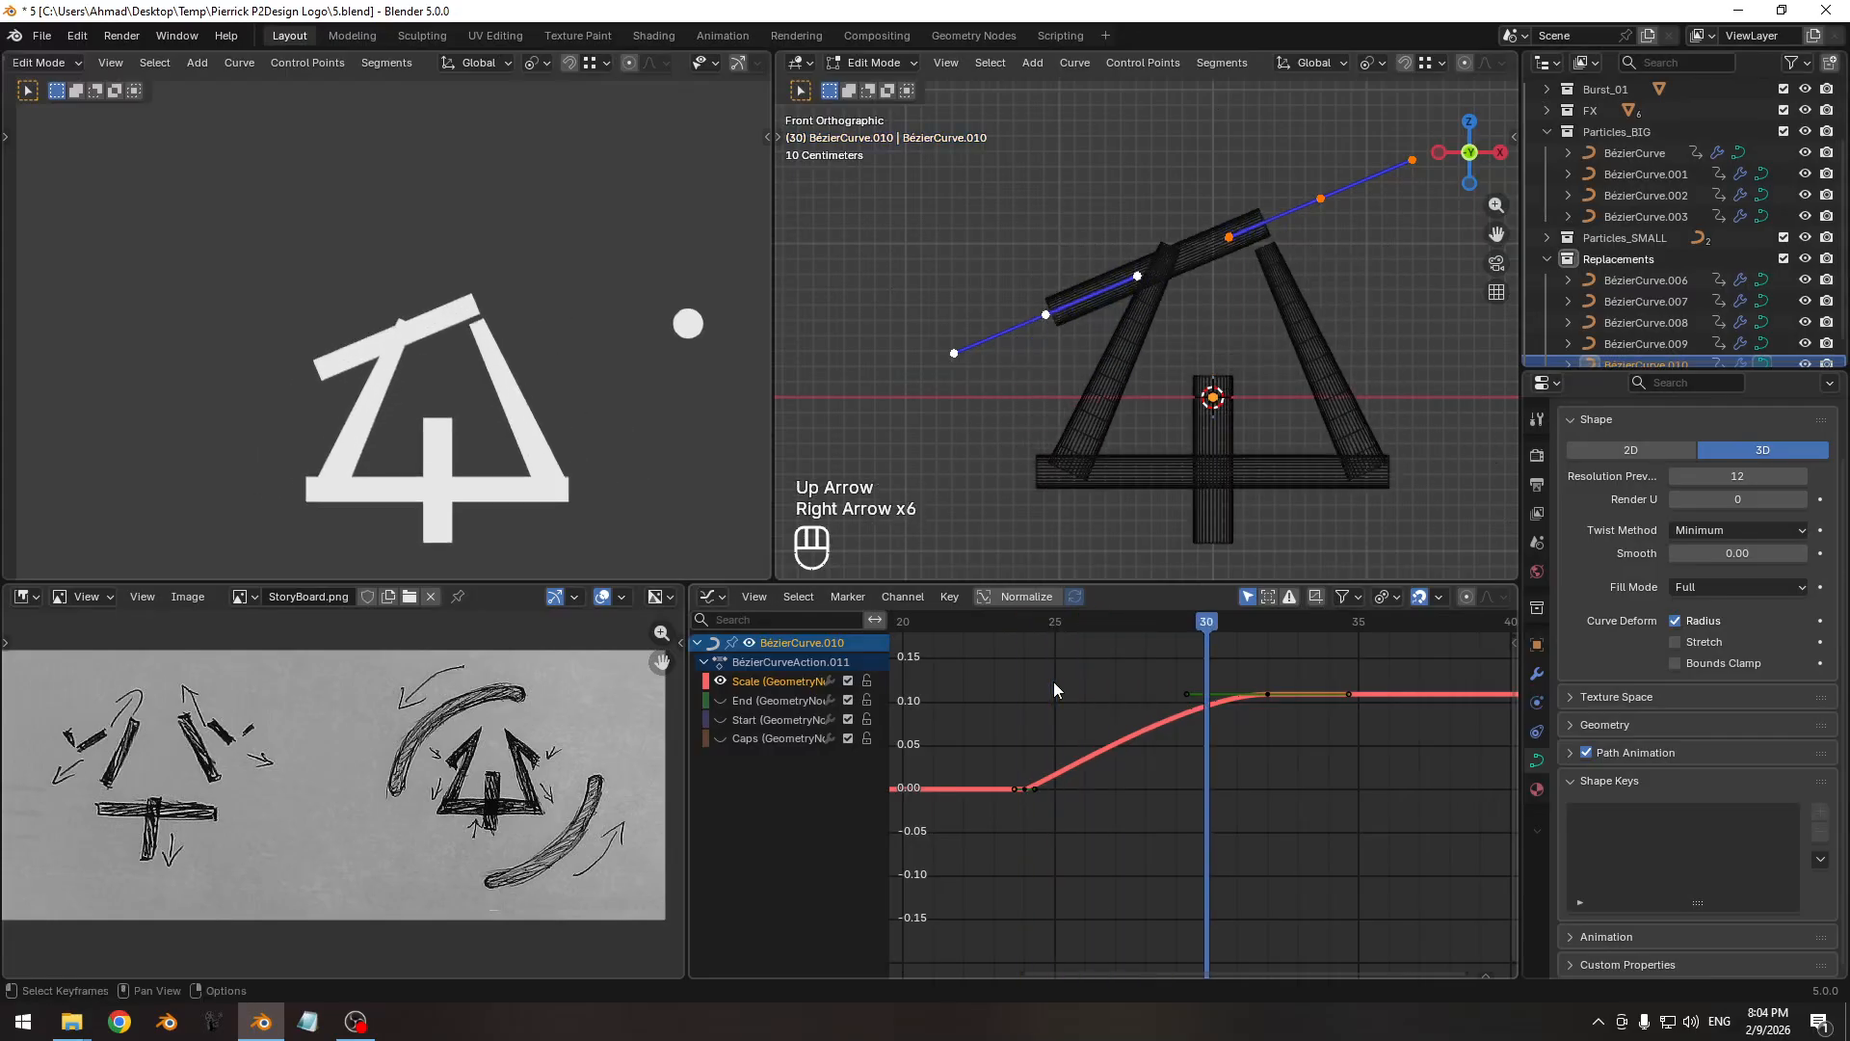
key("g")
key("x")
left_click(1044, 809)
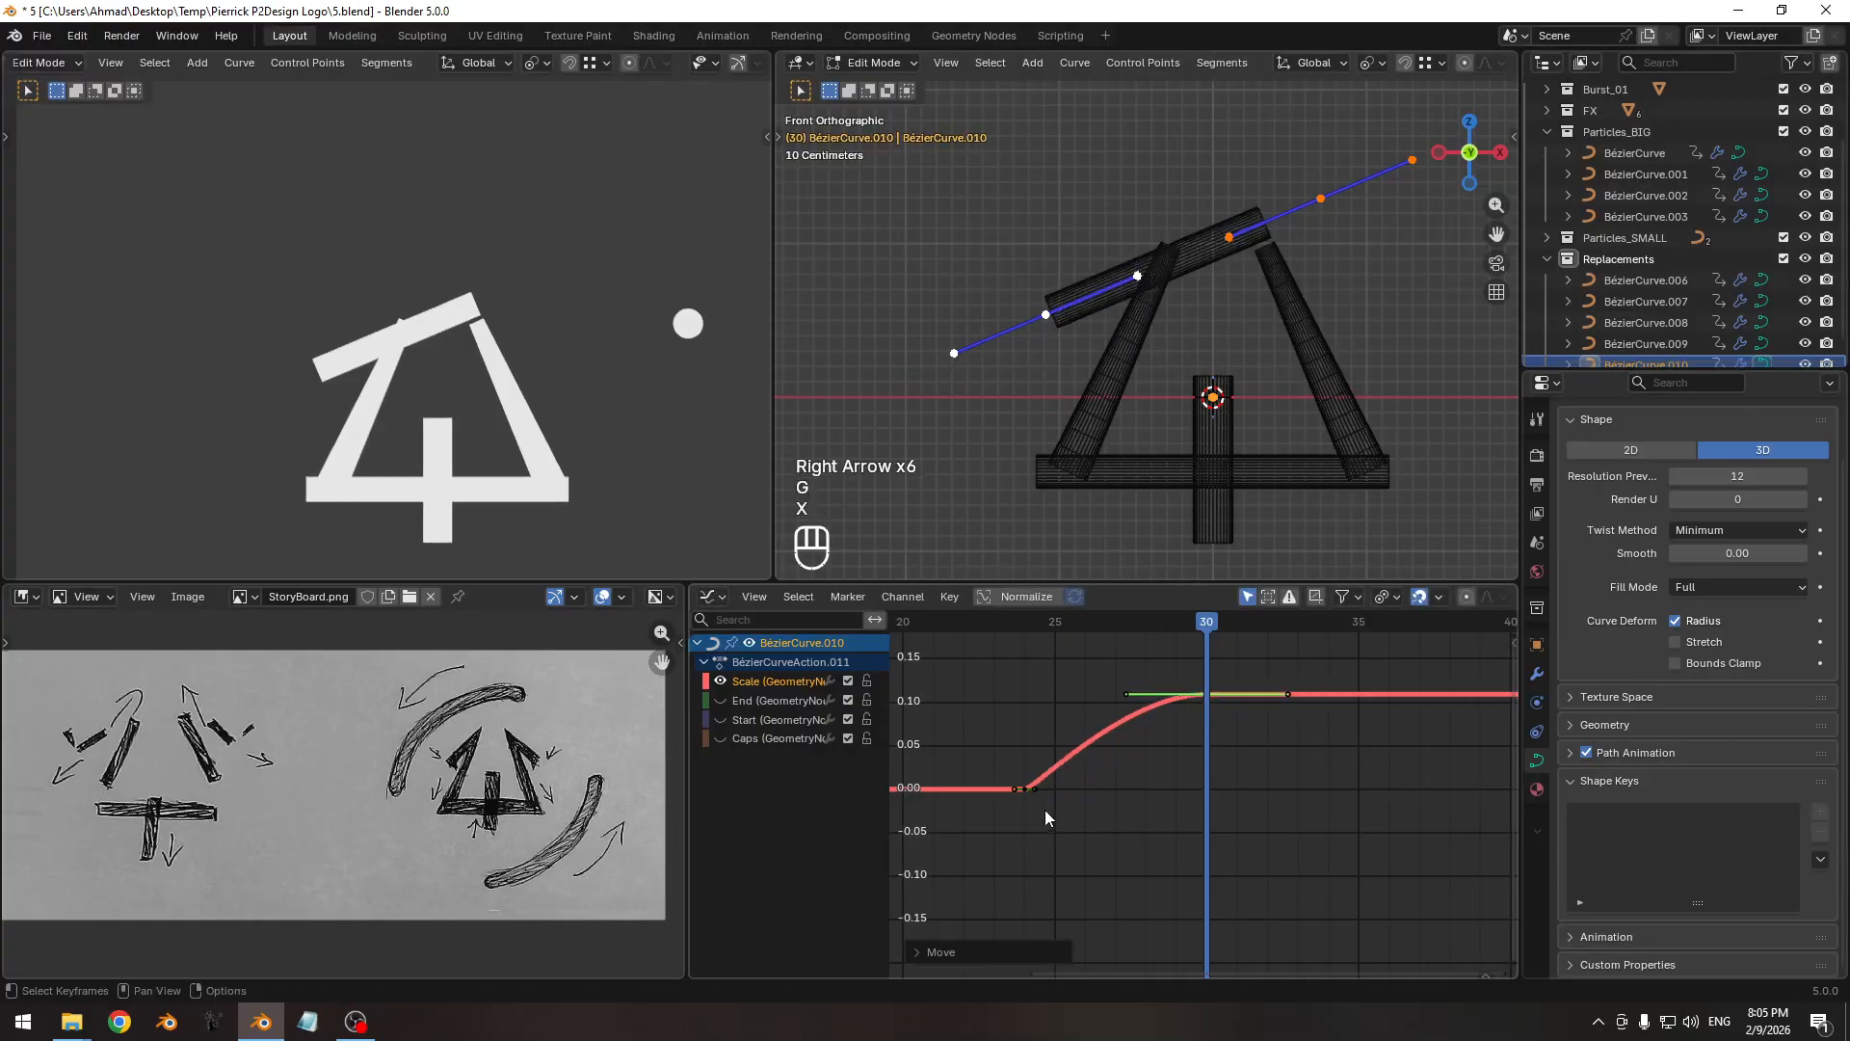
Change the handle type of all Scale keyframes, lengthen the last keyframe's handles for a softer ease-out, and check the motion.
key("a")
key("v")
left_click(1060, 848)
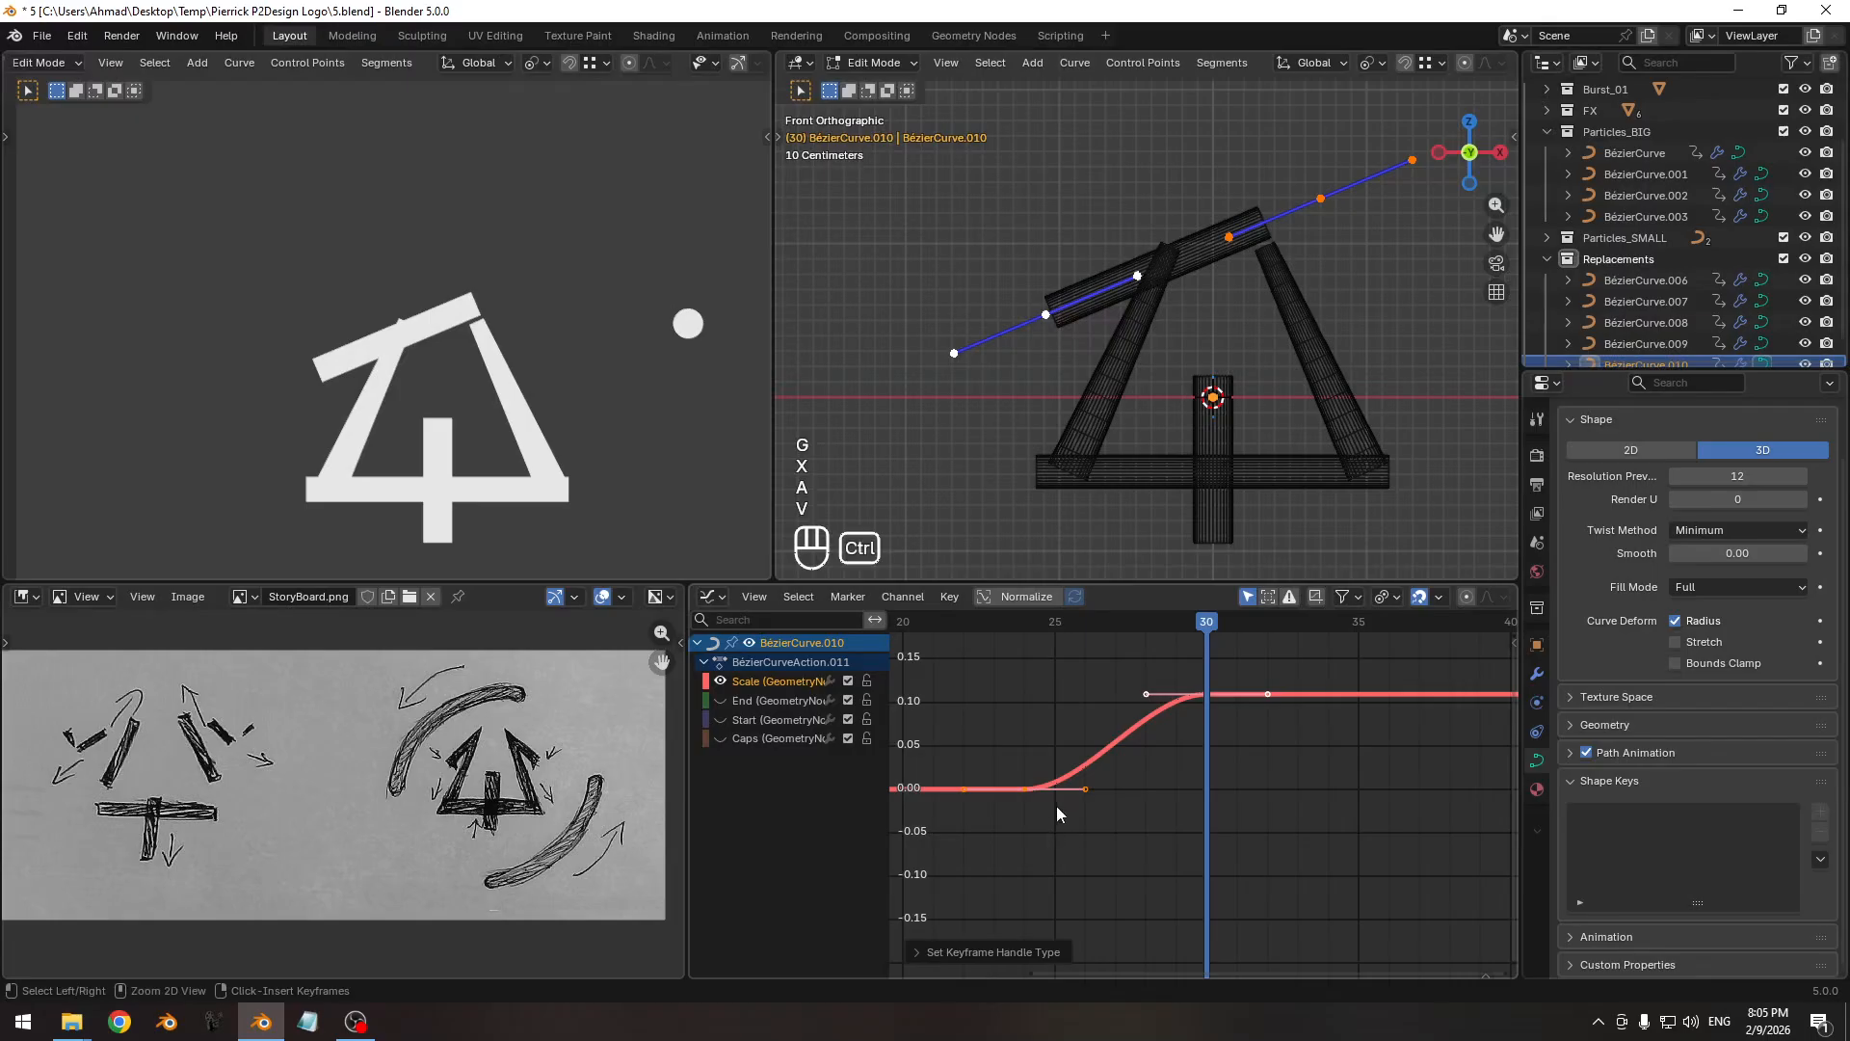
middle_click_drag(1056, 806, 1094, 761, "ctrl")
left_click_drag(1193, 665, 1263, 743)
key("s")
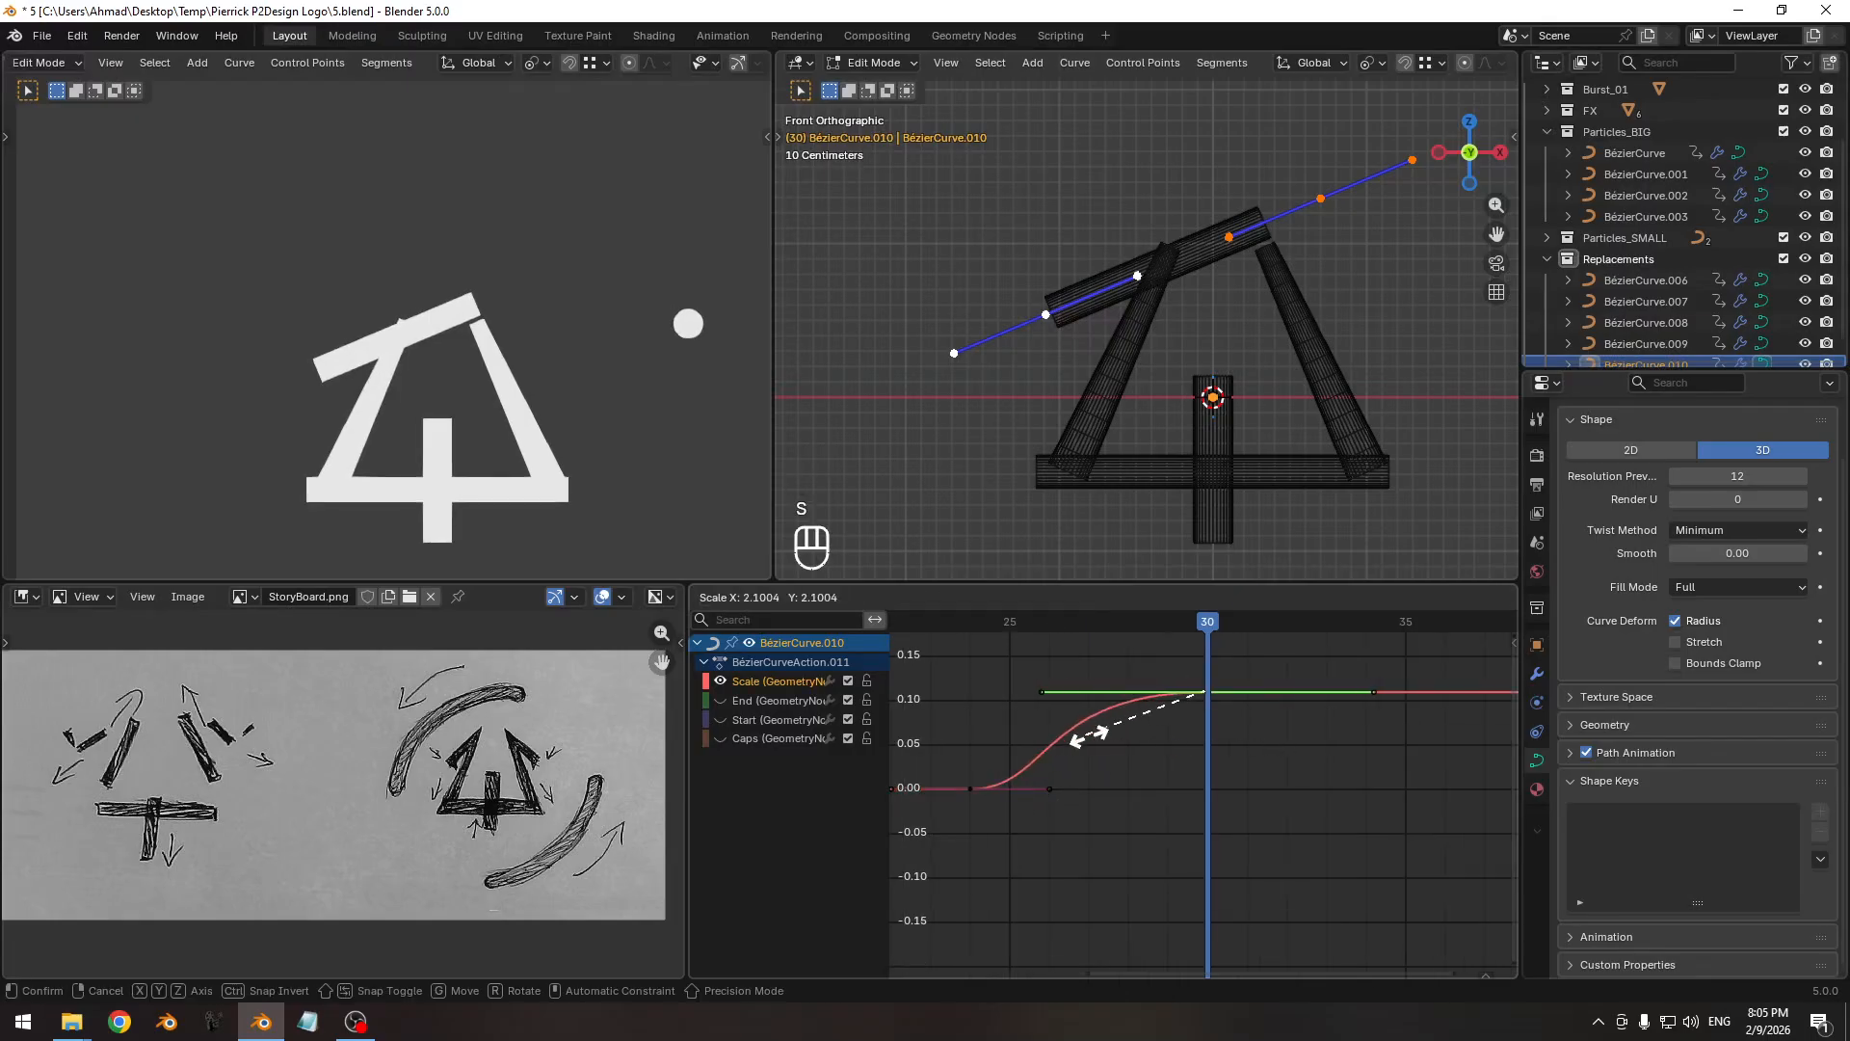
left_click(1088, 737)
mouse_move(1108, 737)
middle_mouse_down("ctrl")
mouse_move(1125, 759)
mouse_move(1124, 744)
middle_mouse_up("ctrl")
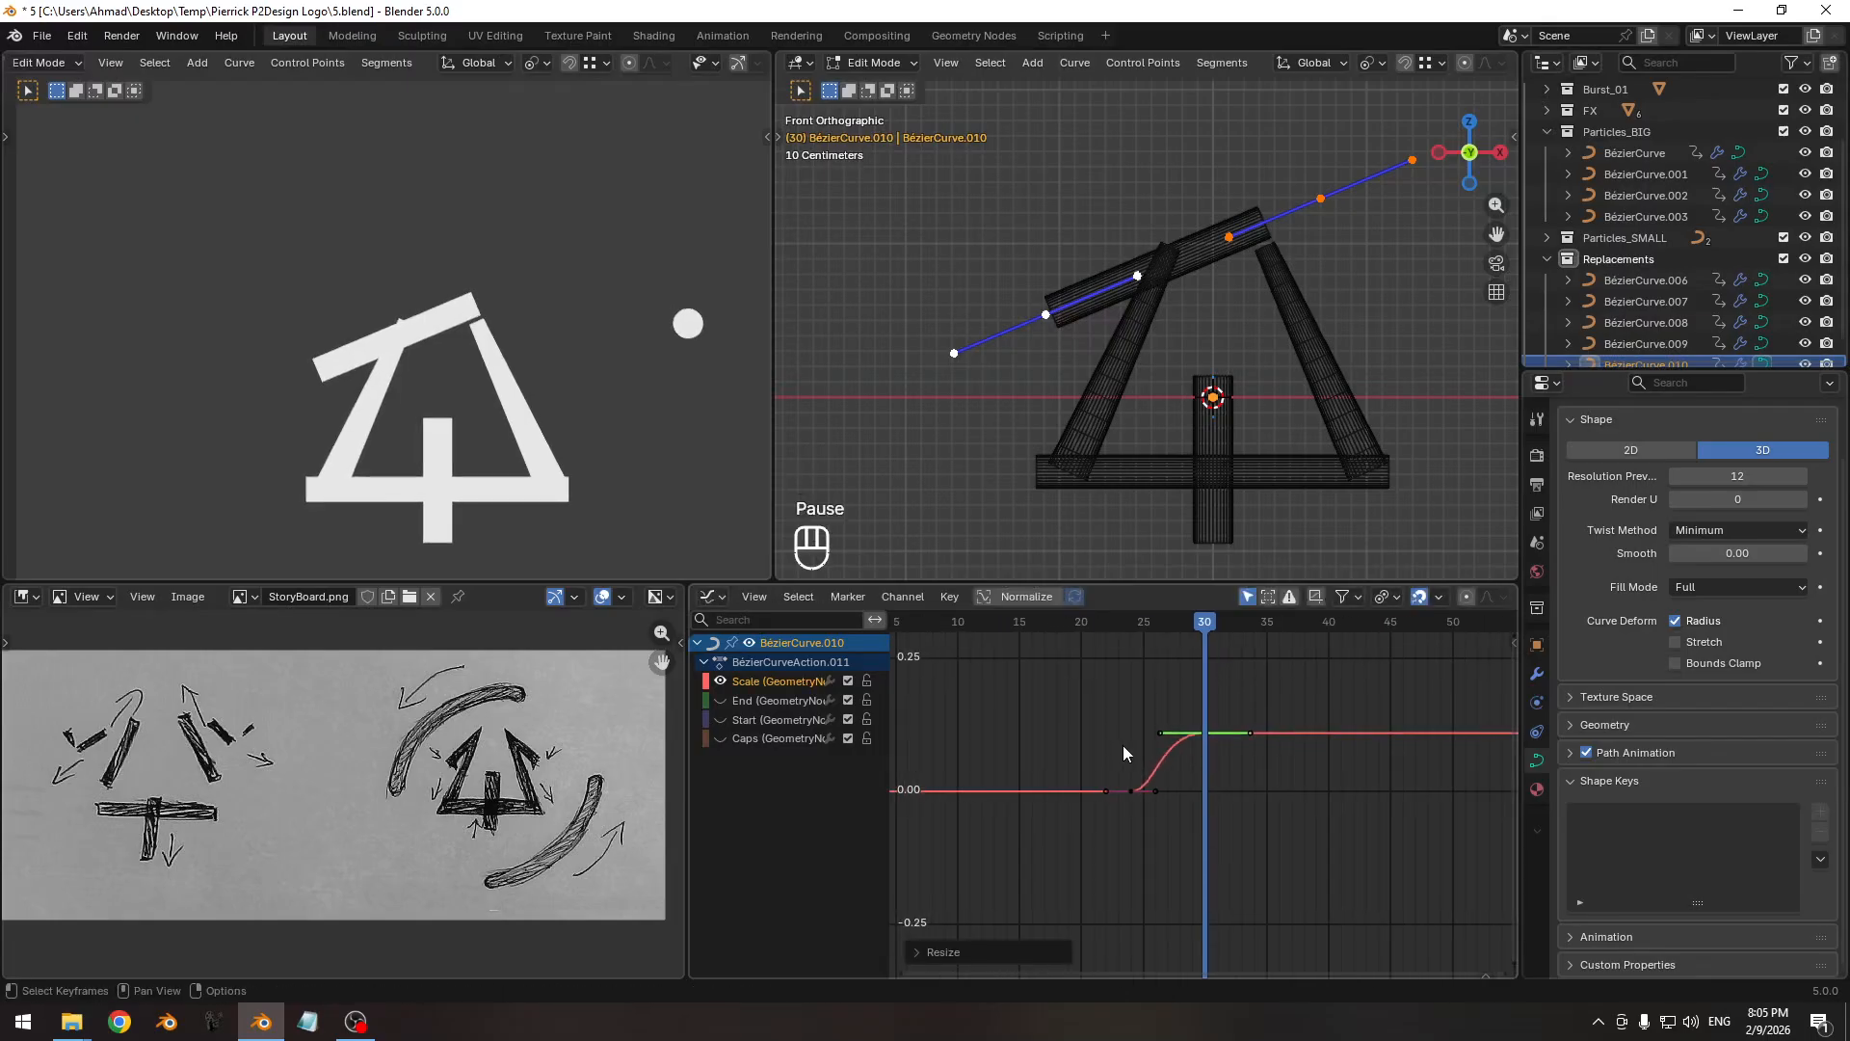
left_click_drag(1132, 621, 1204, 622)
Restore the wireframe view with overlays and, at frame 38, scale the curve slightly so the bar reaches the logo arm's outer tip.
key("shift+z")
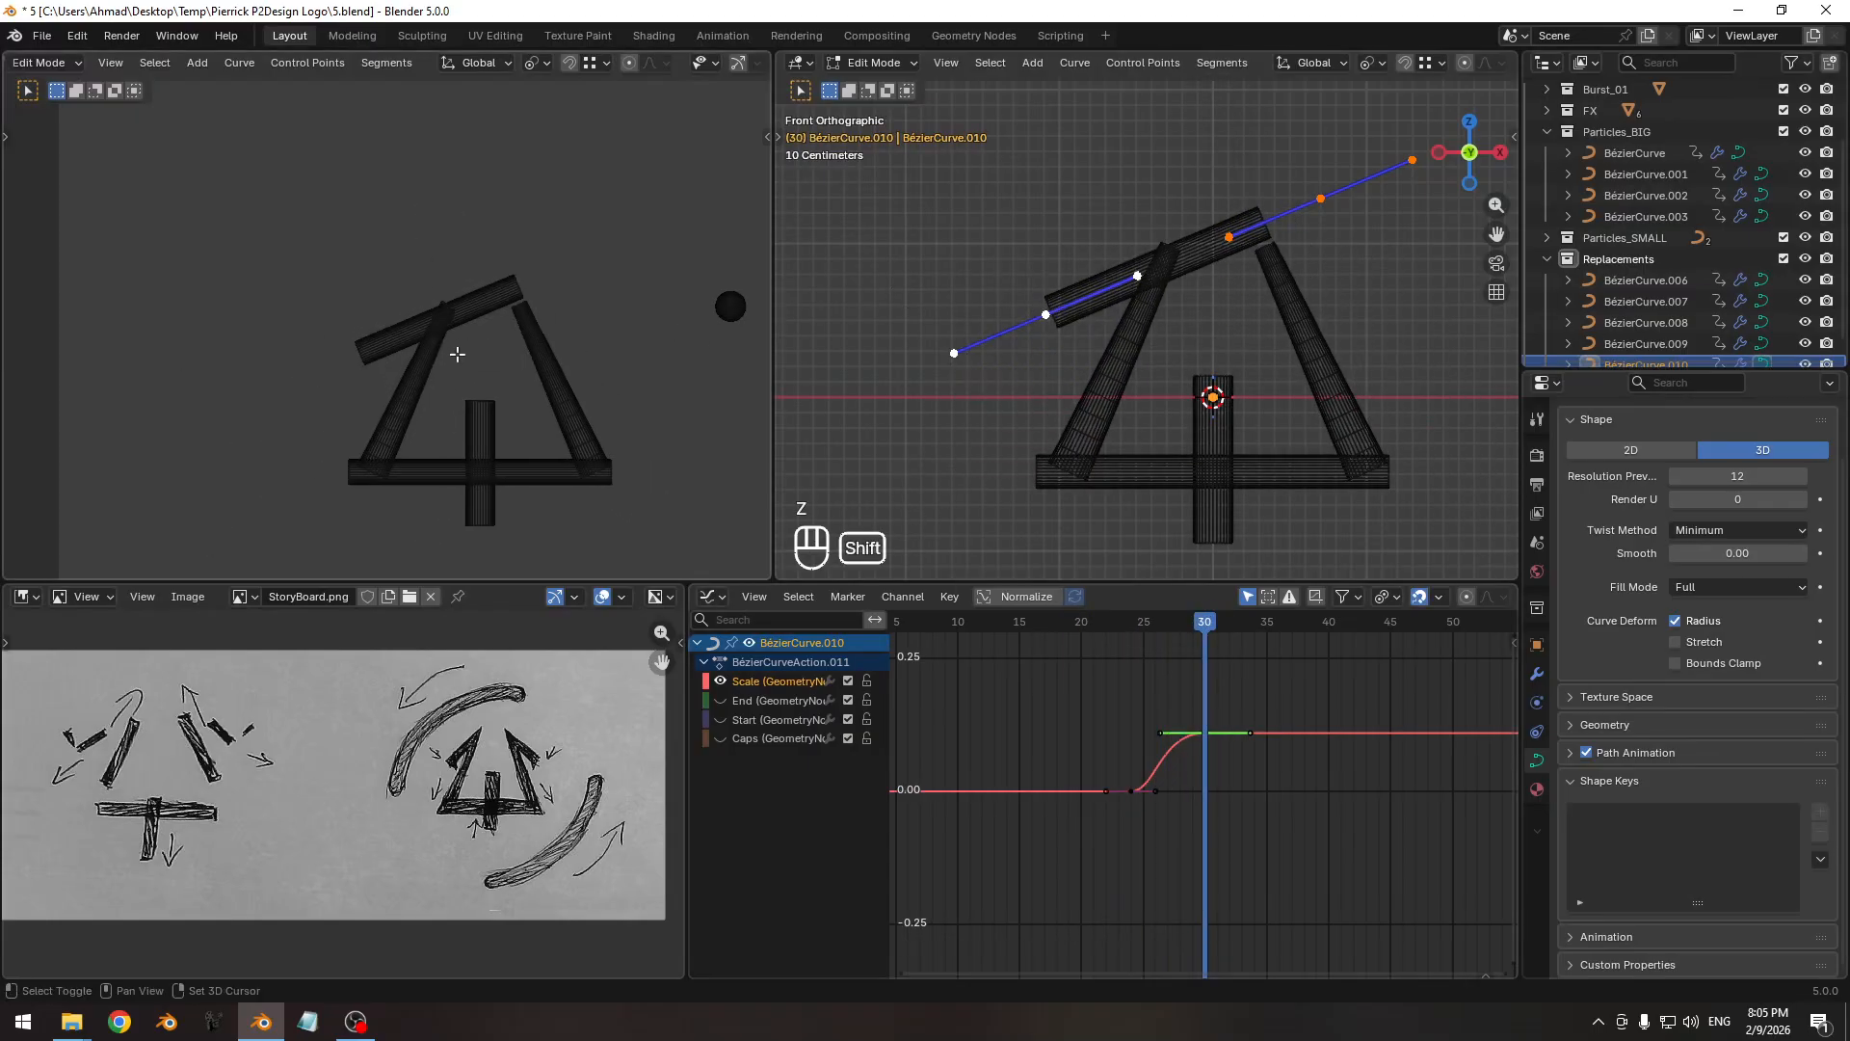
key("shift+alt+z")
mouse_move(463, 367)
middle_mouse_down("ctrl")
mouse_move(443, 386)
mouse_move(481, 313)
mouse_move(445, 384)
middle_mouse_up("ctrl")
left_click_drag(1209, 631, 1274, 634)
middle_click_drag(254, 455, 414, 378, "shift")
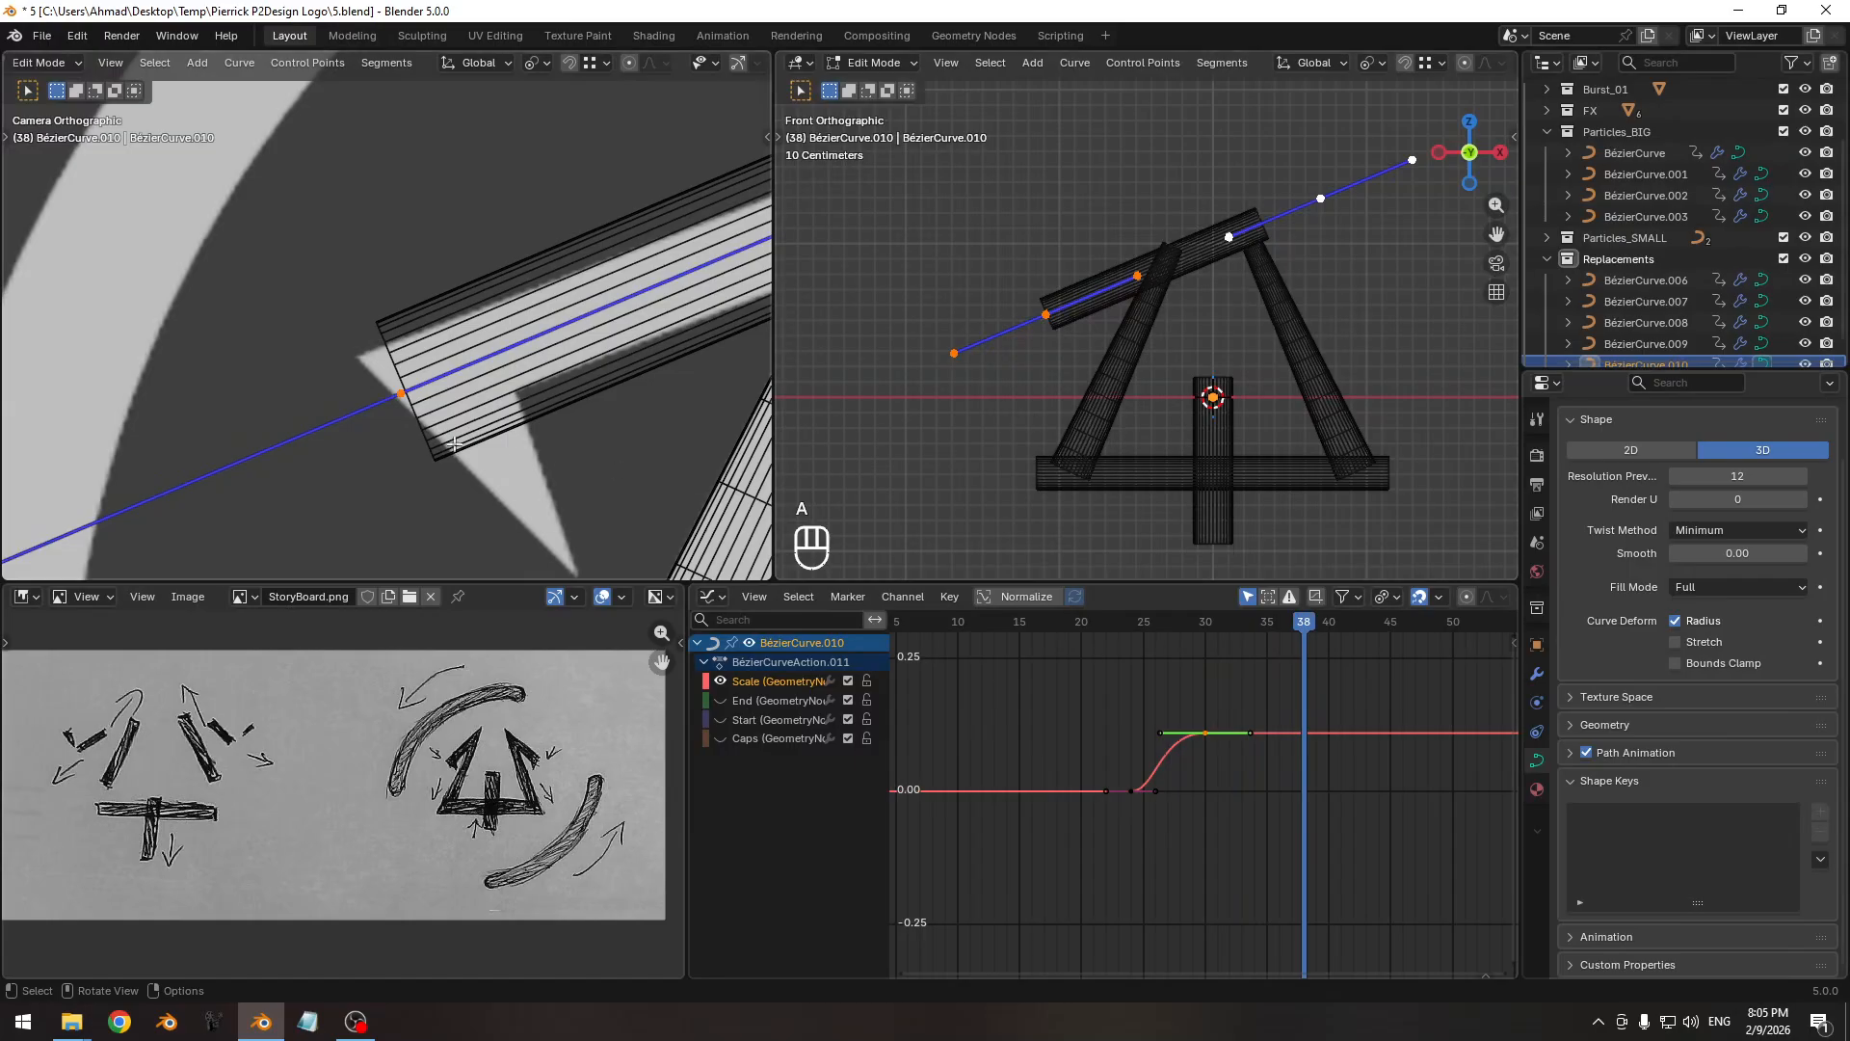
key("s")
left_click(399, 465)
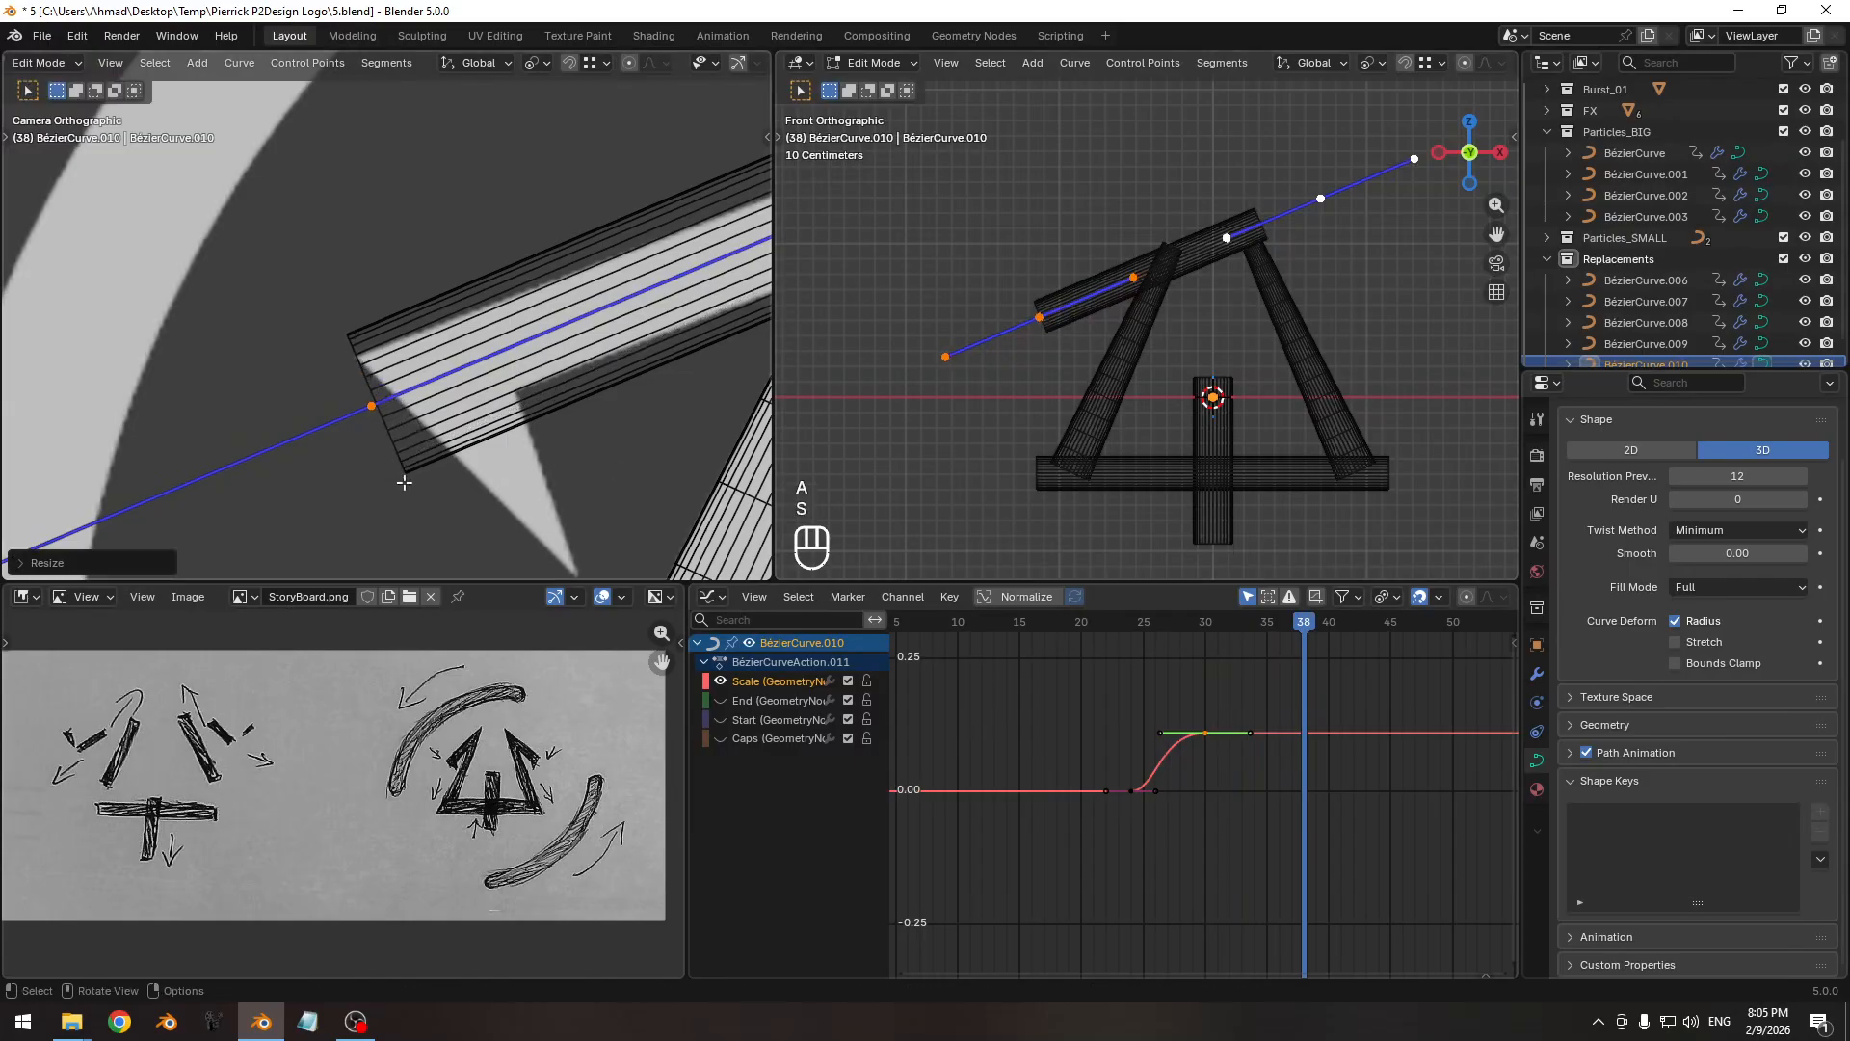
middle_click_drag(474, 436, 289, 449, "shift")
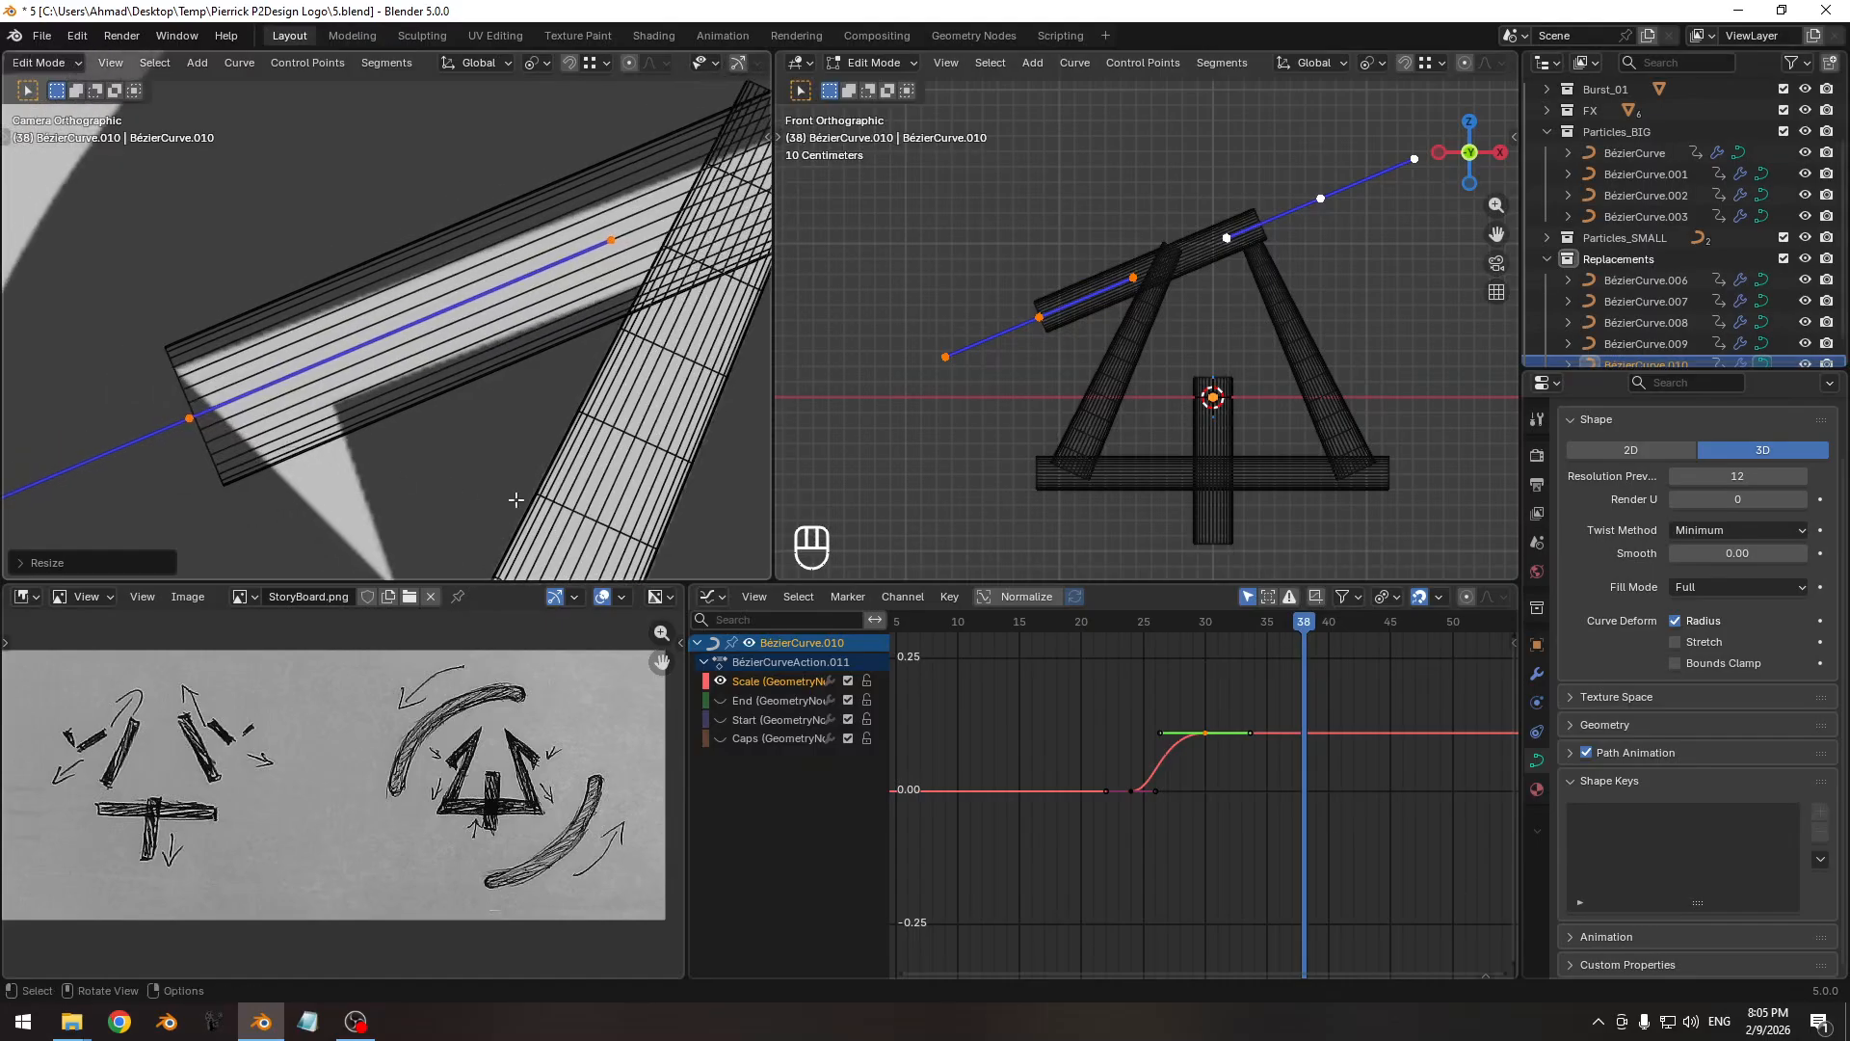
key("alt+s")
right_click(237, 464)
key("alt+s")
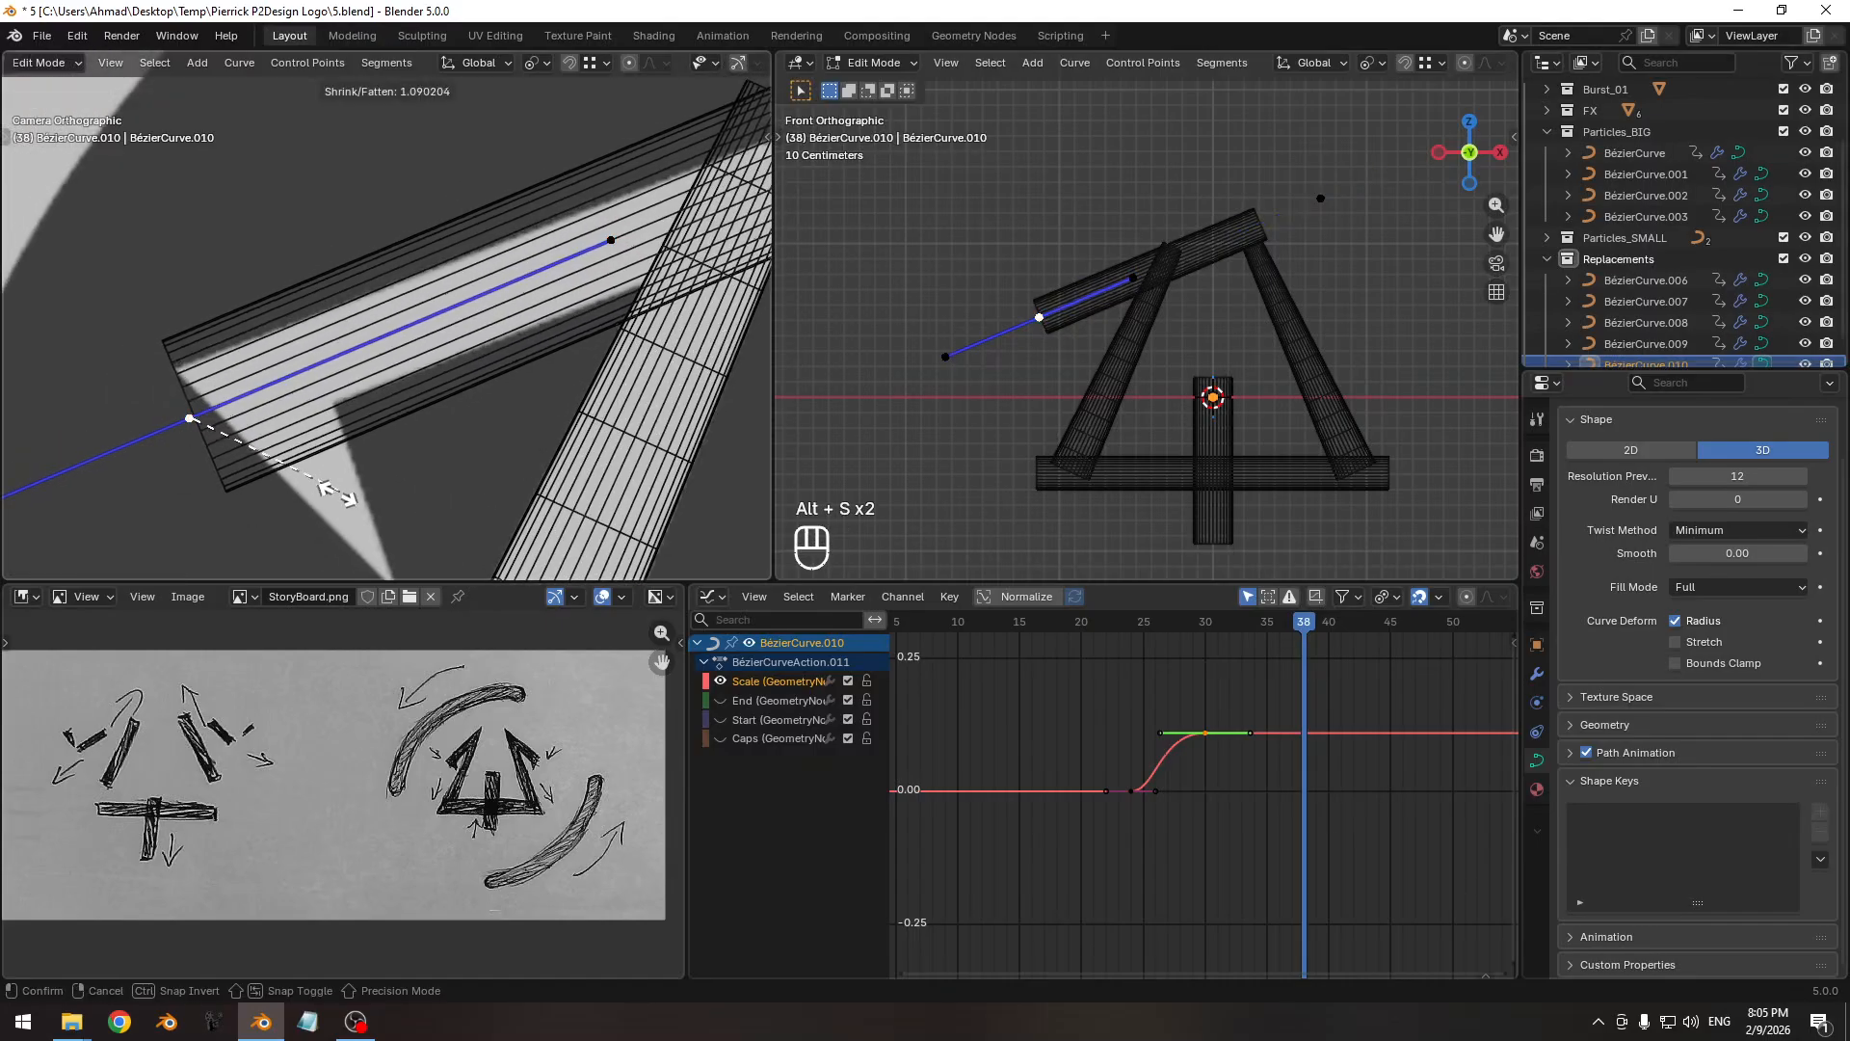
right_click(483, 521)
key("alt+s")
right_click(751, 622)
Lower the last Scale keyframe's value to about 0.067 so the bar's thickness matches the logo's upper-left arm.
middle_click_drag(1173, 834, 1184, 912, "ctrl")
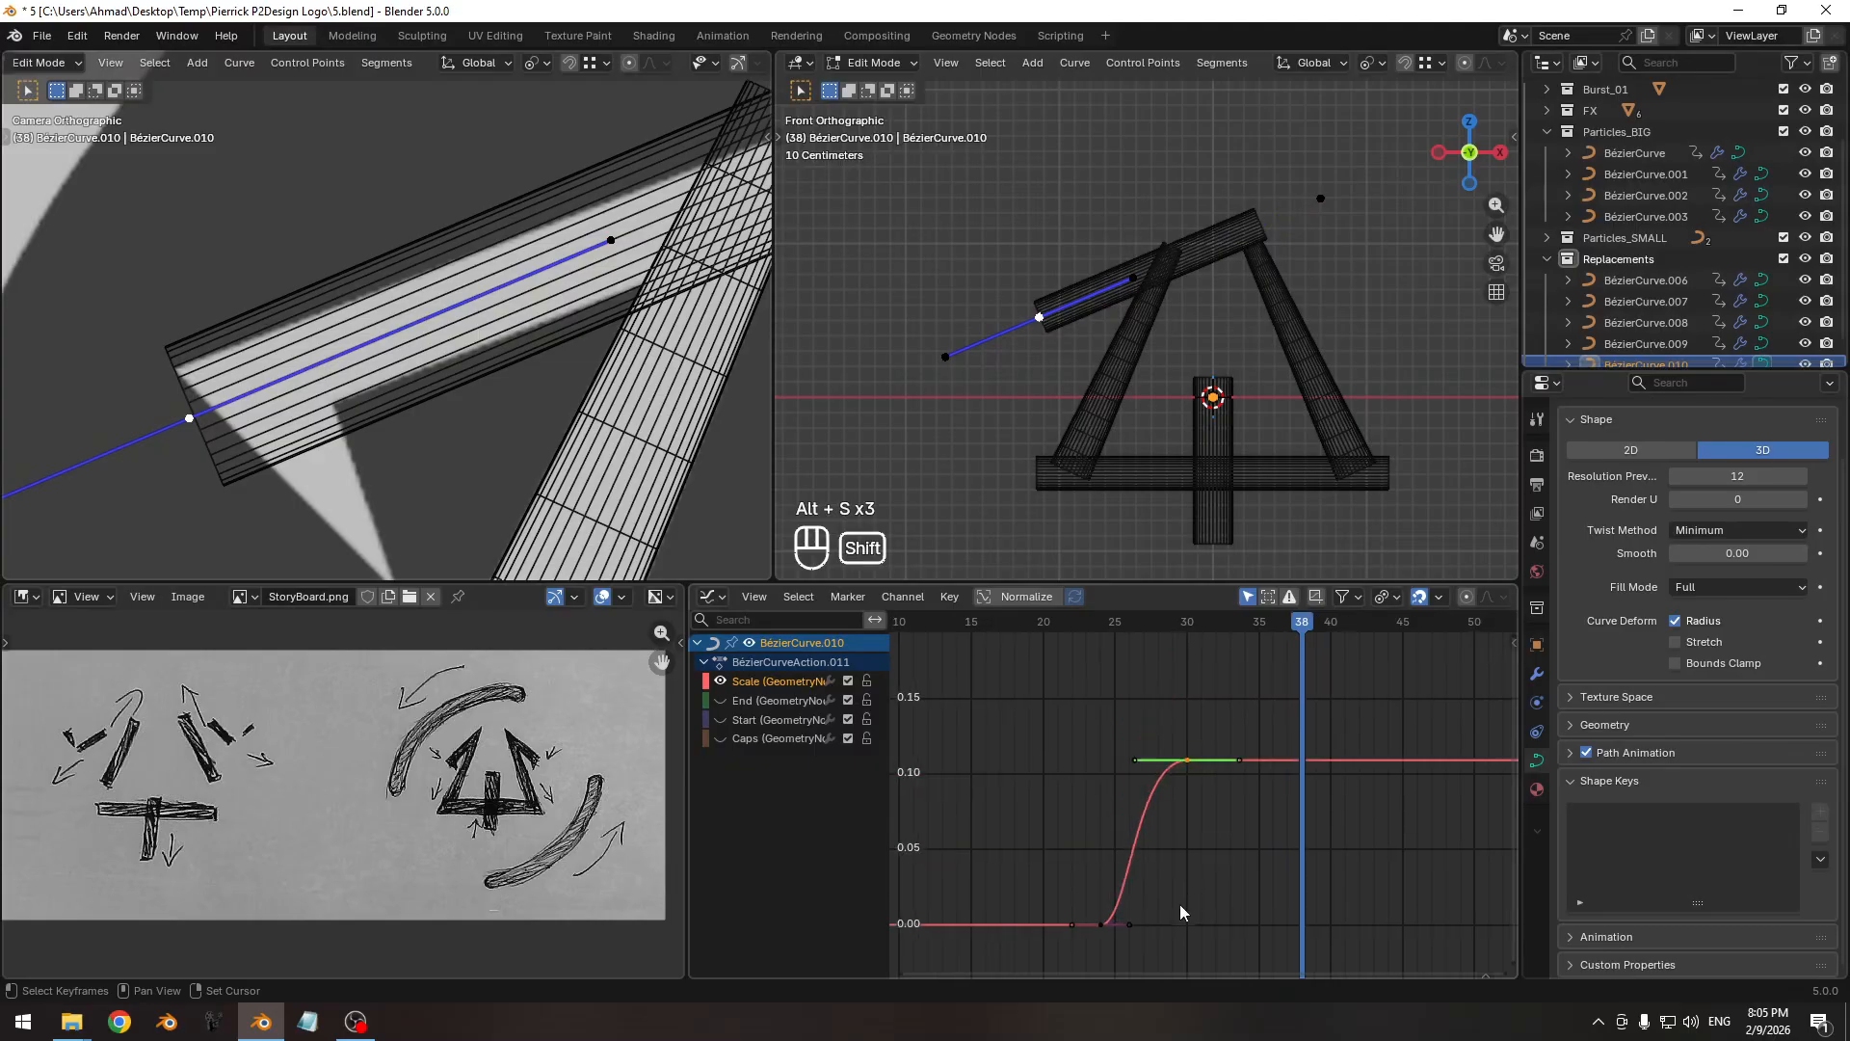
middle_click_drag(1183, 814, 1172, 772, "ctrl")
key("g")
key("y")
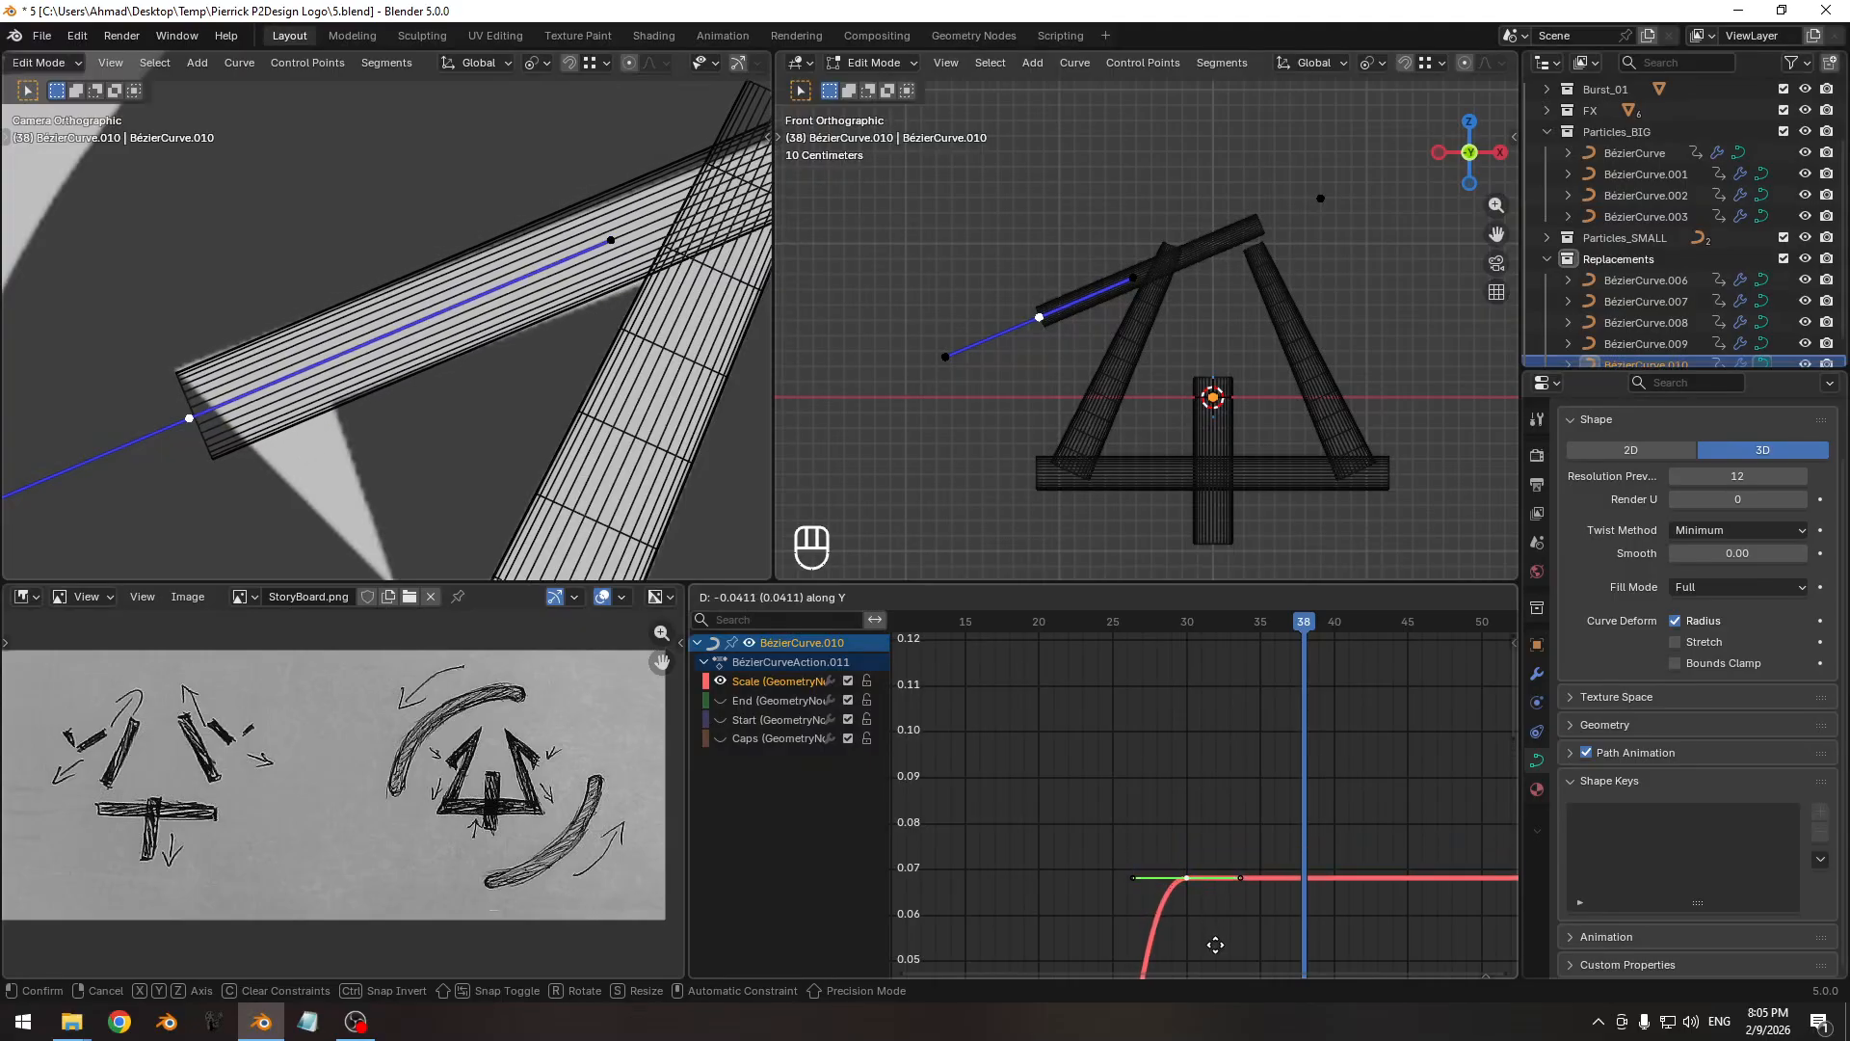
left_click(1215, 945)
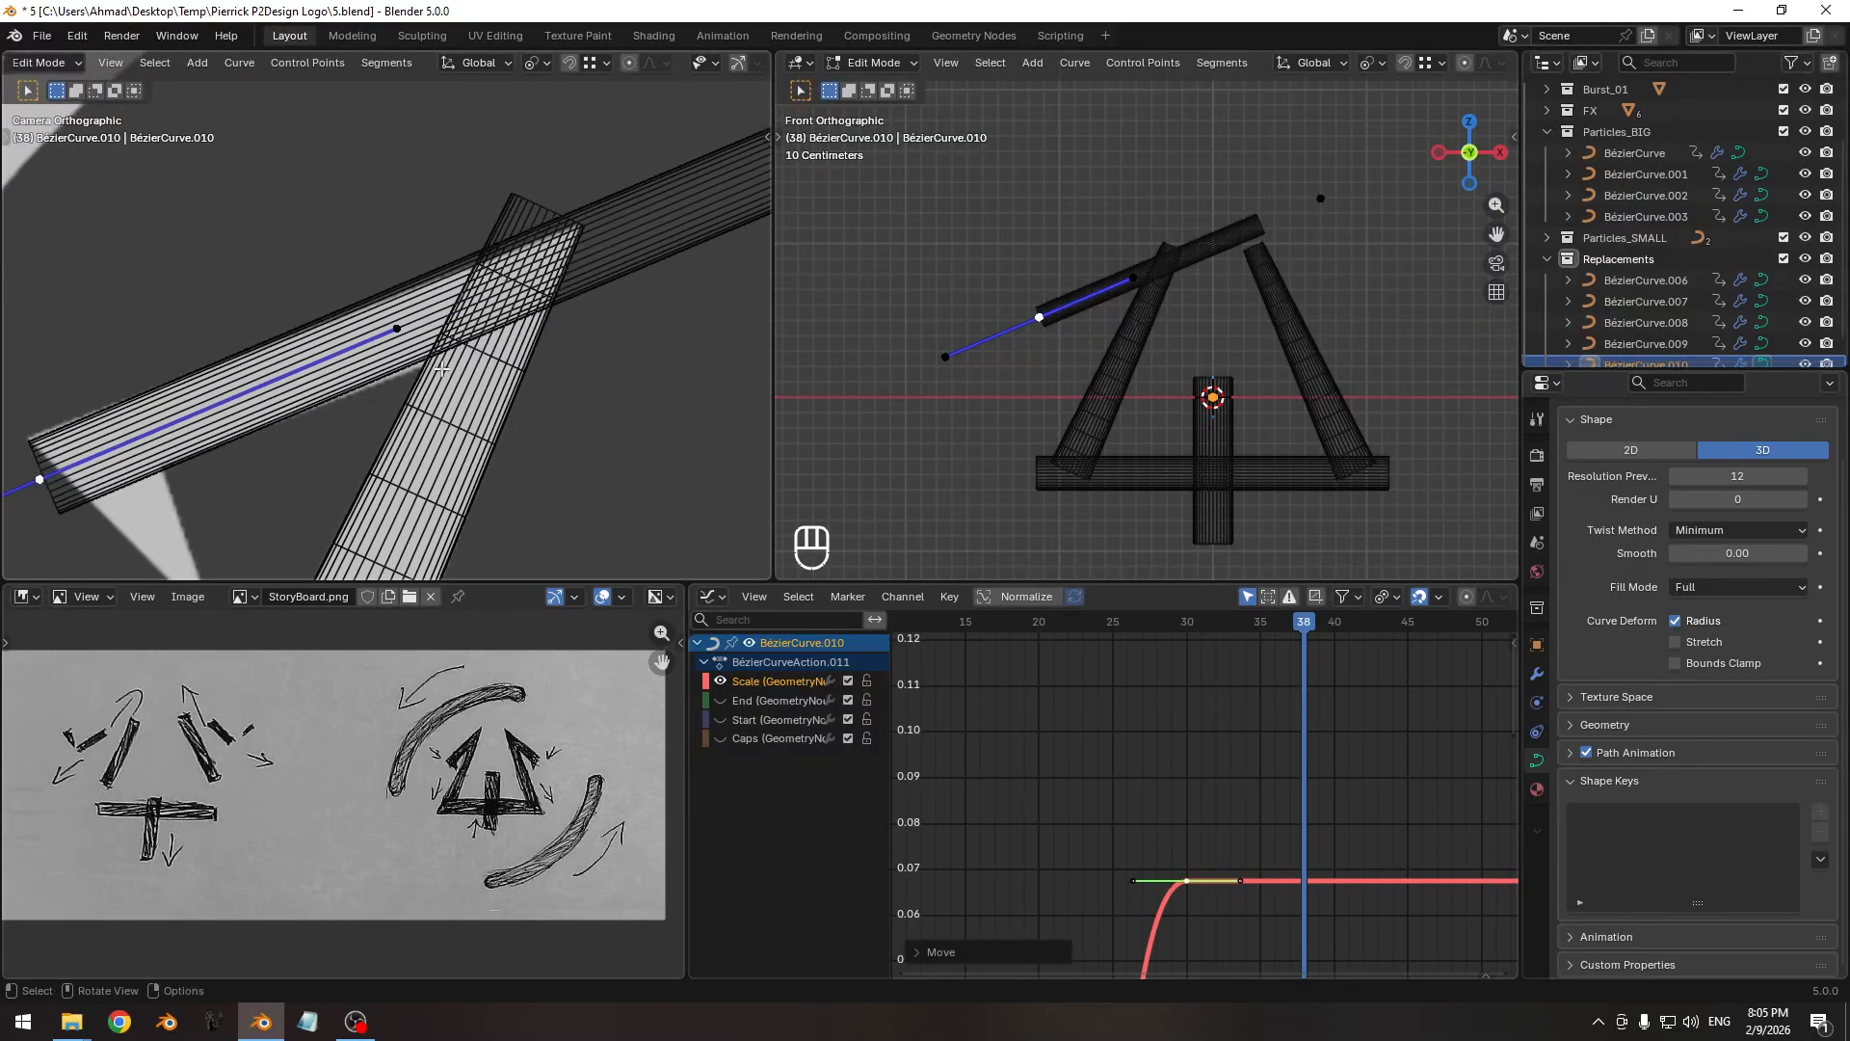
Rotate the duplicated bar's curve slightly and shift it to line up with the logo's upper-left arm.
key("r")
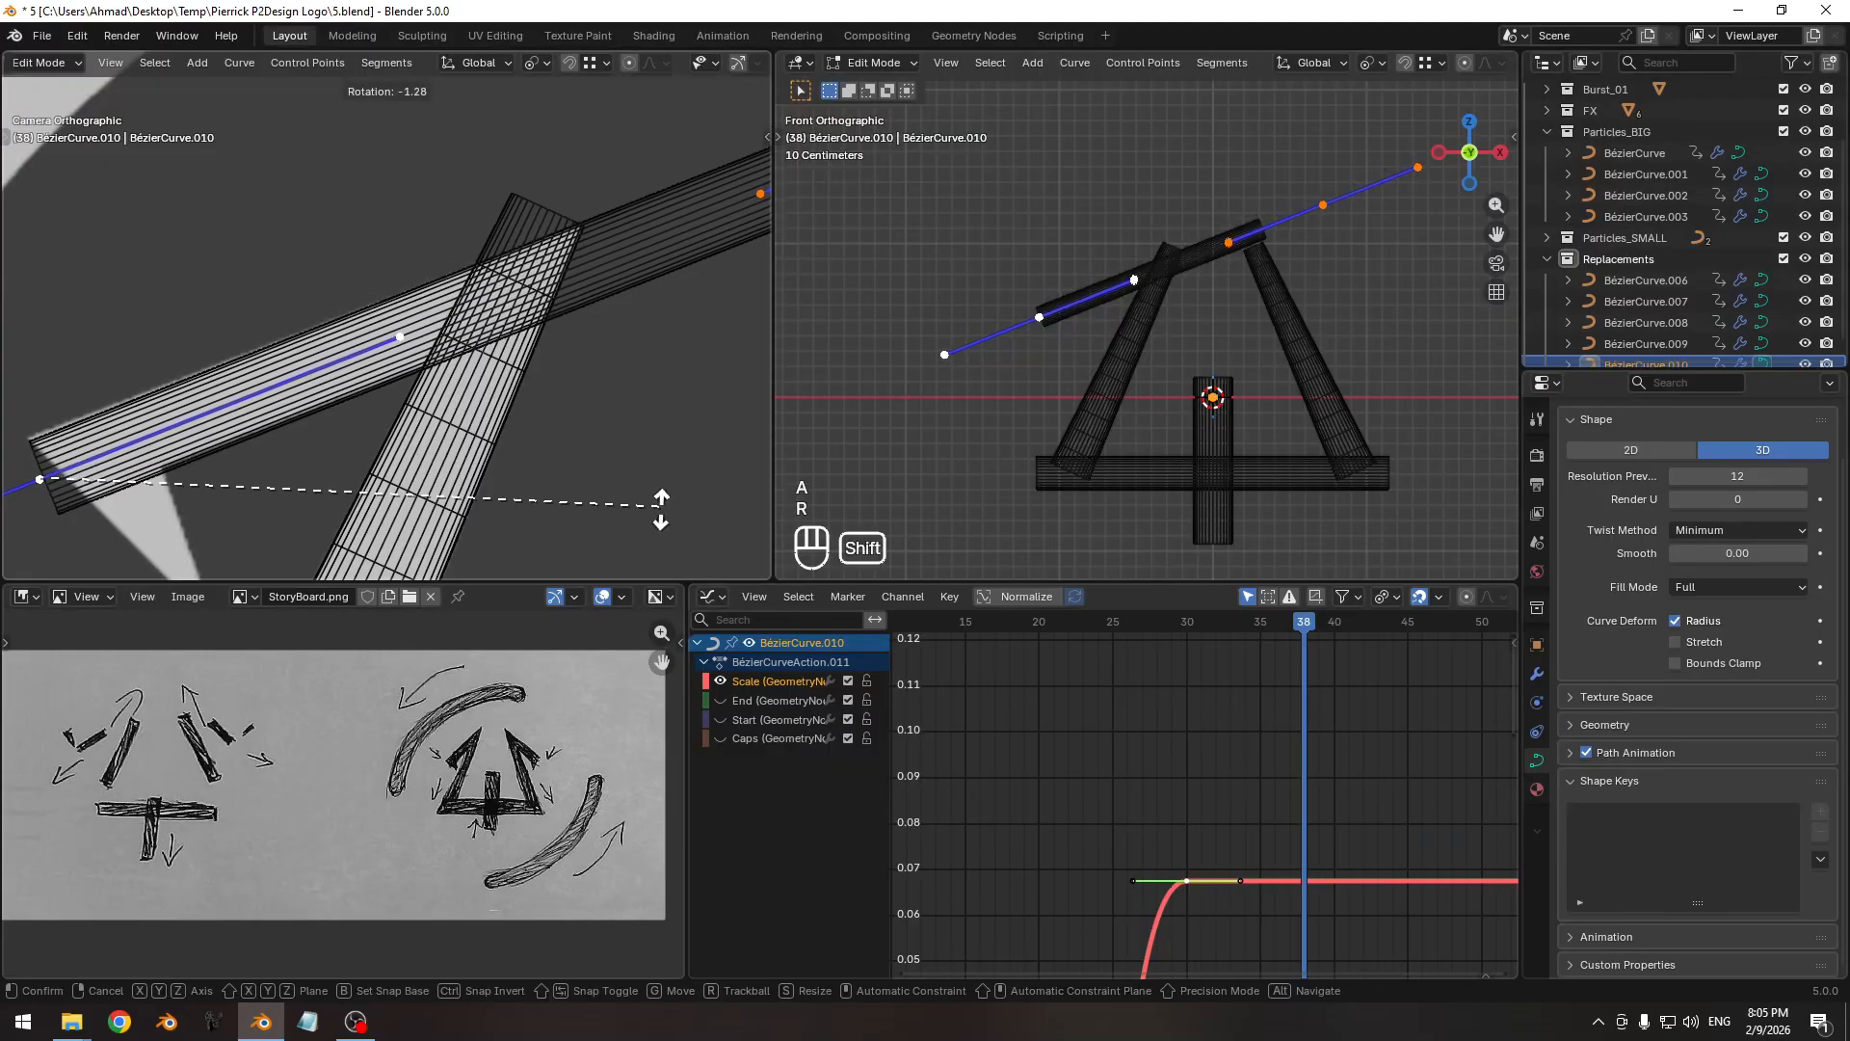
left_click(594, 150)
middle_click_drag(368, 353, 555, 295, "shift")
middle_click_drag(554, 296, 555, 439, "ctrl")
key("g")
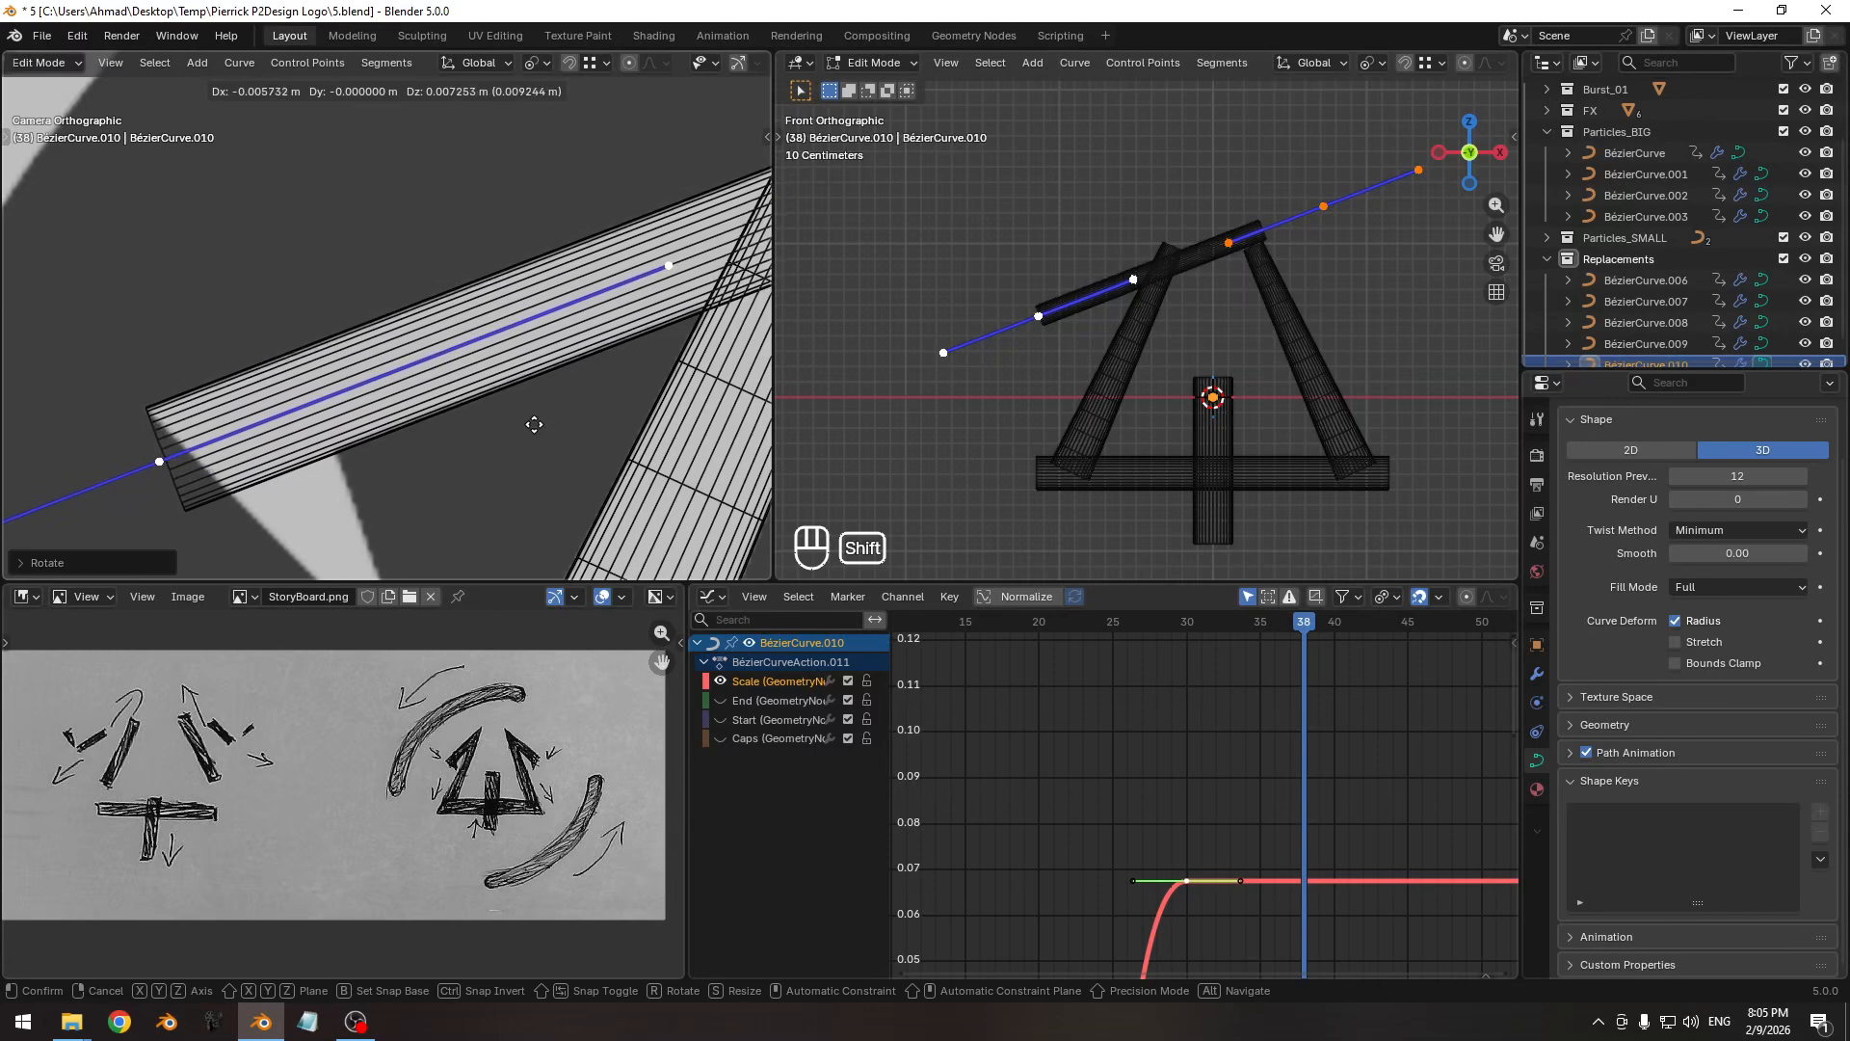
left_click(536, 424)
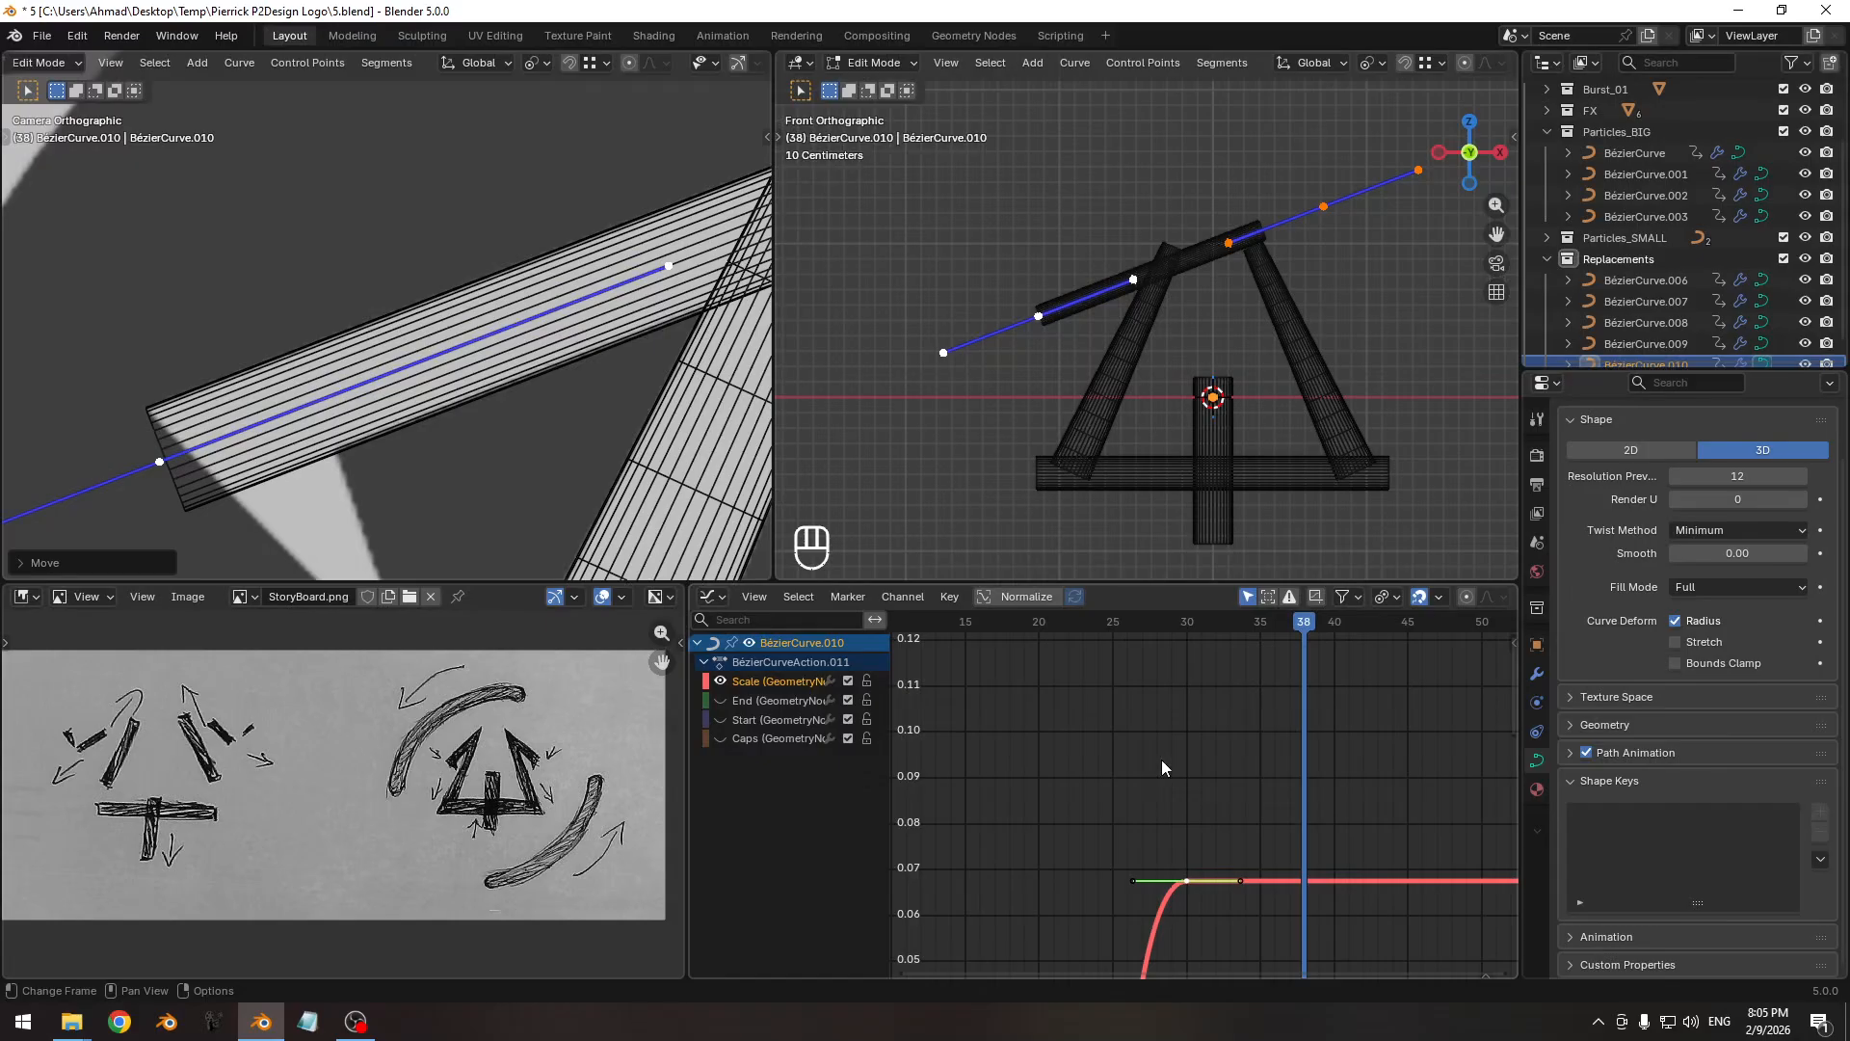
Lower the last Scale keyframe's value to about 0.065 and nudge the curve to fit the logo arm.
key("g")
key("y")
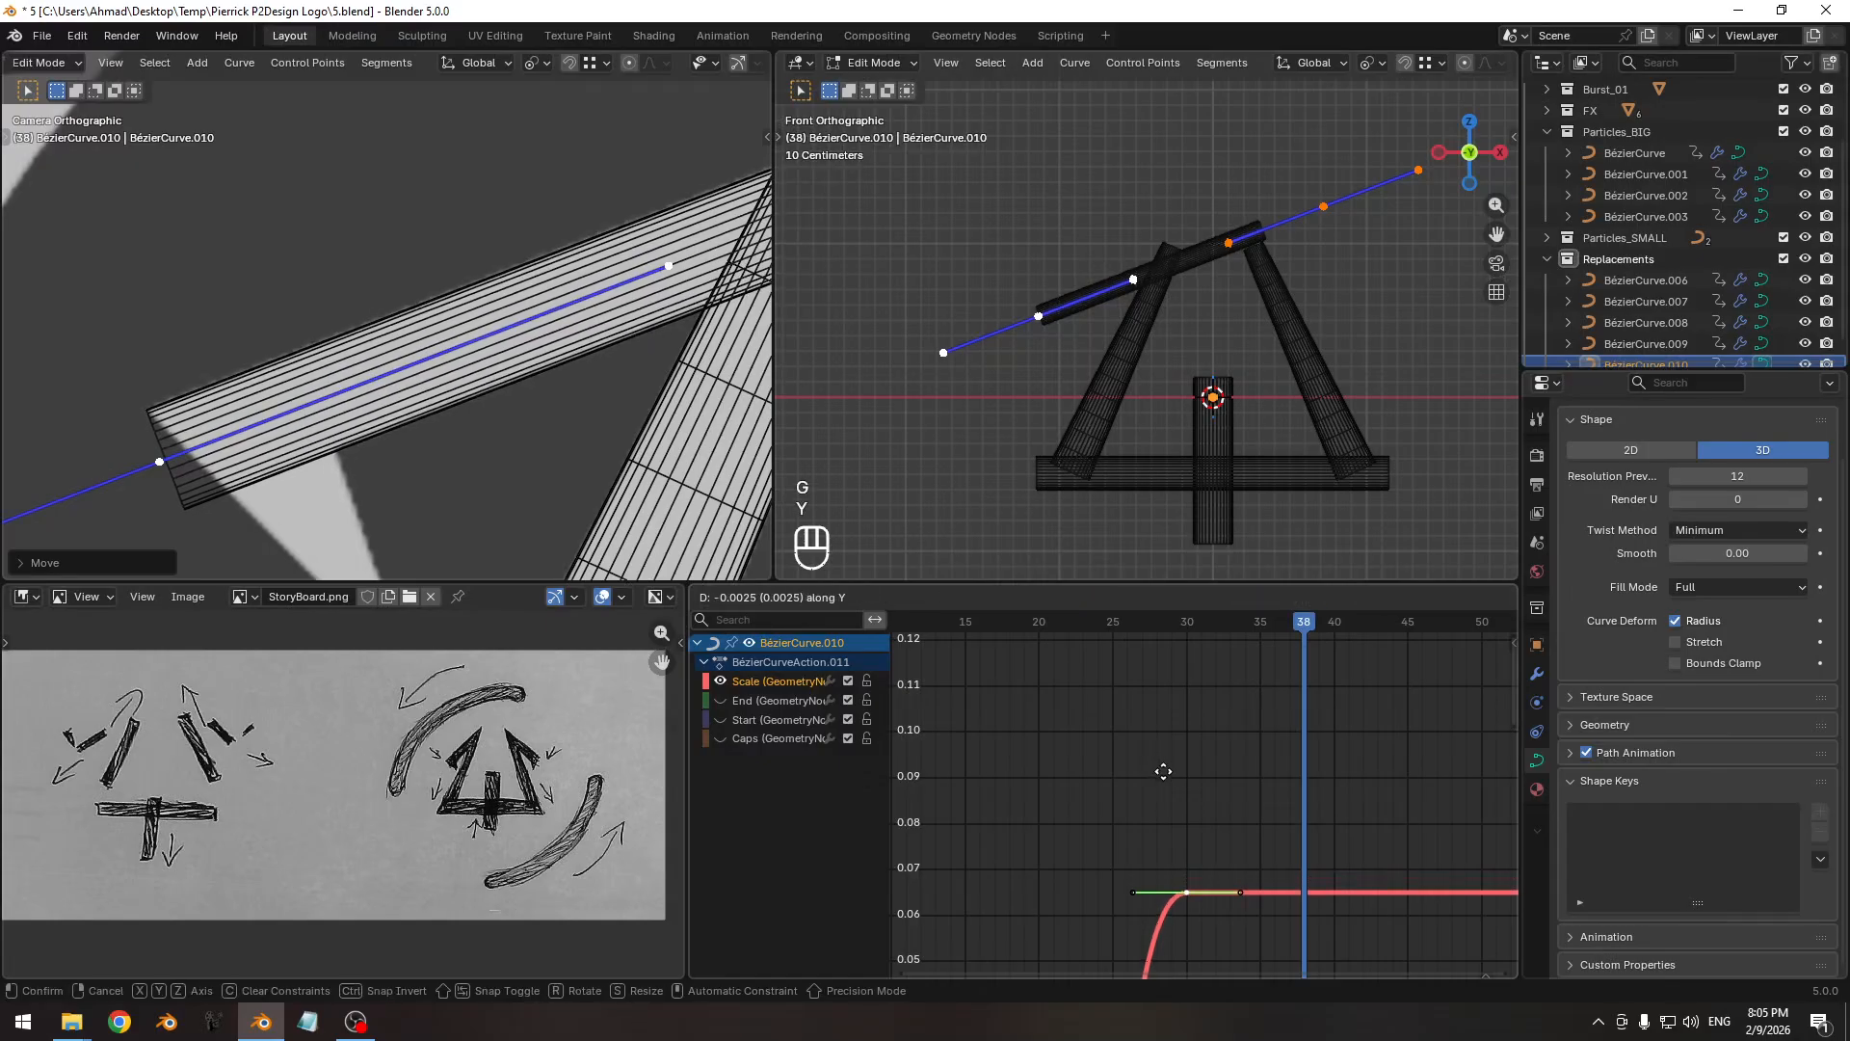
key("Escape")
key("y")
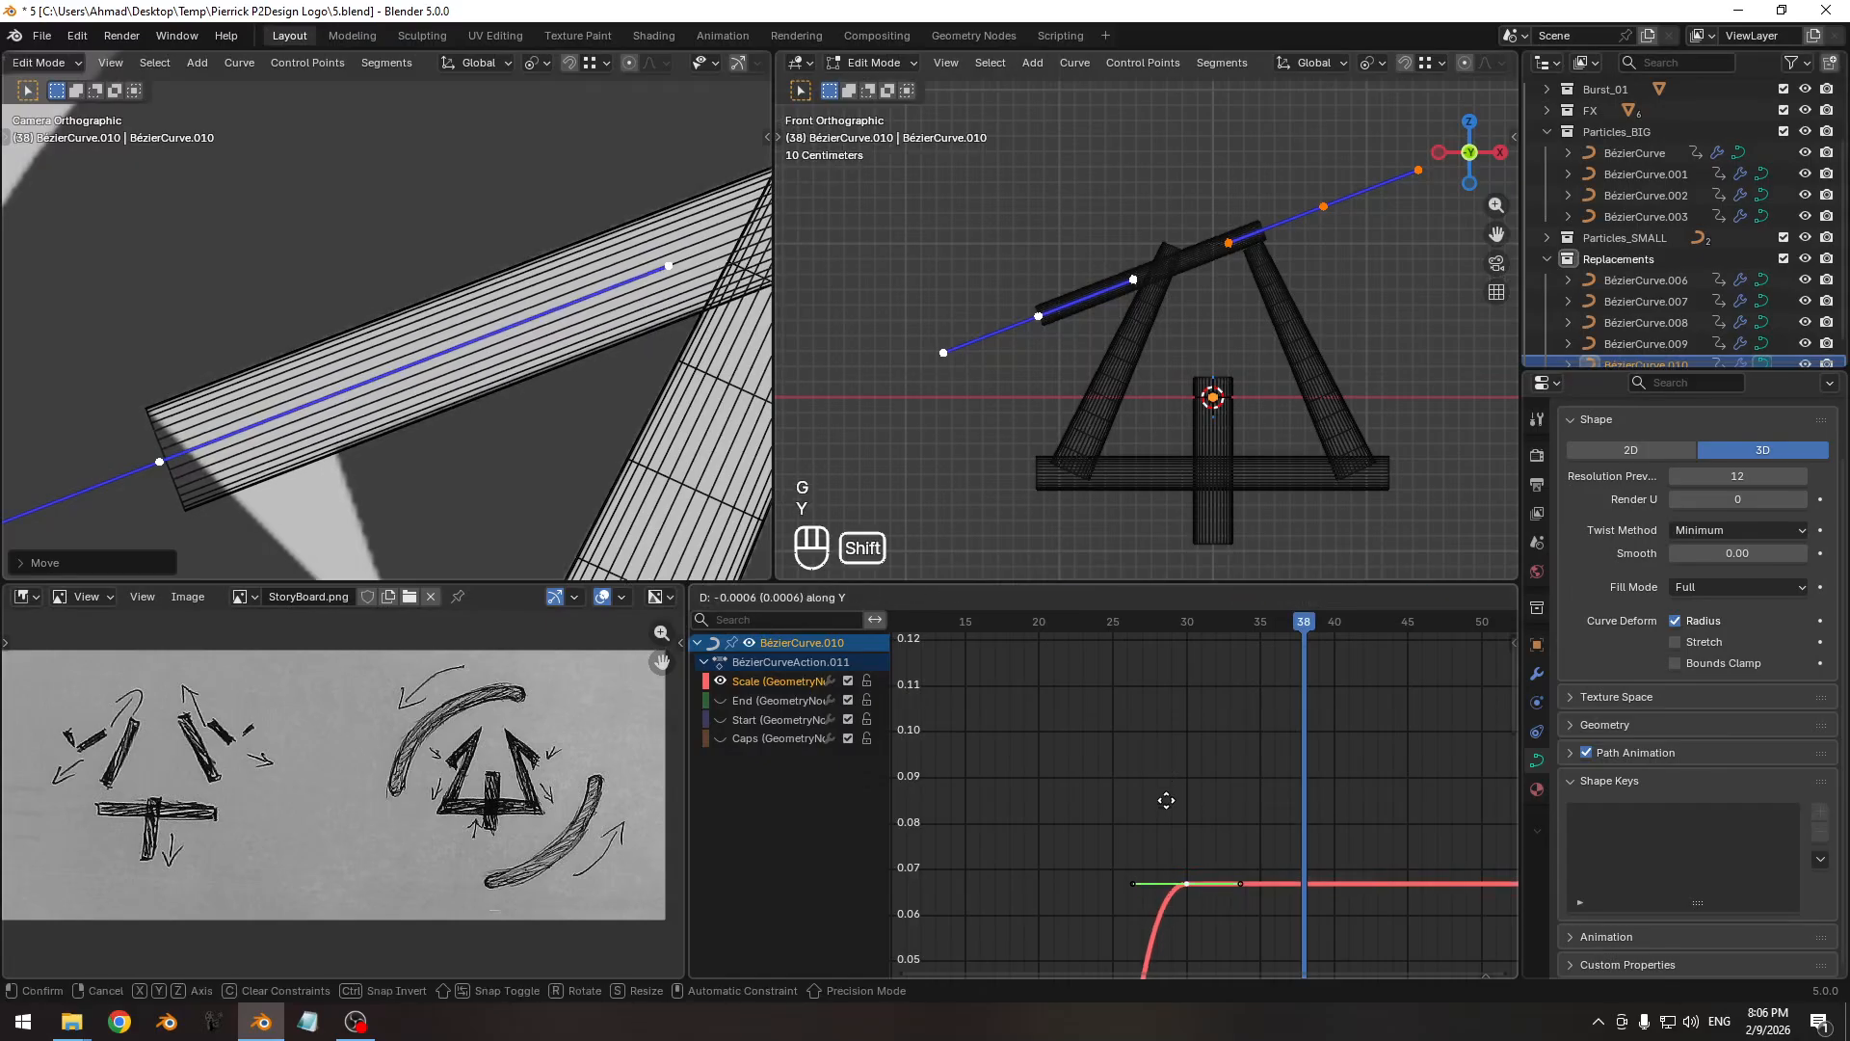
left_click(1164, 875)
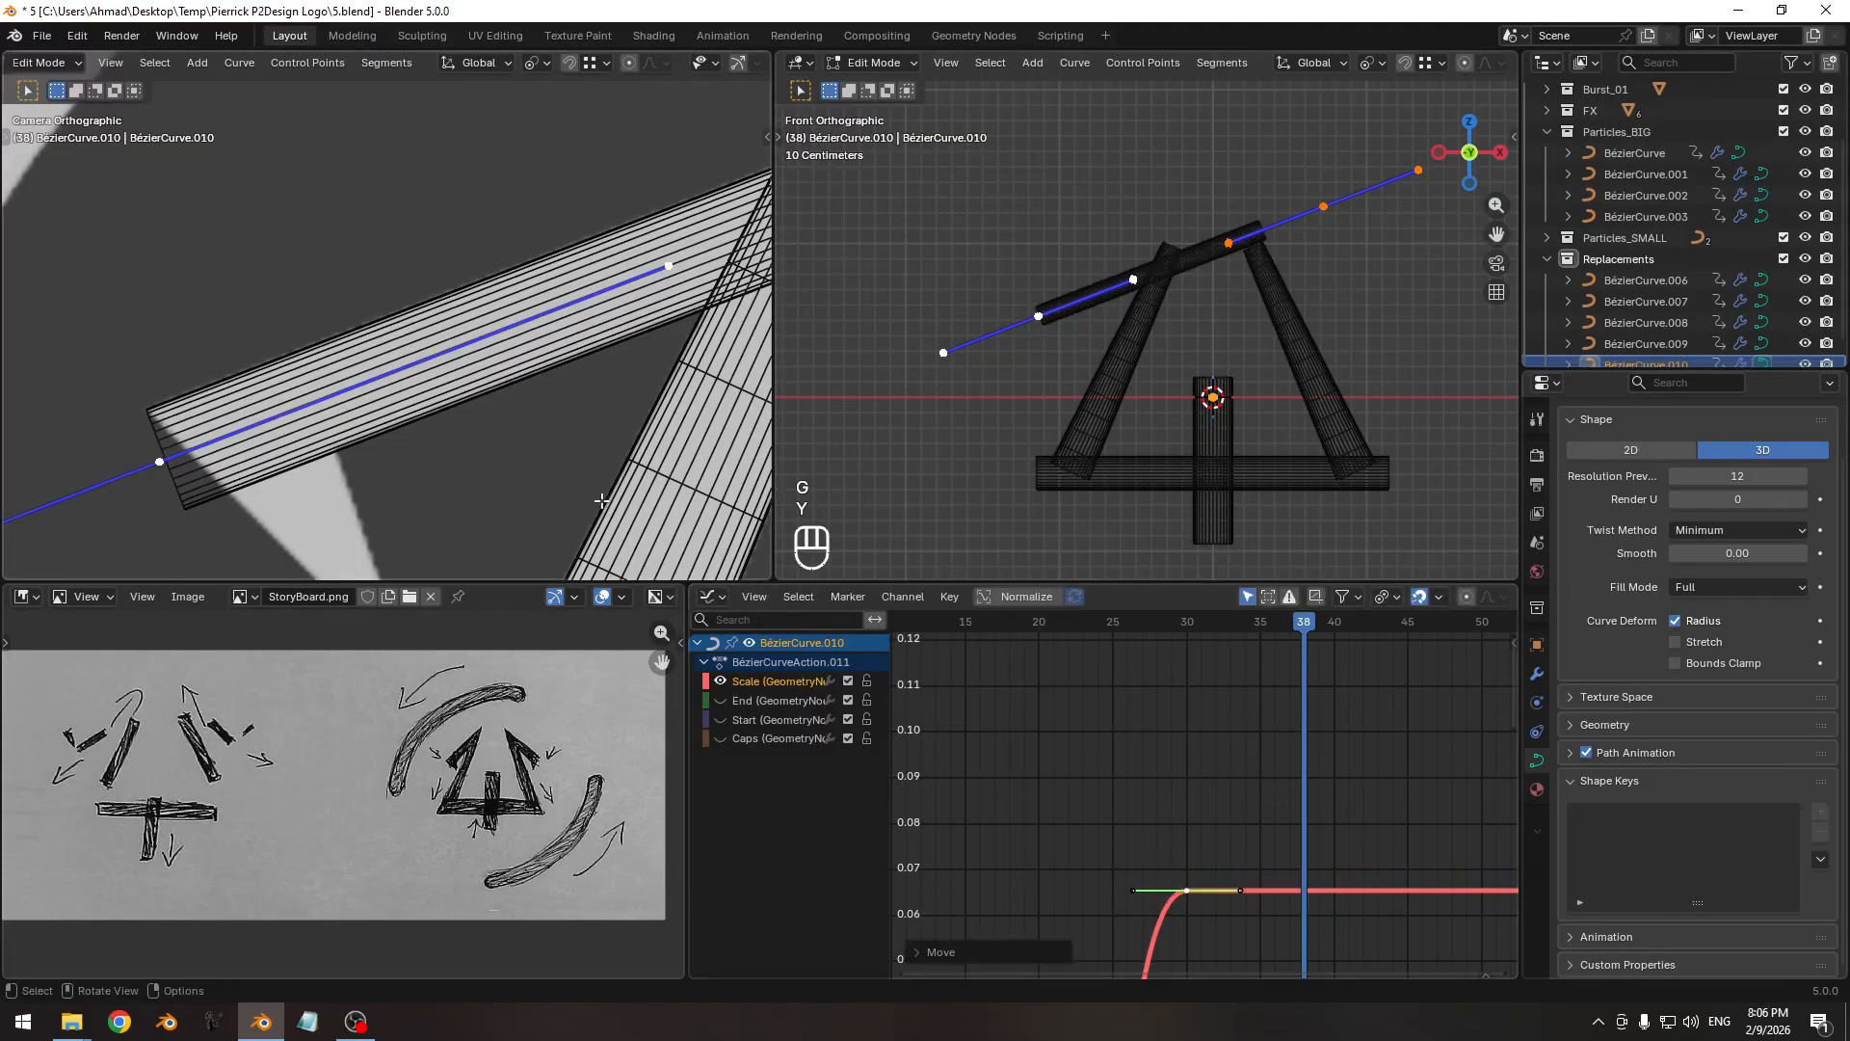
key("g")
left_click(465, 399, "shift")
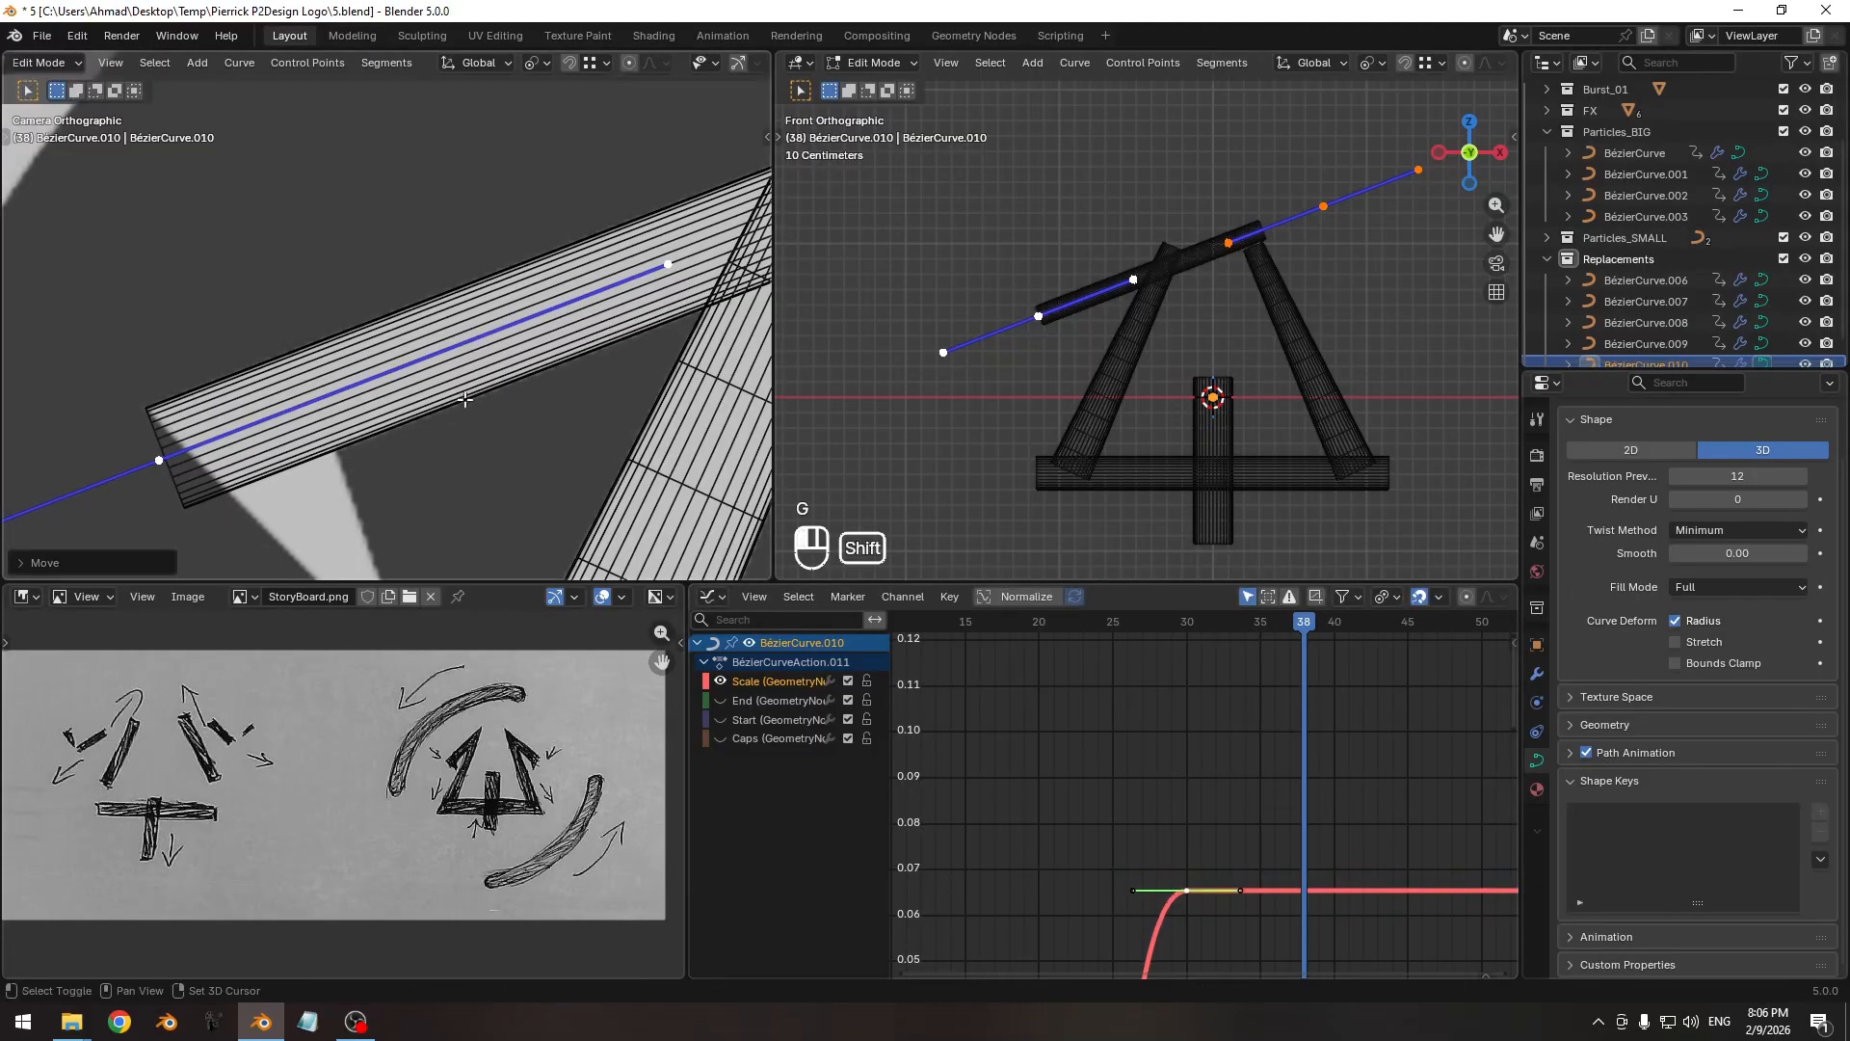
middle_click_drag(474, 410, 366, 435, "ctrl")
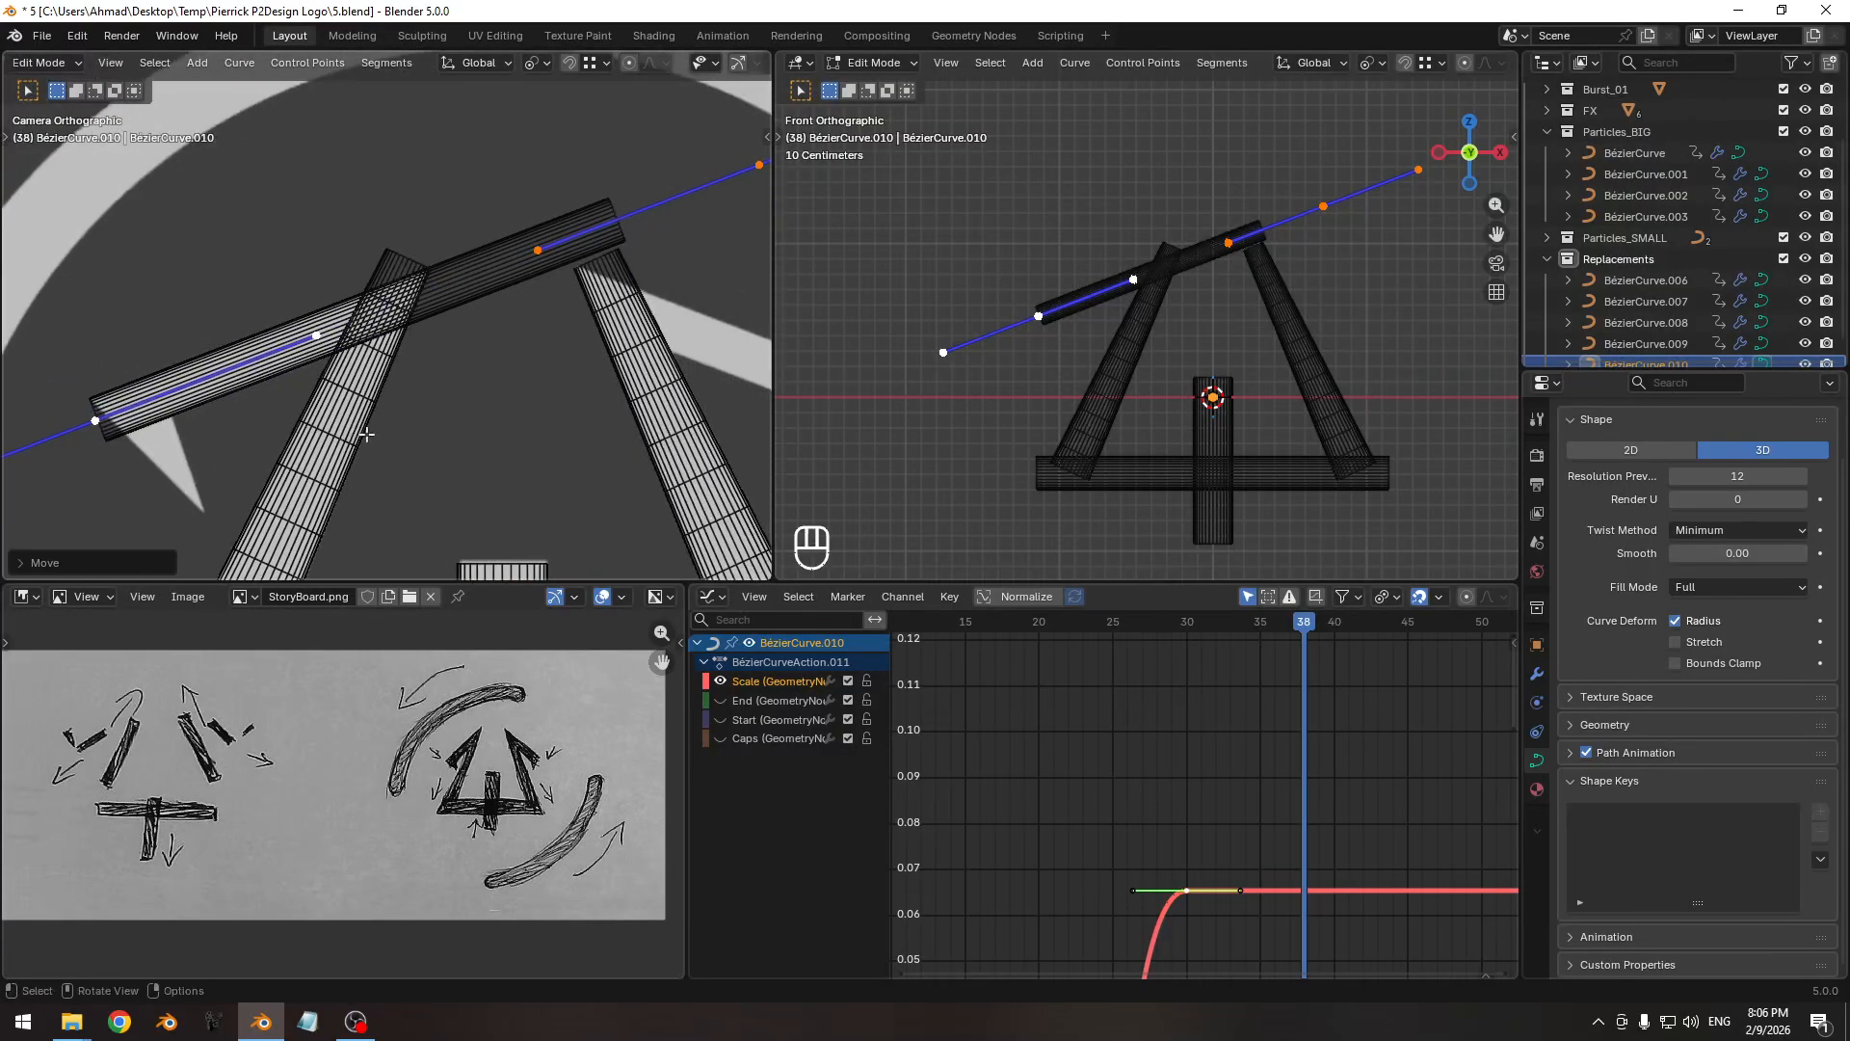
Go to frame 31, reveal all animation channels, and isolate the End and Start curves.
middle_click_drag(1200, 759, 1184, 788, "ctrl")
left_click_drag(1131, 634, 1206, 622)
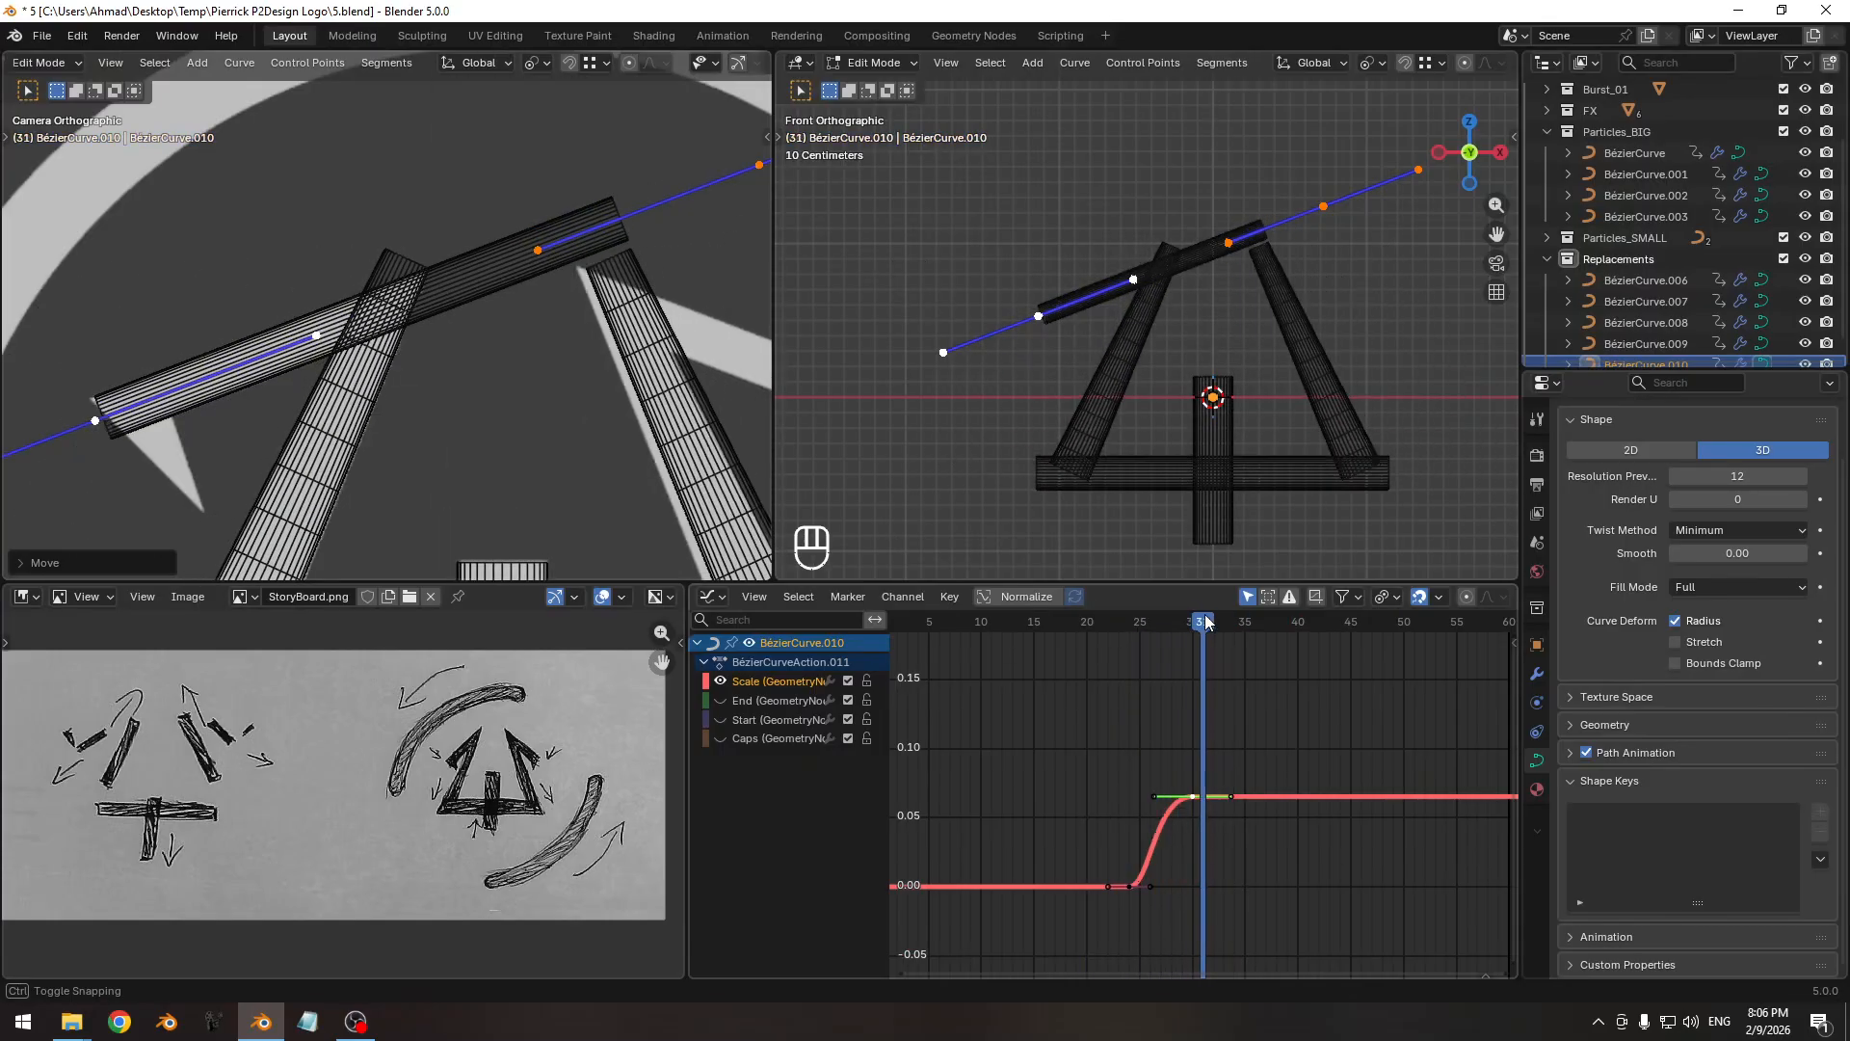
key("alt+h")
middle_click_drag(1012, 826, 1399, 975, "ctrl")
middle_click_drag(892, 757, 929, 825)
left_click(753, 701)
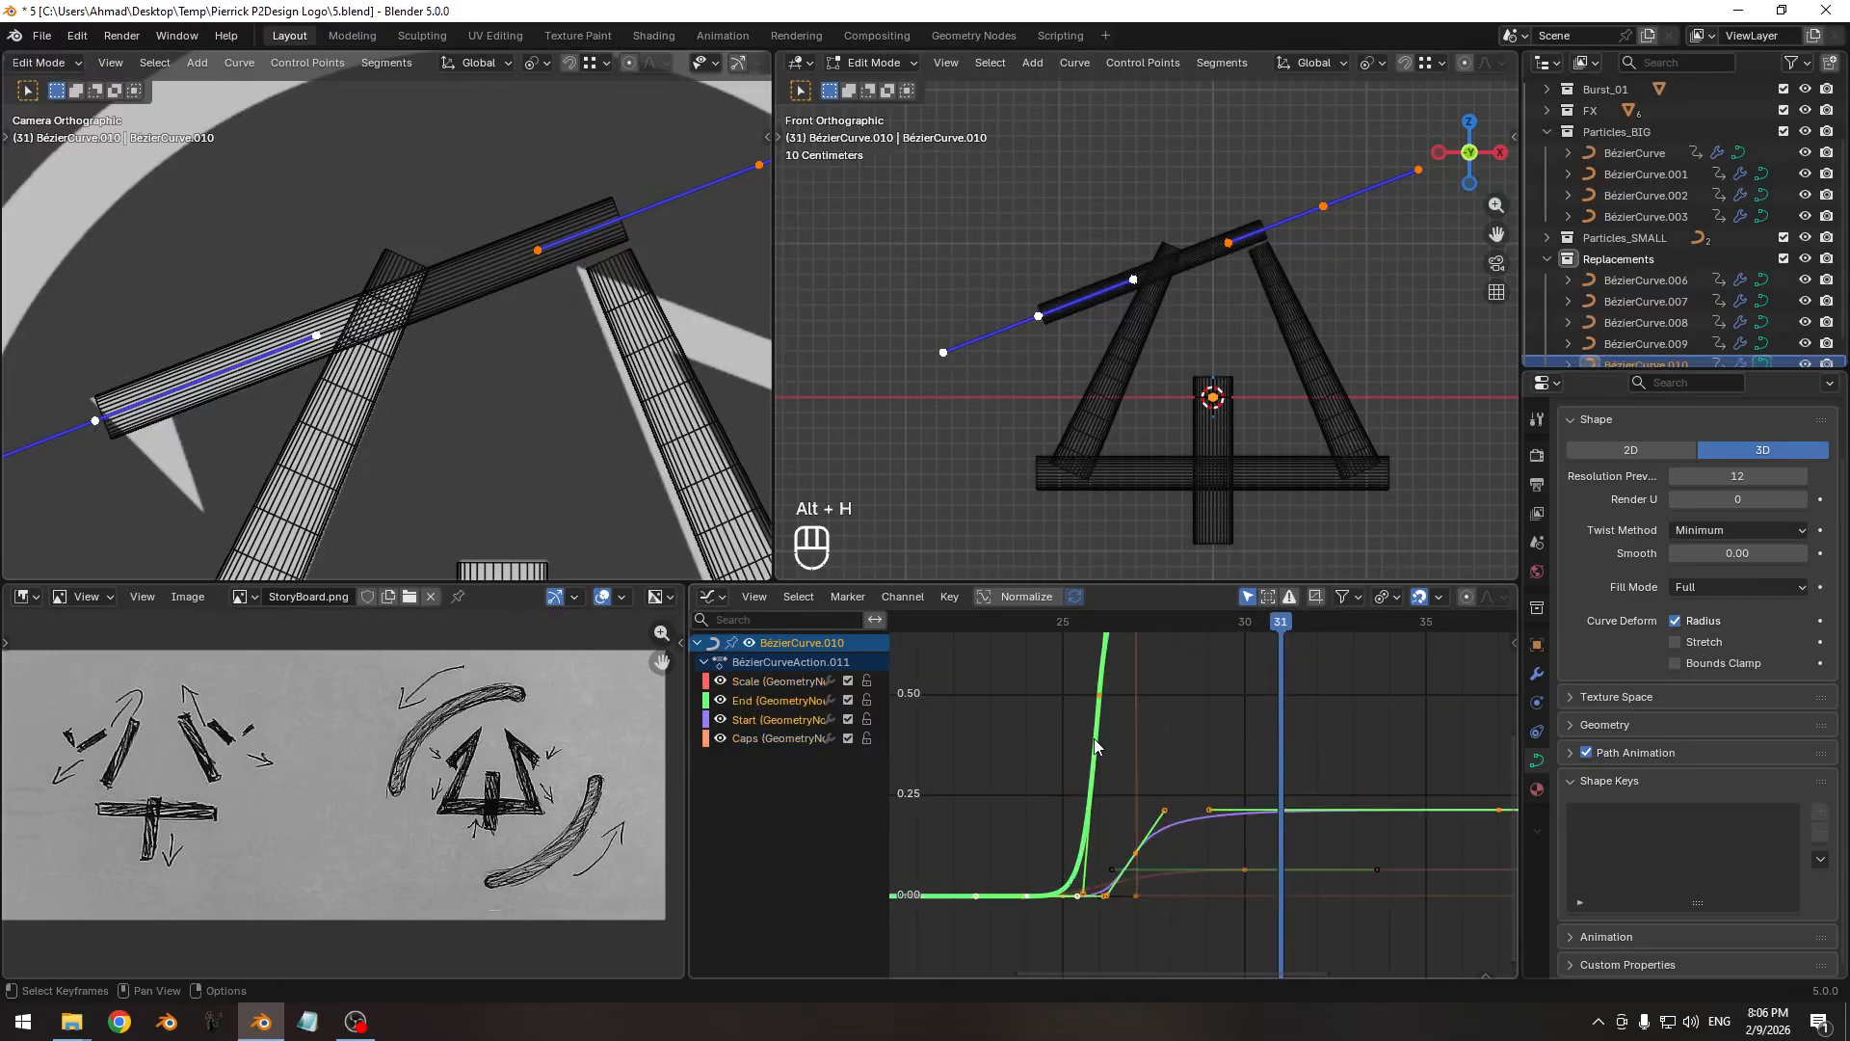
key("shift+h")
middle_click_drag(1060, 750, 1208, 832, "ctrl")
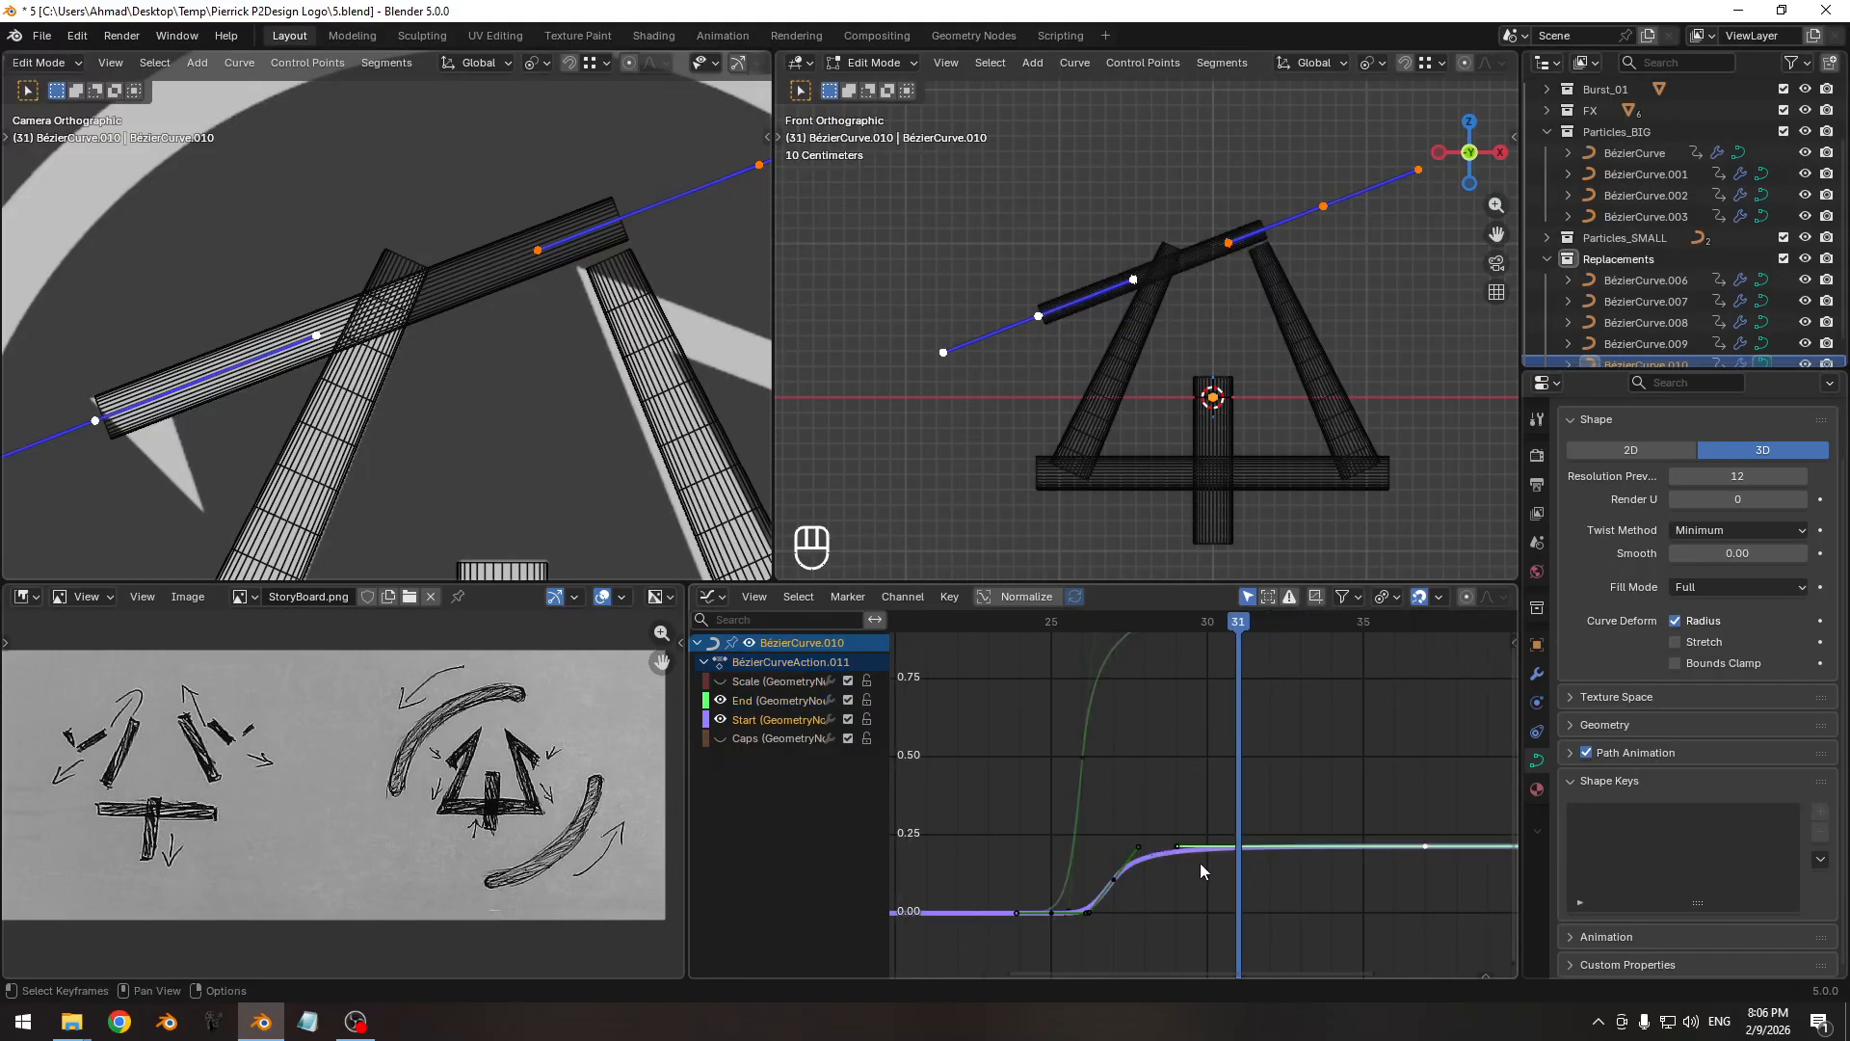
key("g")
key("y")
right_click(1183, 797)
scroll(1087, 864, "down", 1, "shift")
key("shift+s")
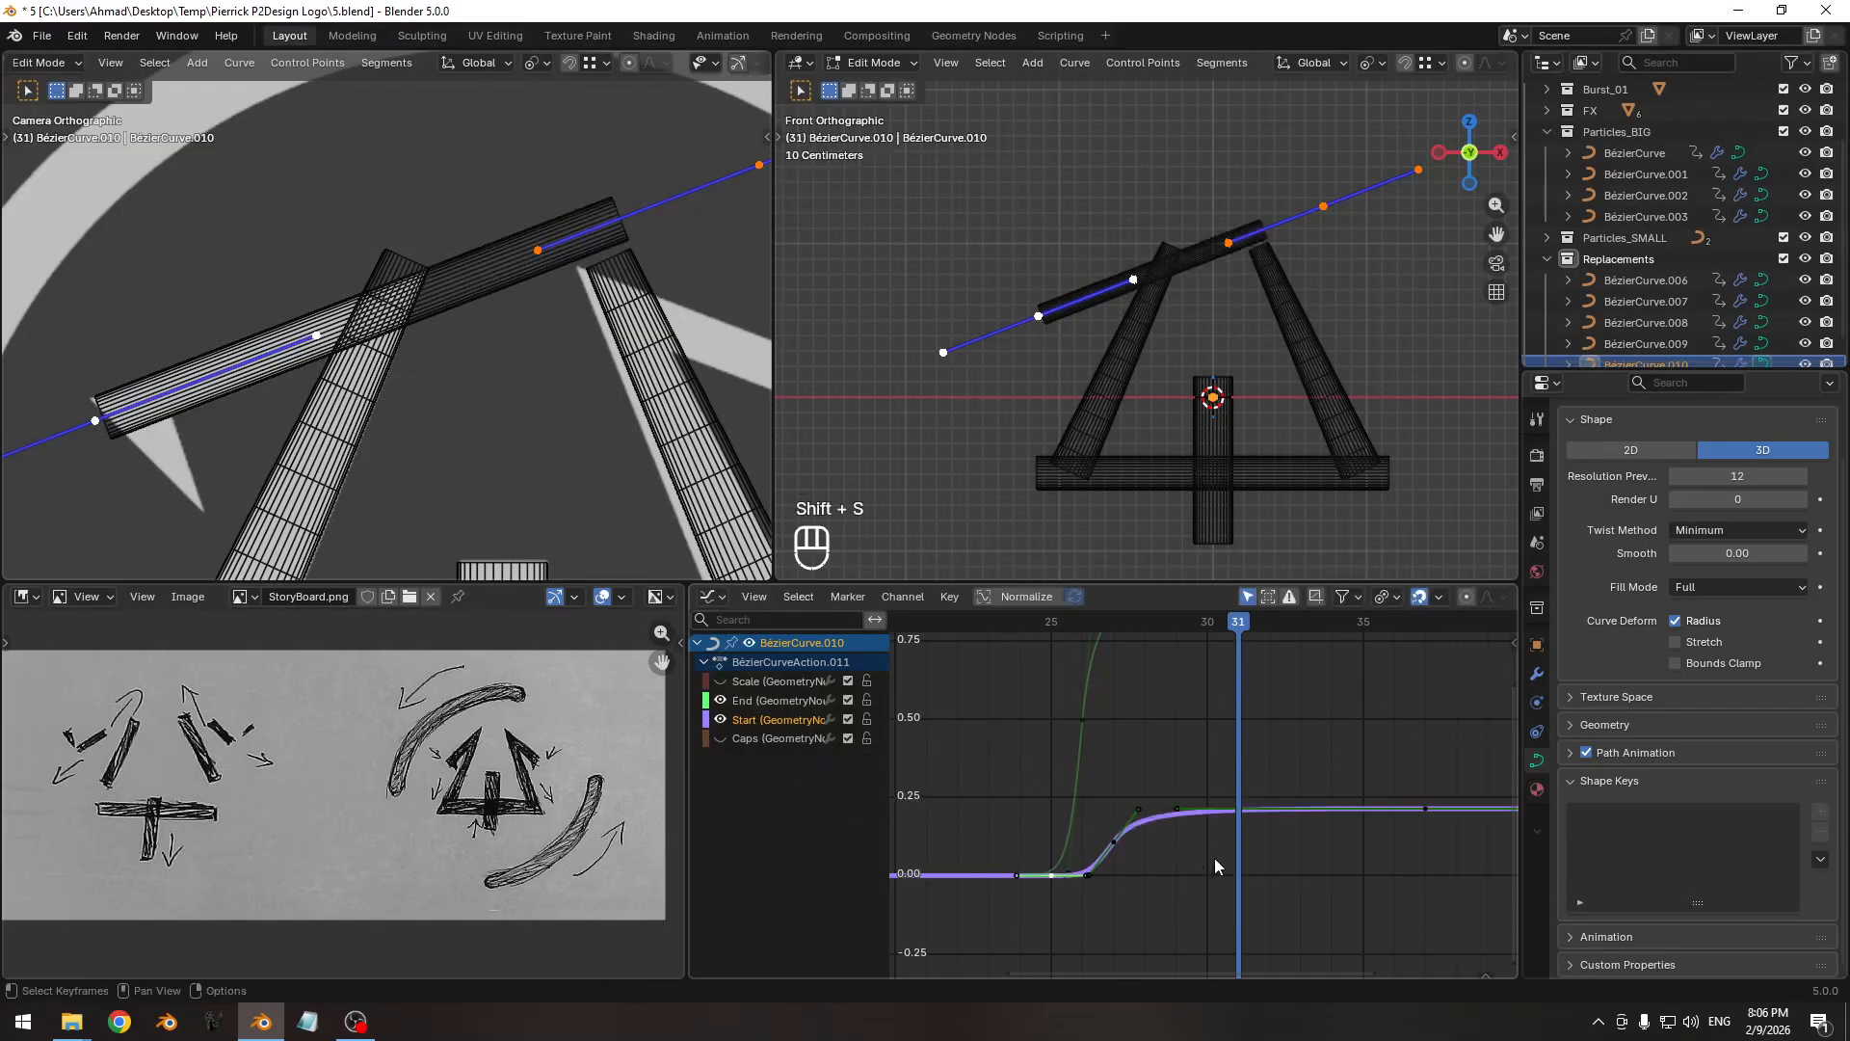
Advance to frame 37 and try scaling the Start curve's keyframes vertically.
middle_click_drag(1300, 852, 1135, 741, "ctrl")
key("Down")
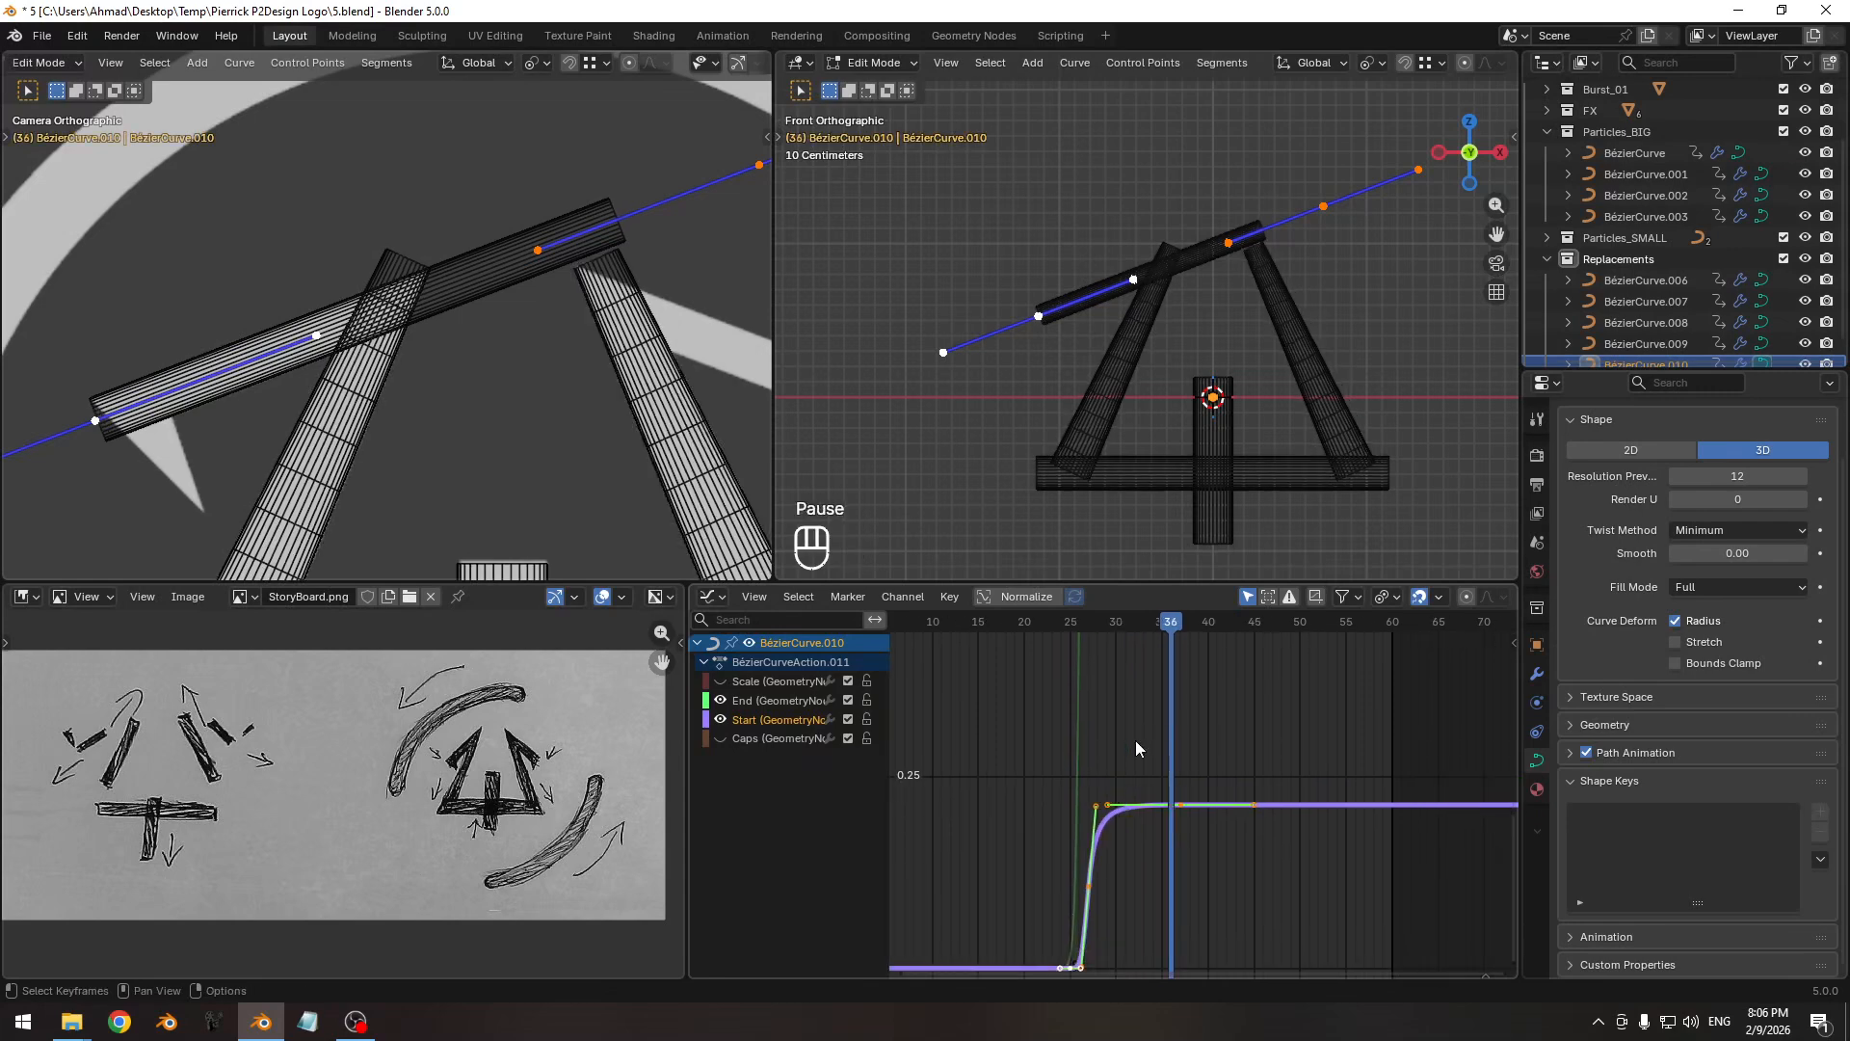
key("Down")
middle_click_drag(1152, 742, 1222, 762, "ctrl")
middle_click_drag(1260, 788, 1162, 754, "shift")
scroll(492, 435, "up", 2)
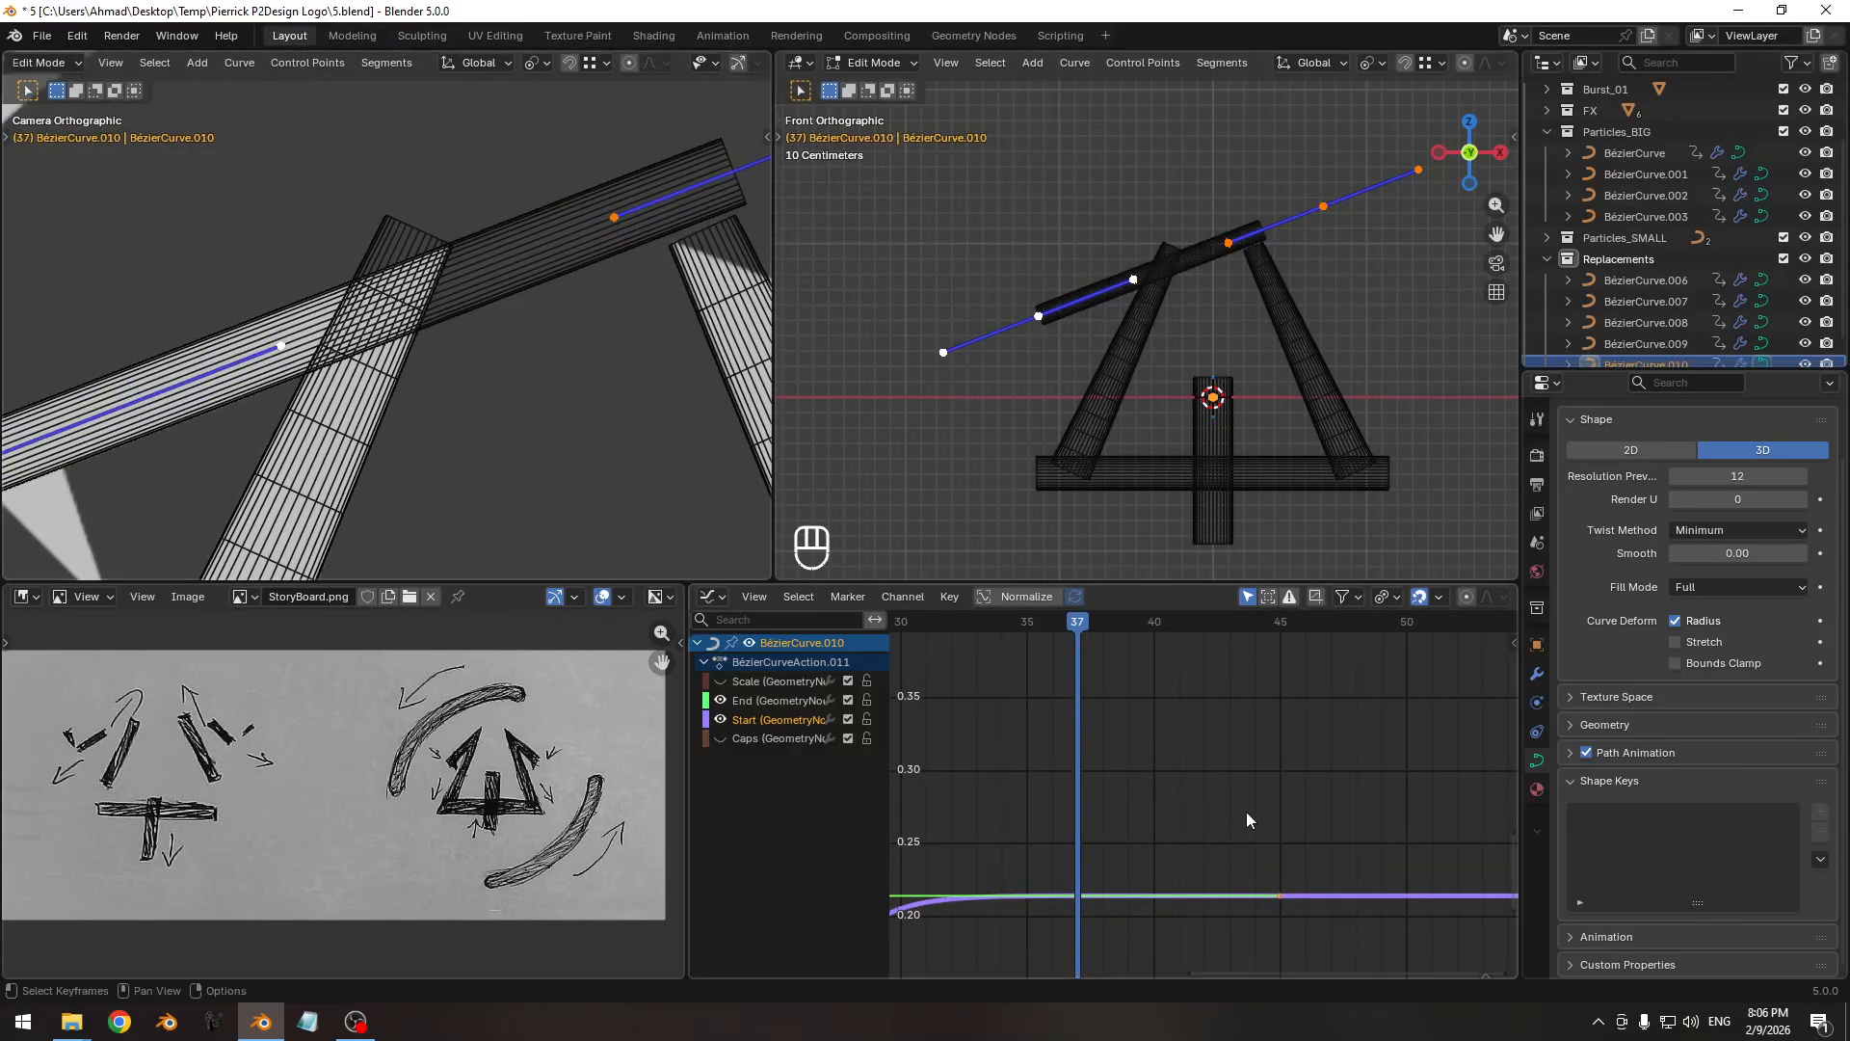
key("s")
key("y")
left_click(1201, 748)
Scale the Start keyframes vertically by about 2.695 around the 2D cursor so the short bar ends at the triangle's left leg.
key("Home")
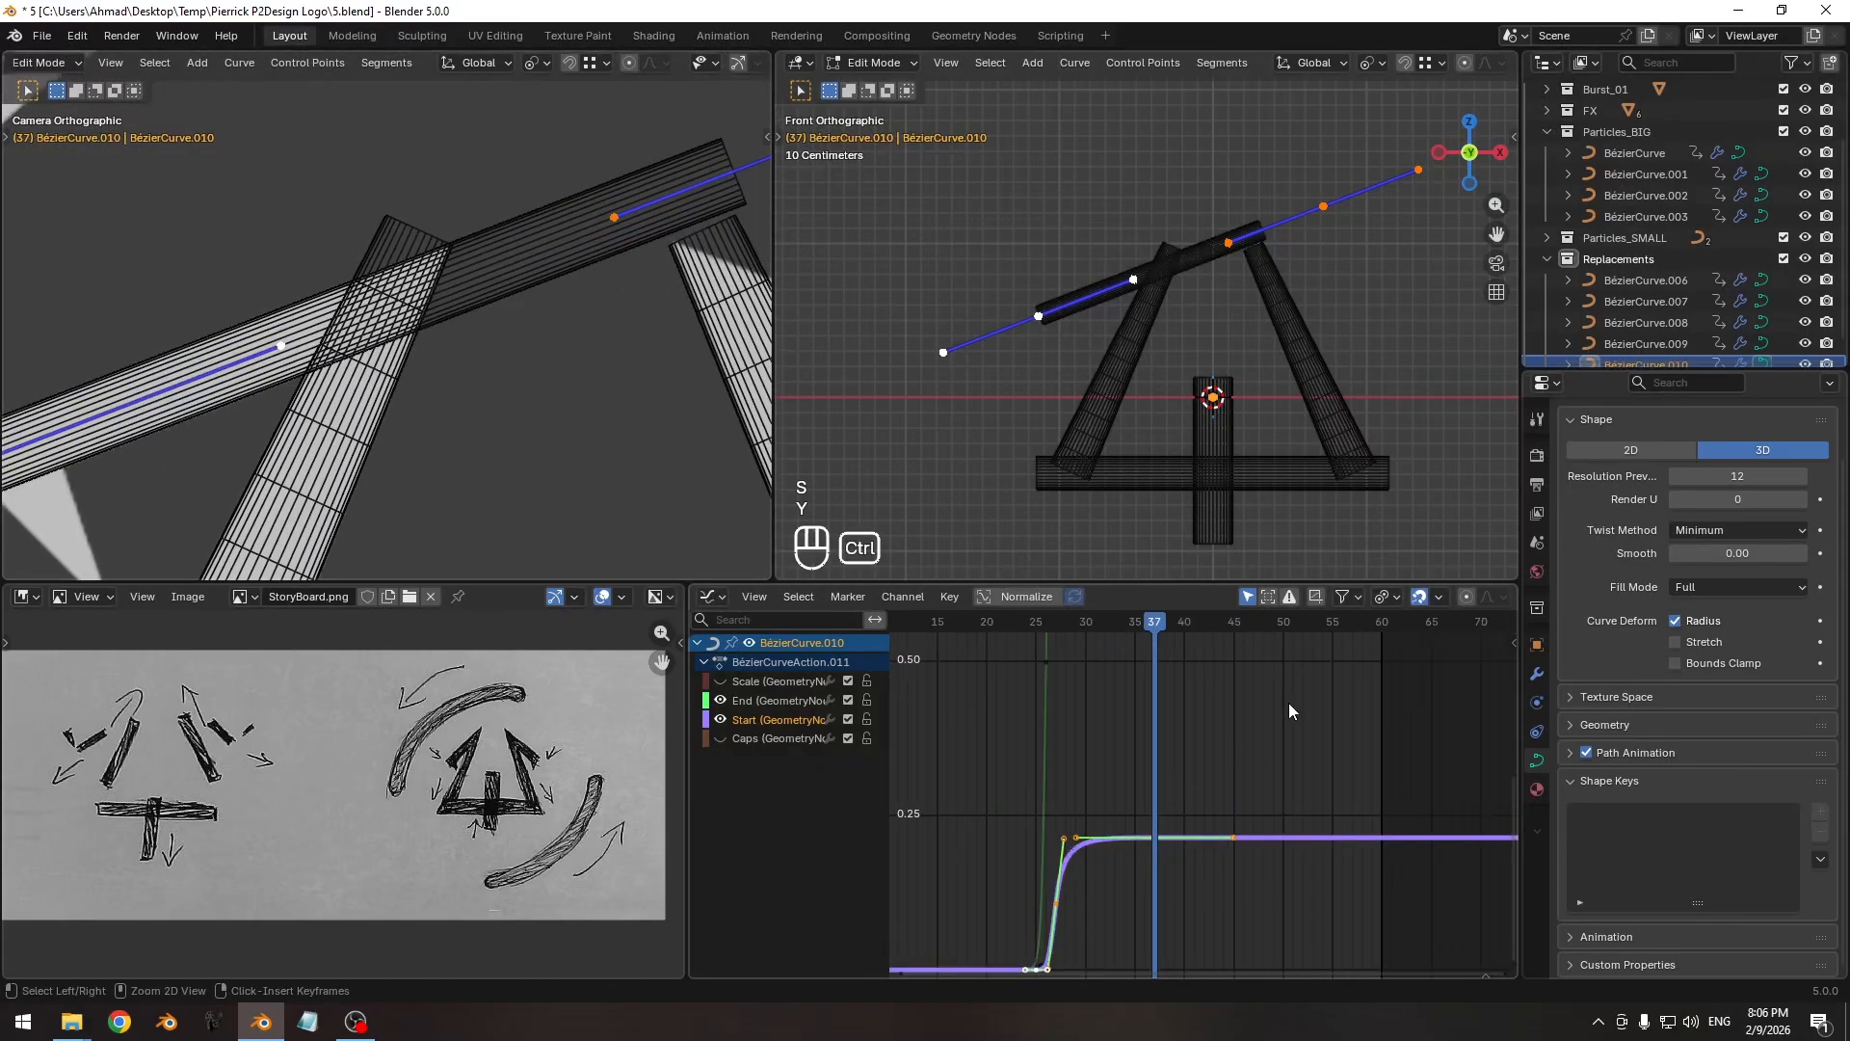
scroll(1281, 771, "up", 3)
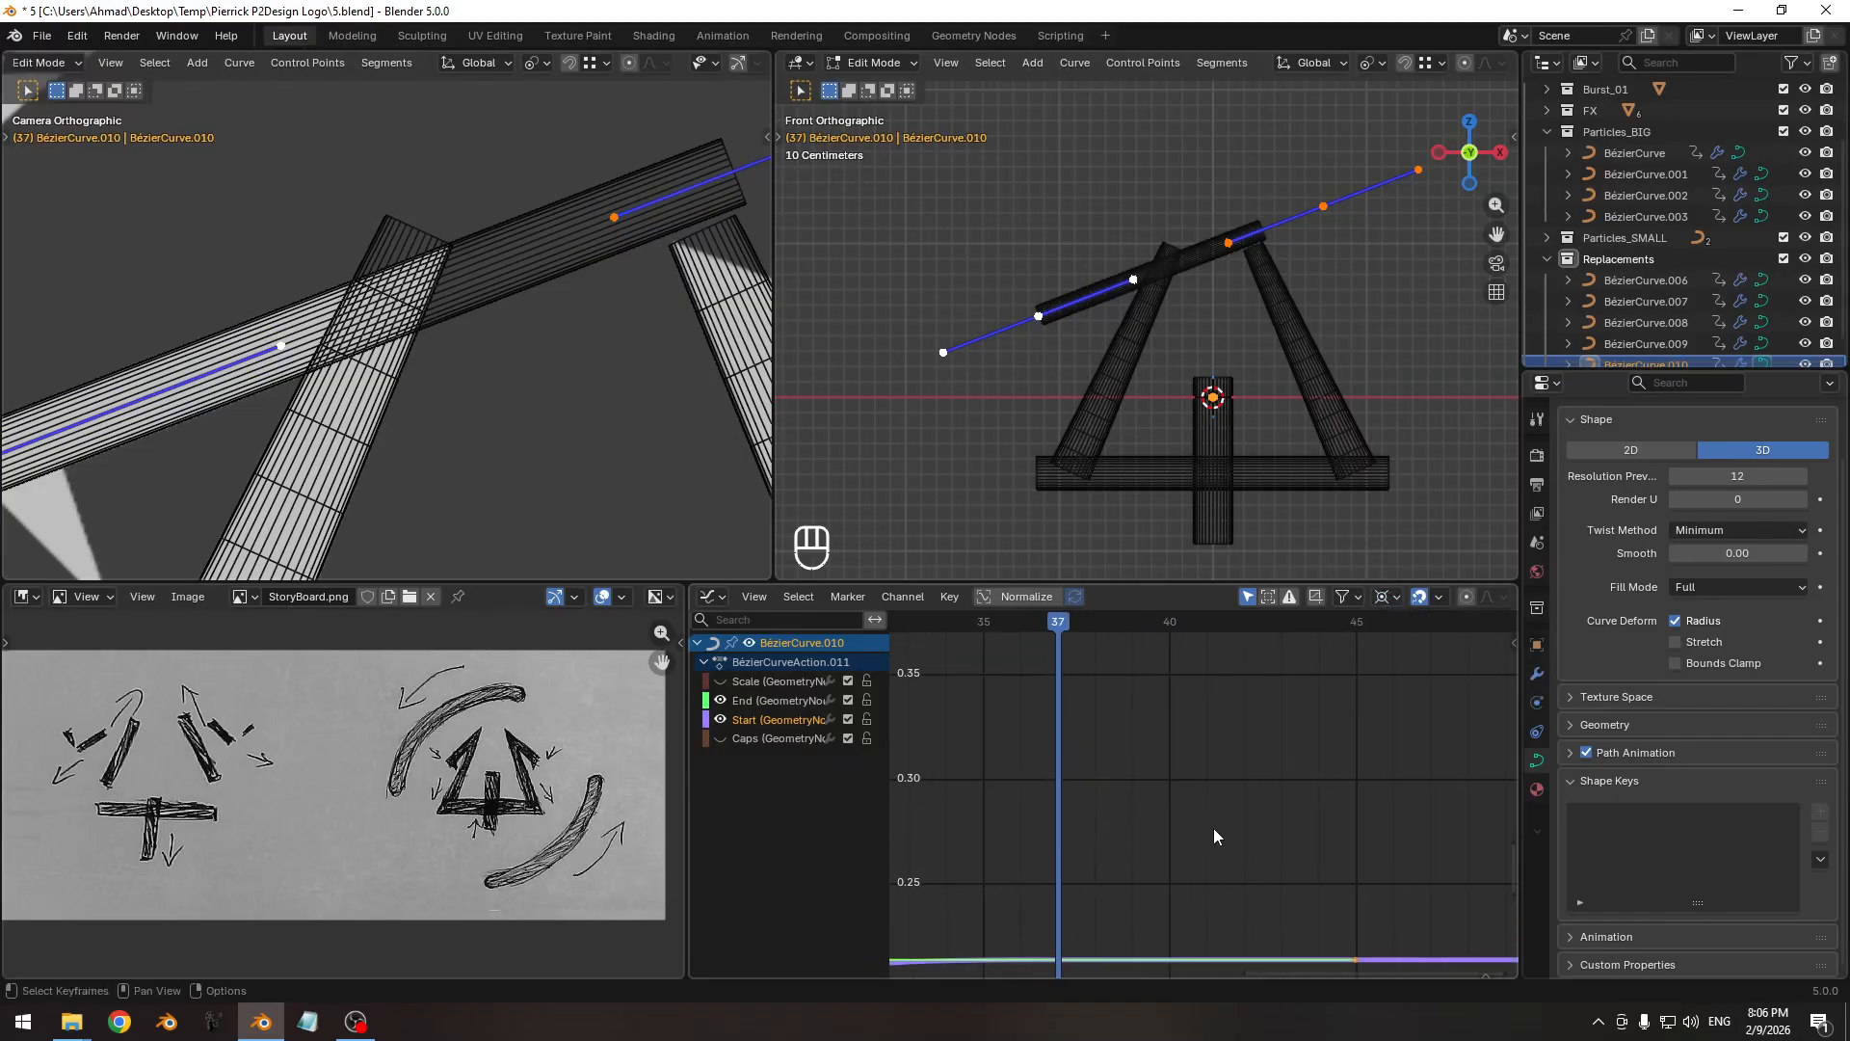
key("s")
key("y")
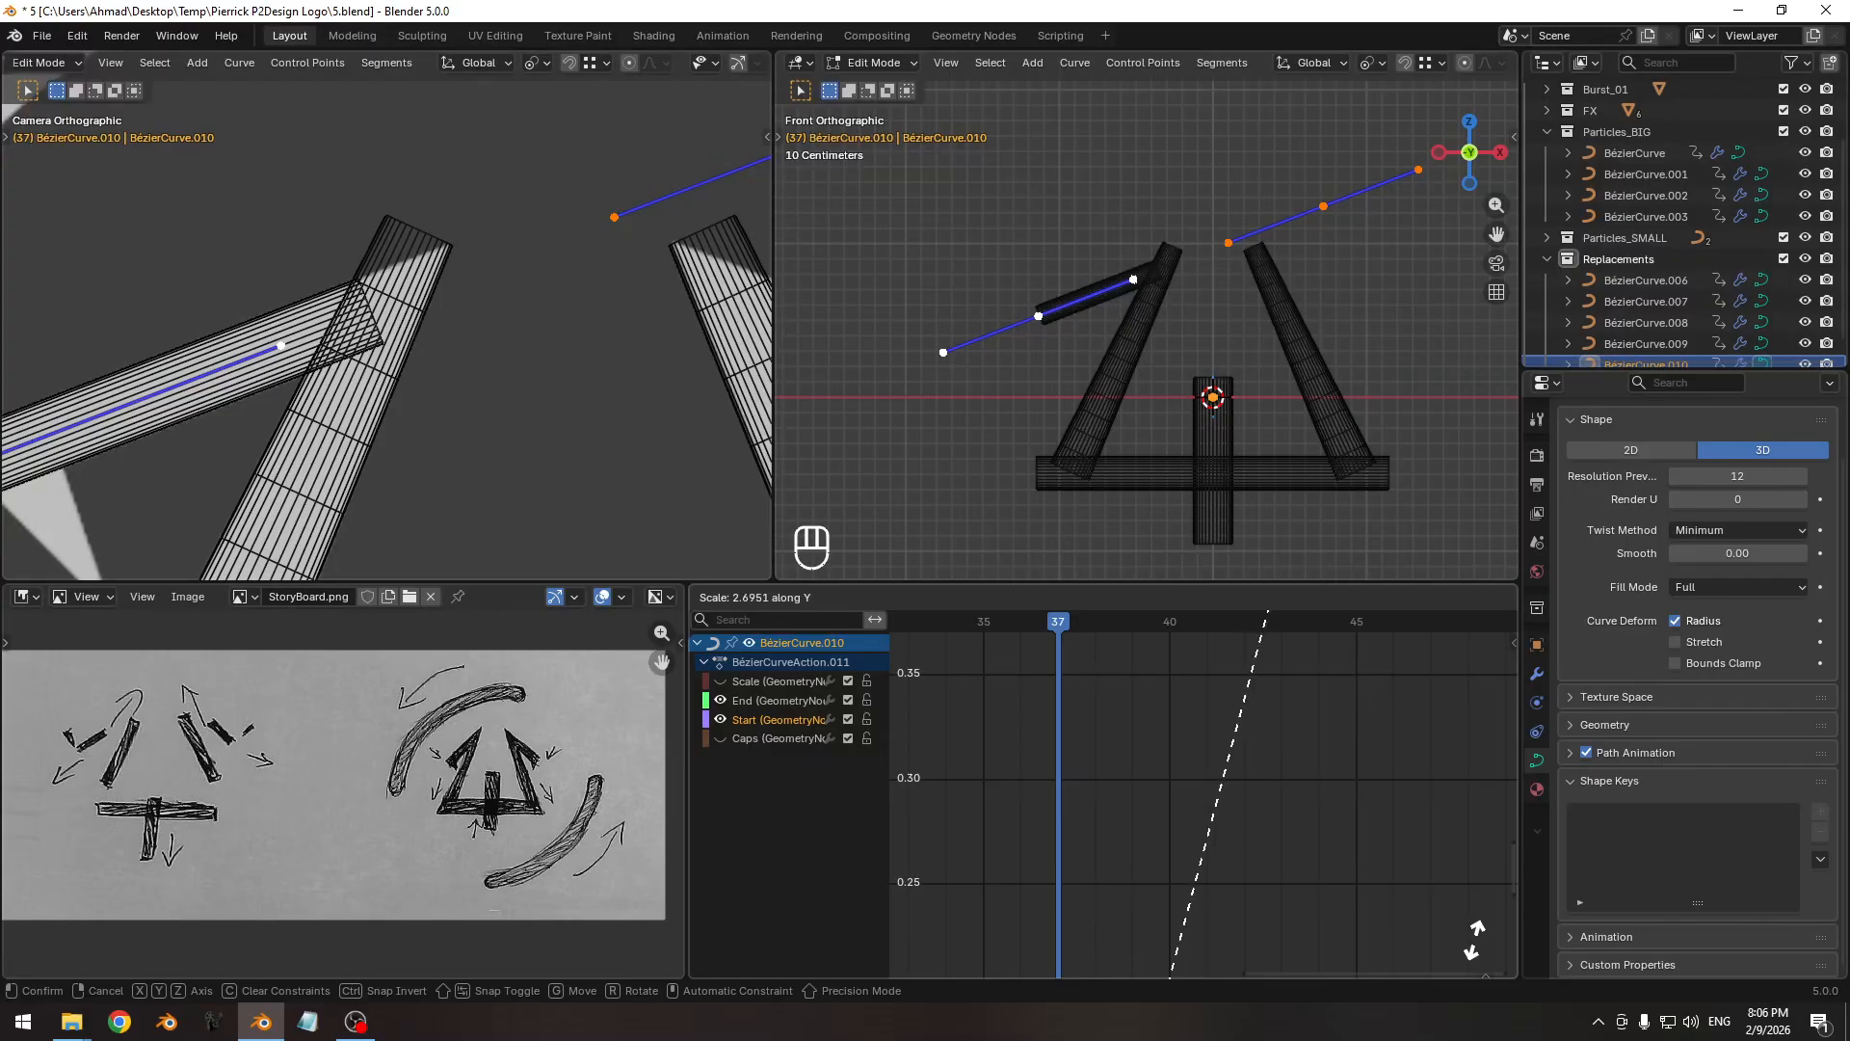
left_click(1474, 940)
key("g")
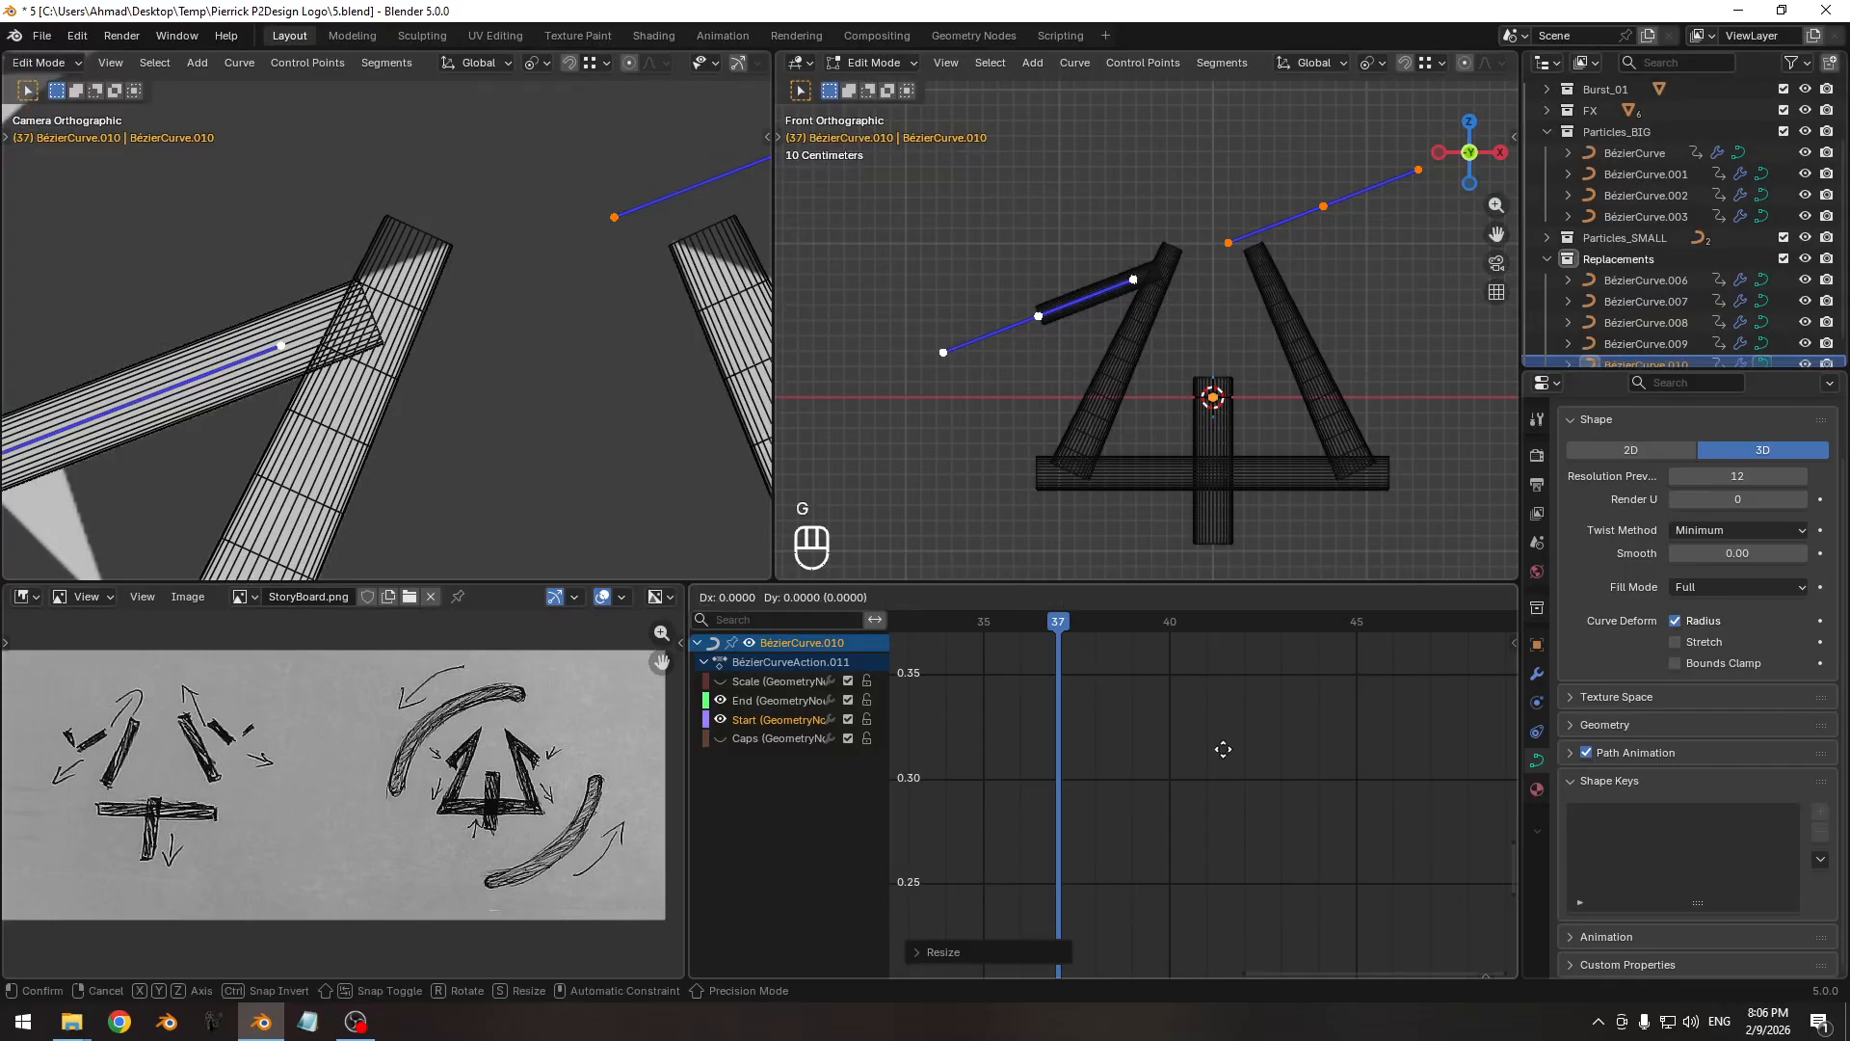
left_click(1221, 826)
Show the solid view without overlays at frame 22, leave Edit Mode, and select the triangle's left leg bar.
mouse_move(330, 376)
middle_mouse_down("ctrl")
mouse_move(328, 231)
mouse_move(272, 442)
mouse_move(400, 393)
middle_mouse_up("ctrl")
key("z")
key("shift+alt+z")
mouse_move(487, 313)
middle_mouse_down("ctrl")
mouse_move(490, 388)
mouse_move(541, 442)
middle_mouse_up("ctrl")
middle_click_drag(548, 441, 500, 441, "shift")
middle_click_drag(1140, 694, 1060, 610, "ctrl")
left_click_drag(1061, 621, 1006, 626)
key("Tab")
left_click(974, 453)
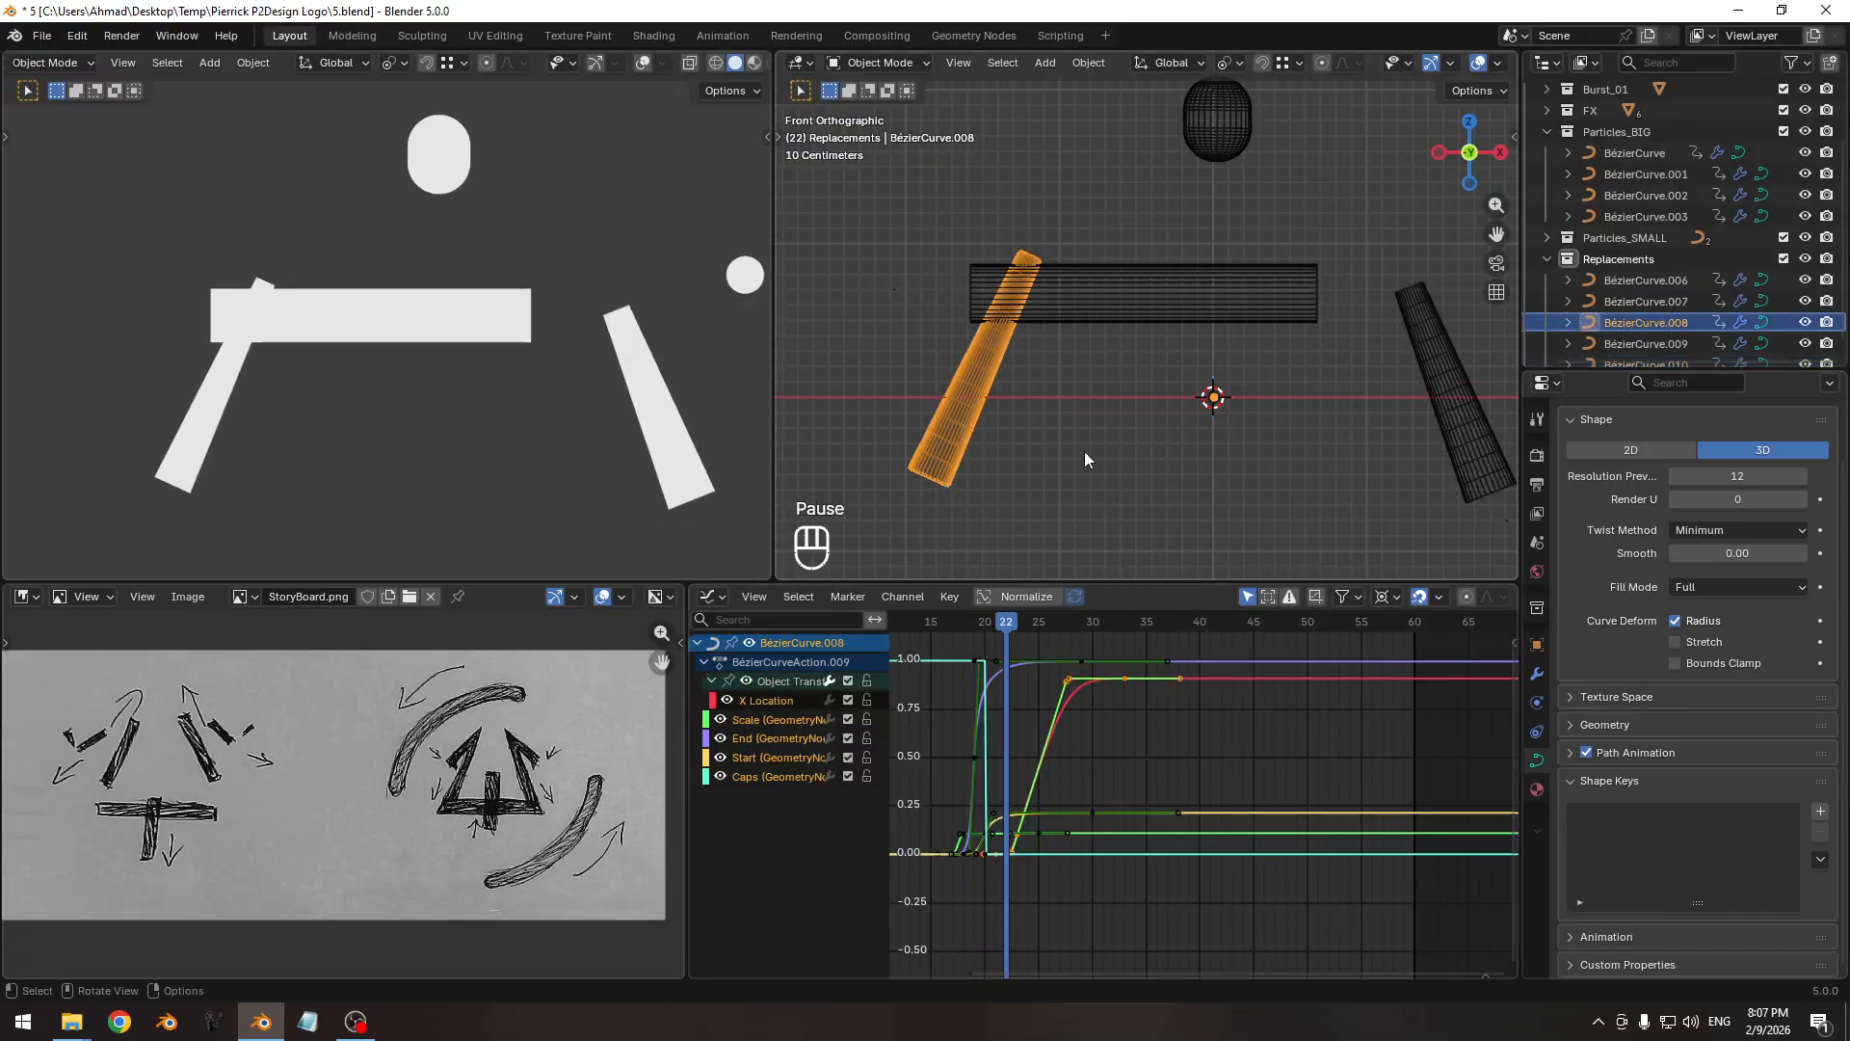
left_click(784, 737)
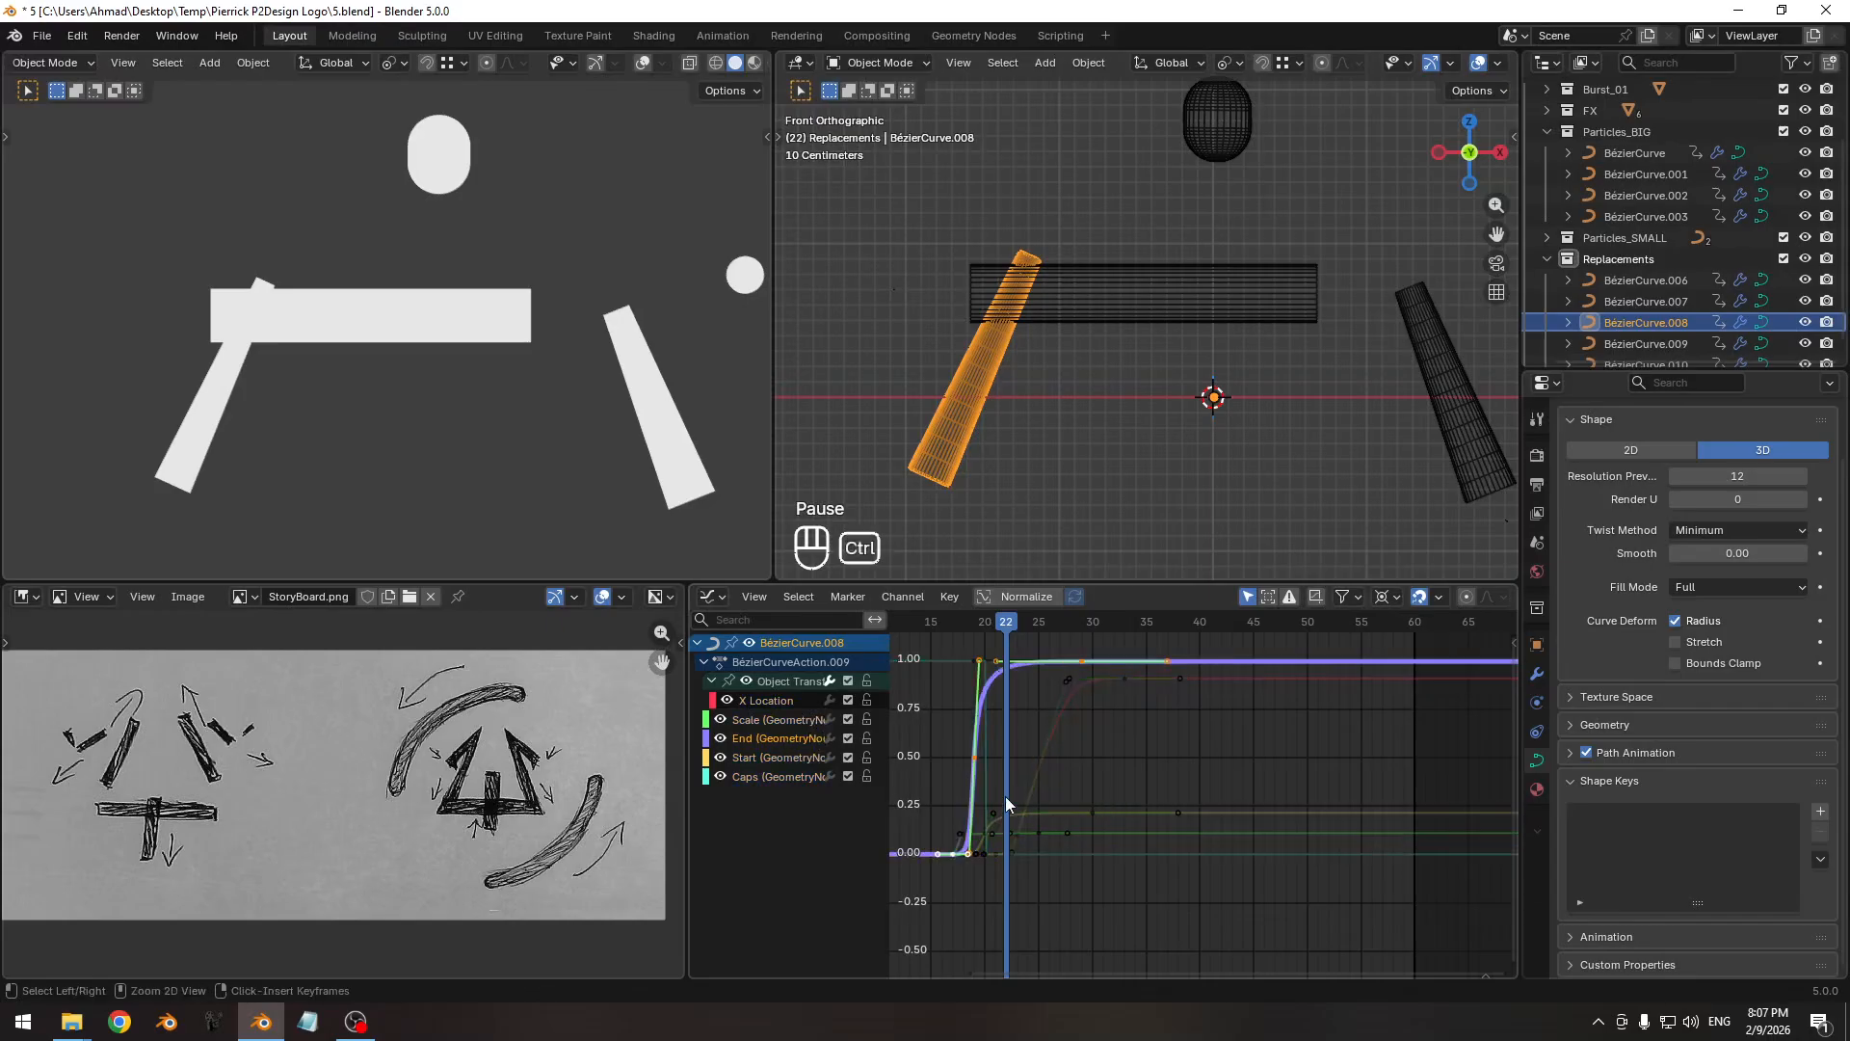
middle_click_drag(1007, 805, 1234, 800, "ctrl")
key("g")
key("x")
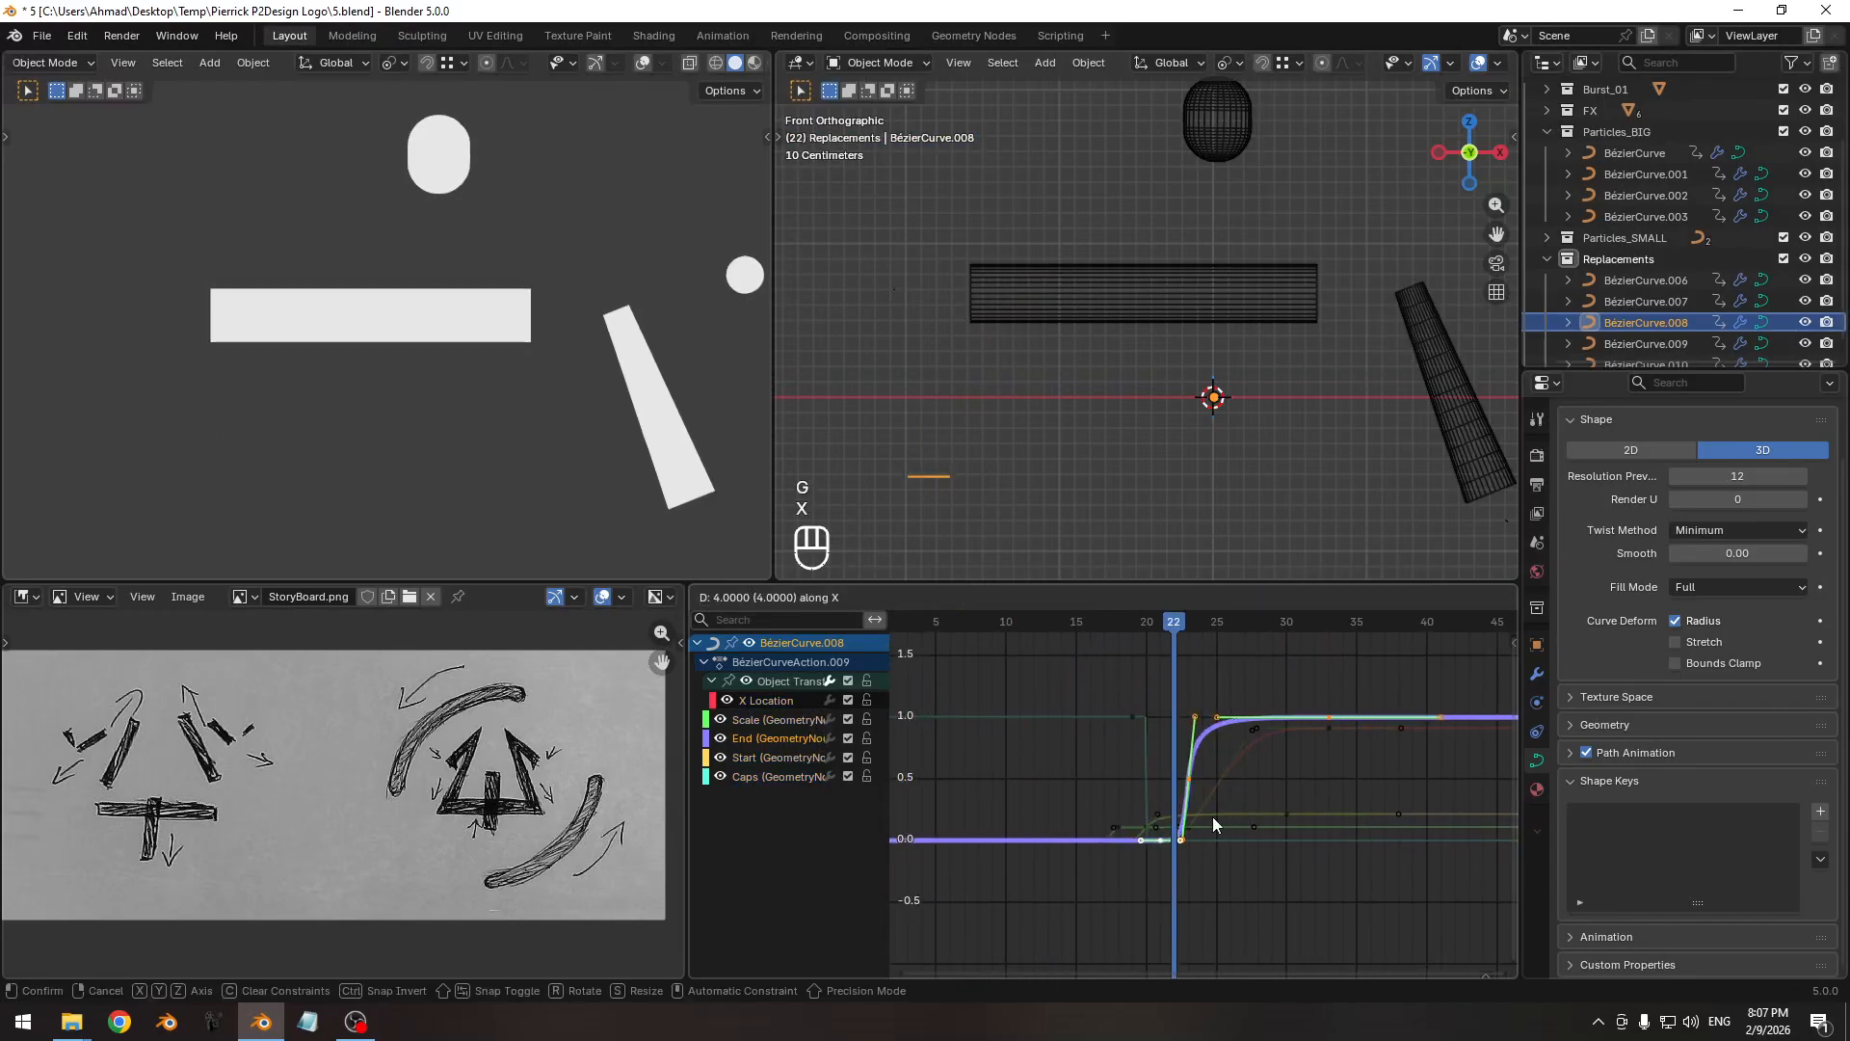
key("Escape")
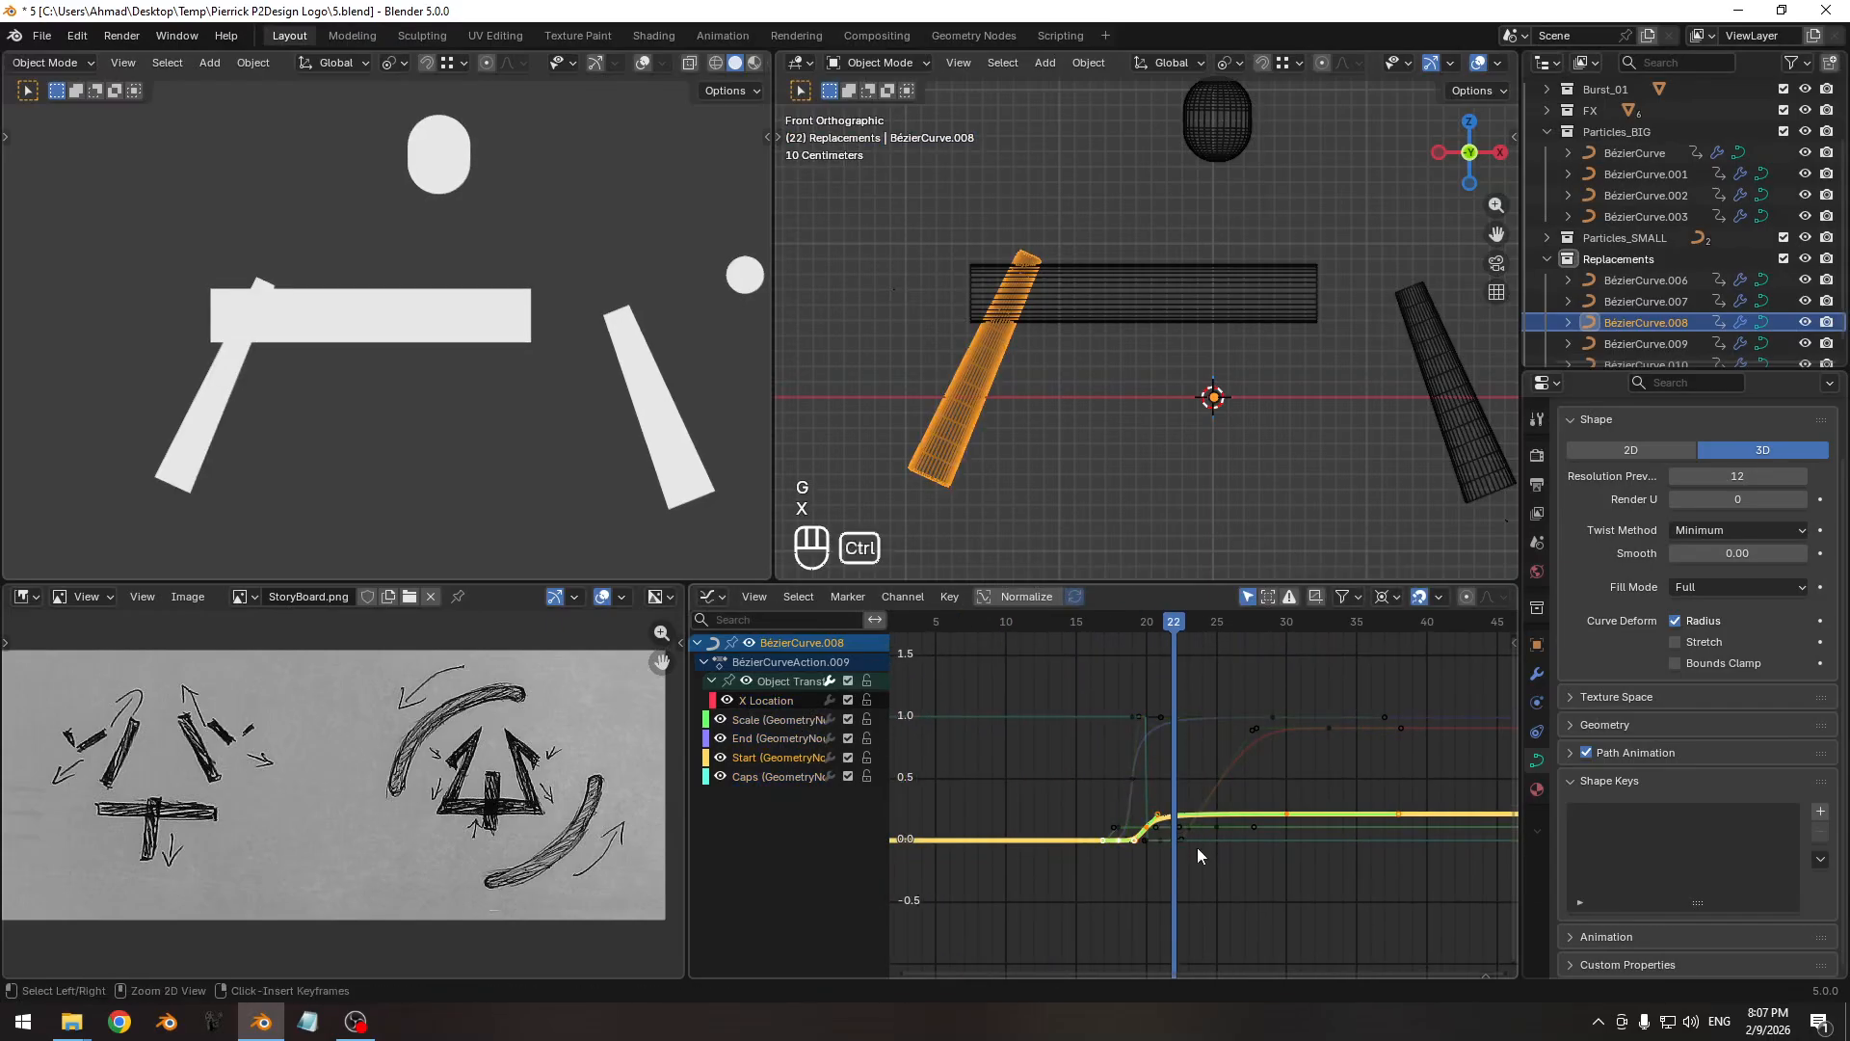
At frame 21, move the left leg bar's Start keyframes one frame later.
middle_click_drag(1197, 847, 1135, 778, "ctrl")
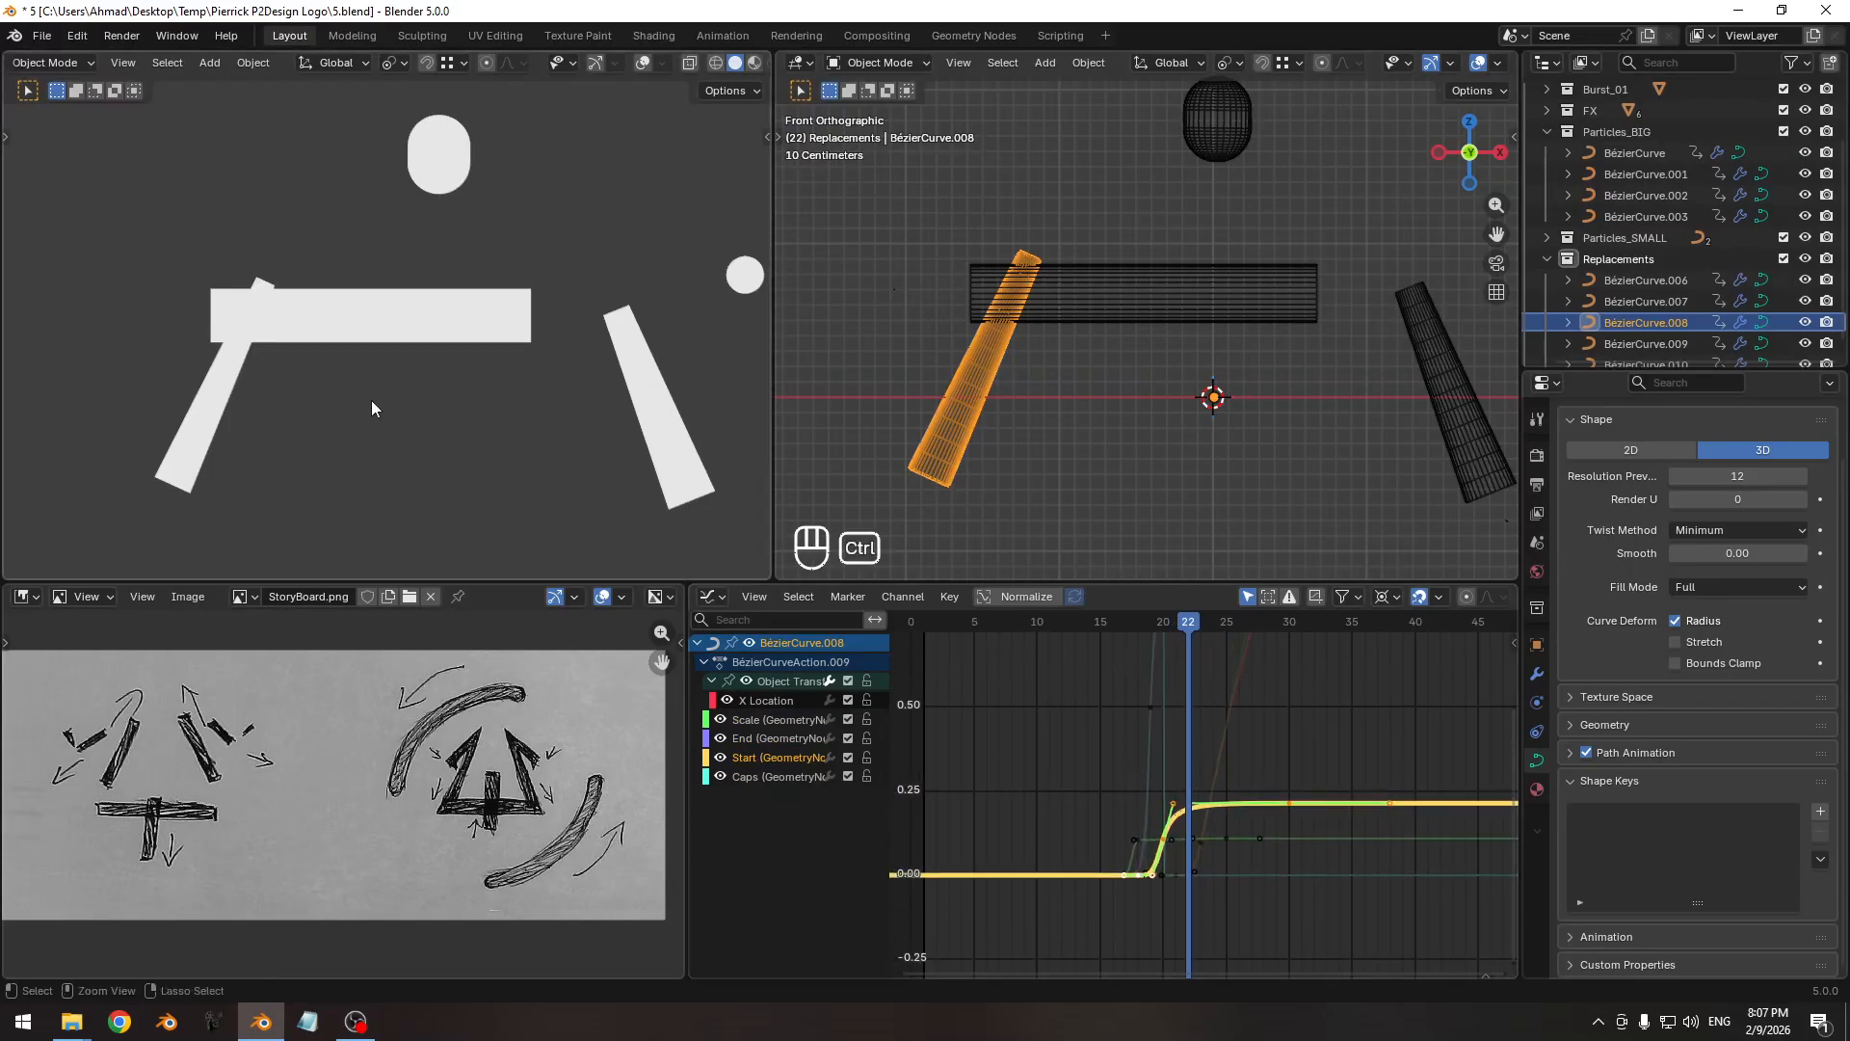
middle_click_drag(372, 401, 551, 485, "ctrl")
mouse_move(1142, 611)
left_mouse_down()
mouse_move(1118, 617)
mouse_move(1174, 622)
left_mouse_up()
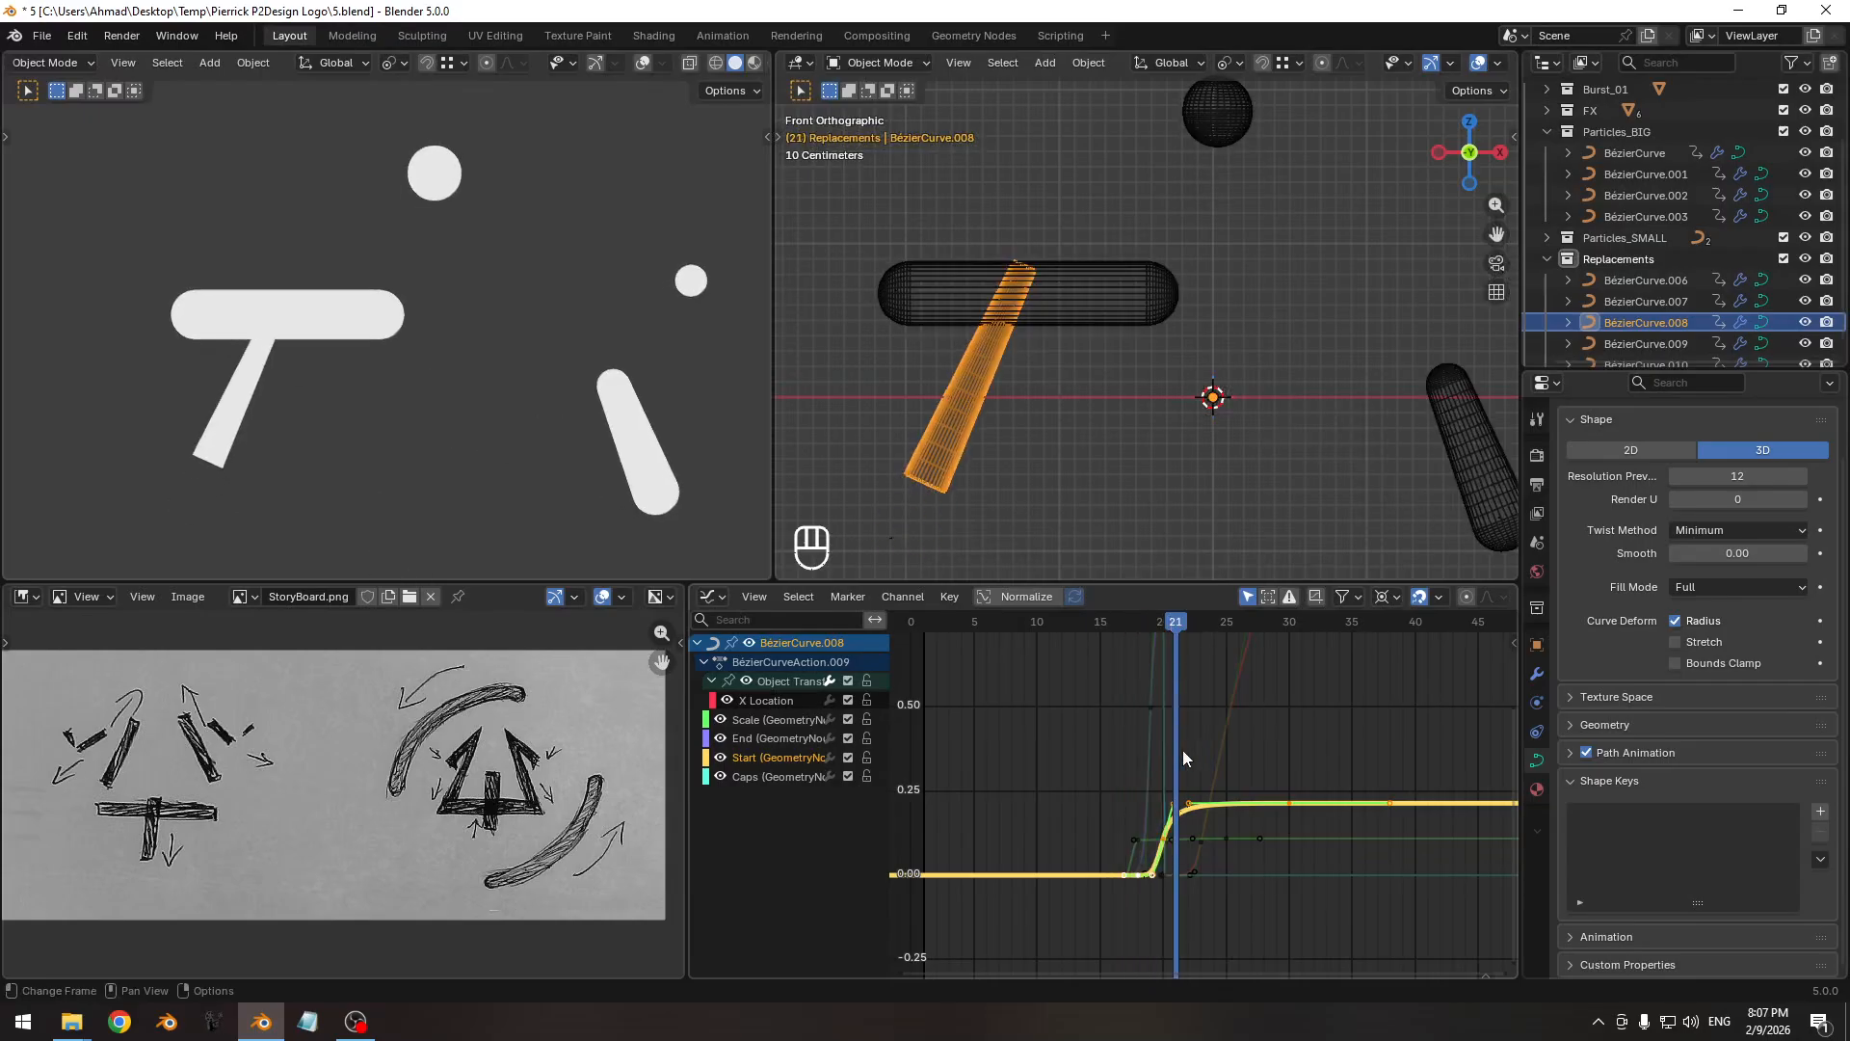
key("g")
key("x")
key("g")
key("x")
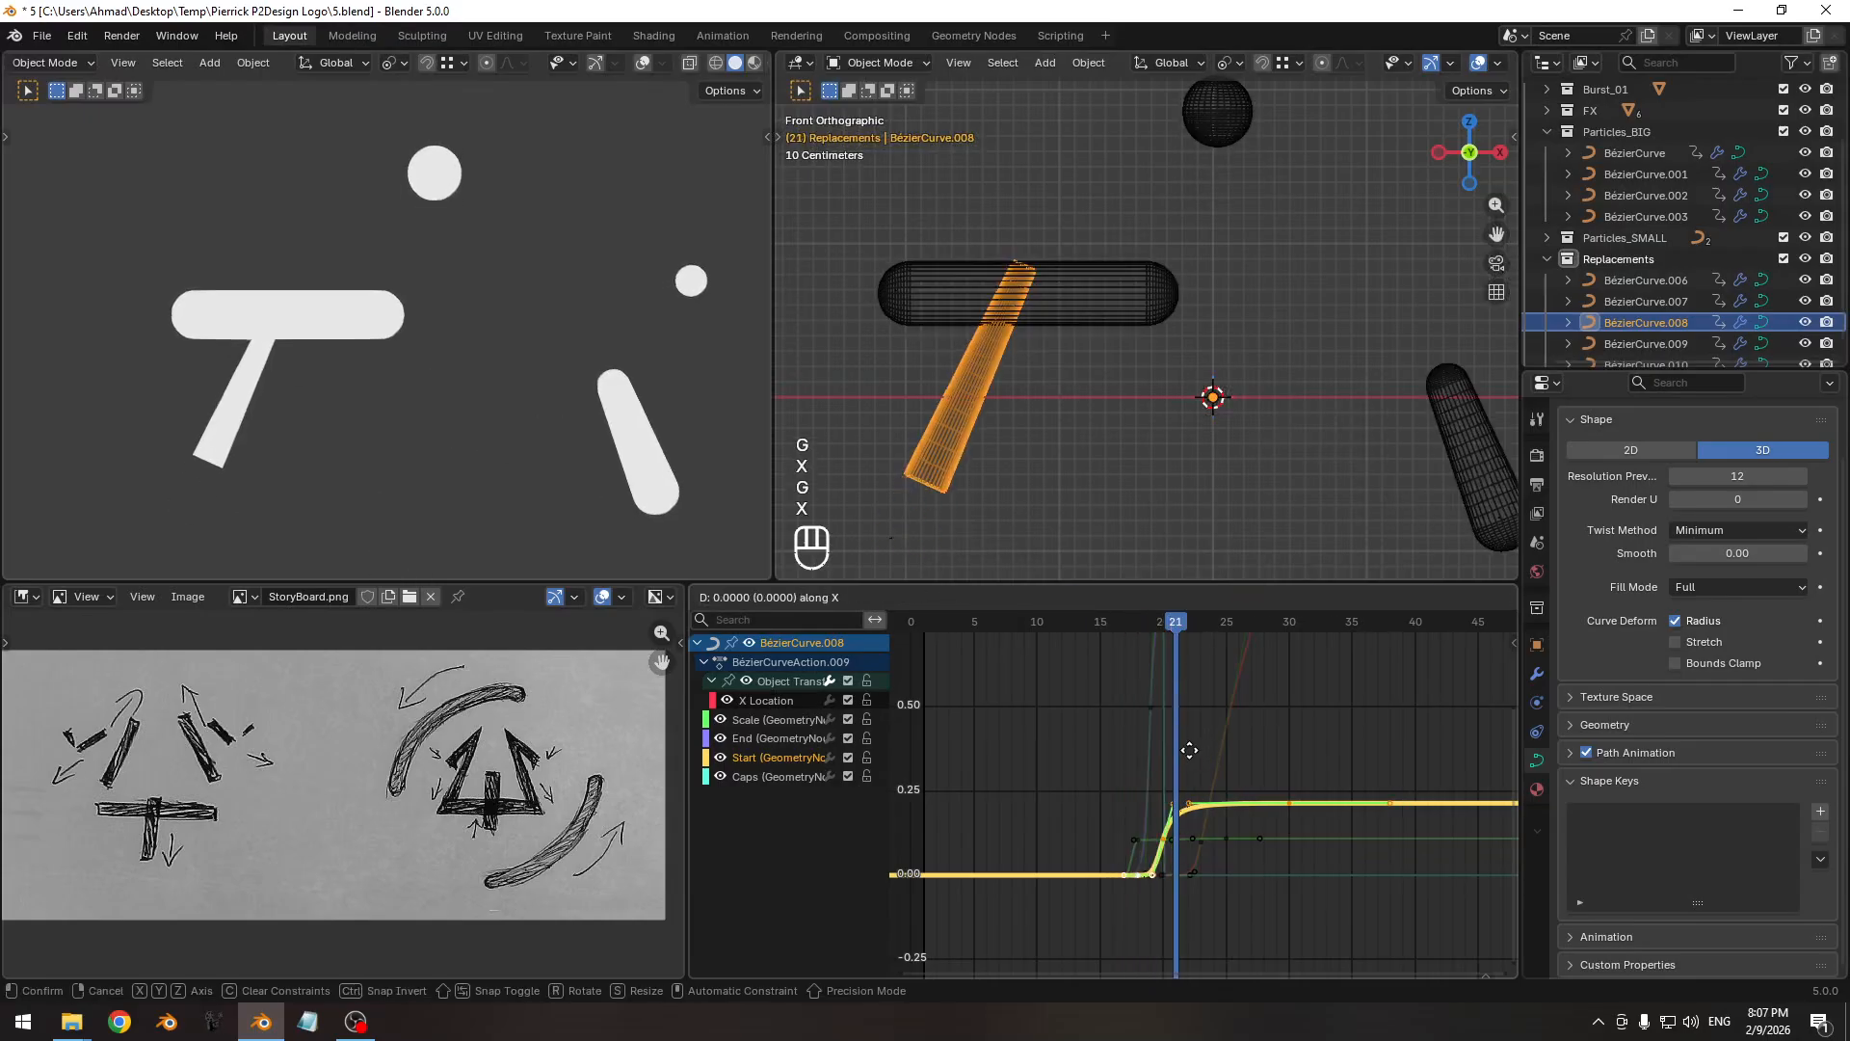
left_click(1197, 752)
Play the animation, undo the Start keyframe shift, and replay it to compare the timing.
left_click_drag(1159, 621, 1089, 628)
key("space")
key("space")
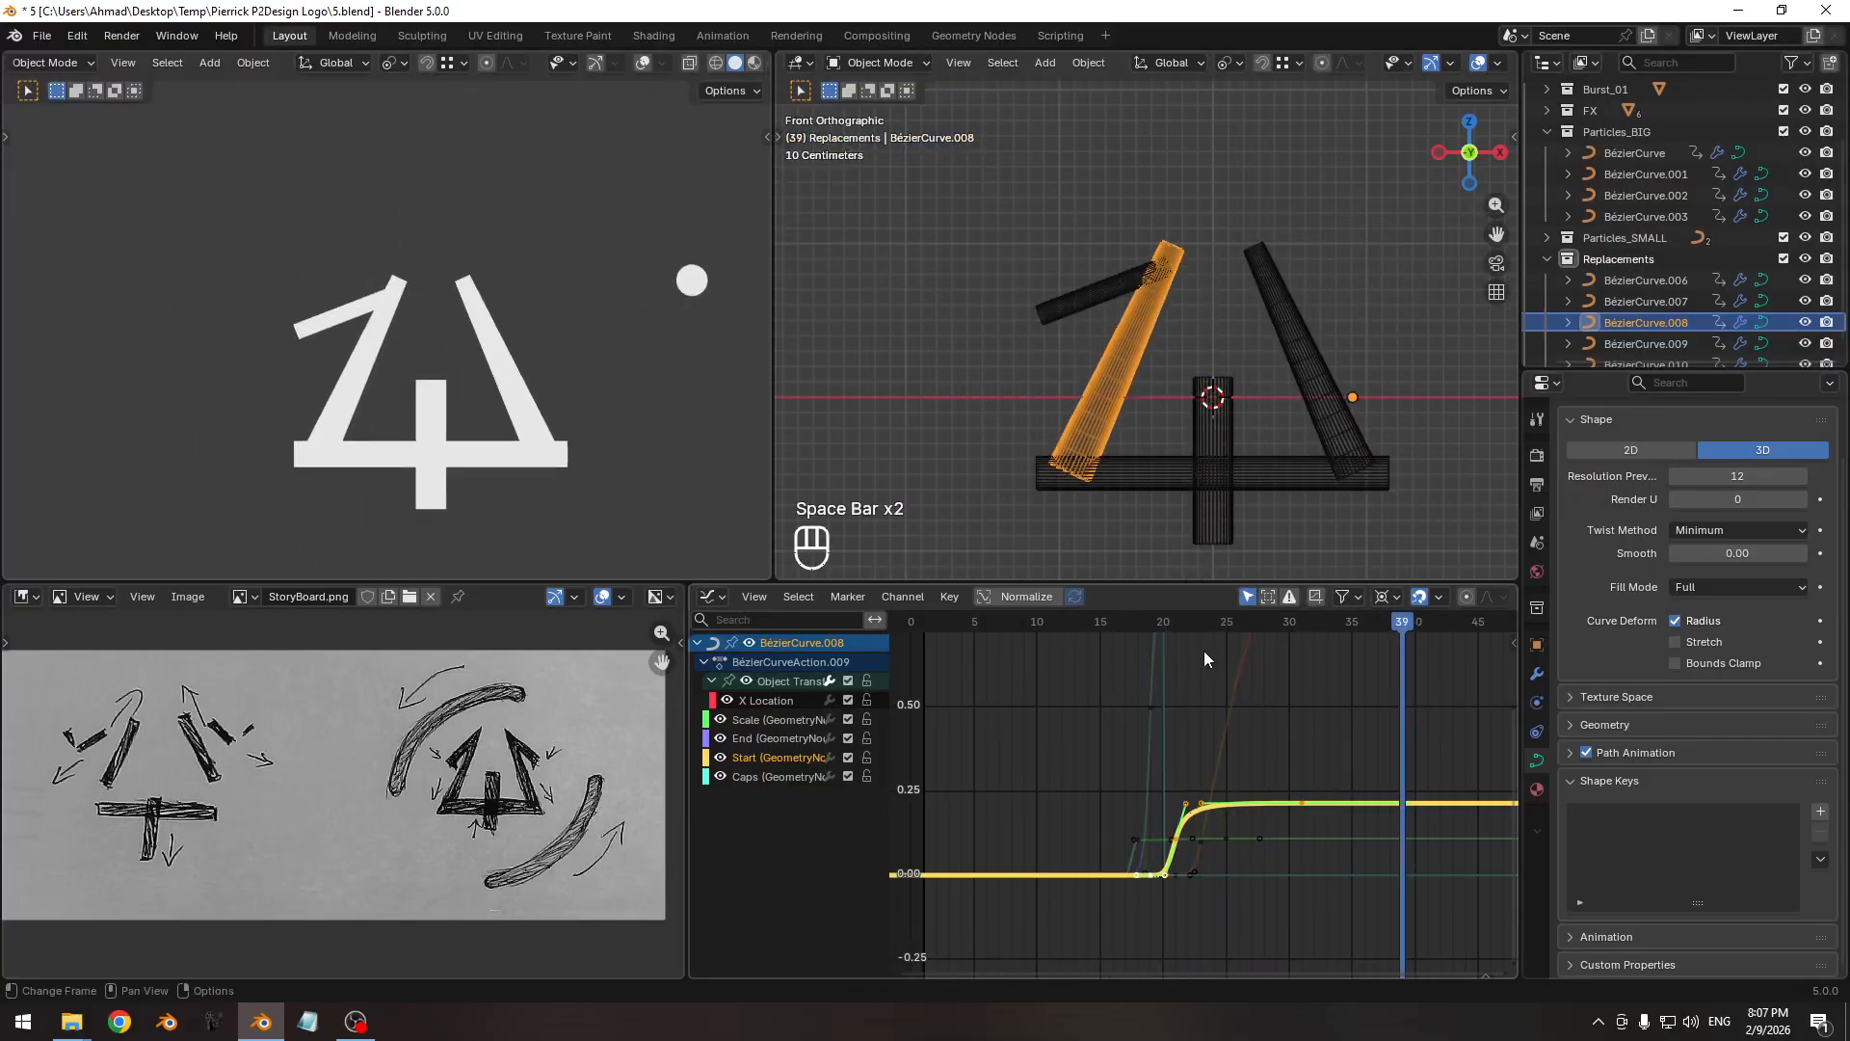
key("ctrl+z")
key("ctrl+z")
scroll(1178, 740, "down", 3)
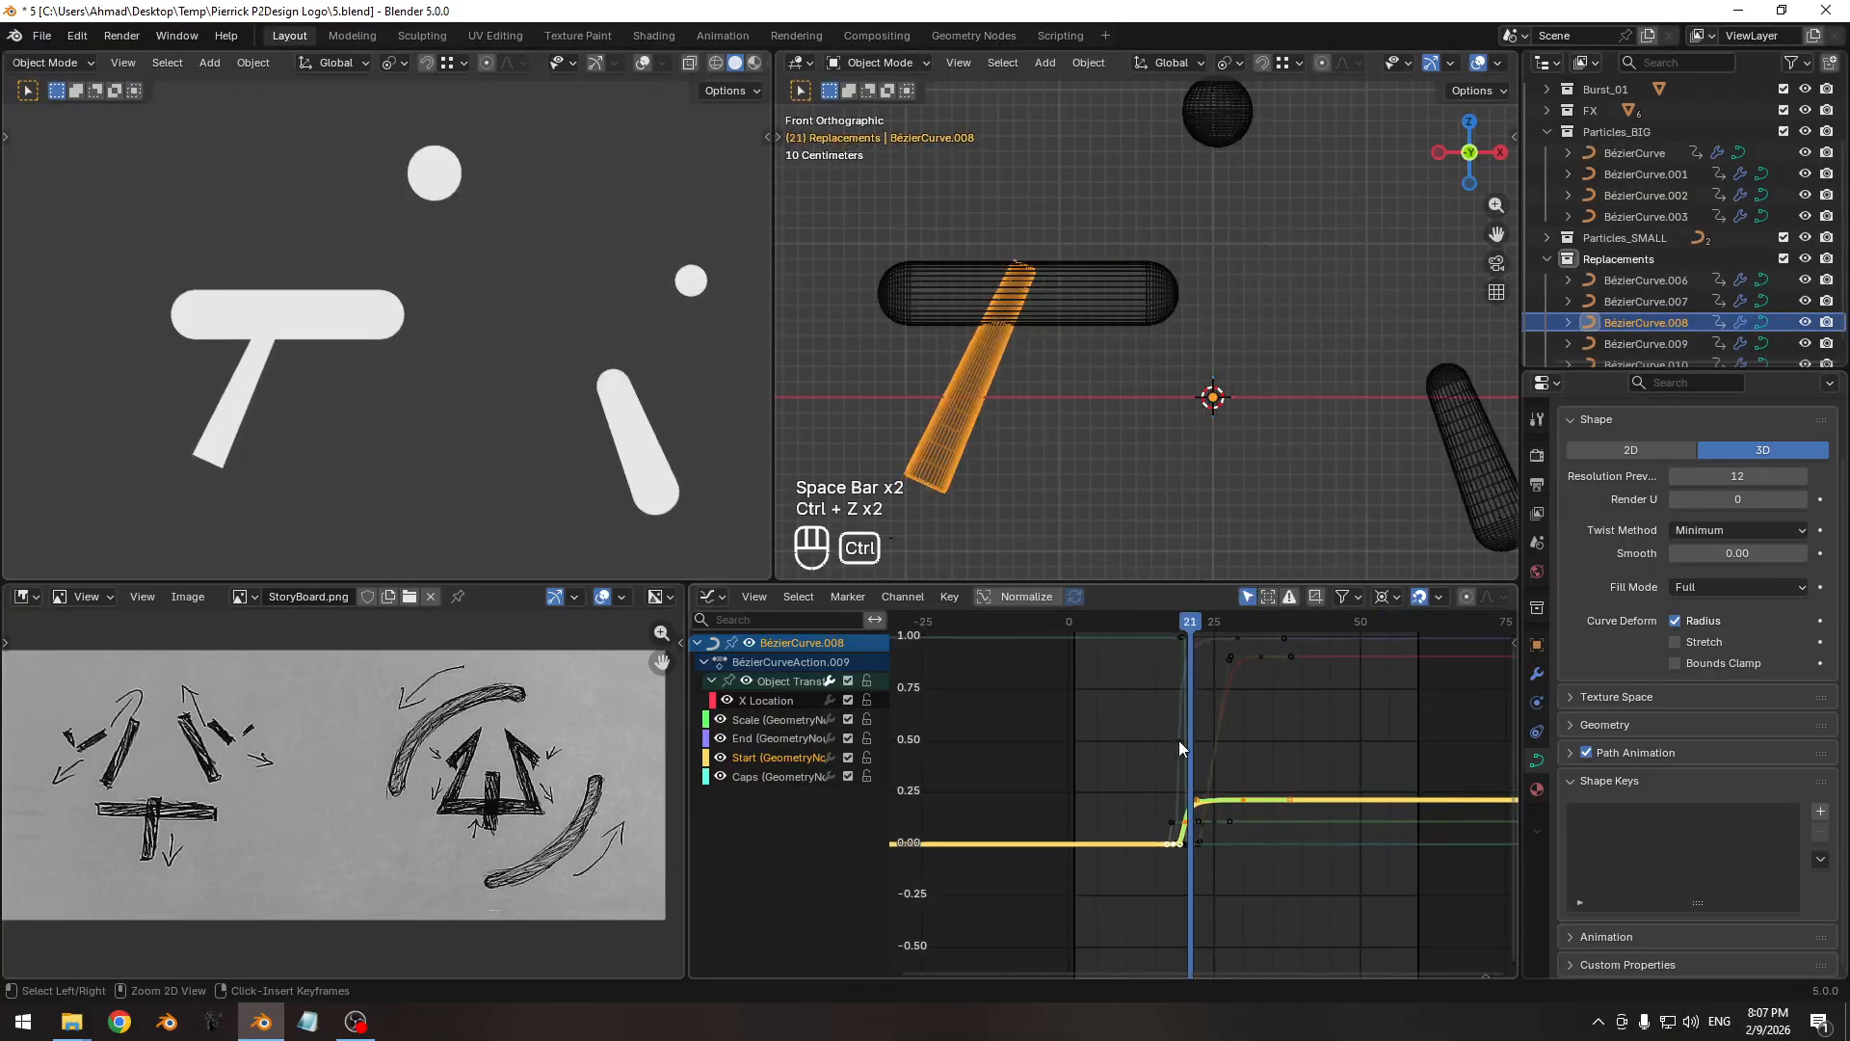
key("space")
key("space")
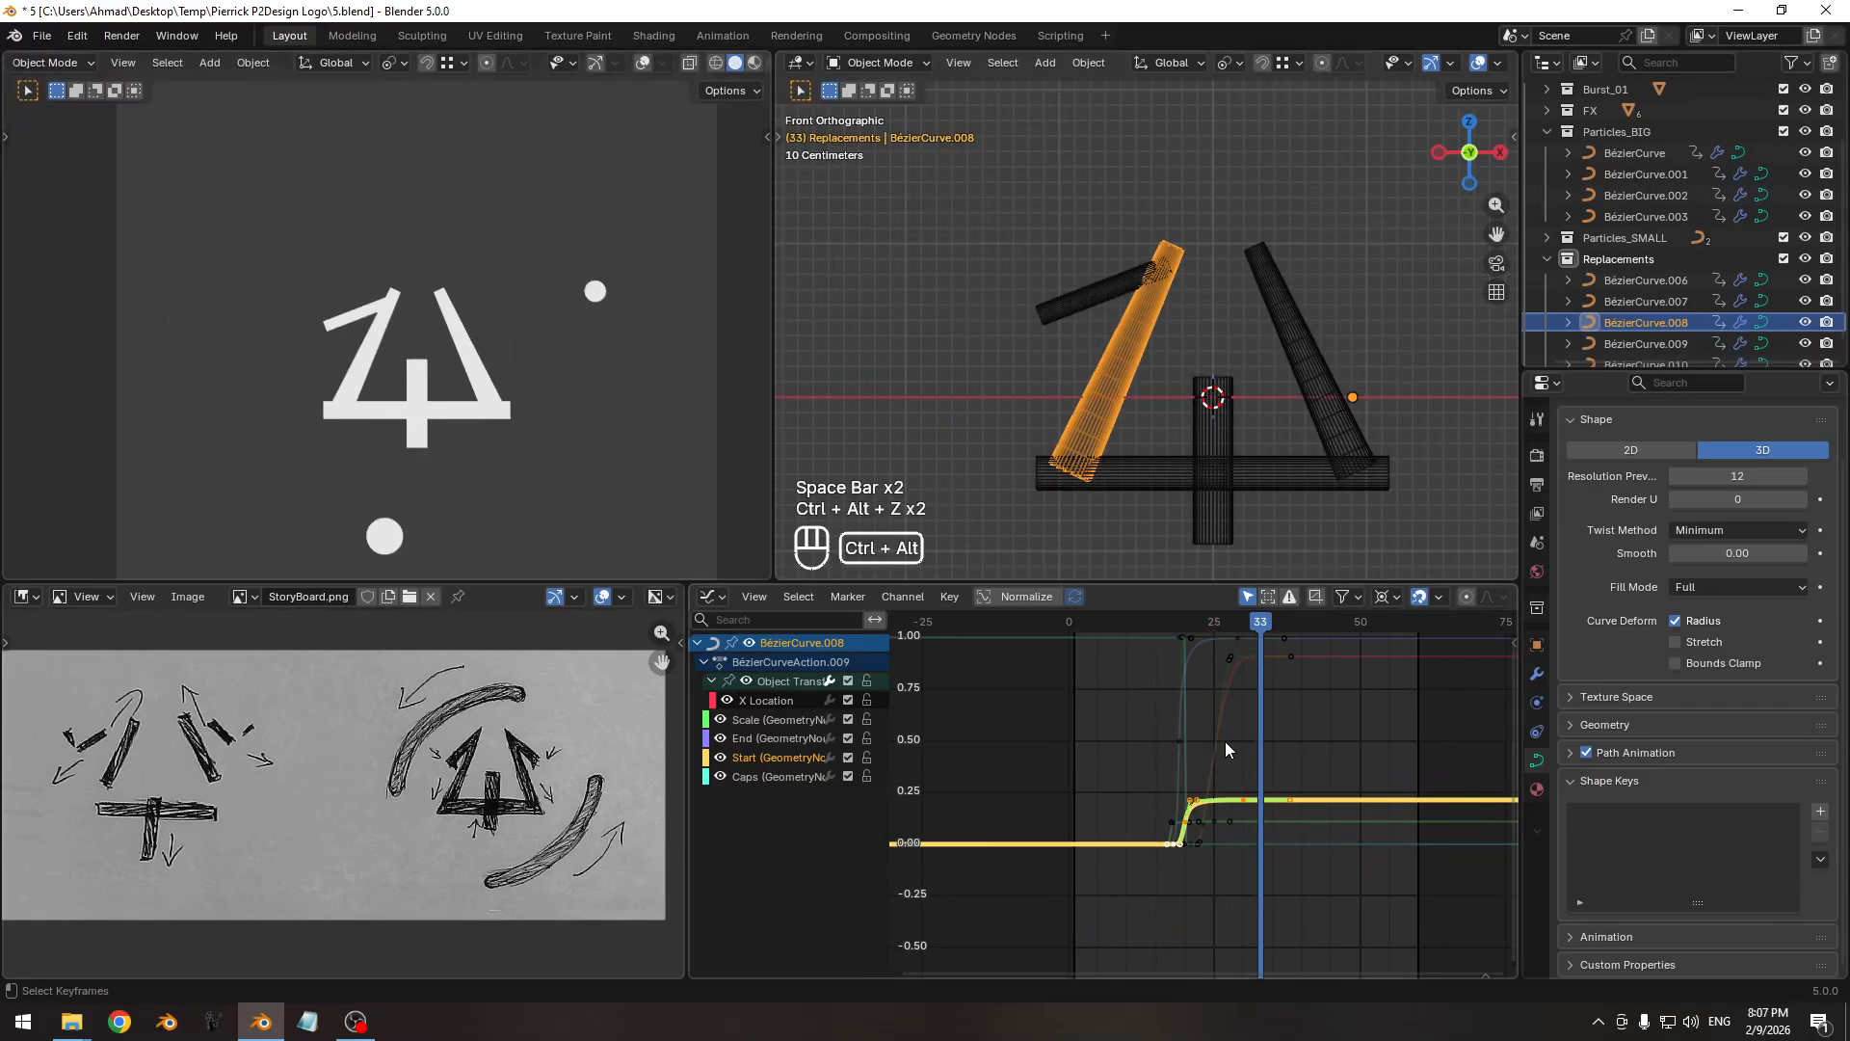
Try to redo the undone shift of the left leg bar's Start keyframes.
key("ctrl+shift+z")
key("ctrl+shift+z")
middle_click_drag(1224, 742, 1166, 769, "ctrl")
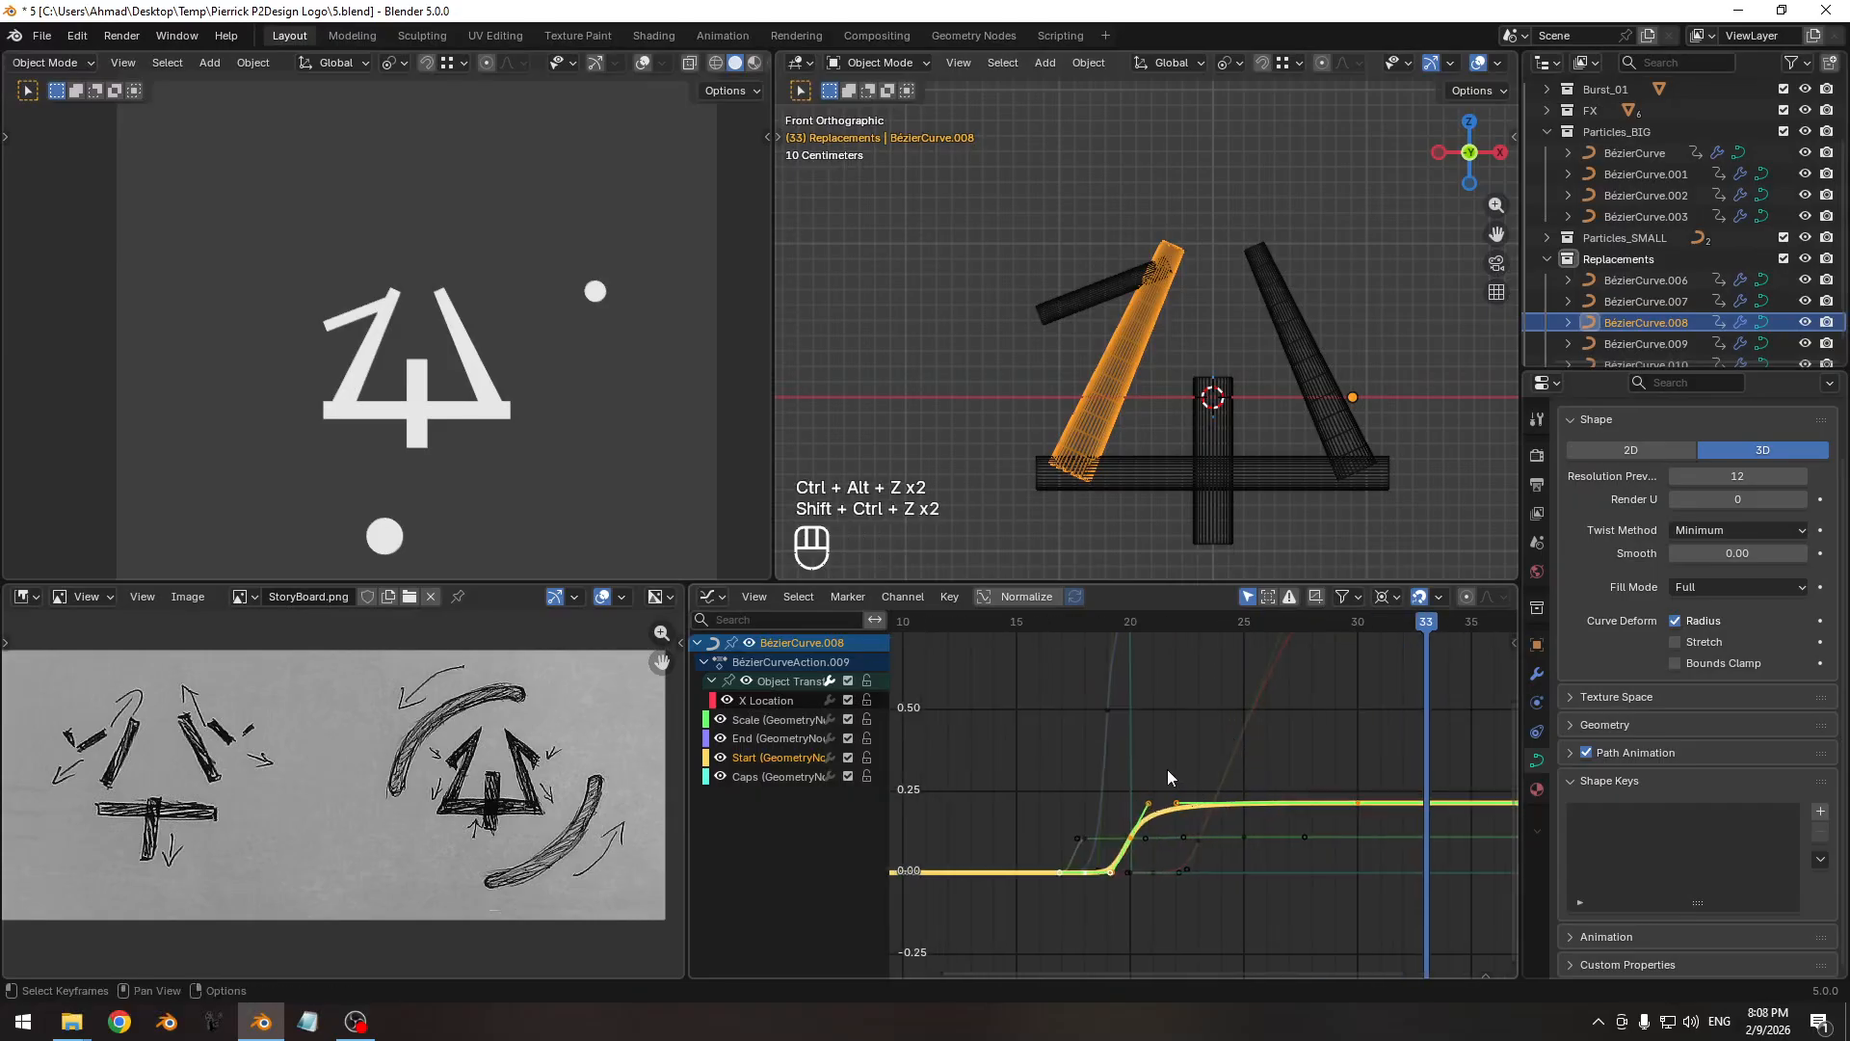
left_click(85, 38)
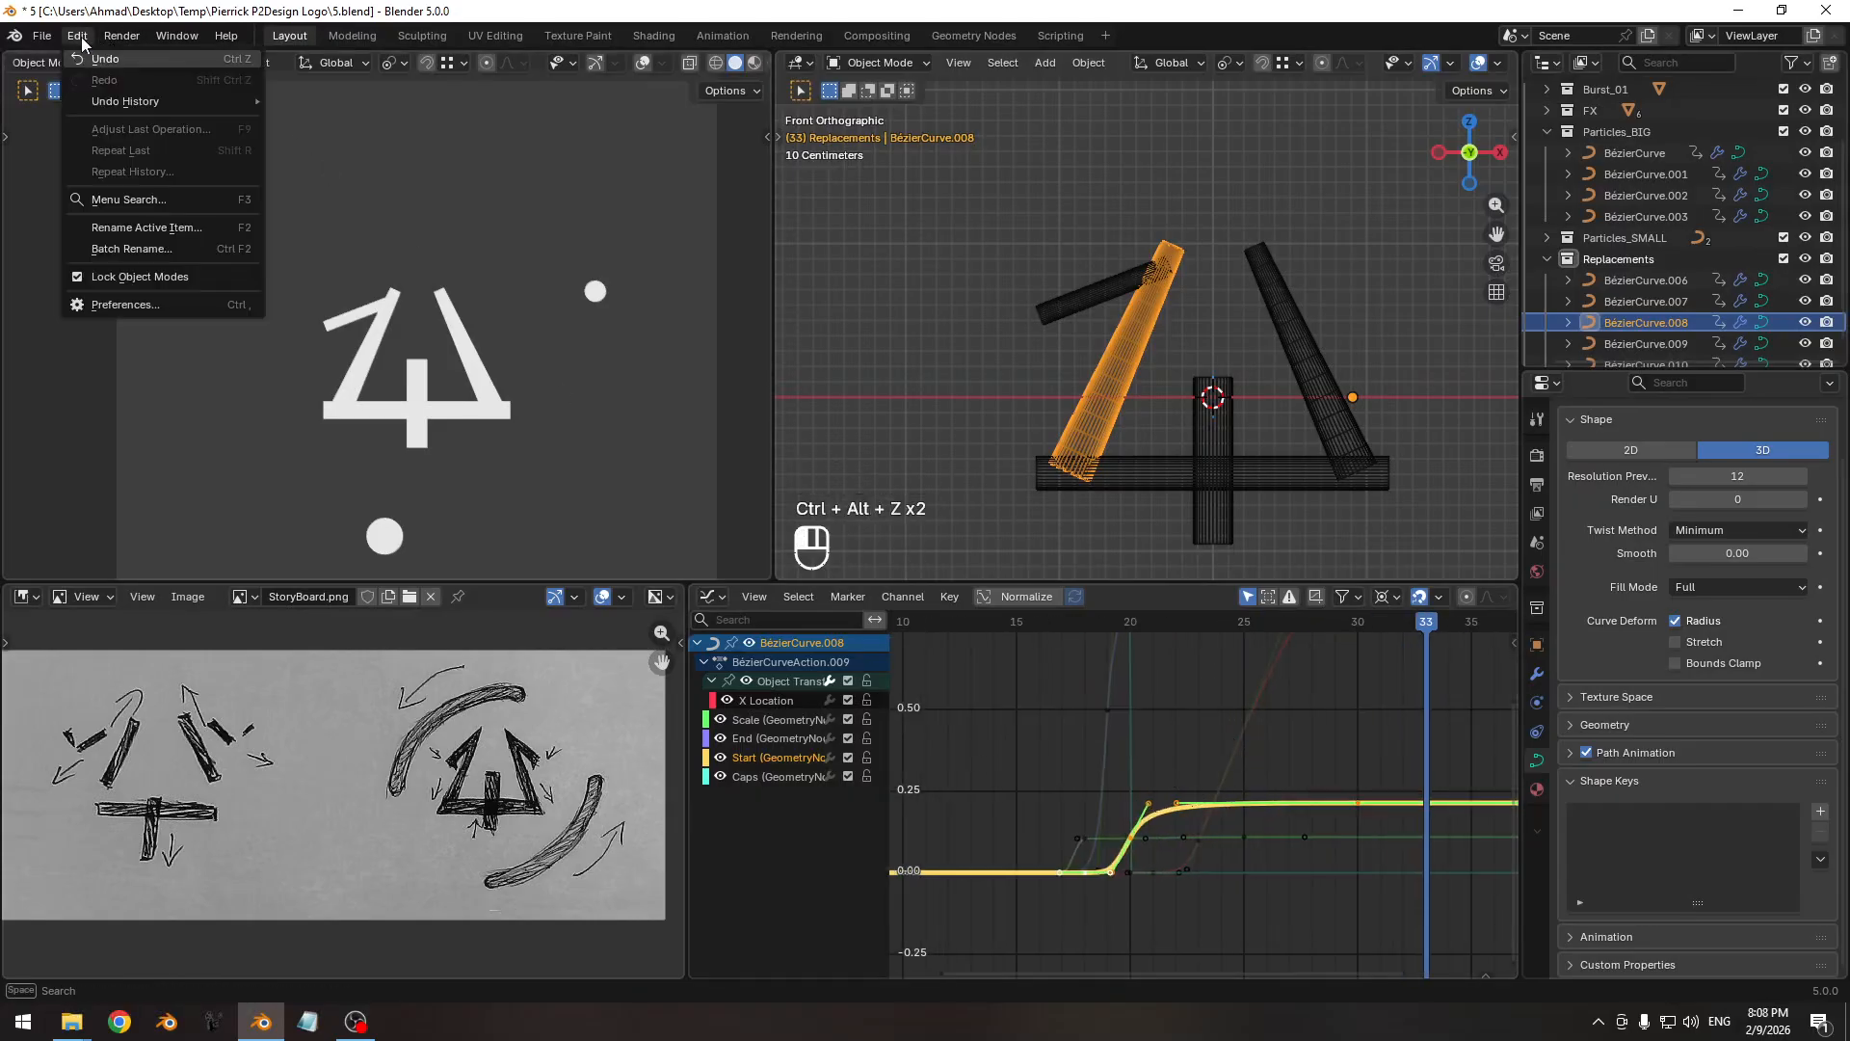
Shift the left leg bar's Start keyframes one frame later, to begin rising at frame 20, and save the file.
middle_click_drag(1170, 734, 1095, 847, "ctrl")
key("g")
key("x")
left_click(1175, 784)
key("ctrl+s")
middle_click_drag(1075, 768, 1085, 784)
key("Pause")
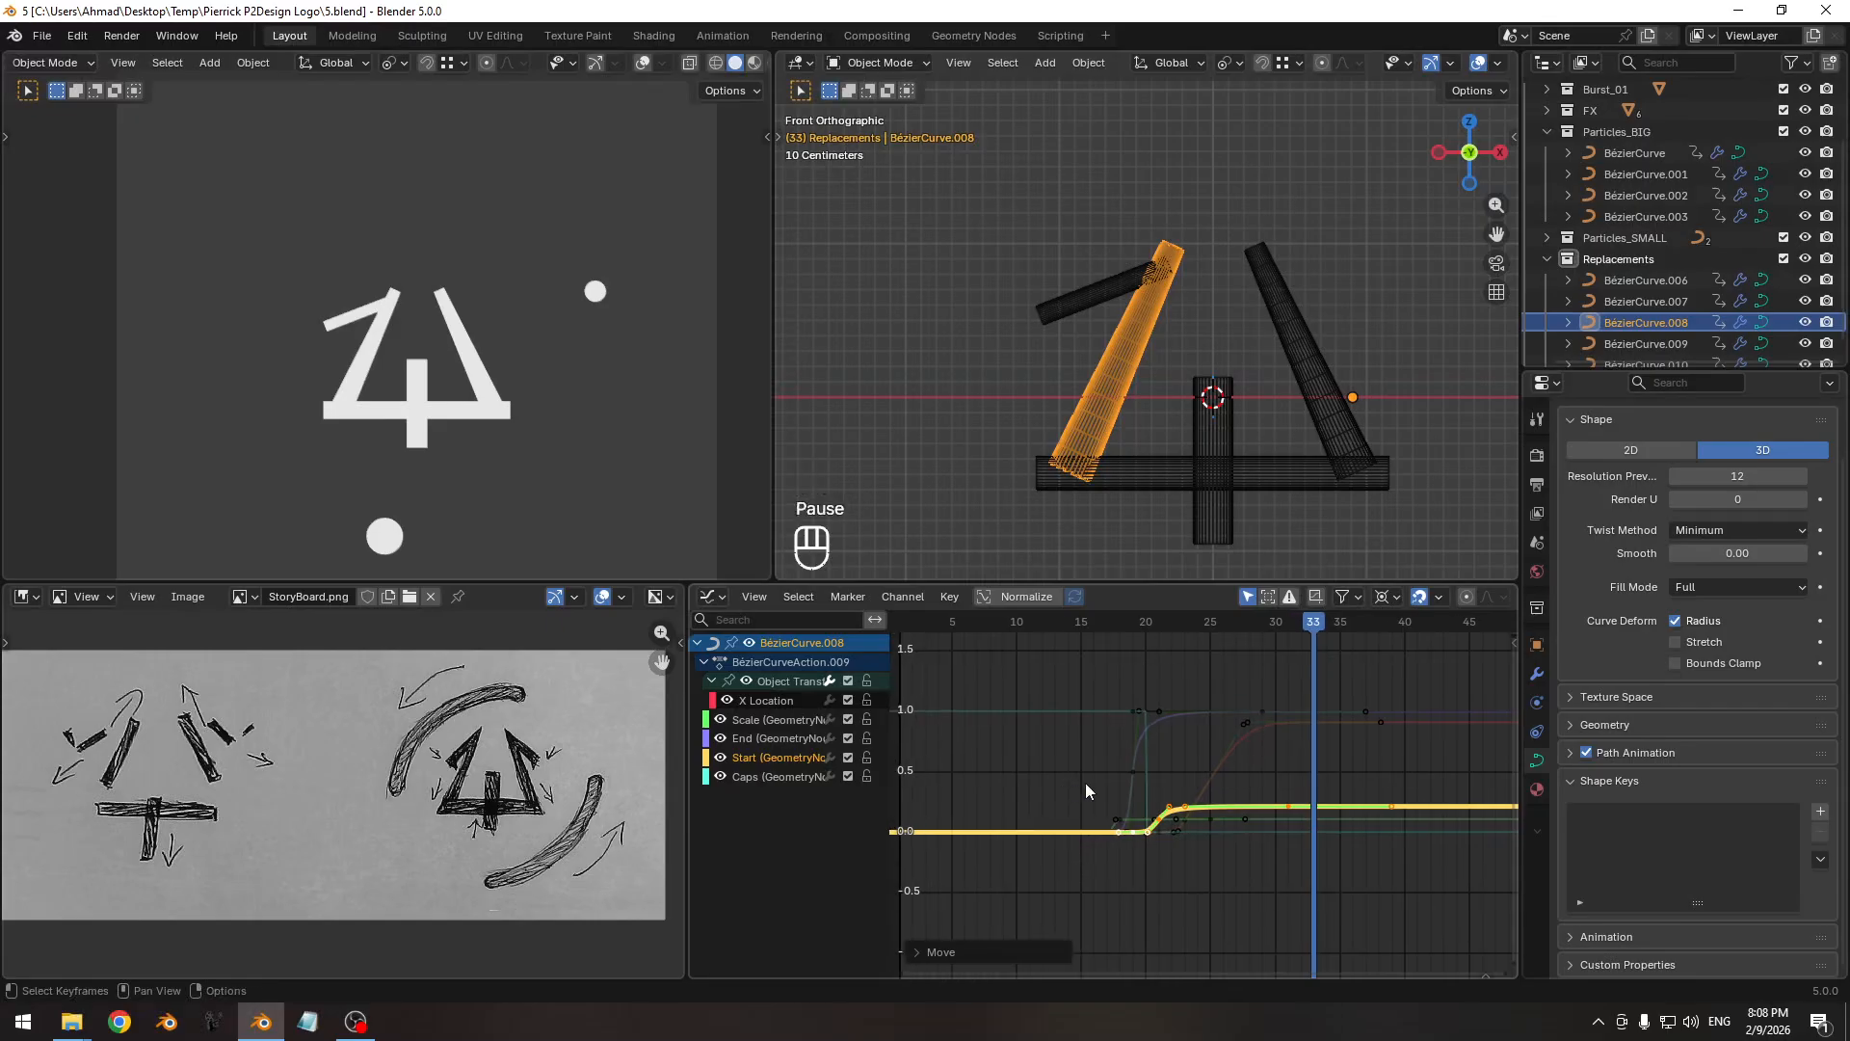
At frame 24, try delaying the left leg bar's Start keyframes by two more frames.
left_click(1064, 626)
left_click_drag(1067, 634, 1193, 622)
key("g")
key("x")
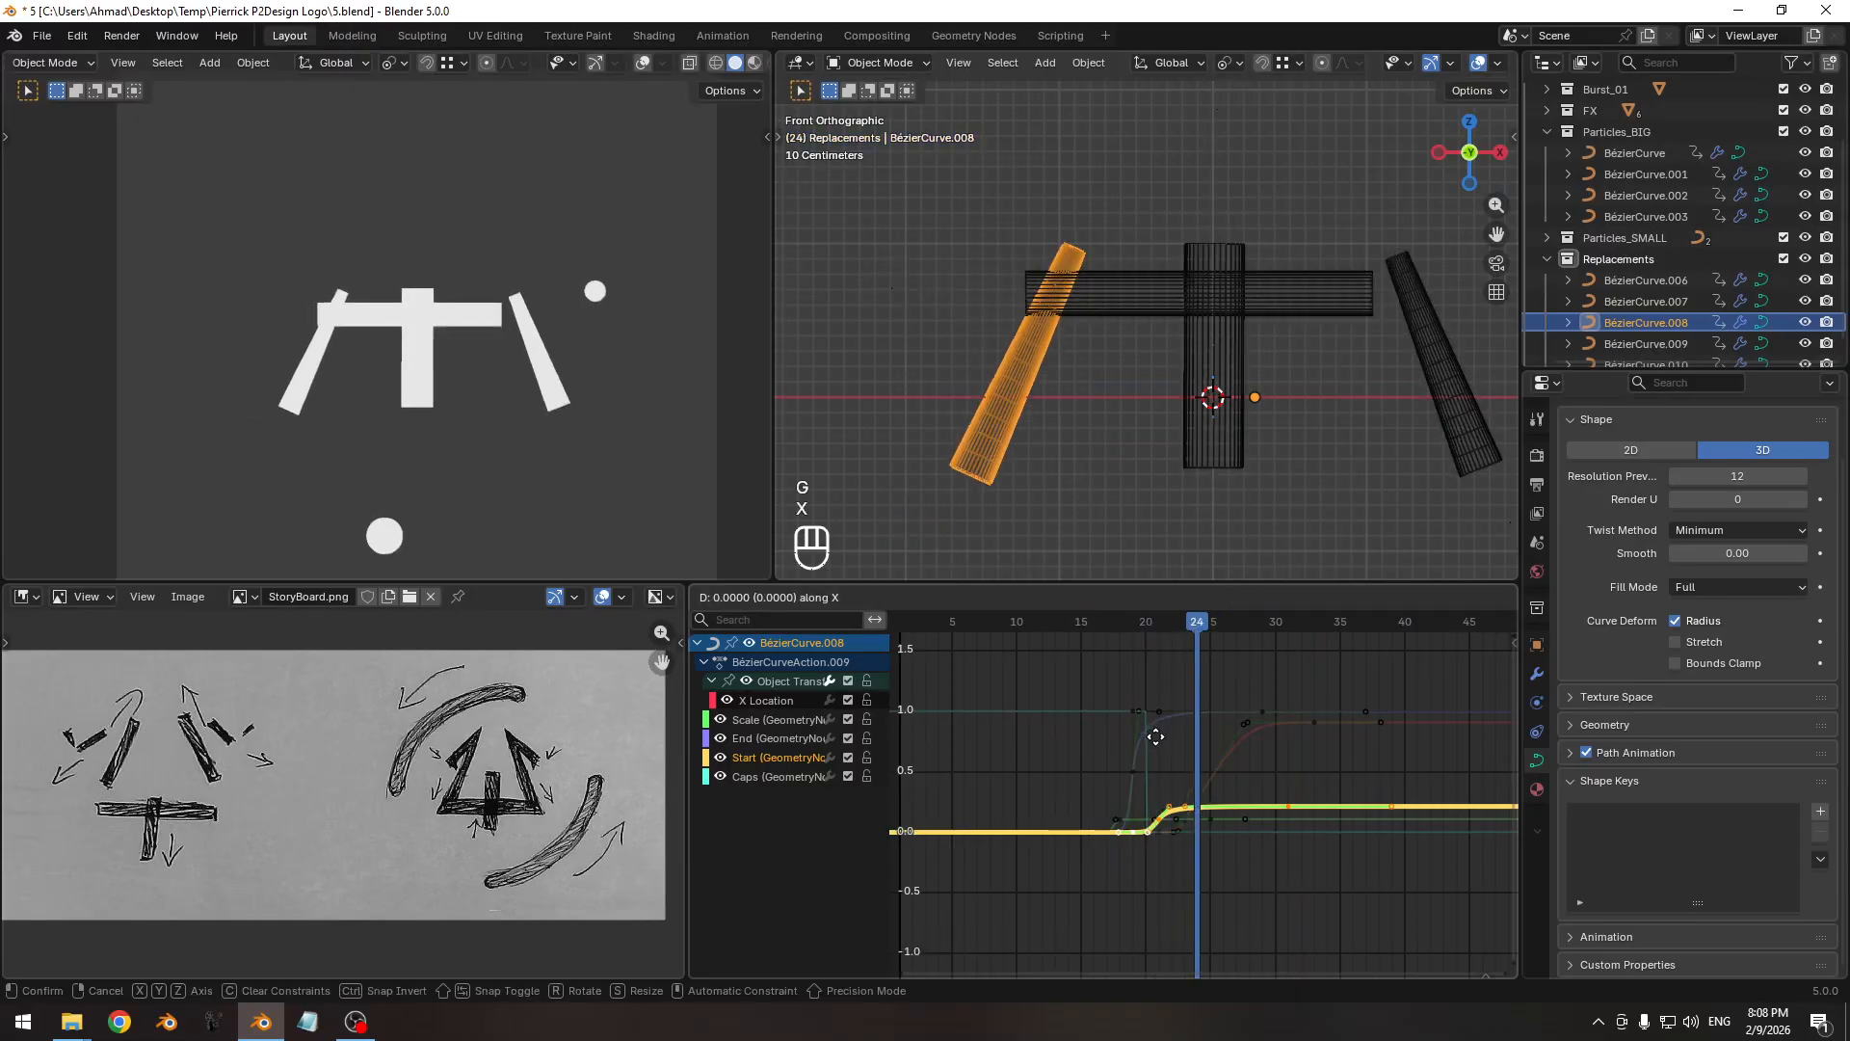
left_click(1179, 740)
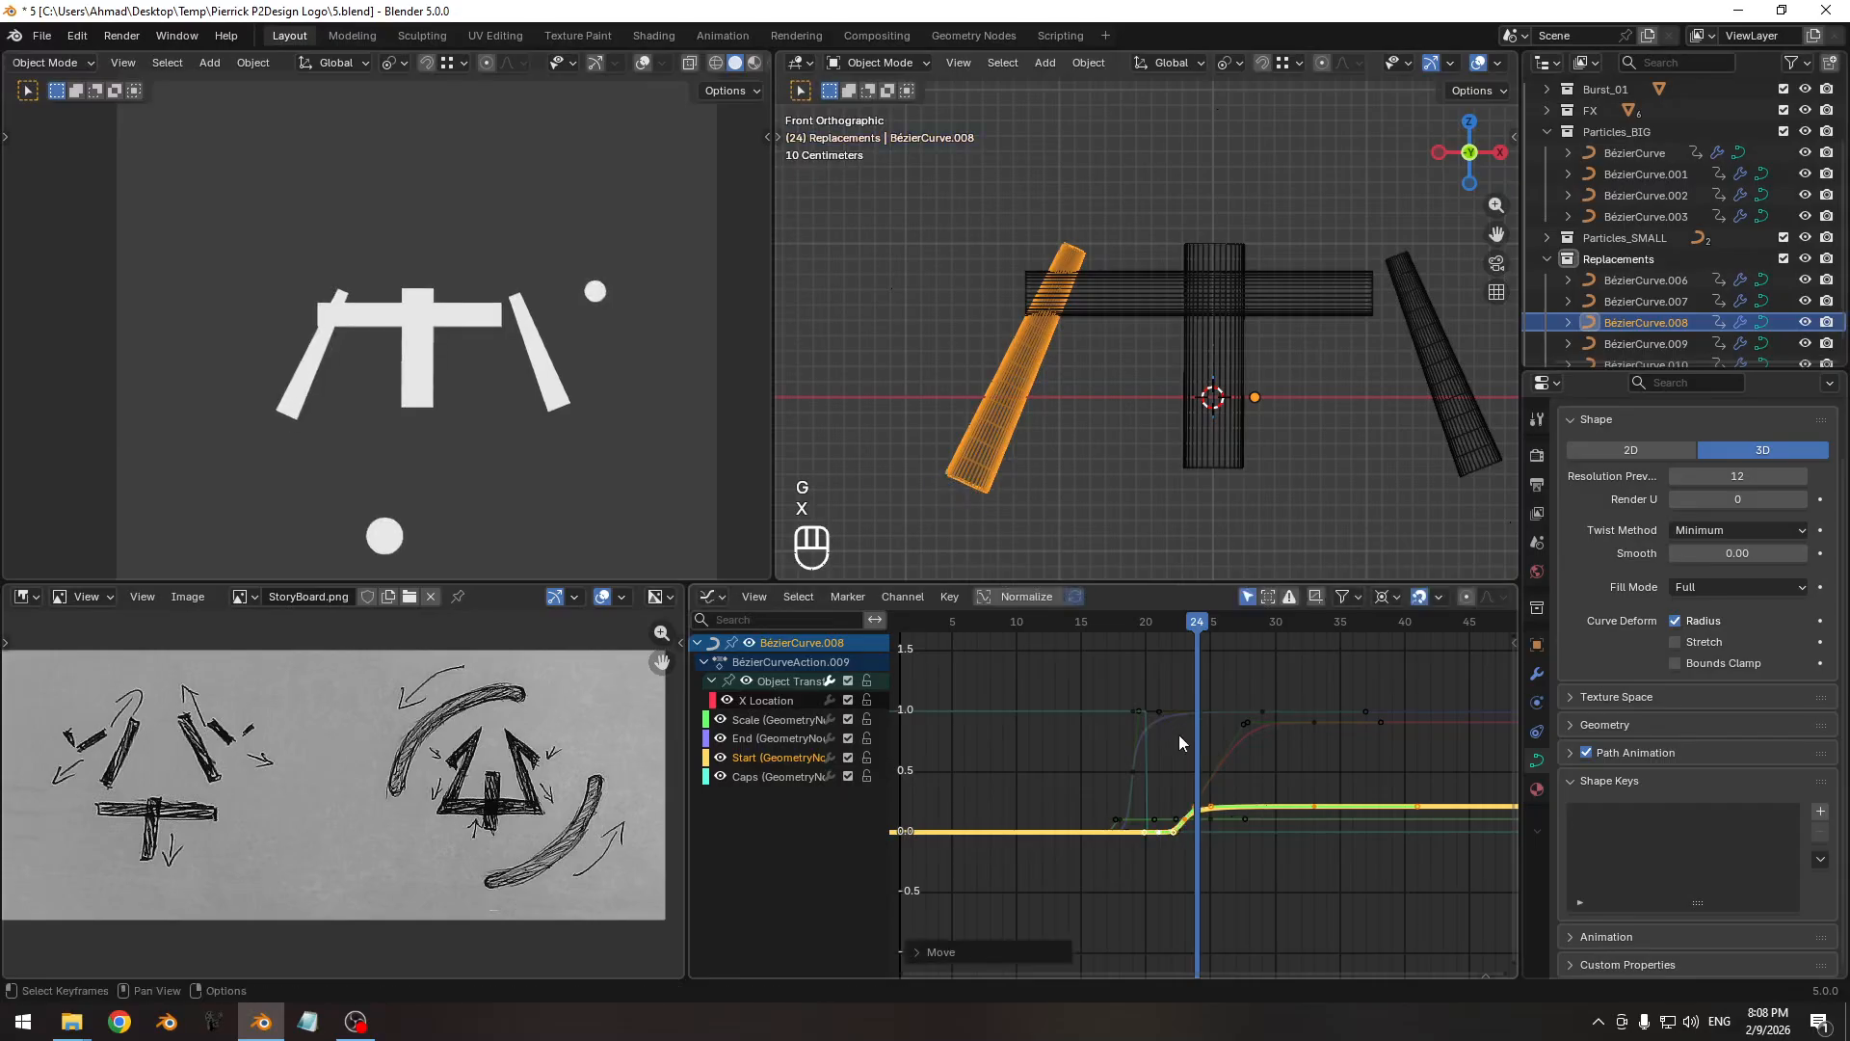
Scrub between frames 25 and 16 to check how the left leg bar grows and moves with the other bars.
left_click_drag(1129, 617, 1211, 619)
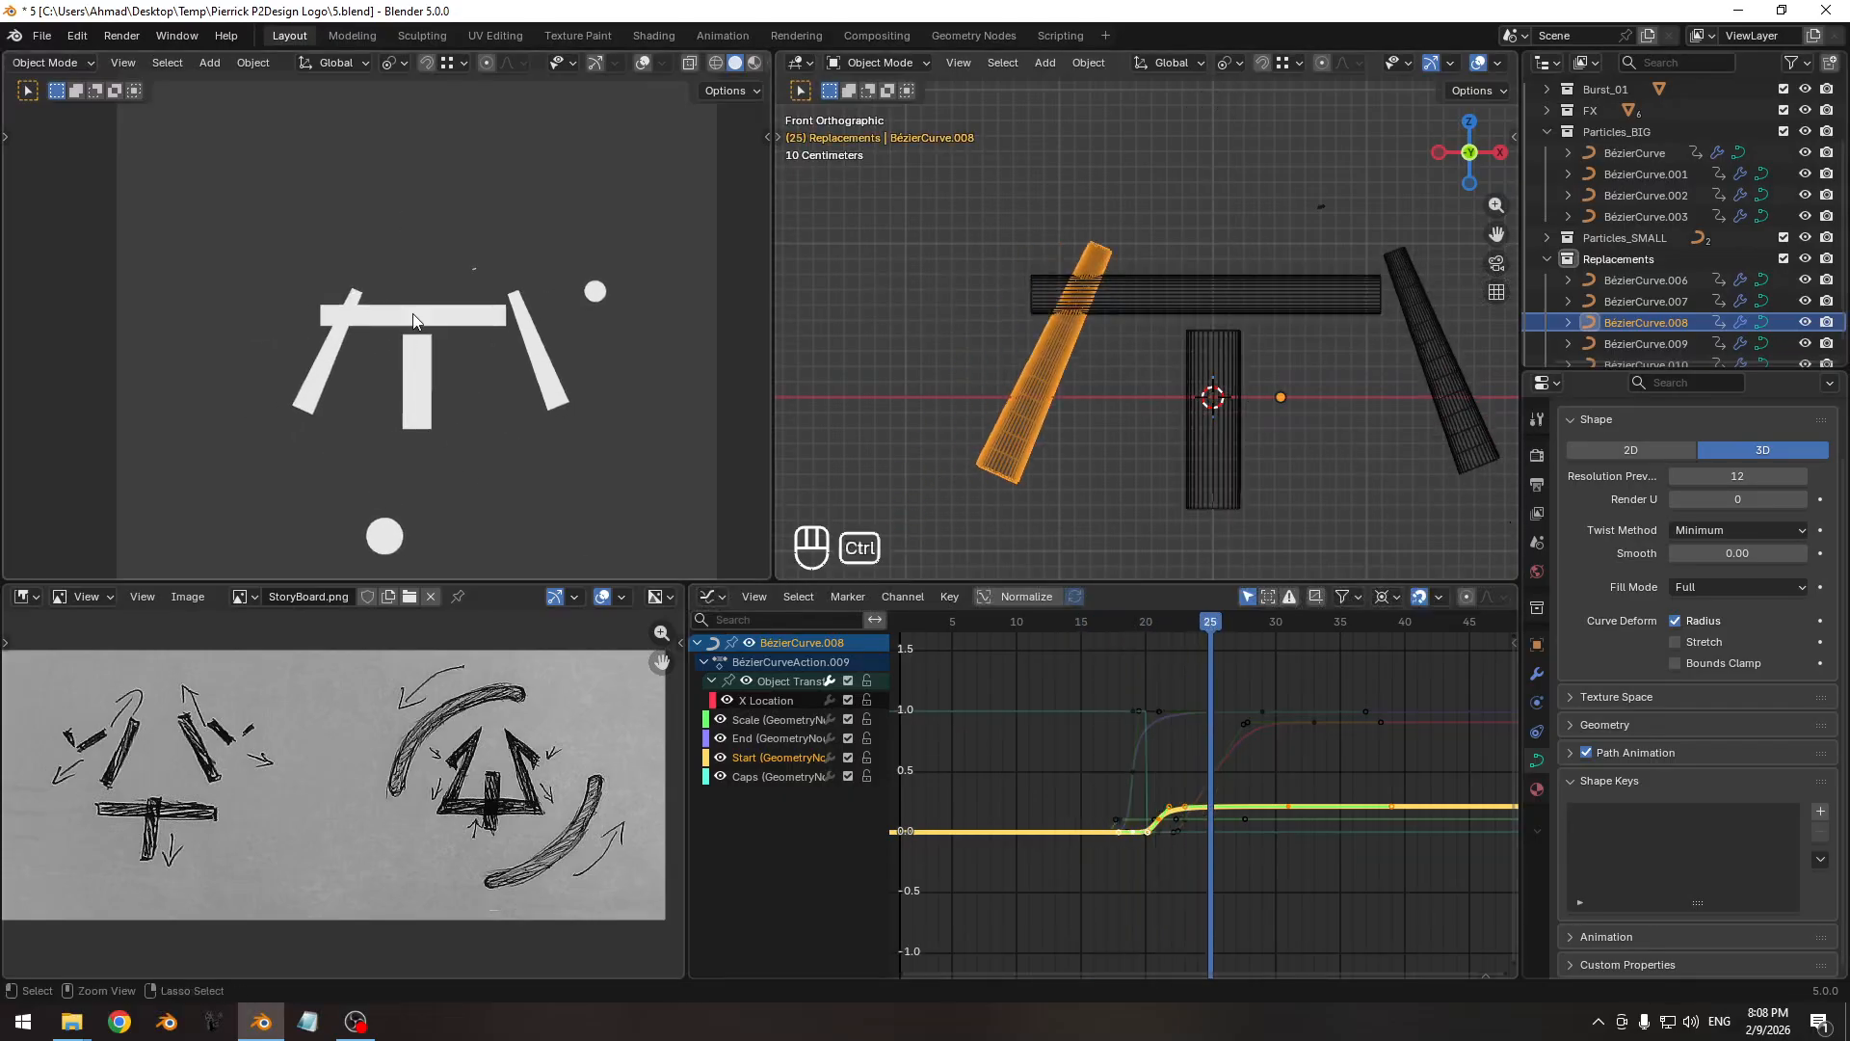
mouse_move(1128, 685)
middle_mouse_down("ctrl")
mouse_move(1168, 731)
mouse_move(1108, 664)
middle_mouse_up("ctrl")
left_click(1080, 619)
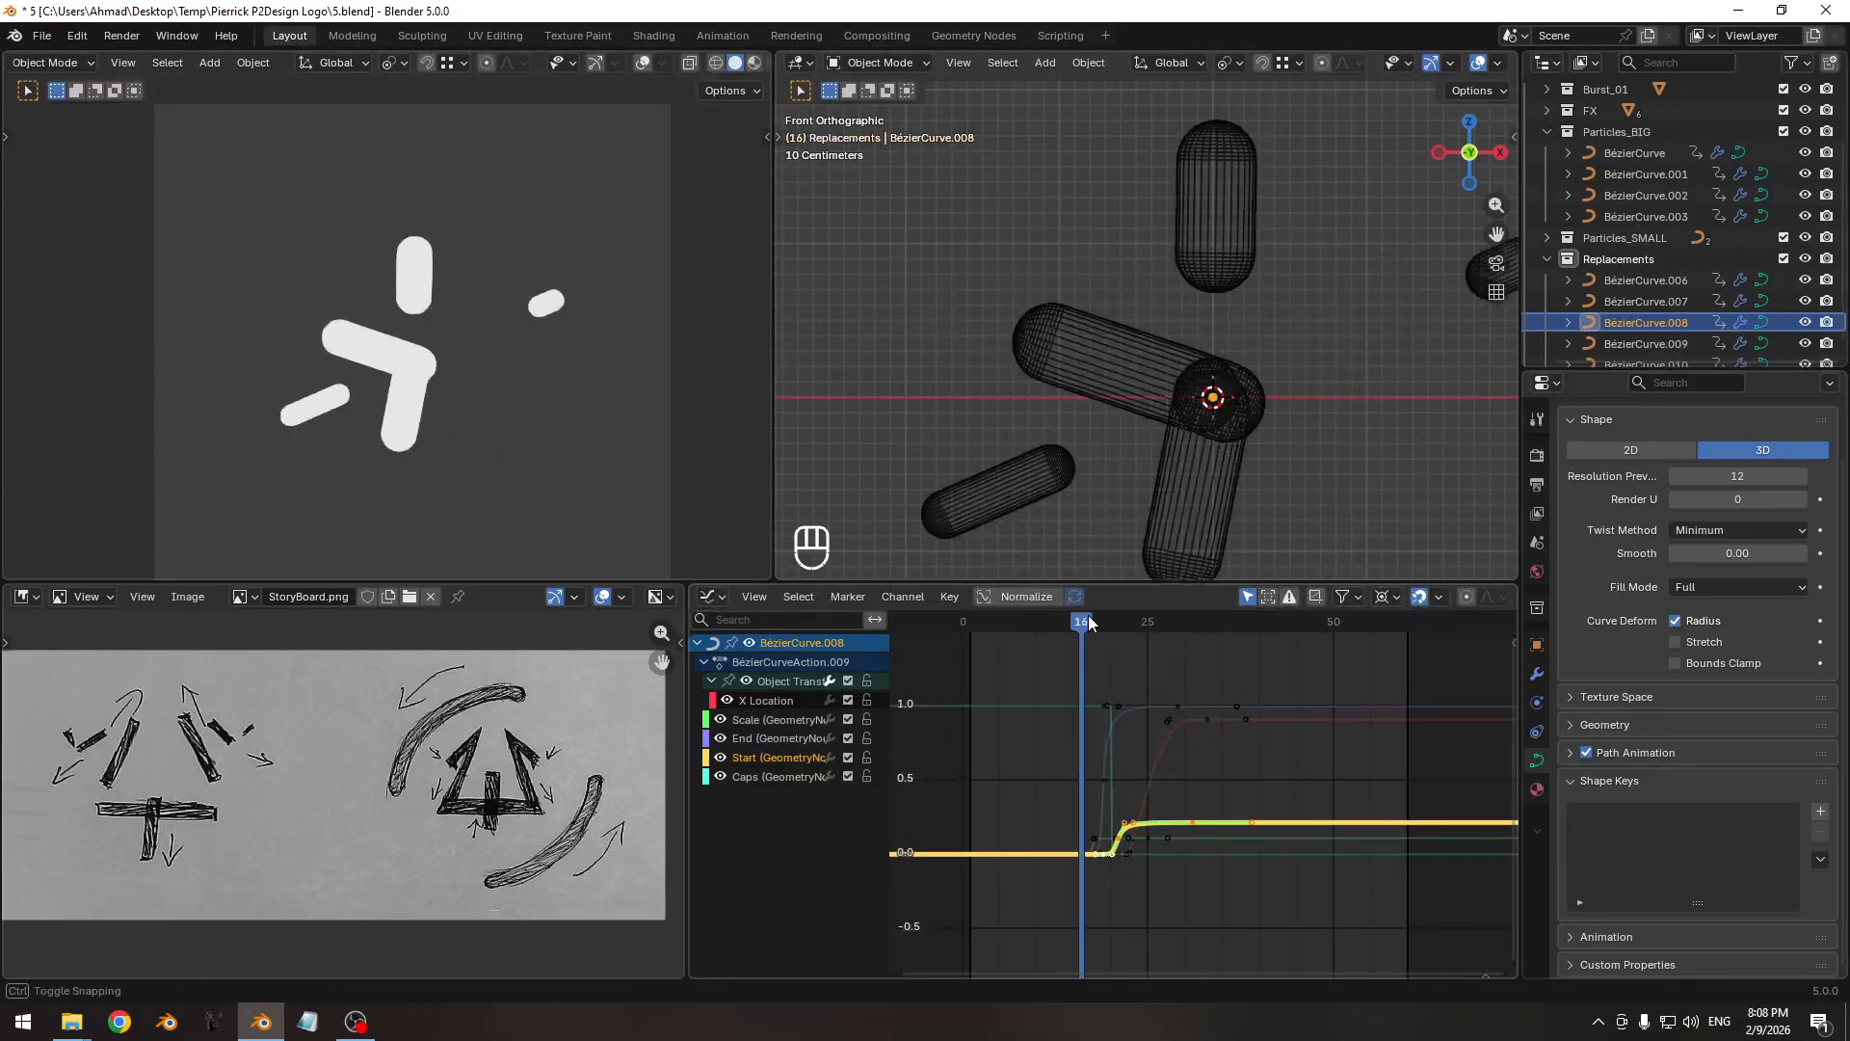
Scrub from frame 16 to frame 30 to check how the left leg and short arm line up.
left_click_drag(1089, 622, 1185, 621)
scroll(392, 364, "up", 2)
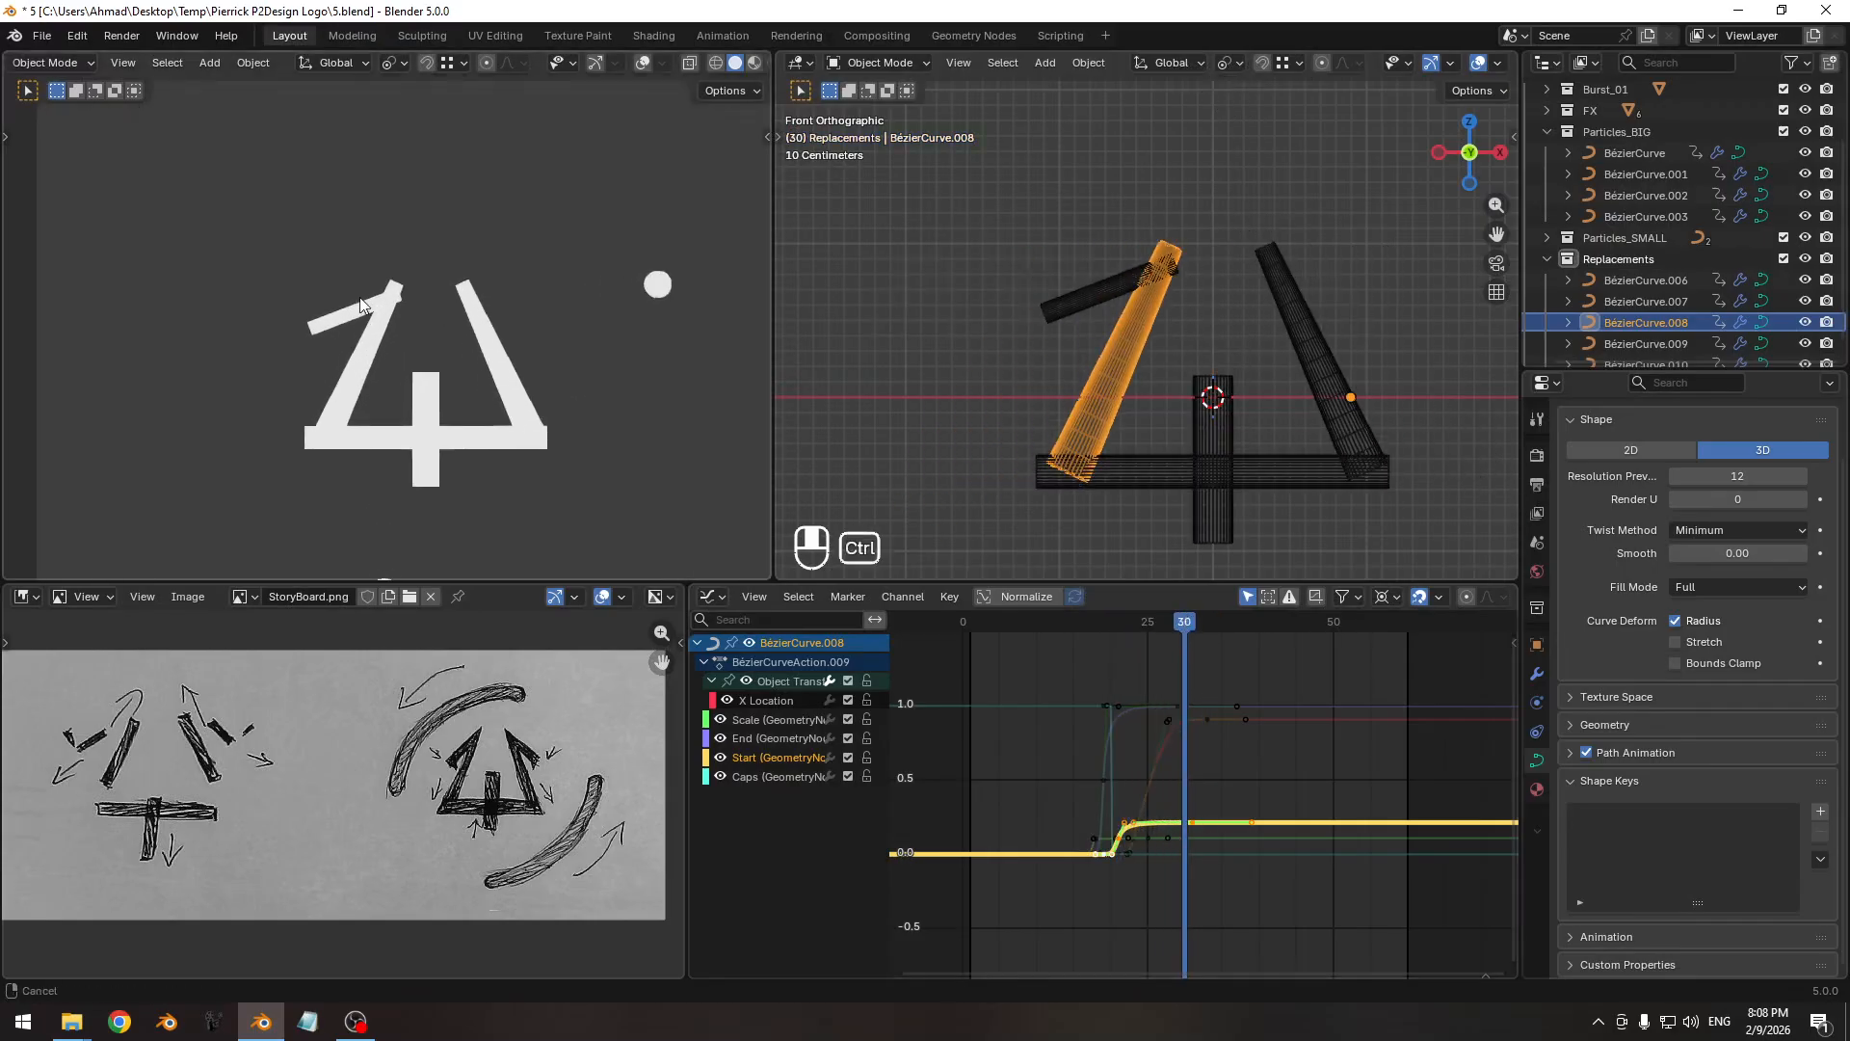
left_click_drag(1166, 629, 1182, 588)
Isolate the right leg bar's X Location curve and shift all its keyframes one frame later.
left_click(1102, 303)
left_click(1325, 332, "shift")
left_click(1171, 344)
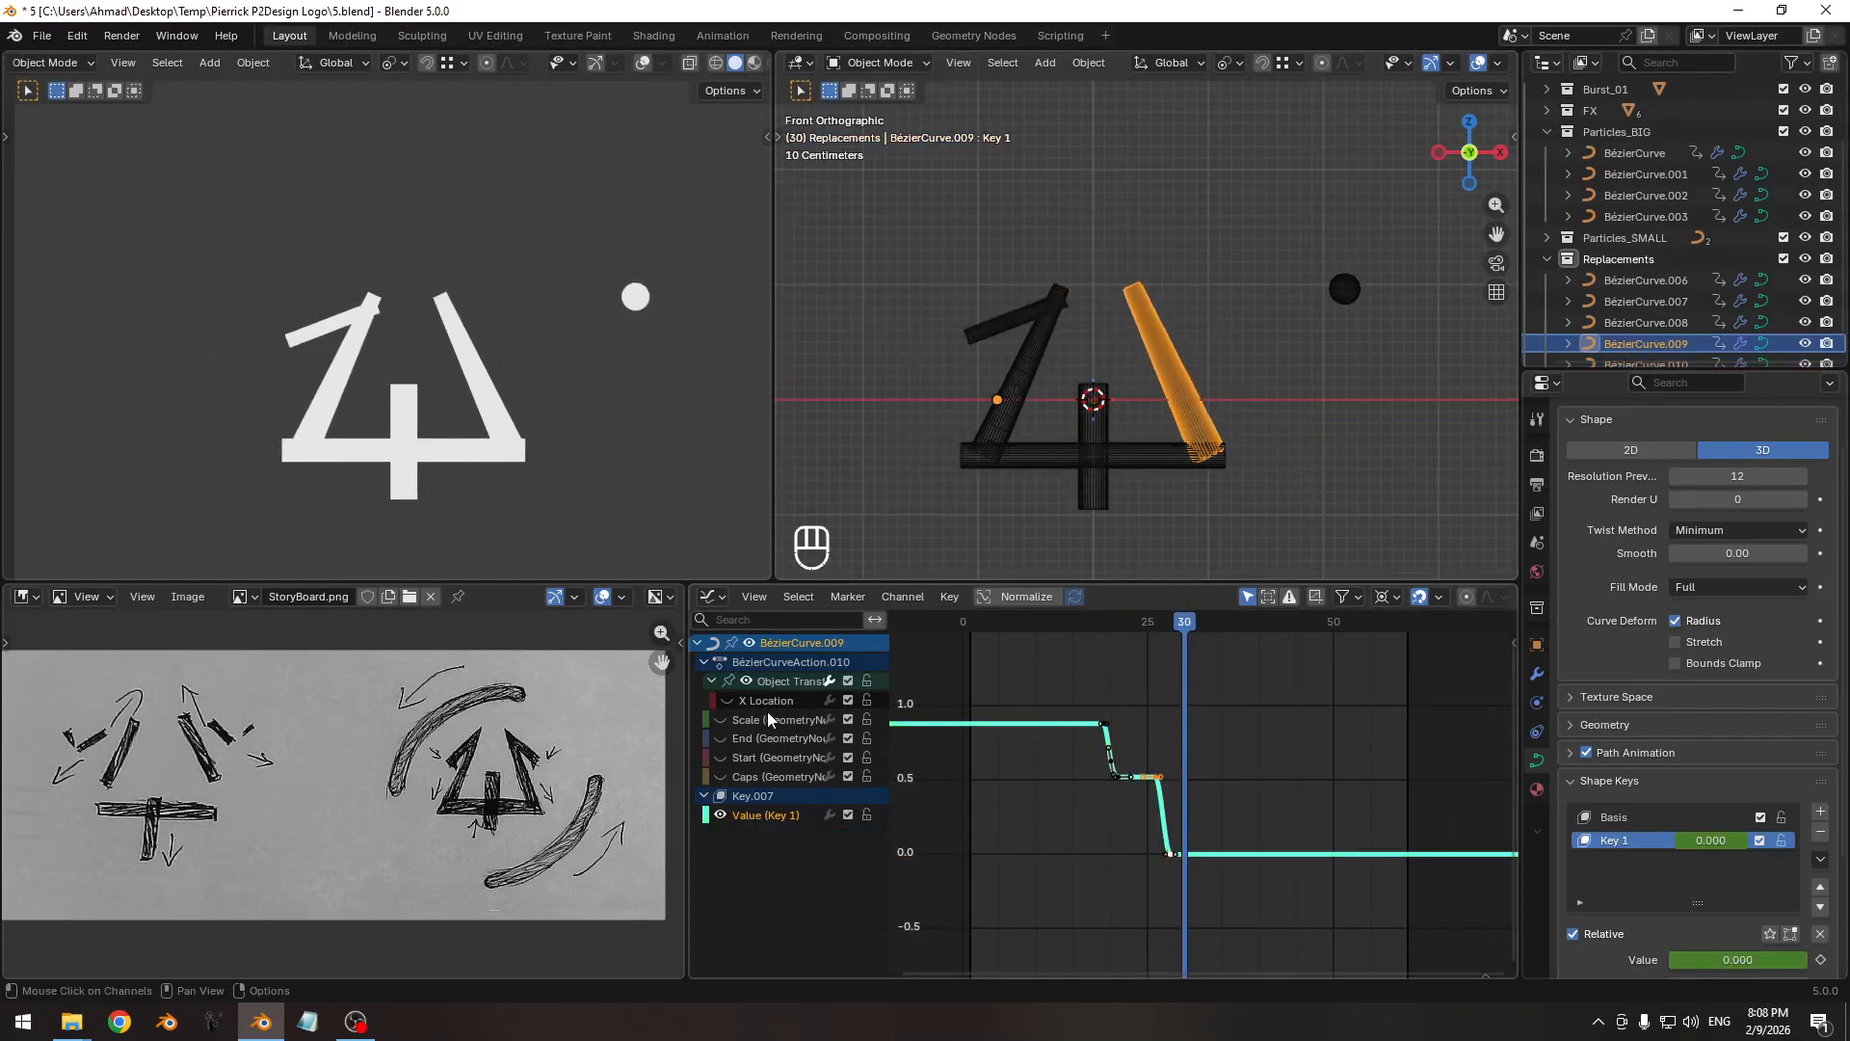
key("shift+h")
key("a")
key("Home")
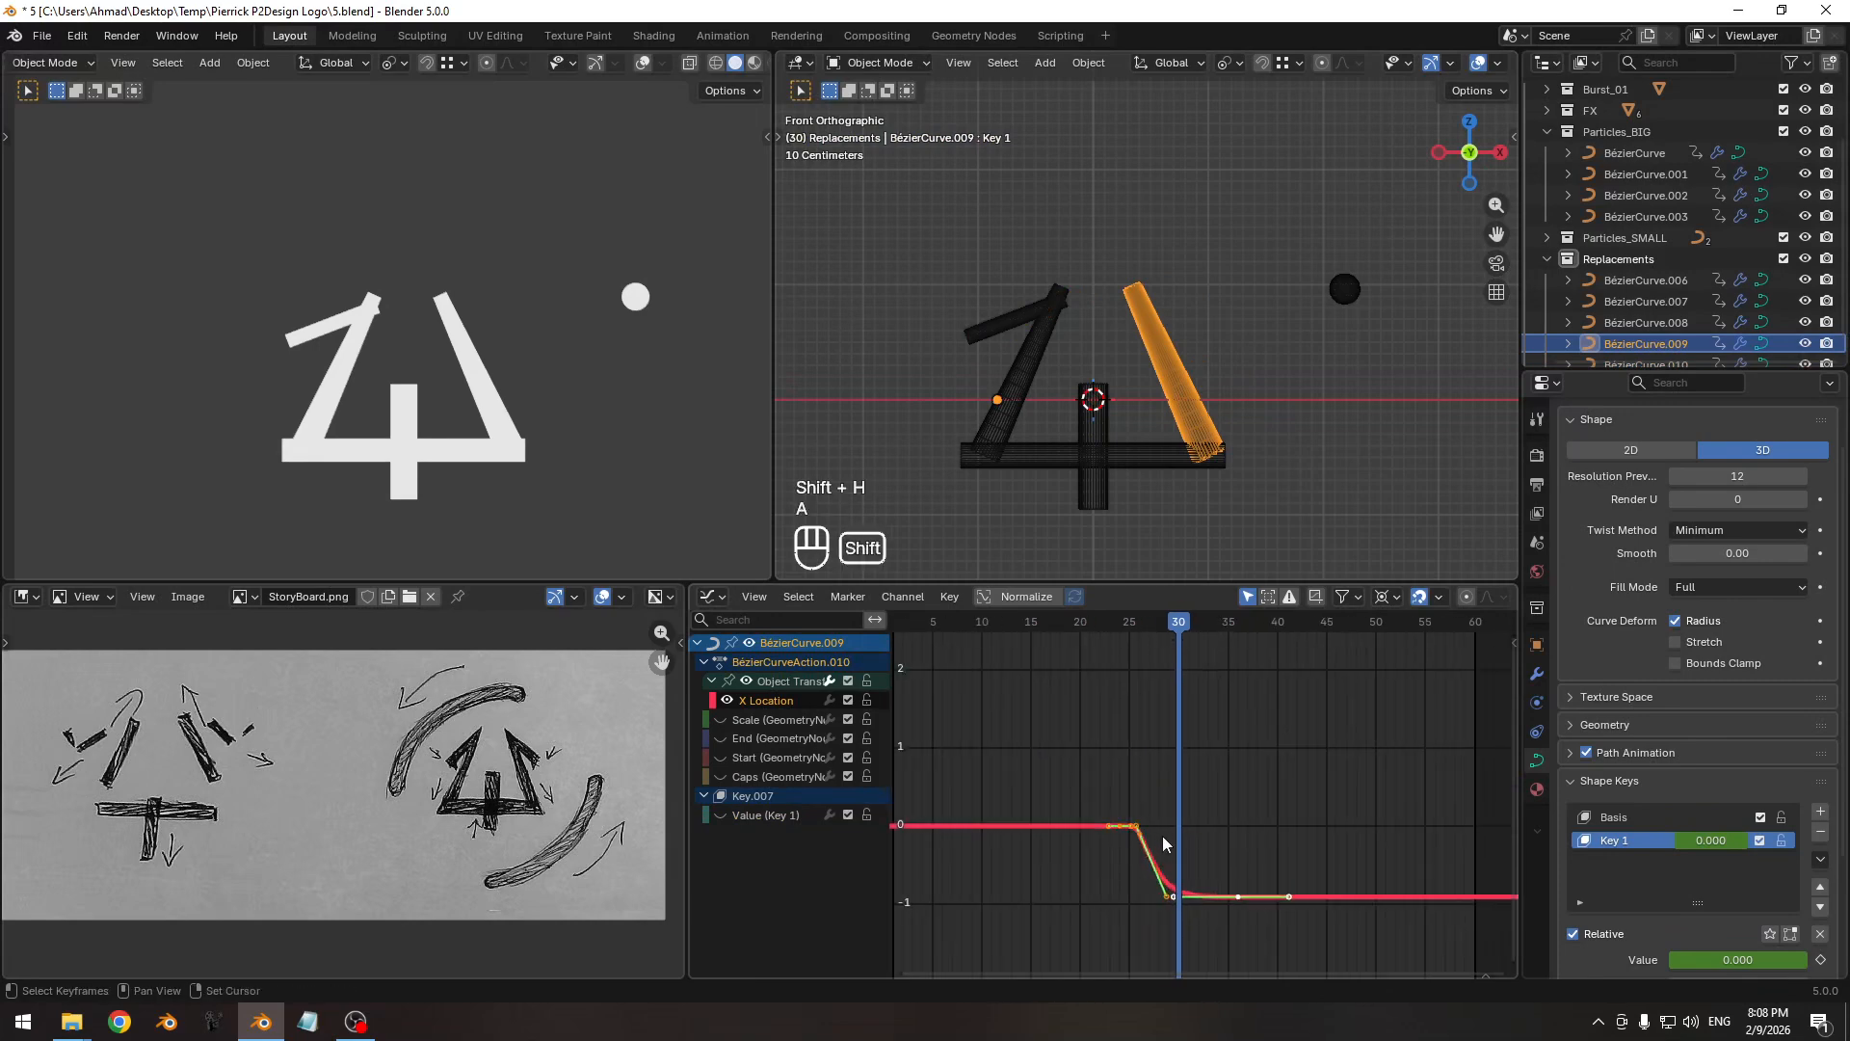
key("g")
key("x")
left_click(1111, 821)
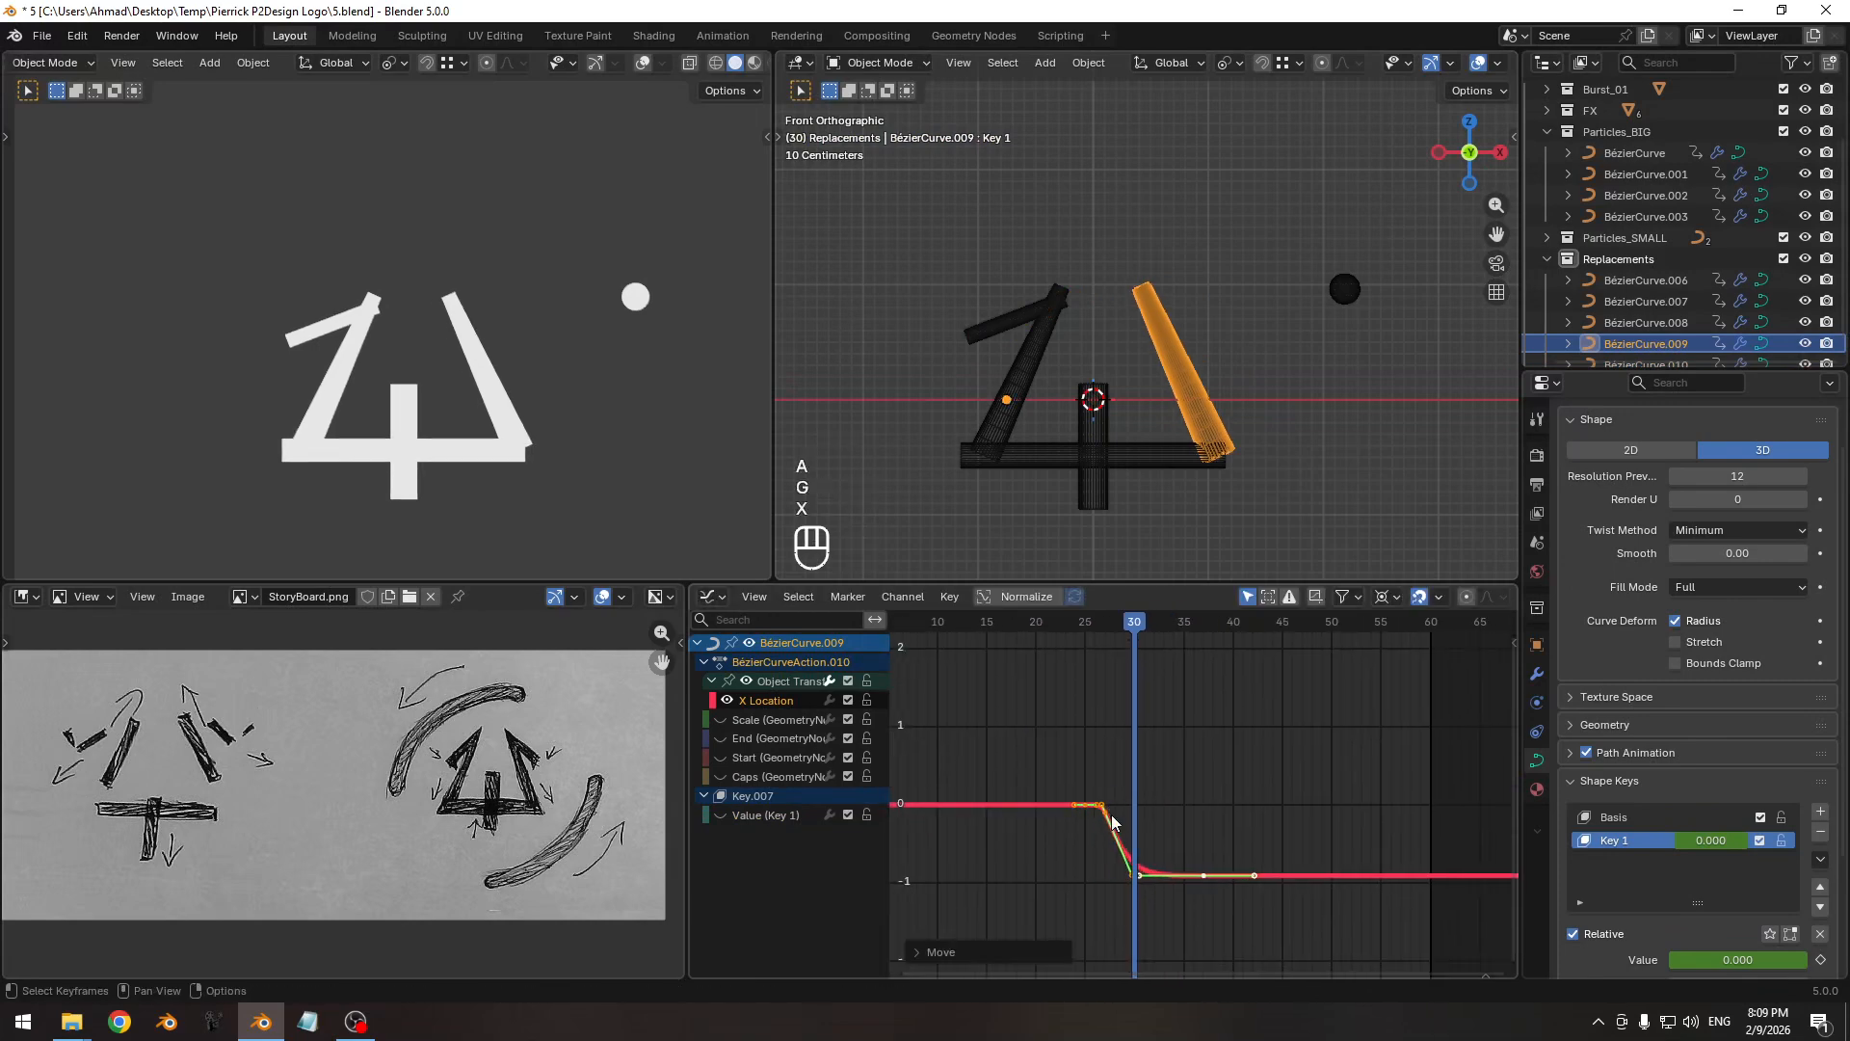
Play the animation to check the right leg bar's slide timing and save the file.
middle_click_drag(1154, 761, 1140, 645, "ctrl")
mouse_move(1142, 632)
left_mouse_down()
mouse_move(1188, 632)
mouse_move(1153, 638)
mouse_move(1169, 634)
left_mouse_up()
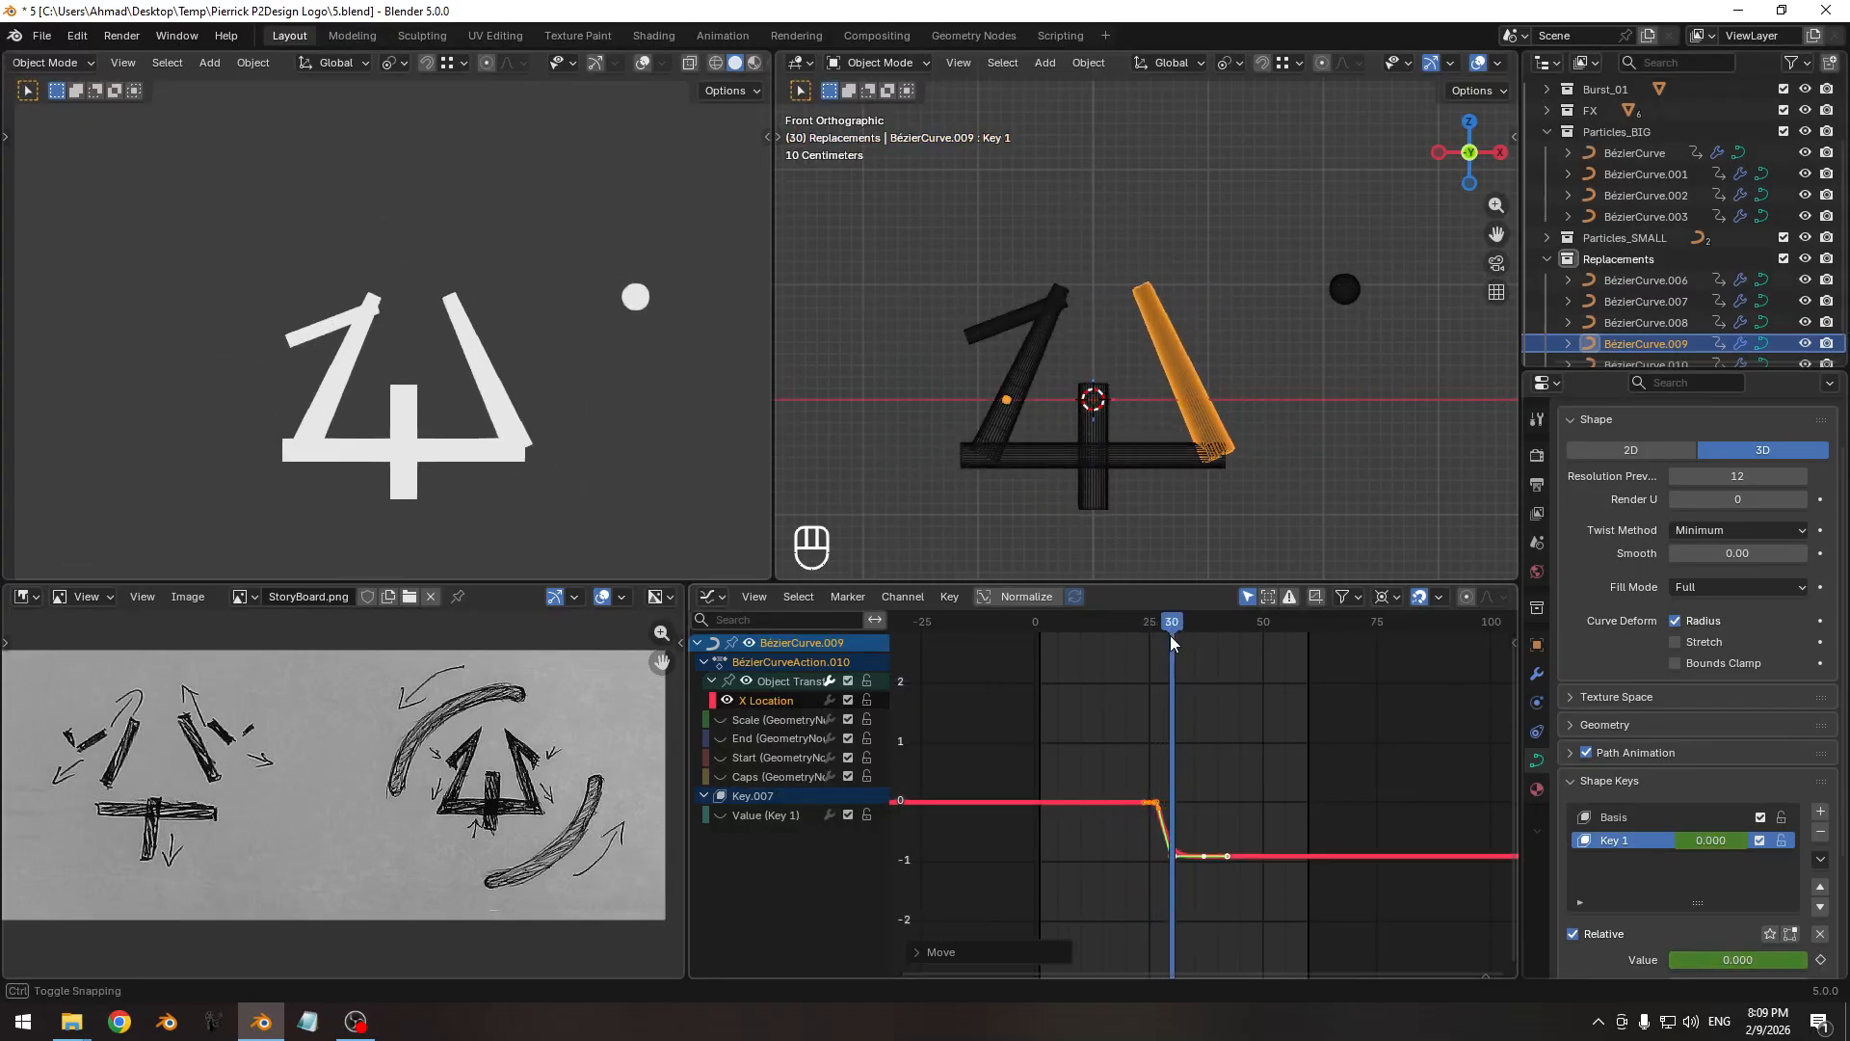
middle_click_drag(506, 328, 456, 411, "ctrl")
key("space")
key("space")
key("space")
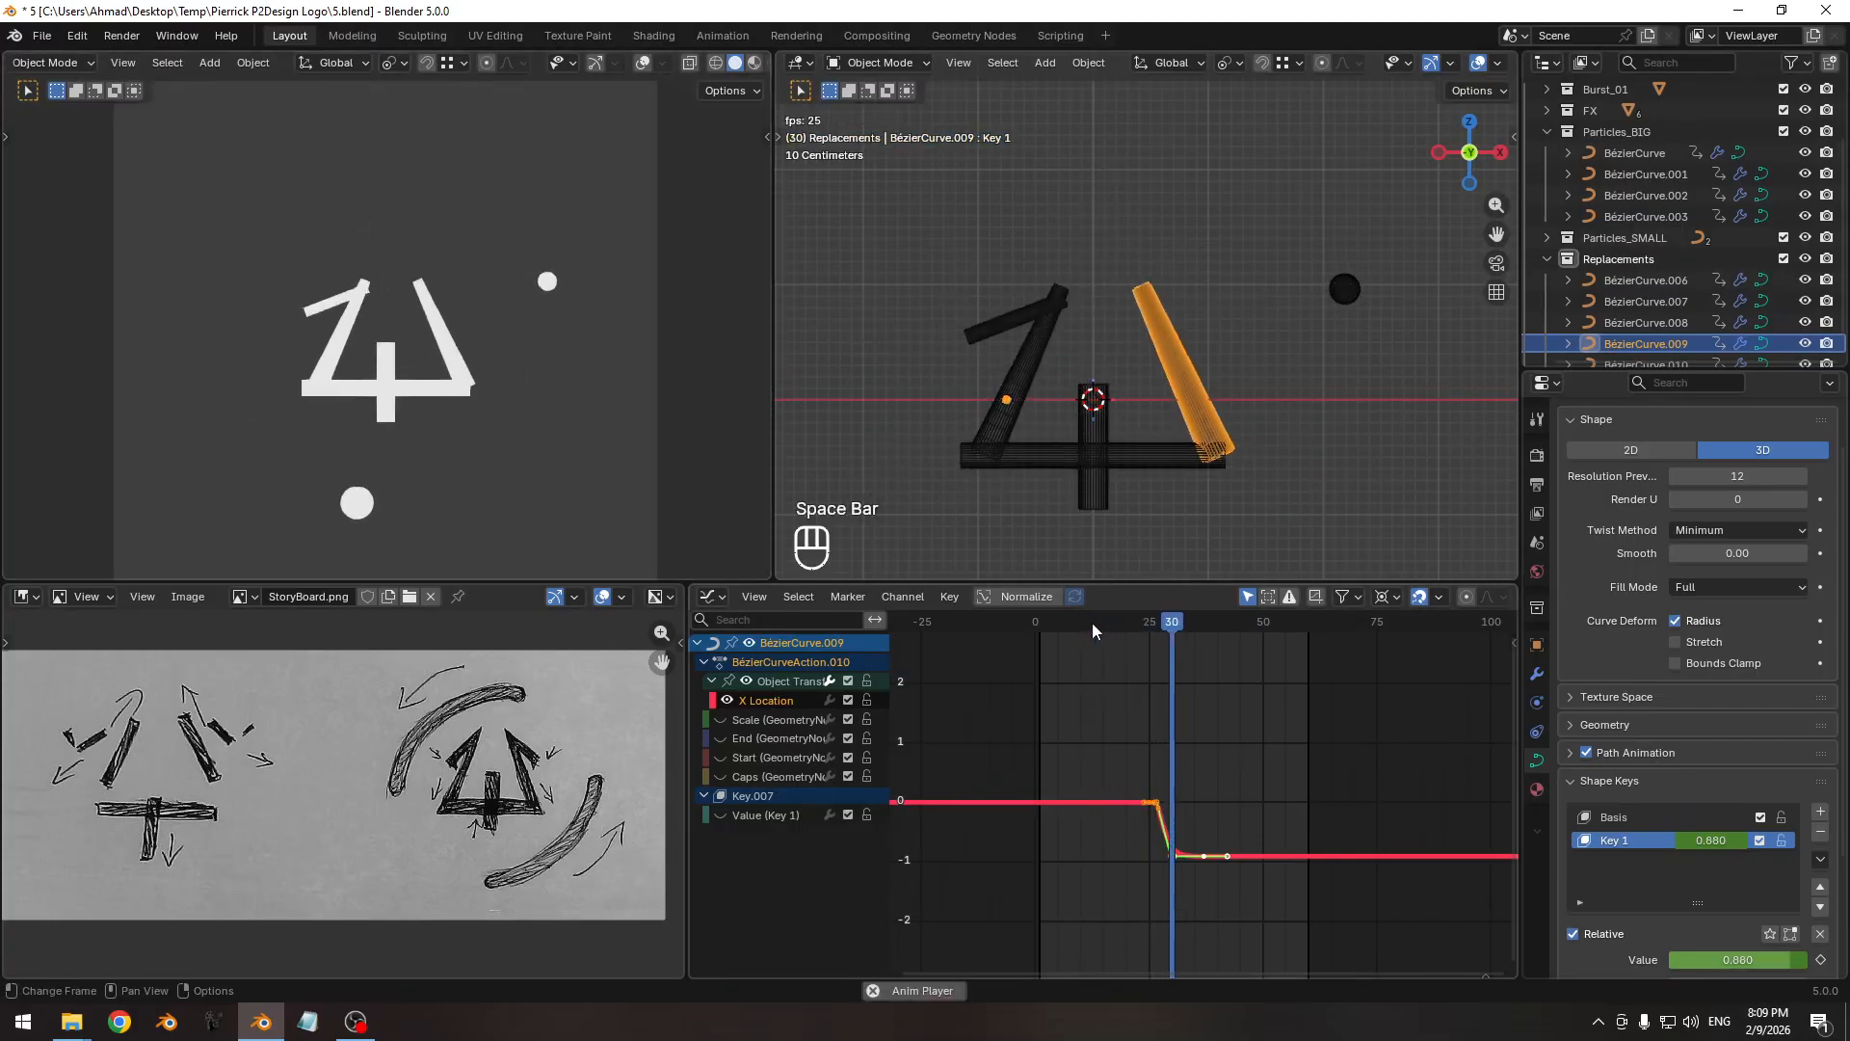
key("space")
key("space")
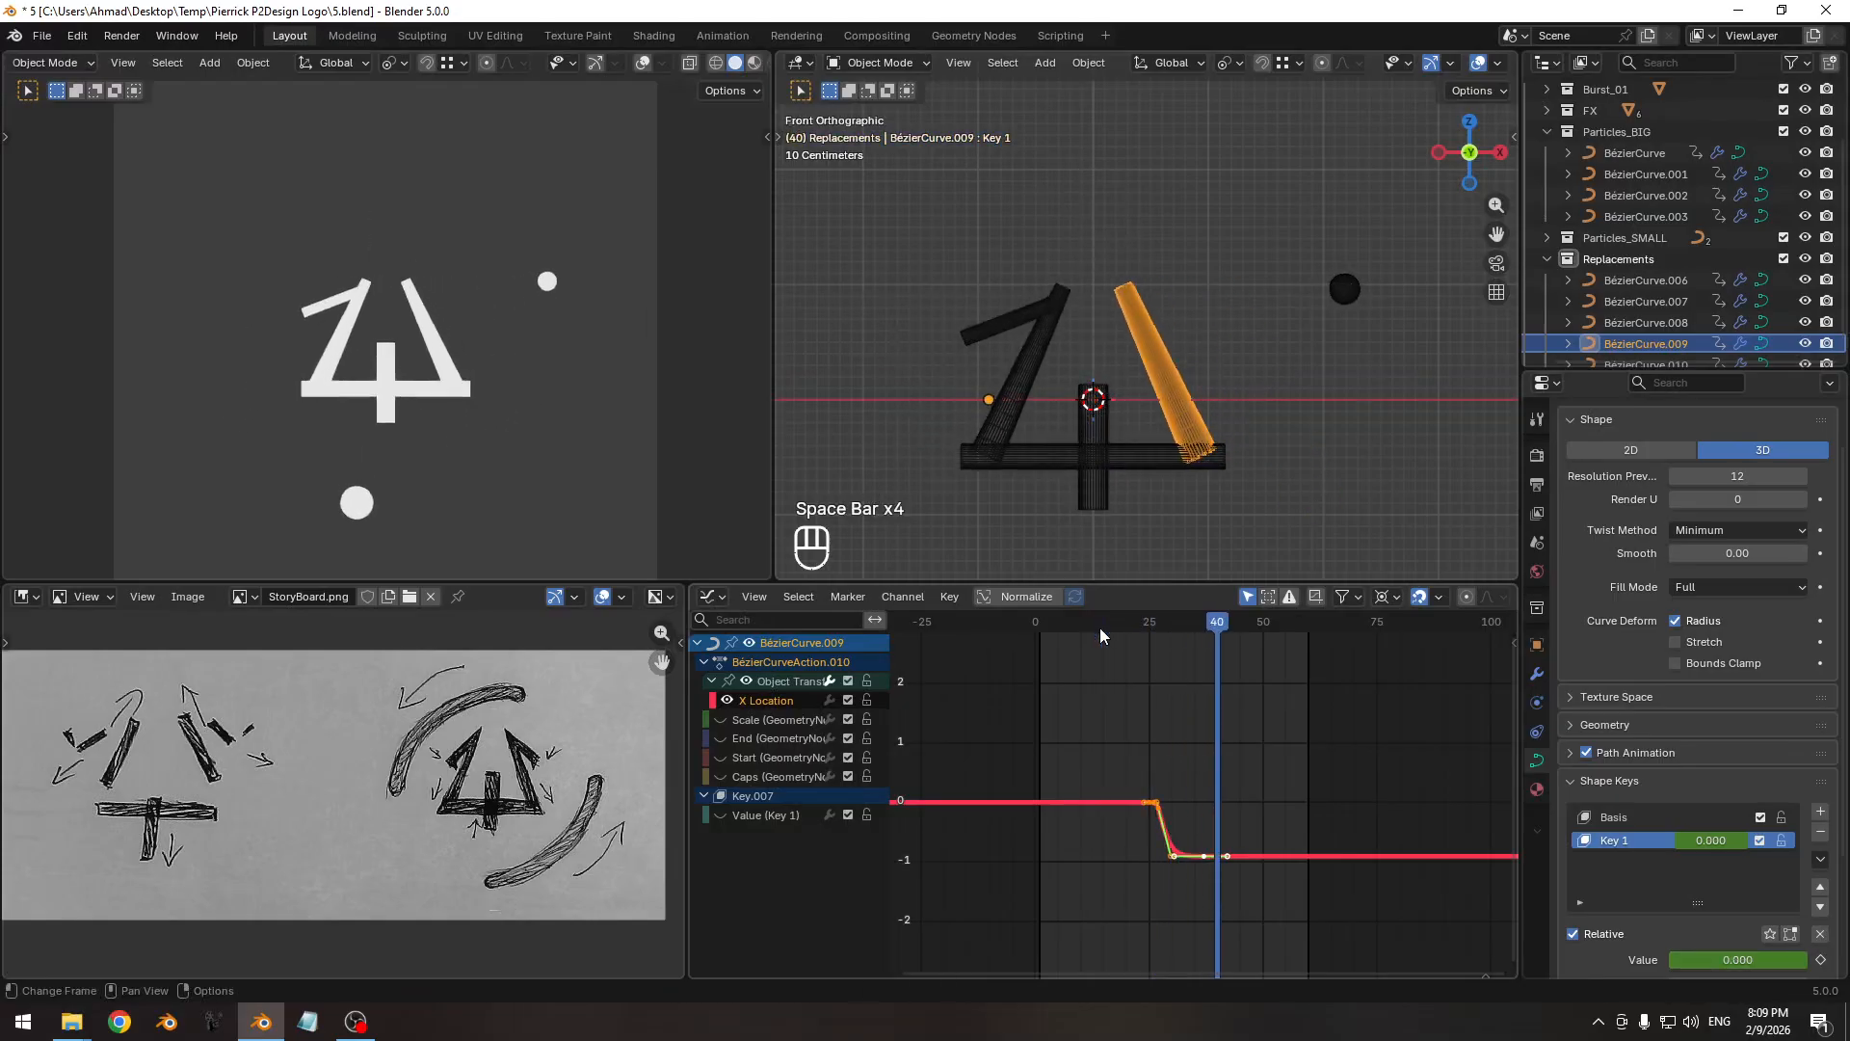
key("space")
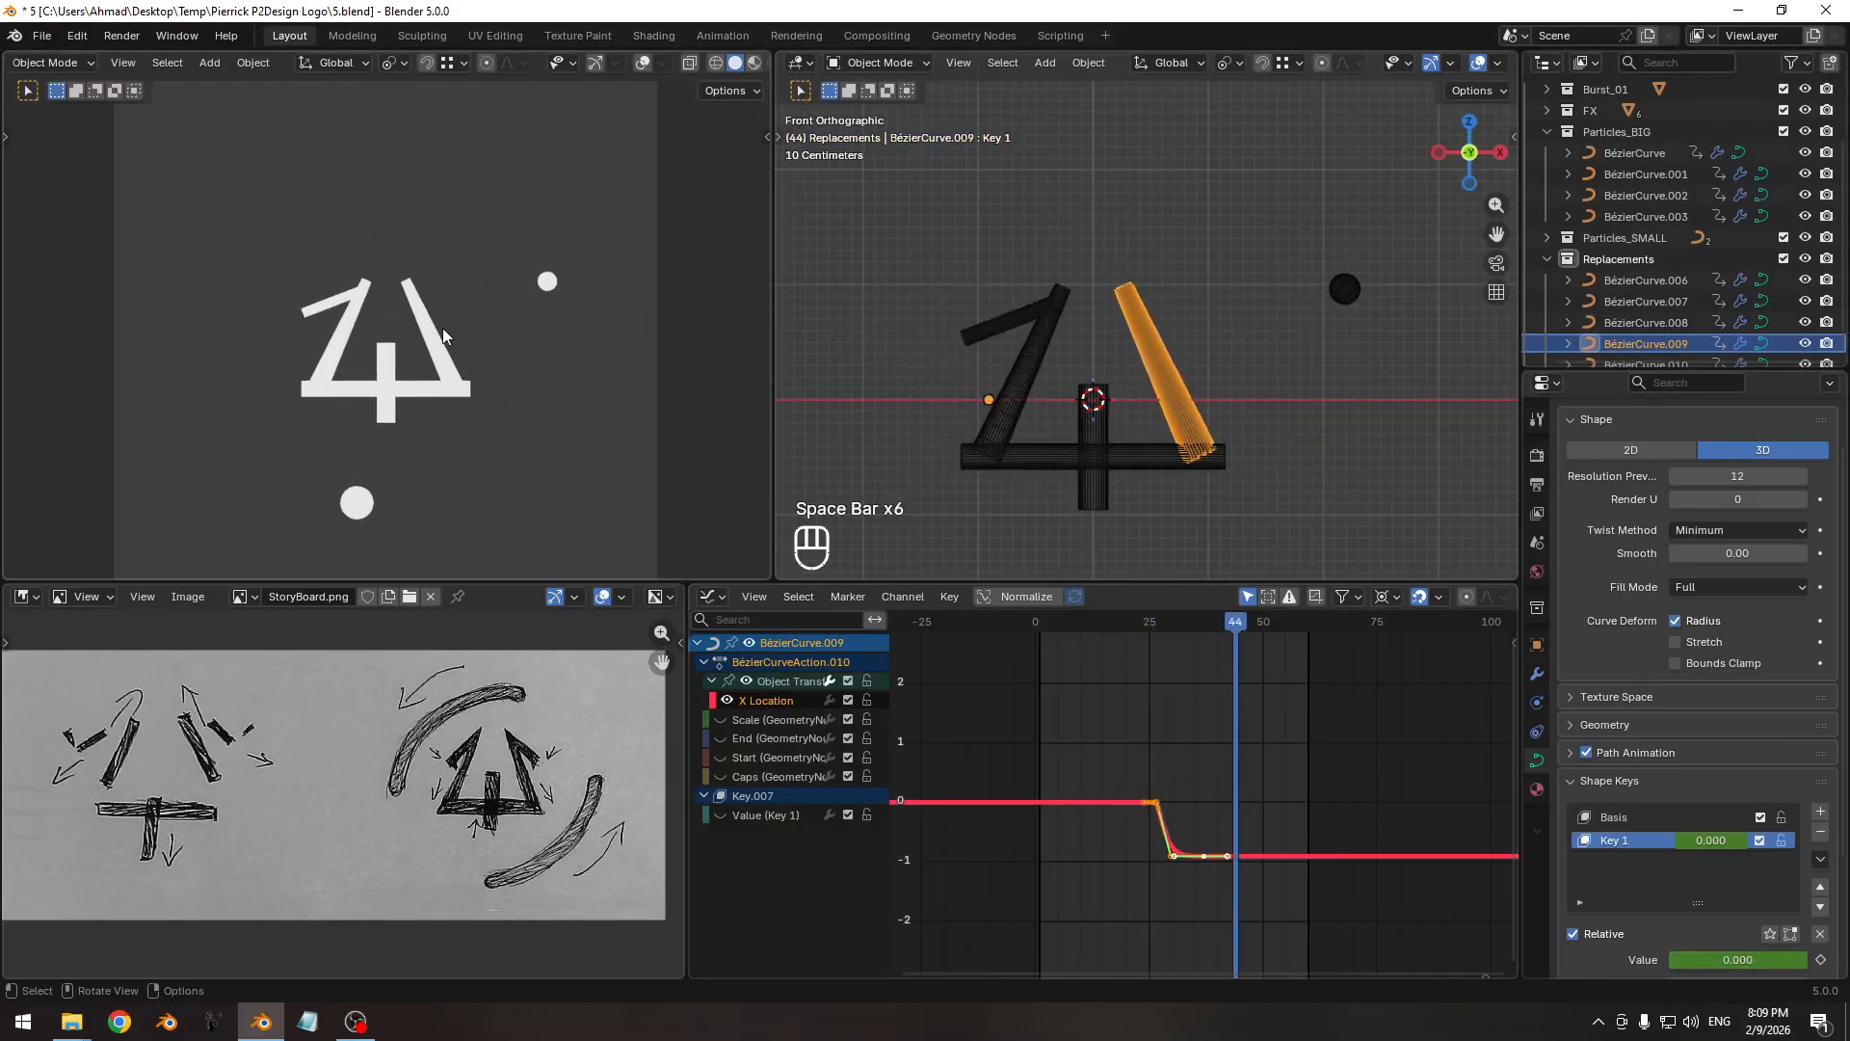
key("ctrl+s")
At frame 34, duplicate the short upper-left arm in place.
middle_click_drag(360, 377, 417, 299, "ctrl")
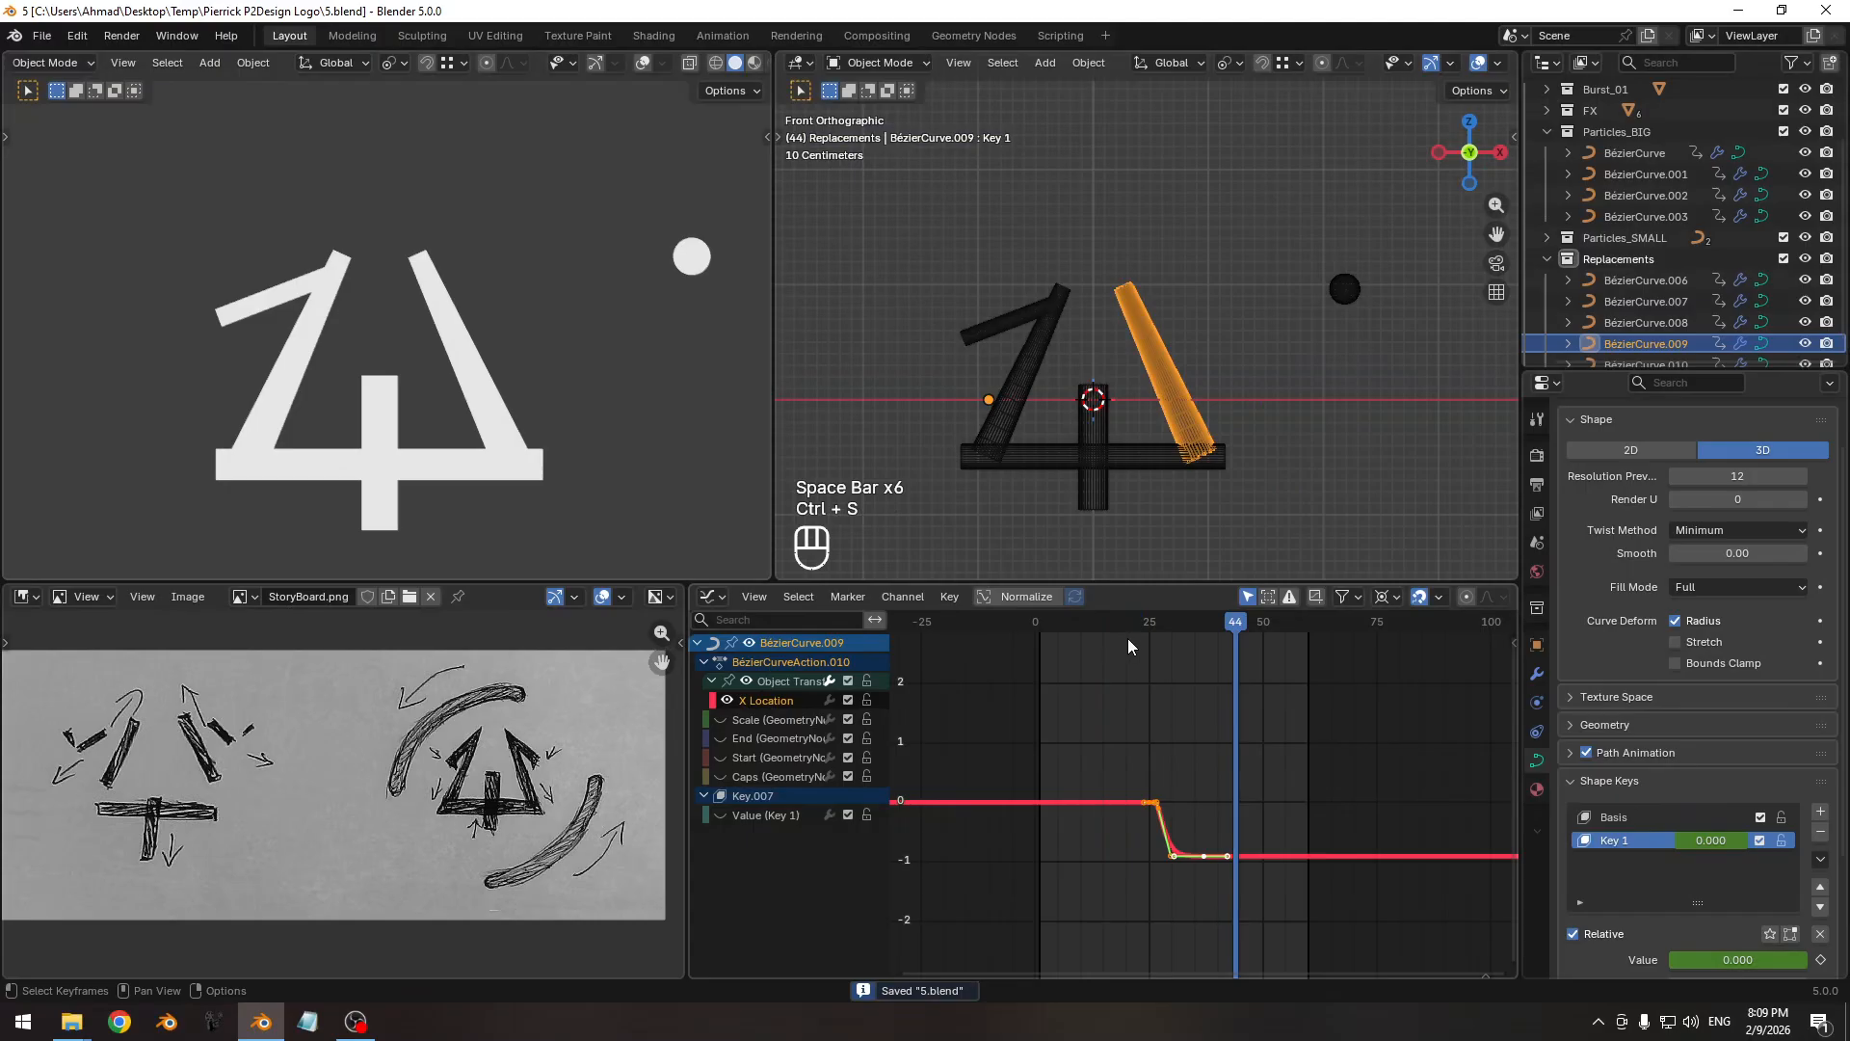
mouse_move(1129, 631)
left_mouse_down()
mouse_move(1110, 622)
mouse_move(1156, 633)
left_mouse_up()
mouse_move(1193, 634)
left_mouse_down()
mouse_move(1128, 644)
mouse_move(1189, 640)
left_mouse_up()
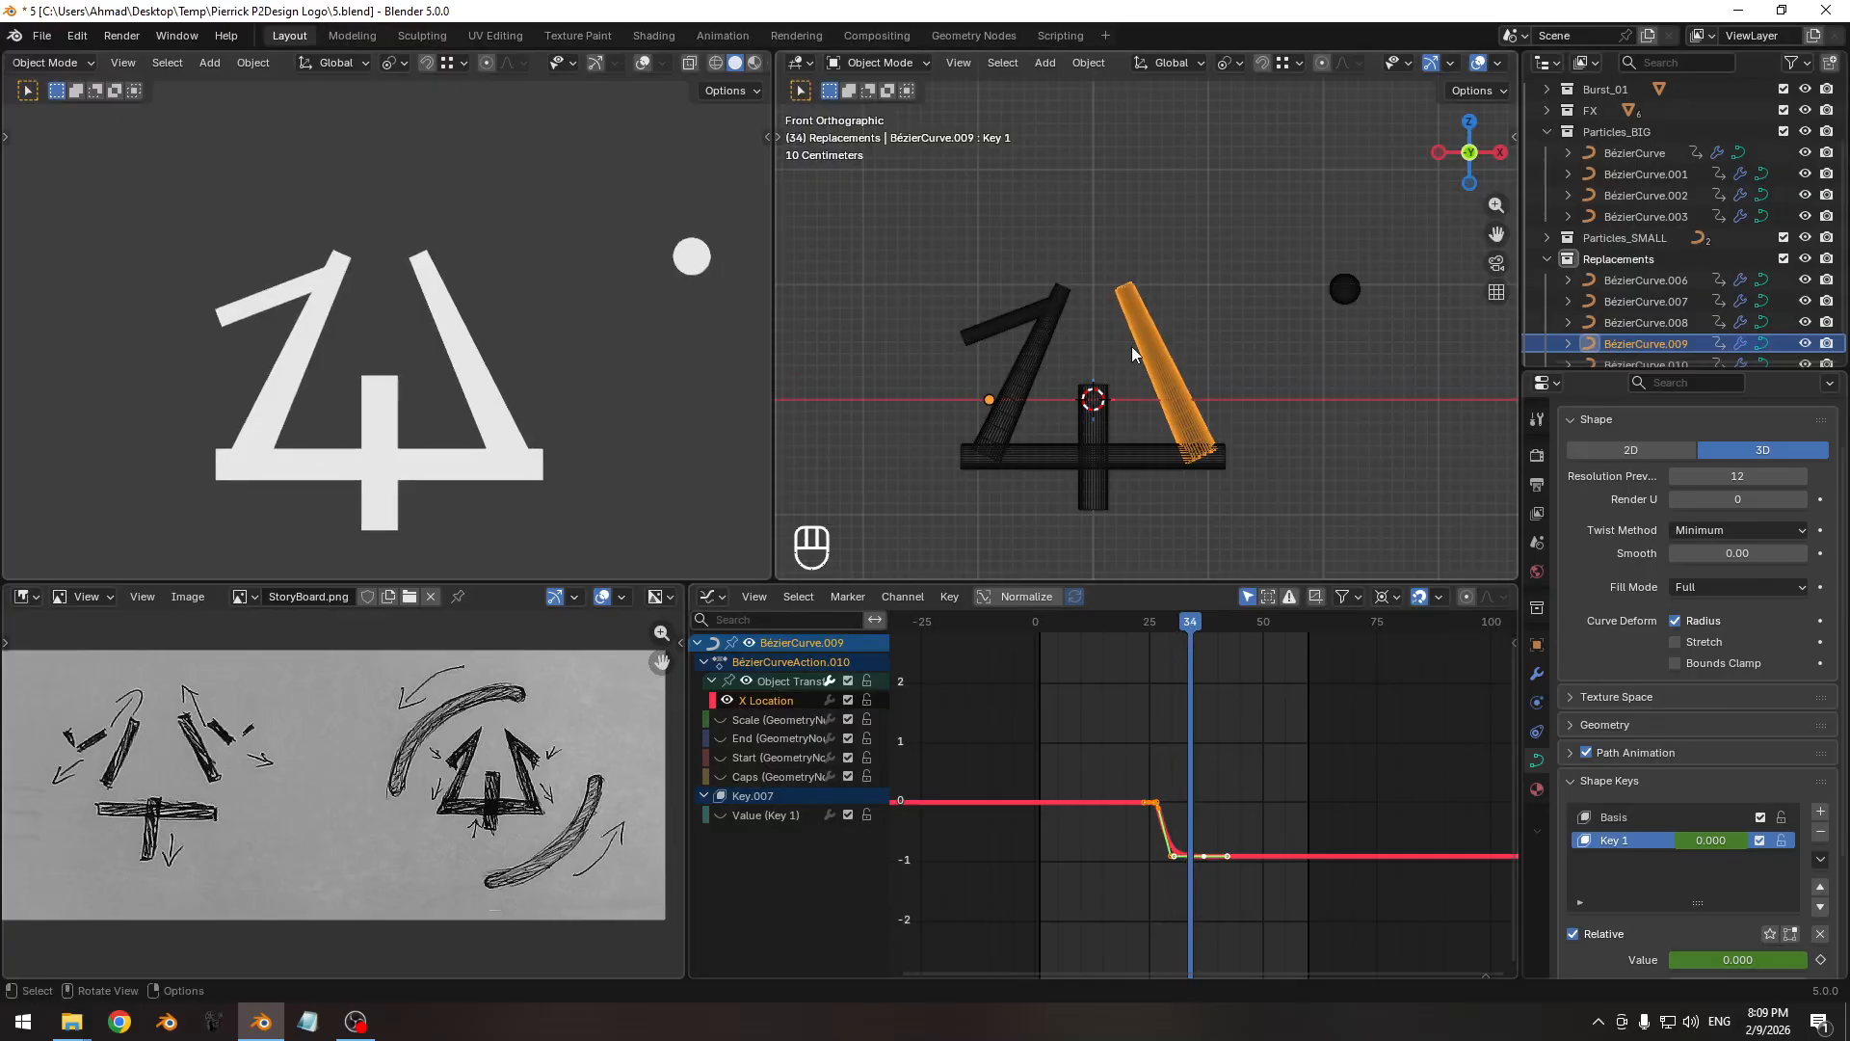
middle_click_drag(1132, 354, 1050, 358, "ctrl")
left_click(909, 338)
key("shift+d")
right_click(1100, 349)
scroll(1580, 203, "down", 2)
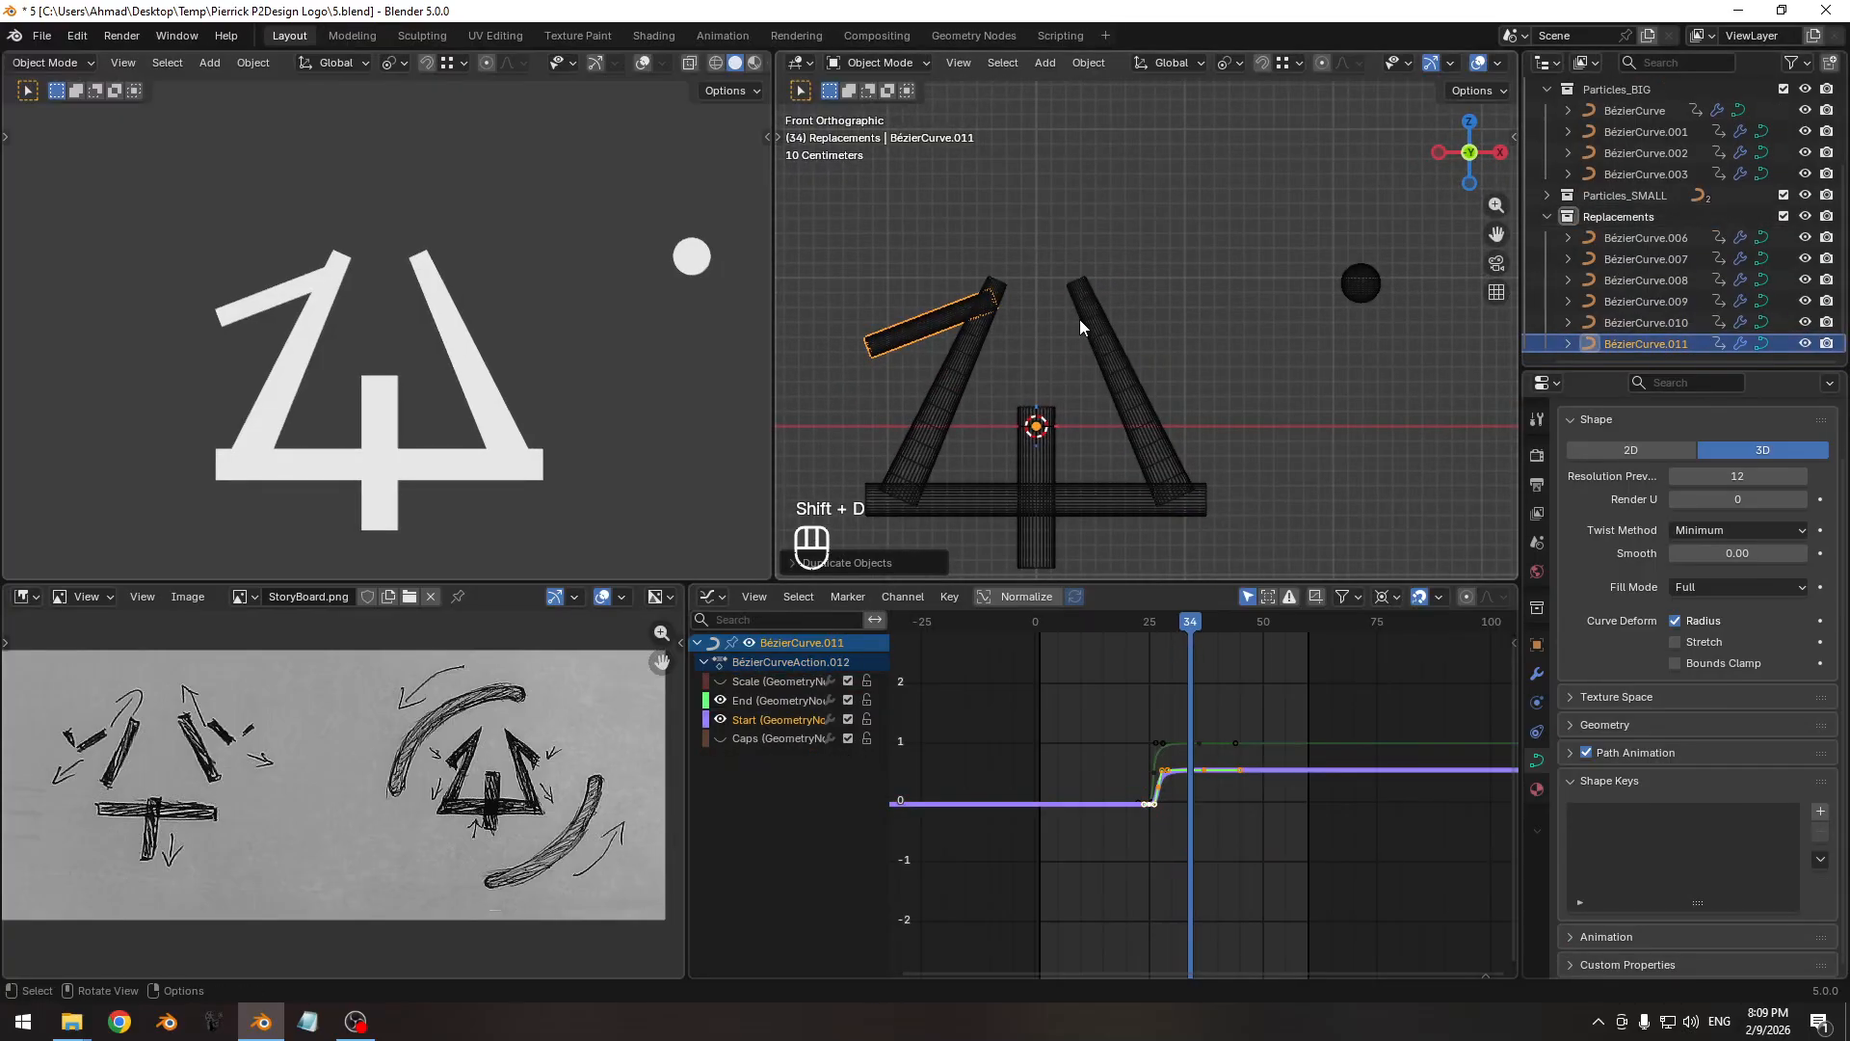
Mirror the duplicated arm's curve points to the right side by scaling them -1 along X about the 3D cursor.
left_click(1224, 62)
left_click(1259, 143)
key("Tab")
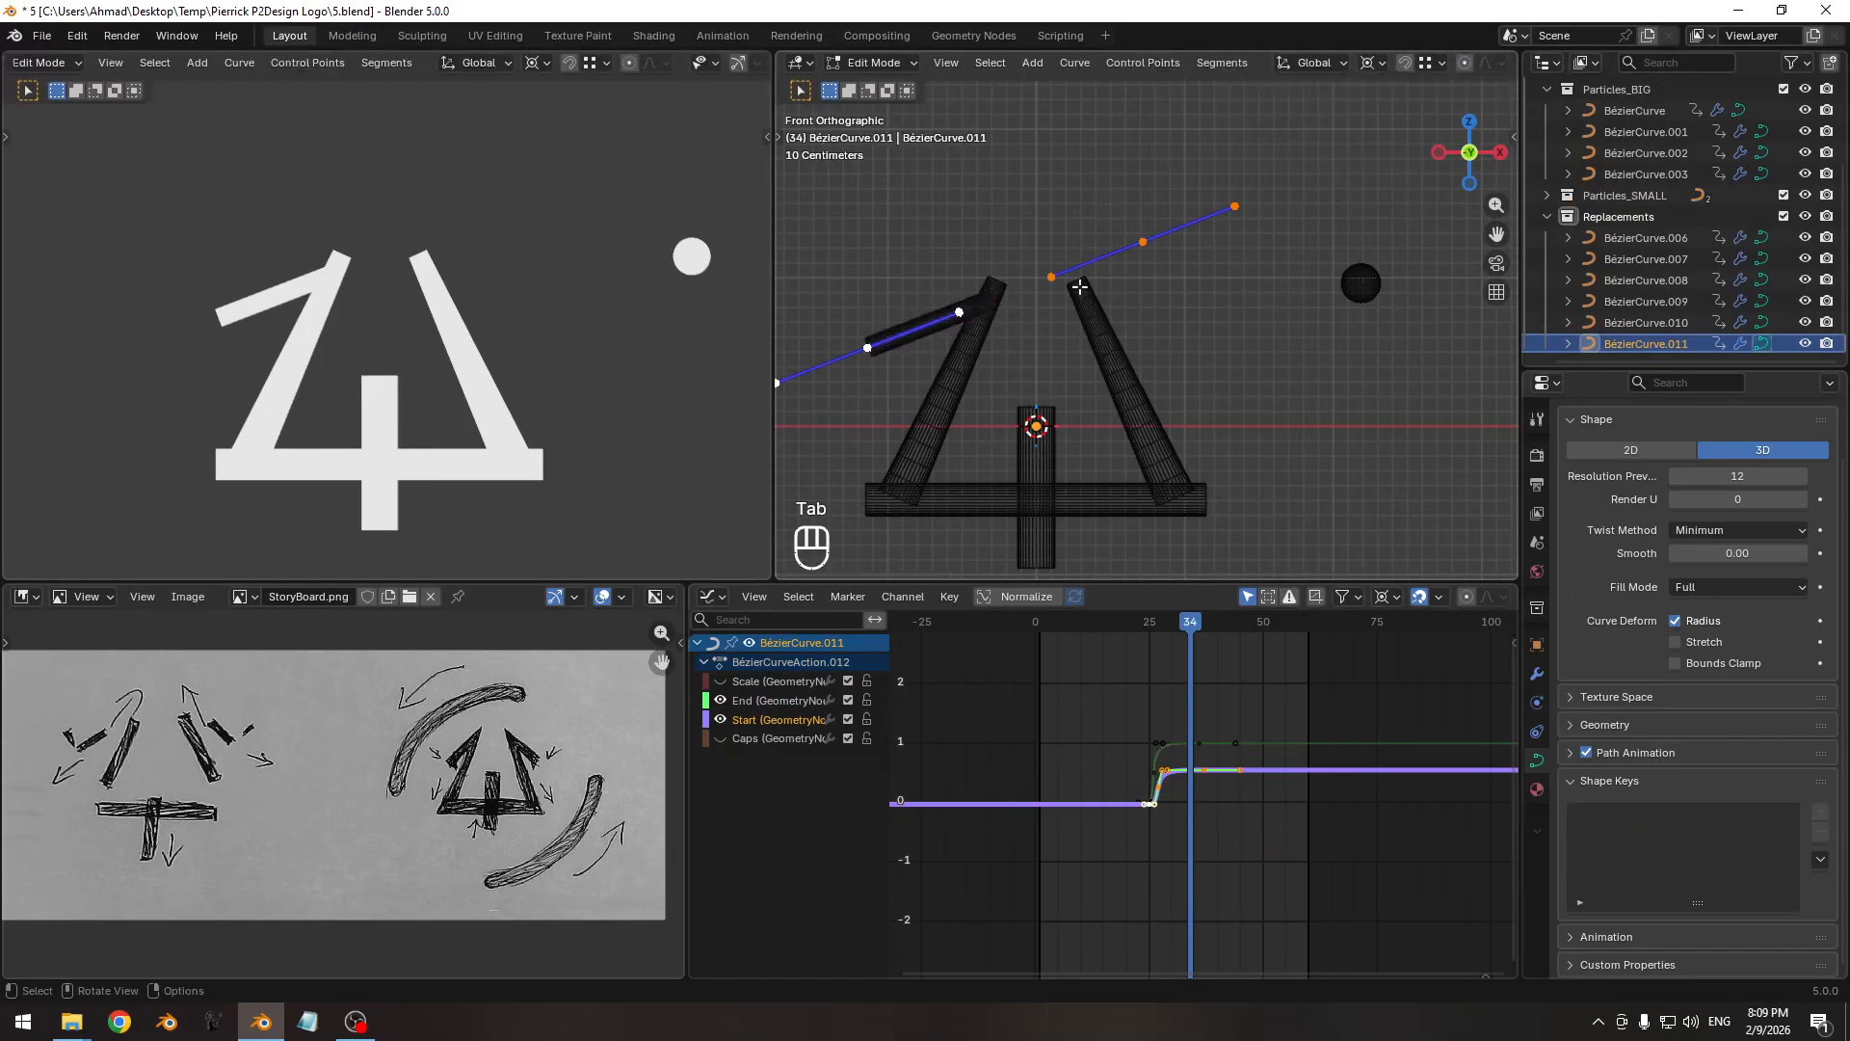
key("s")
key("x")
key("KP_Subtract")
key("KP_1")
key("KP_Enter")
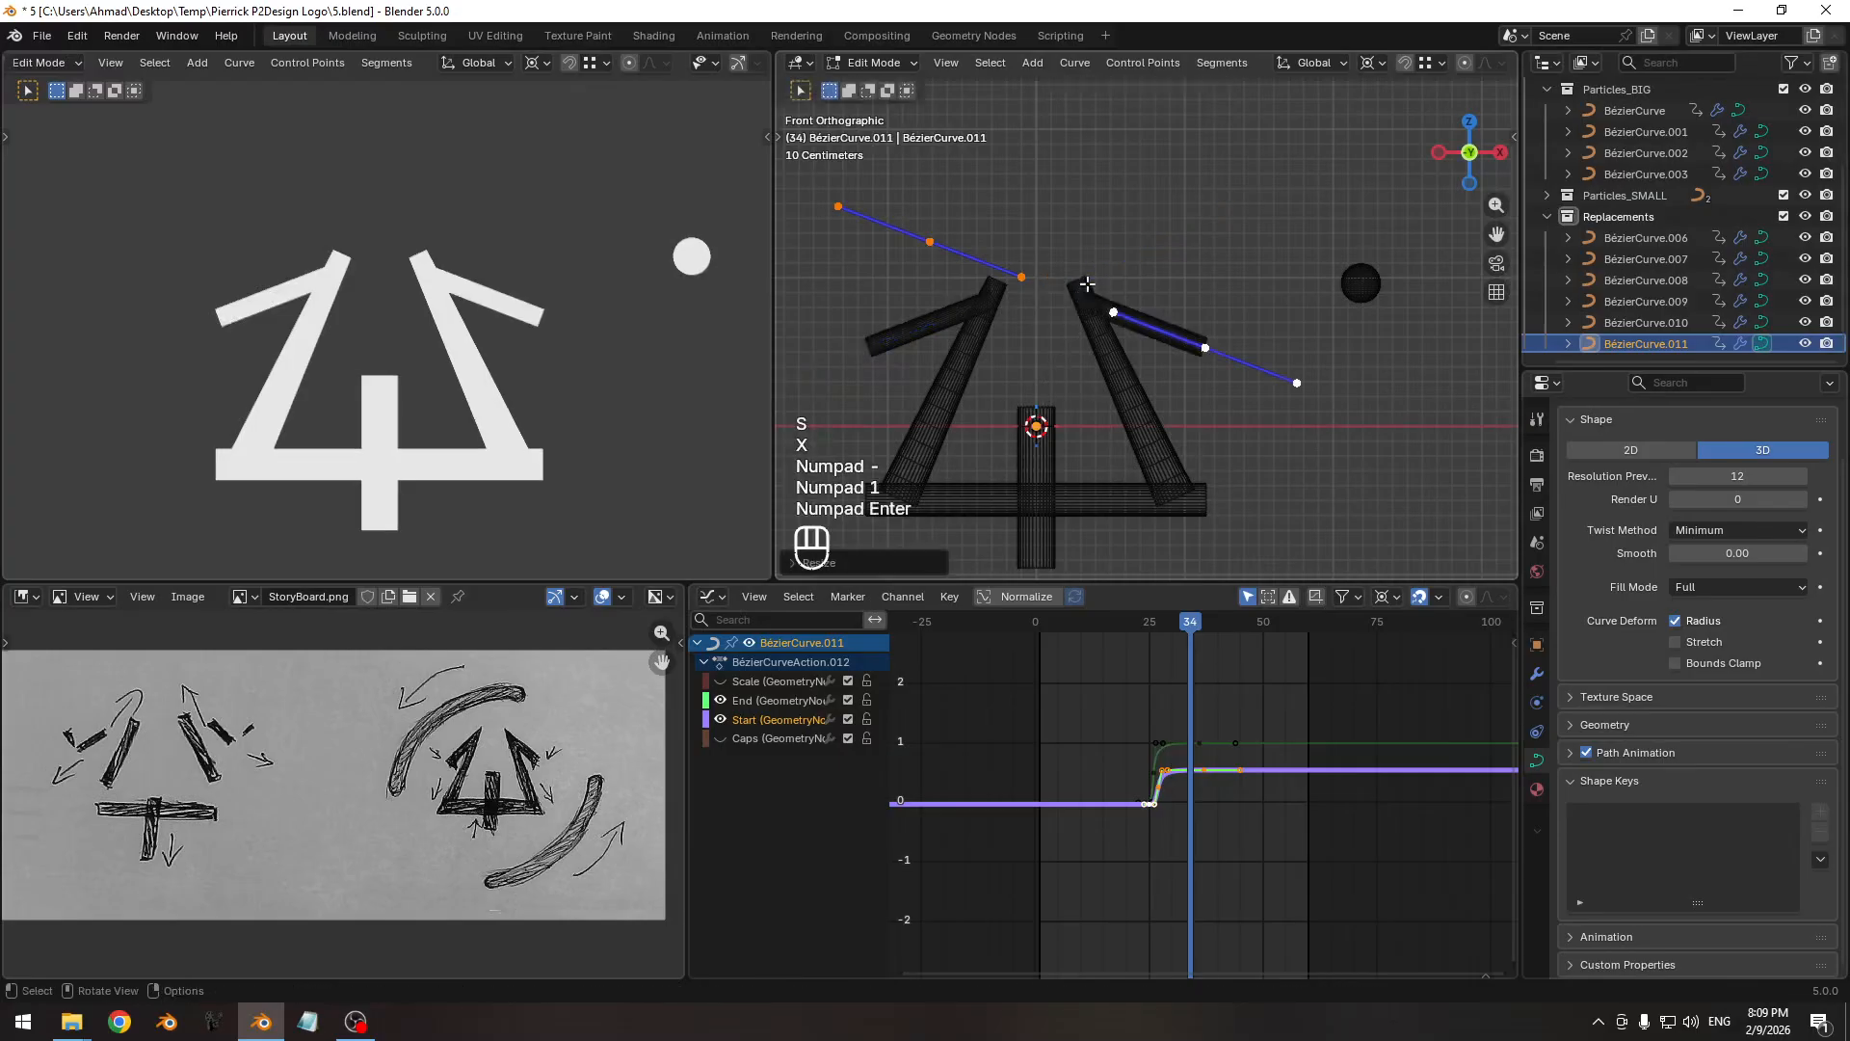
key("Tab")
Reveal all animation curves of the right arm and shift all its keyframes two frames later.
middle_click_drag(1072, 358, 1095, 311, "ctrl")
middle_click_drag(1073, 359, 1136, 351, "shift")
middle_click_drag(1174, 749, 1211, 711, "ctrl")
mouse_move(1148, 619)
left_mouse_down()
mouse_move(1079, 632)
mouse_move(1144, 628)
left_mouse_up()
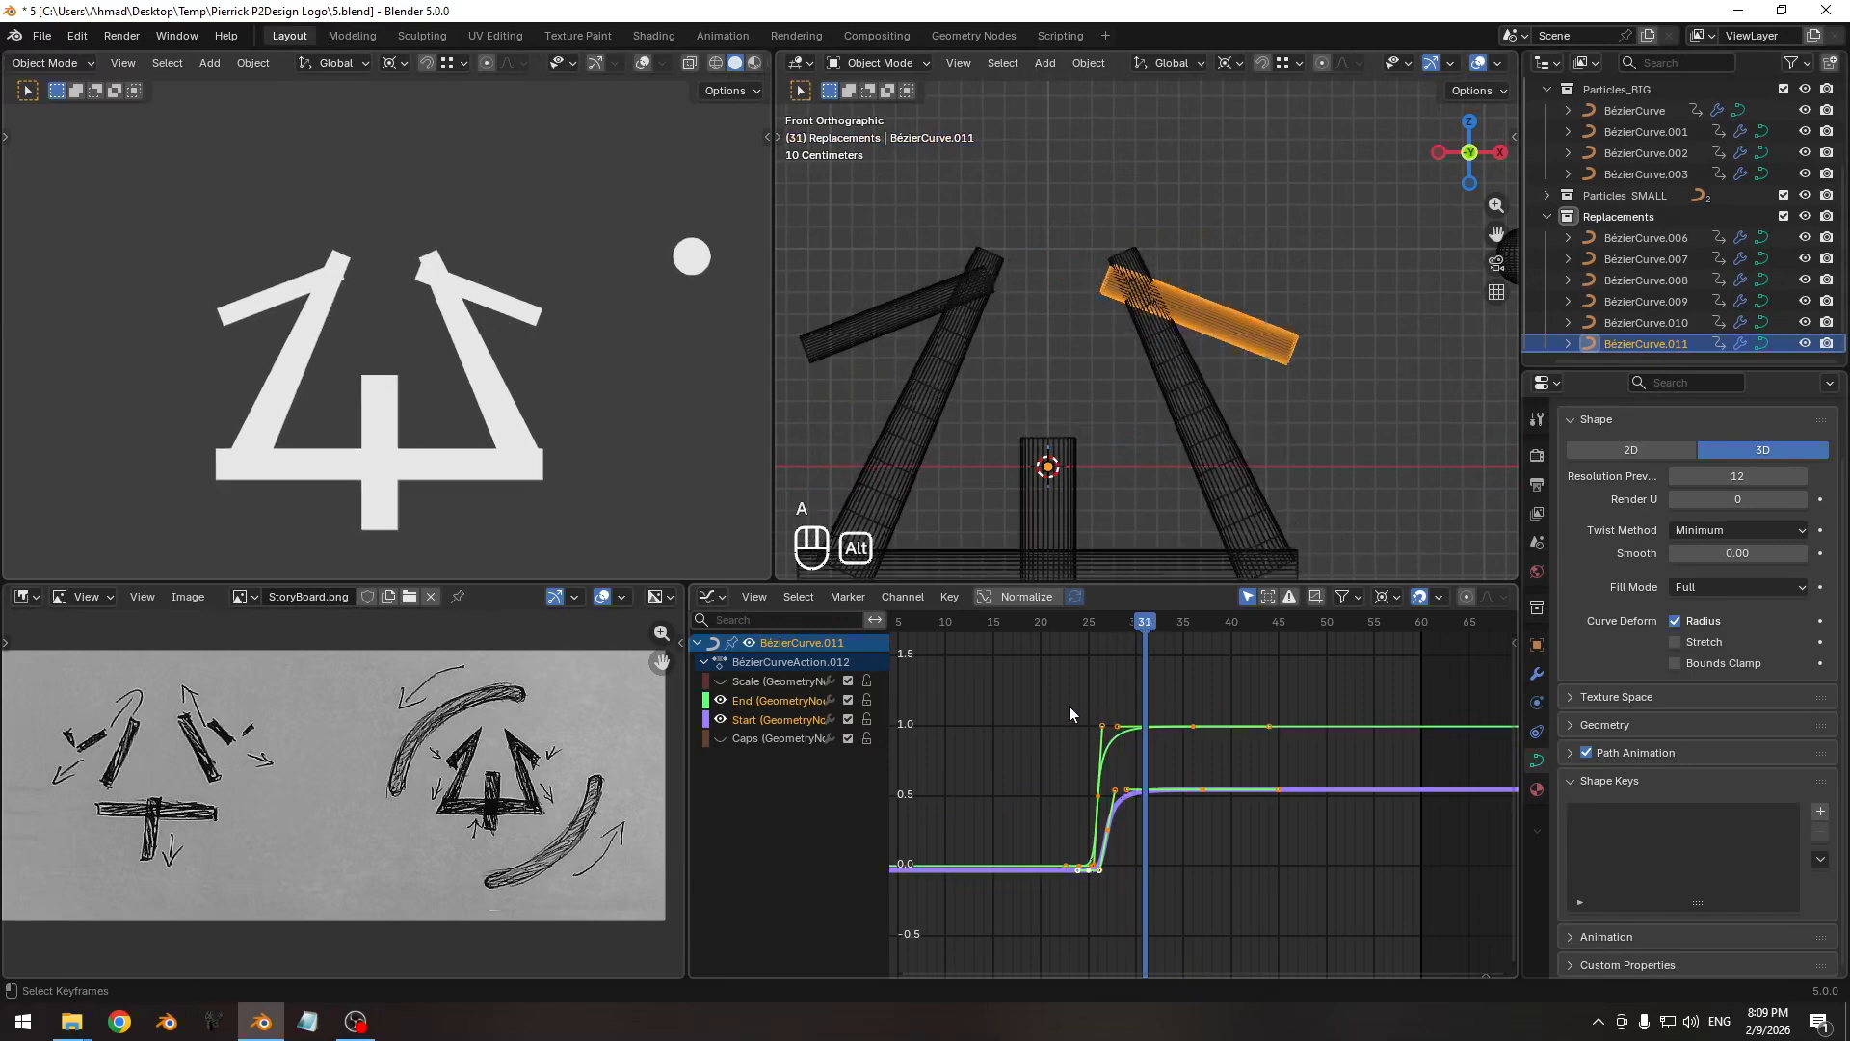
key("alt+h")
key("a")
type("gx")
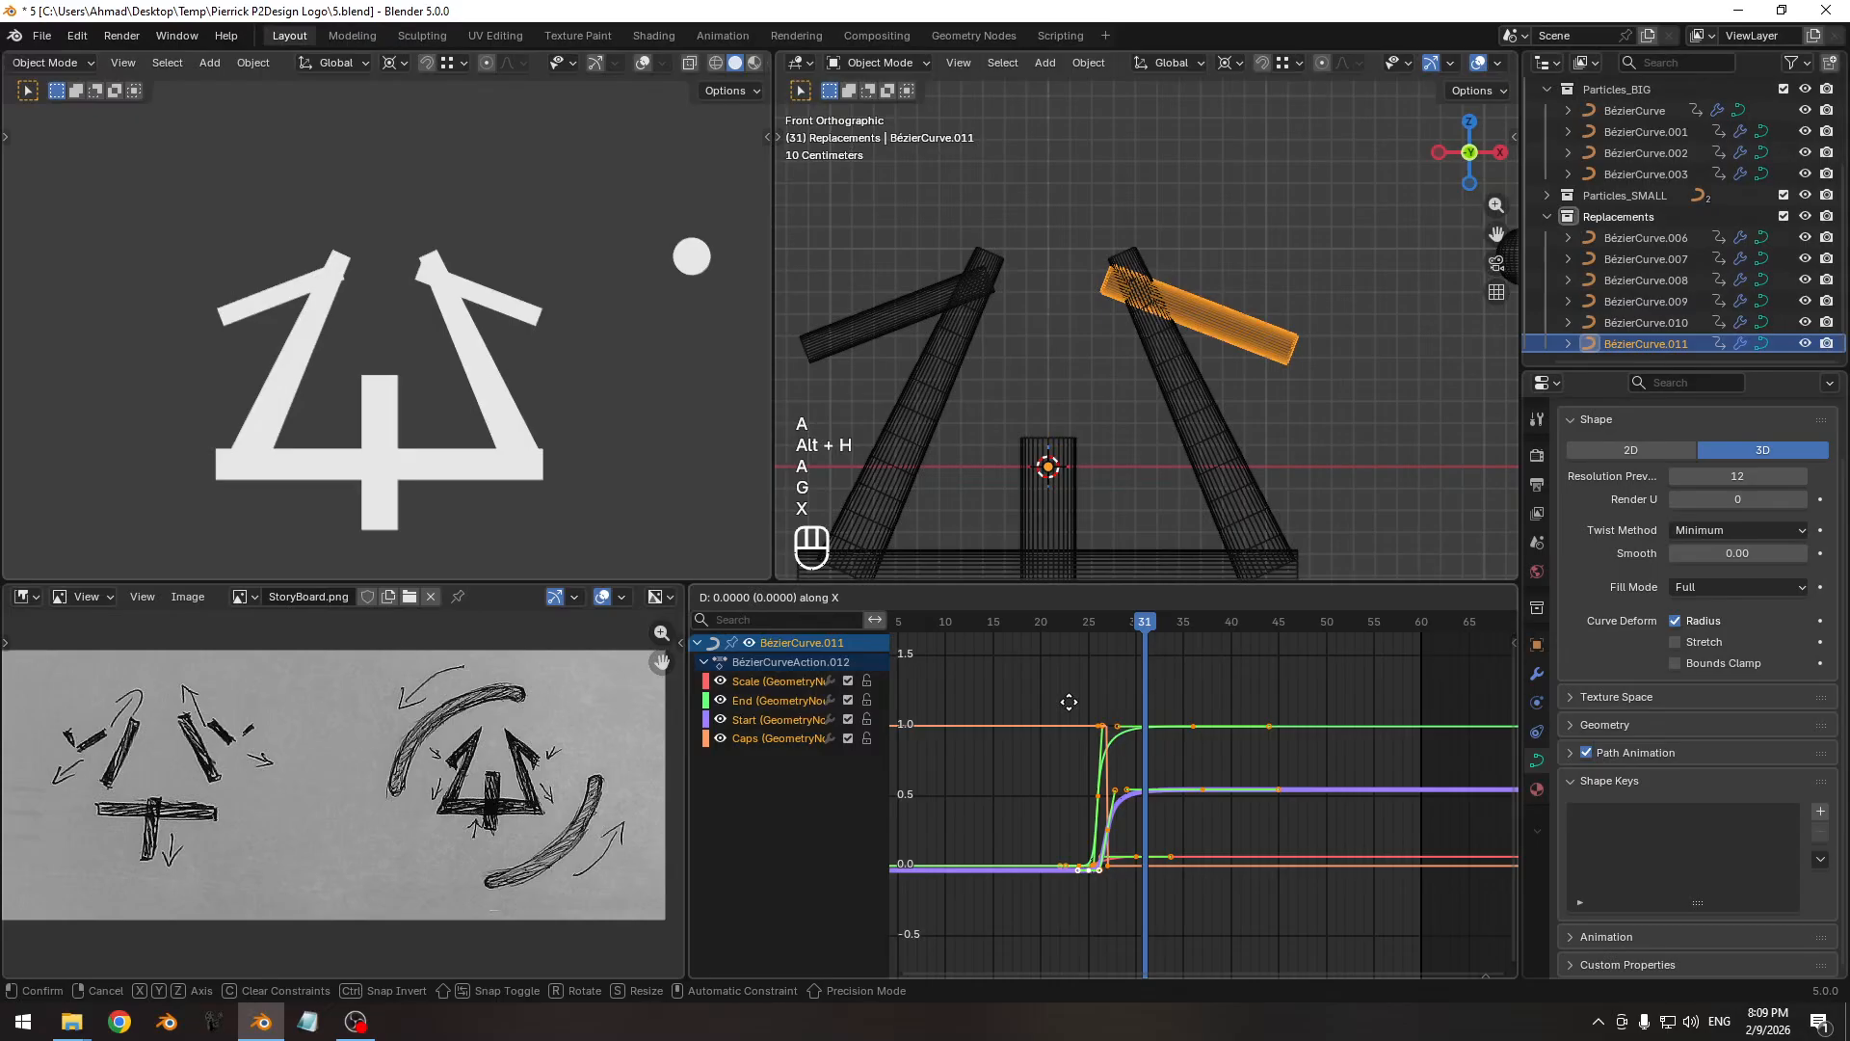
type("2")
key("KP_Enter")
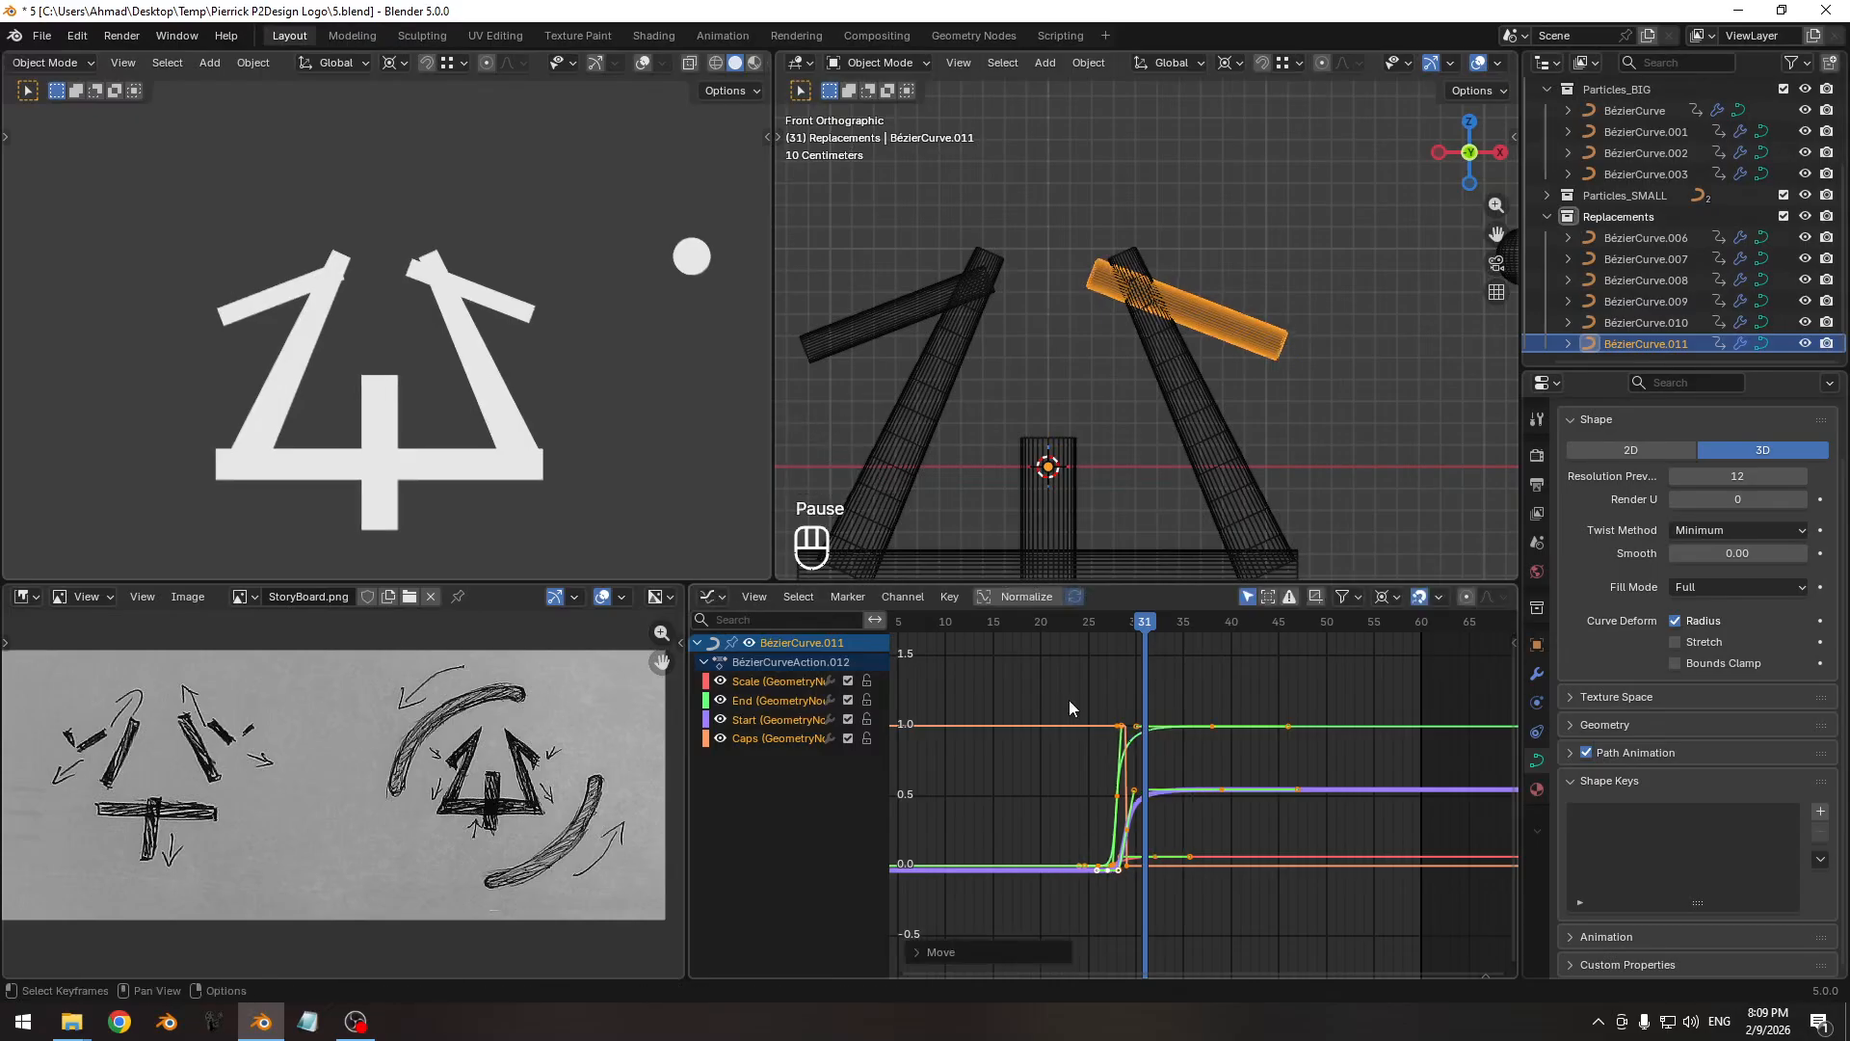
Scale the right arm's curve points by about 1.28 around the active point and scrub to check the arm's length.
scroll(1068, 699, "down", 3)
mouse_move(1127, 626)
left_mouse_down()
mouse_move(1189, 621)
mouse_move(1120, 626)
mouse_move(1170, 622)
left_mouse_up()
key("Tab")
middle_click_drag(1147, 260, 1261, 175, "ctrl")
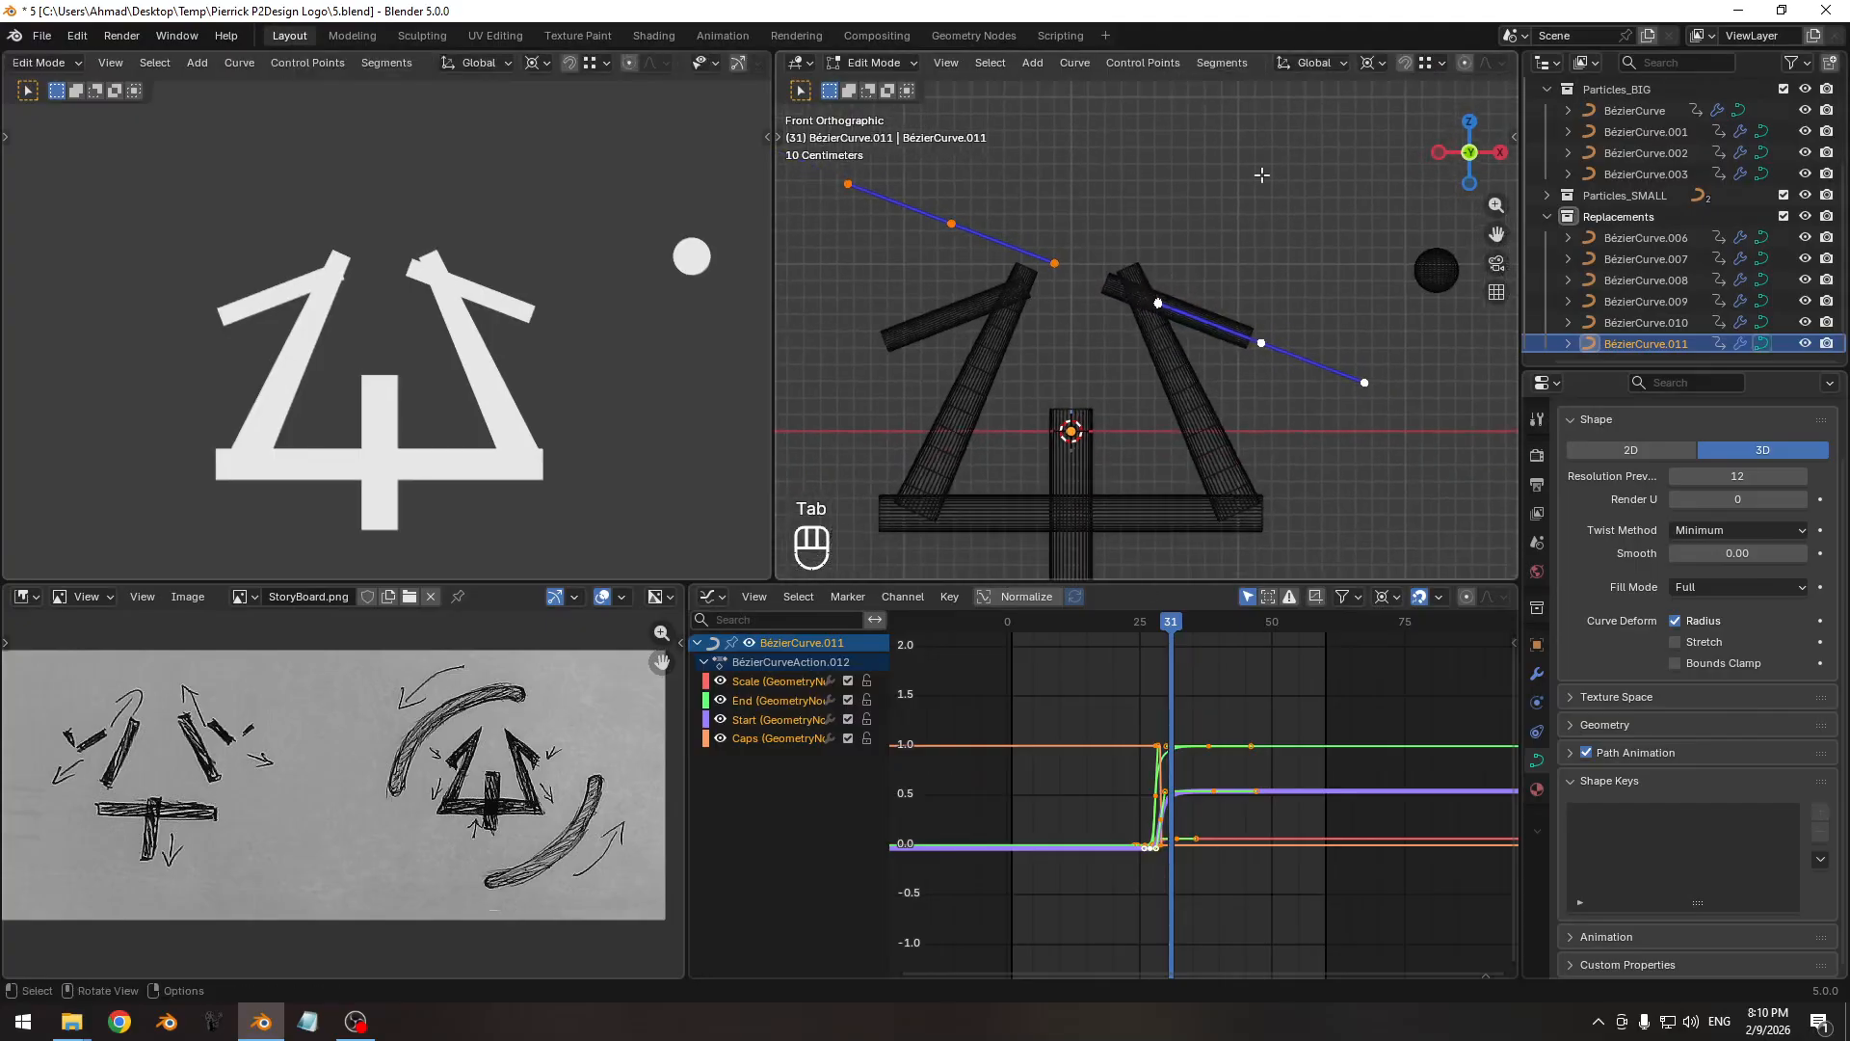
left_click(1368, 64)
left_click(1410, 204)
middle_click_drag(1031, 270, 1120, 330, "shift")
middle_click_drag(1120, 329, 1098, 371, "ctrl")
key("s")
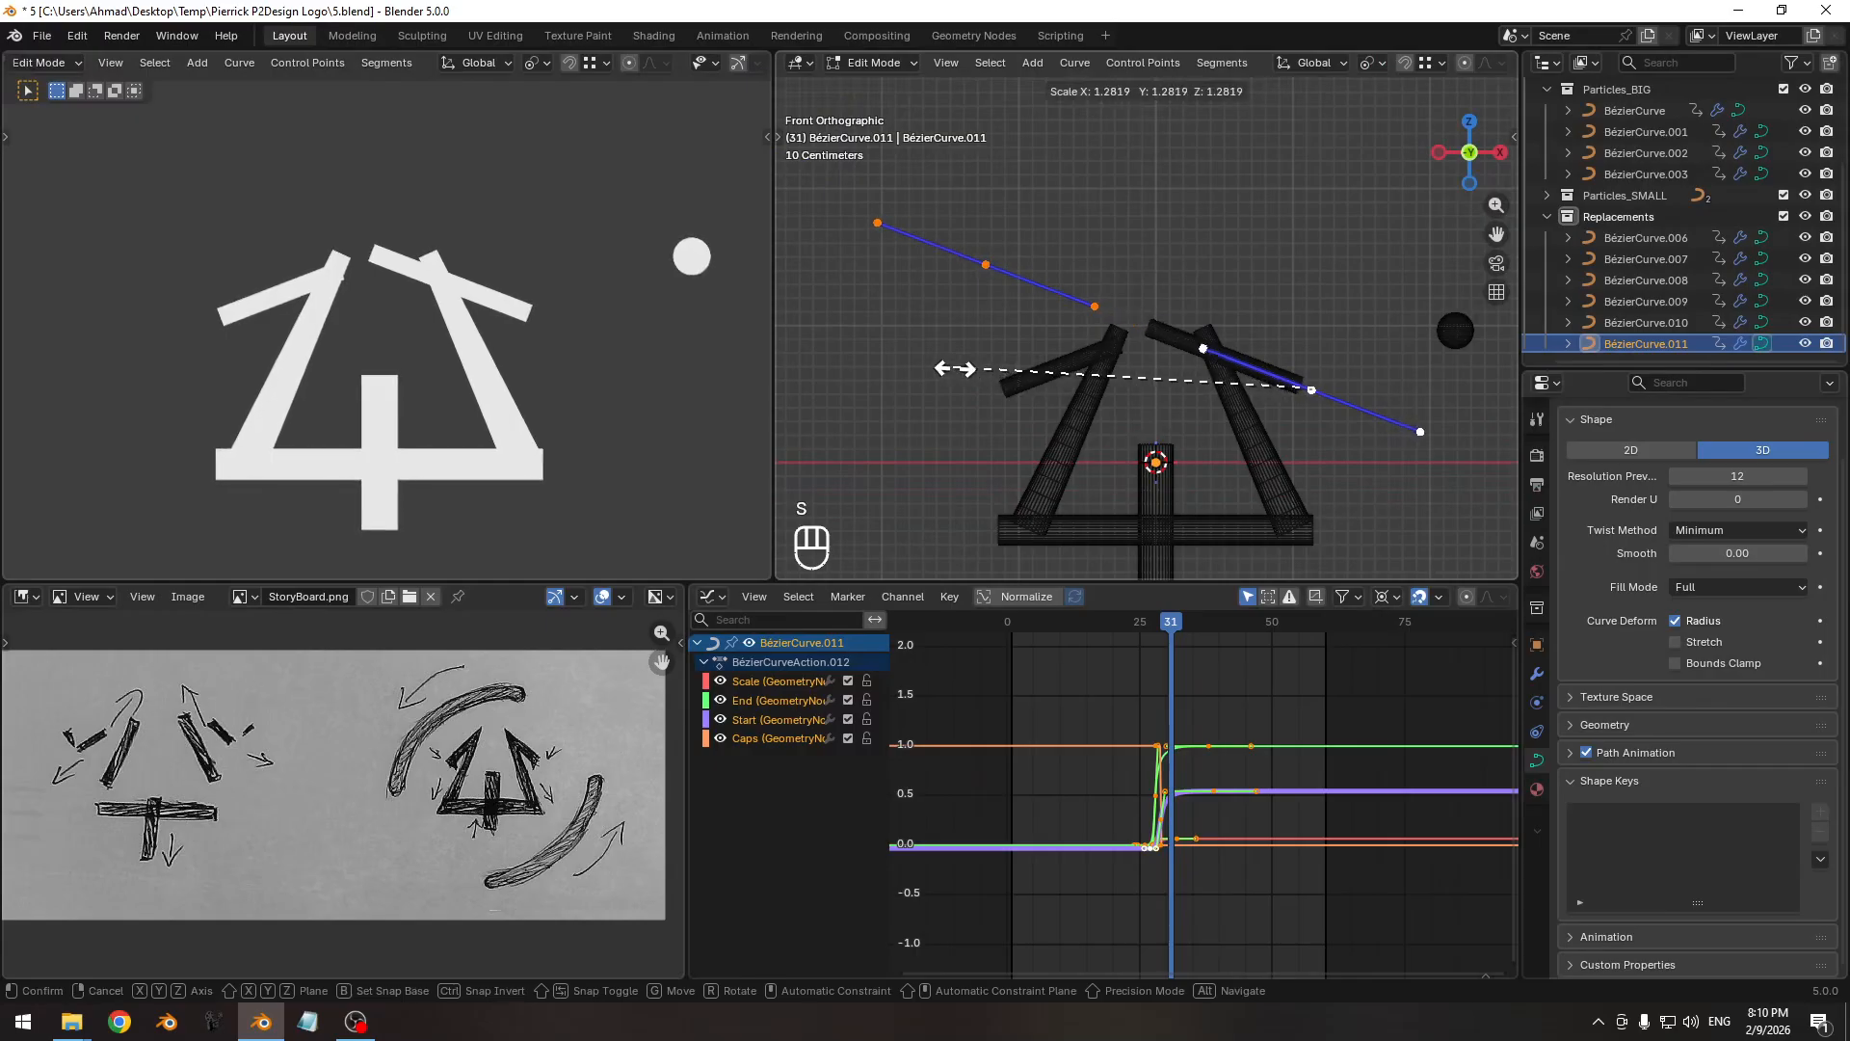
left_click(955, 368)
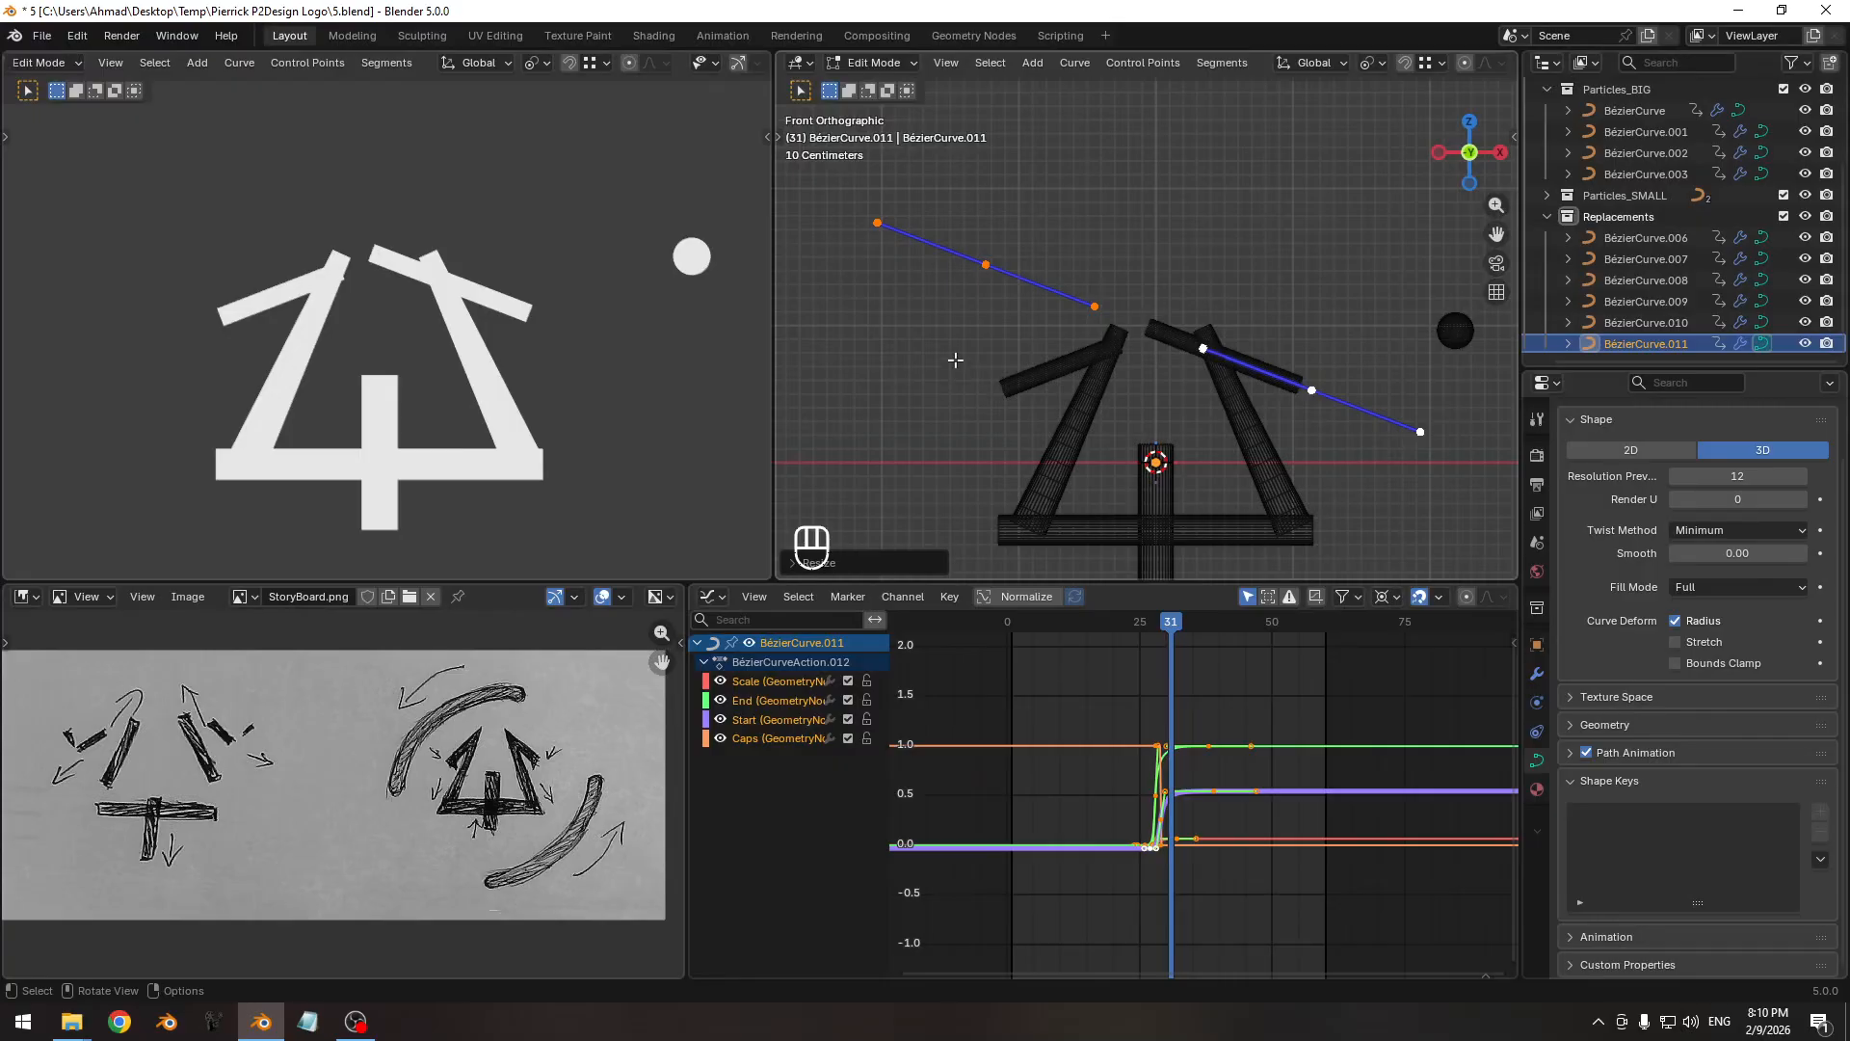
key("Tab")
middle_click_drag(1161, 732, 1135, 744, "ctrl")
left_click_drag(1066, 630, 1183, 624)
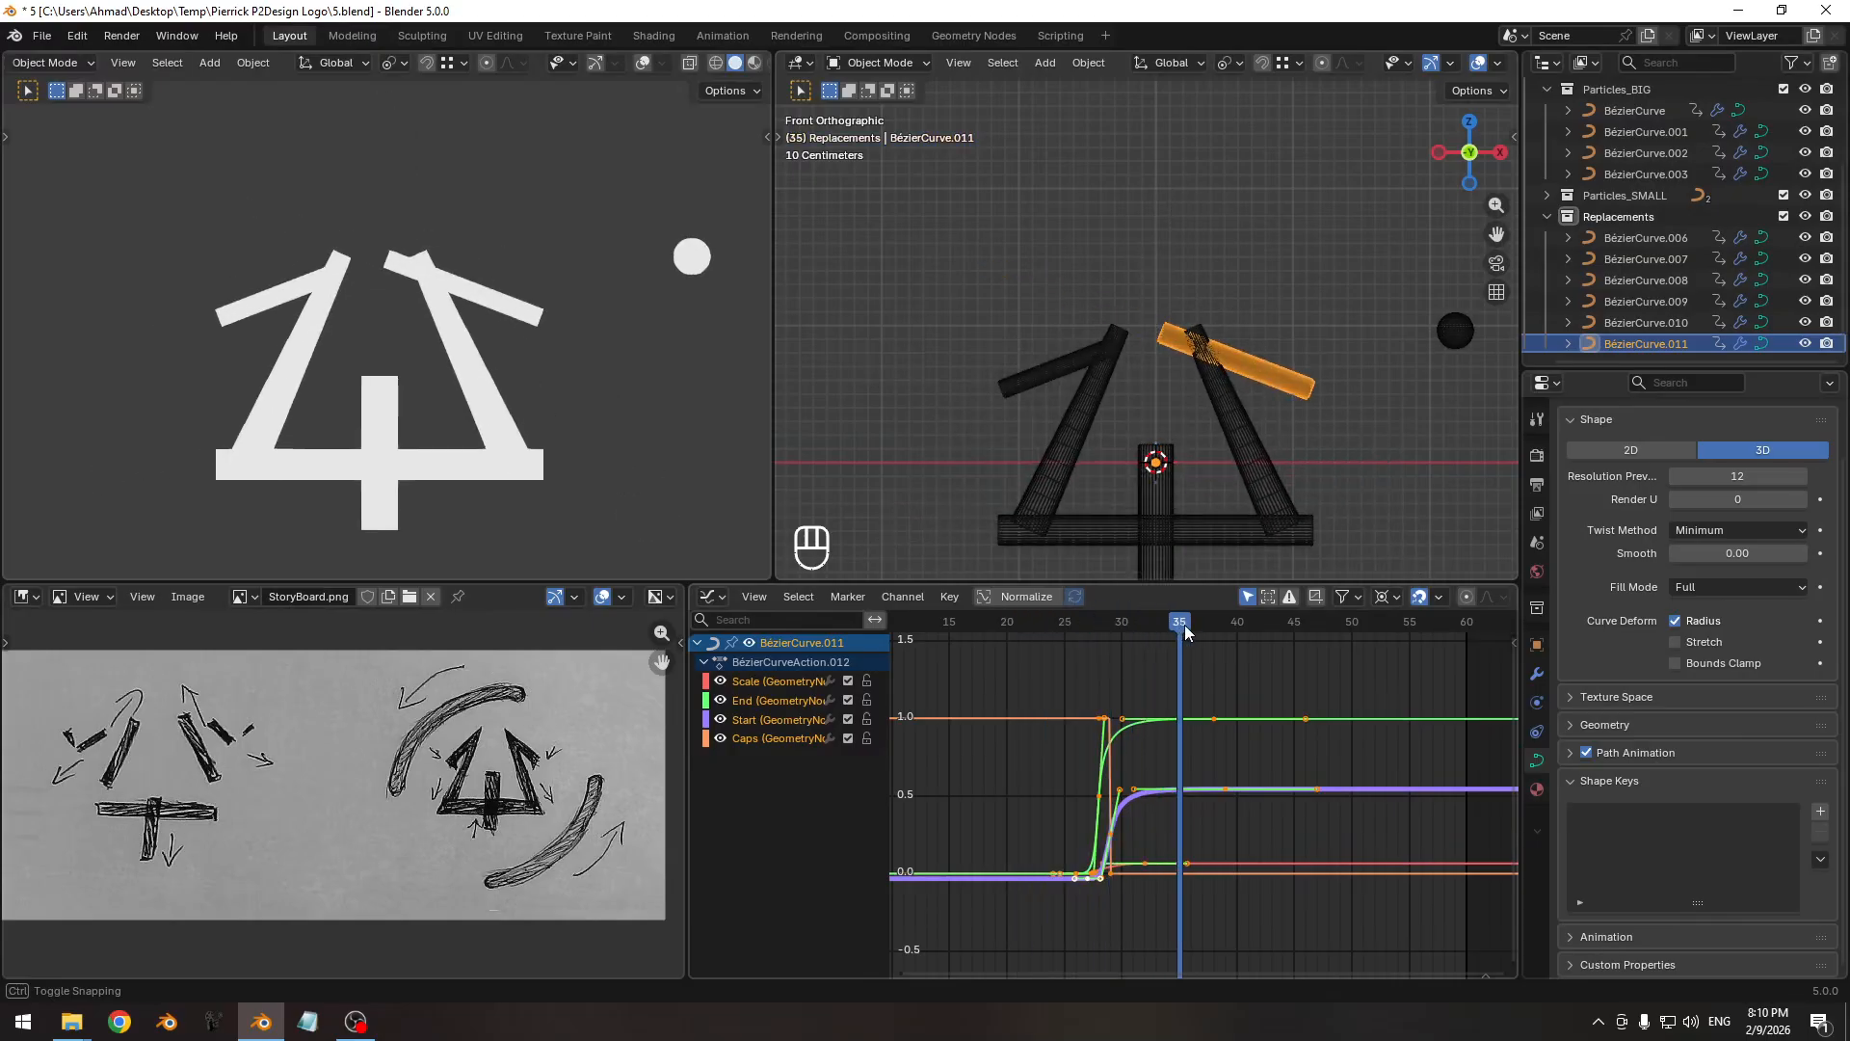
key("Home")
left_click(1220, 672)
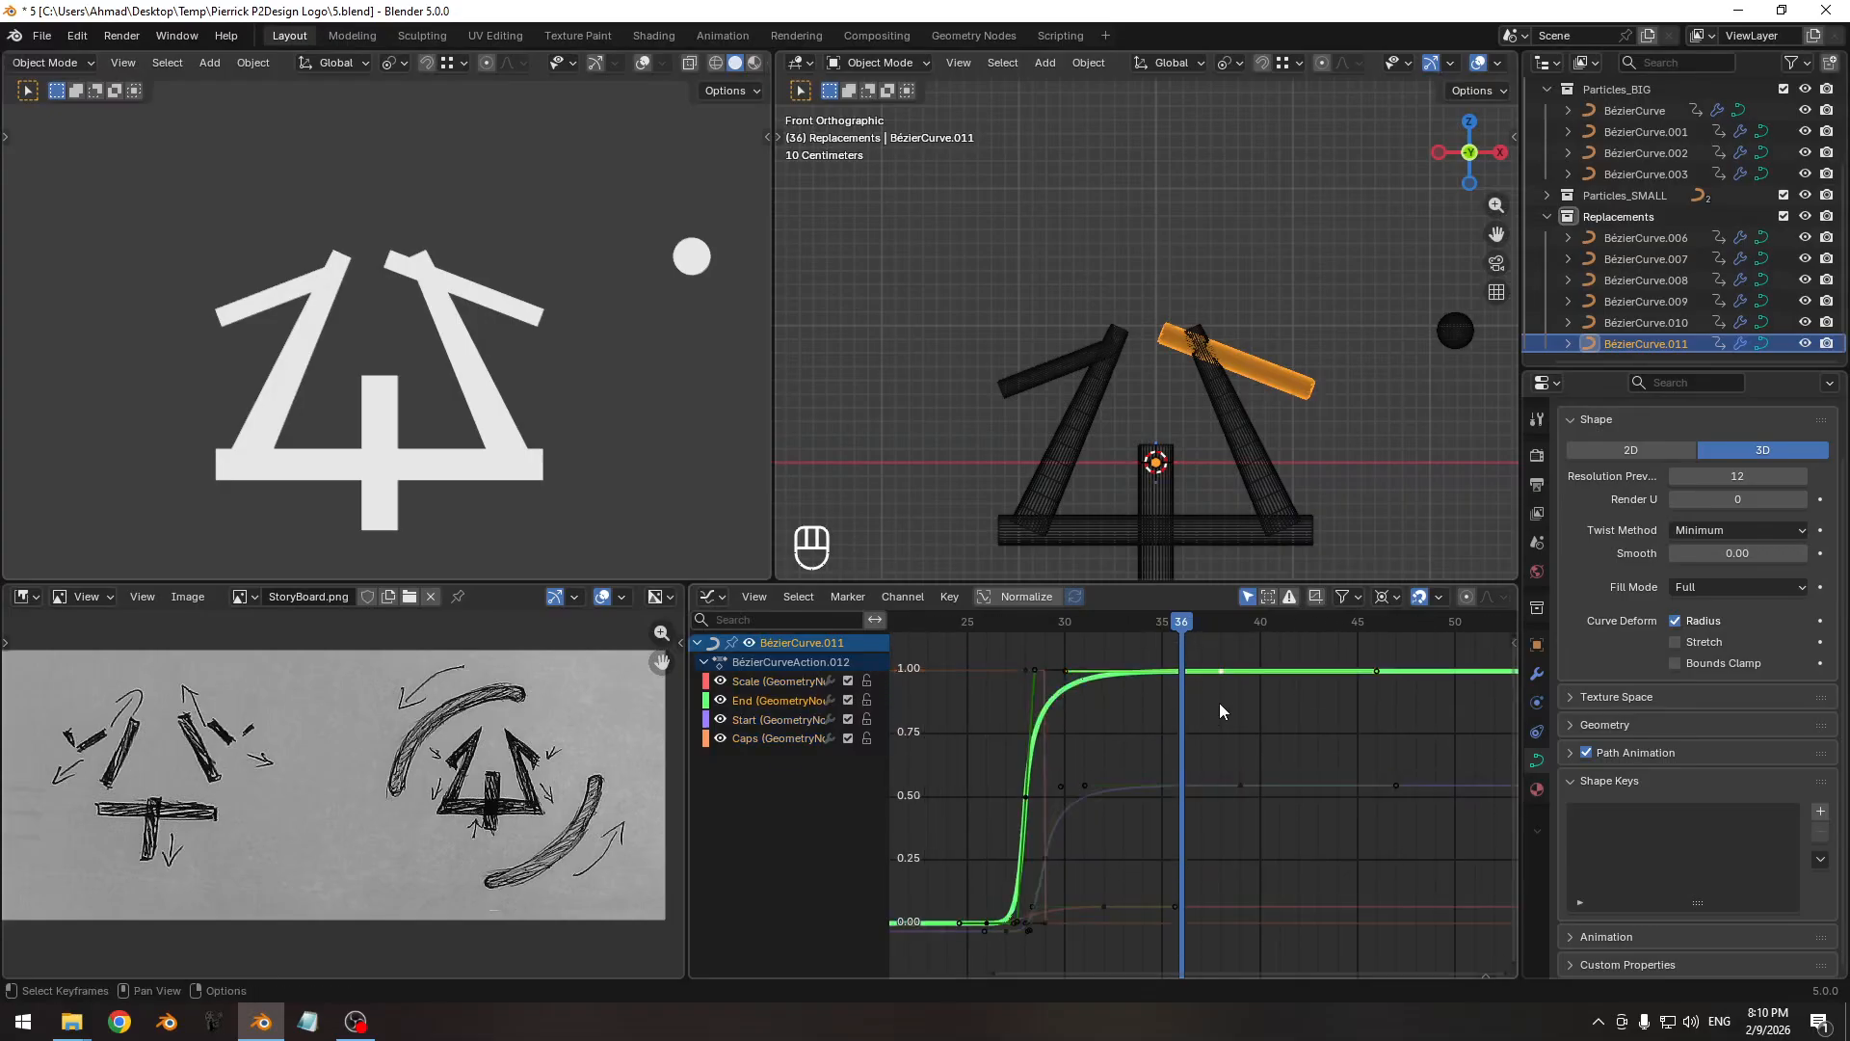
key("g")
key("y")
right_click(1218, 746)
Isolate the right arm's Start curve and select all its keyframes.
left_click(1224, 787)
key("g")
key("y")
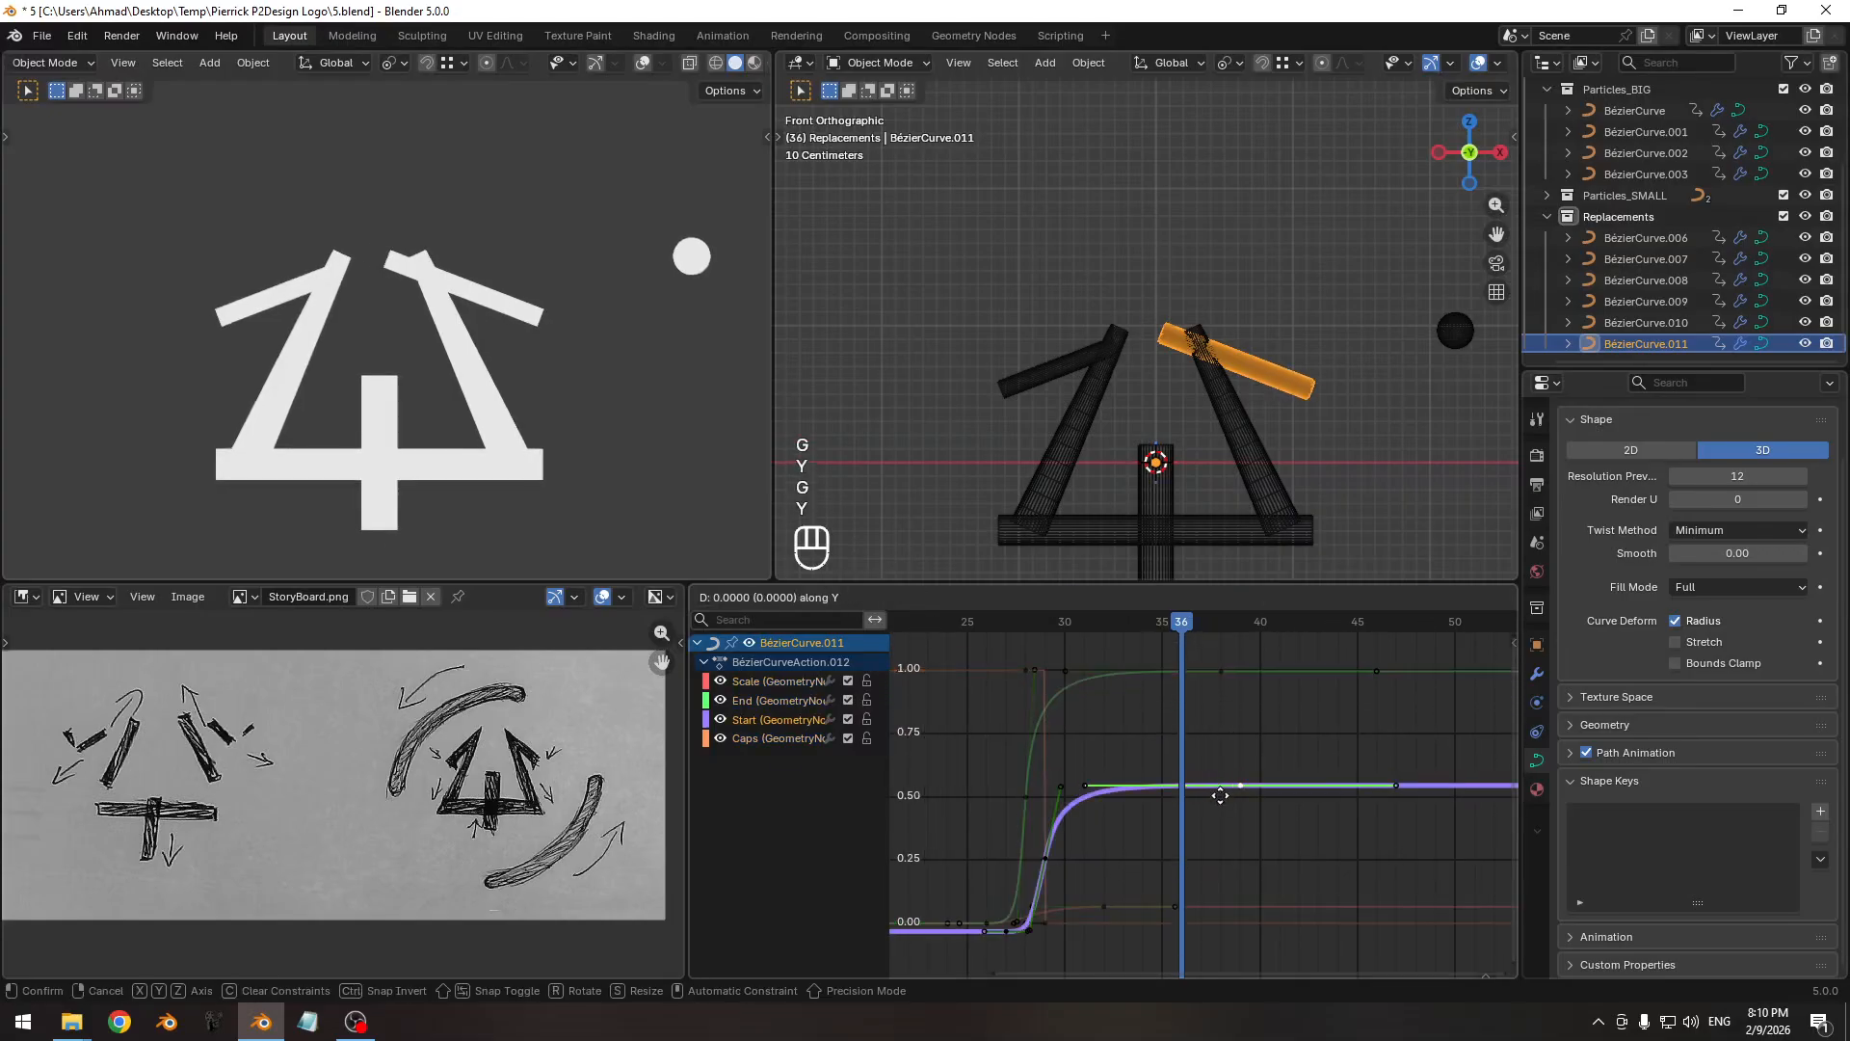
right_click(1219, 787)
middle_click_drag(1219, 785, 1196, 784, "ctrl")
key("shift+h")
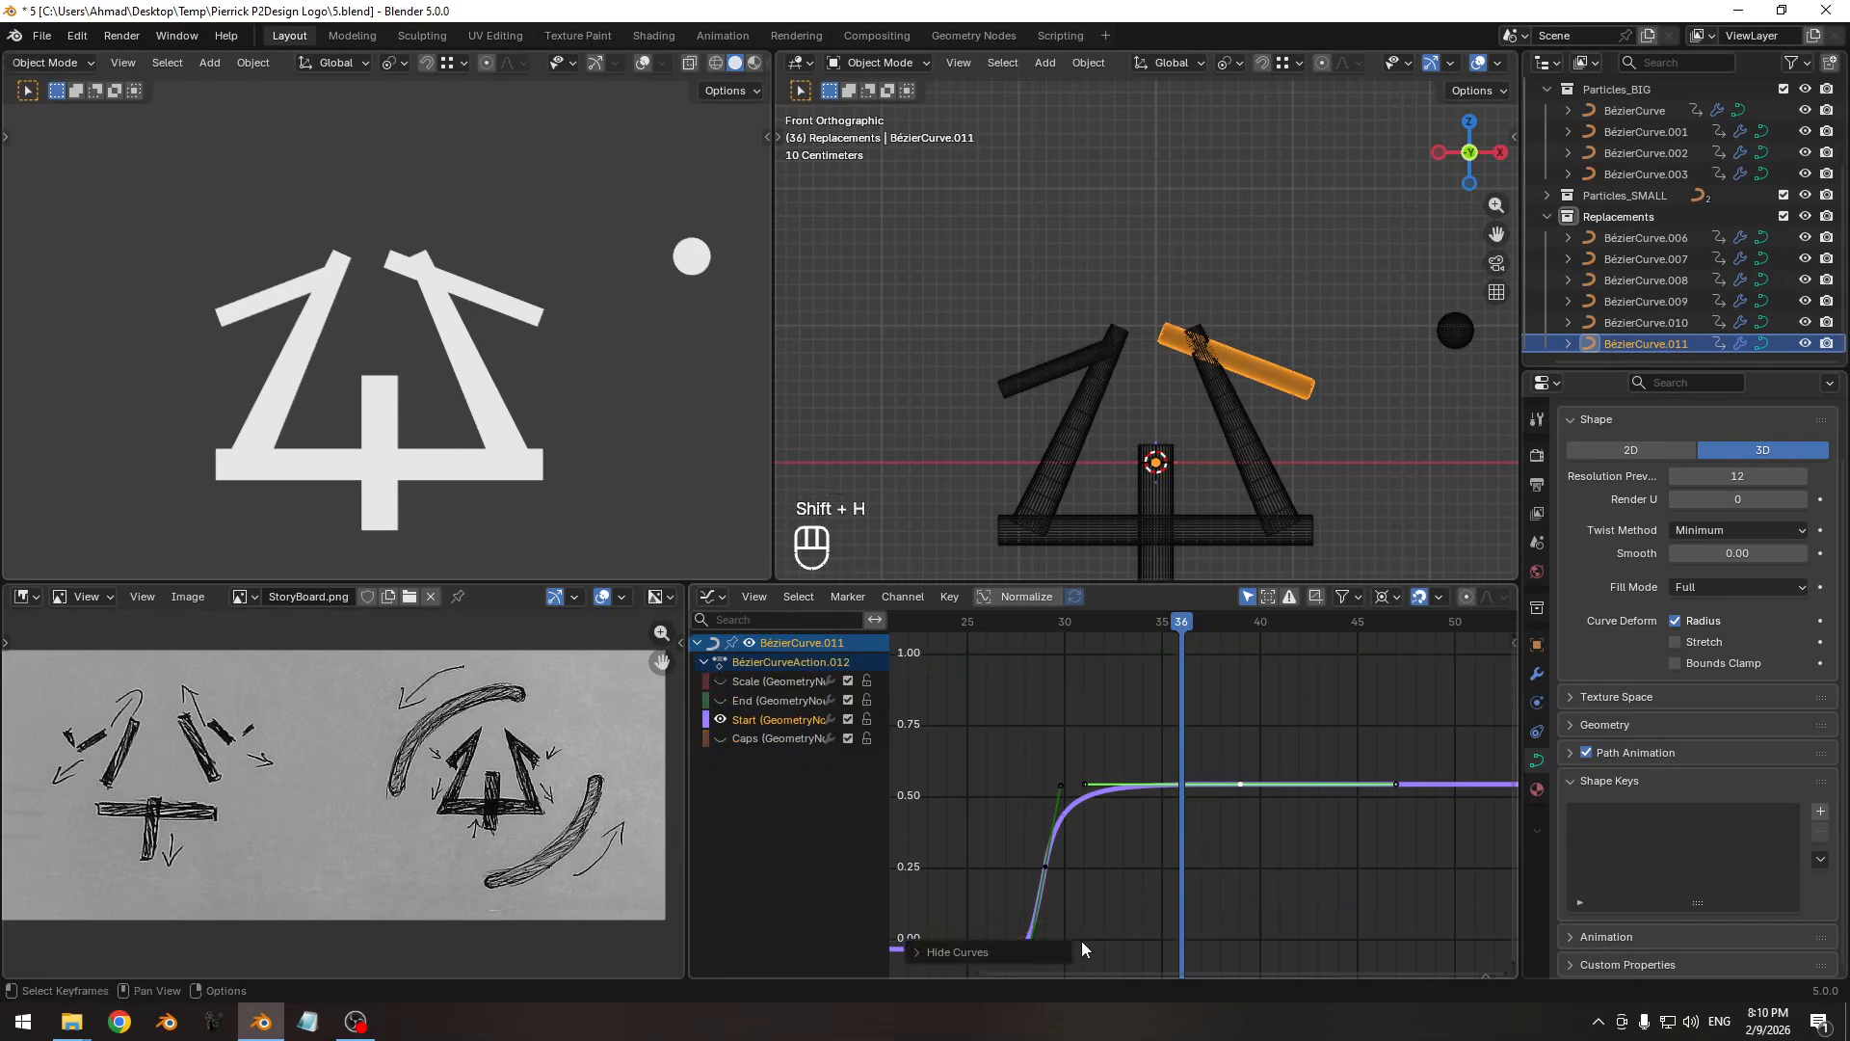
middle_click_drag(963, 804, 993, 731)
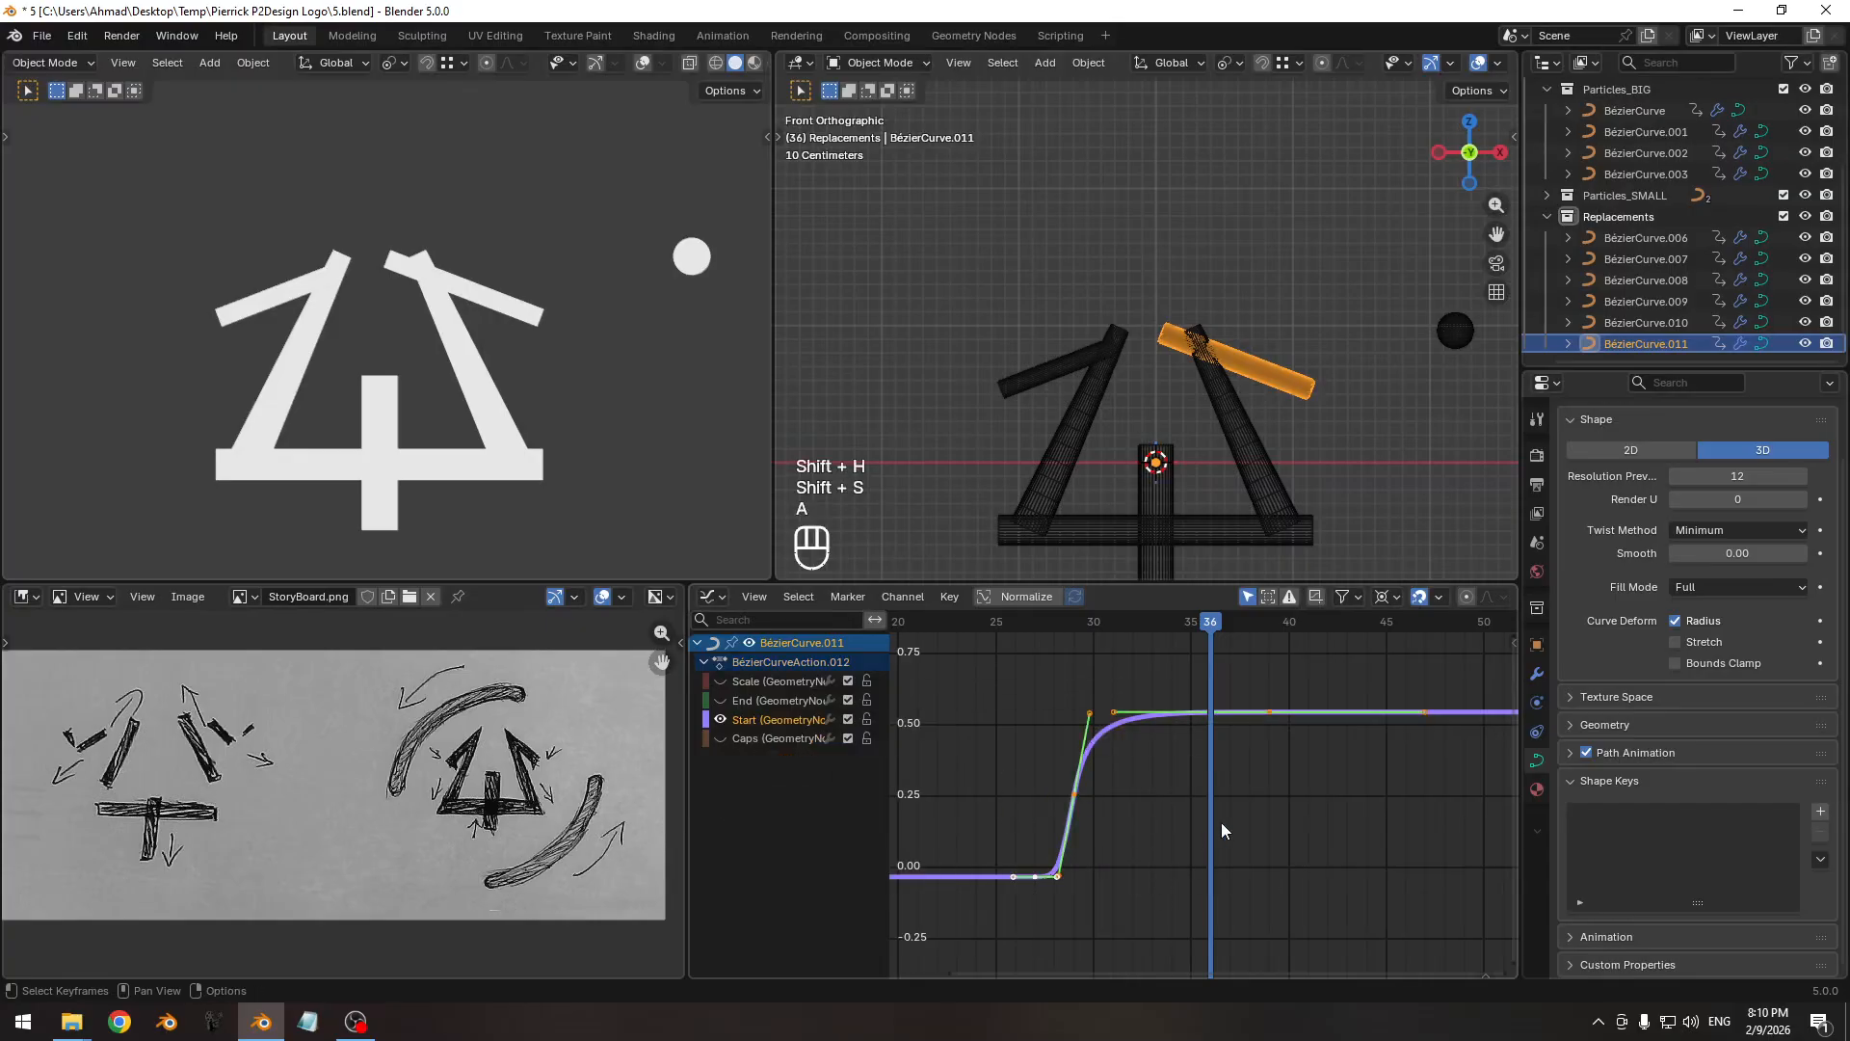
middle_click_drag(1350, 743, 1194, 815, "shift")
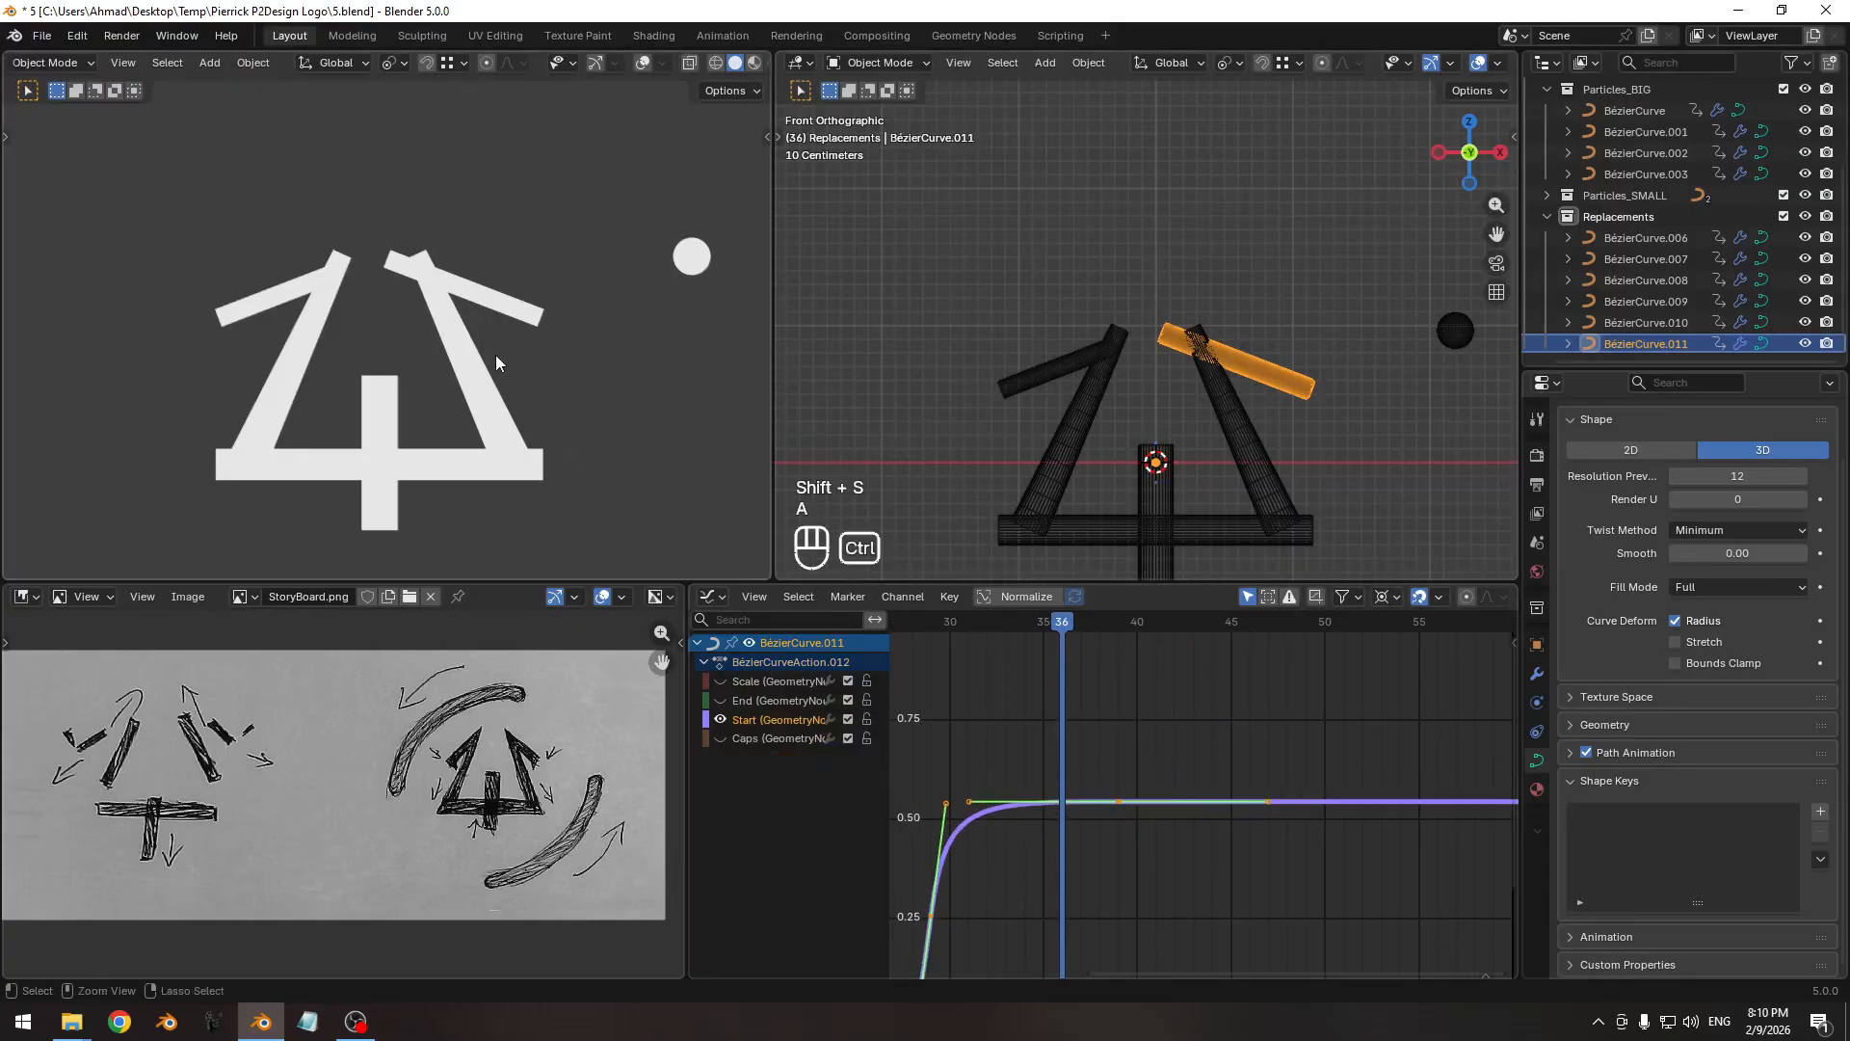
Show the camera view as wireframe with overlays and scale the right arm's Start keyframe values by about 1.09.
middle_click_drag(496, 354, 536, 264, "ctrl")
middle_click_drag(536, 264, 492, 294, "shift")
key("z")
middle_click_drag(494, 352, 499, 305, "ctrl")
key("shift+alt+z")
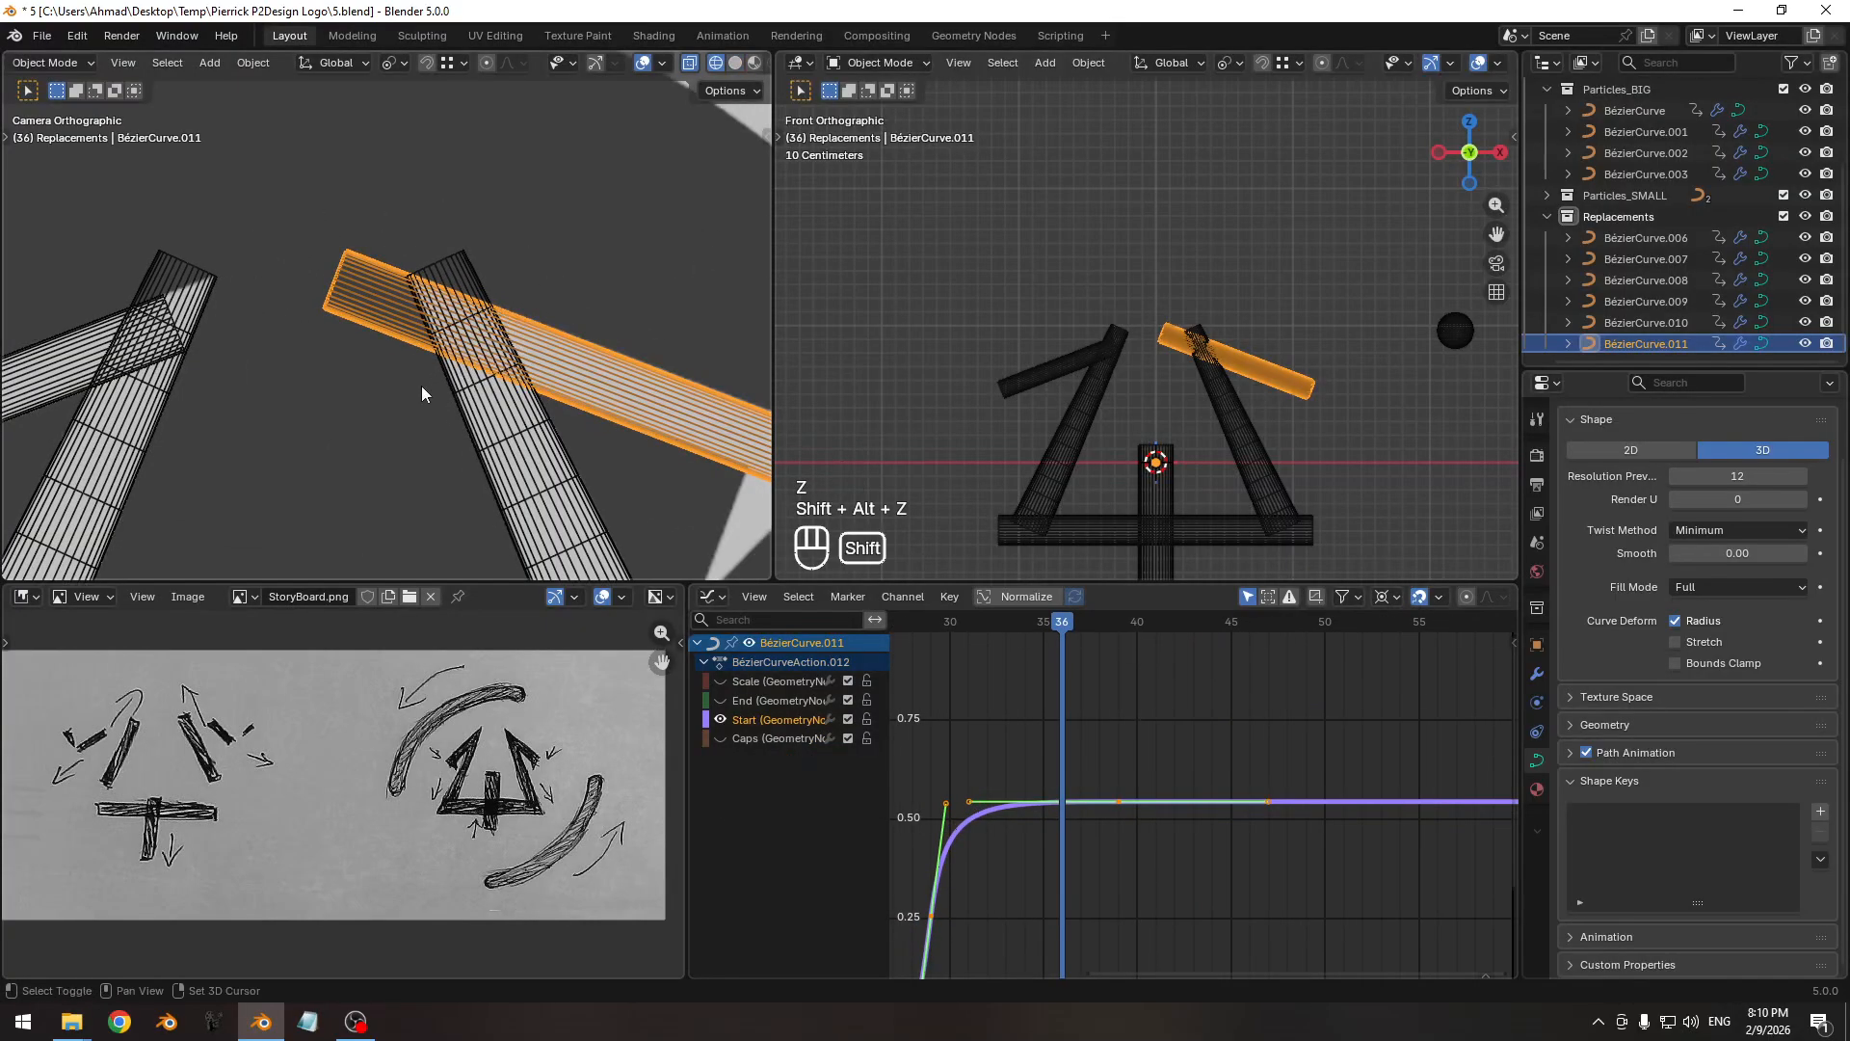
middle_click_drag(420, 386, 354, 396, "shift")
middle_click_drag(385, 395, 433, 289, "ctrl")
key("s")
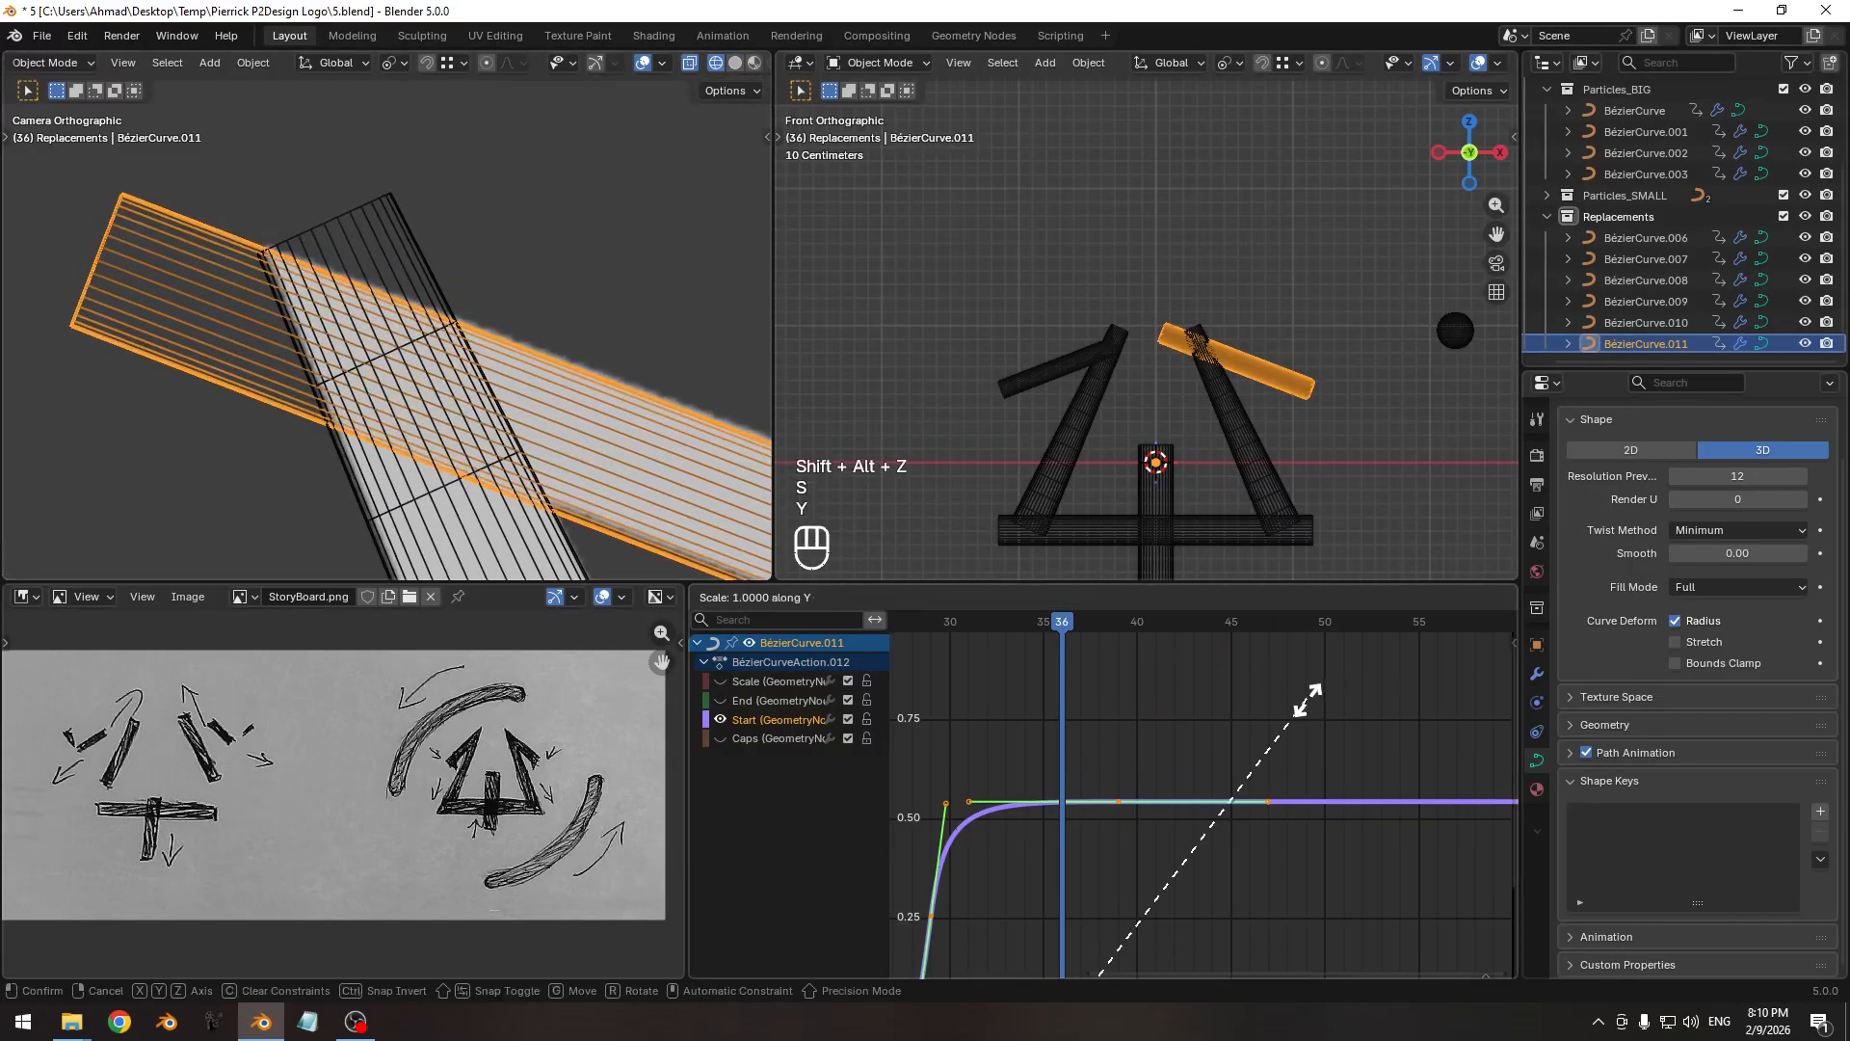
key("y")
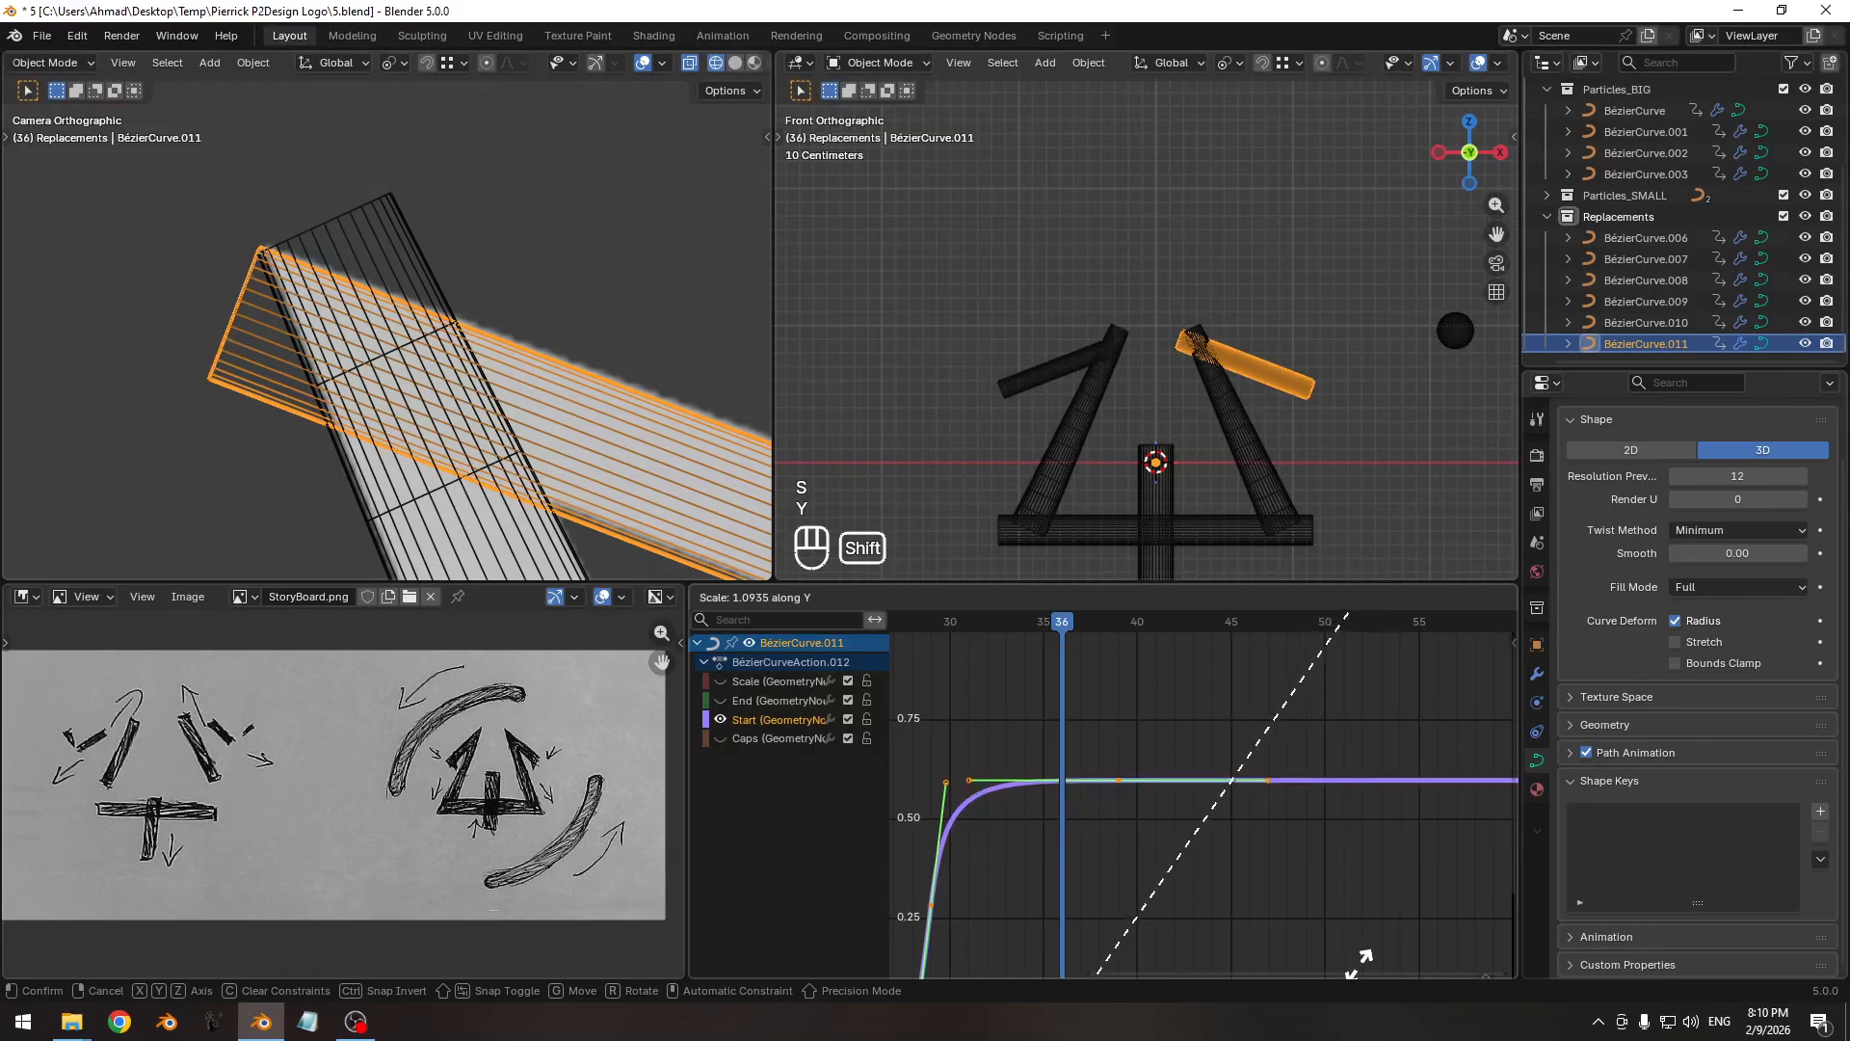
left_click(1349, 638)
Scale the Start keyframe values by a further 1.07 or so to tuck the arm's inner end inside the right leg.
middle_click_drag(83, 405, 251, 362, "shift")
key("s")
key("y")
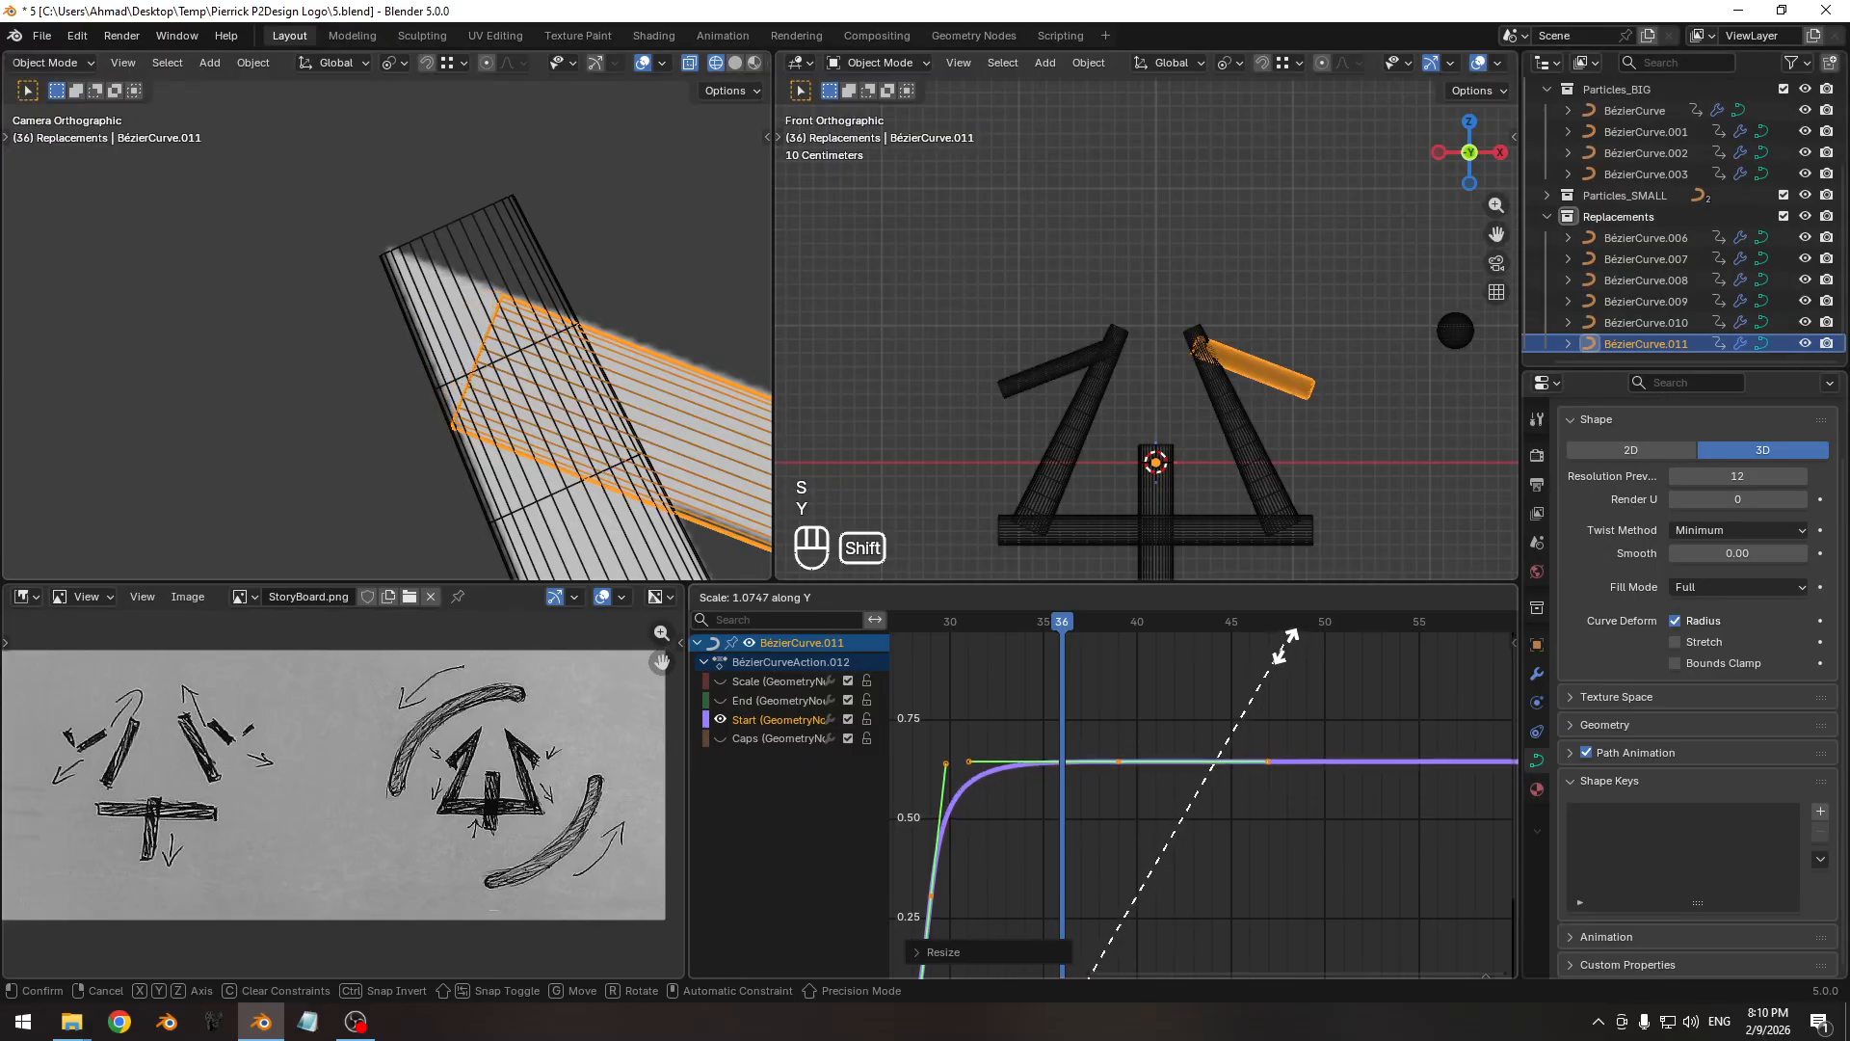
left_click(1286, 644)
Return the camera view to solid shading without overlays.
middle_click_drag(322, 130, 378, 268, "ctrl")
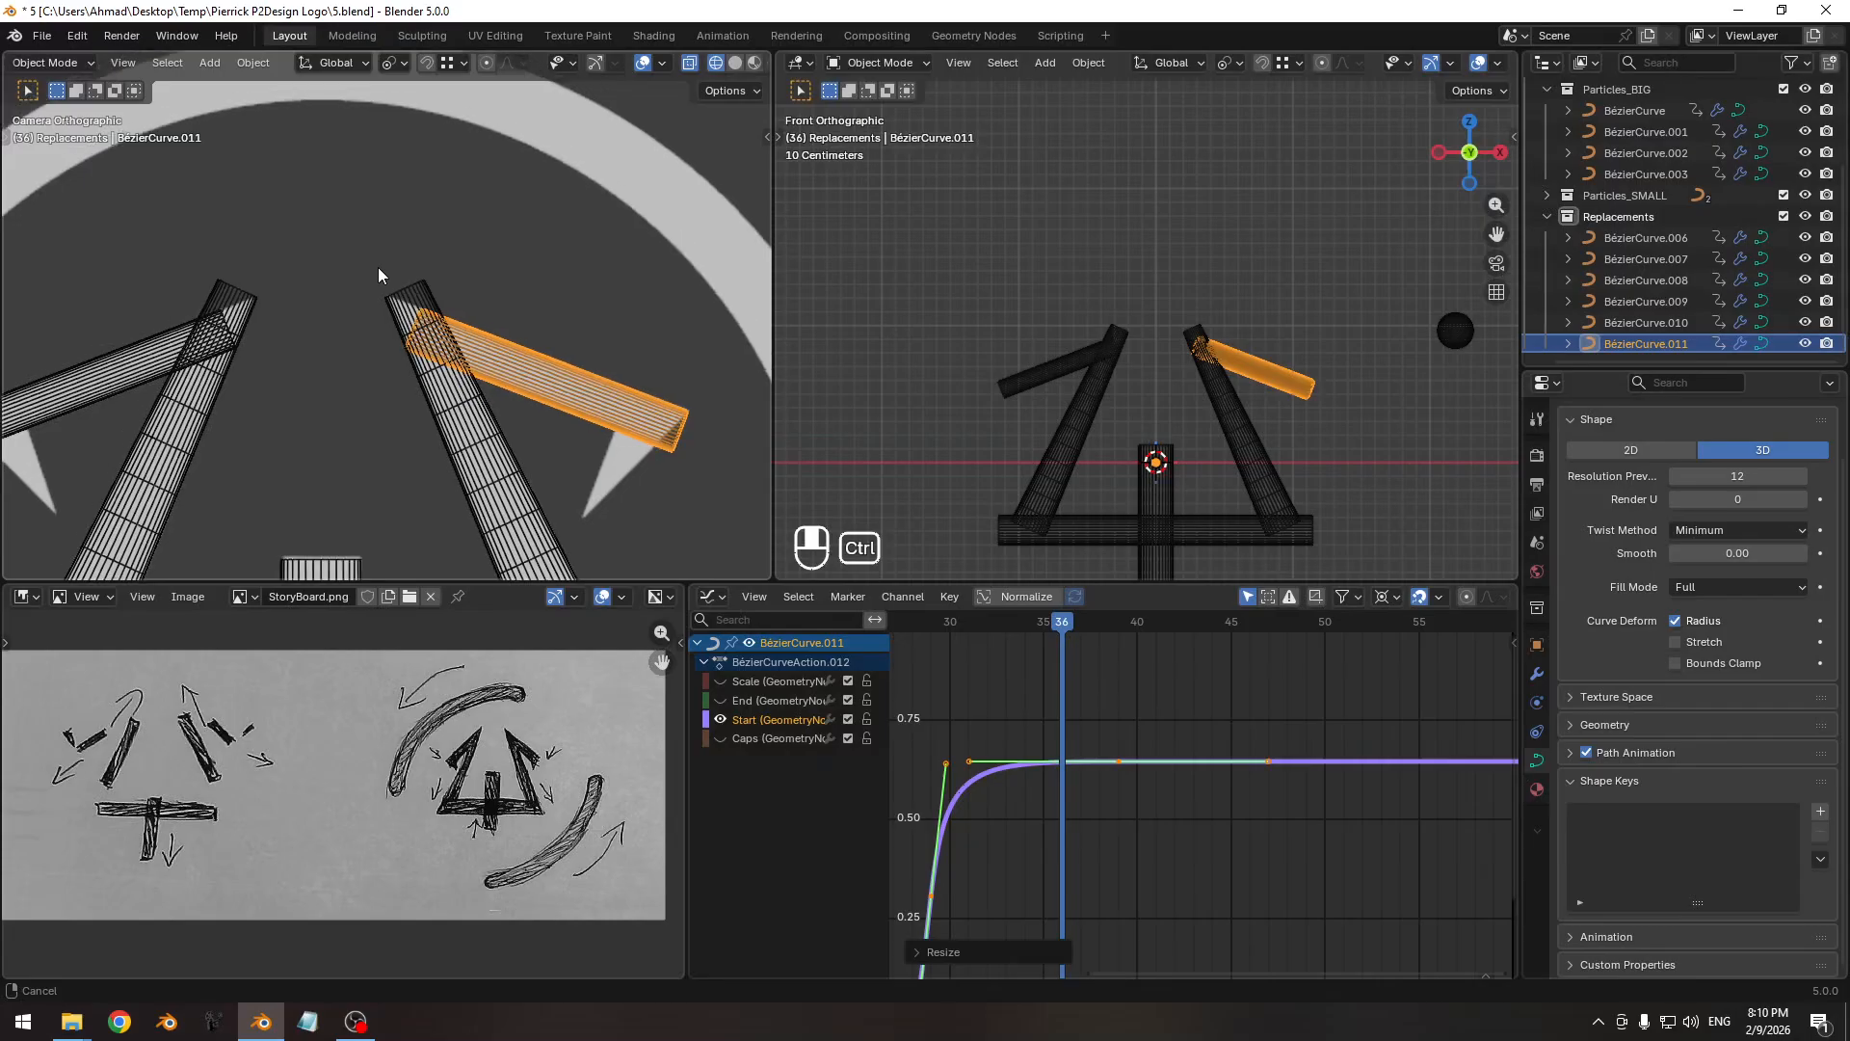
middle_click_drag(506, 324, 222, 241, "shift")
middle_click_drag(254, 353, 403, 343, "ctrl")
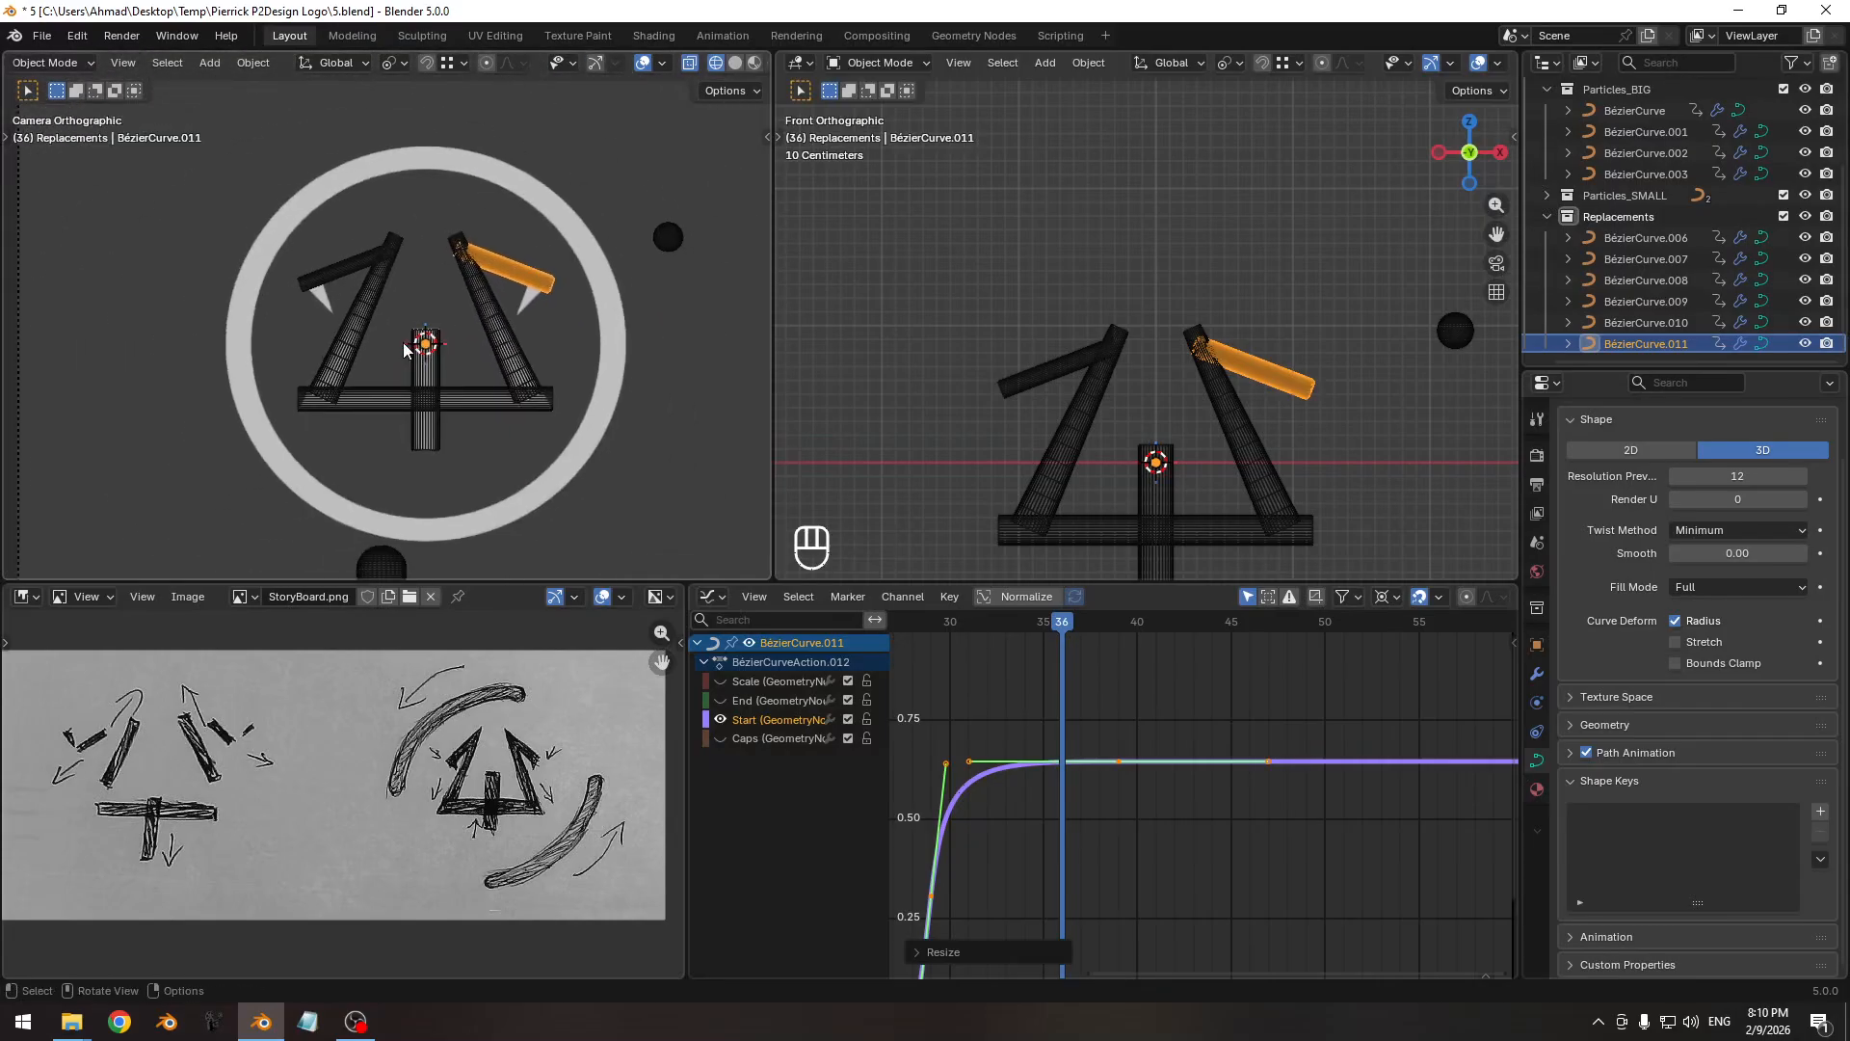
key("z")
key("shift+alt+z")
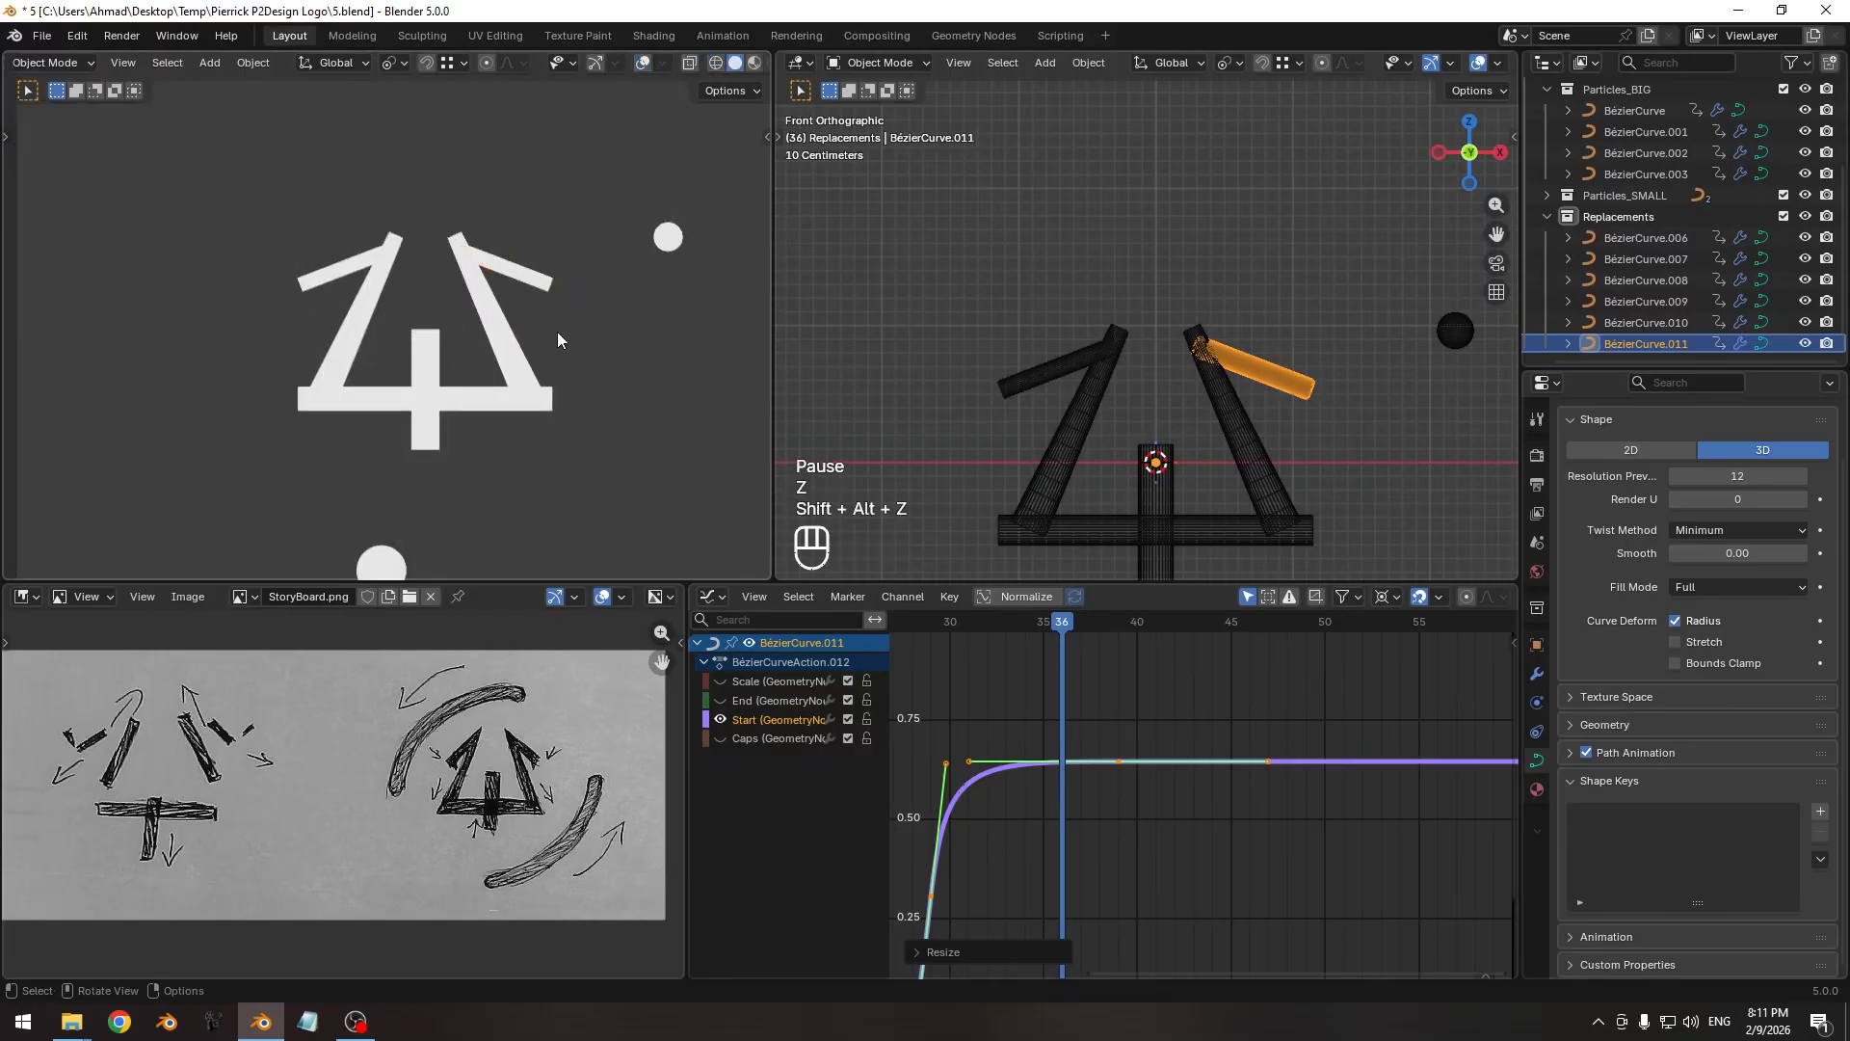
Play the animation from an earlier frame to check how the right arm grows out of the right leg.
middle_click_drag(557, 331, 517, 374, "ctrl")
middle_click_drag(915, 771, 917, 793, "ctrl")
middle_click_drag(917, 794, 1002, 763)
left_click_drag(1037, 622, 916, 621)
key("space")
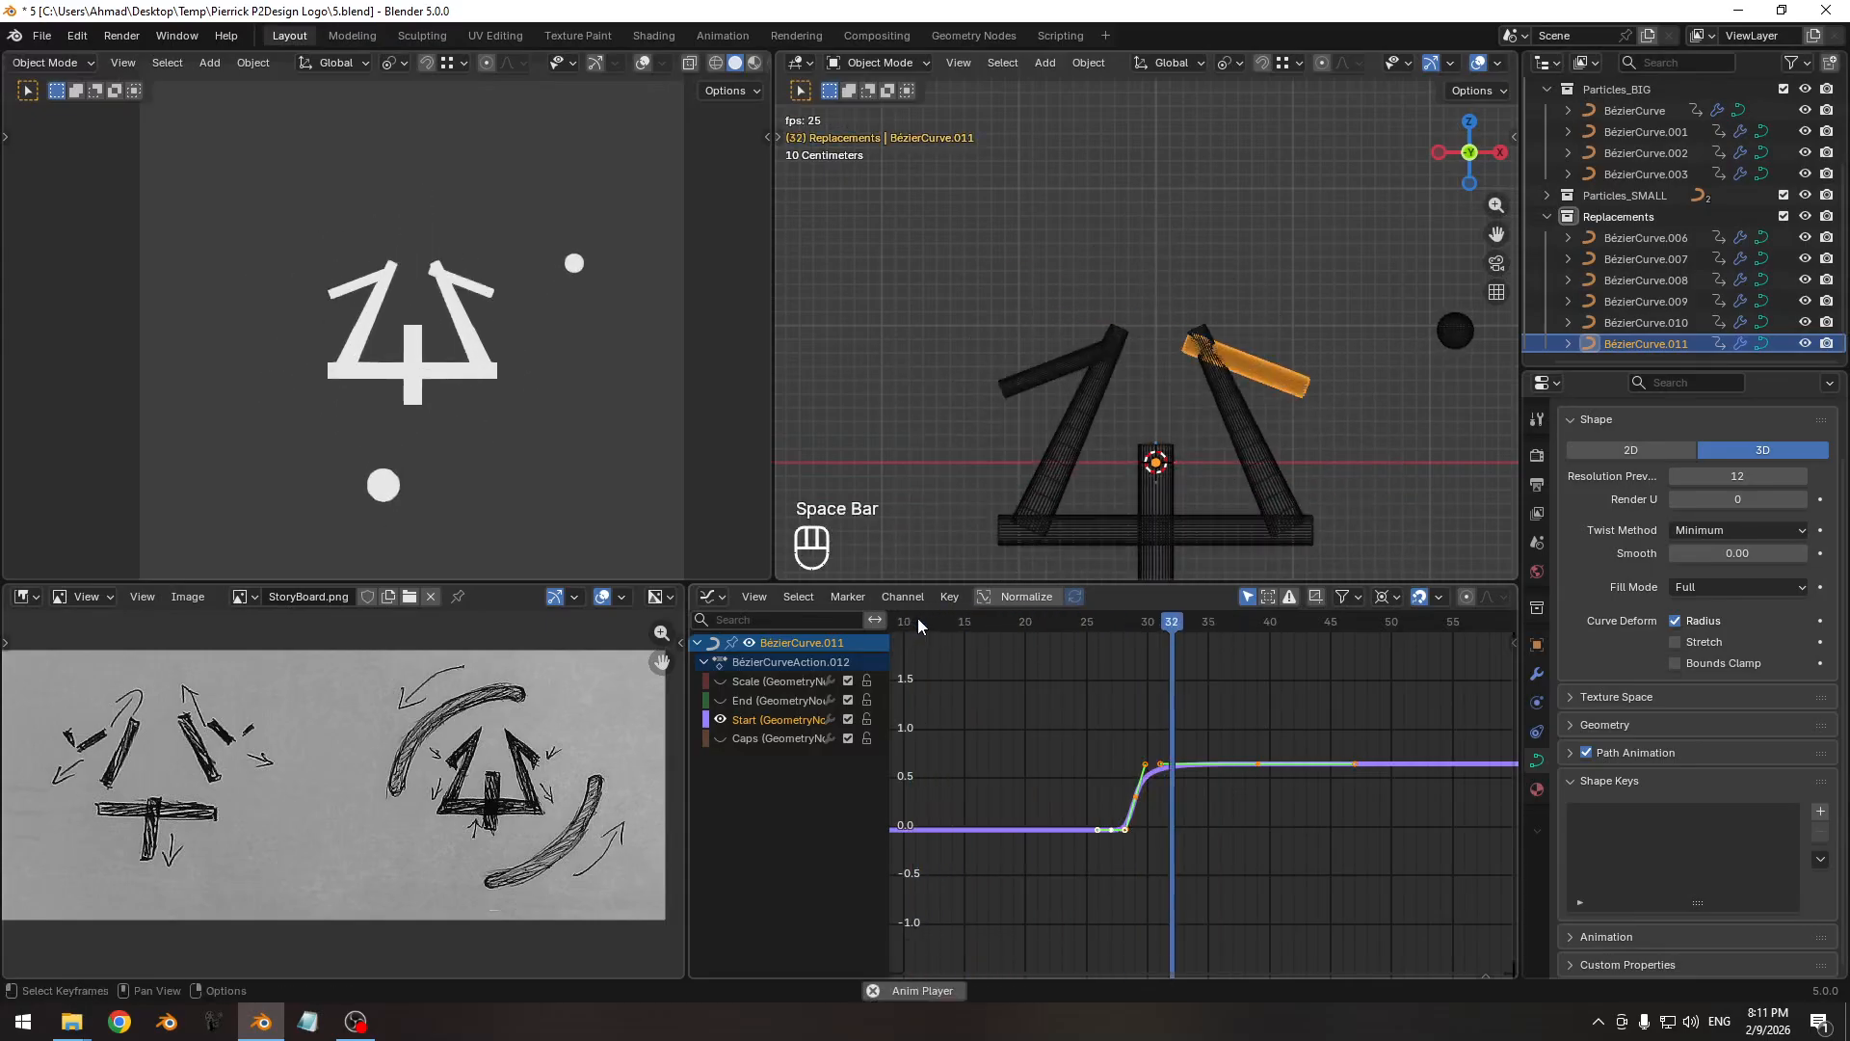
key("space")
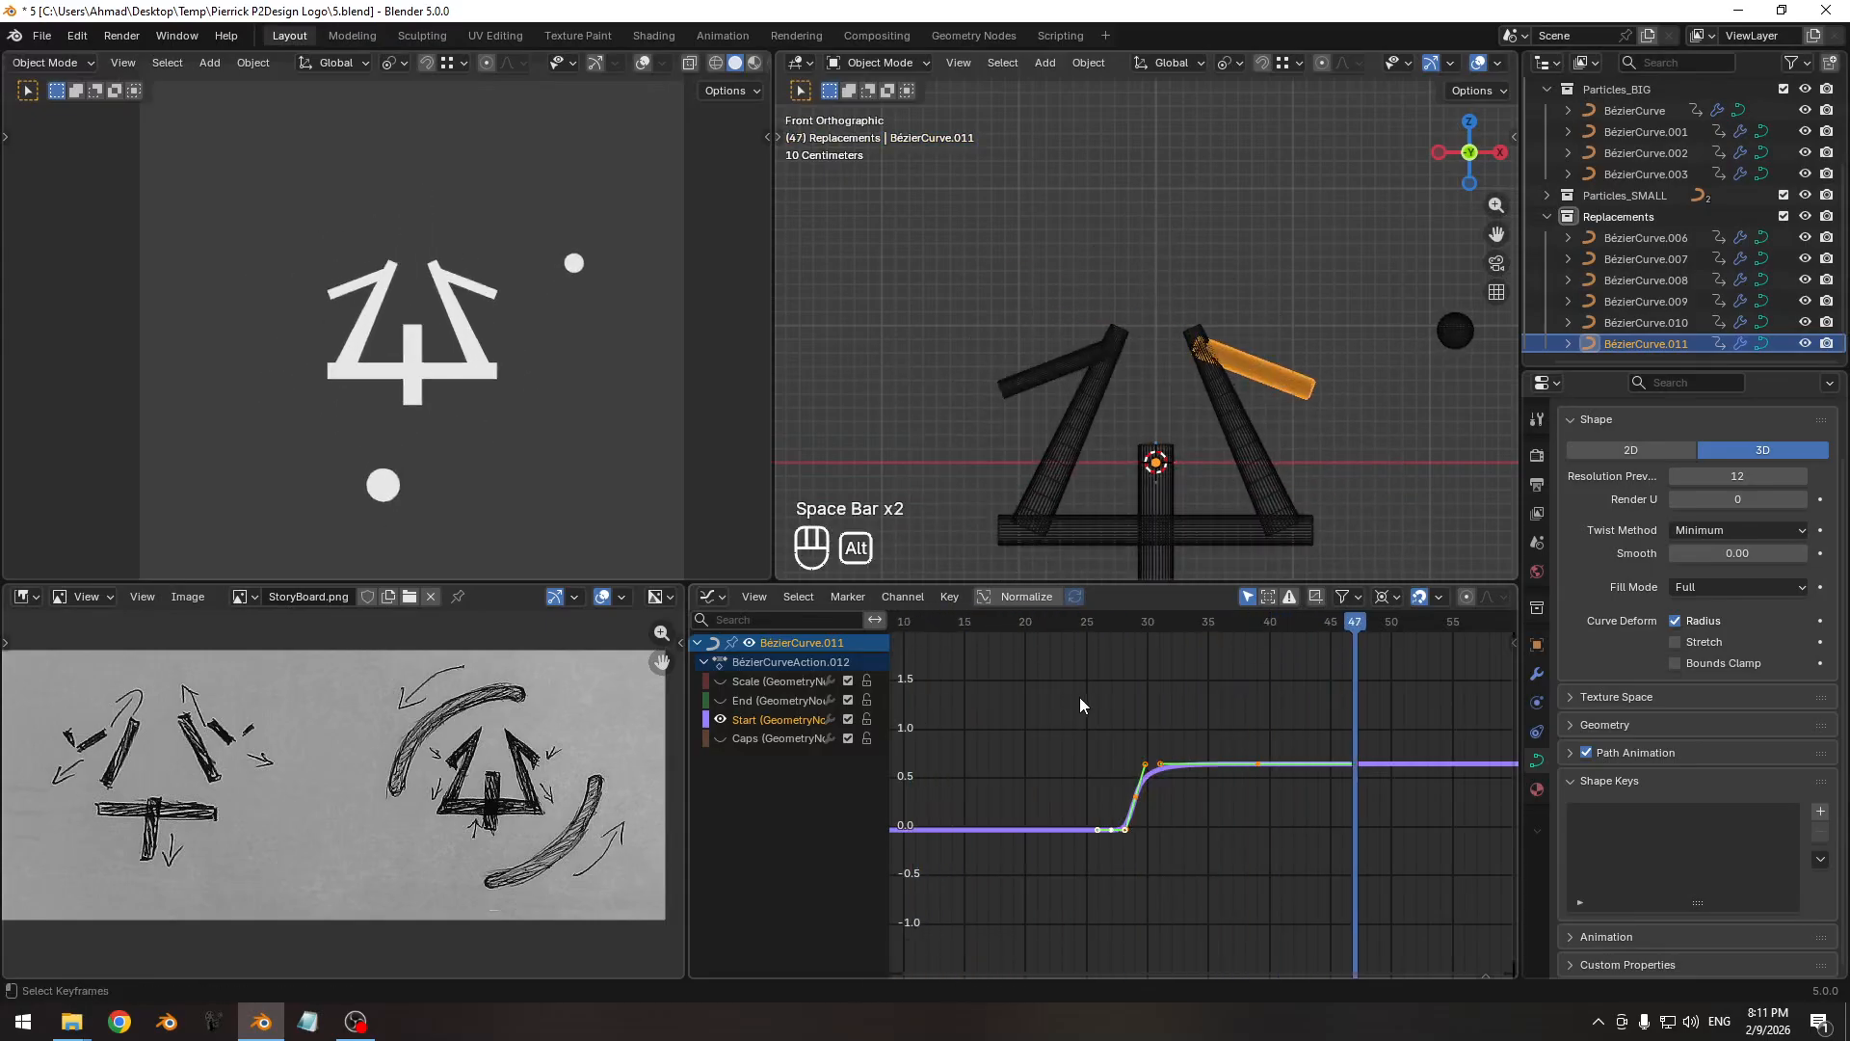
Reveal all of the right arm's animation curves and replay the animation from an earlier frame to check the timing.
key("alt+h")
middle_click_drag(1087, 700, 1068, 667, "ctrl")
left_click_drag(1002, 624, 961, 638)
key("space")
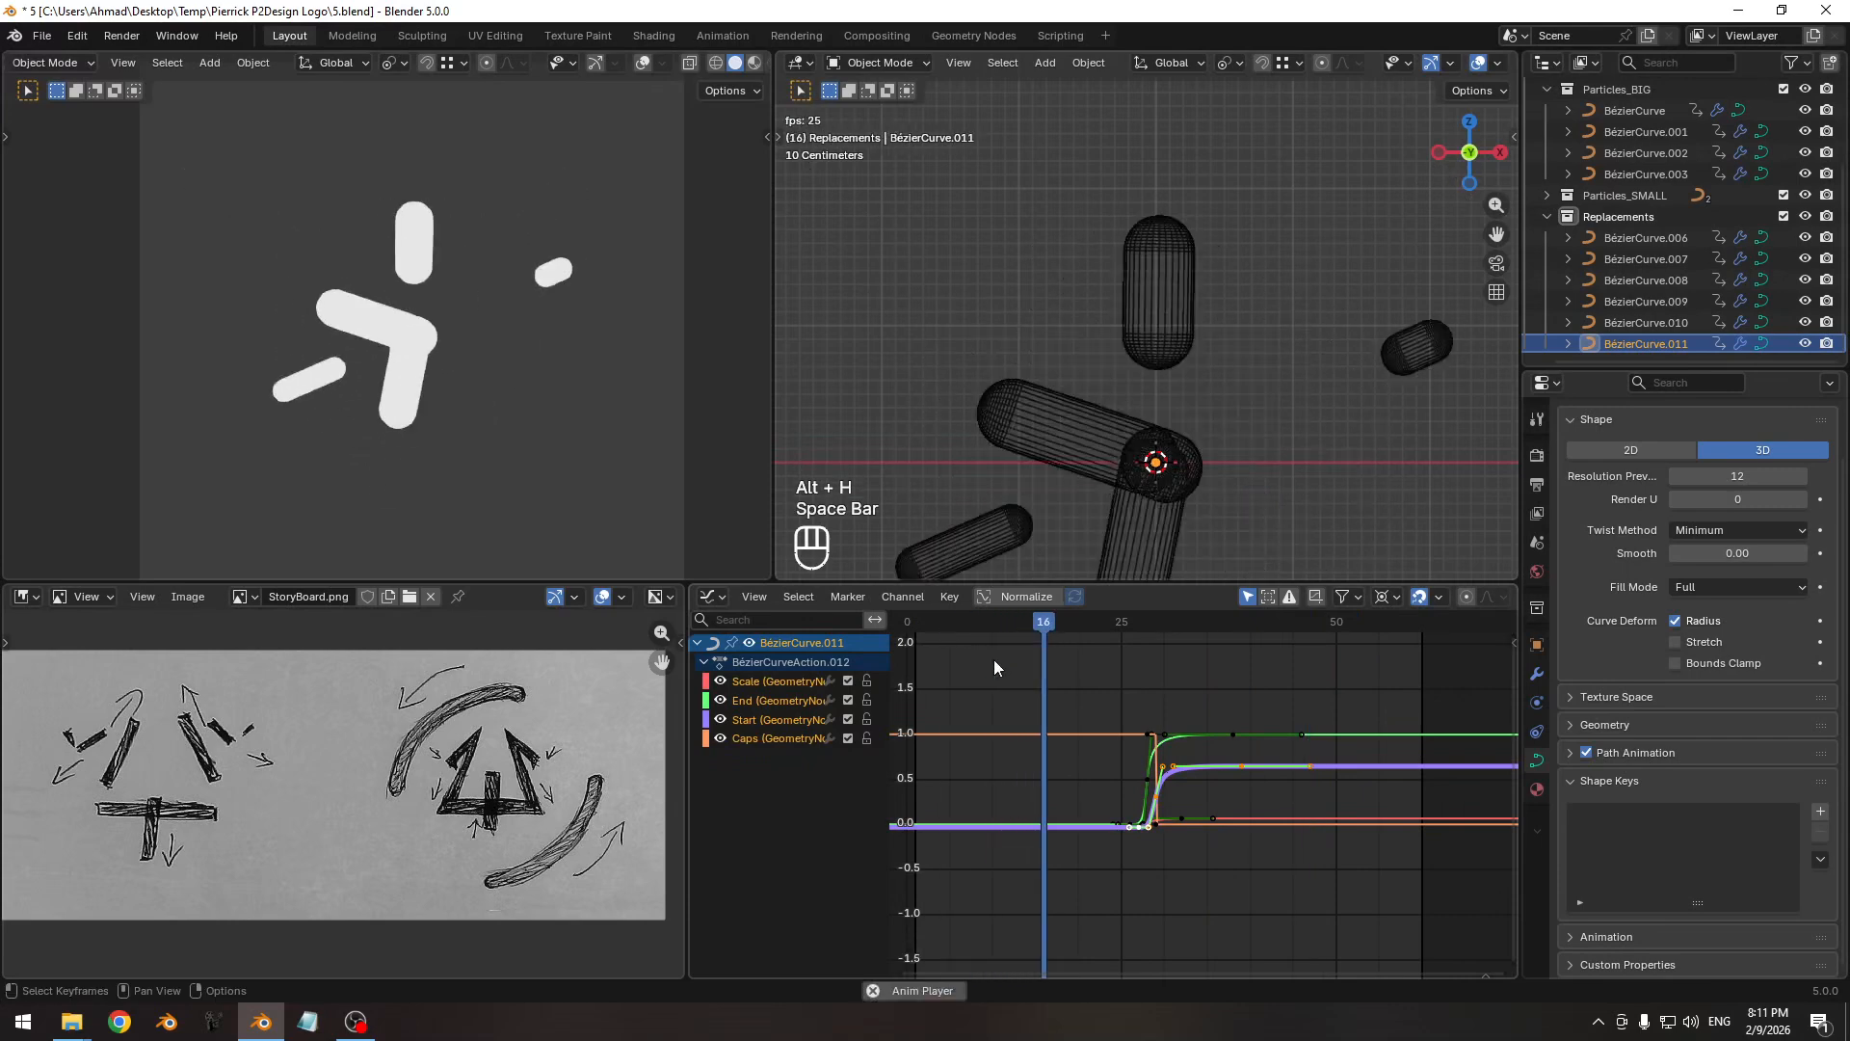
key("space")
key("space")
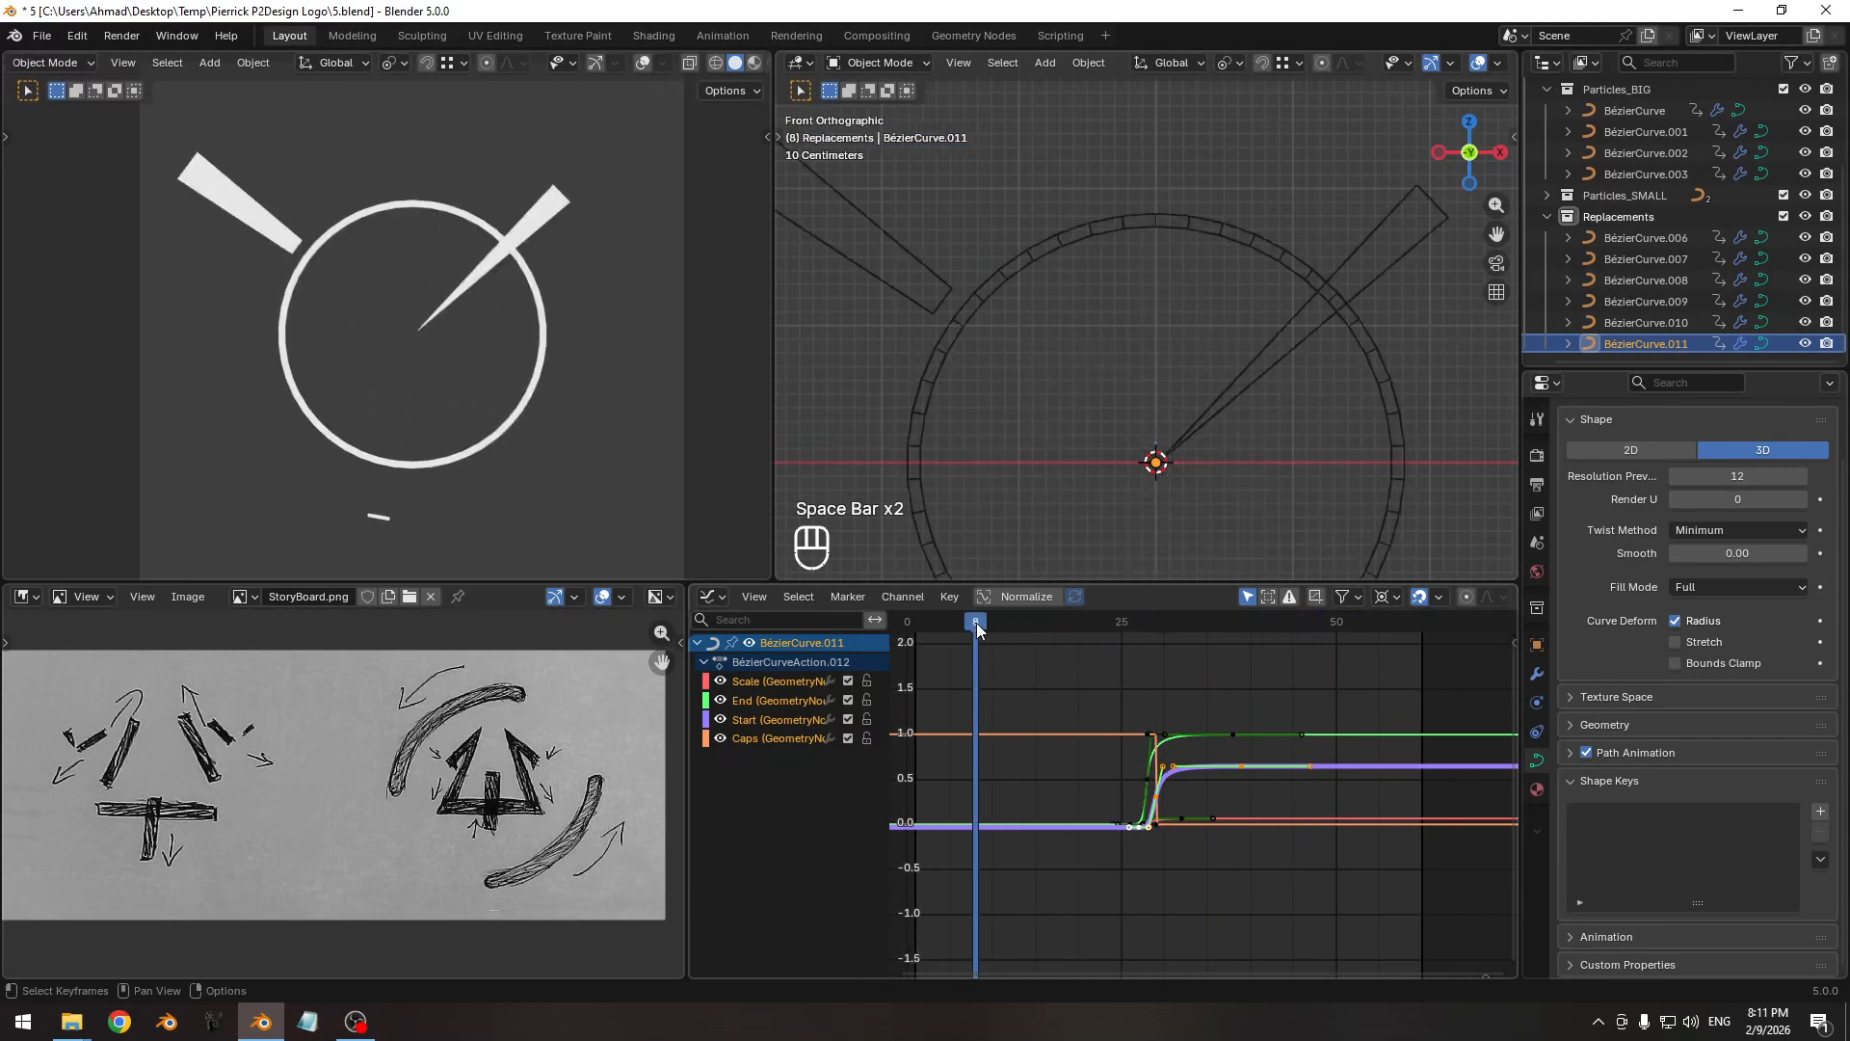
key("space")
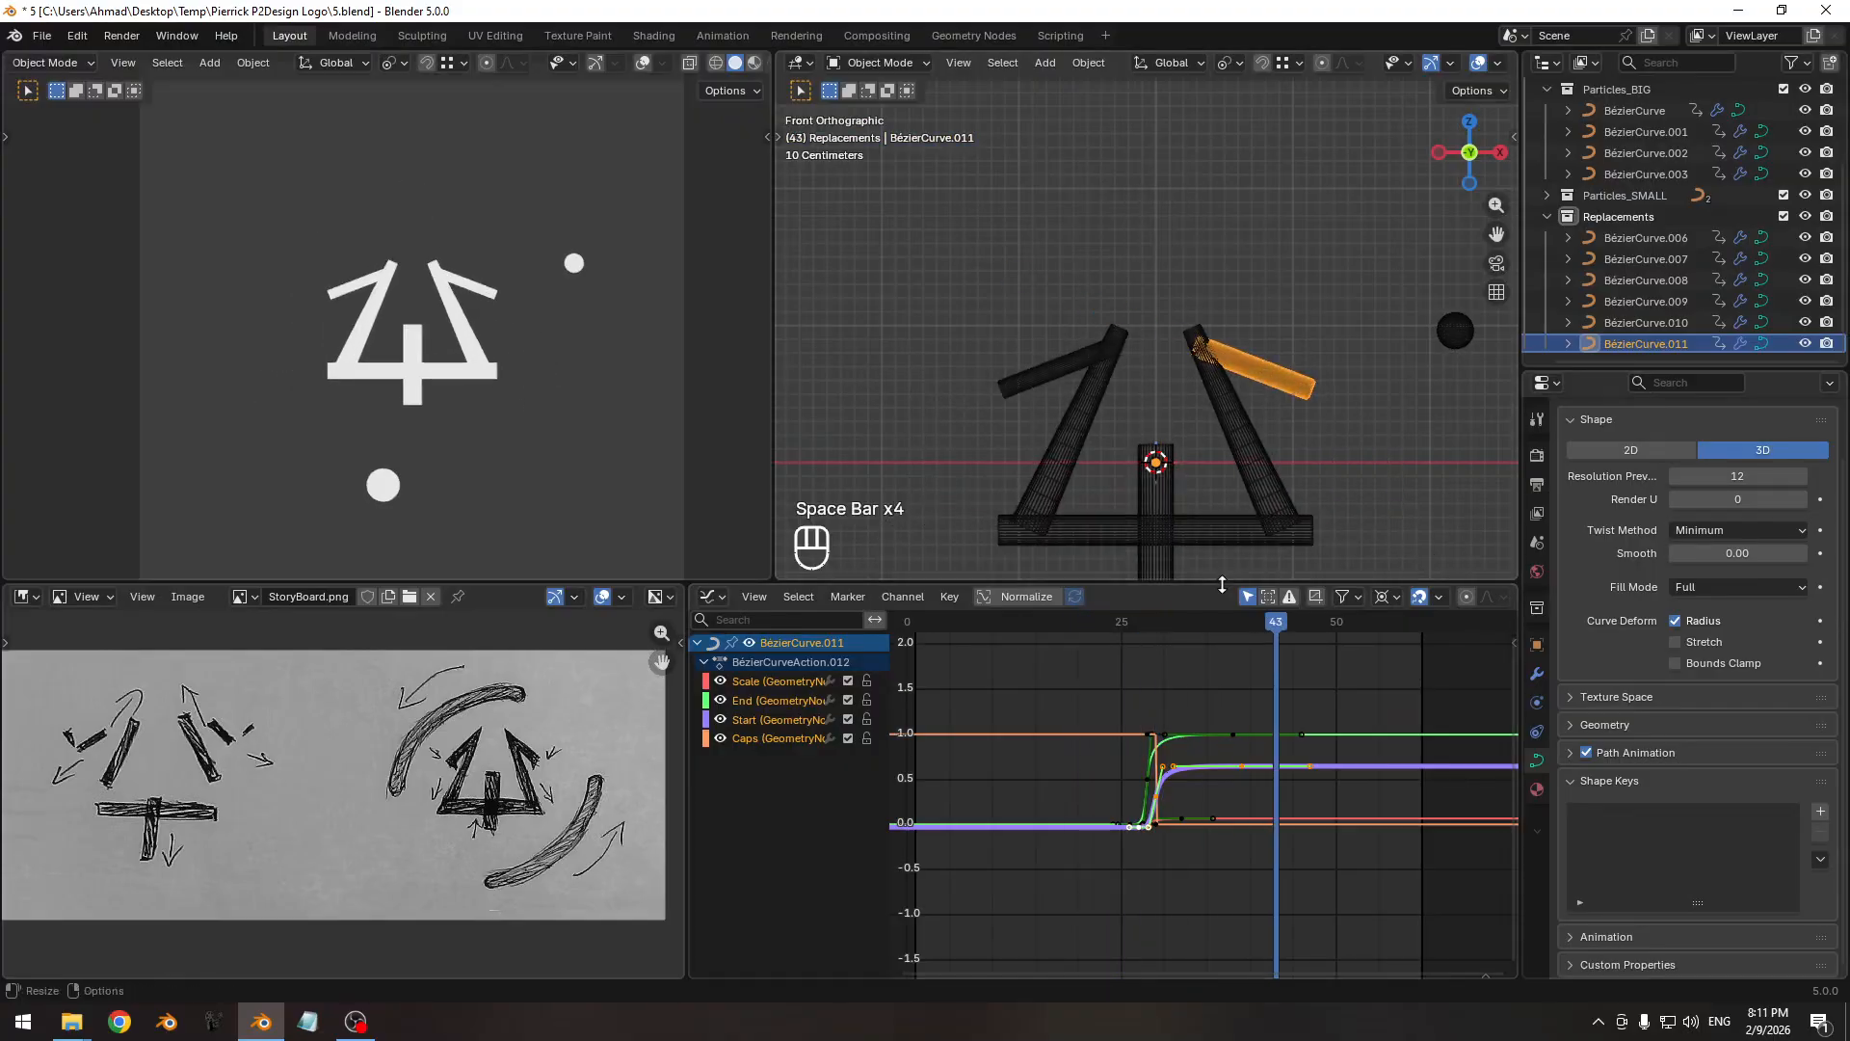
Shift all of the right arm's keyframes one frame earlier and play the animation to check the new timing.
key("a")
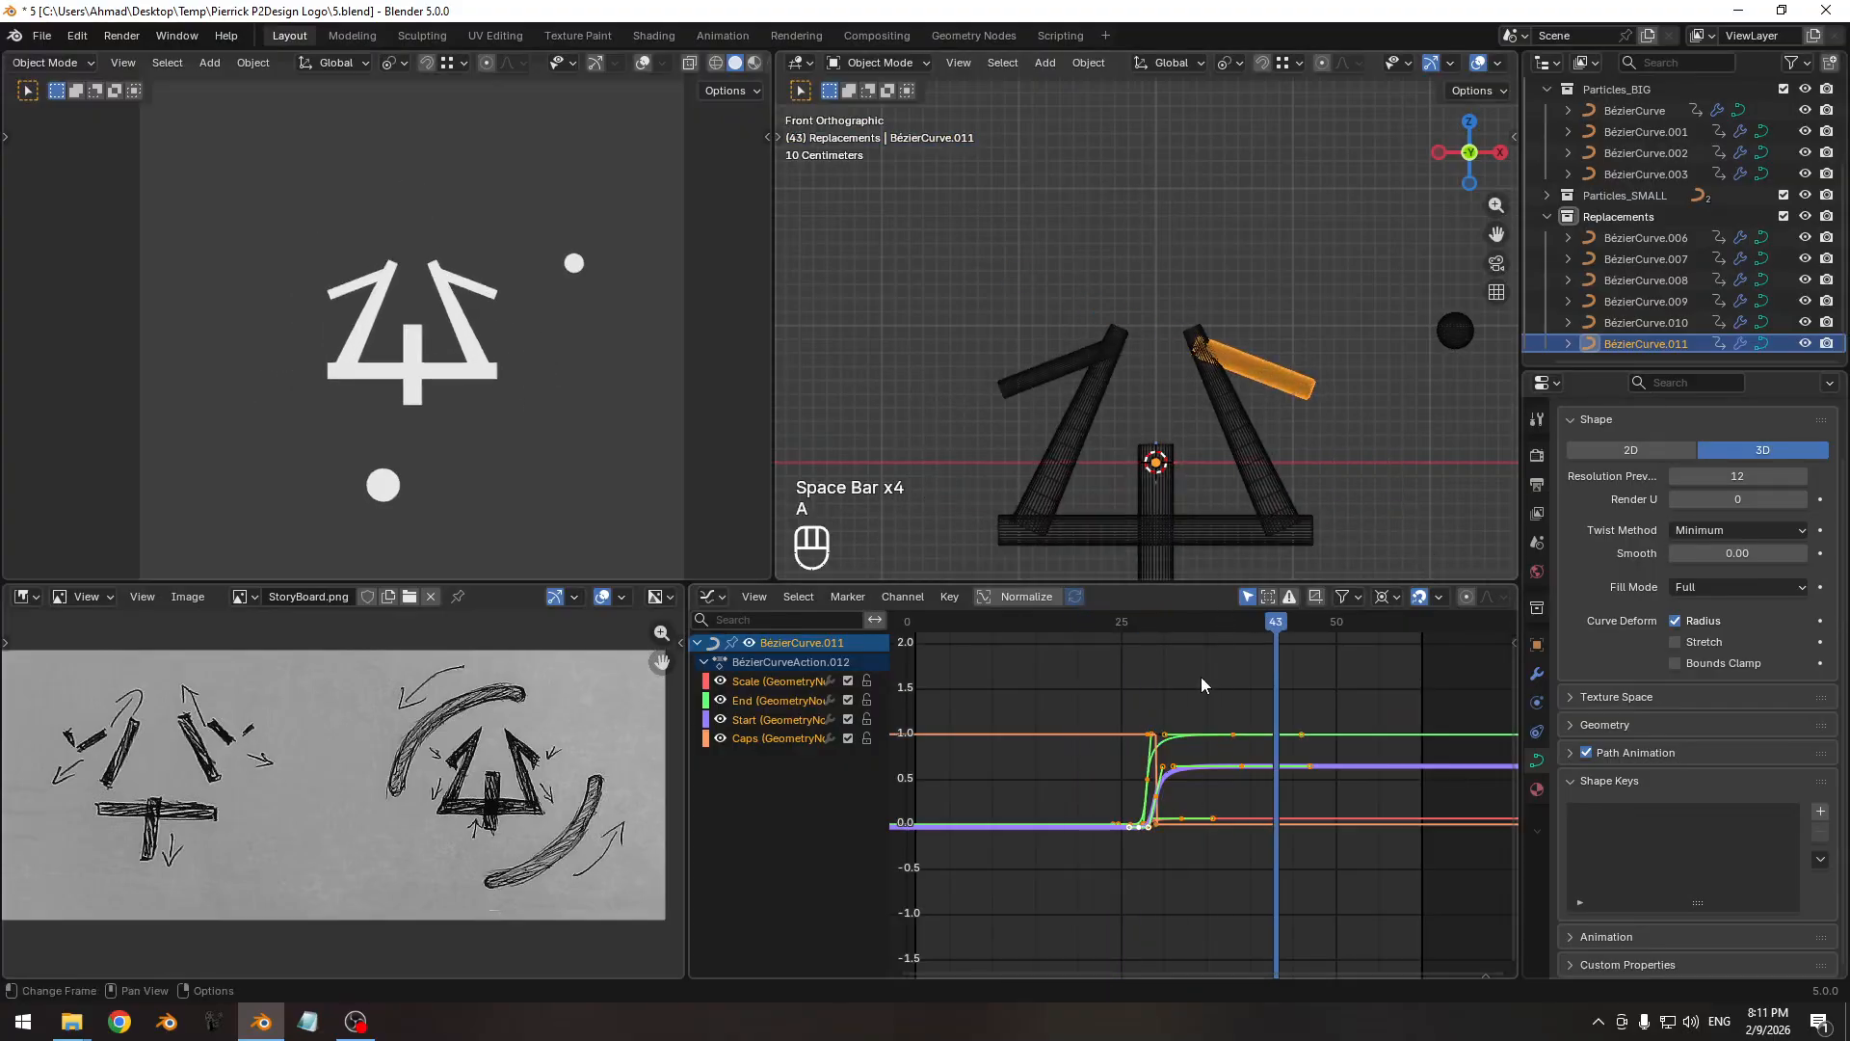
key("g")
key("x")
left_click(1195, 677)
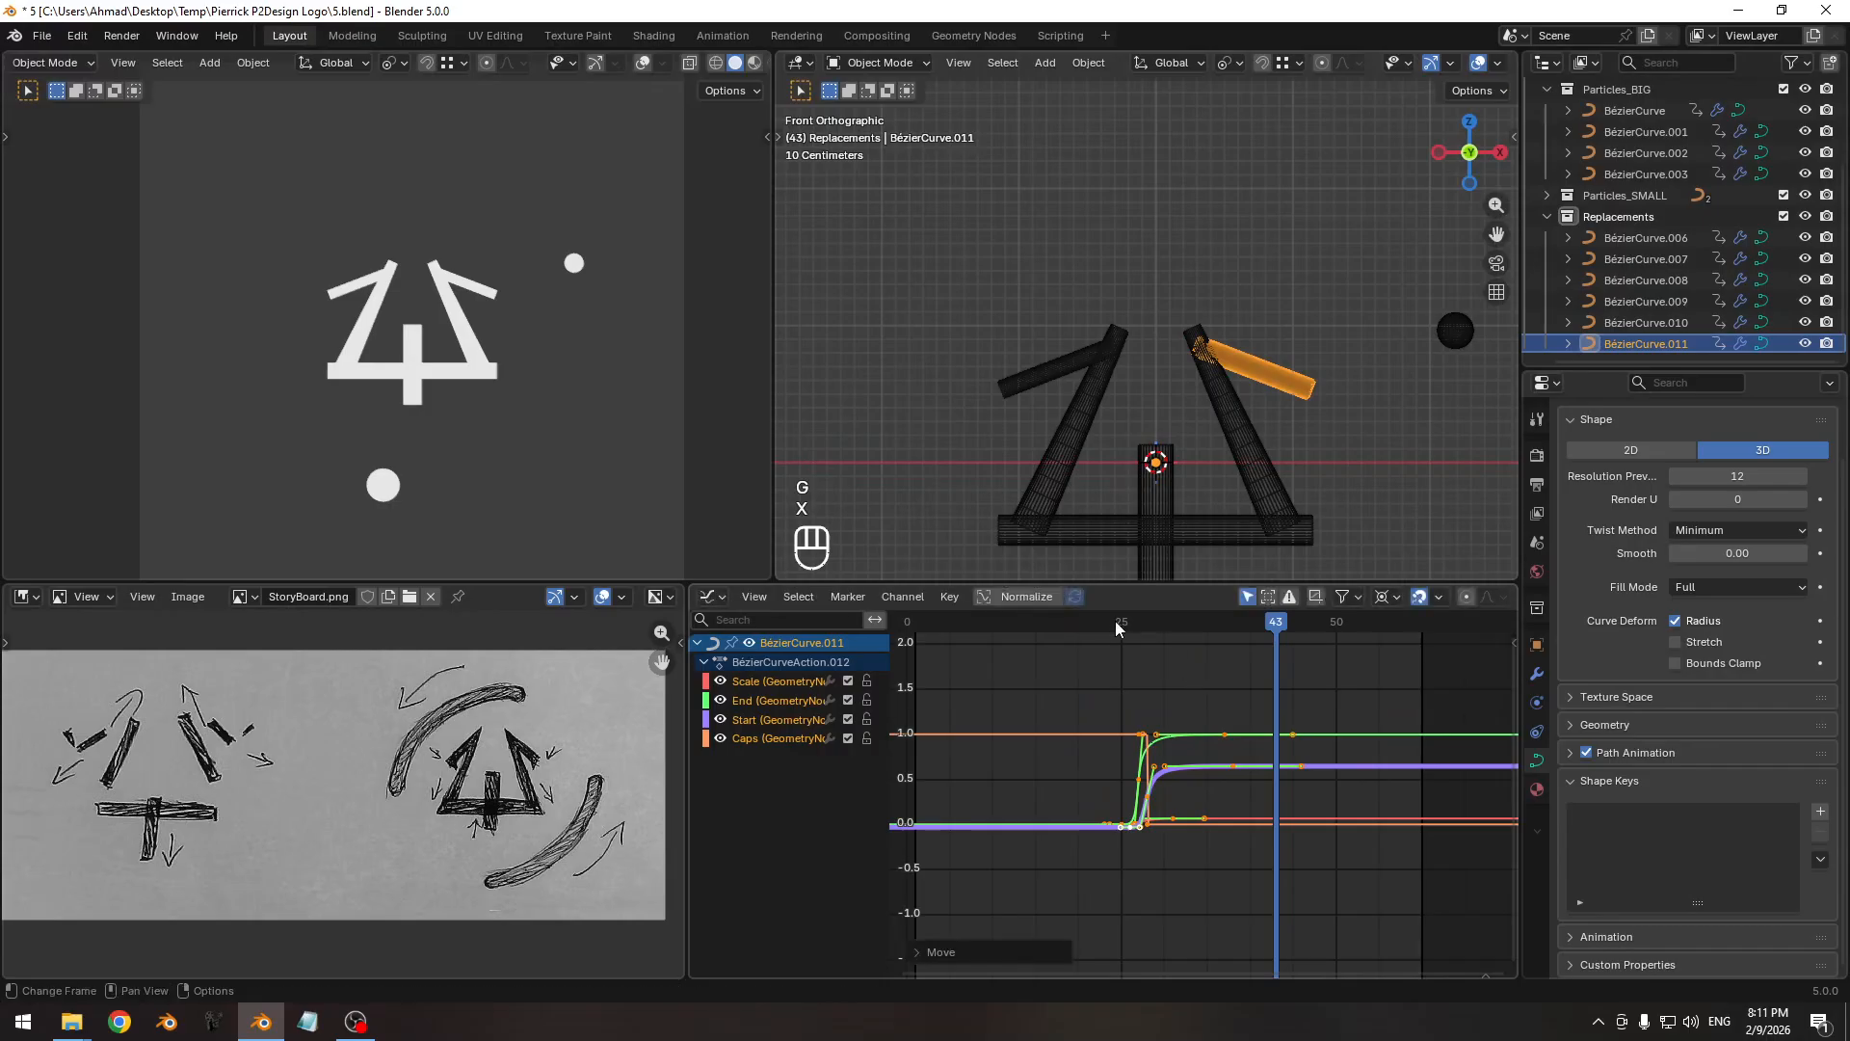
mouse_move(1114, 621)
left_mouse_down()
mouse_move(993, 637)
mouse_move(1170, 639)
mouse_move(1123, 640)
left_mouse_up()
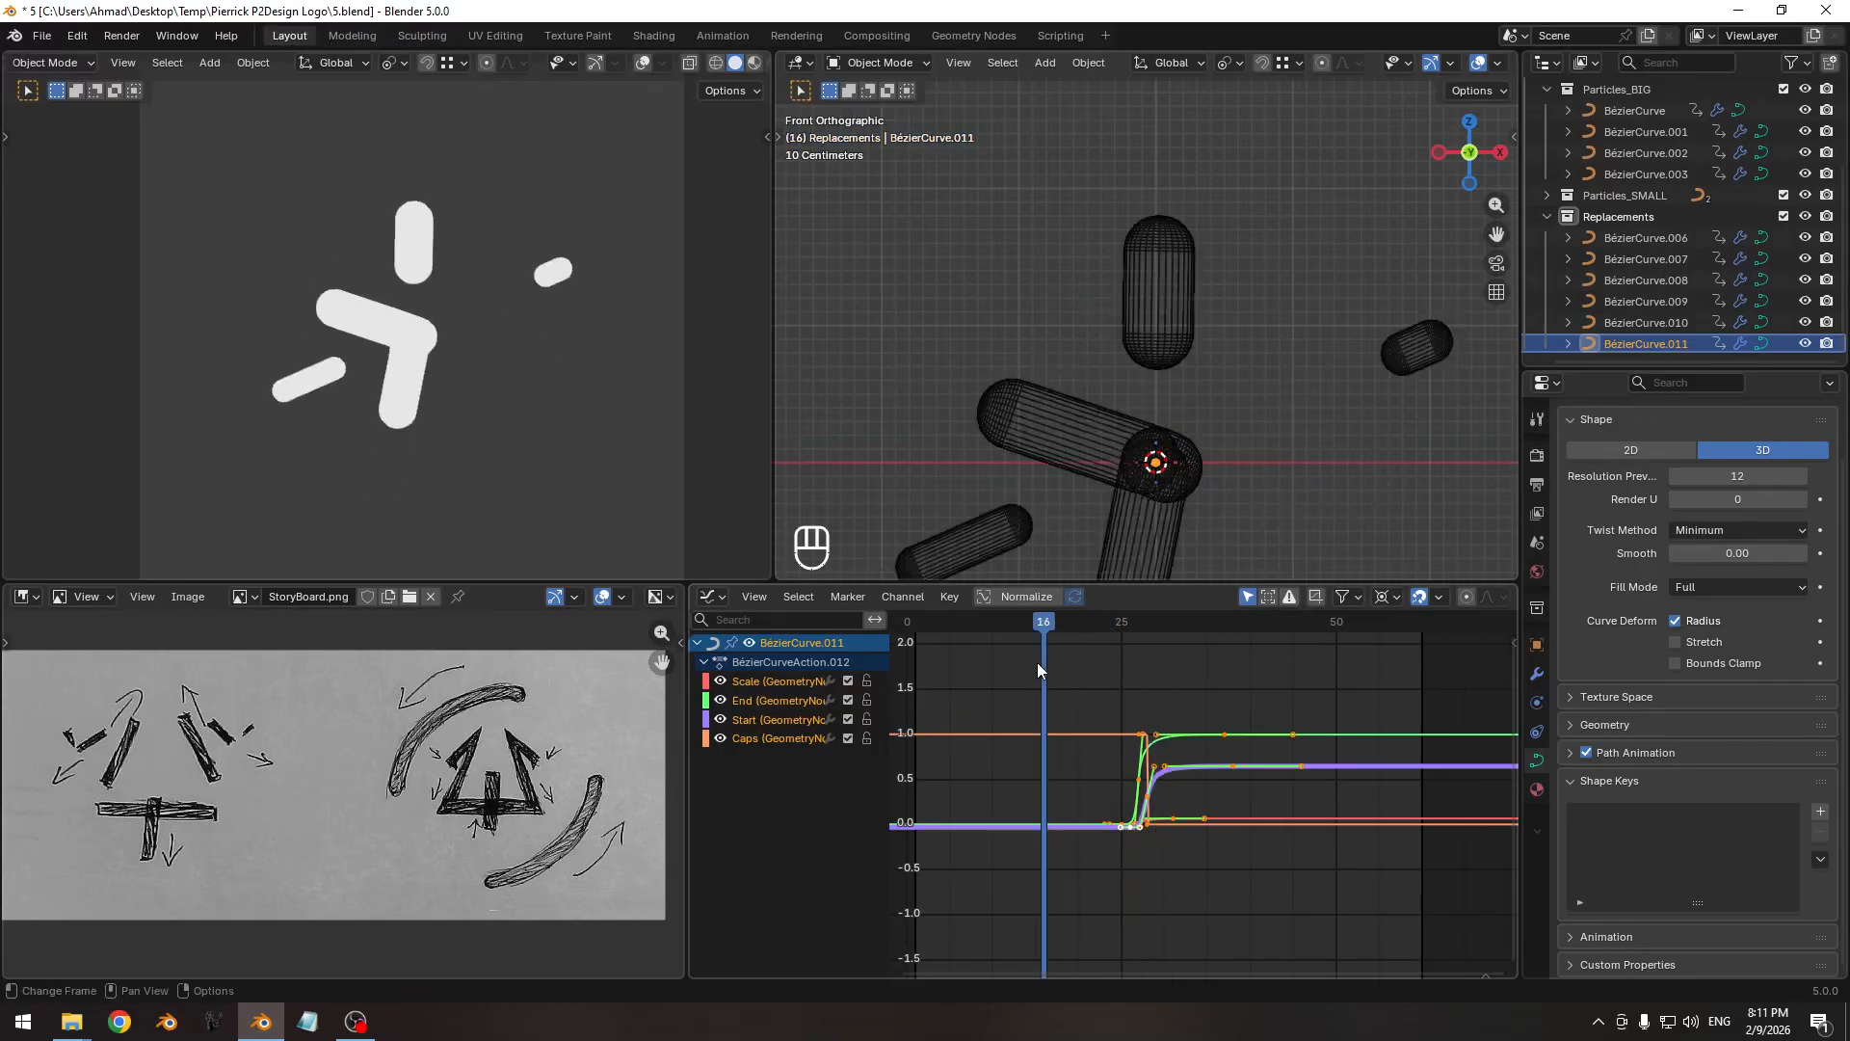
key("space")
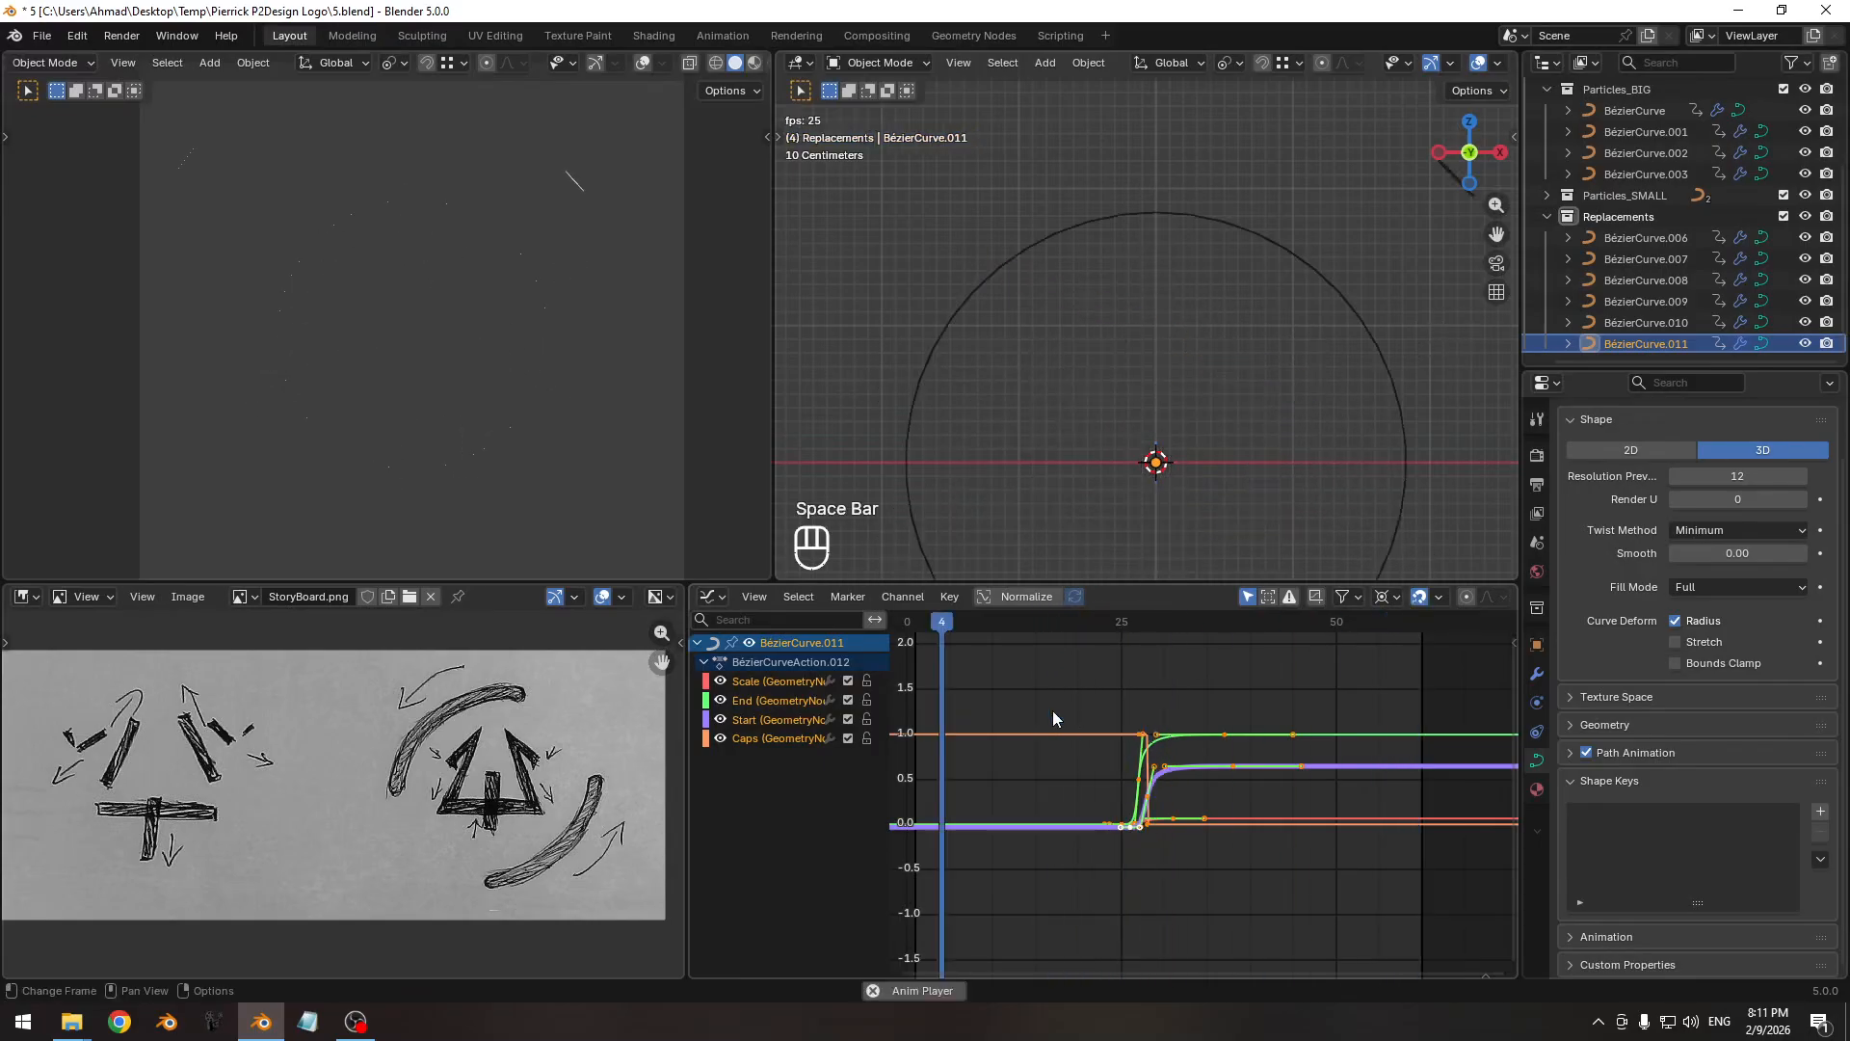
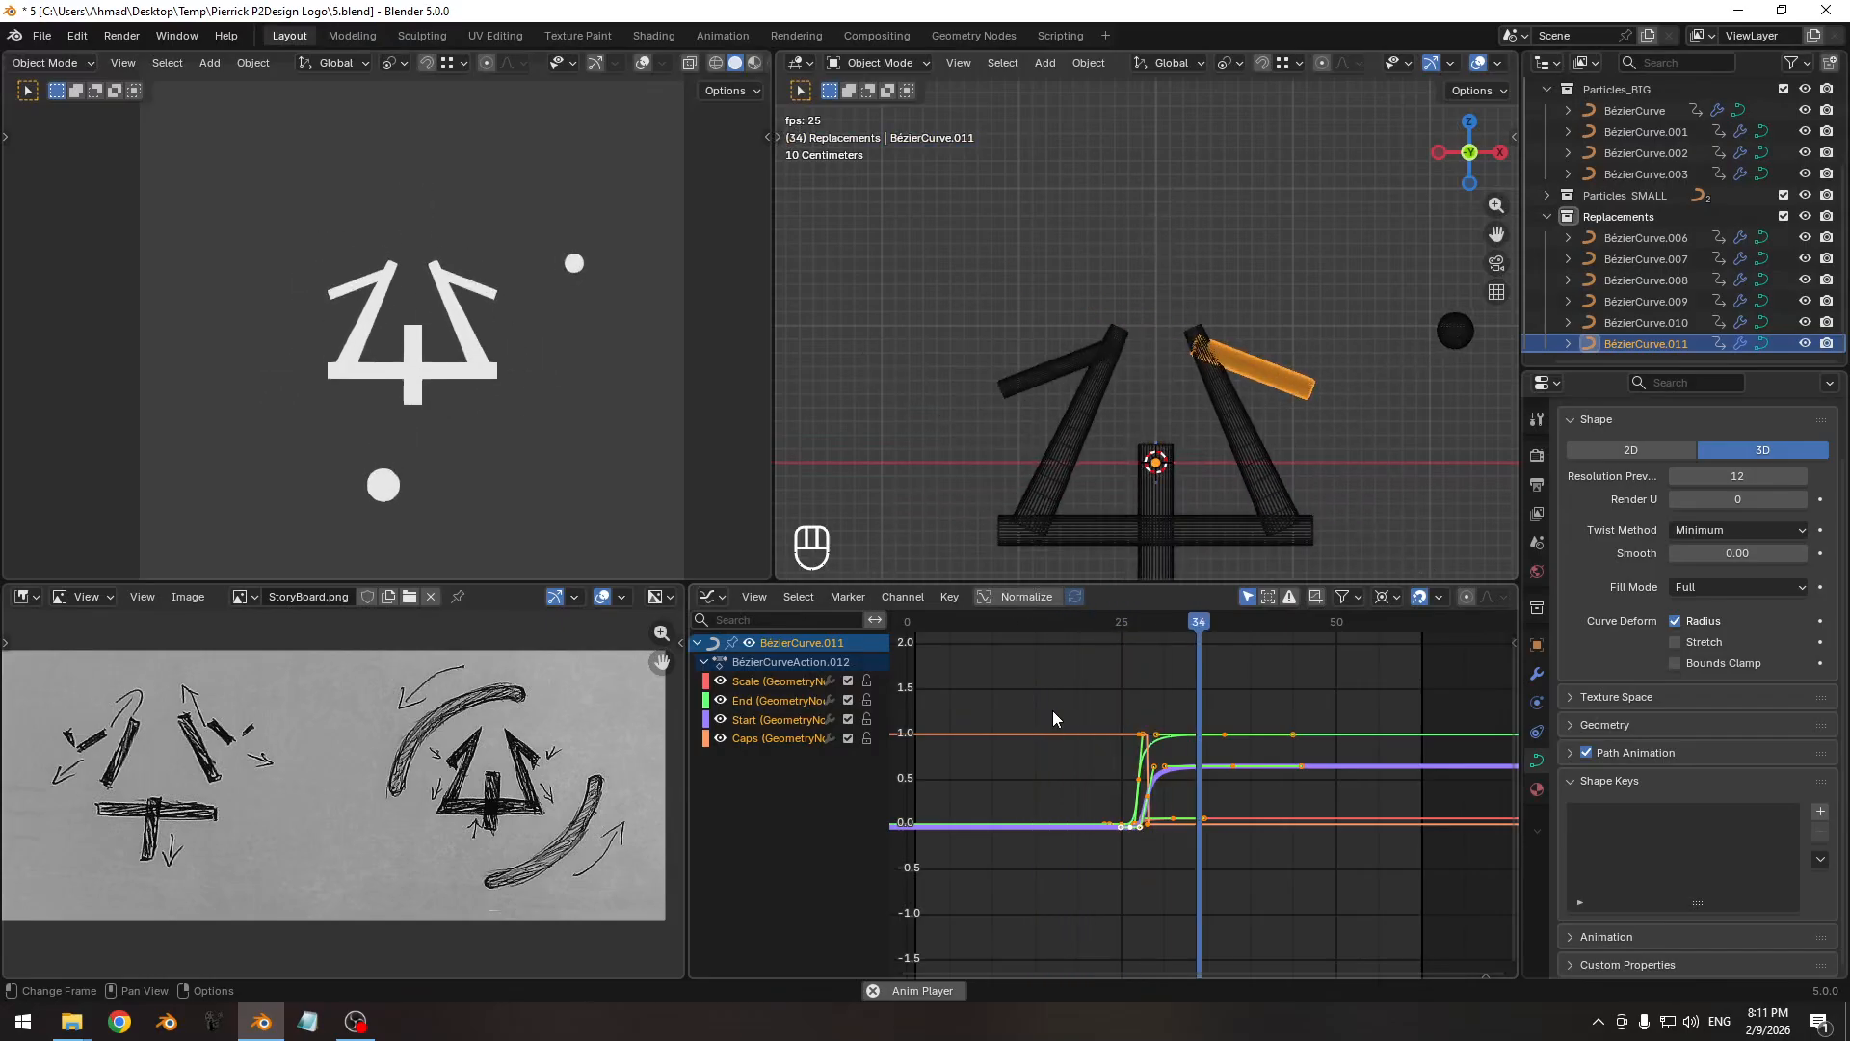
key("space")
Isolate the right arm's Scale curve, move its last keyframe two frames later to frame 33, and check the arm around frame 27.
middle_click_drag(1052, 709, 1124, 820, "ctrl")
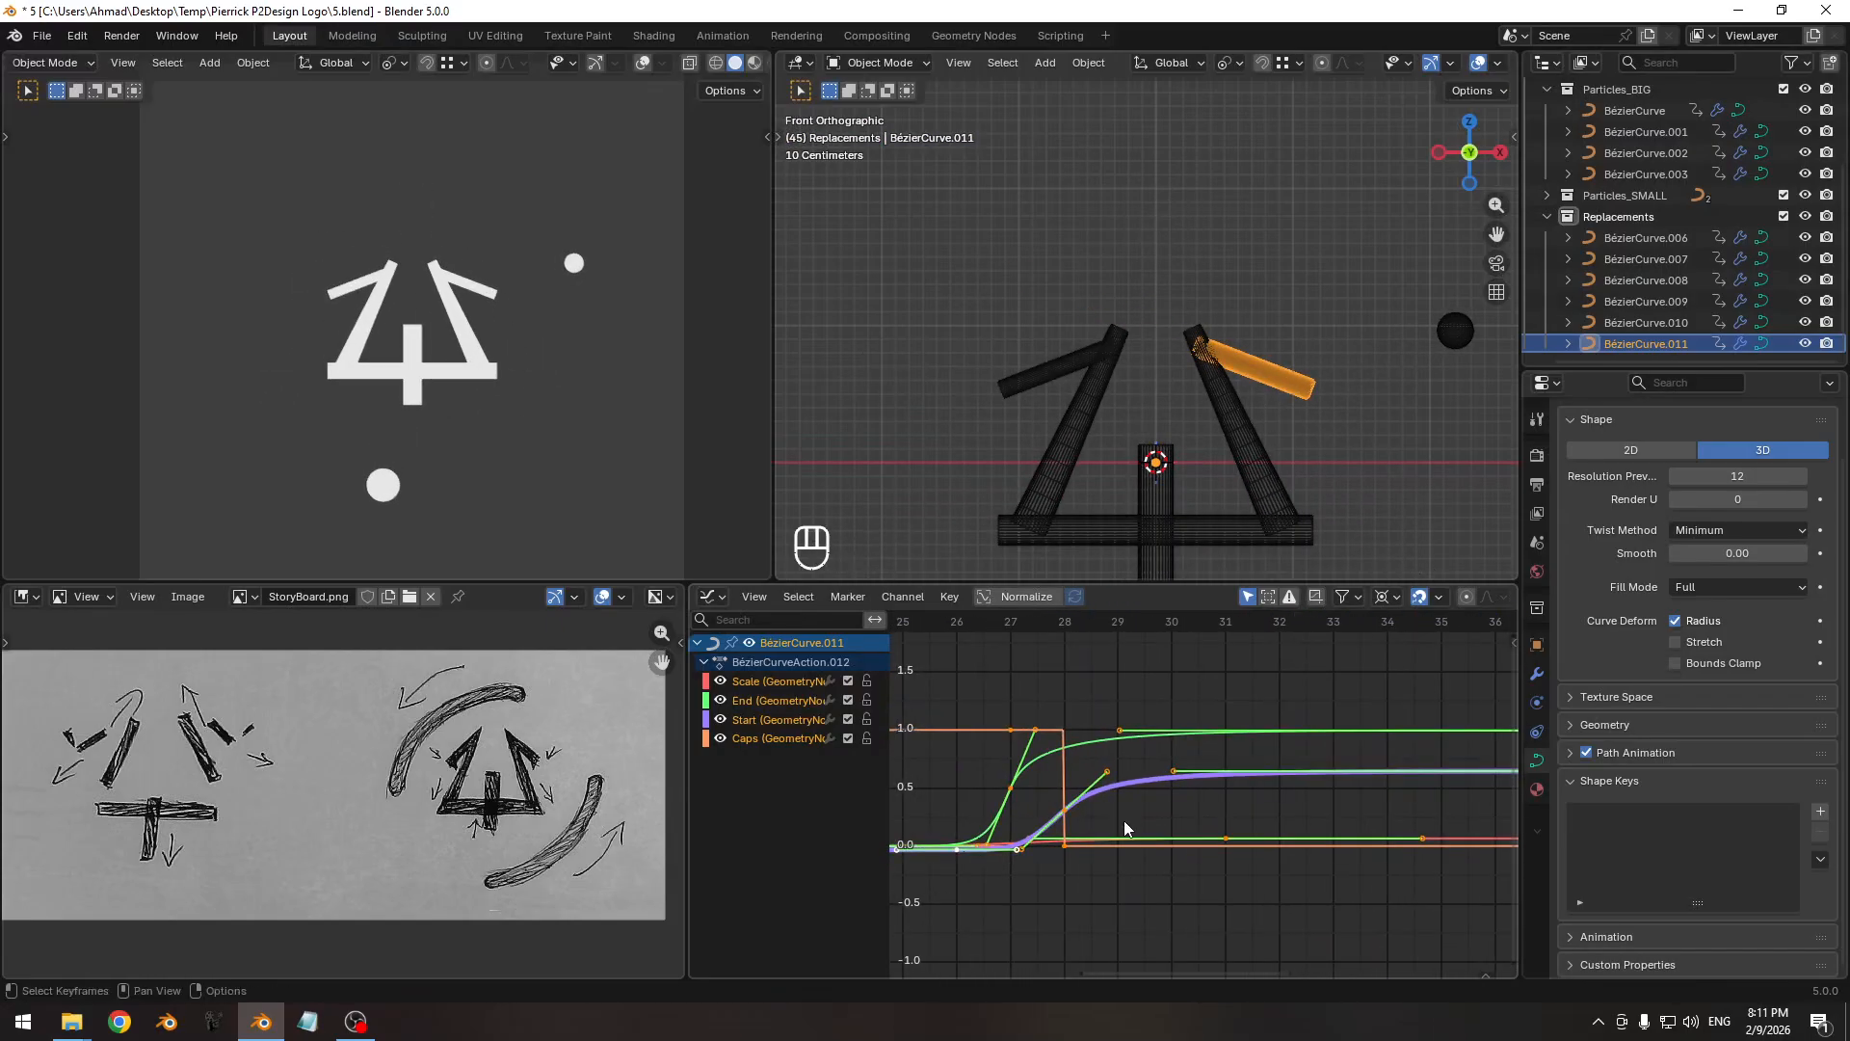
left_click(968, 729)
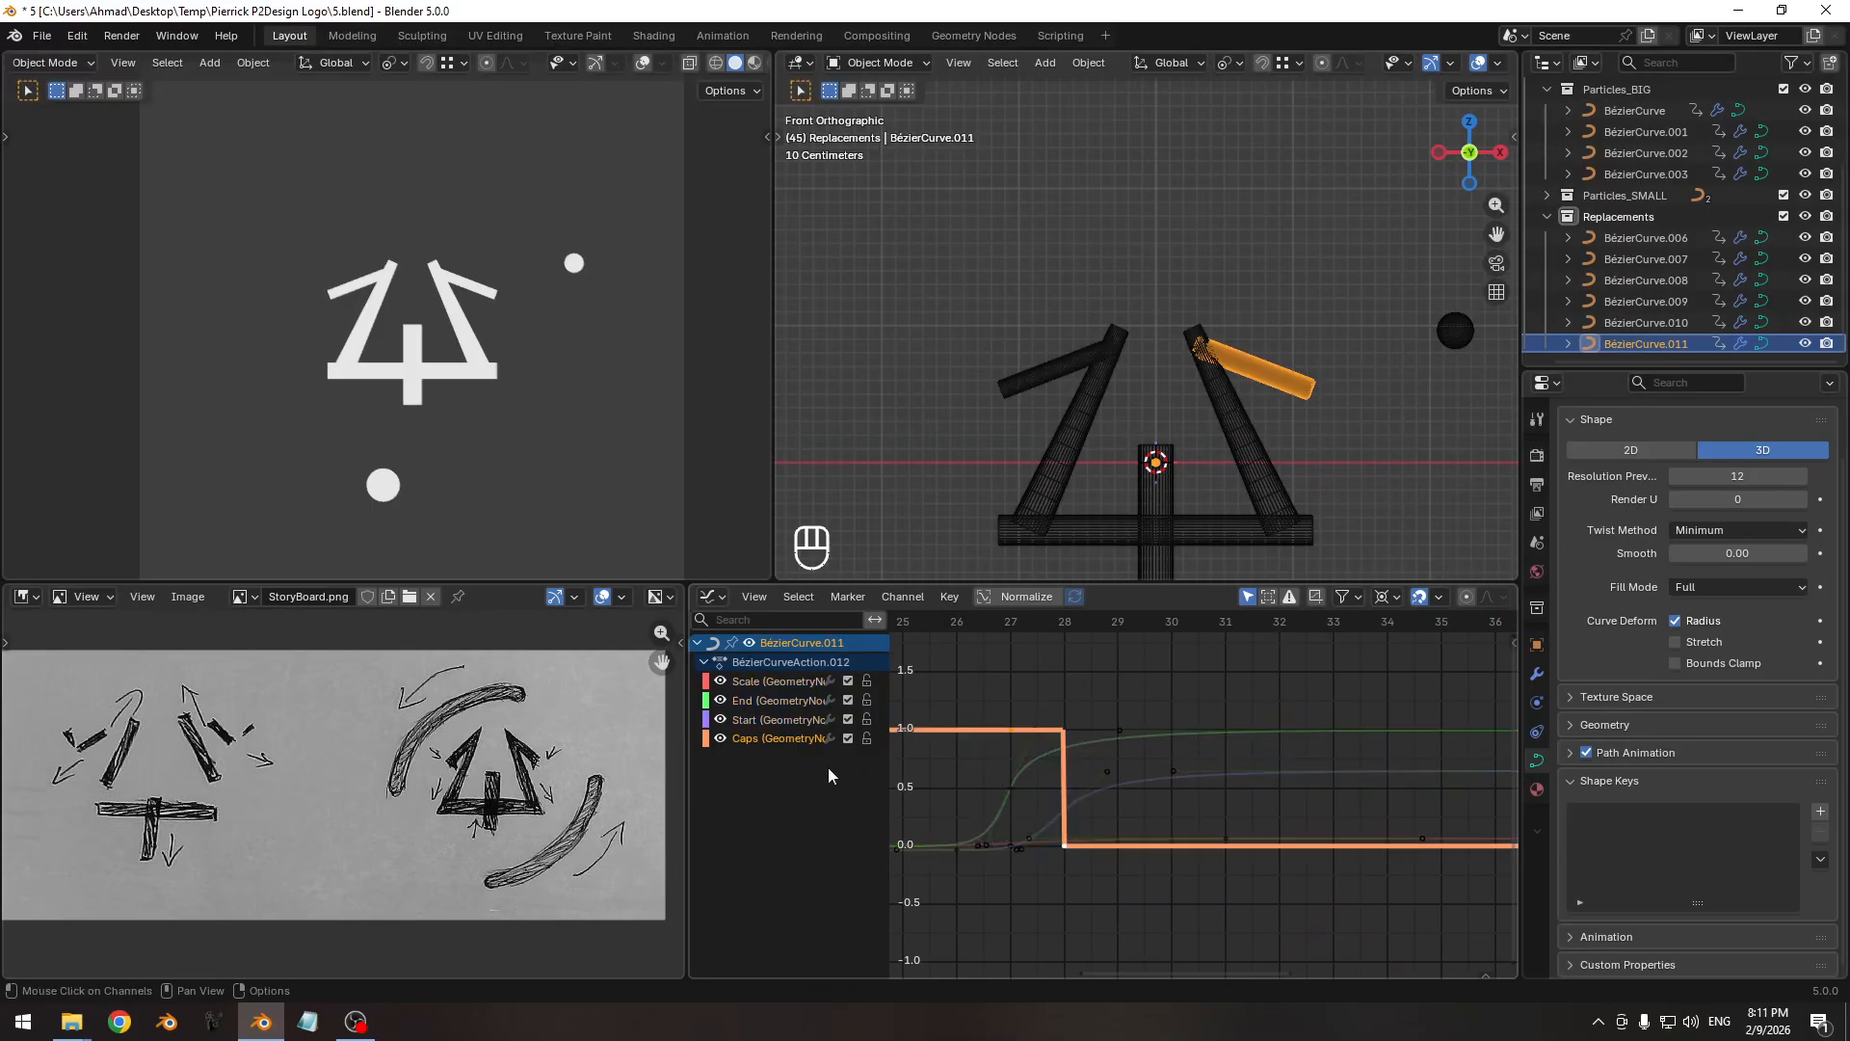
scroll(1112, 744, "down", 3)
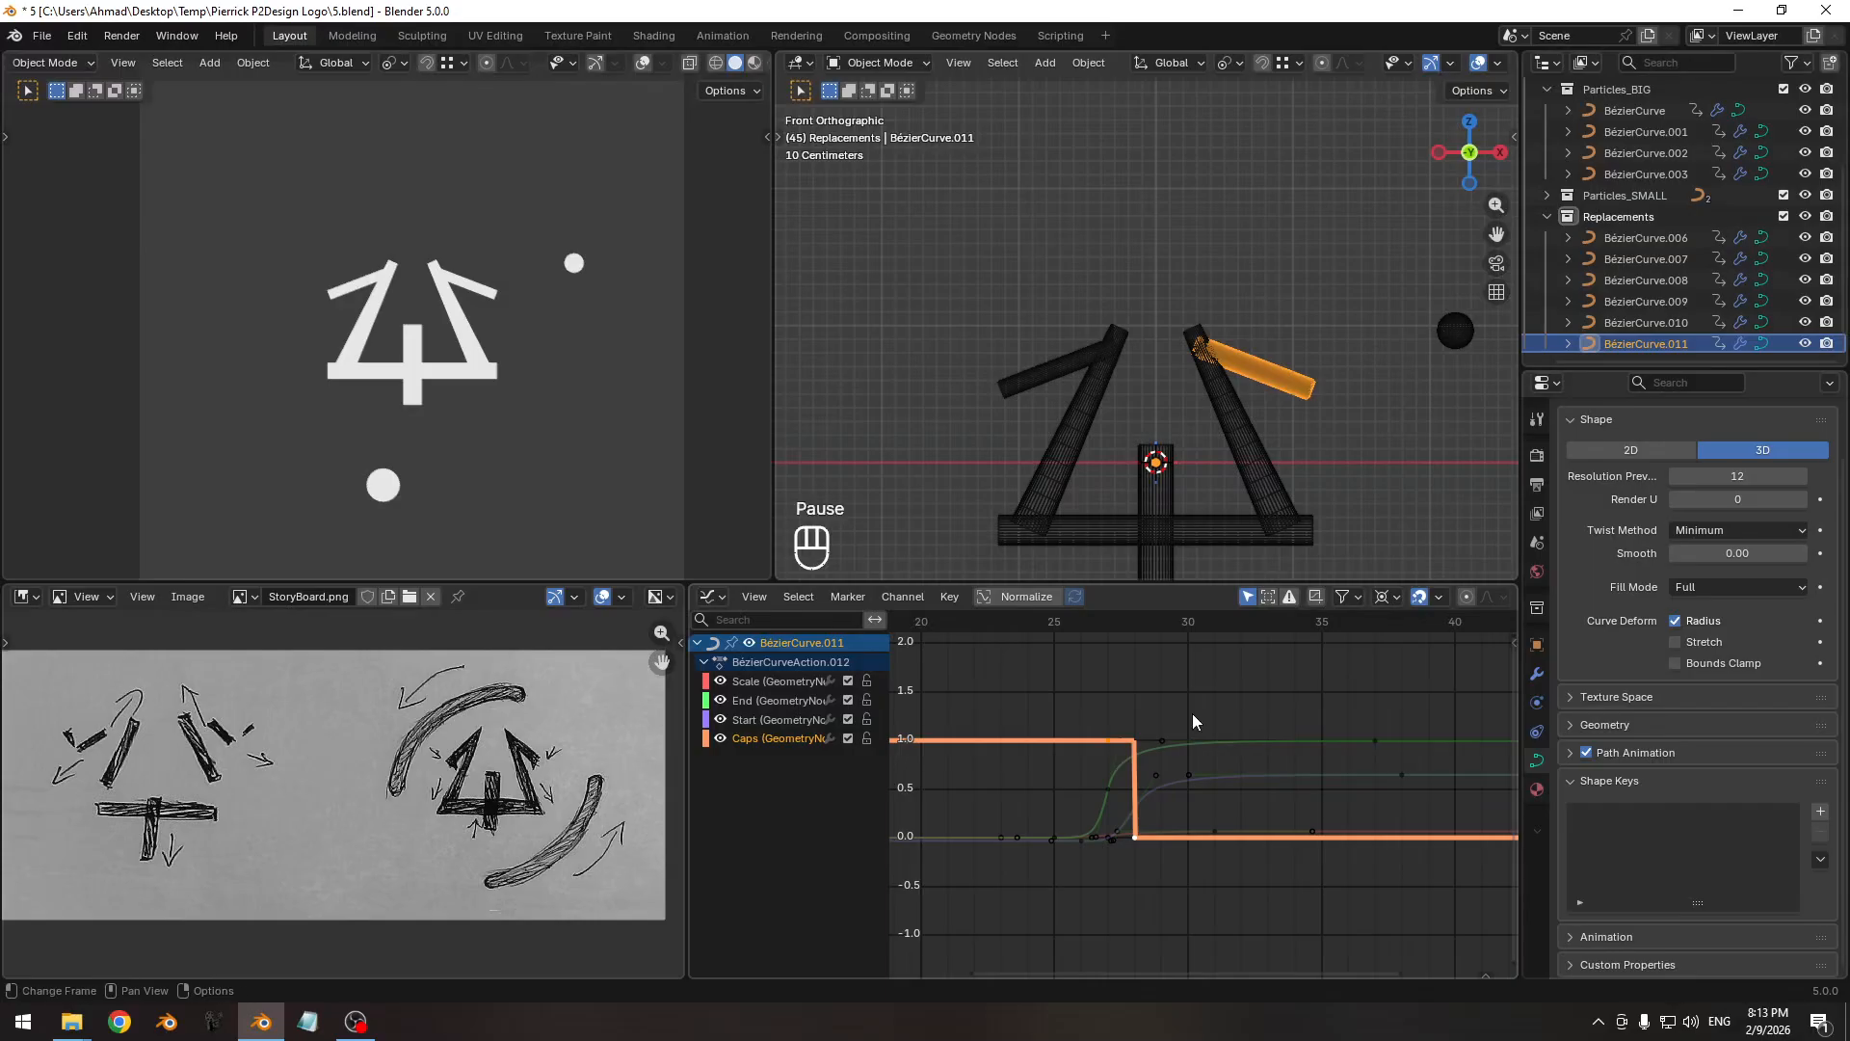
left_click(744, 681)
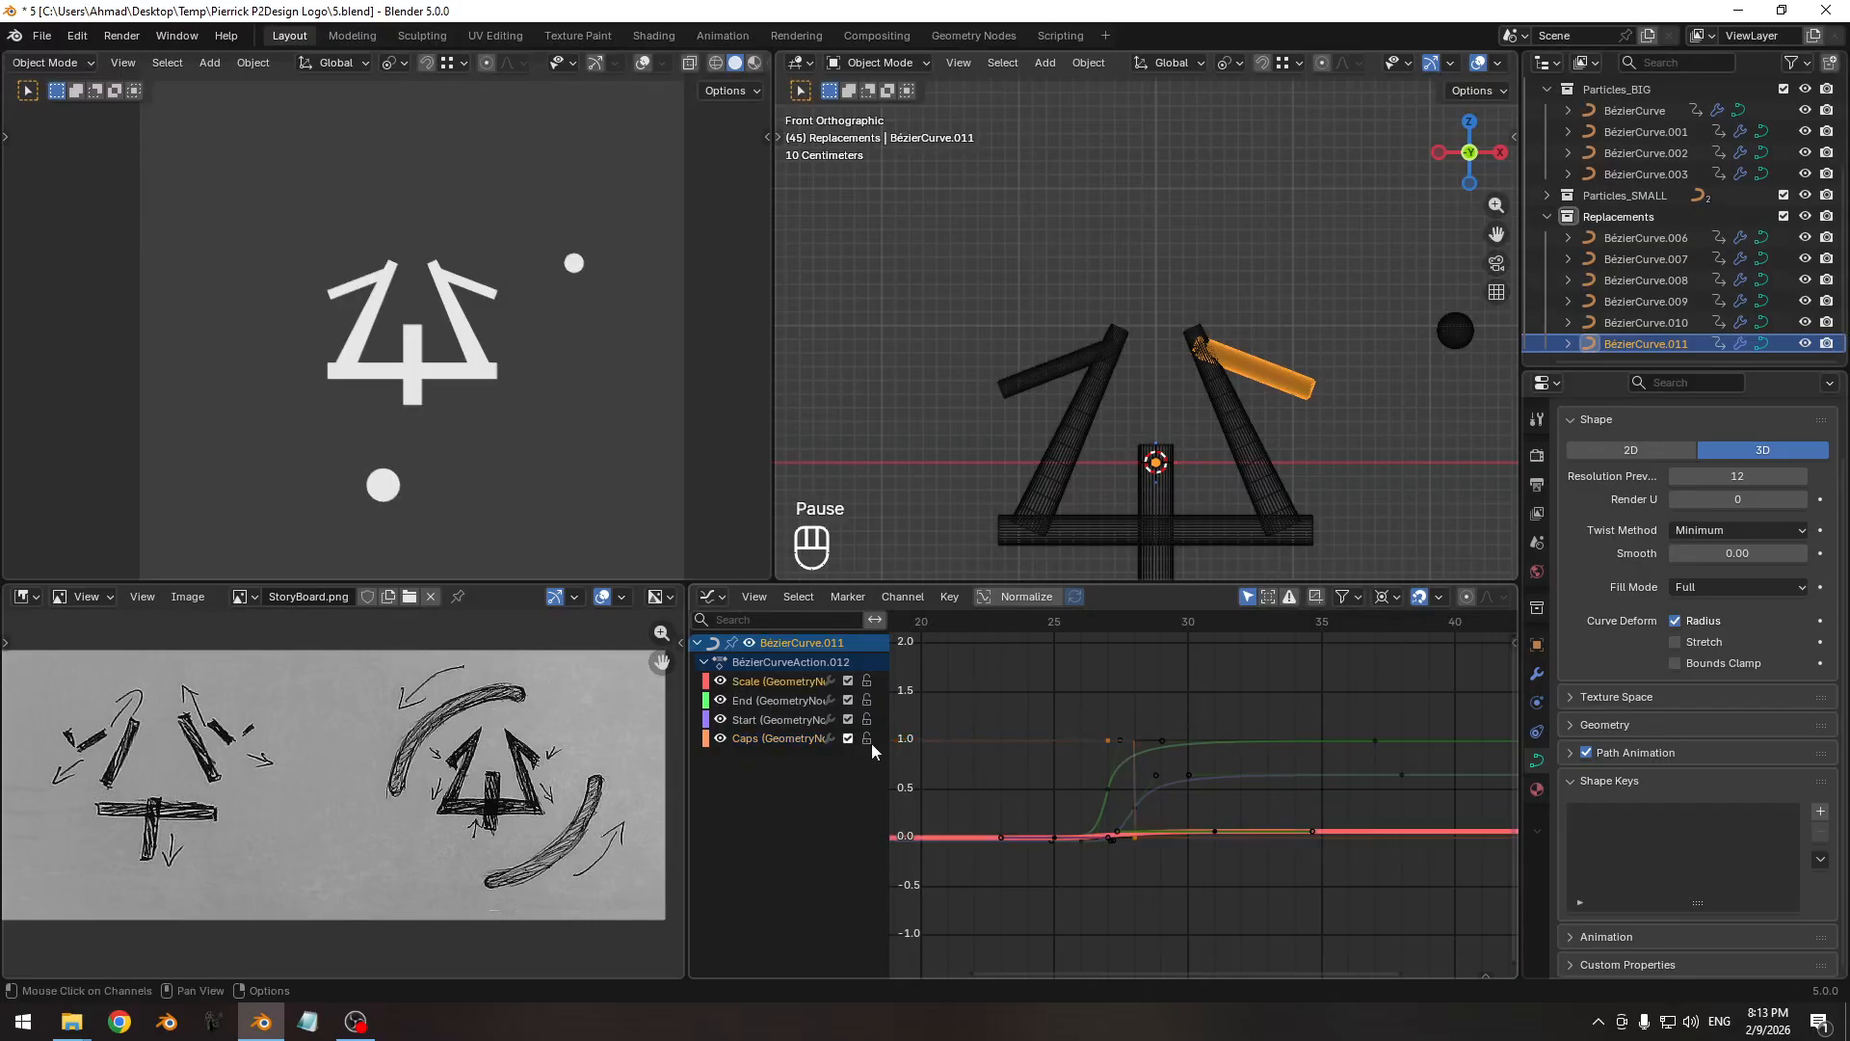
key("shift+h")
middle_click_drag(1197, 892, 1176, 741, "ctrl")
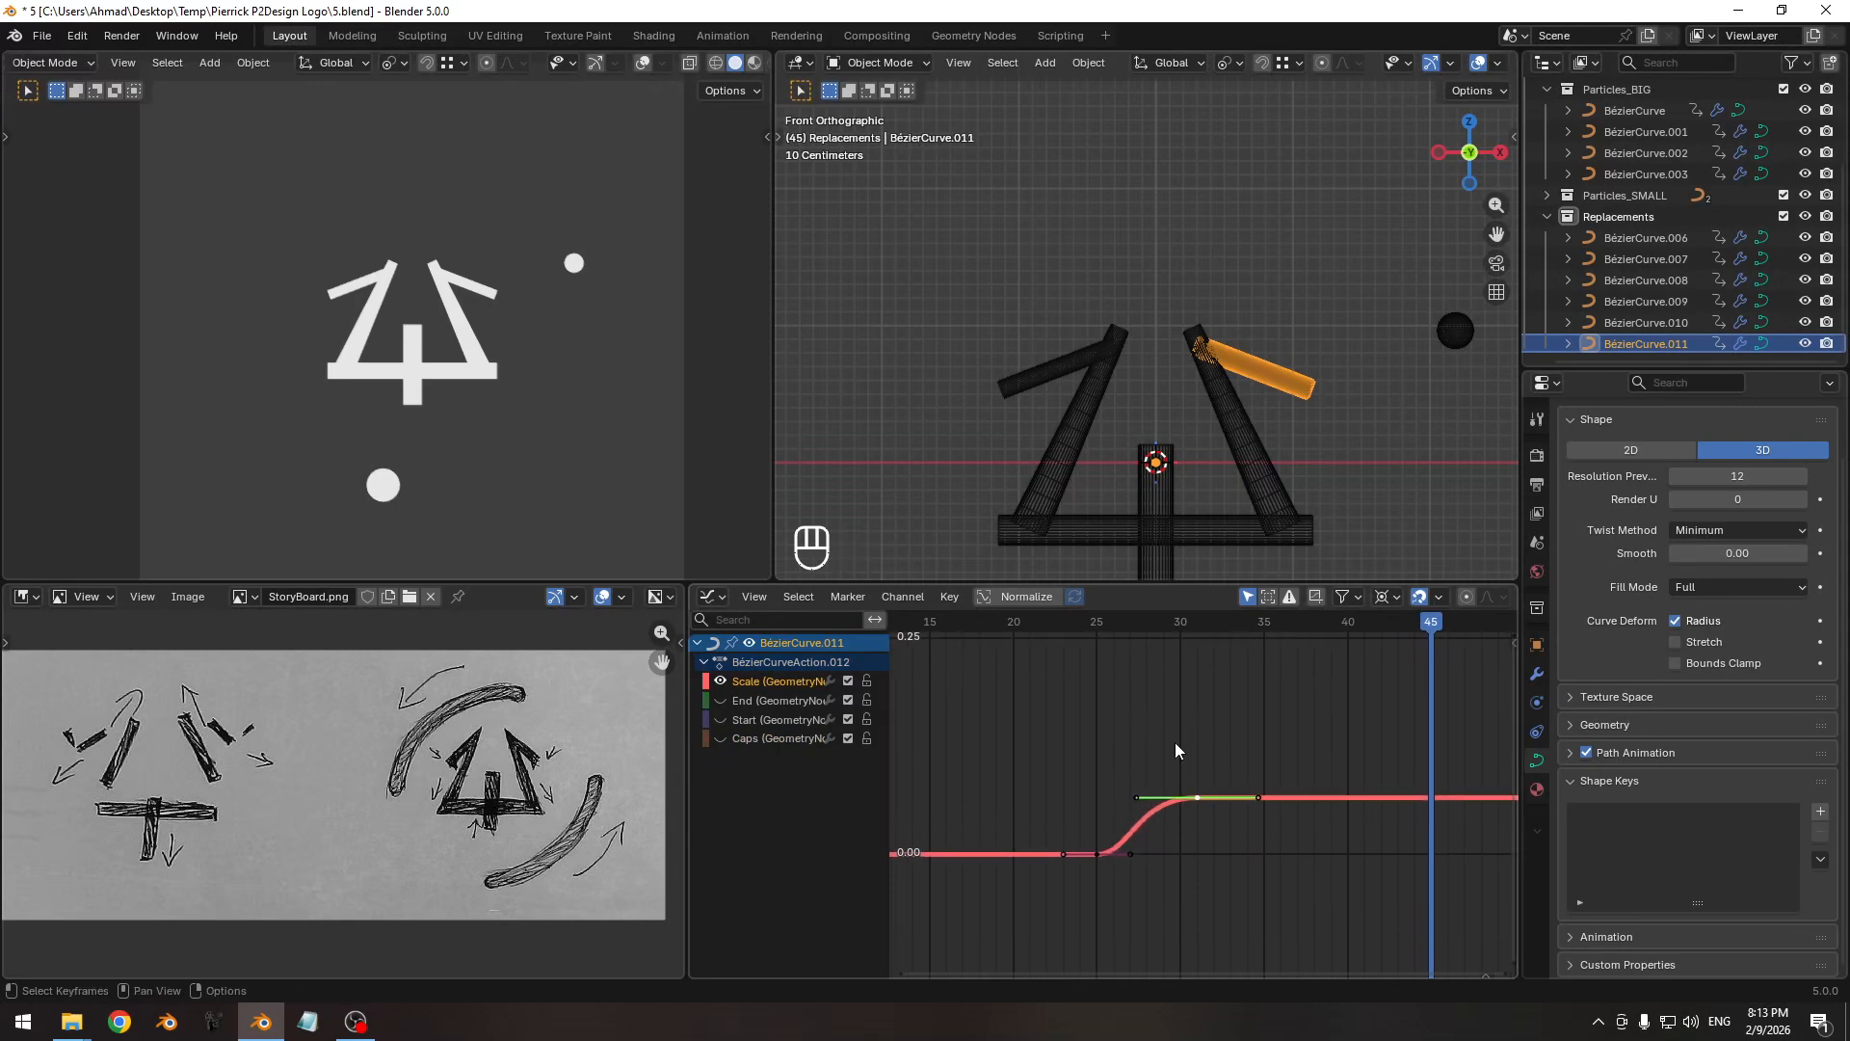
key("g")
key("x")
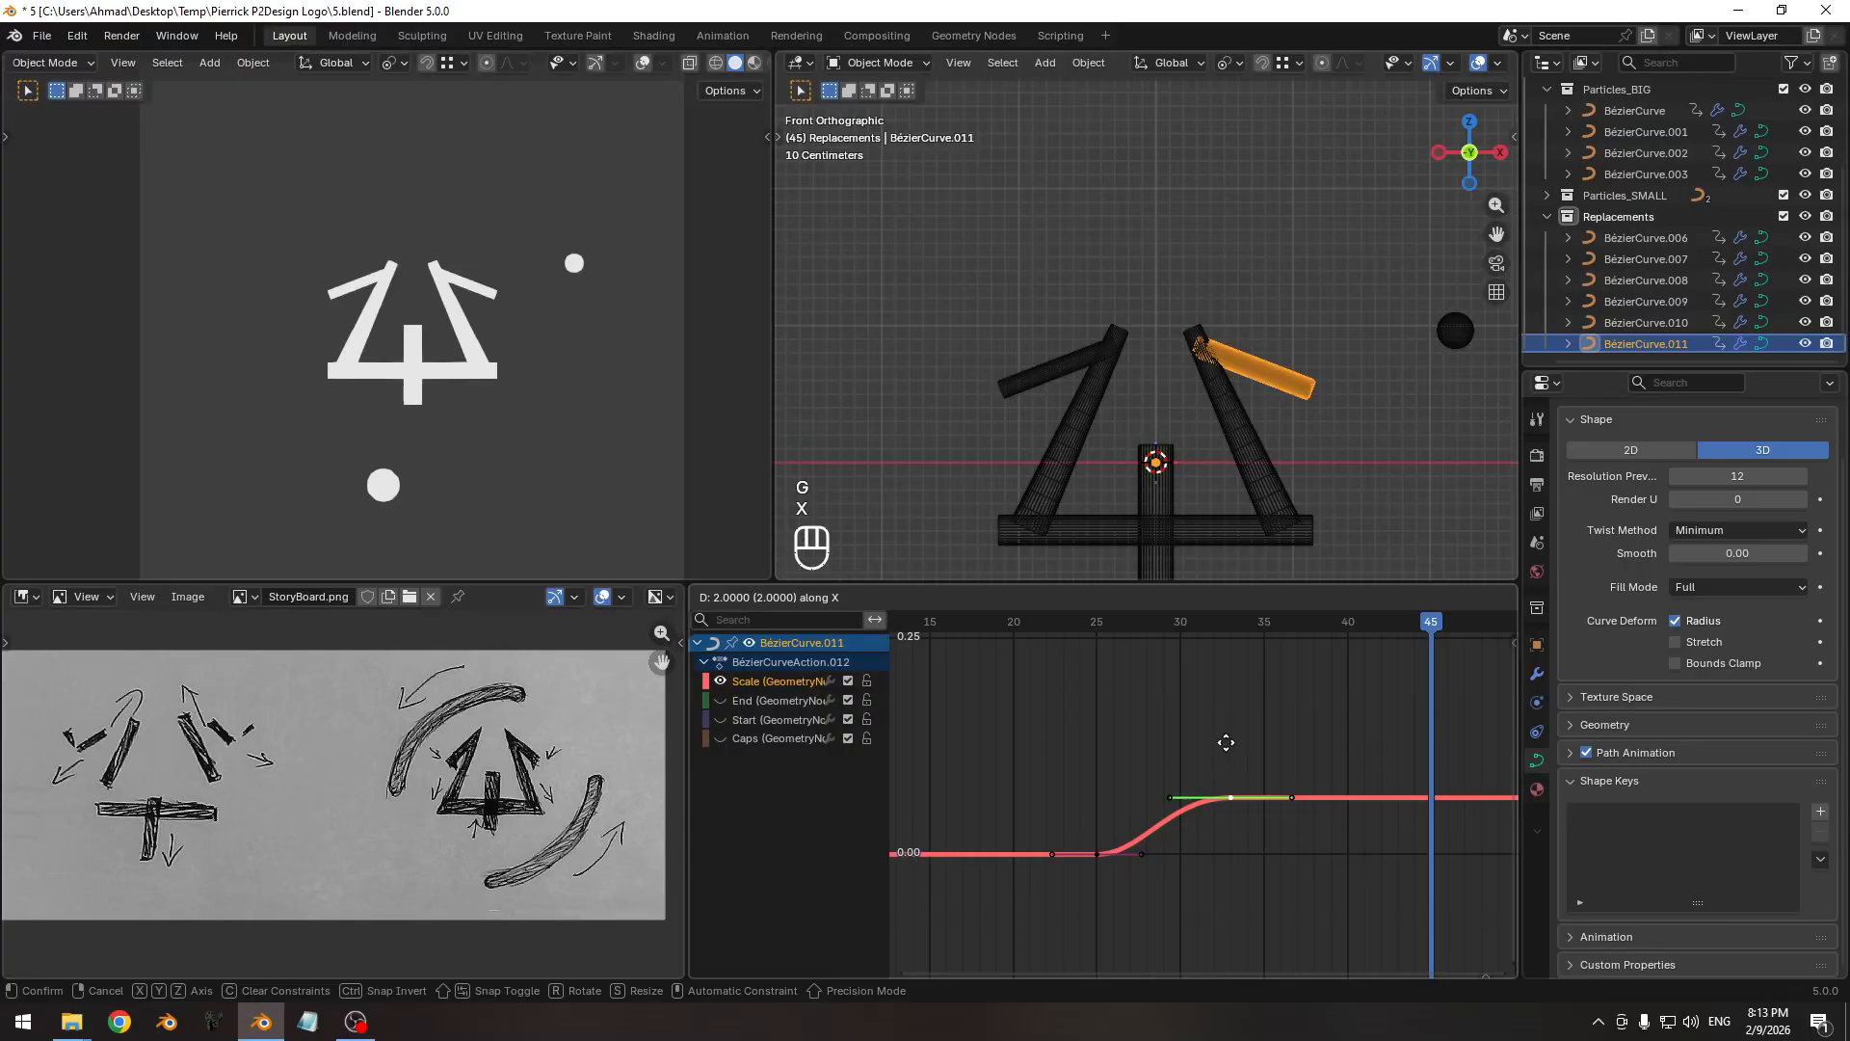
left_click(1218, 748)
left_click(1099, 622)
mouse_move(1102, 622)
left_mouse_down()
mouse_move(1198, 624)
mouse_move(1130, 624)
left_mouse_up()
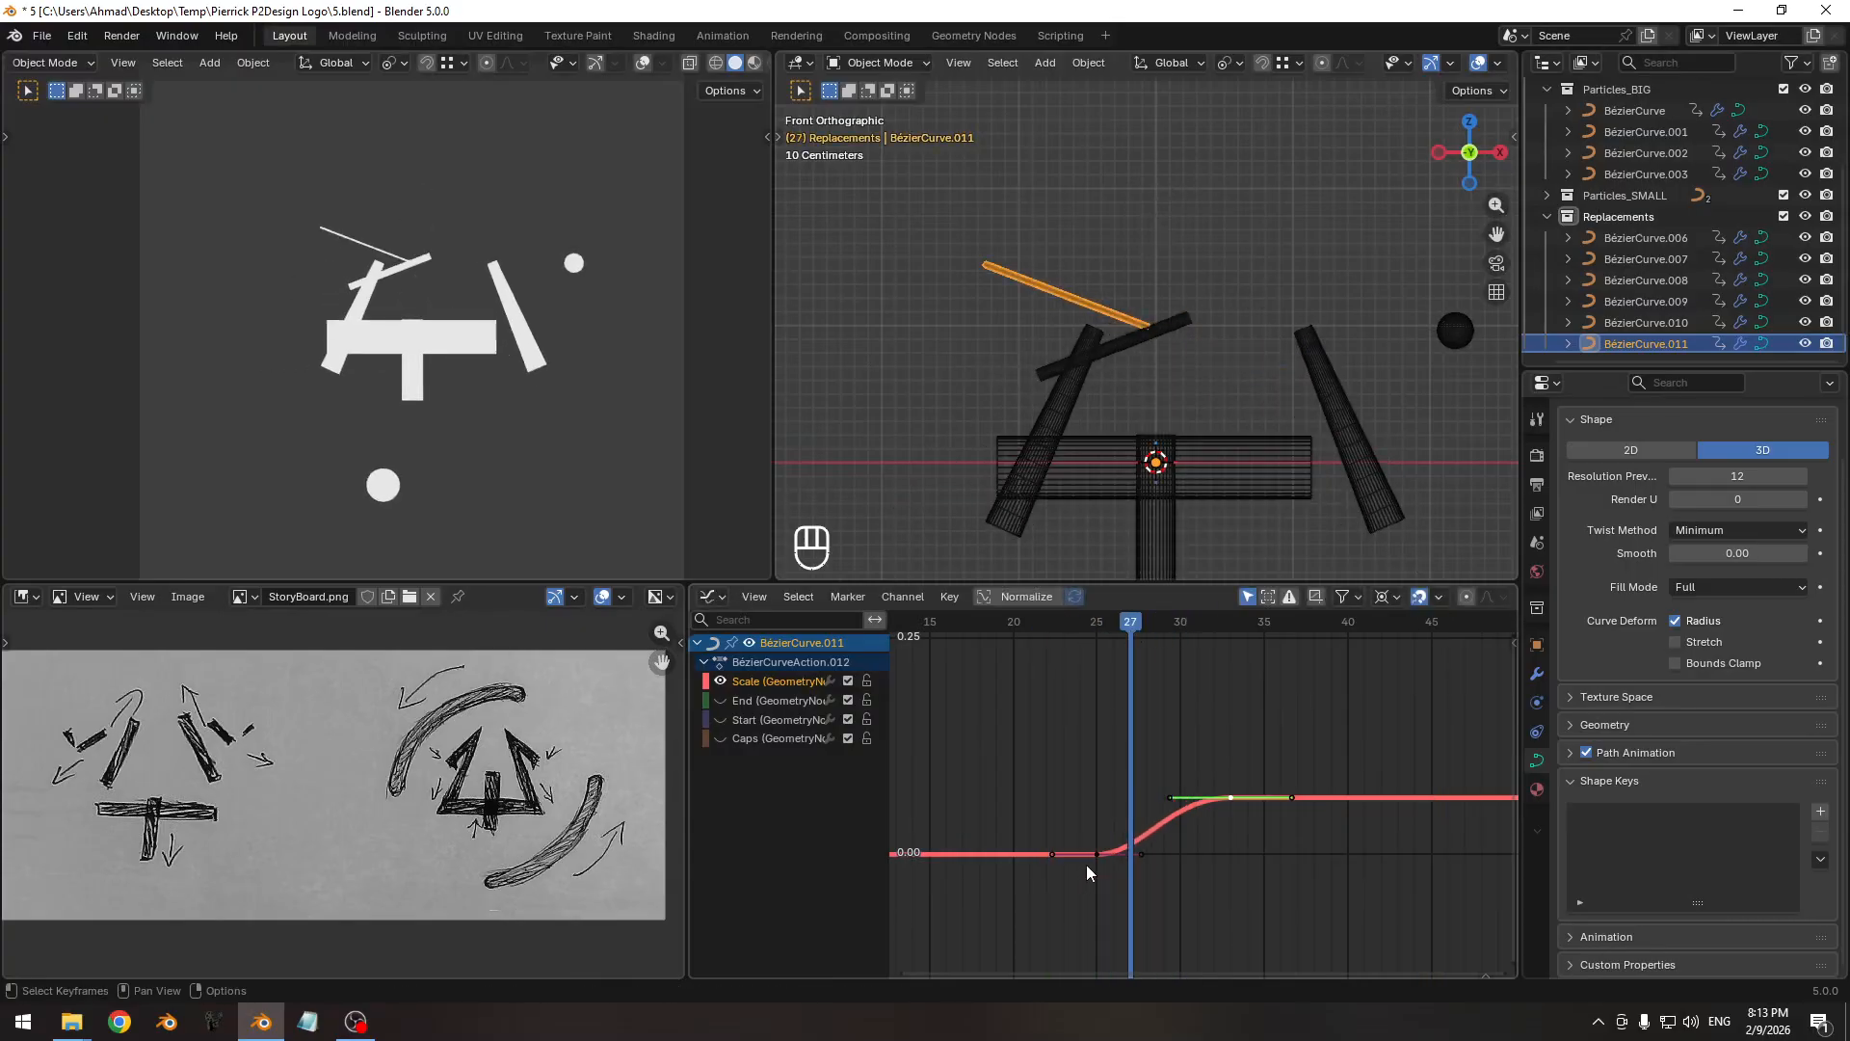
Try delaying the first keyframe of the right arm's Scale curve from frame 25 to frame 27.
left_click(1087, 864)
key("g")
key("x")
left_click(1090, 771)
left_click(1086, 620)
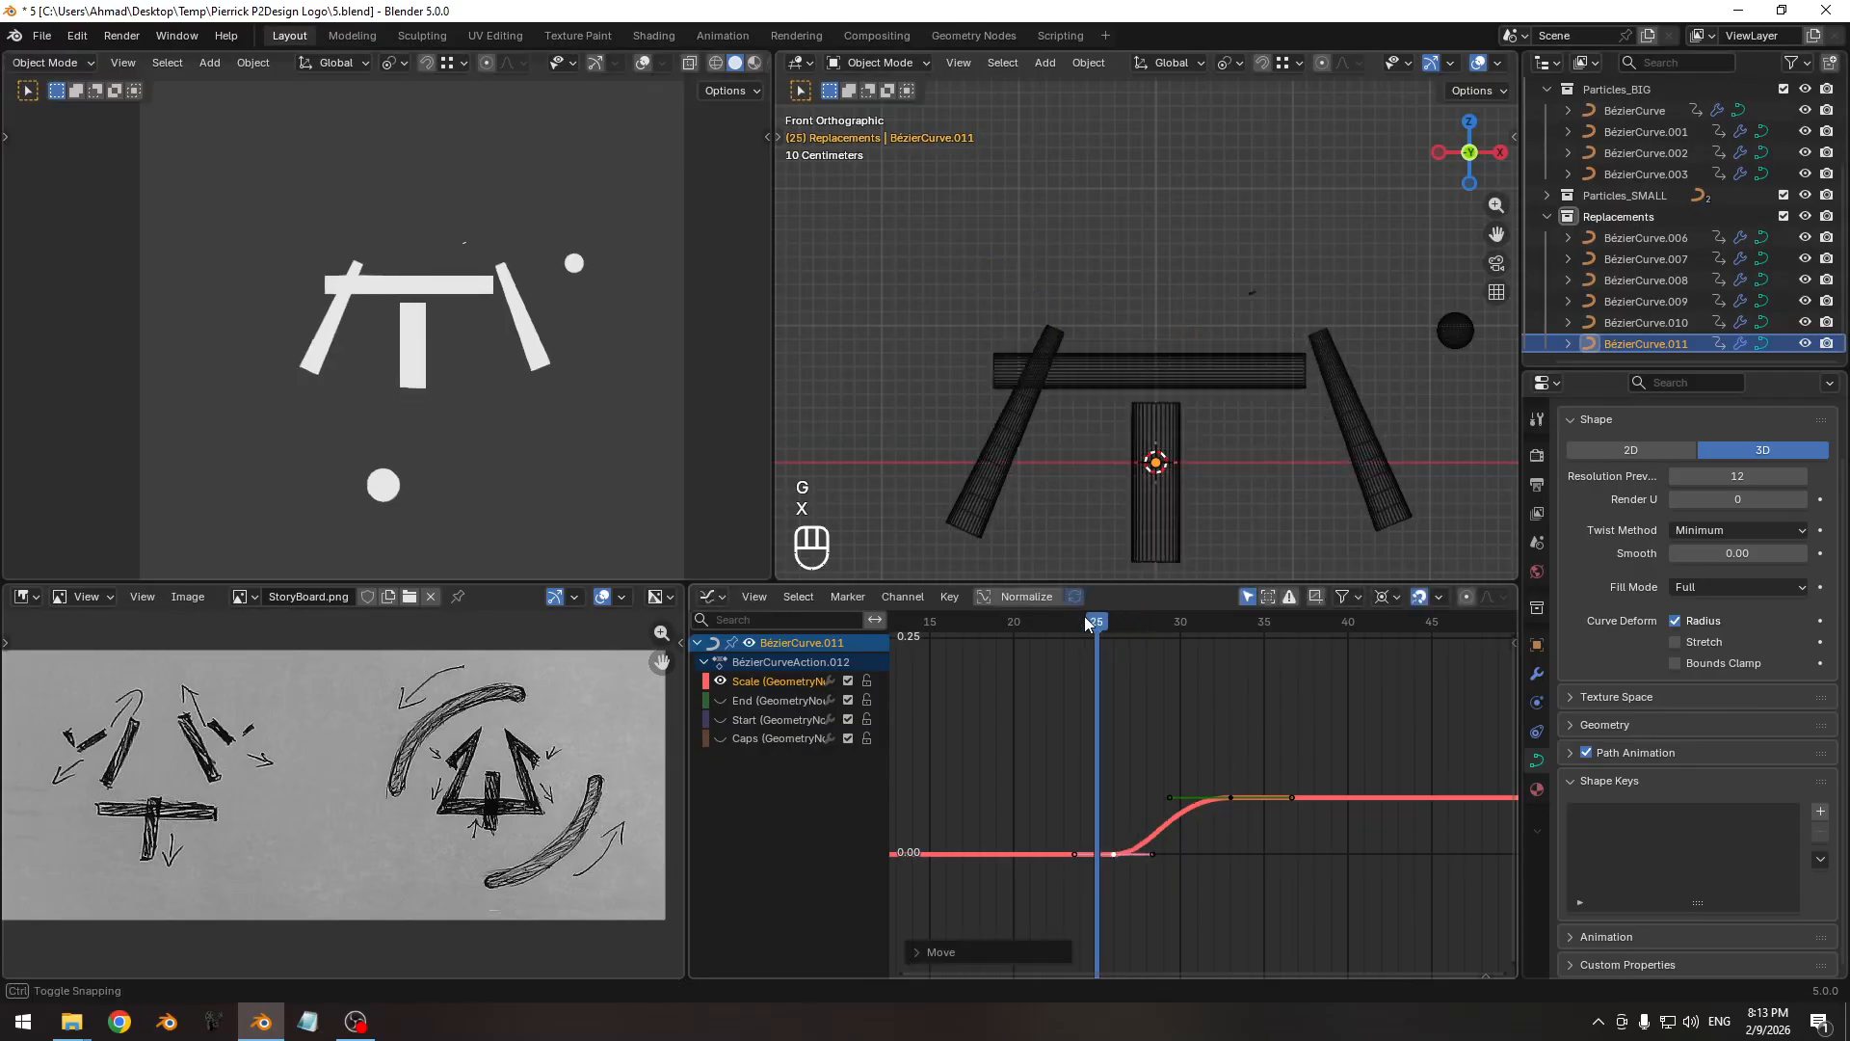
key("g")
key("x")
left_click(1166, 818)
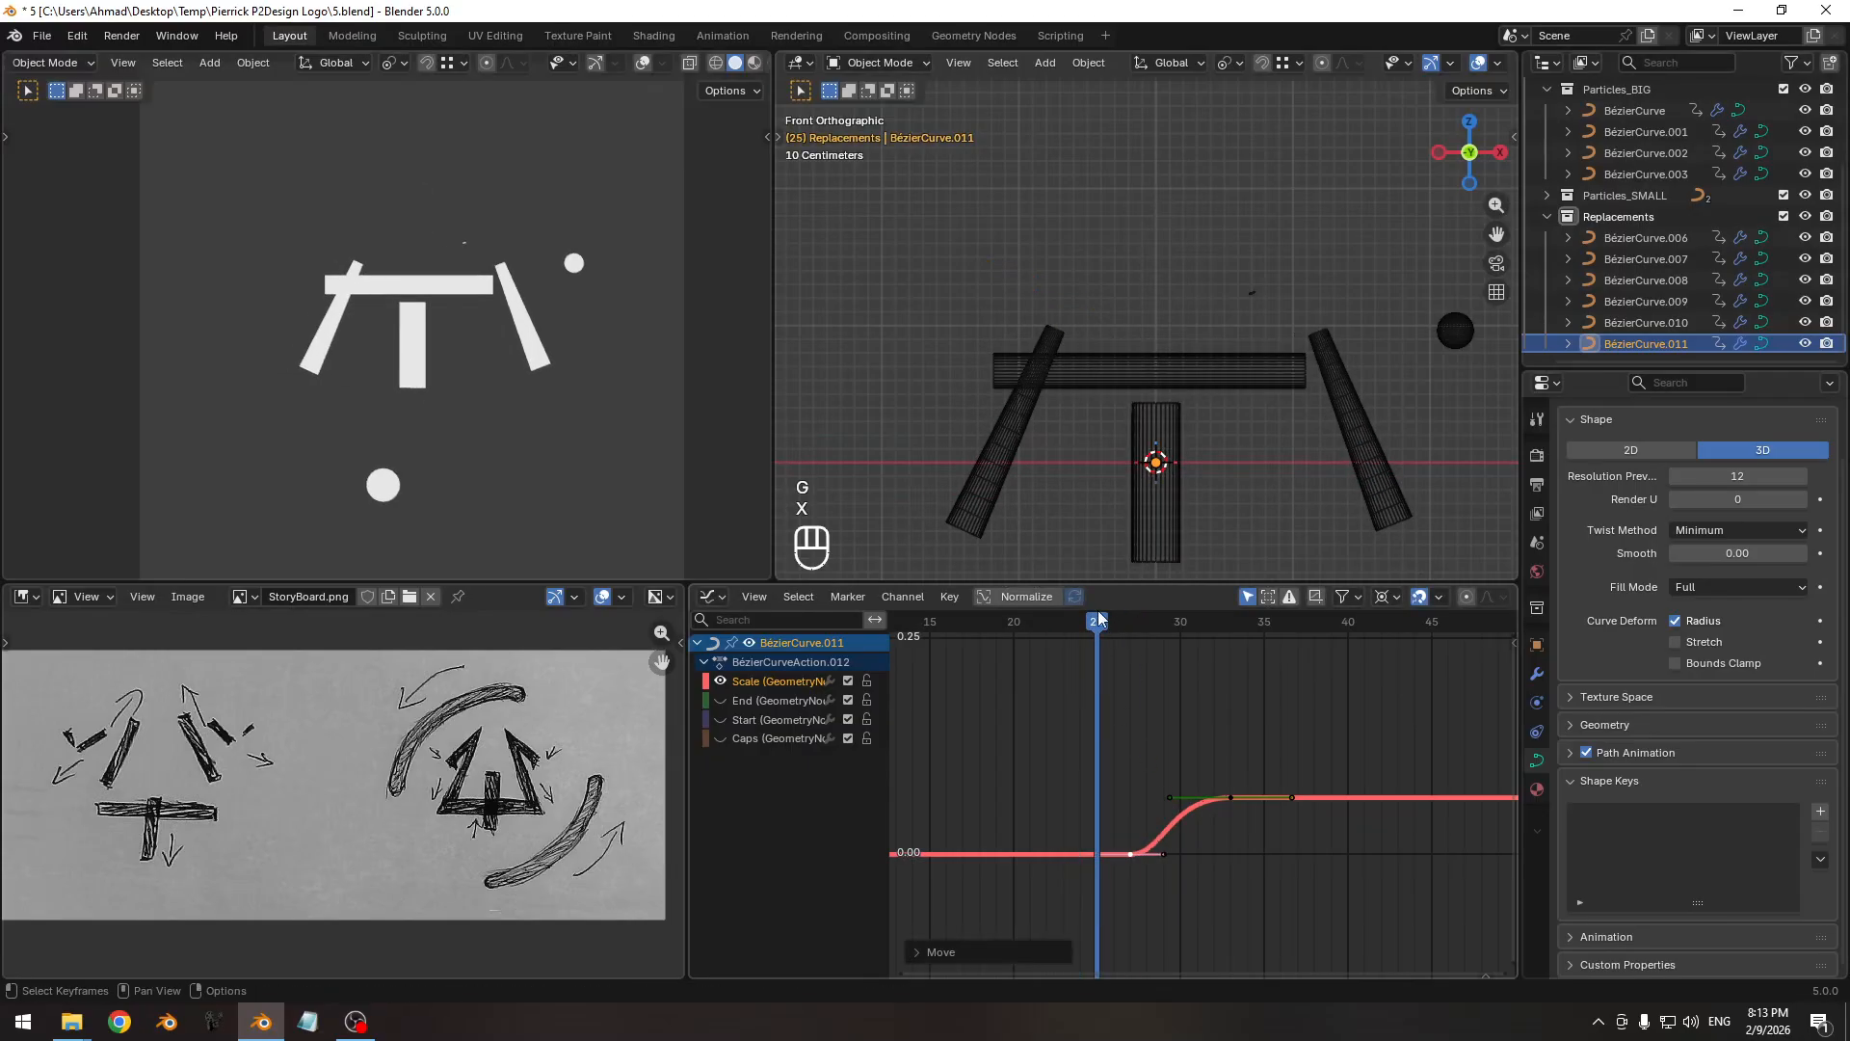
left_click_drag(1096, 621, 1201, 621)
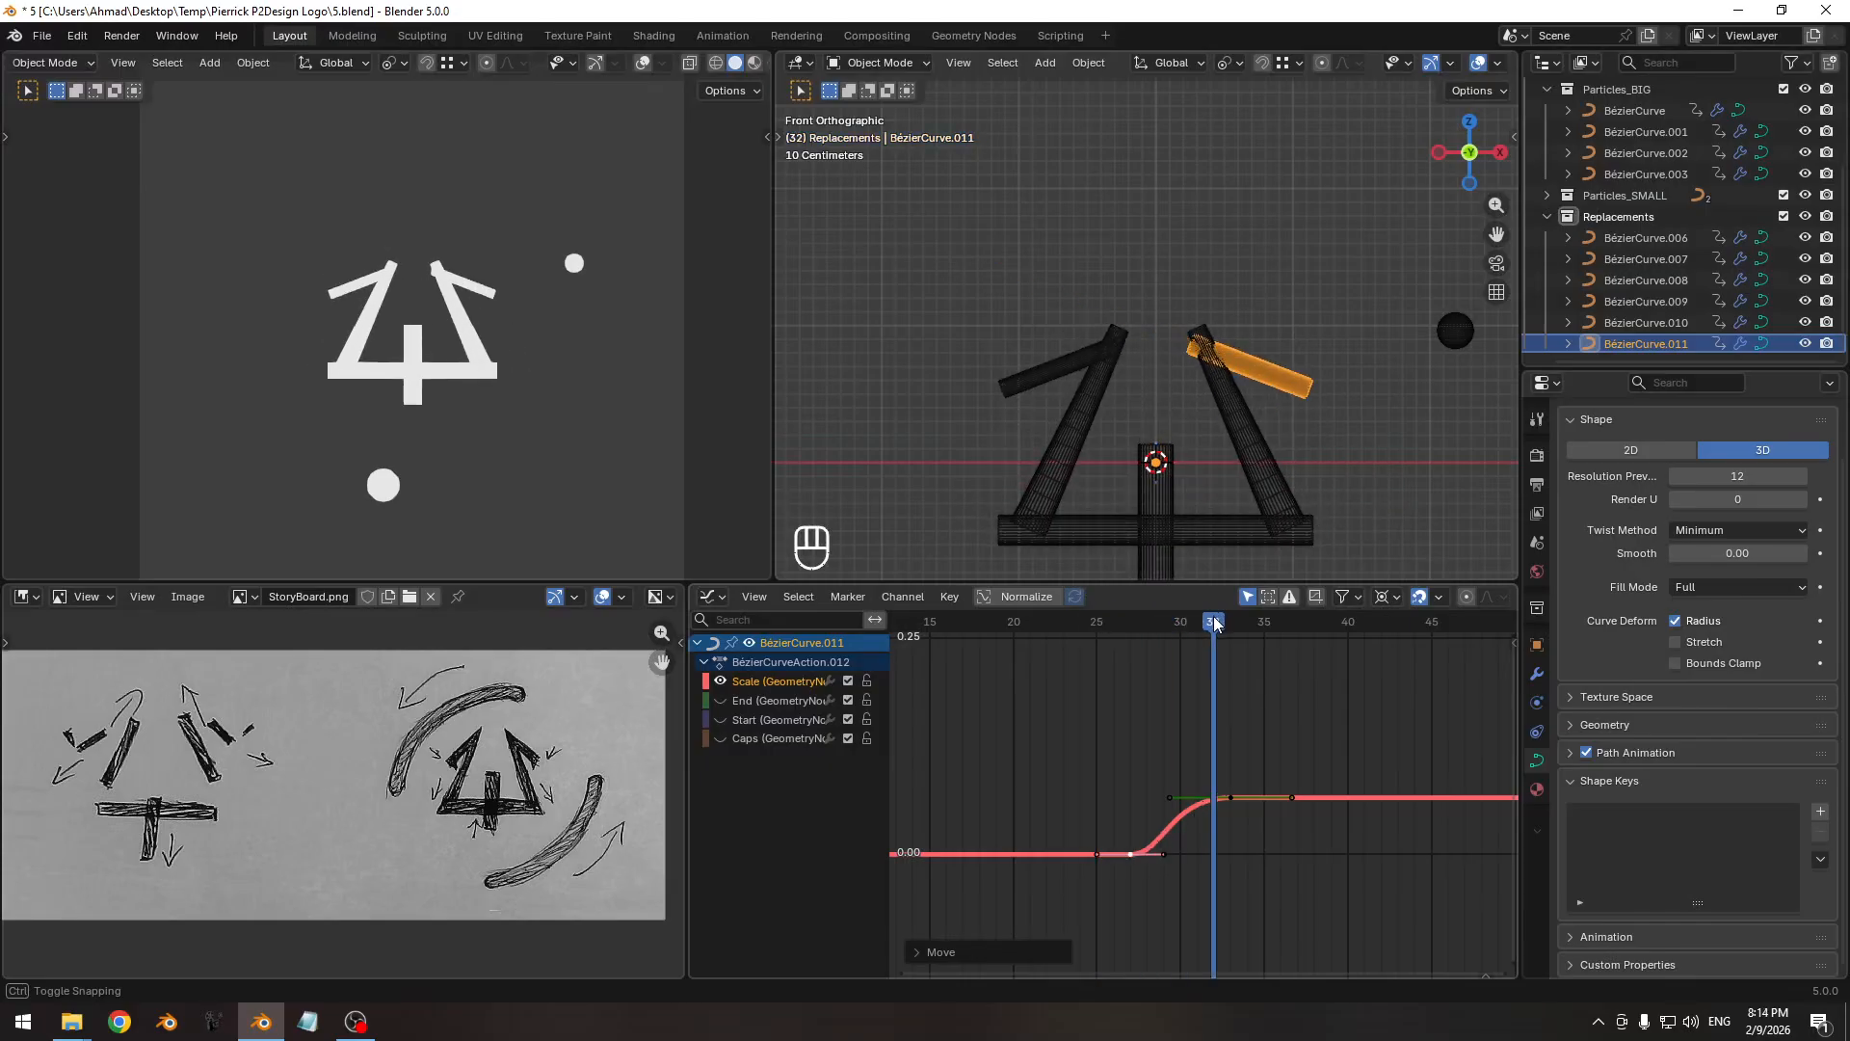
Undo the moves of the right arm's first Scale keyframe.
key("ctrl+z")
key("ctrl+z")
key("ctrl+z")
key("ctrl+z")
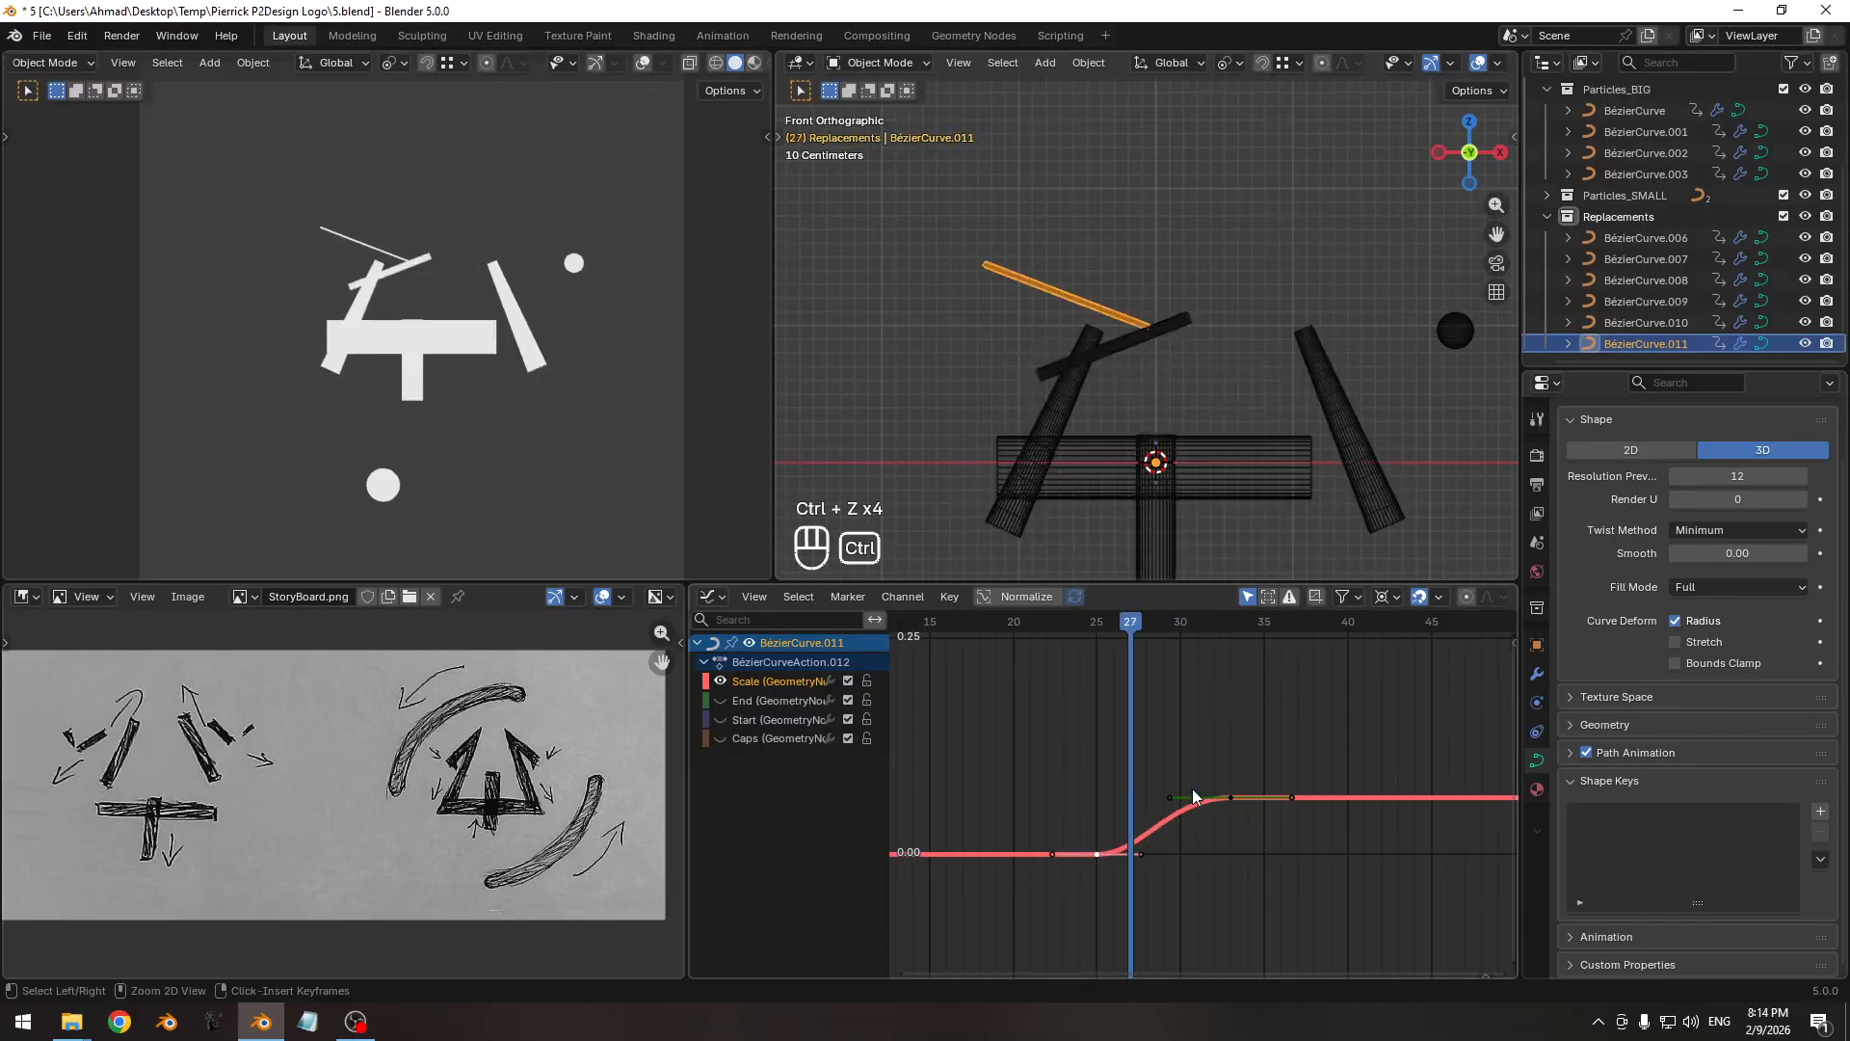
Scrub to frame 32 and play the animation to check how the right arm thickens.
left_click_drag(1123, 622, 1214, 618)
middle_click_drag(1166, 751, 1119, 753, "ctrl")
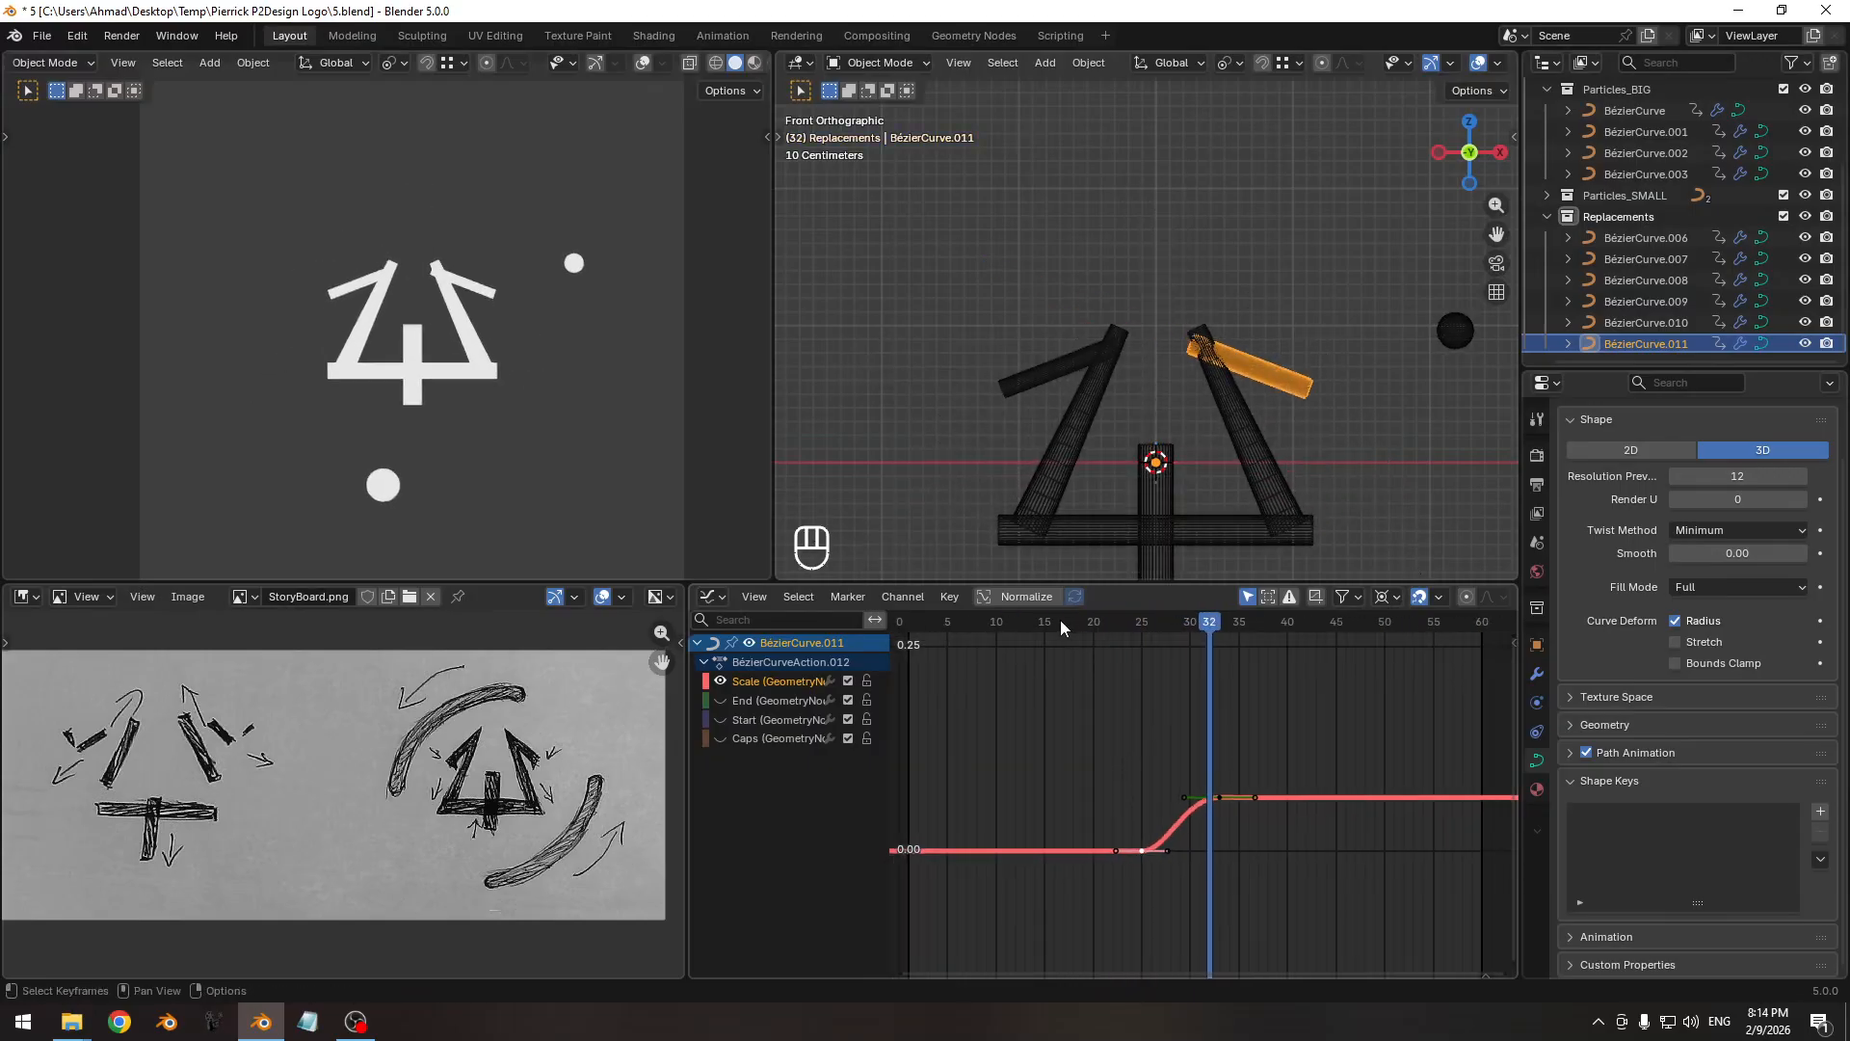
key("space")
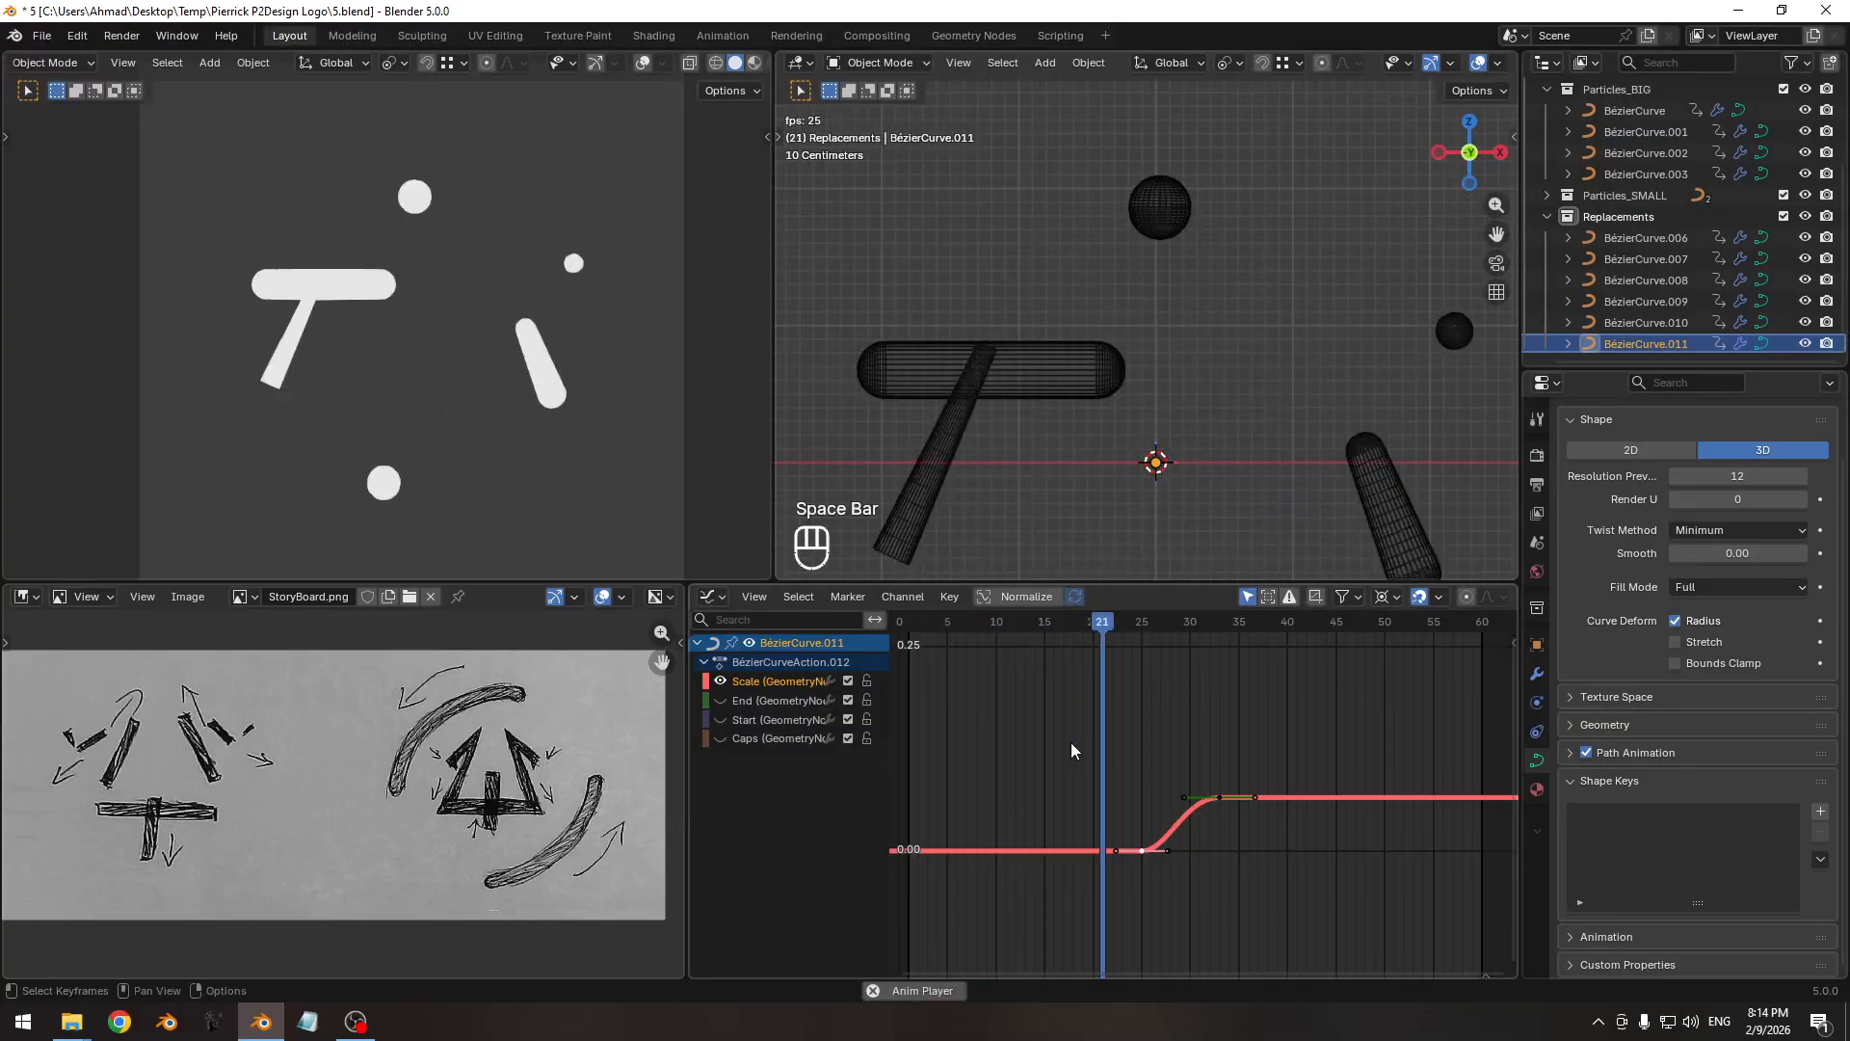
key("space")
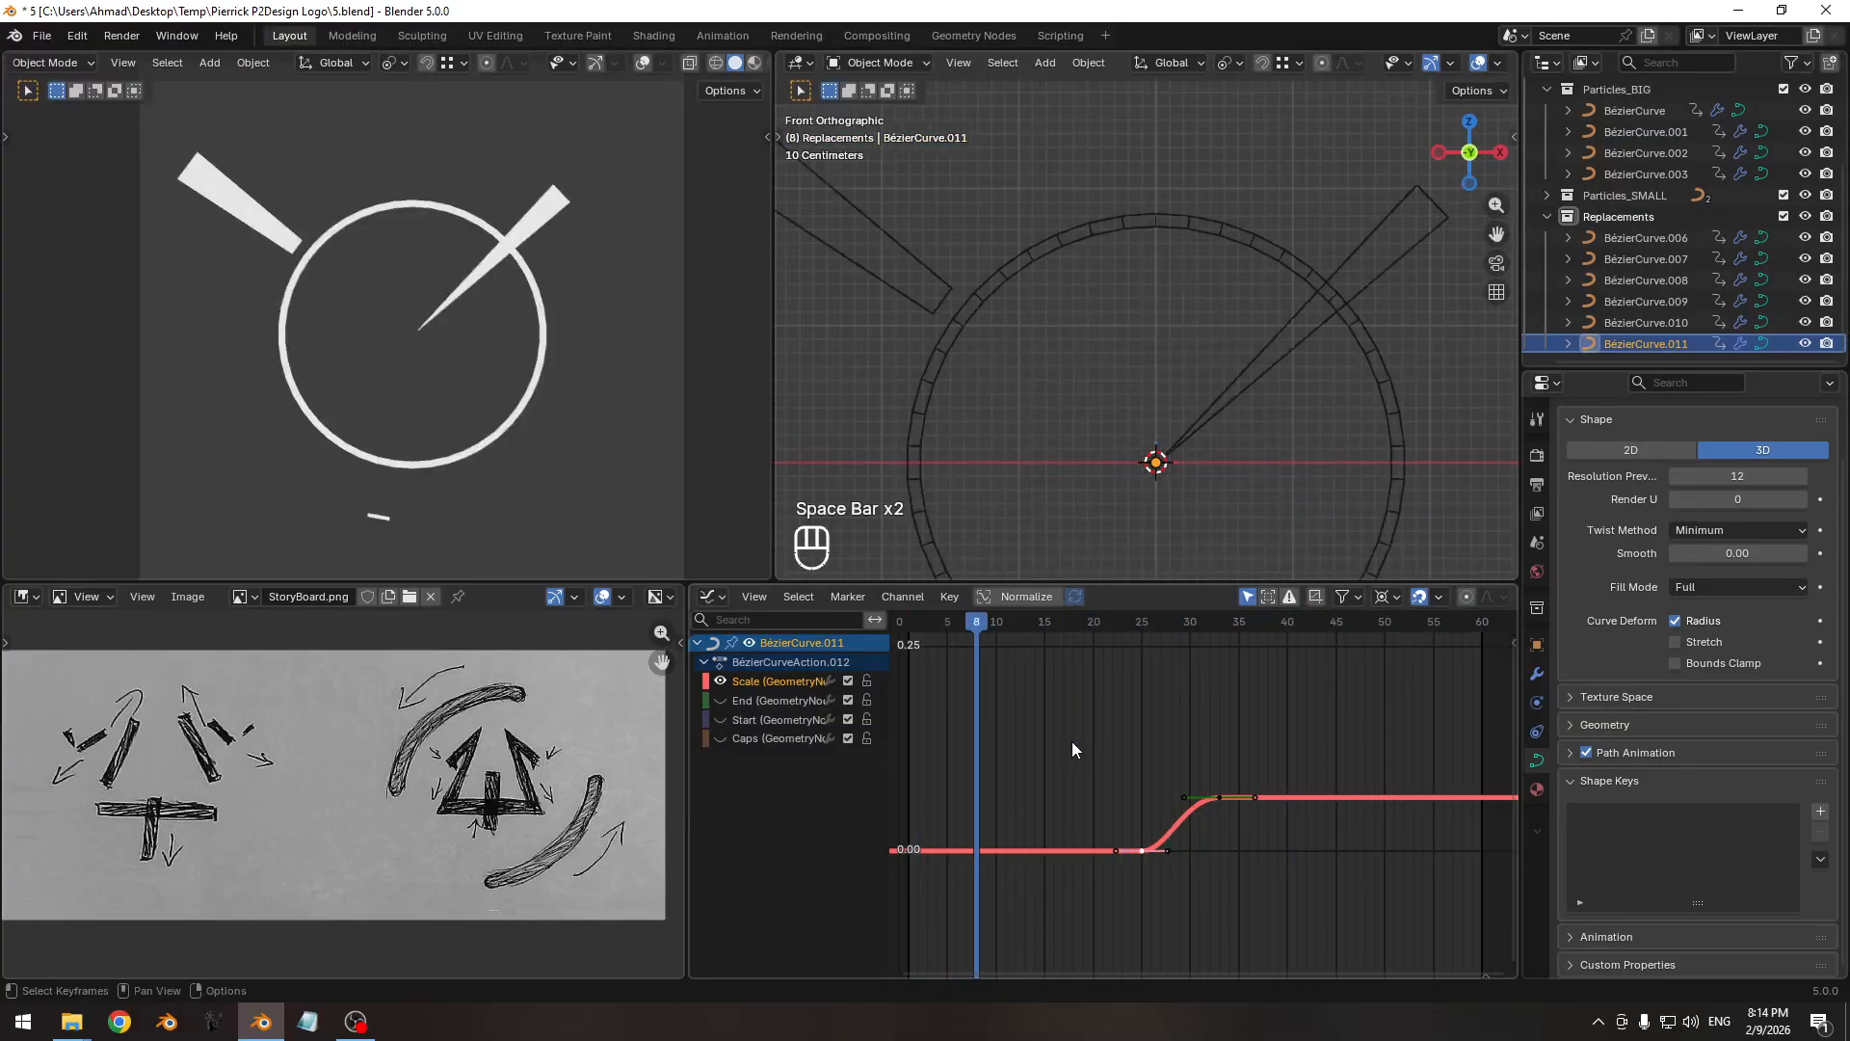
key("space")
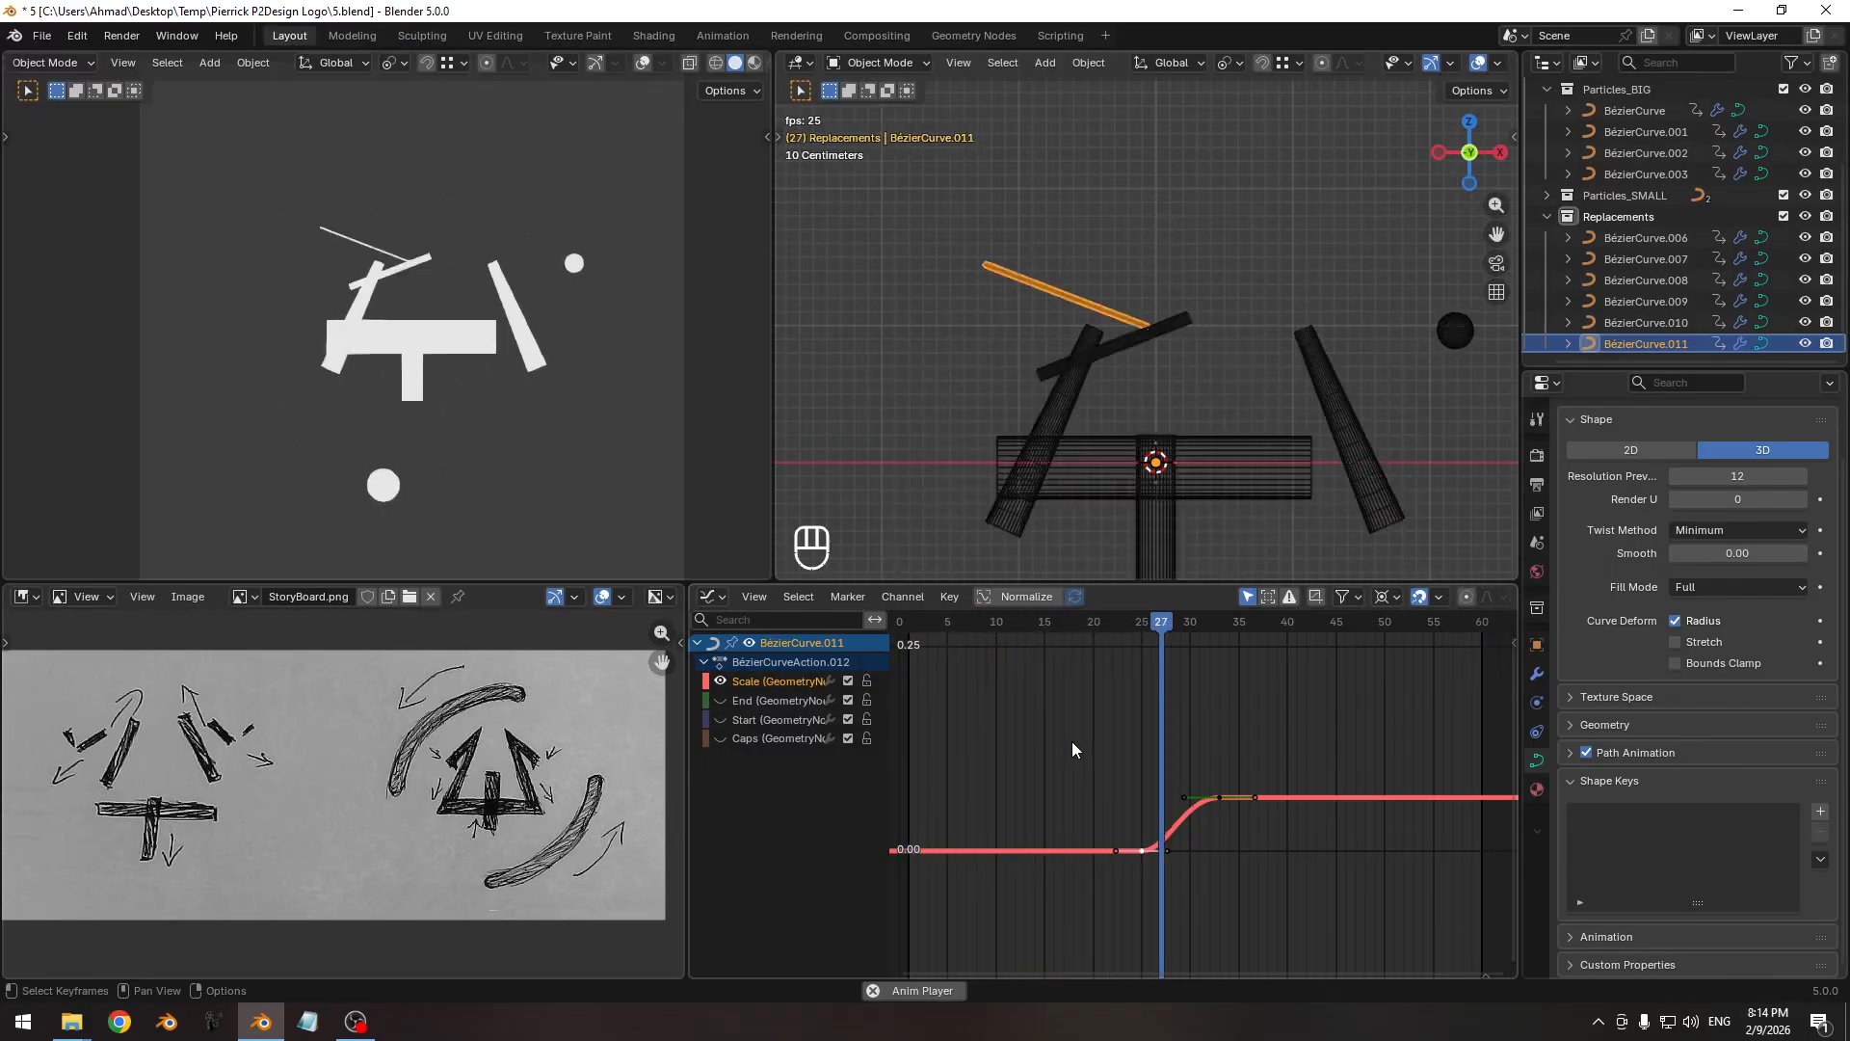
key("space")
Select the left arm, reveal all its animation curves, and inspect its Scale keyframes with the playhead at frame 26.
left_click(1002, 385)
middle_click_drag(1084, 785, 1120, 851, "ctrl")
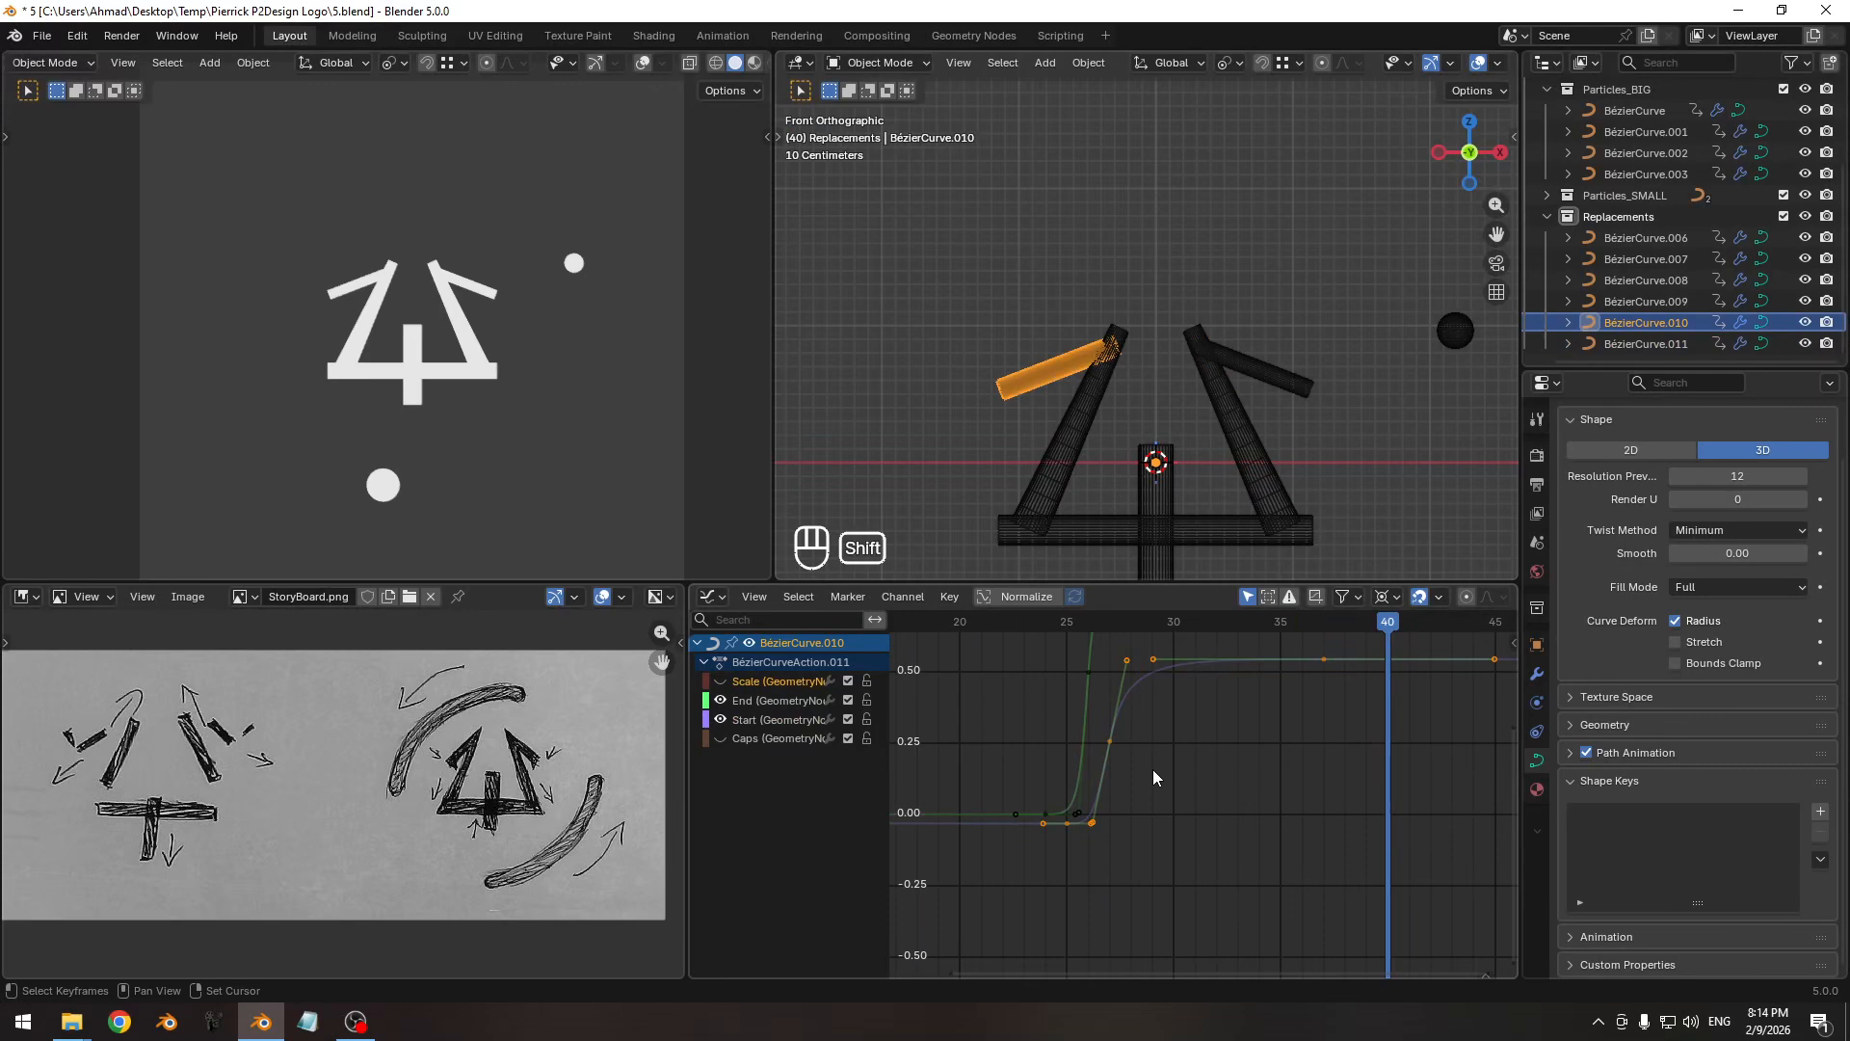
key("shift+h")
scroll(1156, 800, "up", 1)
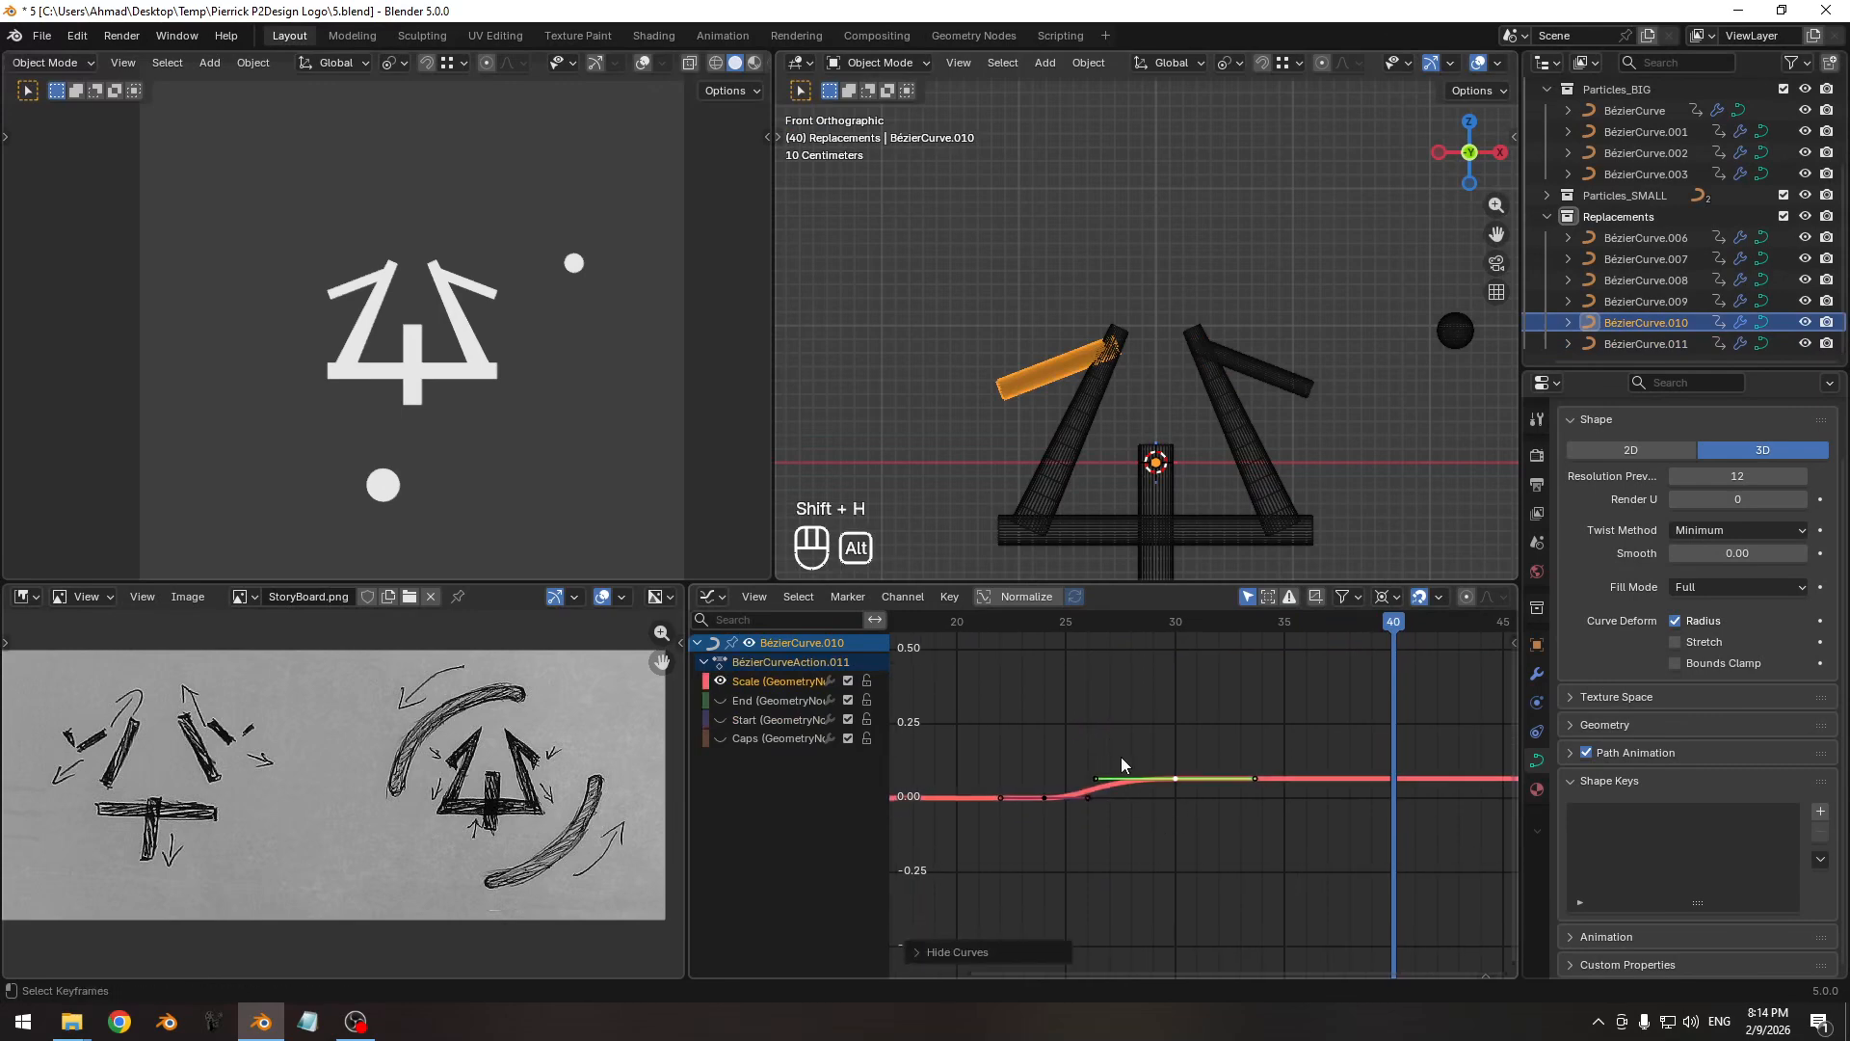
key("alt+h")
mouse_move(1119, 757)
middle_mouse_down("ctrl")
mouse_move(1108, 811)
mouse_move(1108, 758)
middle_mouse_up("ctrl")
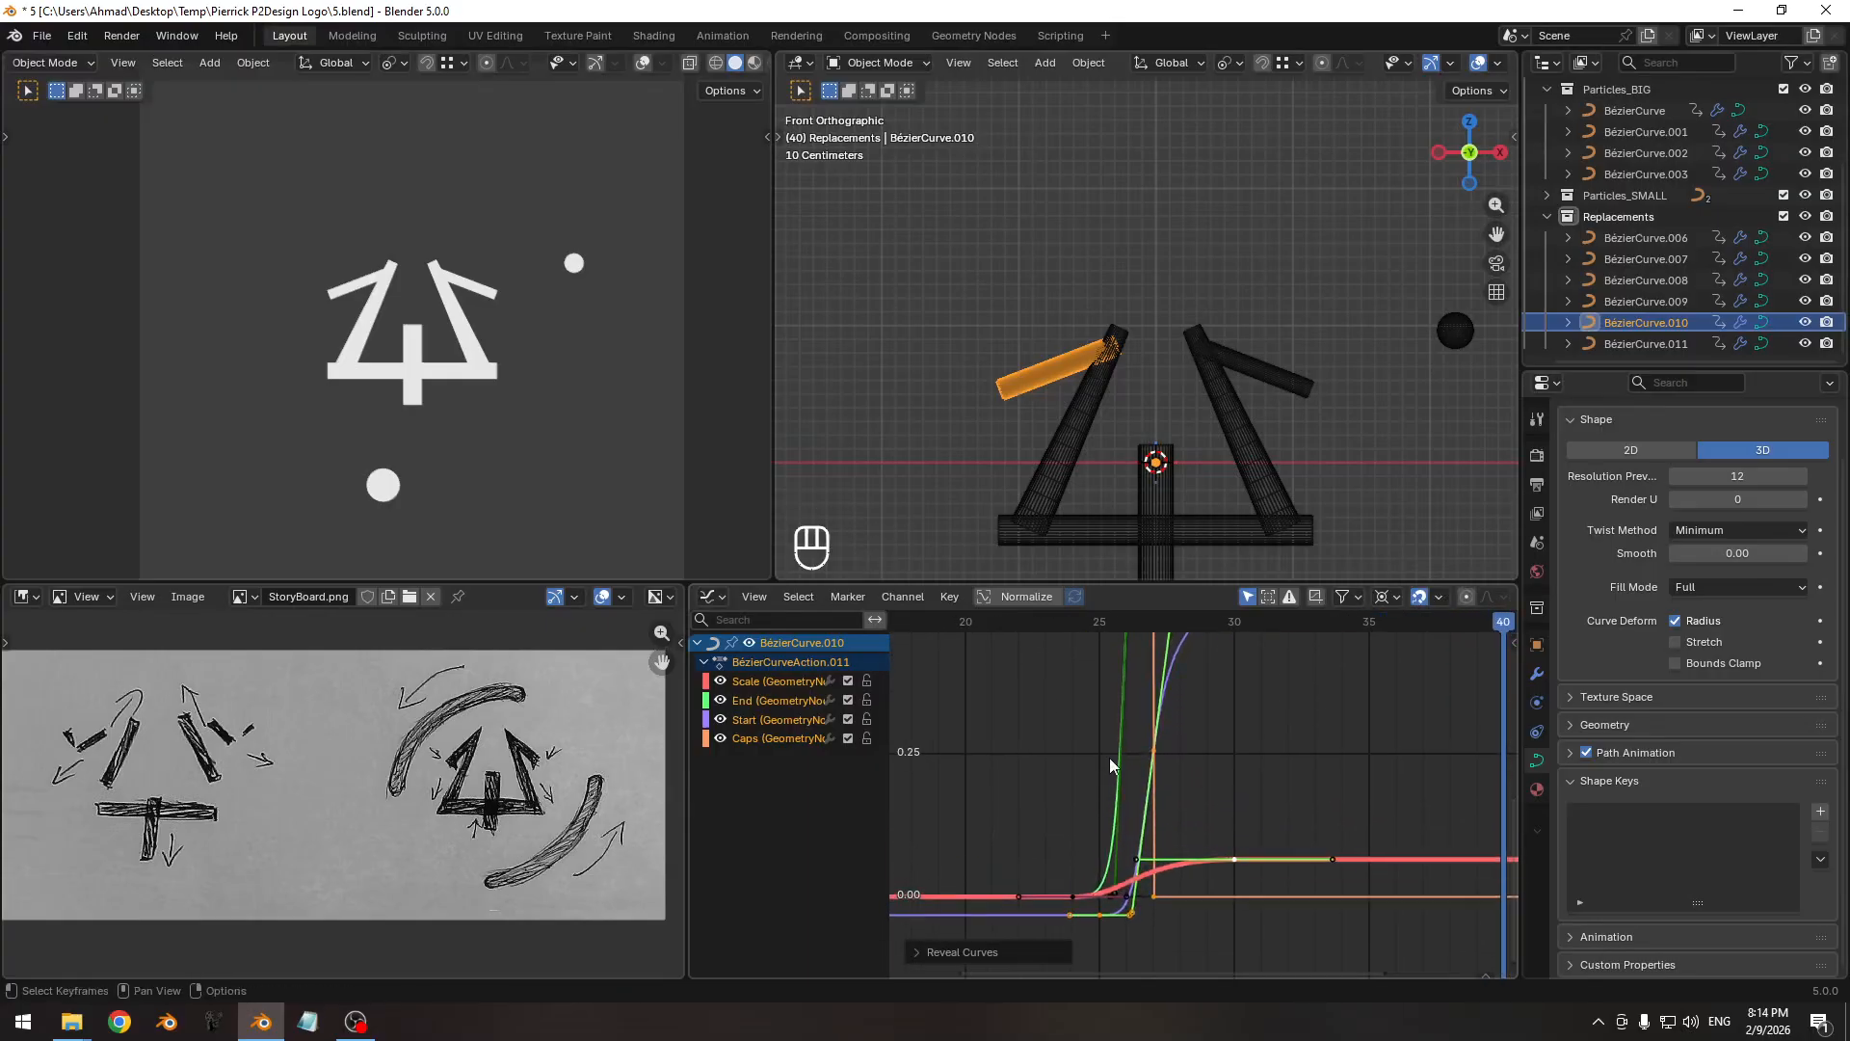
middle_click_drag(1076, 855, 1085, 841, "shift")
left_click(1082, 880)
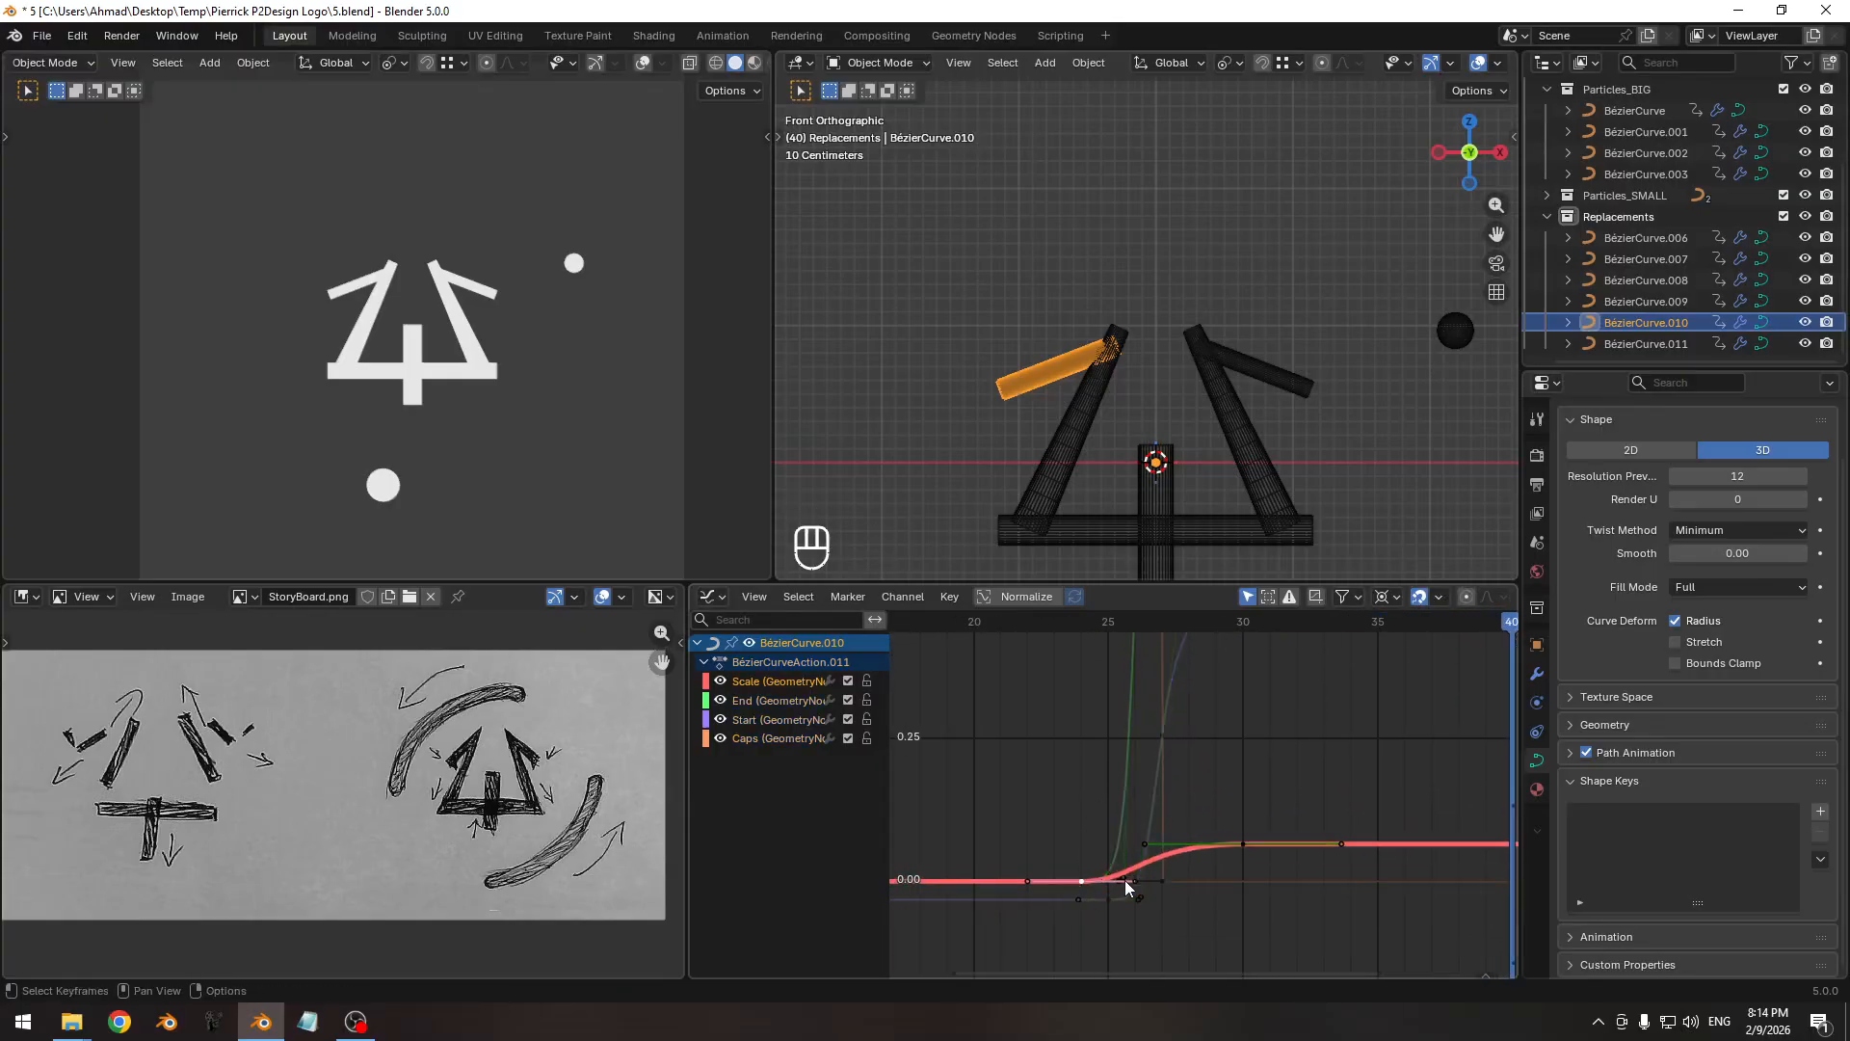
left_click(1212, 844)
left_click_drag(1078, 622, 1136, 622)
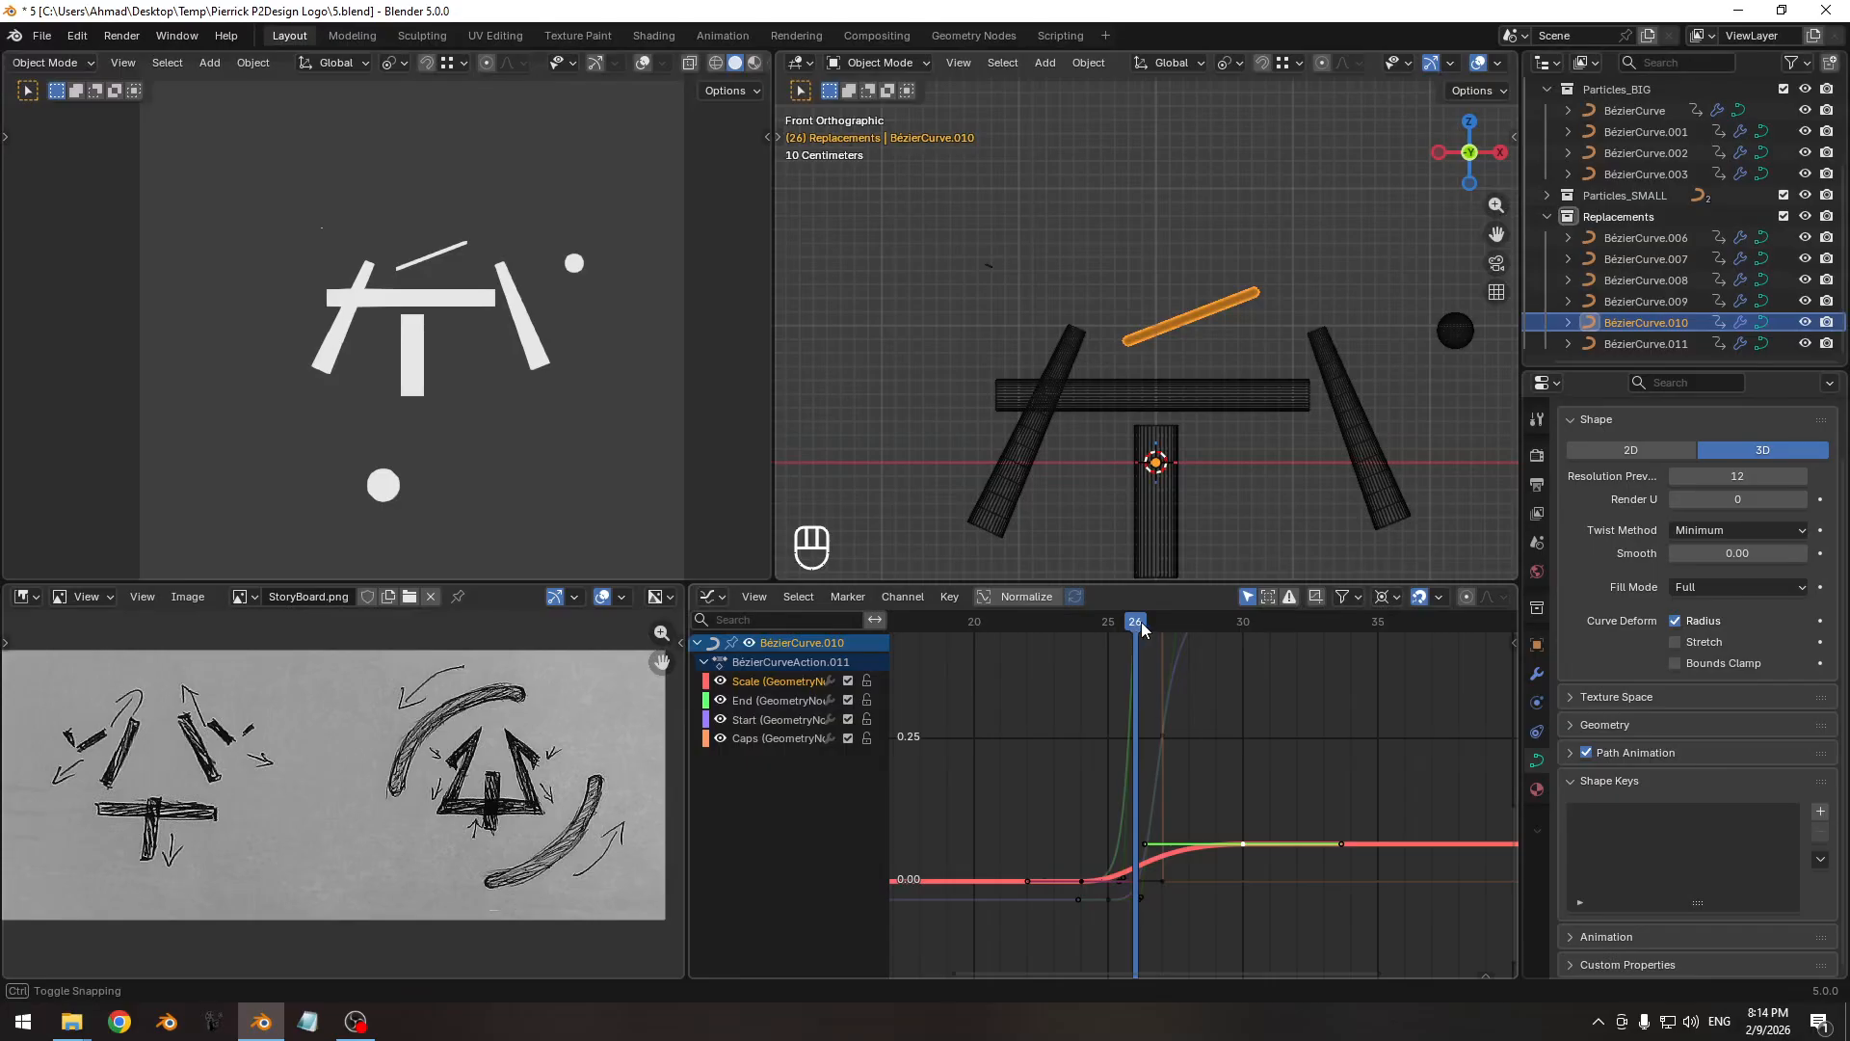
key("g")
key("x")
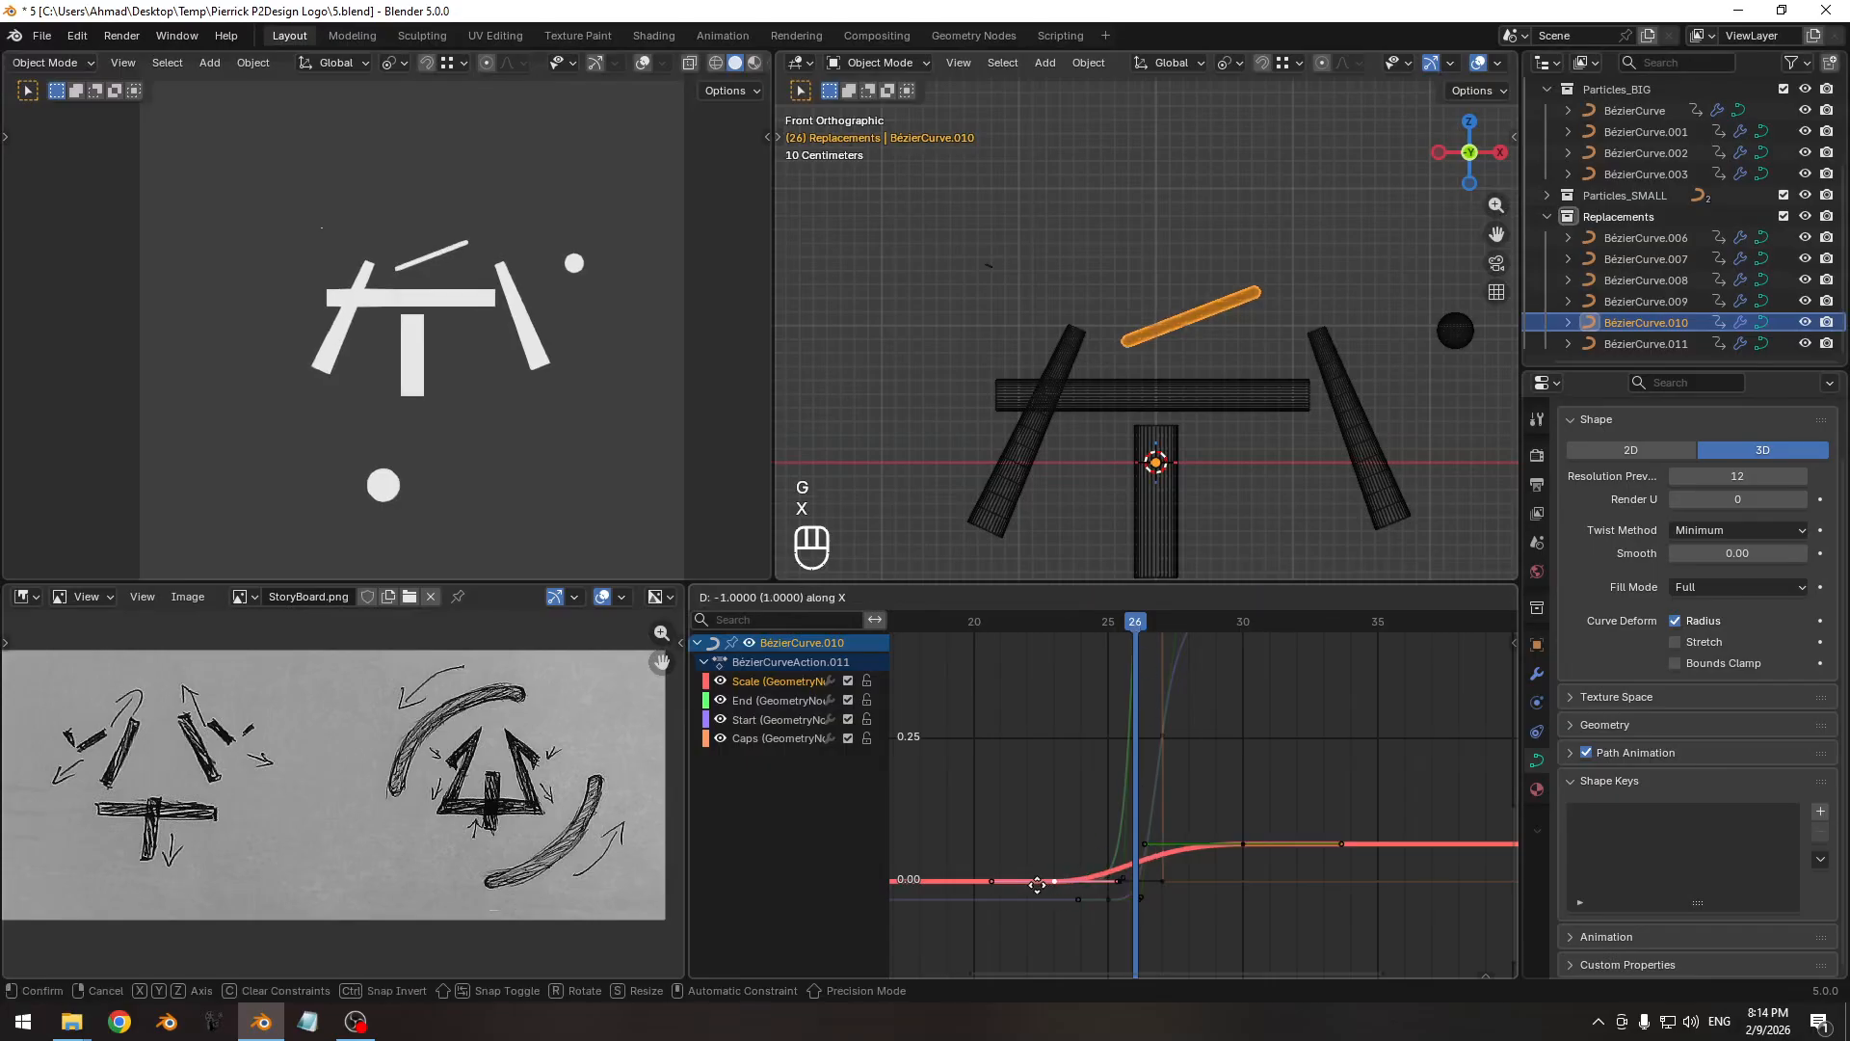
right_click(1036, 886)
Move the last keyframe of the left arm's Scale curve one frame later to frame 31 and scrub through the growth.
left_click(1250, 847)
key("g")
key("x")
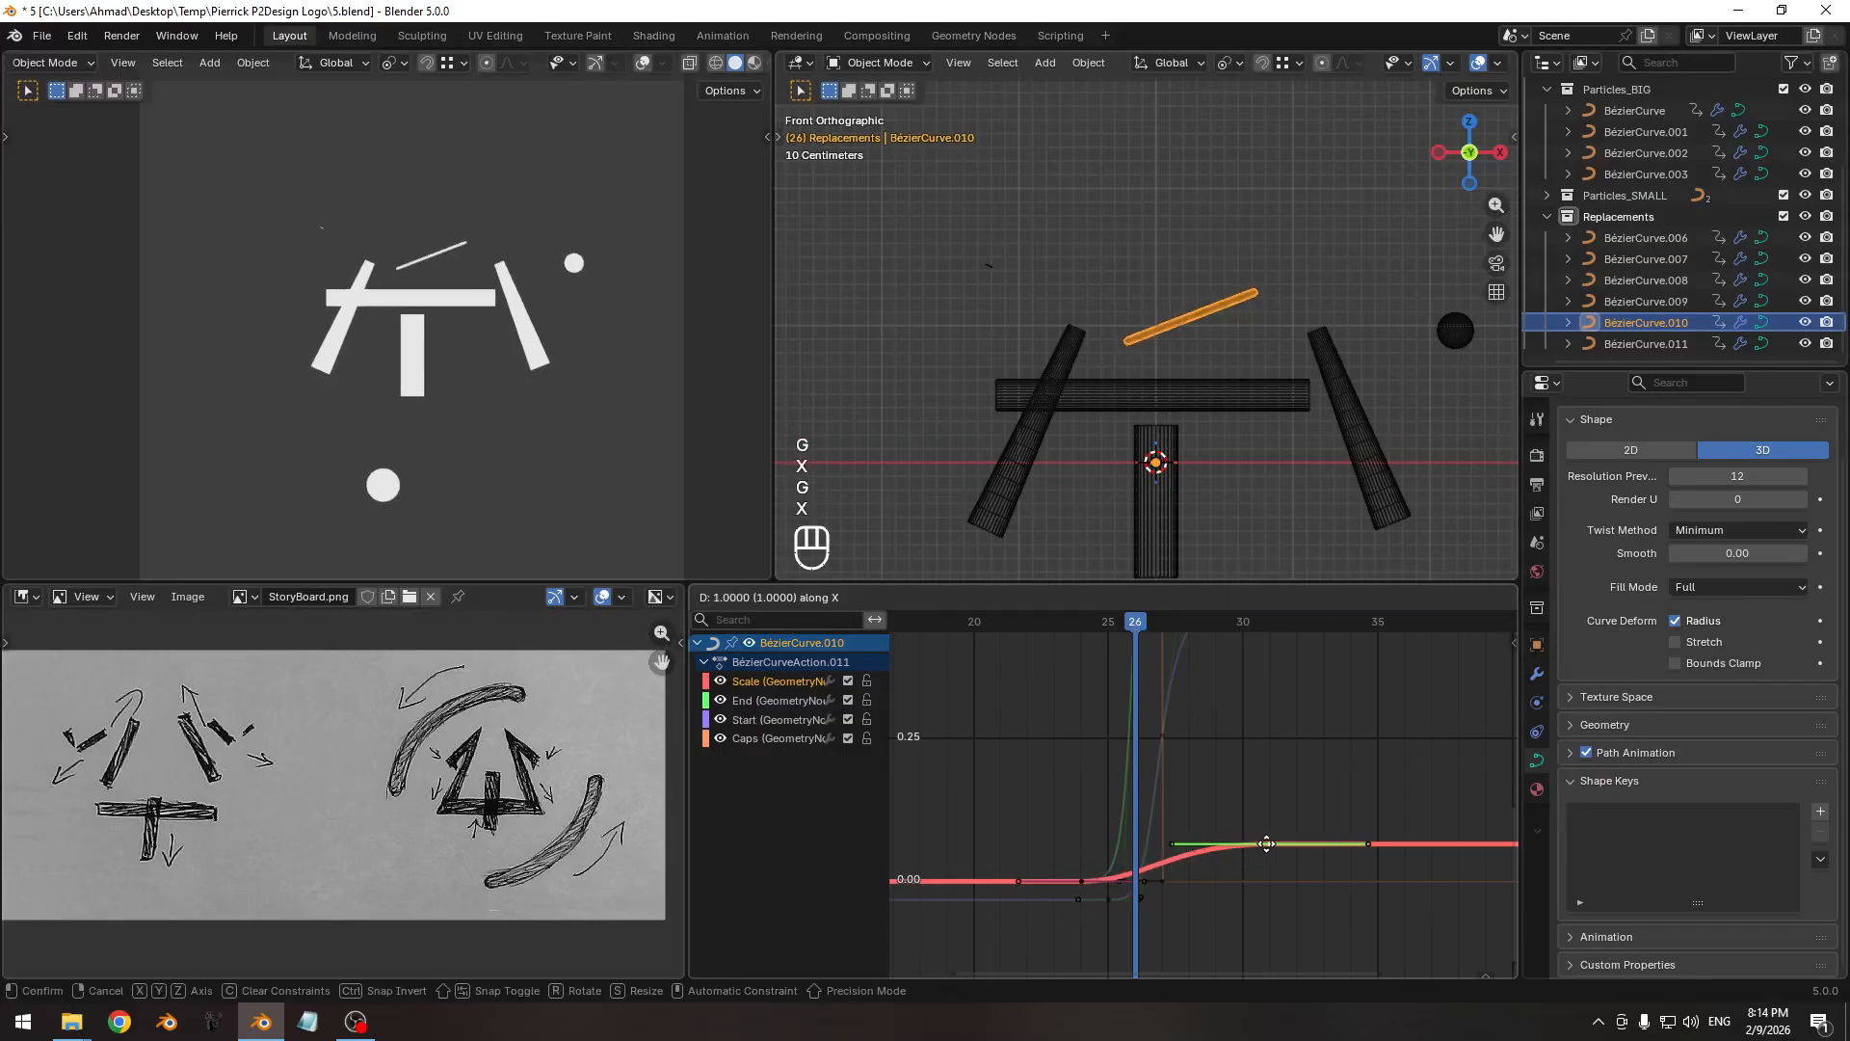
left_click(1266, 844)
left_click_drag(1114, 621, 1234, 622)
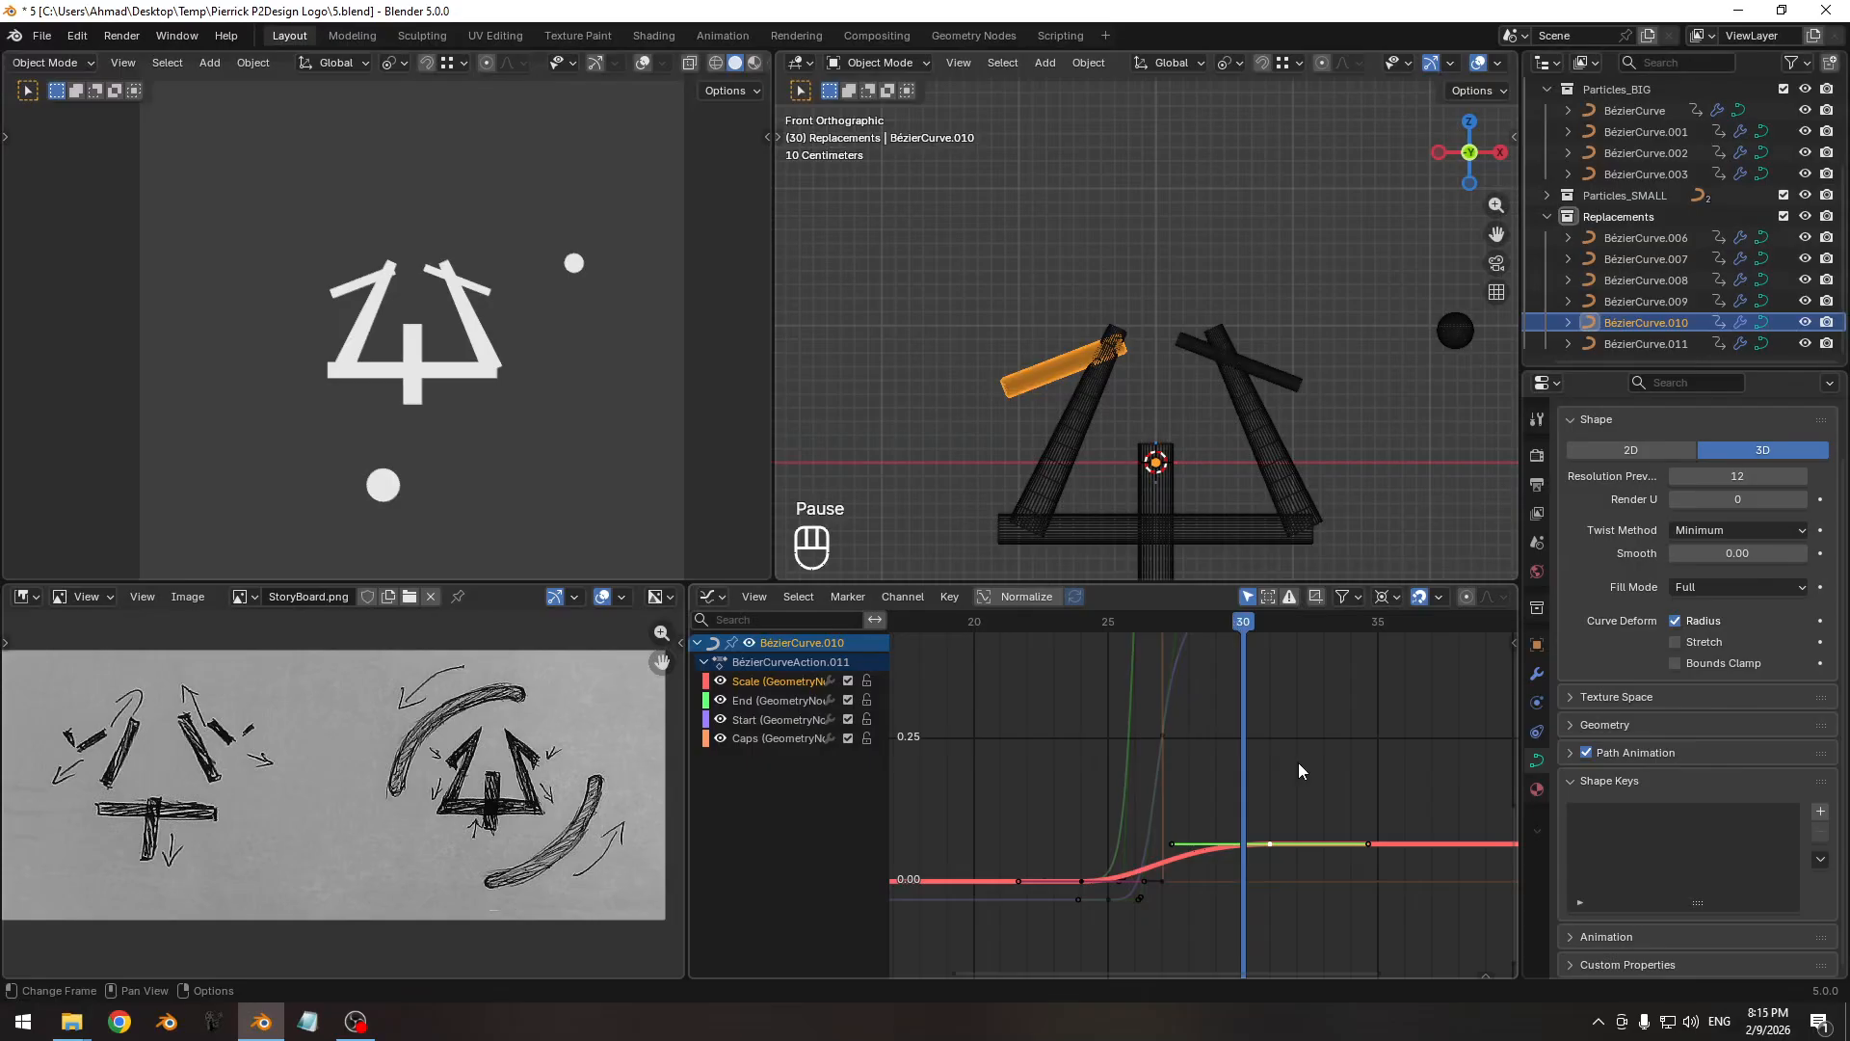
Play the animation repeatedly from the first frame, and scrub to frame 28 to examine how both arms grow.
middle_click_drag(1298, 761, 1293, 751, "ctrl")
left_click_drag(1085, 622, 1135, 625)
middle_click_drag(1146, 660, 1135, 716, "ctrl")
key("shift+Left")
key("space")
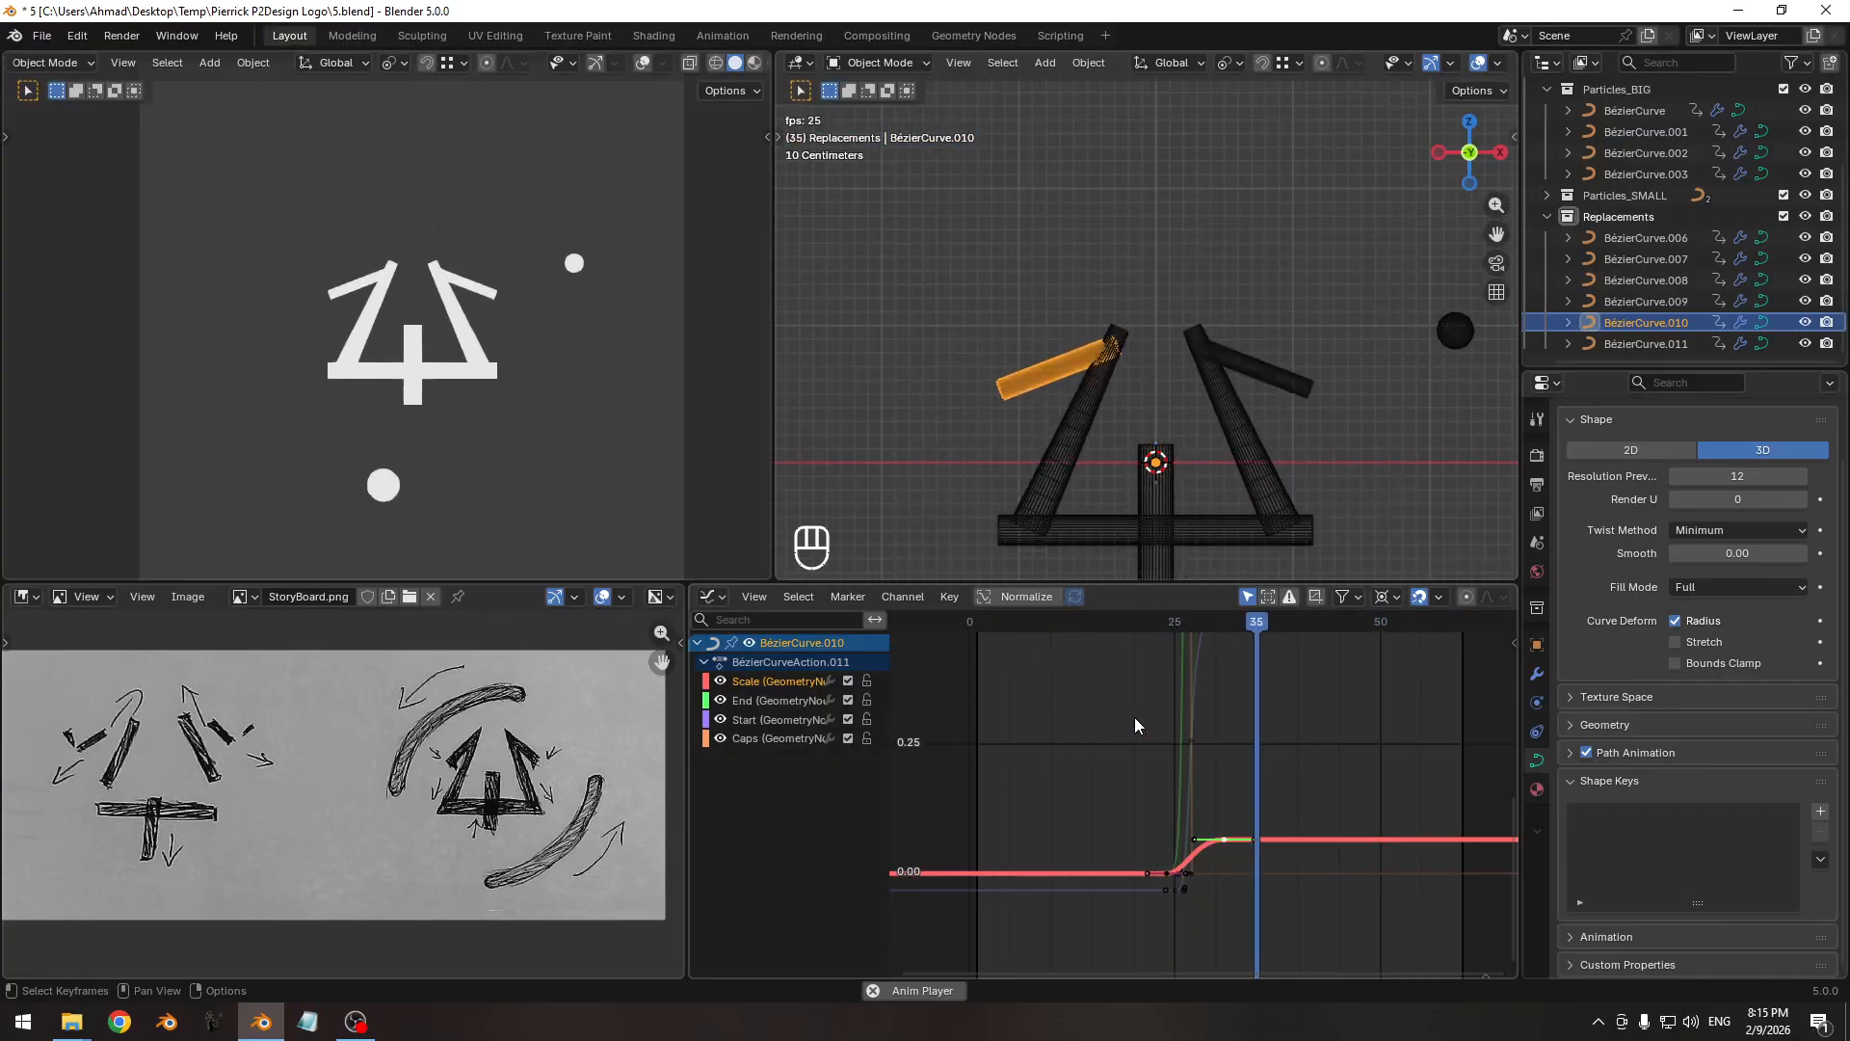
key("space")
key("shift+Left")
key("space")
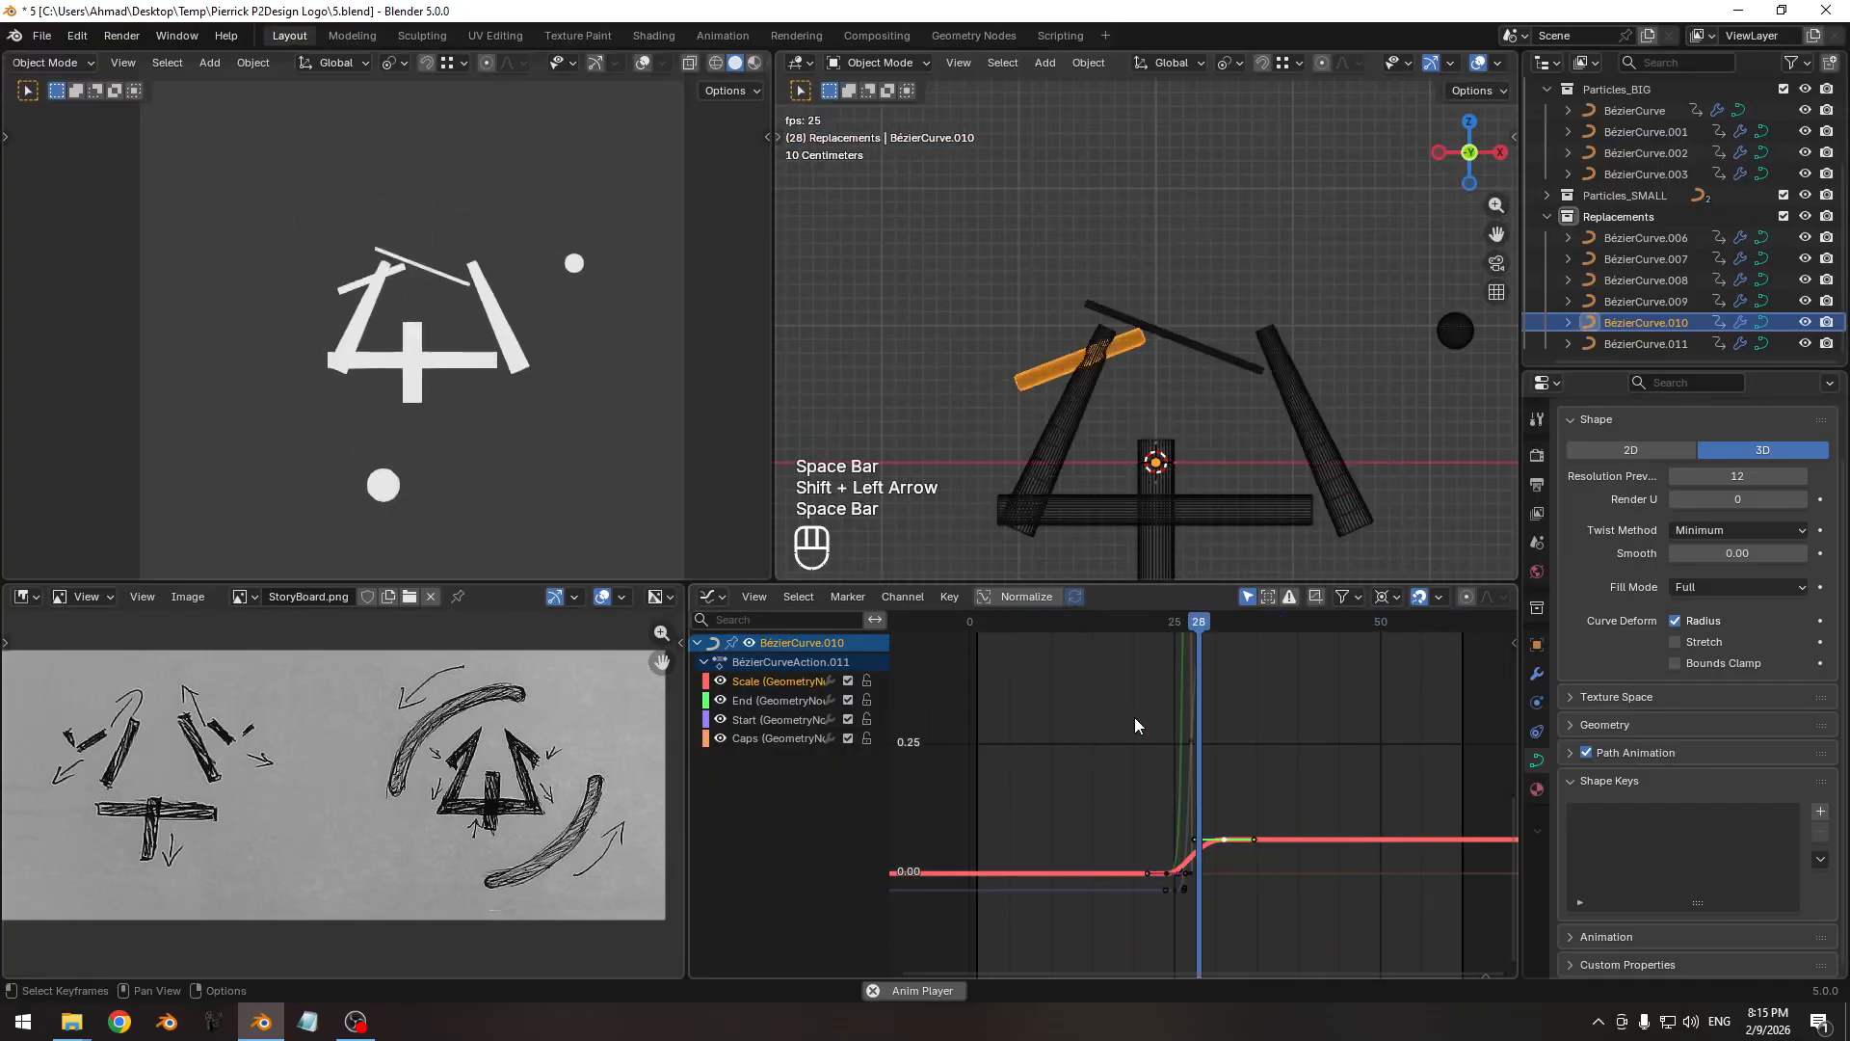
key("space")
key("shift+Left")
key("space")
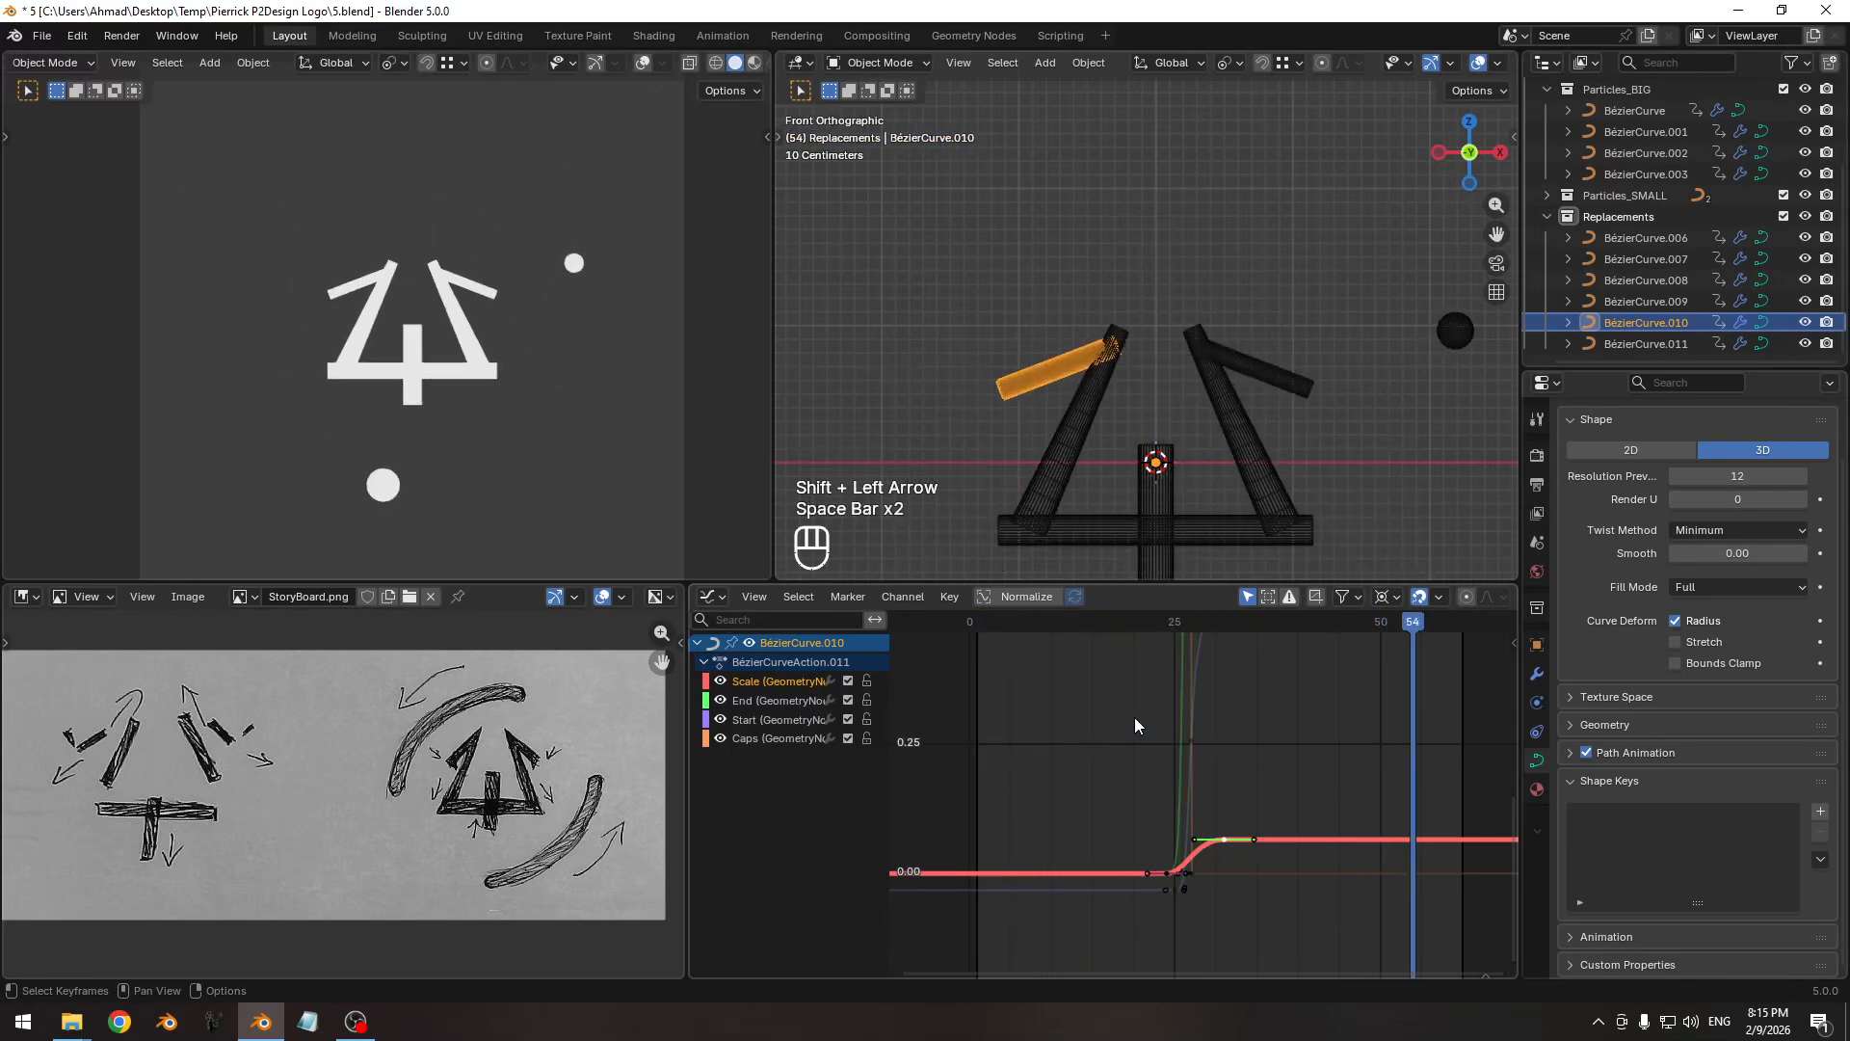
key("space")
left_click_drag(1129, 622, 1199, 621)
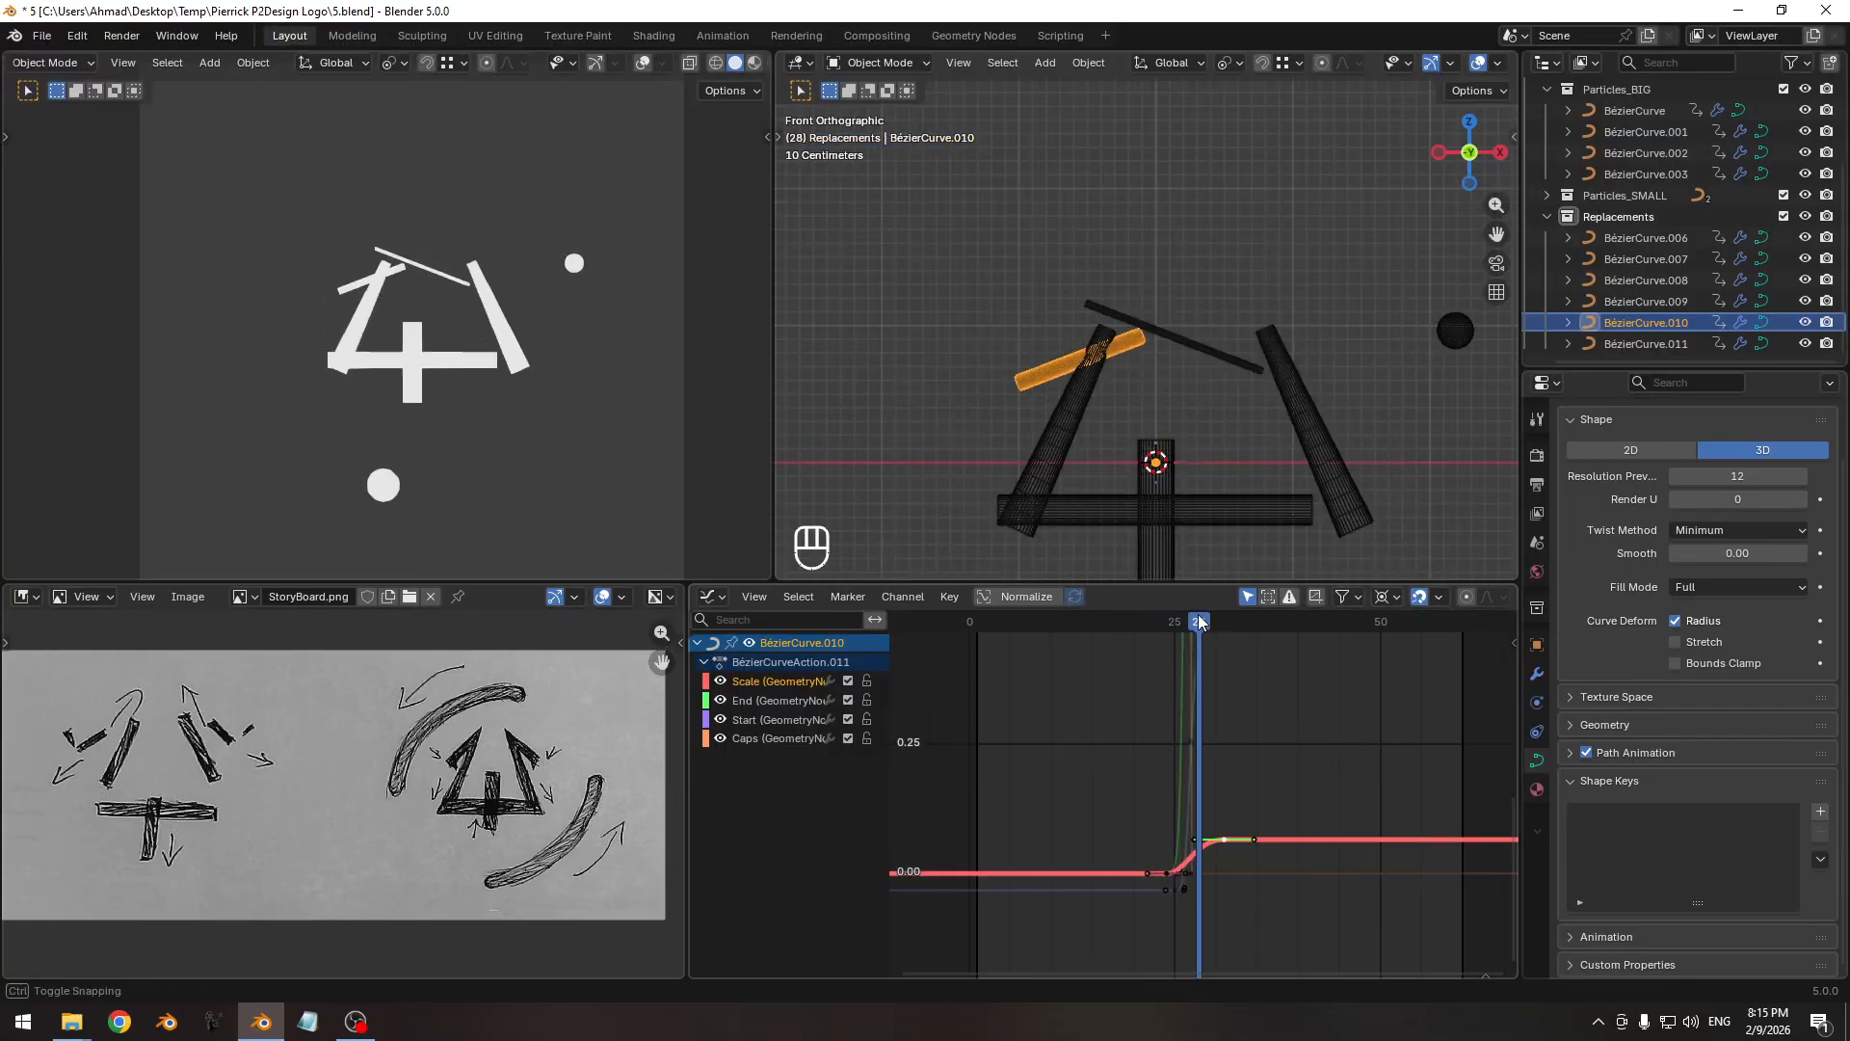
Scrub repeatedly between frames 28 and 31 to examine how the two upper arms meet the slanted legs.
middle_click_drag(1143, 368, 1142, 341, "ctrl")
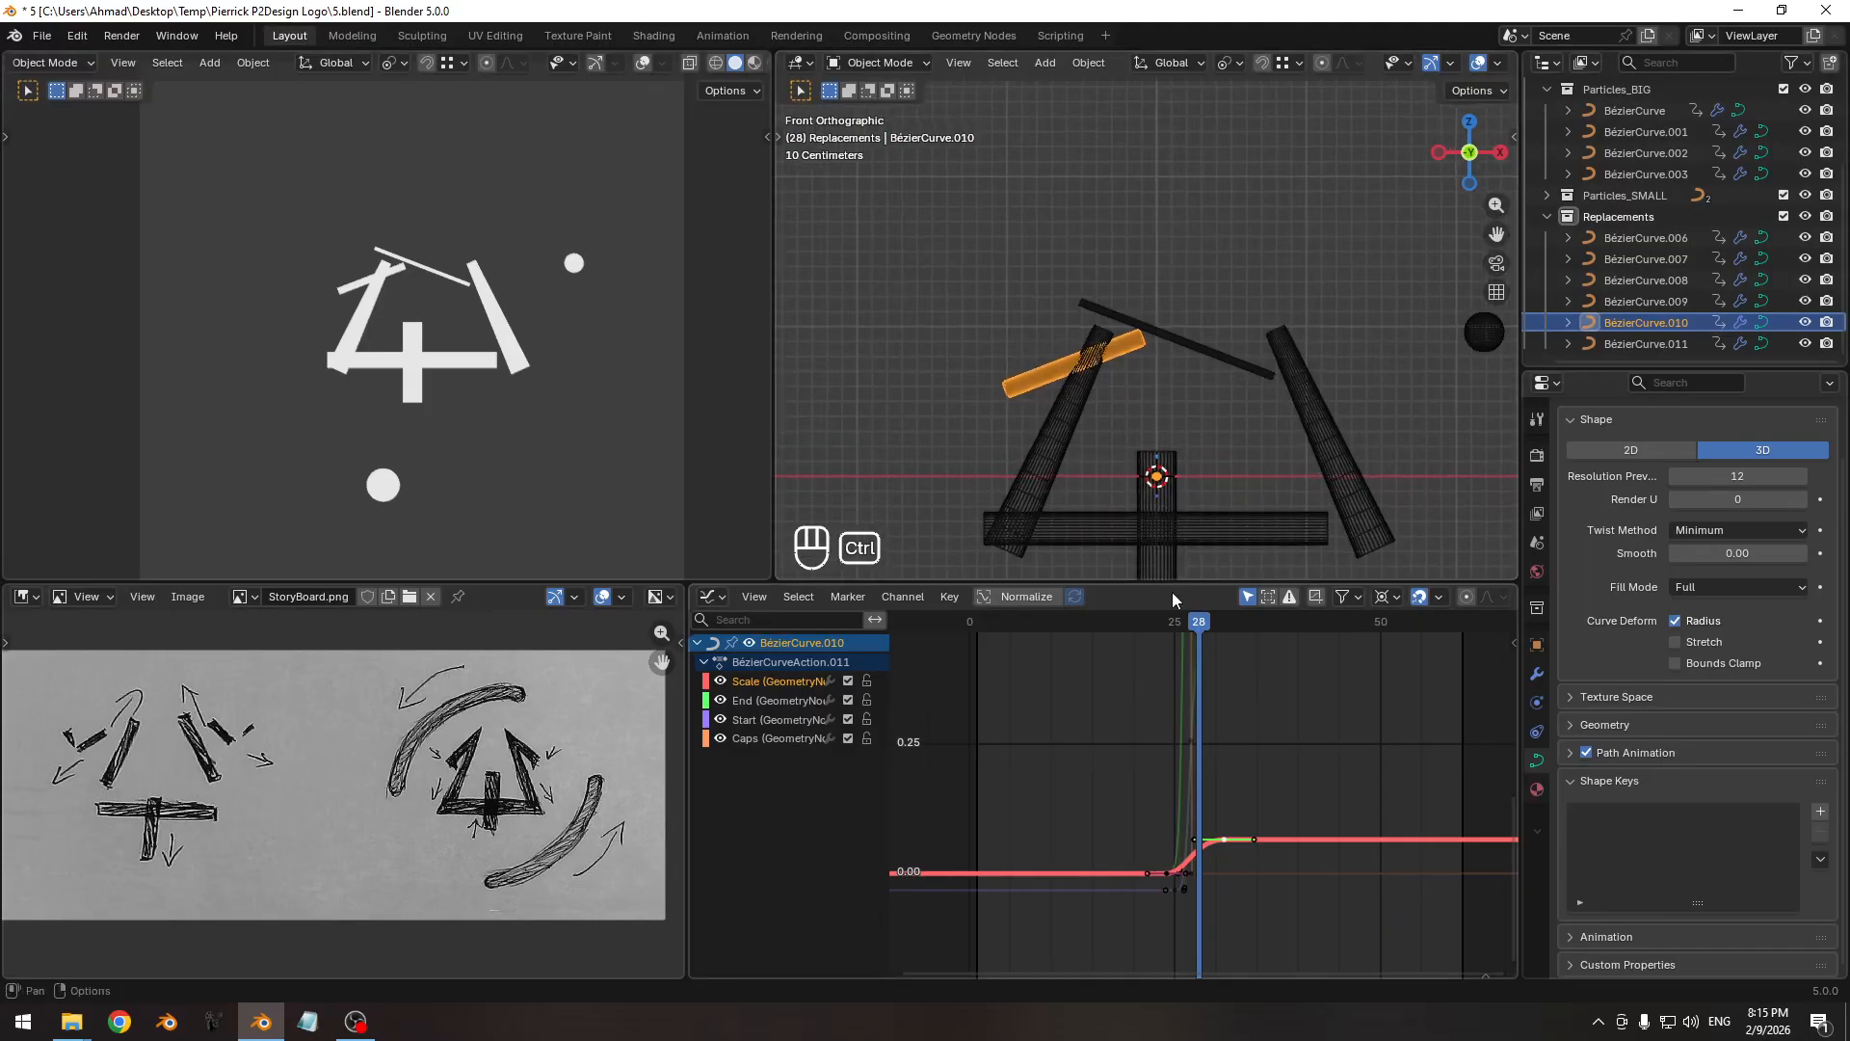
left_click_drag(1141, 621, 1215, 622)
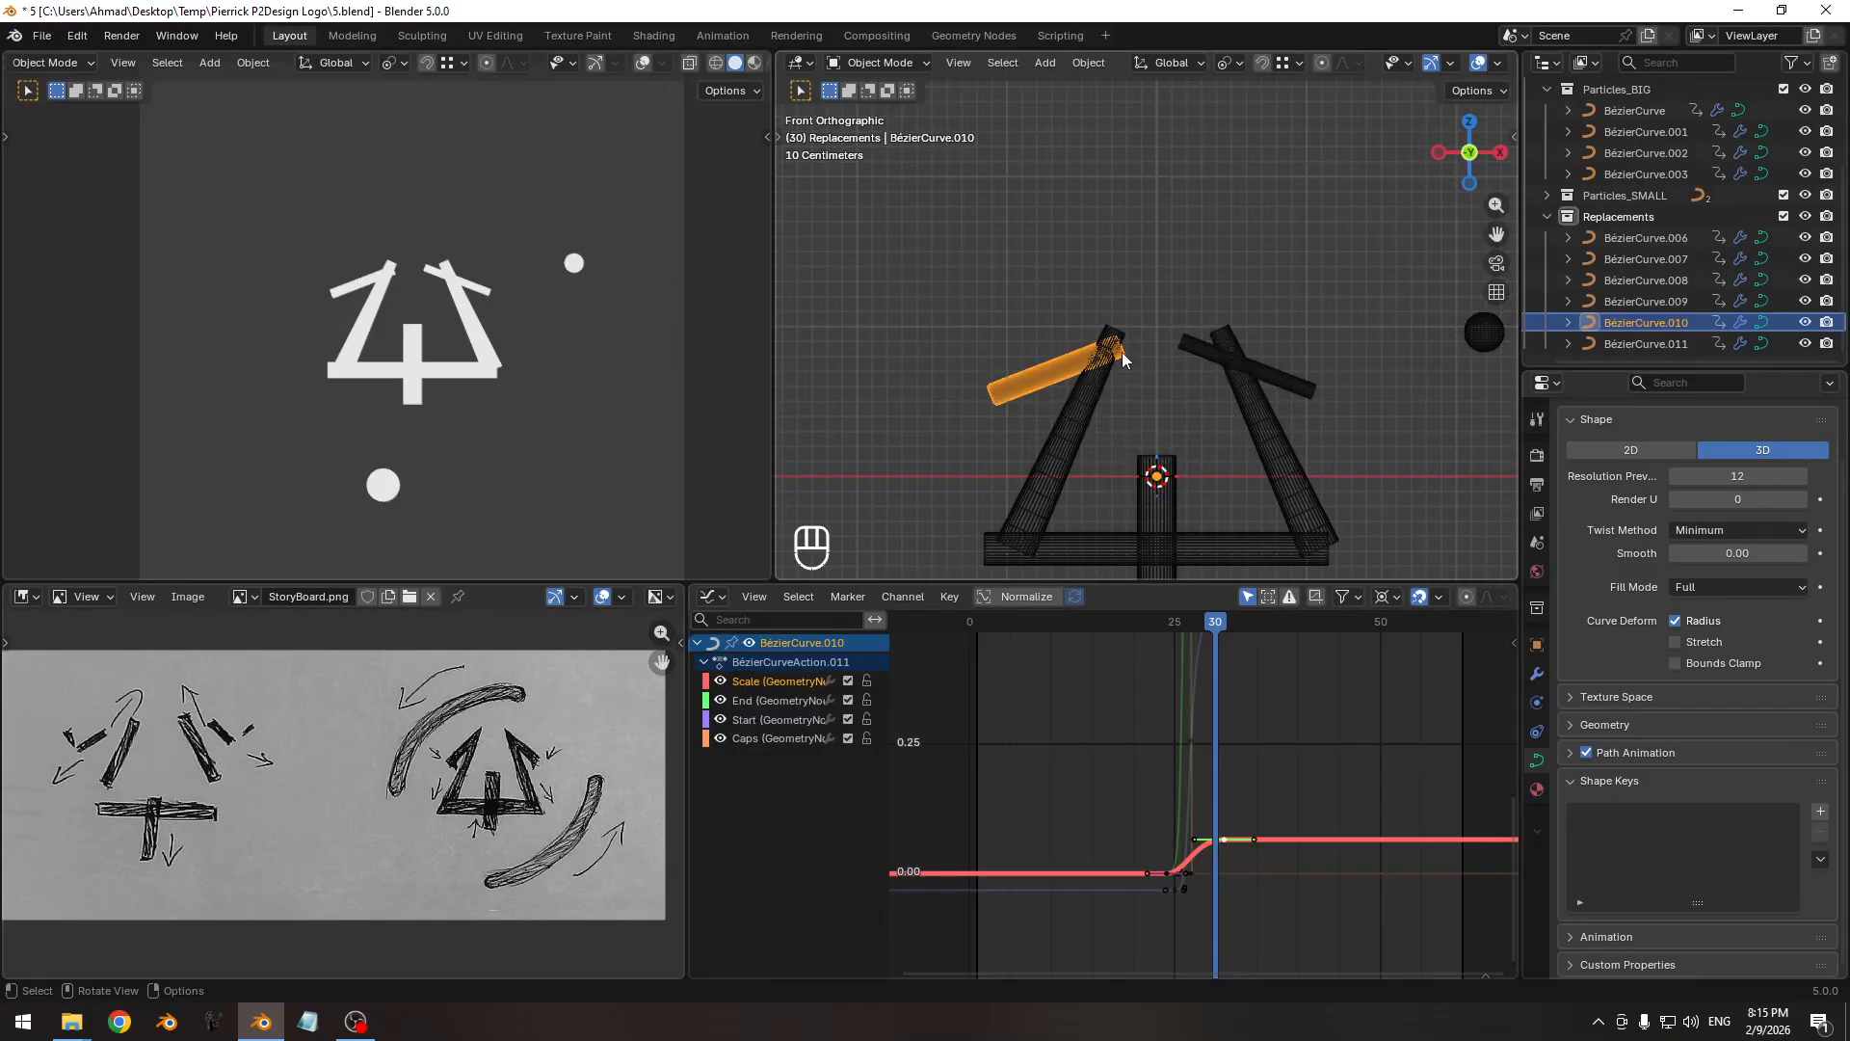
scroll(1083, 437, "up", 1)
middle_click_drag(1090, 403, 1107, 385, "shift")
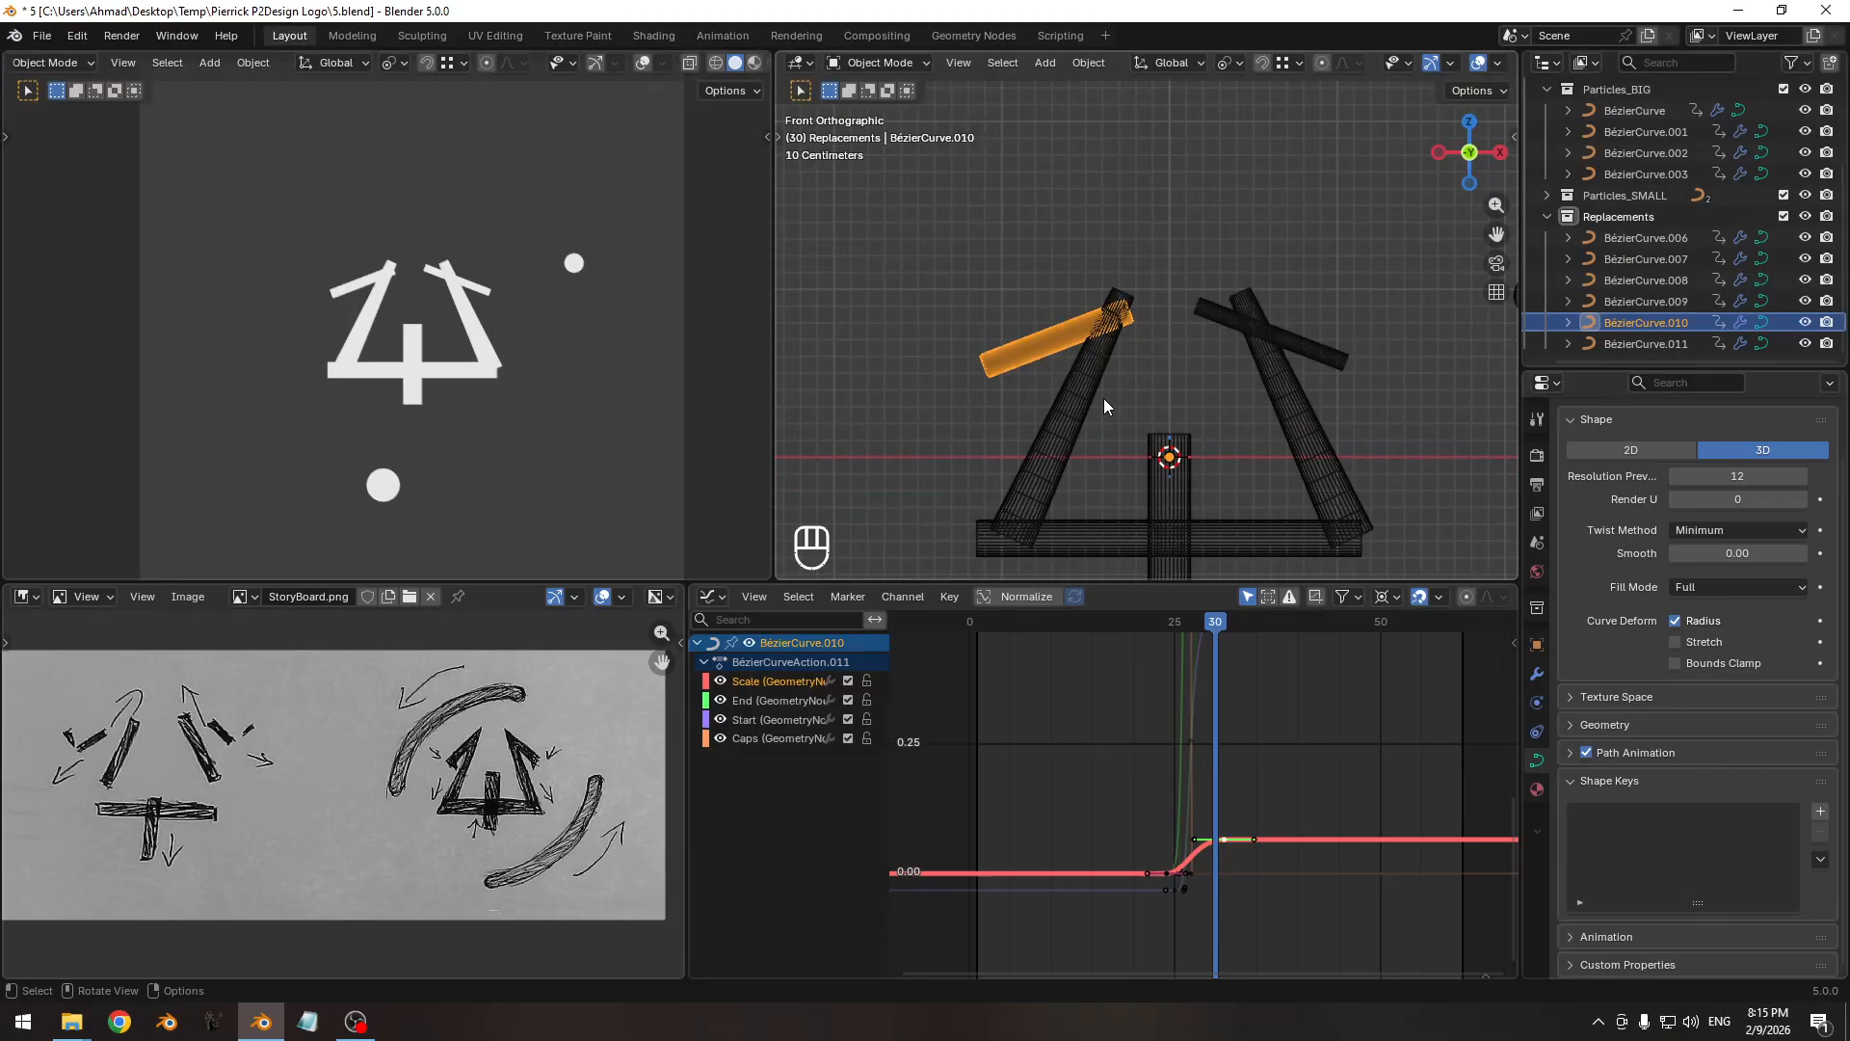
left_click_drag(1137, 618, 1198, 644)
middle_click_drag(1132, 449, 1025, 368, "shift")
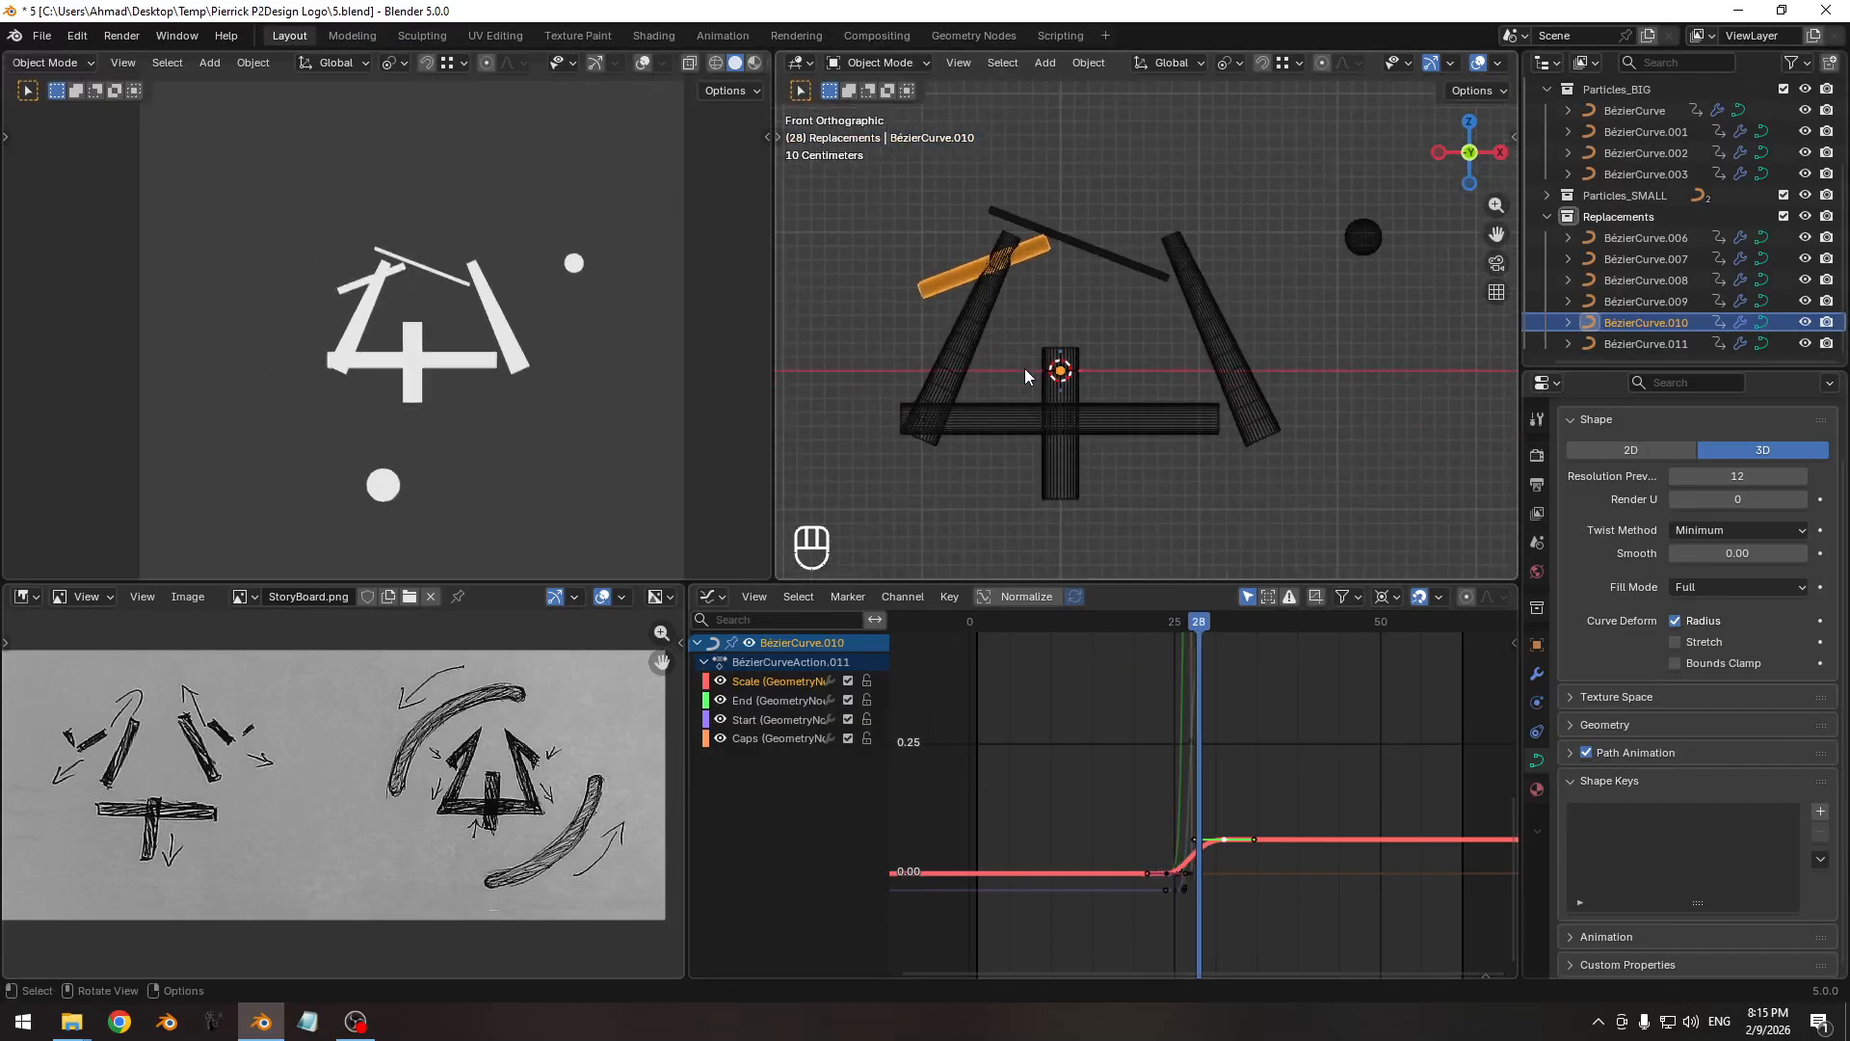
key("Pause")
key("Pause")
mouse_move(981, 391)
middle_mouse_down("ctrl")
mouse_move(948, 370)
mouse_move(1008, 327)
mouse_move(1031, 385)
mouse_move(1002, 377)
middle_mouse_up("ctrl")
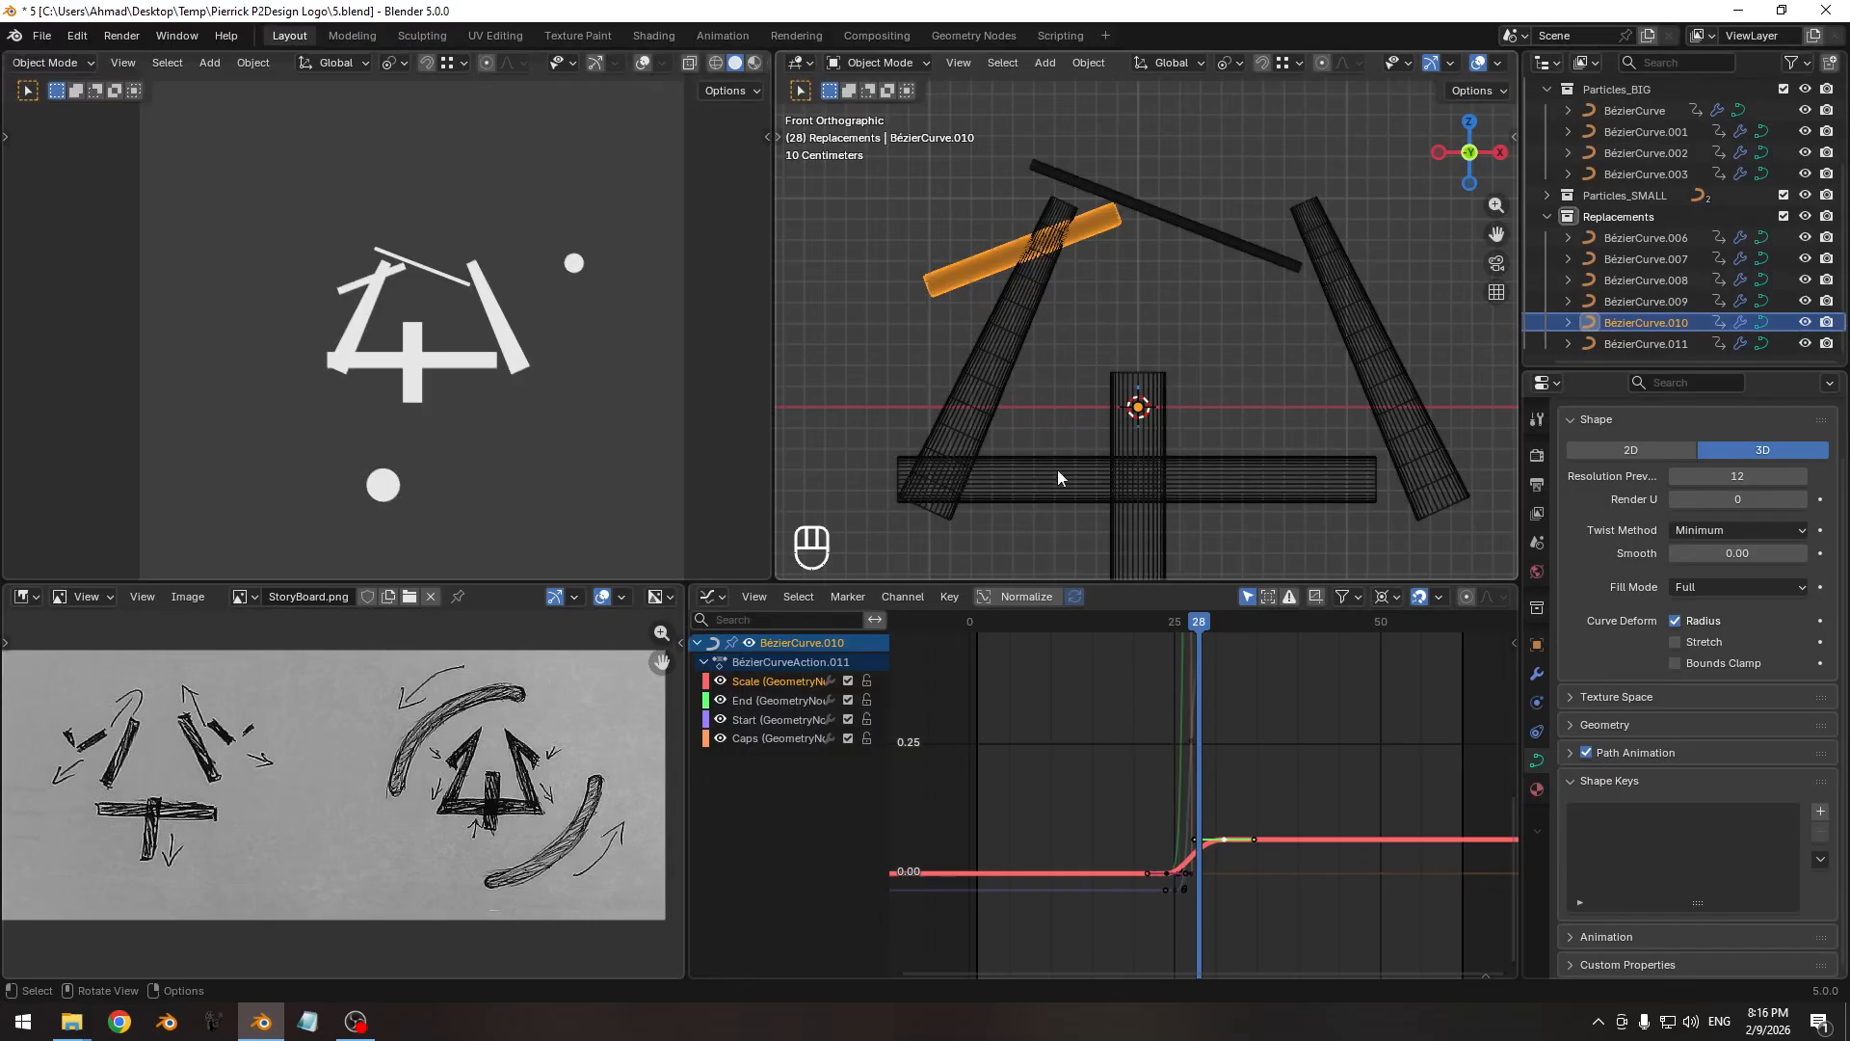
left_click_drag(1133, 621, 1226, 622)
Select the left slanted leg, show the camera view in wireframe with overlays, and compare the bars with the logo reference.
left_click(1002, 382)
middle_click_drag(973, 489, 1066, 411, "shift")
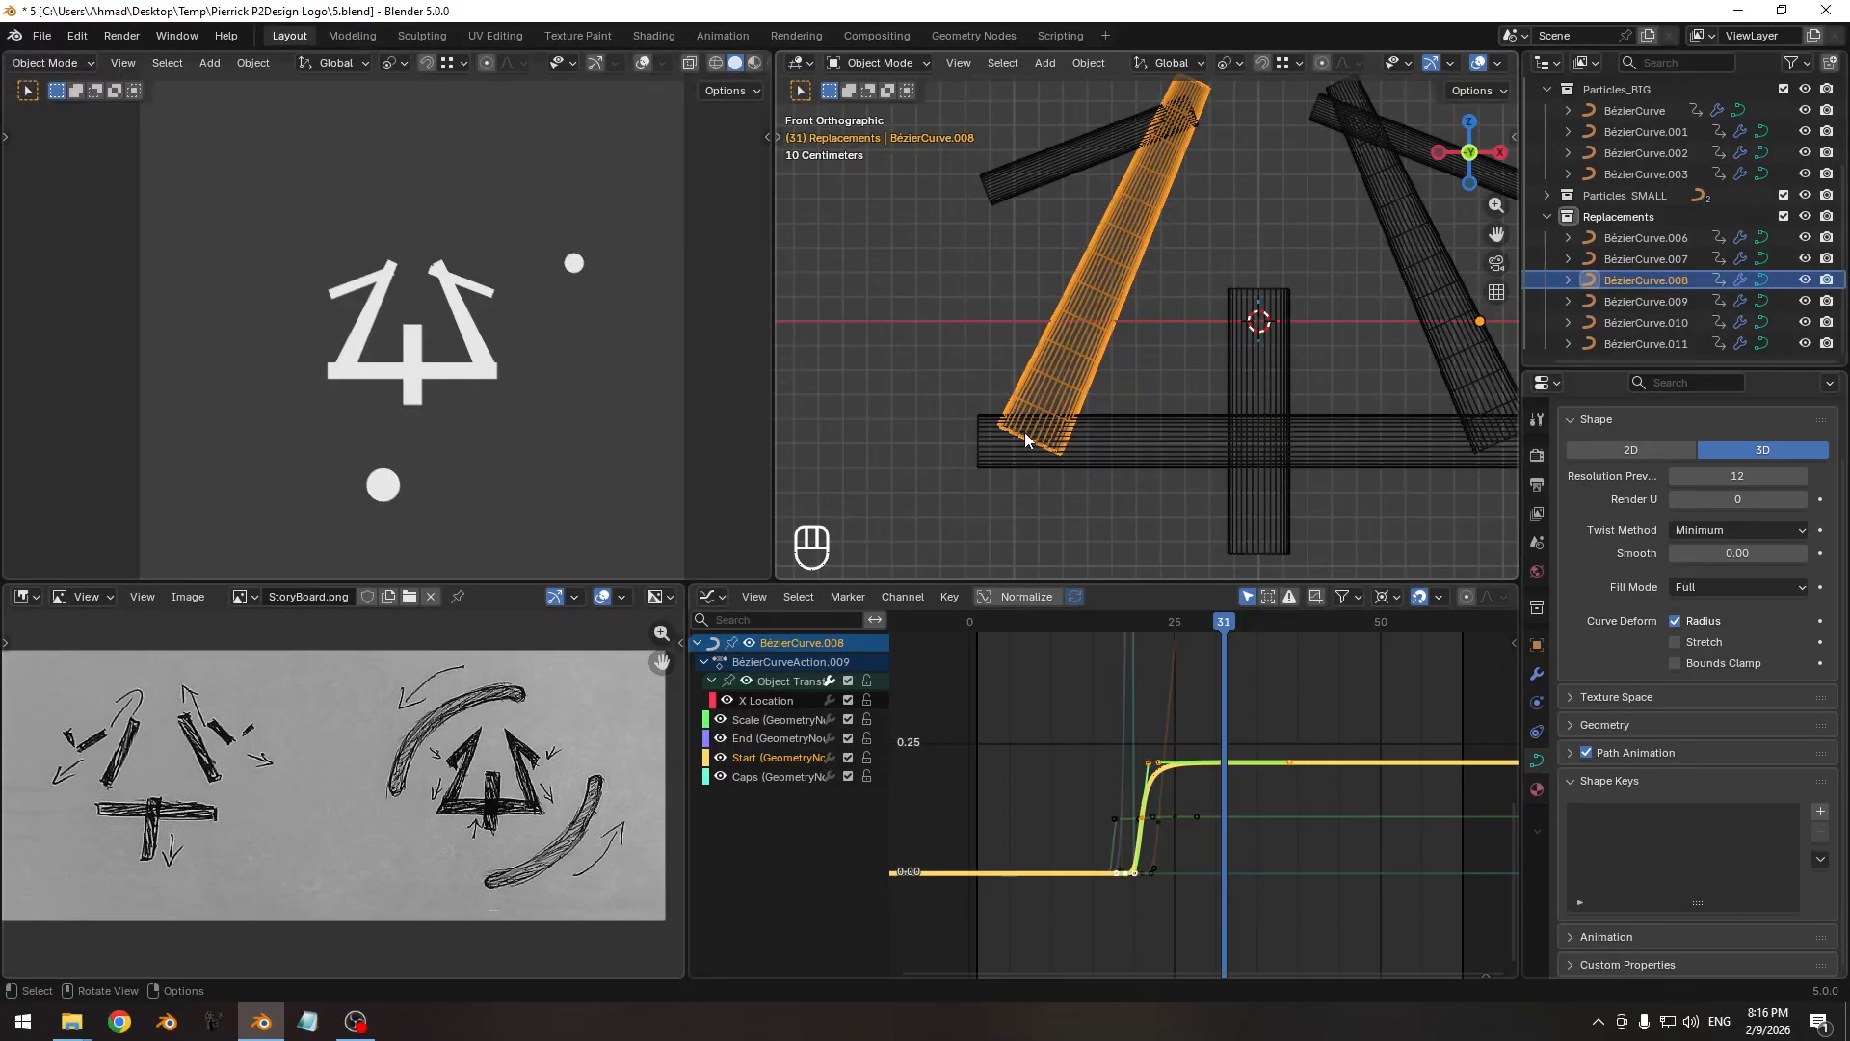
middle_click_drag(1152, 235, 1072, 349, "ctrl")
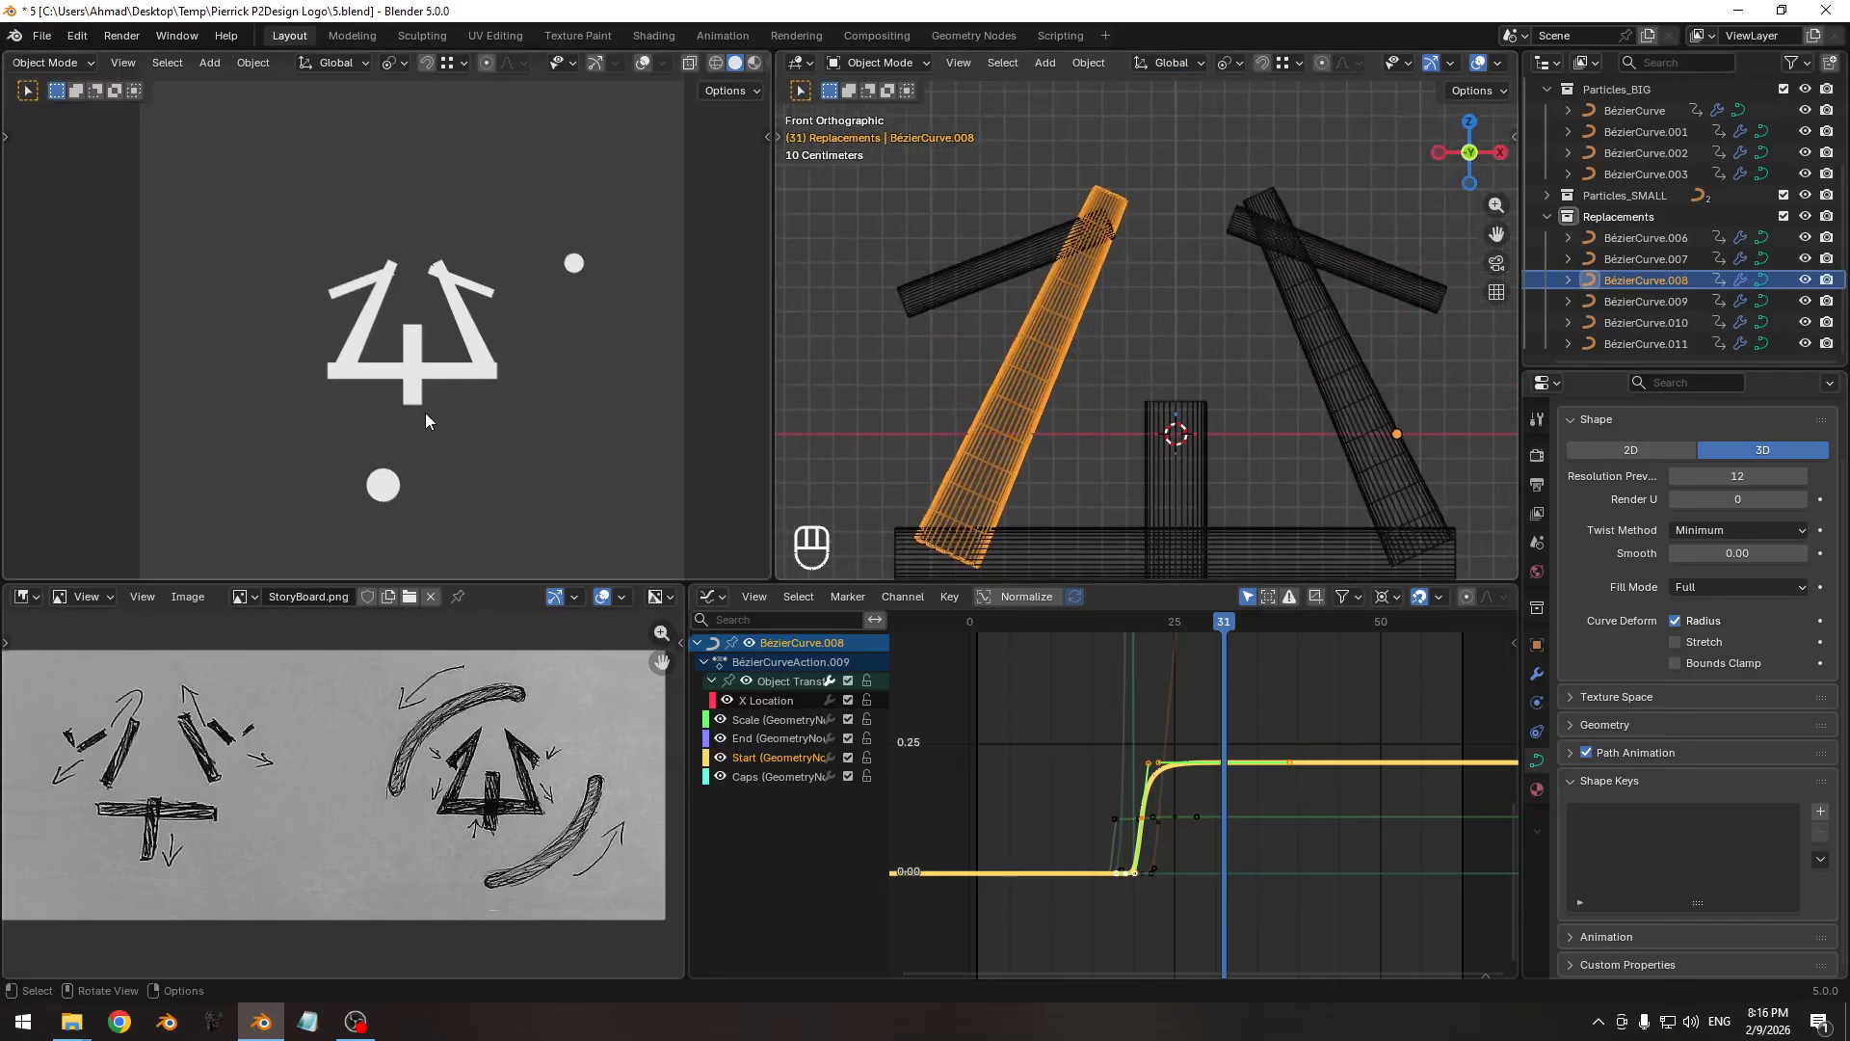
middle_click_drag(425, 413, 366, 351, "ctrl")
key("z")
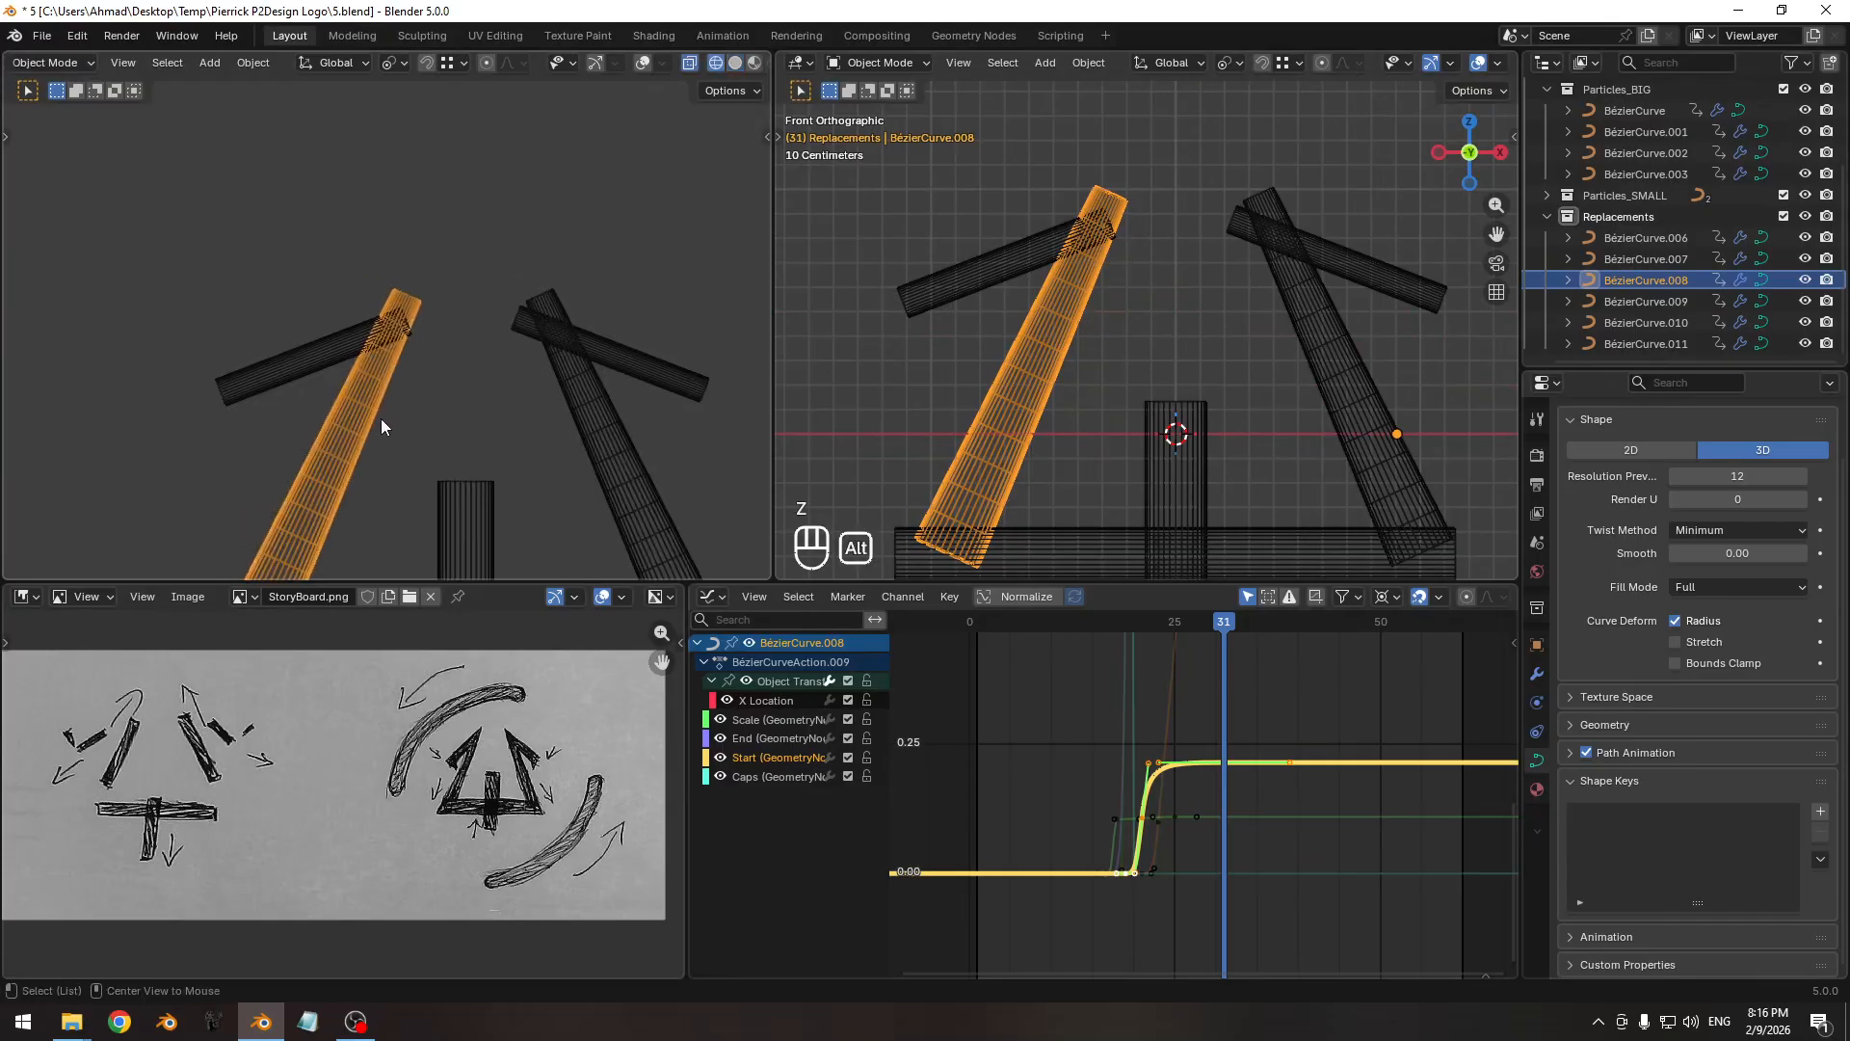
key("shift+alt+z")
middle_click_drag(347, 447, 460, 350, "ctrl")
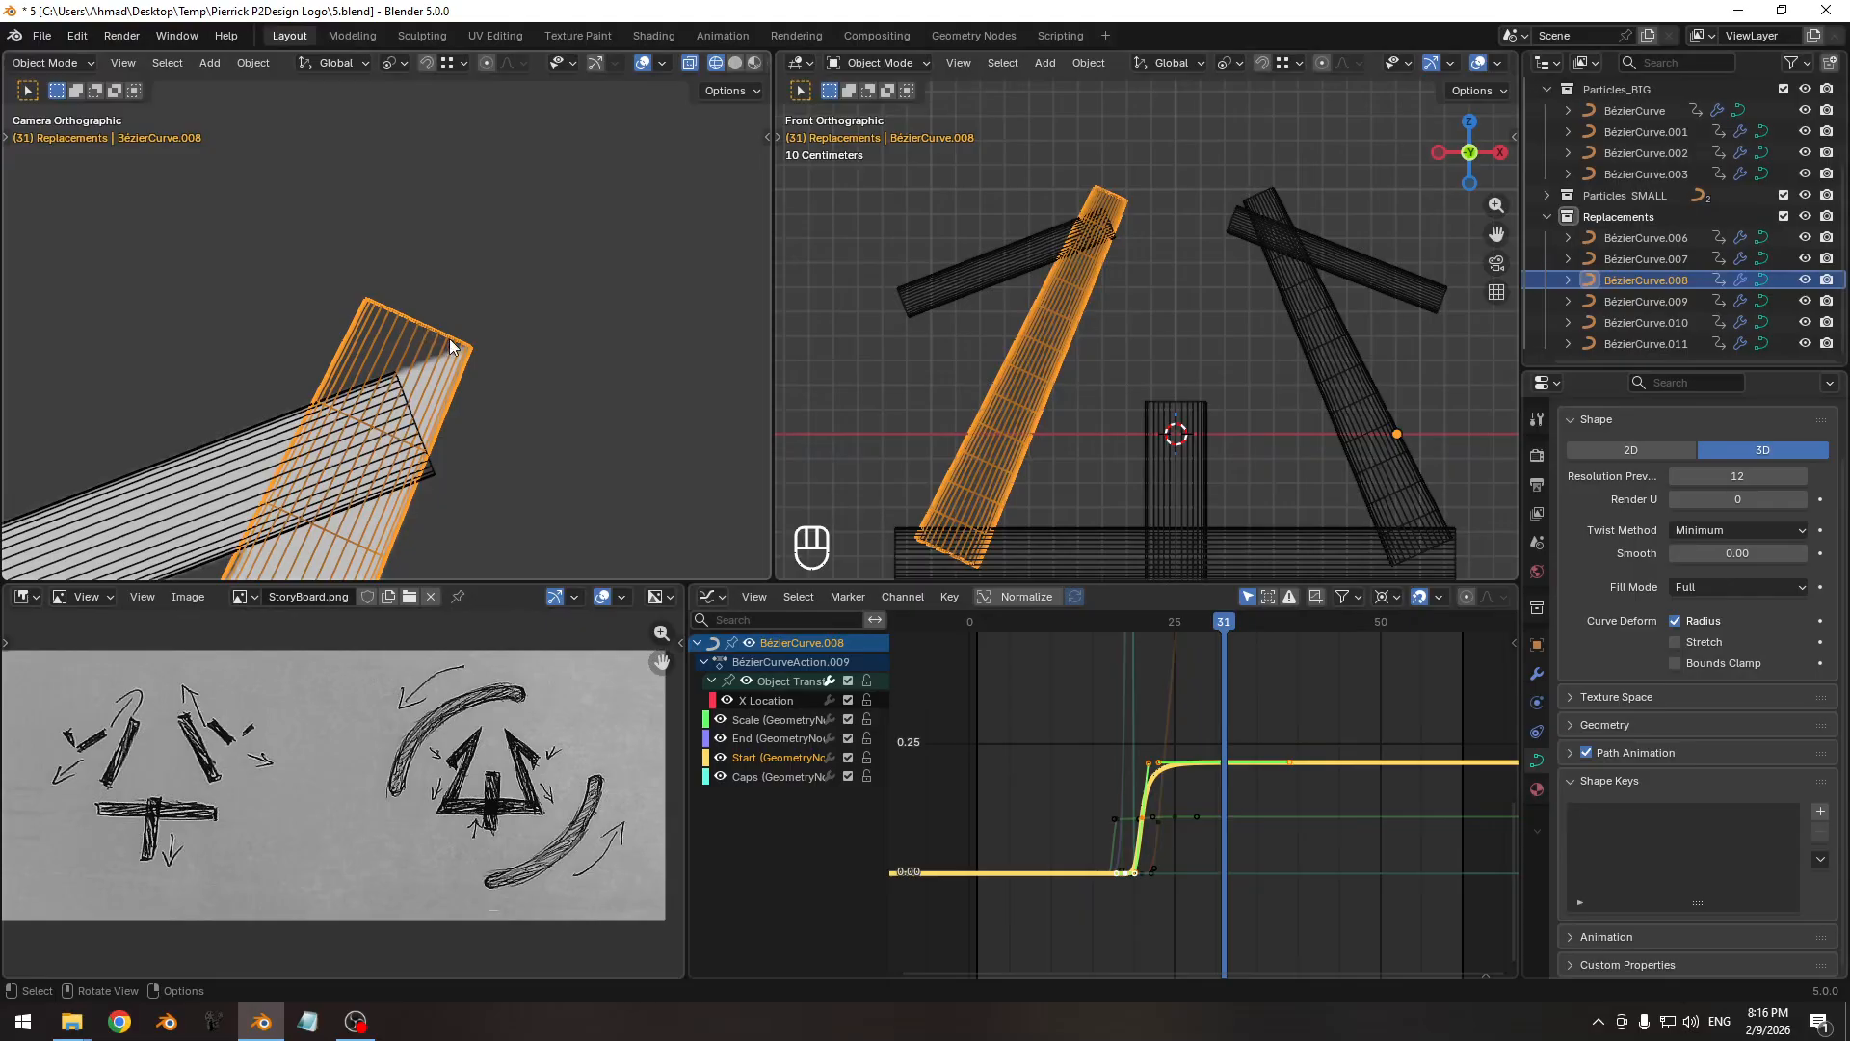
middle_click_drag(426, 326, 499, 378, "ctrl")
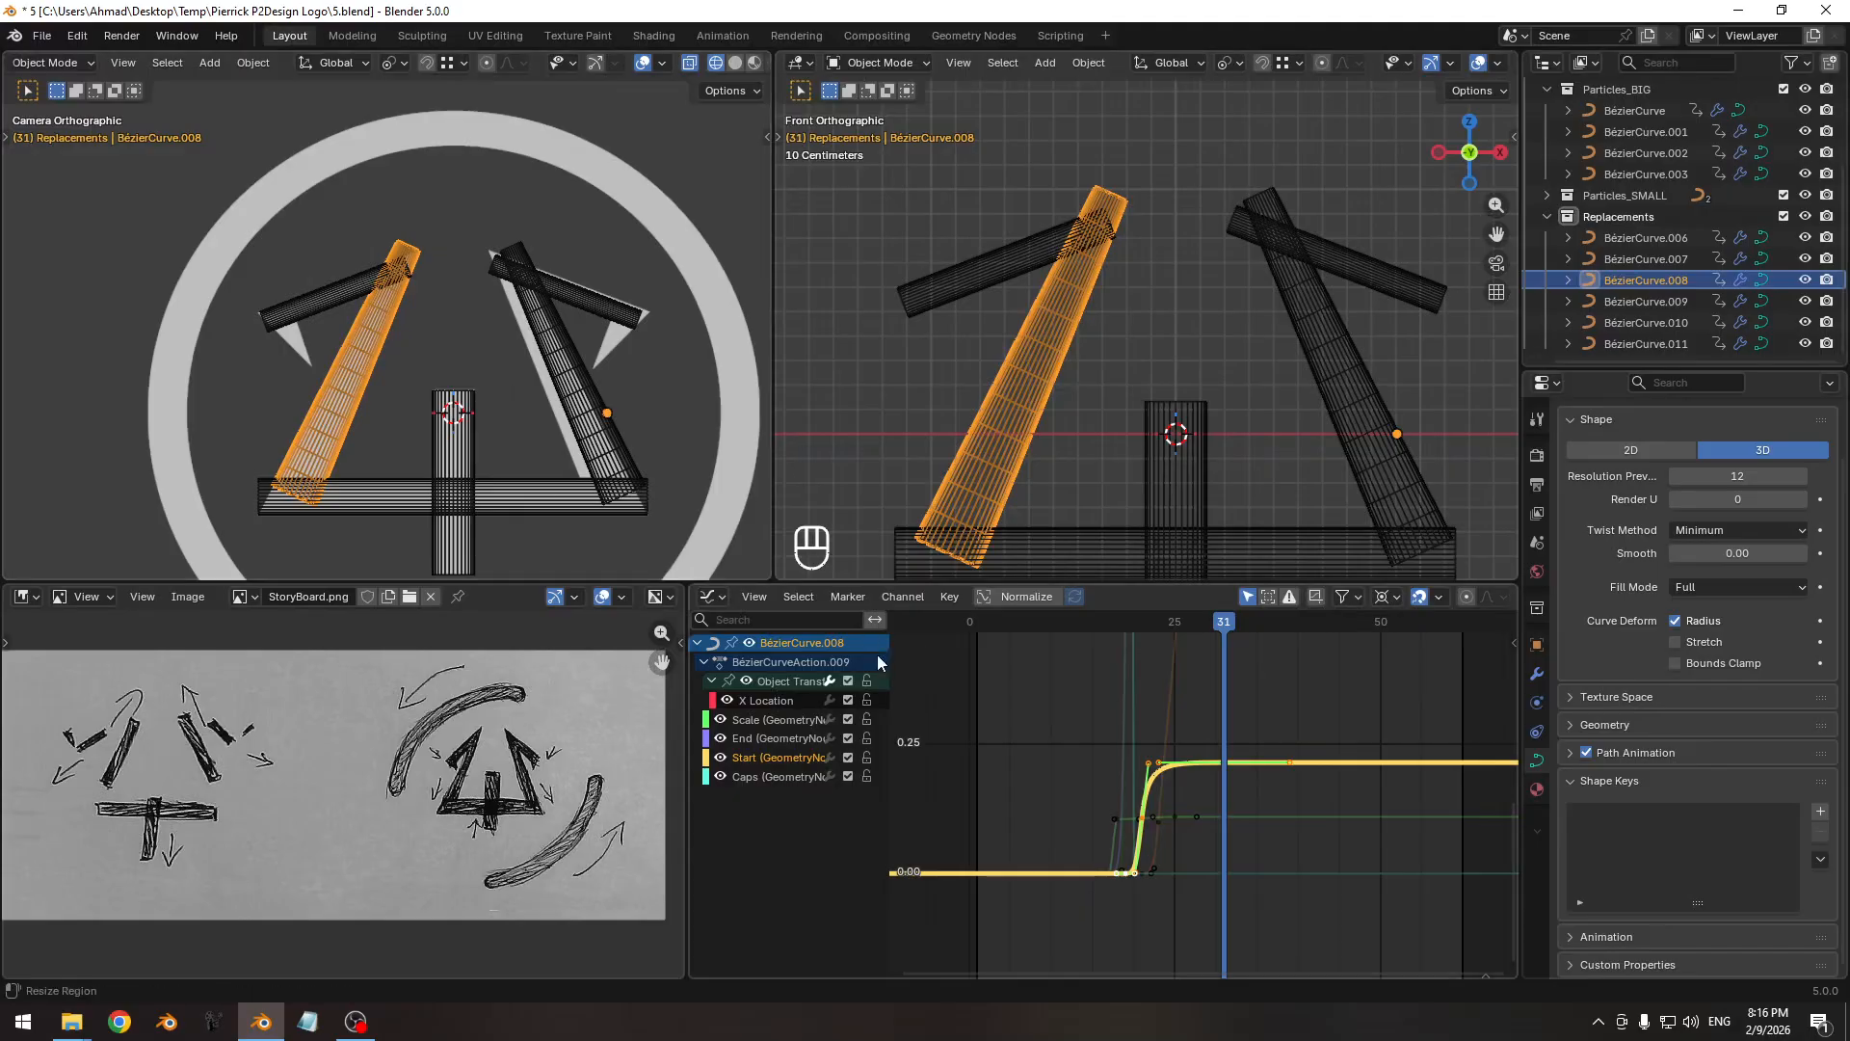
Save the file and play the animation to compare the bars with the logo reference in the camera view.
middle_click_drag(622, 373, 617, 430, "ctrl")
middle_click_drag(1227, 664, 1068, 695, "ctrl")
key("ctrl+s")
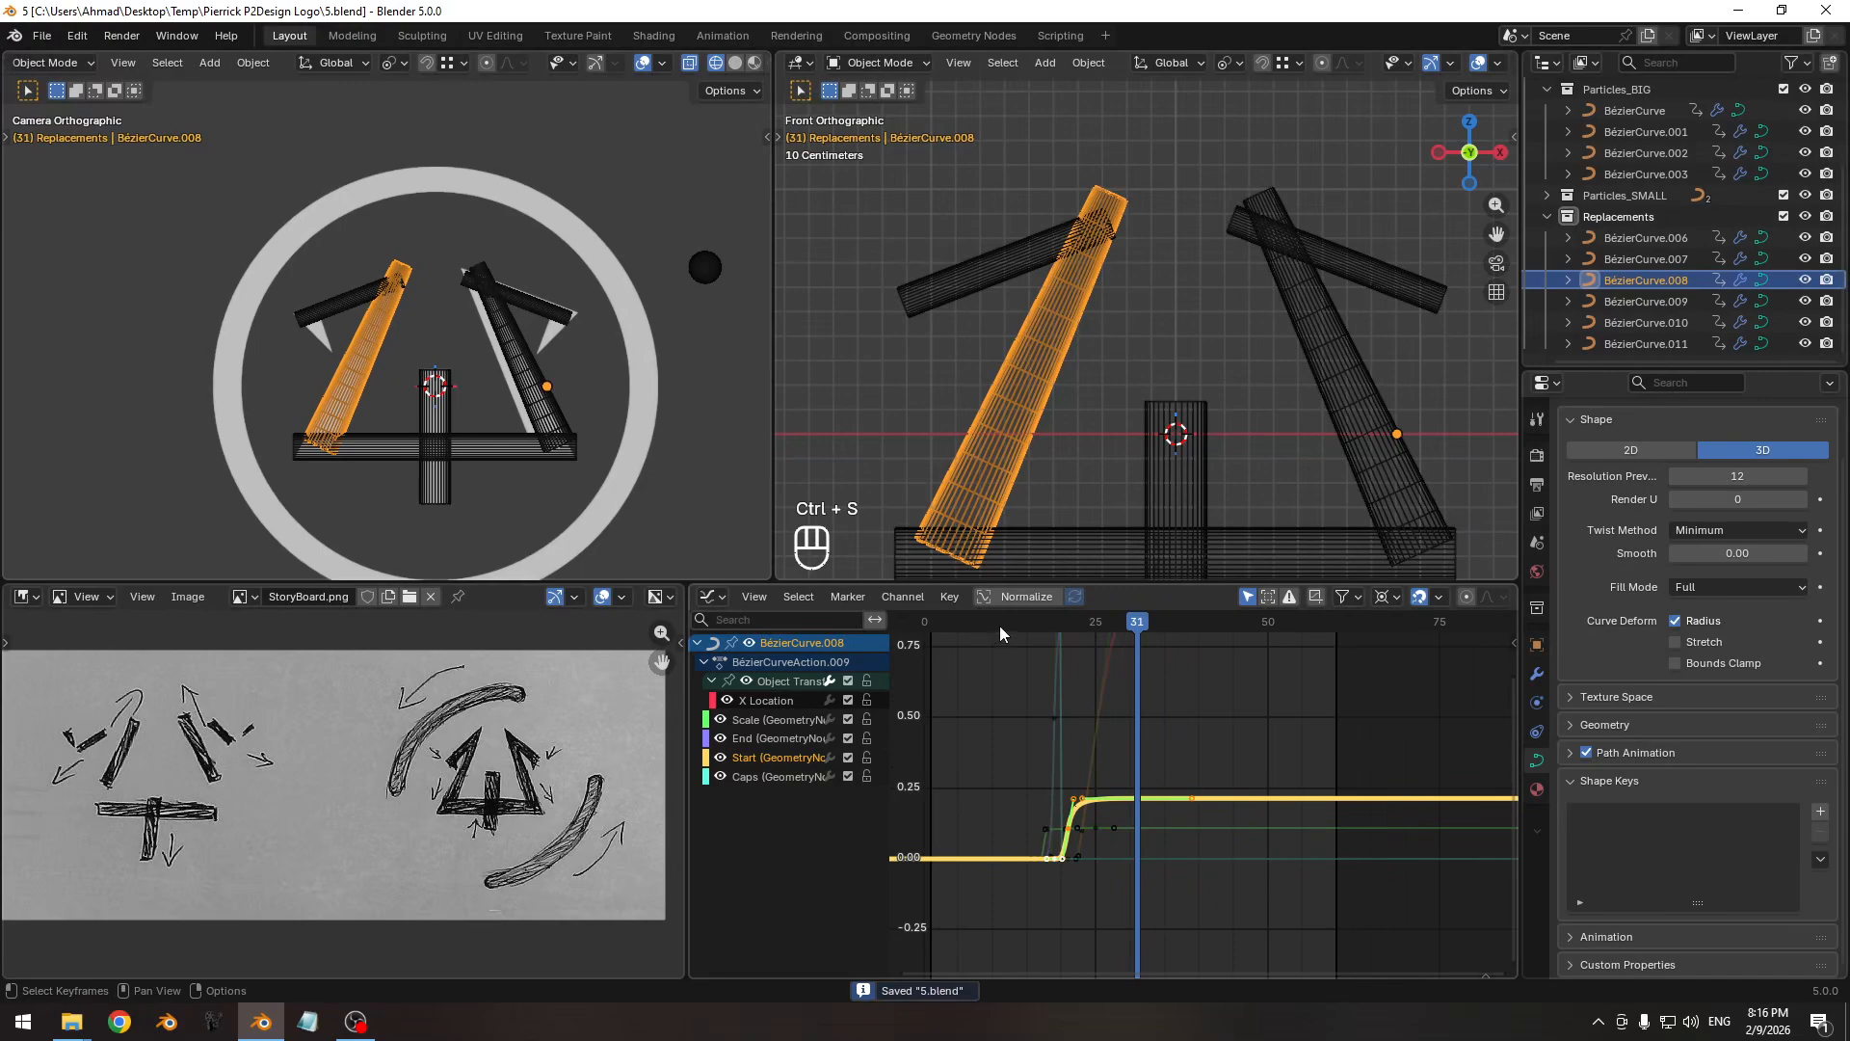
left_click_drag(998, 626, 1061, 617)
key("space")
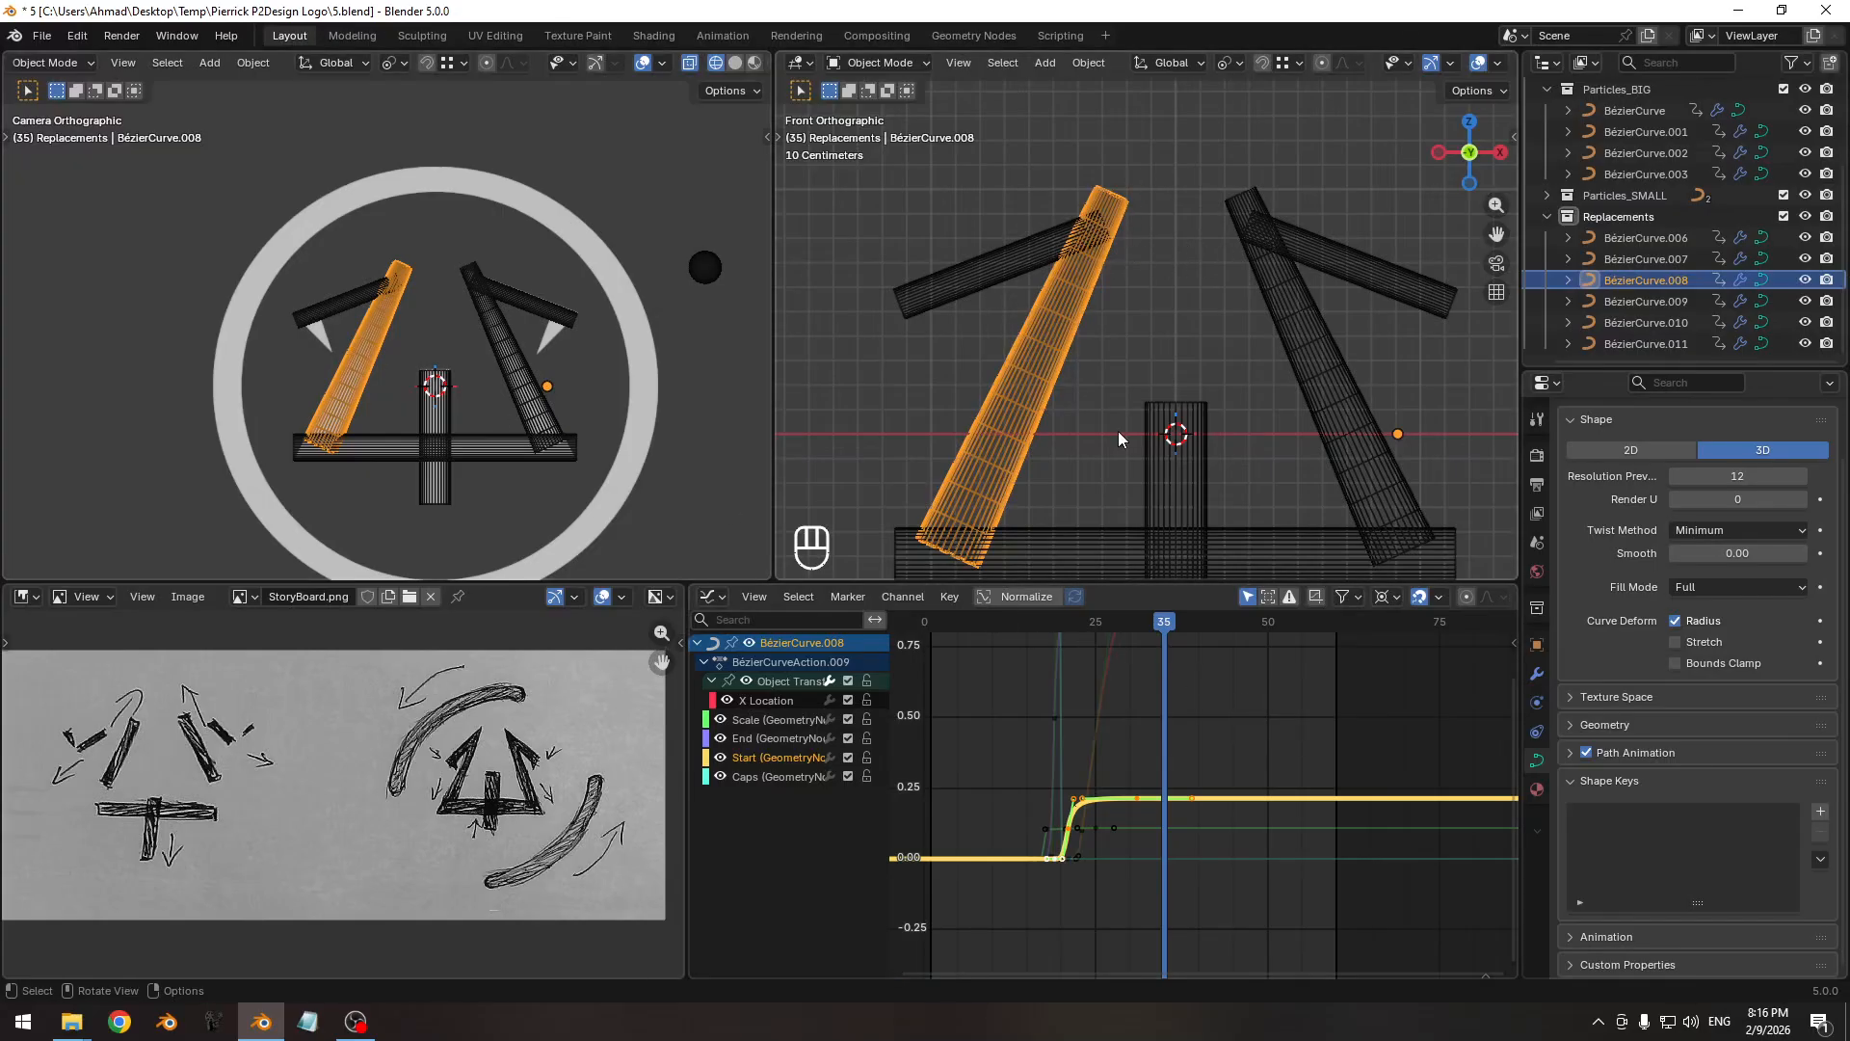
Scrub the animation to frame 39 to check the bars' final positions over the logo, and save the file.
middle_click_drag(1092, 674, 1077, 692, "ctrl")
key("ctrl+s")
left_click_drag(1031, 622, 1193, 634)
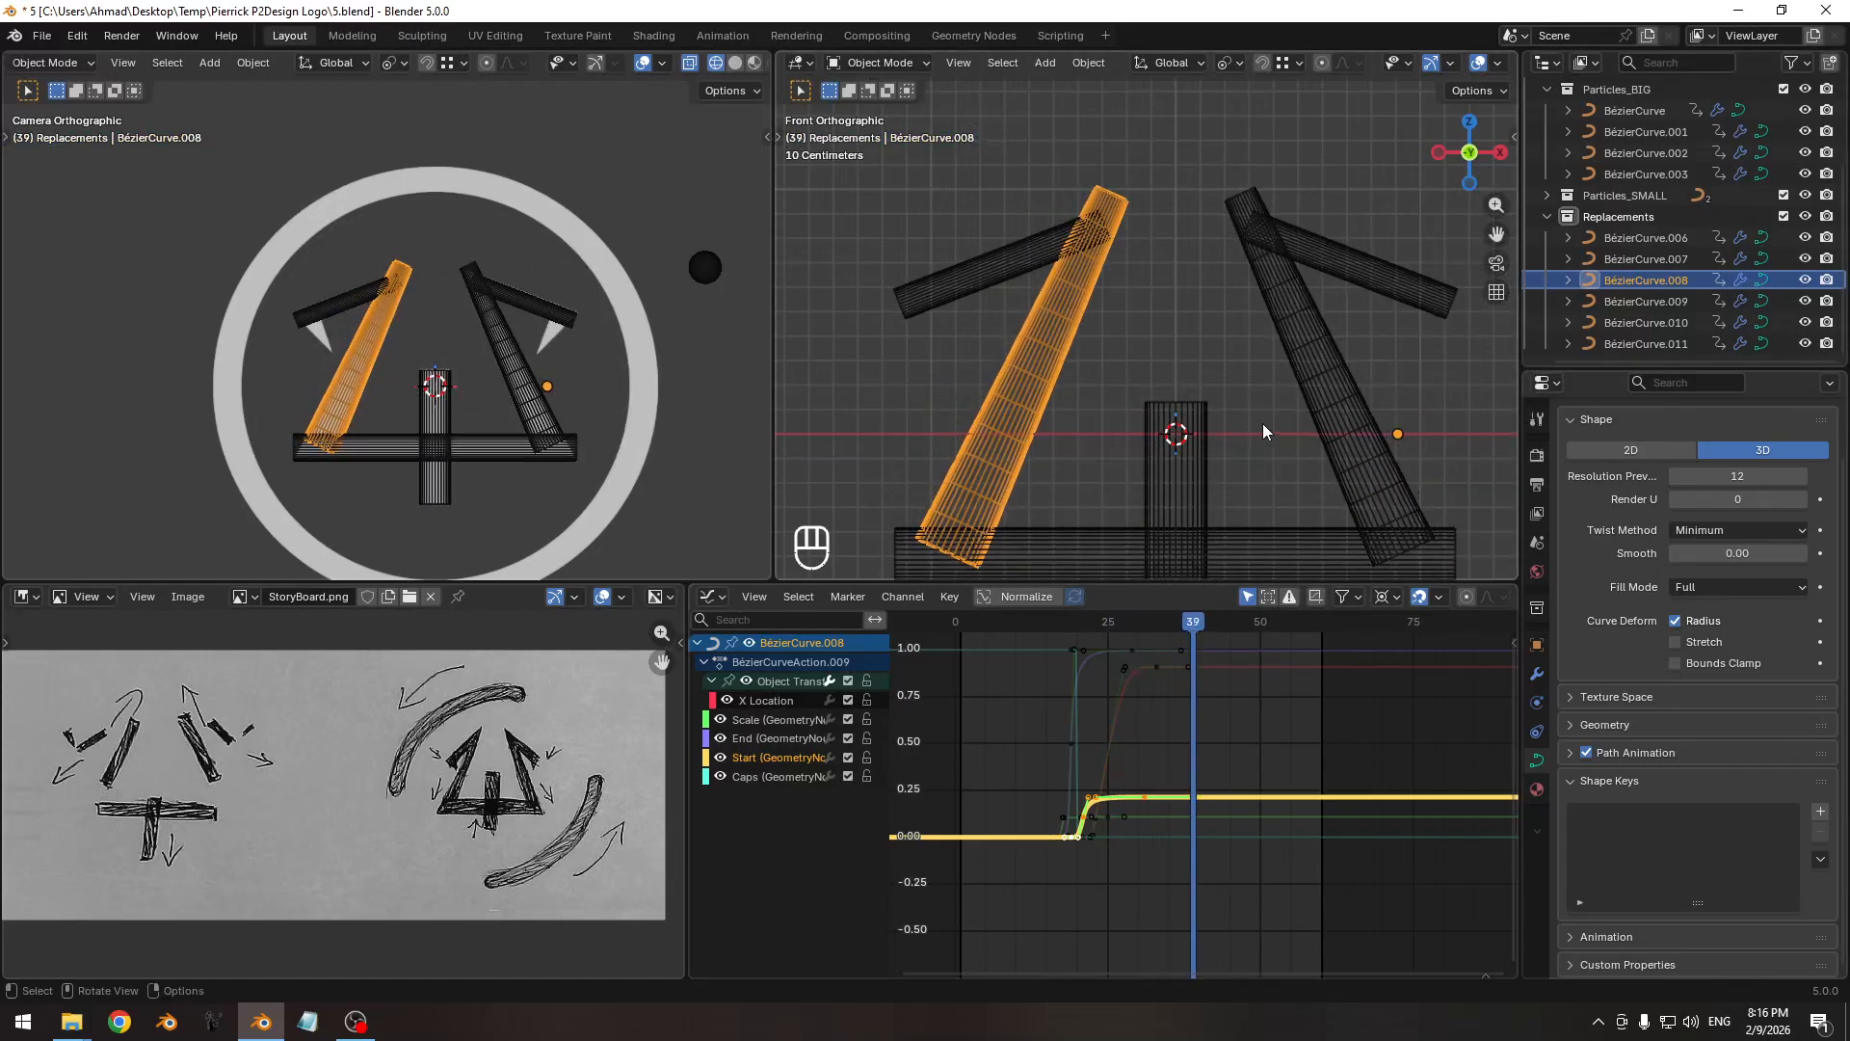
middle_click_drag(443, 453, 491, 279, "ctrl")
key("ctrl+s")
Duplicate the right upper arm curve BézierCurve.011 in place at frame 39.
middle_click_drag(1211, 304, 1133, 379, "ctrl")
left_click(1636, 345)
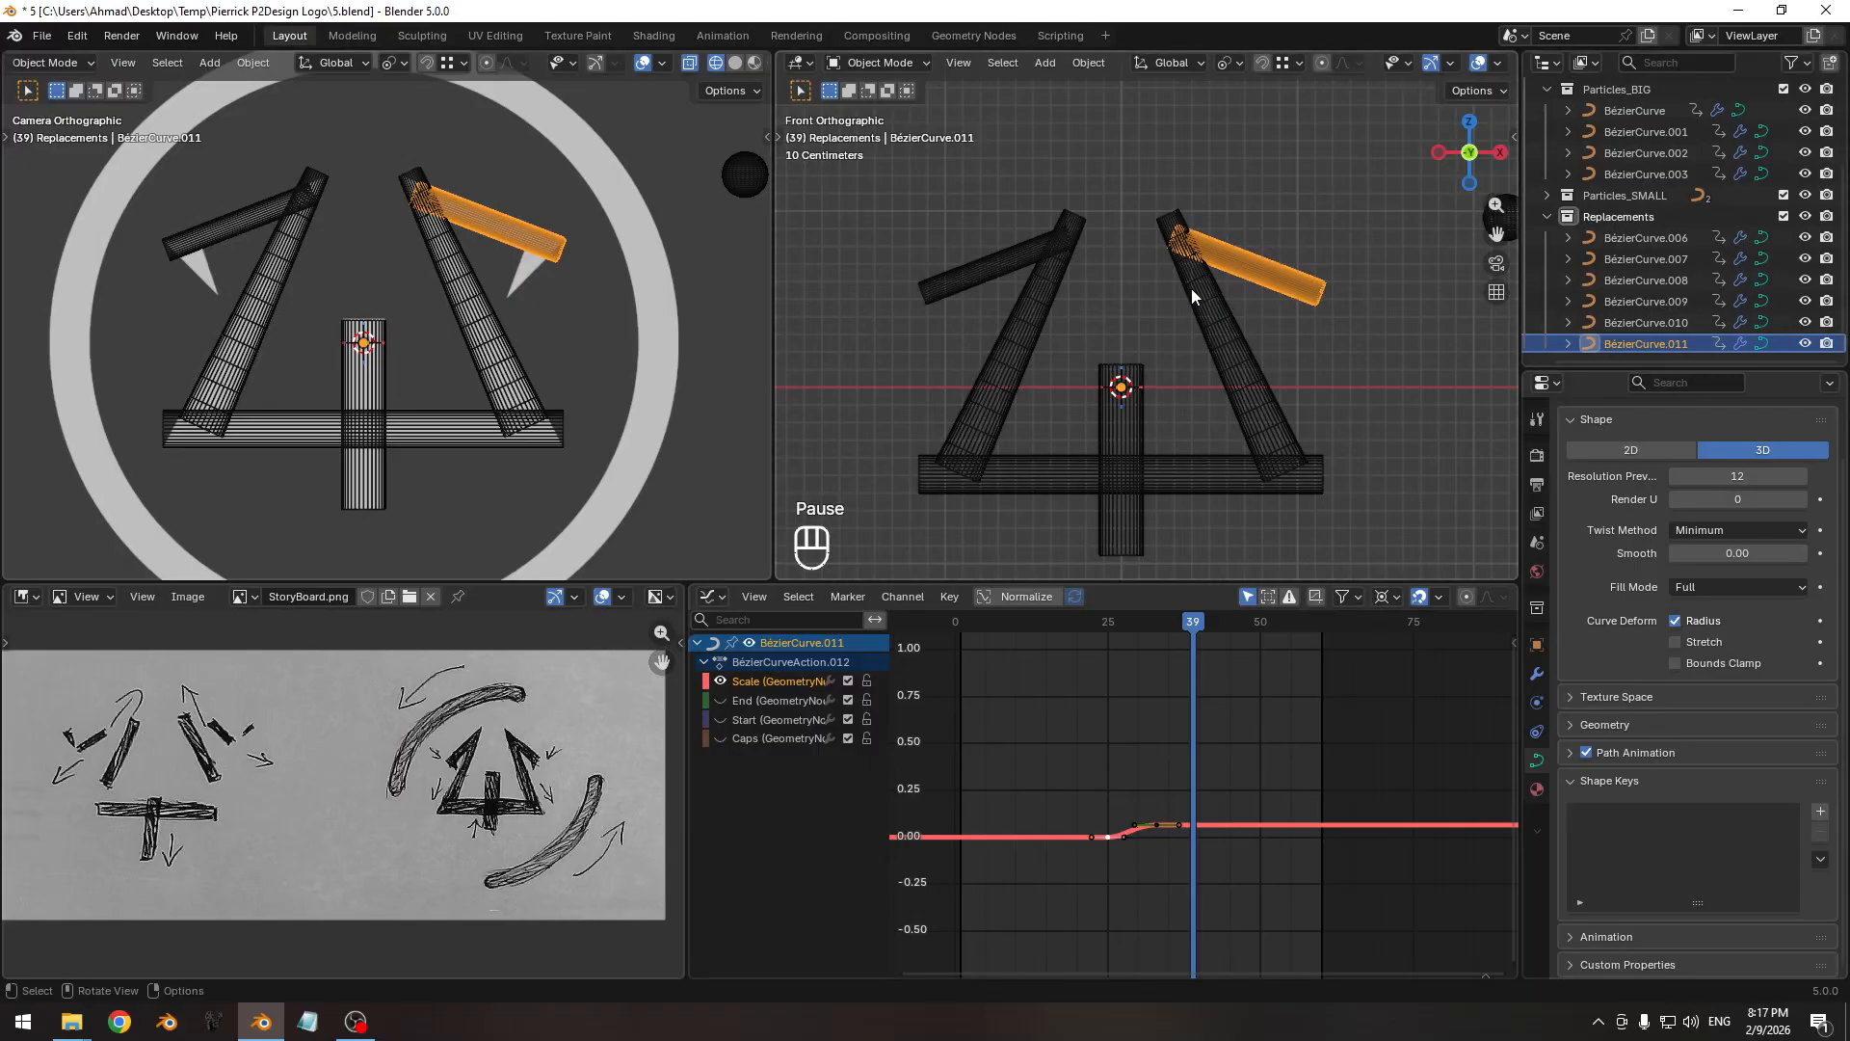
key("shift+d")
right_click(1156, 267)
middle_click_drag(1172, 294, 1191, 310, "shift")
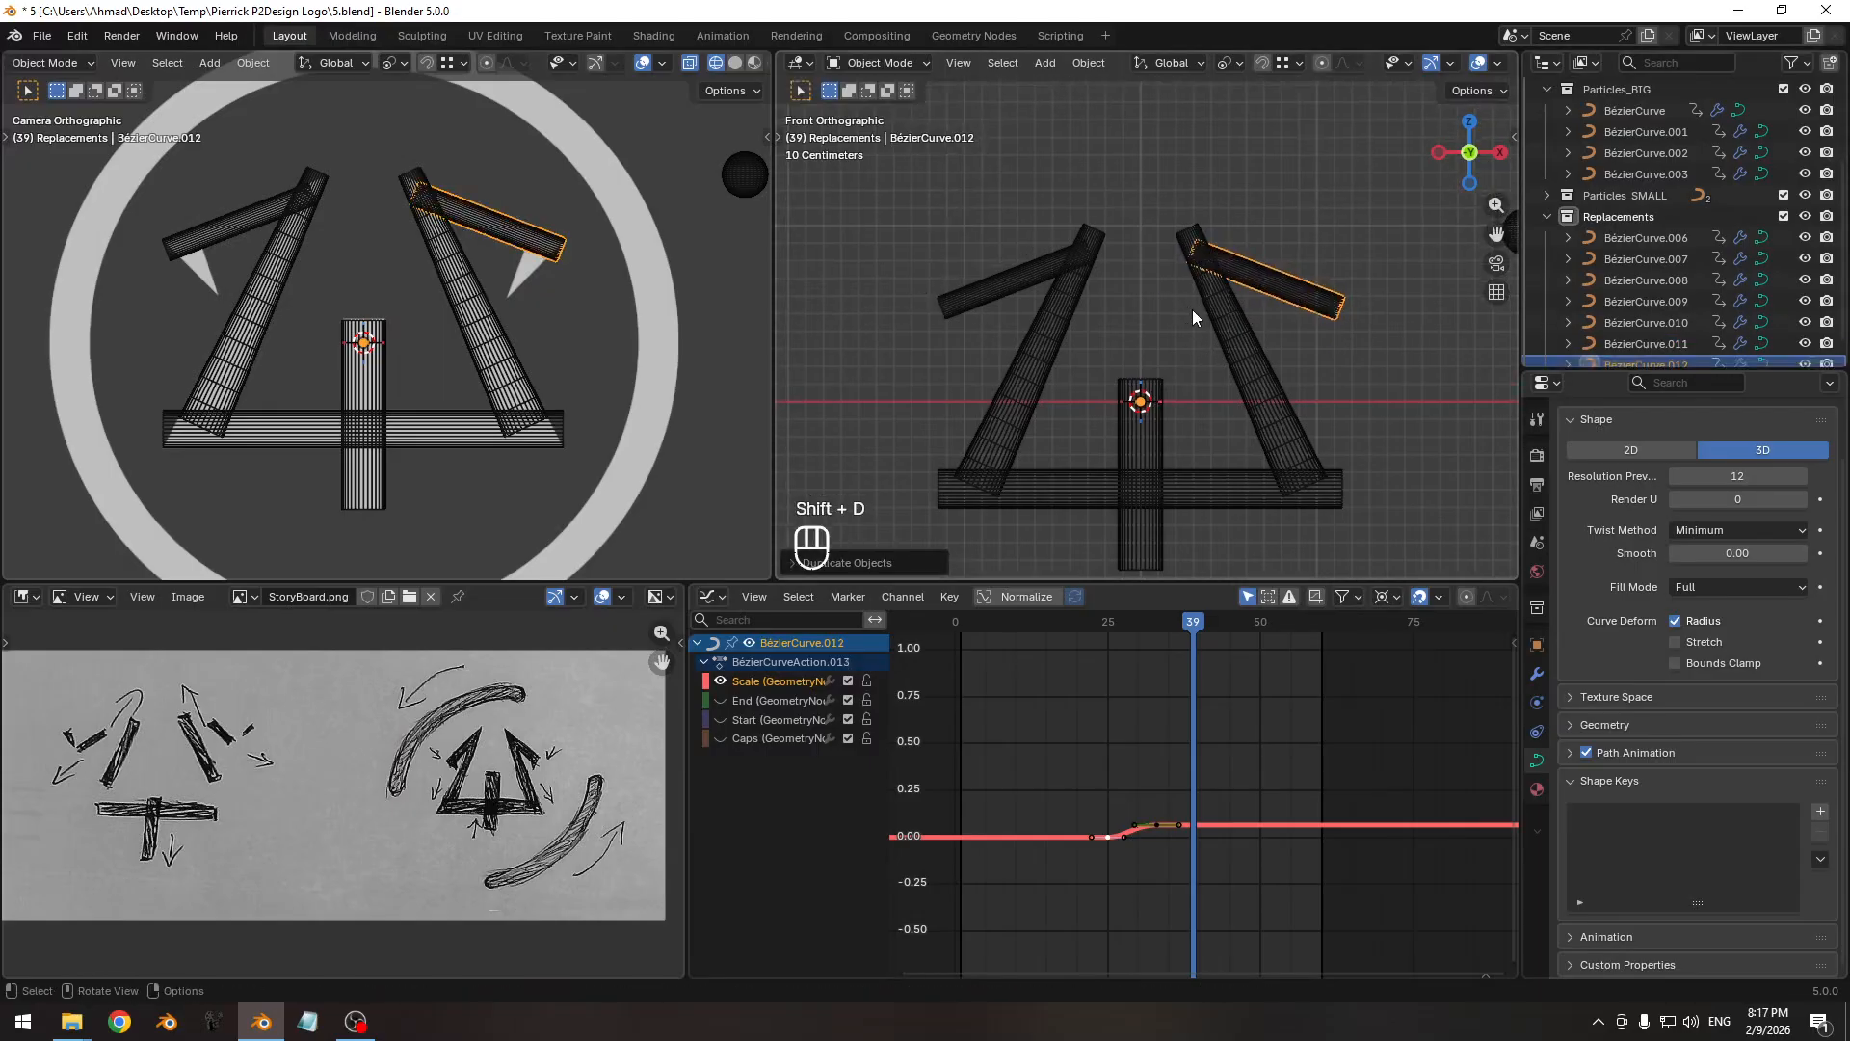
Mirror the duplicated right arm curve across the X axis by scaling its points -1 about the 3D cursor.
key("Tab")
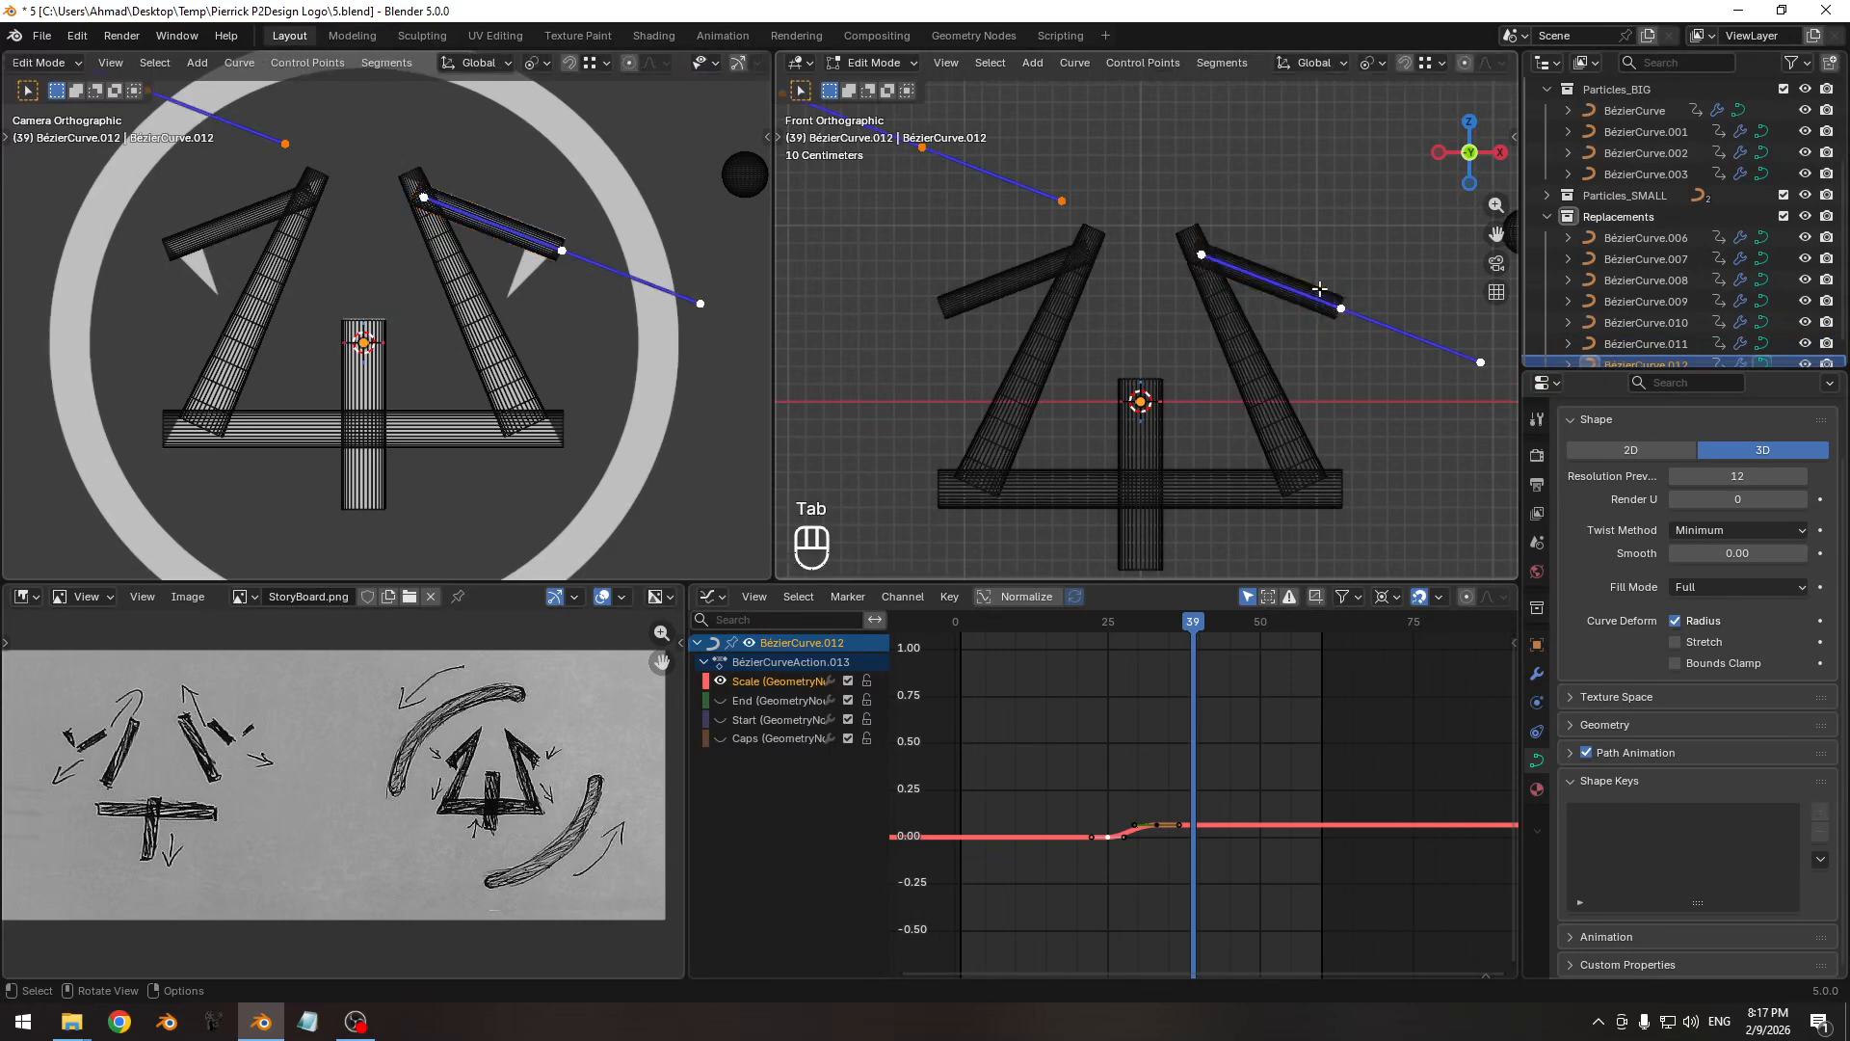
left_click(1368, 62)
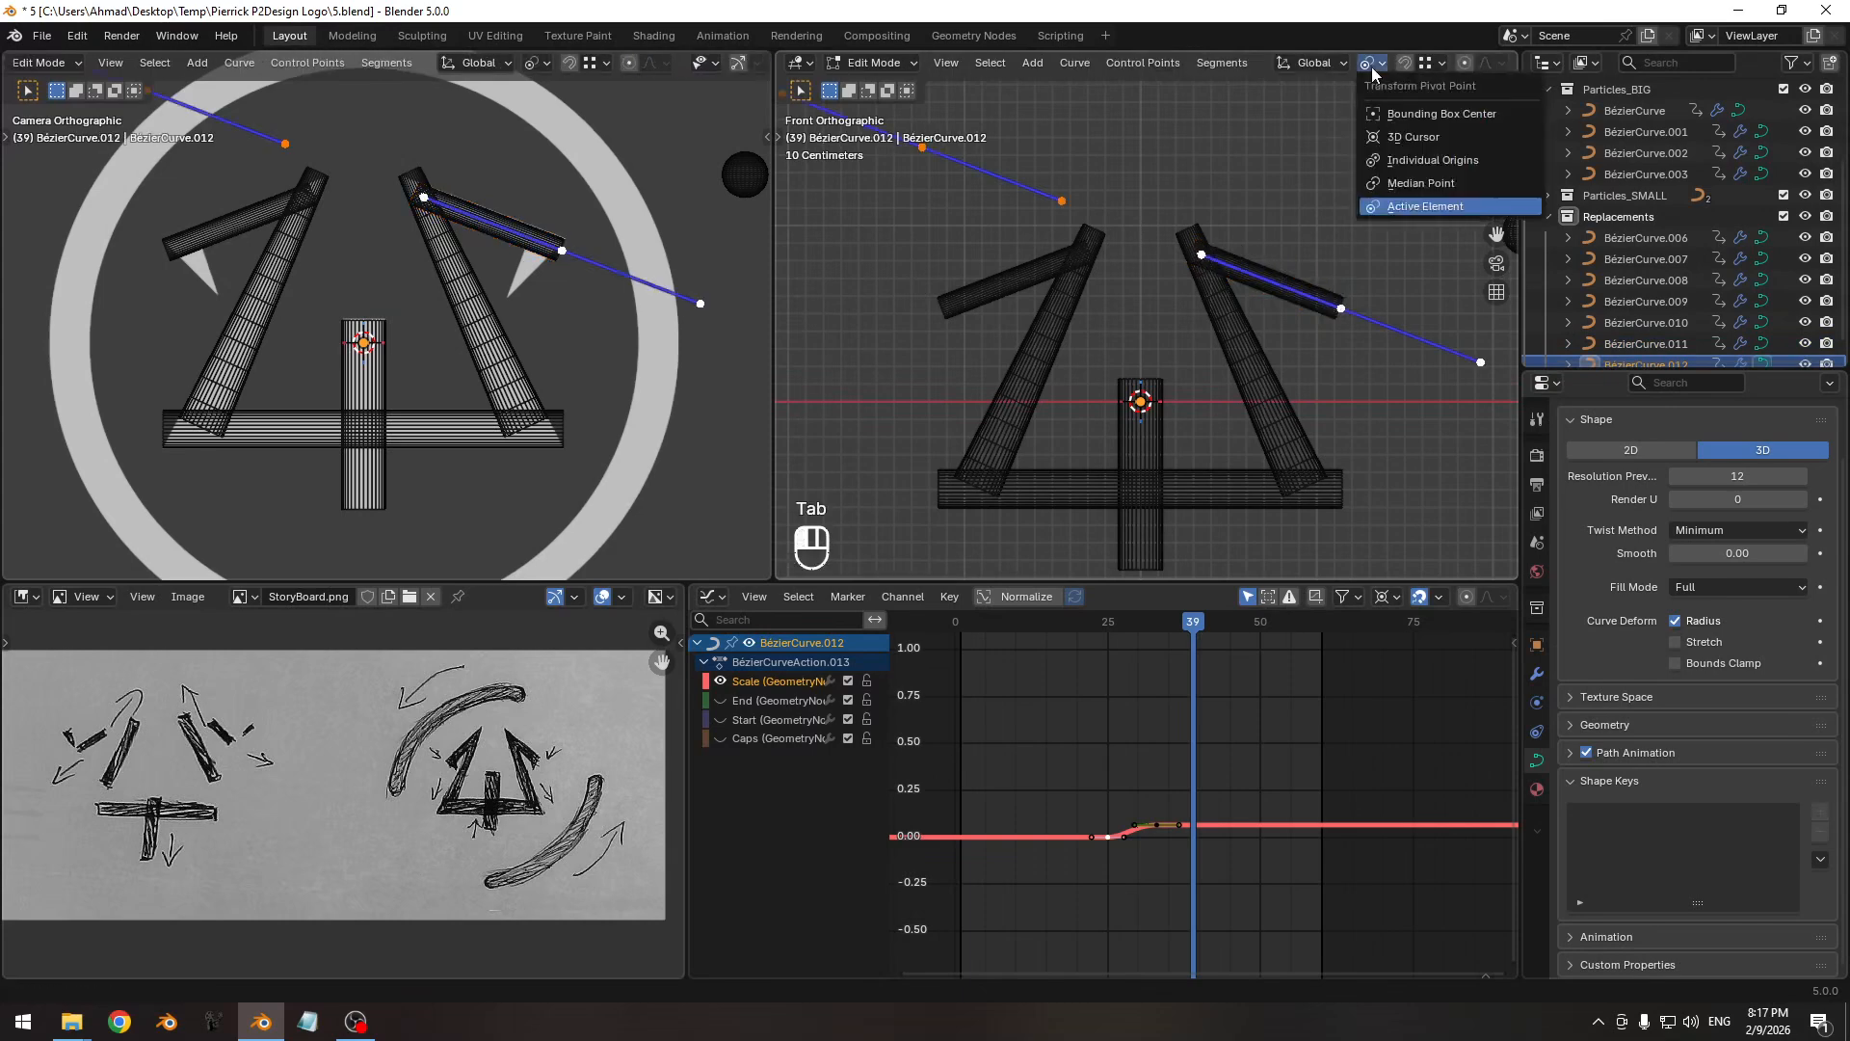
left_click(1391, 137)
key("s")
key("x")
key("KP_Subtract")
key("KP_1")
key("KP_Enter")
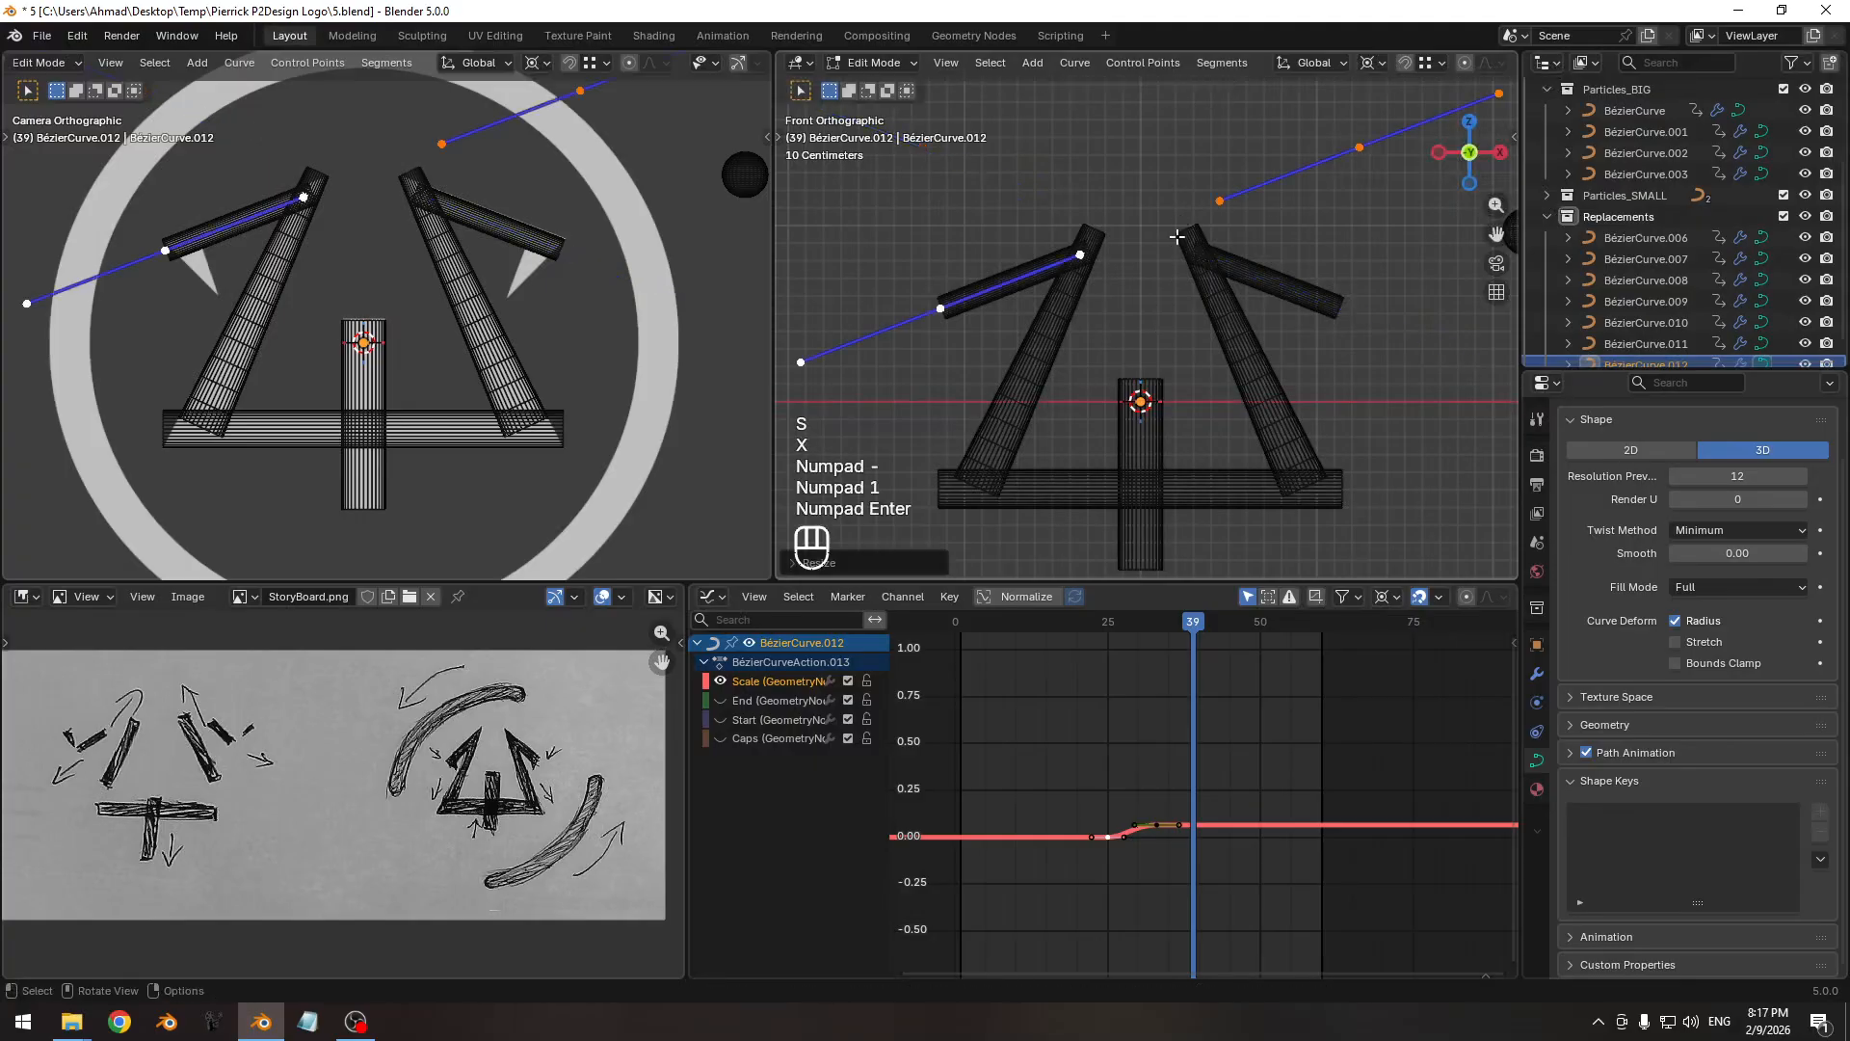
Move the mirrored curve's end point onto the tip of the white spike under the left arm.
scroll(585, 394, "up", 5)
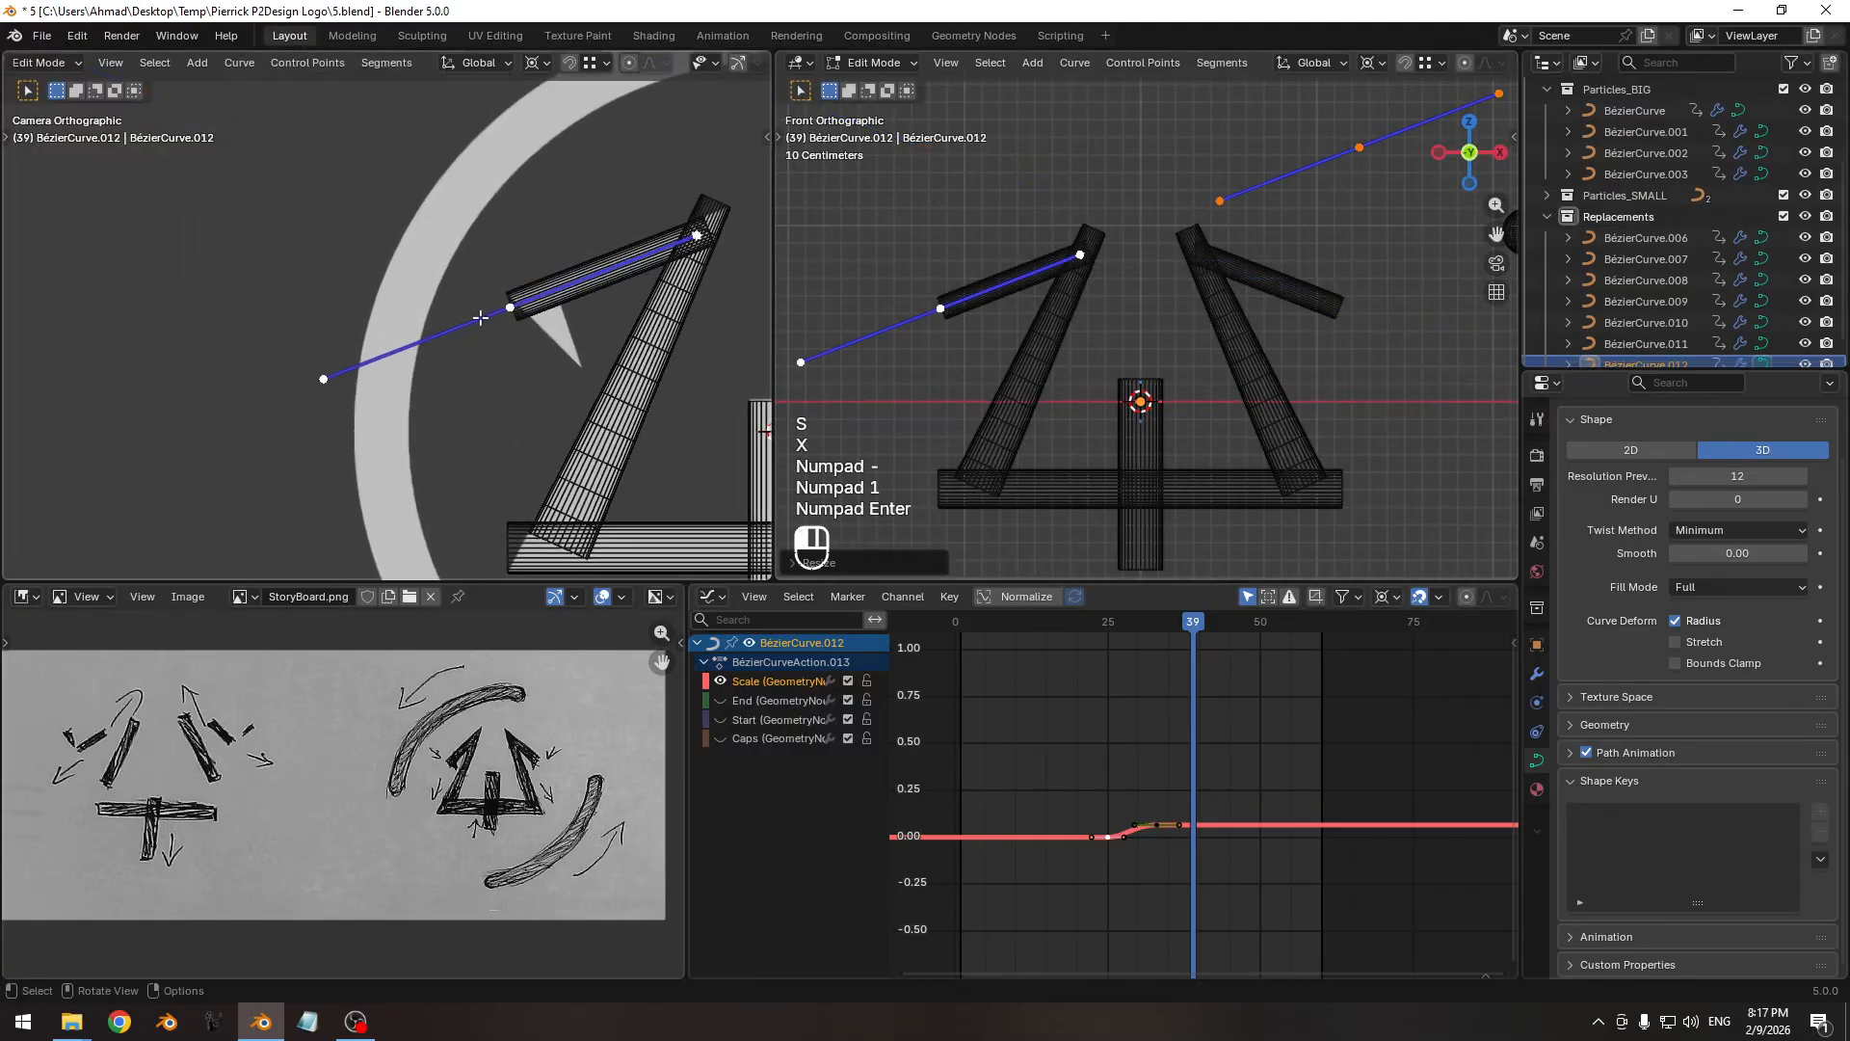
key("g")
left_click(585, 394)
scroll(568, 395, "up", 6)
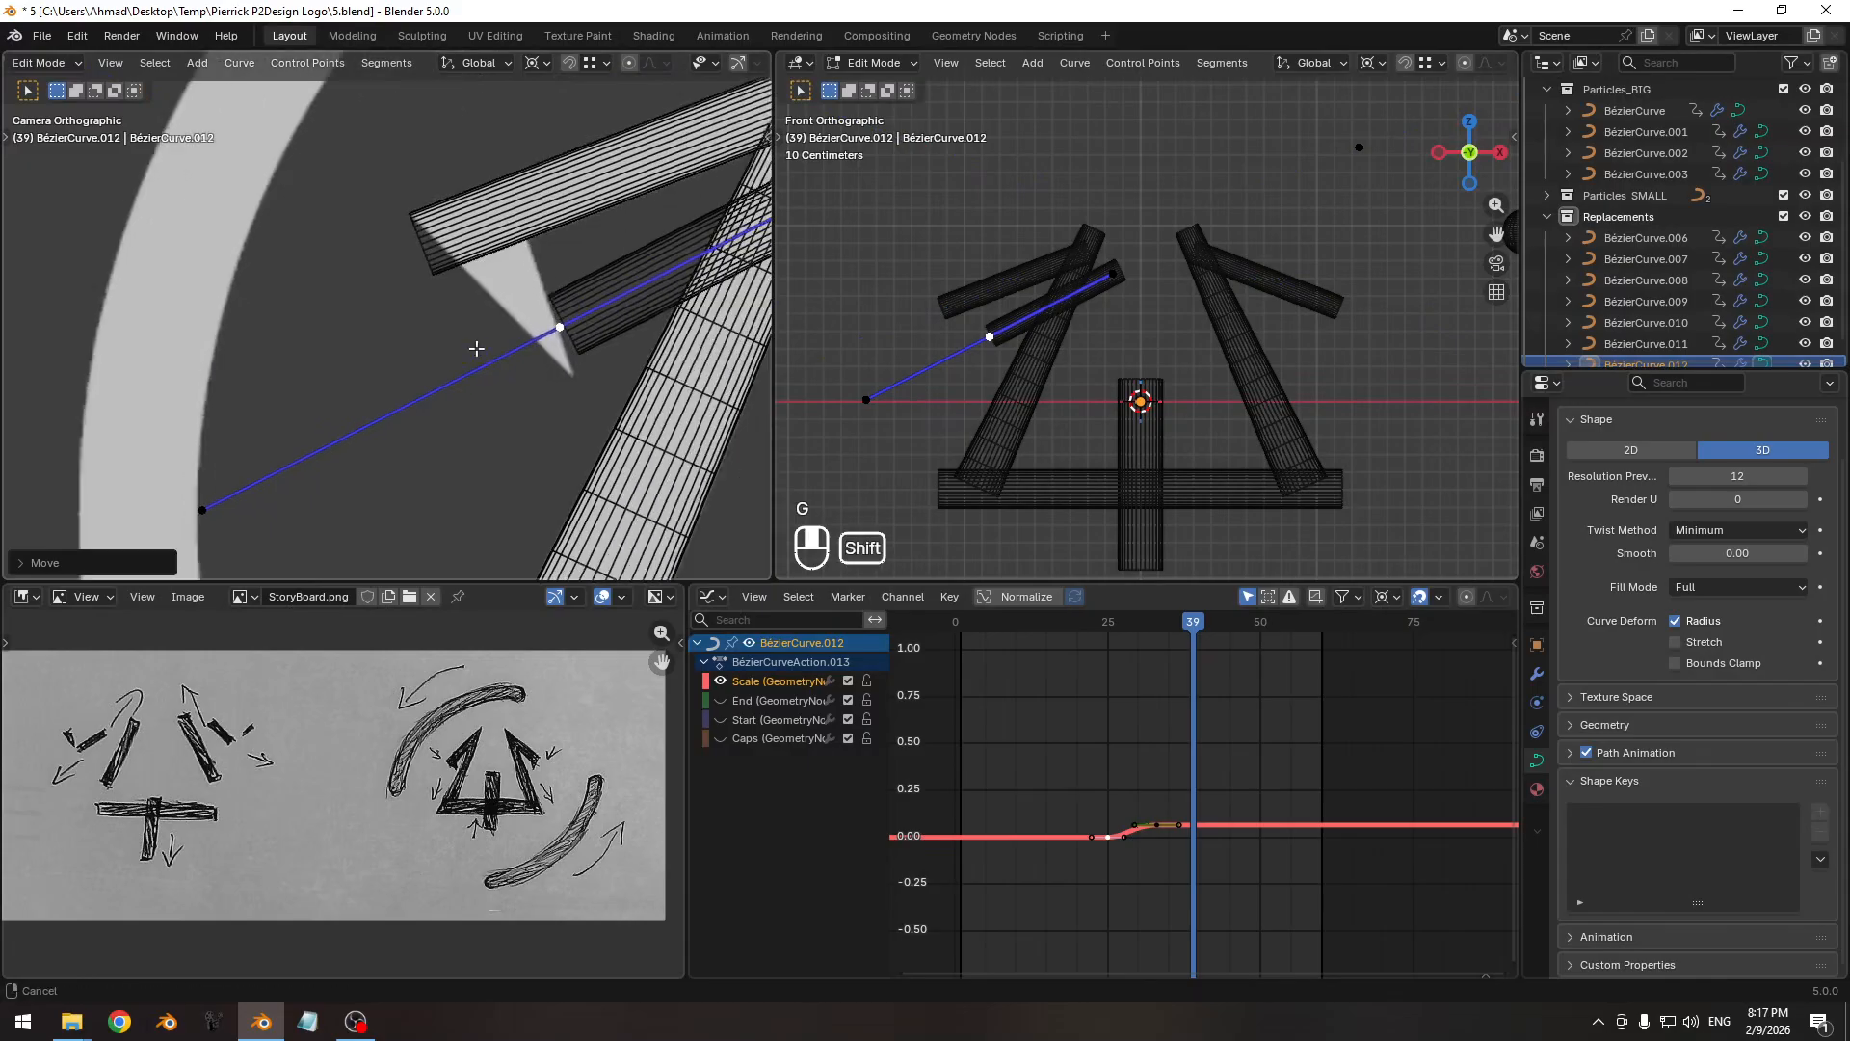
key("g")
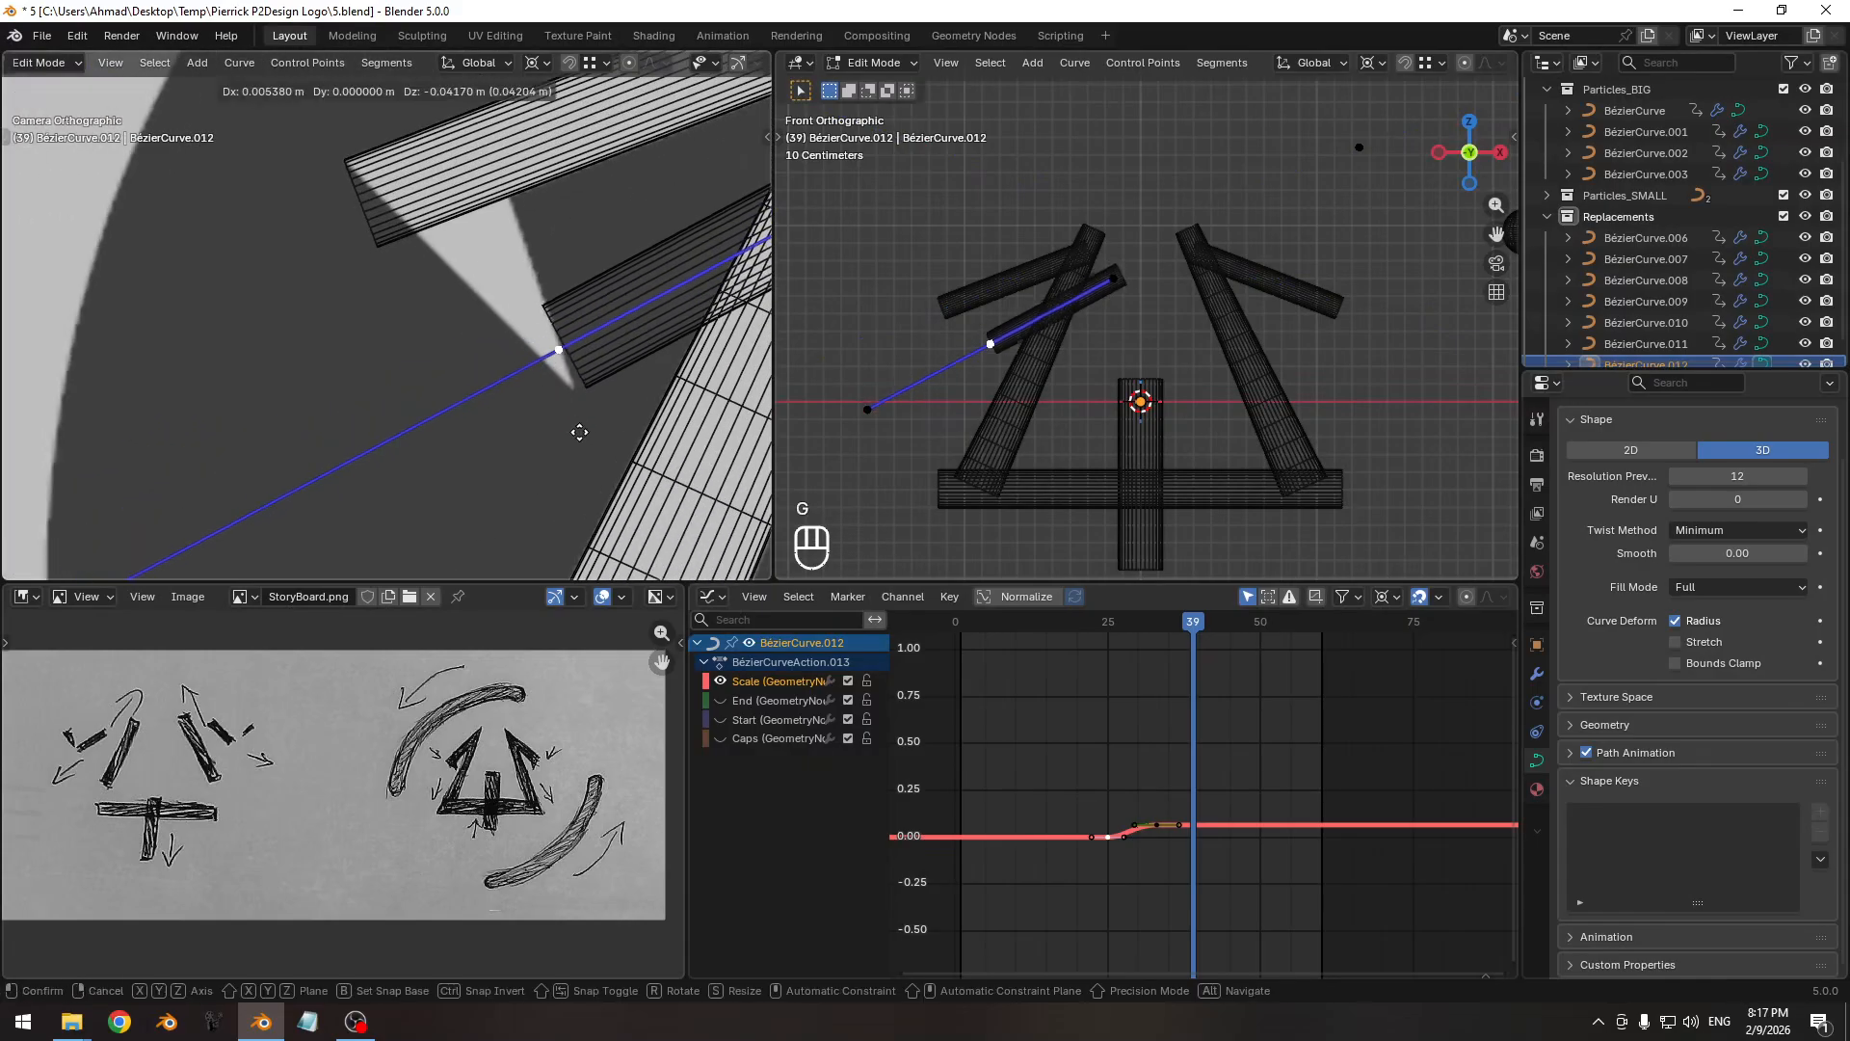
left_click(587, 465)
At frame 51, move the curve's other control point up and left so the bar tilts along the white spike.
left_click(1266, 628)
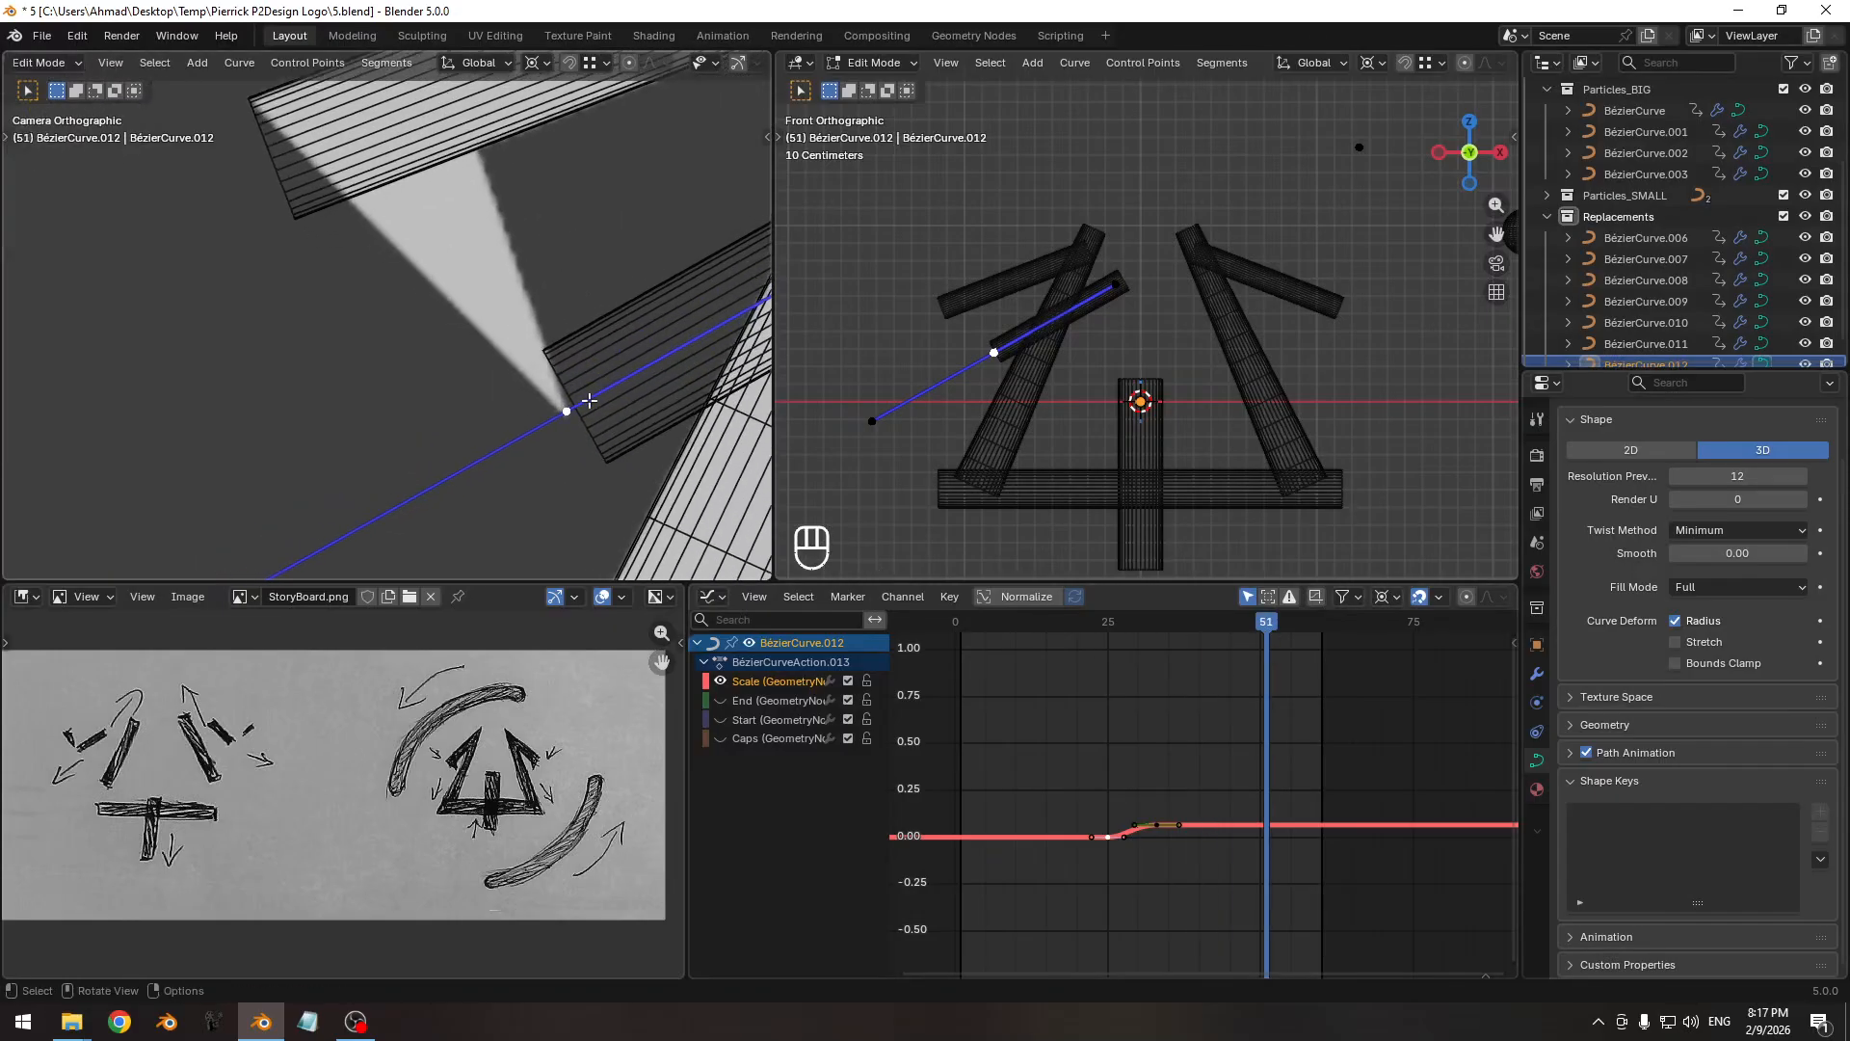
key("g")
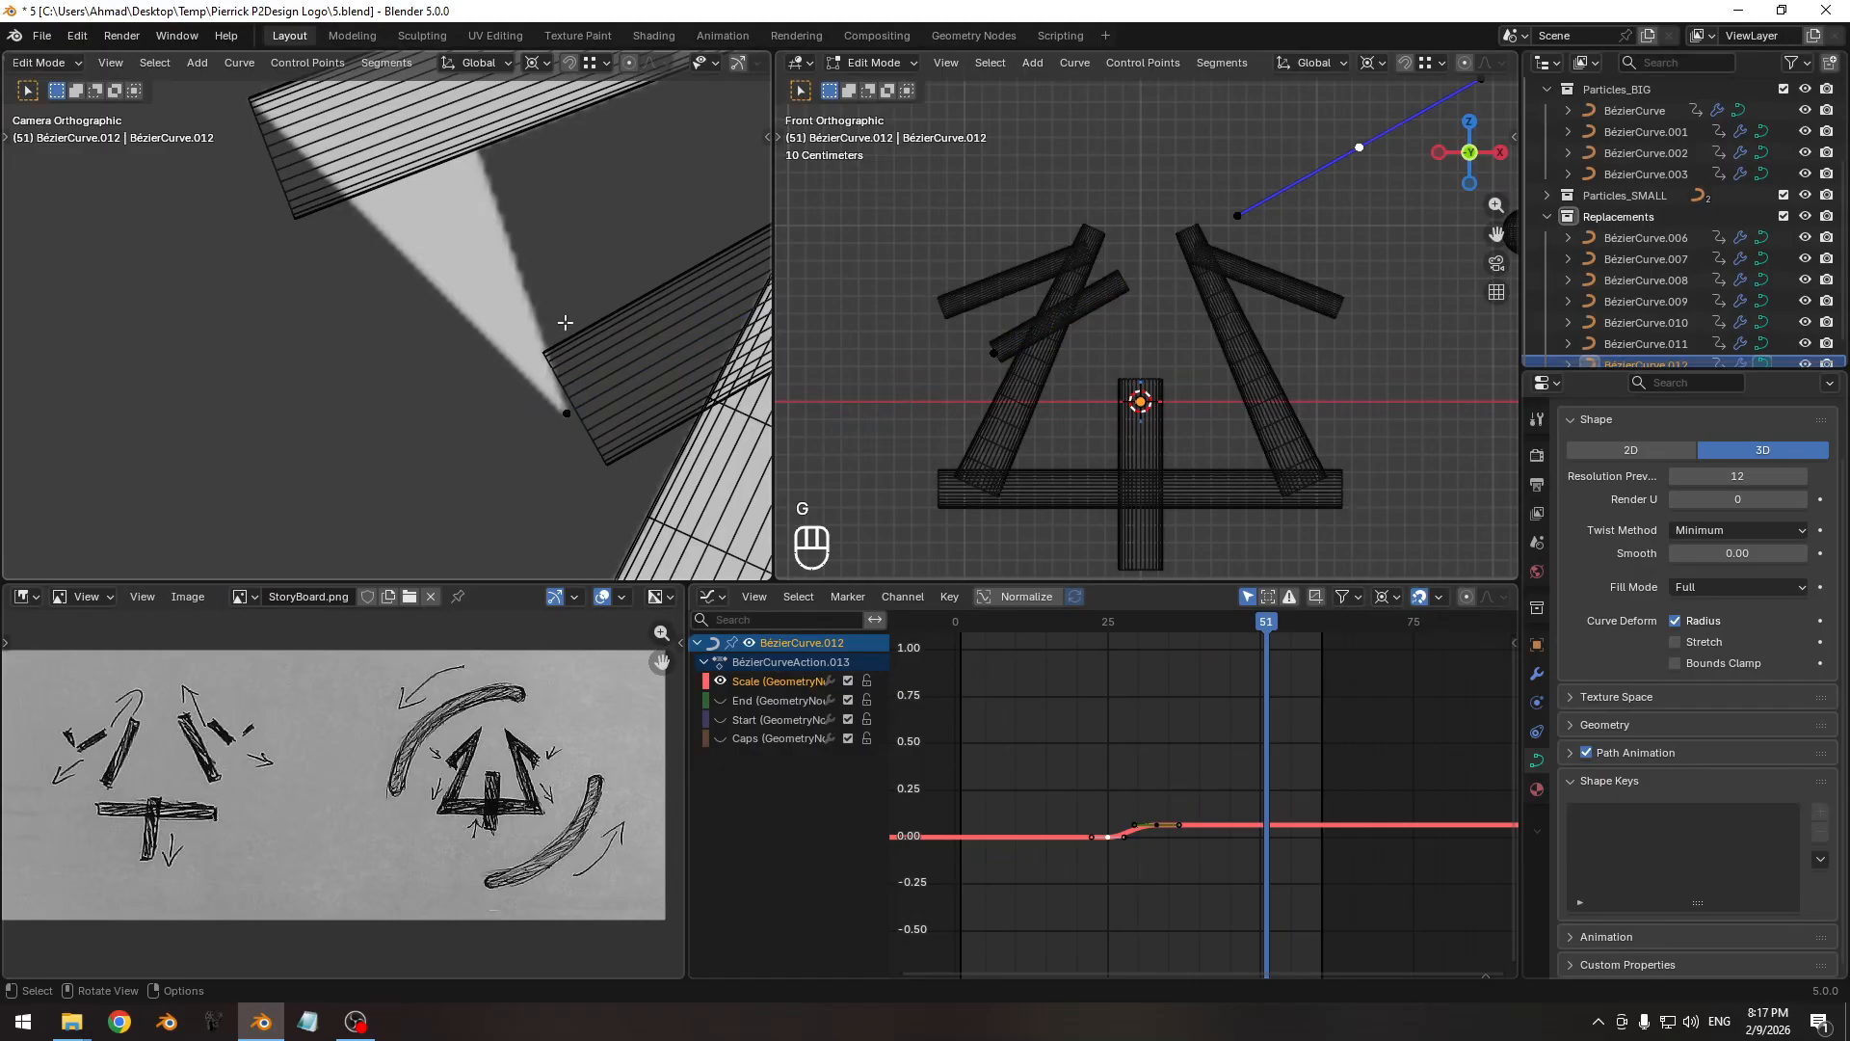
key("ctrl+z")
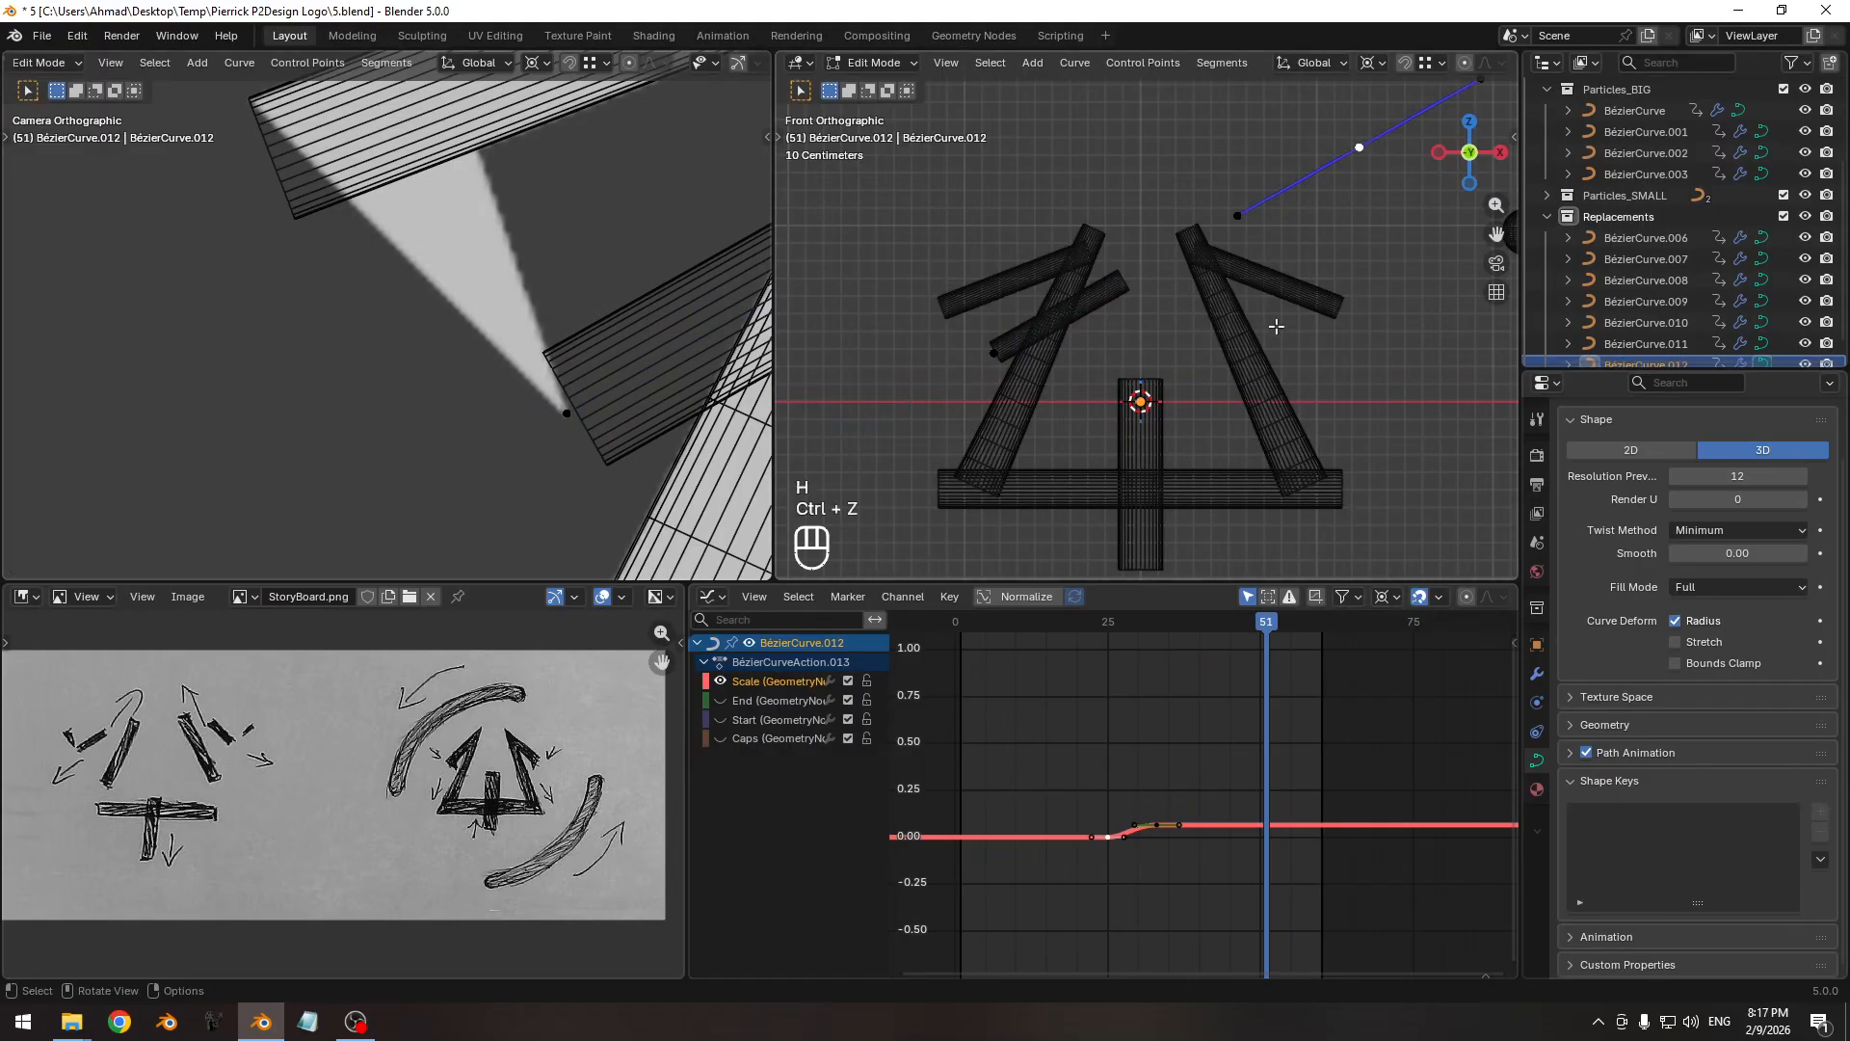
key("g")
key("g")
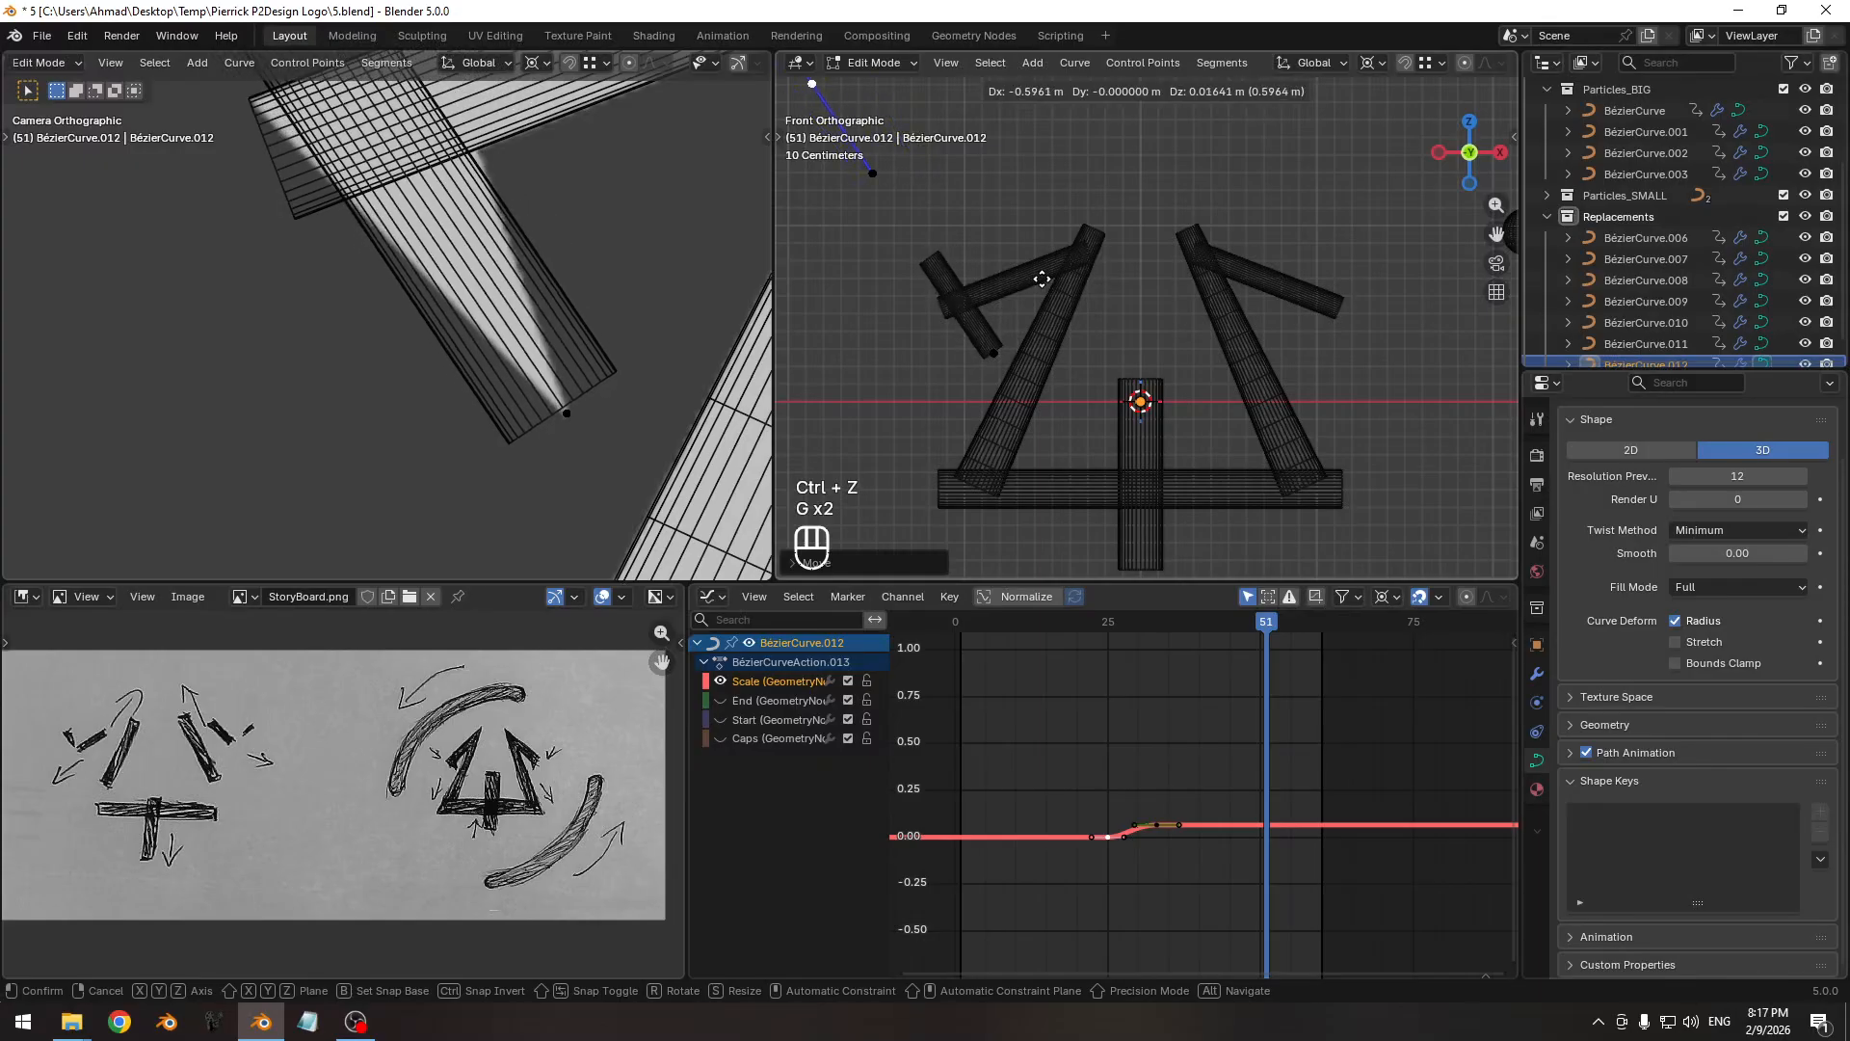
left_click(1041, 278)
Scale down the whole curve around its end point with the Active Element pivot, shortening the bar below the left arm.
middle_click_drag(392, 242, 432, 409, "shift")
middle_click_drag(422, 313, 464, 313, "shift")
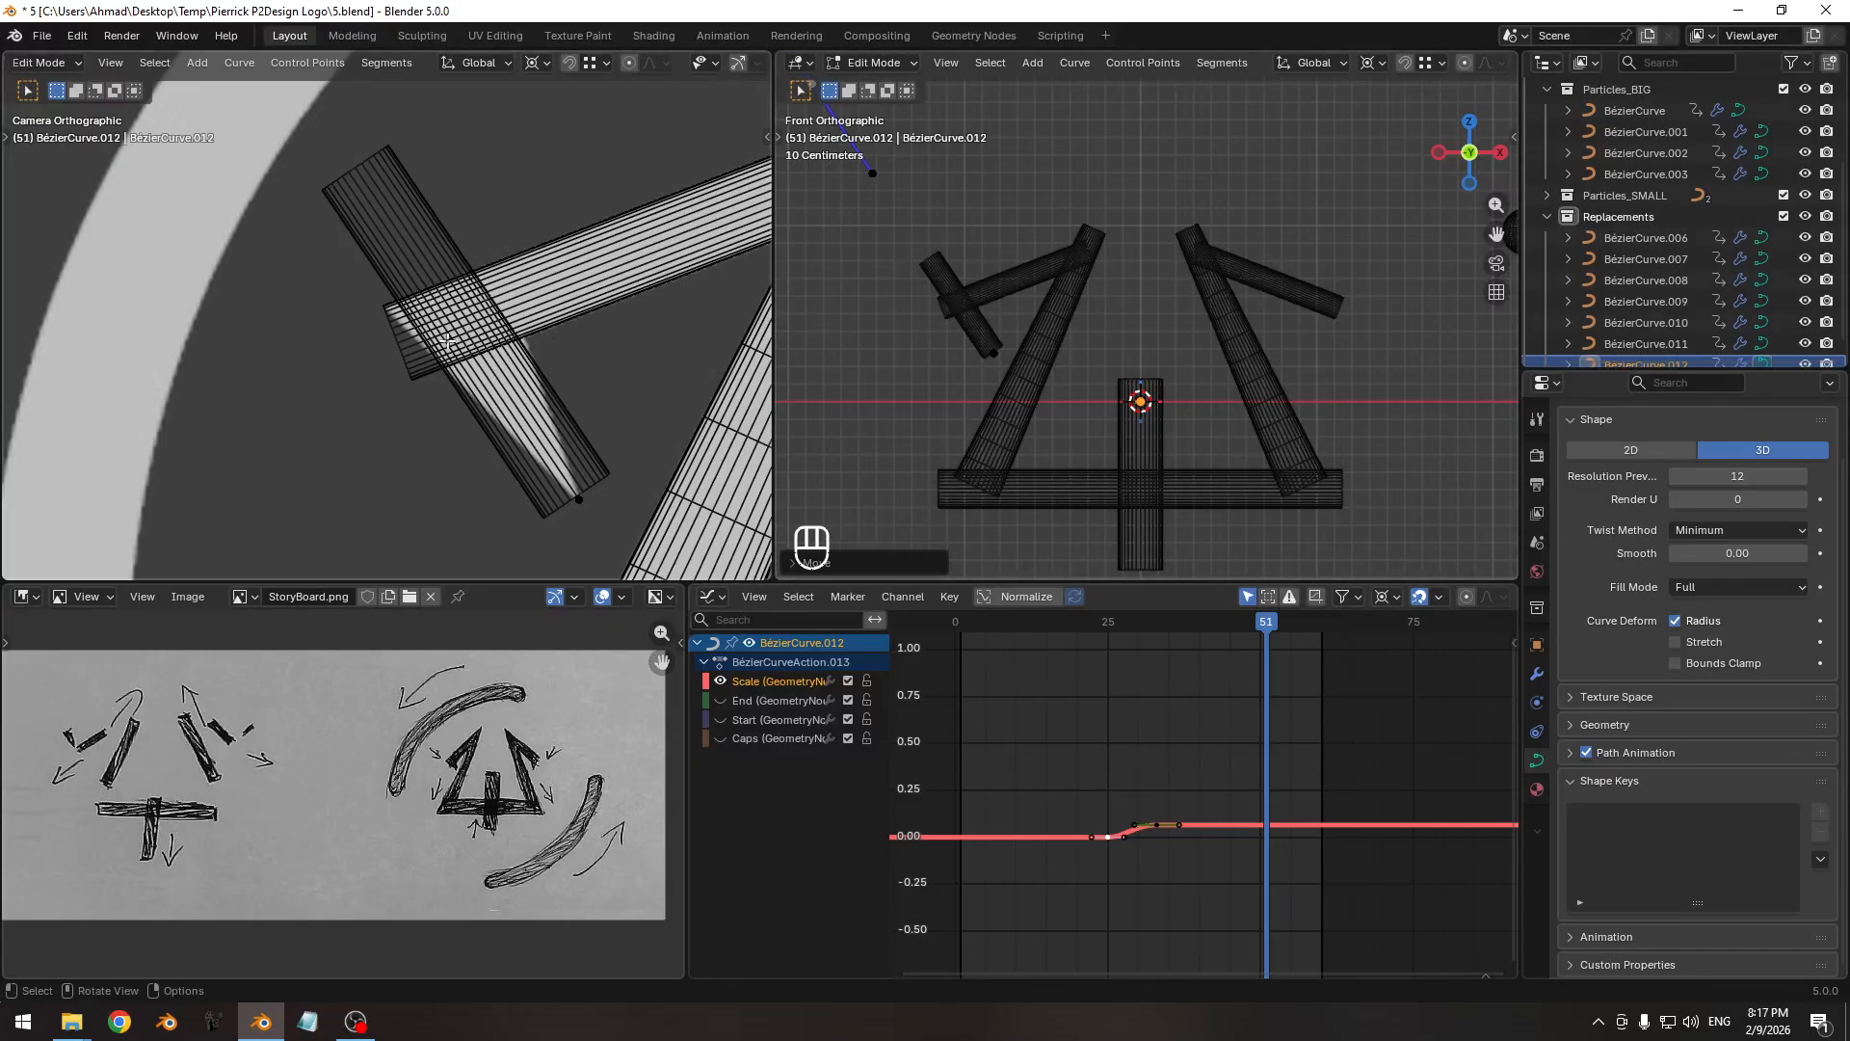
middle_click_drag(467, 236, 291, 375, "ctrl")
middle_click_drag(371, 332, 377, 395, "ctrl")
middle_click_drag(183, 191, 295, 318, "shift")
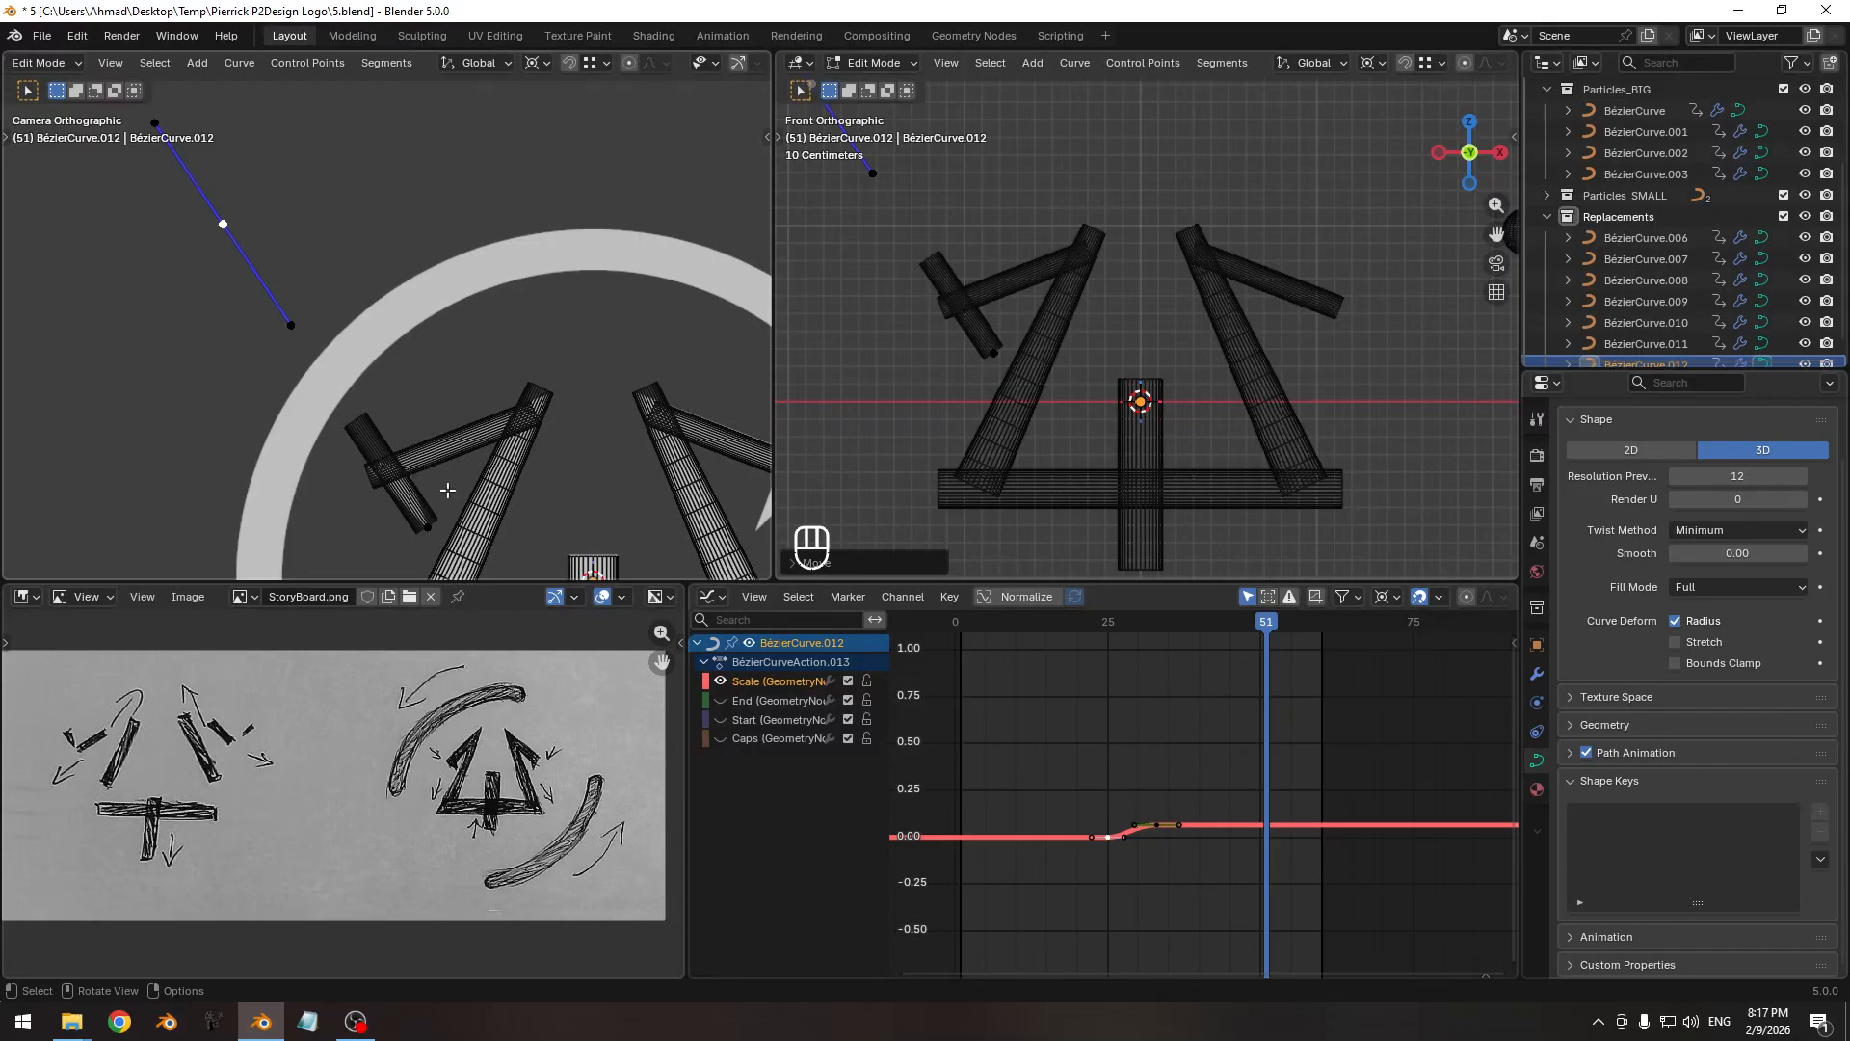
key("ctrl+z")
left_click(537, 63)
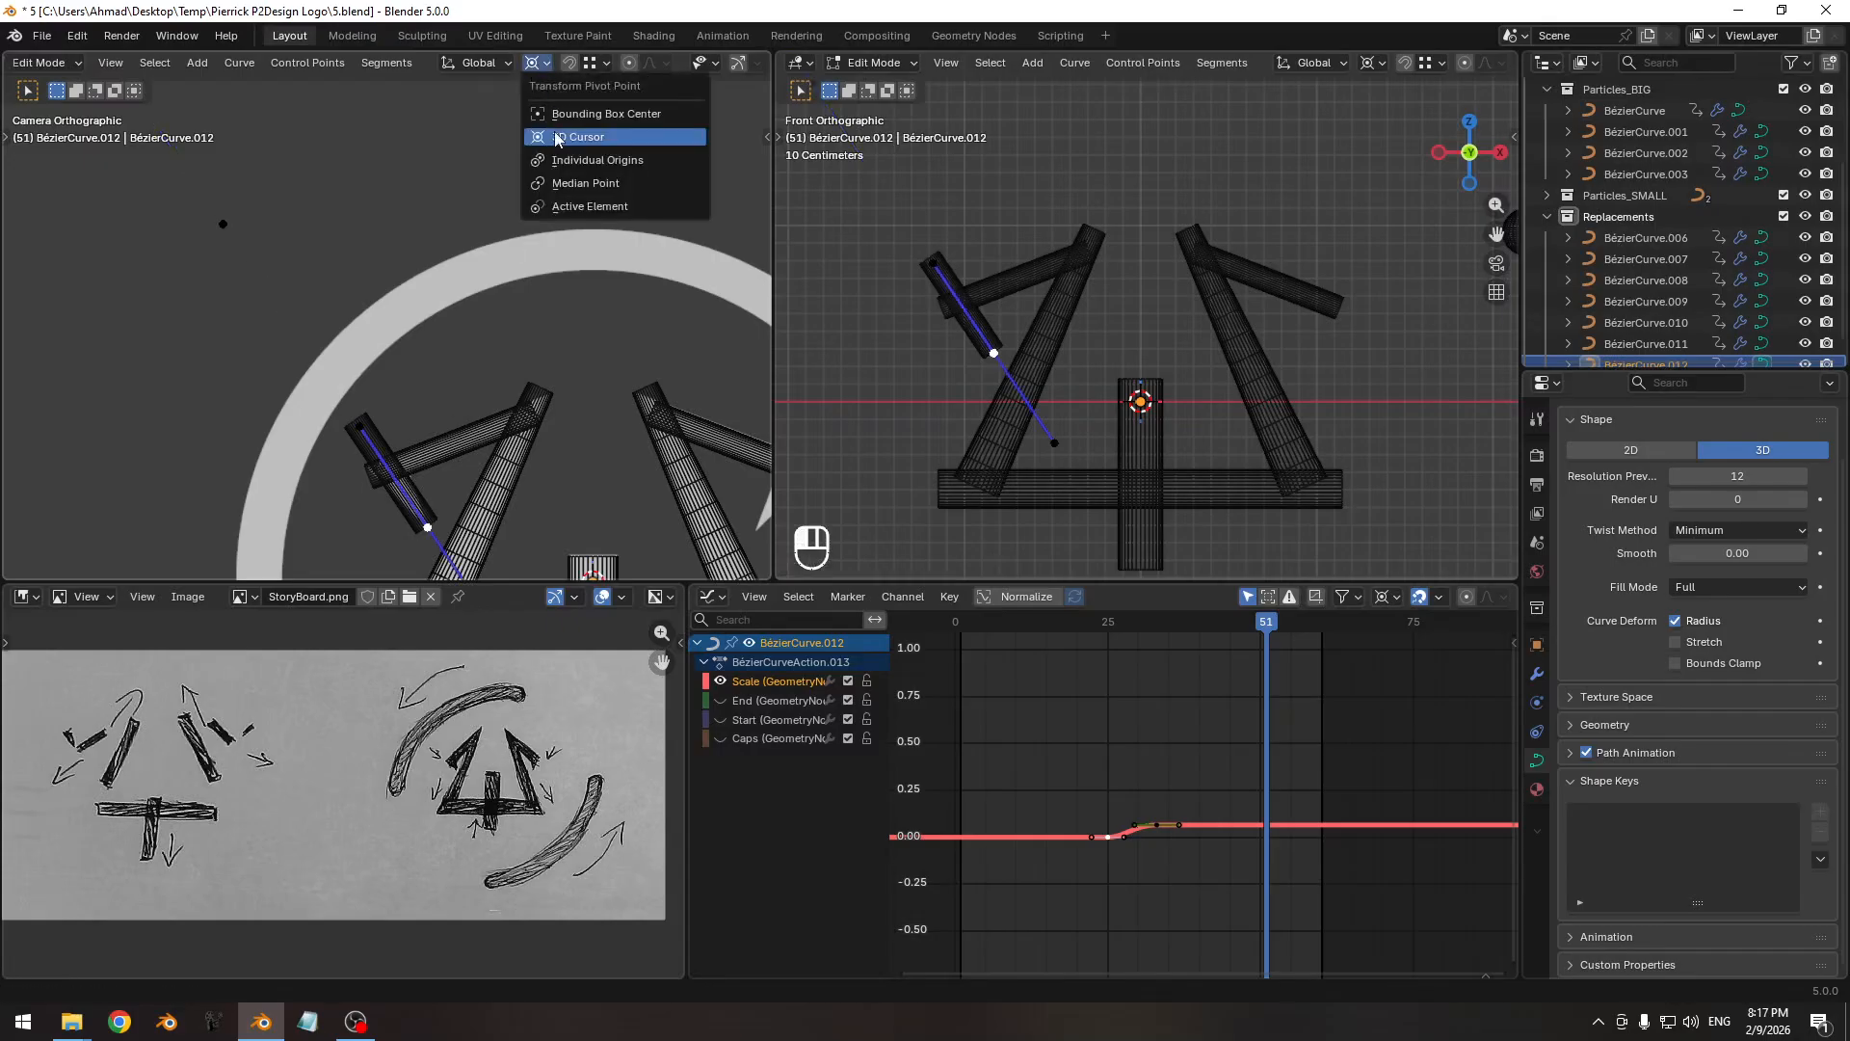
left_click(594, 204)
key("s")
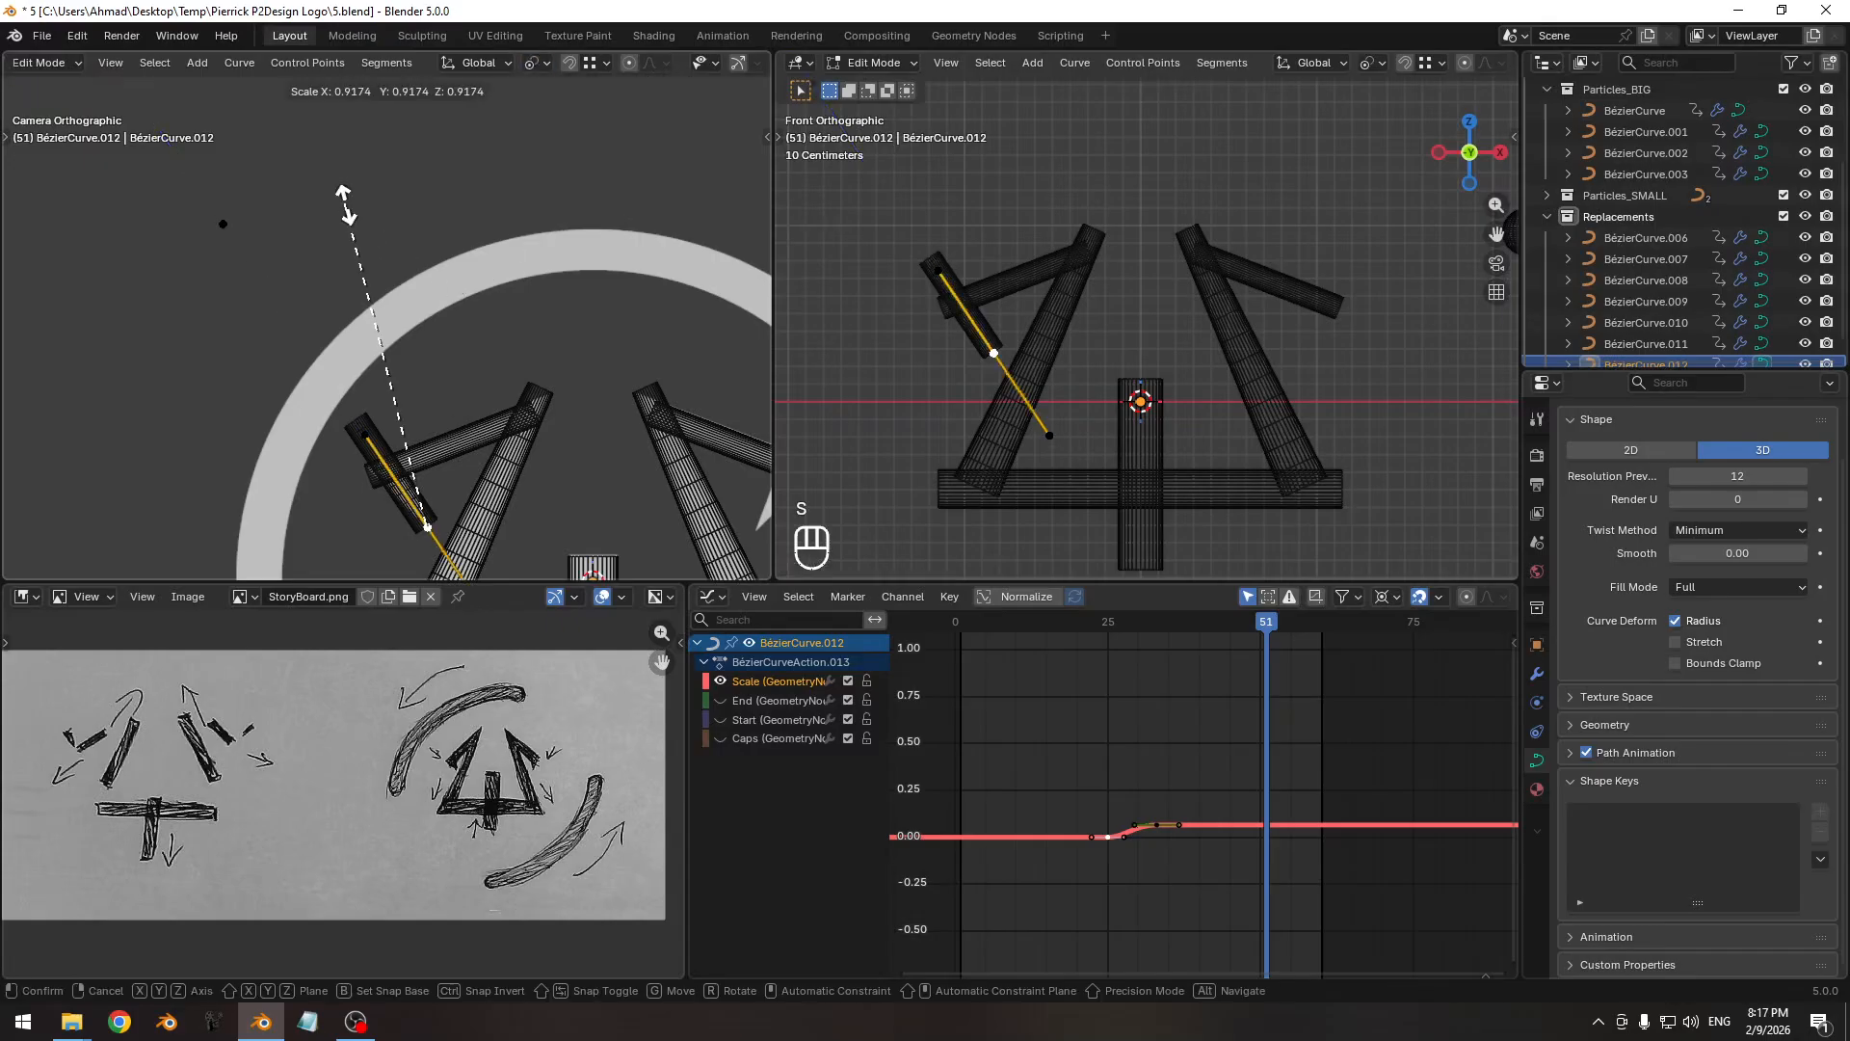
key("a")
key("s")
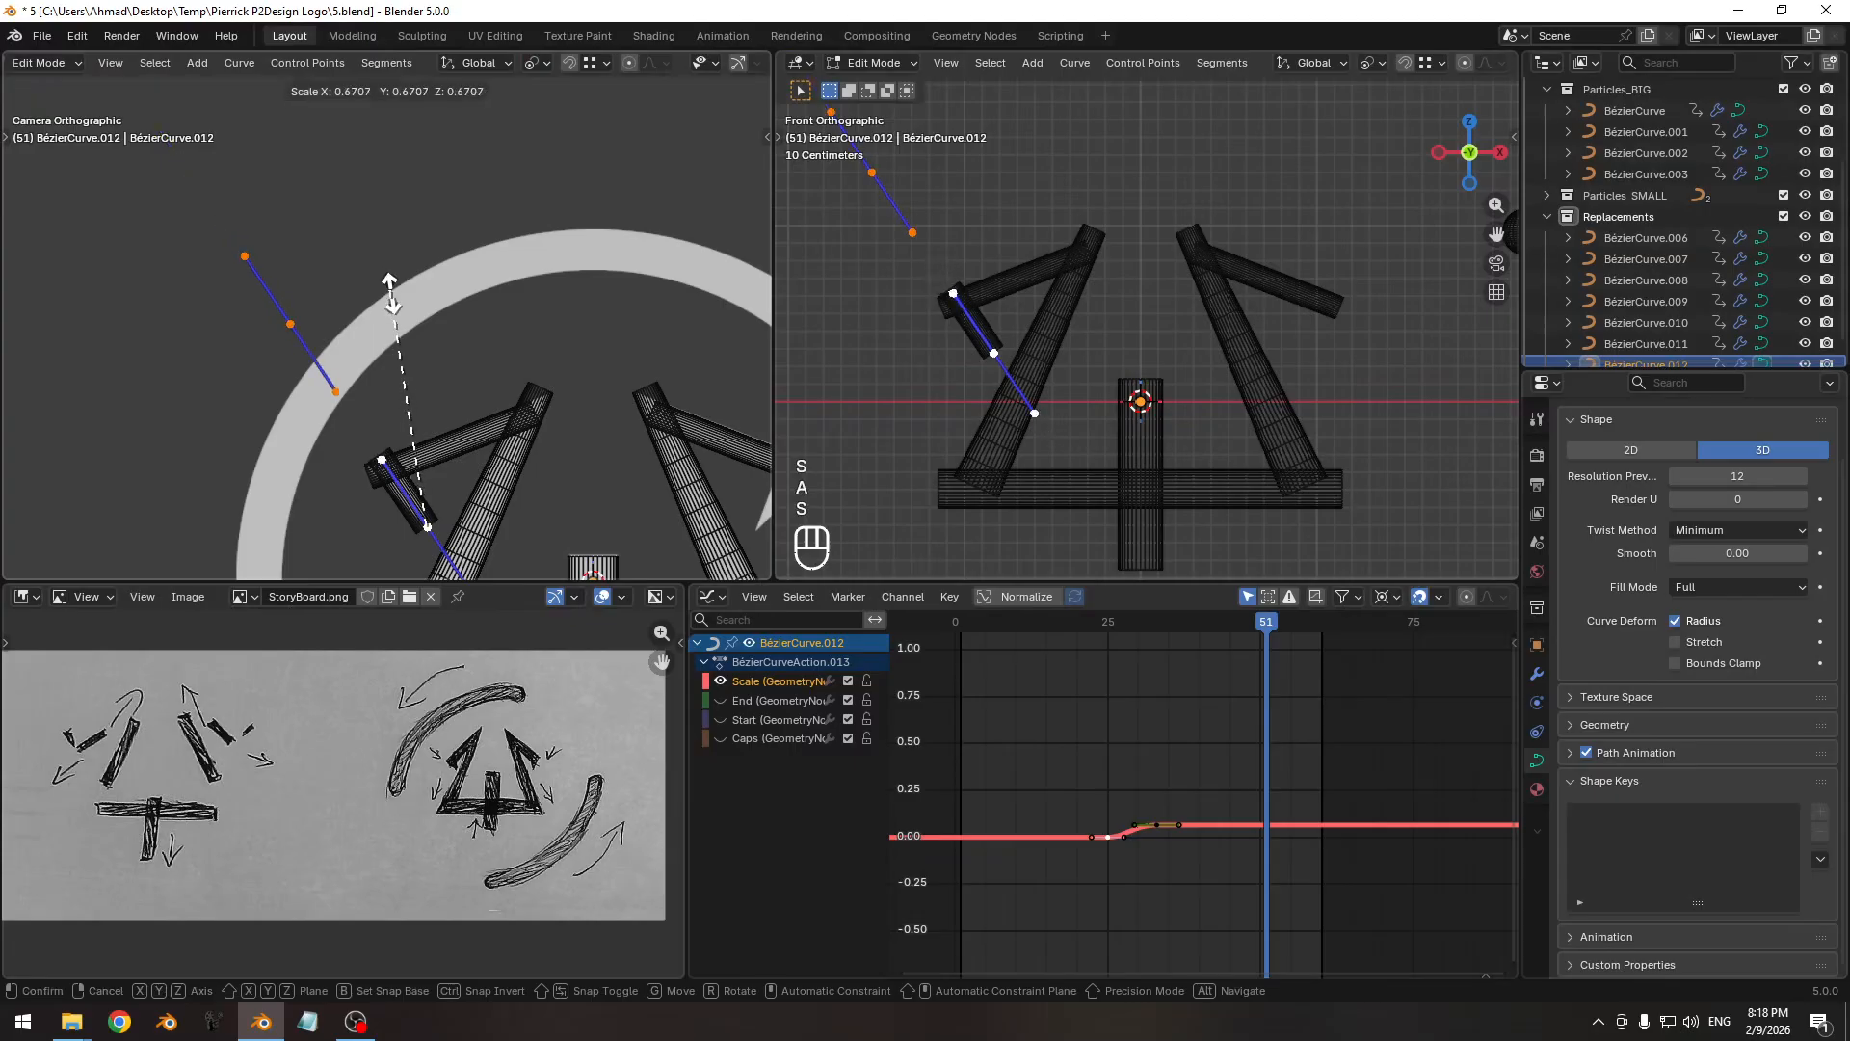
left_click(393, 314)
middle_click_drag(434, 423, 451, 332, "shift")
key("s")
right_click(525, 370)
key("Tab")
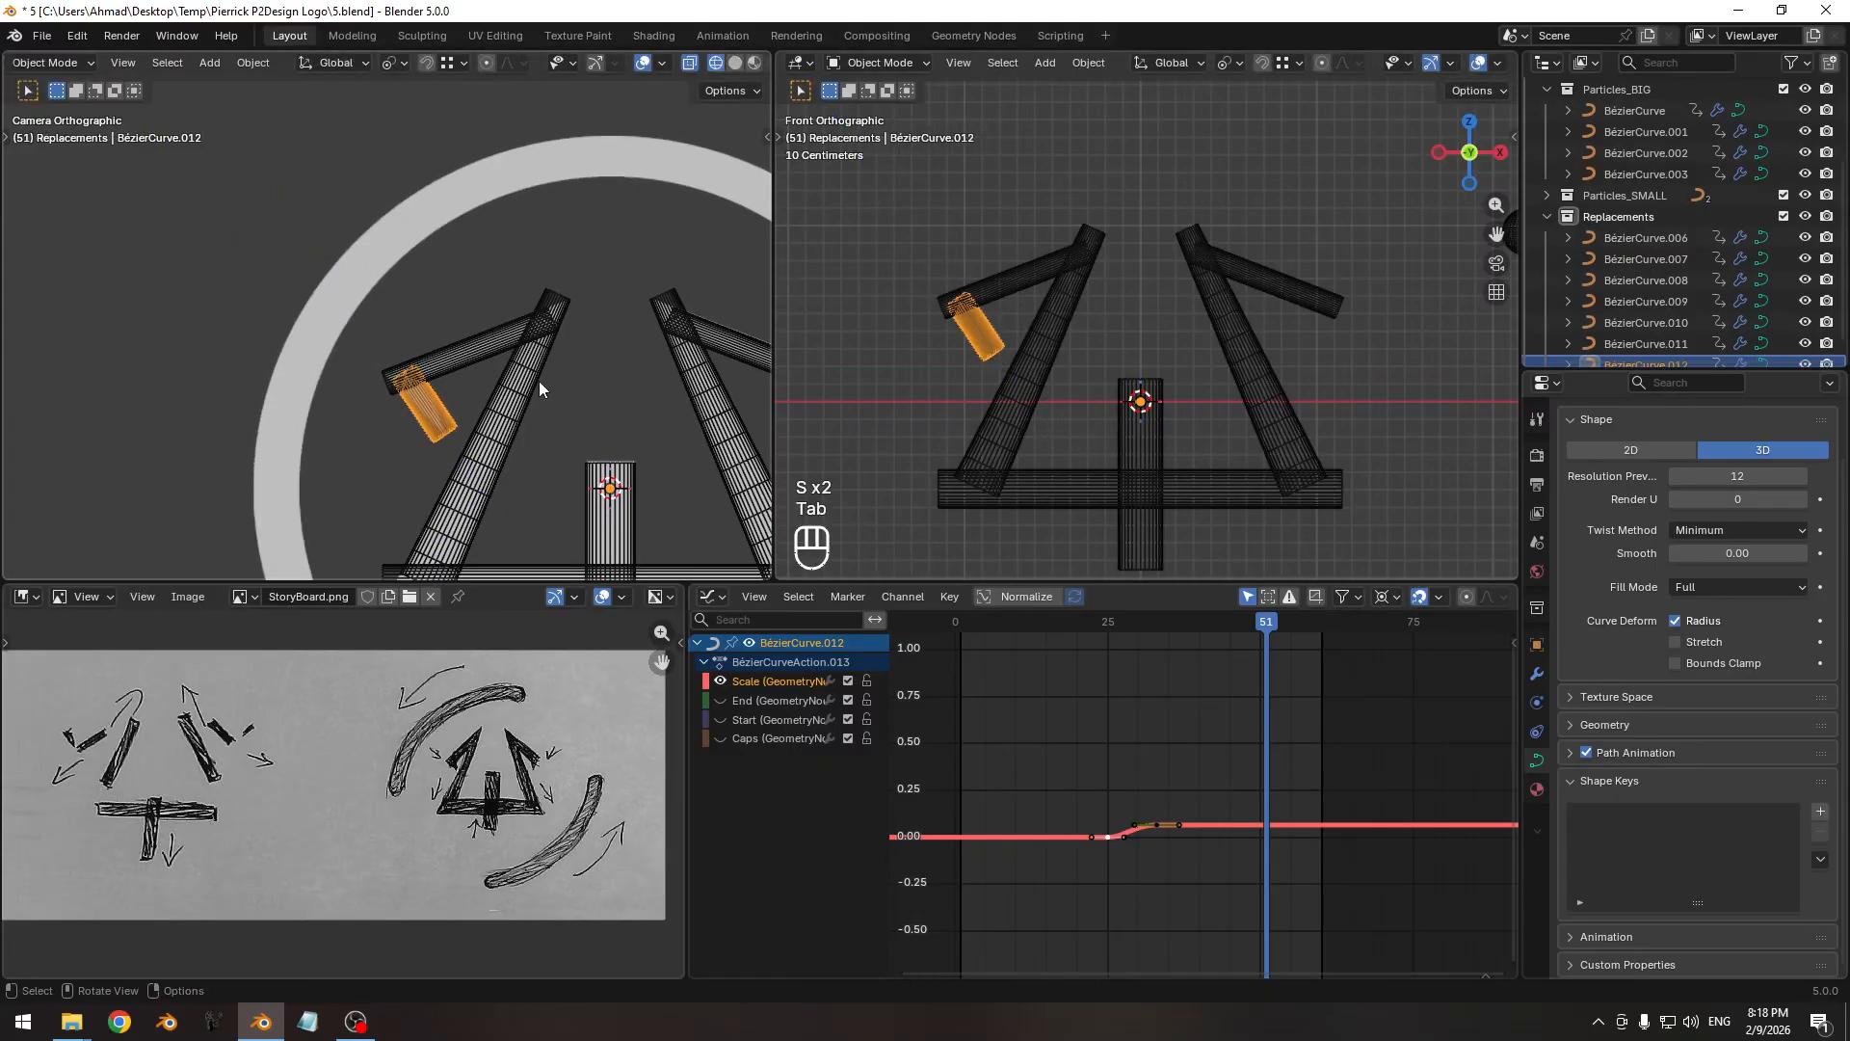
At frame 32, reveal all of the short bar's F-curves and shift all their keyframes two frames later.
left_click_drag(1216, 621, 1151, 621)
key("alt+h")
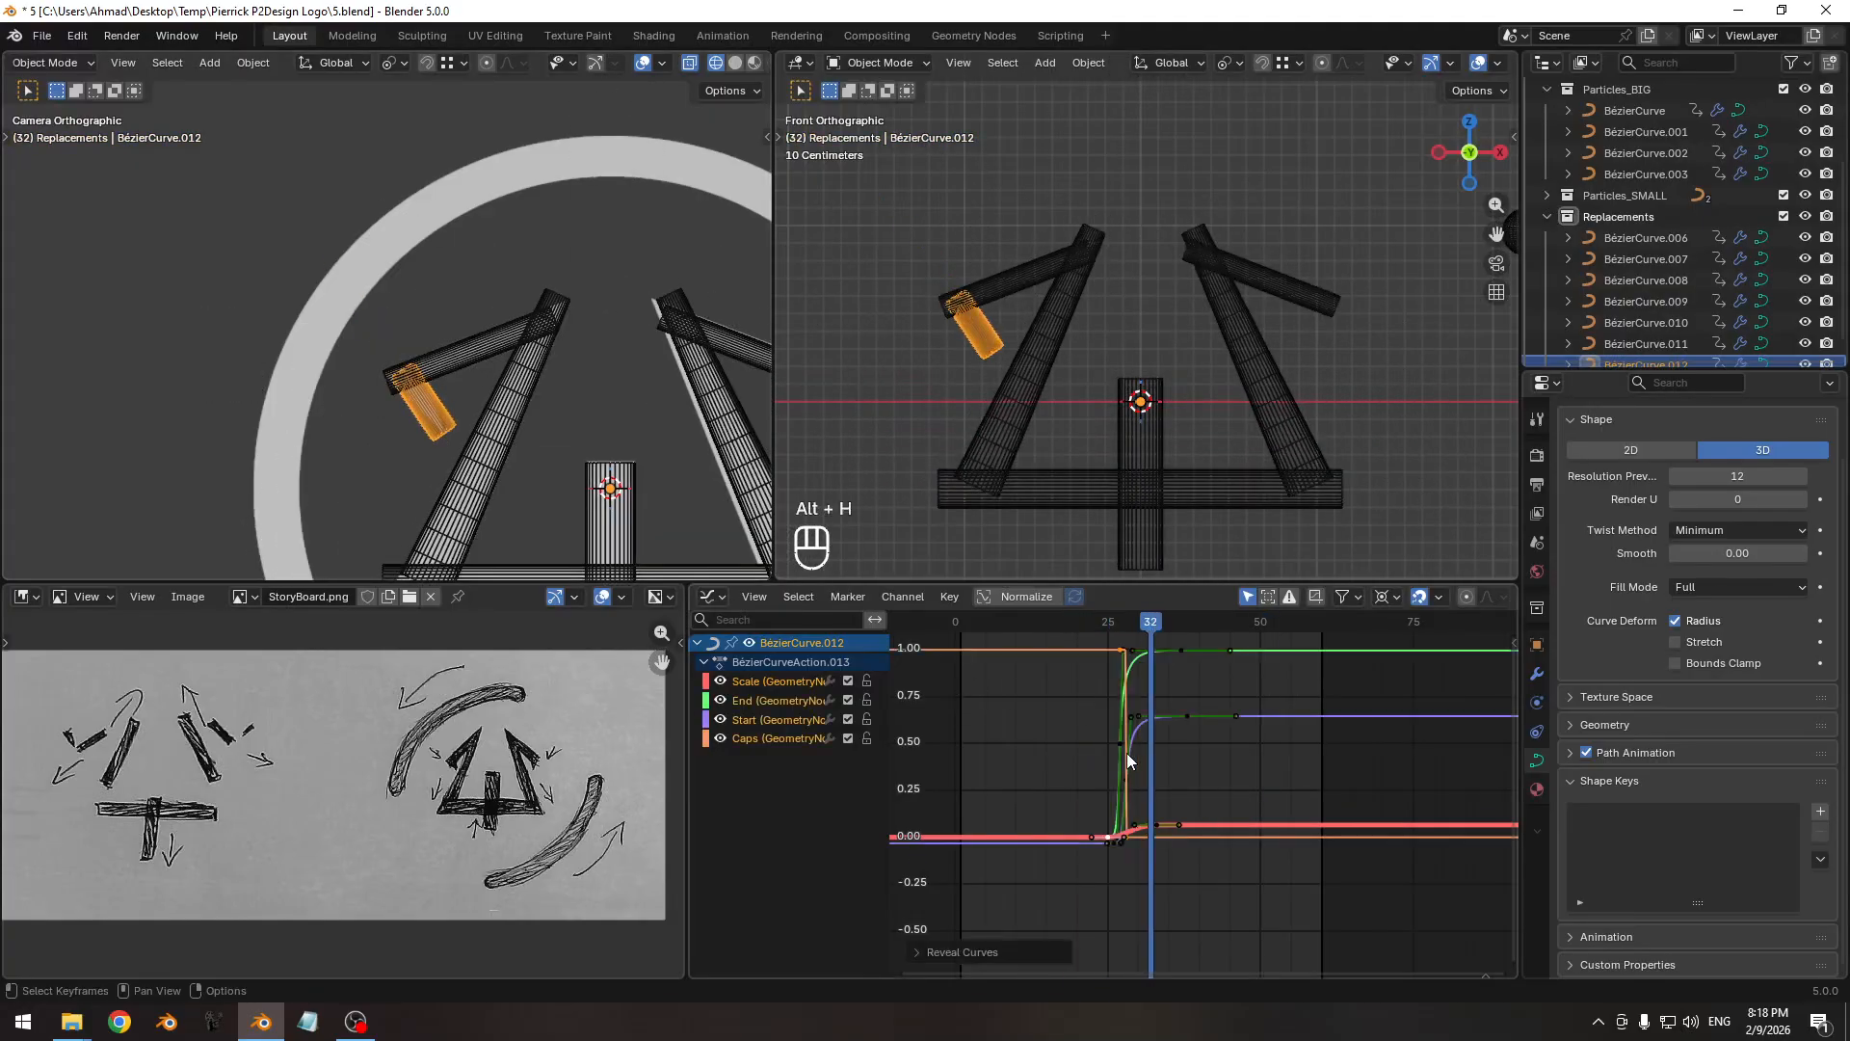
key("a")
key("Home")
key("g")
key("x")
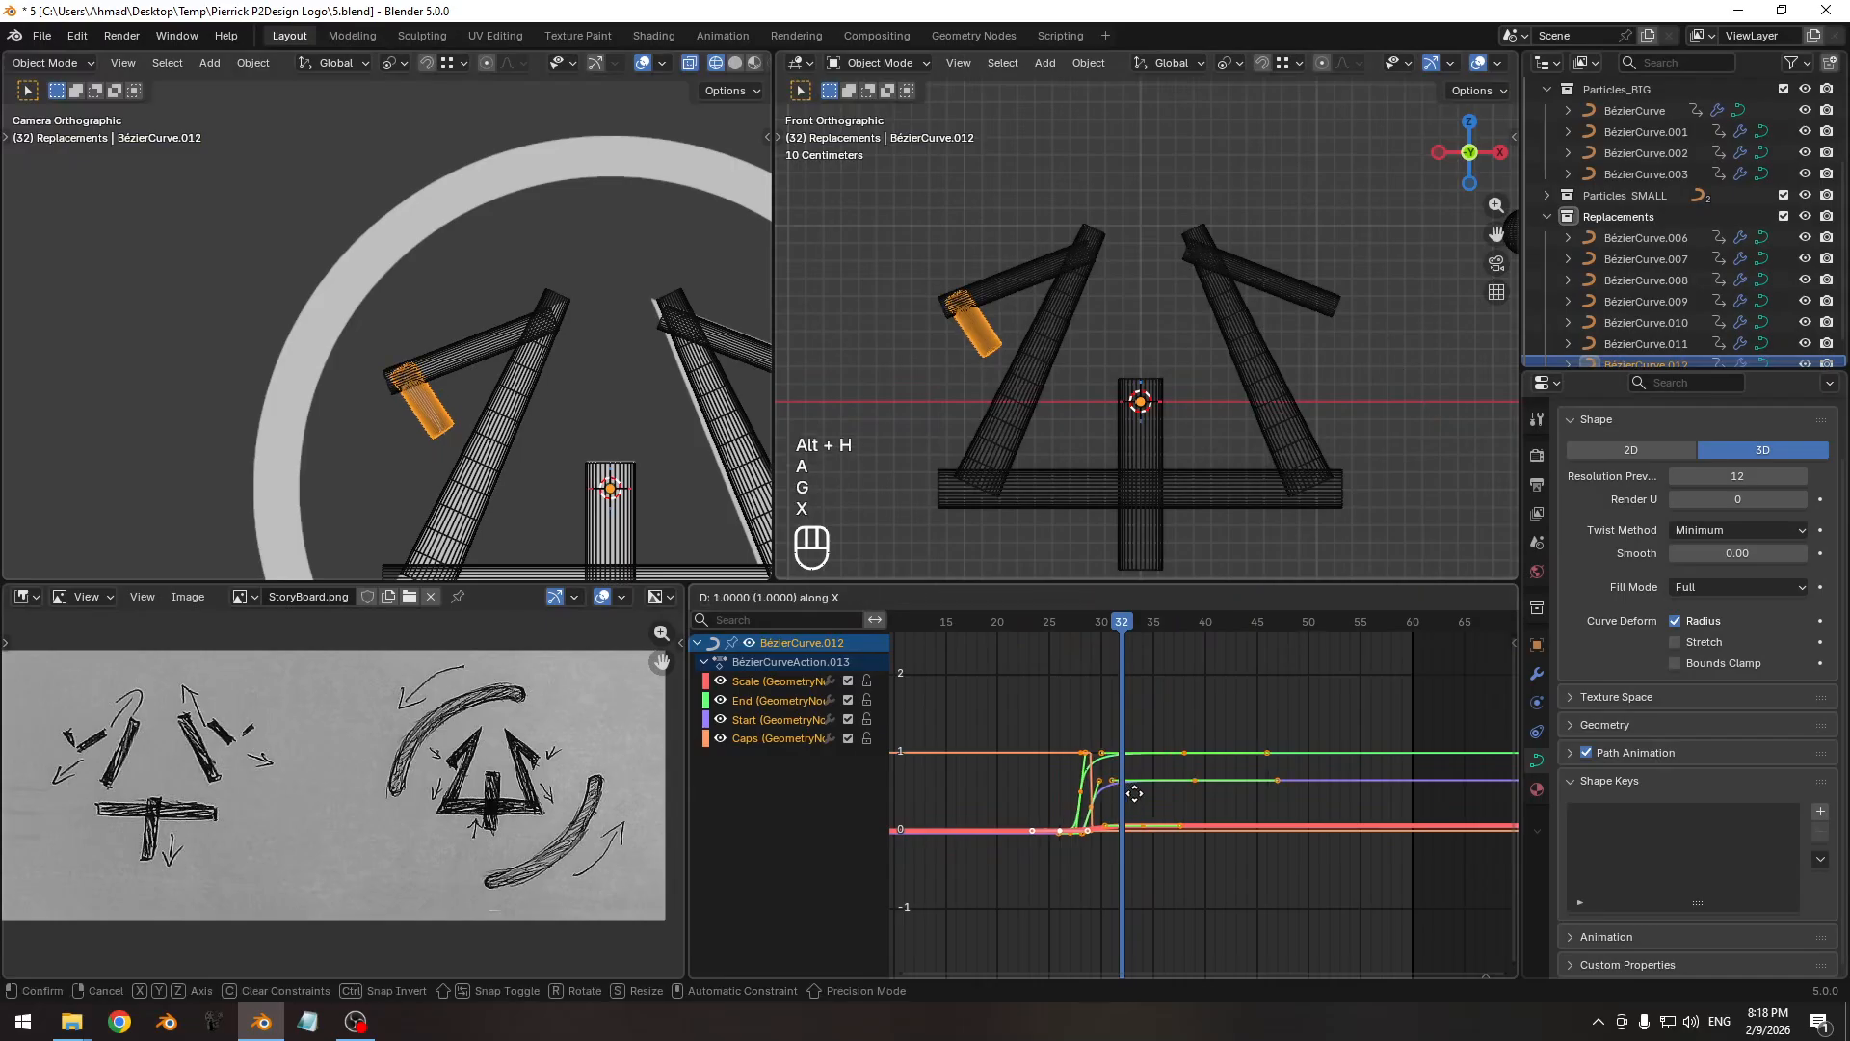
key("g")
key("x")
left_click(1152, 793)
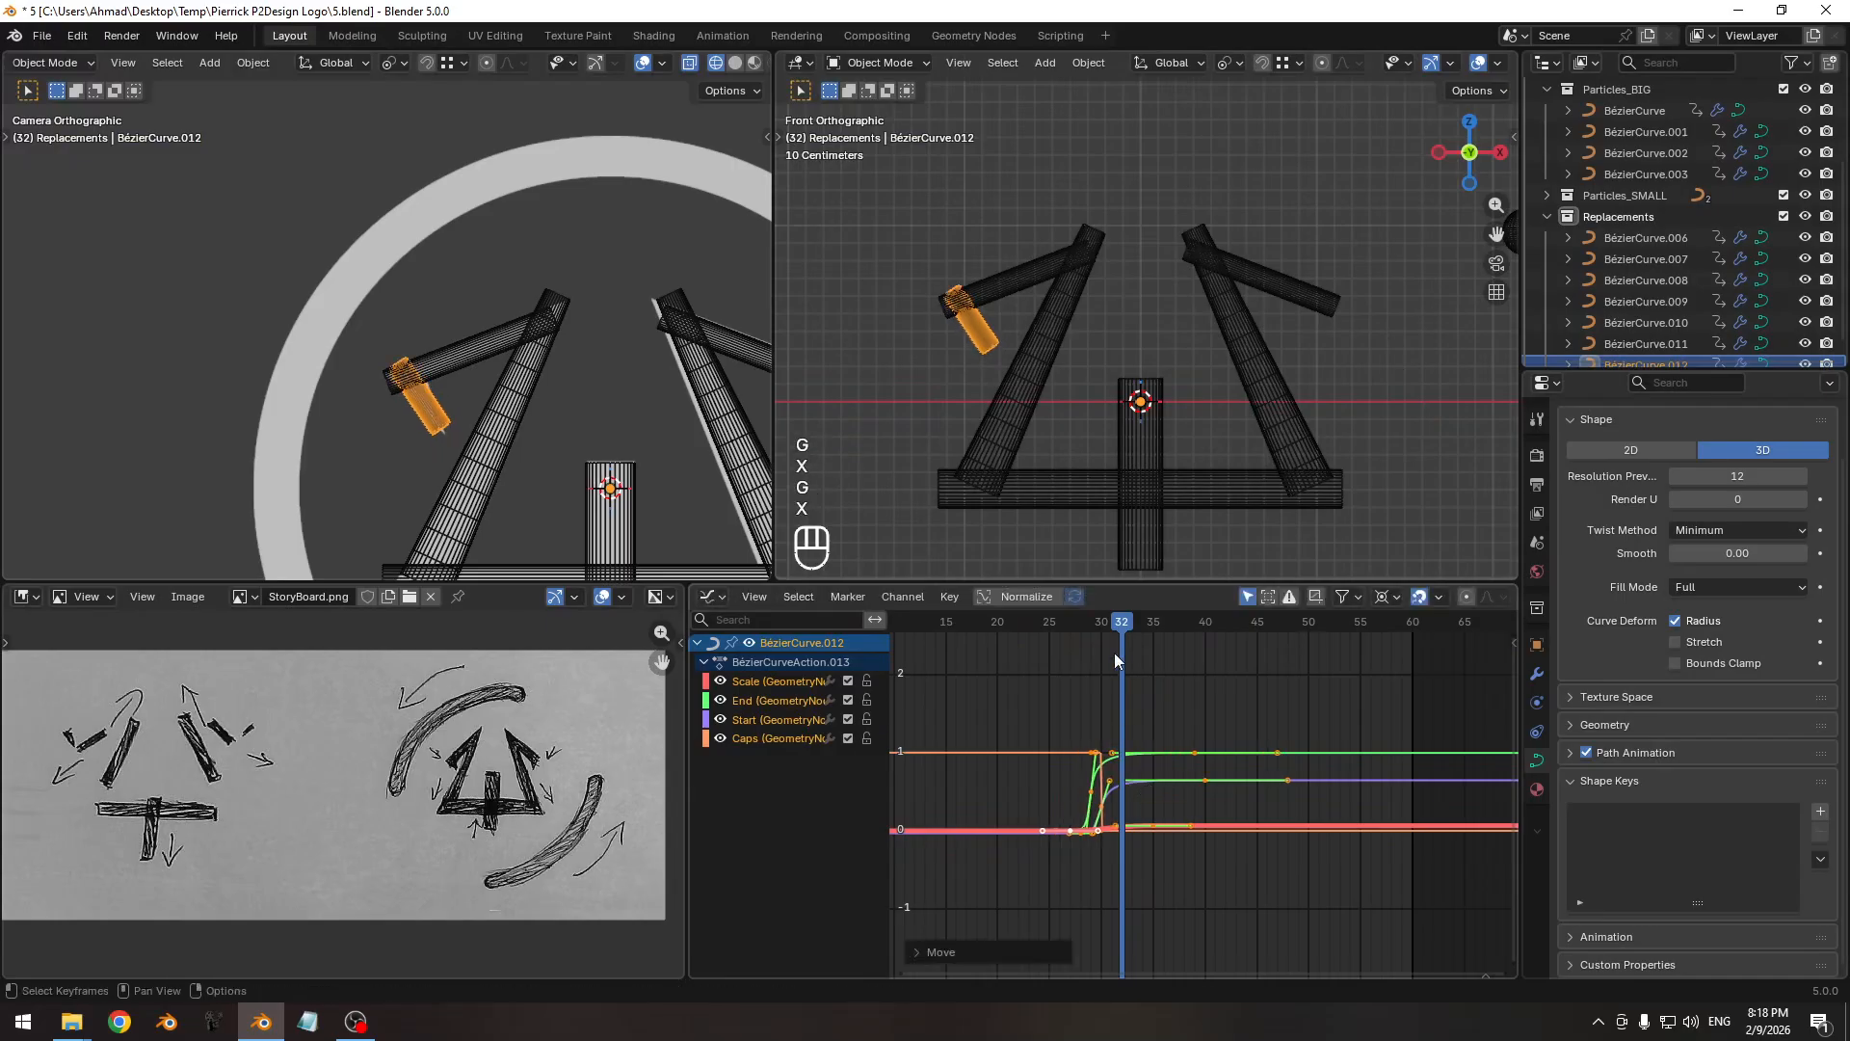
Preview the logo at frame 33 in solid shading without overlays, and save the file.
mouse_move(1108, 622)
left_mouse_down()
mouse_move(1070, 628)
mouse_move(1134, 626)
left_mouse_up()
key("alt+z")
key("z")
middle_click_drag(548, 239, 420, 214, "shift")
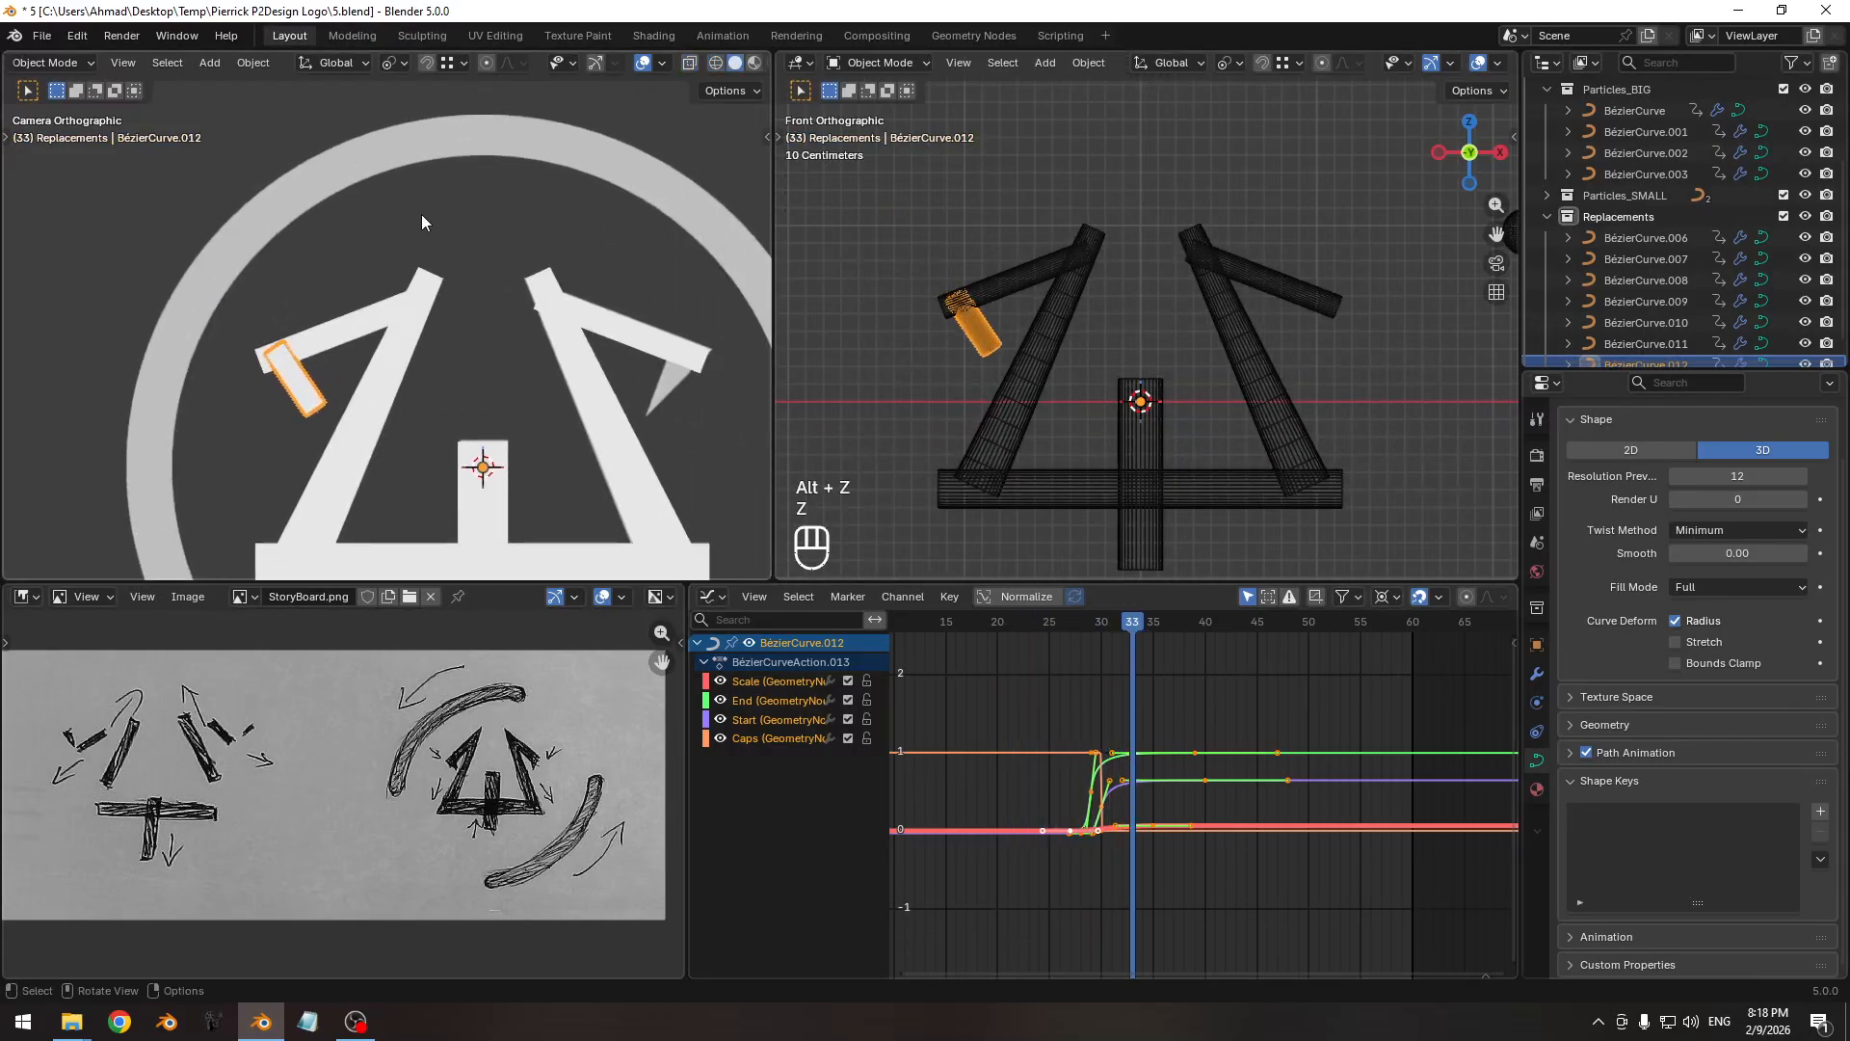
scroll(420, 214, "down", 7)
key("alt+shift+z")
key("alt+shift+z")
key("shift+alt+z")
scroll(459, 326, "up", 4)
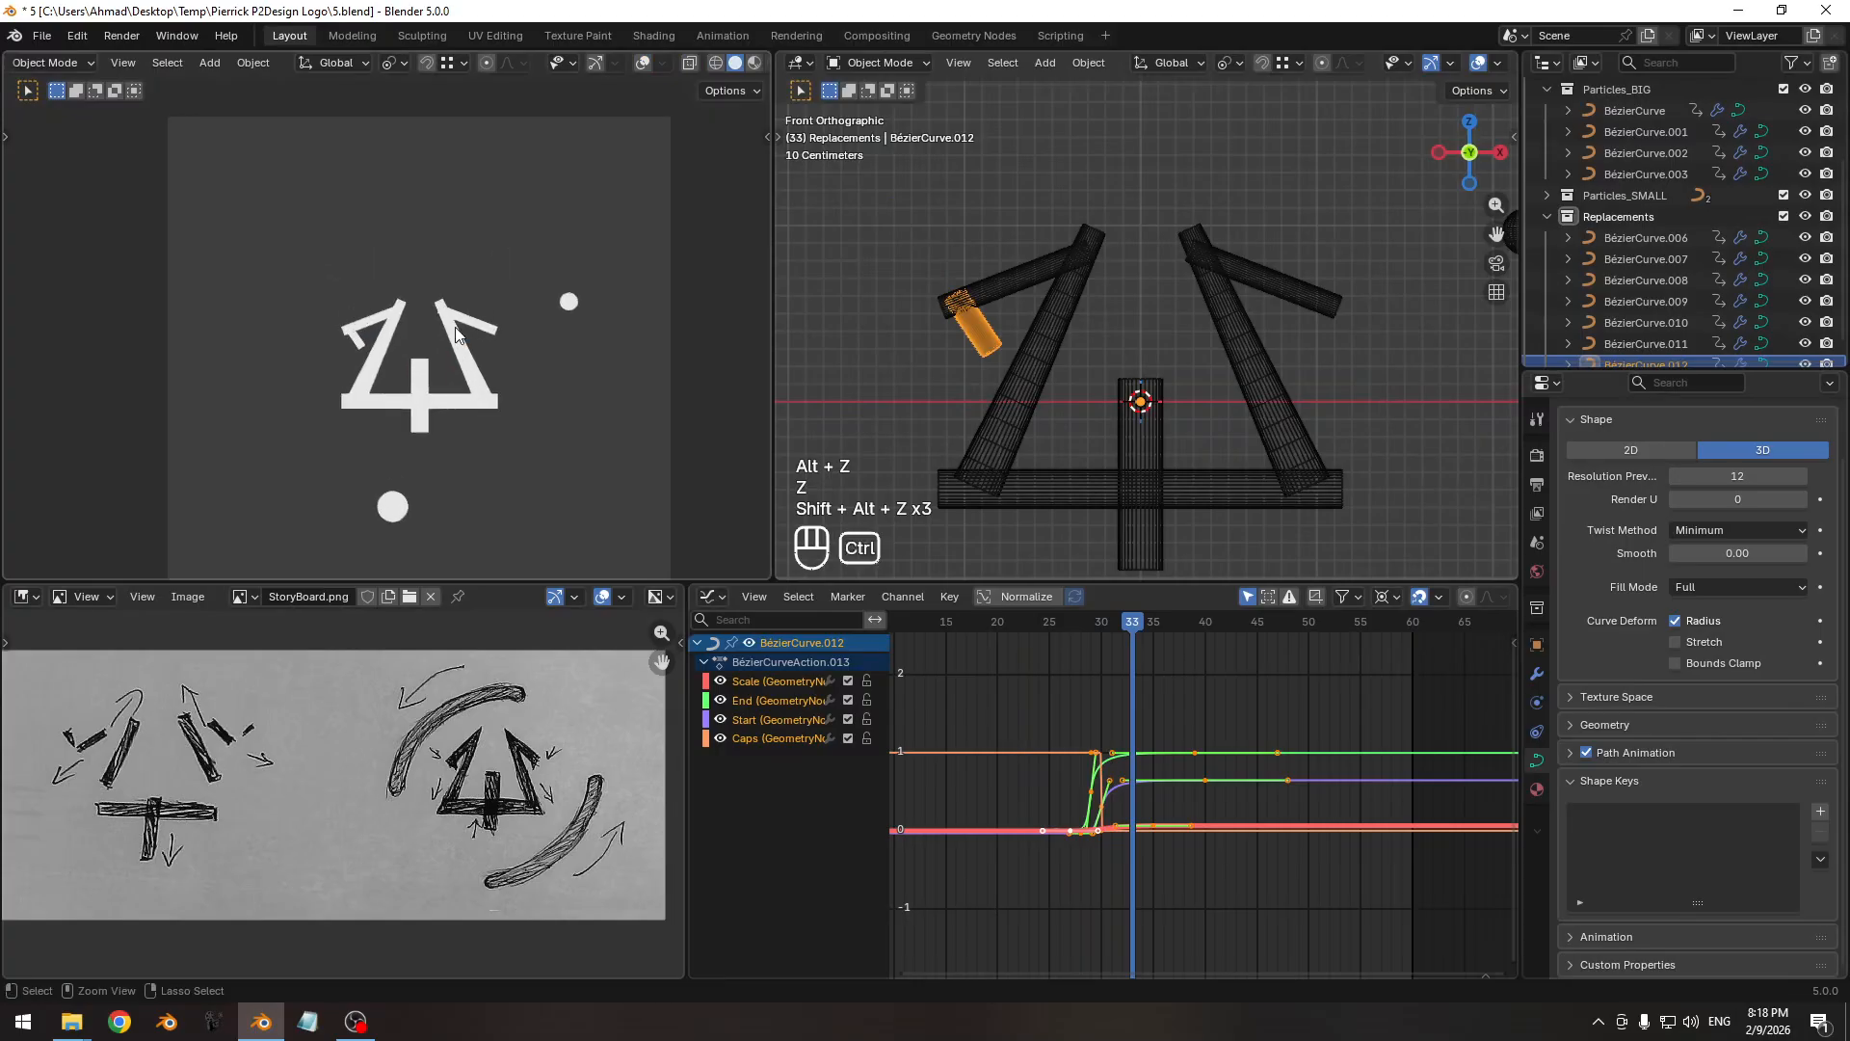
key("ctrl+s")
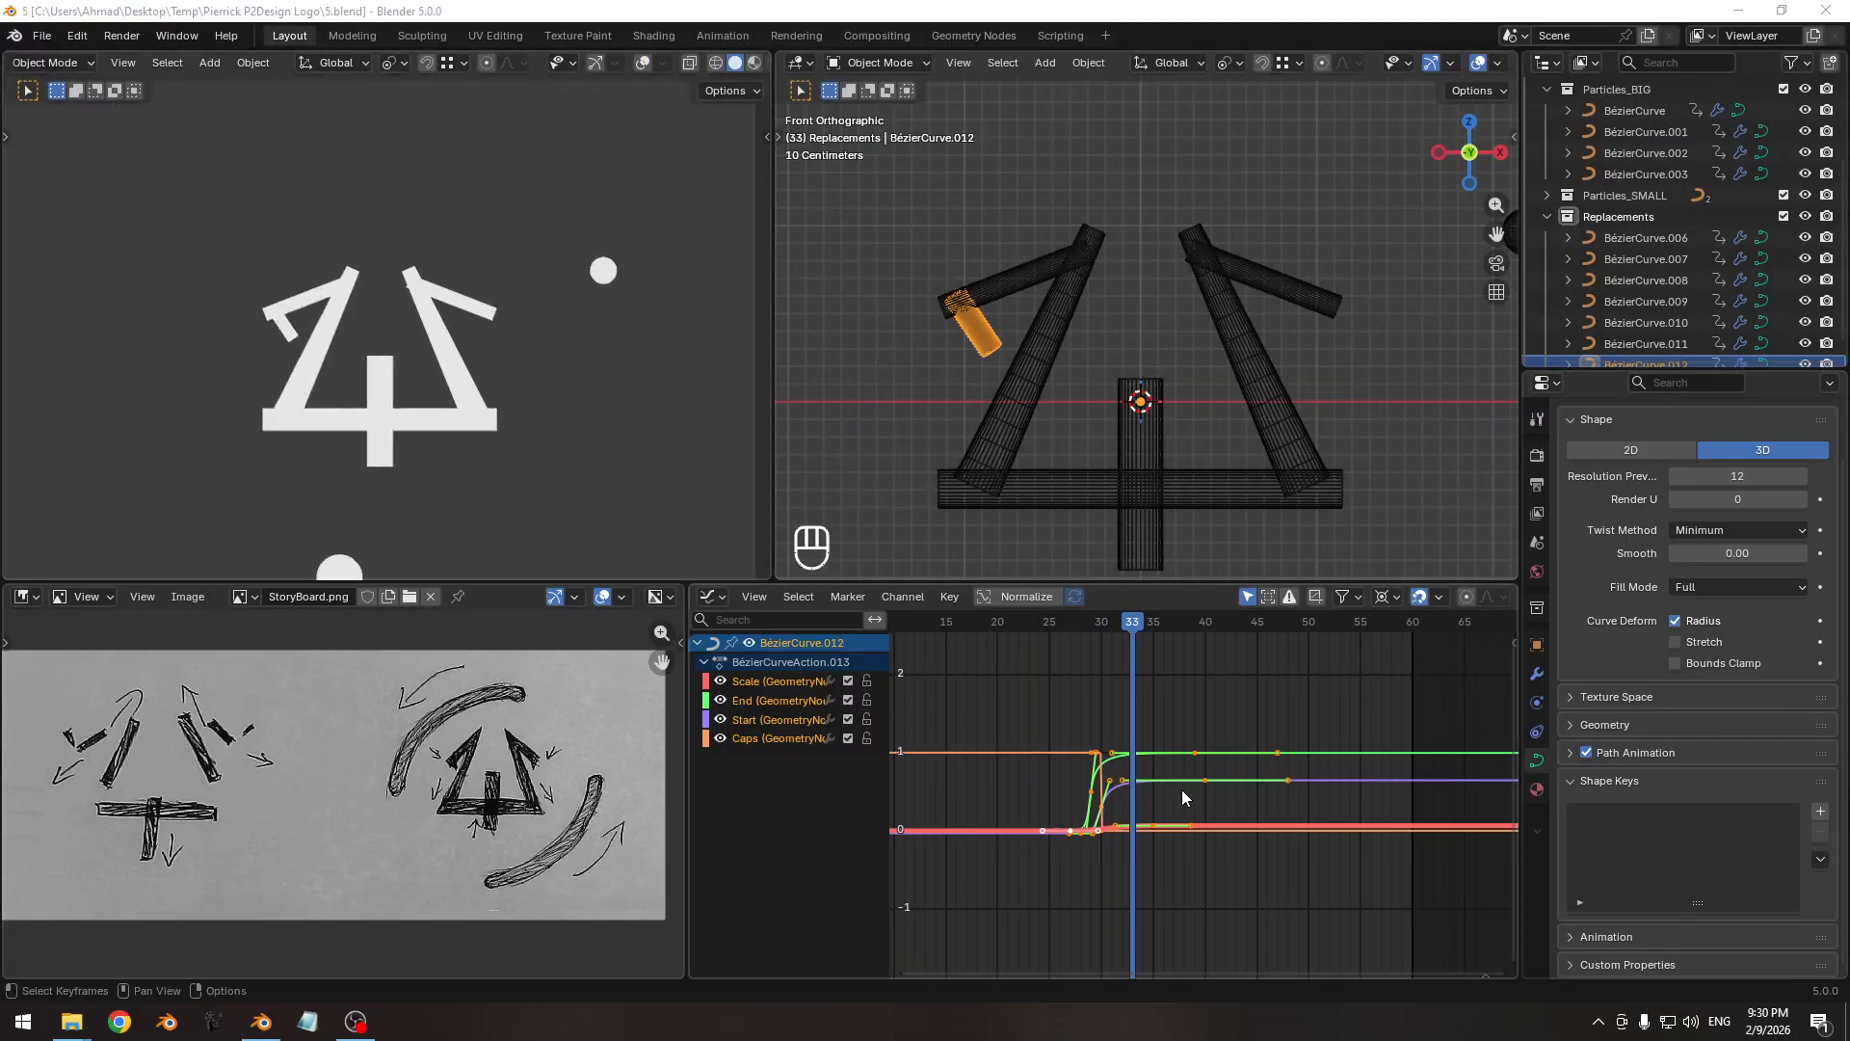
Restore overlays and wireframe shading in the camera view around the short bar and go to frame 38.
scroll(331, 316, "up", 4)
key("shift+alt+z")
scroll(291, 337, "up", 8)
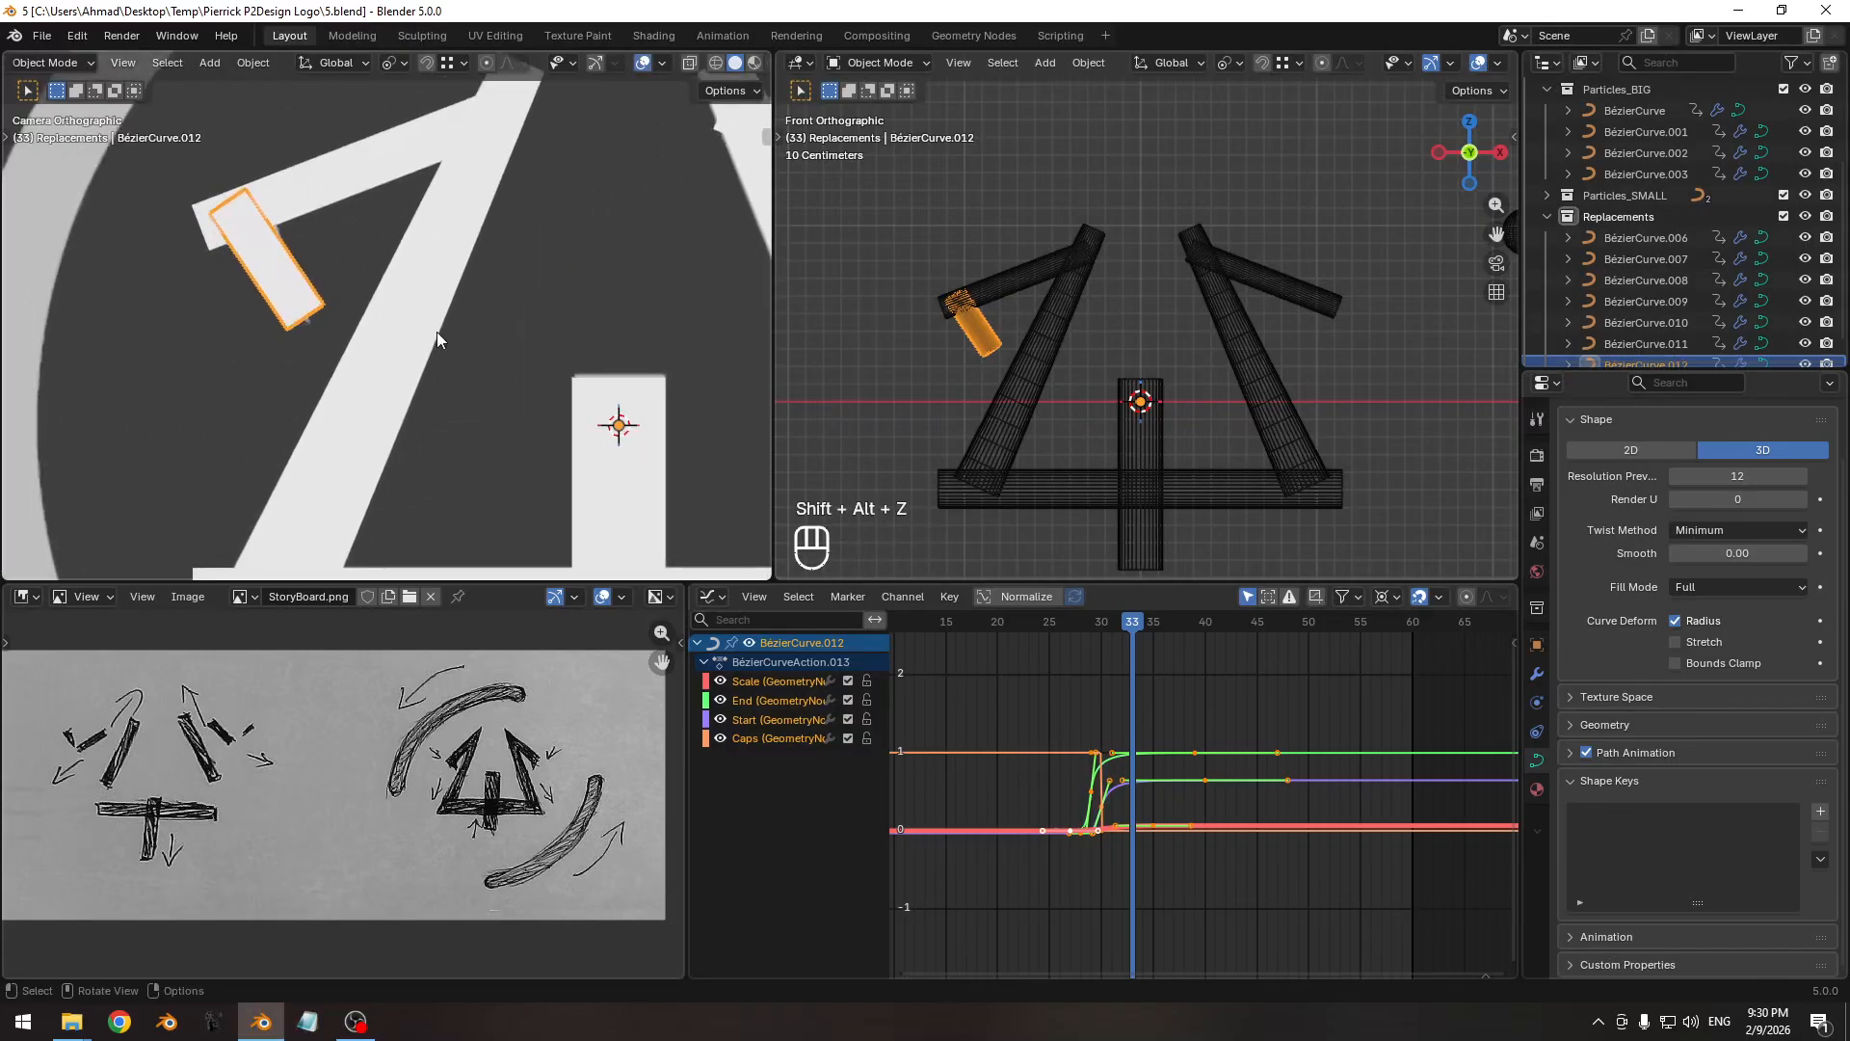
key("z")
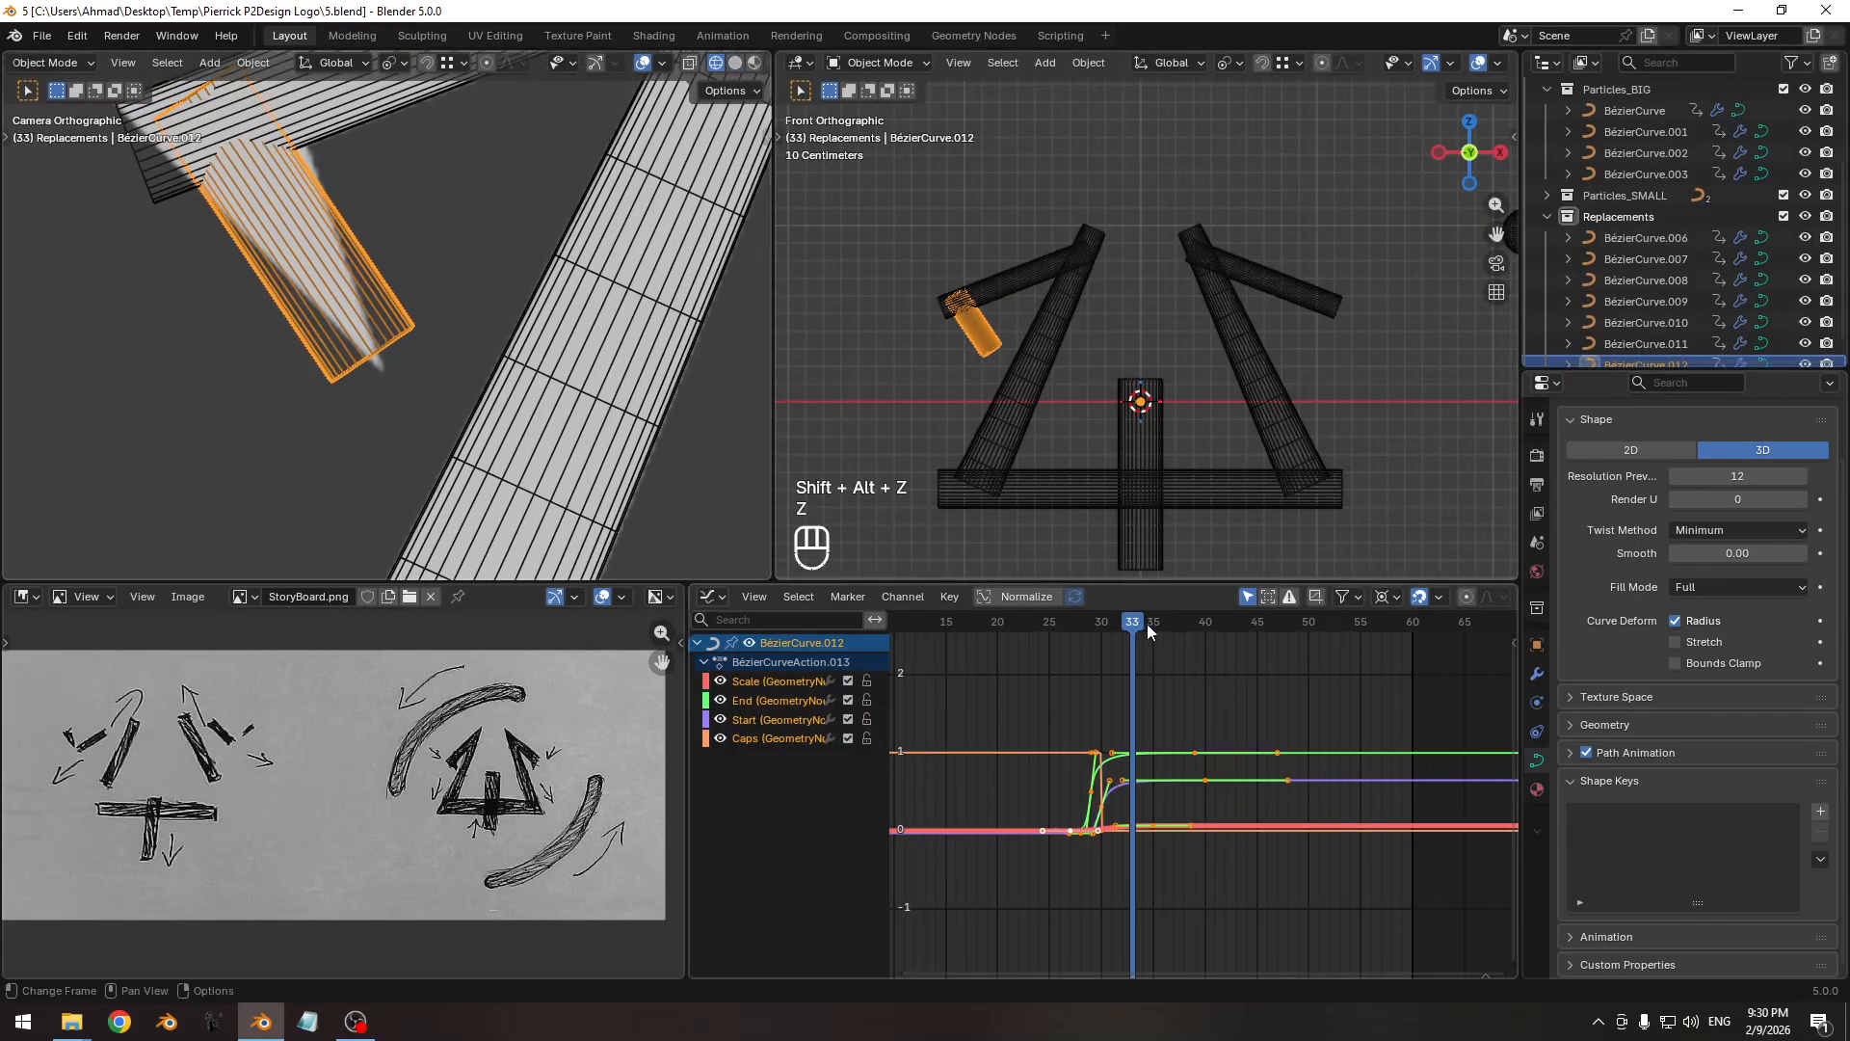
left_click_drag(1147, 623, 1185, 625)
Isolate the short bar's Scale F-curve by hiding its other animation channels.
left_click(779, 738)
left_click(779, 699)
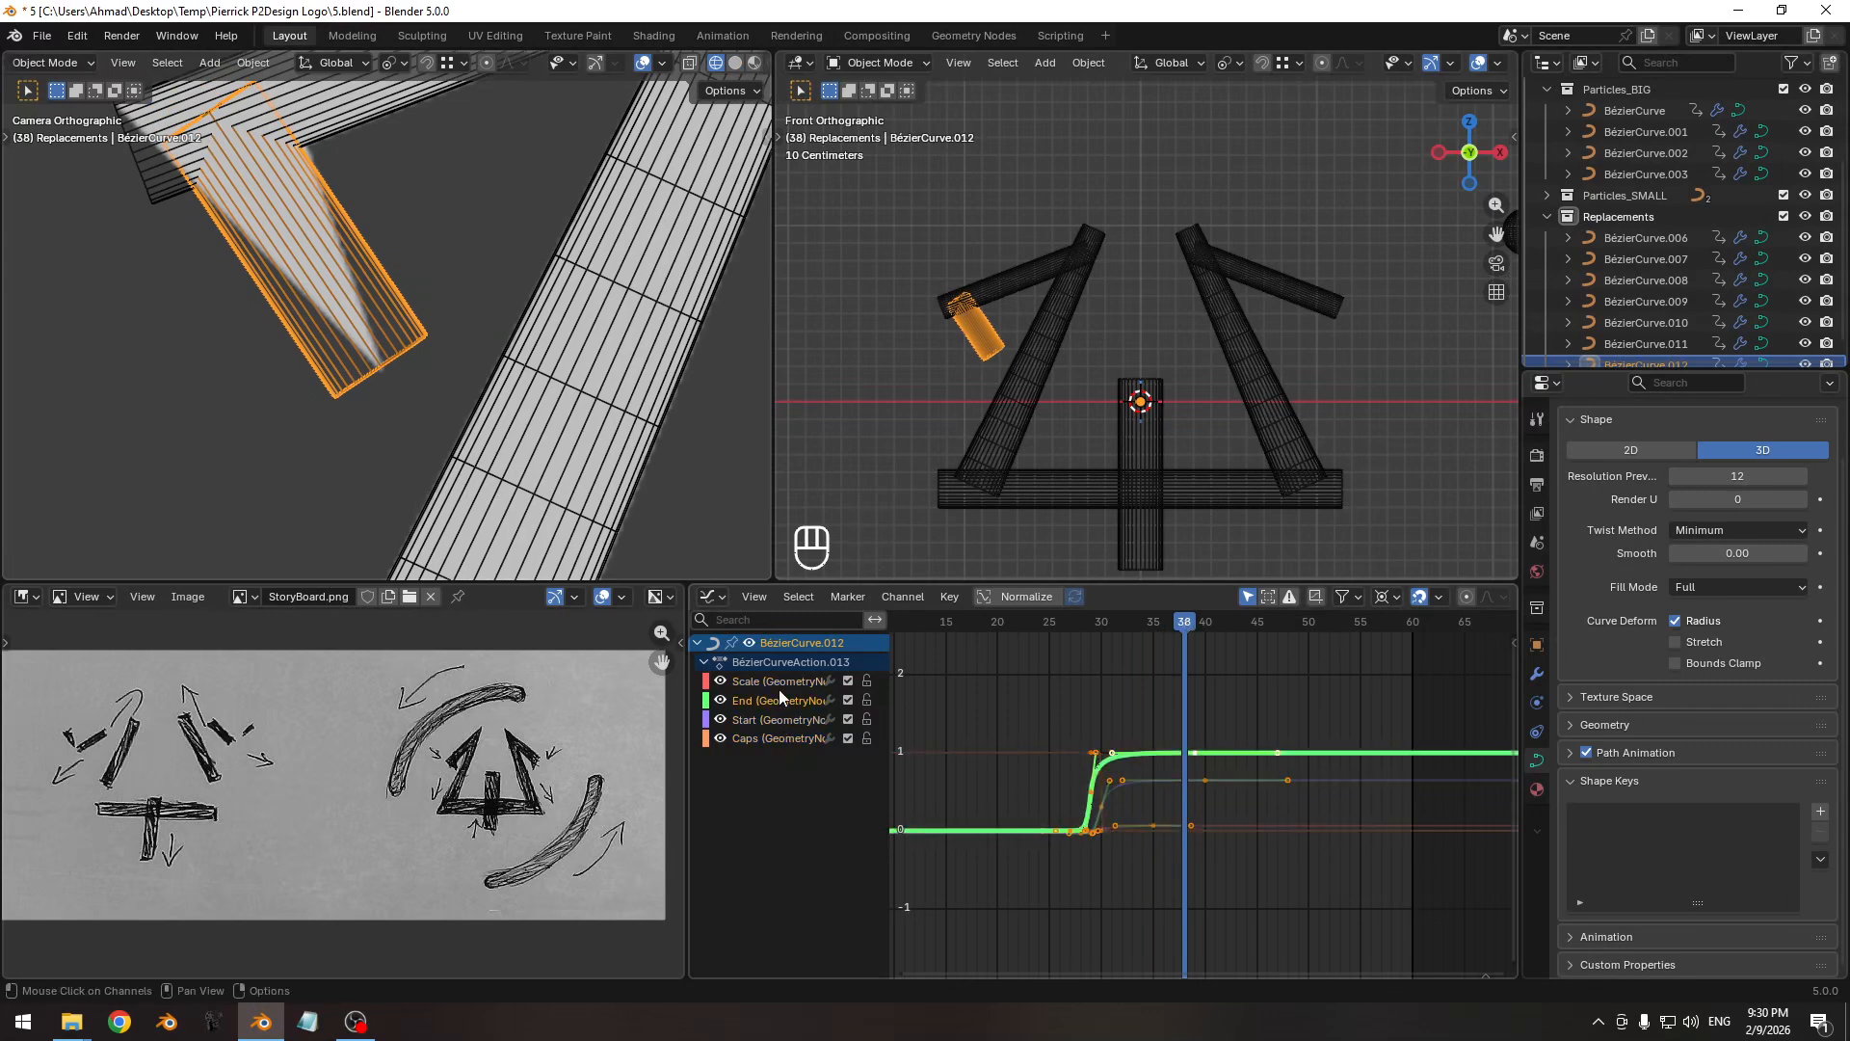
left_click(779, 680)
key("shift+h")
middle_click_drag(1181, 834, 1212, 801, "shift")
middle_click_drag(1179, 901, 1189, 847, "ctrl")
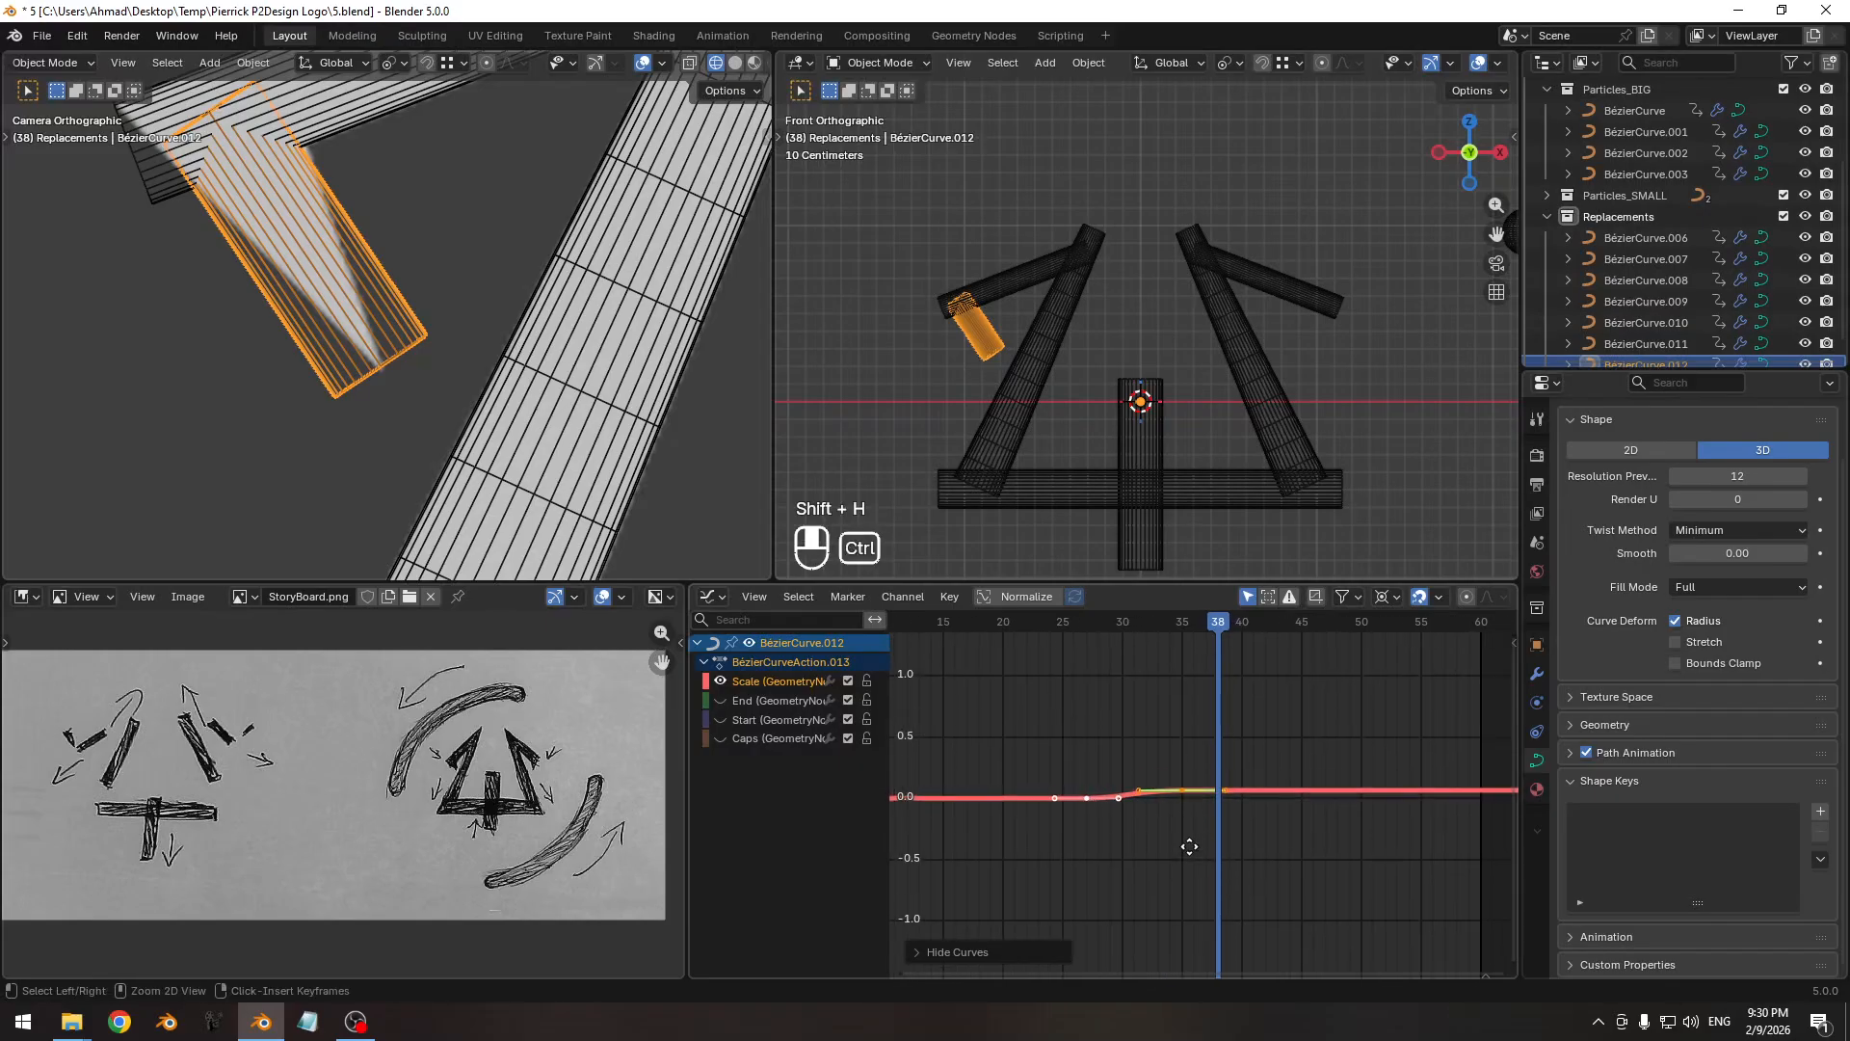
Nudge the short bar curve's outer control point slightly to fine-tune the bar's angle over the spike.
middle_click_drag(330, 251, 448, 374, "shift")
middle_click_drag(448, 374, 438, 324, "ctrl")
key("Tab")
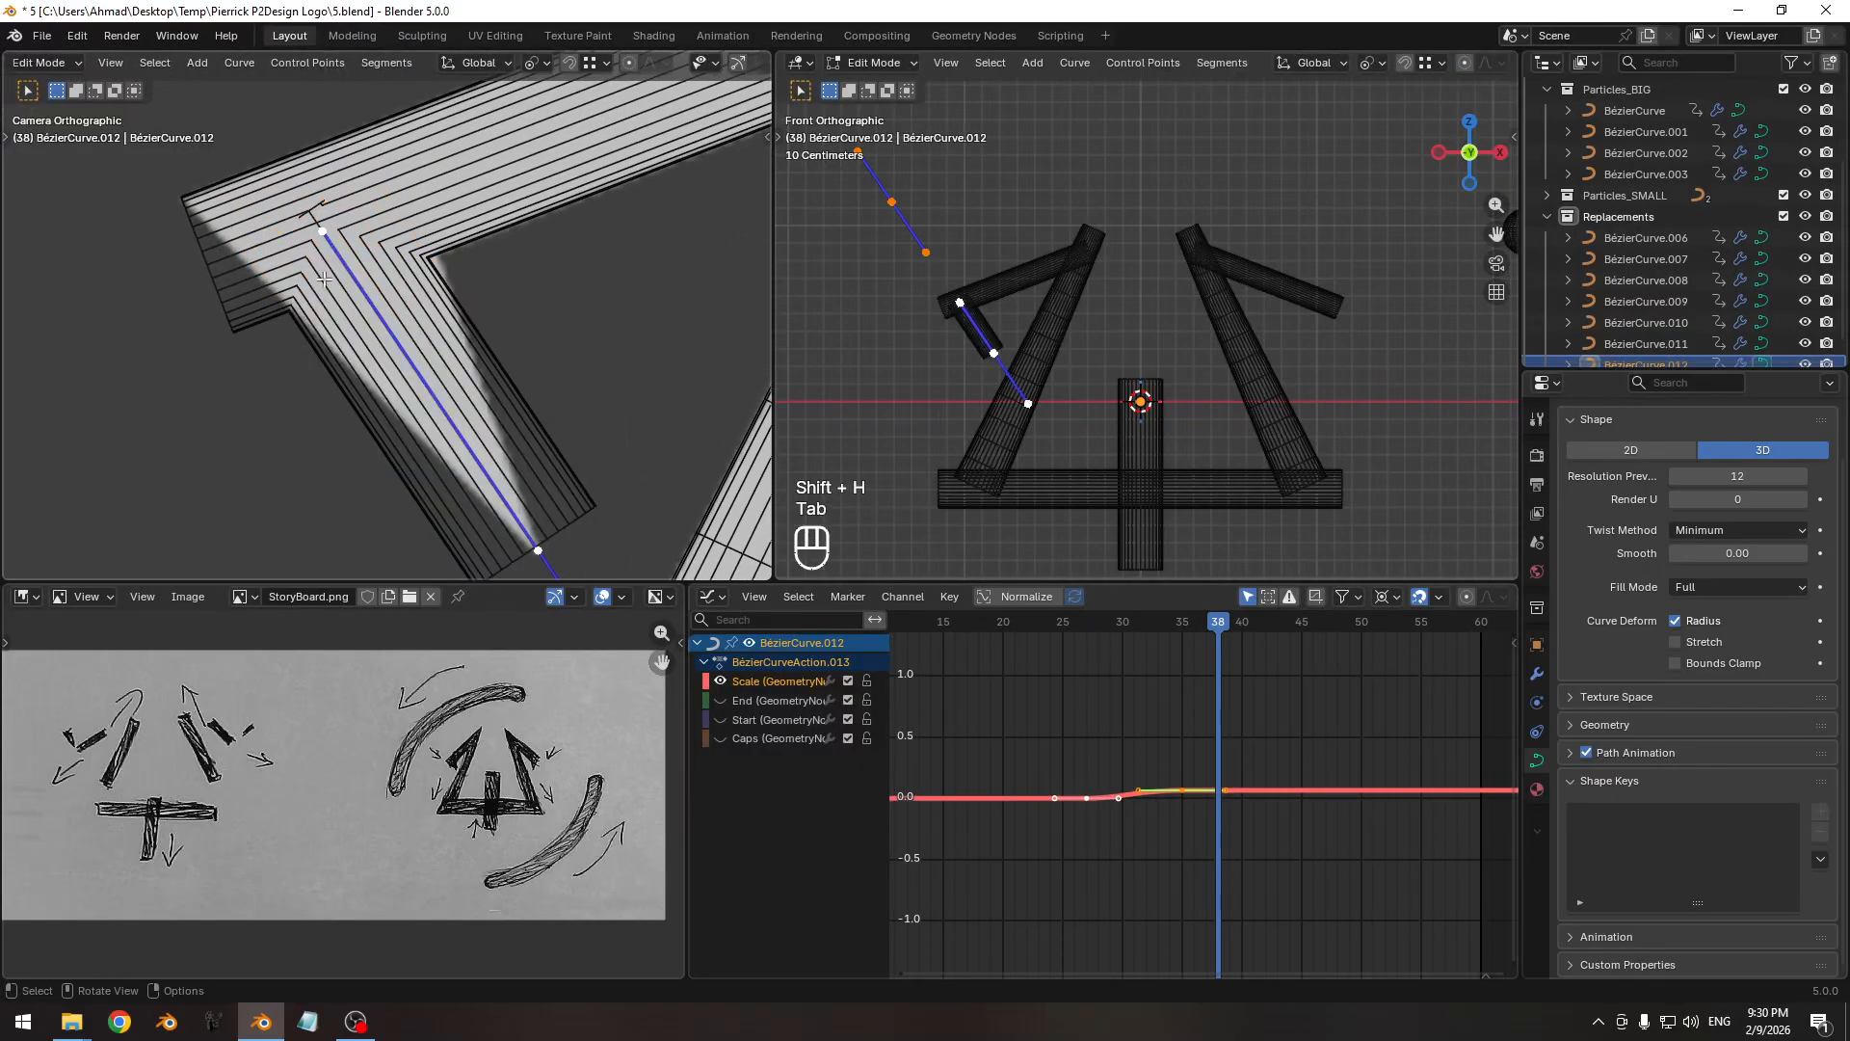
left_click(585, 287)
key("g")
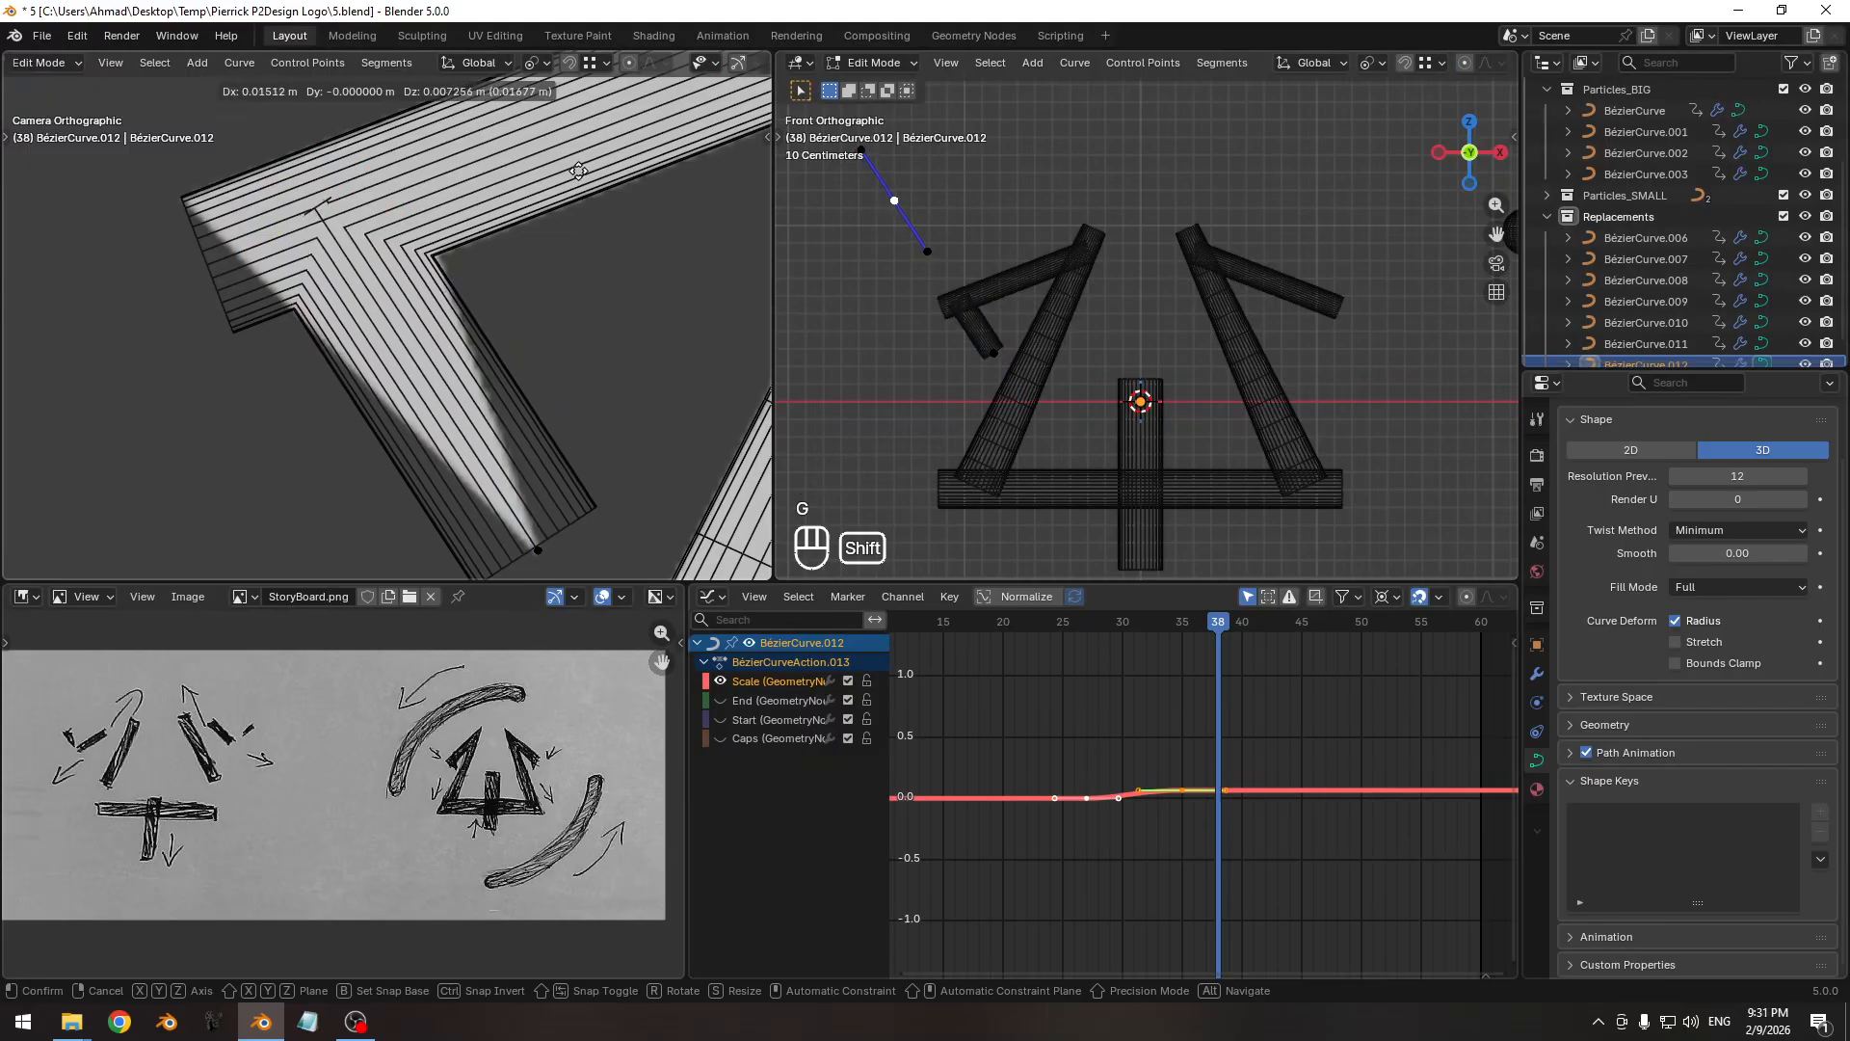
left_click(563, 174)
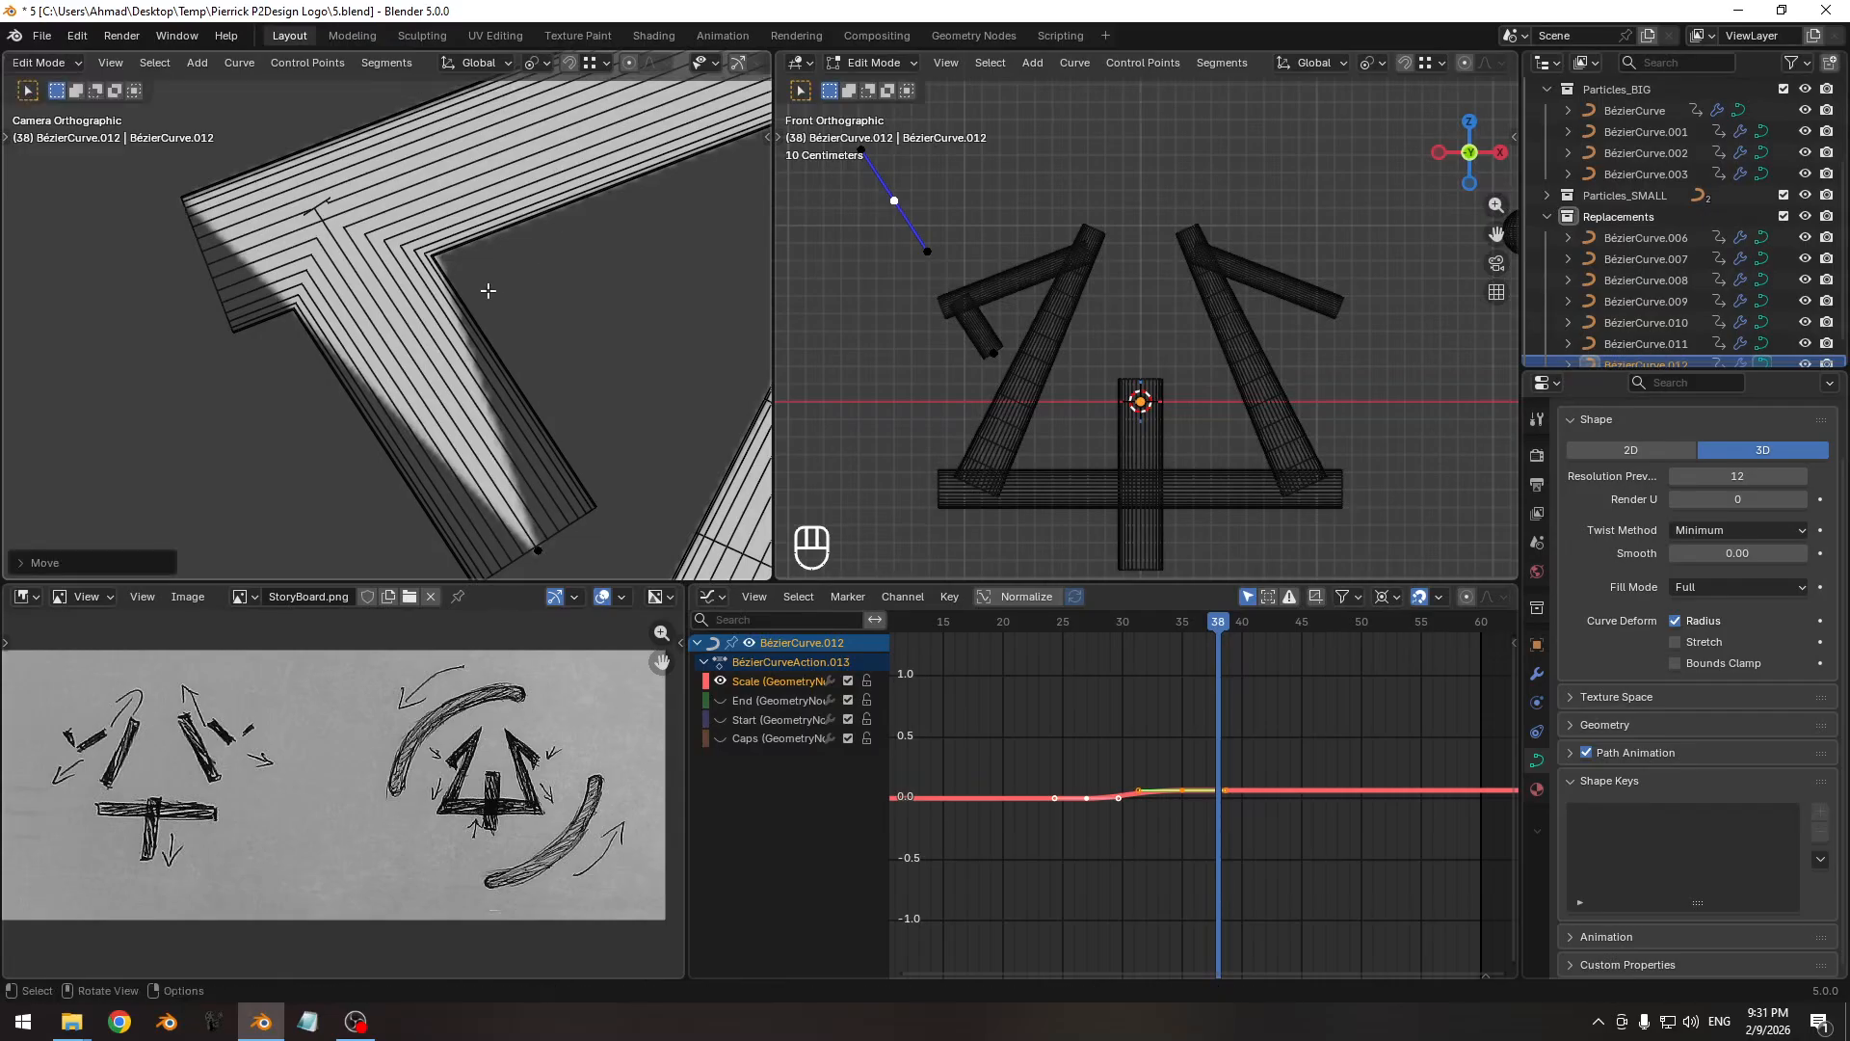
key("Tab")
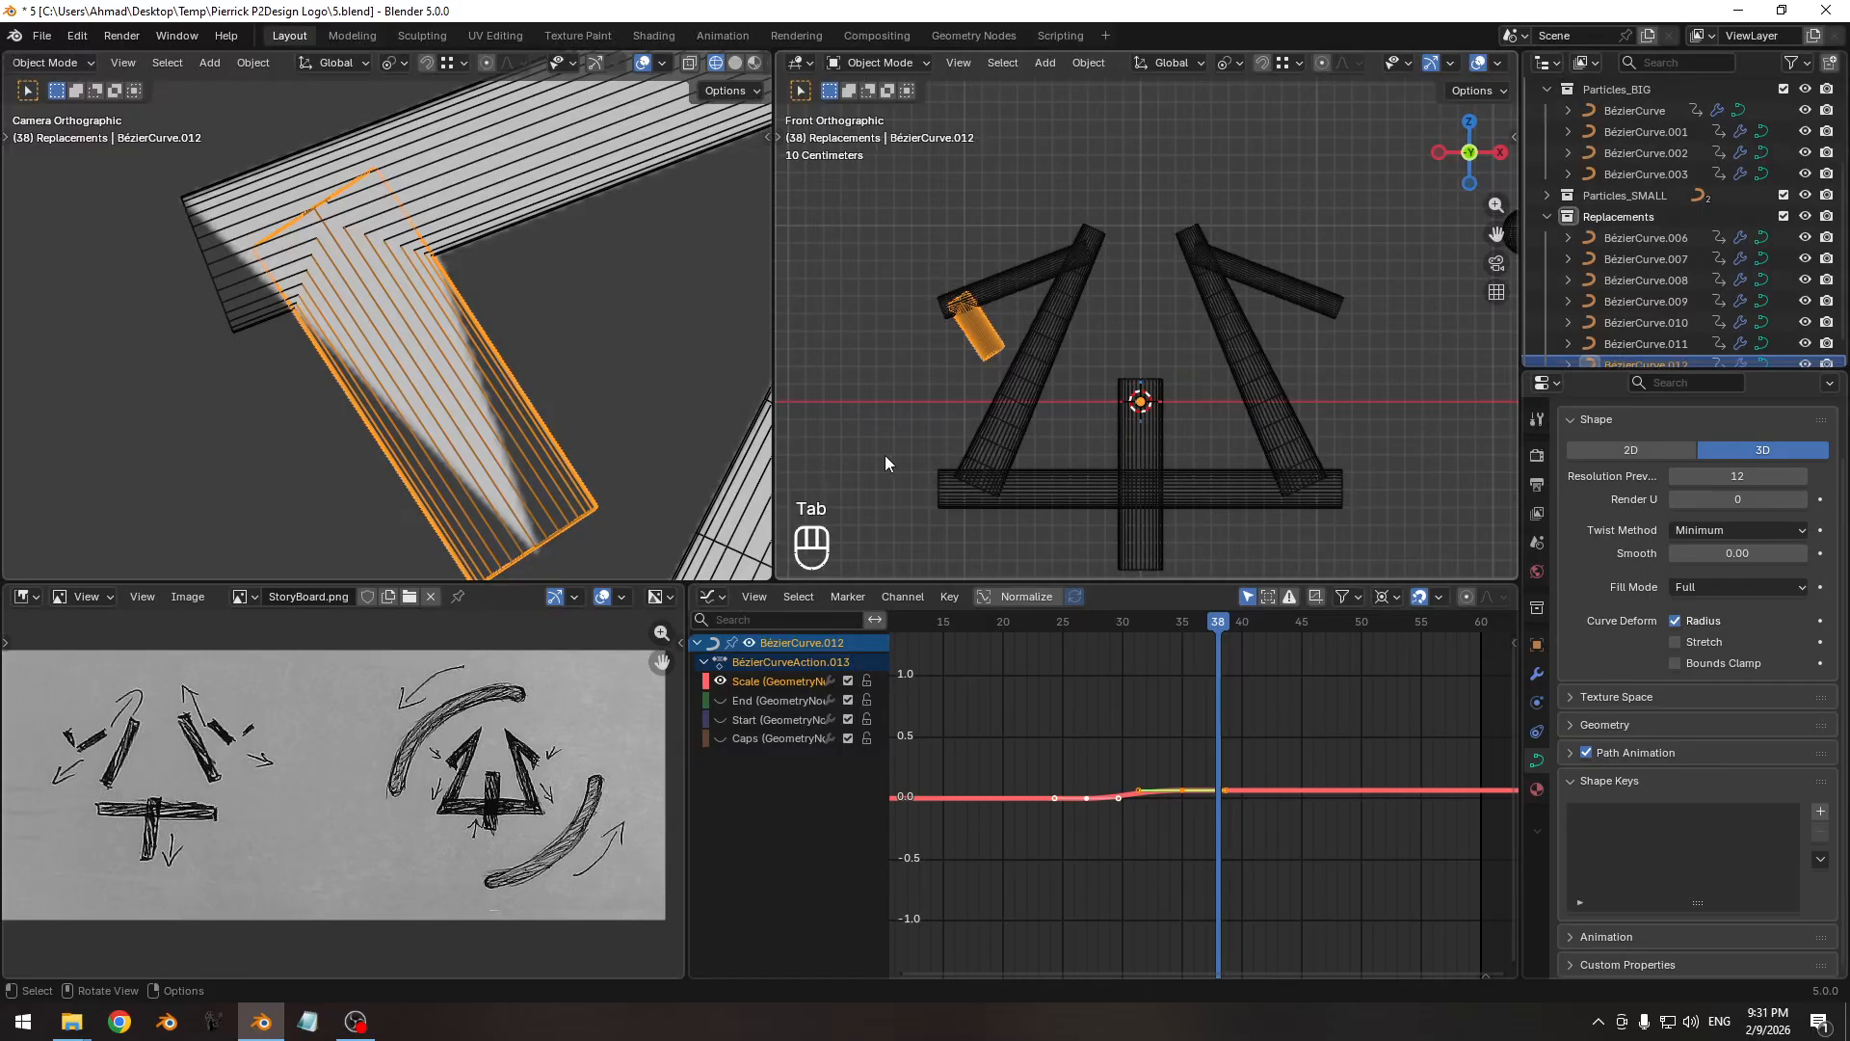
Inspect the logo at frame 35 in solid shading with the camera view's overlays hidden.
mouse_move(495, 321)
middle_mouse_down("ctrl")
mouse_move(460, 350)
mouse_move(477, 421)
middle_mouse_up("ctrl")
middle_click_drag(477, 421, 488, 443, "ctrl")
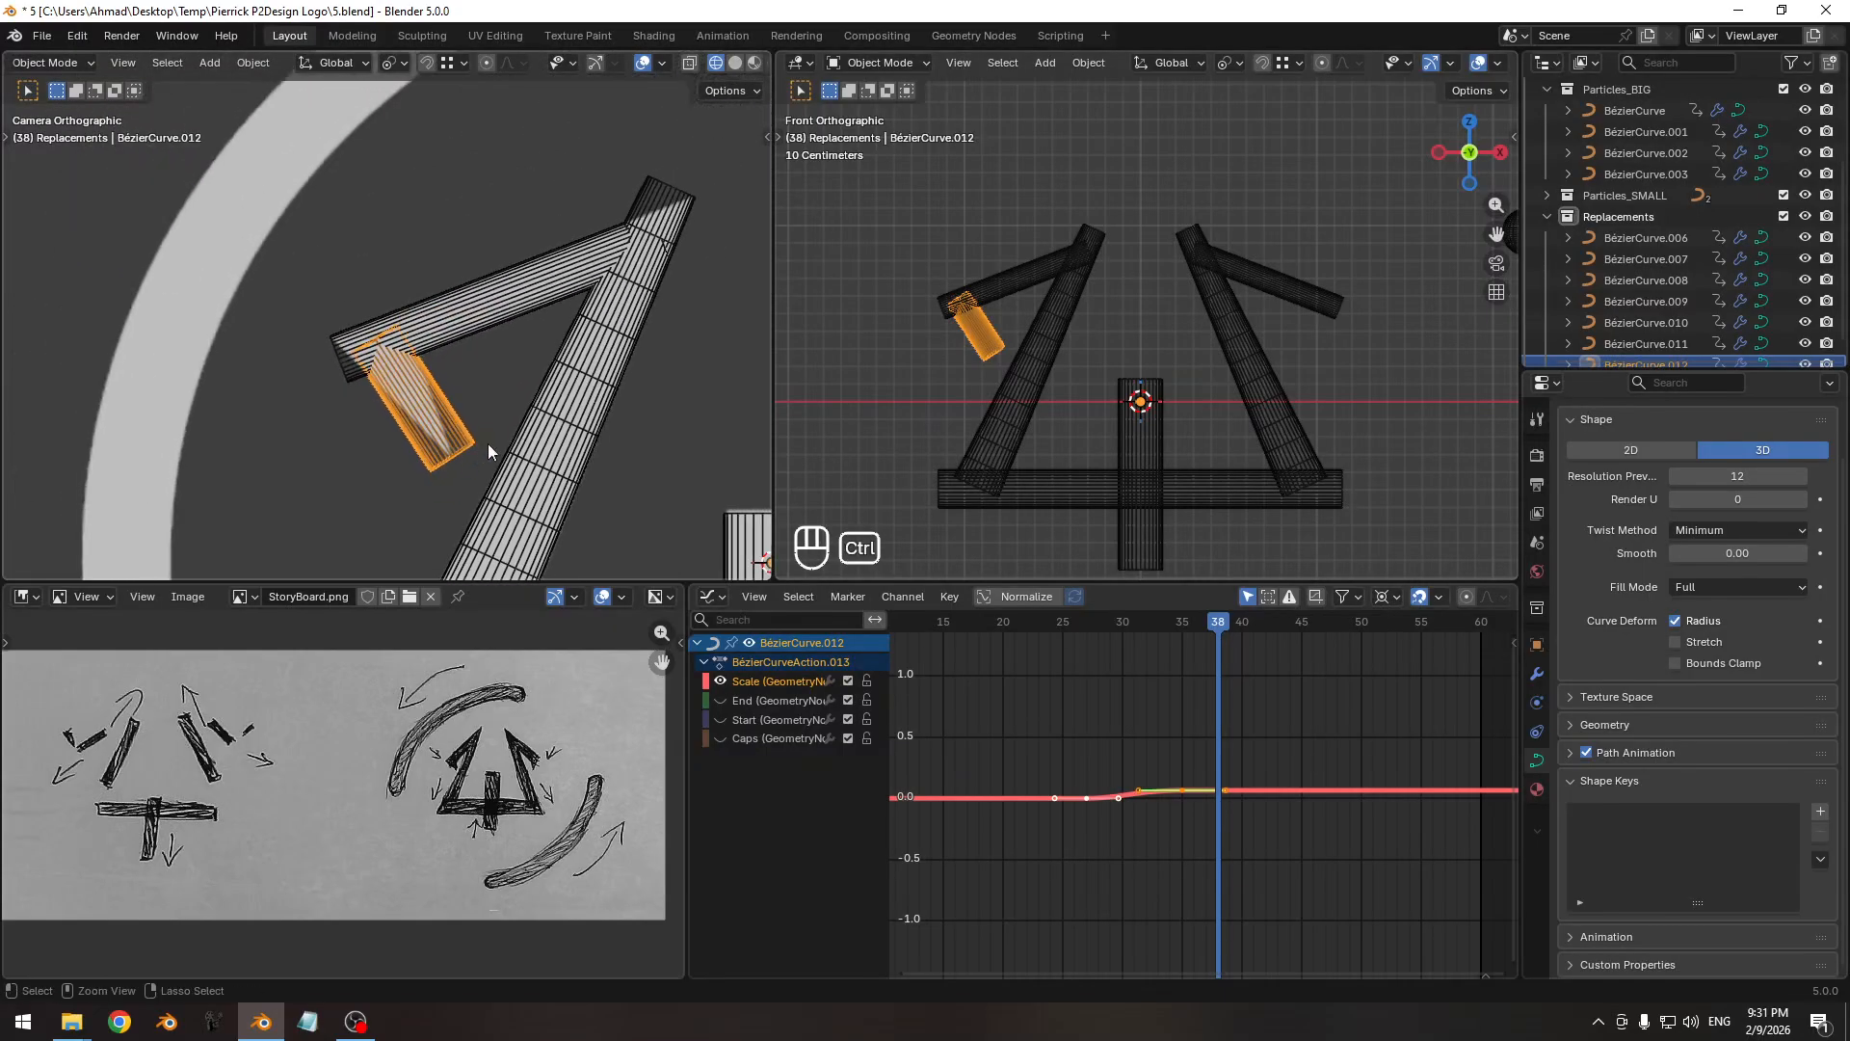
key("z")
middle_click_drag(457, 303, 455, 385, "ctrl")
key("shift+alt+z")
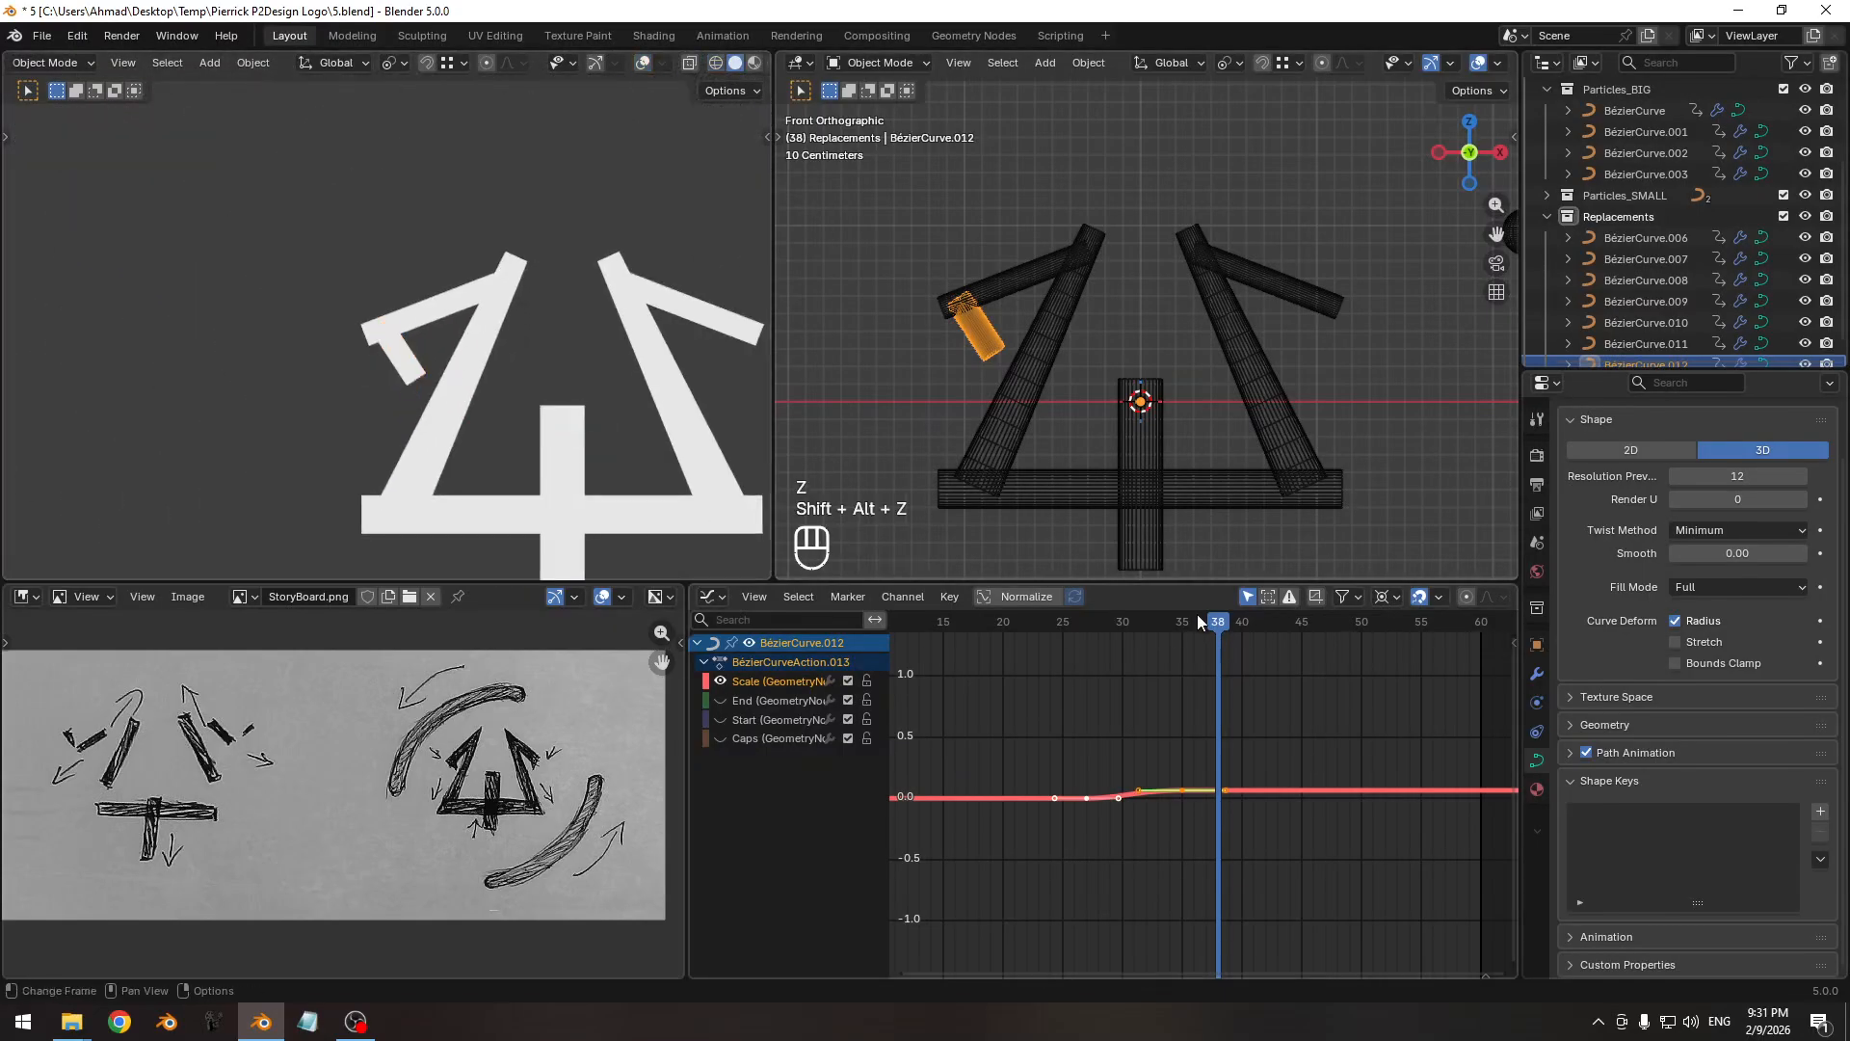
mouse_move(1196, 617)
left_mouse_down()
mouse_move(1085, 621)
mouse_move(1181, 622)
left_mouse_up()
key("shift+alt+z")
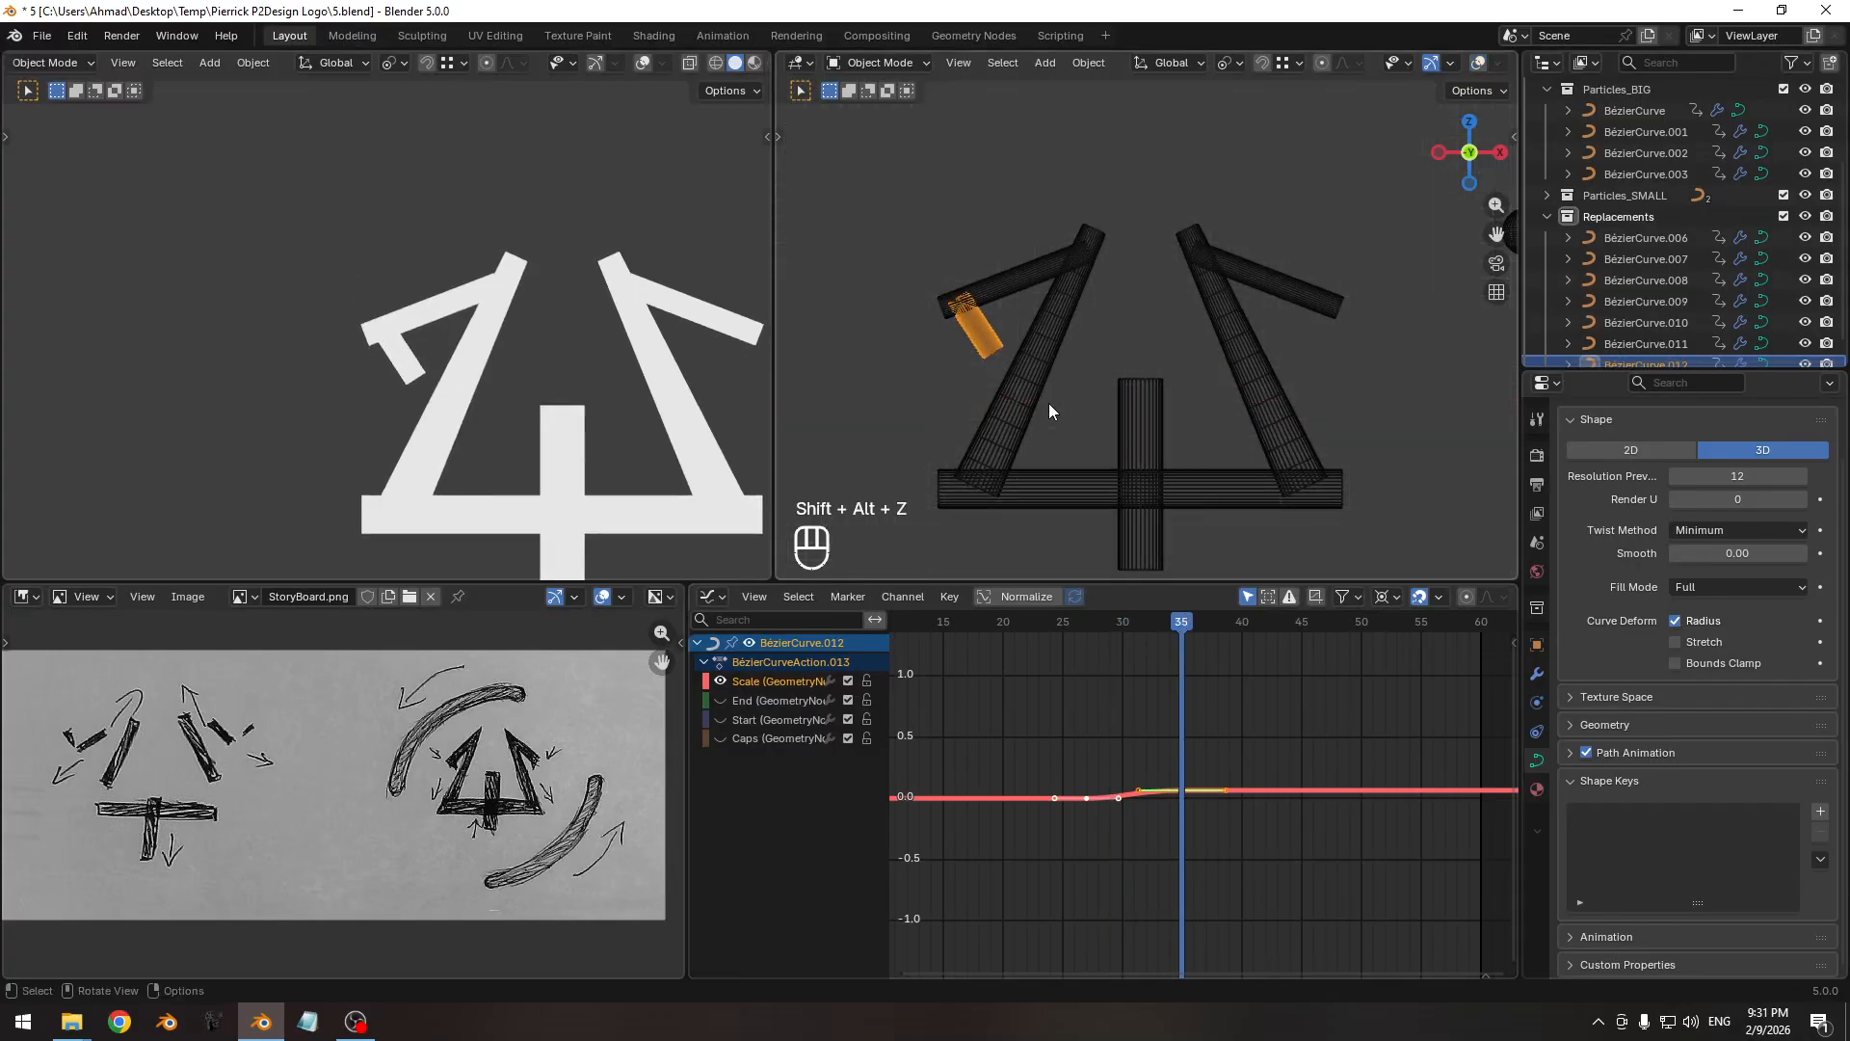
key("shift+alt+z")
Shrink the radius of the short bar curve's lower tip control point to 0 so the bar ends in a point.
key("Tab")
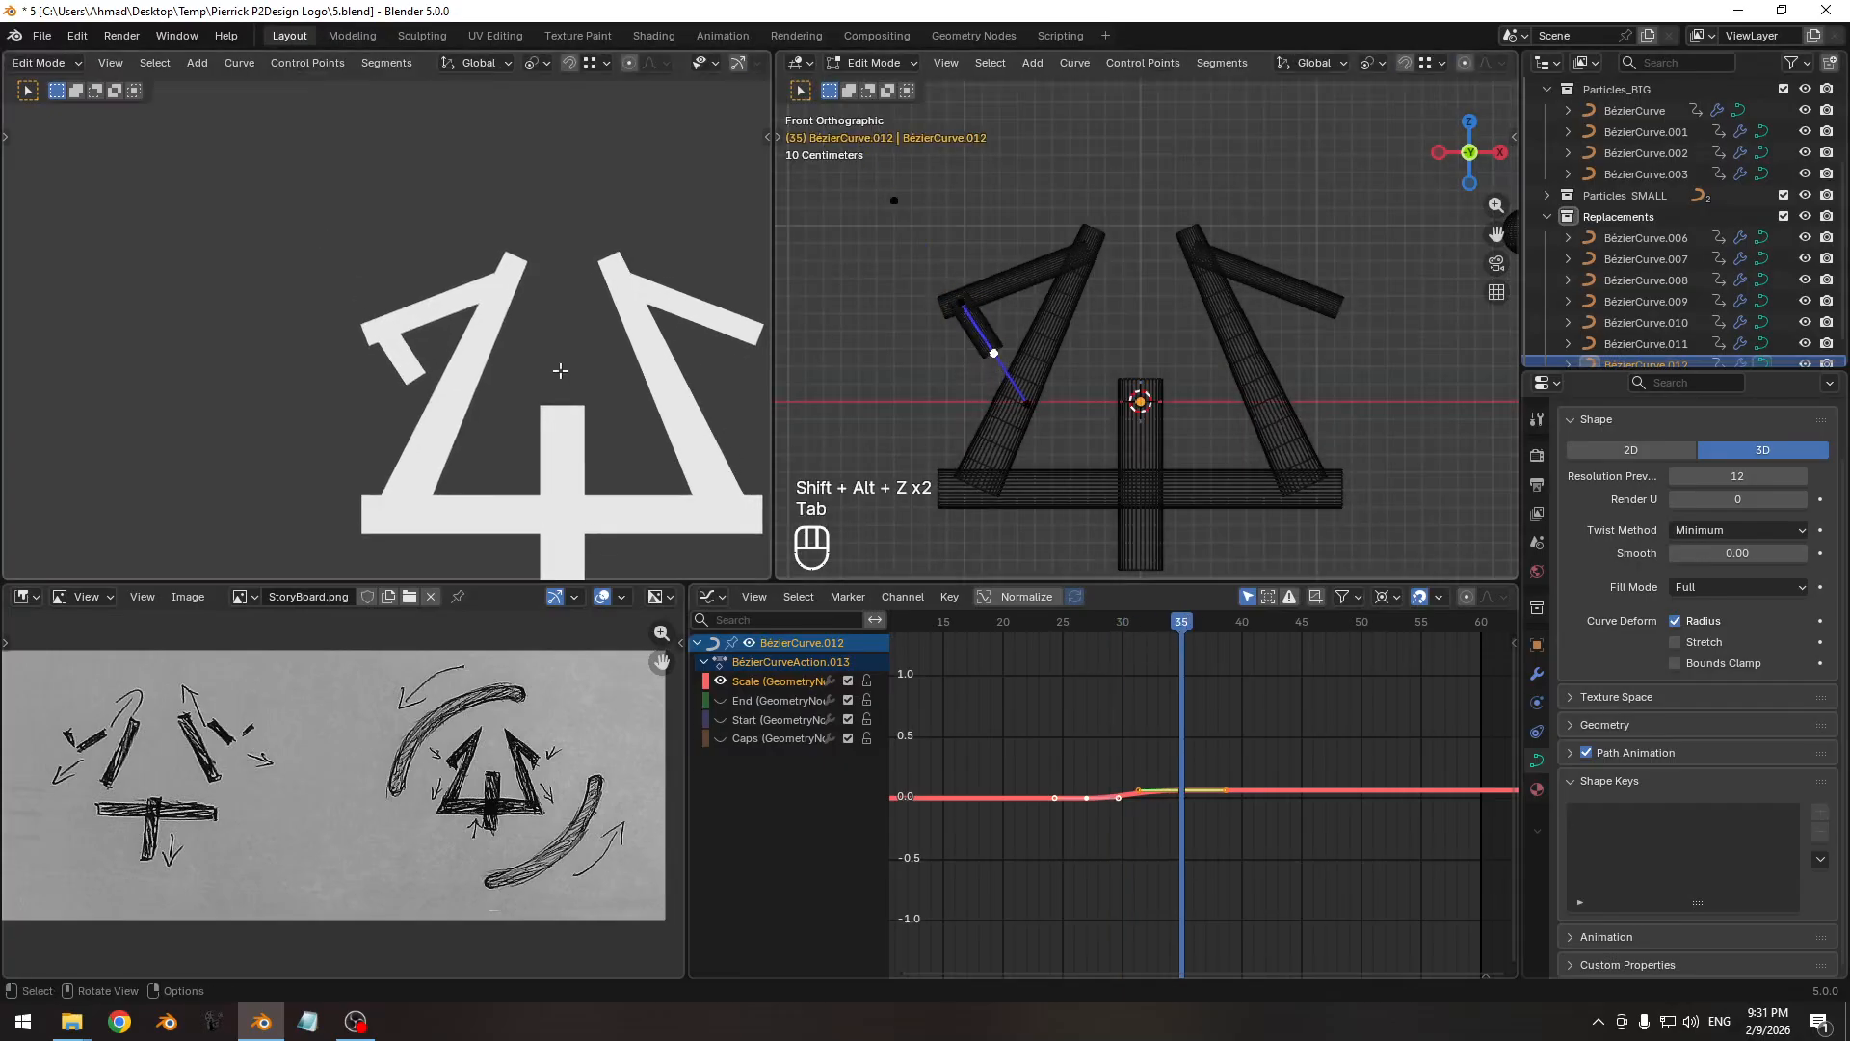
key("z")
middle_click_drag(467, 339, 533, 207, "ctrl")
key("shift+alt+z")
key("alt+s")
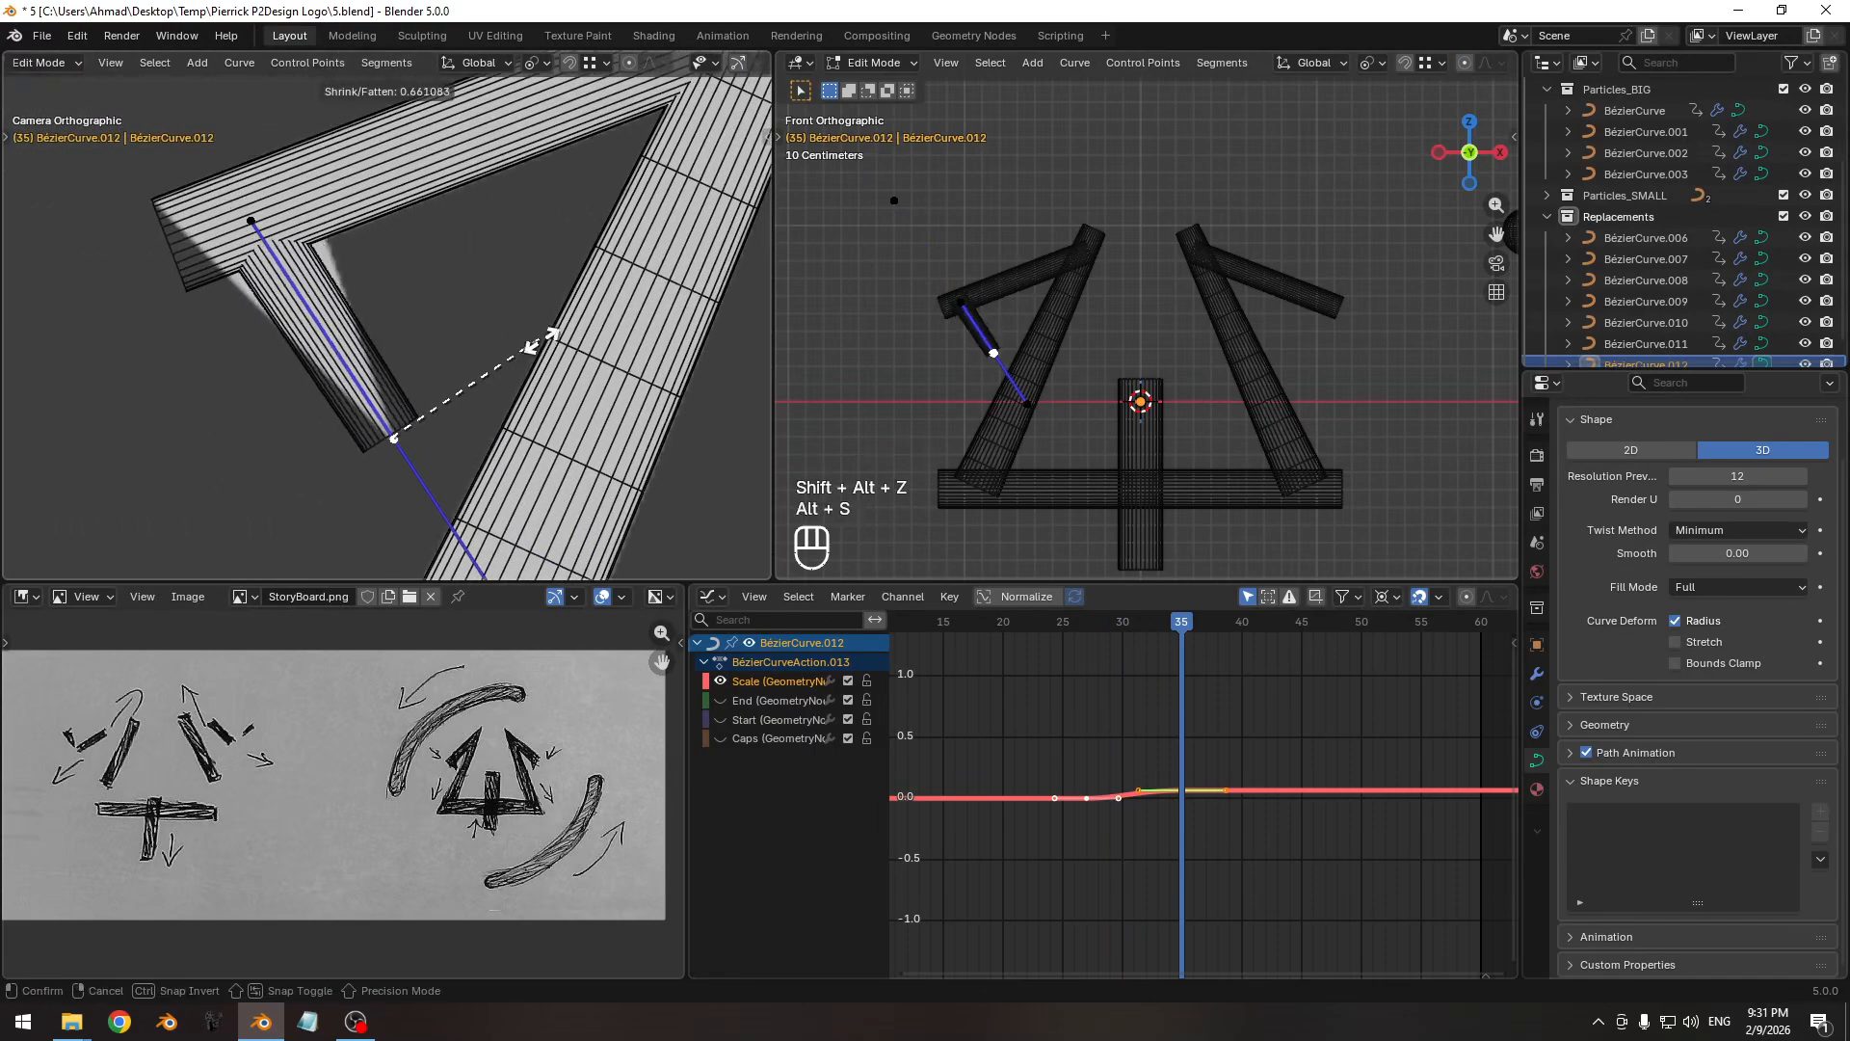
key("KP_0")
key("KP_Enter")
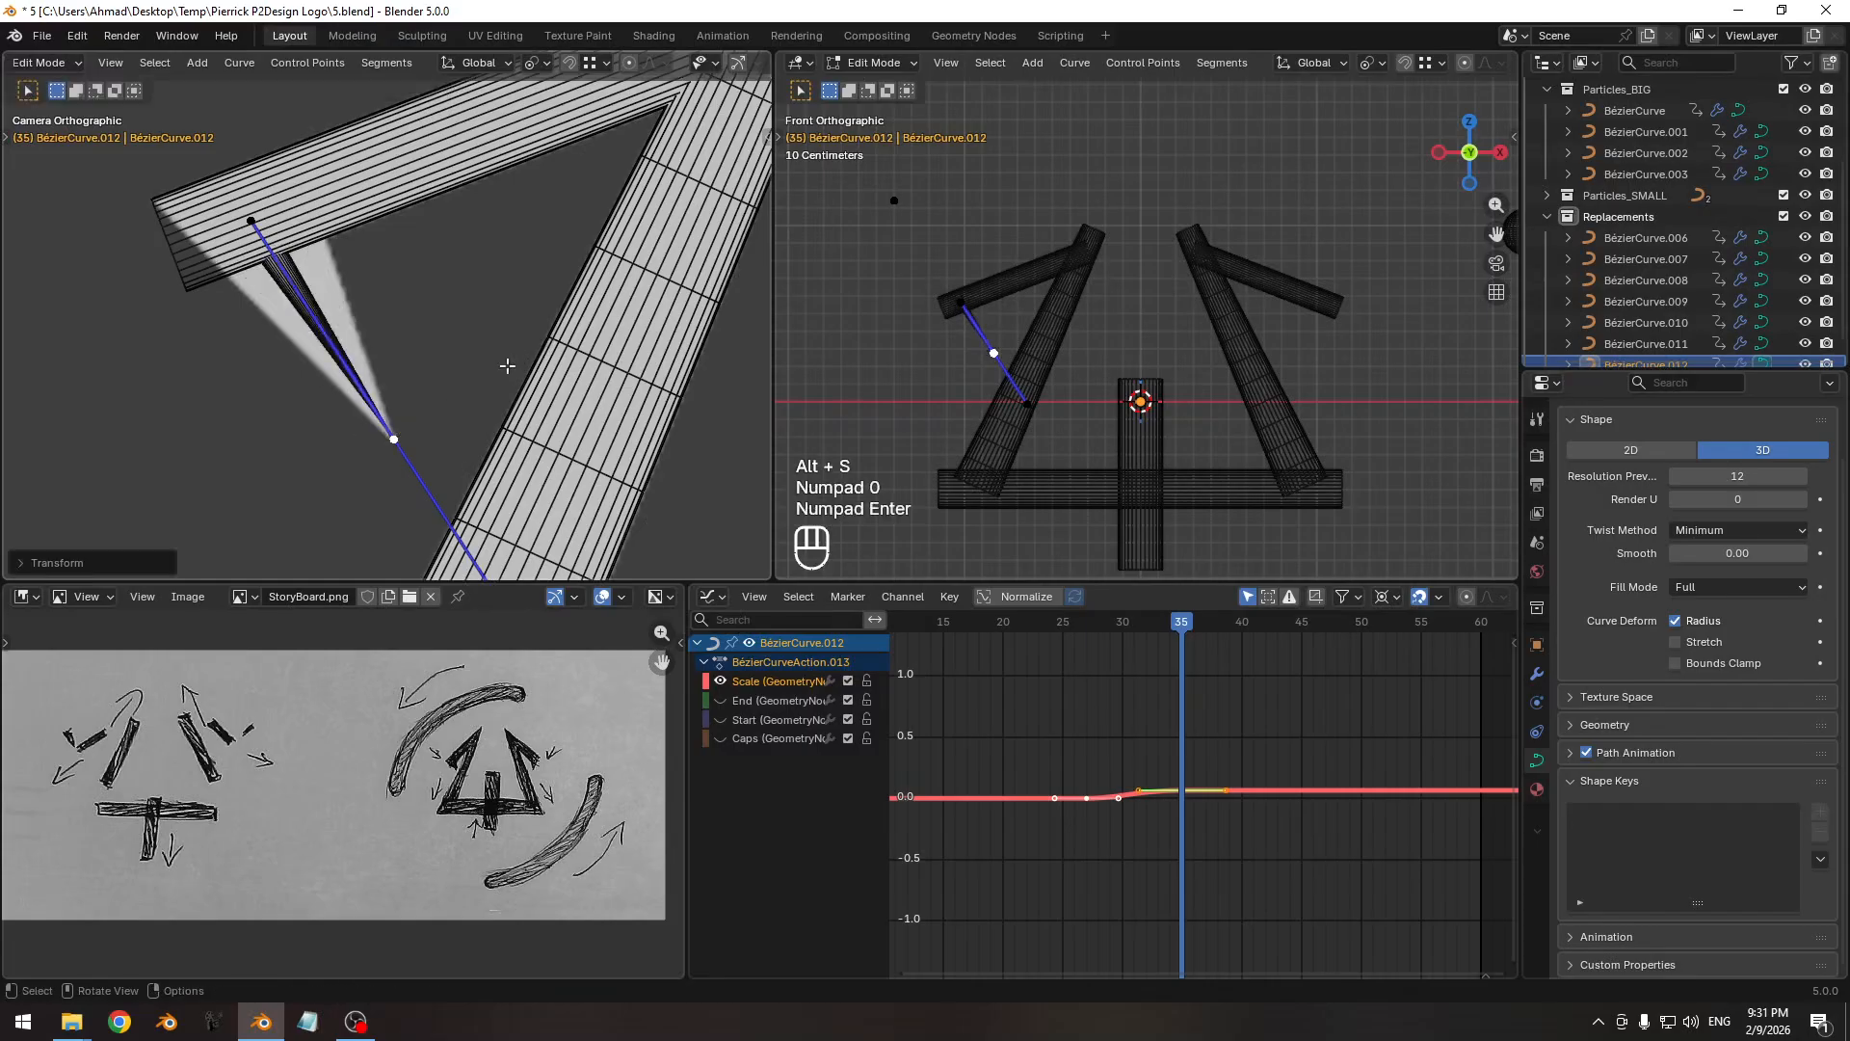
Fatten the short bar curve's upper outer control point by a factor of about 3.6 to cover the white spike's base.
left_click(896, 202)
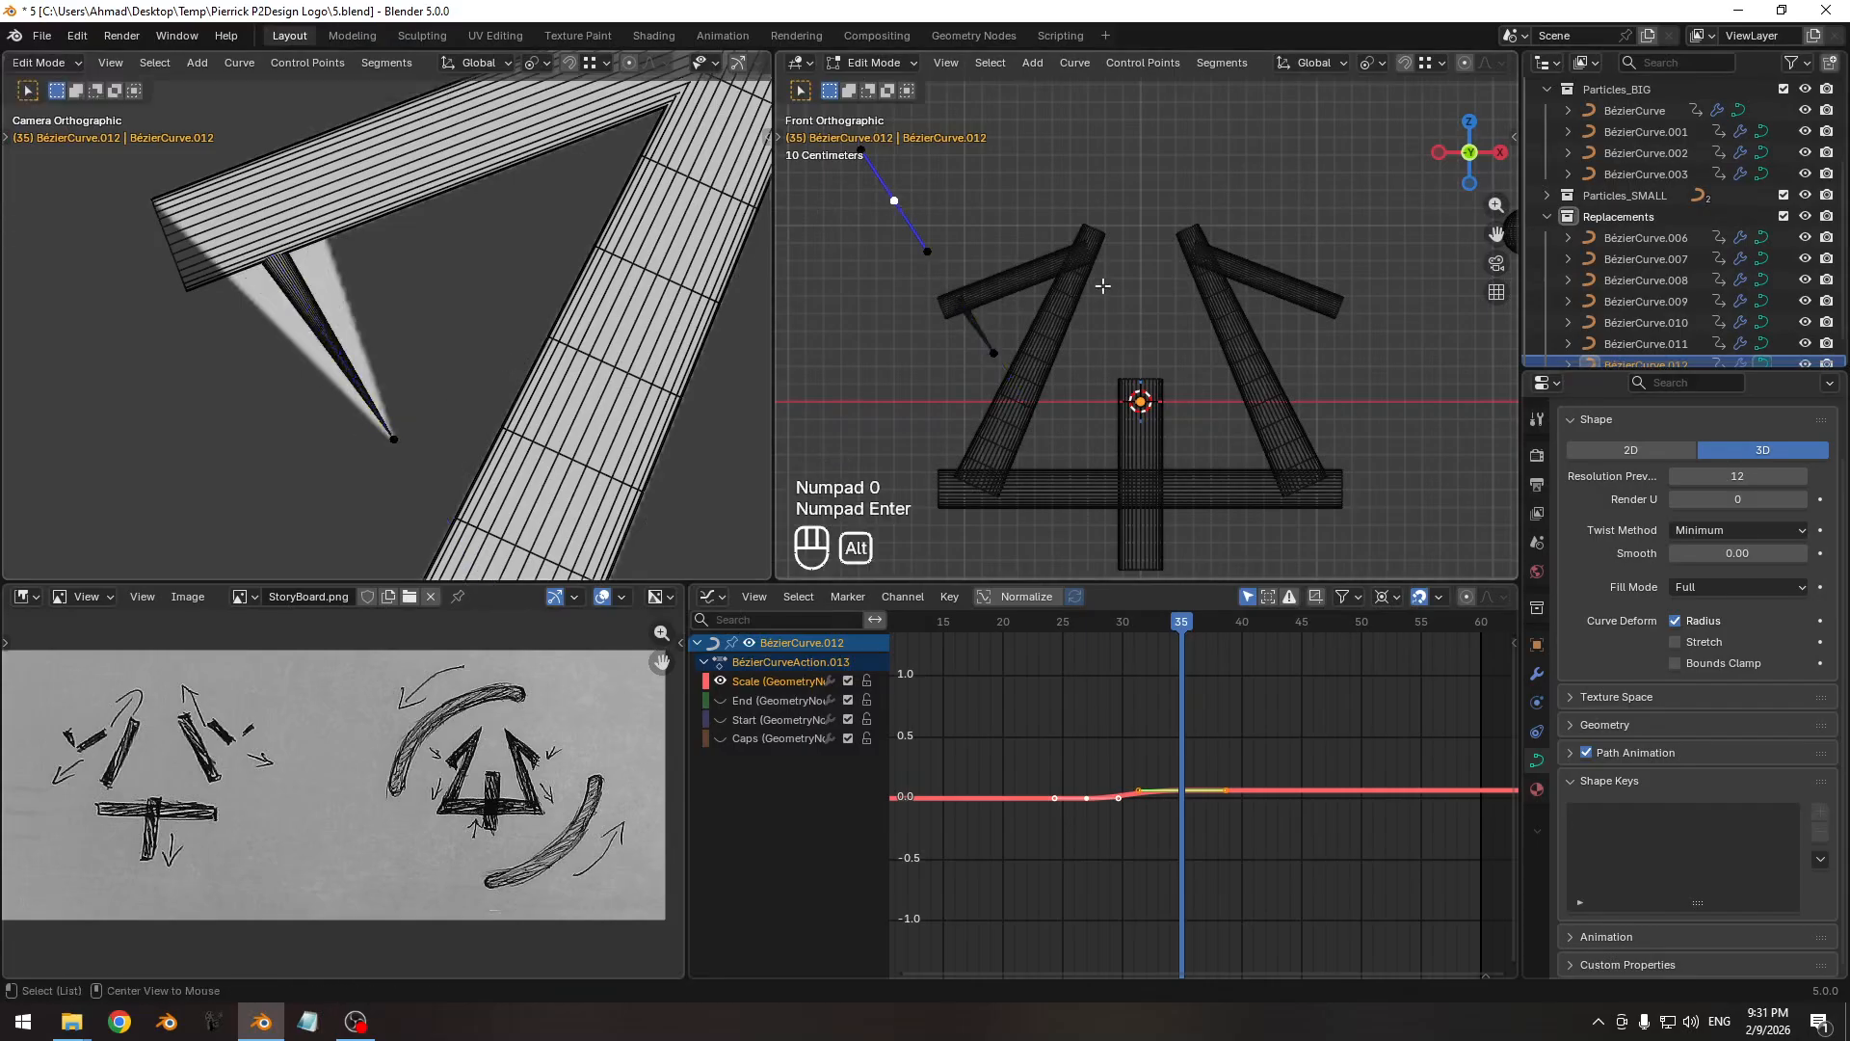
key("alt+s")
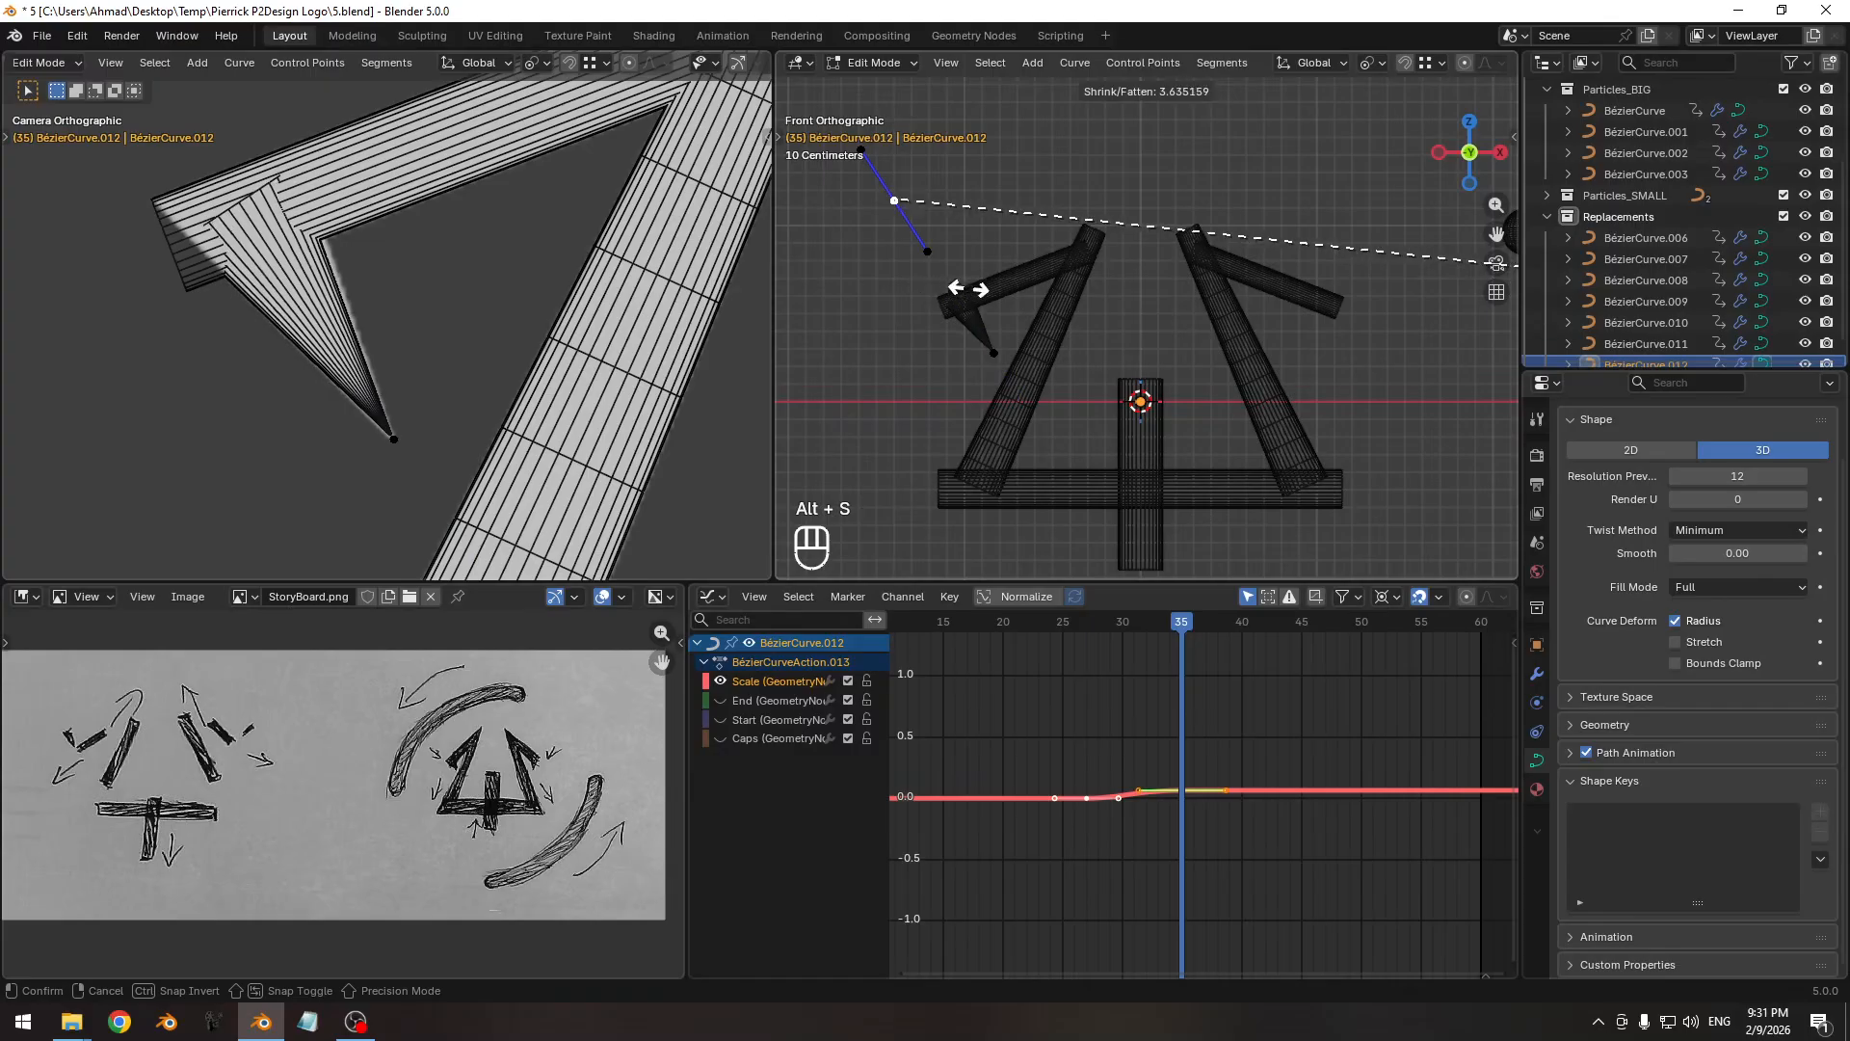
left_click(1037, 289)
key("Tab")
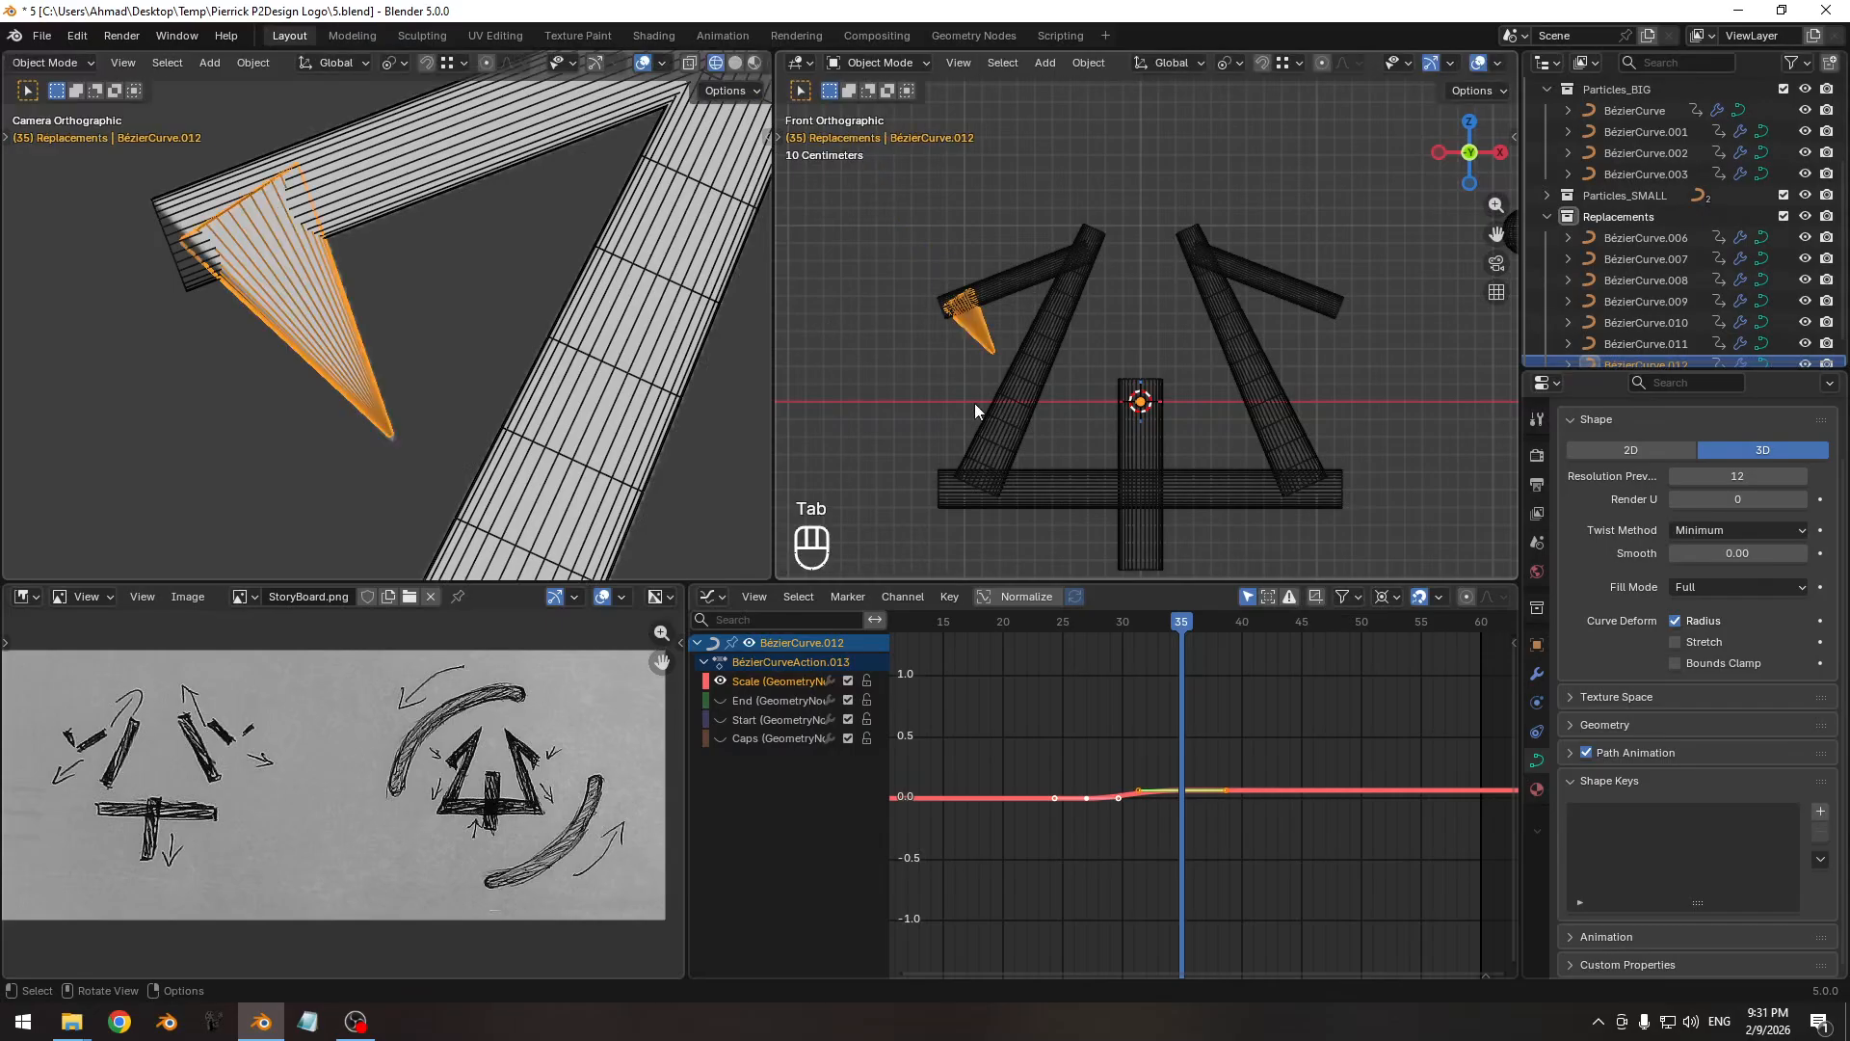
Go to frame 32 and set the handle type of all the short bar's control points to Aligned.
mouse_move(1128, 621)
left_mouse_down()
mouse_move(1086, 621)
mouse_move(1146, 621)
left_mouse_up()
key("Tab")
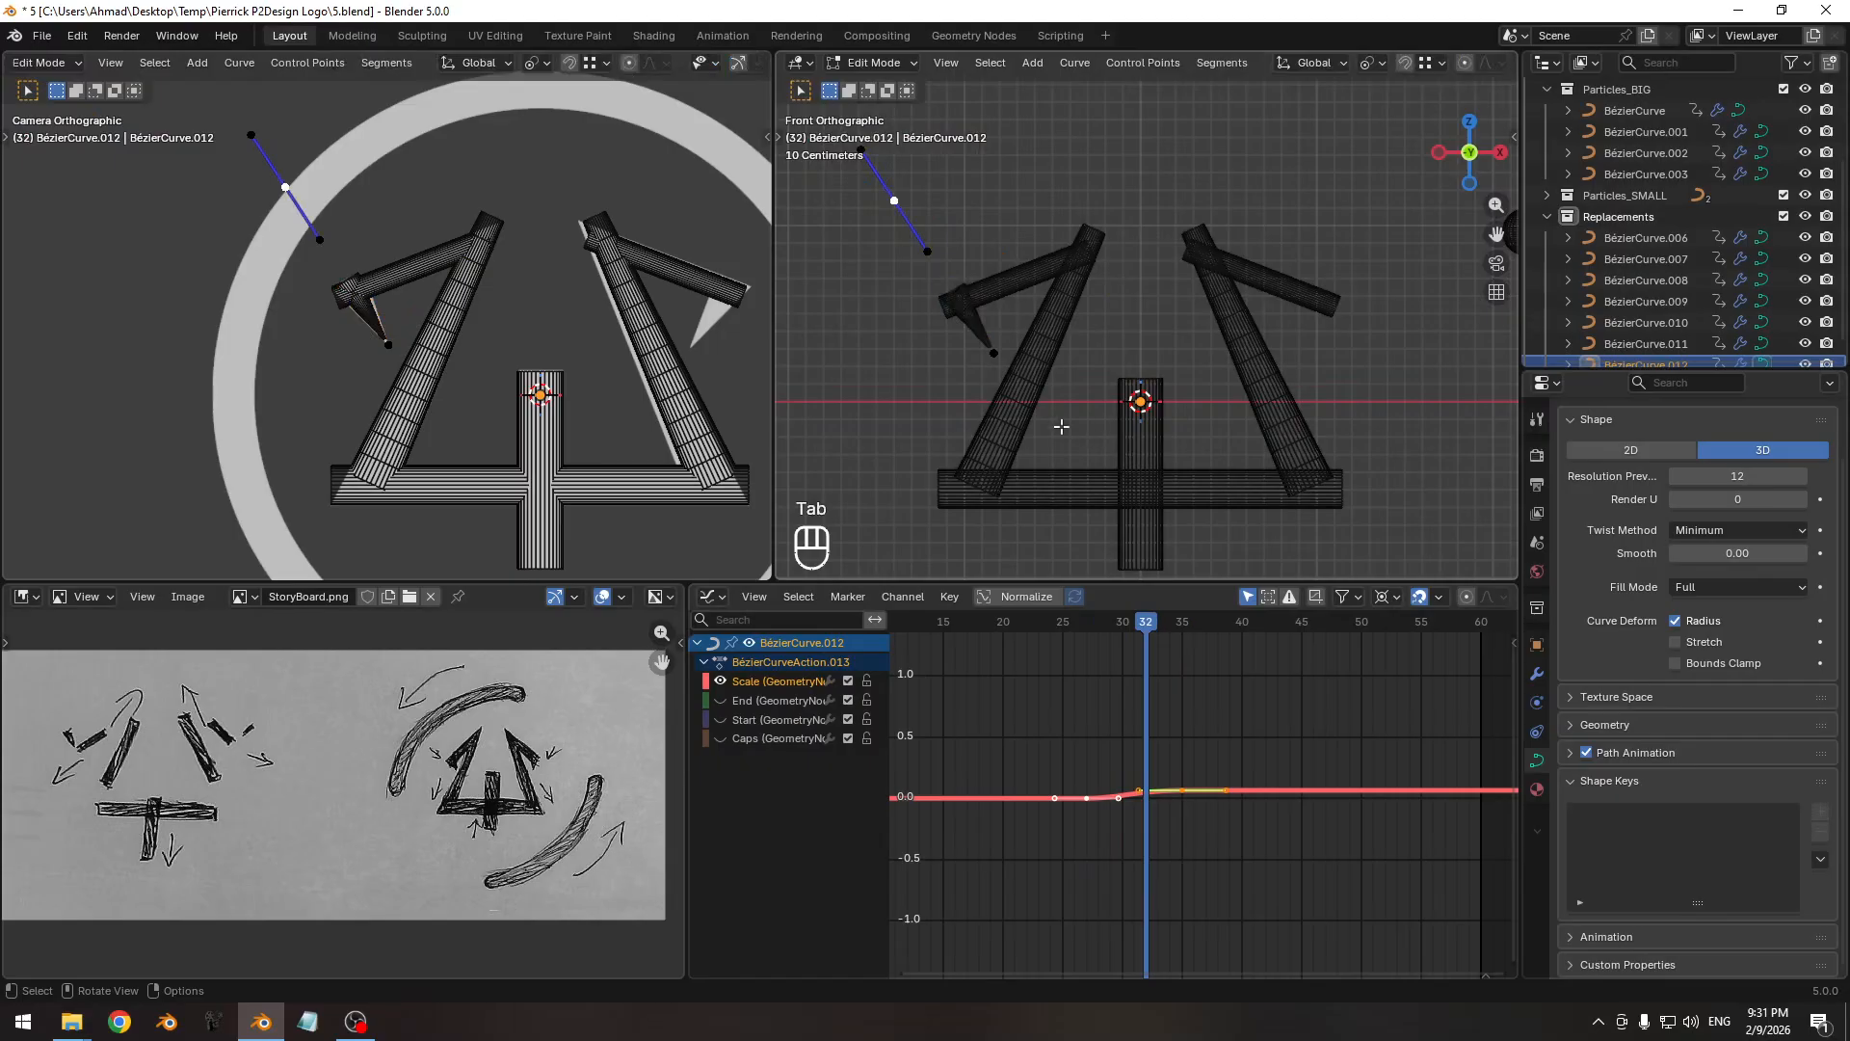
middle_click_drag(1061, 426, 1296, 418, "ctrl")
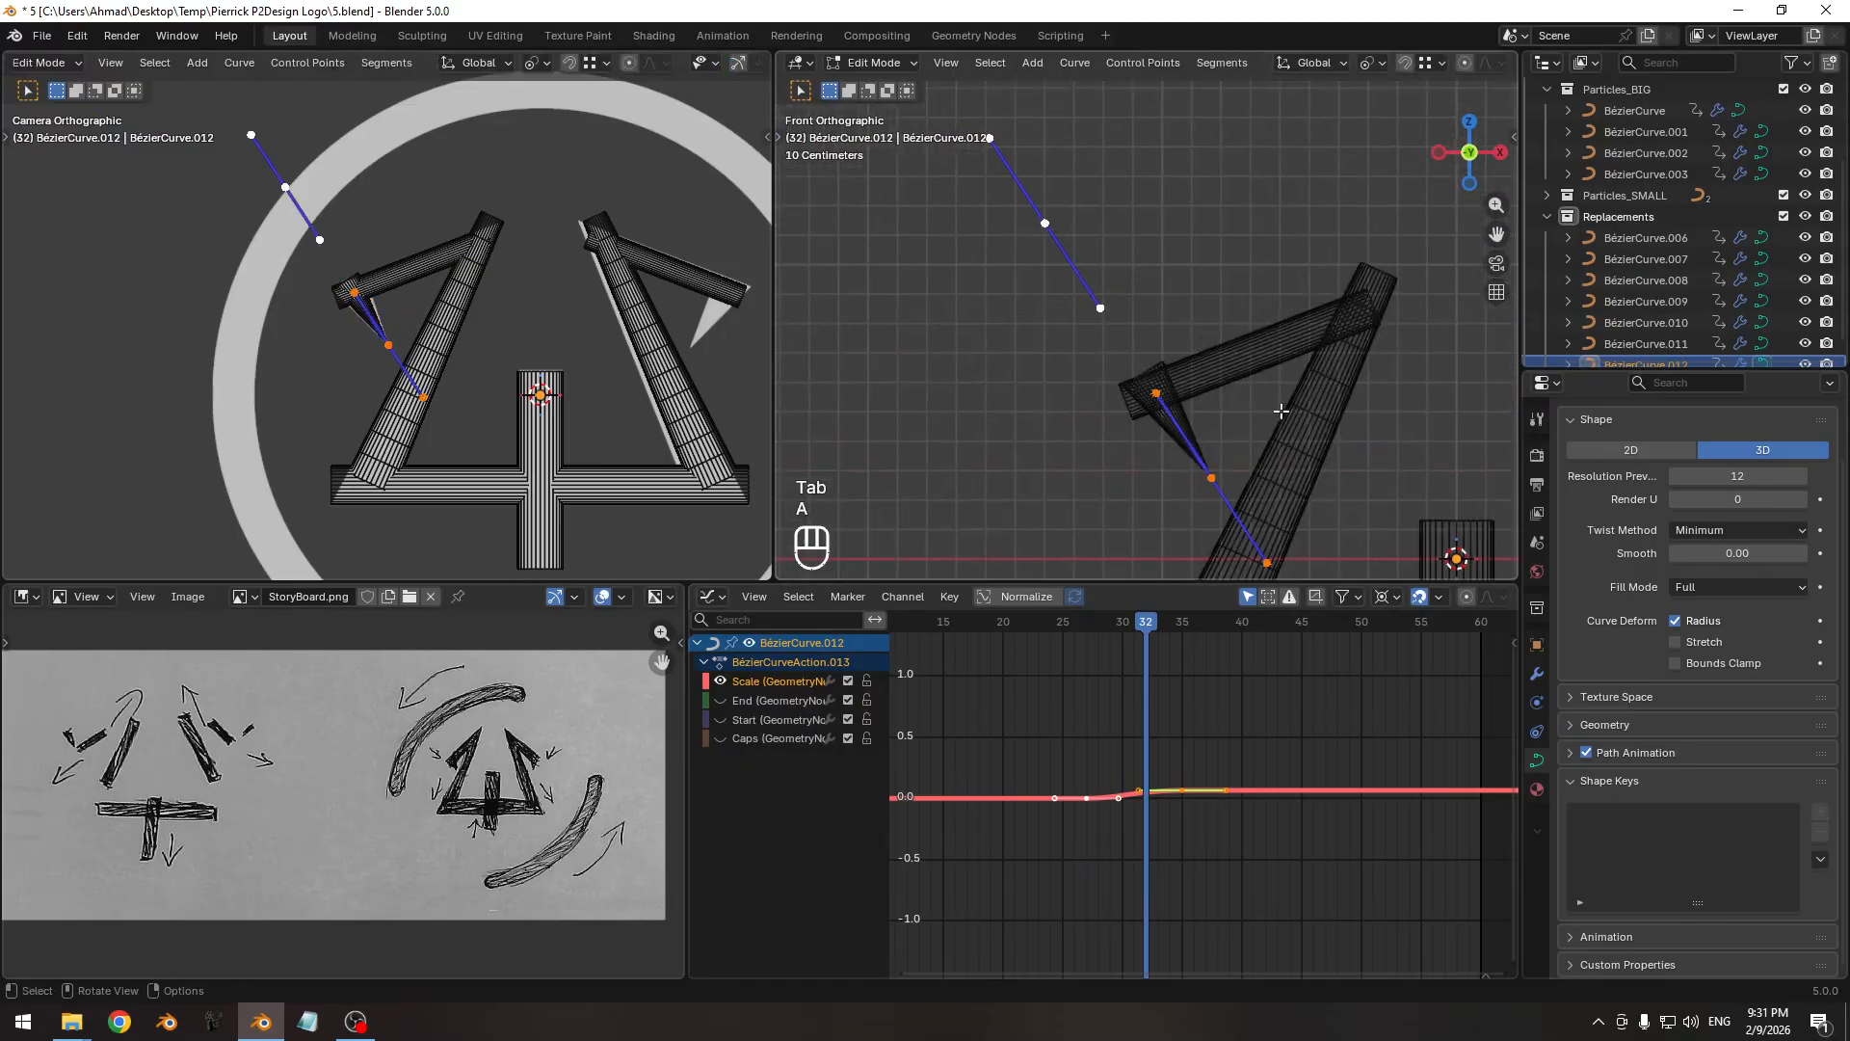
key("v")
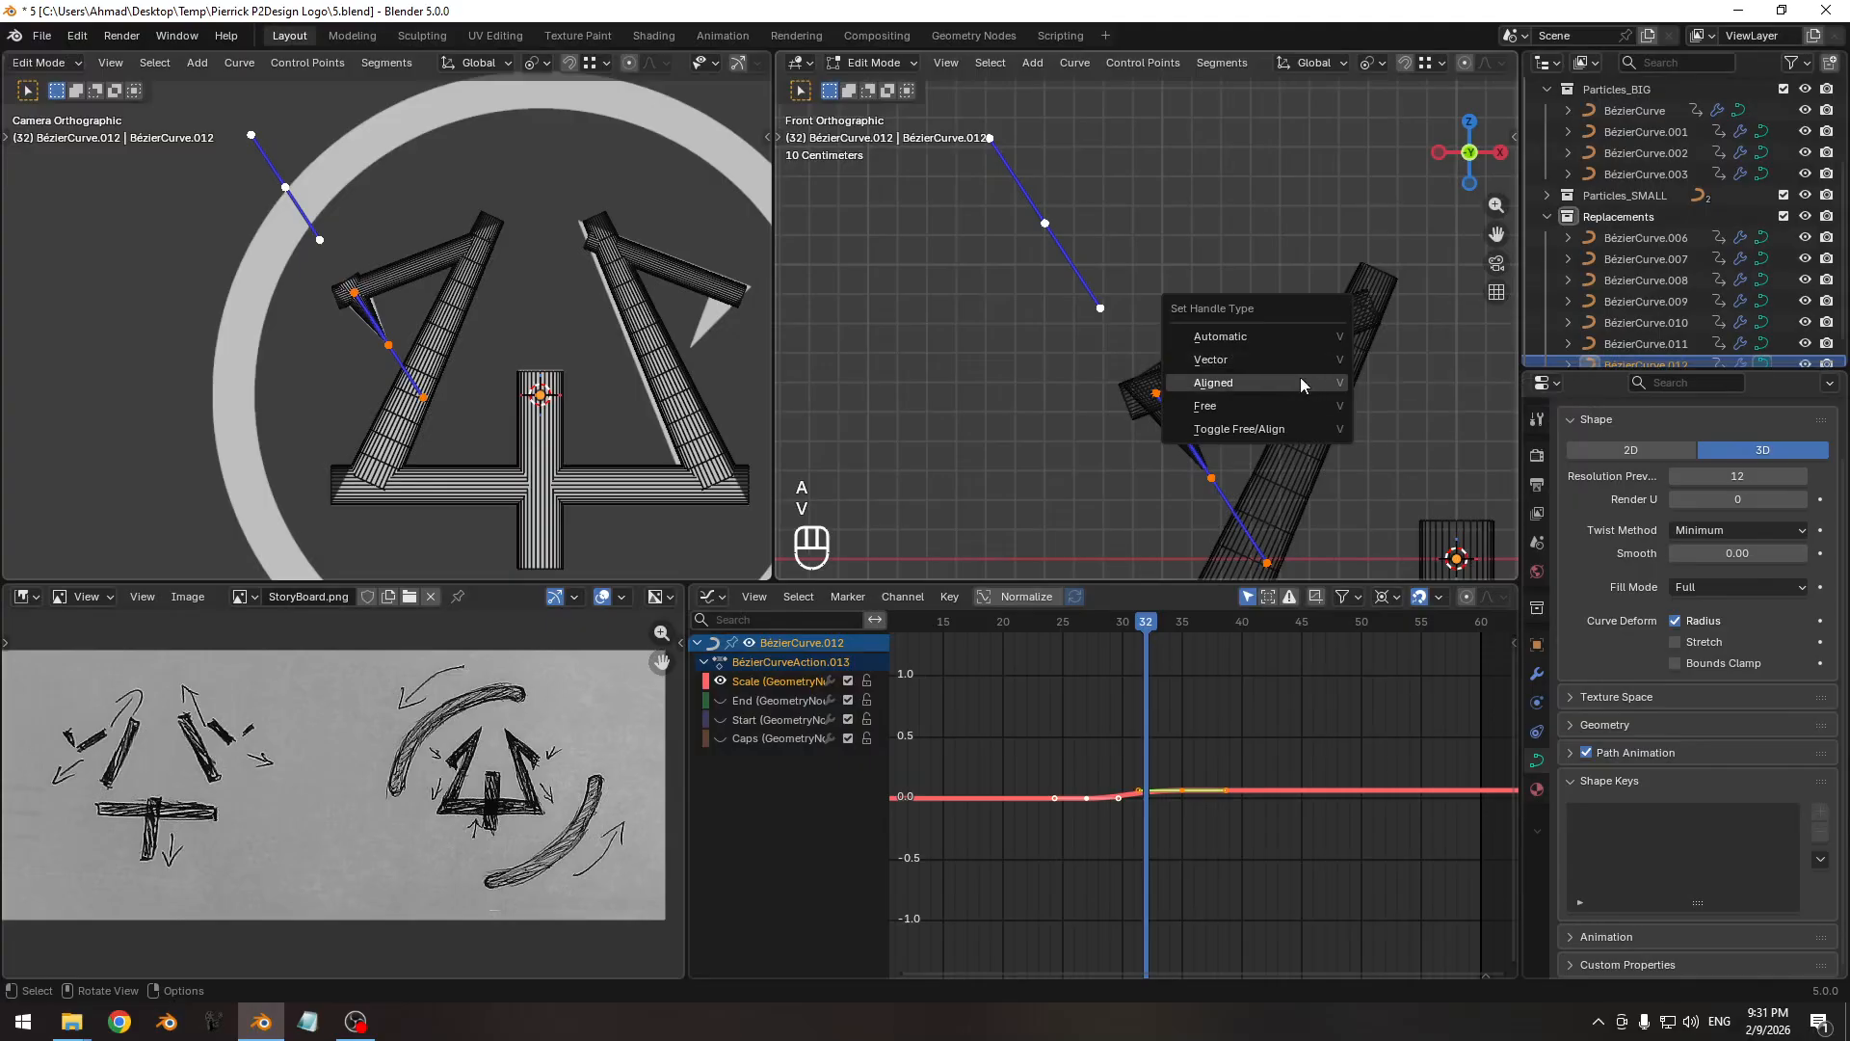
left_click(1298, 381)
key("Tab")
Review the tapered bar between frames 29 and 33 in solid shading with the camera view's overlays hidden.
left_click_drag(1119, 632, 1157, 621)
key("shift+alt+z")
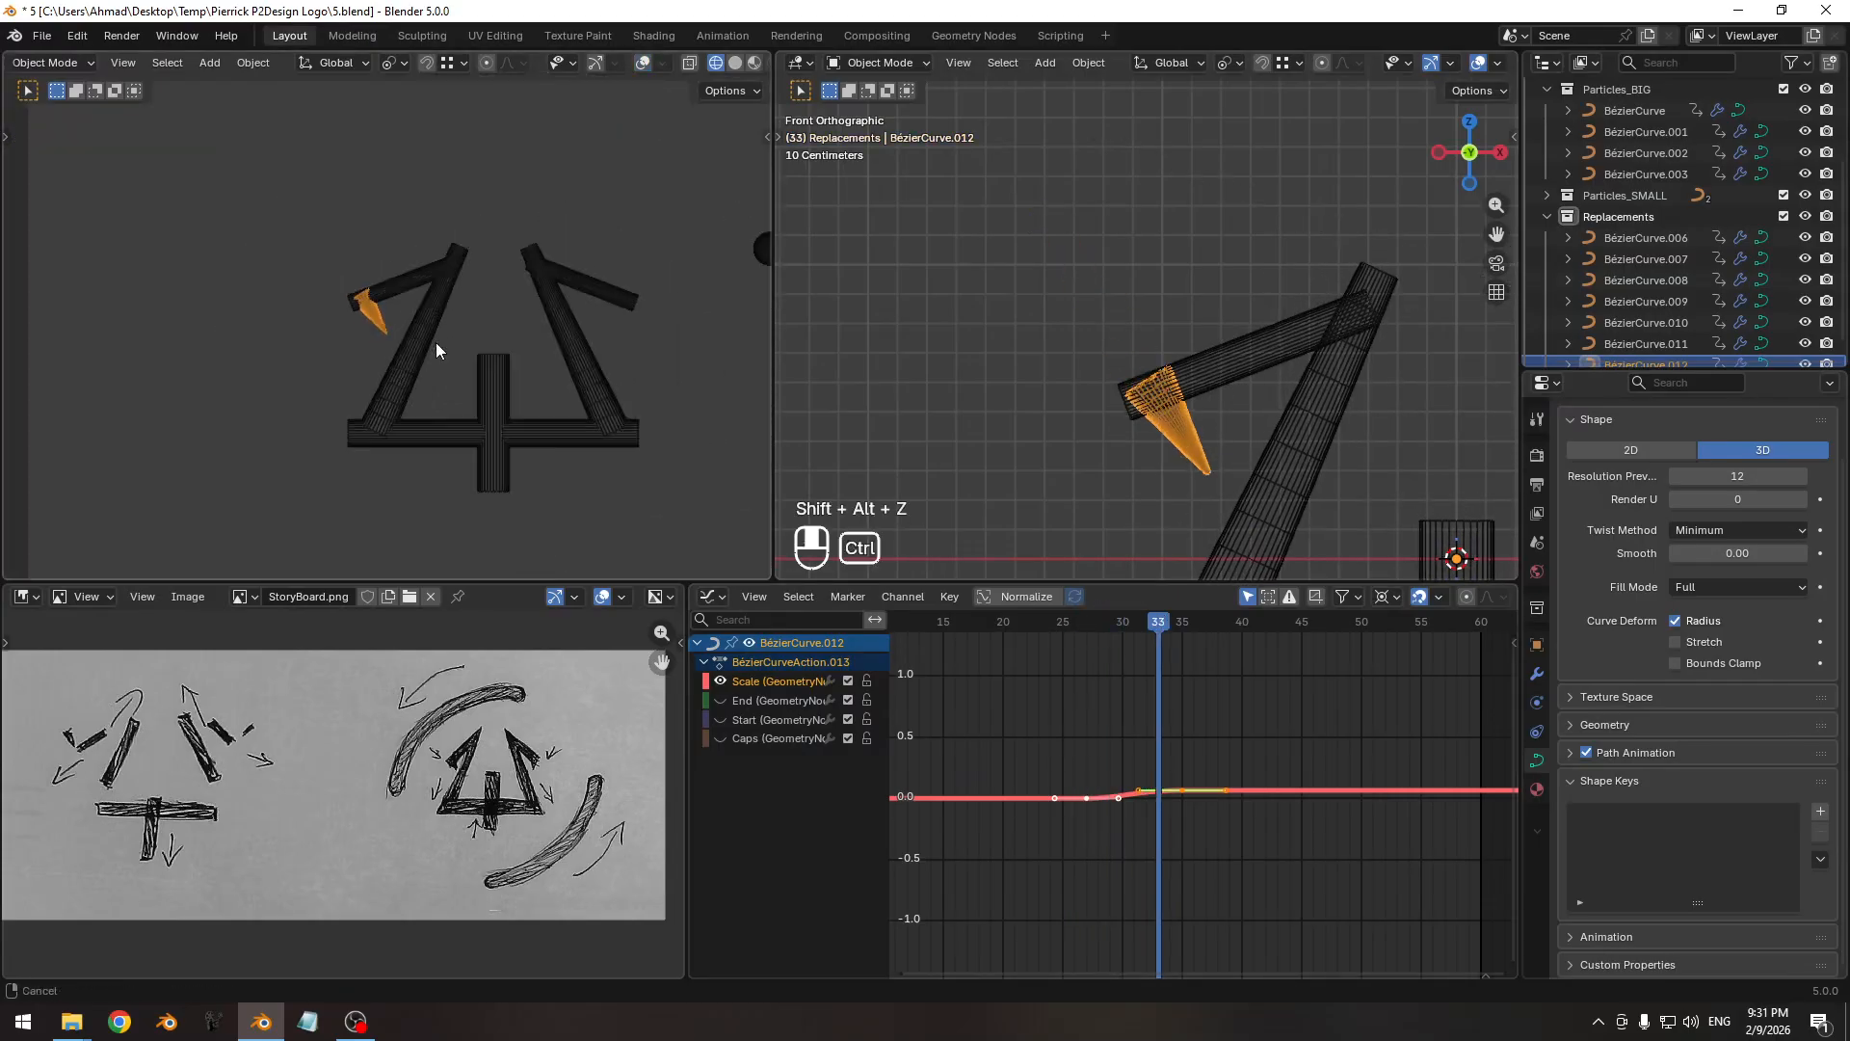
left_click(415, 356)
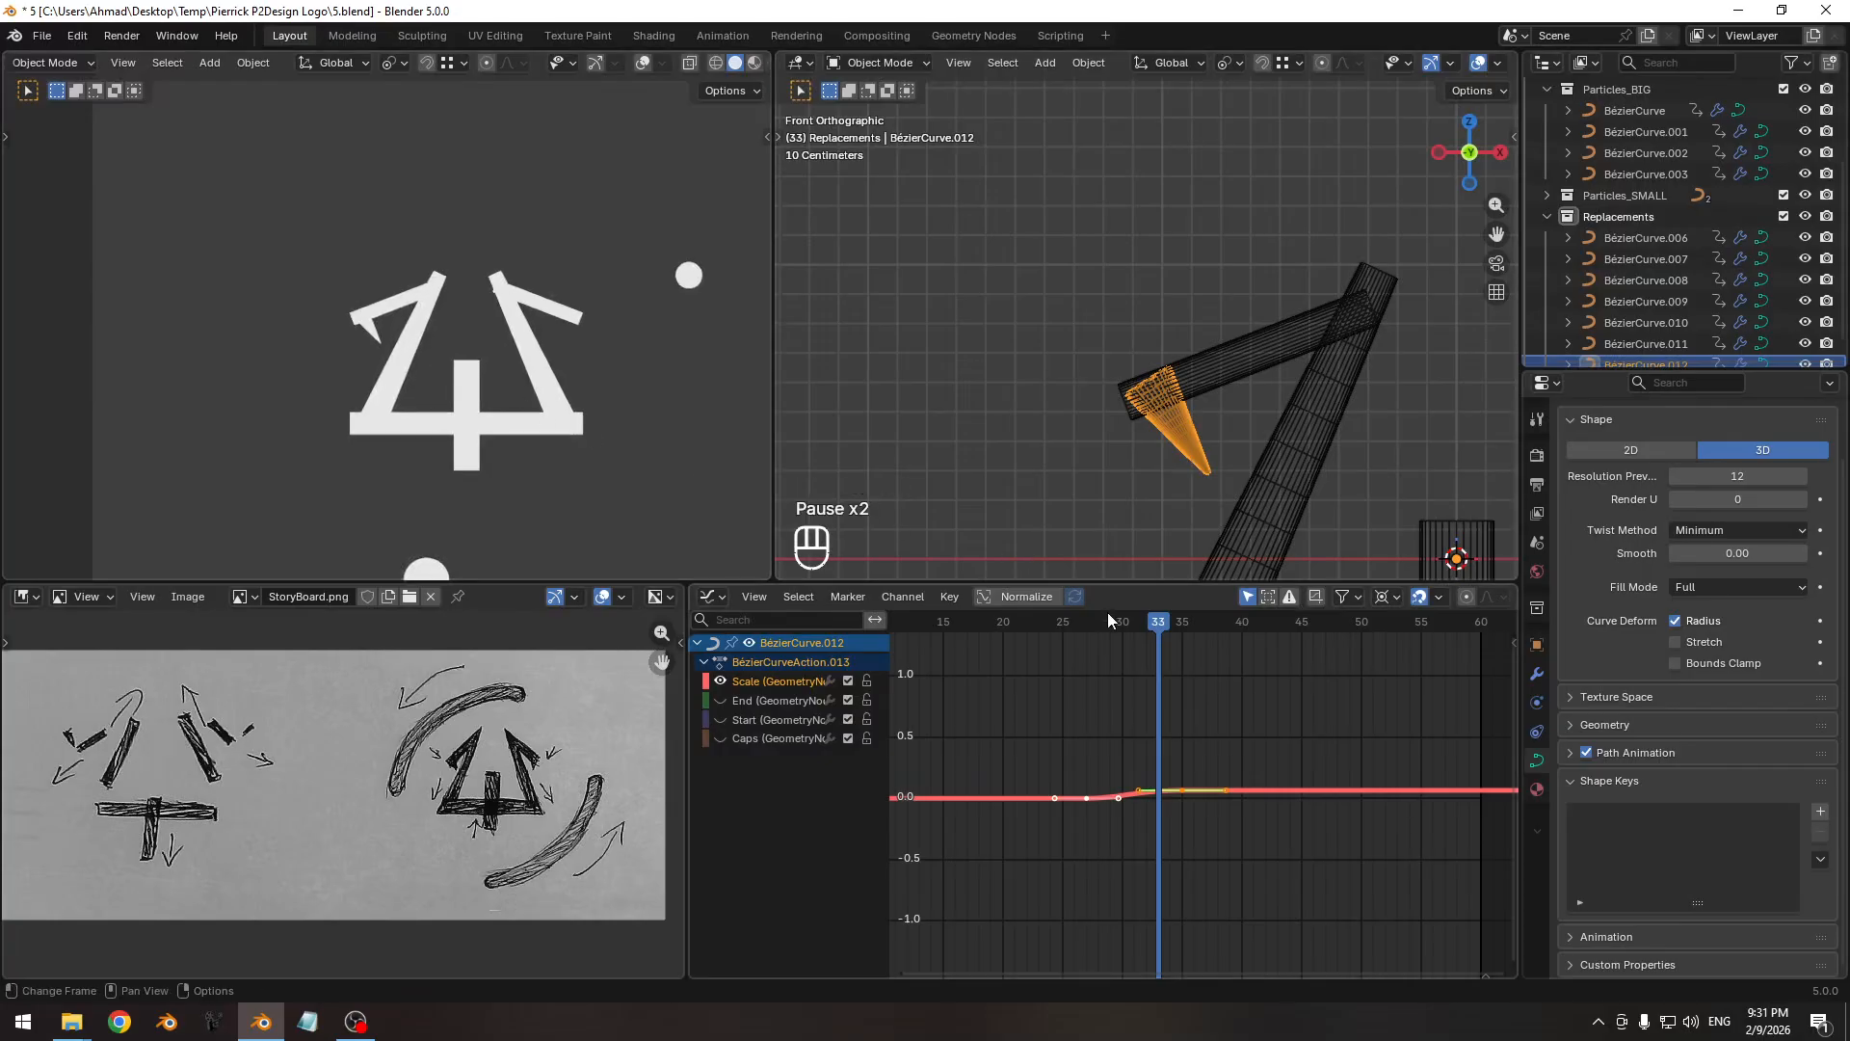
mouse_move(1108, 617)
left_mouse_down()
mouse_move(991, 622)
mouse_move(1162, 622)
mouse_move(1088, 625)
mouse_move(1110, 623)
left_mouse_up()
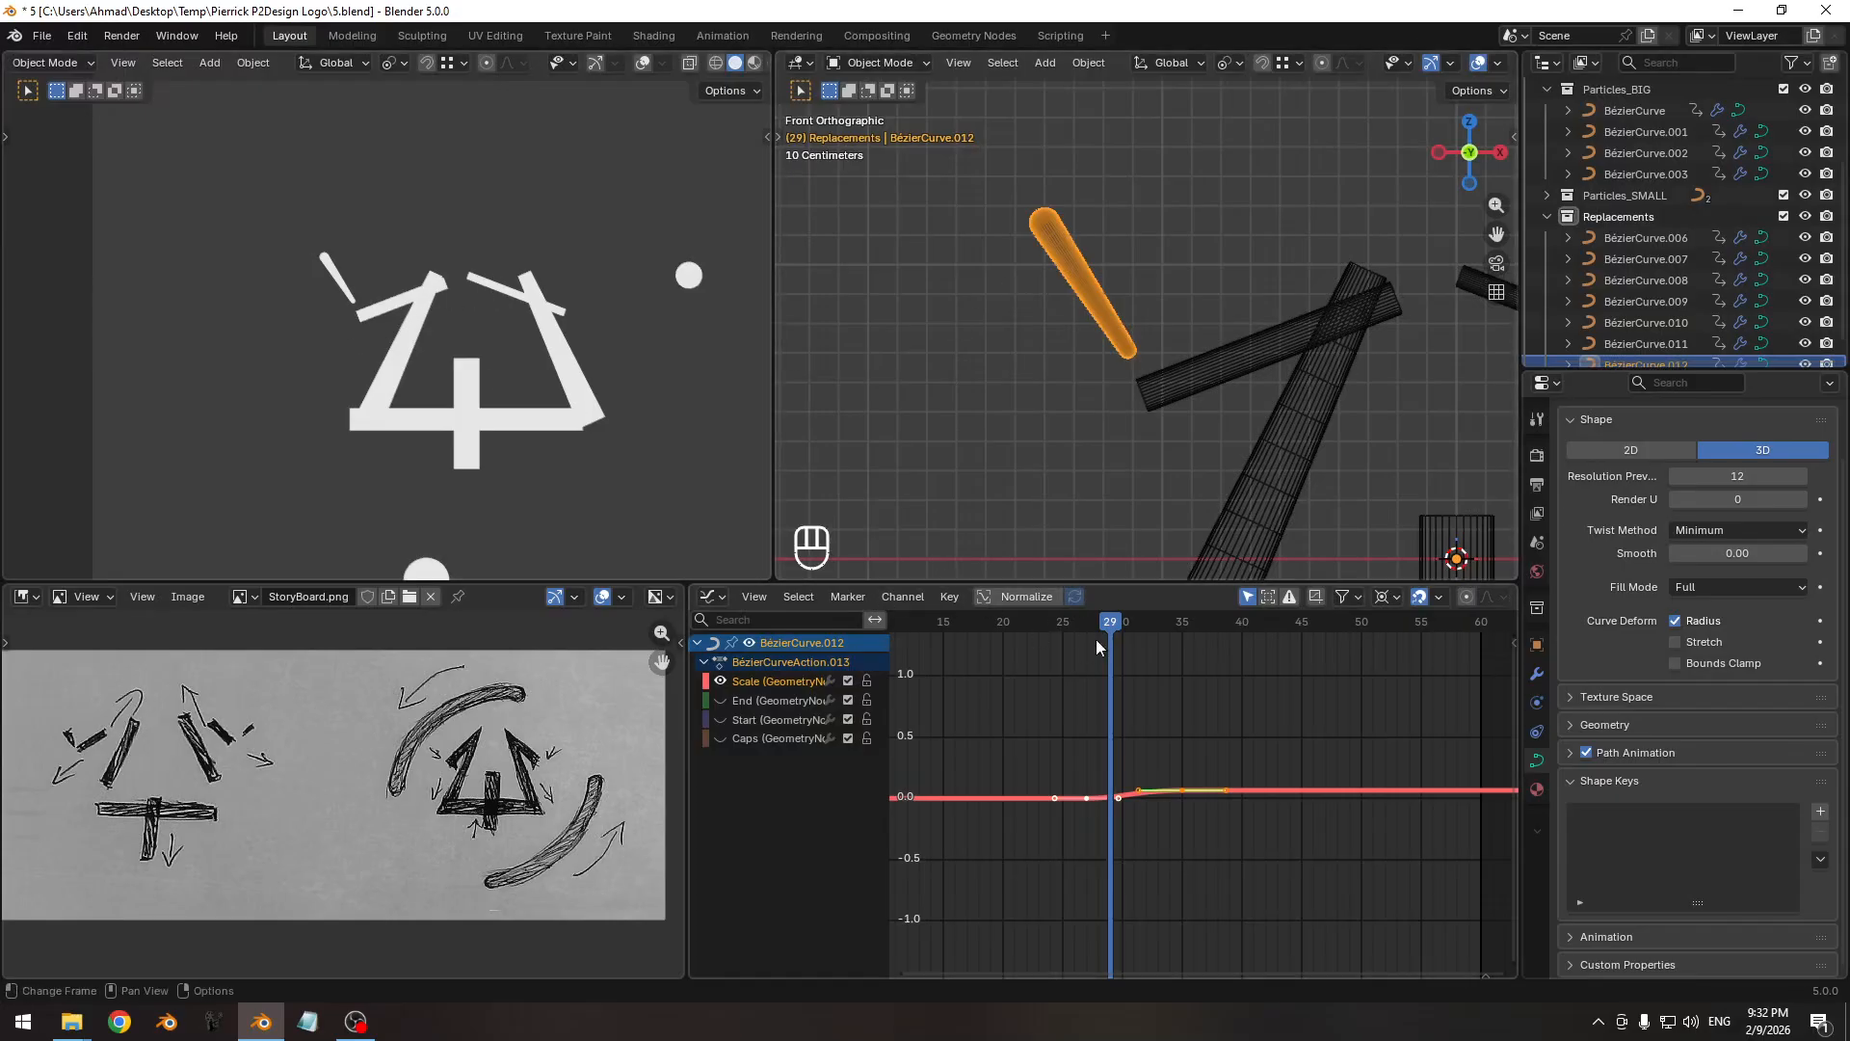
mouse_move(1095, 636)
left_mouse_down()
mouse_move(1054, 621)
mouse_move(1168, 625)
mouse_move(1098, 627)
mouse_move(1132, 627)
left_mouse_up()
Step frame by frame from 27 to 39 to examine the tapered bar's growth against its Scale curve.
middle_click_drag(1129, 864, 1131, 797, "ctrl")
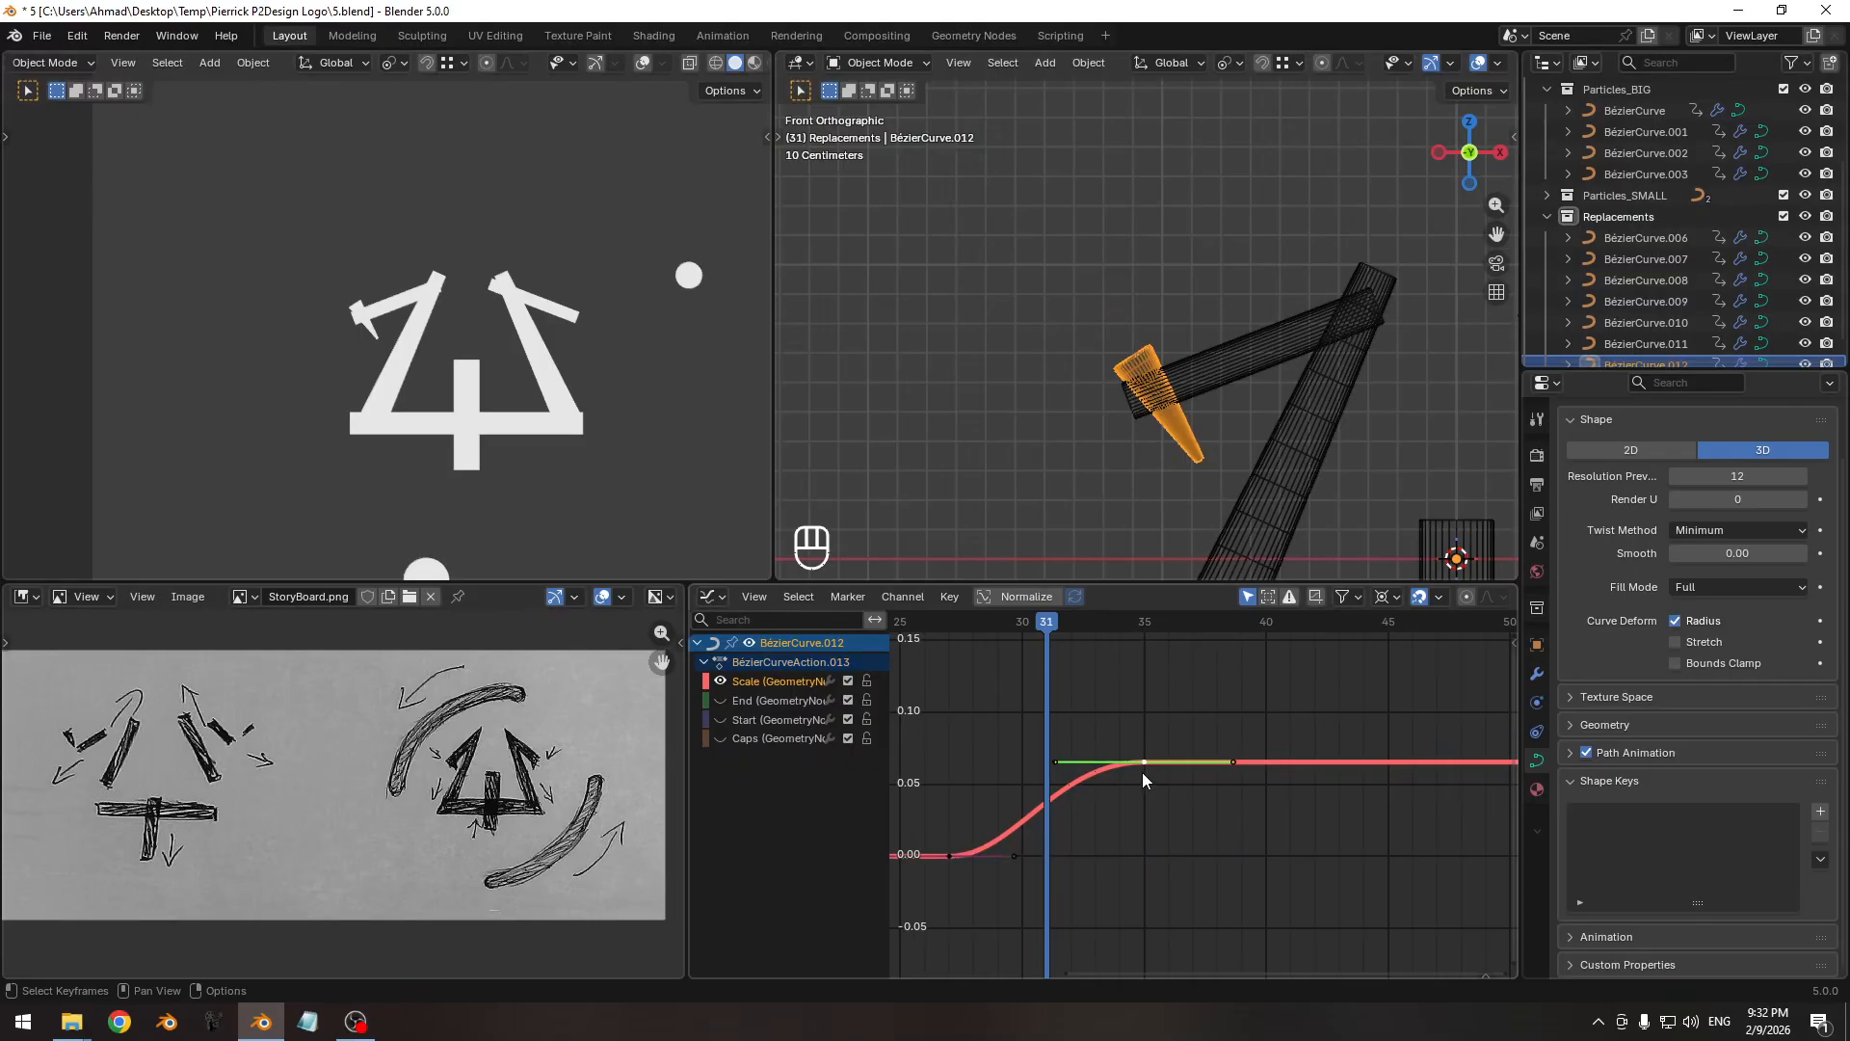
middle_click_drag(1054, 638, 1043, 708, "ctrl")
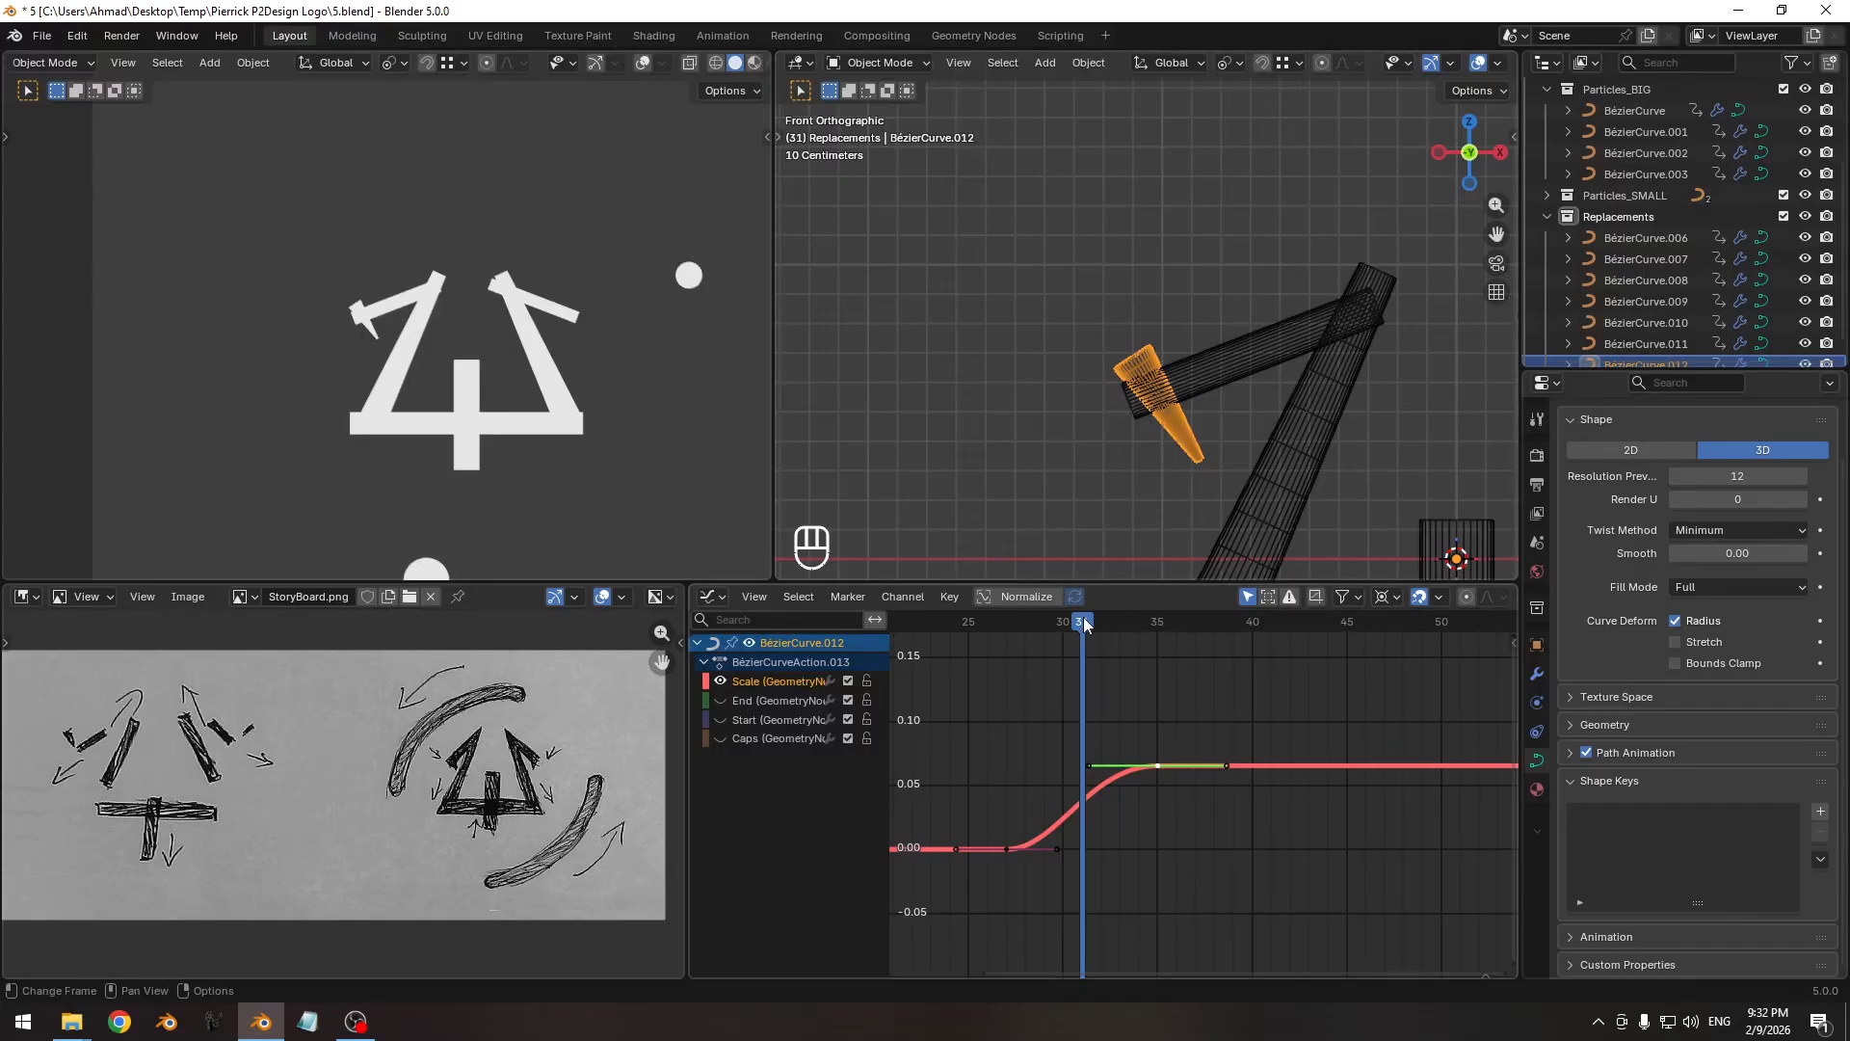
left_click_drag(1083, 623, 1010, 636)
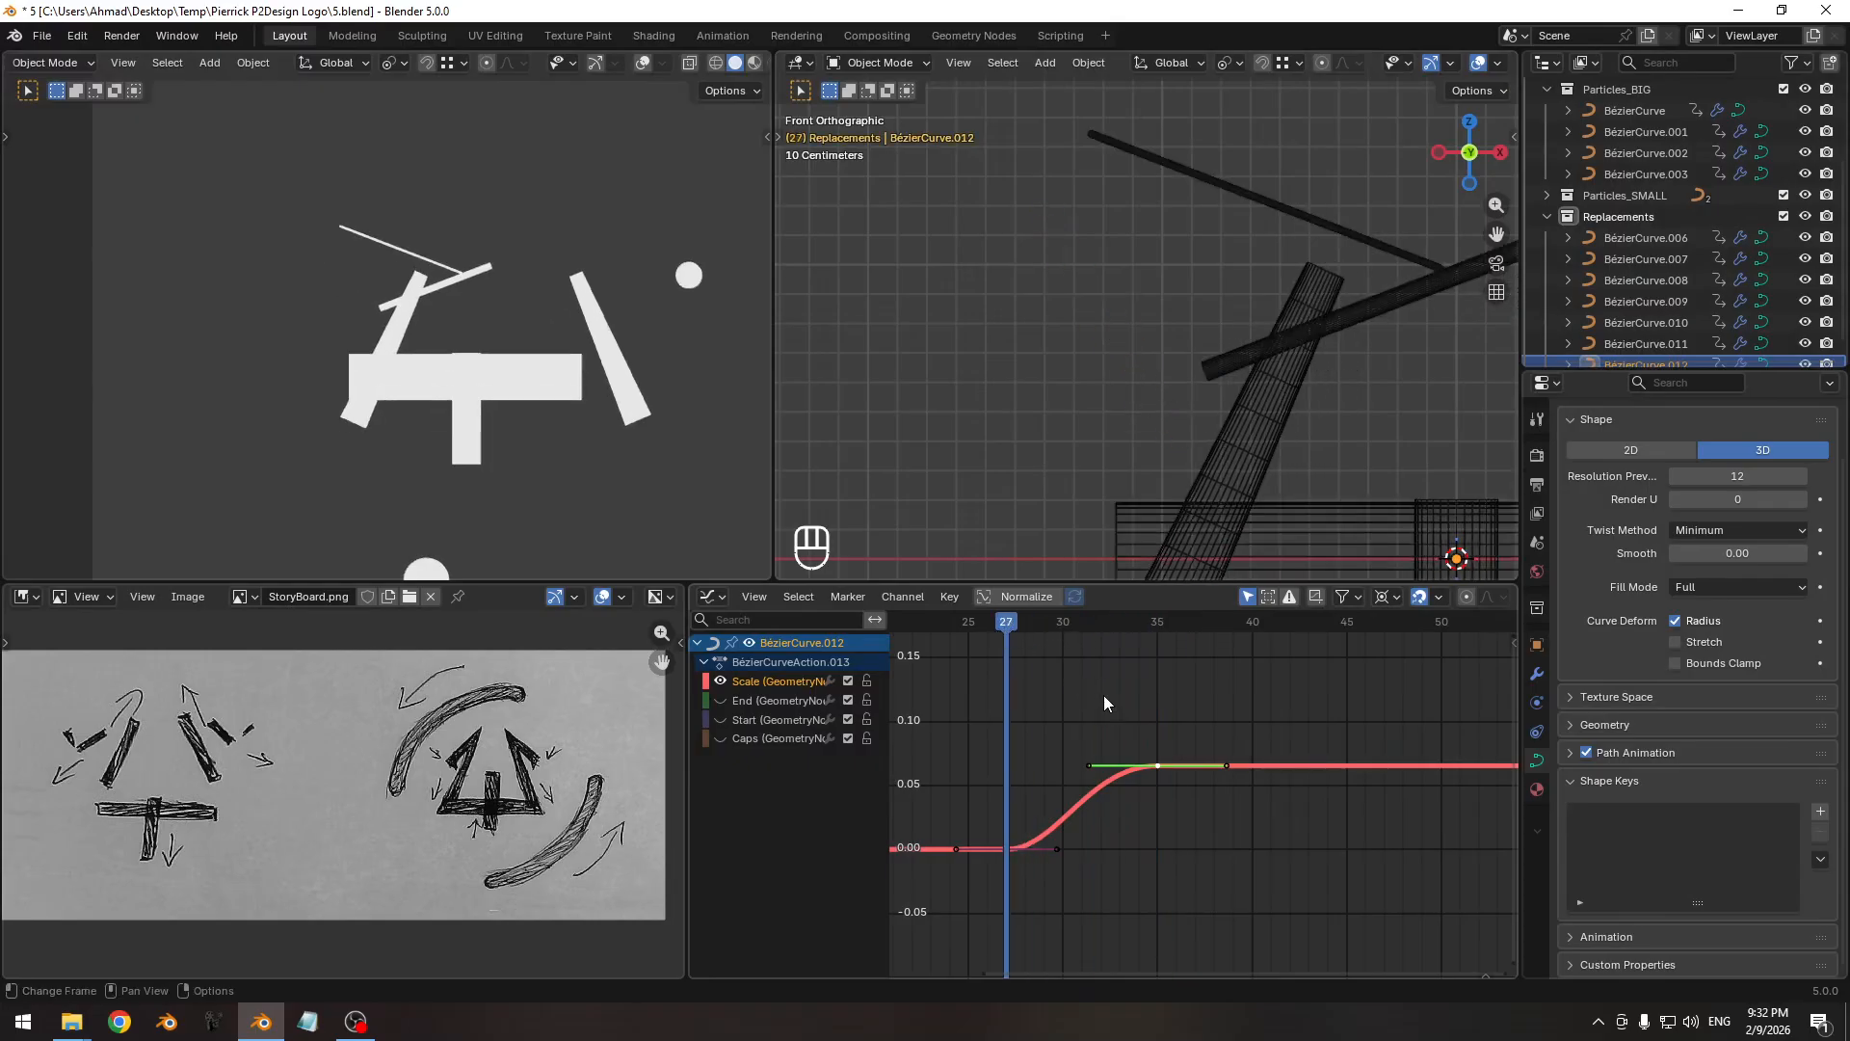
key("Right")
key("Right")
key("Right")
key("Right")
key("Right")
key("Right")
key("Right")
key("Right")
key("Right")
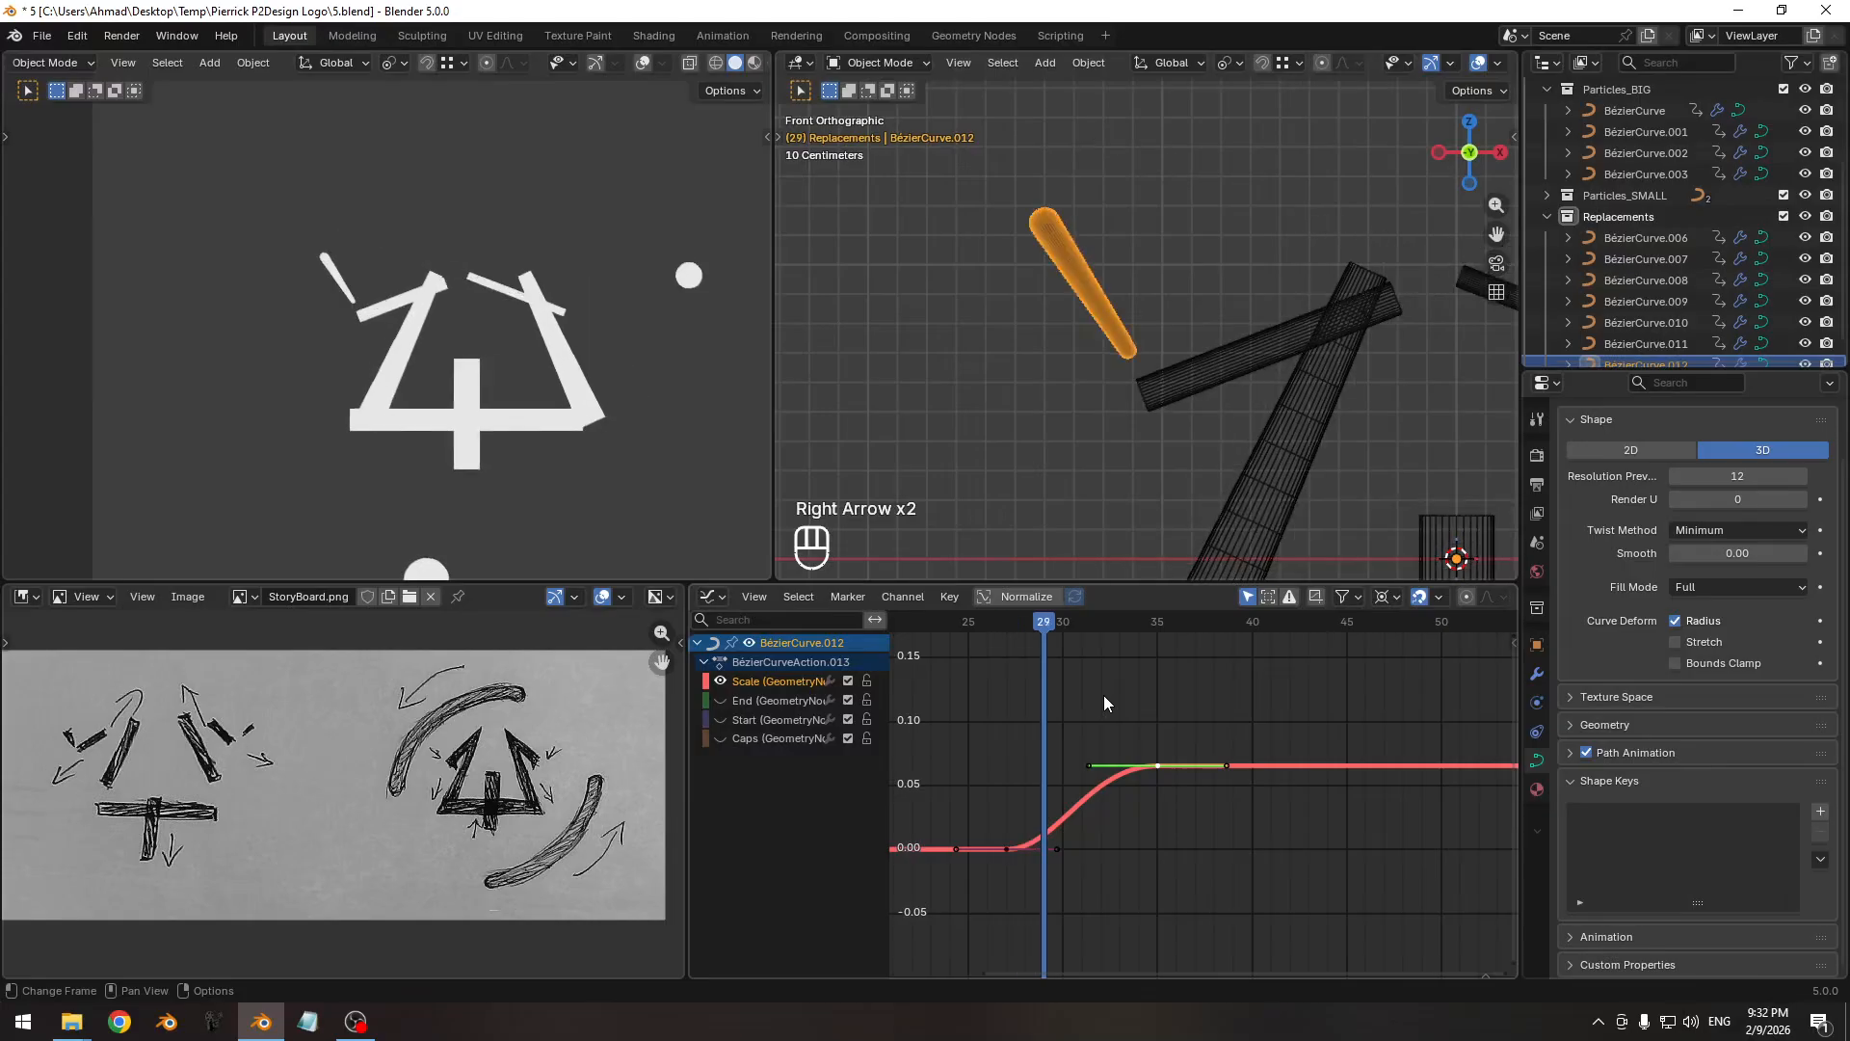
key("Right")
key("Right")
key("Right")
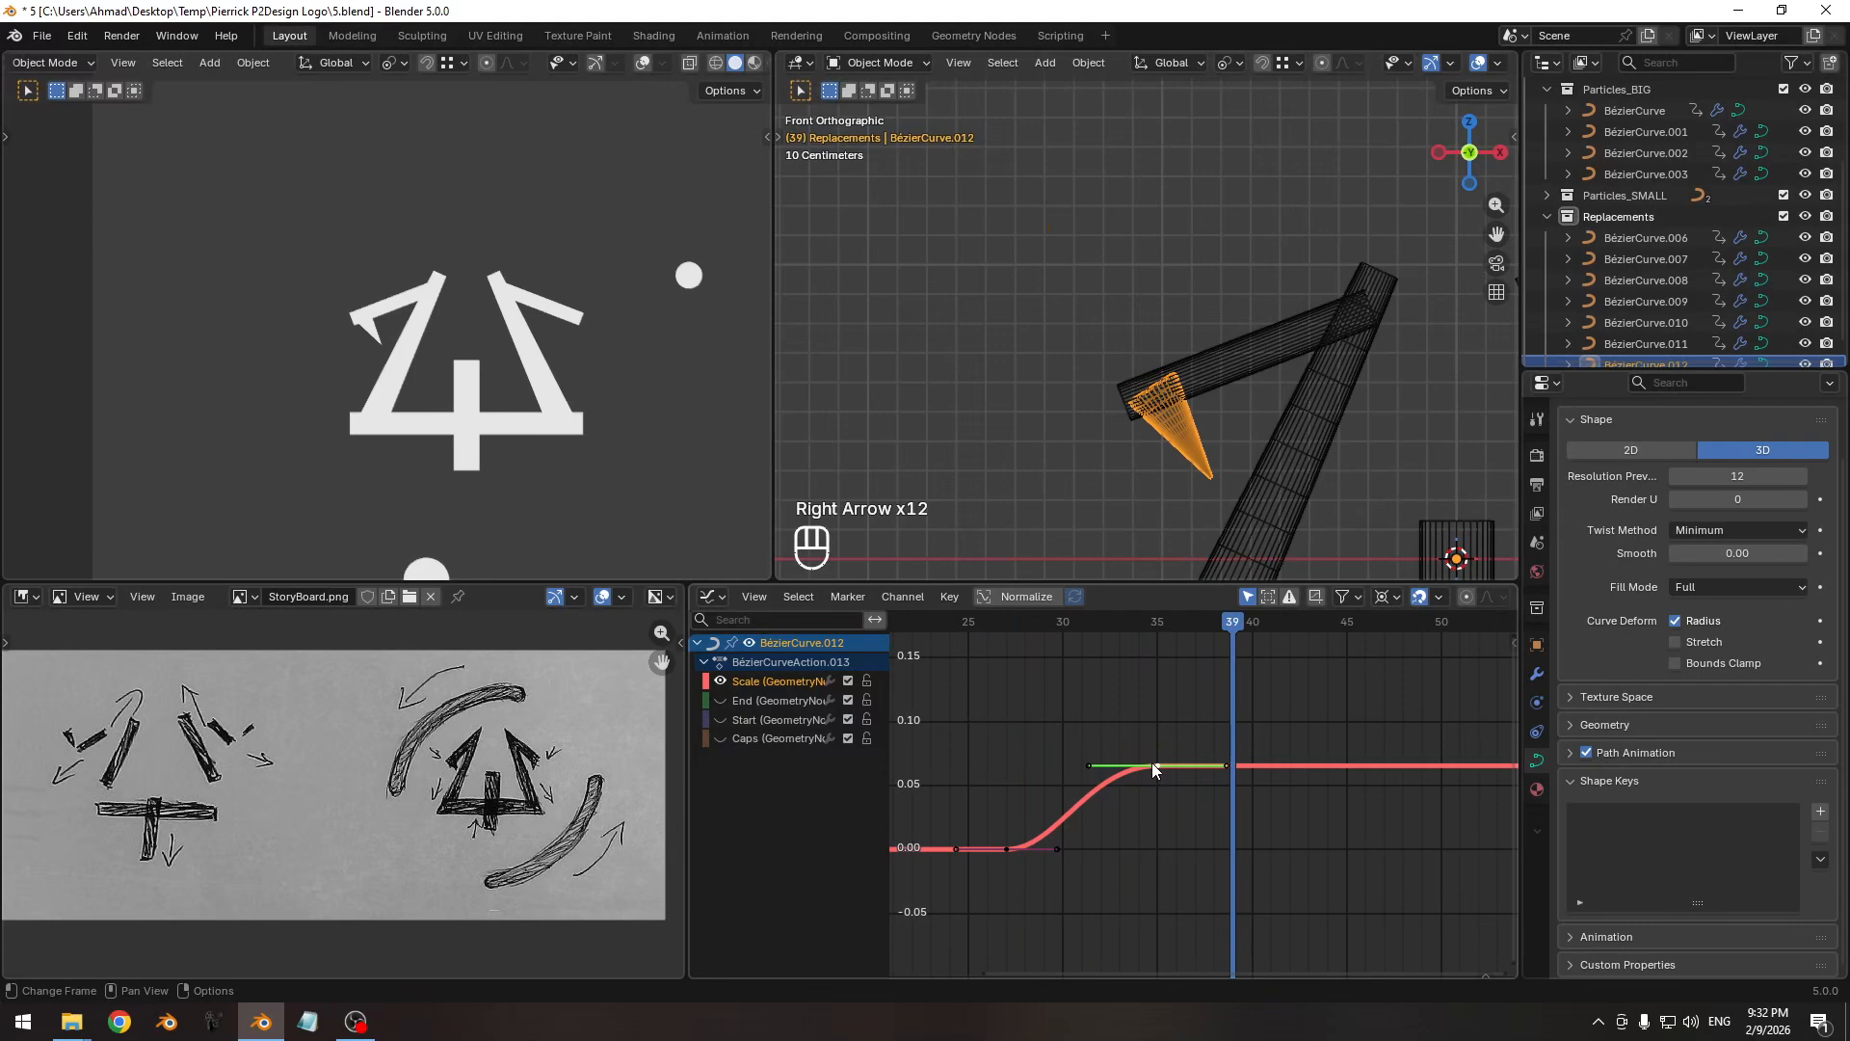
Move the Scale curve's final keyframe horizontally to frame 39 and set the current frame to 38.
key("g")
key("x")
left_click(1237, 677)
left_click_drag(1231, 634, 1217, 784)
Lengthen the handles of the Scale curve's keyframes at frames 27 and 39 for a smoother ease in and out.
left_click_drag(985, 798, 1045, 877)
key("s")
right_click(1330, 774)
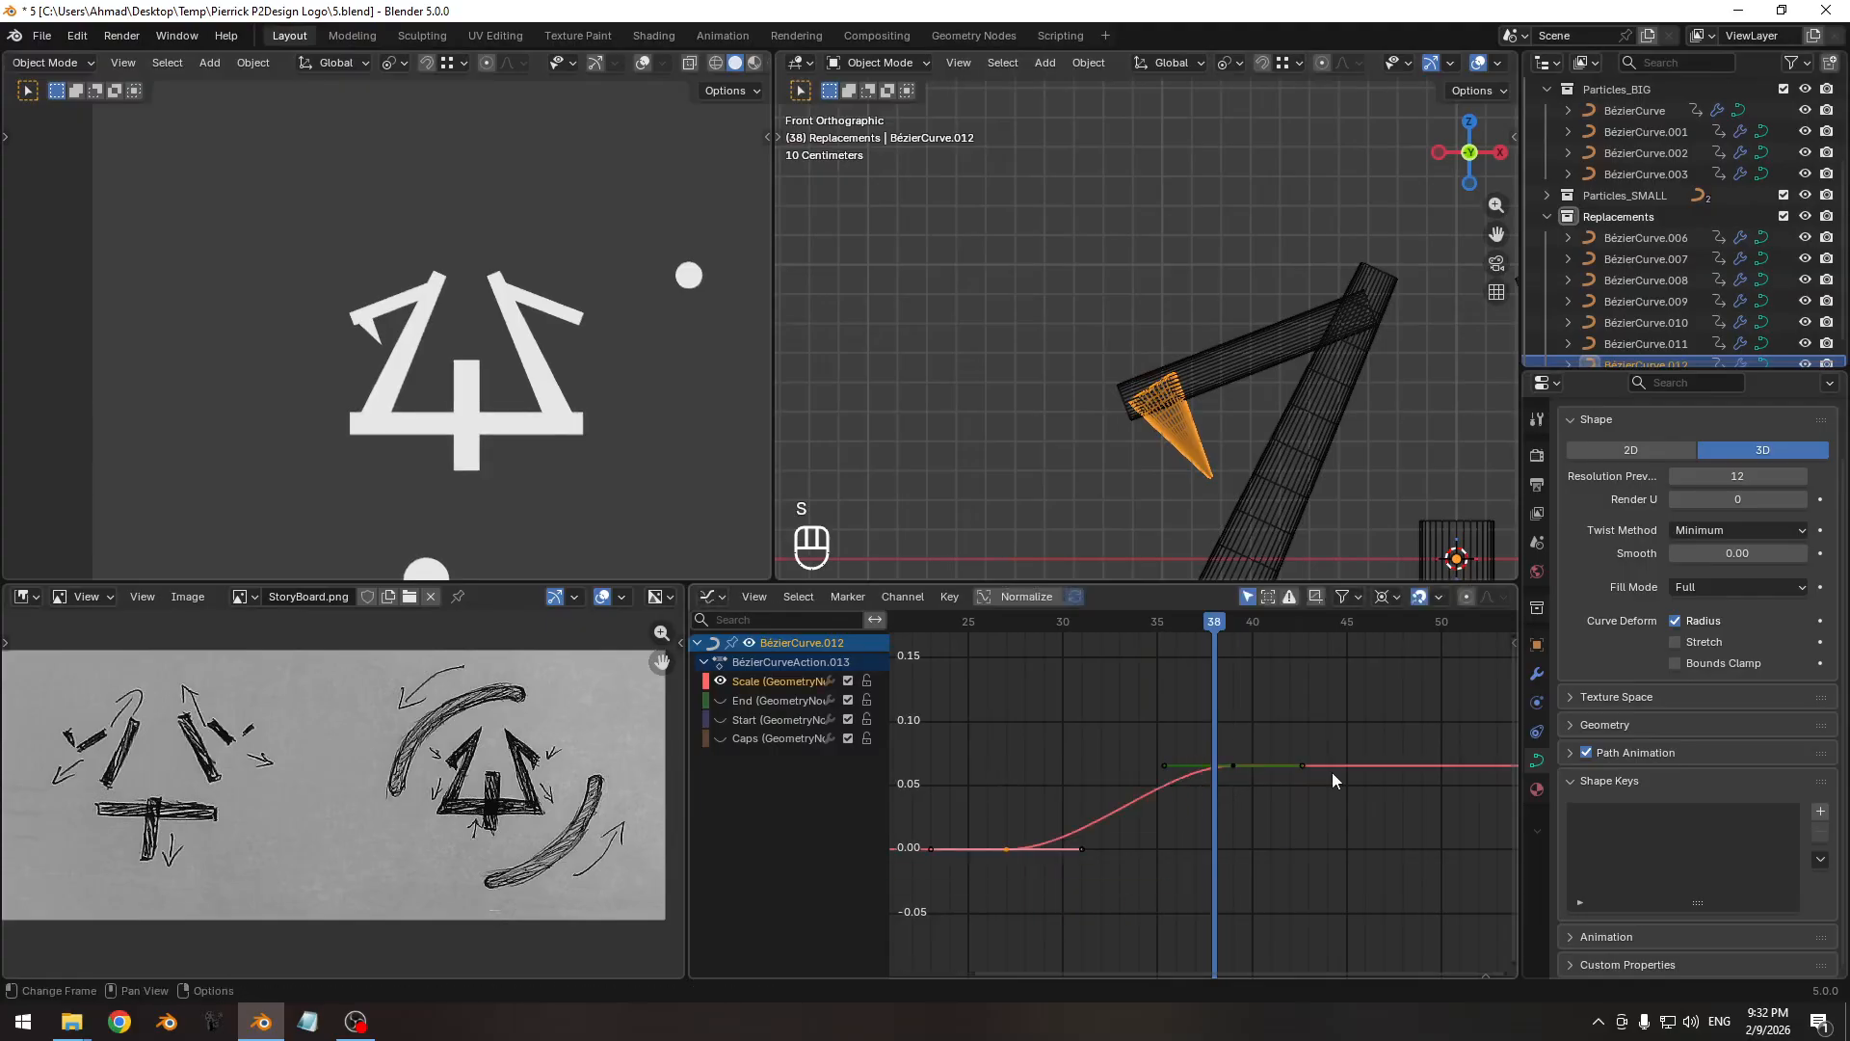
key("s")
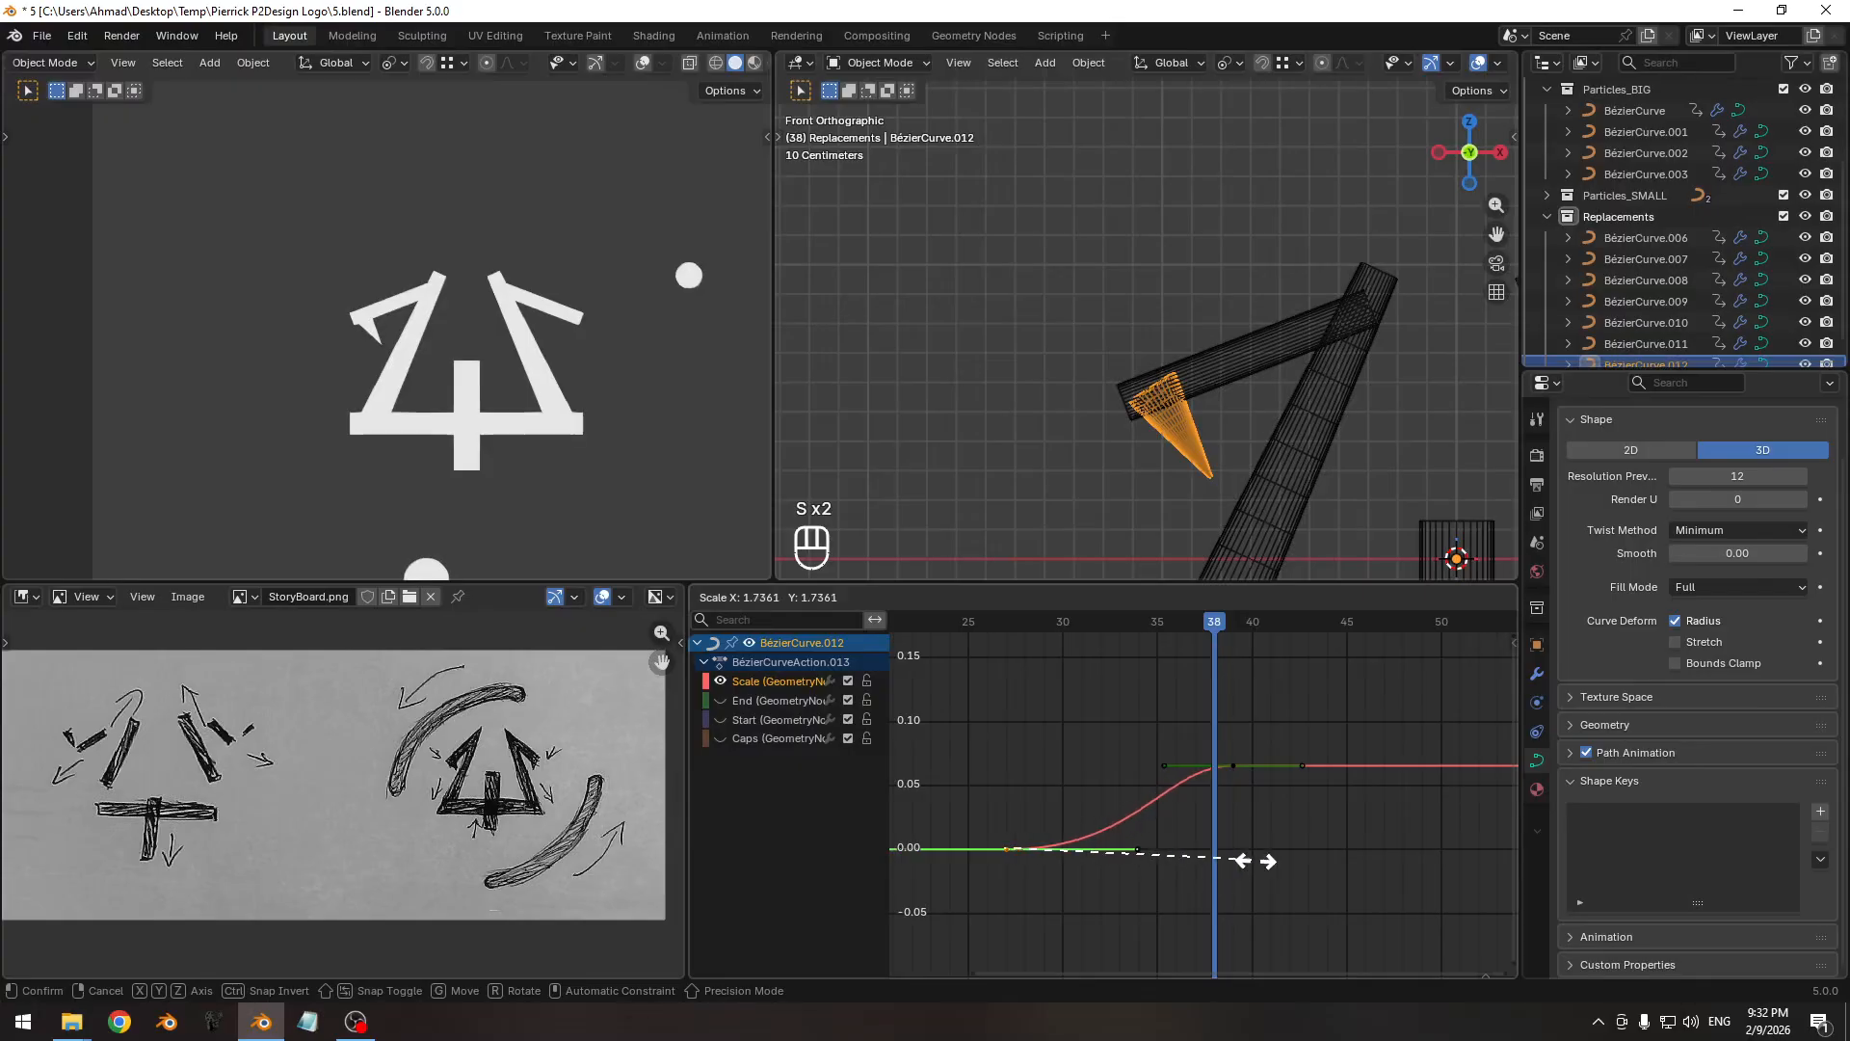
right_click(1254, 860)
key("s")
right_click(1326, 834)
left_click_drag(1265, 727, 1246, 782)
key("s")
right_click(1096, 799)
key("s")
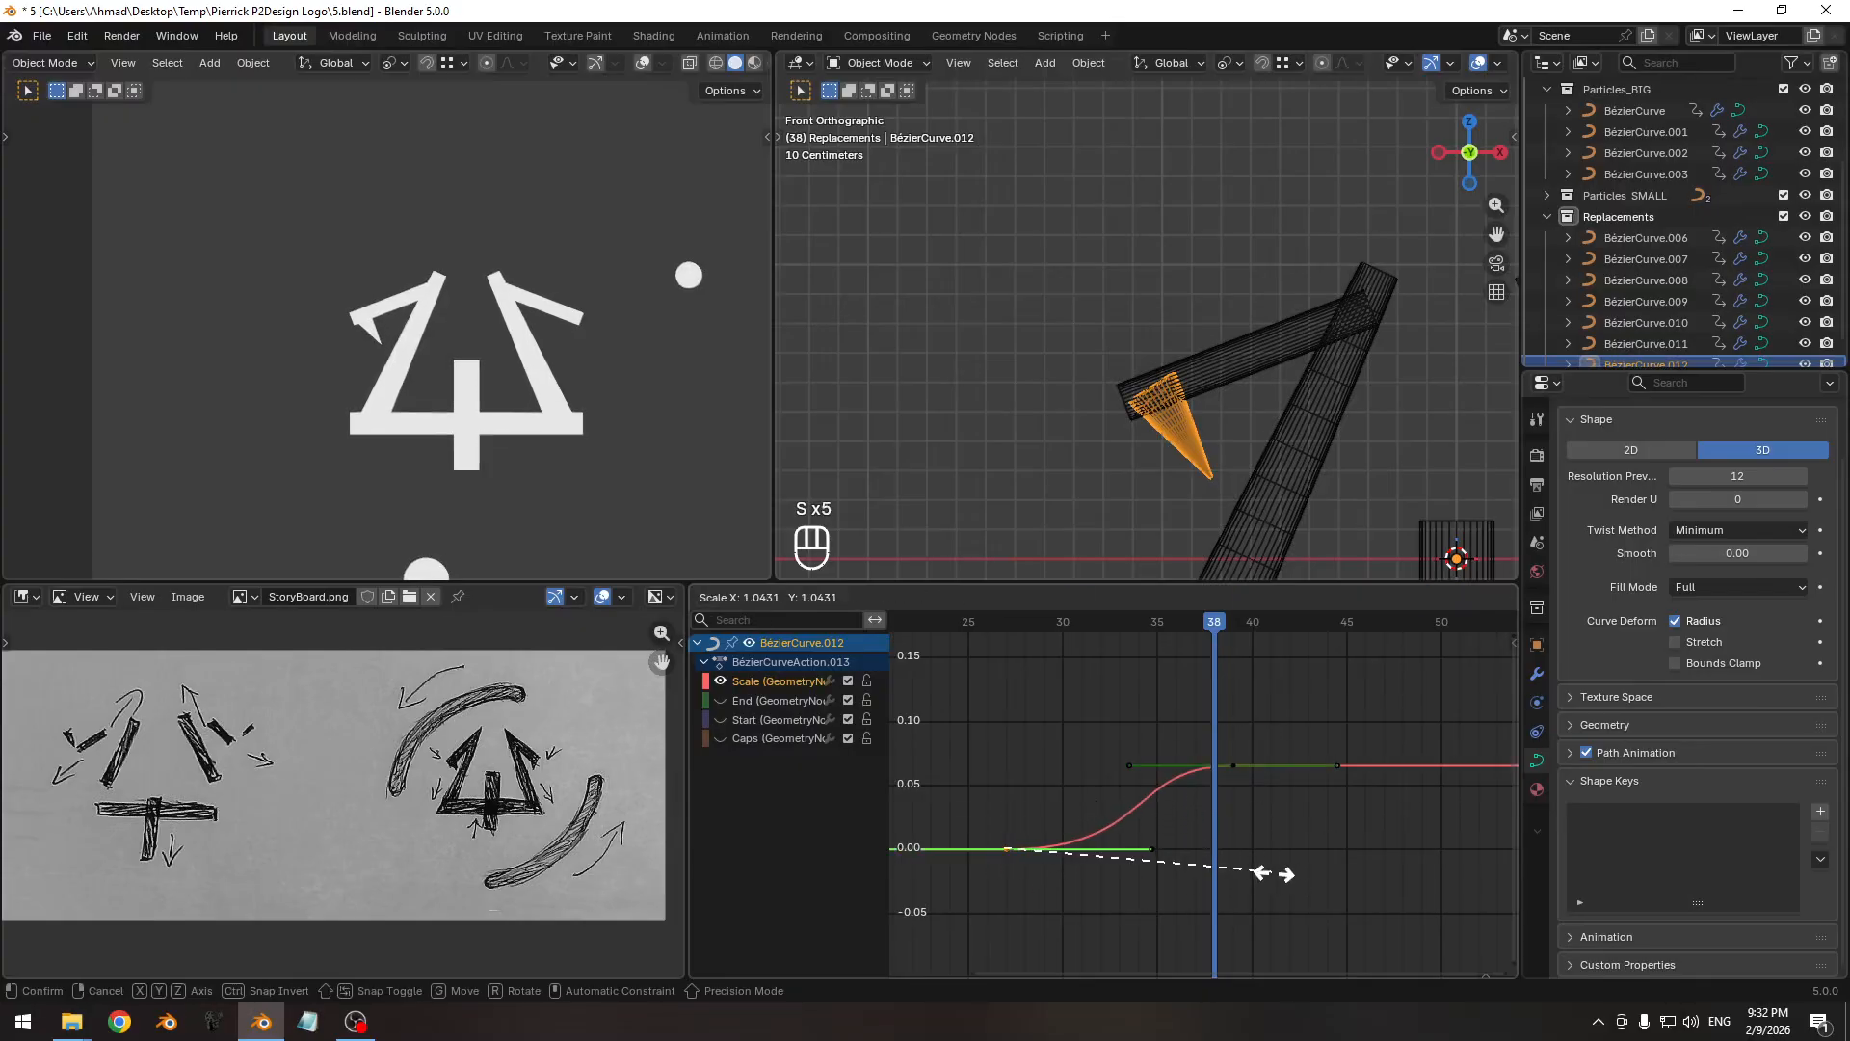
right_click(1270, 872)
key("s")
left_click(1076, 788)
Scrub to frame 36 and briefly play the animation to check the bar's scaling.
left_click_drag(1091, 621, 1174, 620)
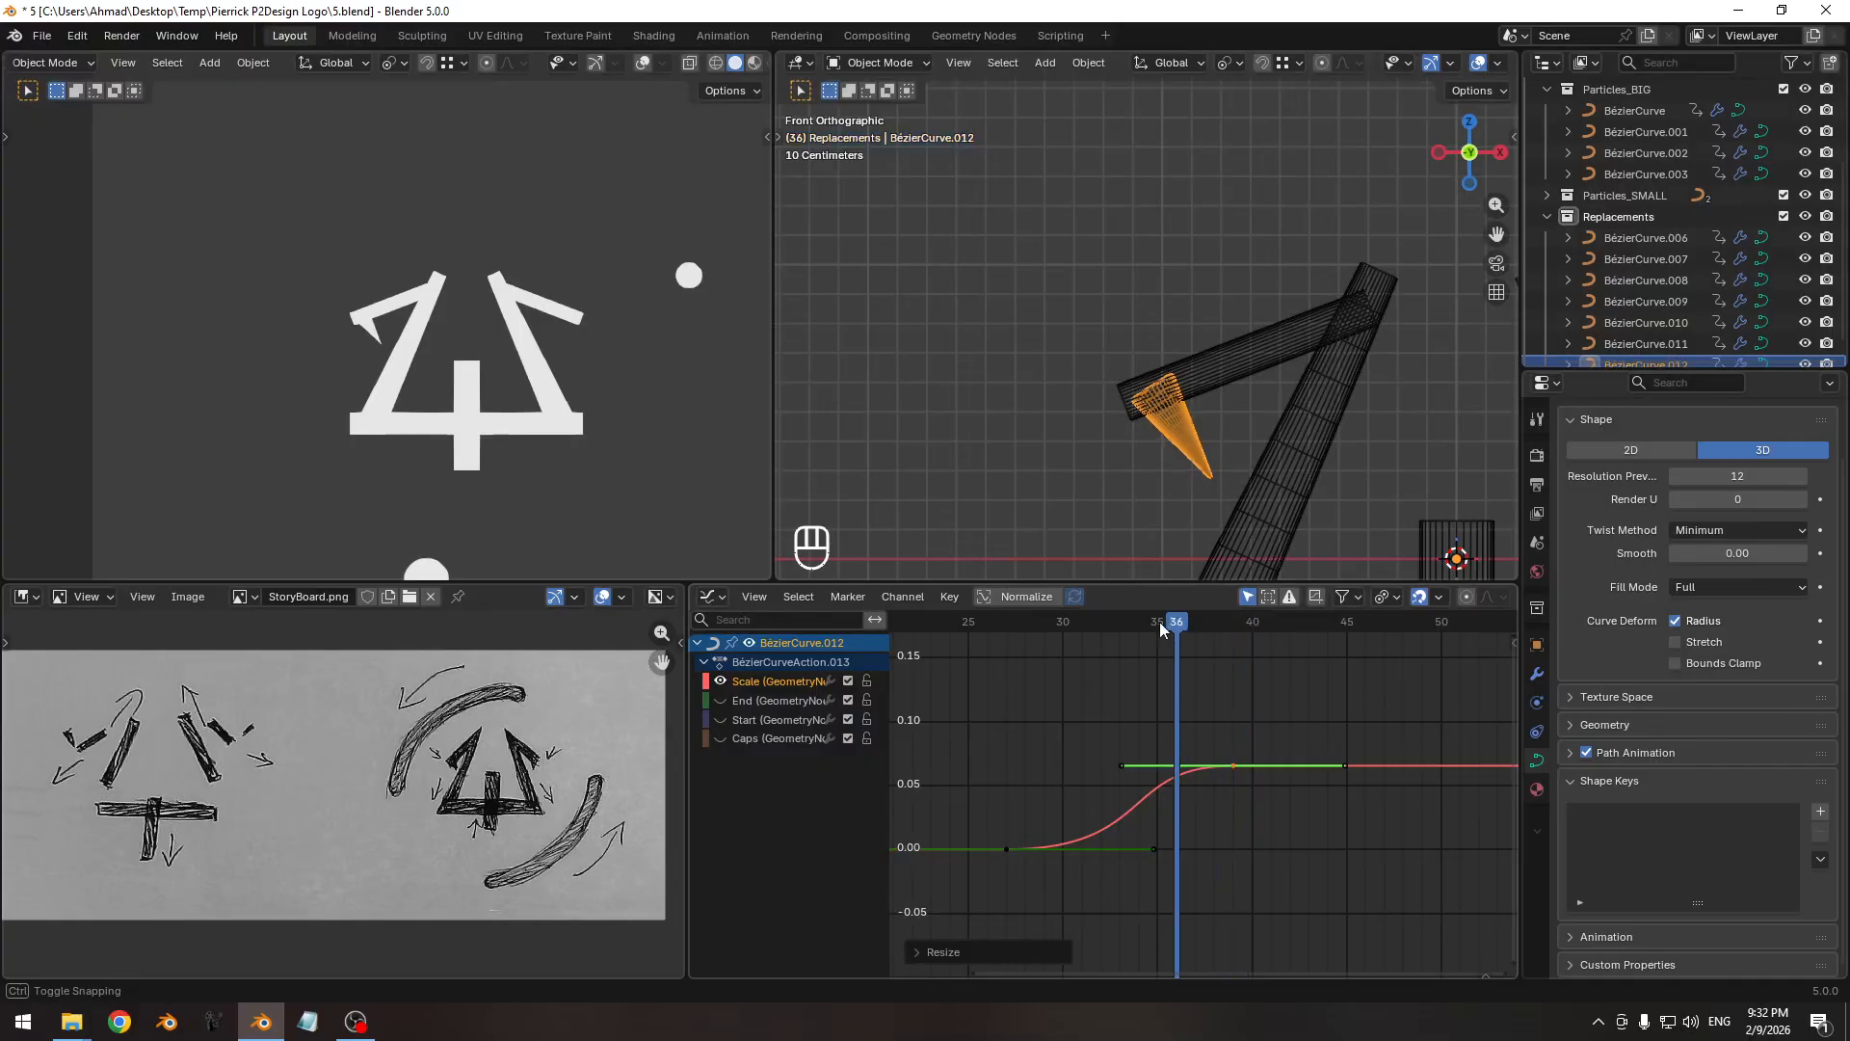
key("space")
key("space")
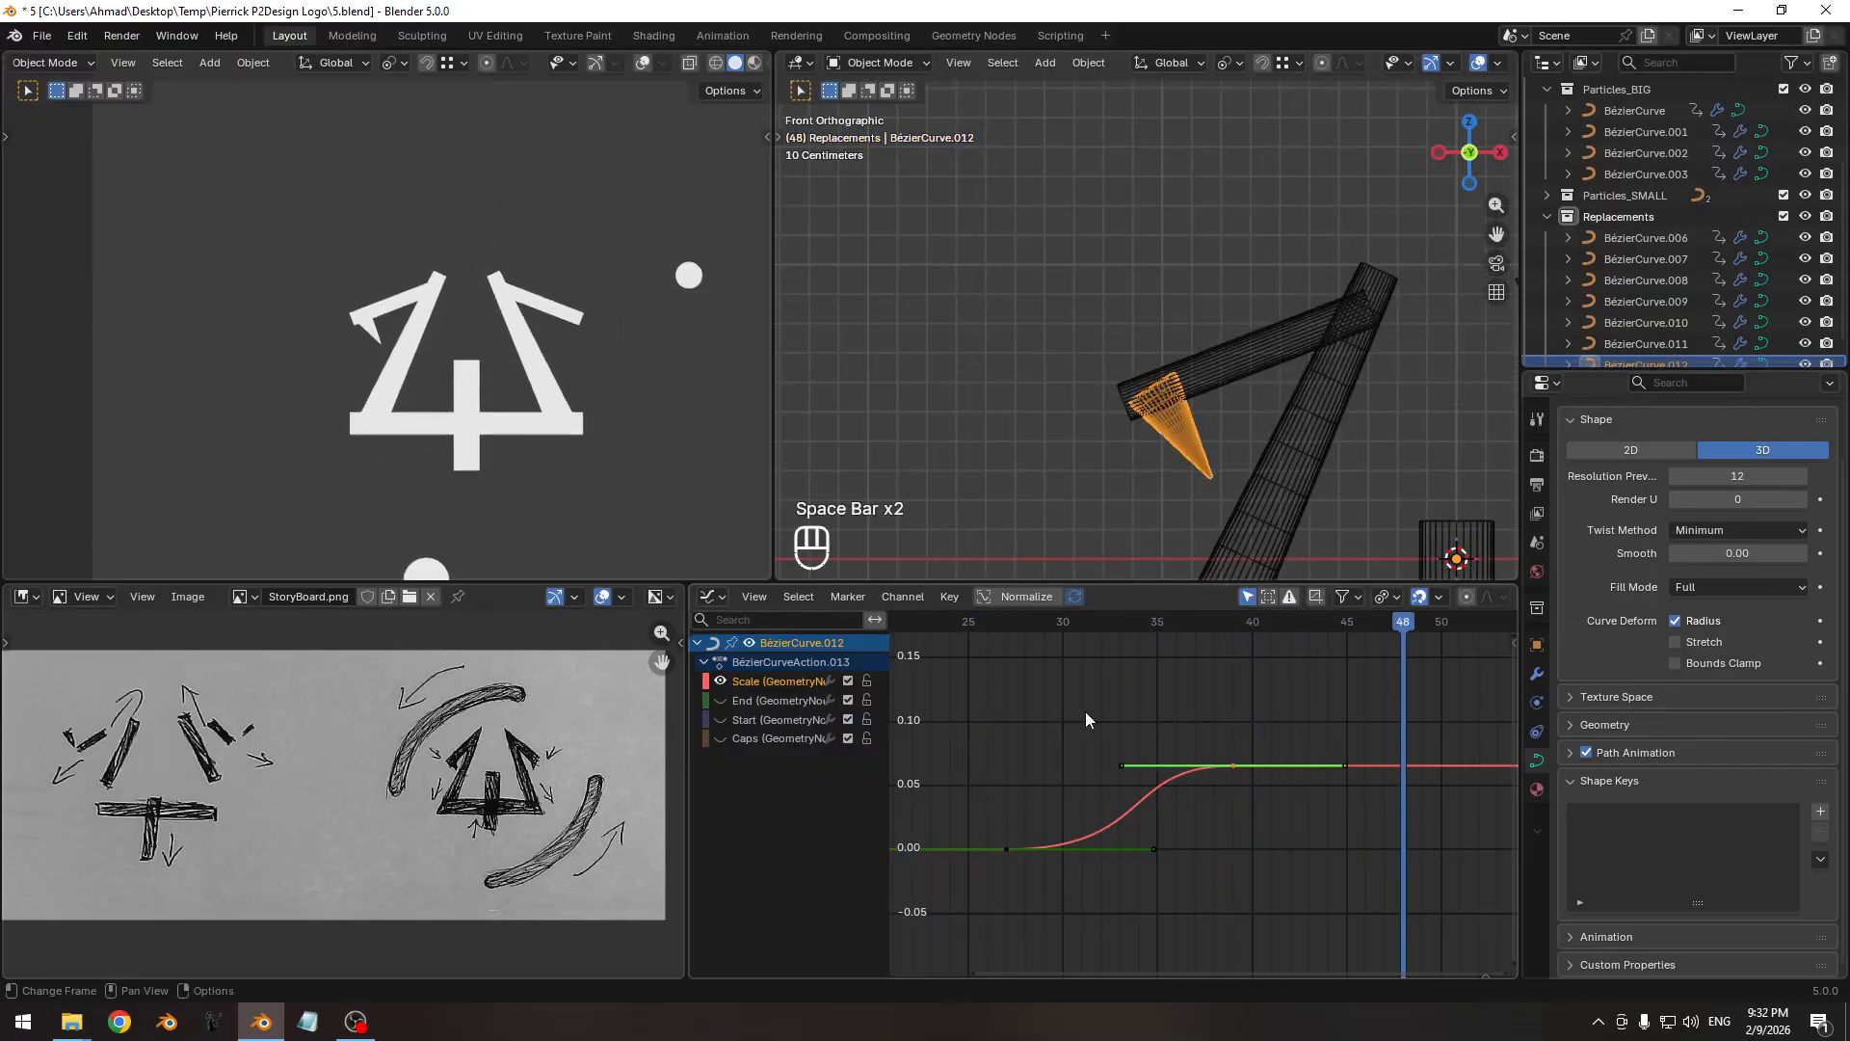
Shorten the handles of the Scale curve's first rise keyframe, lengthen those of its last one, and save the file.
left_click(1005, 847)
key("s")
left_click(1234, 850)
left_click(1237, 763)
key("s")
left_click(1002, 812)
key("ctrl+s")
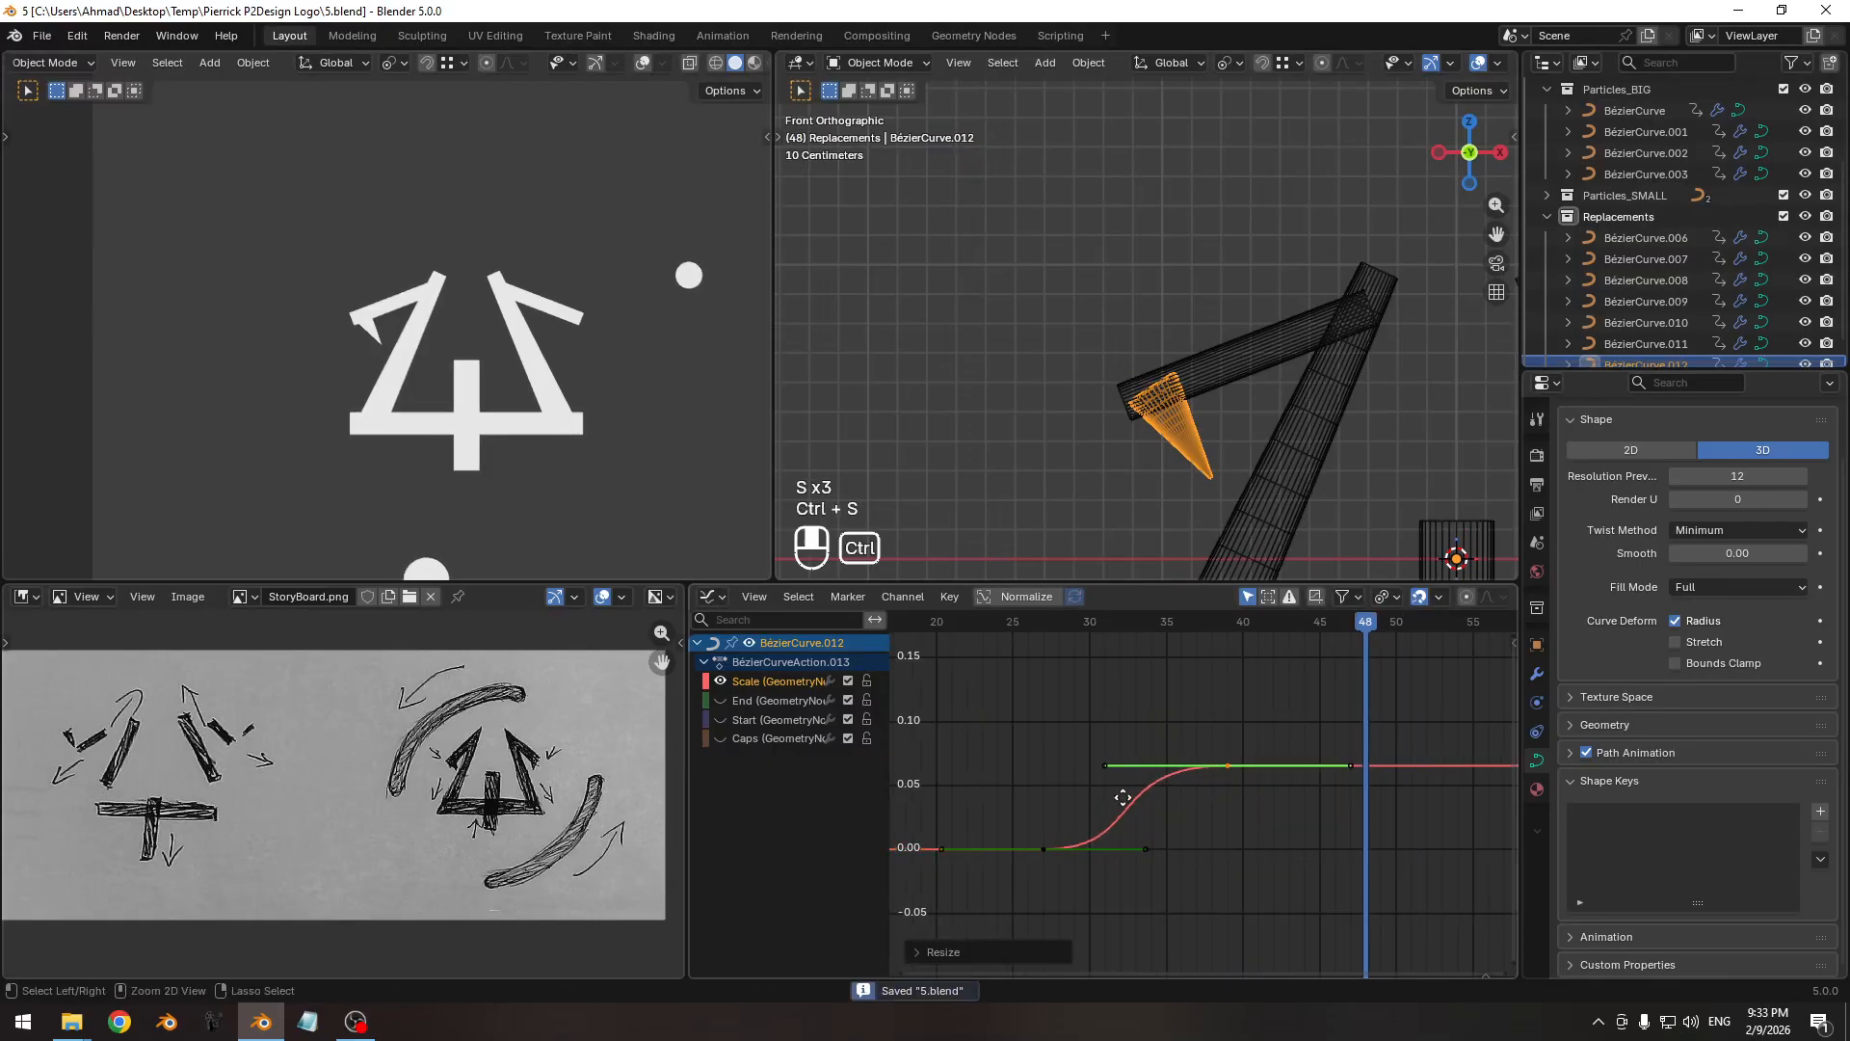
Frame the whole Scale curve, then scrub and play the animation to review the refined easing.
key("Home")
left_click(1069, 624)
mouse_move(1073, 628)
left_mouse_down()
mouse_move(1189, 636)
mouse_move(1084, 645)
left_mouse_up()
key("space")
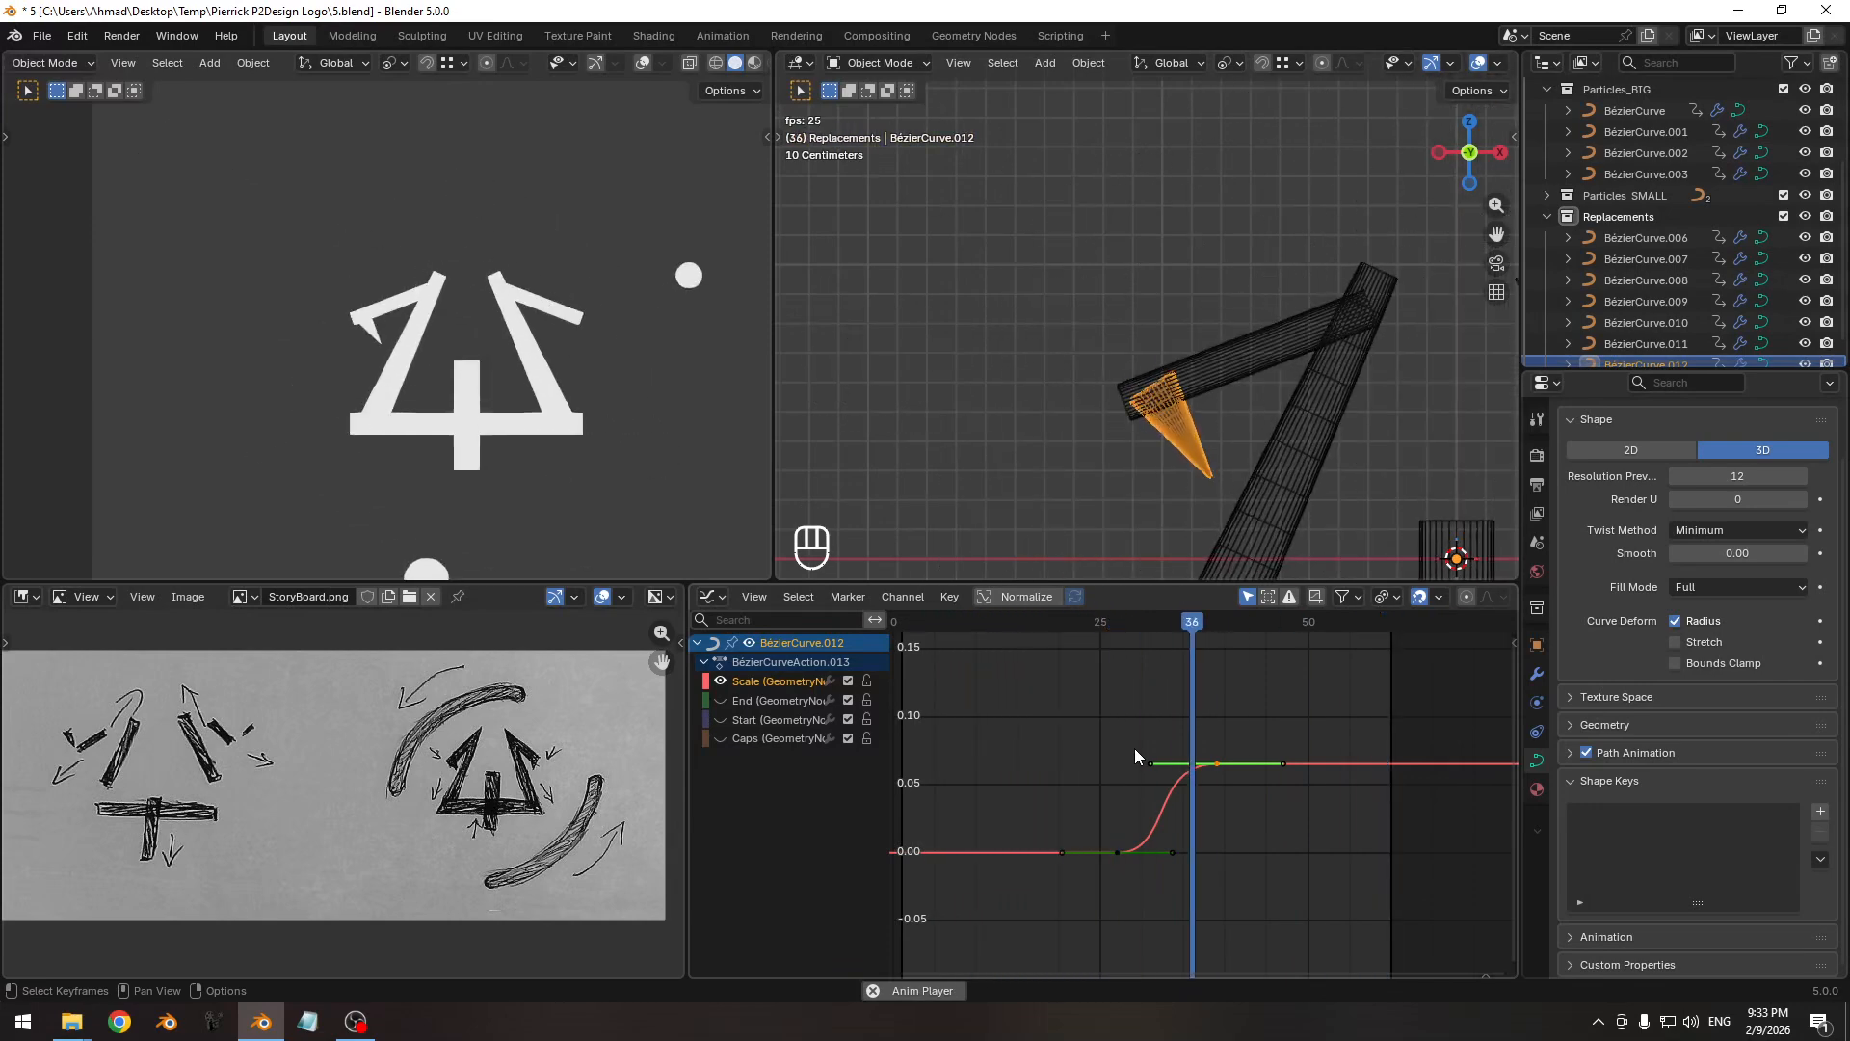
key("space")
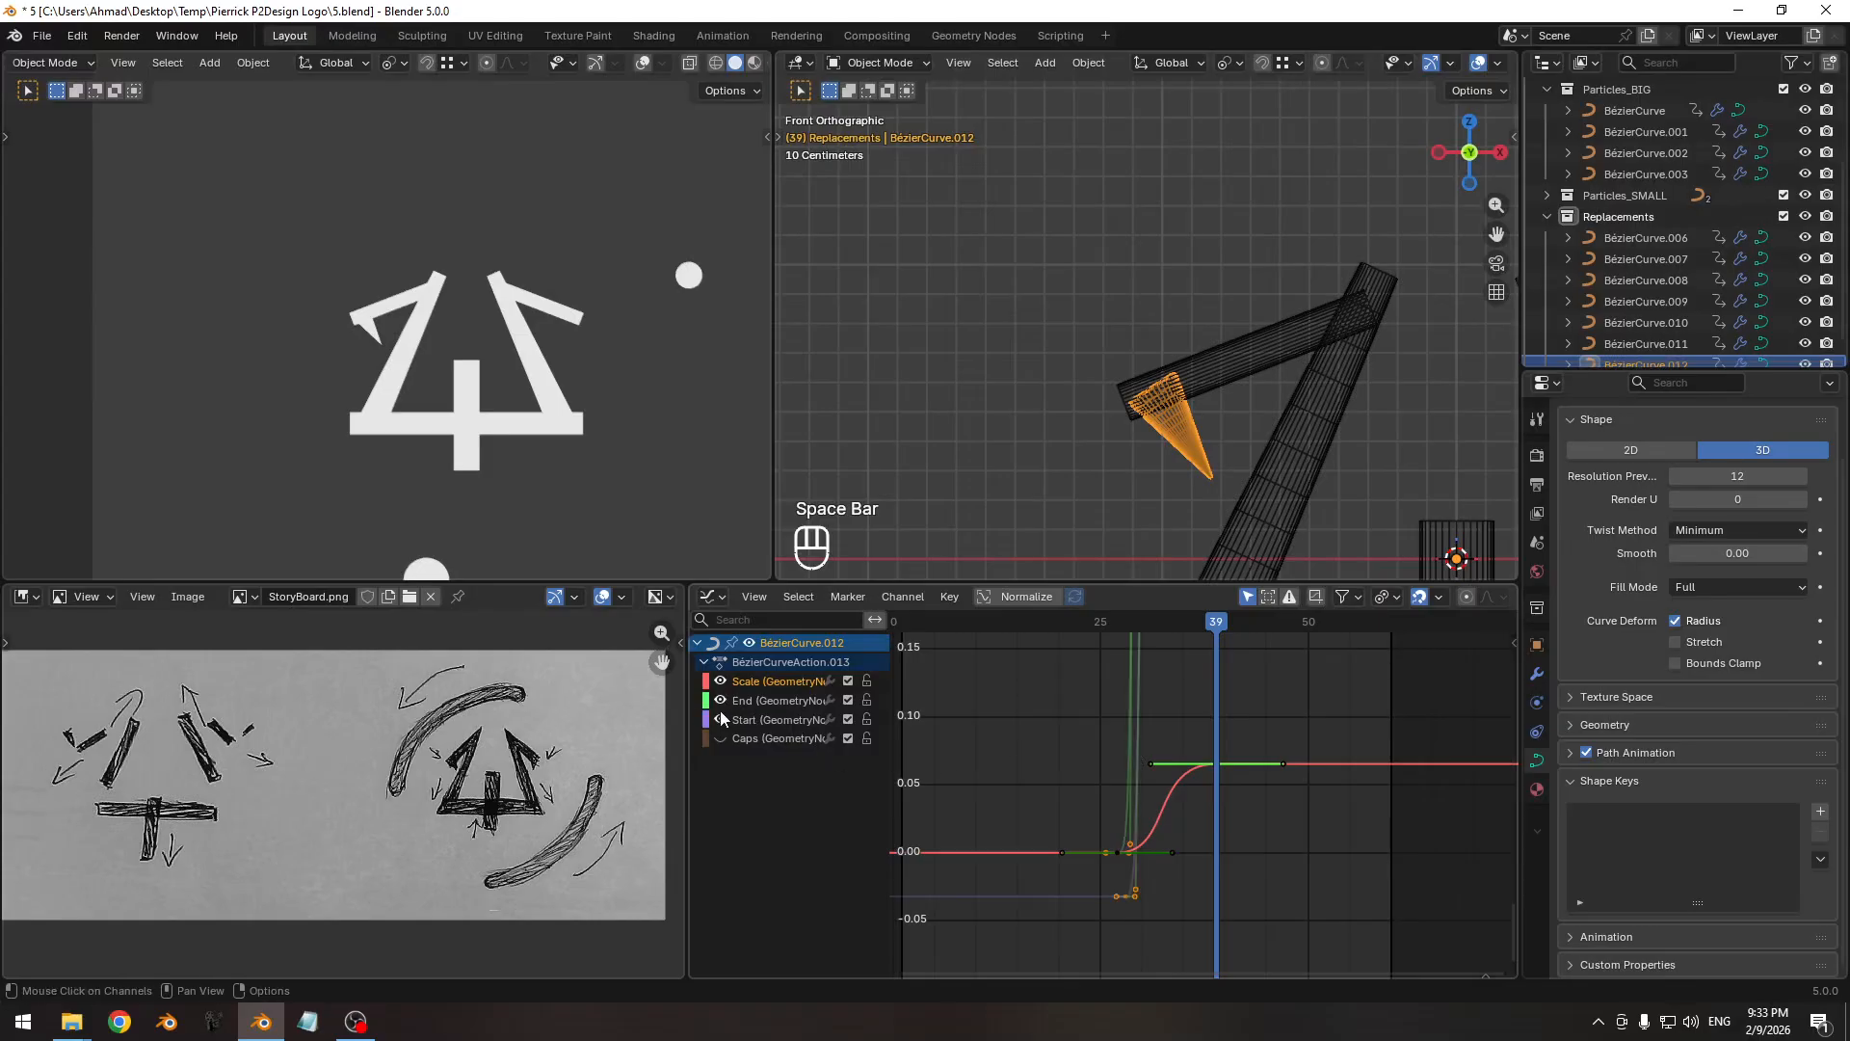
Show only the End and Start curves and try to shift the Start curve's last keyframe vertically.
left_click(720, 680)
key("Home")
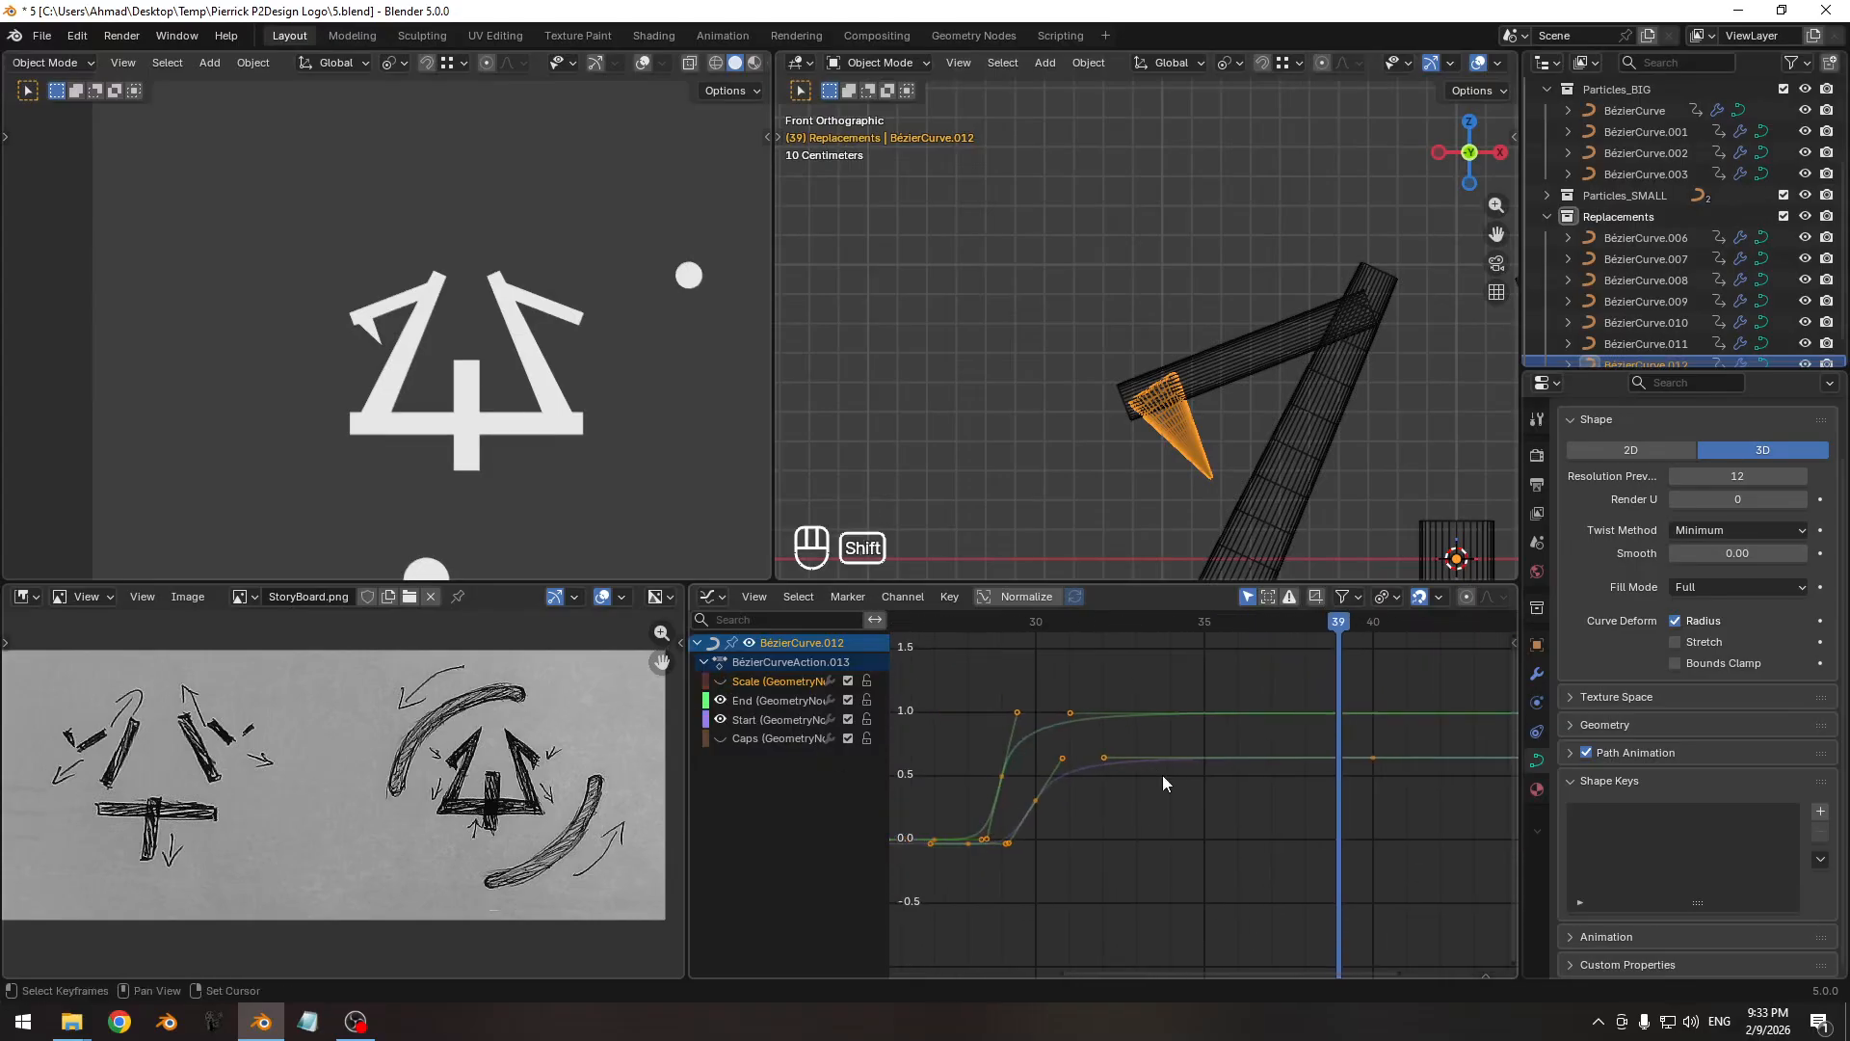
left_click(1322, 755)
key("g")
key("y")
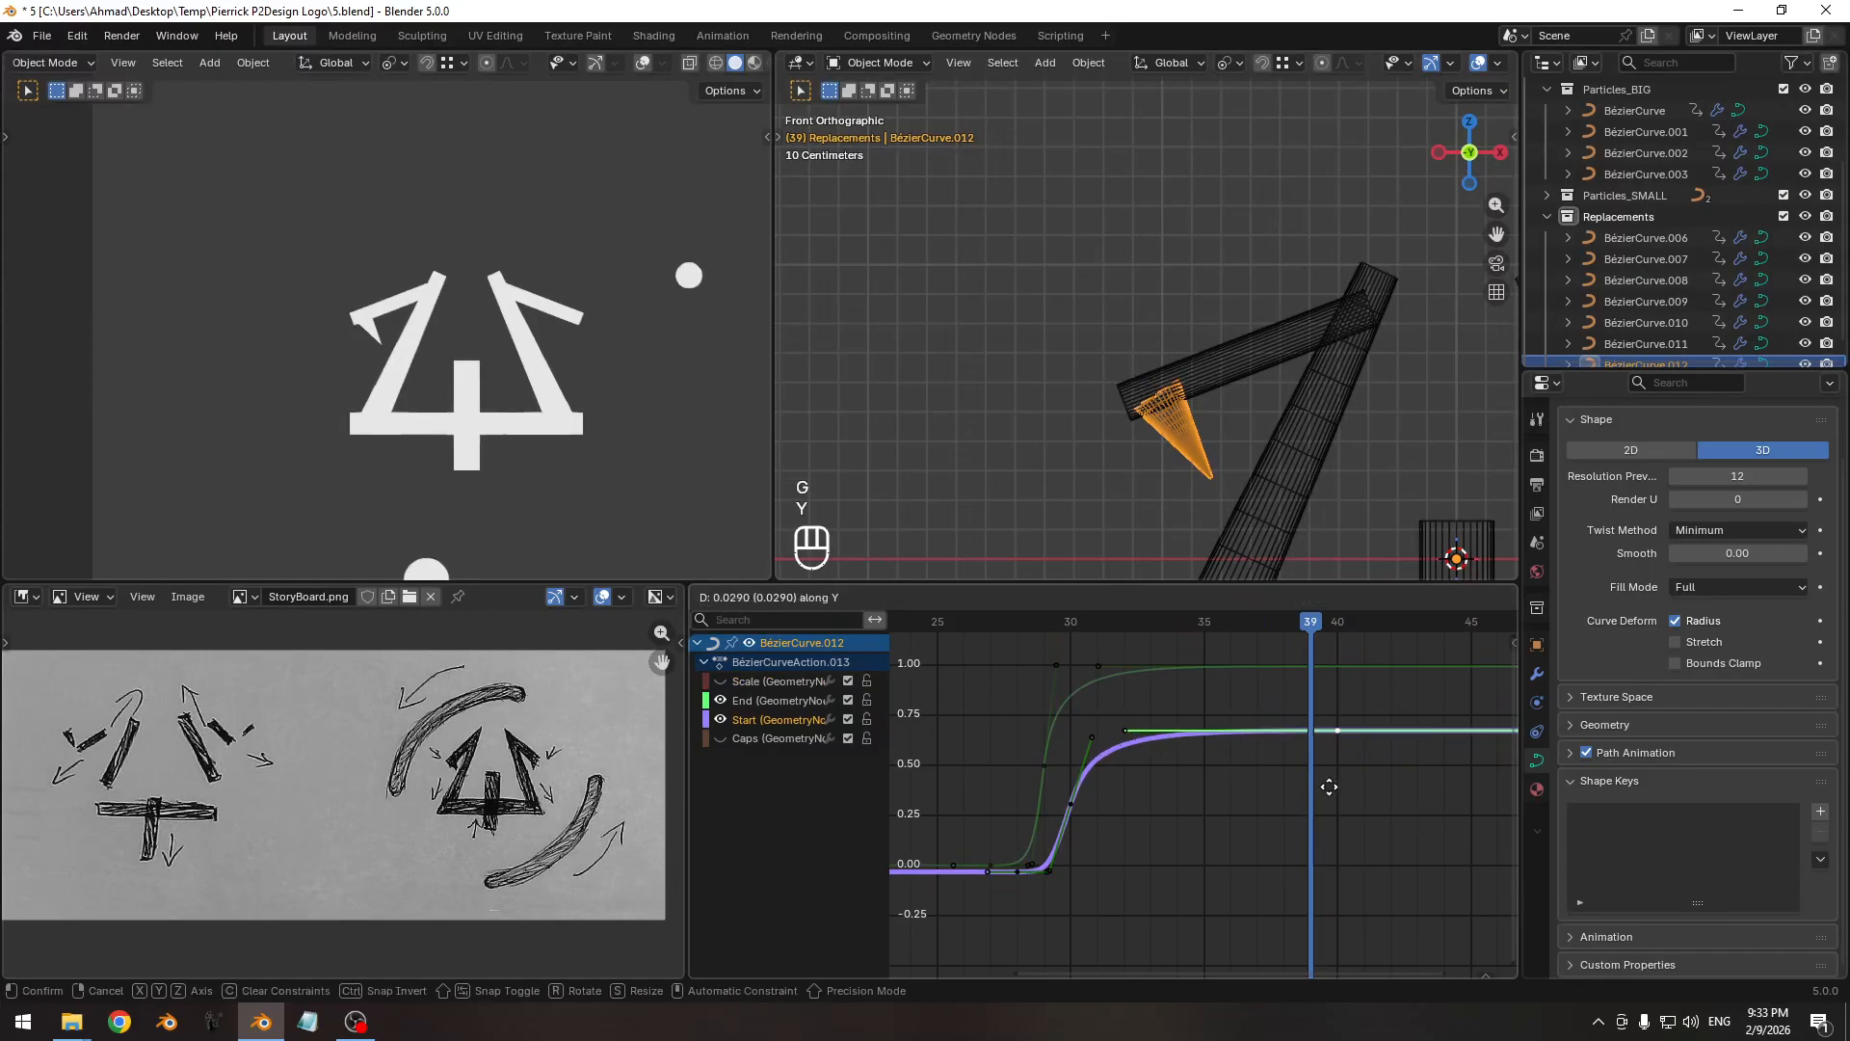
left_click(1312, 836)
Shift the Start curve's rising and final keyframes one frame later.
middle_click_drag(1298, 790, 1300, 764, "ctrl")
middle_click_drag(1264, 768, 1310, 770, "shift")
left_click_drag(1192, 770, 1160, 755)
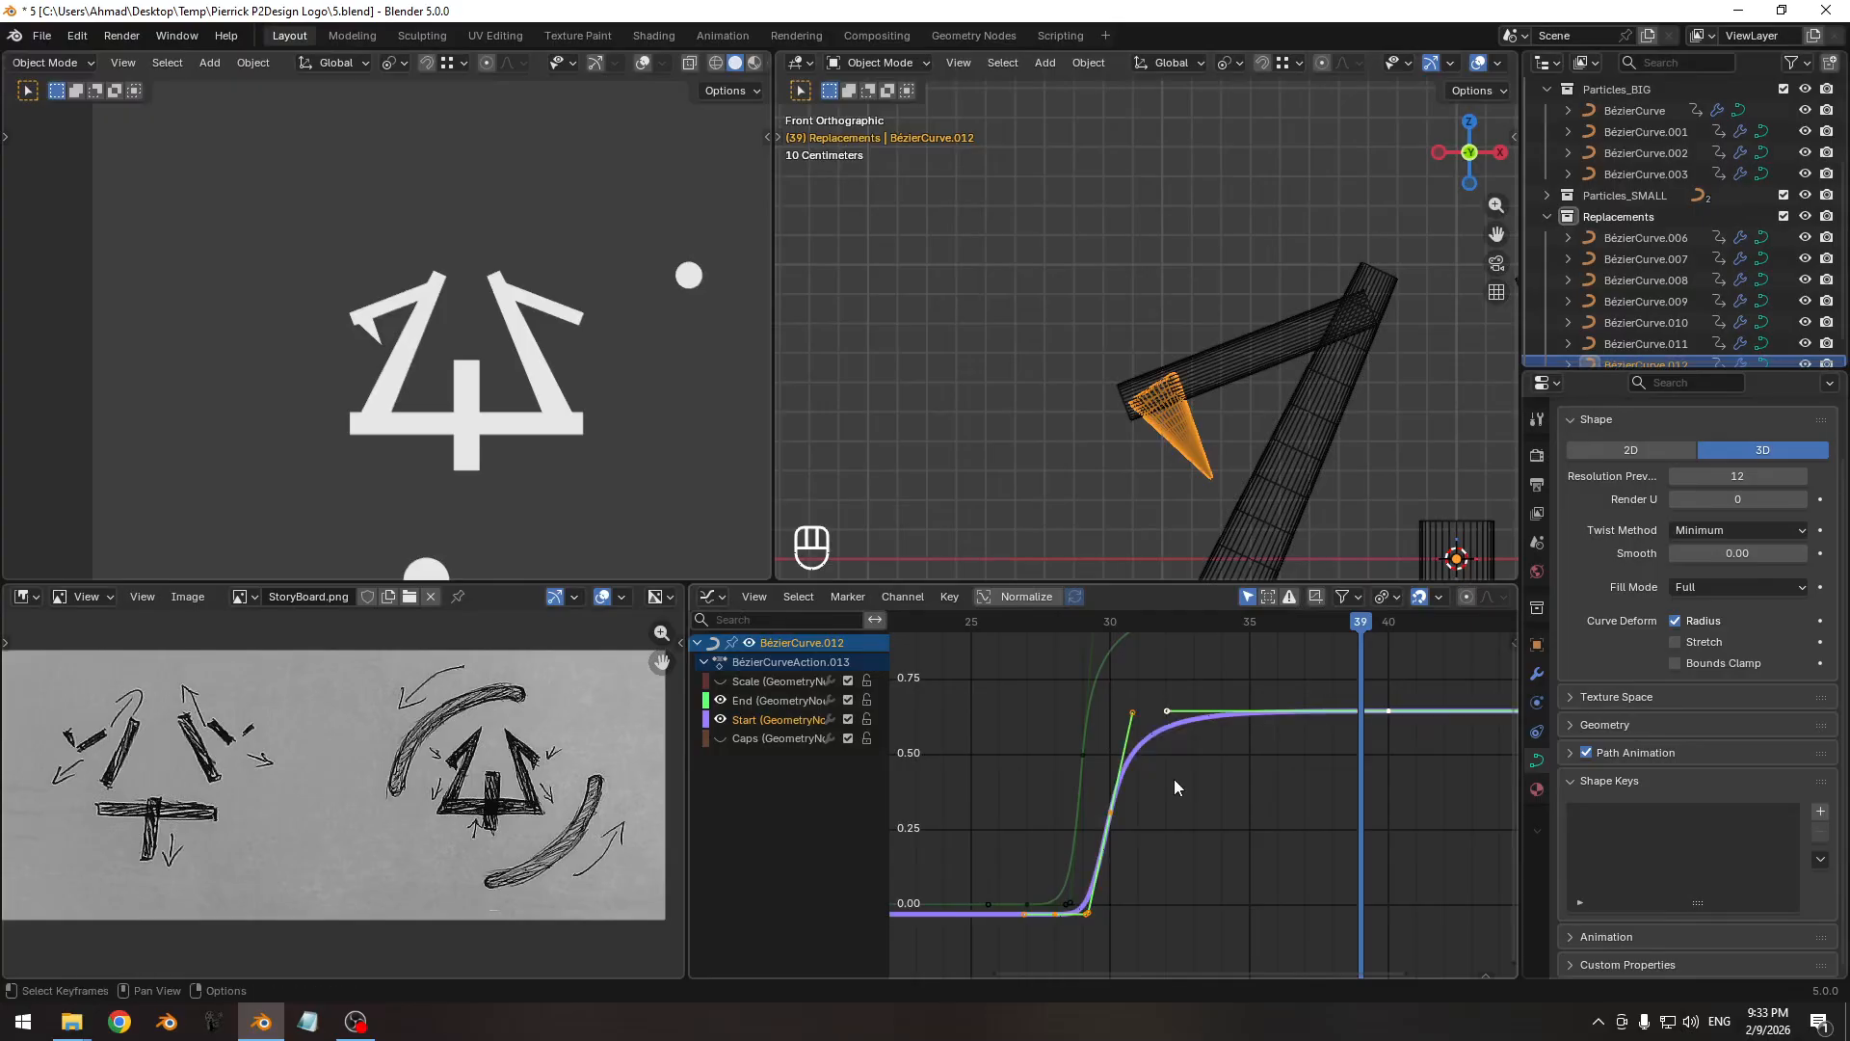
key("g")
key("x")
left_click(1198, 778)
scroll(1198, 779, "down", 3)
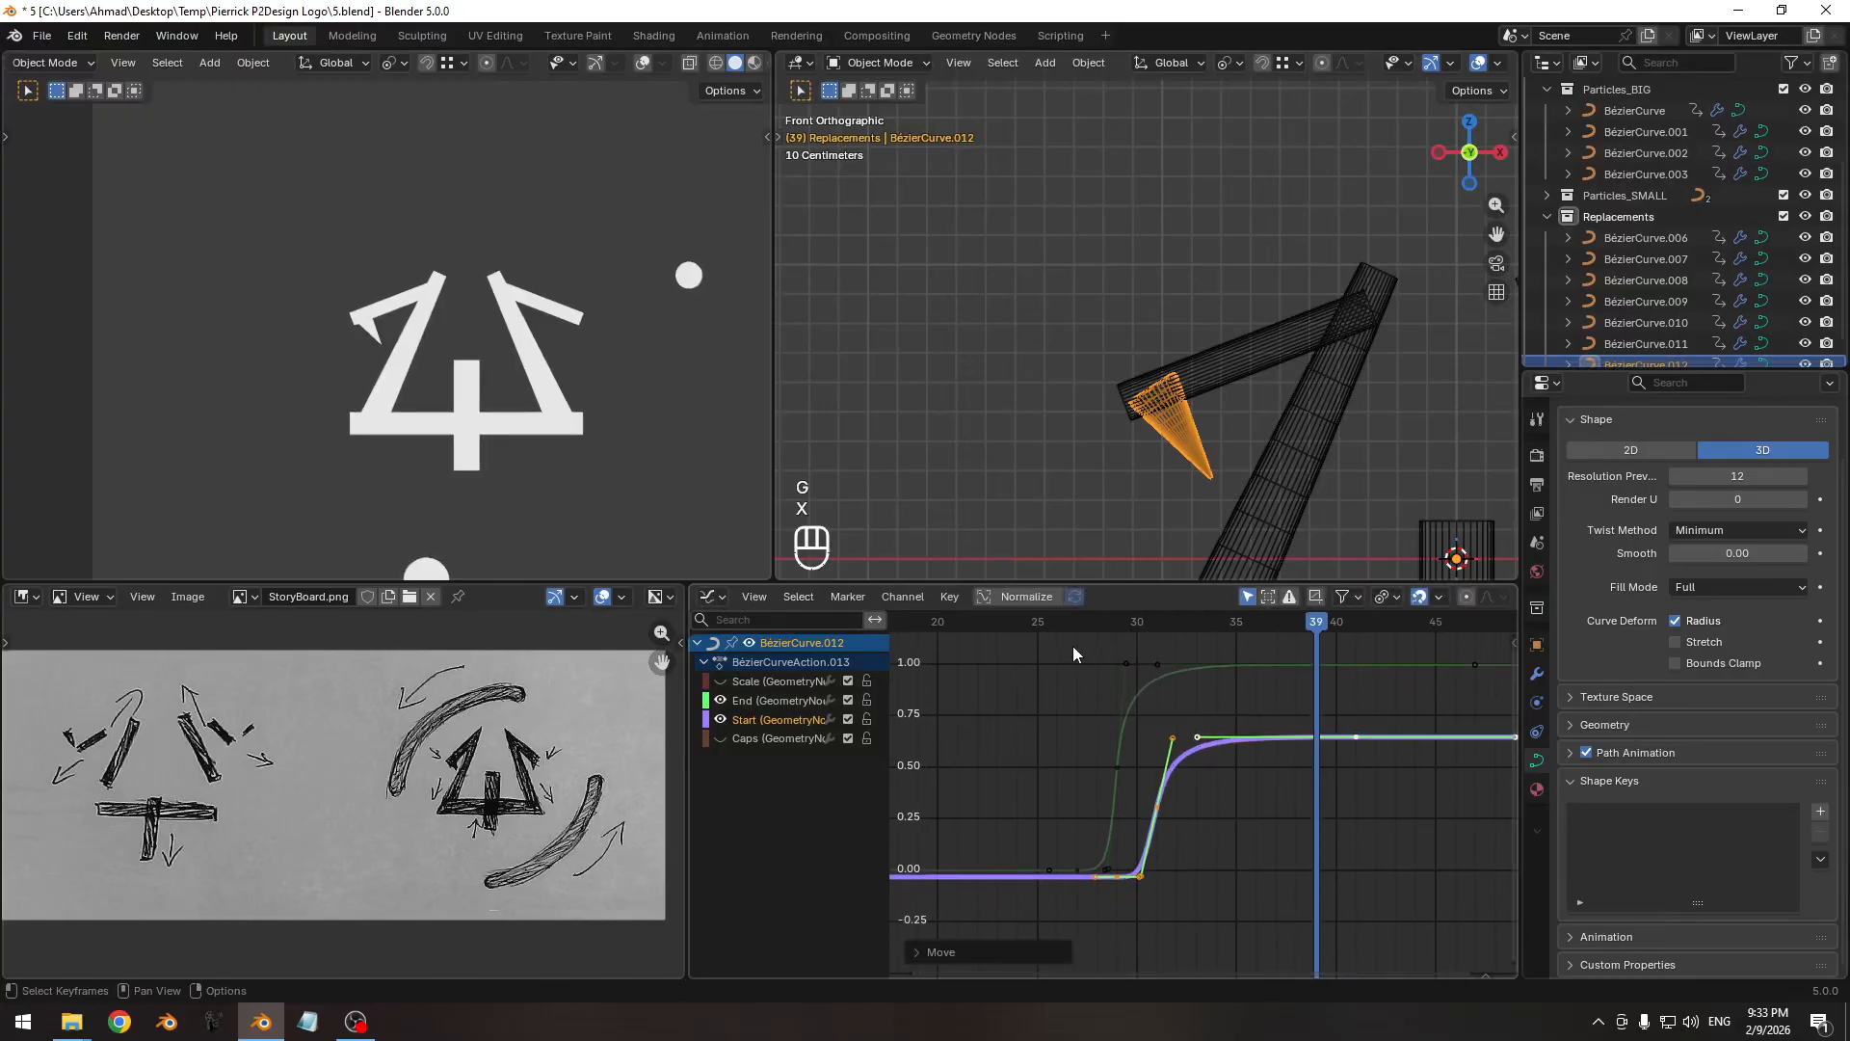
Scrub to frame 33 and save the file.
left_click_drag(1072, 623, 1196, 622)
key("ctrl+s")
key("Home")
key("Home")
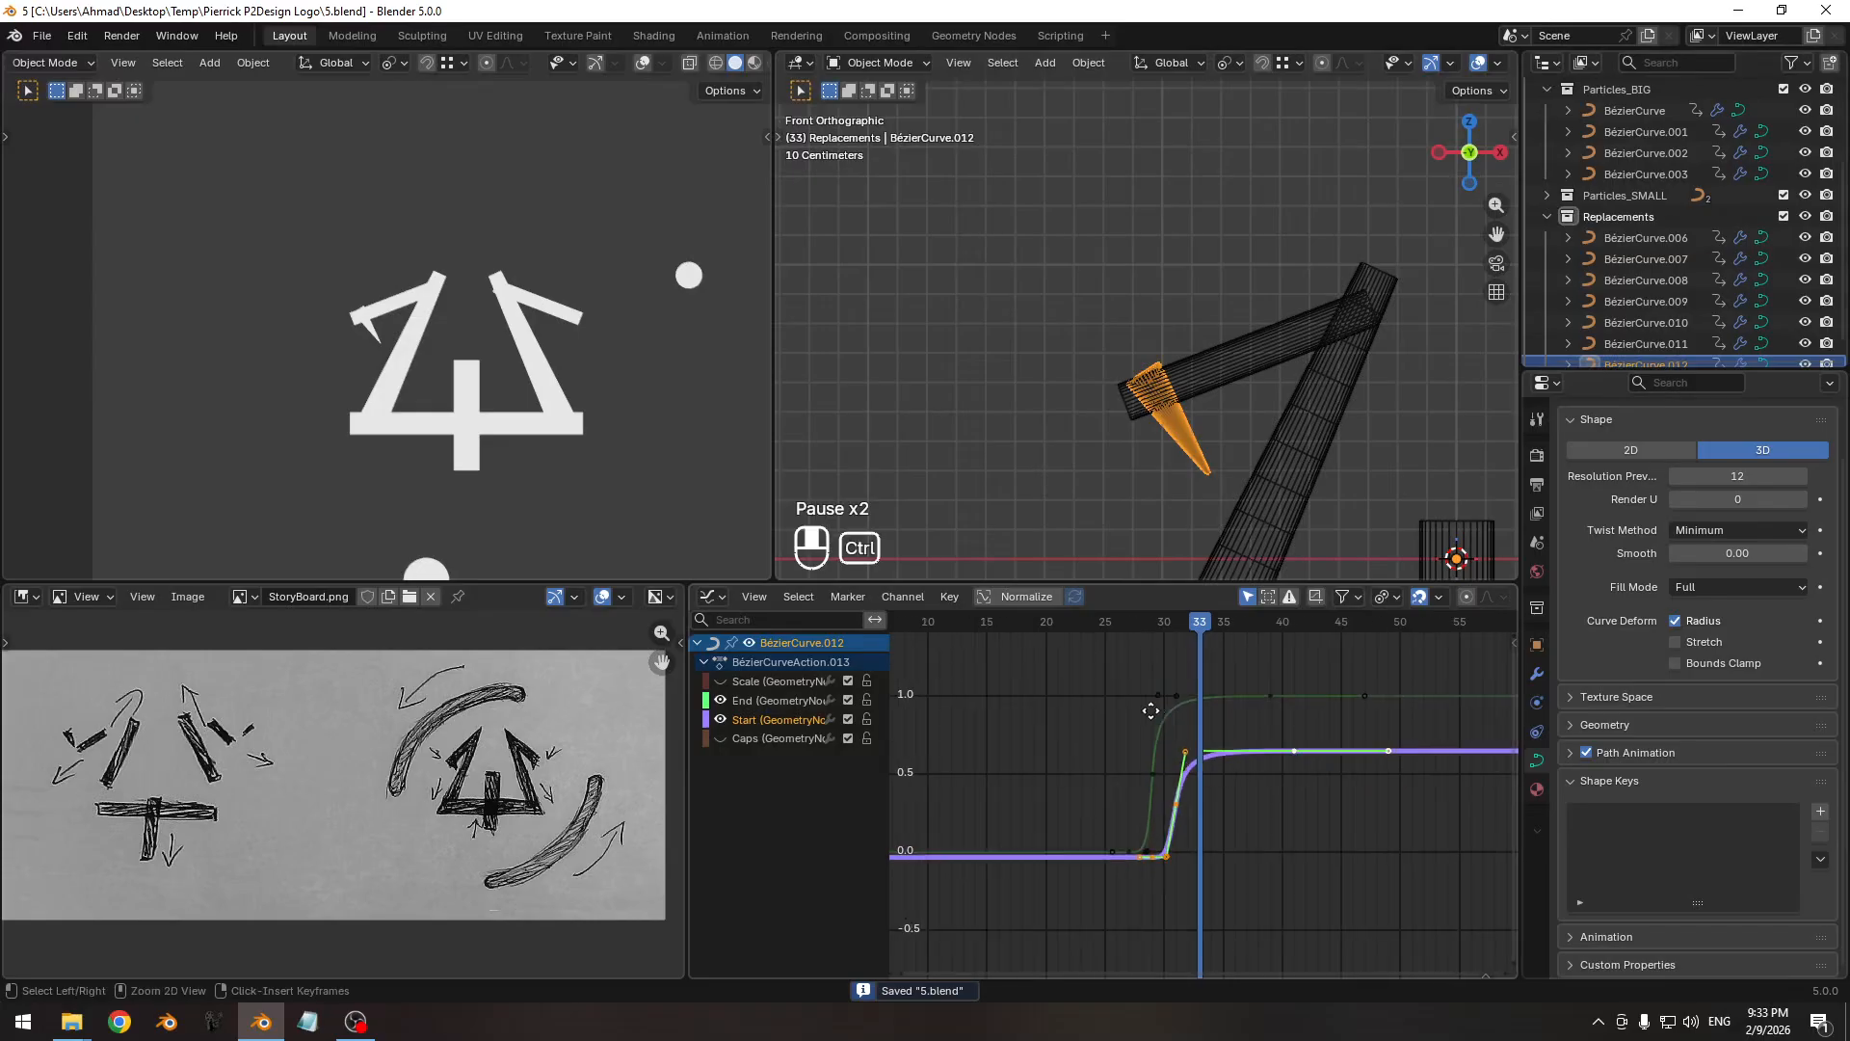
Play the animation from the first frame to check the tapered bar's timing.
middle_click_drag(1247, 754, 1256, 760)
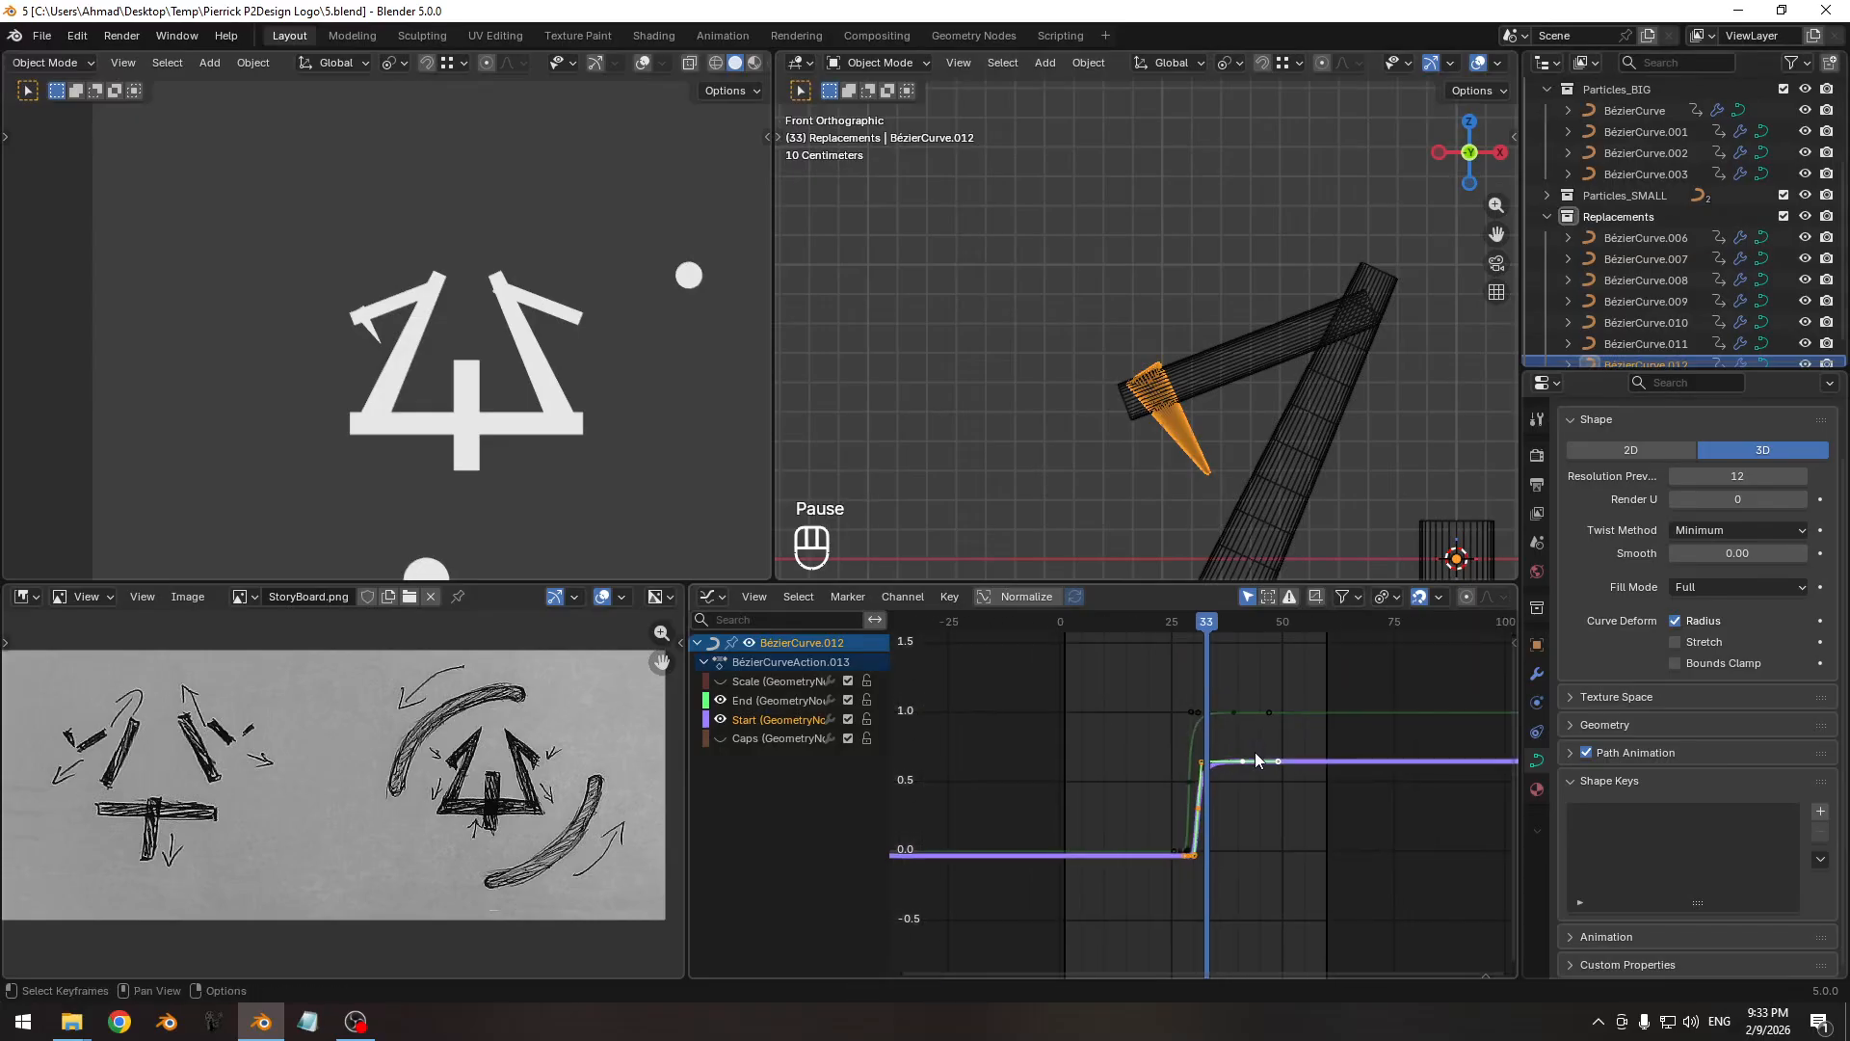
key("shift+Left")
key("space")
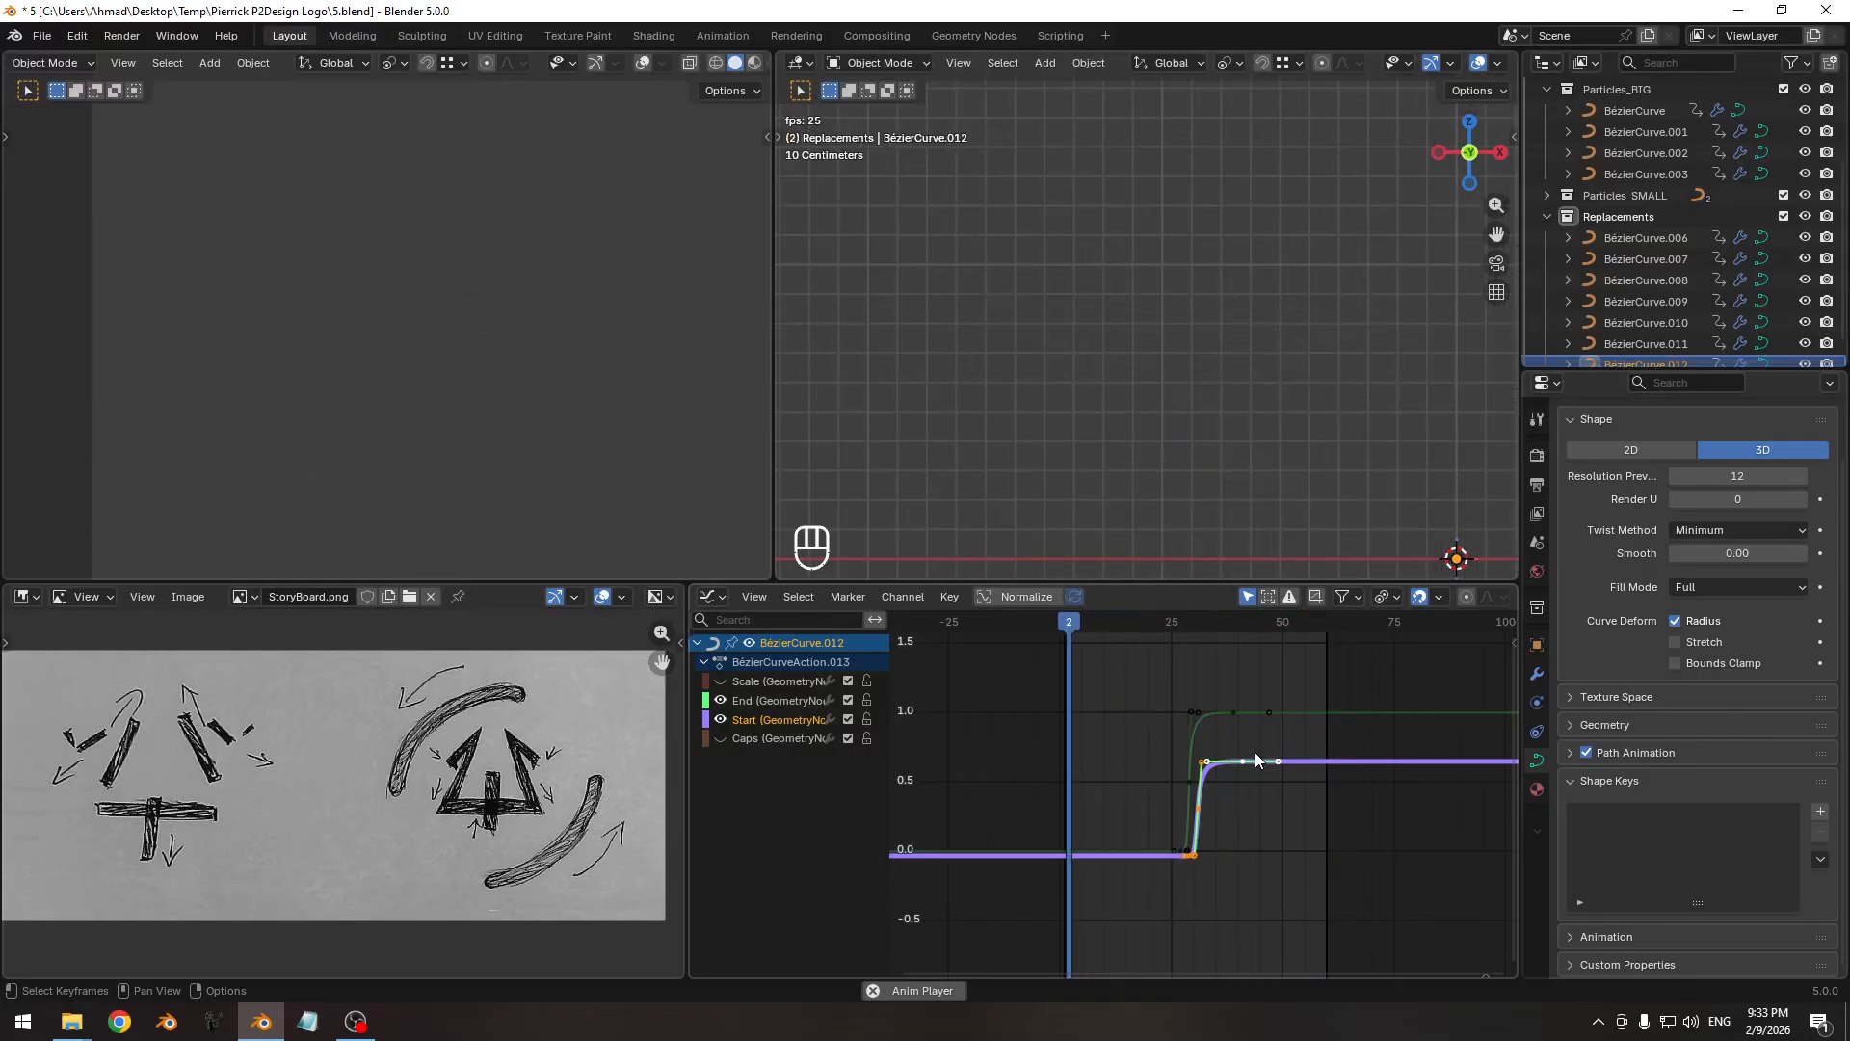
key("space")
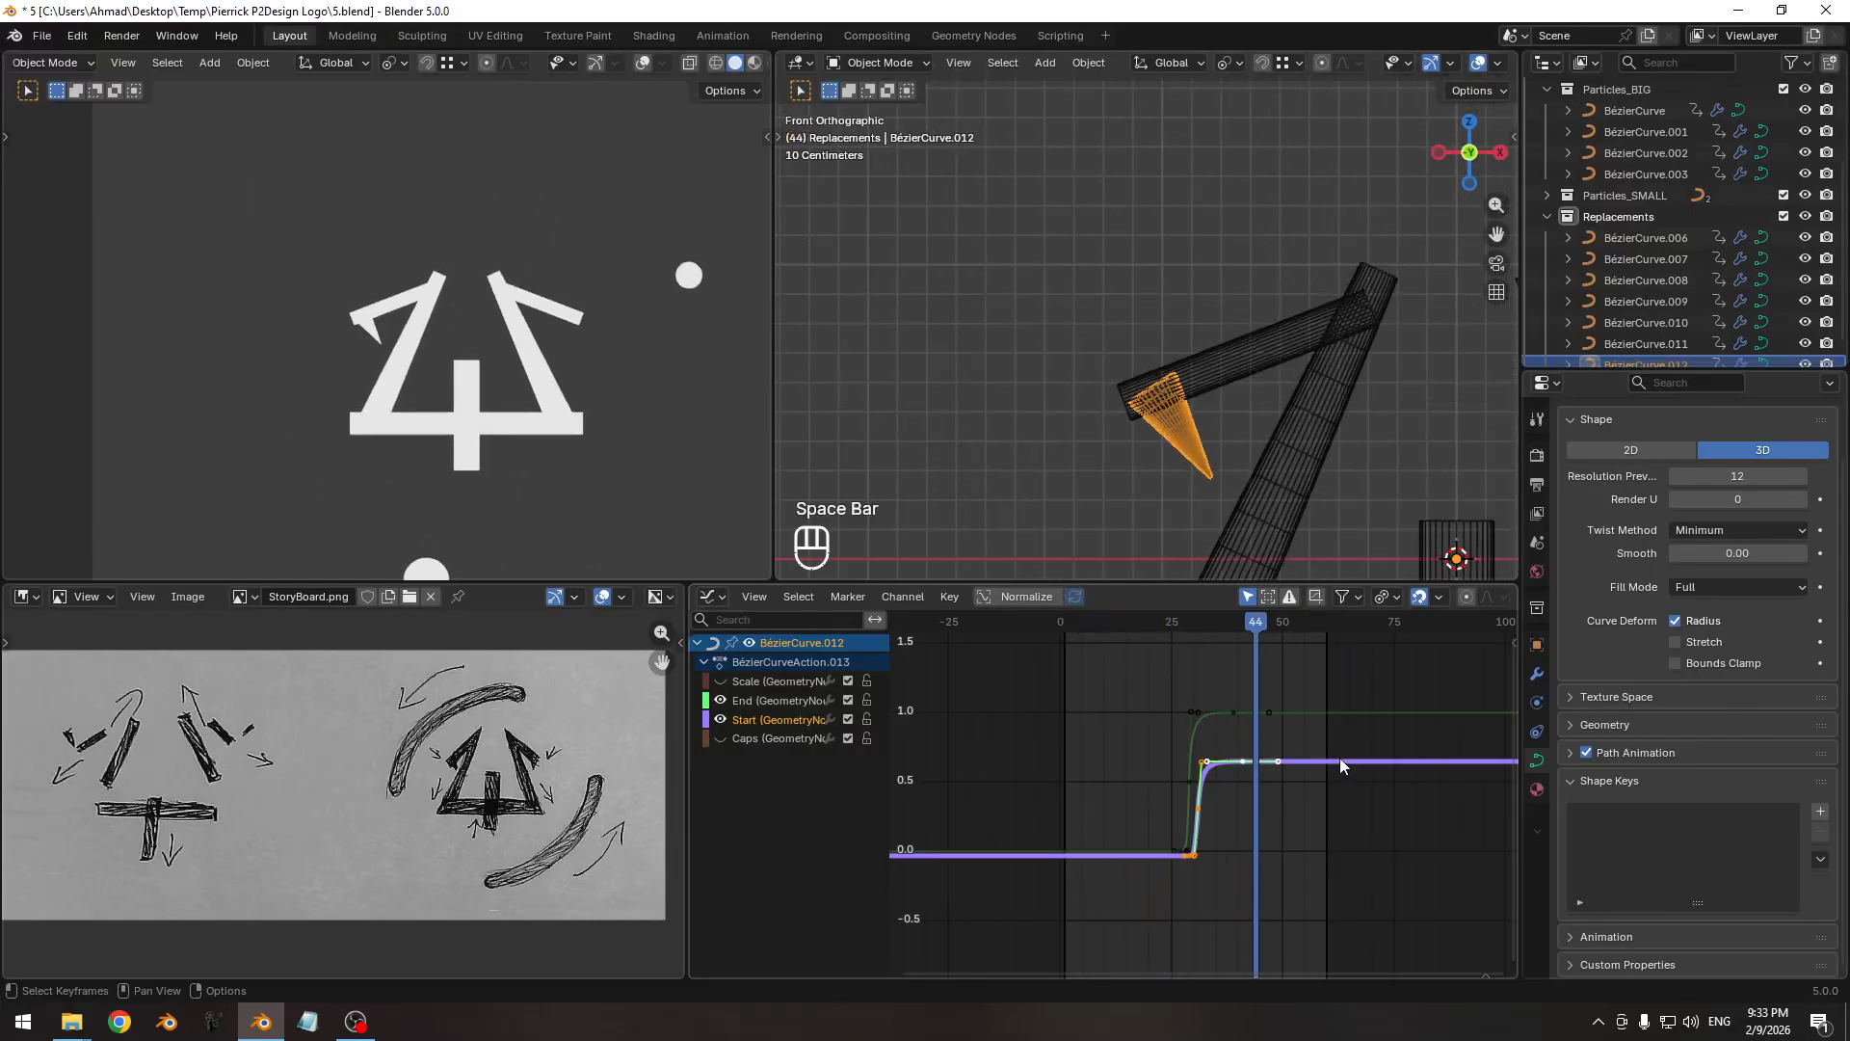
Duplicate the left arm's tapered spike in place and set the transform pivot point to the 3D Cursor.
middle_click_drag(1339, 757, 1188, 758)
scroll(1222, 325, "down", 2)
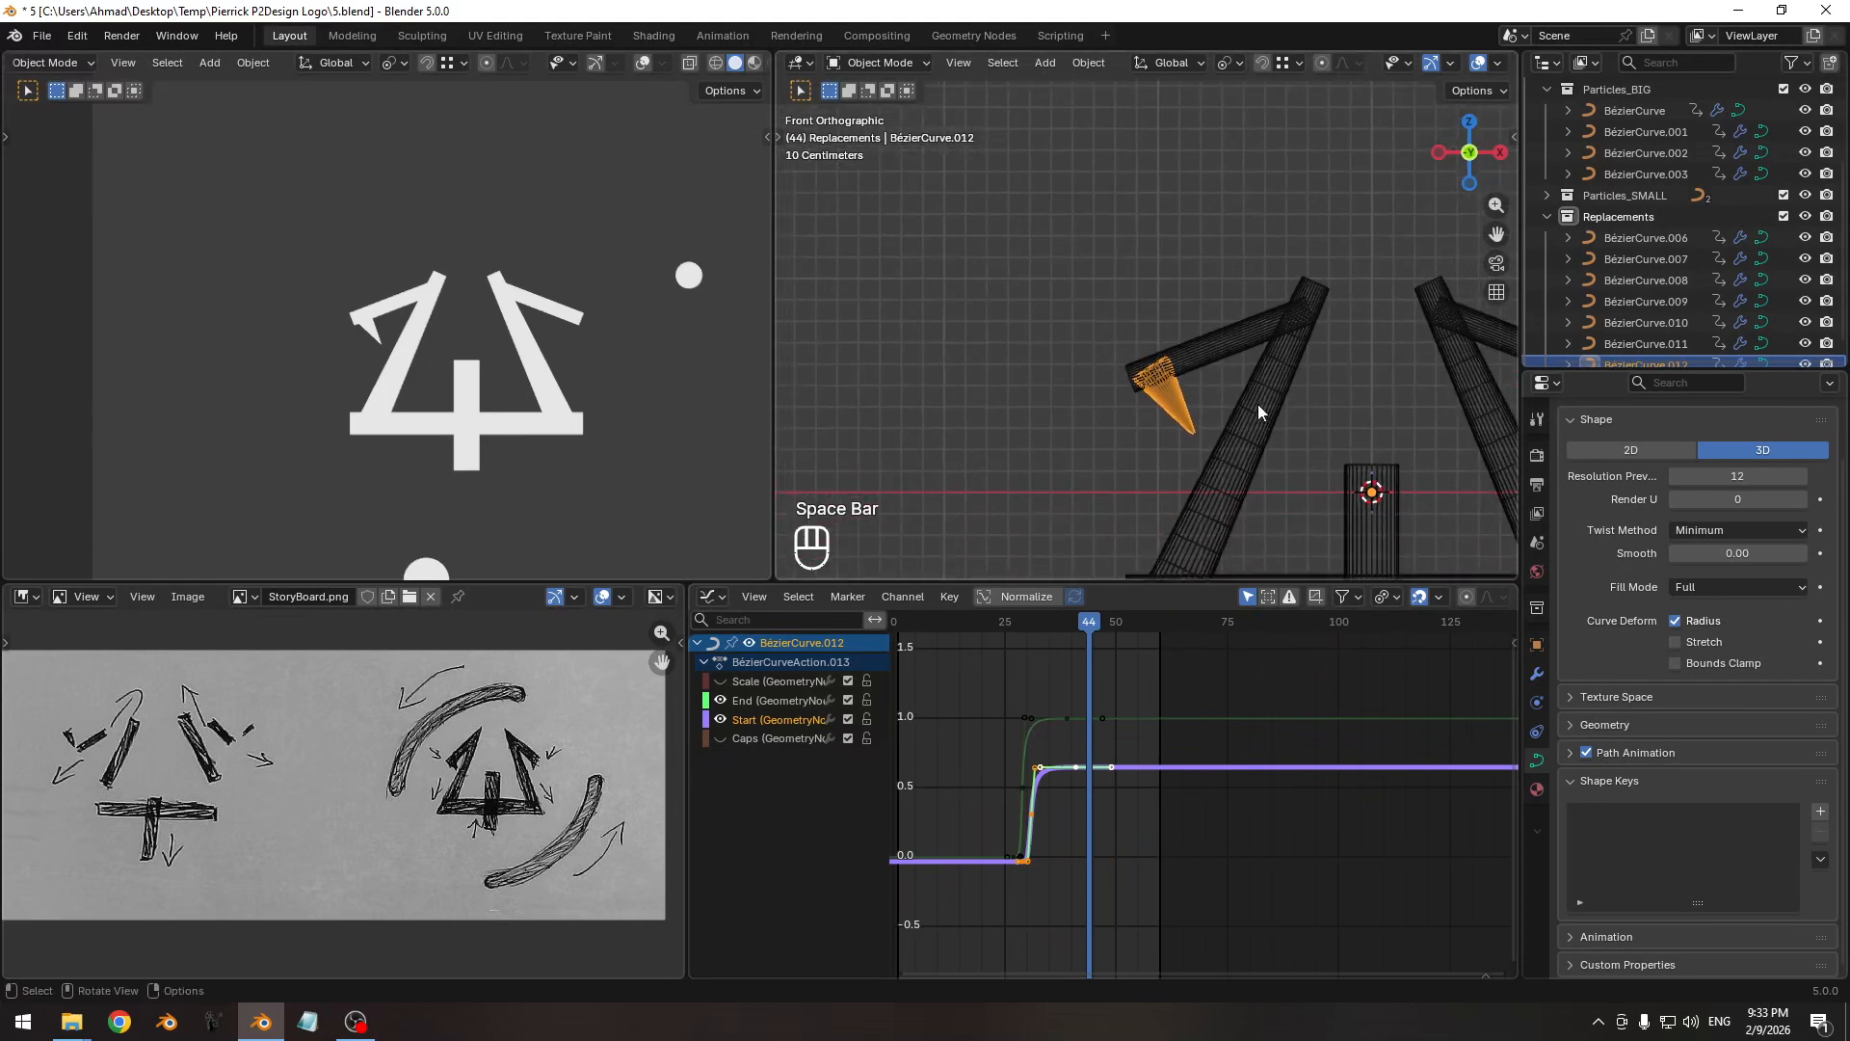
key("shift+d")
right_click(1130, 399)
middle_click_drag(1222, 384, 1143, 369, "shift")
left_click(1229, 62)
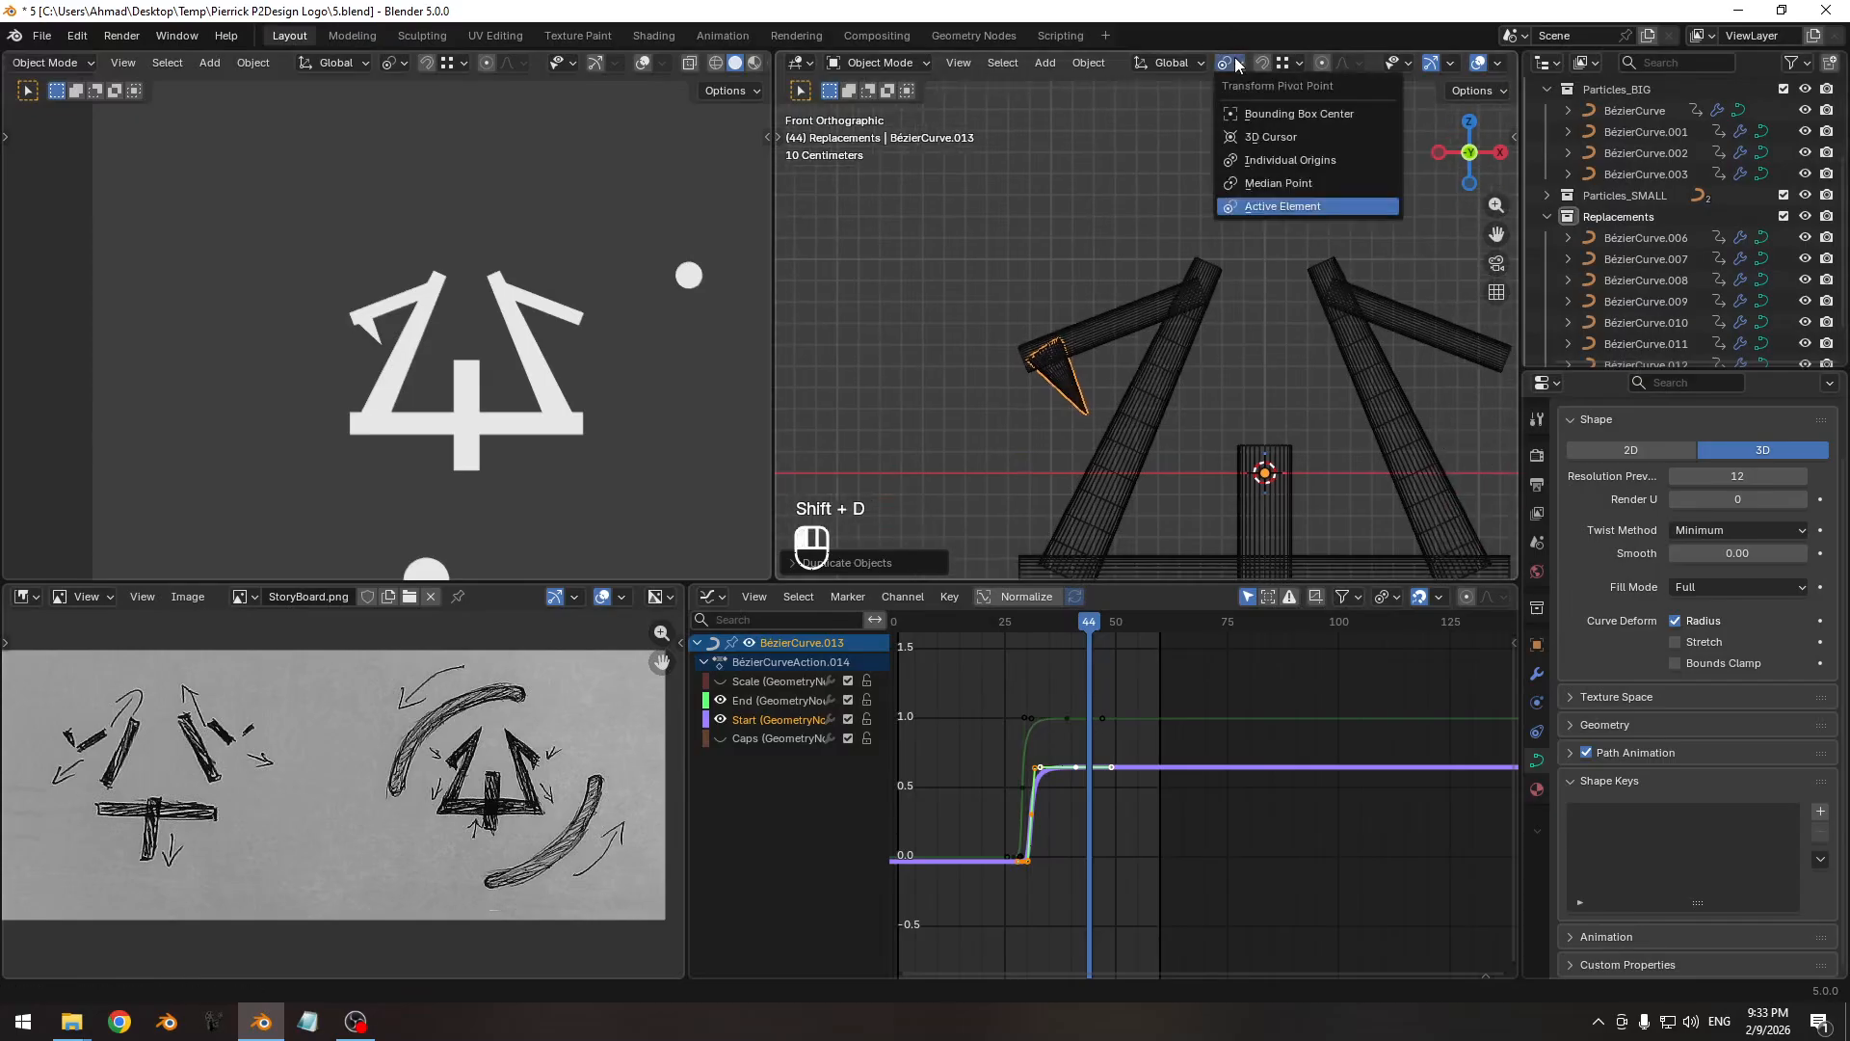
left_click(1265, 116)
left_click(1227, 68)
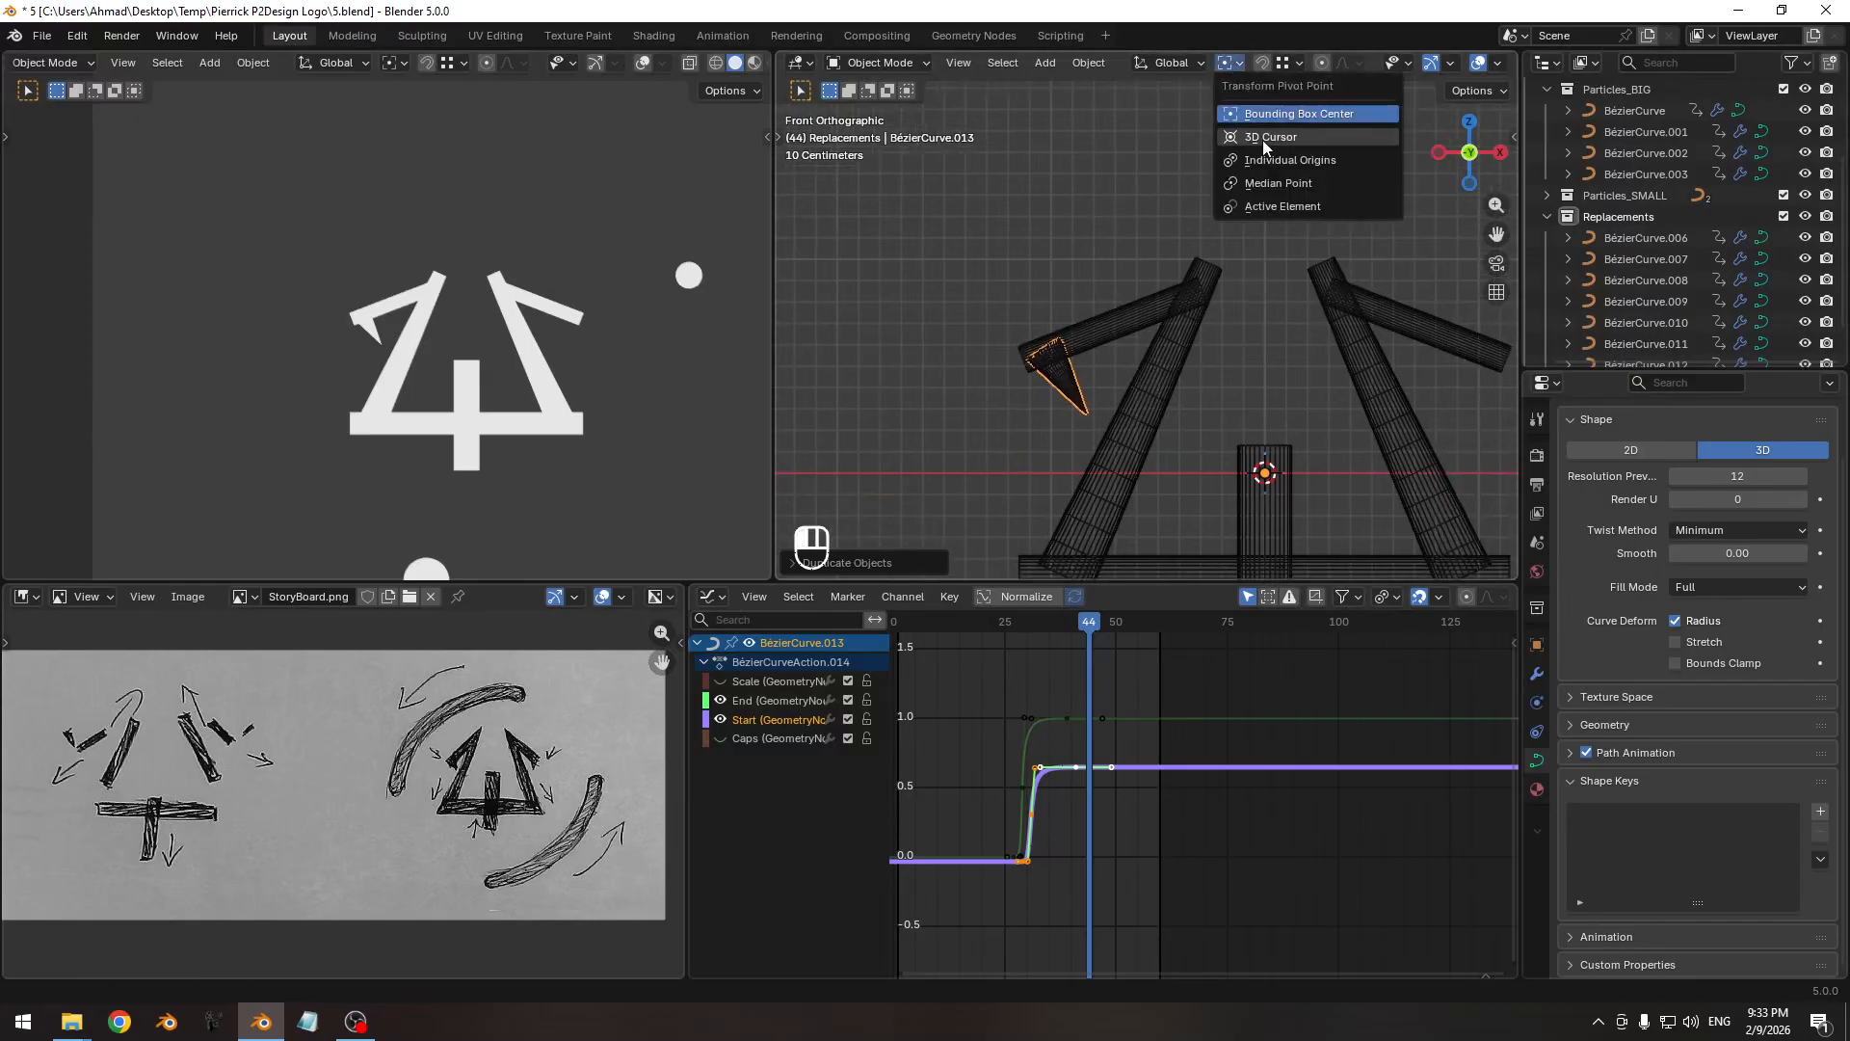
left_click(1267, 142)
Mirror all of the duplicated spike's control points to the right arm by scaling them by -1 along X.
scroll(1274, 287, "down", 2)
middle_click_drag(1273, 292, 1227, 292, "shift")
key("Tab")
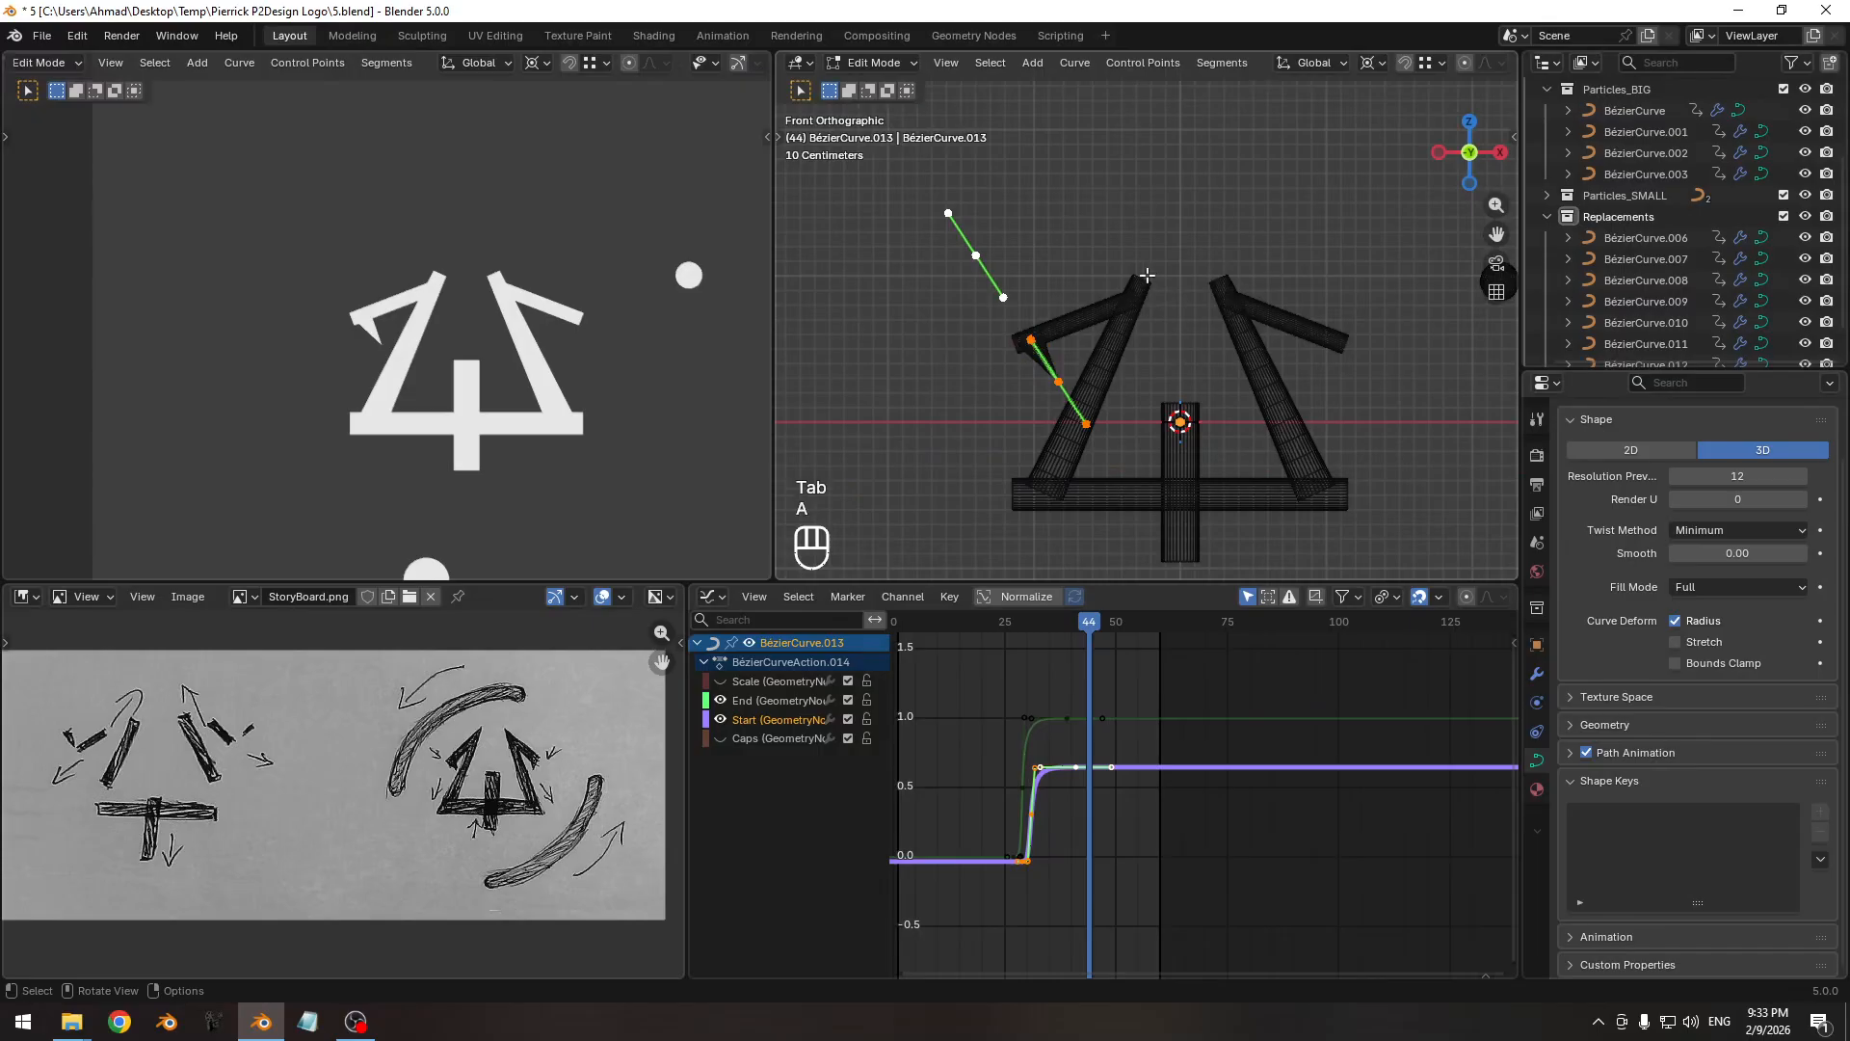
key("s")
key("x")
key("KP_Subtract")
key("KP_1")
key("KP_Enter")
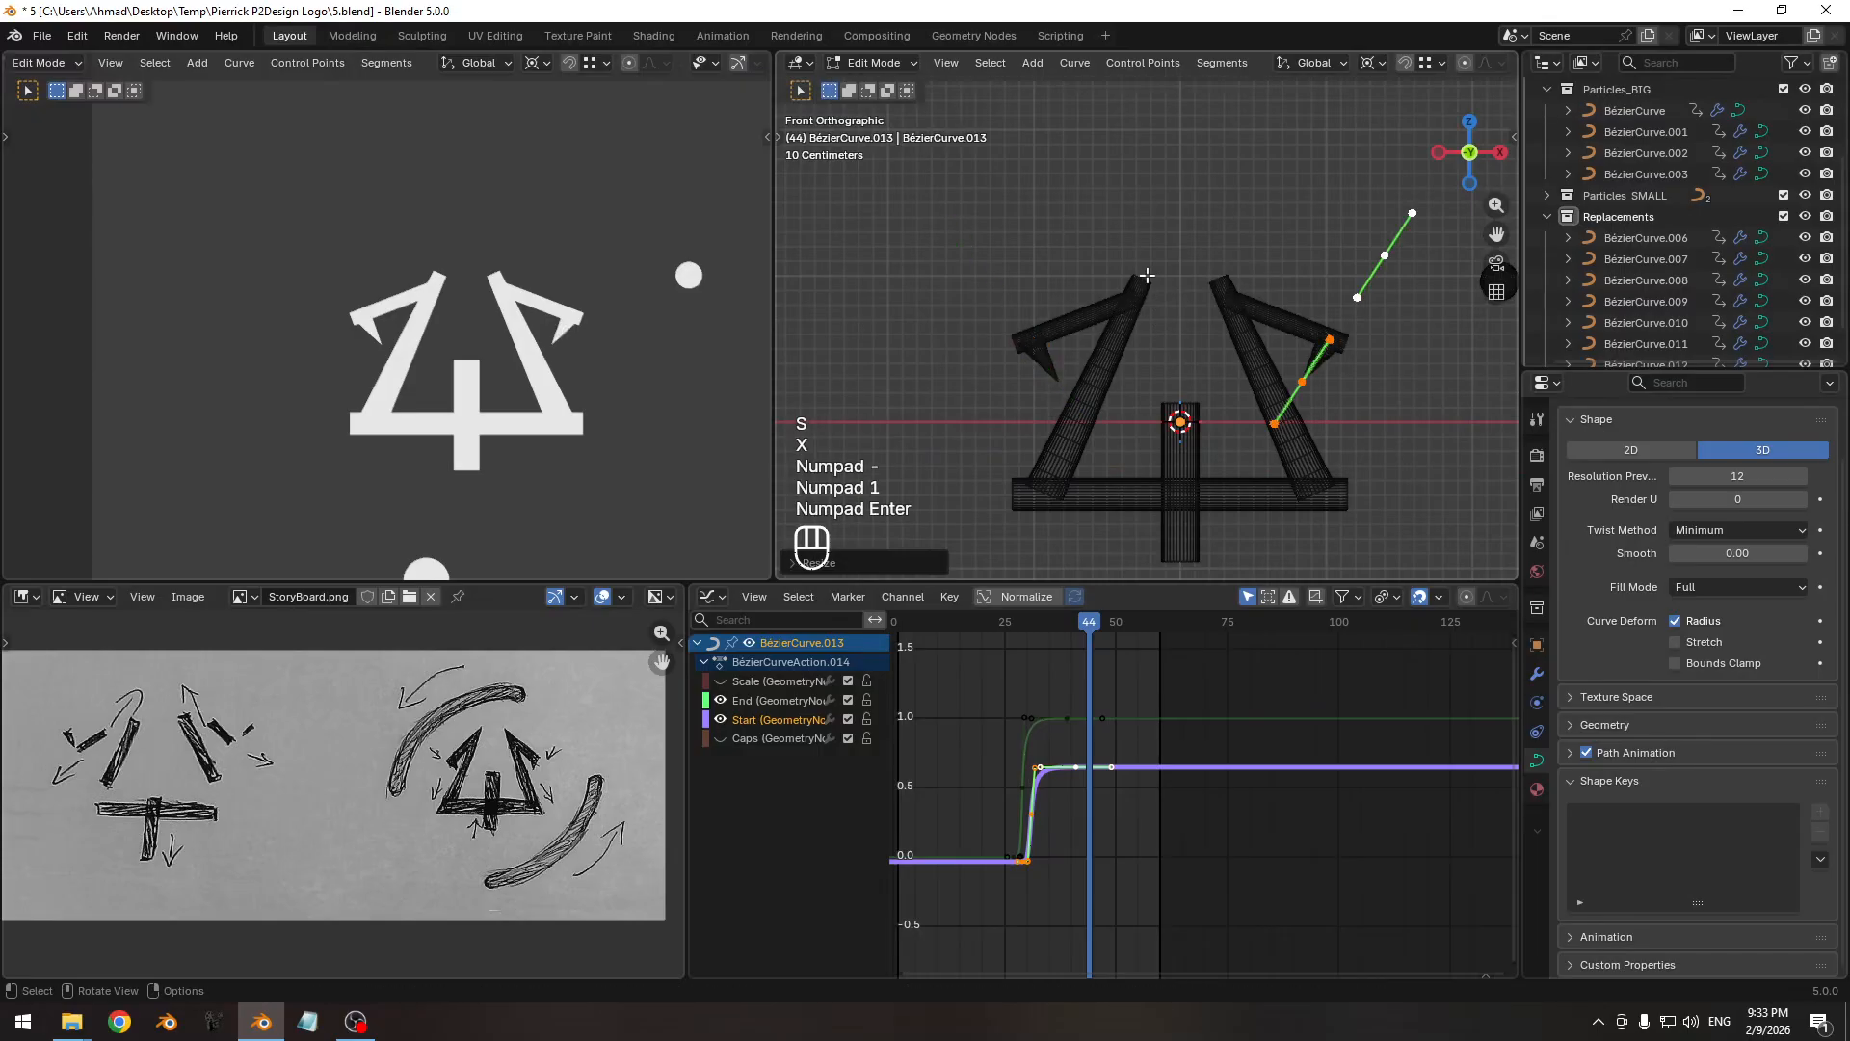
key("Tab")
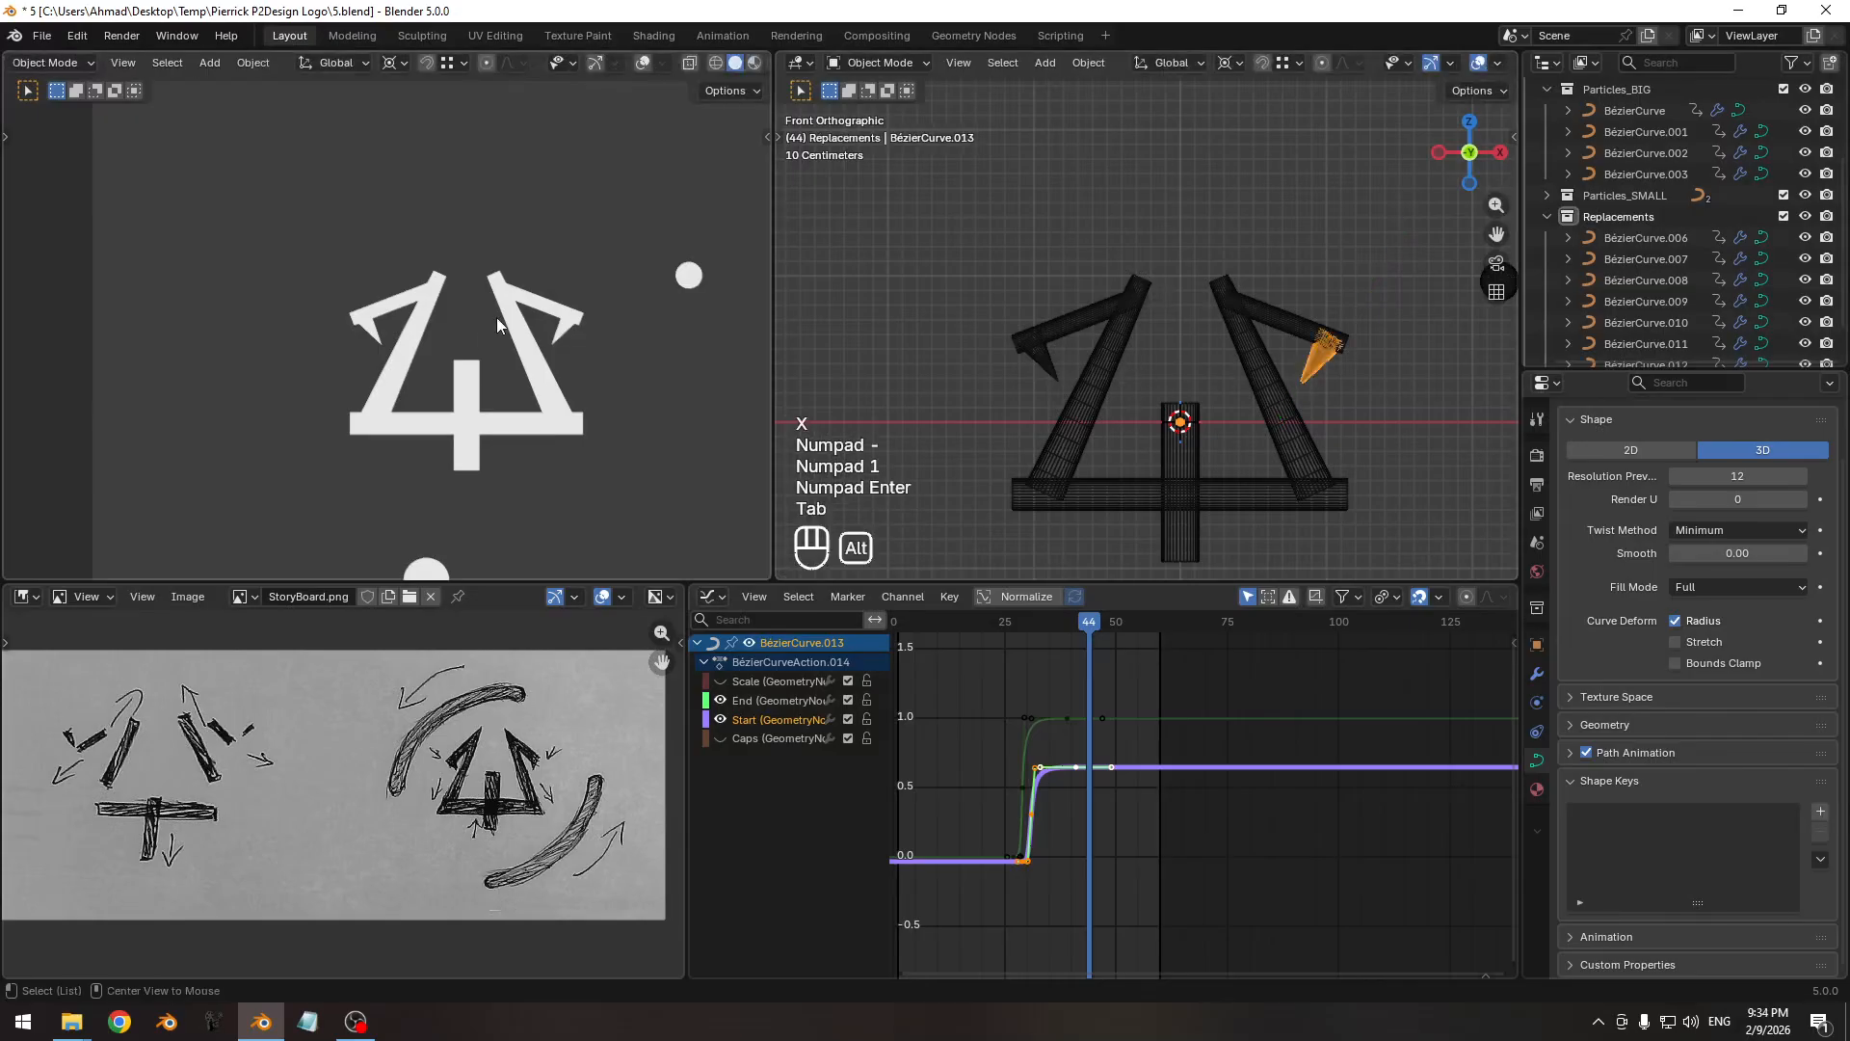
Show overlays in the camera viewport and examine both spikes against the logo at frame 35.
key("shift+alt+z")
middle_click_drag(557, 389, 483, 355, "shift")
key("z")
left_click(306, 345)
mouse_move(556, 431)
middle_mouse_down("shift")
mouse_move(494, 415)
mouse_move(562, 234)
mouse_move(525, 360)
mouse_move(536, 338)
middle_mouse_up("shift")
key("z")
left_click(420, 343)
scroll(537, 338, "down", 4)
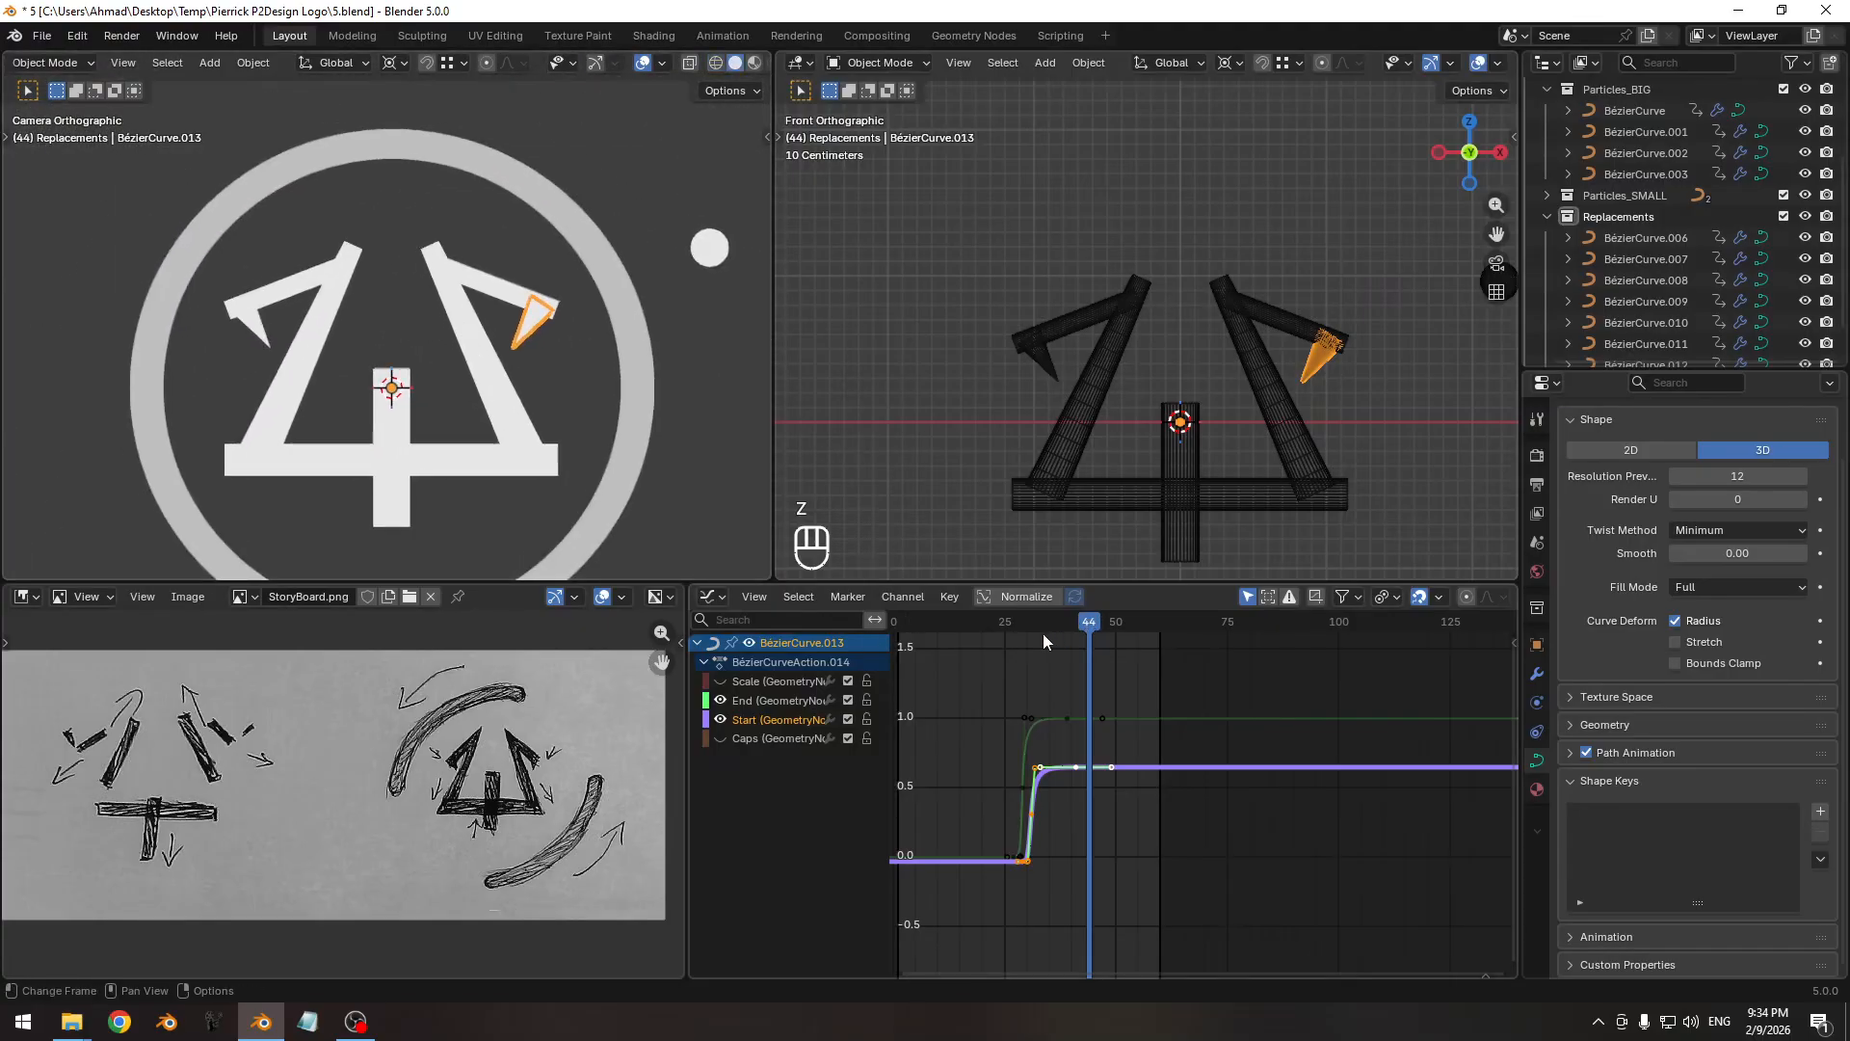
mouse_move(1042, 633)
left_mouse_down()
mouse_move(989, 640)
mouse_move(1049, 627)
left_mouse_up()
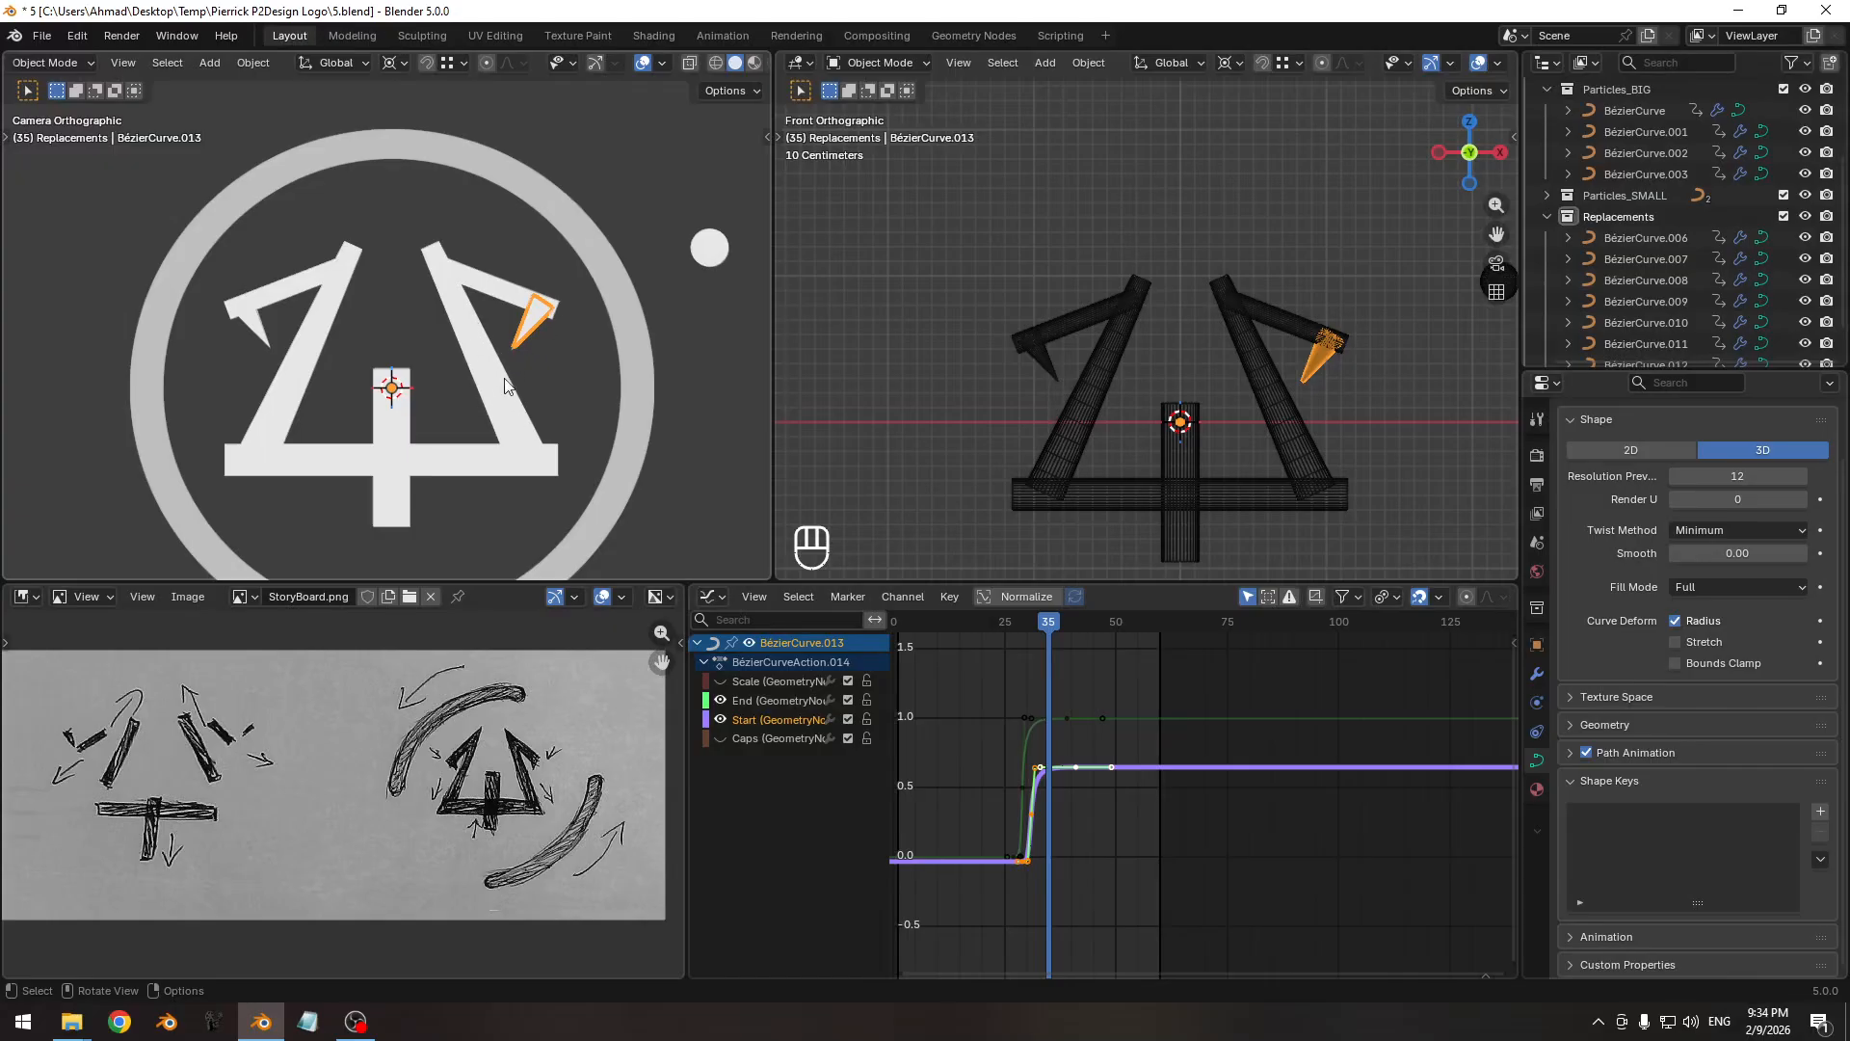
middle_click_drag(477, 392, 541, 344, "ctrl")
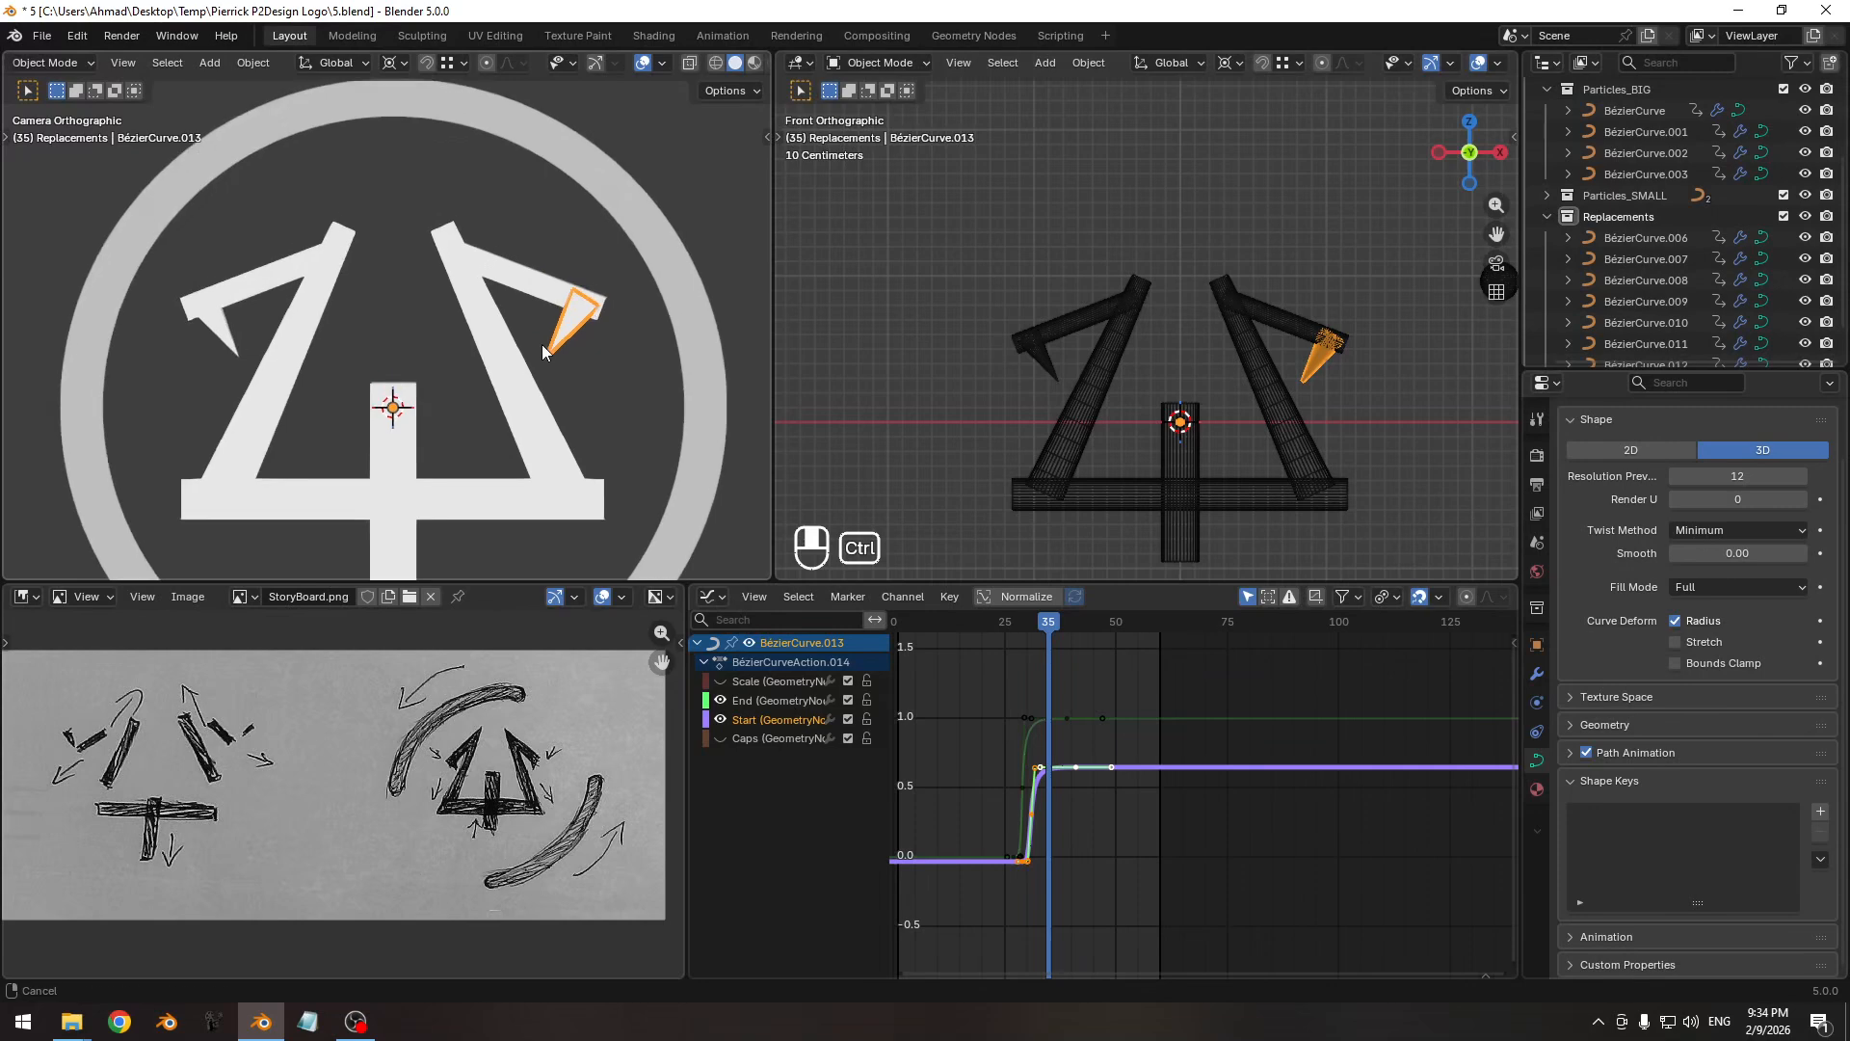
middle_click_drag(395, 343, 437, 374, "shift")
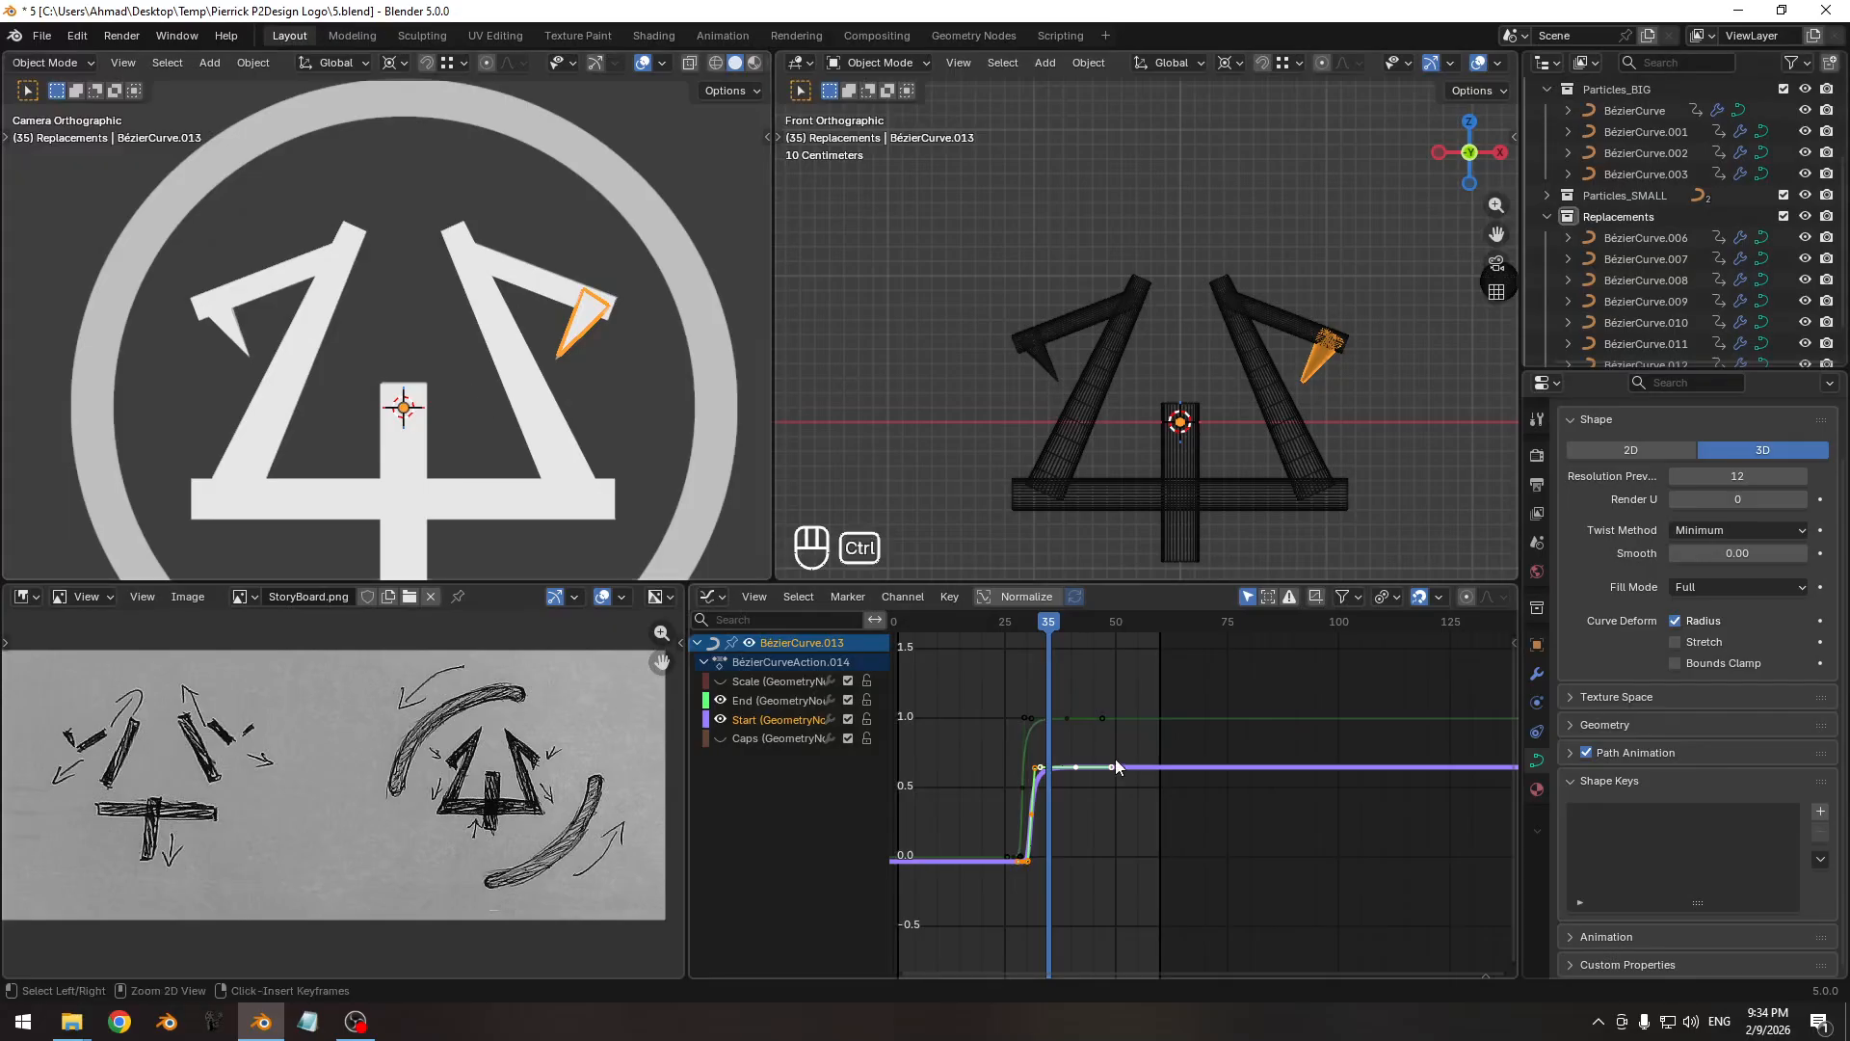
Go back to frame 4 and preview the camera viewport in rendered shading without overlays.
middle_click_drag(1114, 759, 1083, 757, "ctrl")
middle_click_drag(1084, 687, 1123, 698, "shift")
left_click(1091, 633)
left_click(1088, 622)
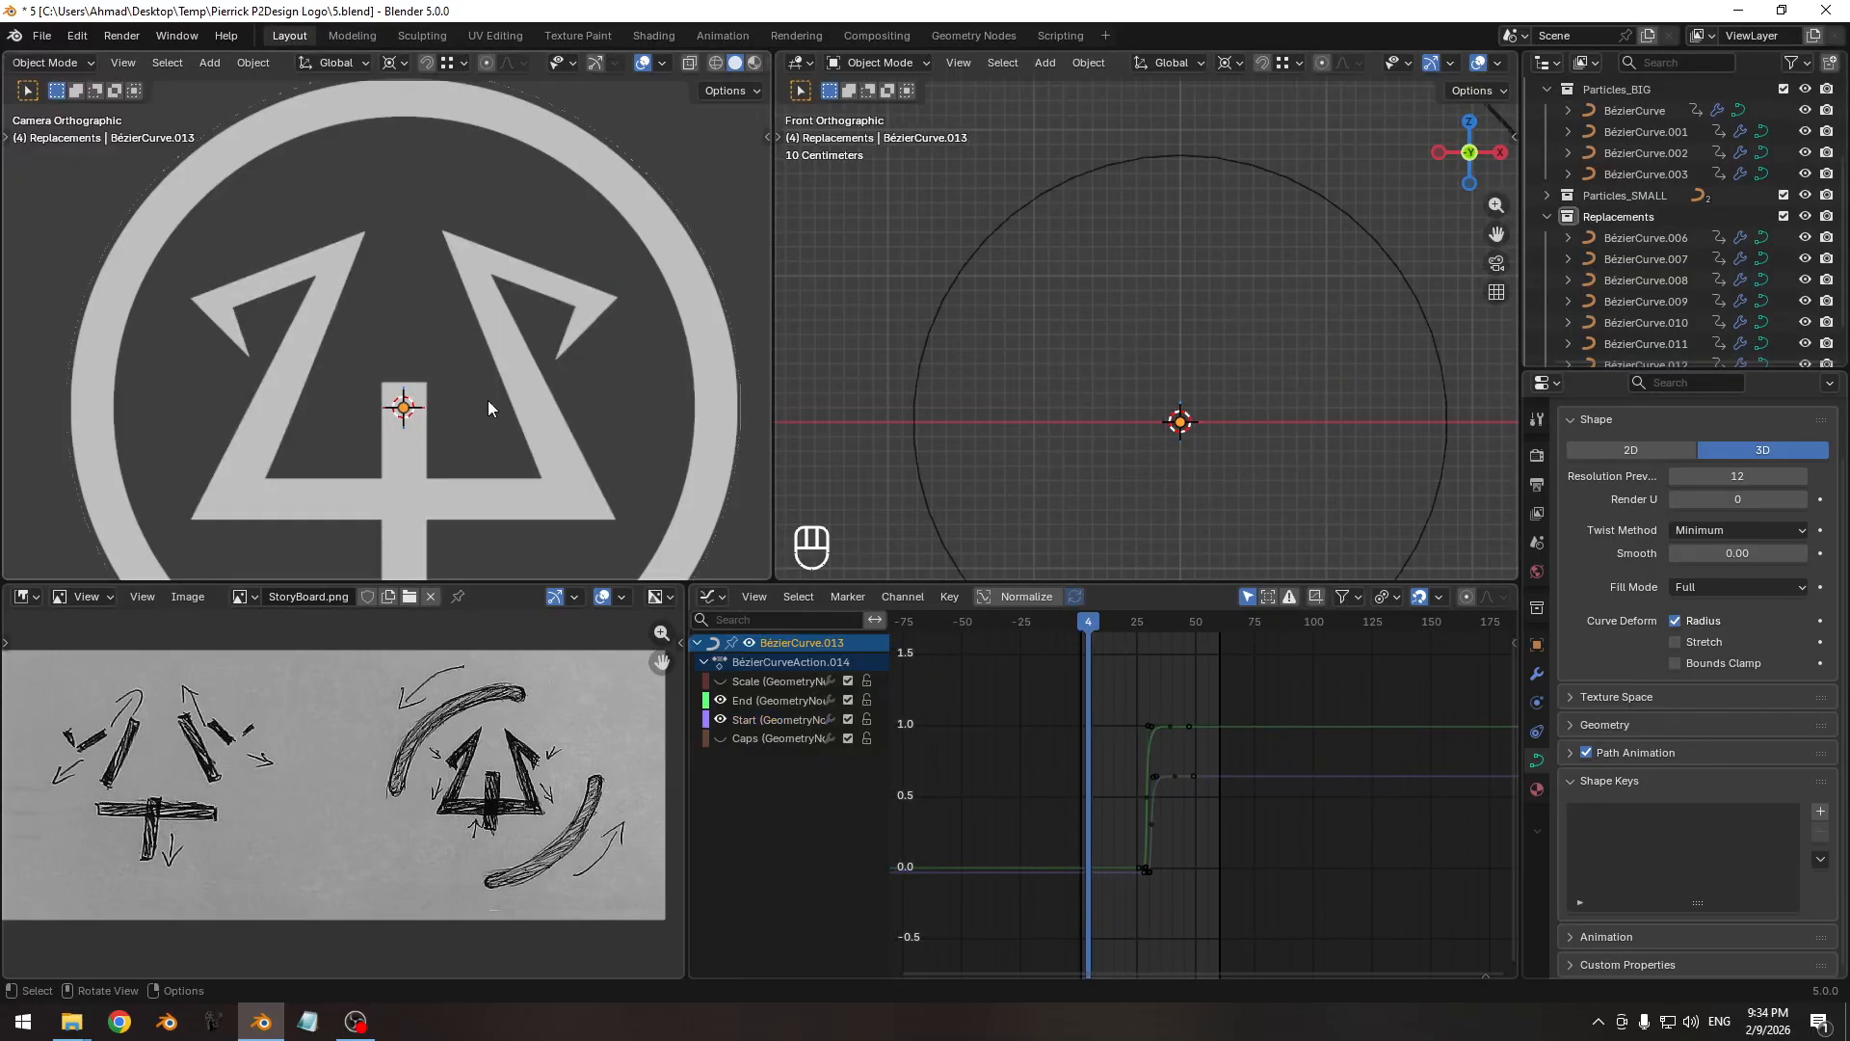
key("z")
key("shift+alt+z")
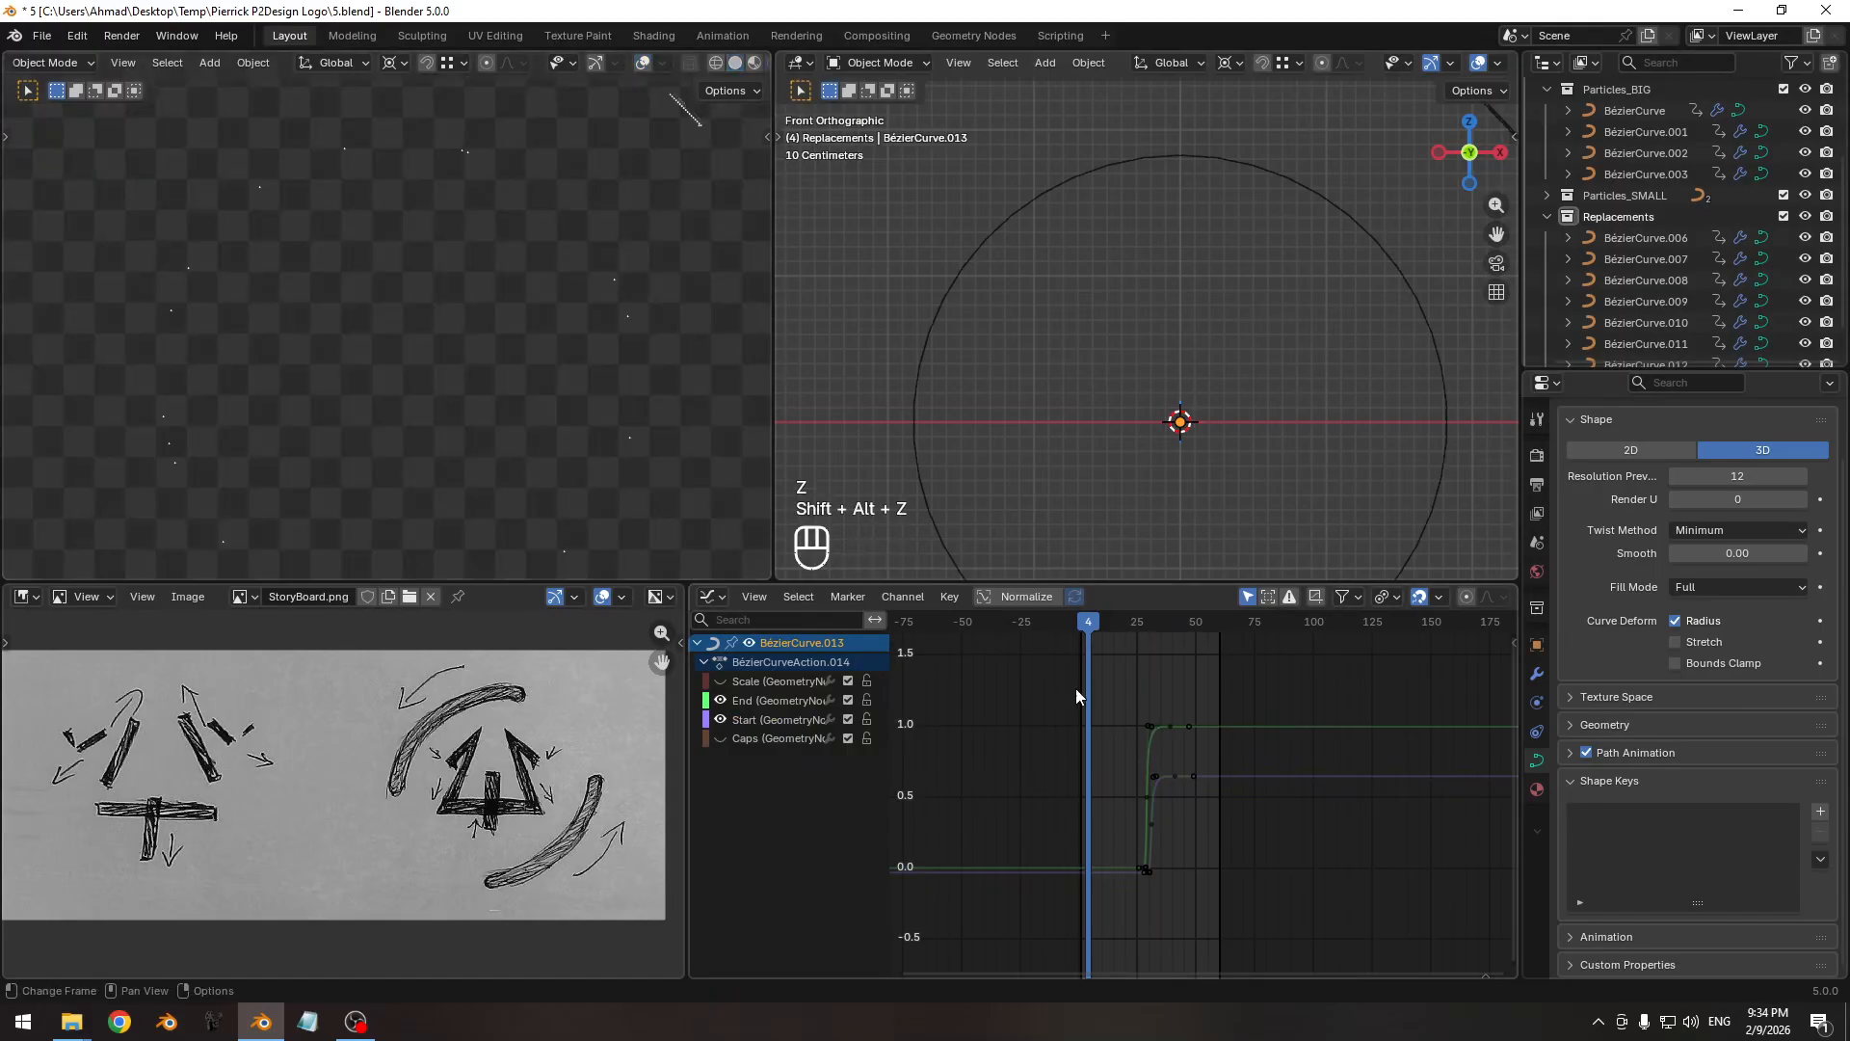
Scrub through frames 8 to 10 to examine where the incoming bars cross the ring in the rendered preview.
middle_click_drag(1077, 692, 1150, 732, "ctrl")
middle_click_drag(1033, 737, 1351, 732, "shift")
left_click_drag(1042, 627, 1060, 628)
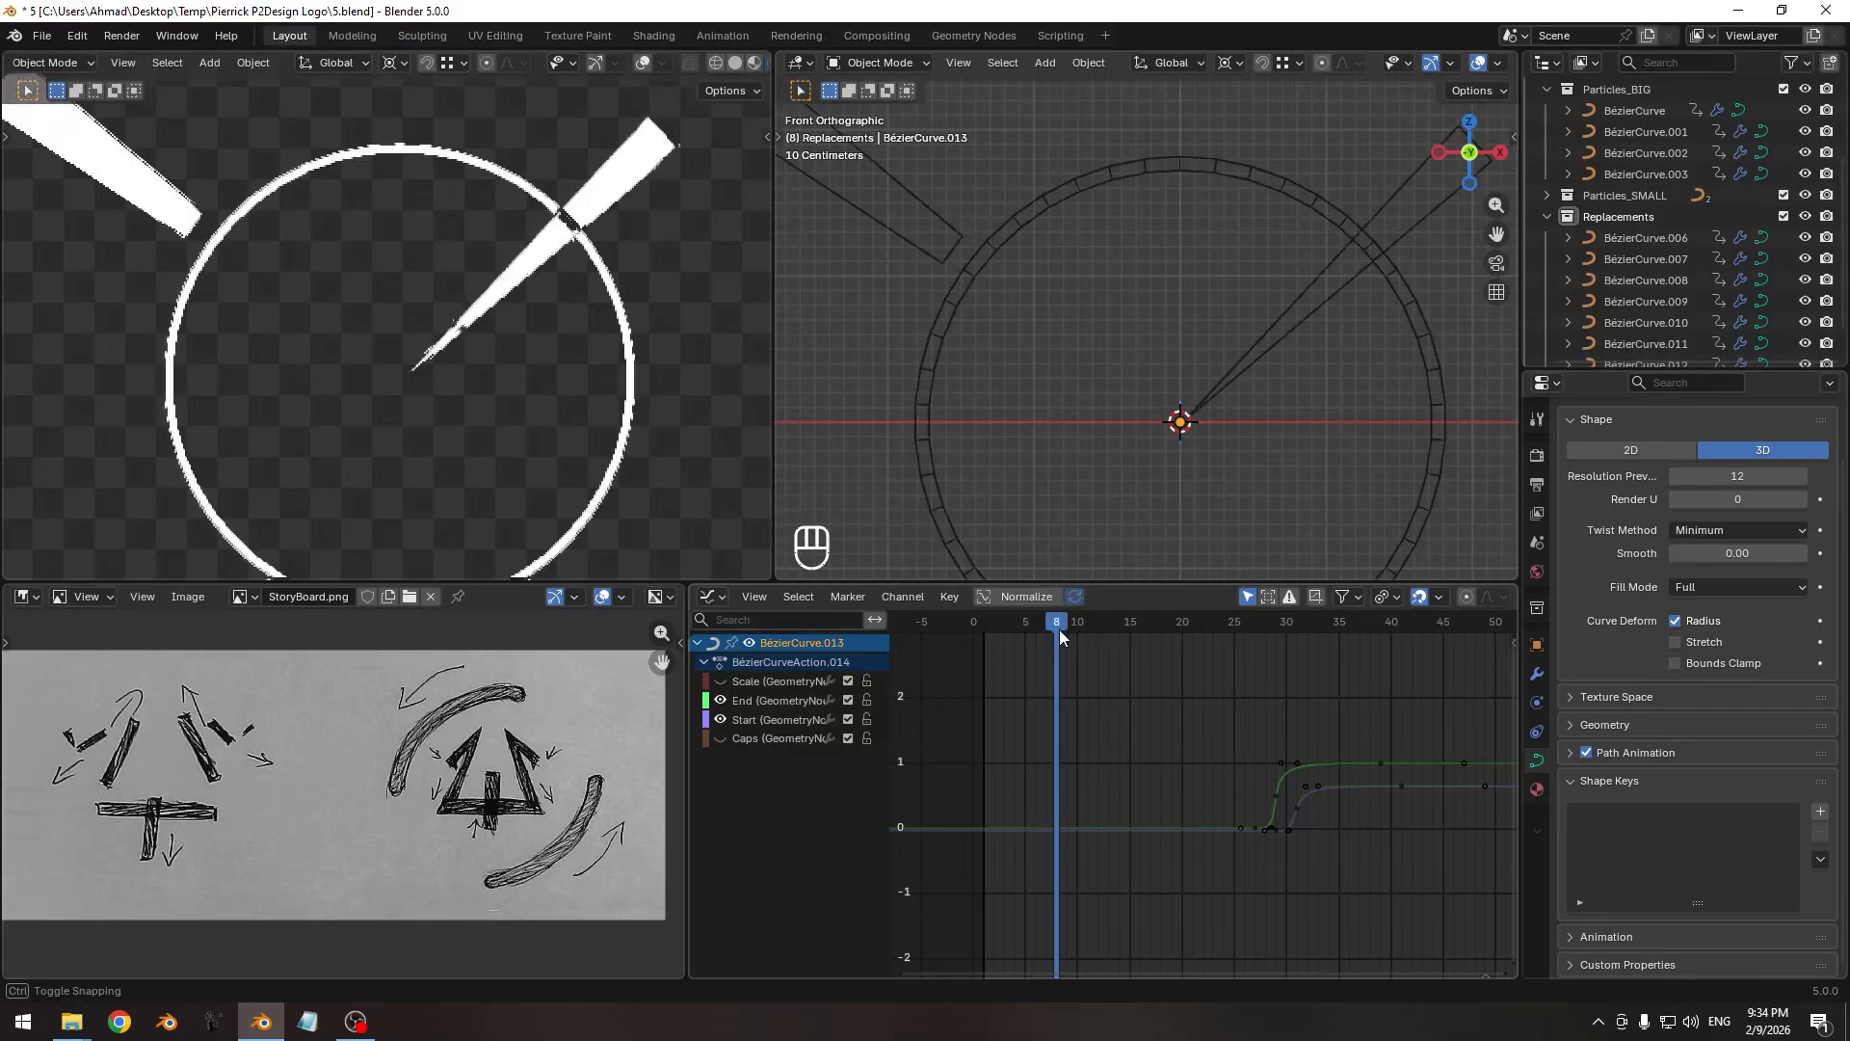
left_click(1075, 621)
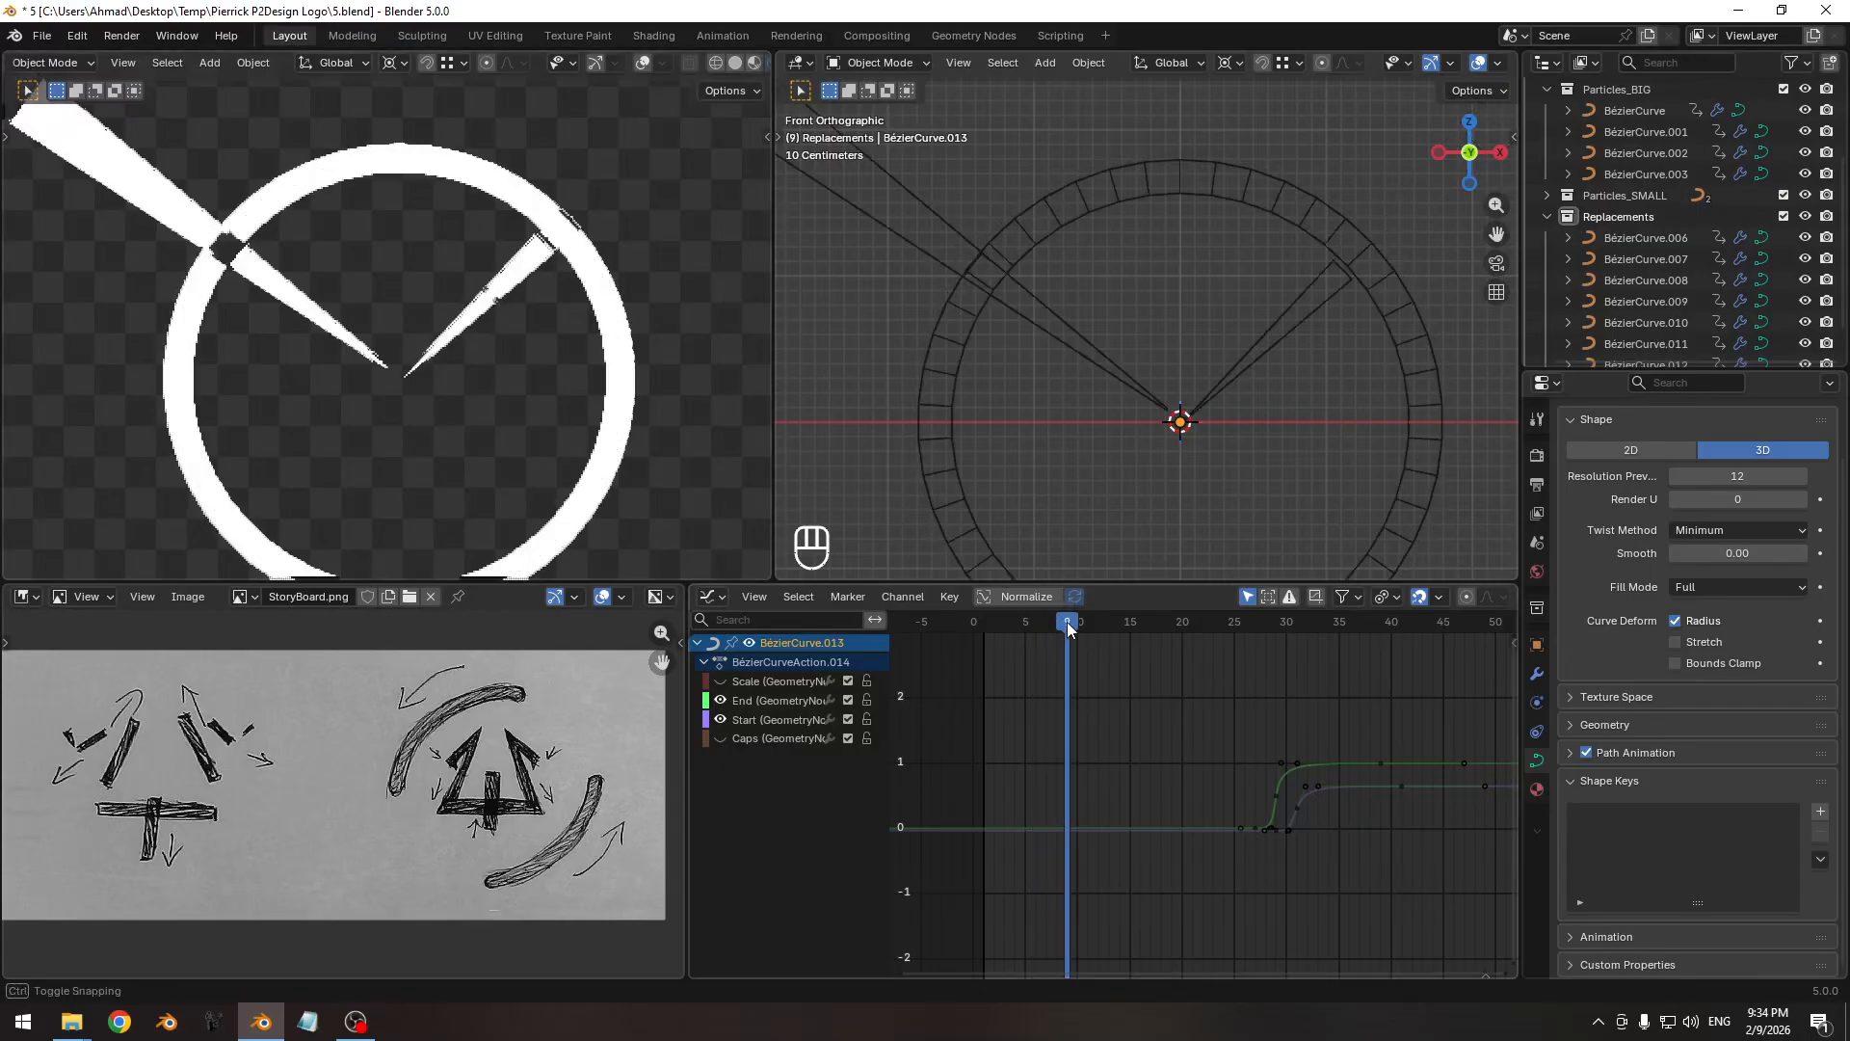
middle_click_drag(544, 431, 428, 512, "shift")
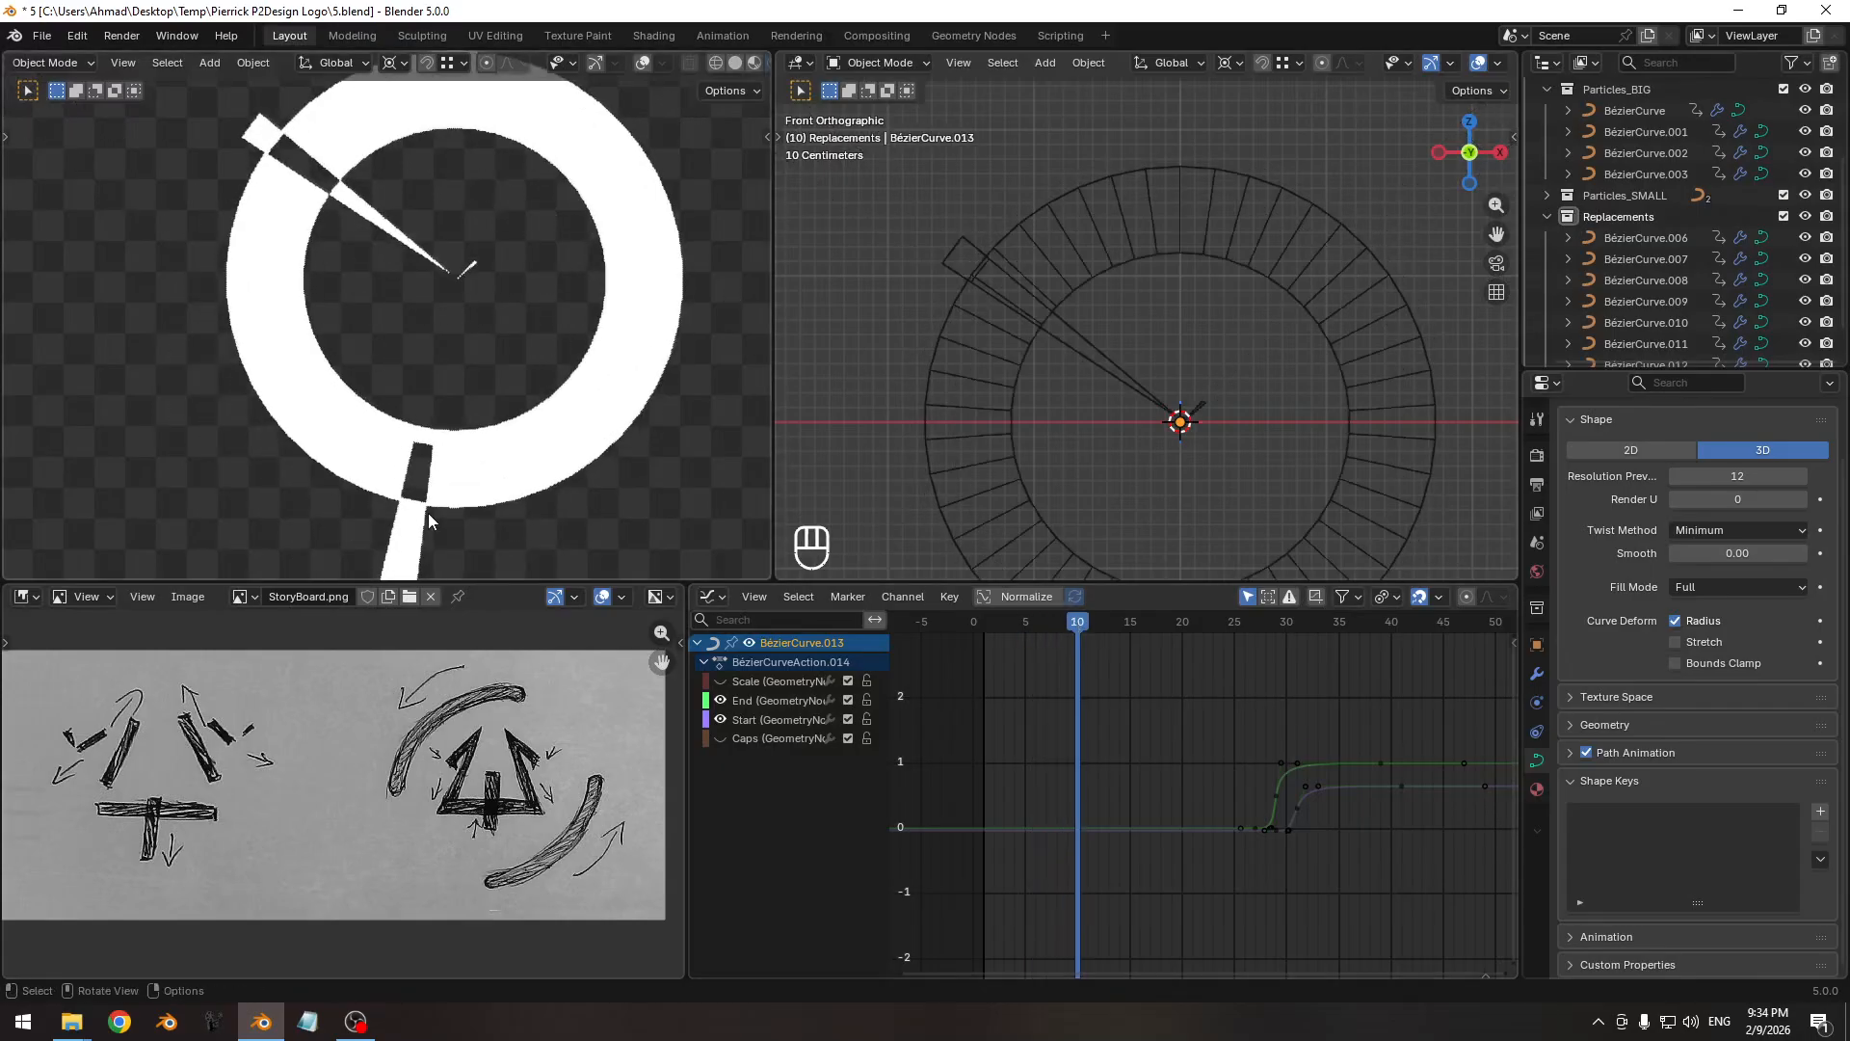
mouse_move(1110, 681)
middle_mouse_down("ctrl")
mouse_move(1160, 675)
mouse_move(1084, 691)
middle_mouse_up("ctrl")
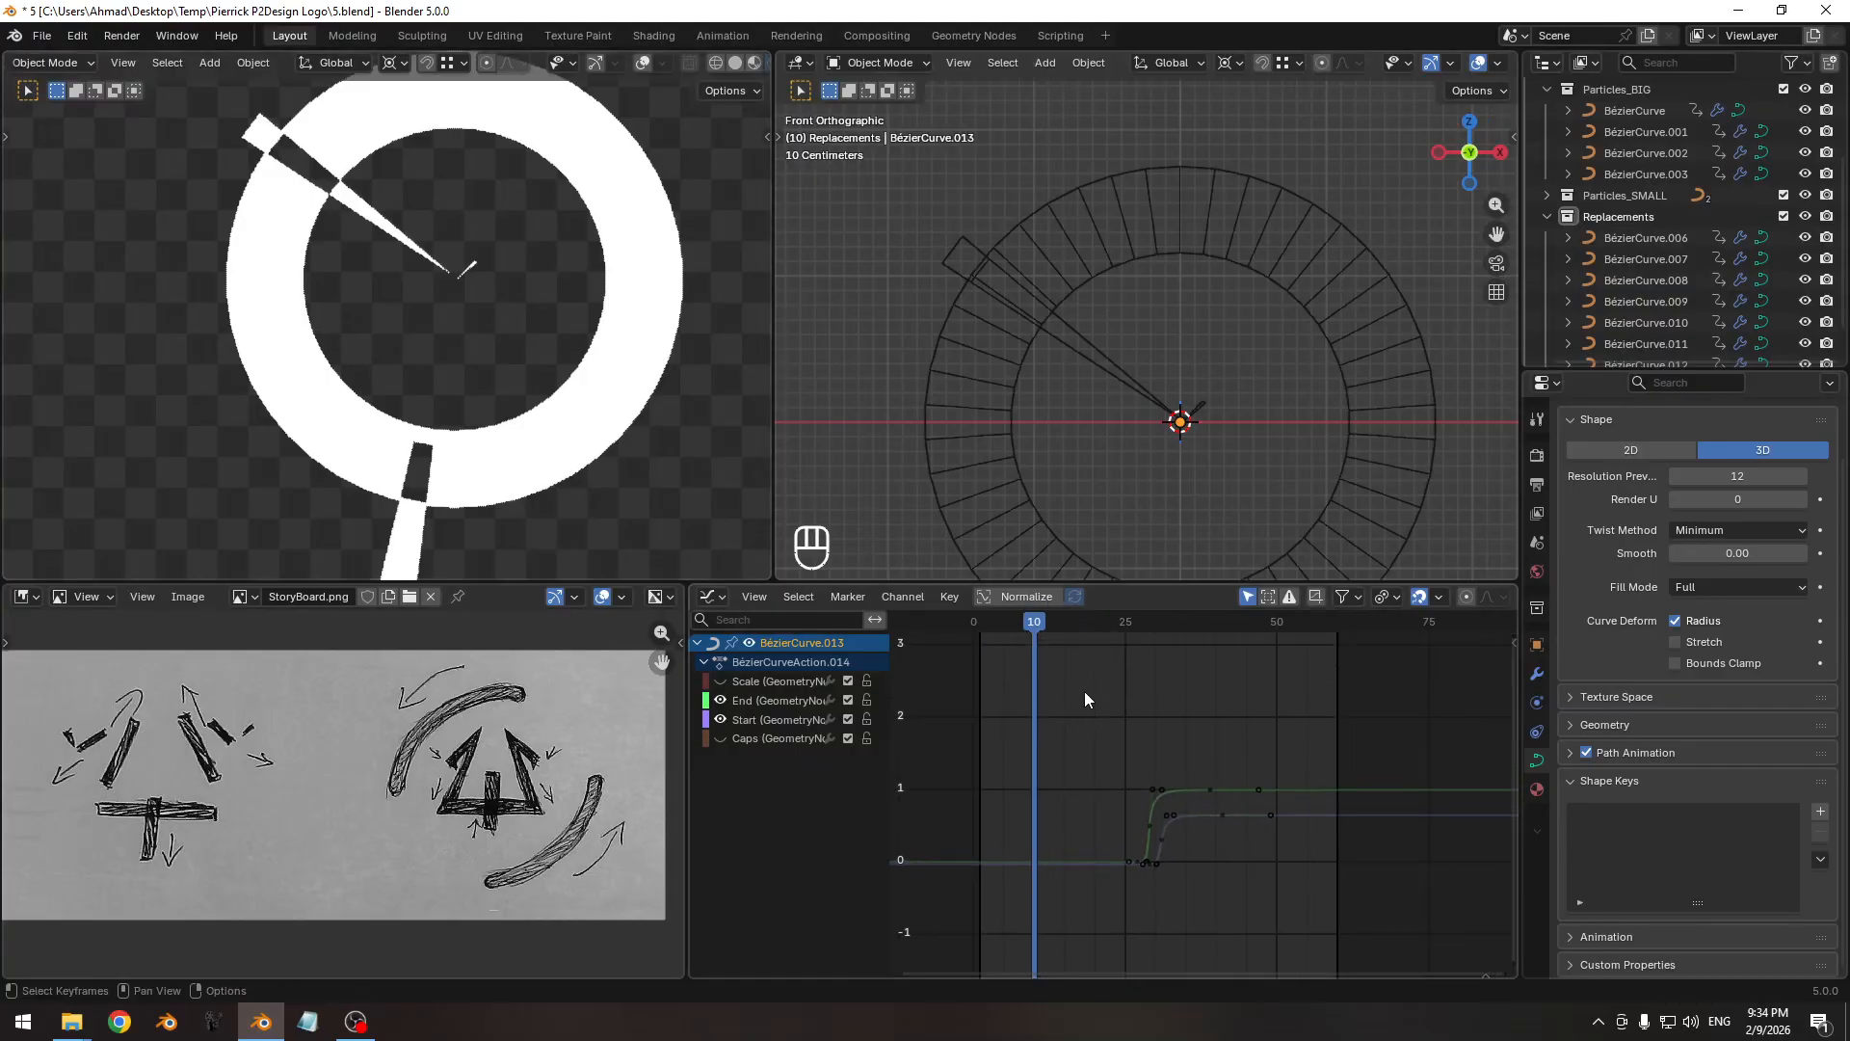
Move to frame 40 and return the camera viewport to solid shading with overlays shown.
left_click_drag(1113, 624, 1214, 621)
mouse_move(511, 248)
middle_mouse_down("shift")
mouse_move(420, 314)
mouse_move(483, 316)
mouse_move(512, 366)
mouse_move(530, 329)
middle_mouse_up("shift")
key("z")
key("shift+alt+z")
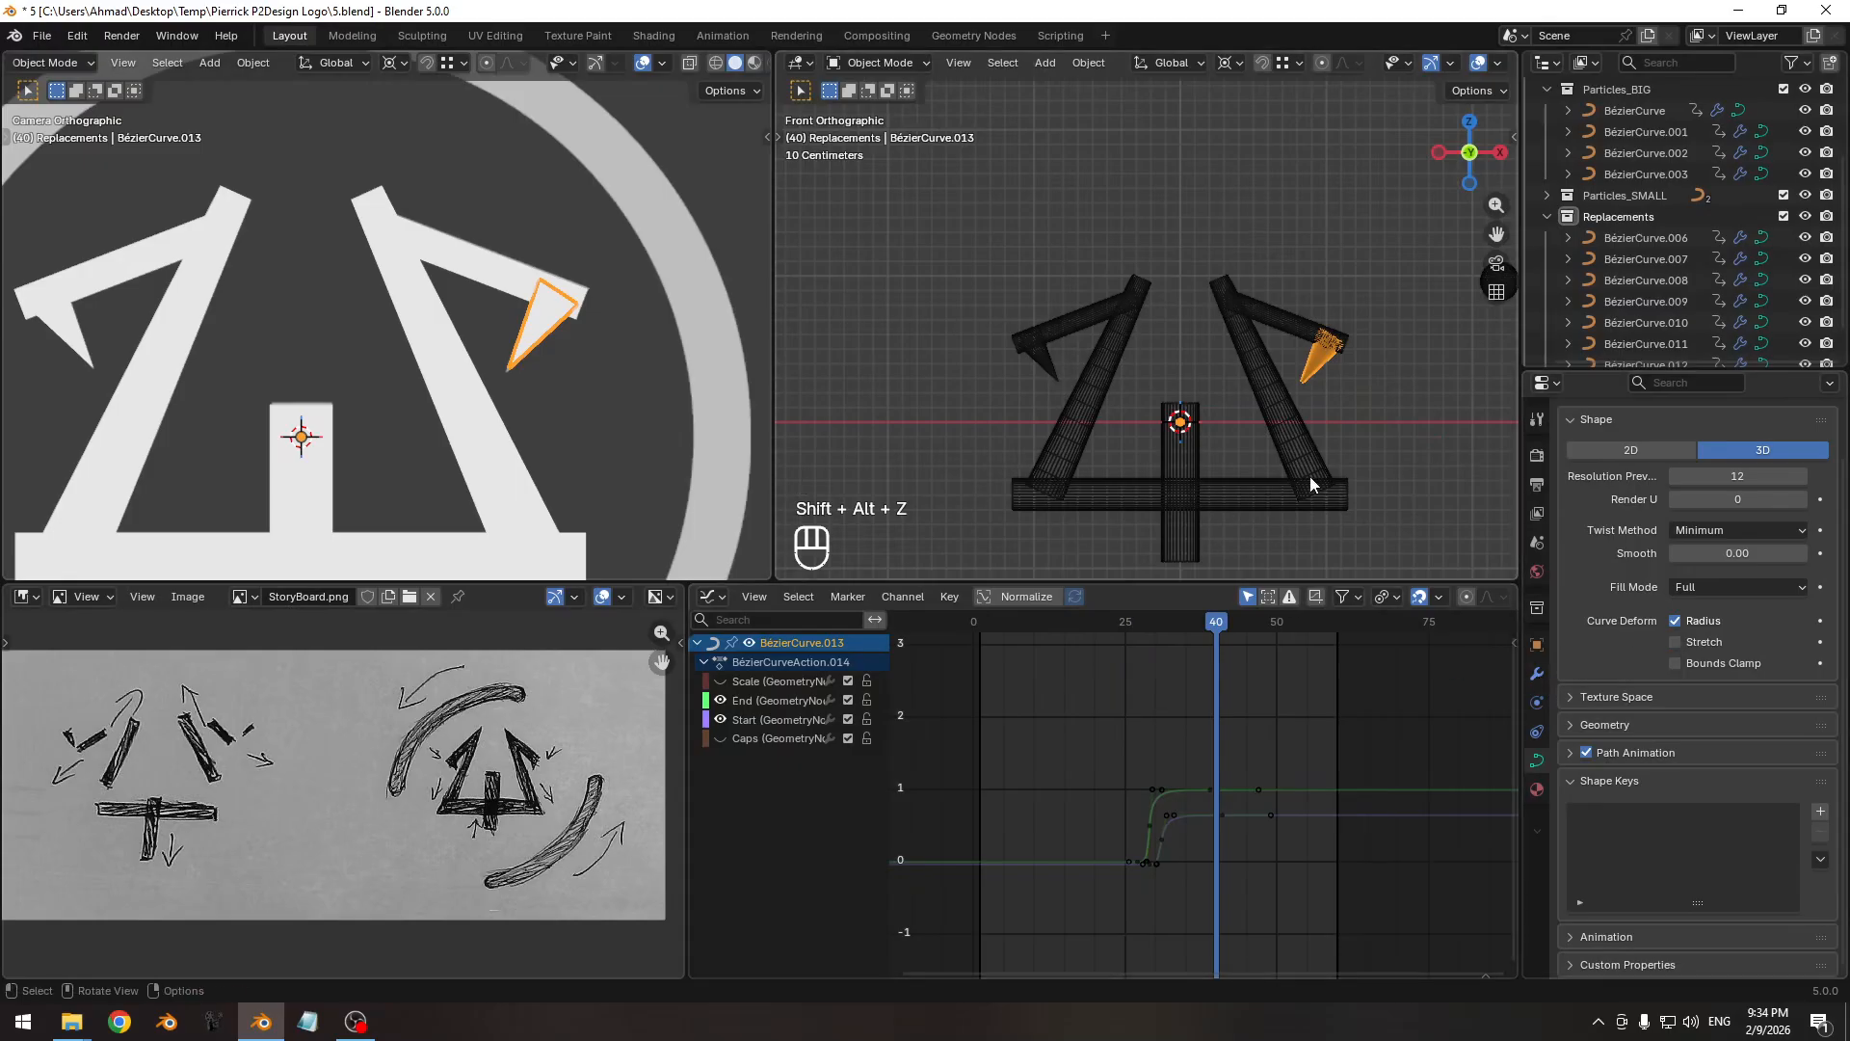
Search the mirrored spike's available modifiers for "boo".
left_click(1538, 674)
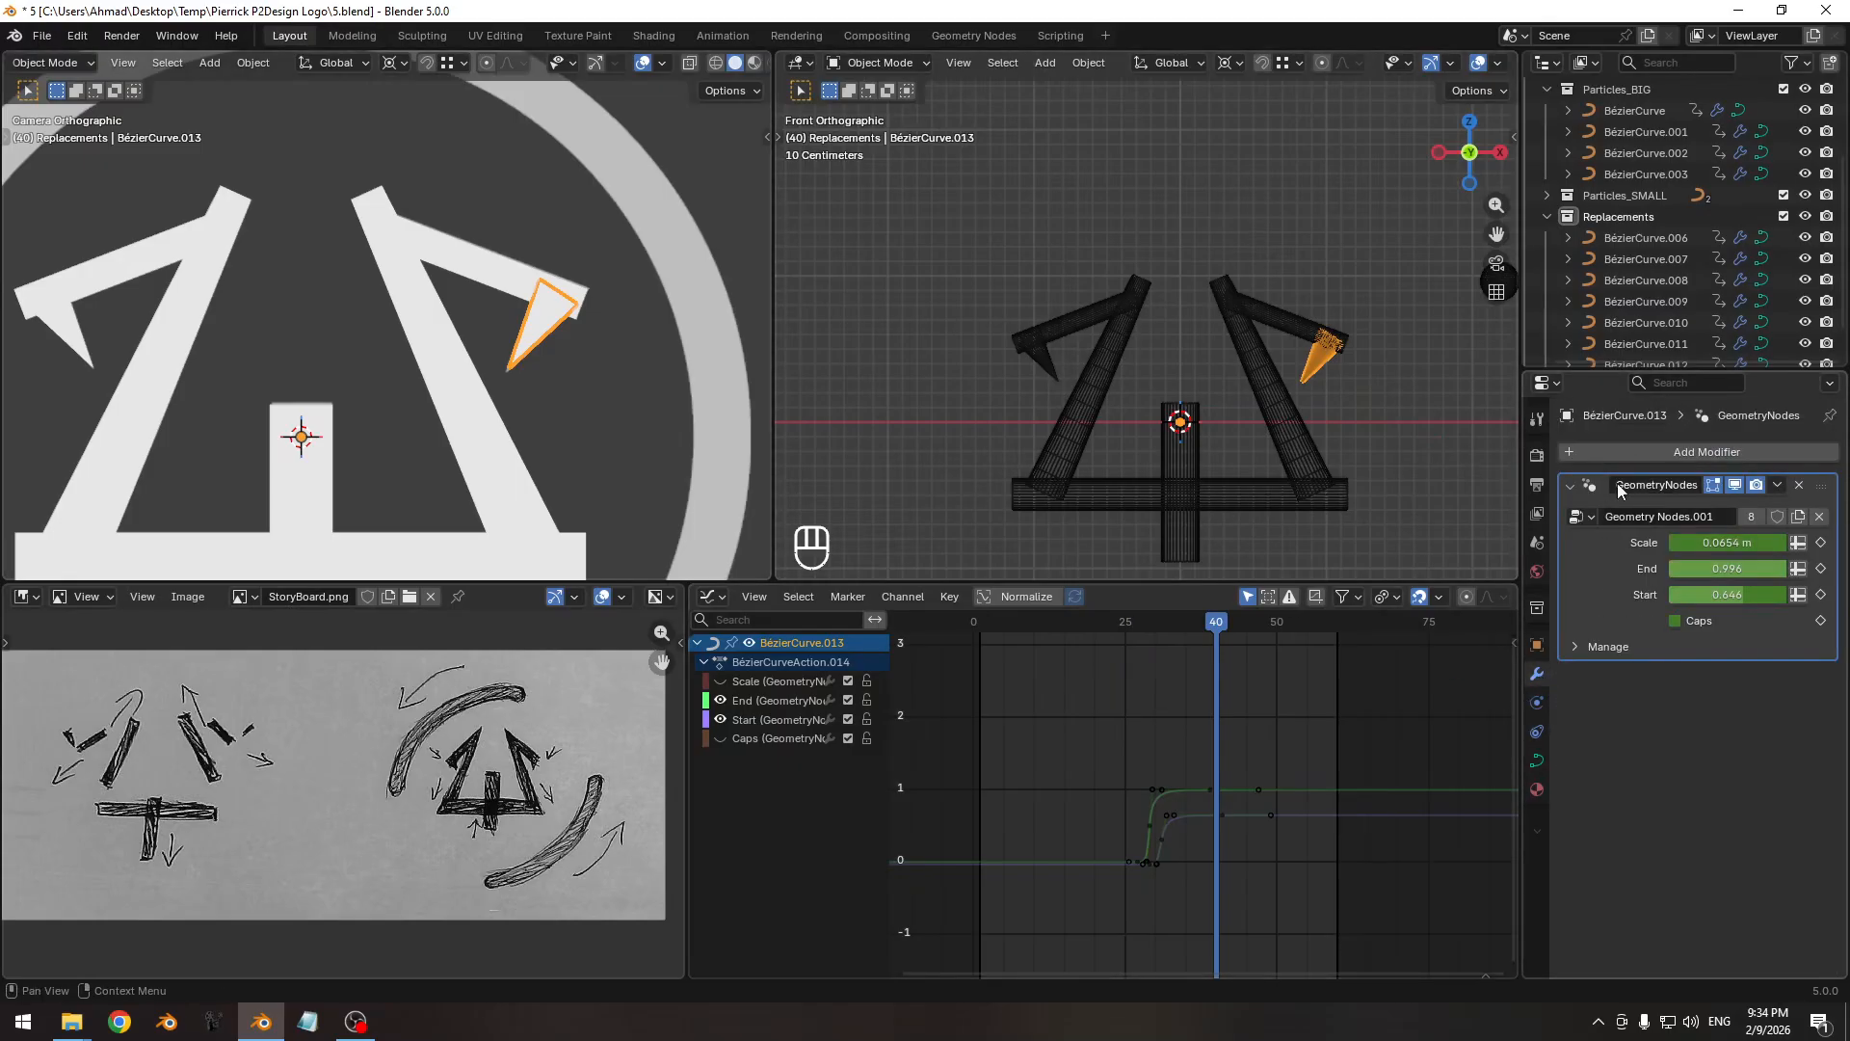
left_click(1622, 448)
type("boo")
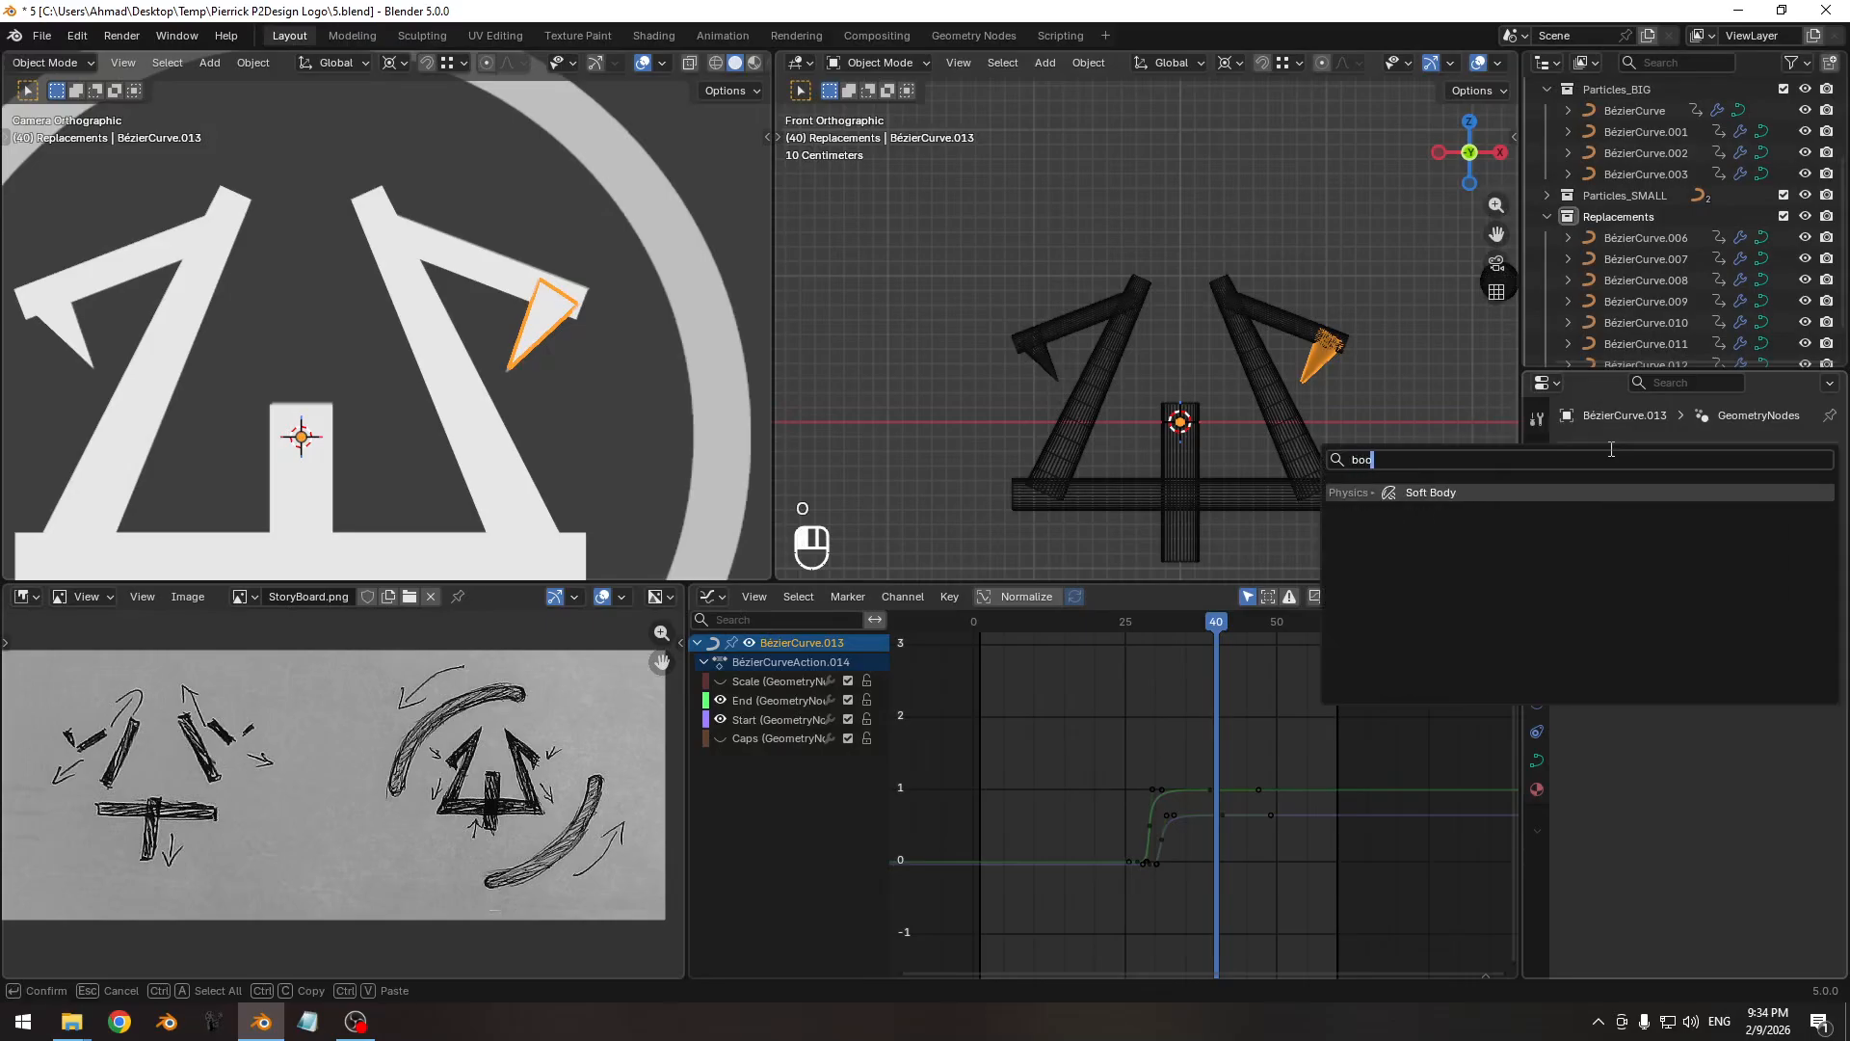
middle_click_drag(567, 394, 599, 403, "shift")
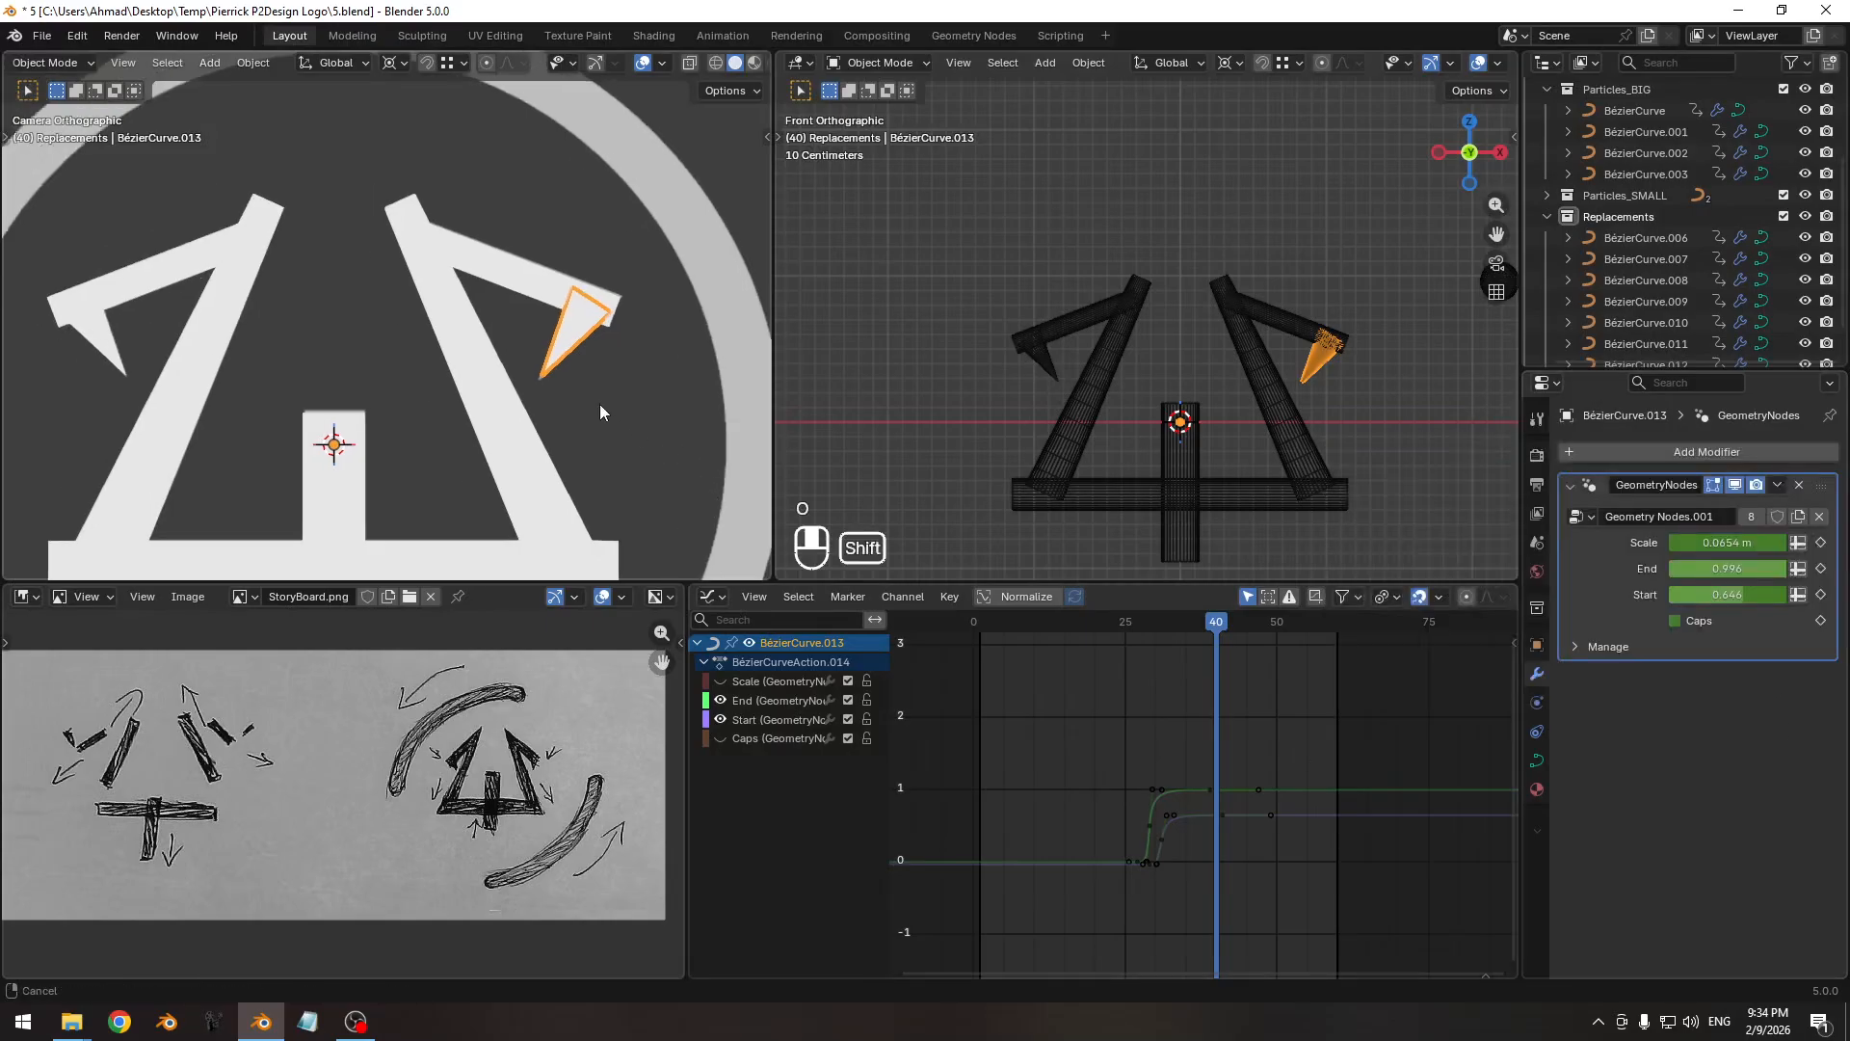
scroll(600, 403, "down", 2)
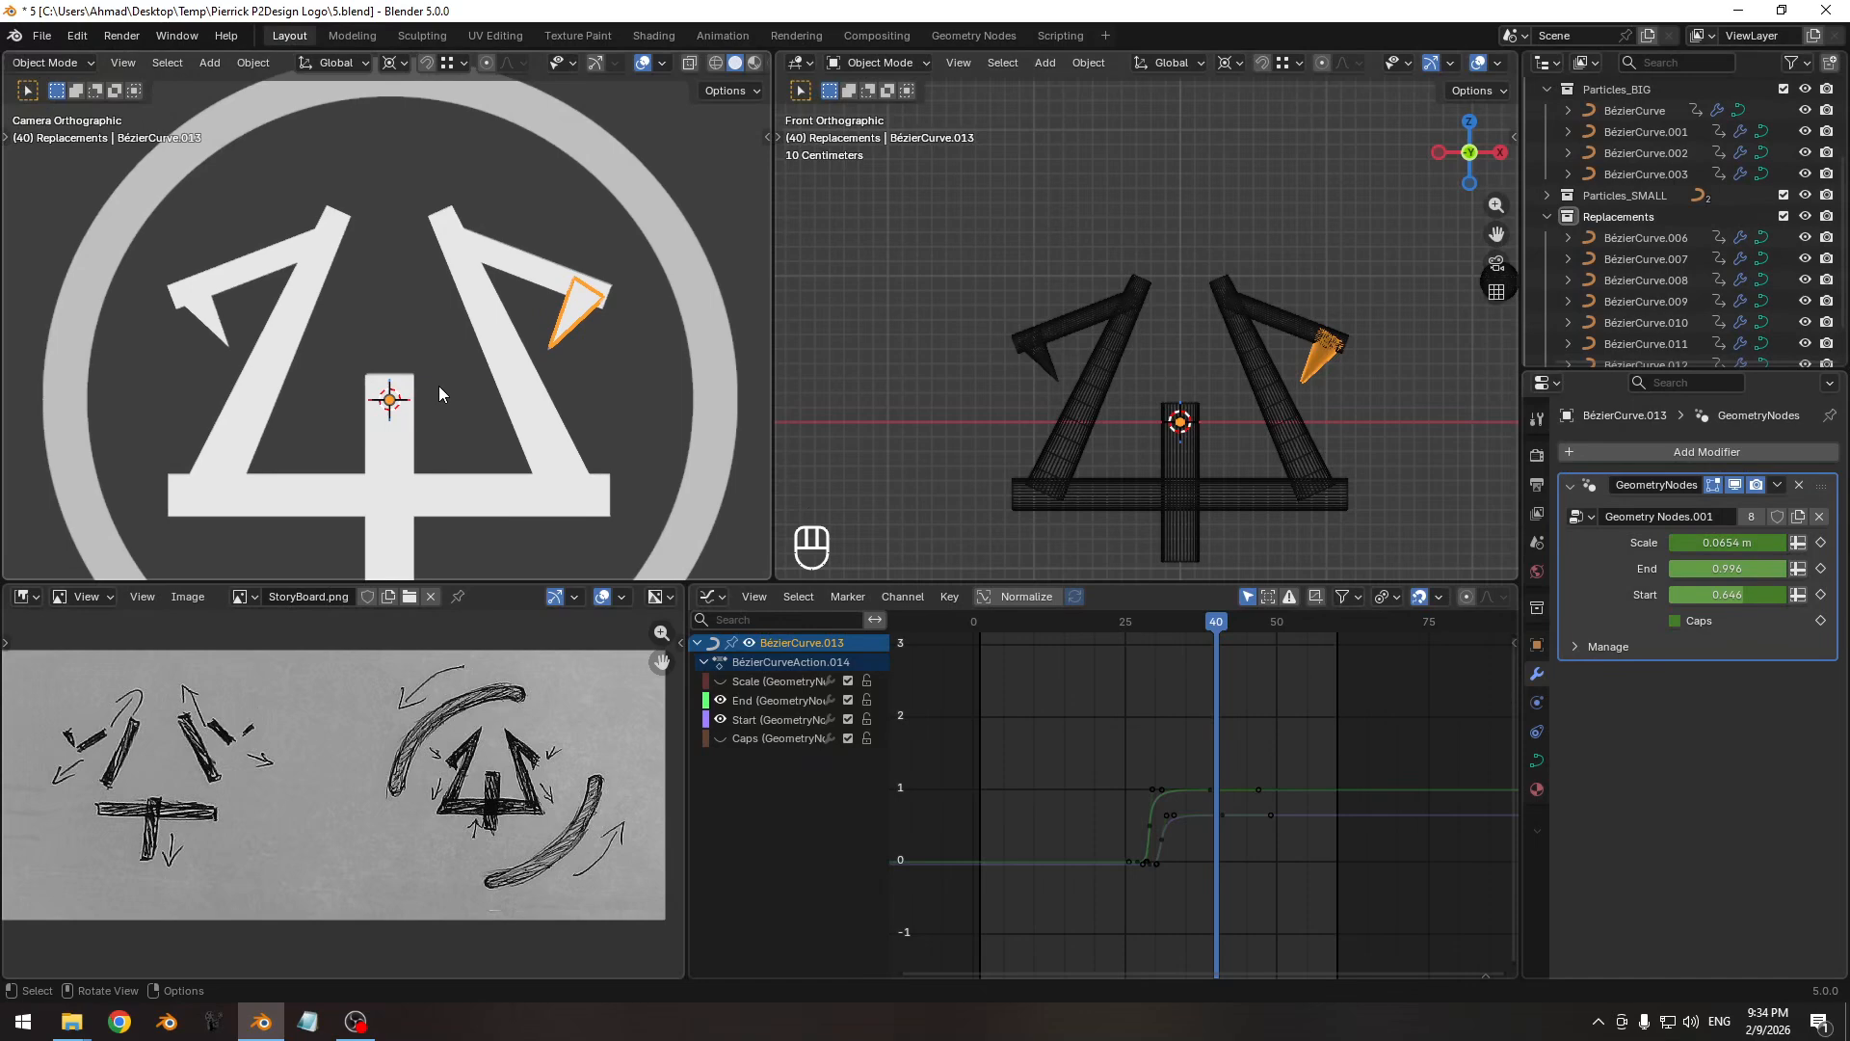
Examine the ring and bar crossings at frame 10 in rendered shading without overlays, and scrub forward to frame 33.
key("Pause")
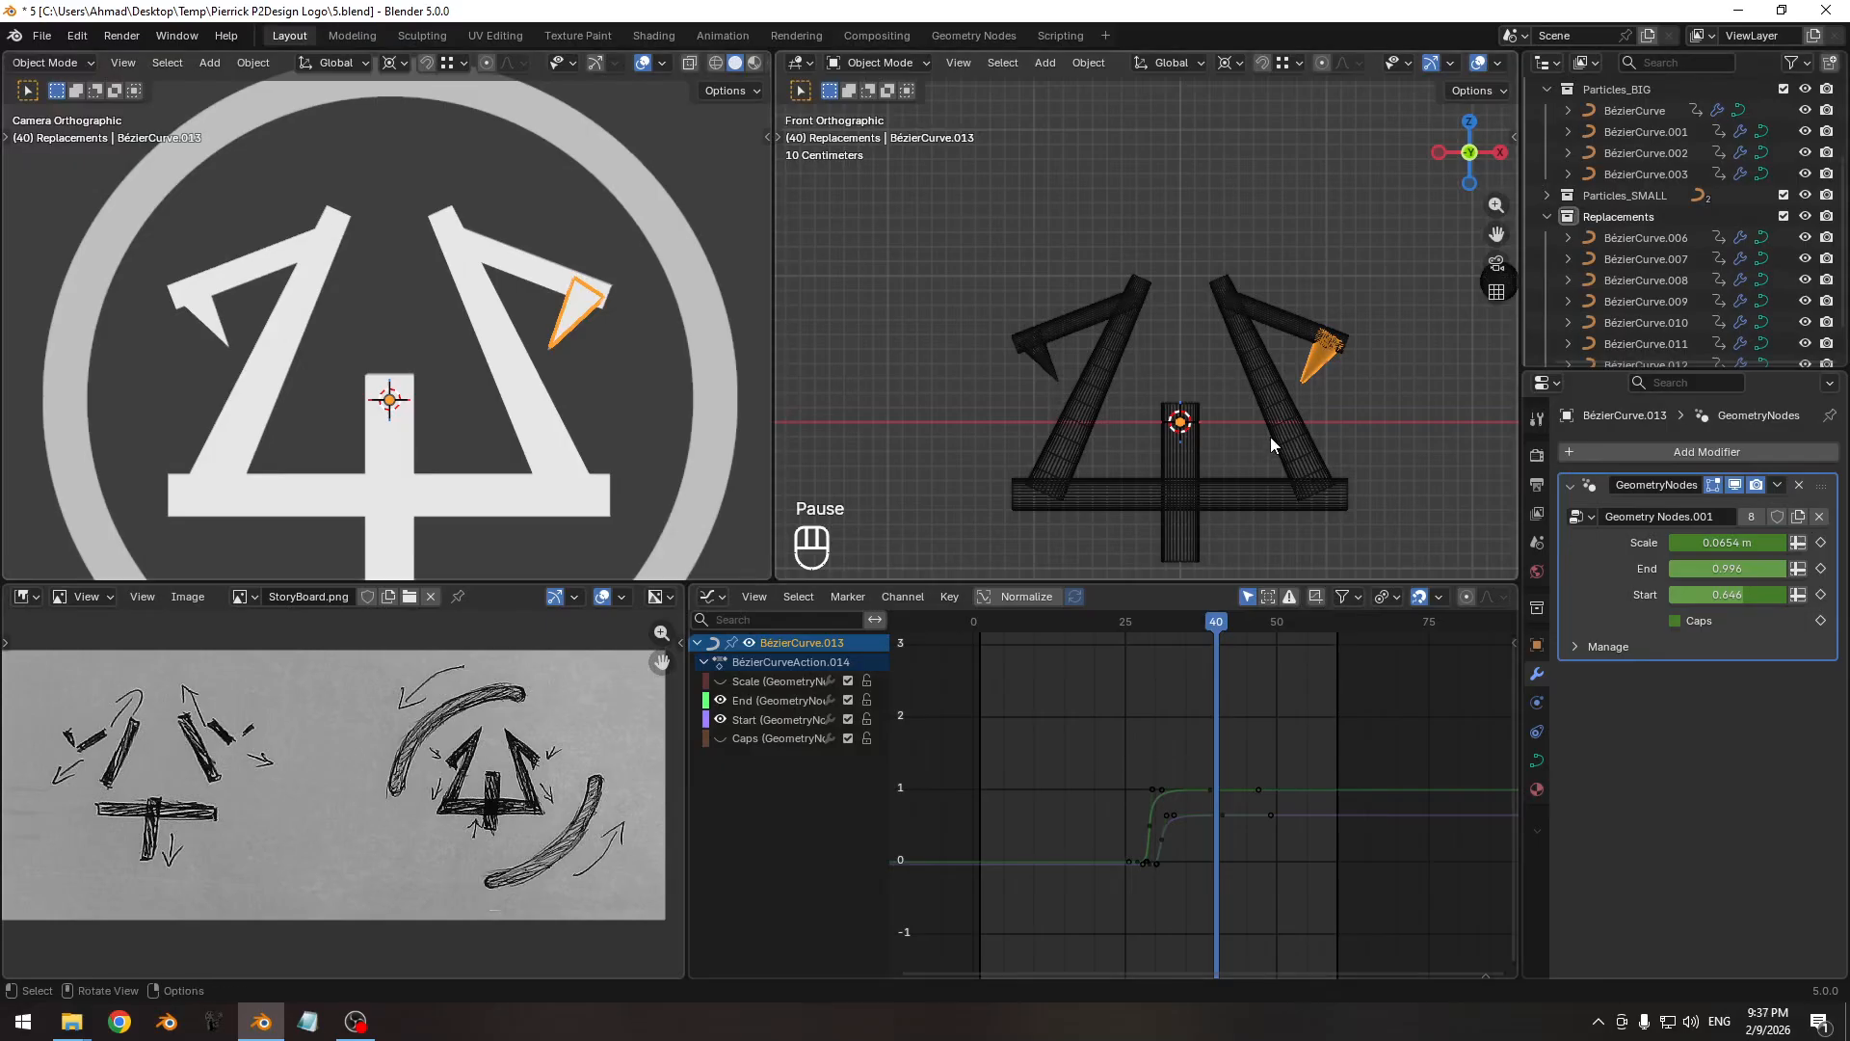
middle_click_drag(1270, 436, 1135, 424, "ctrl")
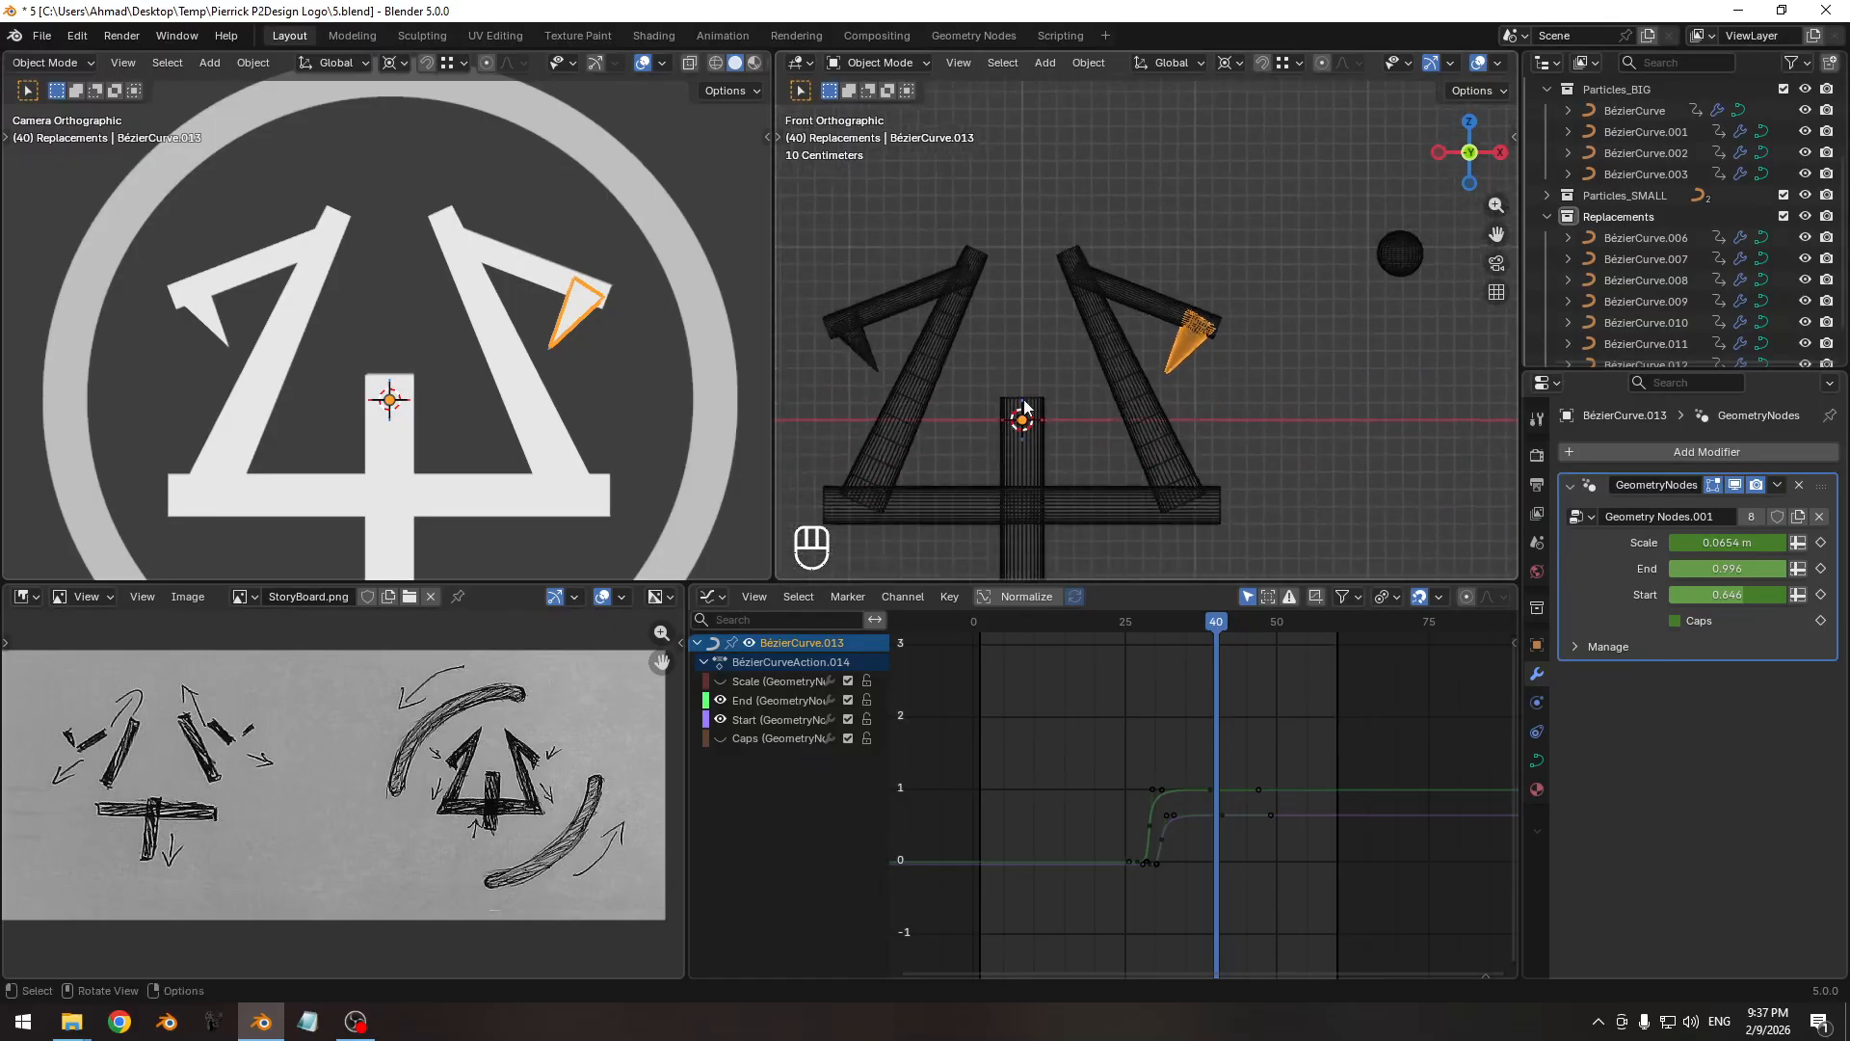
middle_click_drag(1037, 390, 1168, 407, "shift")
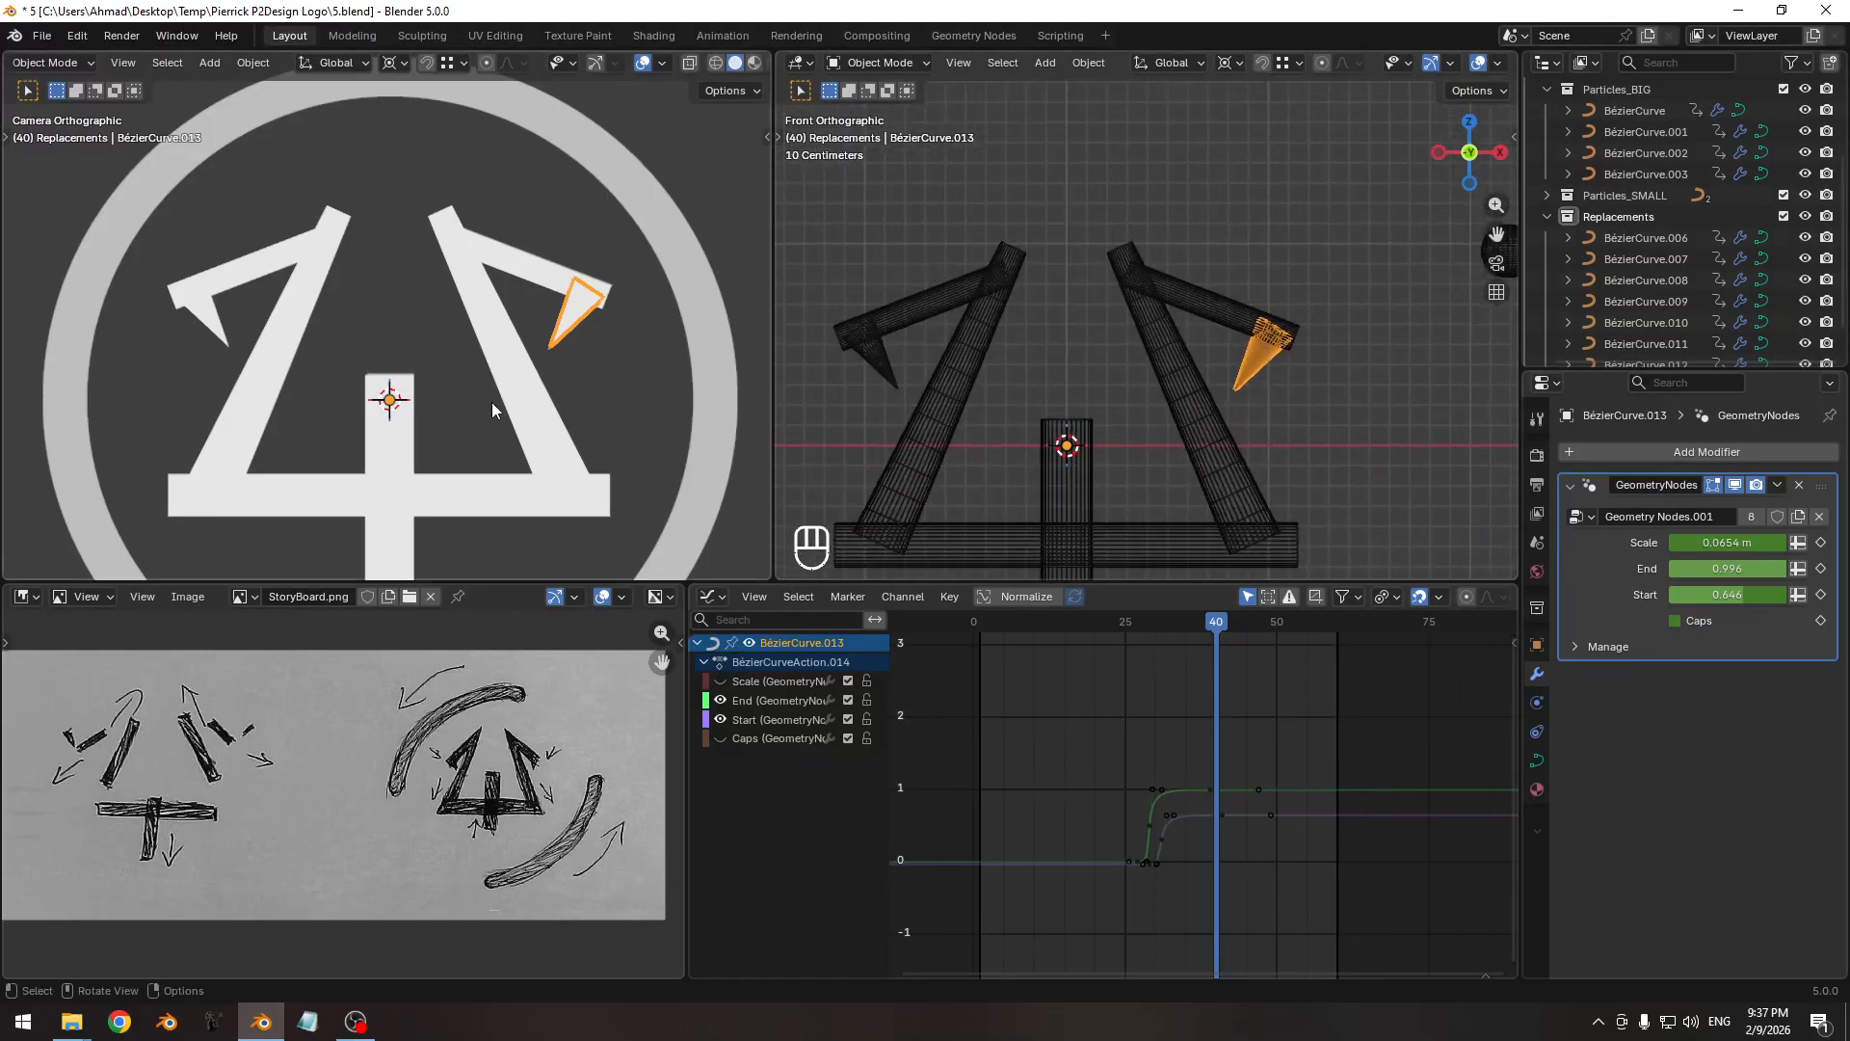
left_click_drag(993, 622, 1027, 625)
key("z")
key("shift+alt+z")
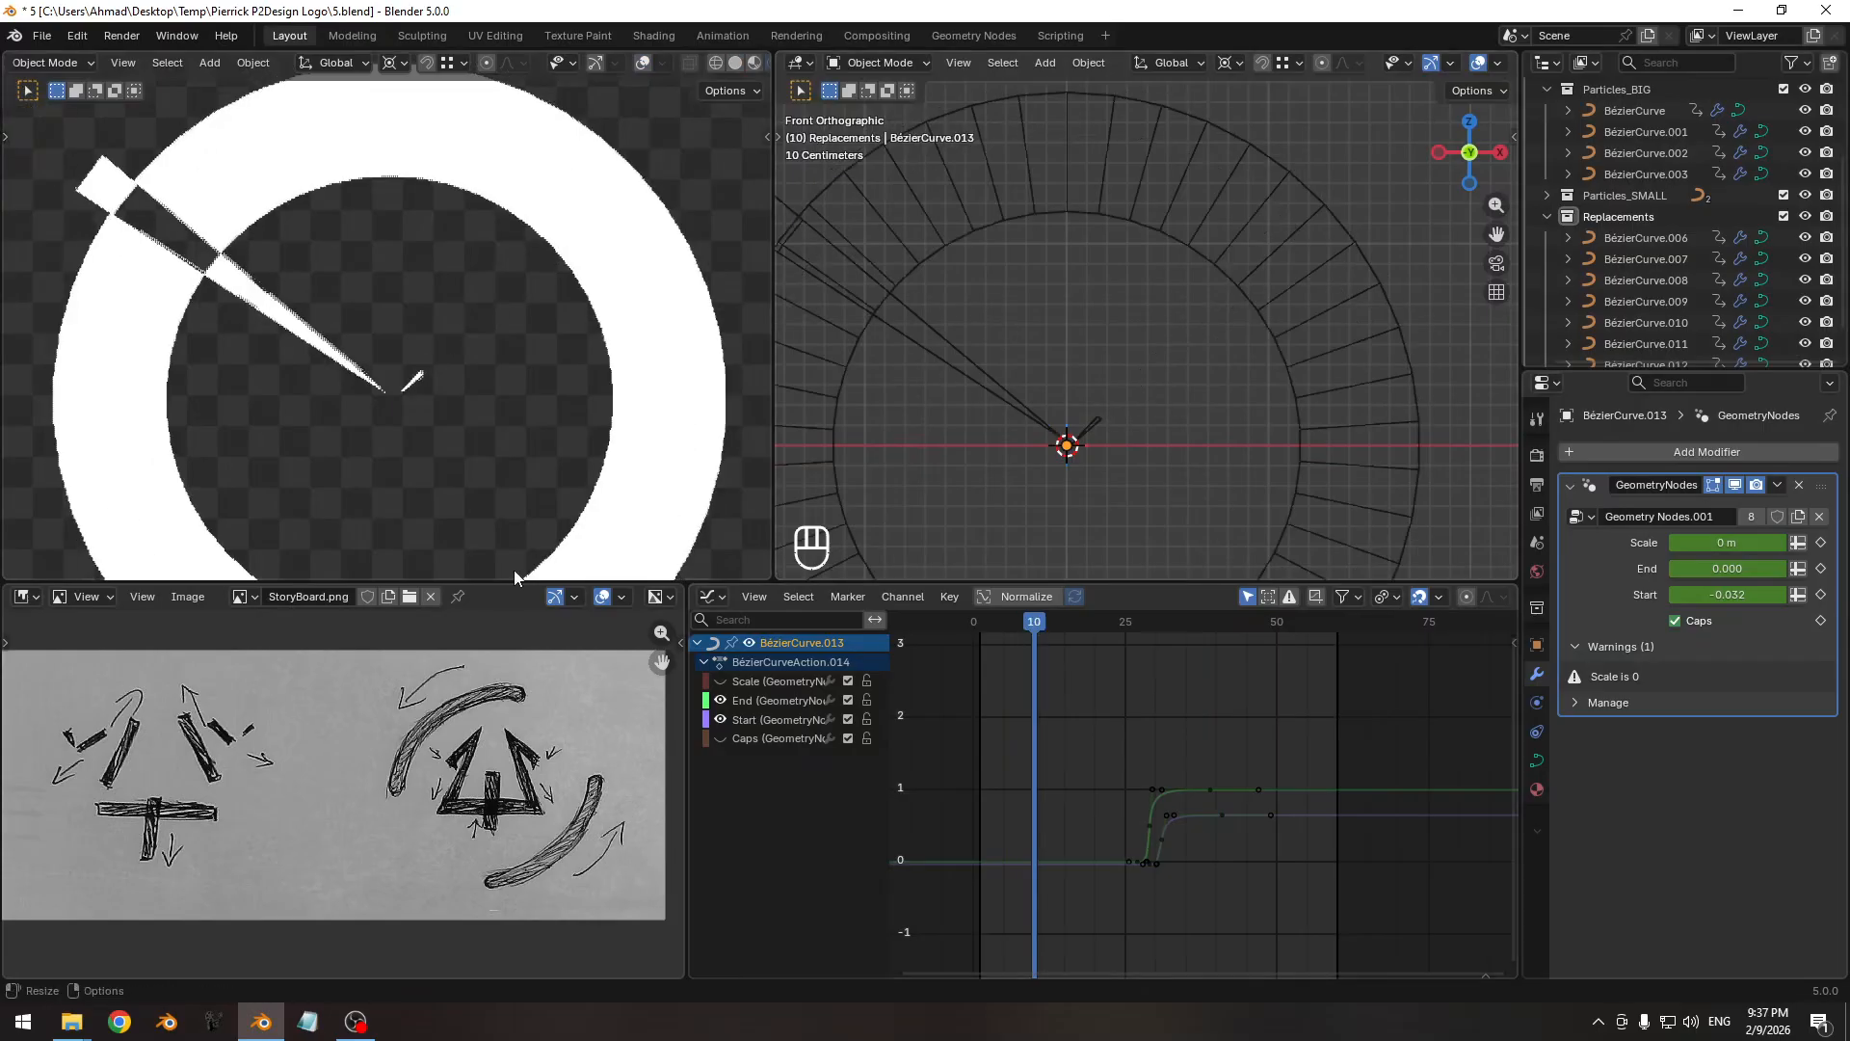
middle_click_drag(368, 286, 321, 327, "ctrl")
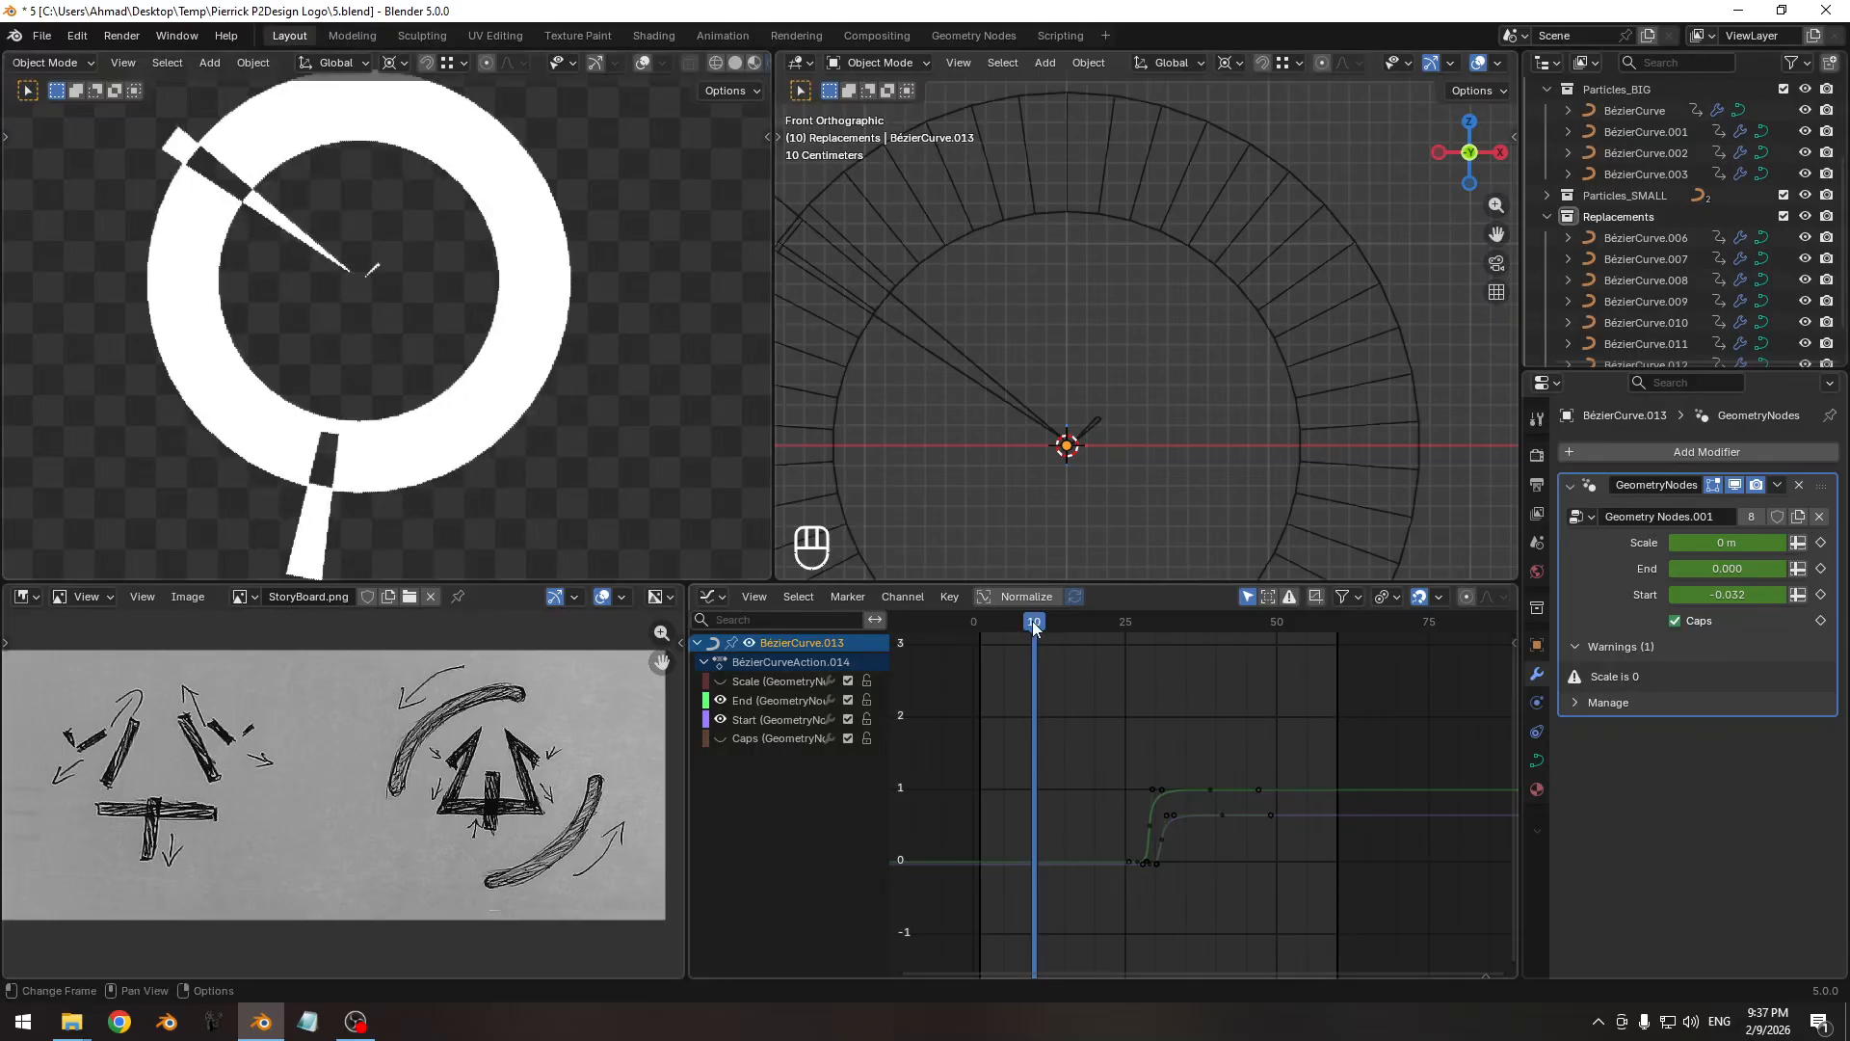
left_click_drag(1031, 621, 1175, 630)
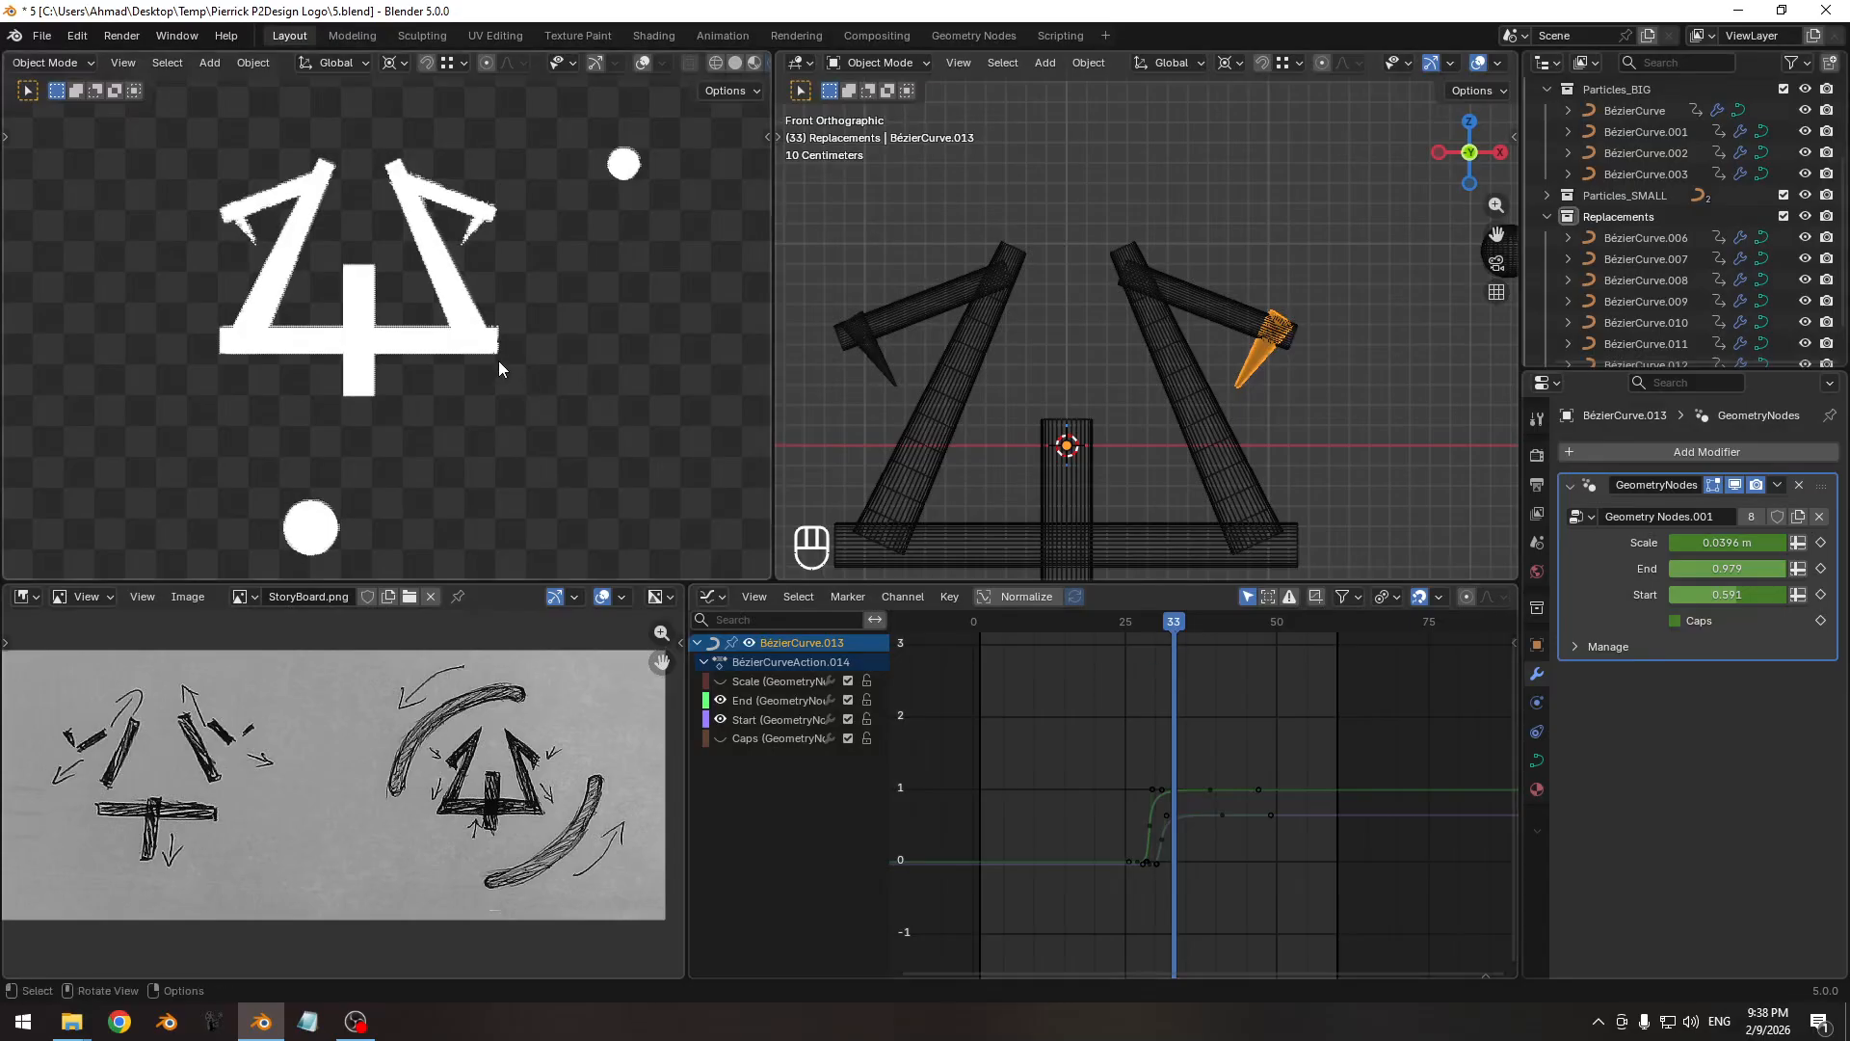
Switch the camera viewport to solid shading, move to frame 37 and enter Edit Mode on the right spike.
key("z")
middle_click_drag(559, 335, 624, 399, "ctrl")
middle_click_drag(626, 401, 639, 438, "shift")
left_click_drag(1151, 624, 1197, 624)
key("Tab")
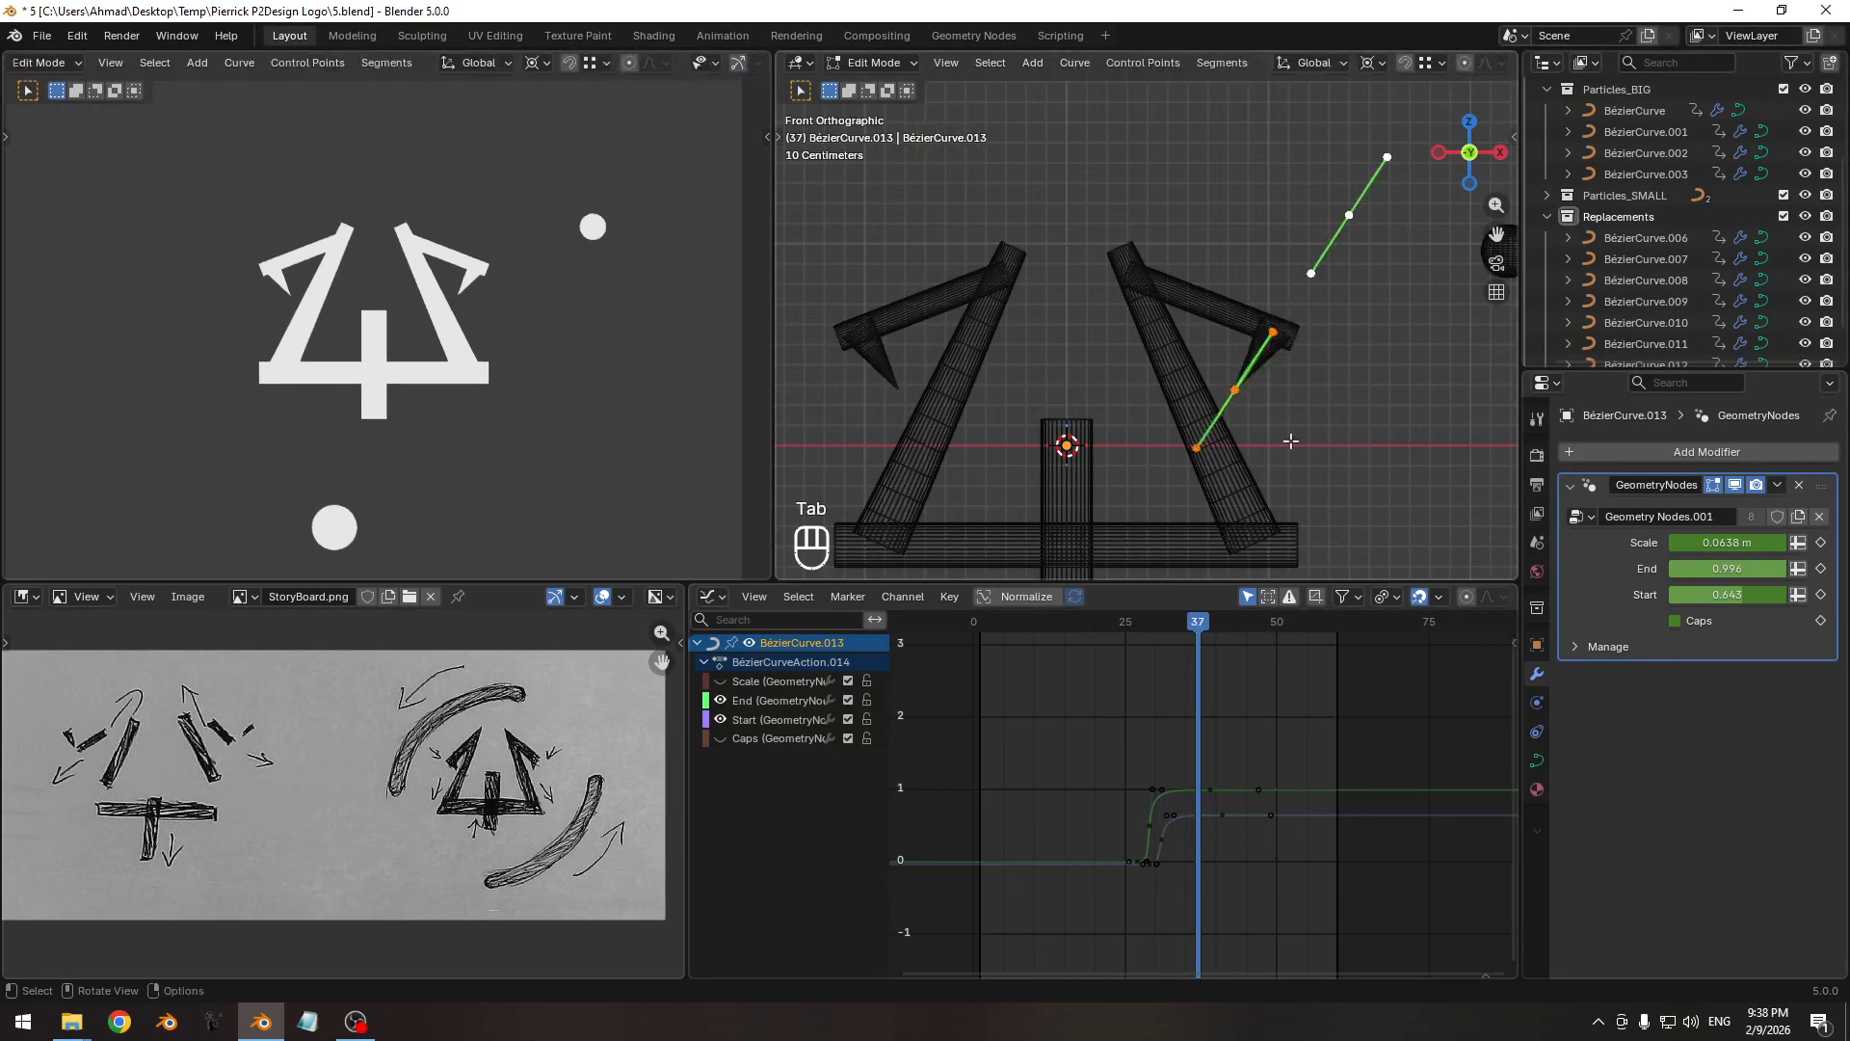
middle_click_drag(1246, 367, 1185, 383, "shift")
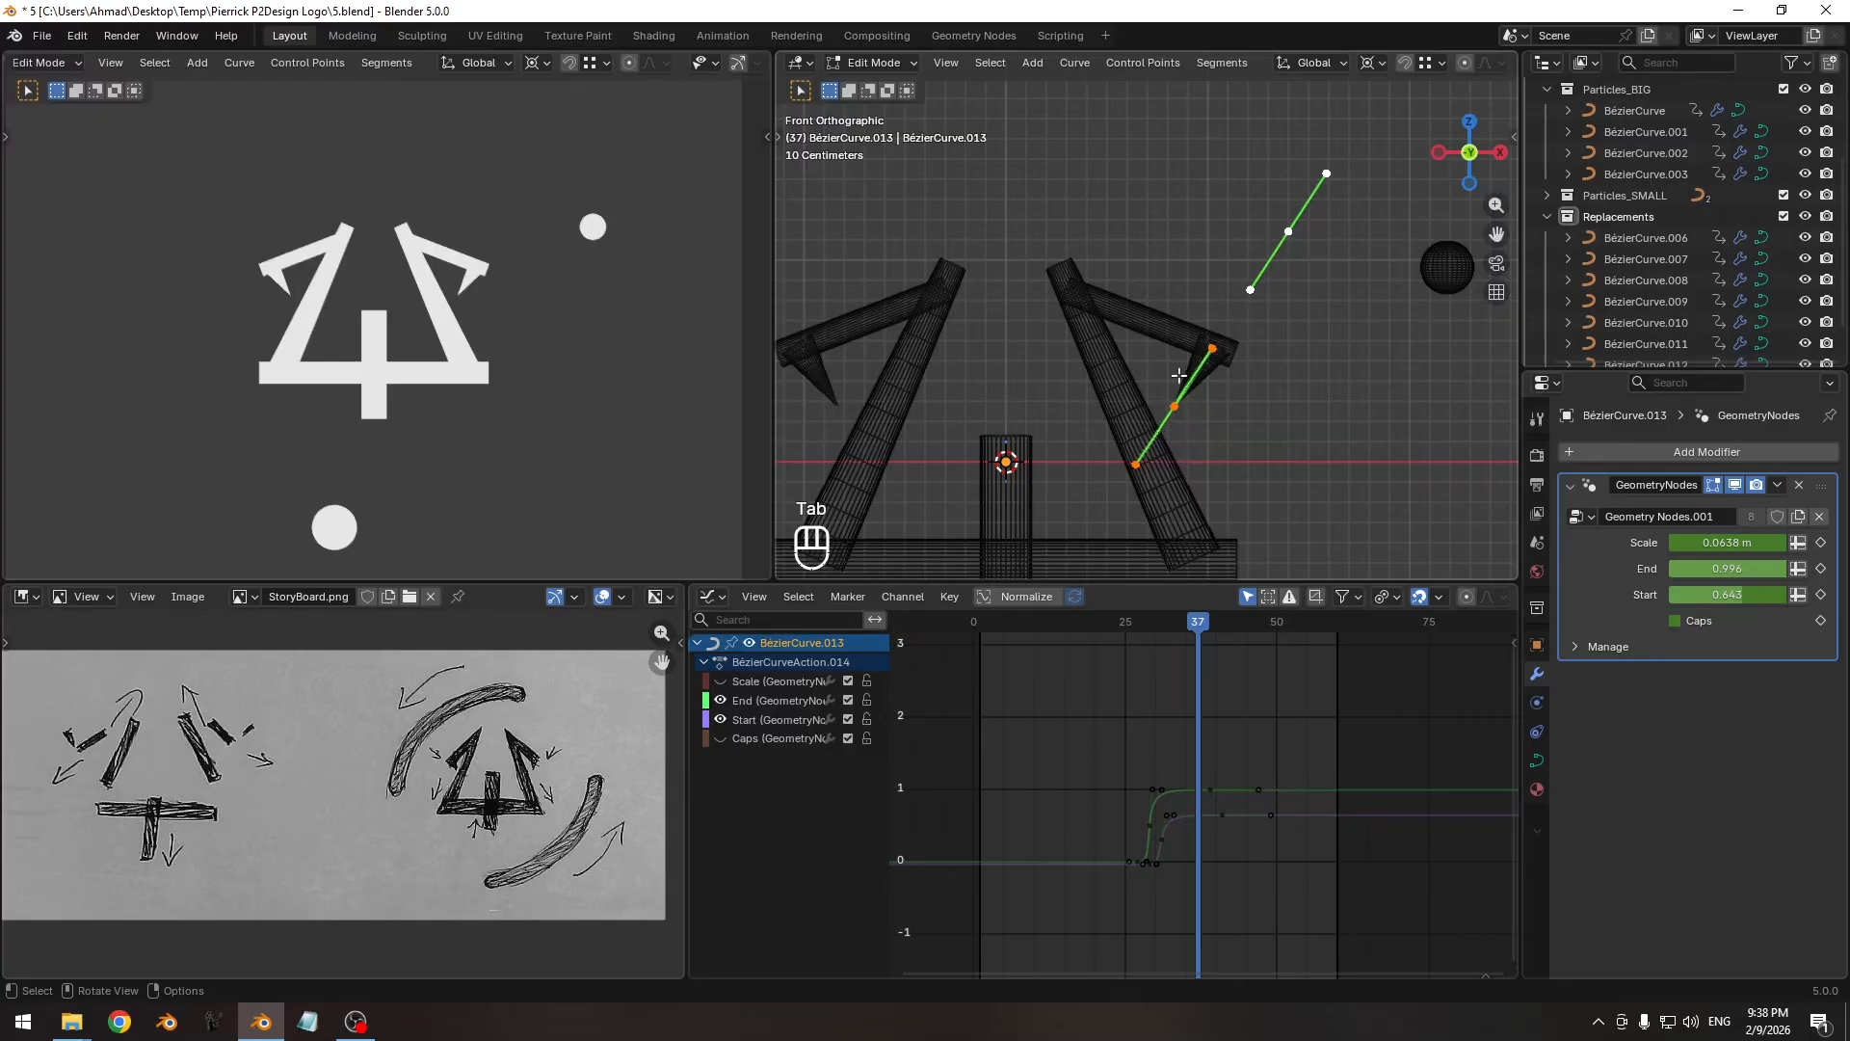
scroll(598, 380, "up", 3)
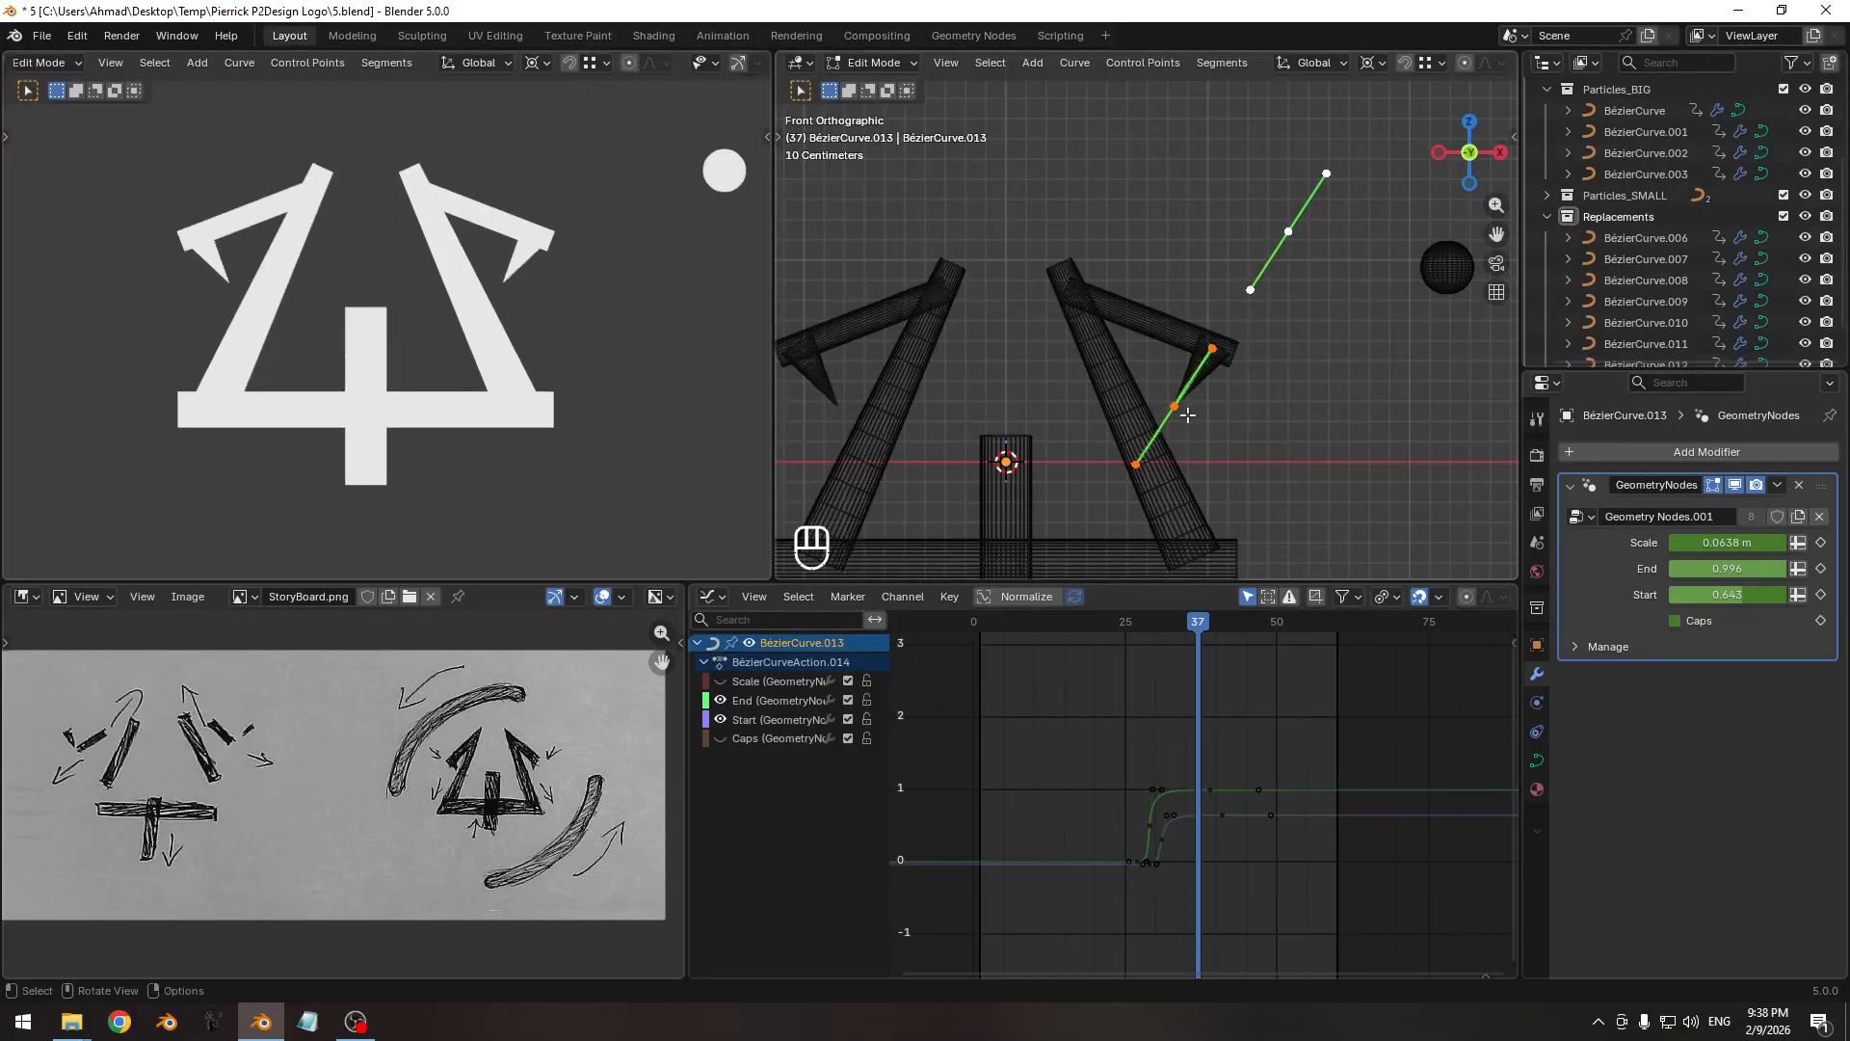
Try to flip the right spike curve's upper control point by scaling it by -1 about the Active Element pivot.
left_click(1372, 65)
left_click(1392, 184)
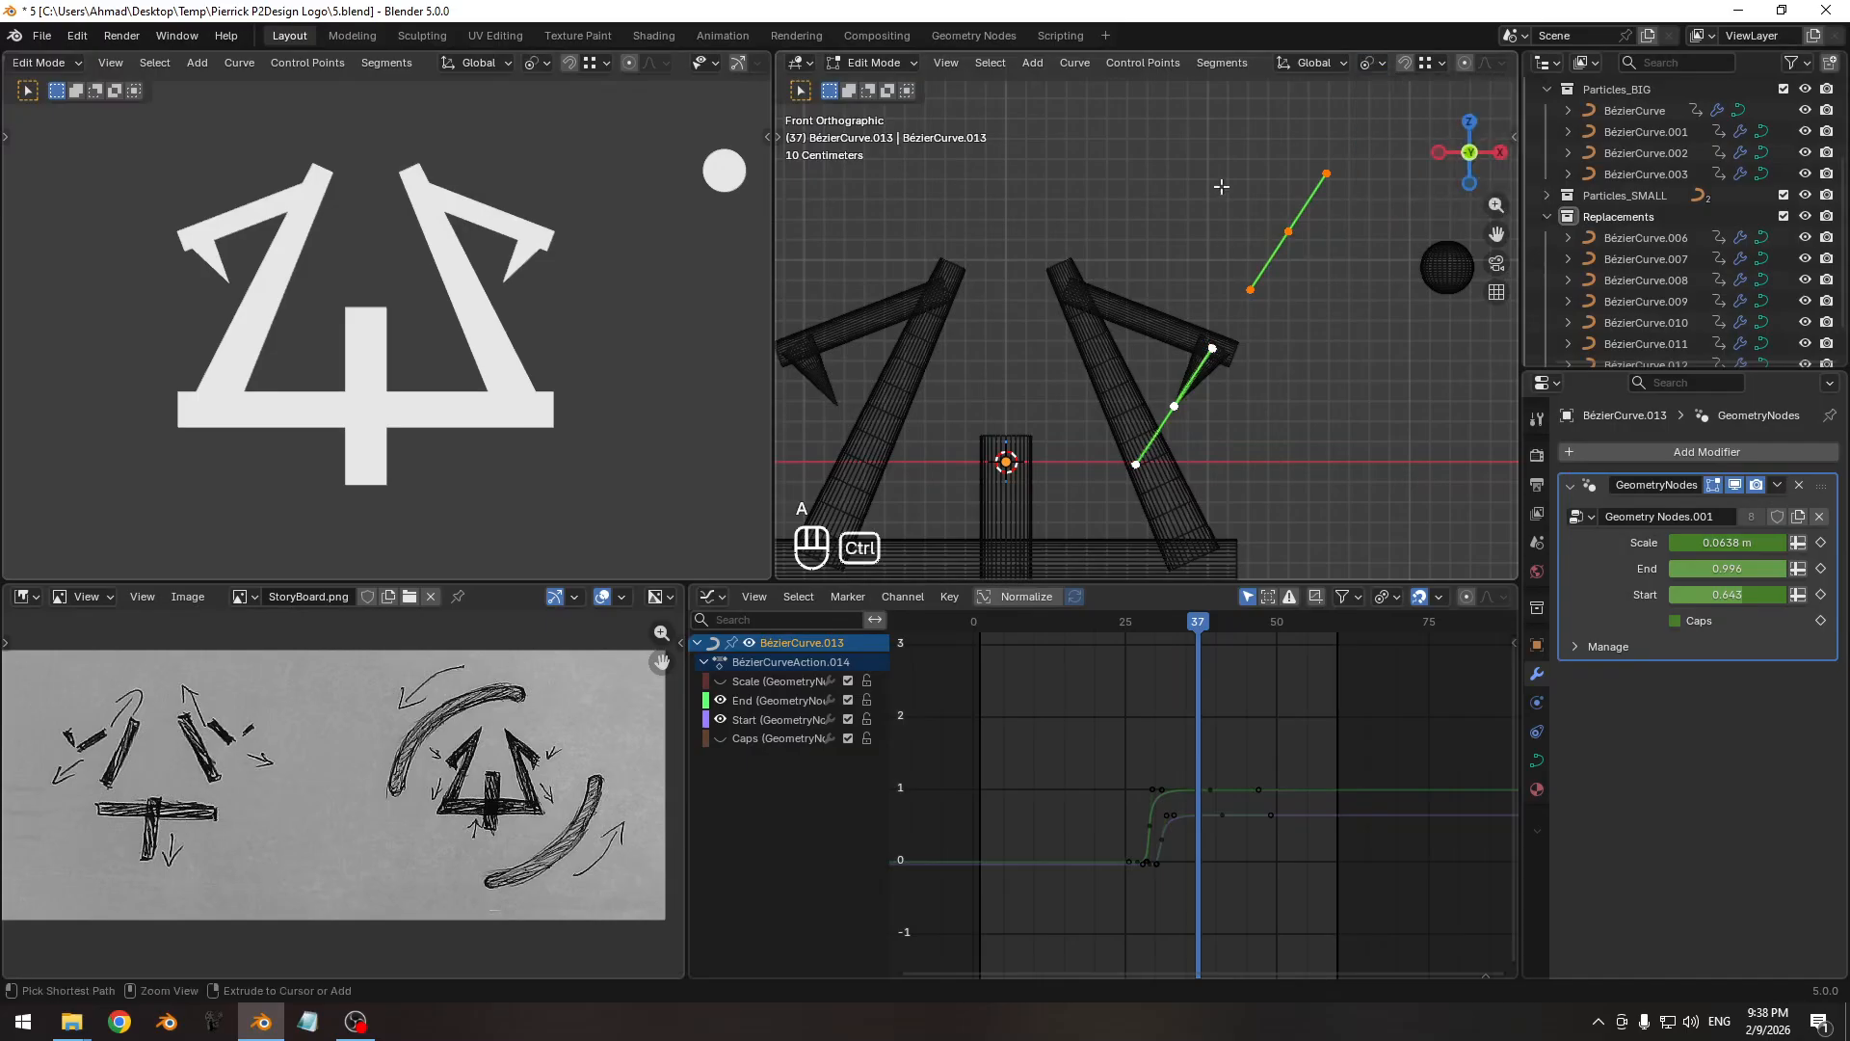
scroll(1197, 222, "down", 3)
key("s")
key("KP_Subtract")
key("KP_1")
key("KP_Enter")
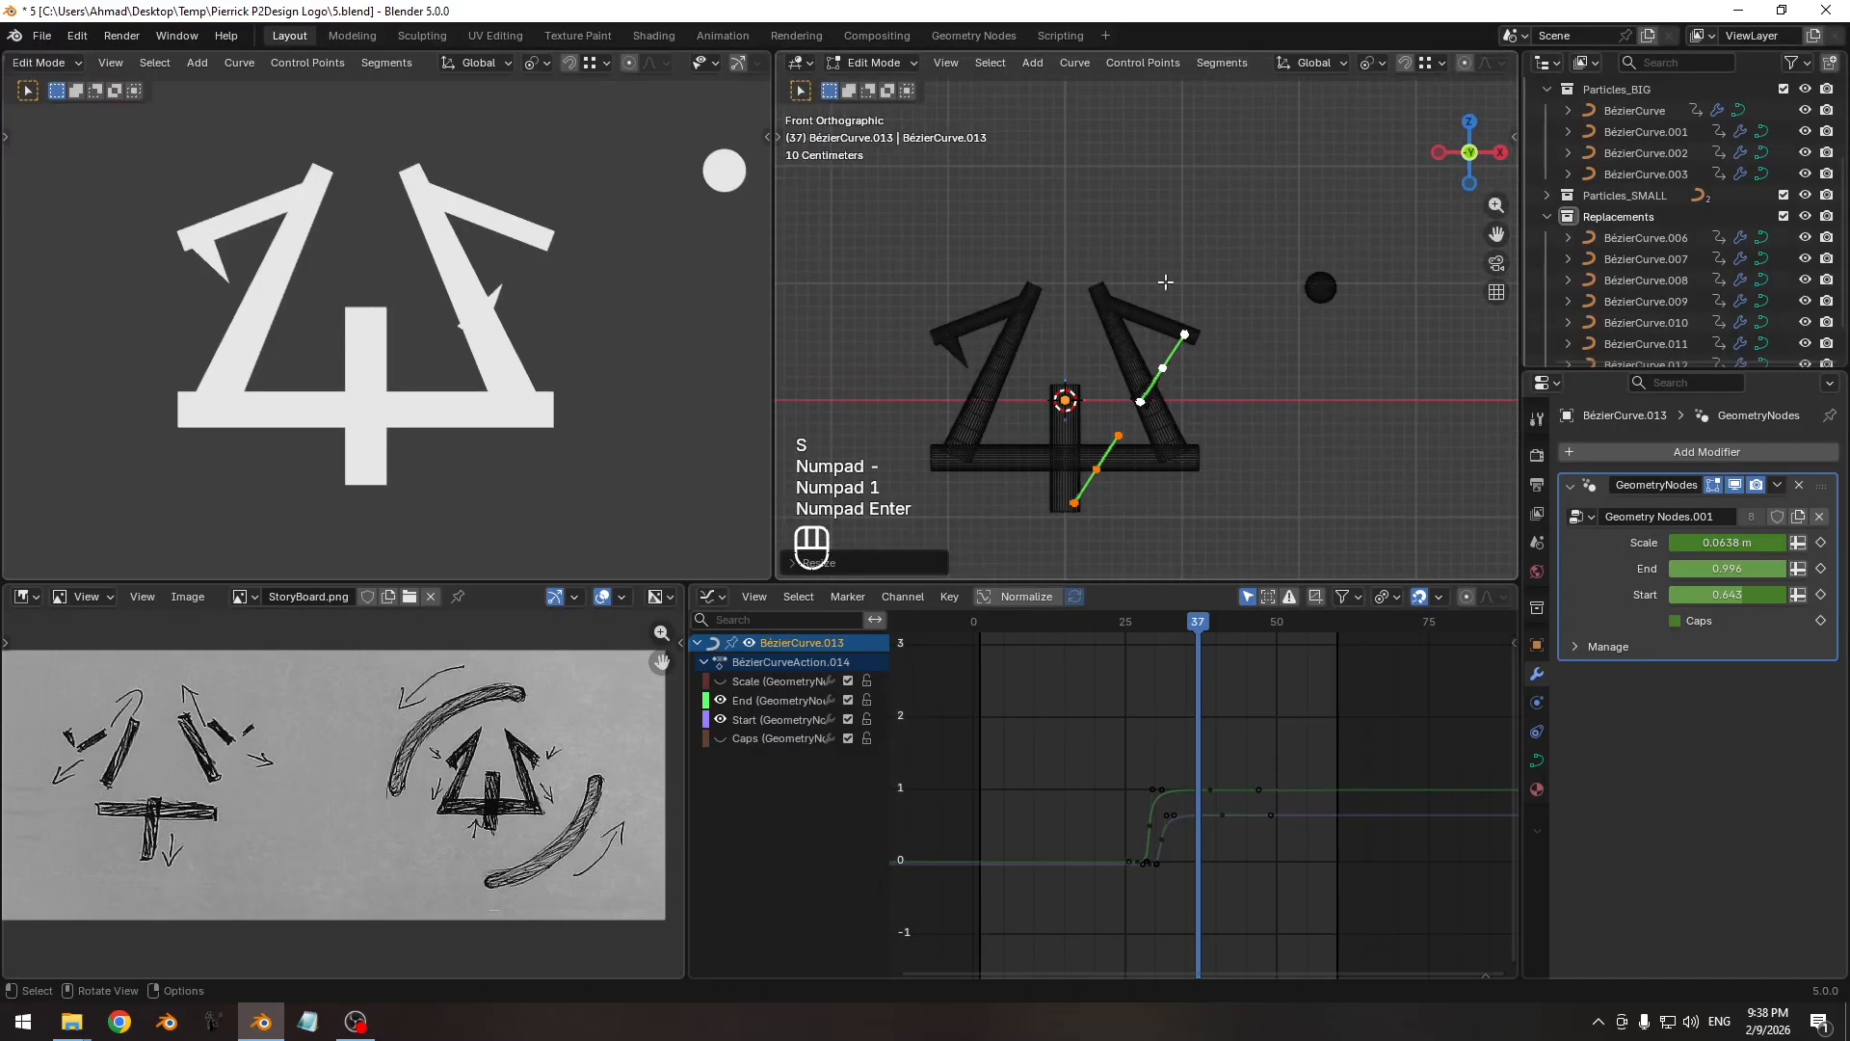
Check the flipped spike around frame 37 and undo the control point scaling.
mouse_move(1175, 621)
left_mouse_down()
mouse_move(1136, 622)
mouse_move(1206, 620)
mouse_move(1123, 622)
mouse_move(1200, 632)
left_mouse_up()
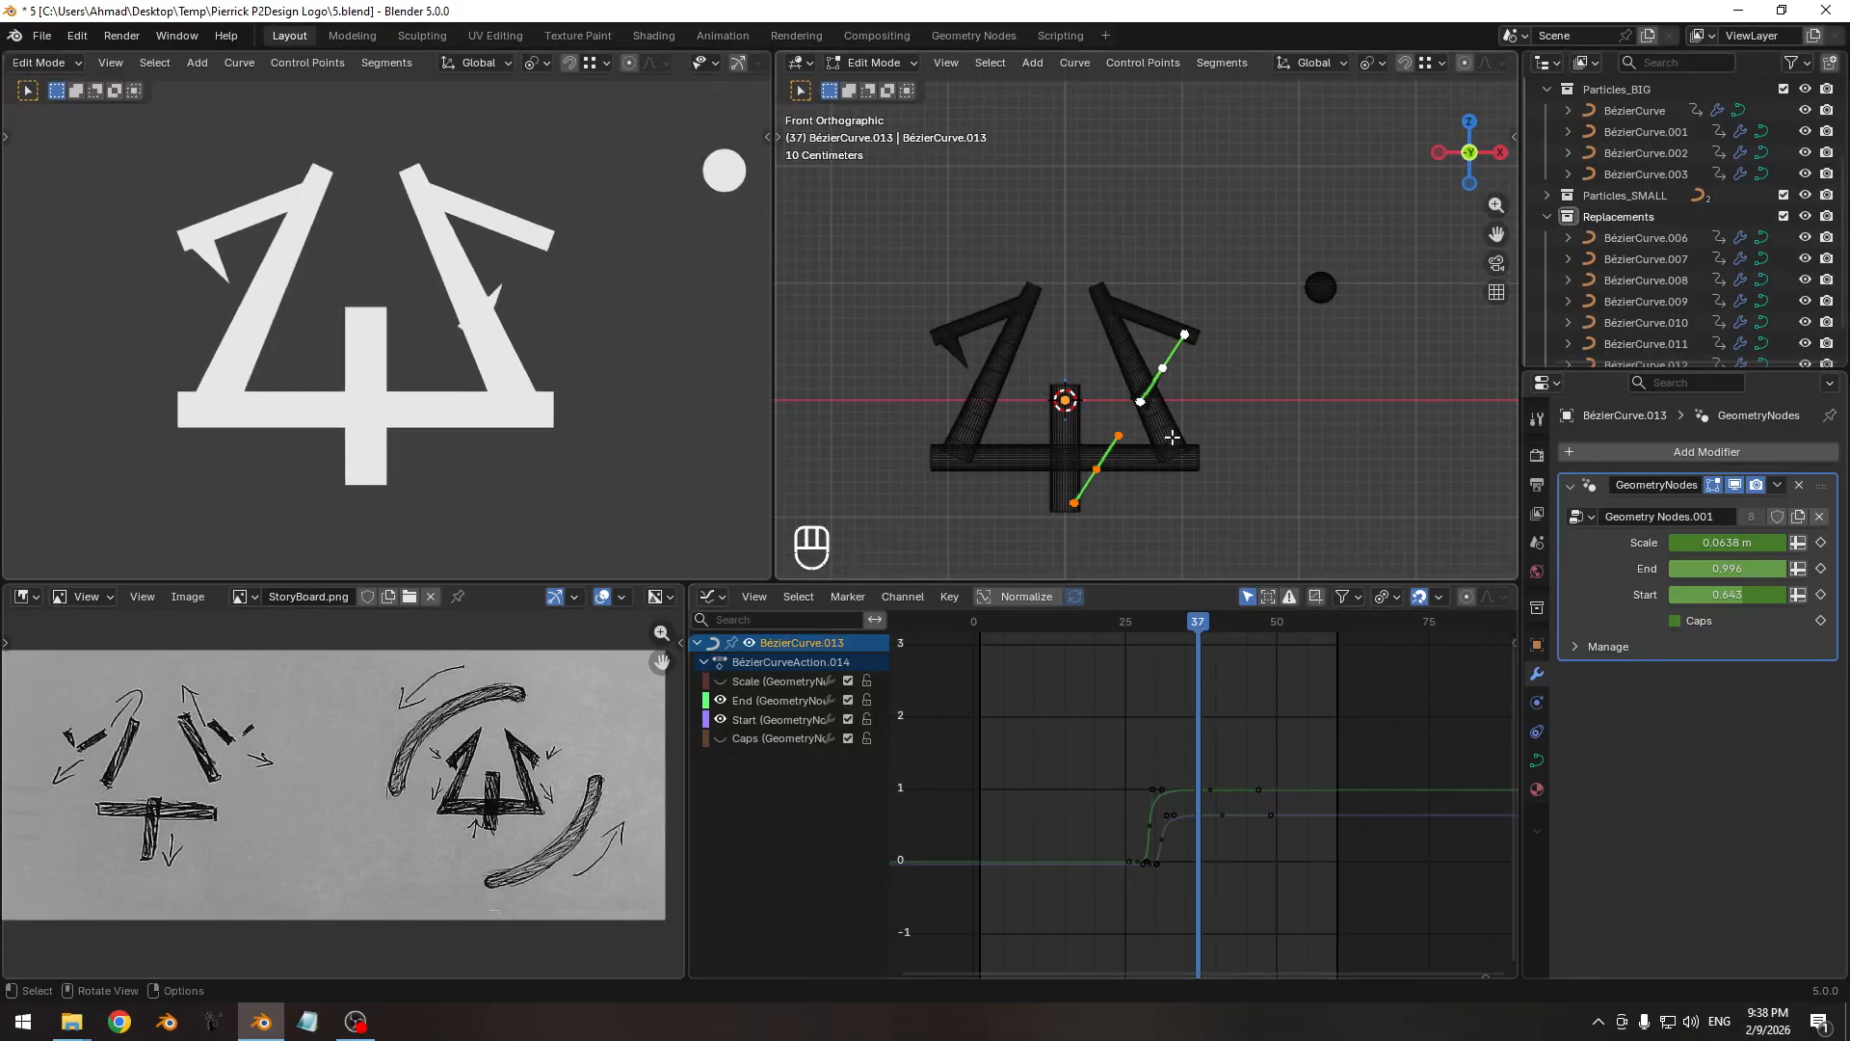
key("ctrl+z")
key("ctrl+z")
Try to switch the direction of the right spike's curve, check it around frame 40, and undo the change.
scroll(1253, 328, "up", 3)
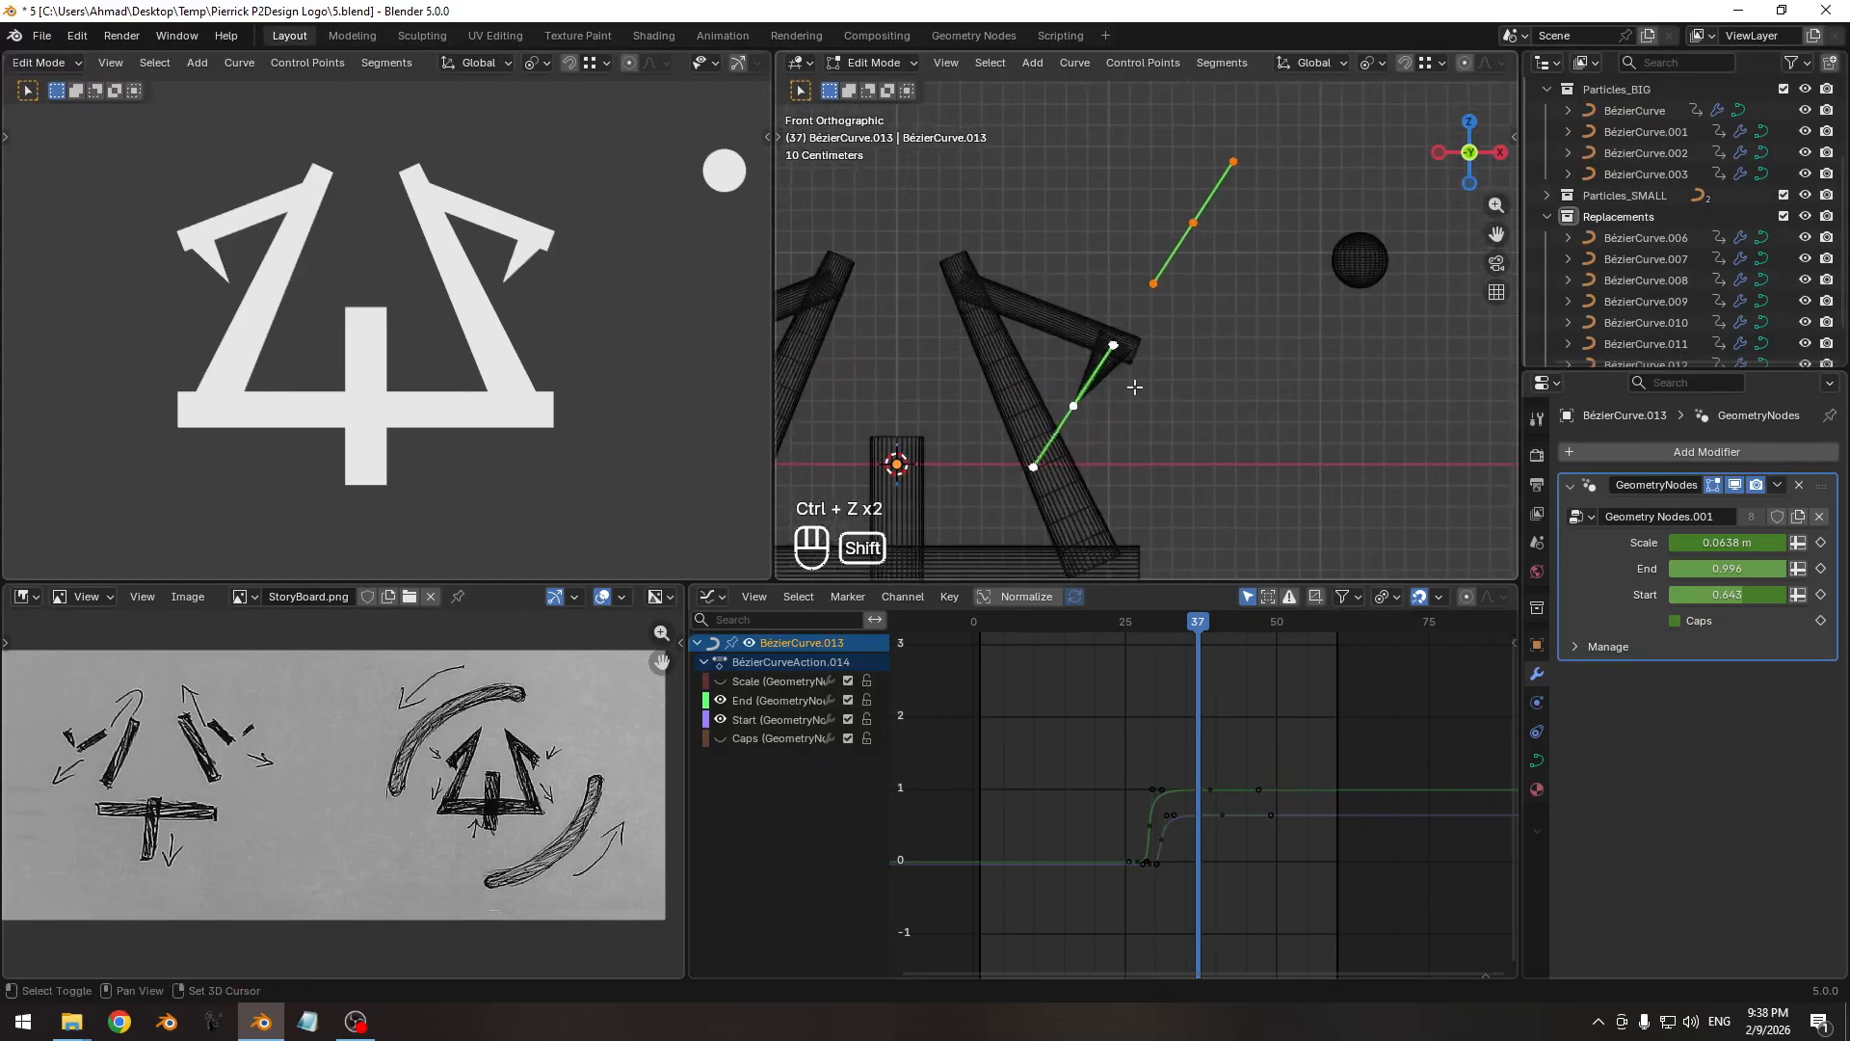
right_click(1250, 333)
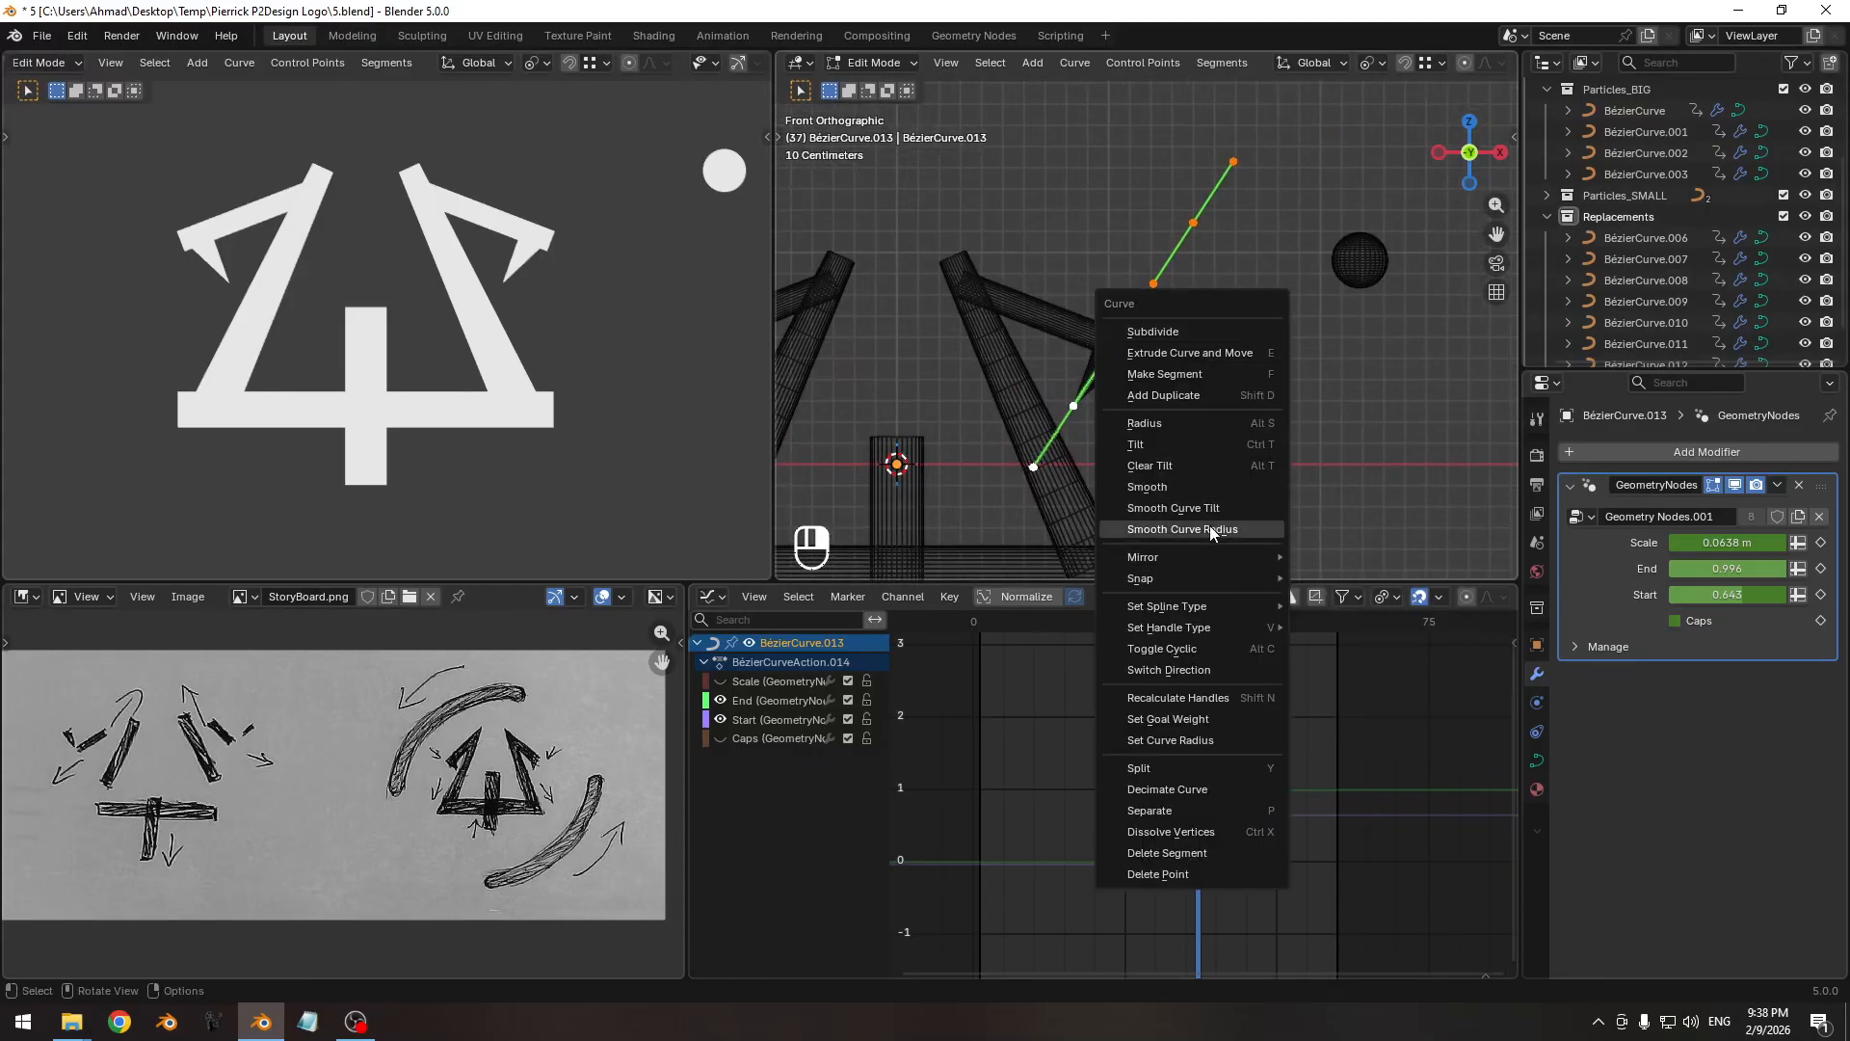
left_click(1193, 655)
mouse_move(1197, 621)
left_mouse_down()
mouse_move(1115, 621)
mouse_move(1216, 619)
left_mouse_up()
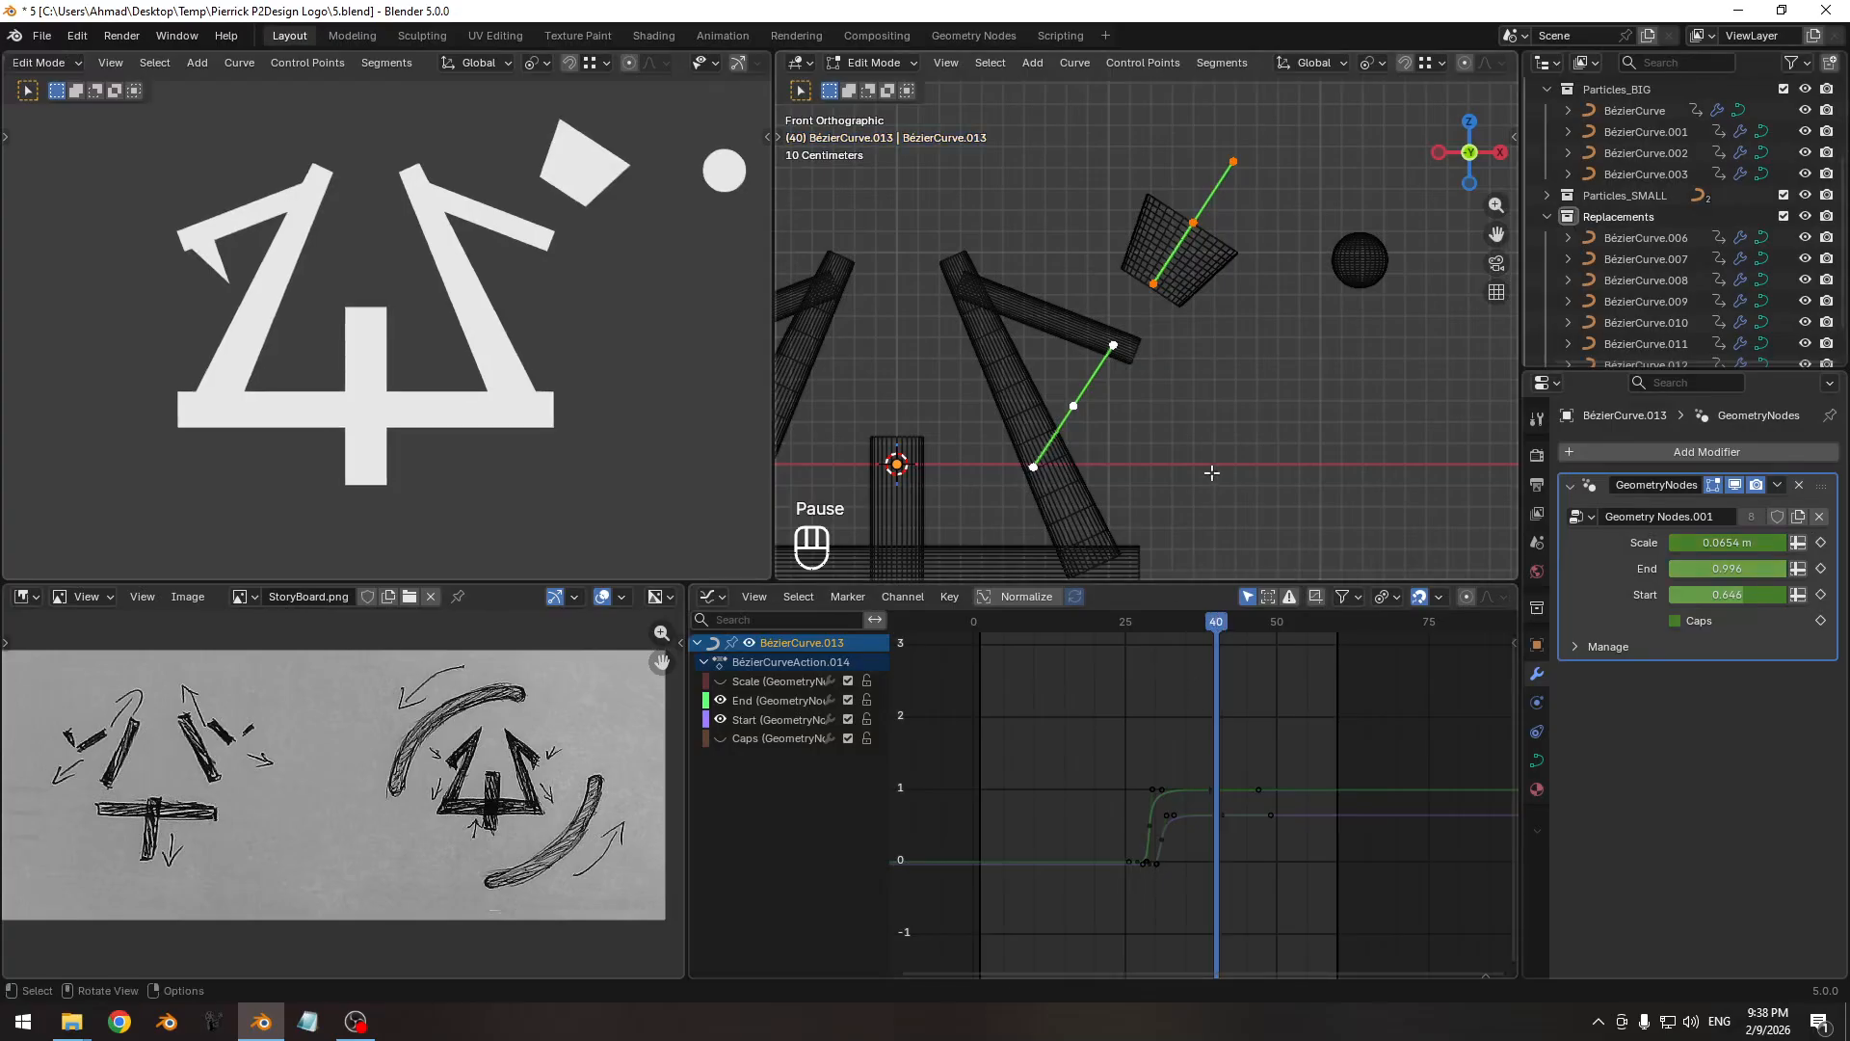
key("ctrl+z")
key("ctrl+z")
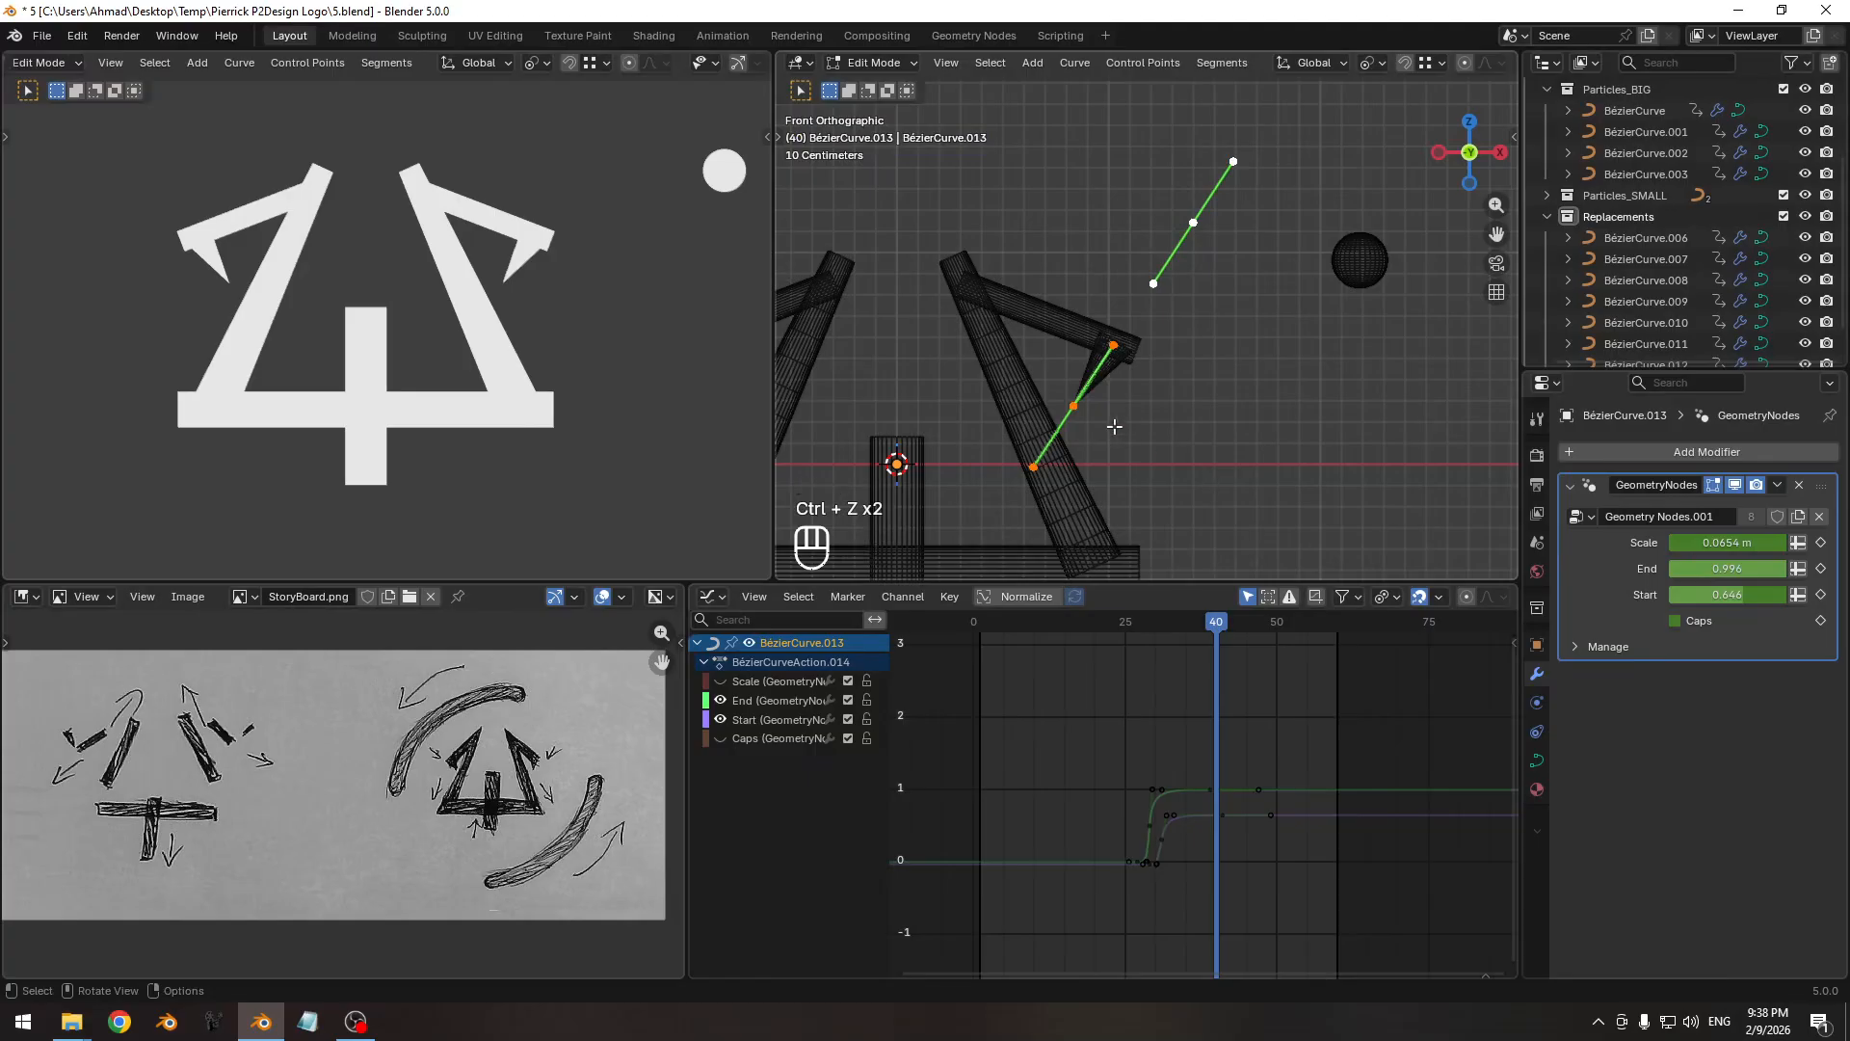
Snap the 3D cursor to the lower control point's upper handle and rotate the whole spike curve 180° about the 3D Cursor pivot.
key("shift+s")
left_click(1160, 401)
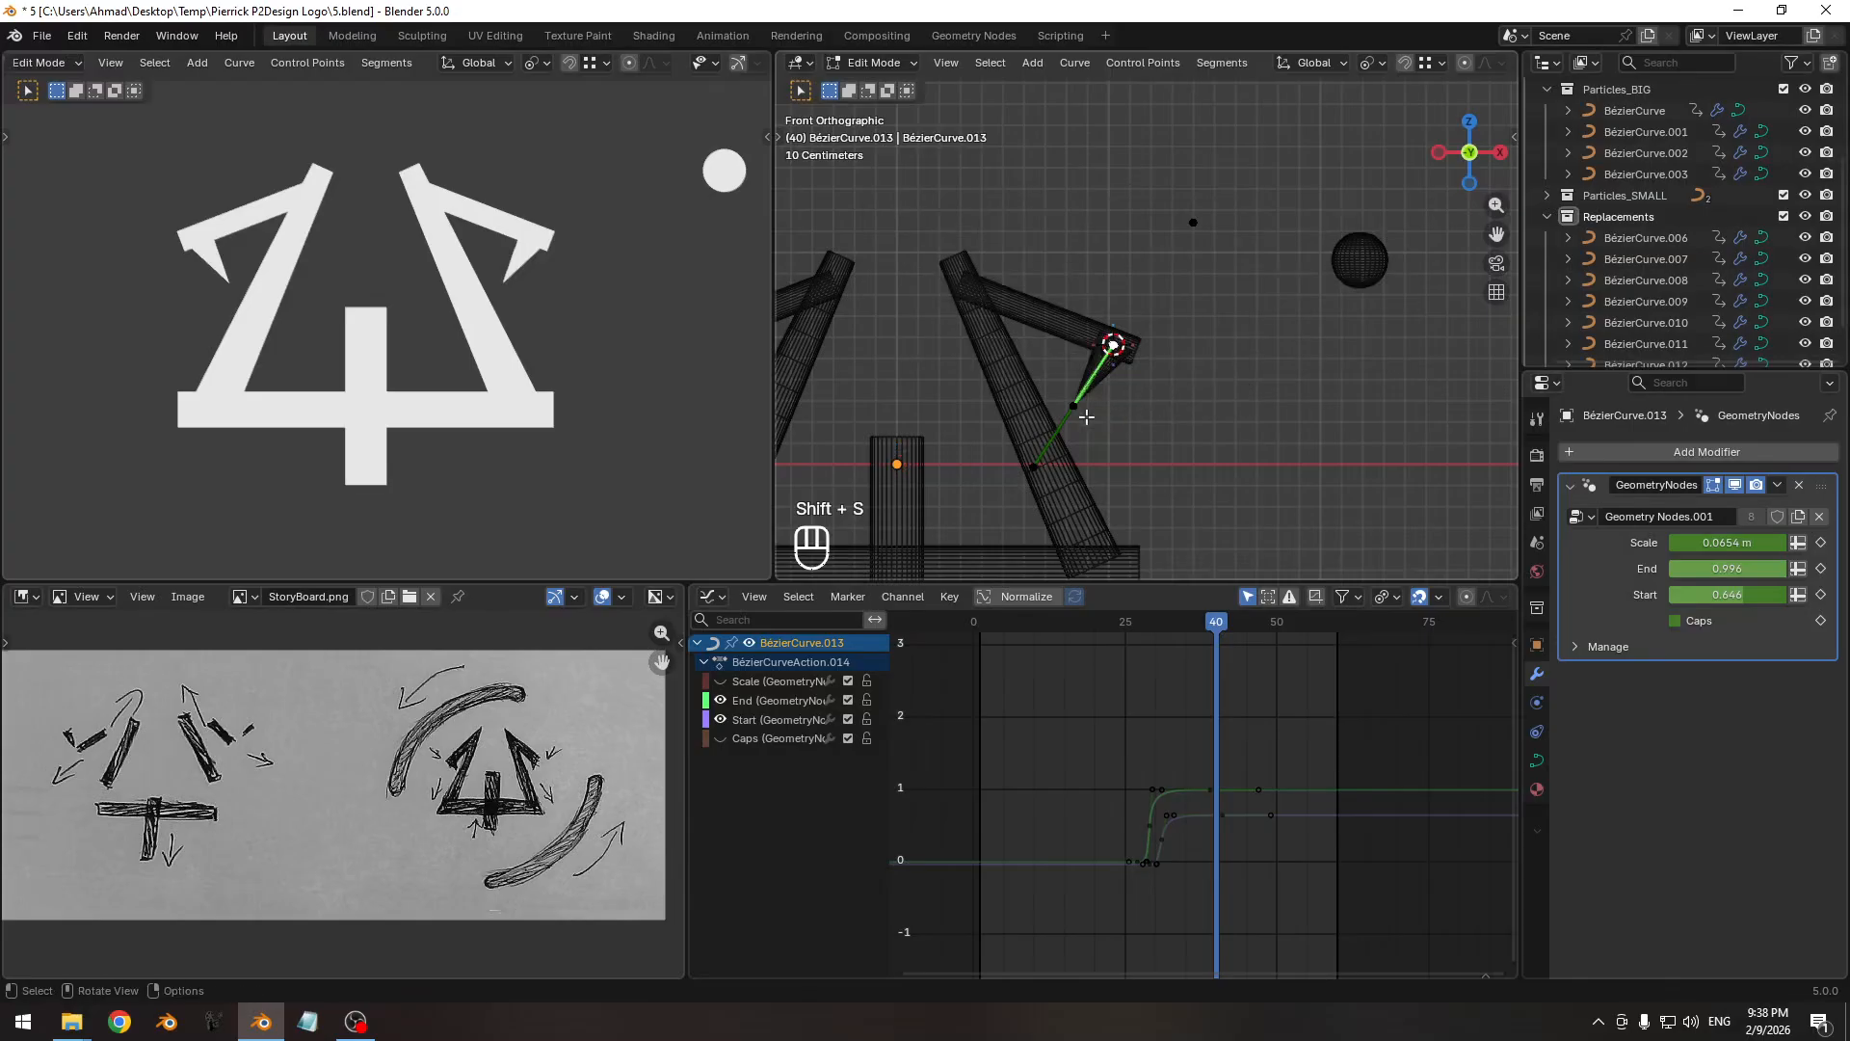
key("a")
left_click(1373, 63)
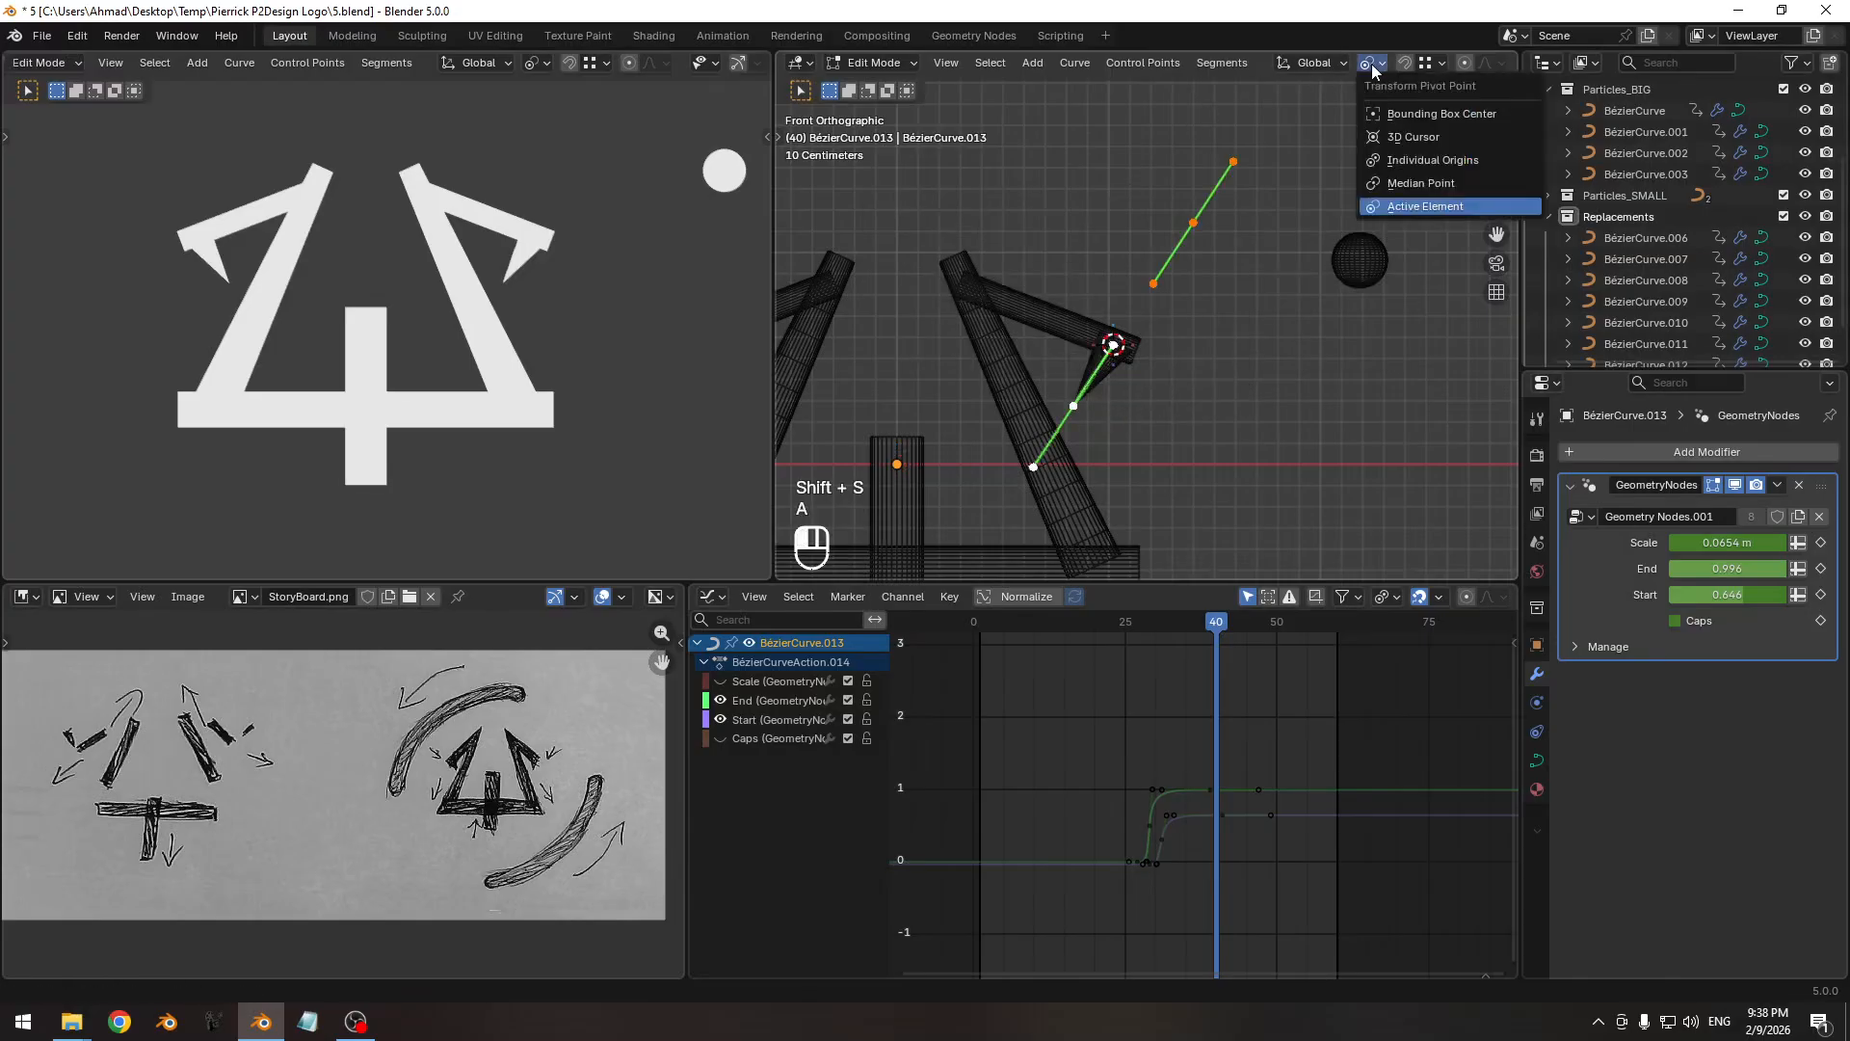
left_click(1385, 129)
key("r")
key("KP_1")
key("KP_8")
key("KP_0")
key("KP_Enter")
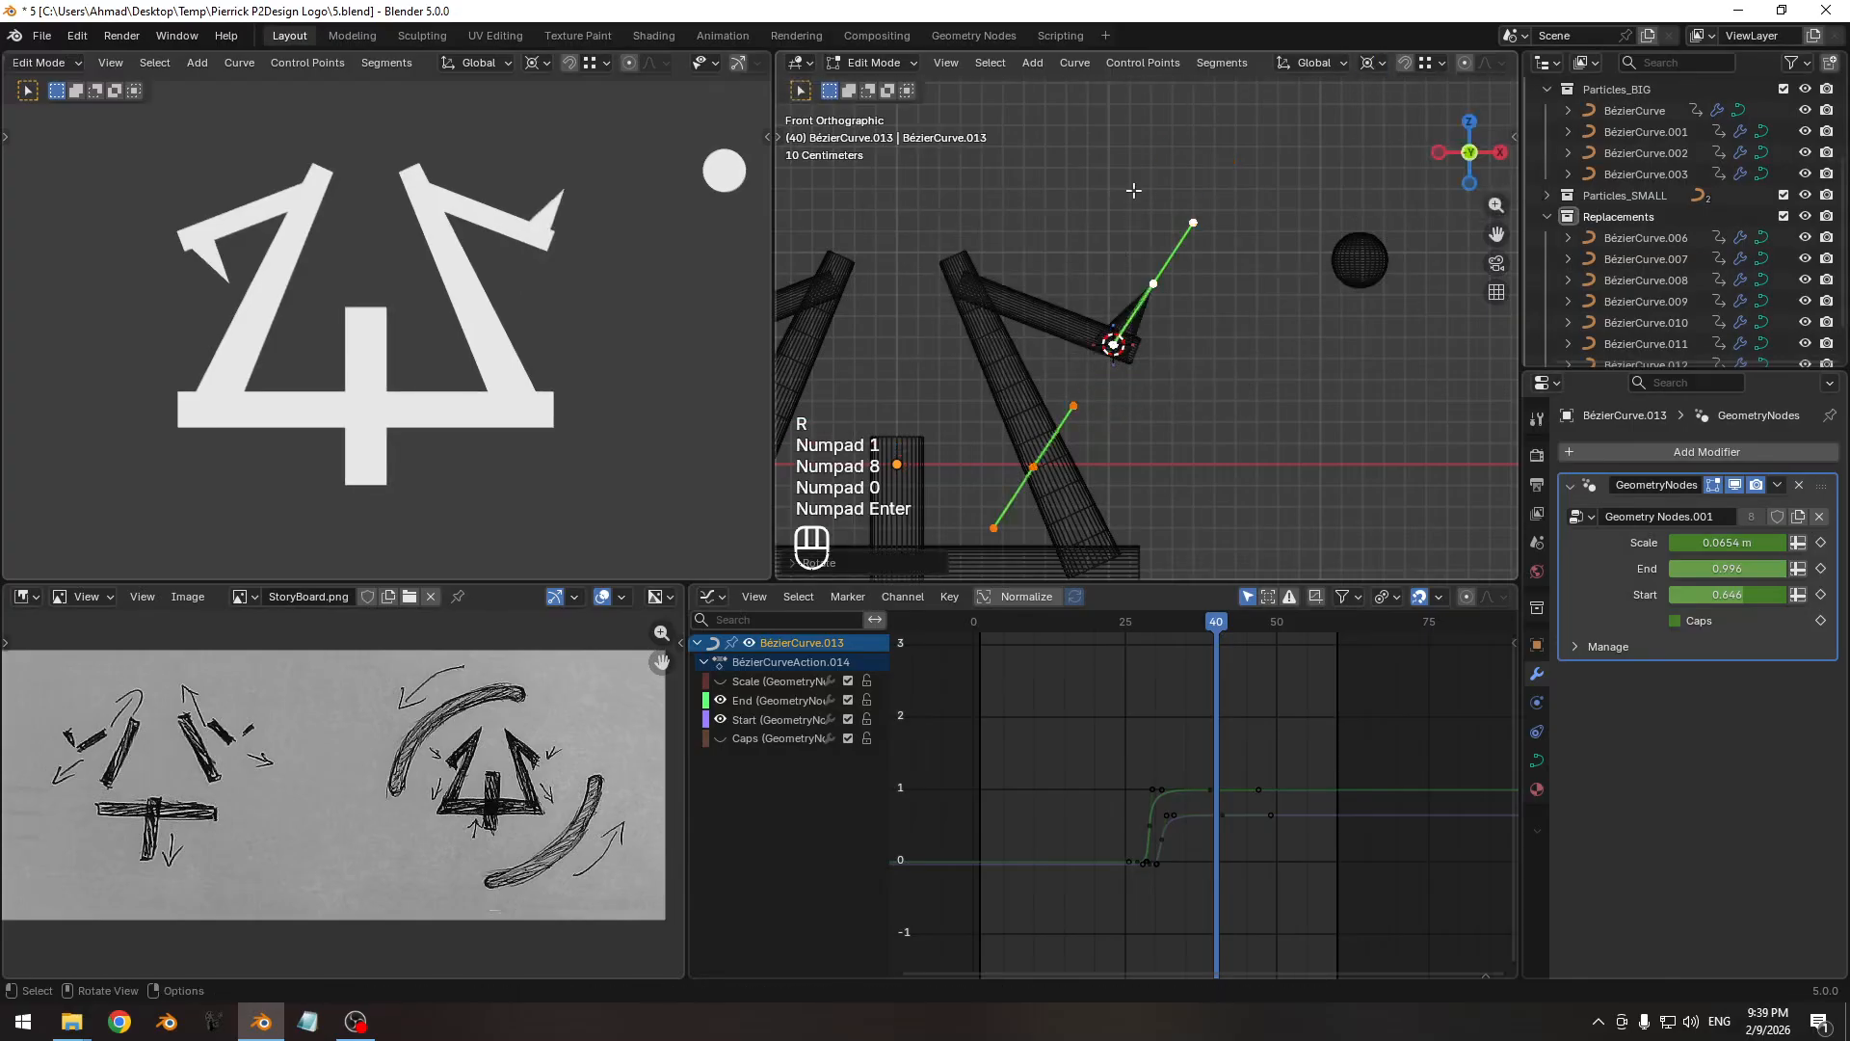
Scale the whole spike curve down about its lower control point using the Active Element pivot.
scroll(1122, 313, "up", 2)
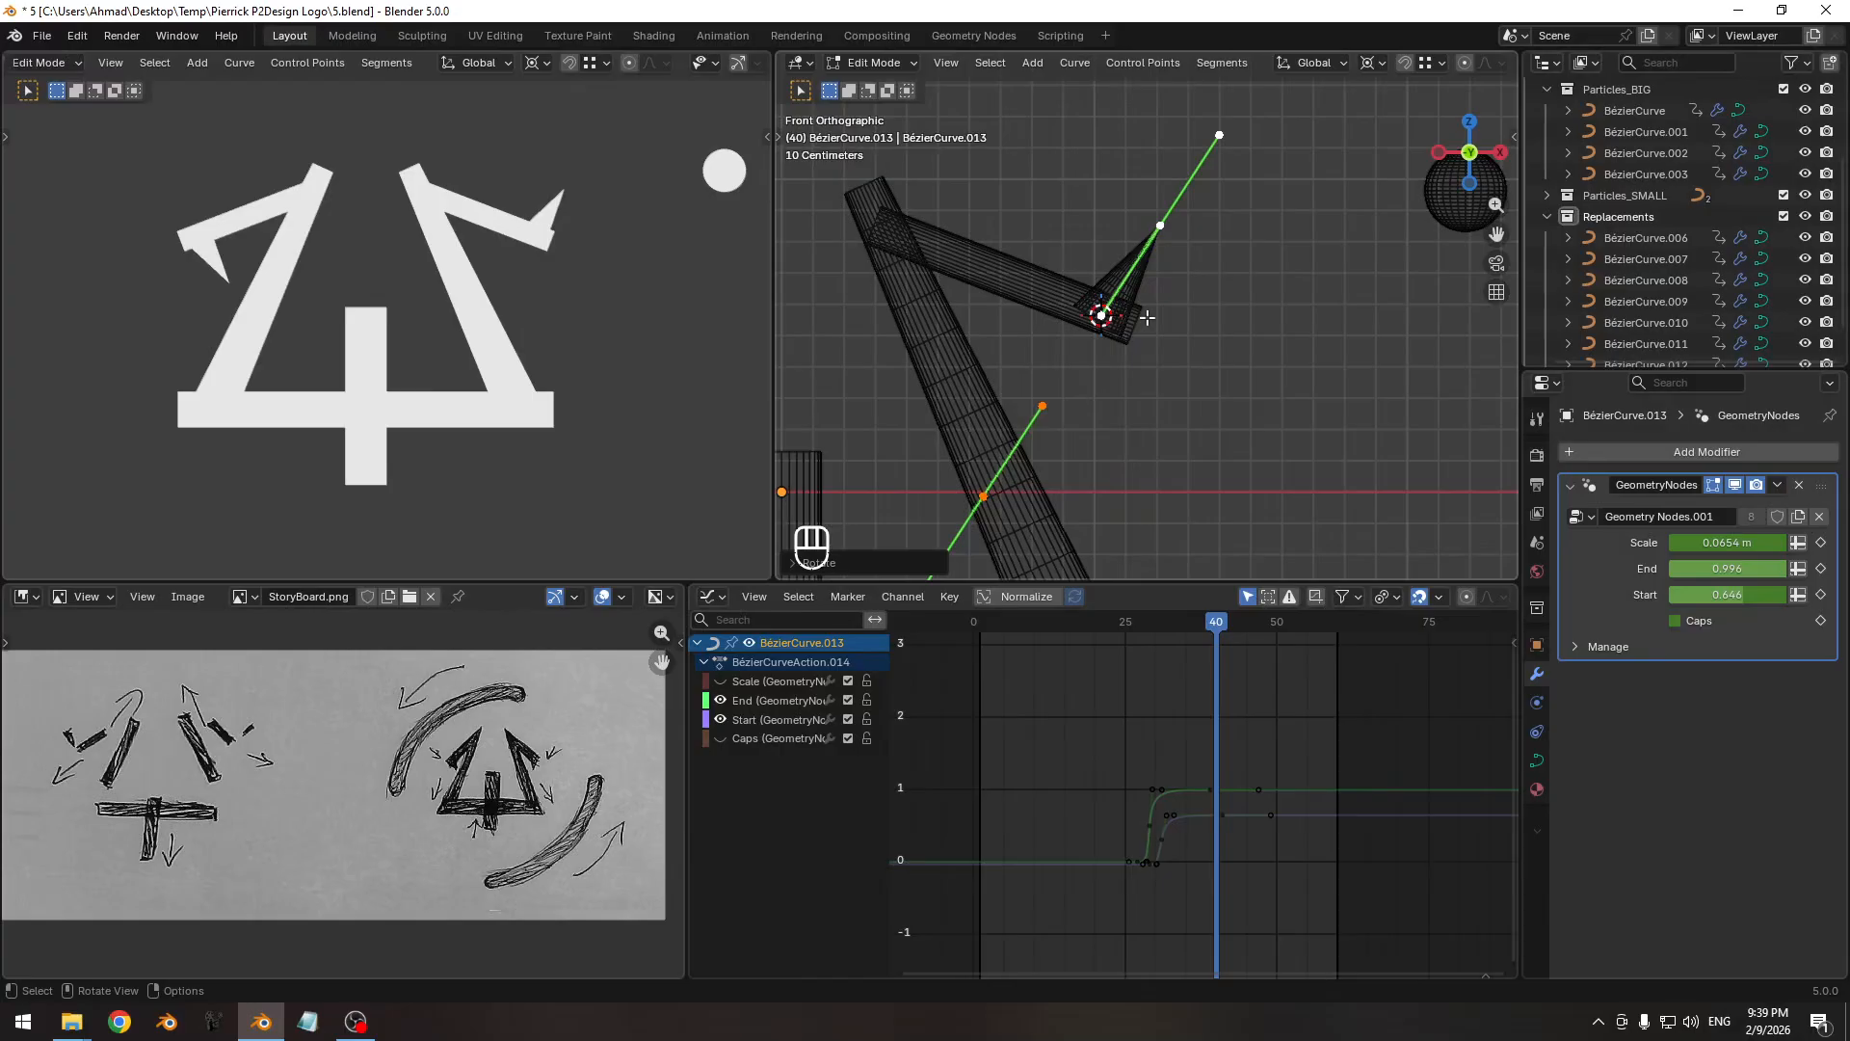
left_click(988, 489, "shift")
left_click(989, 490, "shift")
left_click(1372, 62)
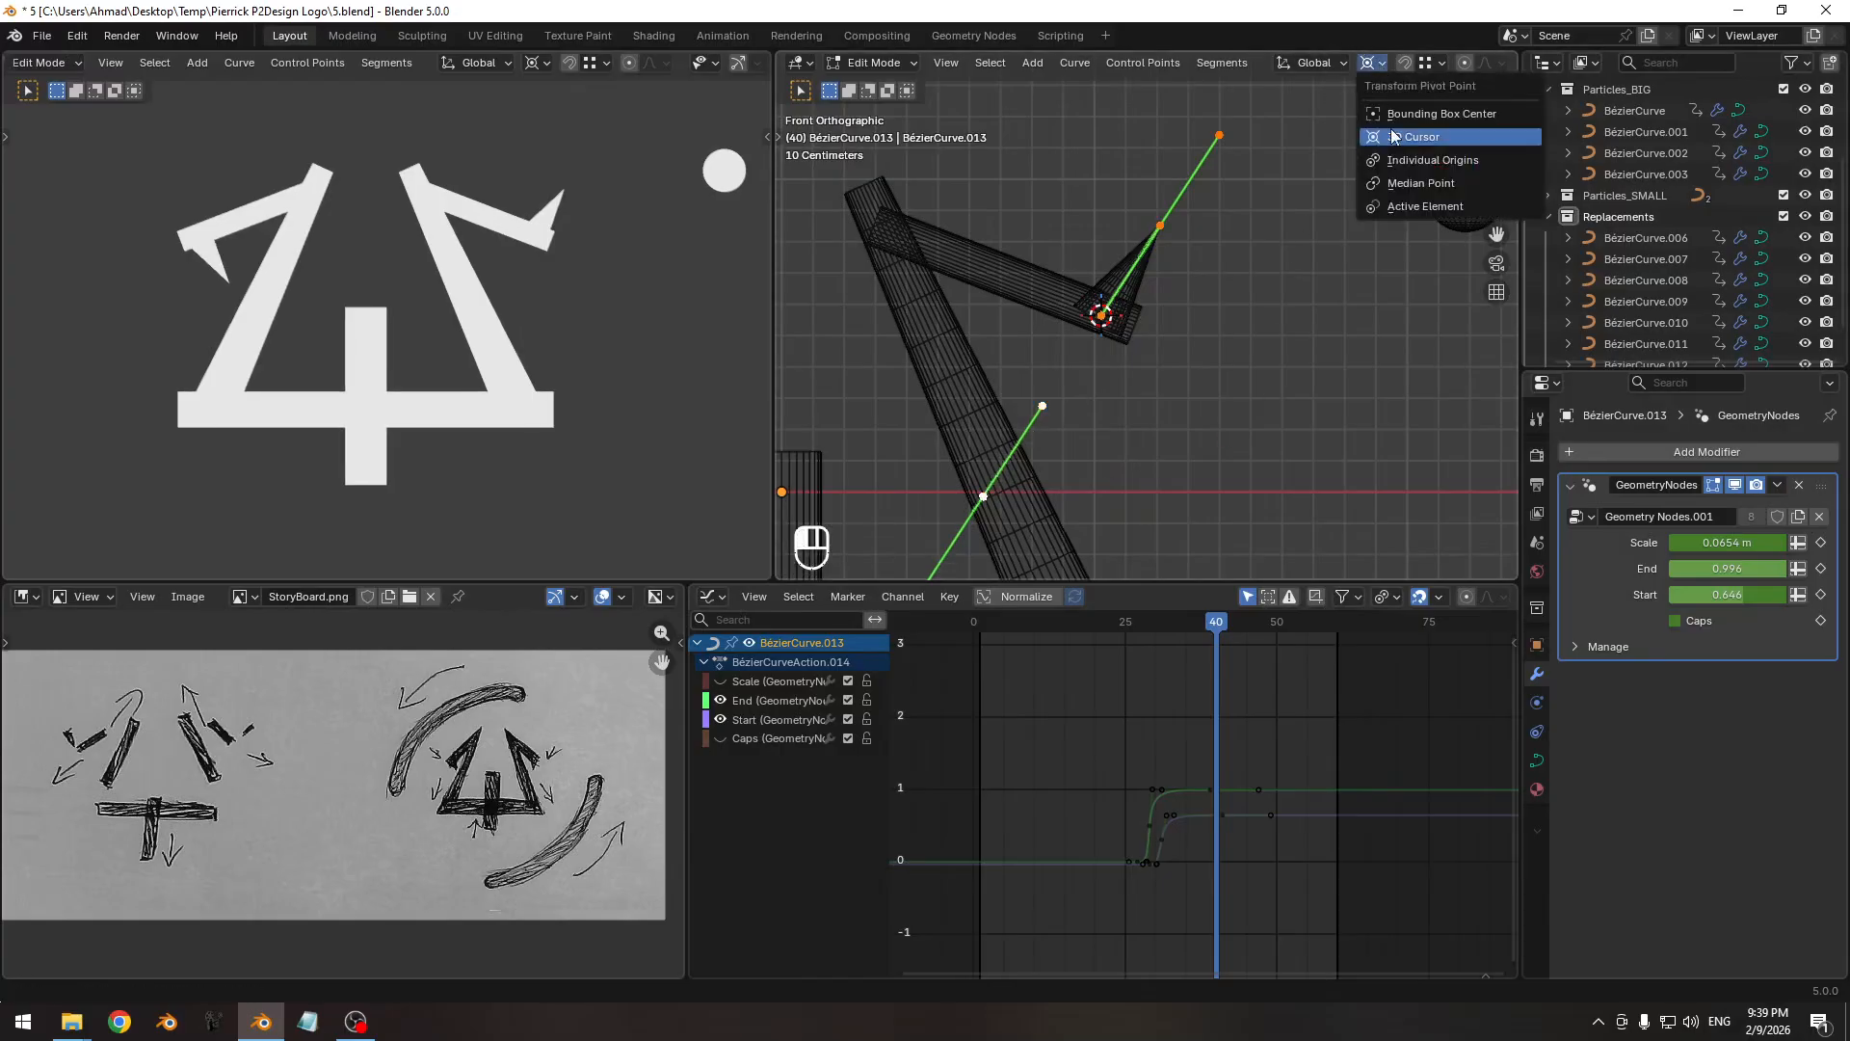
left_click(1424, 206)
scroll(1253, 241, "up", 2)
key("s")
left_click(1208, 287)
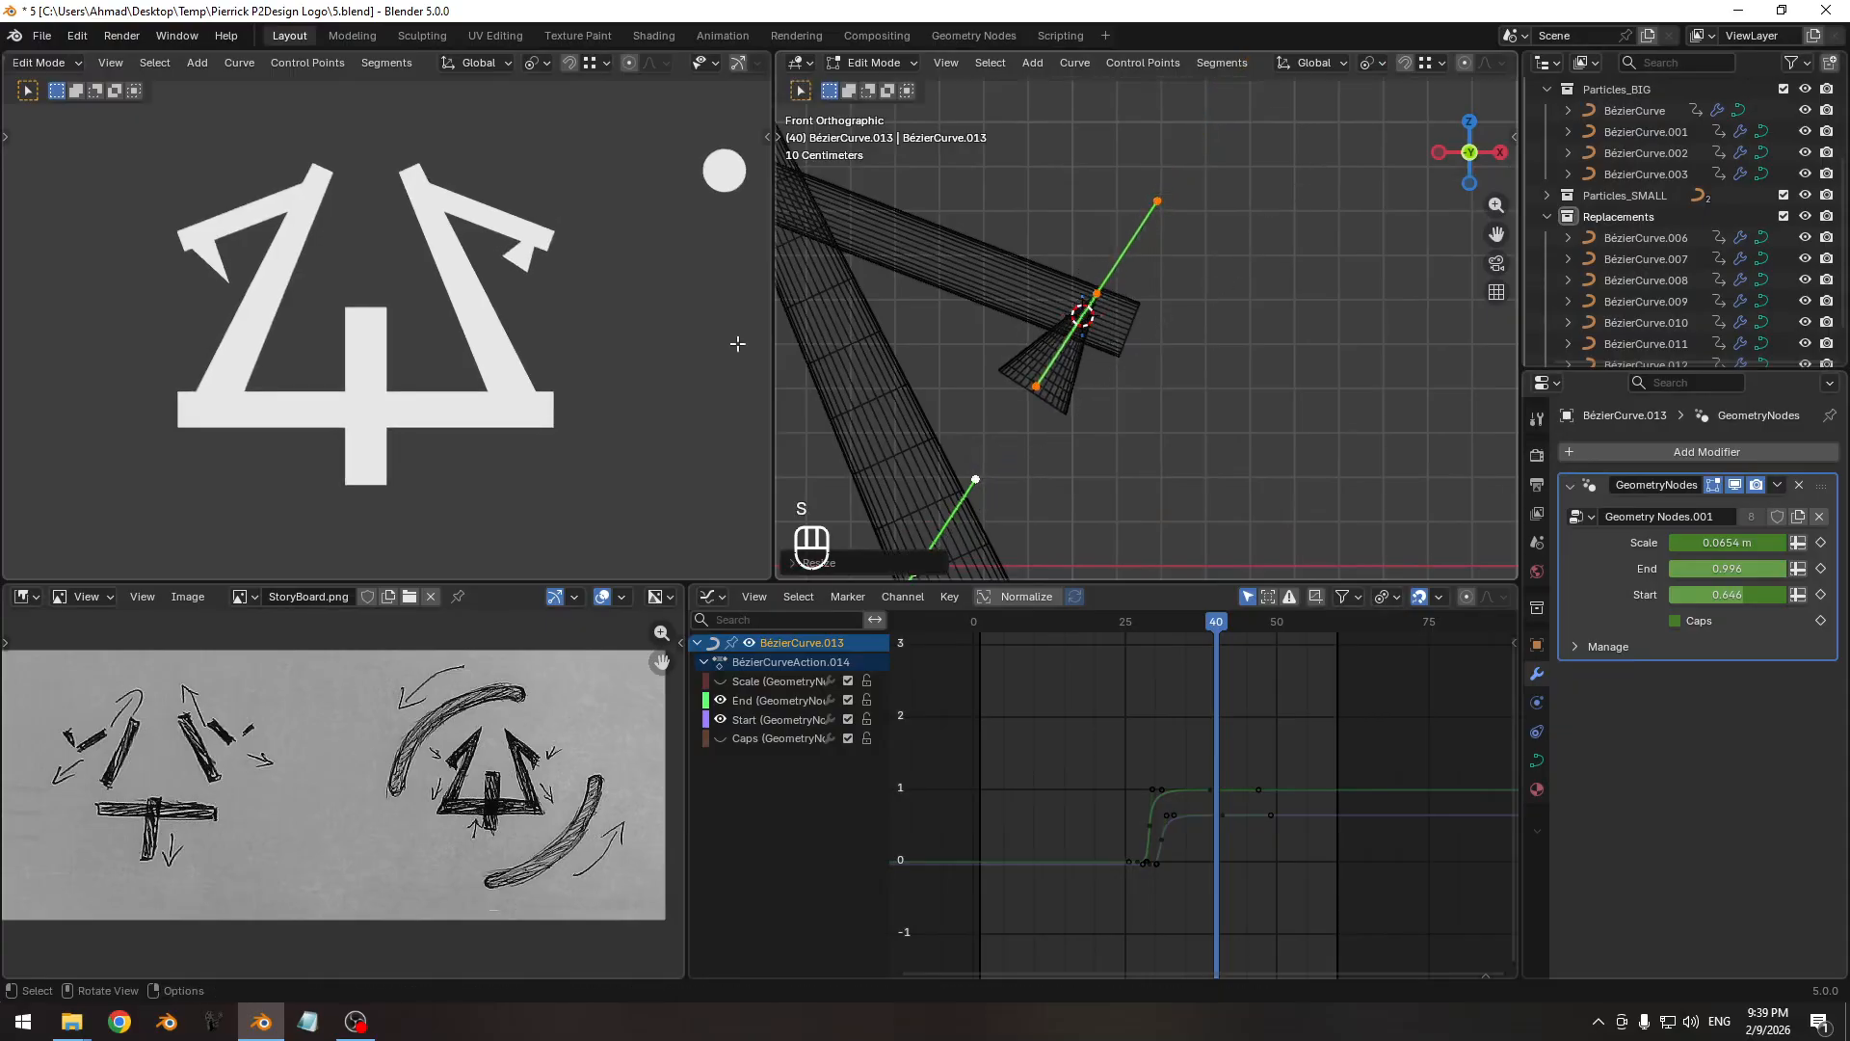
Show overlays and wireframe shading in the camera viewport and scale the spike curve down slightly more.
key("shift+alt+z")
middle_click_drag(520, 245, 385, 329, "shift")
middle_click_drag(385, 329, 460, 300, "ctrl")
key("z")
scroll(459, 300, "up", 4)
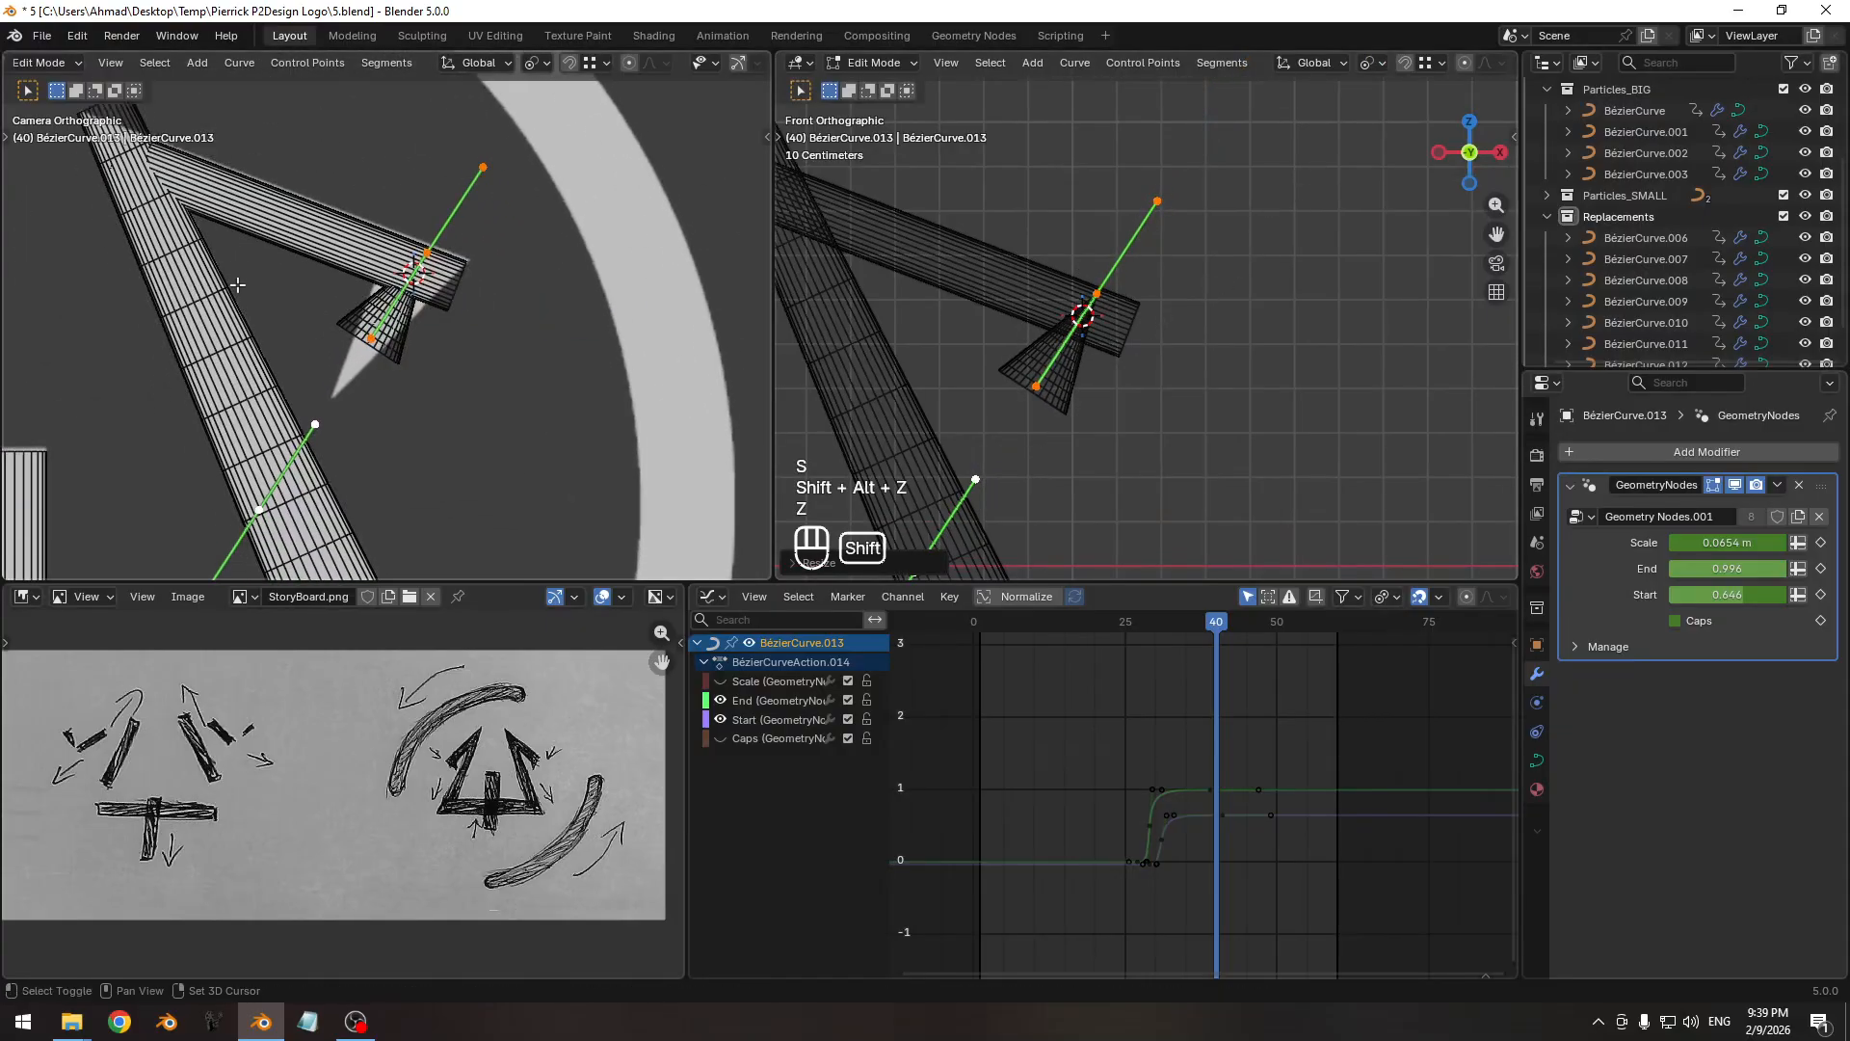
key("s")
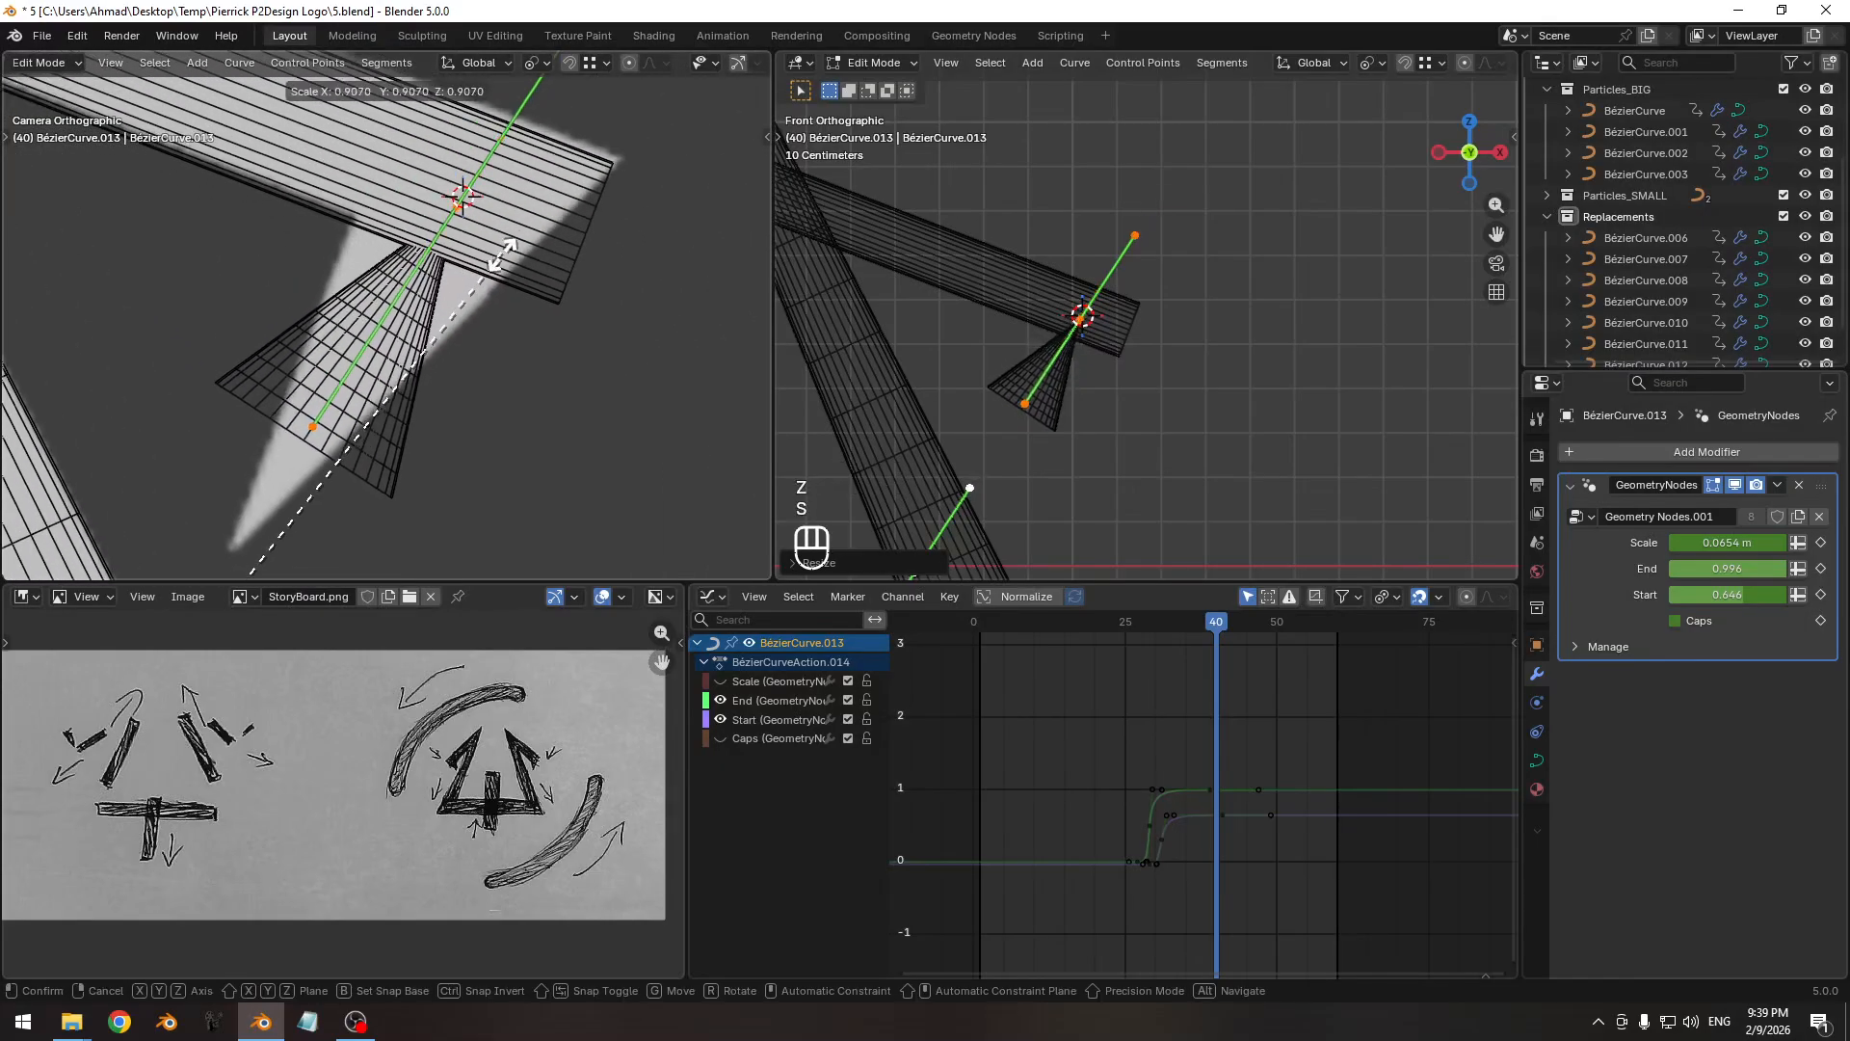
left_click(483, 283)
middle_click_drag(484, 282, 702, 347, "ctrl")
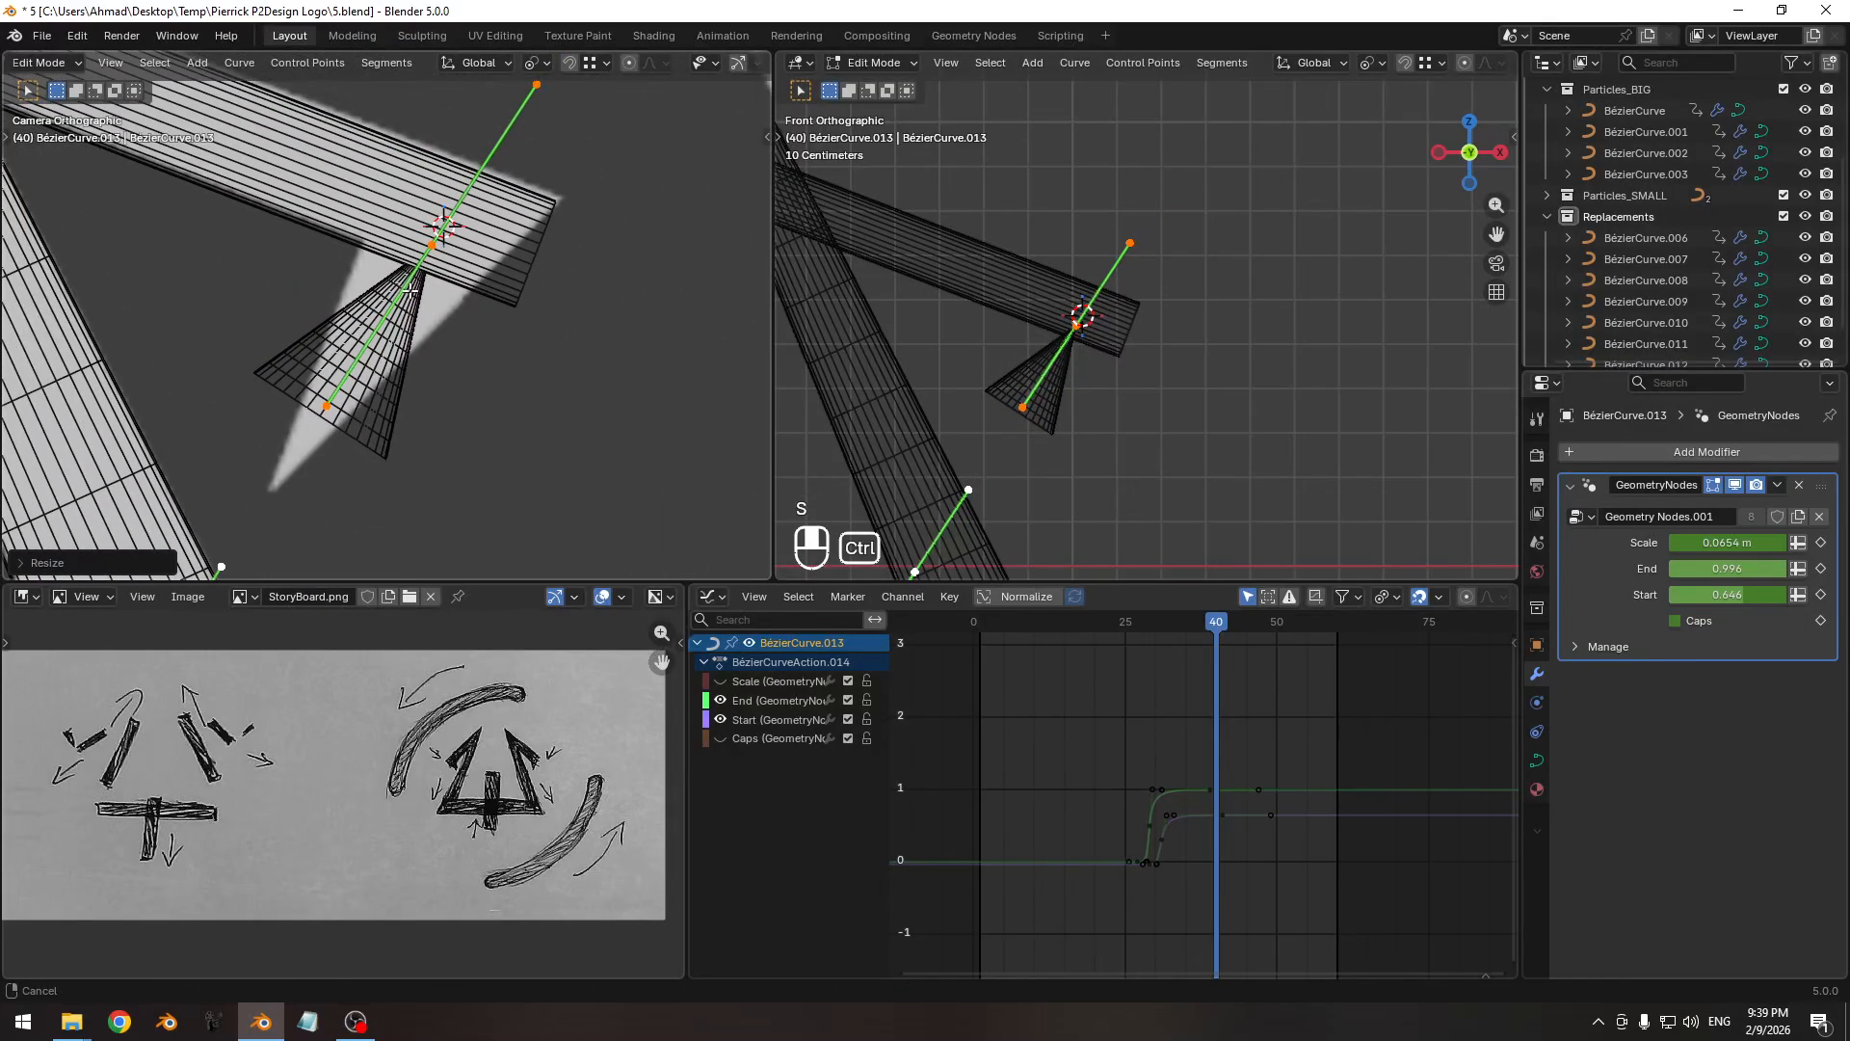
Set the radius of the spike curve's upper control point to 1.
left_click(1066, 334)
key("n")
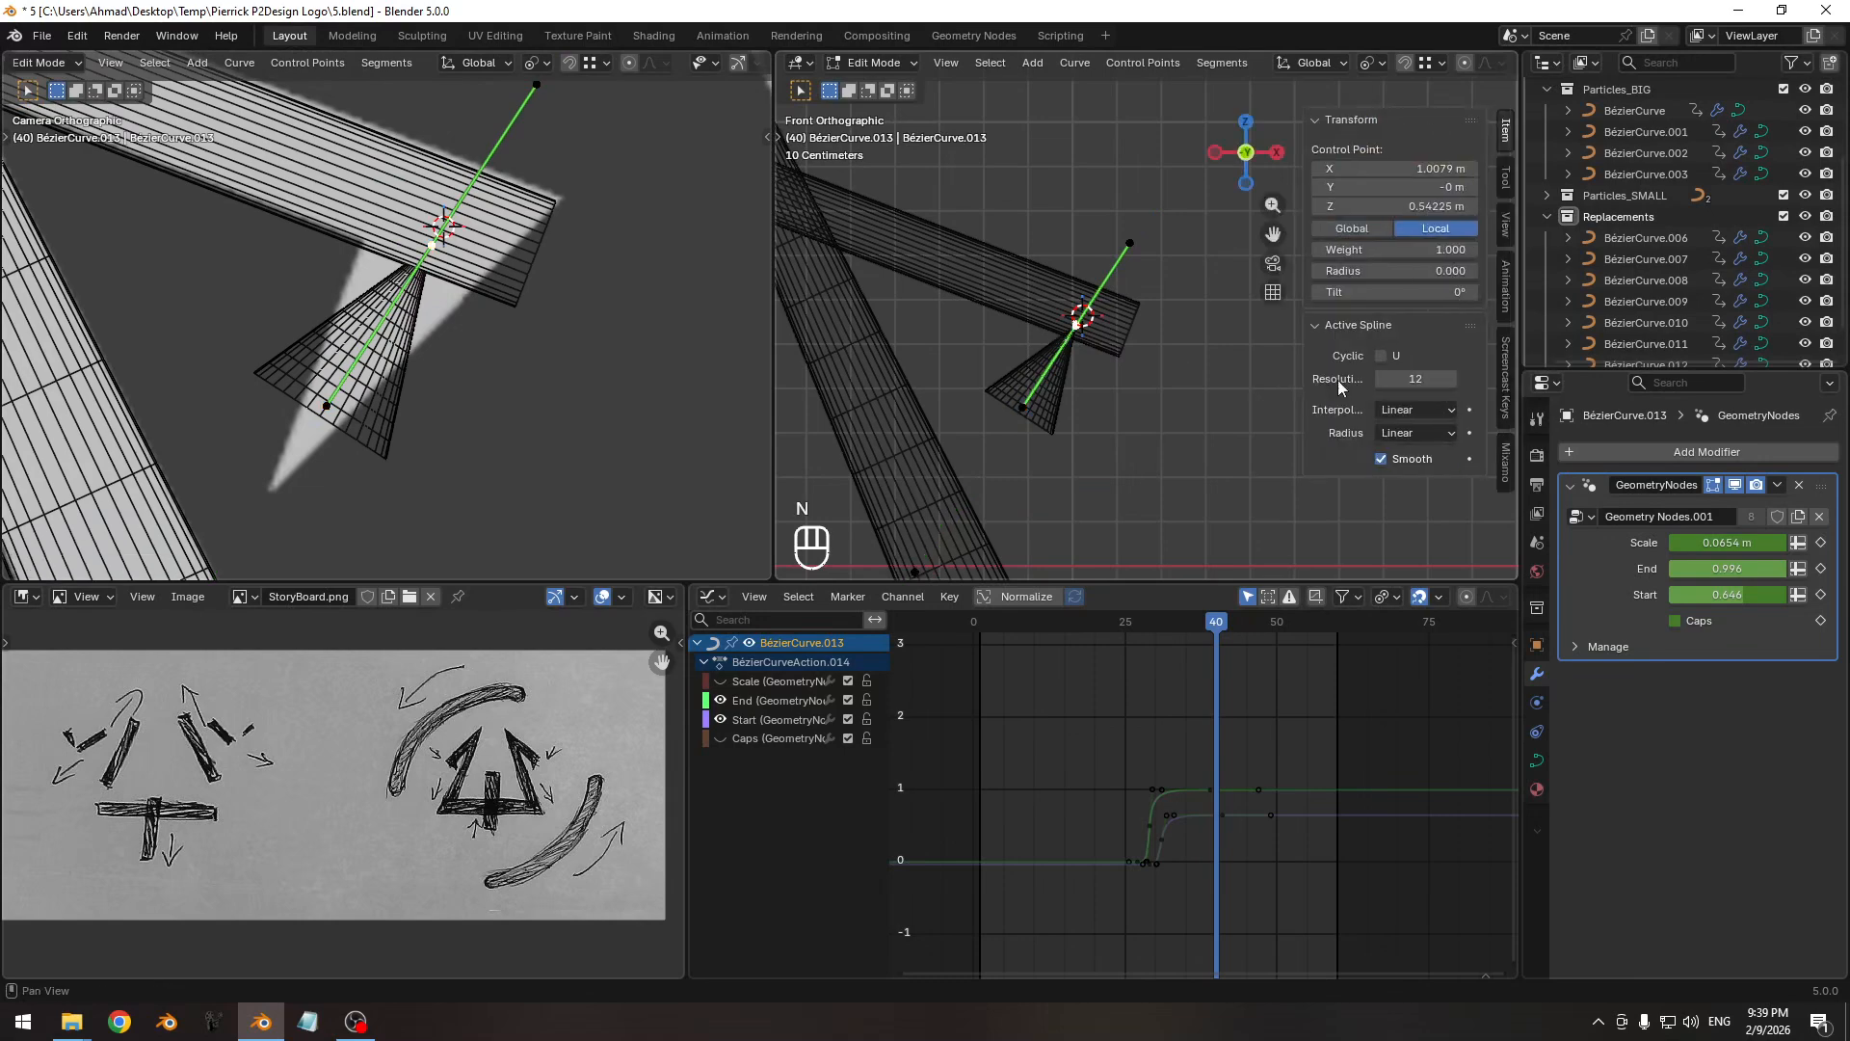
left_click(1375, 272)
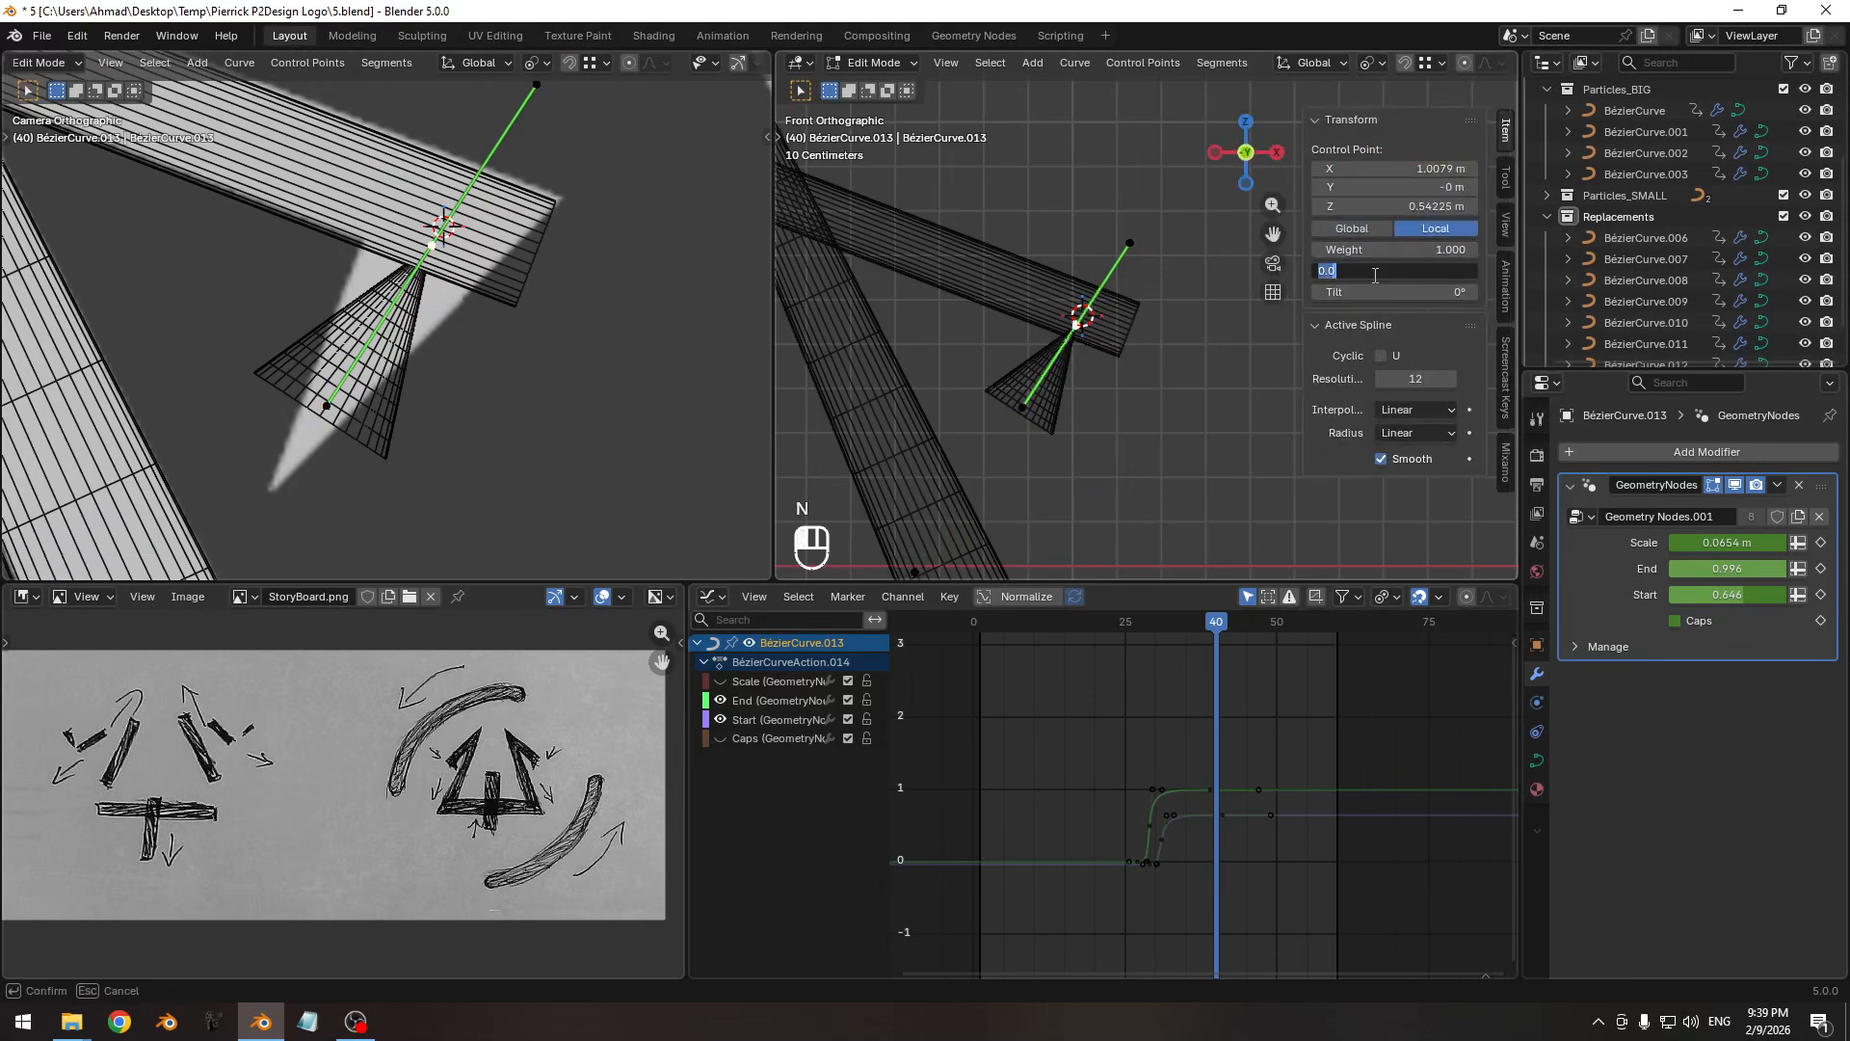
type("1")
key("Return")
key("n")
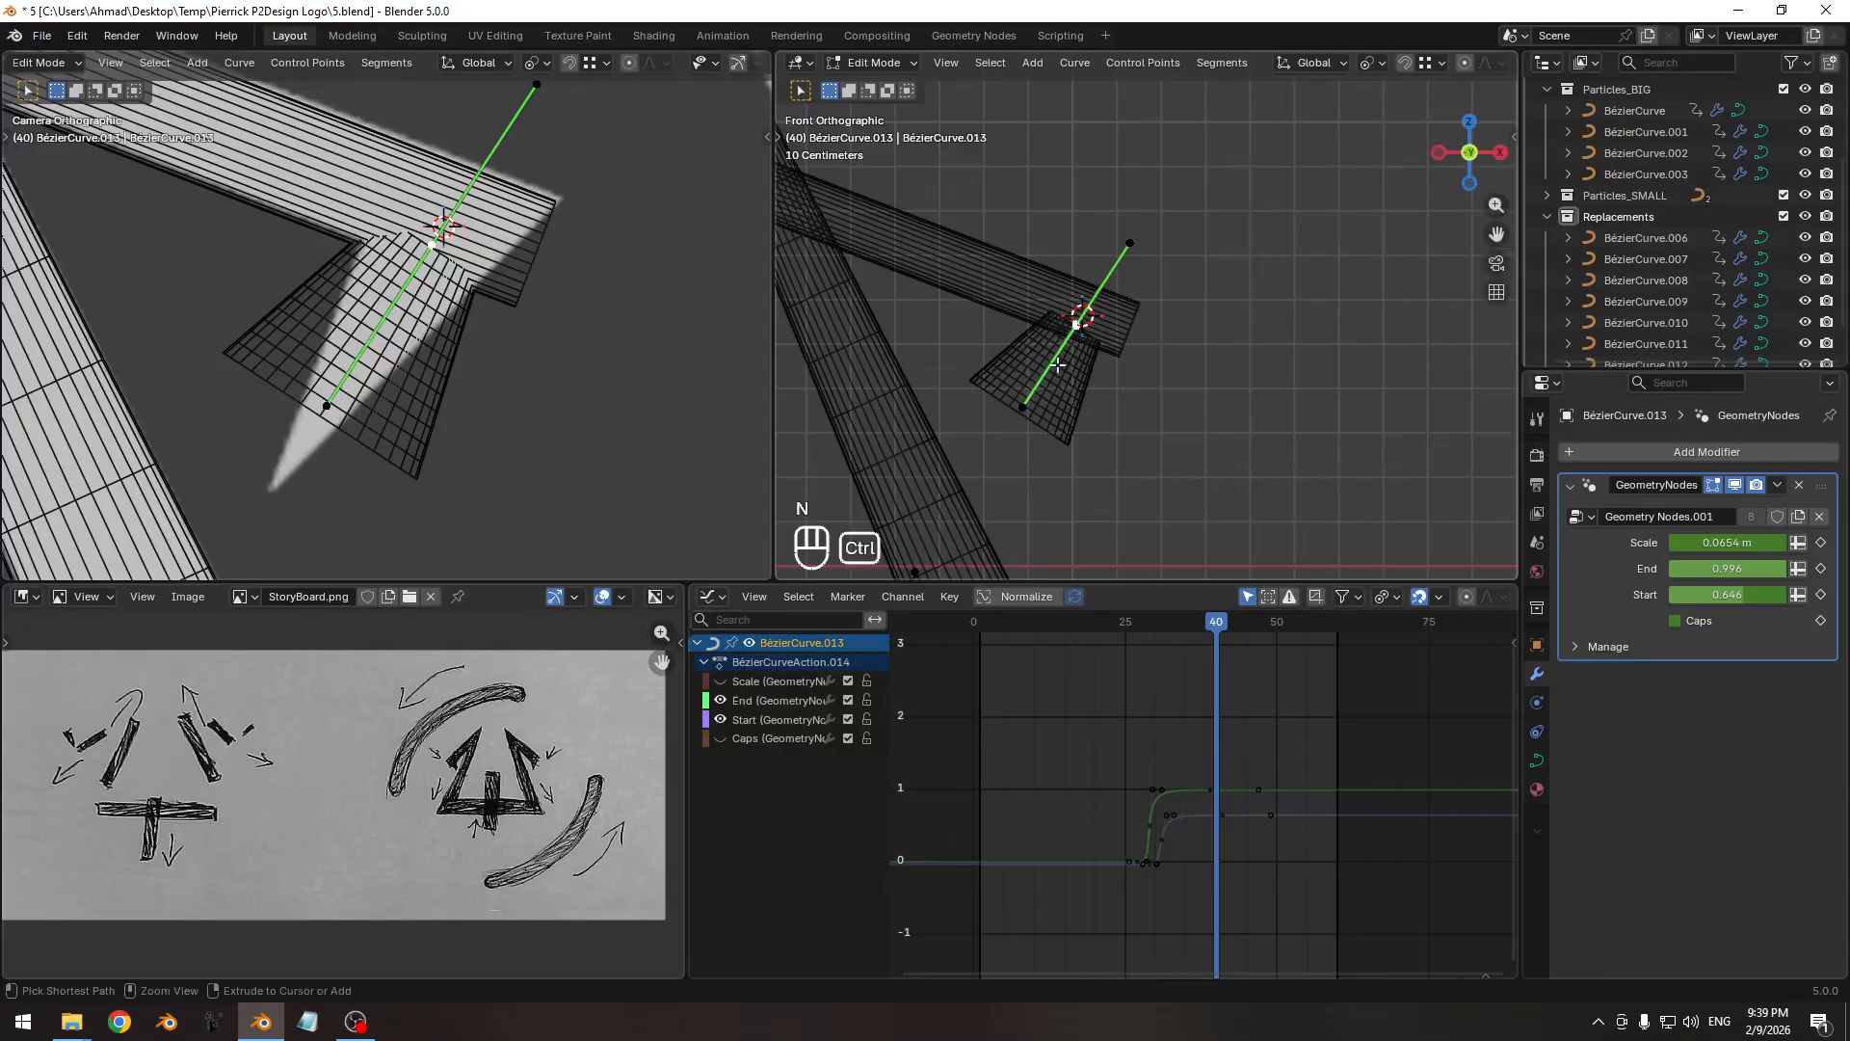
Select the spike curve's lower control point, shrink its radius freehand, and set the radius to exactly 1.
middle_click_drag(949, 503, 985, 433, "shift")
right_click(987, 439, "ctrl")
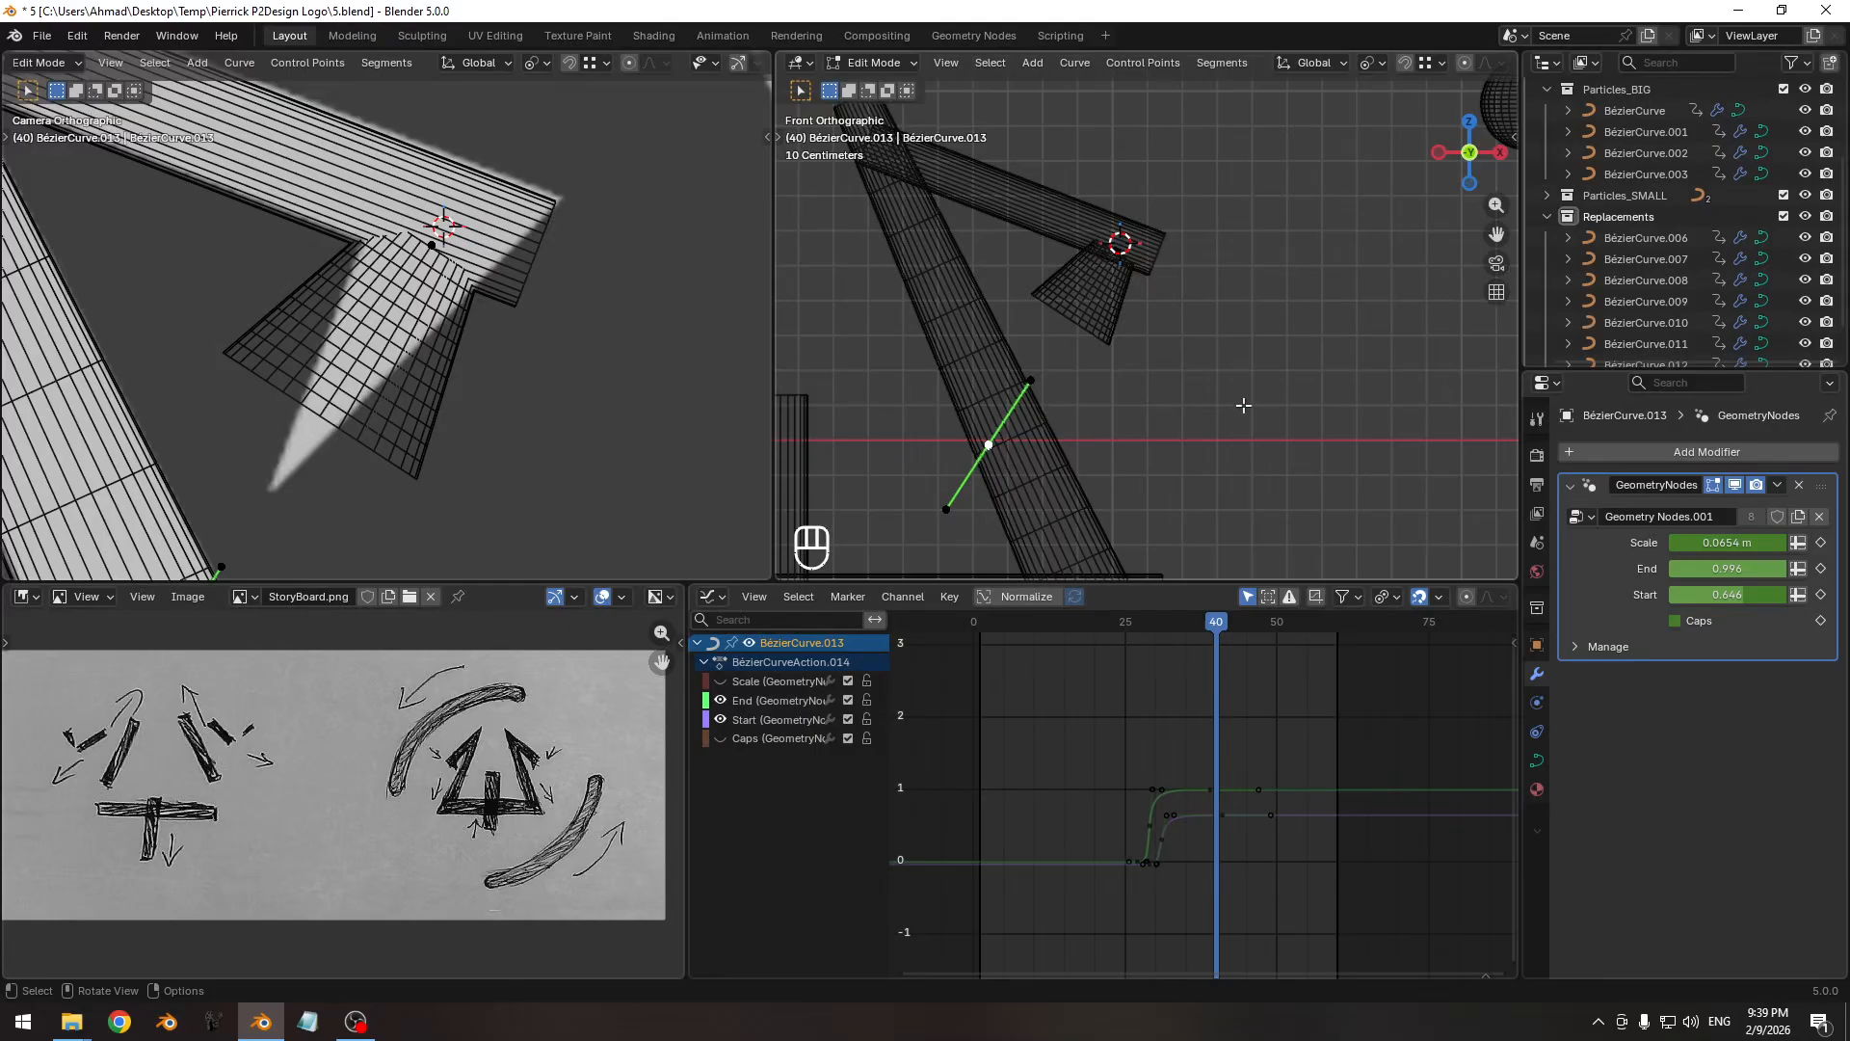
key("alt+s")
left_click(1089, 439)
key("alt+s")
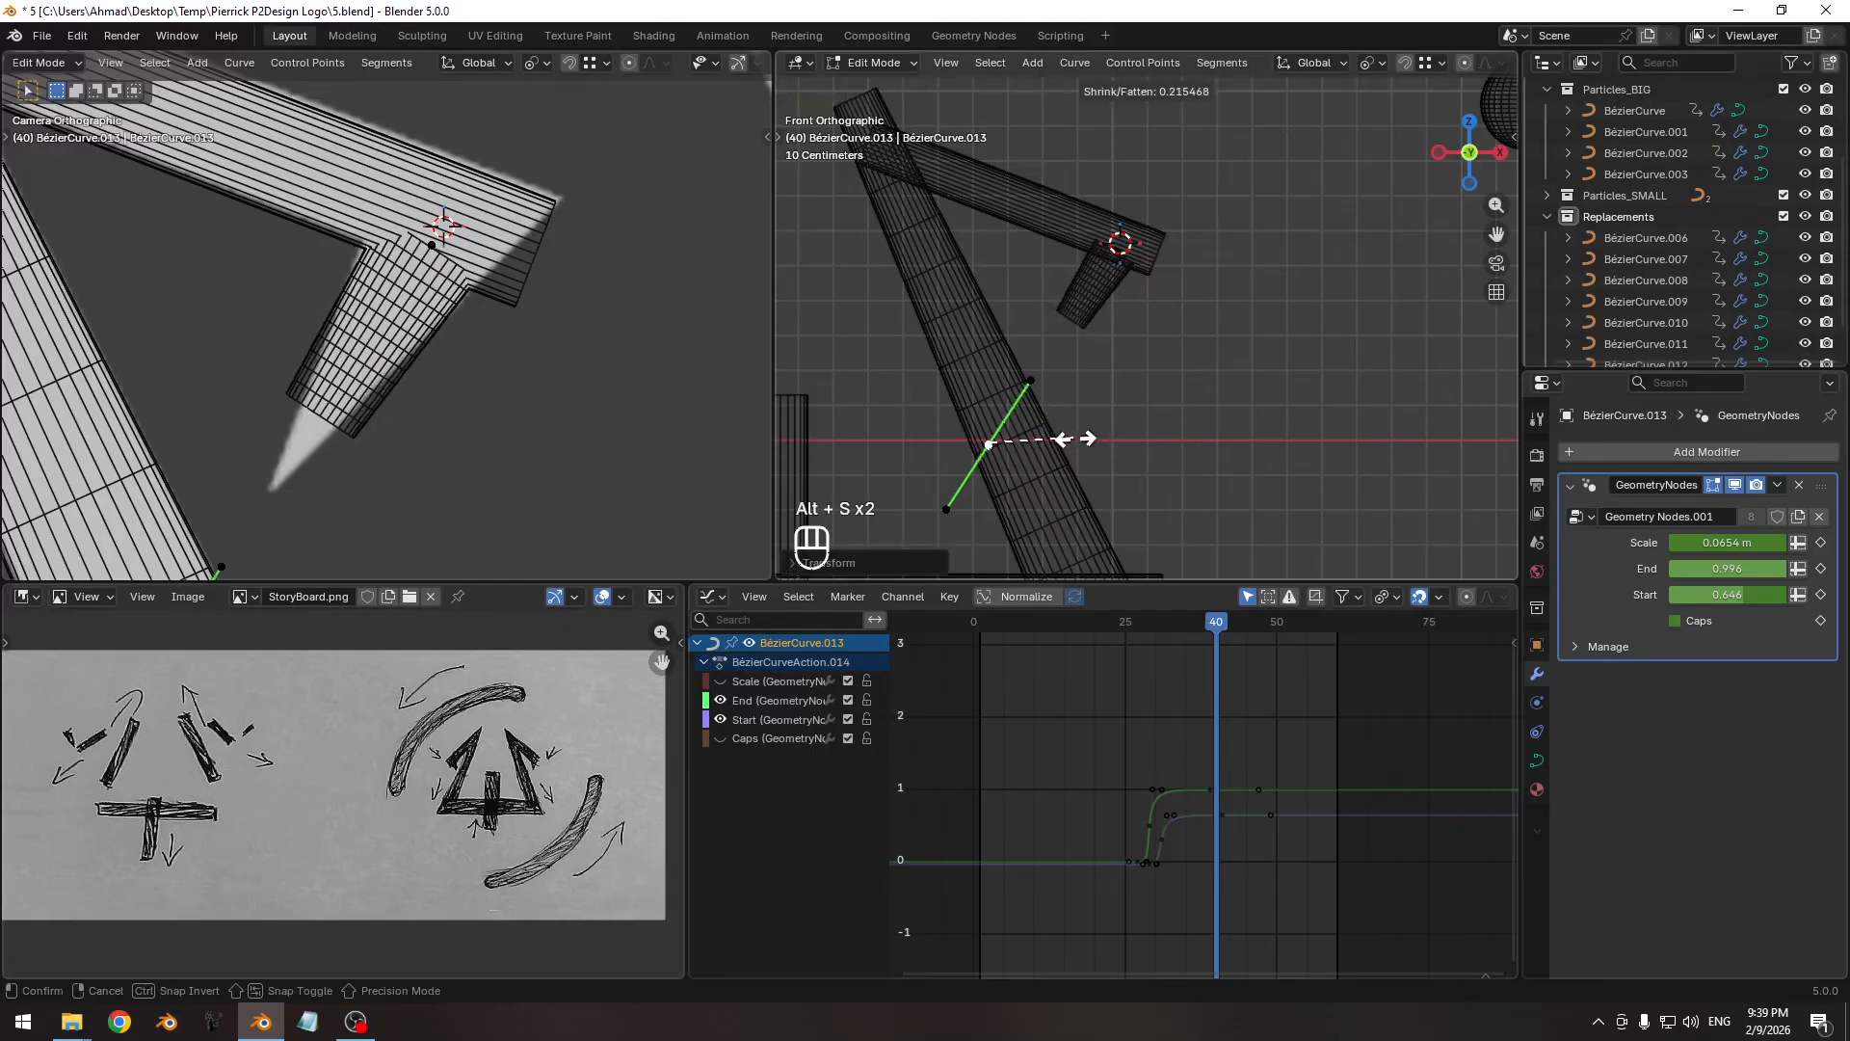
left_click(1076, 439)
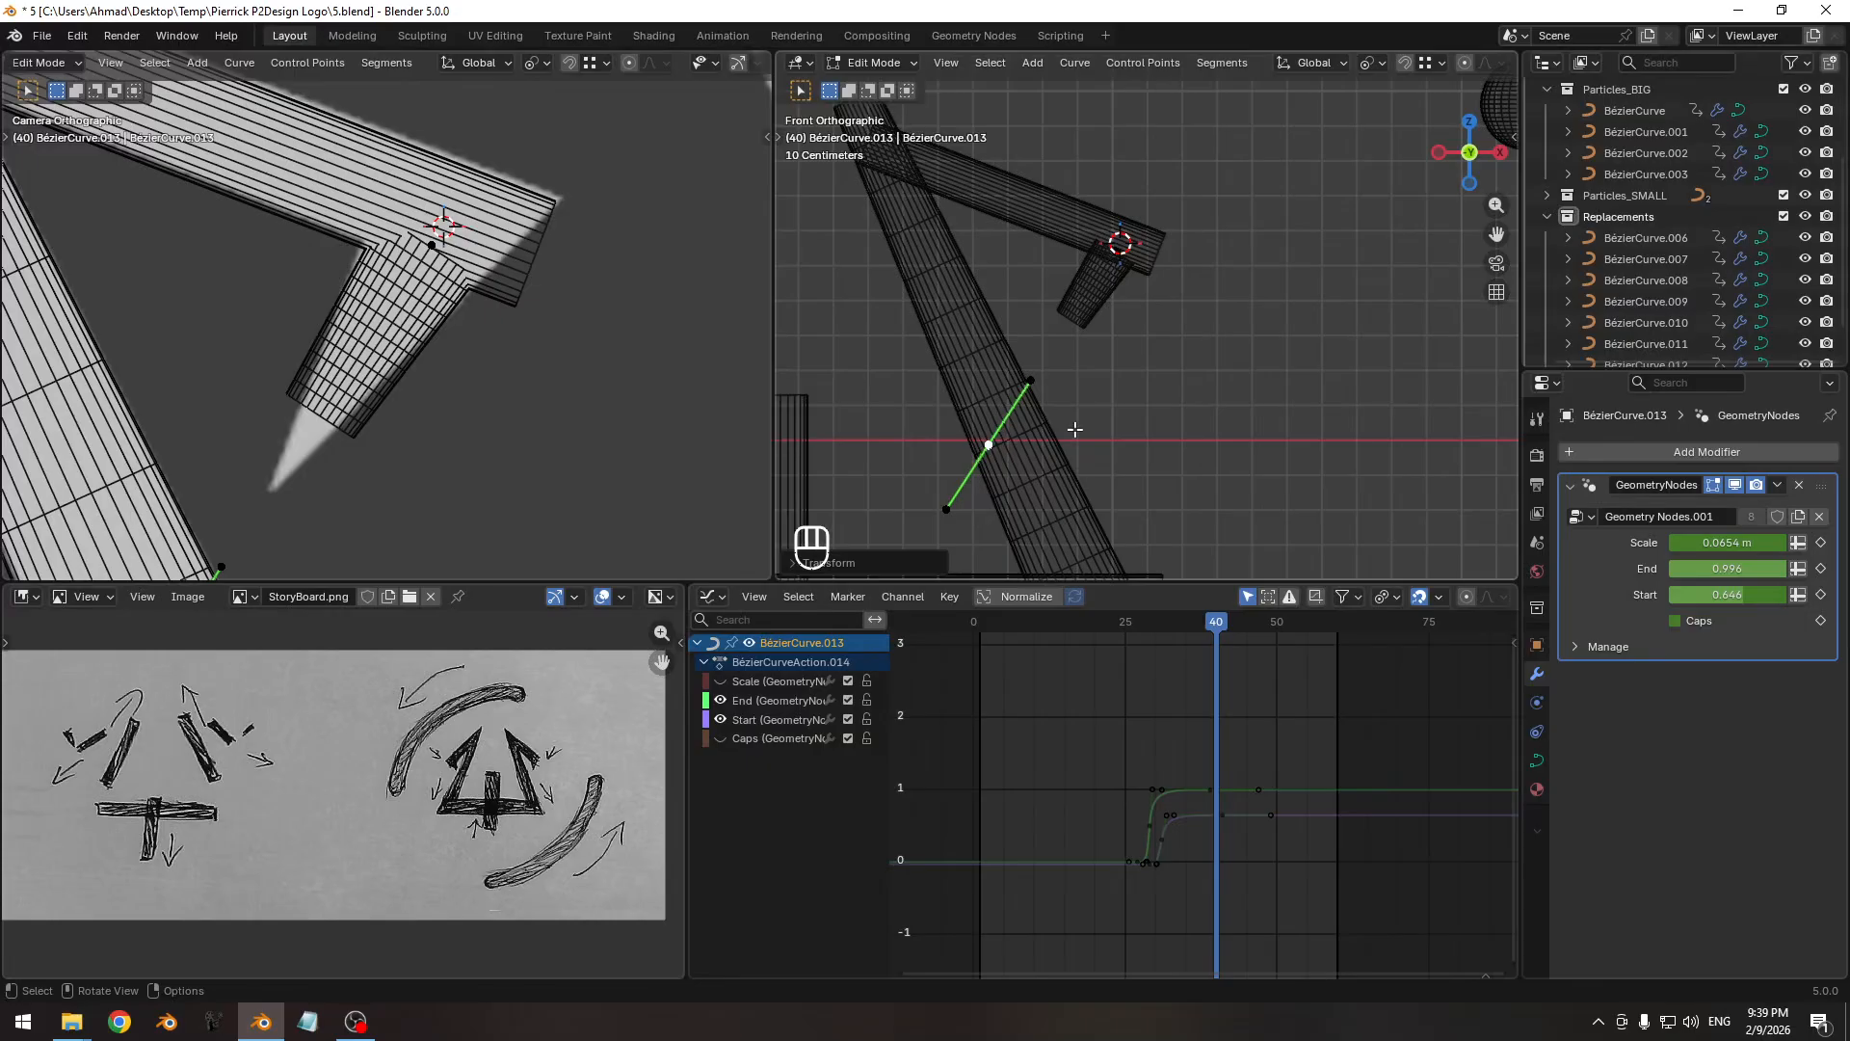
mouse_move(1075, 429)
middle_mouse_down("ctrl")
mouse_move(1082, 364)
mouse_move(1068, 414)
middle_mouse_up("ctrl")
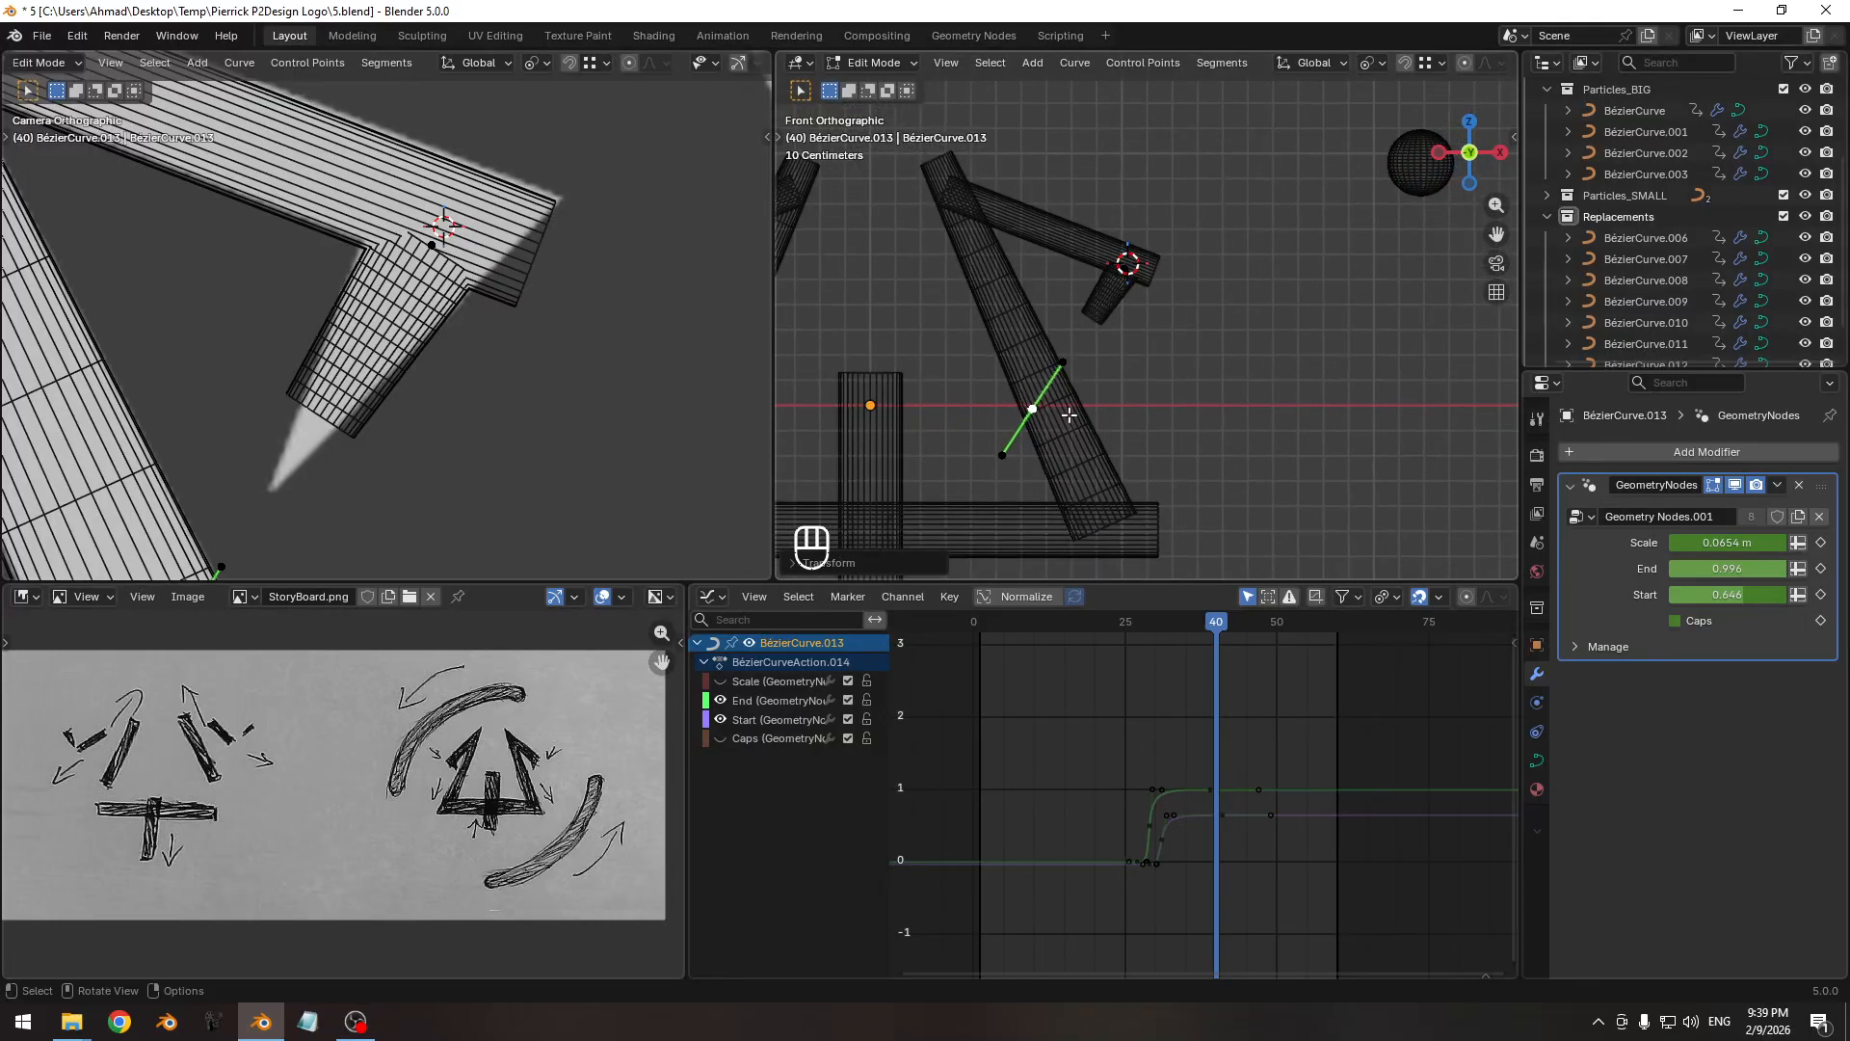
key("n")
left_click(1399, 268)
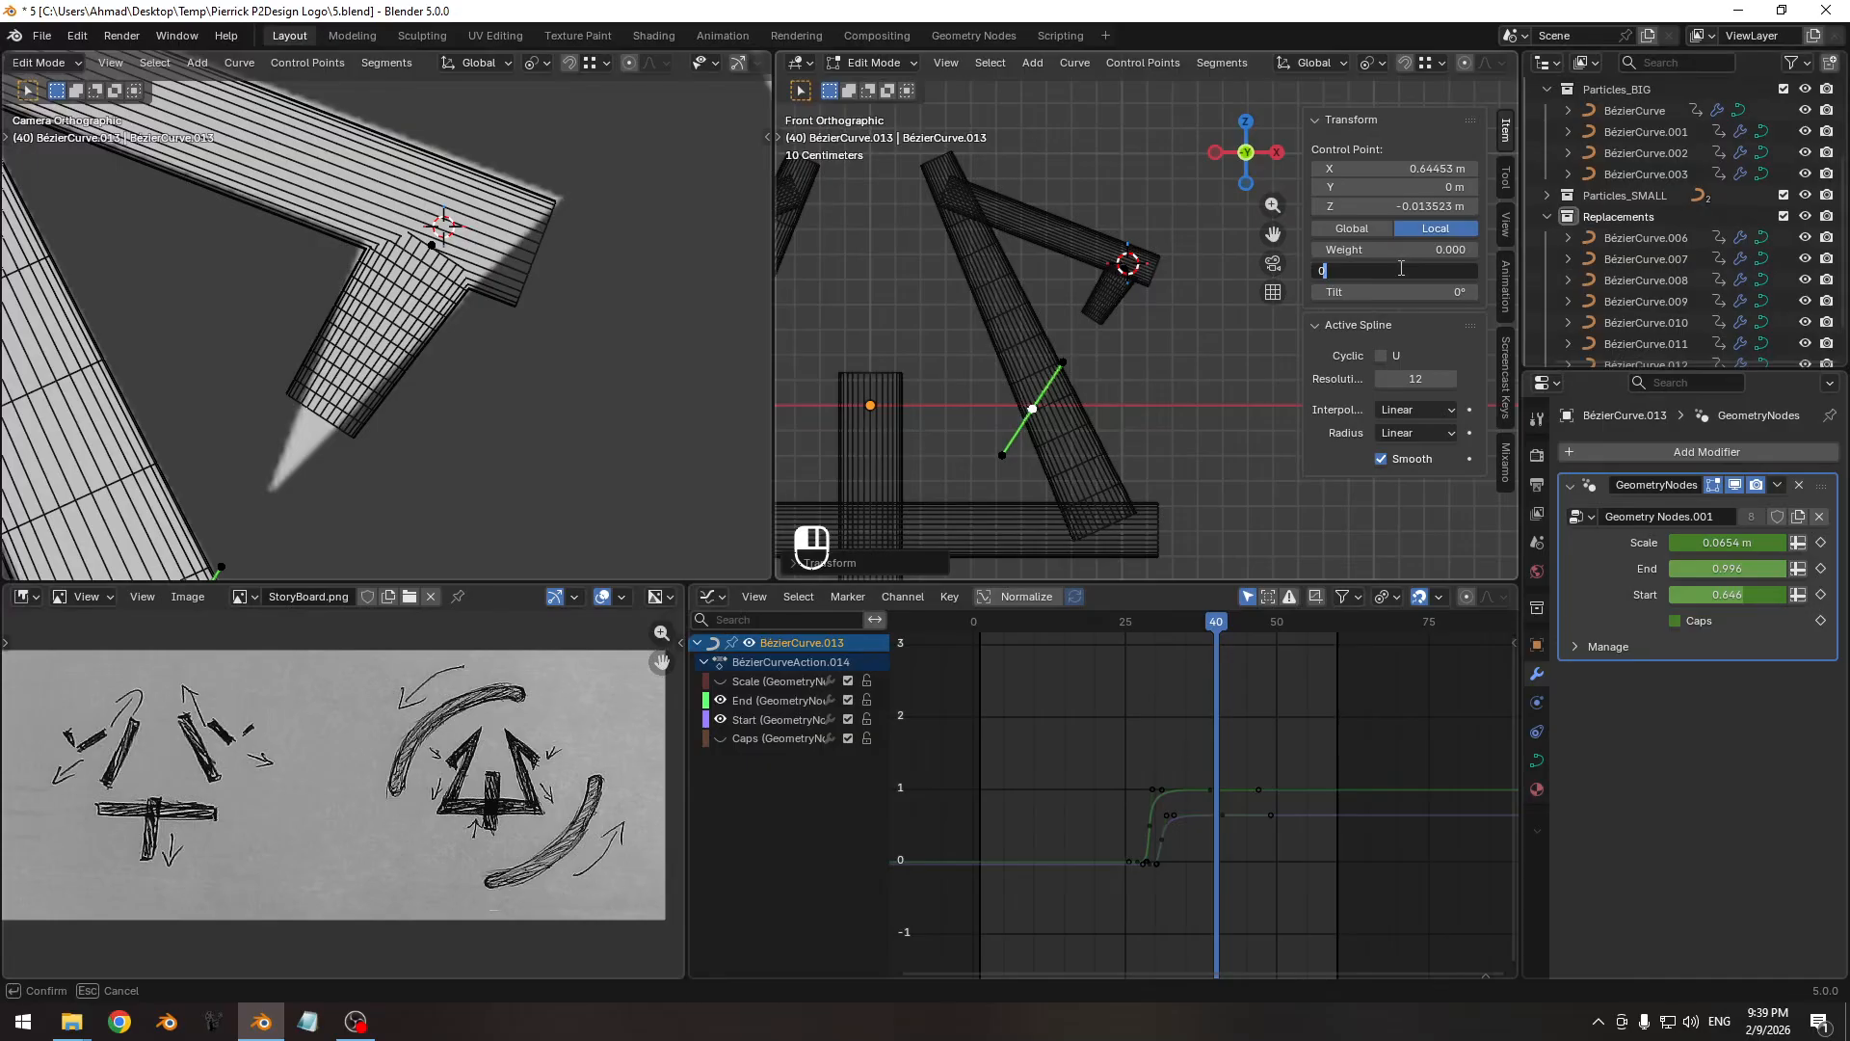
key("Return")
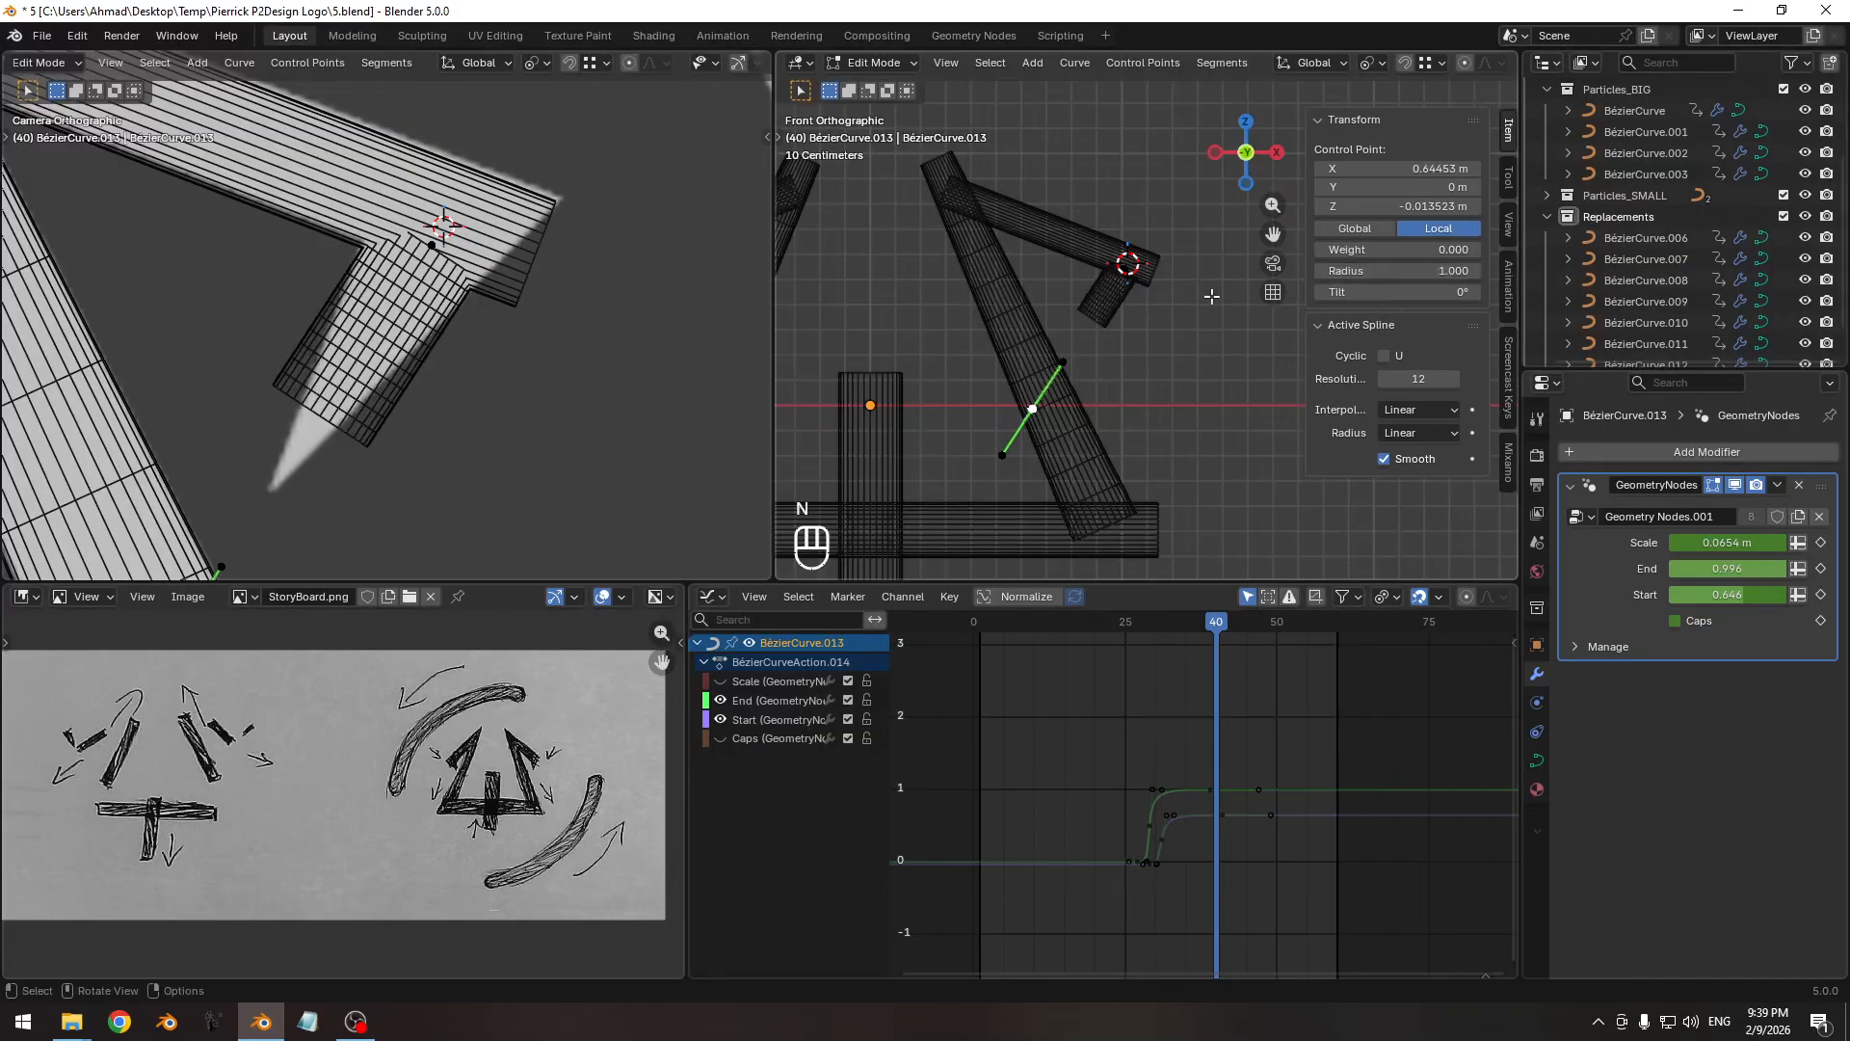
key("n")
Replace the storyboard image area with the geometry node editor and widen it around the whole node tree.
middle_click_drag(1161, 737, 1246, 735, "ctrl")
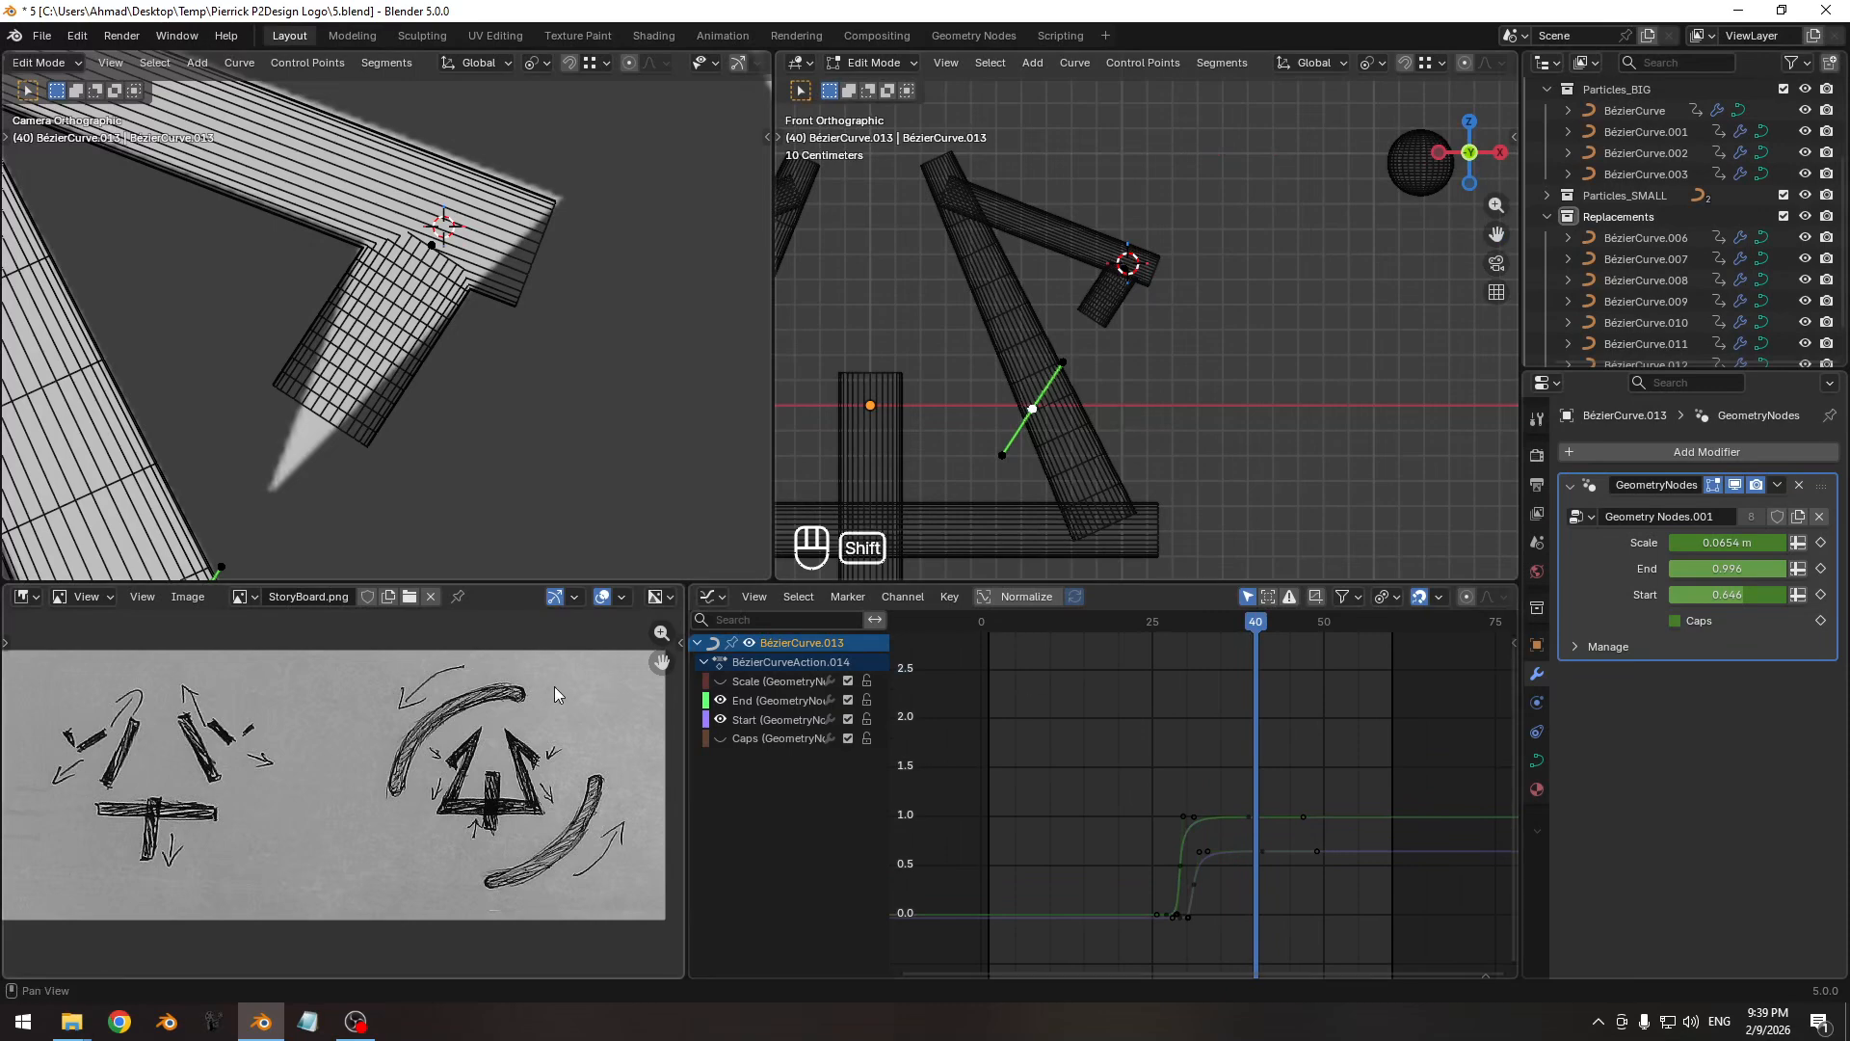
key("shift+F3")
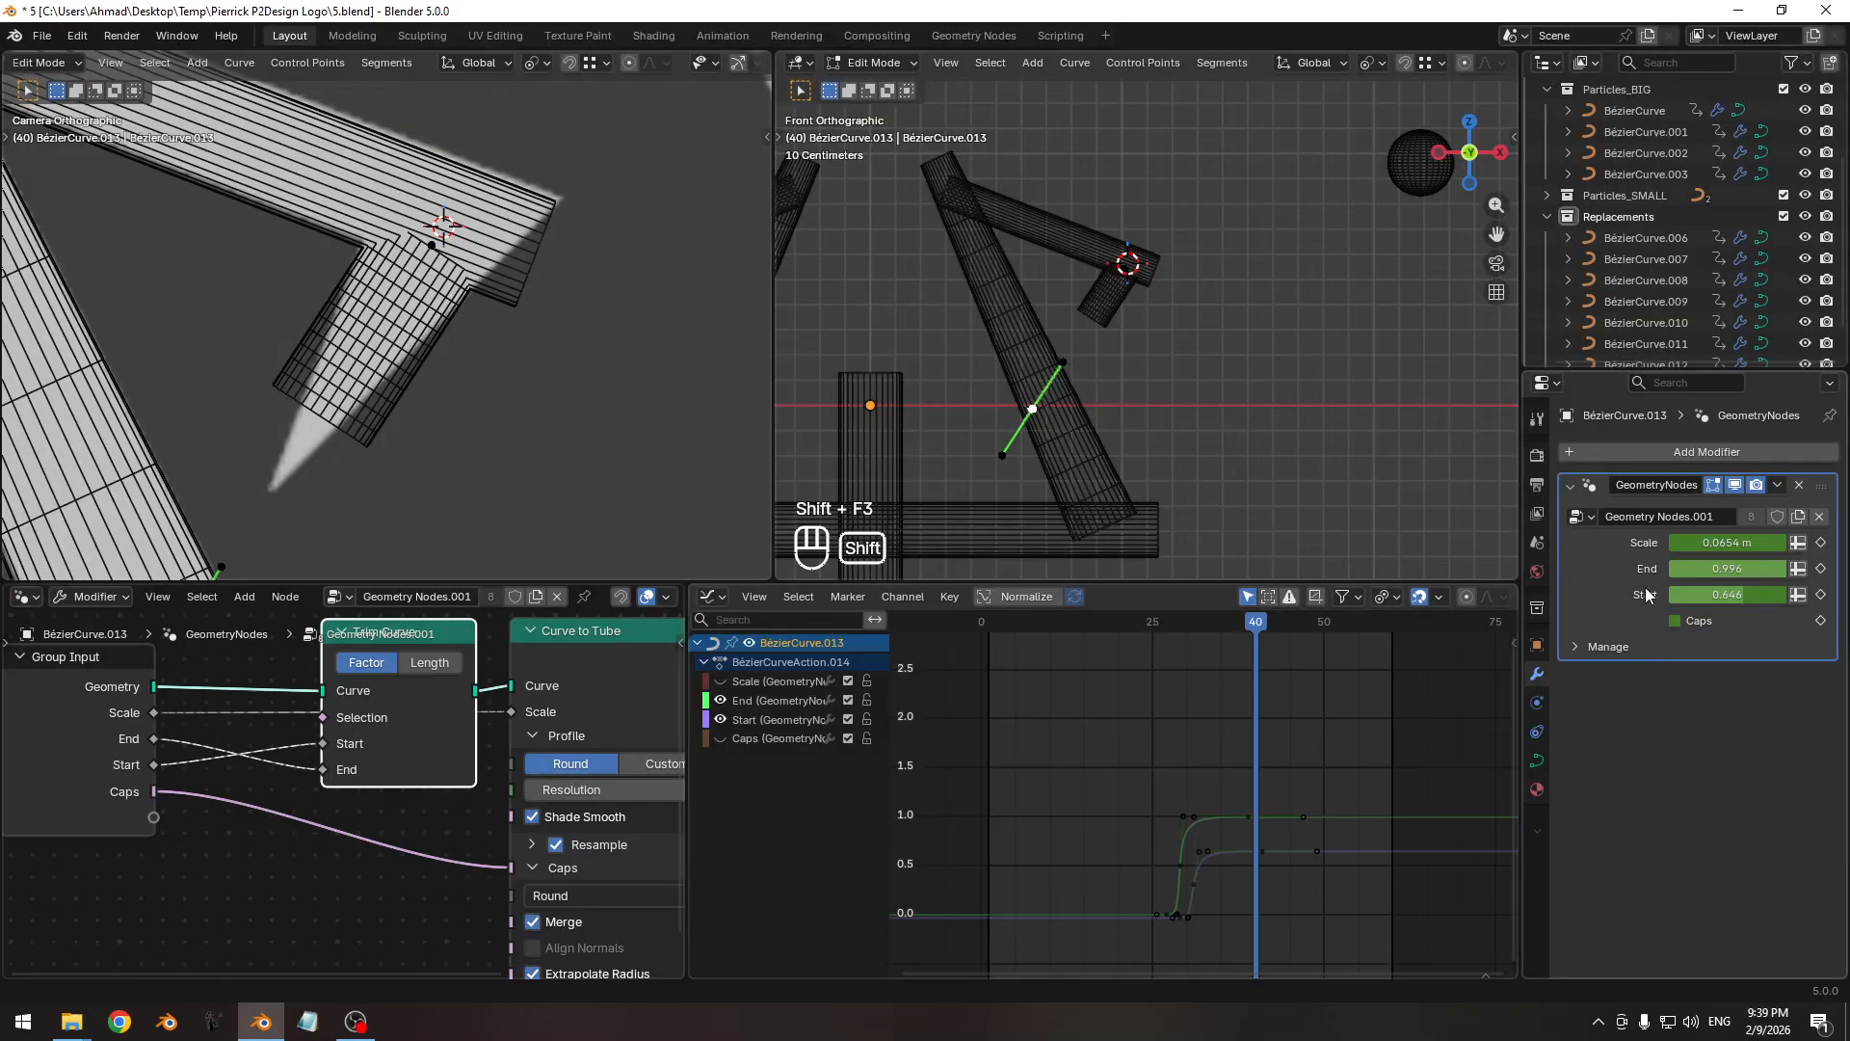
key("Home")
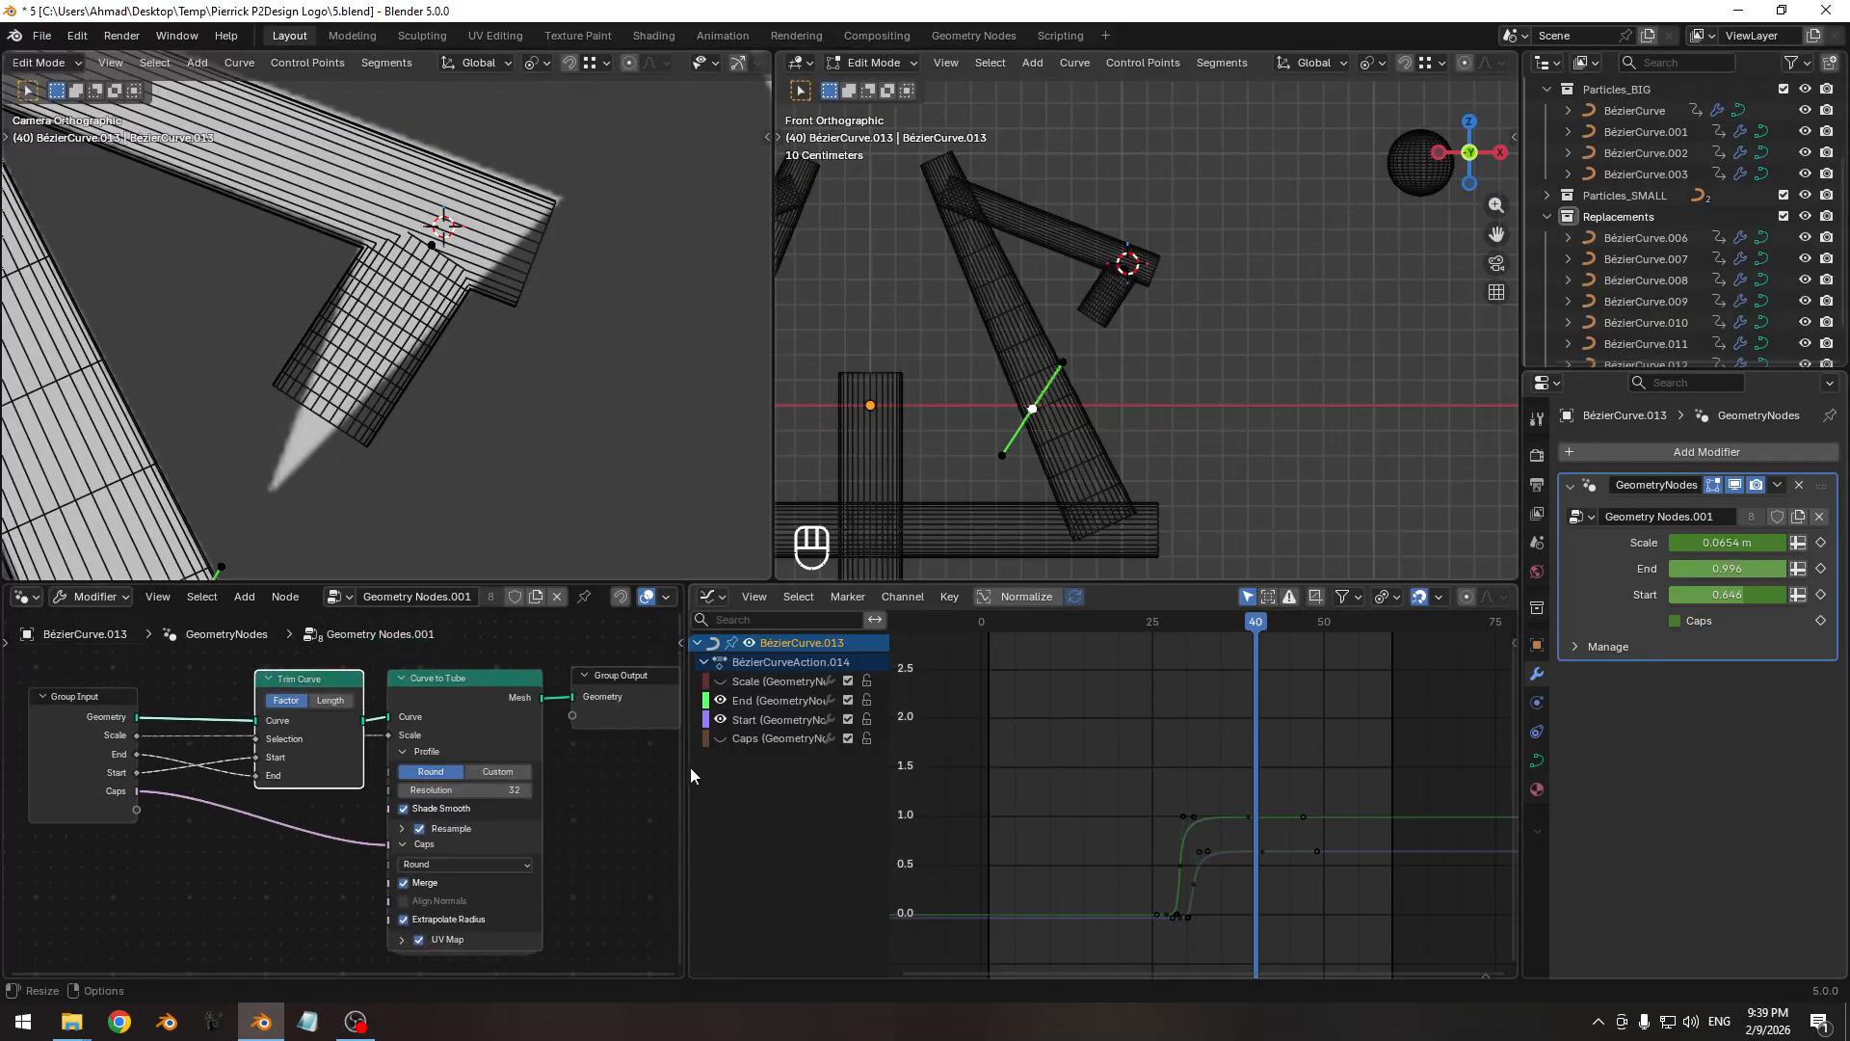
left_click_drag(688, 766, 923, 772)
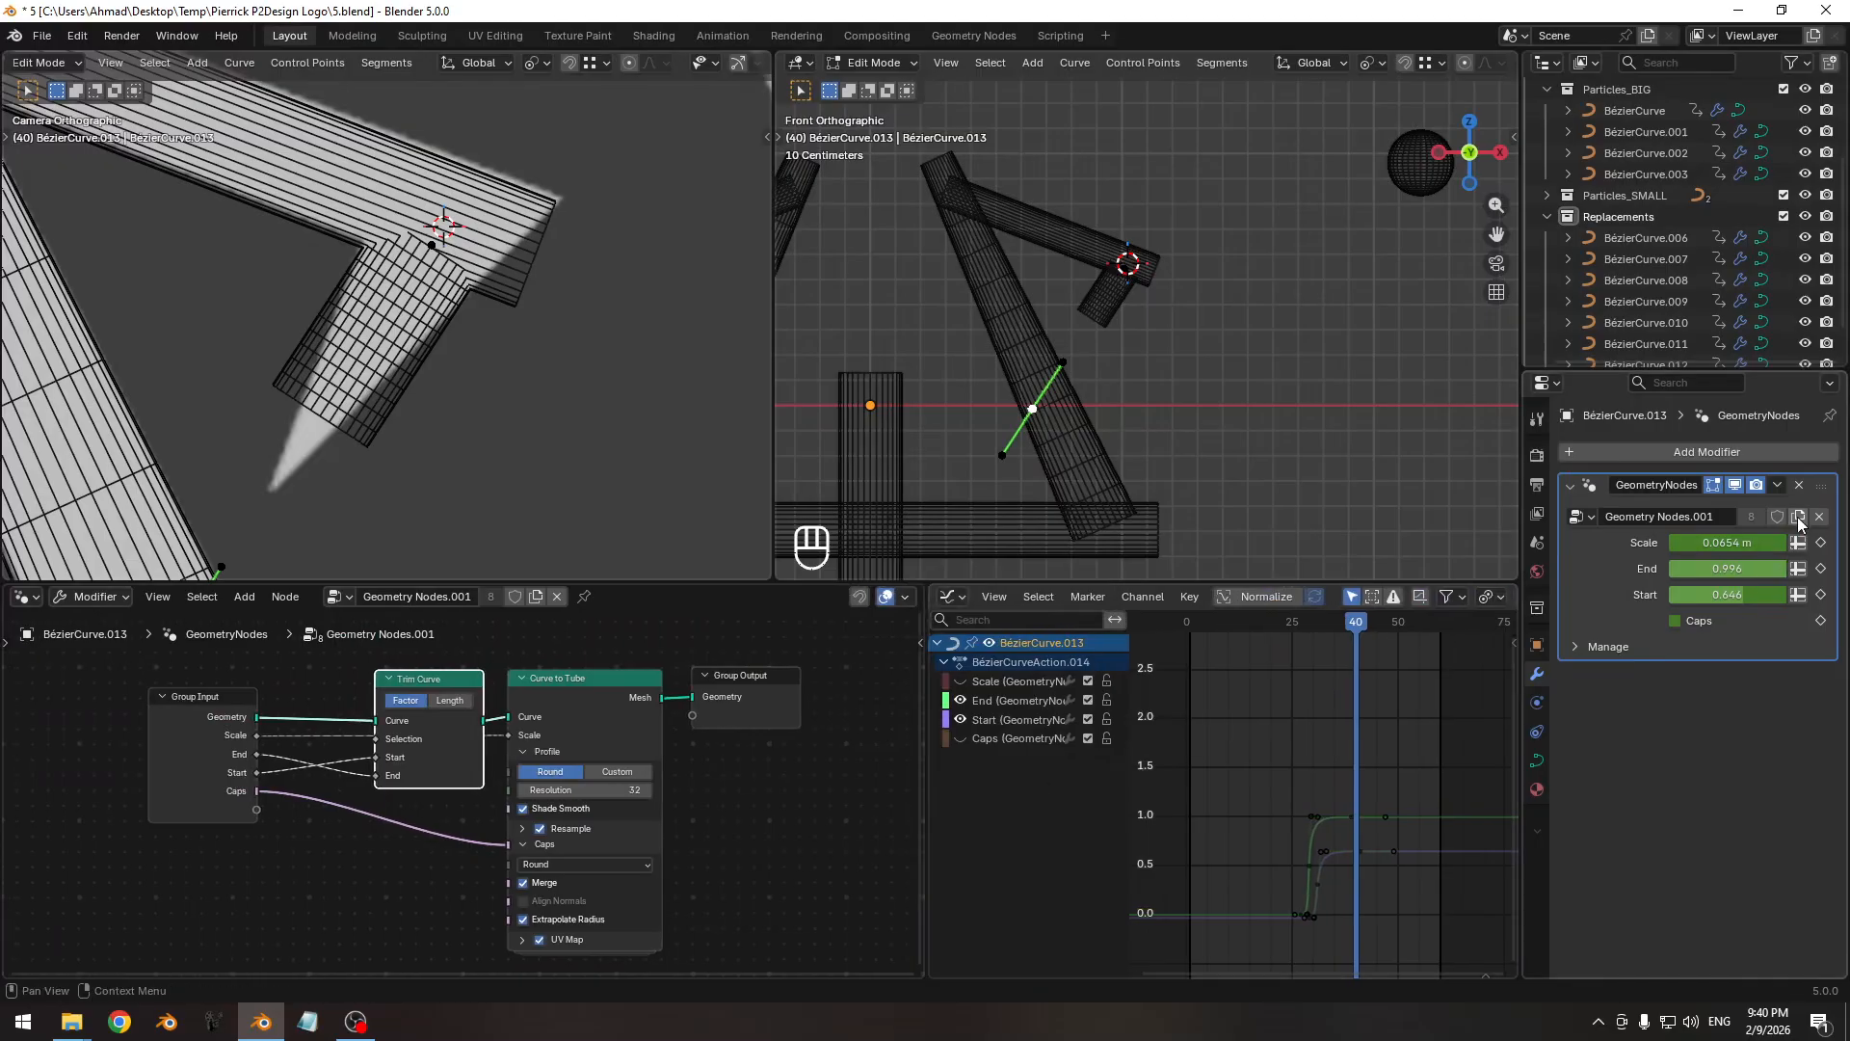
Make a separate copy of the spike's node group and spread out its Group Input and Trim Curve nodes in an enlarged editor.
left_click(1798, 517)
middle_click_drag(403, 727, 450, 760)
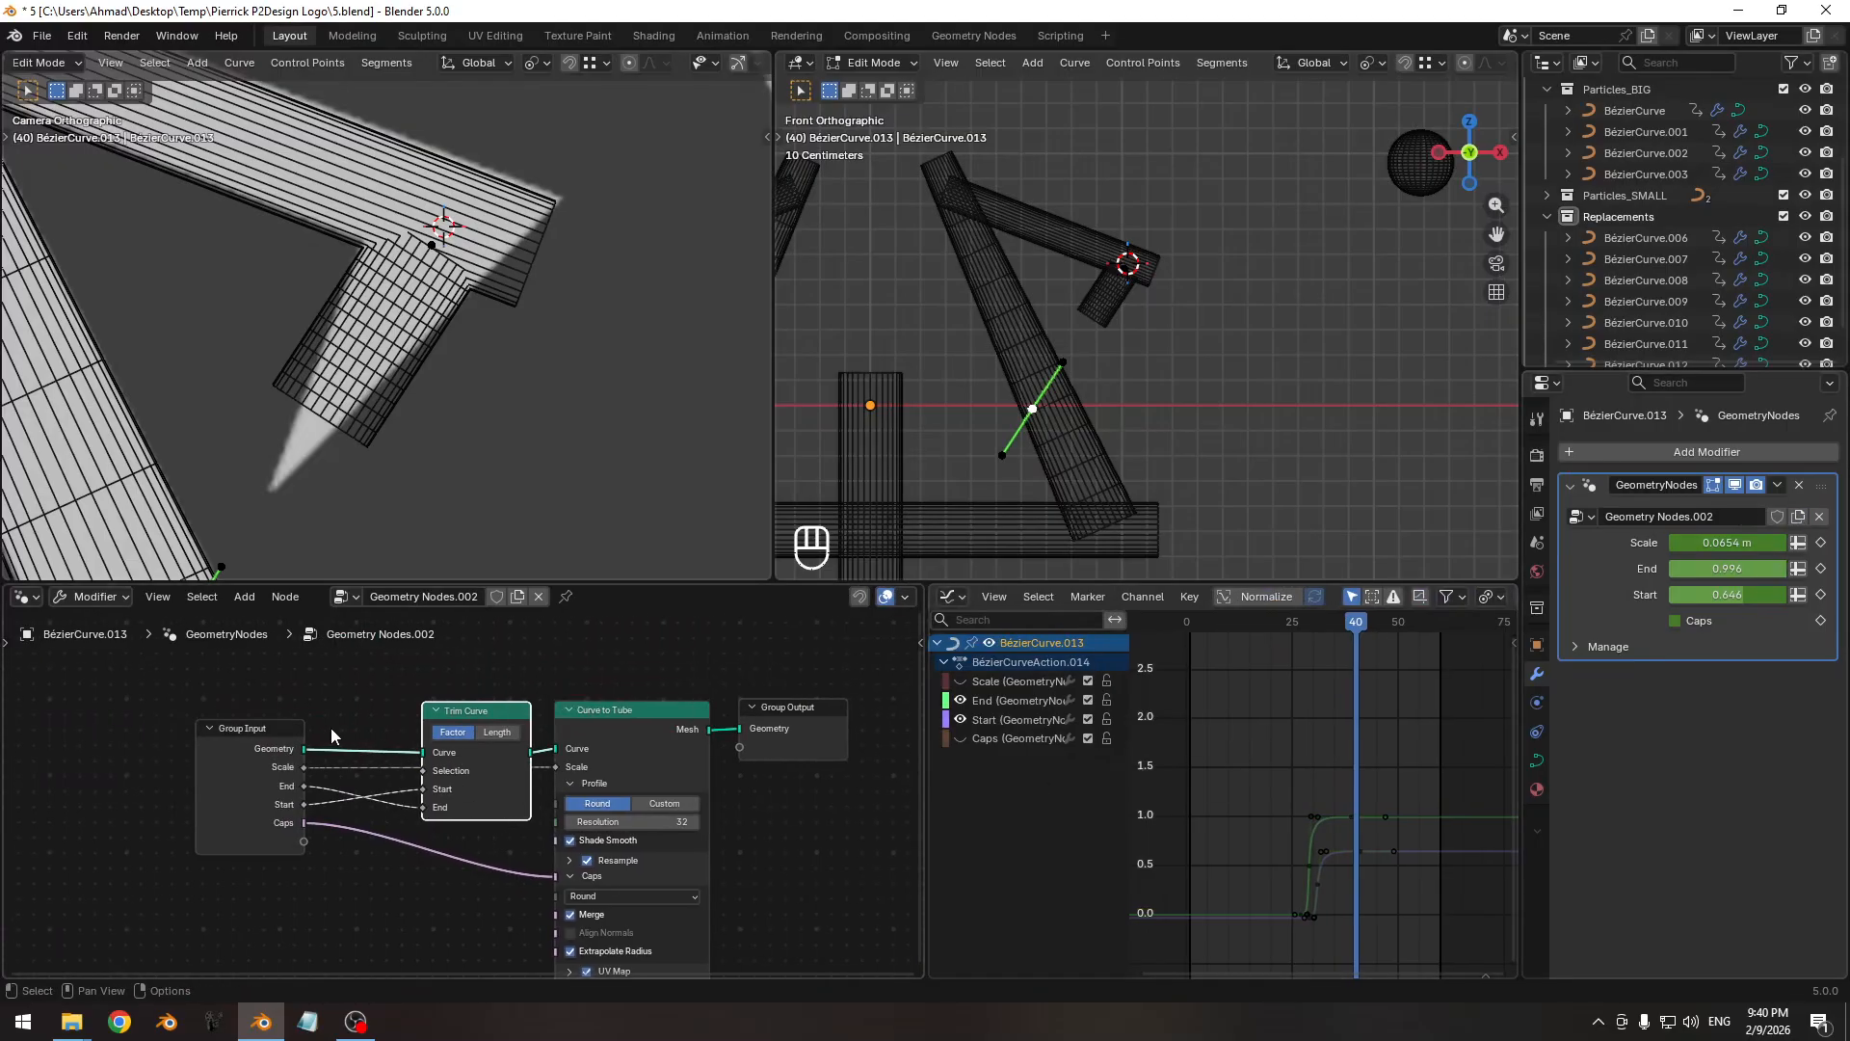
middle_click_drag(331, 737, 449, 738)
middle_click_drag(449, 738, 447, 702, "ctrl")
left_click_drag(343, 718, 121, 716)
middle_click_drag(355, 748, 365, 749)
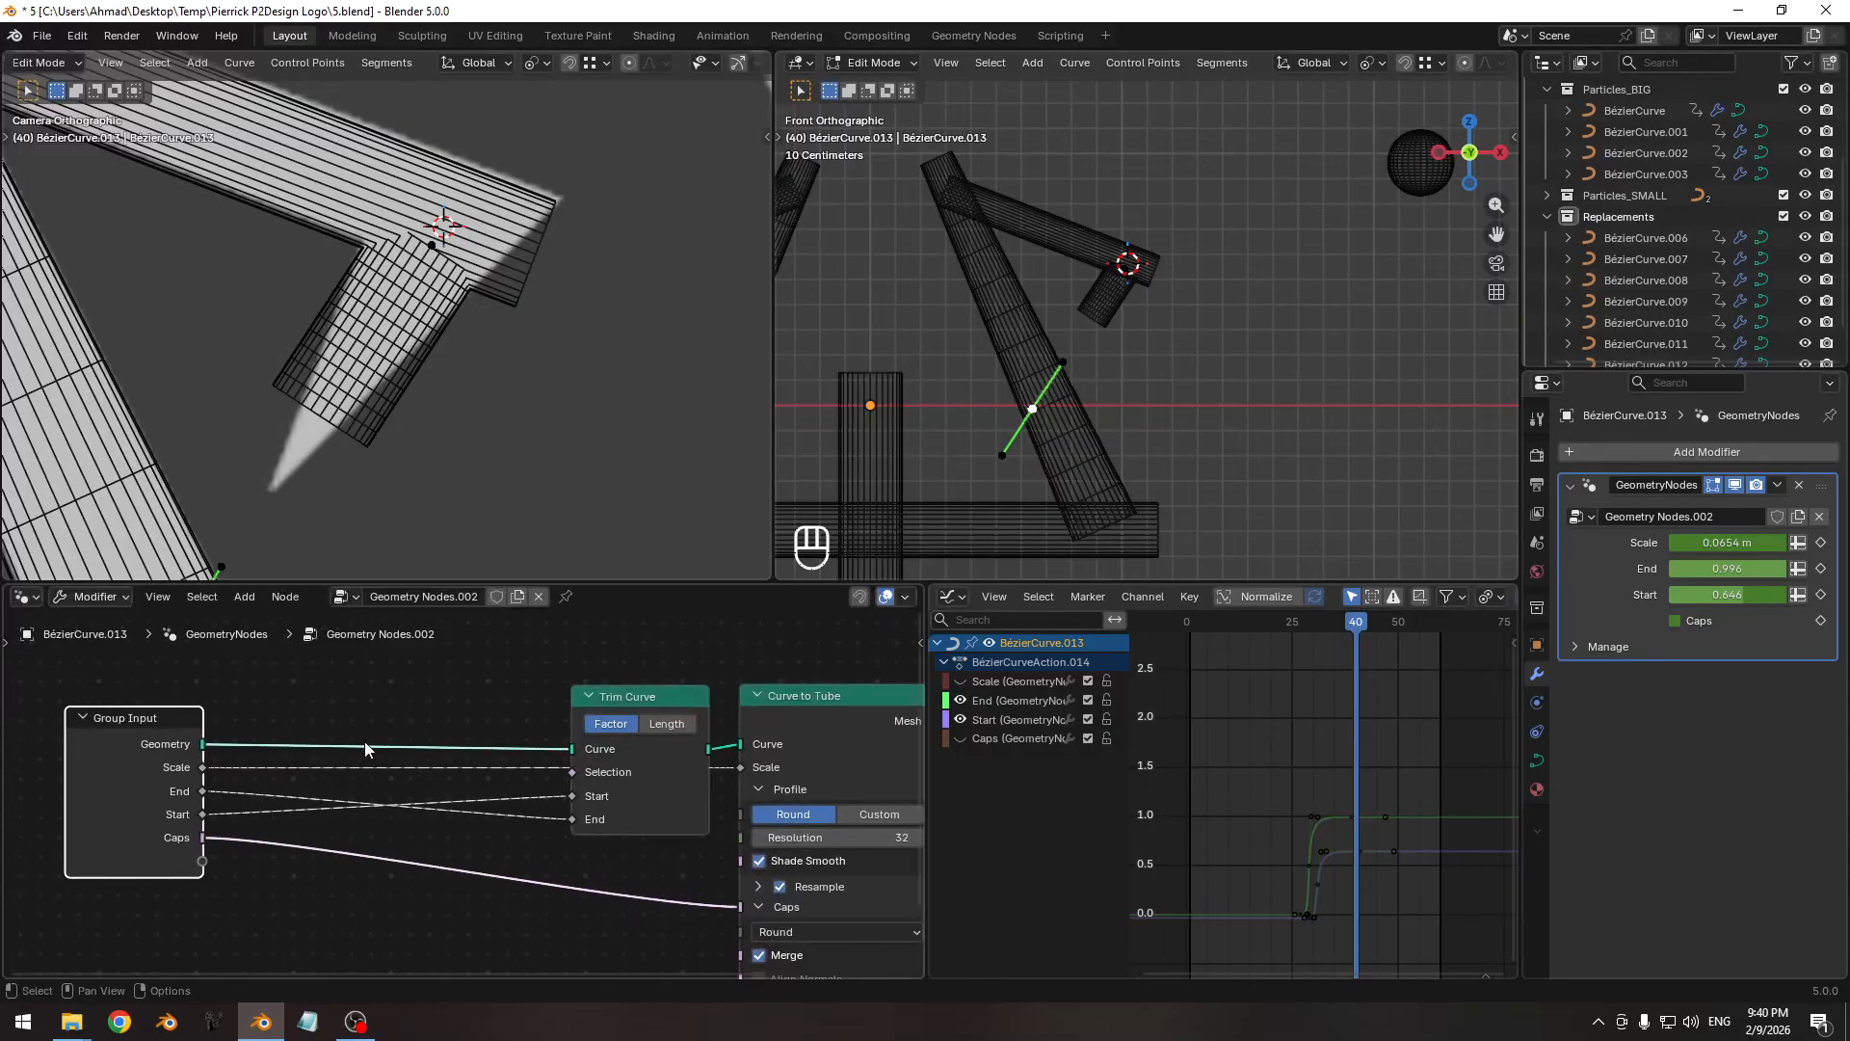
left_click_drag(643, 707, 536, 698)
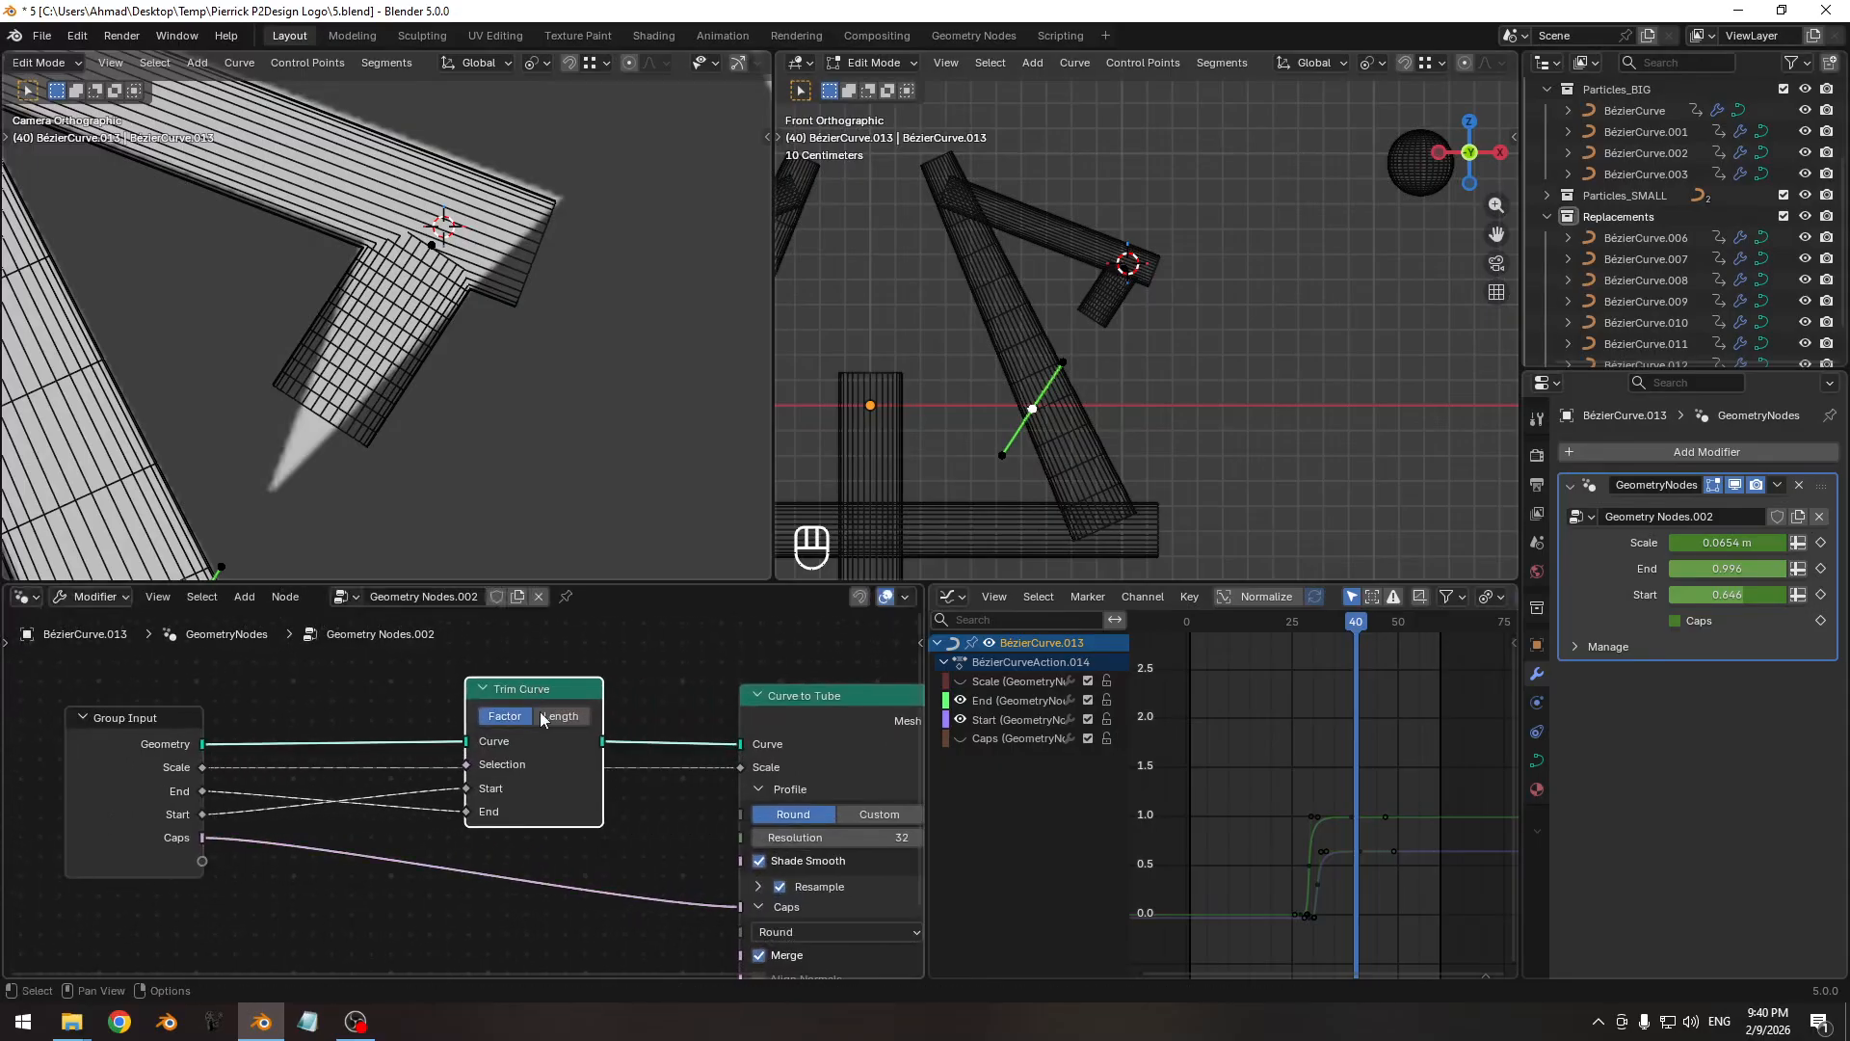
middle_click_drag(565, 800, 618, 749)
left_click_drag(578, 581, 578, 487)
Add a Spline Parameter node and place it below the Group Input node.
key("shift+a")
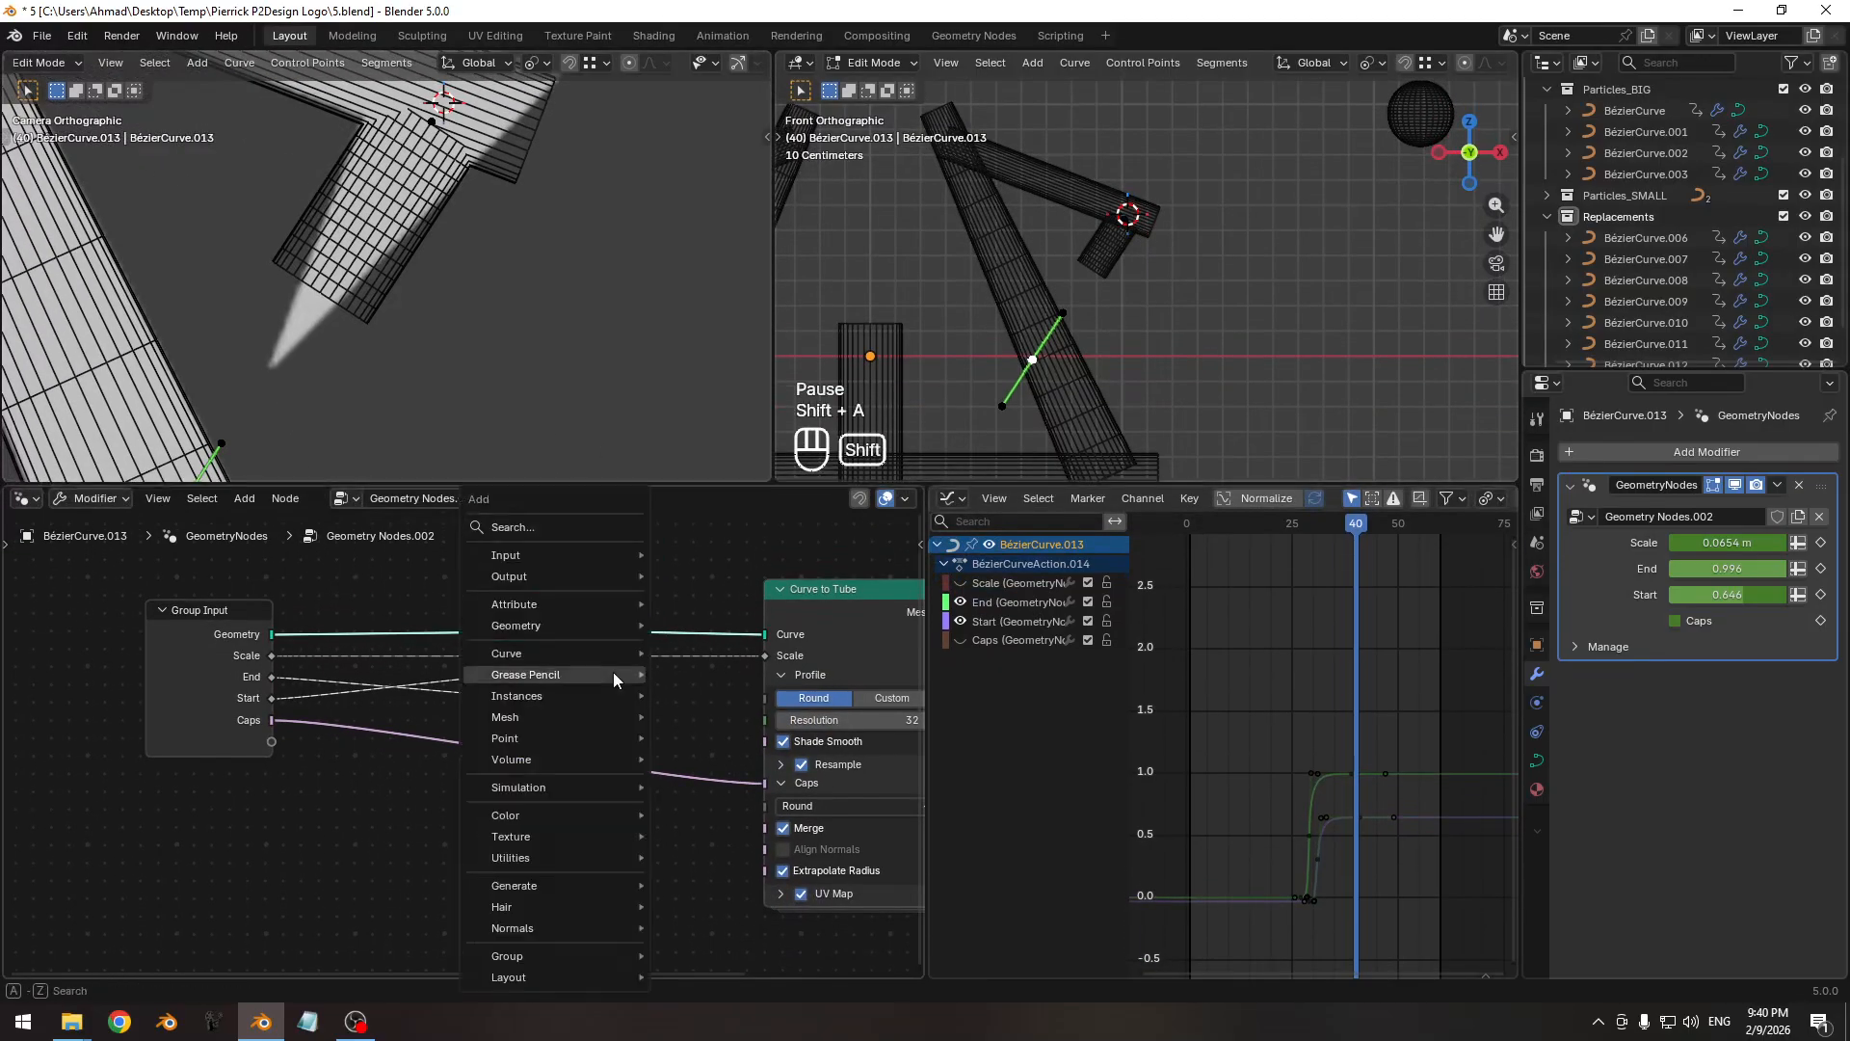
left_click(563, 528)
type("param")
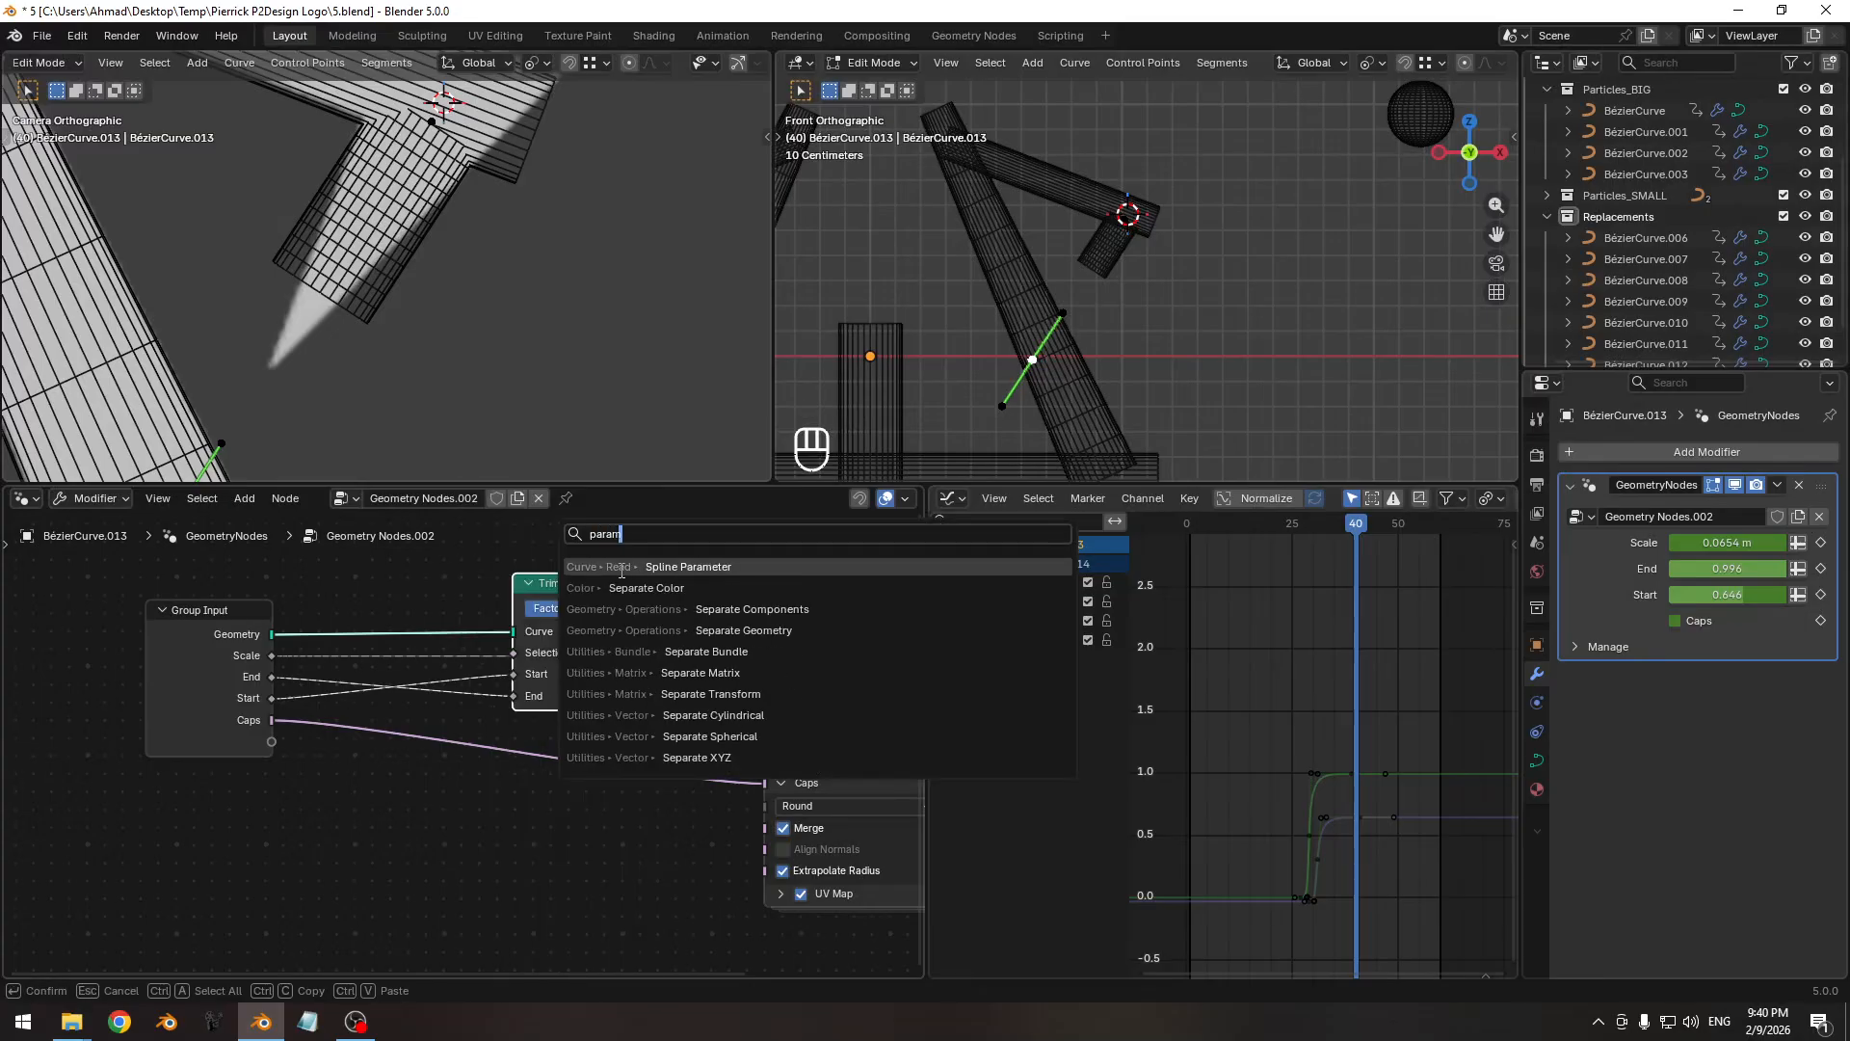
left_click(622, 567)
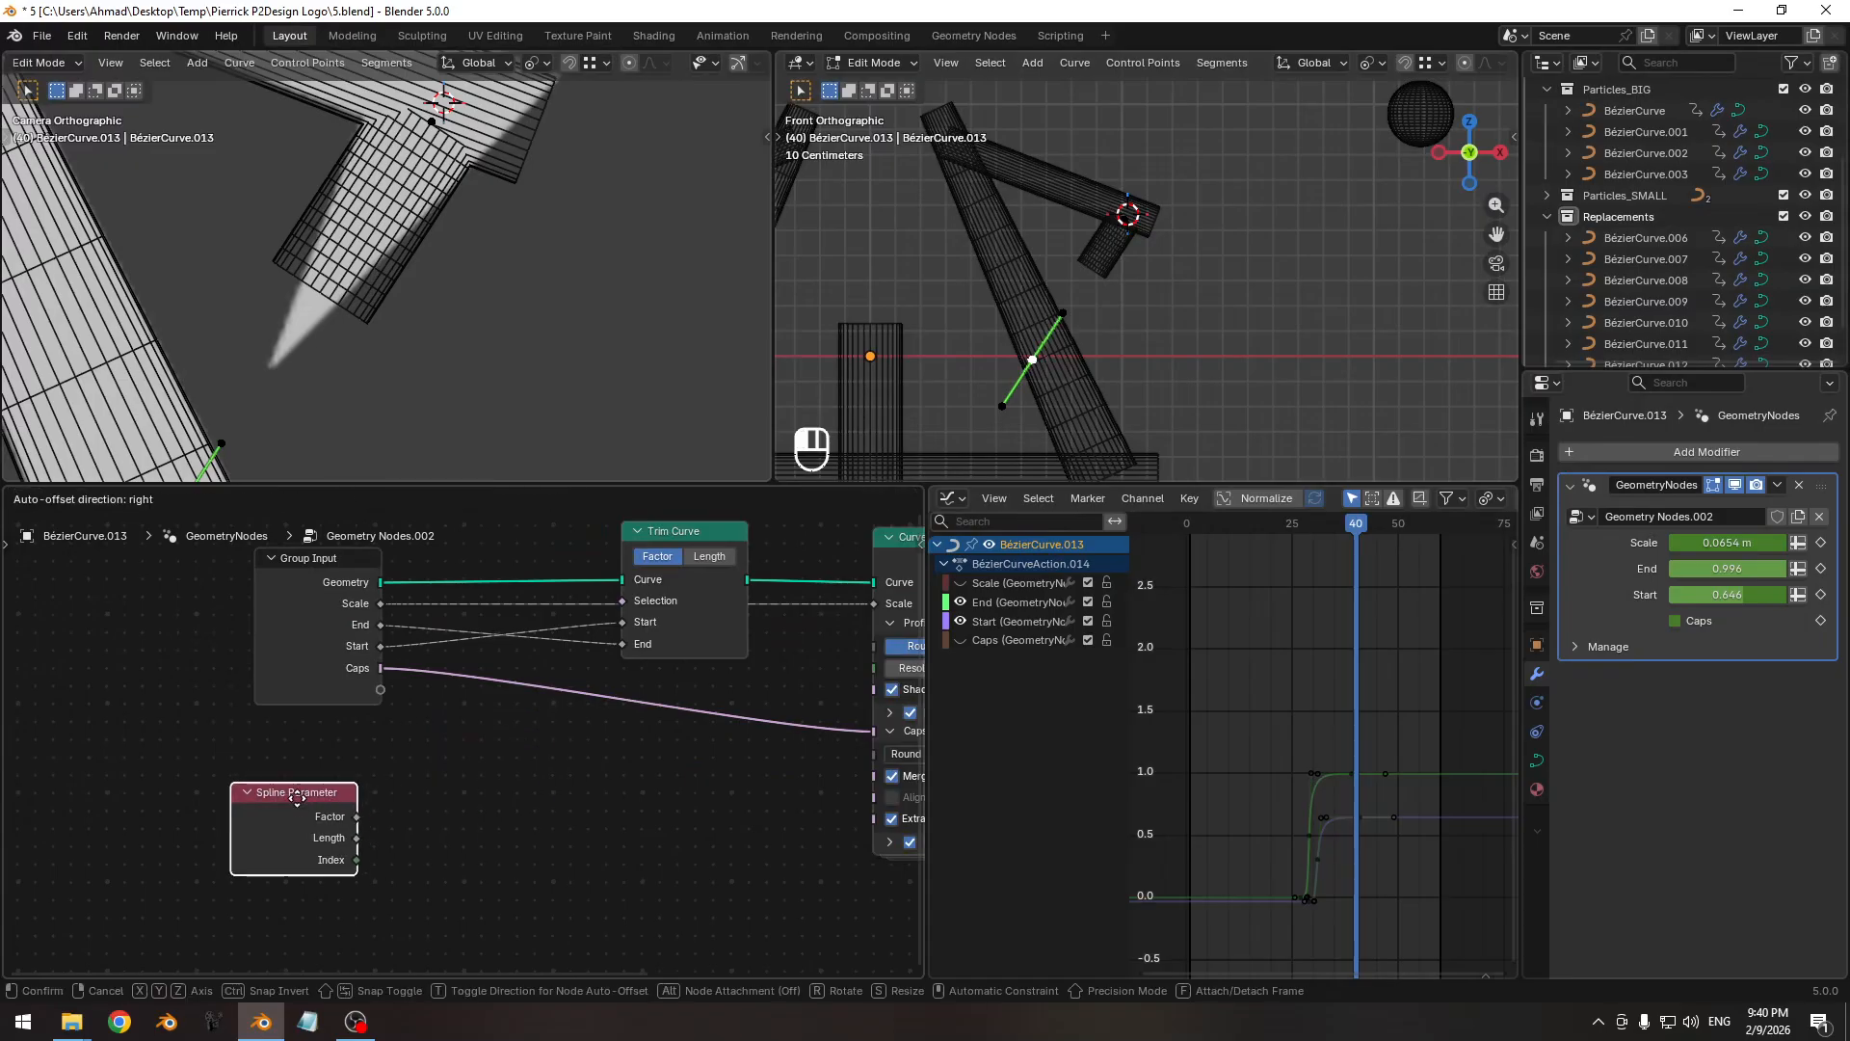
left_click(282, 800)
middle_click_drag(477, 779, 381, 791)
Add a Float Curve node and arrange the Spline Parameter node just before its Factor input.
key("shift+a")
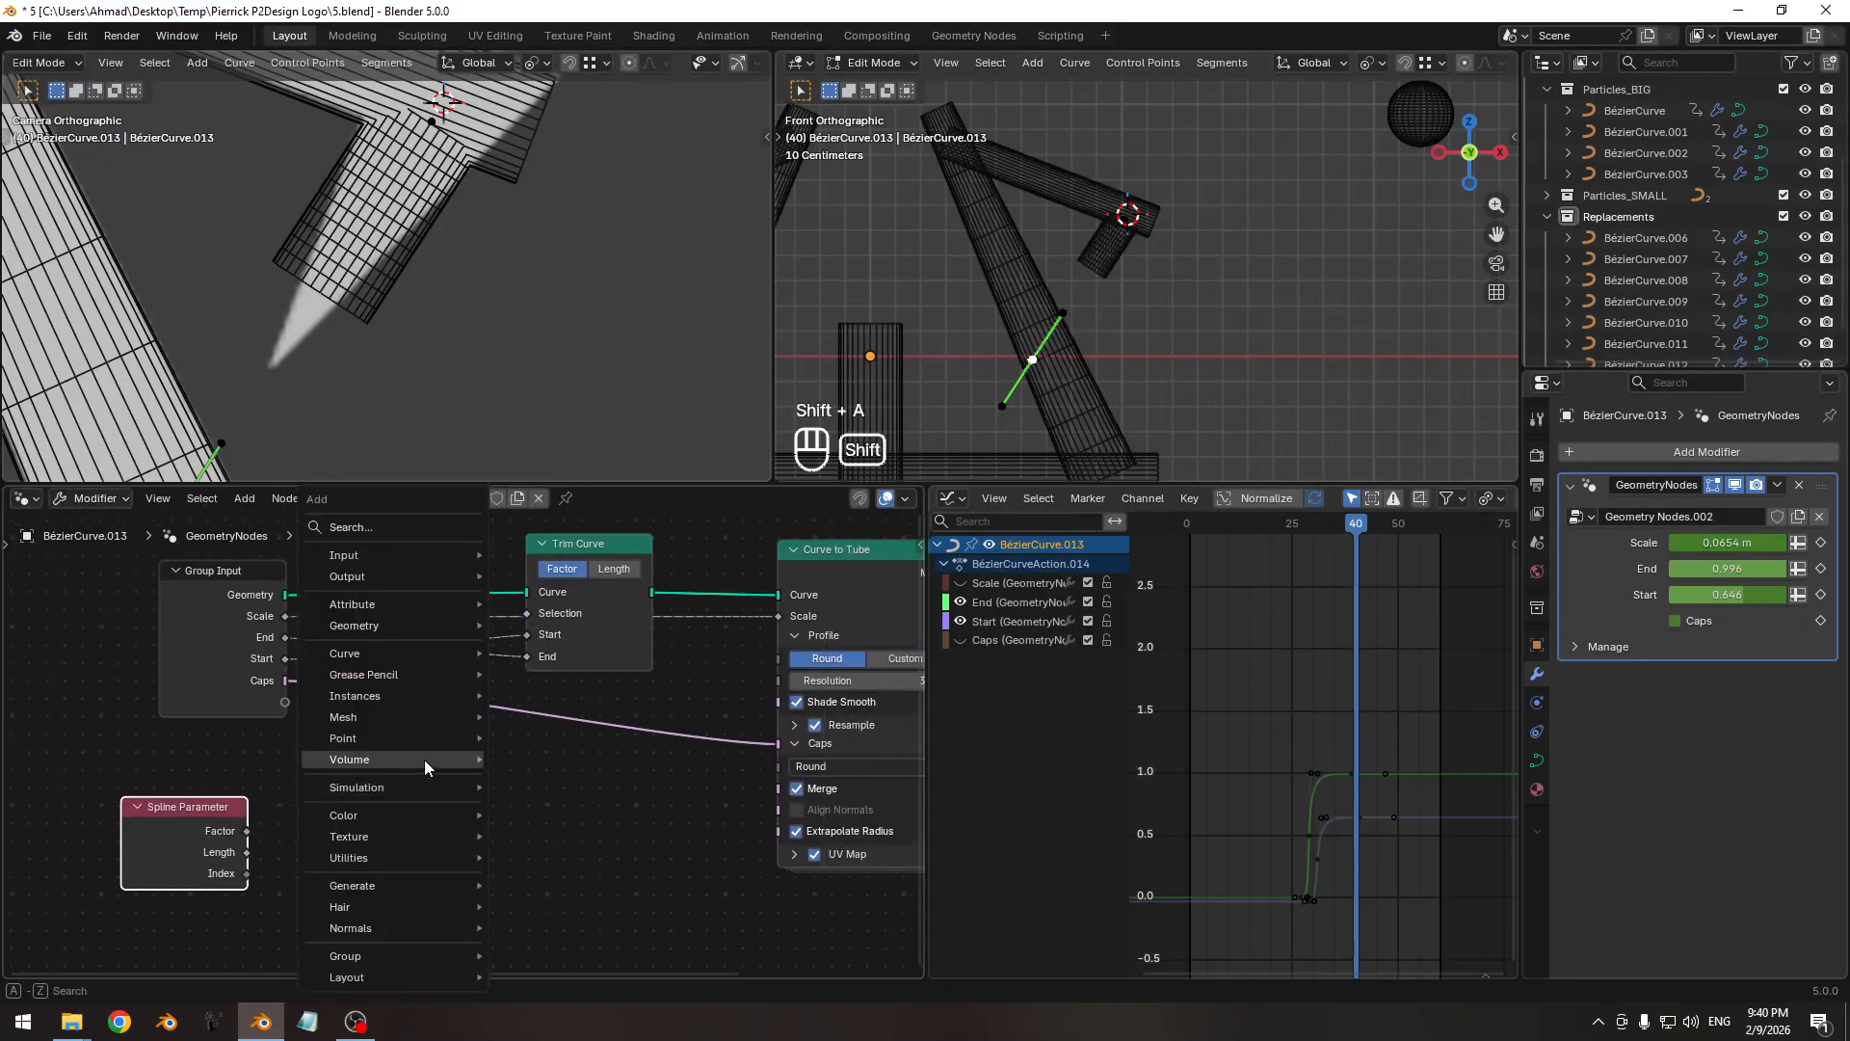
left_click(391, 534)
type("float")
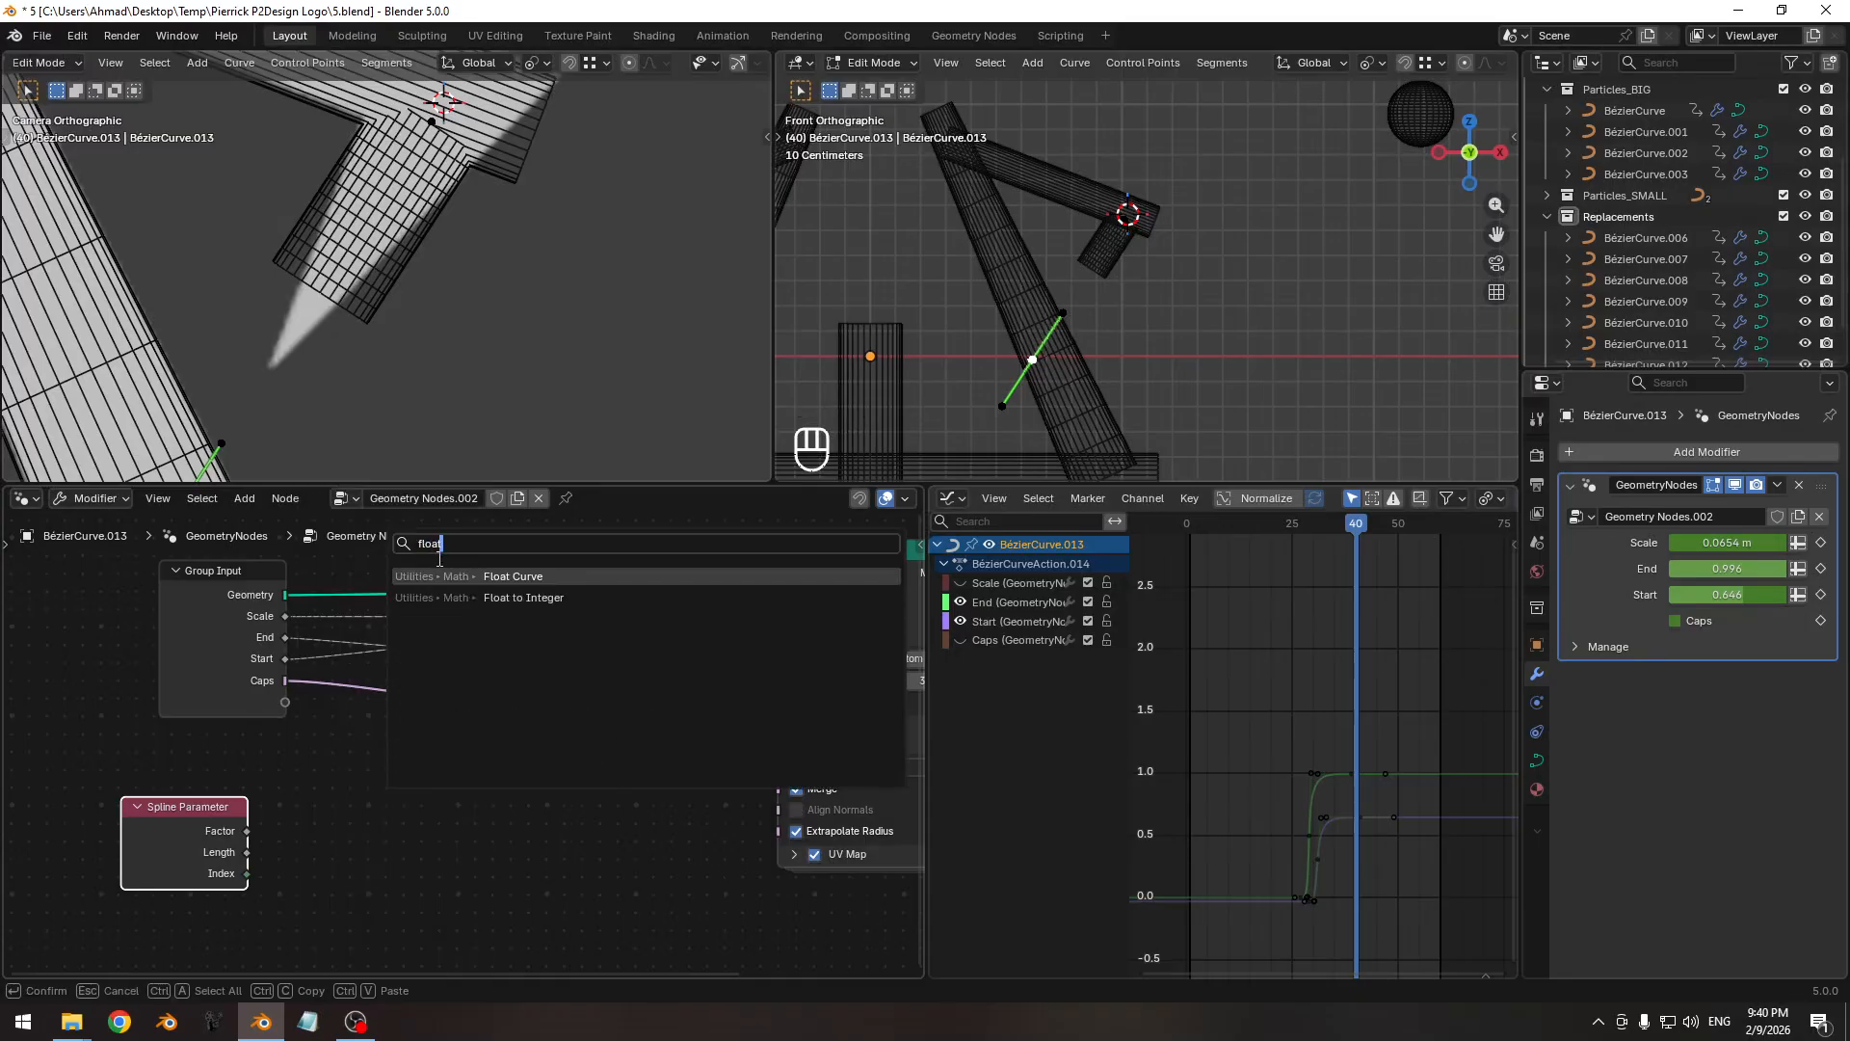
key("Return")
left_click(283, 803)
middle_click_drag(272, 882, 366, 738)
left_click_drag(293, 667, 265, 829)
middle_click_drag(293, 870, 291, 764)
left_click_drag(246, 751, 257, 795)
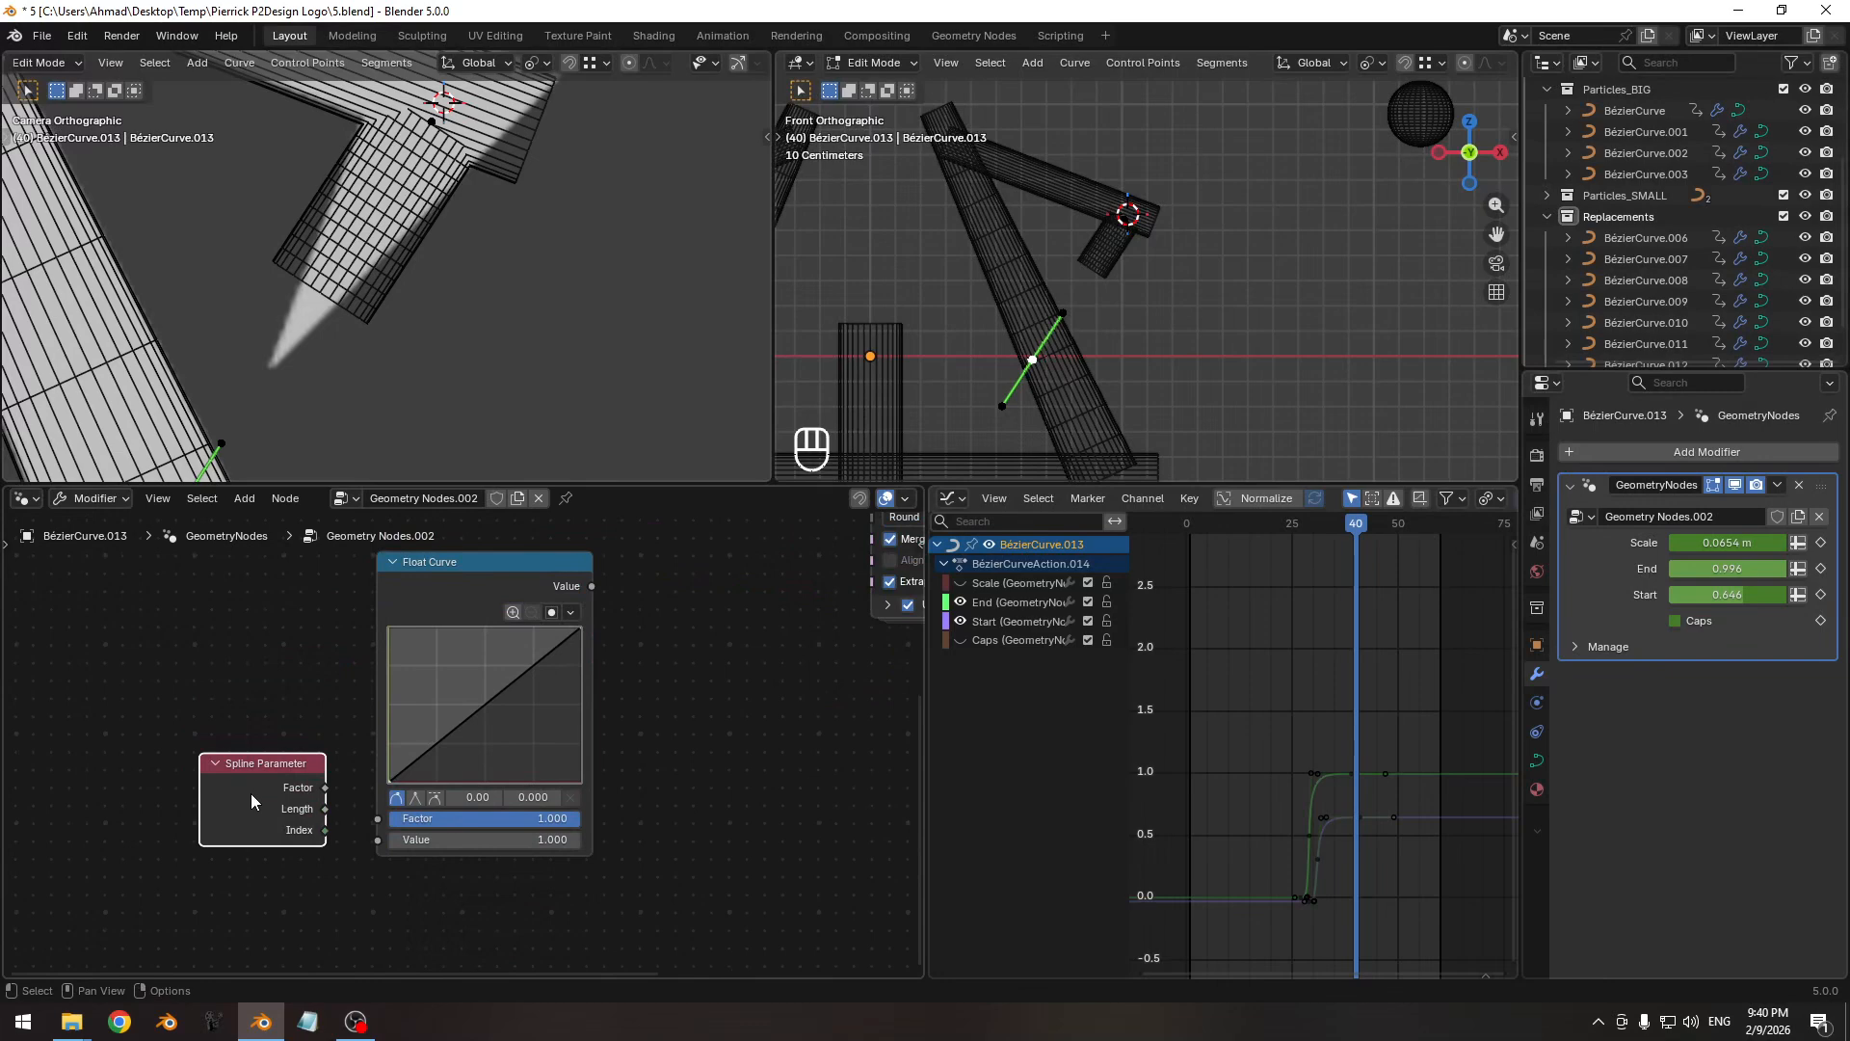
Connect the Spline Parameter node's Factor output to the Float Curve node's Factor input.
scroll(252, 797, "up", 4)
middle_click_drag(268, 798, 247, 815)
left_click_drag(247, 822, 321, 866)
middle_click_drag(441, 611, 282, 852)
middle_click_drag(453, 707, 414, 729, "ctrl")
middle_click_drag(414, 730, 409, 796)
left_click_drag(362, 818, 359, 819)
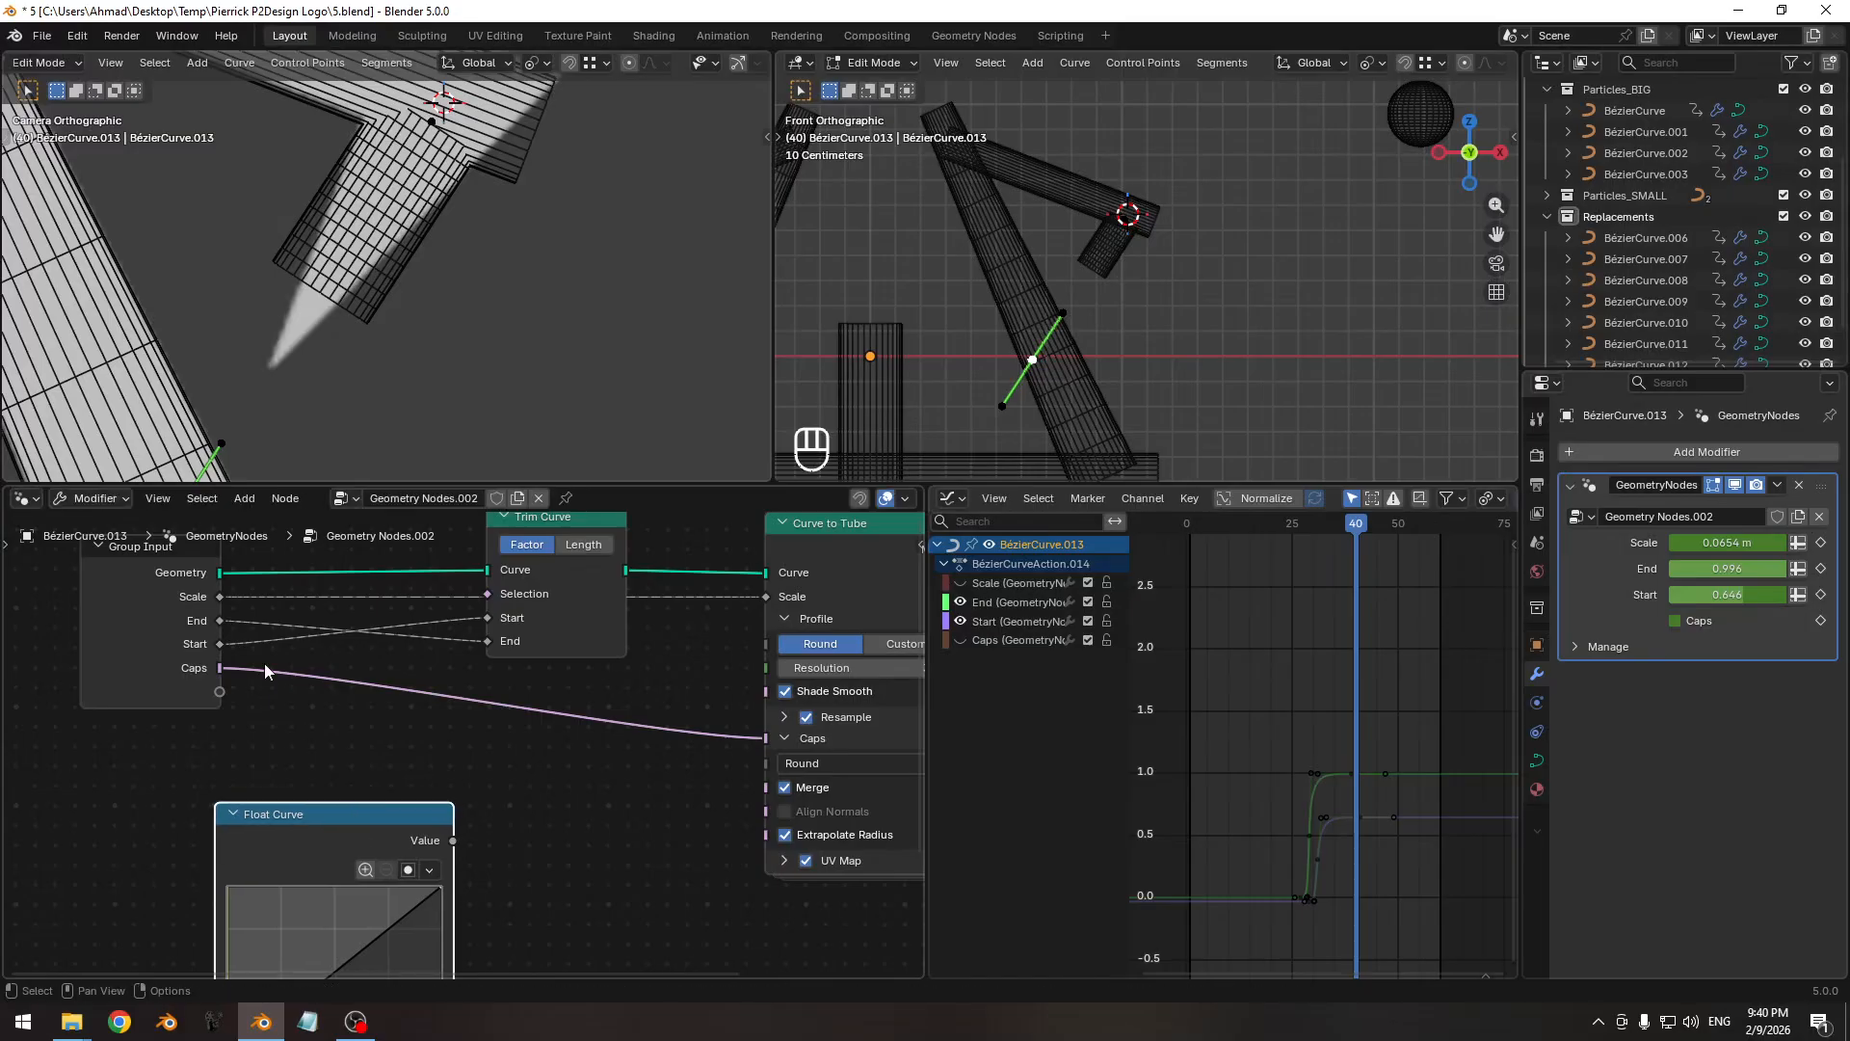
Add a Math node between the Float Curve and Curve to Tube nodes and set its operation to Multiply.
key("shift+a")
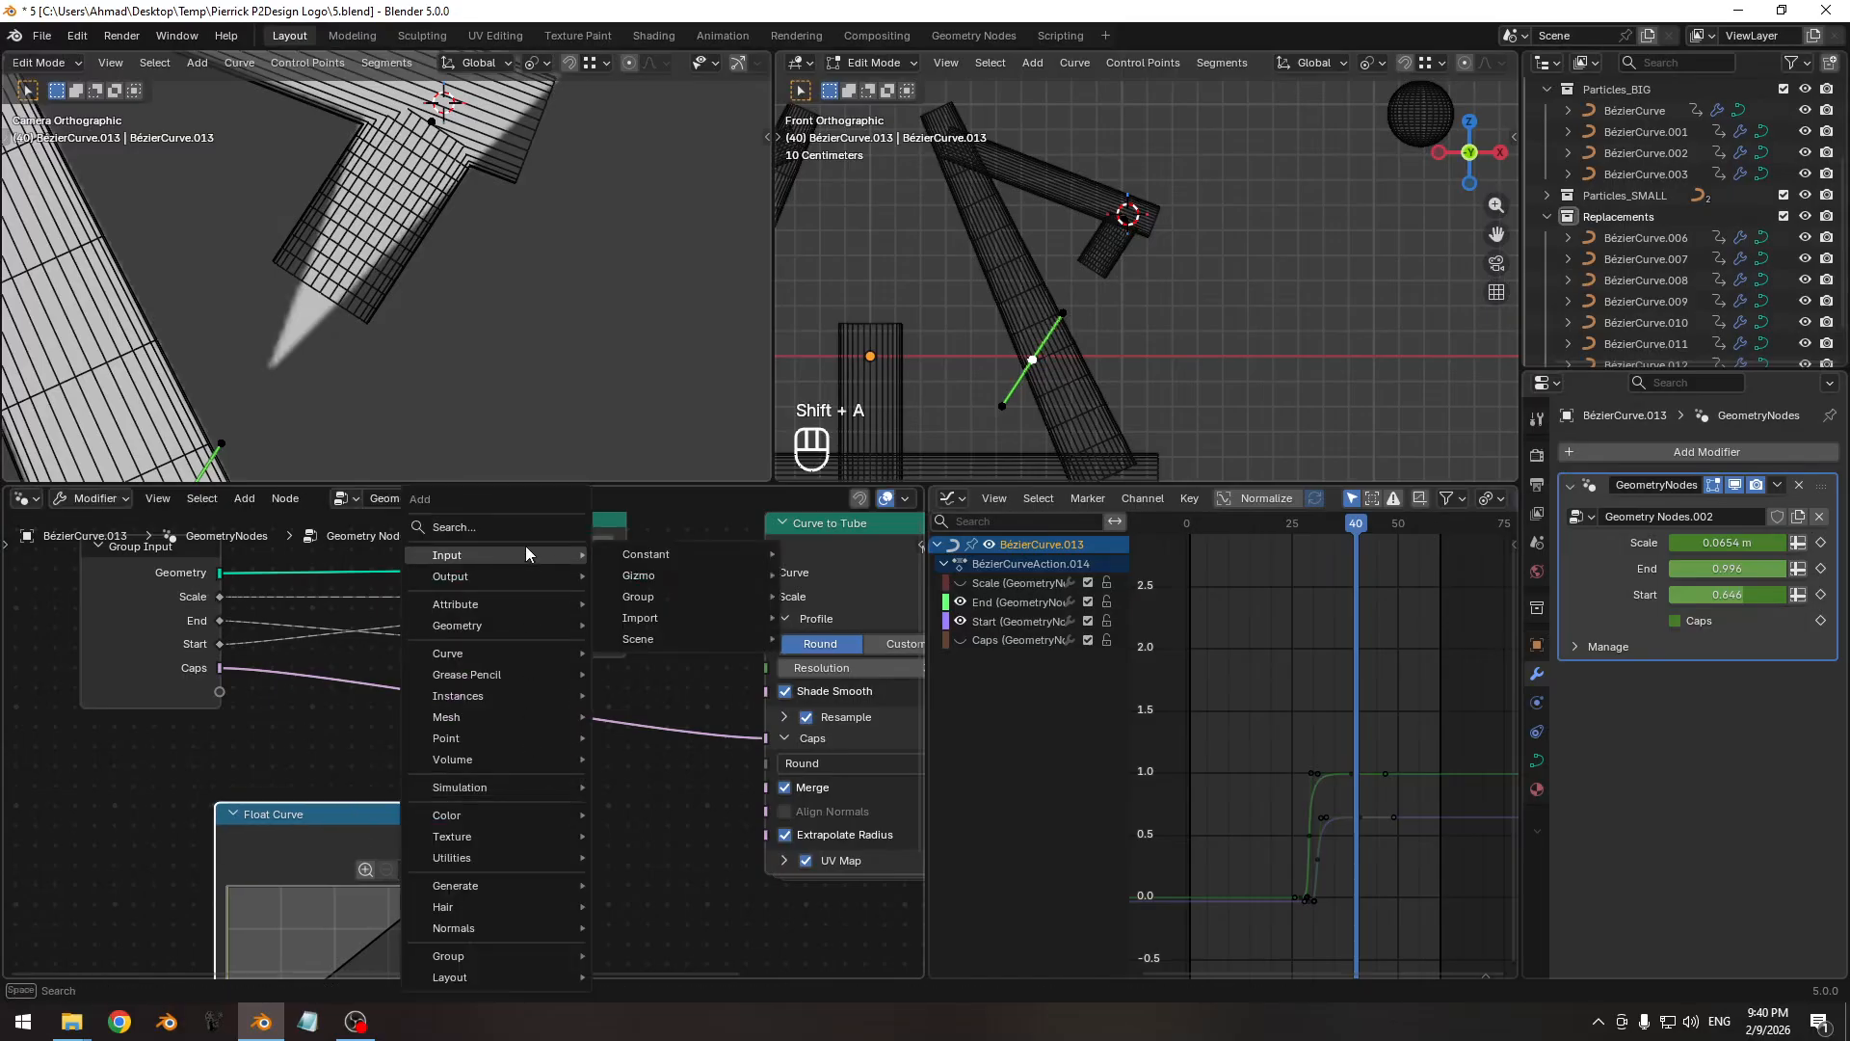
type("math")
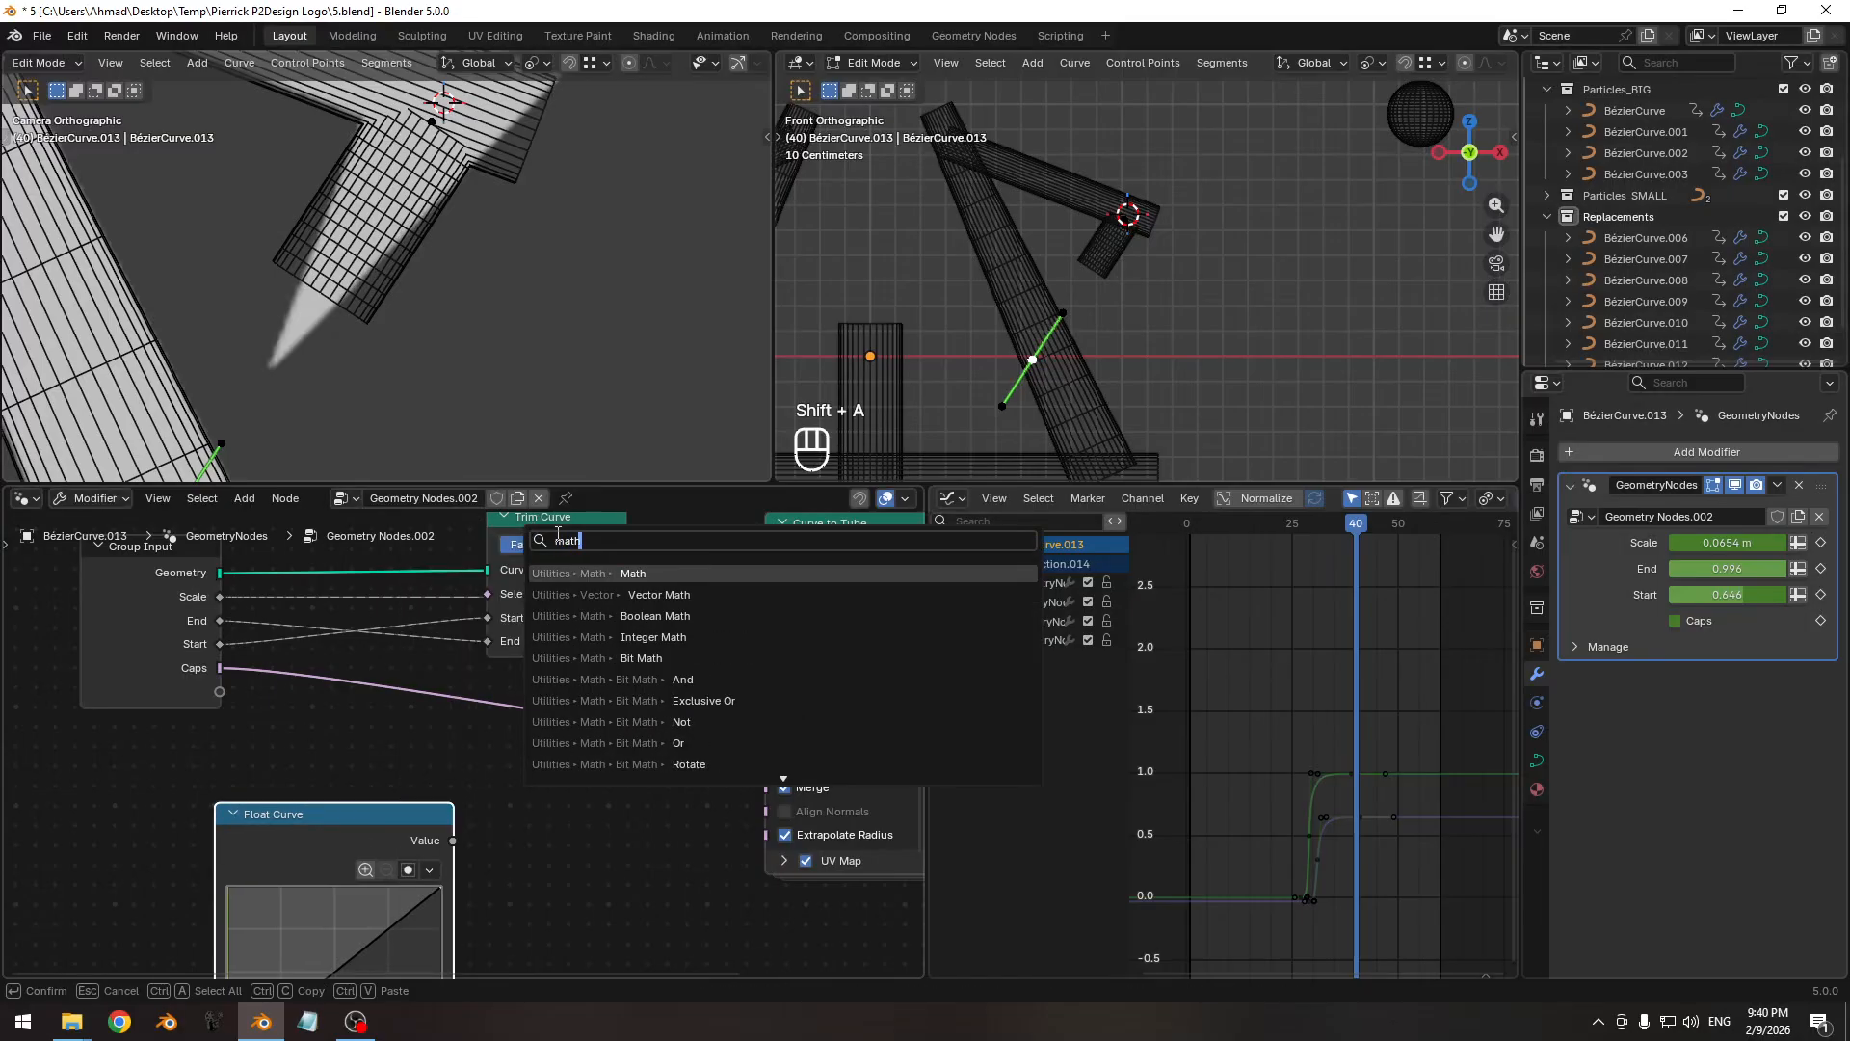
key("Return")
left_click(571, 818)
left_click(582, 833)
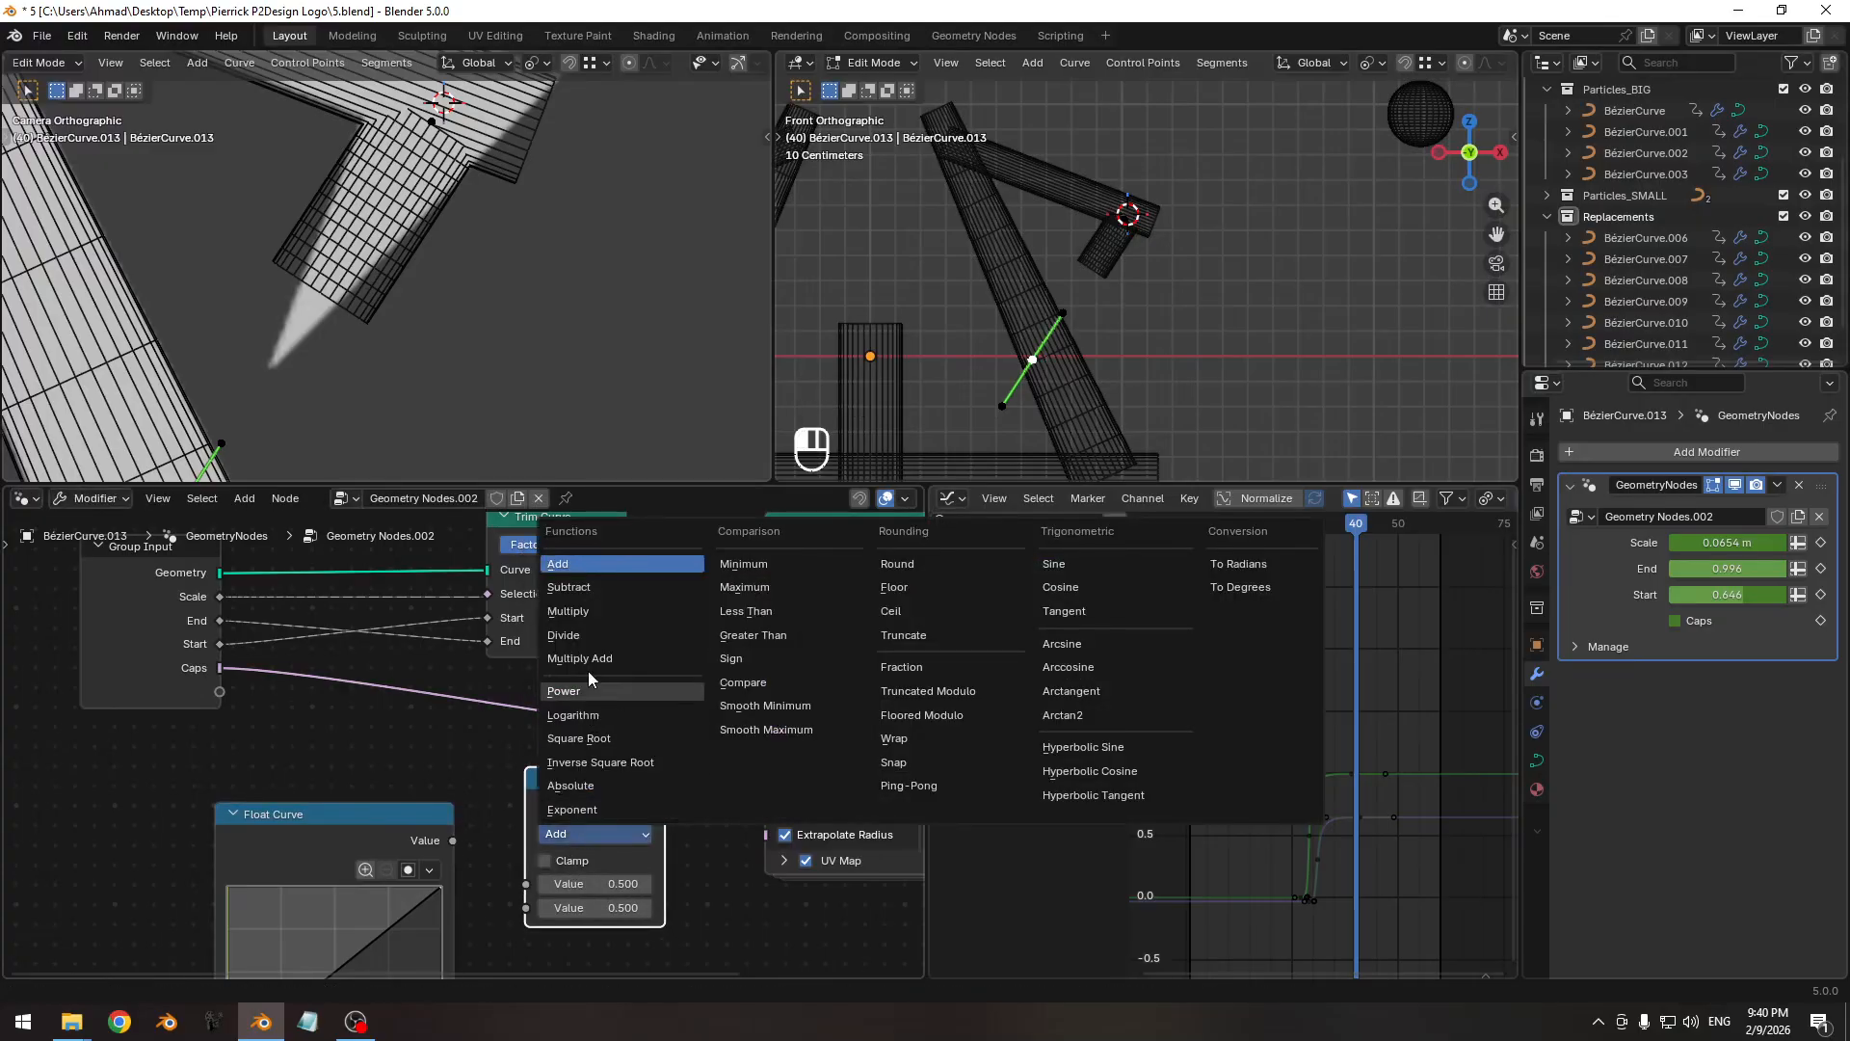
left_click(590, 612)
Multiply the Group Input's Scale by the Float Curve's Value and feed the result into Curve to Tube's Scale.
left_click_drag(453, 840, 511, 920)
left_click_drag(219, 597, 435, 822)
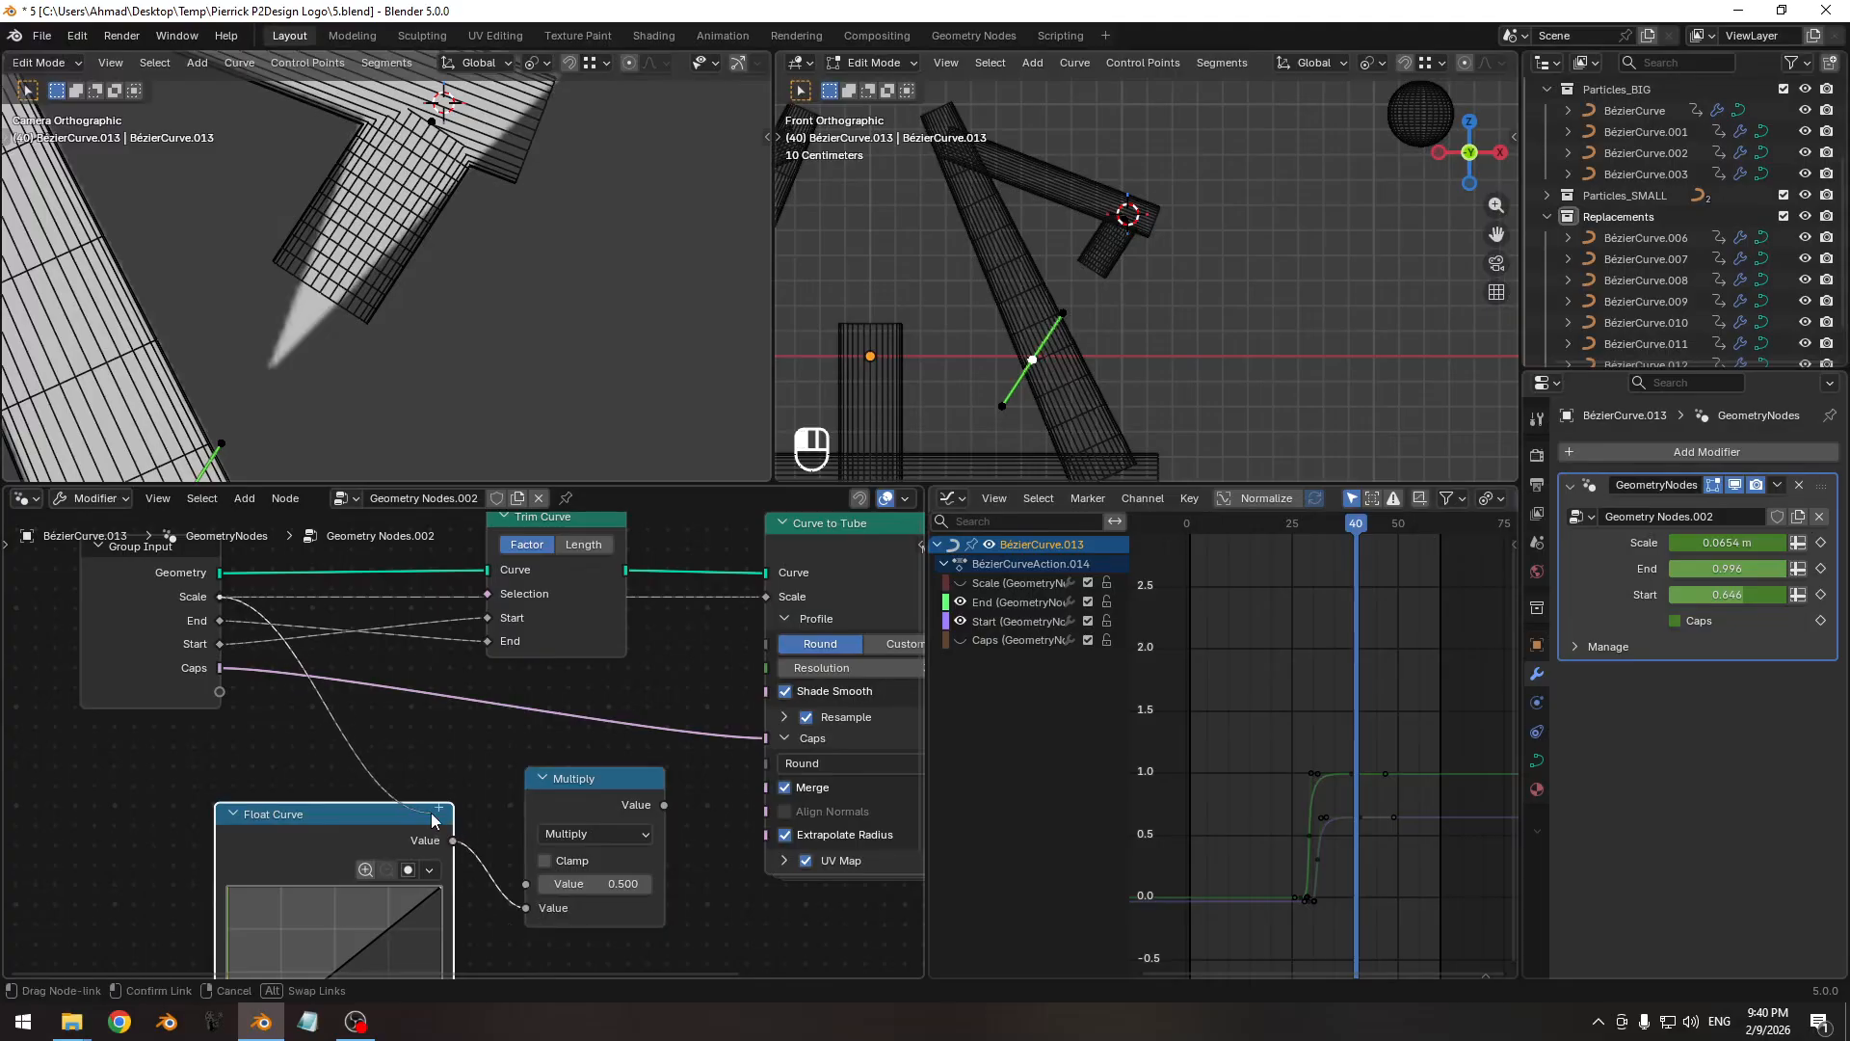
left_click_drag(518, 881, 525, 883)
left_click_drag(664, 805, 710, 751)
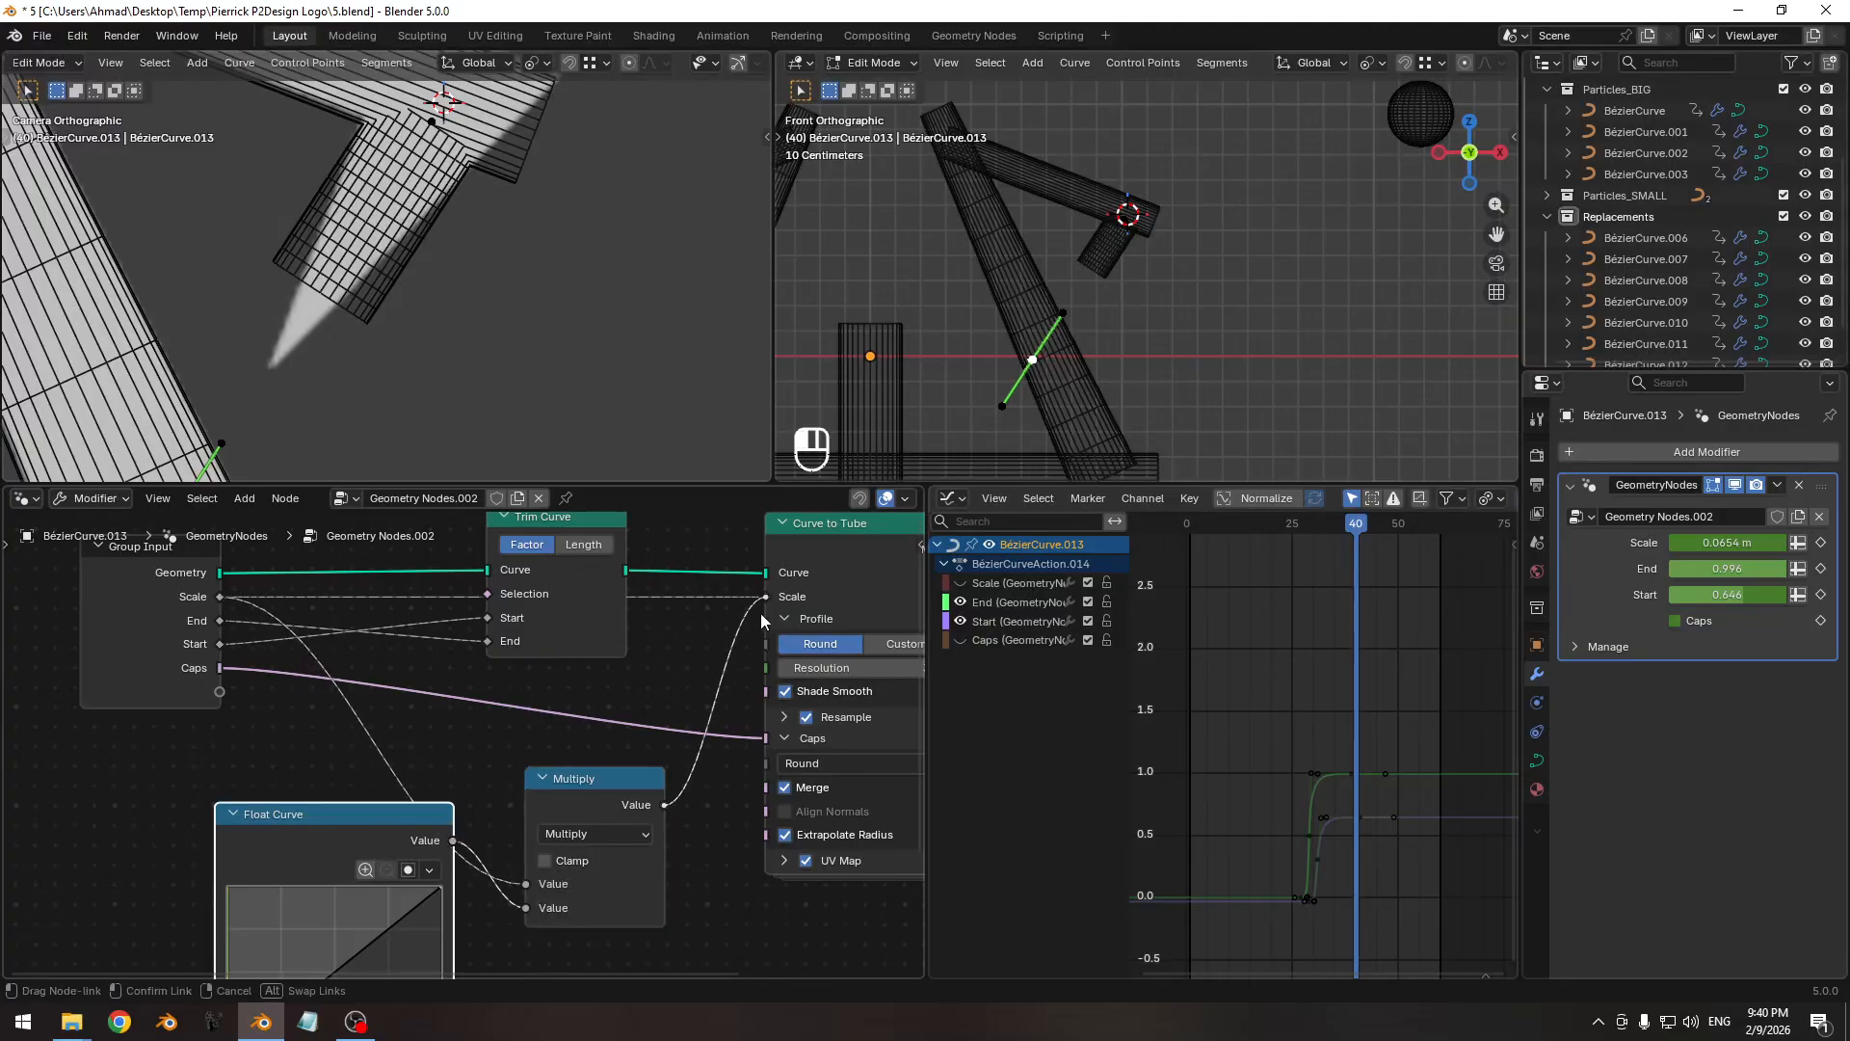
left_click_drag(761, 619, 763, 615)
Spread out the Spline Parameter and Float Curve nodes ahead of the Multiply node.
scroll(586, 808, "down", 5)
middle_click_drag(521, 911, 621, 754)
left_click_drag(525, 666, 508, 705)
left_click_drag(366, 822, 260, 822)
left_click_drag(480, 706, 462, 712)
Try bending the Float Curve downward with a middle point at 0.55, 0.352.
middle_click_drag(486, 875, 511, 822, "ctrl")
left_click_drag(514, 822, 508, 846)
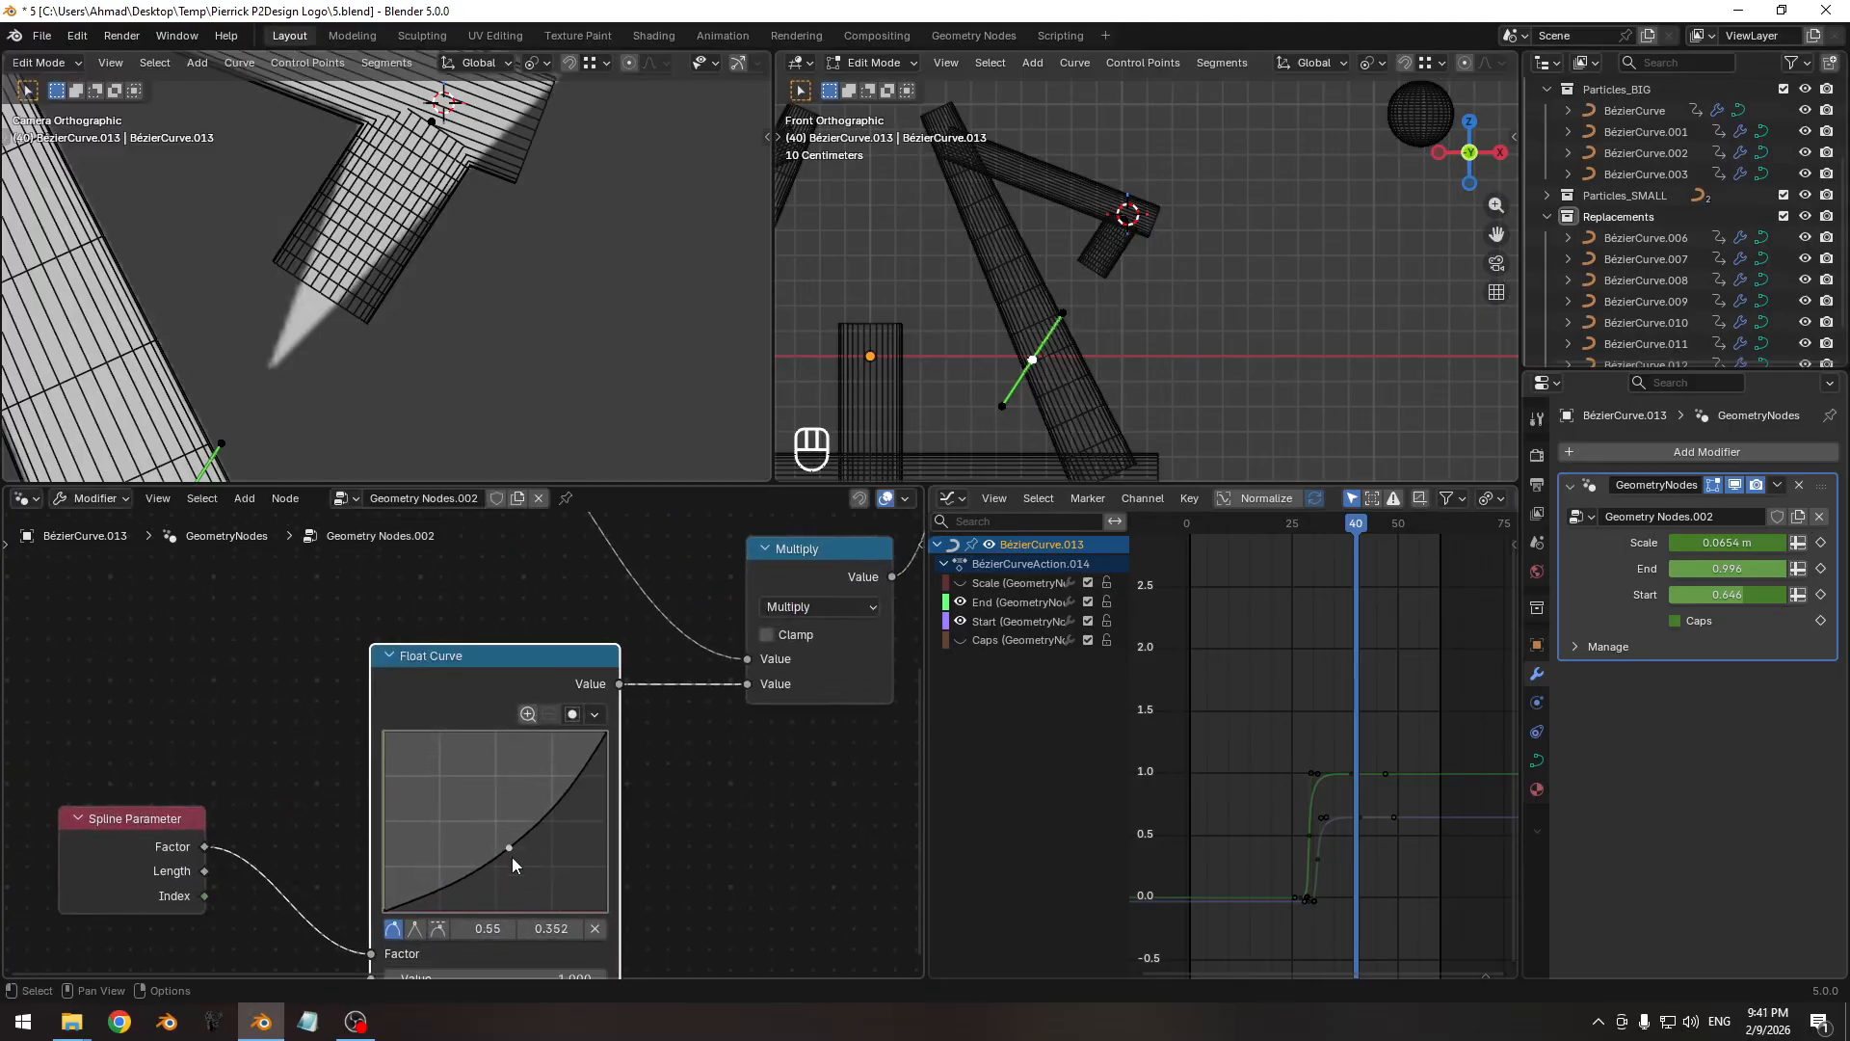
key("ctrl+z")
key("ctrl+z")
Isolate the Scale animation curve in the graph editor and examine its keyframes.
middle_click_drag(768, 614, 681, 802)
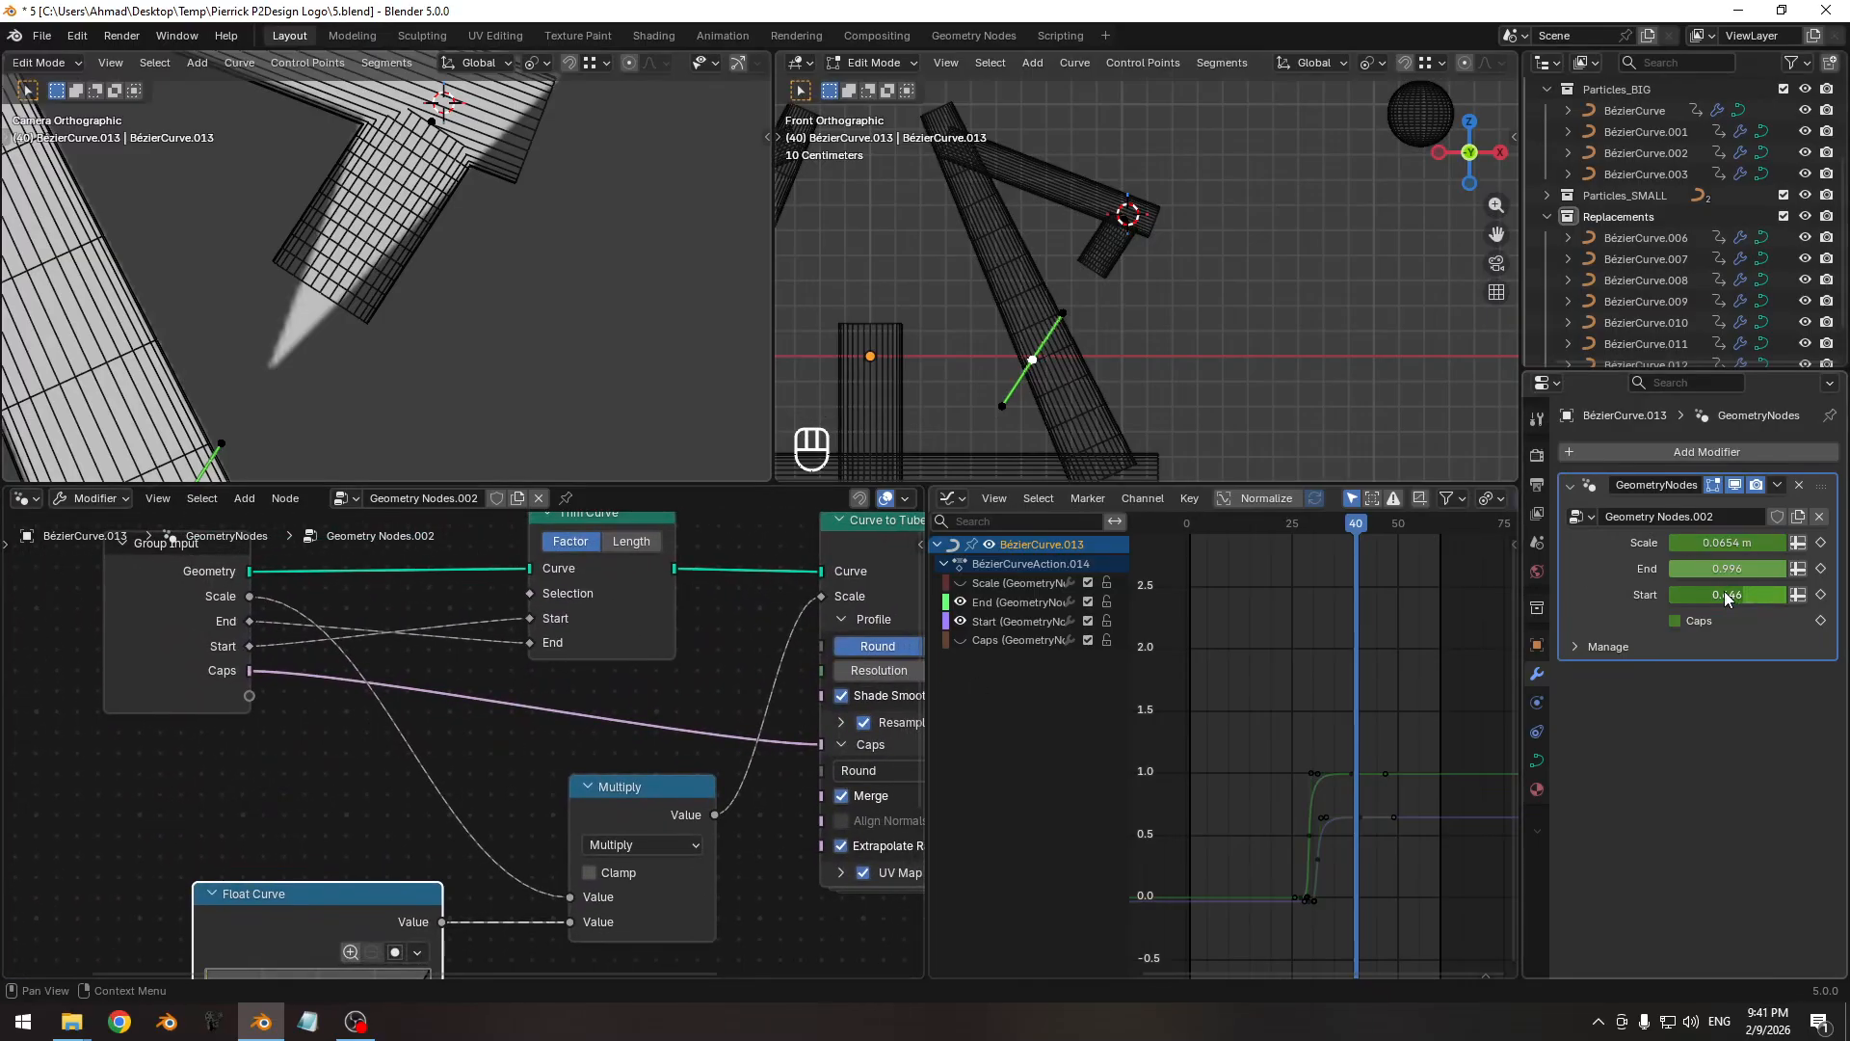
middle_click_drag(1280, 773, 1255, 725)
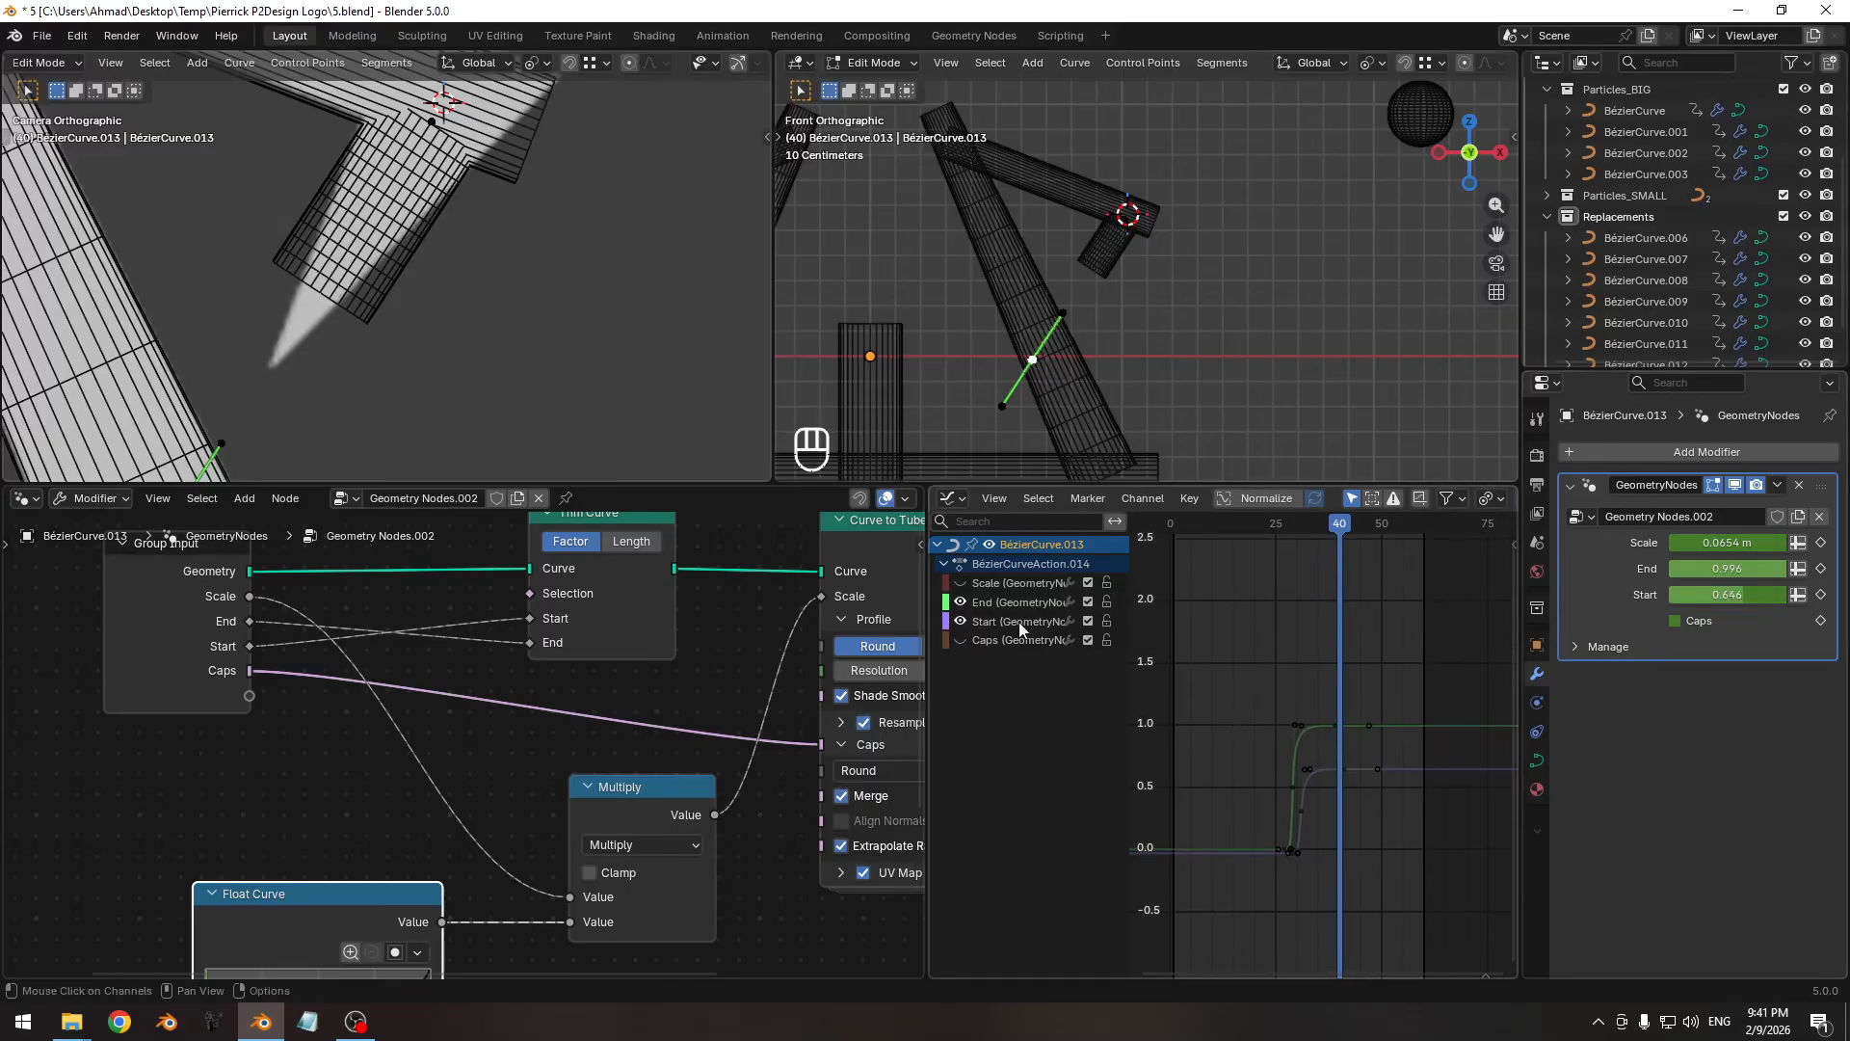
key("shift+h")
middle_click_drag(1328, 813, 1346, 799, "ctrl")
middle_click_drag(1326, 968, 1315, 730)
middle_click_drag(1292, 802, 1304, 781, "ctrl")
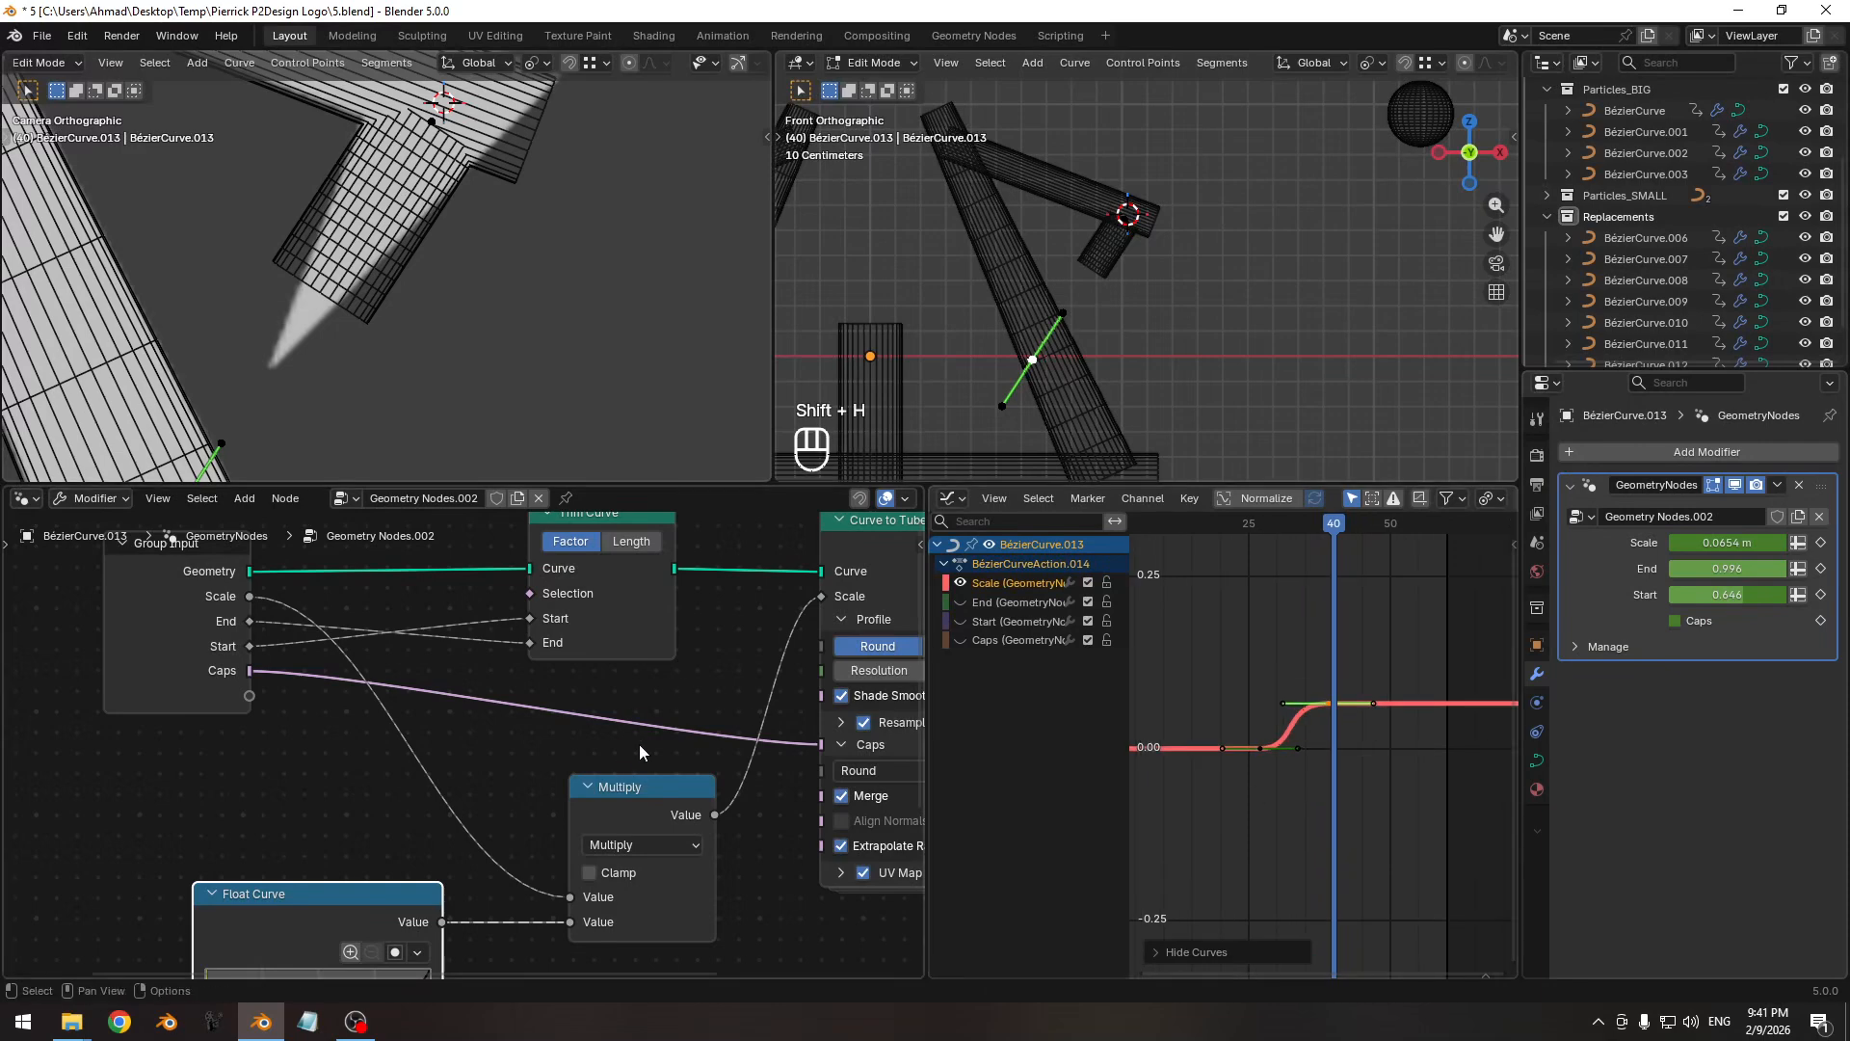
Delete the Float Curve's middle point and try moving its two end points in turn.
middle_click_drag(562, 876, 515, 937)
middle_click_drag(653, 693, 642, 635)
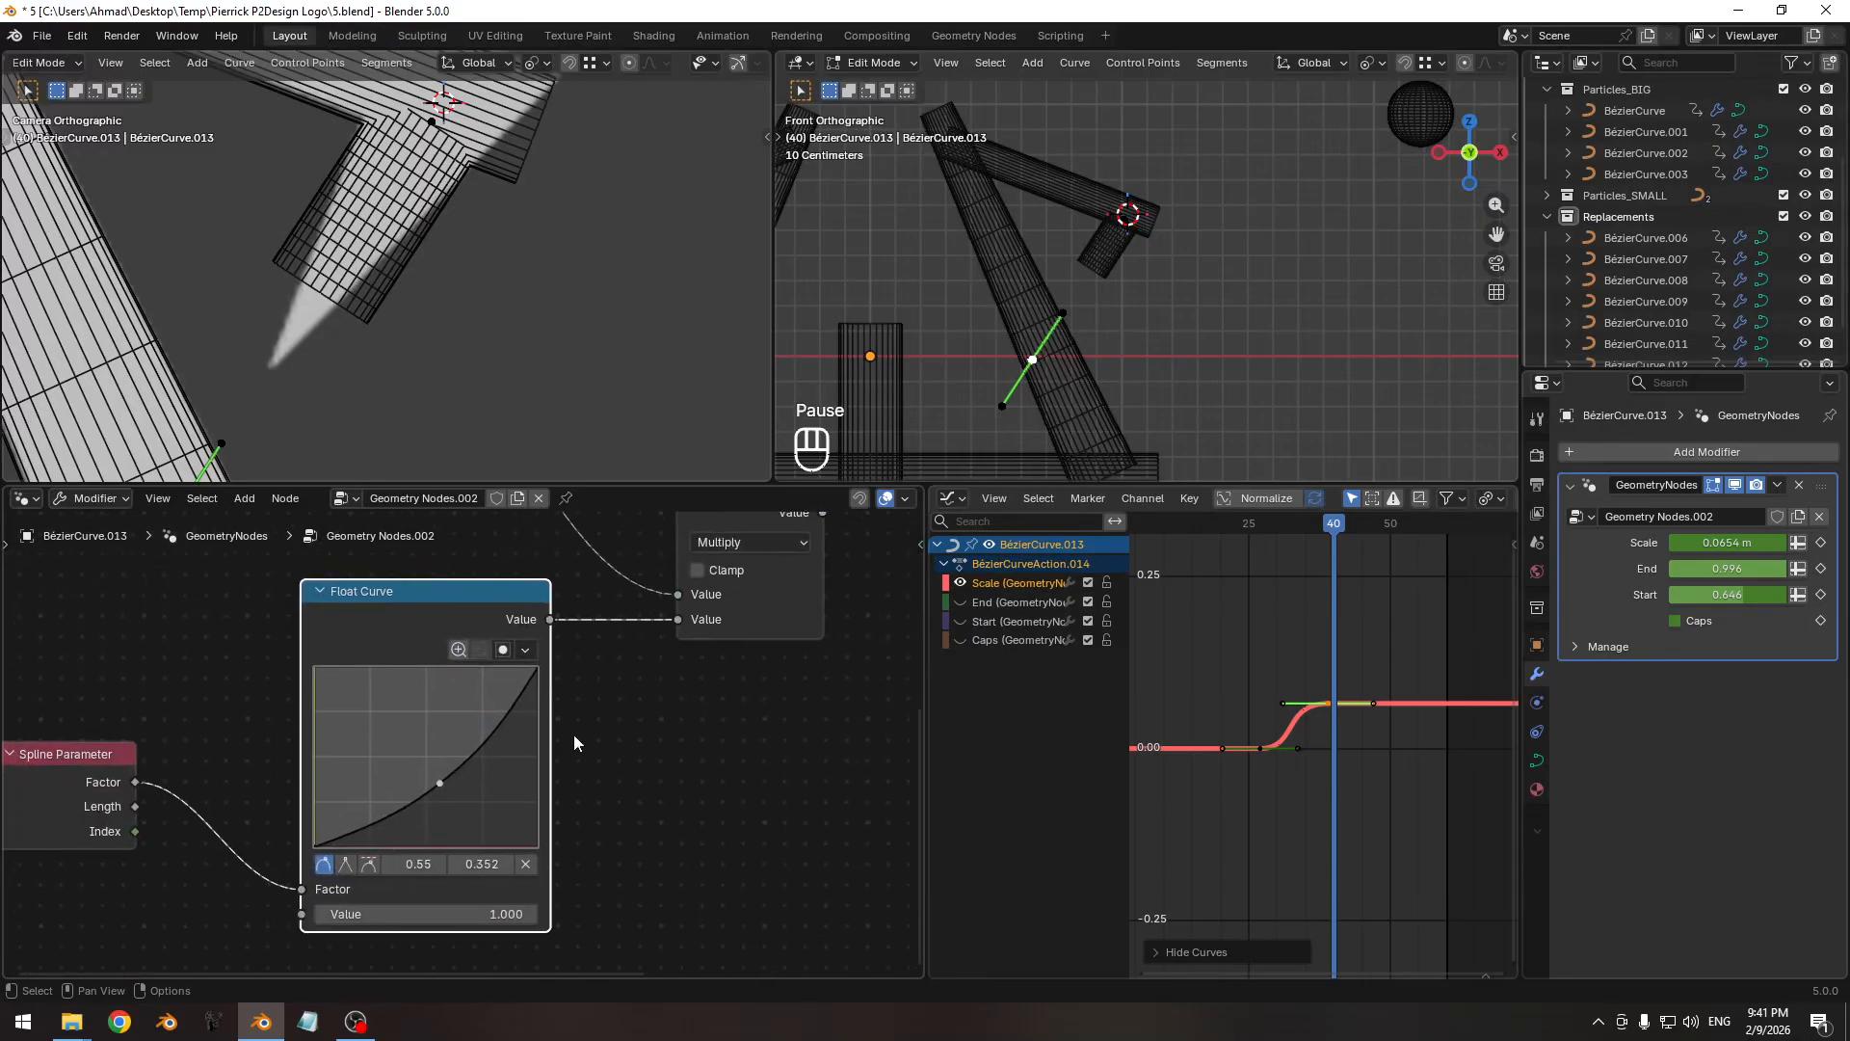
left_click(523, 864)
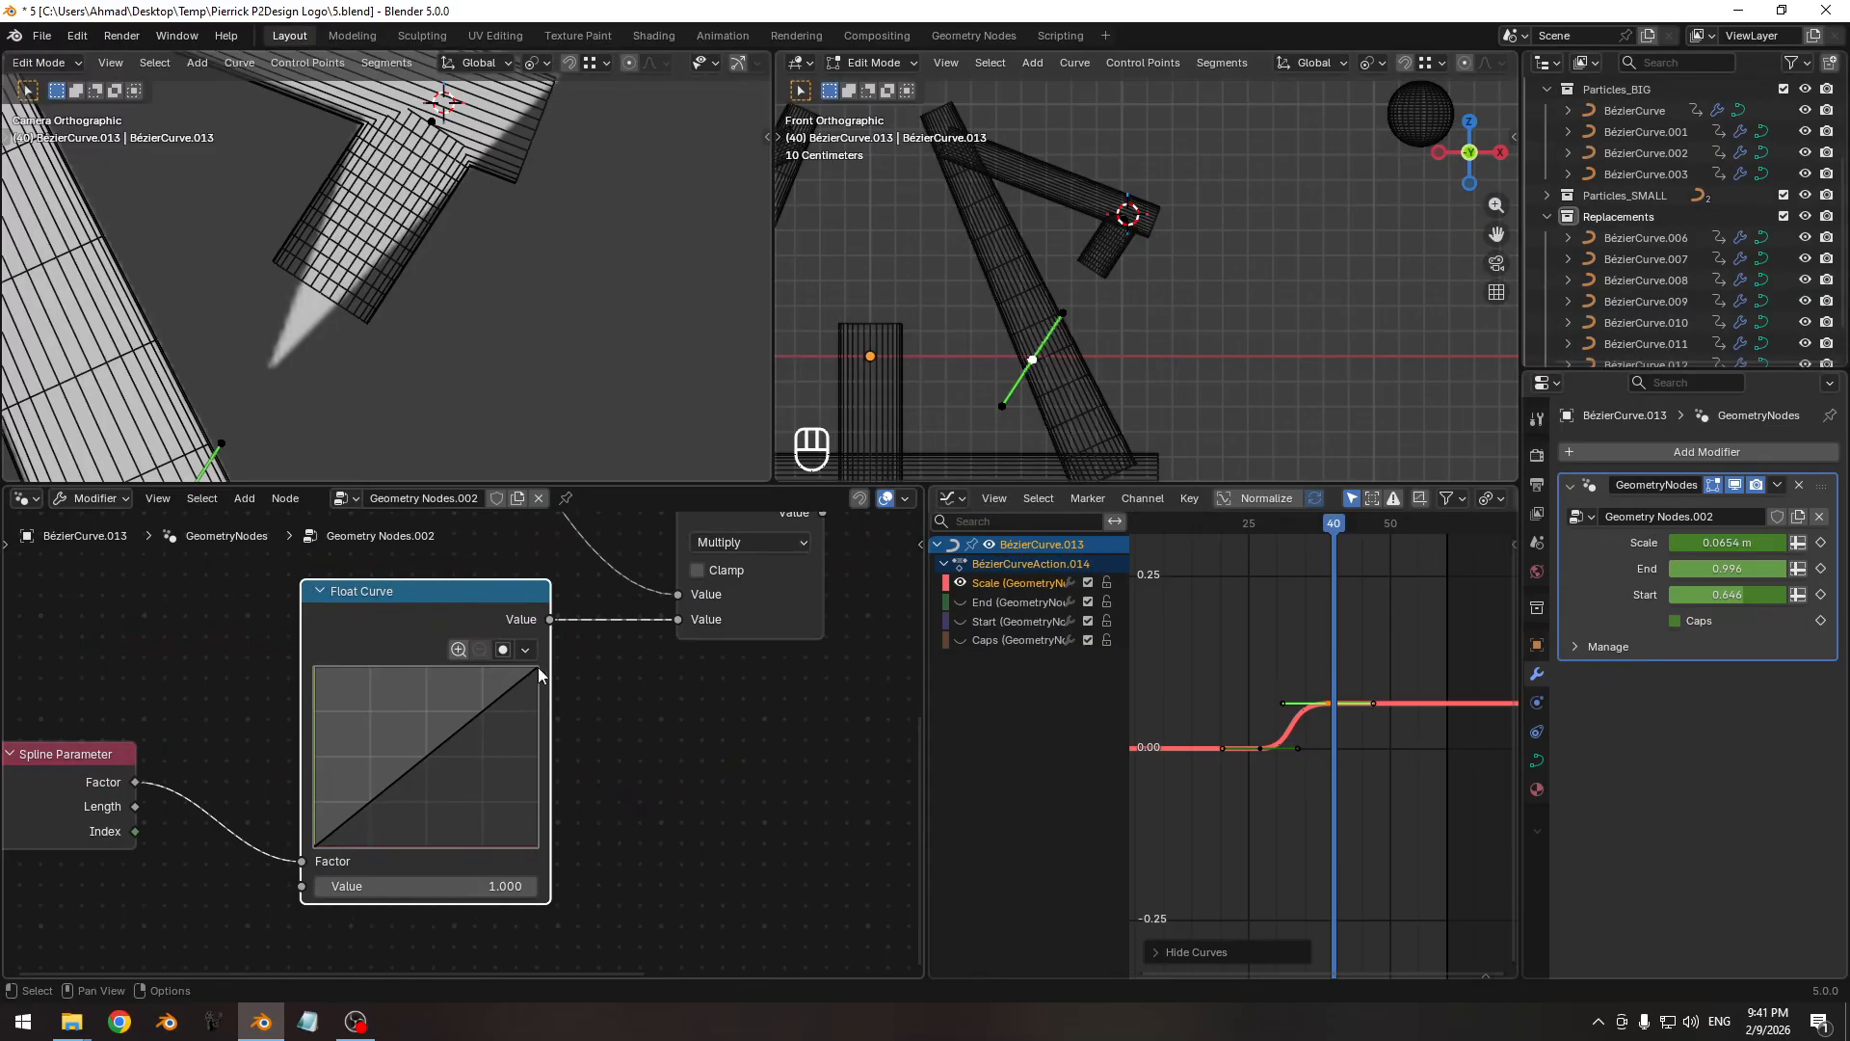
mouse_move(537, 667)
left_mouse_down()
mouse_move(537, 753)
mouse_move(538, 667)
left_mouse_up()
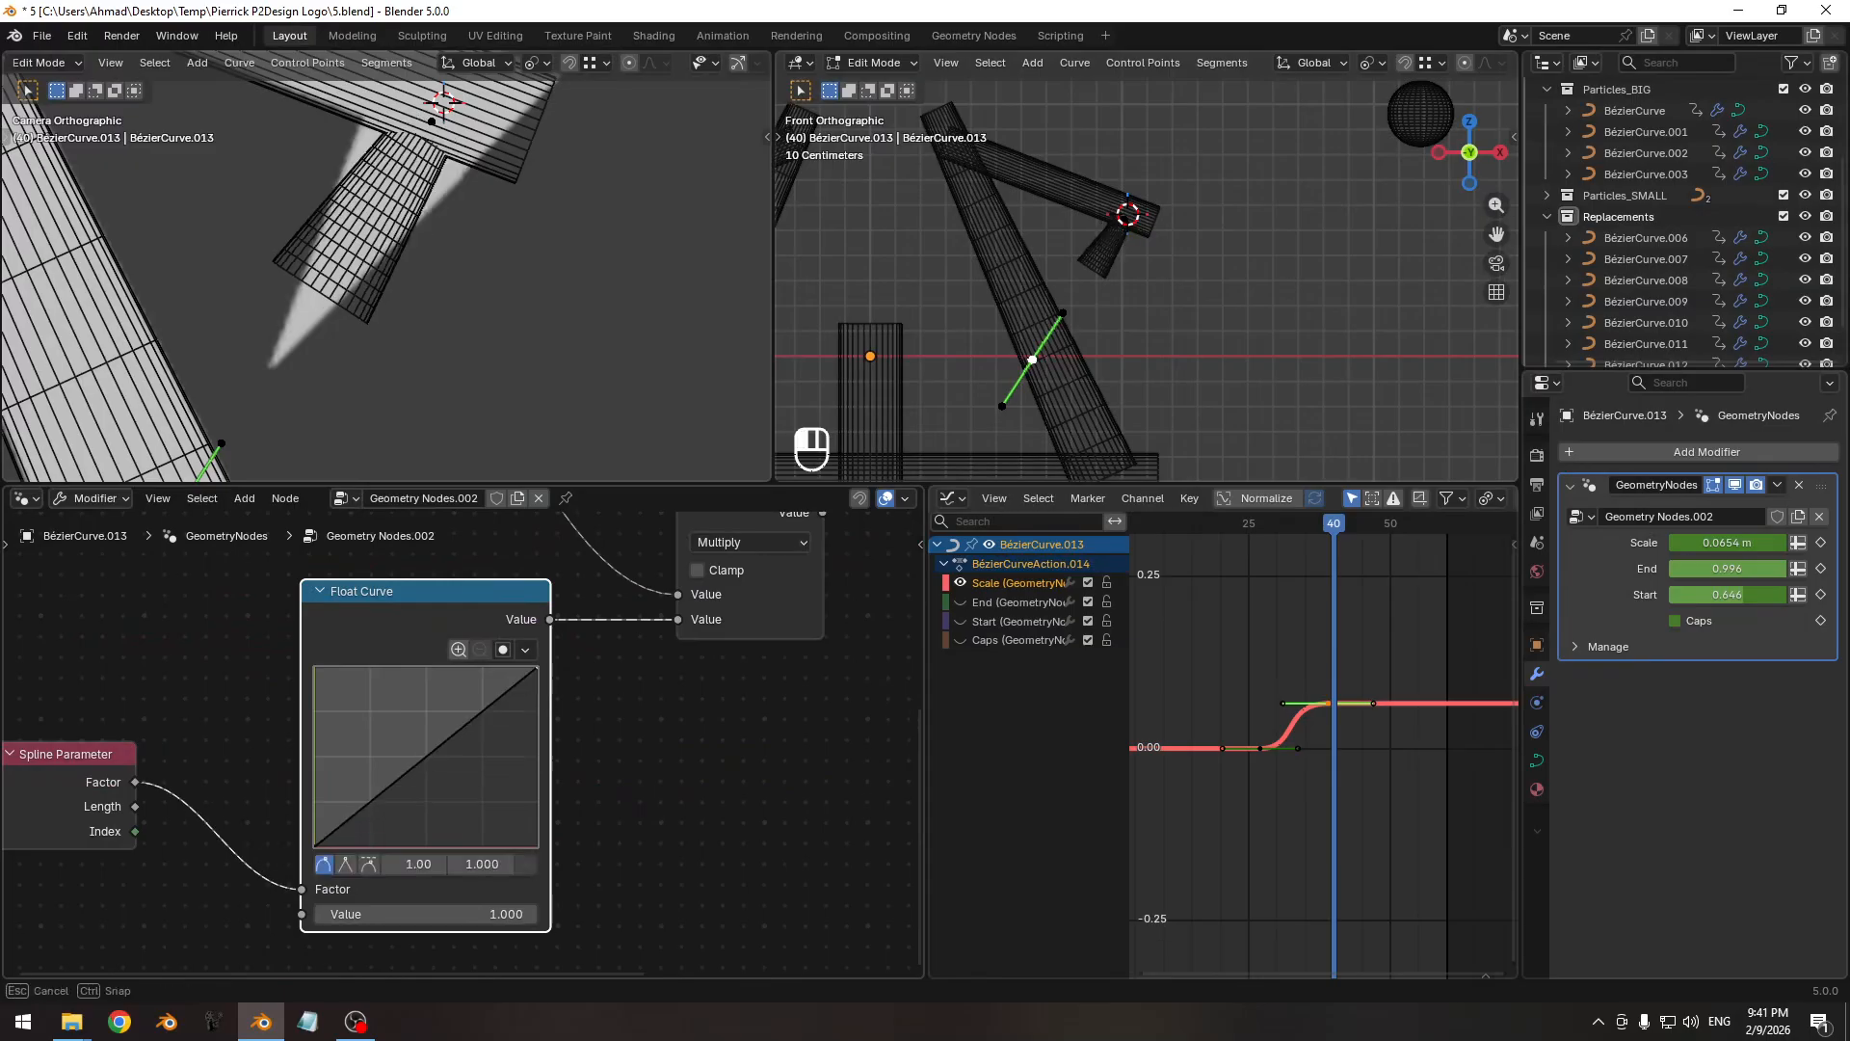
mouse_move(316, 846)
left_mouse_down()
mouse_move(525, 854)
mouse_move(315, 854)
left_mouse_up()
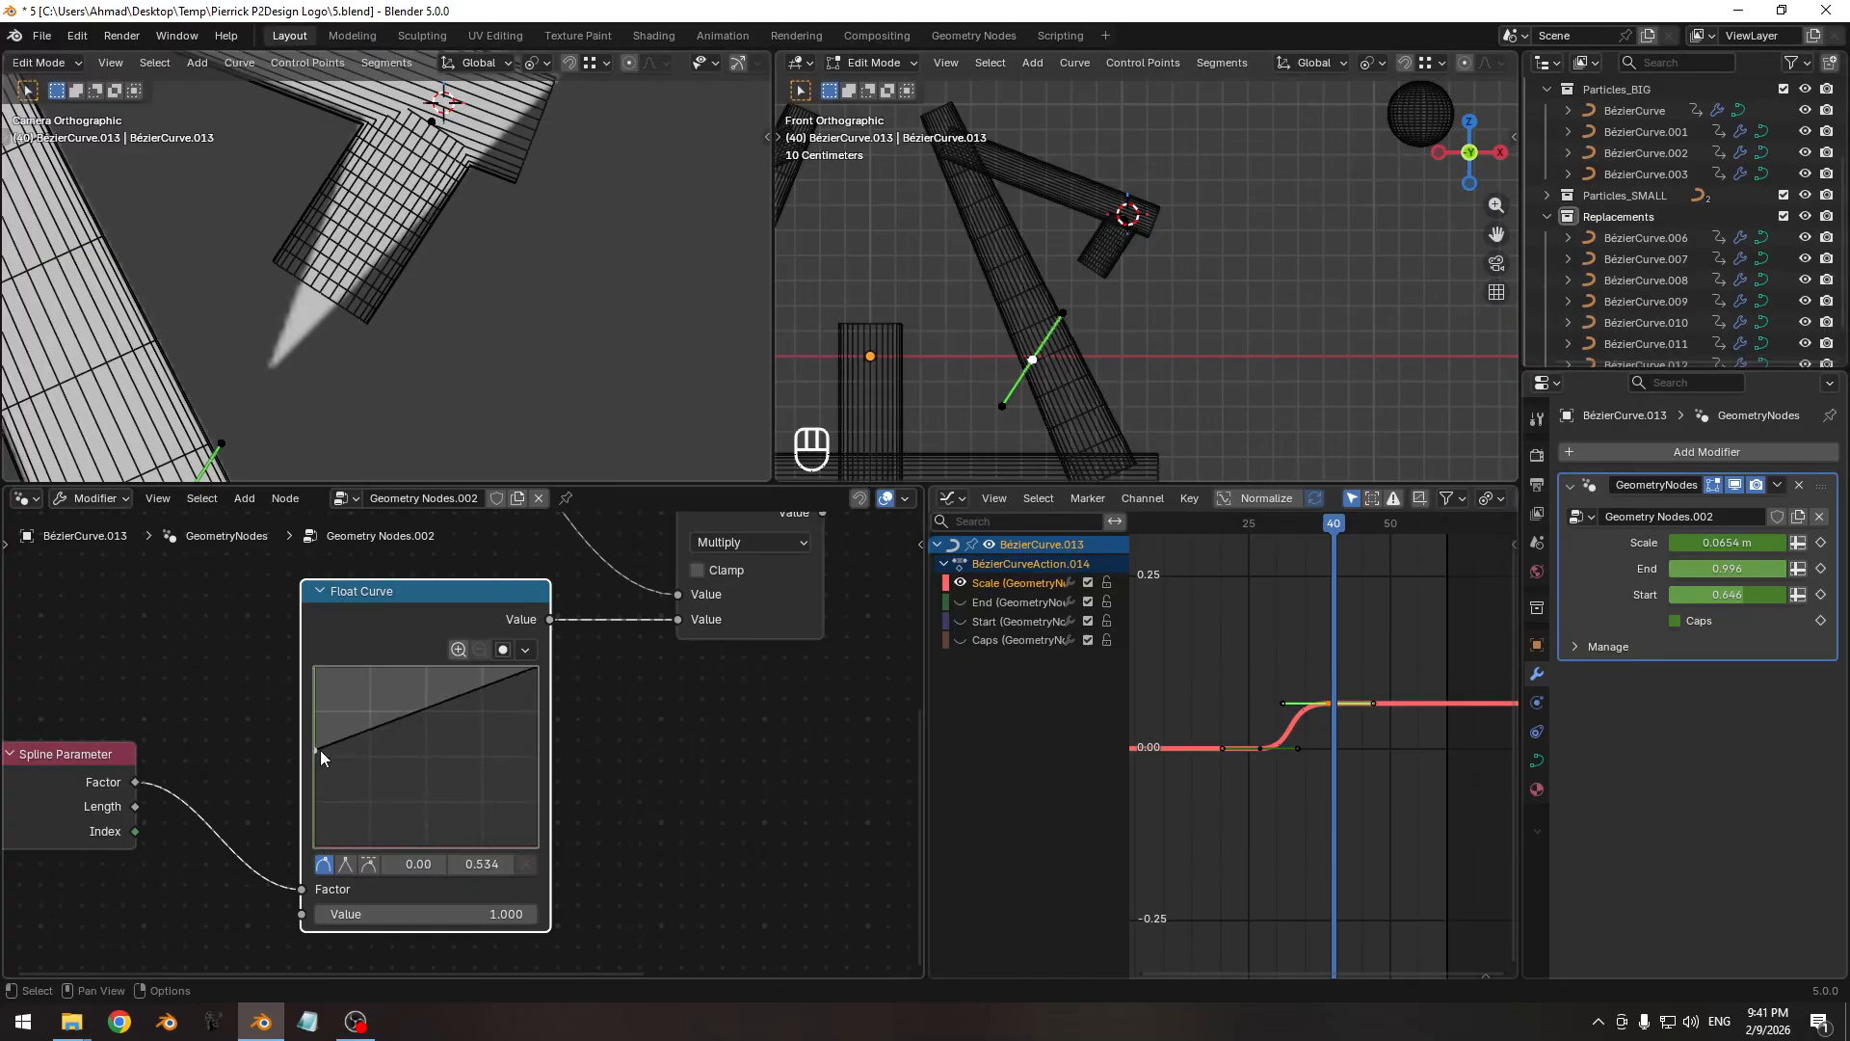
left_click_drag(320, 749, 321, 855)
Move the Spline Parameter node closer to the Float Curve node's Factor input.
scroll(482, 738, "down", 2)
mouse_move(433, 730)
middle_mouse_down()
mouse_move(433, 806)
mouse_move(455, 758)
middle_mouse_up()
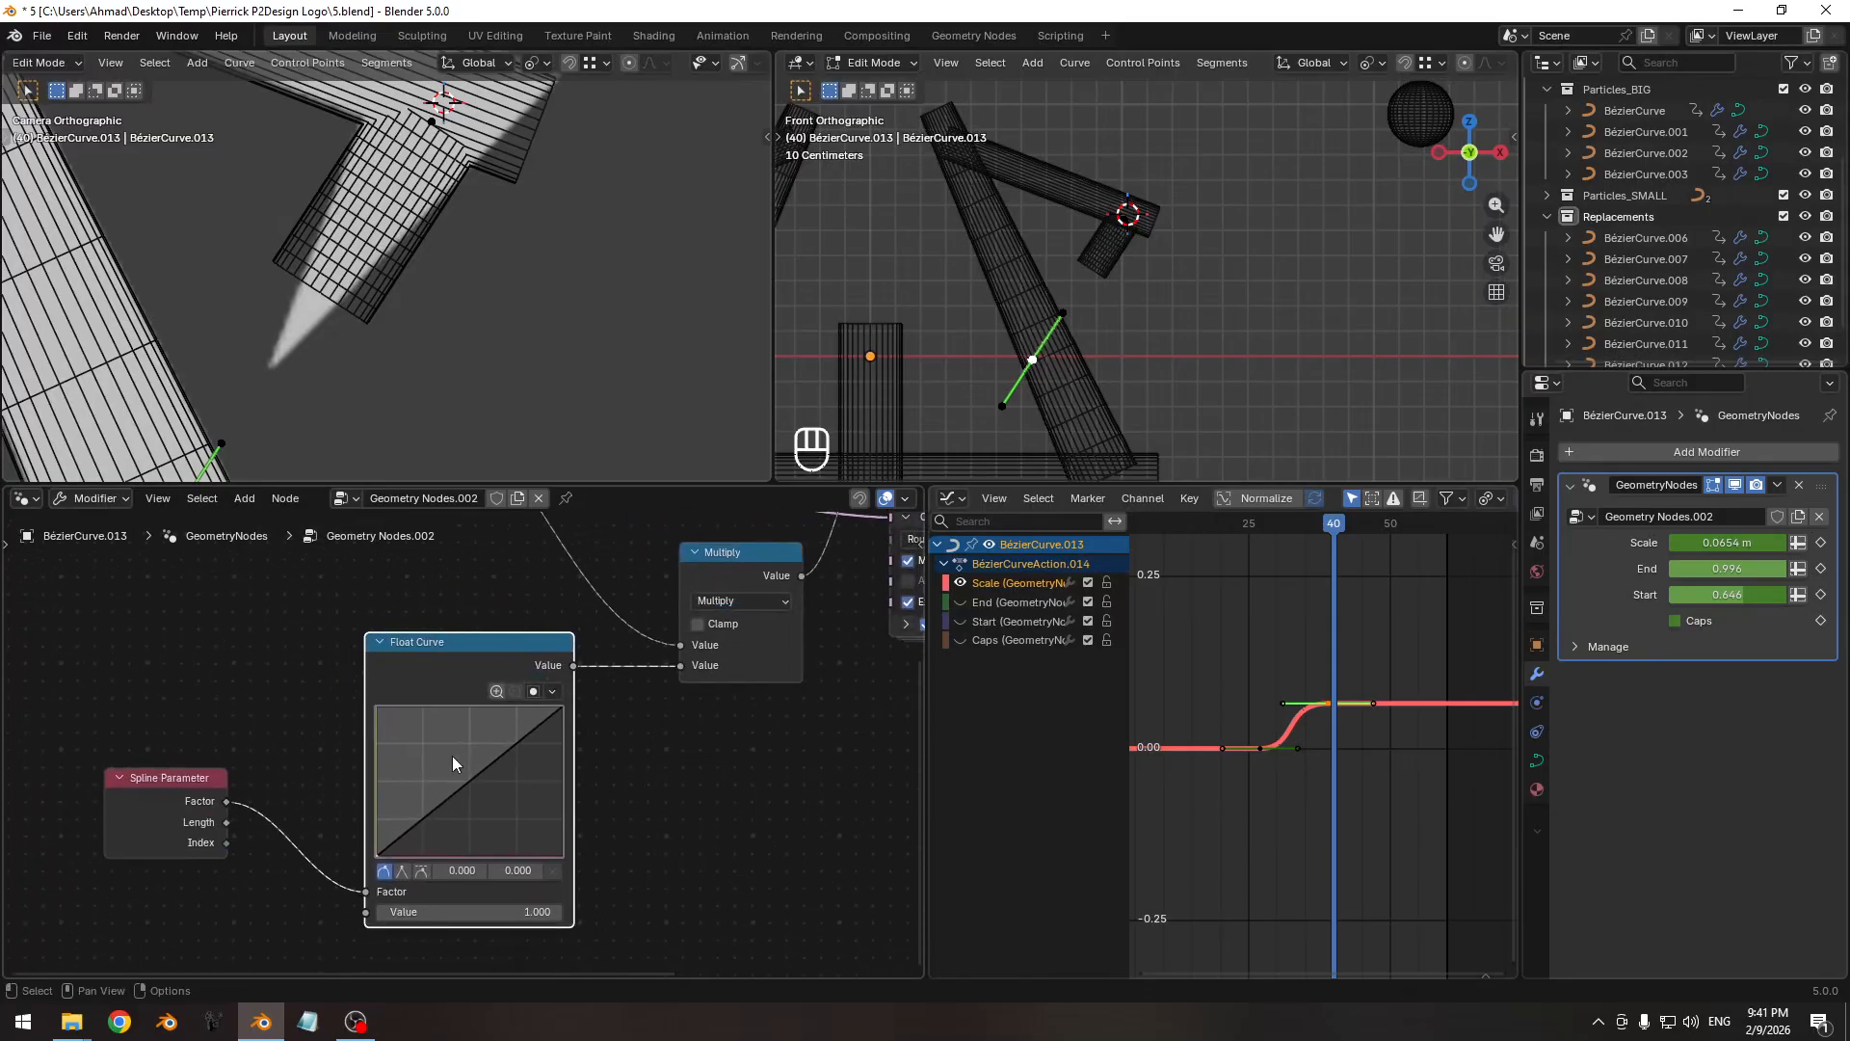
left_click_drag(176, 788, 268, 845)
middle_click_drag(283, 816, 247, 775)
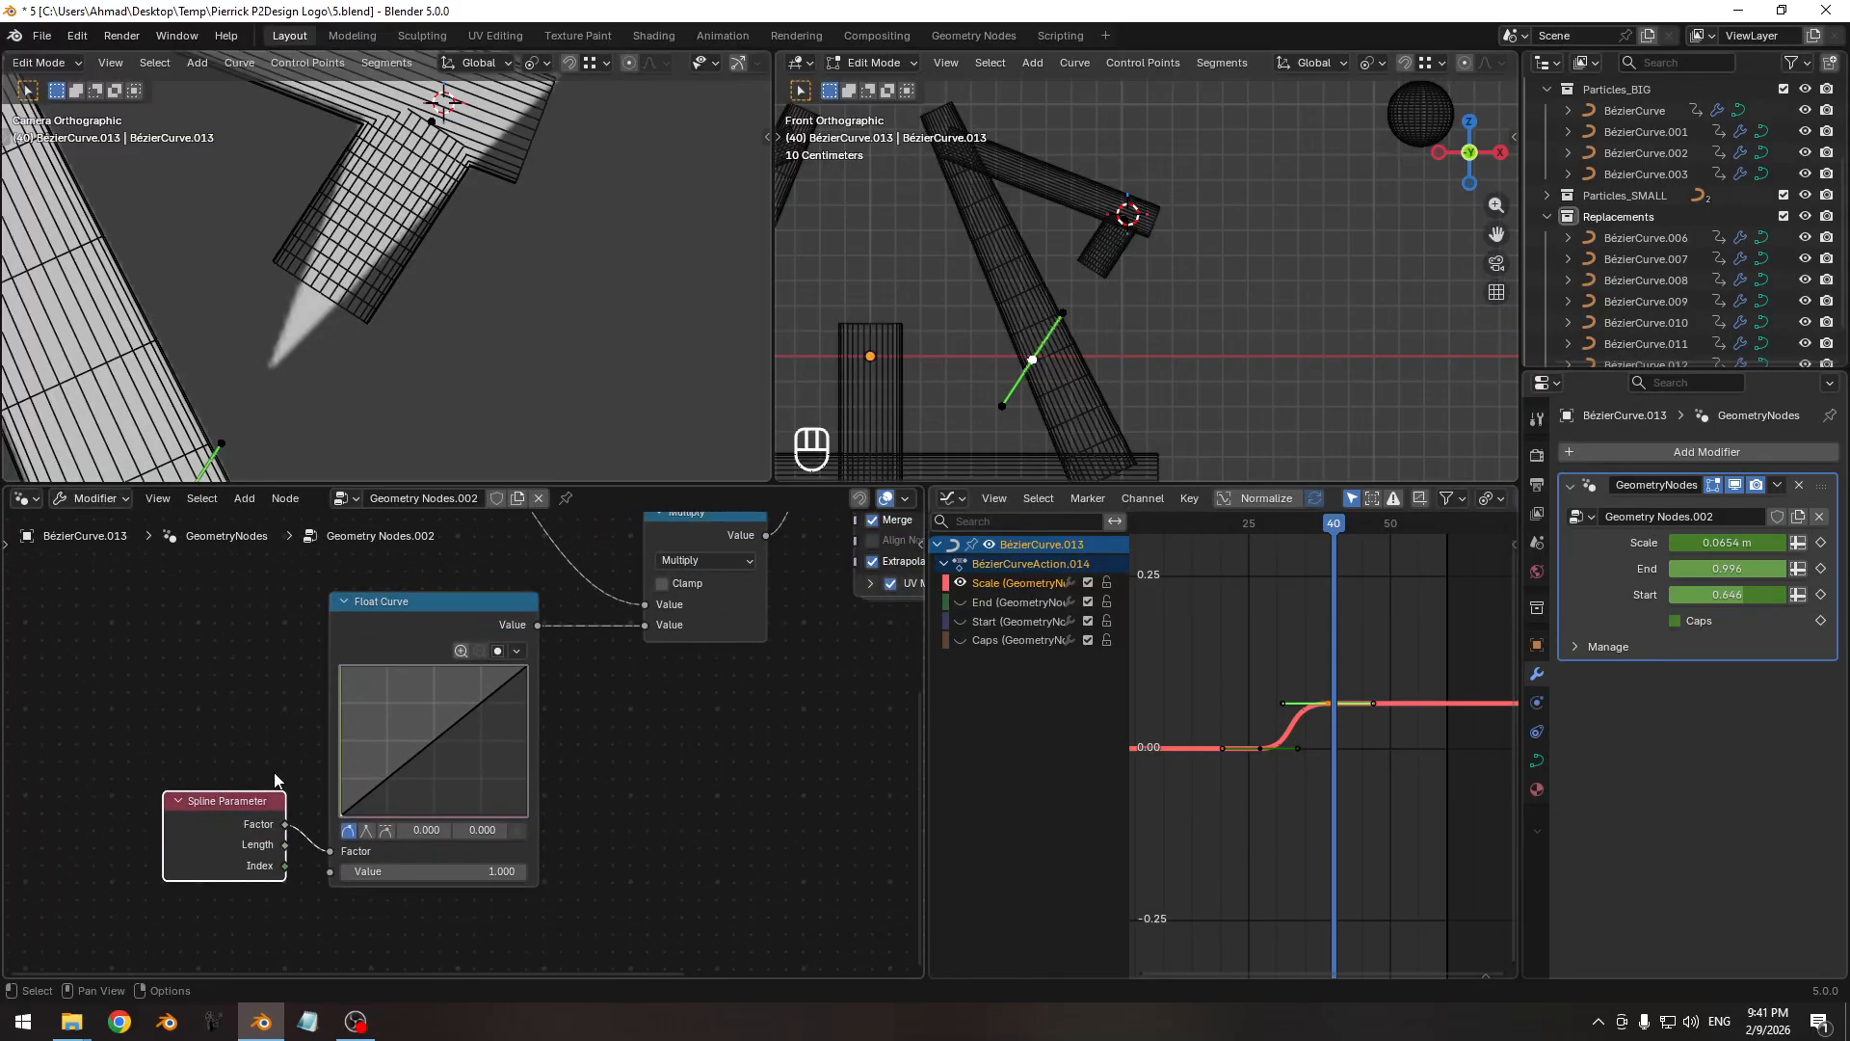
Try shifting the upper end point of the Float Curve.
middle_click_drag(563, 686, 546, 733)
mouse_move(497, 730)
left_mouse_down()
mouse_move(499, 754)
mouse_move(492, 708)
left_mouse_up()
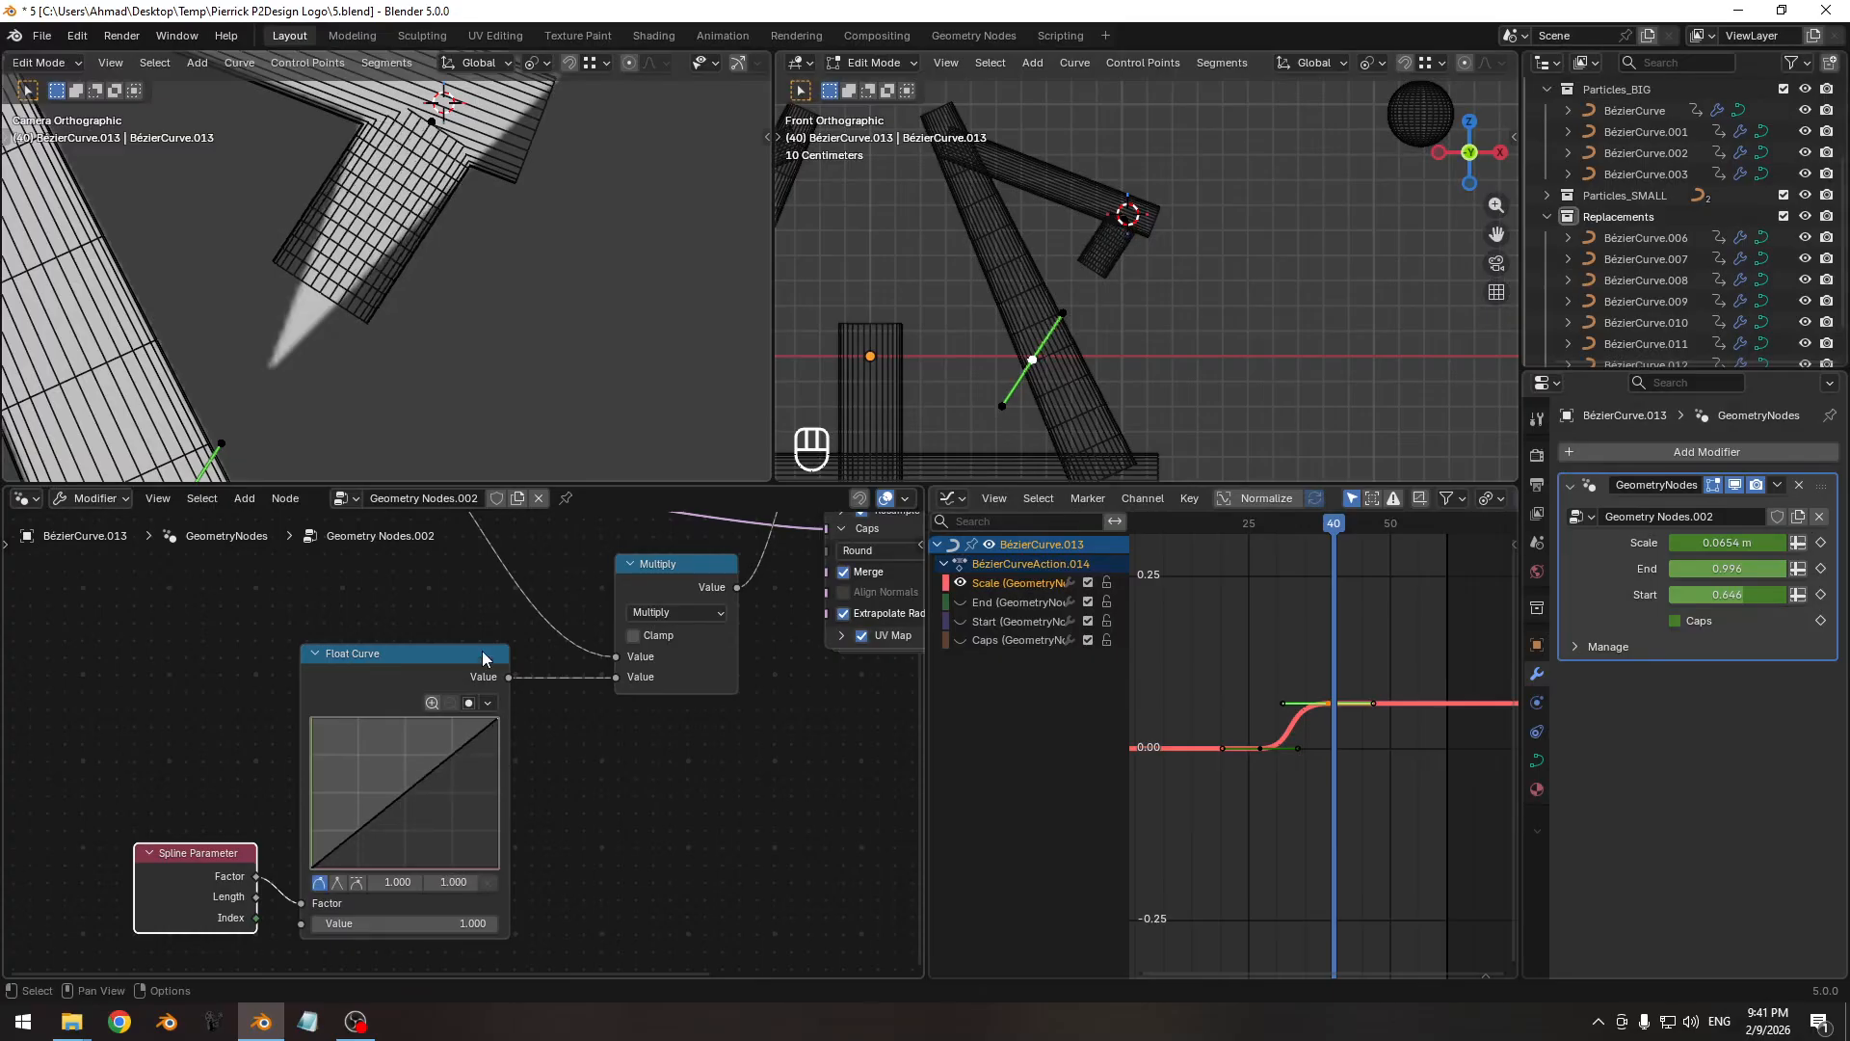
middle_click_drag(489, 668, 574, 838)
middle_click_drag(485, 700, 486, 708)
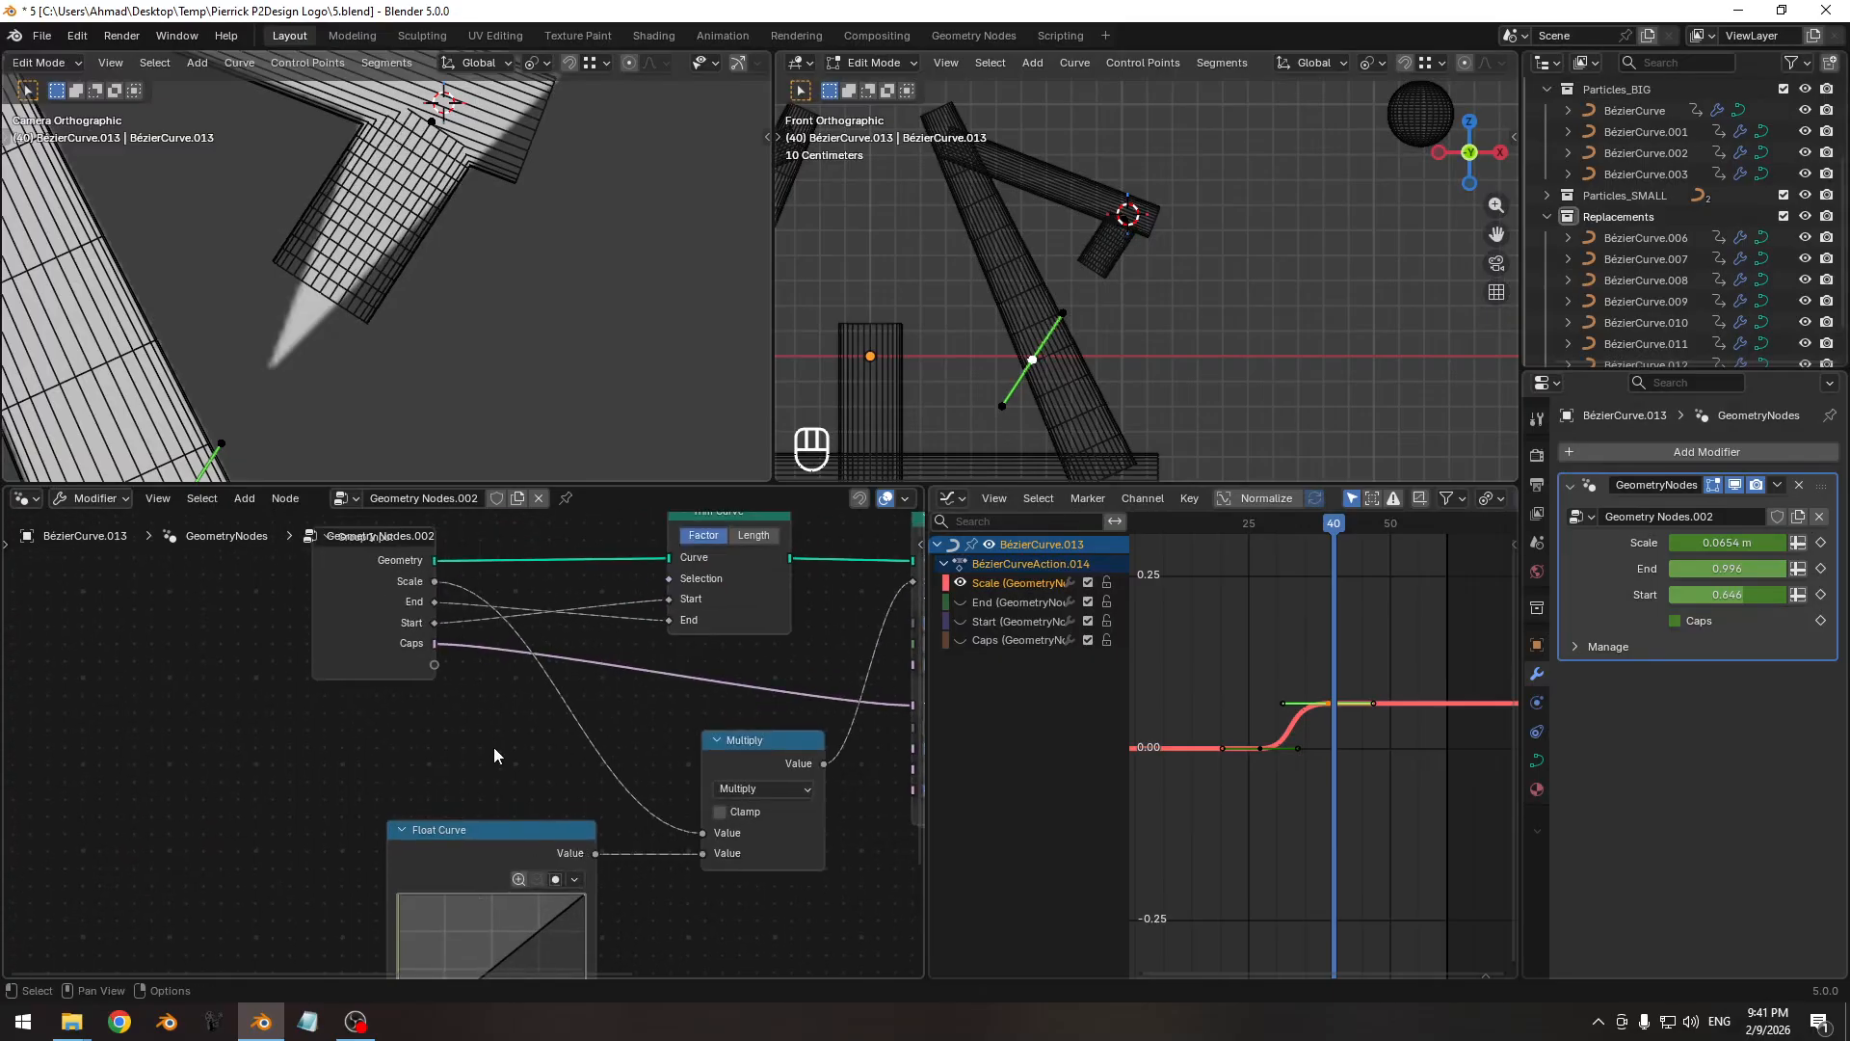
middle_click_drag(688, 683, 462, 730)
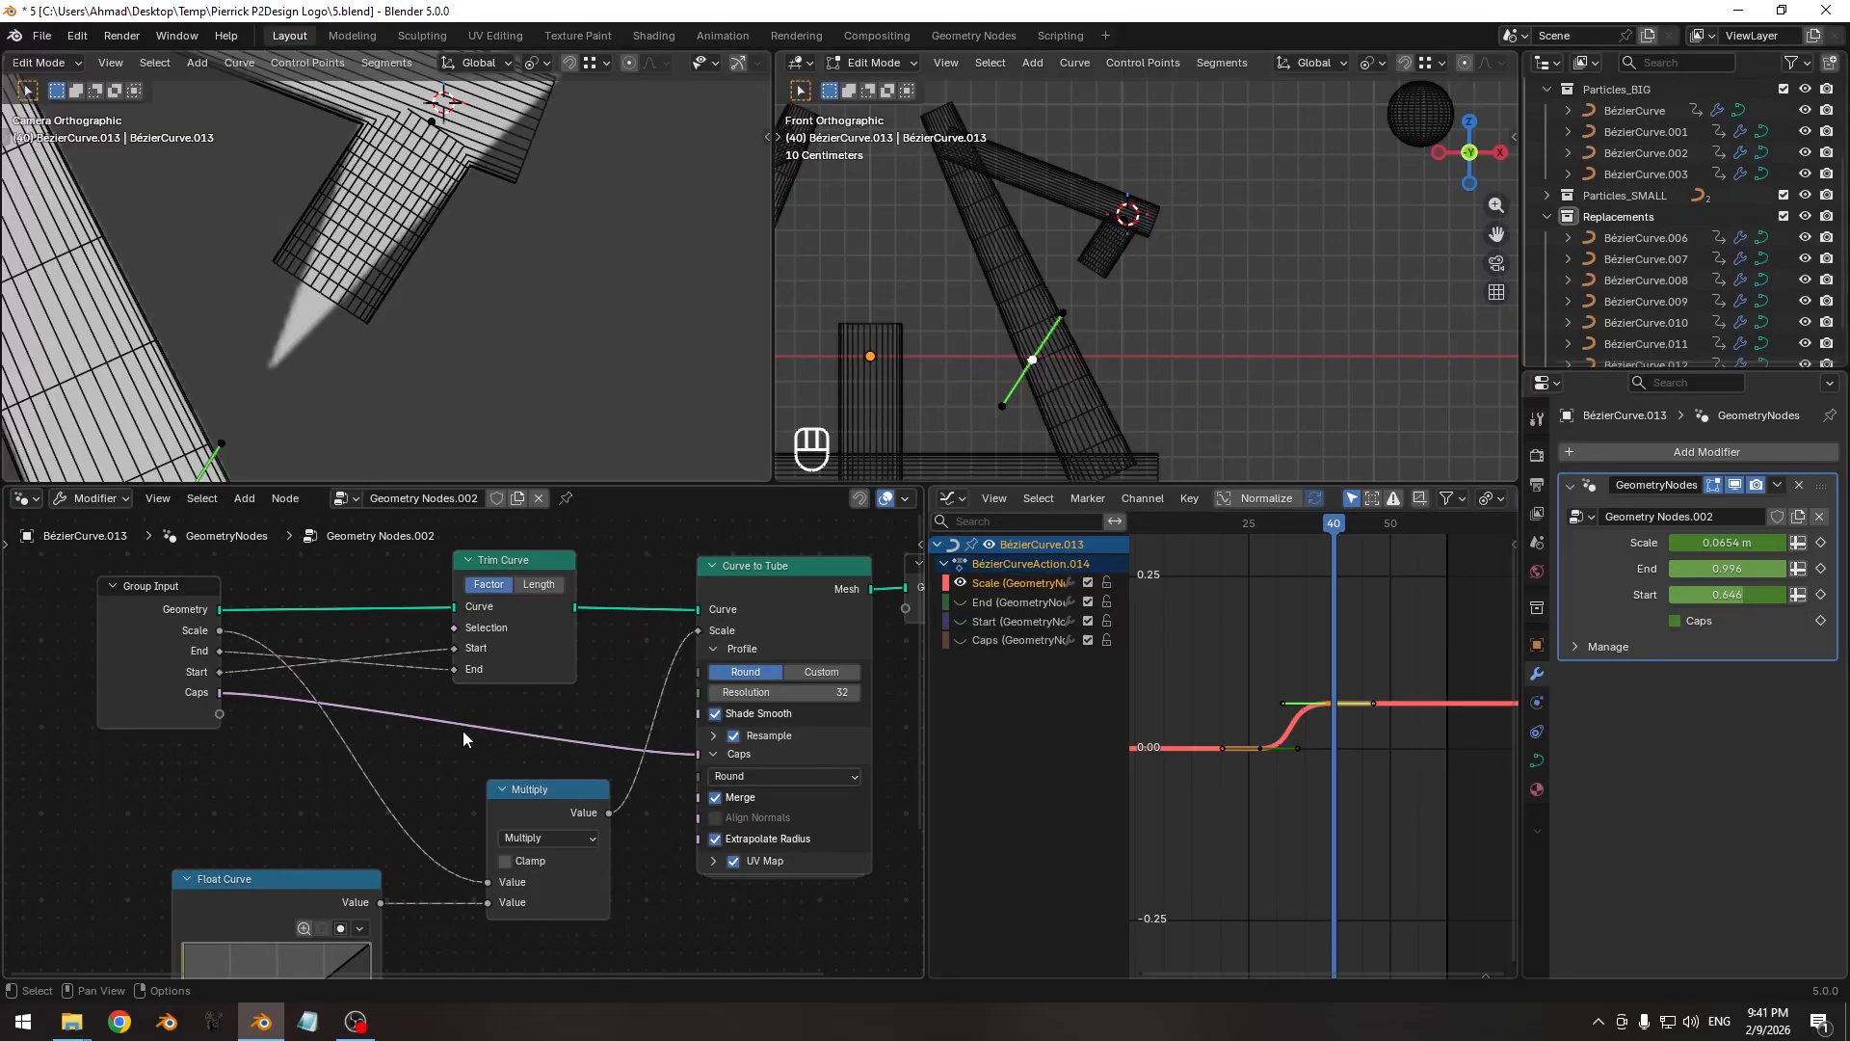
Cut the link into the Float Curve's Factor and connect the Spline Parameter's Factor output to its Value input instead.
key("Pause")
middle_click_drag(466, 764, 537, 611)
middle_click_drag(400, 875, 545, 702)
middle_click_drag(493, 809, 491, 771, "ctrl")
middle_click_drag(329, 808, 349, 805)
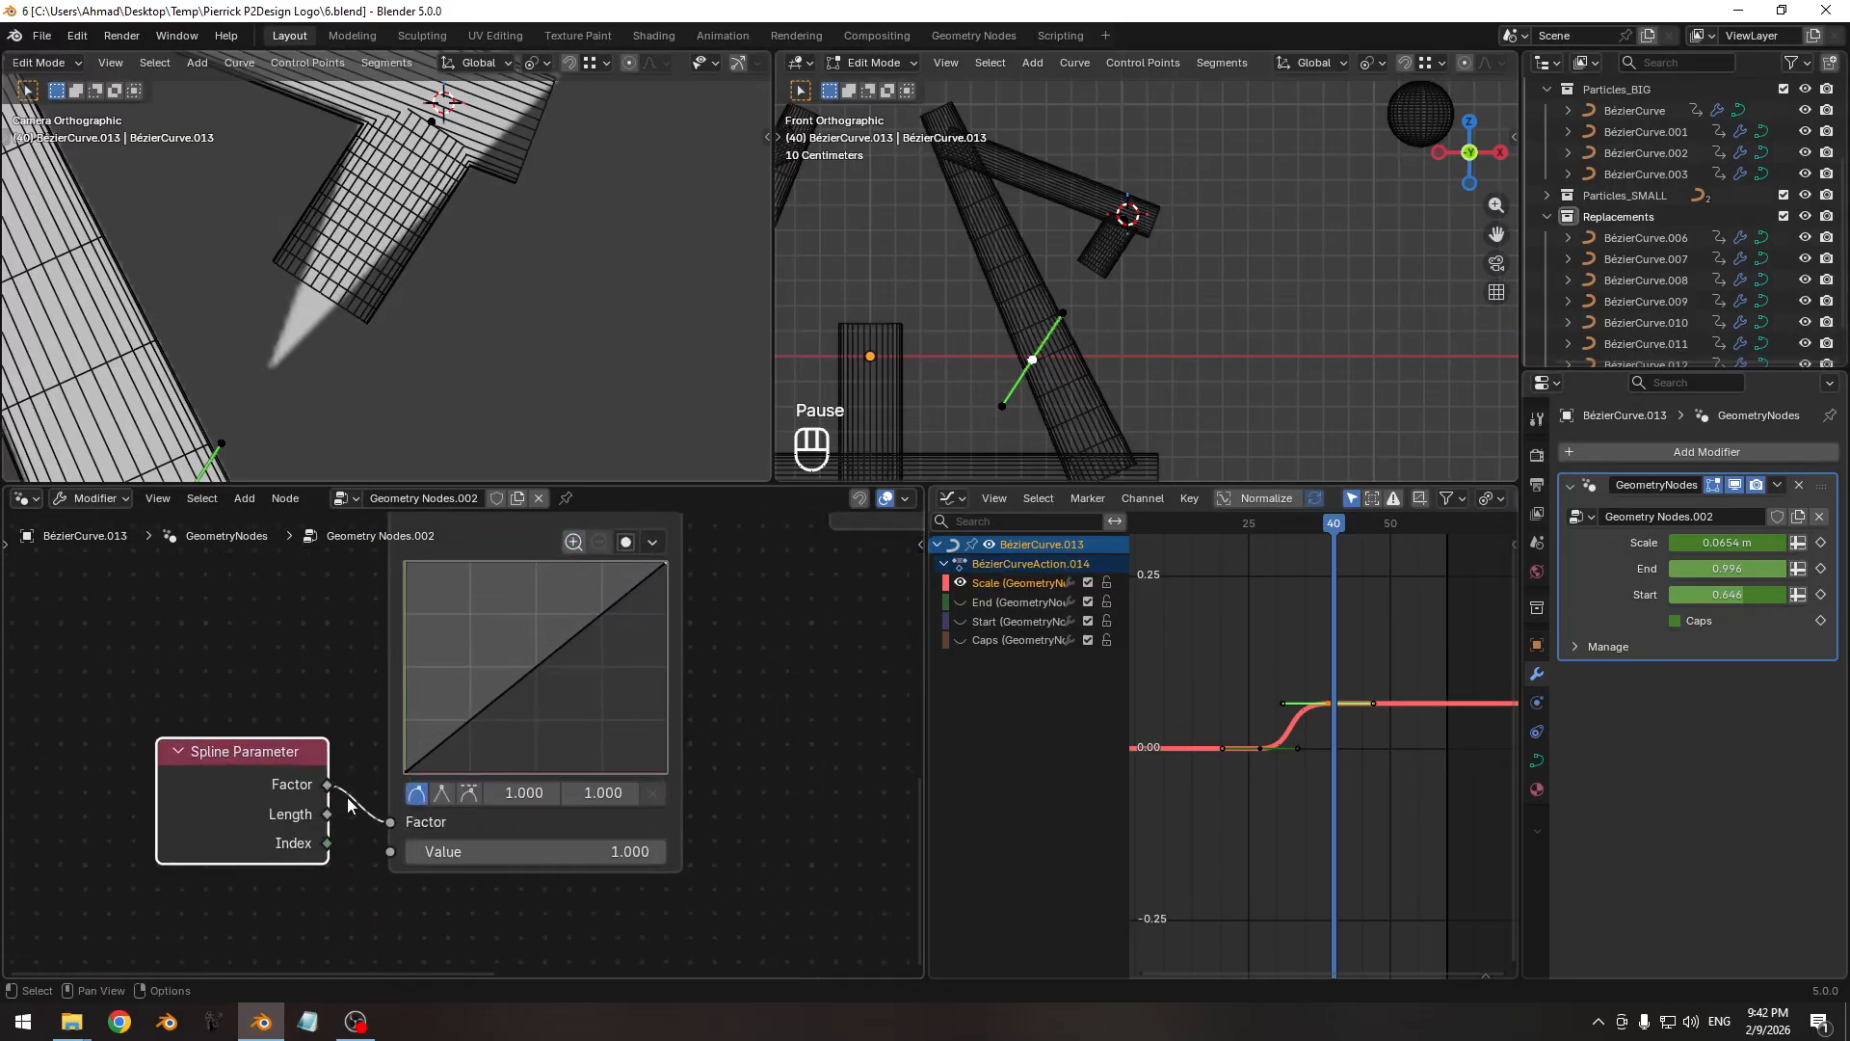
right_click_drag(362, 771, 326, 784, "ctrl")
left_click_drag(372, 846, 377, 849)
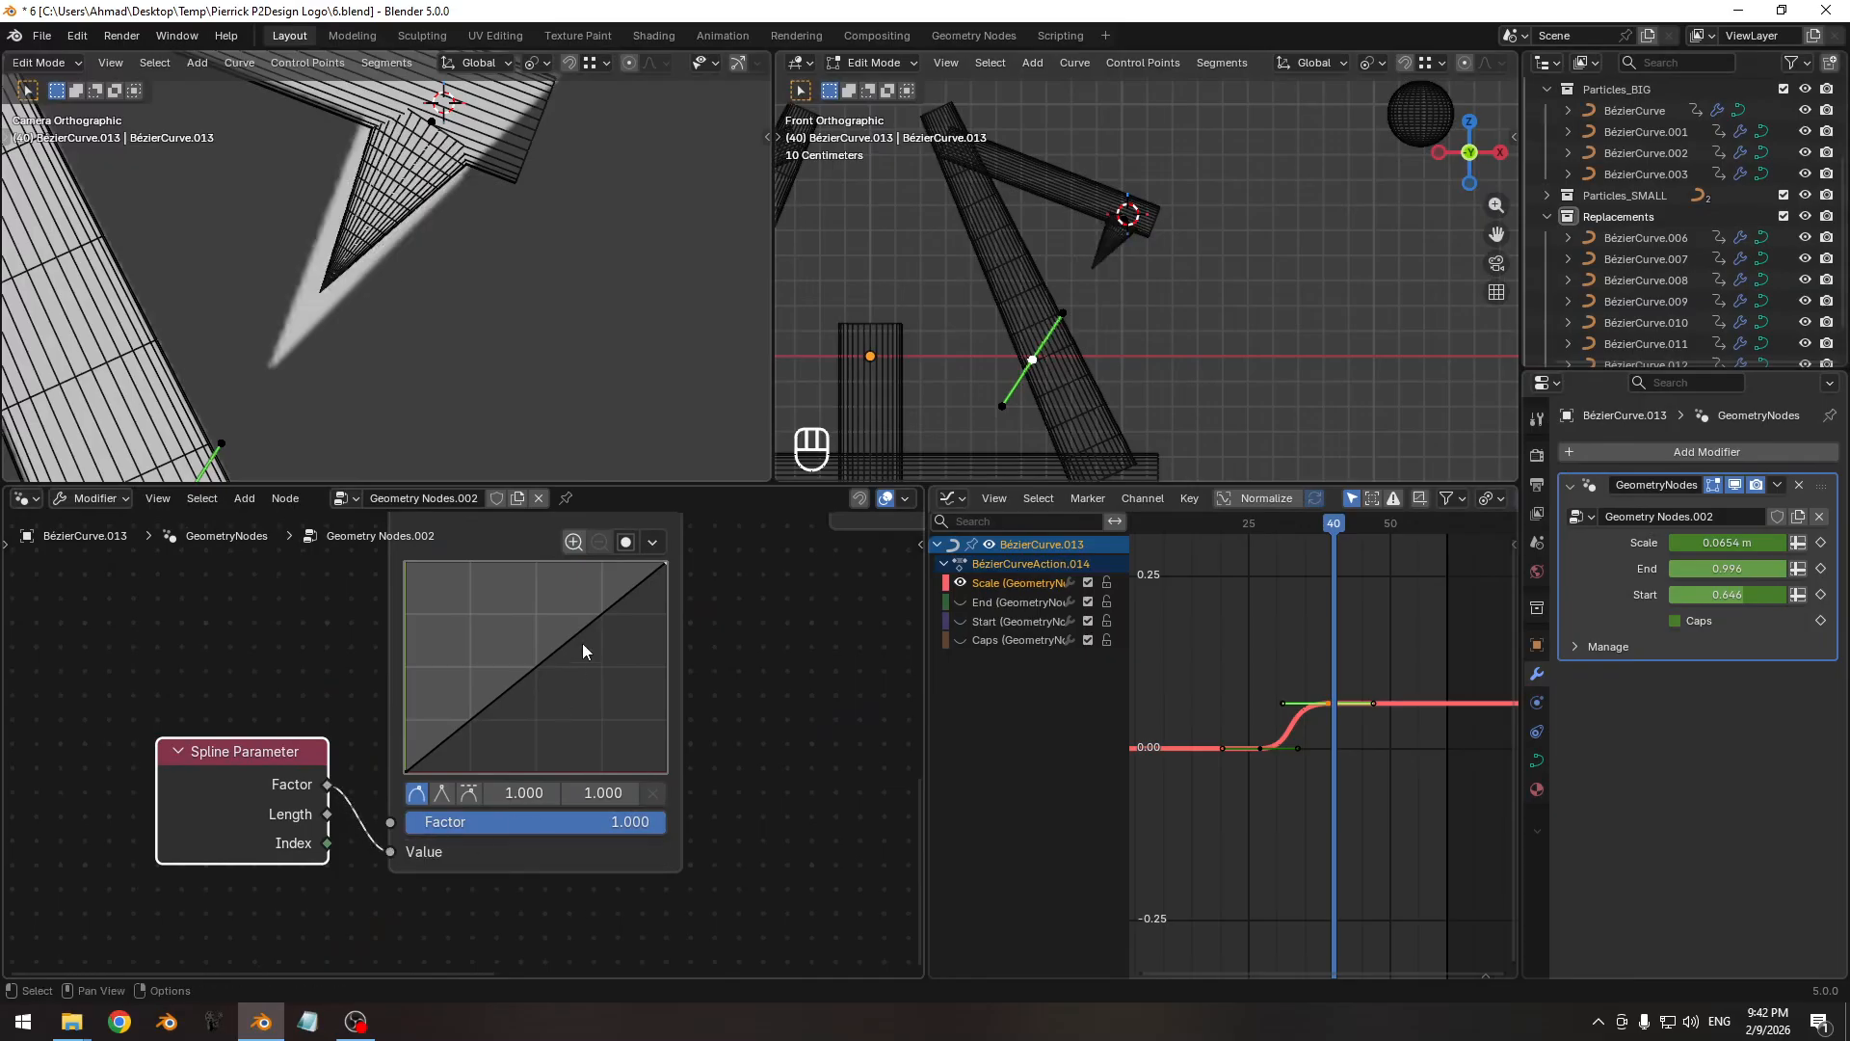
Isolate the Start animation curve in the graph editor and try moving its frame 40 keyframe vertically.
scroll(544, 732, "down", 5)
middle_click_drag(722, 559, 346, 832)
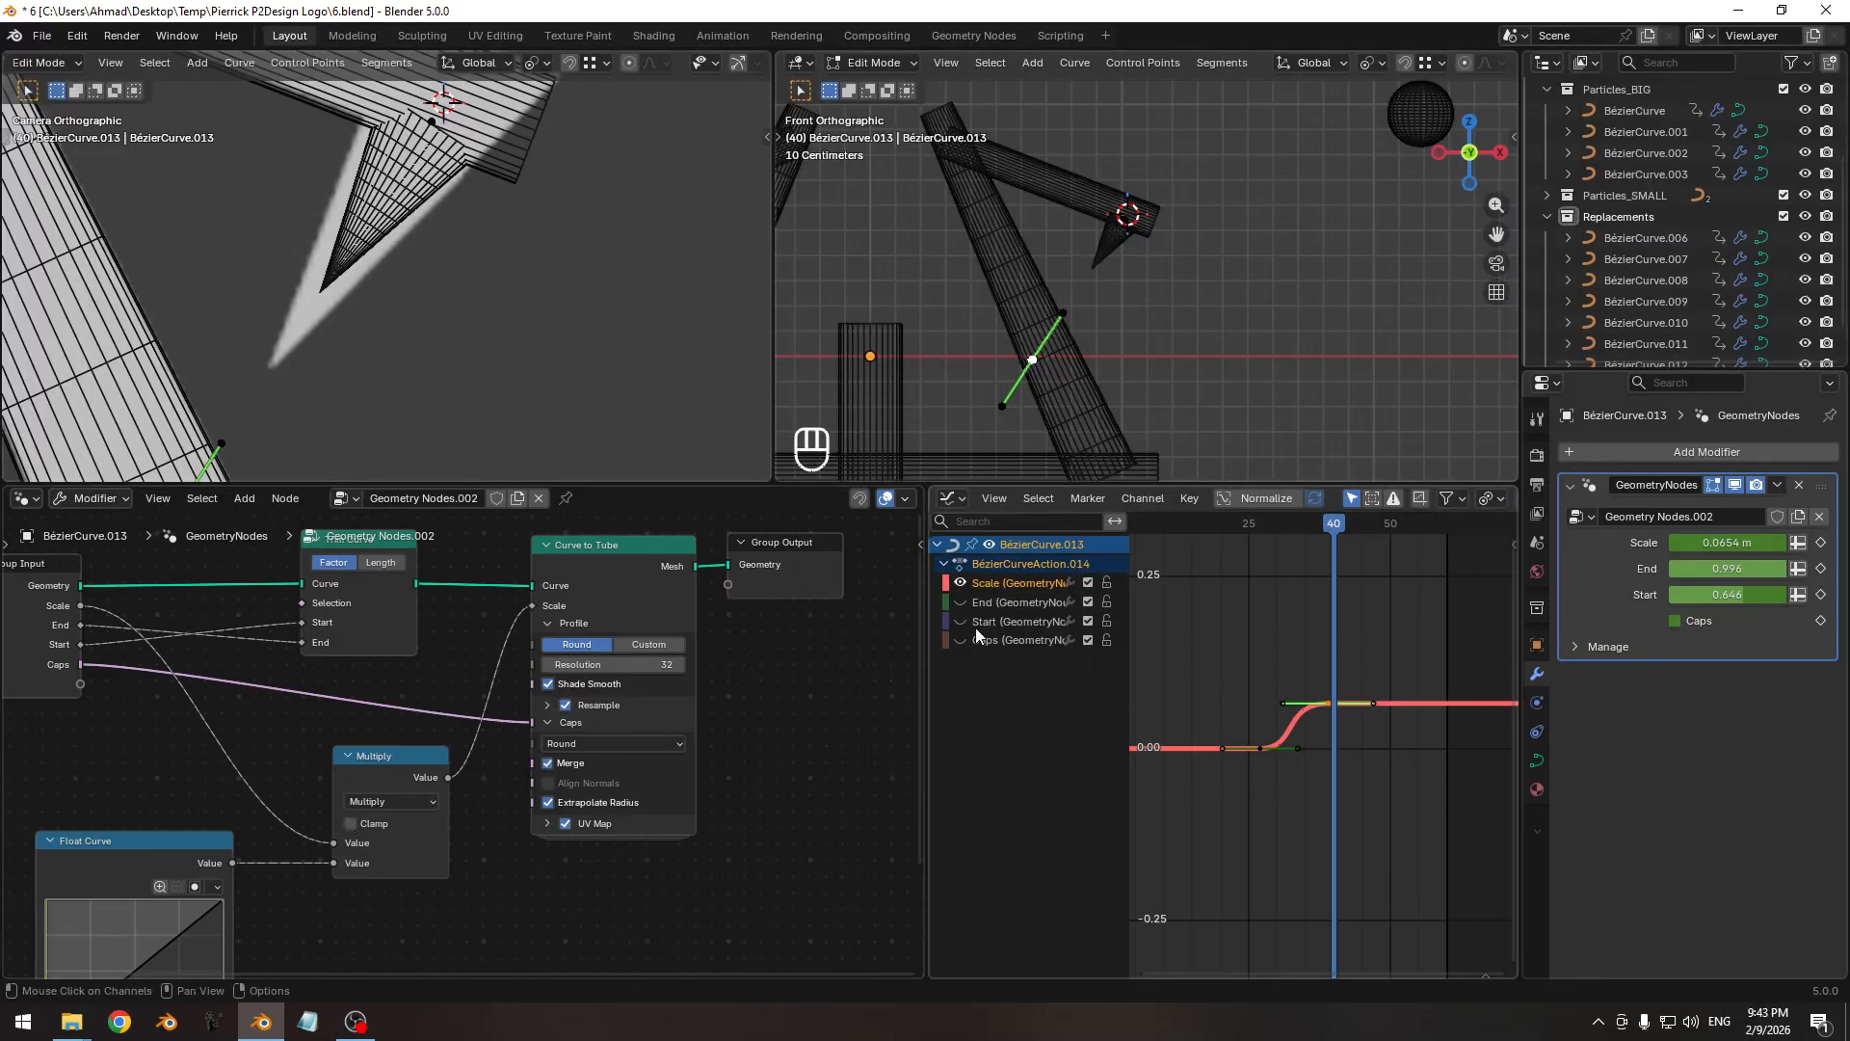
middle_click_drag(1241, 617, 1318, 722, "ctrl")
middle_click_drag(1318, 722, 1270, 690)
key("g")
key("y")
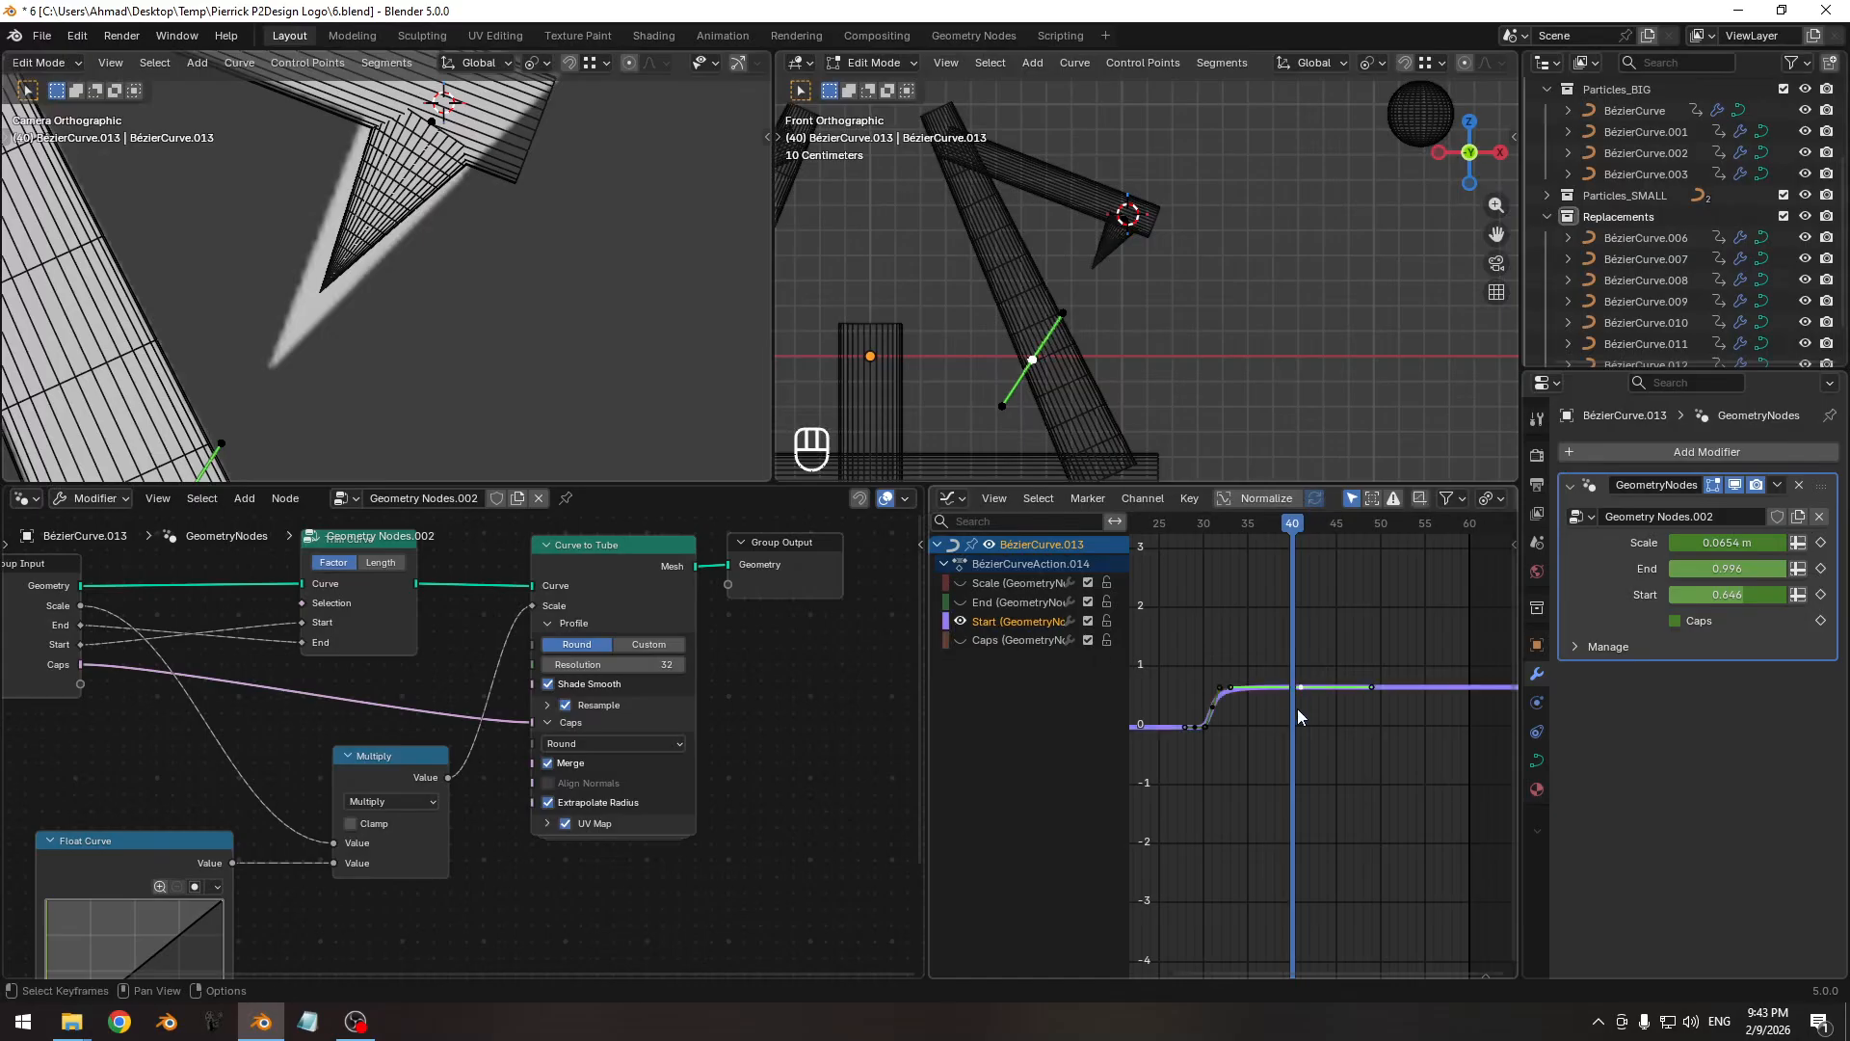
Snap the 2D cursor to the Start curve's lowest keyframe, select all its keyframes and use the cursor as pivot.
middle_click_drag(1276, 738, 1217, 773, "ctrl")
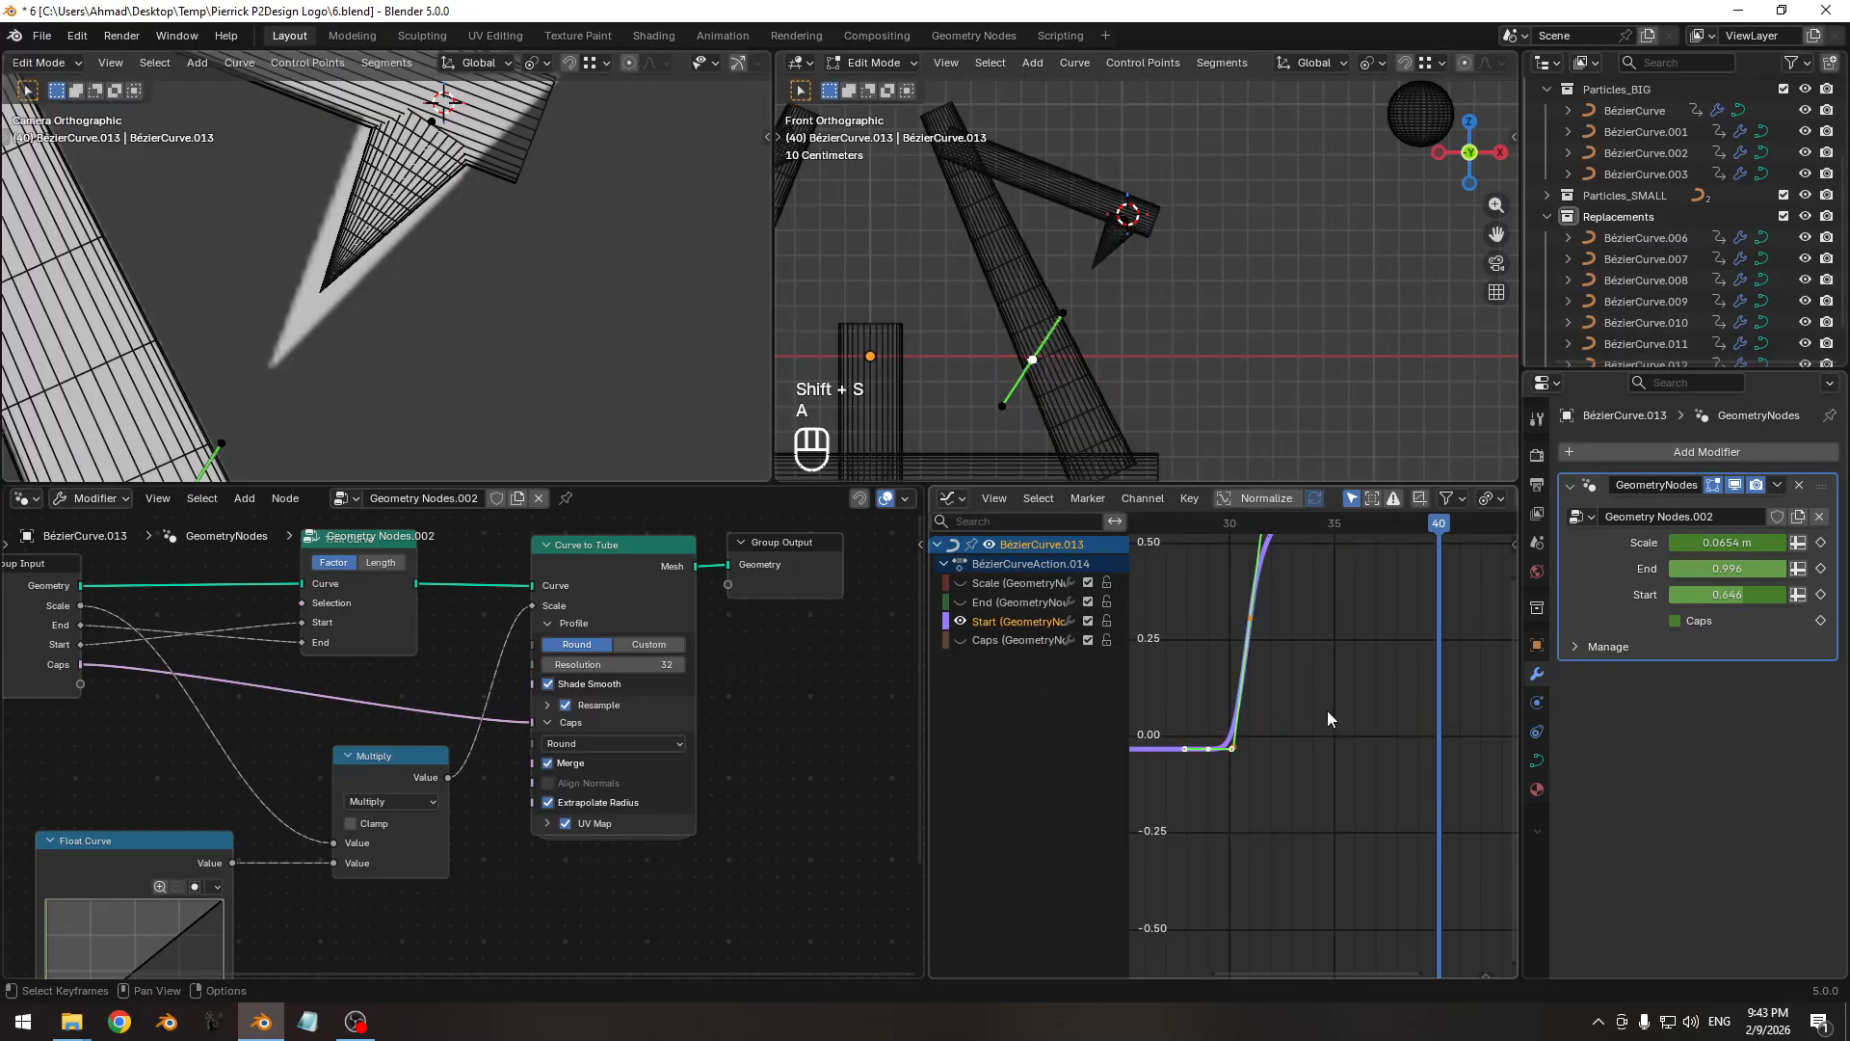
middle_click_drag(1347, 651, 1338, 728, "ctrl")
middle_click_drag(1436, 607, 1405, 564)
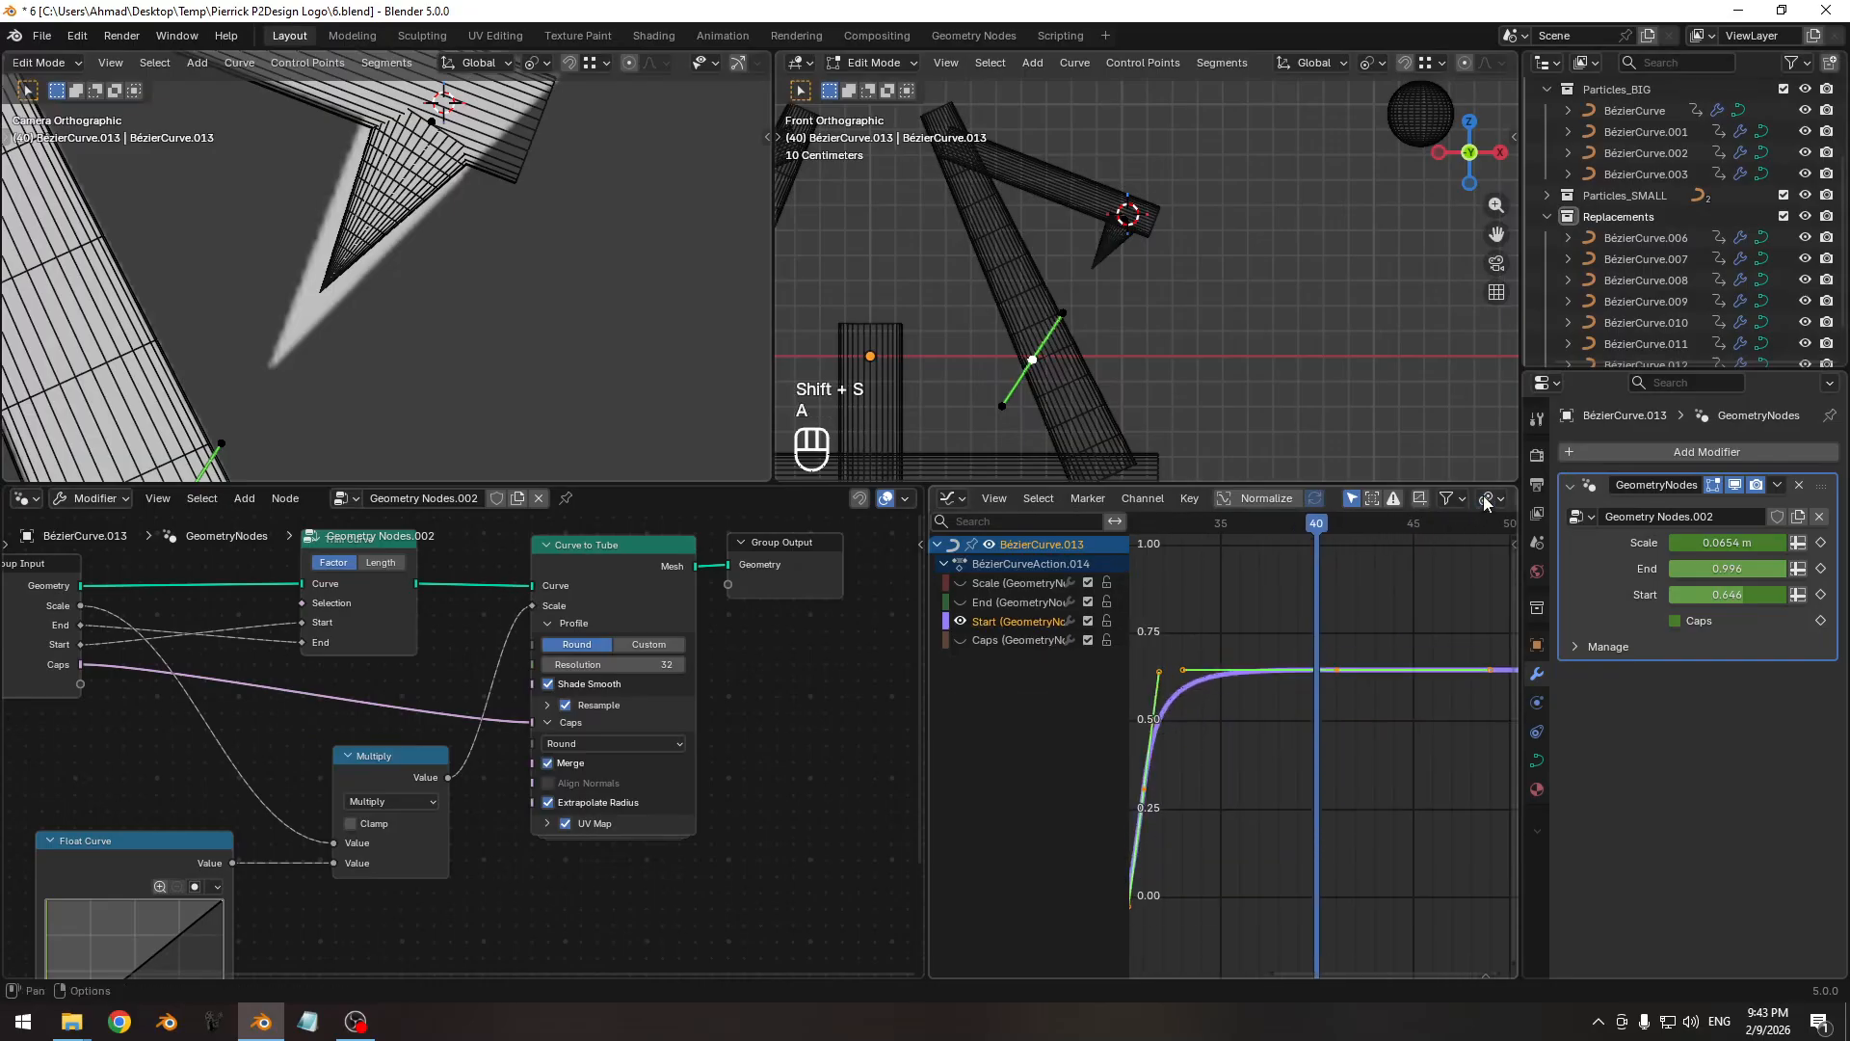
middle_click_drag(1099, 280, 1079, 337, "ctrl")
middle_click_drag(1100, 382, 1117, 324, "ctrl")
middle_click_drag(1293, 732, 1374, 662, "ctrl")
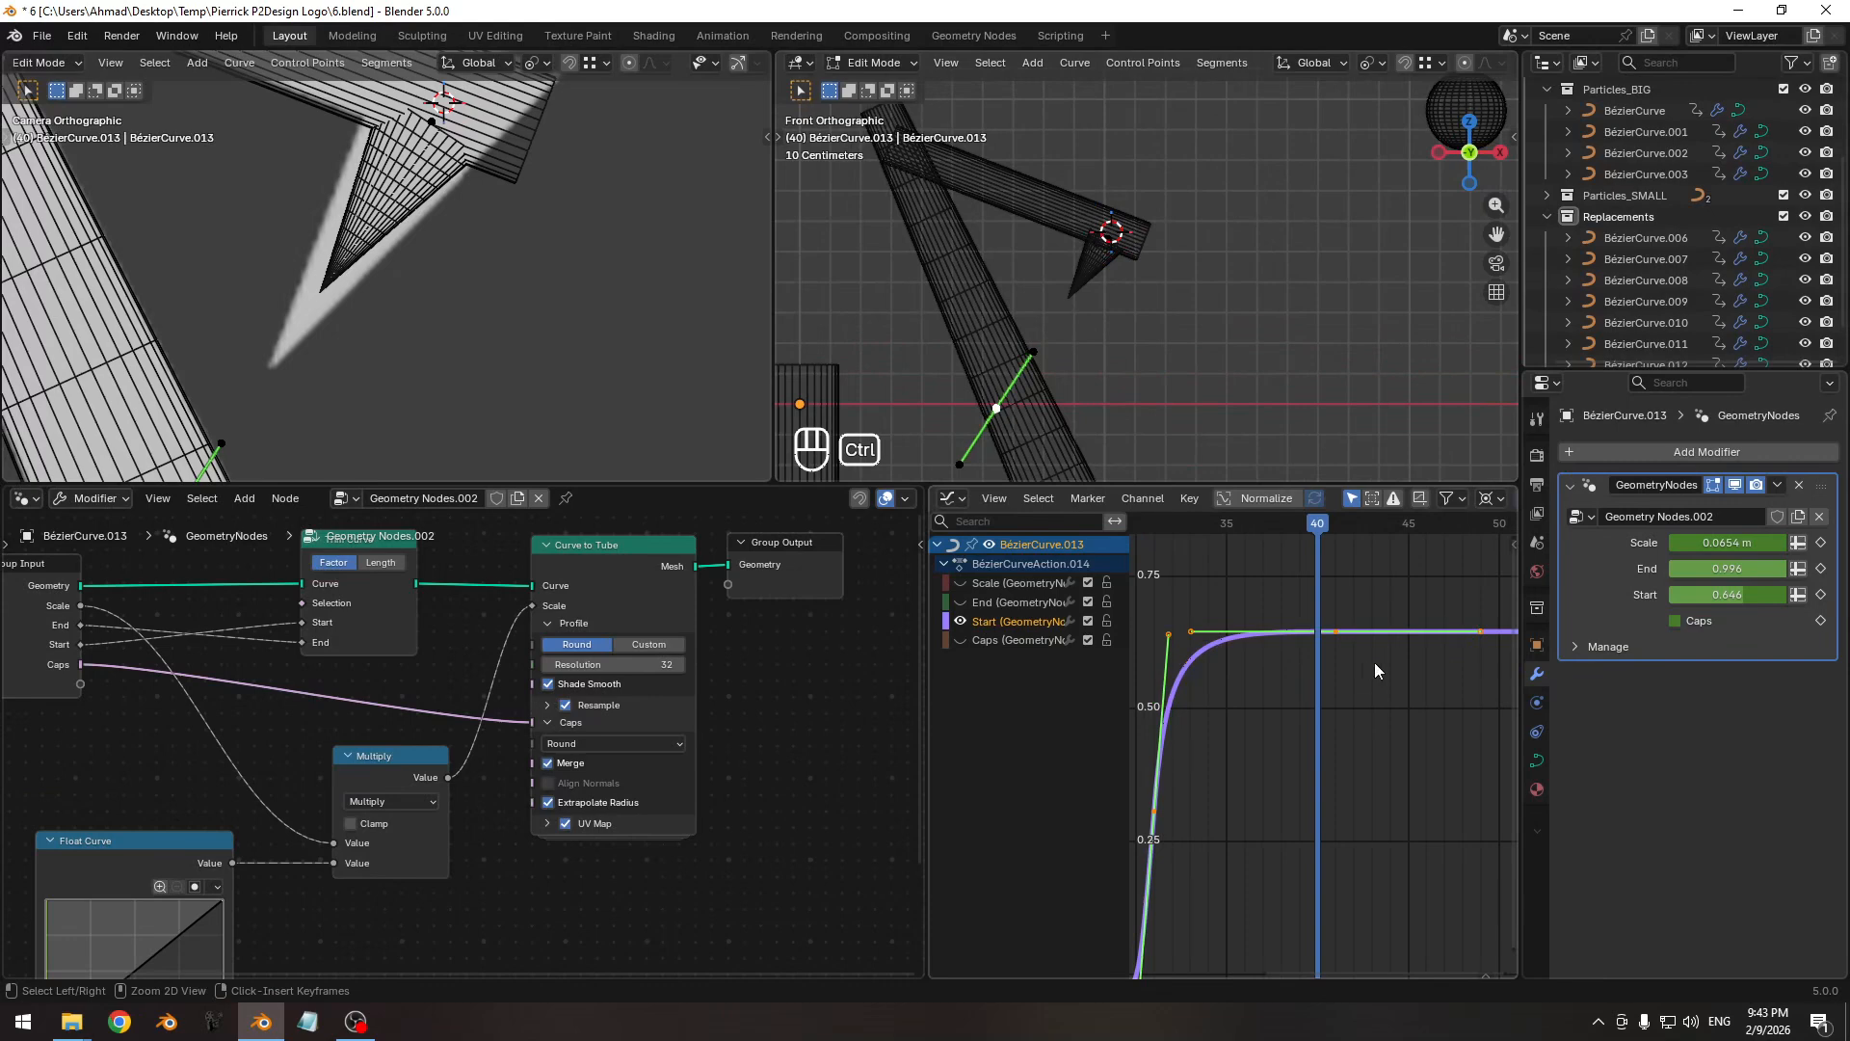
key("s")
key("t")
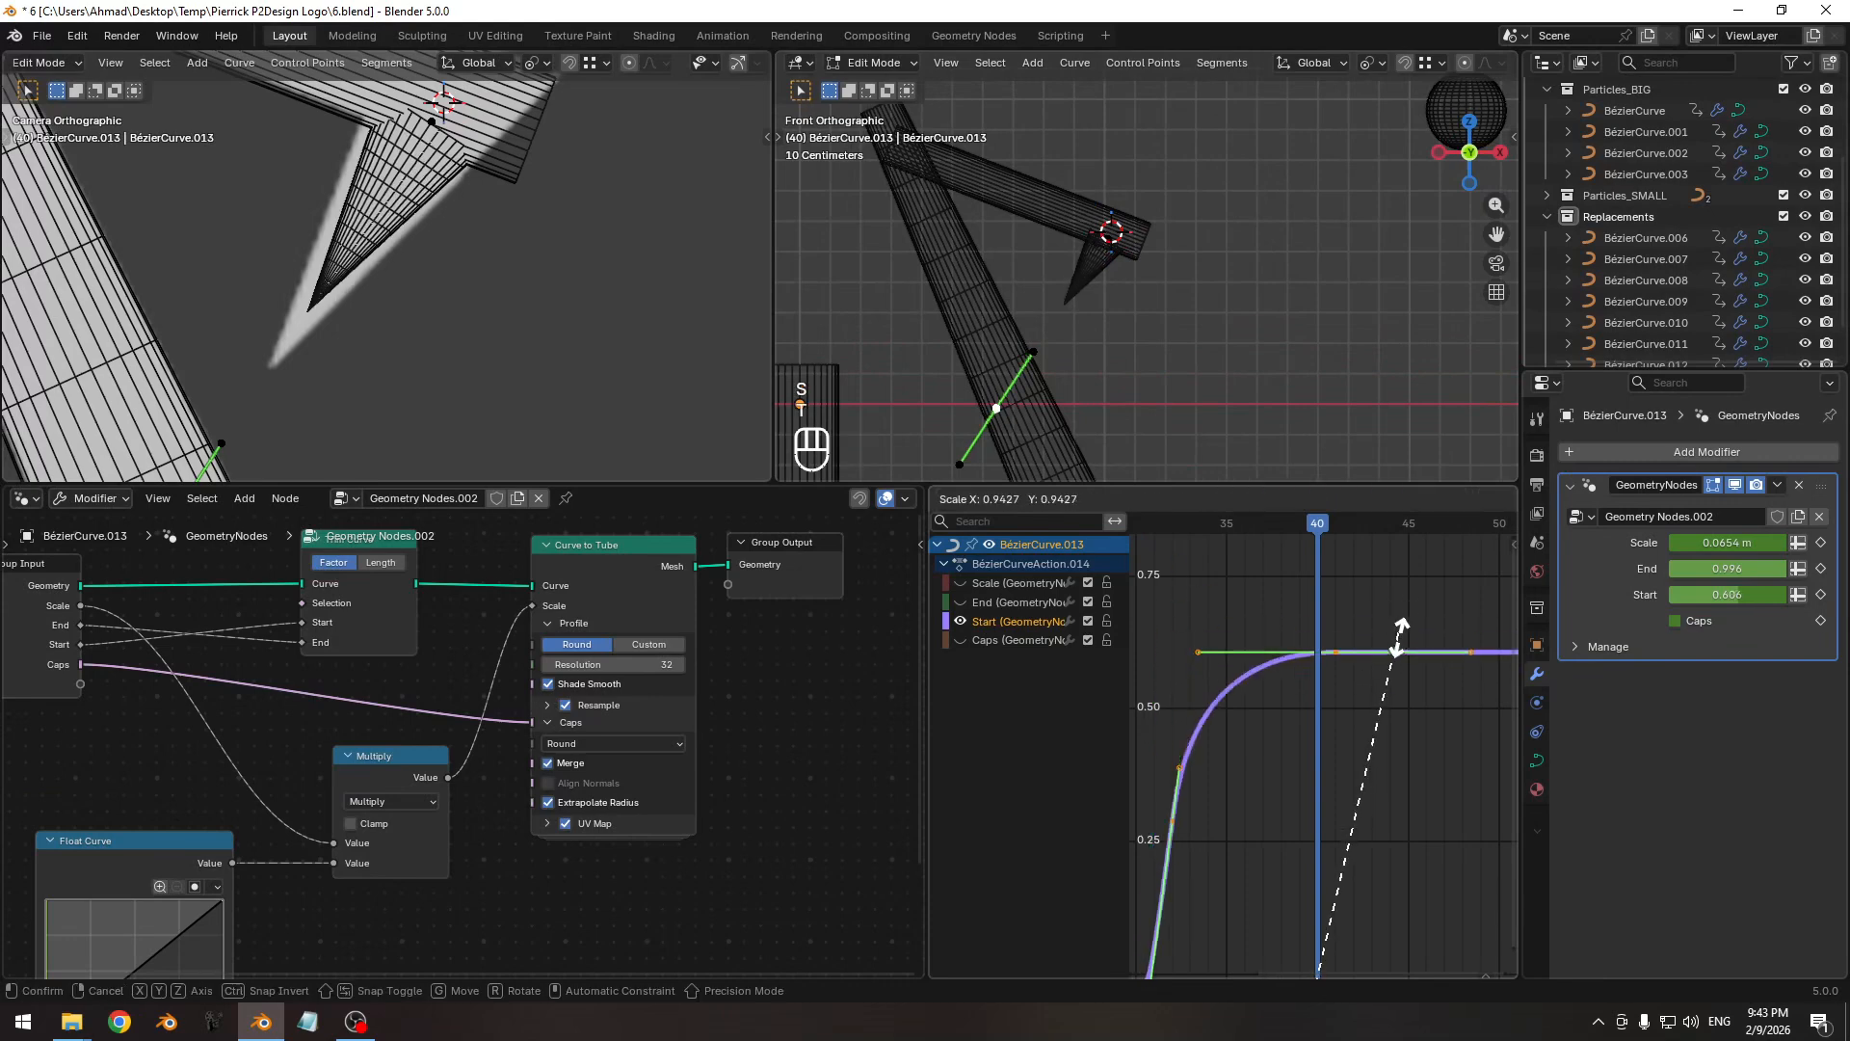
right_click(1385, 675)
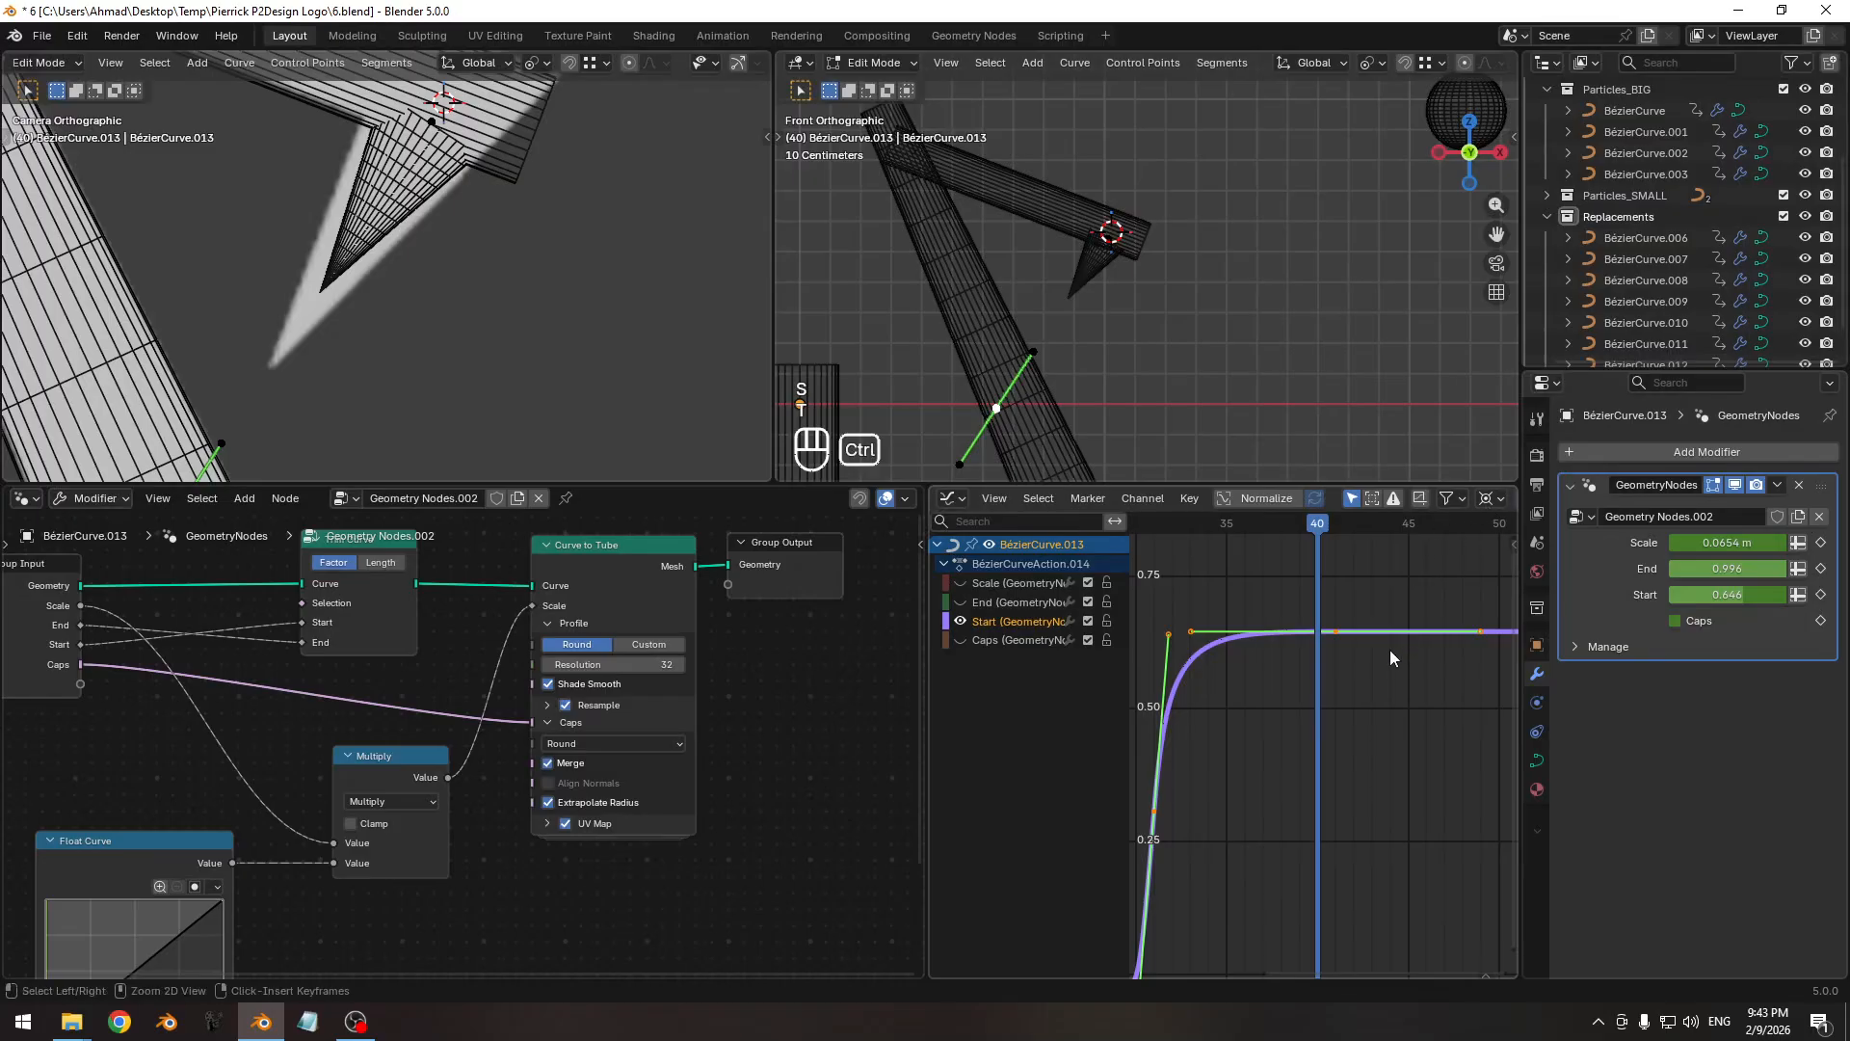
middle_click_drag(1390, 649, 1373, 658, "ctrl")
key("s")
key("y")
right_click(1420, 603)
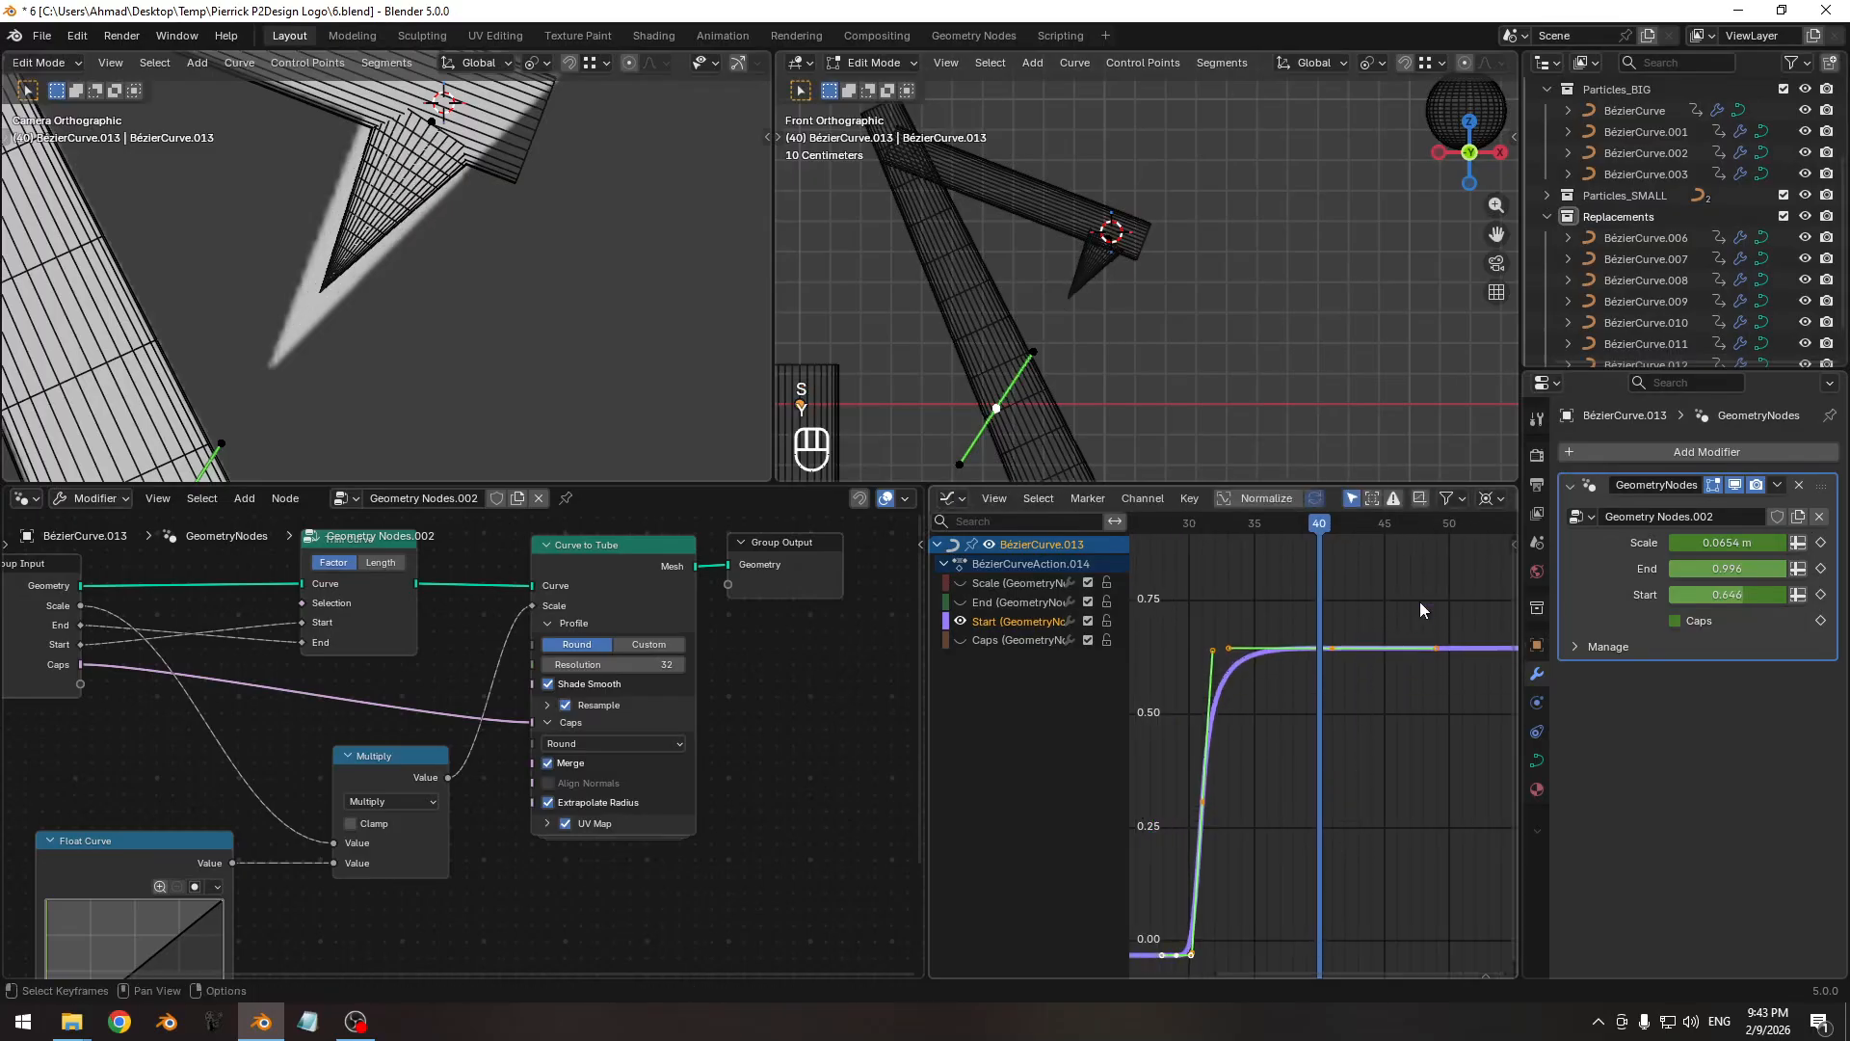
Scale the Start curve's keyframes vertically by about 0.74, bringing Start at frame 40 to 0.467.
key("s")
key("y")
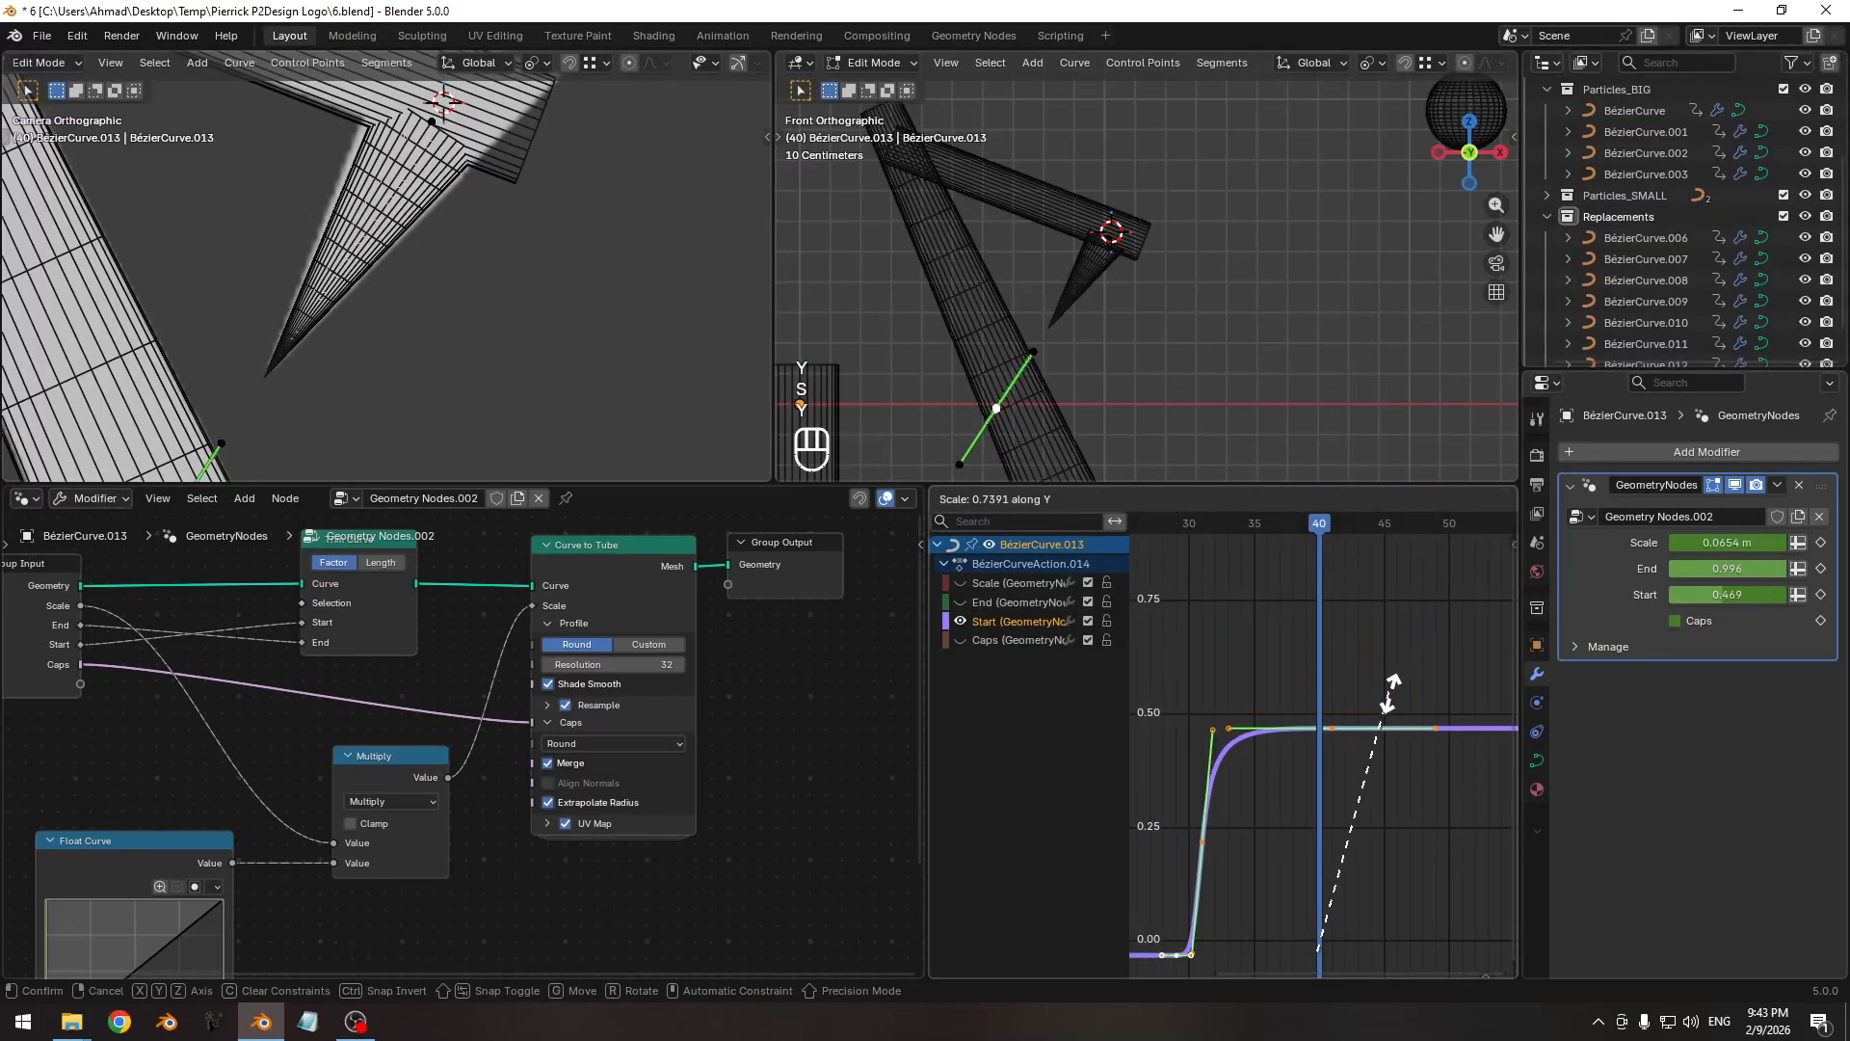
left_click(1388, 693)
middle_click_drag(517, 309, 454, 258, "ctrl")
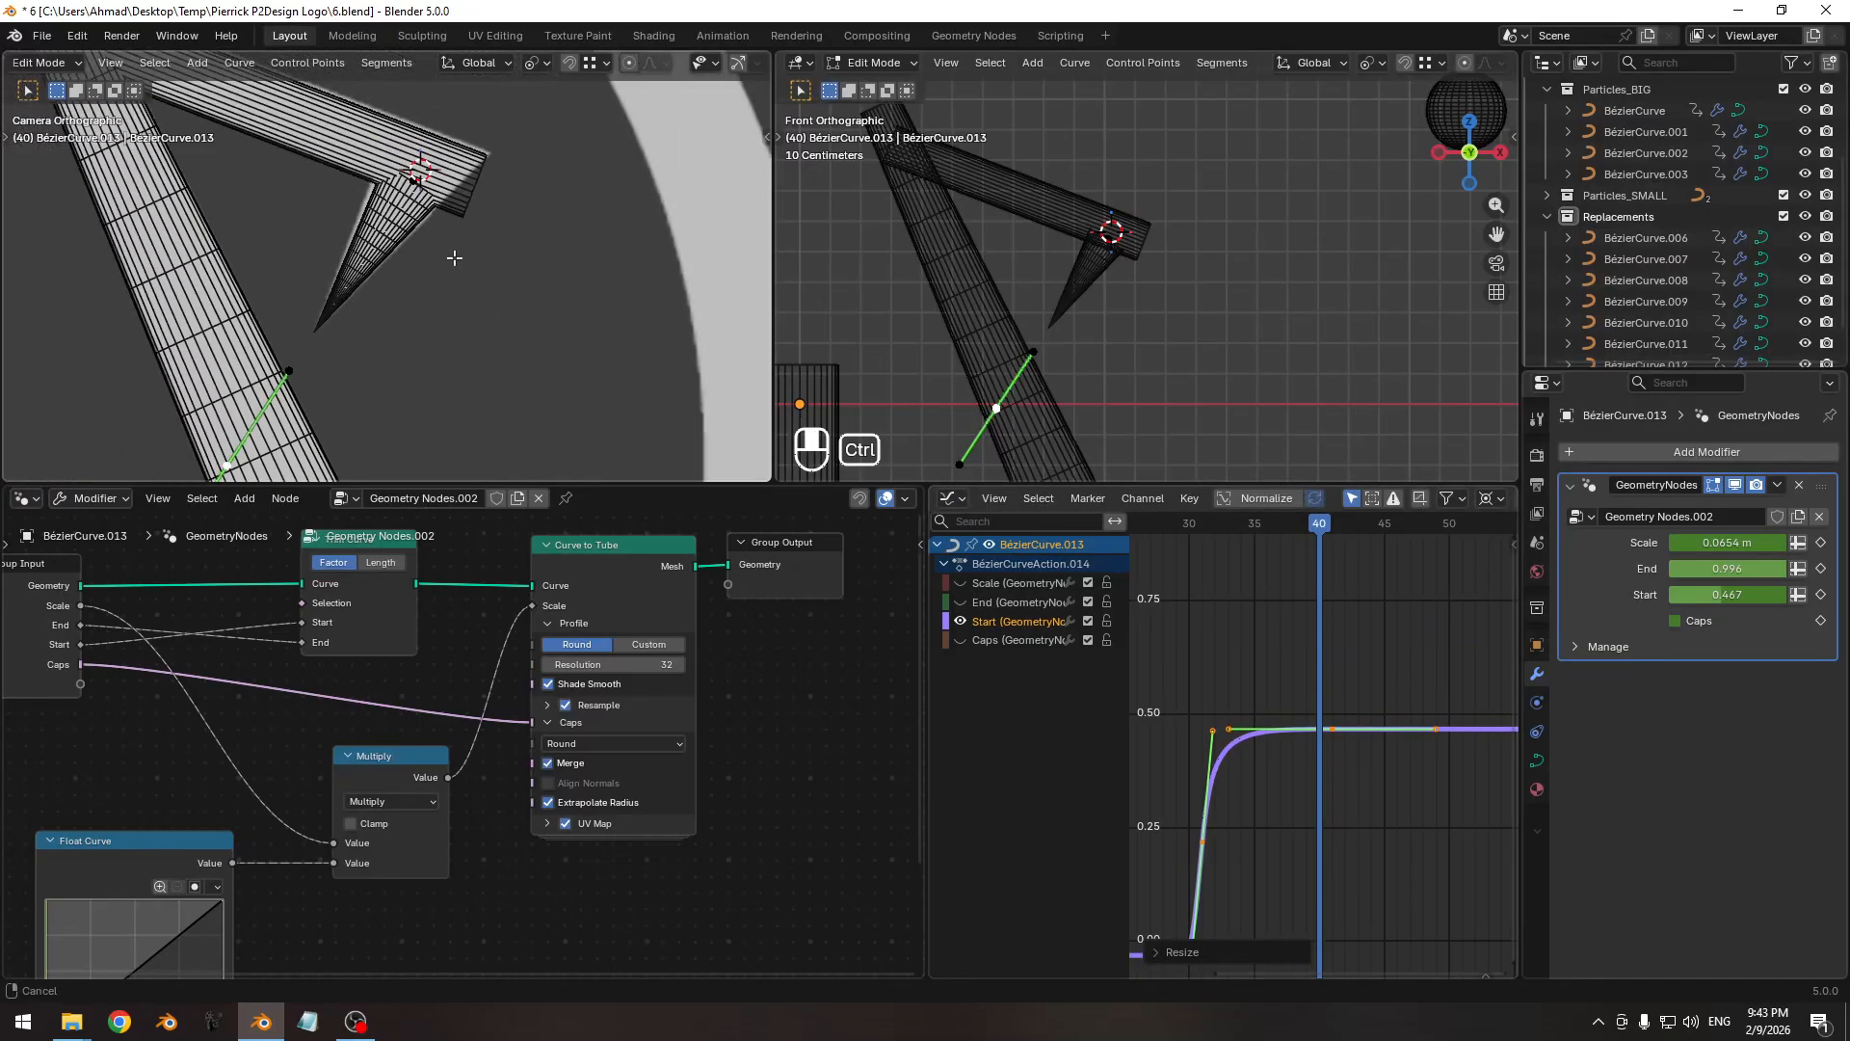
Isolate the Scale animation curve and raise its upper keyframe to 0.0737 m at frame 40.
left_click(963, 620)
left_click(967, 583)
left_click(996, 587)
middle_click_drag(1450, 887, 1420, 710, "shift")
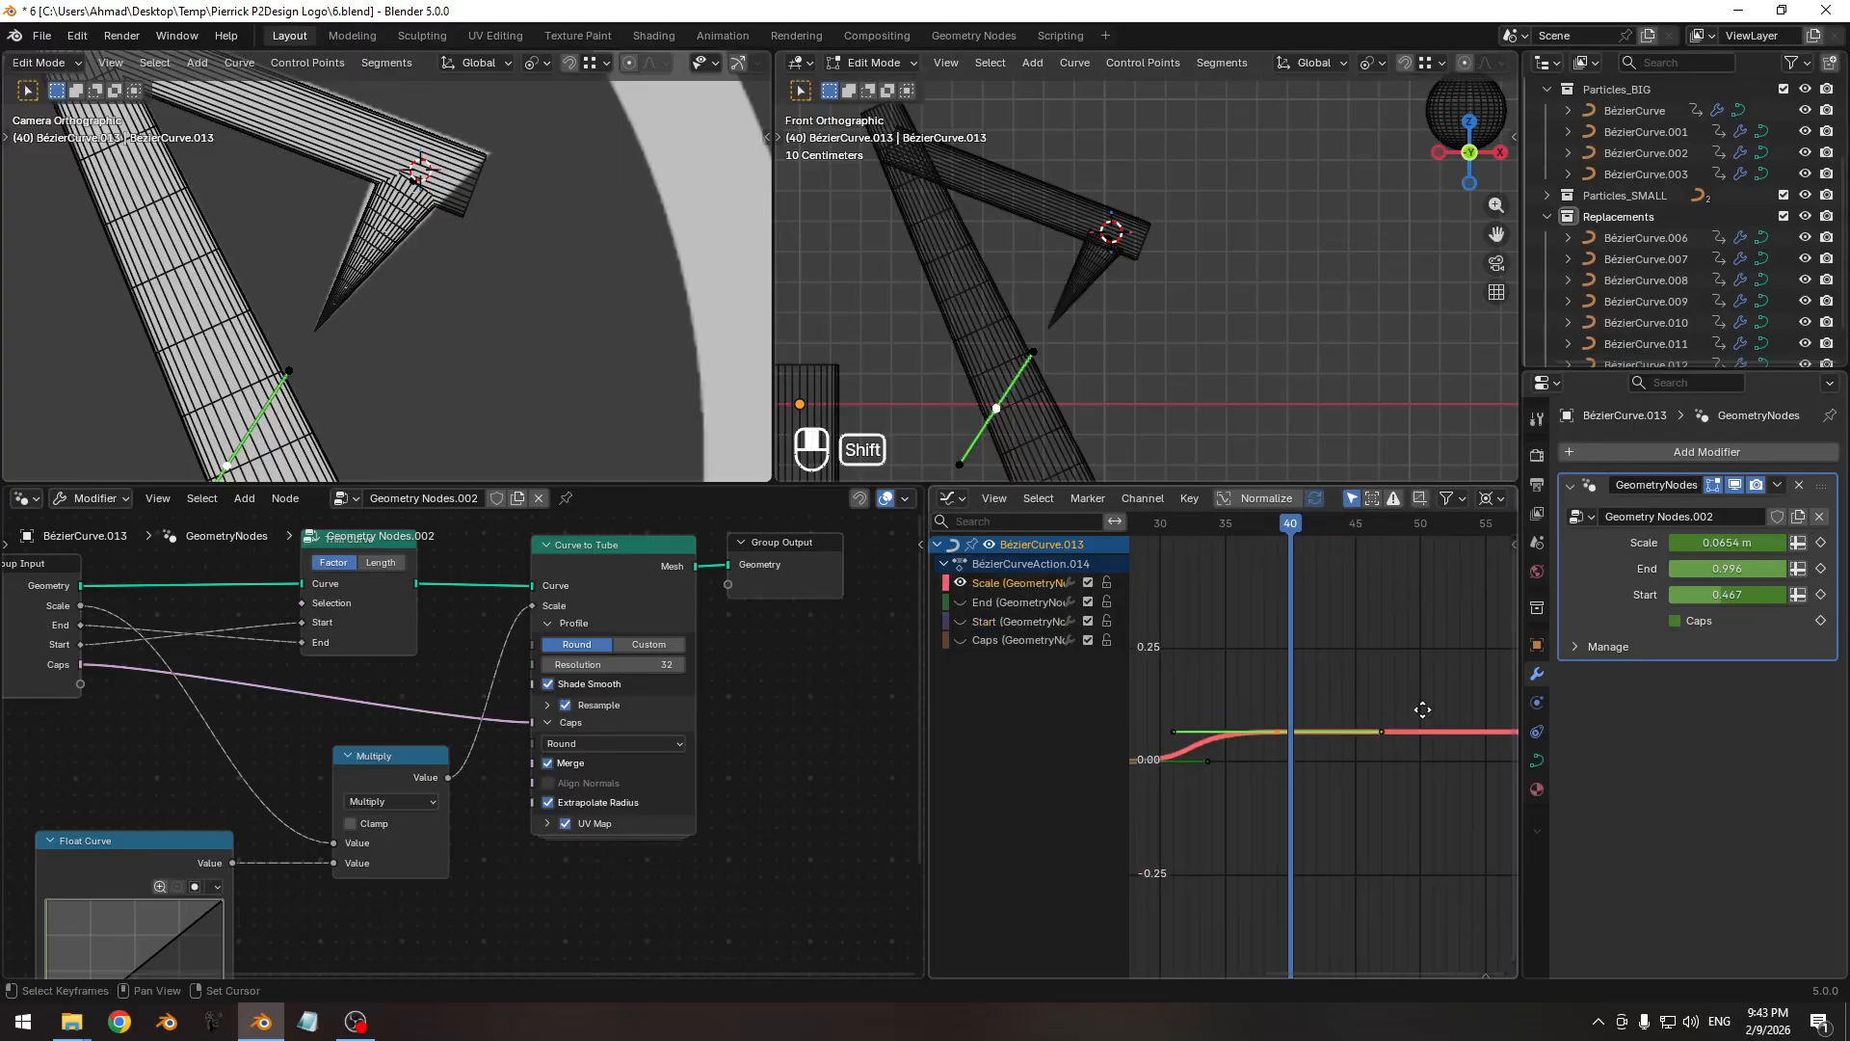
middle_click_drag(1276, 853, 1277, 661, "ctrl")
key("g")
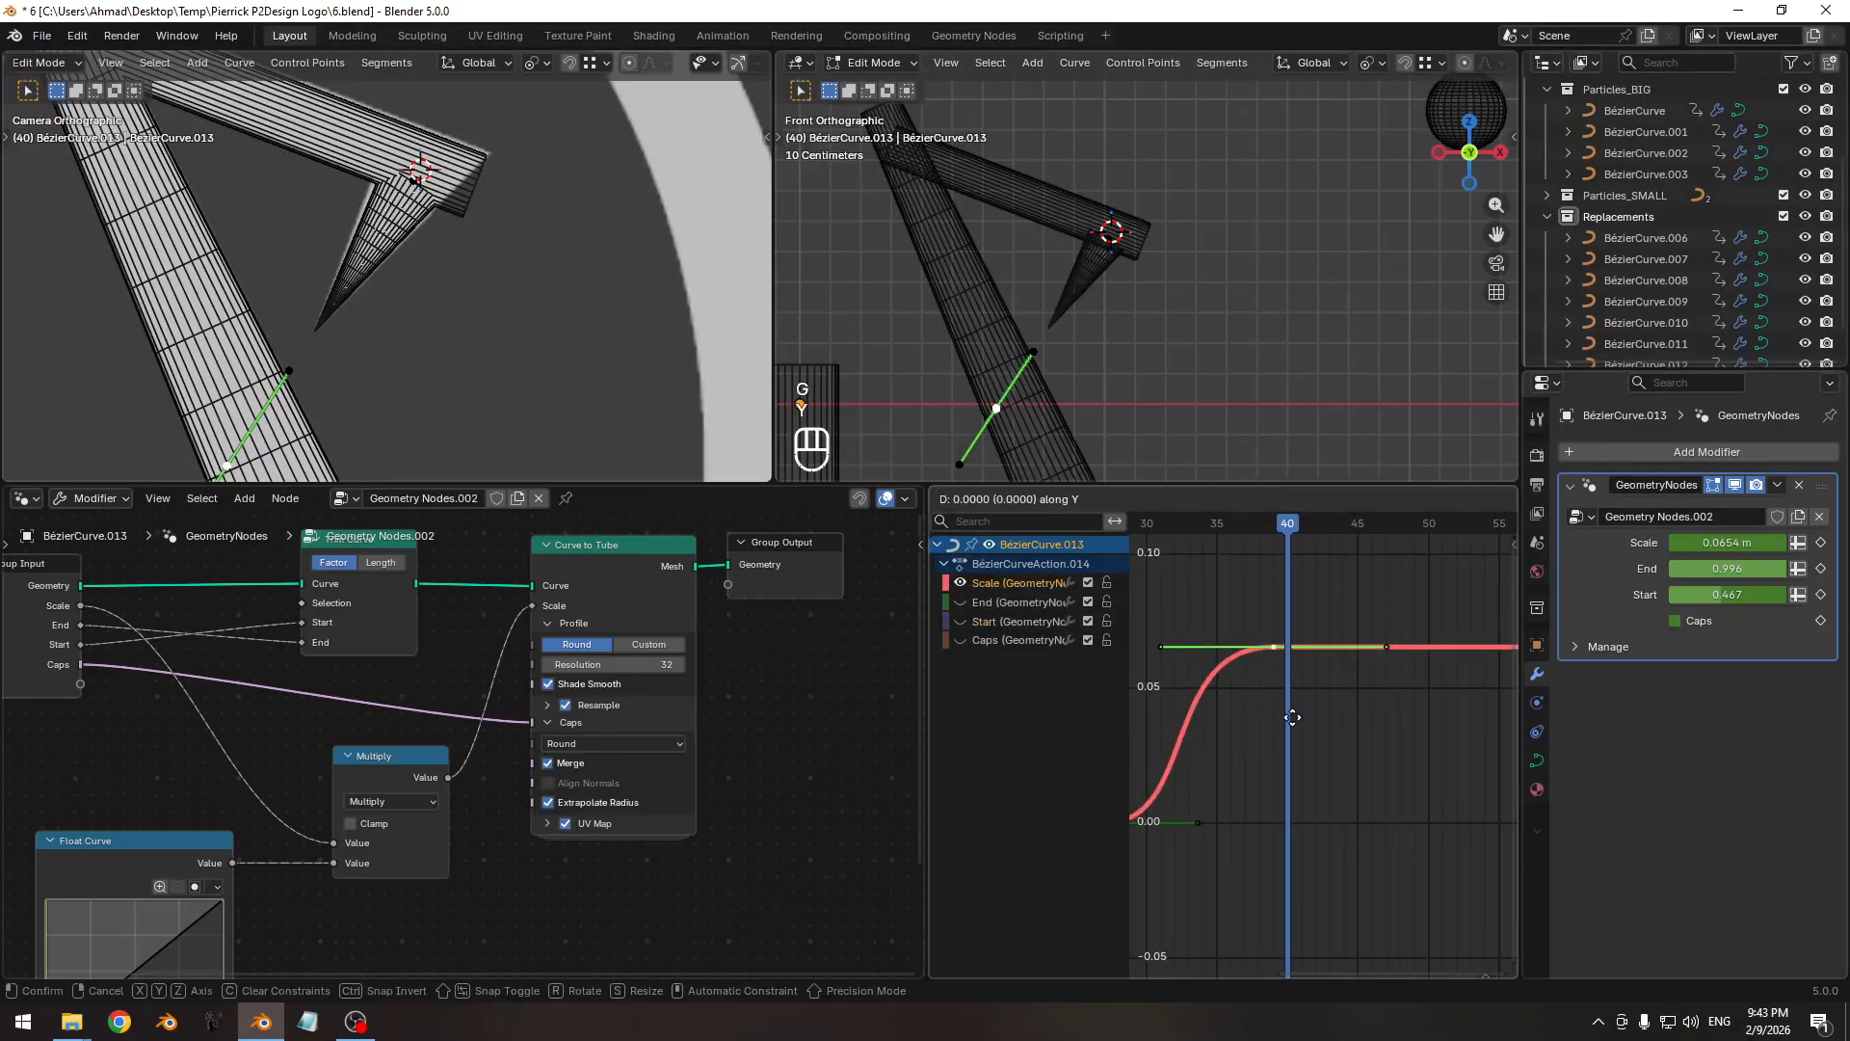
key("y")
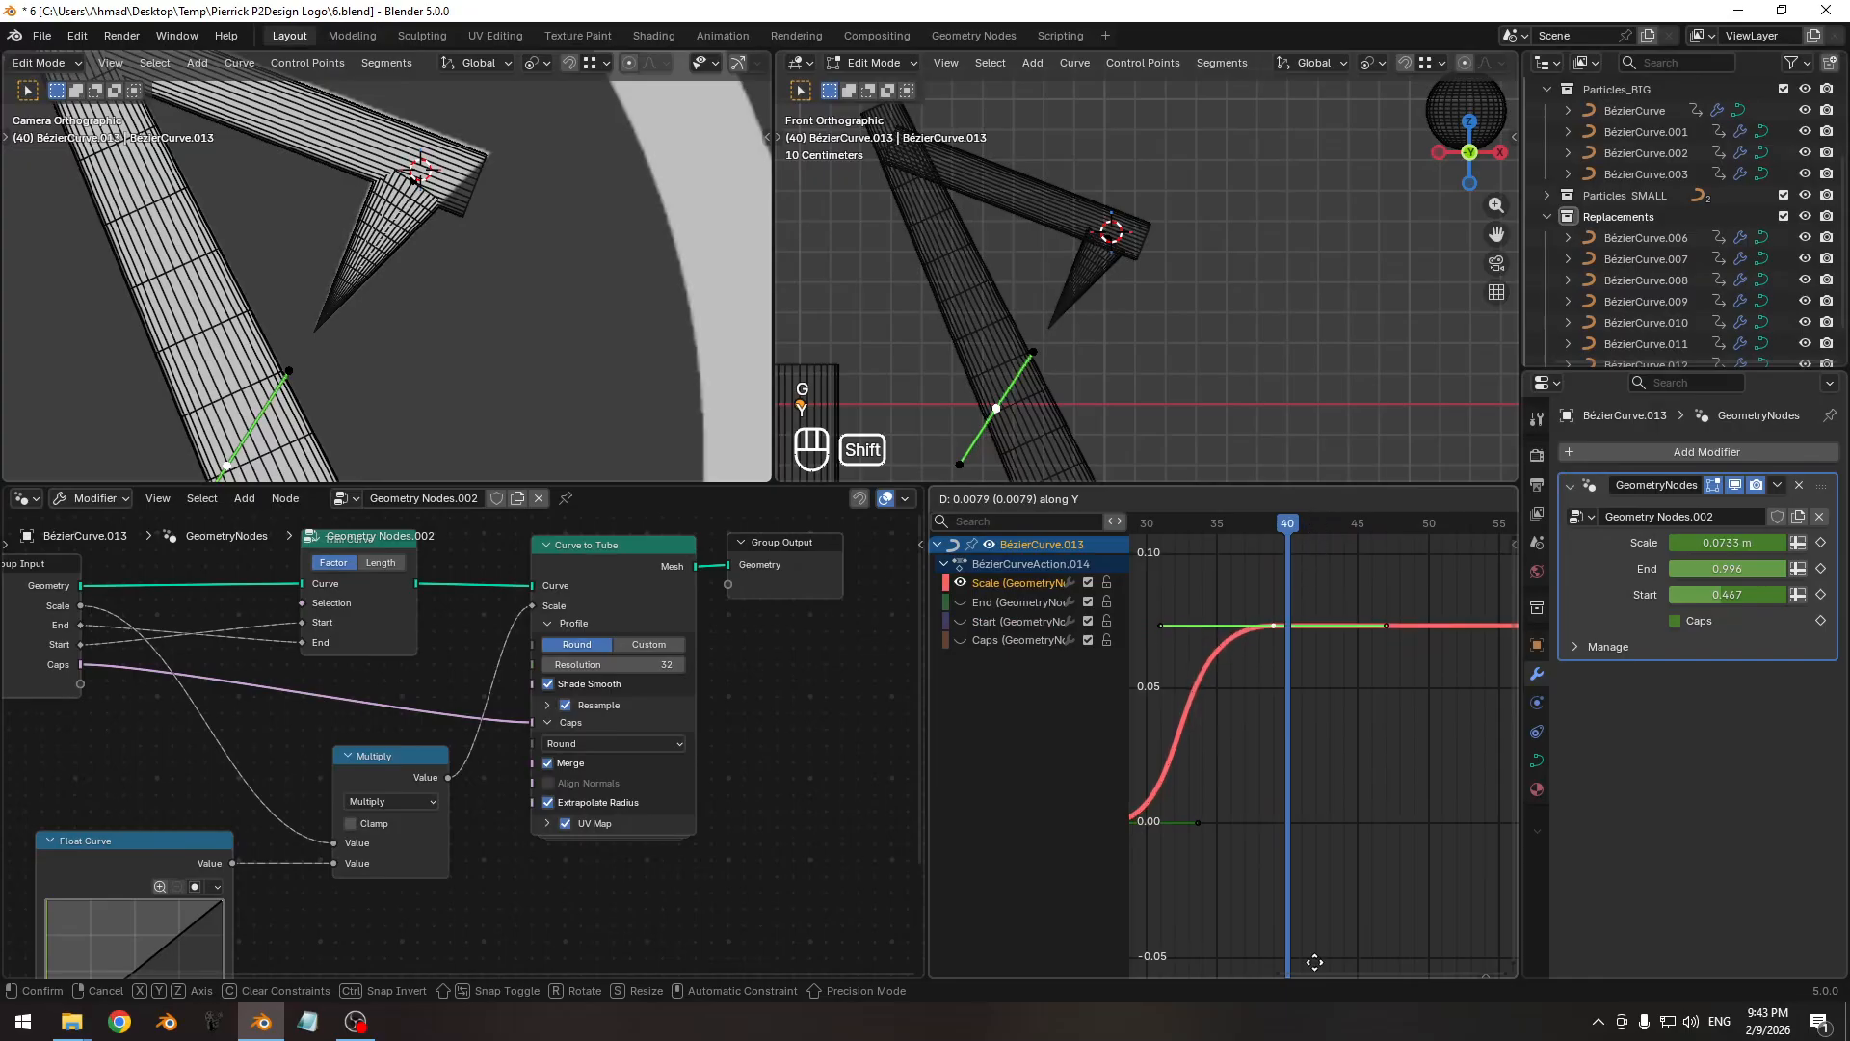
left_click(1310, 956)
mouse_move(457, 299)
middle_mouse_down("ctrl")
mouse_move(446, 448)
mouse_move(478, 295)
middle_mouse_up("ctrl")
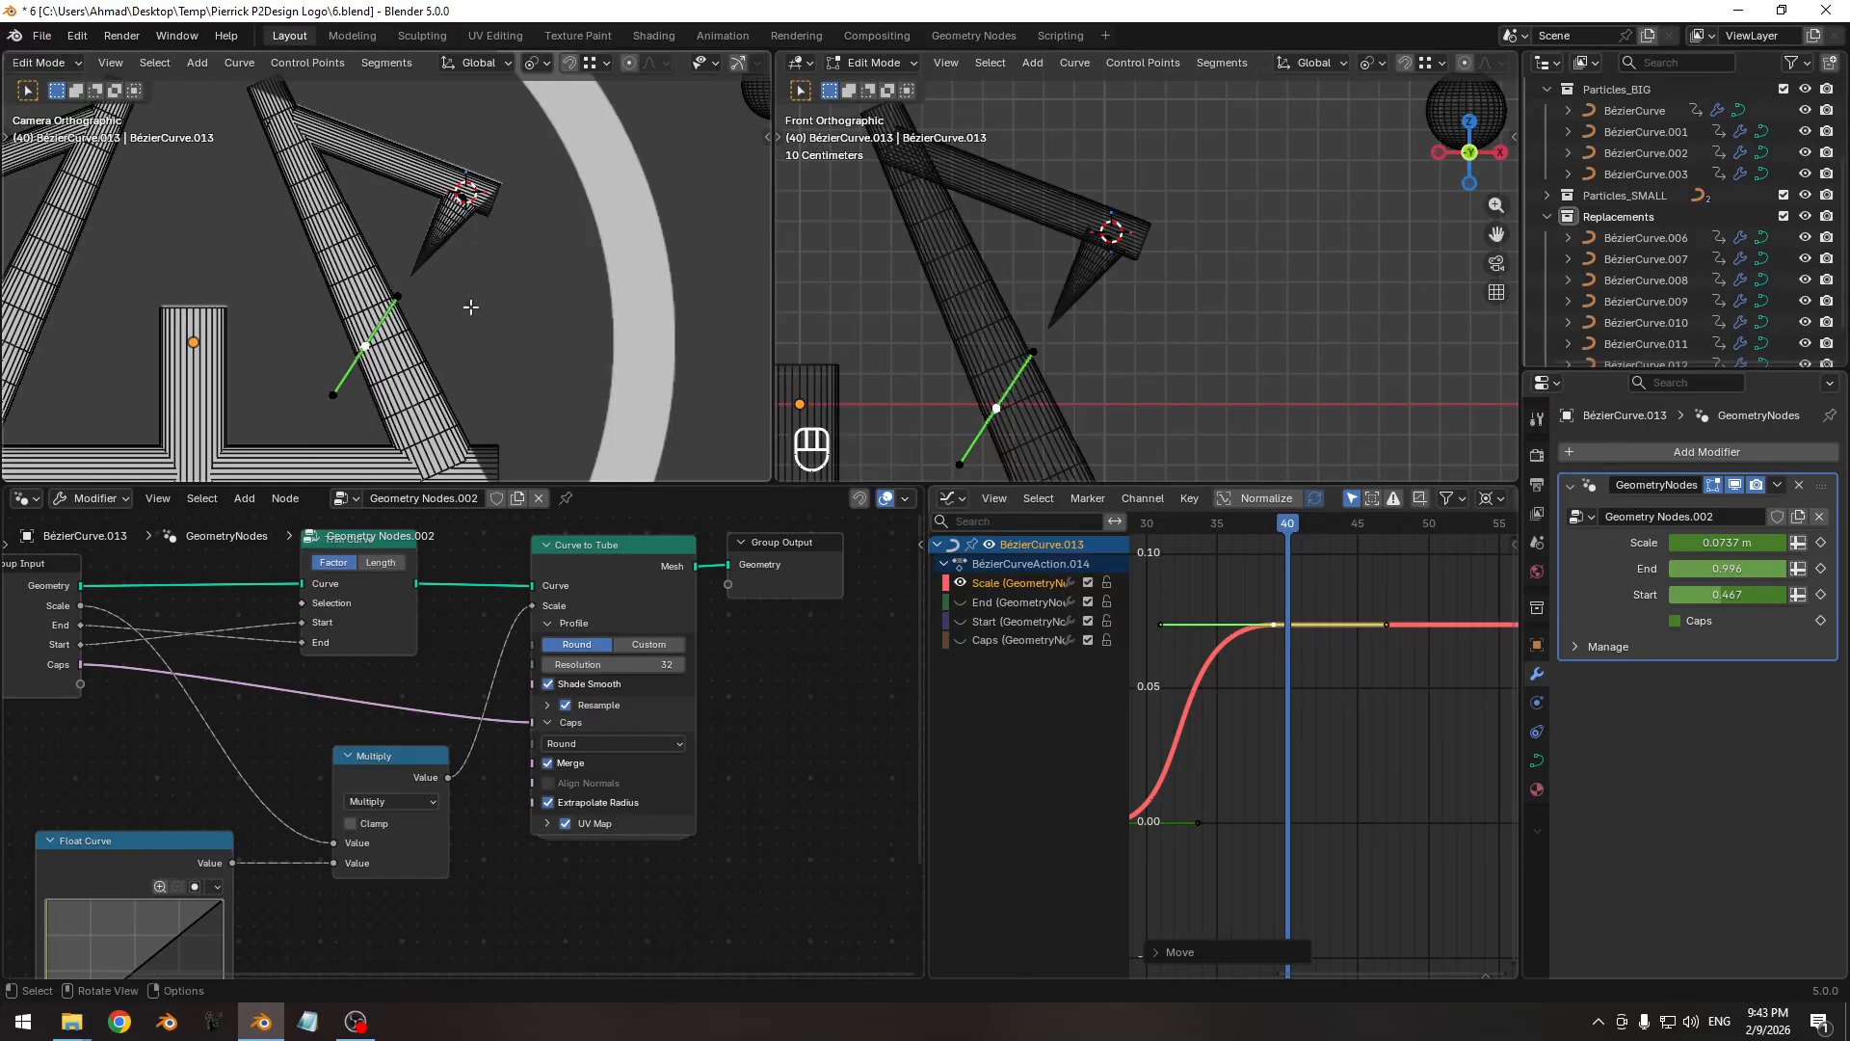
At frame 29, select all of the spike curve's control points and scale them up about the 3D cursor.
left_click_drag(1291, 526, 1134, 546)
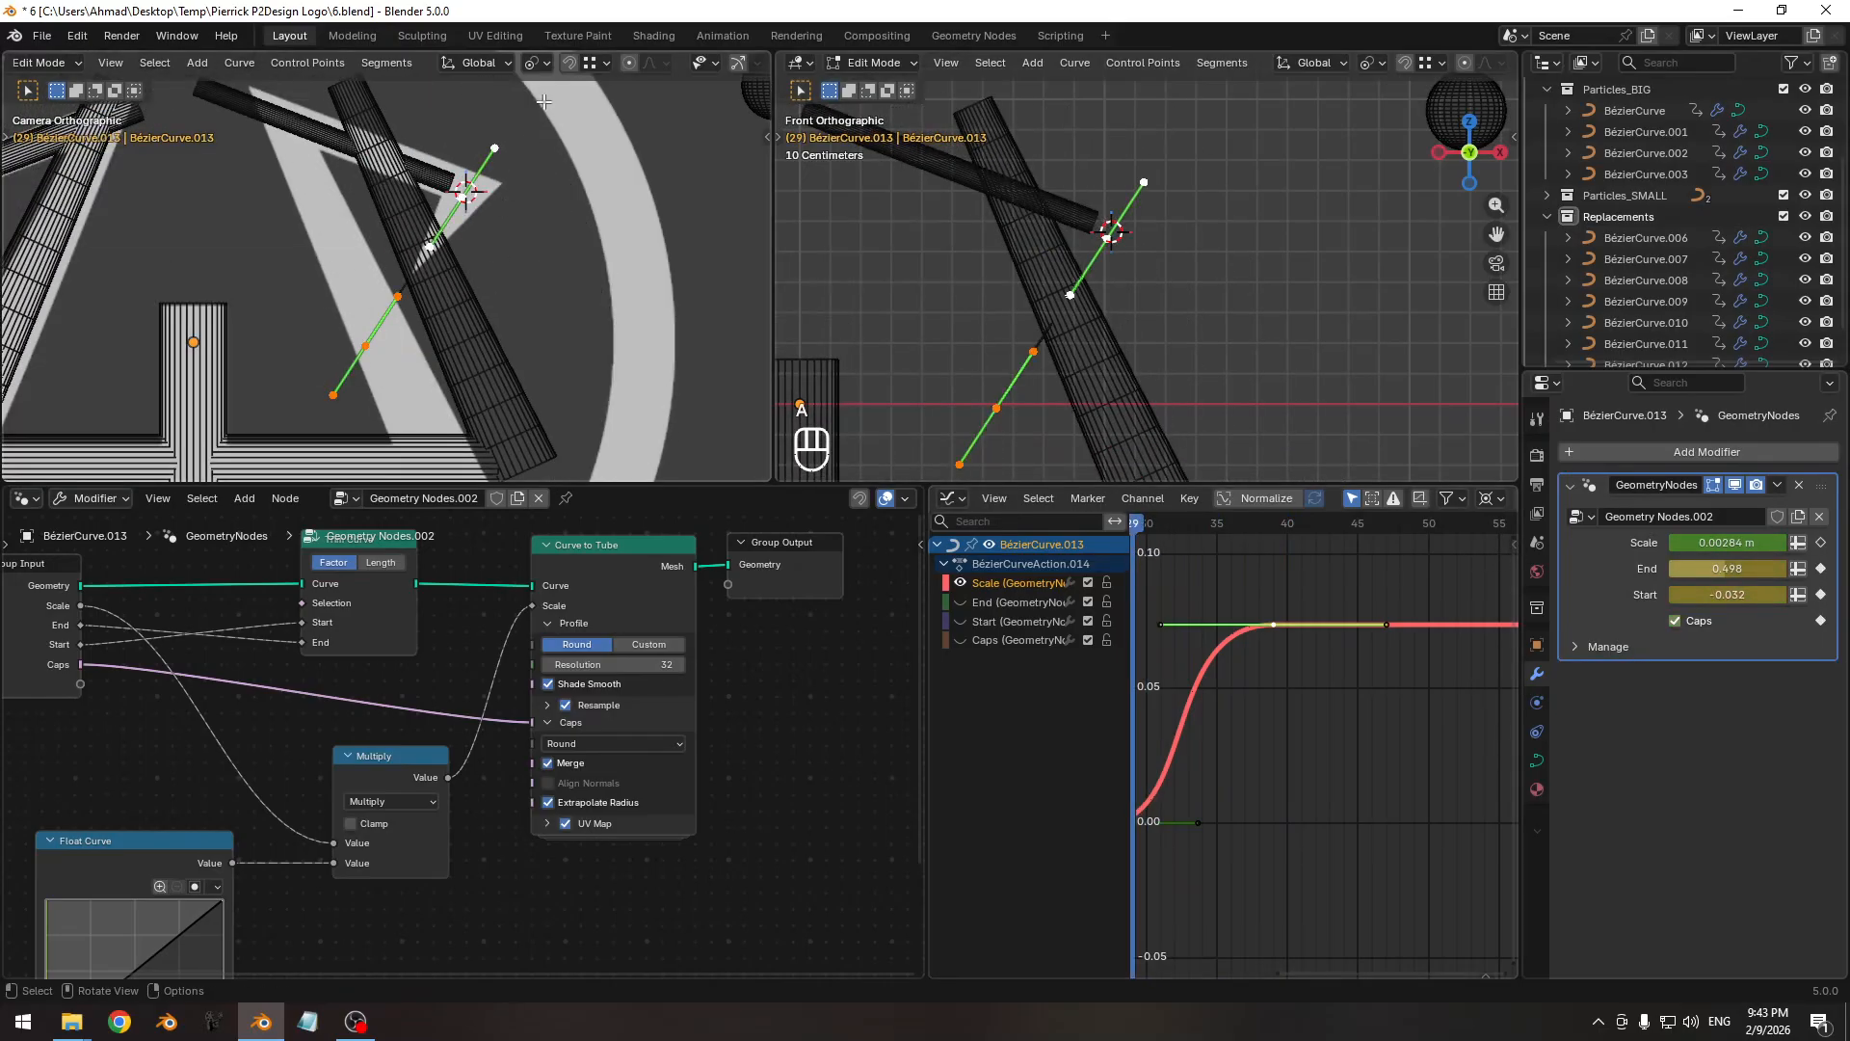
key("s")
left_click(461, 463)
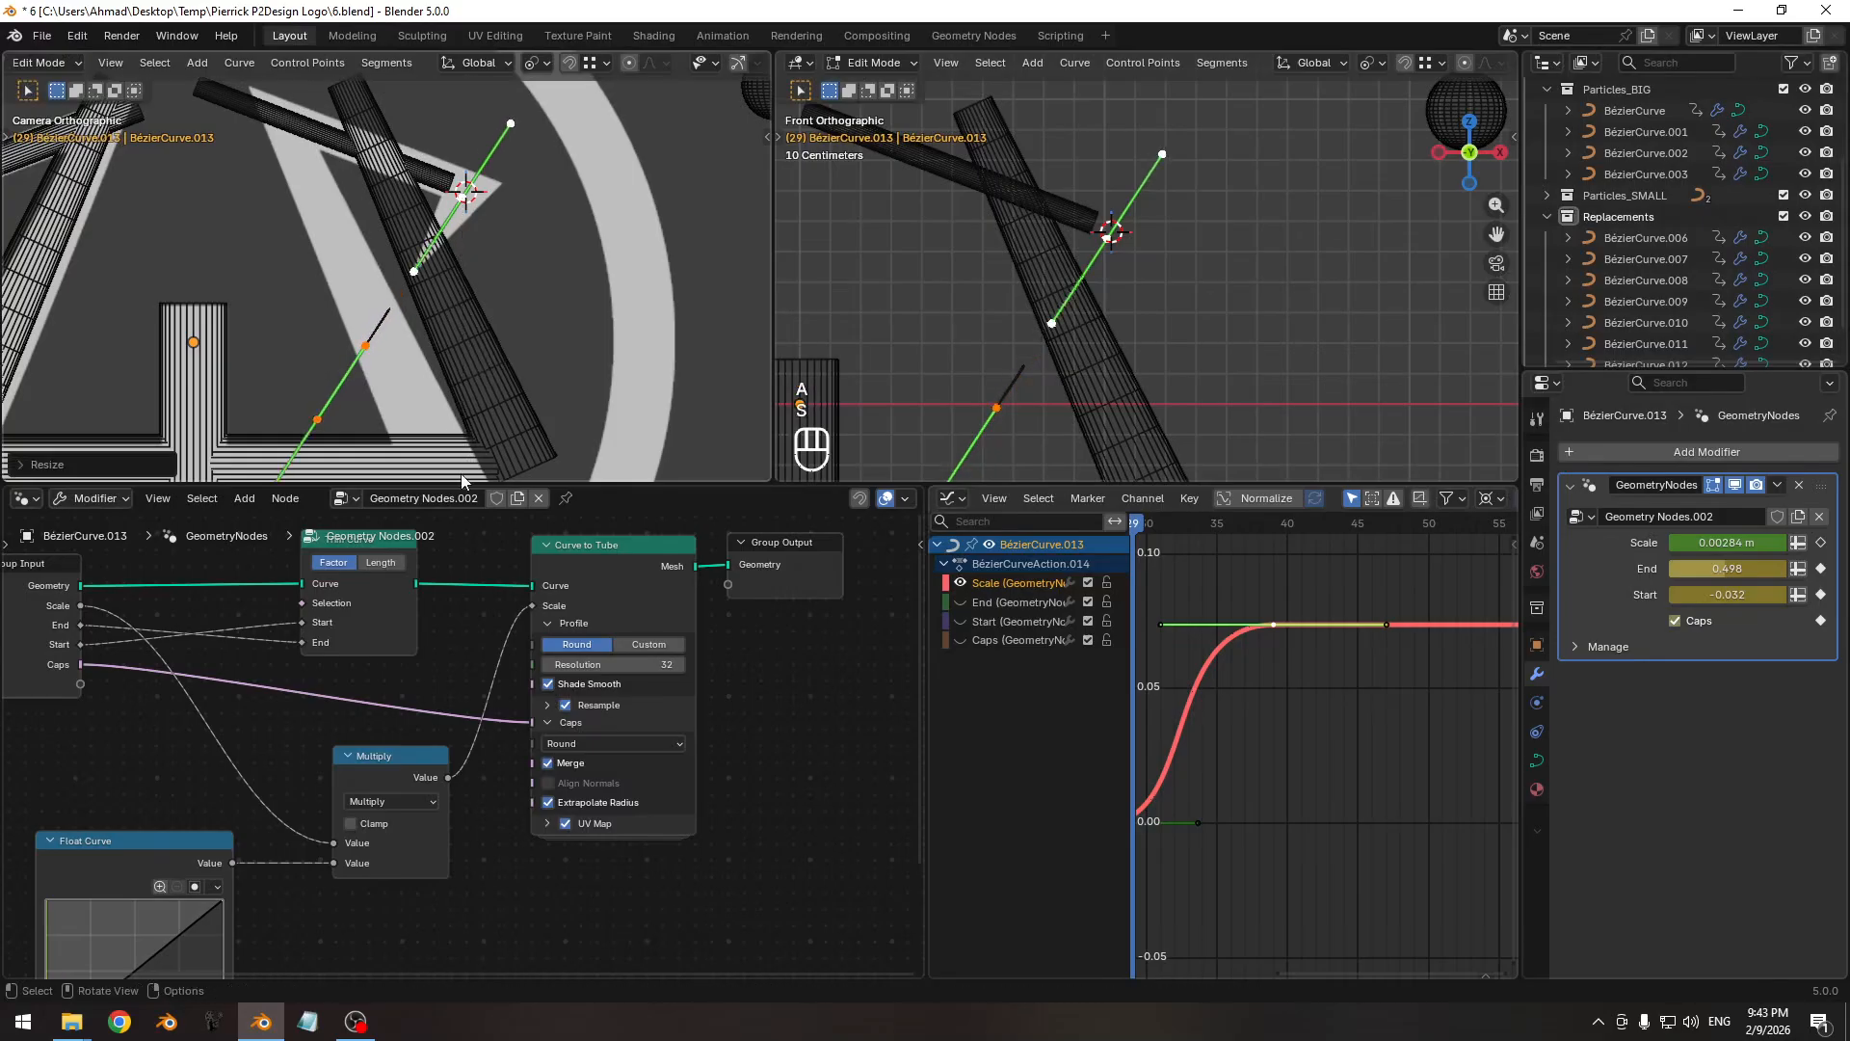
Return to Object Mode, show the camera view in solid shading without overlays, and go to frame 38.
key("Tab")
key("shift+alt+z")
key("z")
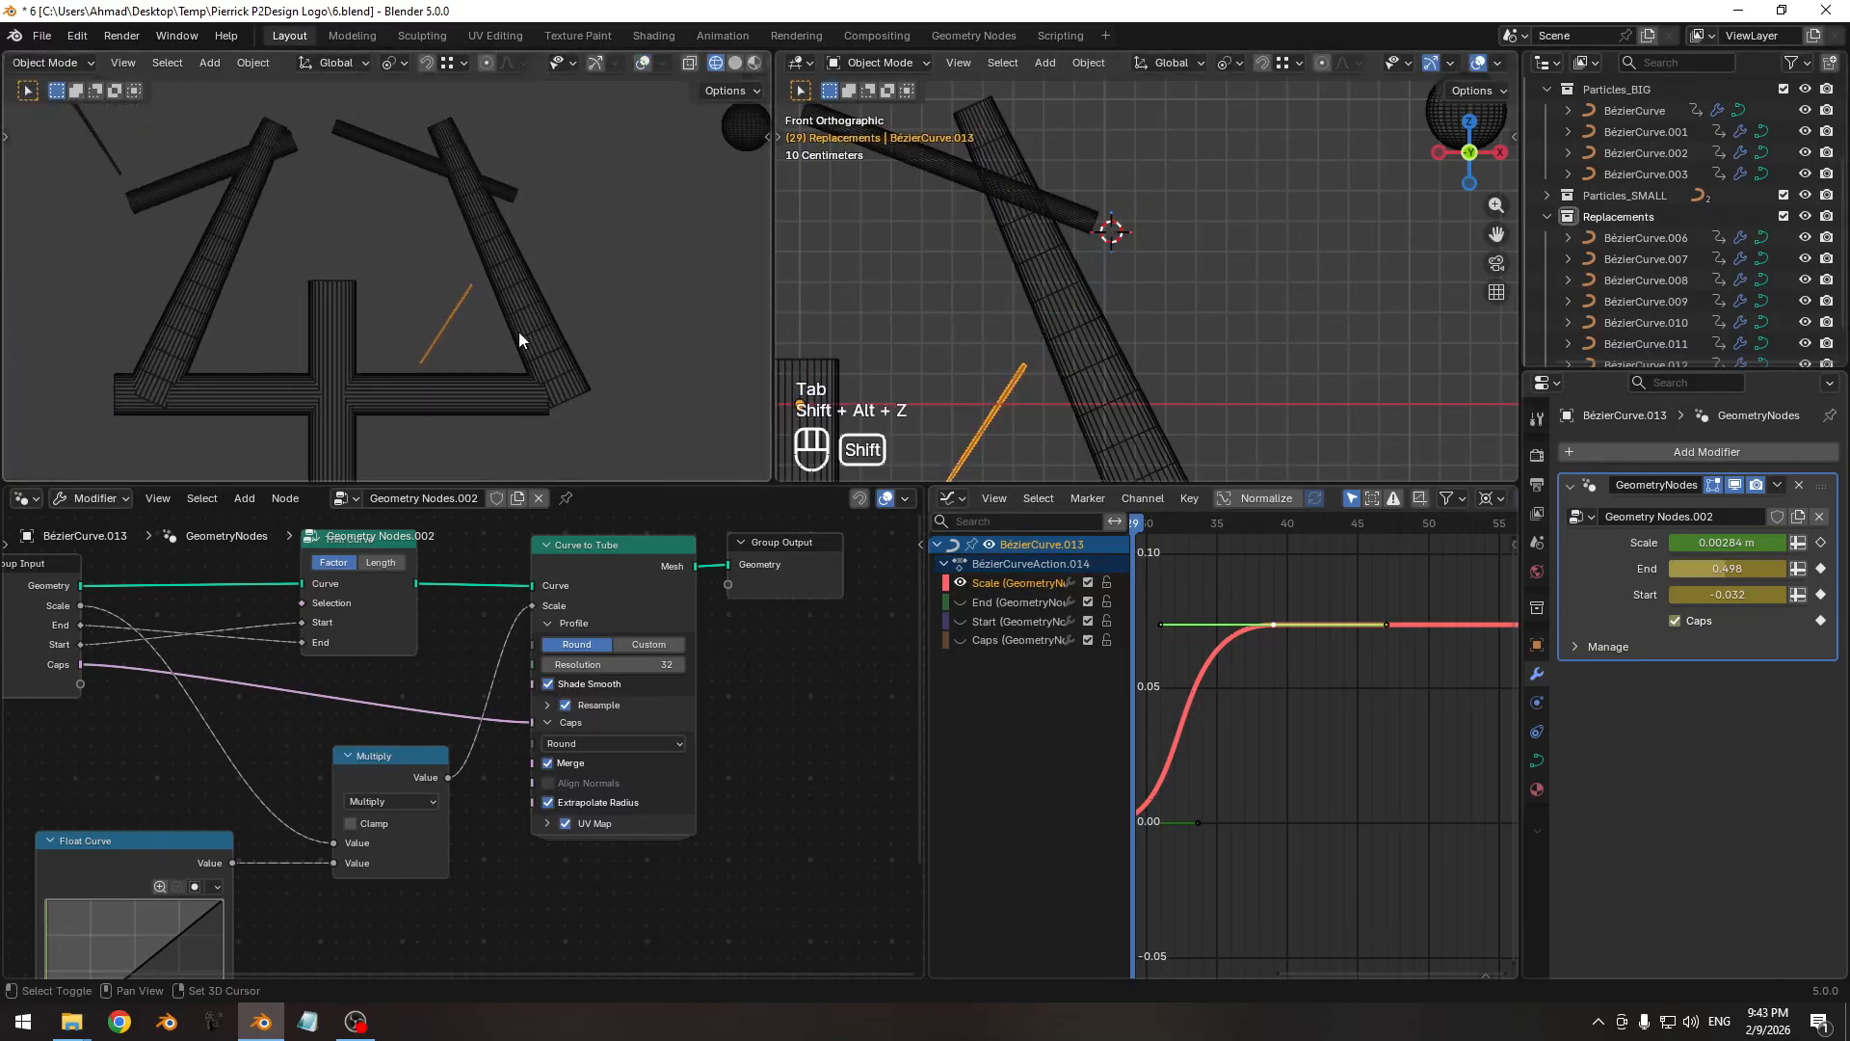
left_click(519, 332)
middle_click_drag(1143, 567, 1212, 569)
left_click_drag(1181, 526, 1320, 523)
left_click(962, 582)
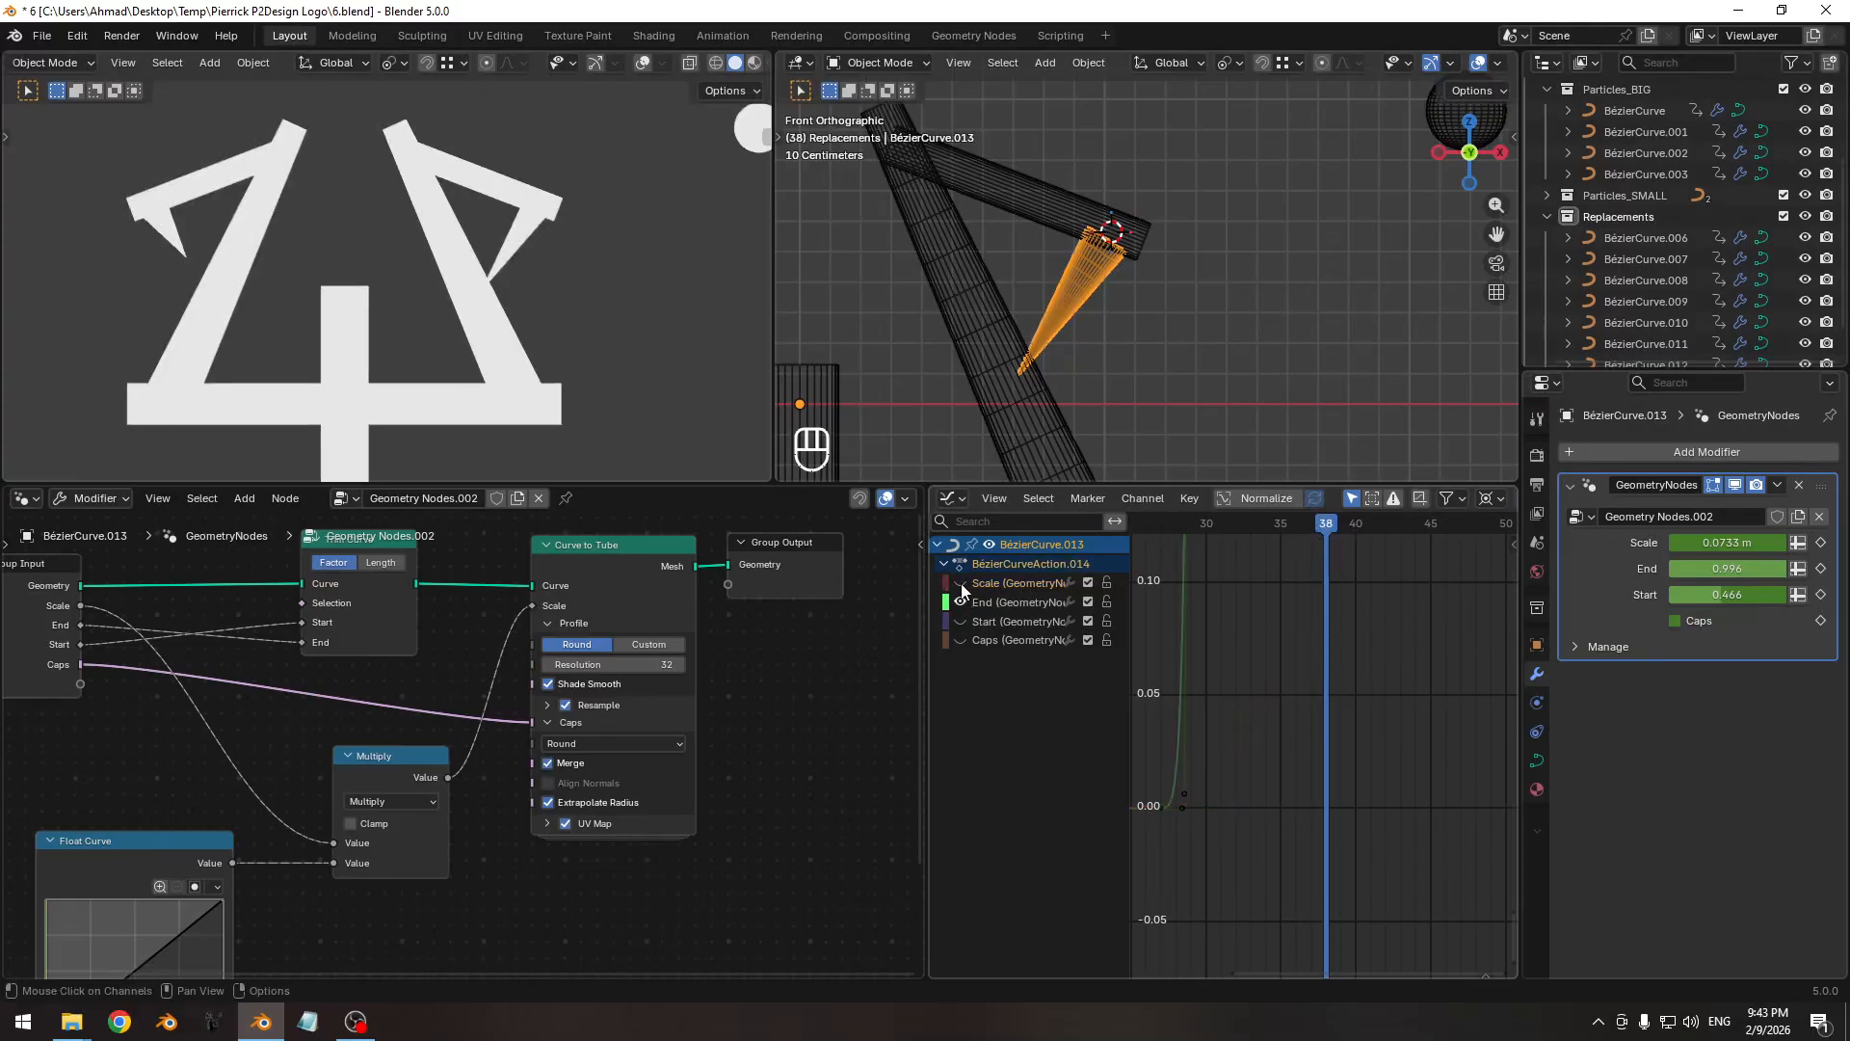
key("g")
key("y")
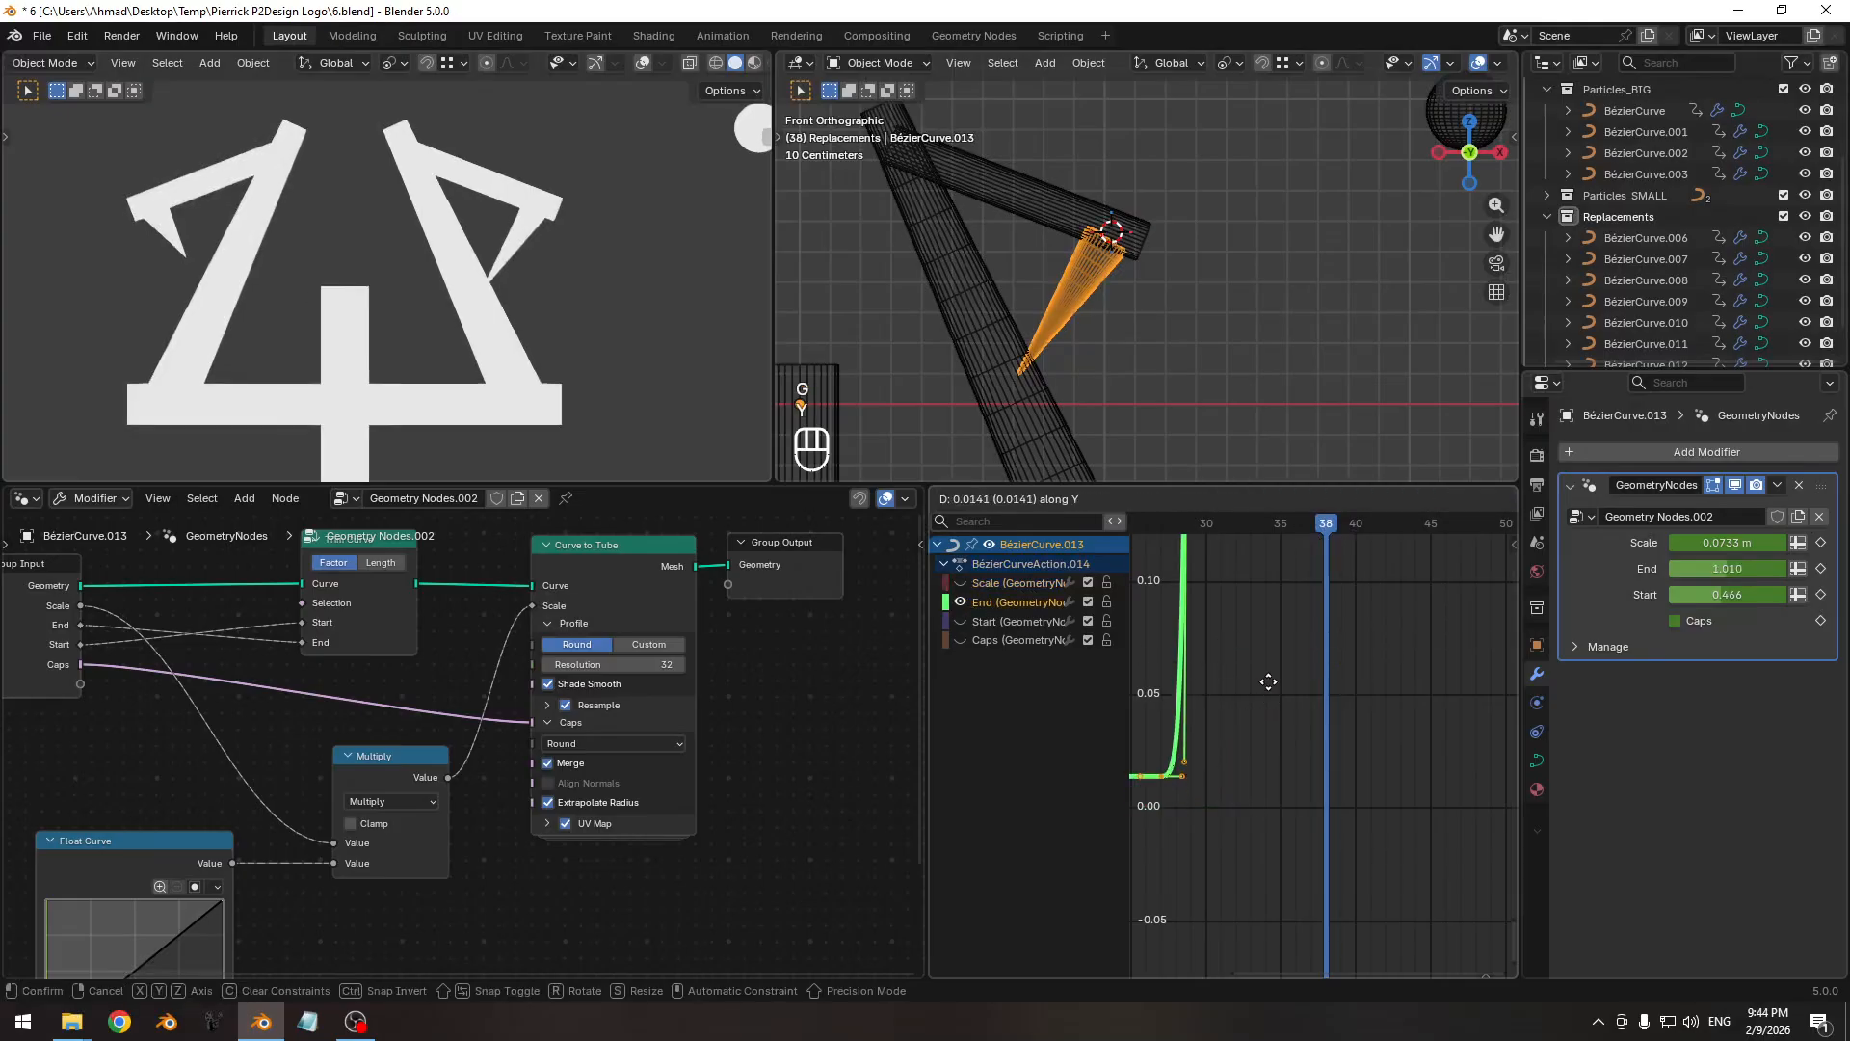
right_click(1268, 681)
Isolate the Start curve and scale all its keyframes vertically, bringing Start at frame 38 to 0.658, with the camera view in wireframe.
middle_click_drag(1342, 680, 1344, 768, "ctrl")
middle_click_drag(1279, 647, 1276, 761)
key("a")
middle_click_drag(1277, 814, 1279, 759, "ctrl")
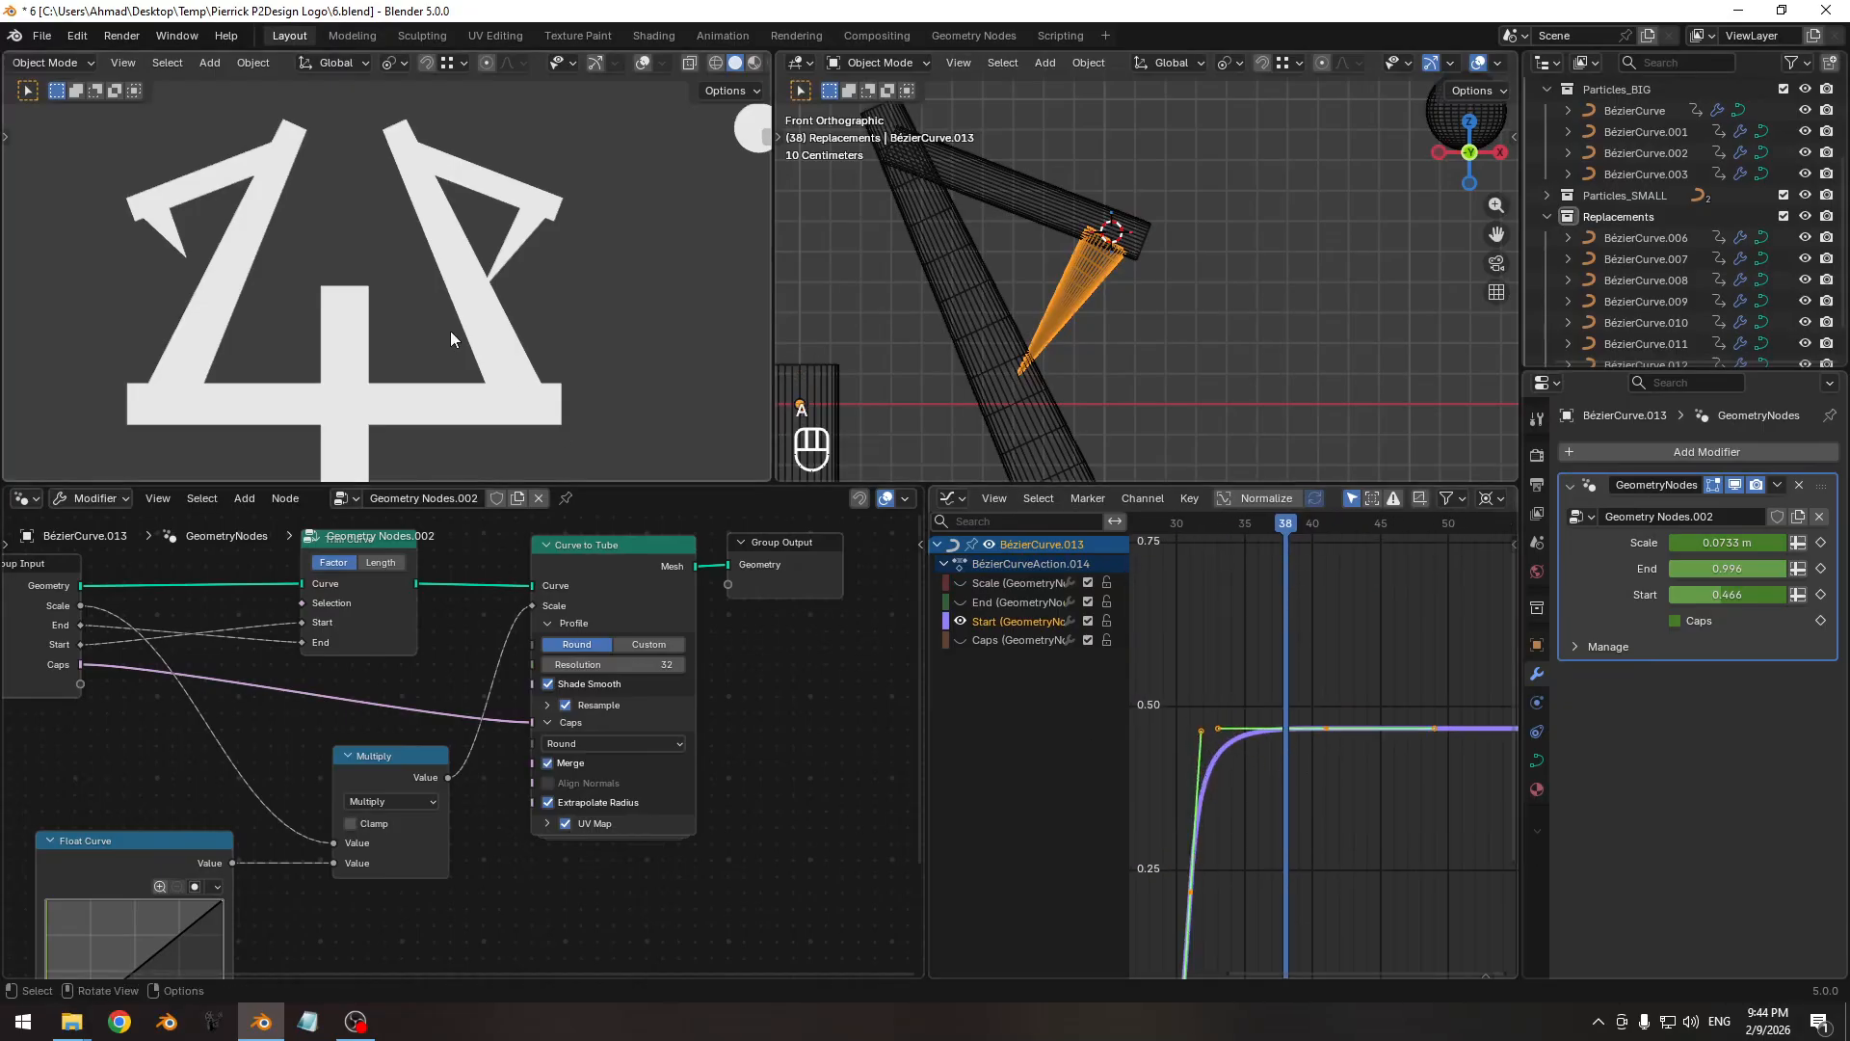
key("shift+alt+z")
scroll(447, 298, "up", 8)
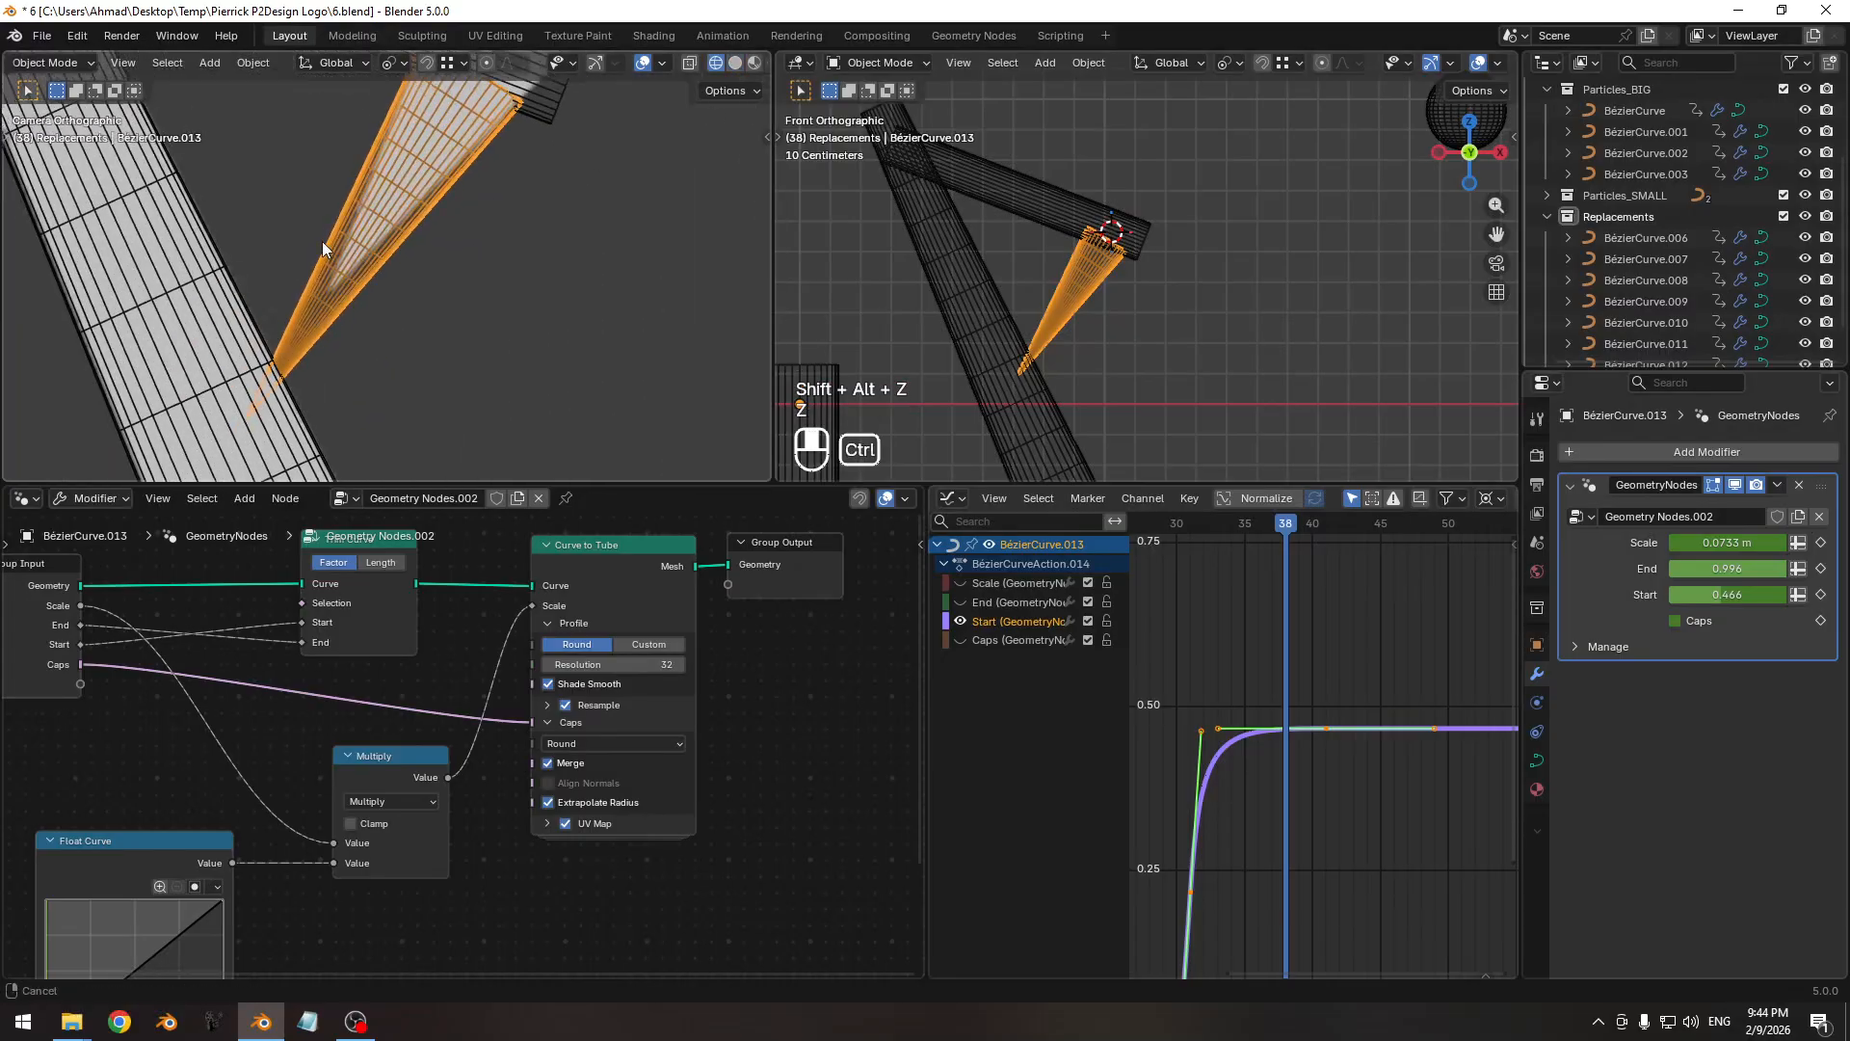
key("s")
key("y")
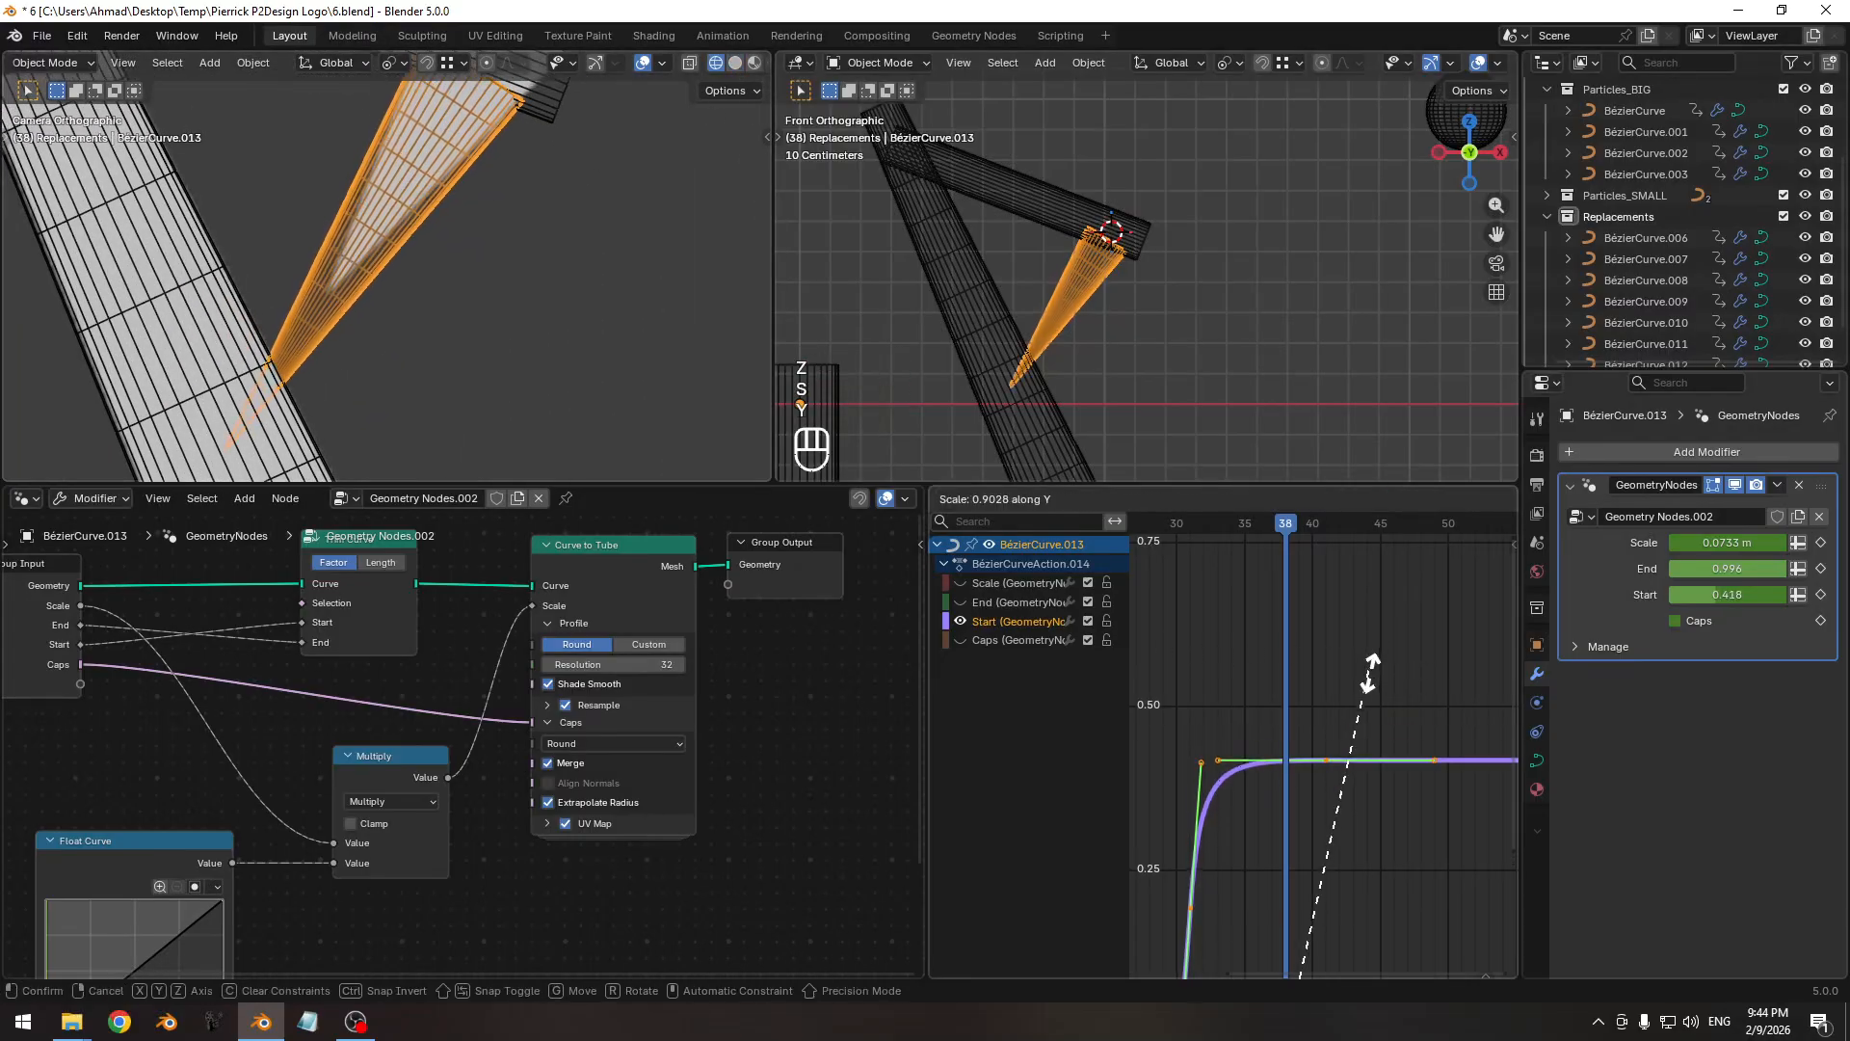
left_click(1421, 935)
scroll(535, 290, "down", 8)
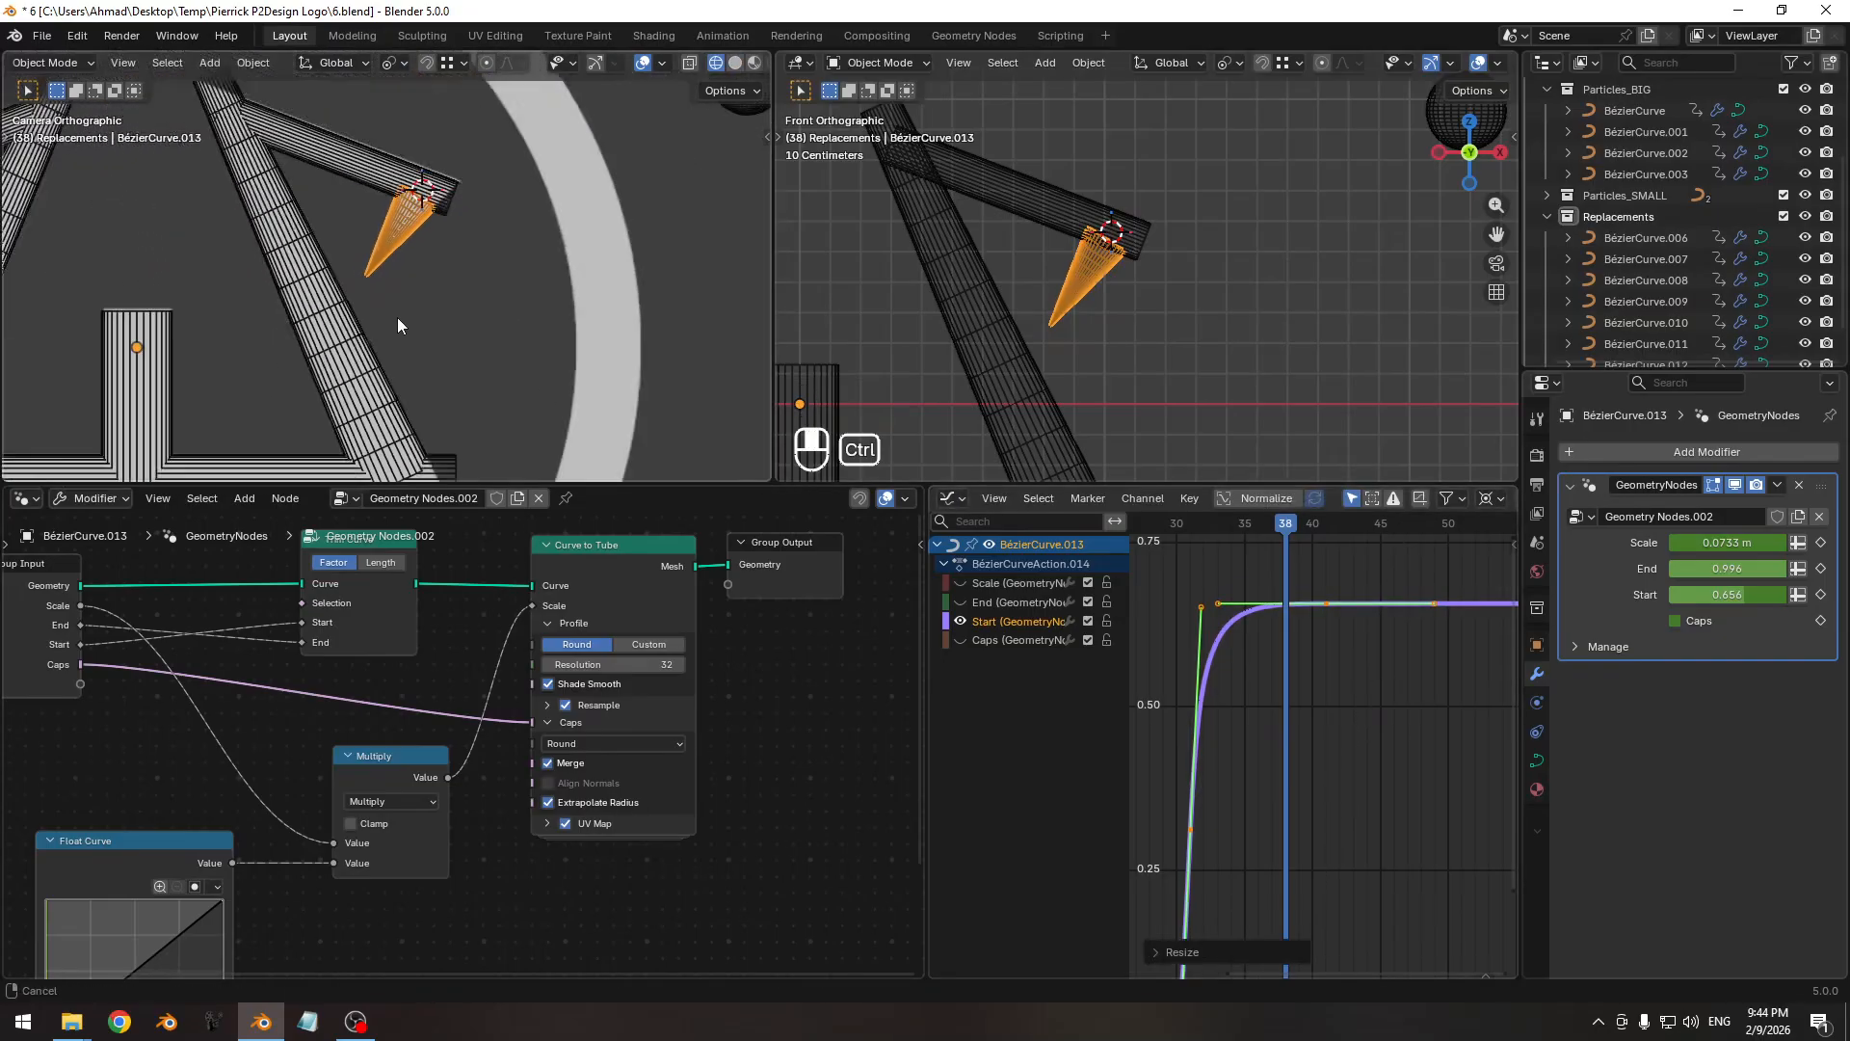
Scrub back to frame 16 and restore the camera view to solid shading without overlays, framing the whole logo area.
middle_click_drag(1325, 739, 1303, 832, "ctrl")
middle_click_drag(1231, 609, 1280, 620)
left_click_drag(1290, 528, 1156, 555)
key("shift+alt+z")
key("z")
middle_click_drag(384, 231, 429, 333, "ctrl")
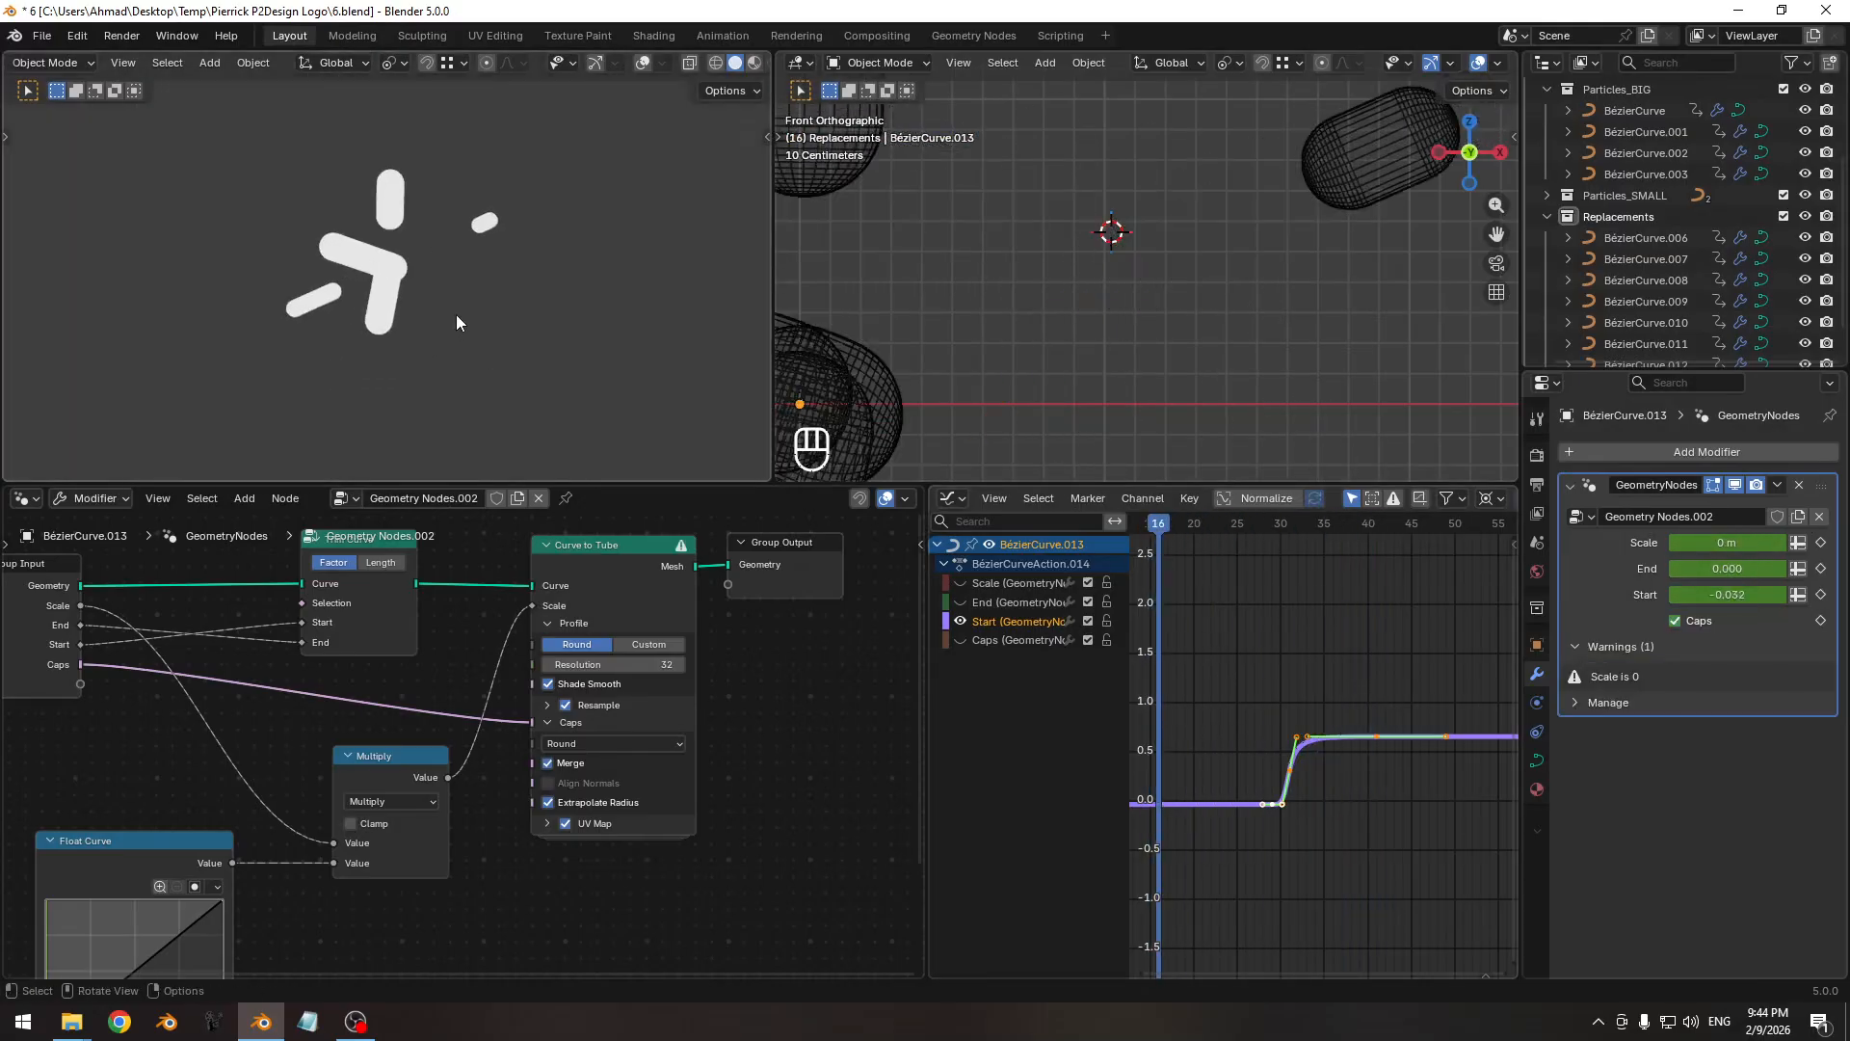
key("KP_0")
middle_click_drag(453, 327, 468, 286, "ctrl")
middle_click_drag(462, 288, 460, 291, "shift")
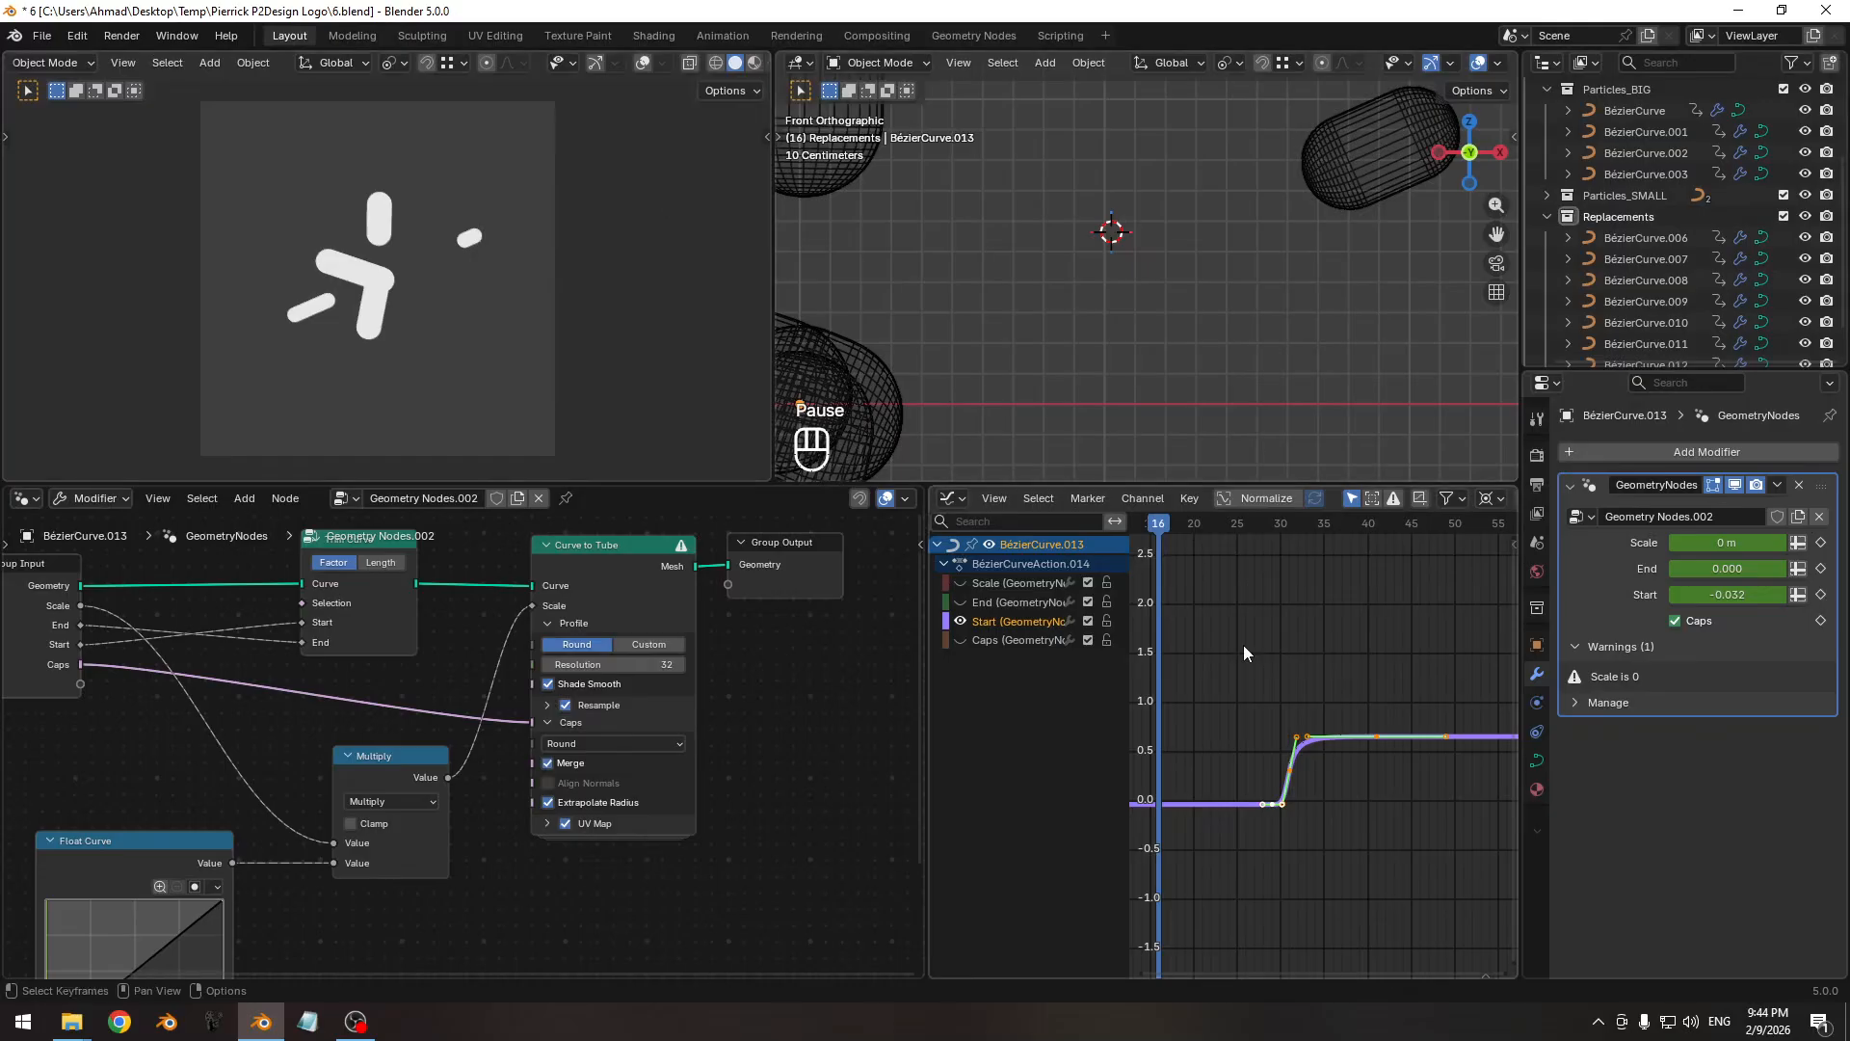
Play the animation twice in the camera view to check how the bars and spikes form the logo.
key("space")
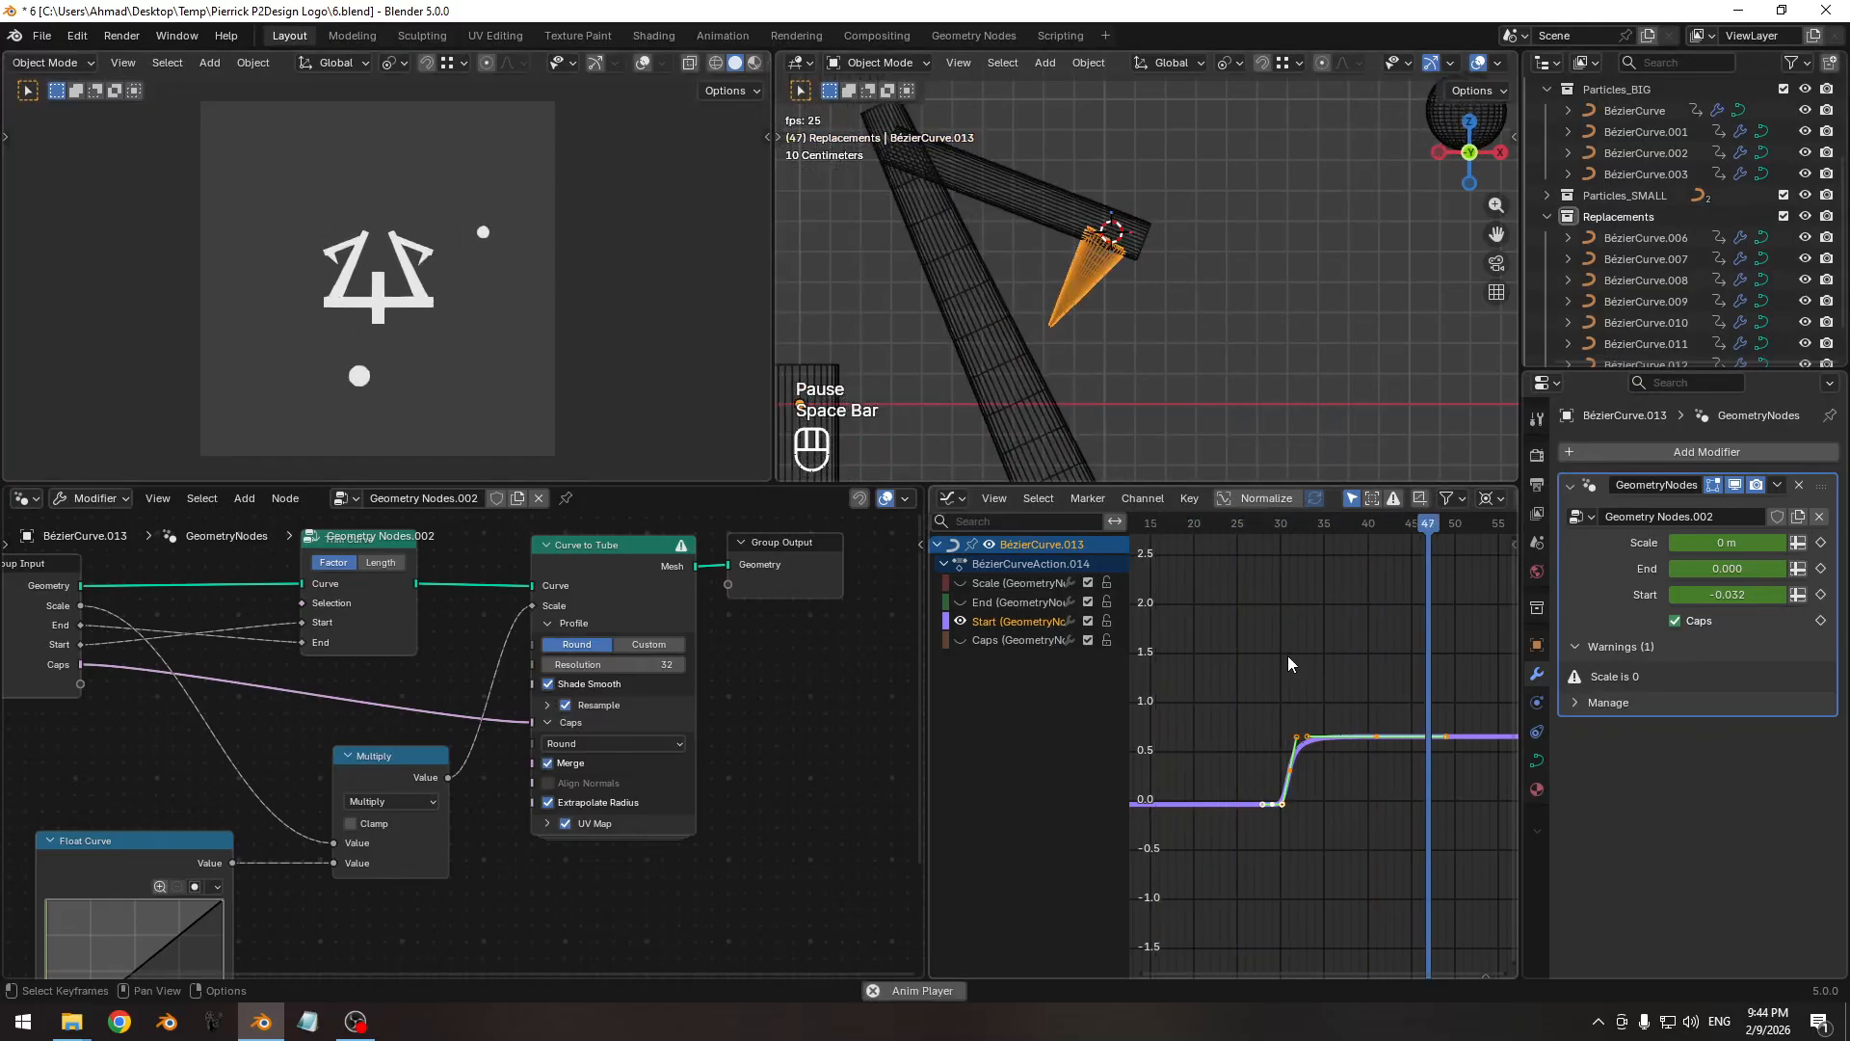
middle_click_drag(569, 363, 576, 280, "ctrl")
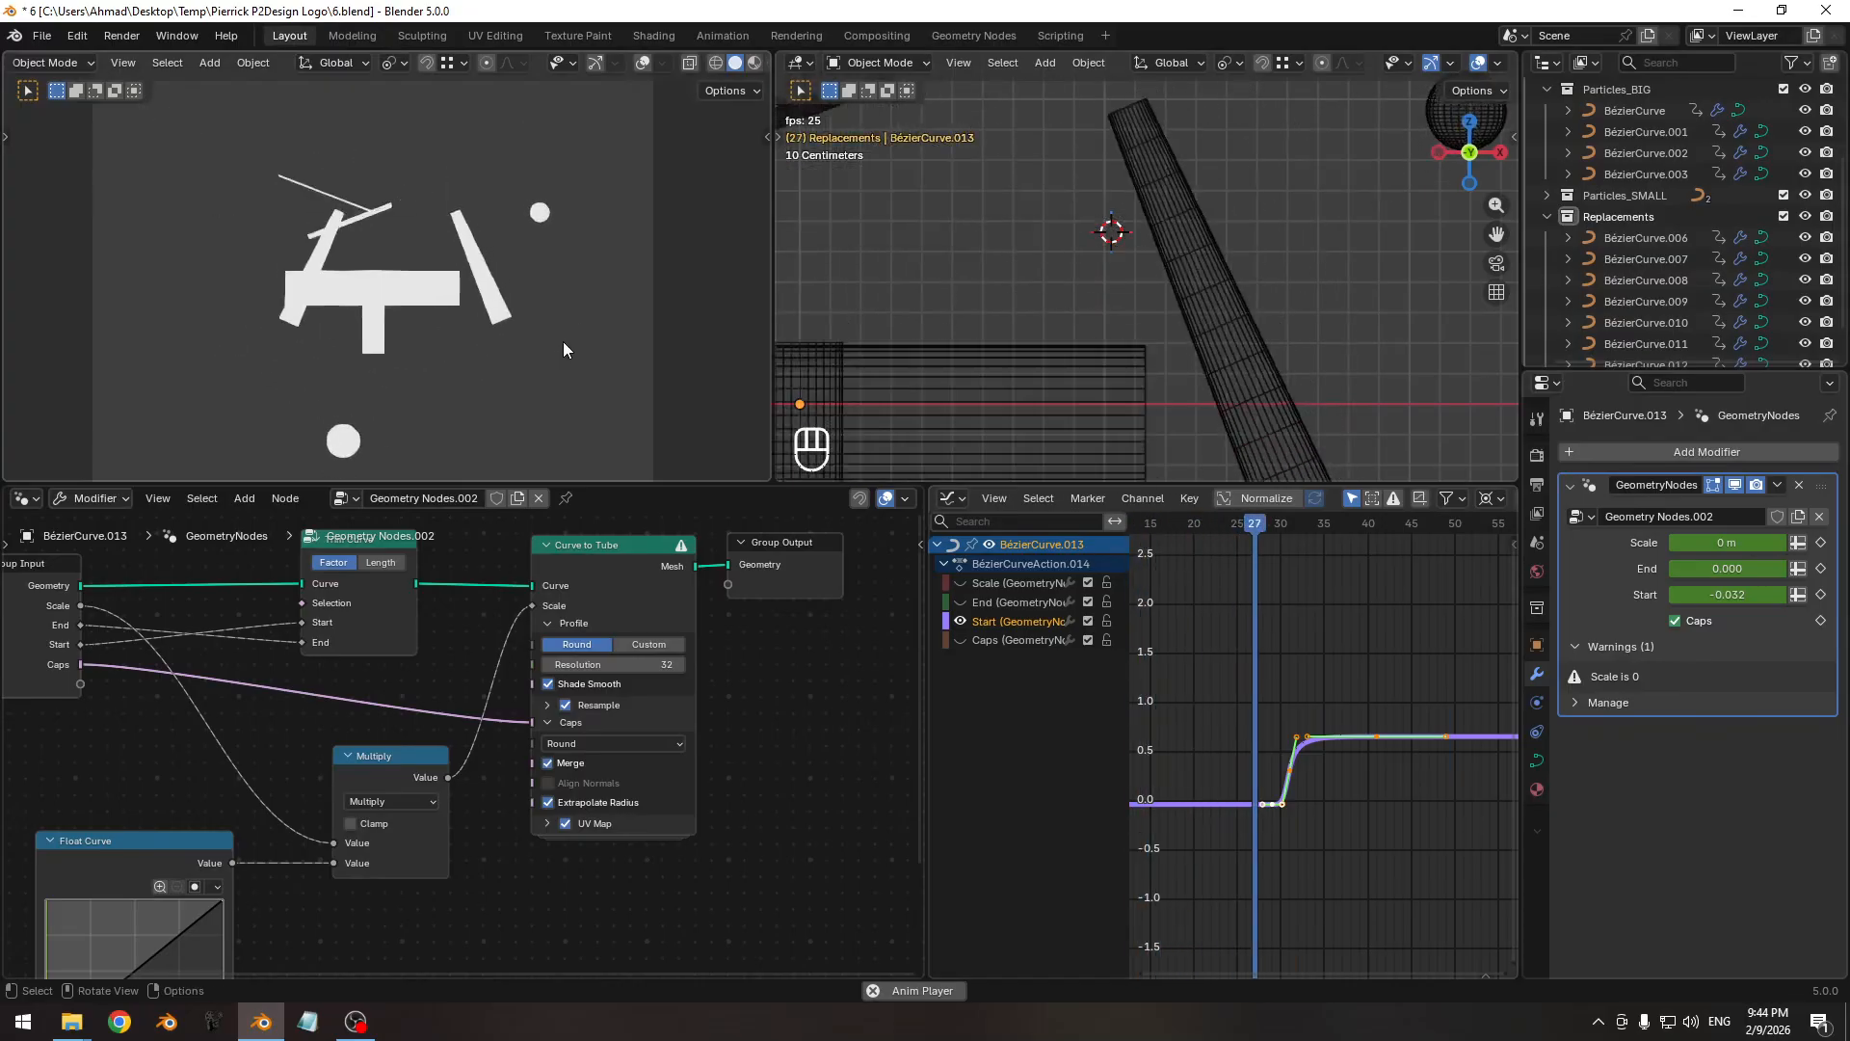
middle_click_drag(522, 362, 534, 317, "ctrl")
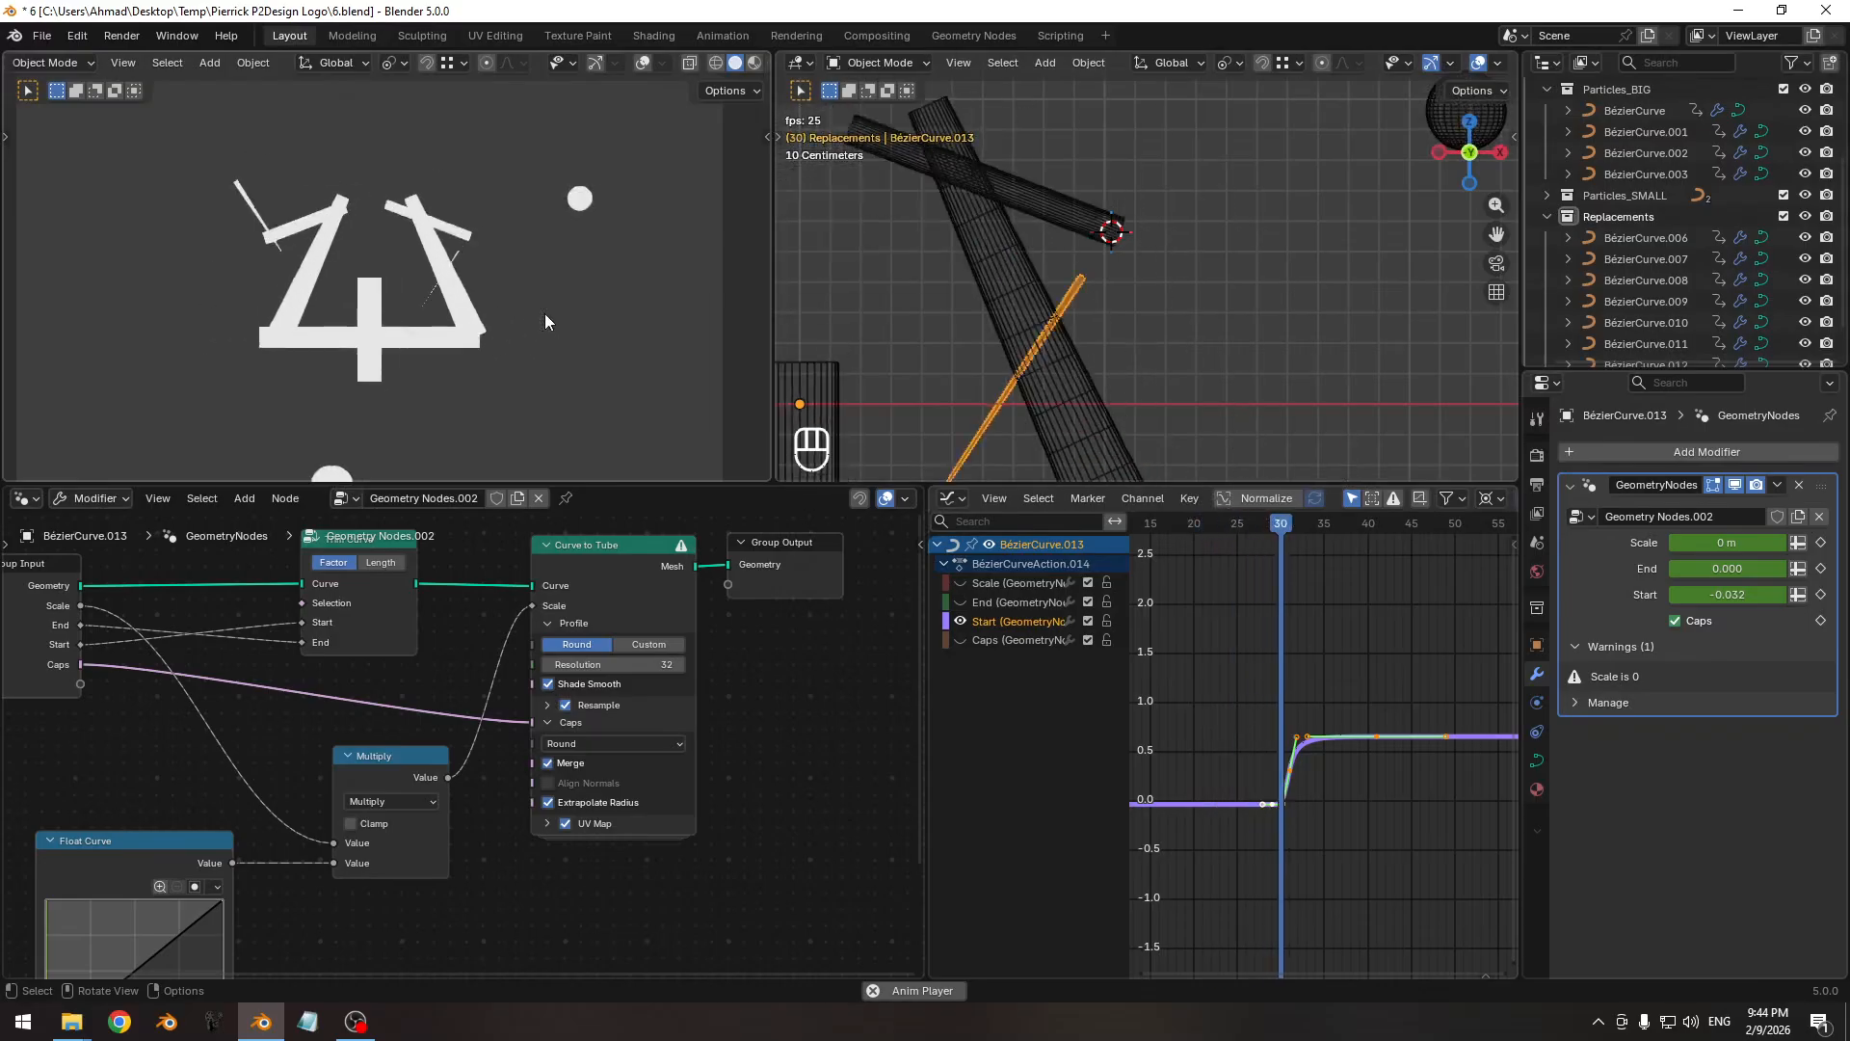
key("space")
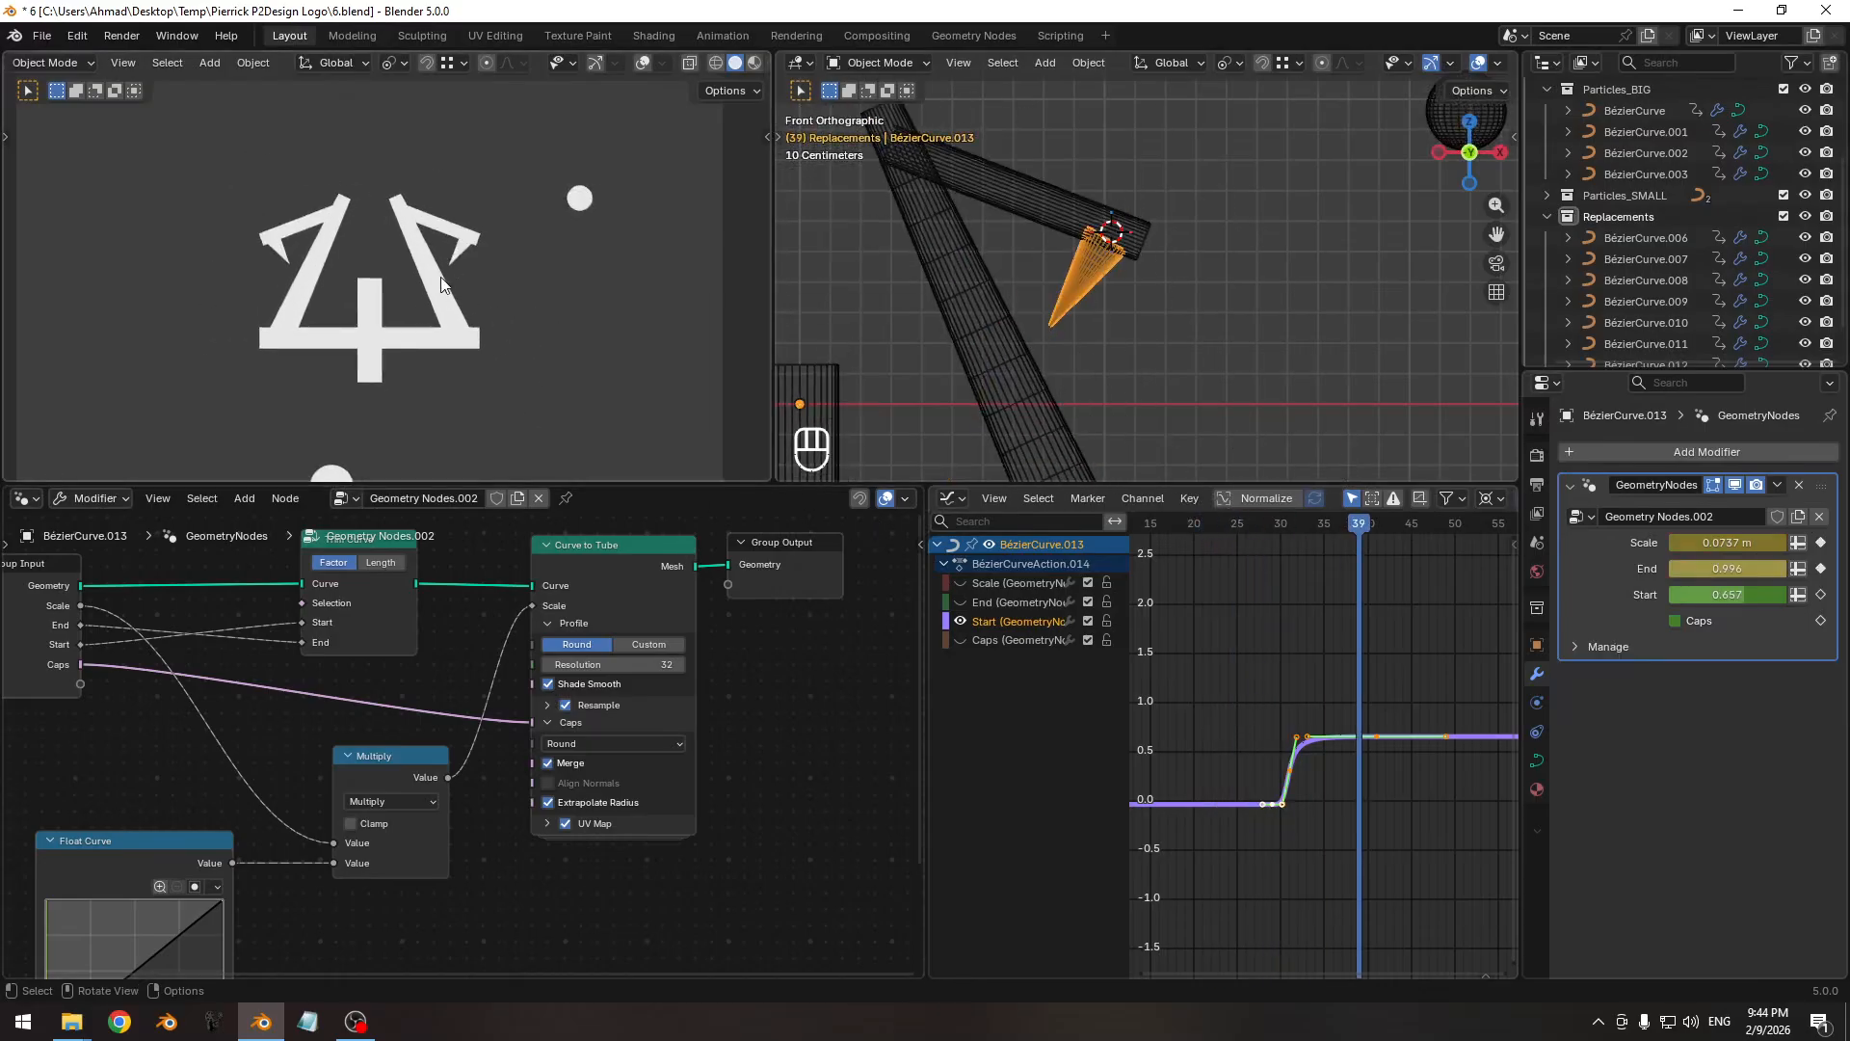
key("space")
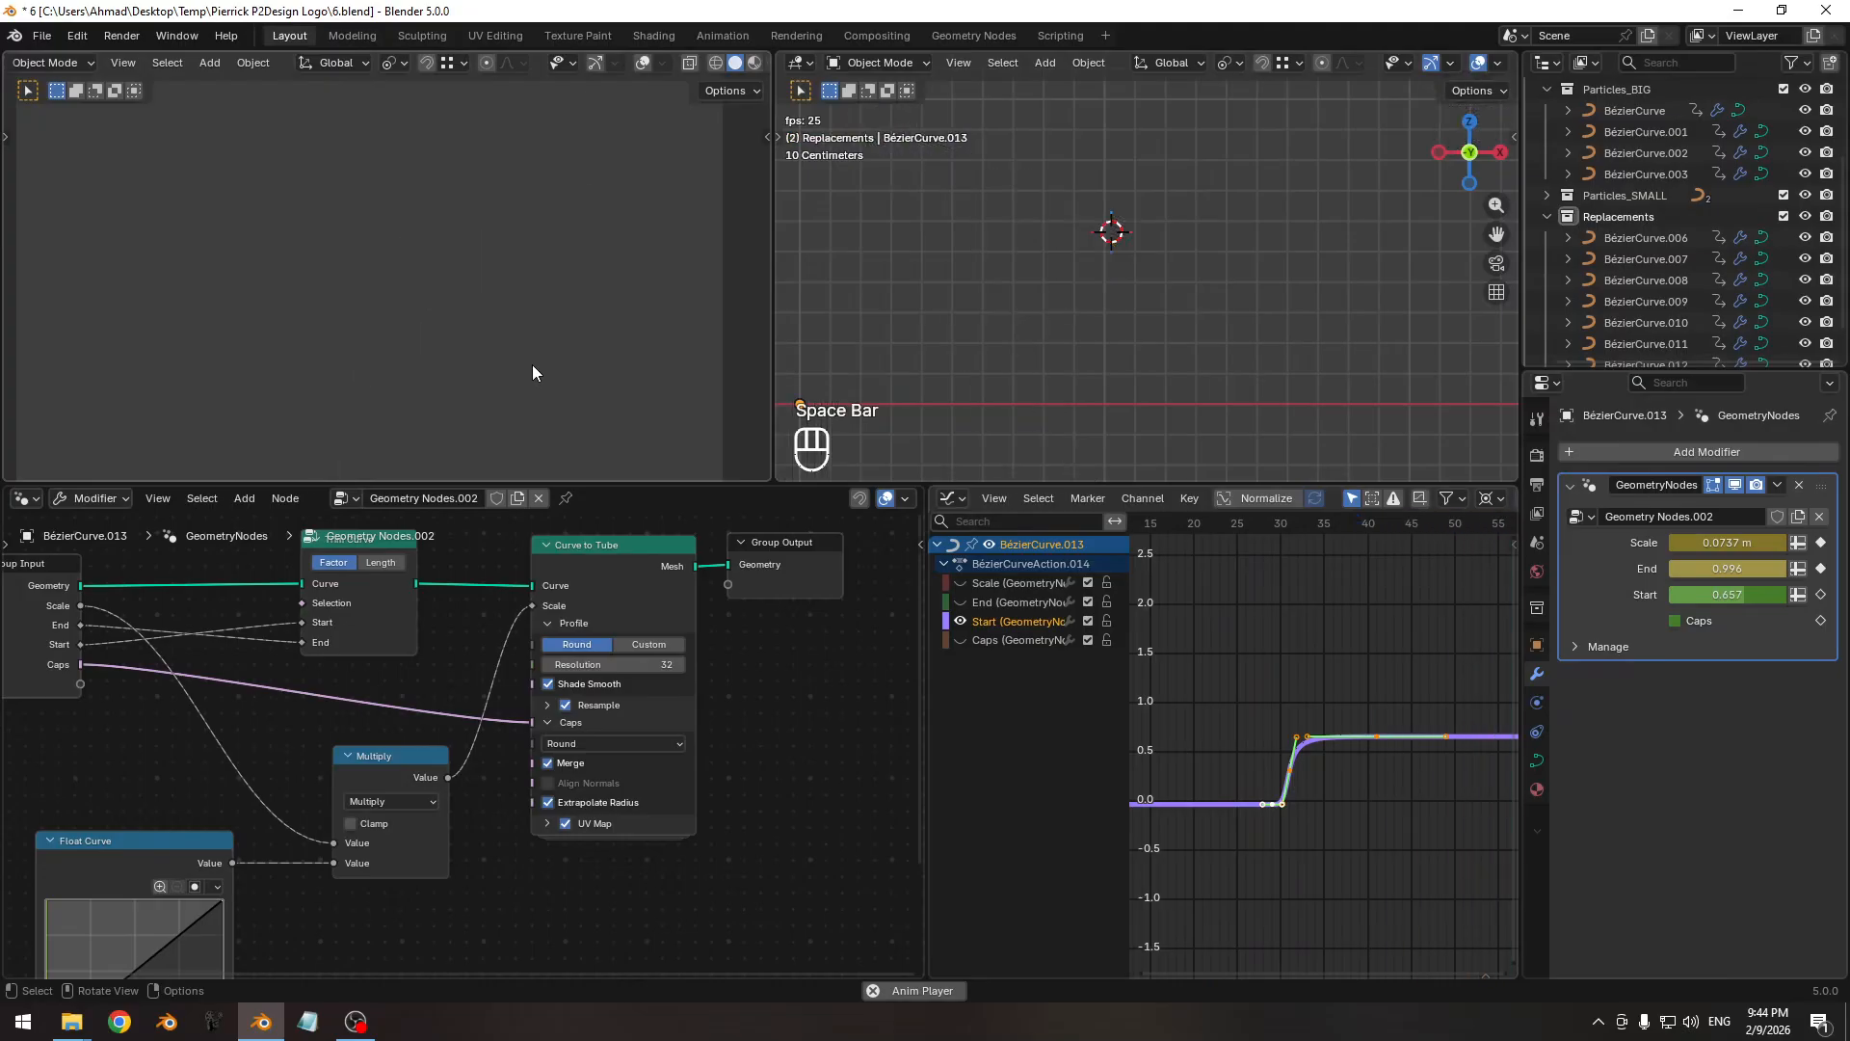
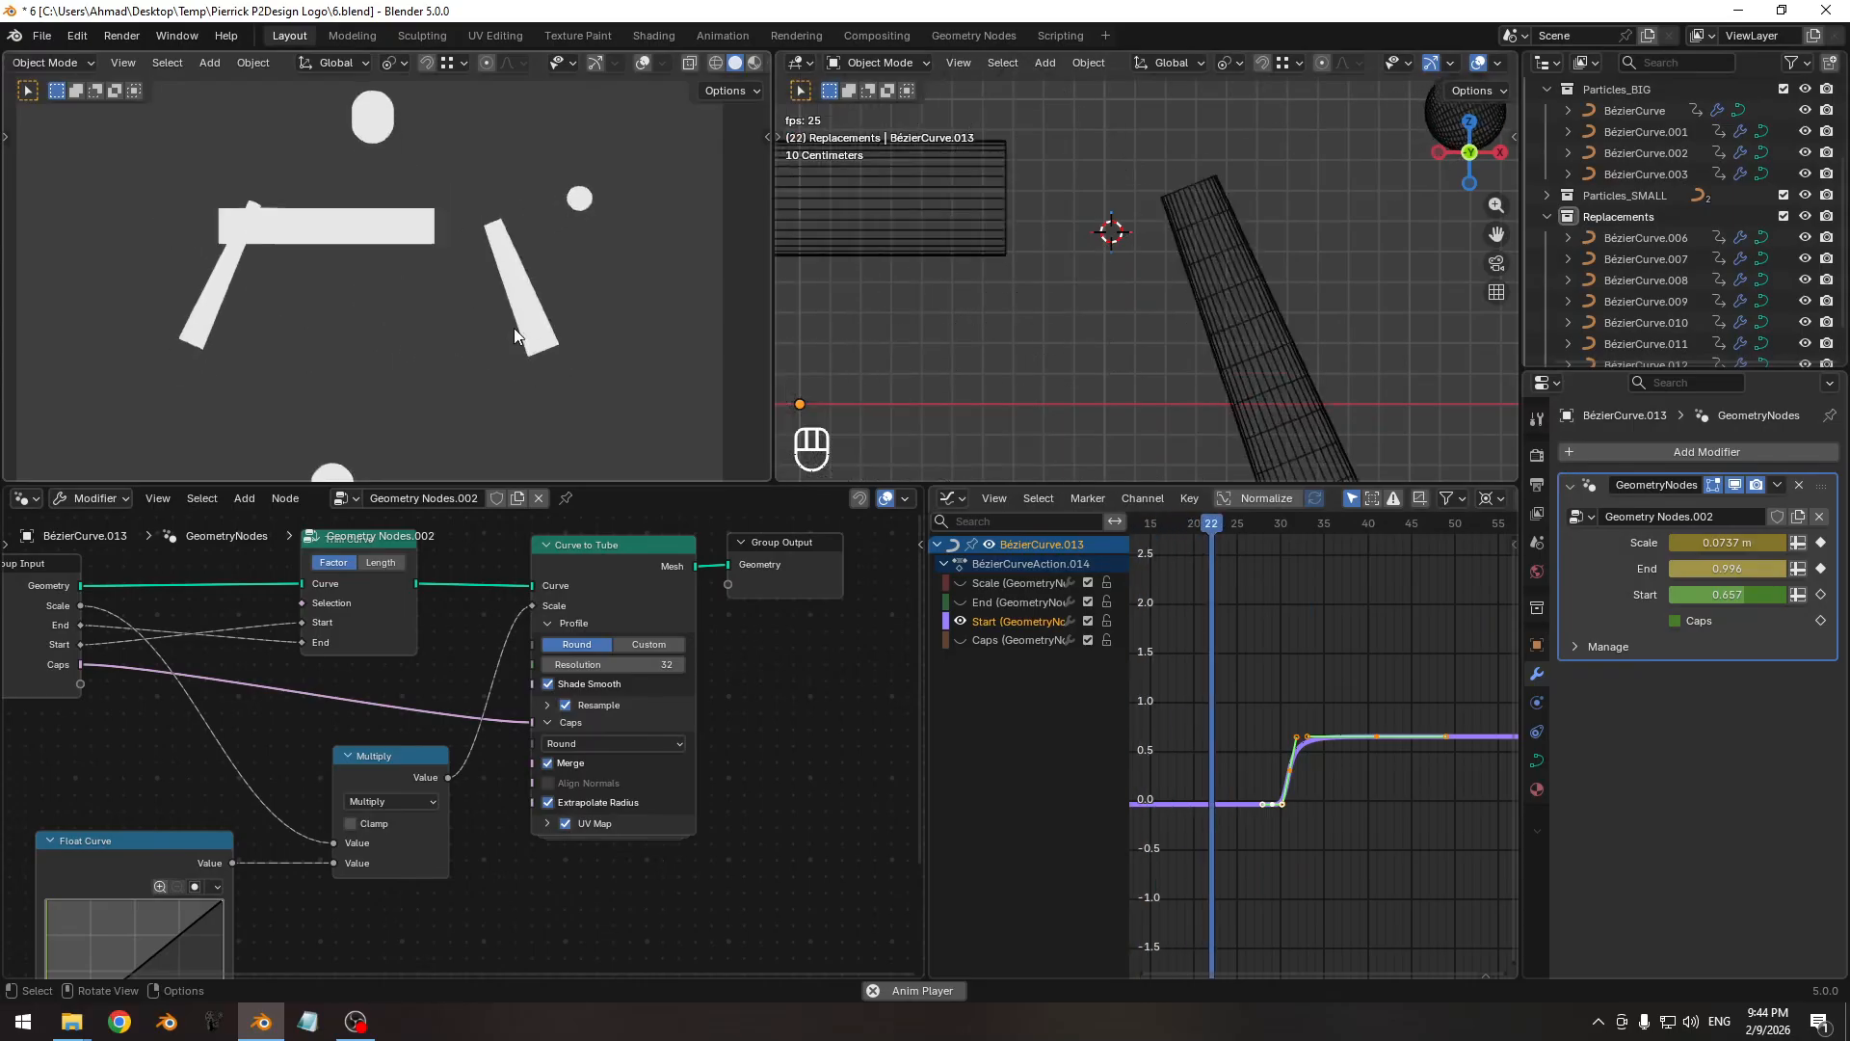
key("space")
scroll(430, 250, "down", 3)
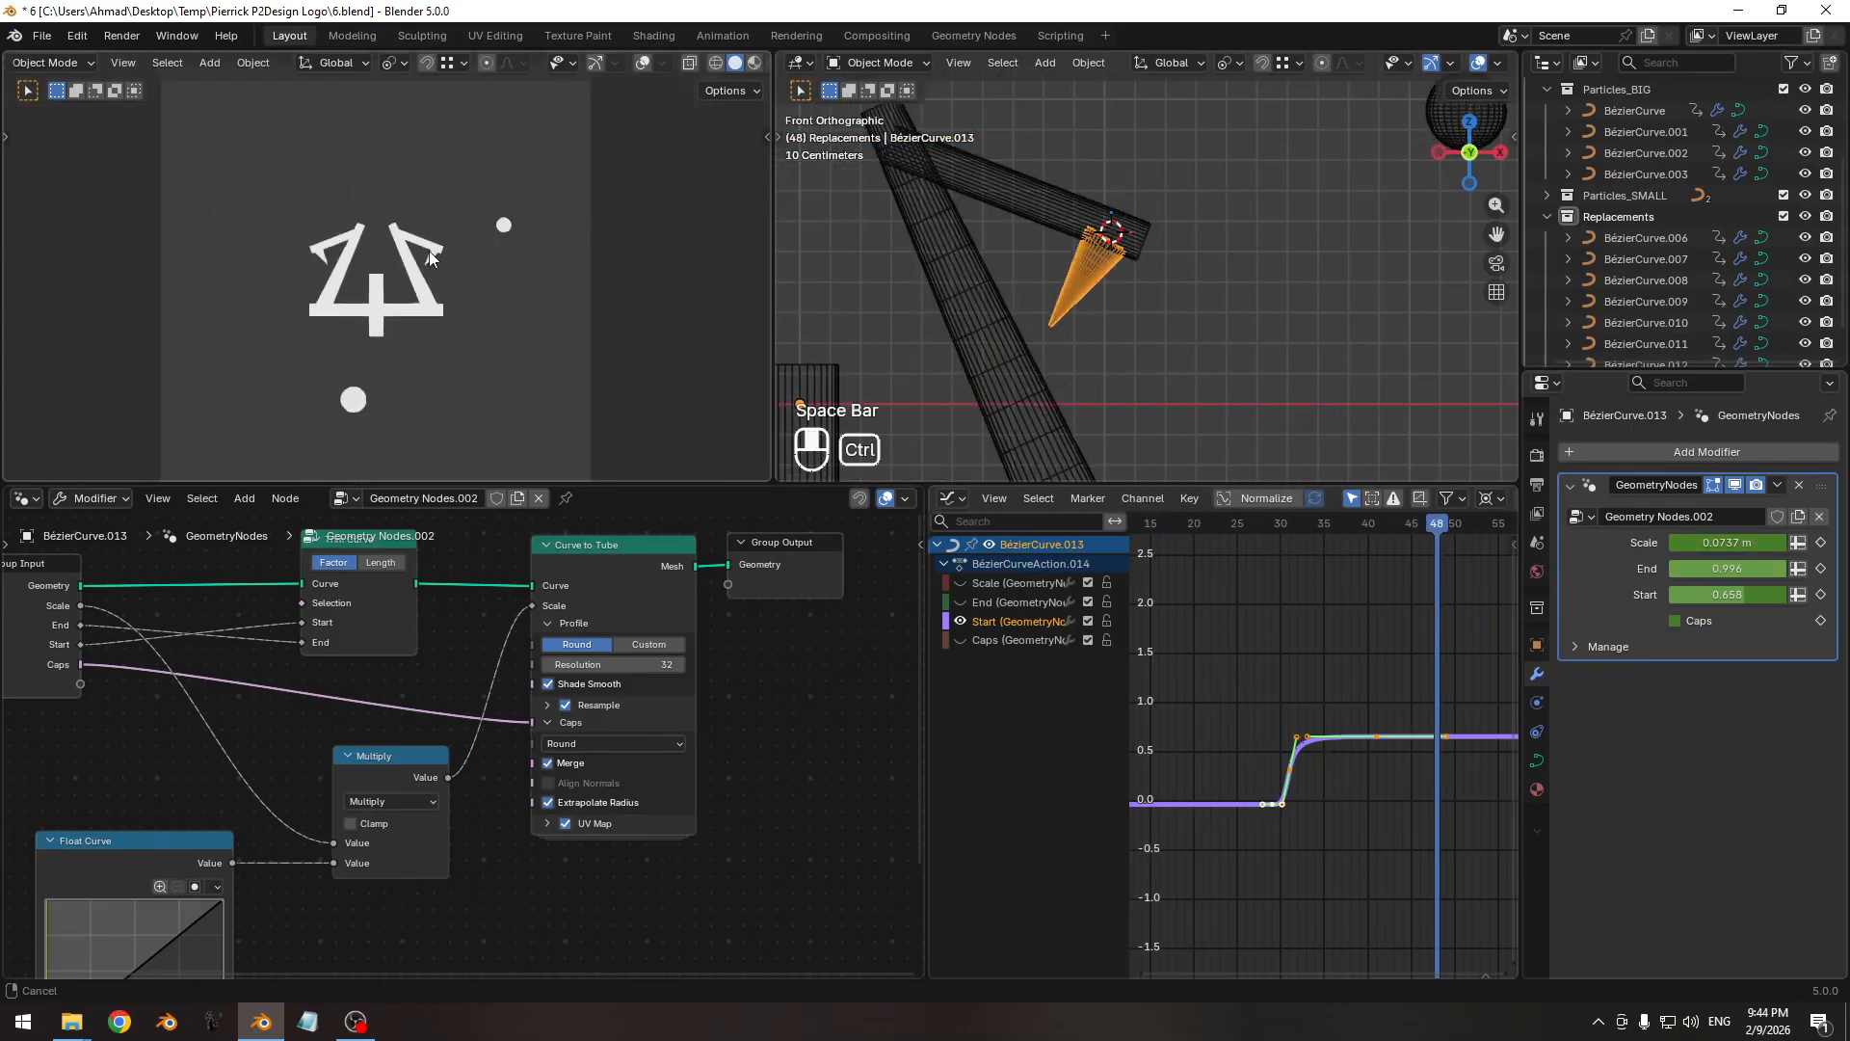
Center the logo in both viewports and save the file.
key("KP_0")
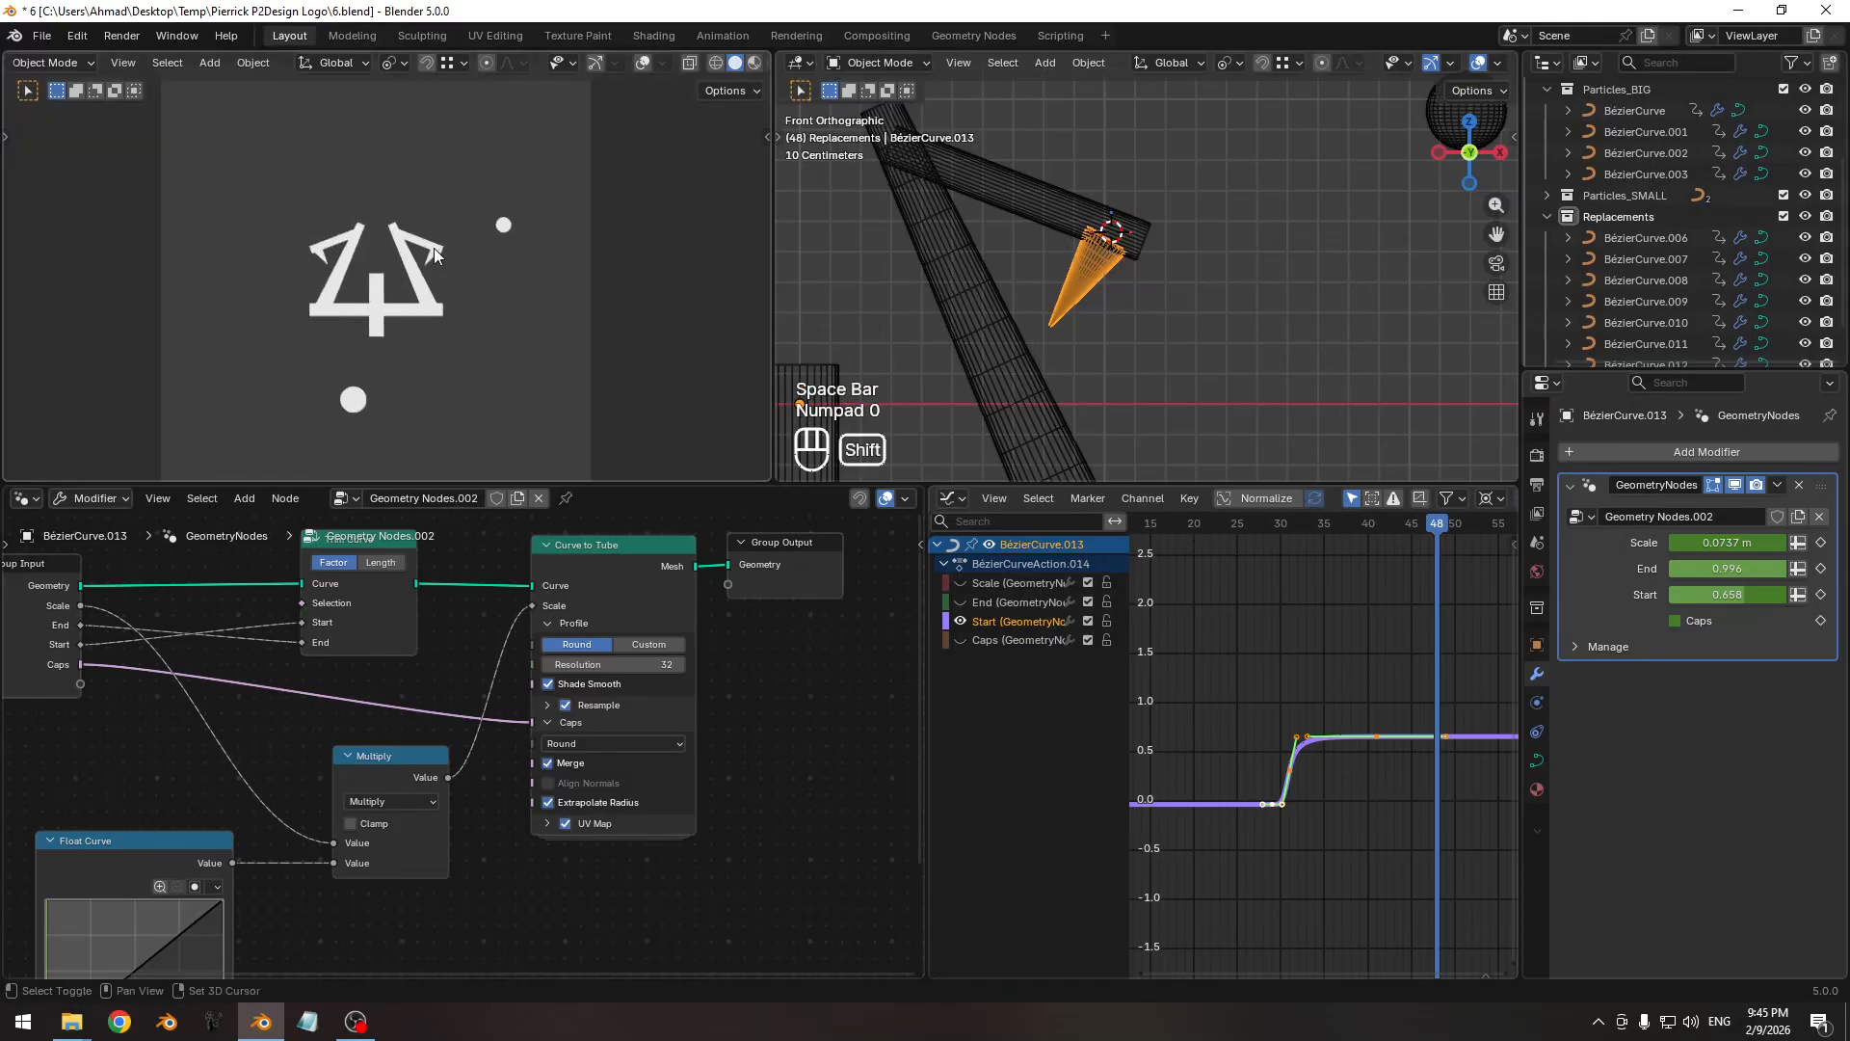
middle_click_drag(435, 253, 468, 260, "shift")
middle_click_drag(455, 325, 459, 255, "ctrl")
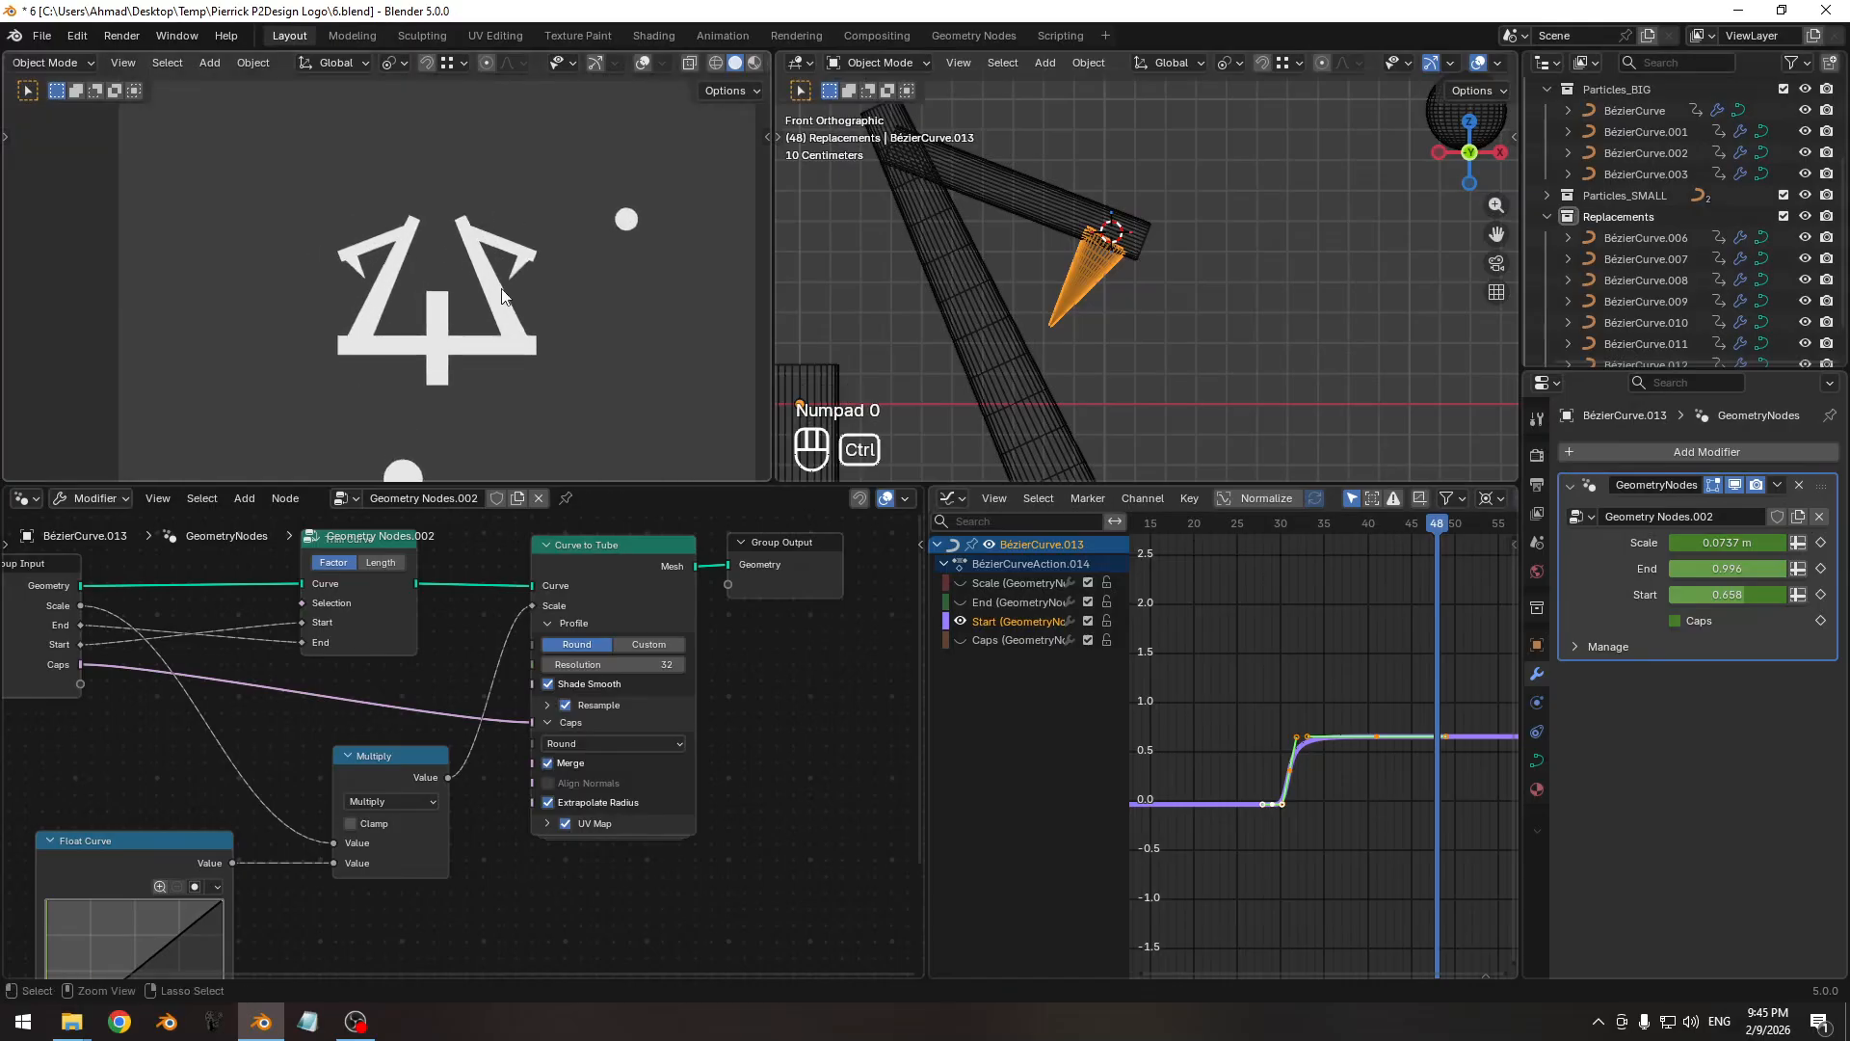
middle_click_drag(1035, 263, 1154, 260, "shift")
mouse_move(1137, 250)
middle_mouse_down("ctrl")
mouse_move(1002, 303)
mouse_move(1110, 308)
mouse_move(991, 274)
mouse_move(1118, 326)
mouse_move(1098, 388)
mouse_move(1124, 276)
middle_mouse_up("ctrl")
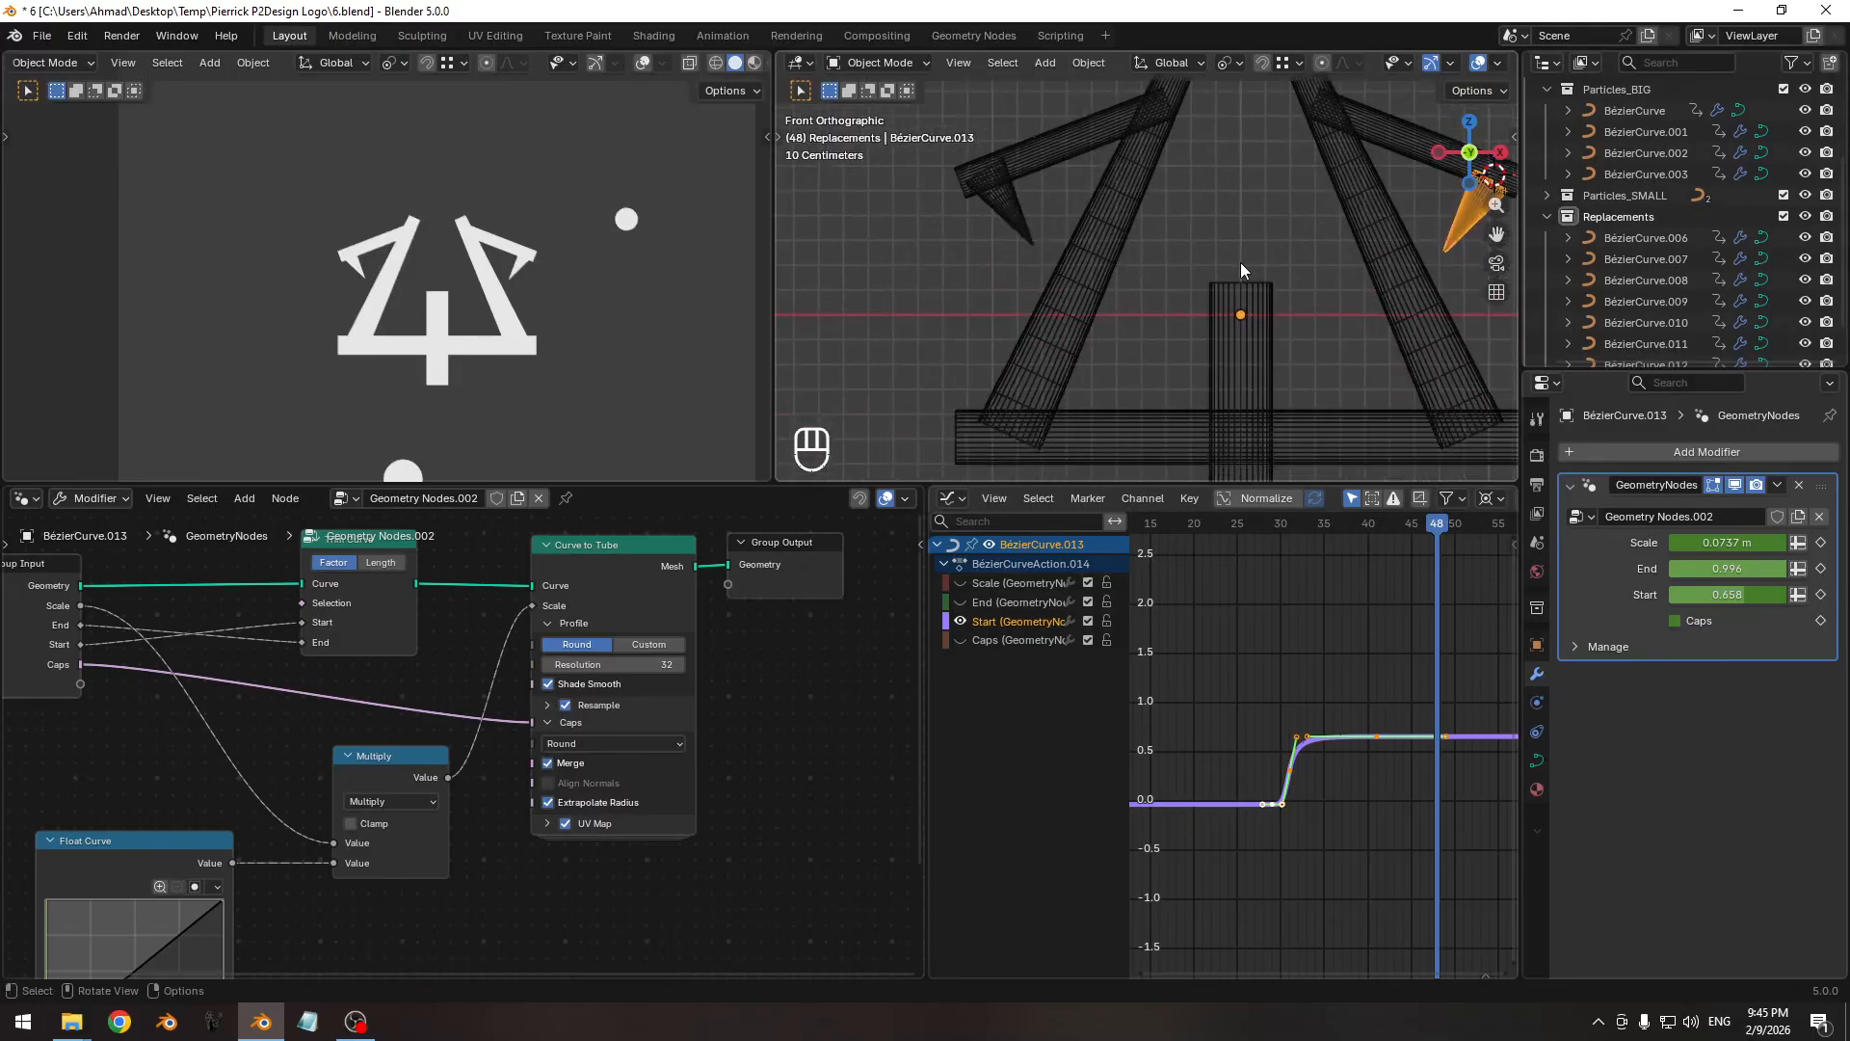
key("ctrl+s")
Go to frame 34 and collapse the Replacements collection in the outliner.
middle_click_drag(1338, 686, 1286, 697, "ctrl")
left_click_drag(1197, 527, 1342, 522)
scroll(457, 322, "up", 1)
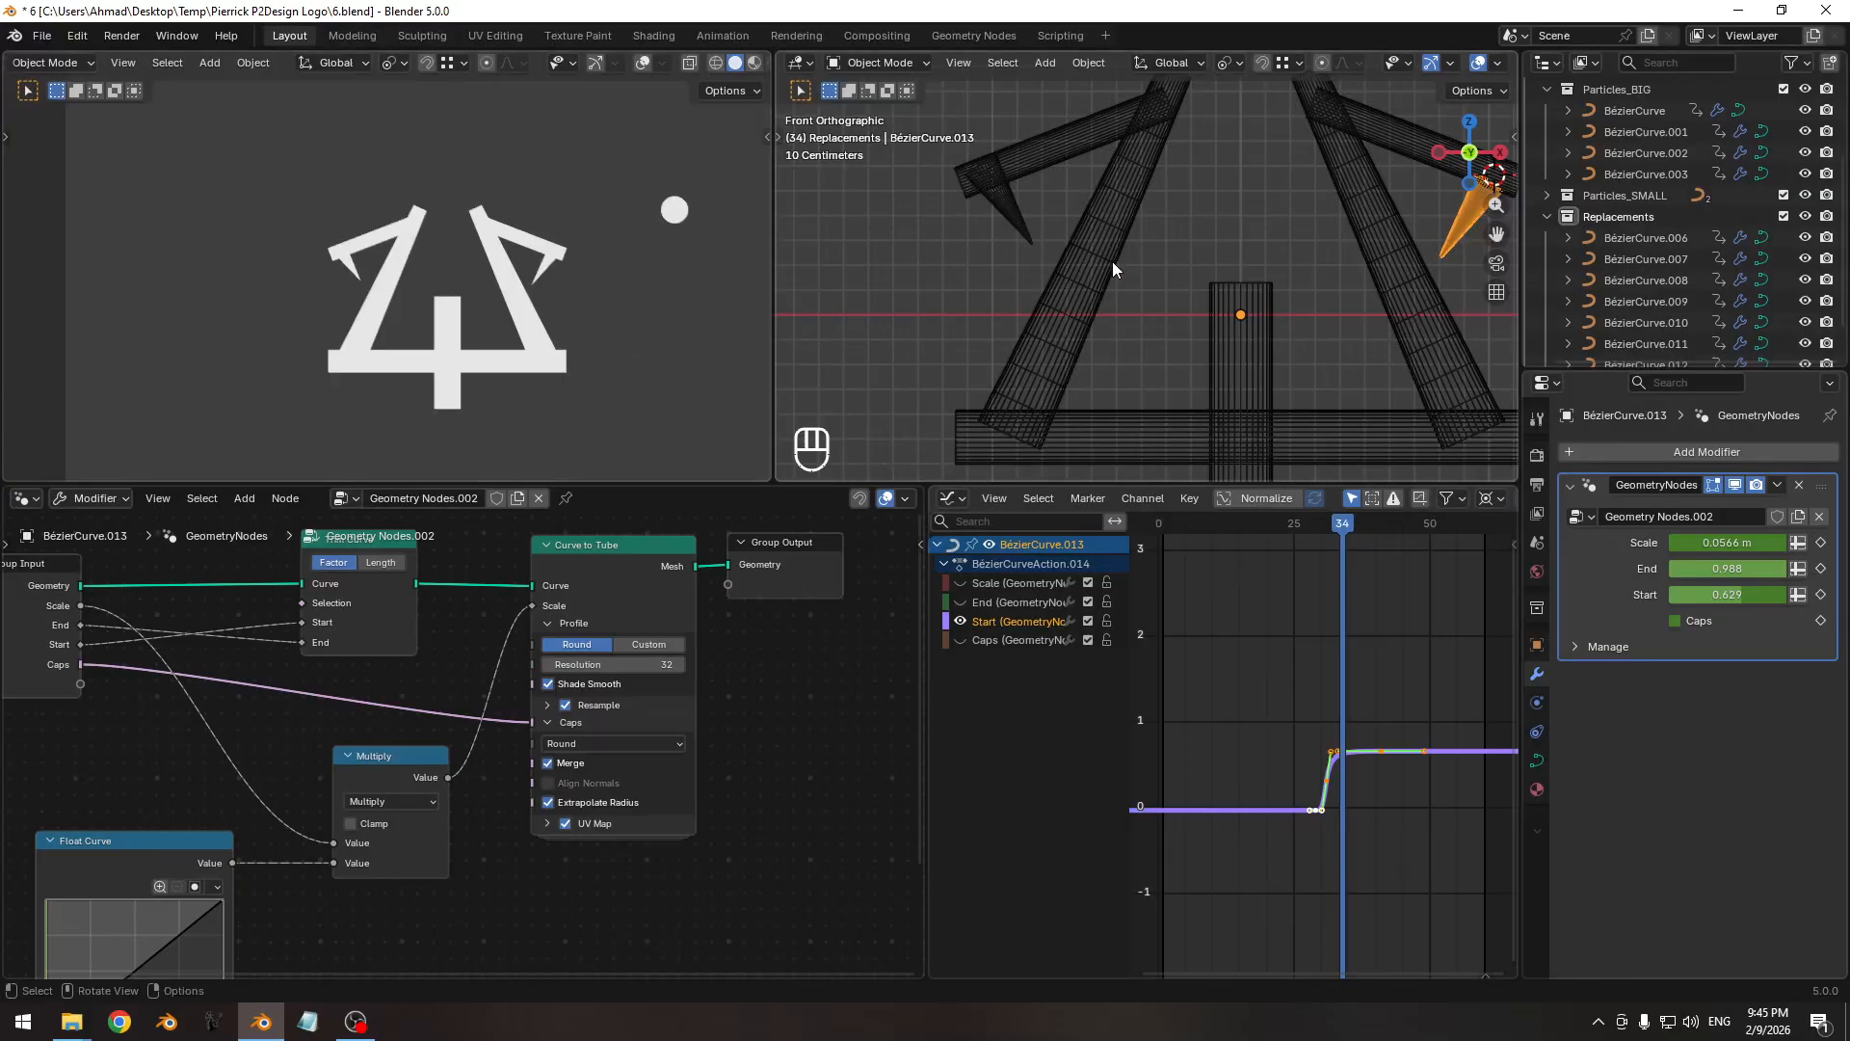
left_click(1548, 217)
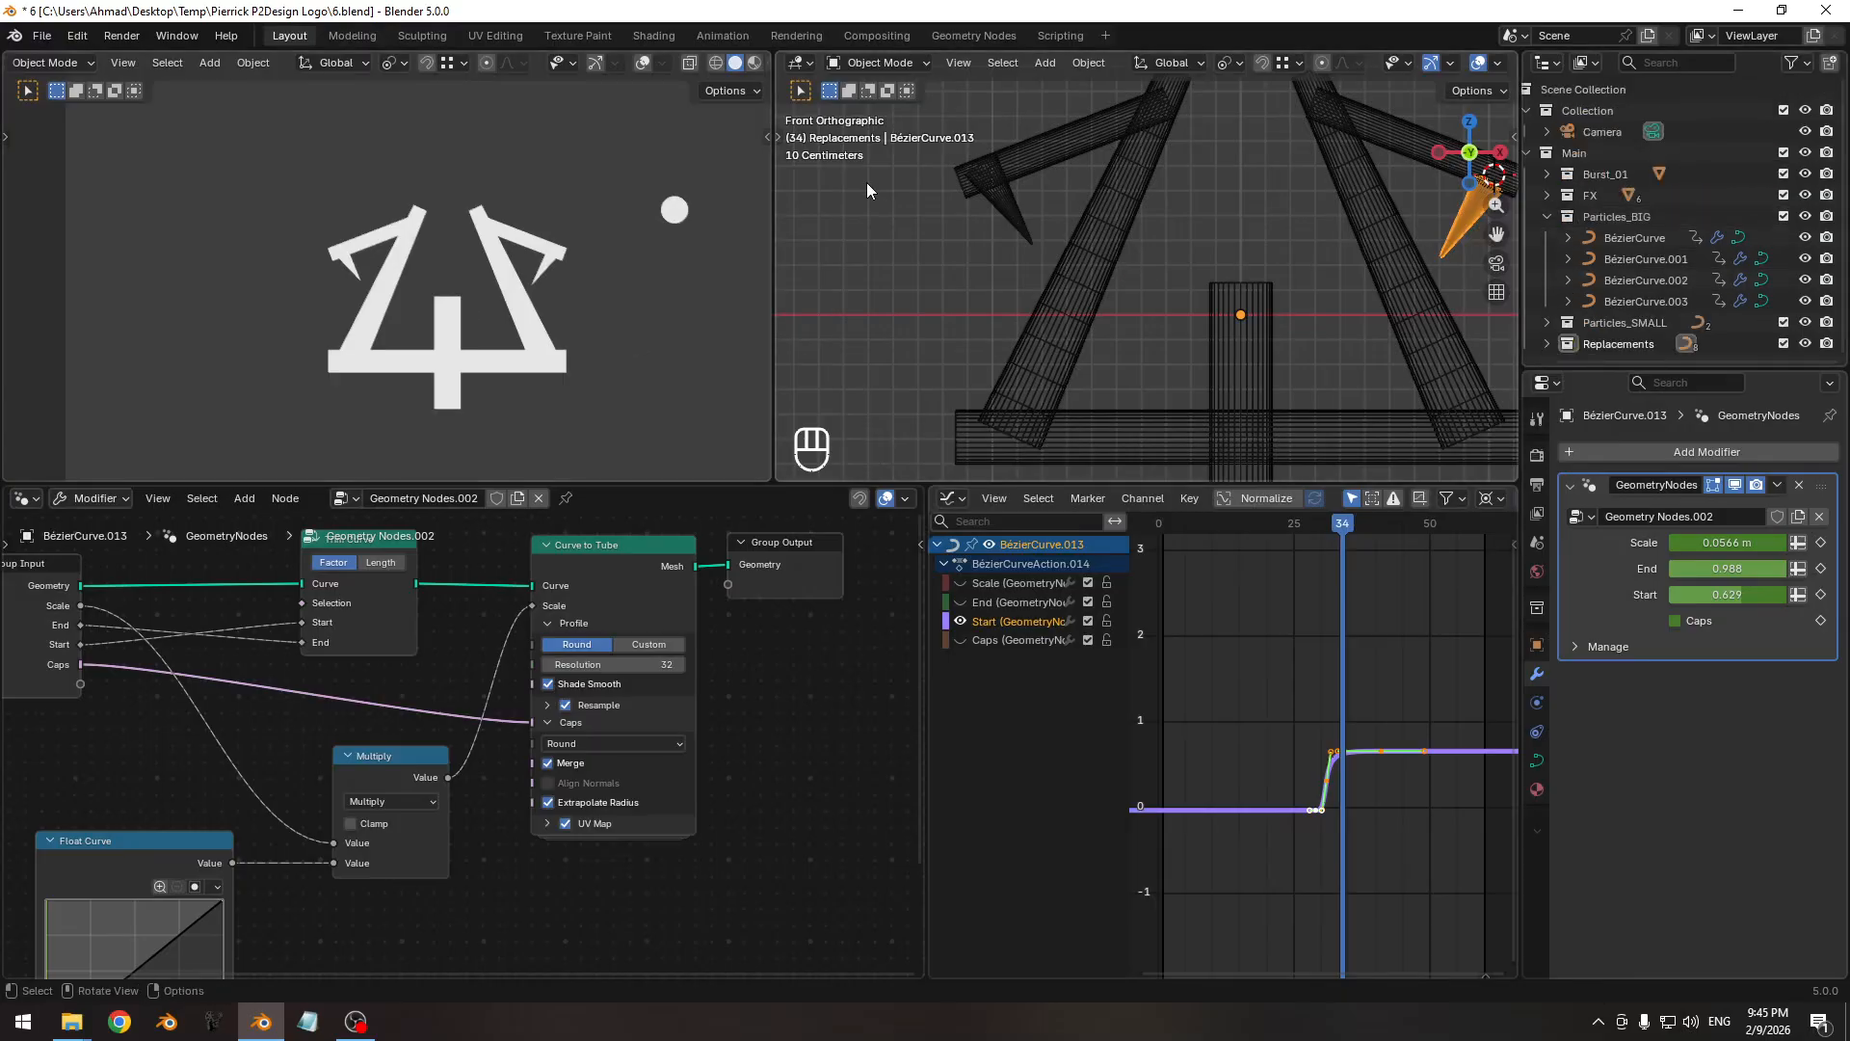
Switch the camera view to wireframe shading with overlays and save the file.
mouse_move(445, 310)
middle_mouse_down()
mouse_move(455, 245)
mouse_move(397, 304)
mouse_move(491, 235)
mouse_move(405, 294)
mouse_move(430, 236)
middle_mouse_up()
key("shift+z")
key("shift+alt+z")
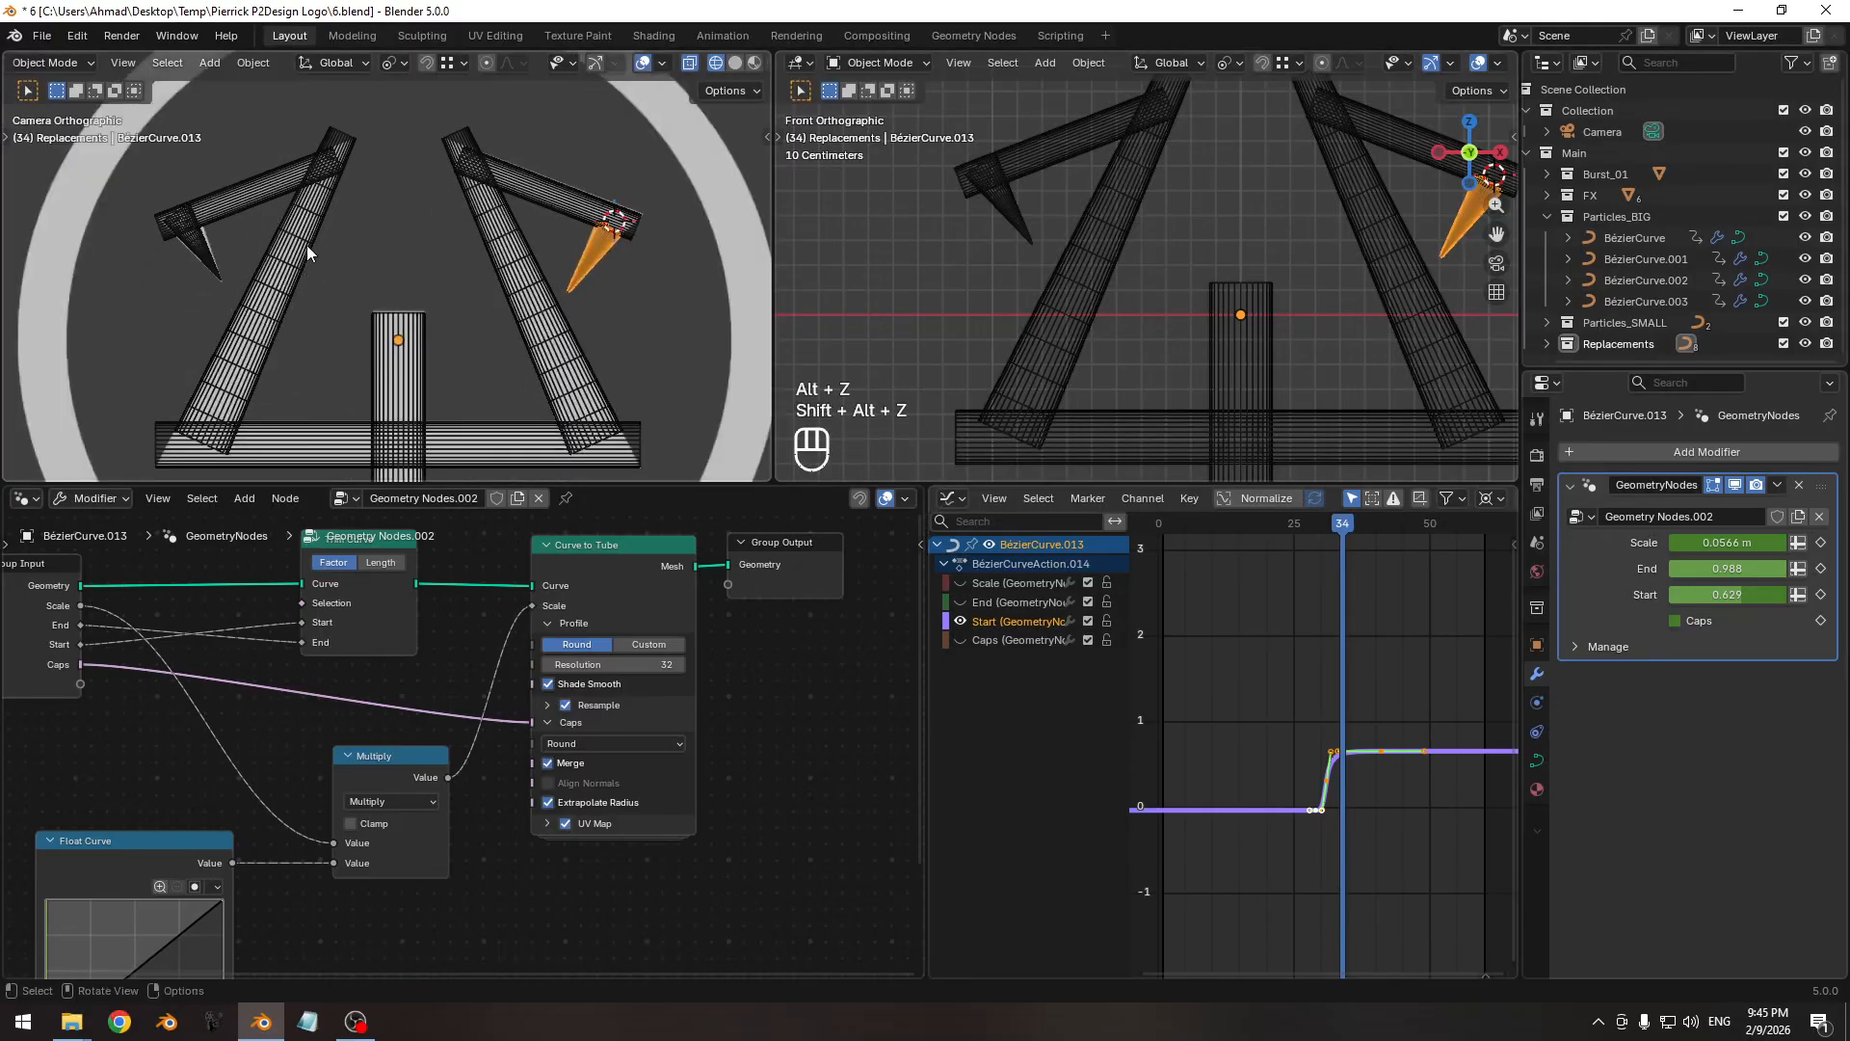
middle_click_drag(306, 245, 480, 350, "shift")
key("ctrl+s")
Collapse the Particles_BIG collection and create a new collection named Maskings inside Main.
middle_click_drag(1177, 295, 1231, 265, "ctrl")
middle_click_drag(1231, 265, 1175, 278, "shift")
left_click(1548, 217)
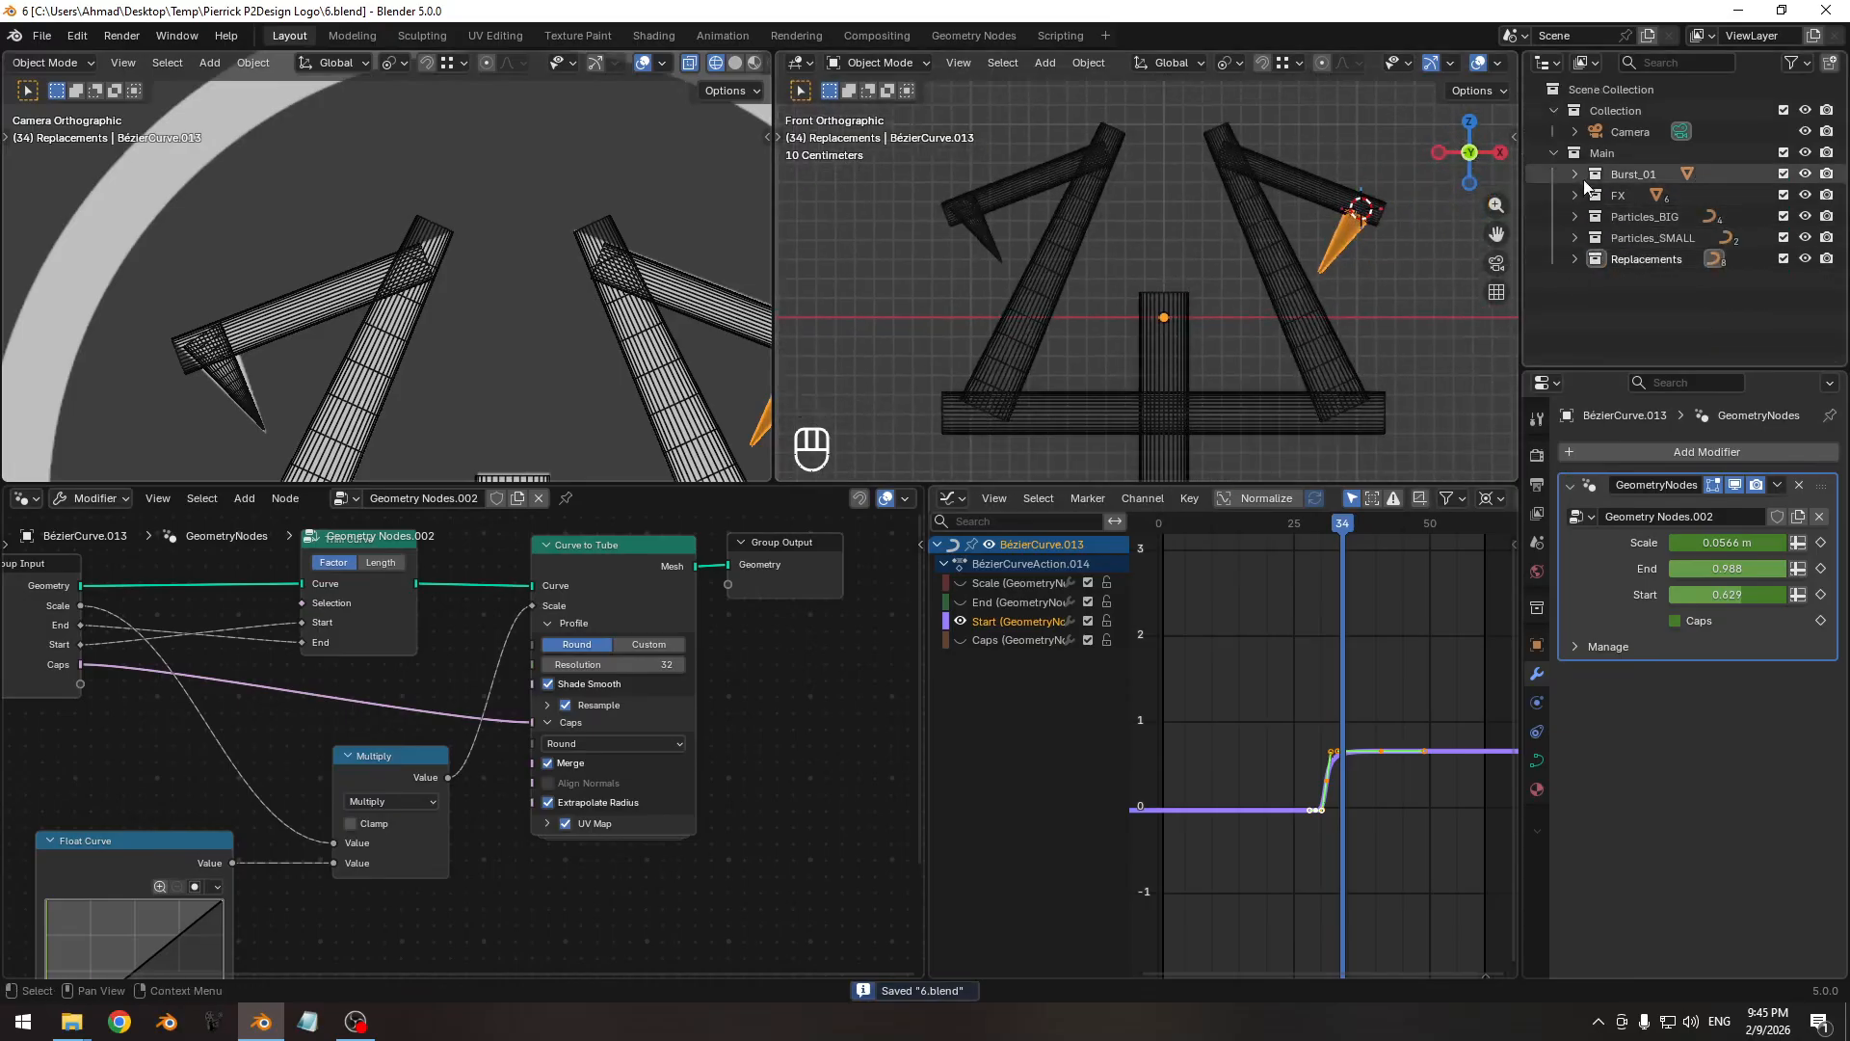
left_click(1575, 154)
key("c")
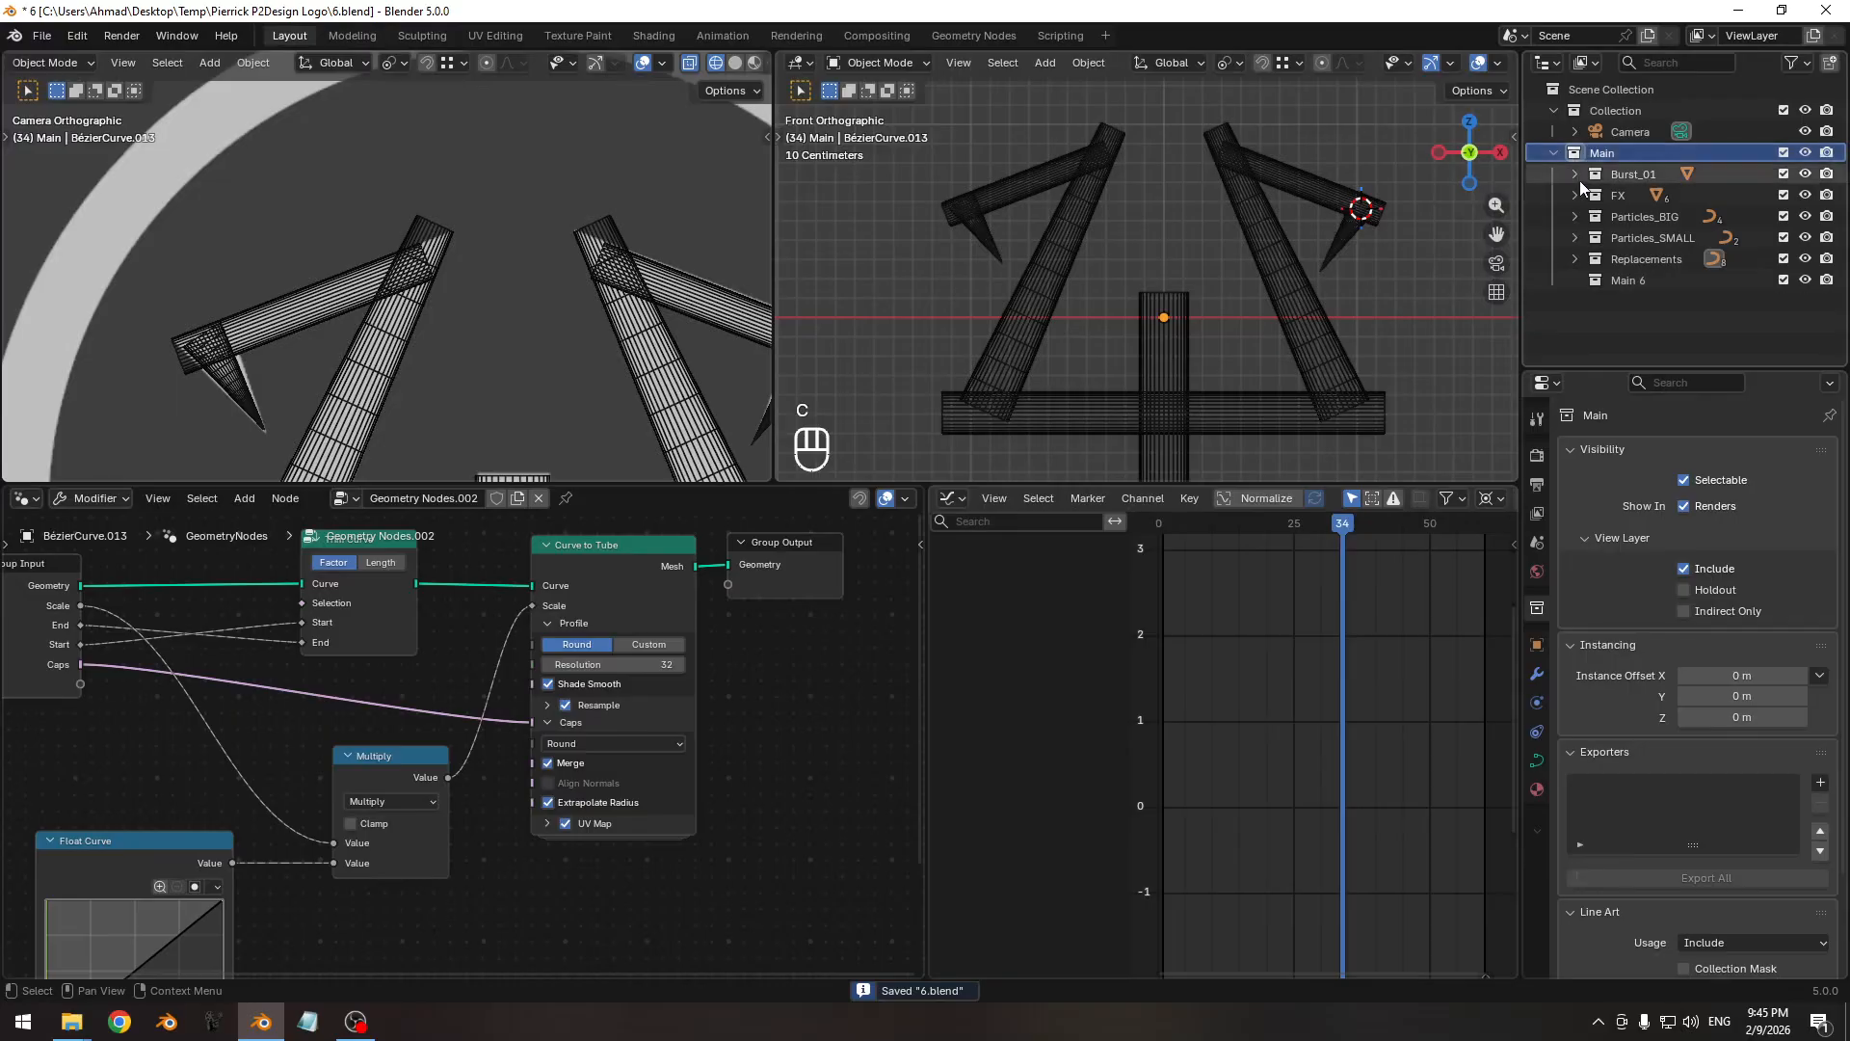
double_click(1628, 280)
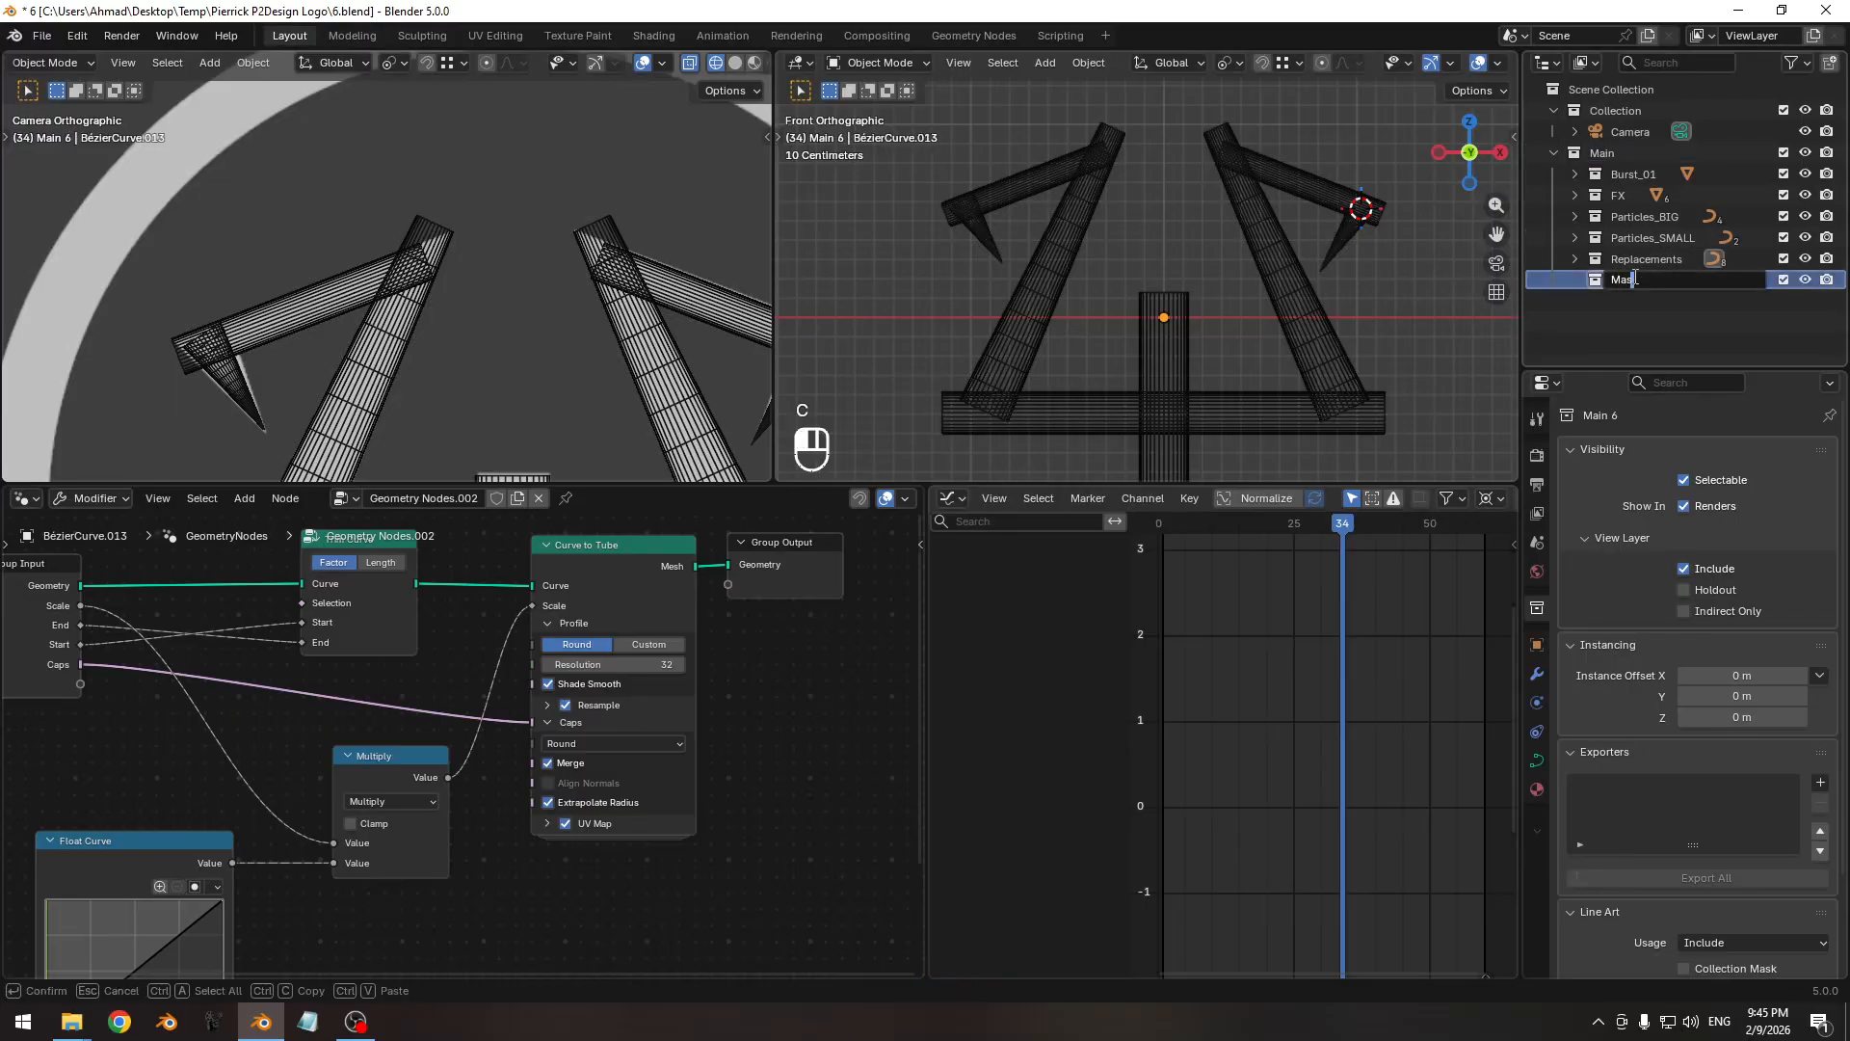
type("Maskings")
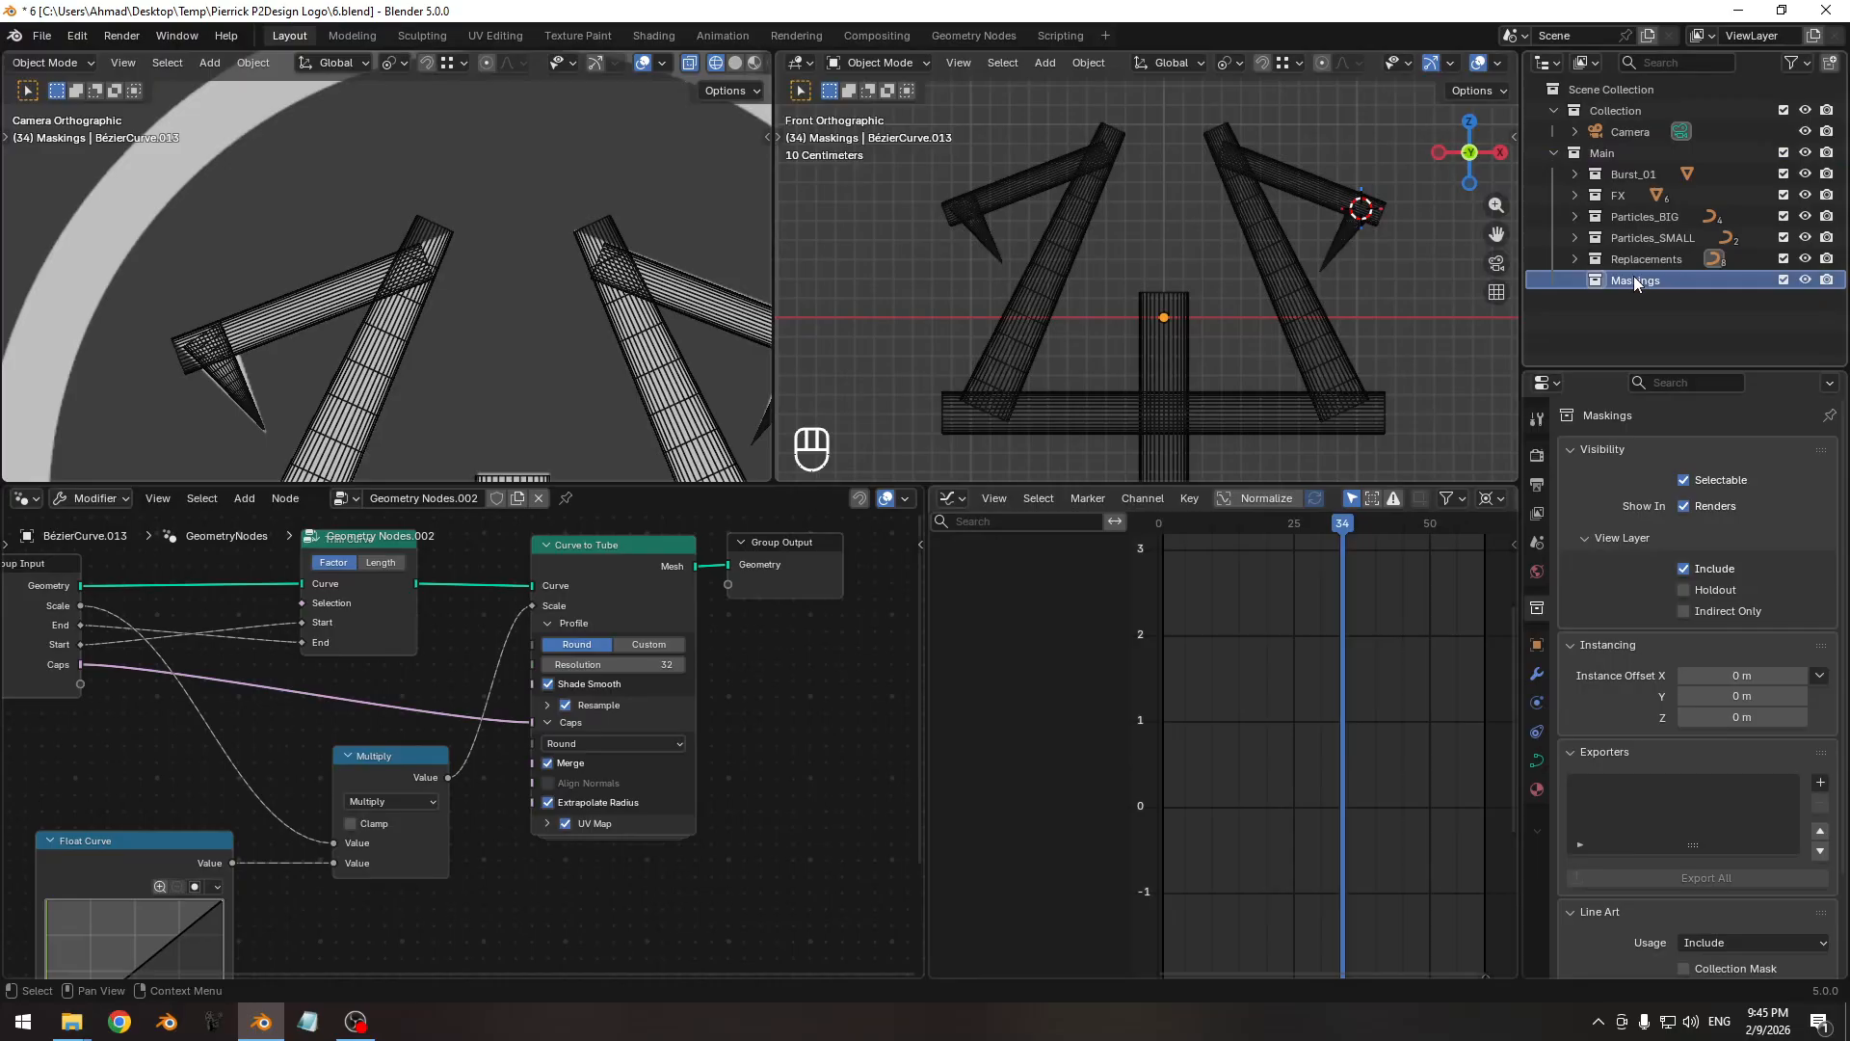
key("Return")
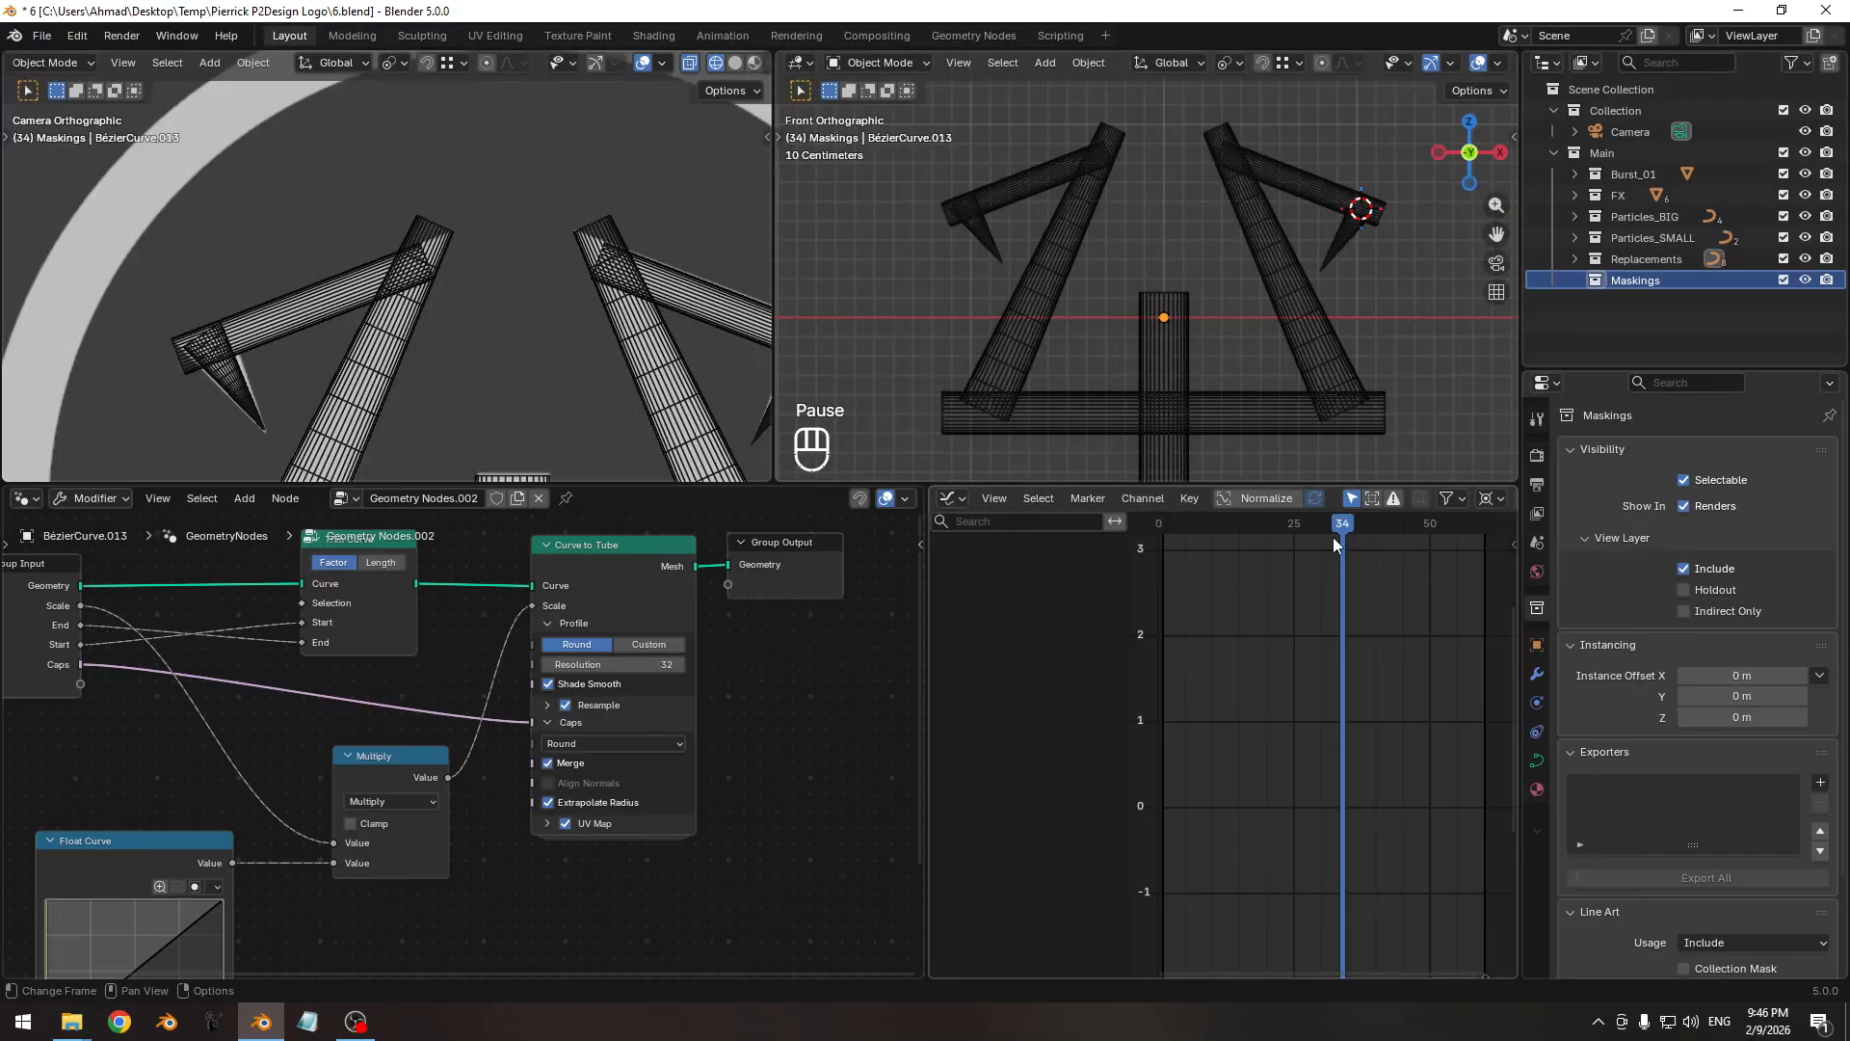
Go to frame 39, snap the 3D cursor to the world origin and add a mesh plane to the Maskings collection.
left_click_drag(1333, 542, 1368, 526)
middle_click_drag(566, 254, 299, 192, "shift")
middle_click_drag(540, 301, 546, 229, "ctrl")
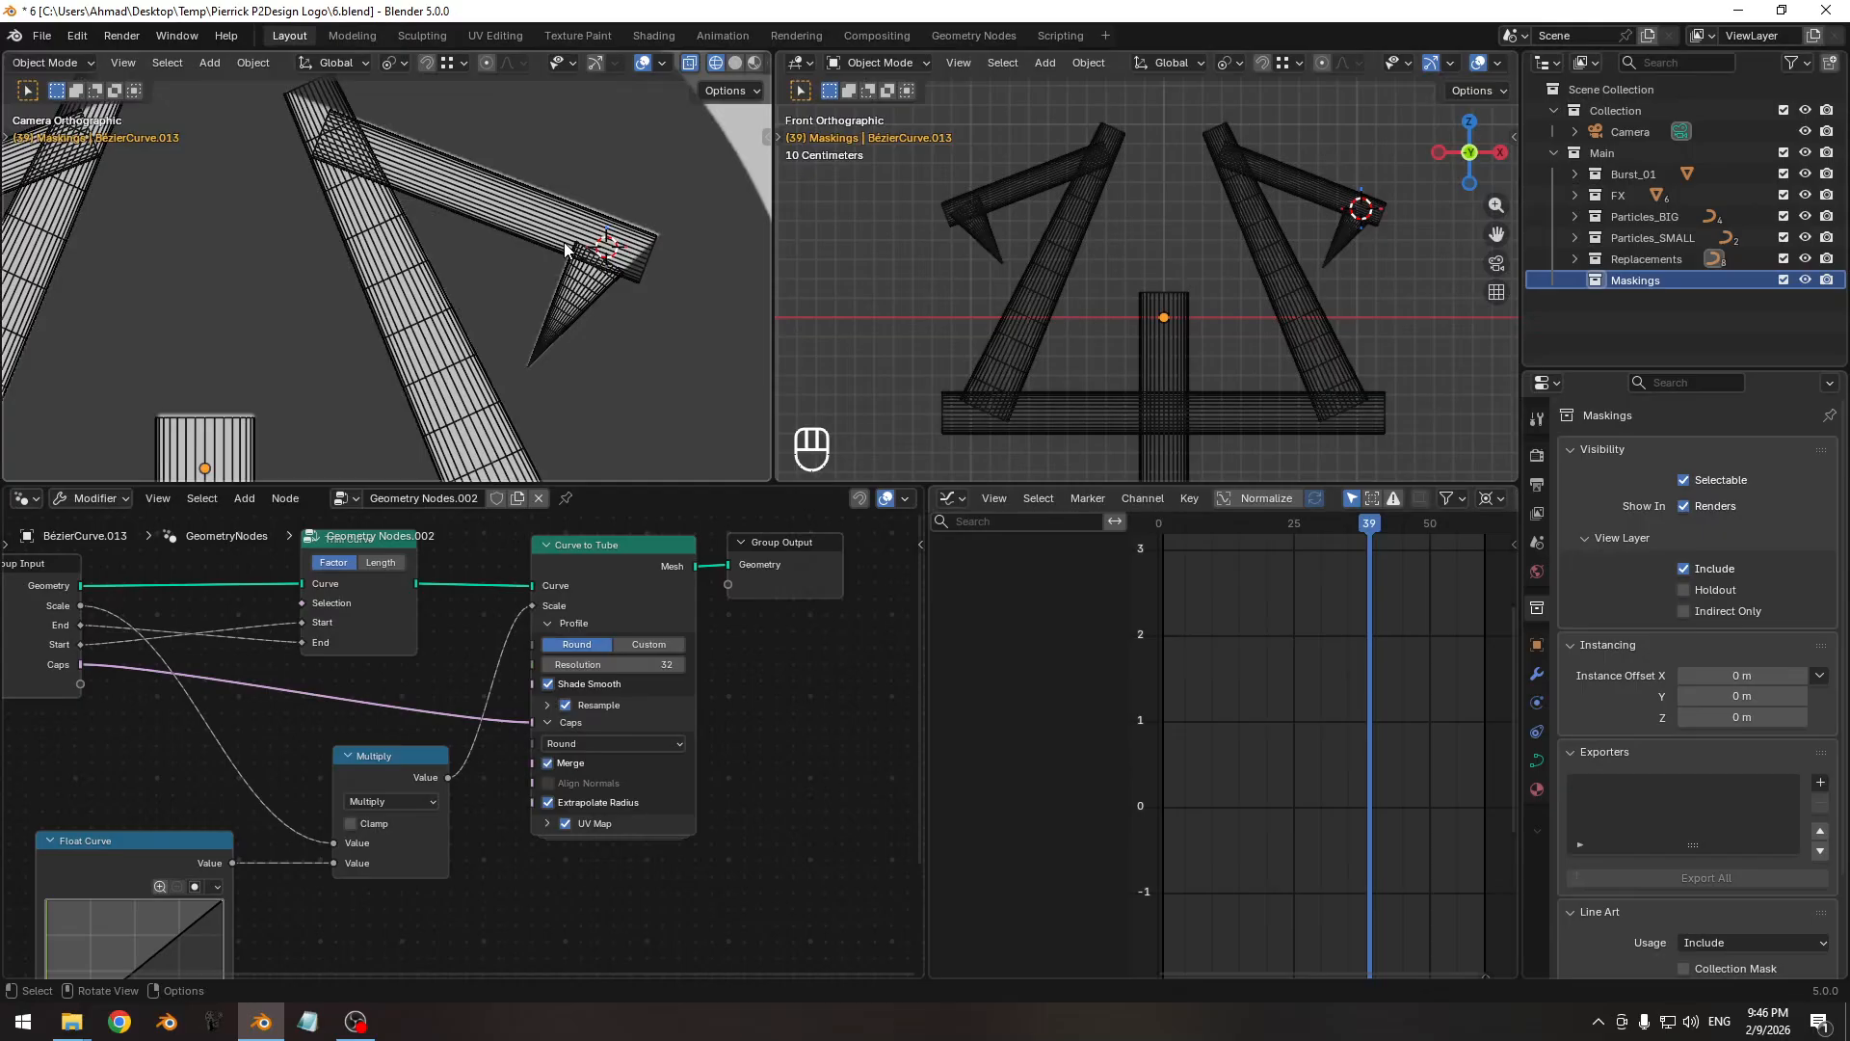
key("shift+s")
key("shift+a")
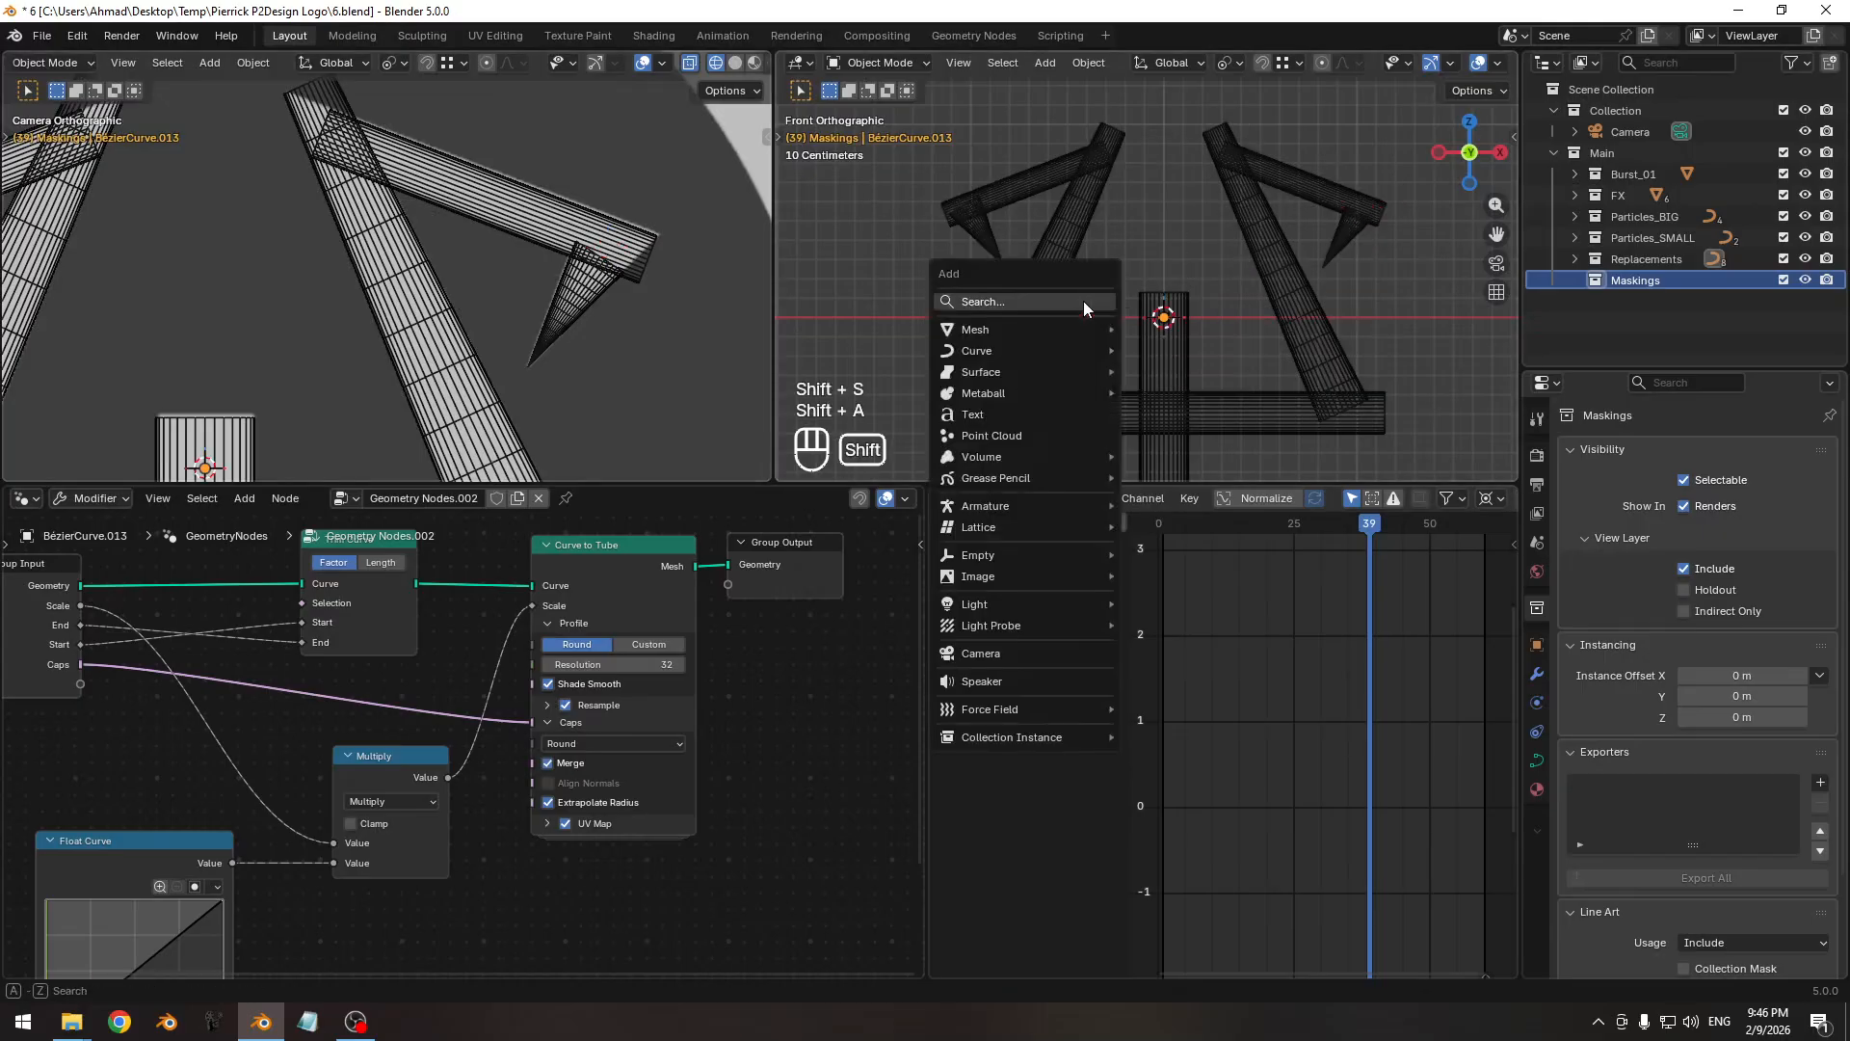
mouse_move(1049, 331)
left_click(1162, 331)
Rotate the new plane 90° about the global X axis so it stands upright.
middle_click_drag(1185, 332, 1160, 369, "ctrl")
key("r")
key("x")
key("KP_9")
key("KP_0")
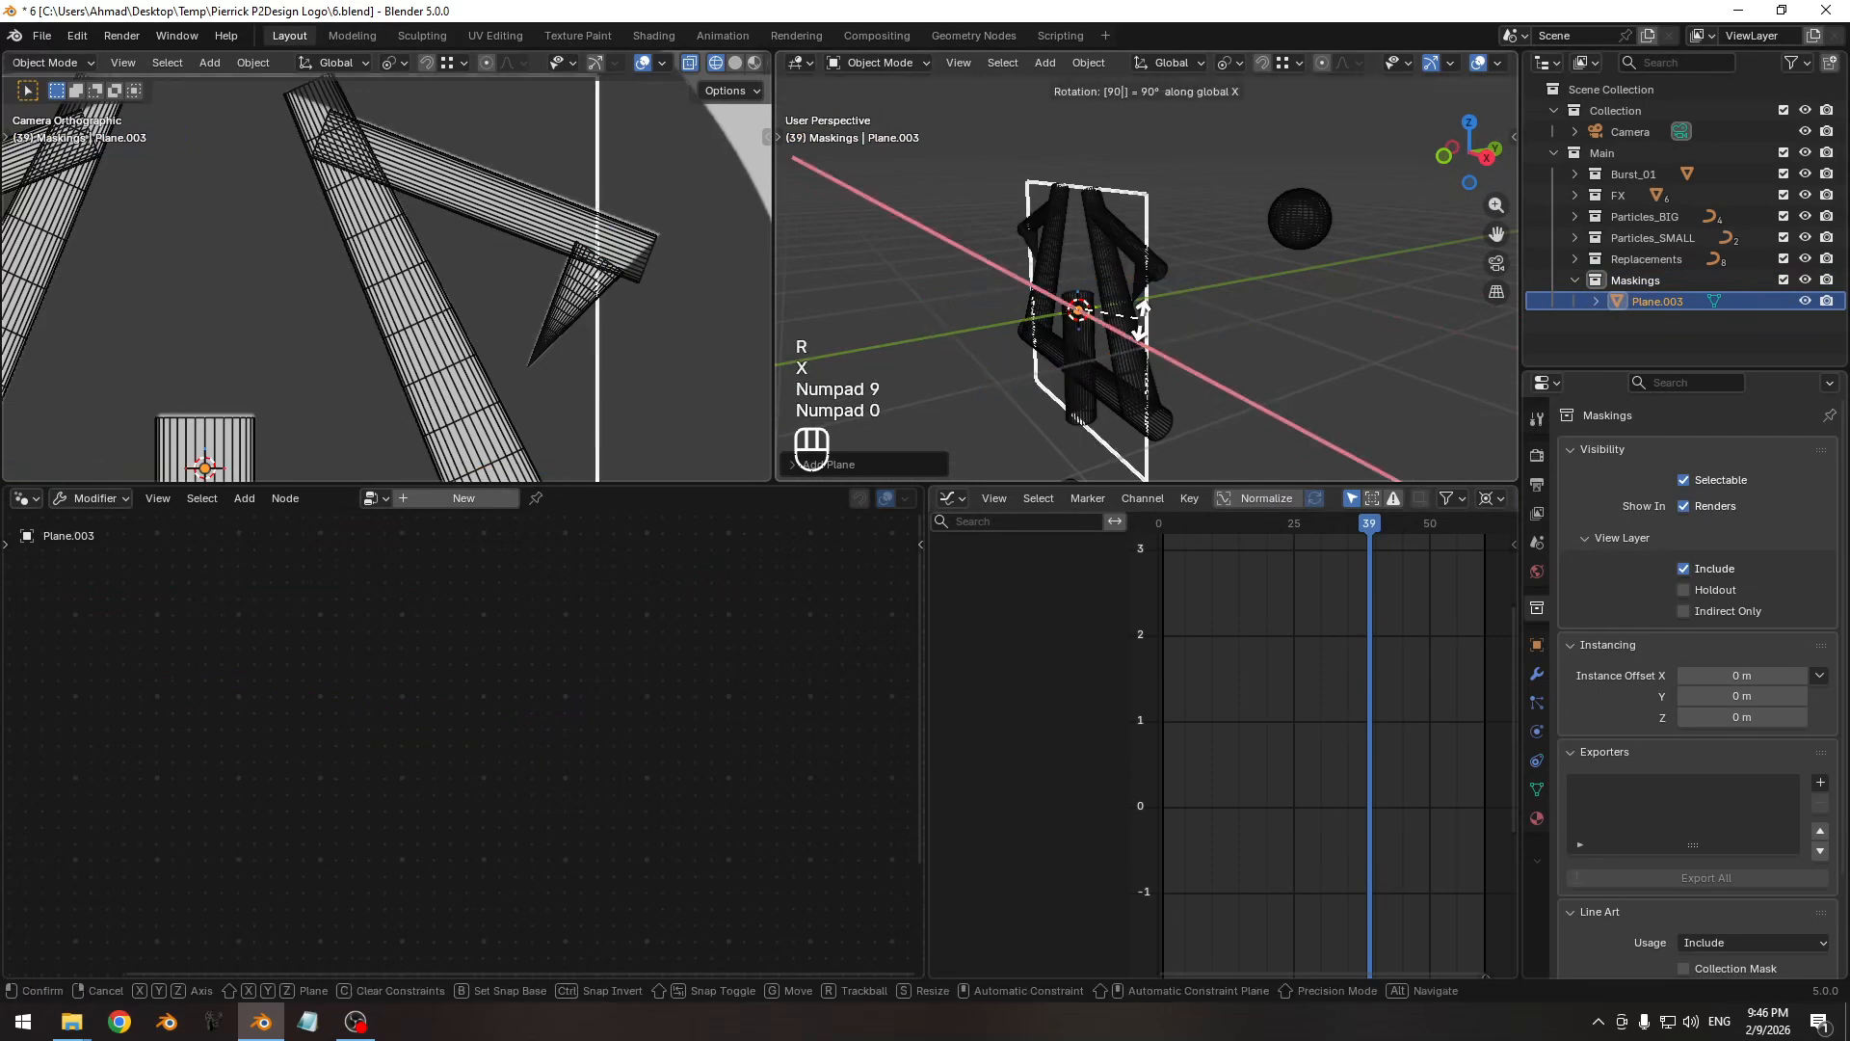
key("KP_Enter")
Move the upright masking plane -1 m along the global Y axis so it sits in front of the logo.
mouse_move(1137, 320)
middle_mouse_down()
mouse_move(1078, 298)
mouse_move(1101, 317)
middle_mouse_up()
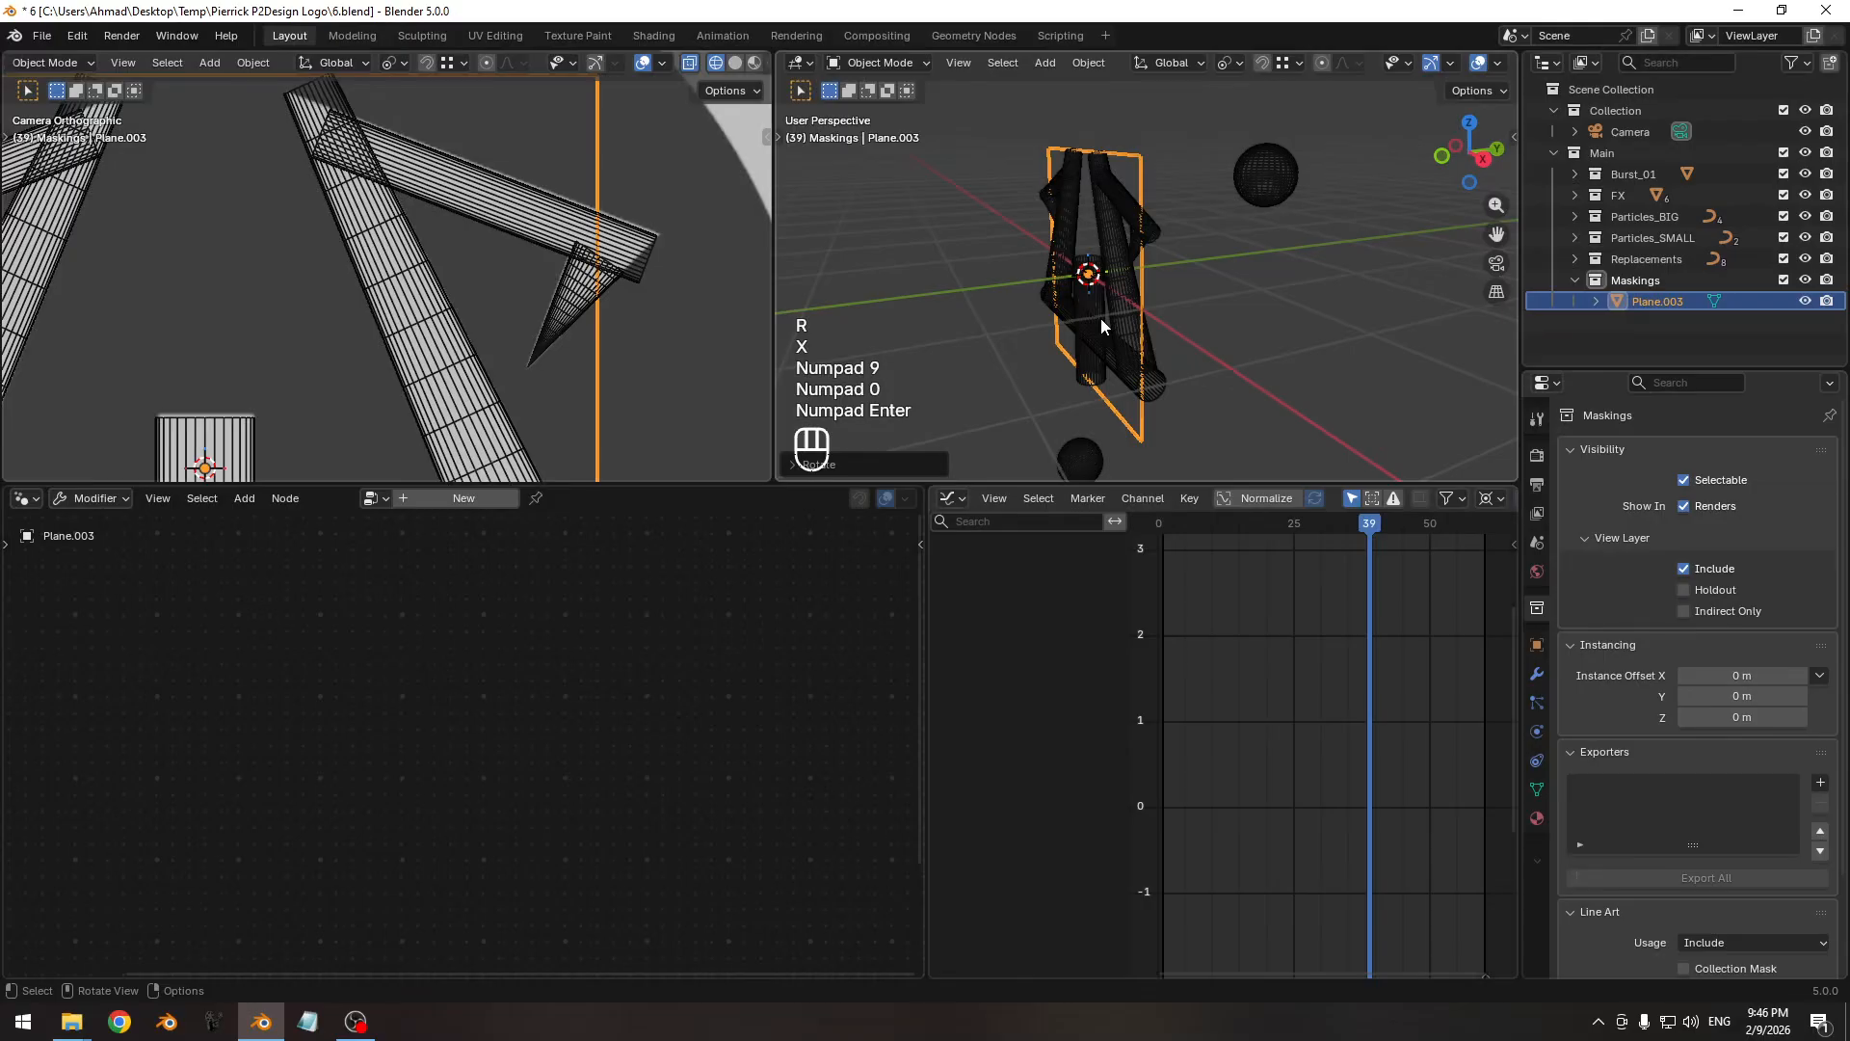
key("g")
key("y")
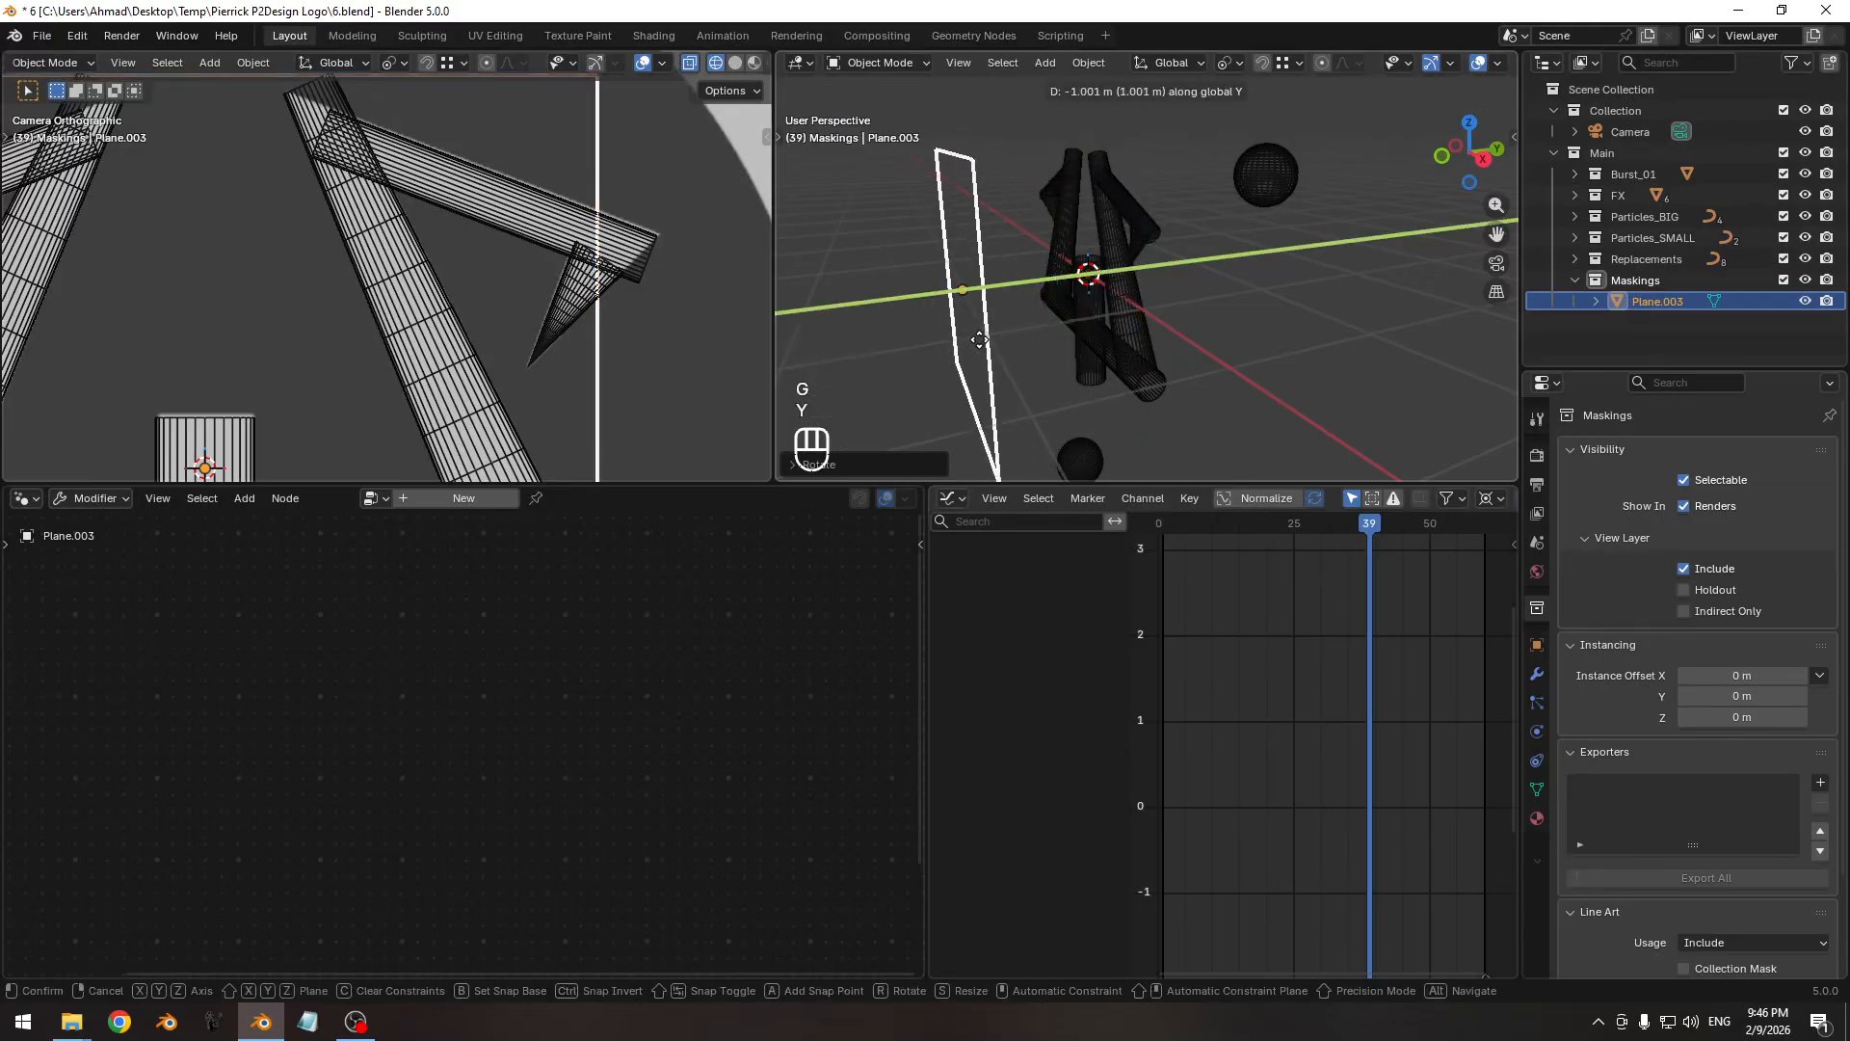
key("KP_Subtract")
key("KP_1")
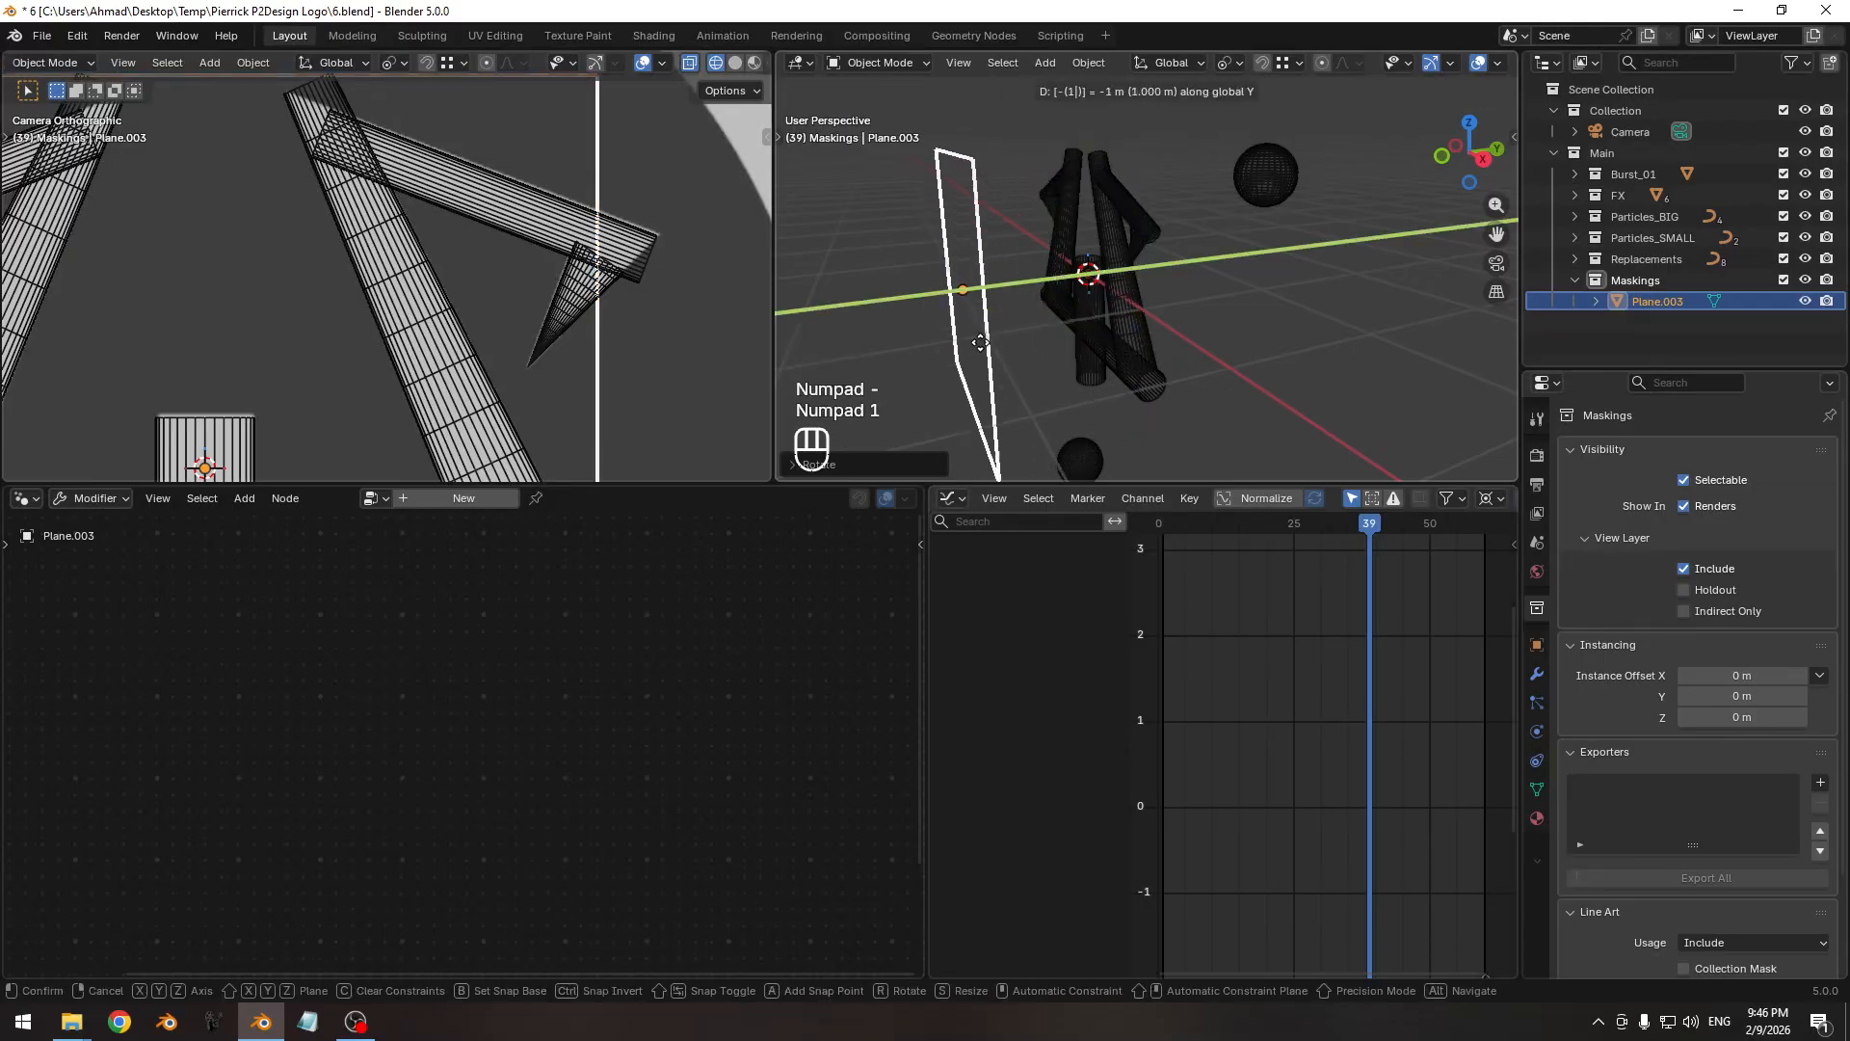
key("KP_Enter")
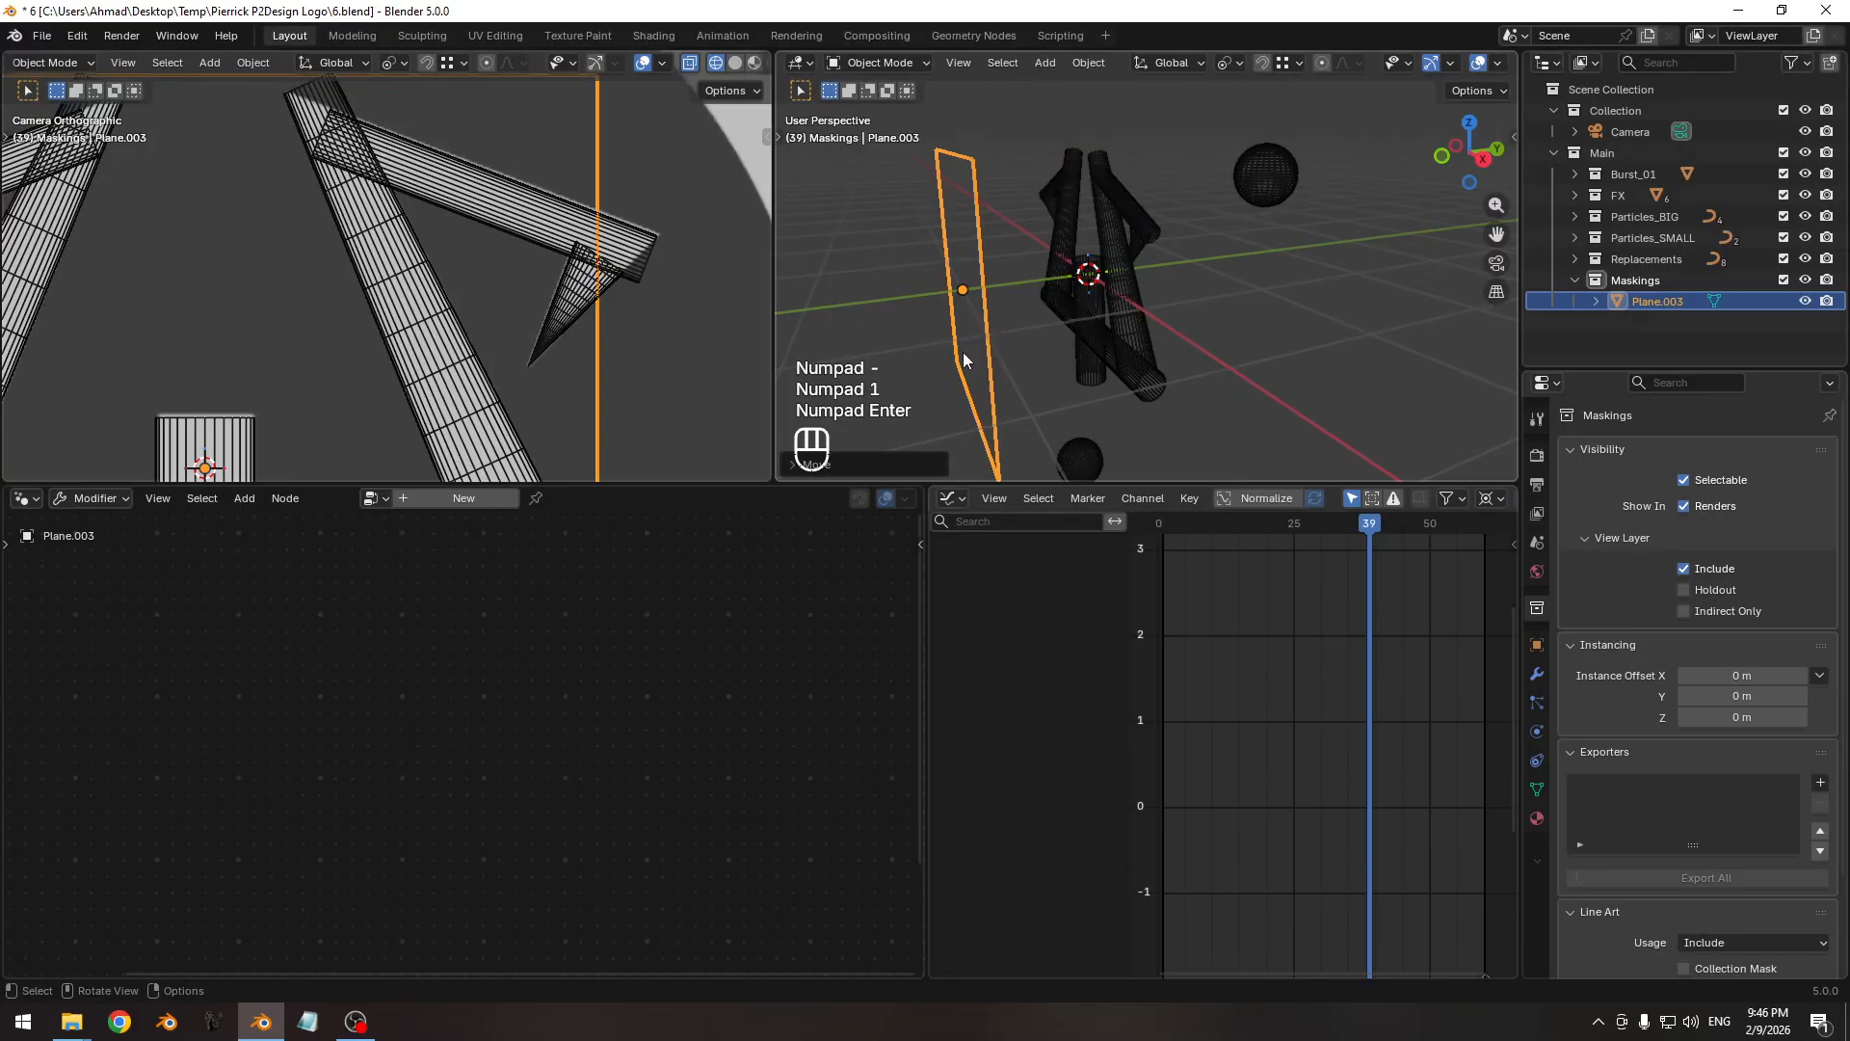
Scale the masking plane's mesh down in Edit Mode and place it over the right-hand bar end and its spike.
key("KP_1")
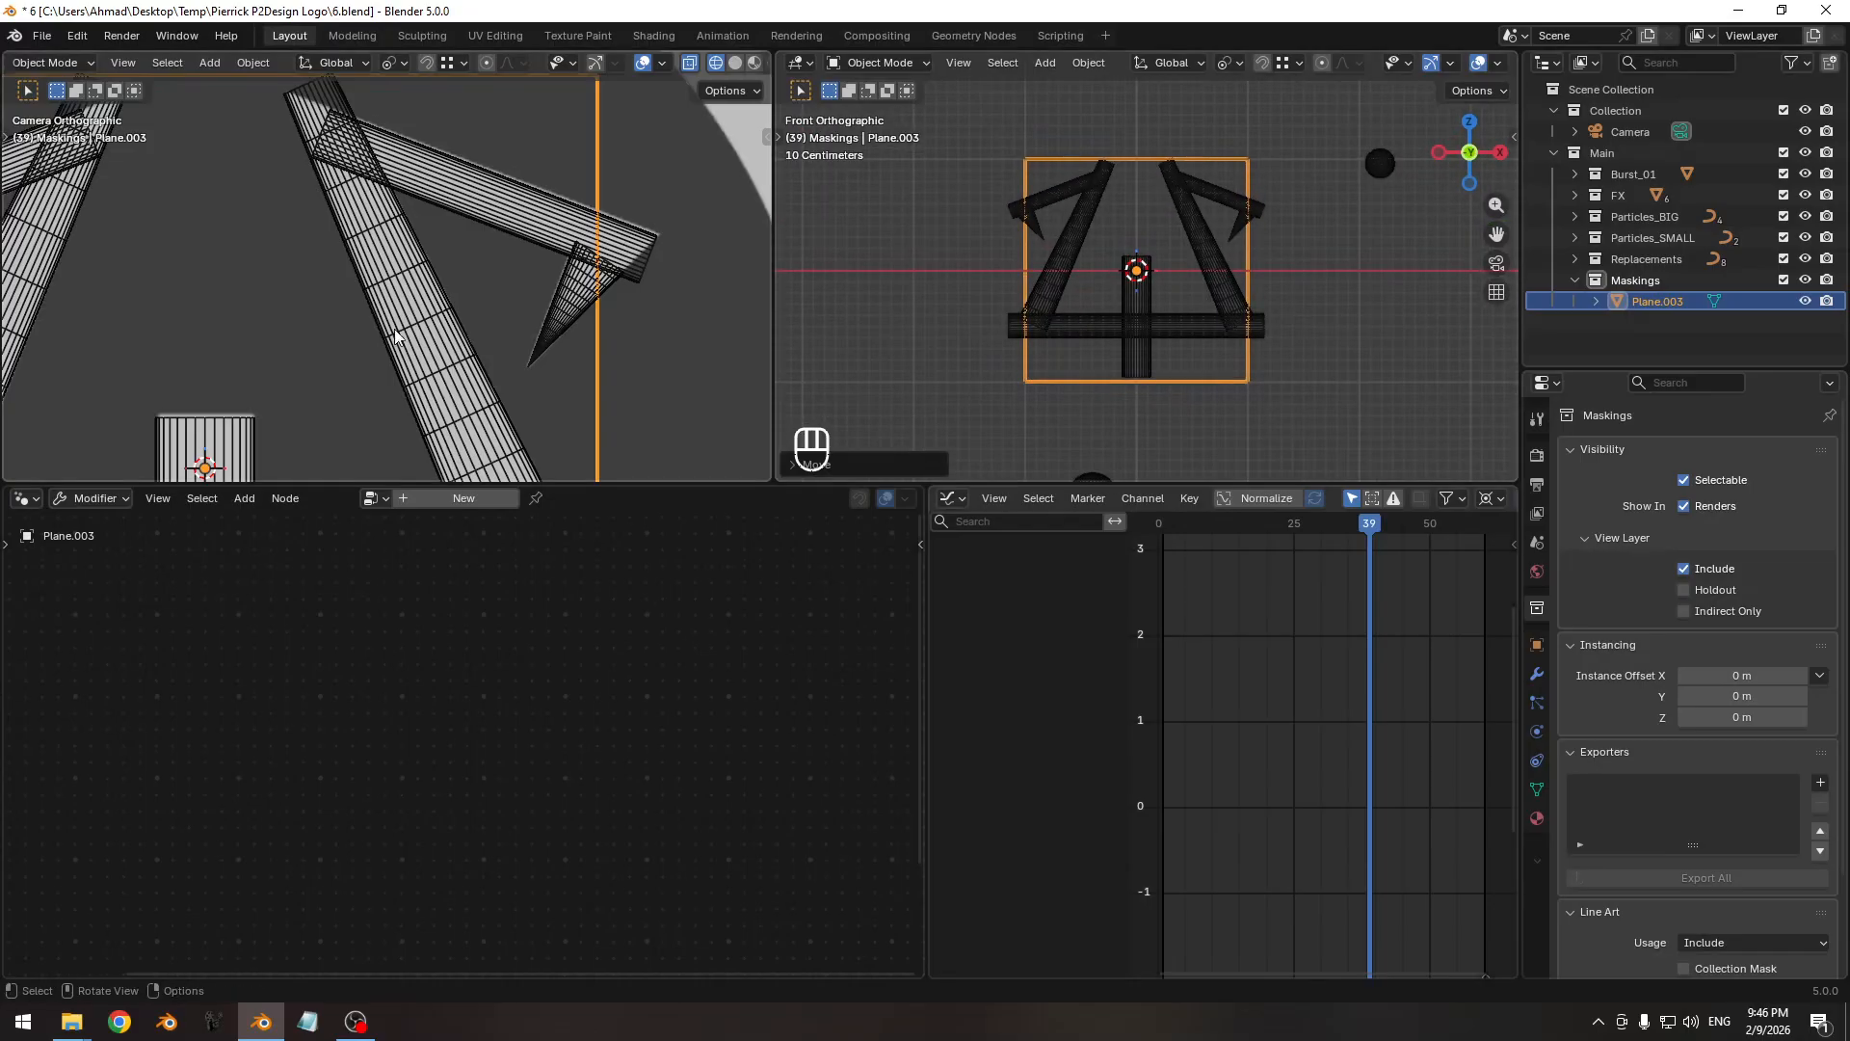
key("Tab")
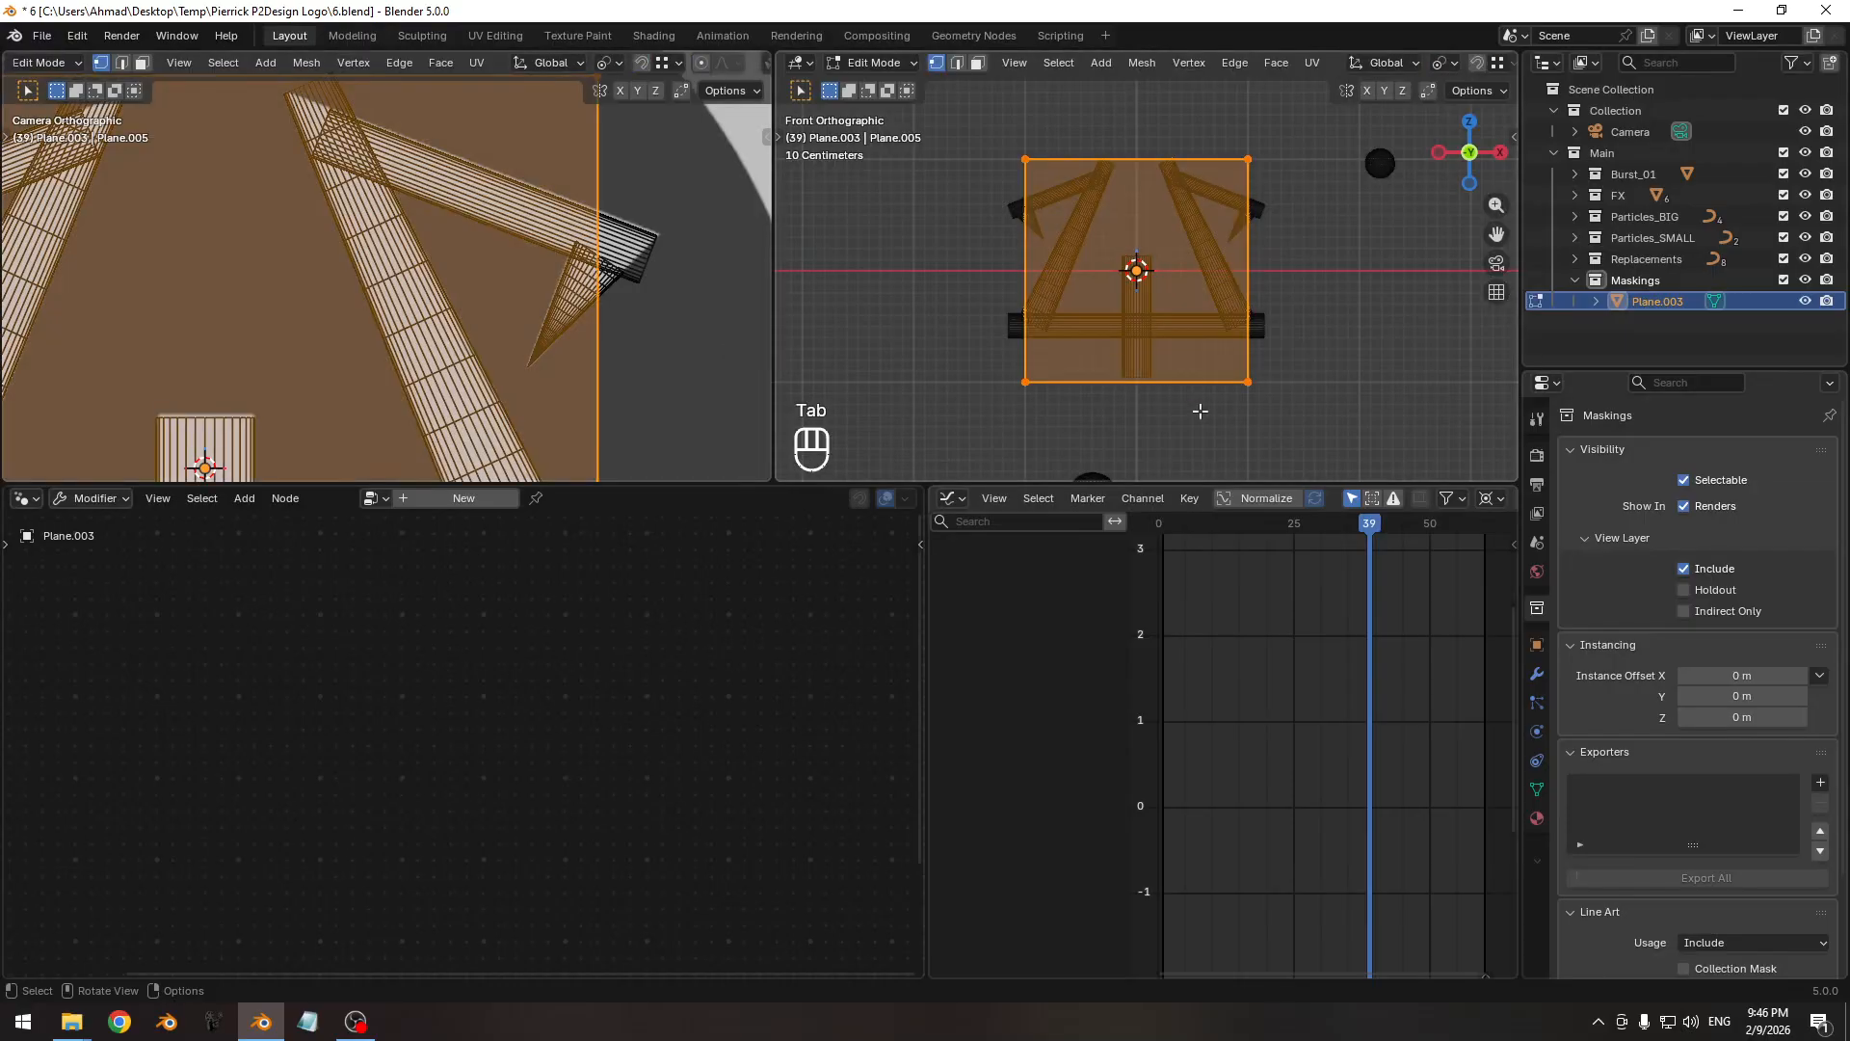
key("s")
left_click(1169, 349)
key("s")
left_click(1178, 345)
key("g")
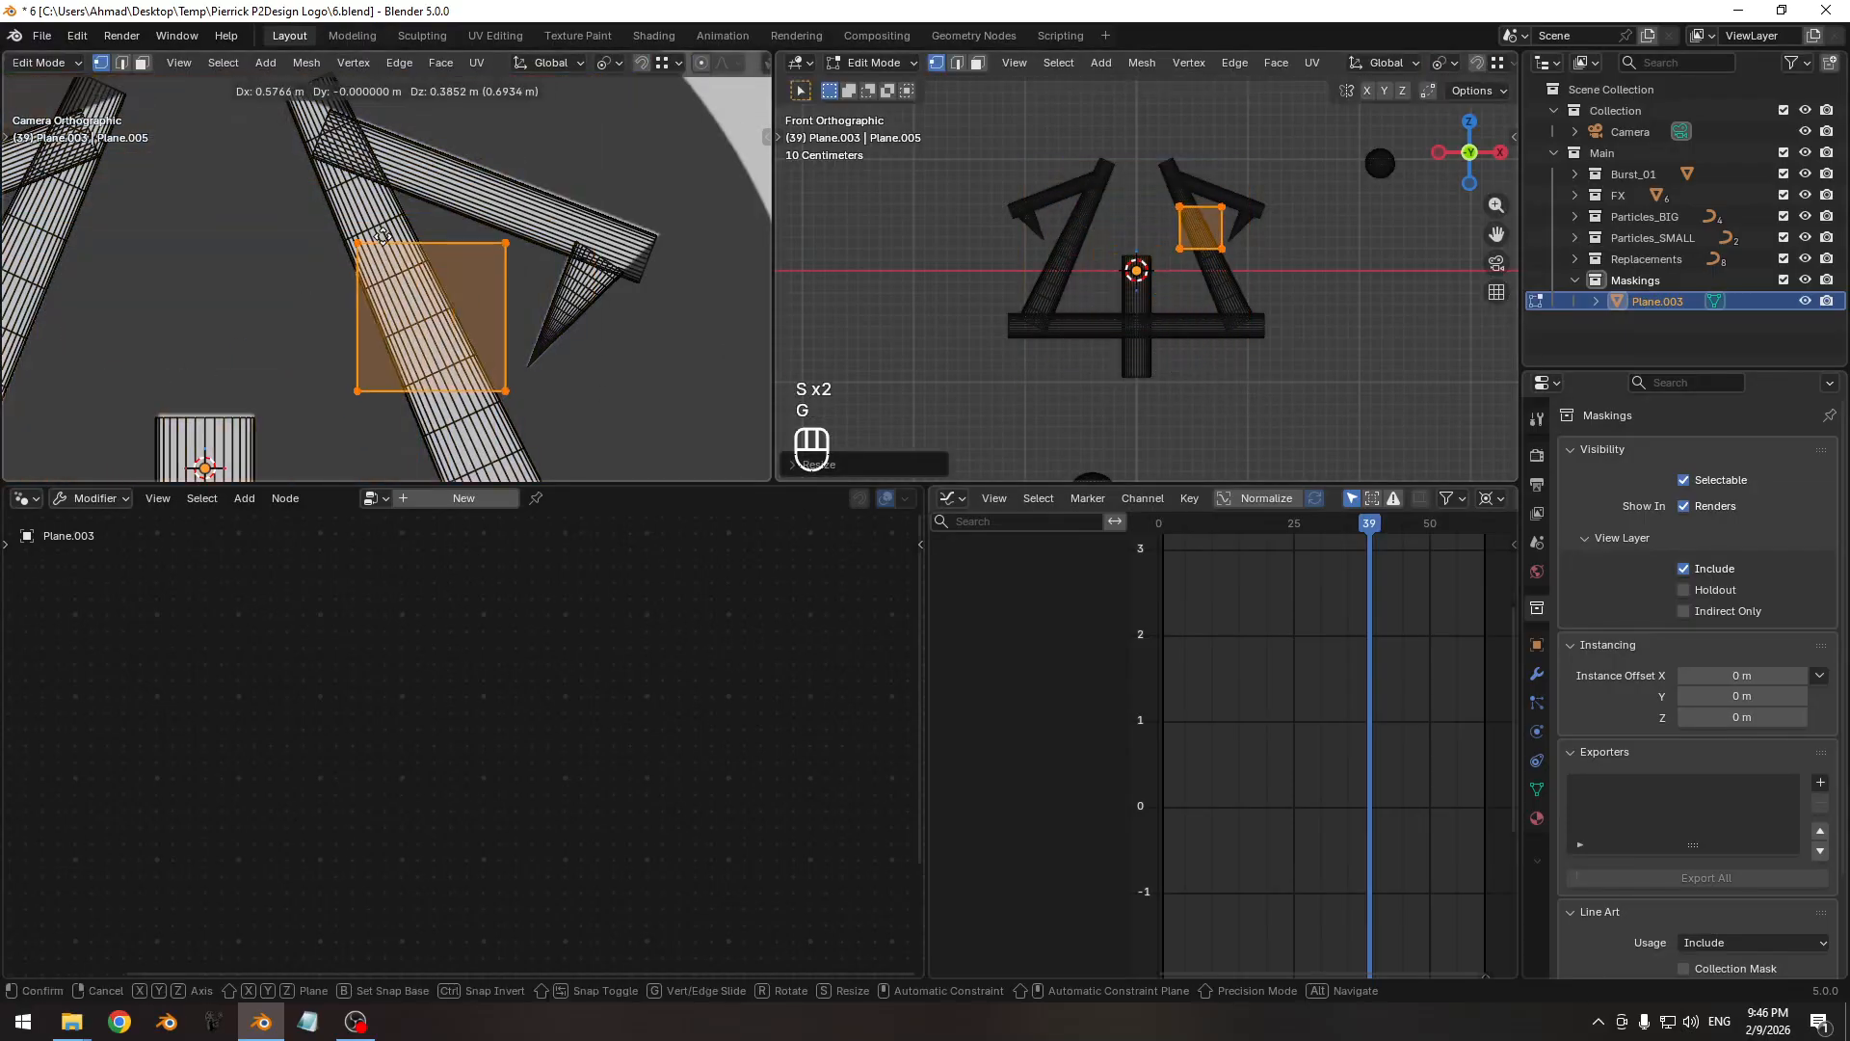
left_click(383, 237)
key("g")
left_click(462, 251)
middle_click_drag(478, 302, 363, 306, "shift")
key("ctrl+space")
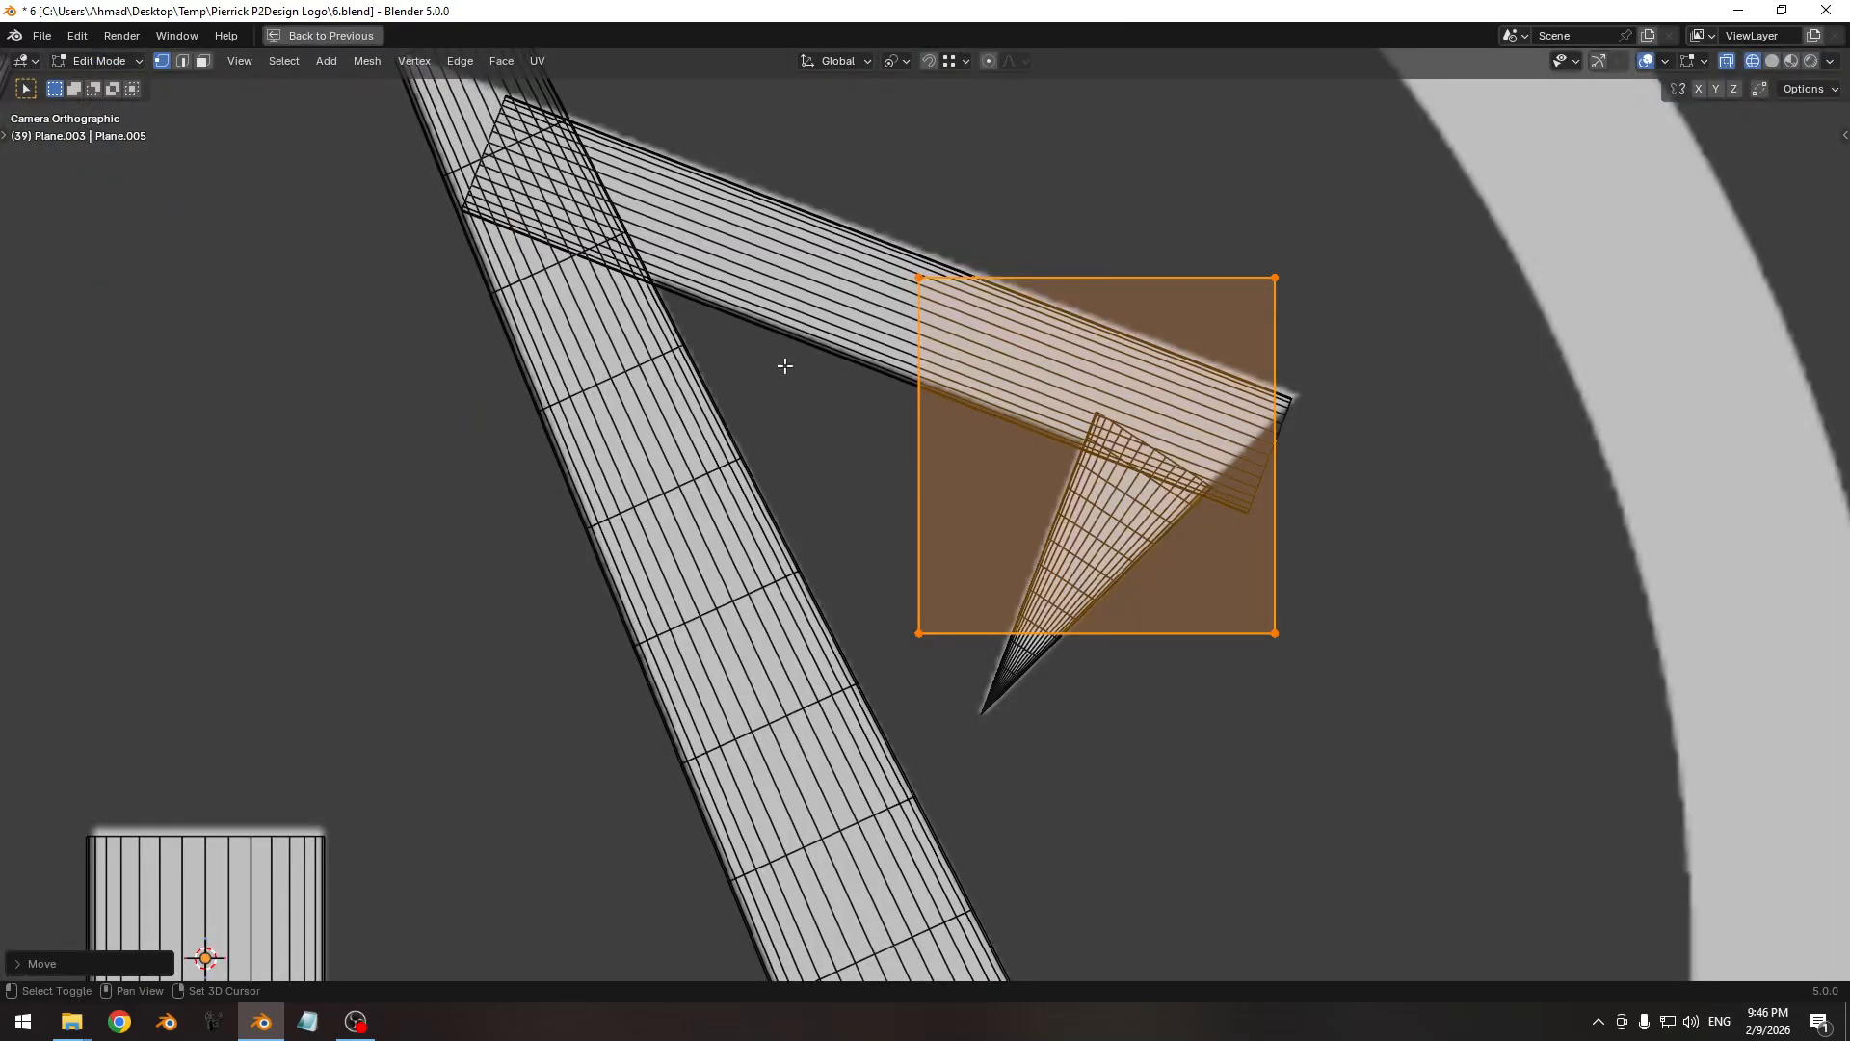
Try to snap the masking plane's lower-left vertex onto the spike's tip without locking an axis.
middle_click_drag(882, 435, 463, 371, "shift")
scroll(473, 375, "up", 1)
middle_click_drag(476, 473, 611, 446, "shift")
left_click(549, 539)
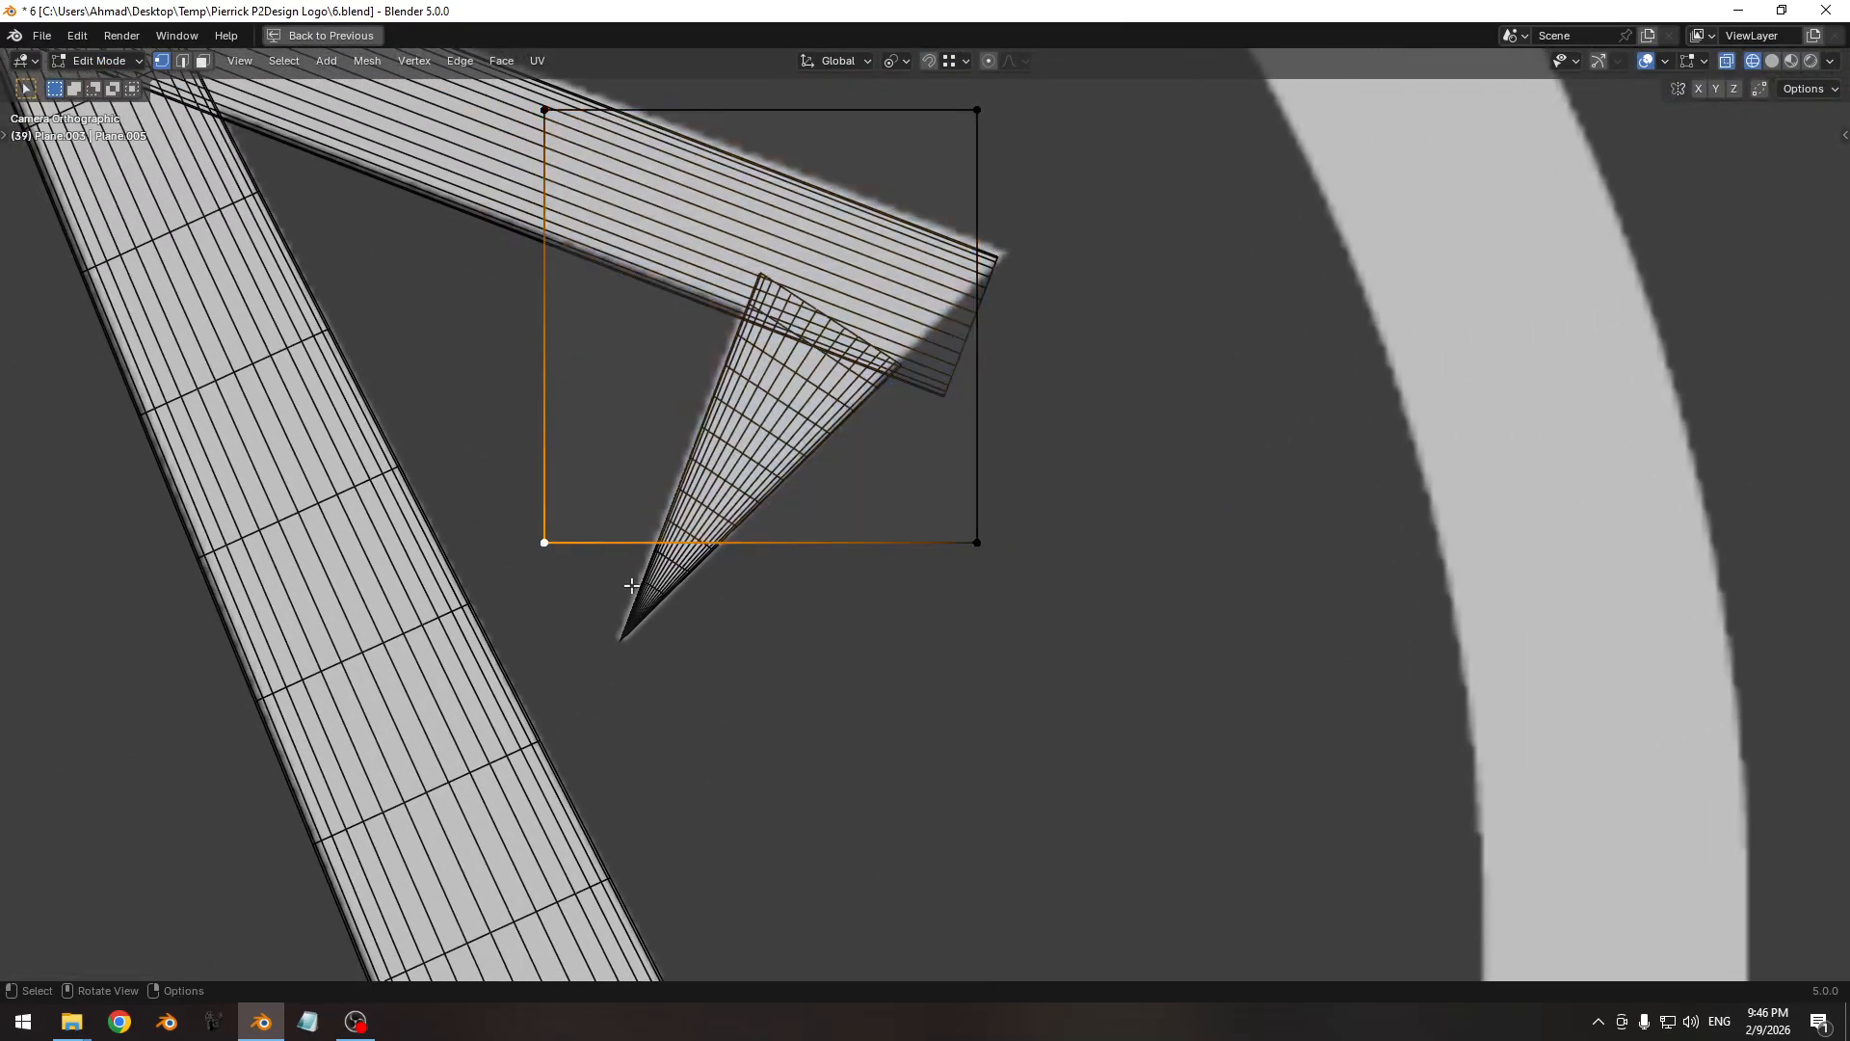
middle_click_drag(556, 623, 538, 620, "shift")
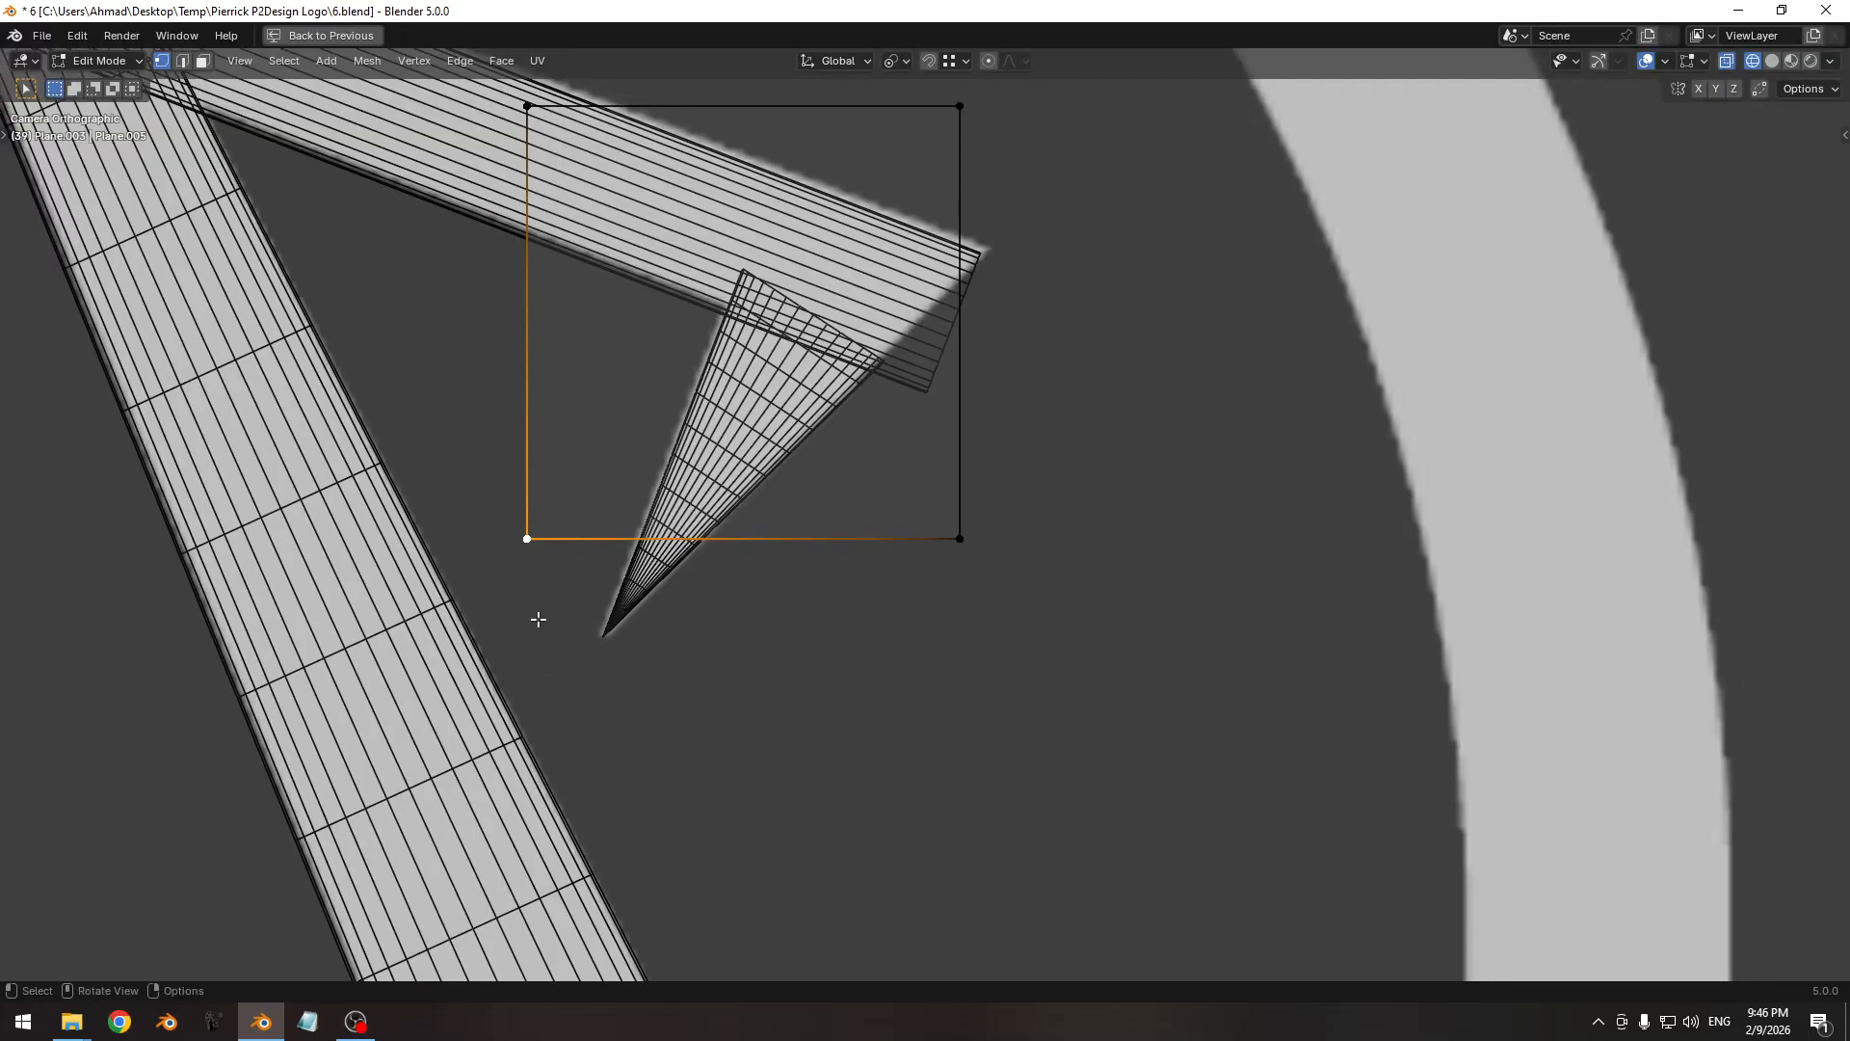
key("shift+alt+z")
key("shift+alt+z")
key("ctrl+grave")
key("g")
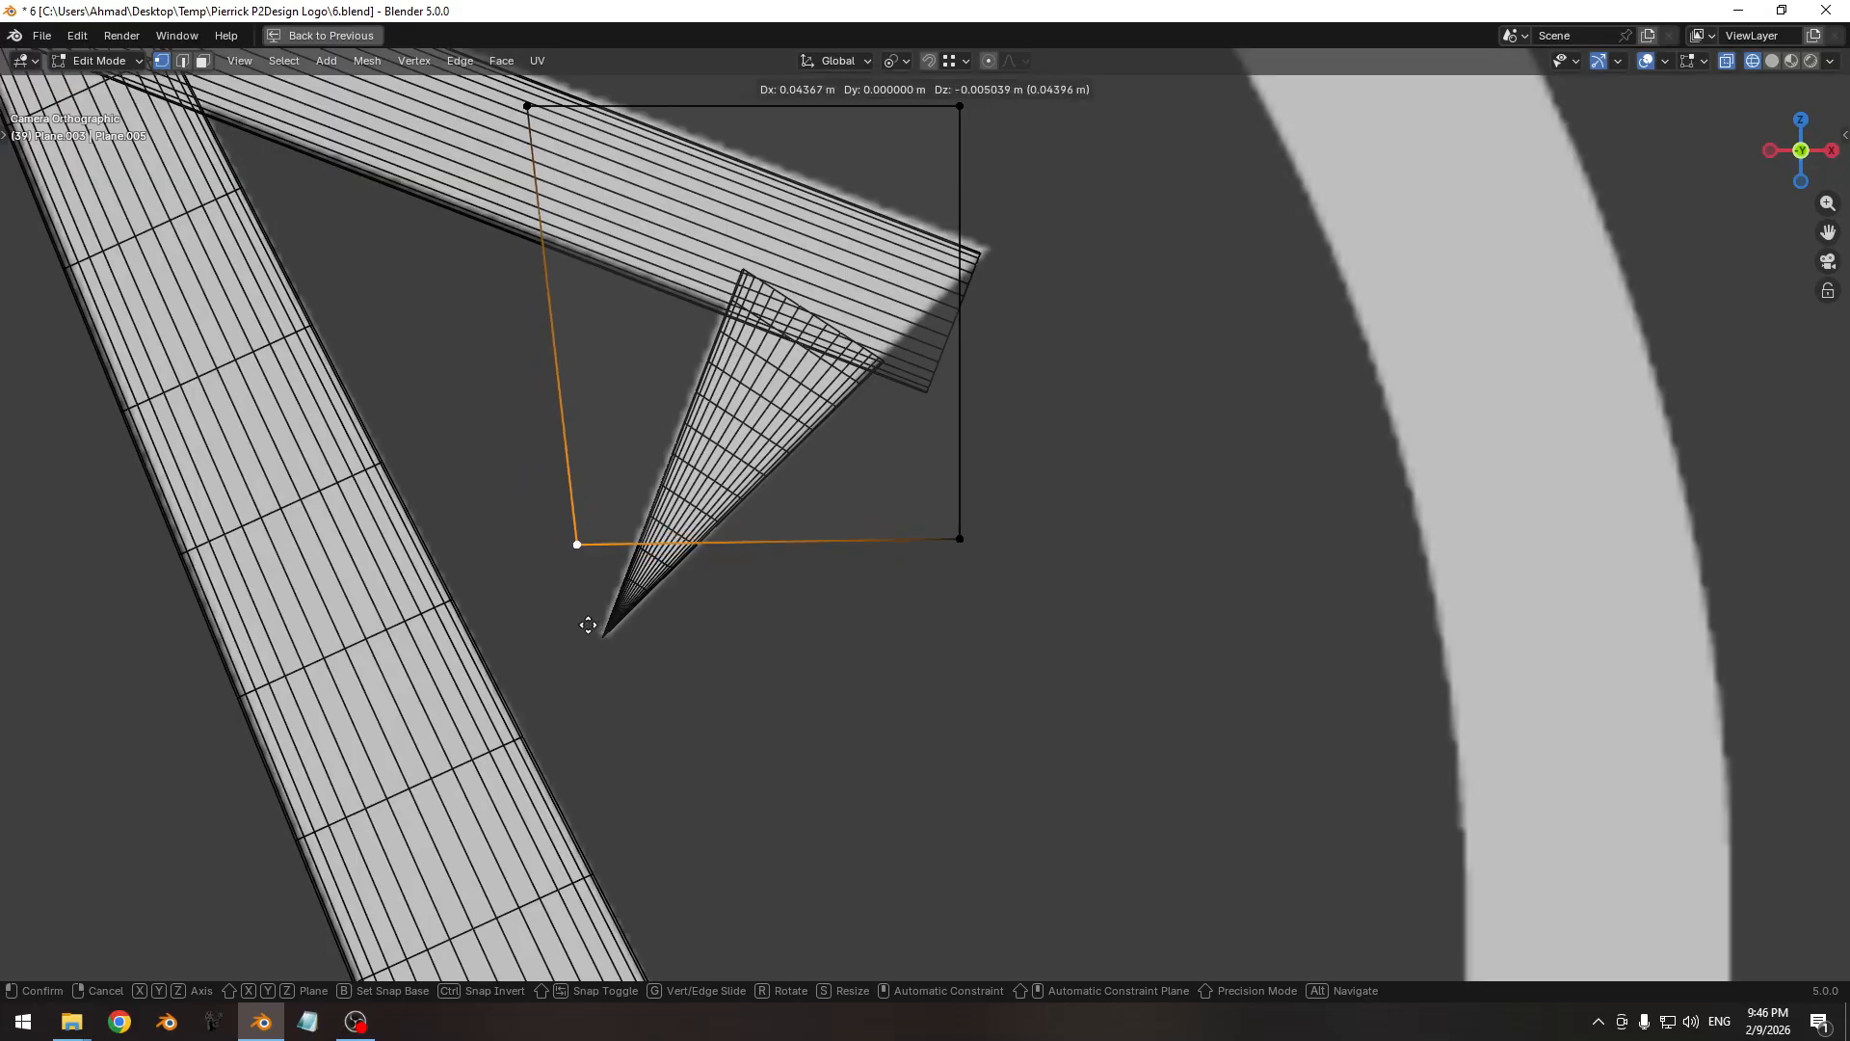
key("ctrl")
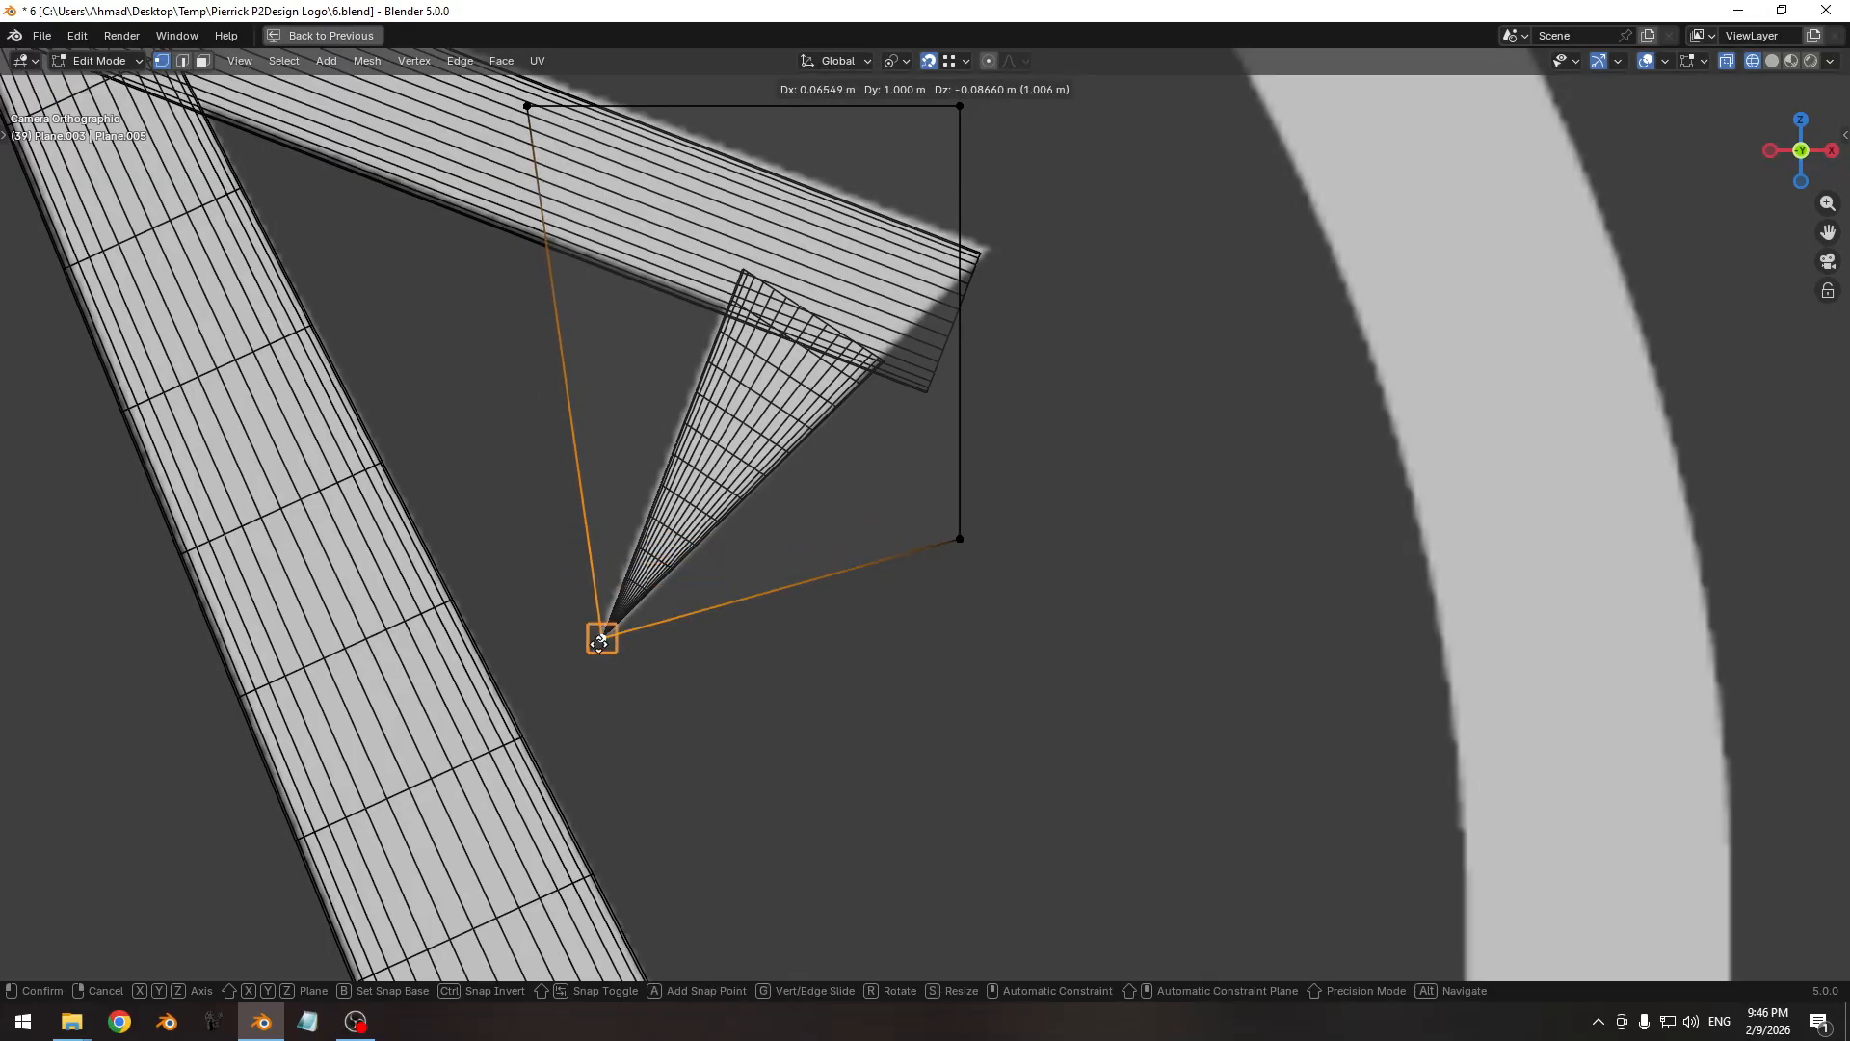
left_click(598, 642)
key("ctrl+space")
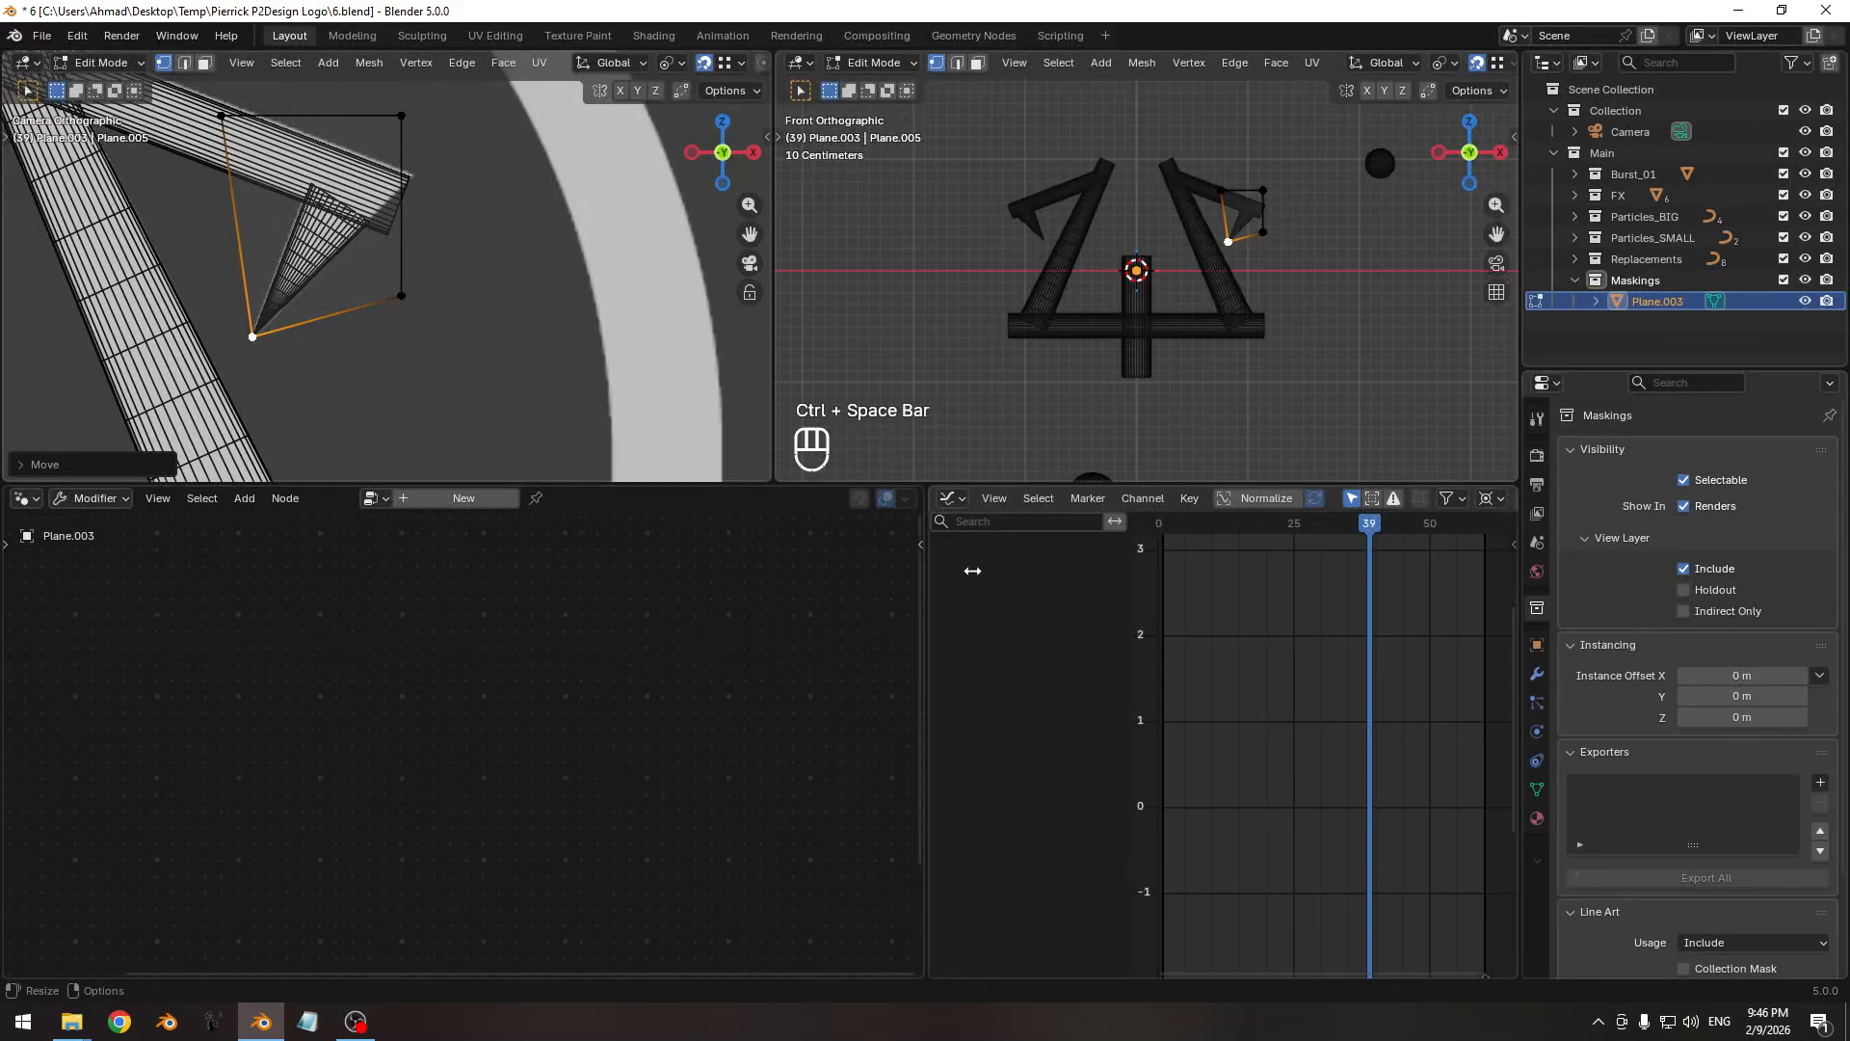
middle_click_drag(1231, 227, 1081, 301, "alt")
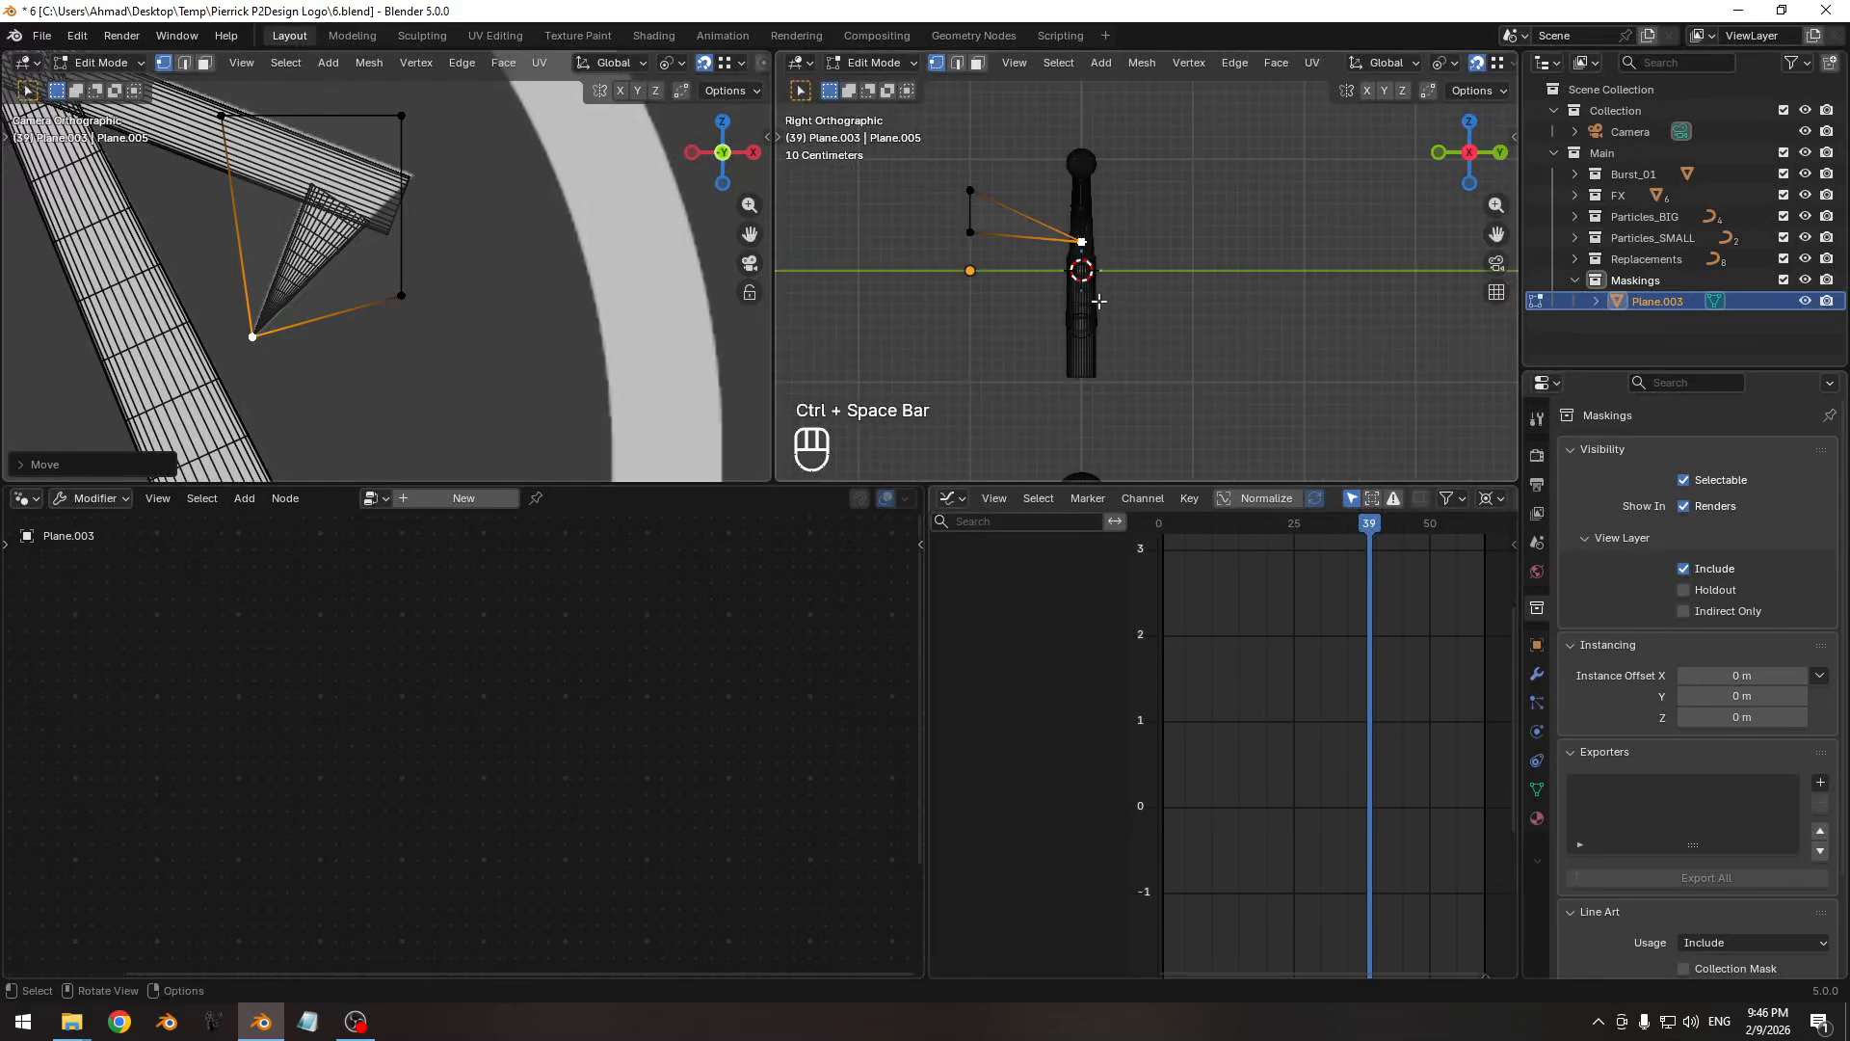
key("ctrl+z")
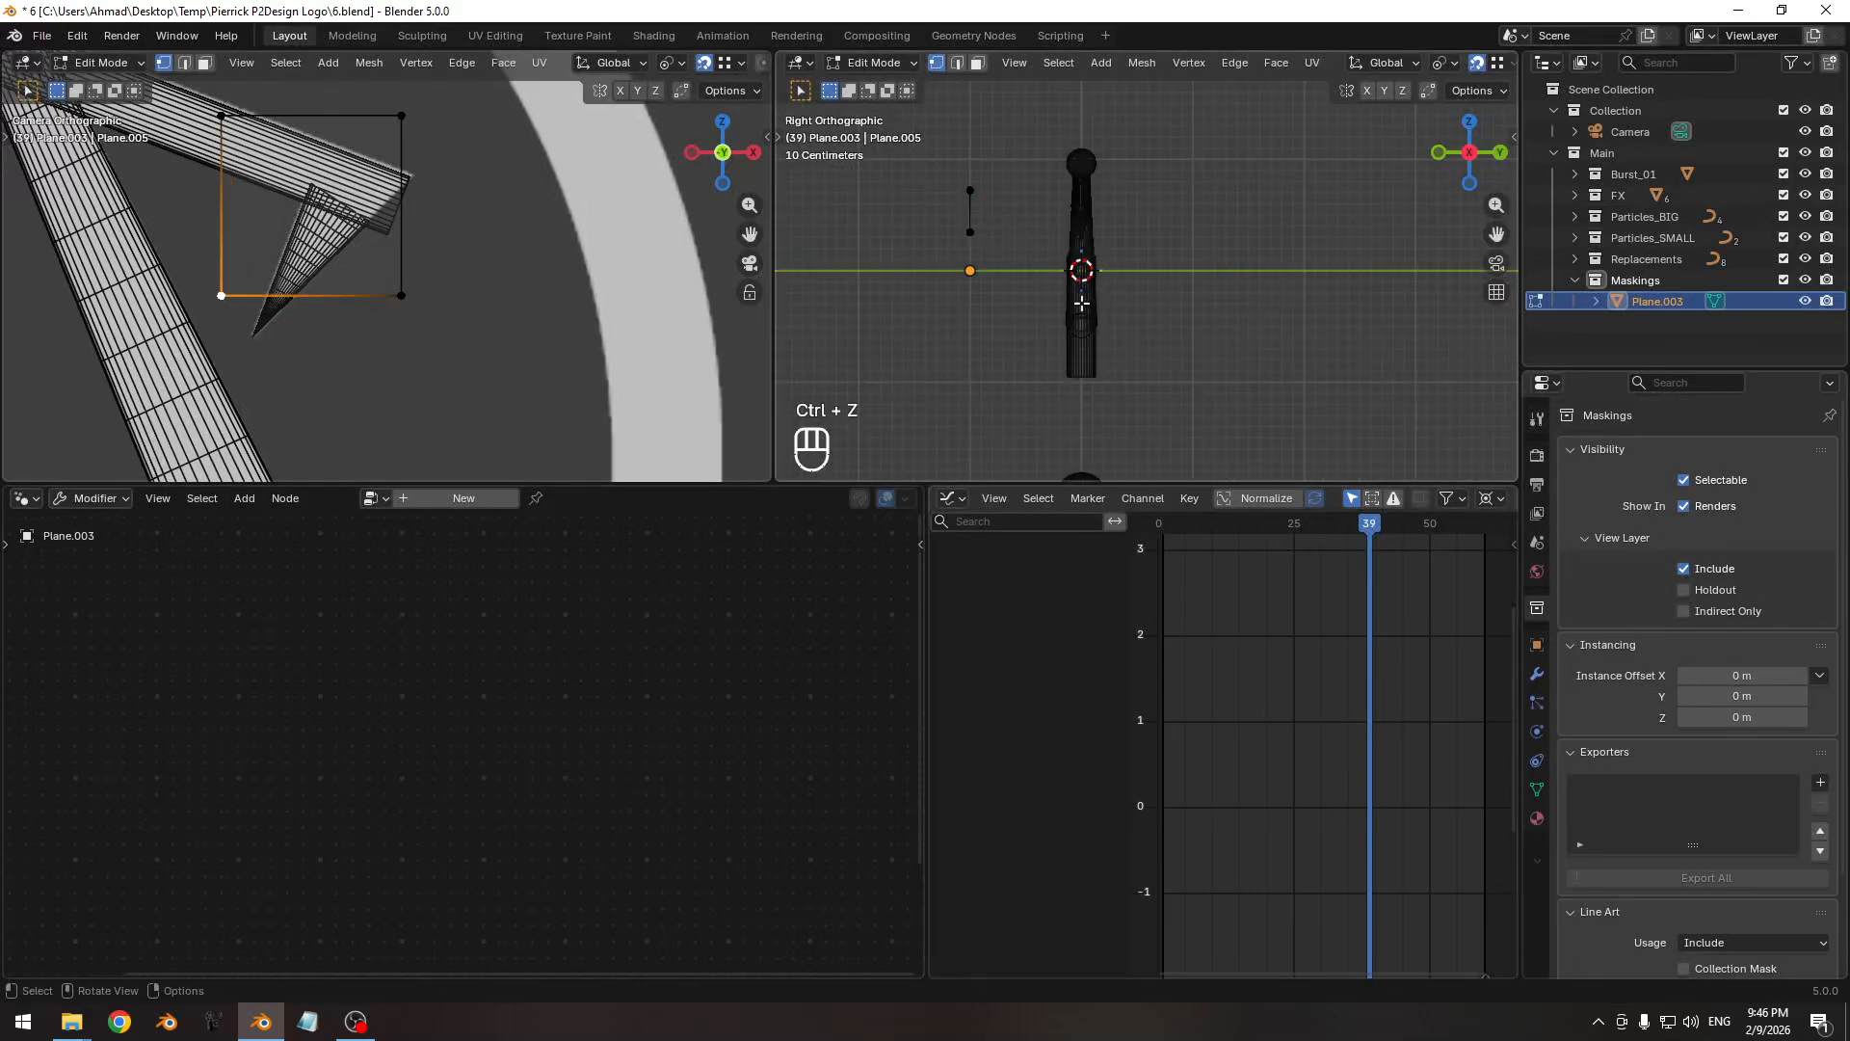
Snap the plane's lower-left vertex to the spike's tip with movement locked on the global Y axis.
scroll(391, 344, "up", 3)
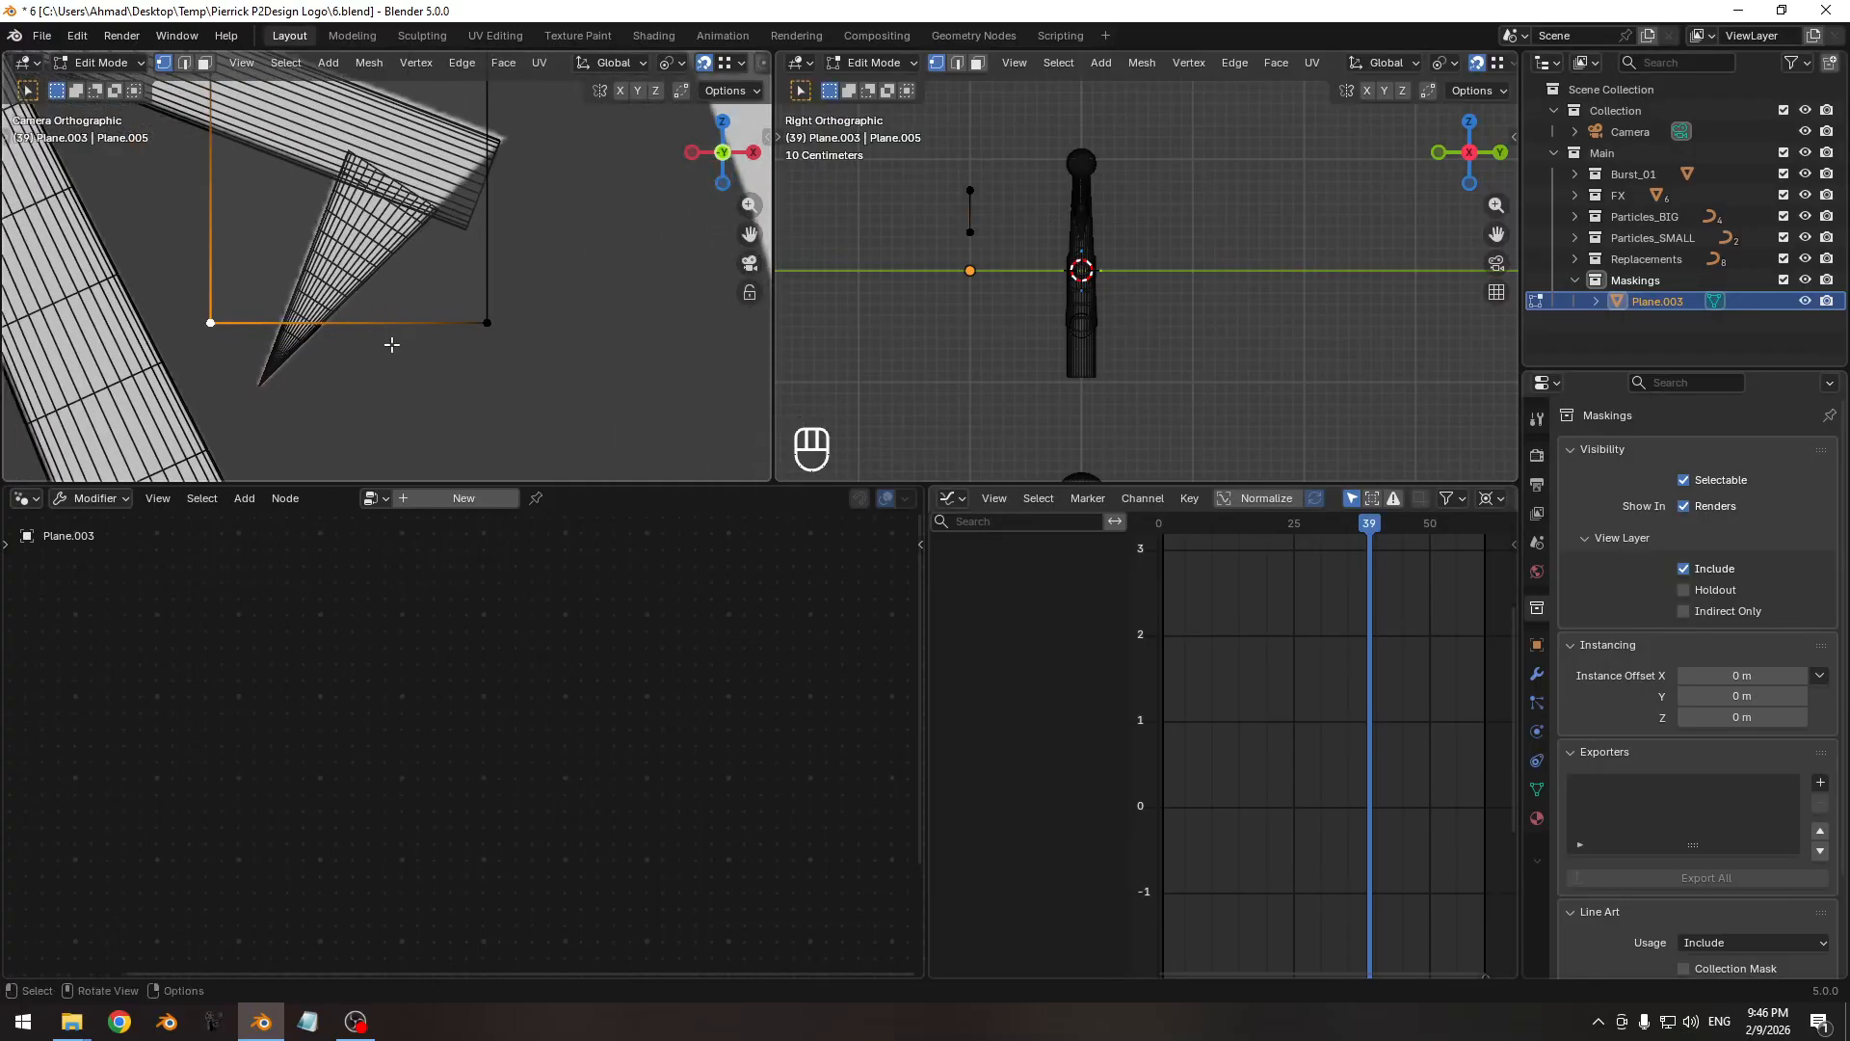
key("g")
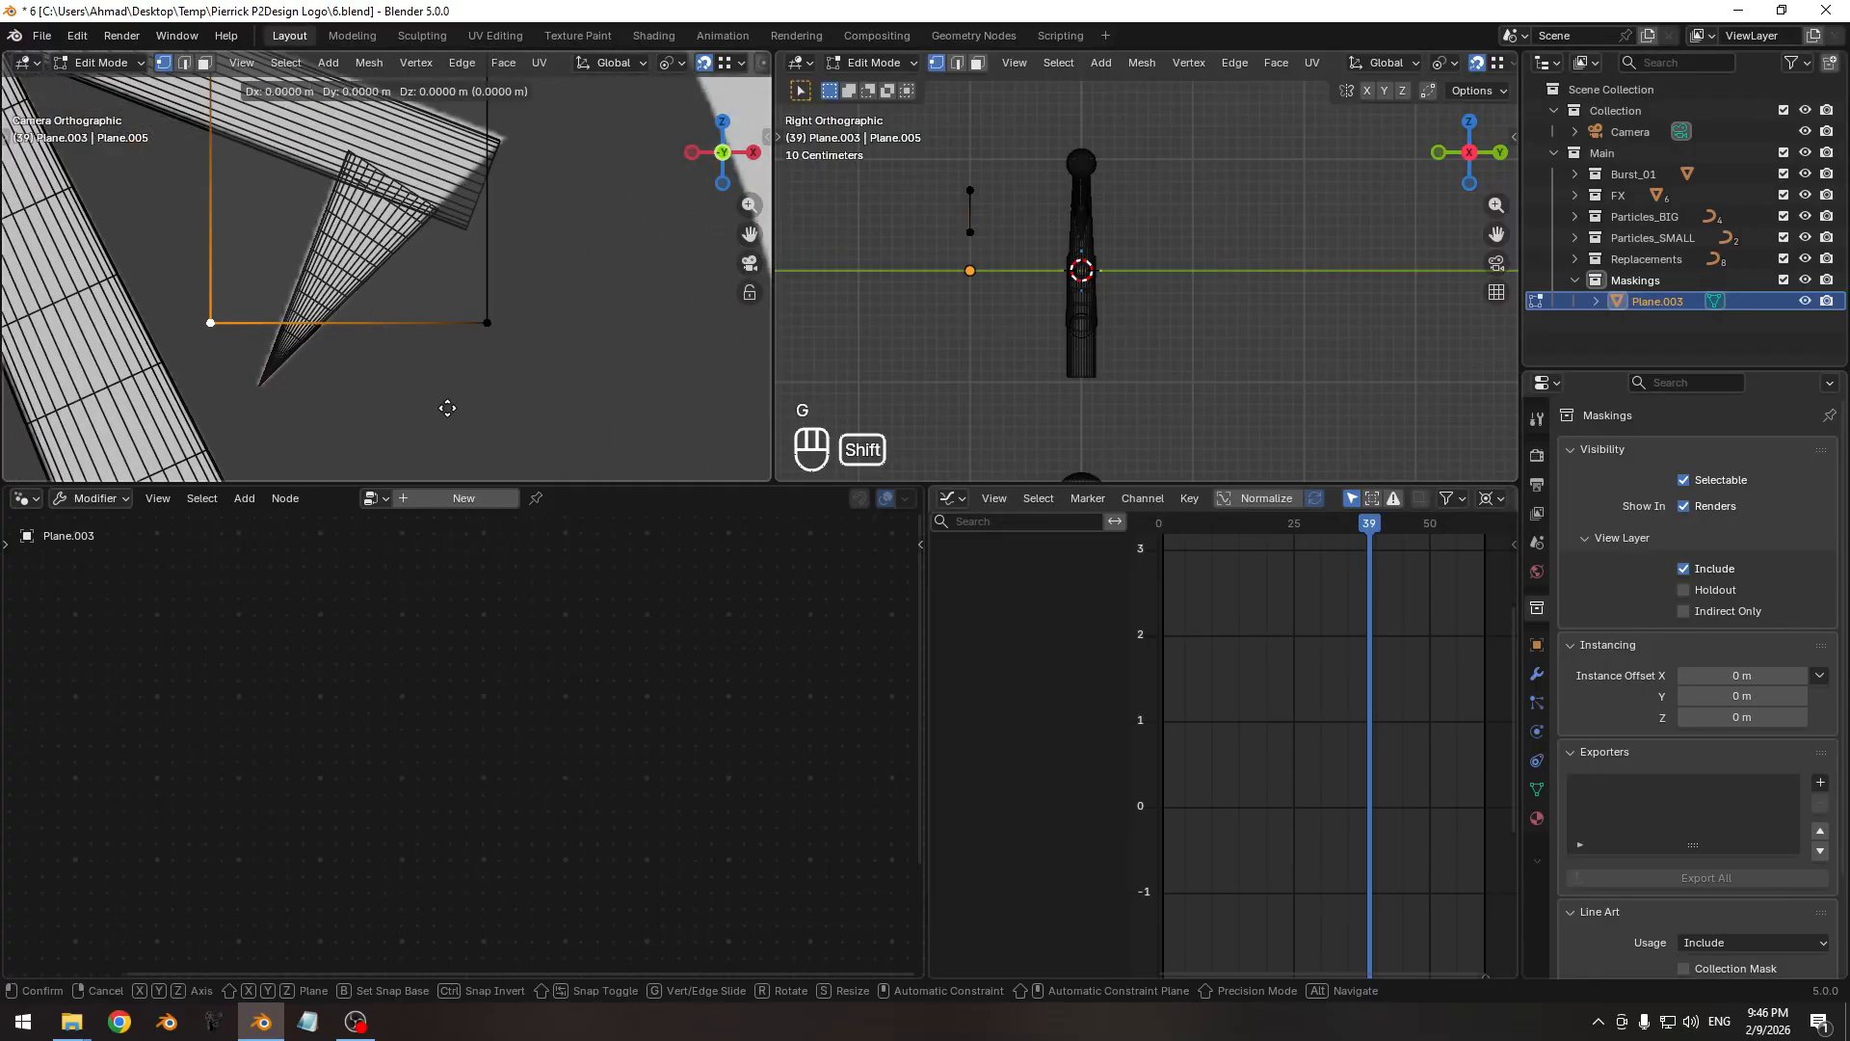
key("shift+y")
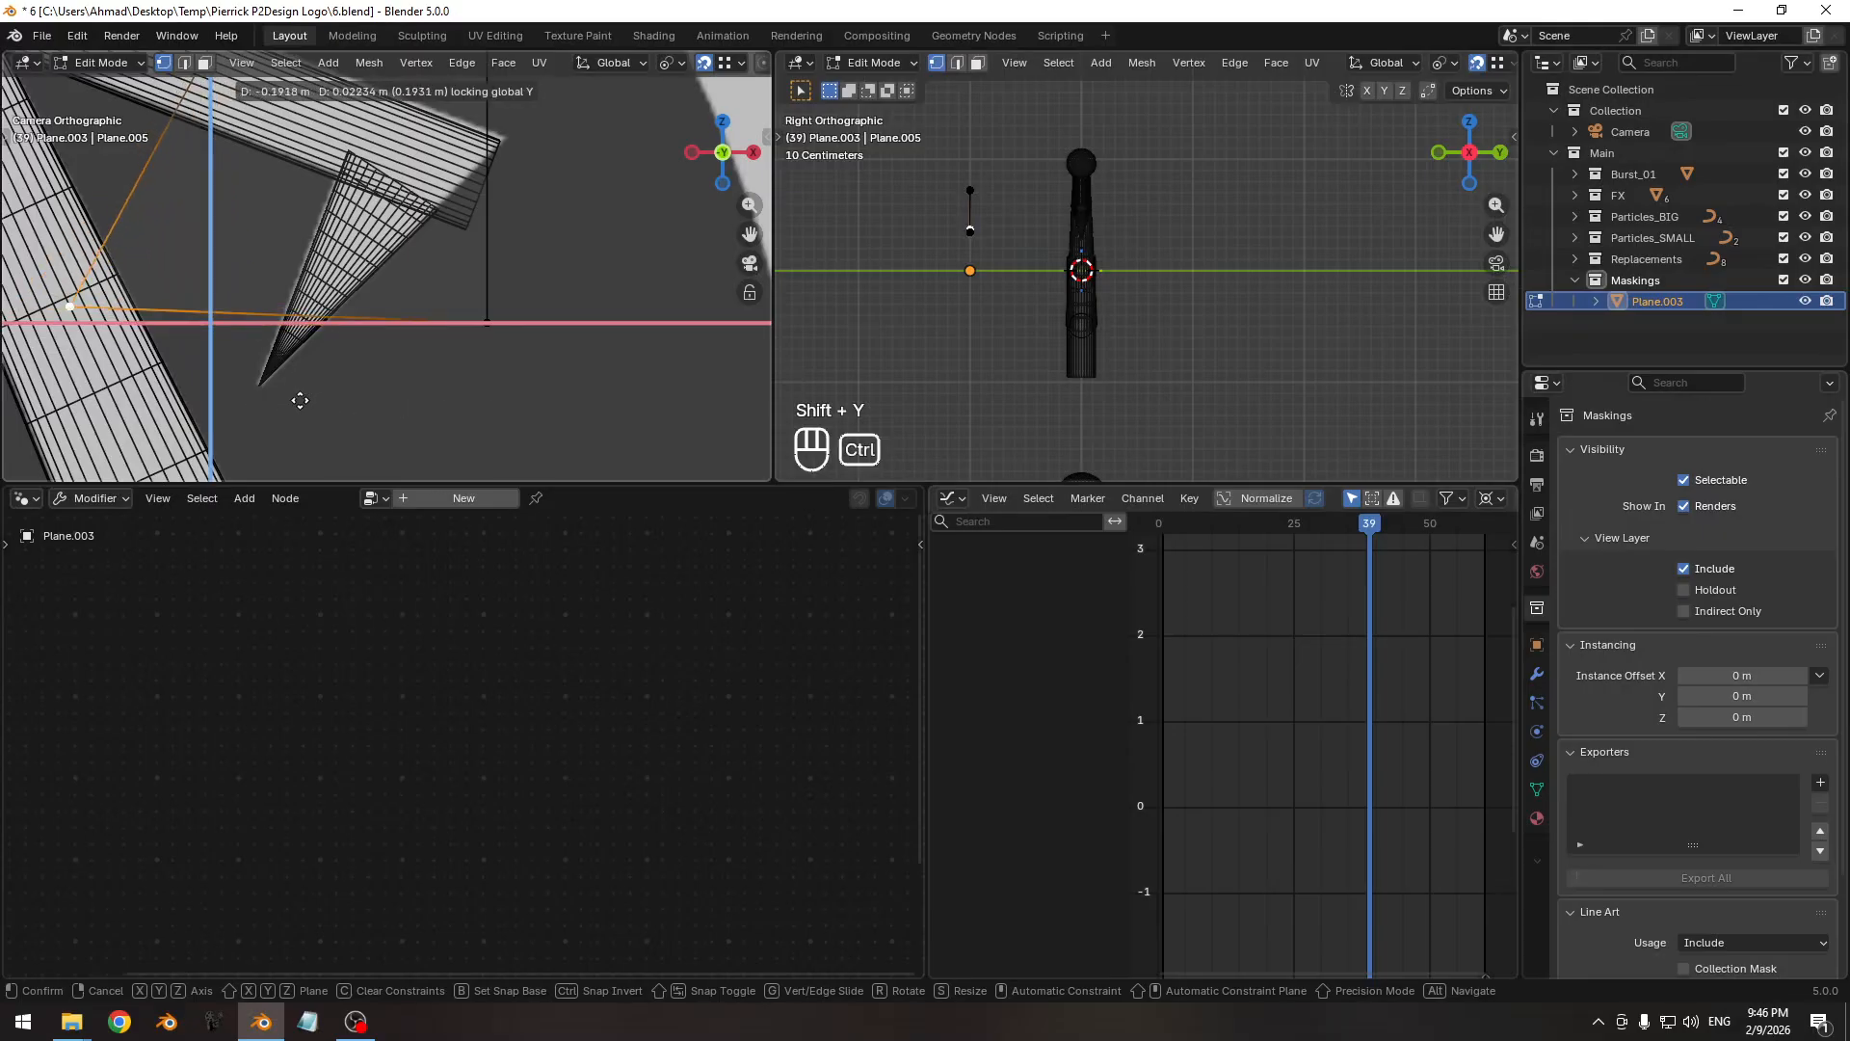
left_click(257, 384)
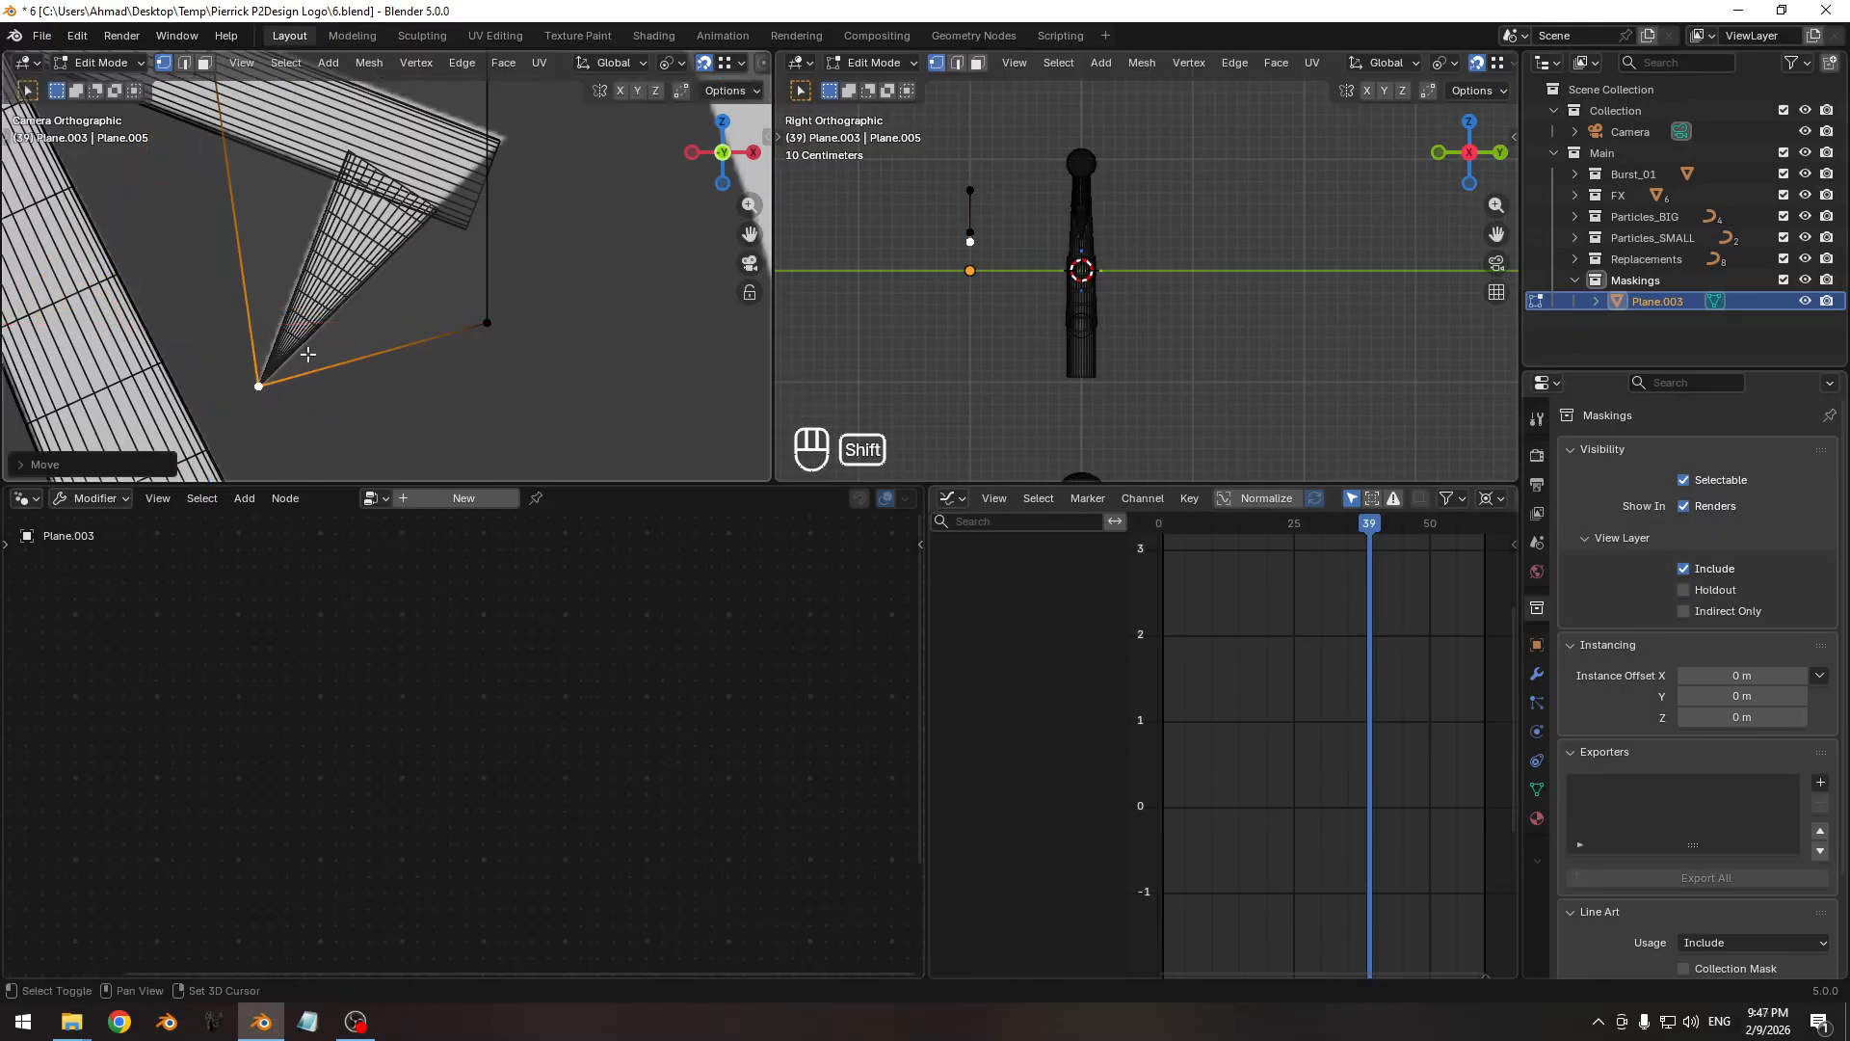
Move the plane's upper-right vertex outward past the bar's end, about 0.20 m in X and -0.13 m in Z.
middle_click_drag(307, 353, 375, 388, "shift")
key("ctrl+space")
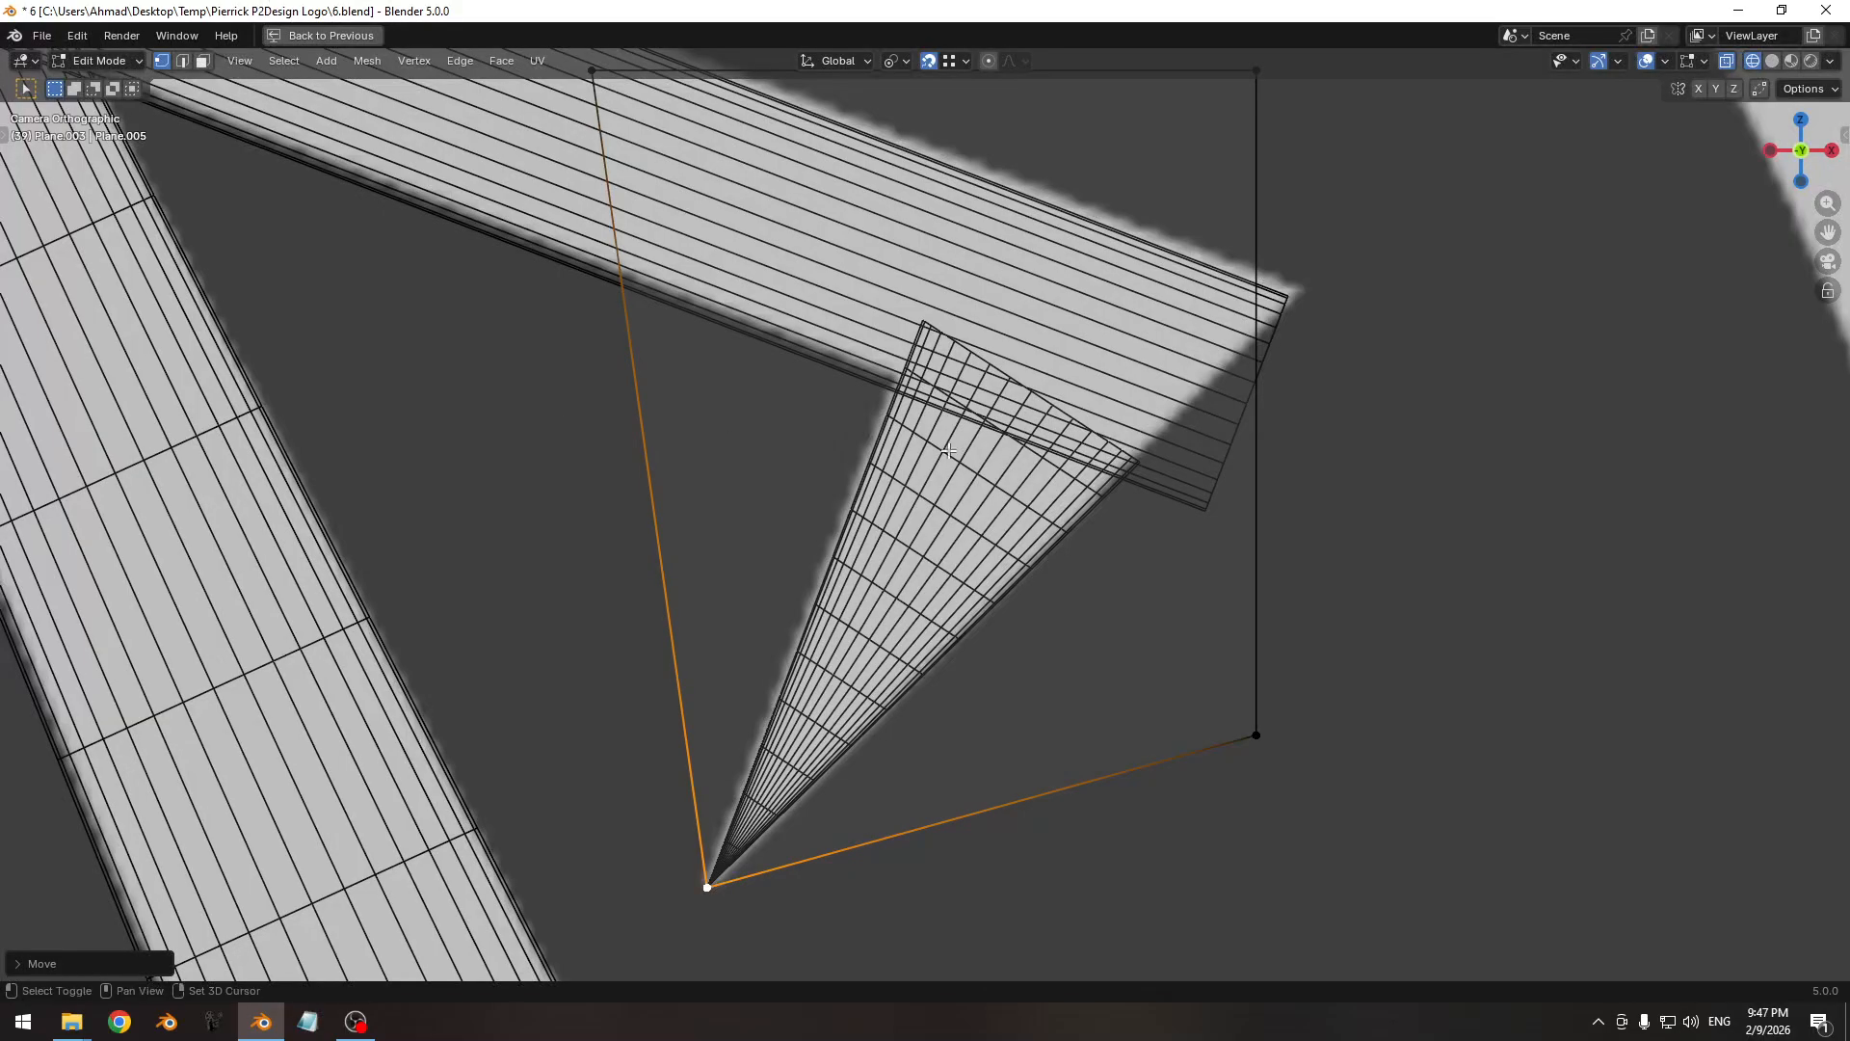
middle_click_drag(948, 450, 727, 435, "shift")
scroll(1038, 504, "down", 1)
middle_click_drag(1038, 505, 978, 530, "shift")
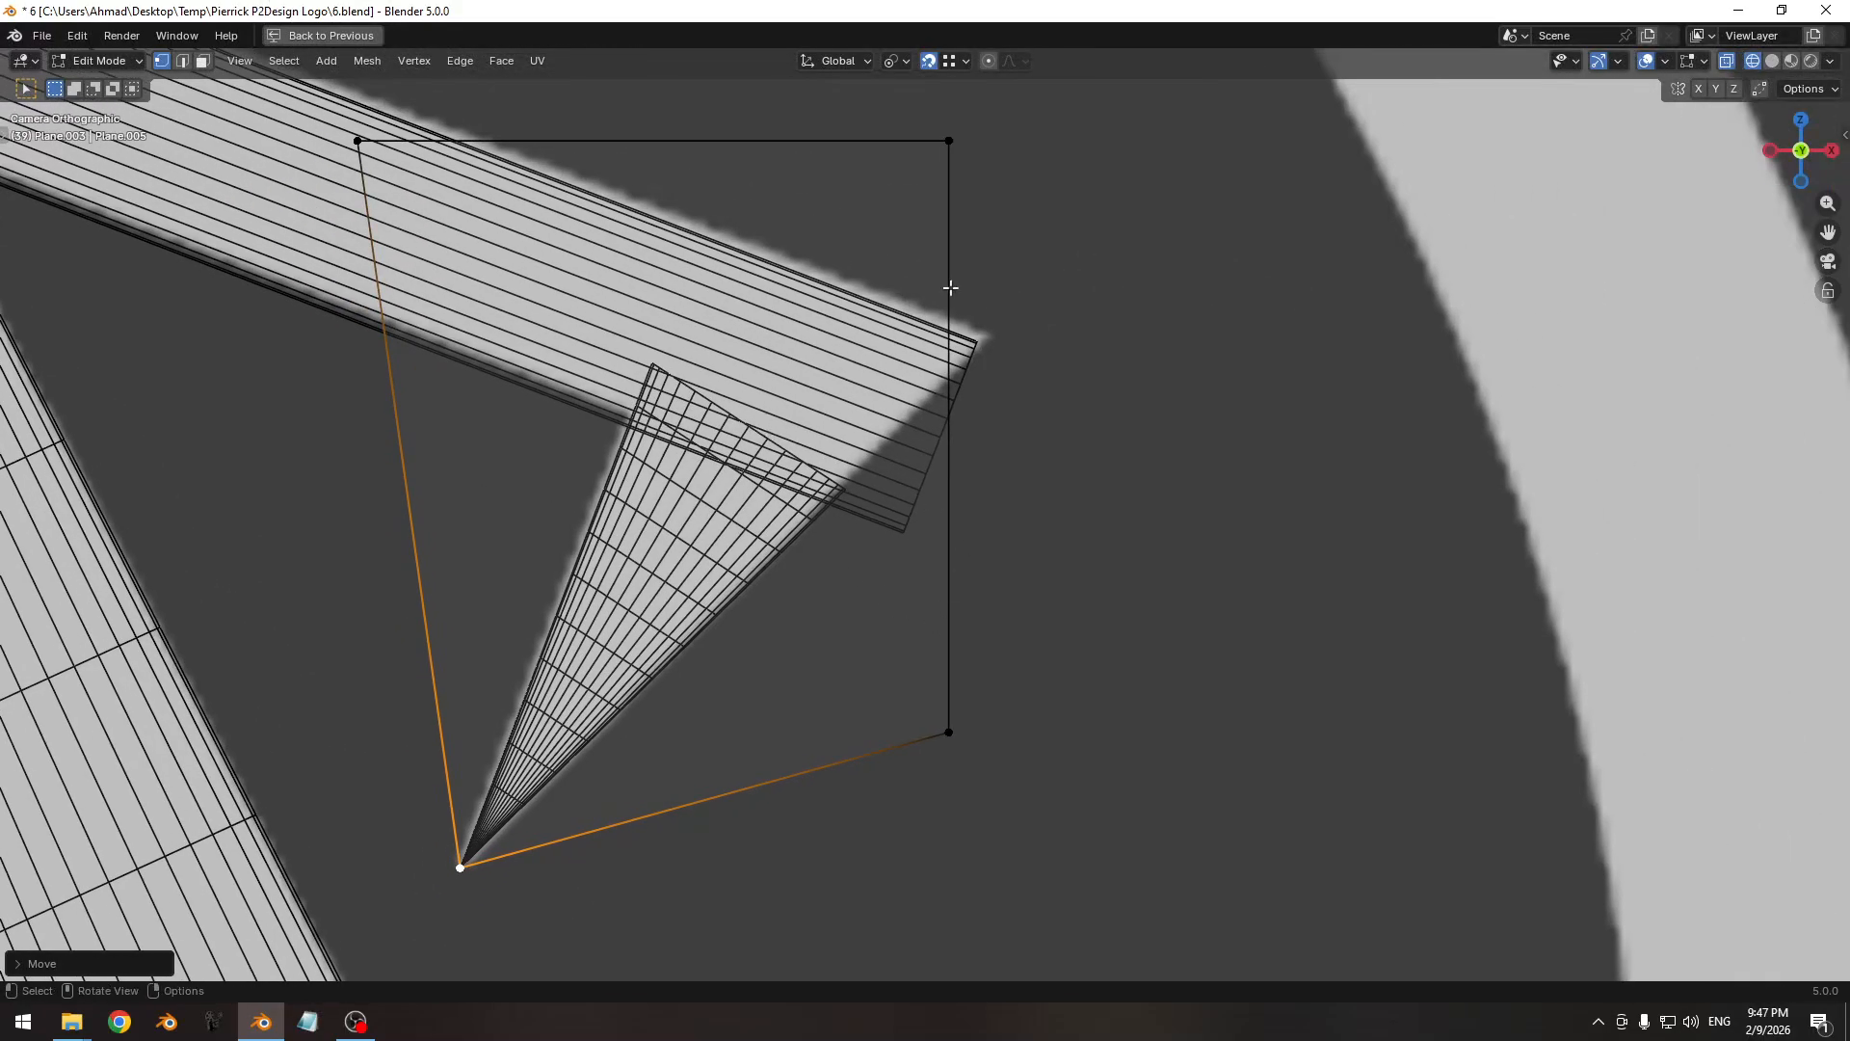
left_click(971, 143)
key("h")
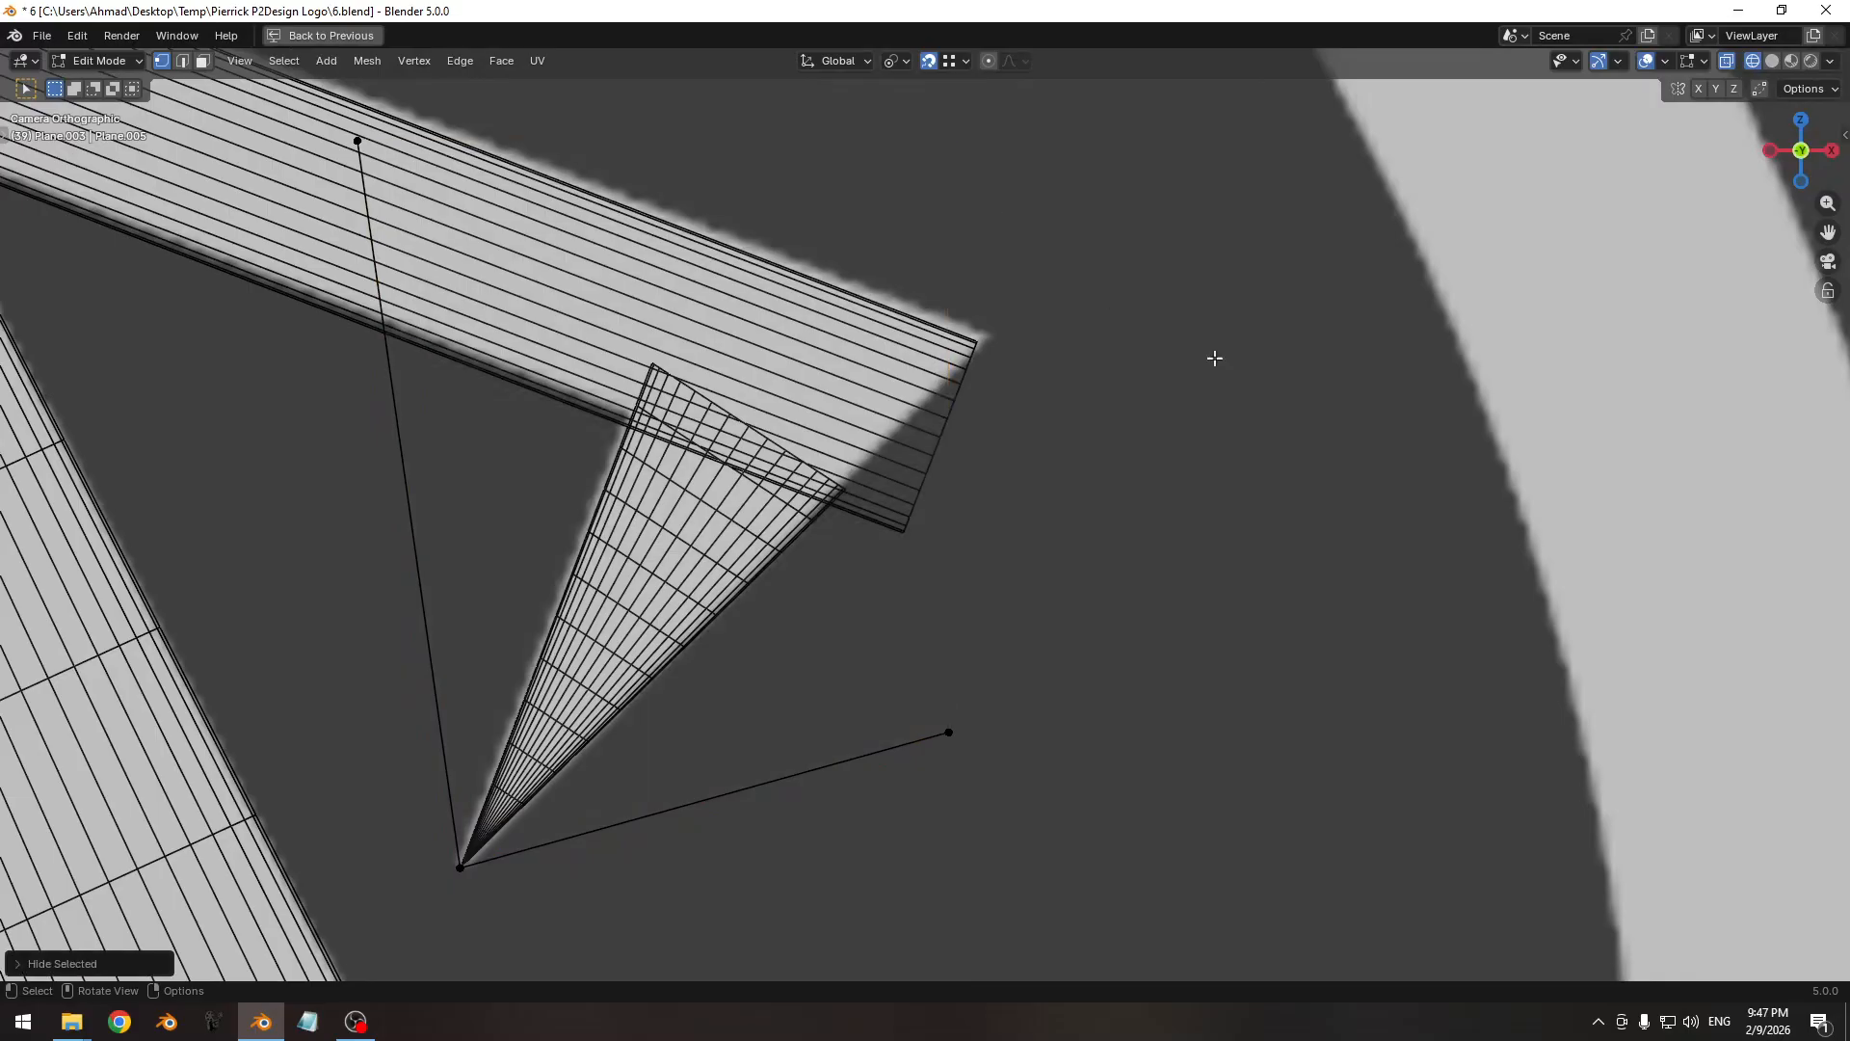
key("ctrl+z")
key("g")
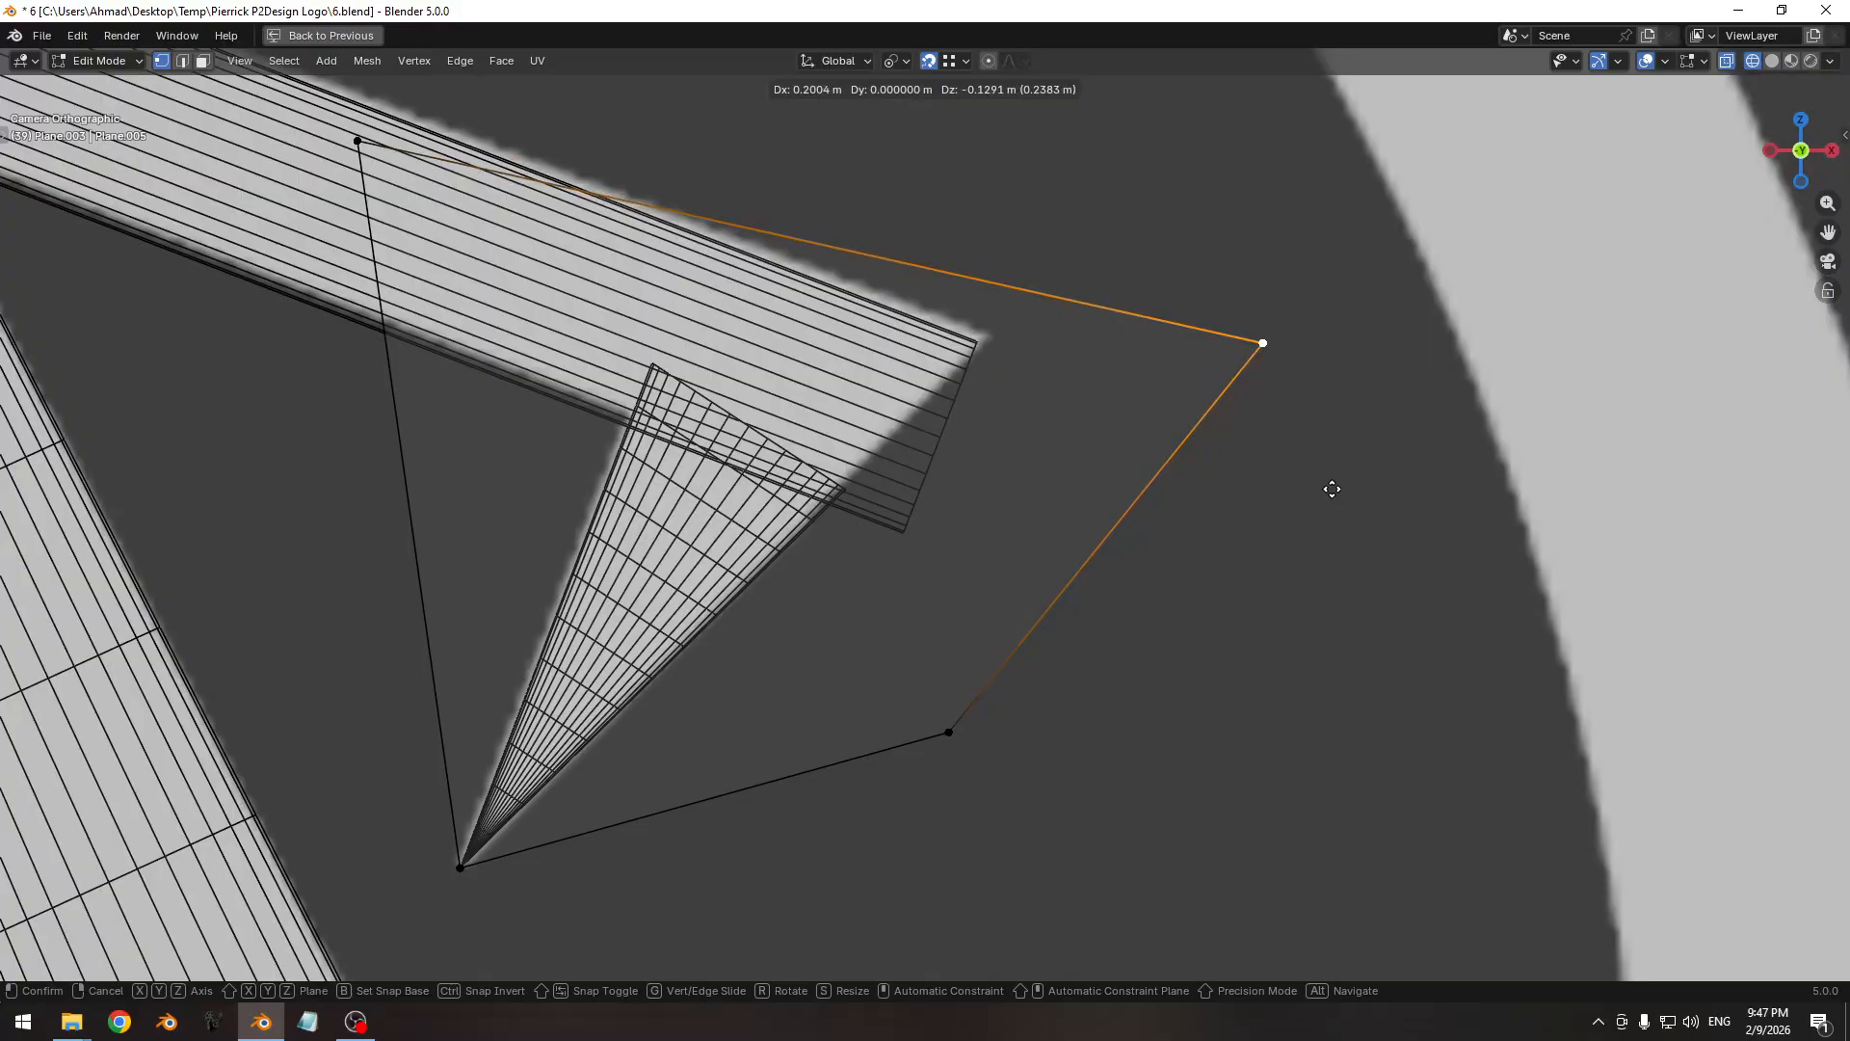
left_click(1330, 487)
Snap the plane's upper-left vertex to the bar's outer corner with global Y locked, and return to Object Mode.
left_click(358, 160)
key("g")
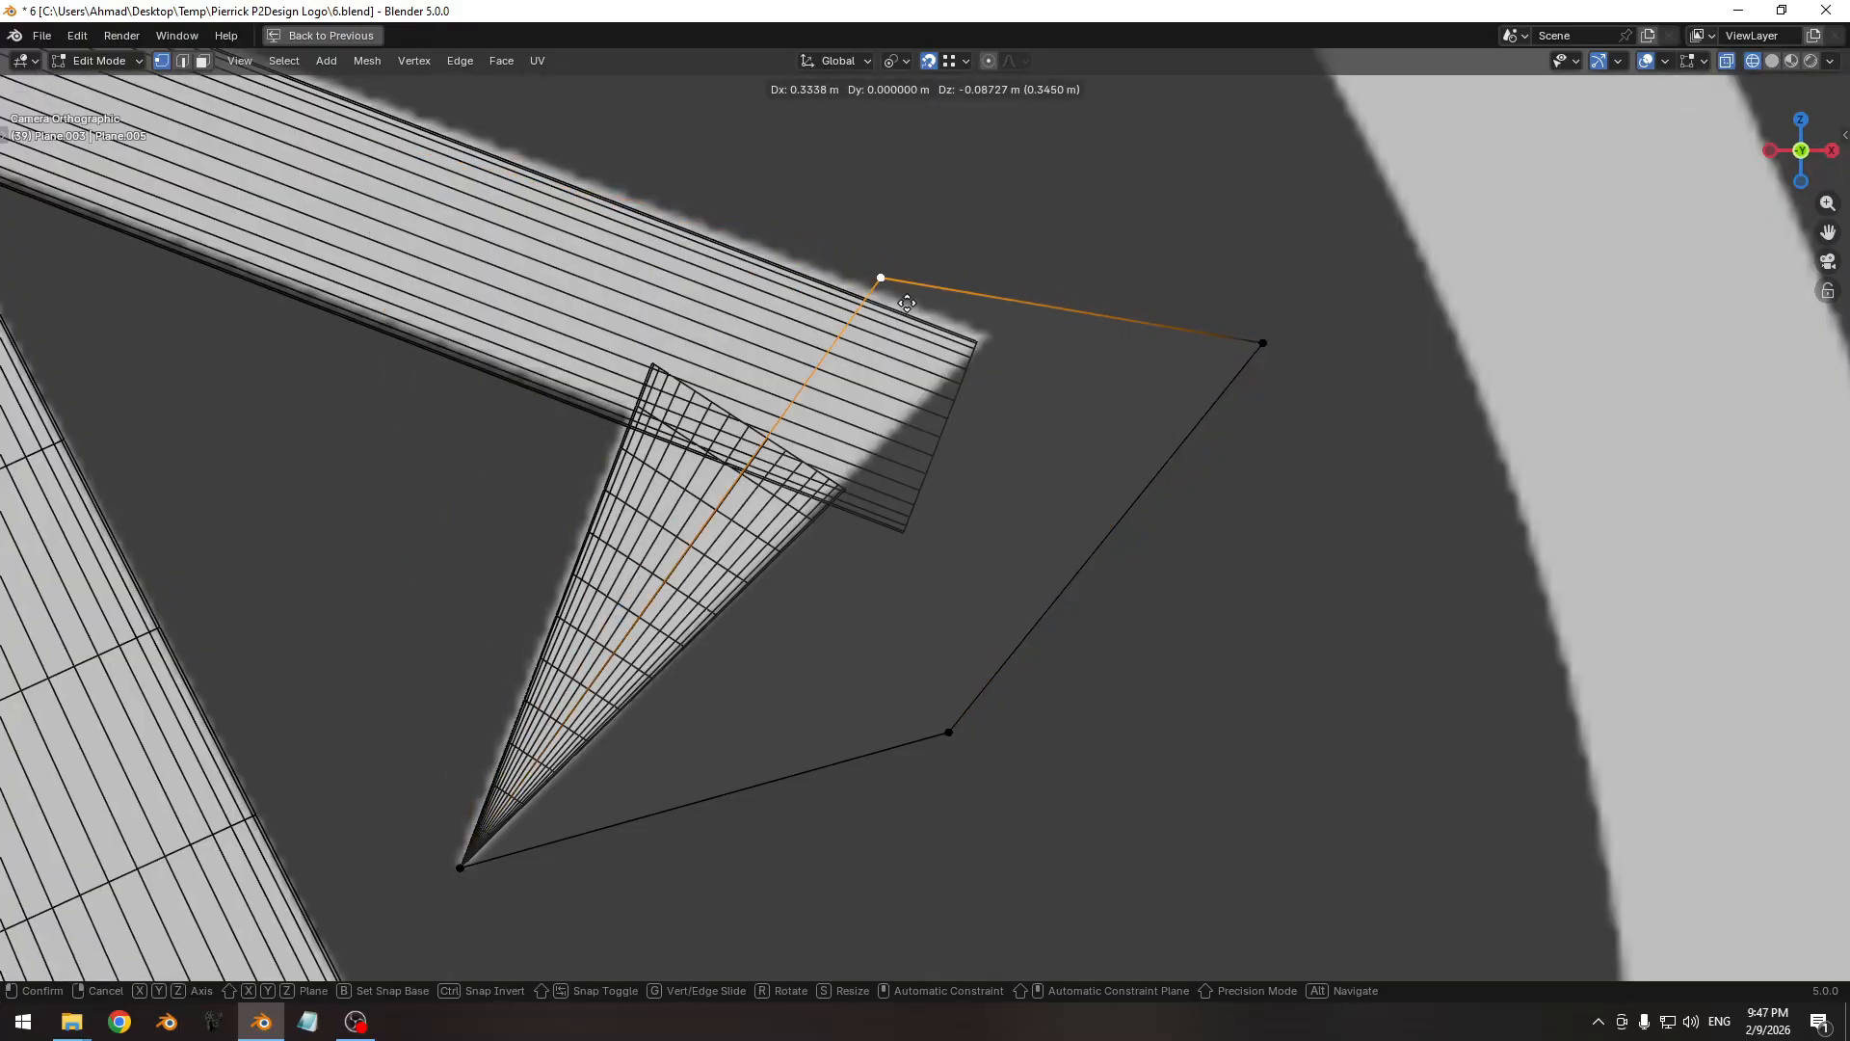
key("shift+y")
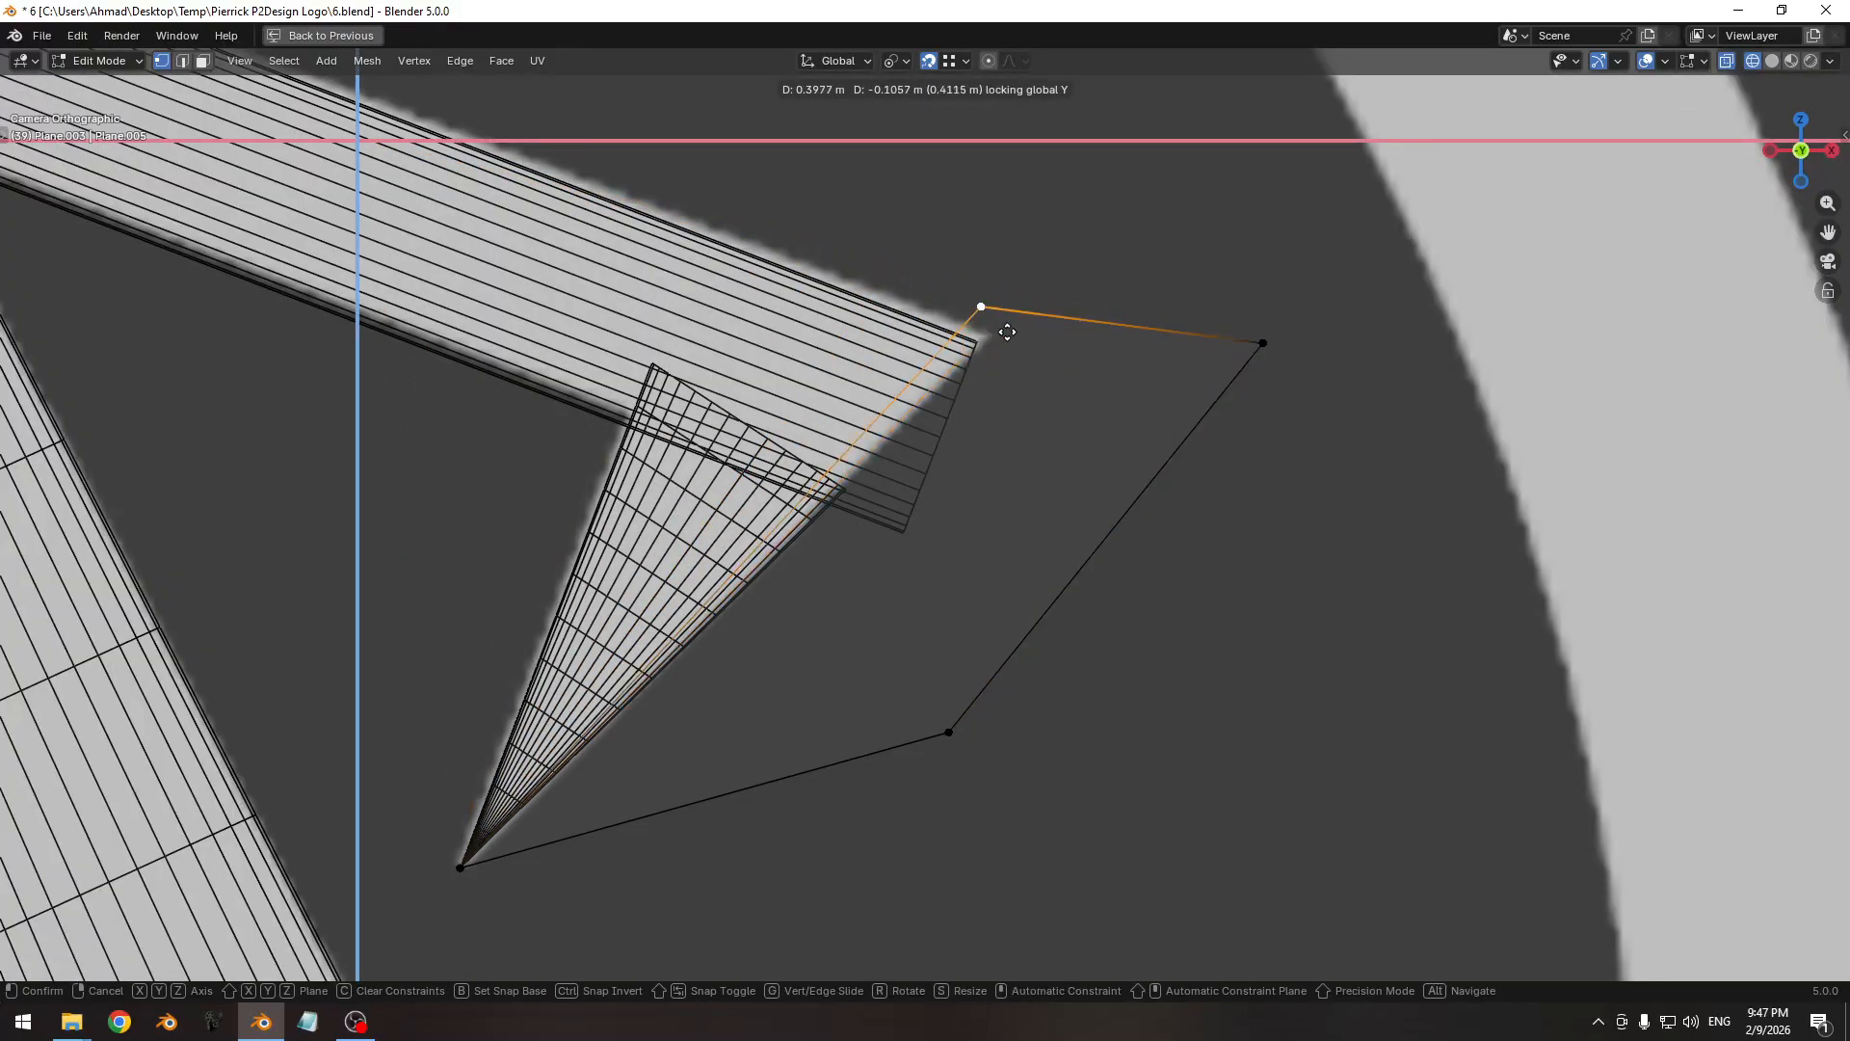
left_click(983, 342)
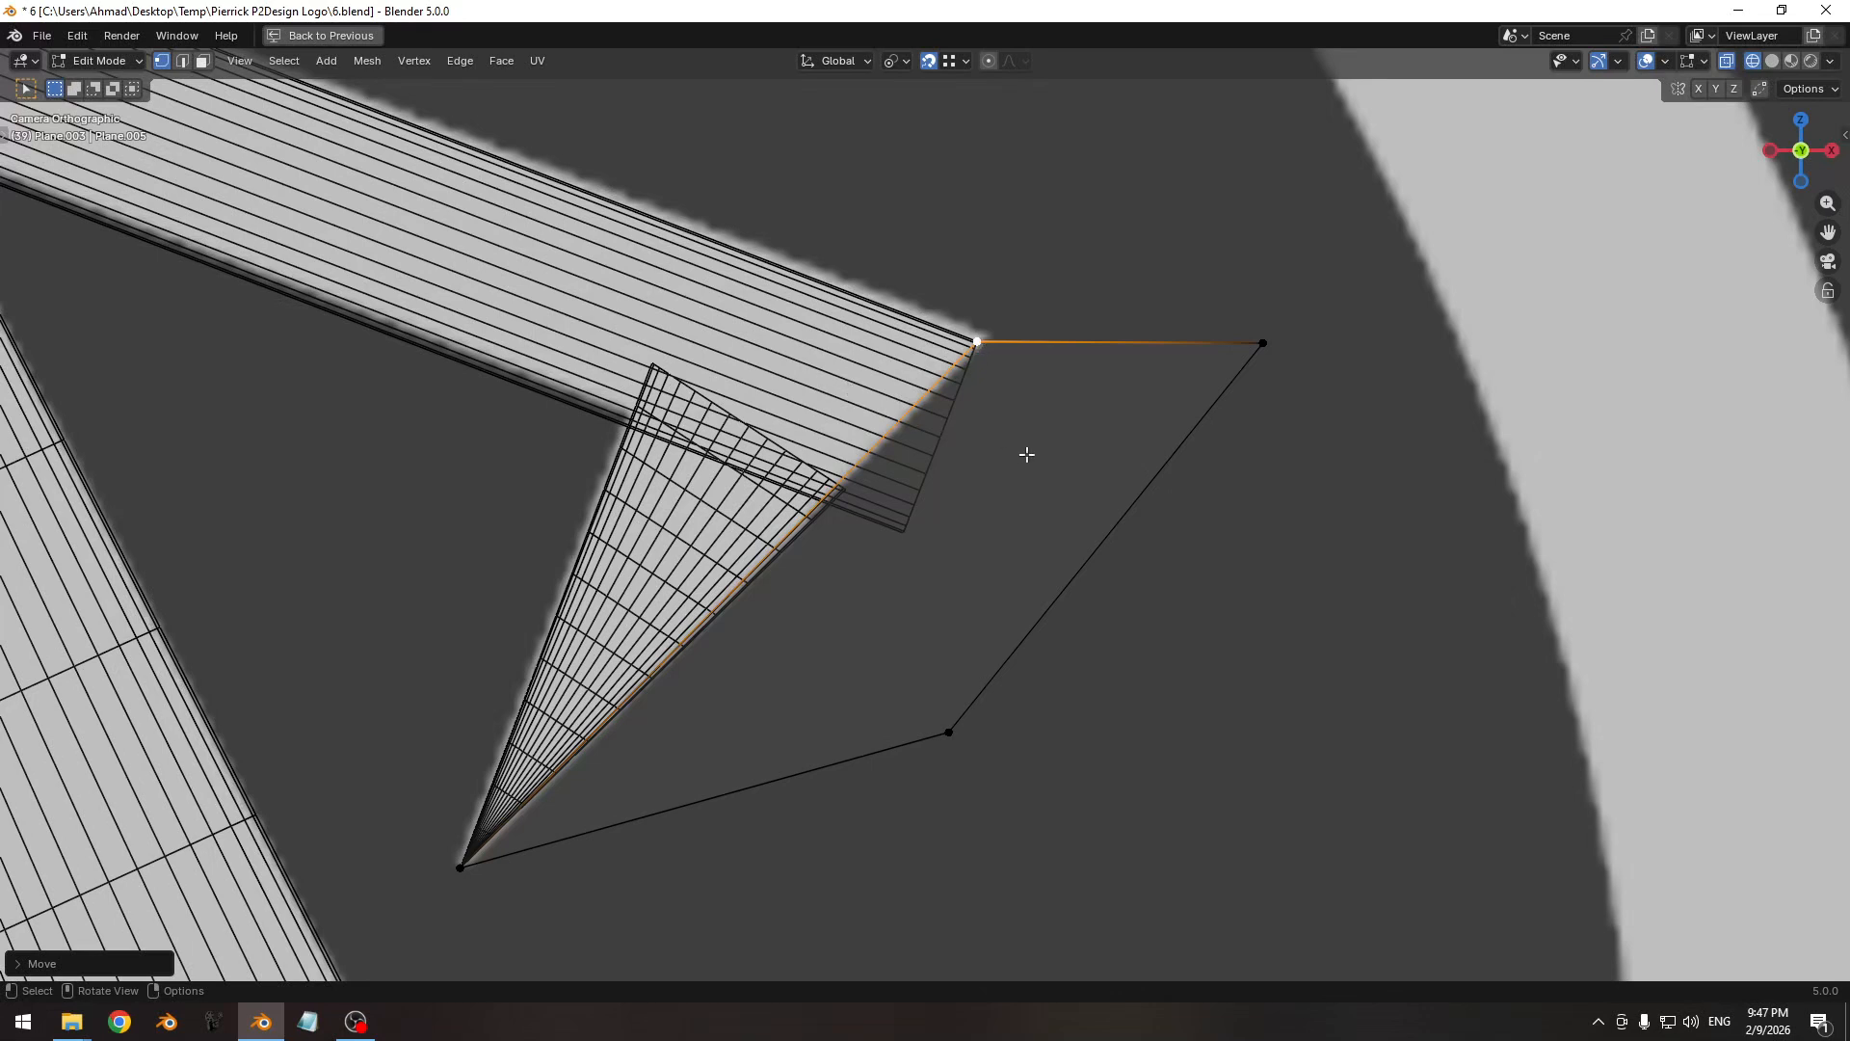
key("Tab")
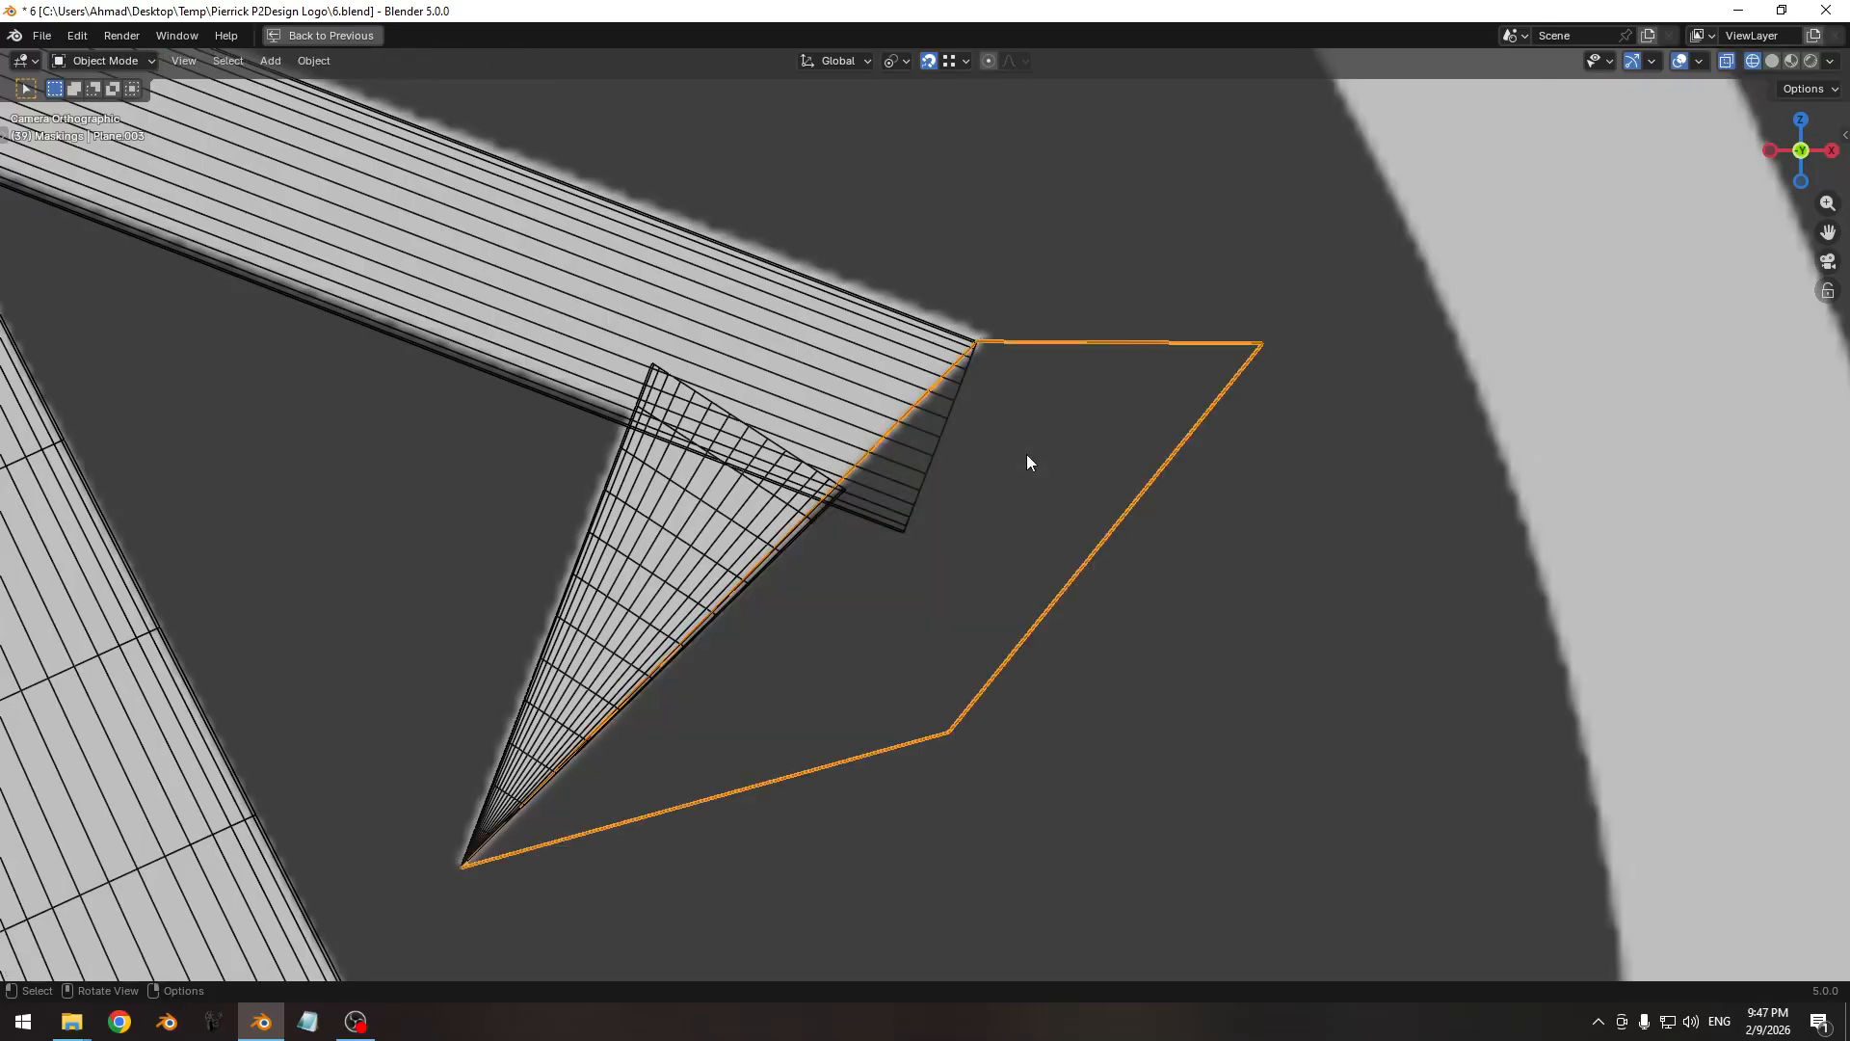
key("ctrl+space")
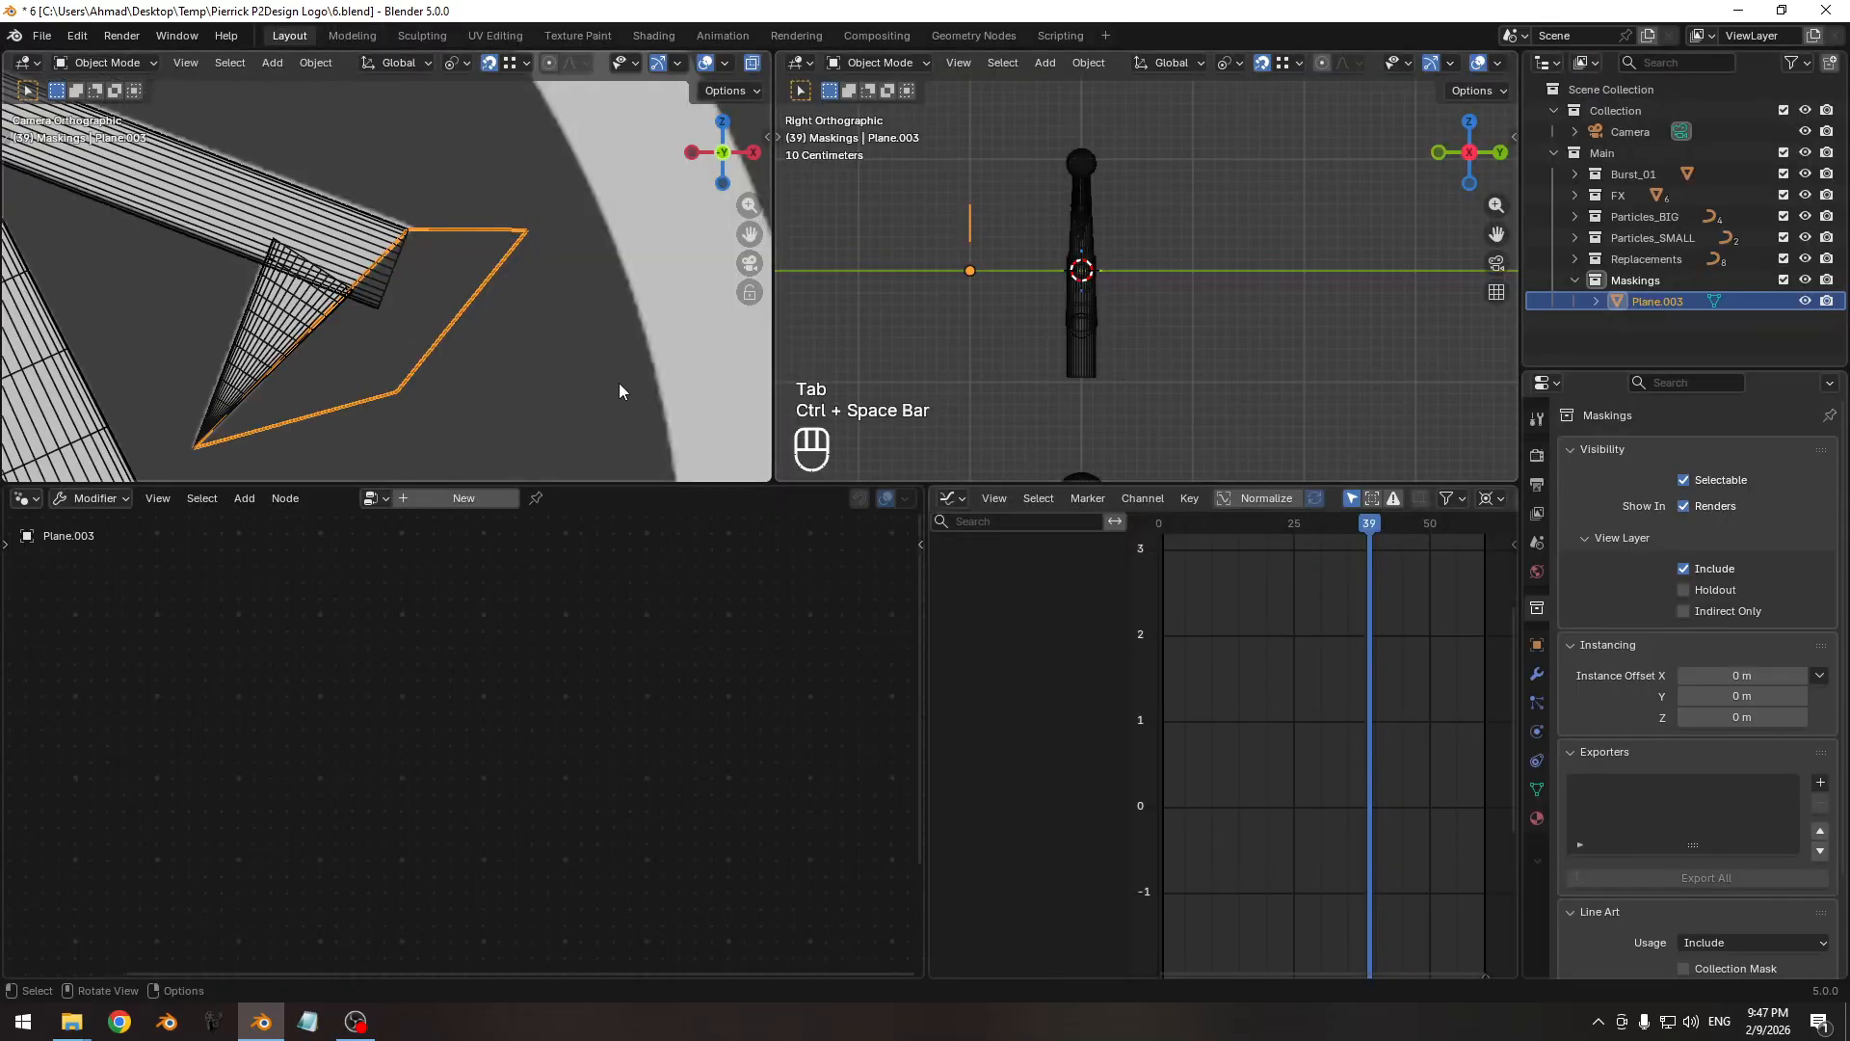
Assign the existing Holdout material to the masking plane.
left_click(1536, 818)
left_click(1574, 540)
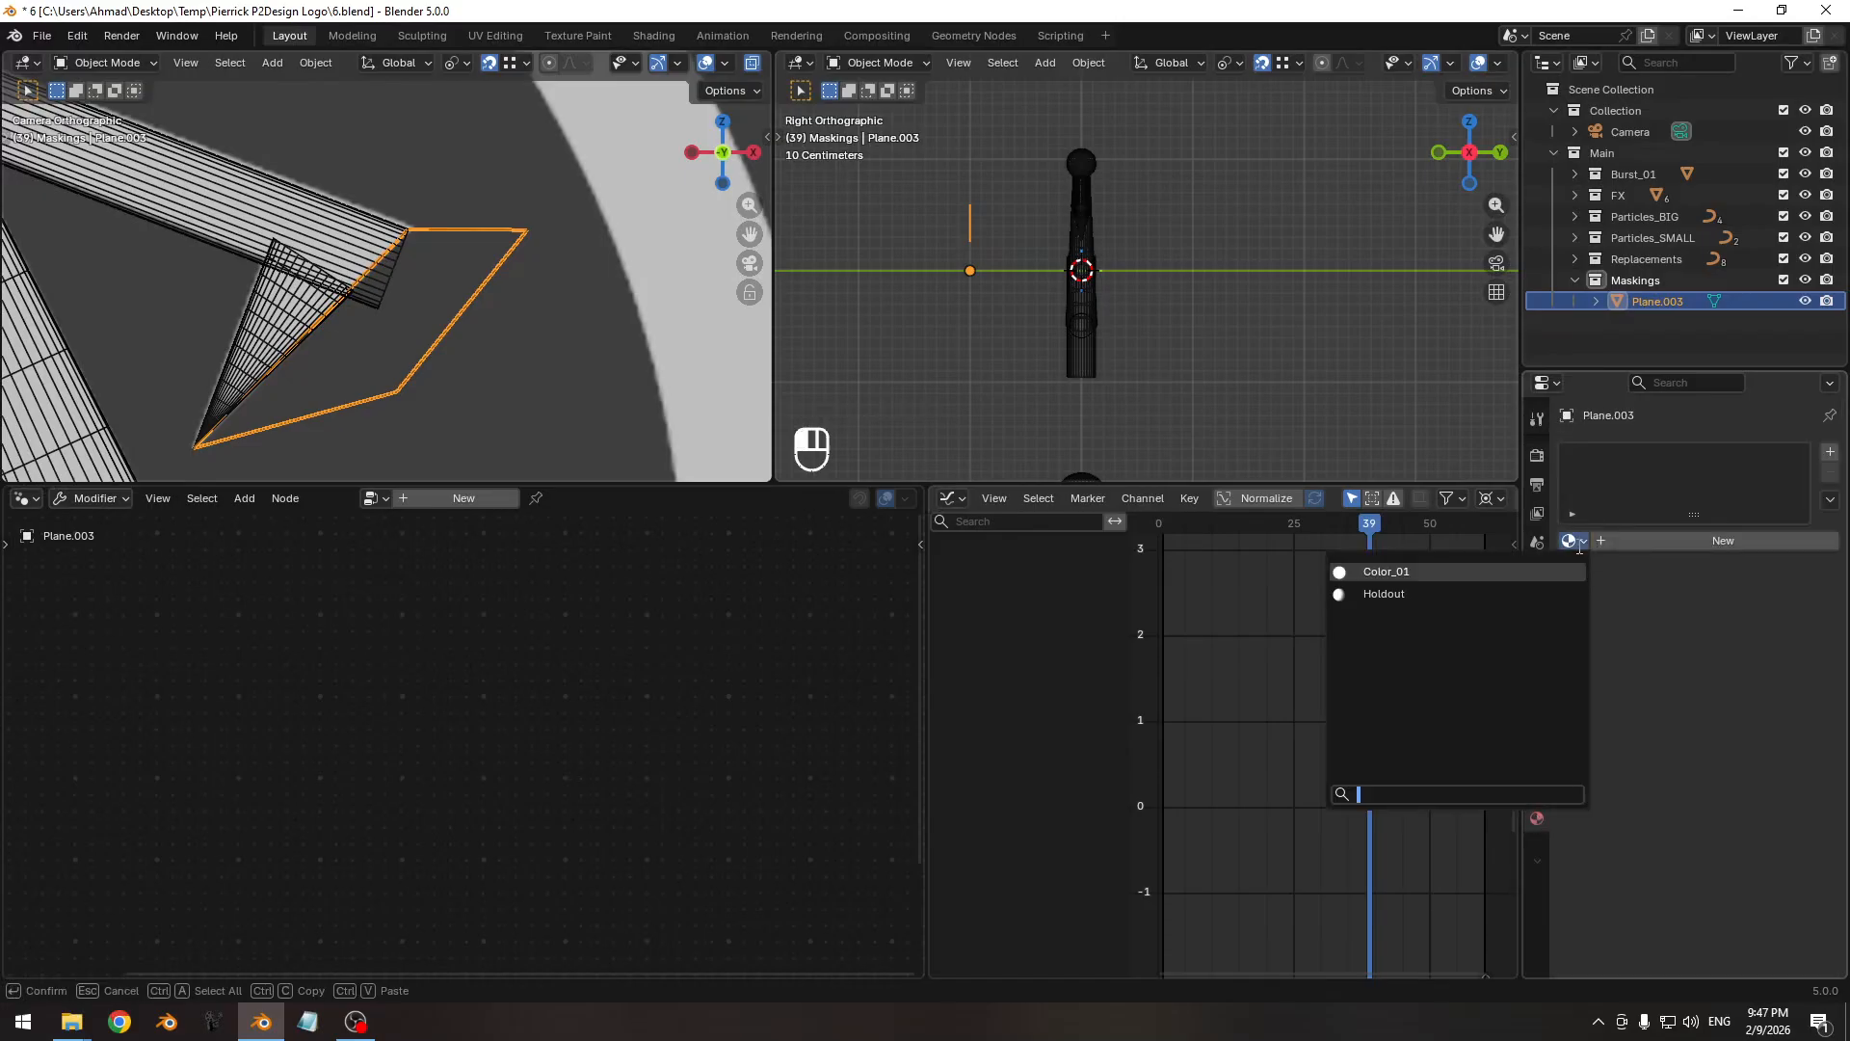
left_click(1434, 590)
Check the masked bar corner in rendered shading with overlays hidden, and restore the wireframe view with overlays.
key("shift+alt+z")
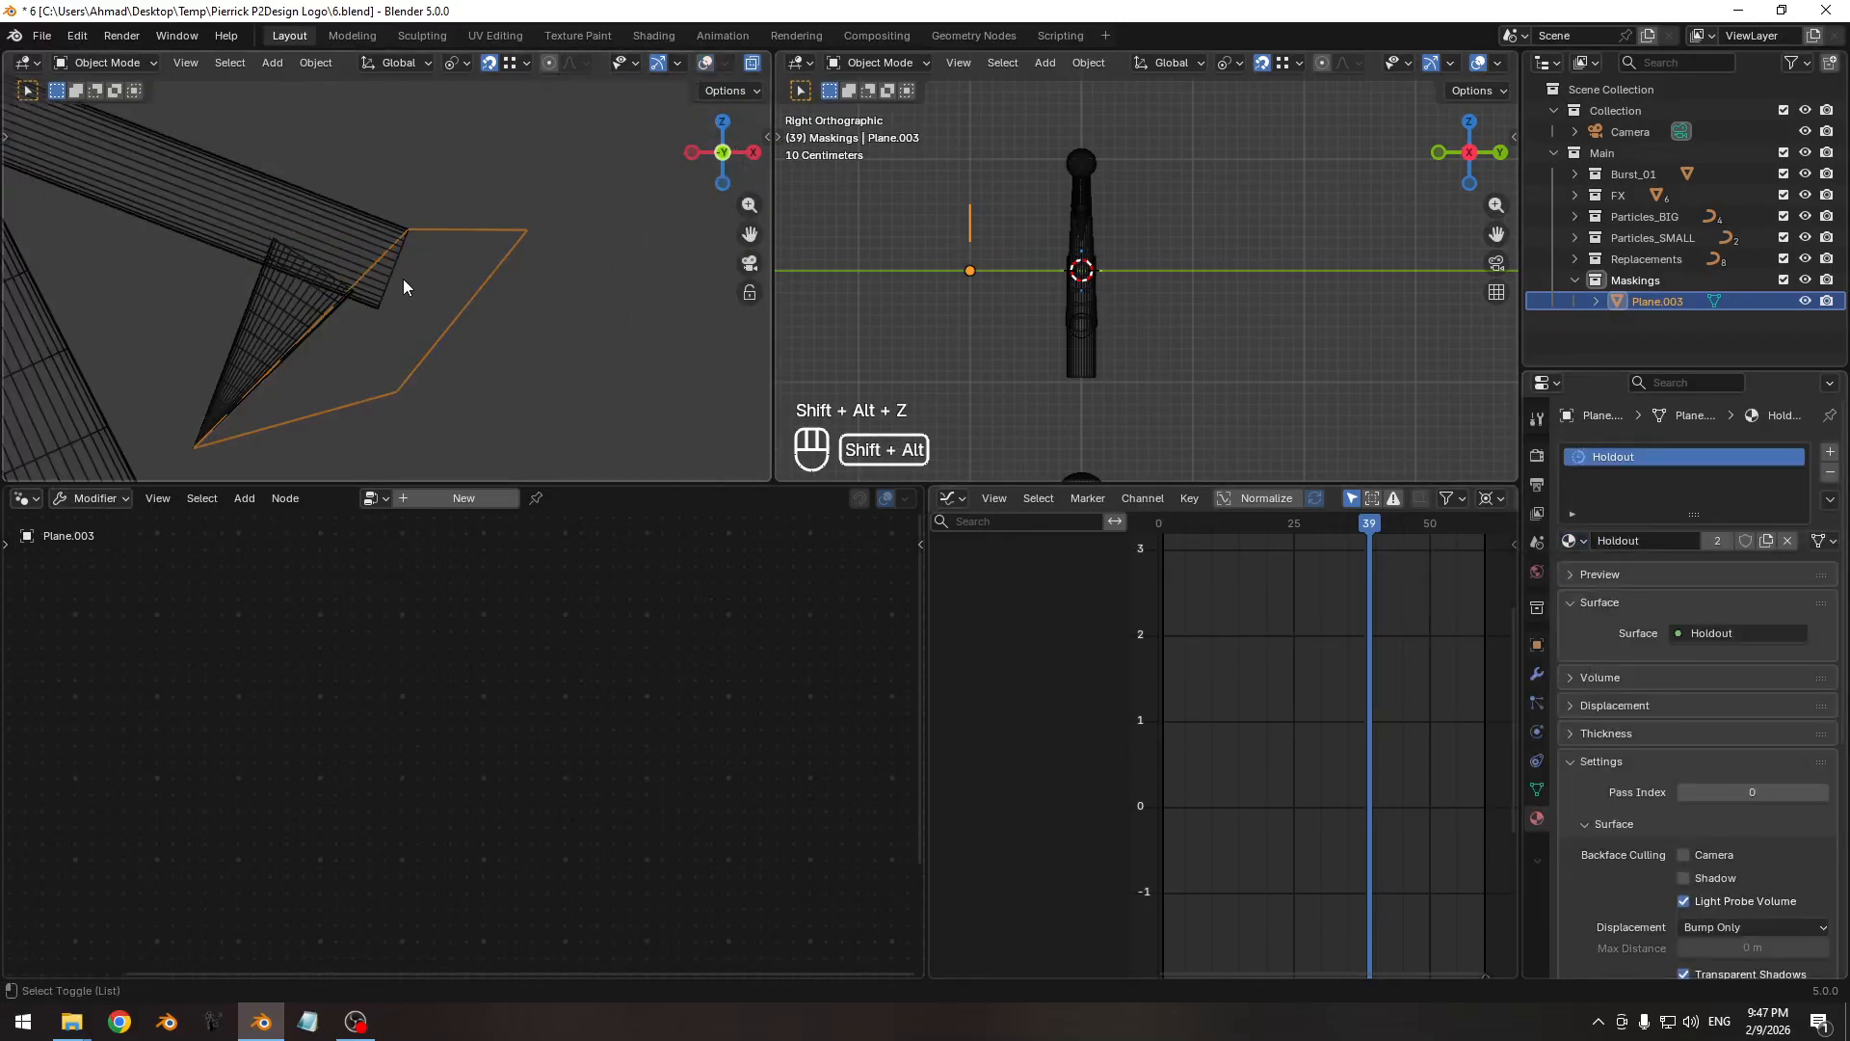
key("shift+alt+z")
key("z")
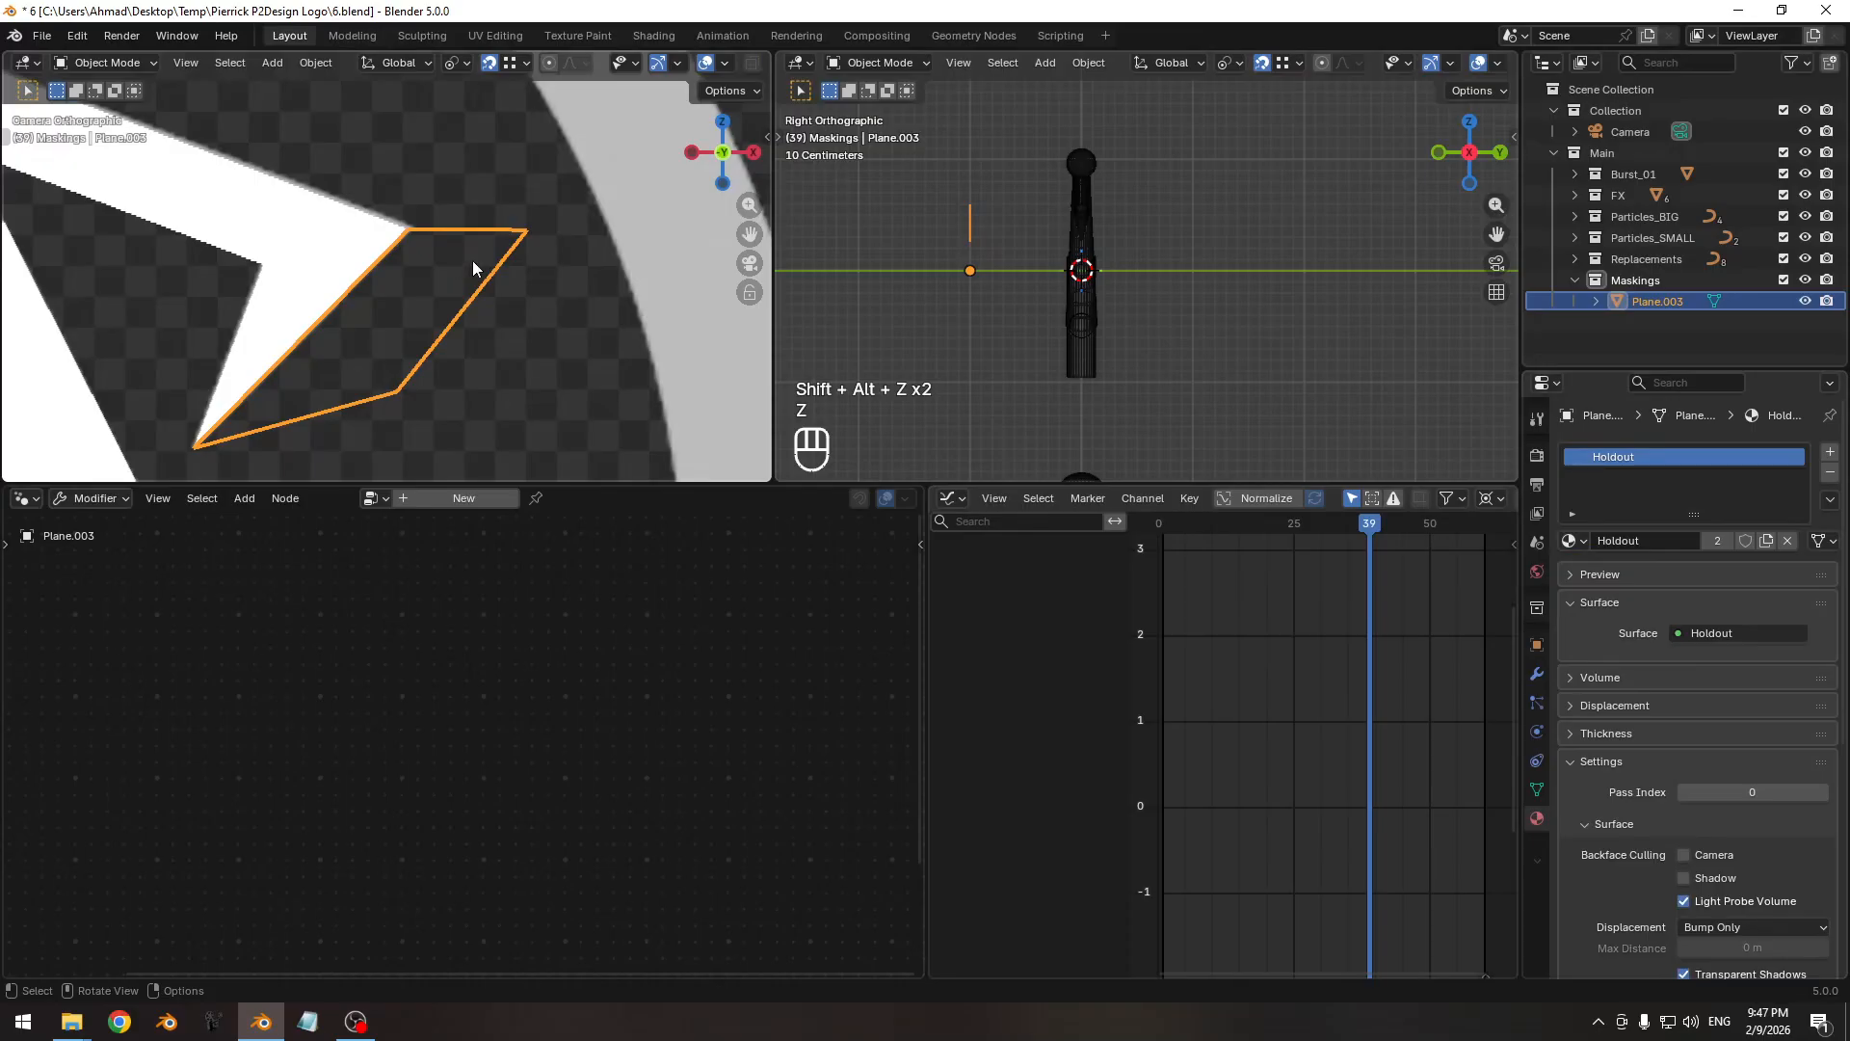
left_click(530, 344)
key("shift+alt+z")
scroll(448, 328, "down", 6)
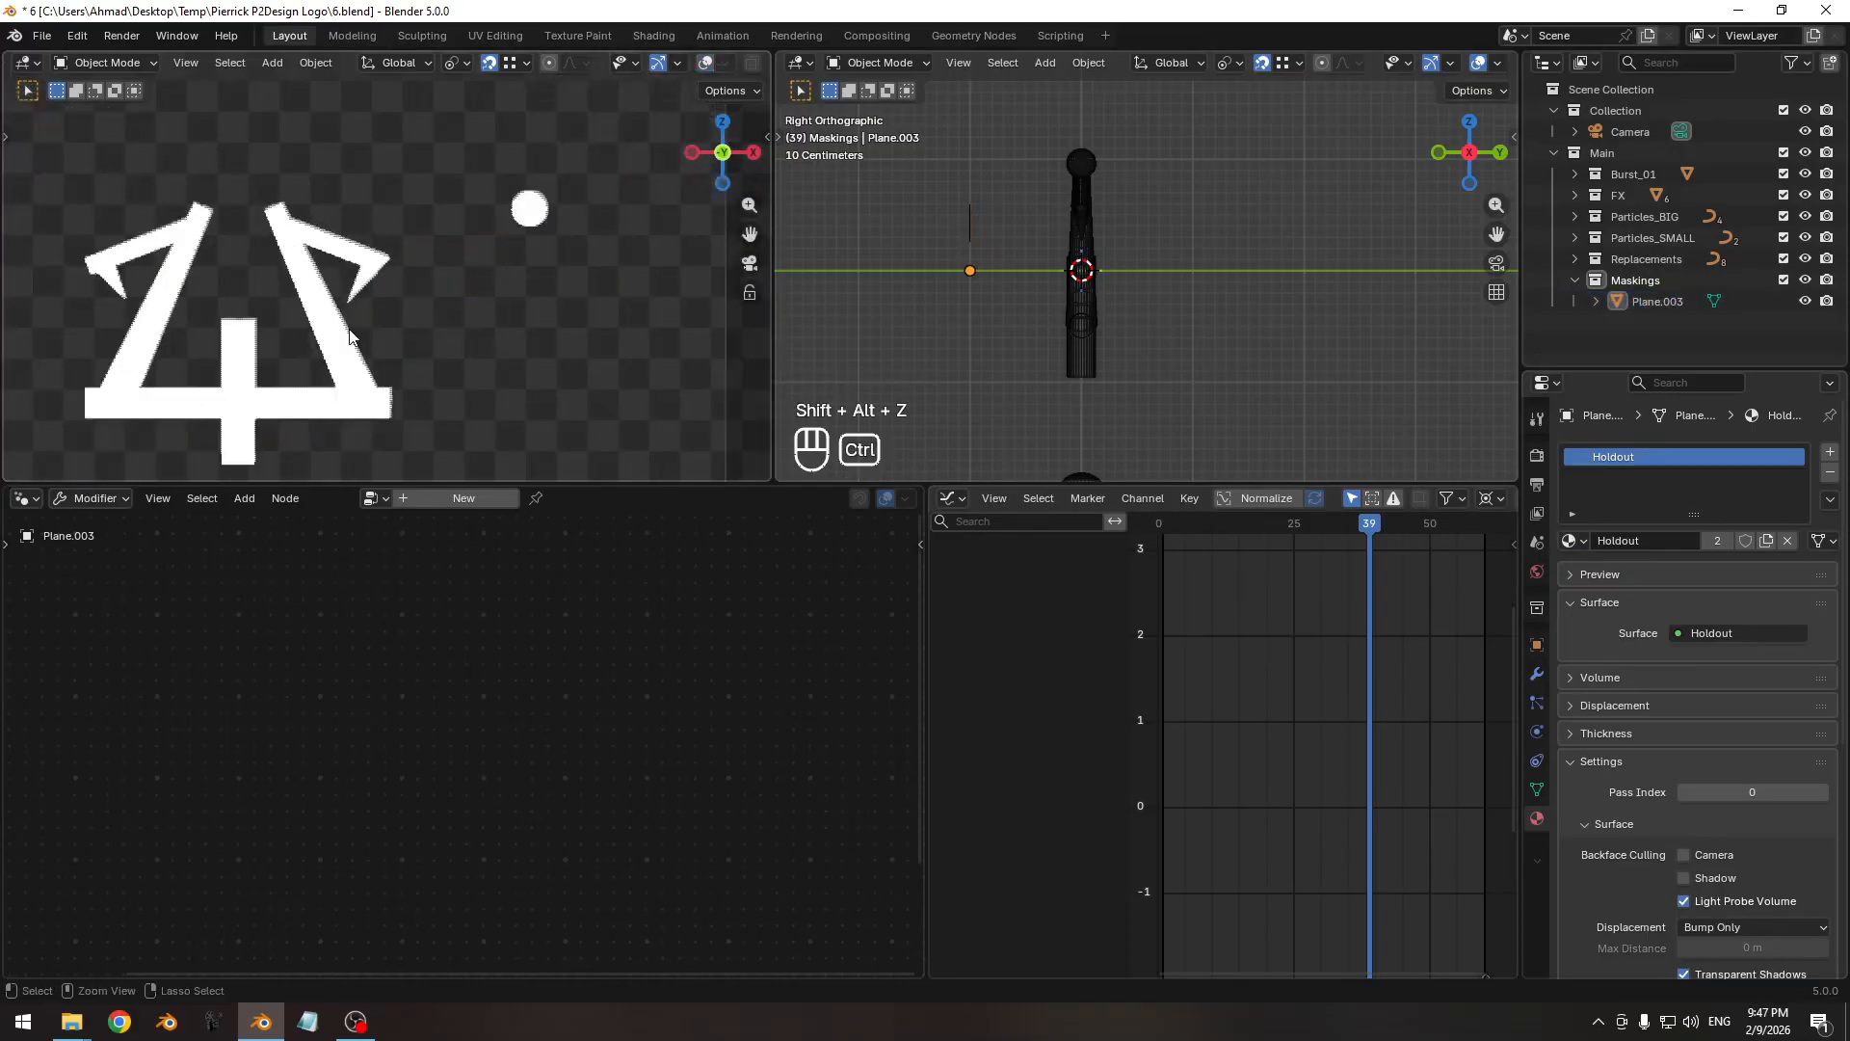
scroll(437, 338, "up", 8)
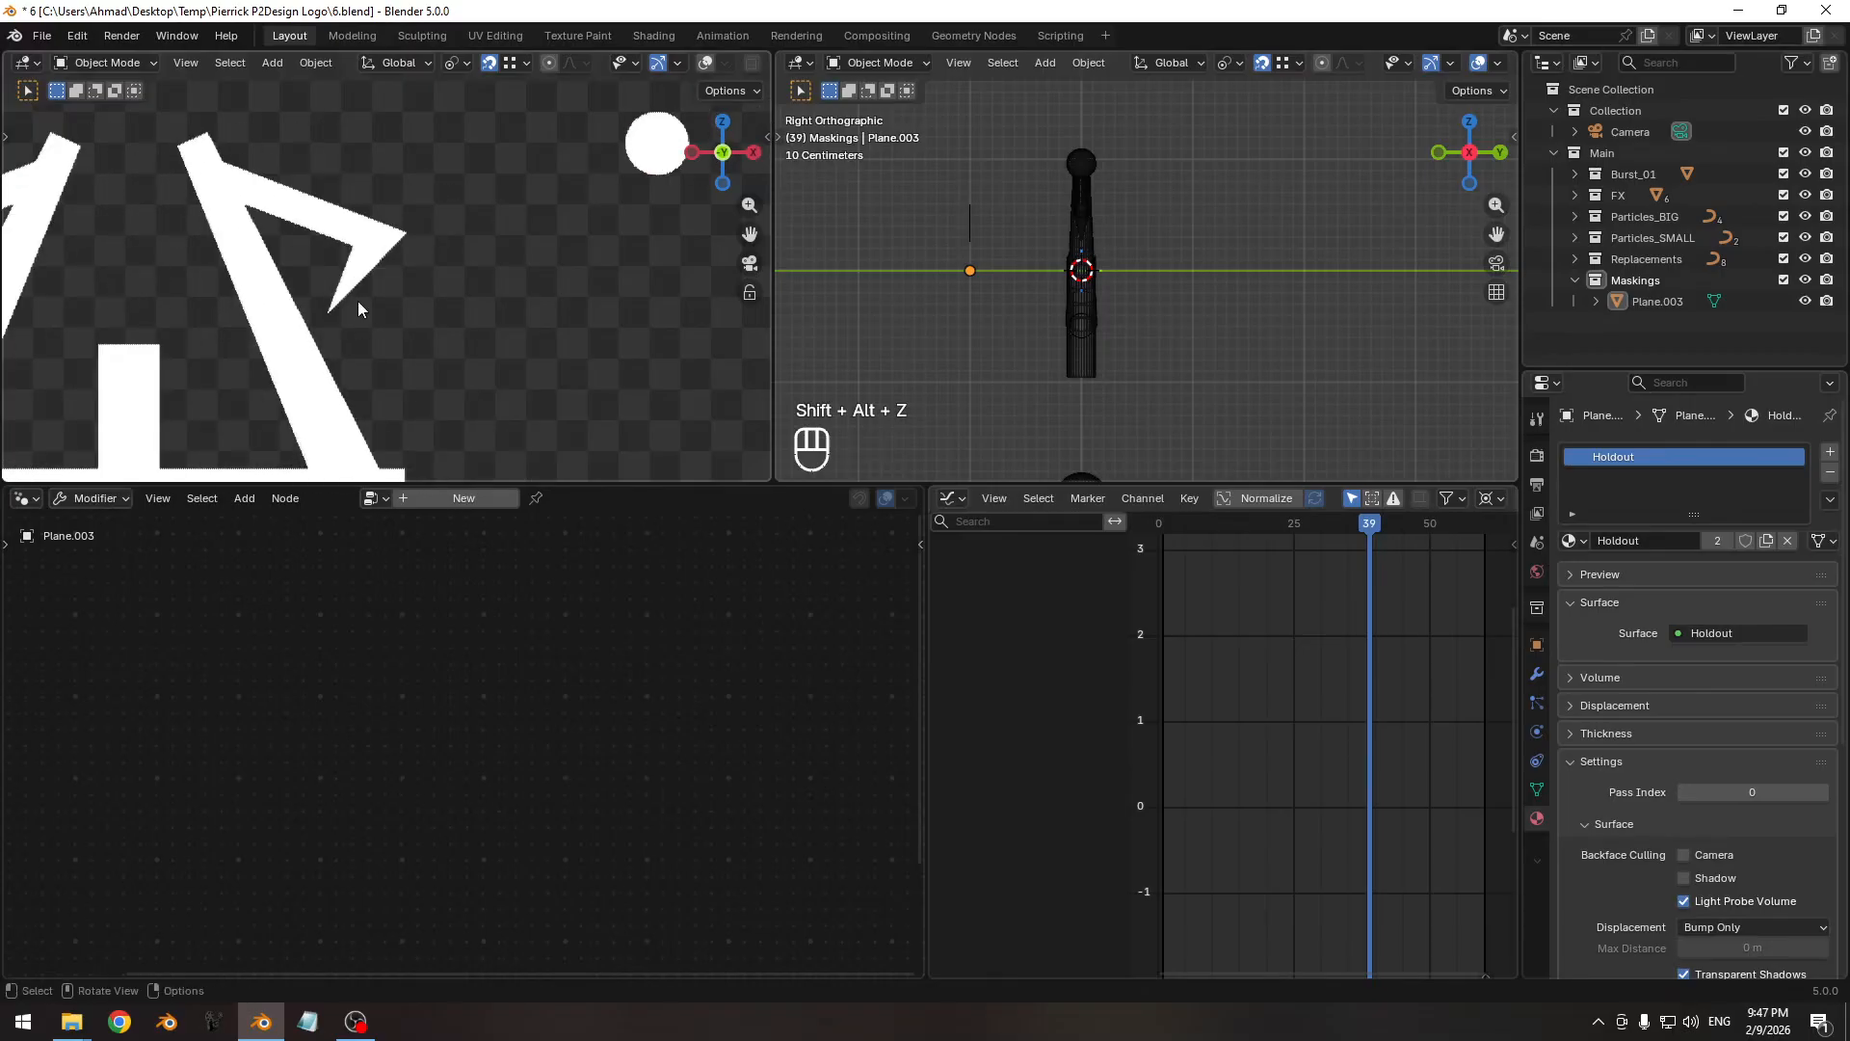
key("shift+alt+z")
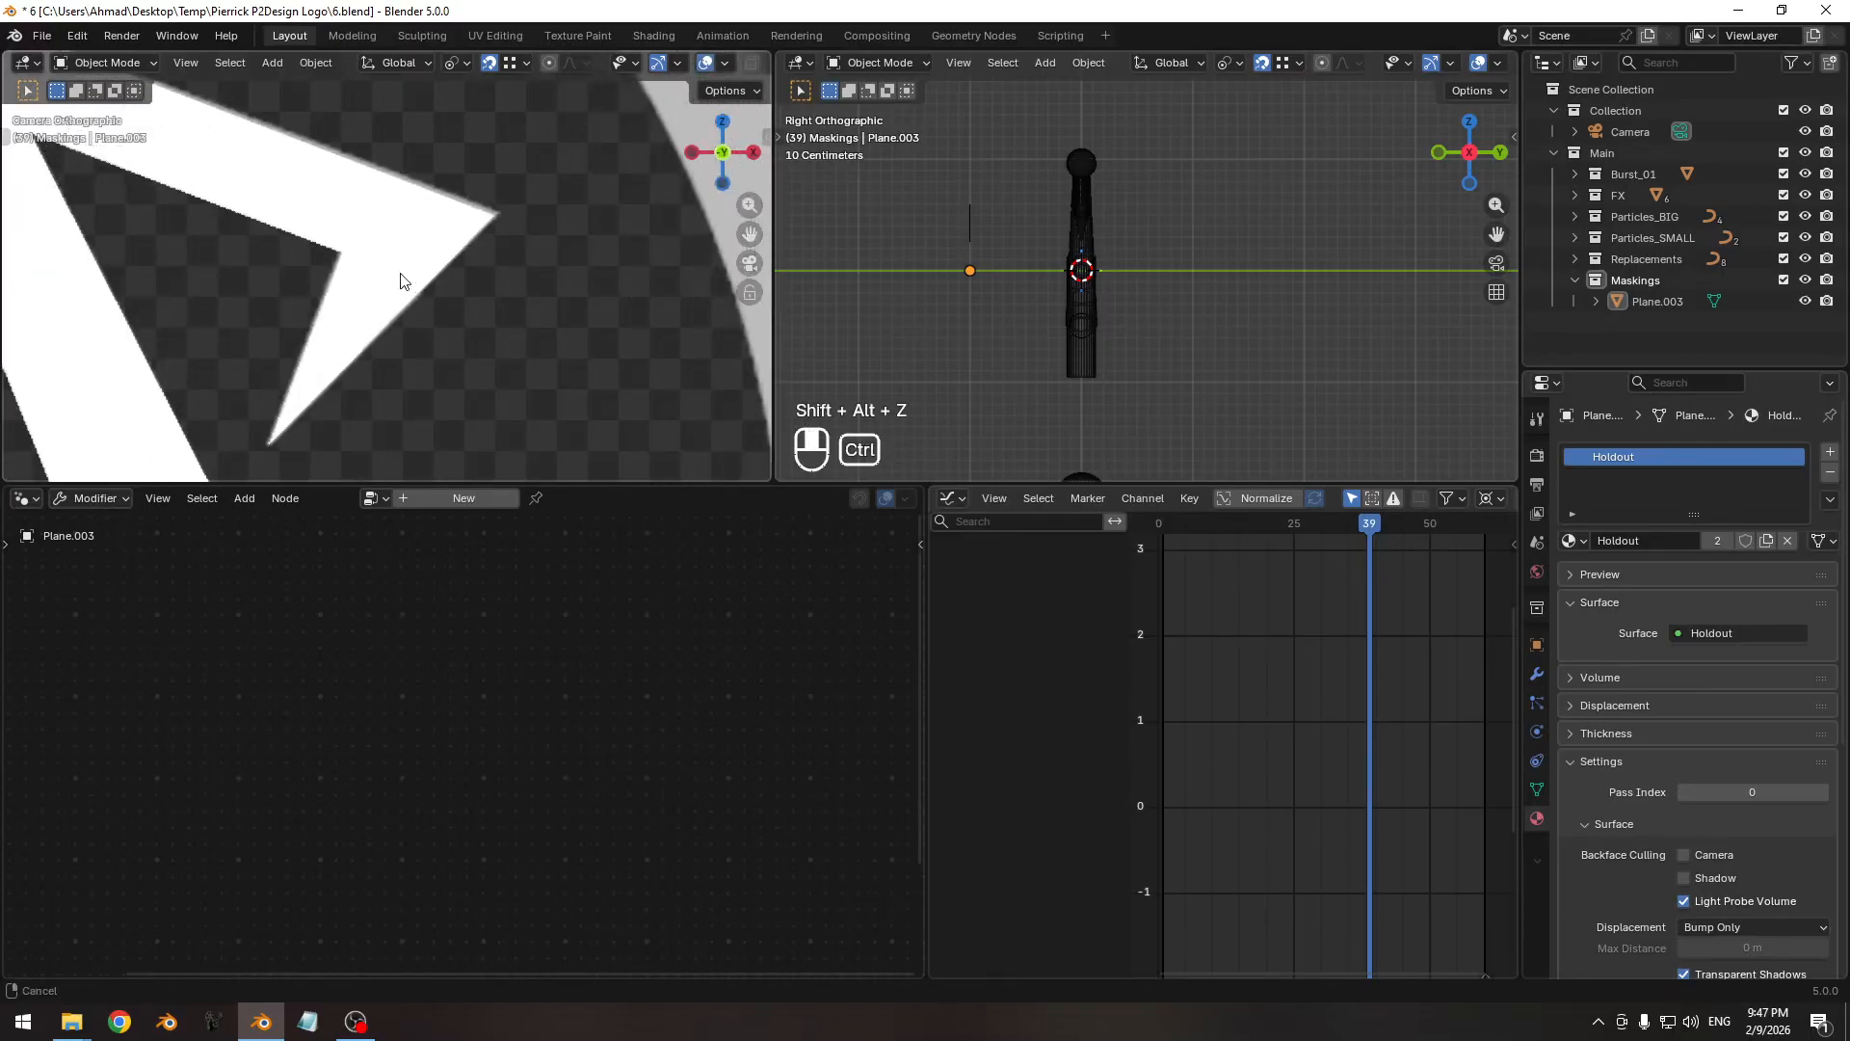
key("z")
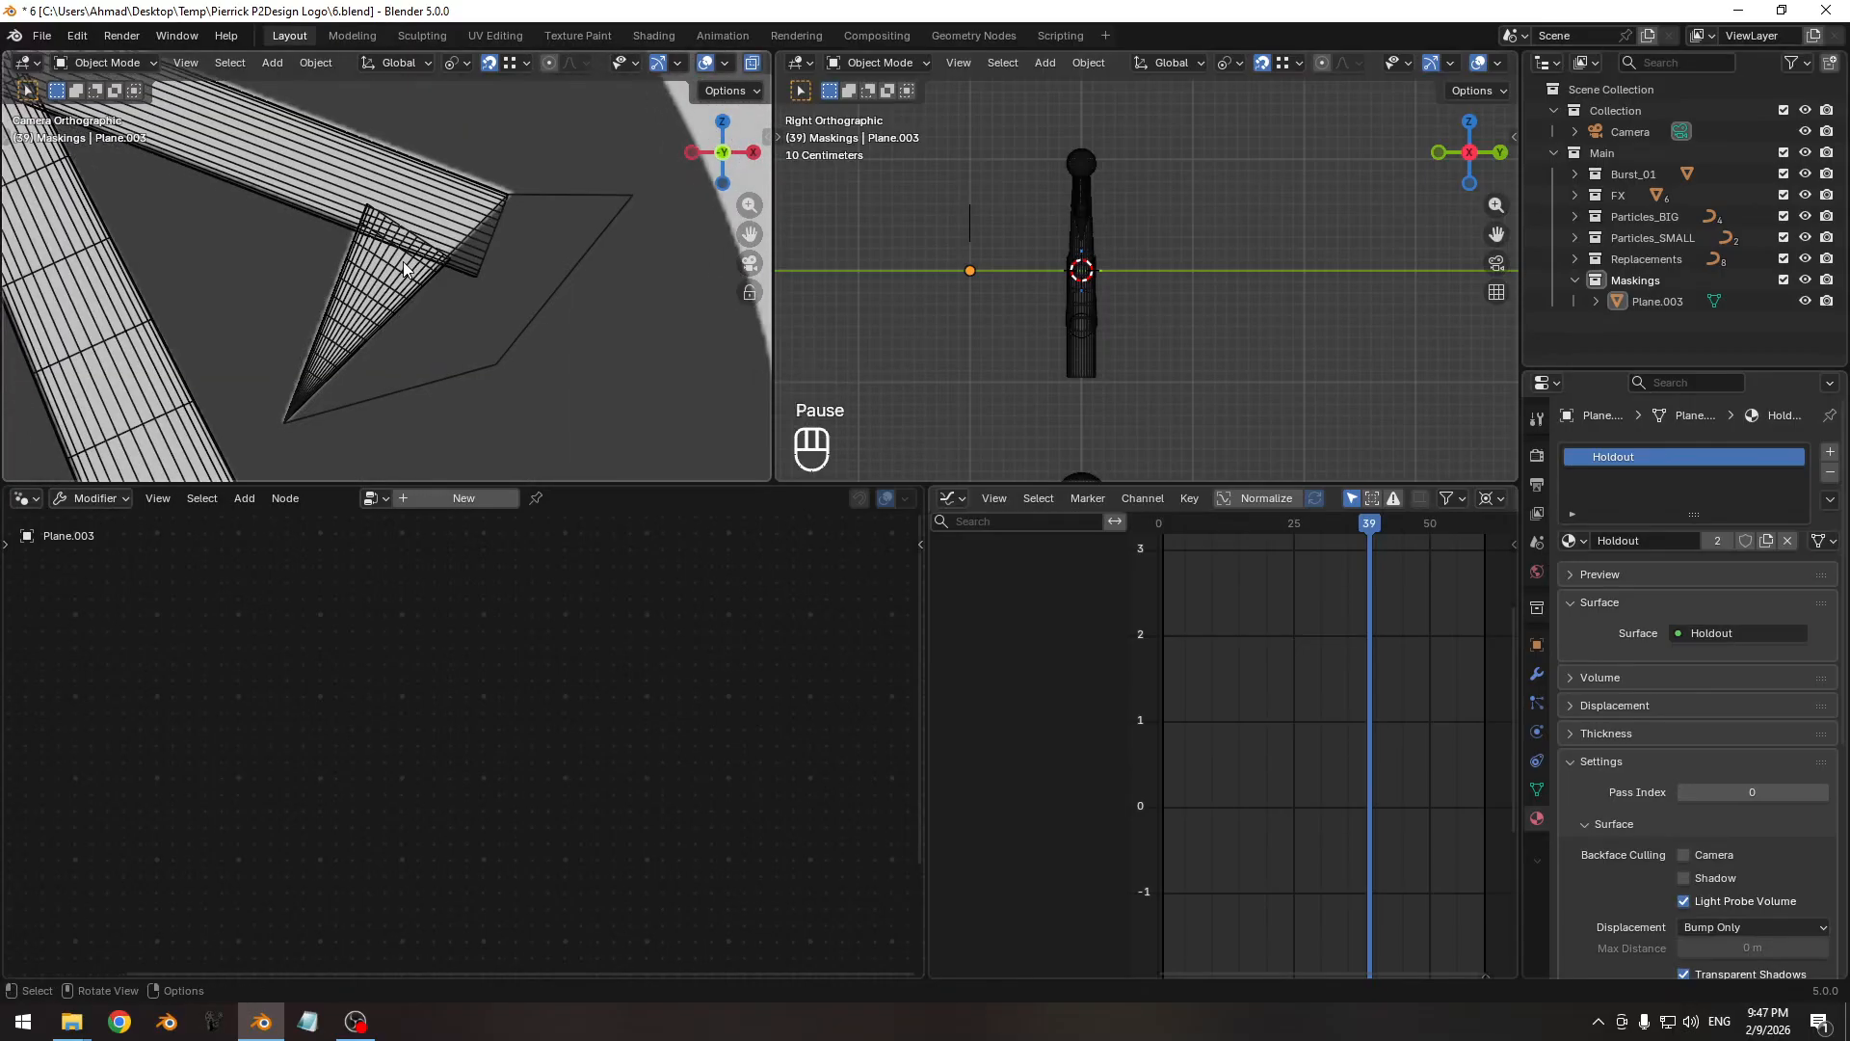
Add a Child Of constraint to the masking plane, targeting the small spike BézierCurve.013 beside it.
left_click(496, 361)
left_click(1537, 760)
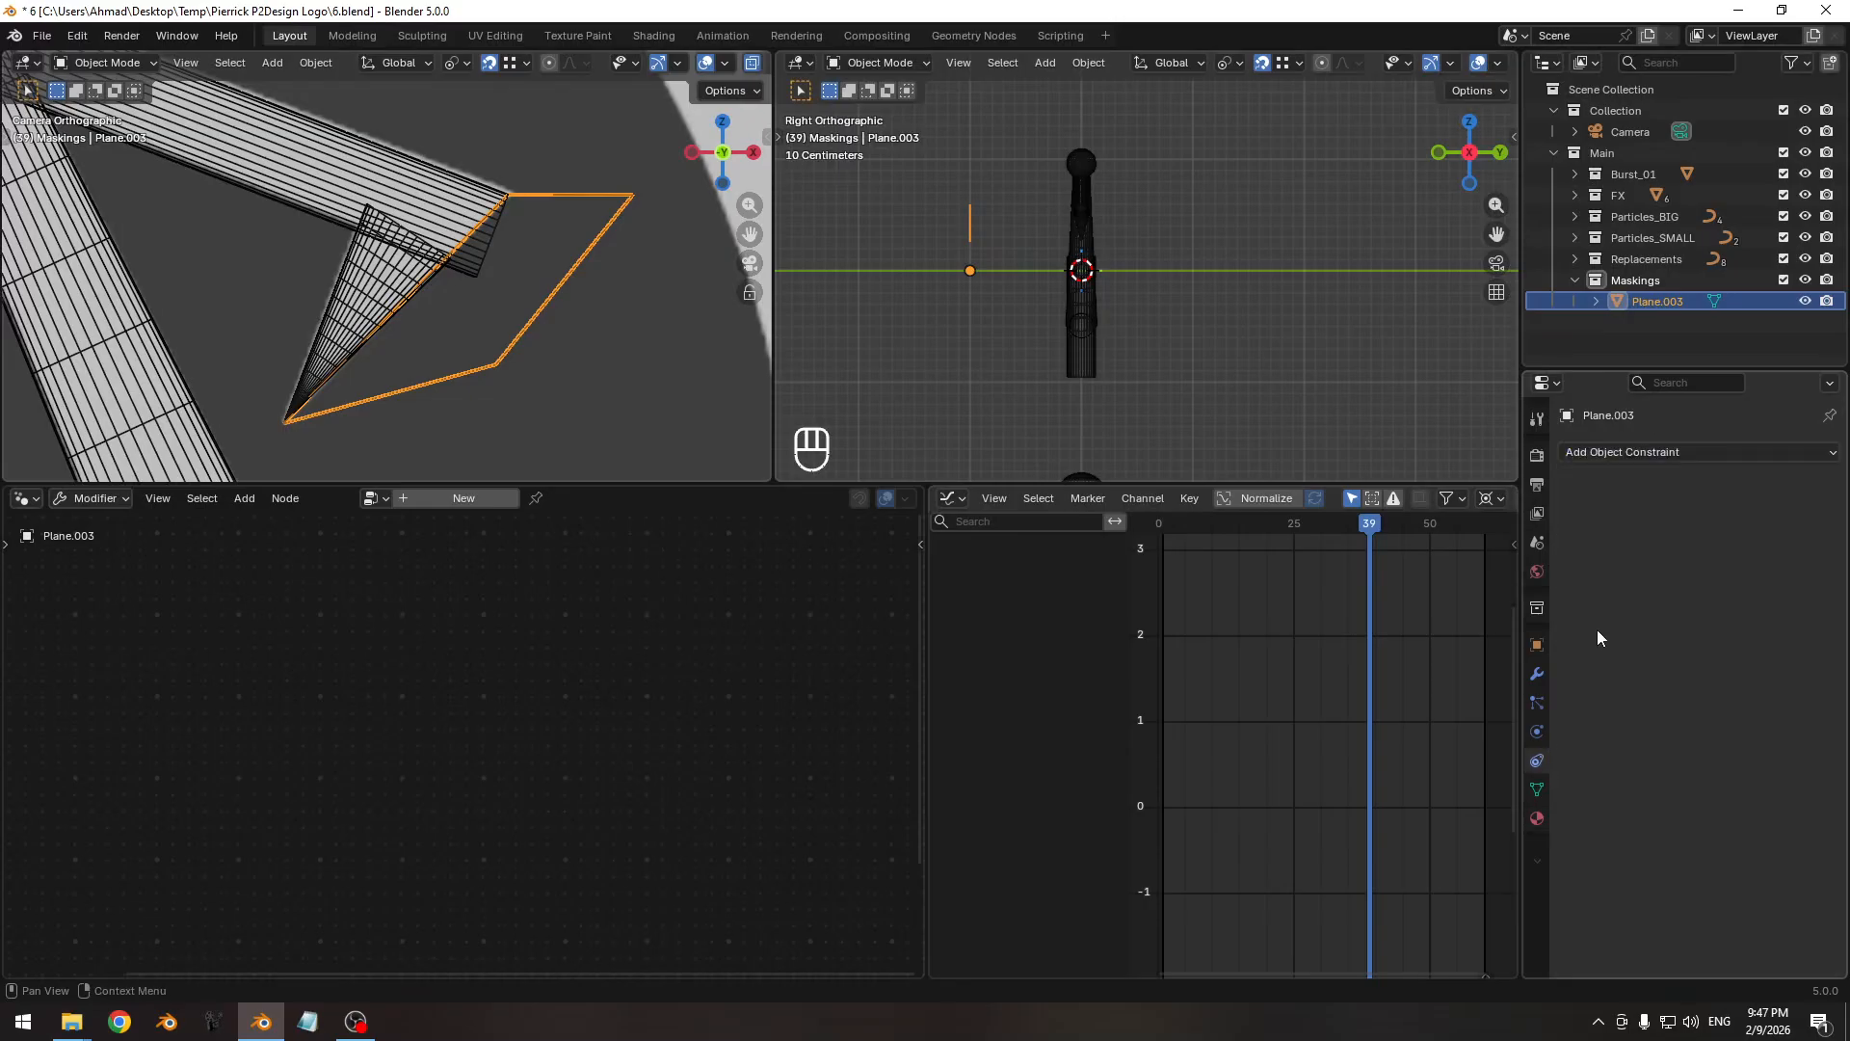
left_click(1657, 451)
left_click(1748, 553)
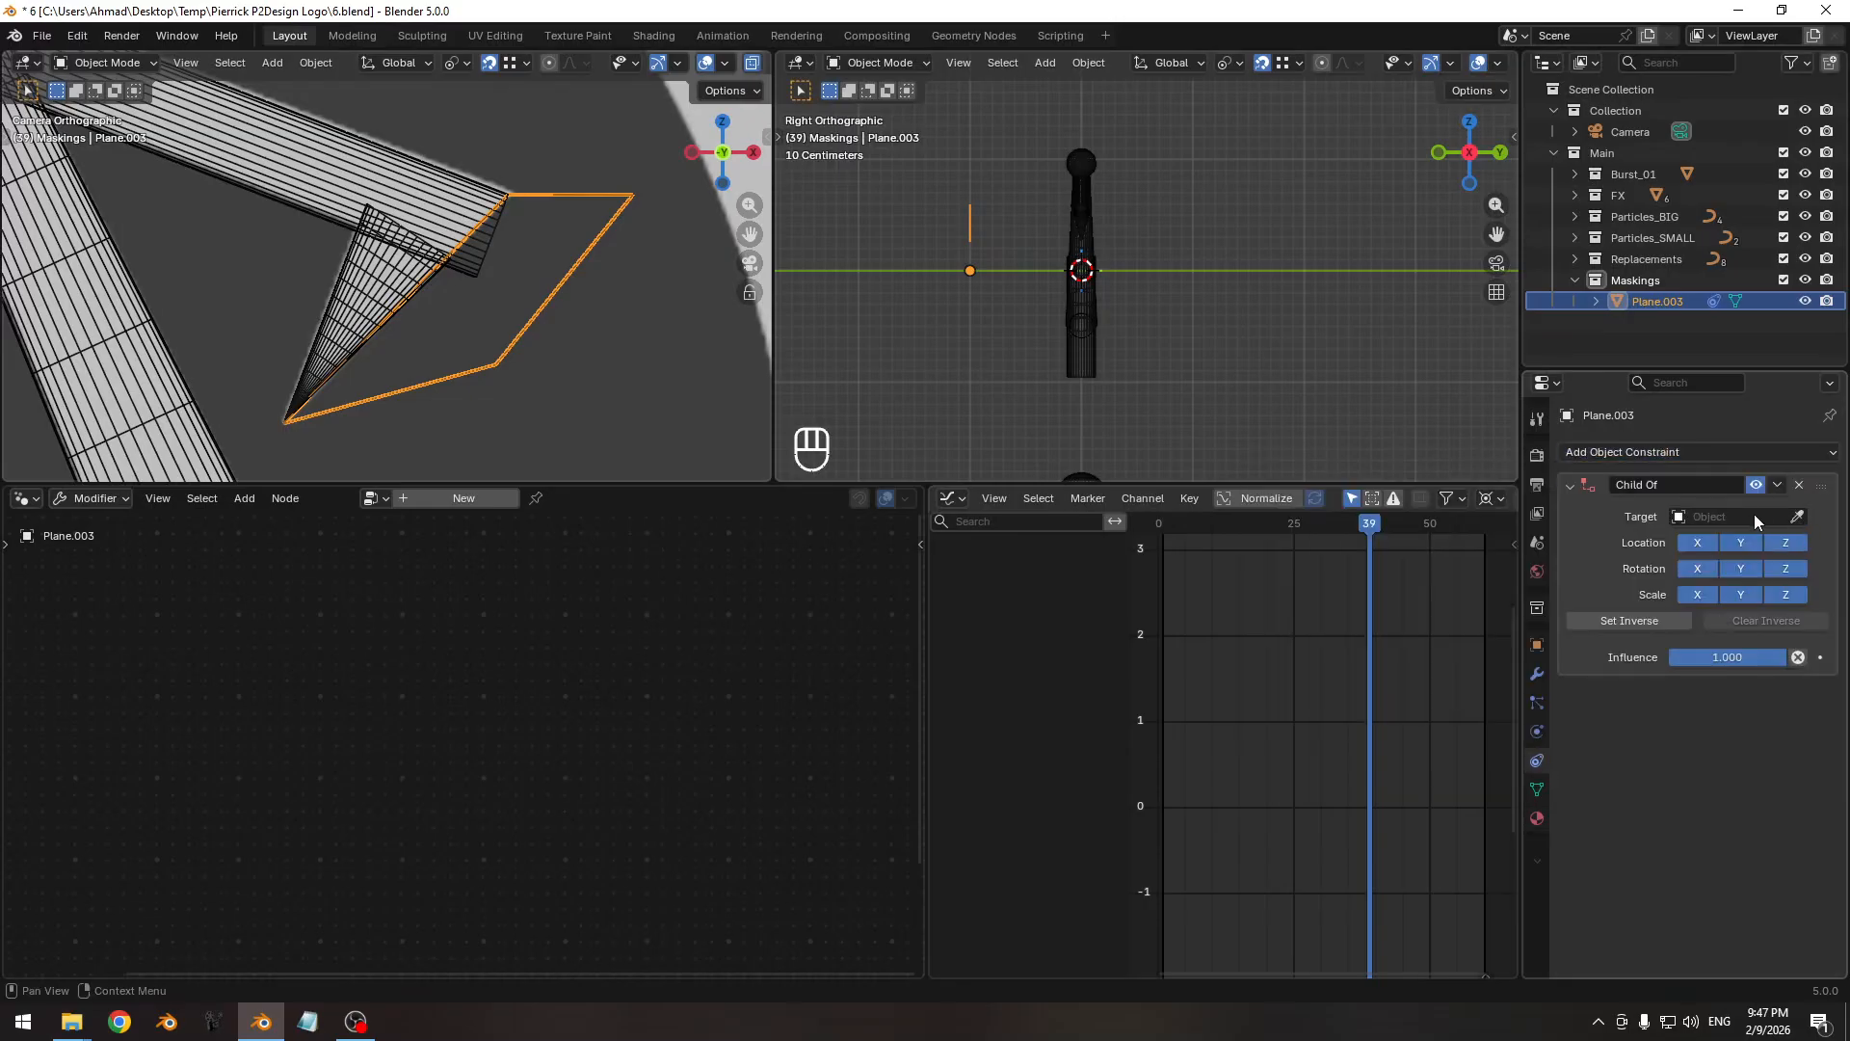
left_click(337, 311)
Test-rotate the spike in rendered shading with overlays hidden to check its masking, cancel the rotation, and restore the view with overlays.
key("r")
right_click(586, 401)
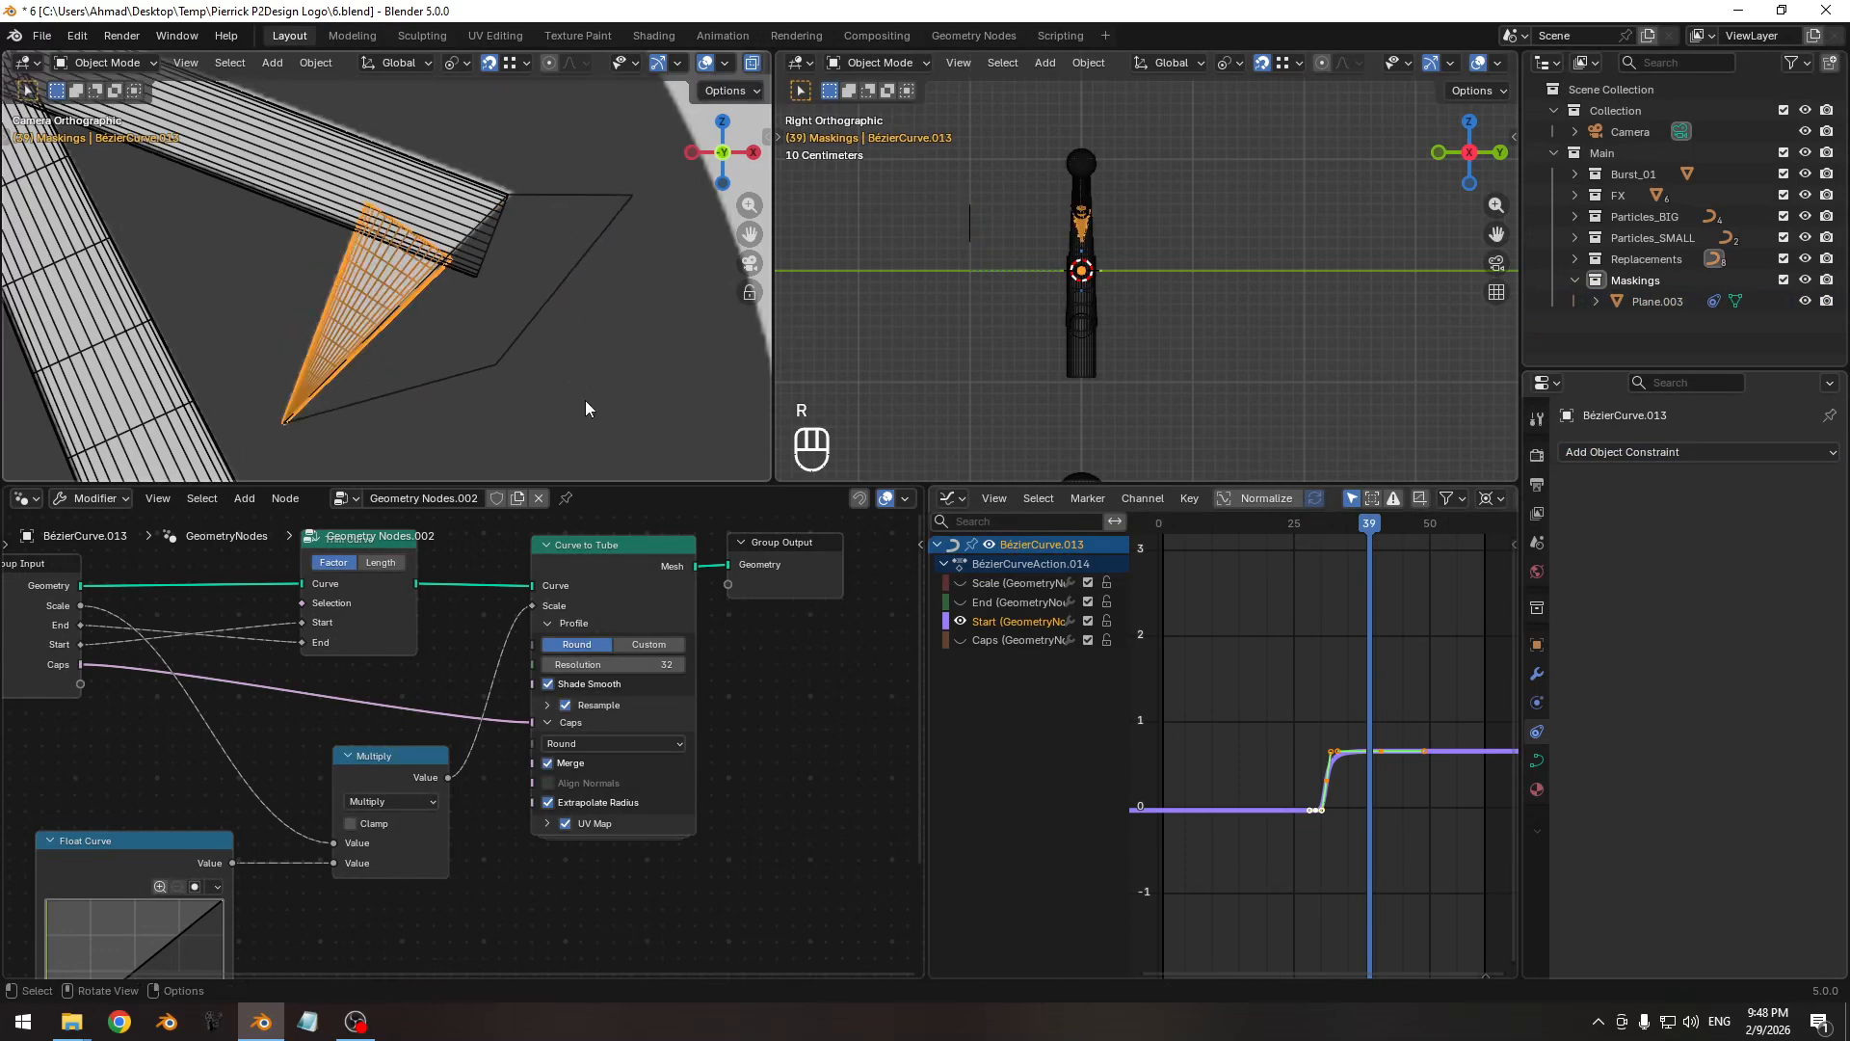
key("r")
right_click(560, 385)
key("shift+alt+z")
key("z")
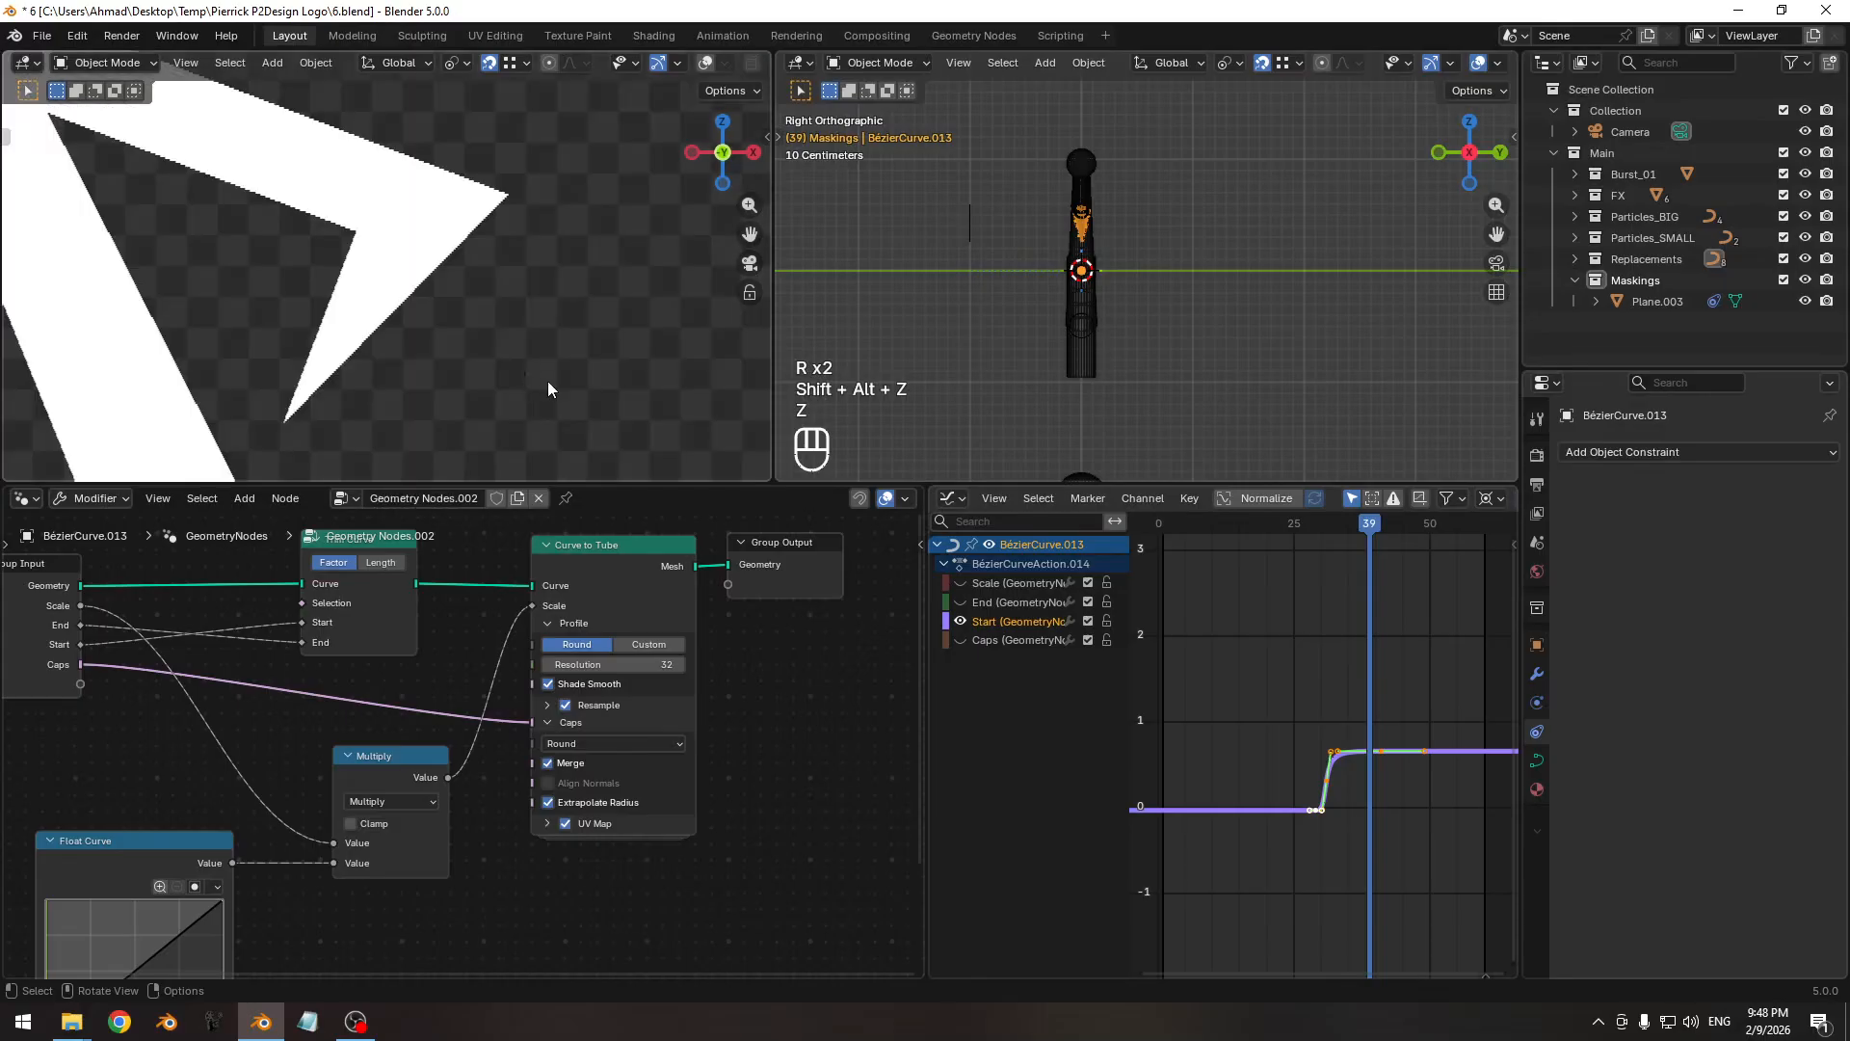
key("r")
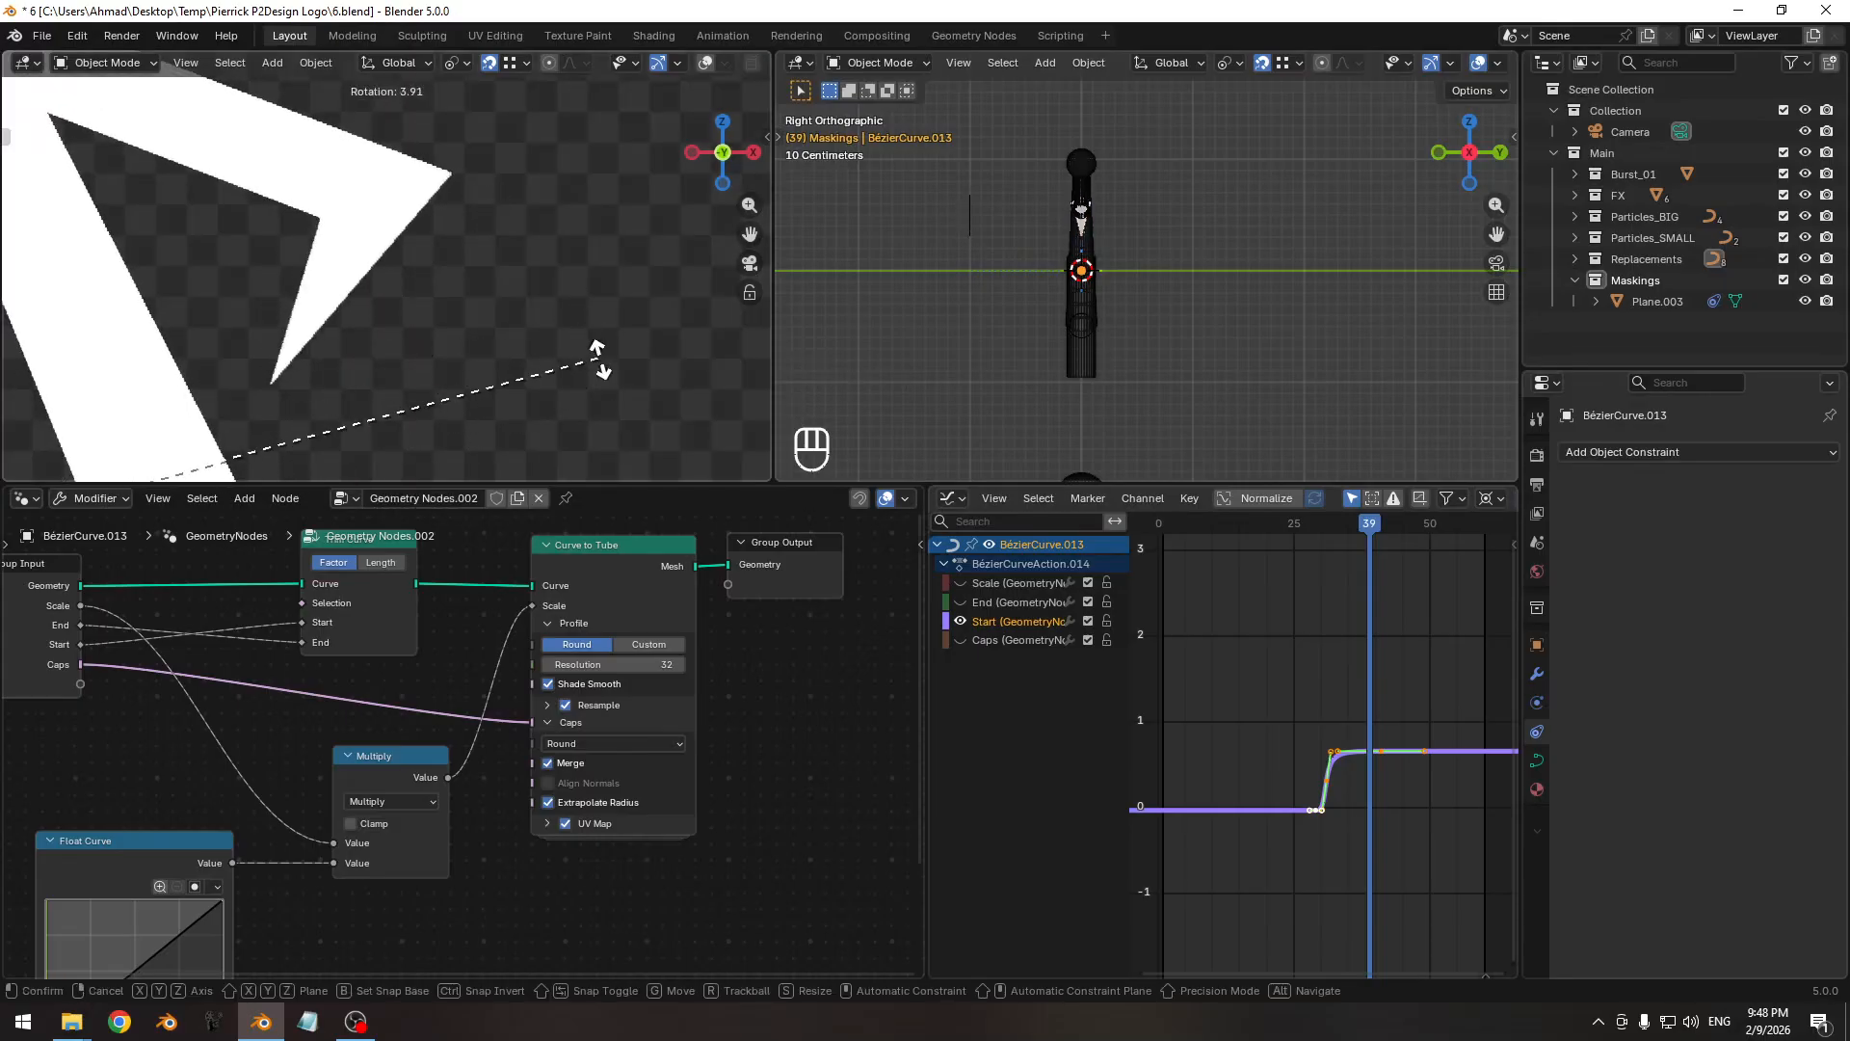
left_click(607, 395)
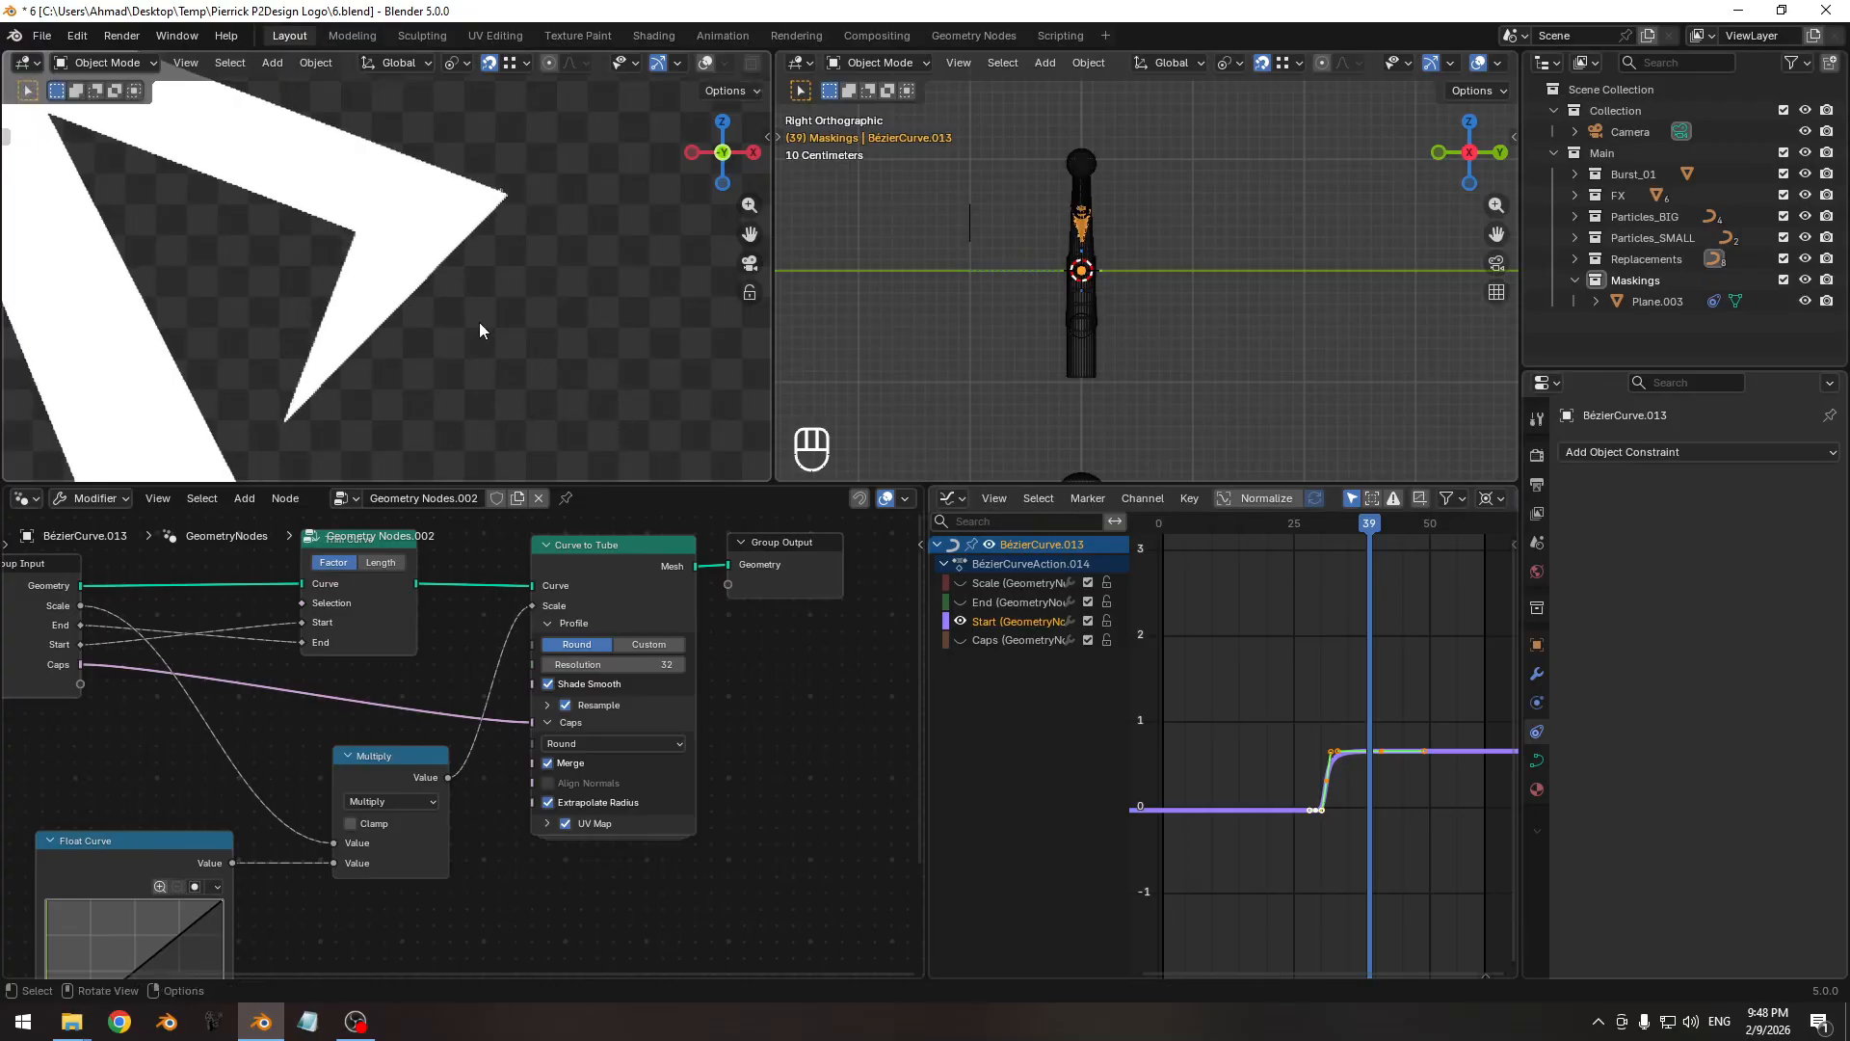
key("shift+alt+z")
key("z")
Duplicate the right spike's masking plane in place.
middle_click_drag(402, 310, 540, 300, "shift")
scroll(514, 300, "down", 5)
middle_click_drag(356, 316, 481, 306, "shift")
left_click(552, 345)
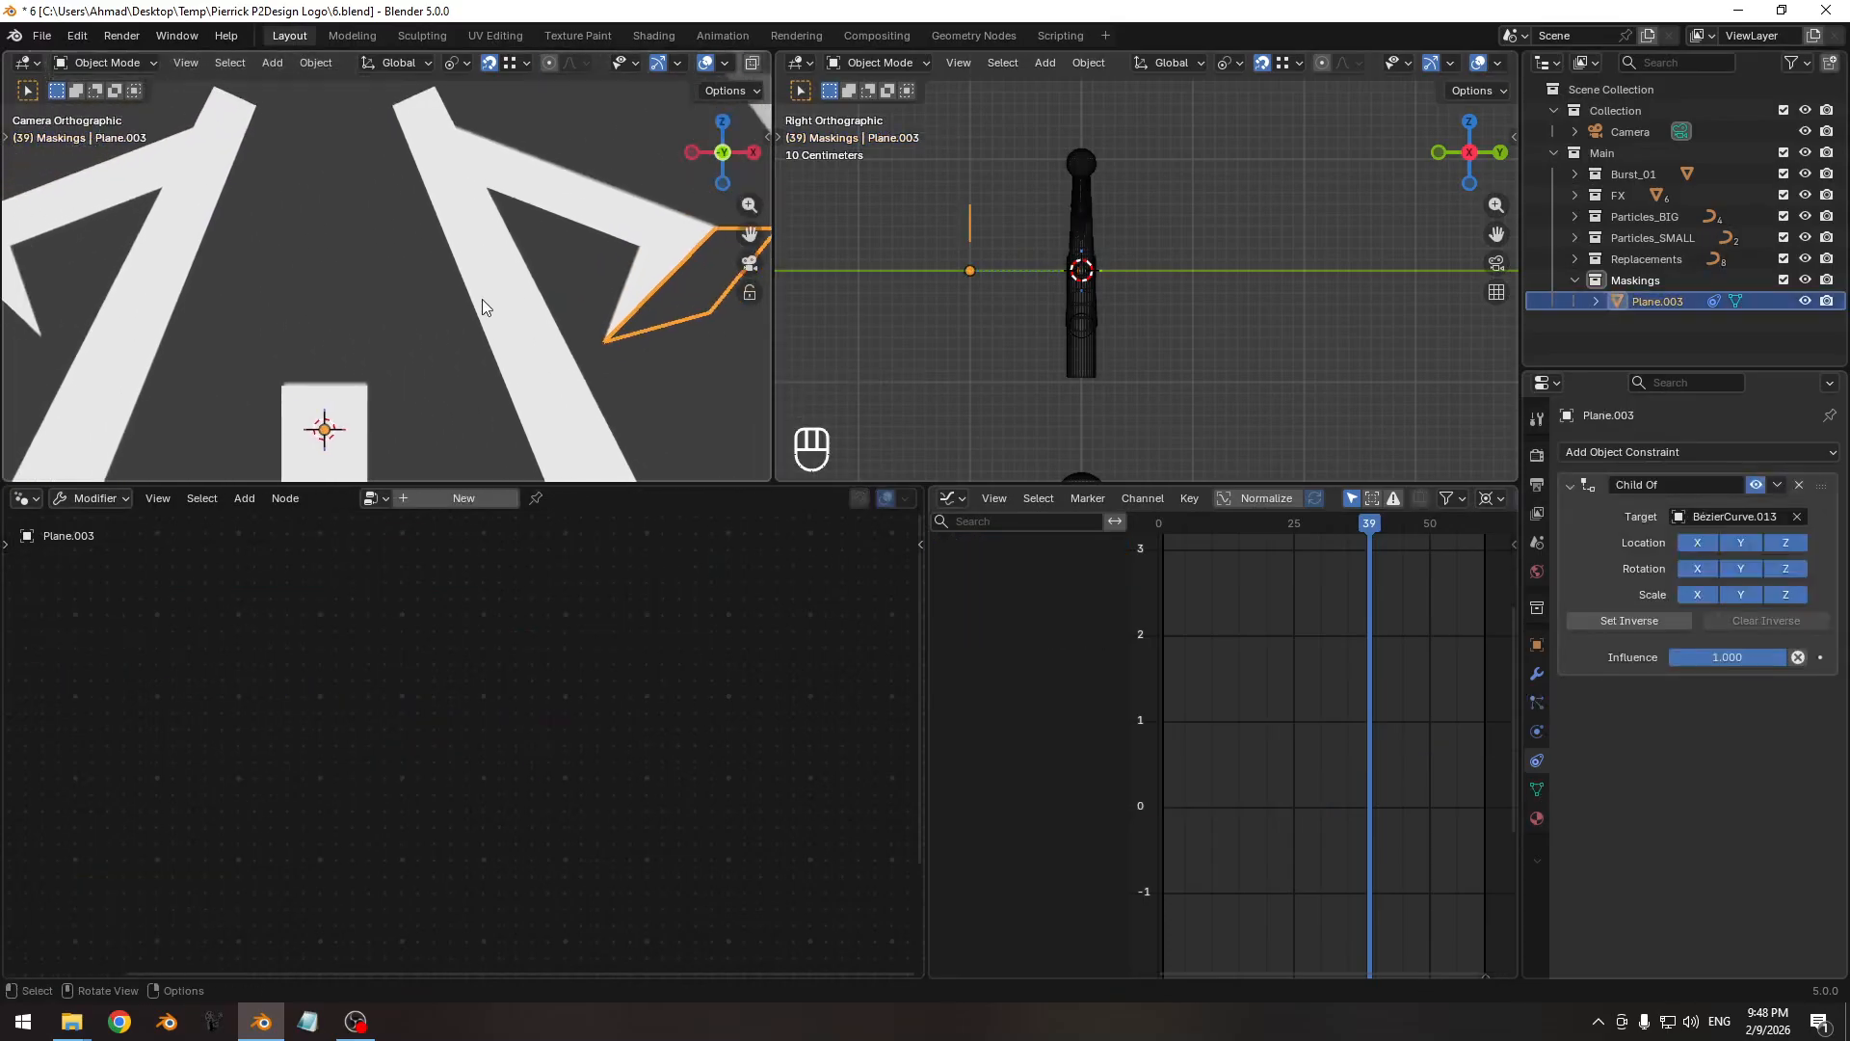
scroll(482, 306, "down", 2)
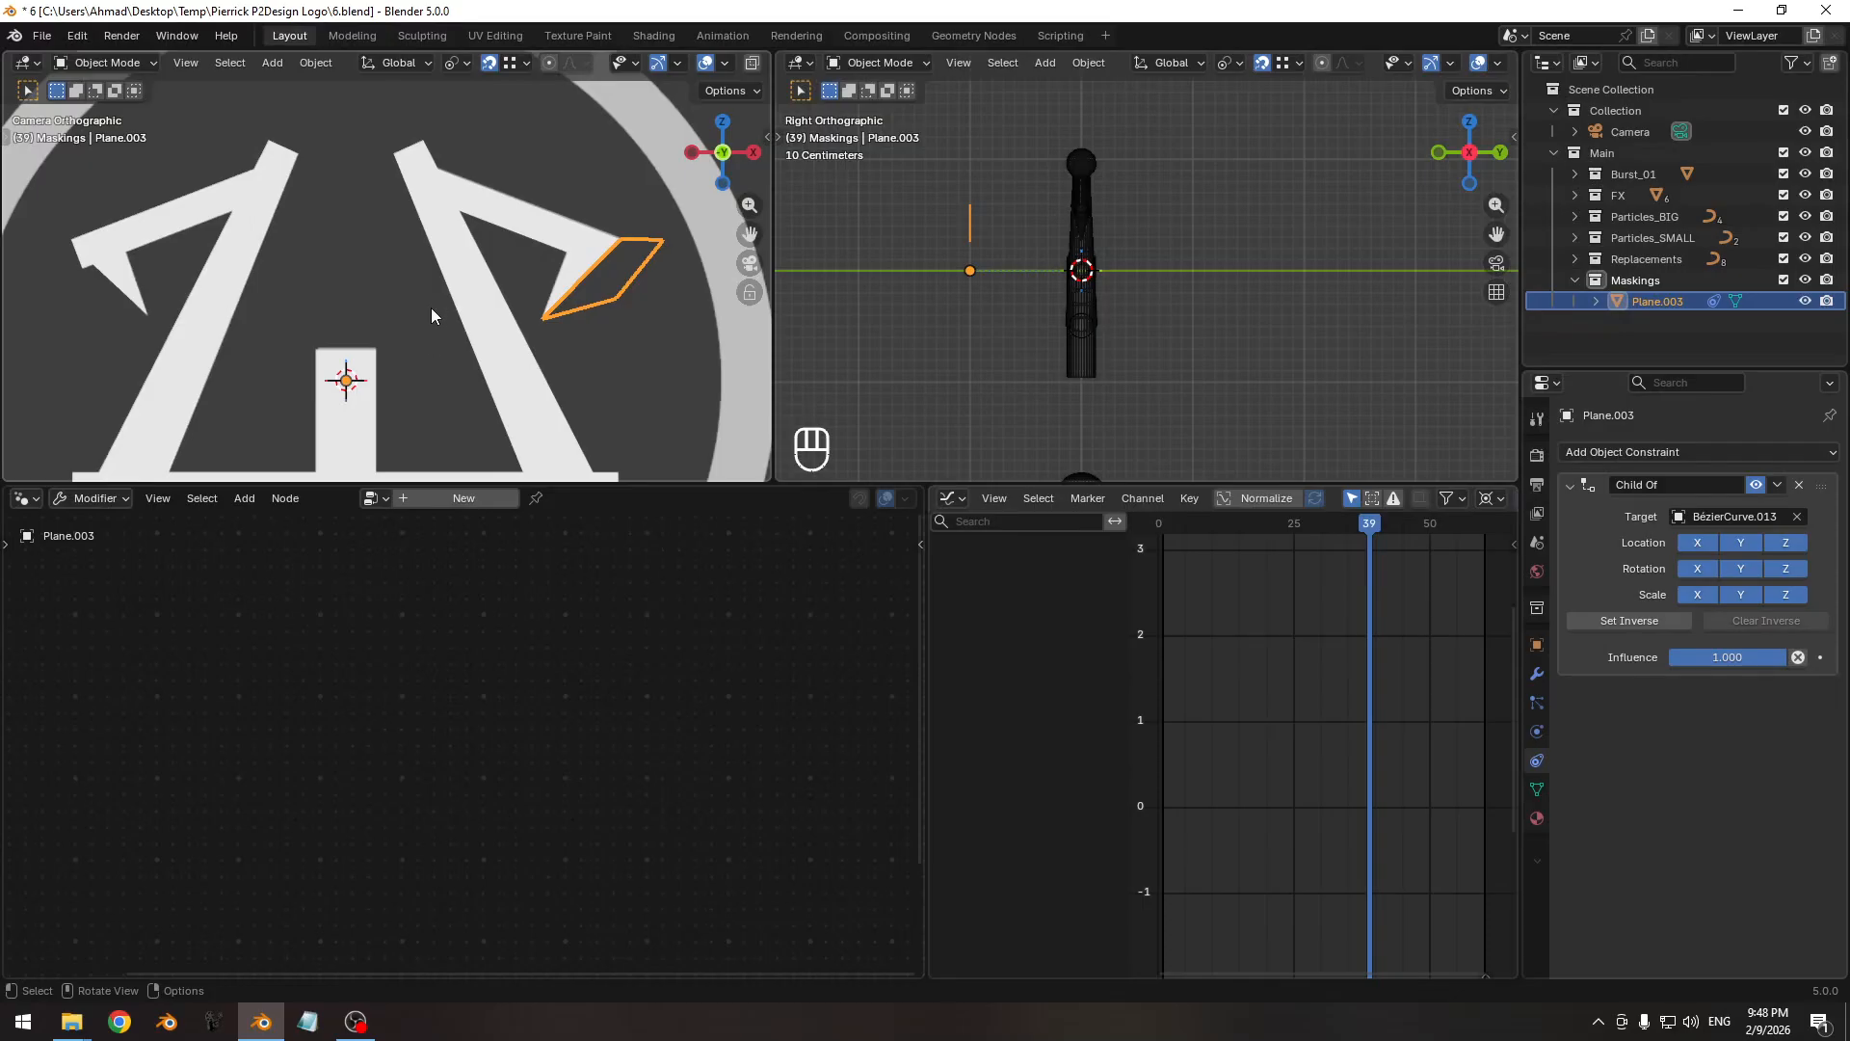
key("shift+d")
right_click(439, 309)
Set the pivot to 3D Cursor and mirror the duplicate's whole mesh with a scale of -1 along global X in Edit Mode.
left_click(1225, 64)
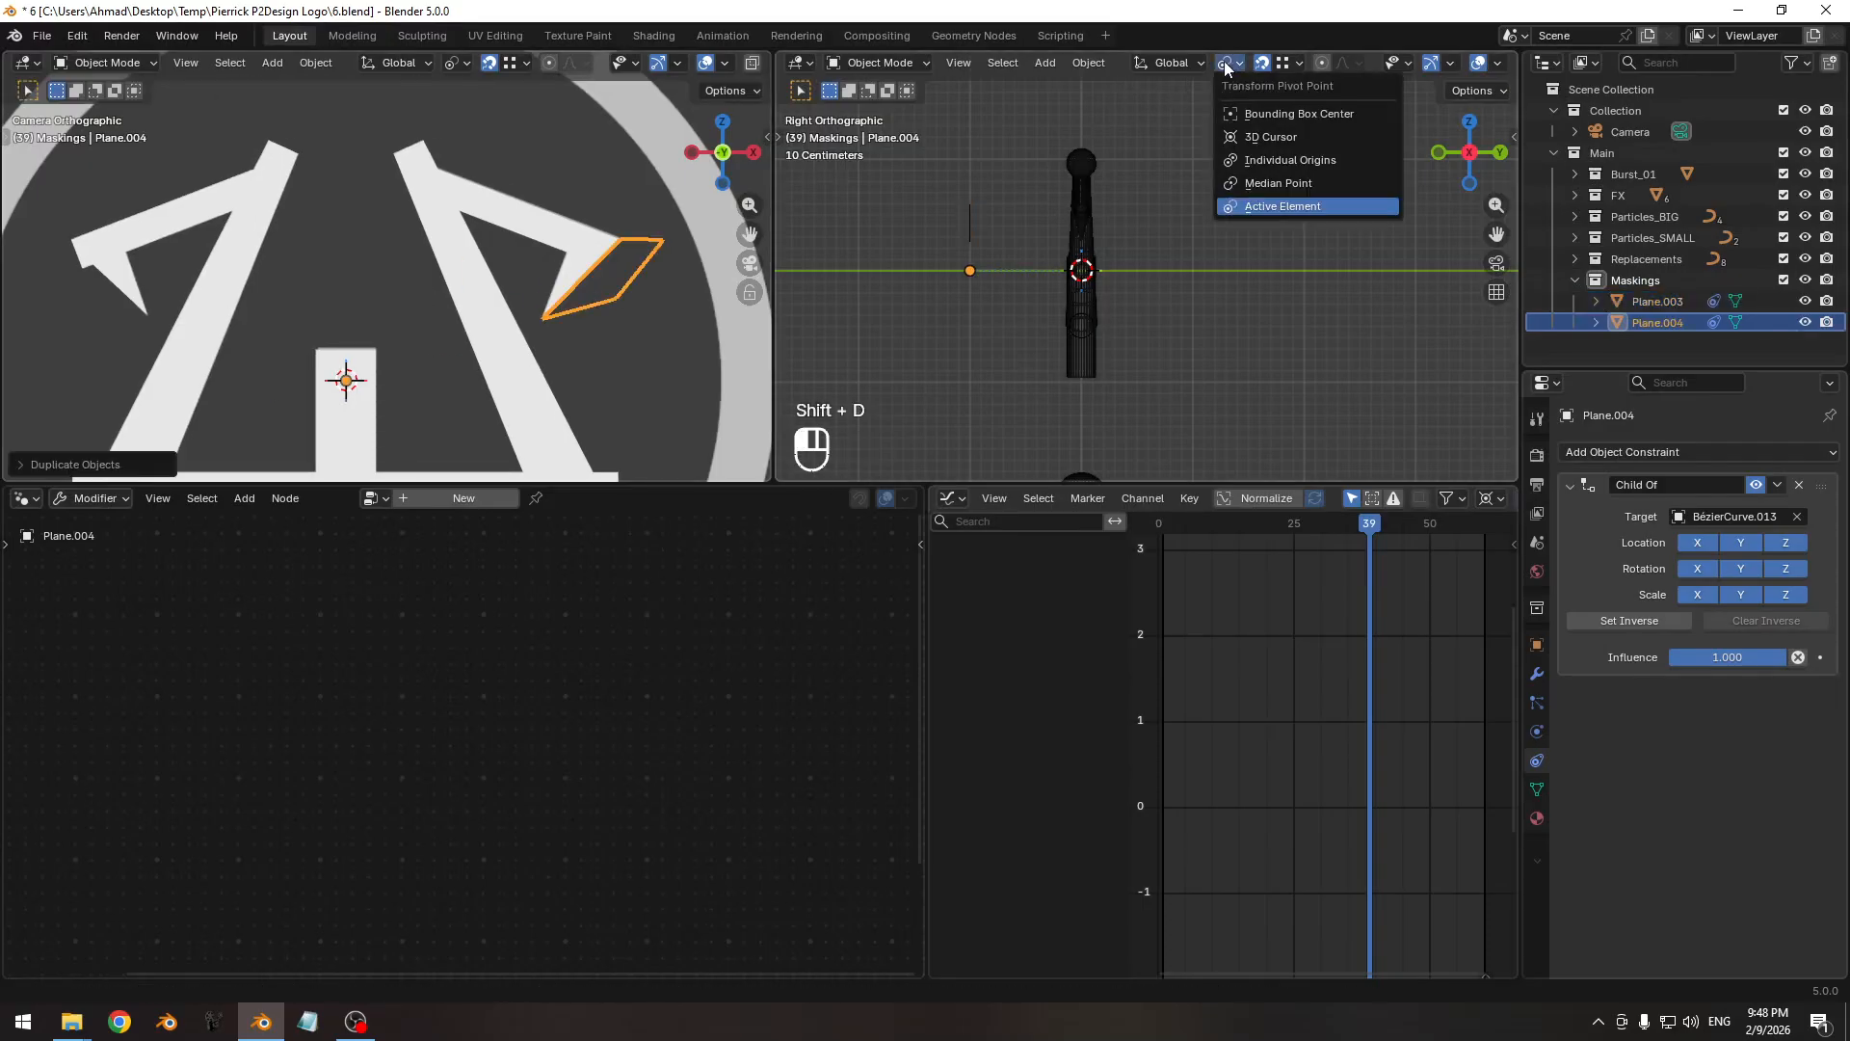
left_click(1270, 137)
key("Tab")
key("a")
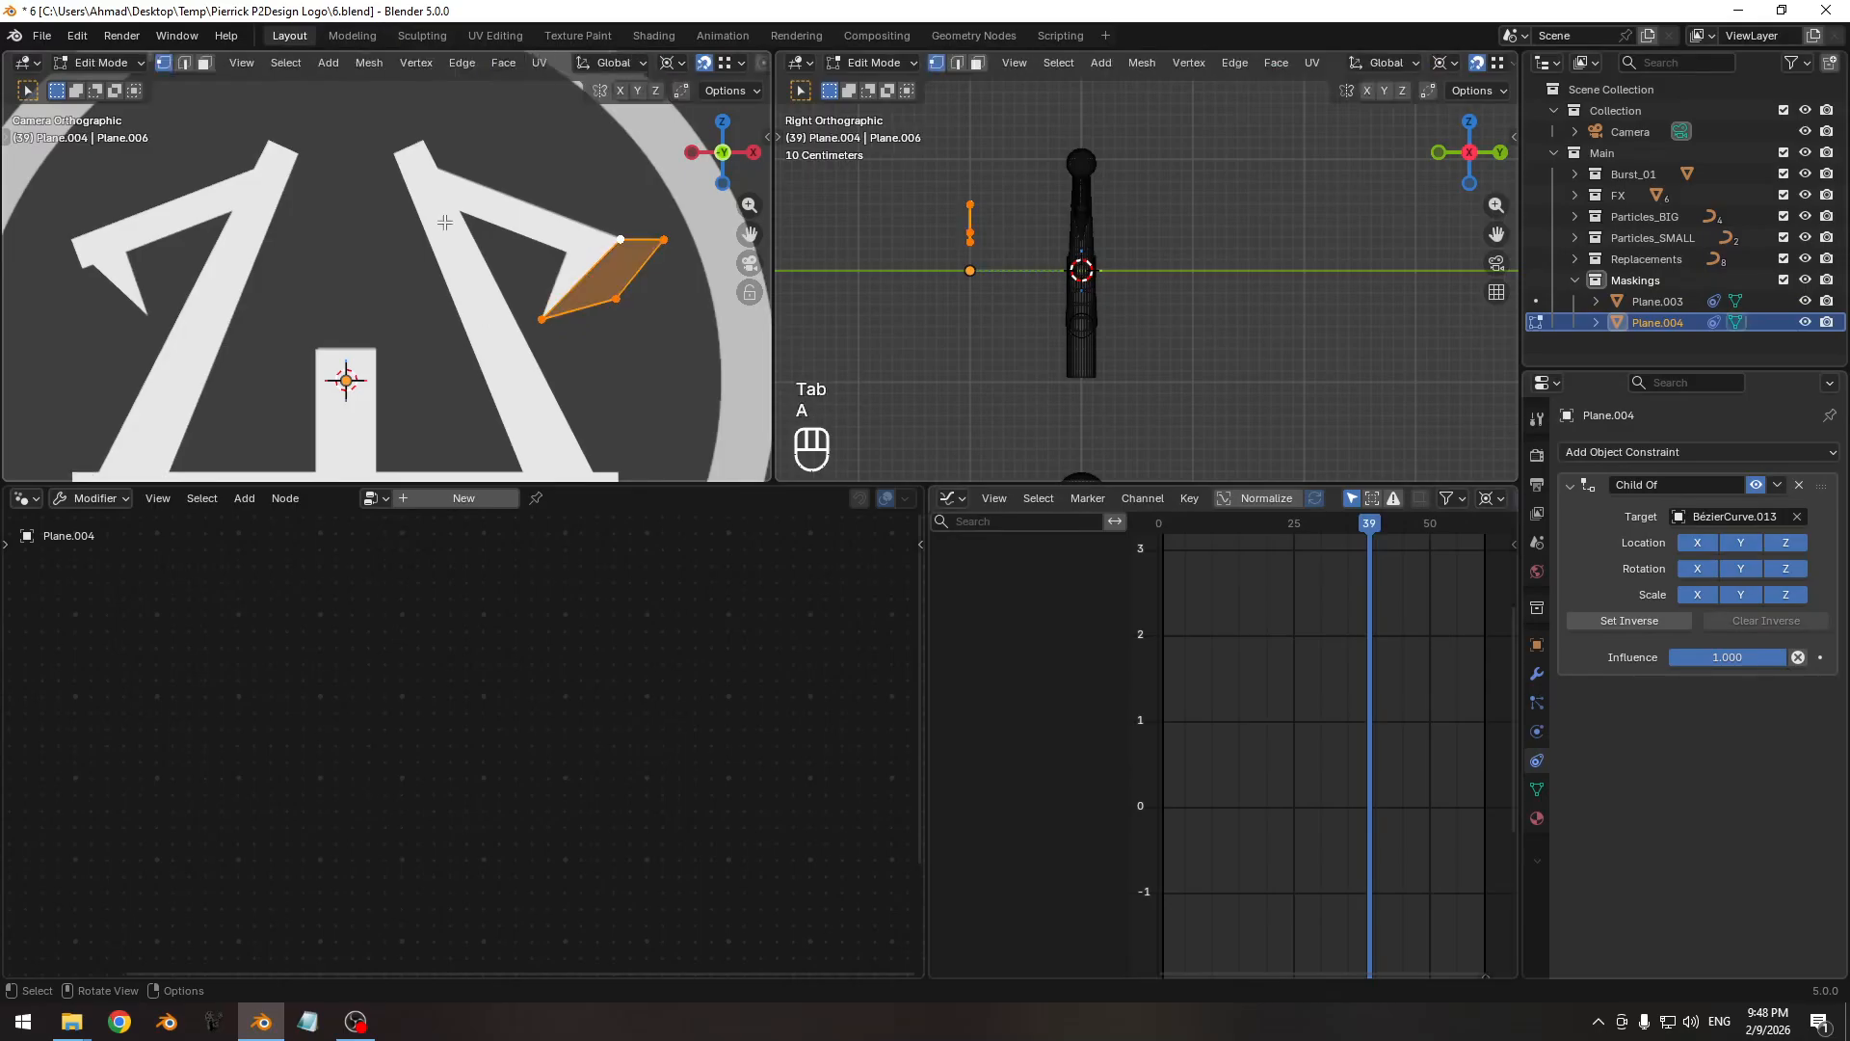
key("s")
key("x")
key("KP_Subtract")
key("KP_1")
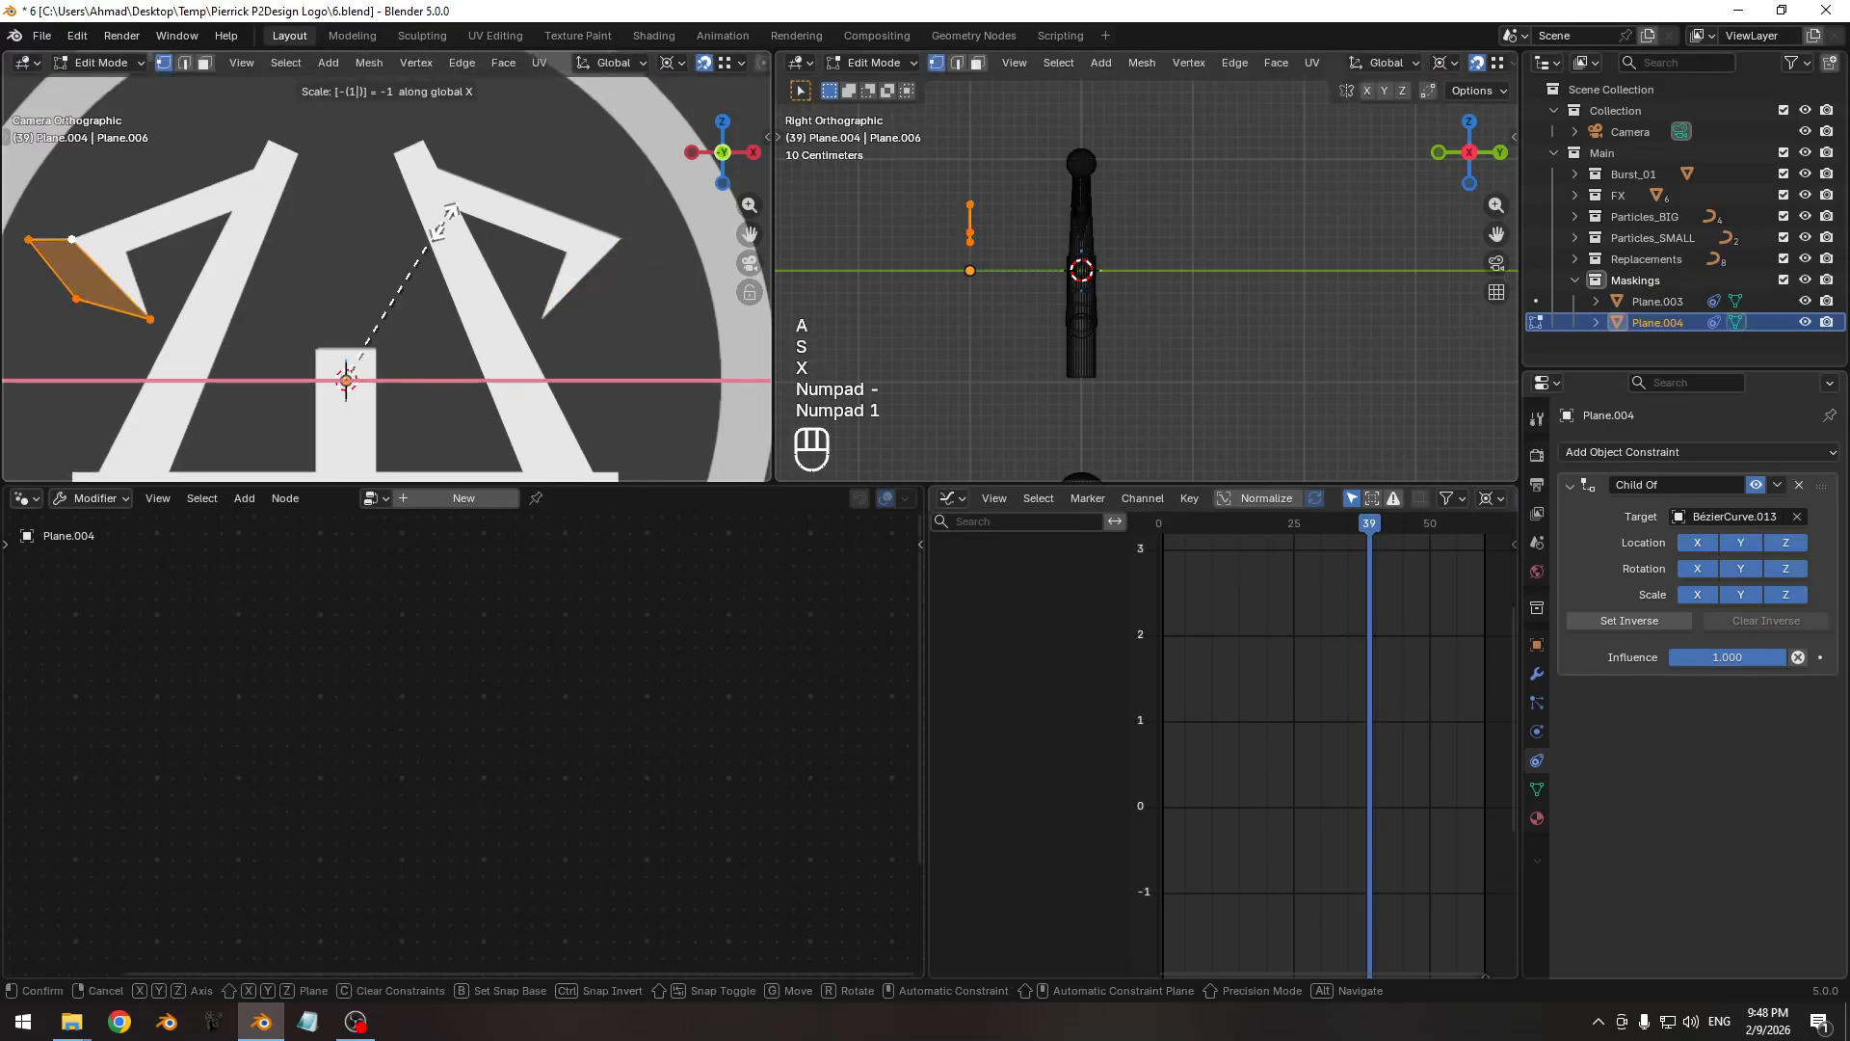
key("KP_Enter")
key("Tab")
Retarget the mirrored plane's Child Of constraint to the left spike, BézierCurve.012.
middle_click_drag(252, 300, 429, 257, "shift")
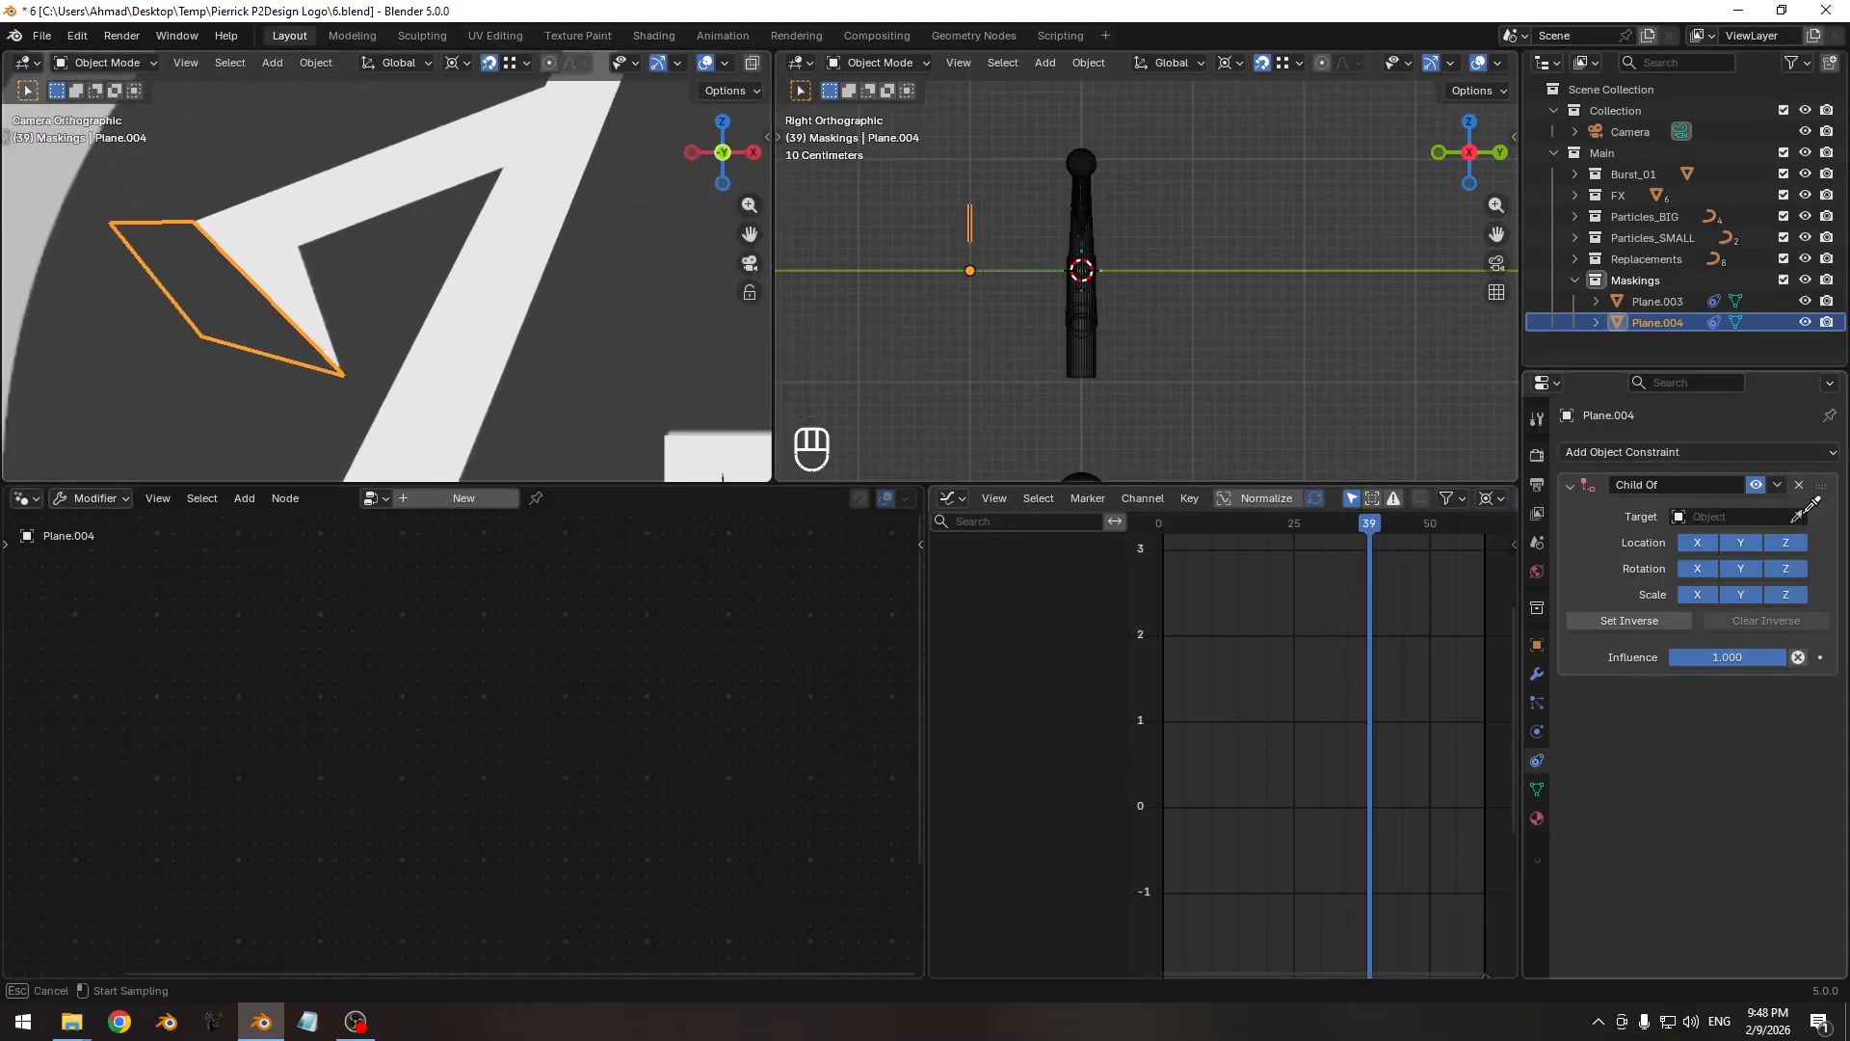
left_click(304, 279)
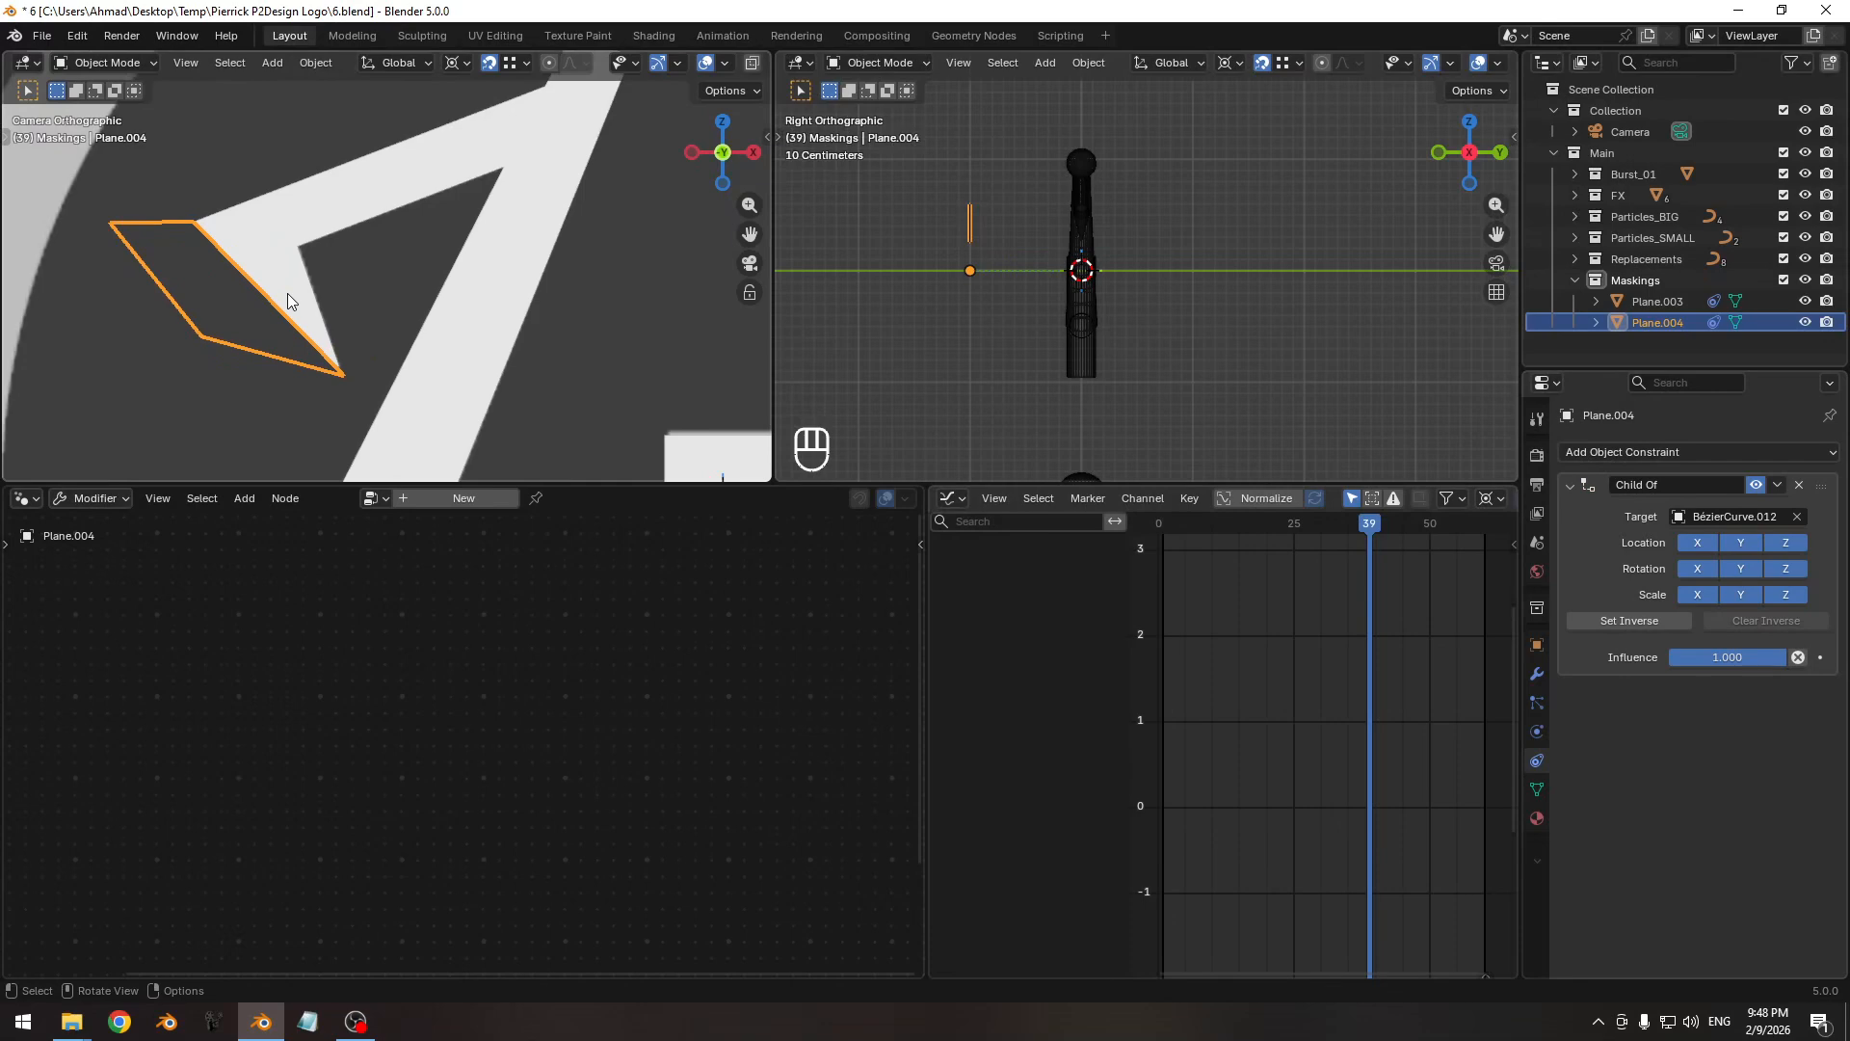
Test-move the left spike with overlays shown and hidden to check that its masking plane follows, cancelling each move.
left_click(290, 292)
key("g")
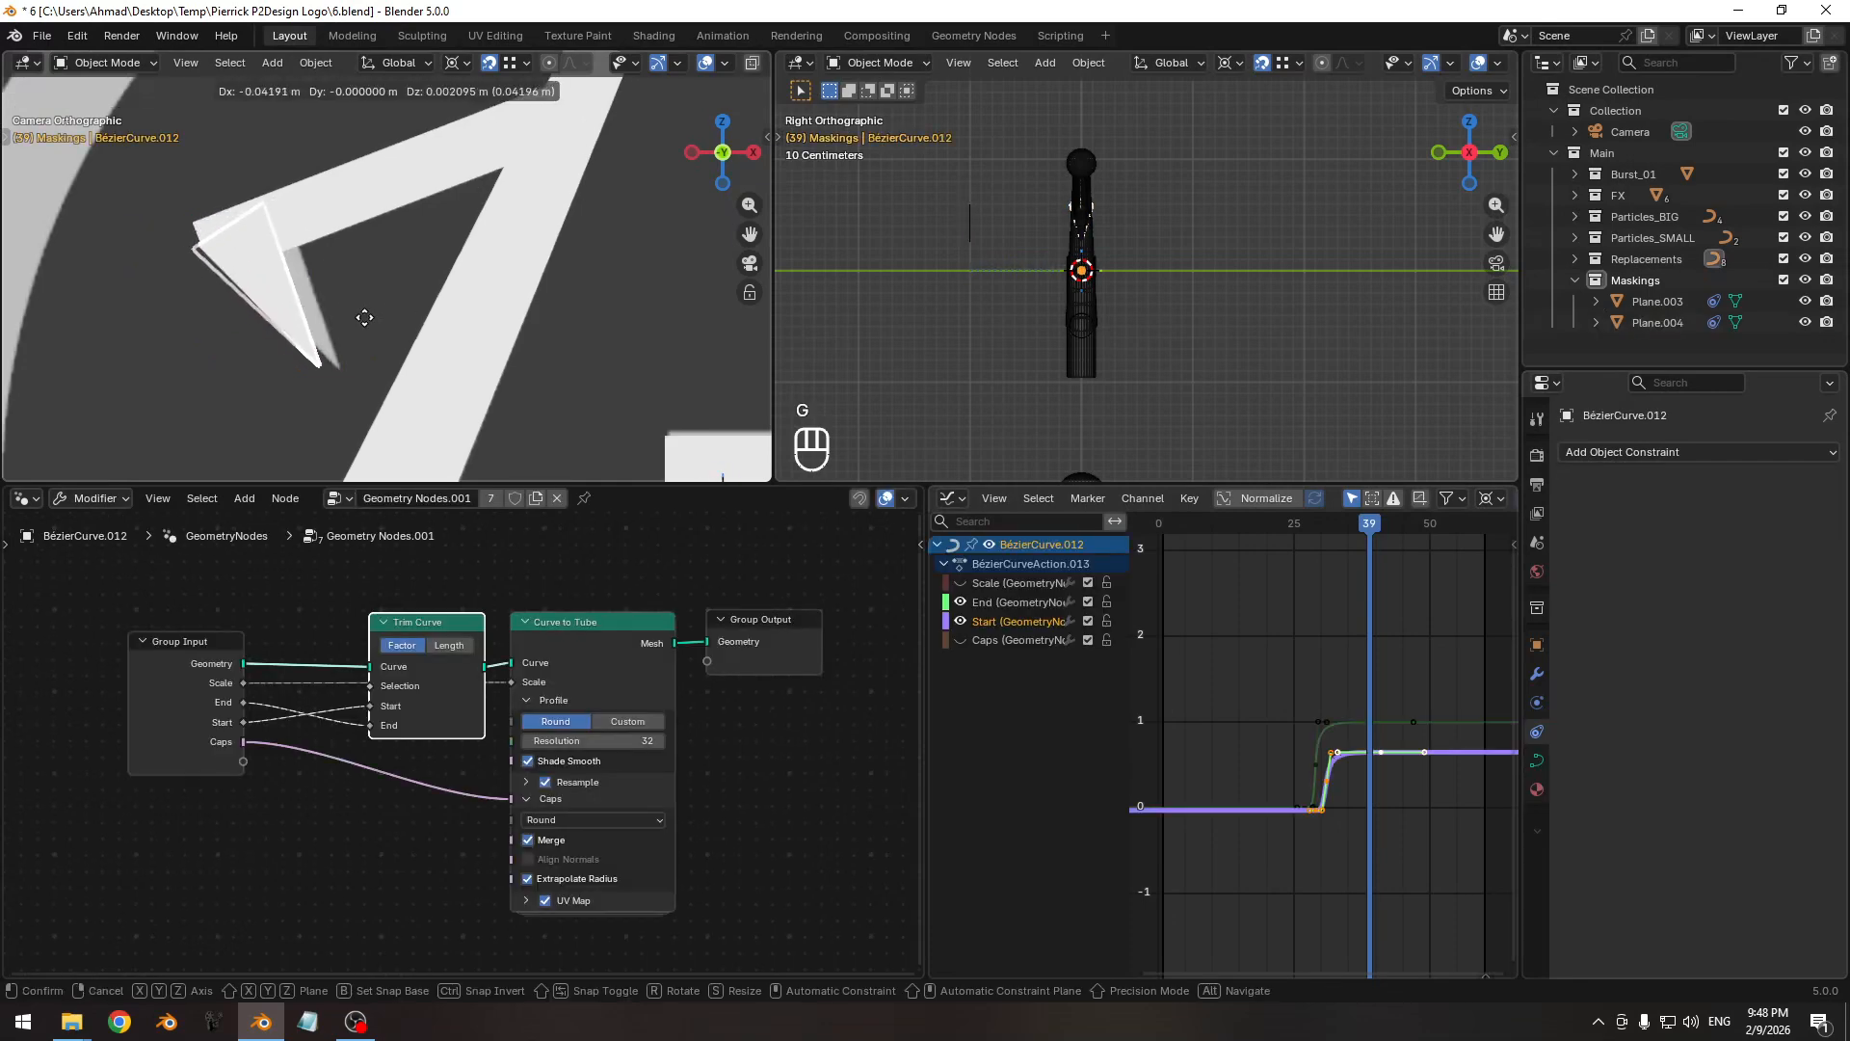
right_click(365, 312)
key("shift+alt+z")
key("g")
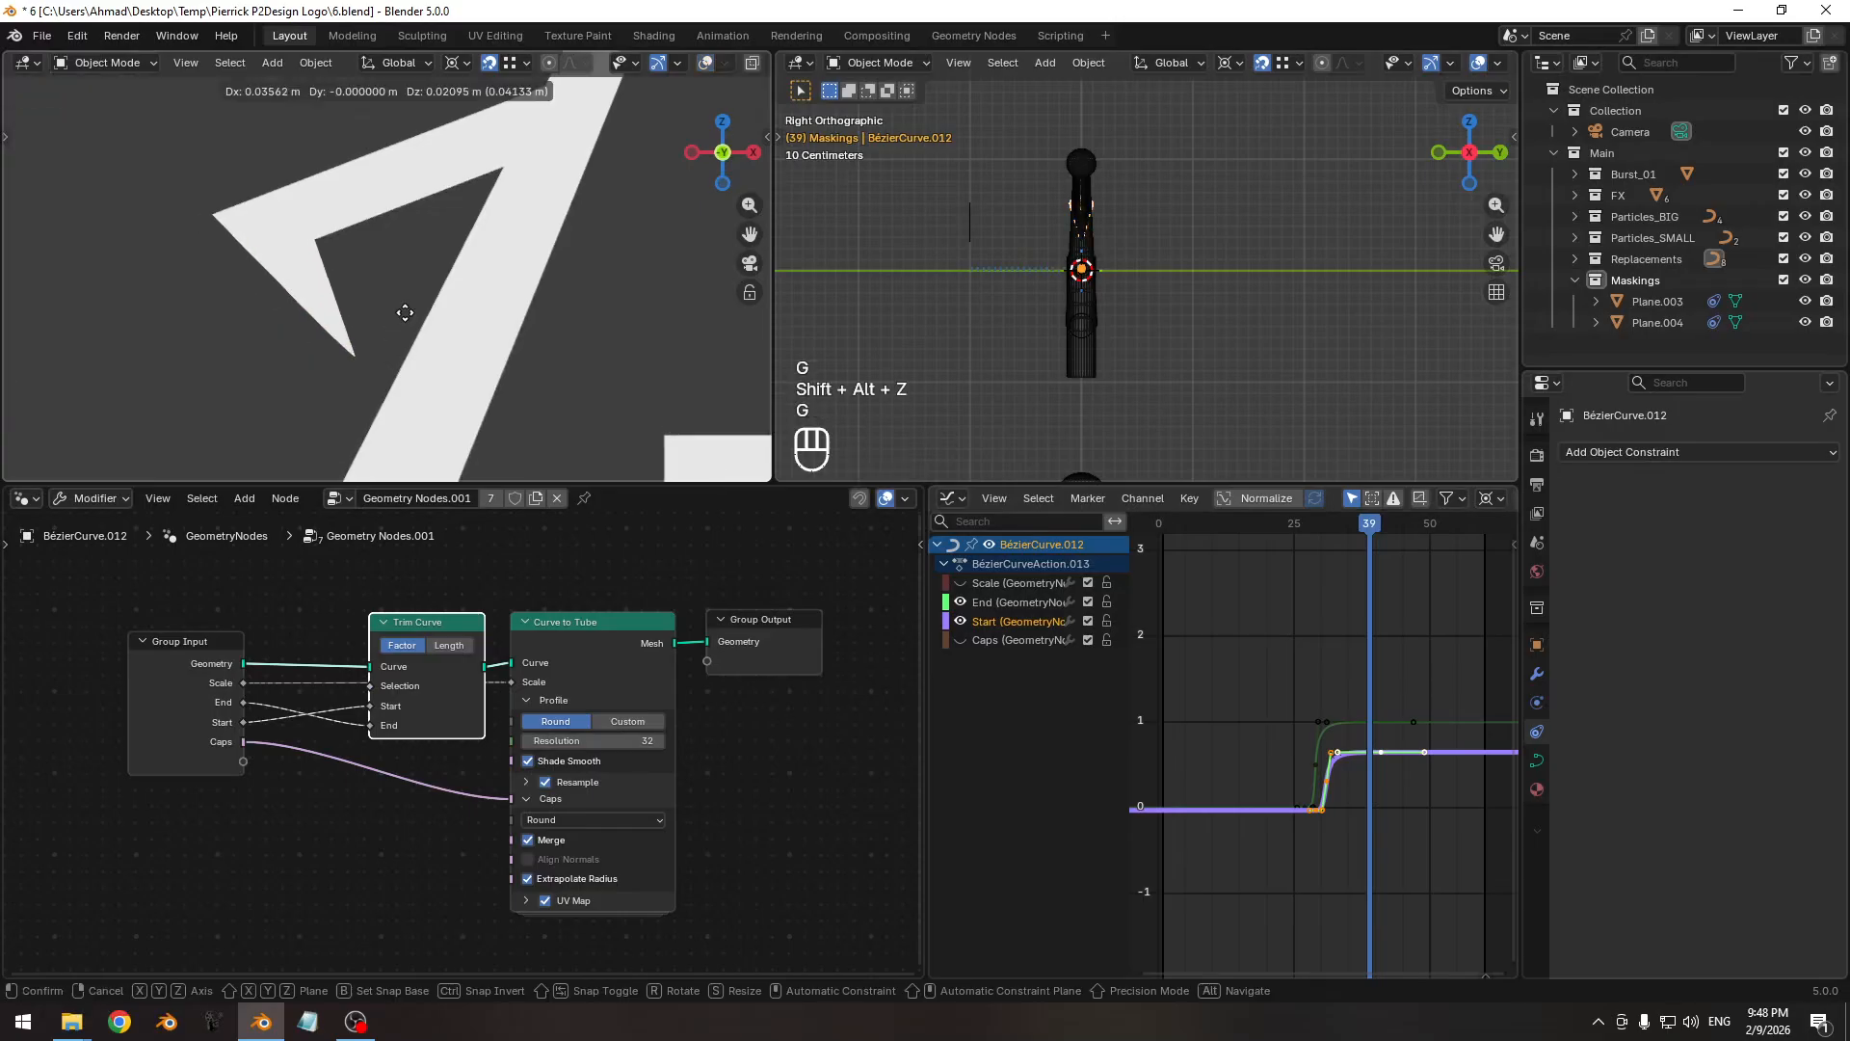
right_click(384, 320)
Turn off snapping for another test move of the left spike, and return the view to wireframe with overlays.
key("shift+Tab")
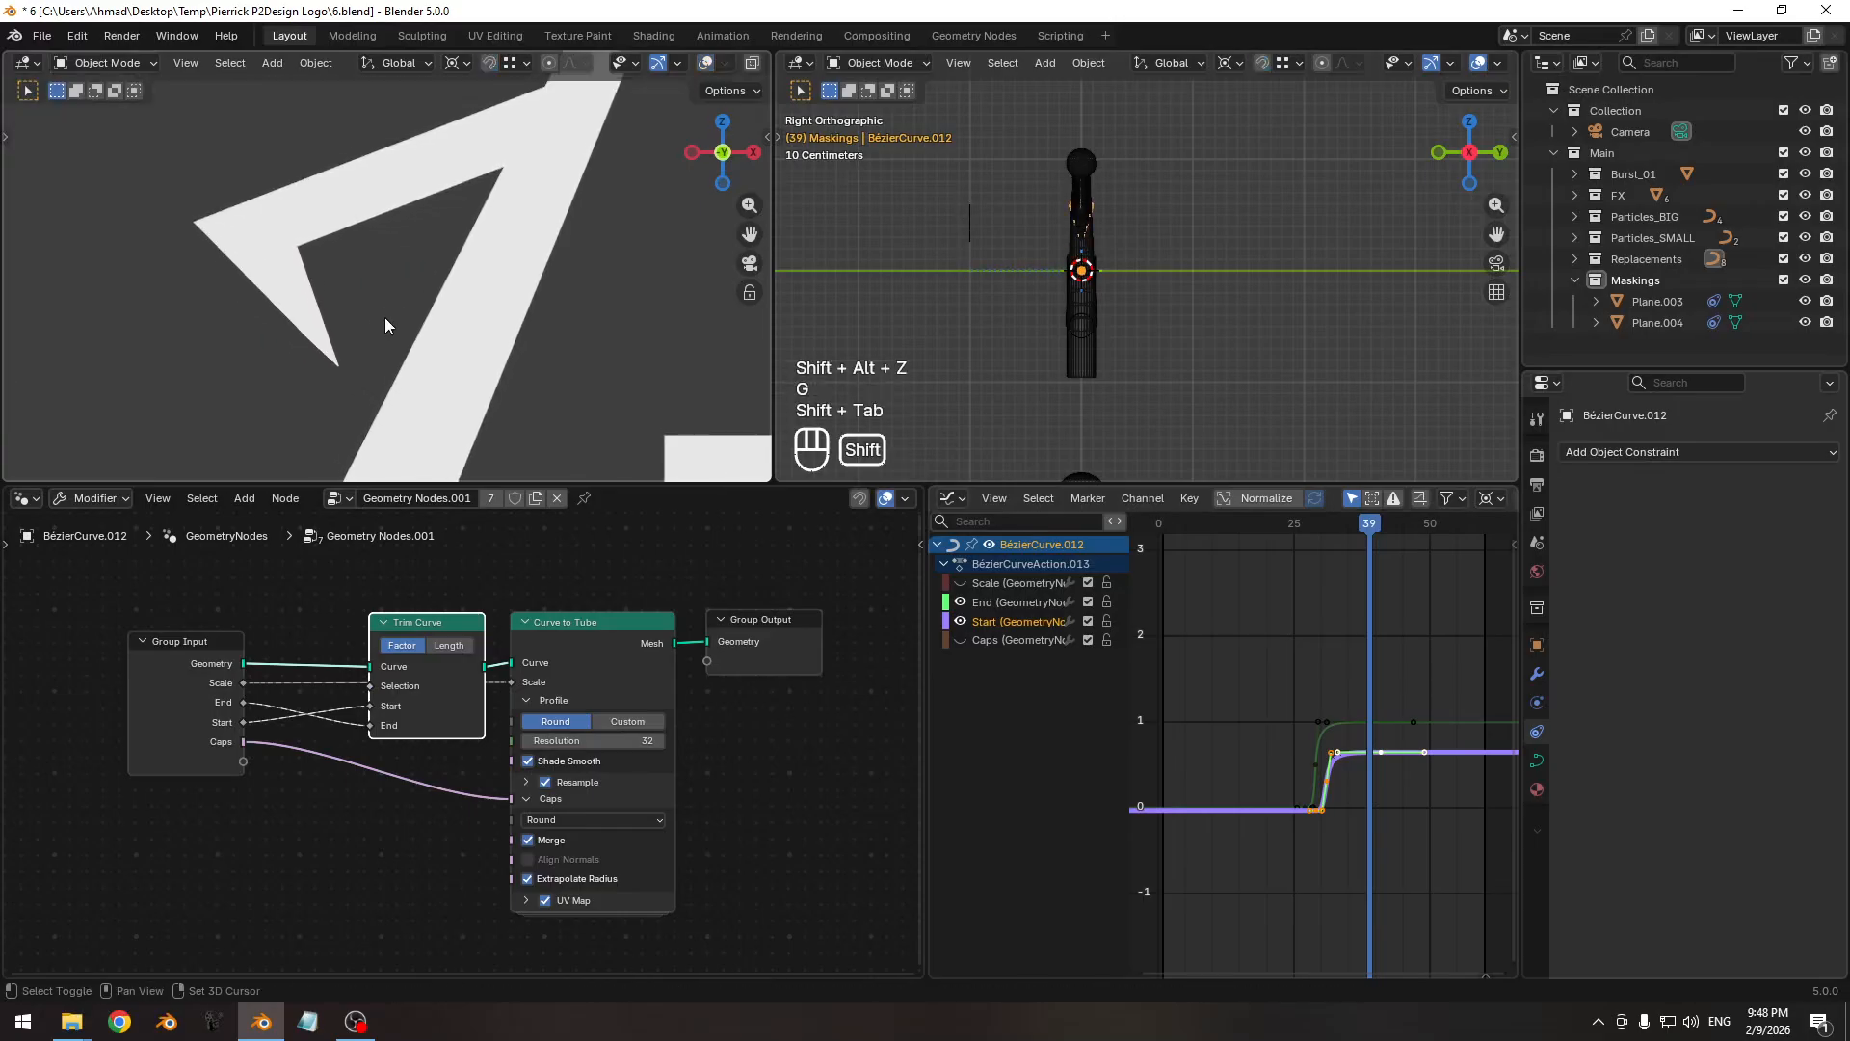
key("g")
left_click(395, 302)
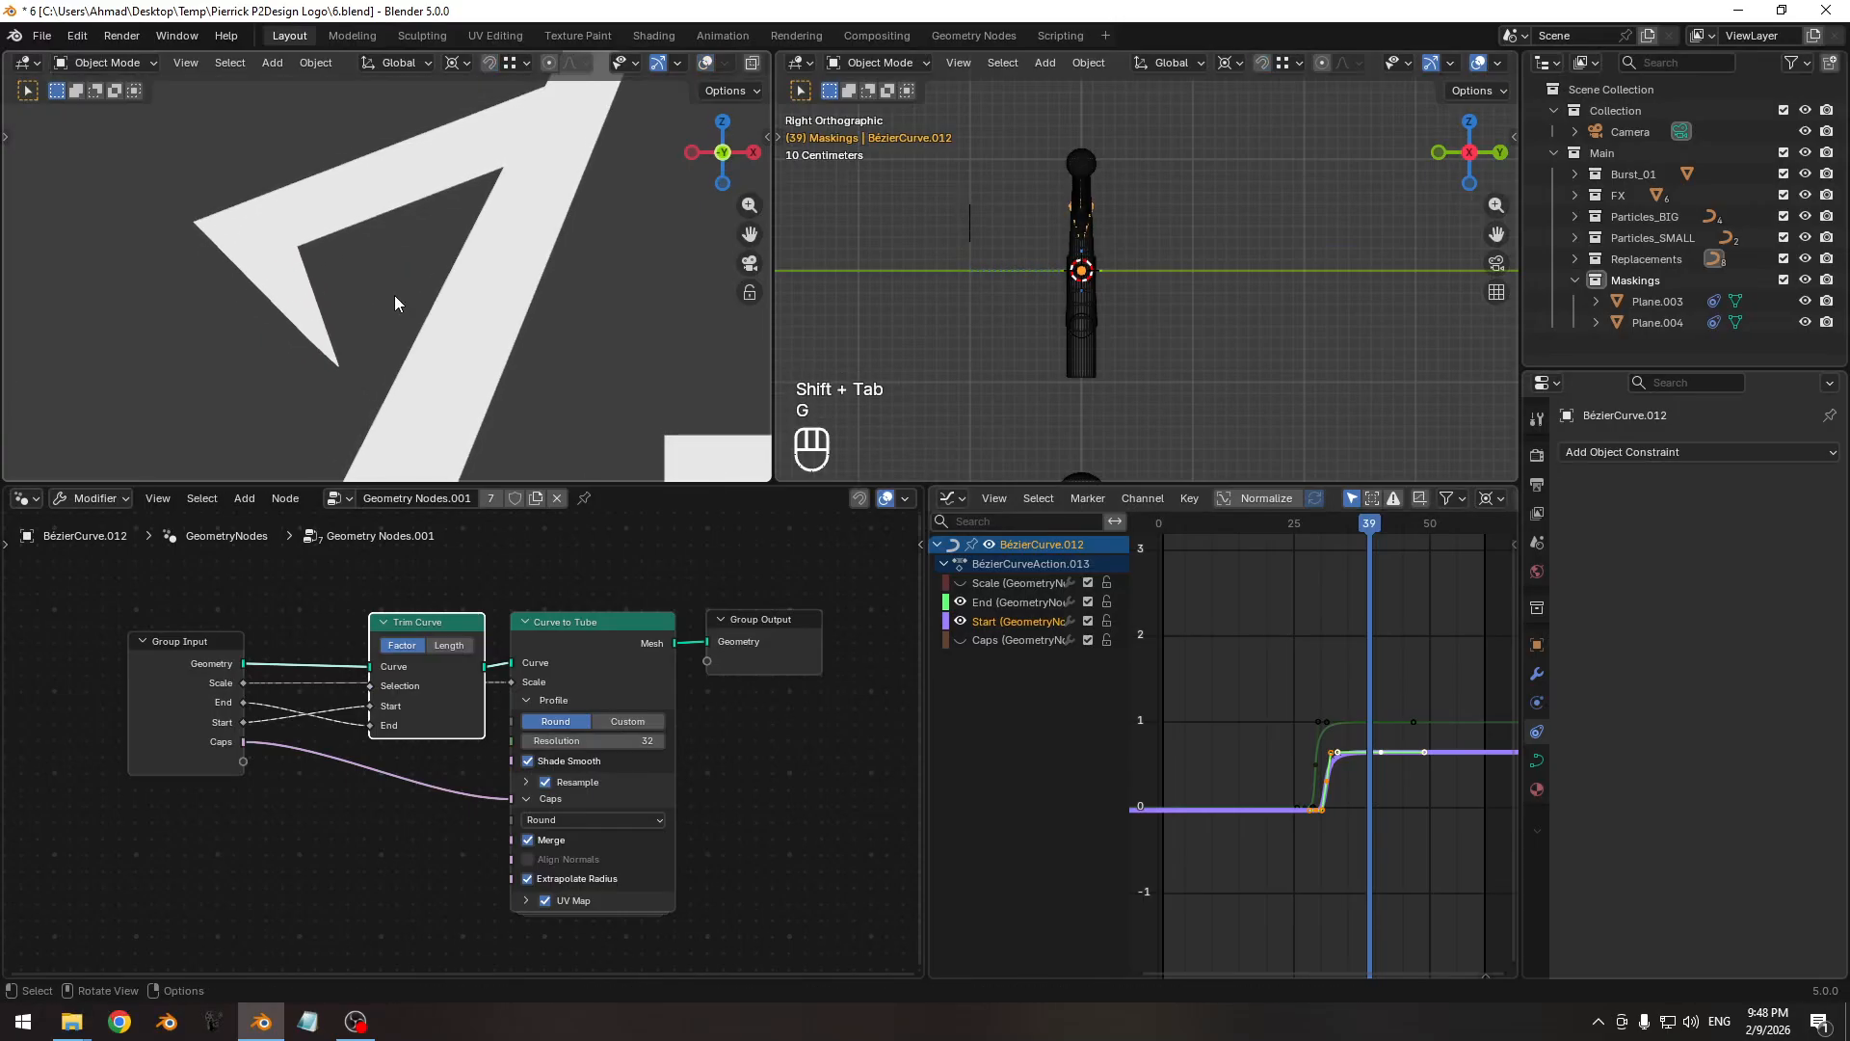
mouse_move(460, 276)
middle_mouse_down()
mouse_move(512, 247)
mouse_move(412, 309)
mouse_move(631, 313)
mouse_move(553, 305)
middle_mouse_up()
key("z")
left_click(633, 305)
key("z")
key("shift+alt+z")
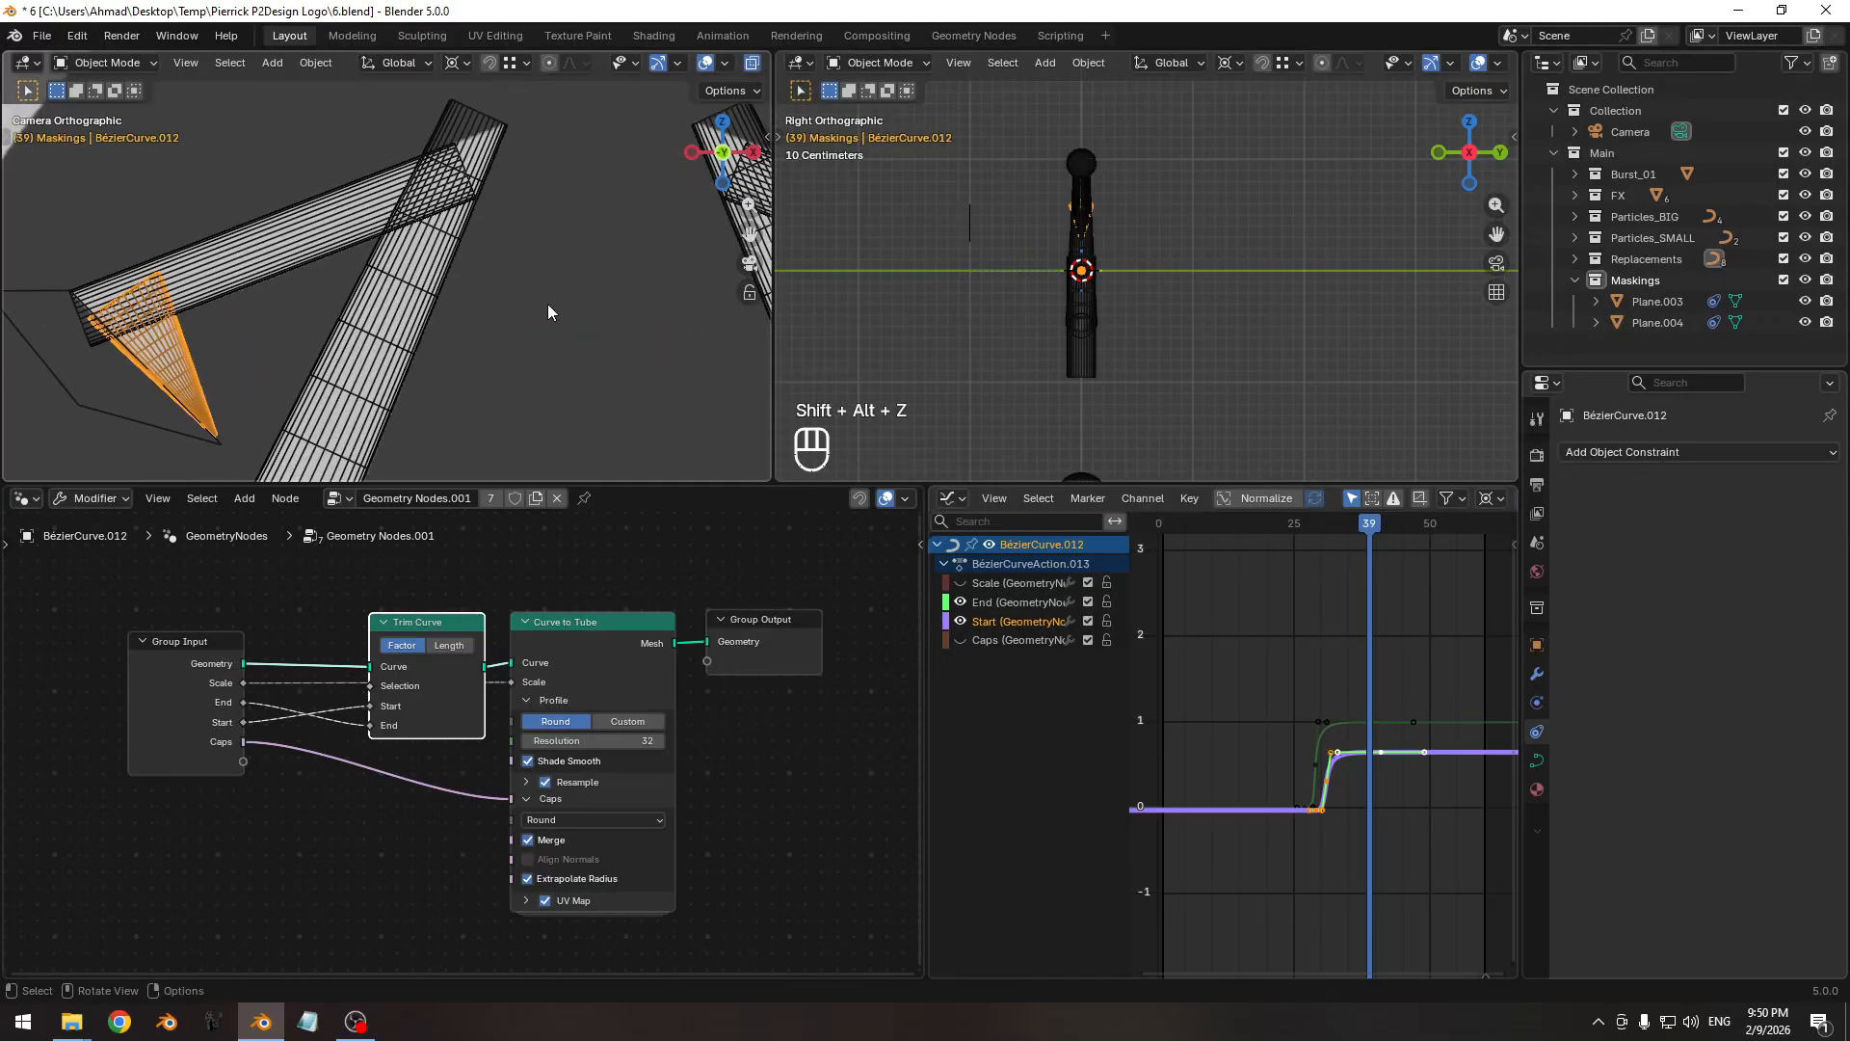
Duplicate the left spike's masking plane in place.
middle_click_drag(515, 160, 662, 231, "shift")
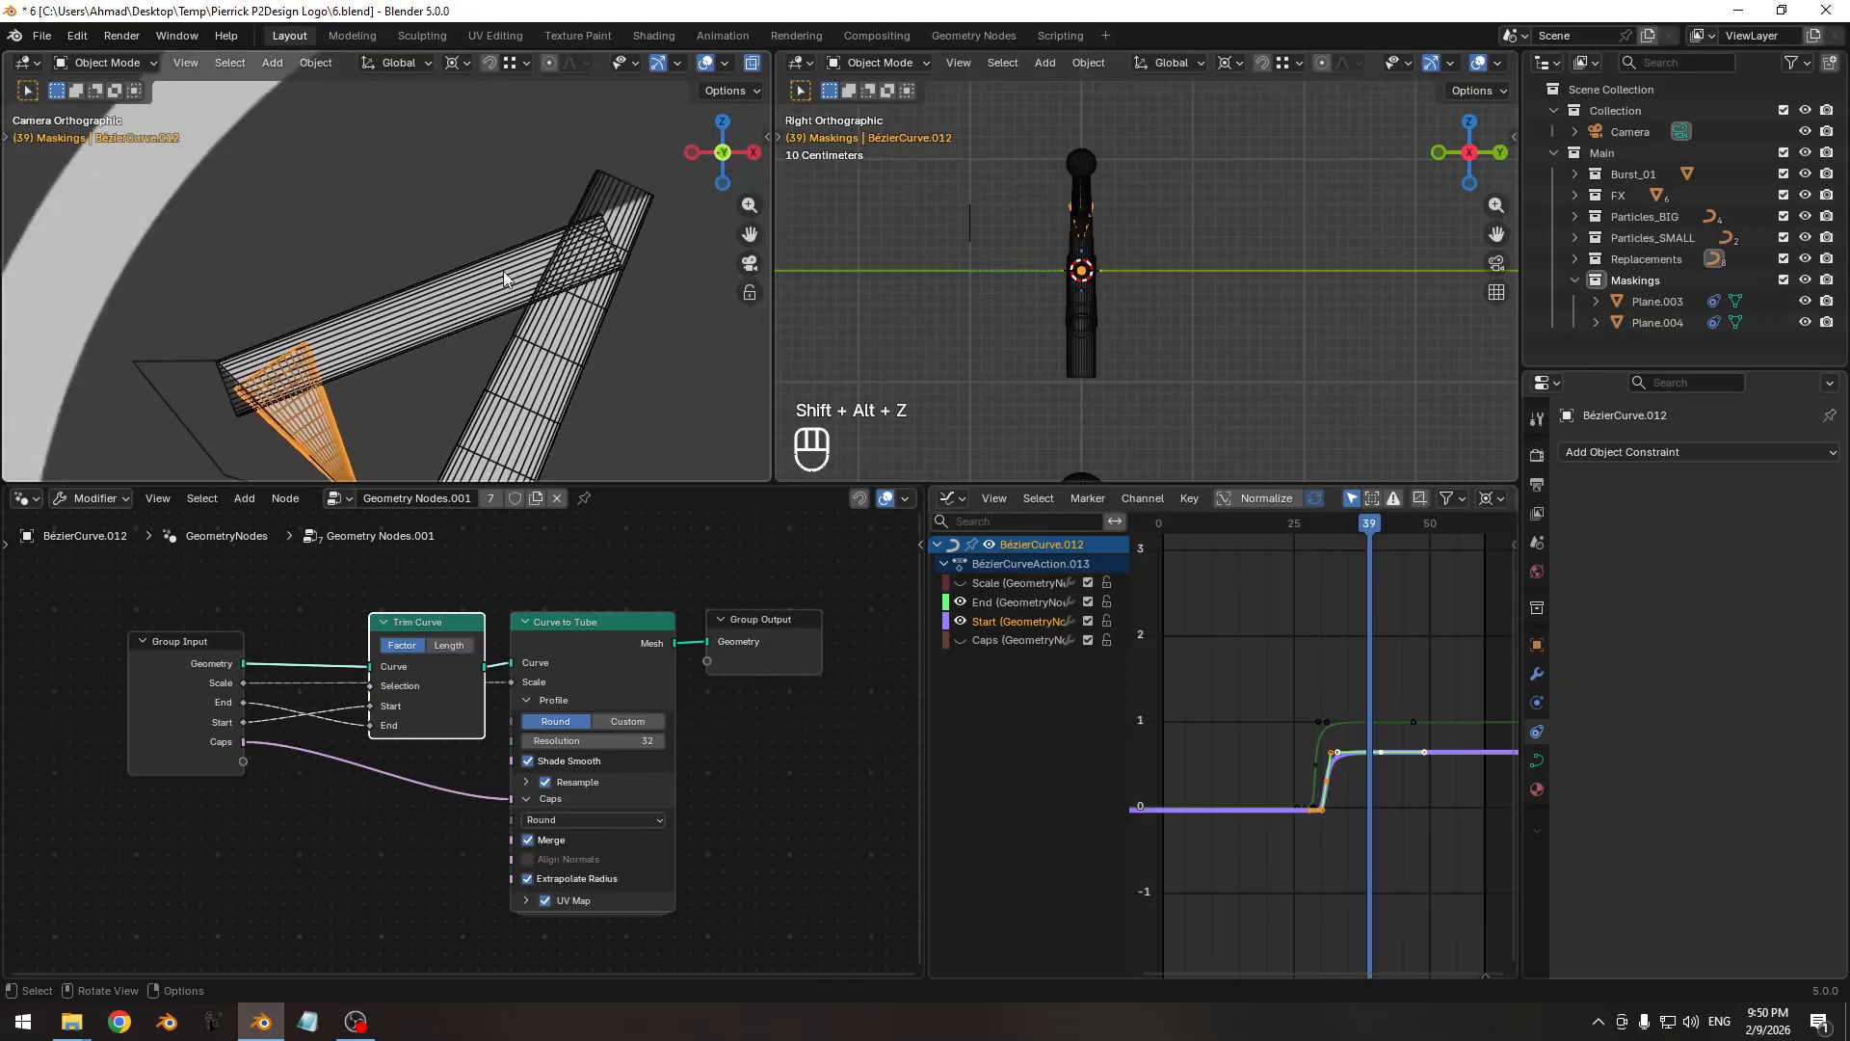
mouse_move(525, 302)
middle_mouse_down("shift")
mouse_move(409, 319)
mouse_move(498, 311)
middle_mouse_up("shift")
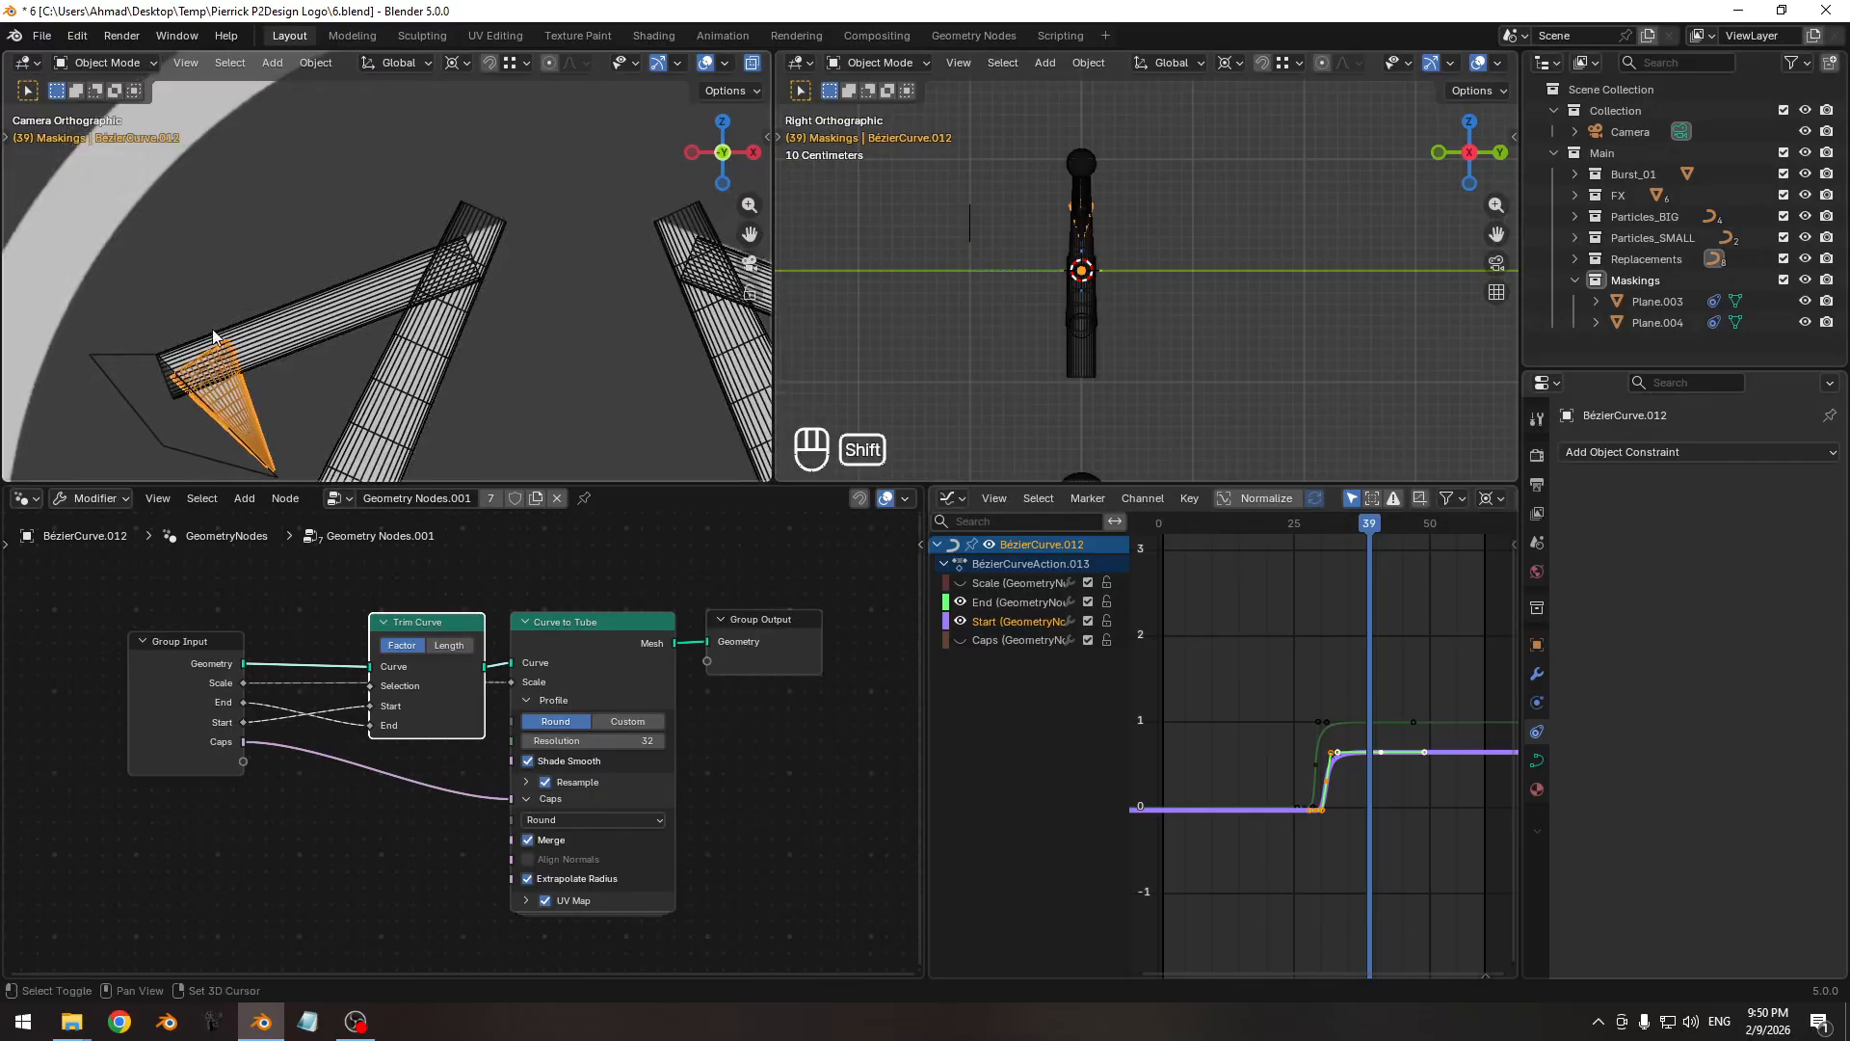
left_click(156, 349)
middle_click_drag(285, 347, 375, 327, "shift")
key("shift+d")
right_click(373, 299)
In Edit Mode, snap the duplicate's upper-right vertex to the long bar's top outer corner with global Y locked.
key("Tab")
left_click(231, 295)
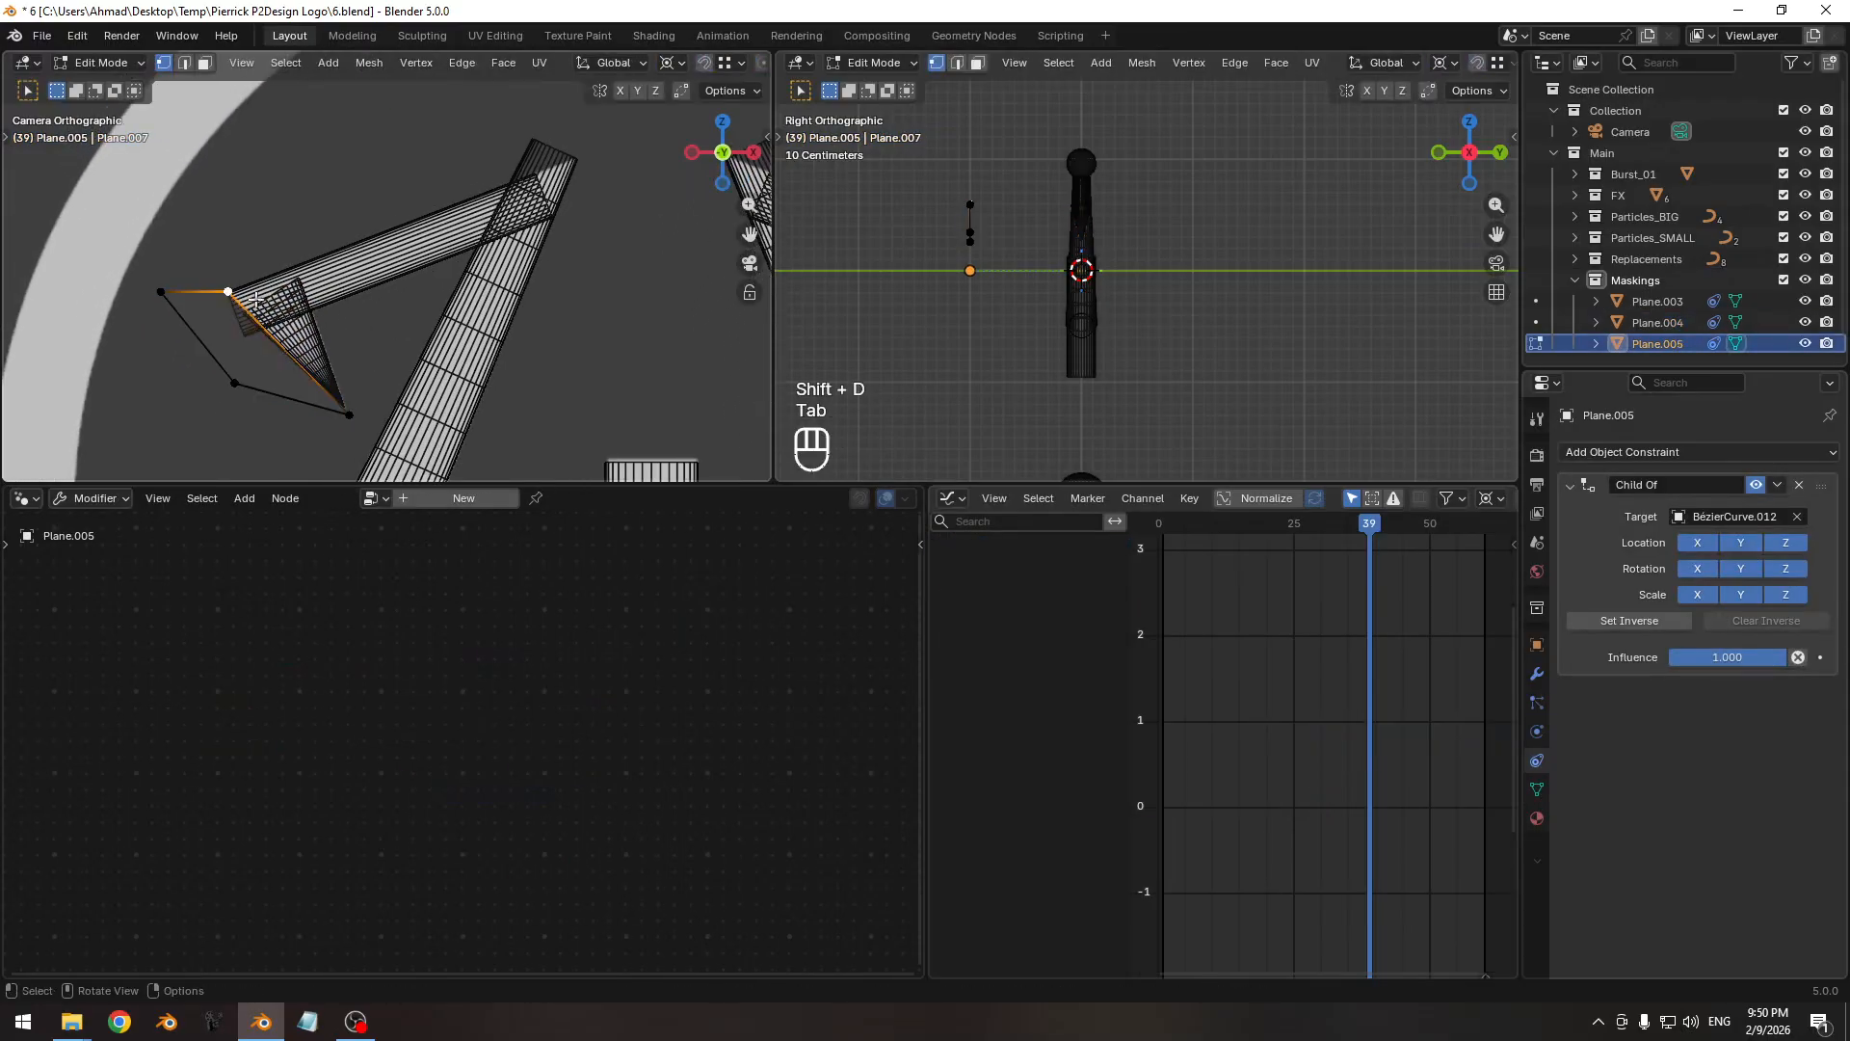
key("g")
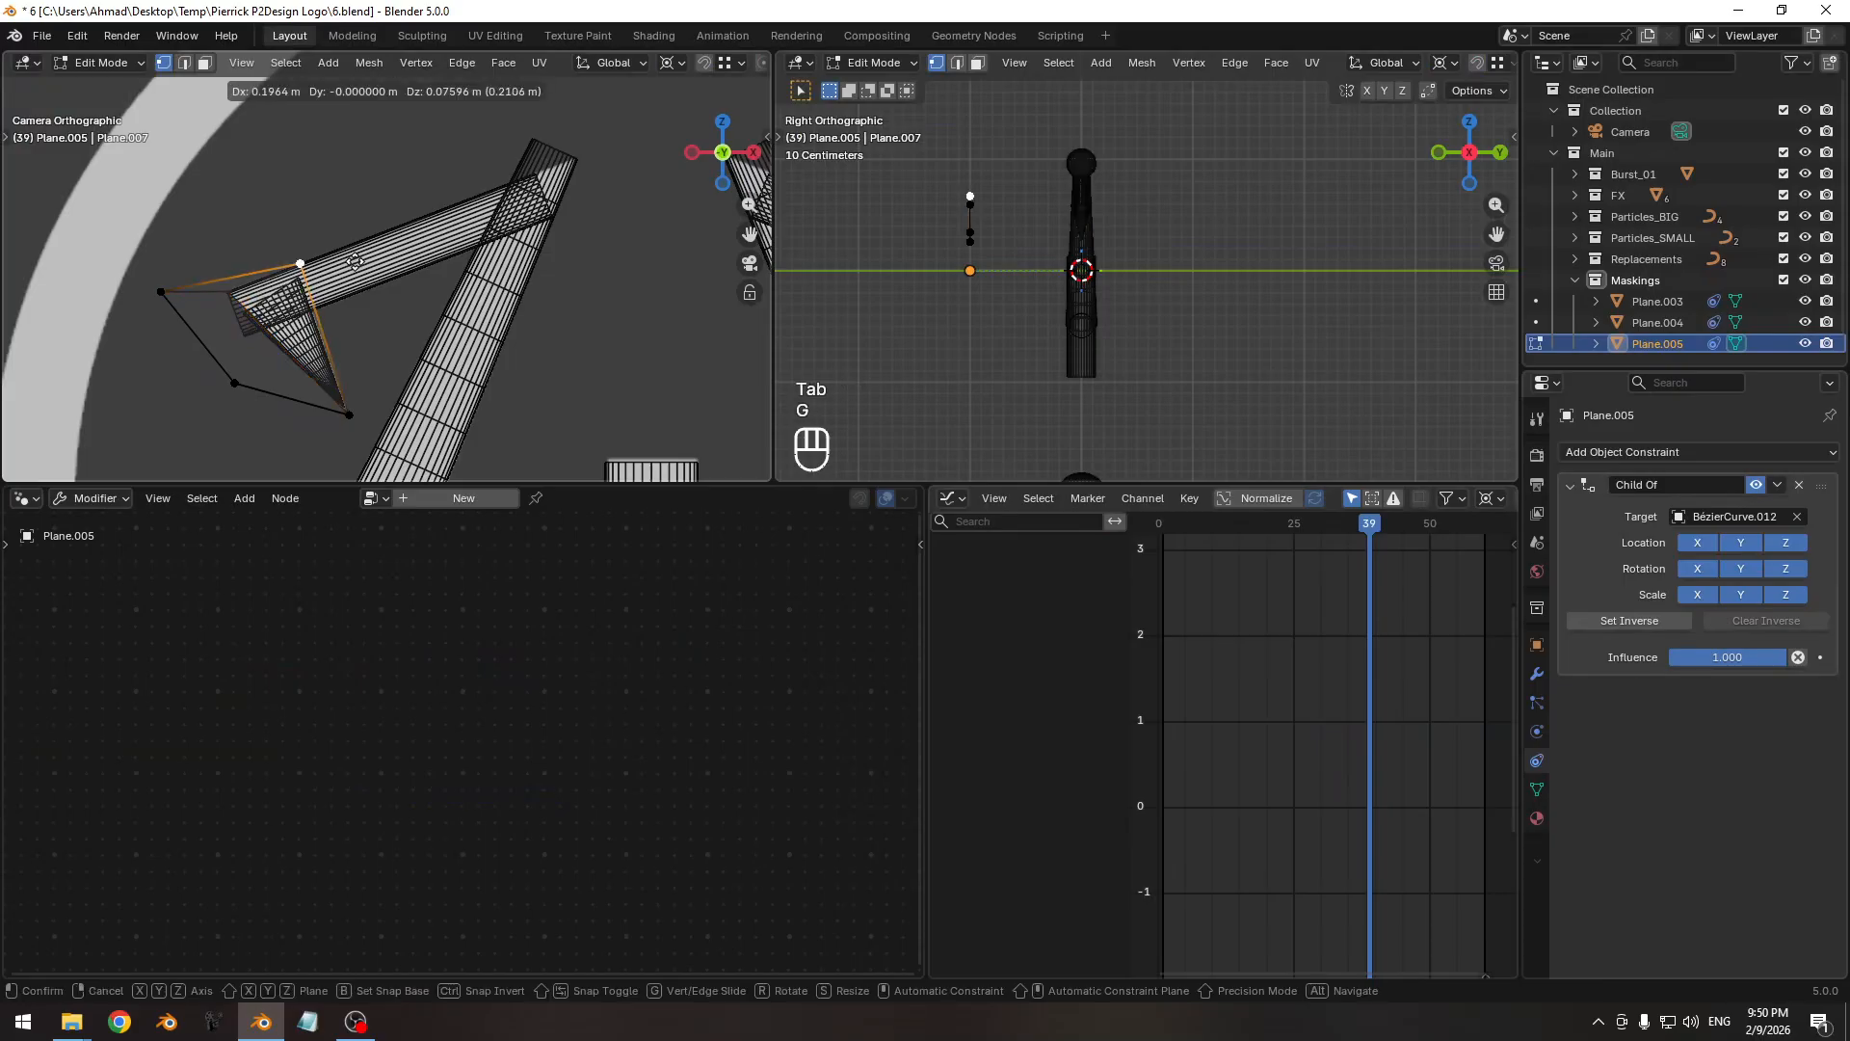
key("shift+y")
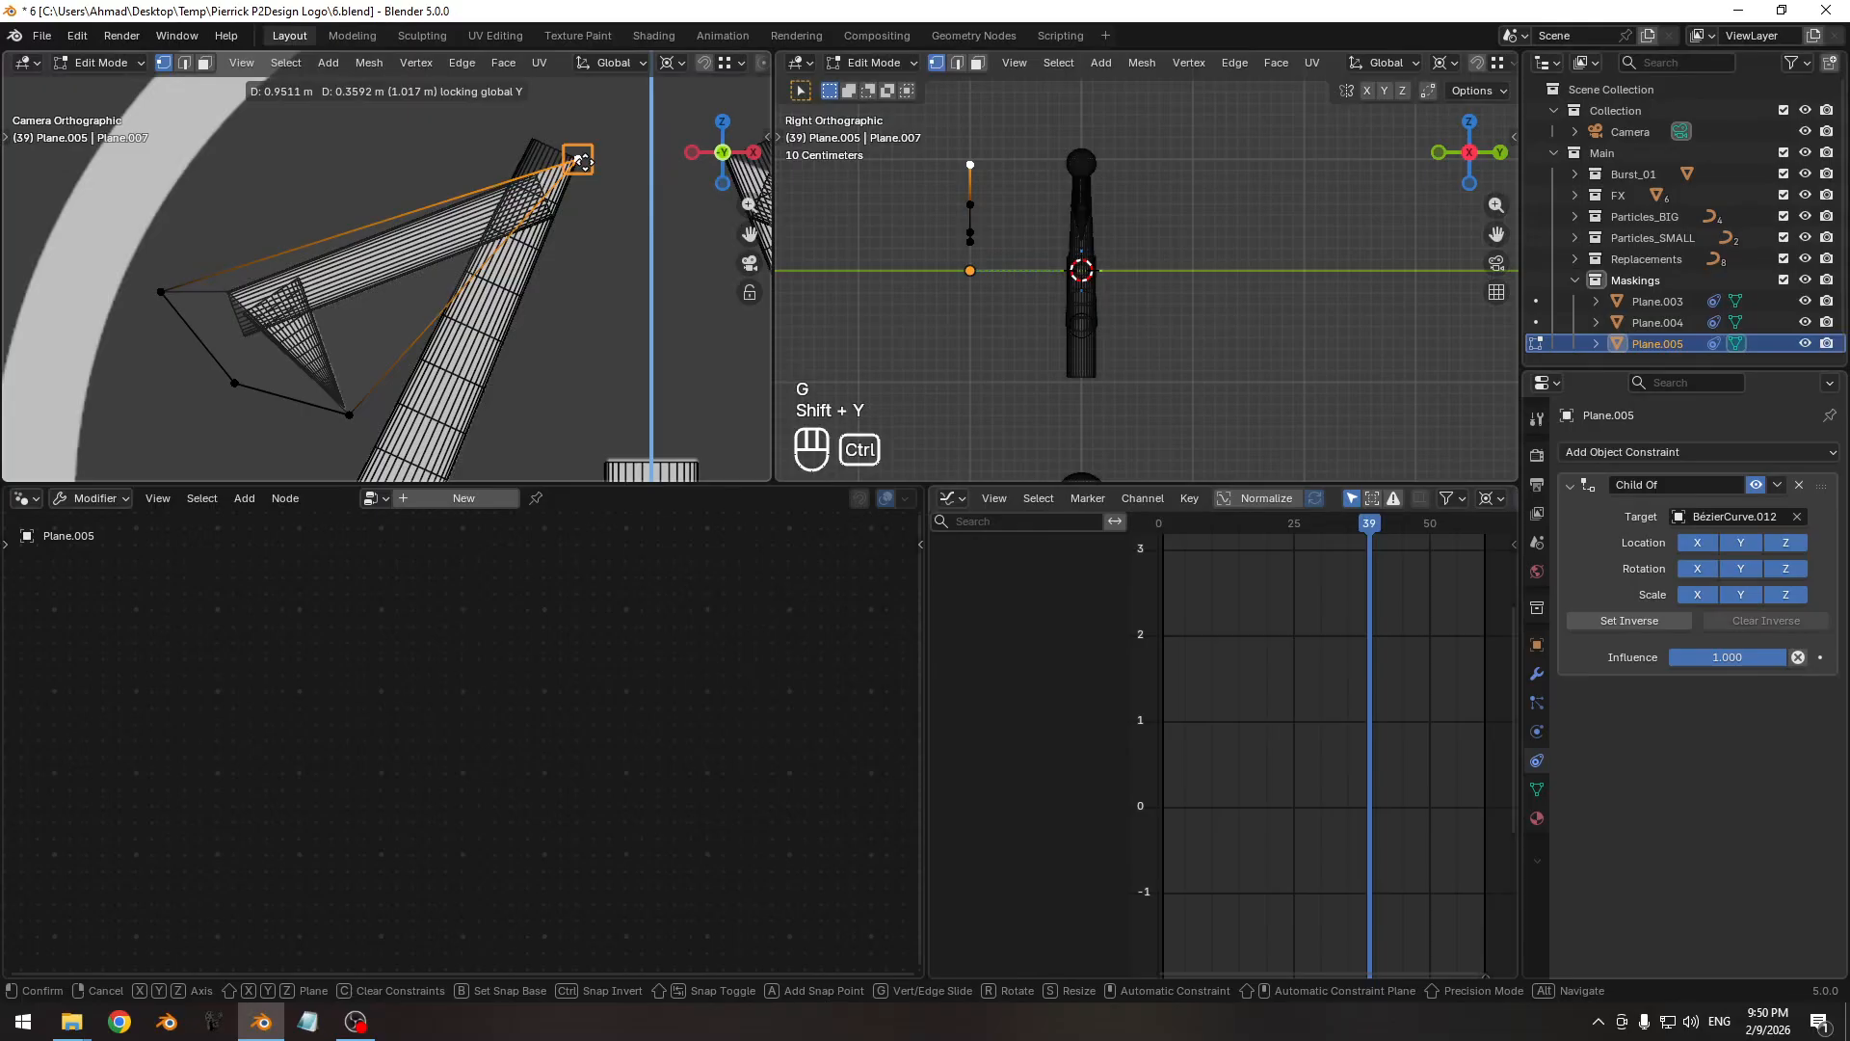
left_click(581, 160, "ctrl")
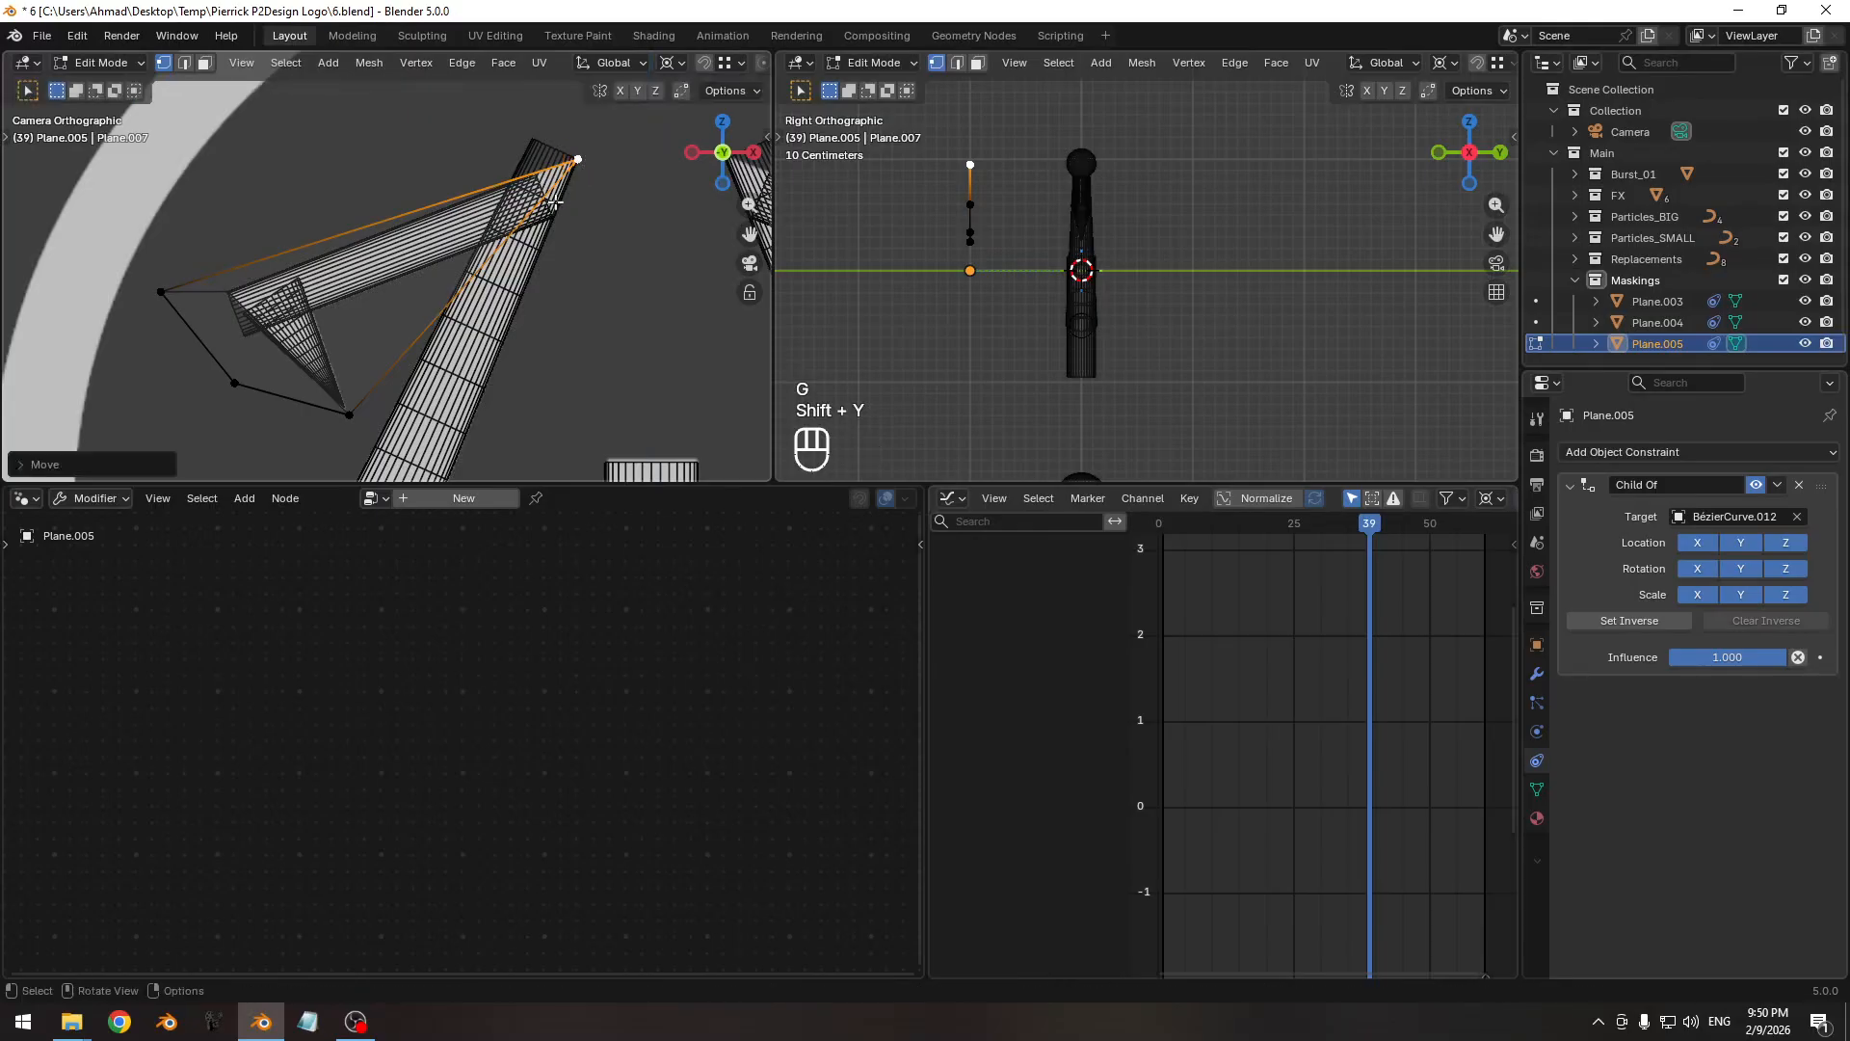
Snap the duplicate's lower vertex at the spike tip to the slanted bar's outer end corner with global Y locked.
left_click(349, 415)
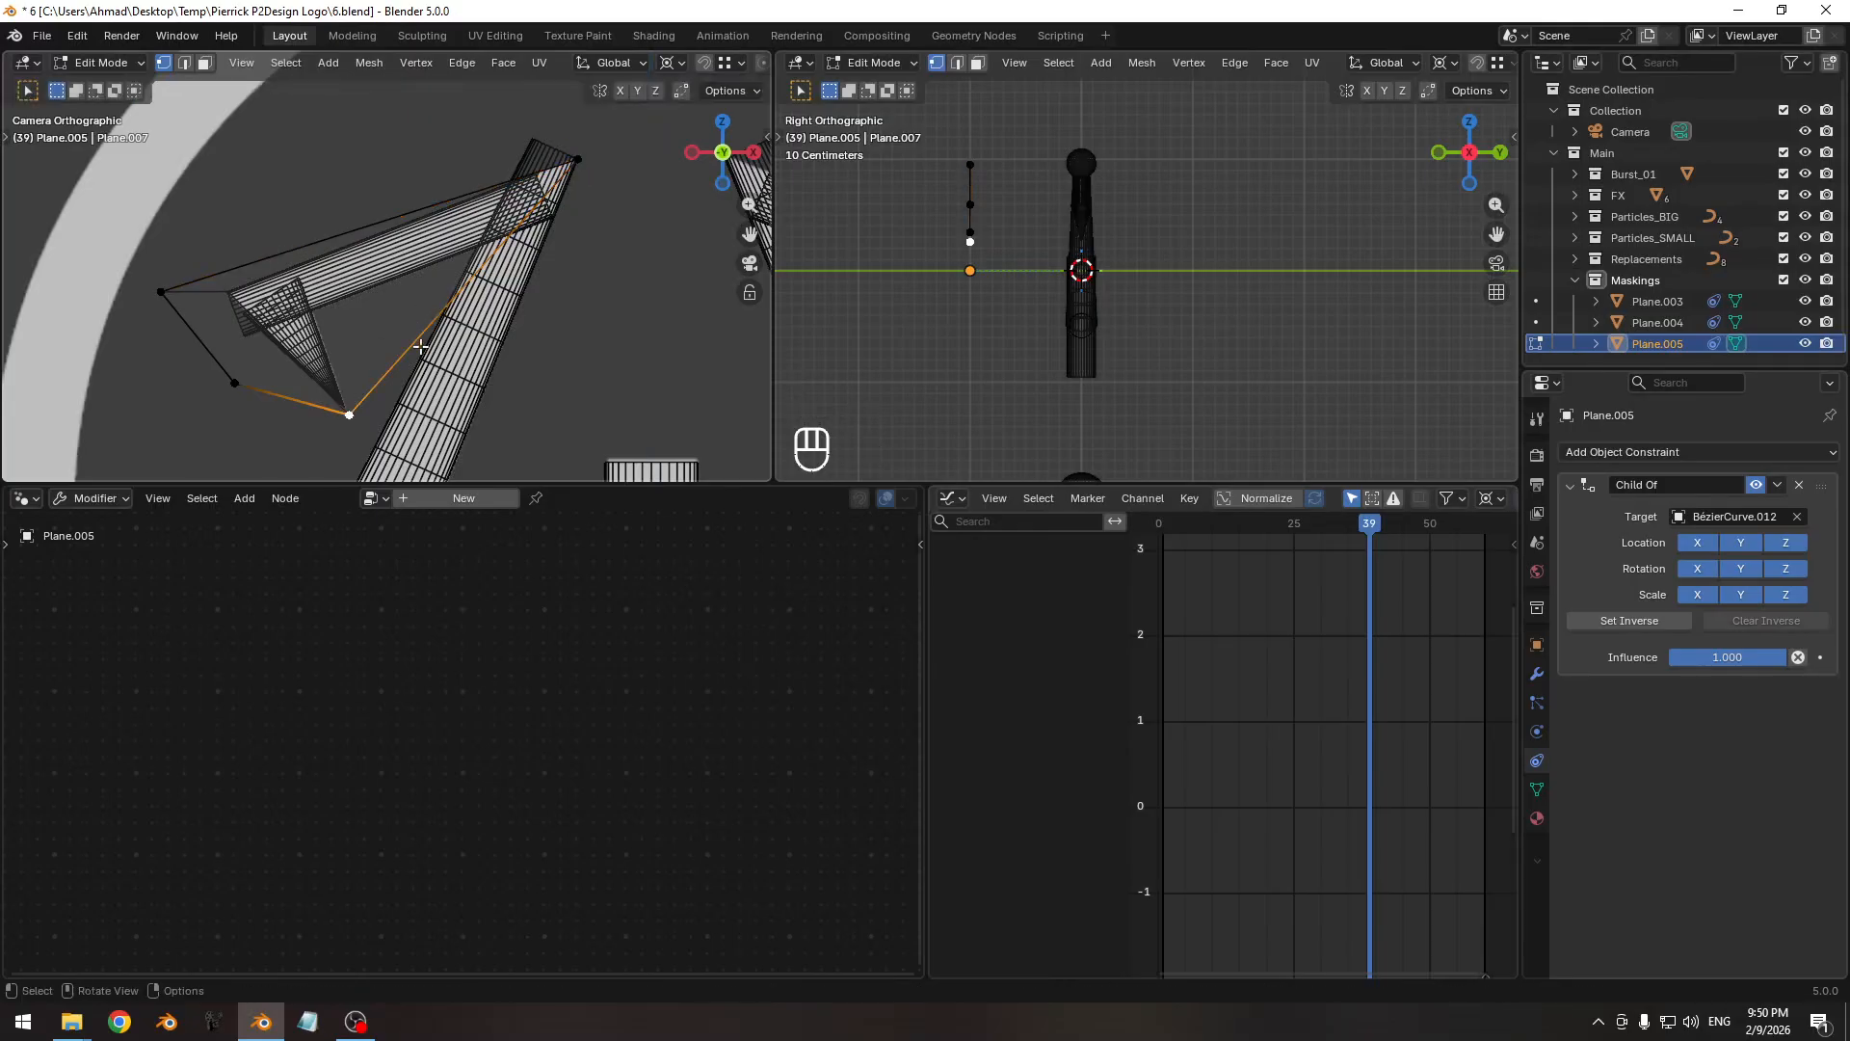
key("g")
key("shift+y")
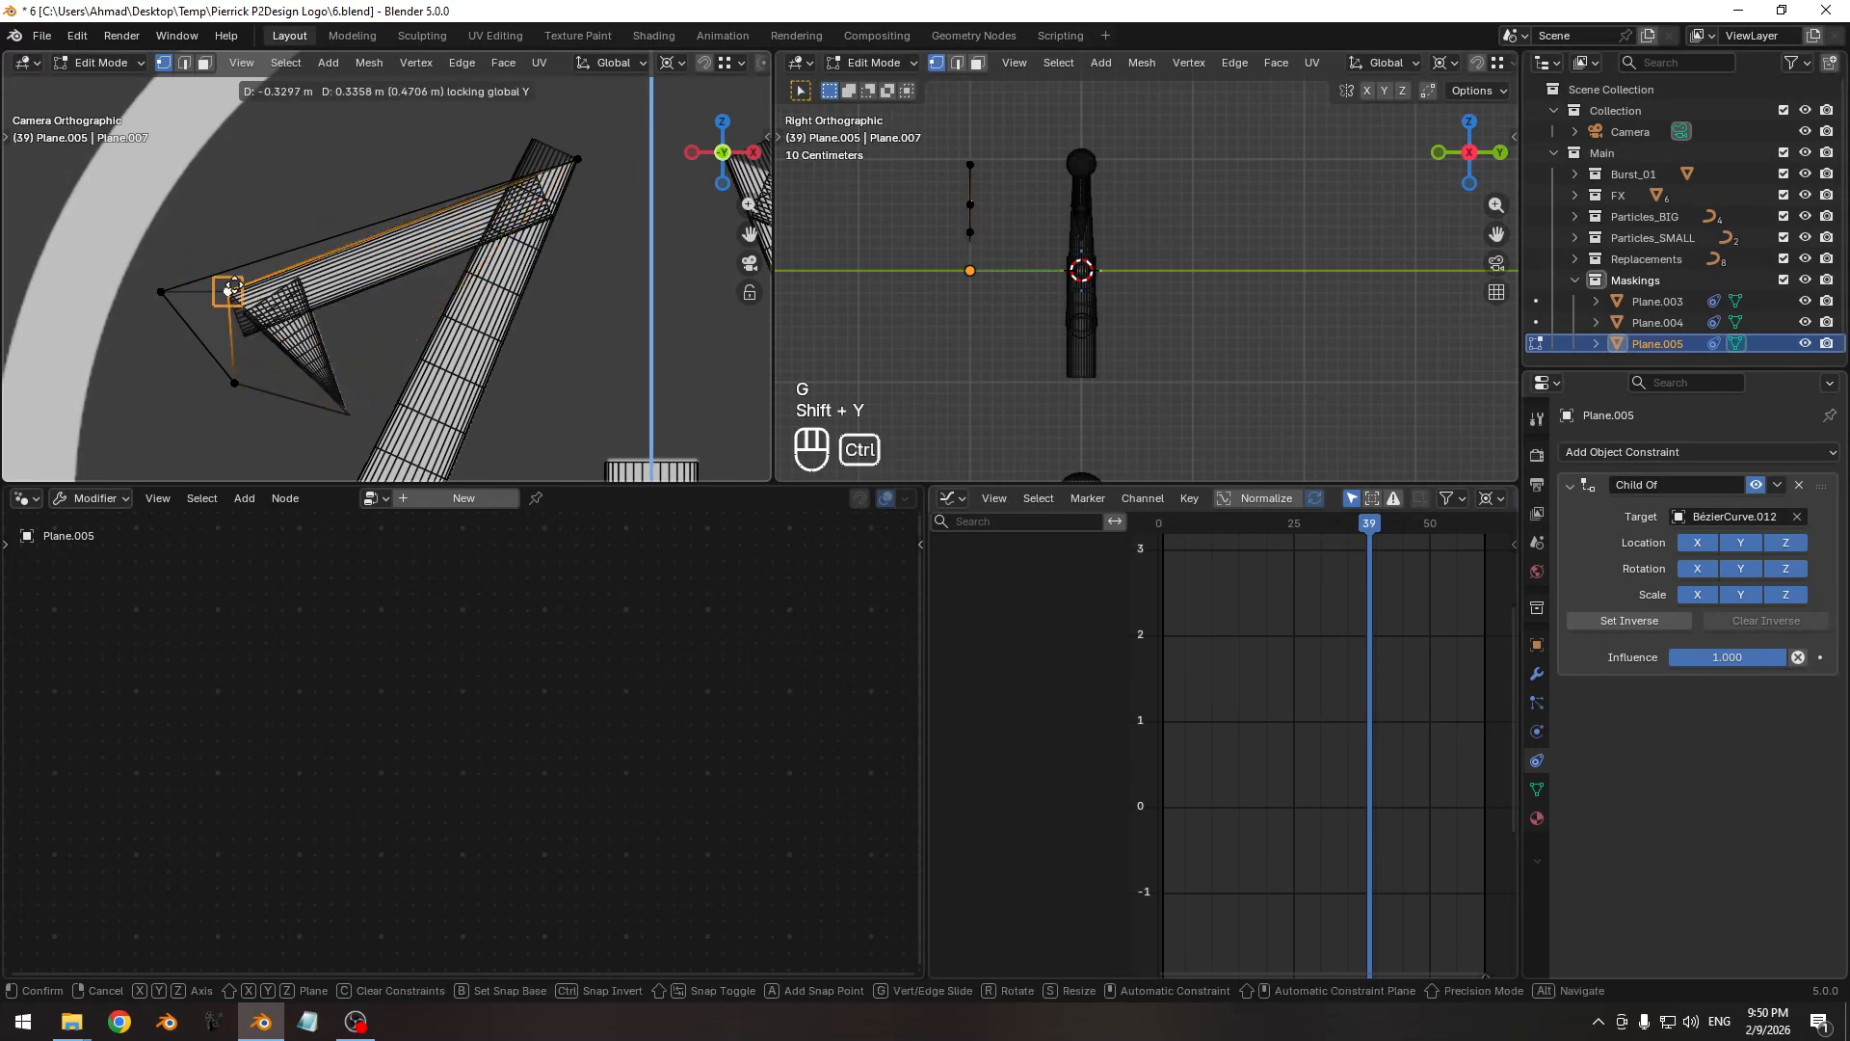
left_click(231, 286, "ctrl")
key("h")
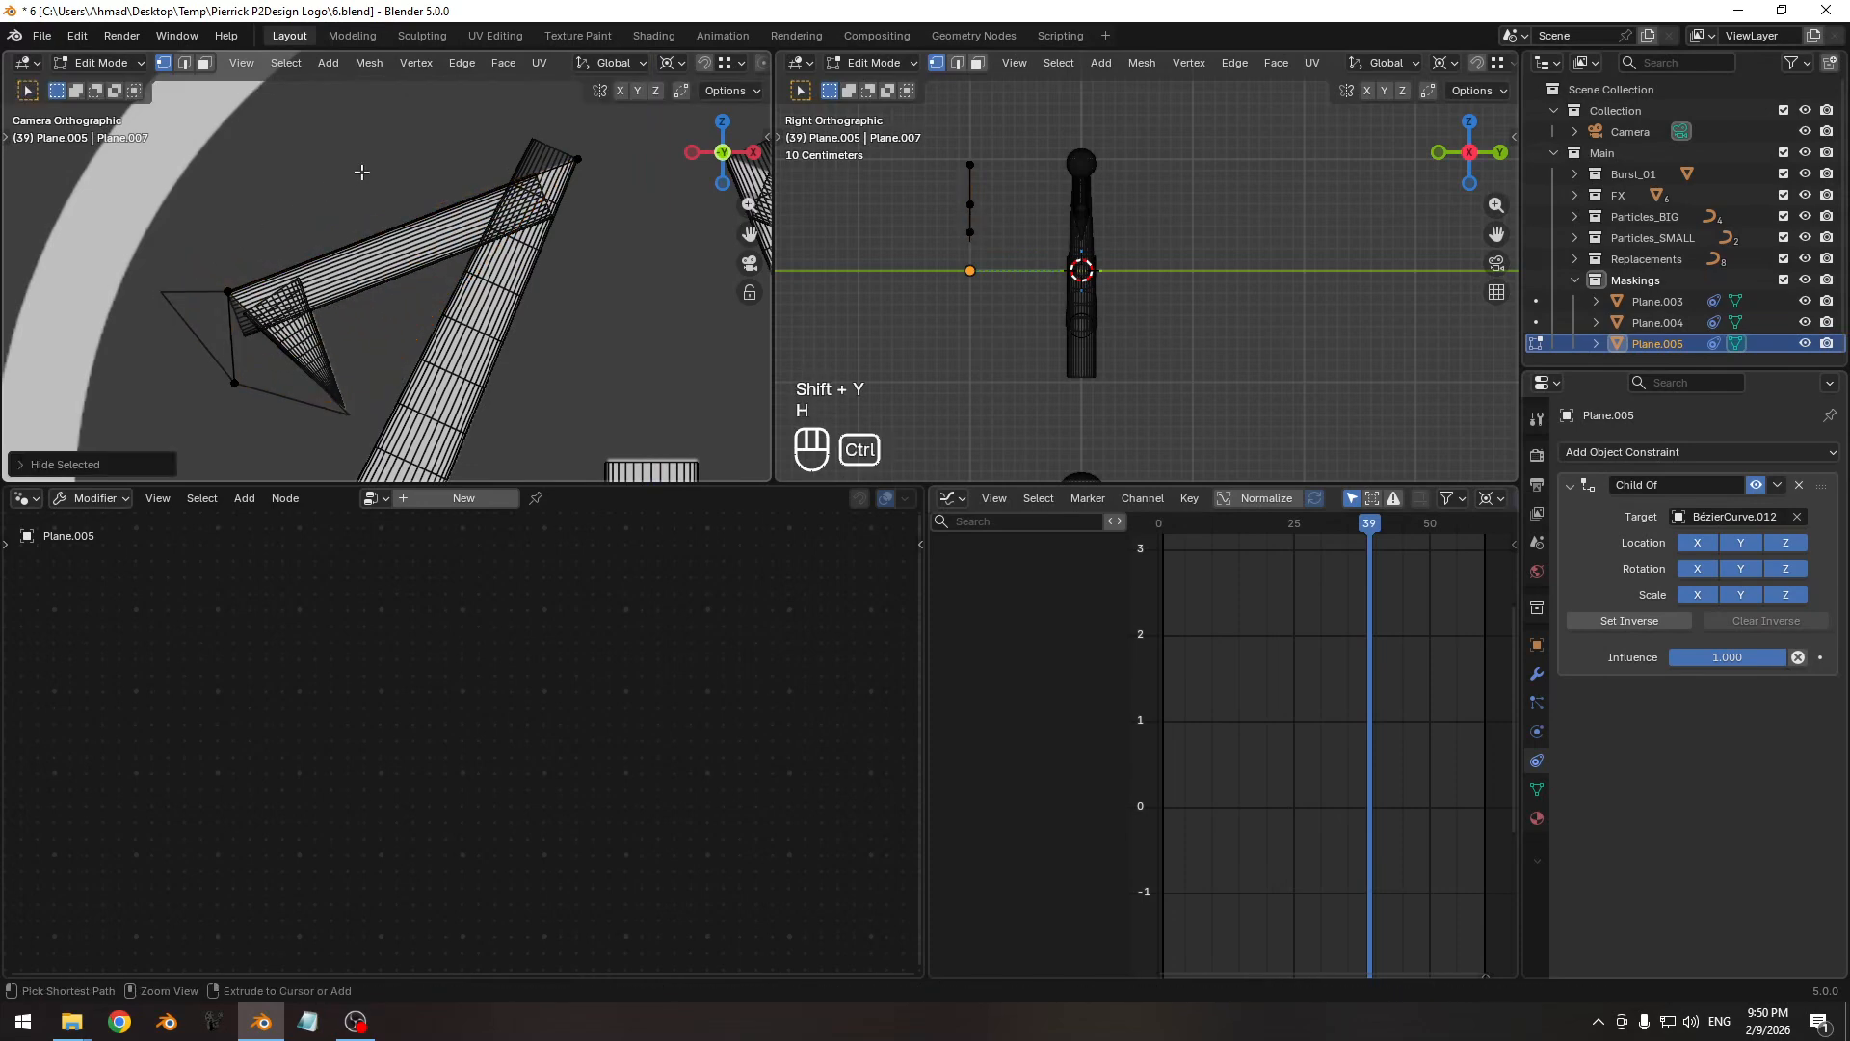
key("ctrl+z")
Move the duplicate's two remaining vertices above the slanted bar to form a mask along its upper edge.
key("g")
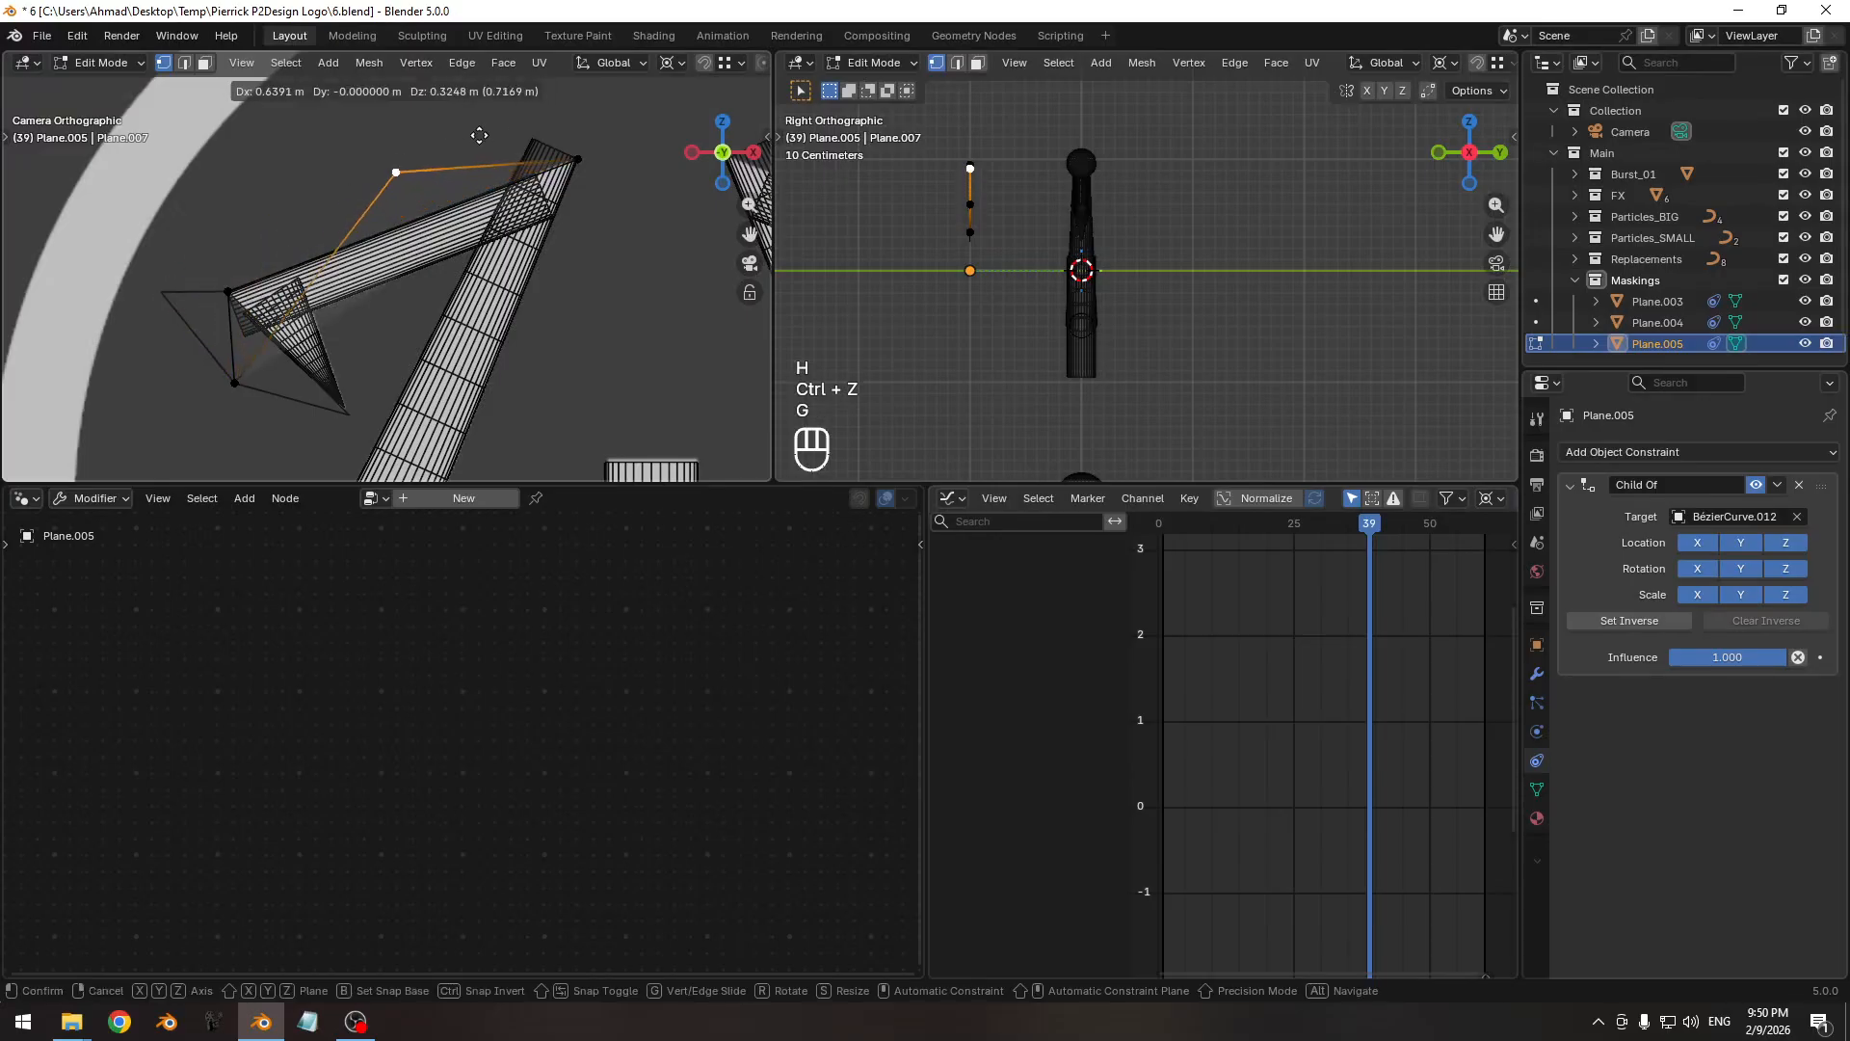
left_click(561, 120)
key("g")
left_click(289, 183)
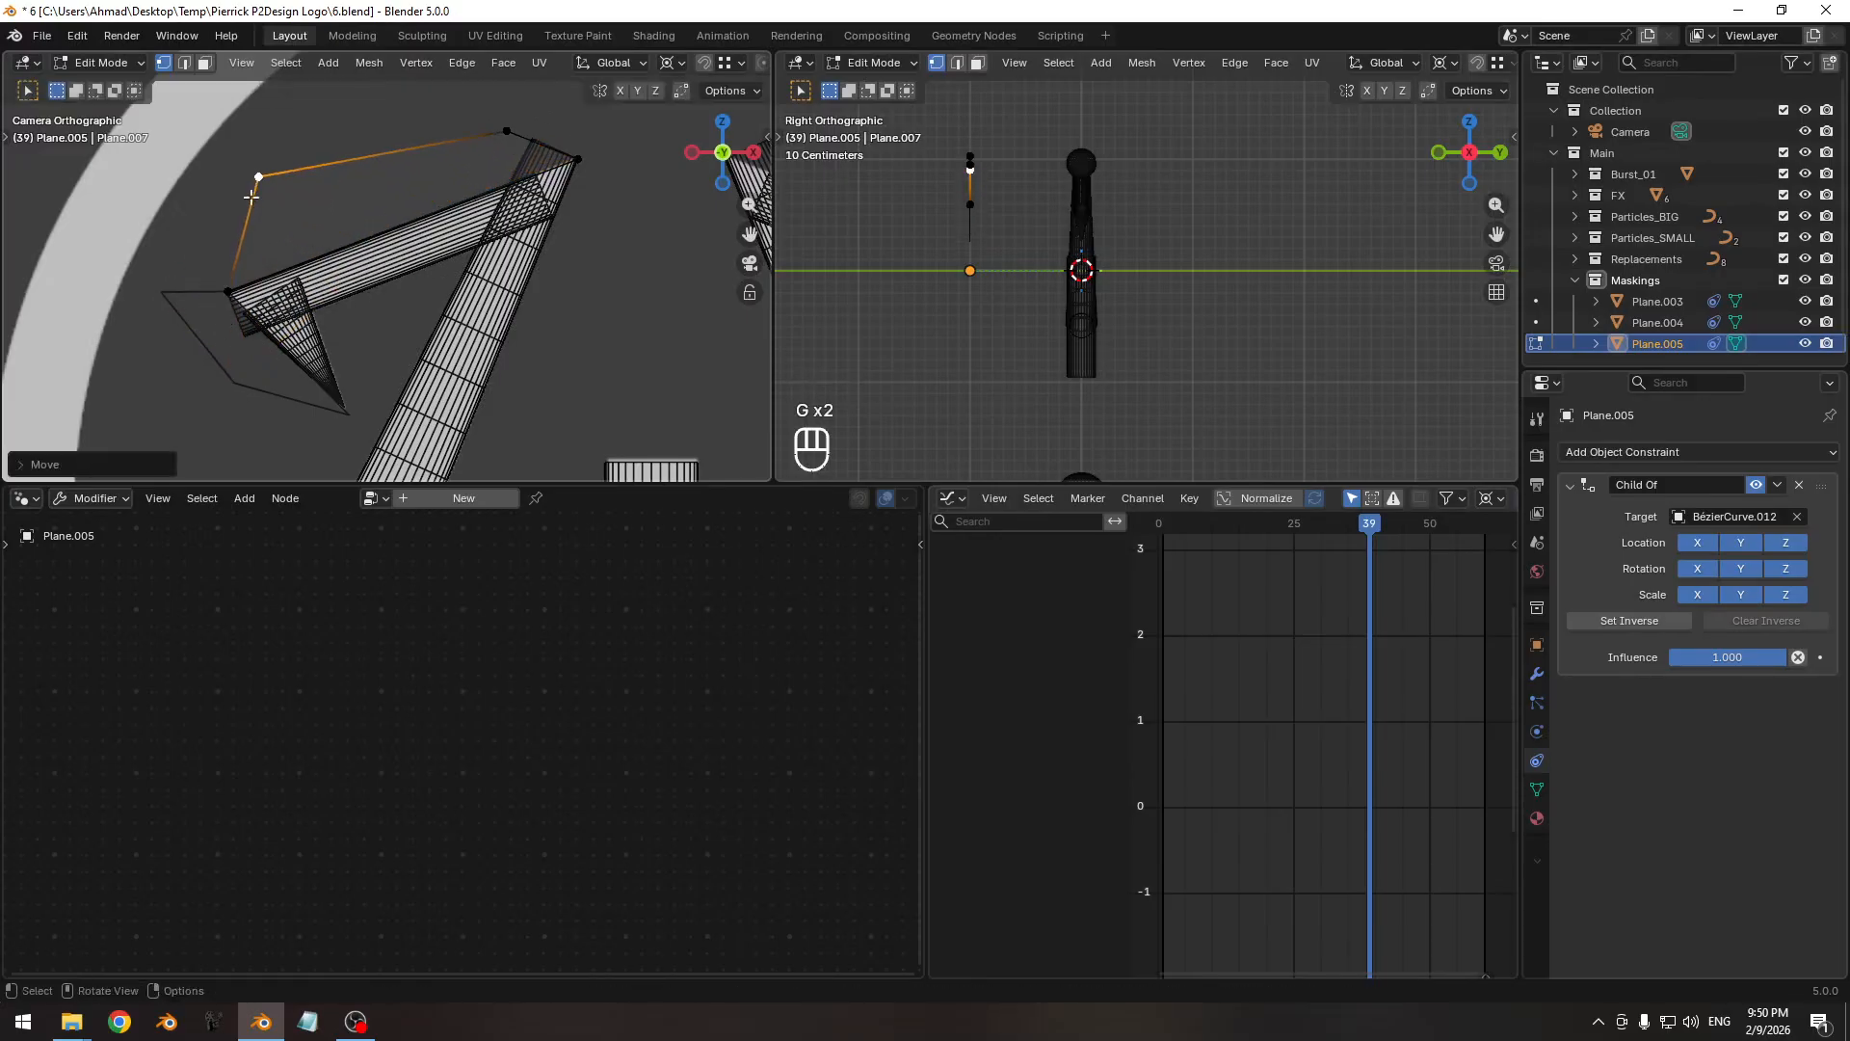
Shift the mask's upper-right vertex outward past the bar's tip and its upper-left vertex slightly inward, and return to Object Mode.
middle_click_drag(508, 125, 518, 223, "shift")
left_click(517, 223)
key("g")
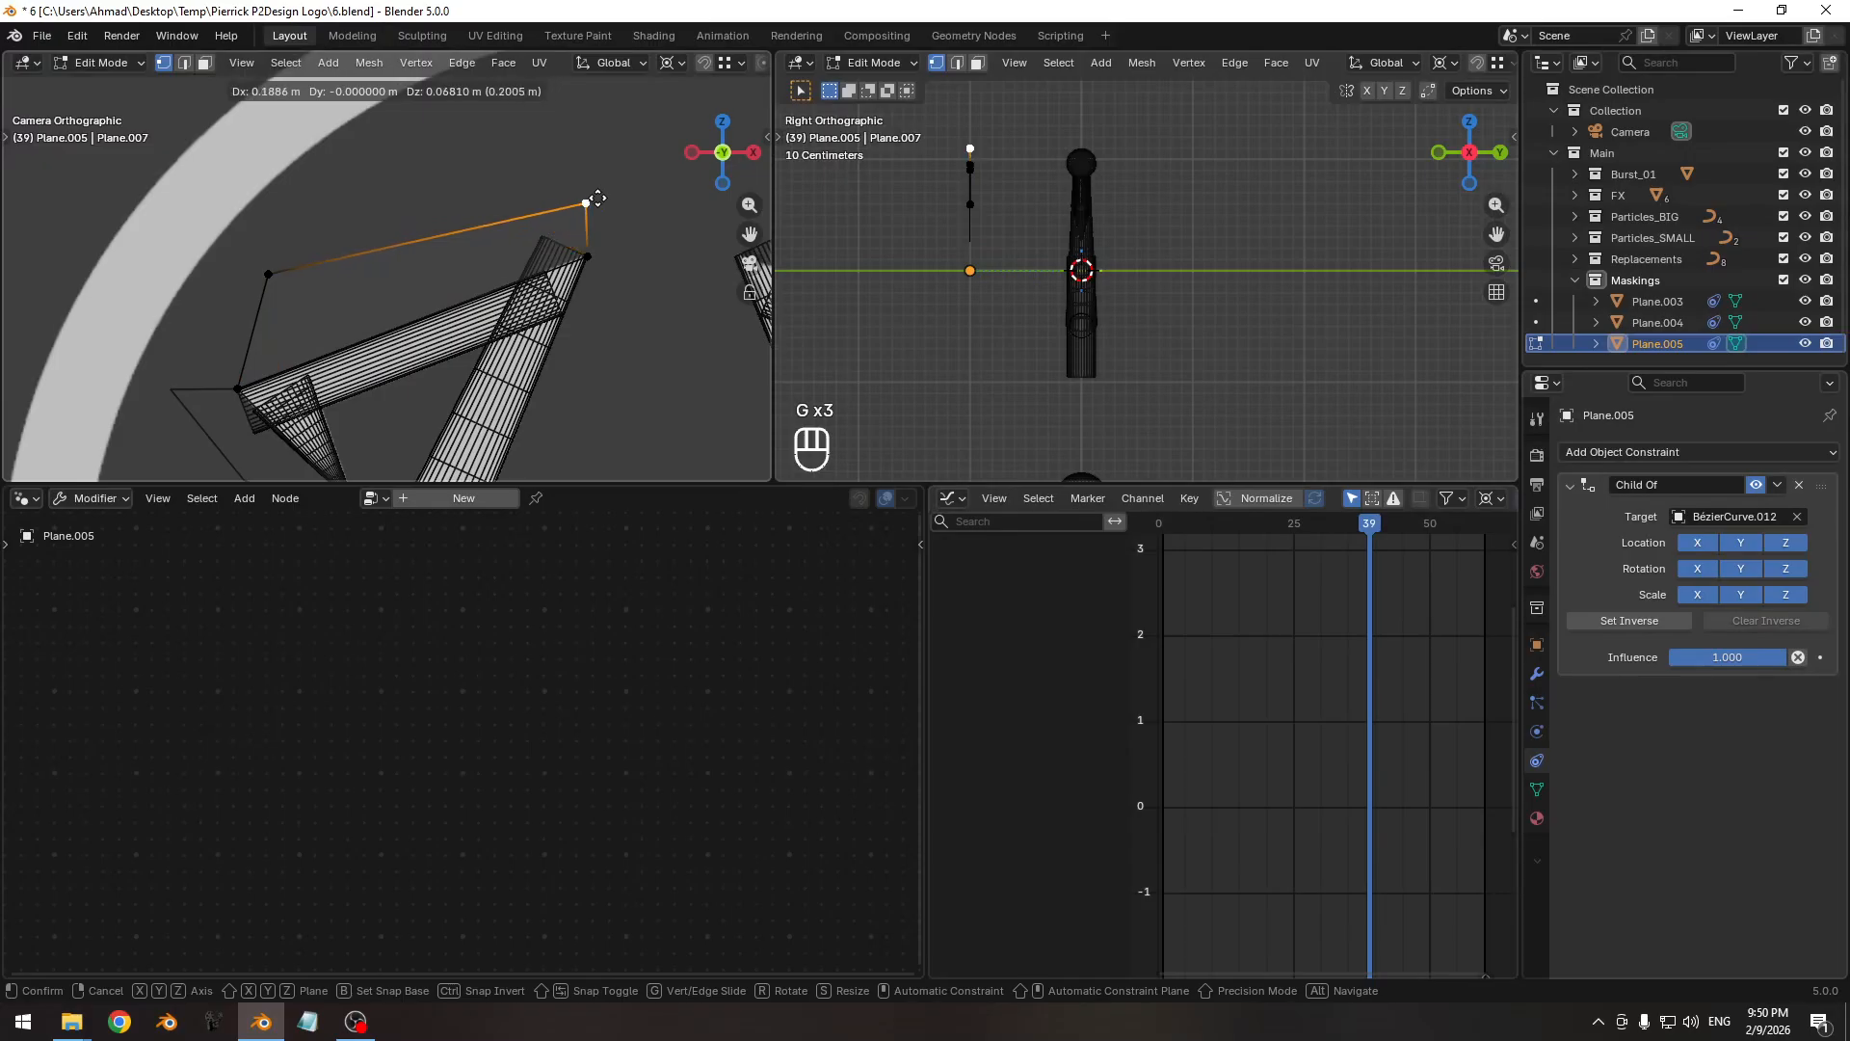
left_click(596, 199)
left_click(289, 280)
key("g")
left_click(335, 279)
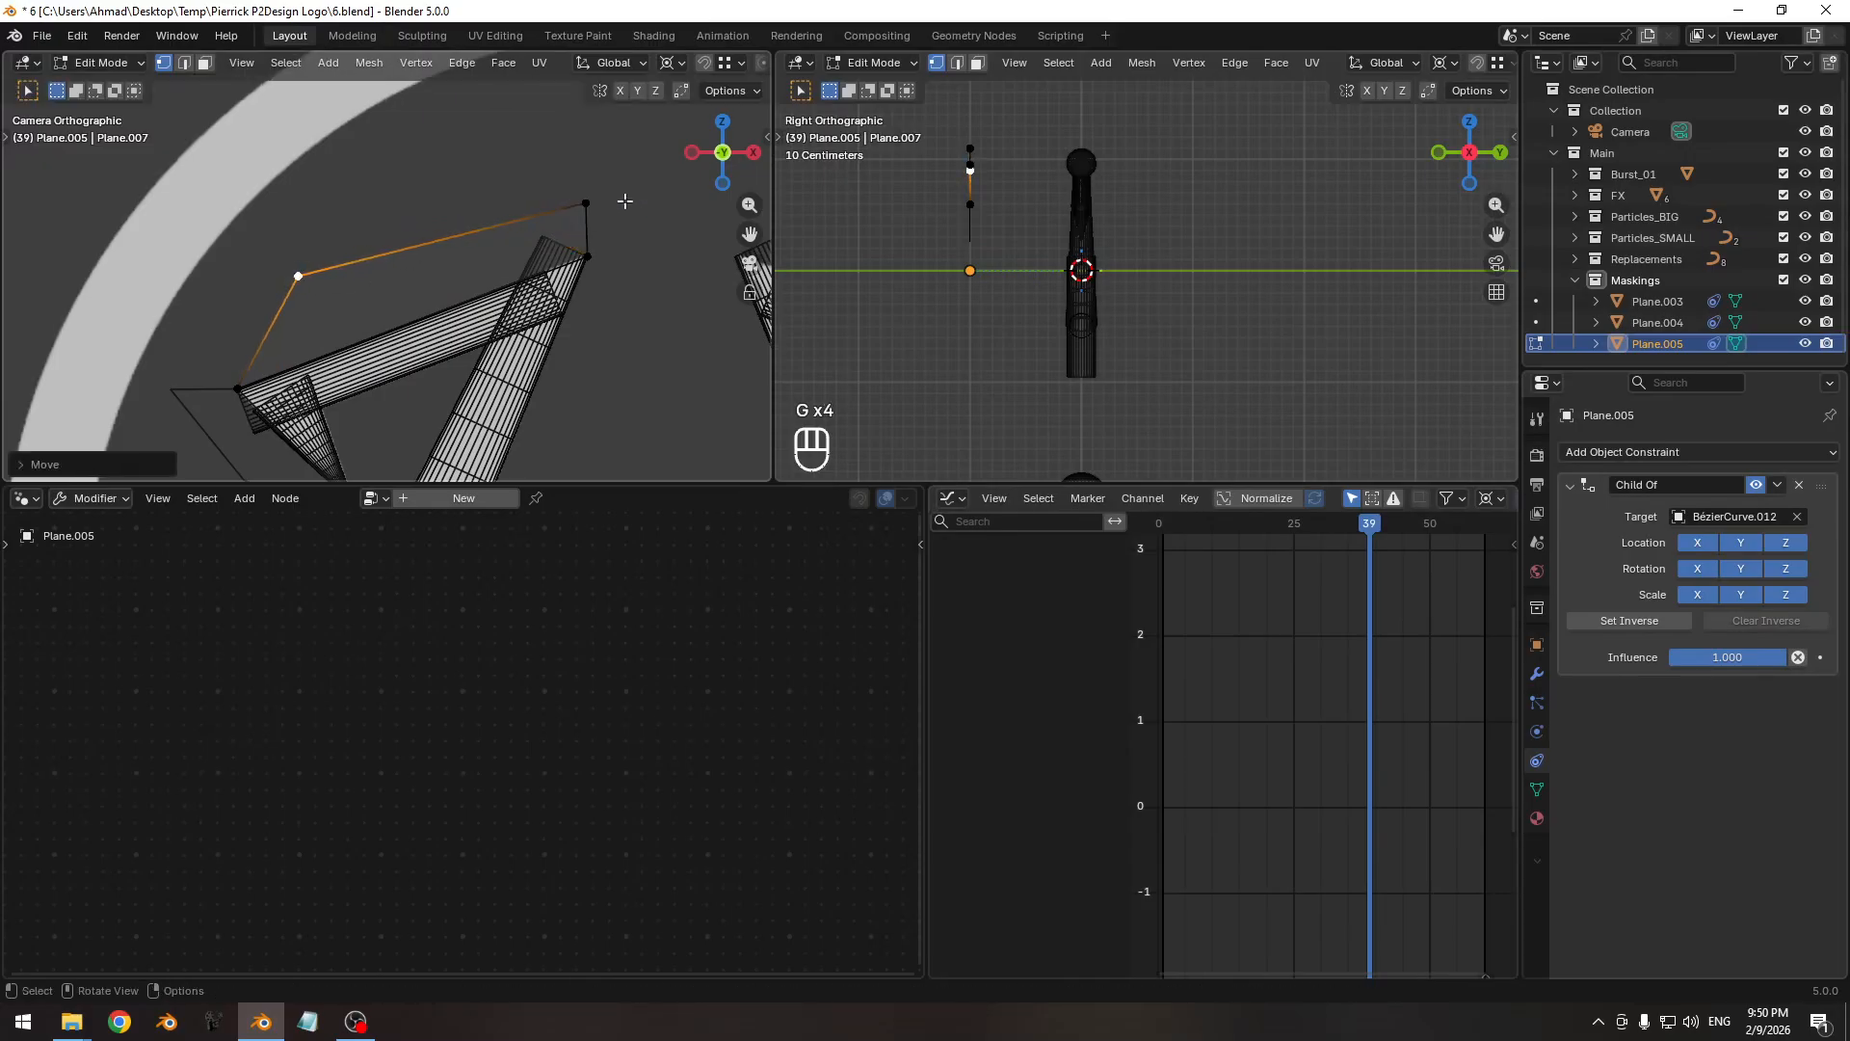
left_click(626, 201)
key("g")
left_click(638, 178)
key("Tab")
Retarget this plane's Child Of constraint to the slanted bar, BézierCurve.010, and hide the overlays.
middle_click_drag(497, 316, 489, 228, "shift")
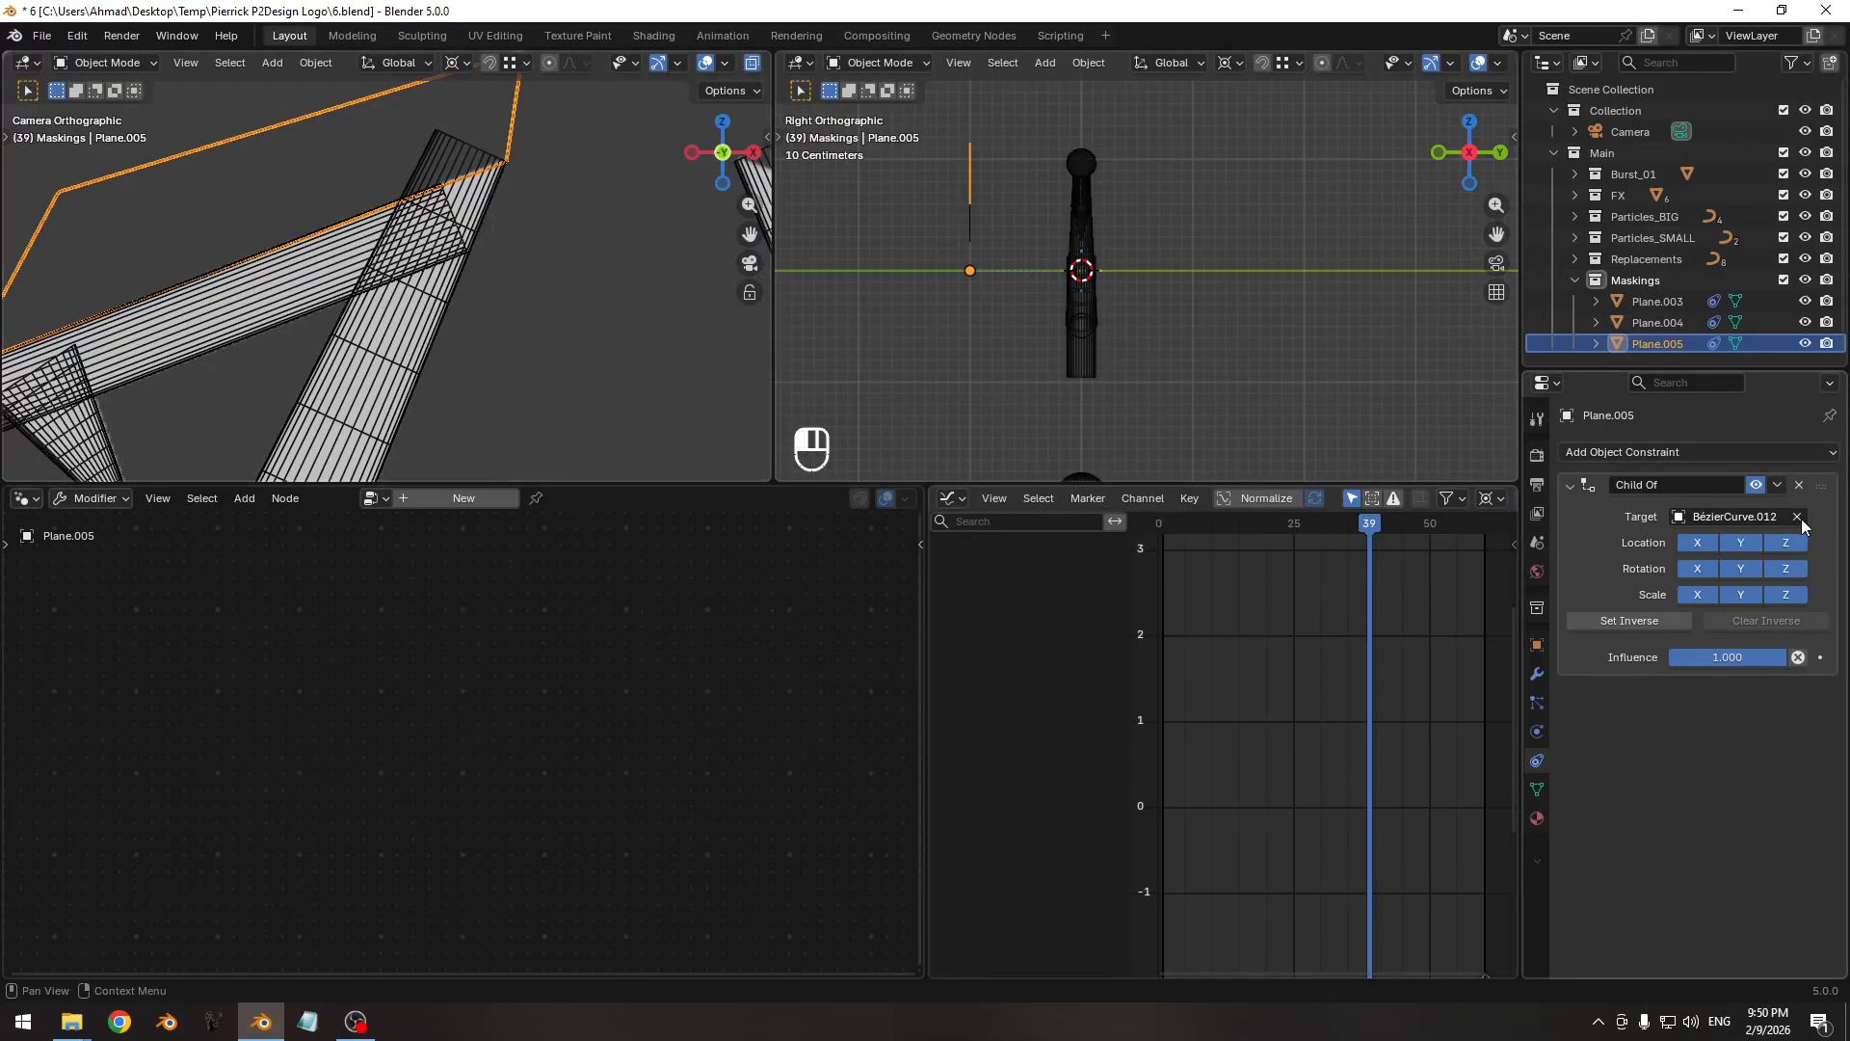
key("shift+alt+z")
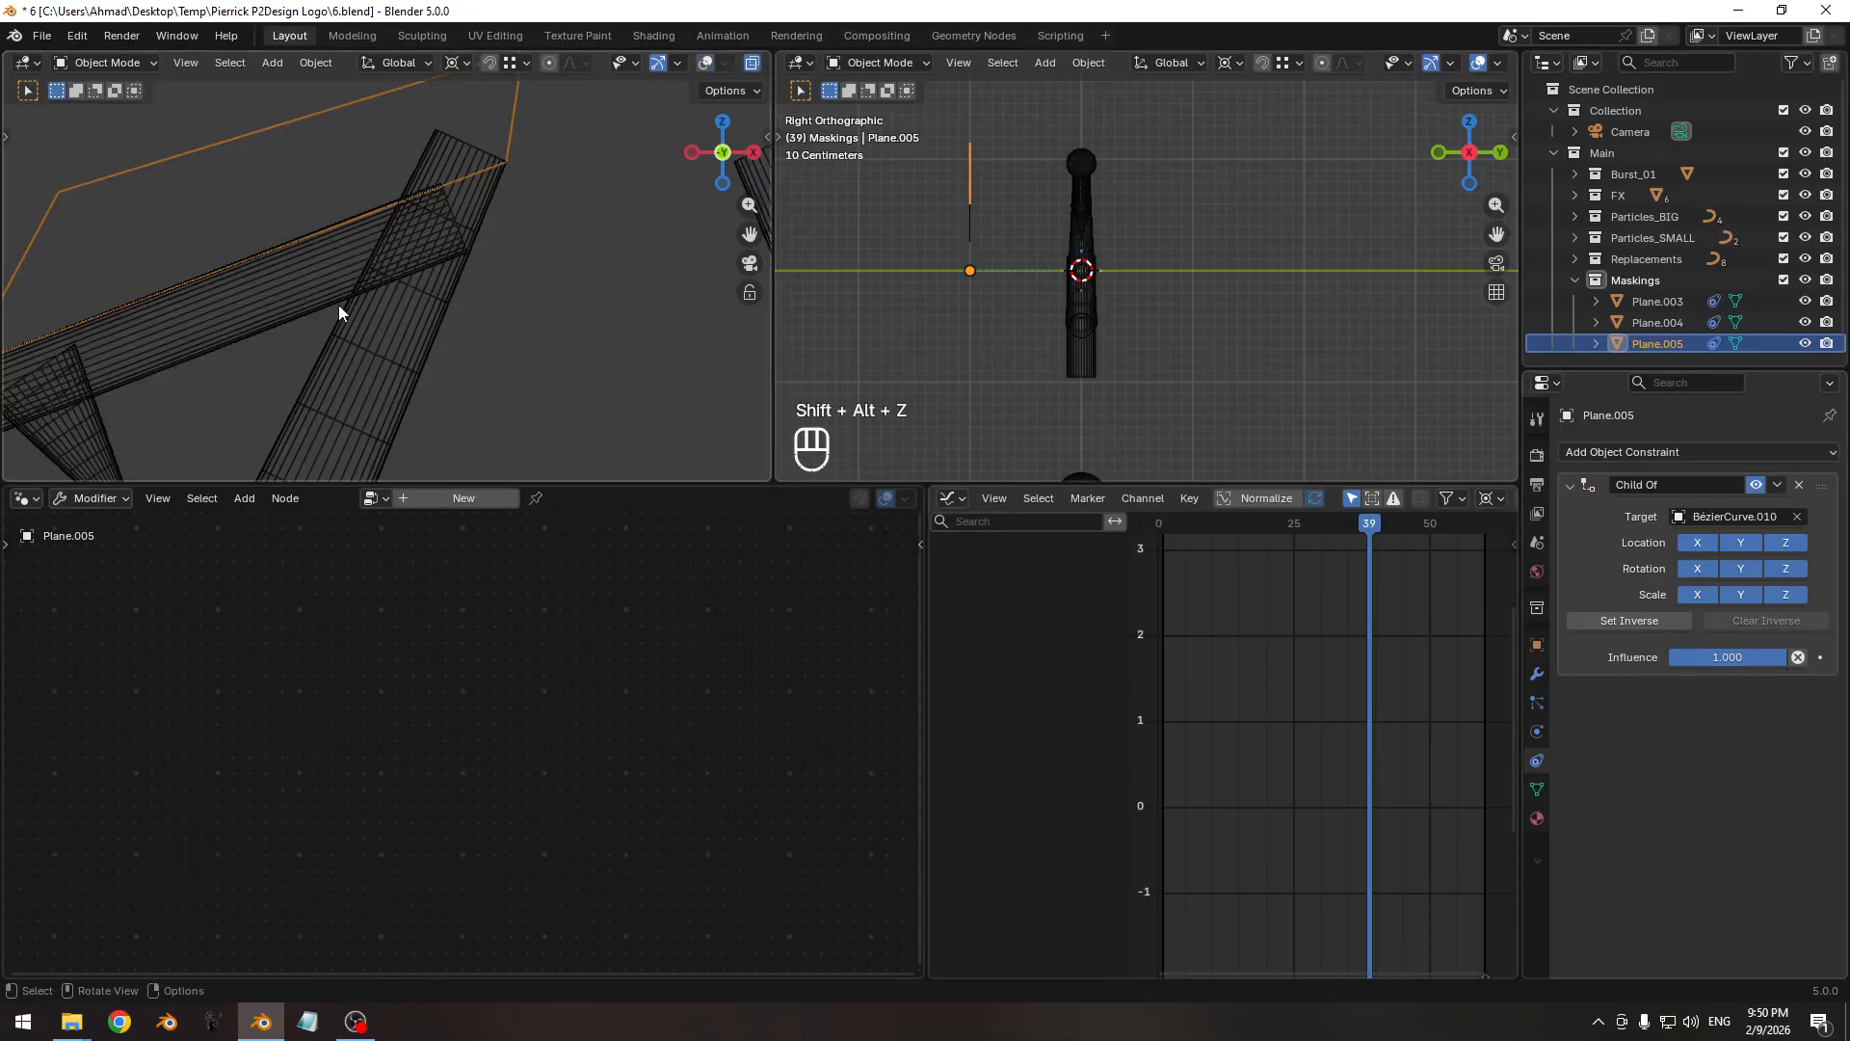
Try moving the left slanted bar, BézierCurve.010, to check how its mask behaves, cancelling each move.
left_click(303, 295)
key("z")
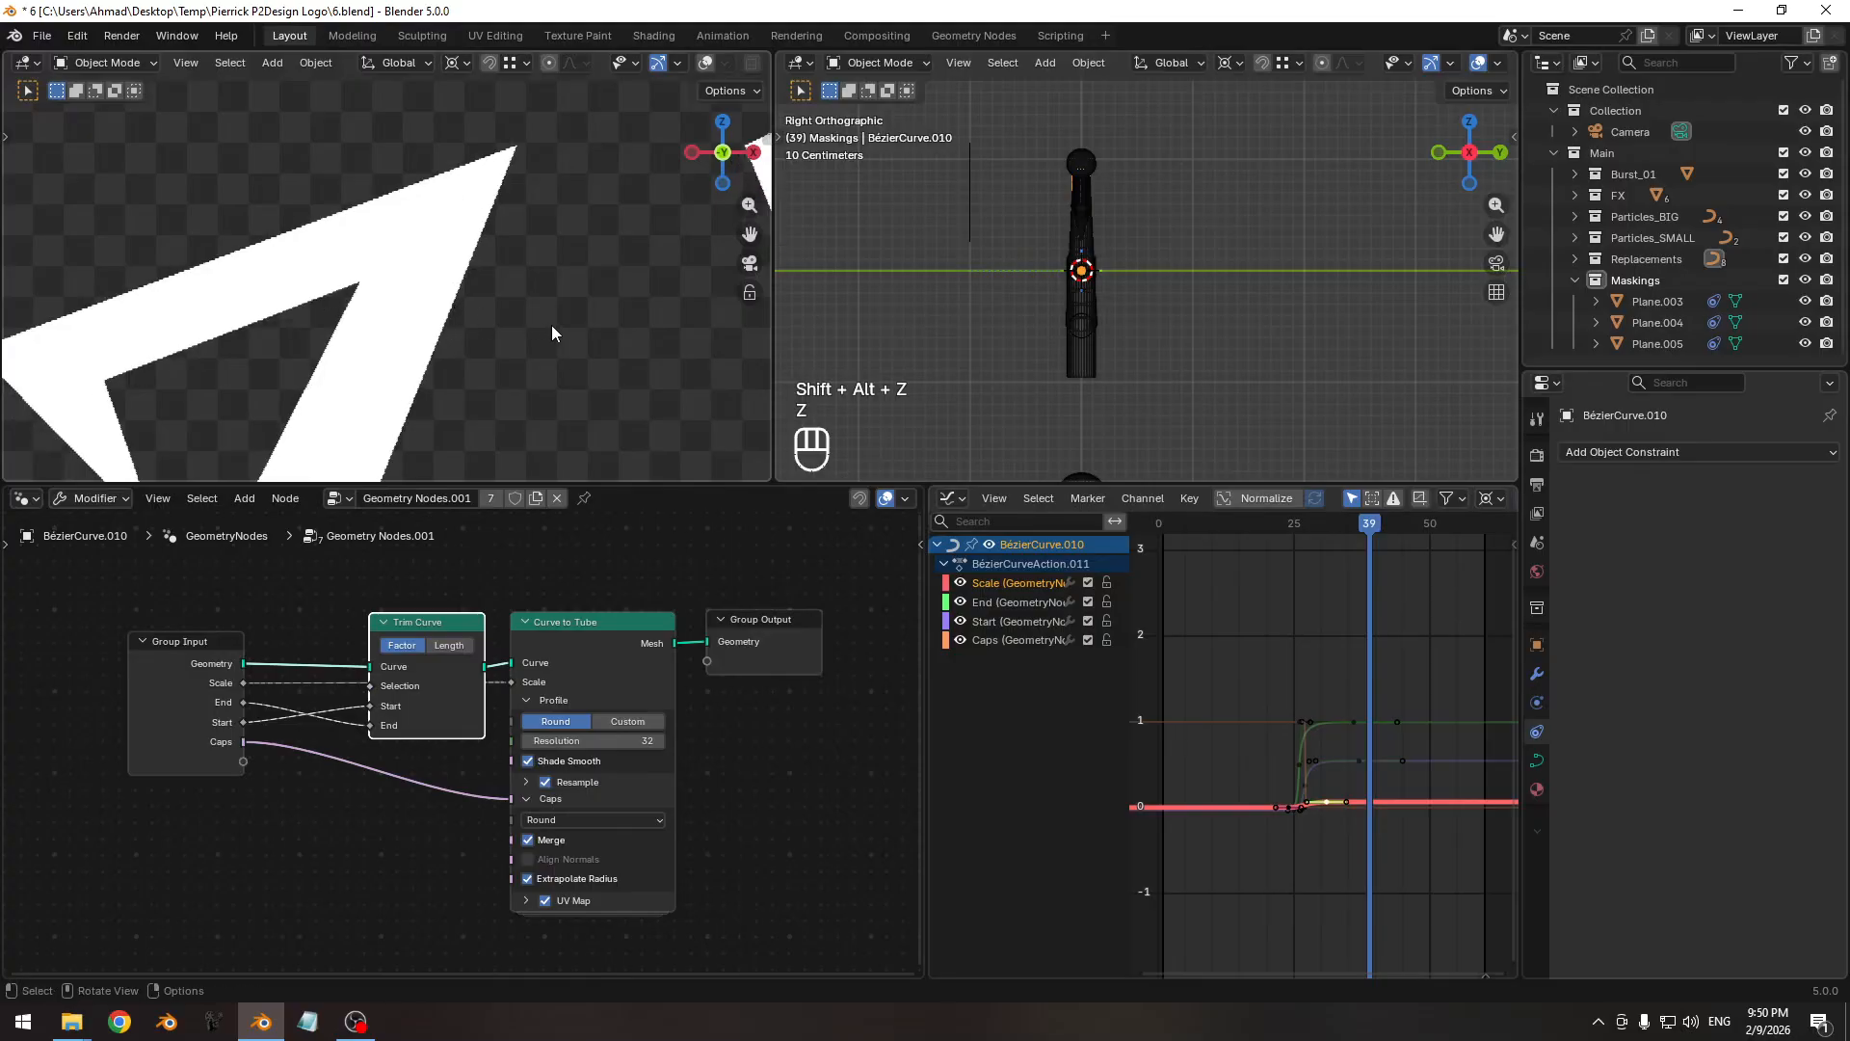
key("g")
key("g")
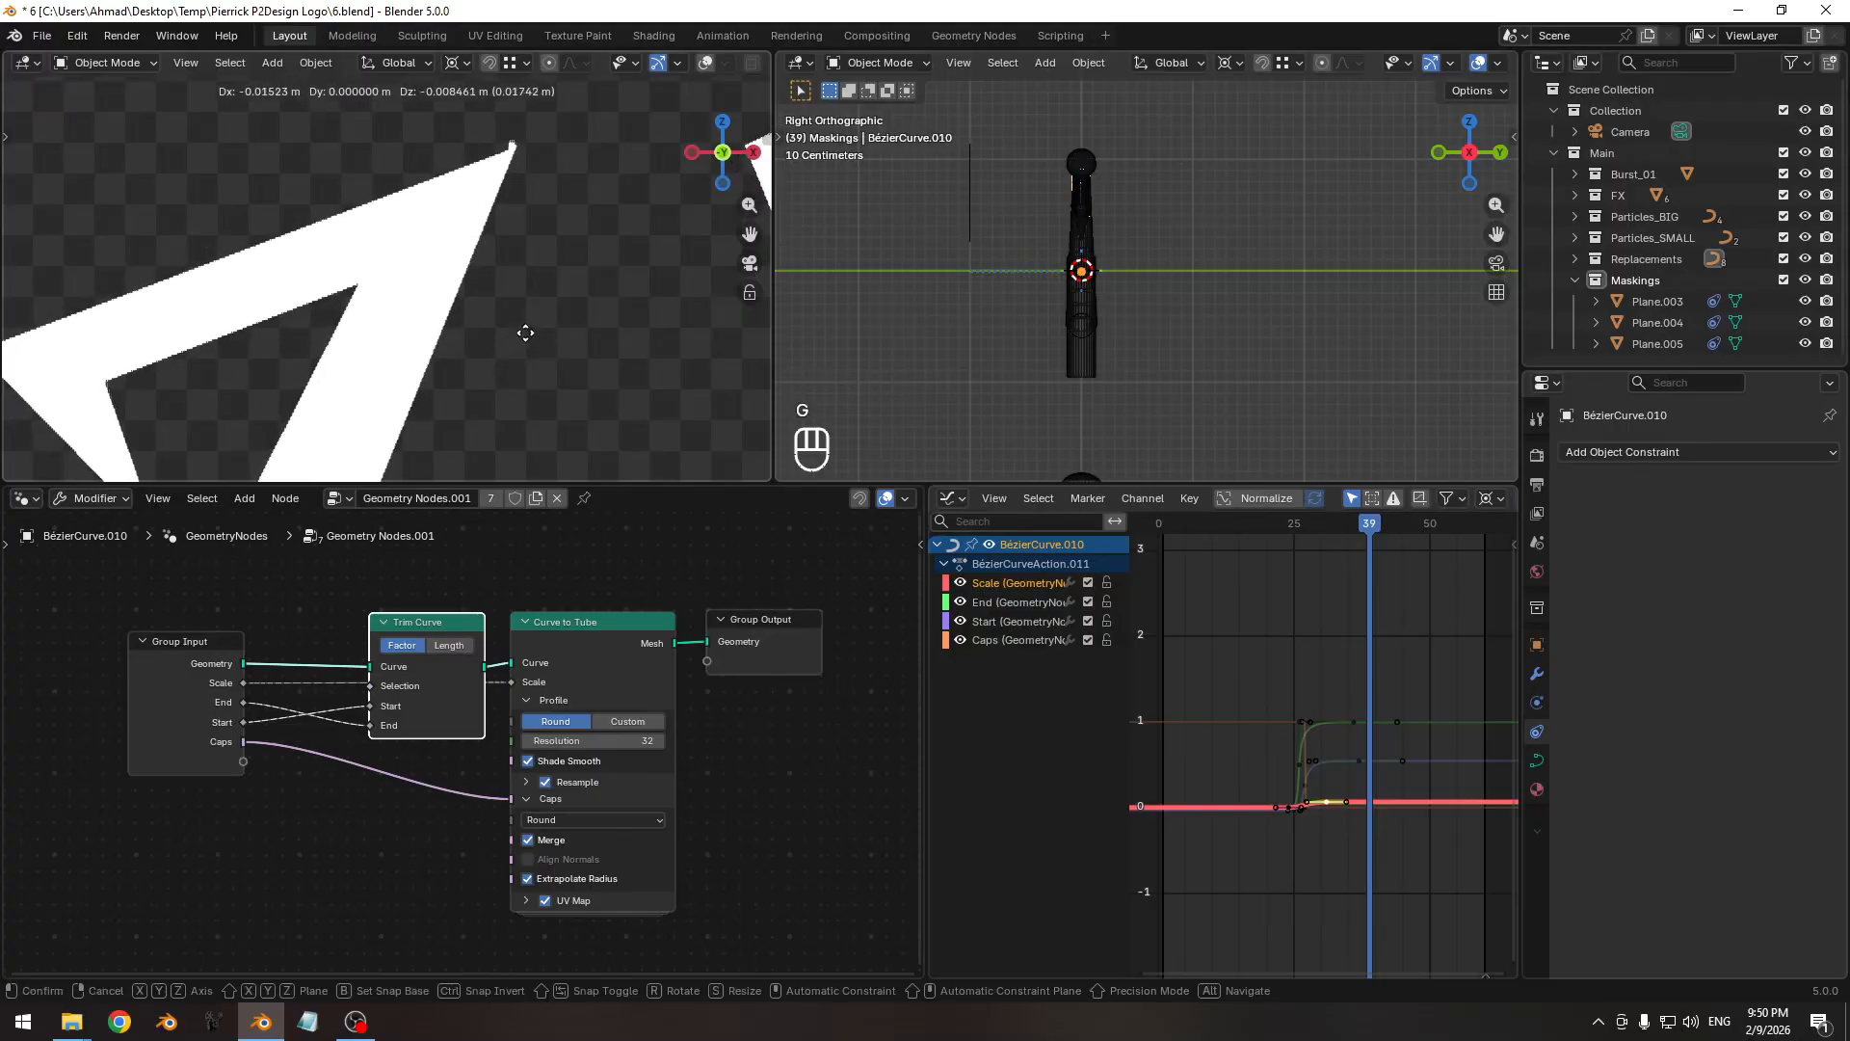
right_click(546, 345)
key("g")
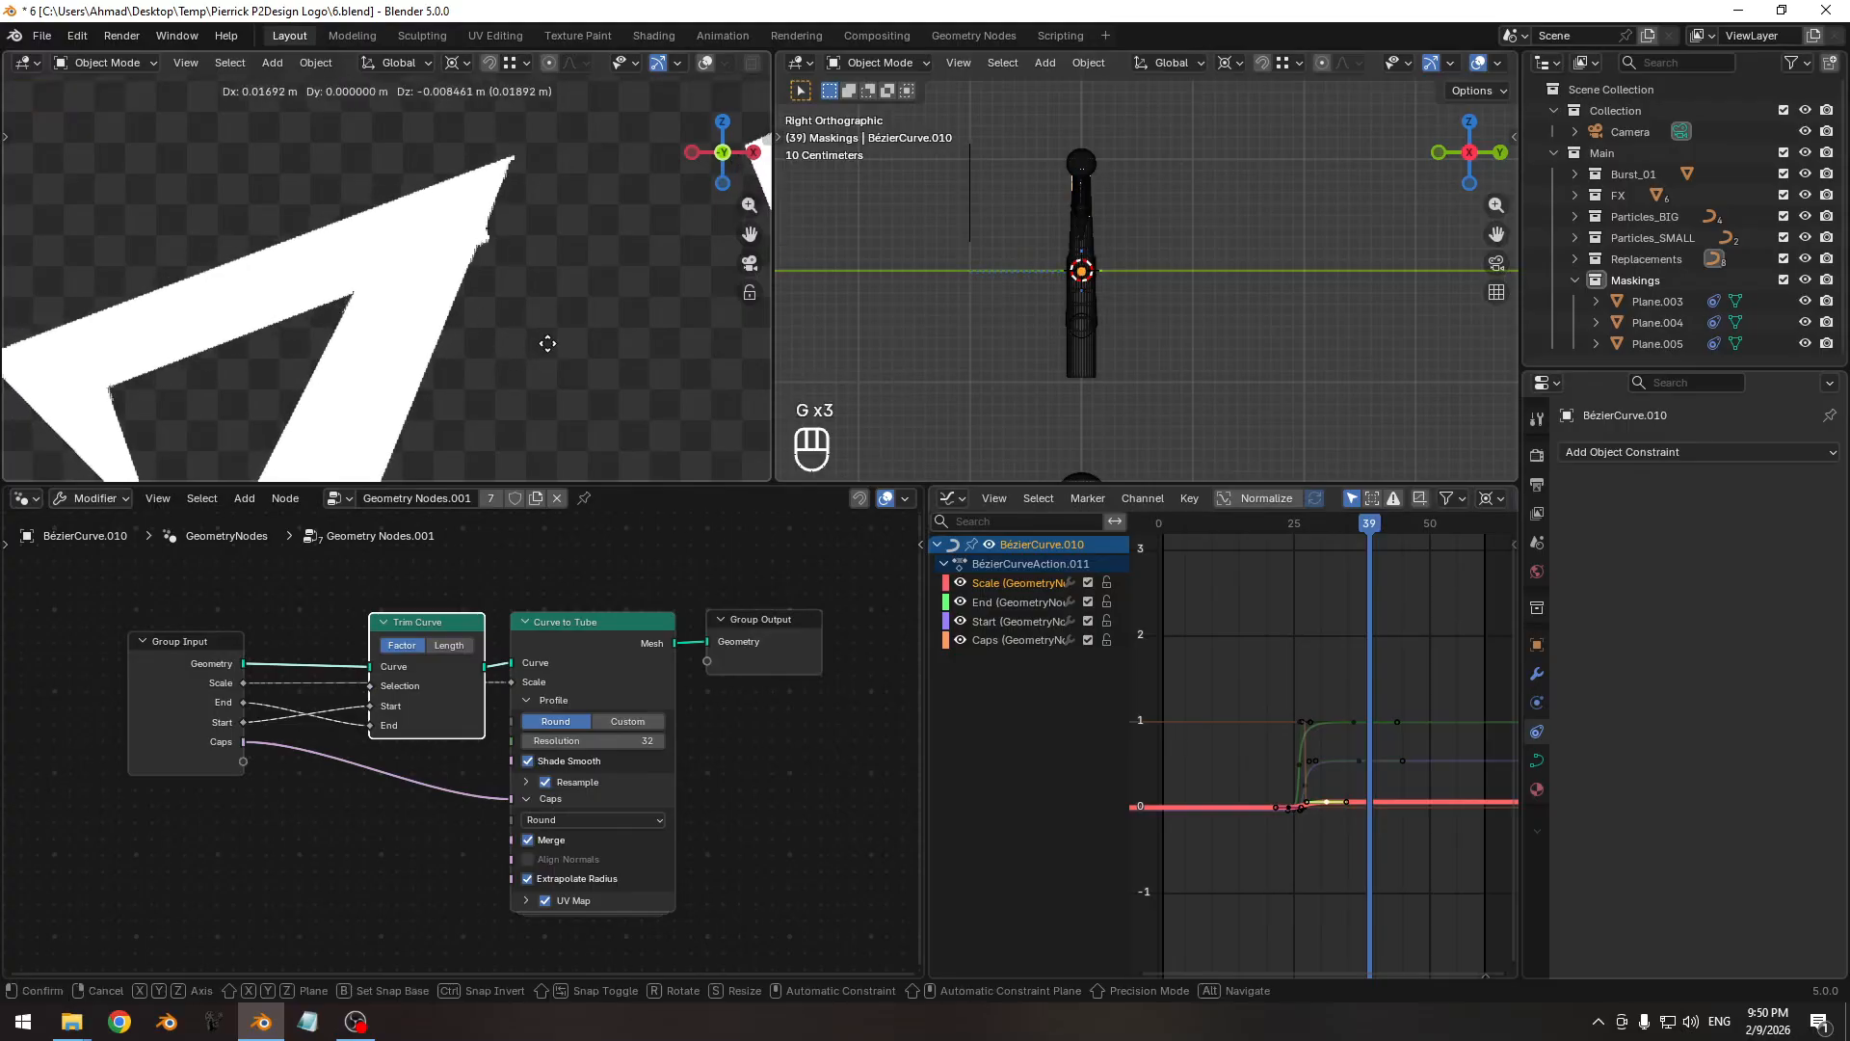
right_click(552, 349)
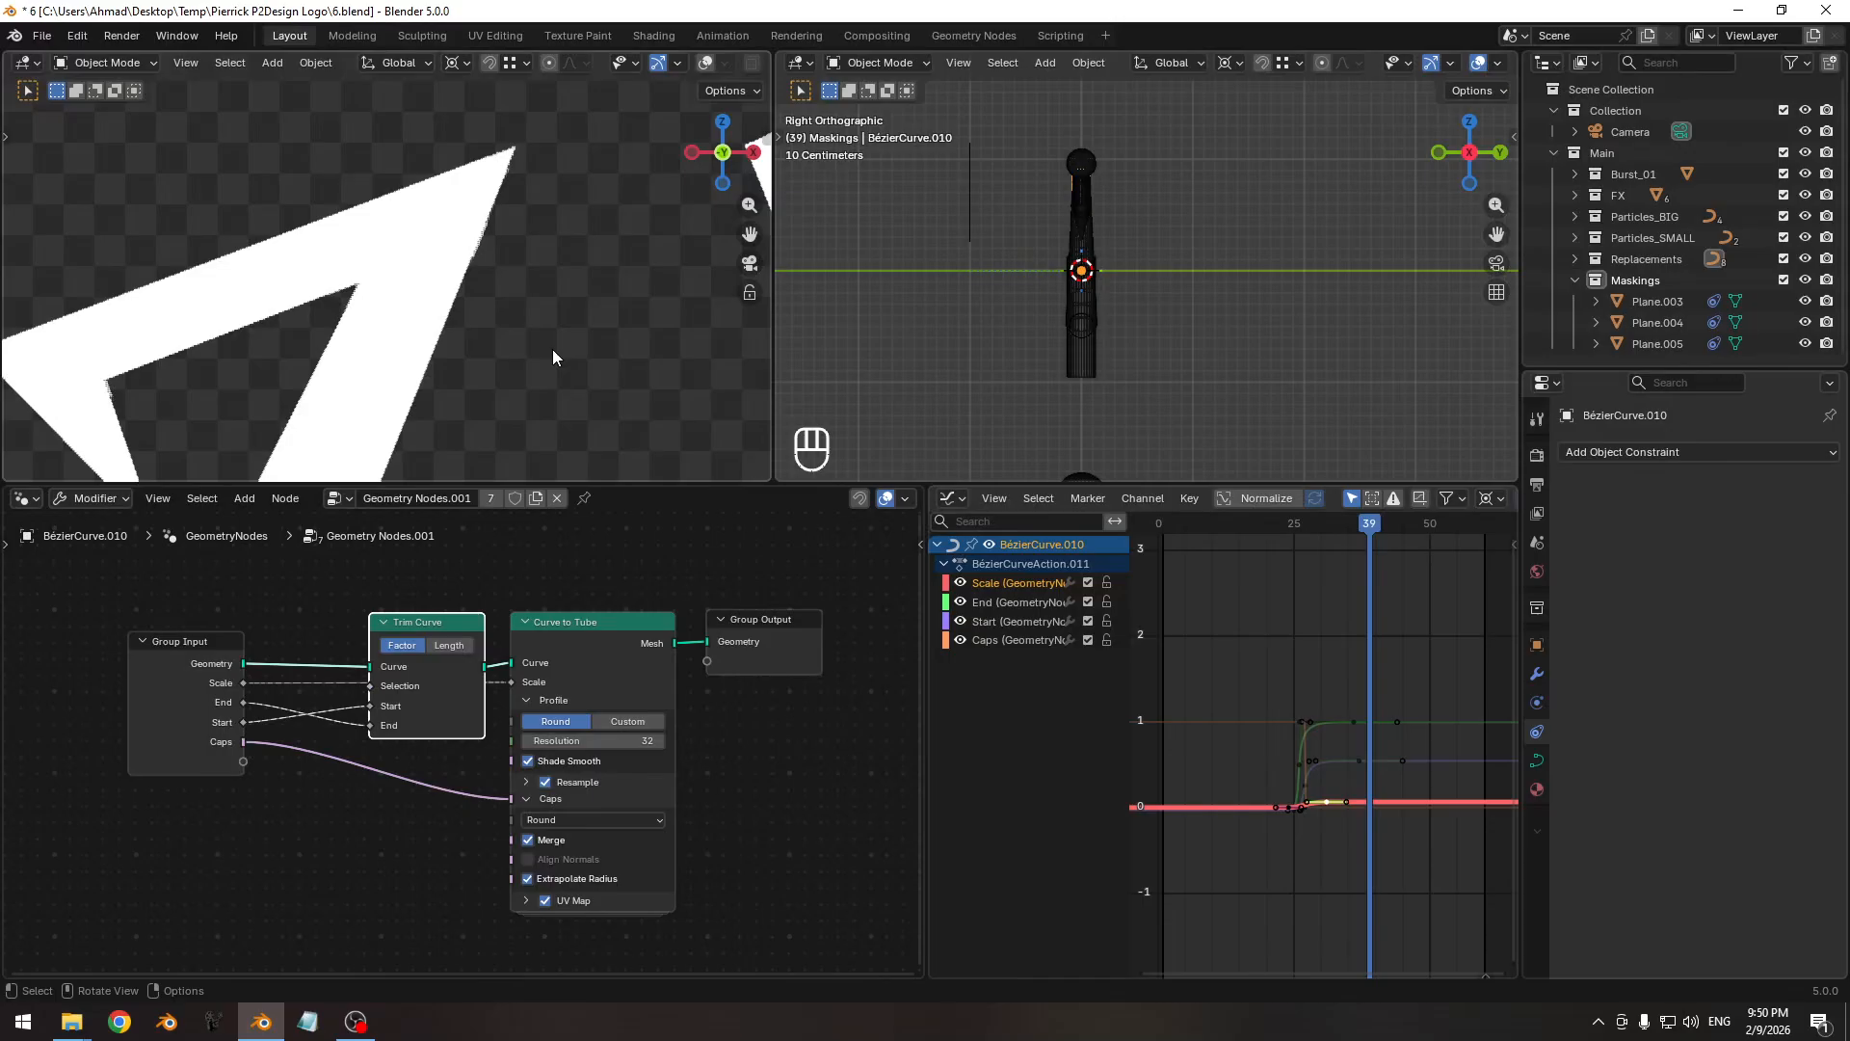
Show the overlays and snap the 3D cursor to the slanted bar's upper corner at the end overlapping the left diagonal bar.
key("shift+alt+z")
middle_click_drag(495, 343, 426, 347, "ctrl")
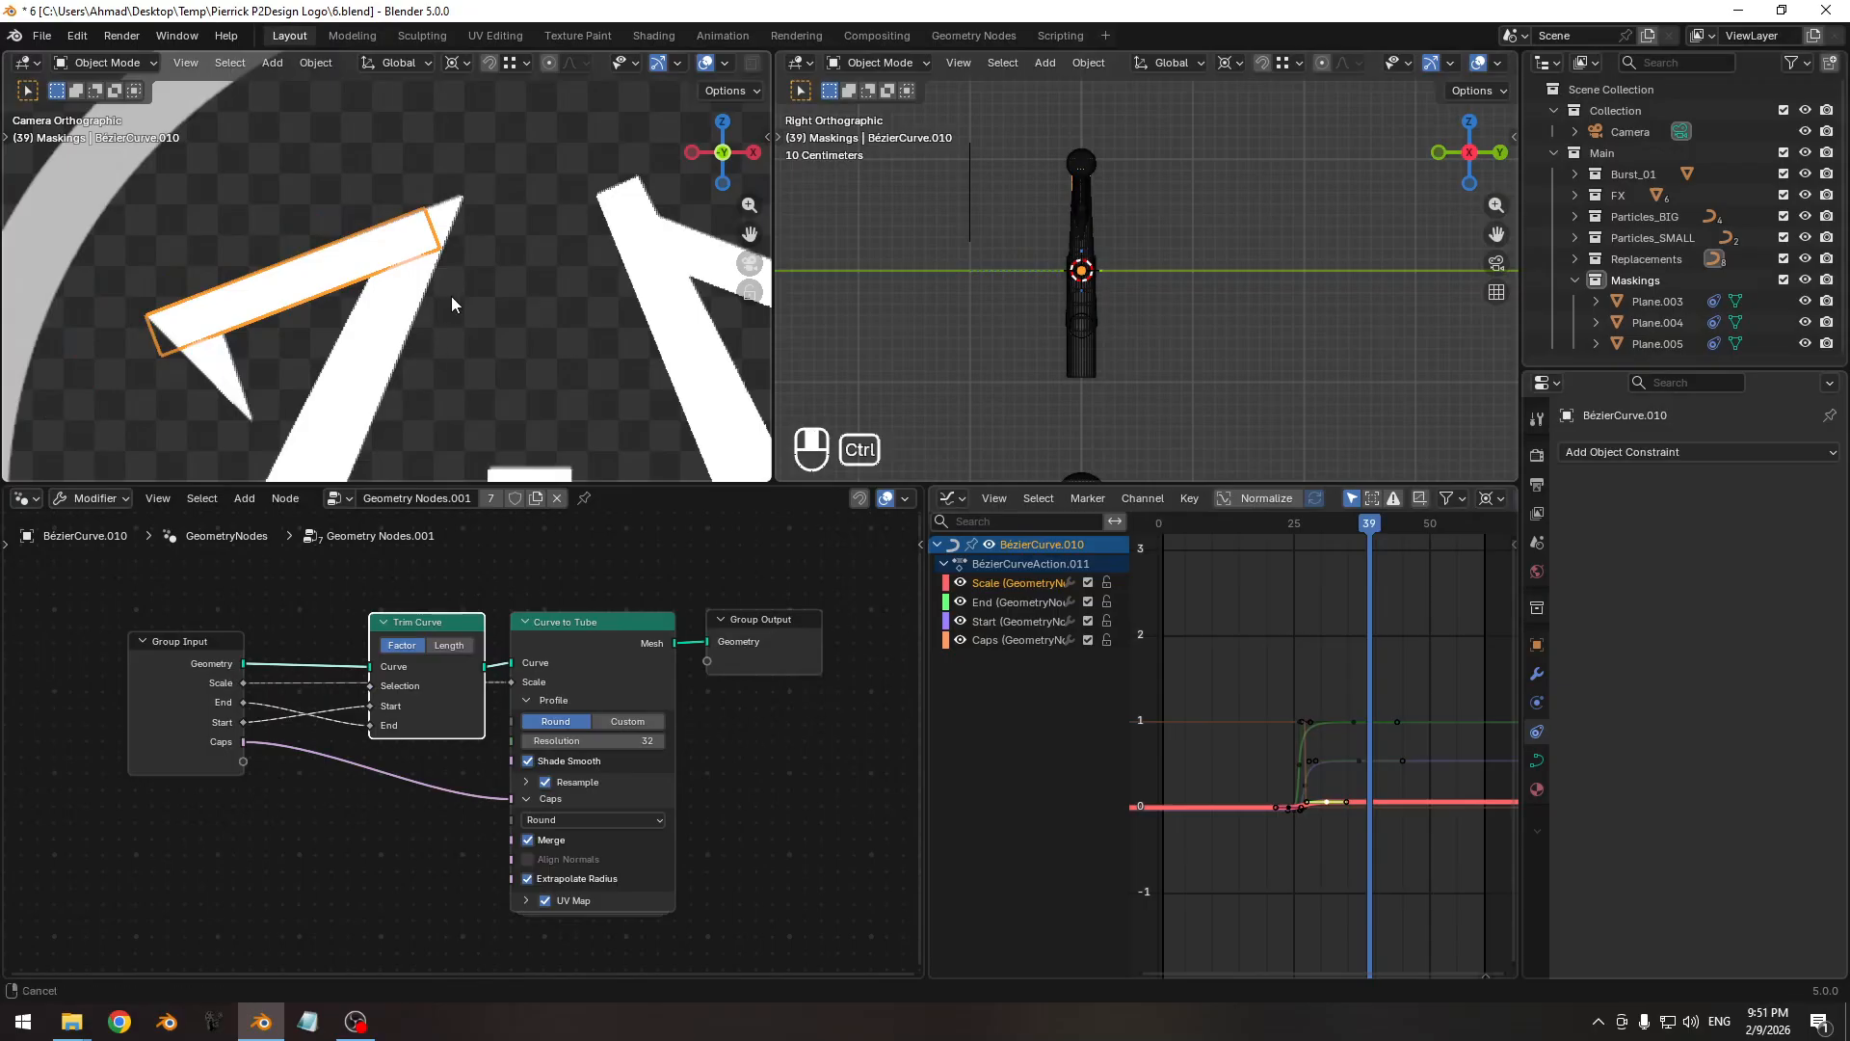
middle_click_drag(451, 297, 376, 251, "ctrl")
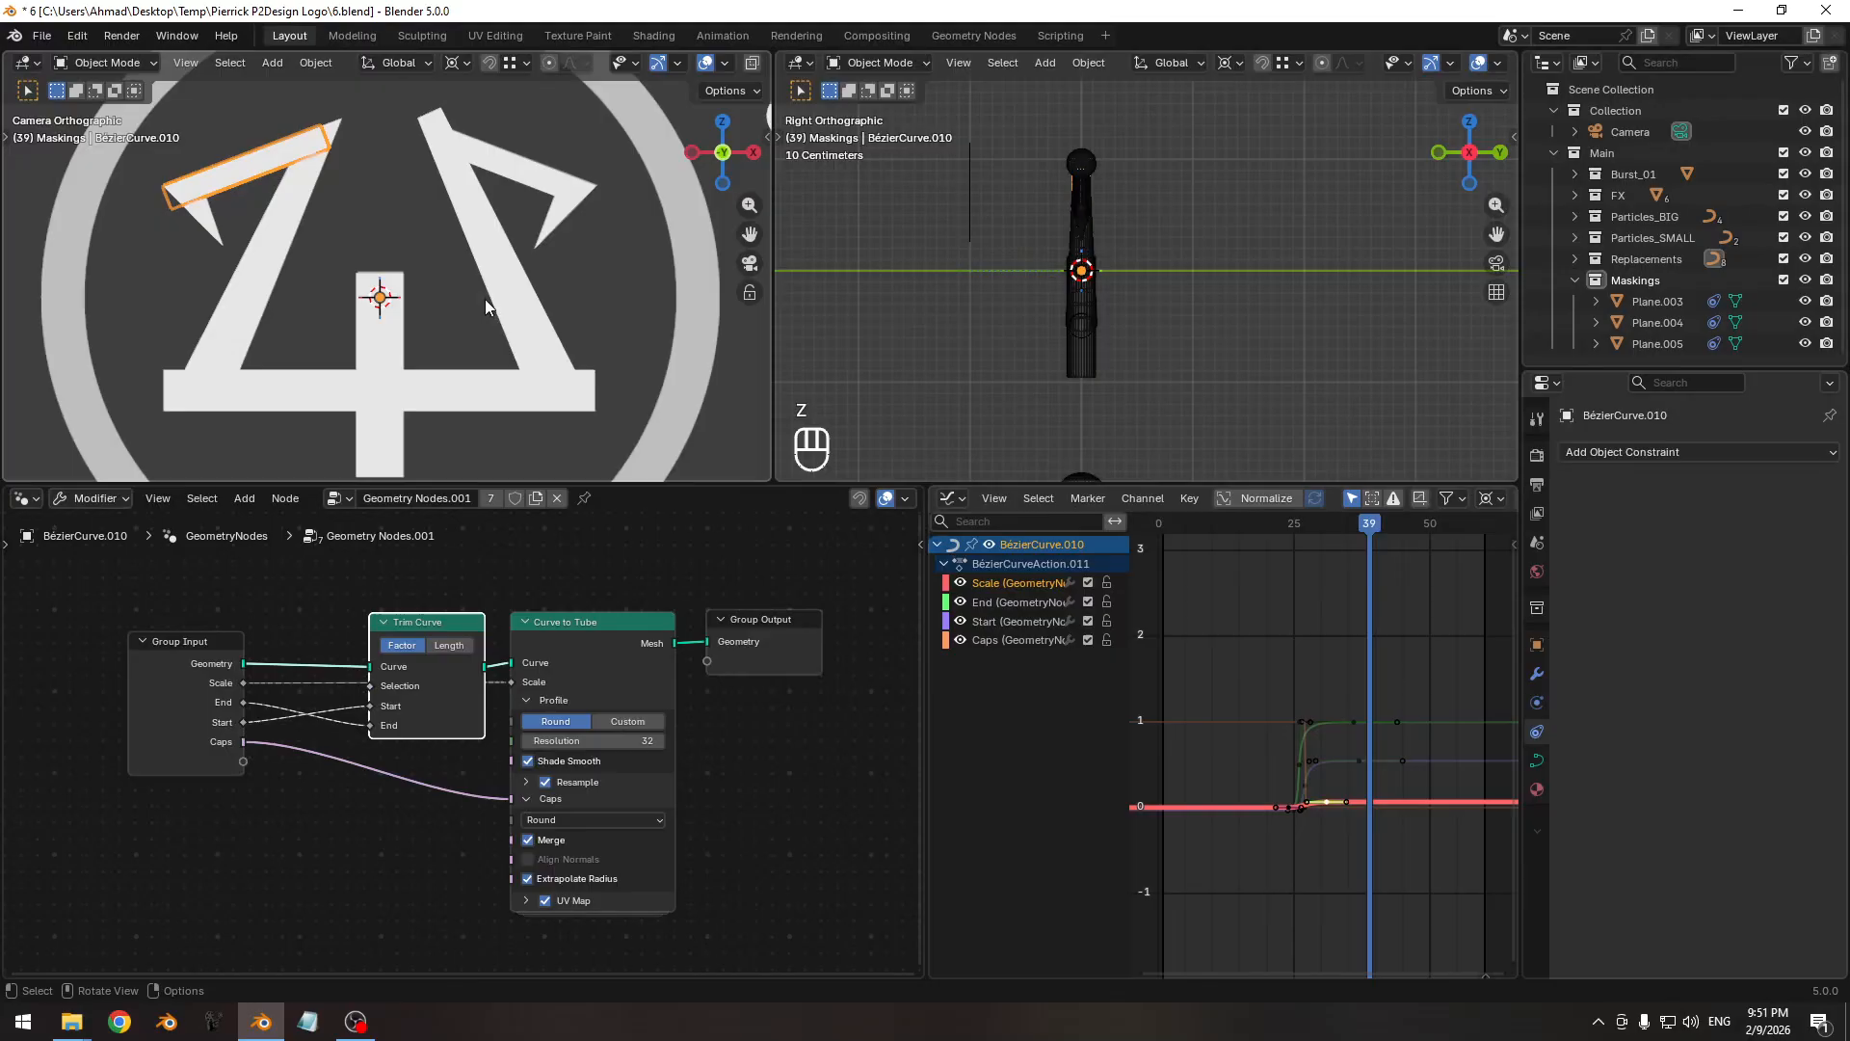
key("z")
key("z")
middle_click_drag(322, 316, 303, 239, "ctrl")
middle_click_drag(303, 239, 362, 262, "shift")
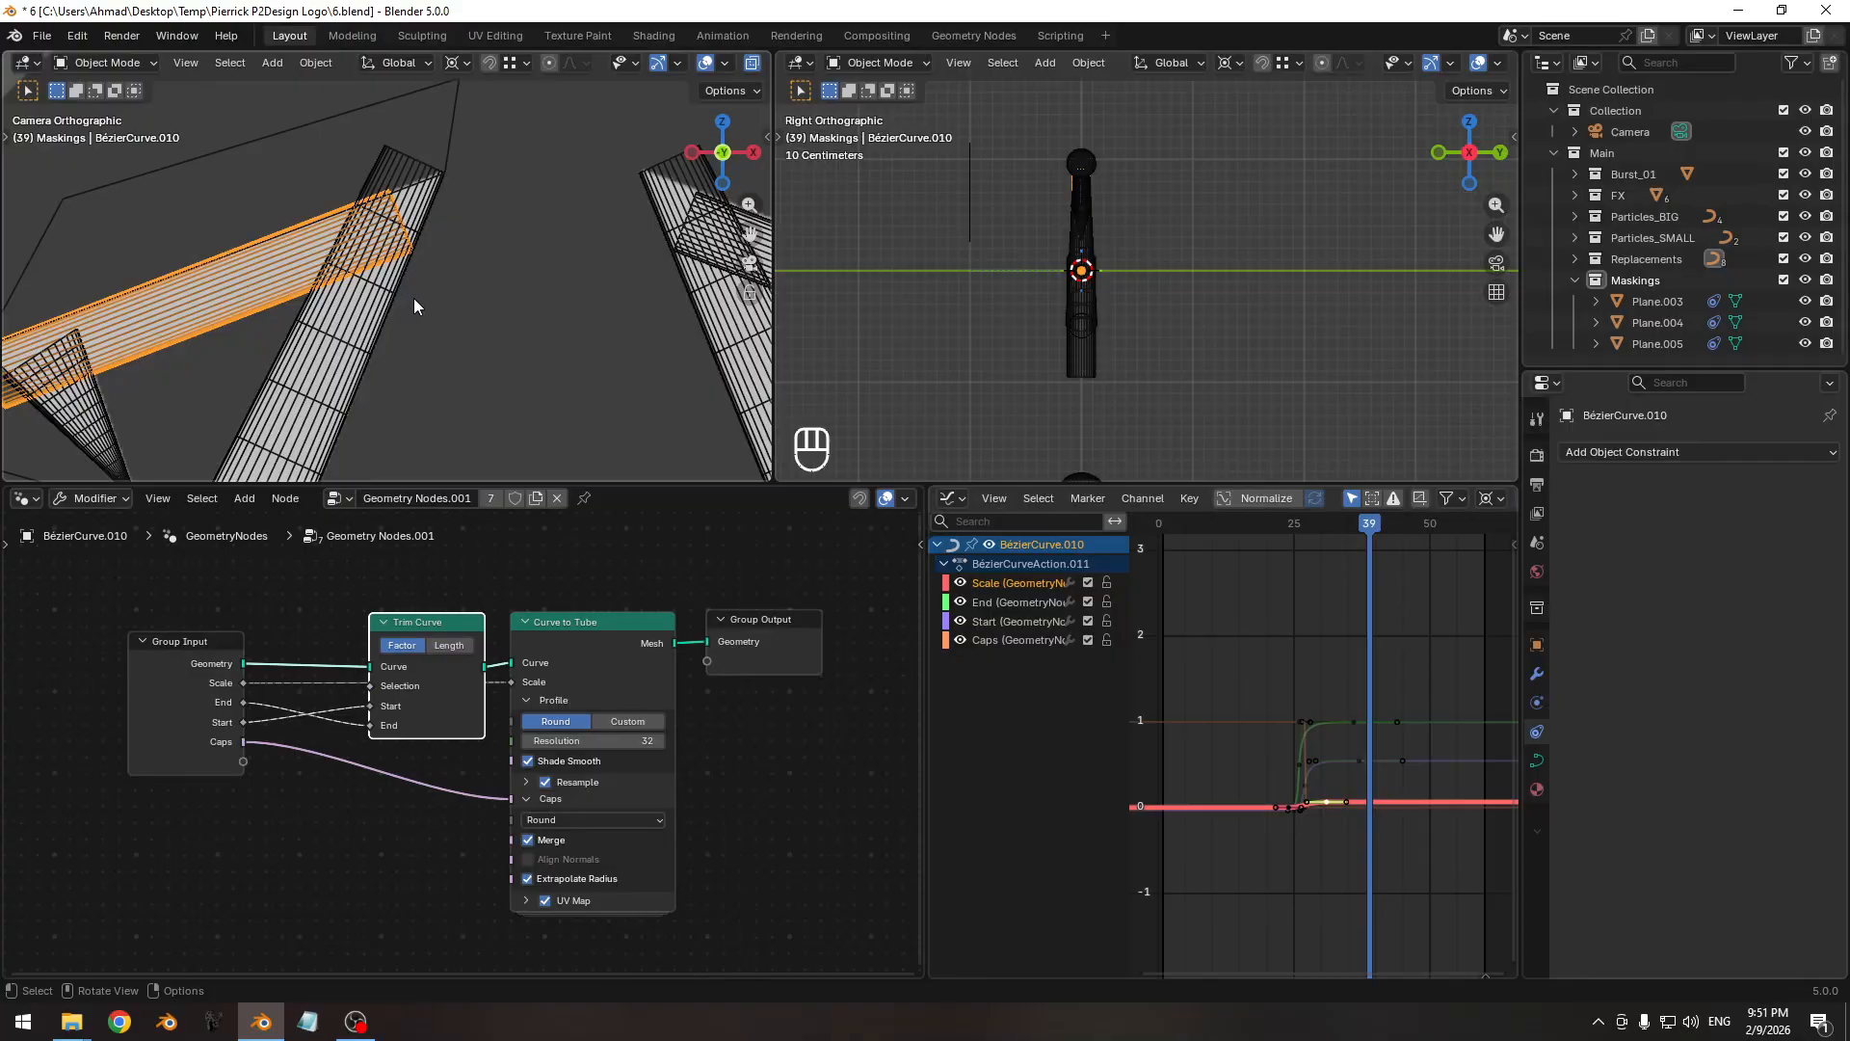
right_click_drag(418, 297, 391, 192, "shift")
middle_click_drag(383, 214, 438, 165, "shift")
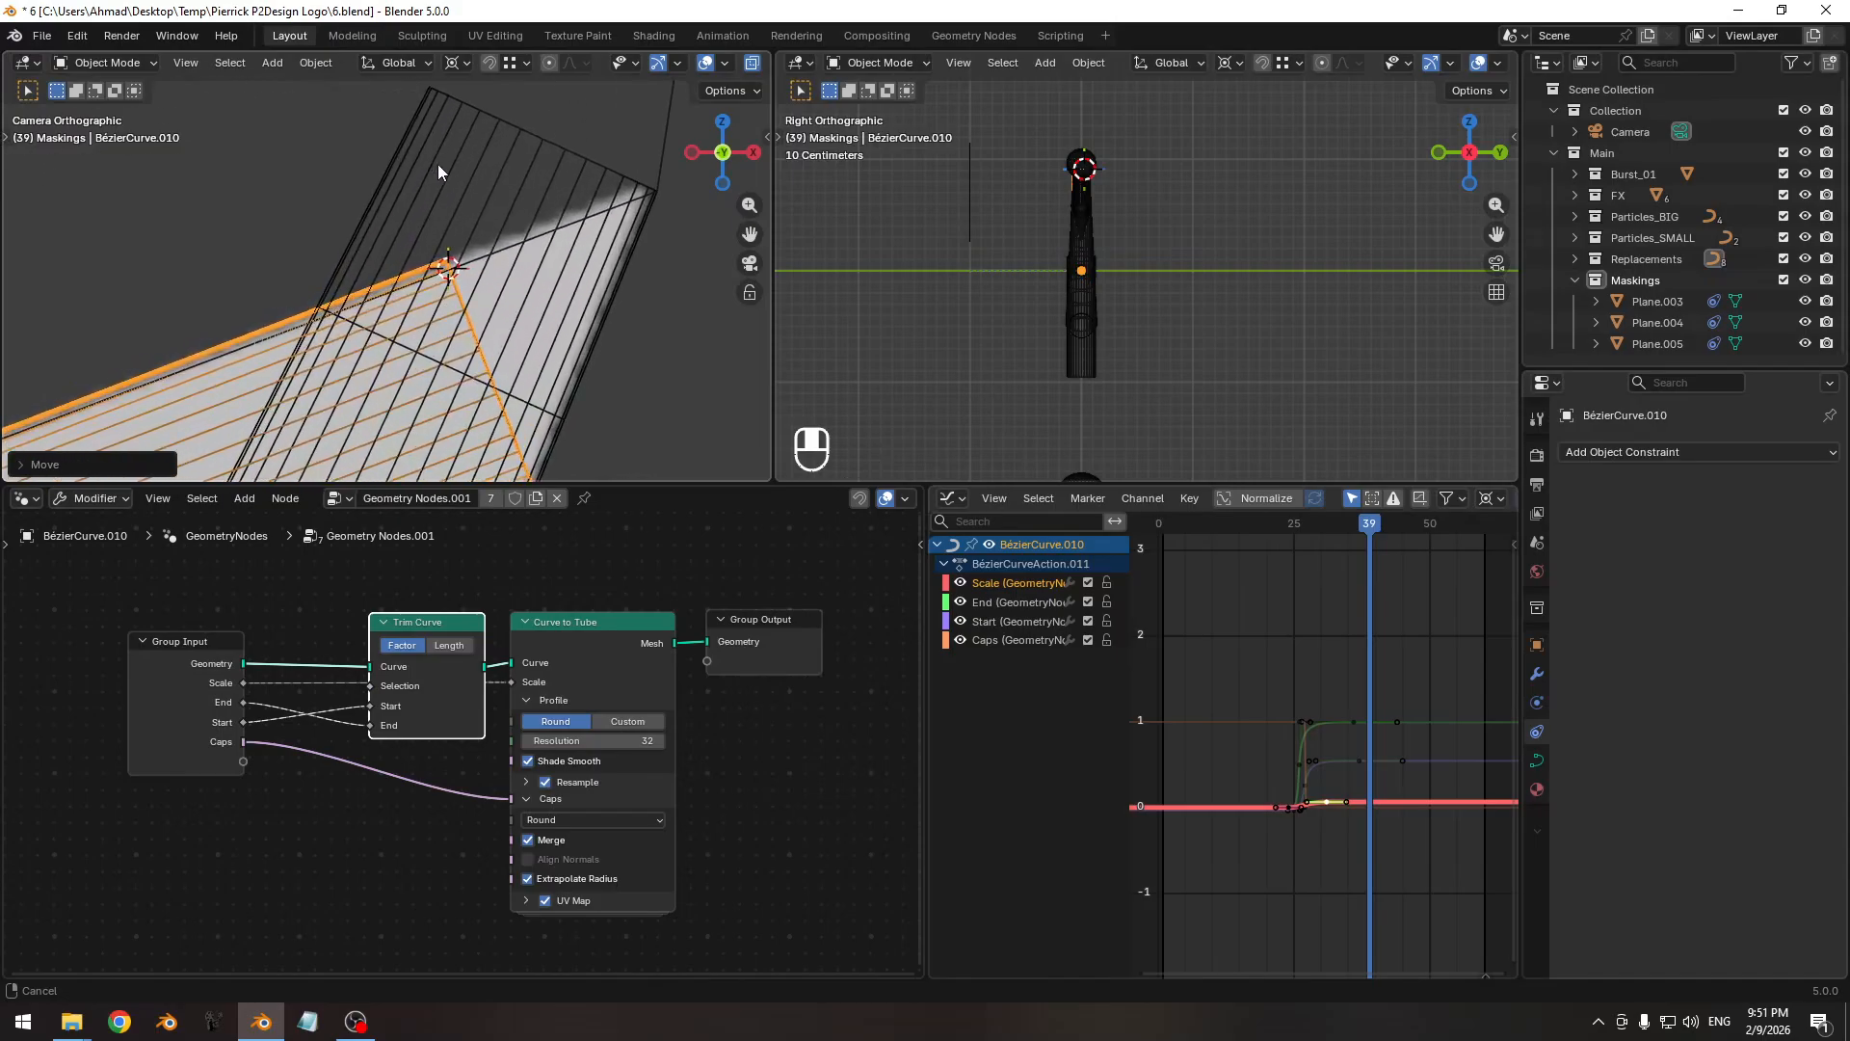
middle_click_drag(447, 318, 489, 233, "ctrl")
right_click_drag(536, 268, 532, 241, "ctrl+shift")
Set the origin of the left slanted bar, BézierCurve.010, to the 3D cursor.
middle_click_drag(540, 310, 484, 374, "ctrl")
middle_click_drag(487, 378, 528, 313, "shift")
right_click(535, 314)
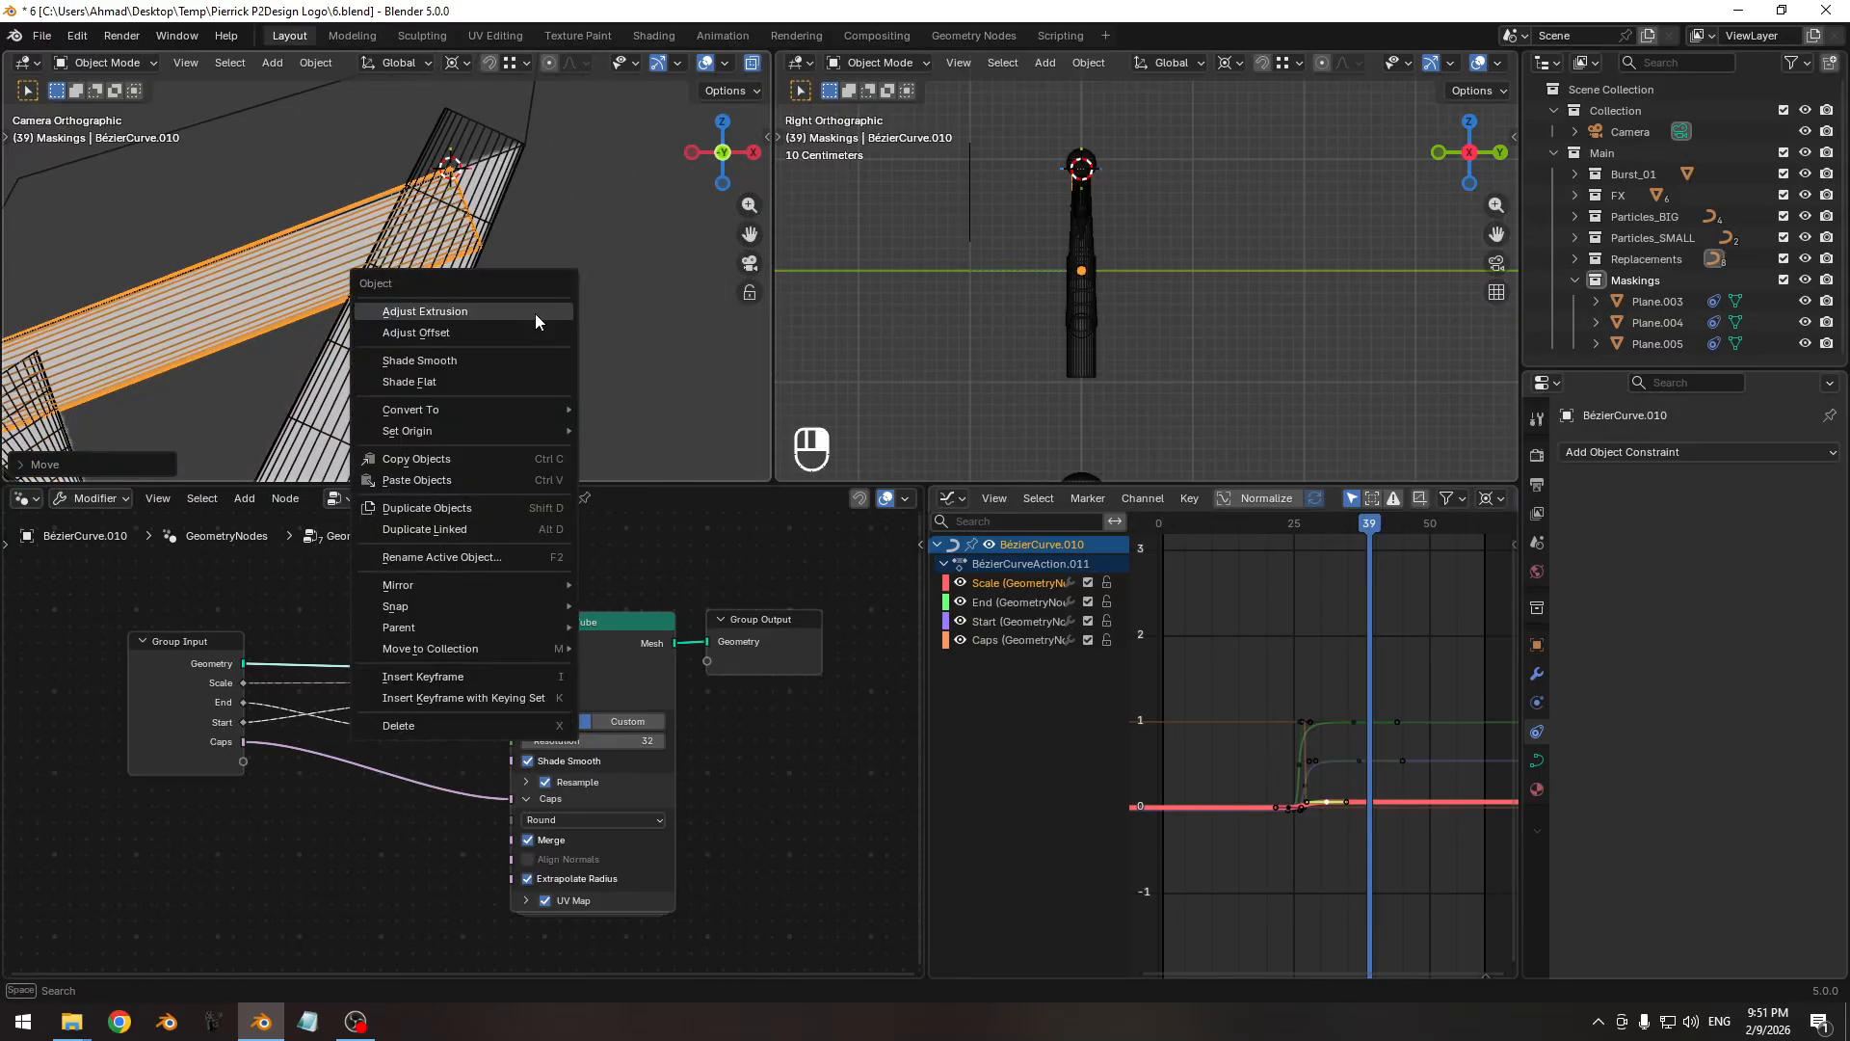
mouse_move(519, 422)
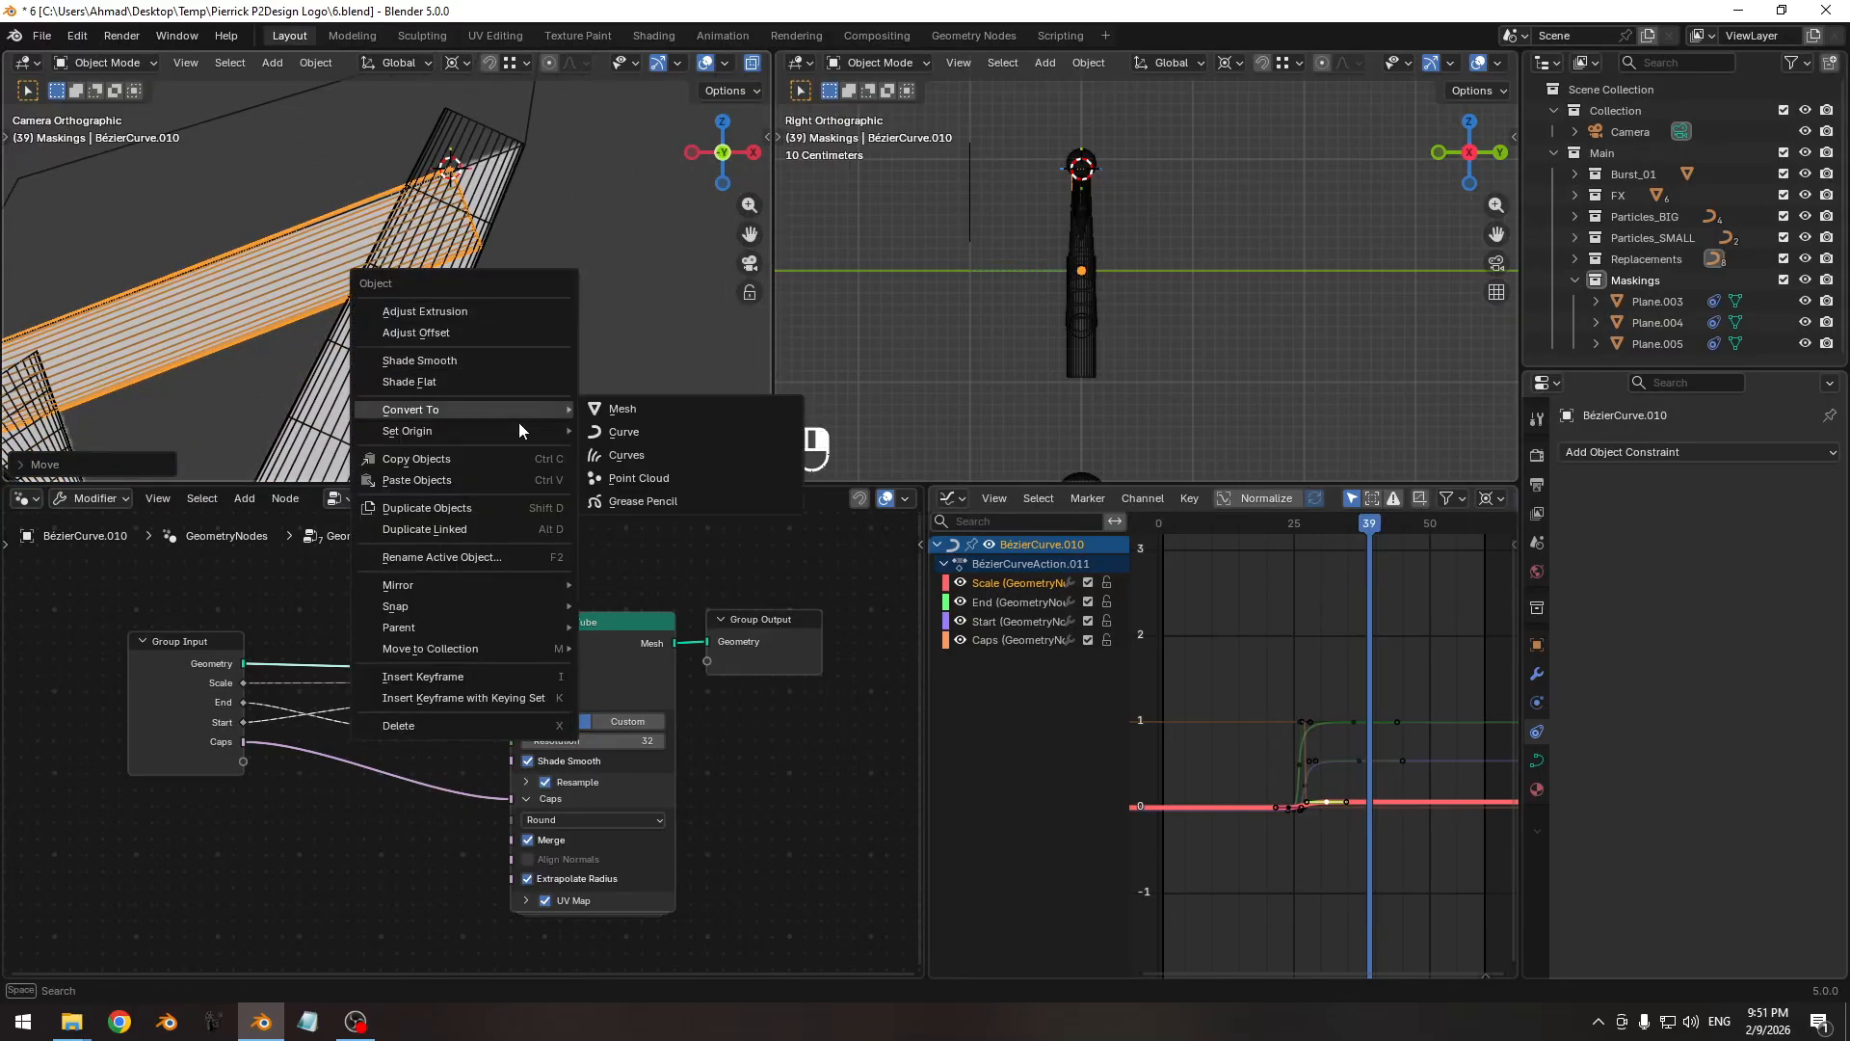
left_click(661, 477)
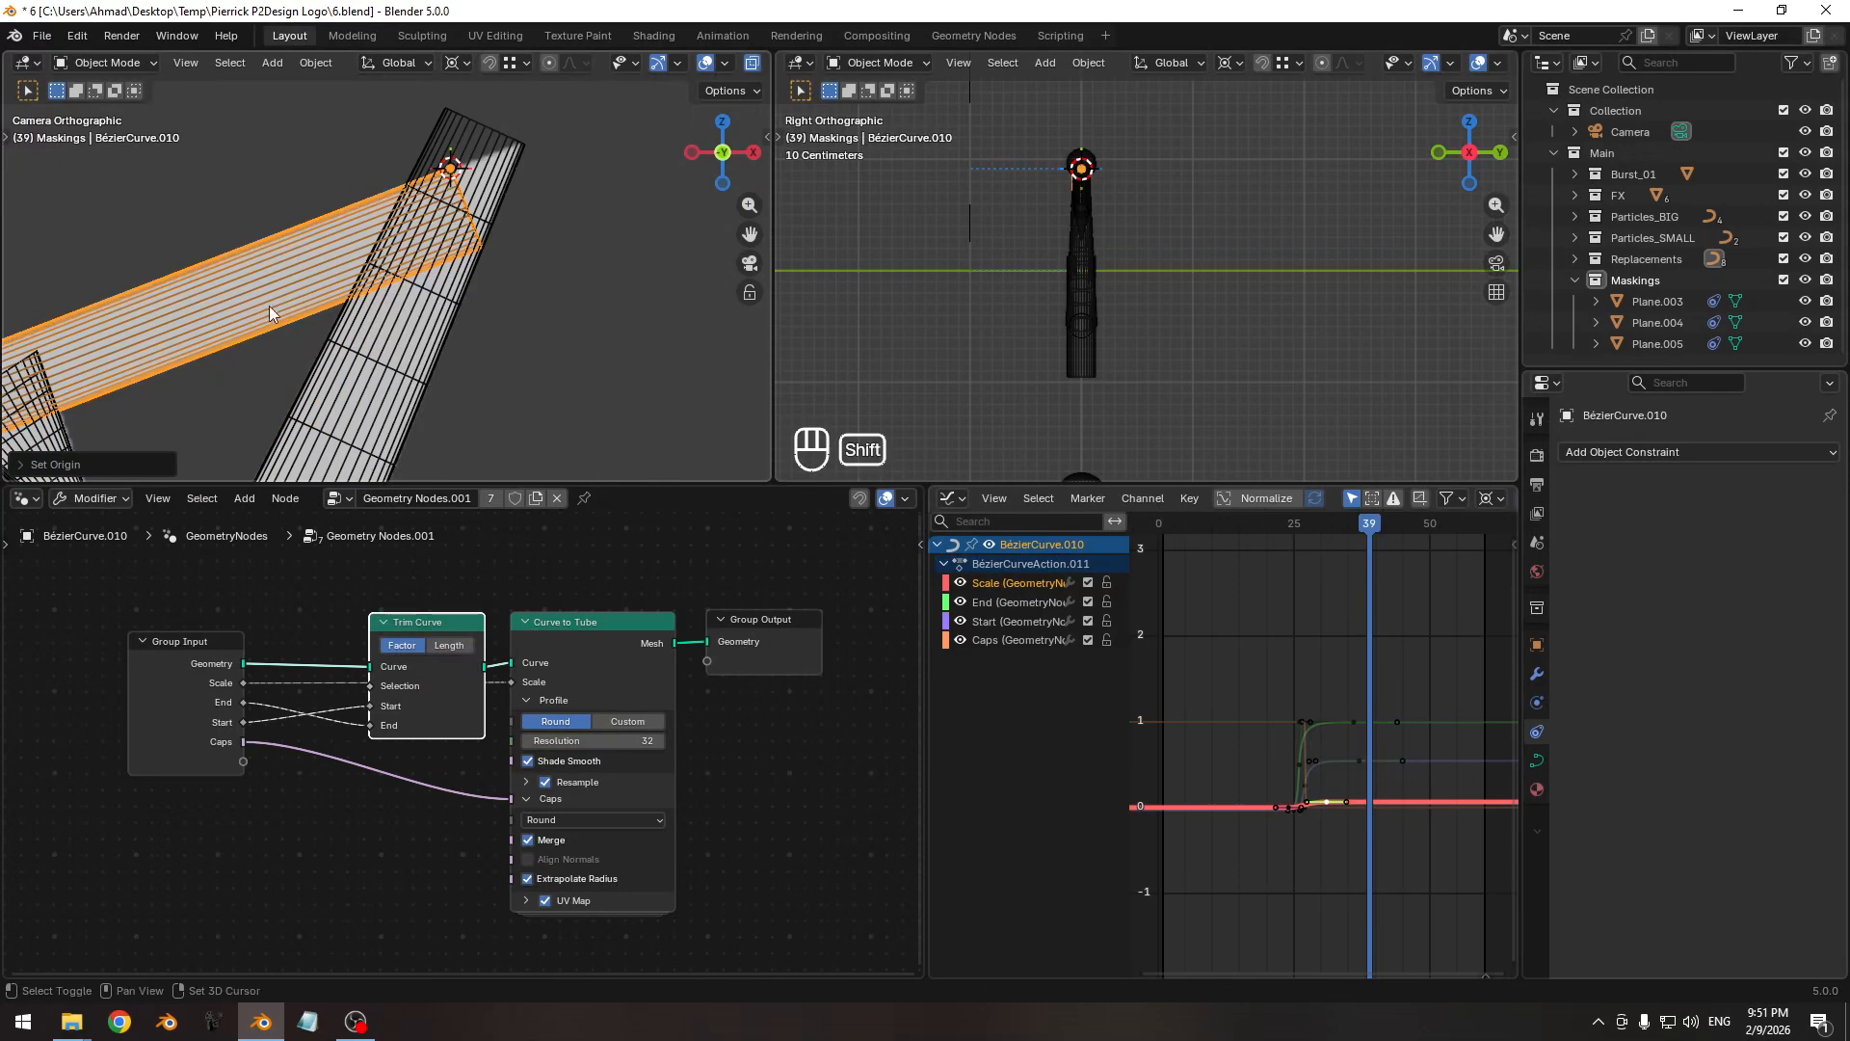
Set the inverse of Plane.005's Child Of constraint so the mask returns to the slanted bar.
middle_click_drag(269, 305, 383, 183, "shift")
left_click(381, 176)
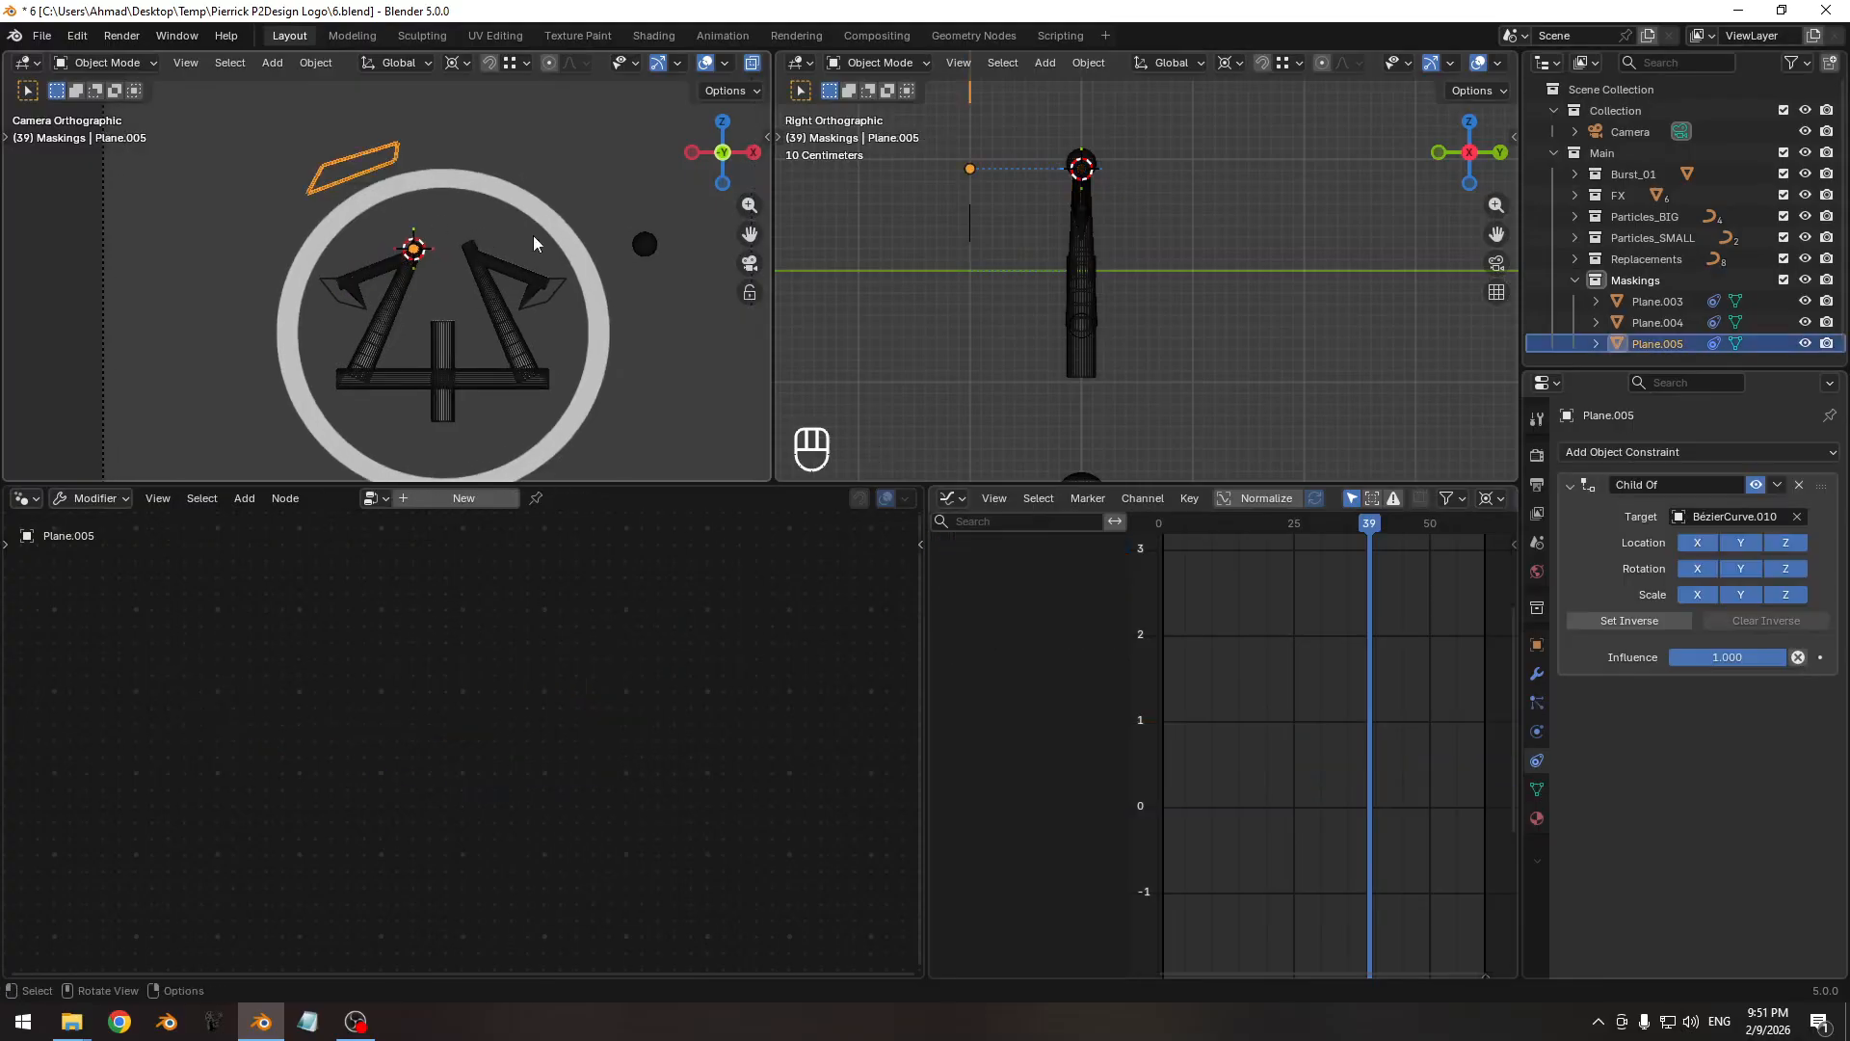
left_click(1616, 622)
Select the left spike, BézierCurve.012, and place the 3D cursor at the left slanted bar's upper outer corner.
middle_click_drag(604, 397, 382, 259, "ctrl")
middle_click_drag(400, 350, 509, 306, "ctrl")
left_click(501, 364)
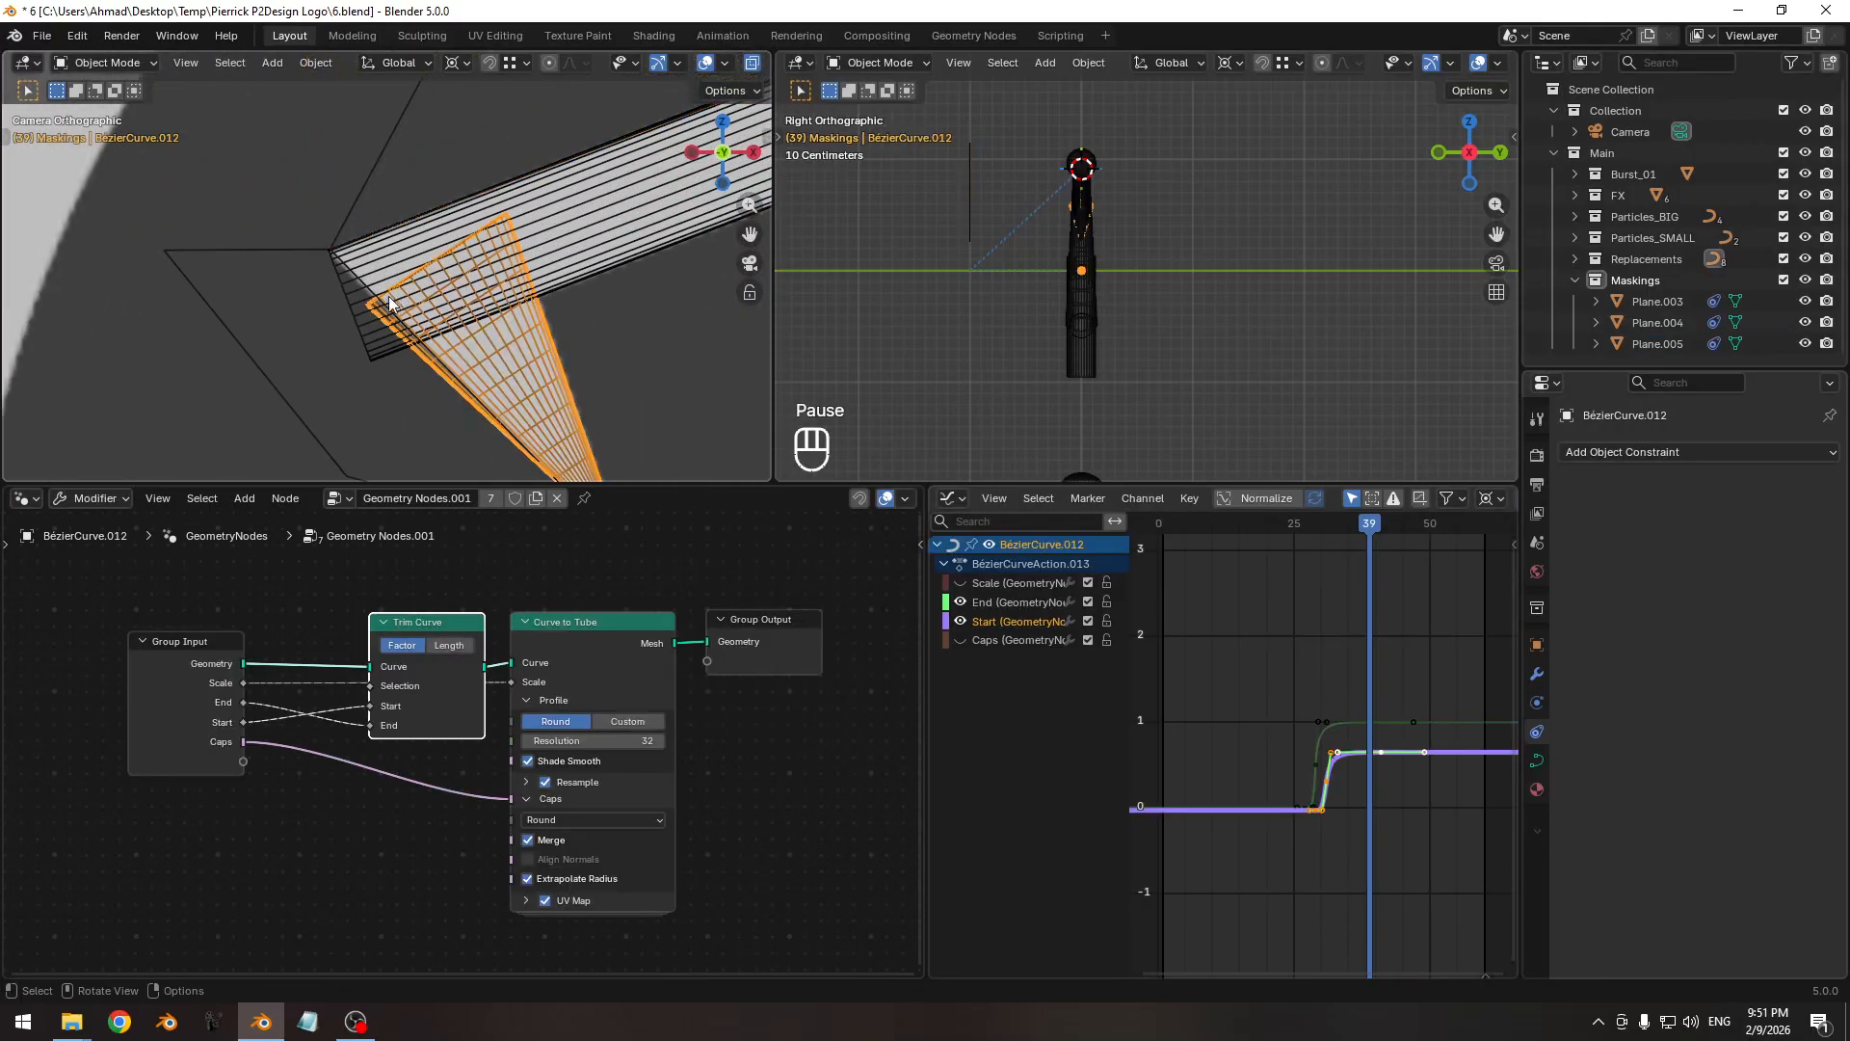
scroll(390, 297, "up", 2)
right_click_drag(306, 224, 314, 233, "shift")
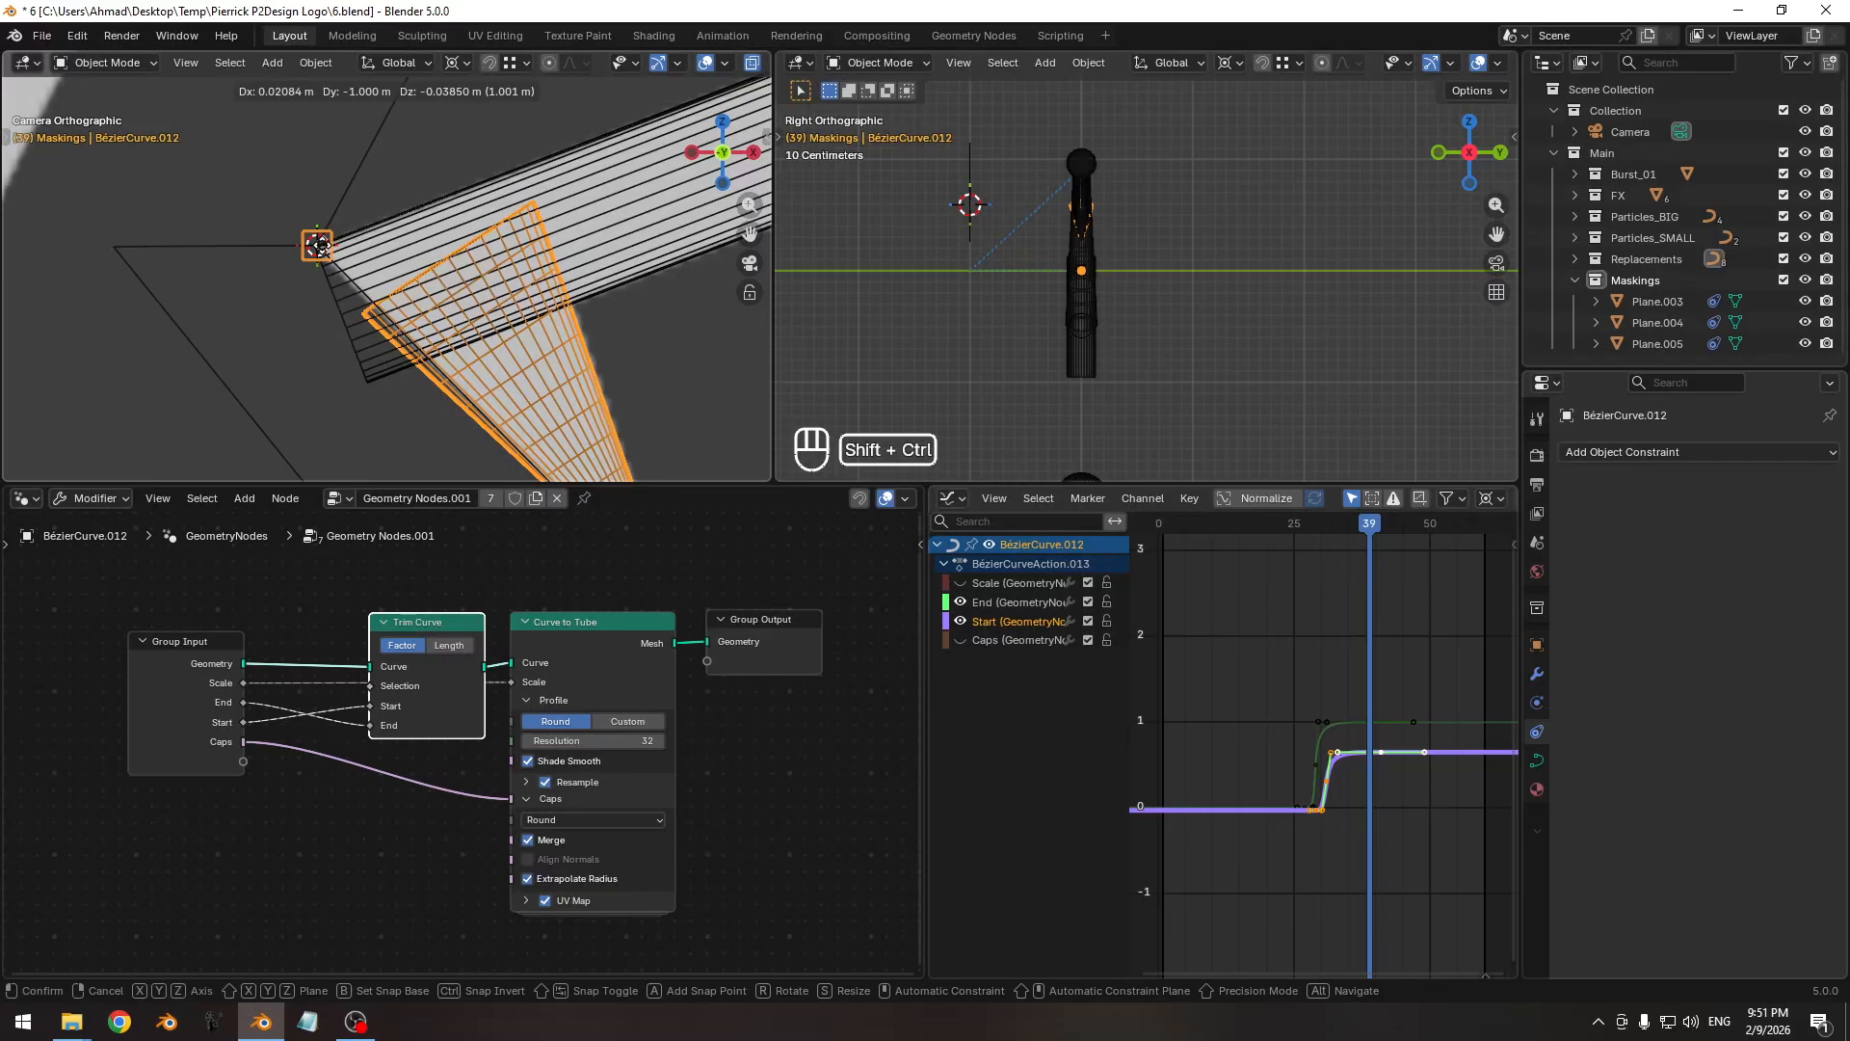
right_click_drag(335, 252, 329, 254, "ctrl+shift")
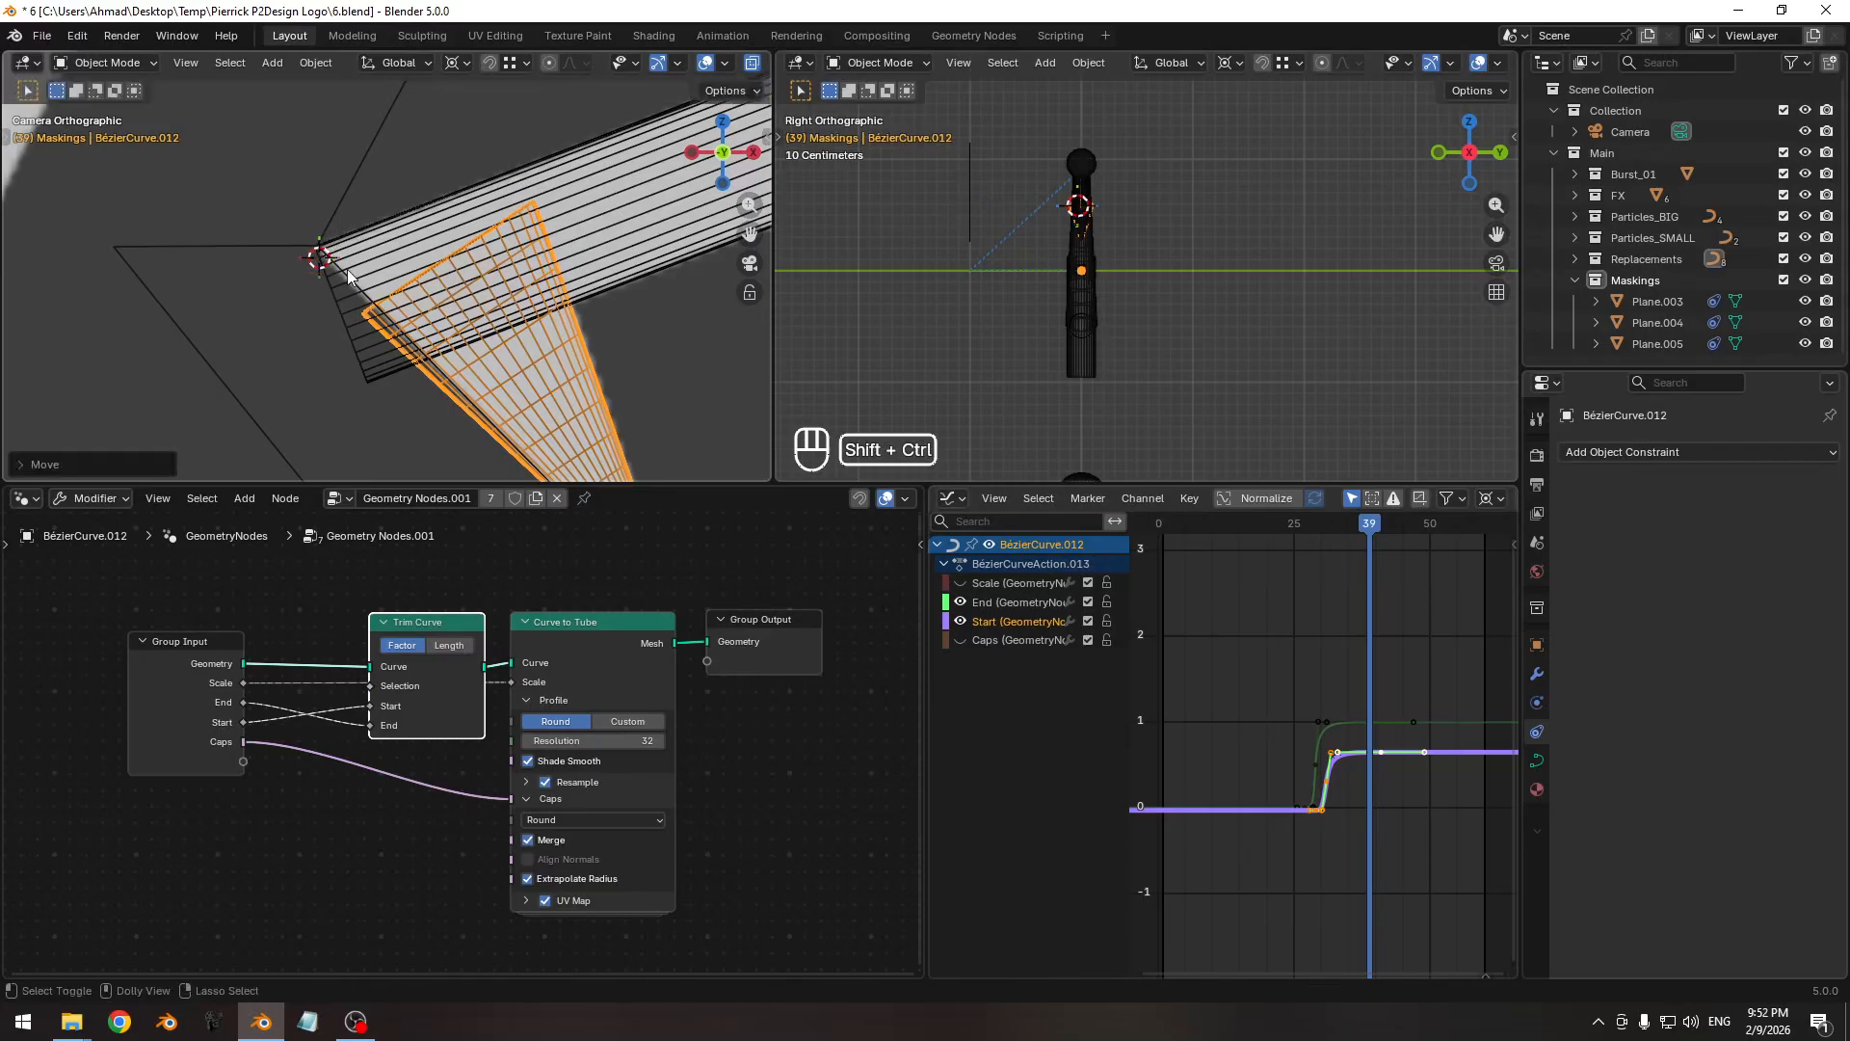
middle_click_drag(327, 301, 529, 201, "shift")
middle_click_drag(609, 314, 513, 266, "shift")
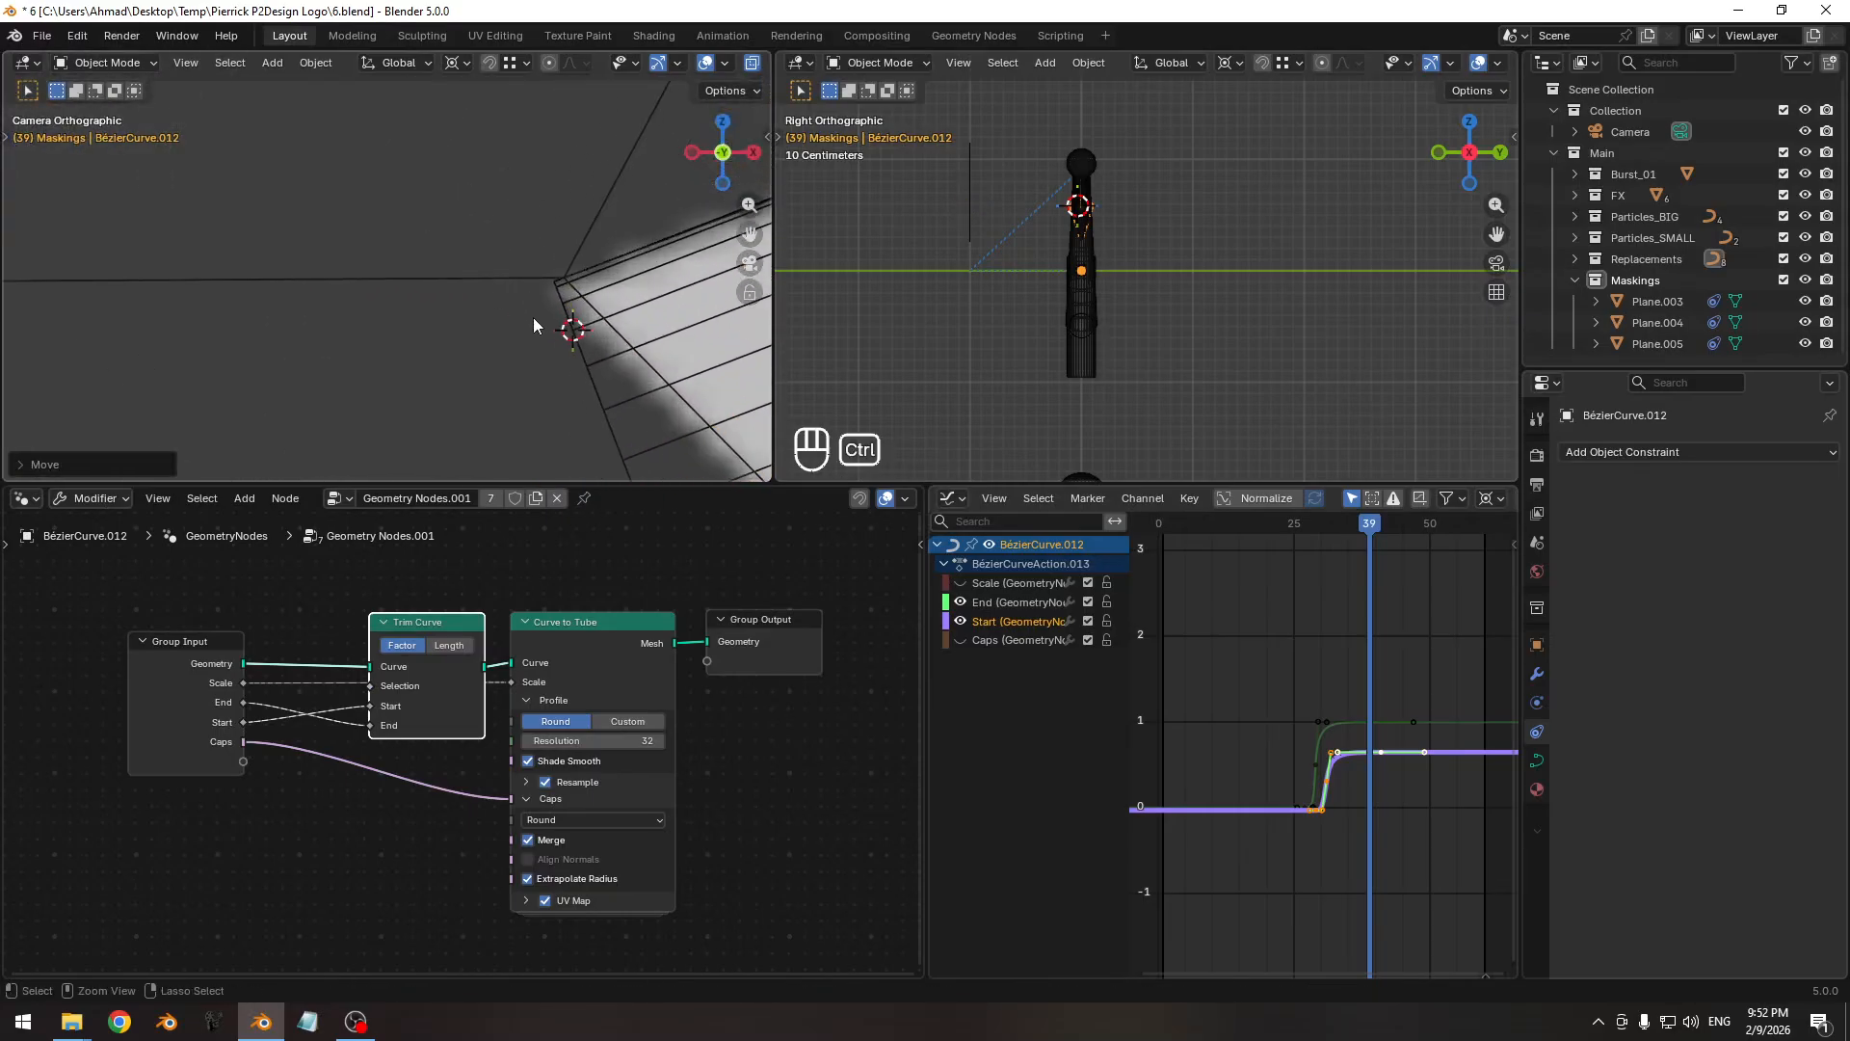
right_click_drag(515, 340, 545, 294, "shift")
Set the origin of the left spike, BézierCurve.012, to the 3D cursor.
middle_click_drag(562, 219, 438, 263, "ctrl")
scroll(437, 264, "down", 2, "shift")
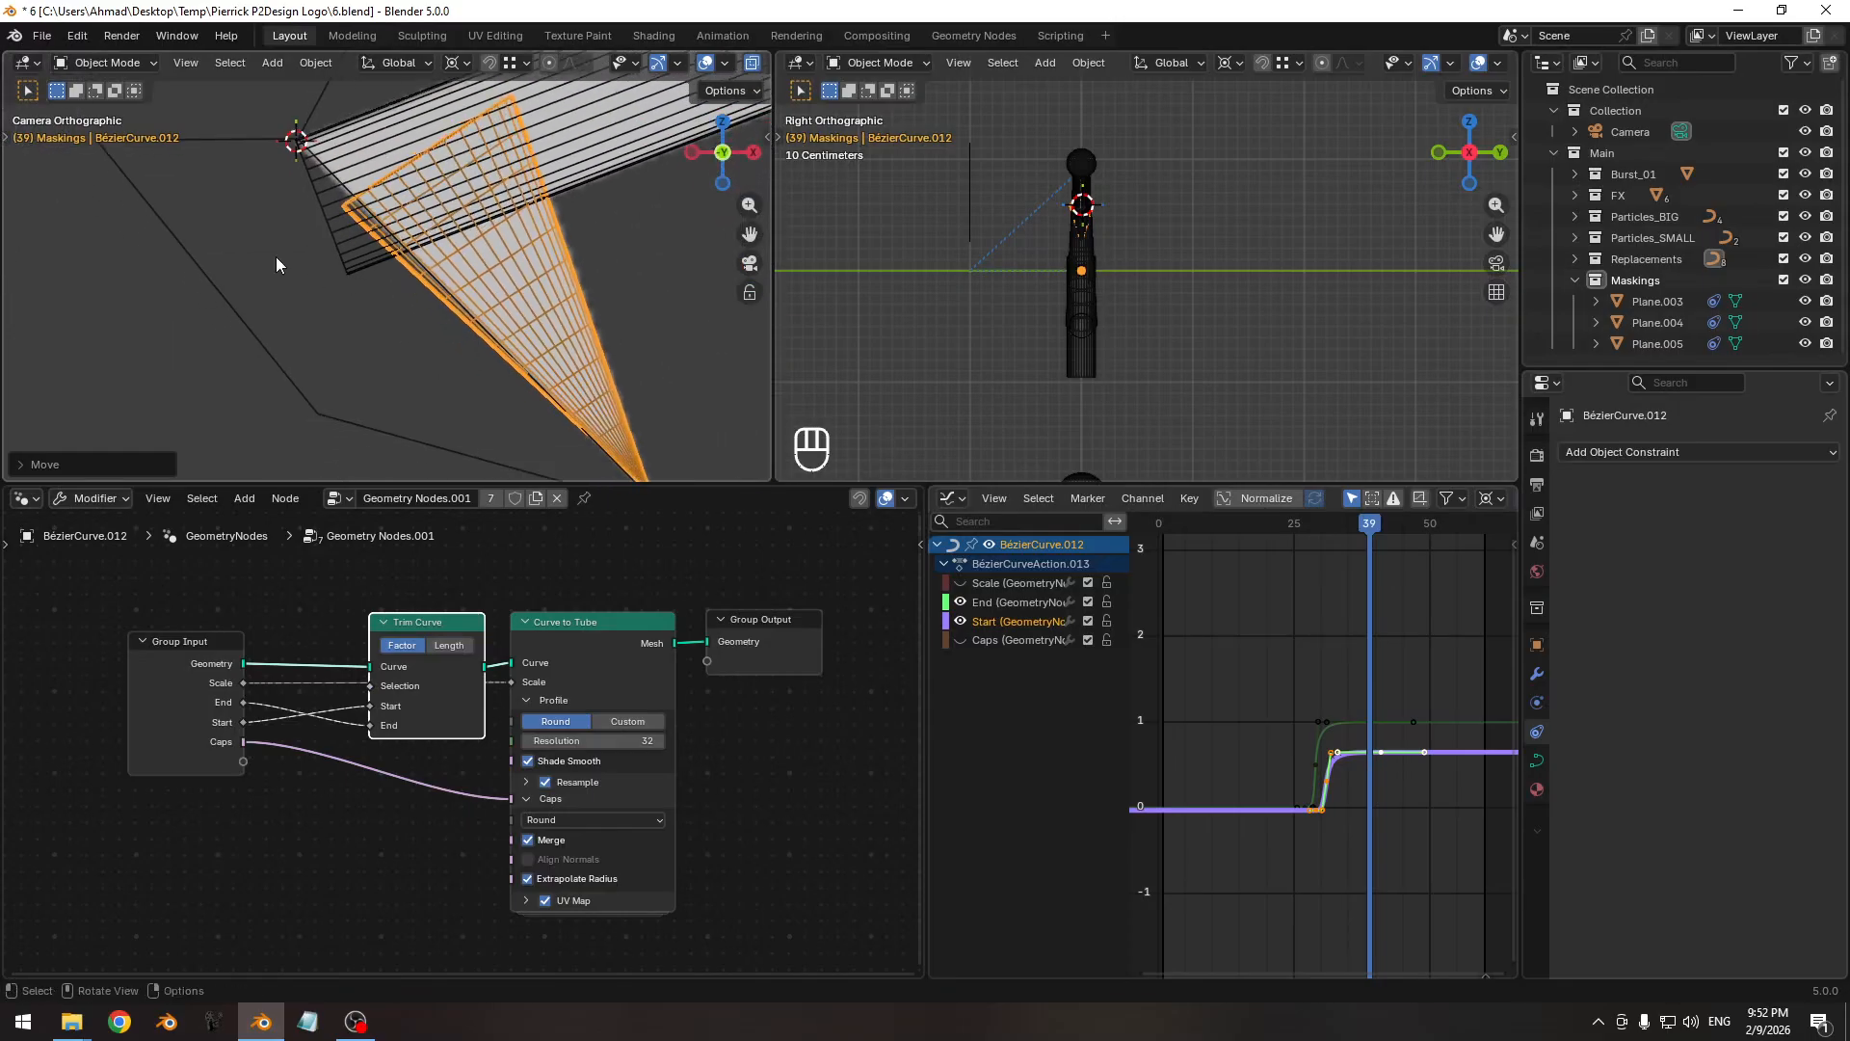
right_click(276, 256)
mouse_move(245, 252)
left_click(375, 296)
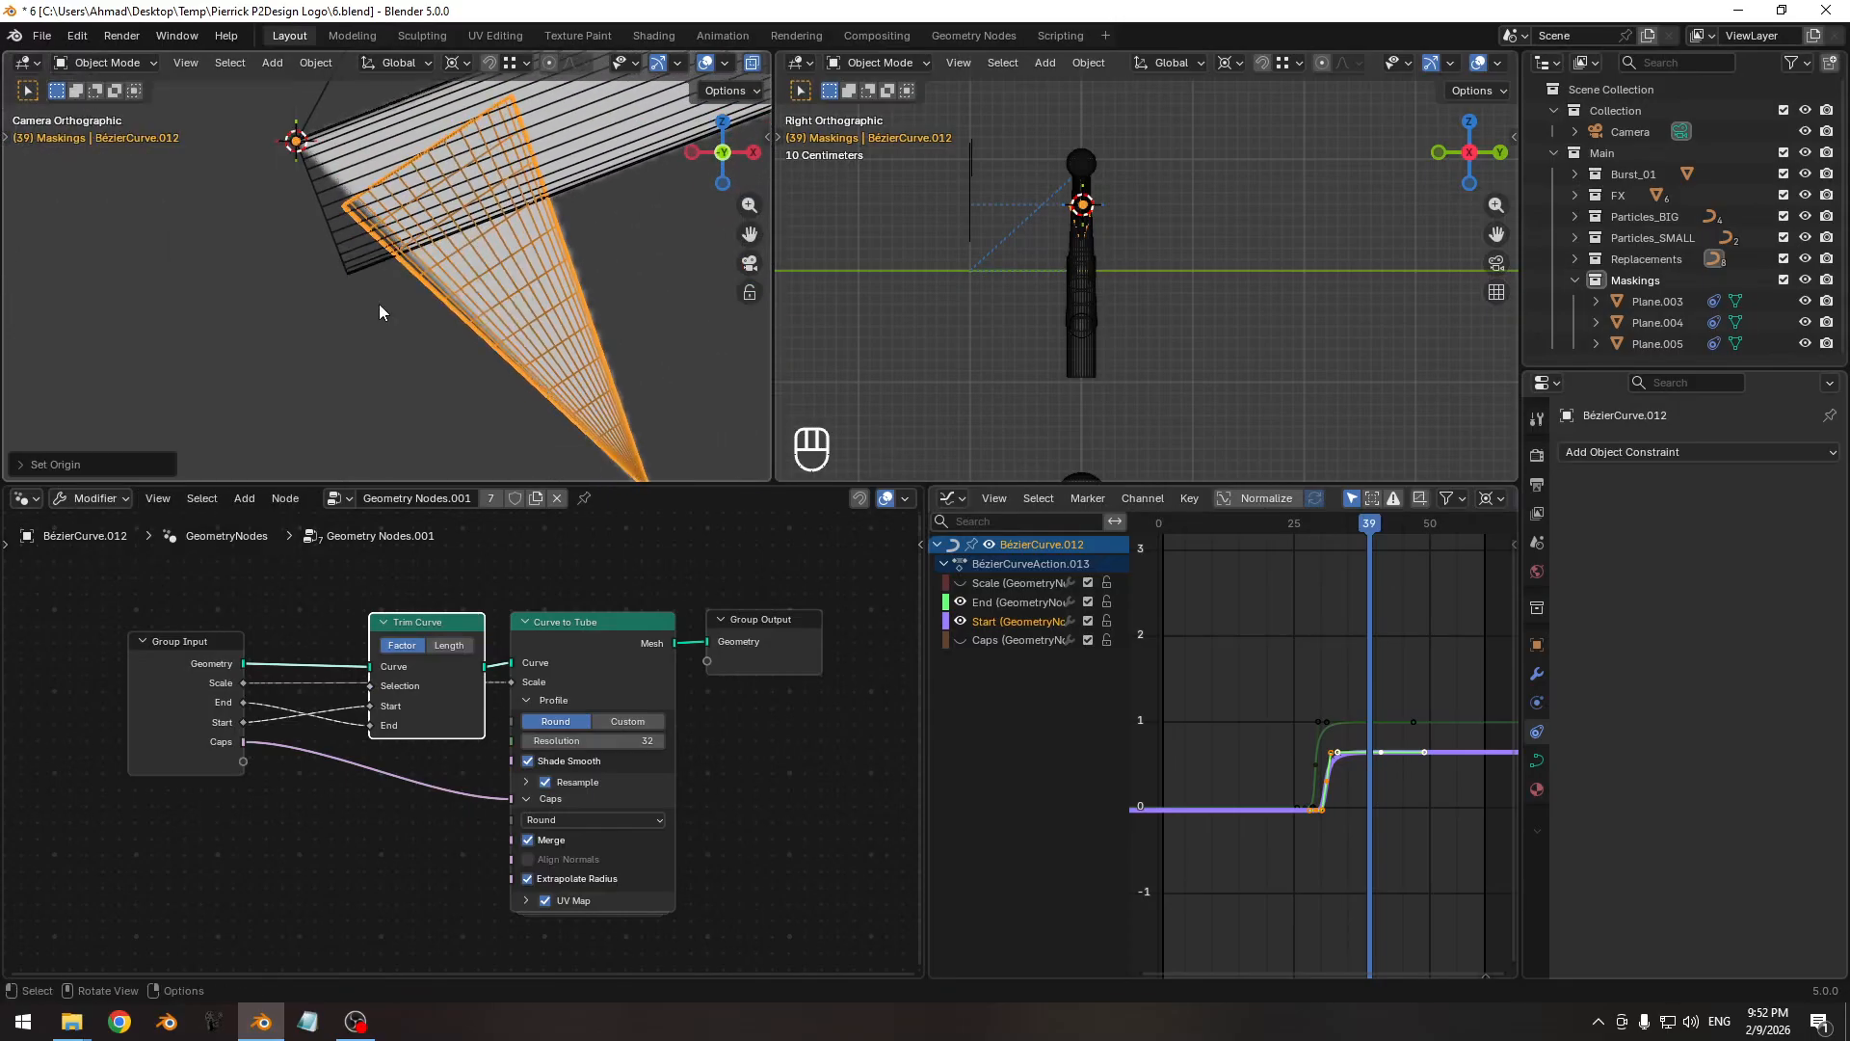
Set the inverse of Plane.004's Child Of constraint so the mask returns to the left spike.
middle_click_drag(416, 233, 432, 357, "ctrl")
middle_click_drag(432, 356, 439, 364, "shift")
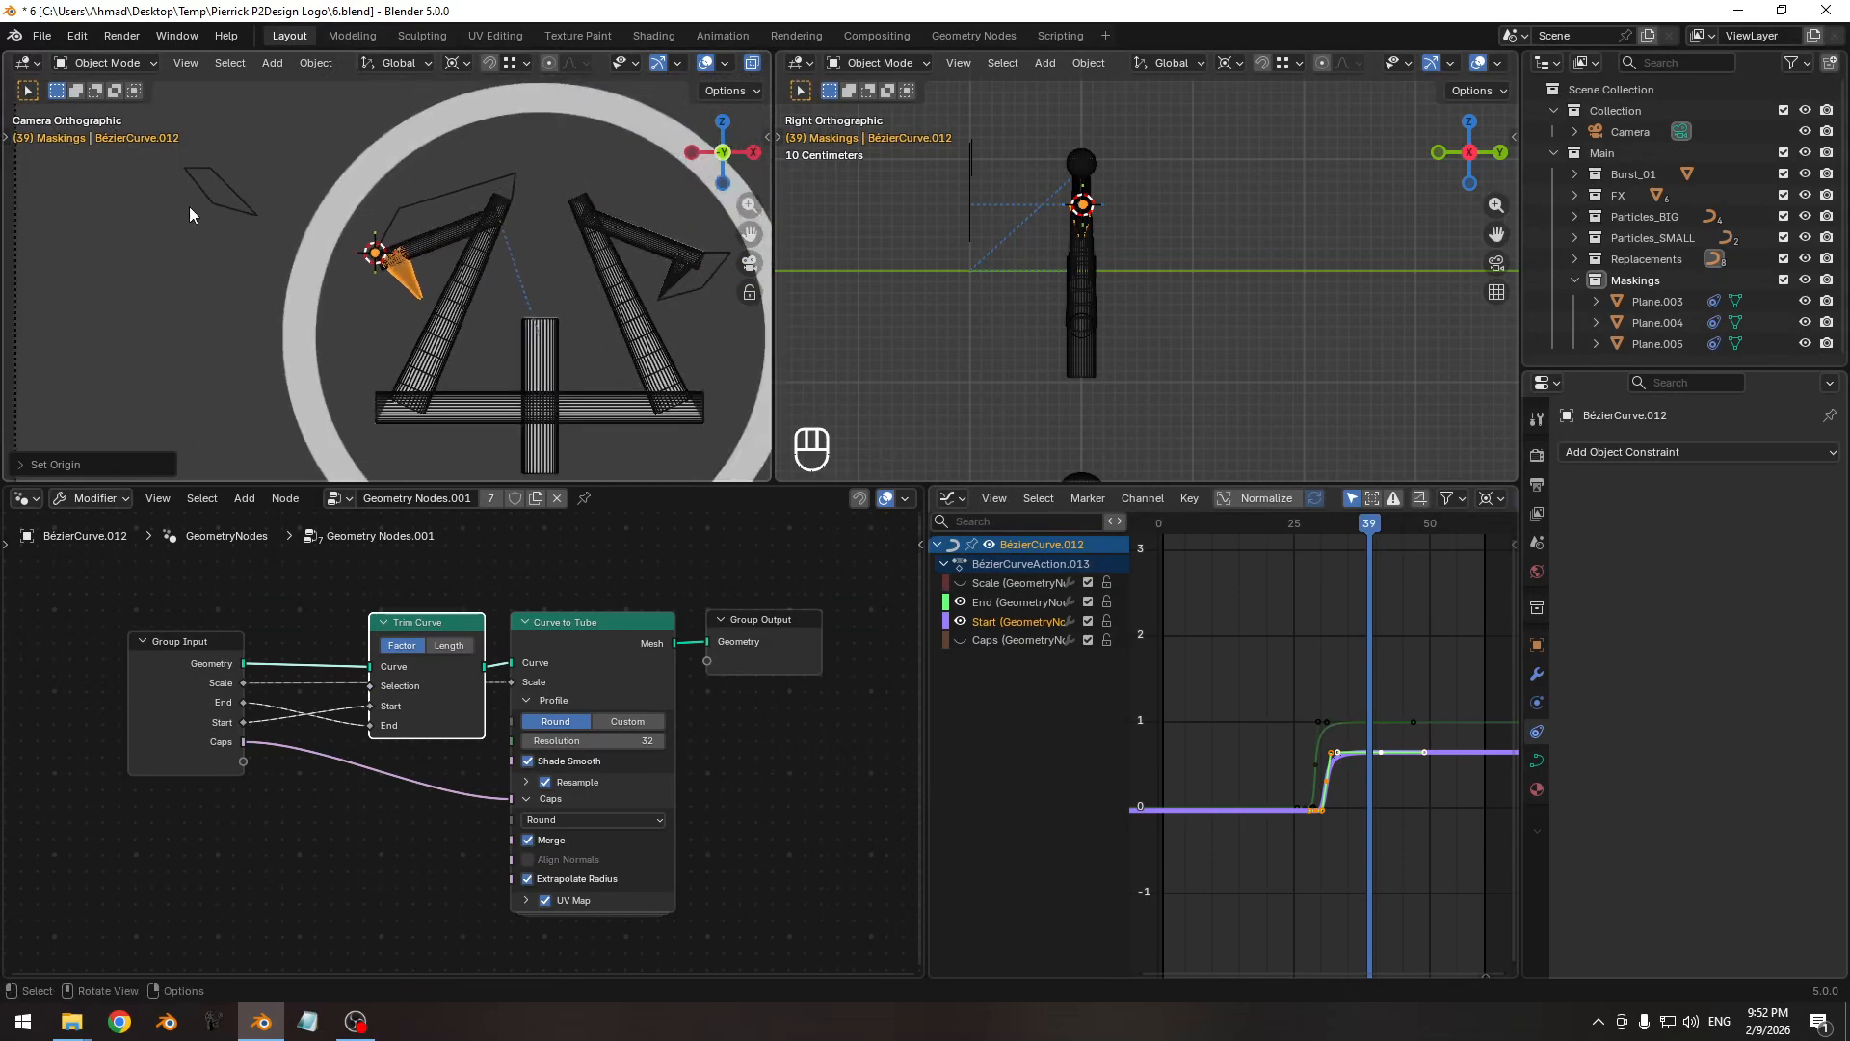
left_click(217, 191)
left_click(1629, 621)
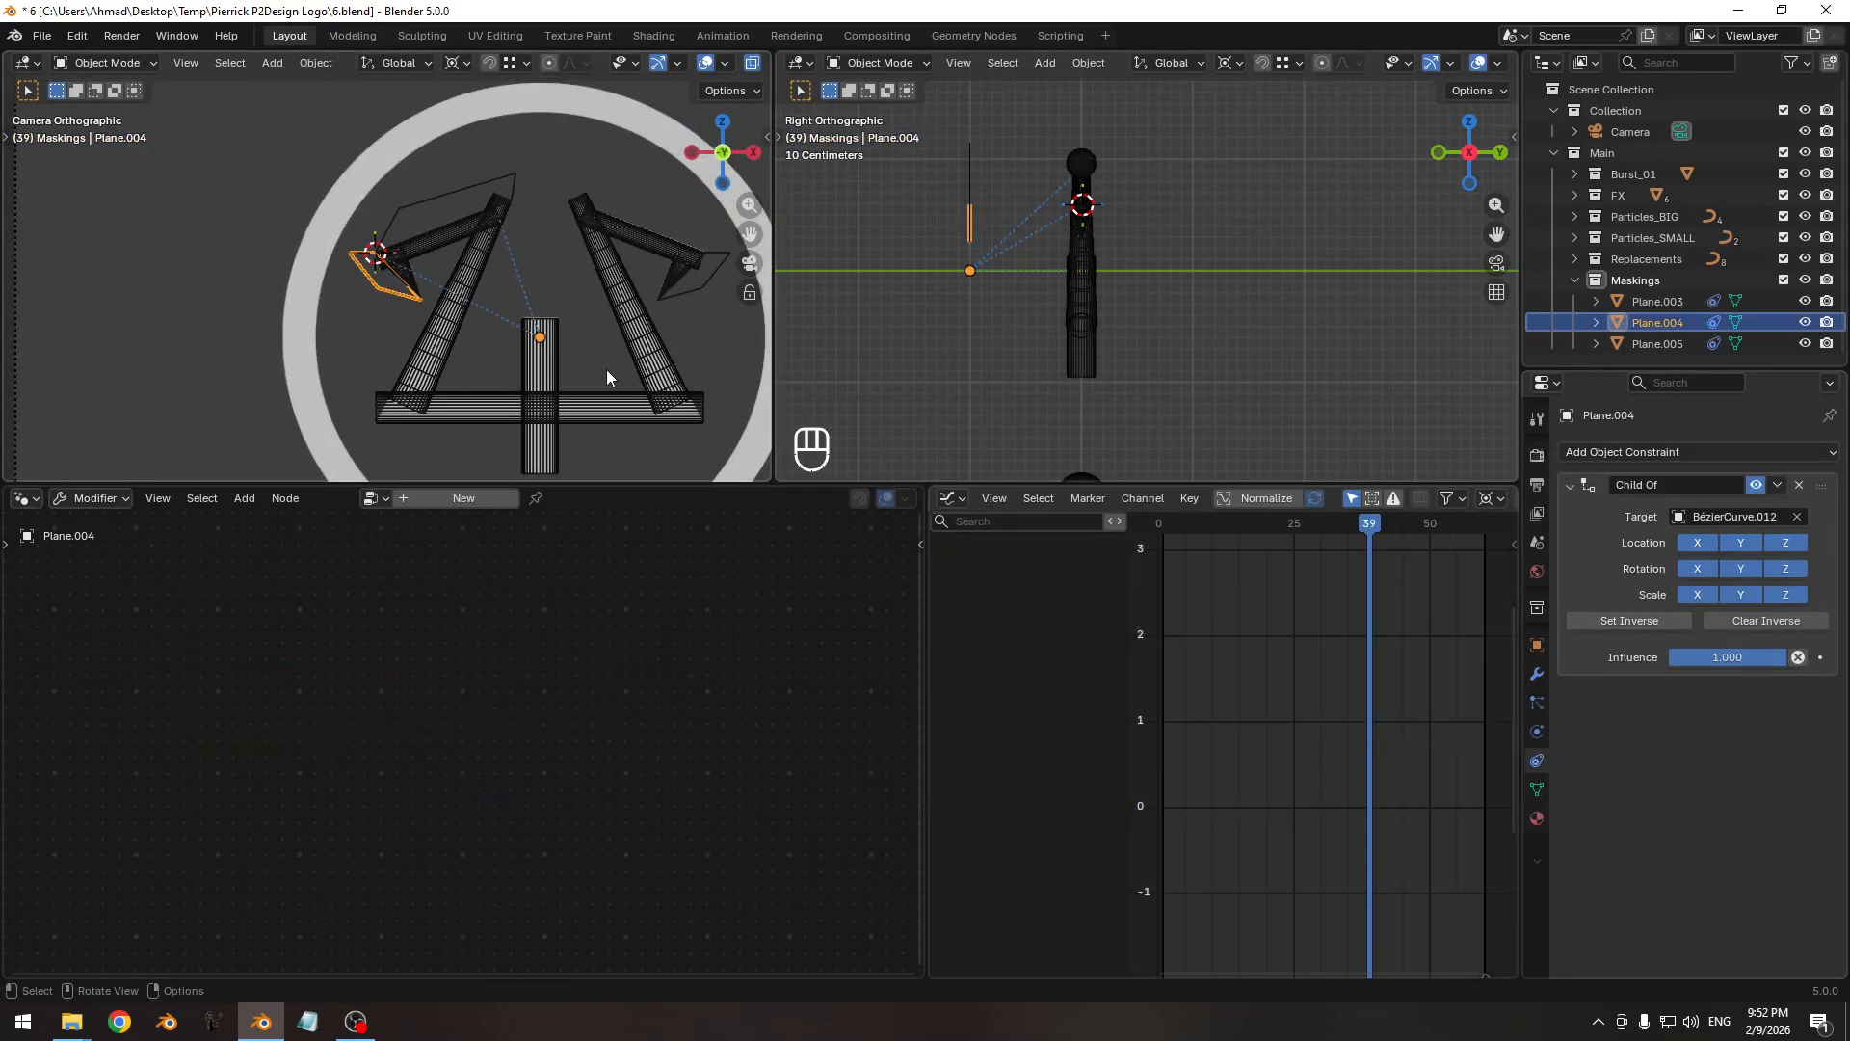
Place the 3D cursor at the right slanted bar's upper outer corner above the right spike.
scroll(457, 356, "up", 5)
middle_click_drag(461, 310, 424, 207, "shift")
middle_click_drag(430, 229, 480, 245, "shift")
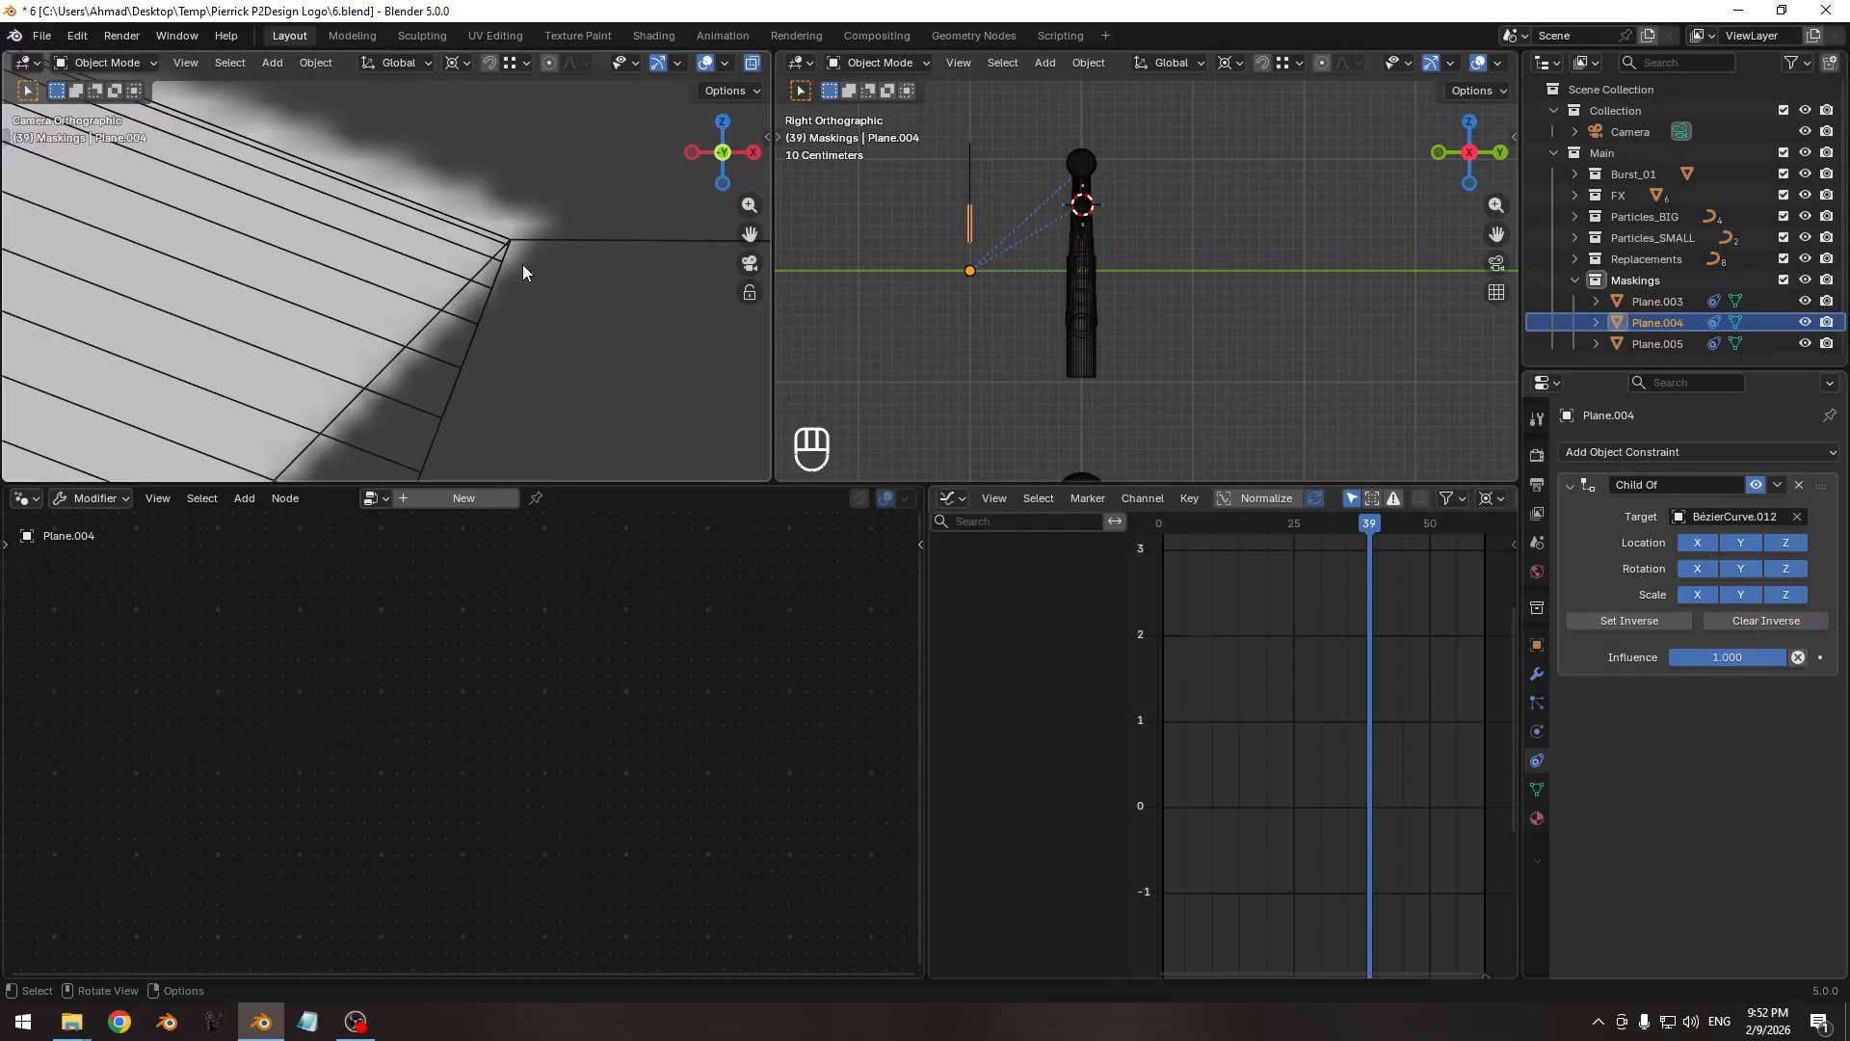
right_click_drag(532, 268, 517, 243, "shift")
mouse_move(517, 243)
middle_mouse_down("ctrl")
mouse_move(478, 347)
mouse_move(484, 287)
mouse_move(514, 268)
middle_mouse_up("ctrl")
Set the origin of the right spike, BézierCurve.013, to the 3D cursor.
left_click(355, 330)
middle_click_drag(354, 330, 465, 333, "ctrl")
right_click(477, 327)
mouse_move(477, 327)
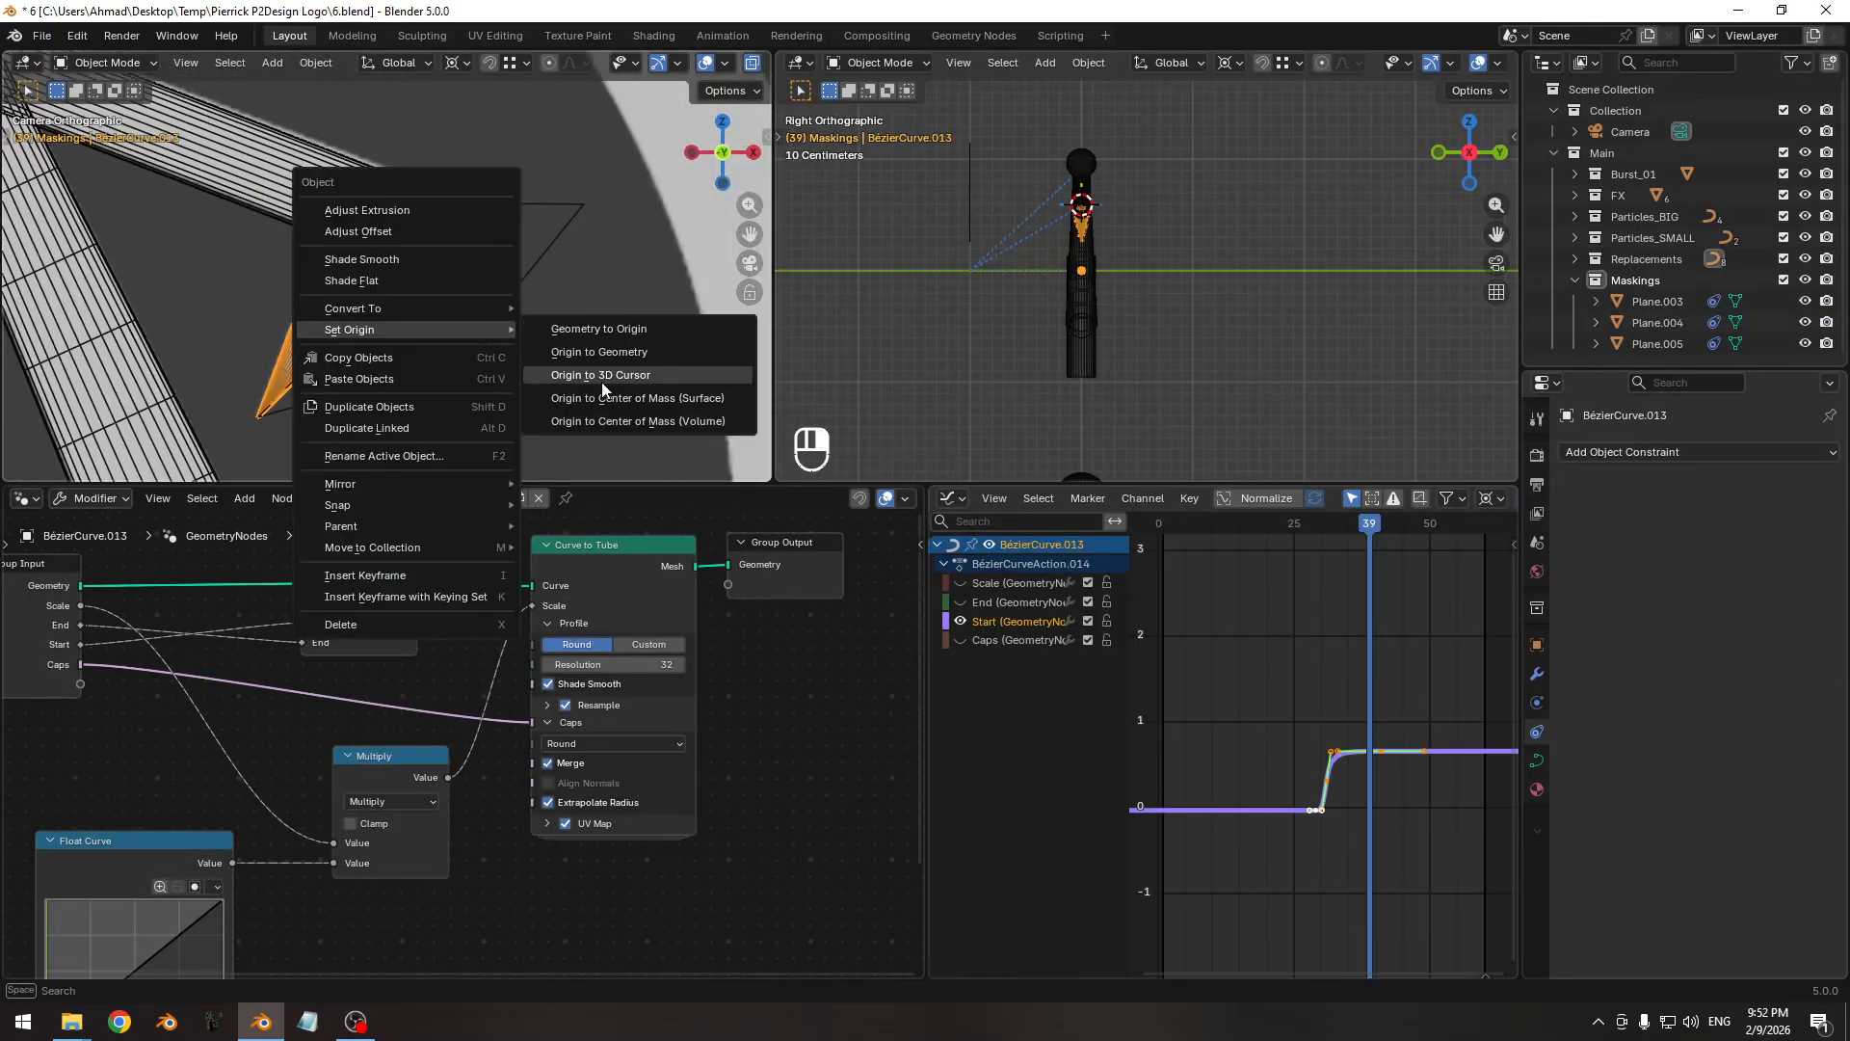
left_click(601, 376)
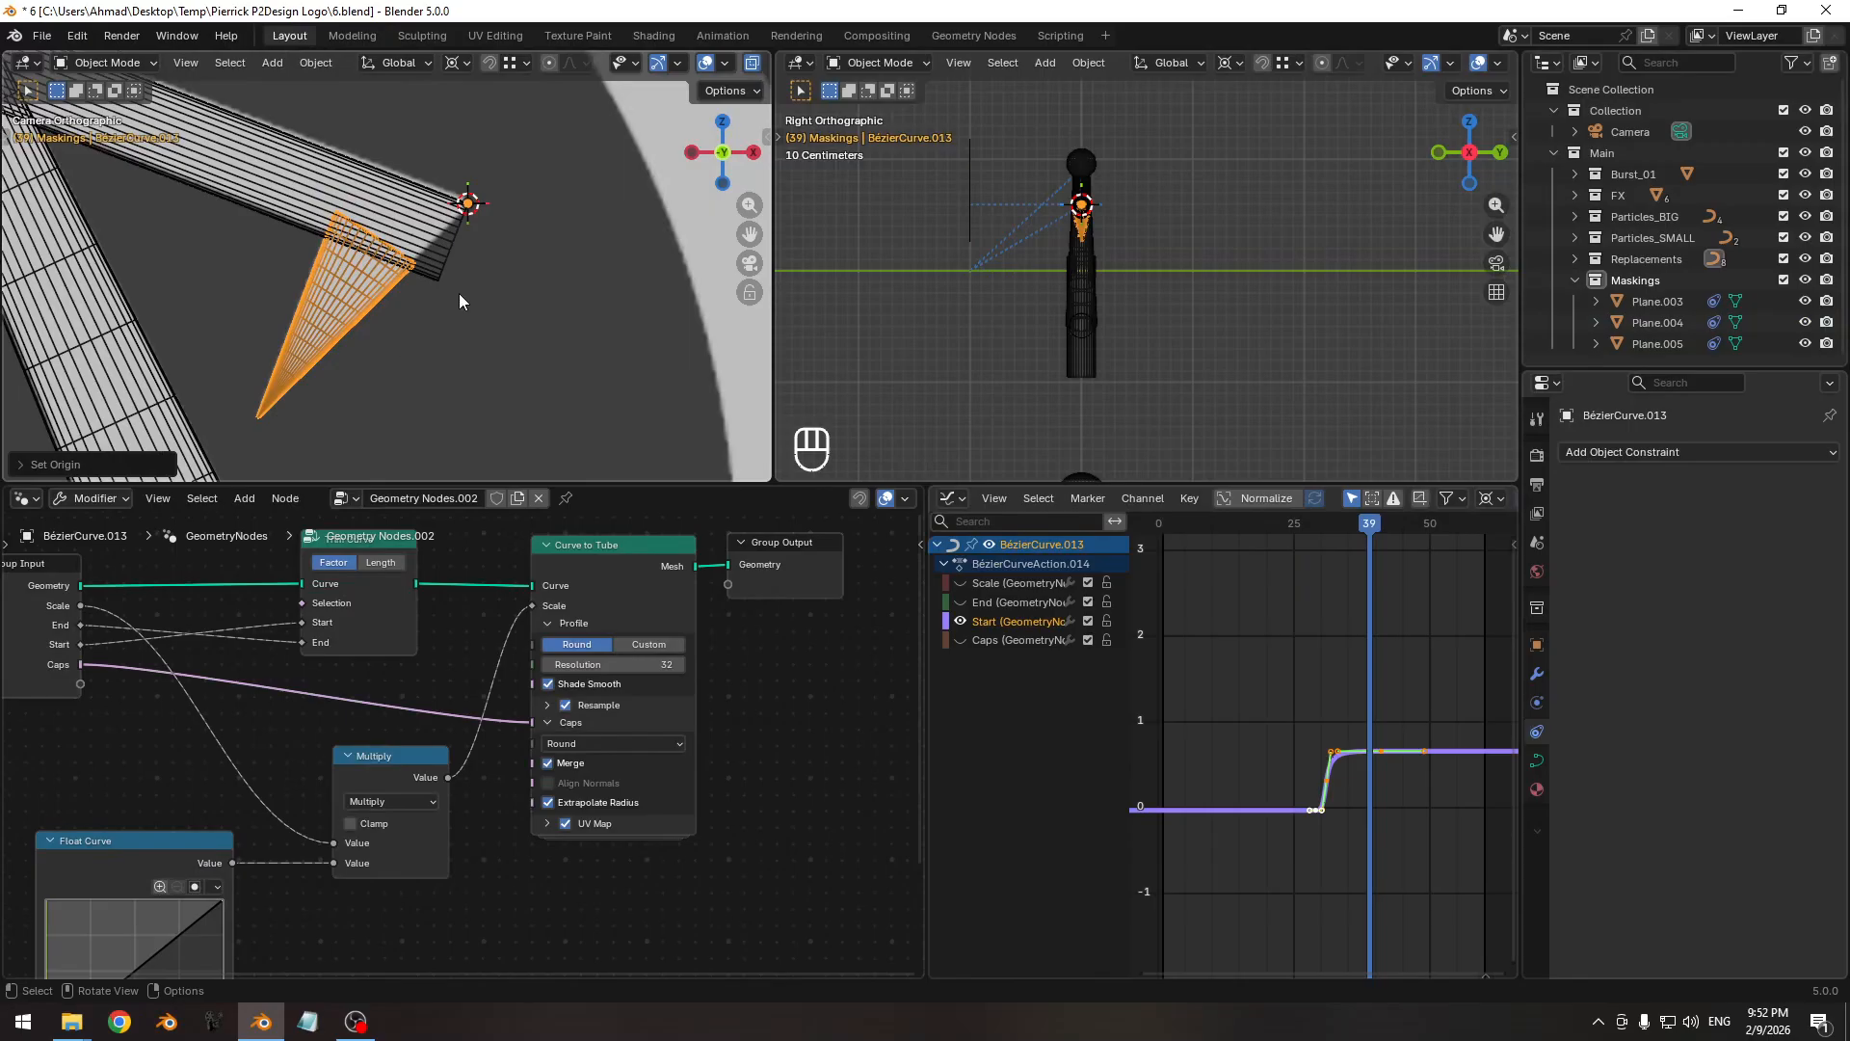
Set the inverse of Plane.003's Child Of constraint so the mask returns to the right spike.
middle_click_drag(458, 293, 291, 220, "ctrl")
left_click(543, 235)
left_click(1656, 620)
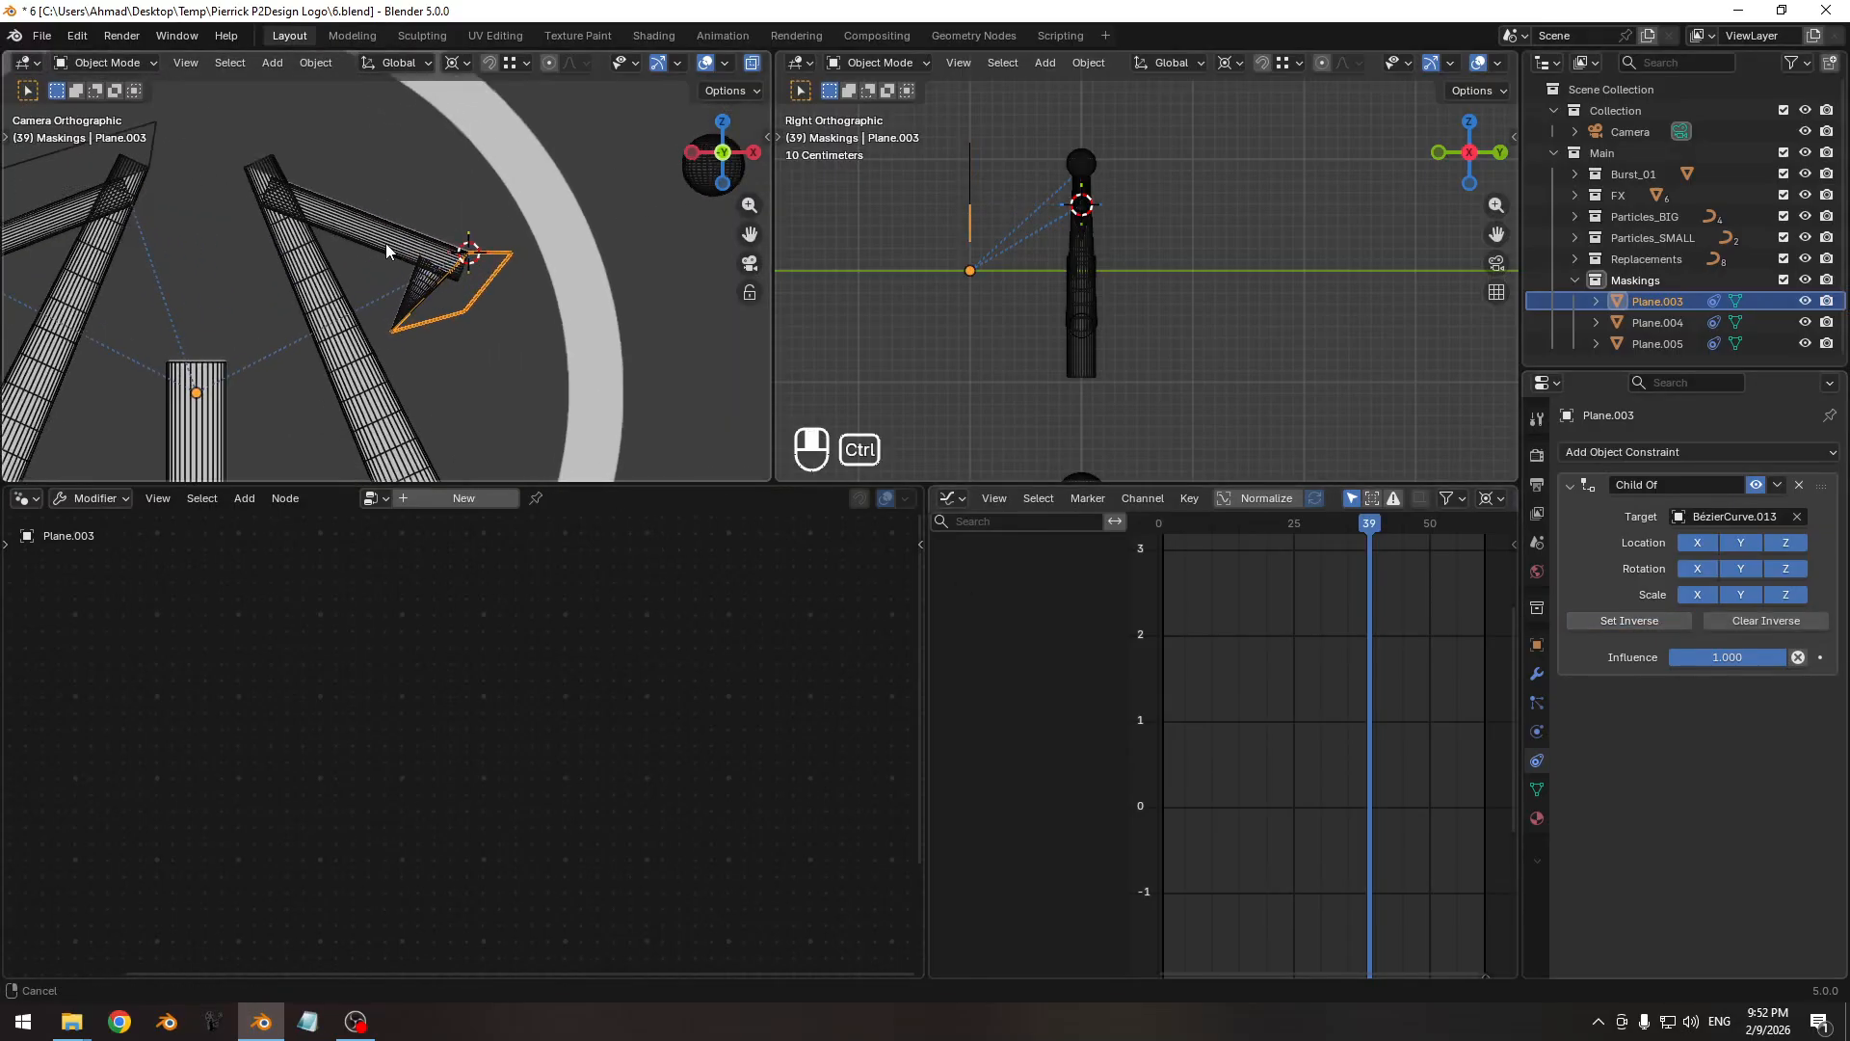
Place the 3D cursor at the upper inner corner of the right slanted bar, BézierCurve.011, and set the bar's origin there.
left_click(362, 231)
middle_click_drag(291, 220, 420, 295, "shift")
middle_click_drag(421, 295, 332, 172, "ctrl")
middle_click_drag(332, 171, 339, 256, "shift")
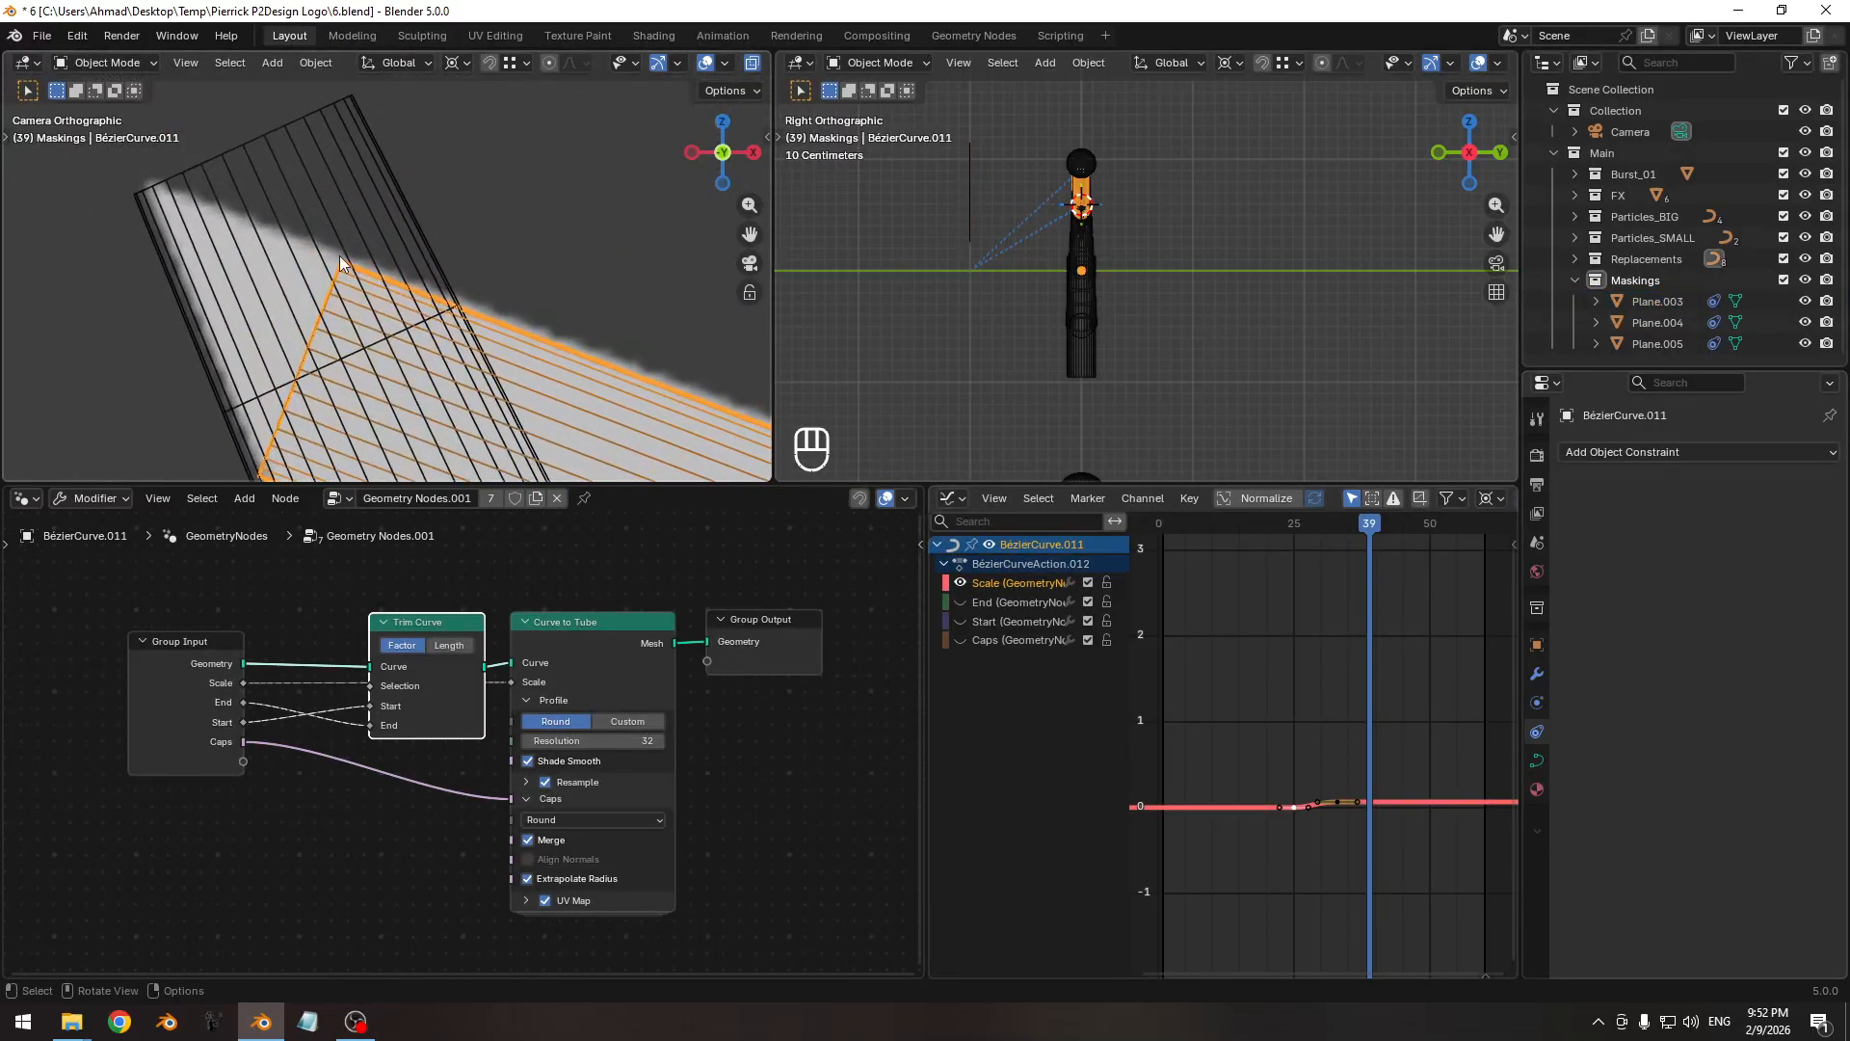
right_click_drag(339, 256, 341, 259, "shift")
scroll(344, 265, "down", 4)
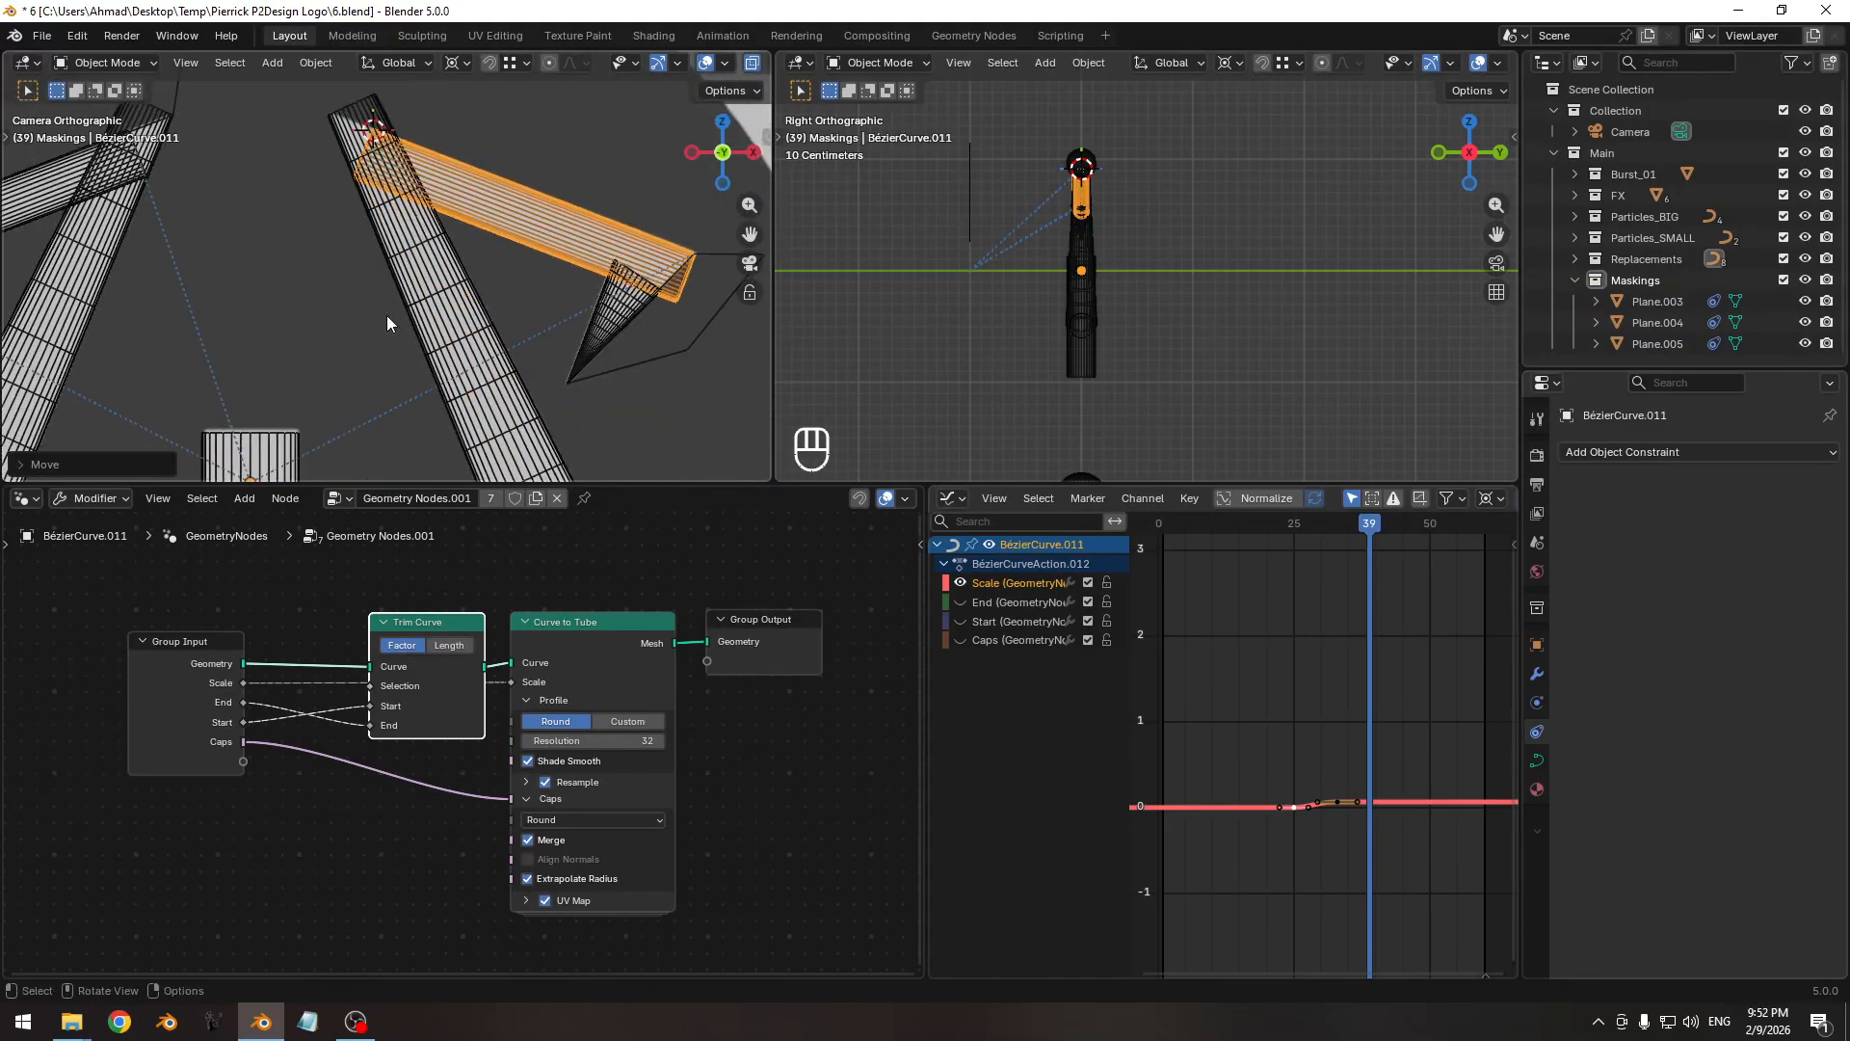
right_click(328, 298)
mouse_move(328, 299)
left_click(438, 345)
Snap the 3D cursor to the lower outer corner of the right diagonal bar, BézierCurve.009, and set the bar's origin there.
middle_click_drag(439, 352, 431, 292, "shift")
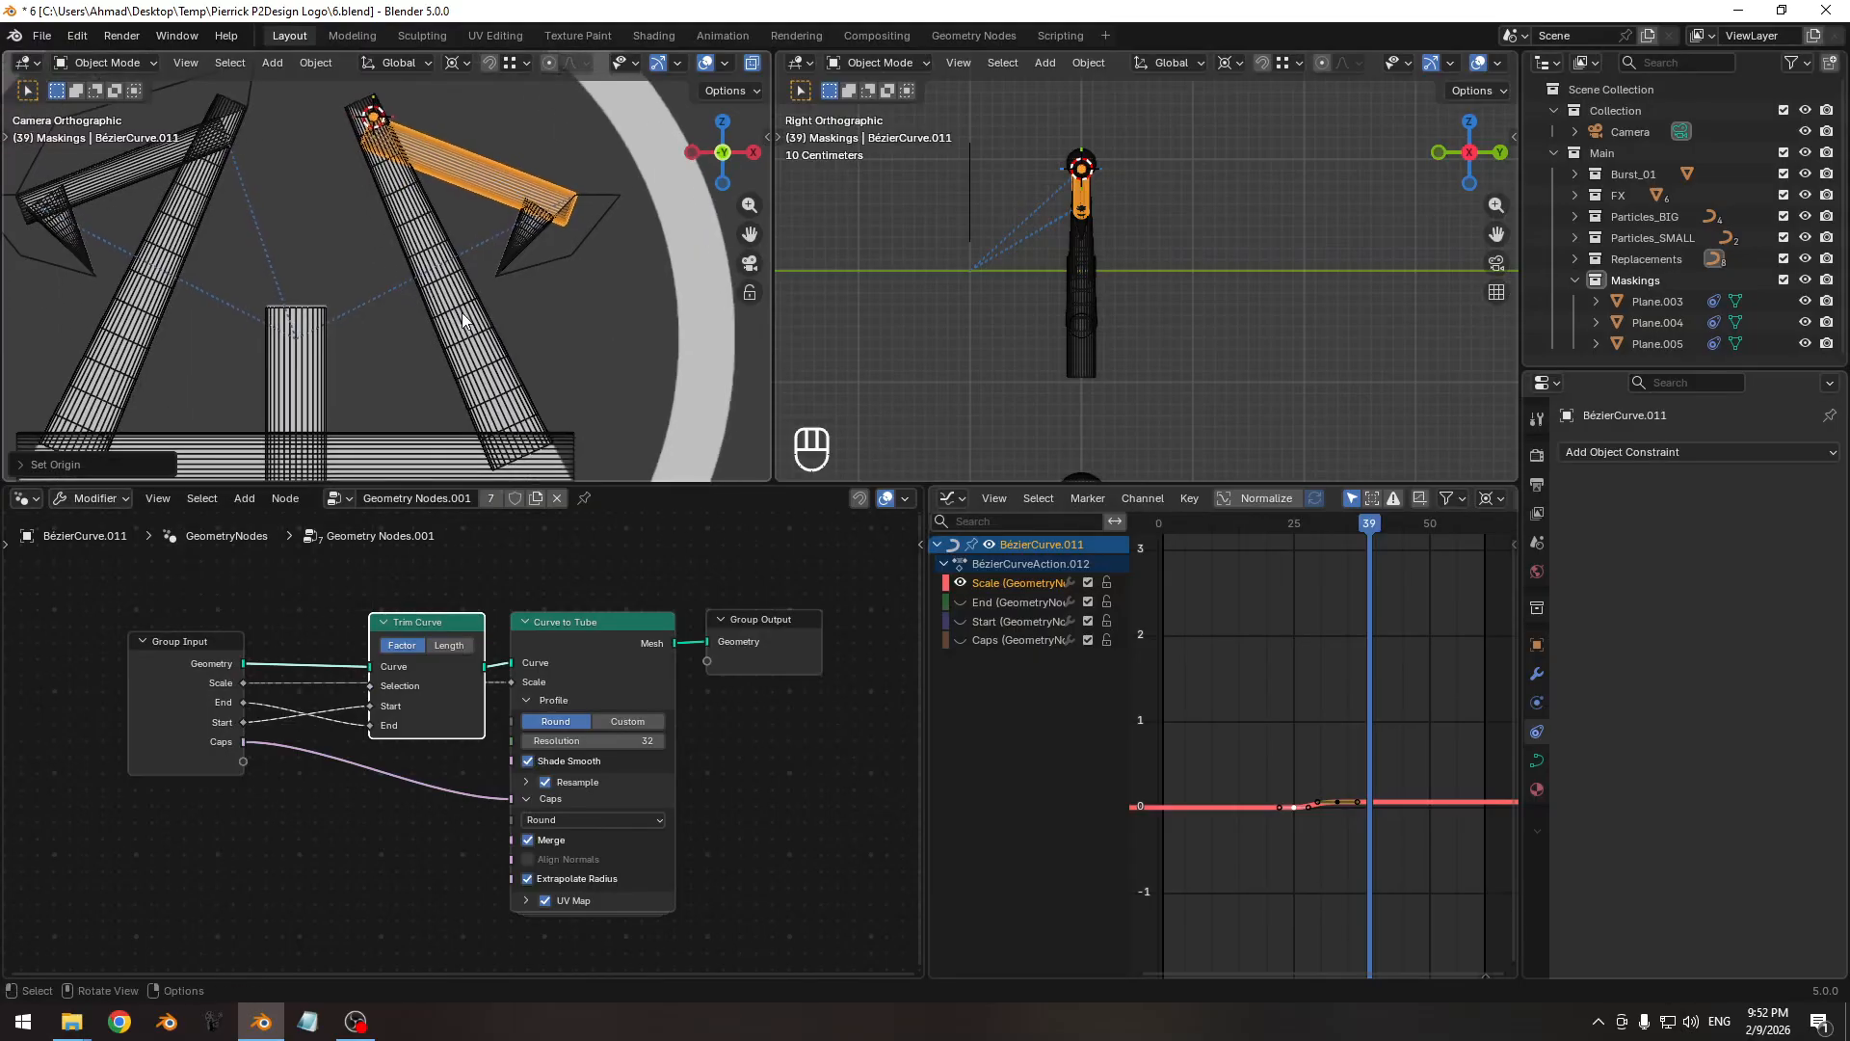
left_click(484, 358)
middle_click_drag(484, 358, 565, 316, "ctrl")
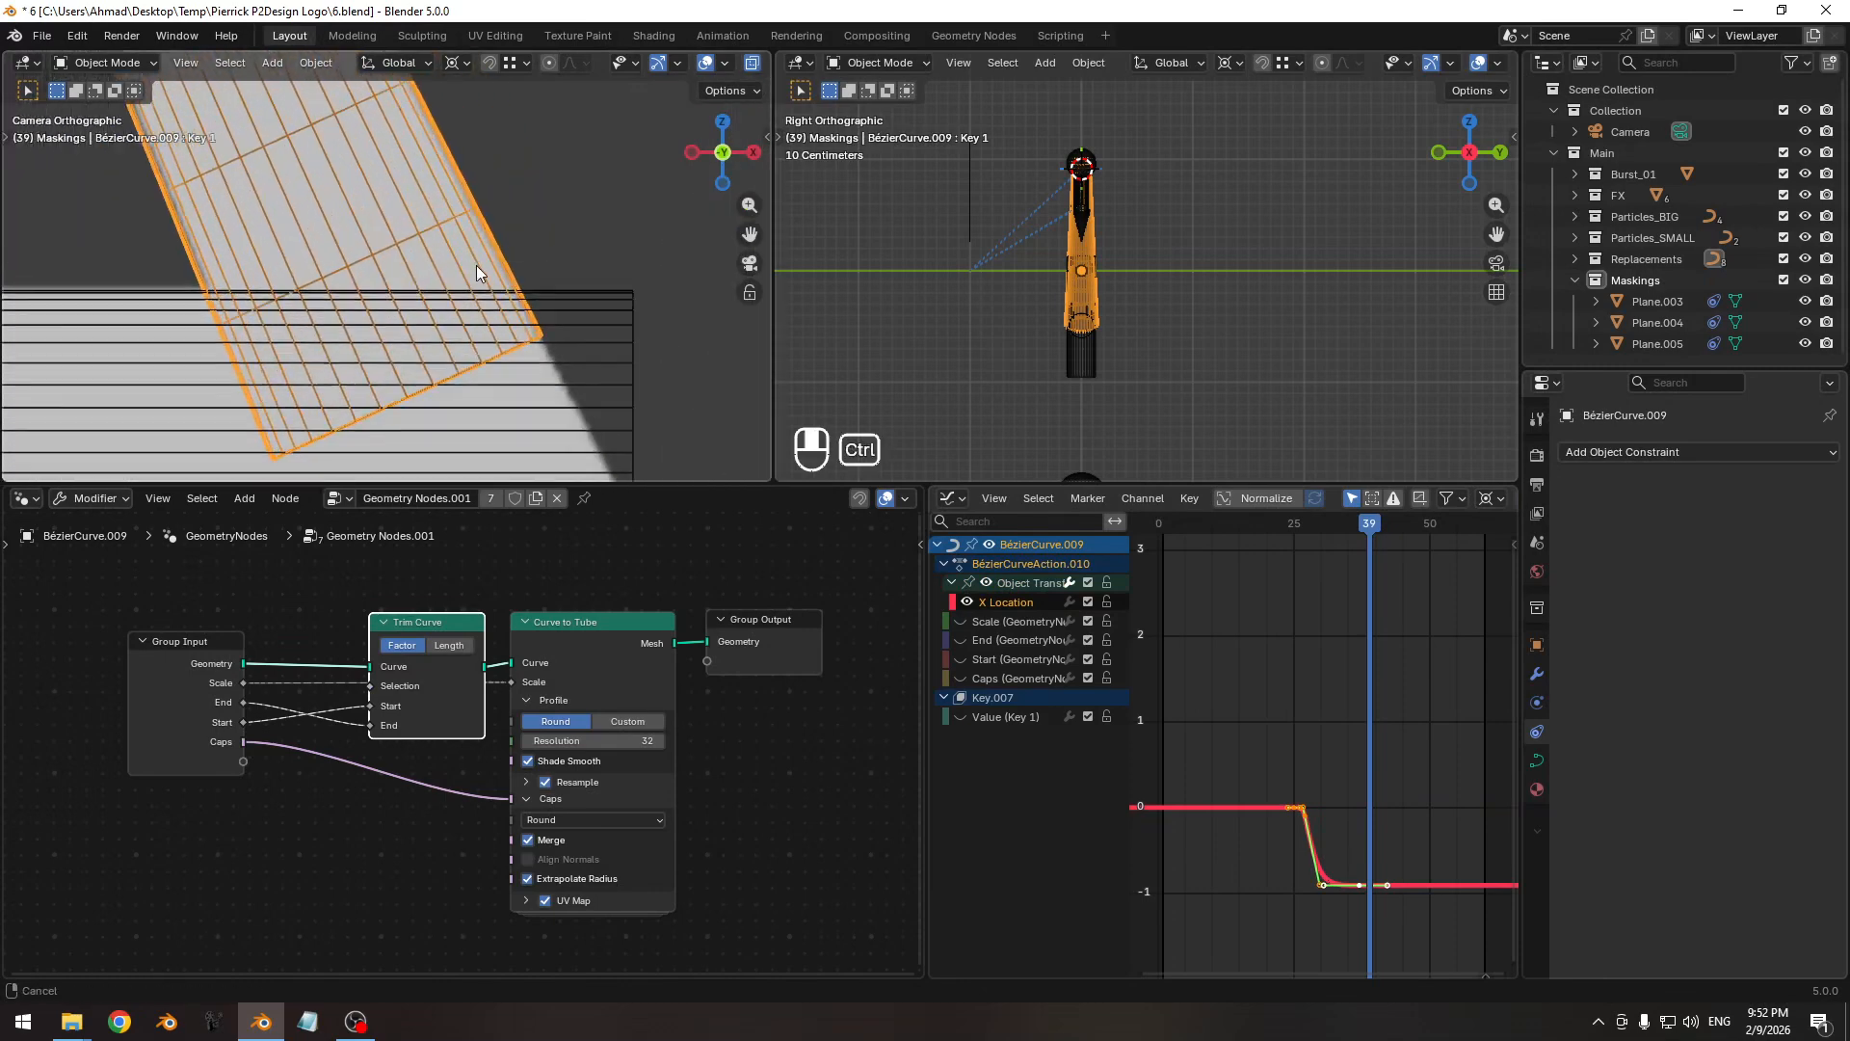
right_click_drag(565, 316, 533, 339, "ctrl+shift")
right_click(512, 195)
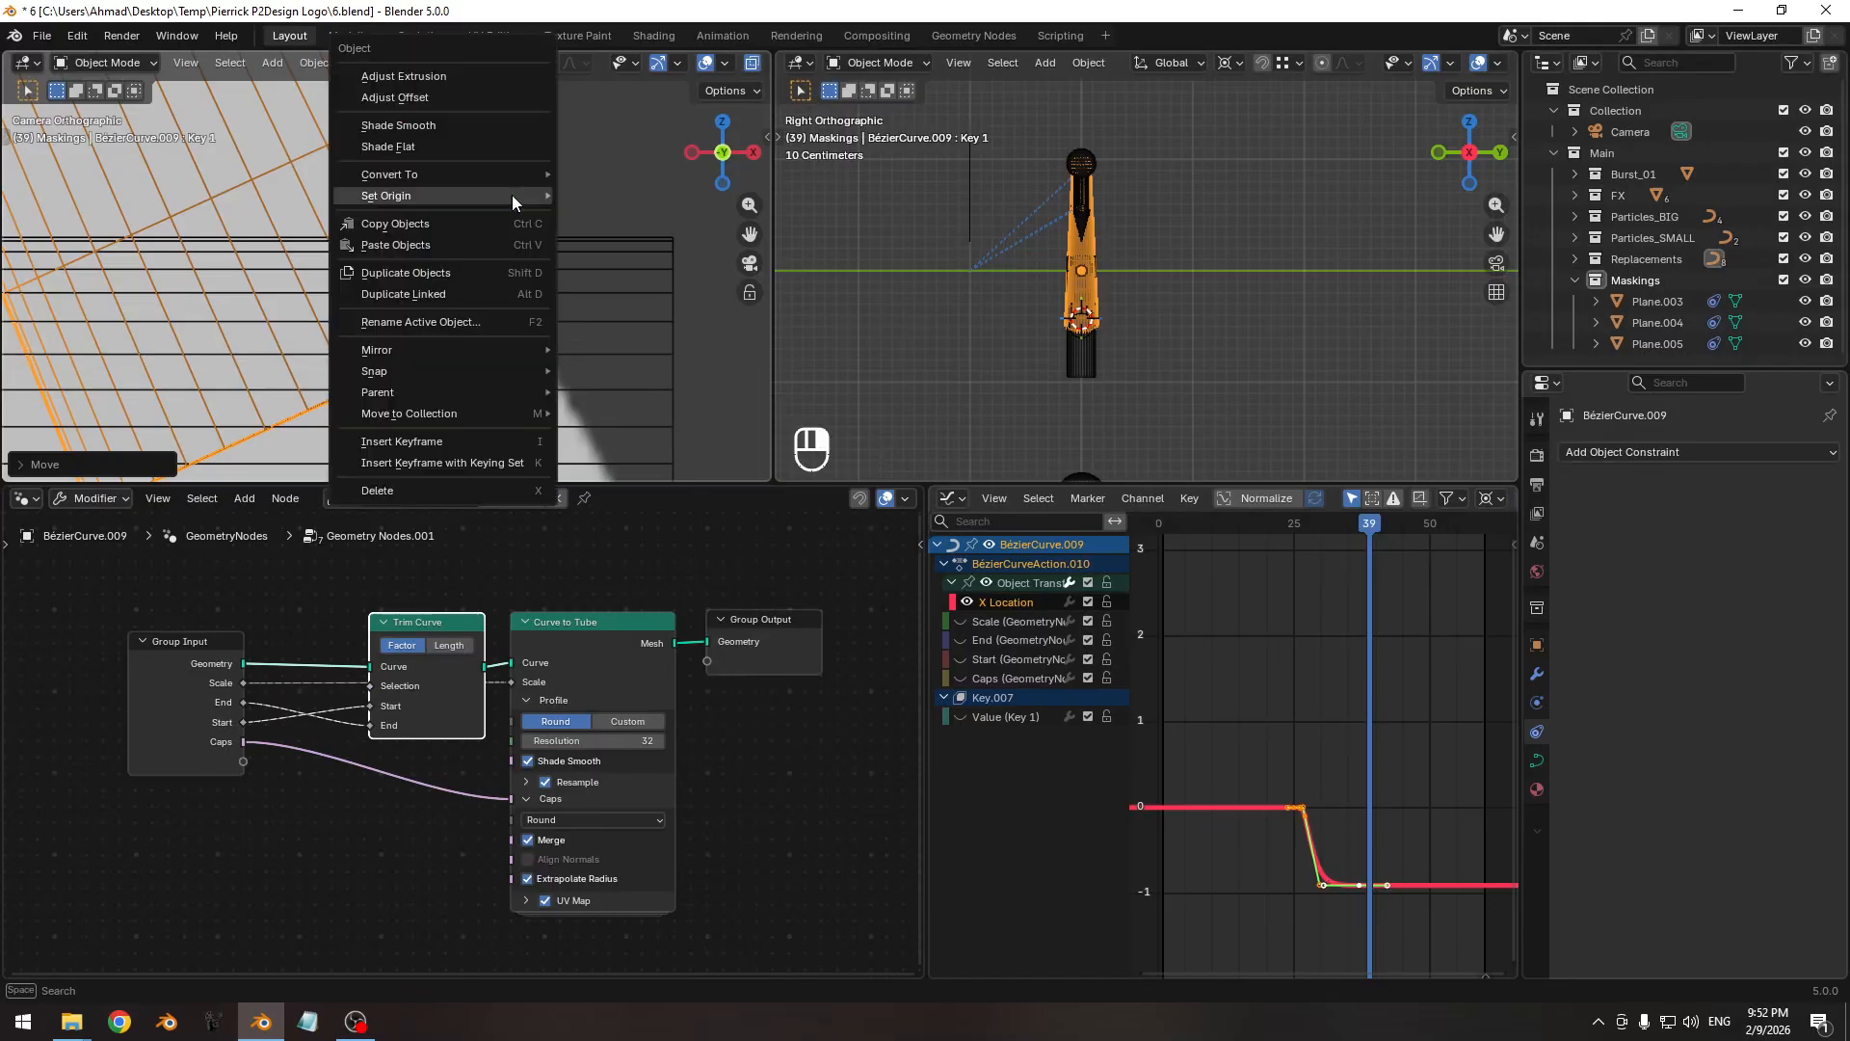
mouse_move(512, 194)
left_click(610, 232)
Snap the 3D cursor to the lower outer corner of the left diagonal bar, BézierCurve.008, and set that bar's origin there.
middle_click_drag(610, 235, 386, 252, "ctrl")
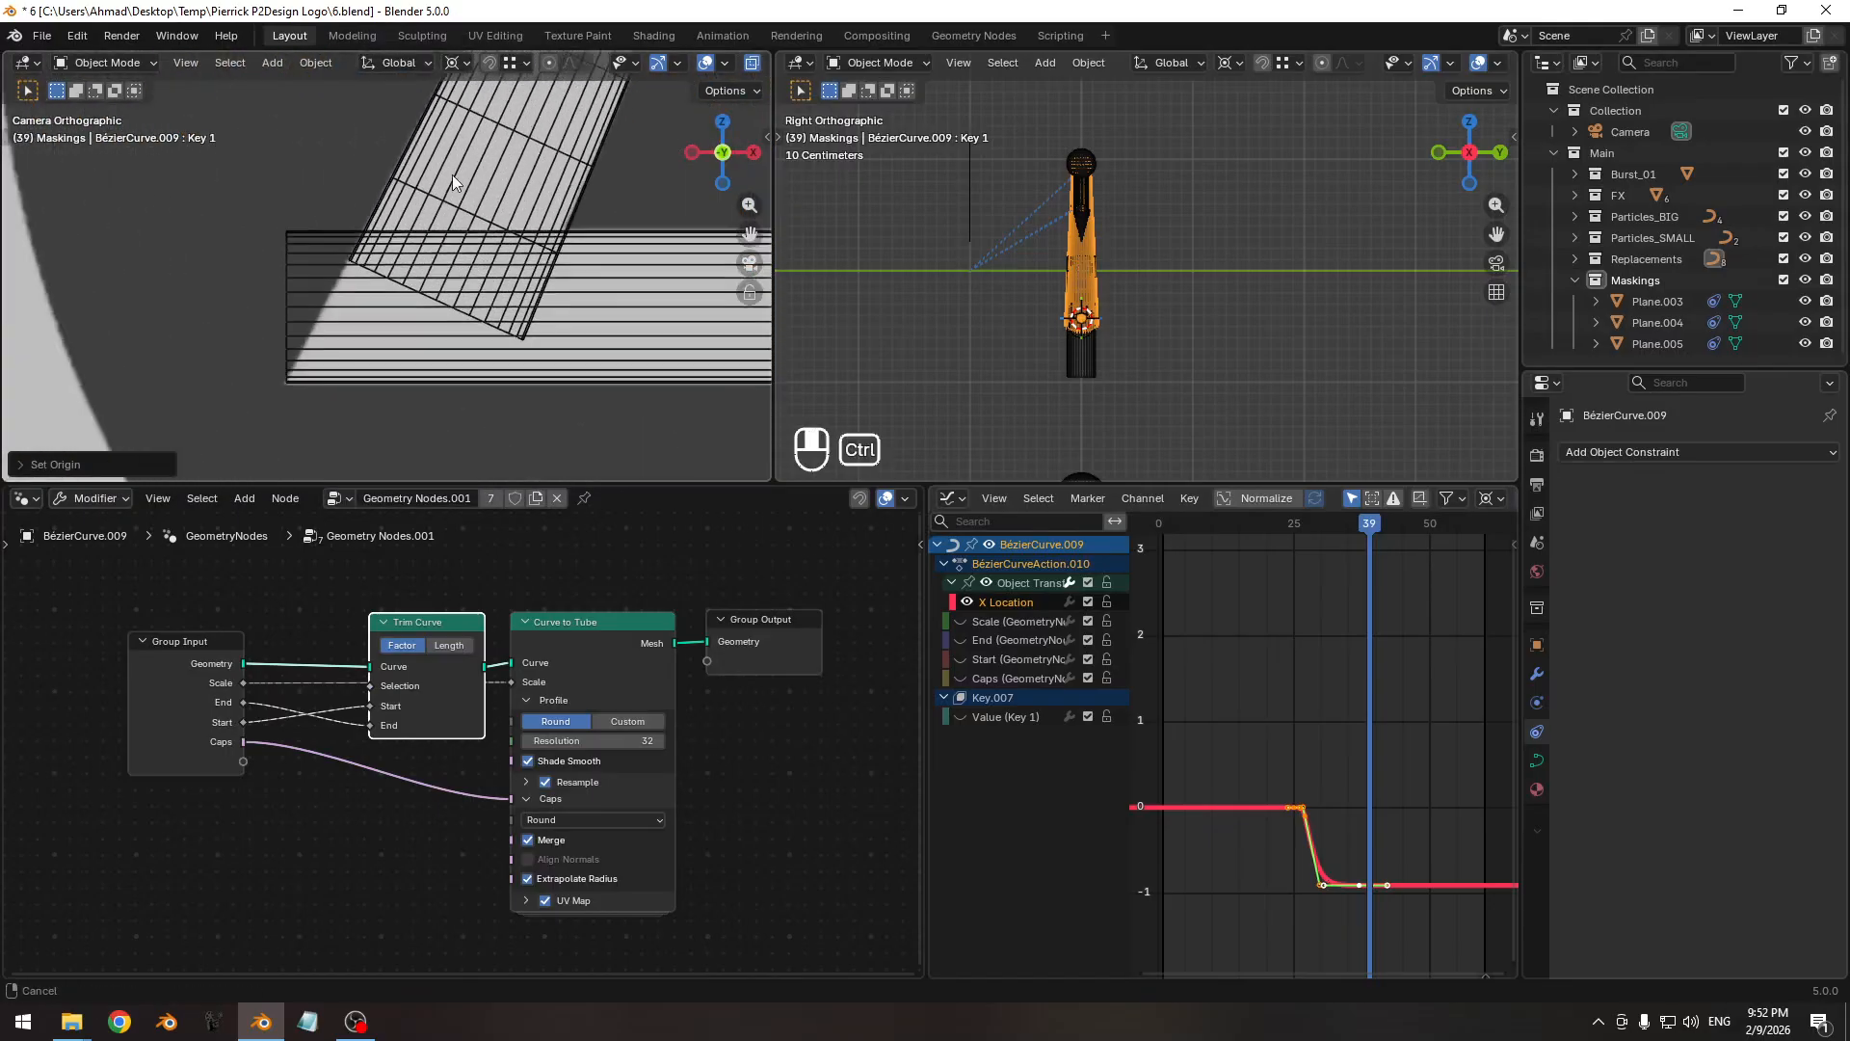
right_click_drag(386, 252, 409, 242, "ctrl+shift")
right_click(472, 252)
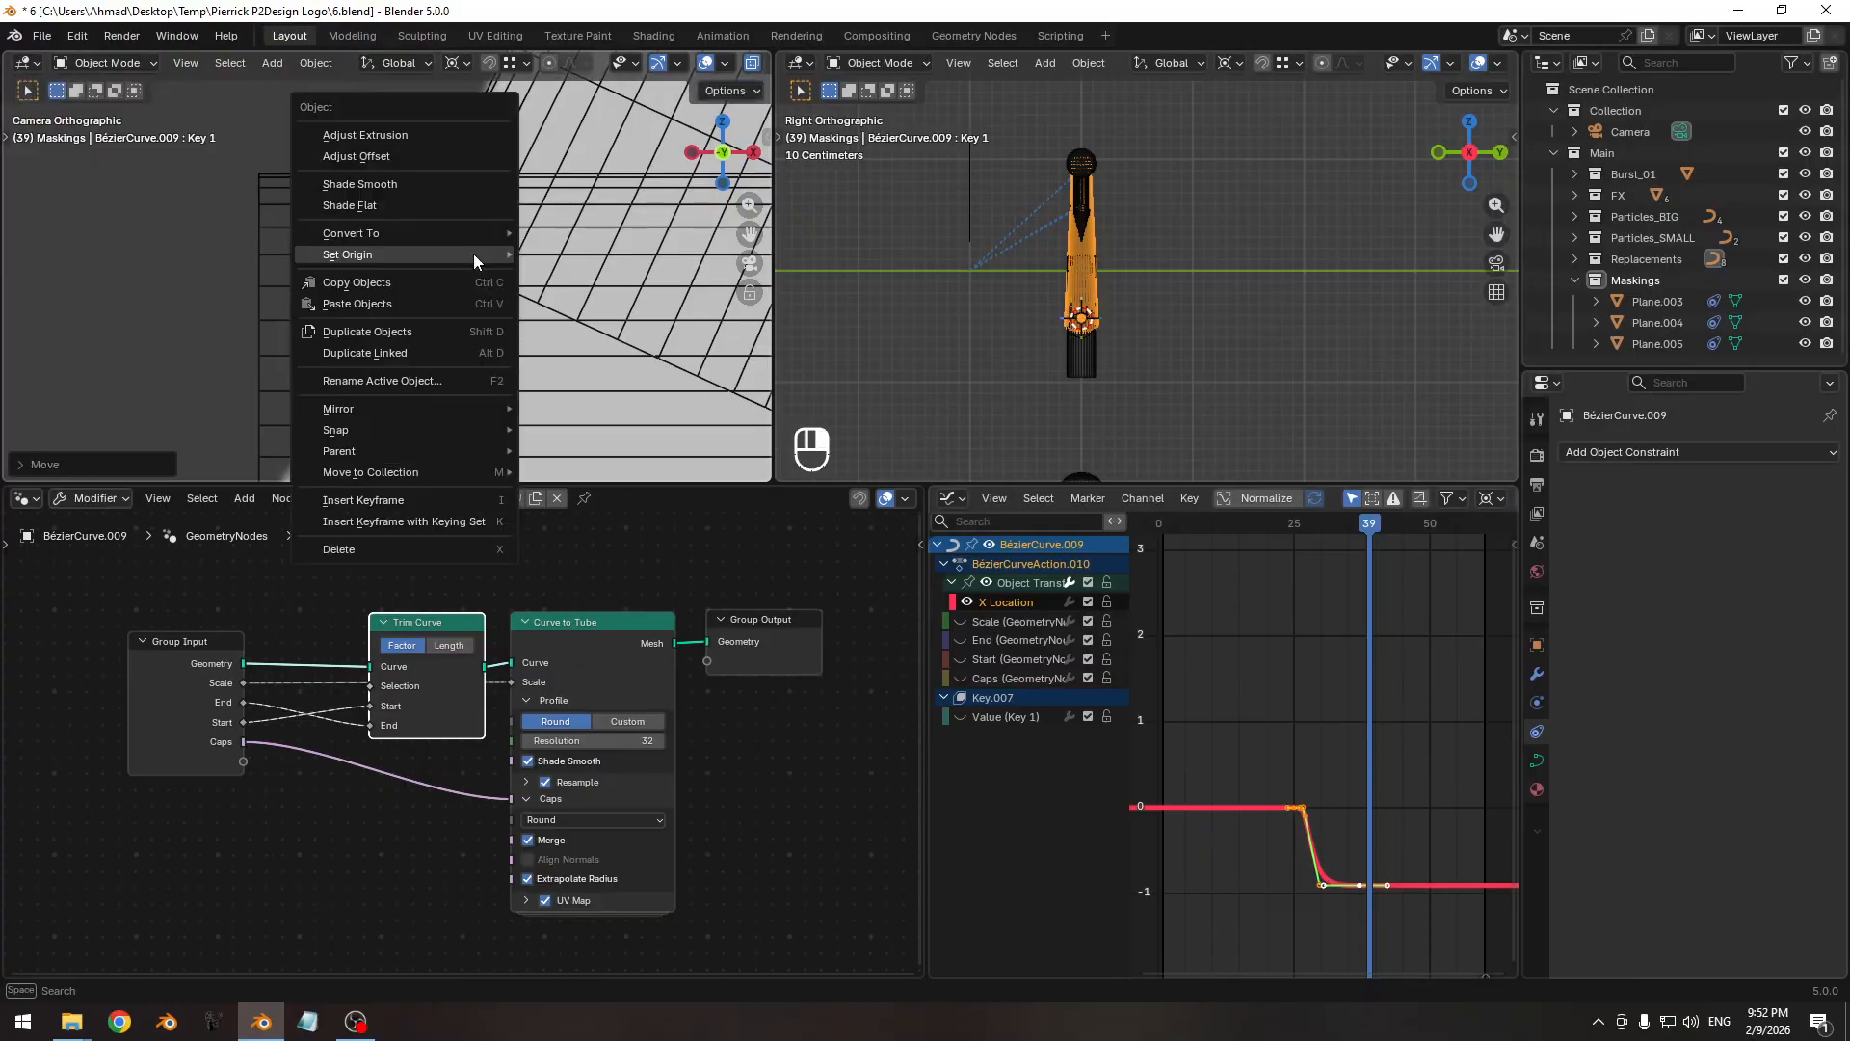
left_click(451, 149)
right_click(384, 183)
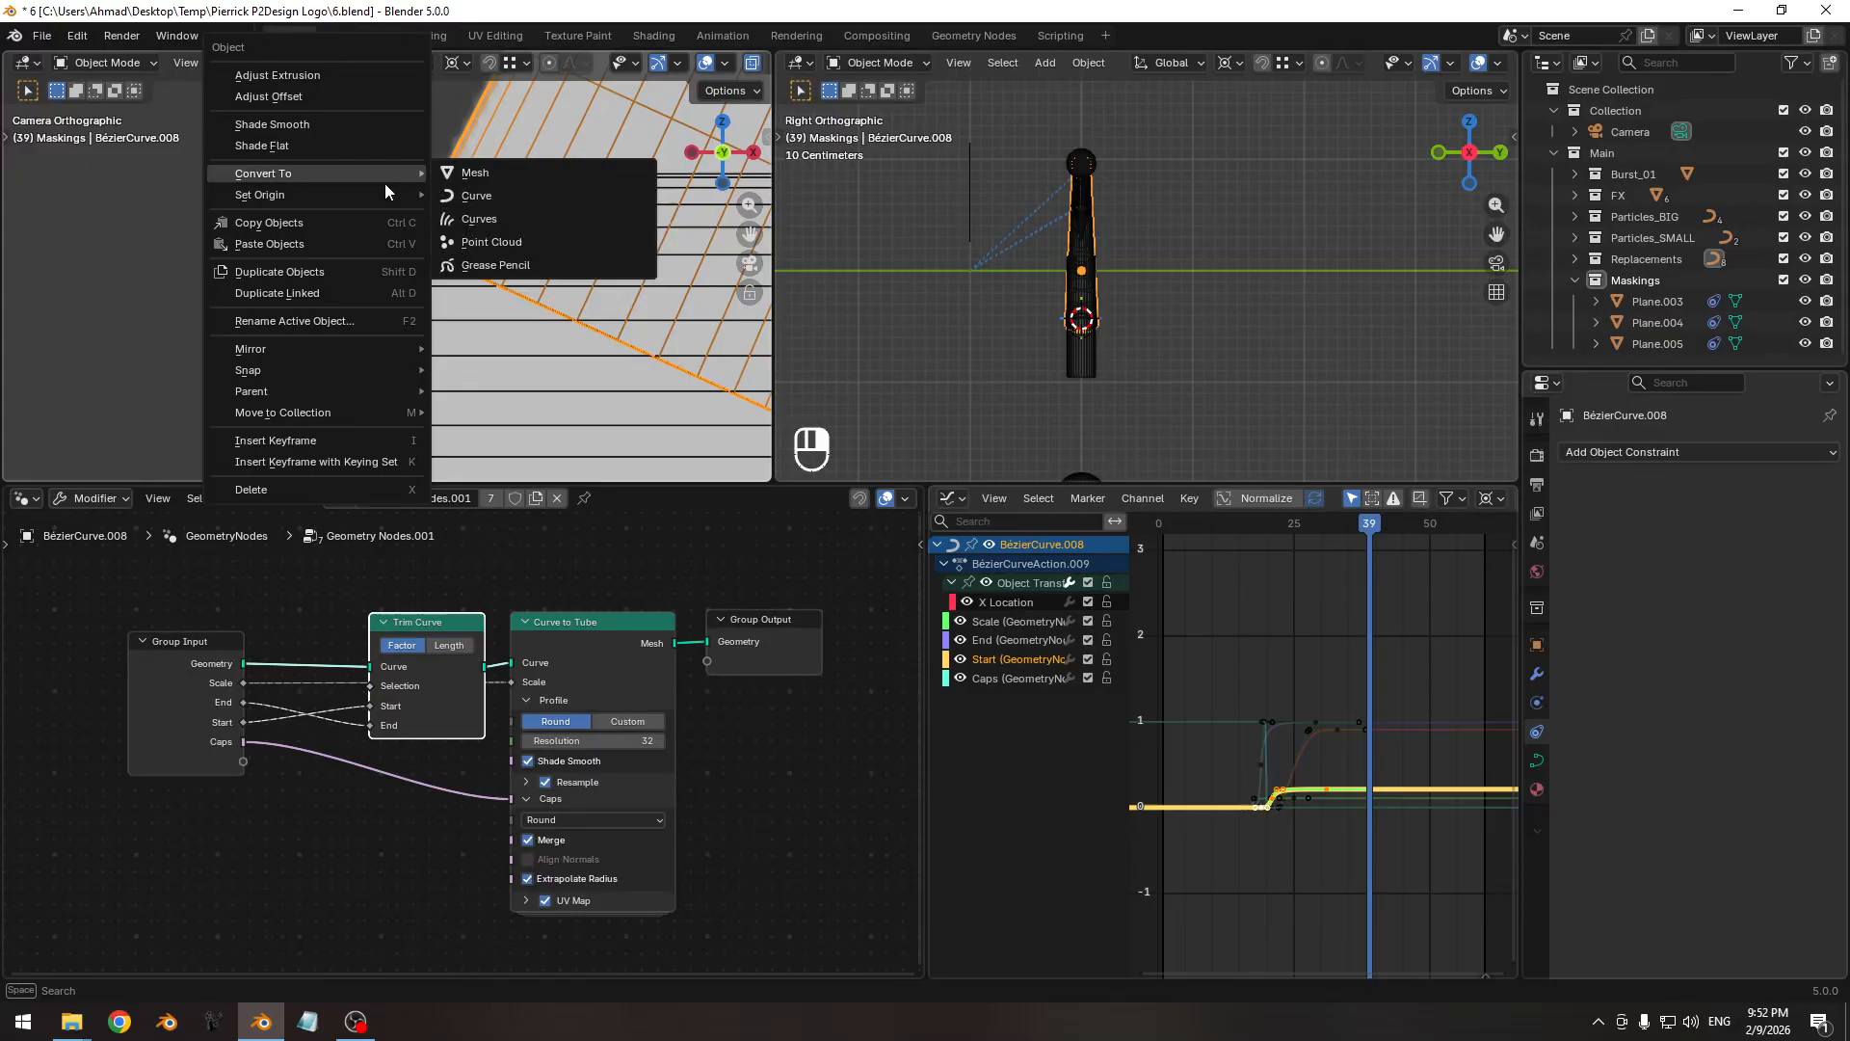
mouse_move(363, 195)
left_click(511, 240)
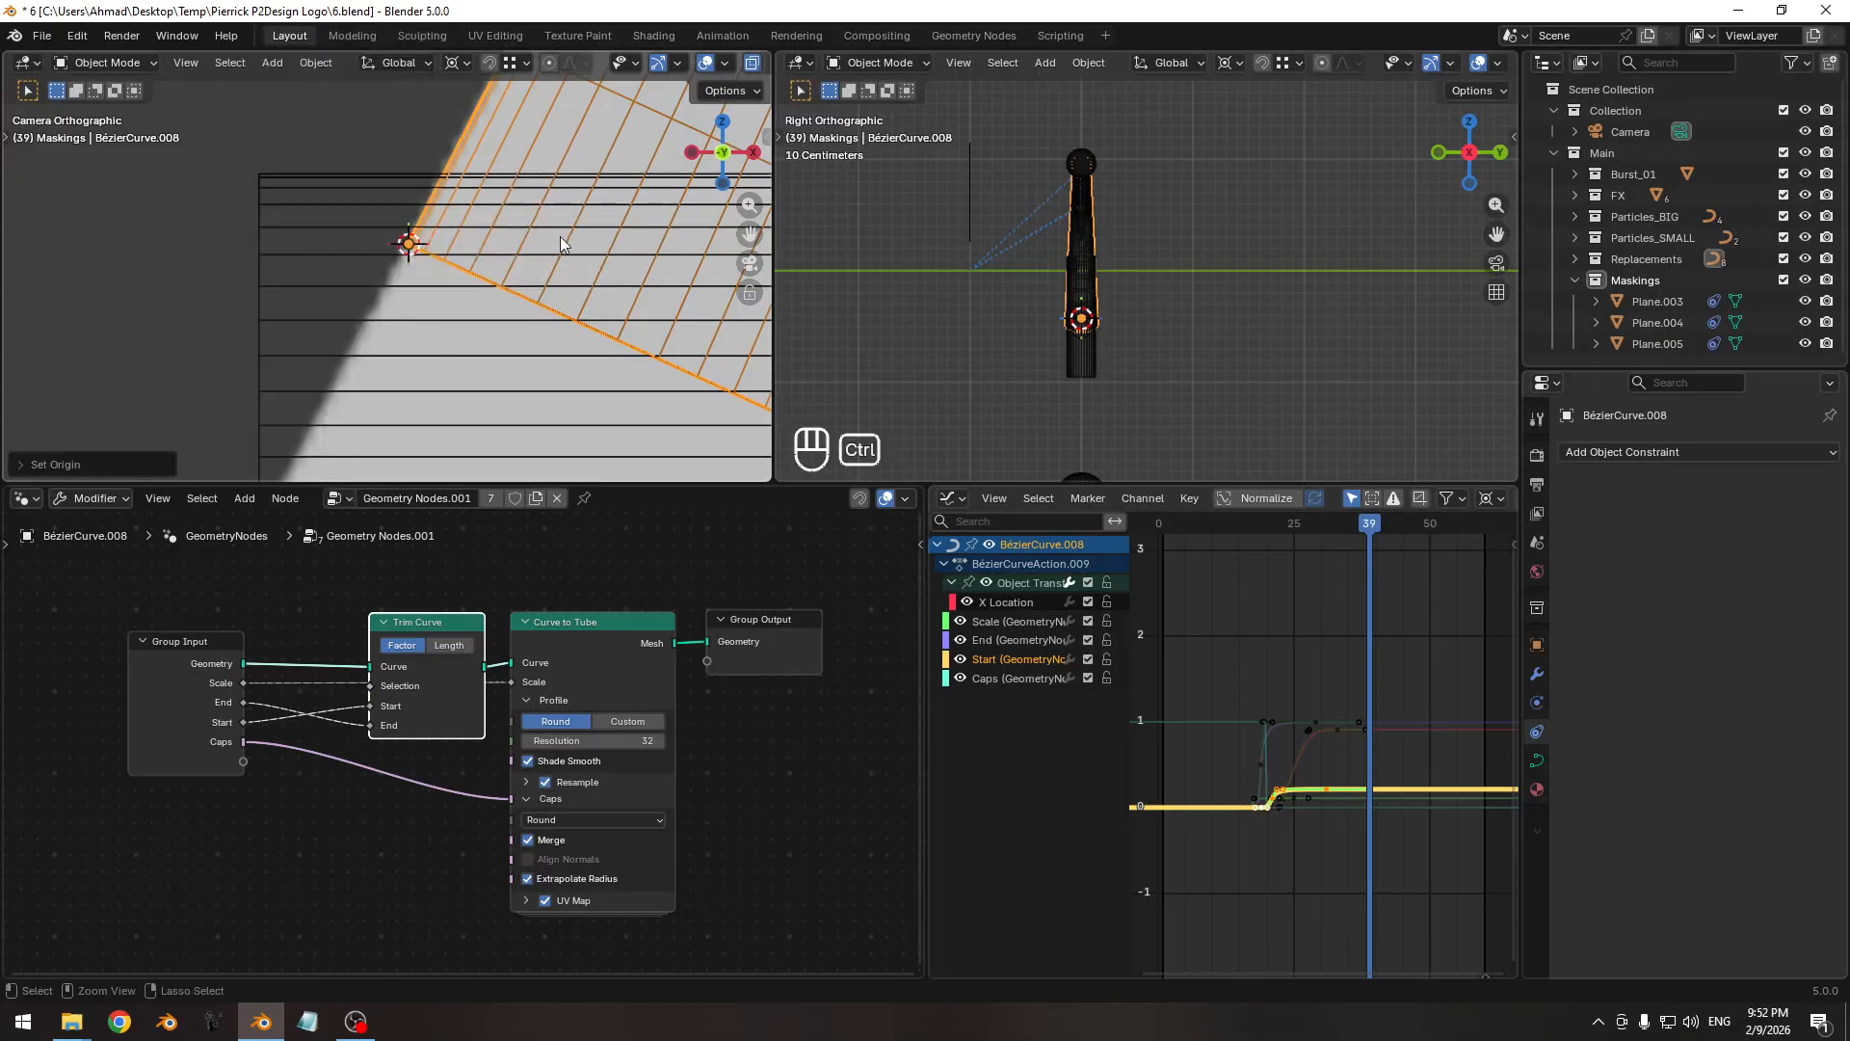
Show the logo in solid shading without overlays, select BézierCurve.009, and set the transform pivot point to Individual Origins.
scroll(559, 235, "down", 6)
mouse_move(414, 321)
middle_mouse_down("shift")
mouse_move(391, 337)
mouse_move(413, 316)
middle_mouse_up("shift")
key("shift+alt+z")
key("z")
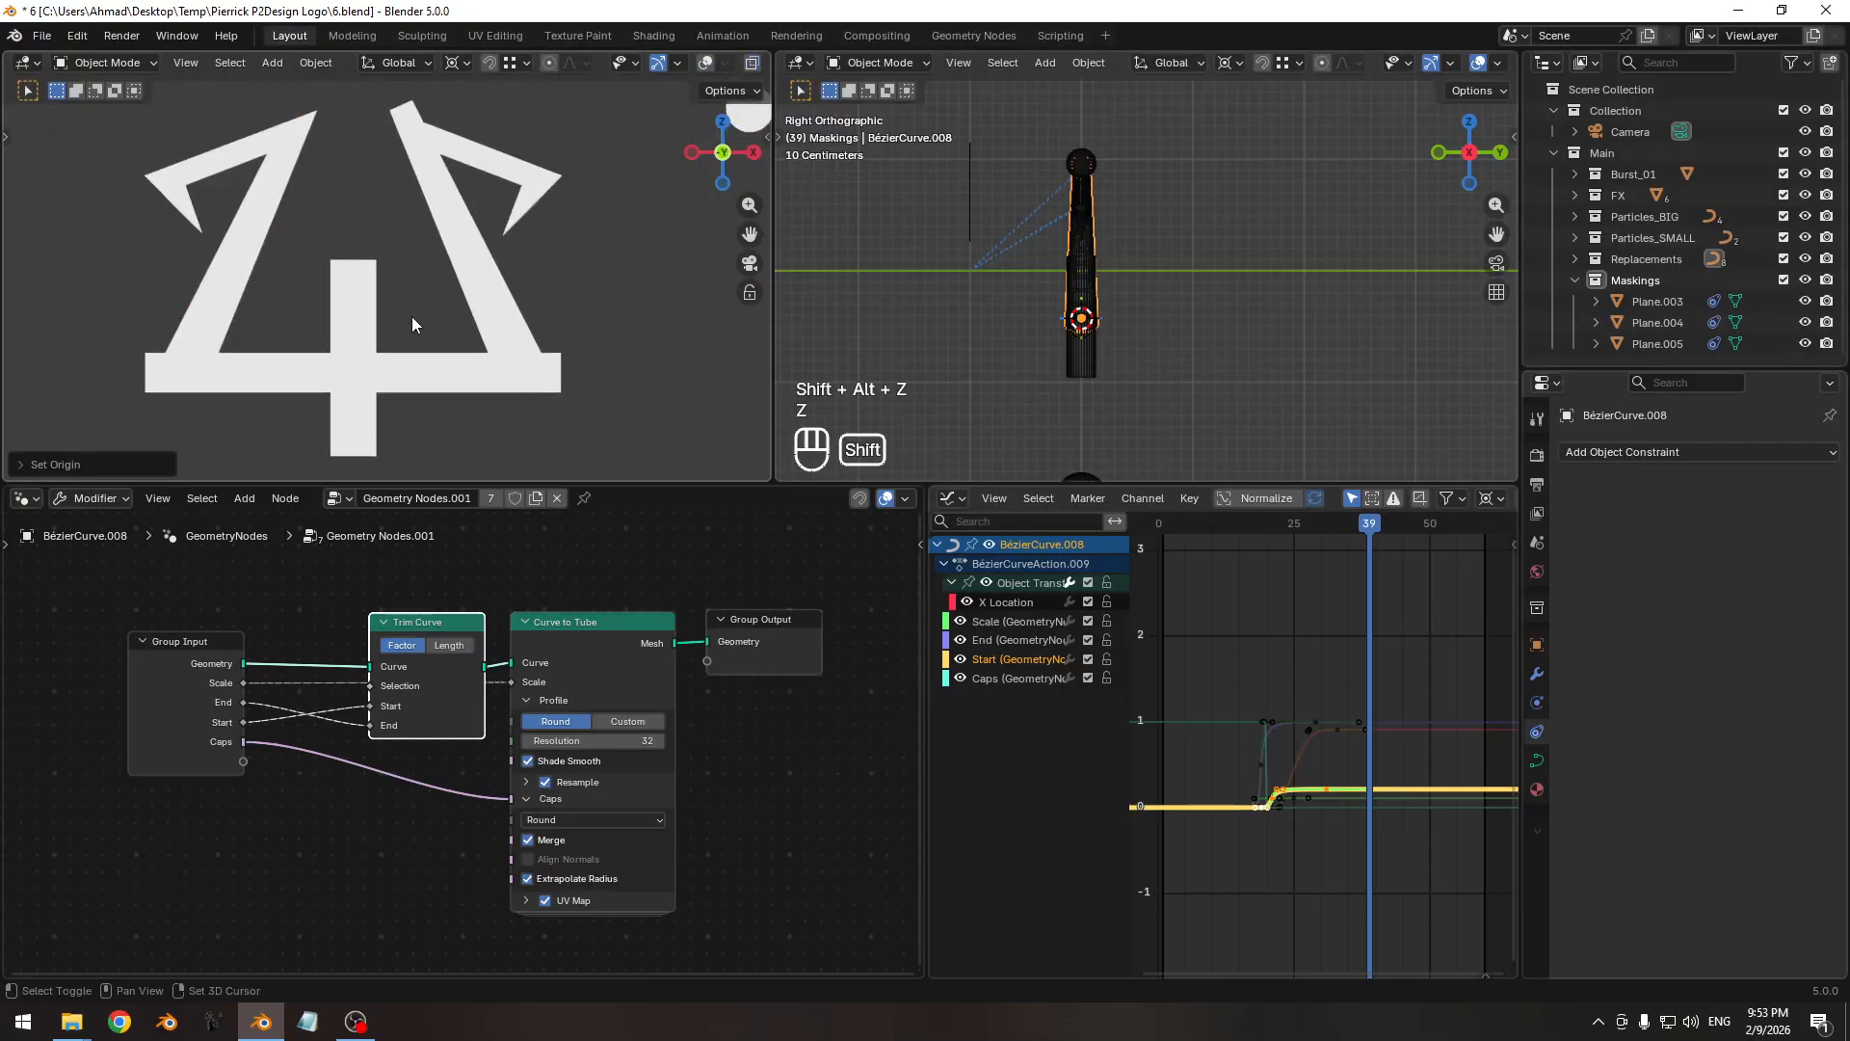
left_click(520, 307)
left_click(518, 308)
key("r")
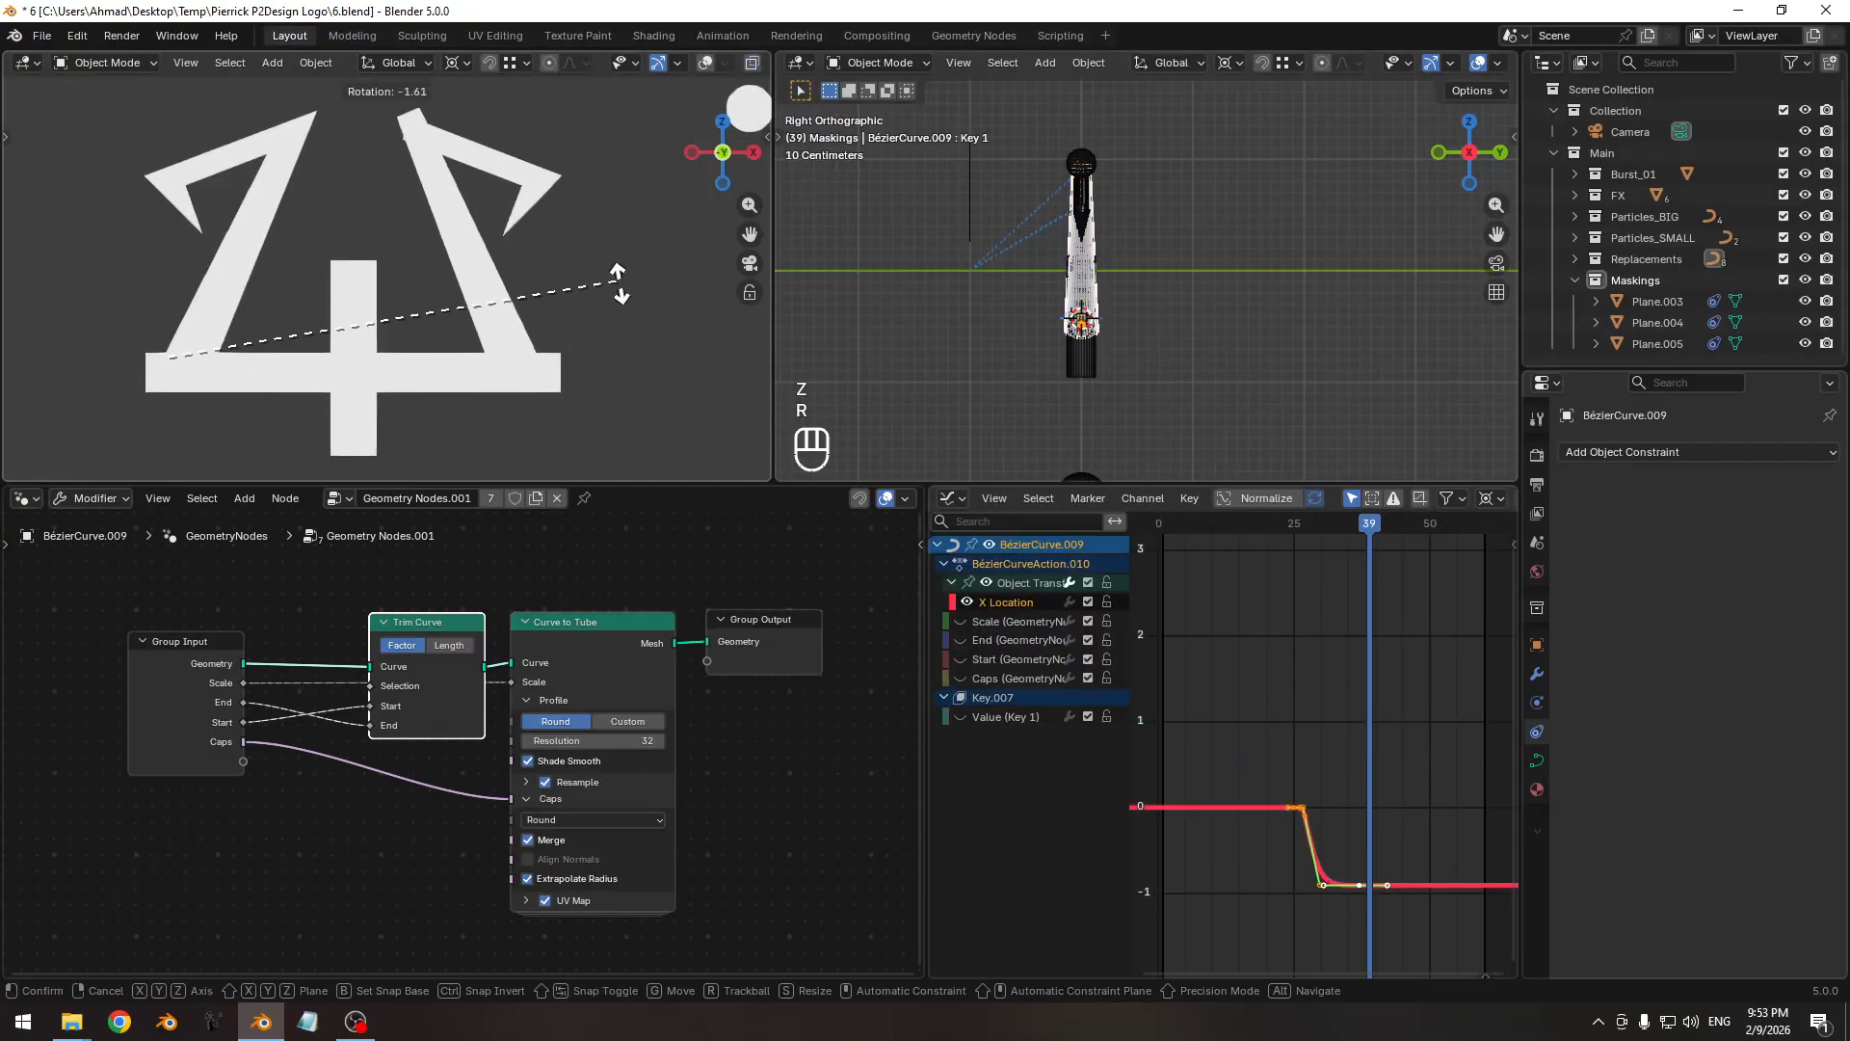
right_click(617, 286)
left_click(458, 65)
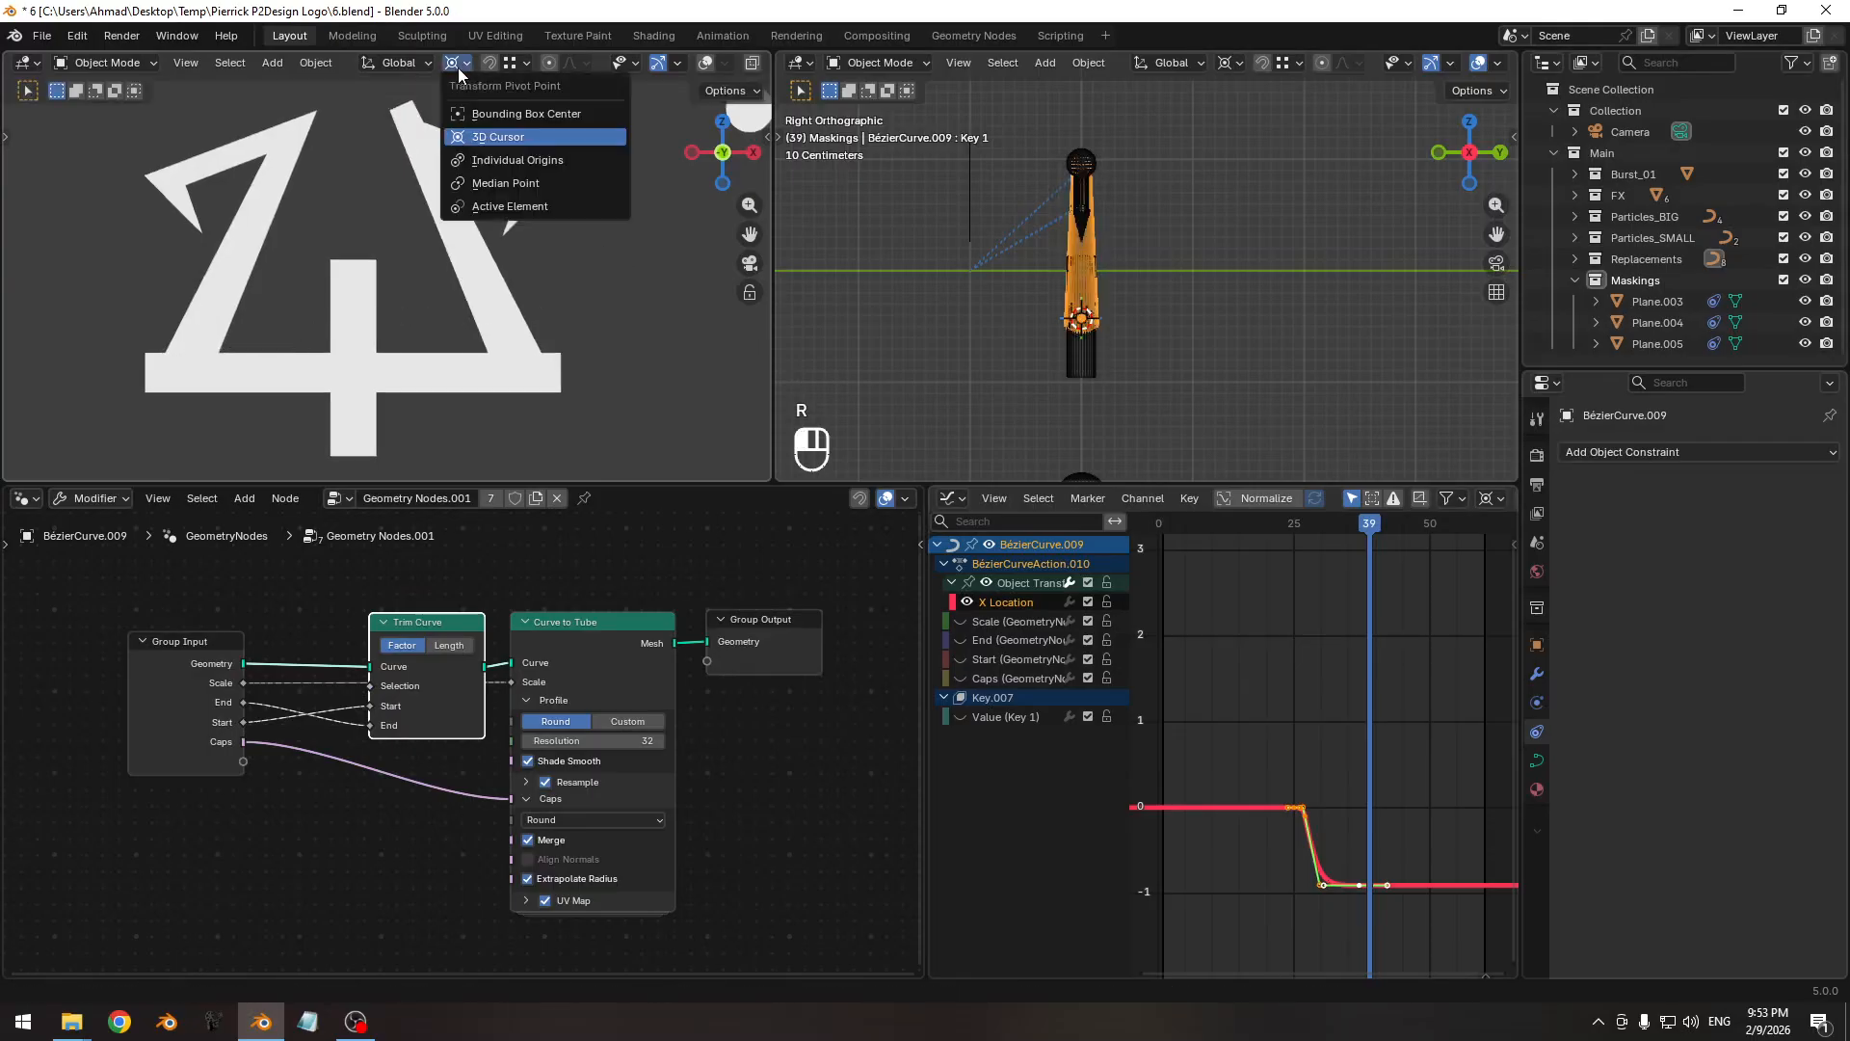
left_click(517, 158)
Check the pivots of the right diagonal bar, BézierCurve.009, and right slanted bar, BézierCurve.011, with cancelled test rotations.
key("r")
right_click(617, 198)
key("r")
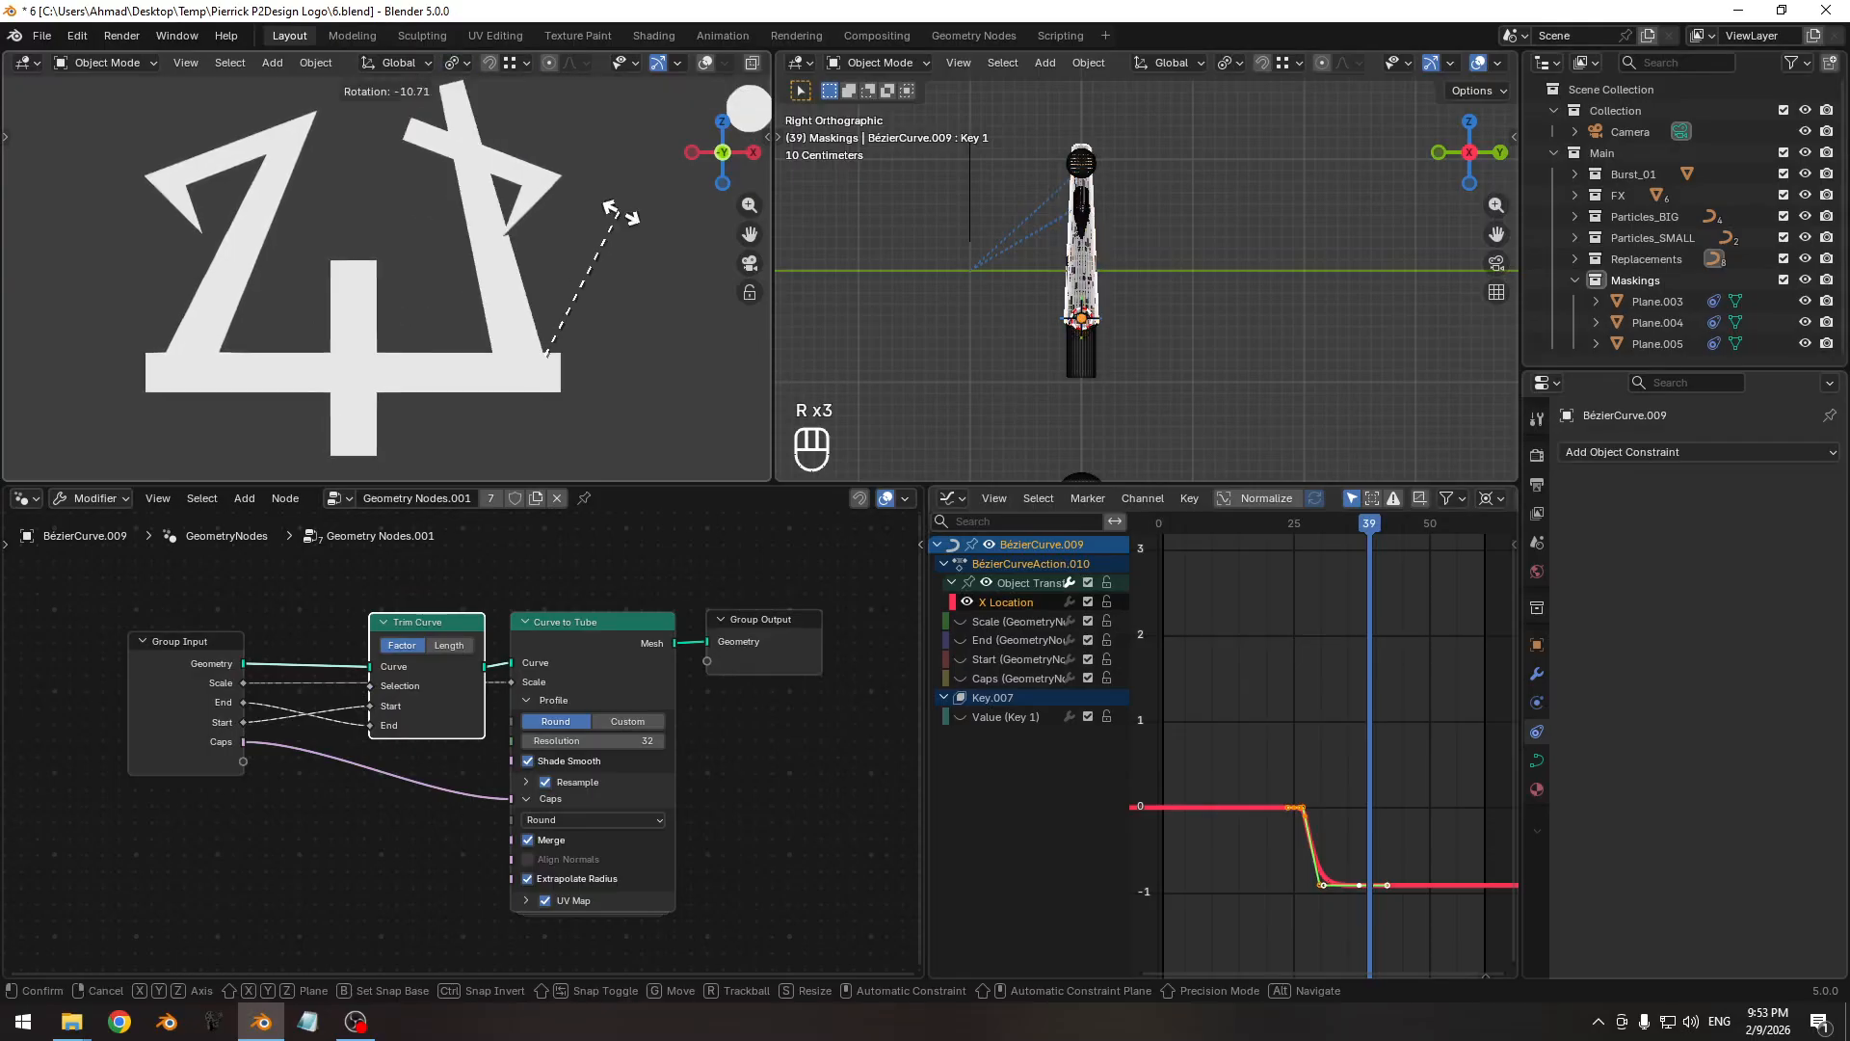
right_click(627, 227)
middle_click_drag(462, 165, 466, 210, "shift")
left_click(468, 205)
key("r")
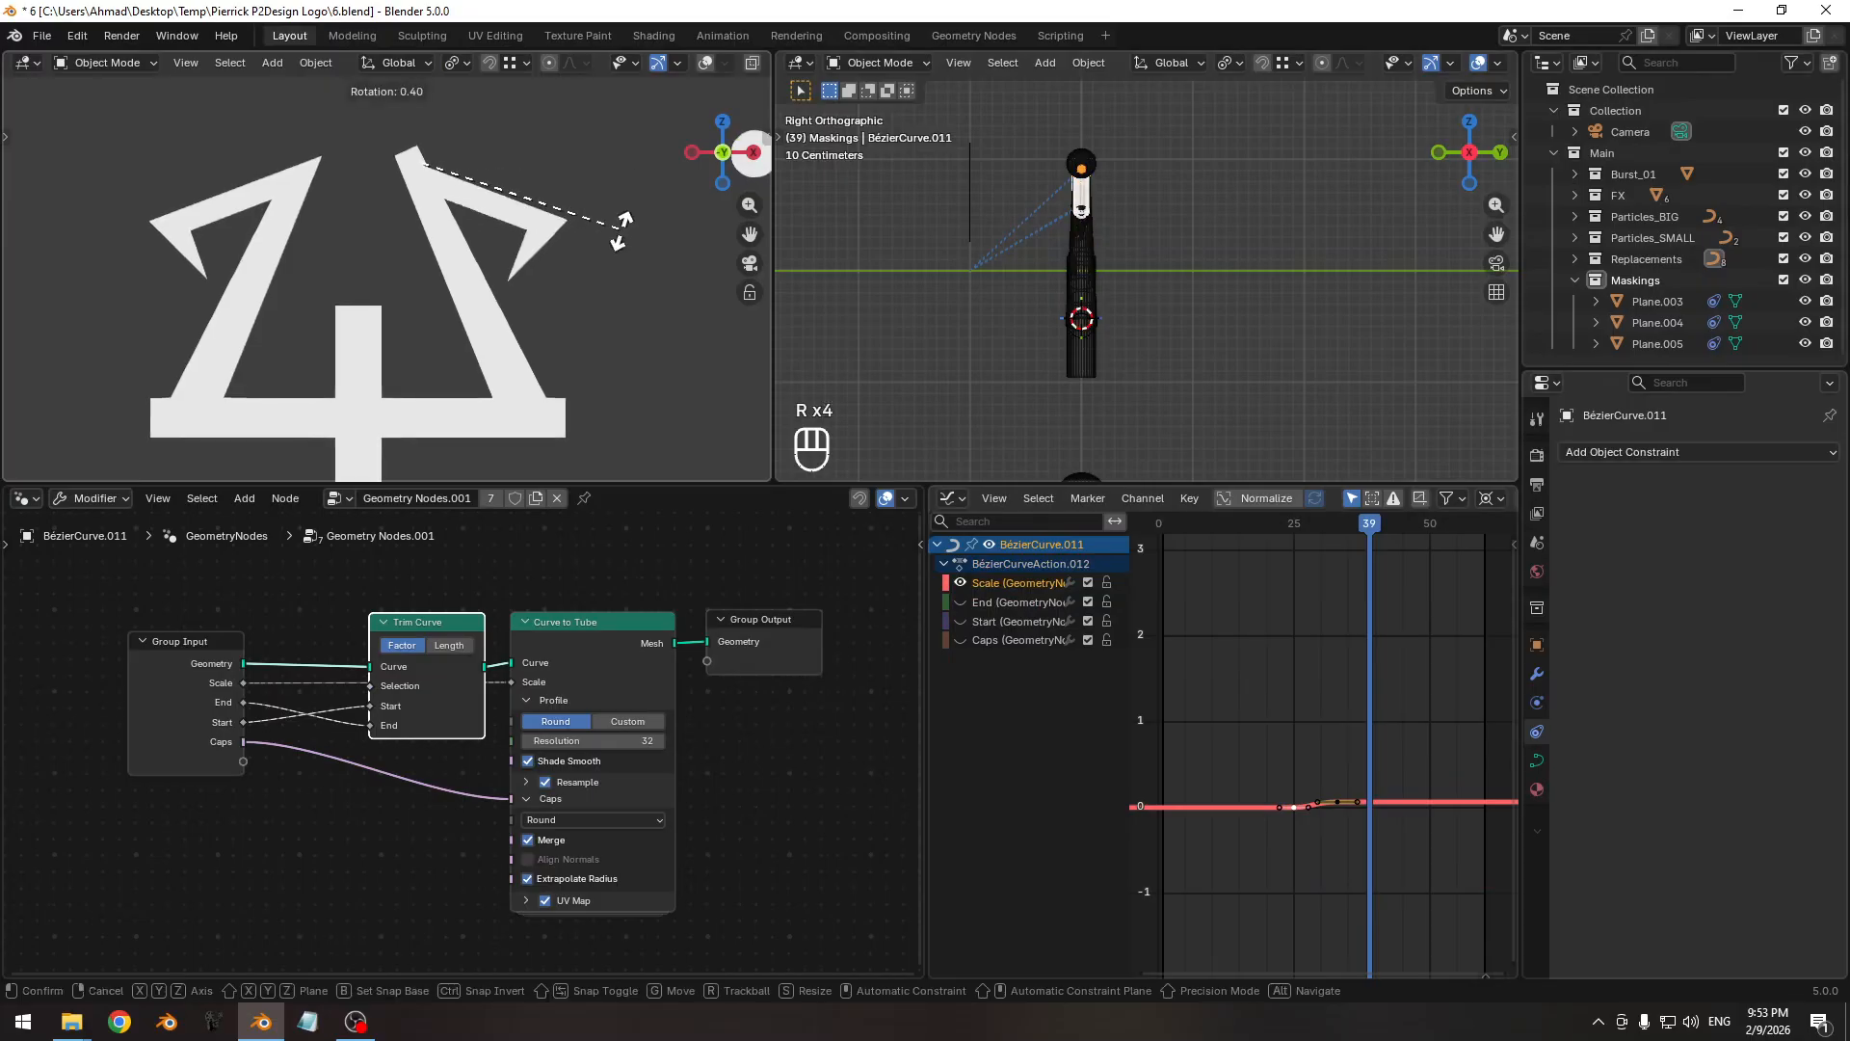
right_click(619, 200)
left_click(540, 254)
key("r")
right_click(569, 316)
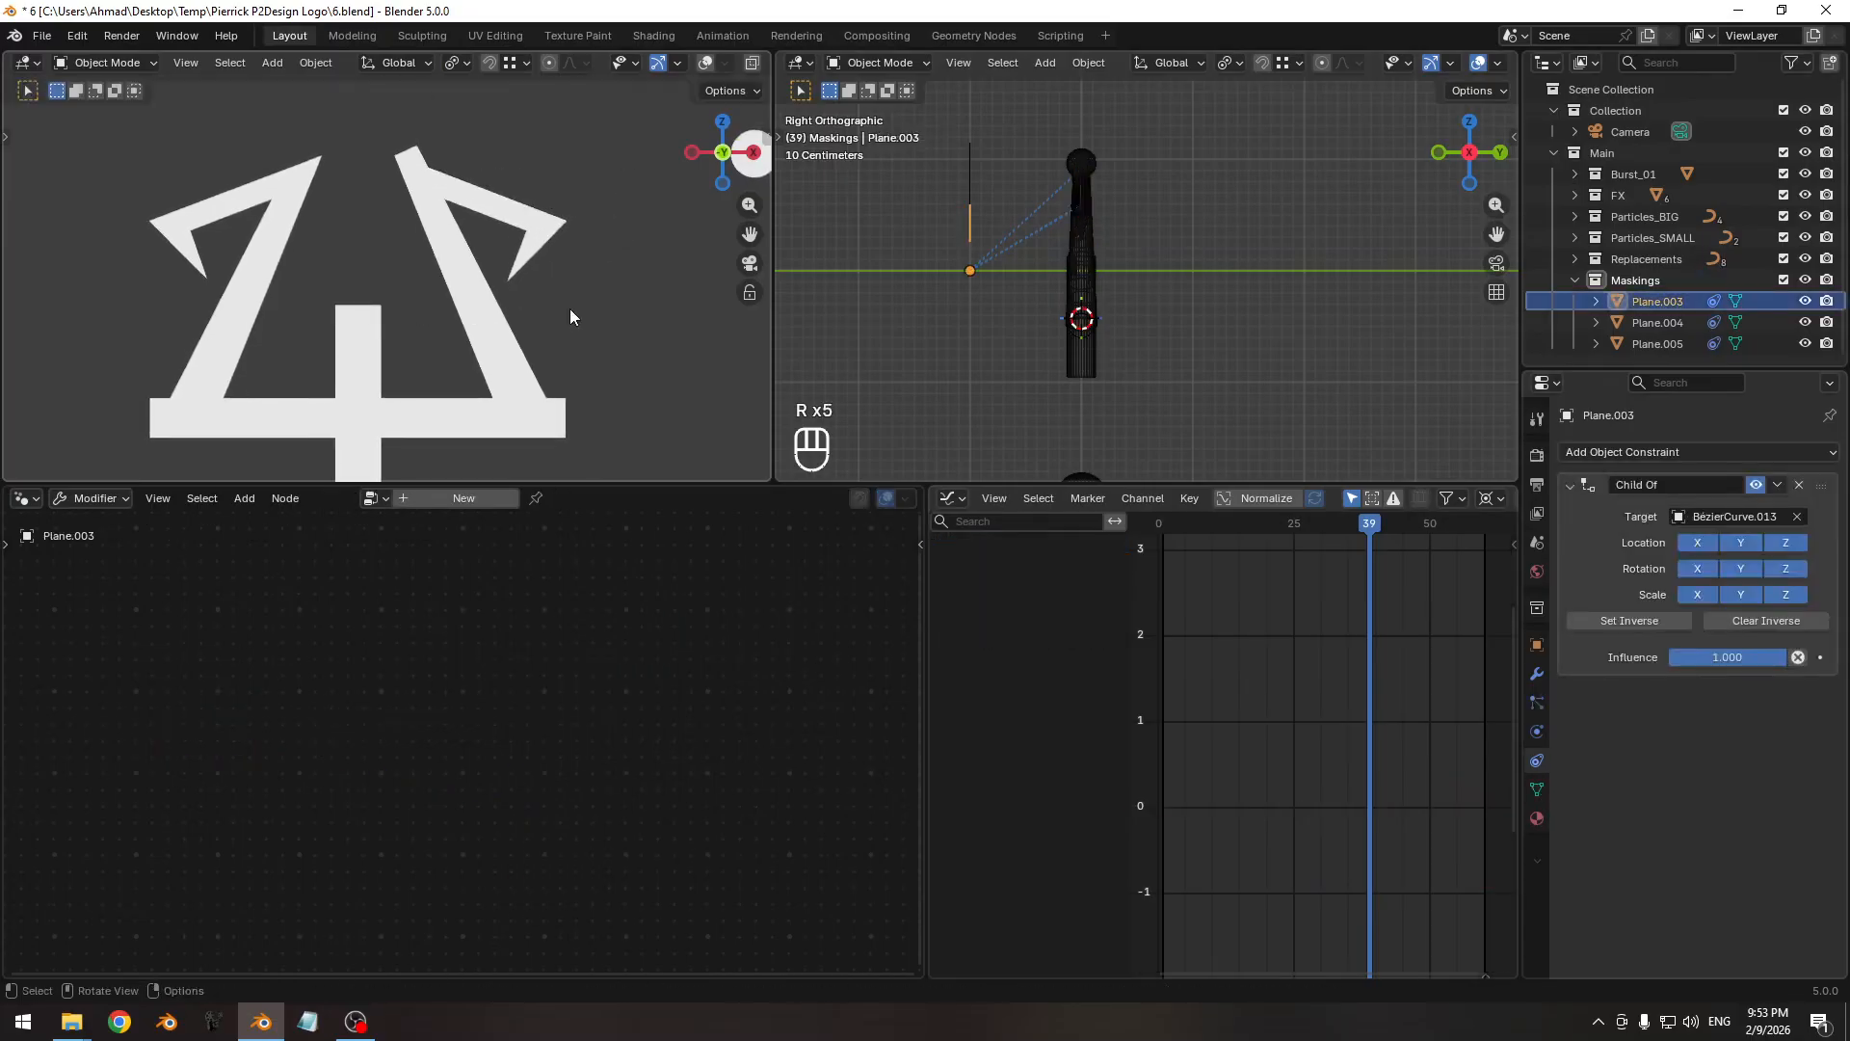
key("r")
right_click(563, 299)
Select the right spike, BézierCurve.013, and check its pivot and mask with cancelled test rotations.
key("shift+alt+z")
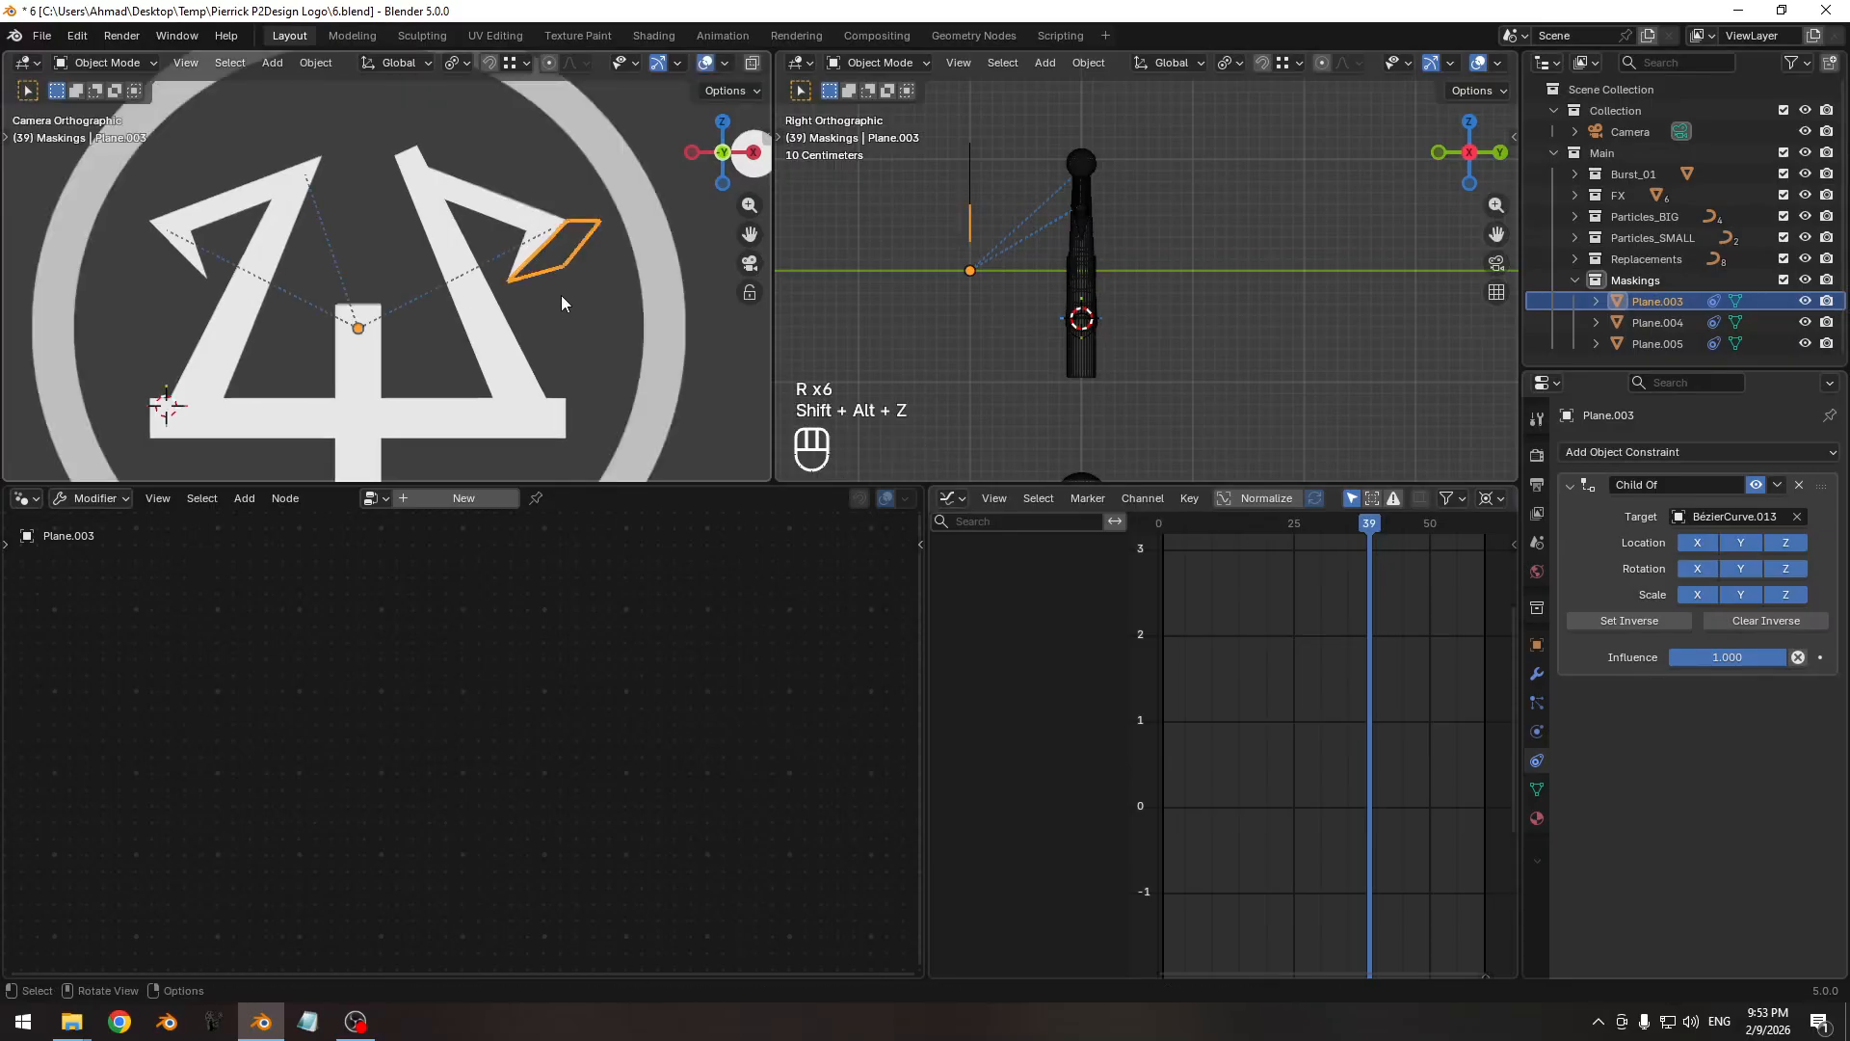
left_click(530, 258)
key("shift+alt+z")
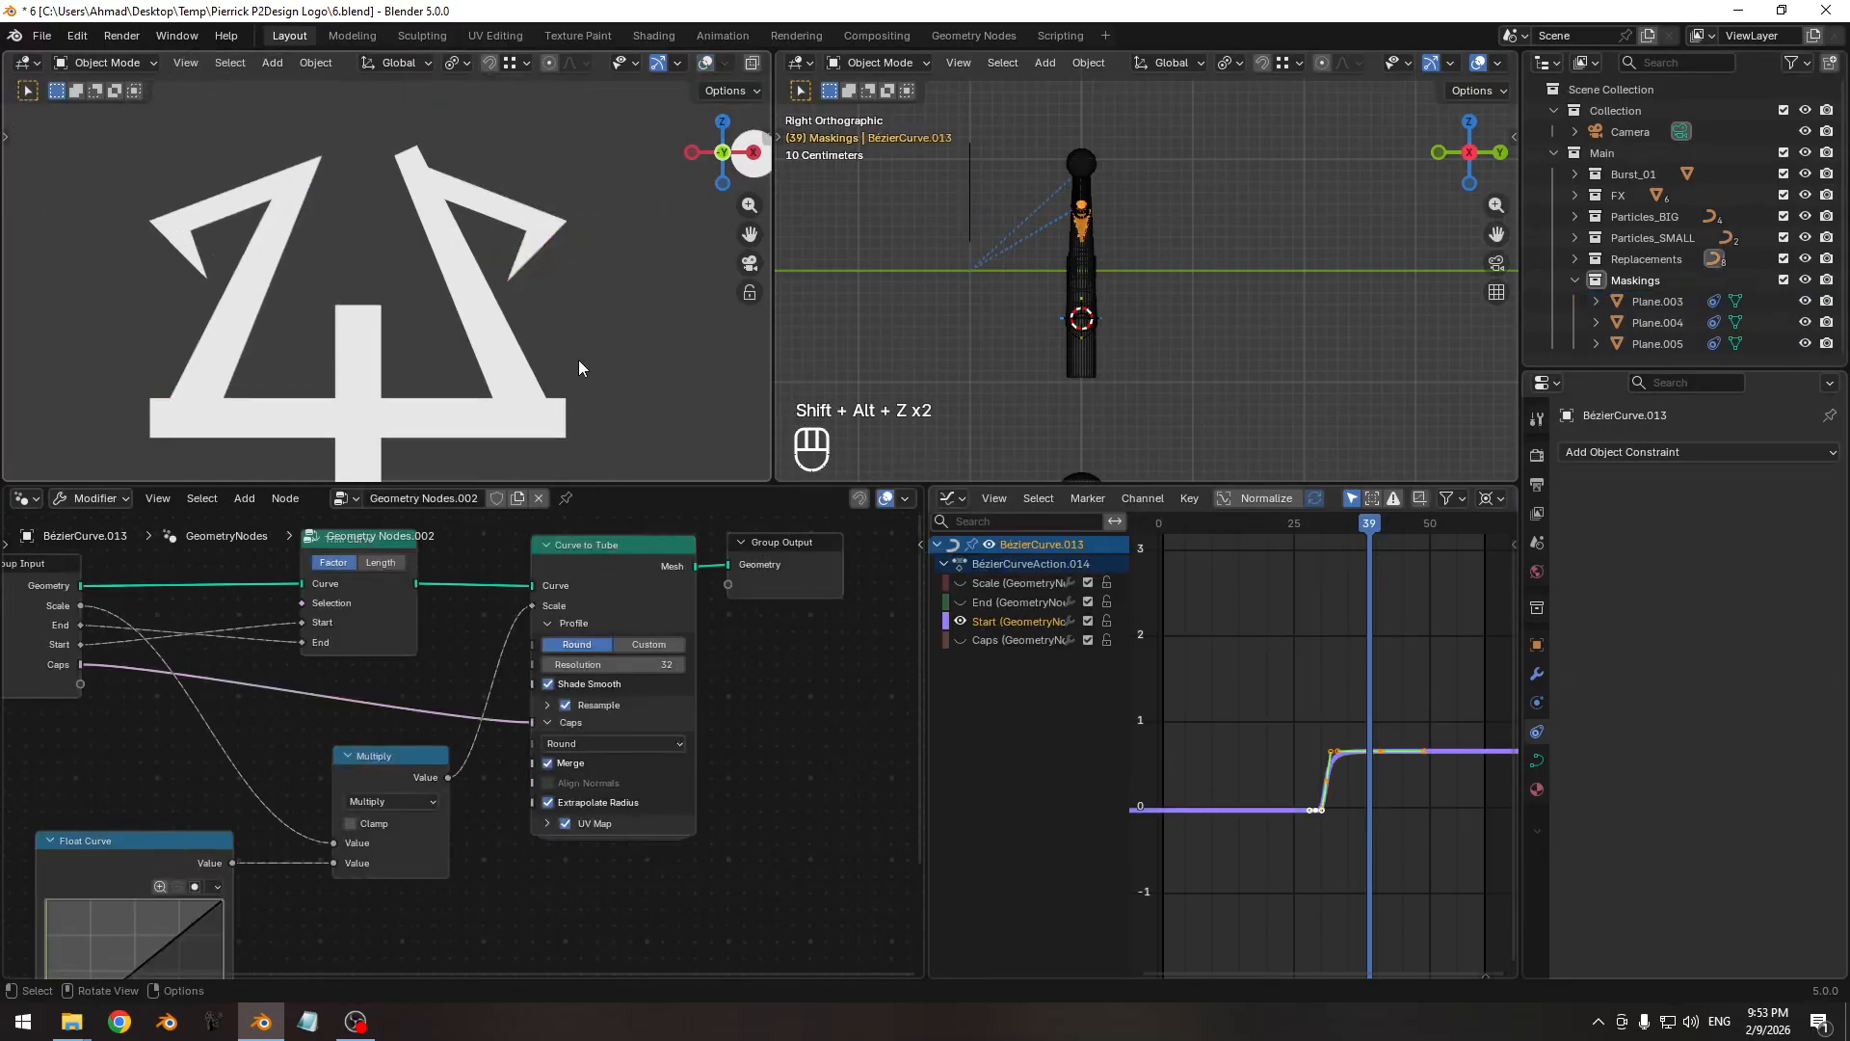
key("r")
right_click(636, 355)
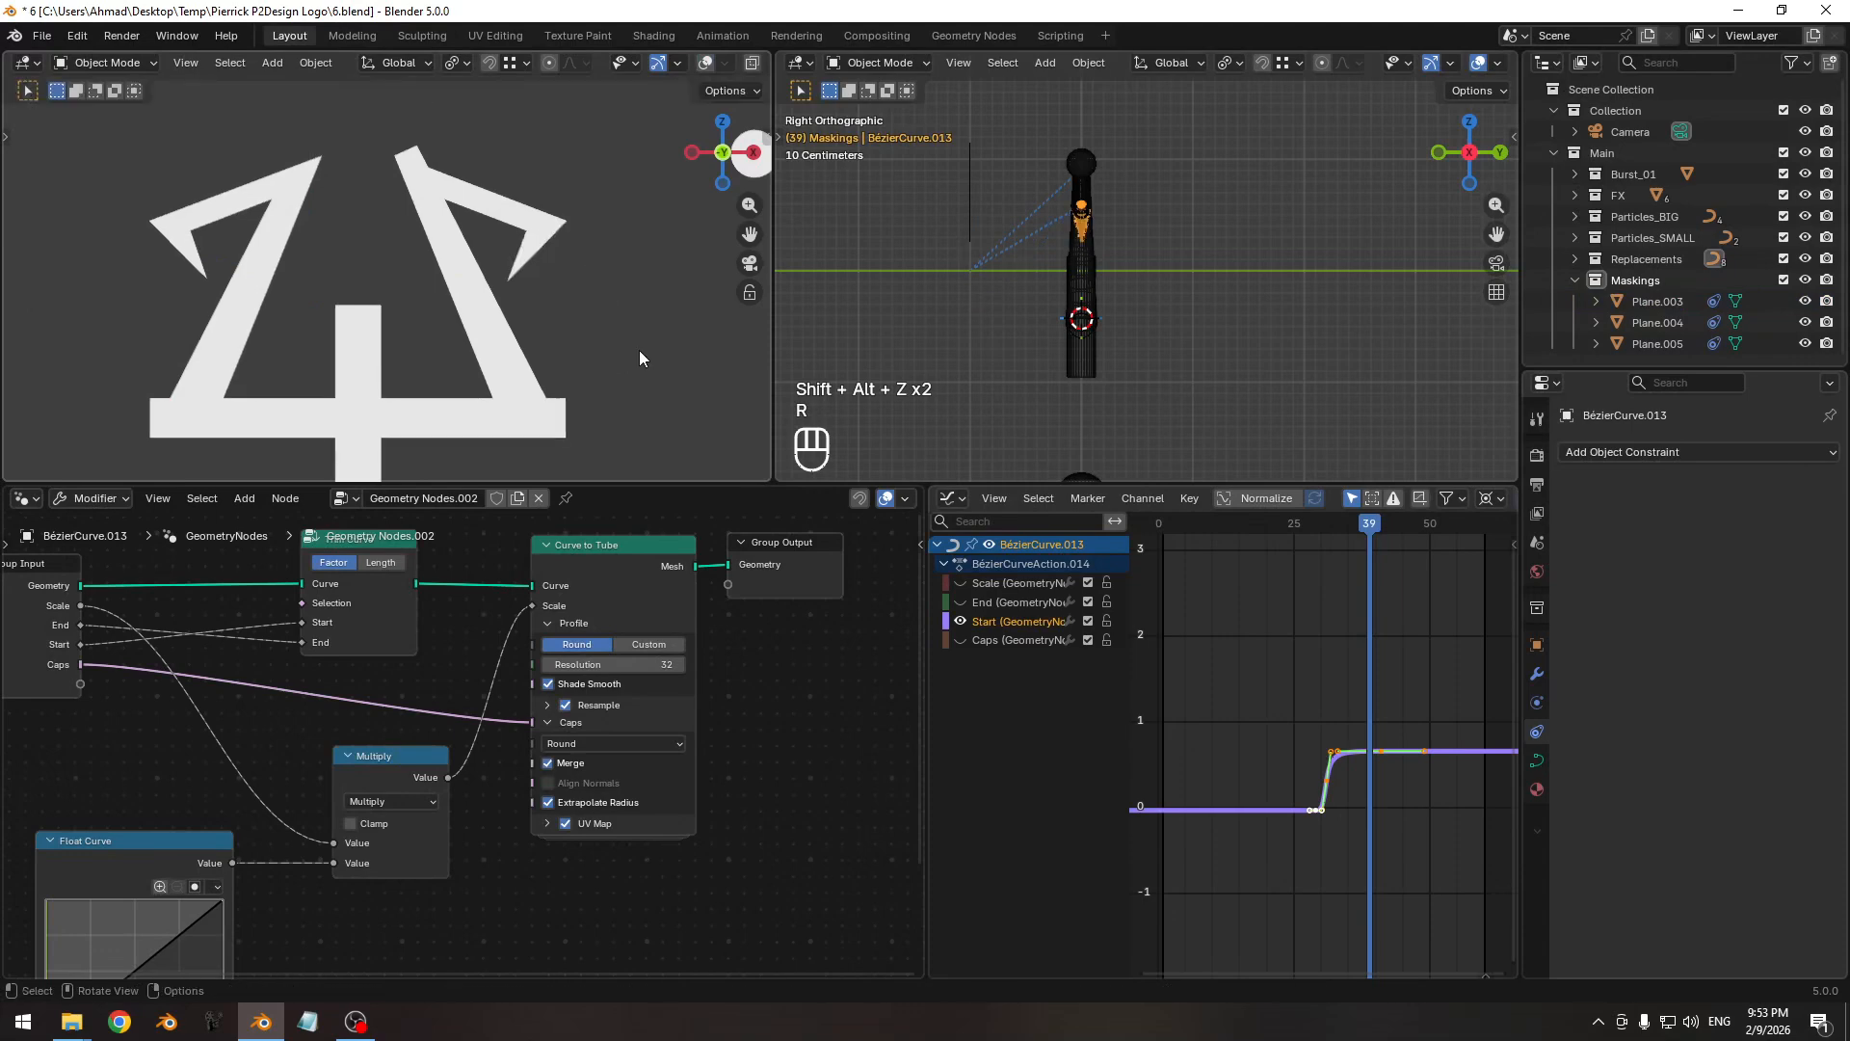
scroll(465, 316, "up", 5)
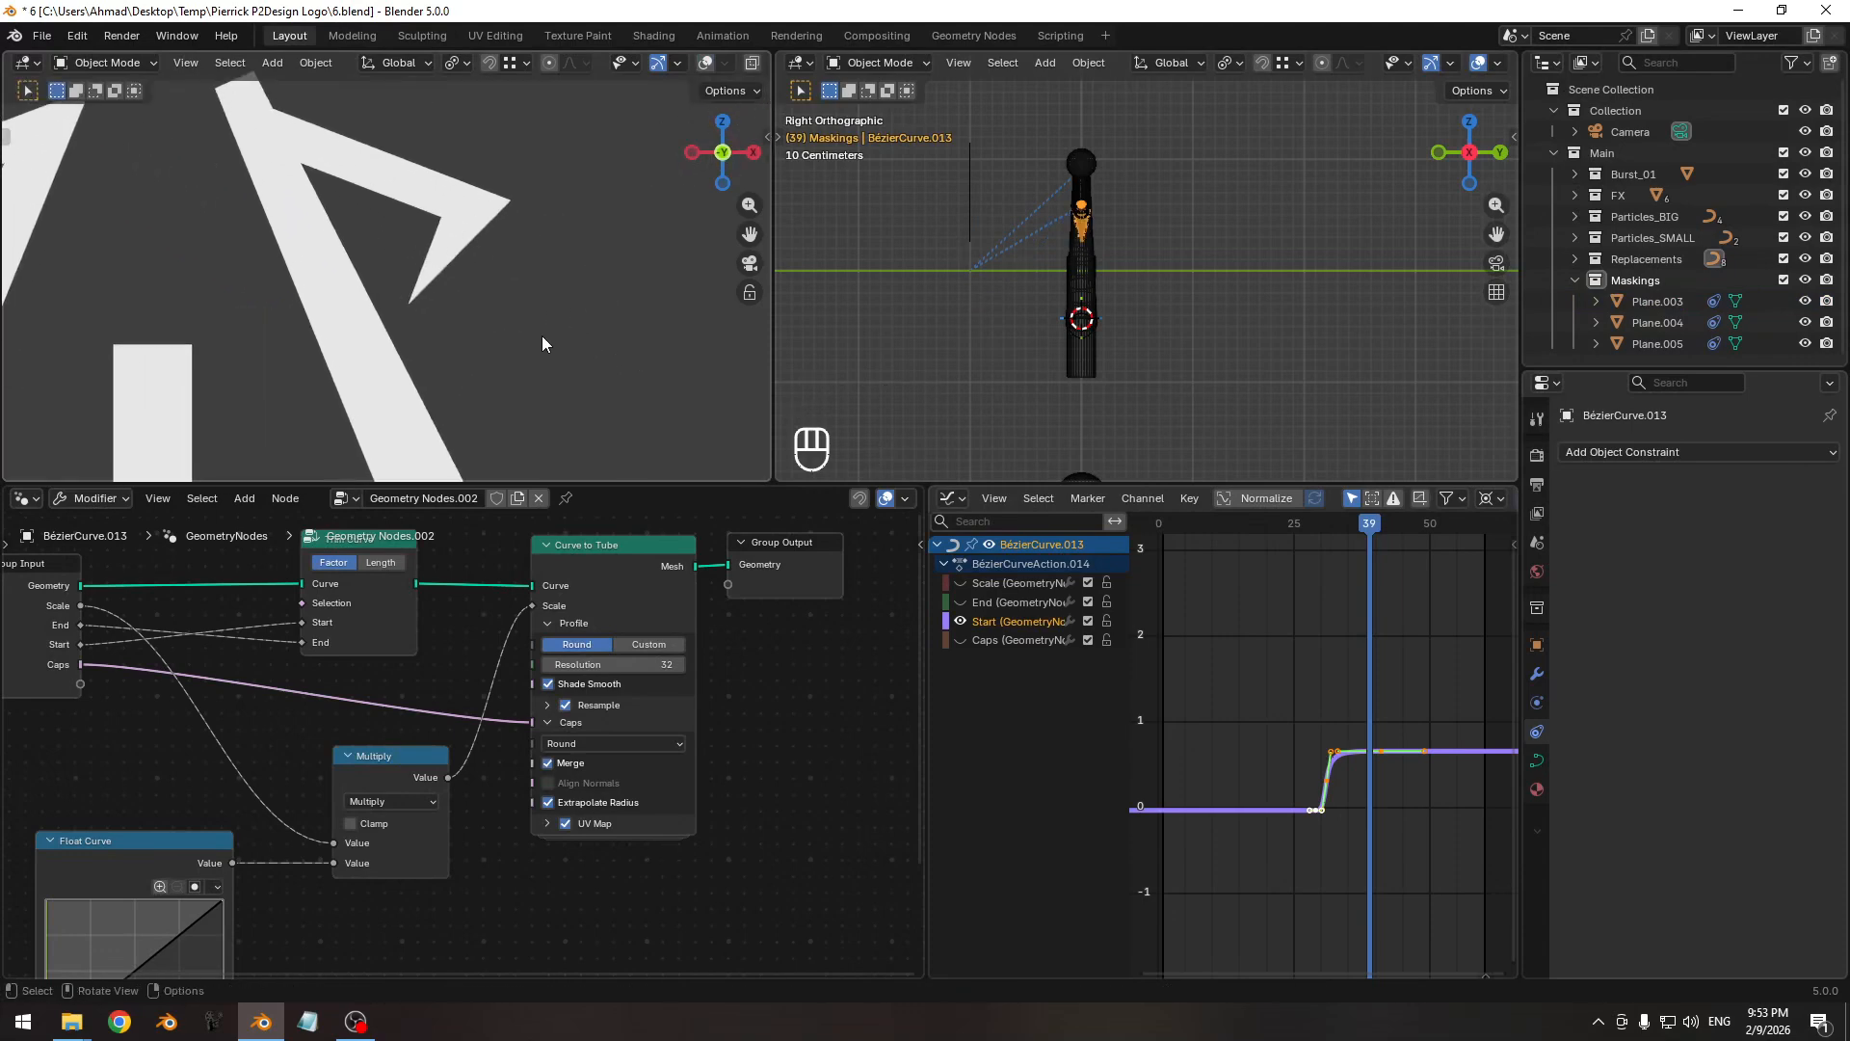
key("r")
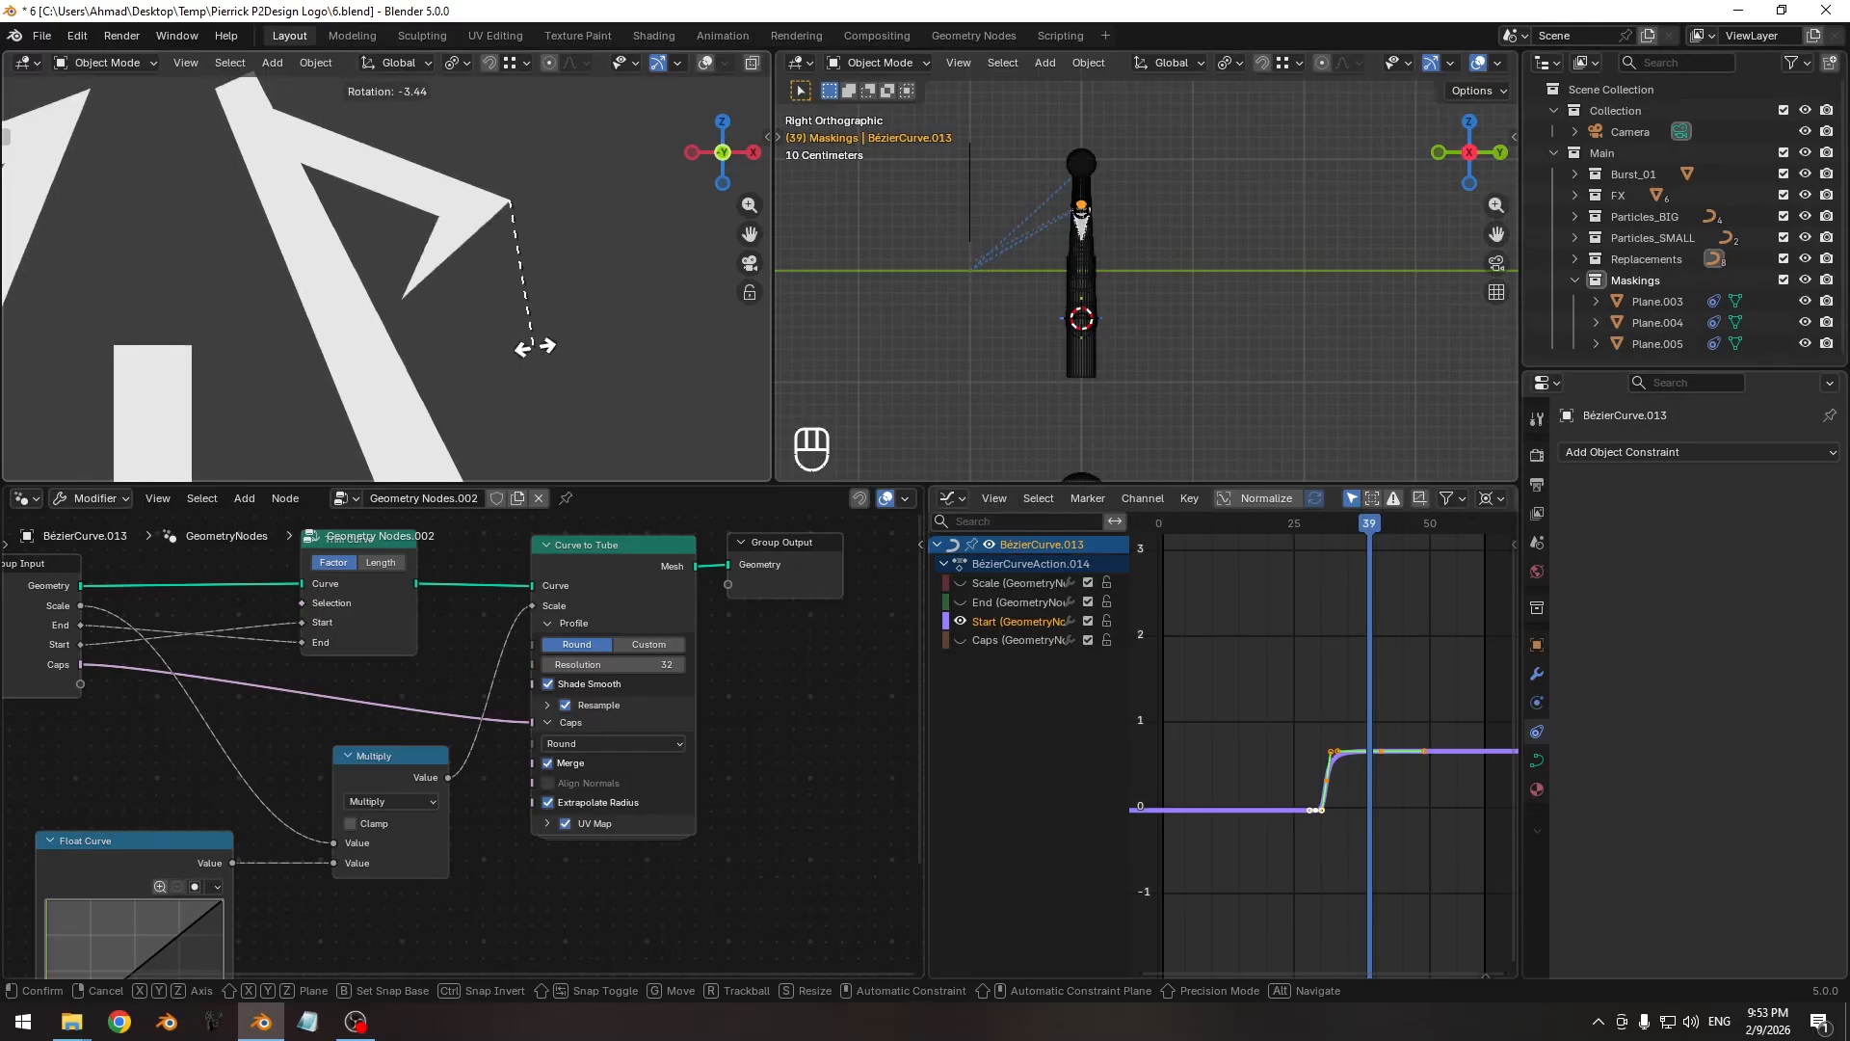
key("Escape")
scroll(268, 287, "down", 4)
scroll(262, 292, "up", 2)
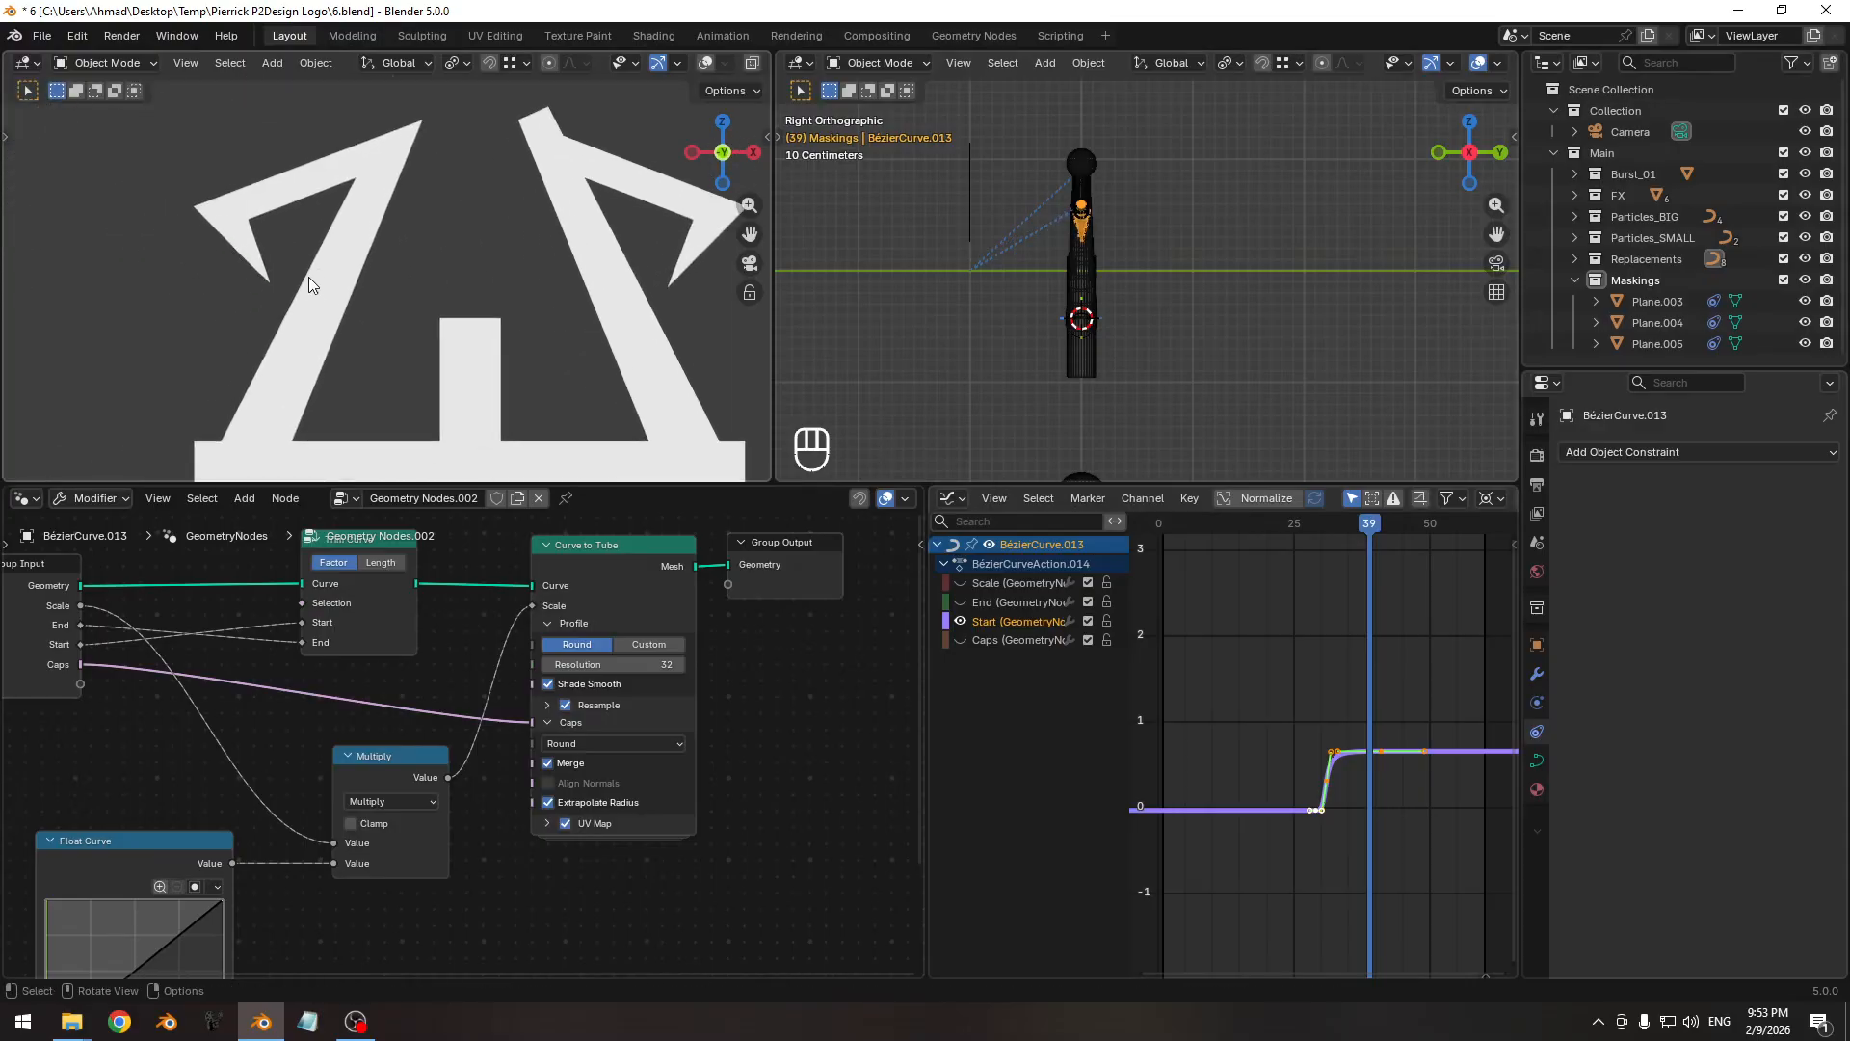
Check the pivots of the left diagonal bar, BézierCurve.008, and left slanted bar, BézierCurve.010, with cancelled test rotations.
left_click(308, 275)
key("r")
key("r")
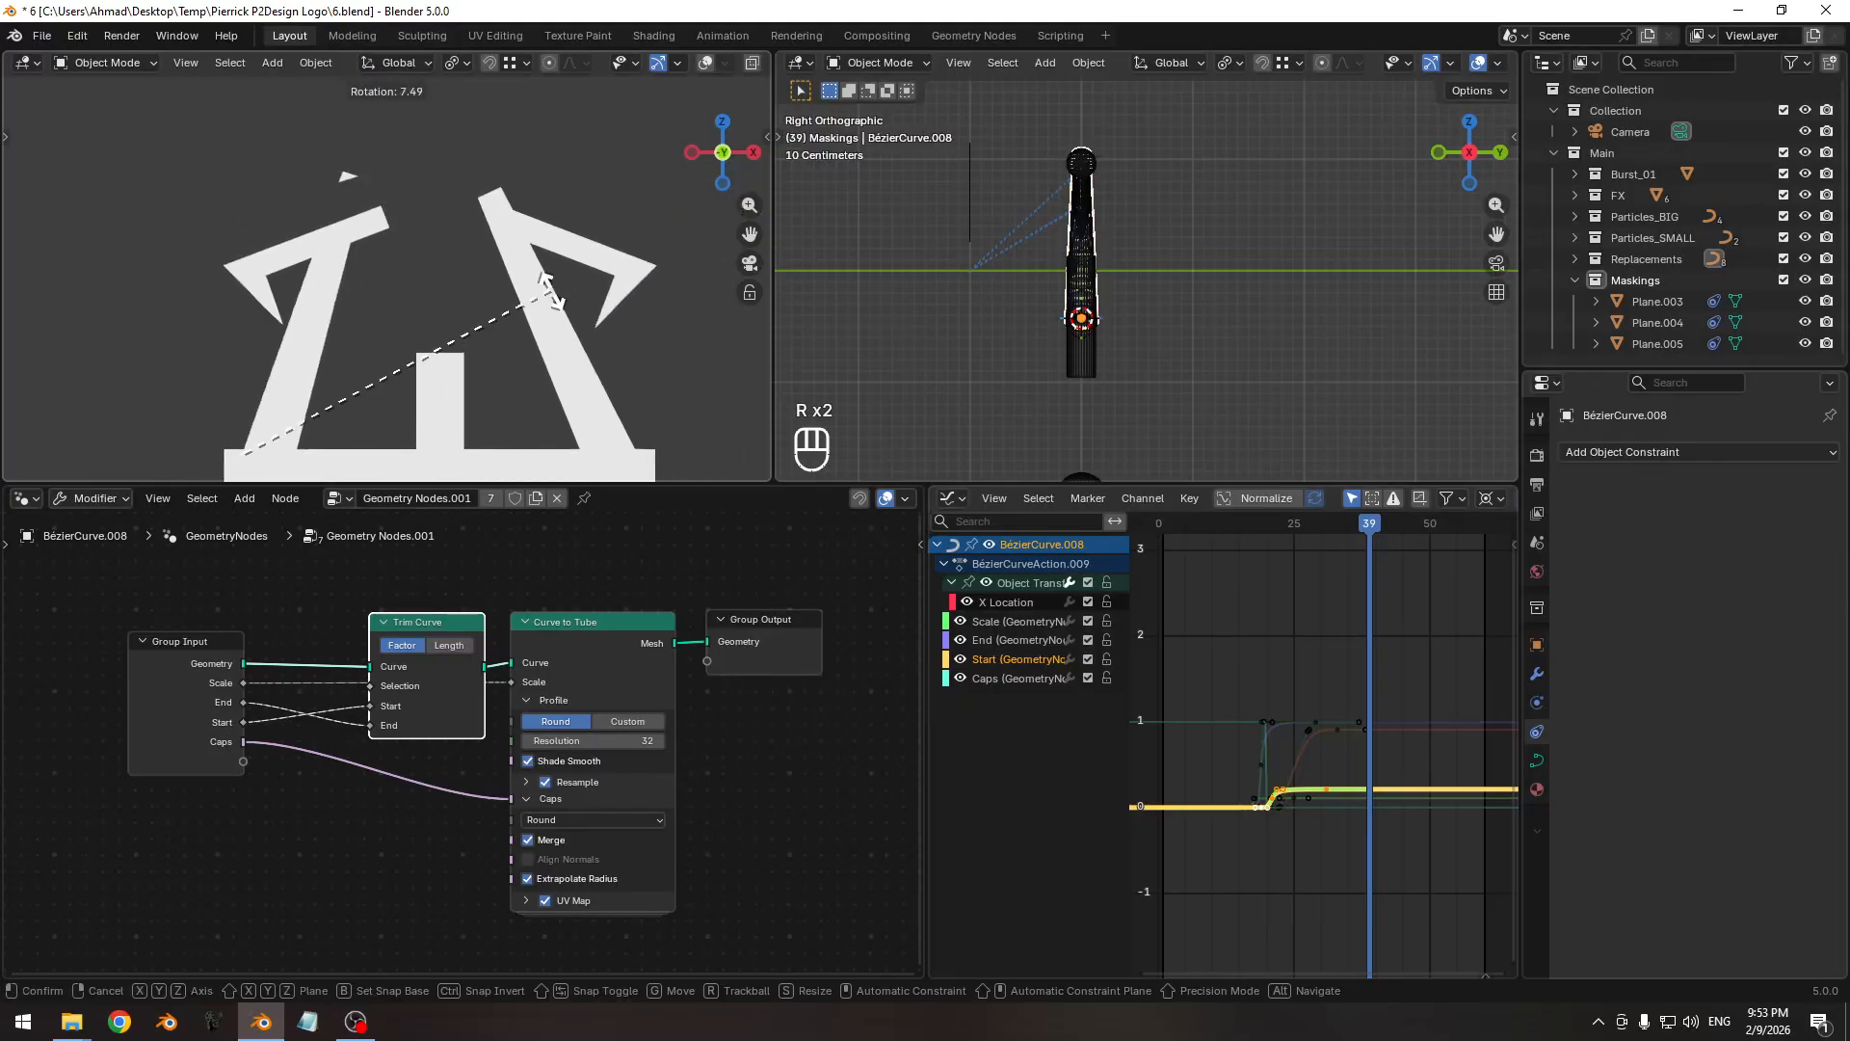
right_click(543, 309)
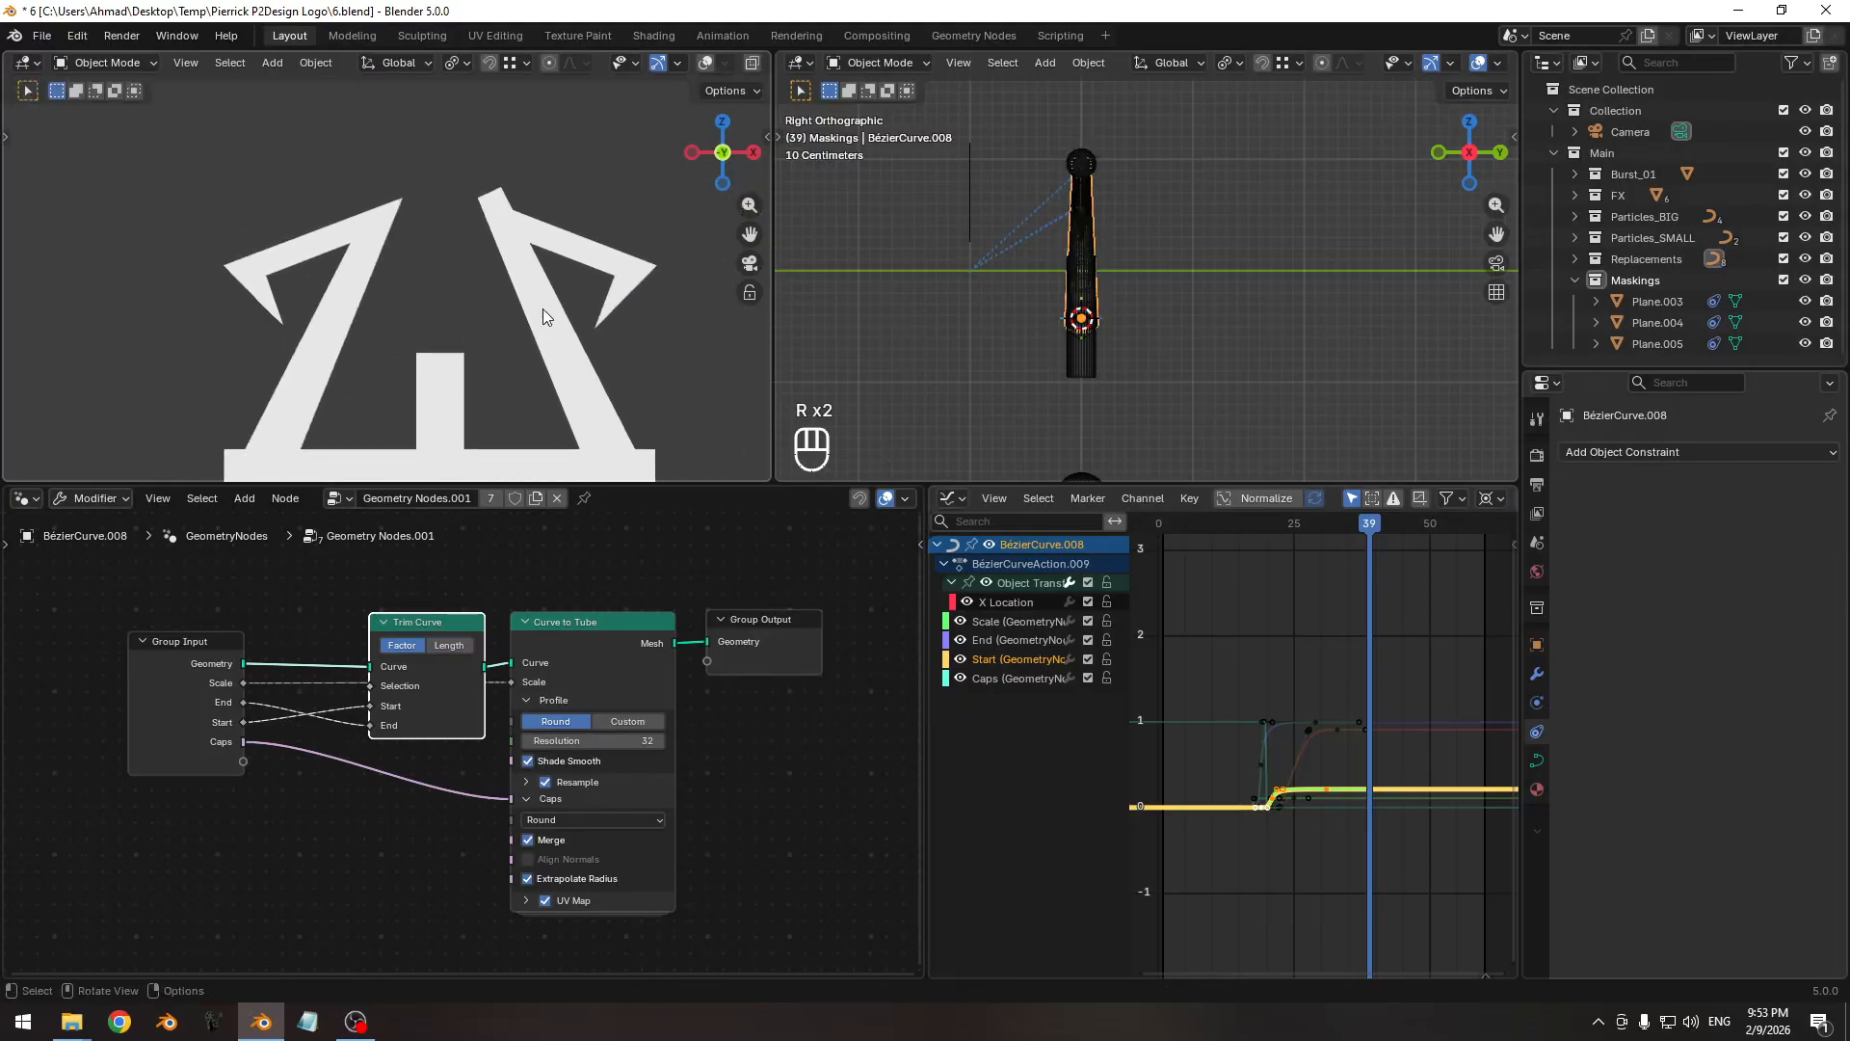
left_click(345, 246)
key("r")
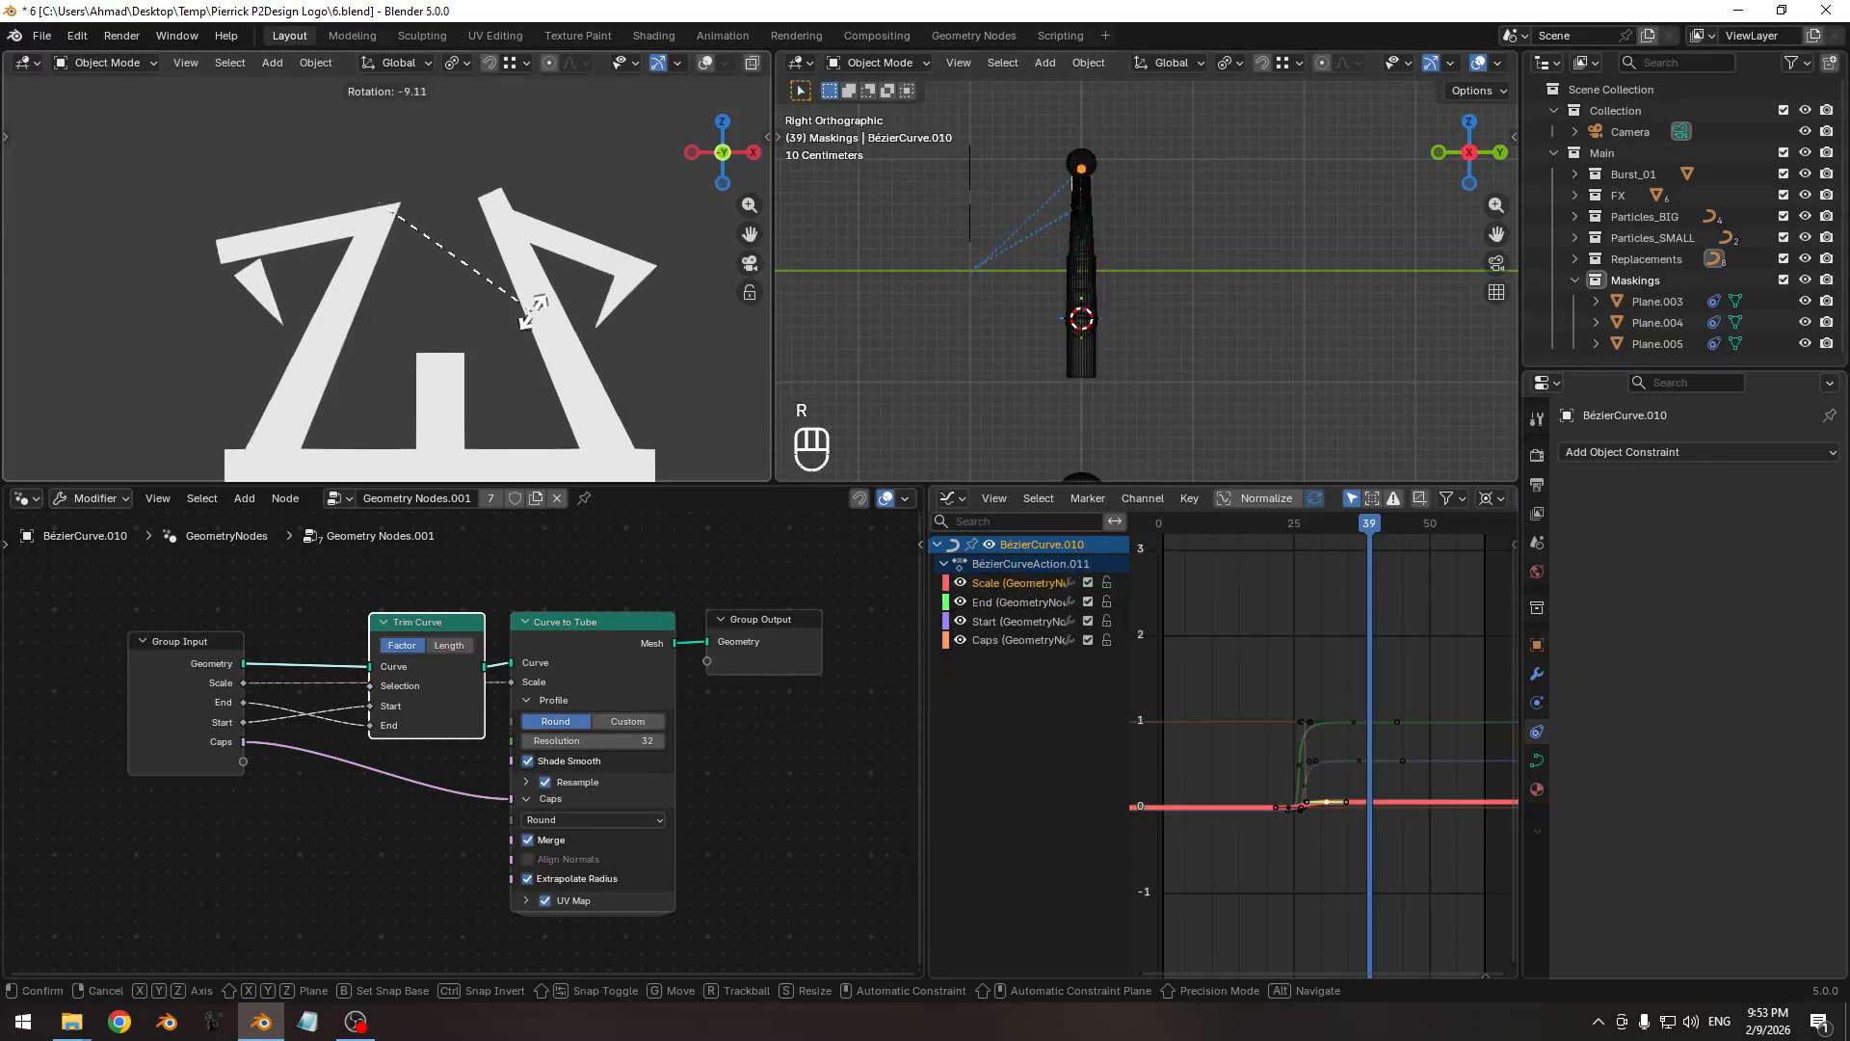
right_click(401, 248)
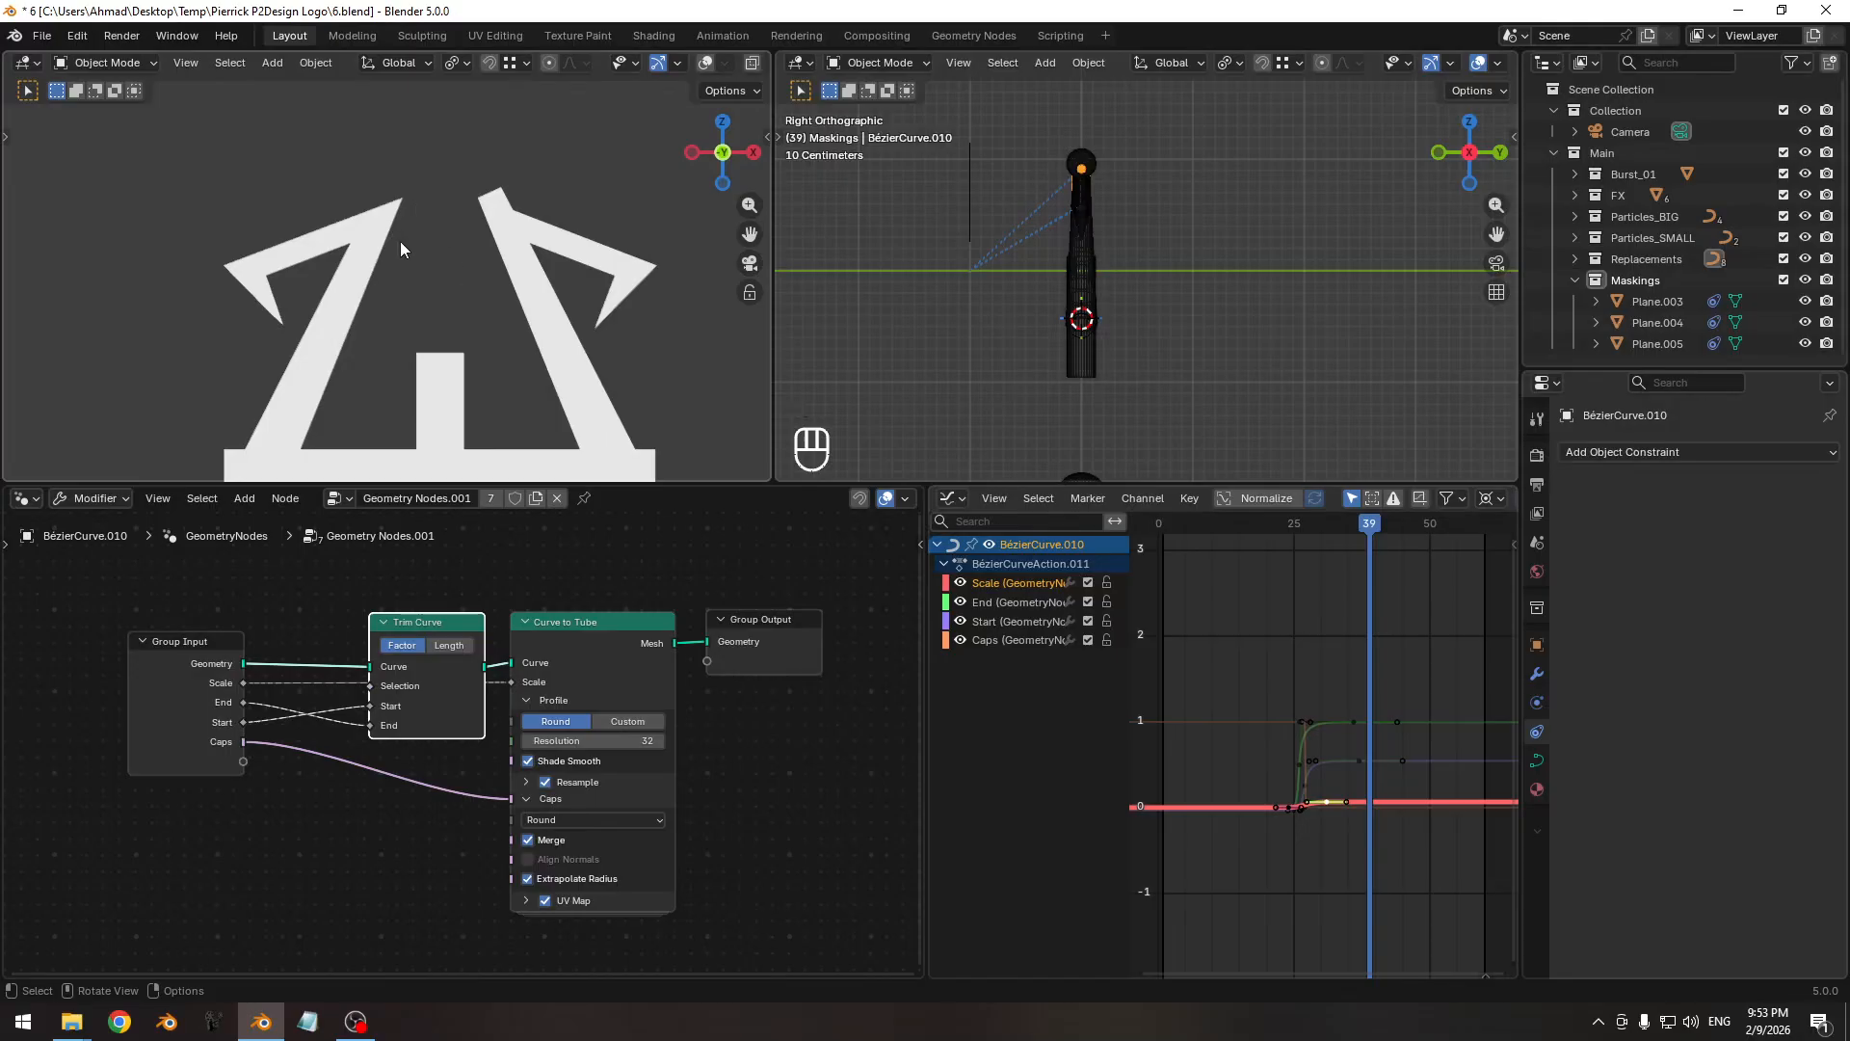
key("r")
right_click(476, 345)
Check the pivot and mask of the left spike, BézierCurve.012, with a cancelled test rotation.
left_click(279, 296)
key("r")
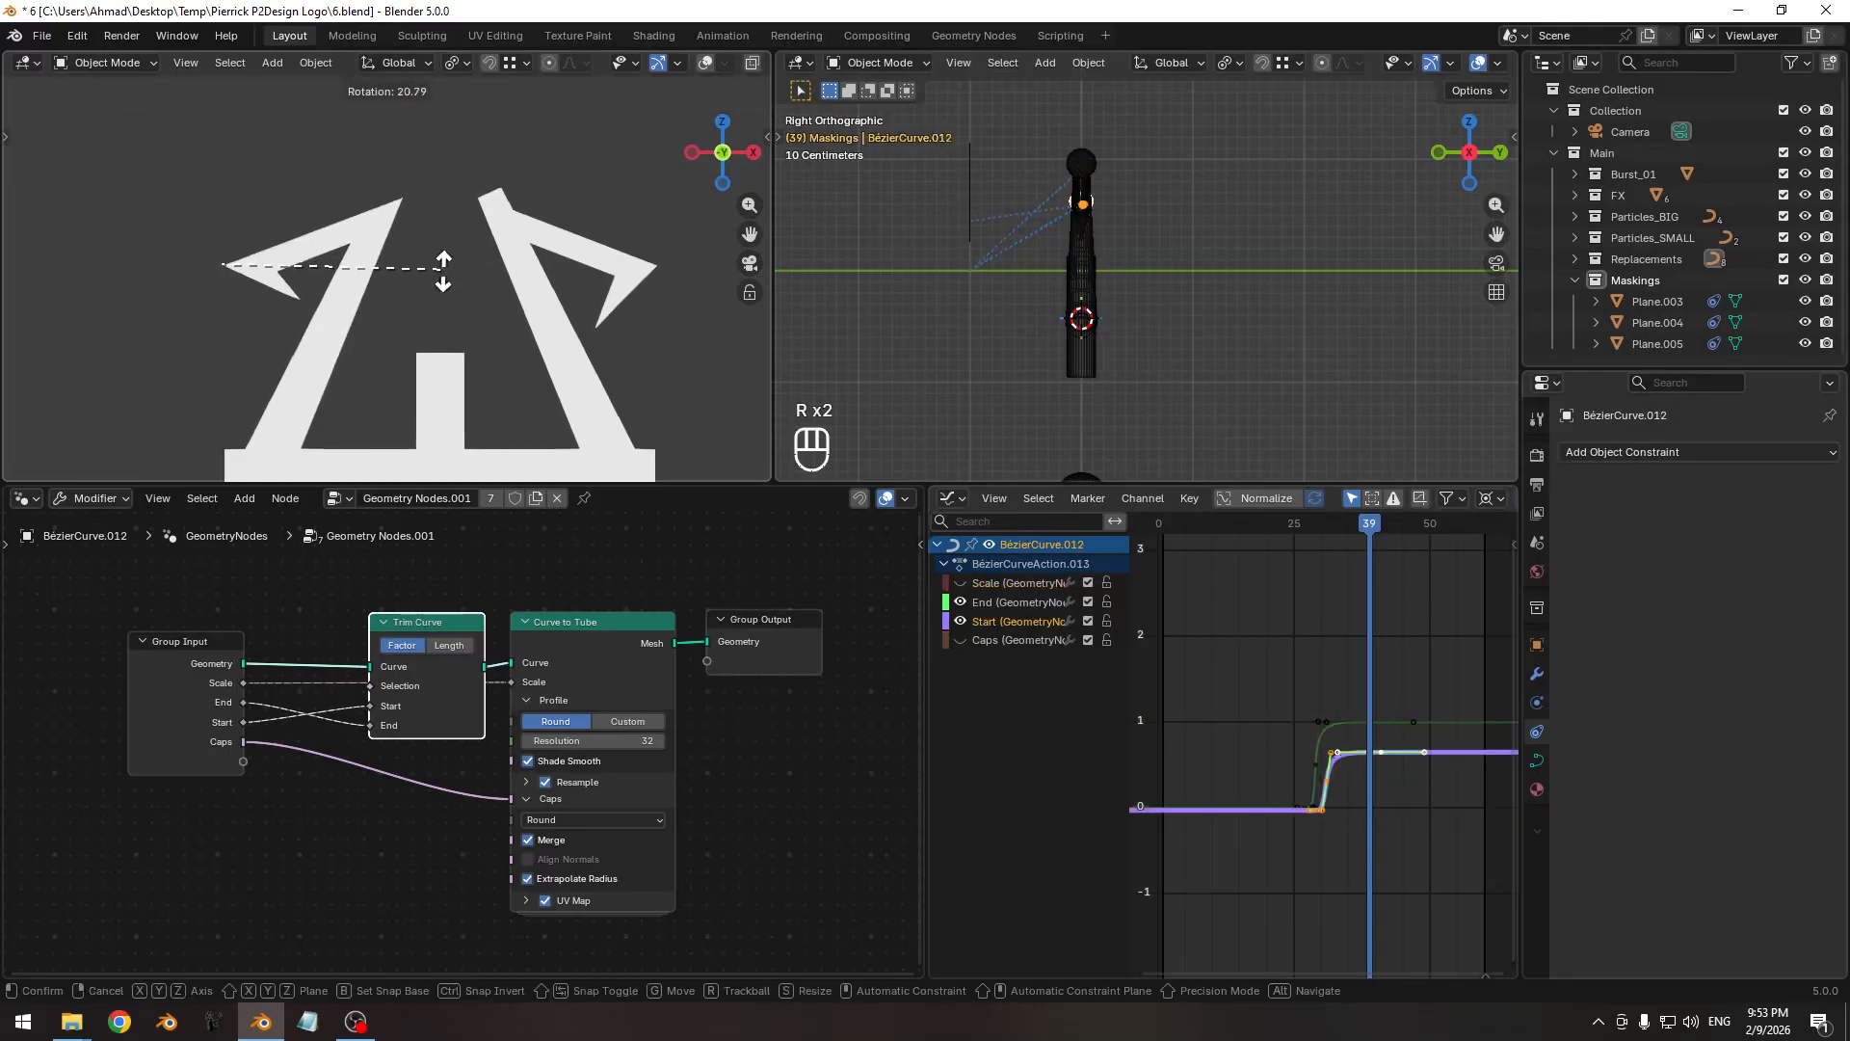
key("r")
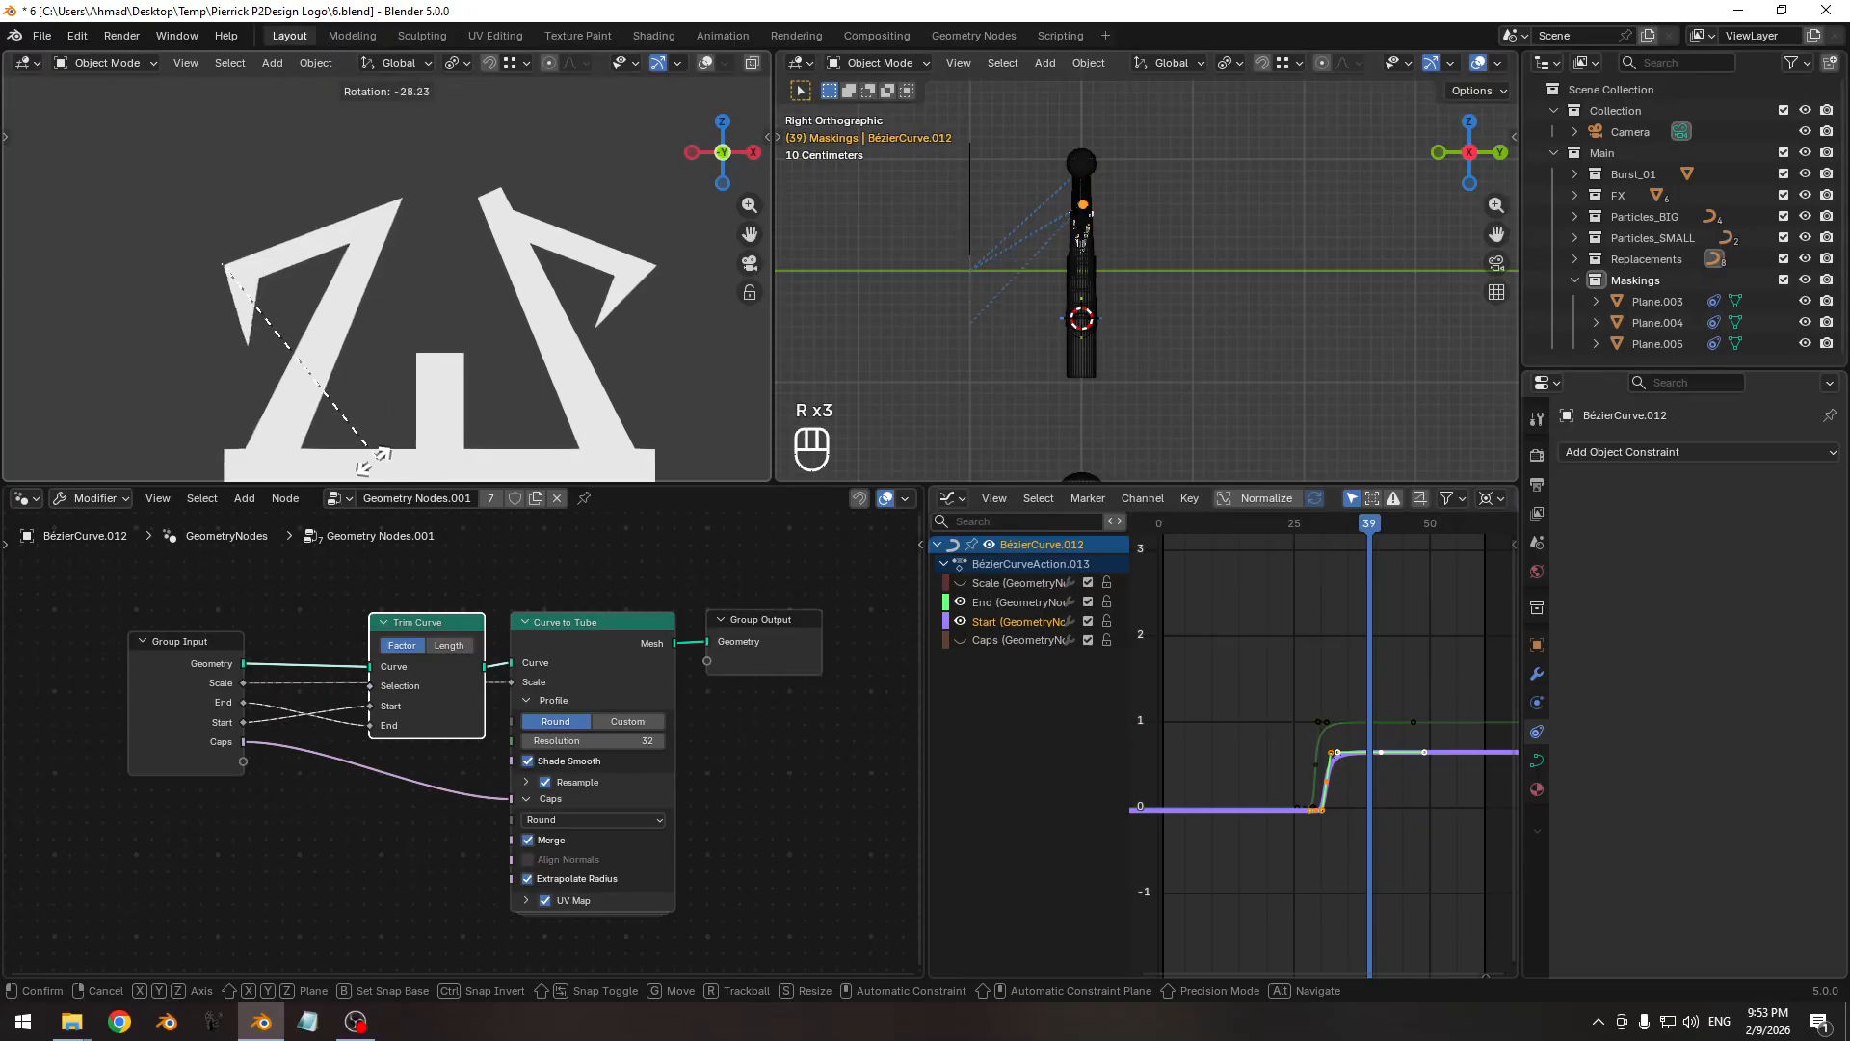
right_click(501, 246)
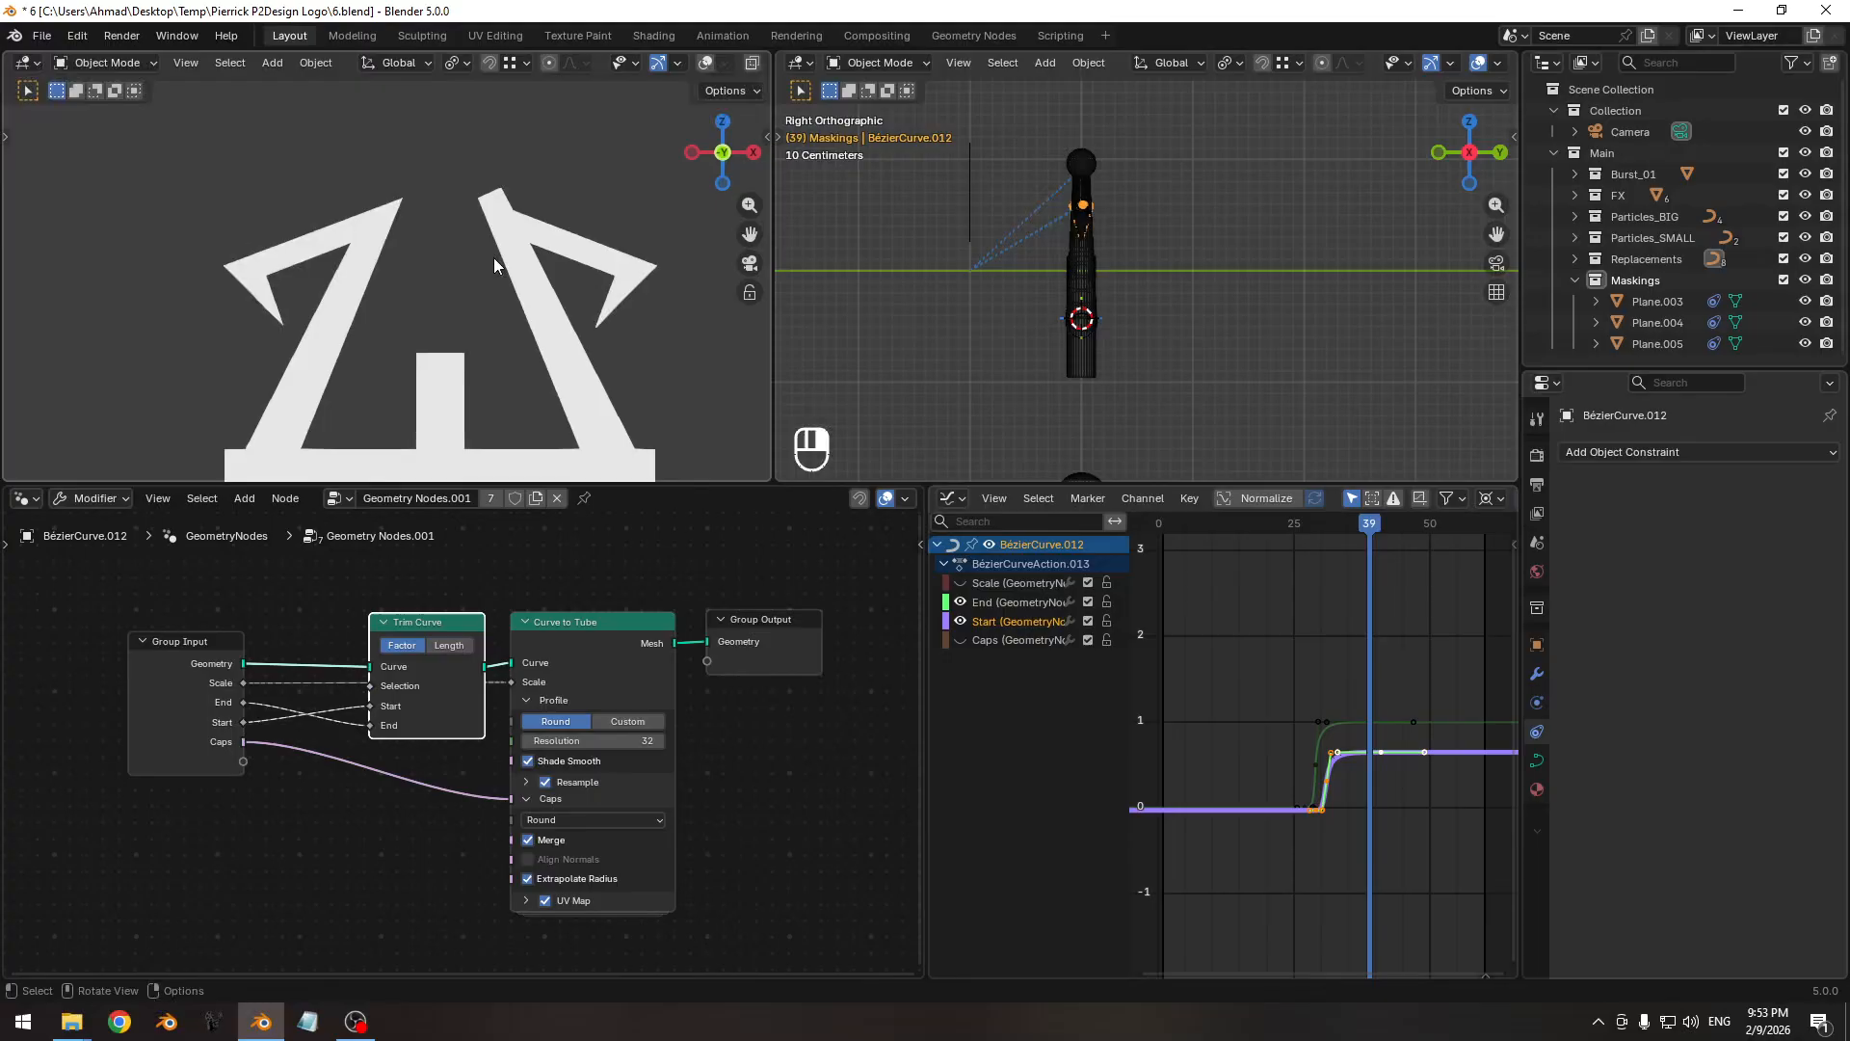
Save the file, turn the overlays back on and show the camera view in wireframe.
mouse_move(447, 299)
middle_mouse_down("shift")
mouse_move(386, 239)
mouse_move(415, 252)
mouse_move(318, 269)
mouse_move(459, 269)
middle_mouse_up("shift")
key("ctrl+s")
key("z")
key("shift+alt+z")
key("z")
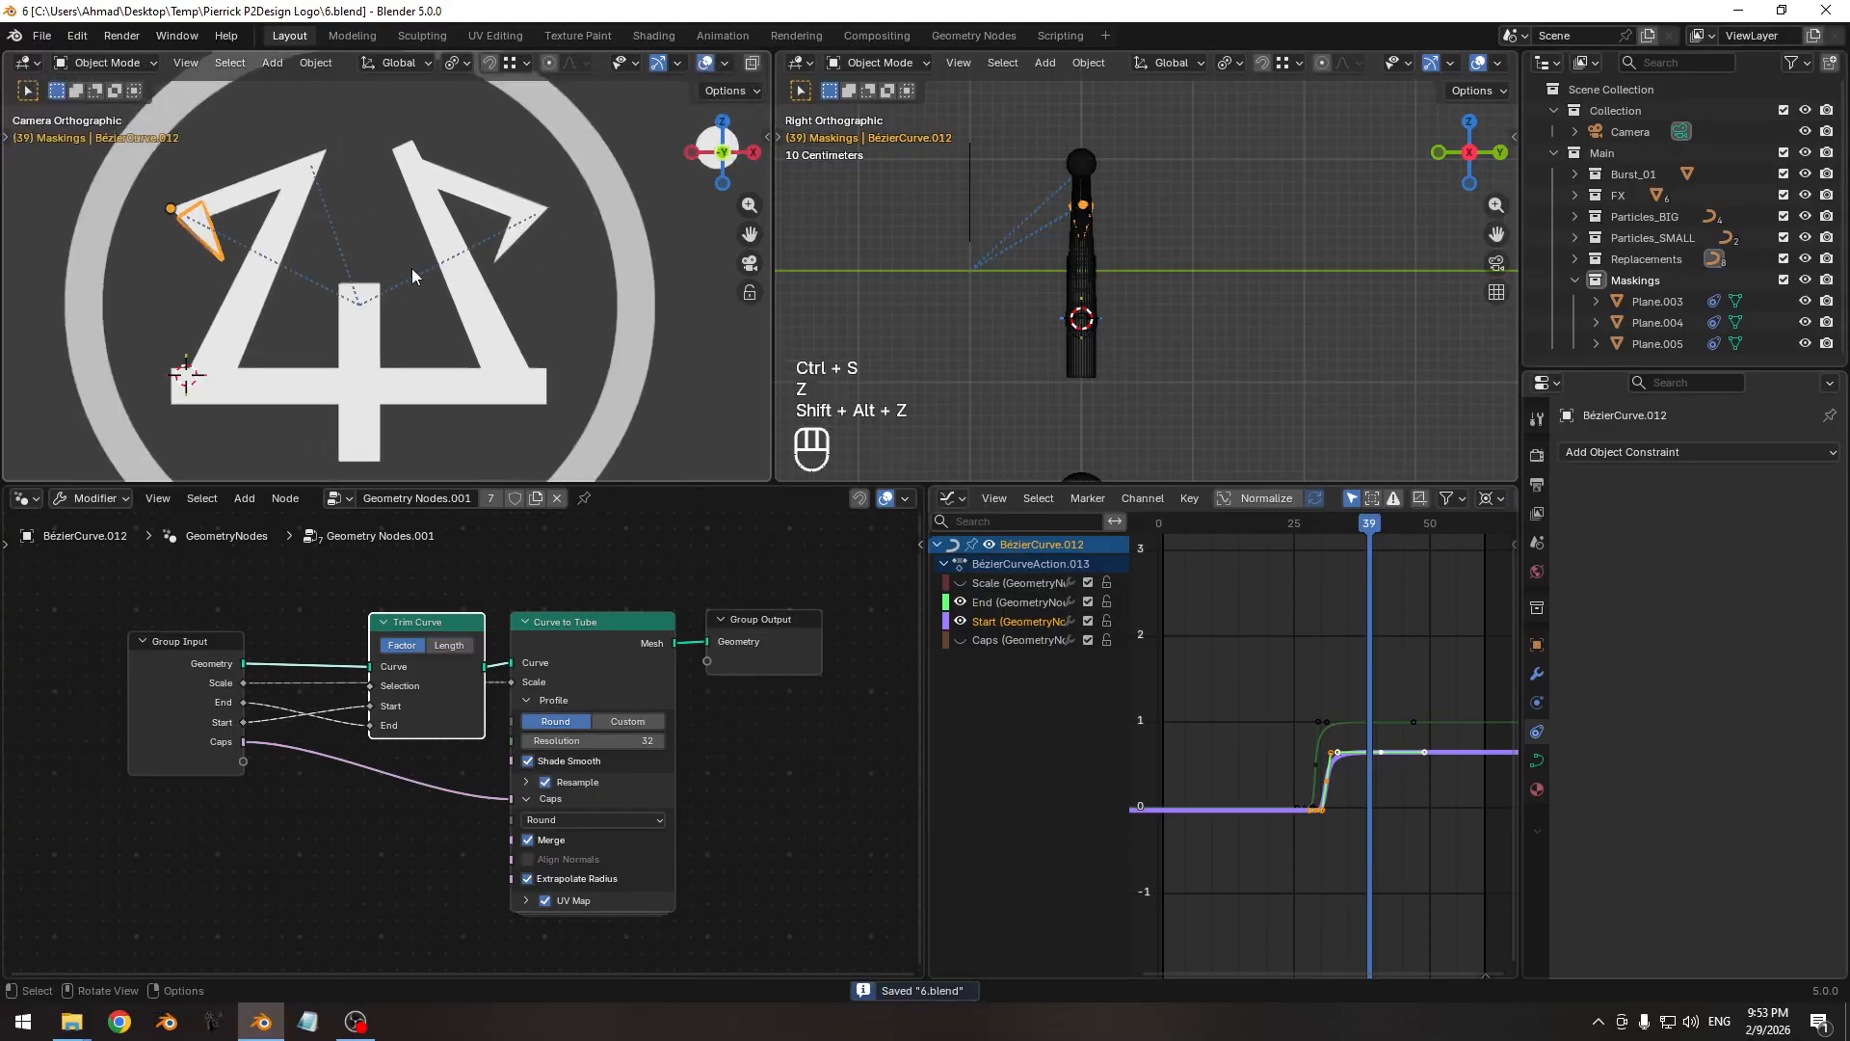
key("ctrl+s")
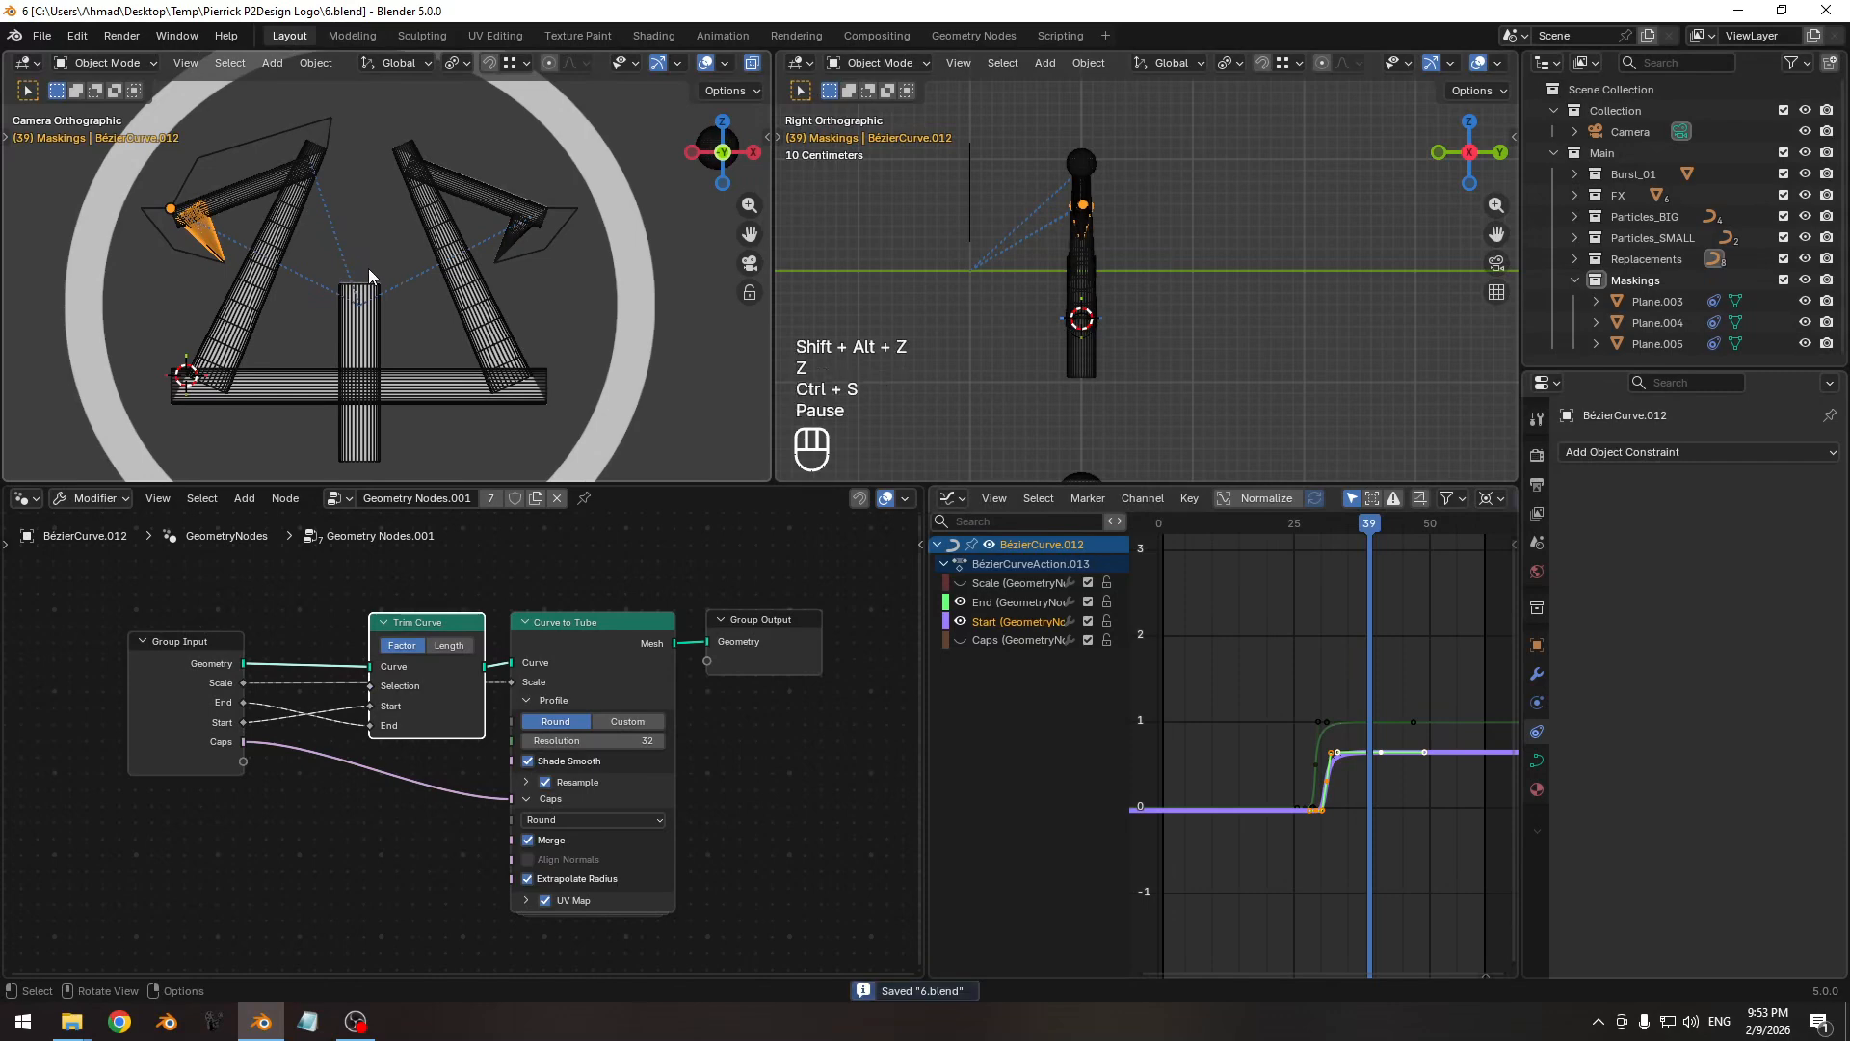
Select the left slanted bar's mask, Plane.005, move the 3D cursor to the world origin and duplicate the mask in place.
middle_click_drag(370, 263, 318, 237, "shift")
middle_click_drag(313, 237, 308, 333, "shift")
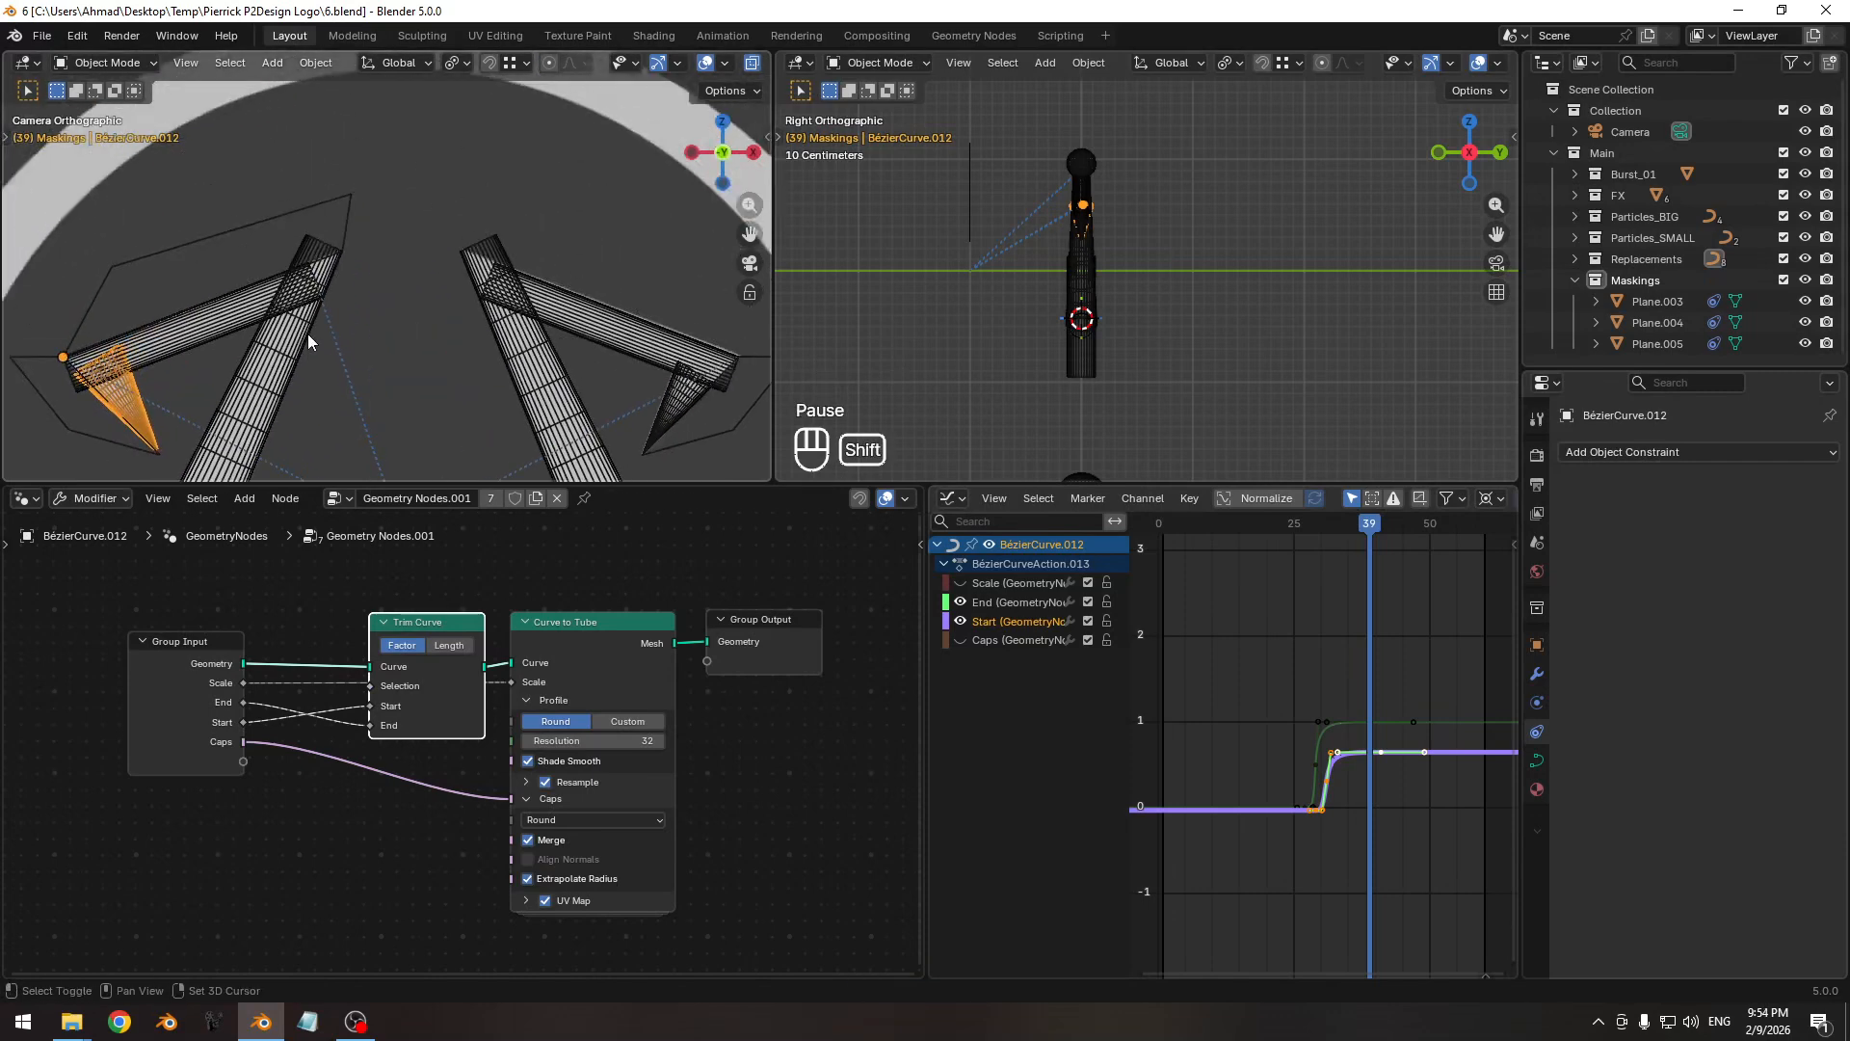
left_click(339, 212)
key("shift+s")
left_click(386, 303)
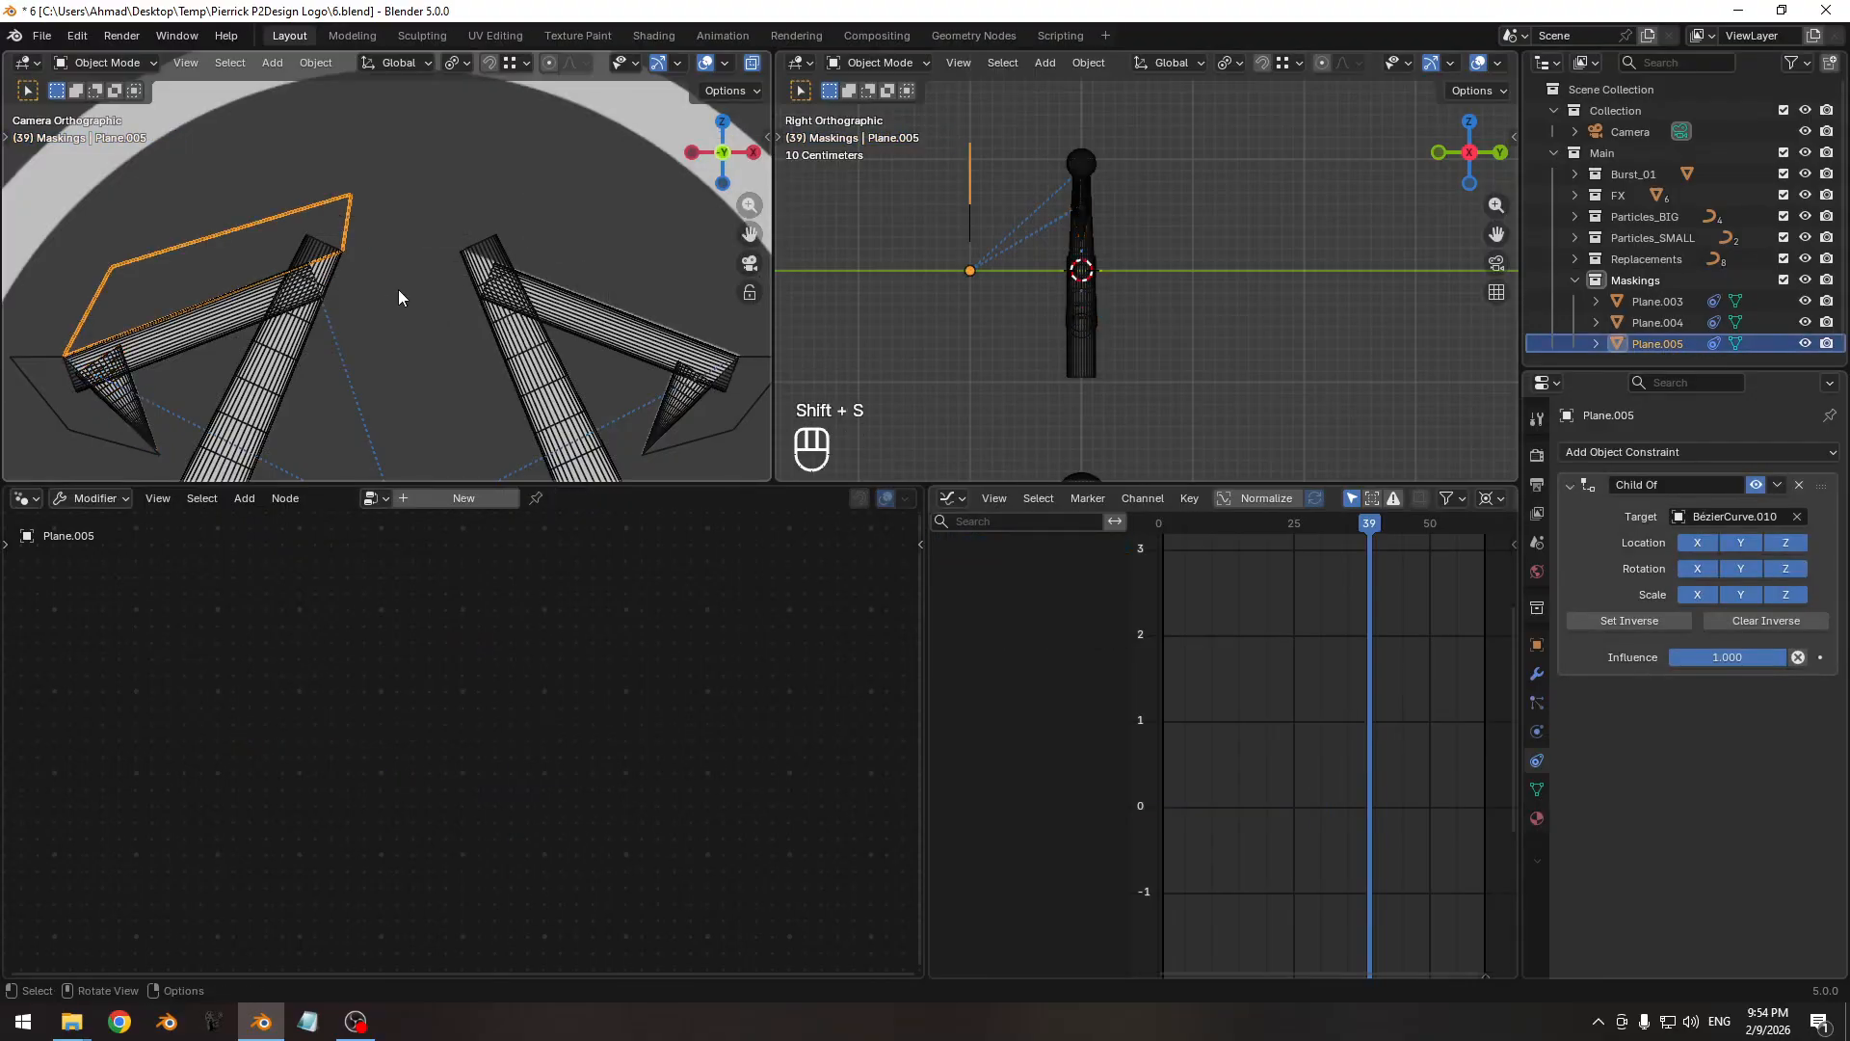
key("shift+d")
right_click(436, 309)
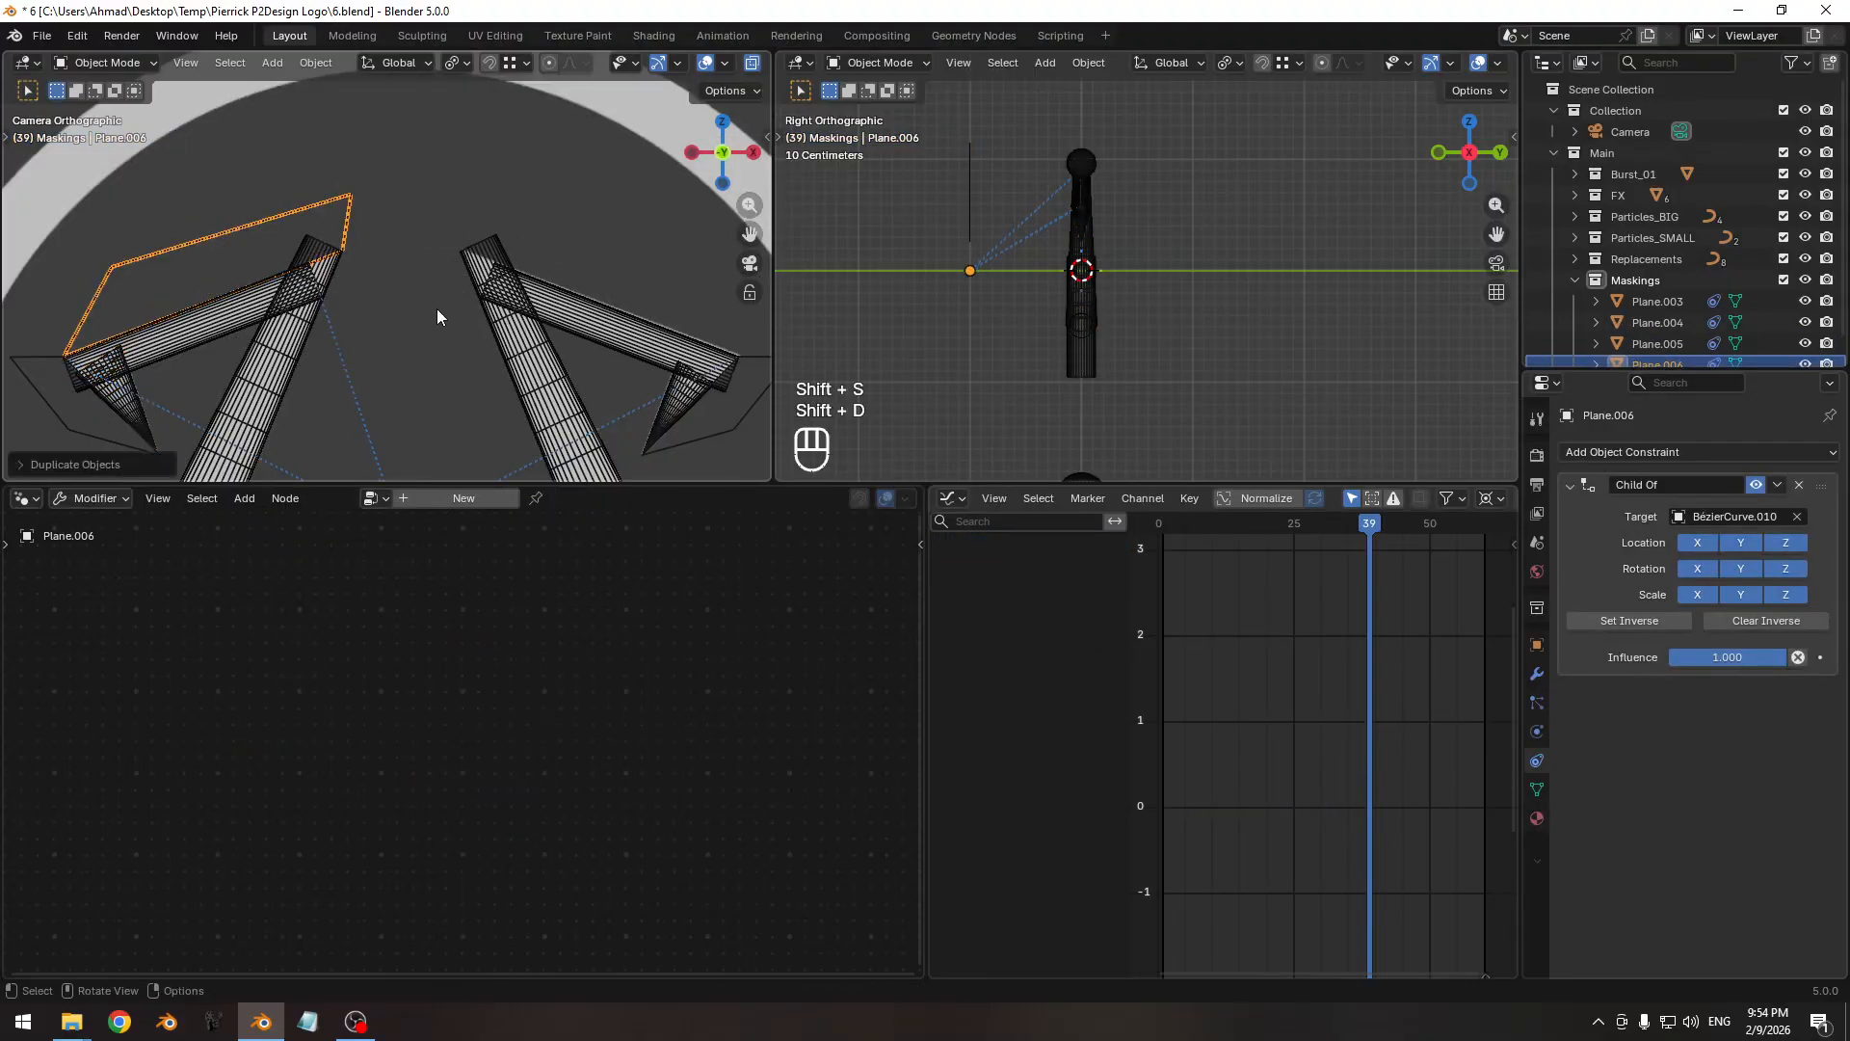
Mirror all of the duplicated mask's geometry to the right slanted bar by scaling it -1 on X around the 3D cursor.
key("Tab")
key("a")
left_click(666, 61)
left_click(718, 136)
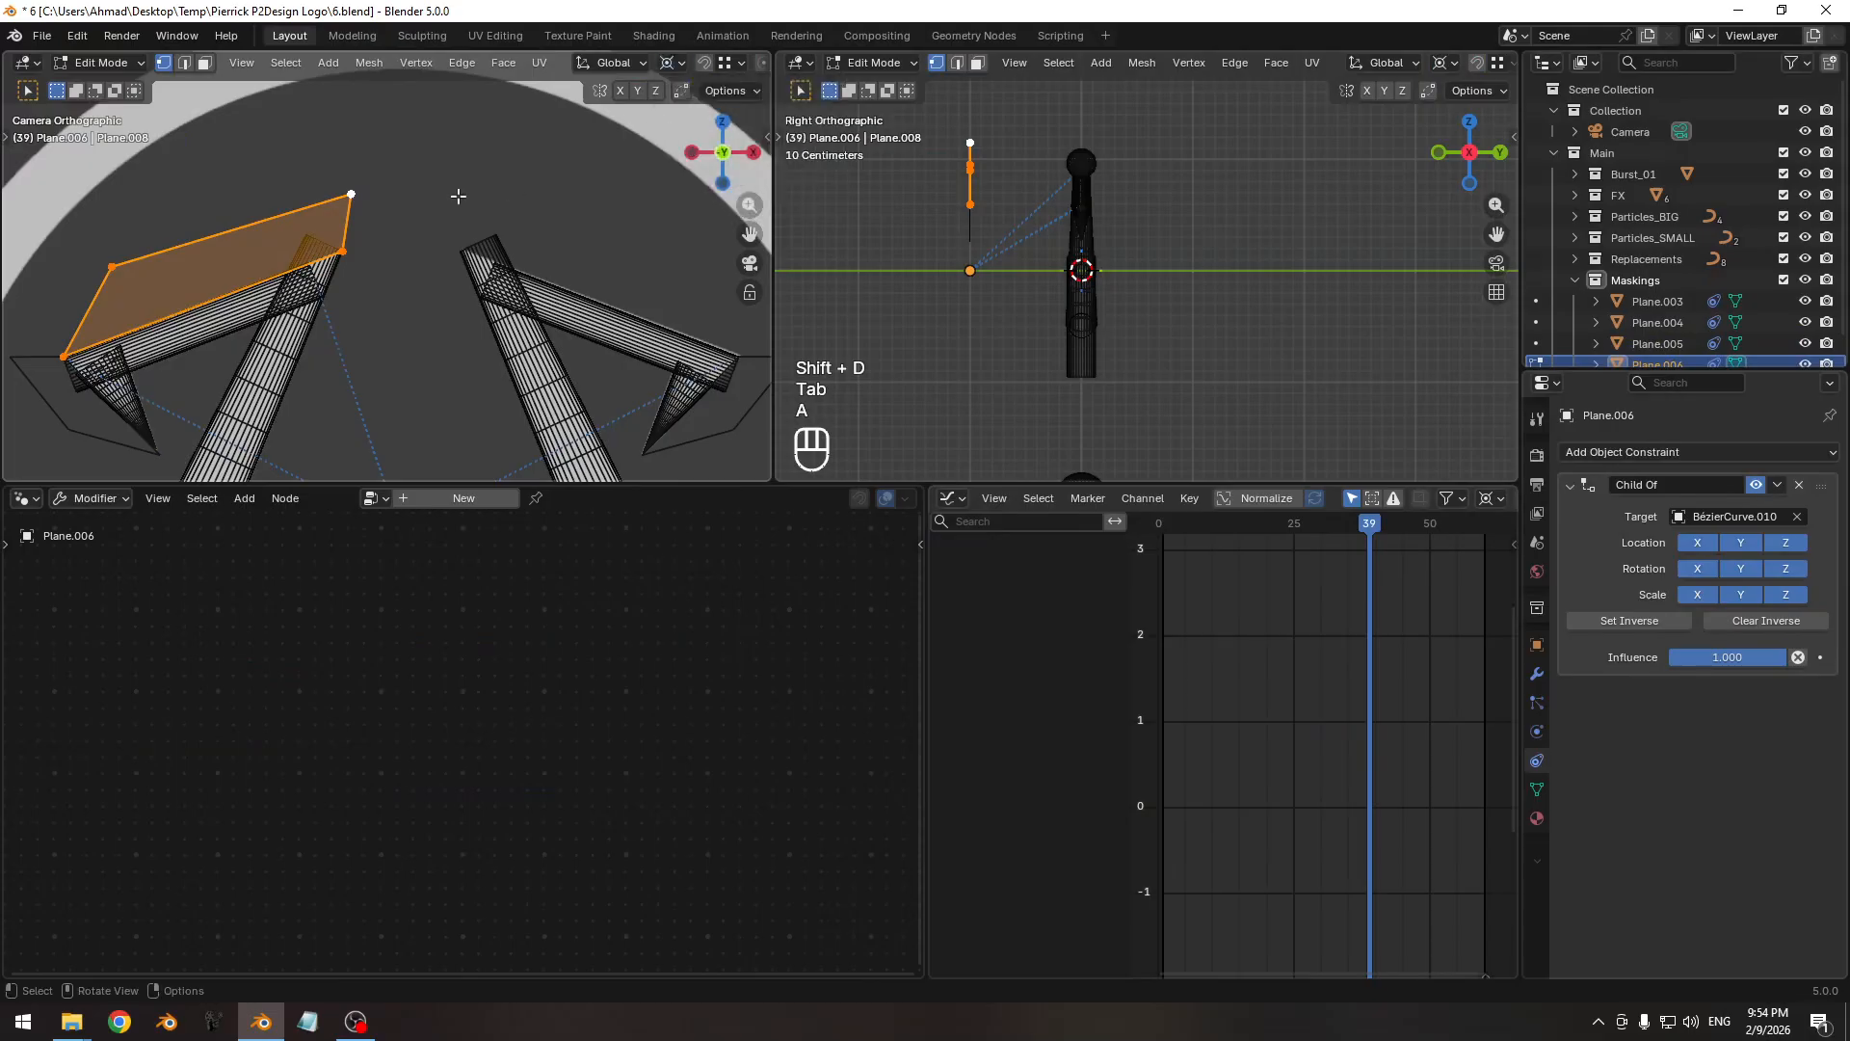
key("s")
key("x")
key("KP_Subtract")
key("KP_1")
key("KP_Enter")
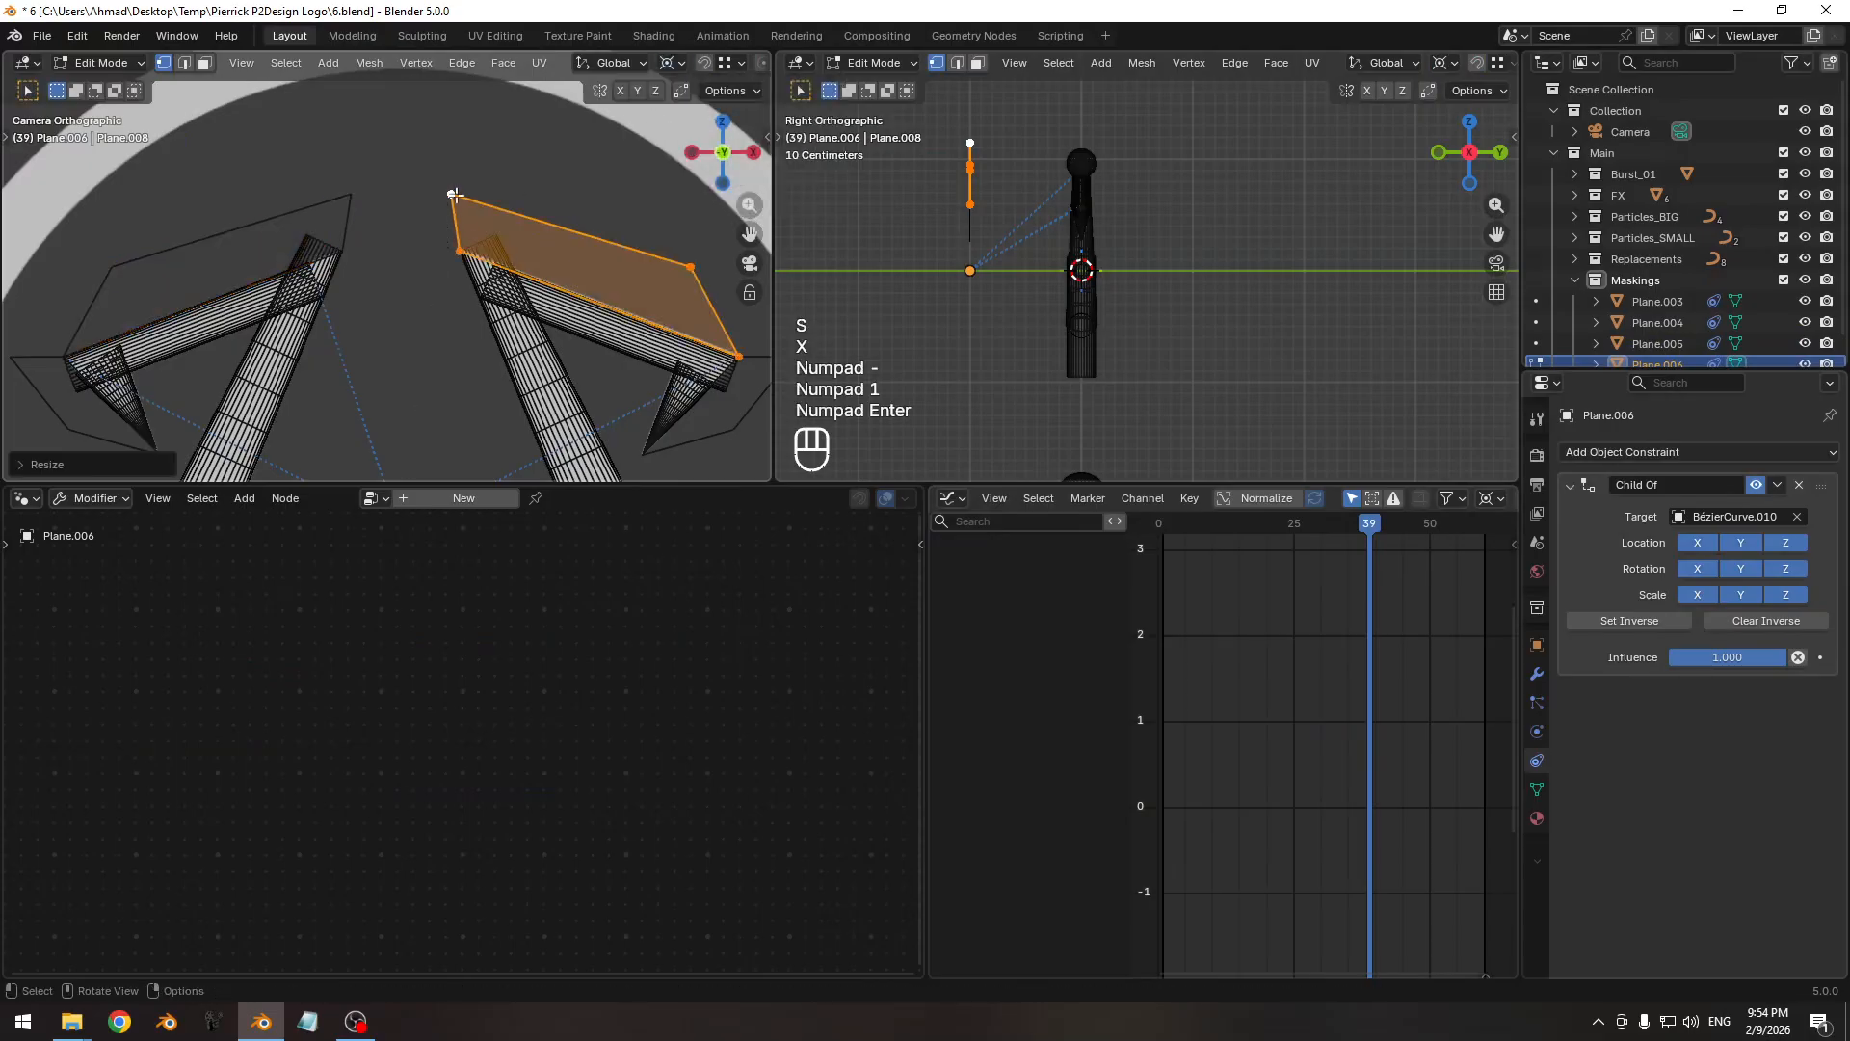
key("Tab")
Retarget the mirrored mask's Child Of constraint to the right slanted bar, BézierCurve.011, and set its inverse.
middle_click_drag(544, 371, 448, 344, "shift")
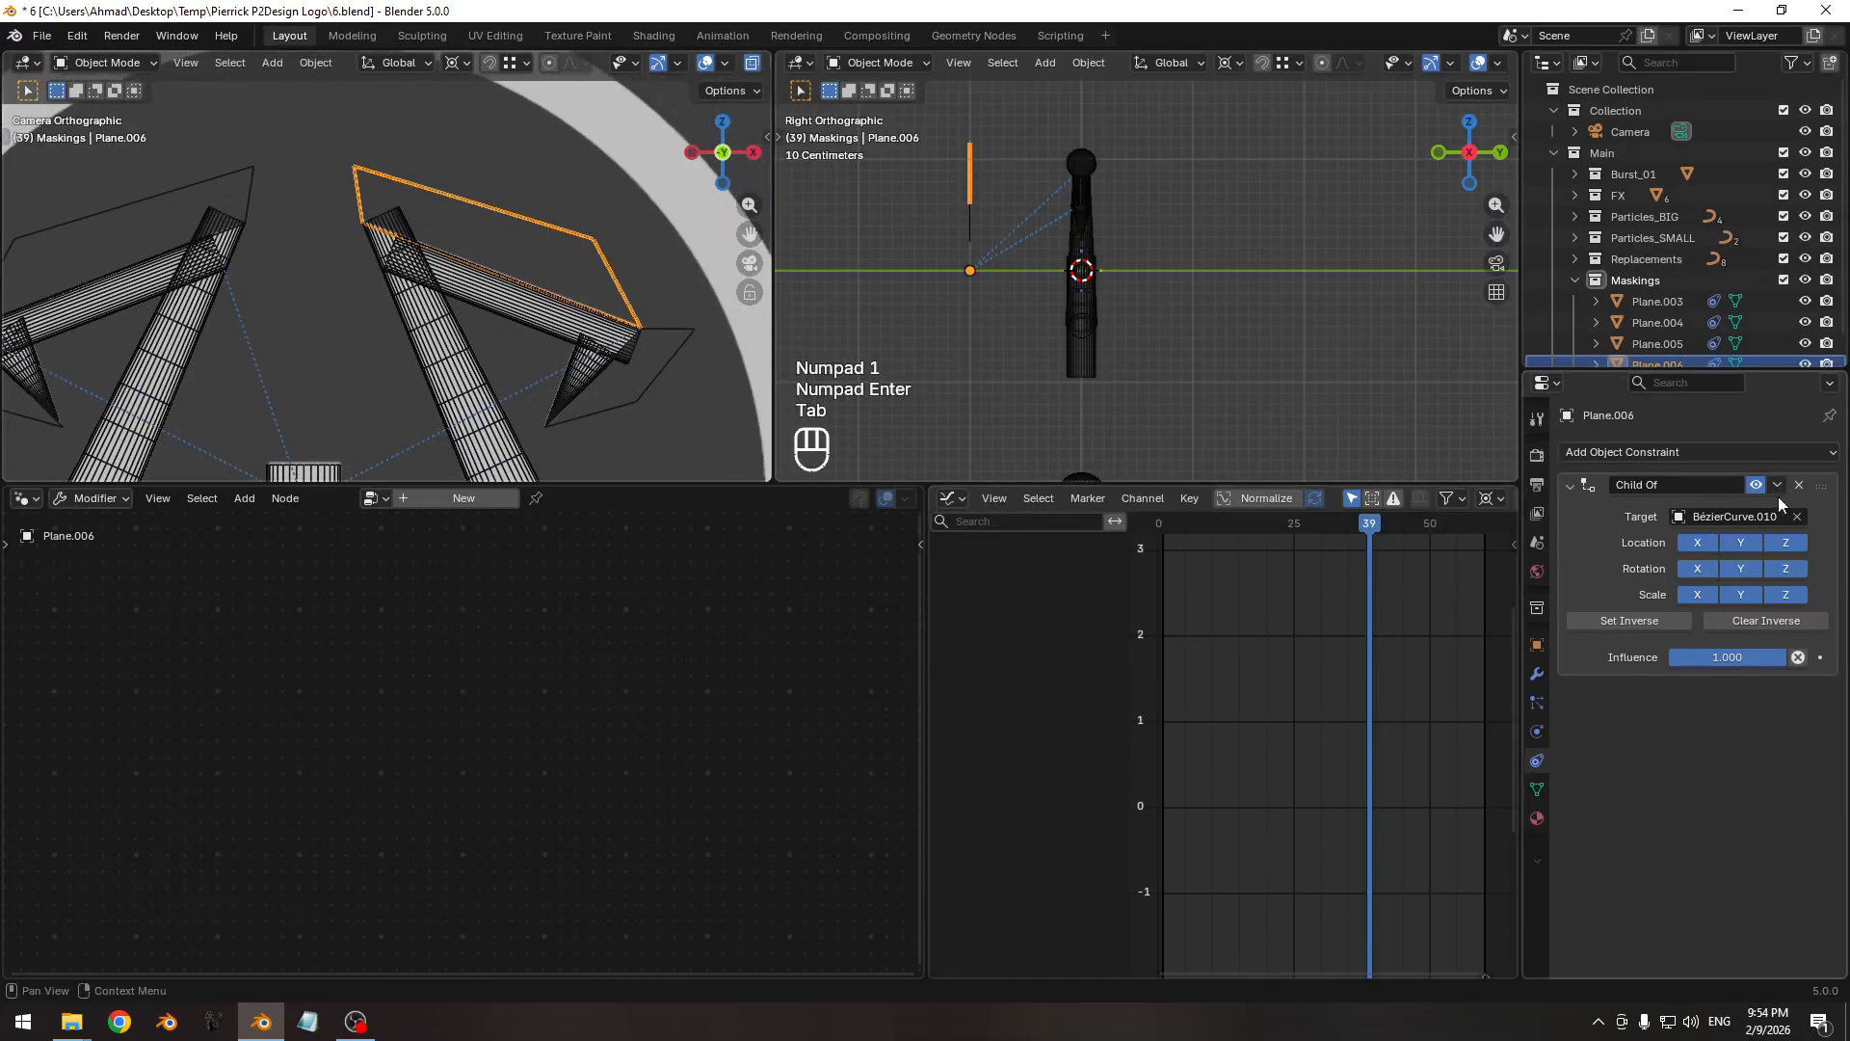
left_click(1797, 516)
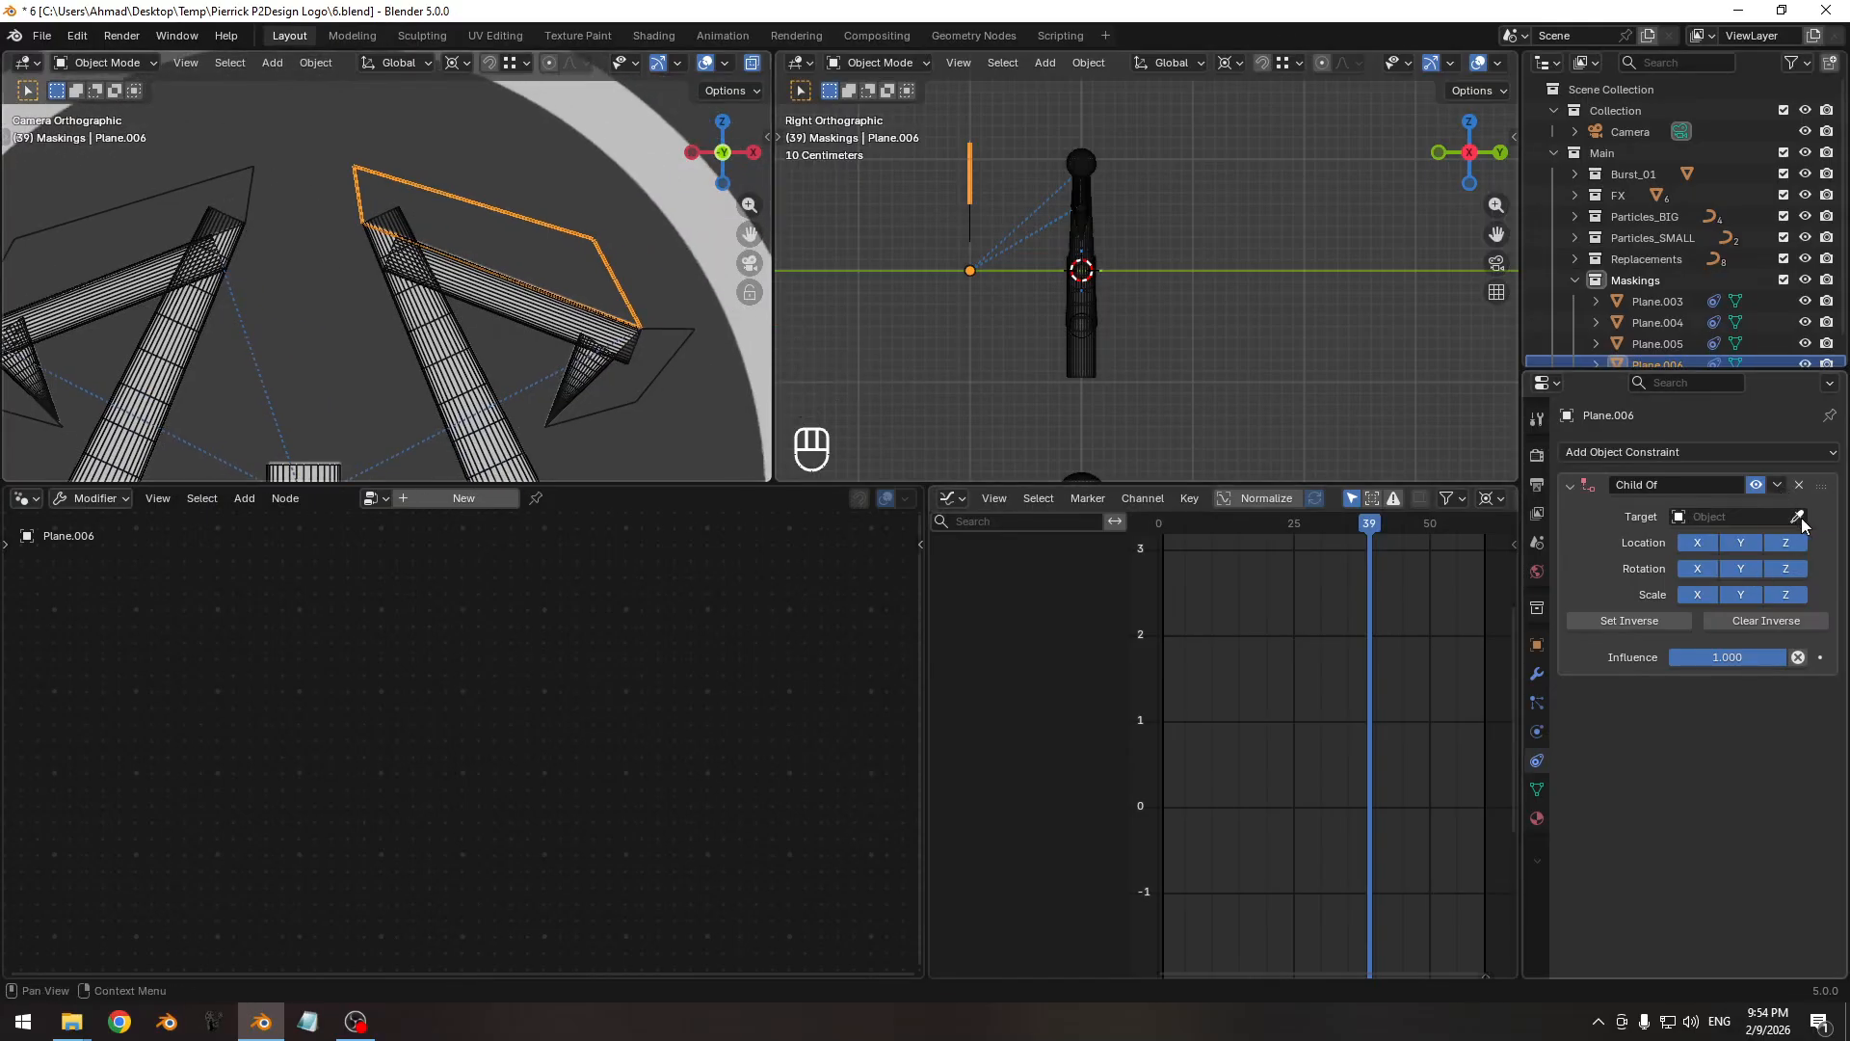
left_click(556, 282)
left_click(1626, 618)
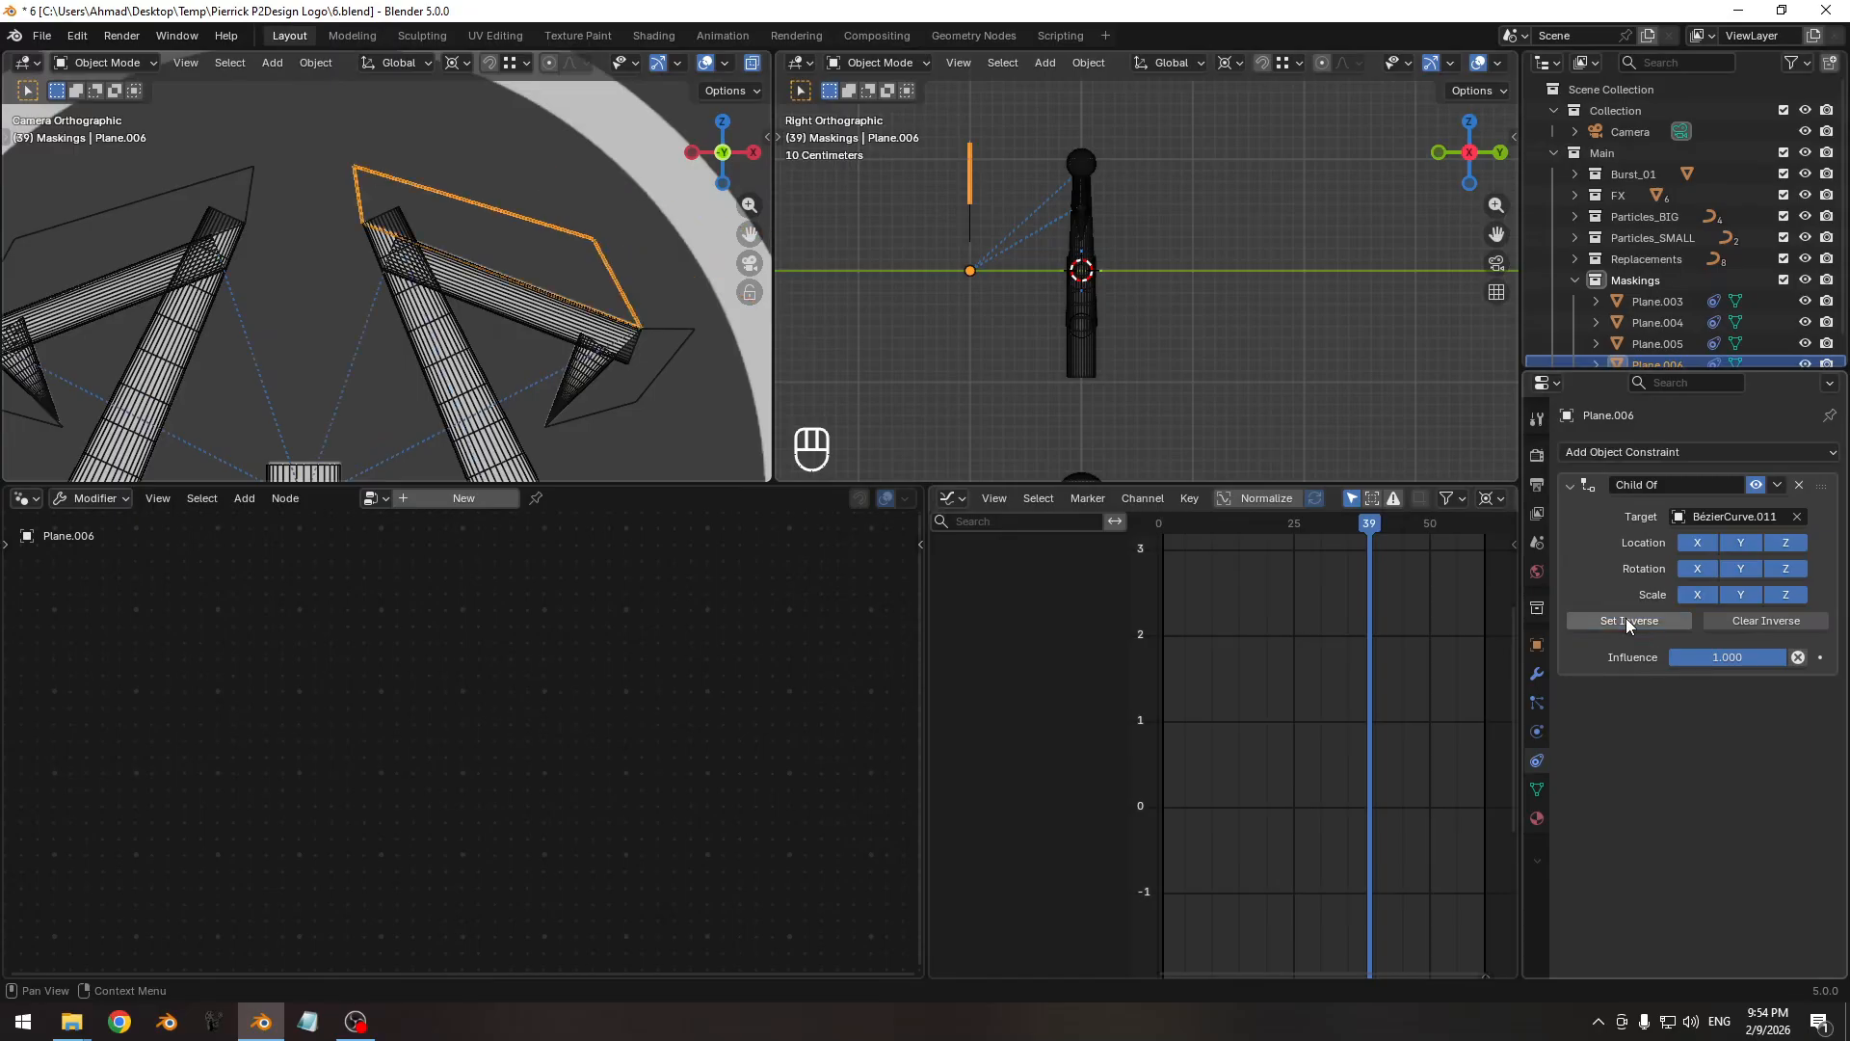
Turn off the relationship lines overlay in the camera view and save the file.
middle_click_drag(386, 318, 507, 125, "ctrl")
scroll(501, 64, "down", 3)
left_click(623, 62)
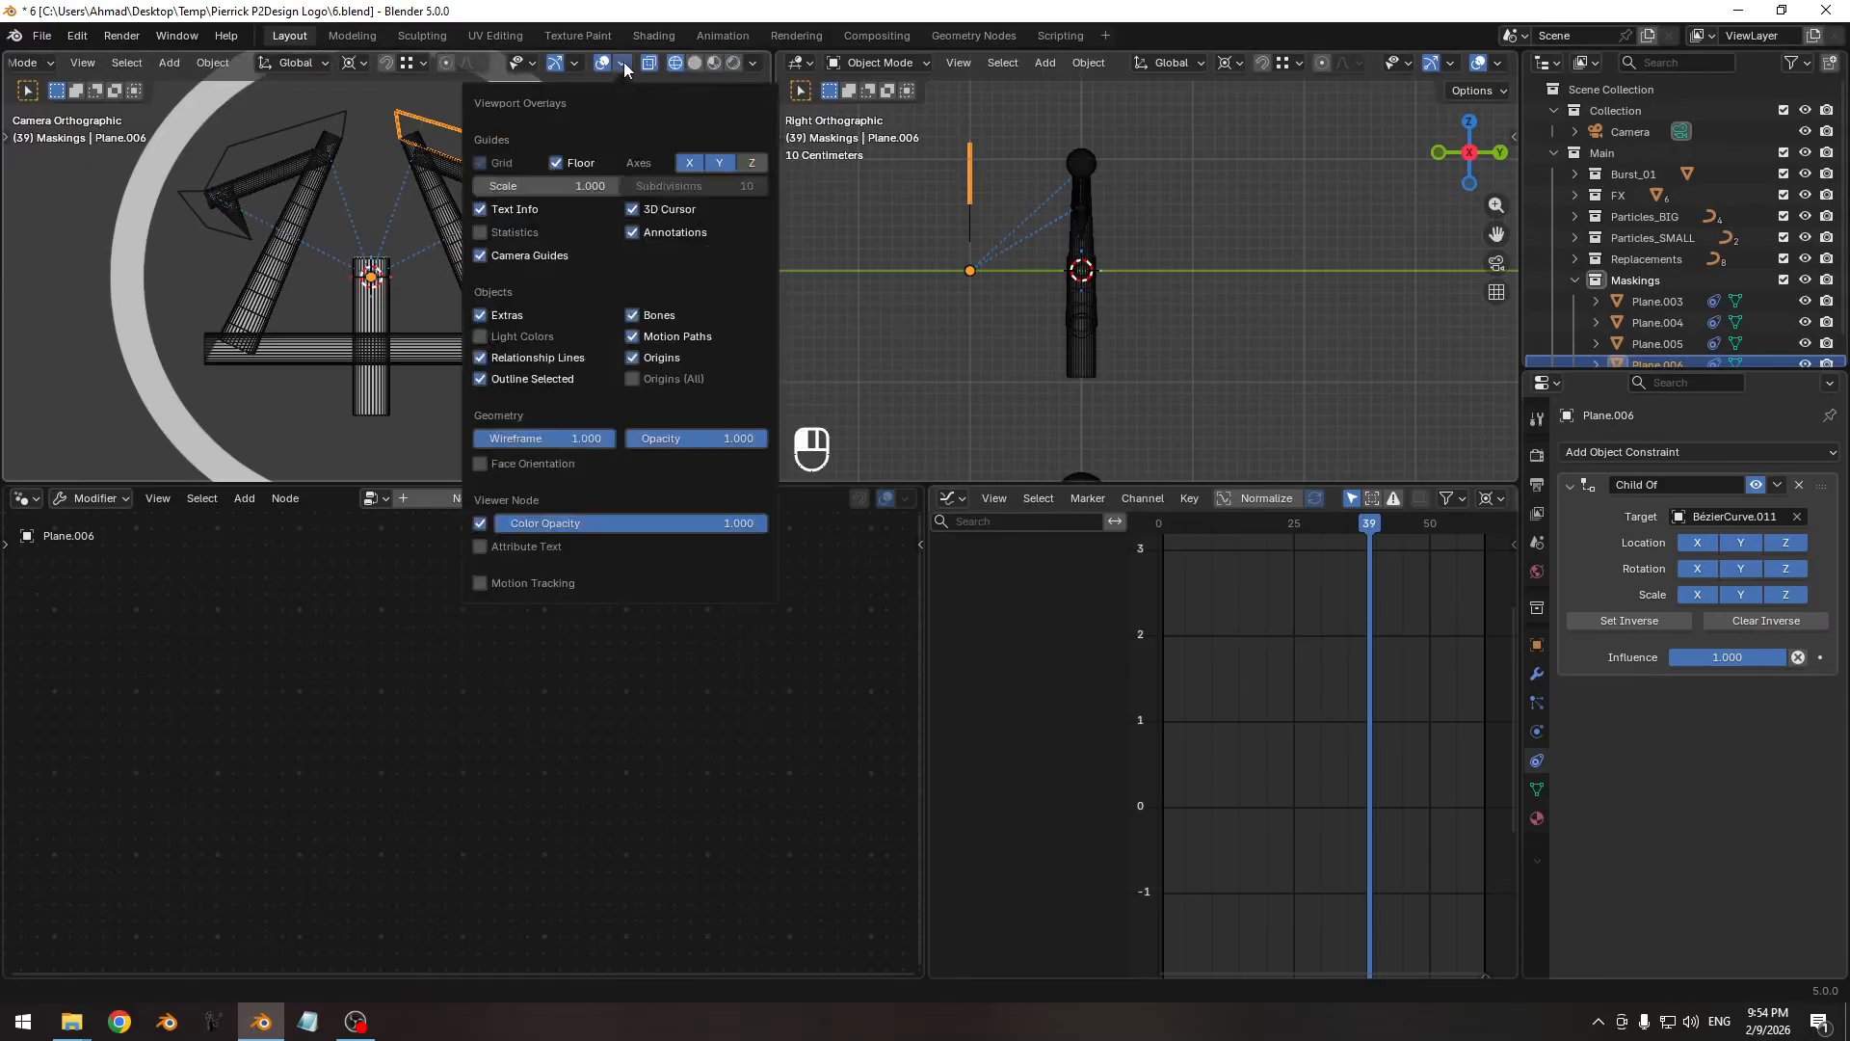
left_click(480, 357)
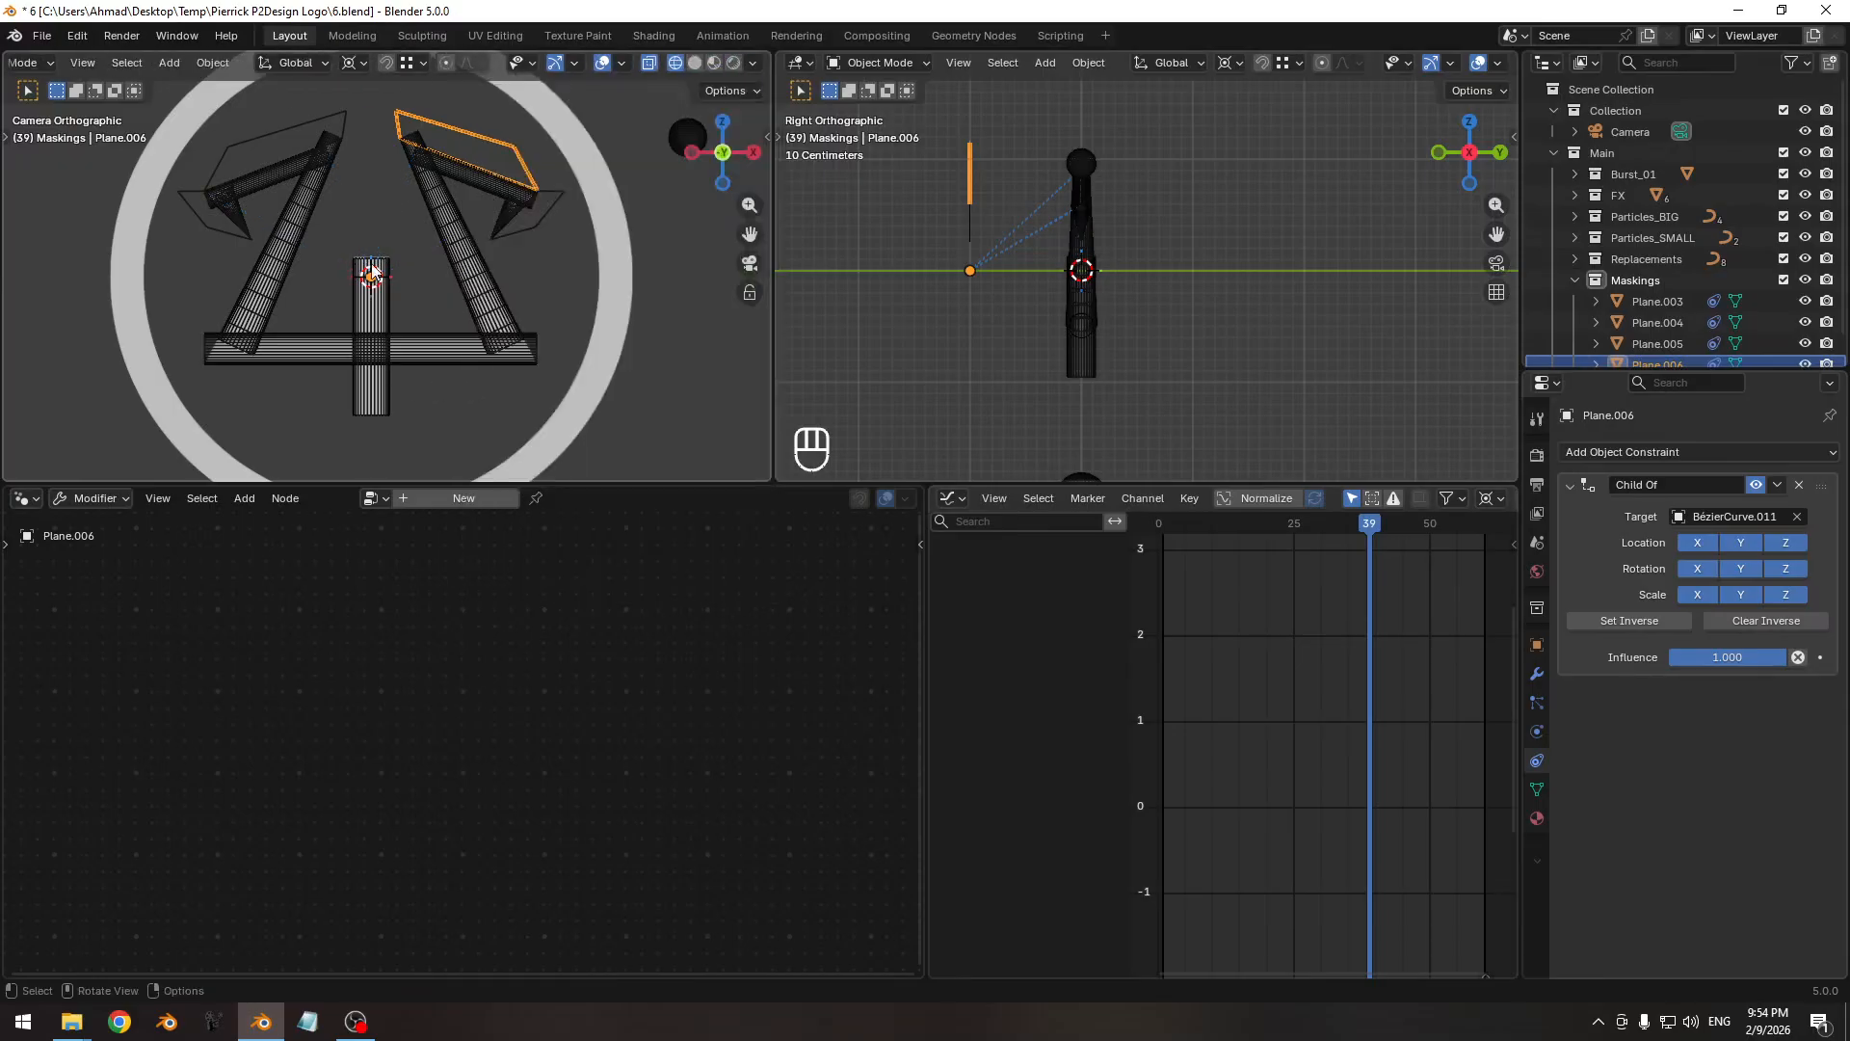
key("shift+s")
key("ctrl+s")
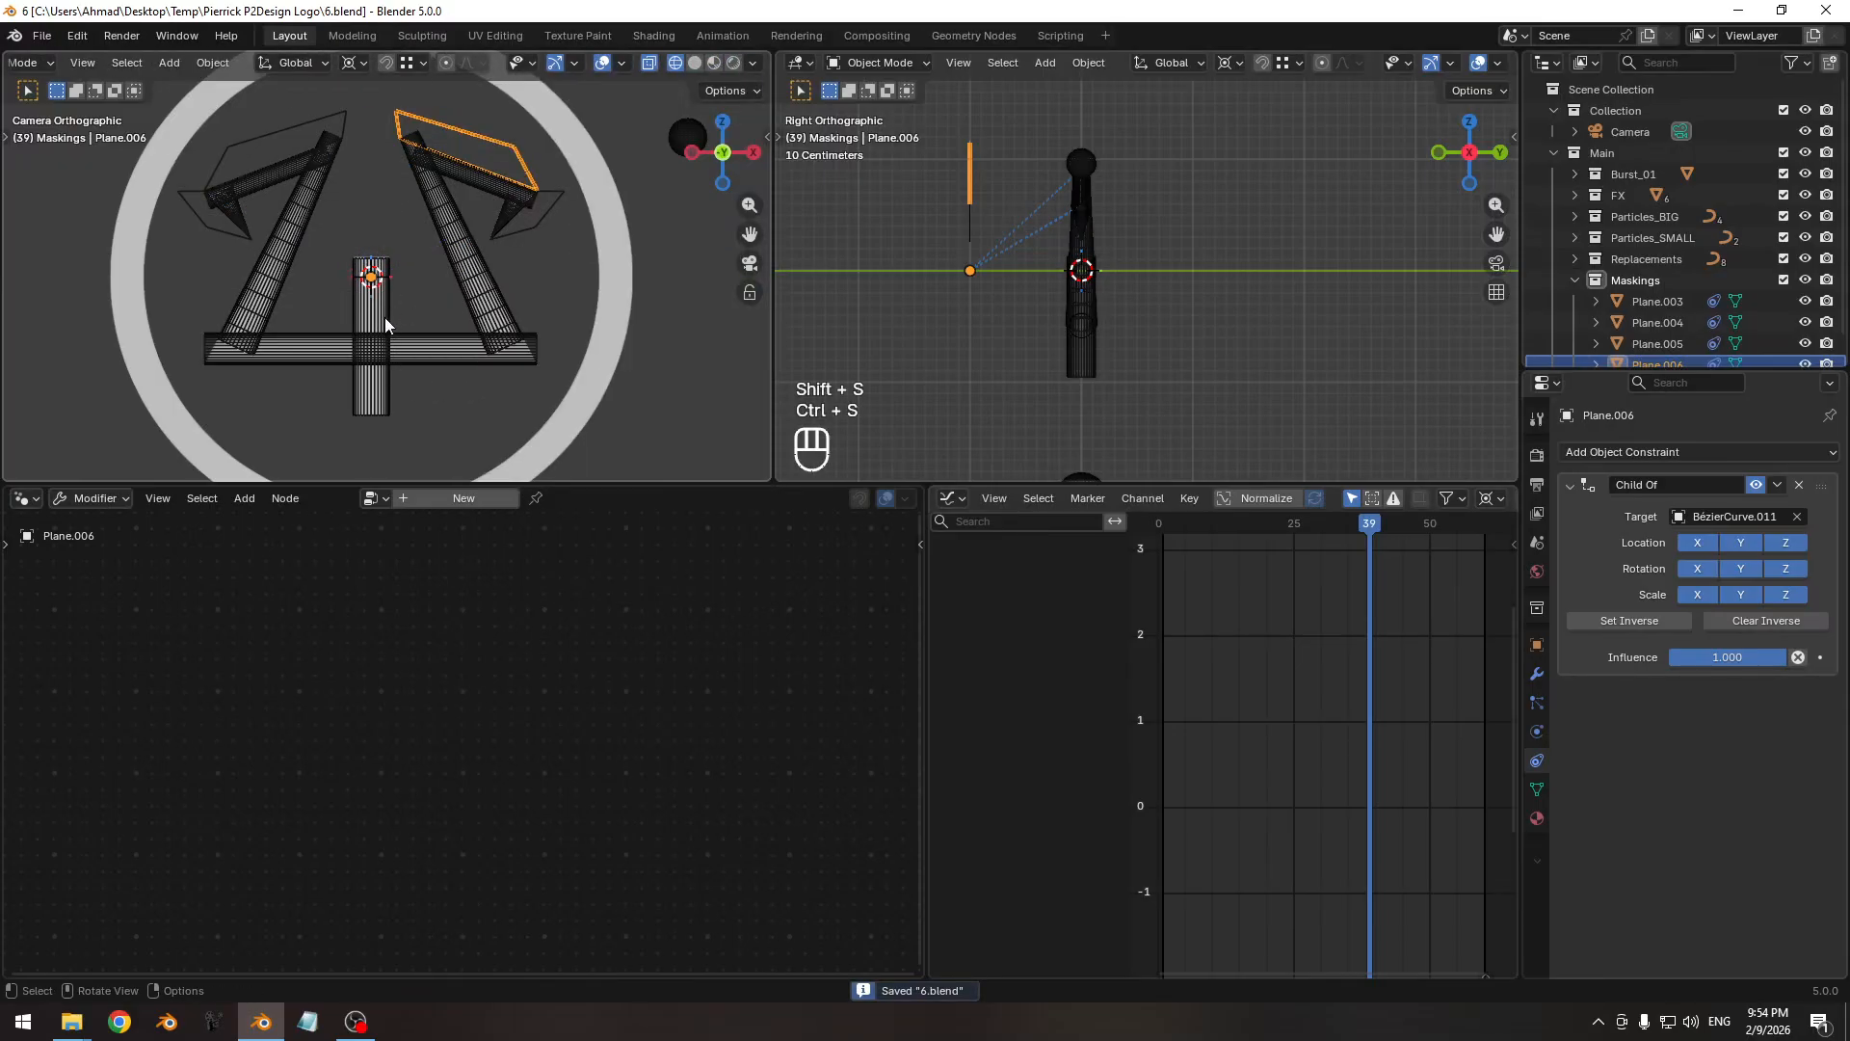
Examine the bar junctions and masks across the logo for remaining overlaps, keeping the file saved.
middle_click_drag(385, 316, 324, 220, "ctrl")
middle_click_drag(324, 219, 321, 298, "shift")
middle_click_drag(403, 292, 354, 269, "ctrl")
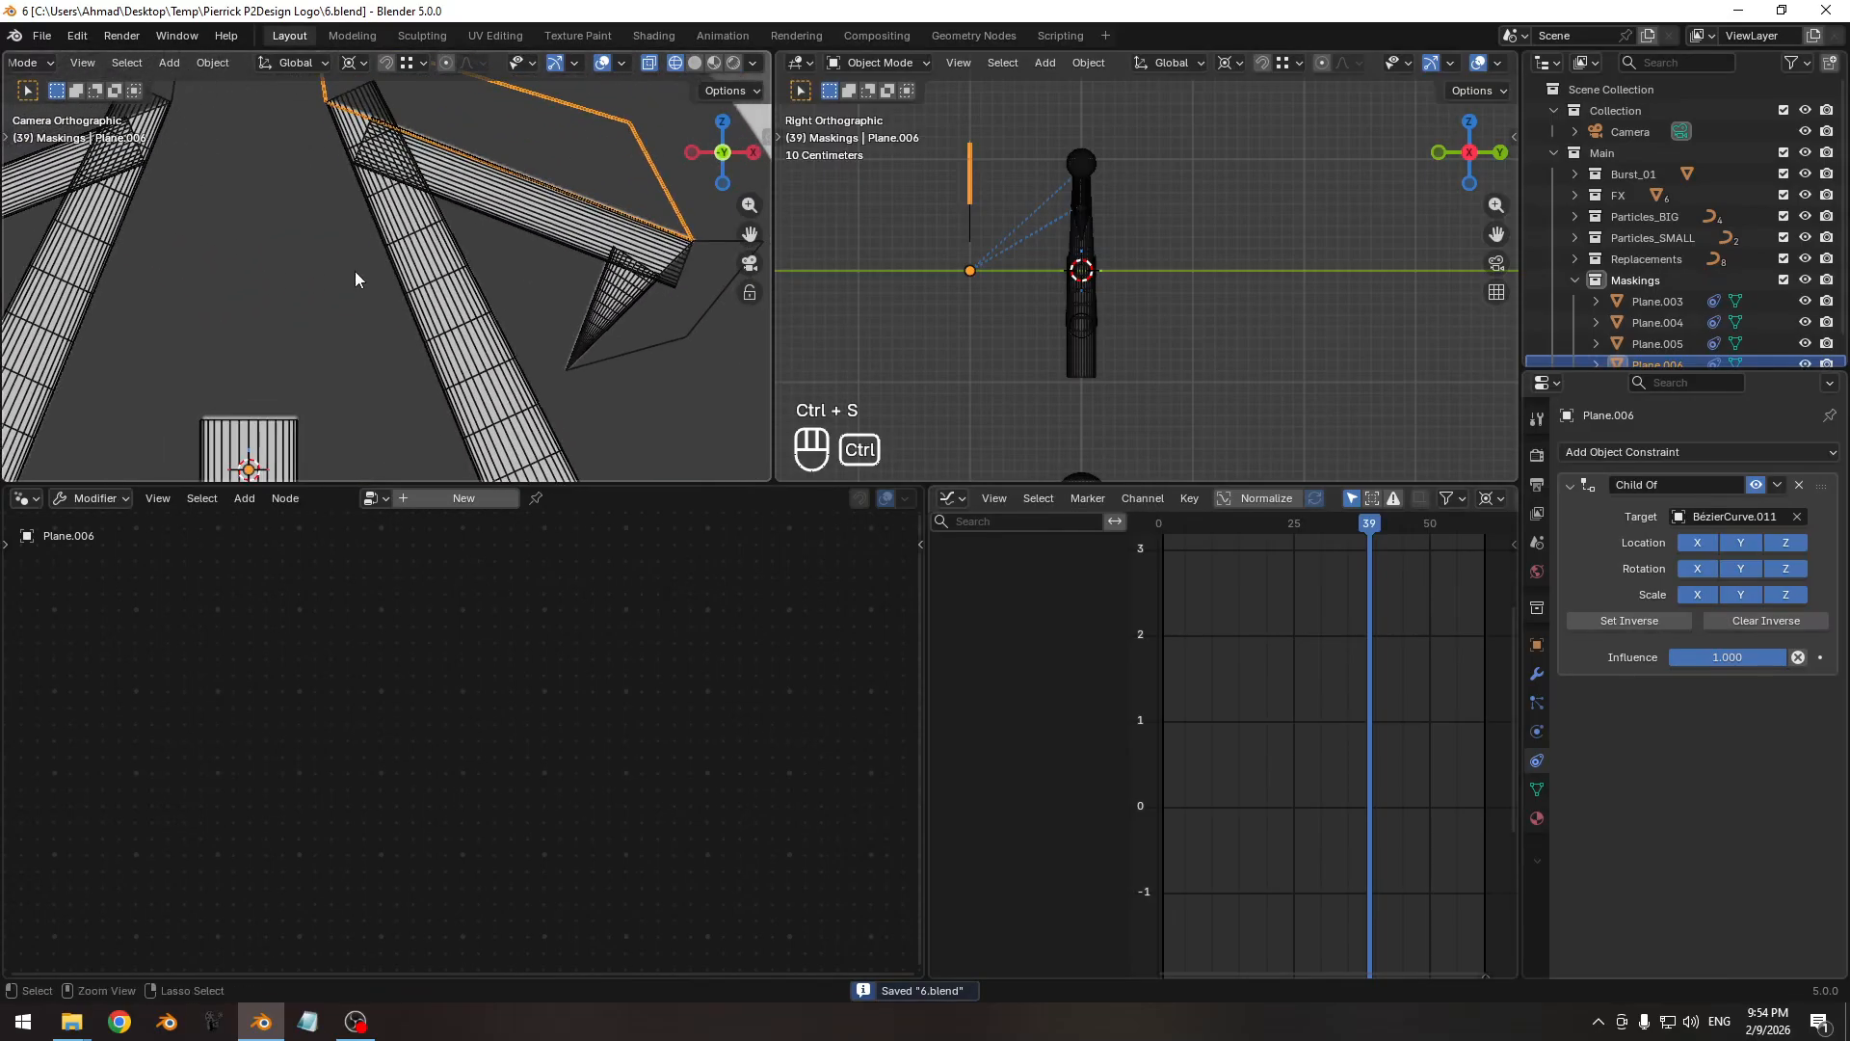
key("ctrl+s")
middle_click_drag(242, 258, 180, 286, "shift")
middle_click_drag(404, 327, 286, 149, "shift")
key("ctrl+s")
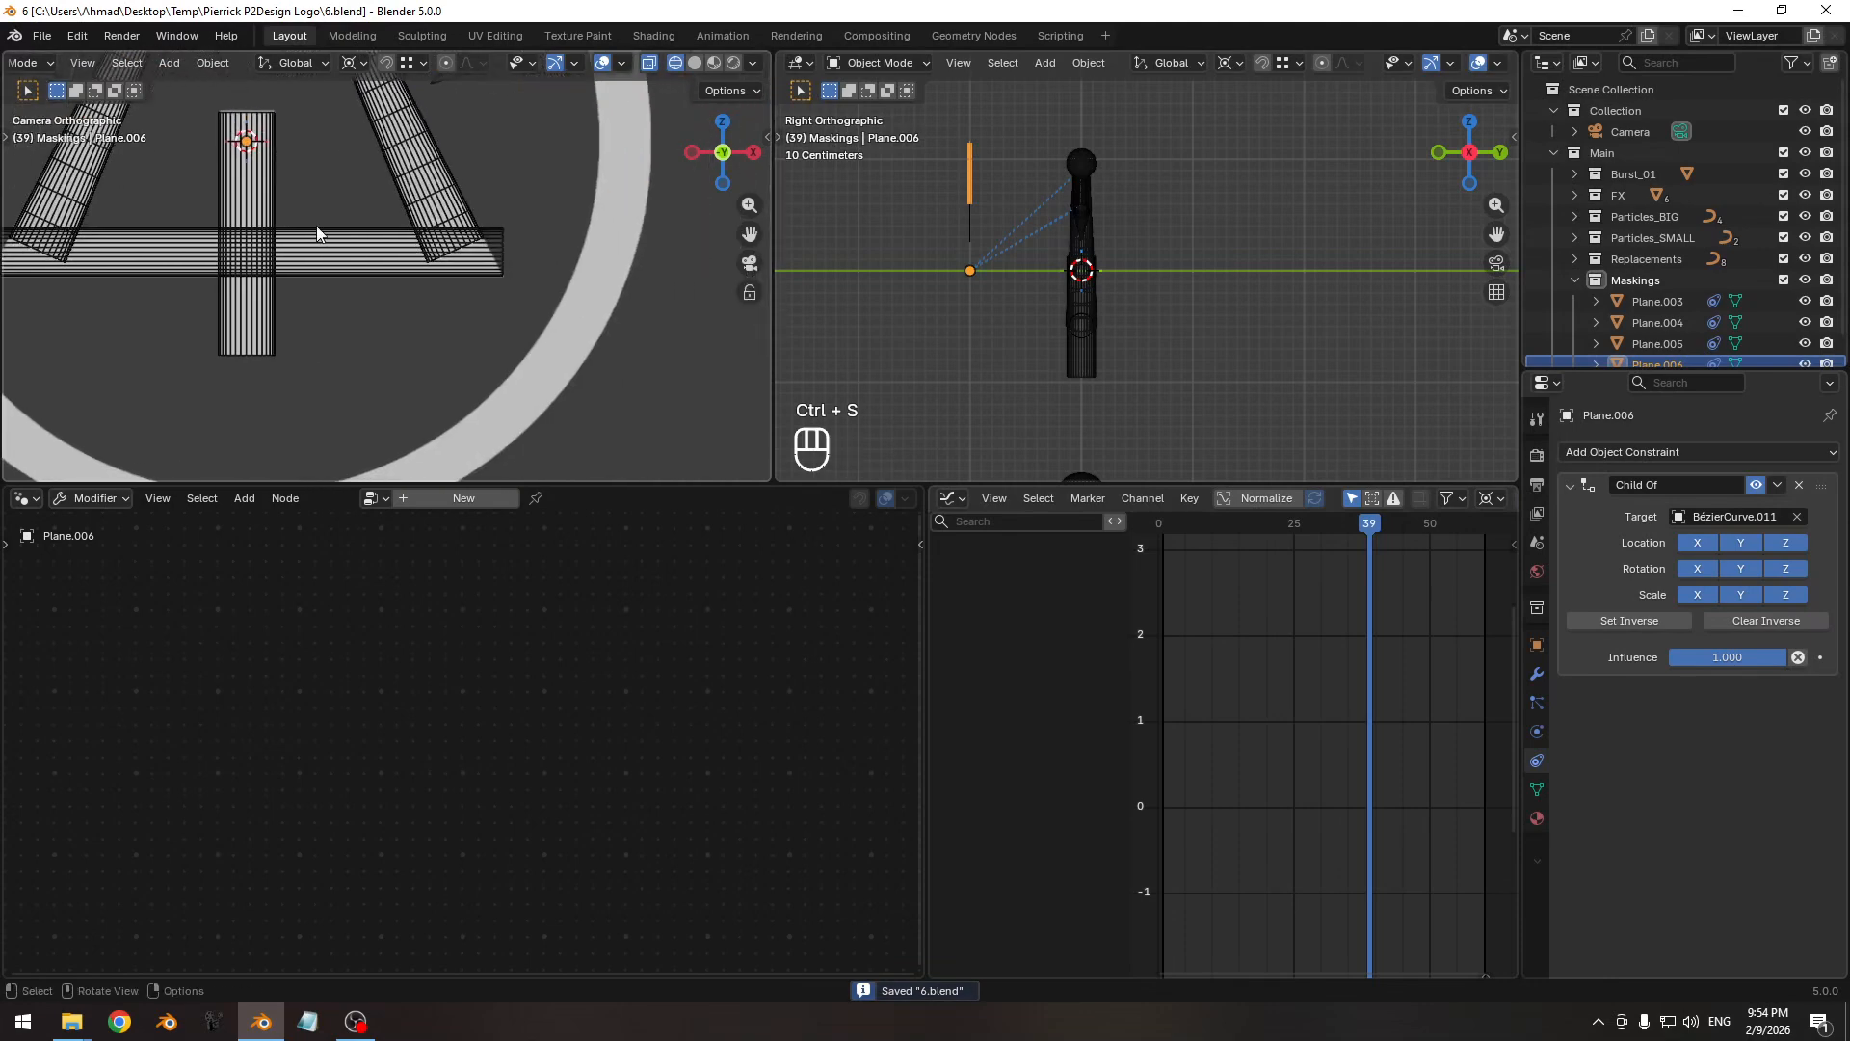
mouse_move(316, 225)
middle_mouse_down("ctrl")
mouse_move(541, 164)
mouse_move(327, 243)
middle_mouse_up("ctrl")
middle_click_drag(348, 312, 272, 349, "ctrl")
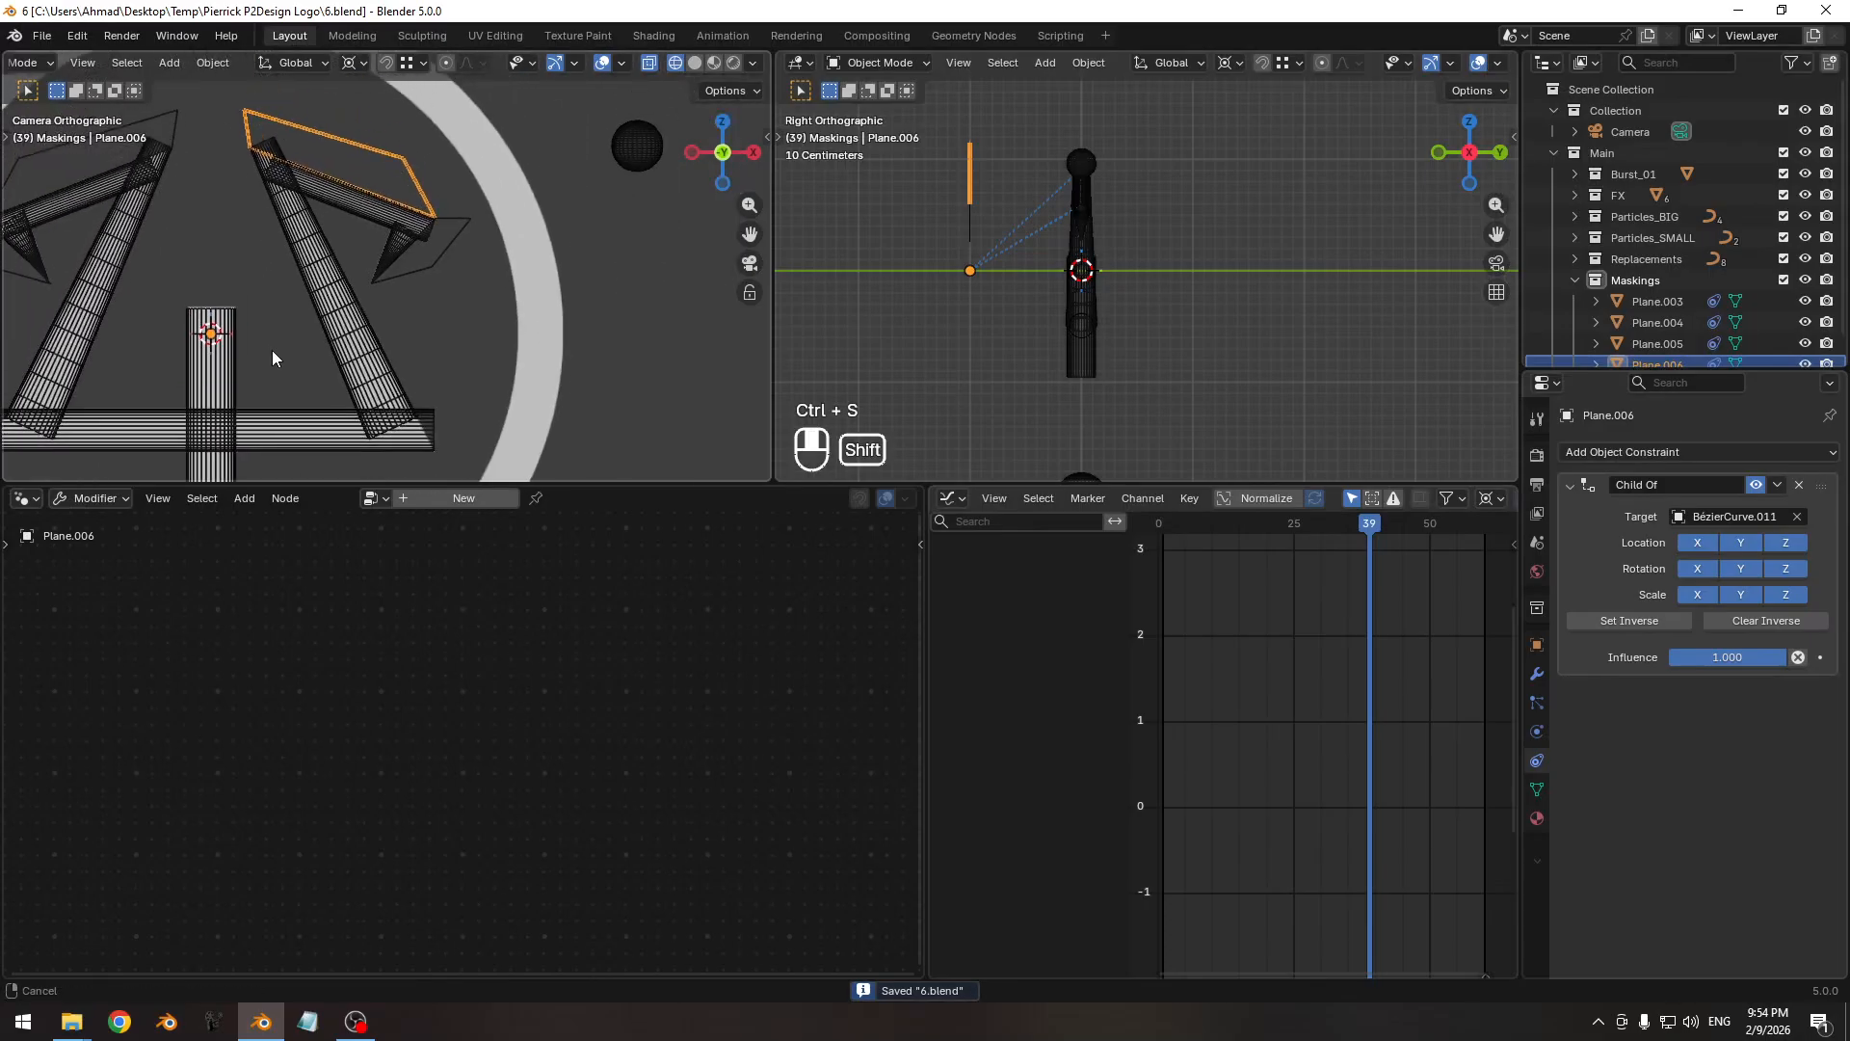
Duplicate the right bar's mask and snap its lower vertex to the horizontal bar's lower-right corner, locking Y.
middle_click_drag(378, 305, 413, 260, "shift")
key("shift+d")
right_click(409, 240)
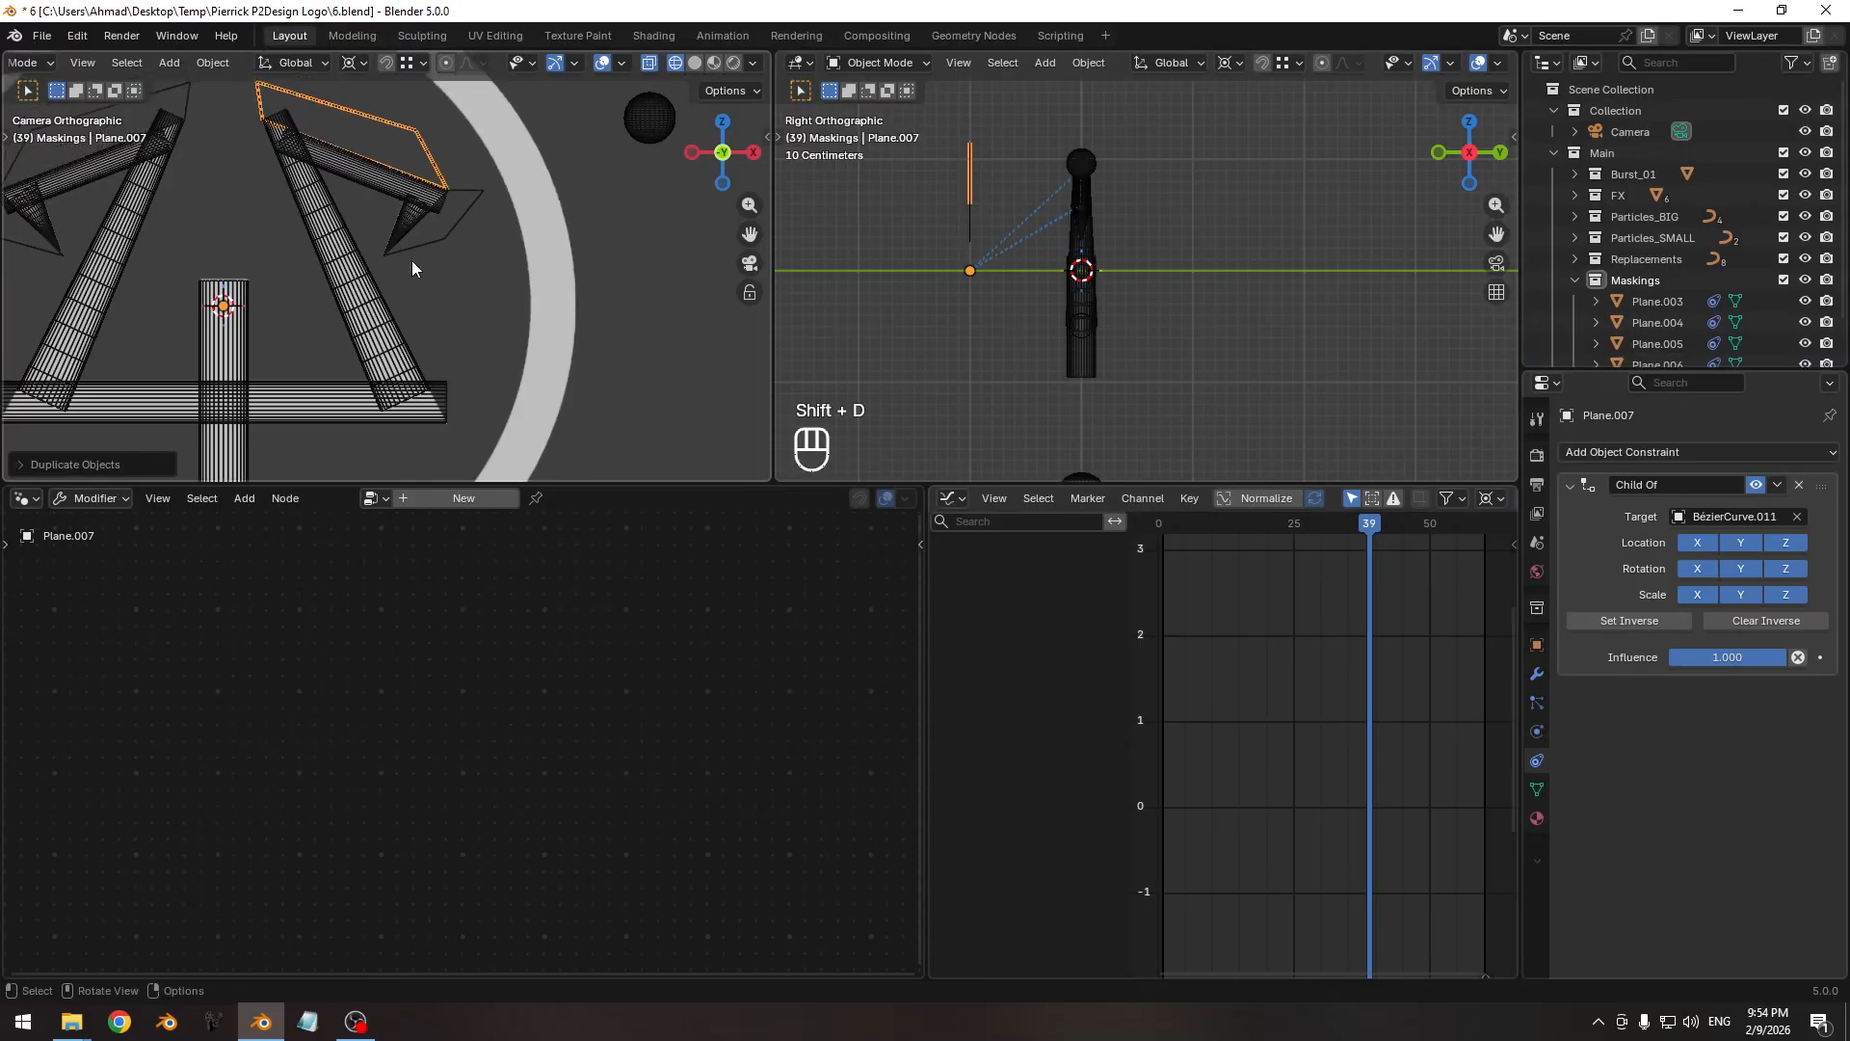
key("Tab")
left_click(453, 195)
middle_click_drag(460, 396, 447, 258, "shift")
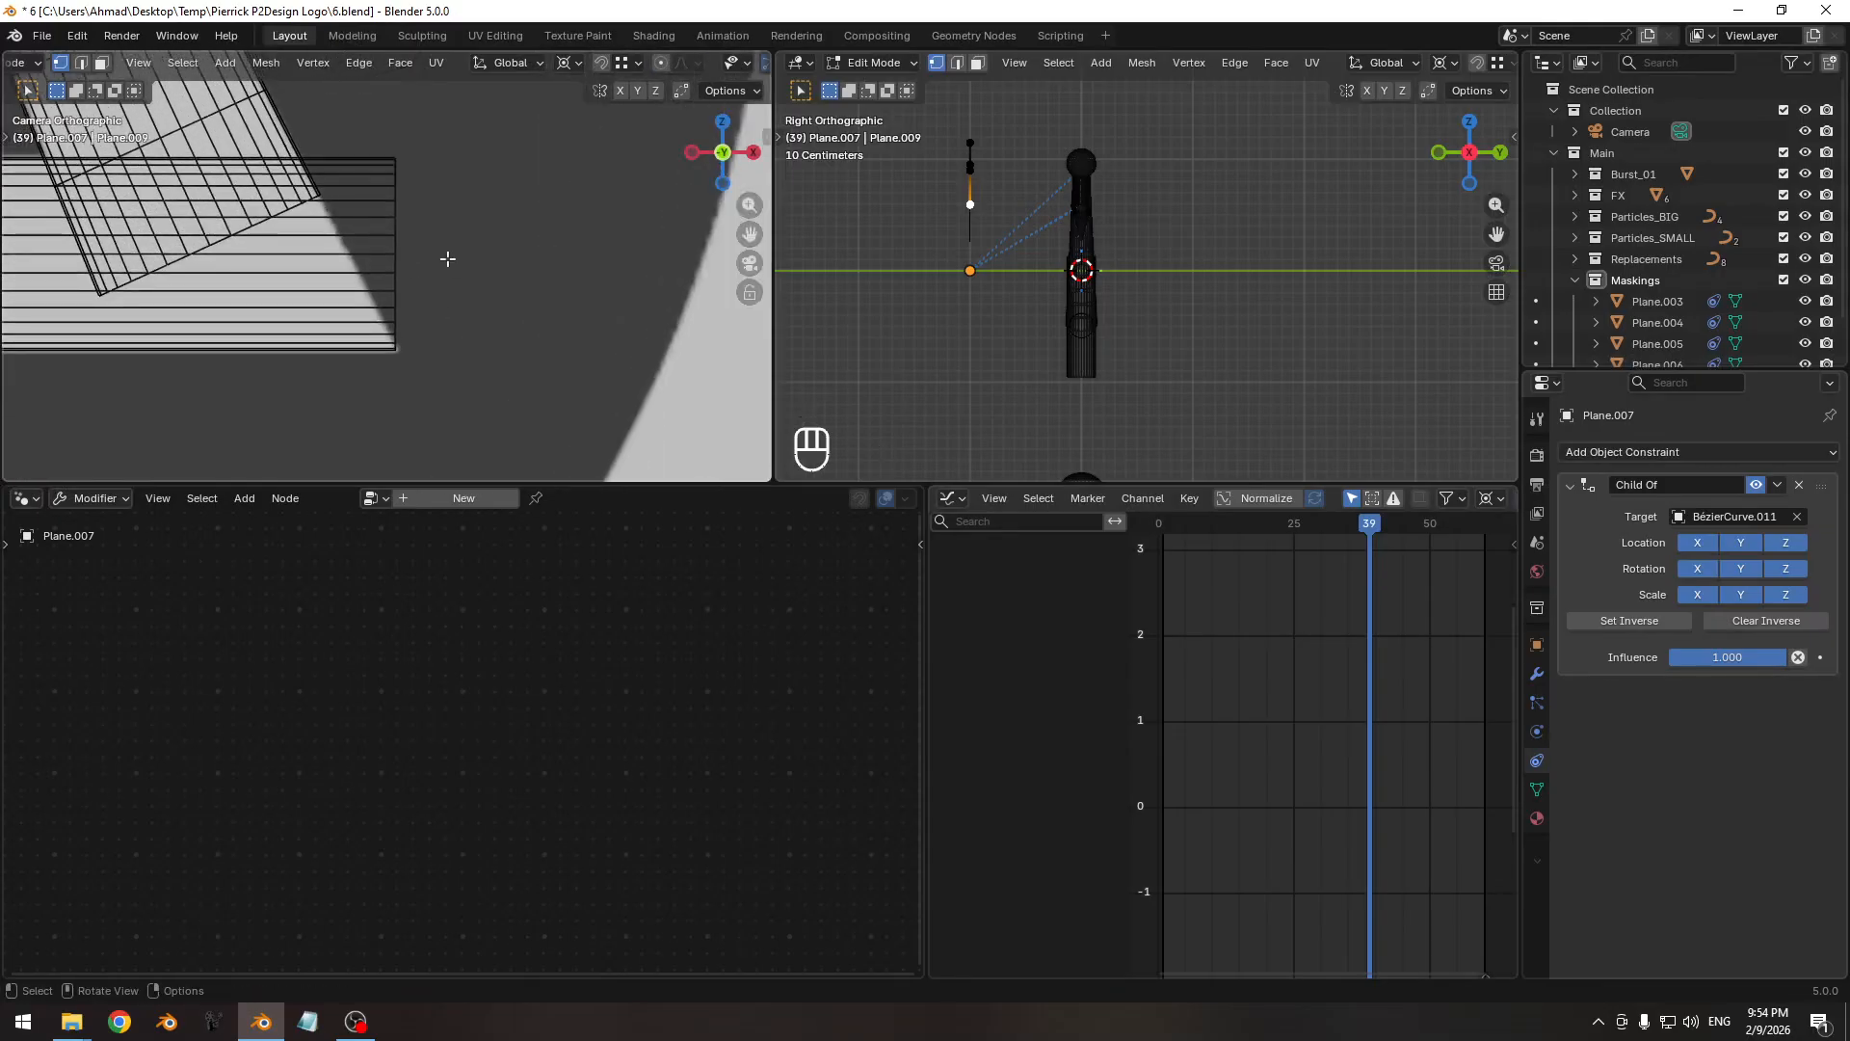
key("g")
key("shift+y")
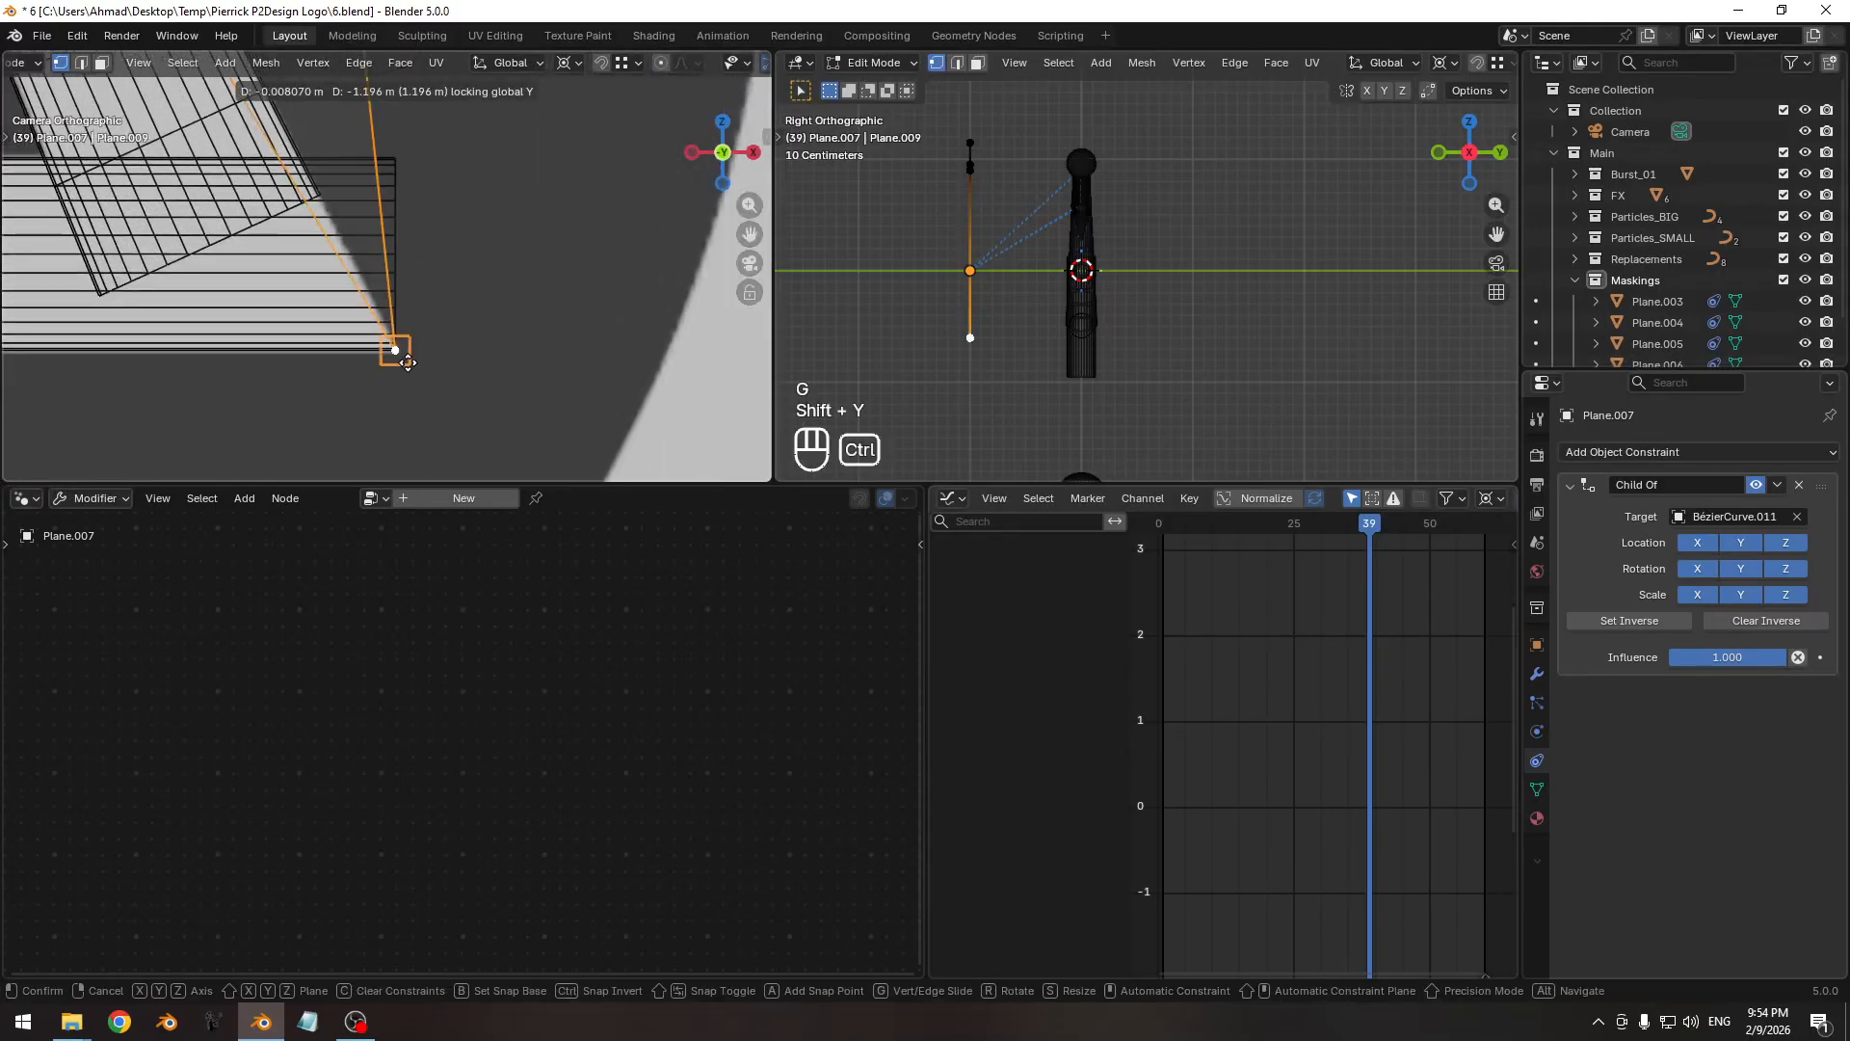
left_click(407, 362)
Snap the duplicated mask's inner upper vertex to the right slanted bar's outer top corner, locking Y.
middle_click_drag(413, 398, 327, 305, "ctrl")
middle_click_drag(308, 87, 354, 236, "shift")
left_click(286, 253)
key("g")
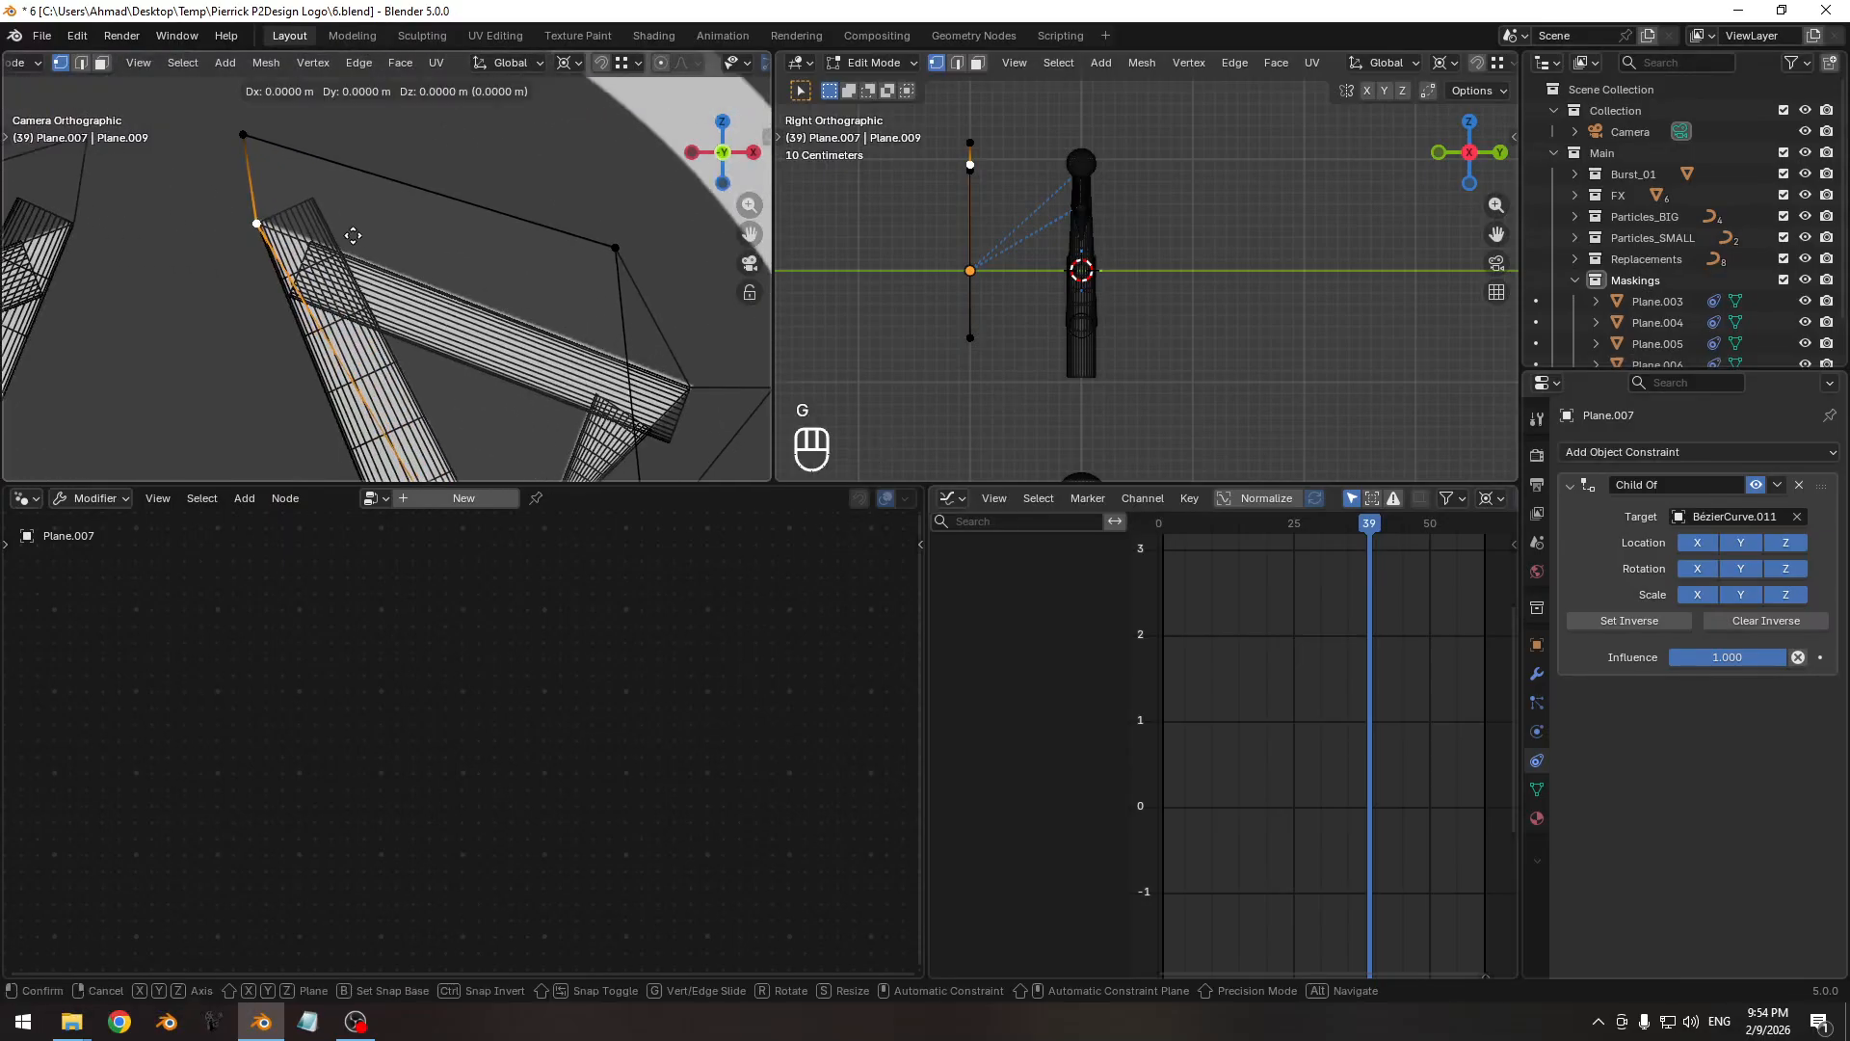
key("shift+y")
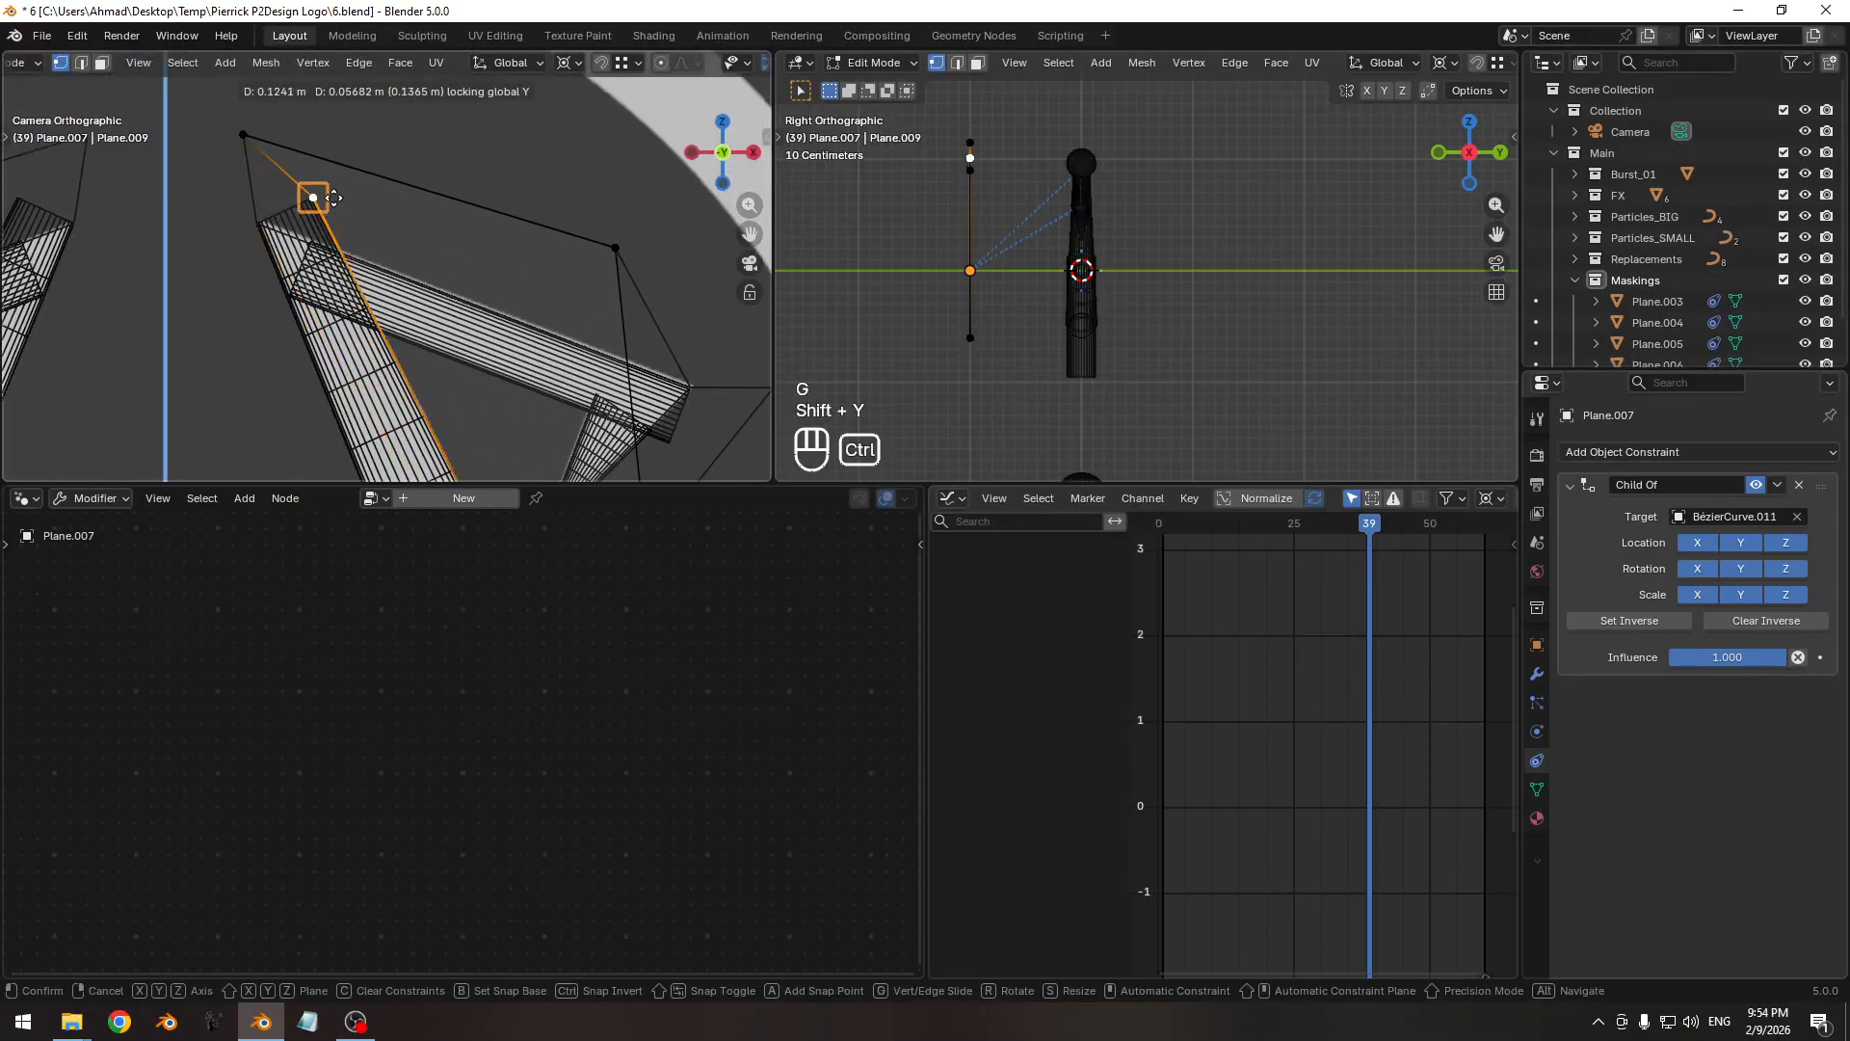
left_click(328, 194, "ctrl")
Move the duplicated mask's two remaining vertices outside the right slanted bar, one near its top and one beside the lower-right corner.
left_click(265, 150)
key("g")
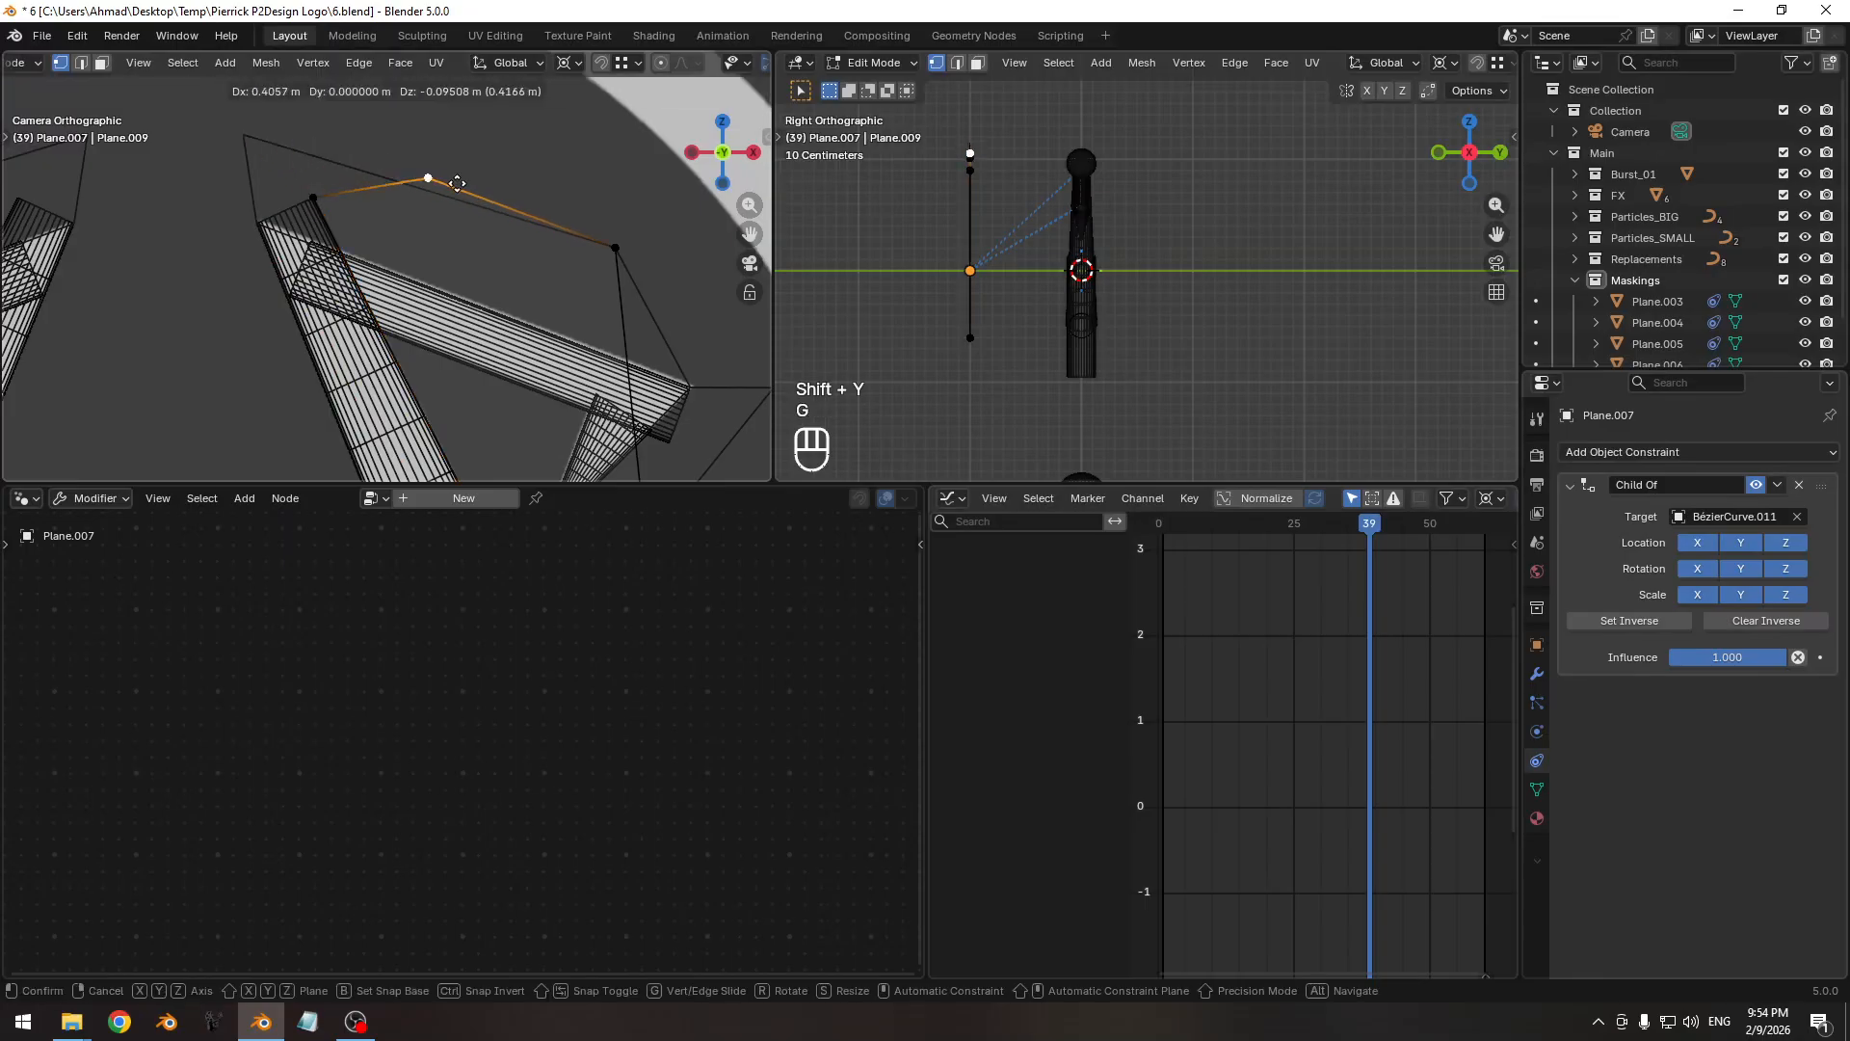
left_click(484, 209)
left_click(631, 247)
middle_click_drag(631, 247, 486, 251, "ctrl")
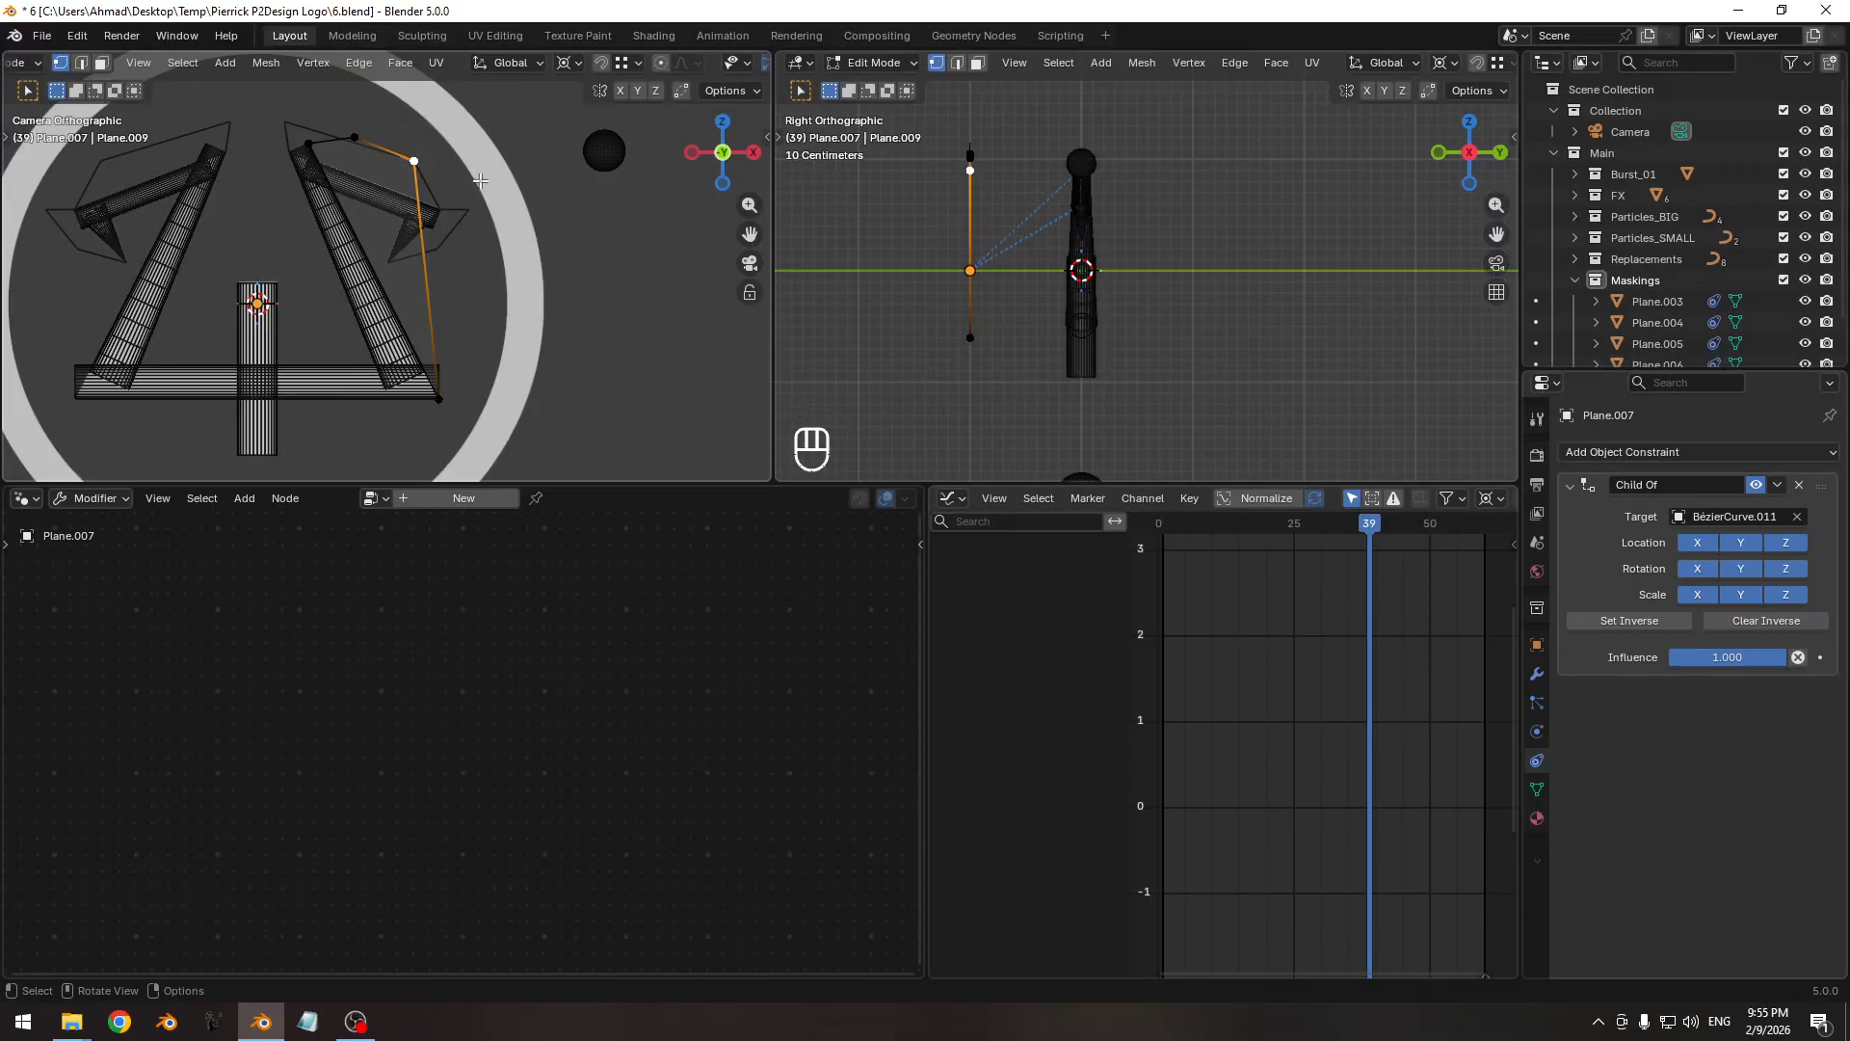
key("g")
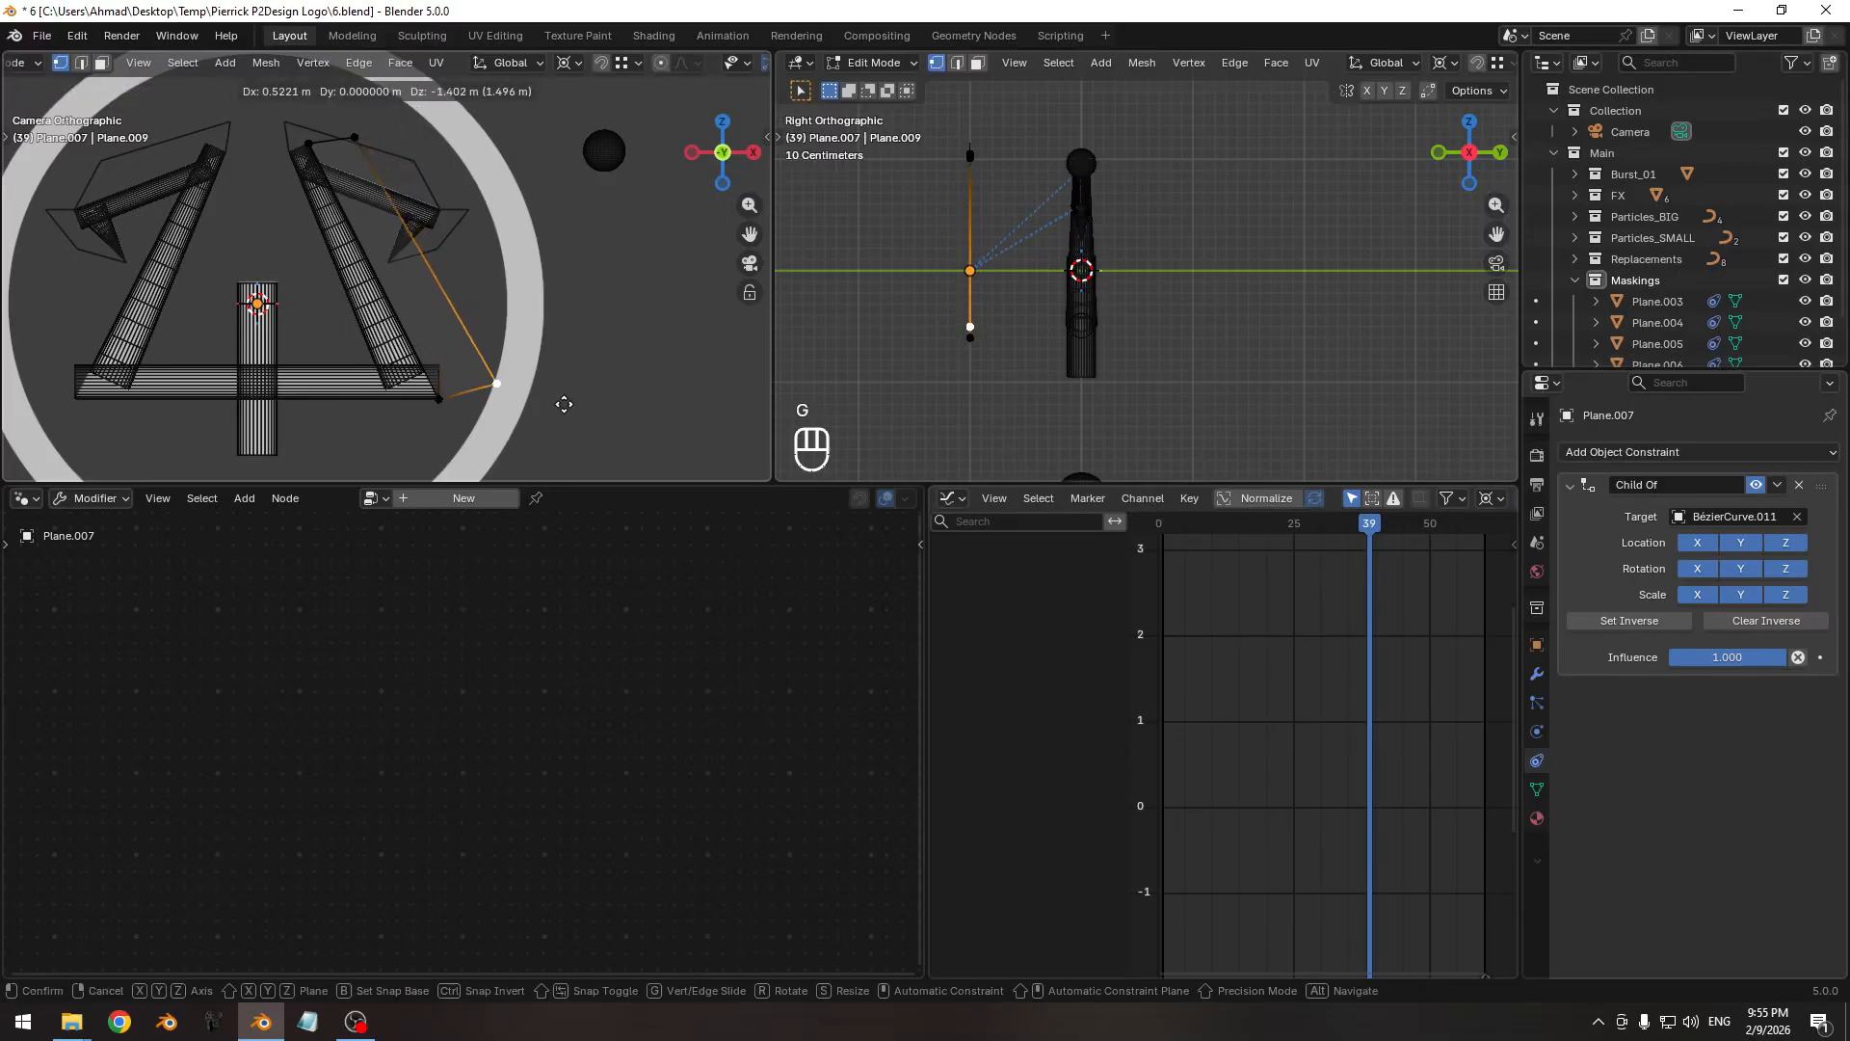
left_click(537, 403)
Set the pivot to Active Element and shrink the mask's inner edge along the slanted bar towards the lower-right corner vertex.
left_click(312, 159)
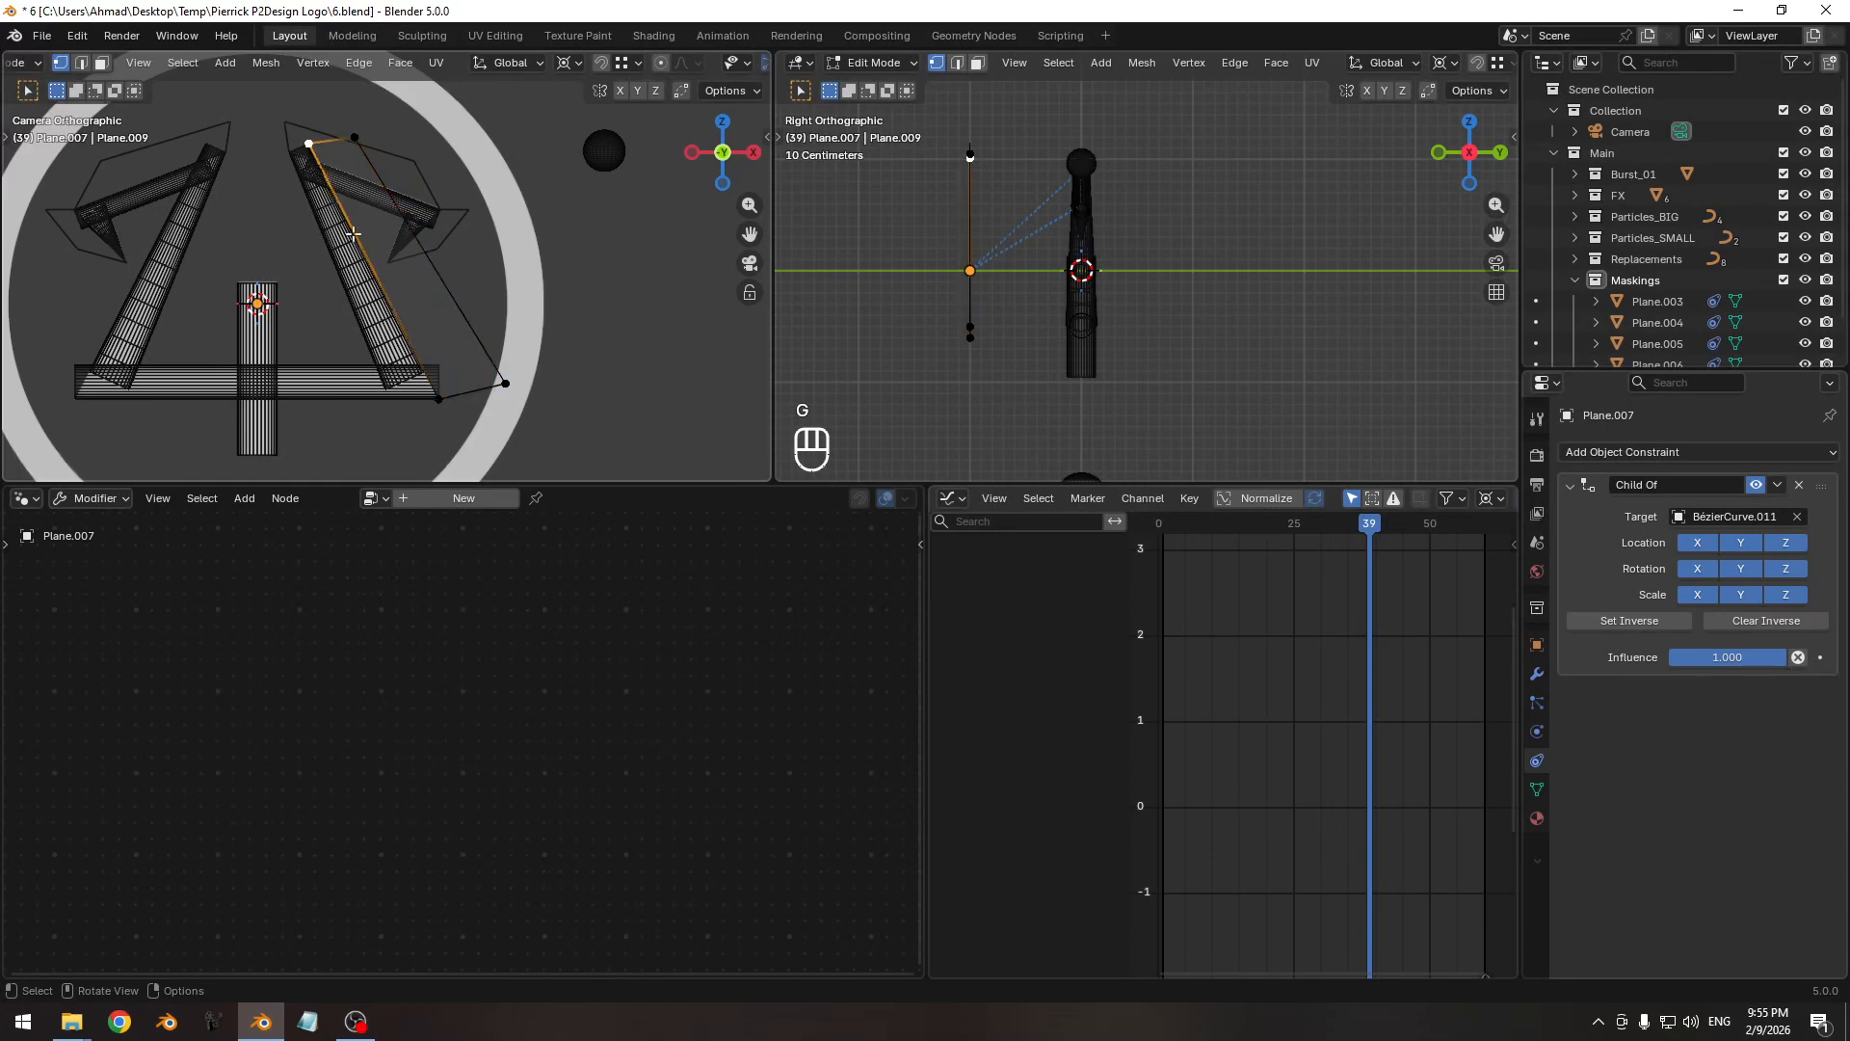
left_click(563, 62)
left_click(578, 122)
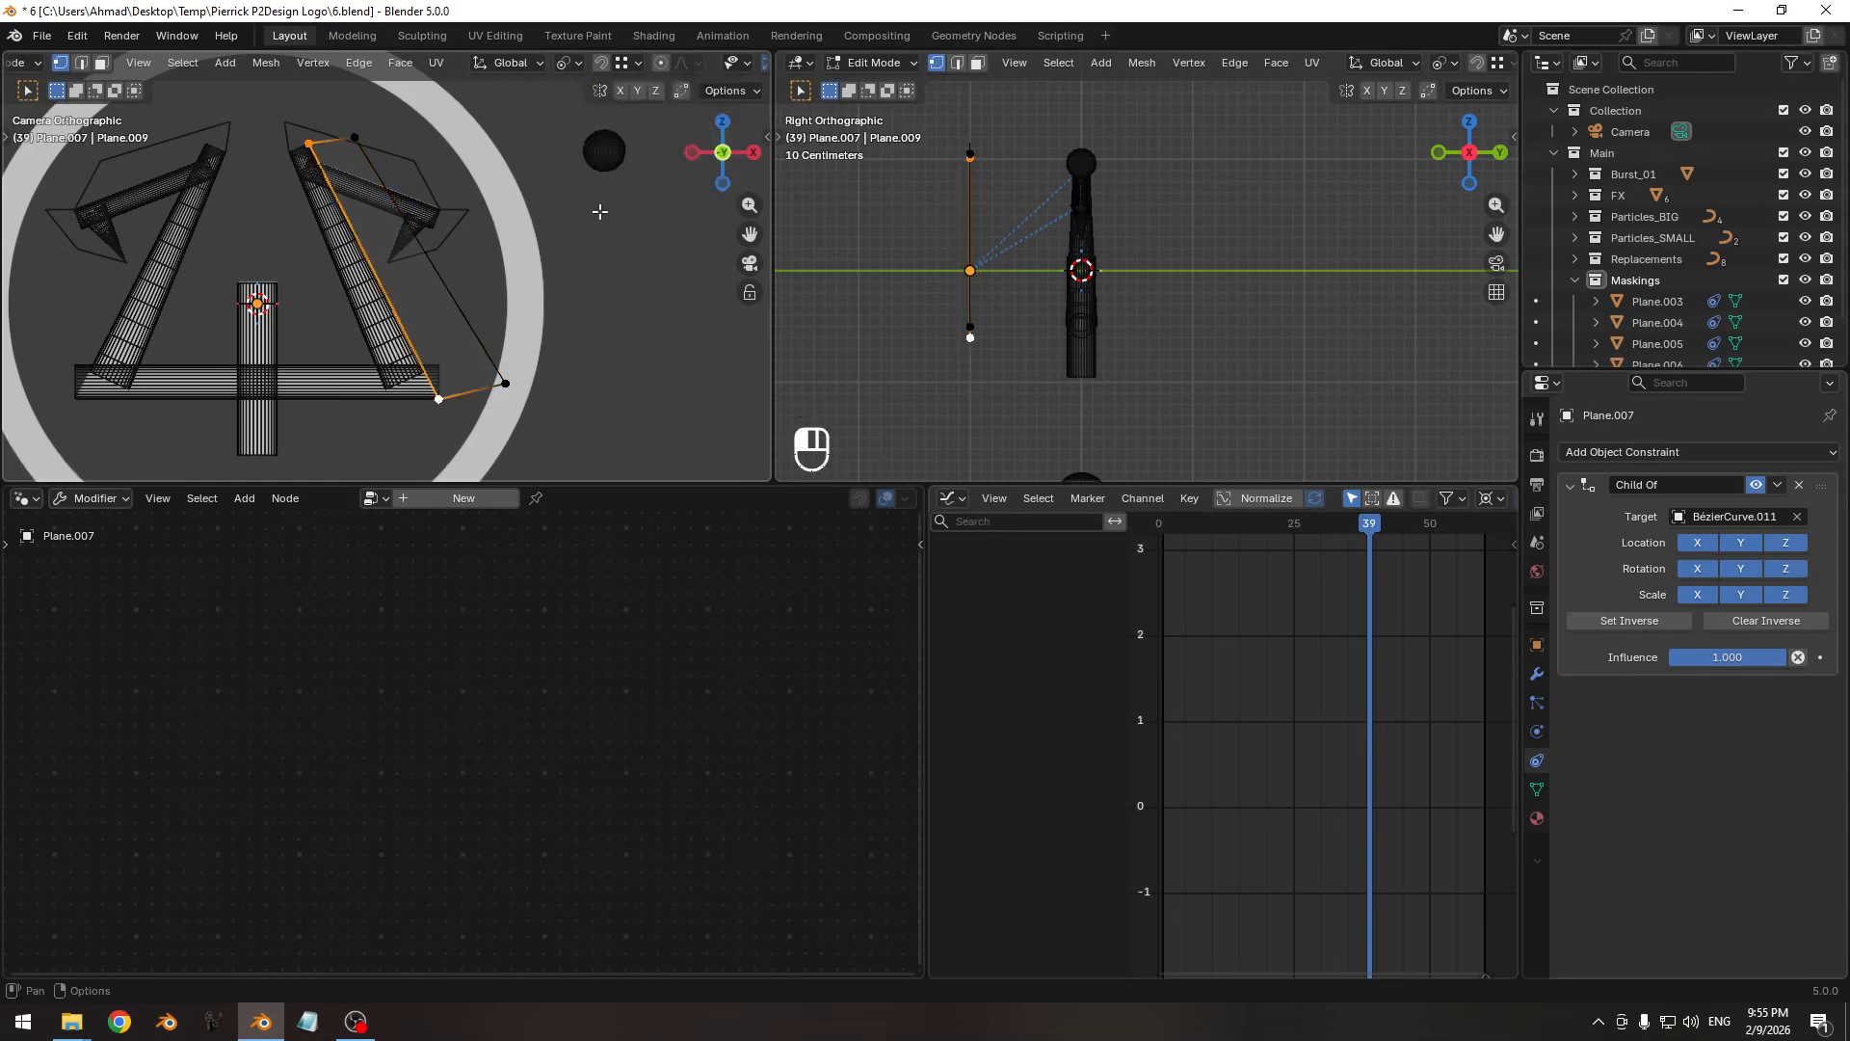
key("s")
left_click(296, 249)
key("s")
left_click(314, 262)
Shrink the mask's outer edge towards its lower outer vertex in repeated scalings.
left_click(362, 154)
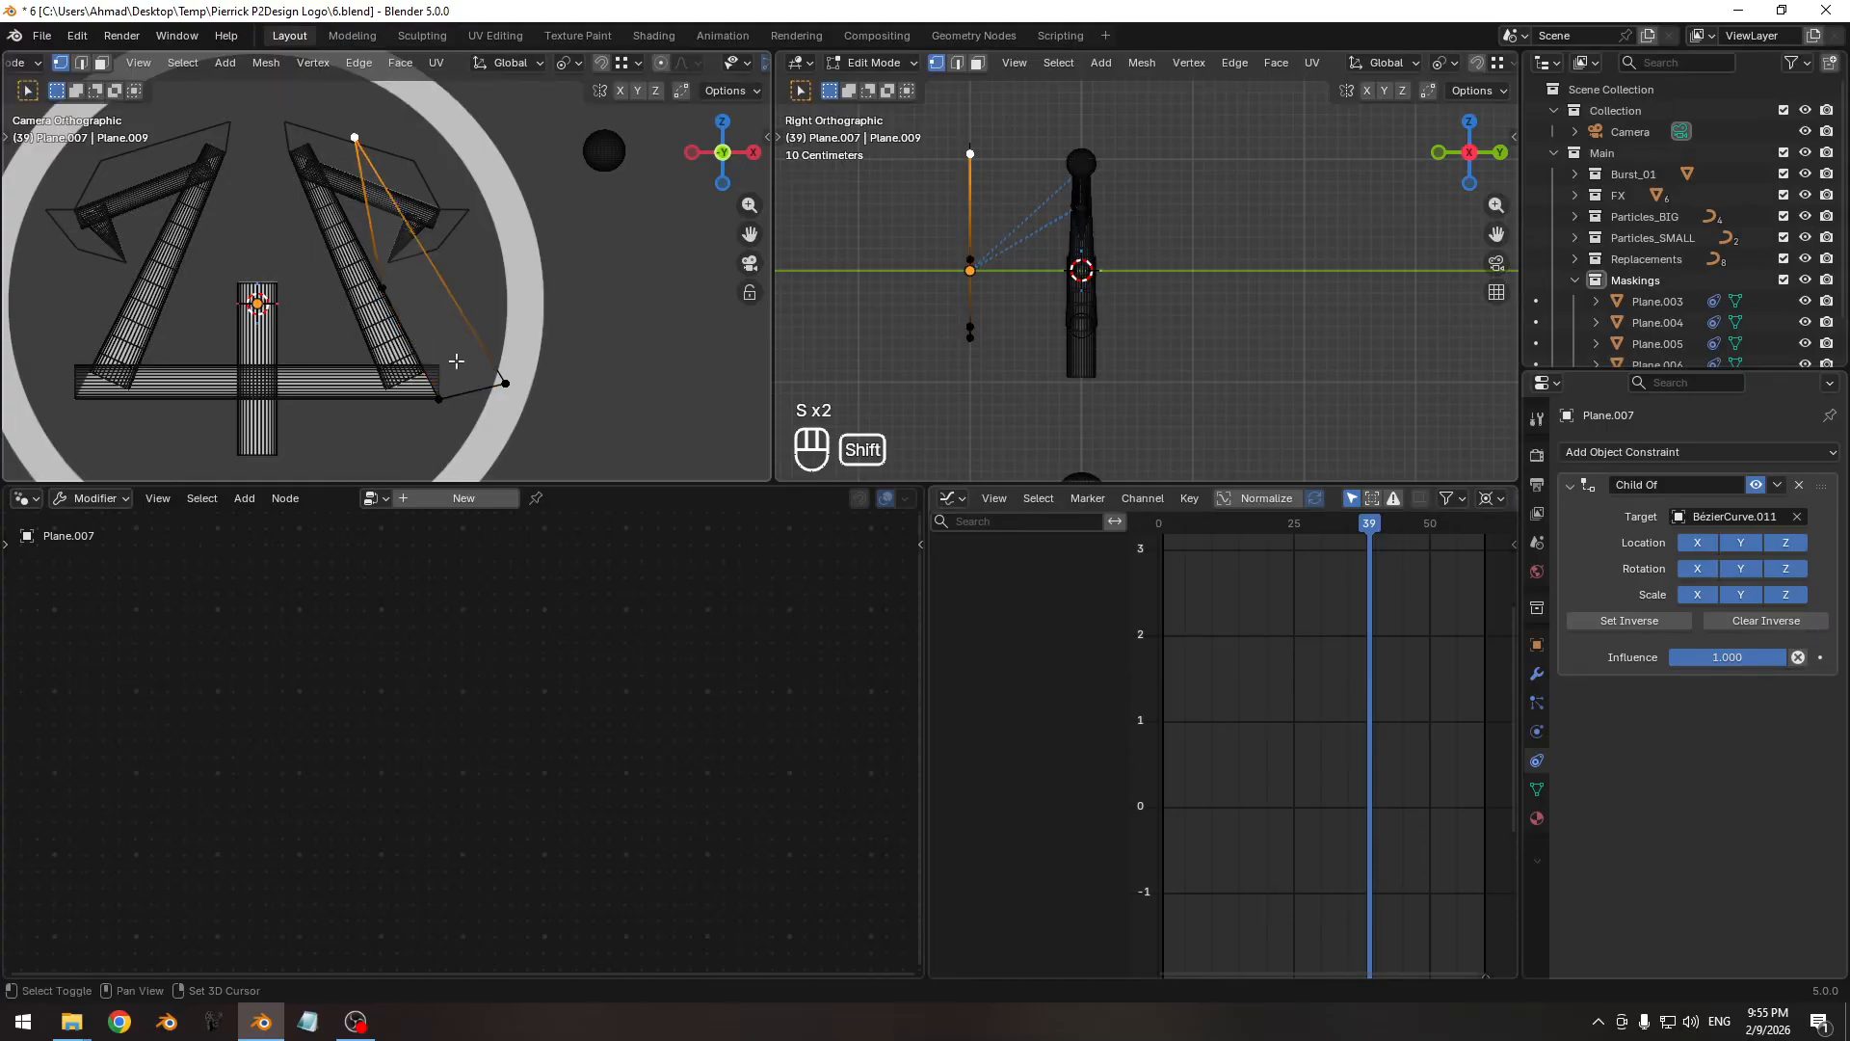
left_click(495, 379, "shift")
key("s")
left_click(372, 414)
key("s")
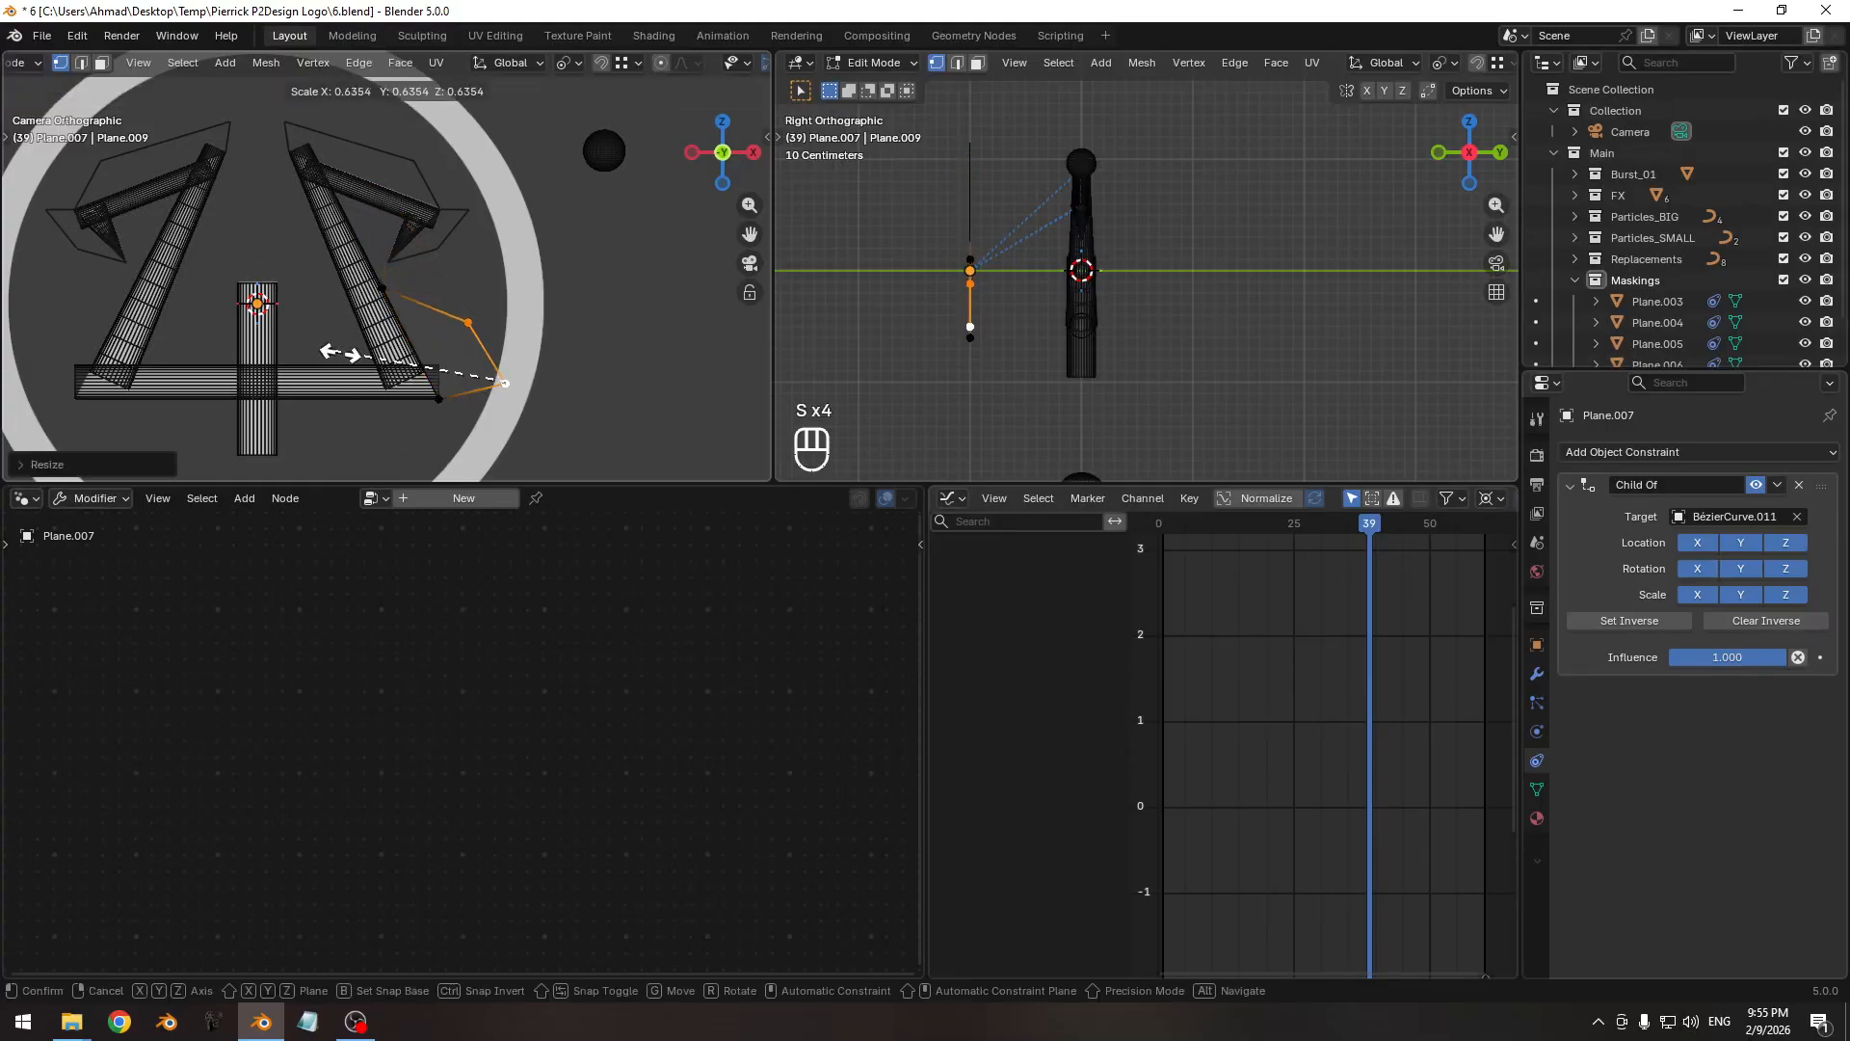
left_click(350, 357)
key("s")
left_click(333, 329)
Scale the mask's inner and outer edges further until it is a small quad covering only the lower-right junction.
left_click(381, 291)
left_click(440, 398, "shift")
key("s")
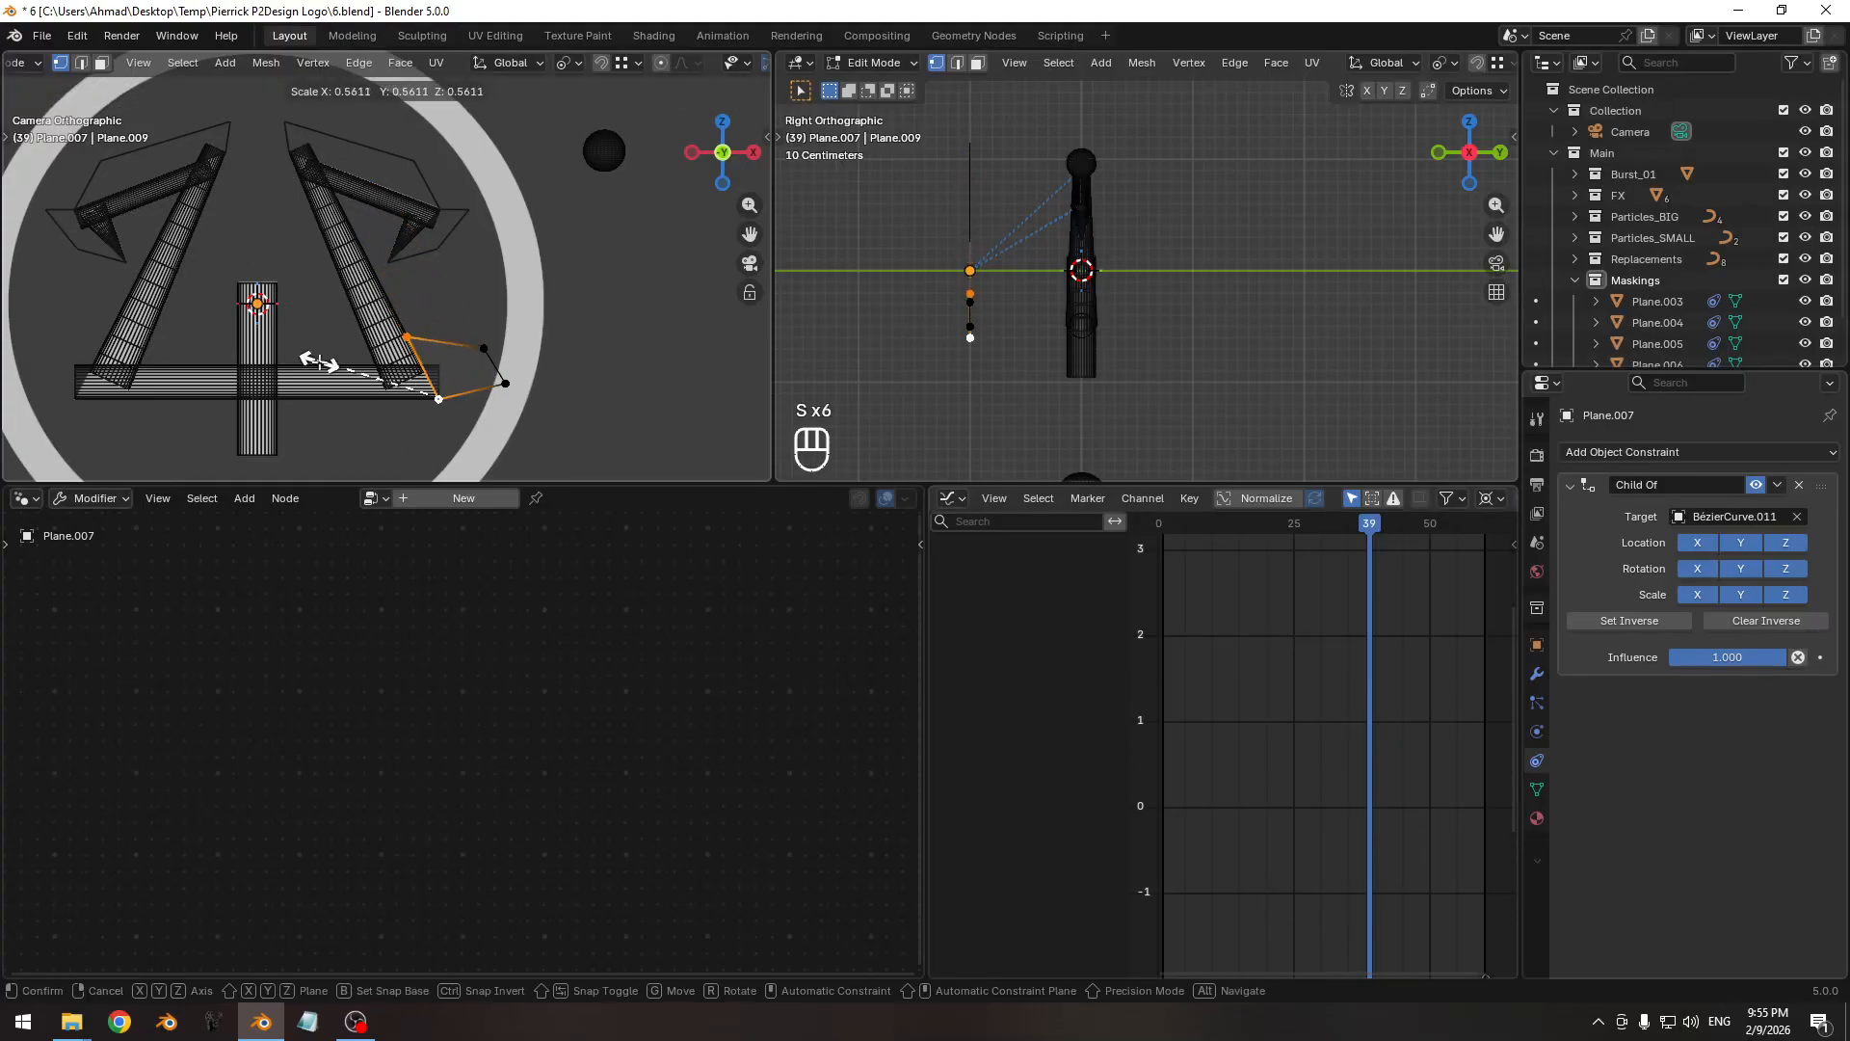
left_click(317, 362)
key("s")
left_click(292, 330)
left_click(500, 374)
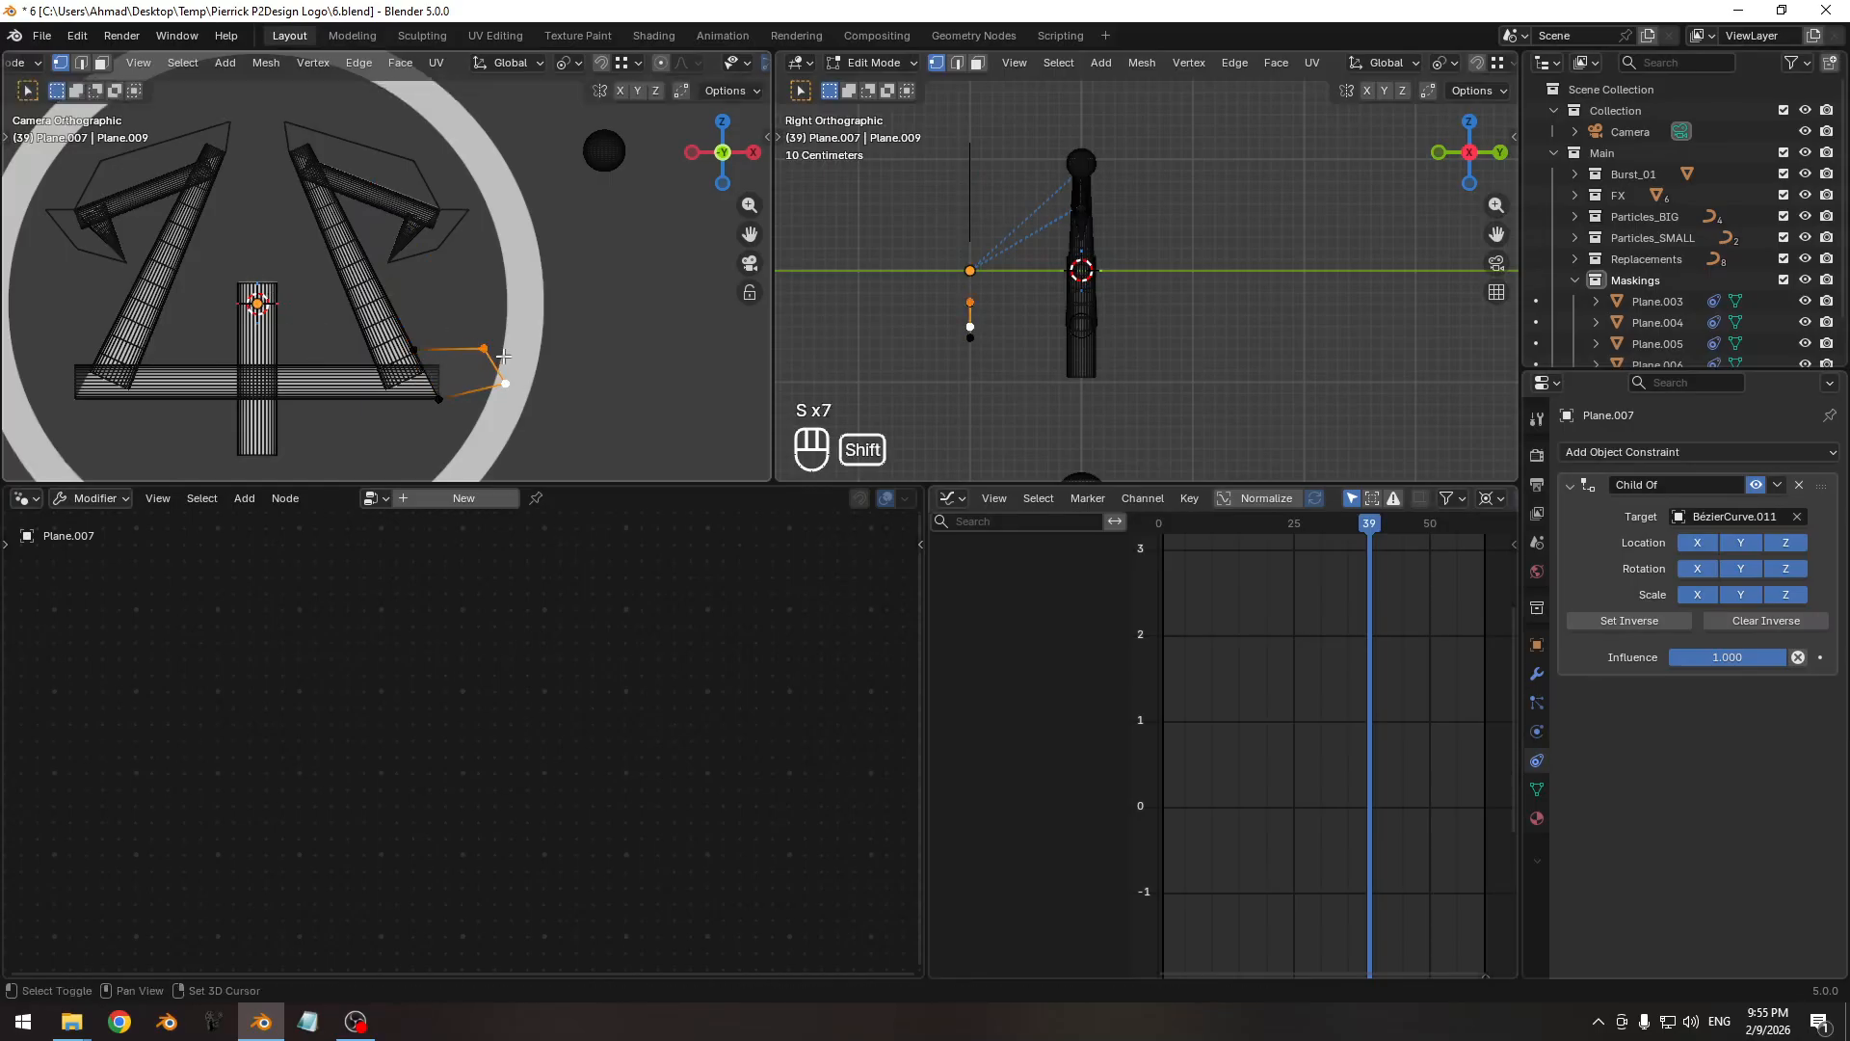
key("s")
left_click(437, 206)
middle_click_drag(414, 224, 438, 222, "shift")
key("Tab")
Retarget the corner mask's Child Of constraint to BézierCurve.009 and set its inverse.
middle_click_drag(274, 327, 220, 268, "shift")
scroll(361, 309, "up", 2)
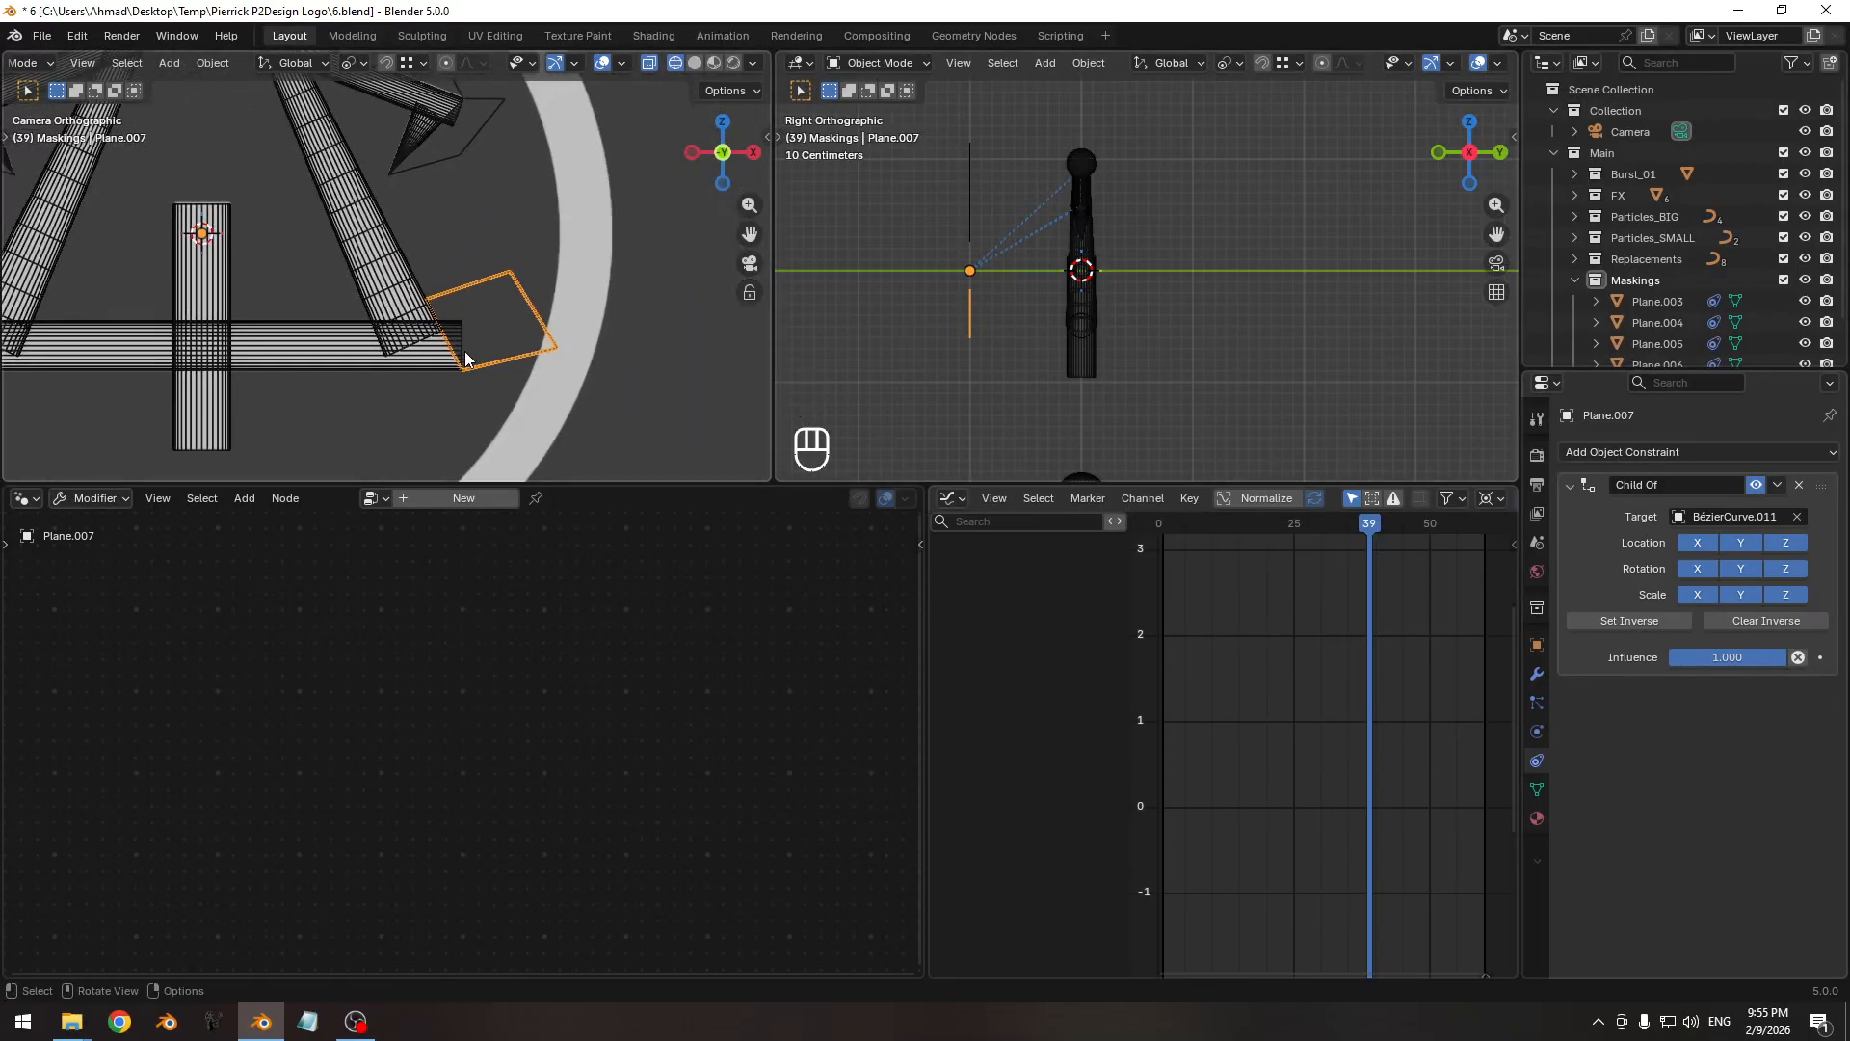
left_click(1797, 516)
left_click(1797, 517)
left_click(411, 276)
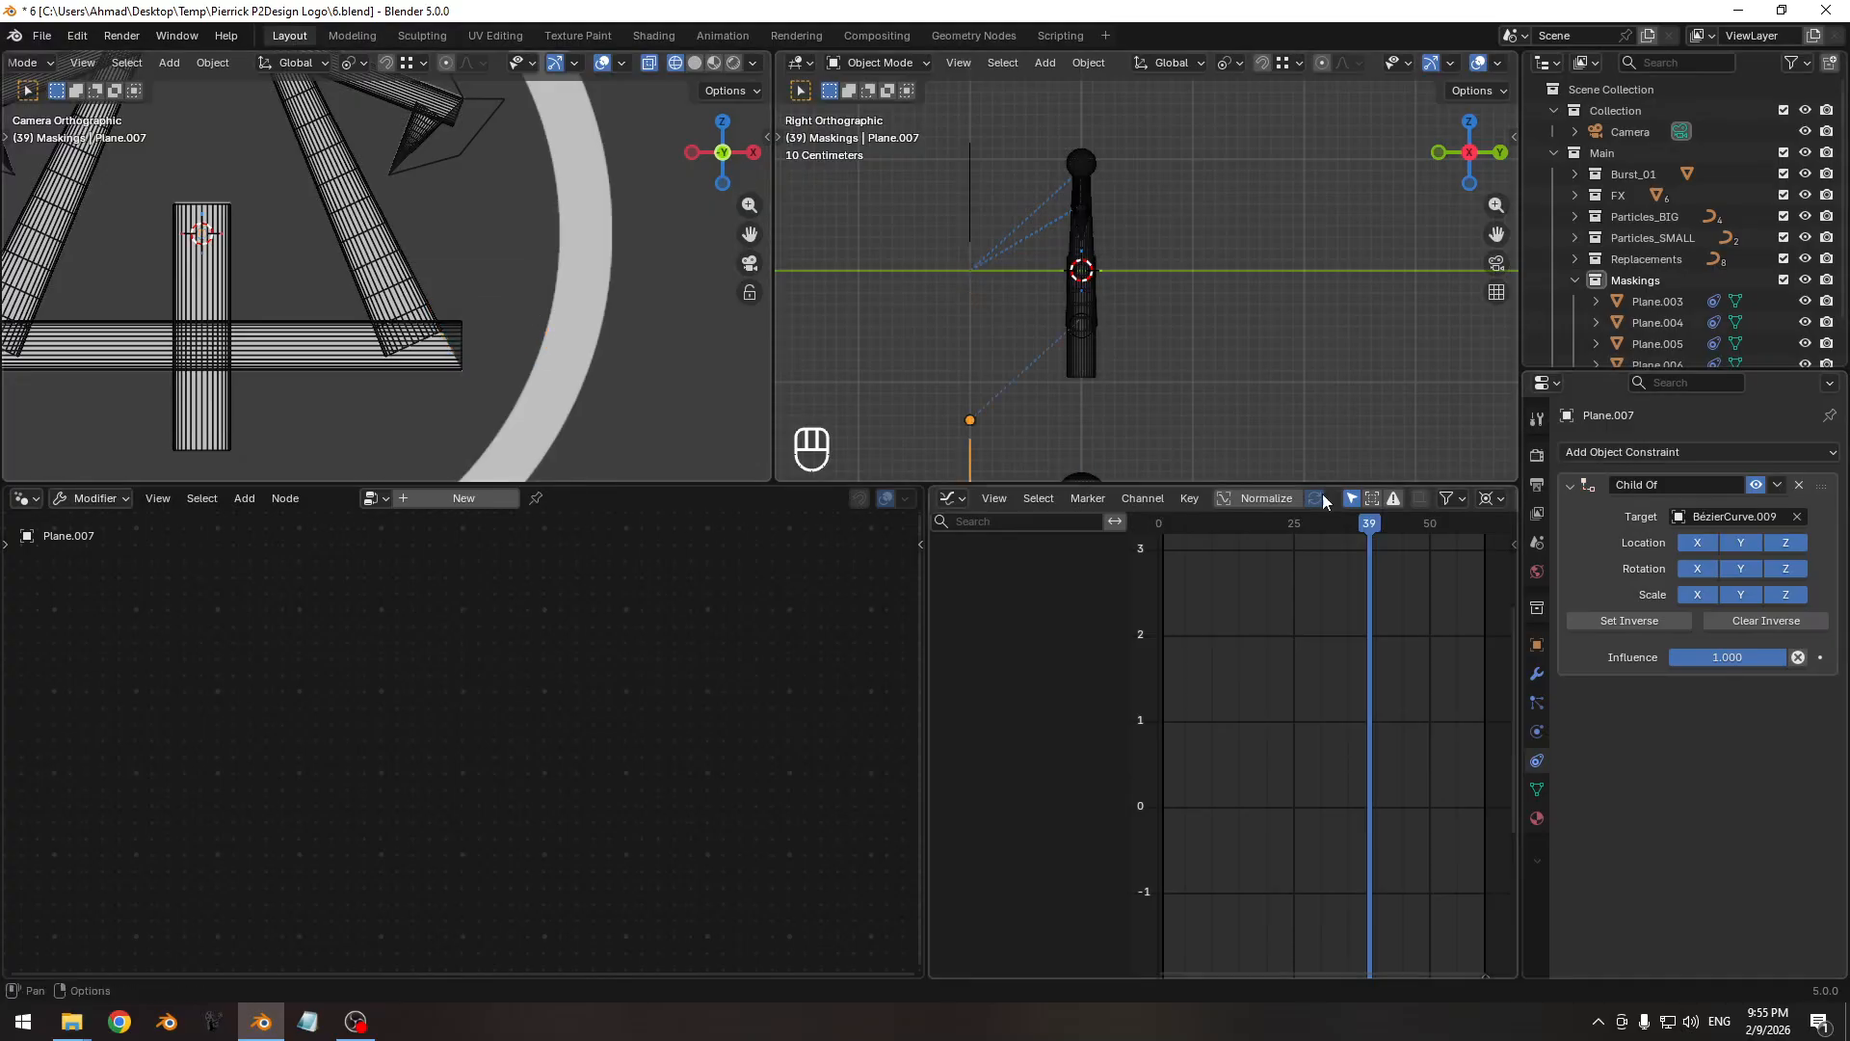
Duplicate the lower-right corner mask and mirror its geometry to the left by scaling -1 on X around the 3D cursor.
middle_click_drag(309, 343, 462, 318, "shift")
key("shift+d")
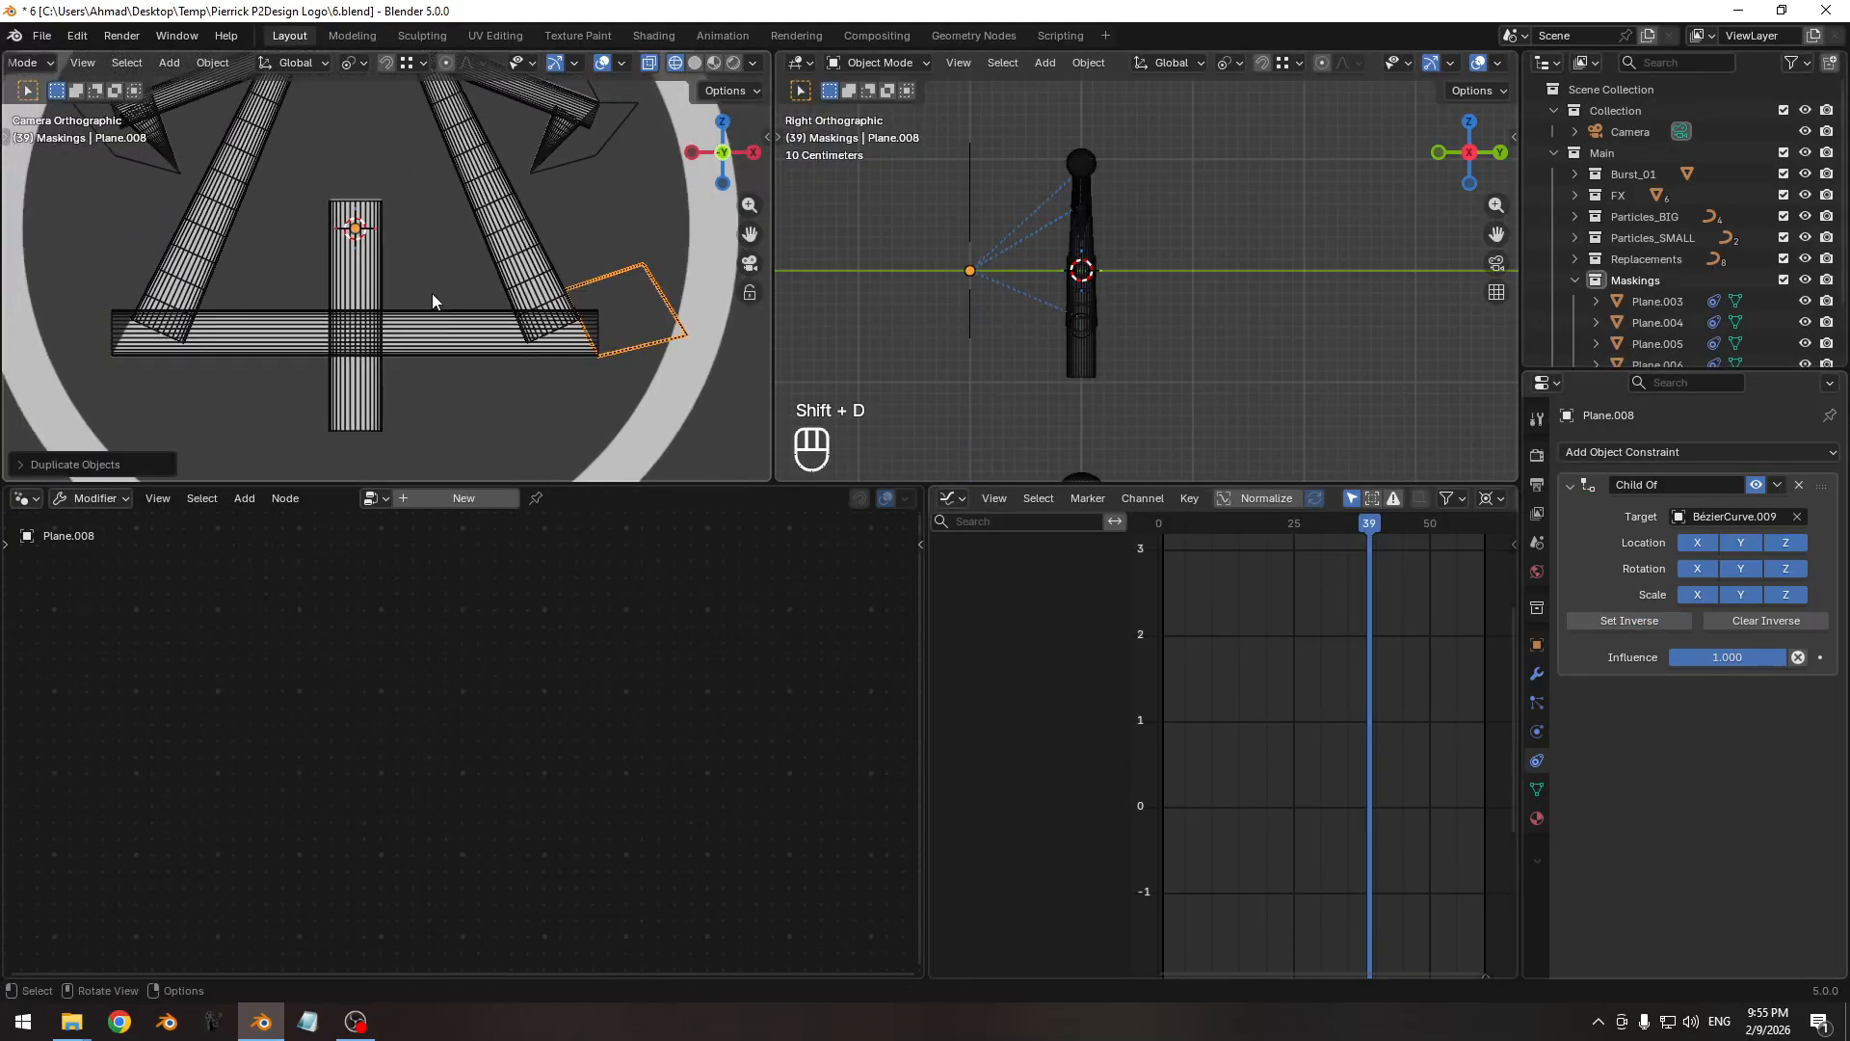
left_click(348, 70)
key("Tab")
key("a")
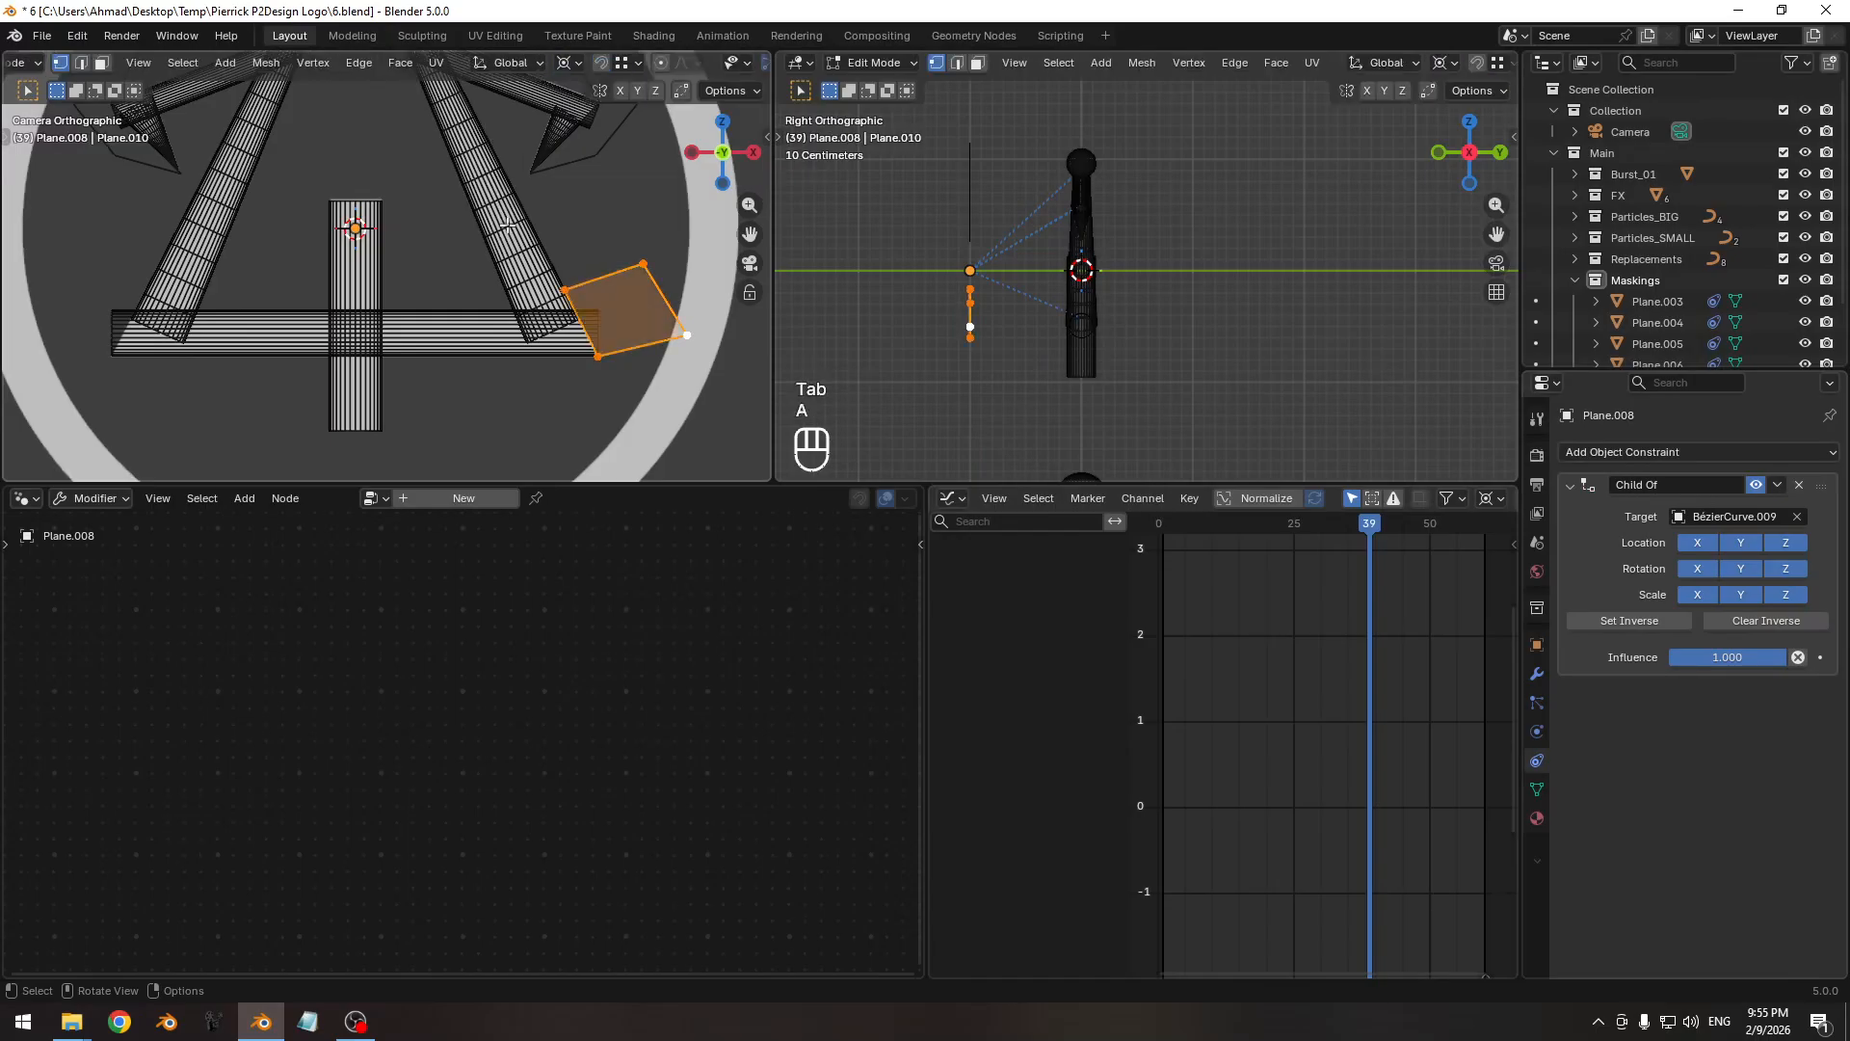
key("s")
key("x")
key("KP_Subtract")
key("KP_1")
key("KP_Enter")
middle_click_drag(236, 317, 469, 333, "shift")
key("Tab")
Retarget the mirrored corner mask's Child Of constraint to BézierCurve.008, set its inverse and save the file.
middle_click_drag(390, 376, 375, 347, "ctrl")
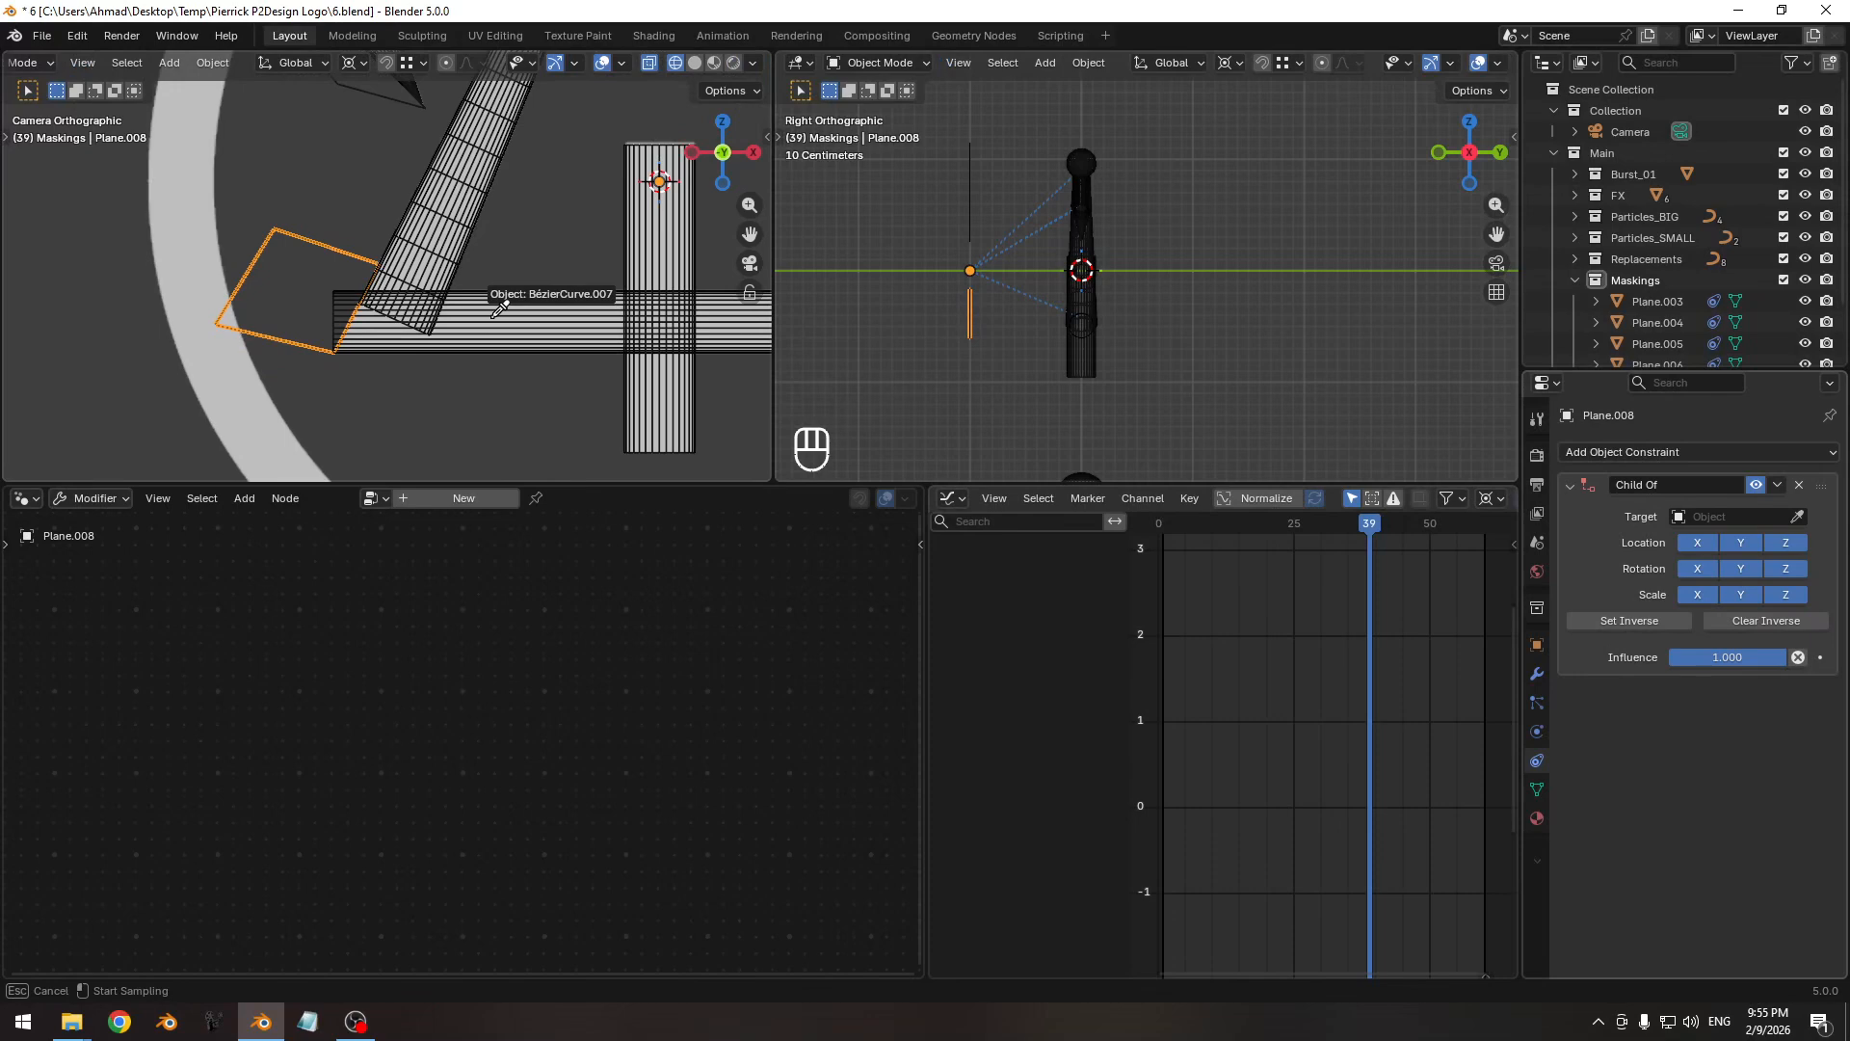
left_click(469, 220)
left_click(1600, 621)
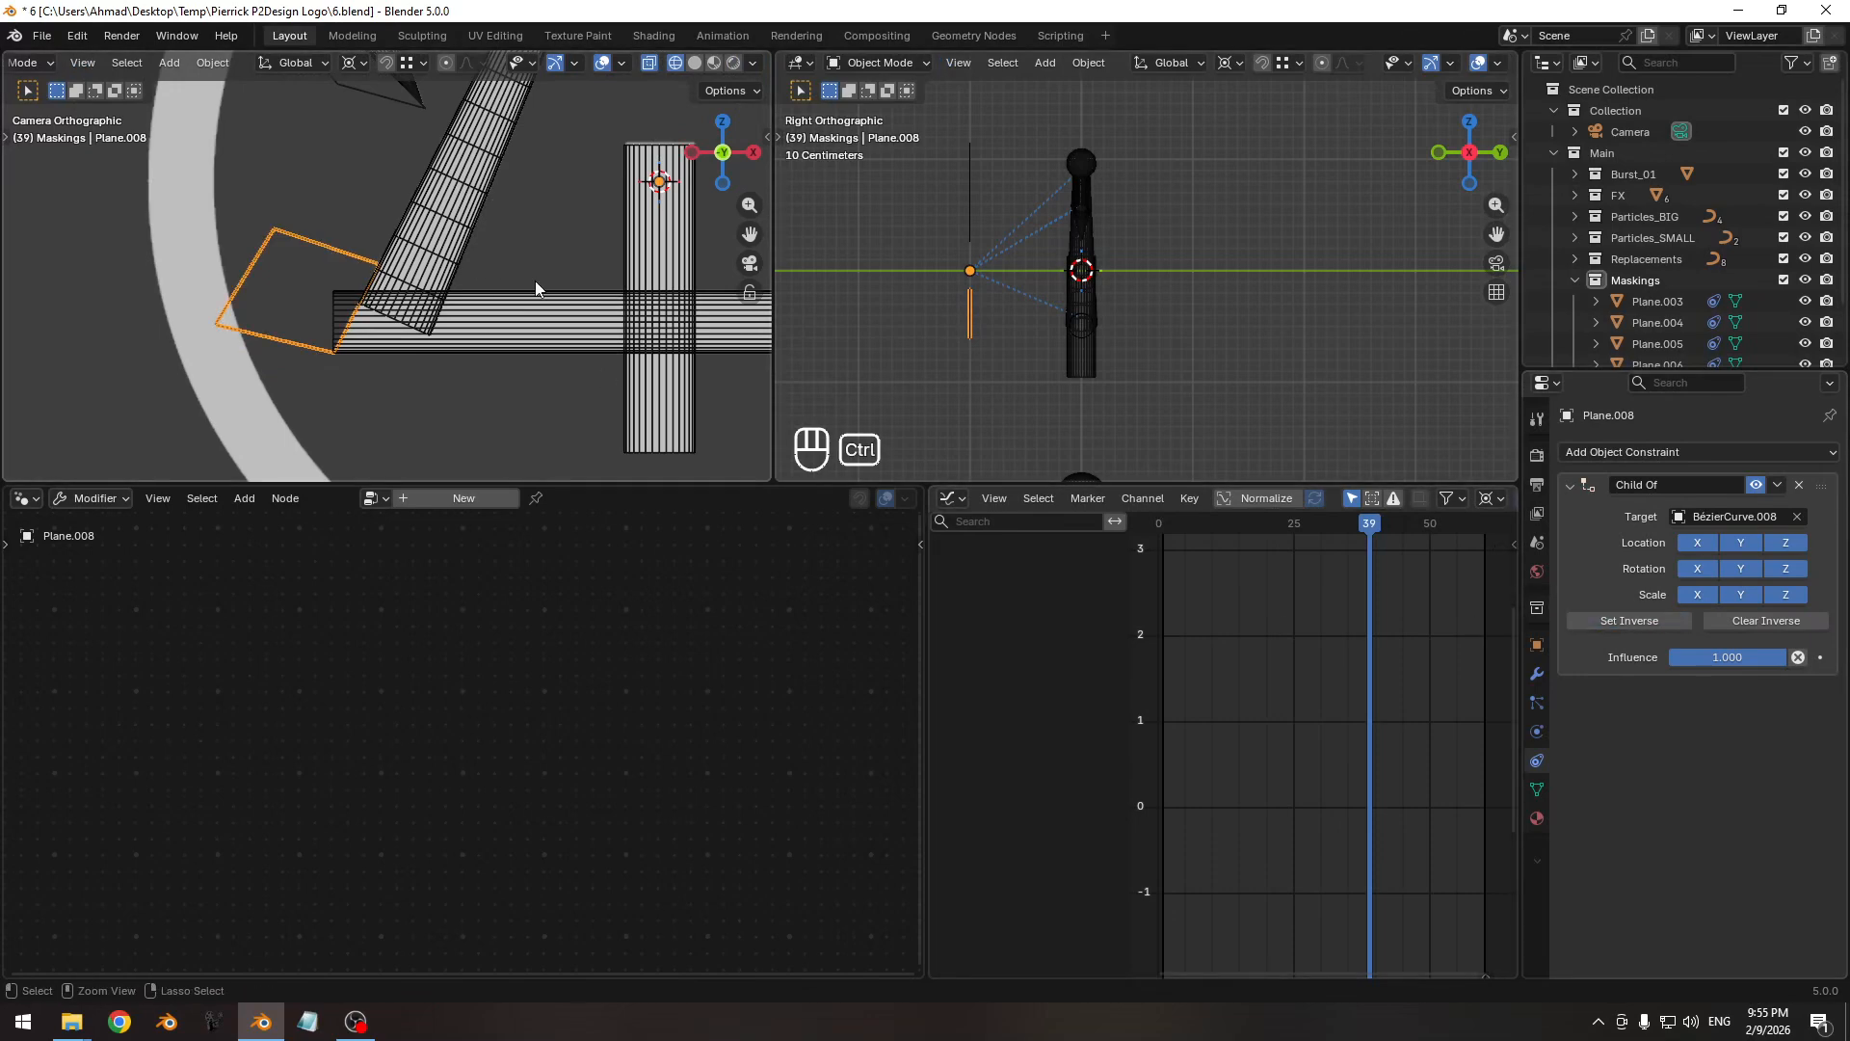
key("ctrl+s")
Examine the masked logo in the camera view without overlays, restore the wireframe display and save the file.
scroll(535, 280, "down", 5)
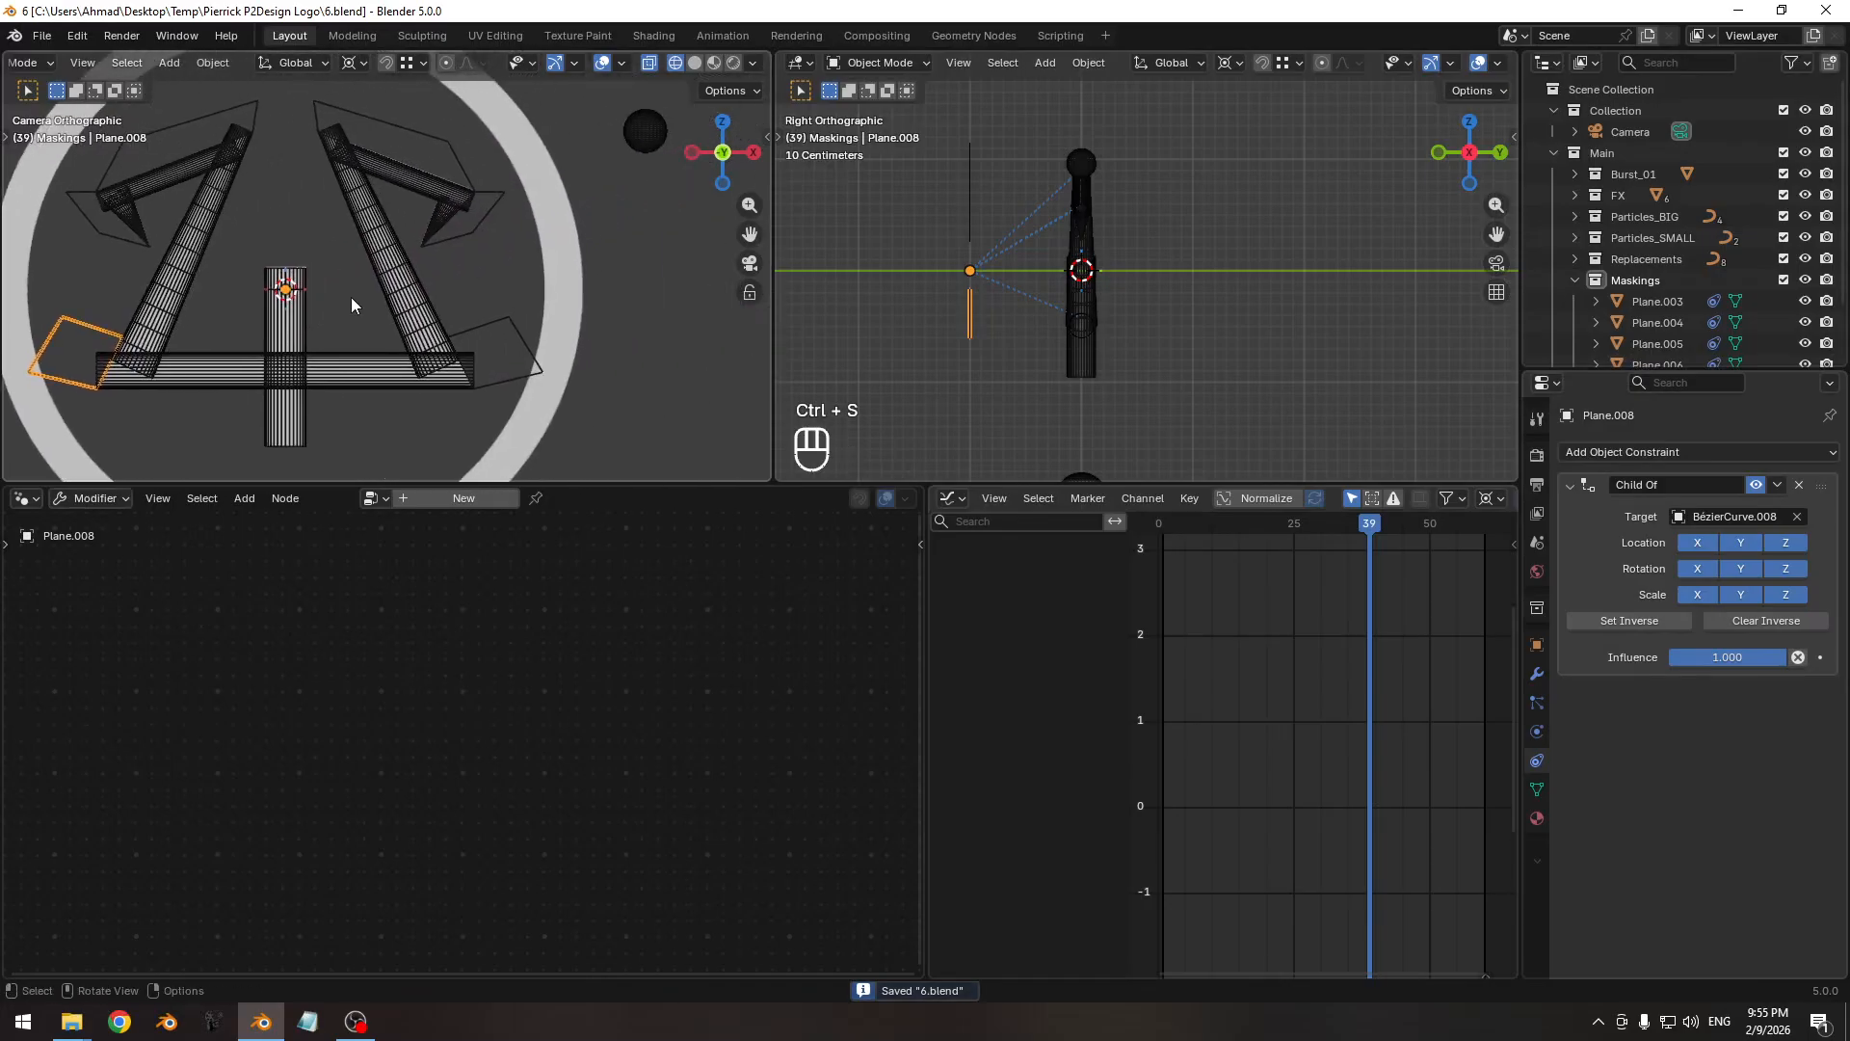
scroll(350, 298, "down", 1)
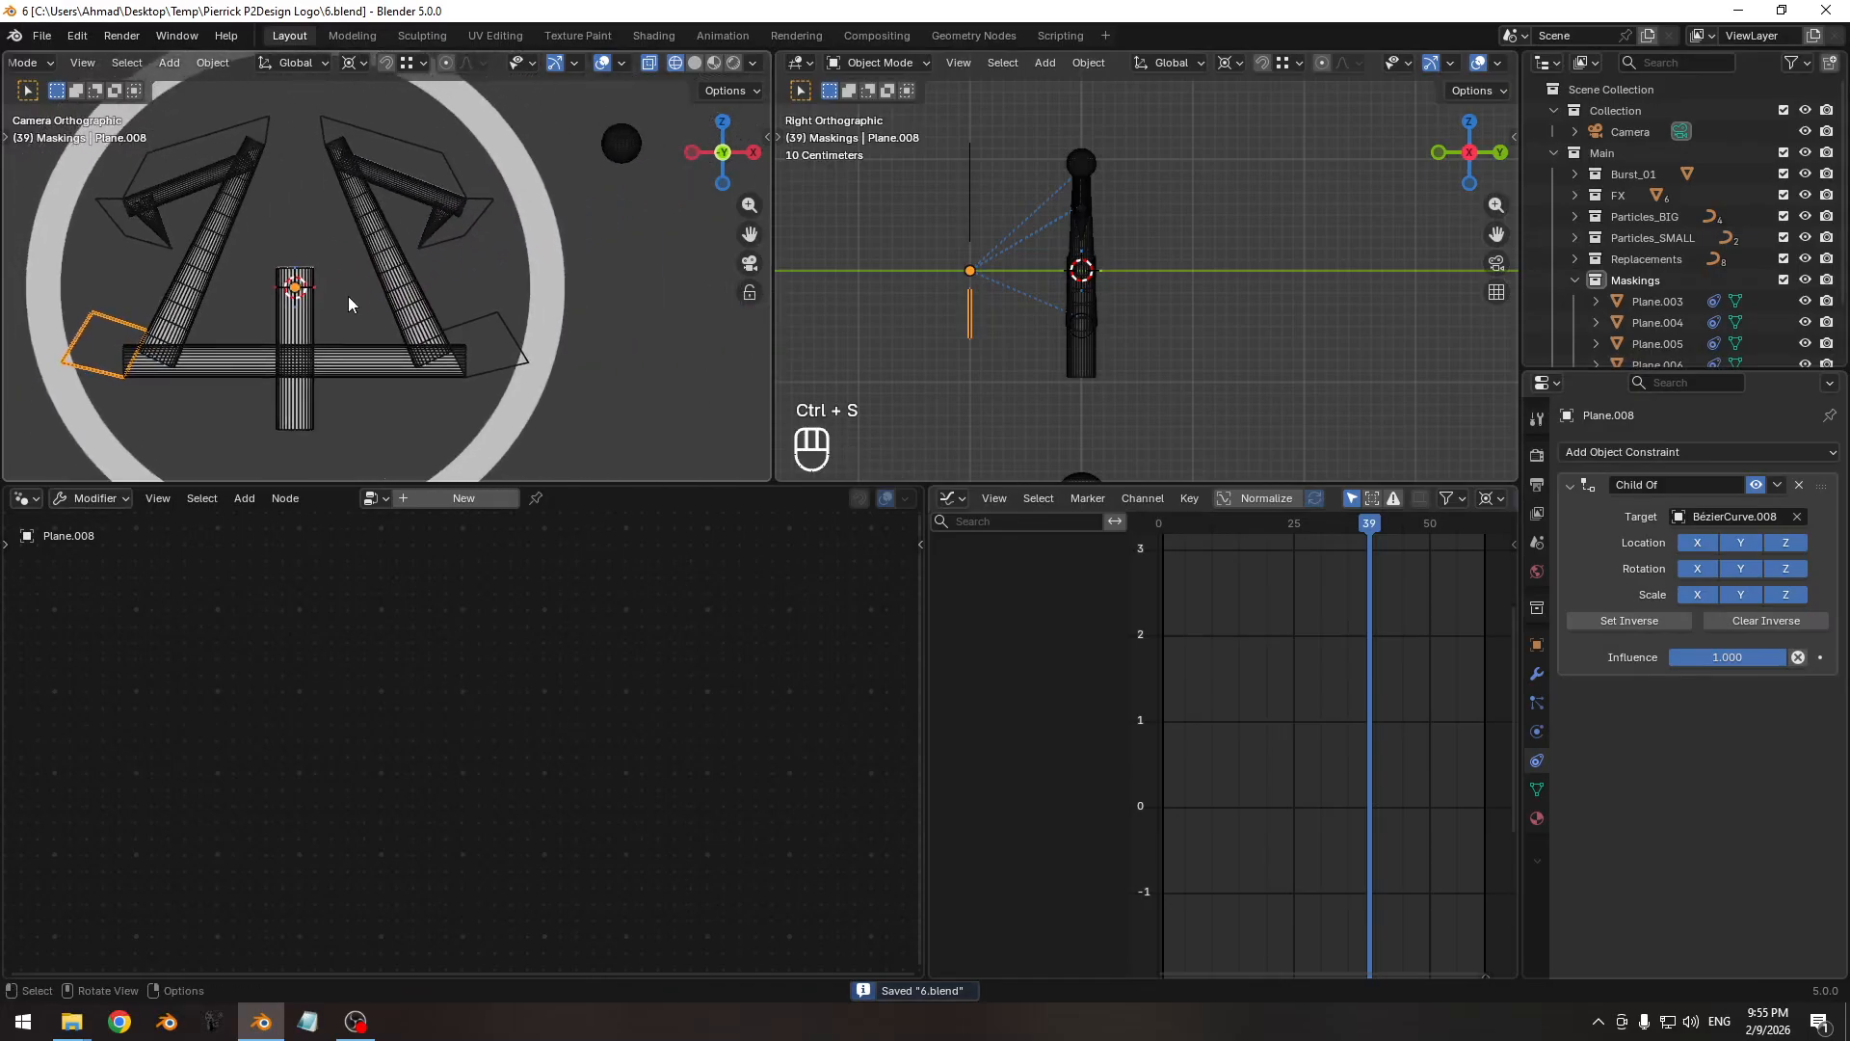
middle_click_drag(350, 298, 367, 301, "shift")
scroll(407, 304, "up", 2)
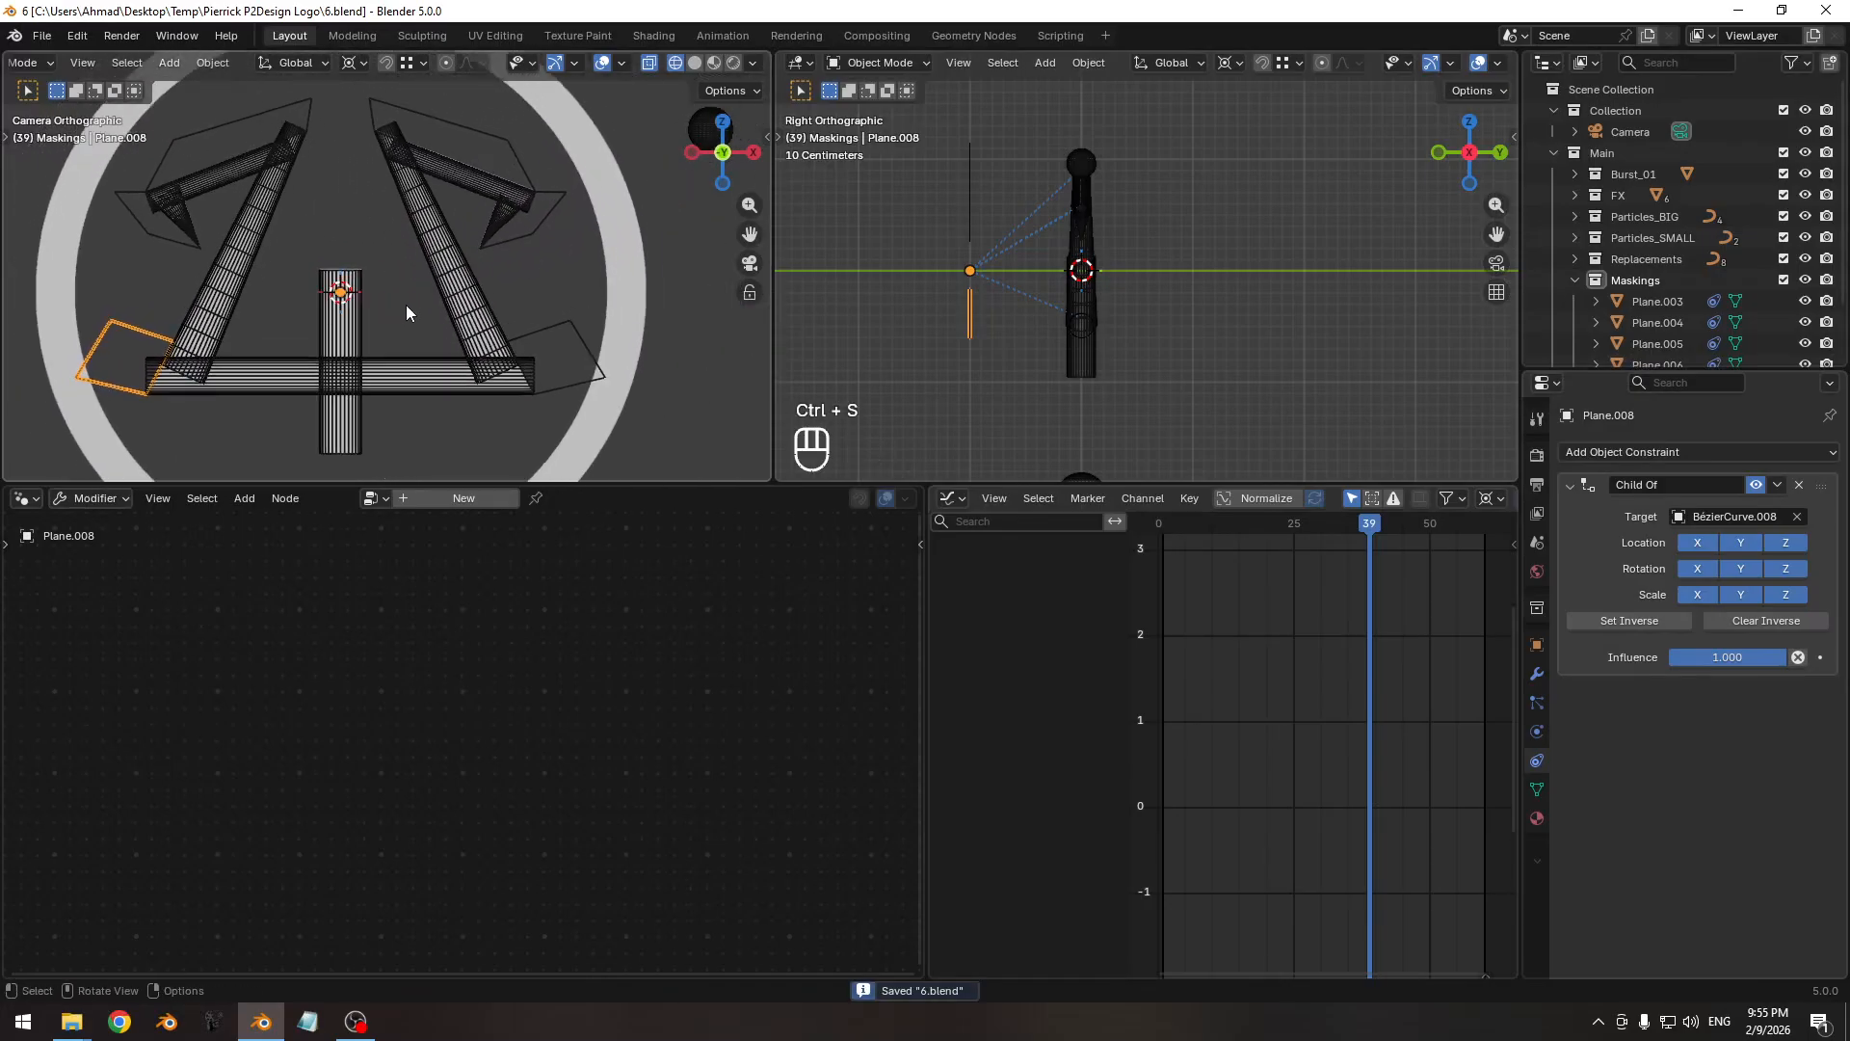
key("shift+alt+z")
key("z")
mouse_move(434, 332)
middle_mouse_down("ctrl")
mouse_move(454, 303)
mouse_move(389, 310)
mouse_move(430, 320)
middle_mouse_up("ctrl")
key("z")
left_click(466, 303)
key("z")
left_click(390, 332)
key("shift+alt+z")
key("ctrl+s")
middle_click_drag(429, 320, 453, 278, "ctrl")
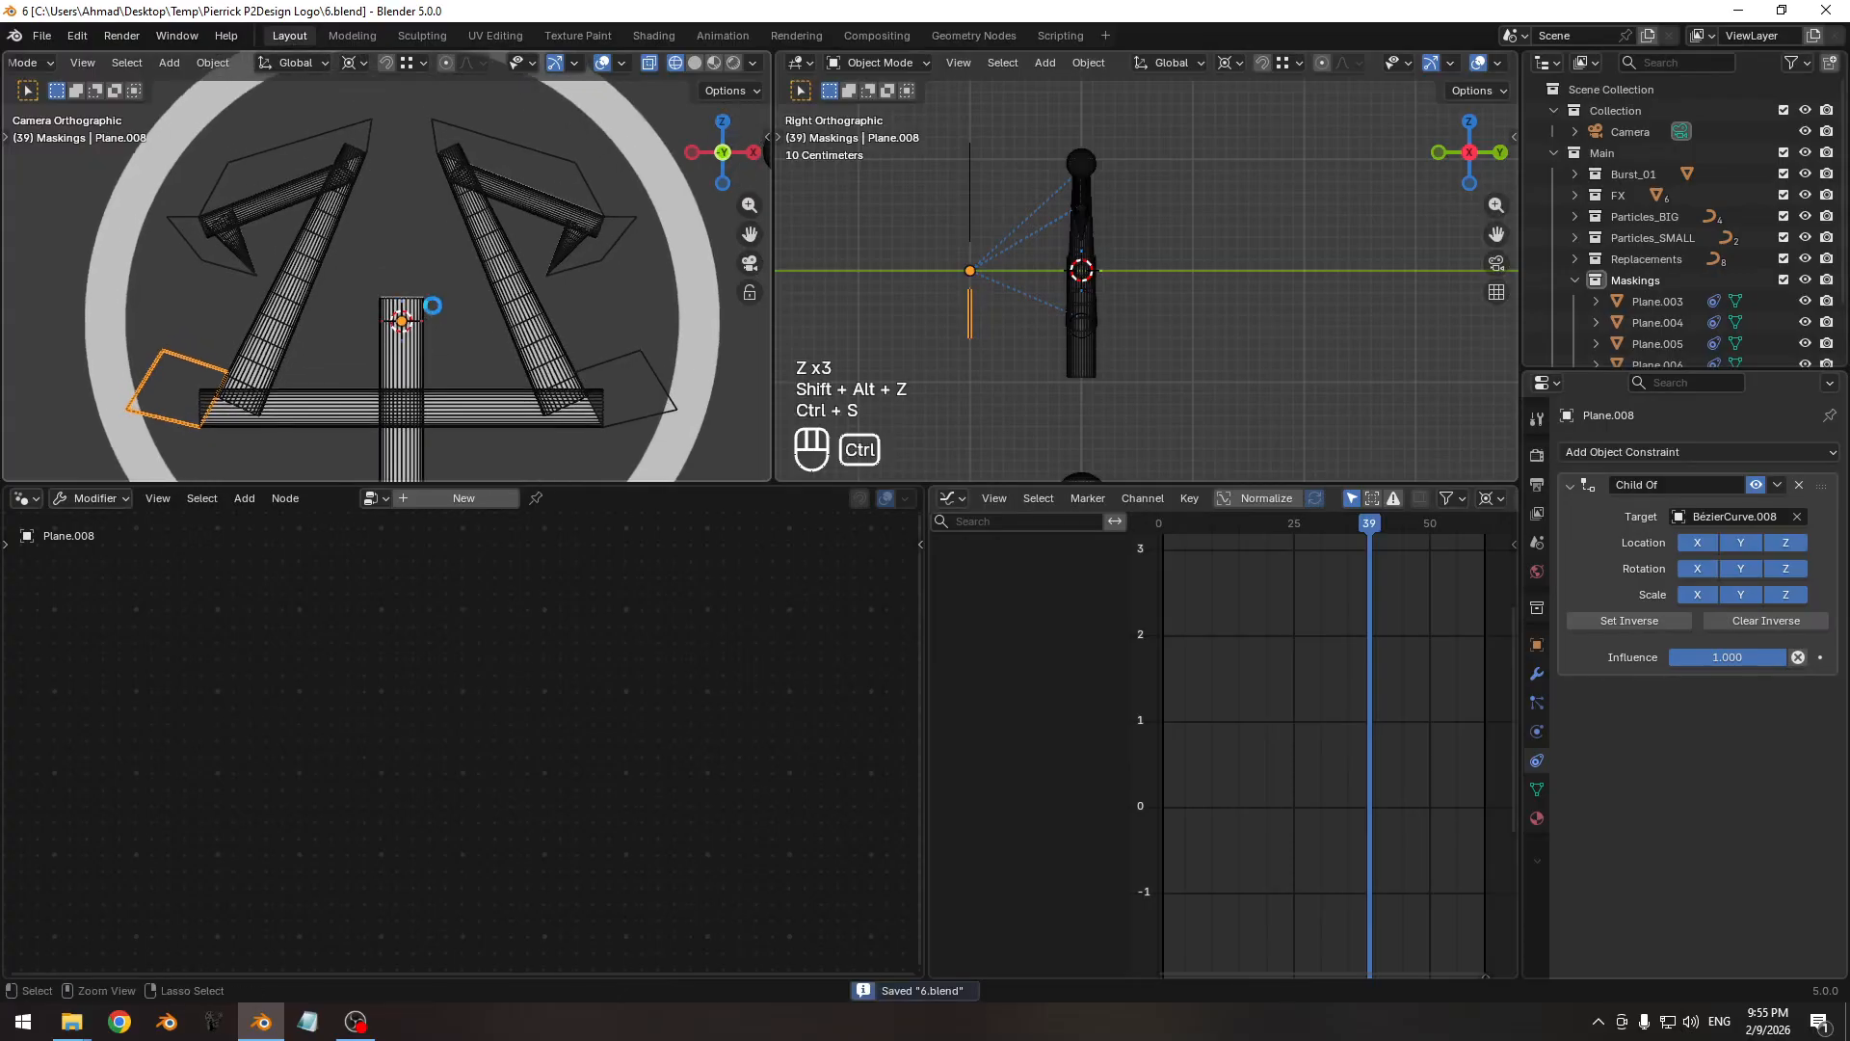
key("ctrl+s")
key("shift+s")
key("ctrl+s")
key("Pause")
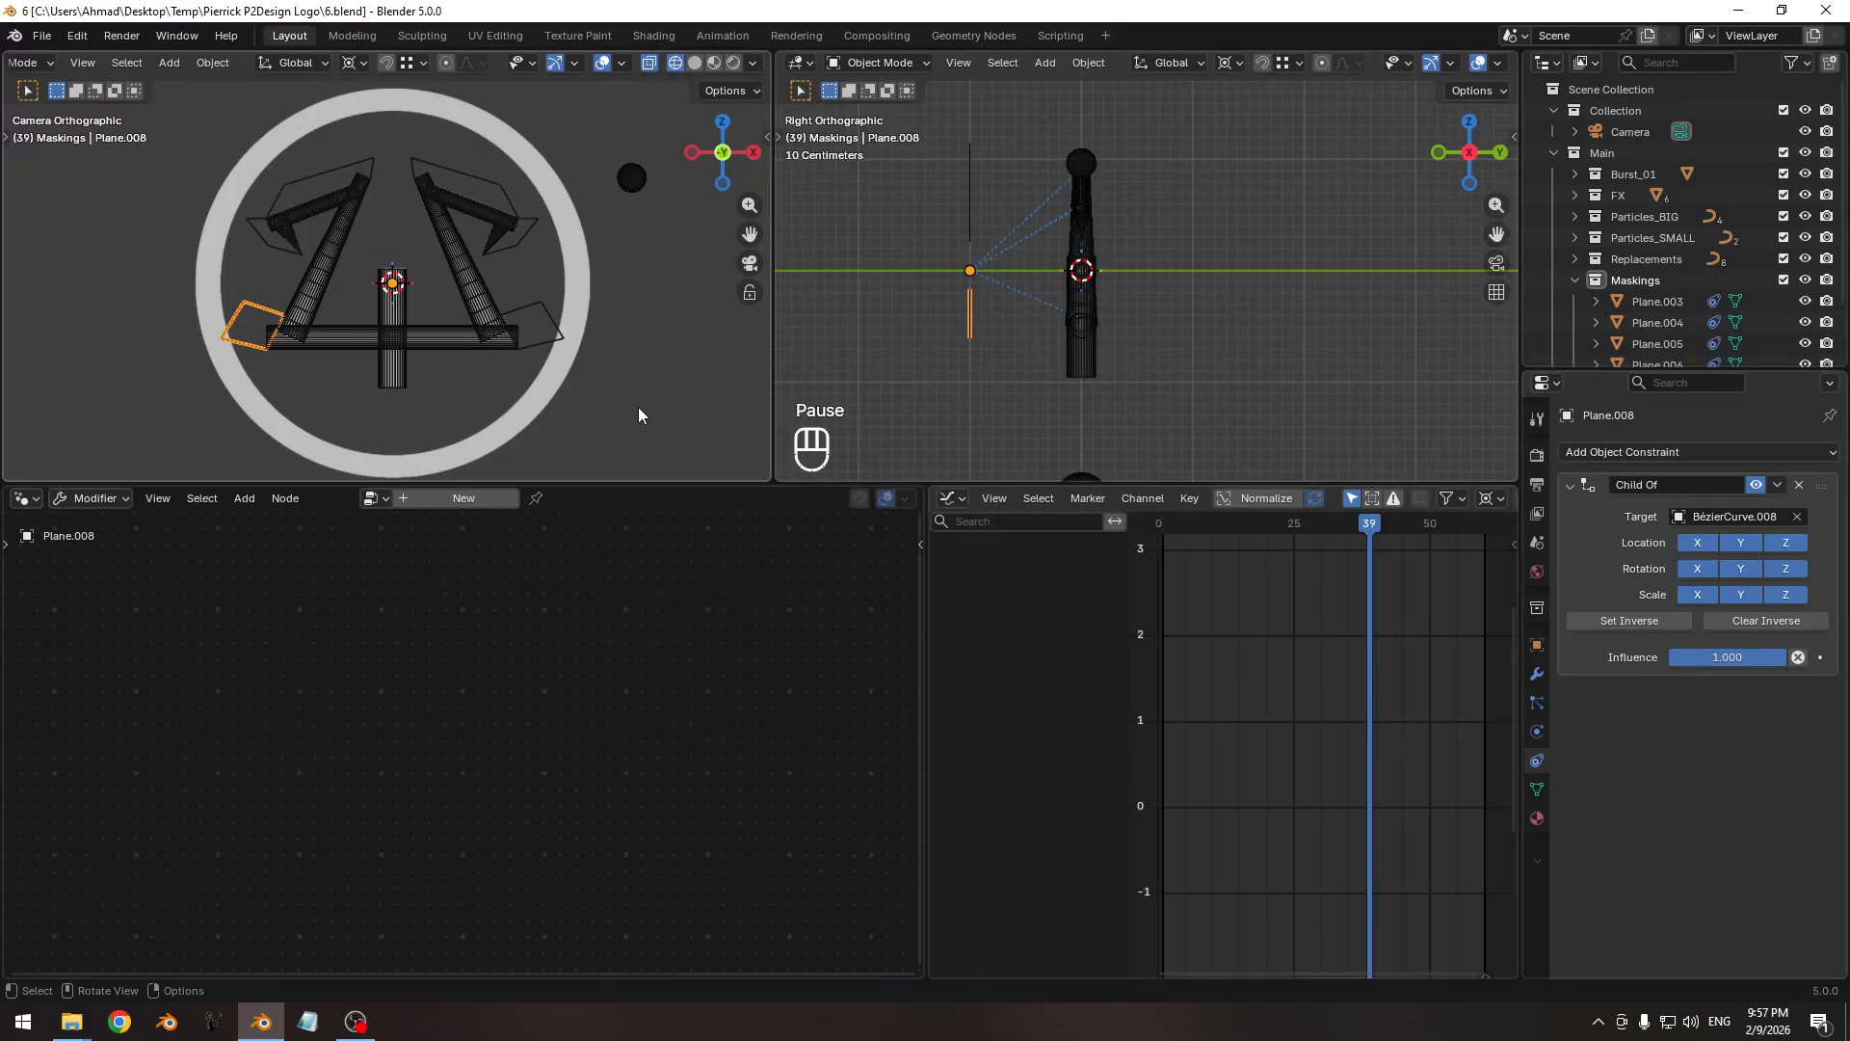
Display the camera view in Rendered shading with overlays off to examine the trimmed logo.
key("z")
left_click(483, 260)
key("shift+alt+z")
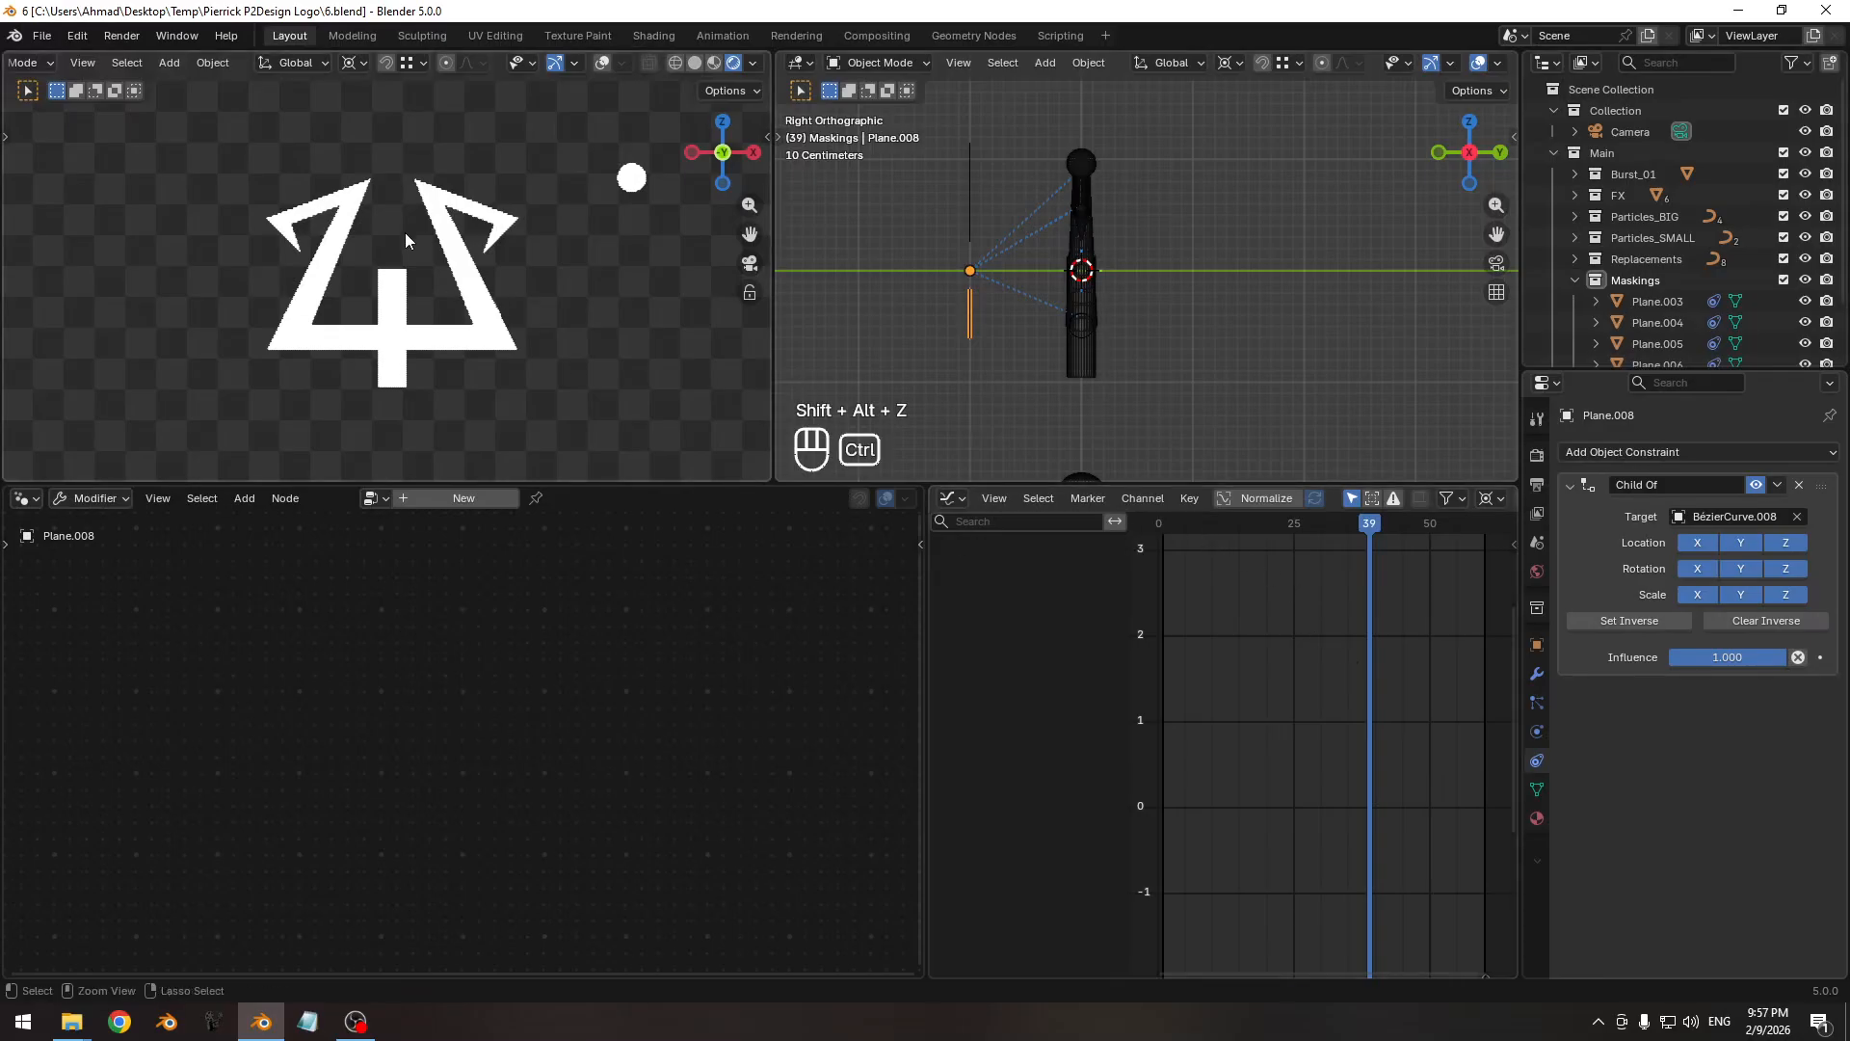
middle_click_drag(405, 233, 518, 352, "ctrl")
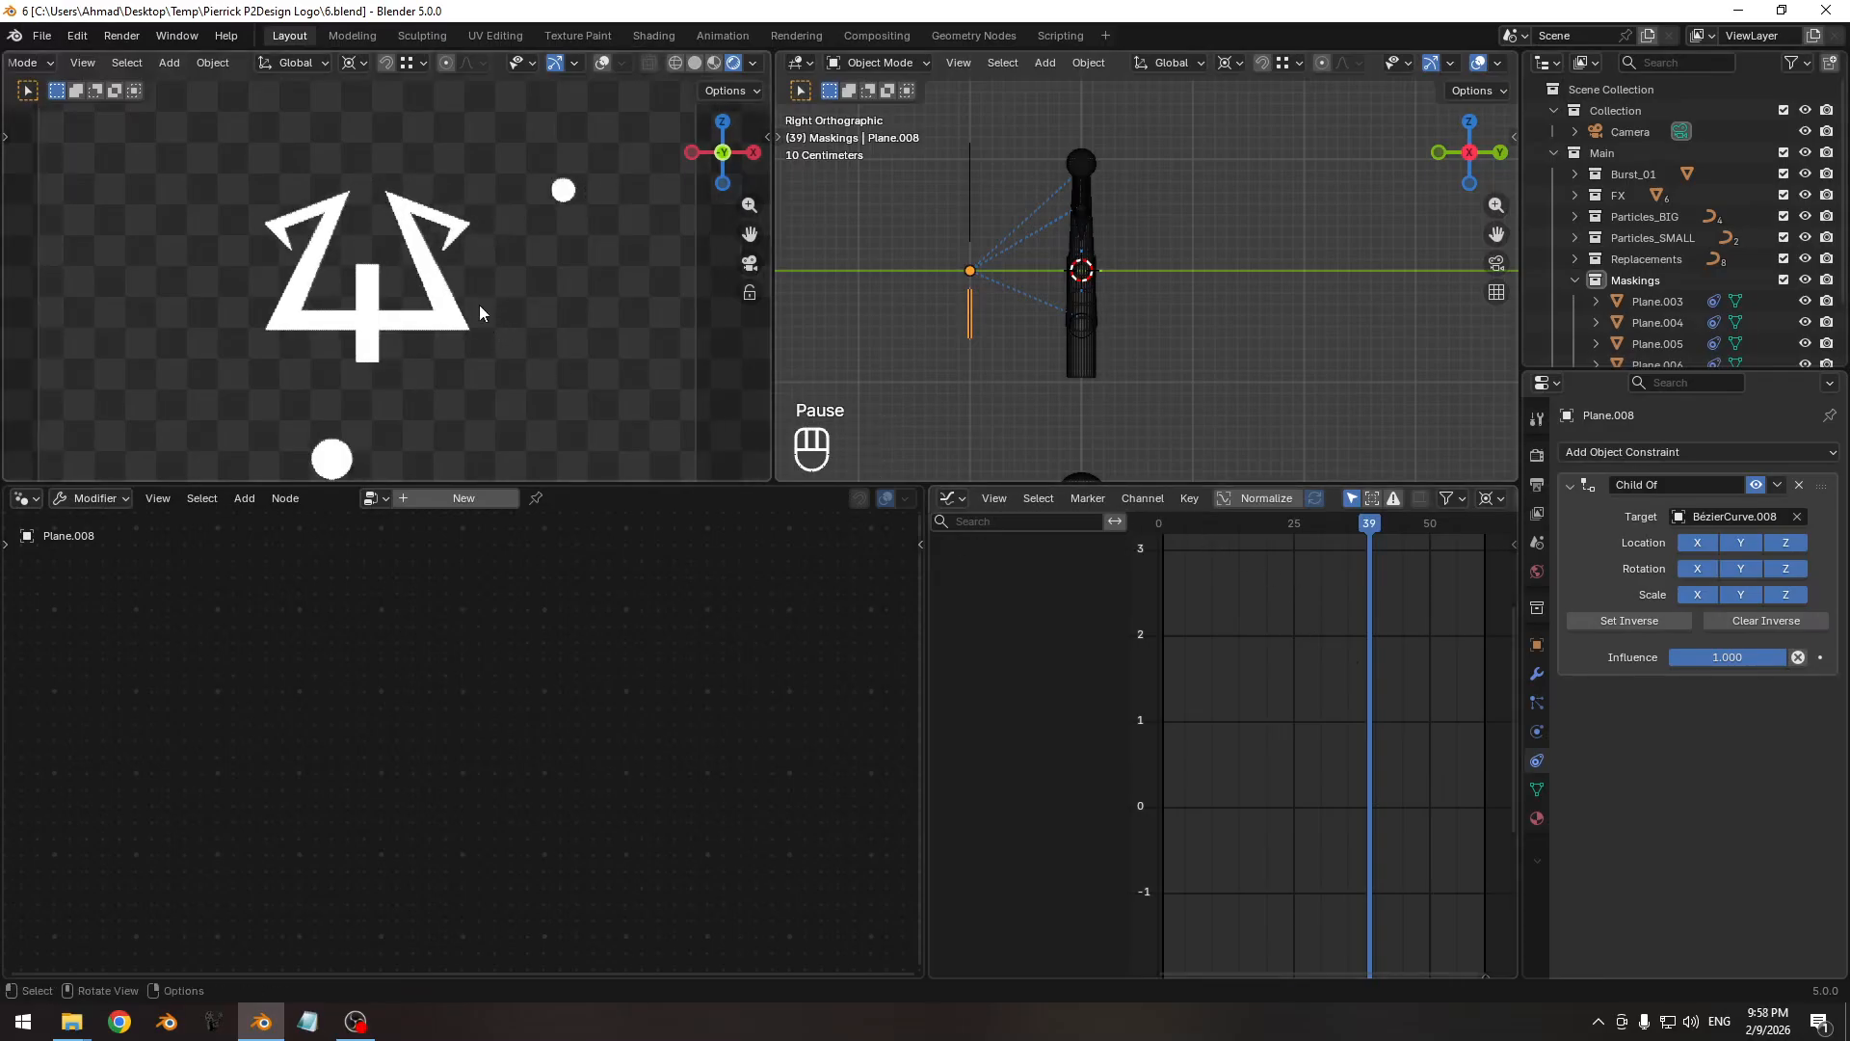
Insert a Scale keyframe at frame 29 on all six masks, Plane.003 to Plane.008.
scroll(1601, 210, "down", 3)
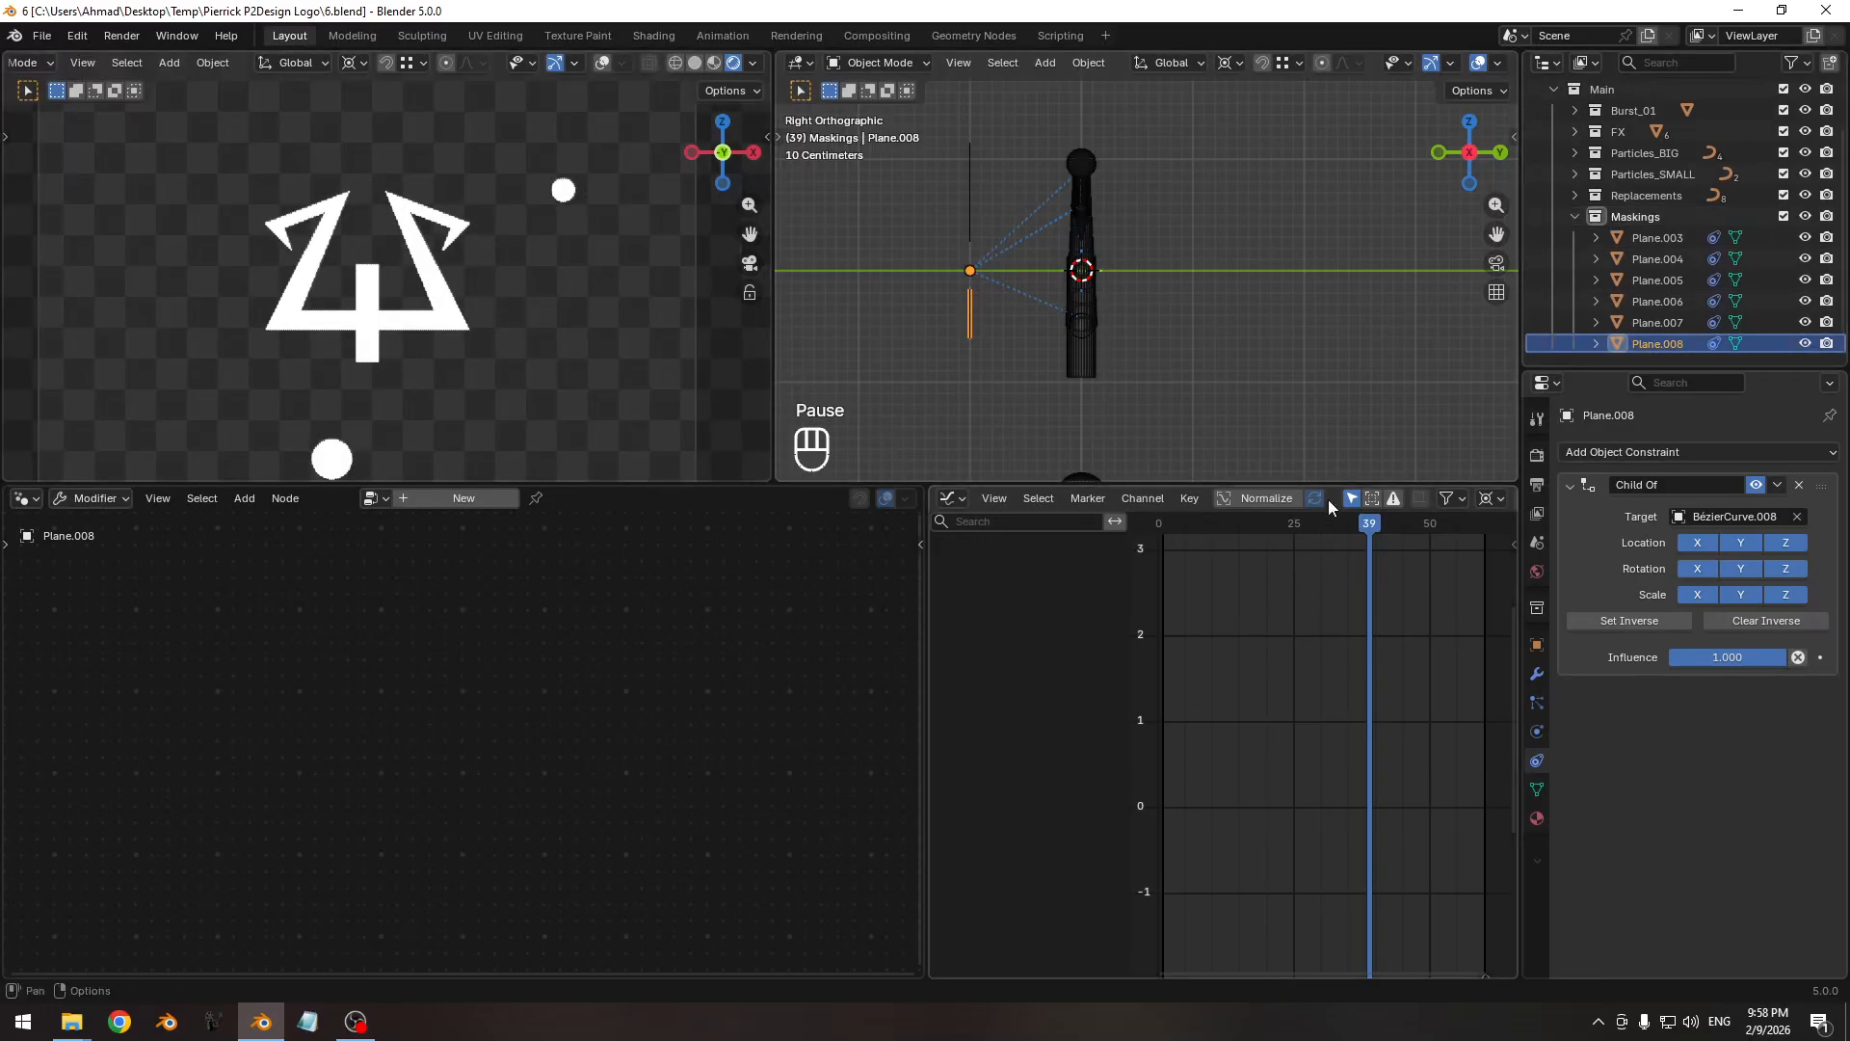
mouse_move(1208, 524)
left_mouse_down()
mouse_move(1181, 524)
mouse_move(1201, 528)
left_mouse_up()
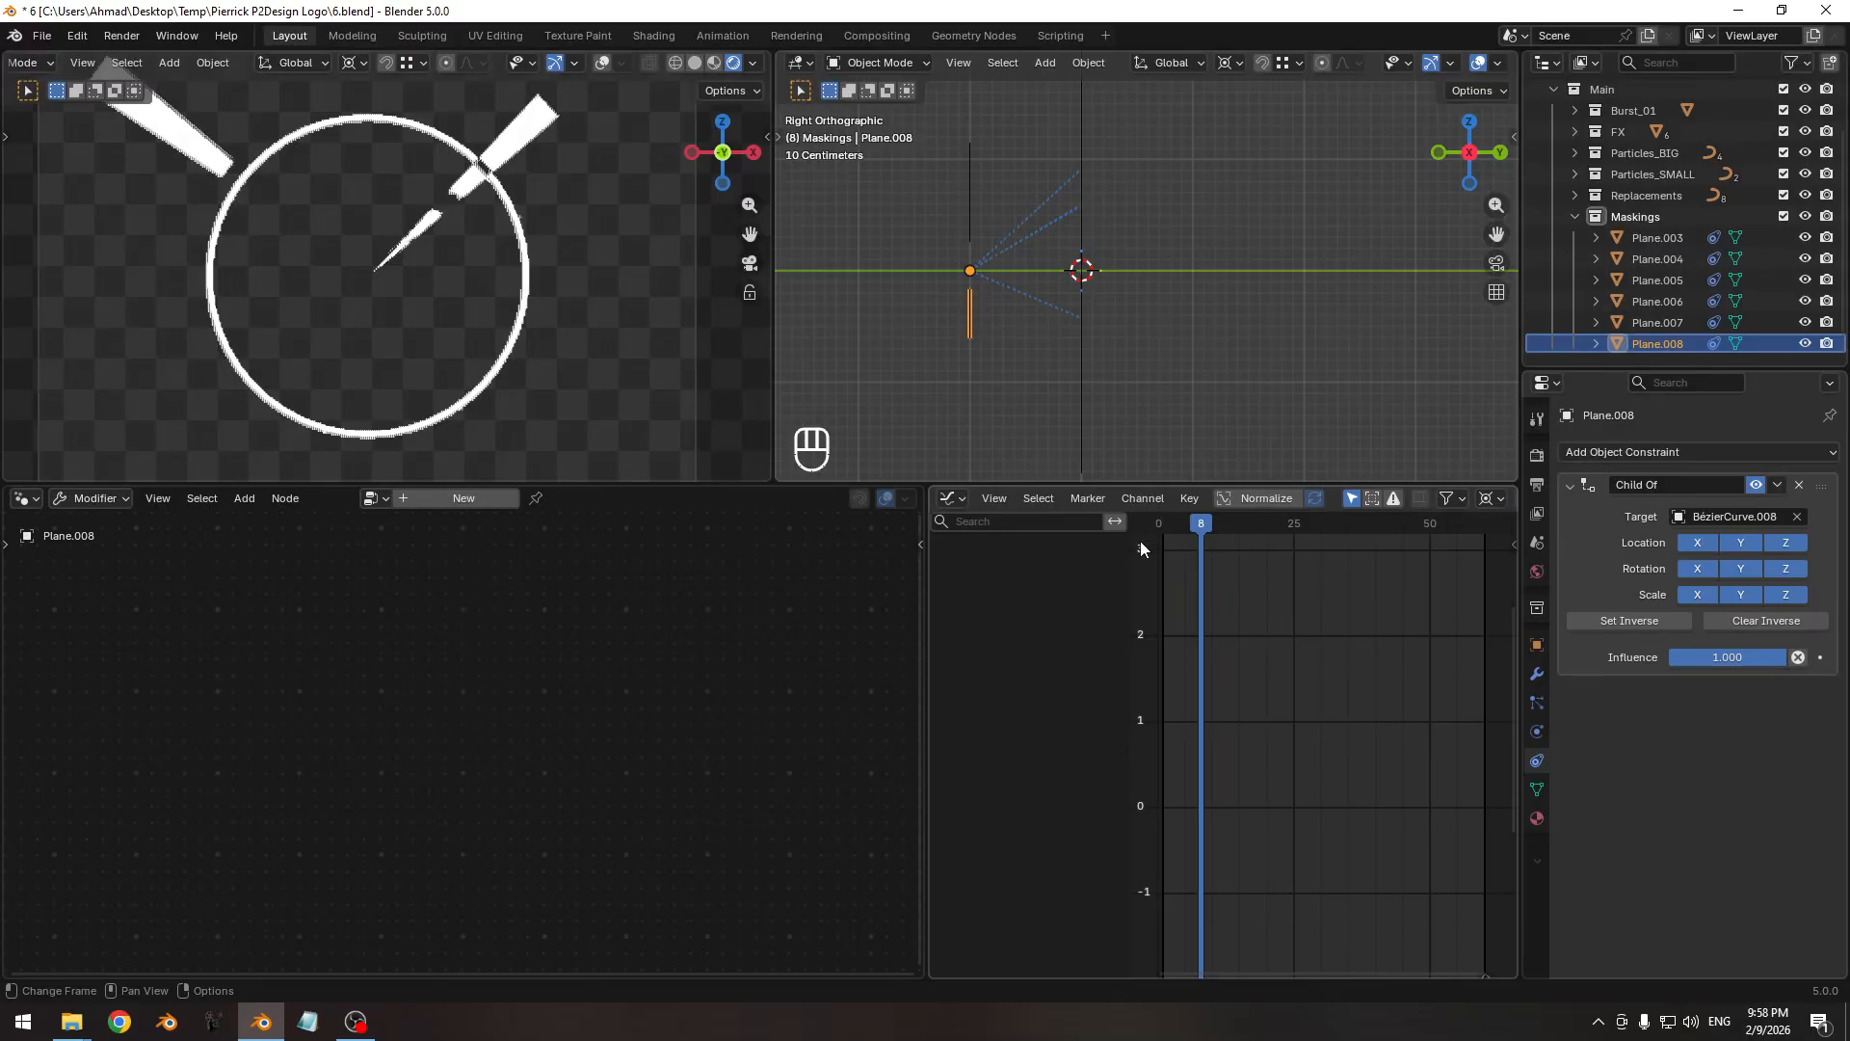
middle_click_drag(894, 347, 1054, 321)
middle_click_drag(1042, 258, 1078, 433, "ctrl")
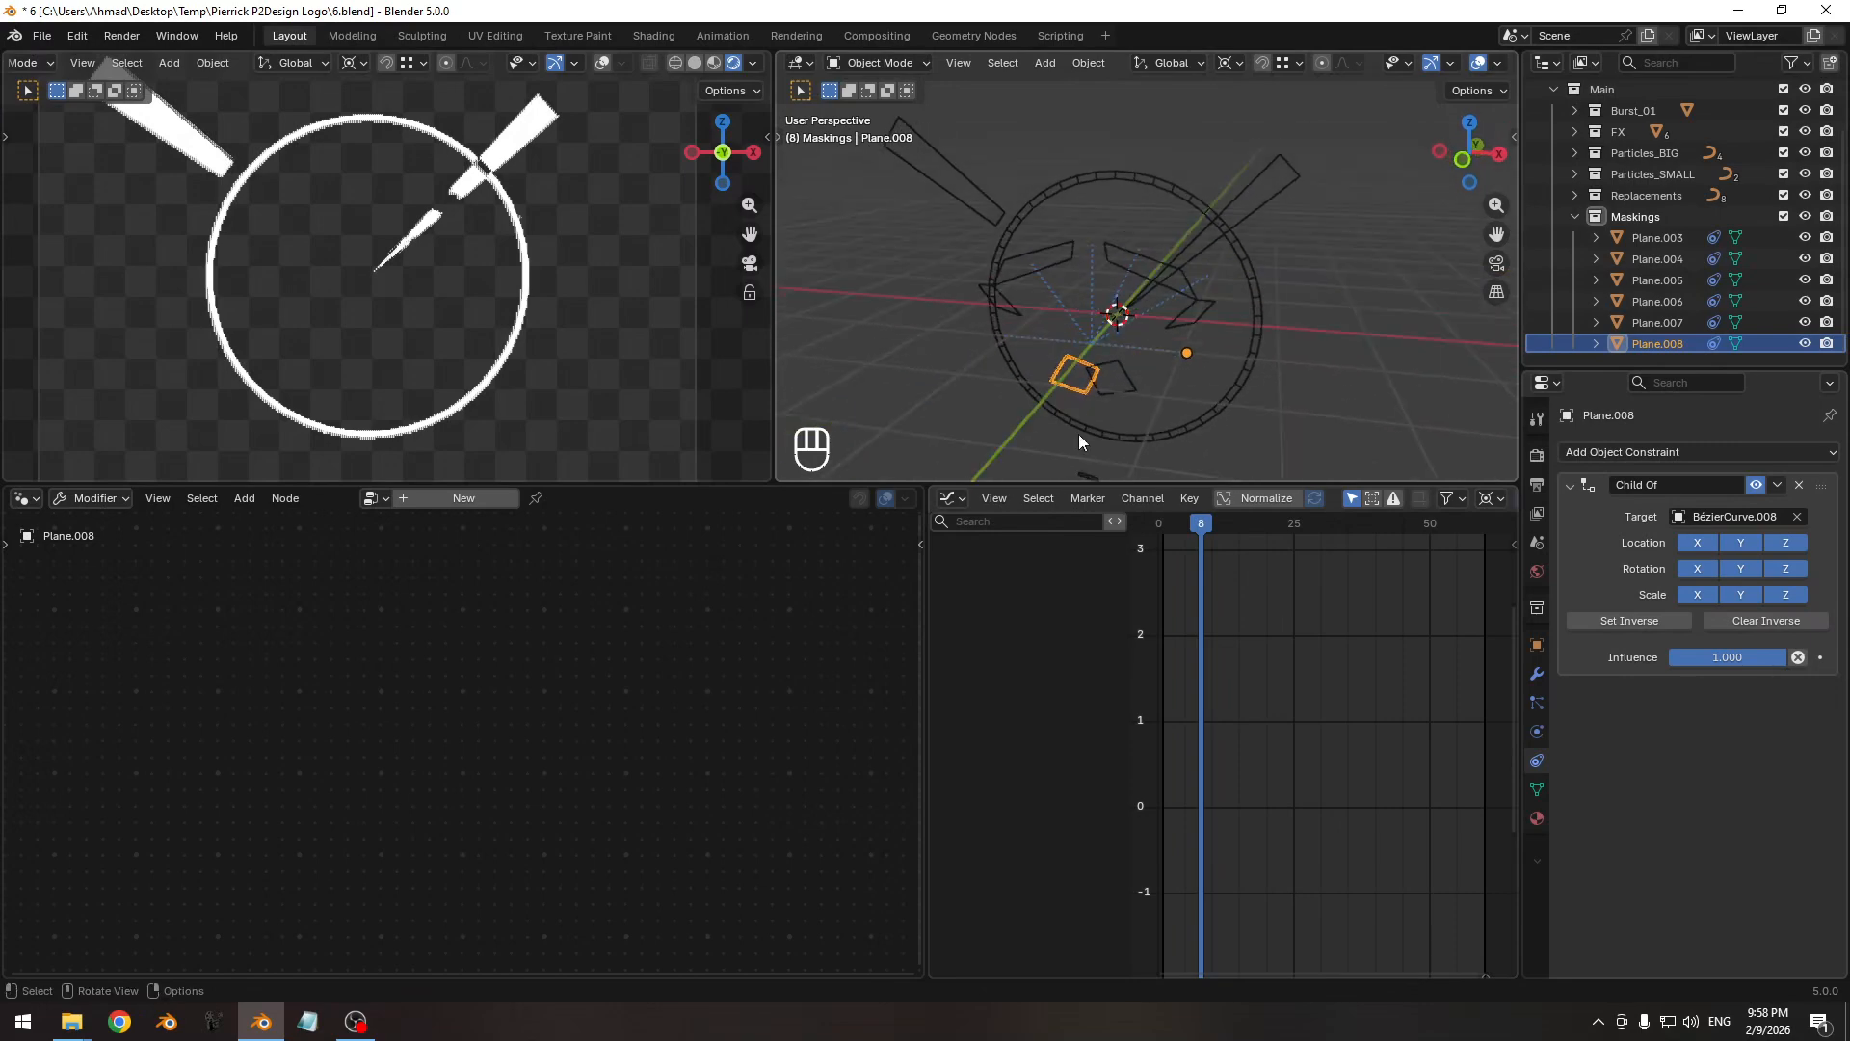
left_click_drag(1202, 524, 1316, 529)
left_click(1659, 239, "shift")
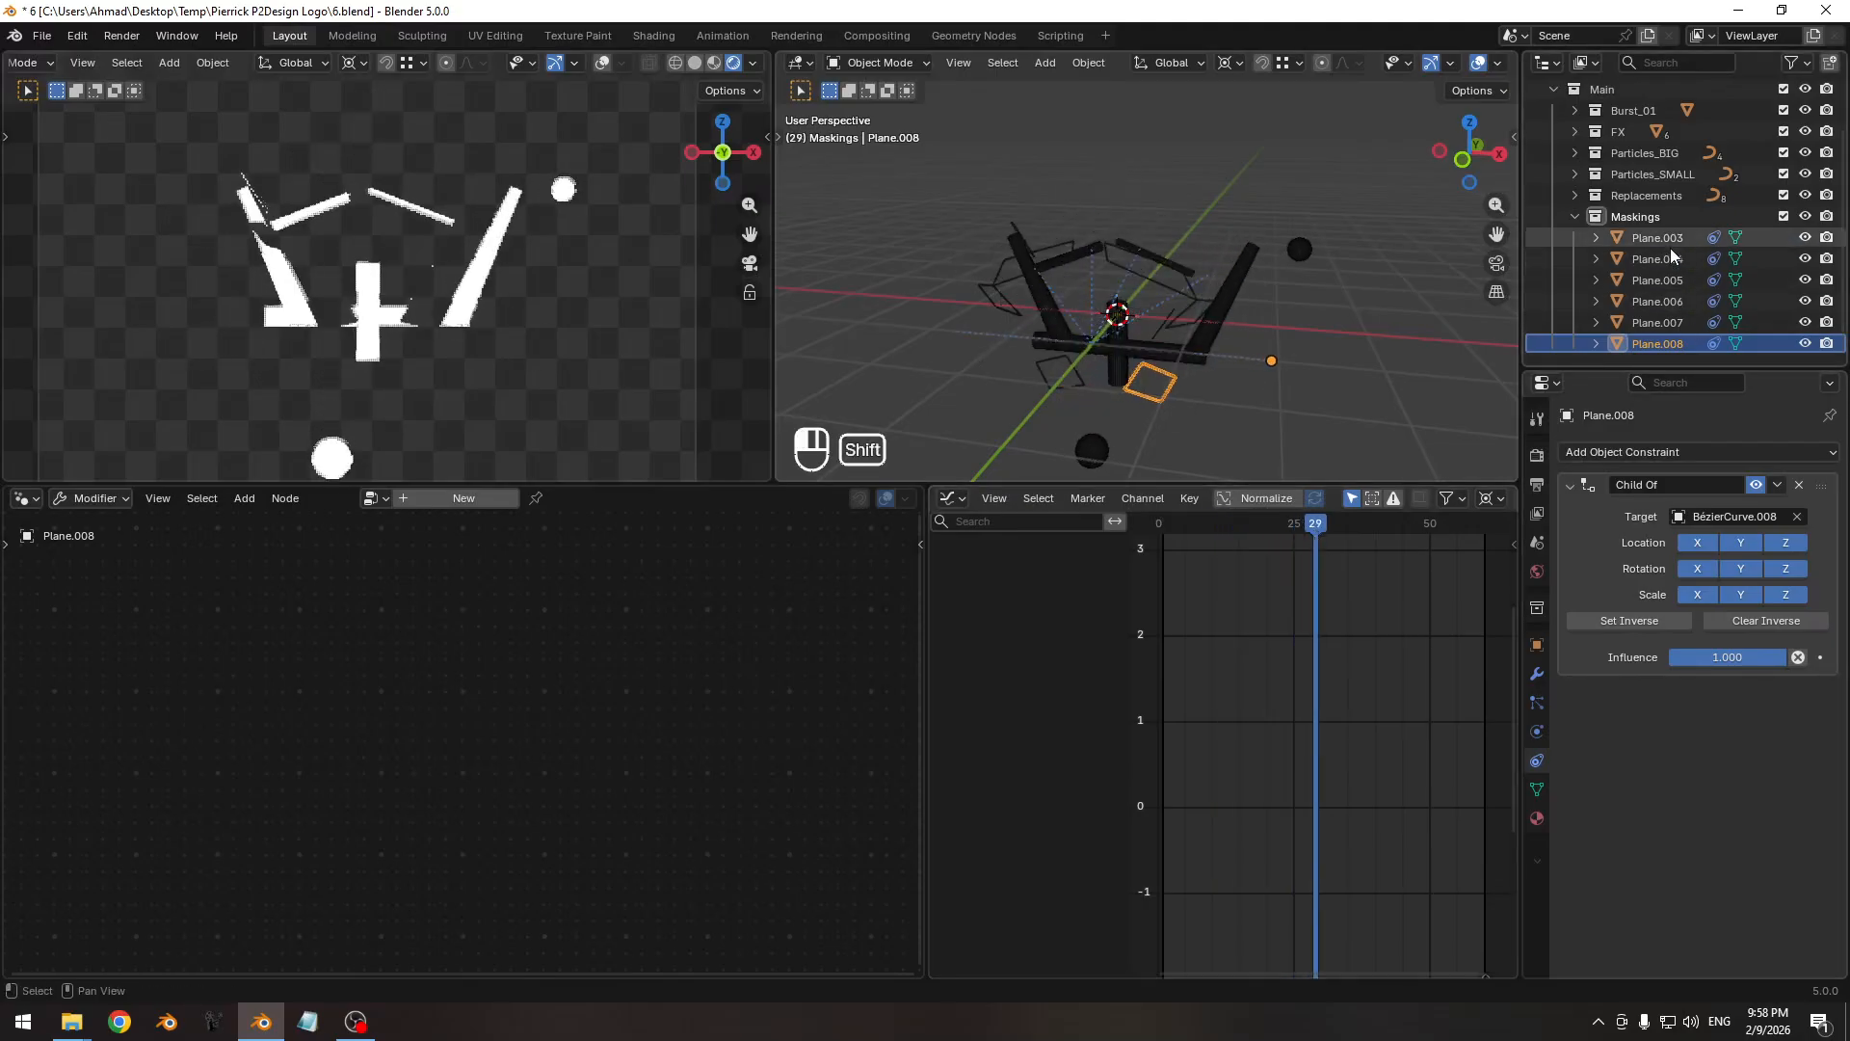
key("k")
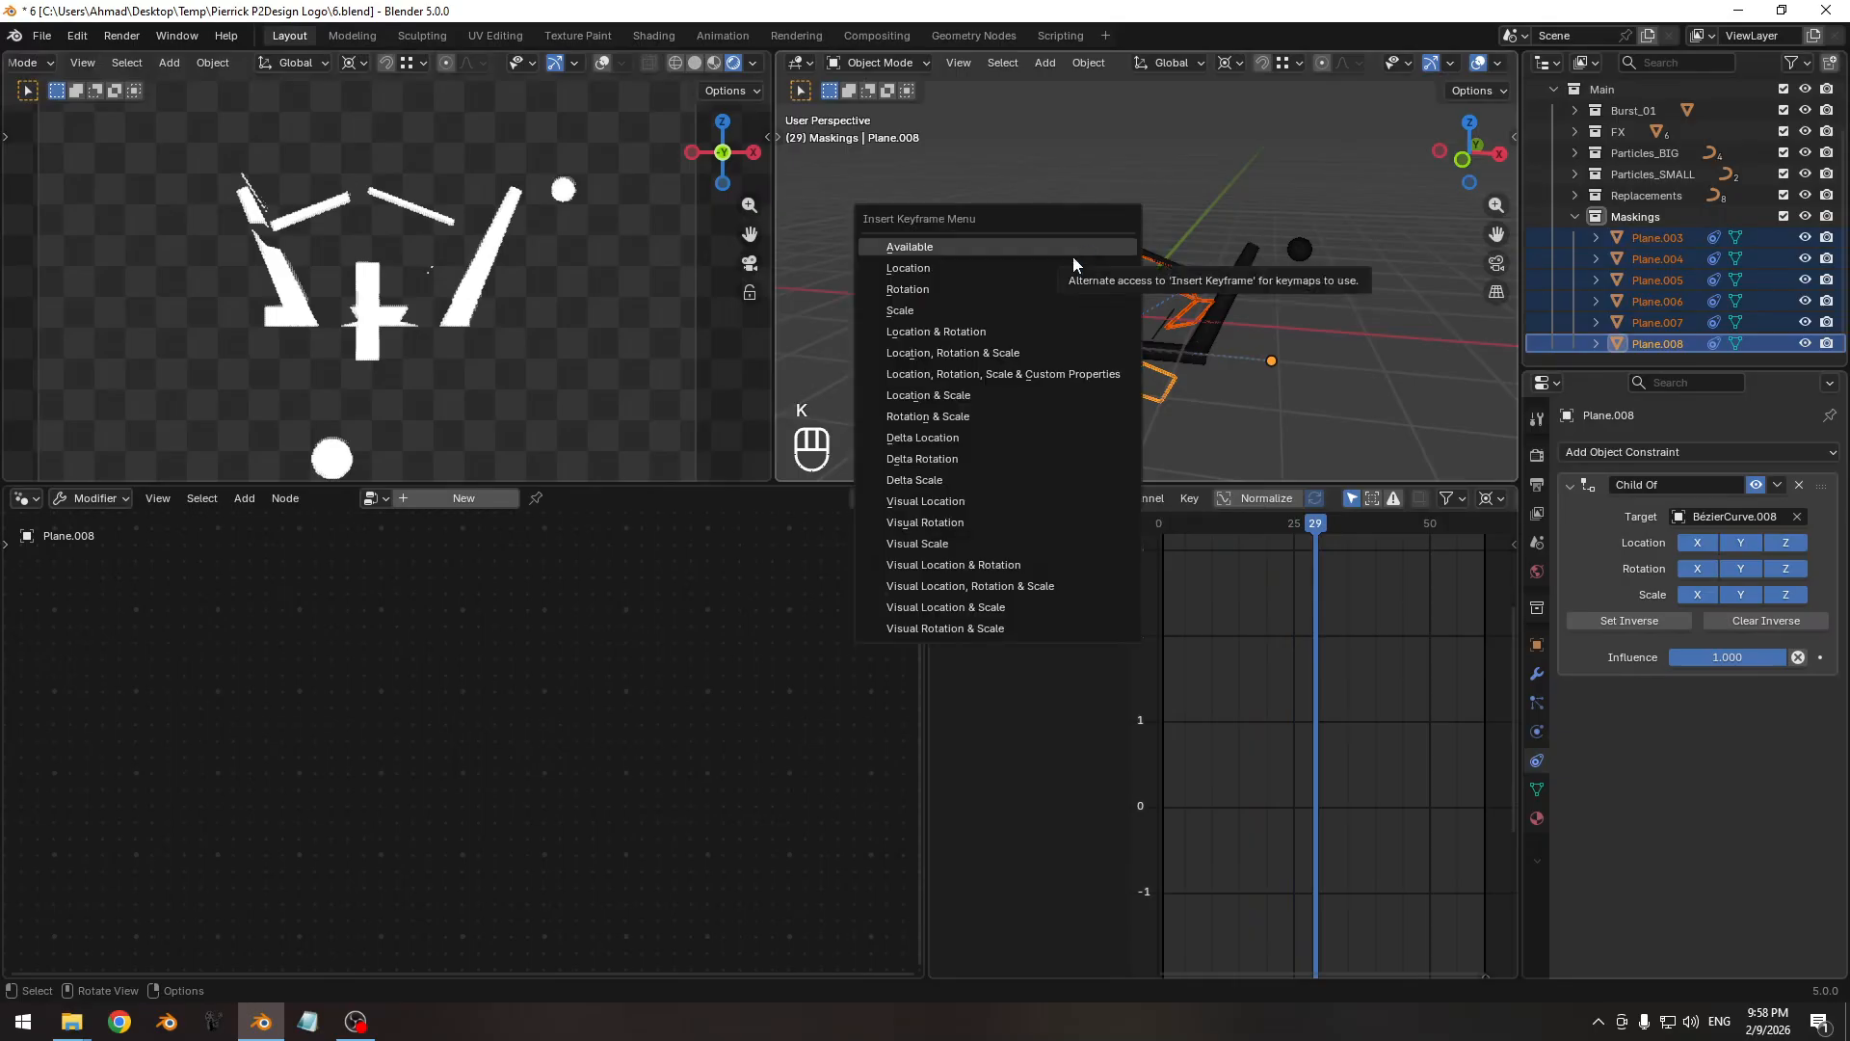
left_click(1054, 309)
key("Home")
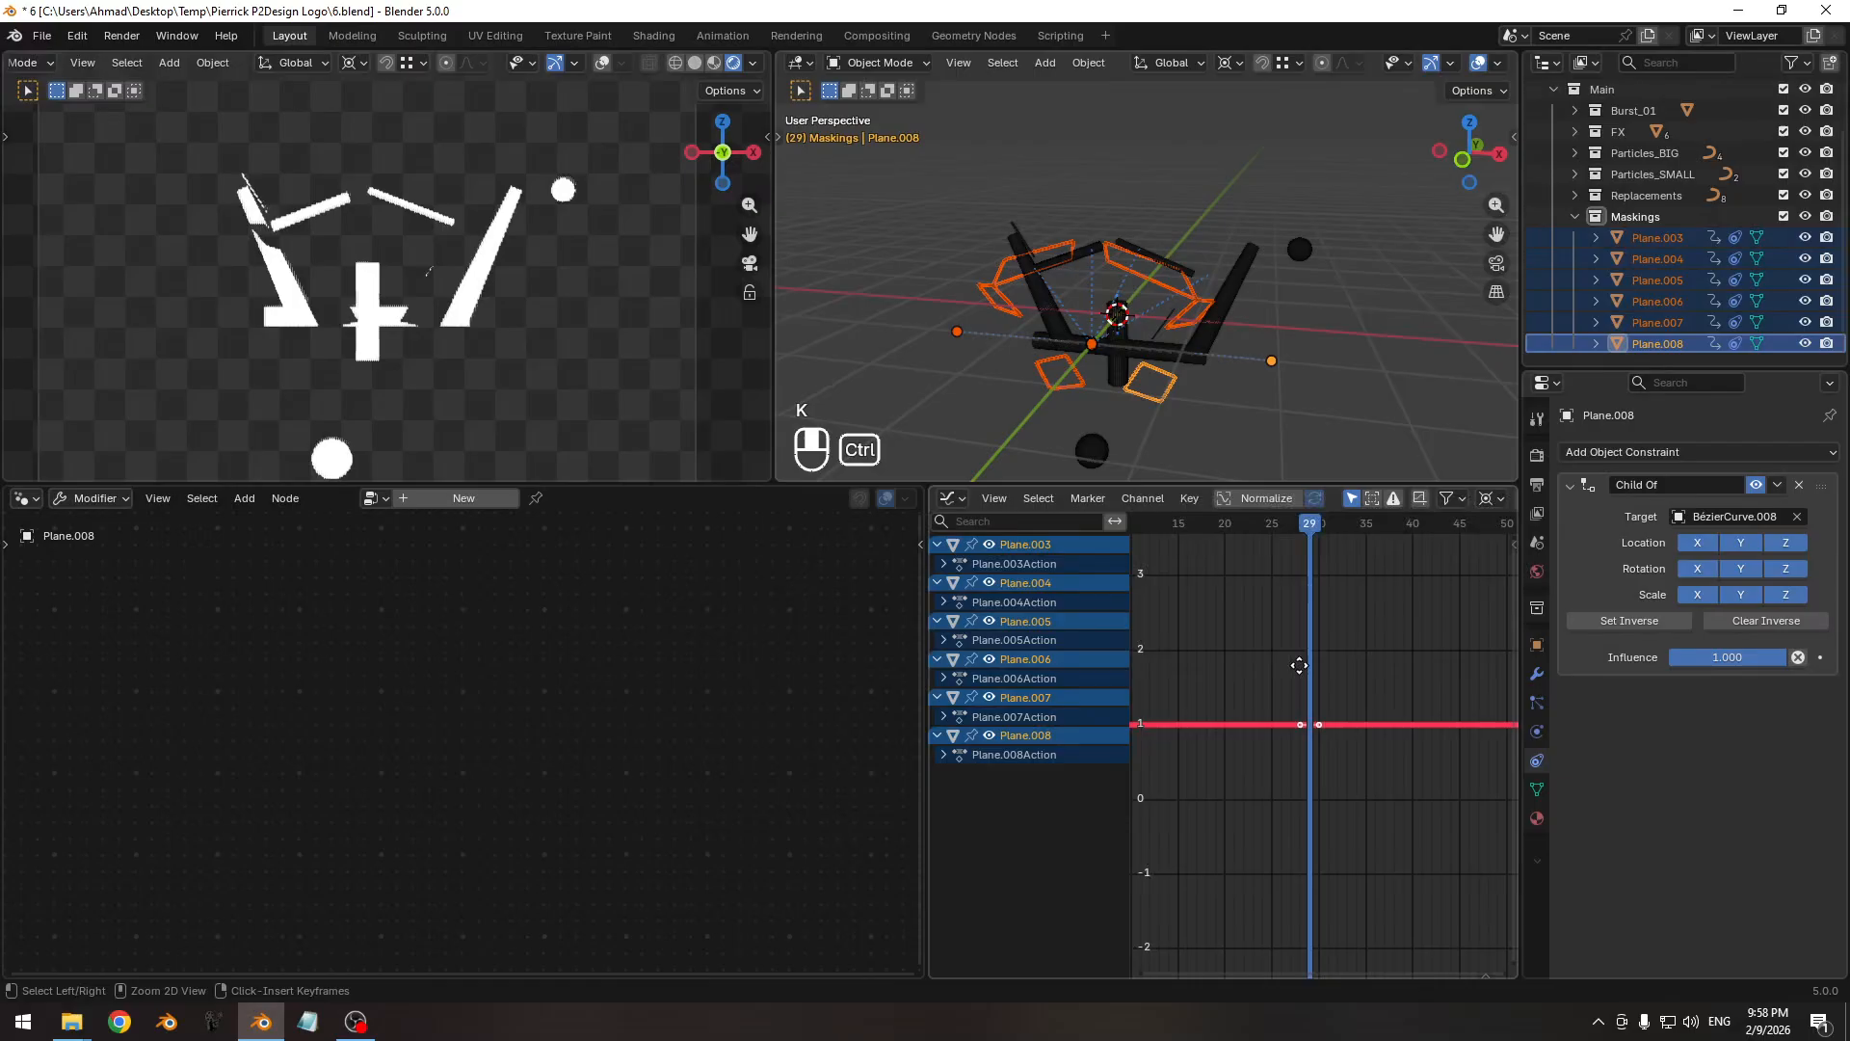
Insert another Scale keyframe on the six selected masks at frame 30.
key("Right")
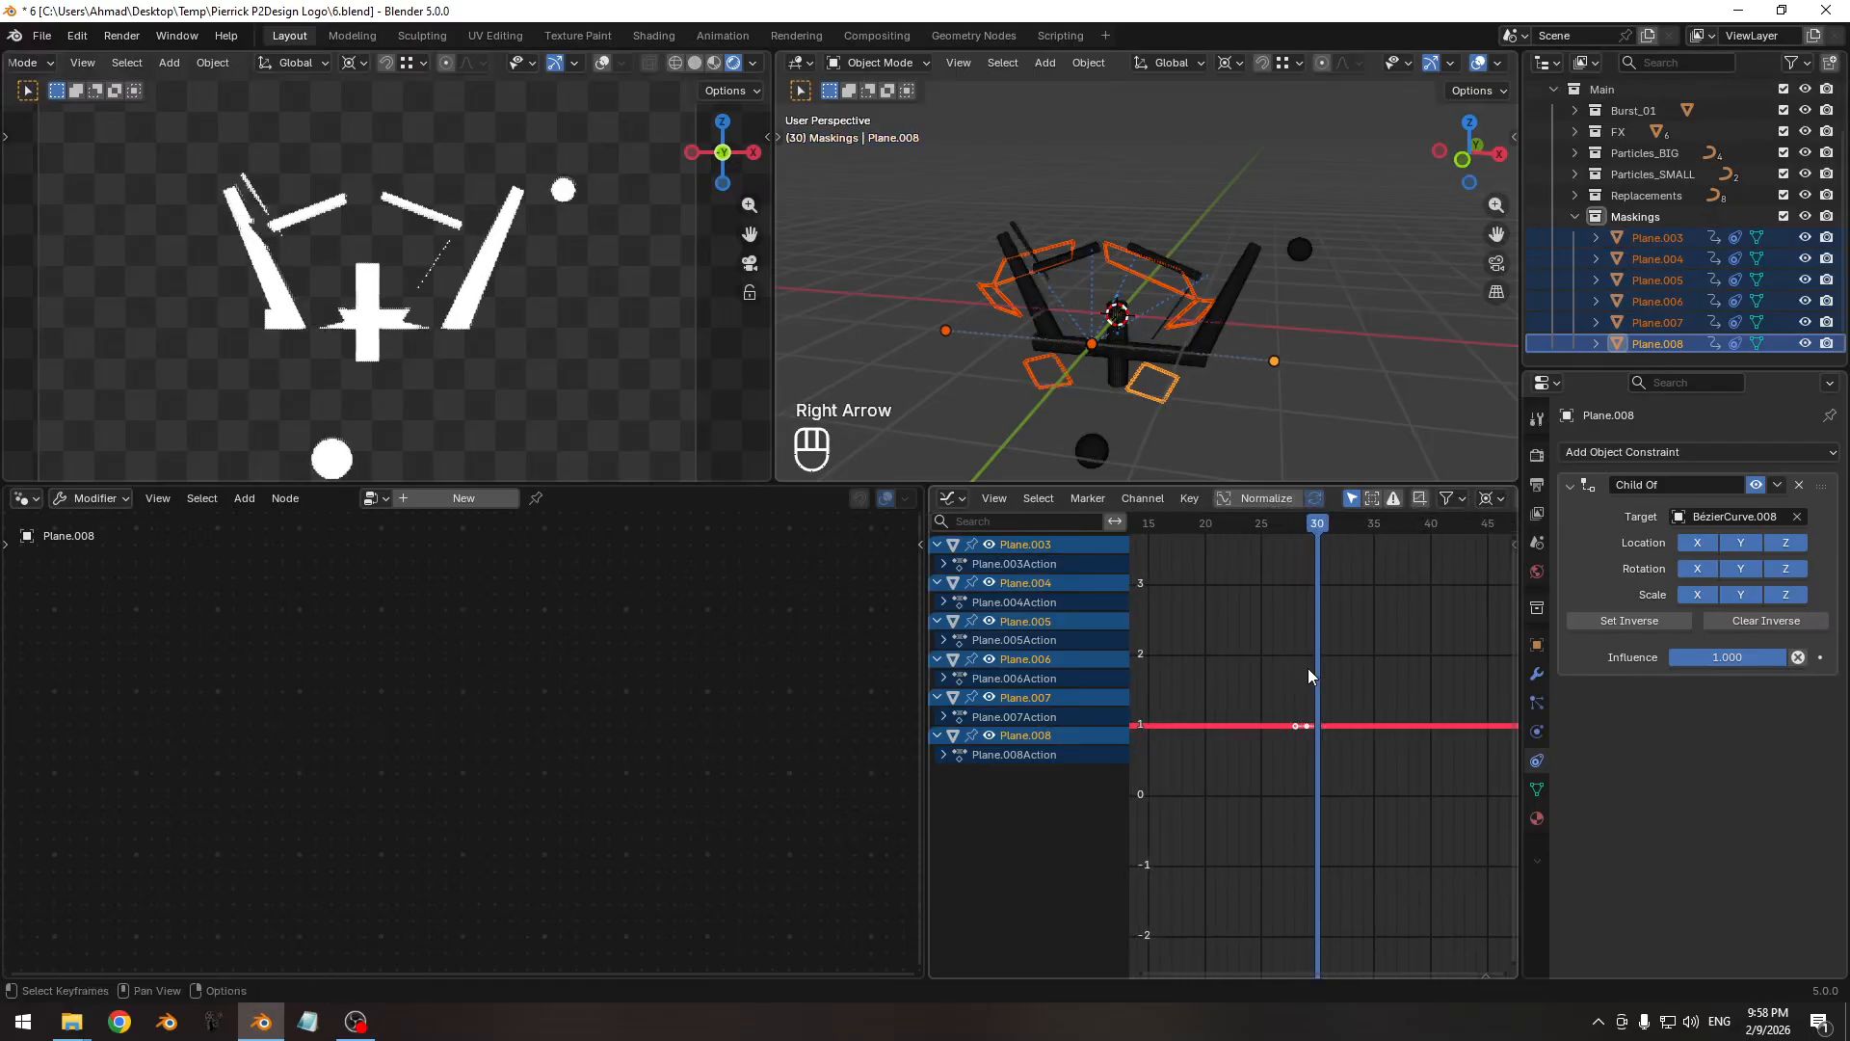
key("k")
left_click(1262, 335)
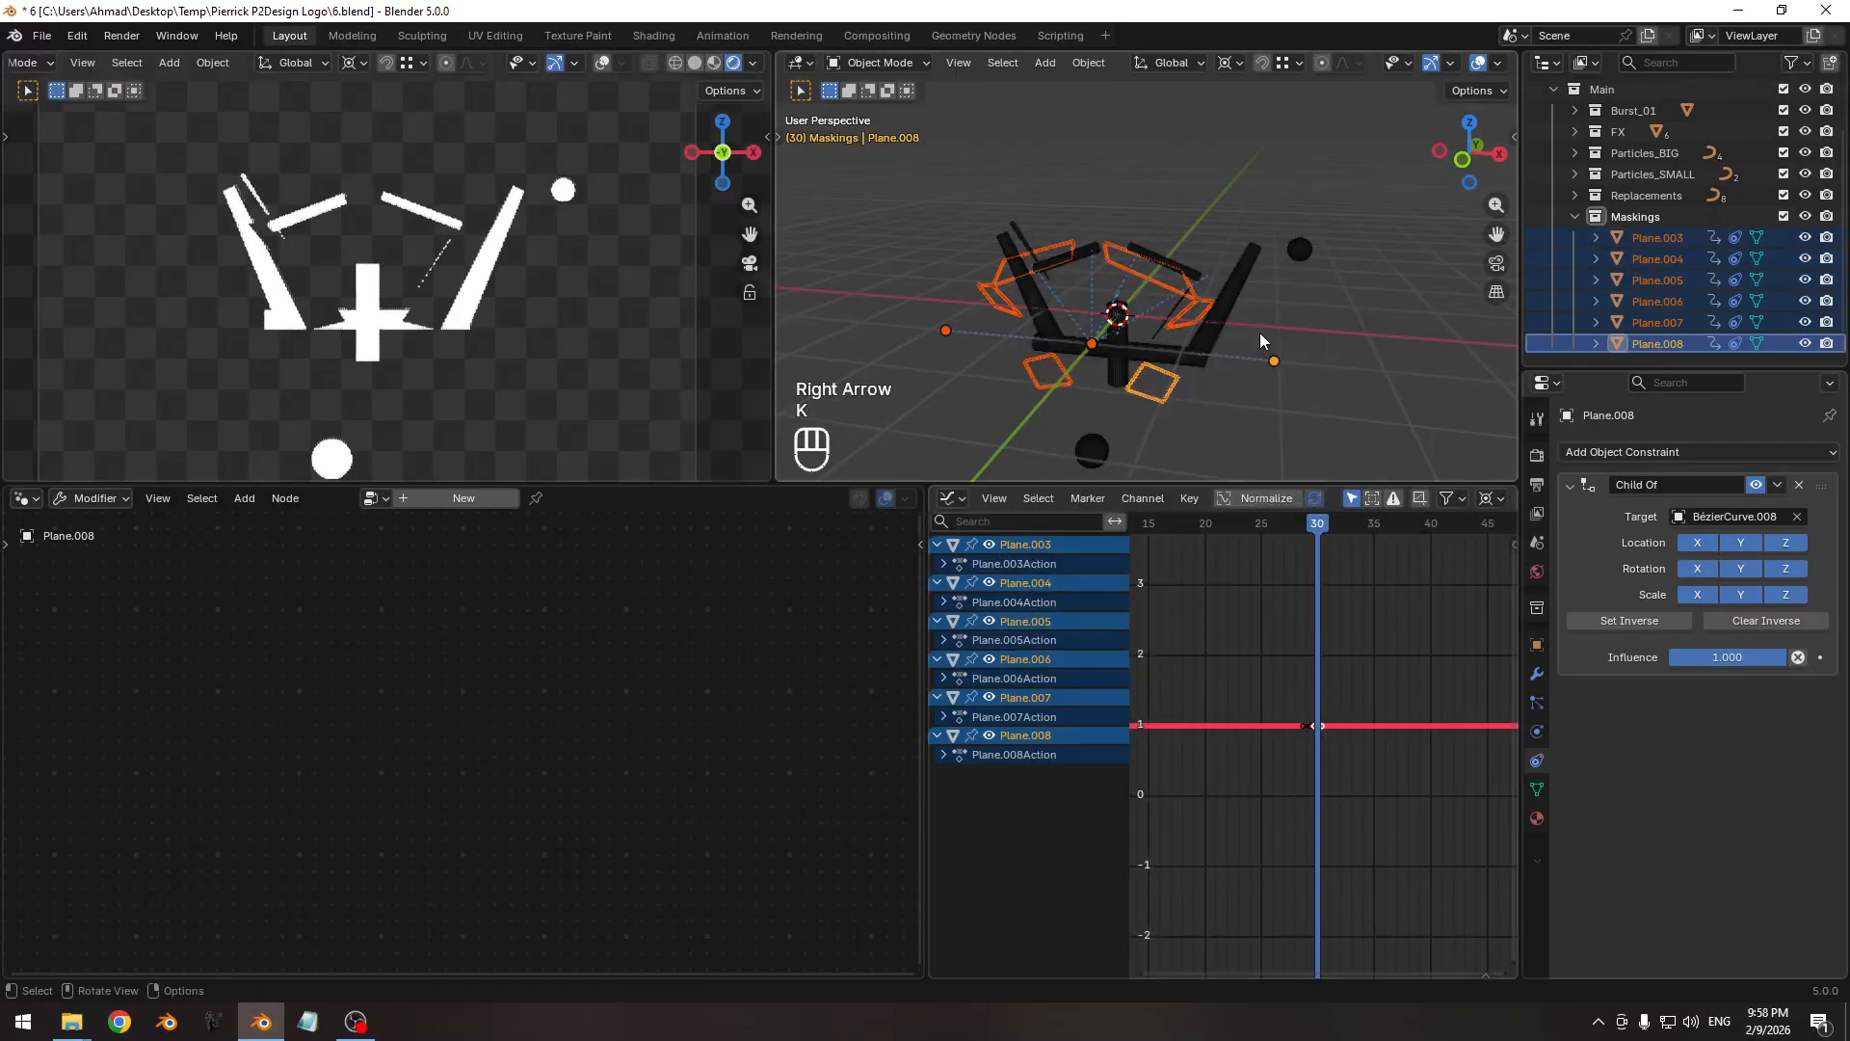
Scale all six selected masks to 0 at frame 29 and insert a Scale keyframe there.
key("Up")
left_click(1226, 64)
left_click(1240, 194)
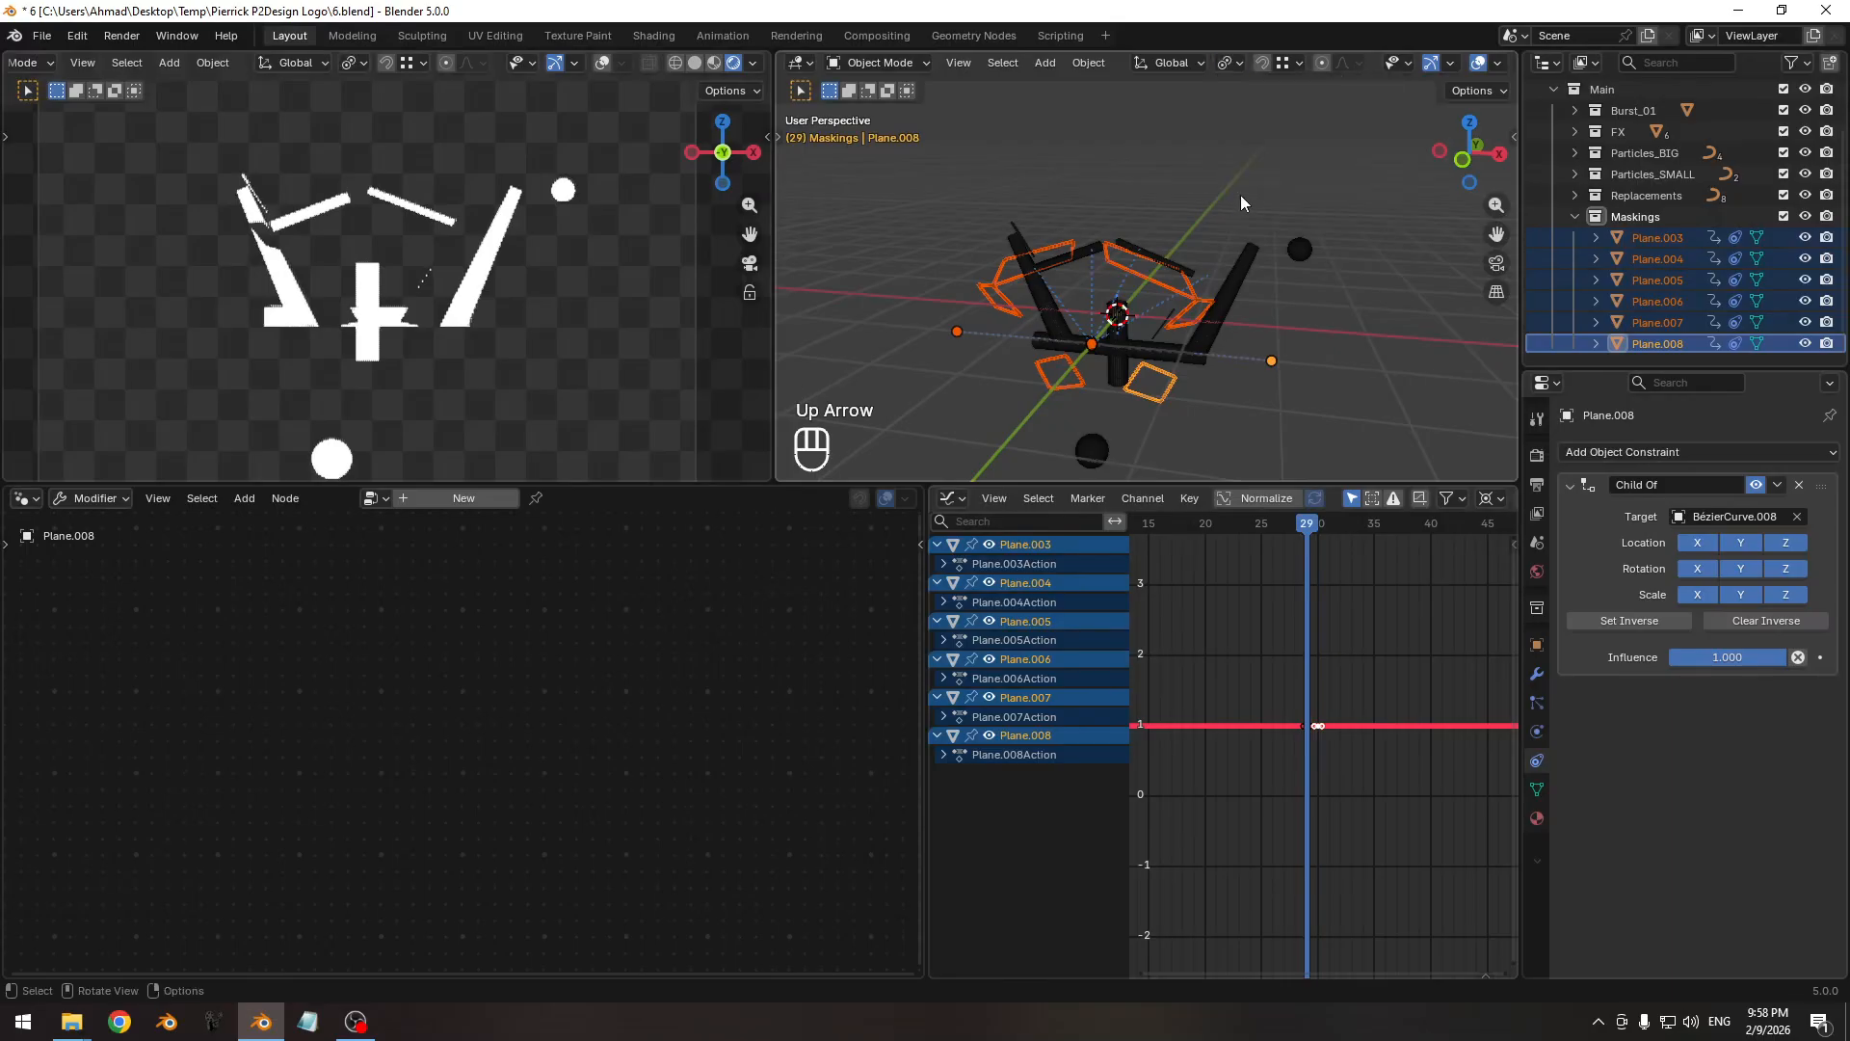
key("s")
key("KP_0")
key("KP_Enter")
key("k")
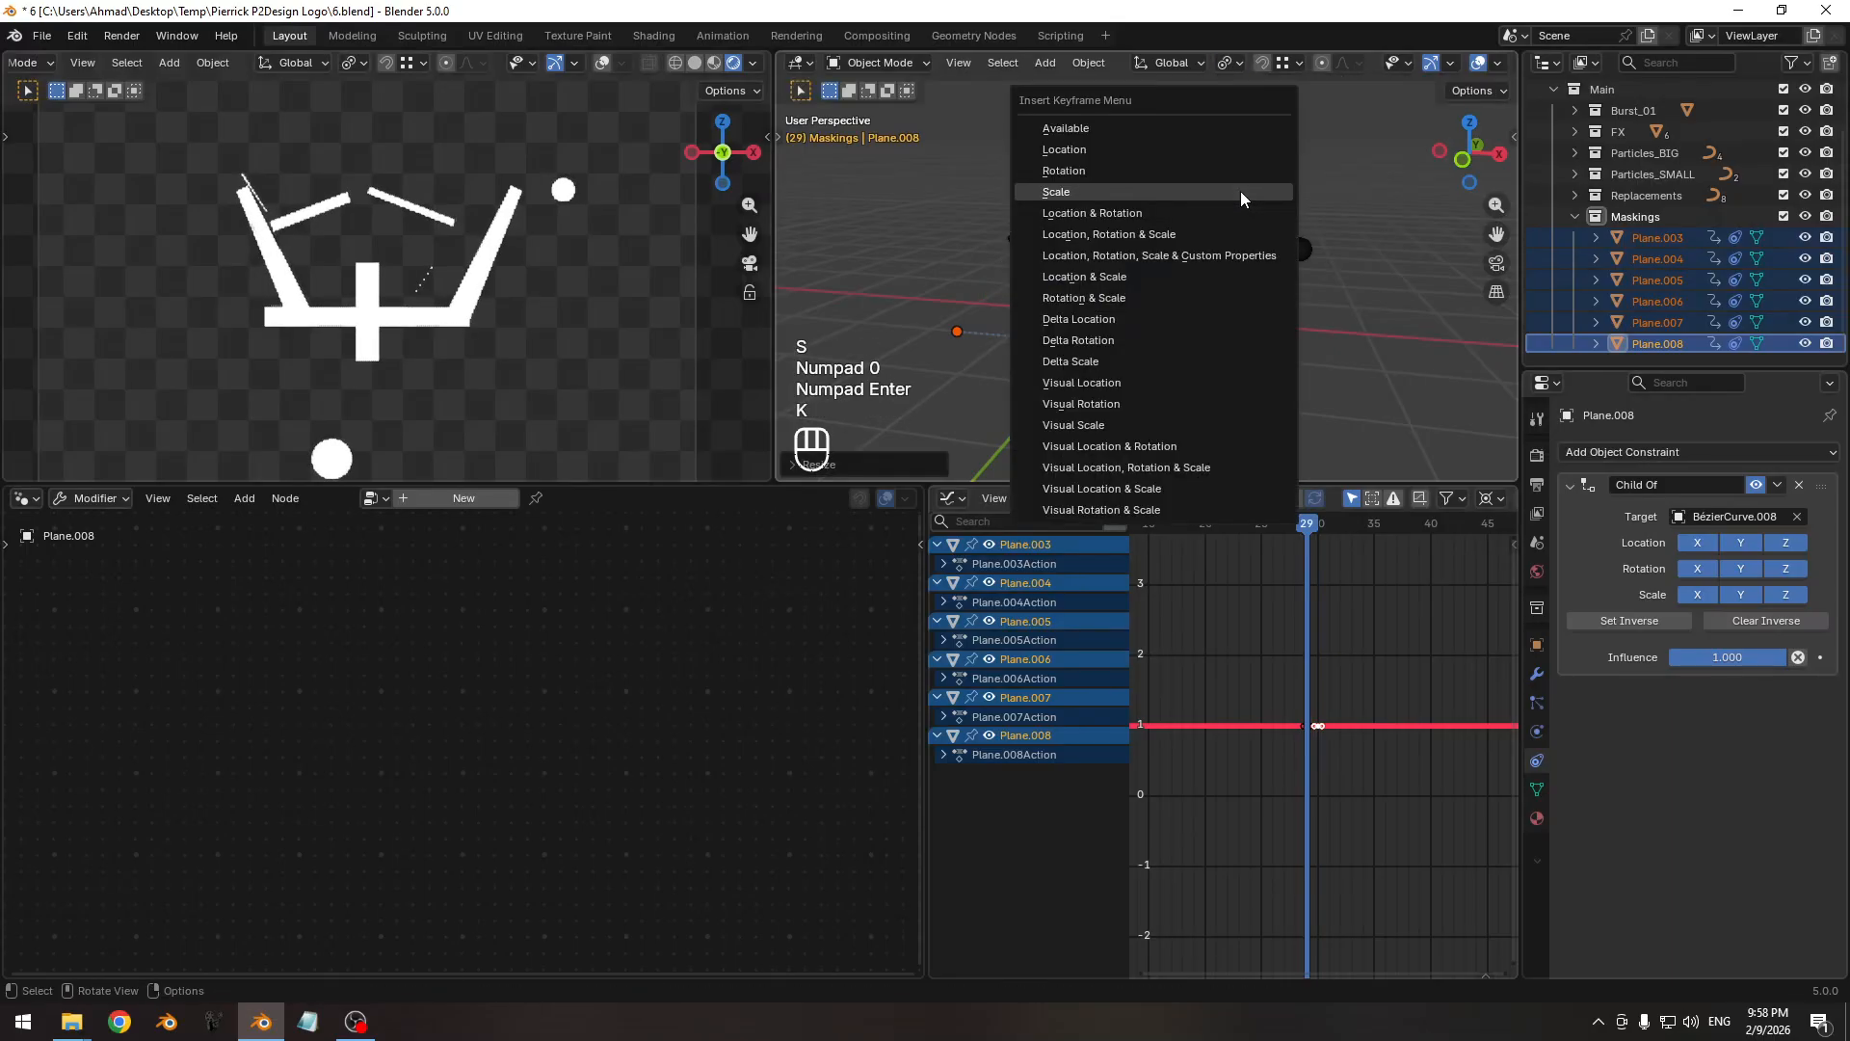
left_click(1240, 191)
Set the interpolation of all the masks' Scale keyframes to Constant.
key("a")
key("t")
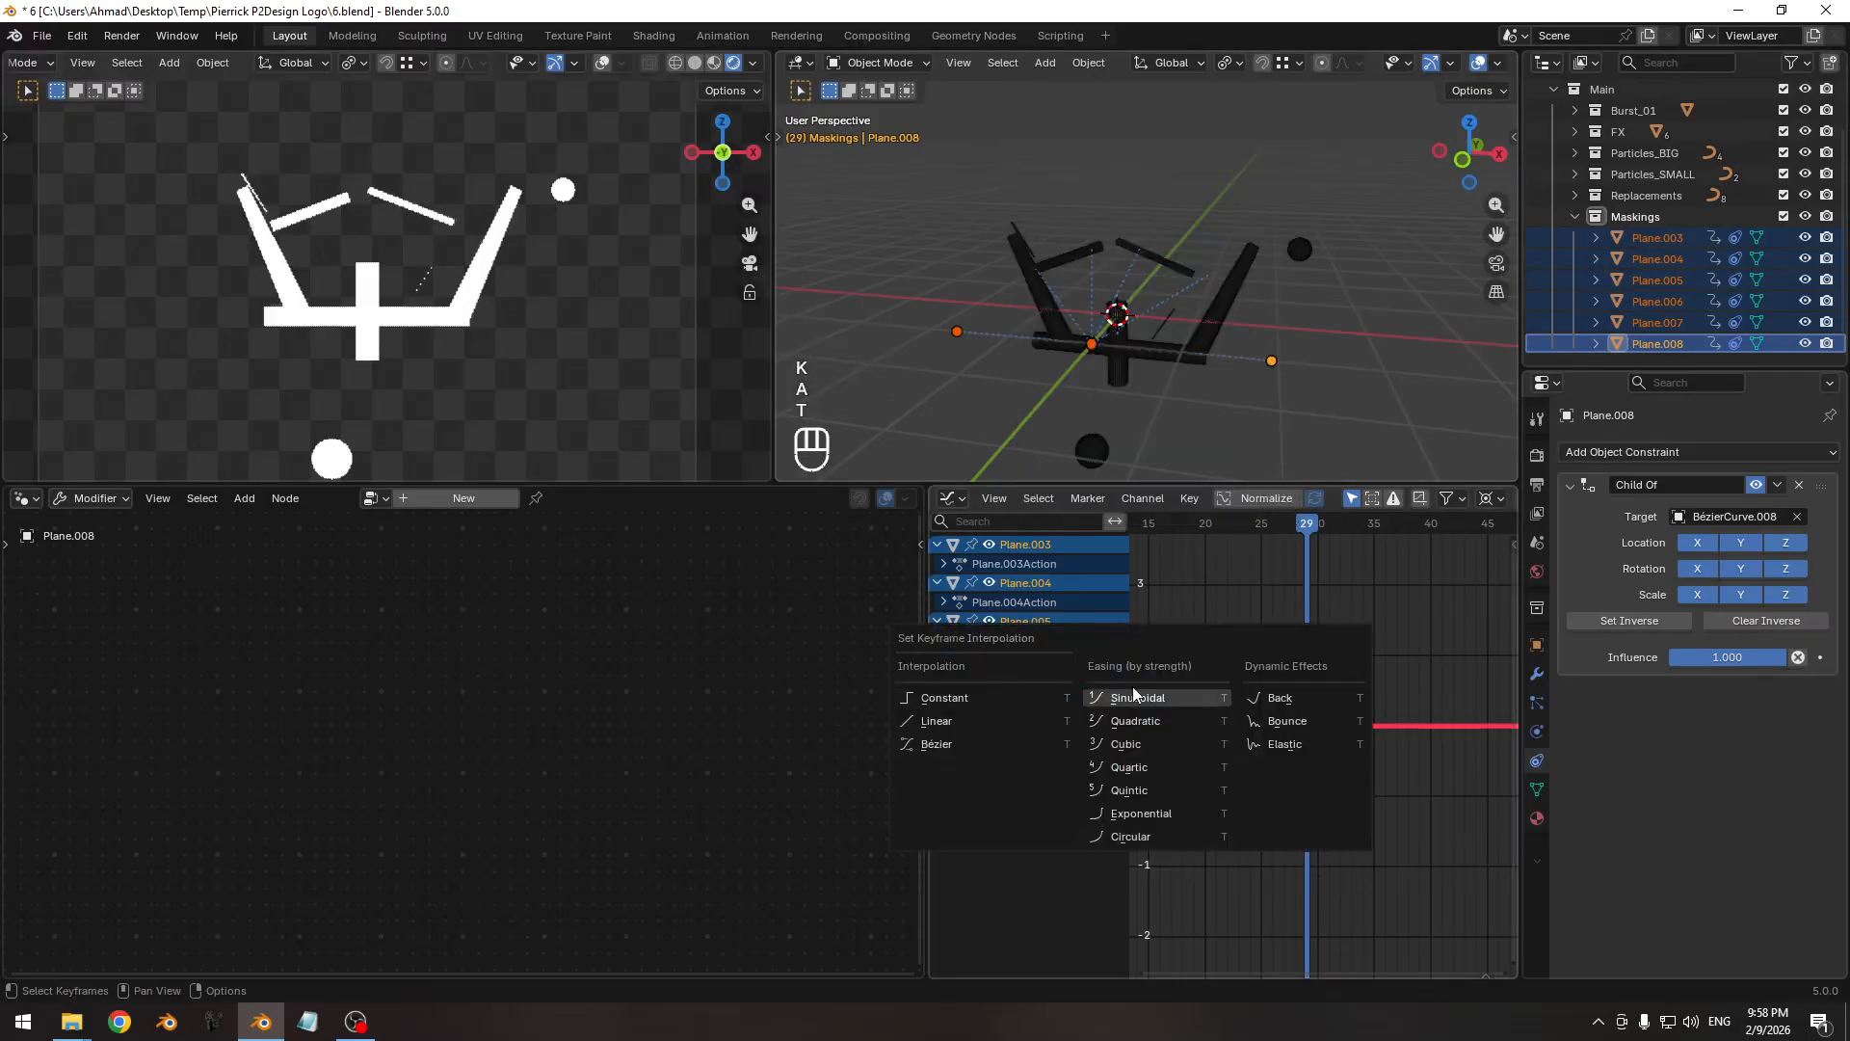
left_click(1023, 698)
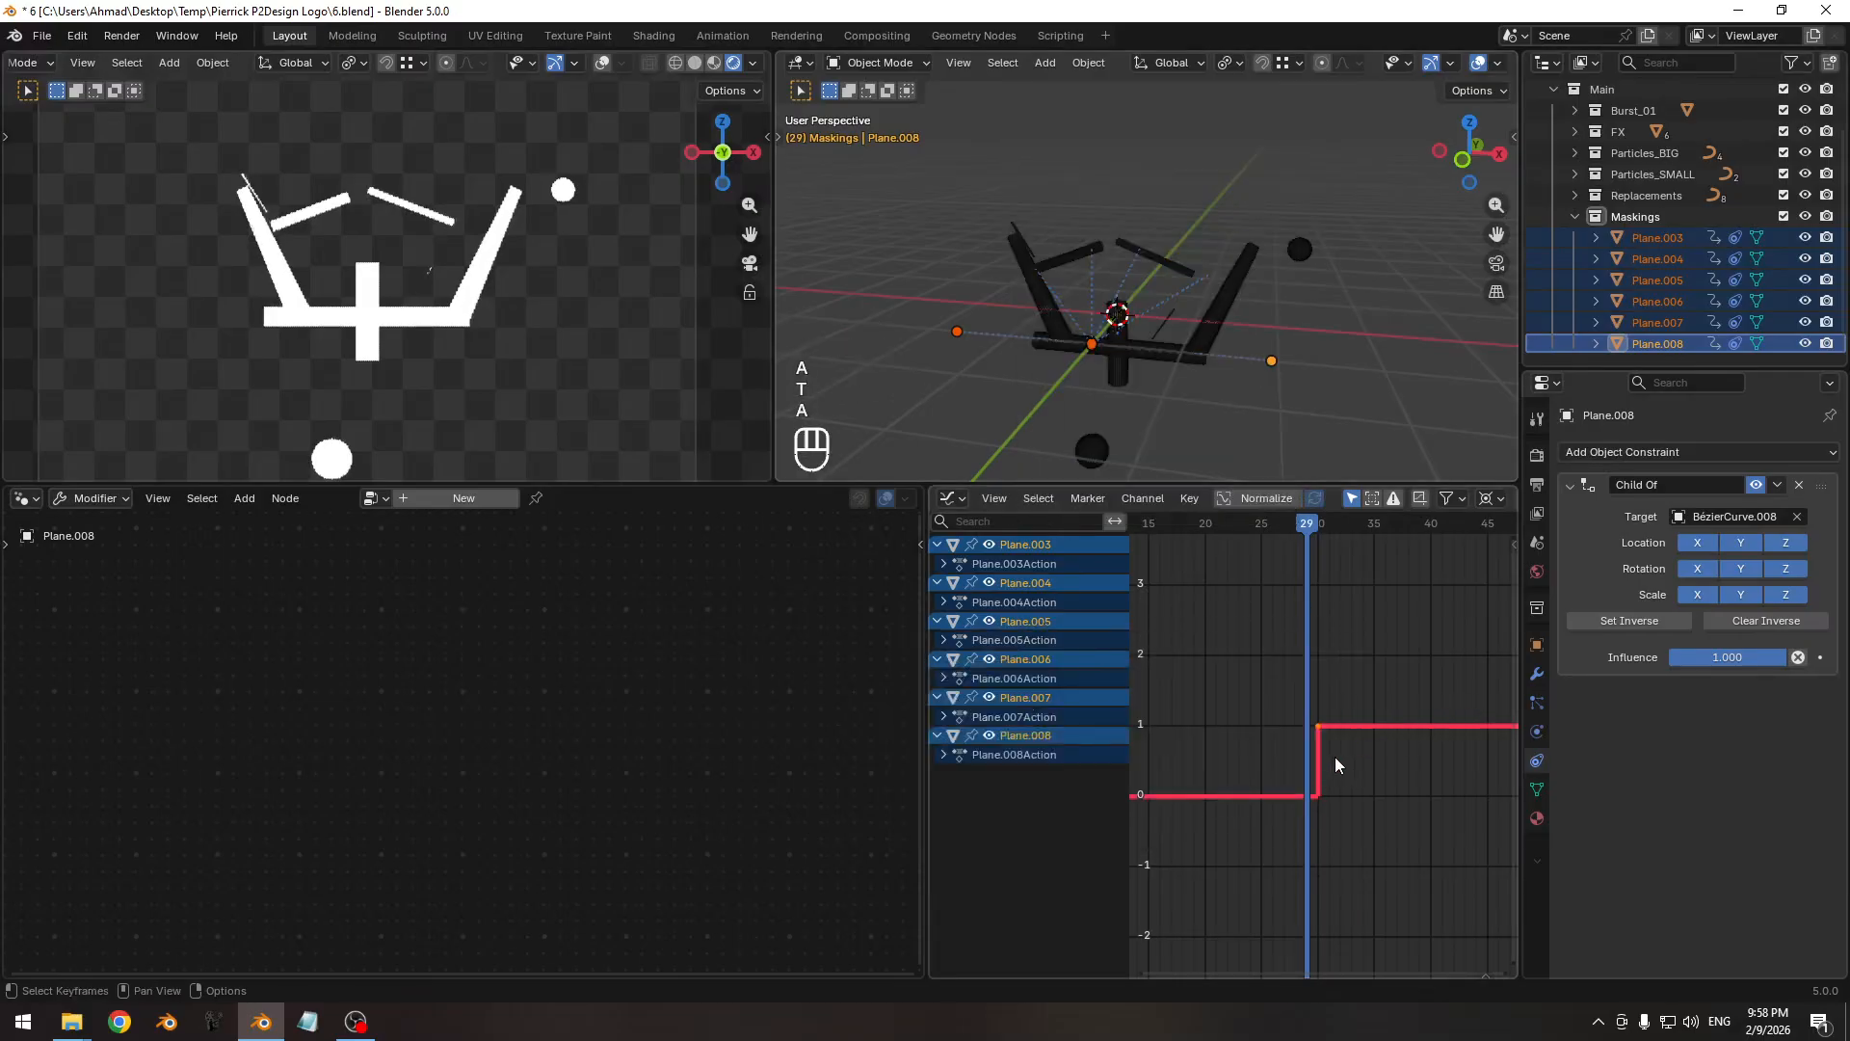
Shift all the masks' Scale keyframes forward in time to about frames 63 and 64, past the end of the frame range.
scroll(1334, 756, "down", 3)
key("g")
key("x")
left_click(1373, 783)
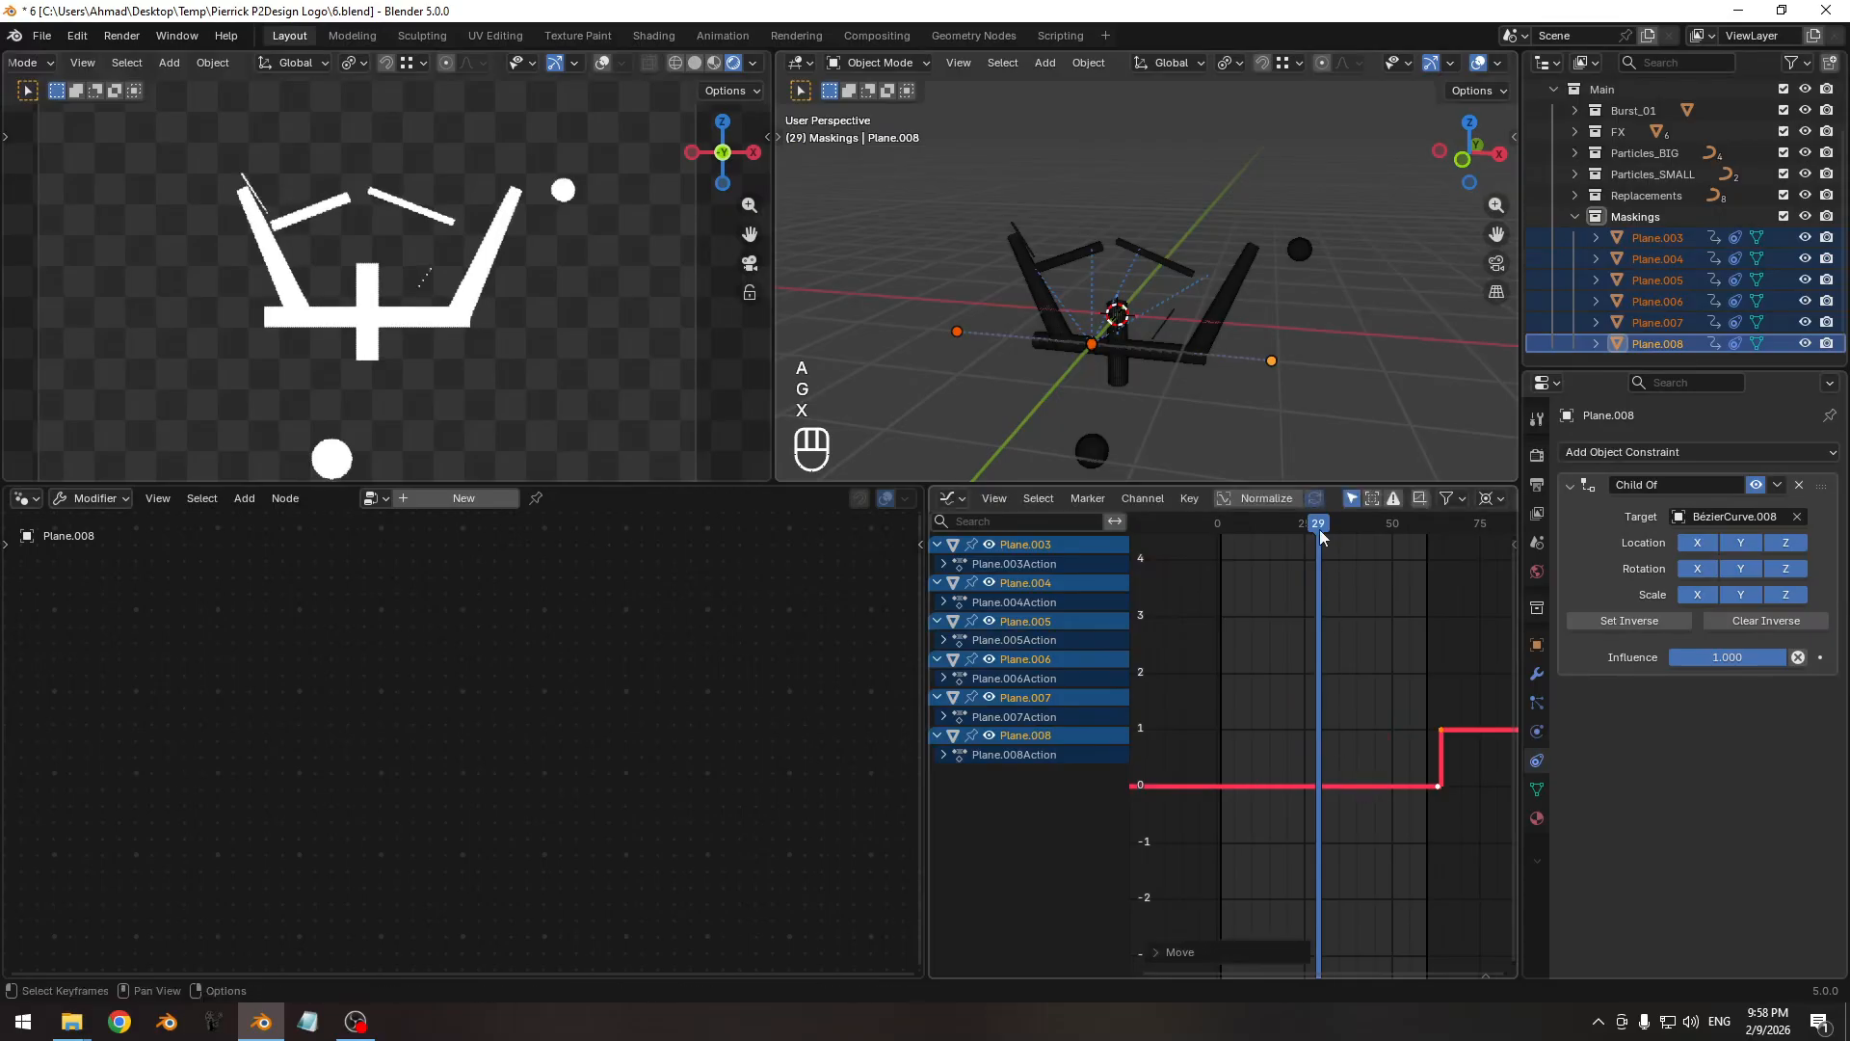
Scrub the animation through frames 42, 15 and 35 with overlays restored in the camera view to compare the bars with the reference logo.
left_click_drag(1320, 529, 1365, 535)
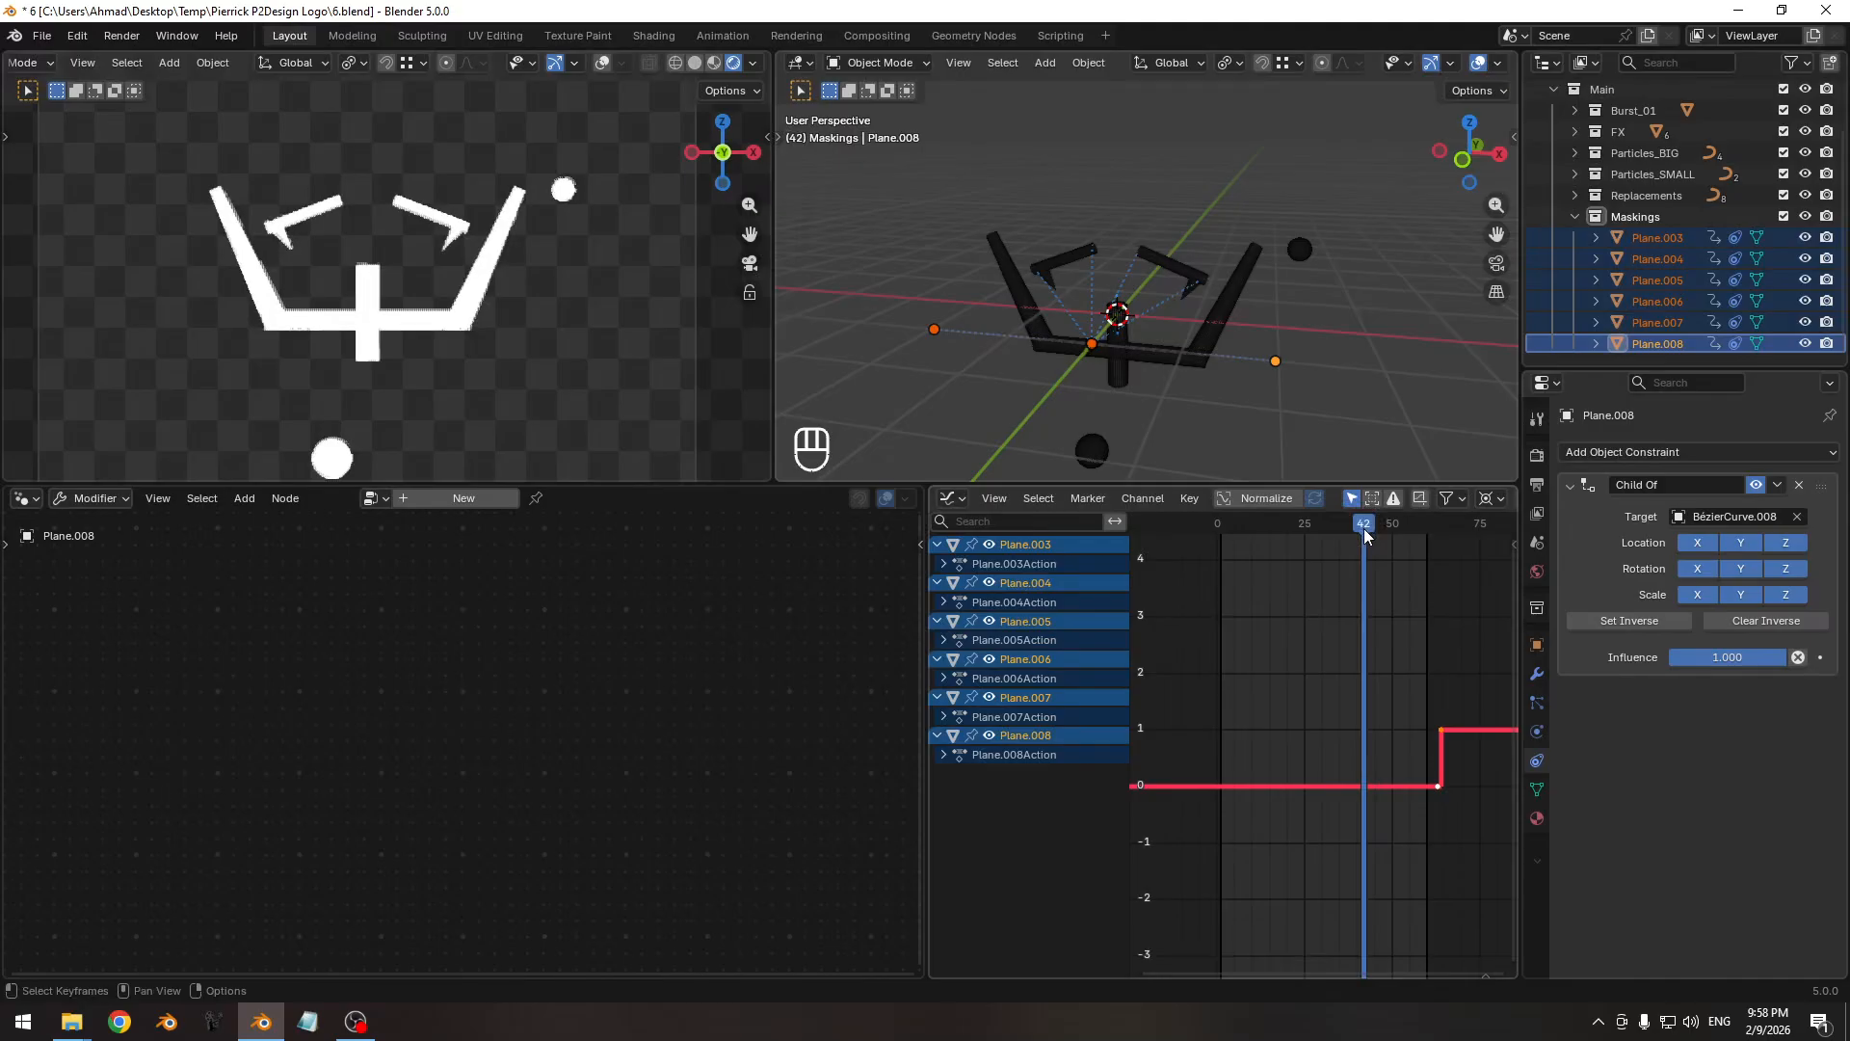
key("shift+alt+z")
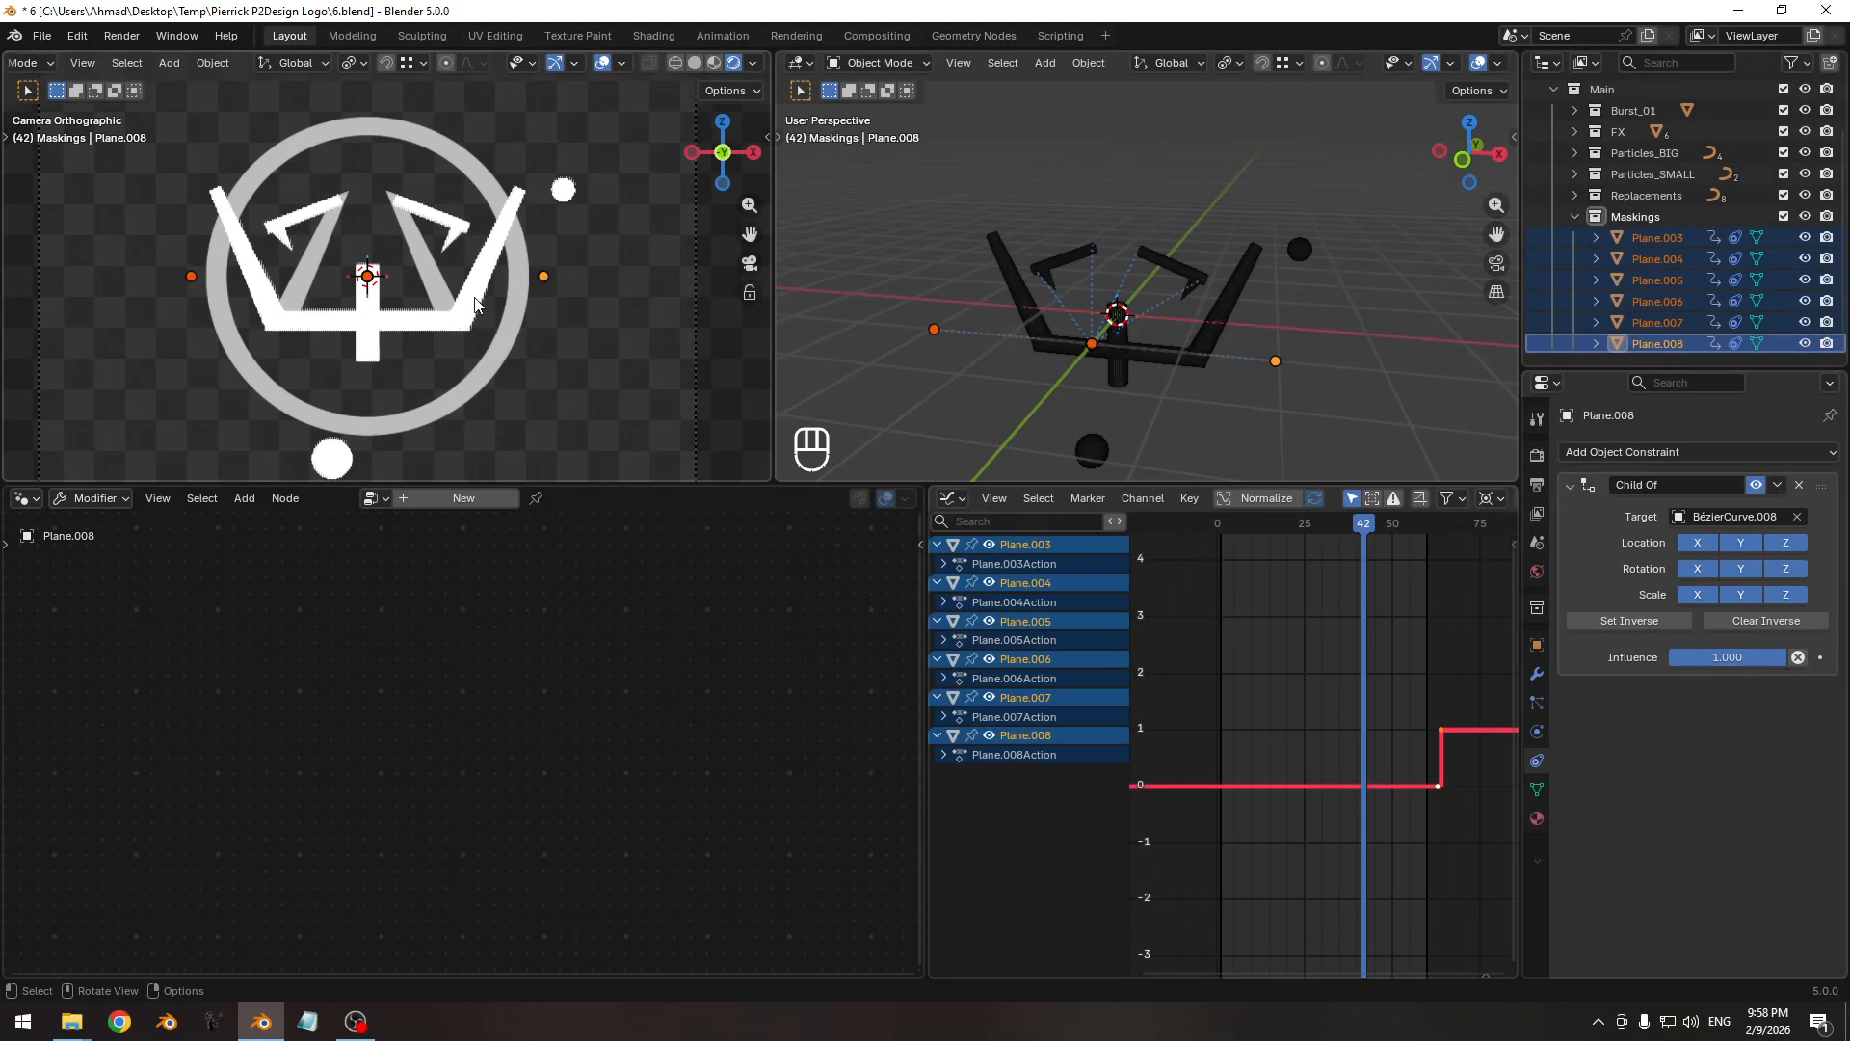
middle_click_drag(464, 343, 482, 268, "ctrl")
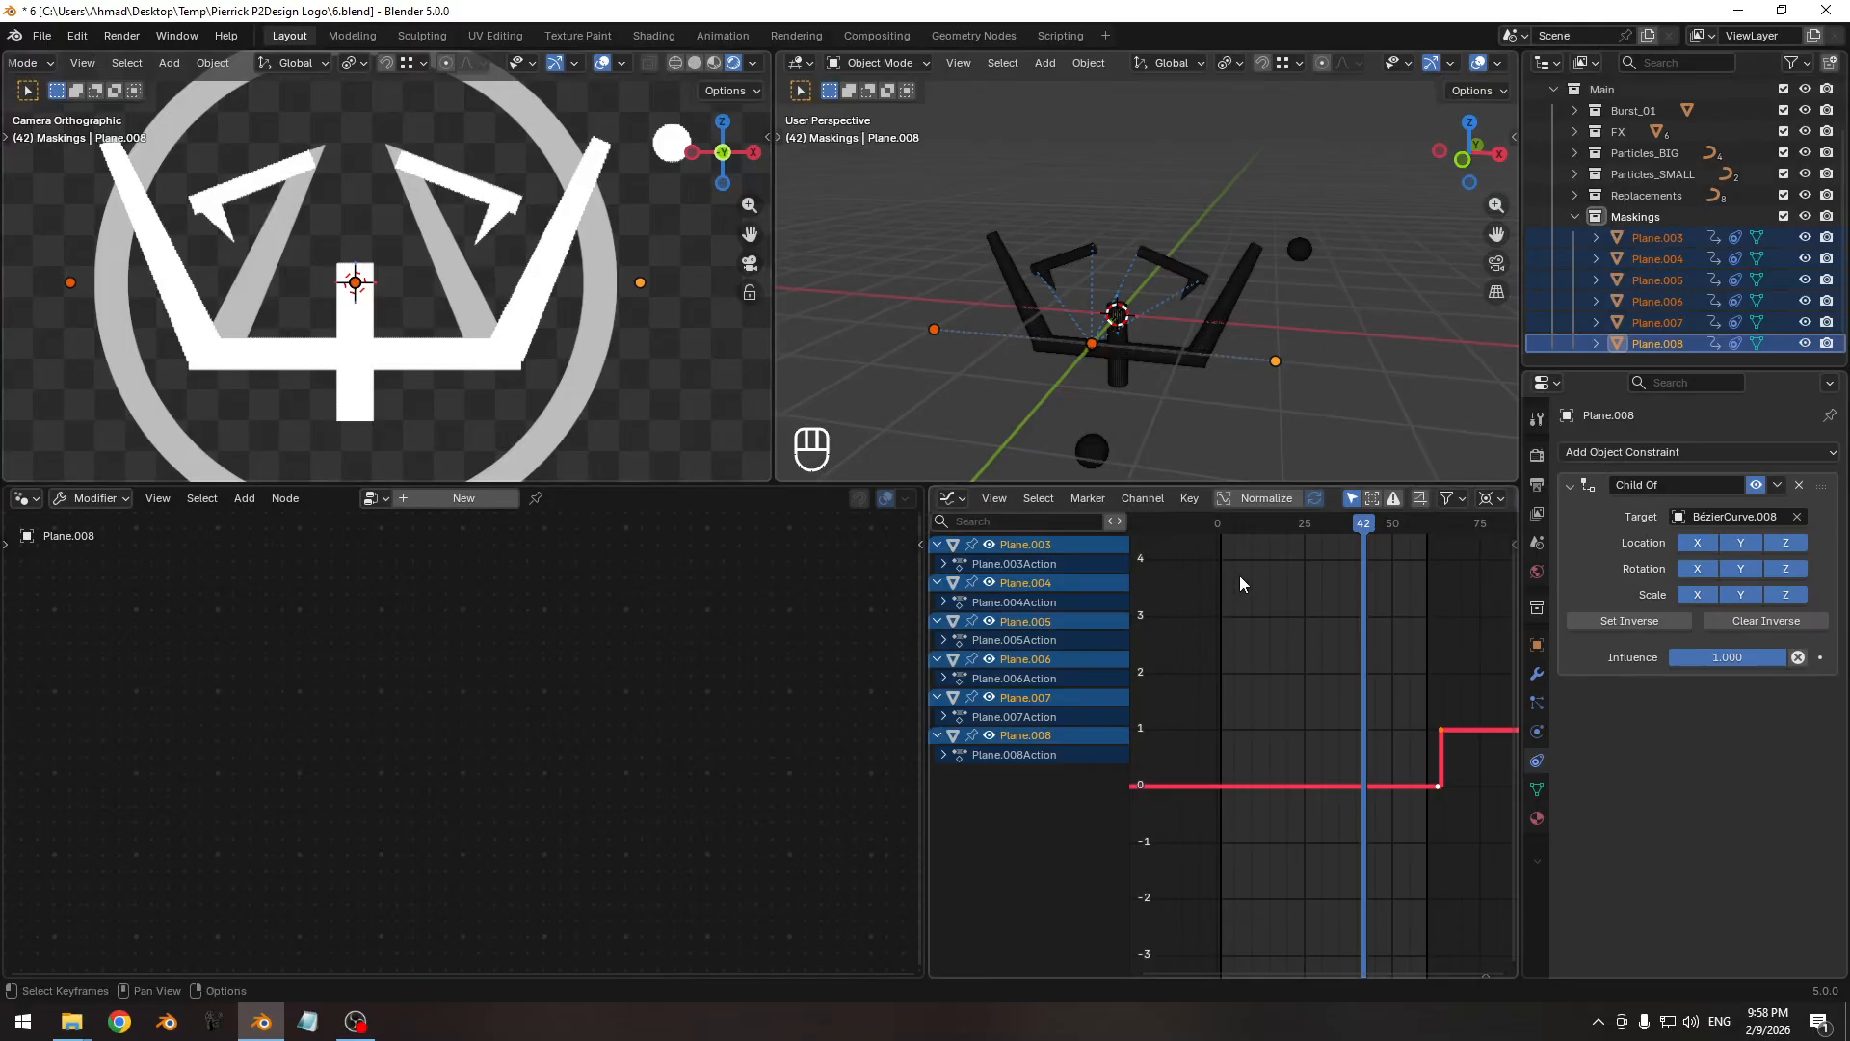
left_click_drag(1324, 524, 1270, 530)
scroll(534, 357, "down", 4)
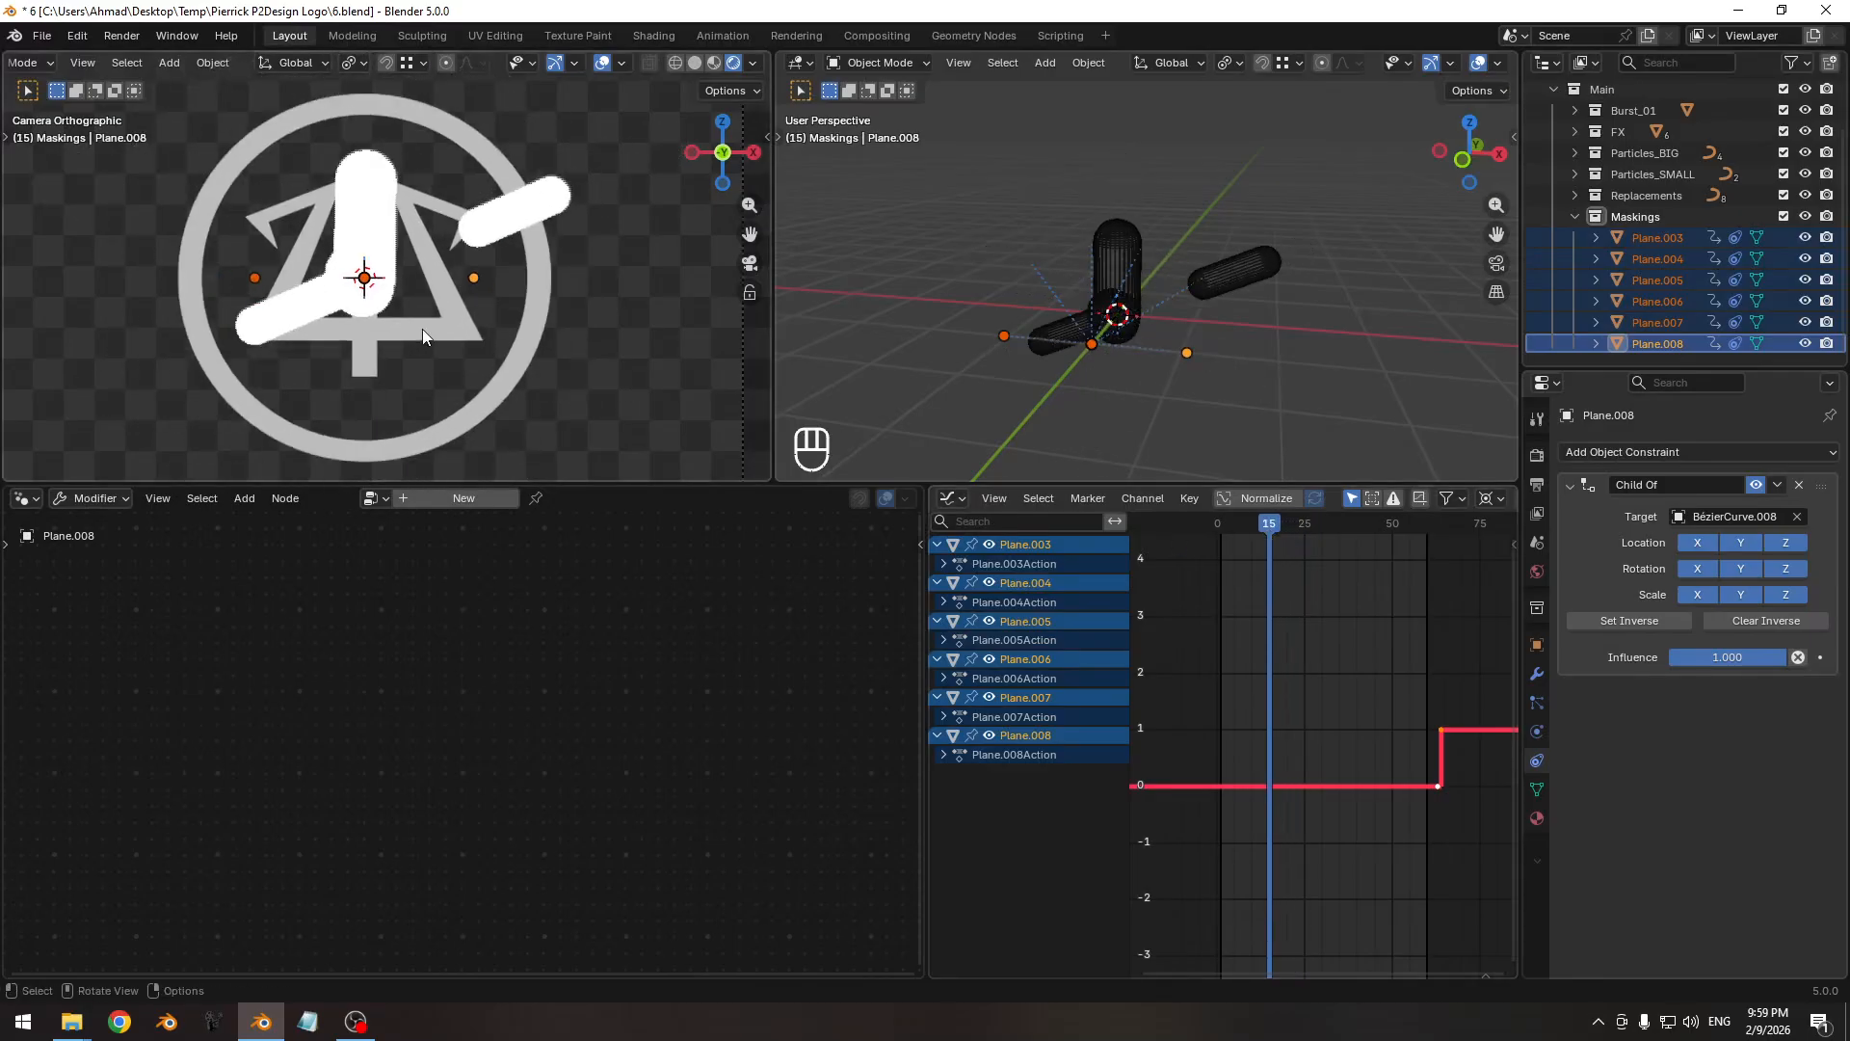
left_click_drag(1241, 530, 1338, 528)
Select the slanted side bar BézierCurve.008, show its transform values and isolate its X Location curve in the Graph Editor.
left_click(1222, 310)
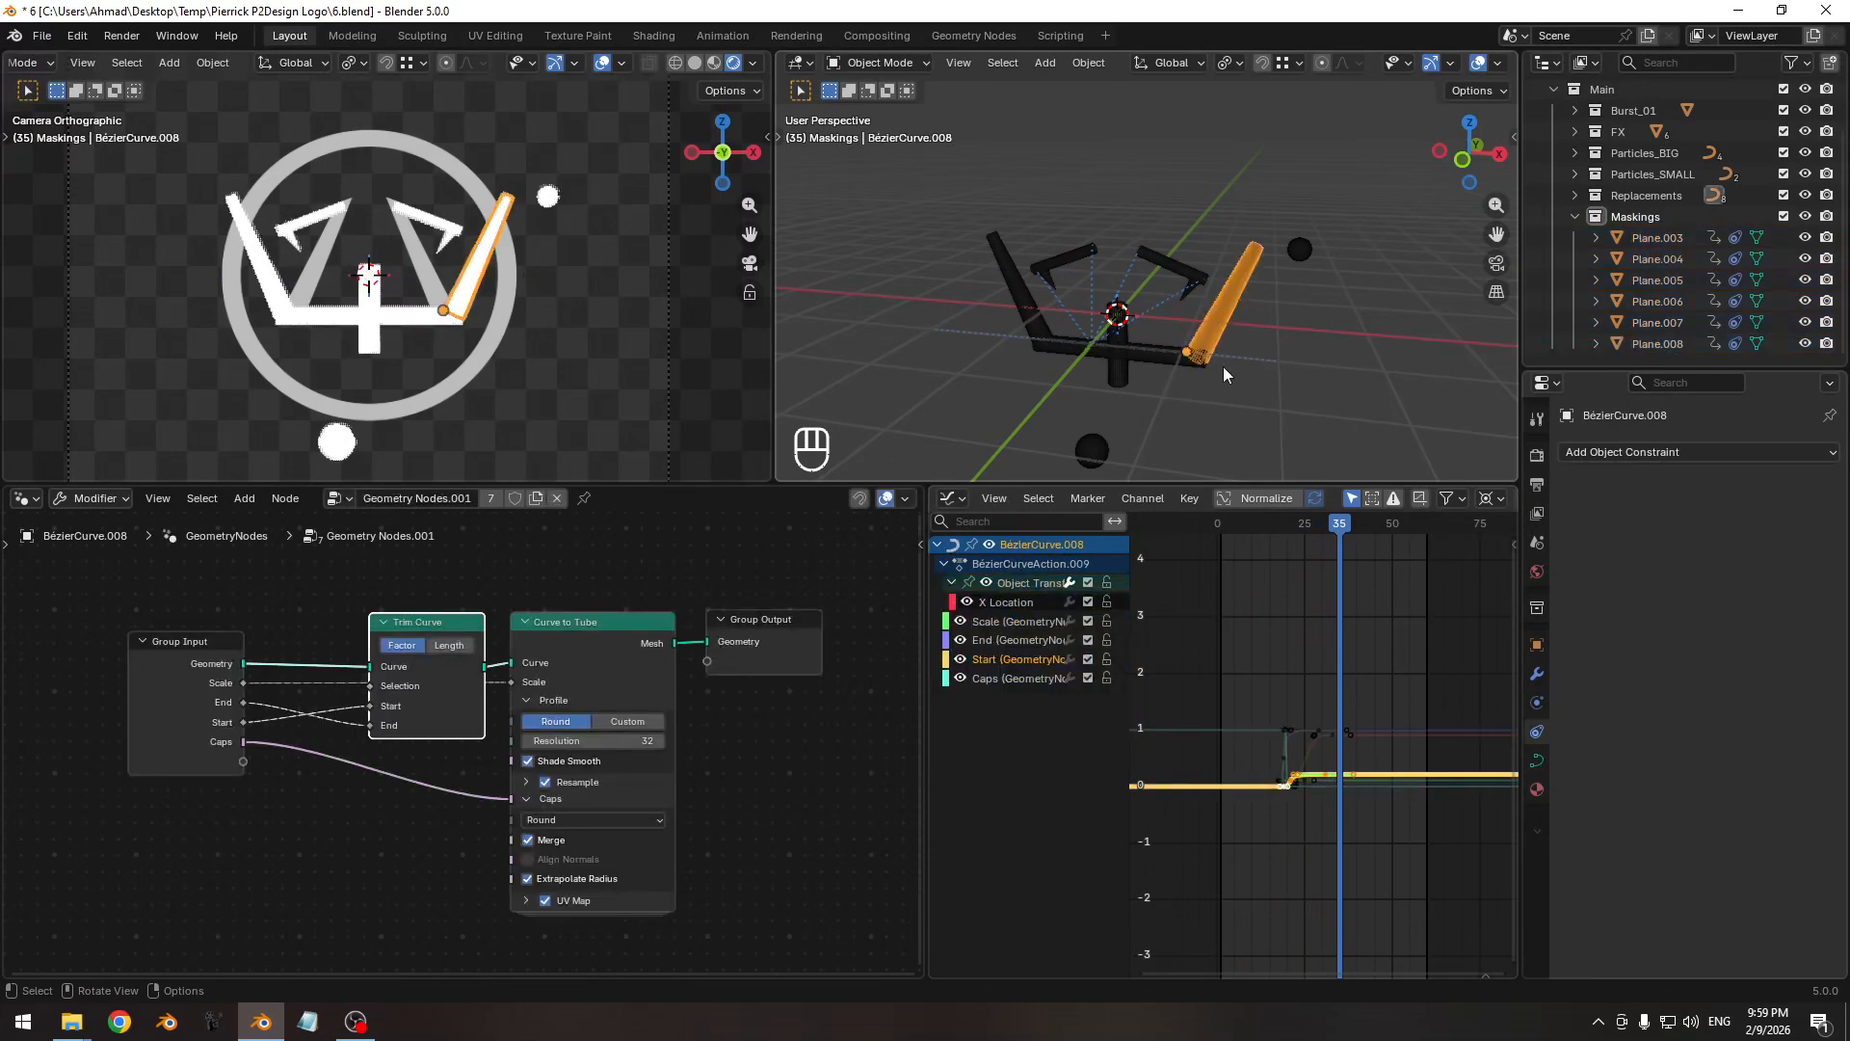
key("n")
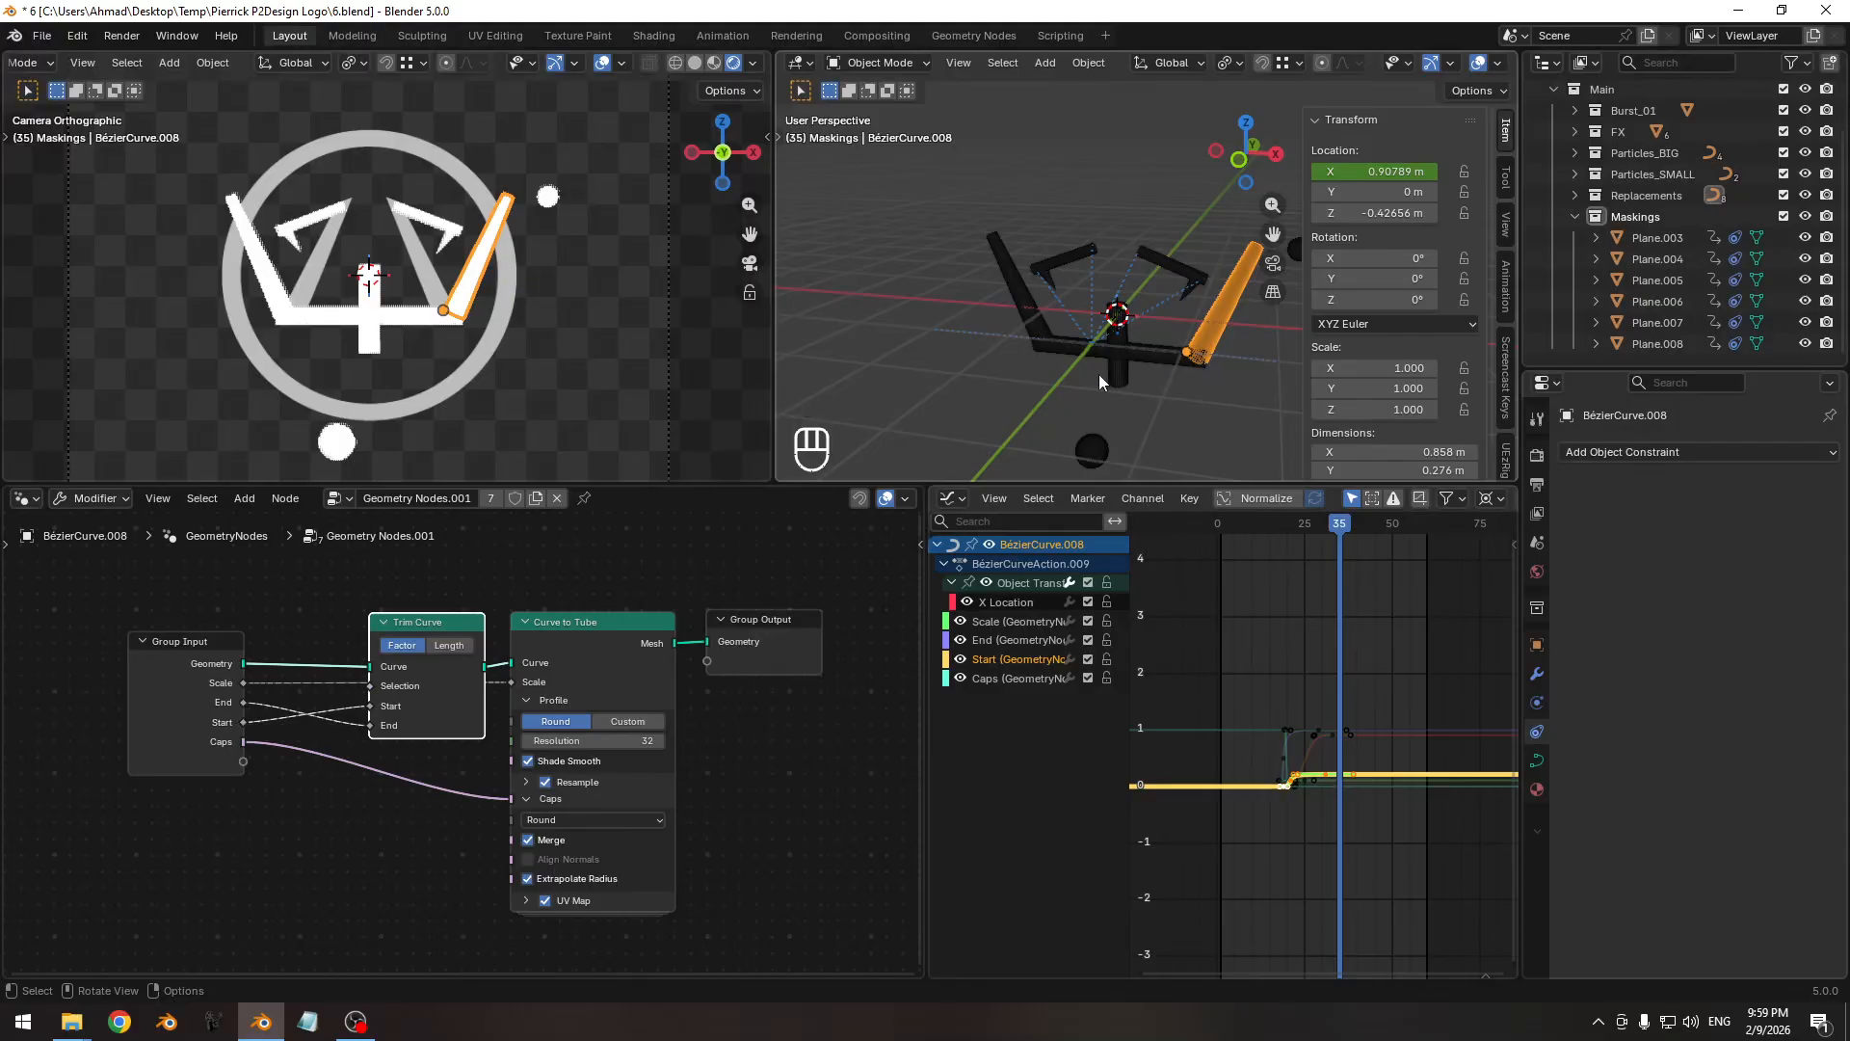
scroll(1108, 376, "up", 5)
left_click(1012, 602)
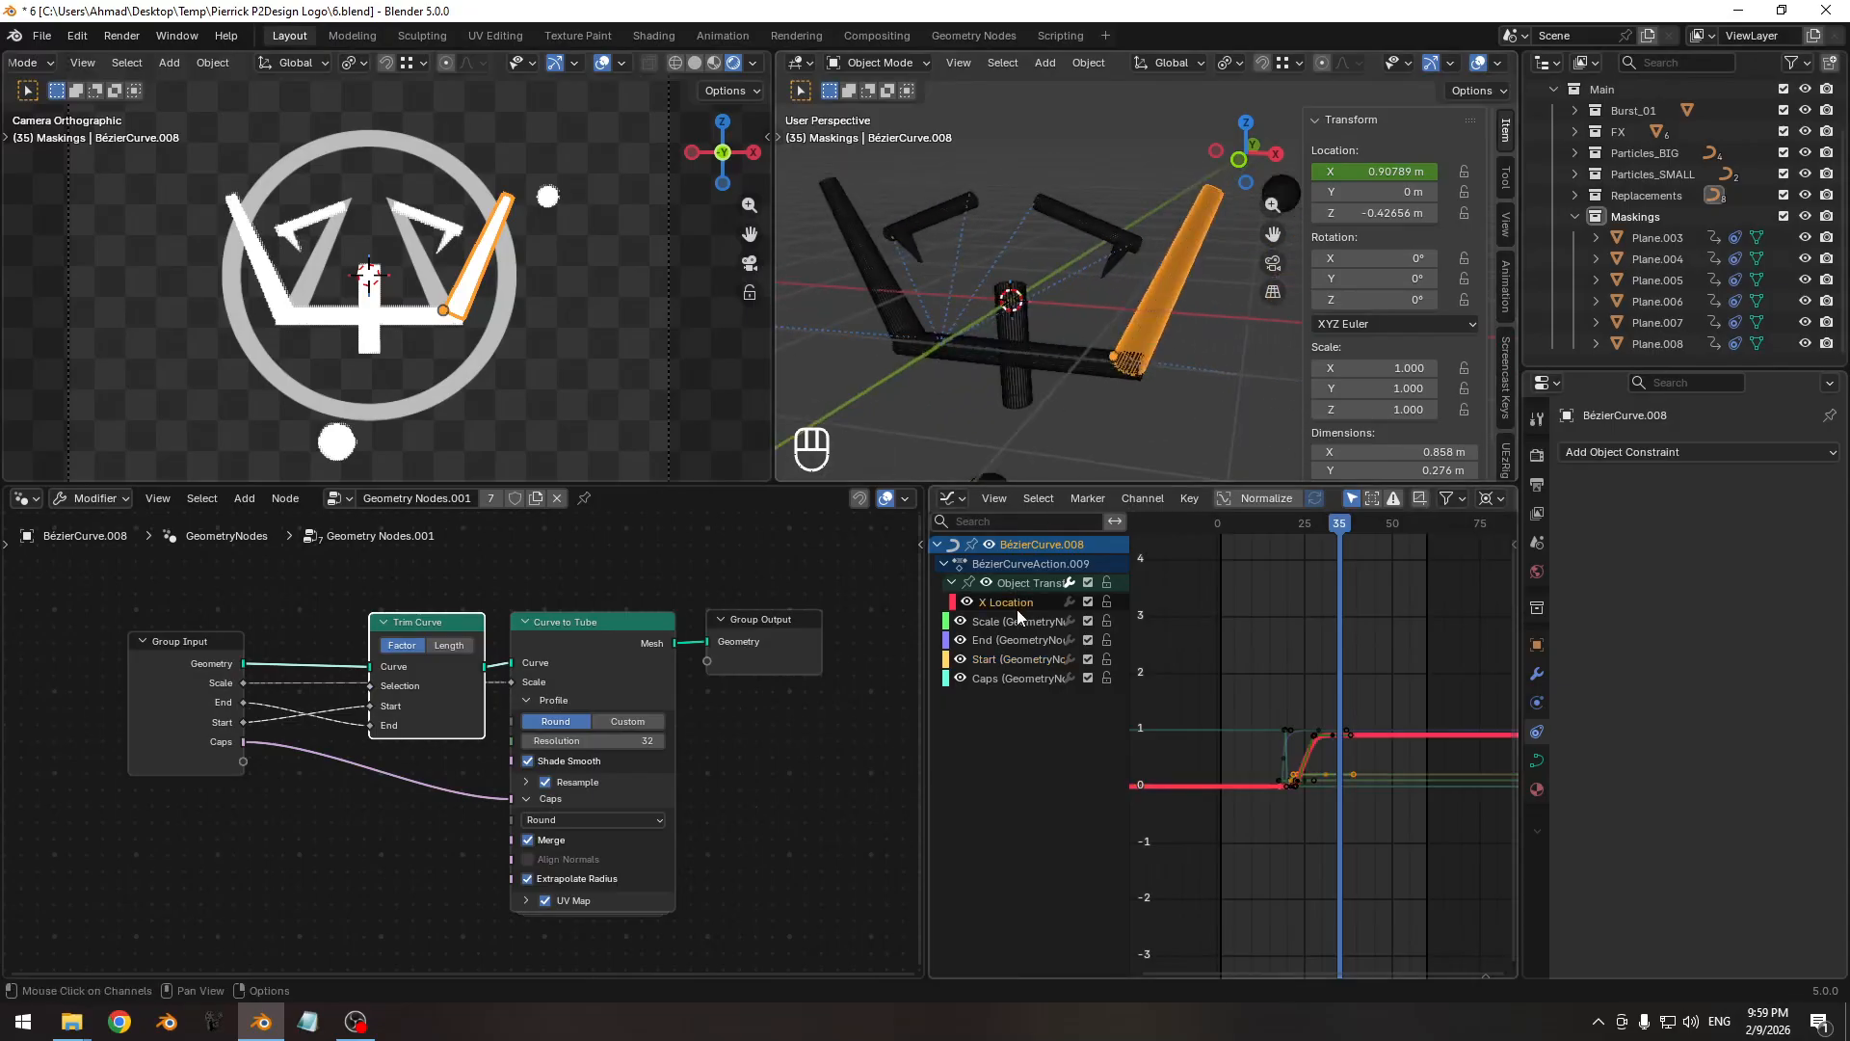
key("shift+h")
middle_click_drag(1302, 691, 1320, 683, "ctrl")
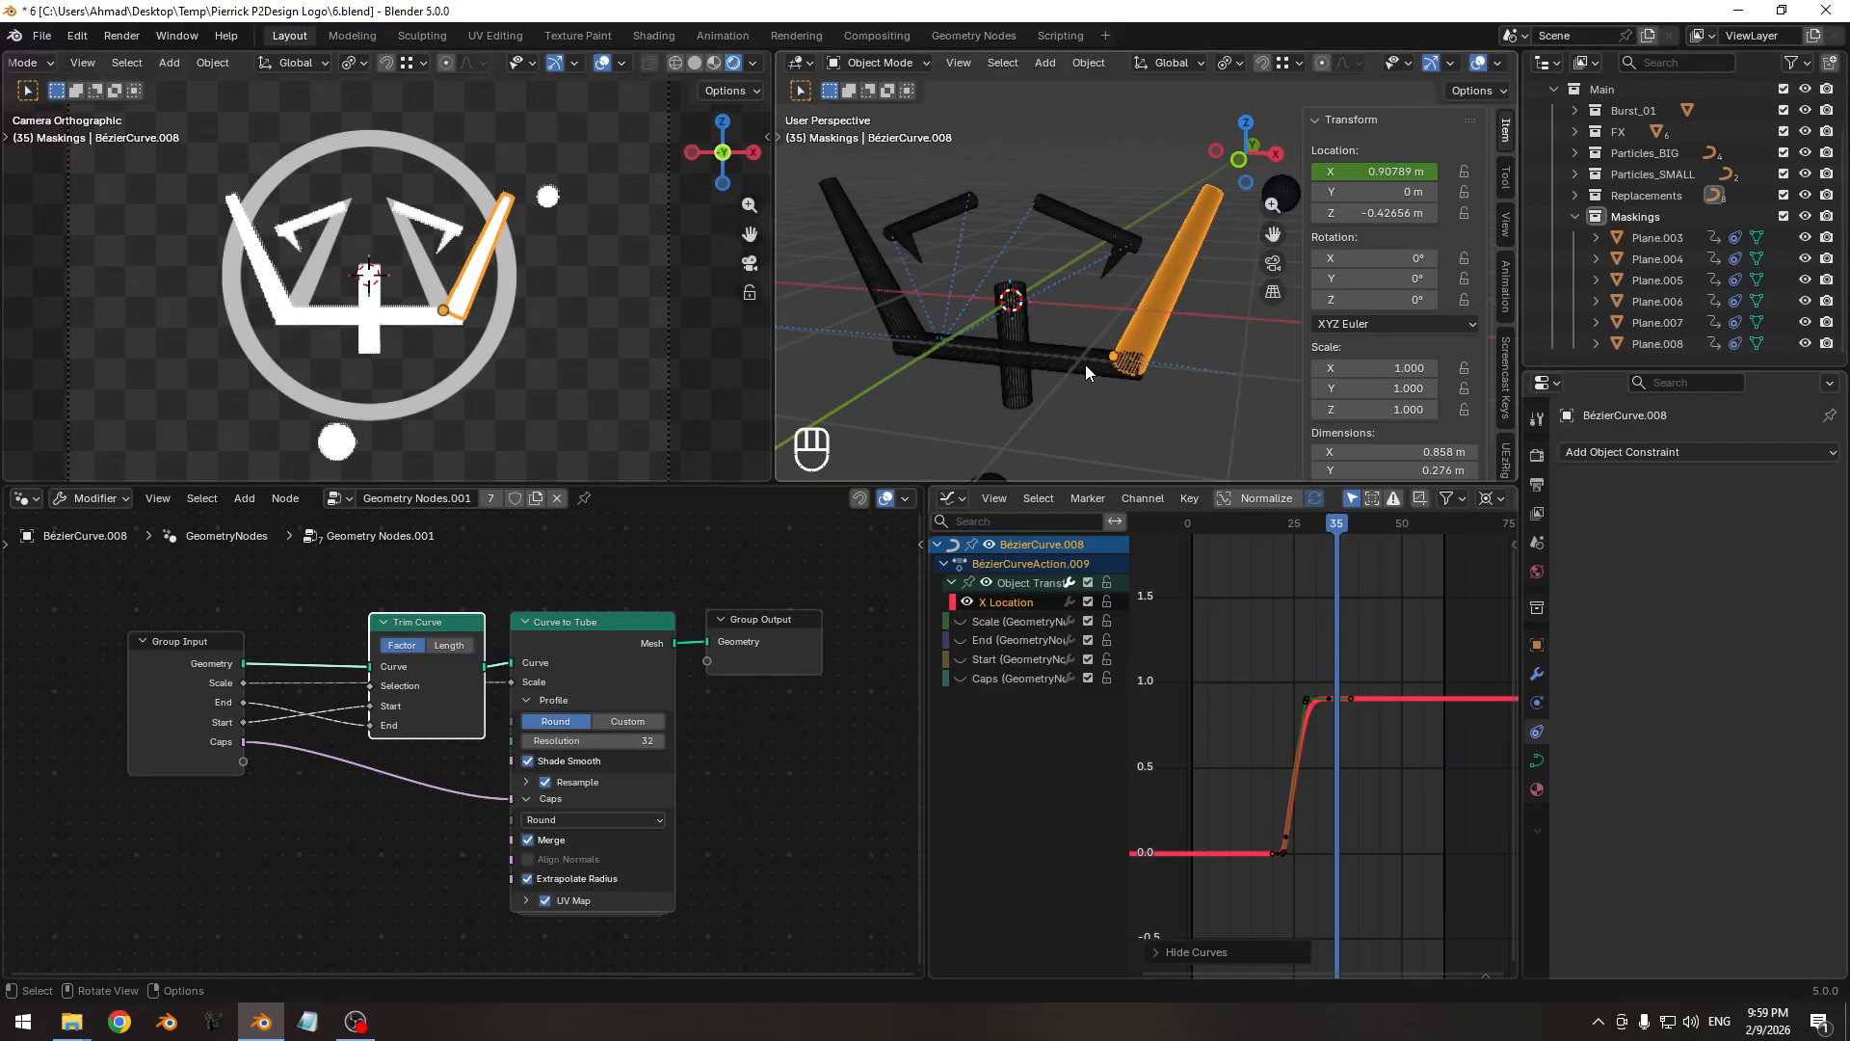
Lower all X Location keyframes of BézierCurve.008 vertically, moving the bar across to about -1.04 m on X at frame 35.
scroll(192, 350, "up", 4)
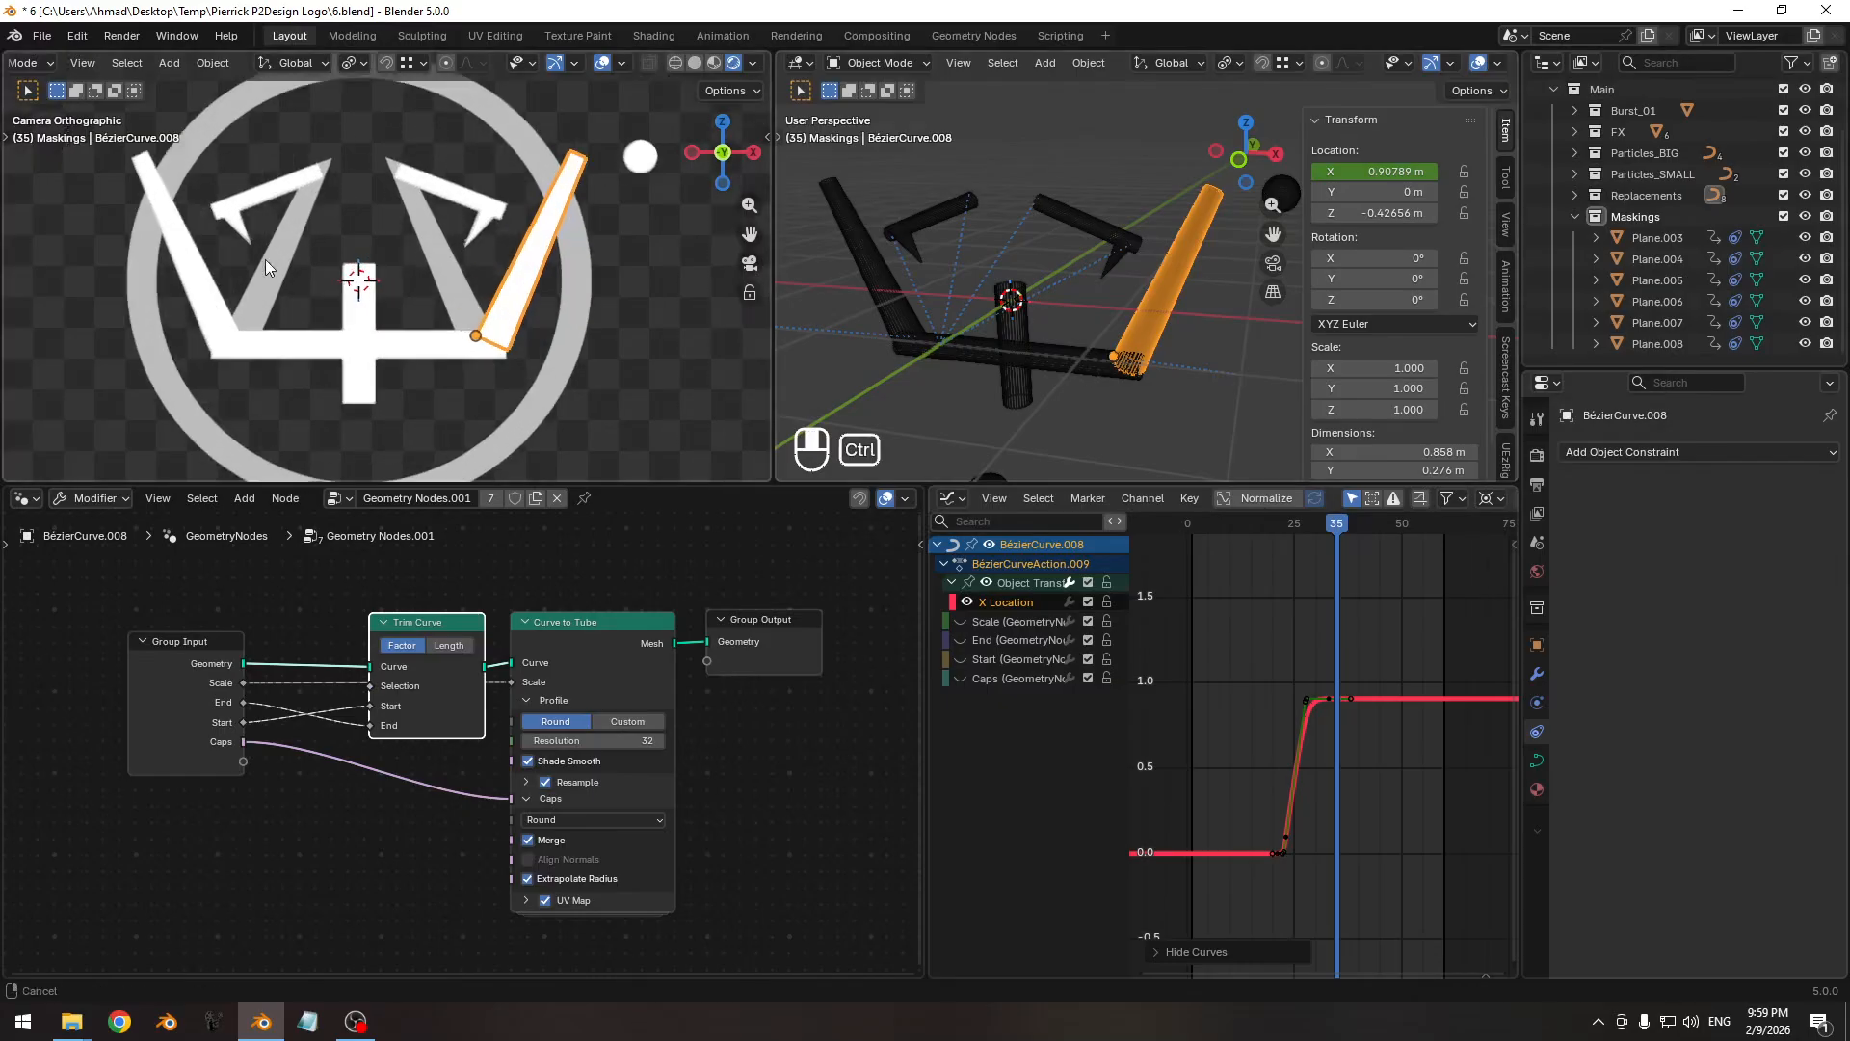
middle_click_drag(1264, 749, 1273, 705, "ctrl")
key("a")
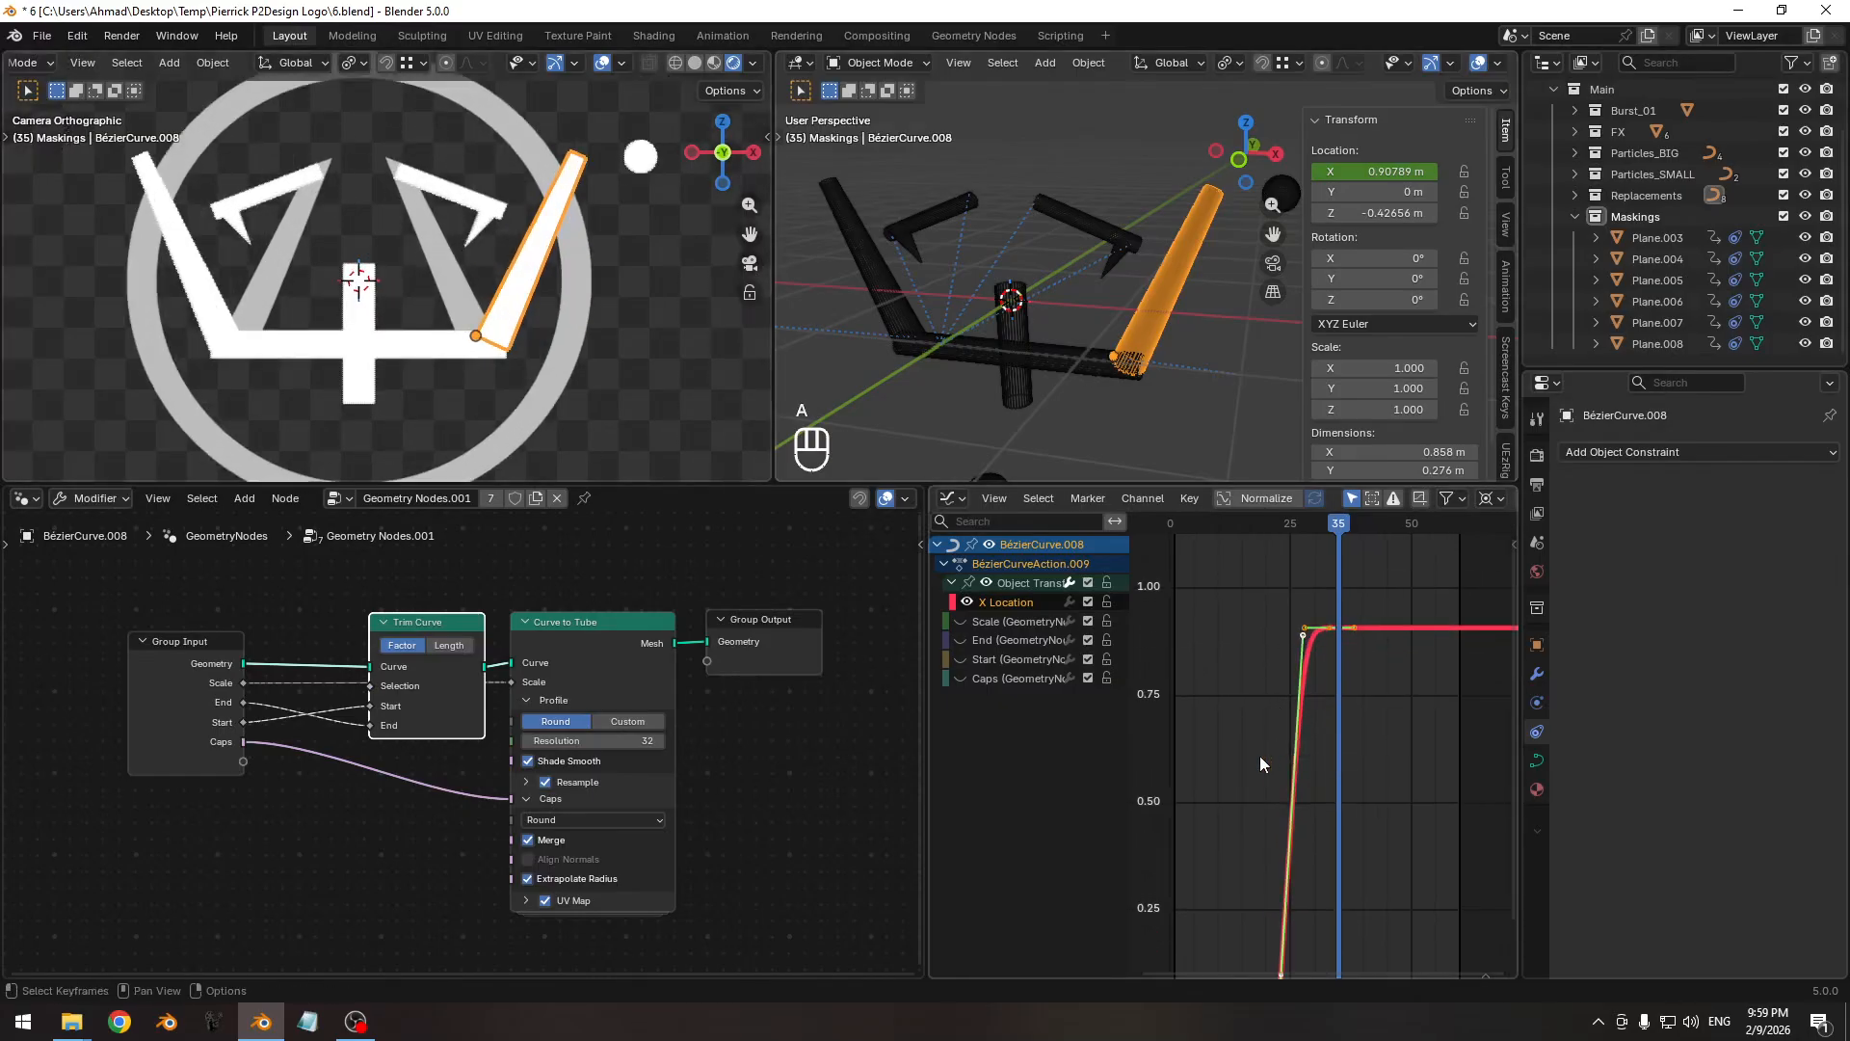
scroll(391, 314, "up", 4)
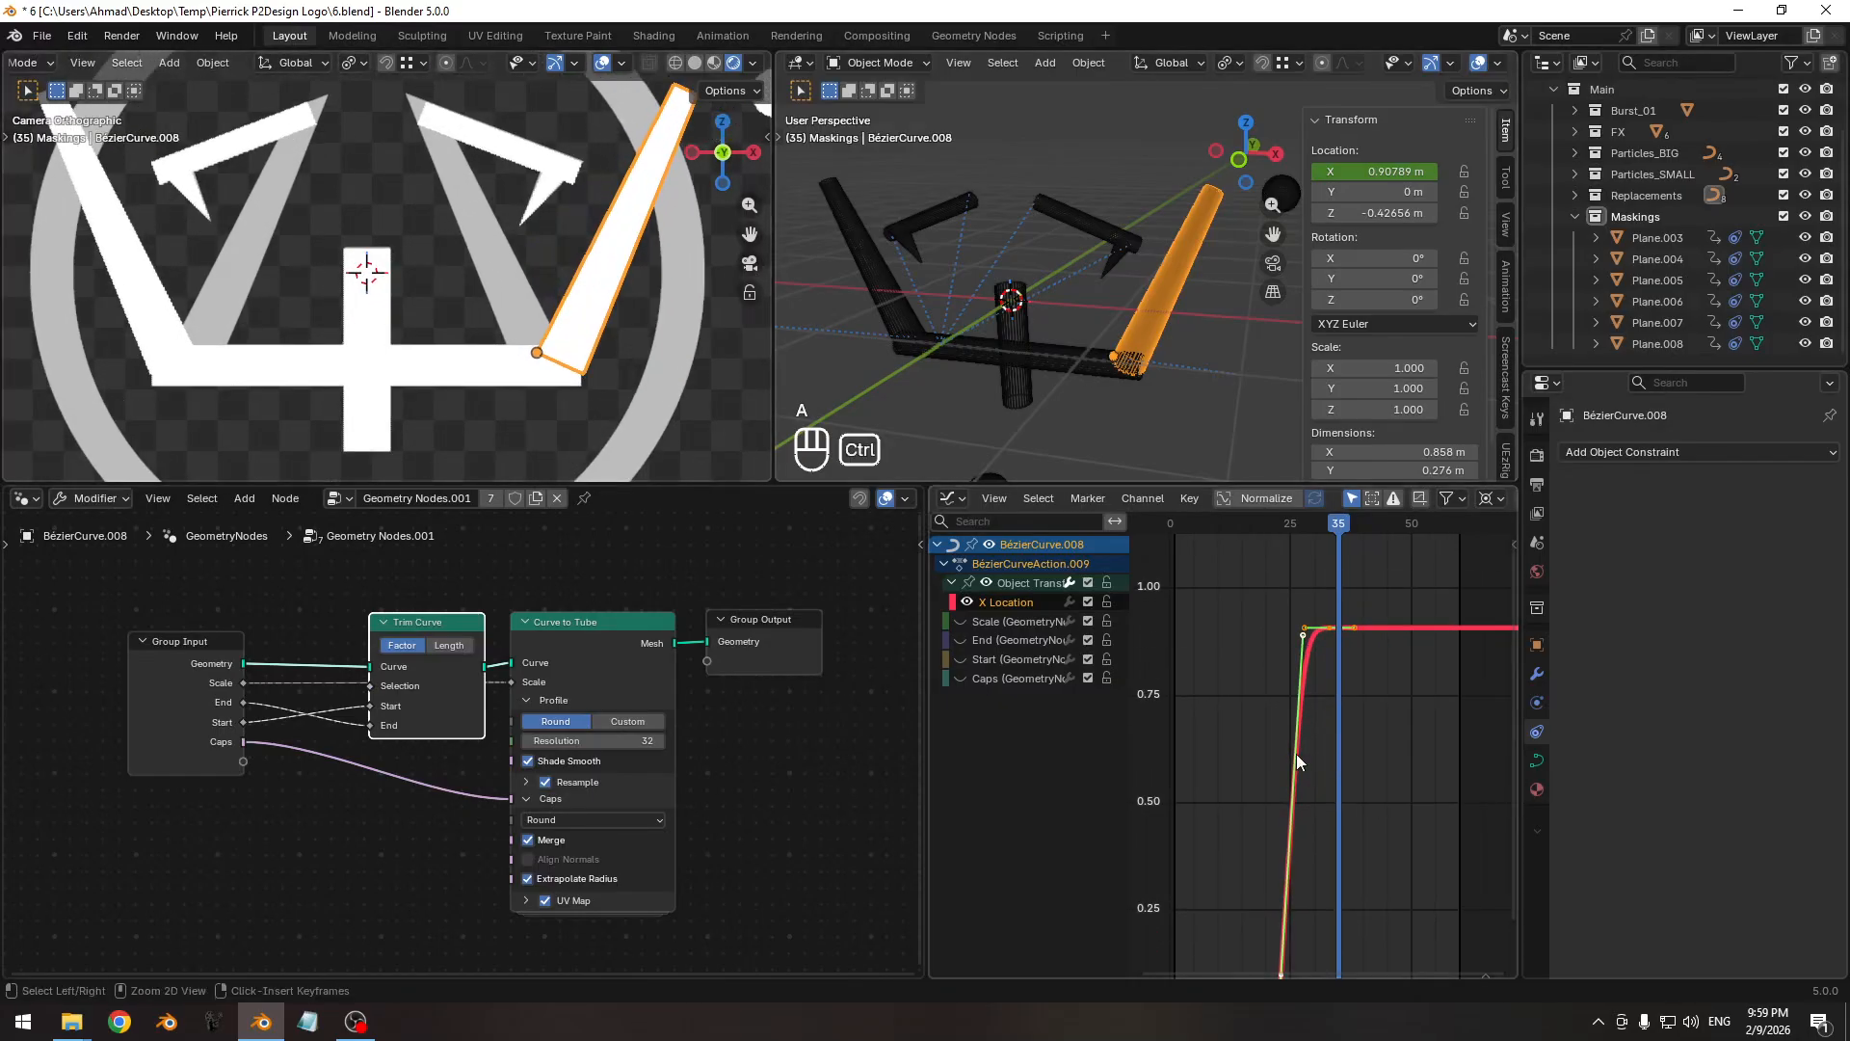
key("g")
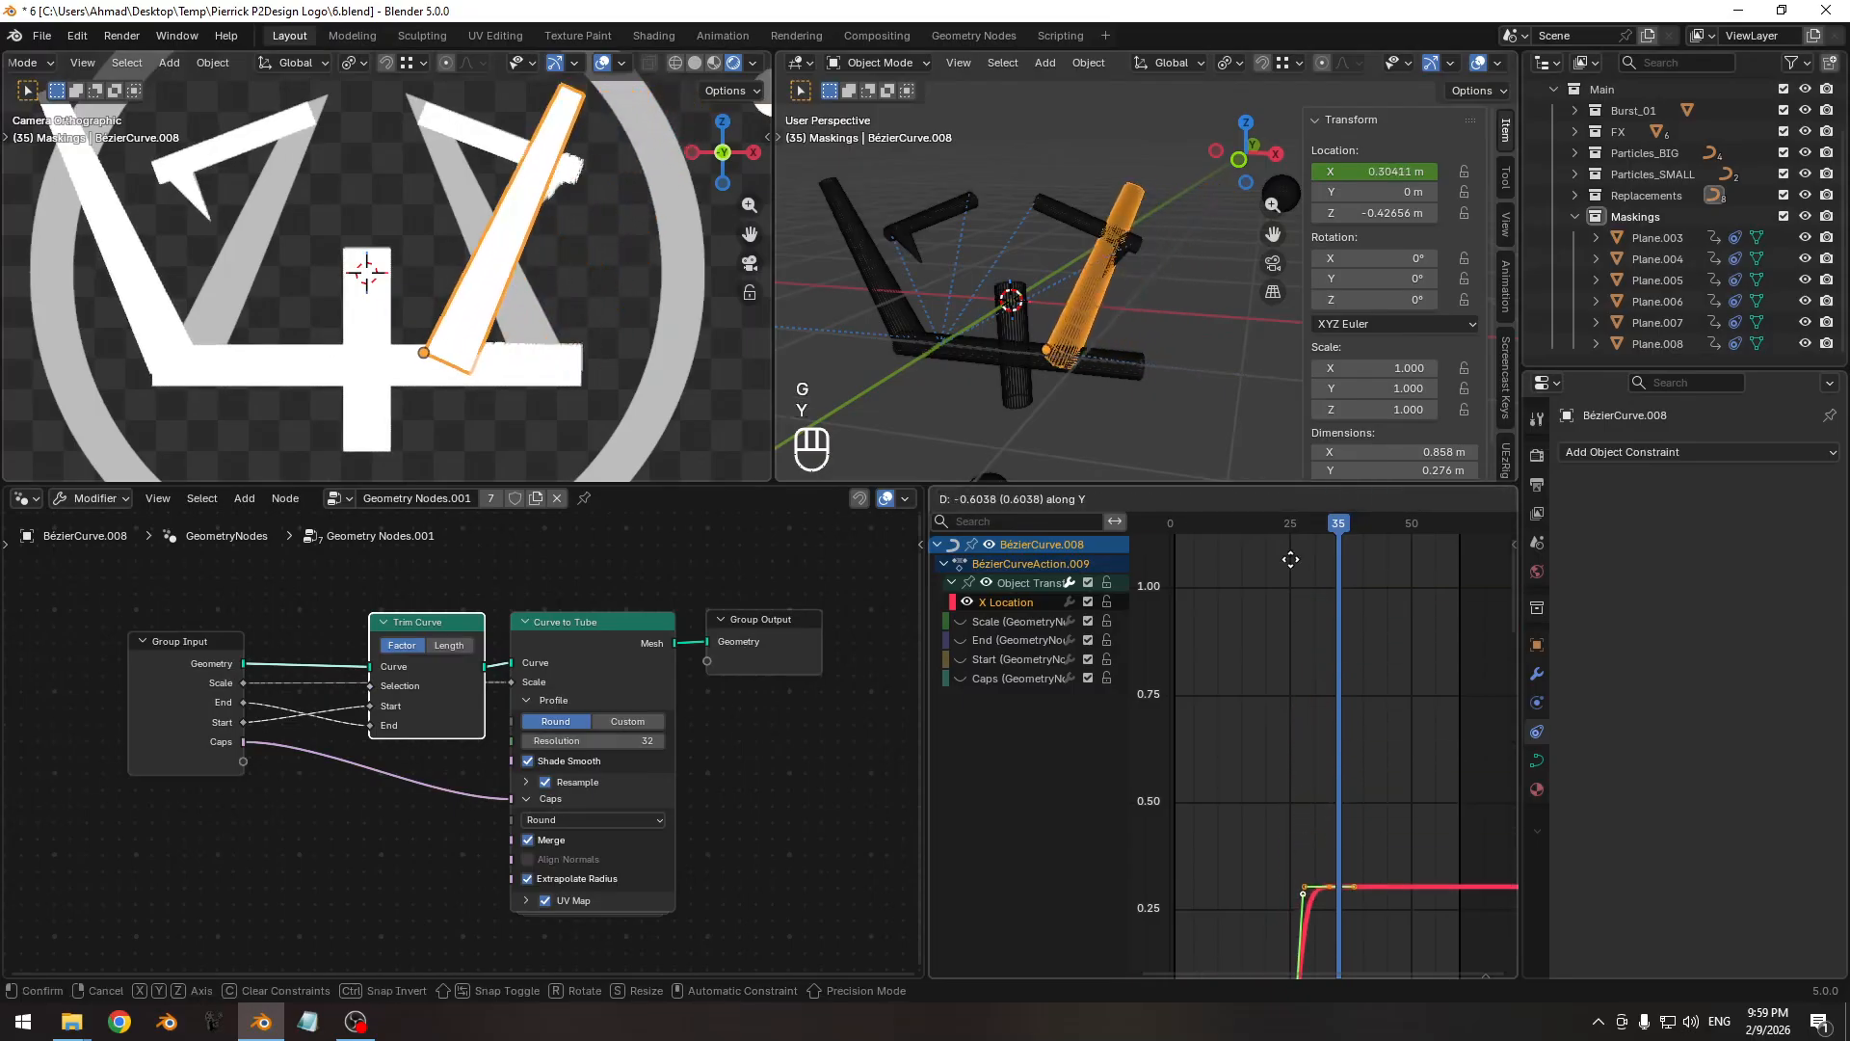
left_click(1243, 672)
Display the camera view in wireframe and lower the X Location keyframes slightly to about -1.06 m, aligning the bar with the reference stroke.
key("z")
scroll(341, 313, "down", 3, "ctrl")
scroll(331, 266, "up", 3)
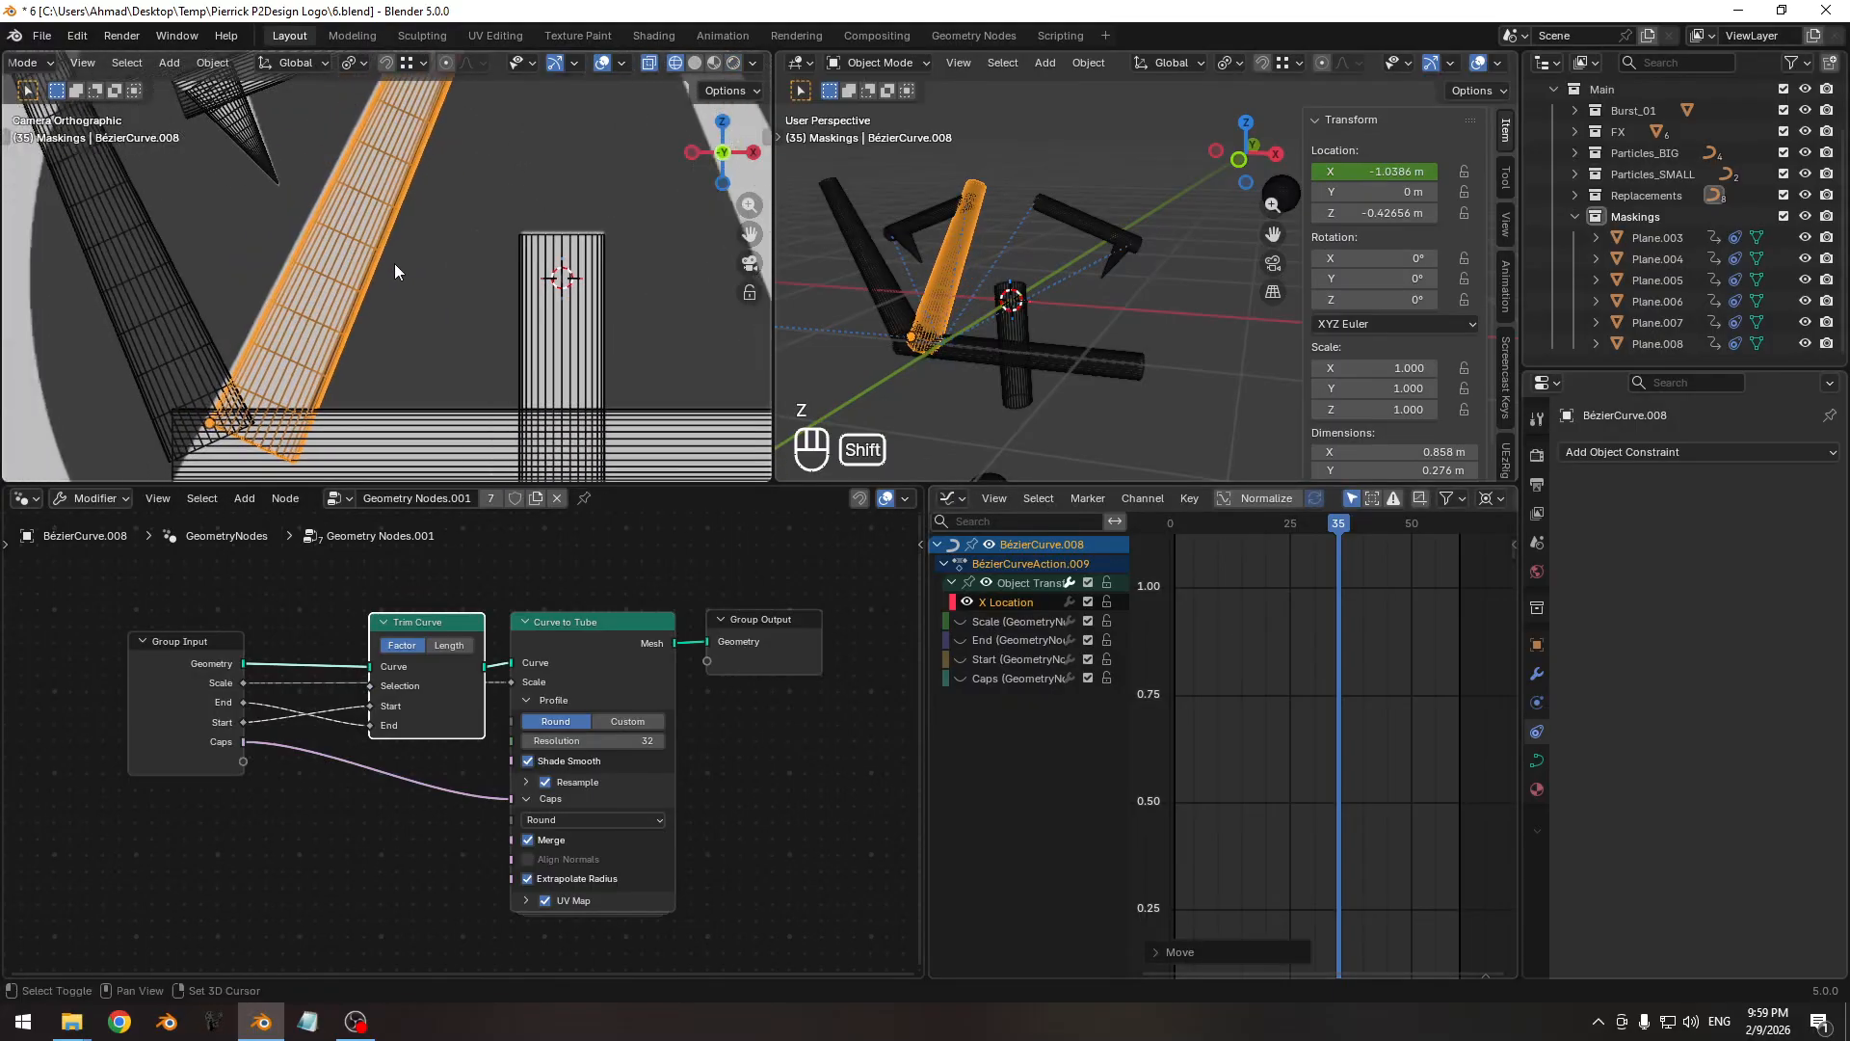
scroll(433, 335, "down", 4, "ctrl")
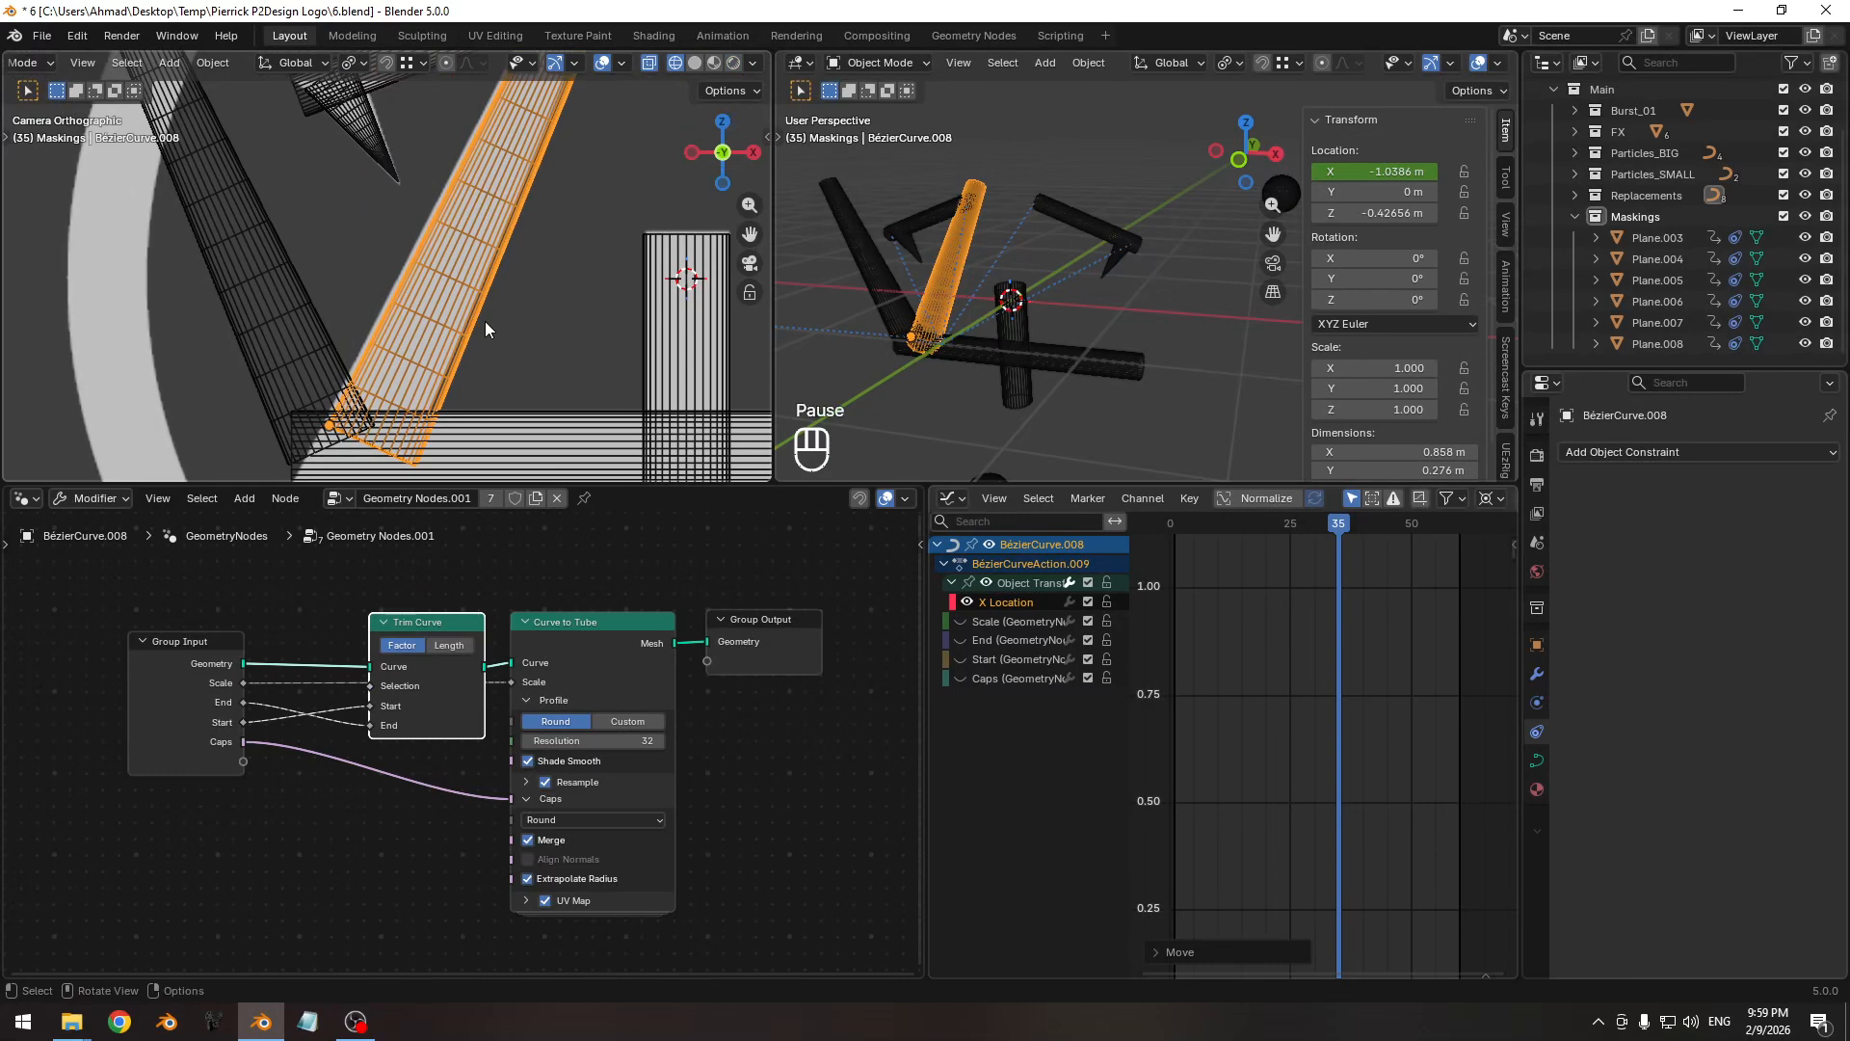
middle_click_drag(484, 321, 569, 420)
key("KP_0")
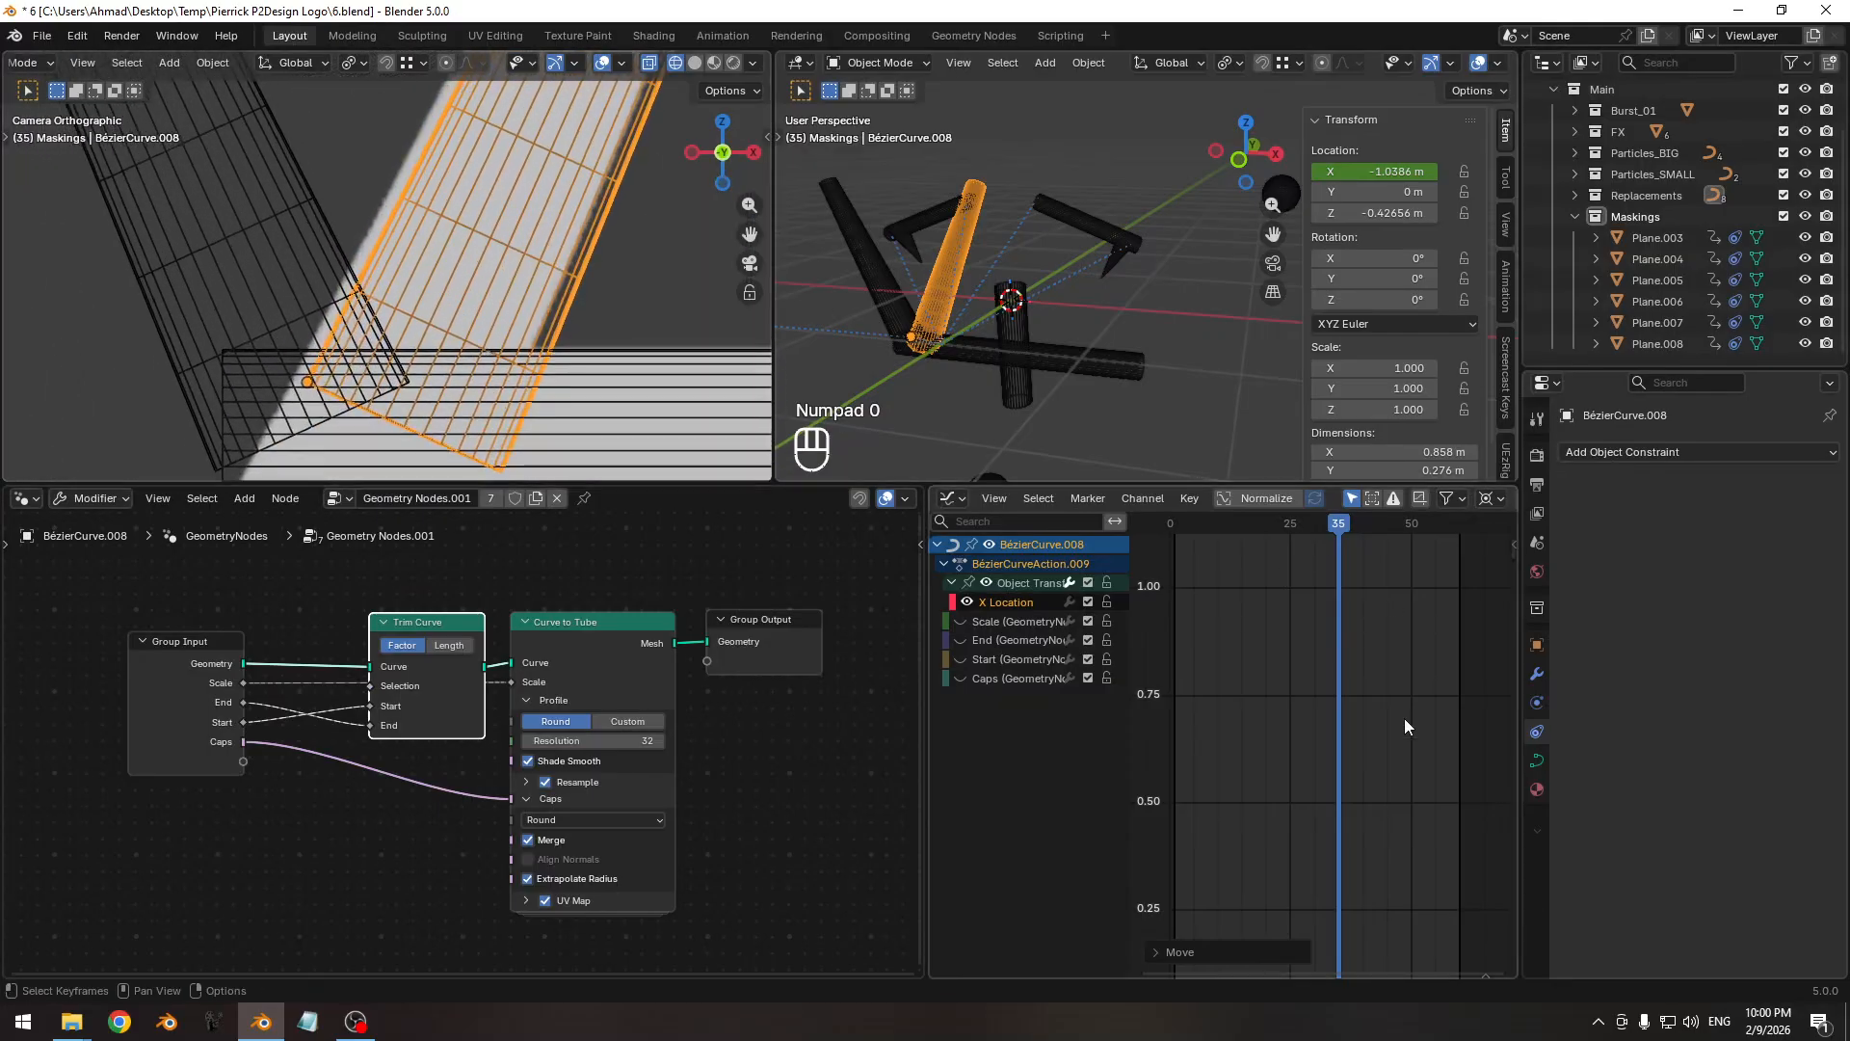
middle_click_drag(1403, 719, 1303, 657, "ctrl")
key("g")
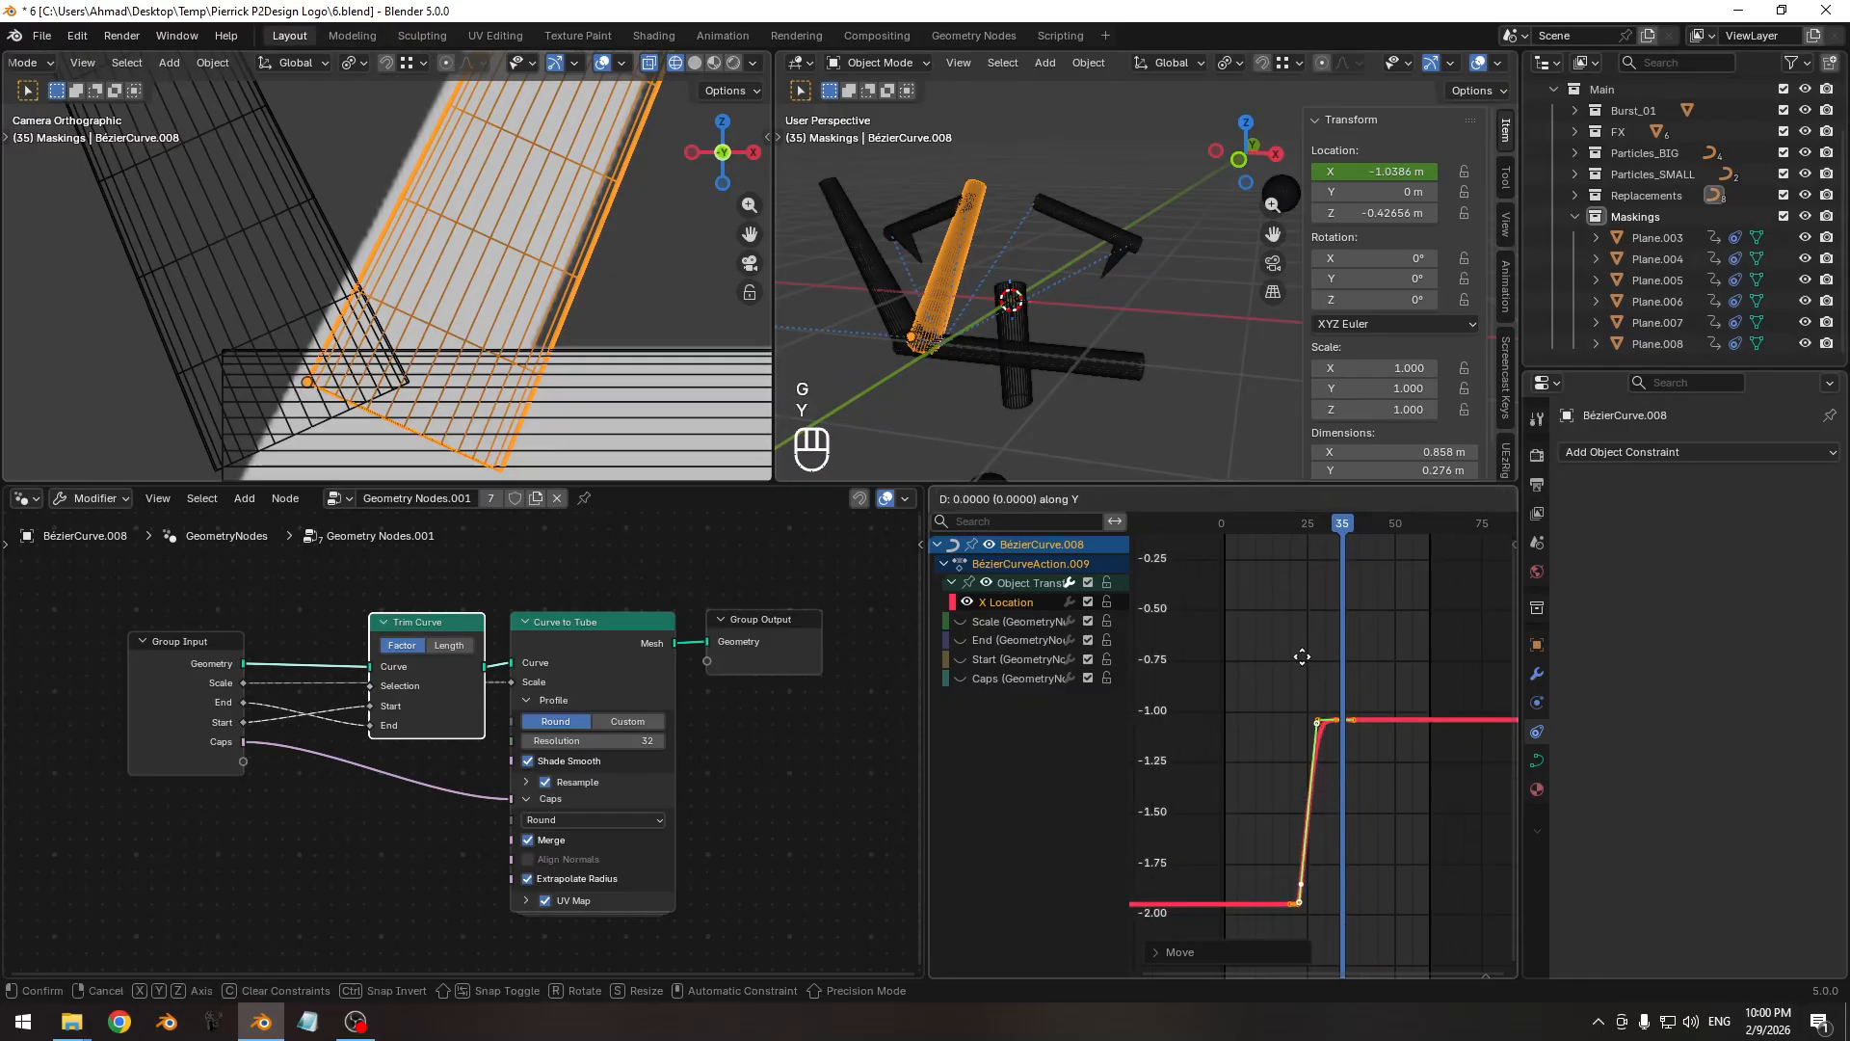
key("y")
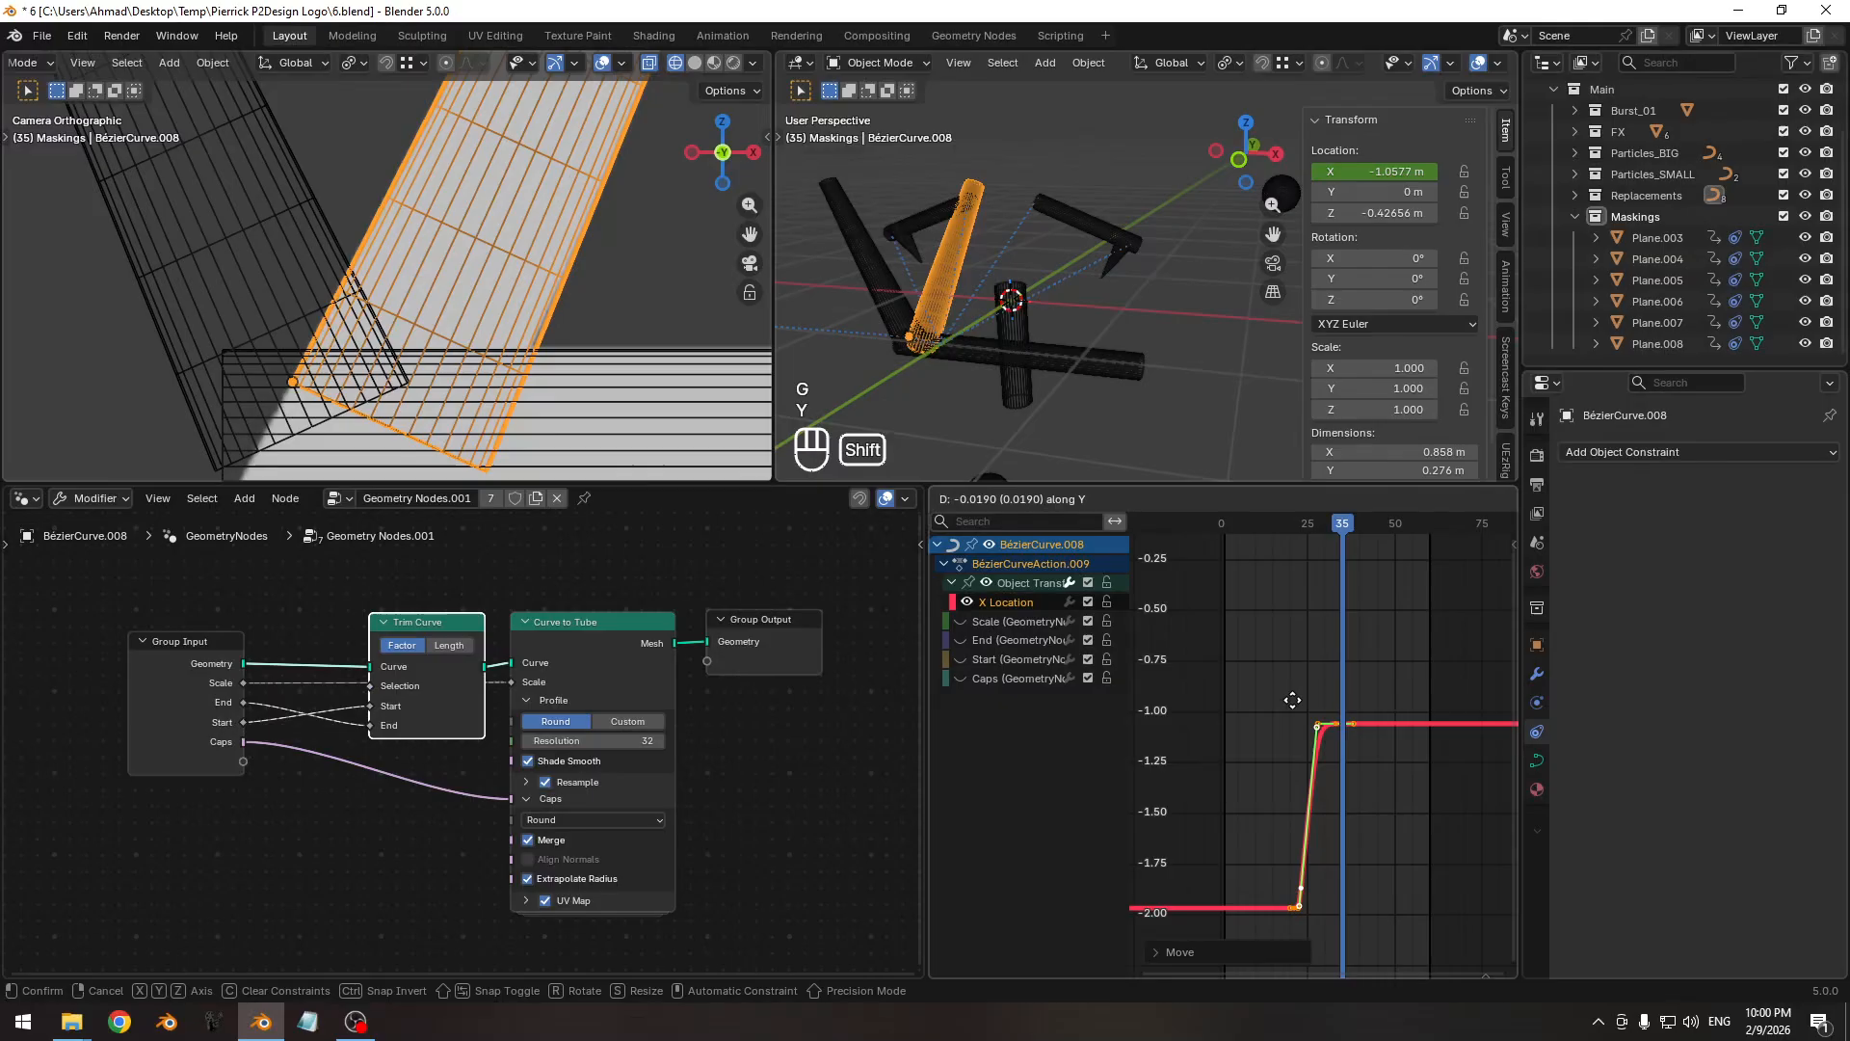
left_click(1292, 709)
middle_click_drag(1319, 829, 1333, 702, "ctrl")
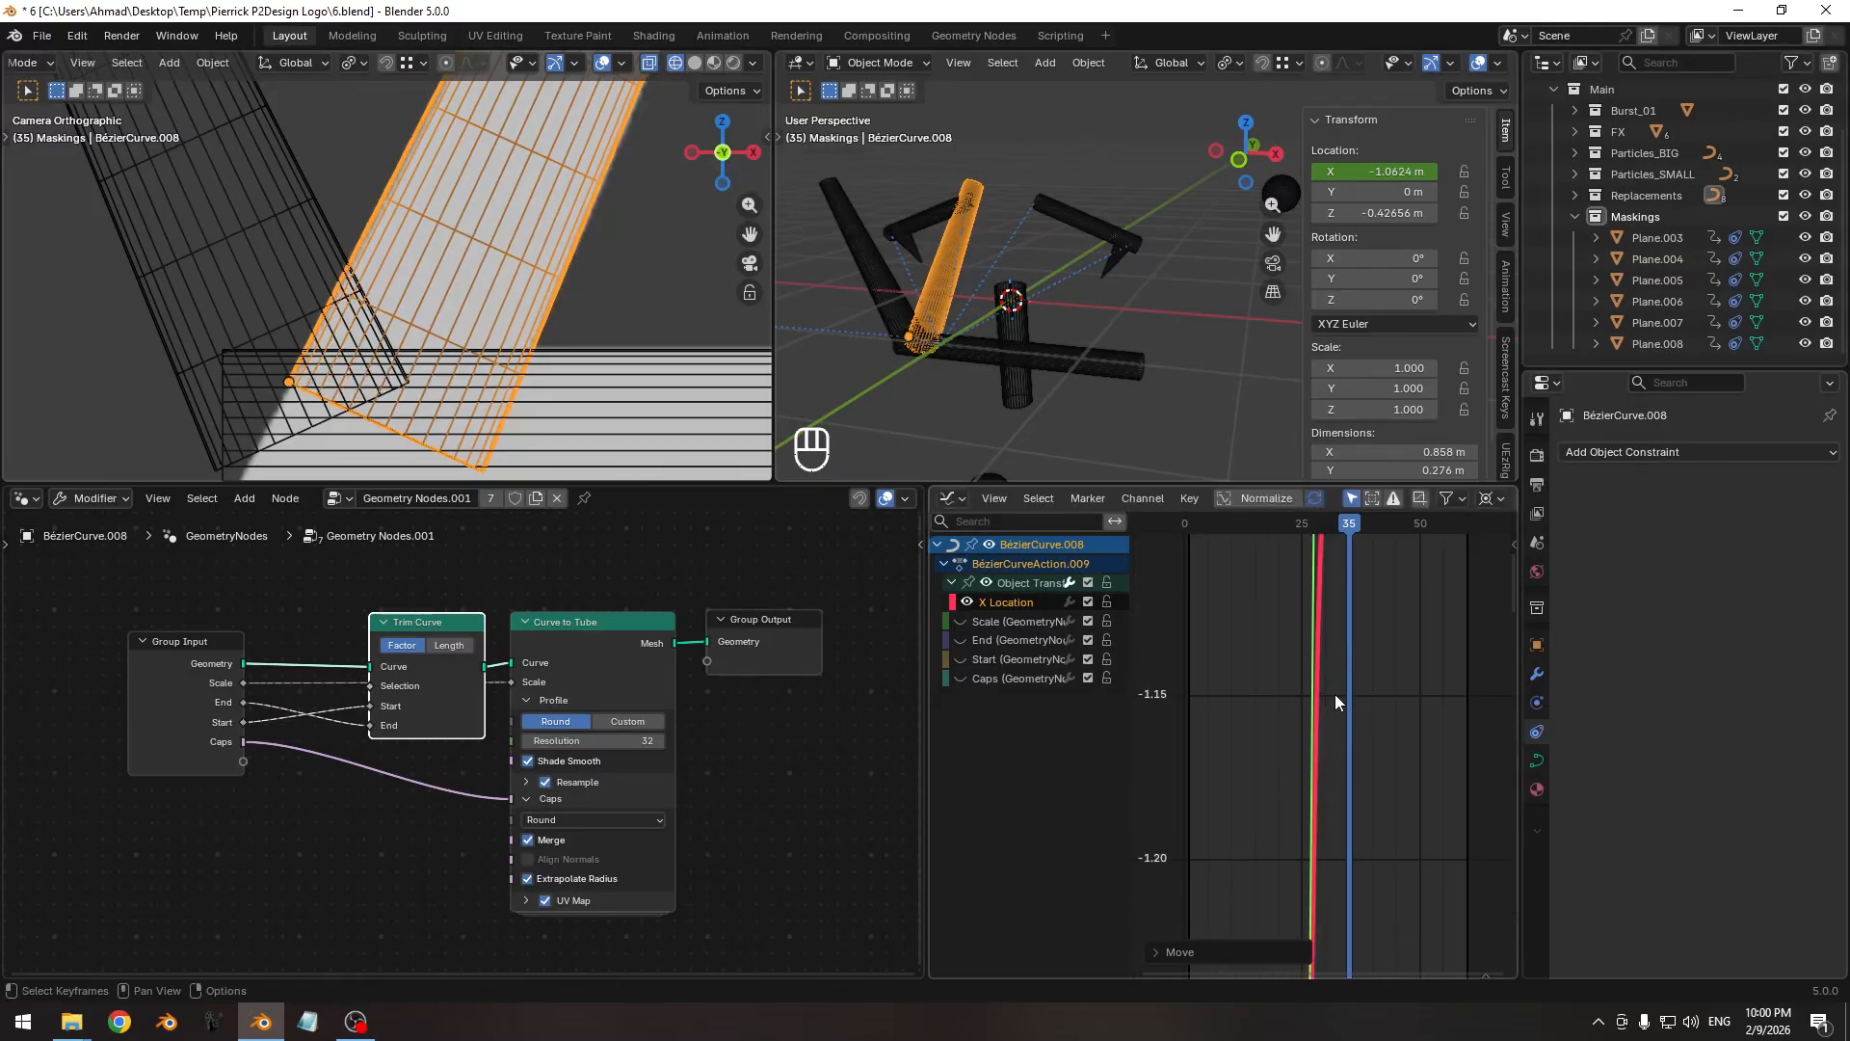
Fine-tune the X Location keyframe of BézierCurve.008 to about -1.0607 m so the tube lines up with the logo.
key("g")
key("y")
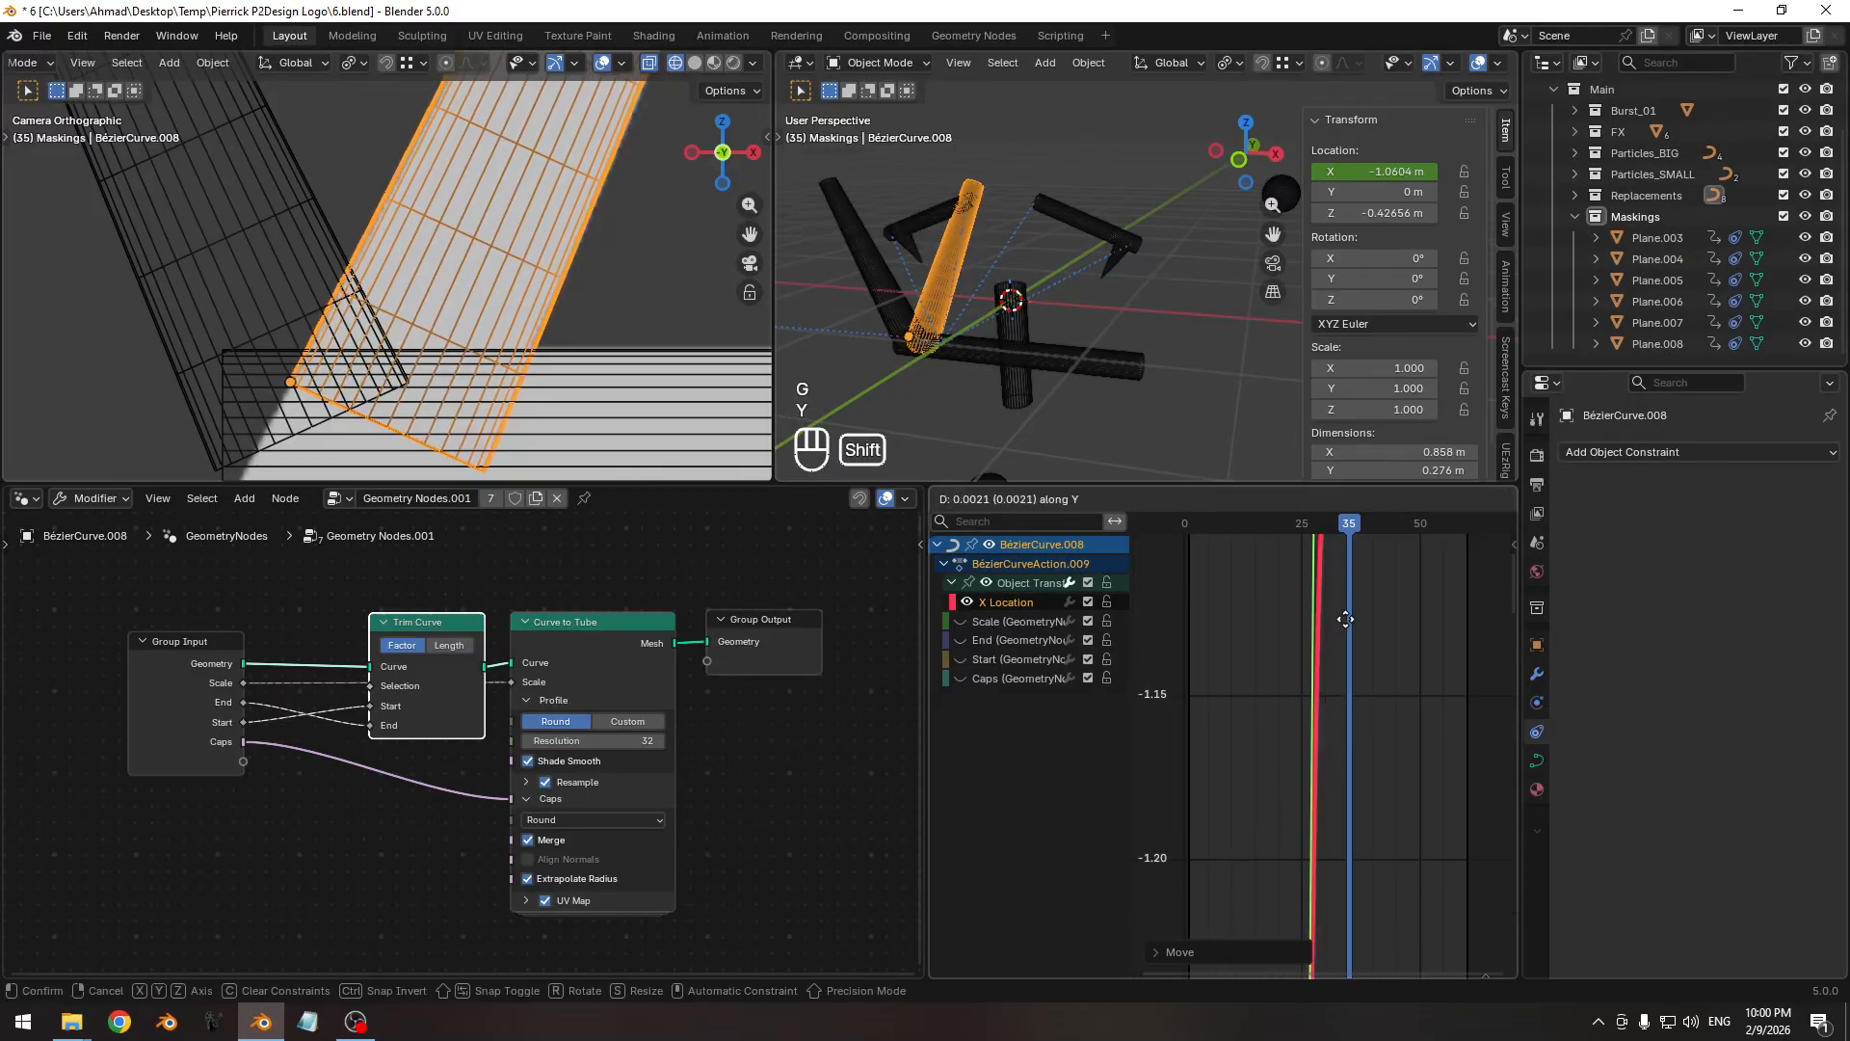
left_click(1345, 627)
middle_click_drag(453, 372, 454, 262, "ctrl")
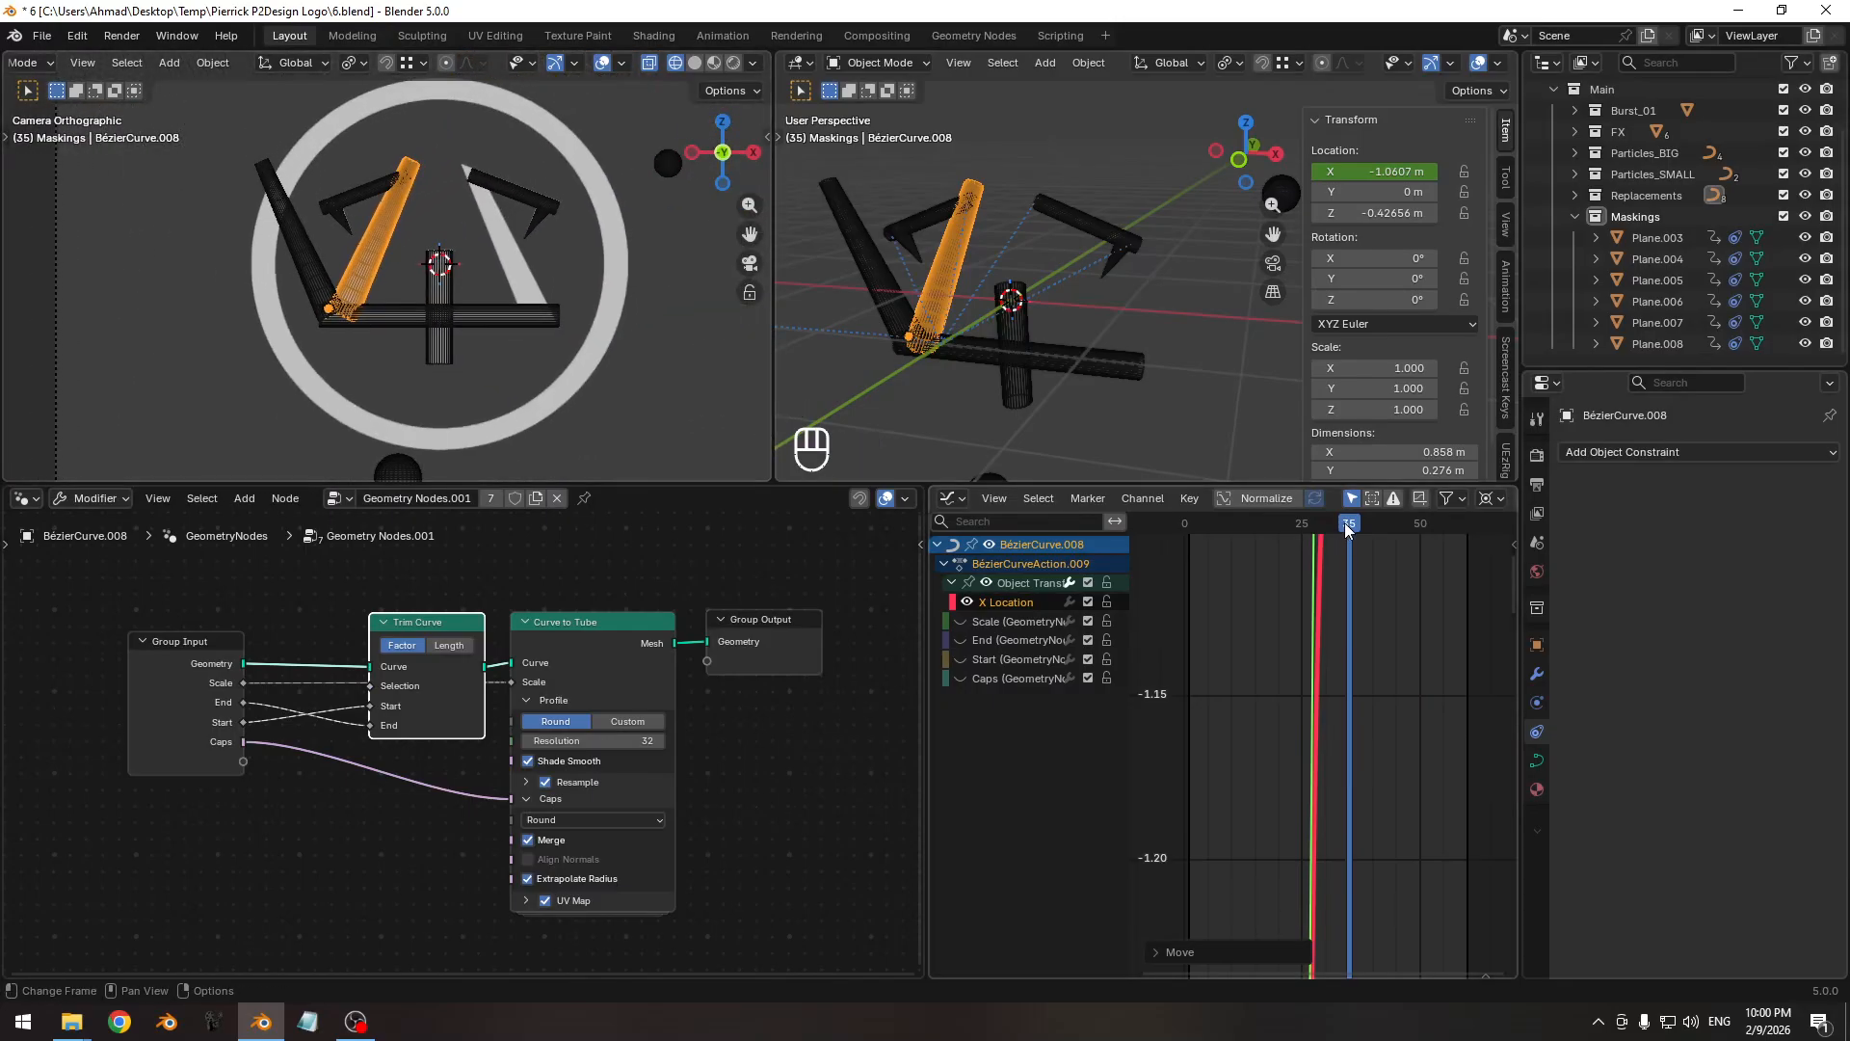
mouse_move(1347, 529)
left_mouse_down()
mouse_move(1258, 529)
mouse_move(1350, 520)
left_mouse_up()
Isolate the X Location curve of BézierCurve.009 and, at frame 38, raise its keyframe to about 1.056 m.
left_click(313, 272)
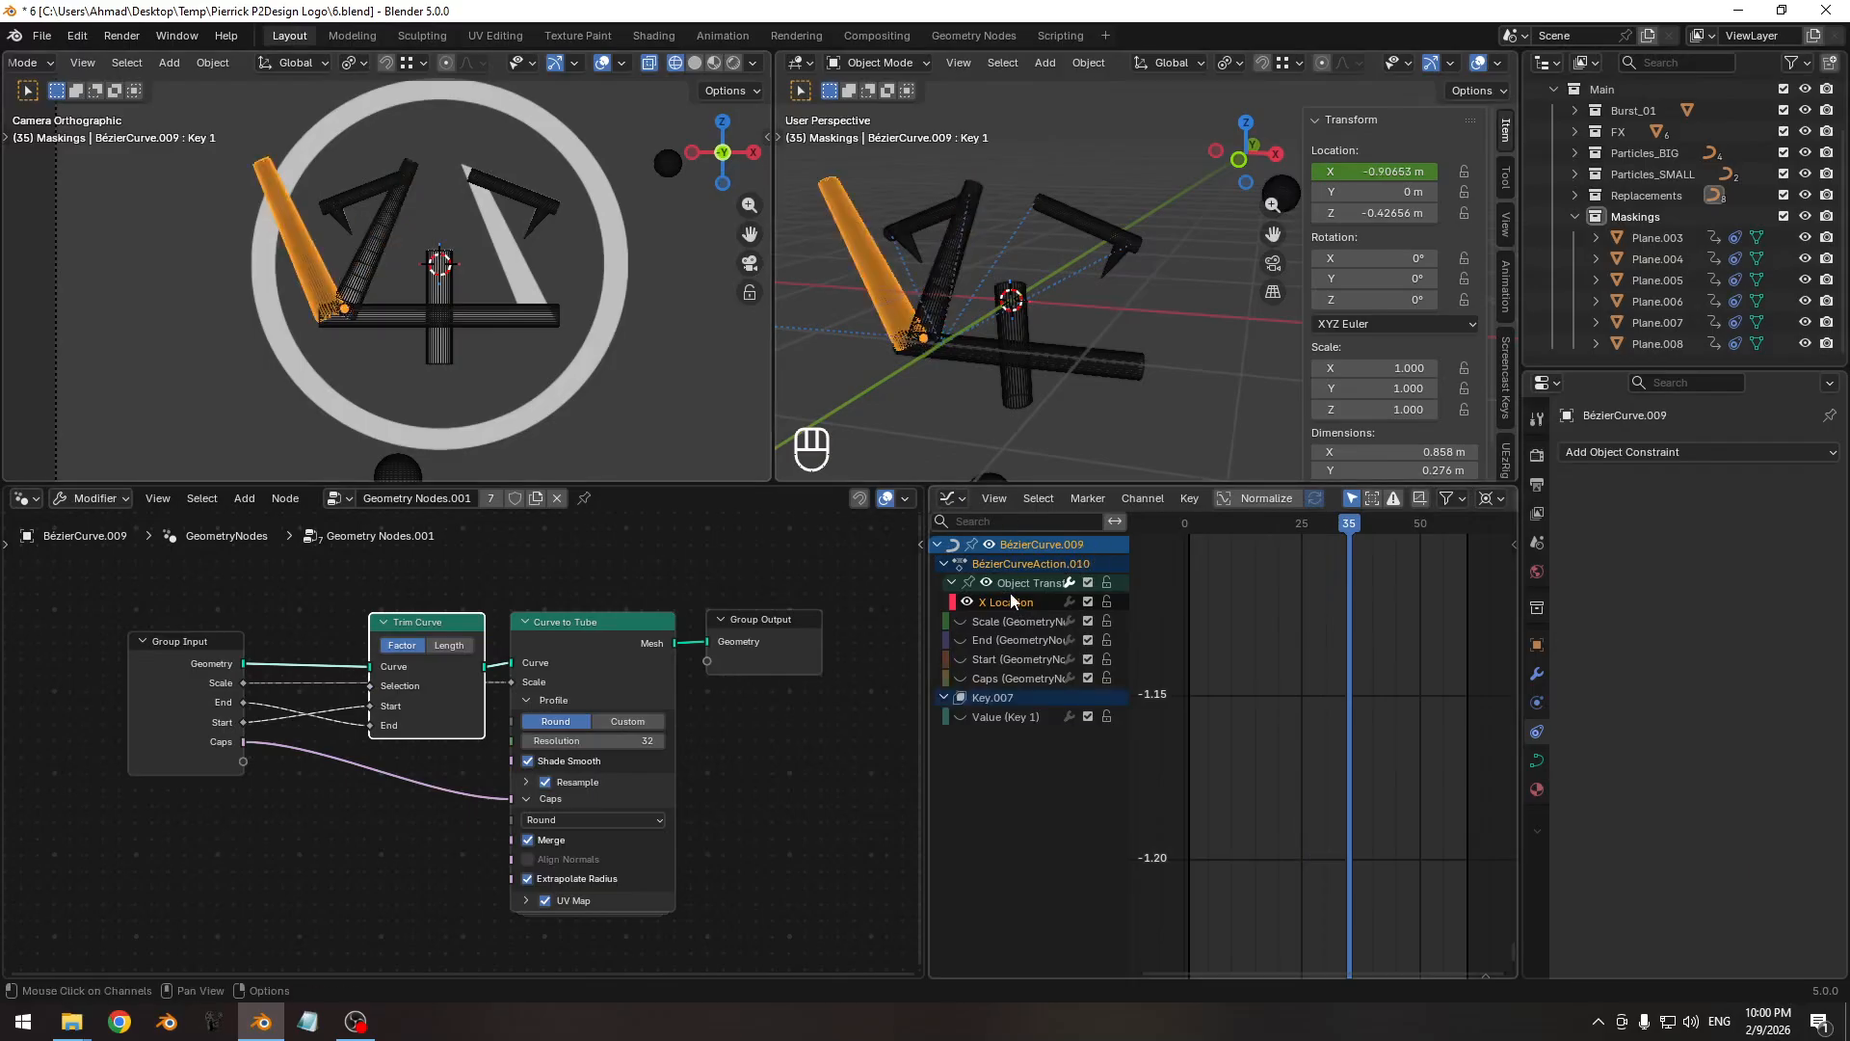
key("shift+h")
middle_click_drag(1293, 688, 1258, 780, "ctrl")
left_click_drag(1272, 526, 1286, 525)
middle_click_drag(571, 328, 479, 280, "ctrl")
key("g")
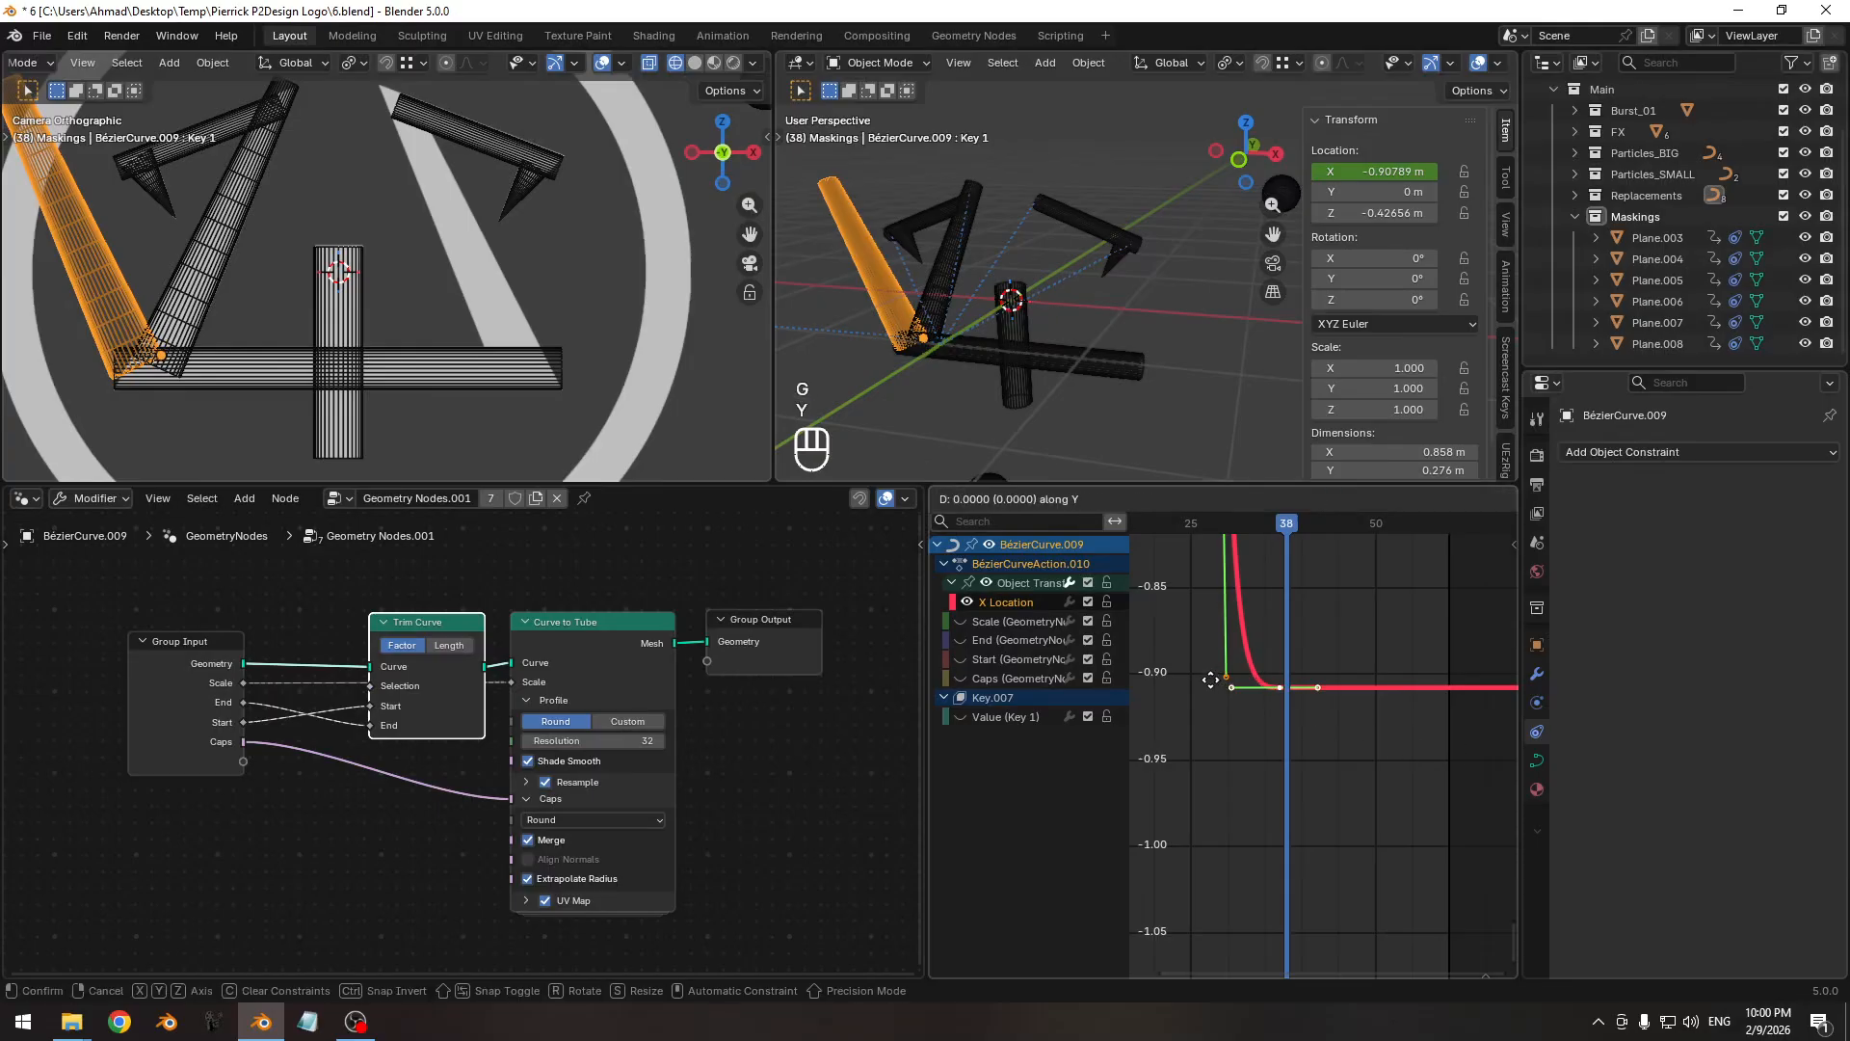
key("y")
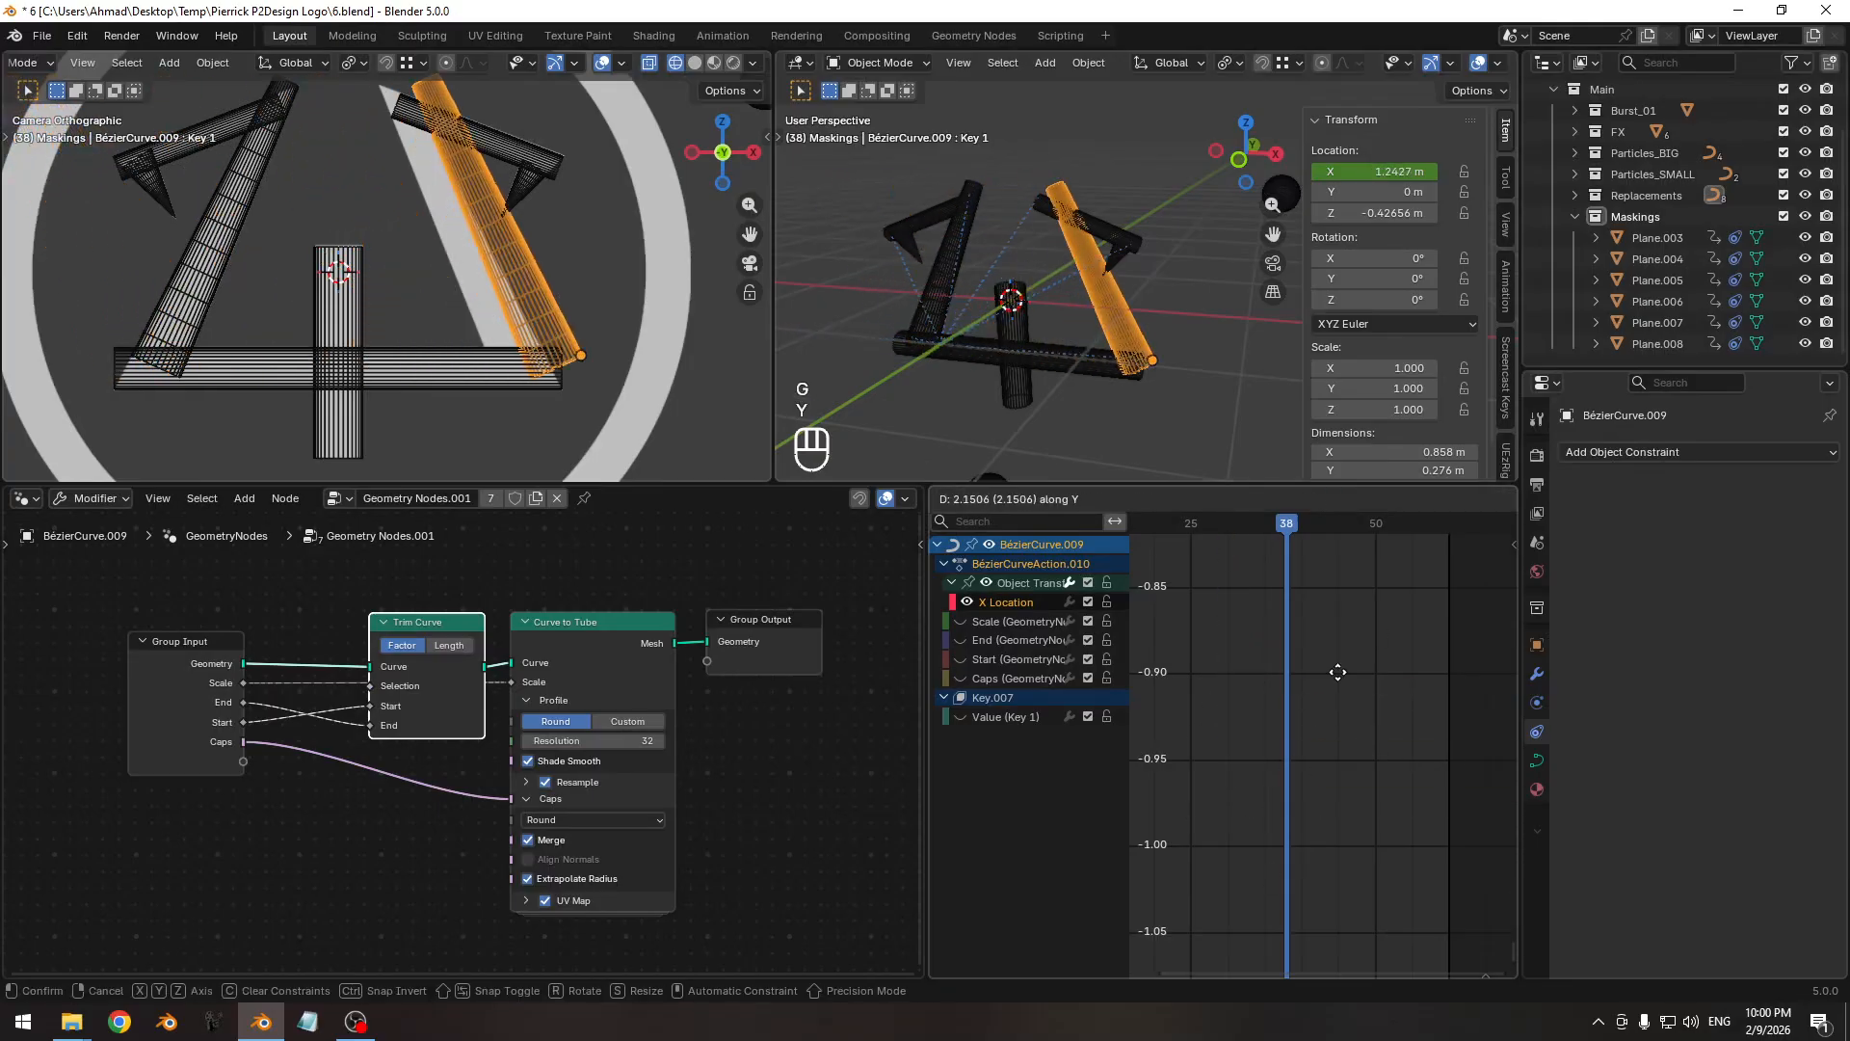
left_click(1349, 529)
Refine the X Location keyframe of BézierCurve.009 to about 1.0591 m, aligning the tube's lower corner with the logo edge.
middle_click_drag(443, 307, 337, 293, "shift")
middle_click_drag(456, 352, 478, 246, "ctrl")
middle_click_drag(500, 376, 457, 218, "shift")
scroll(541, 315, "up", 3)
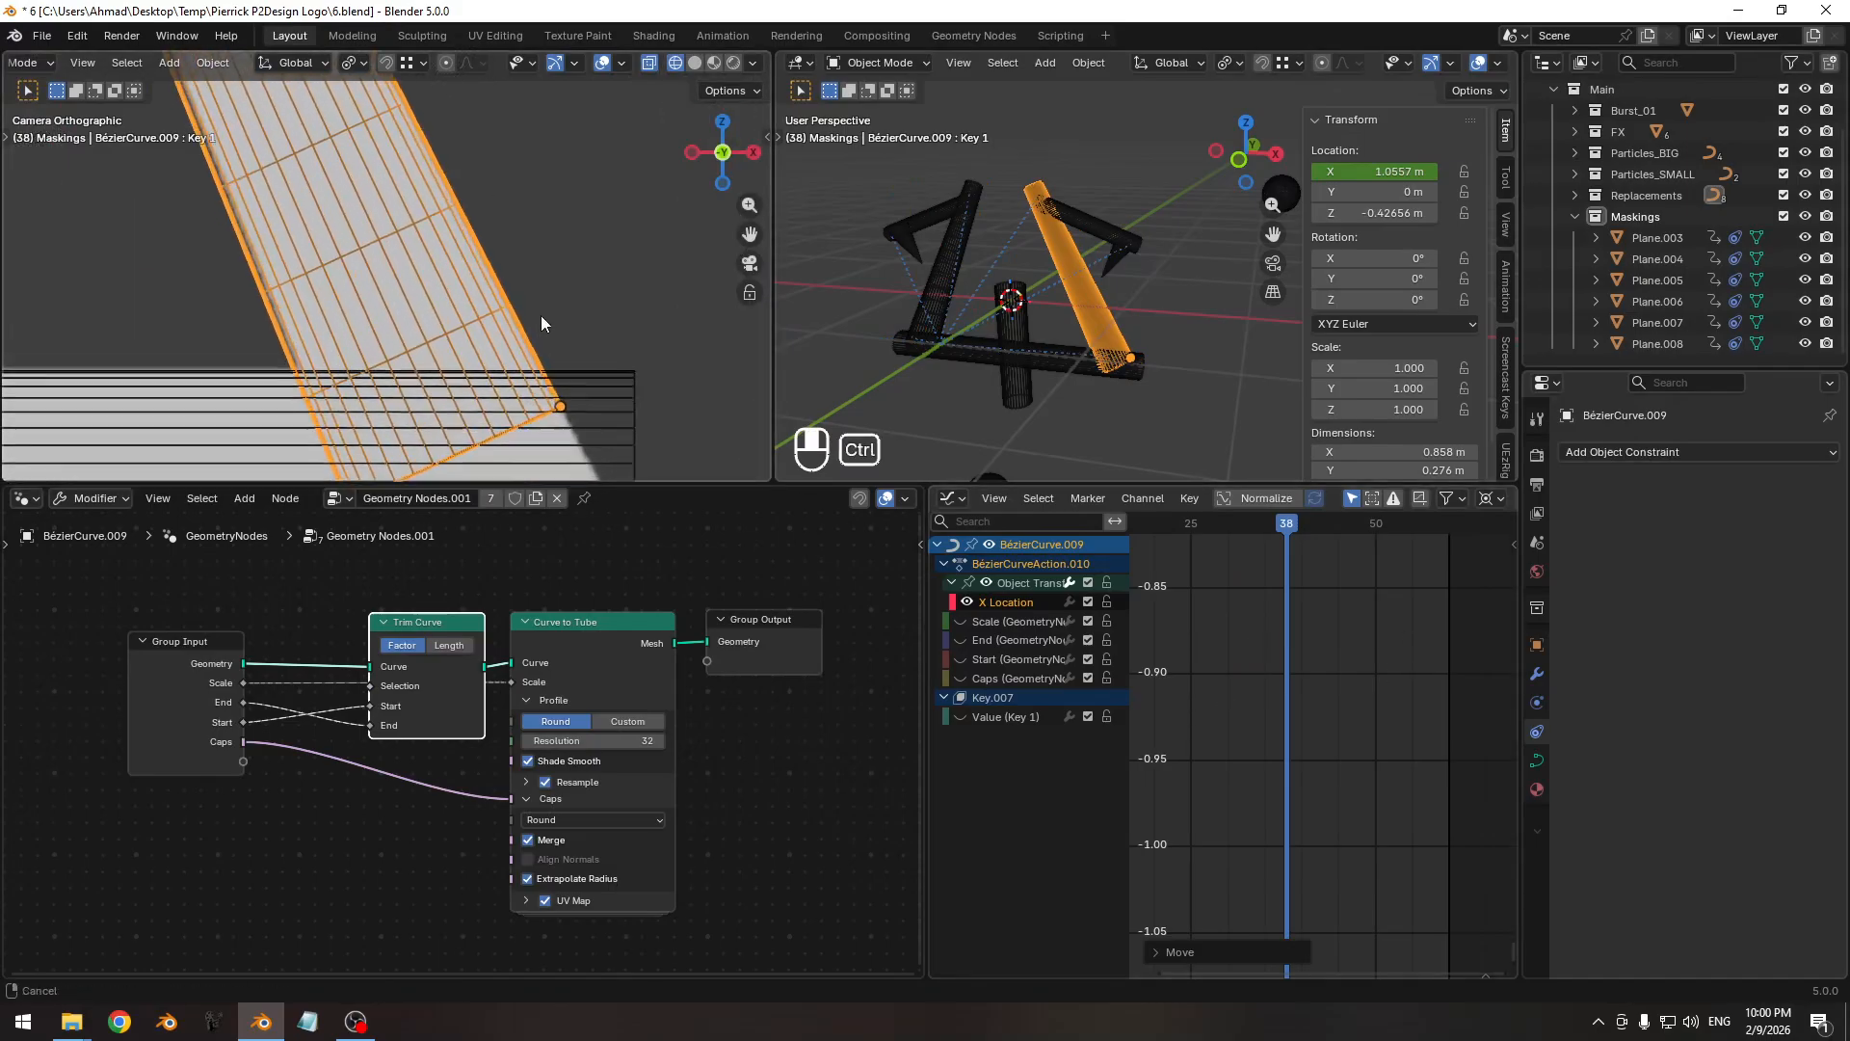
key("g")
key("y")
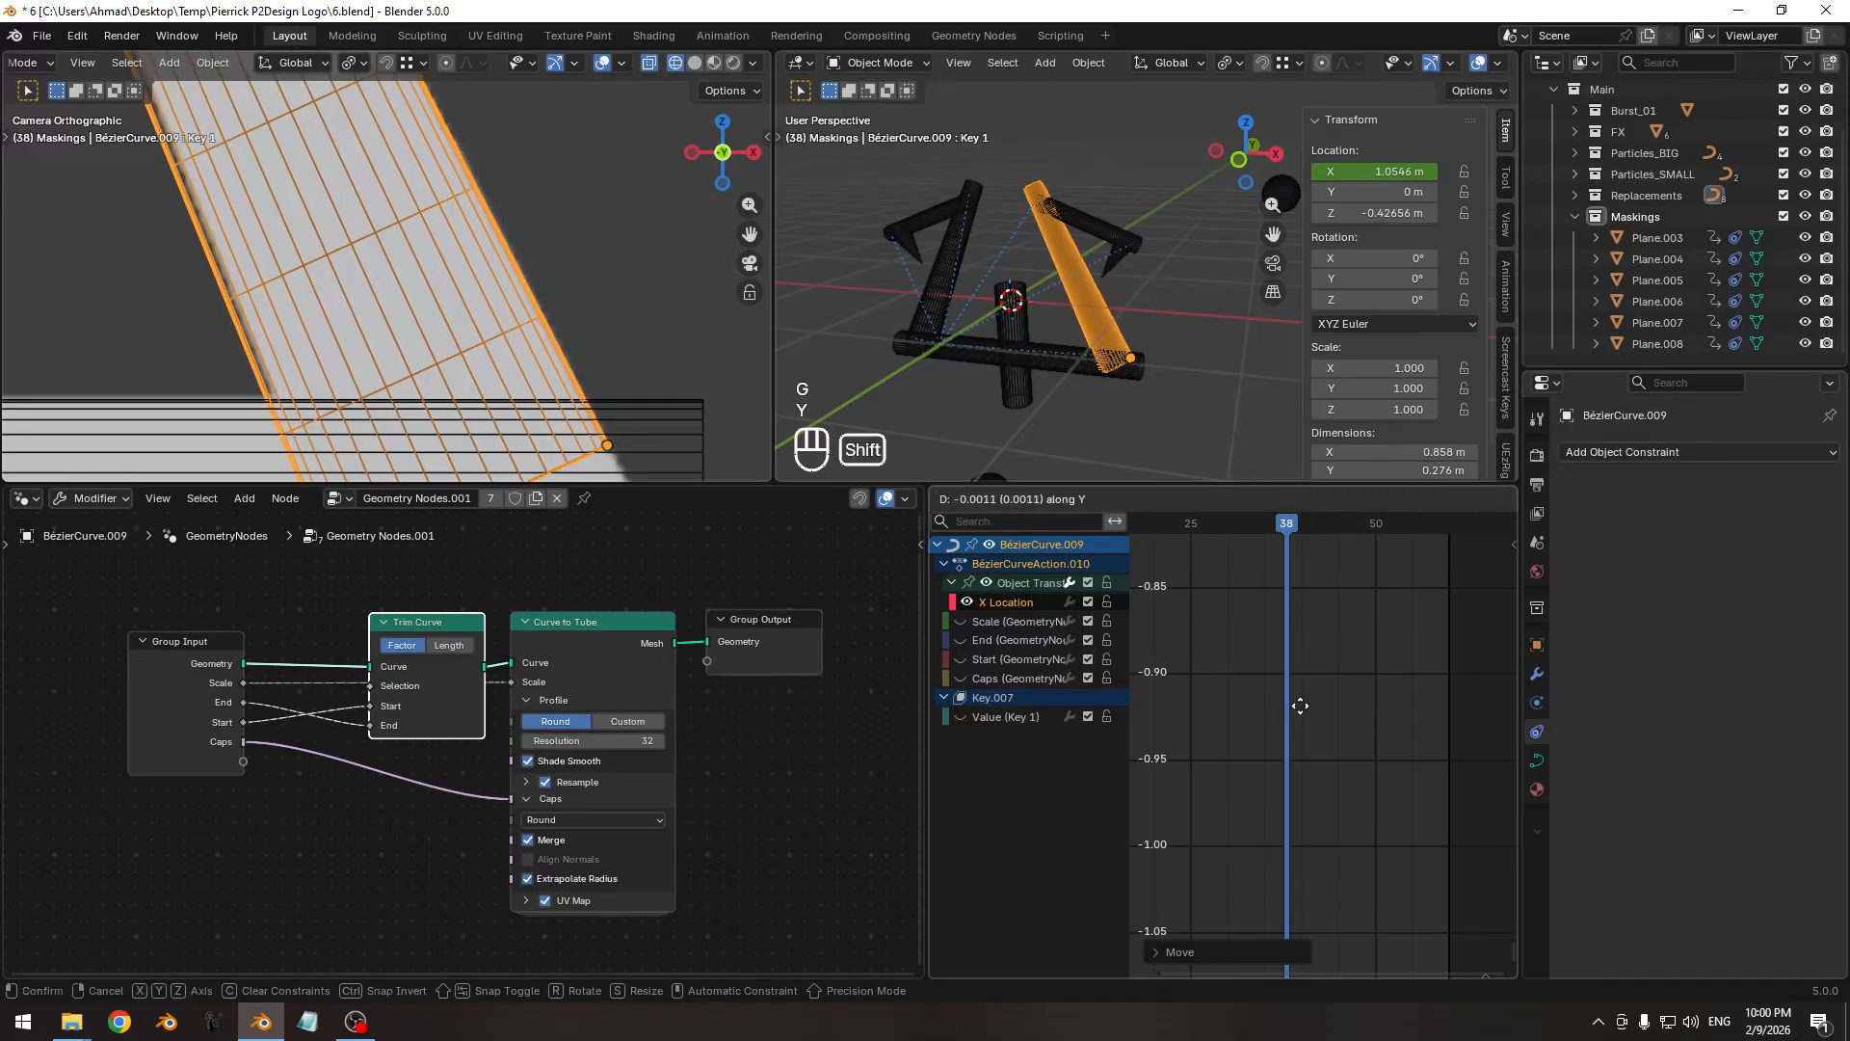
key("shift")
left_click(1325, 609)
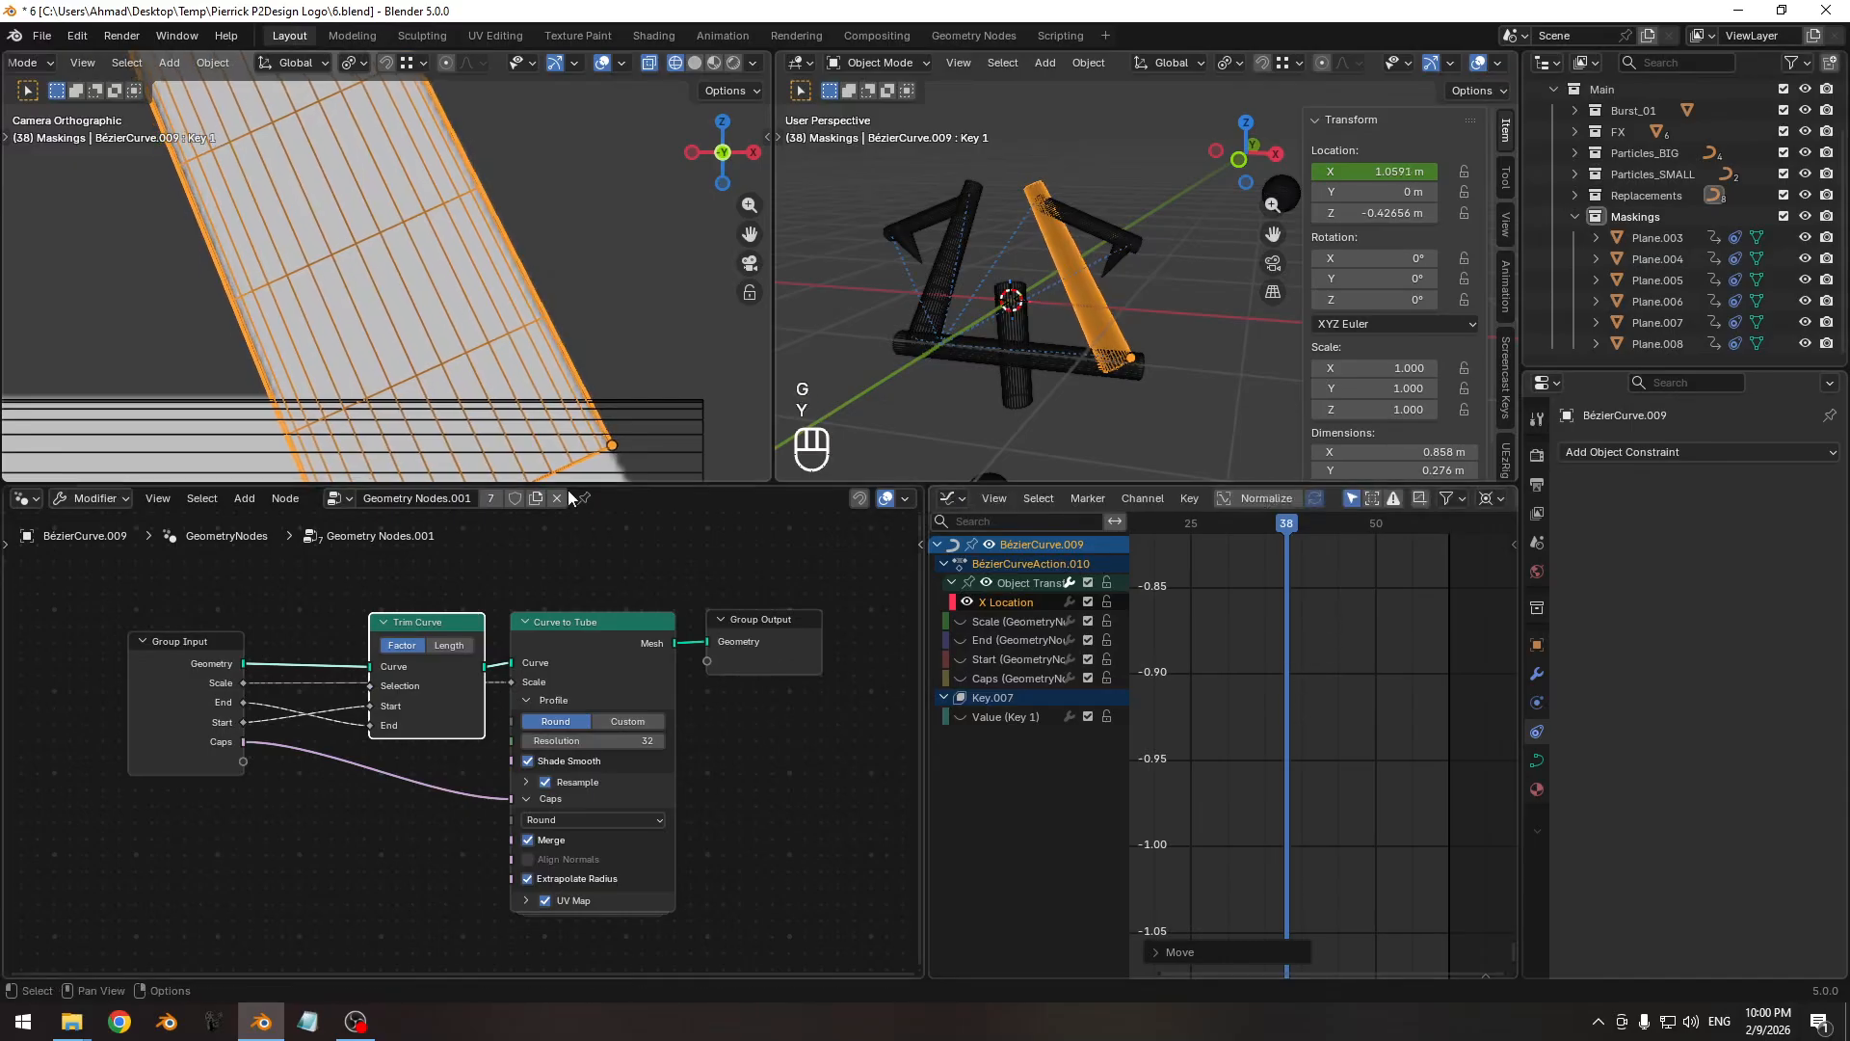
Hide the overlays in the camera view and switch it to rendered shading.
scroll(372, 359, "down", 8)
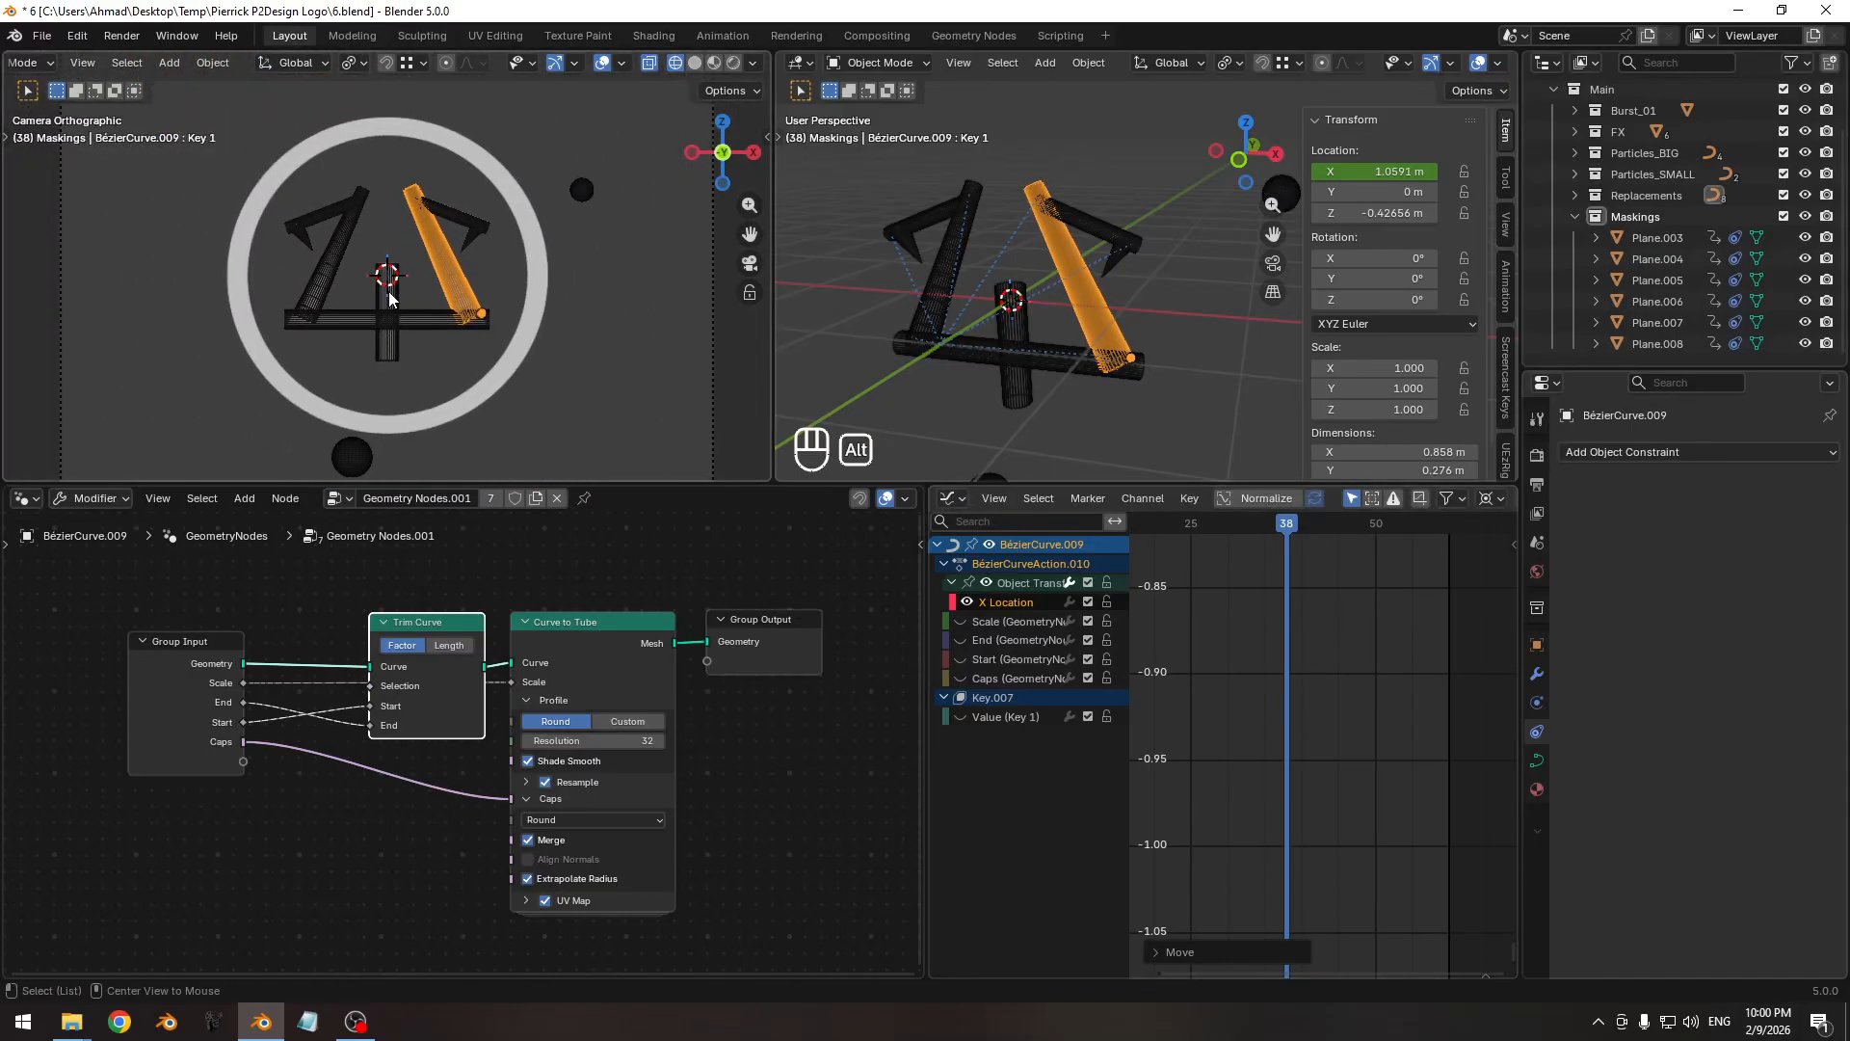
key("shift+alt+z")
key("z")
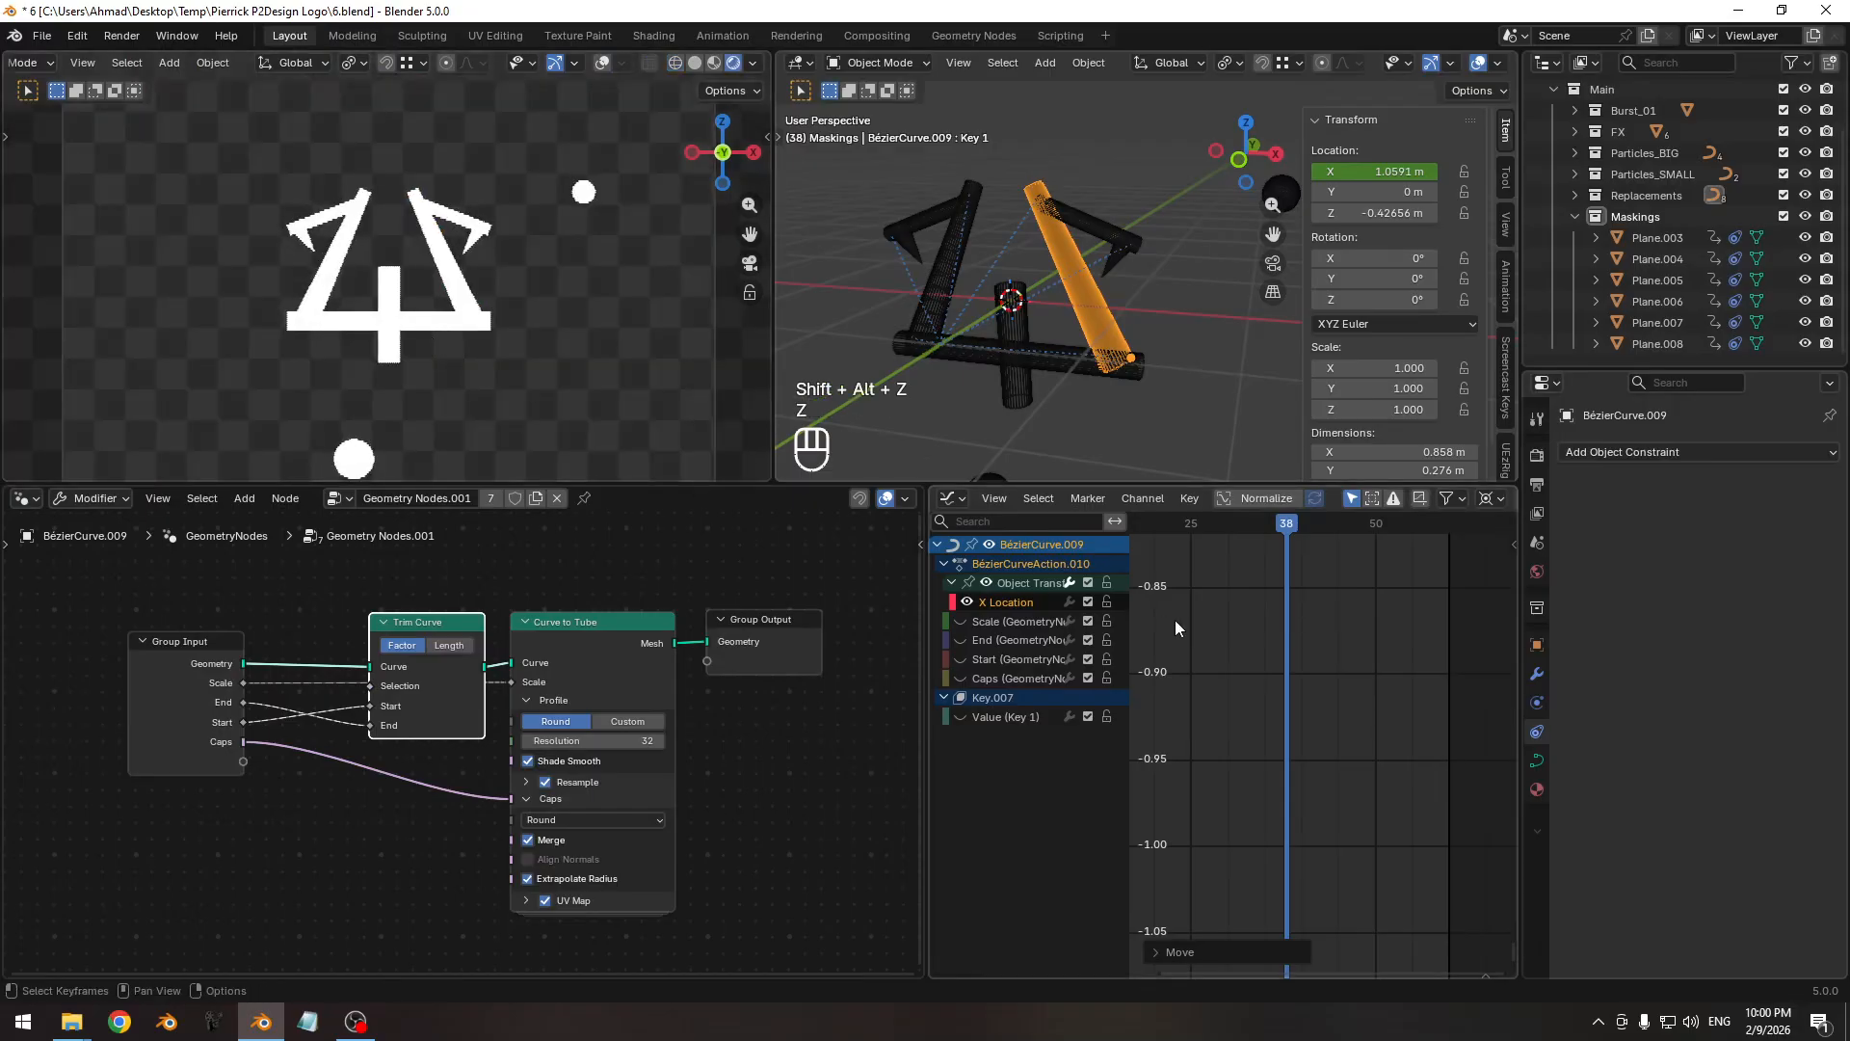
Select Plane.003 through Plane.008, set the current frame to 22 and shift all their scale keyframes earlier in time.
left_click(1655, 237)
left_click(1656, 339, "shift")
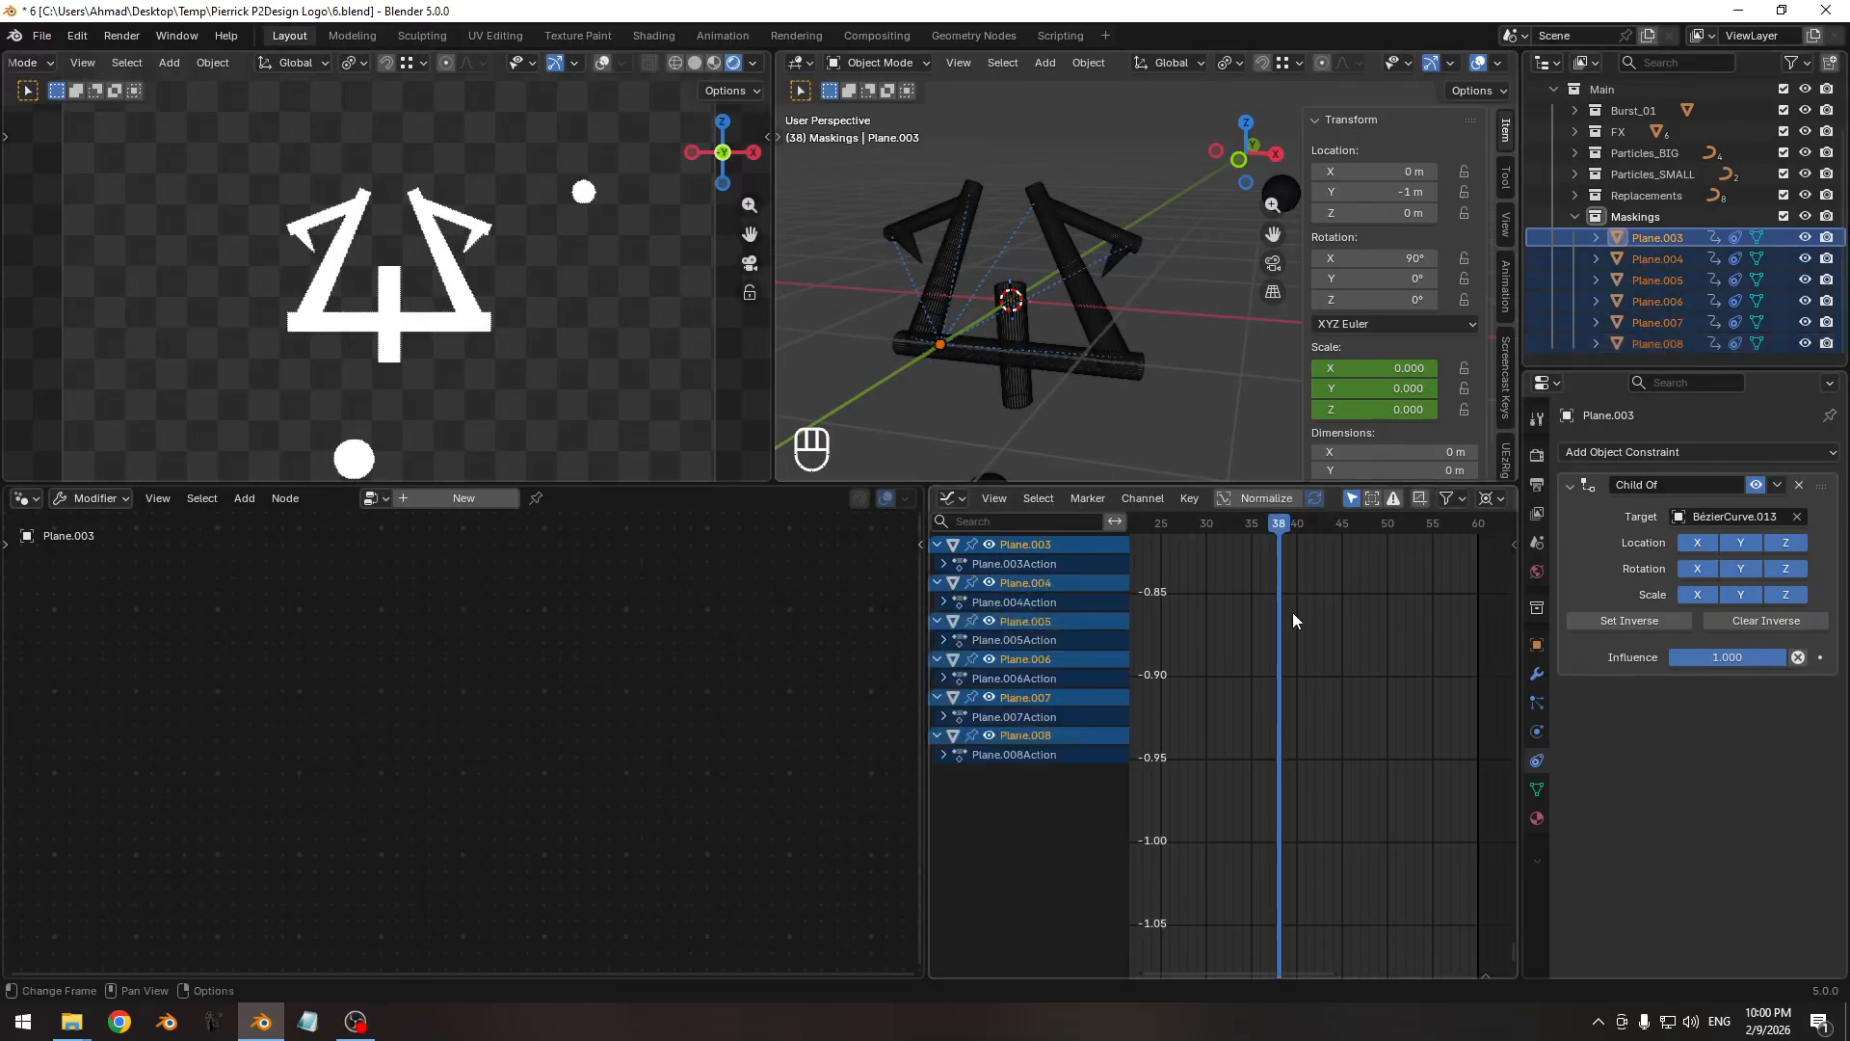
middle_click_drag(1200, 686, 1352, 654, "ctrl")
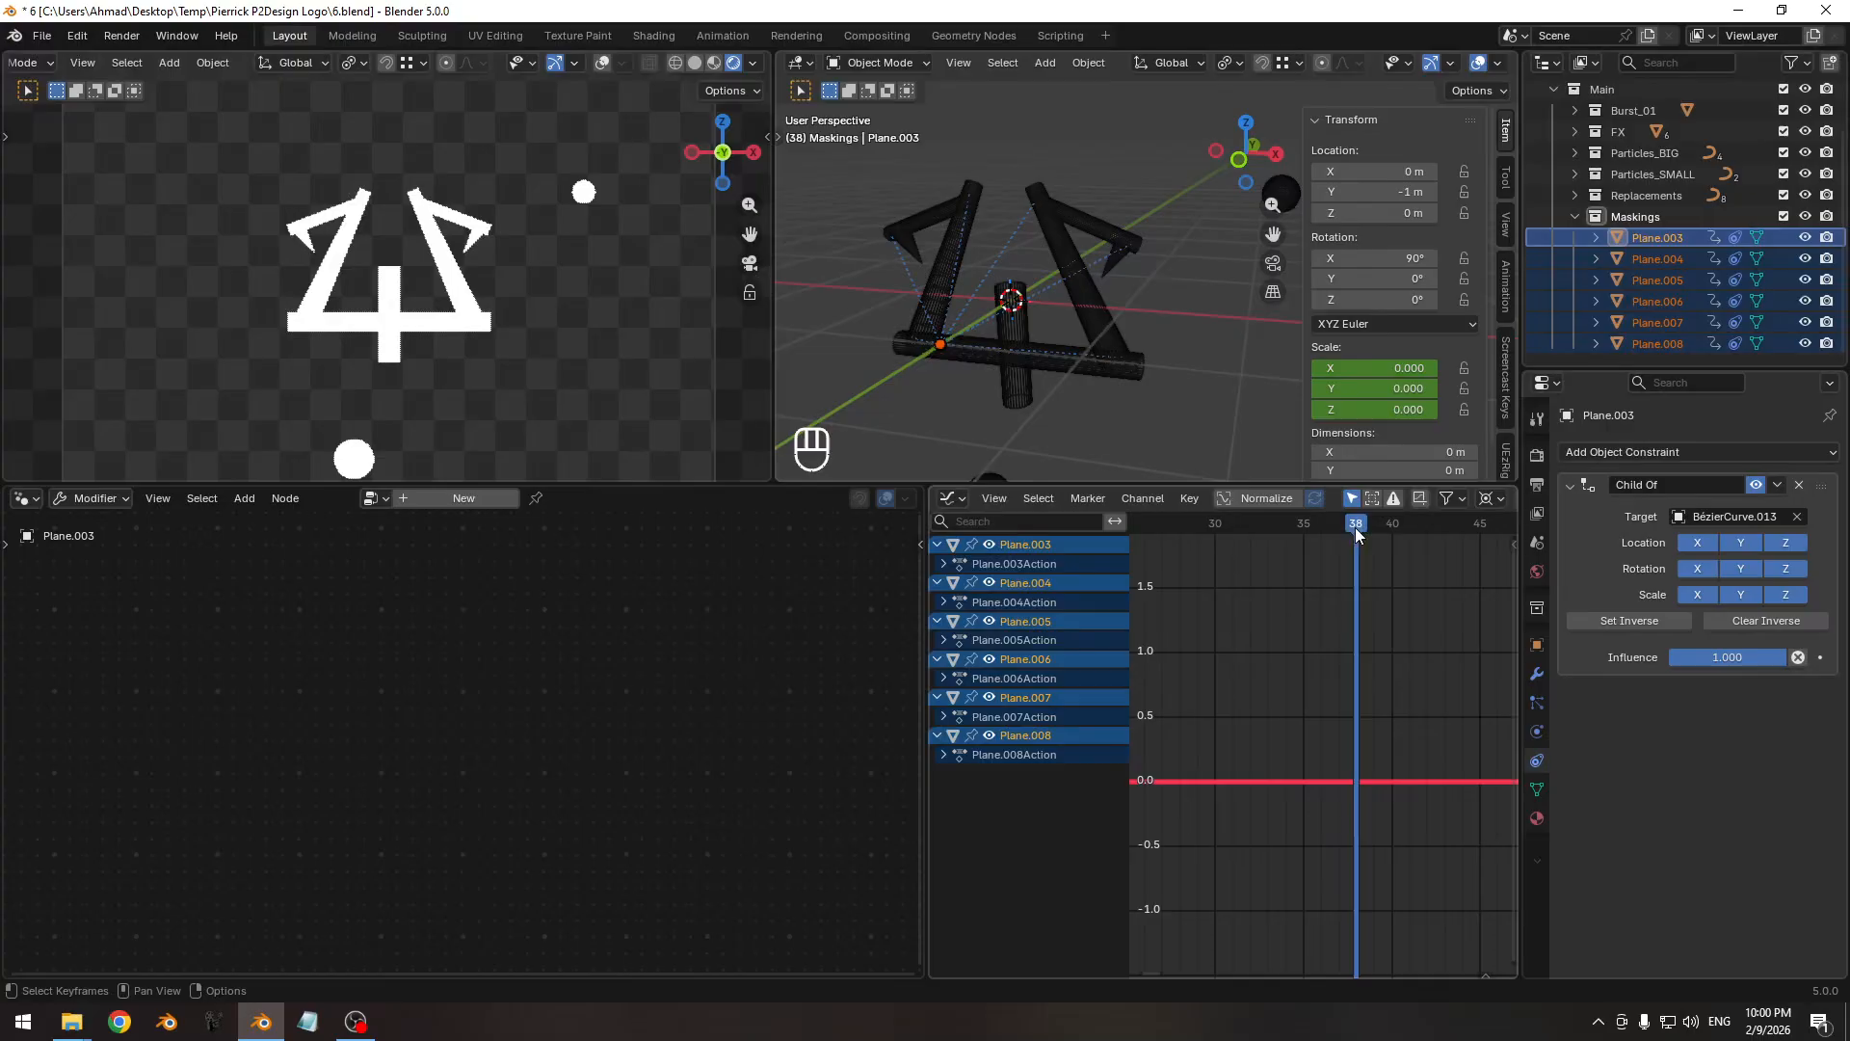
left_click_drag(1354, 528, 992, 525)
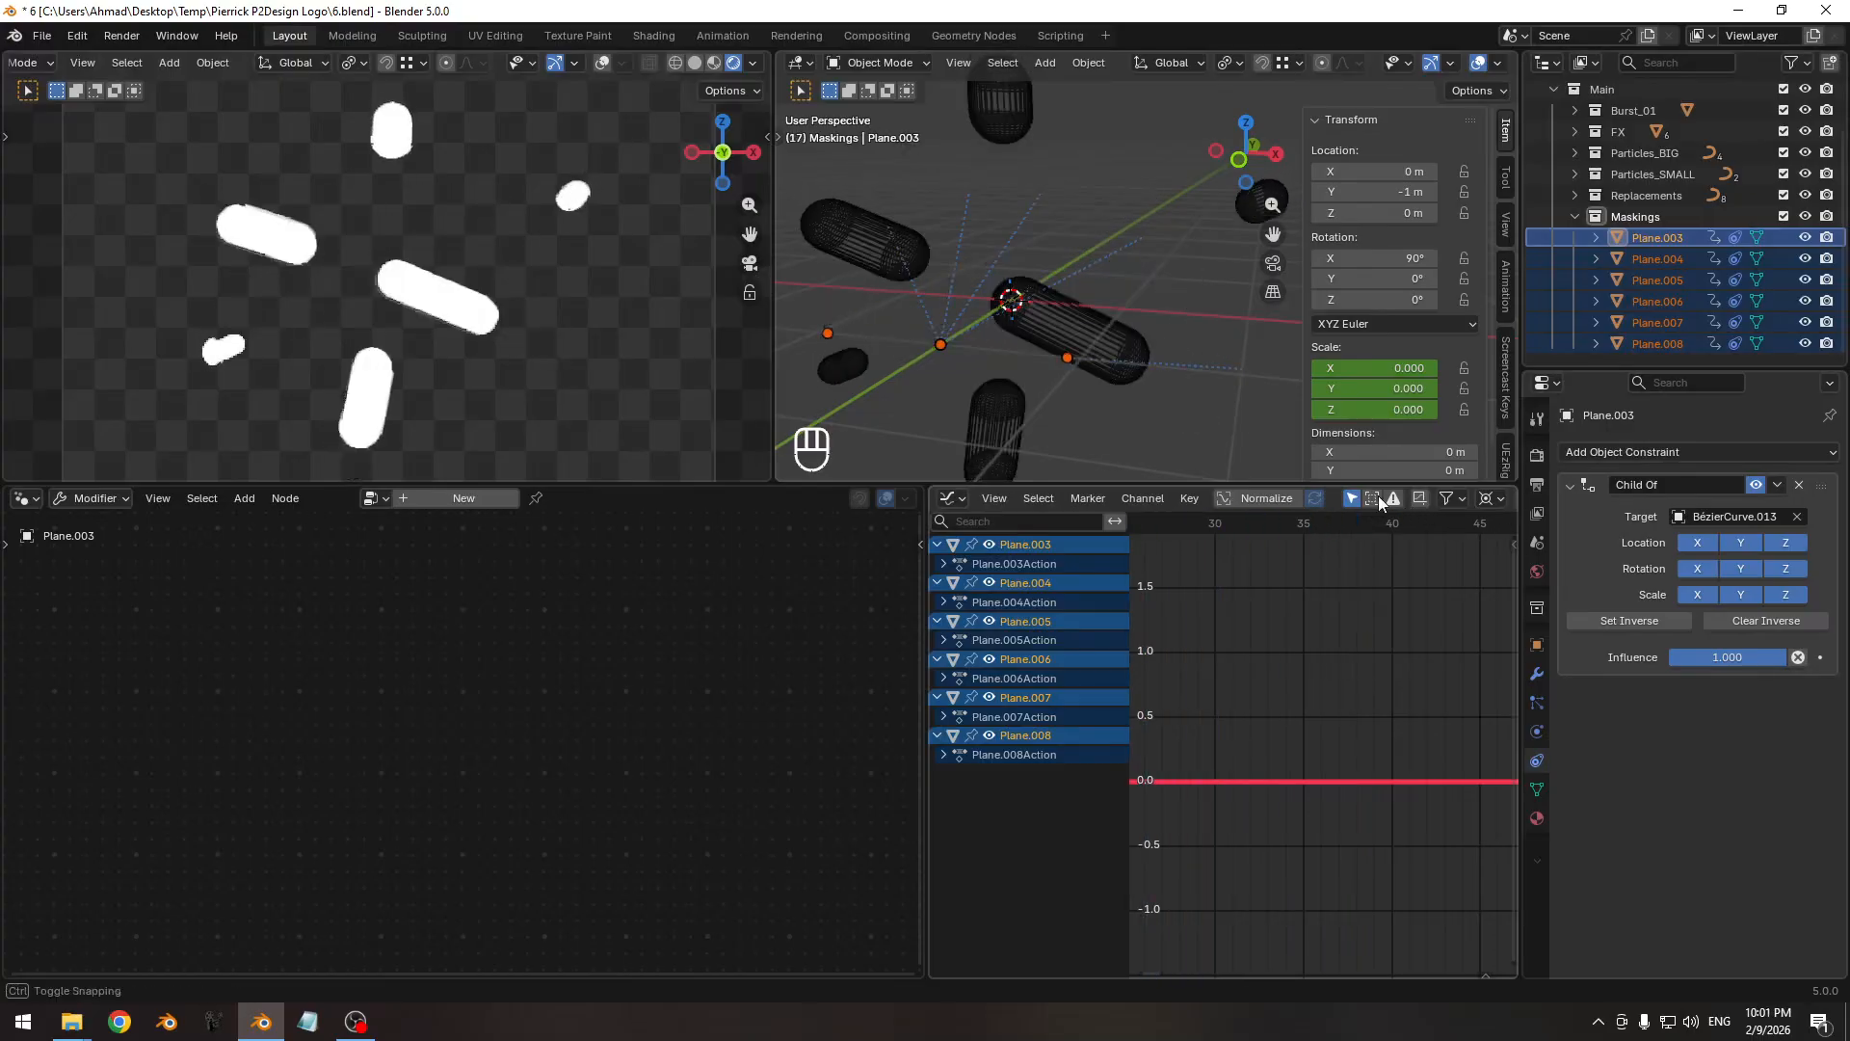
left_click_drag(1378, 496, 1458, 497)
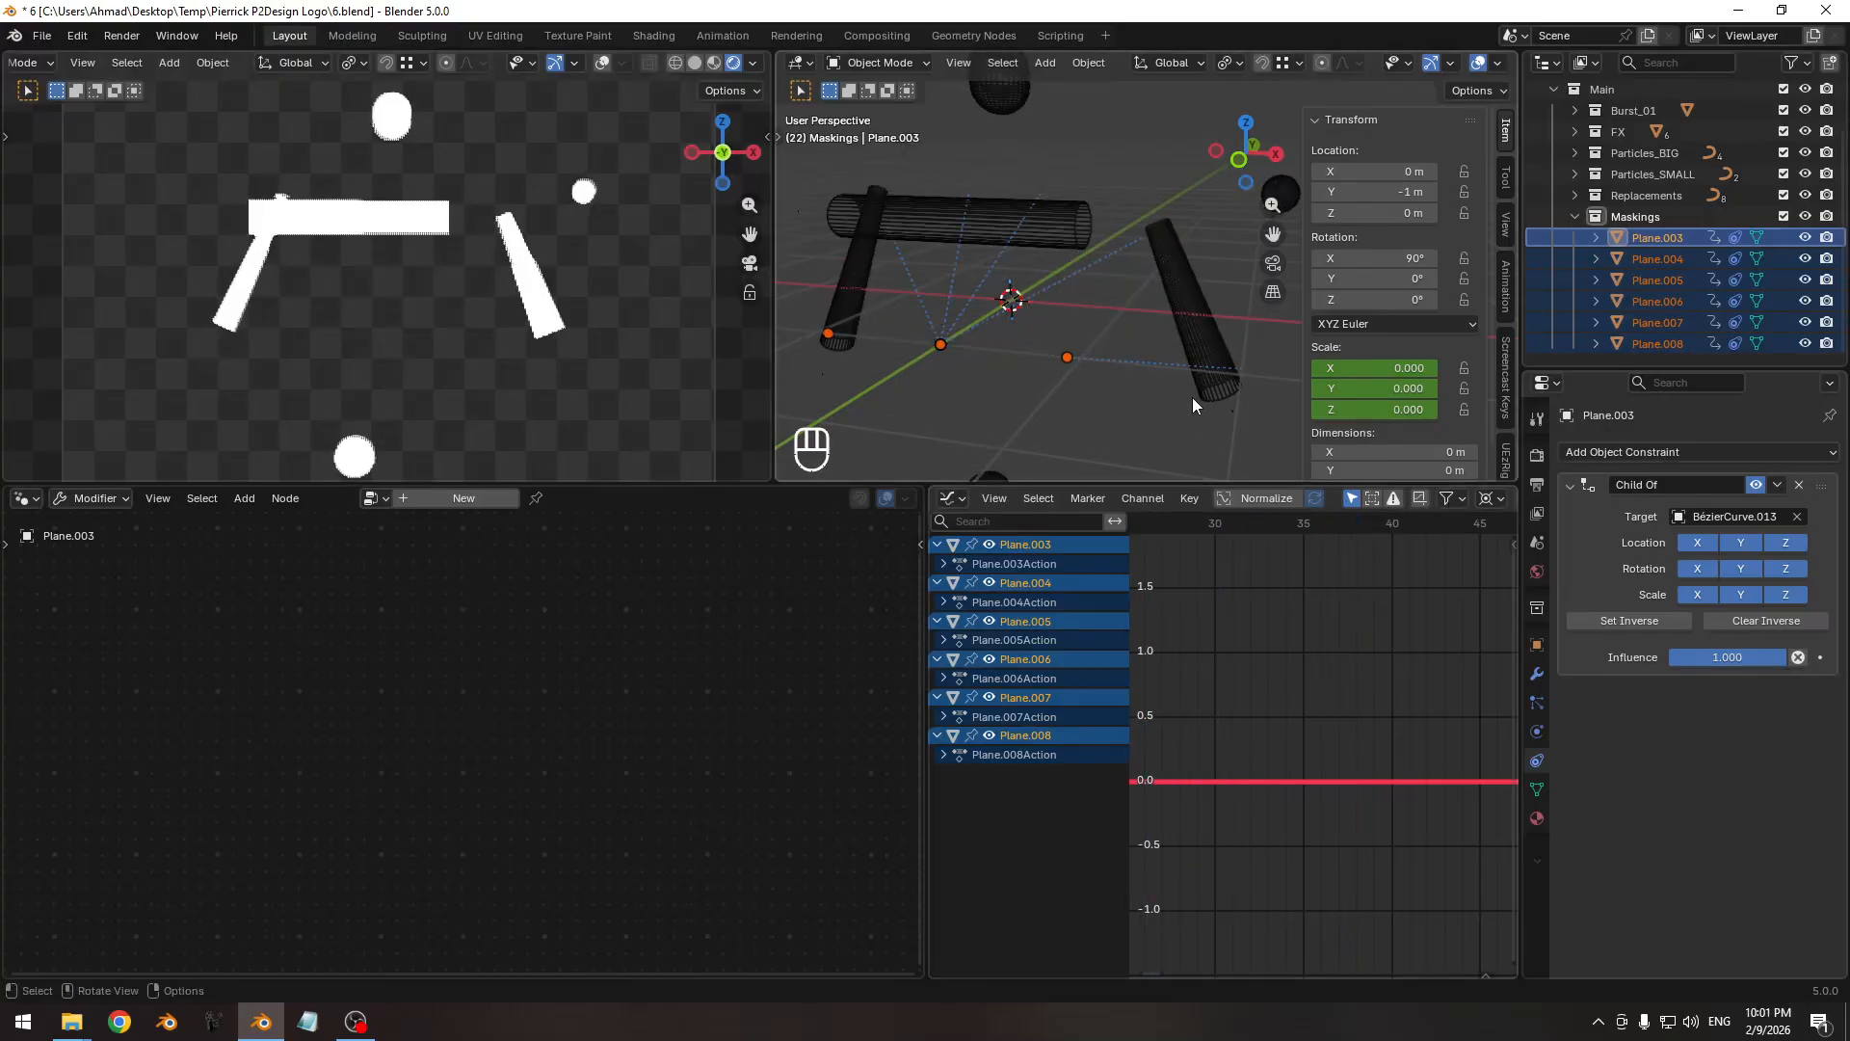
key("a")
key("g")
key("x")
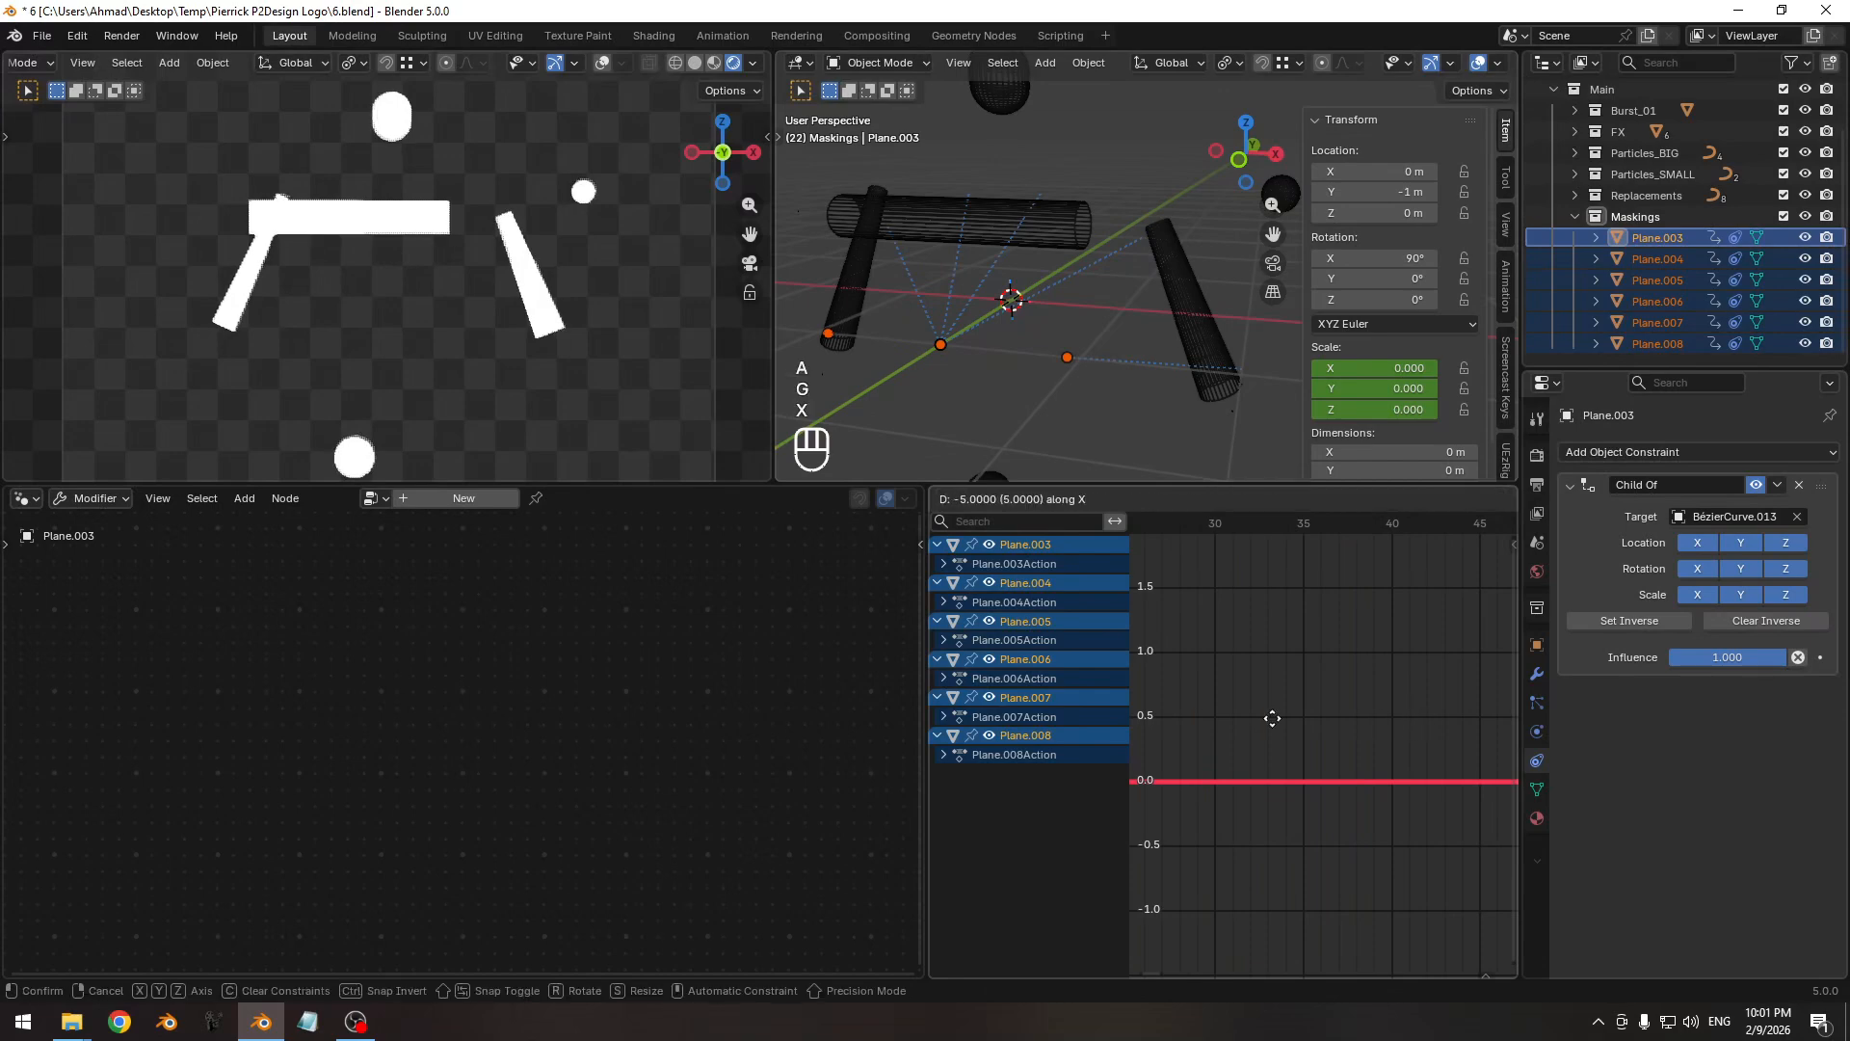
left_click(1237, 718)
Widen the Graph Editor and retime the masking planes' scale keyframes so the scale switches to 1 at frame 22.
middle_click_drag(1274, 719, 1205, 718, "ctrl")
middle_click_drag(1204, 718, 1335, 729, "shift")
left_click_drag(1126, 791, 842, 784)
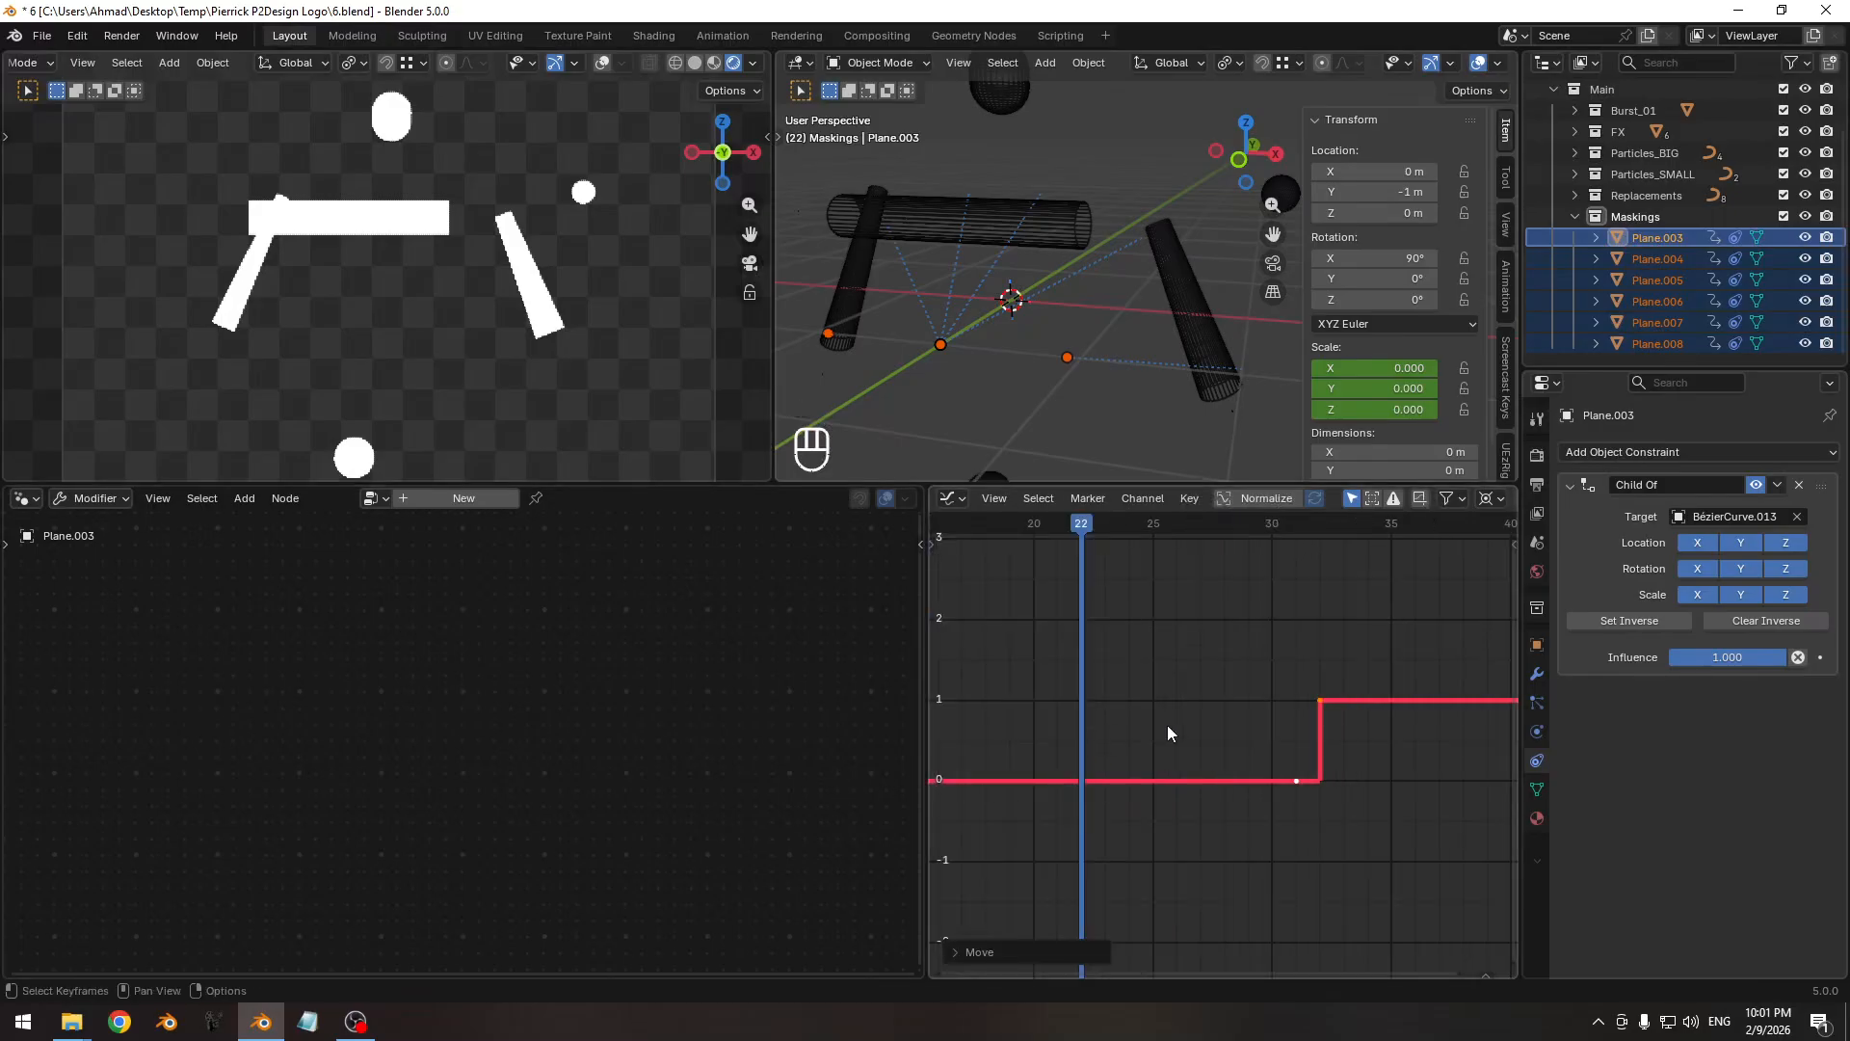
key("g")
key("x")
left_click(1118, 744)
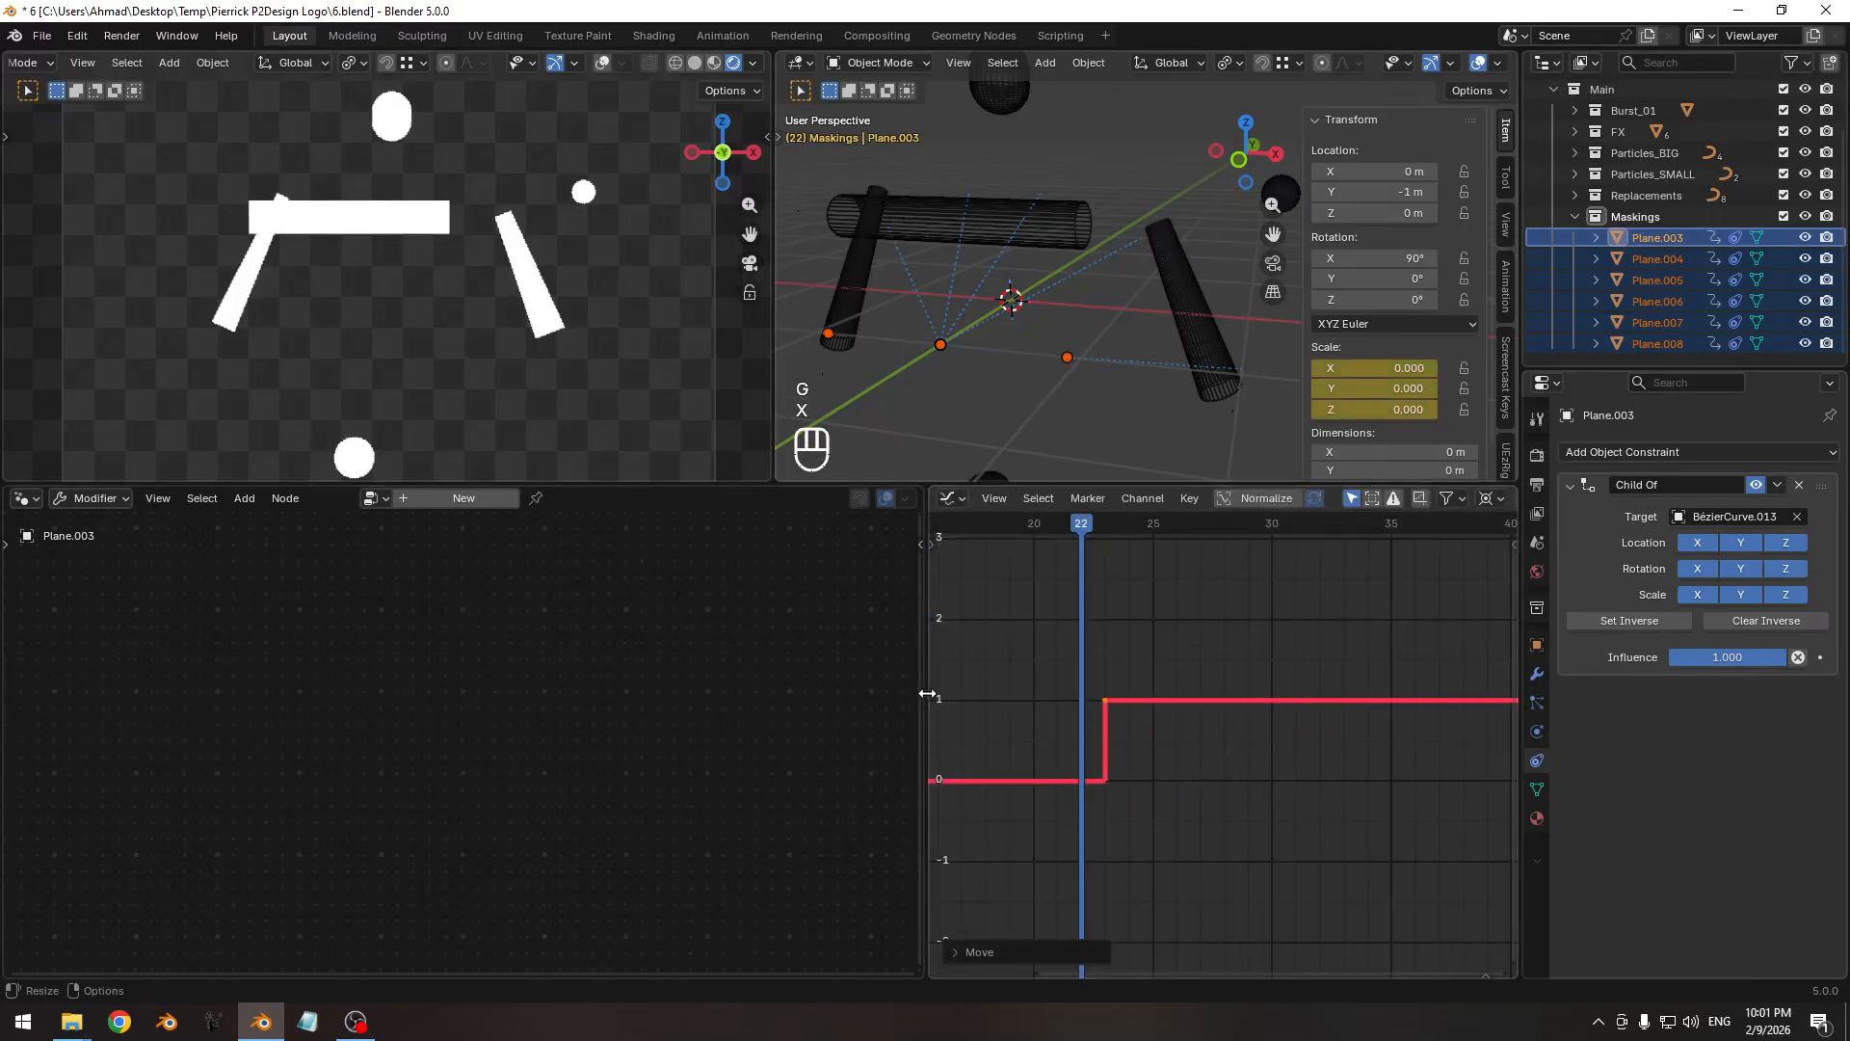
left_click_drag(926, 693, 604, 691)
key("g")
key("x")
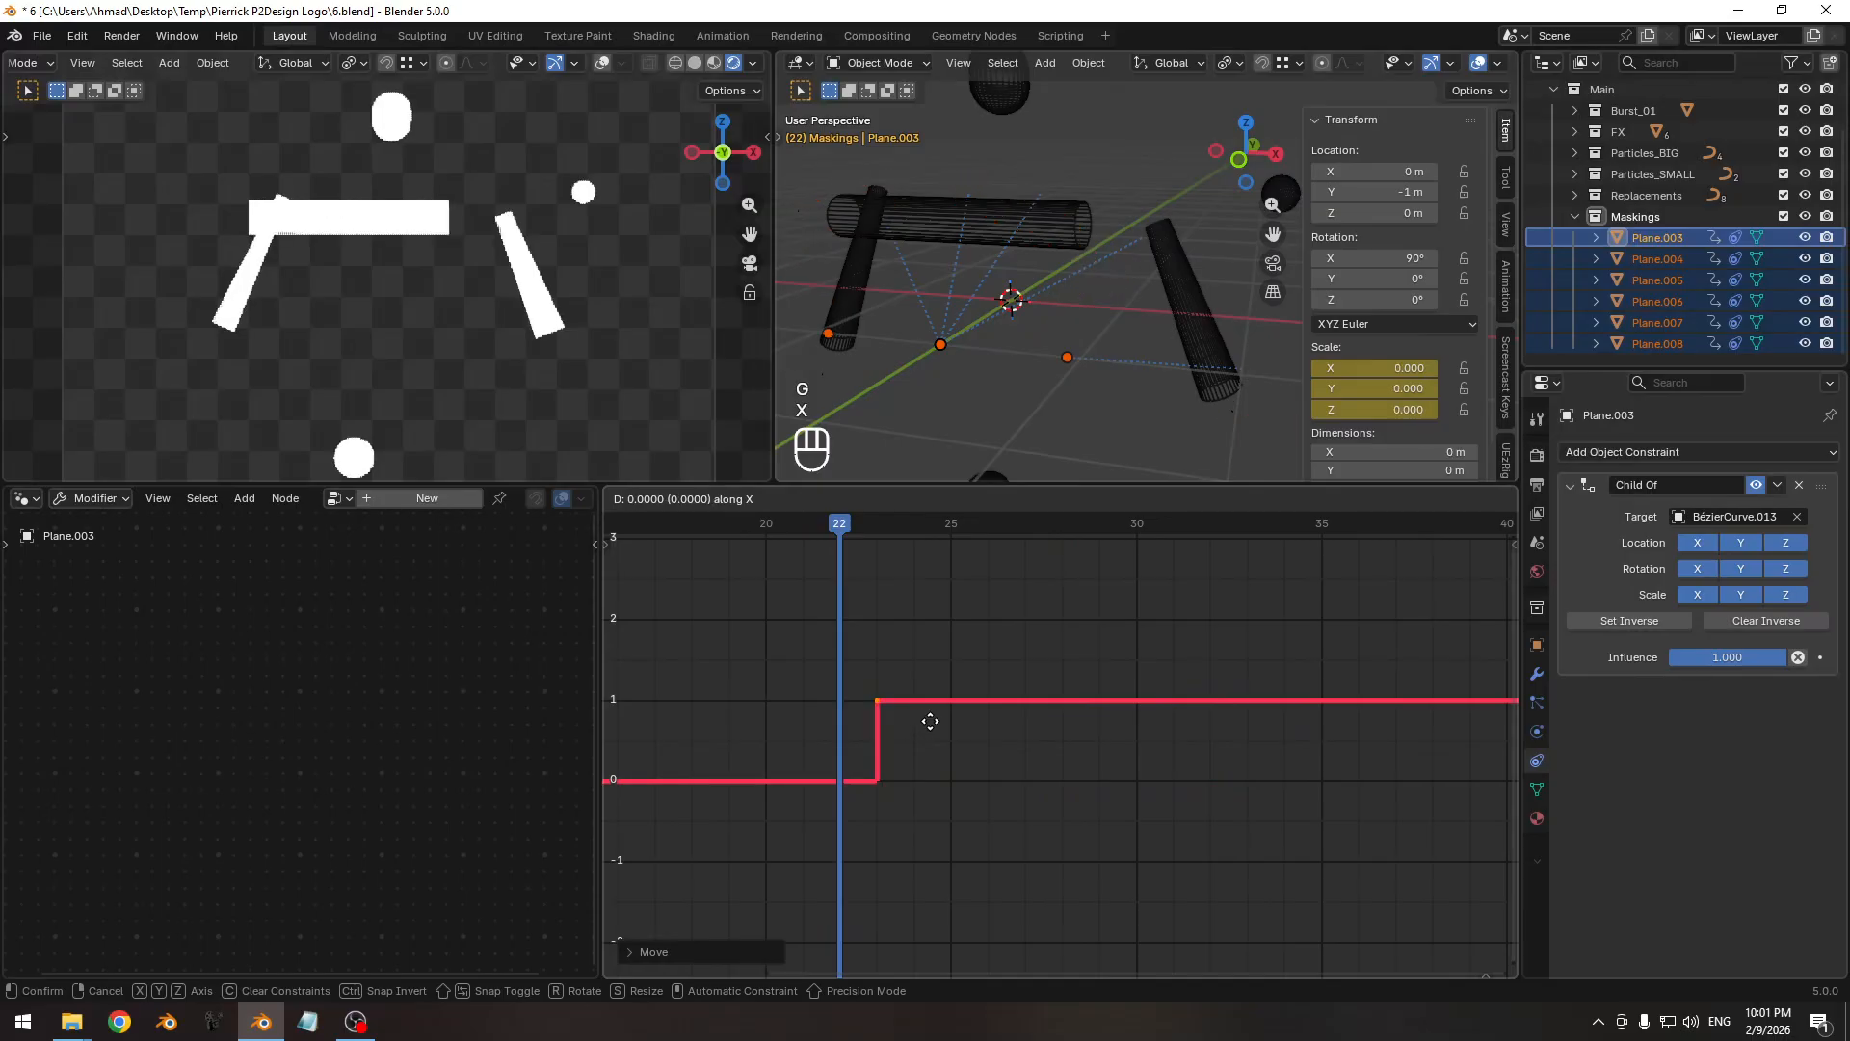
left_click(900, 721)
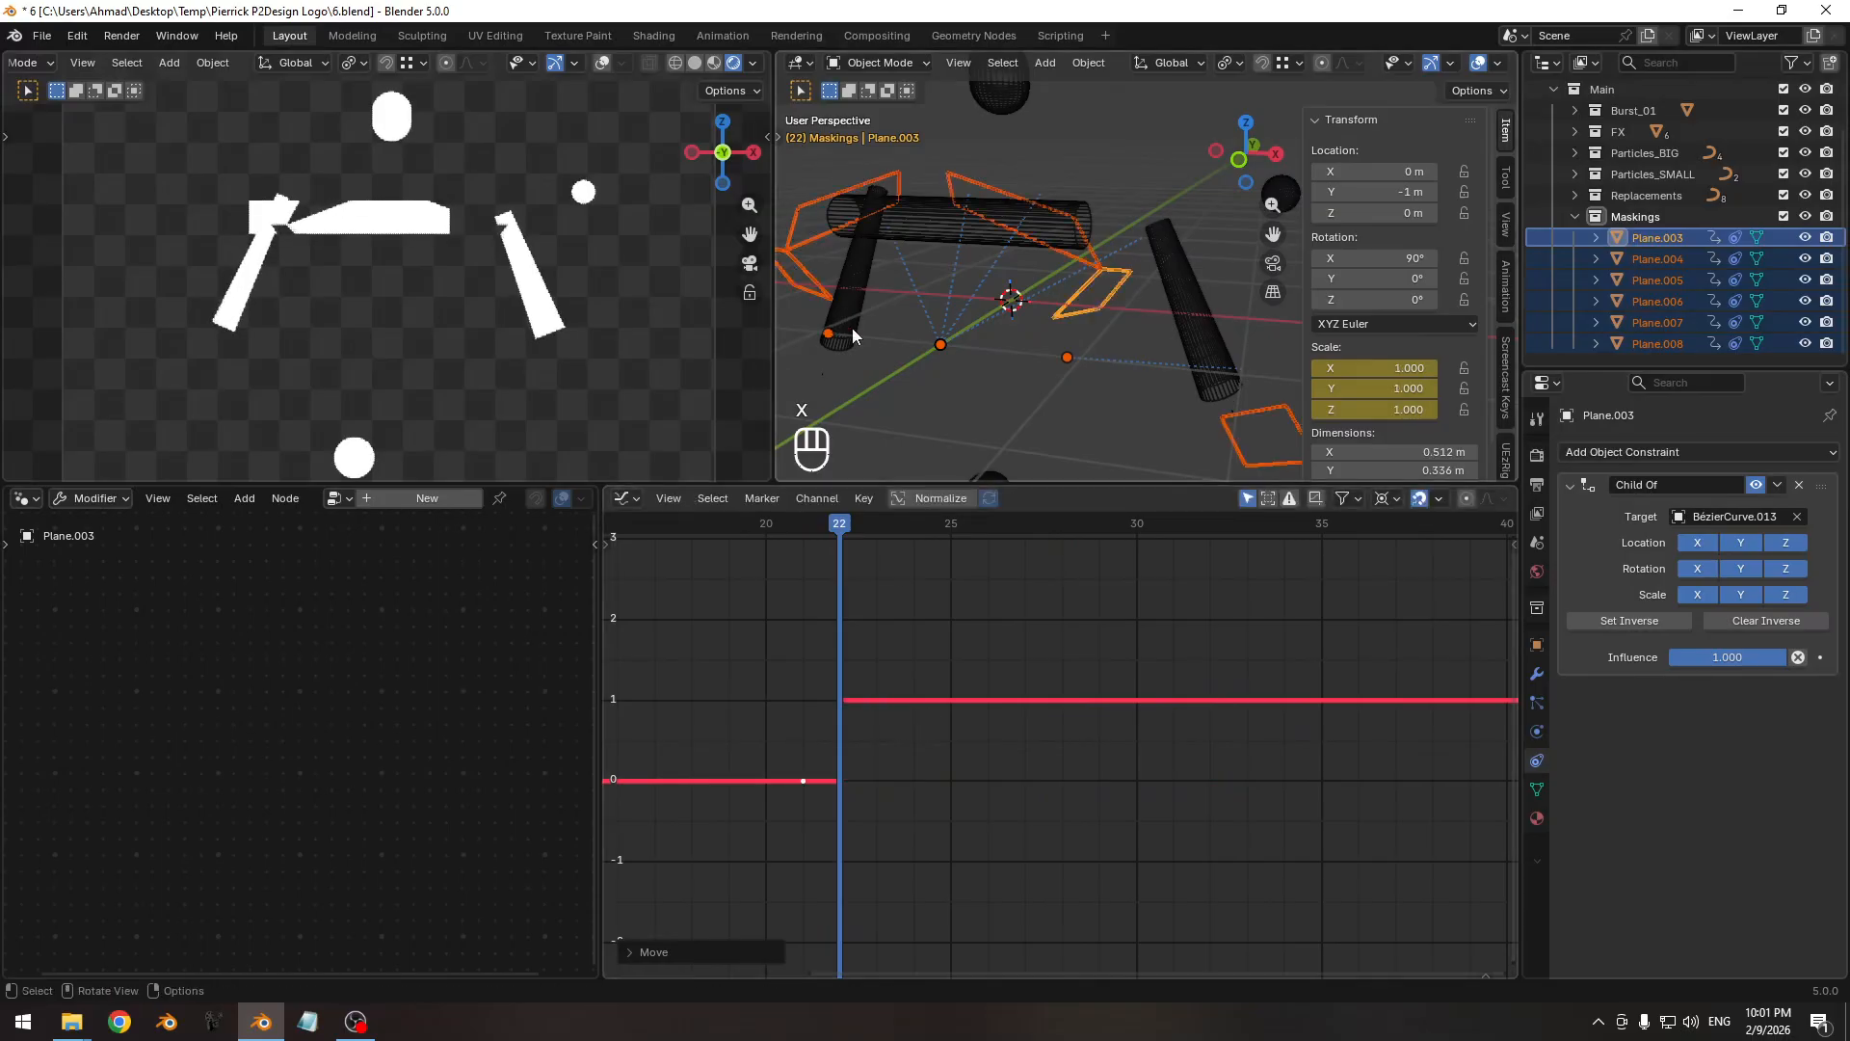
Select Plane.003, Plane.004, Plane.006, Plane.007 and Plane.008 and move their scale keyframes later than frame 22, leaving out Plane.005.
left_click(819, 242)
left_click(1652, 243)
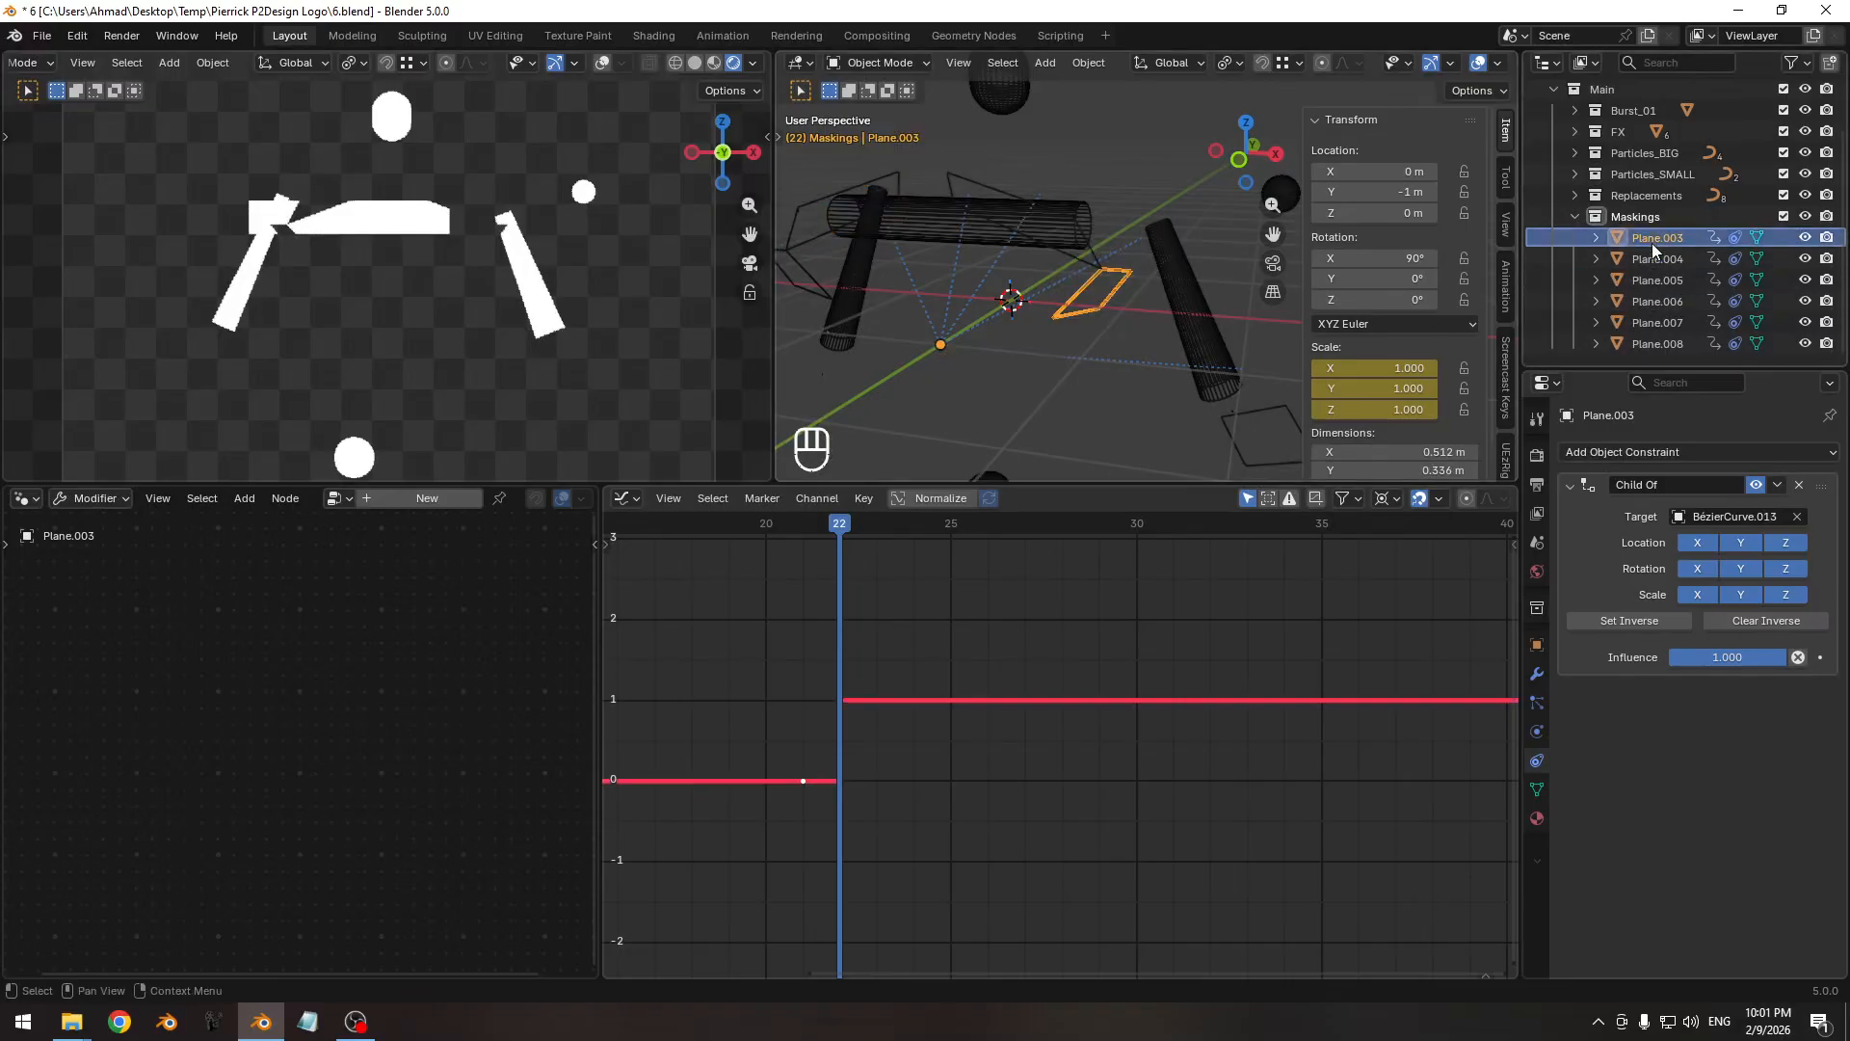
left_click(1652, 260, "ctrl")
left_click(1651, 301, "ctrl")
left_click(1656, 322, "ctrl")
left_click(1657, 343, "ctrl")
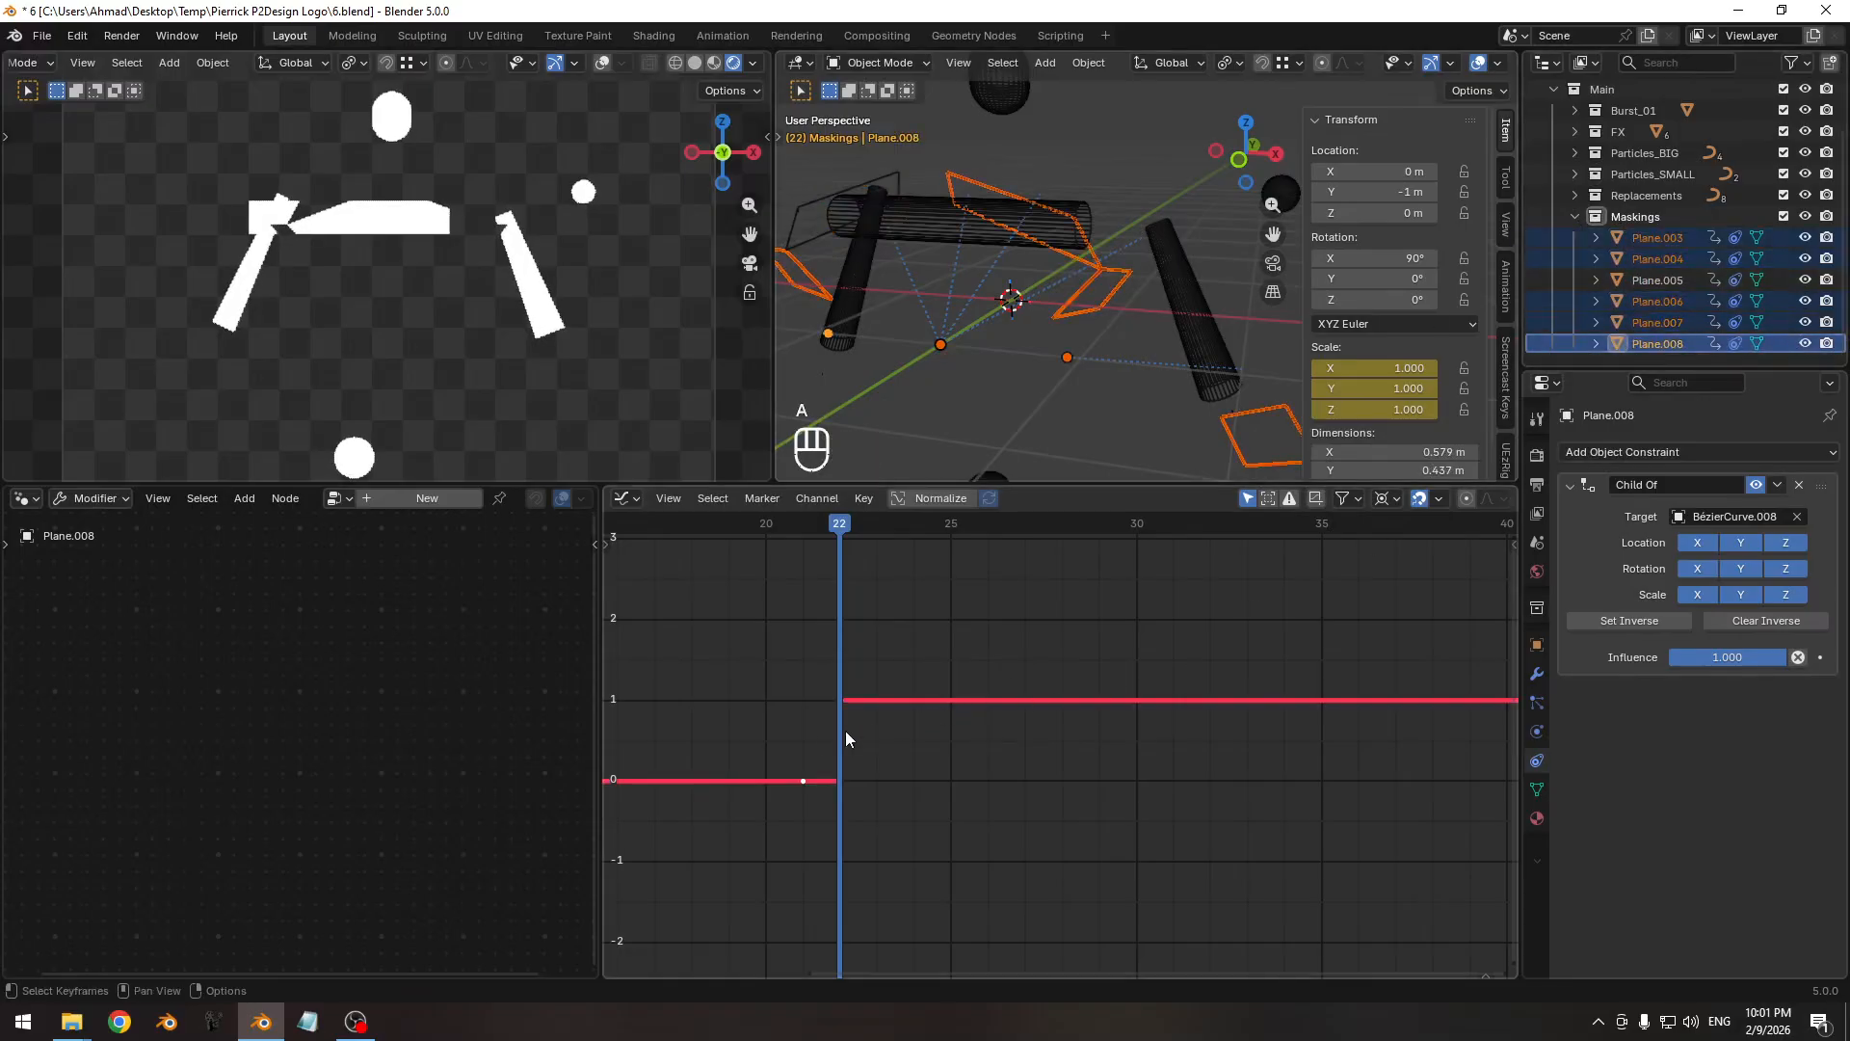
key("g")
key("x")
left_click(1390, 750)
key("g")
key("x")
left_click(1212, 759)
Retime Plane.005's scale keyframes to 0 at frame 28 and 1 at frame 29.
left_click(890, 171)
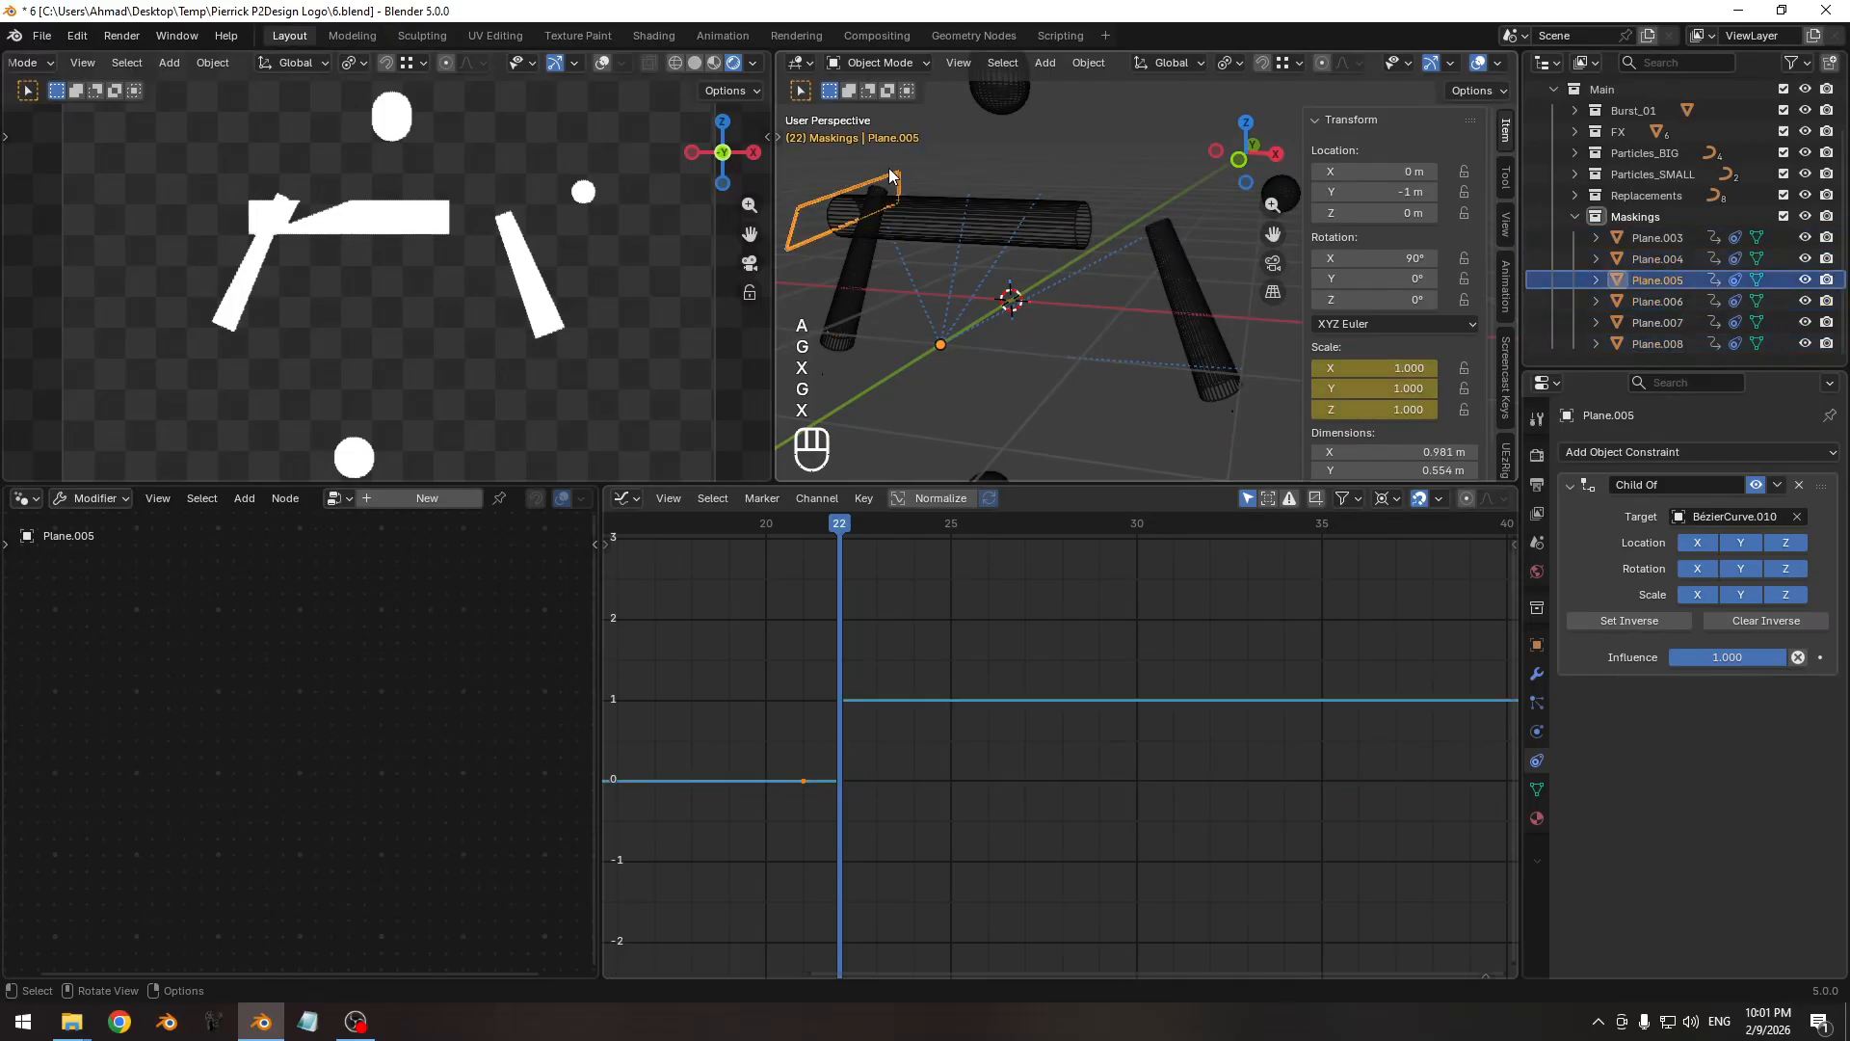
middle_click_drag(262, 213, 321, 261, "shift")
middle_click_drag(631, 458, 648, 478, "ctrl")
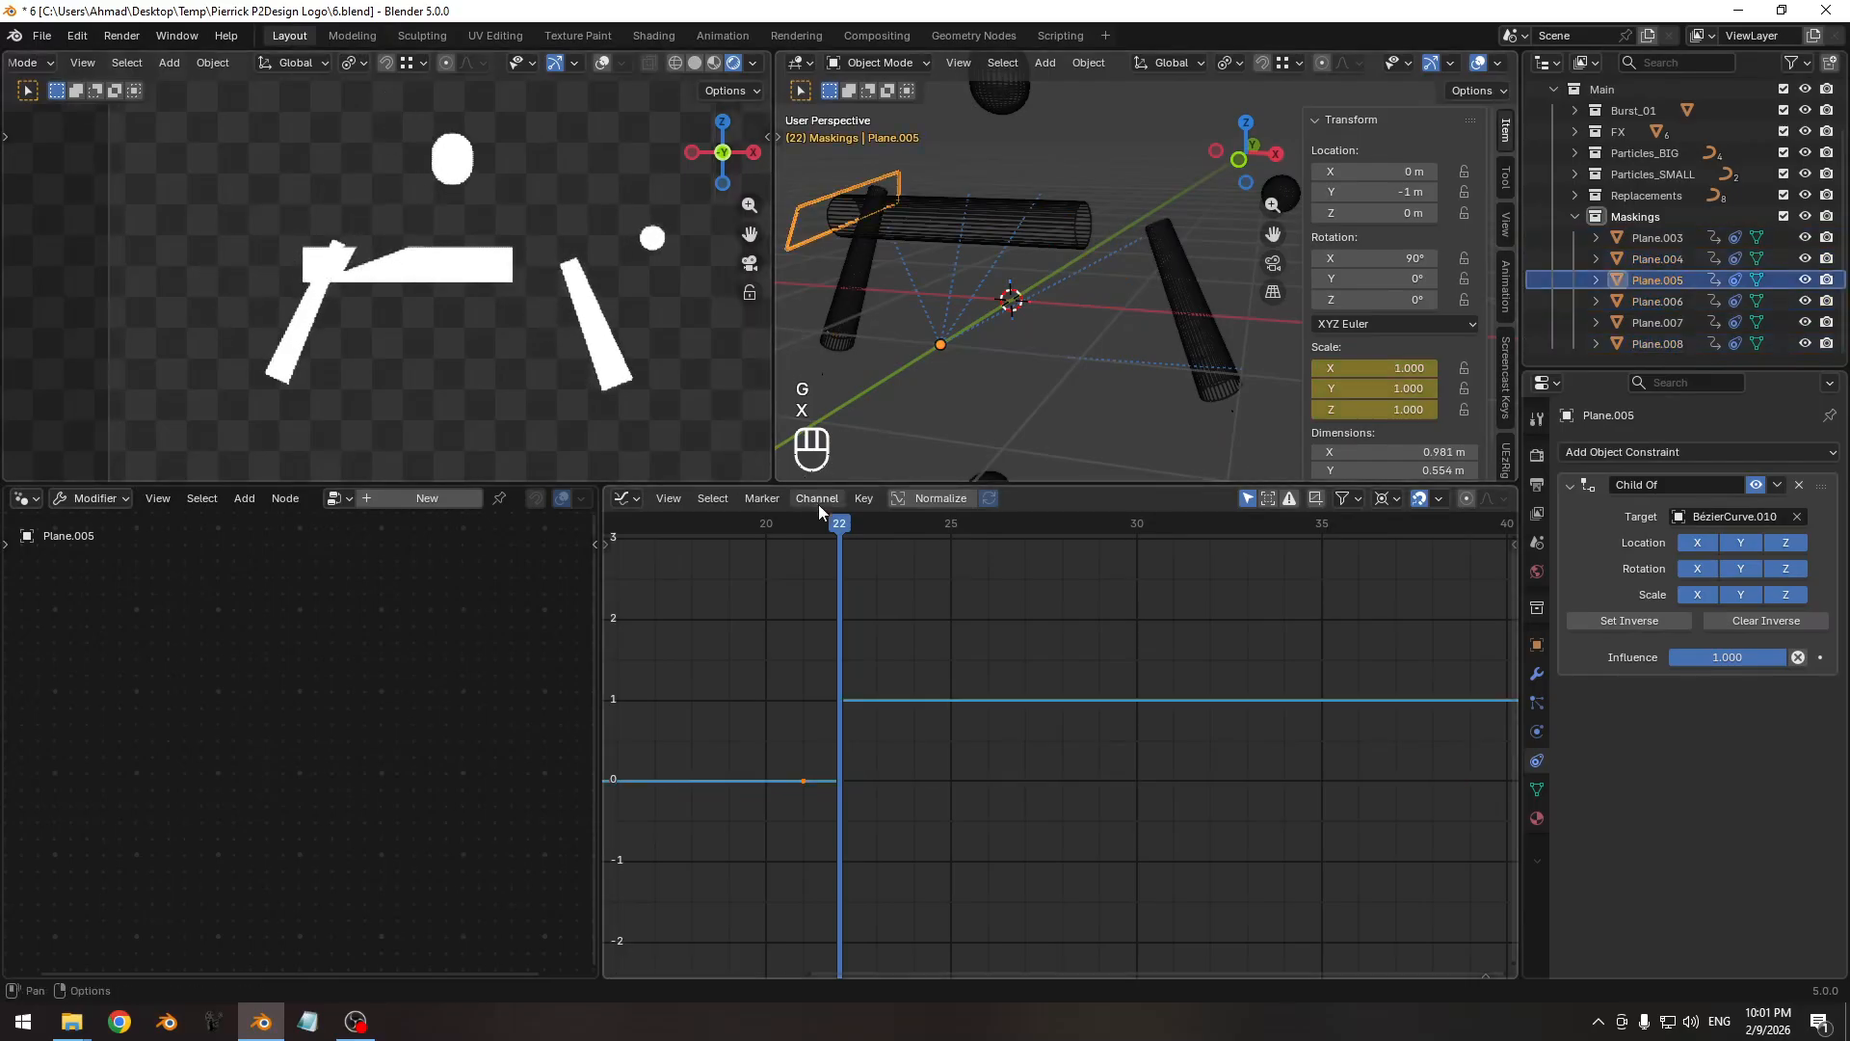
left_click_drag(848, 529, 1285, 553)
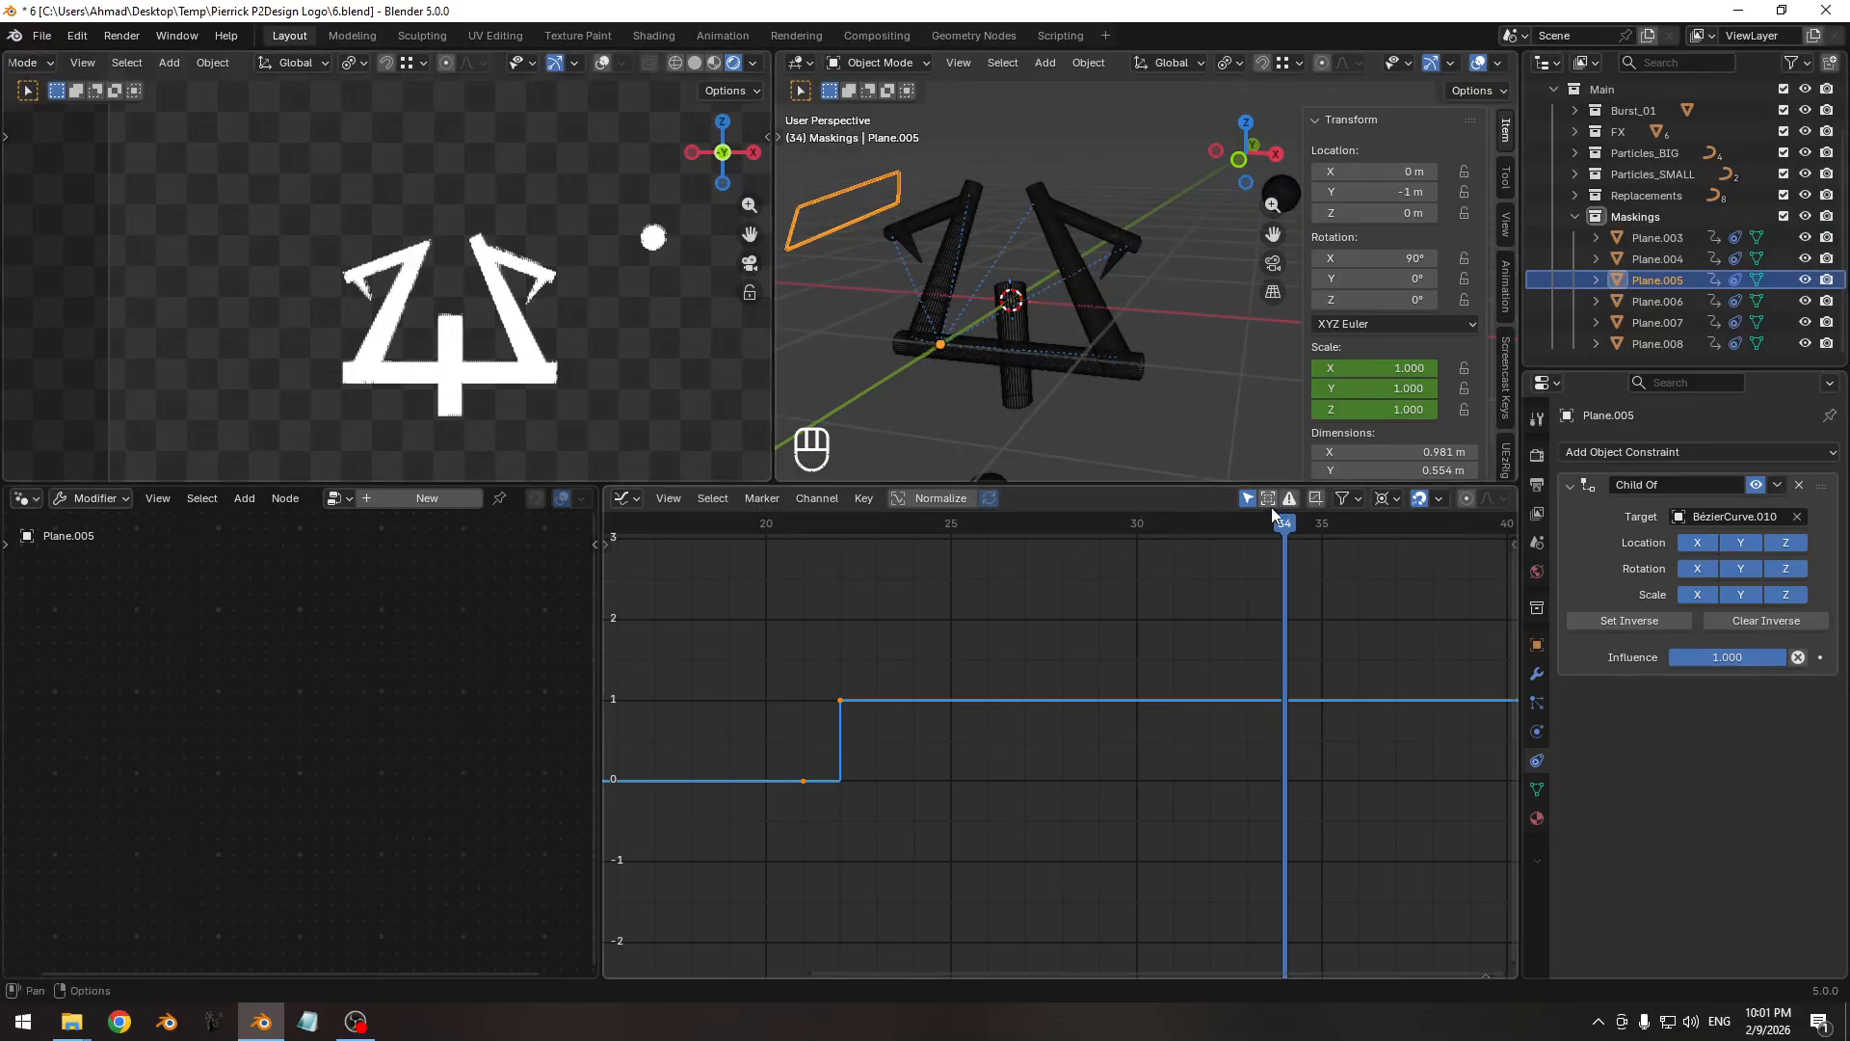
left_click_drag(1284, 532, 802, 547)
key("a")
key("g")
key("x")
left_click(1168, 646)
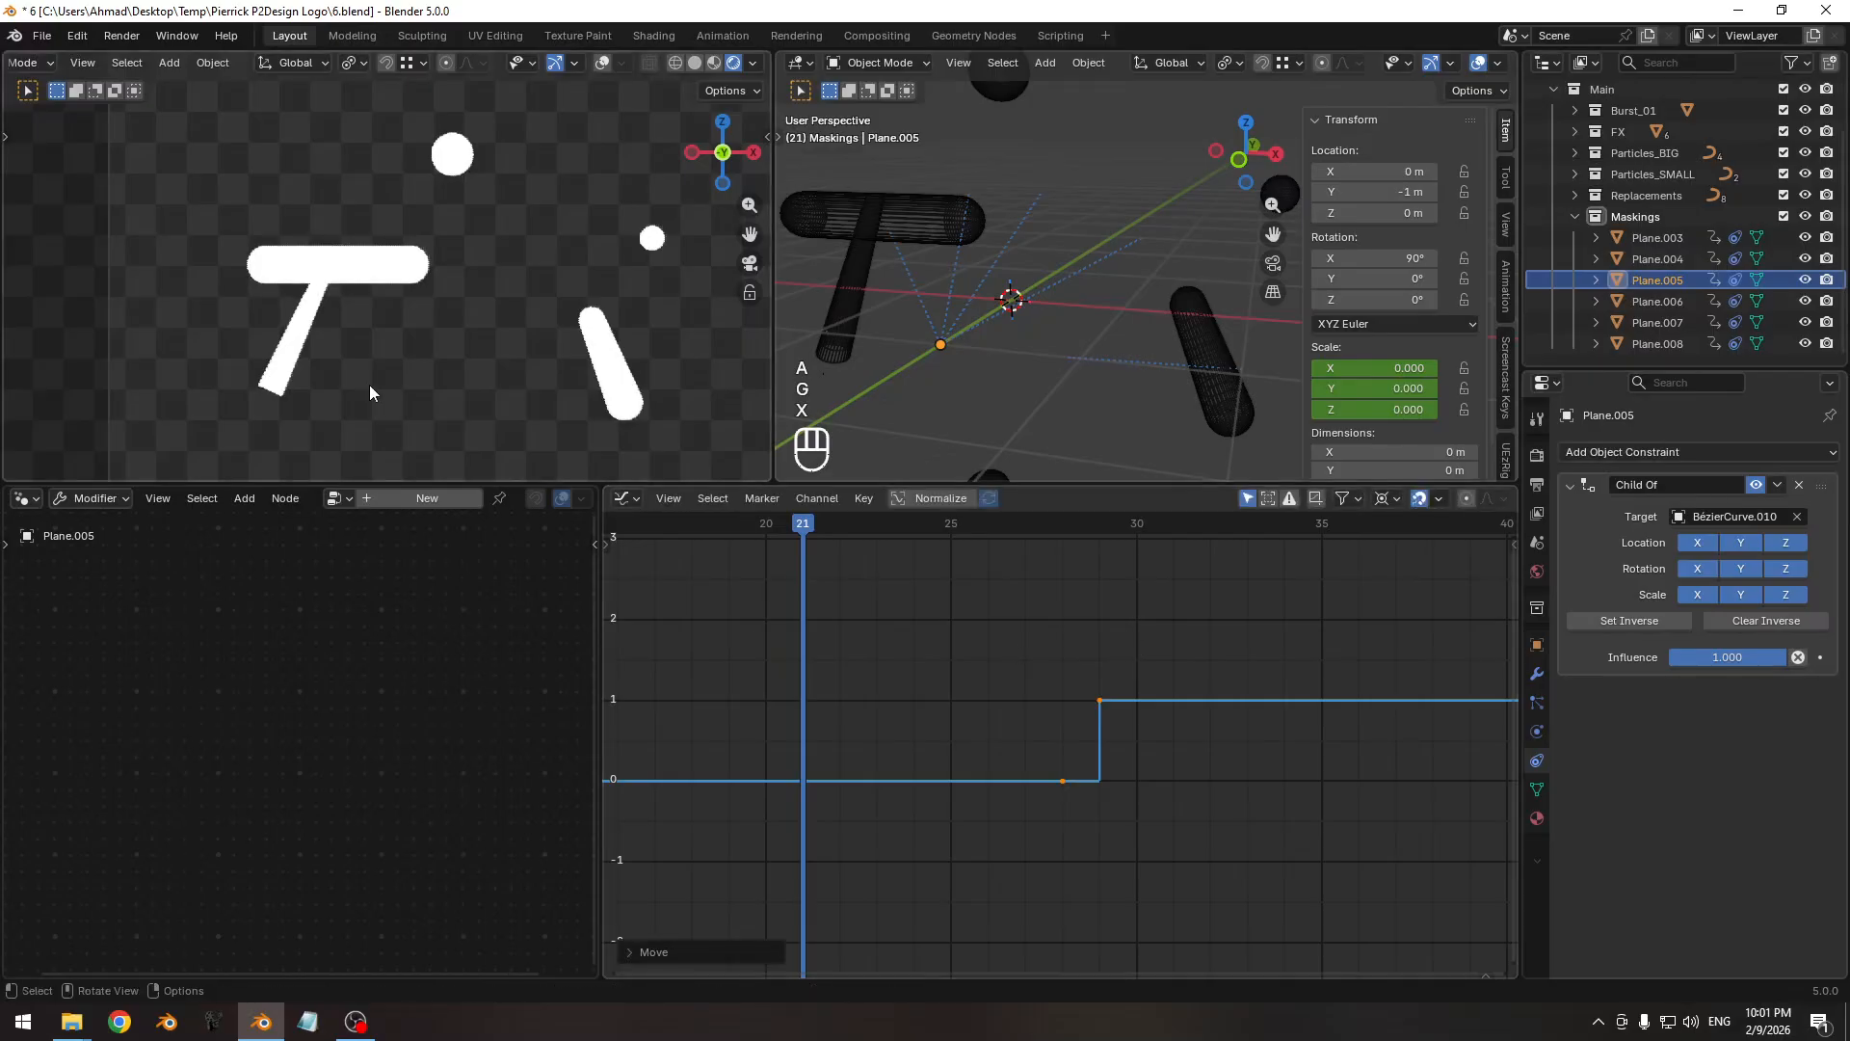
Compare material preview and rendered shading in the camera view while examining the shapes' motion across frames 21 to 25.
key("z")
left_click(364, 436)
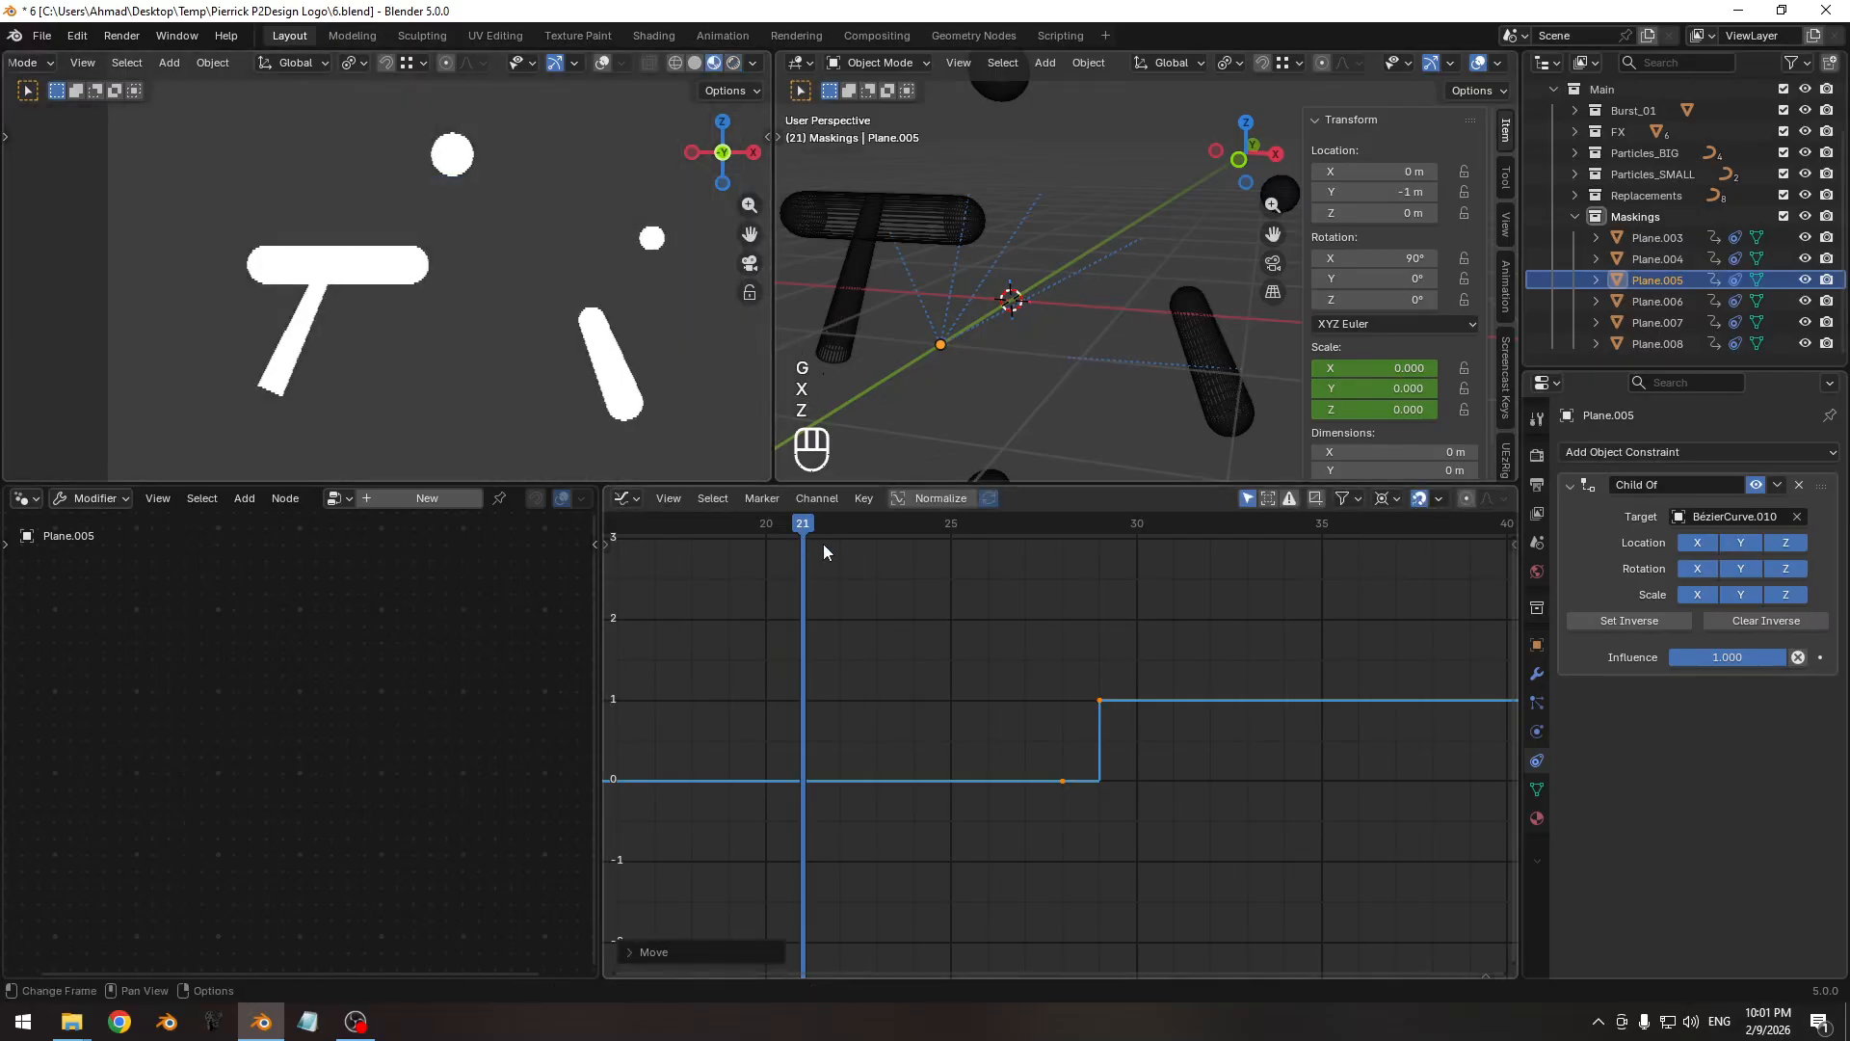
left_click_drag(816, 521, 871, 522)
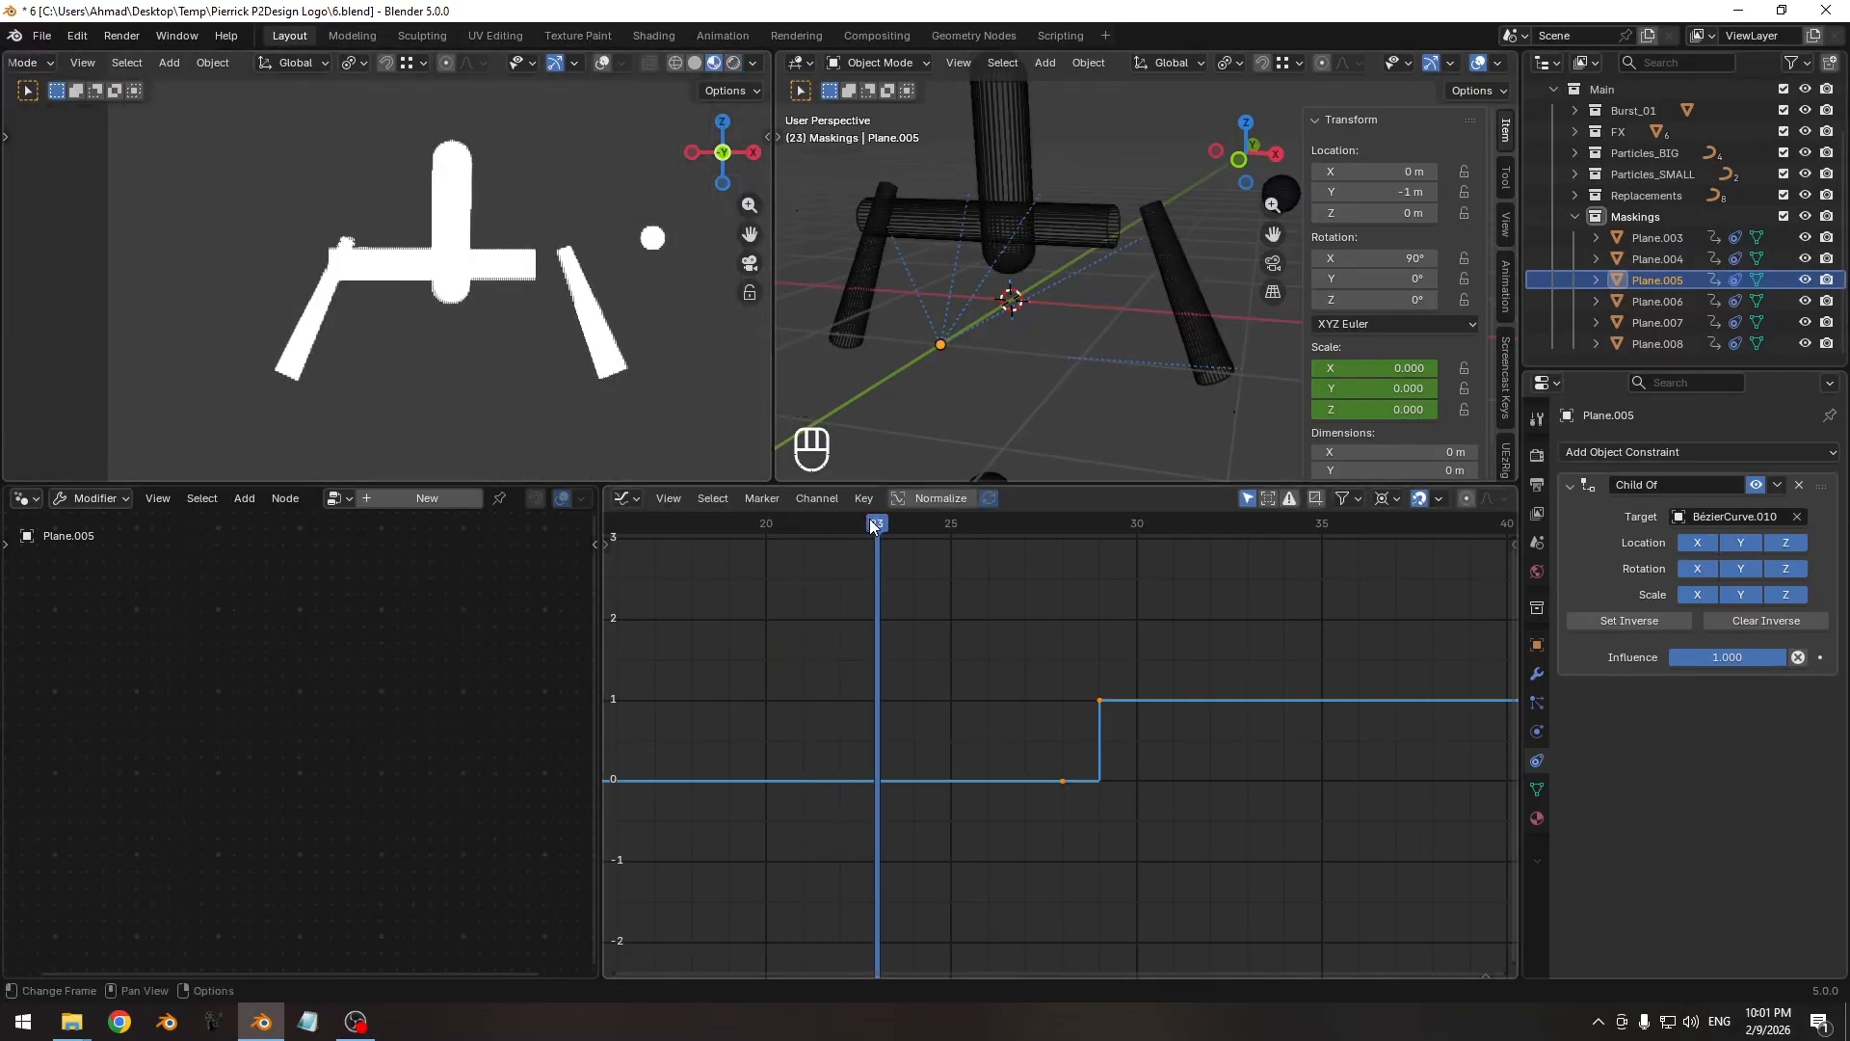
key("z")
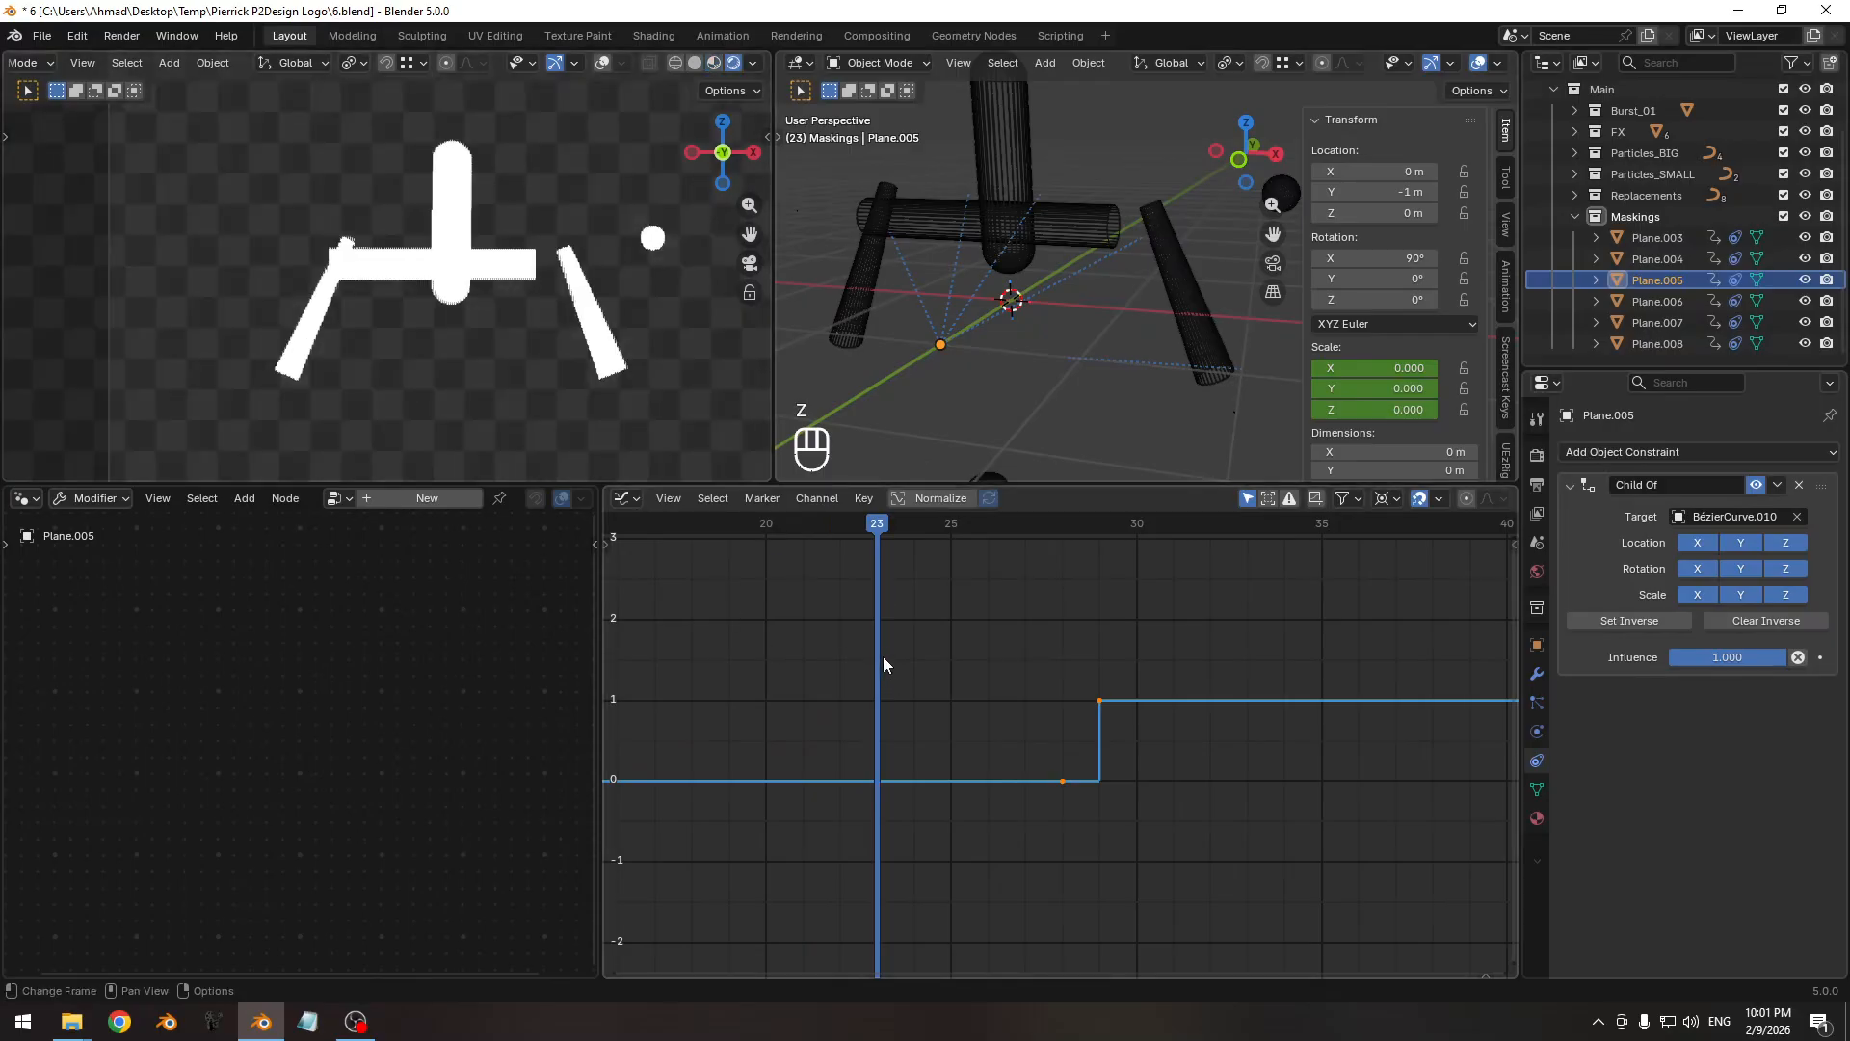
key("Left")
key("Right")
key("Right")
key("Right")
key("Right")
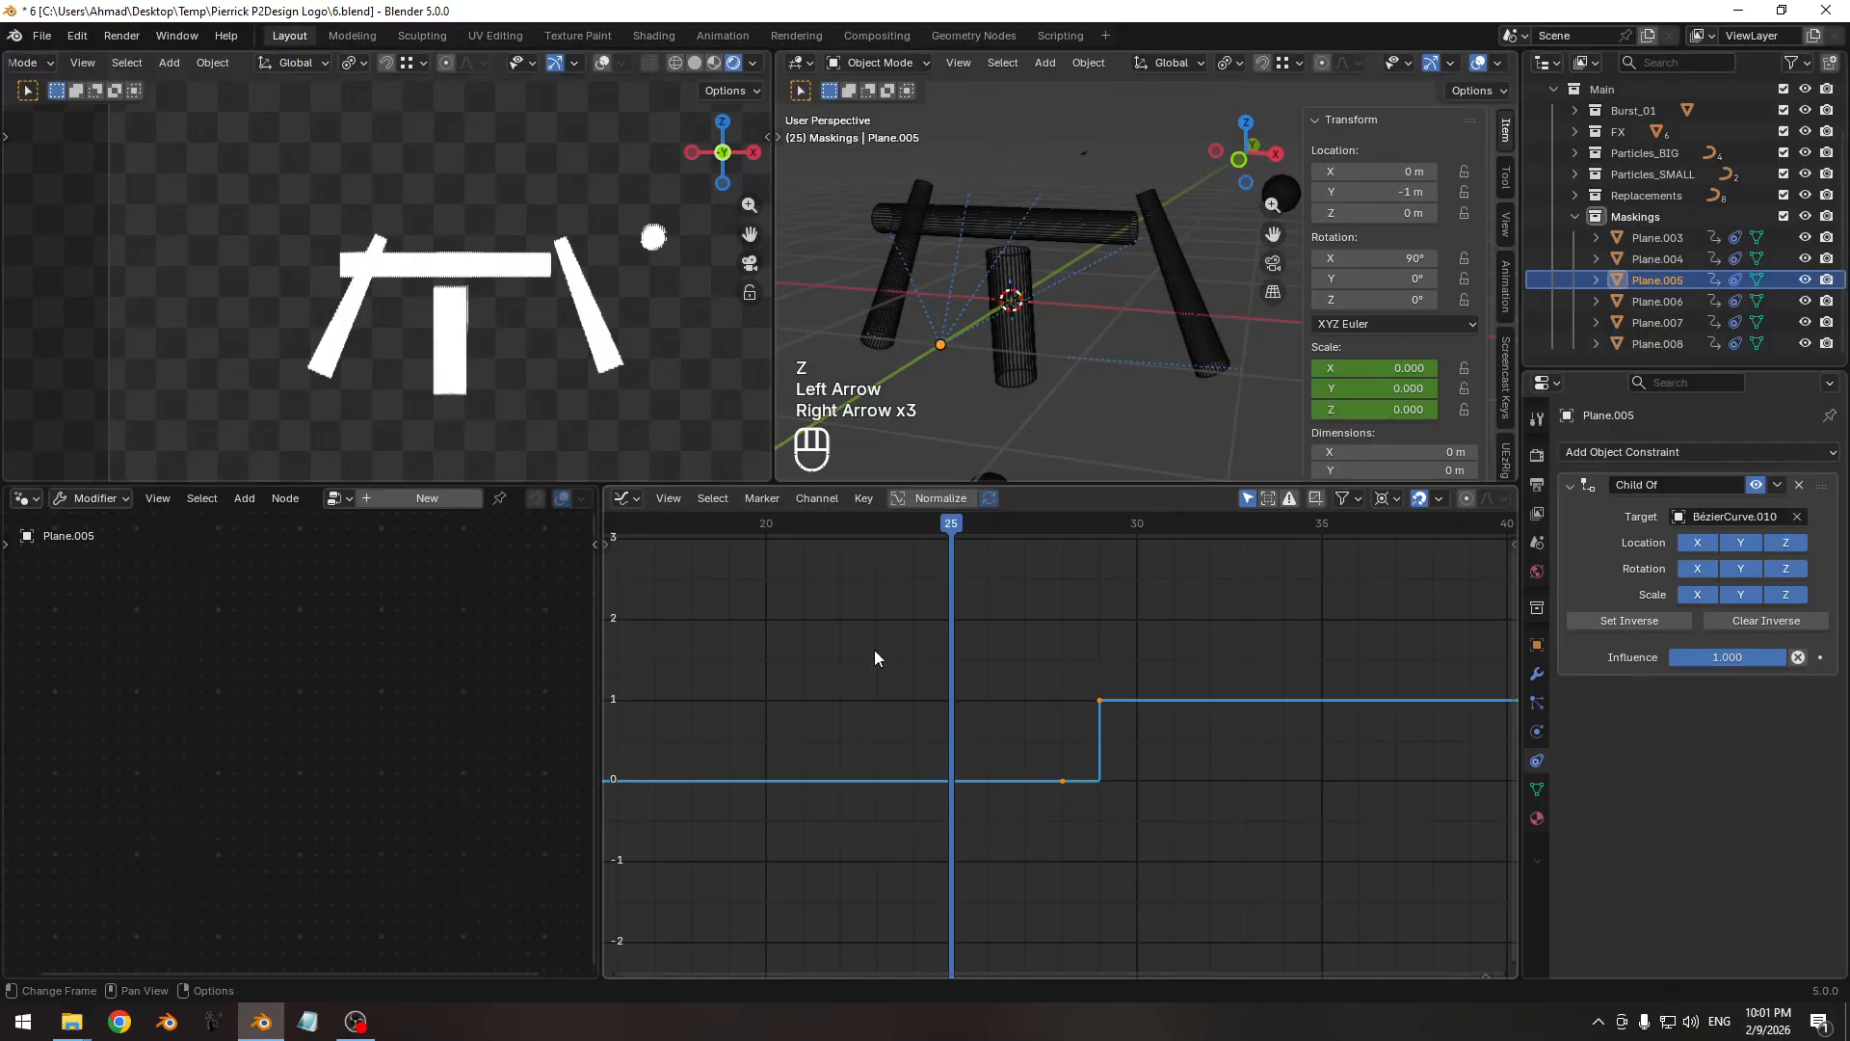
Switch the camera view to solid shading and advance the animation to frame 33.
key("z")
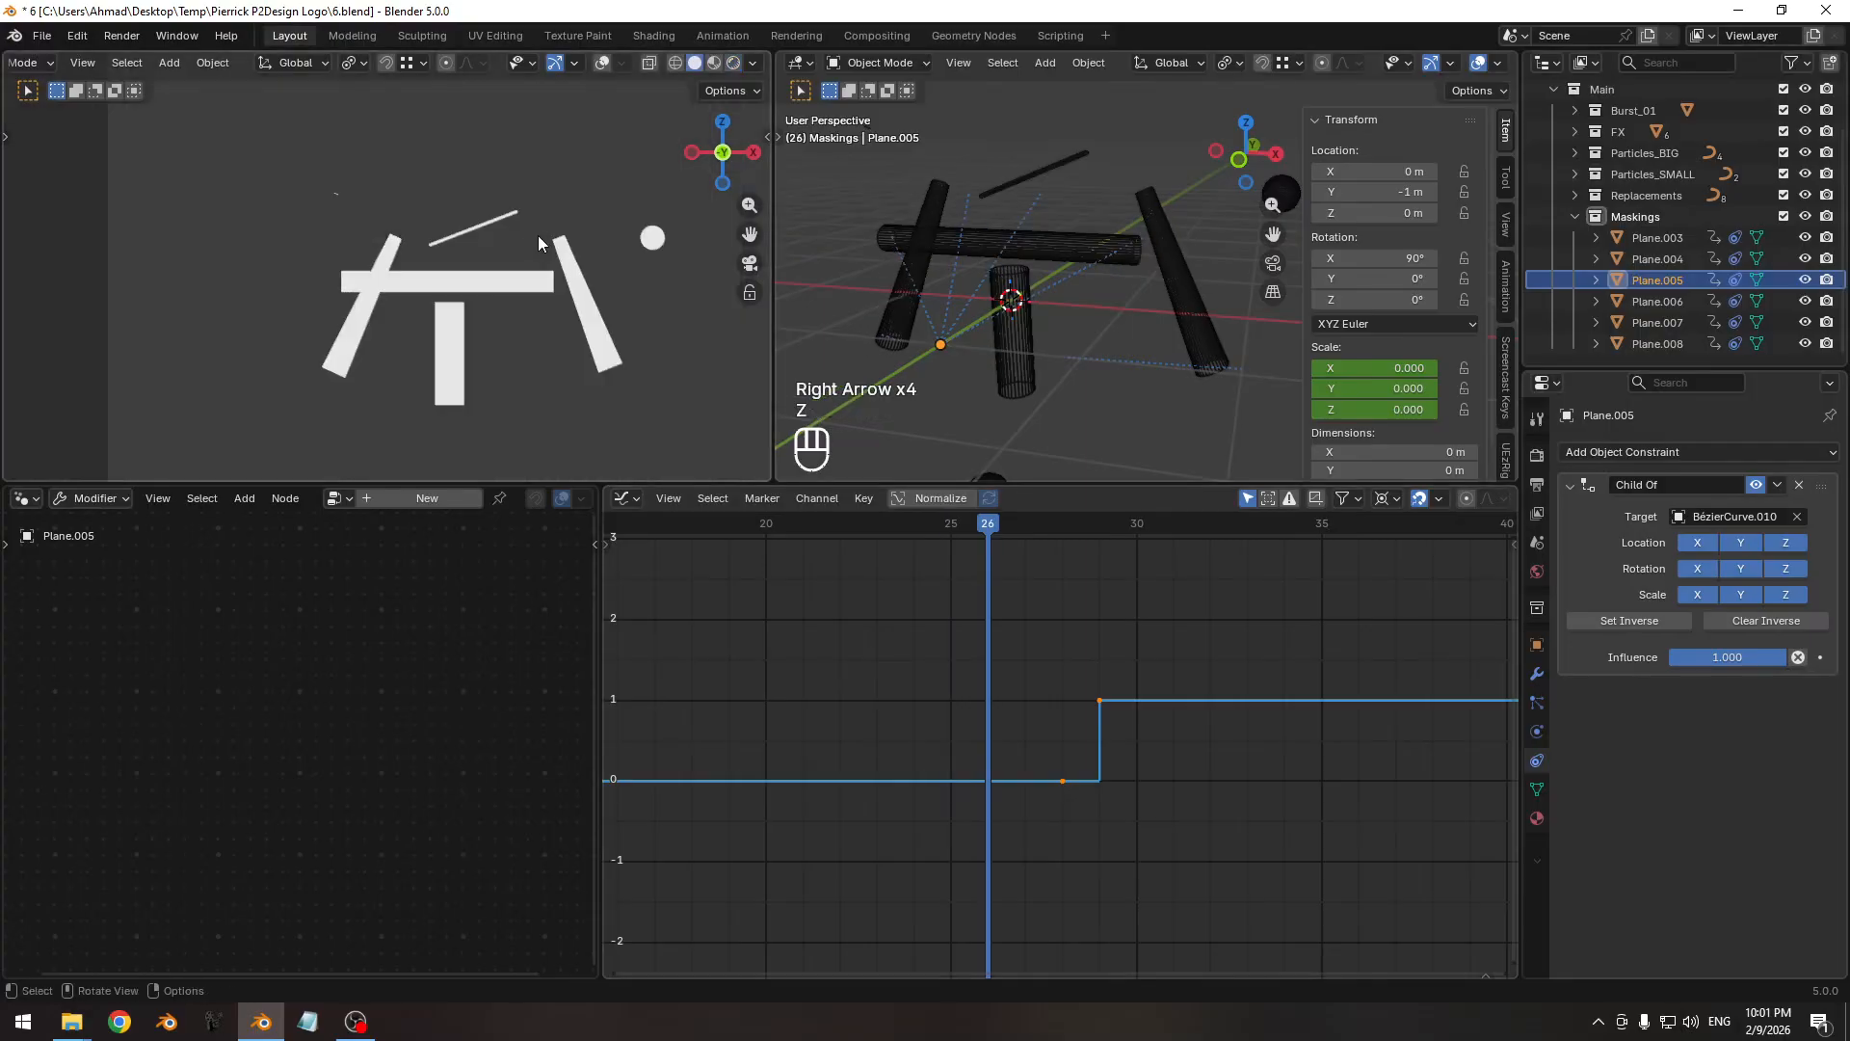
key("Right")
key("Right")
key("Right")
key("Right")
key("Right")
key("Right")
key("Right")
key("Right")
key("Right")
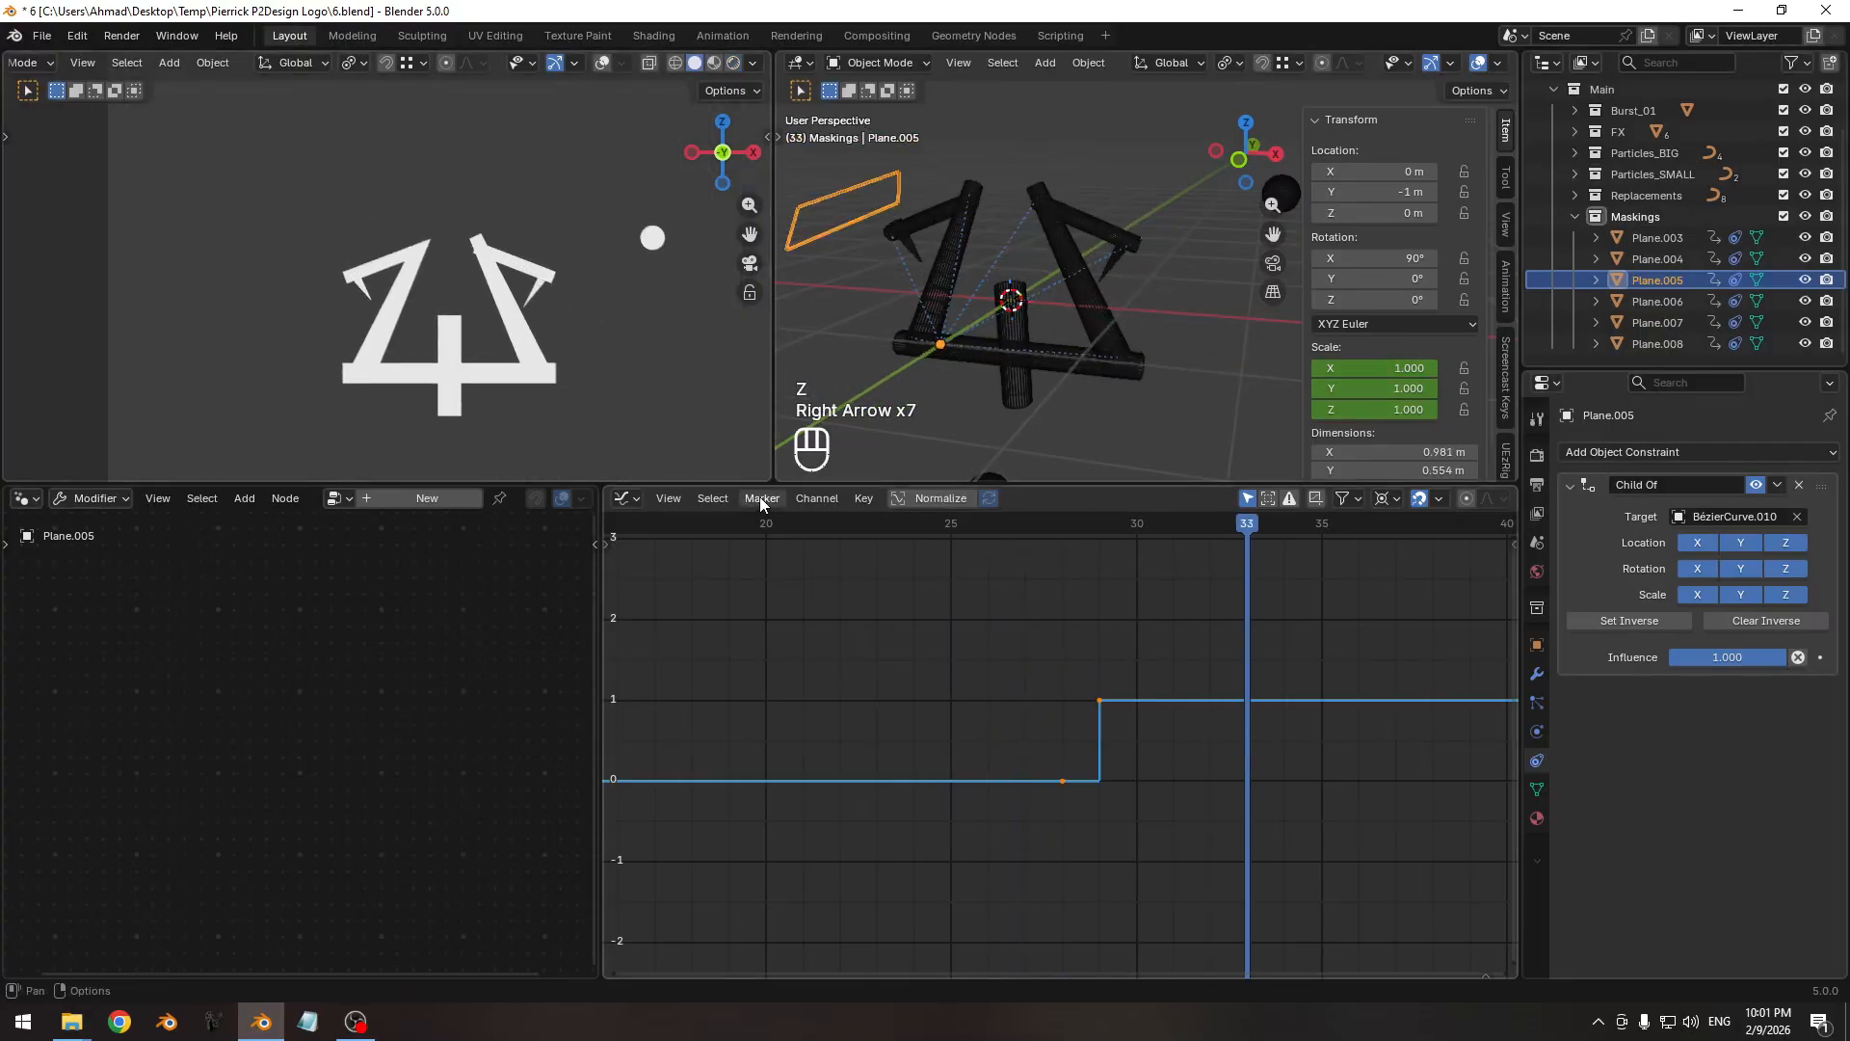
Try shifting Plane.005's scale keyframes in time around frame 28, then return the switch to frame 29.
left_click_drag(1289, 520, 1049, 566)
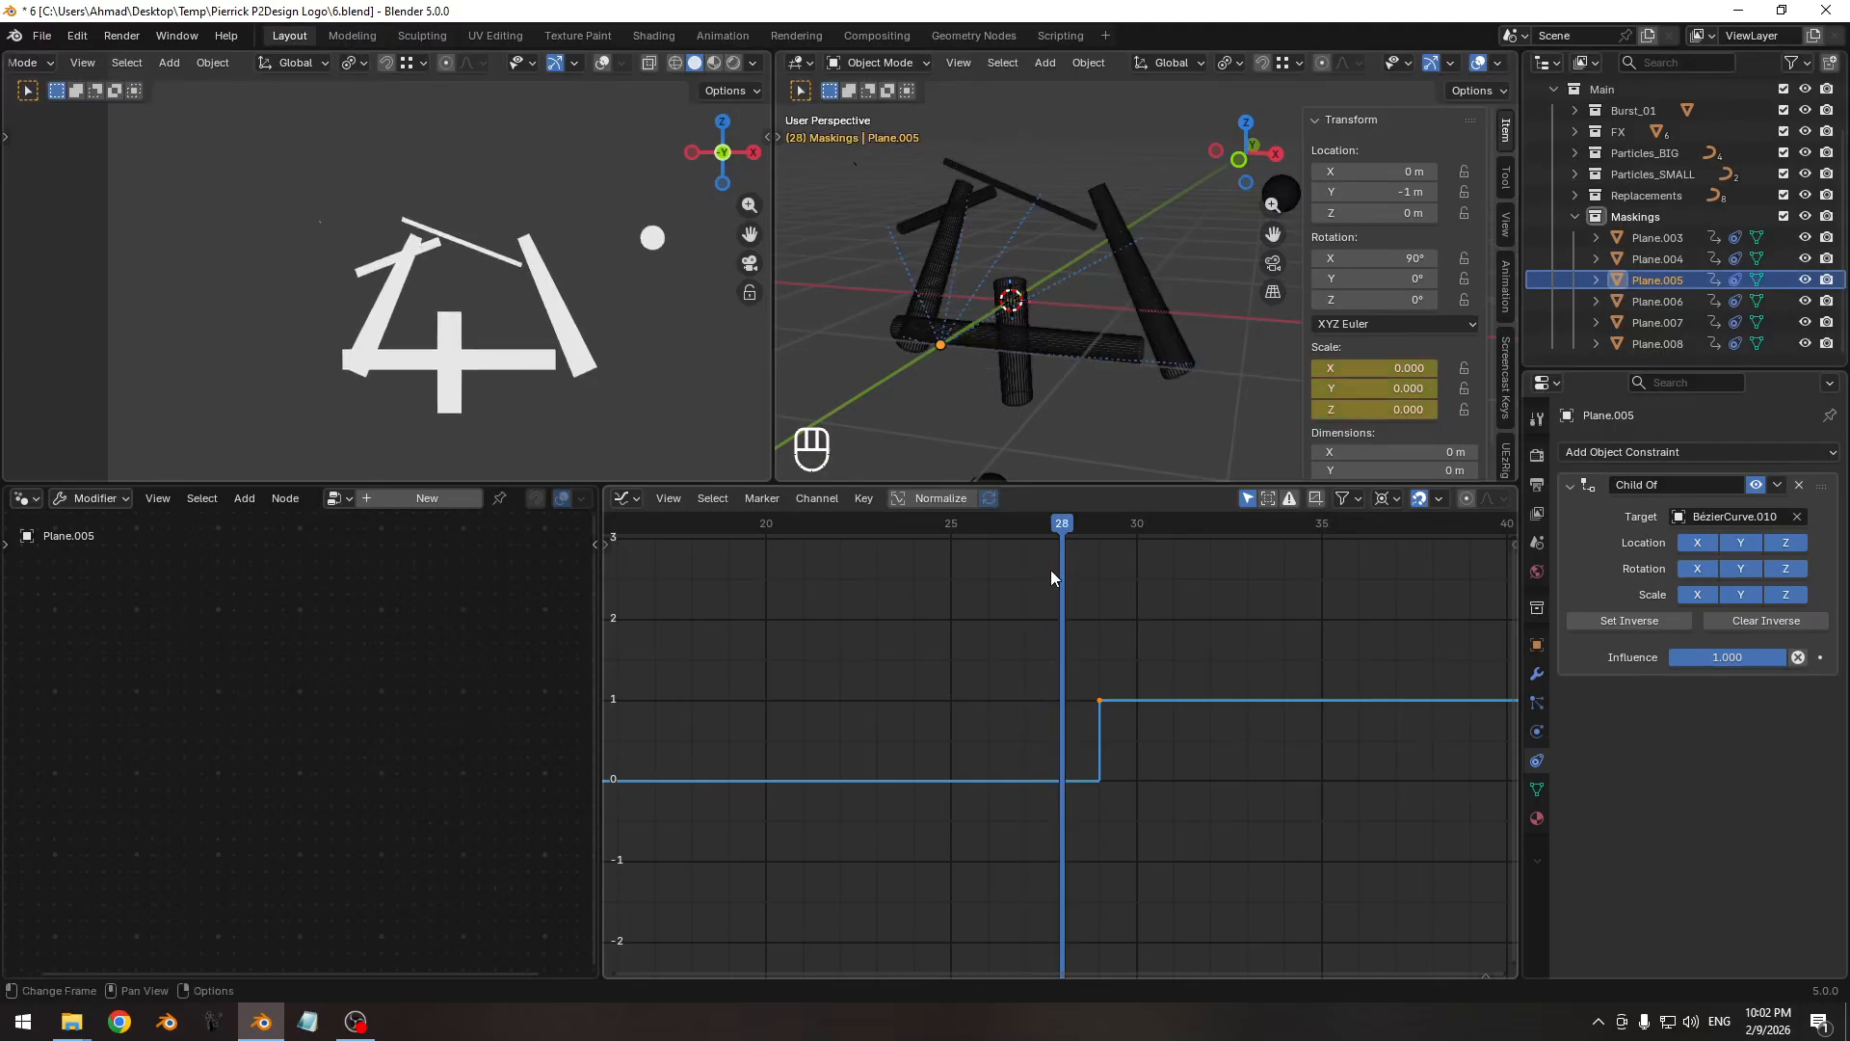
key("g")
key("x")
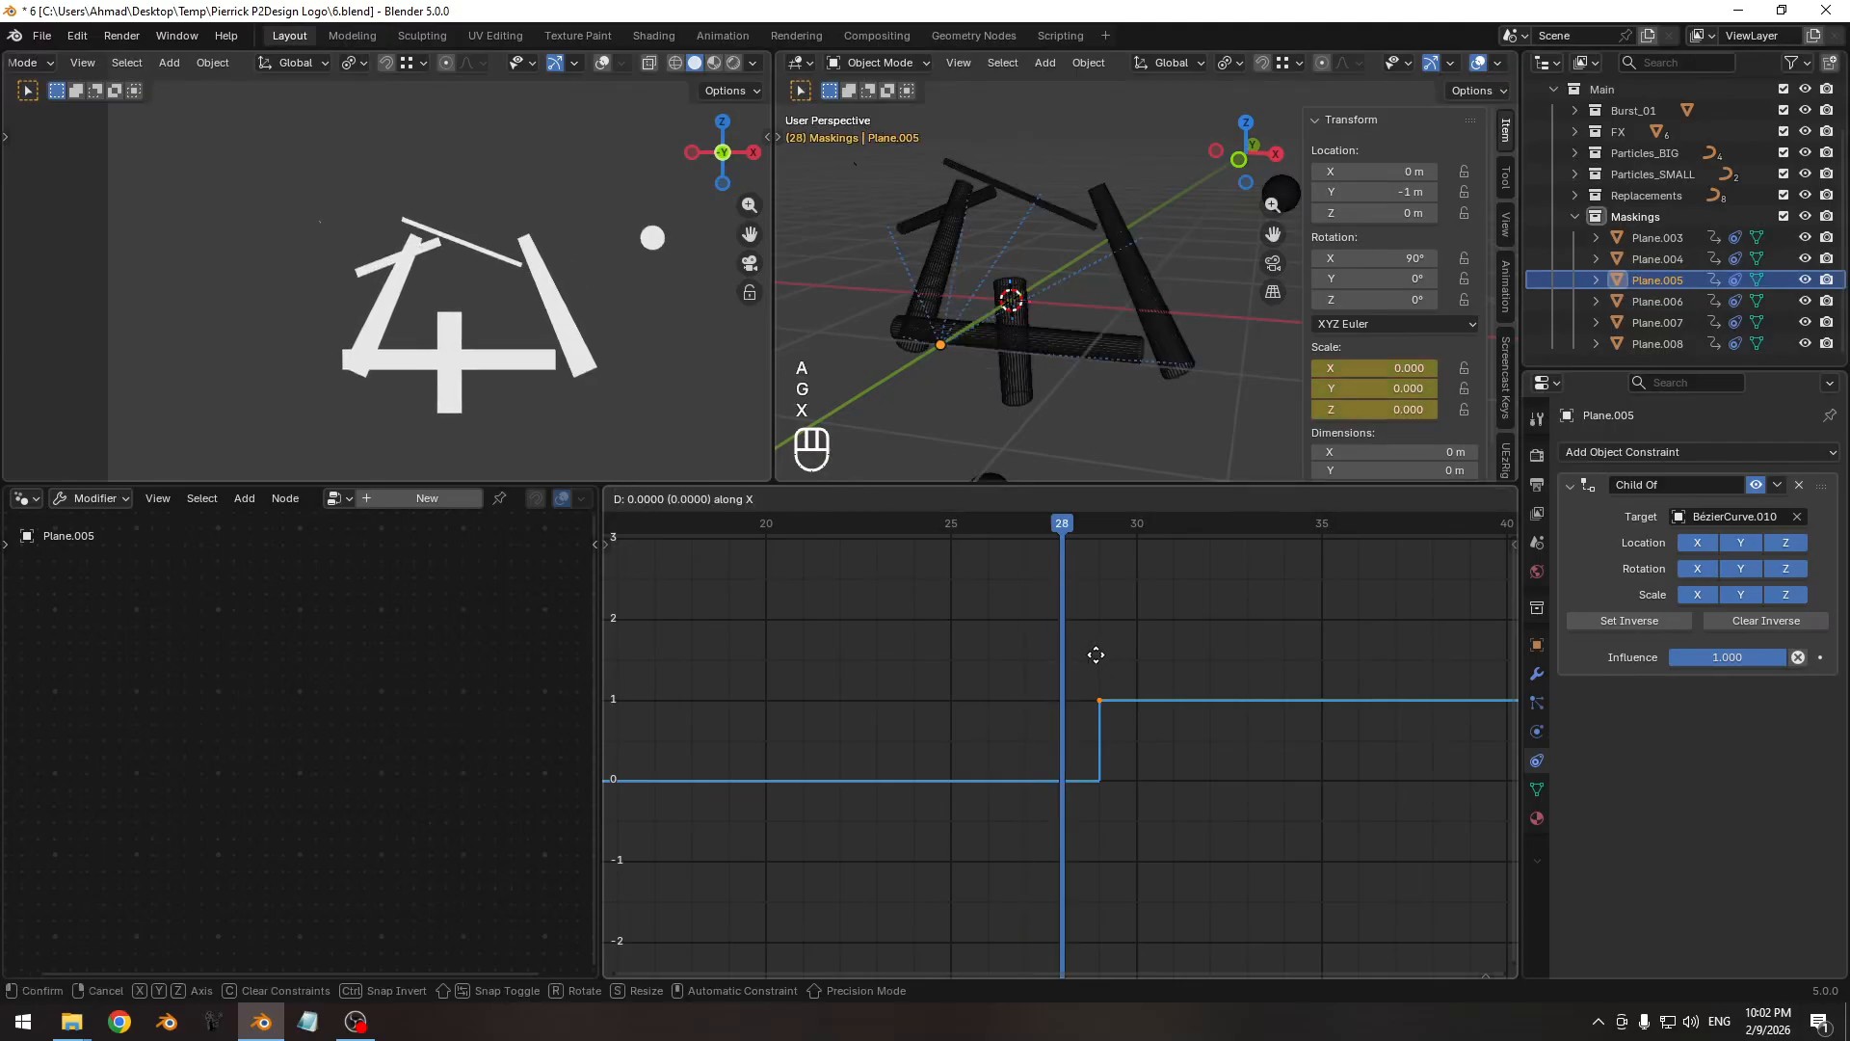
left_click(1086, 657)
key("g")
key("x")
left_click(1100, 655)
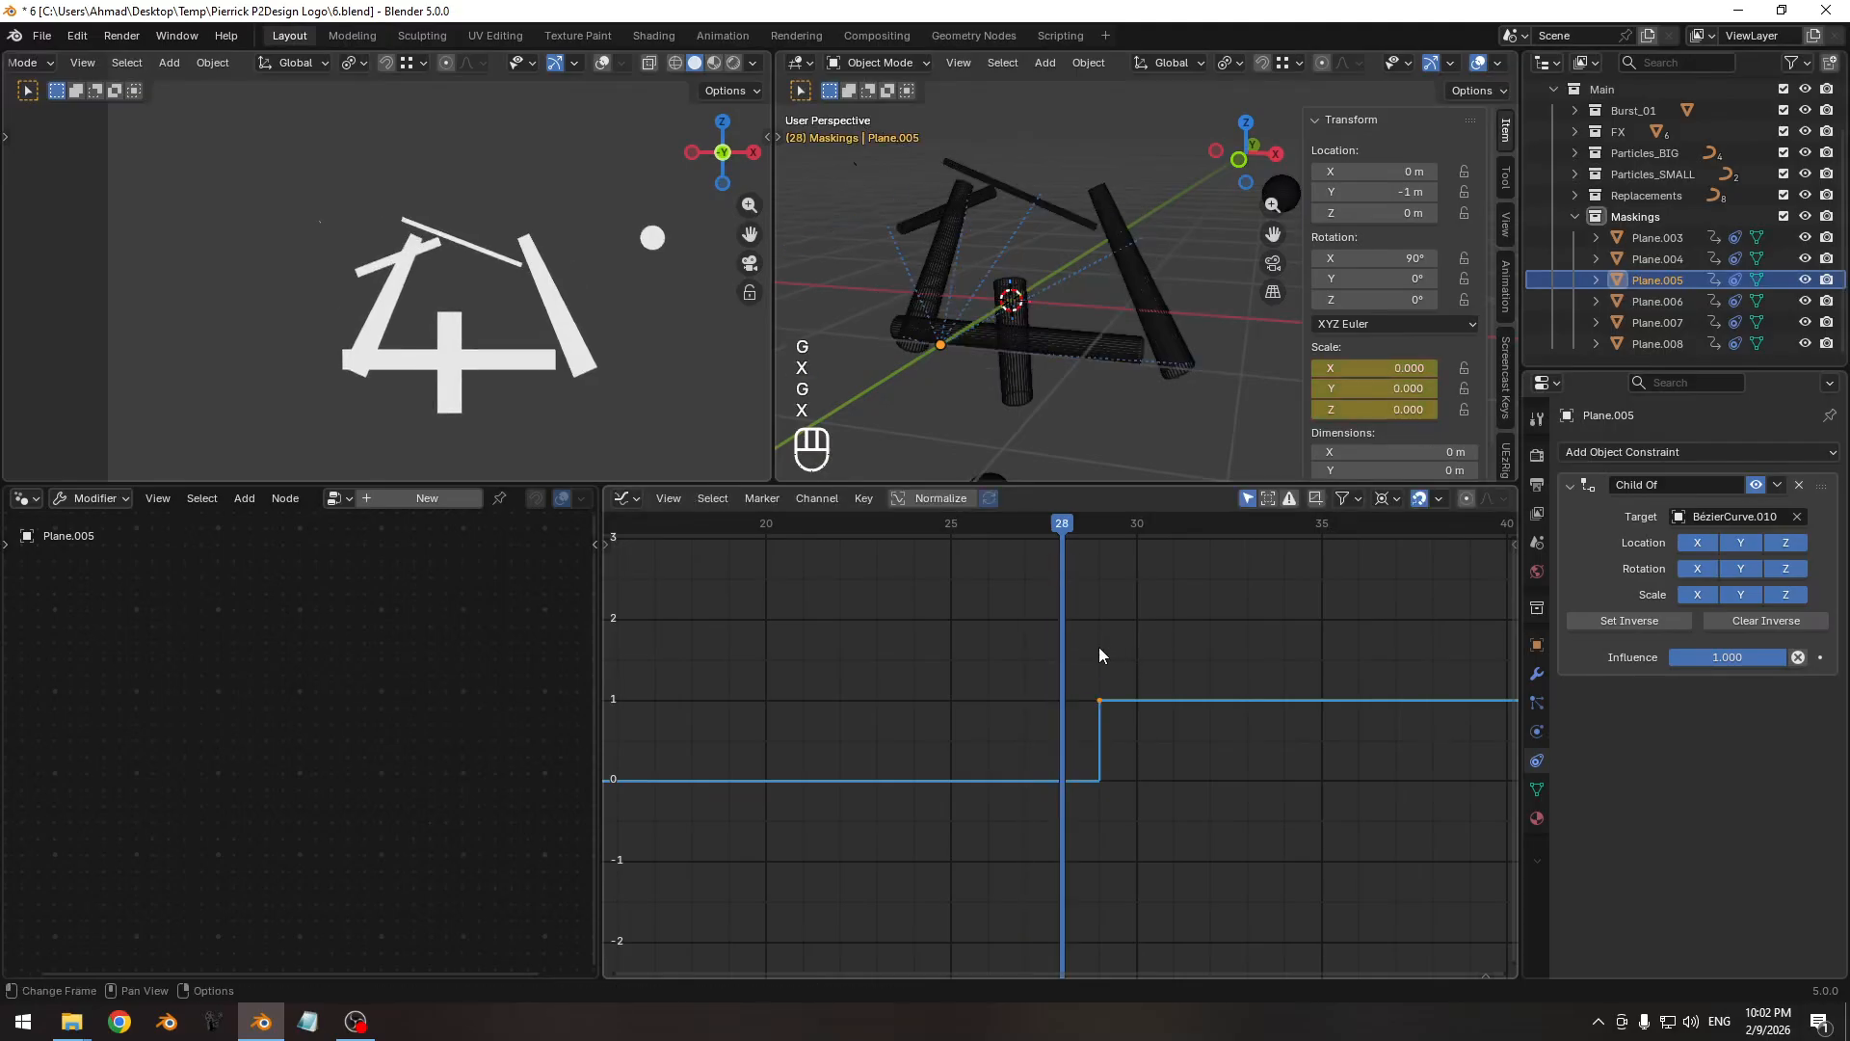
Step back and forth through frames 28 to 33 to examine when the Plane.005 mask cuts into the logo shape.
key("Right")
key("Right")
key("Right")
key("Right")
key("Right")
key("Left")
key("Left")
key("Right")
key("Right")
key("Right")
key("Right")
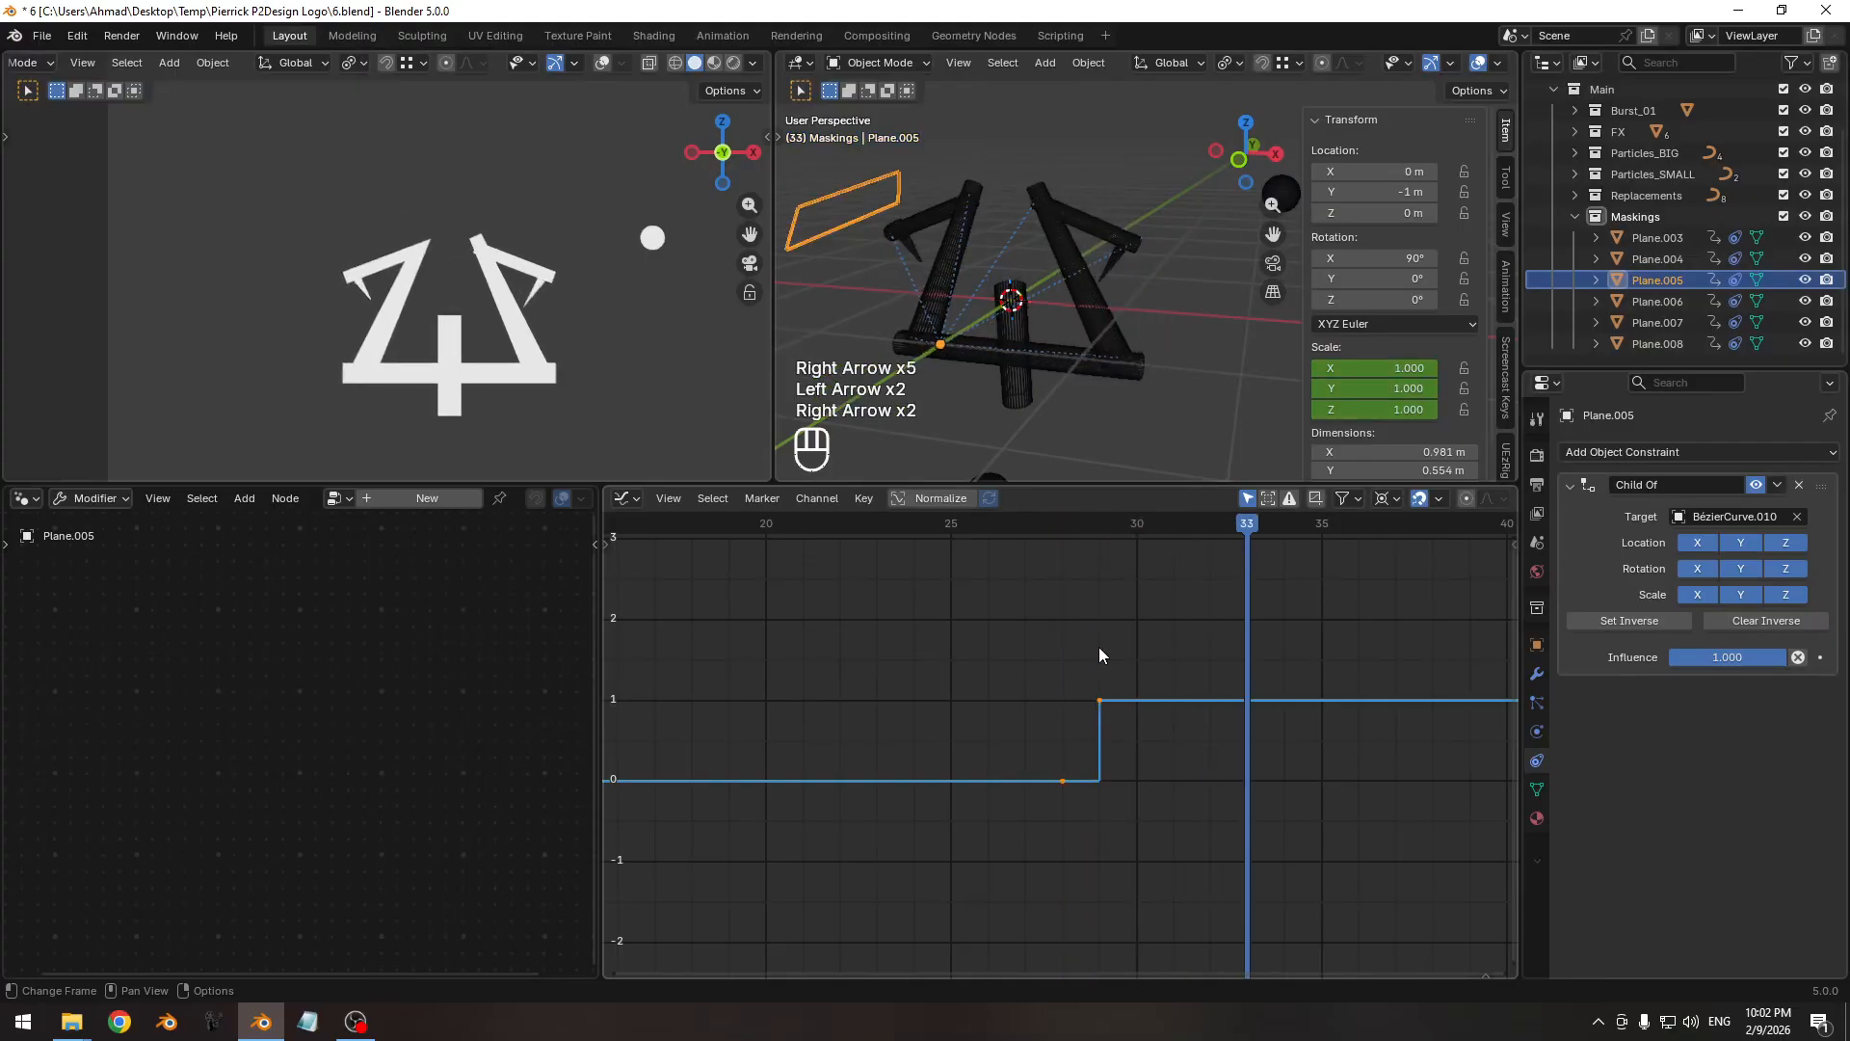
Step back and forth through frames 28 to 35 to examine the Plane.005 mask against the moving tubes, stopping at frame 31.
key("Left")
key("Left")
key("Right")
key("Right")
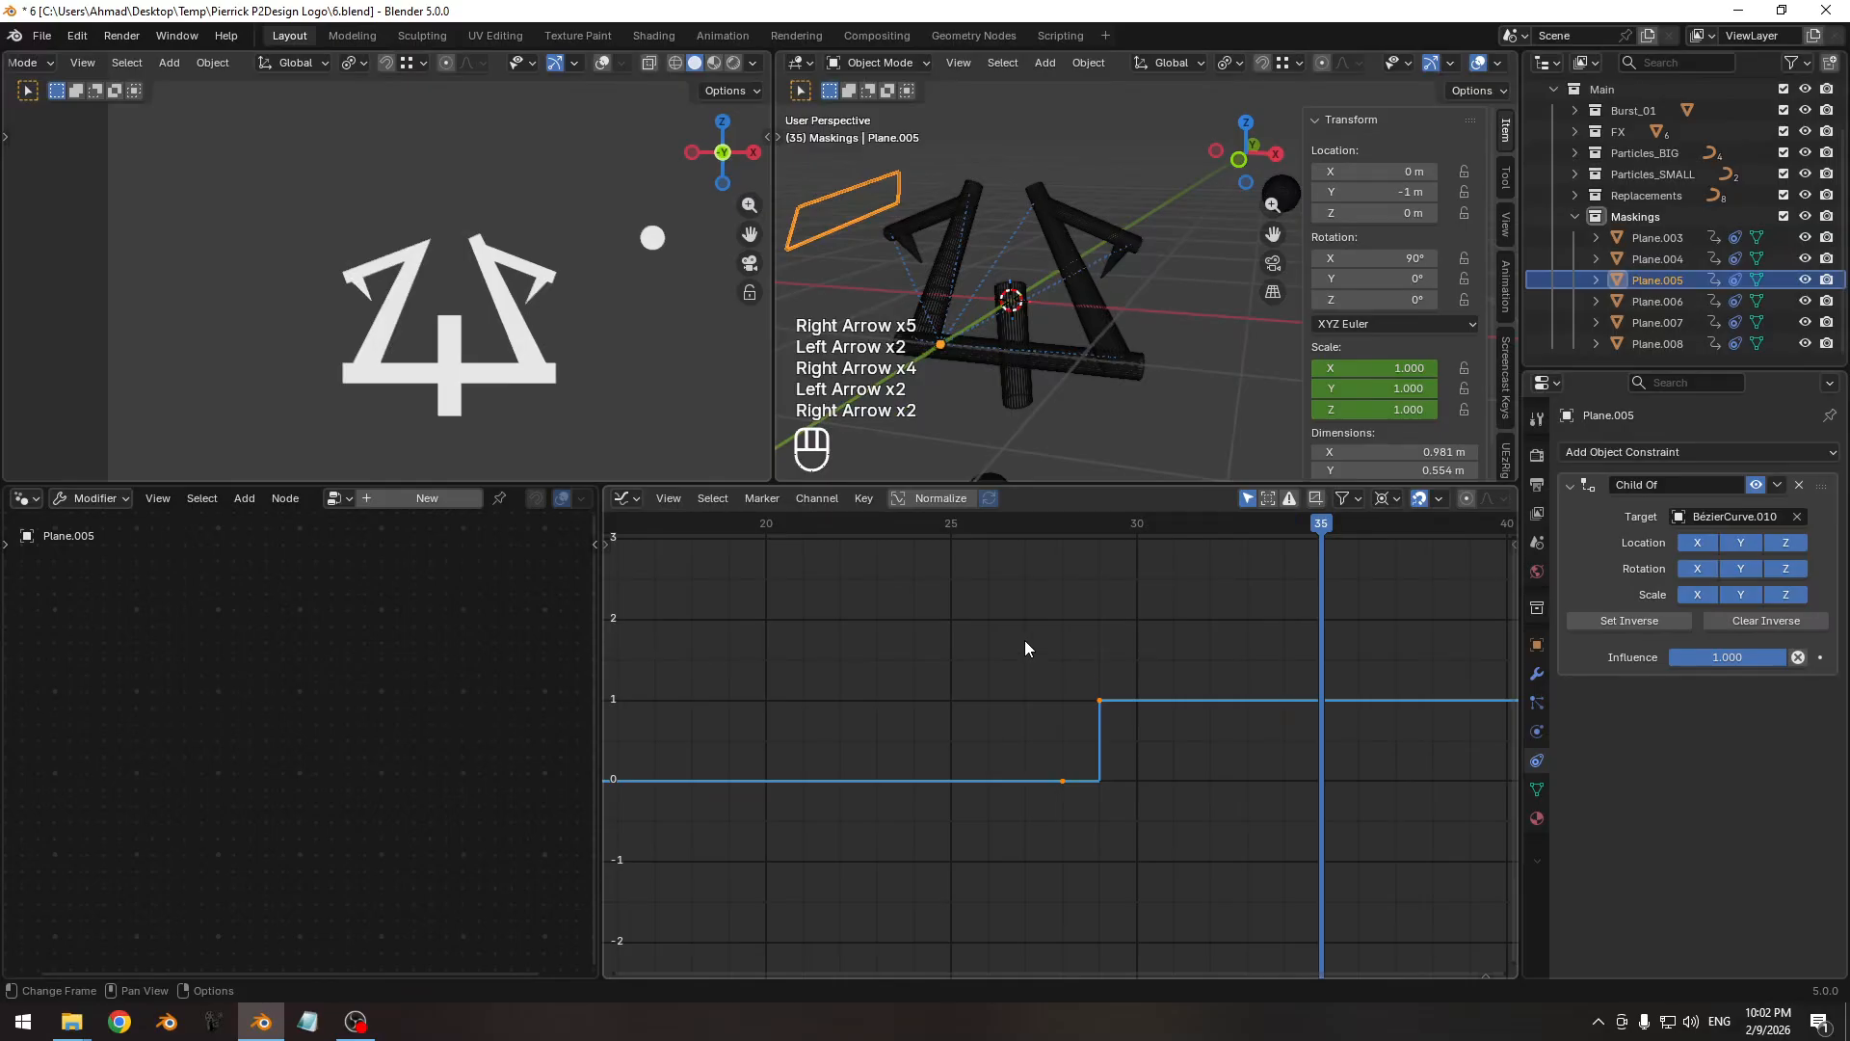
key("Left")
key("Left")
key("Left")
key("Left")
key("Left")
key("Left")
key("Left")
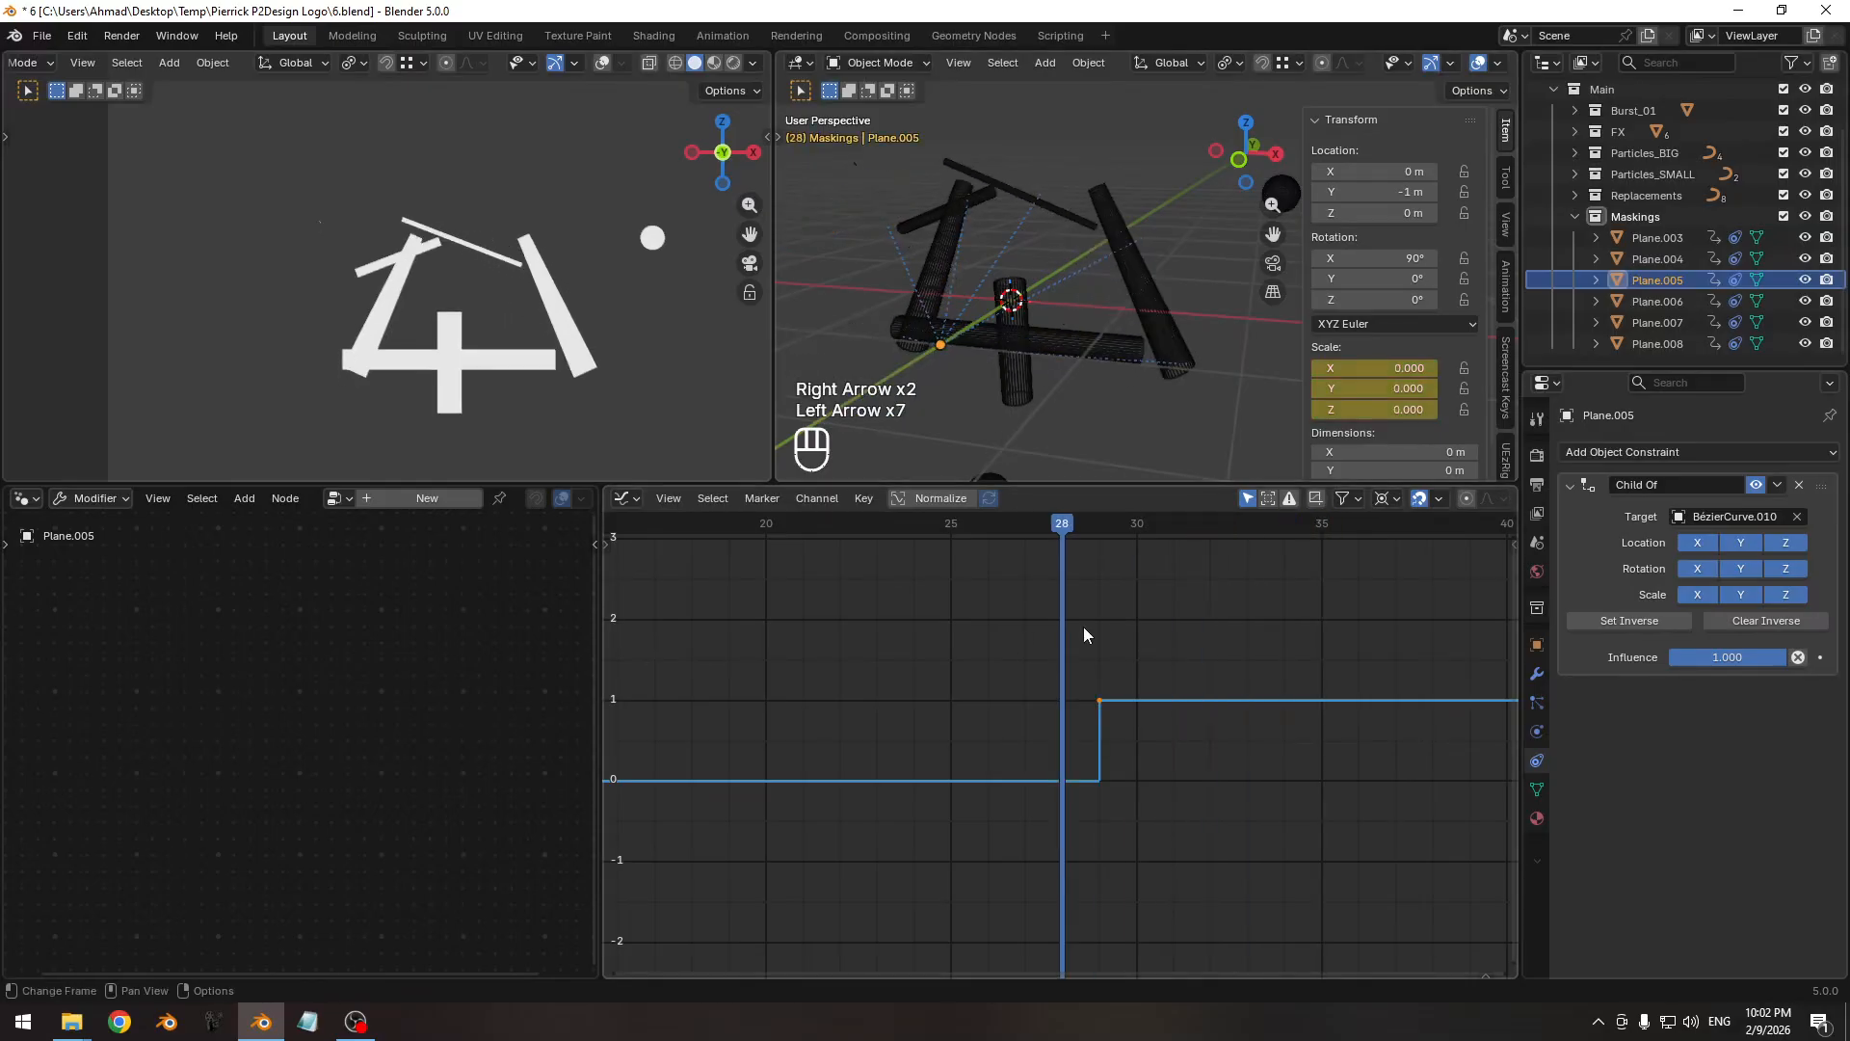
key("Right")
key("Right")
key("Right")
key("Right")
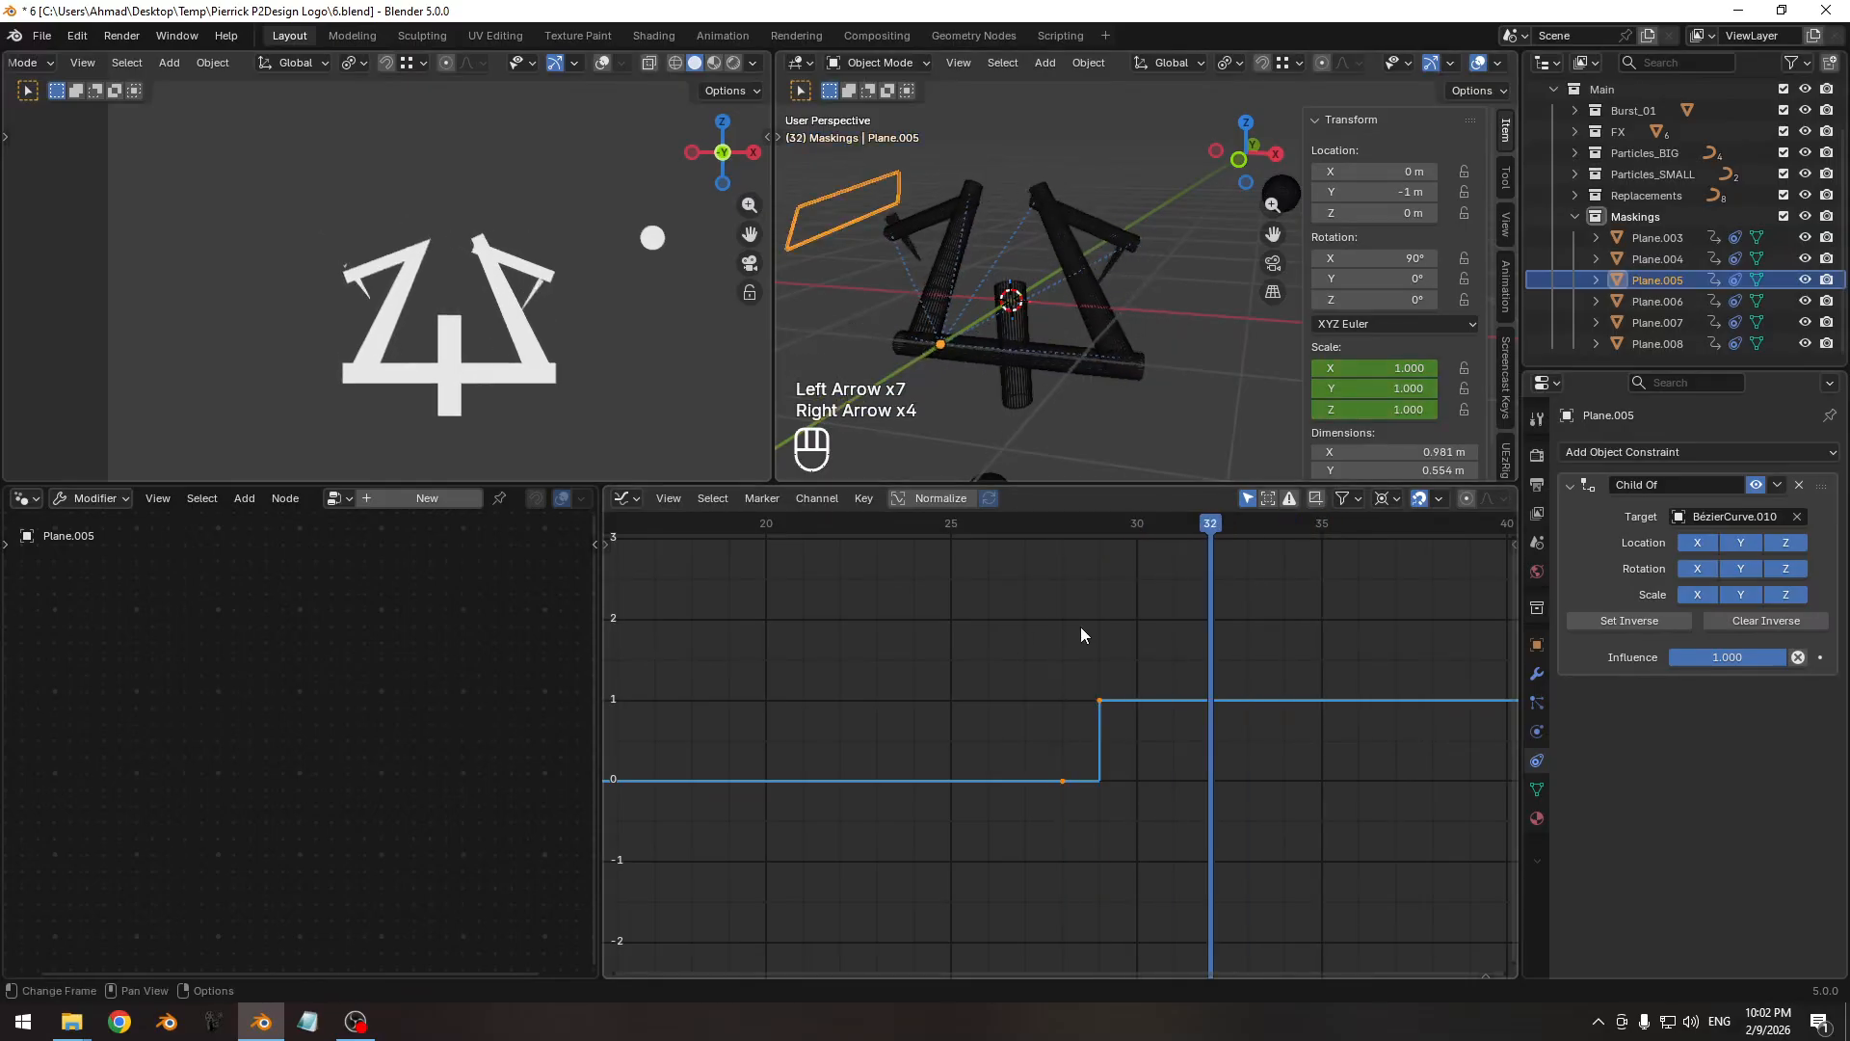
key("Left")
key("Left")
key("Left")
key("Right")
key("Right")
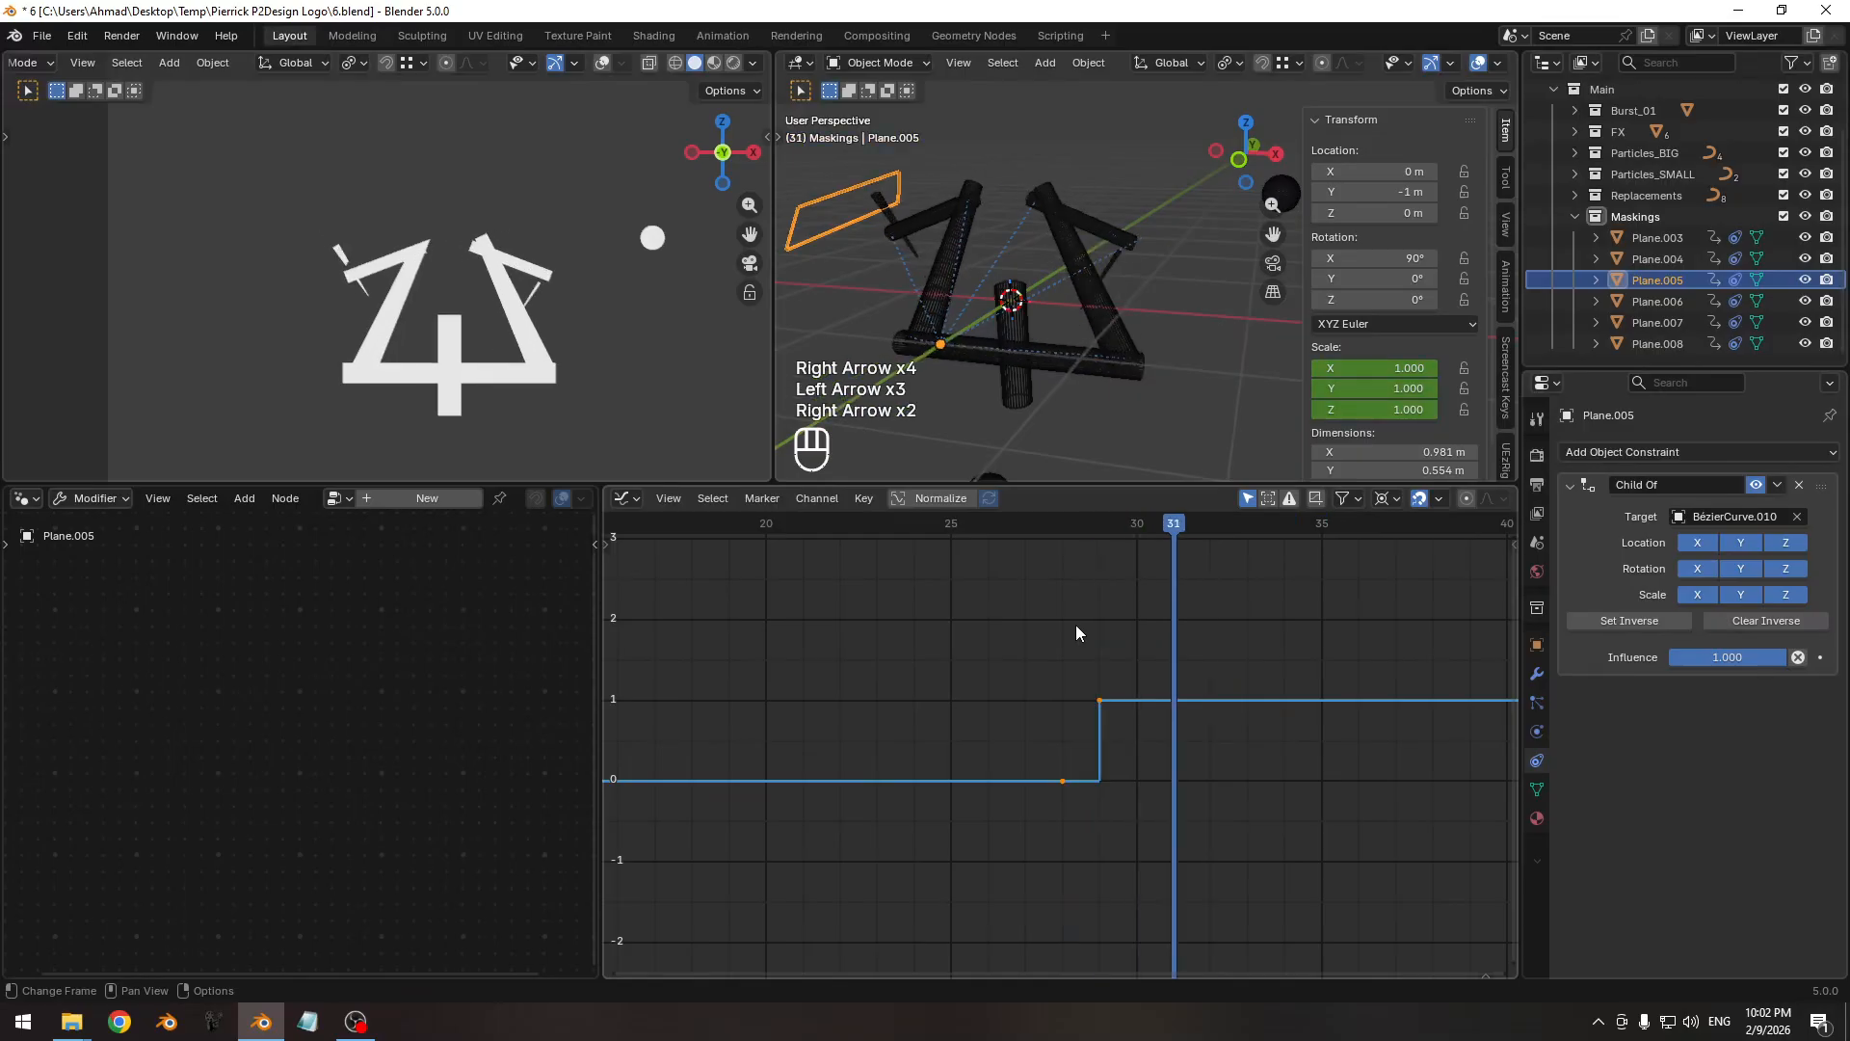
Edit Plane.005 in front view and shorten its lower edge by scaling it toward the inner vertex, with Active Element as the pivot.
middle_click_drag(341, 298, 415, 213, "shift")
middle_click_drag(415, 214, 335, 236, "shift")
middle_click_drag(832, 285, 1012, 241)
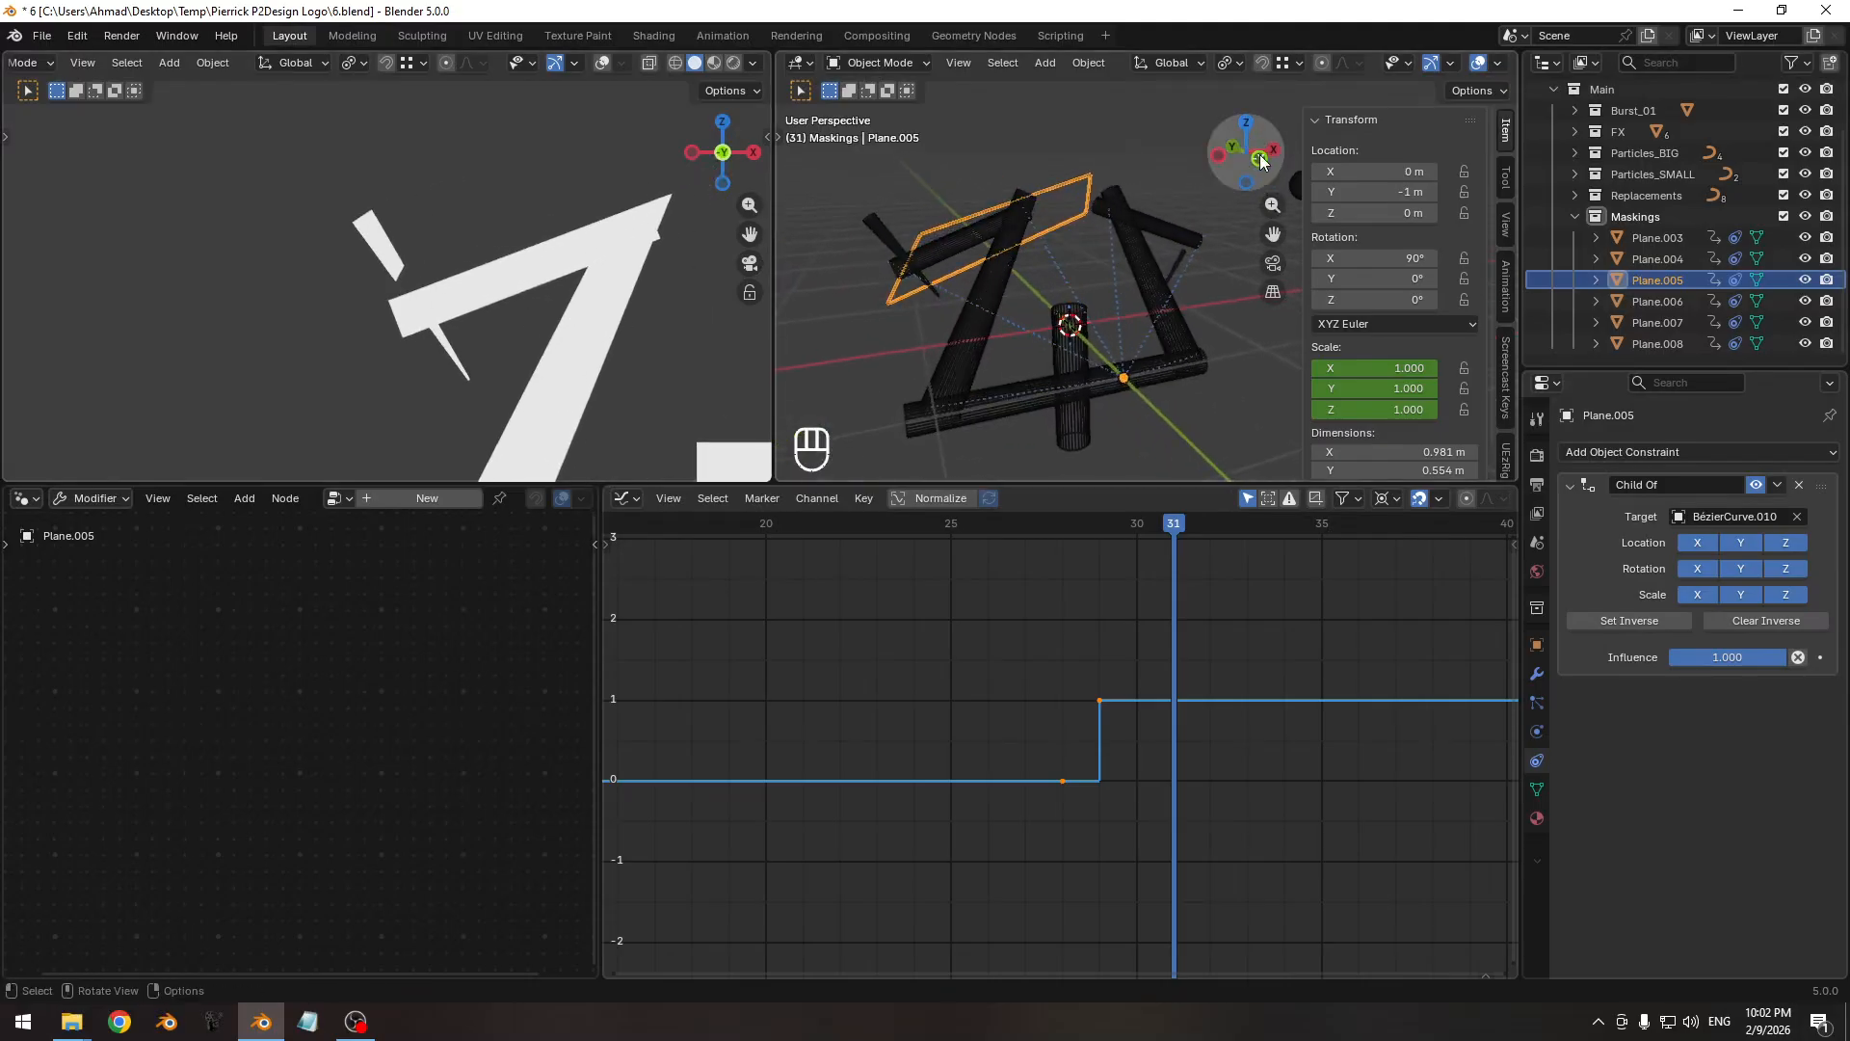
left_click(1259, 154)
scroll(990, 189, "up", 5)
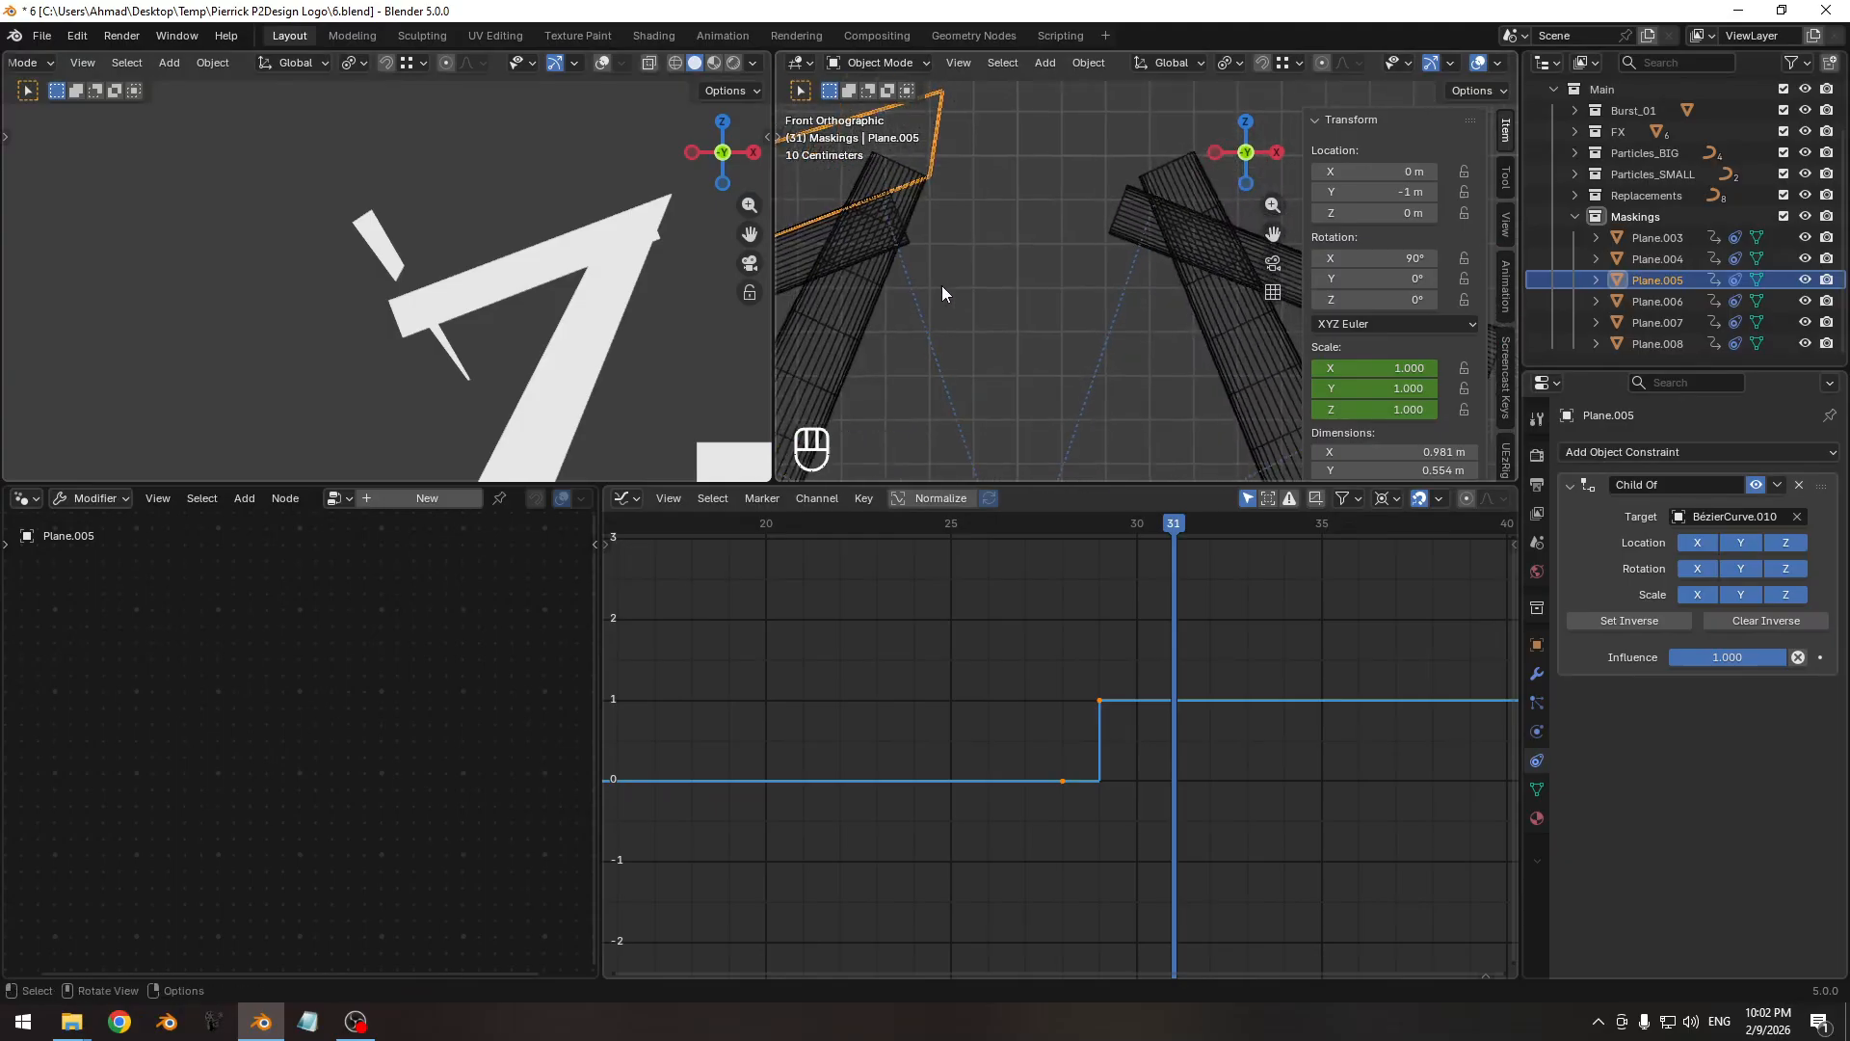
mouse_move(943, 289)
middle_mouse_down("shift")
mouse_move(1241, 326)
mouse_move(971, 302)
middle_mouse_up("shift")
key("Tab")
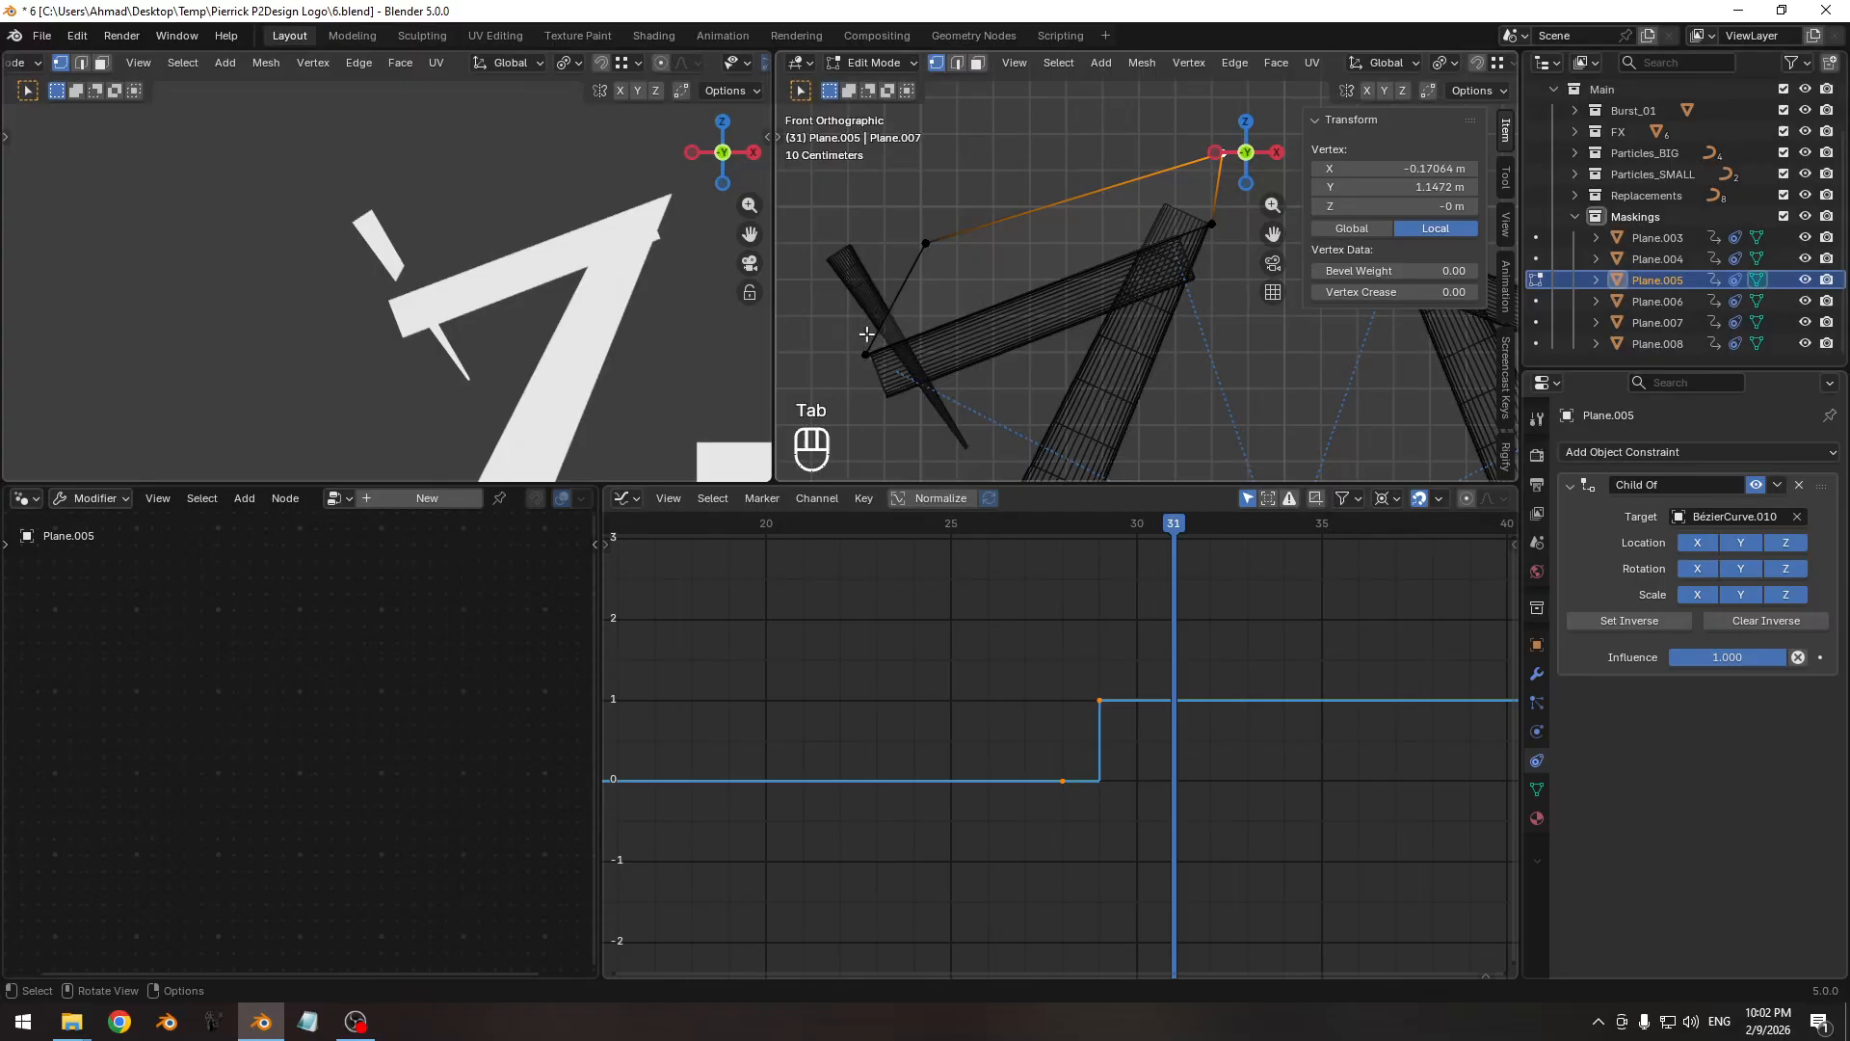
left_click(1165, 262, "shift")
key("n")
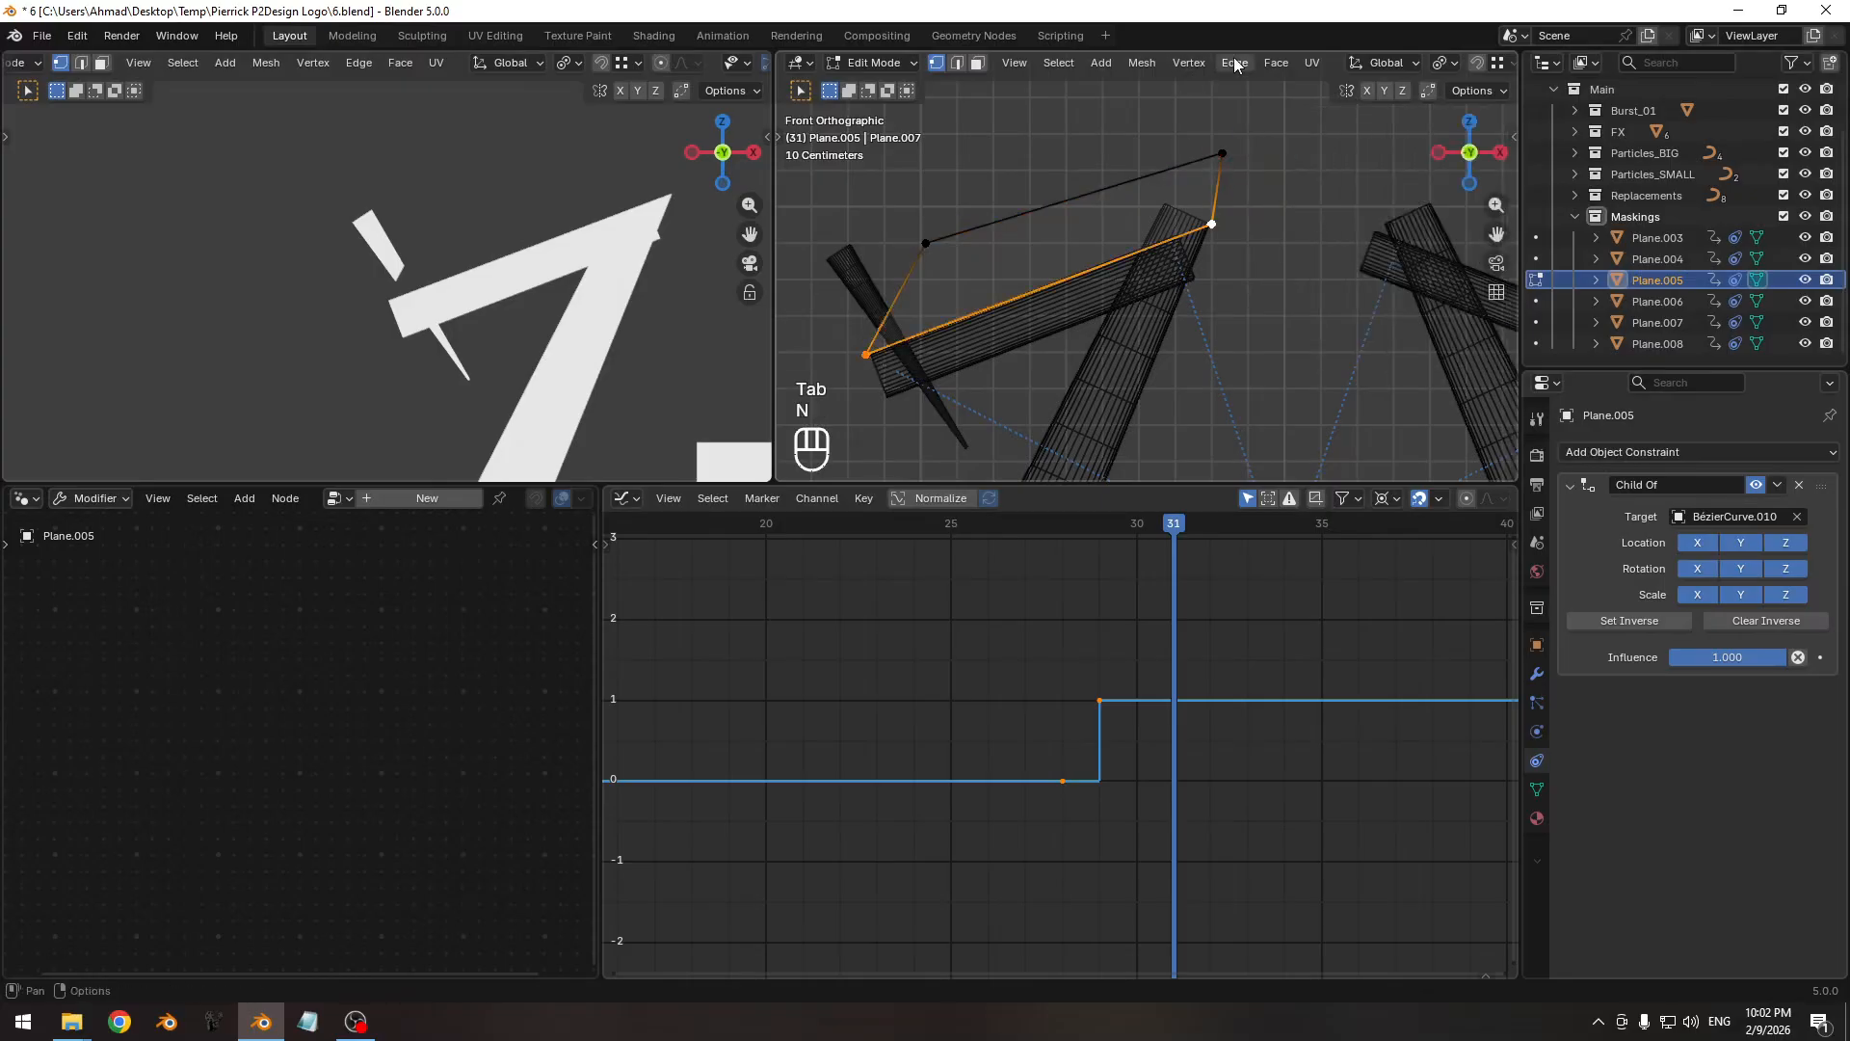
left_click(1433, 72)
left_click(1503, 210)
key("s")
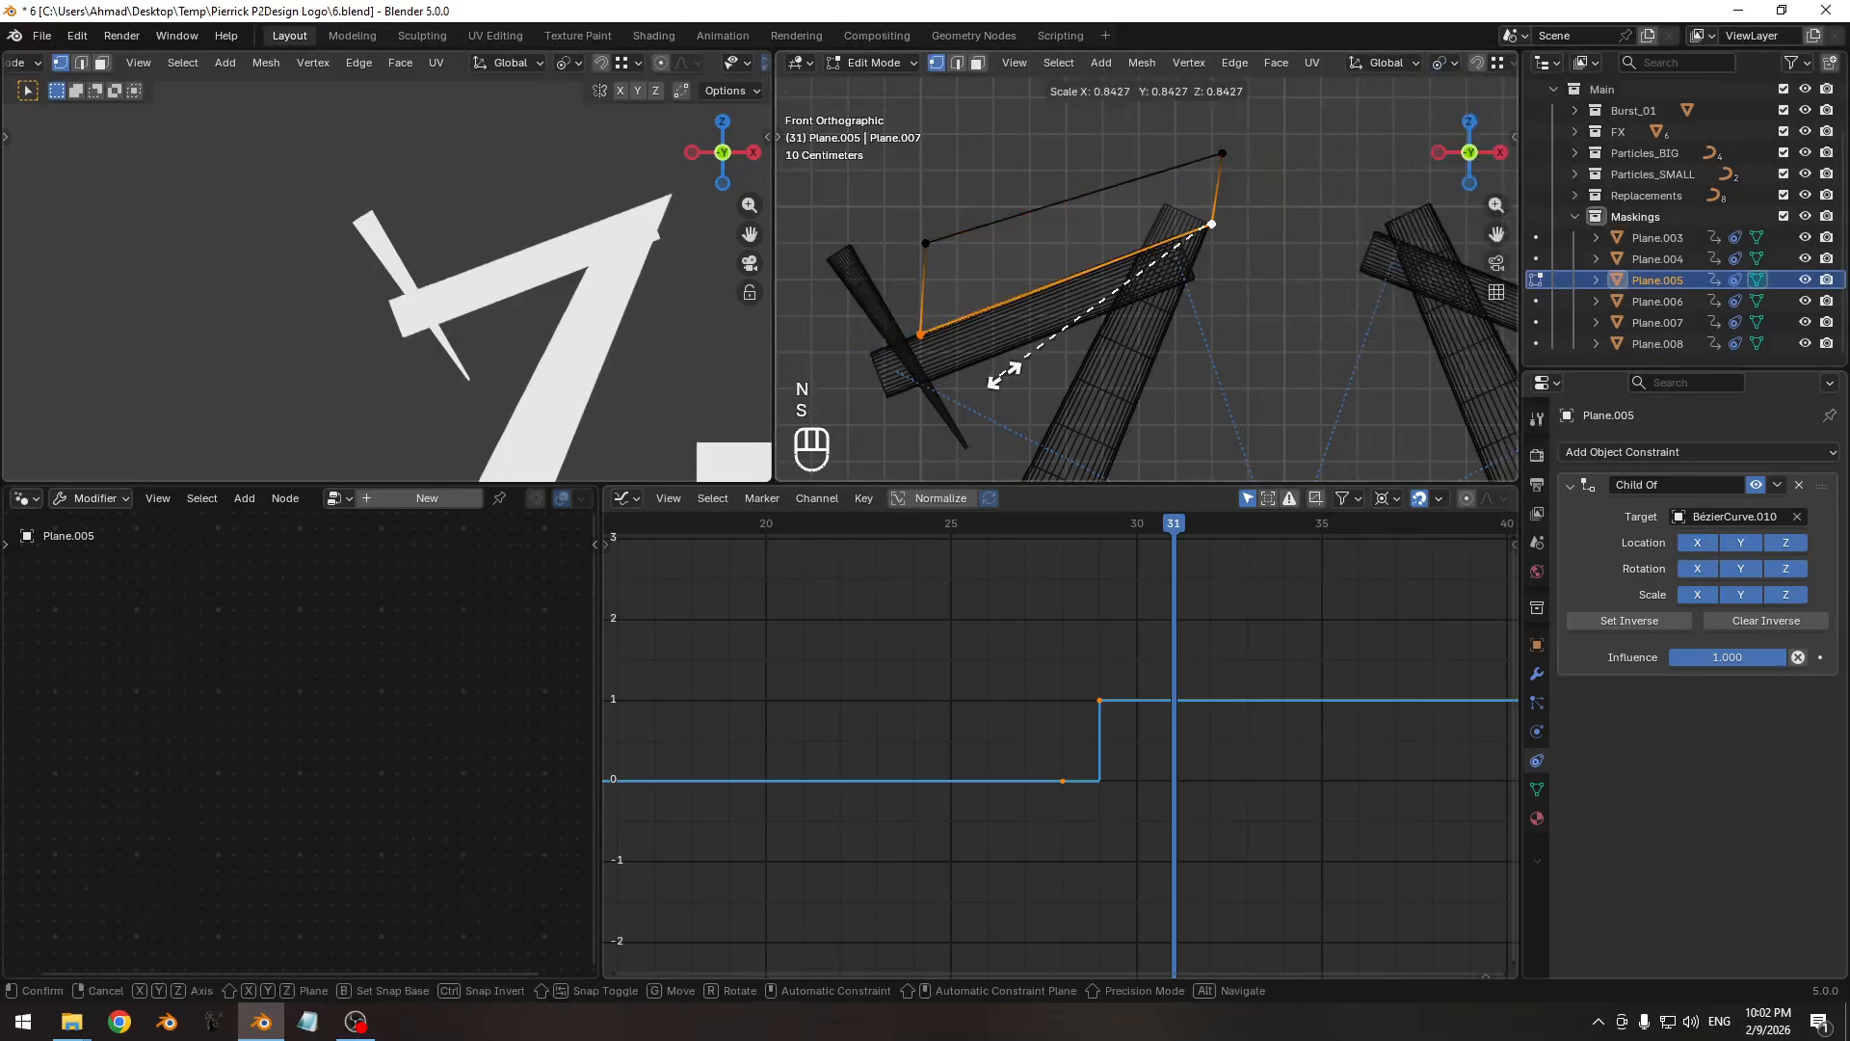
left_click(1124, 316)
Shorten Plane.005's upper edge toward its inner vertex, fine-tune the lower edge's length, and save the file.
left_click(929, 240)
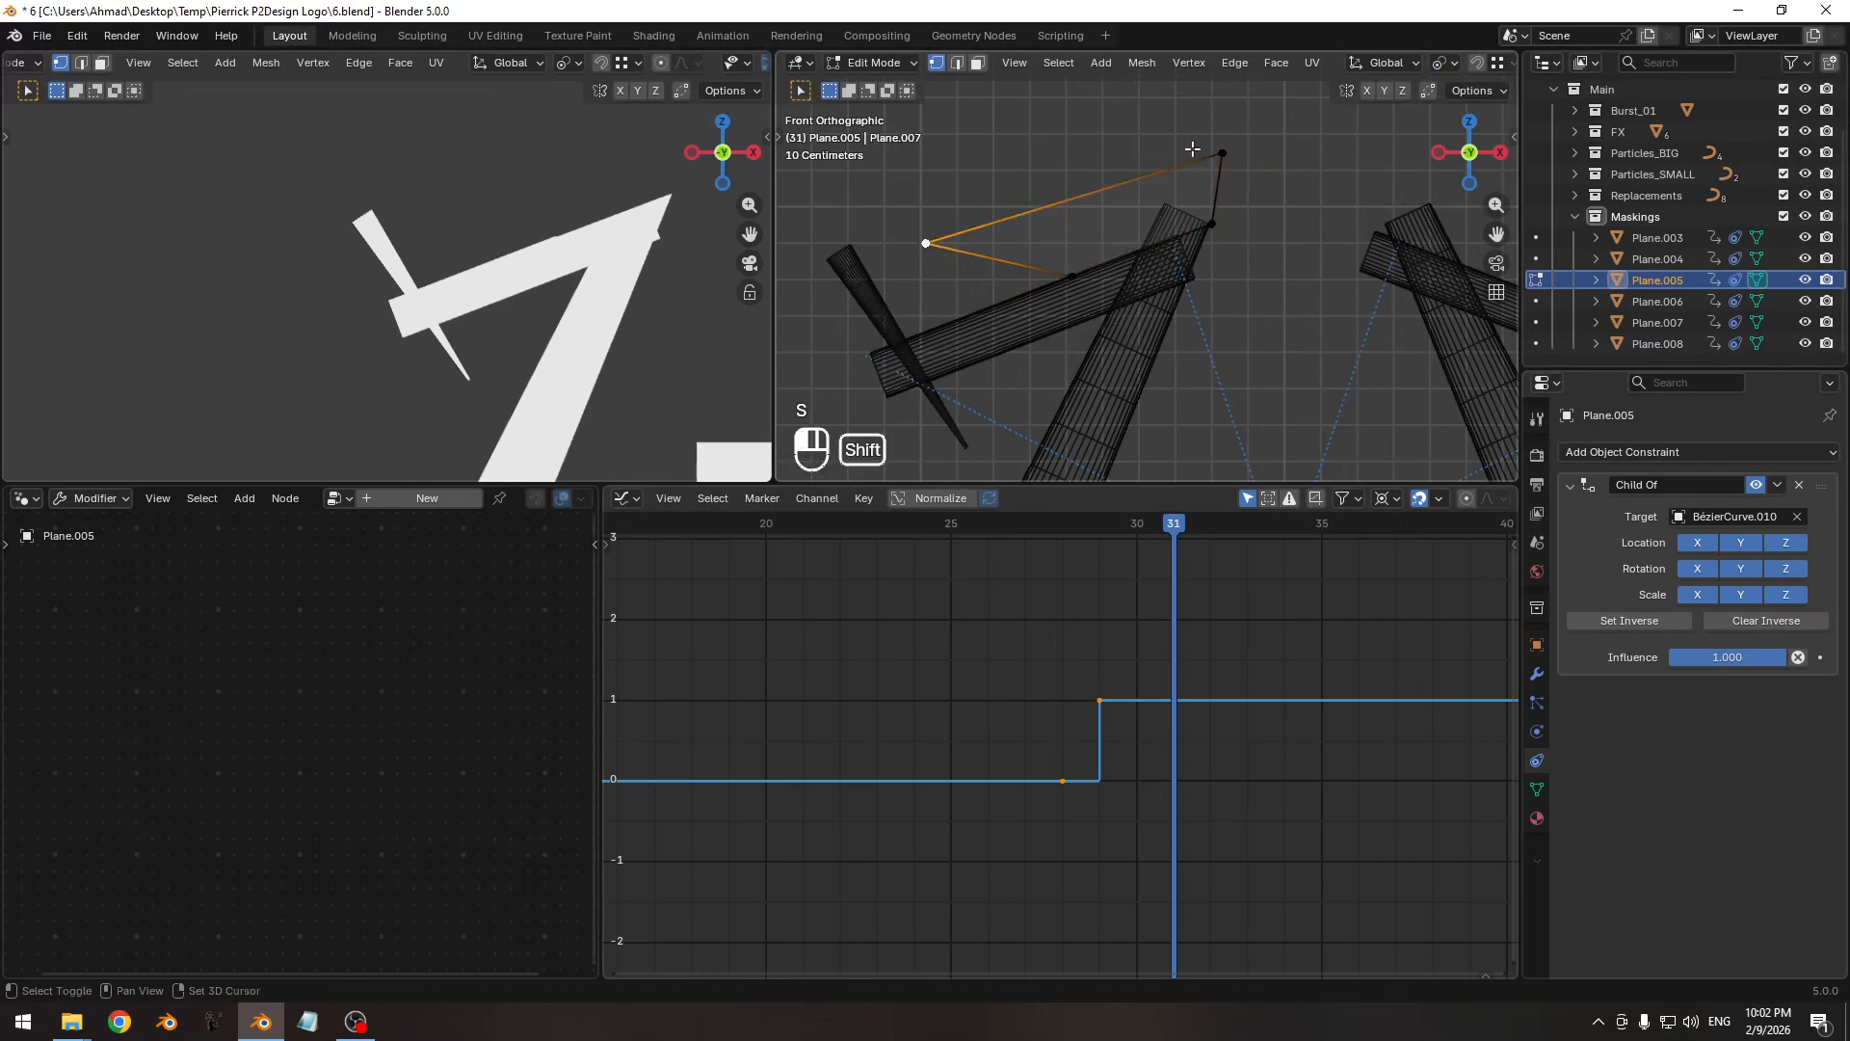
left_click(1216, 154, "shift")
key("s")
left_click(1128, 289)
key("s")
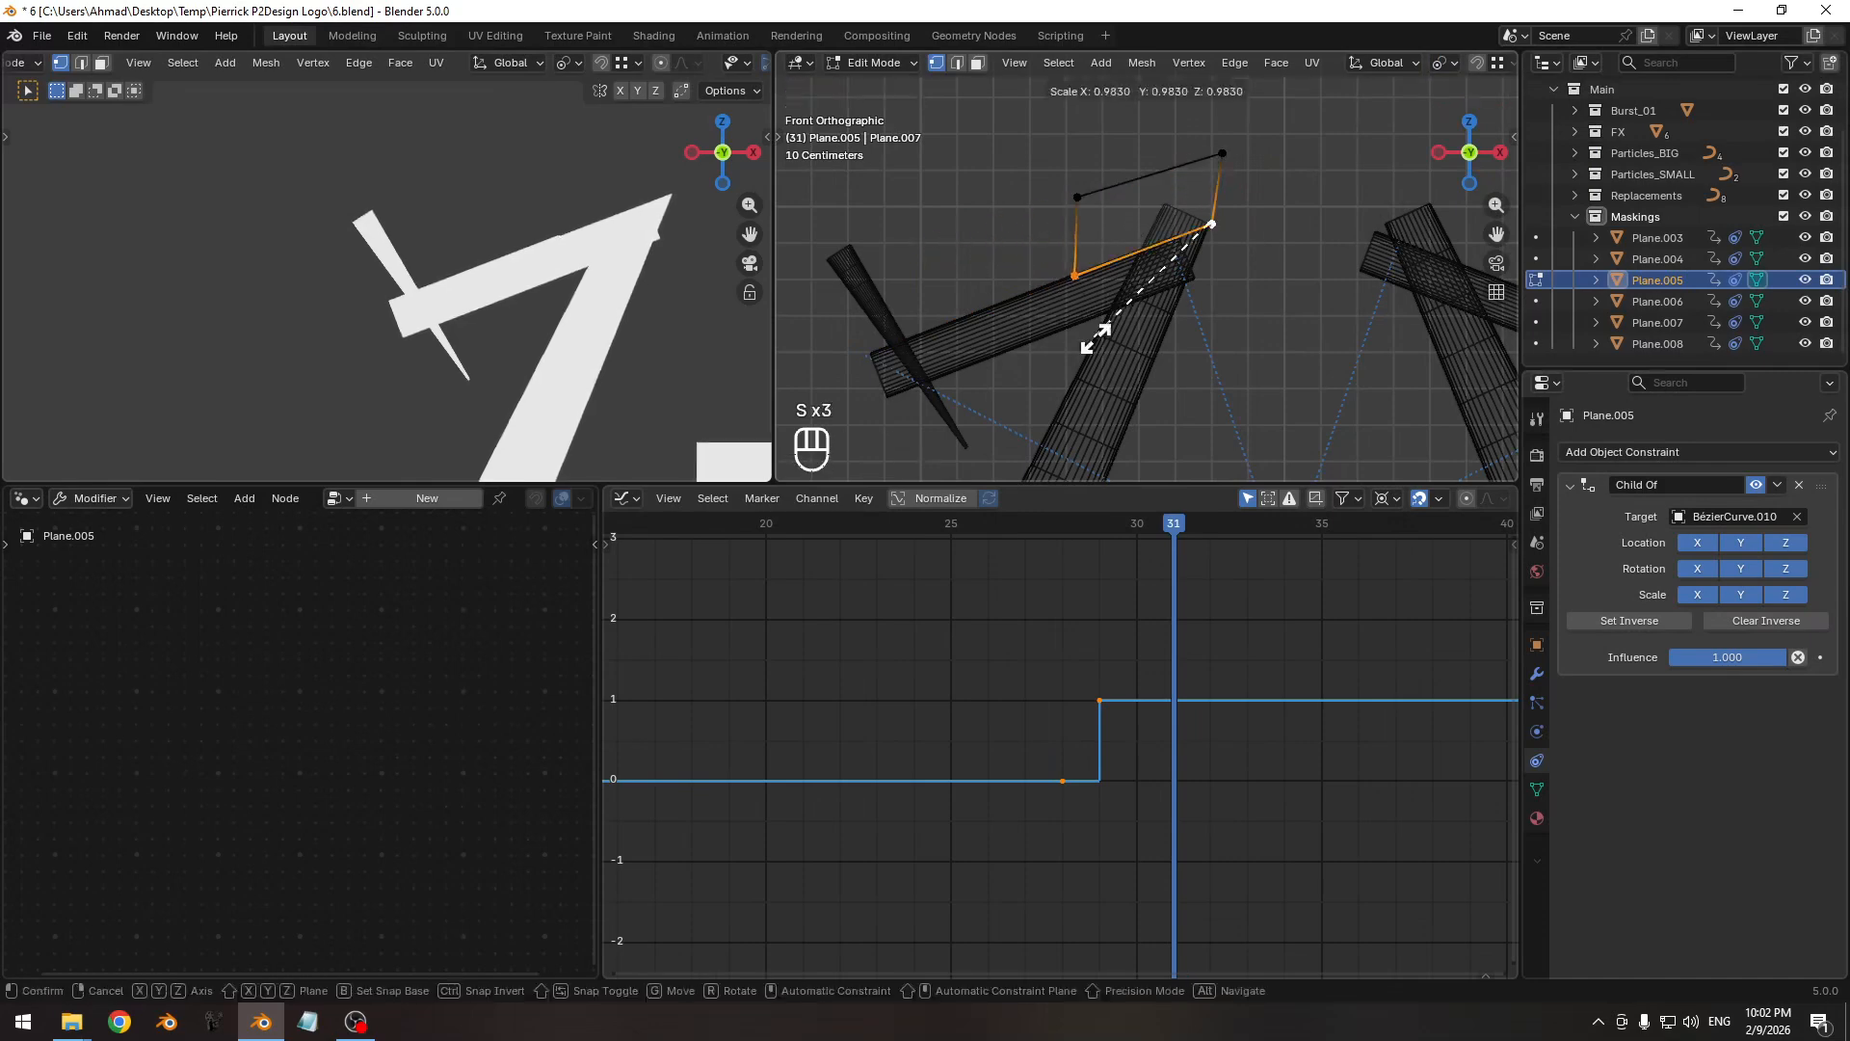
left_click(1108, 357)
key("Tab")
key("ctrl+s")
Select the BézierCurve.008 tube and scrub between frames 28 and 29 to examine how the resized mask trims its upper end.
left_click_drag(1144, 525, 1060, 536)
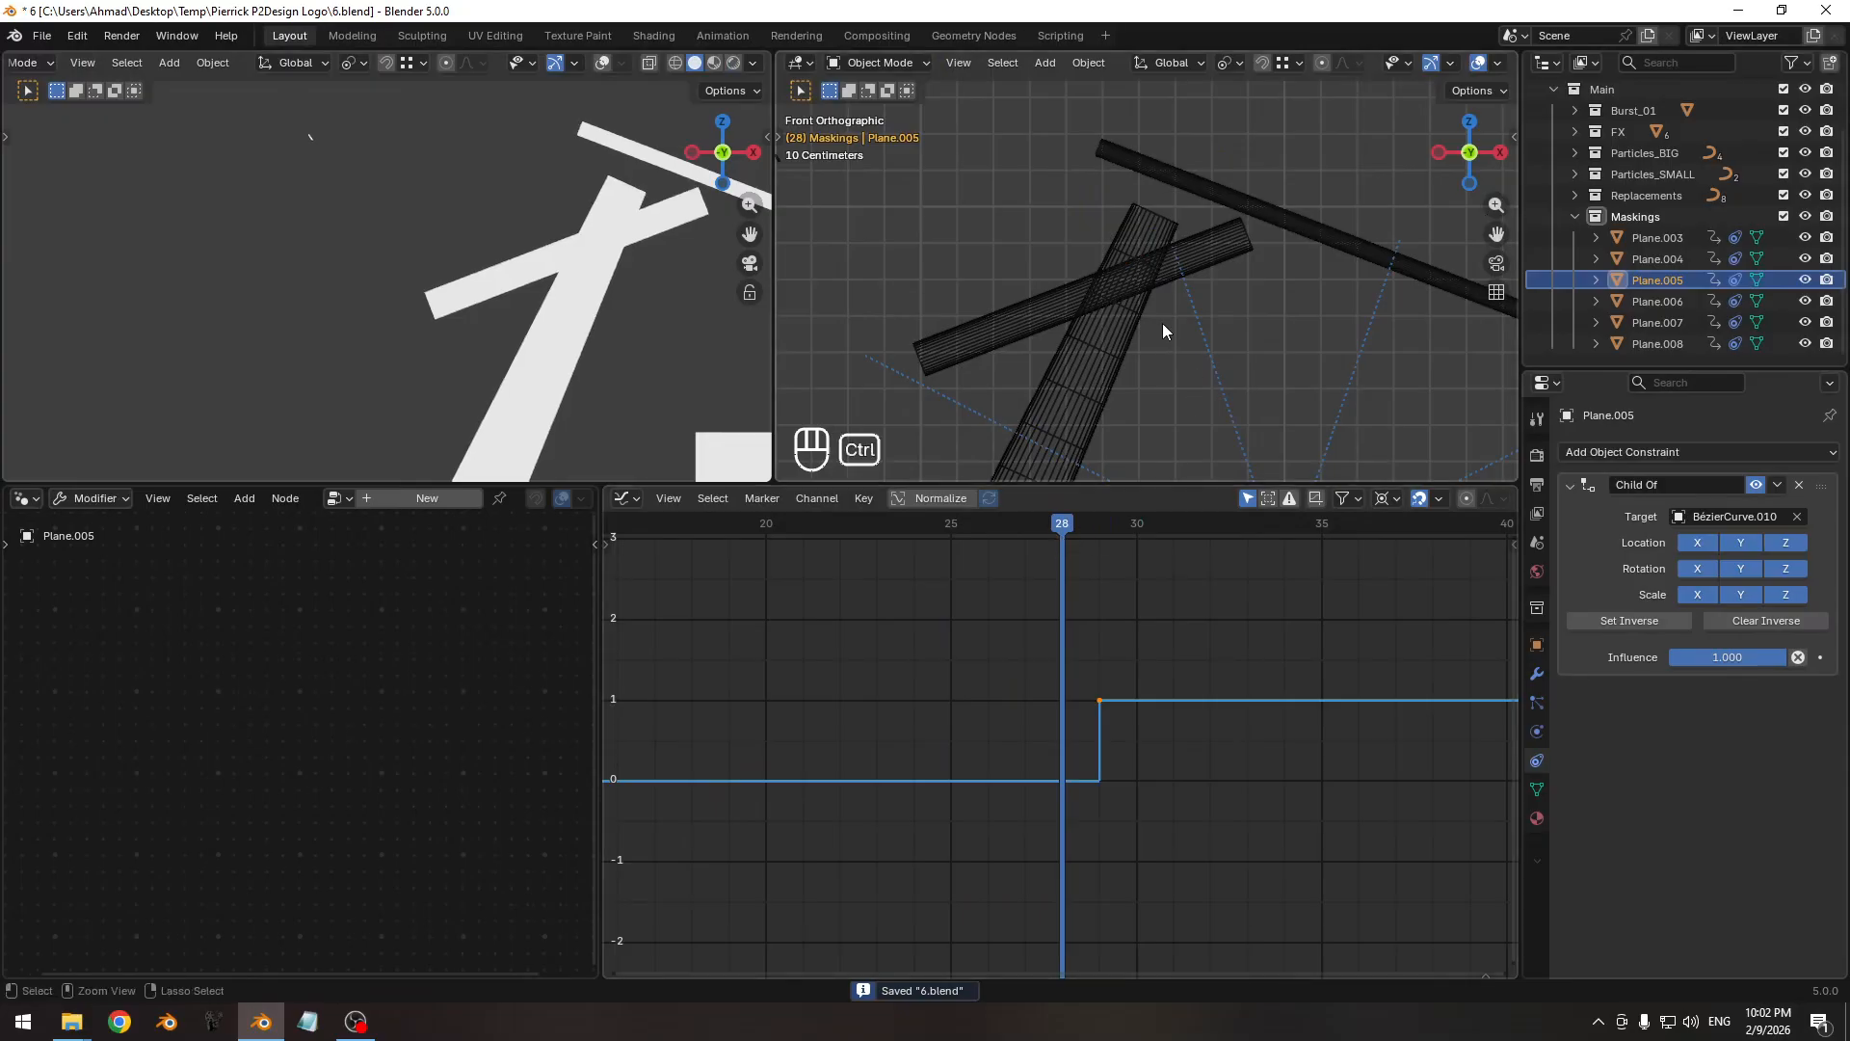
scroll(1146, 332, "down", 2)
left_click(1104, 349)
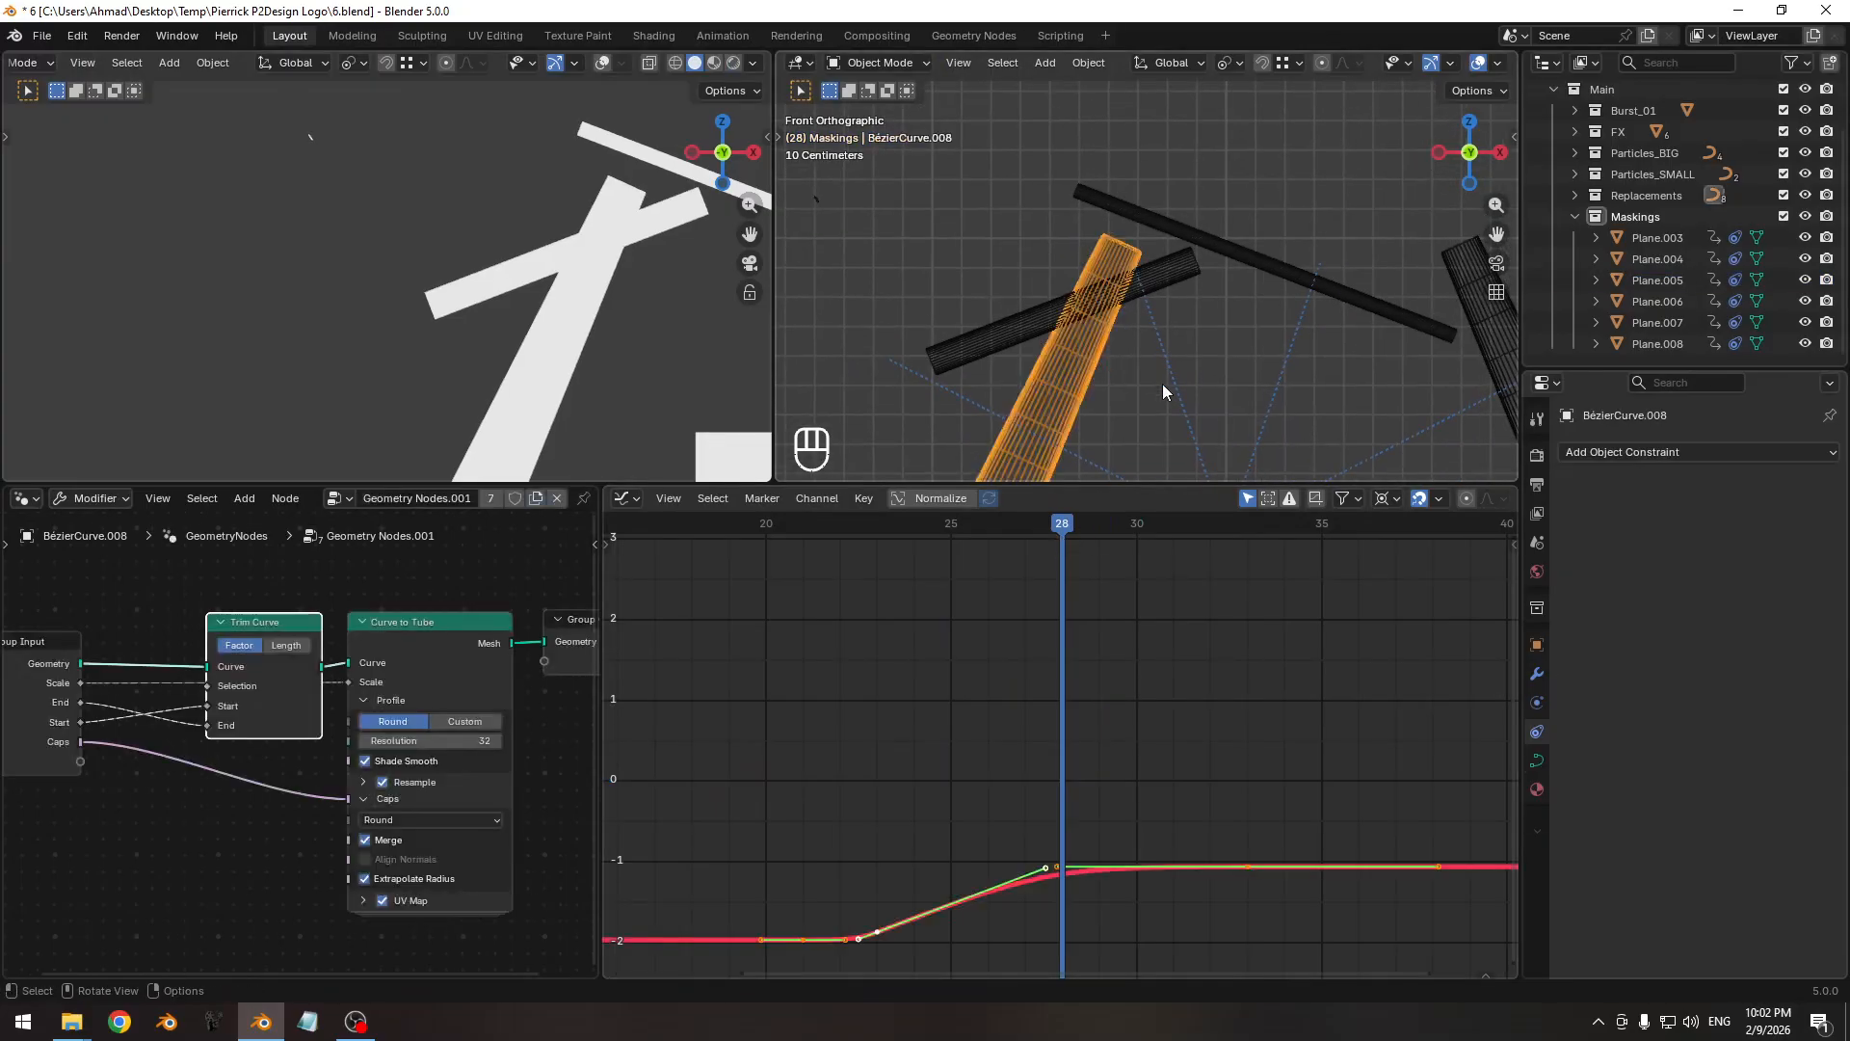
middle_click_drag(1099, 693, 973, 708, "ctrl")
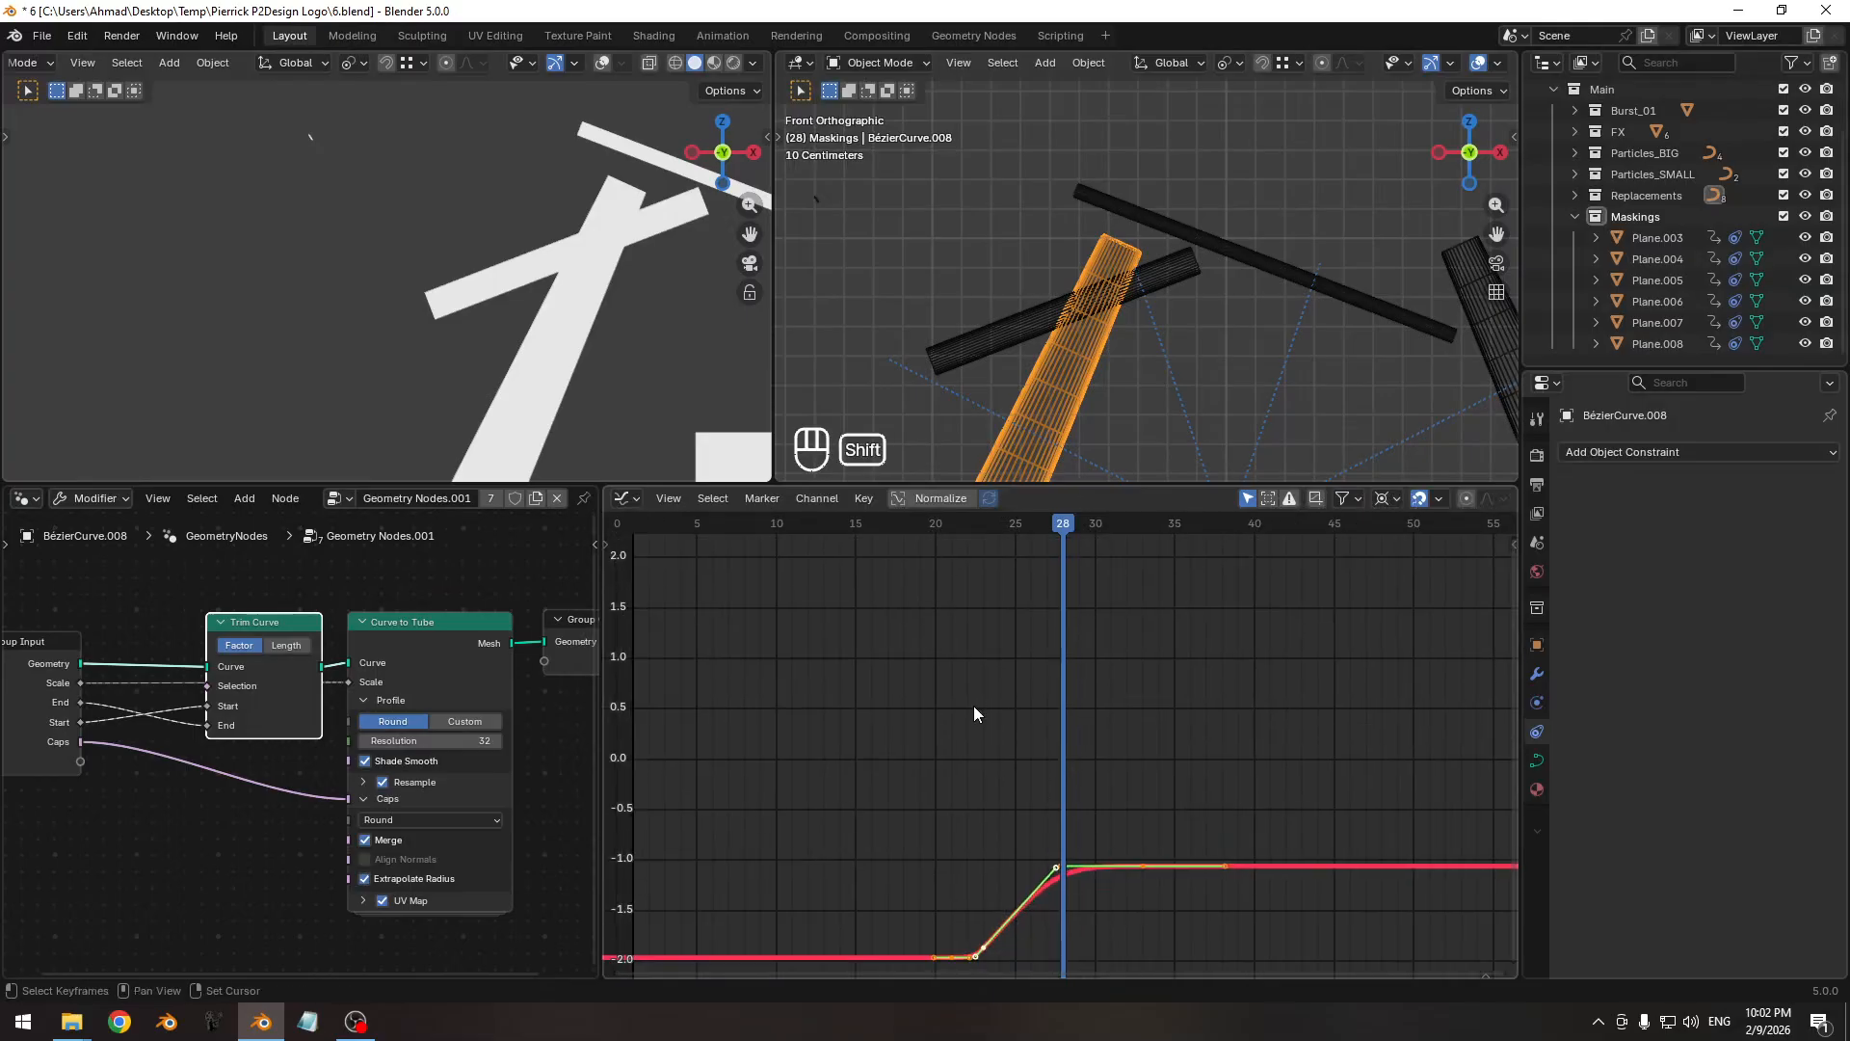
left_click_drag(1063, 533, 1084, 528)
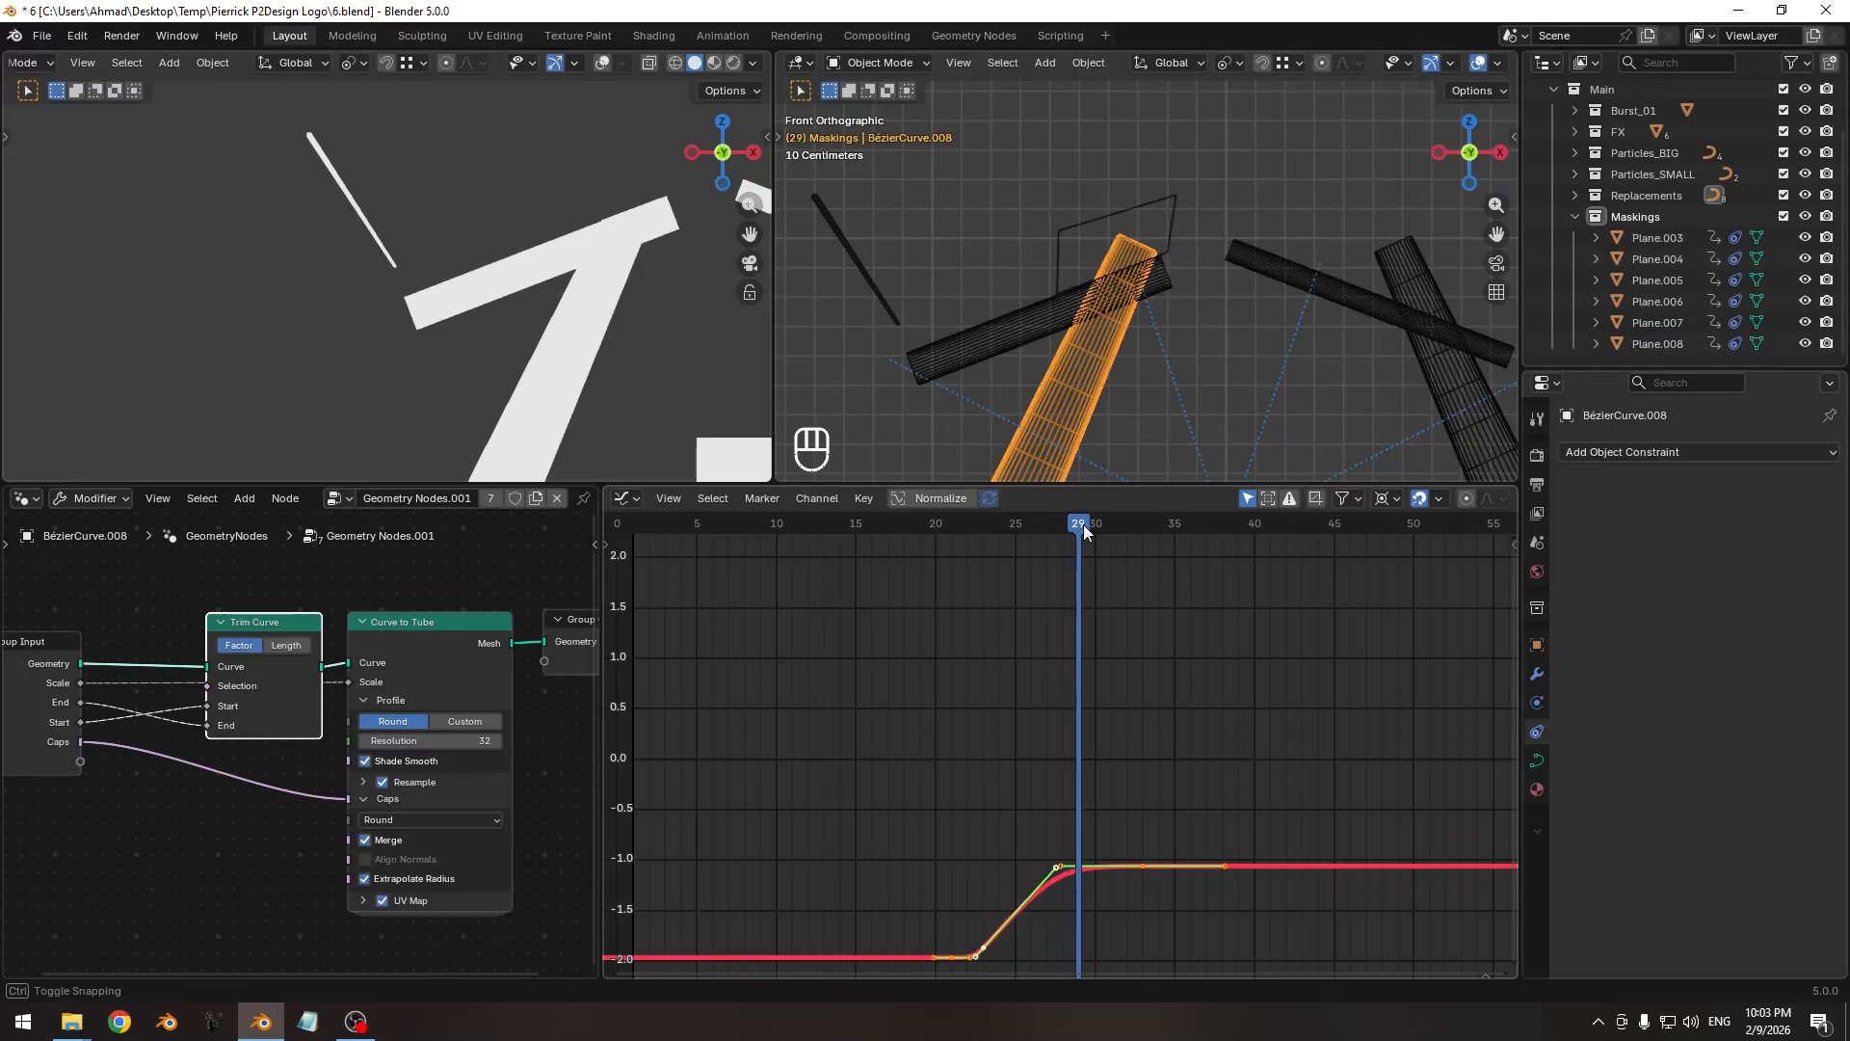
middle_click_drag(1083, 254, 1062, 267, "ctrl")
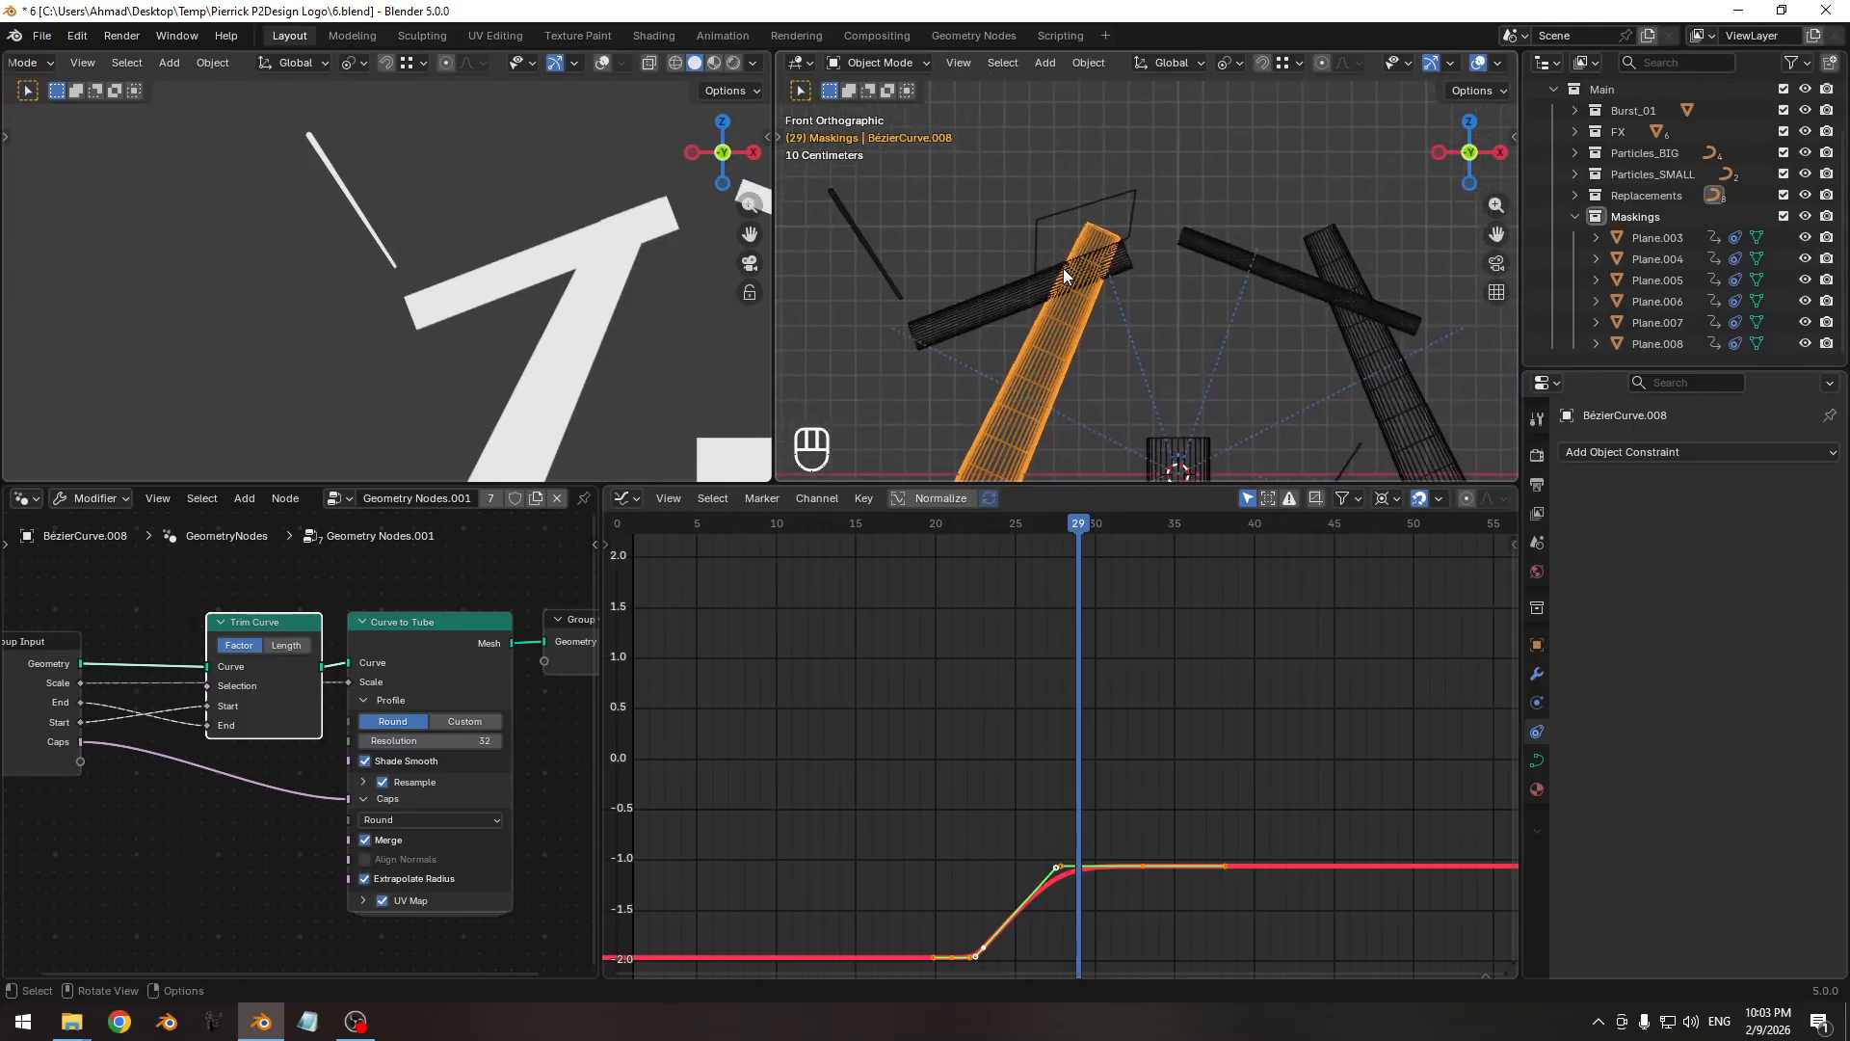
left_click(1057, 218)
left_click(1078, 222)
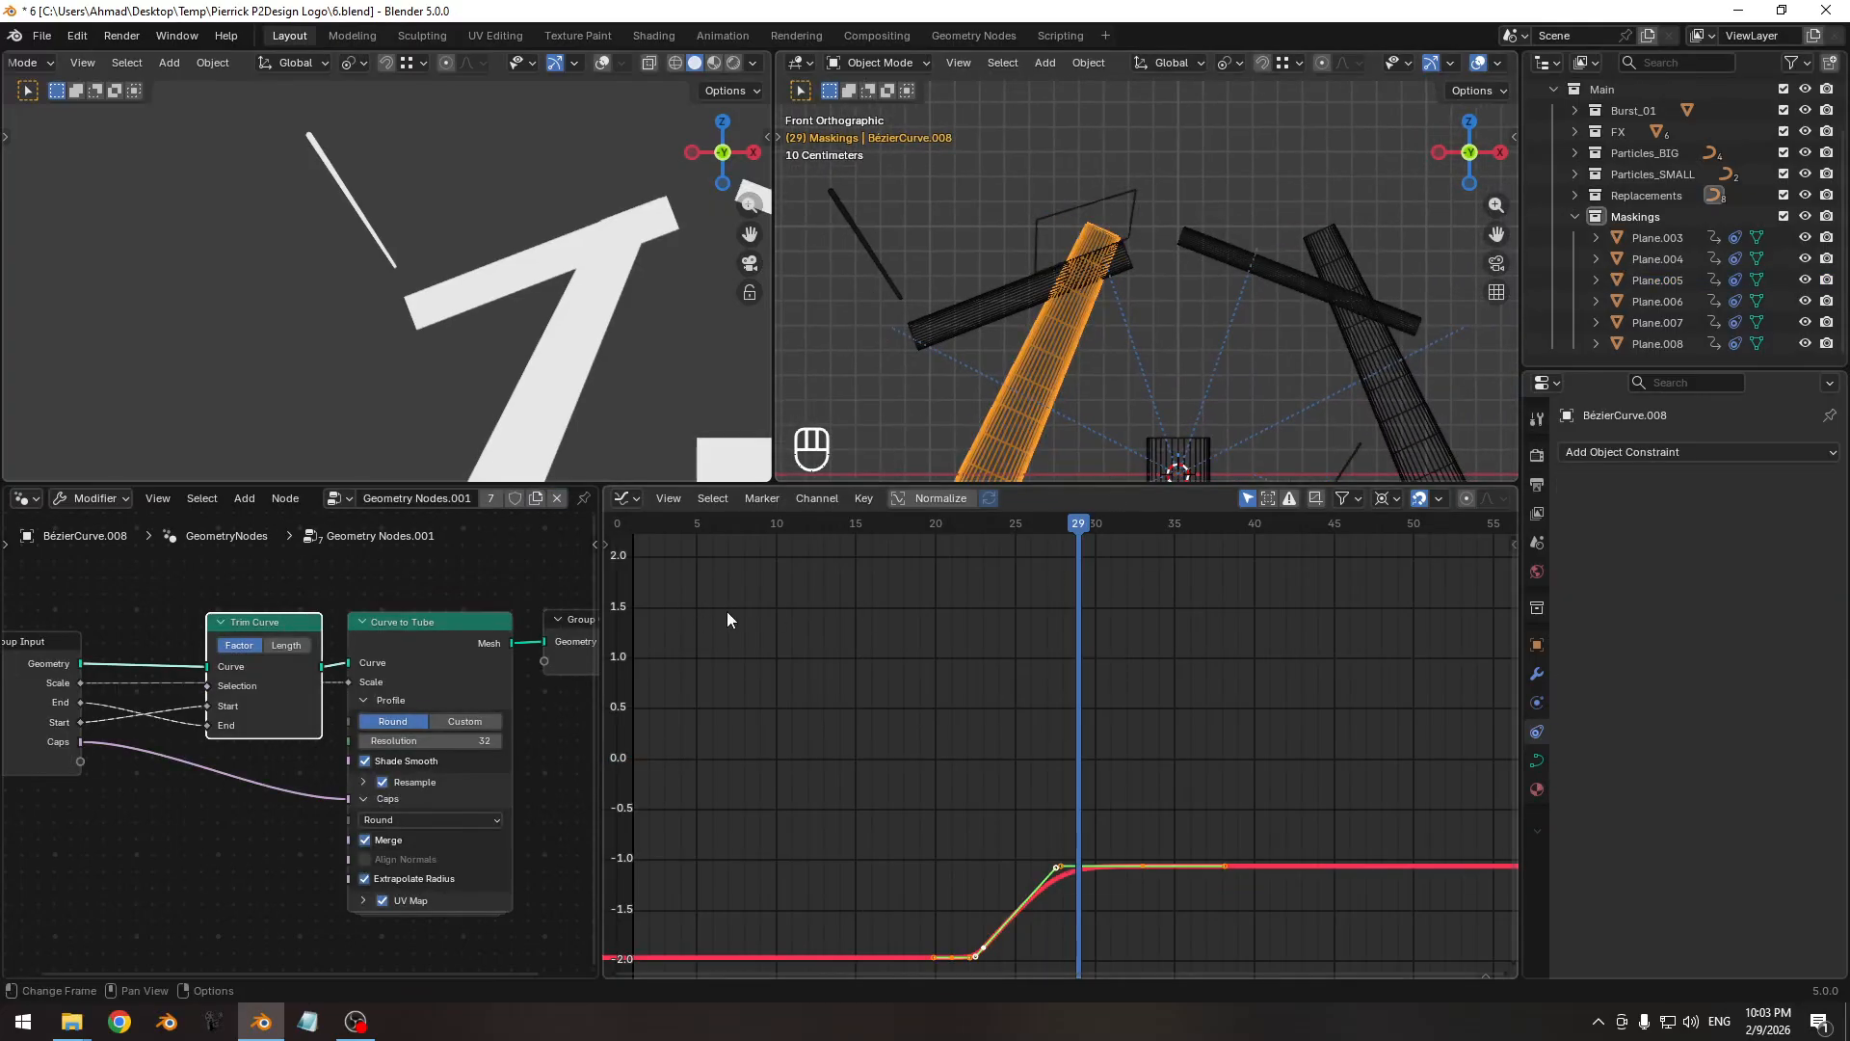
Hide BézierCurve.008's X Location curve, show its End and Start curves, and select all End keyframes.
left_click(606, 545)
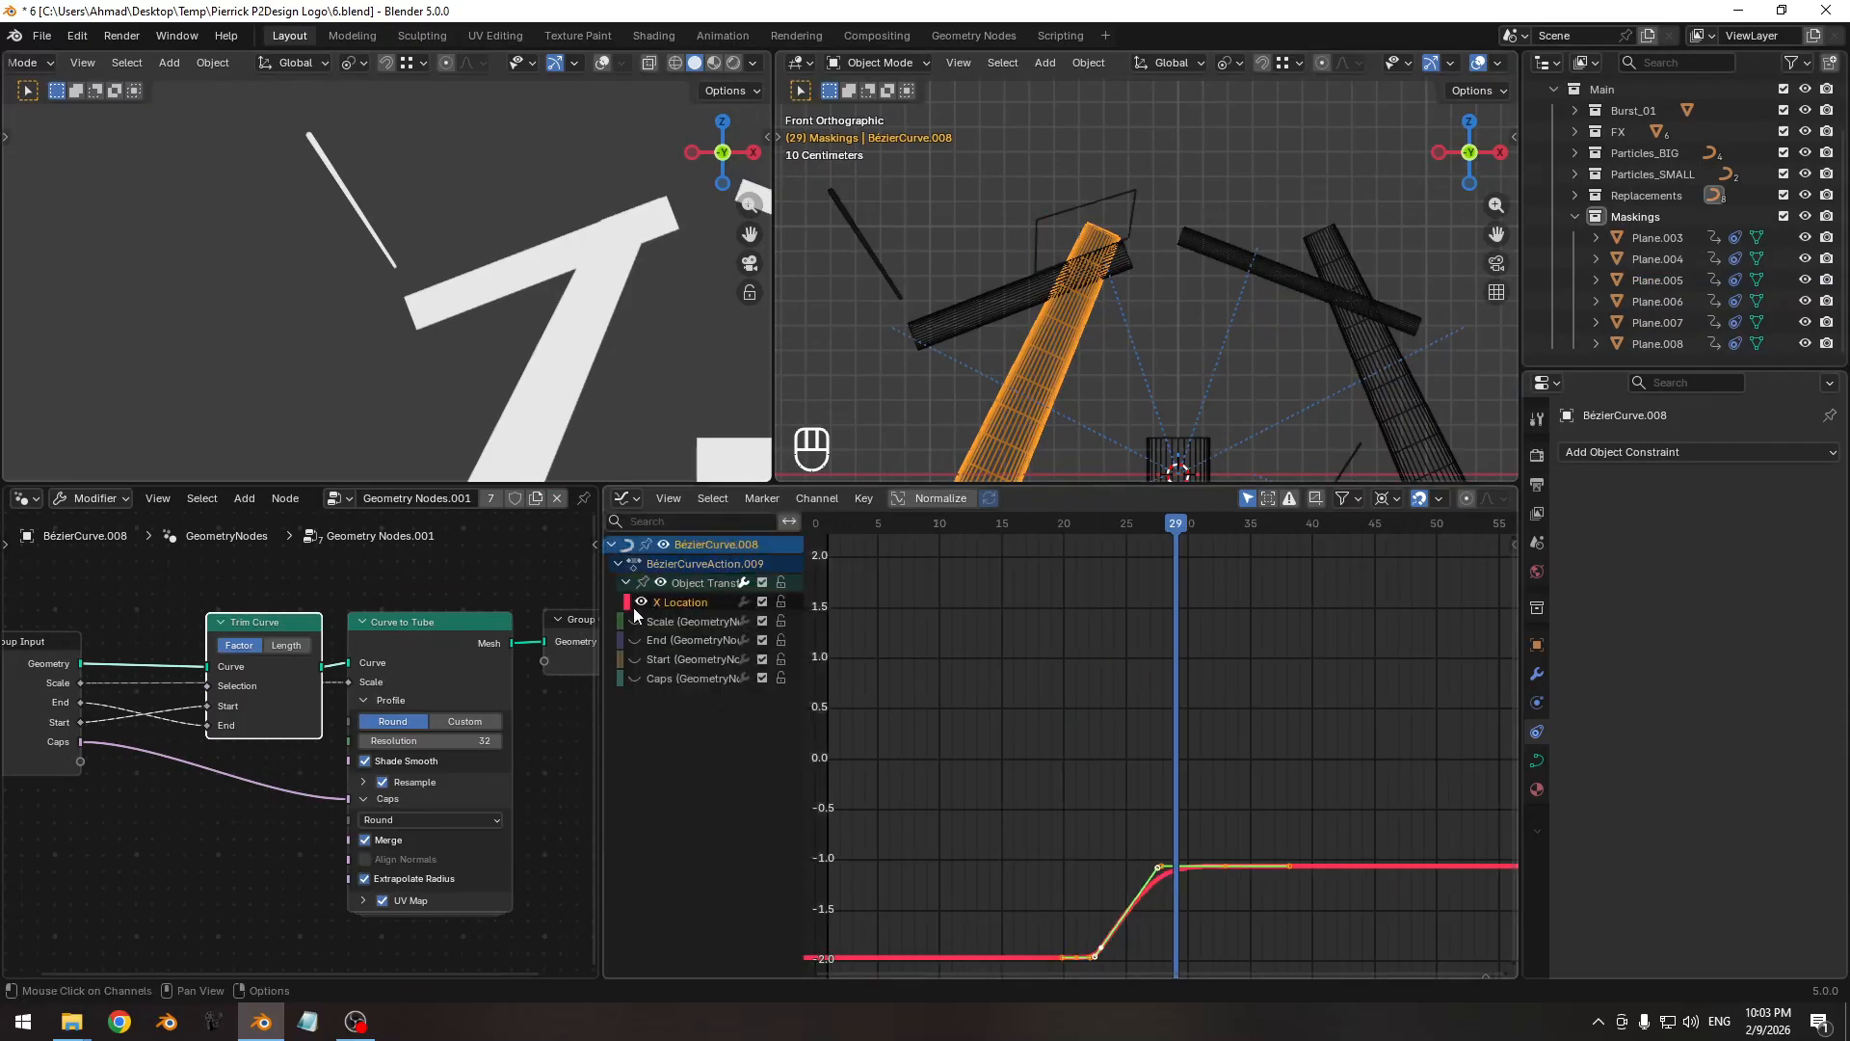
left_click(640, 601)
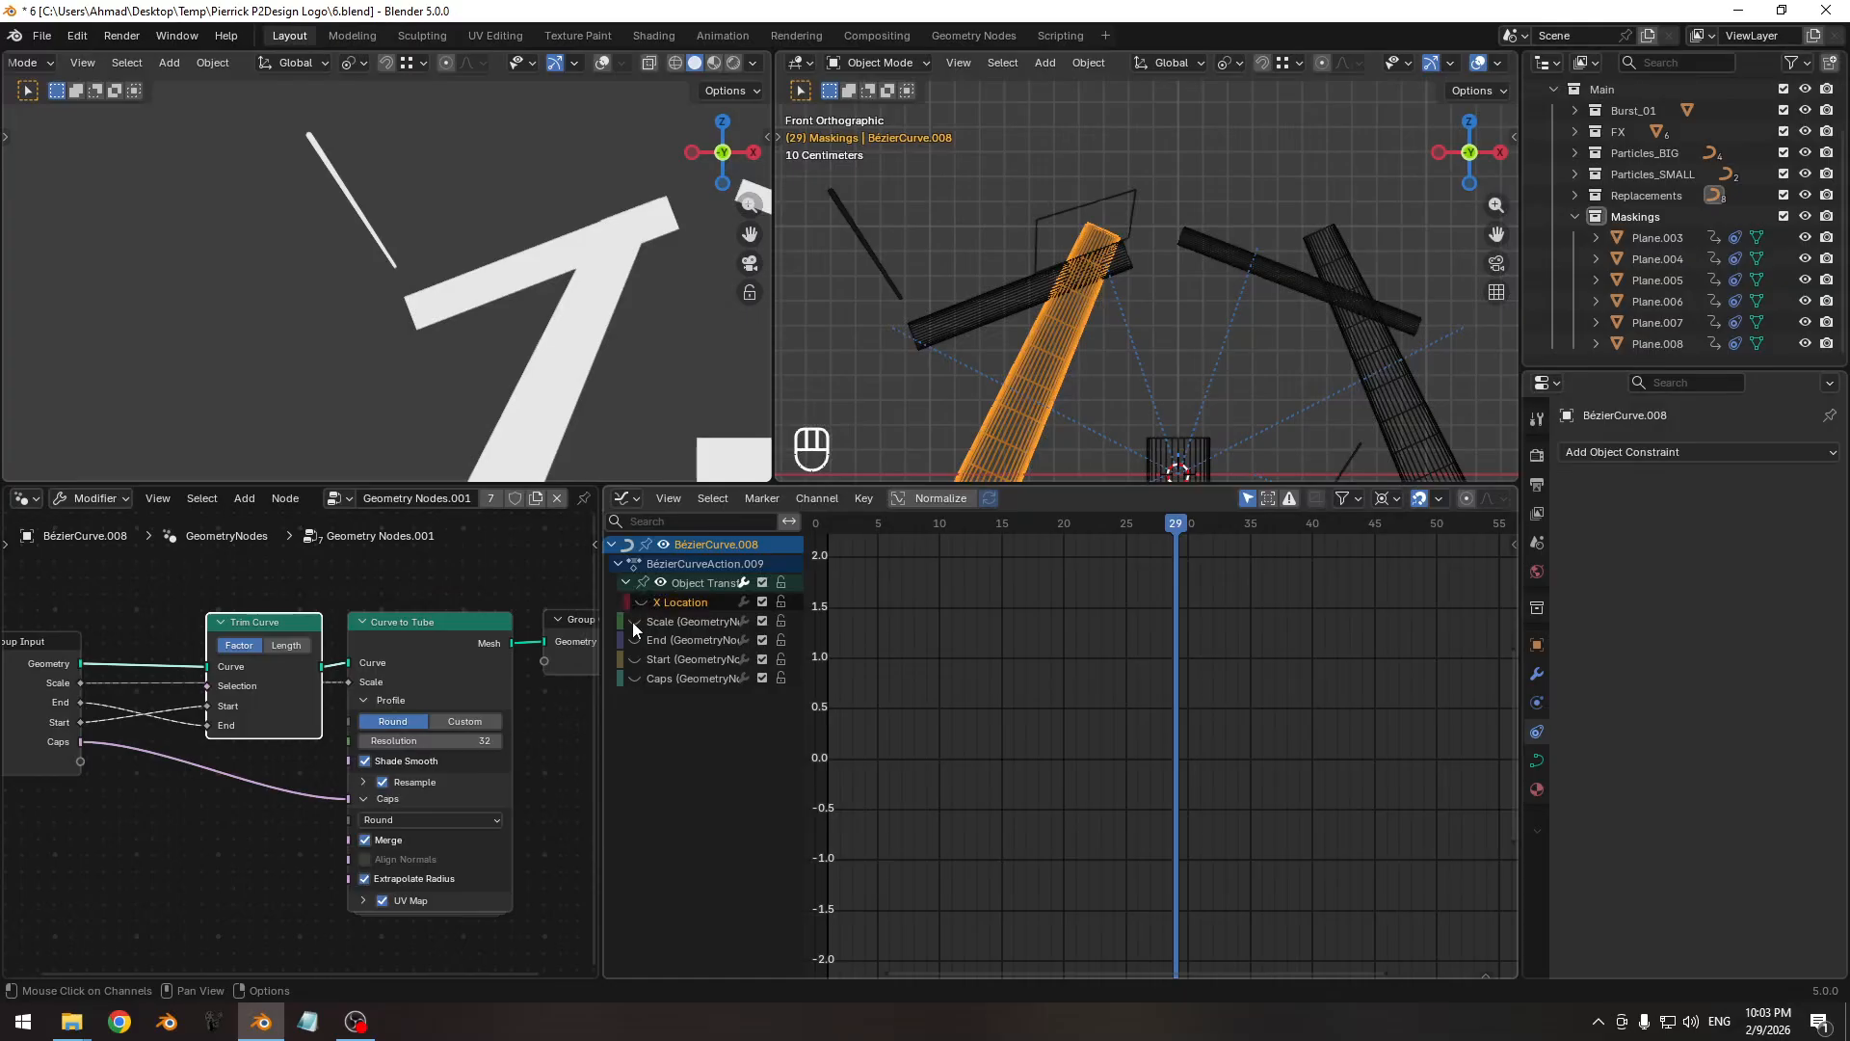
left_click_drag(633, 642, 632, 660)
double_click(686, 640)
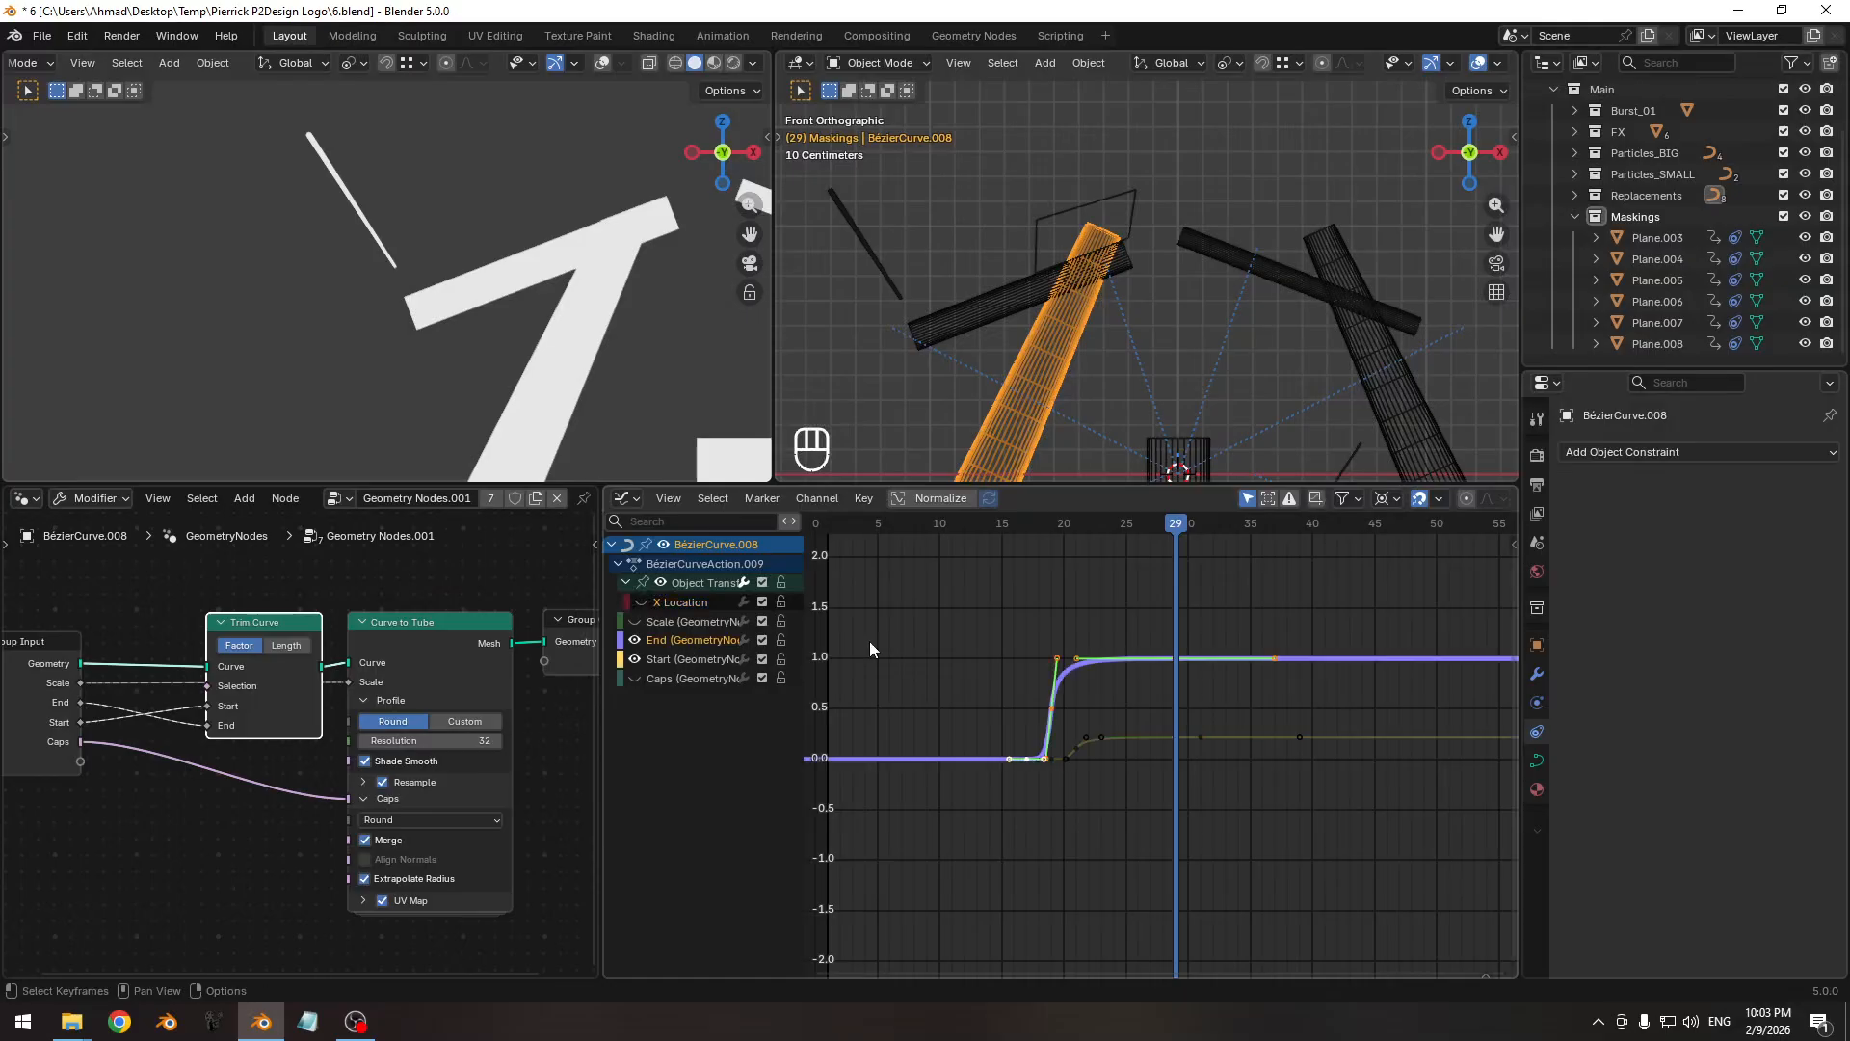
Try shifting BézierCurve.008's End keyframes vertically at frame 29.
key("g")
key("y")
key("g")
key("y")
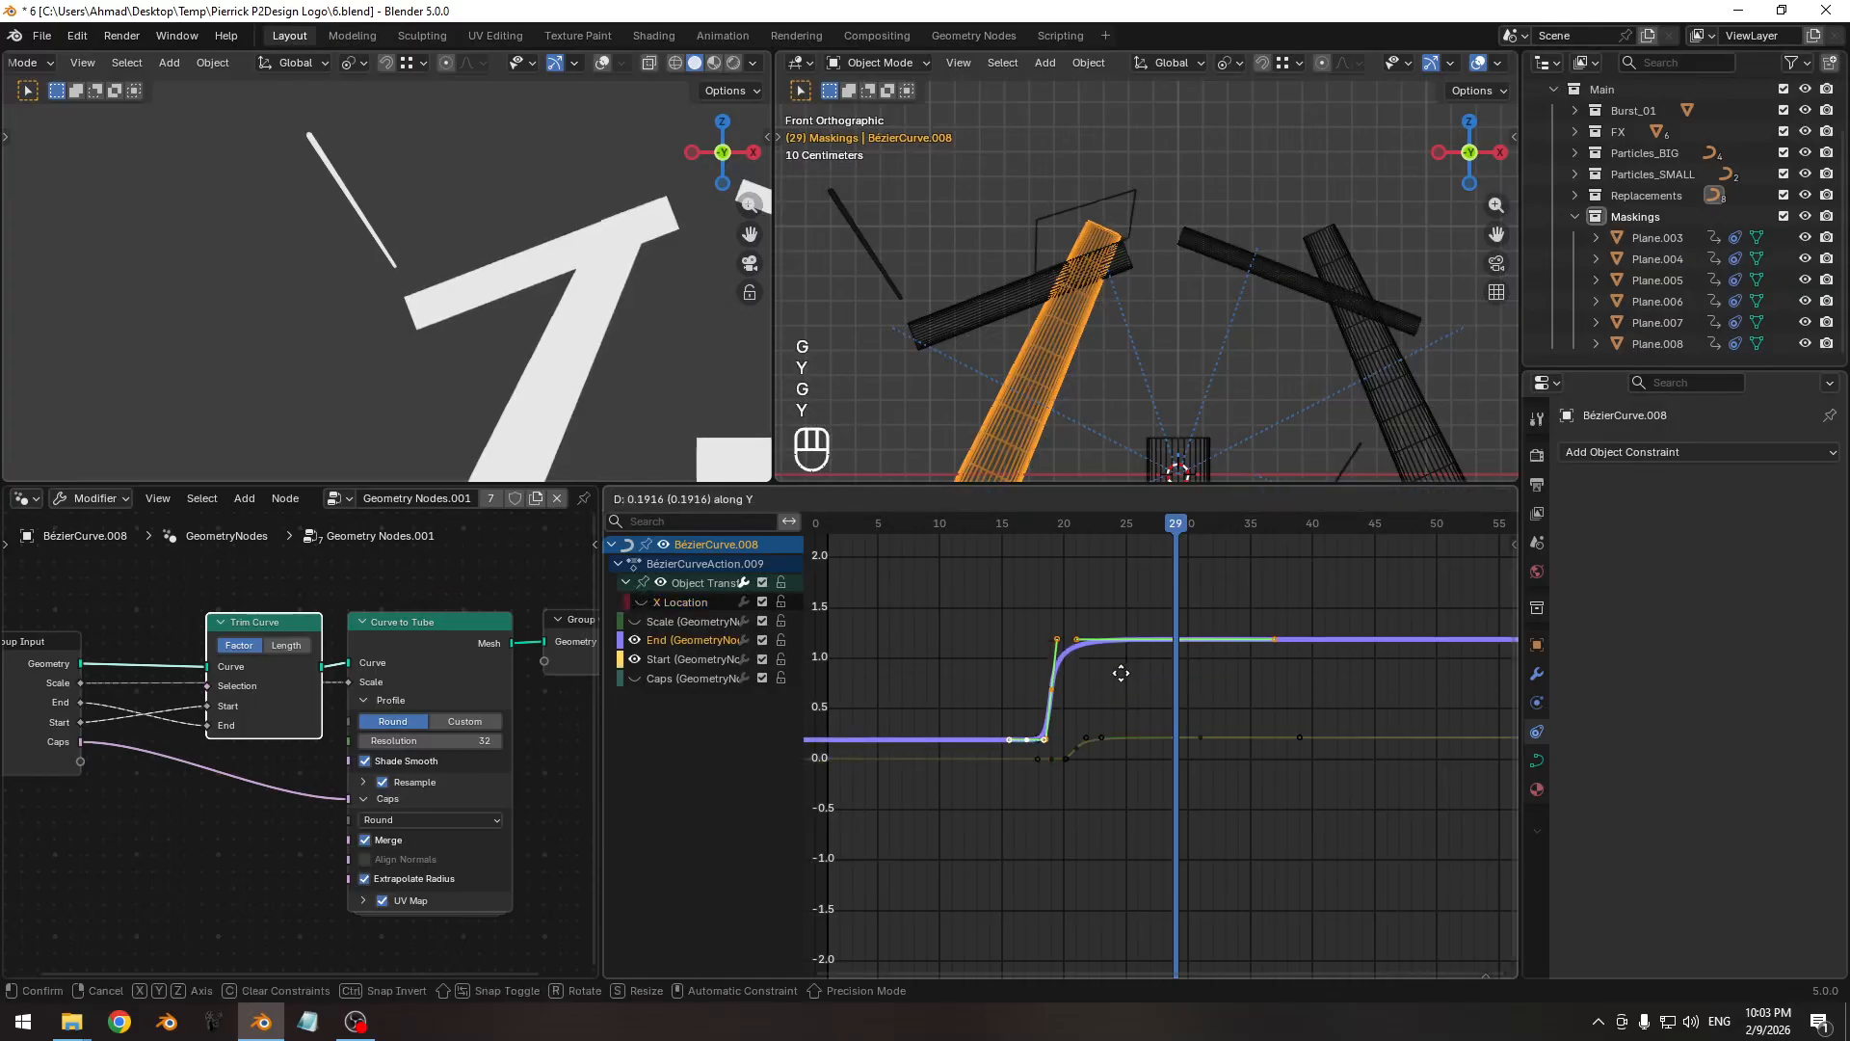
right_click(1126, 731)
middle_click_drag(1125, 731, 1120, 681, "ctrl")
middle_click_drag(1120, 682, 1100, 720, "shift")
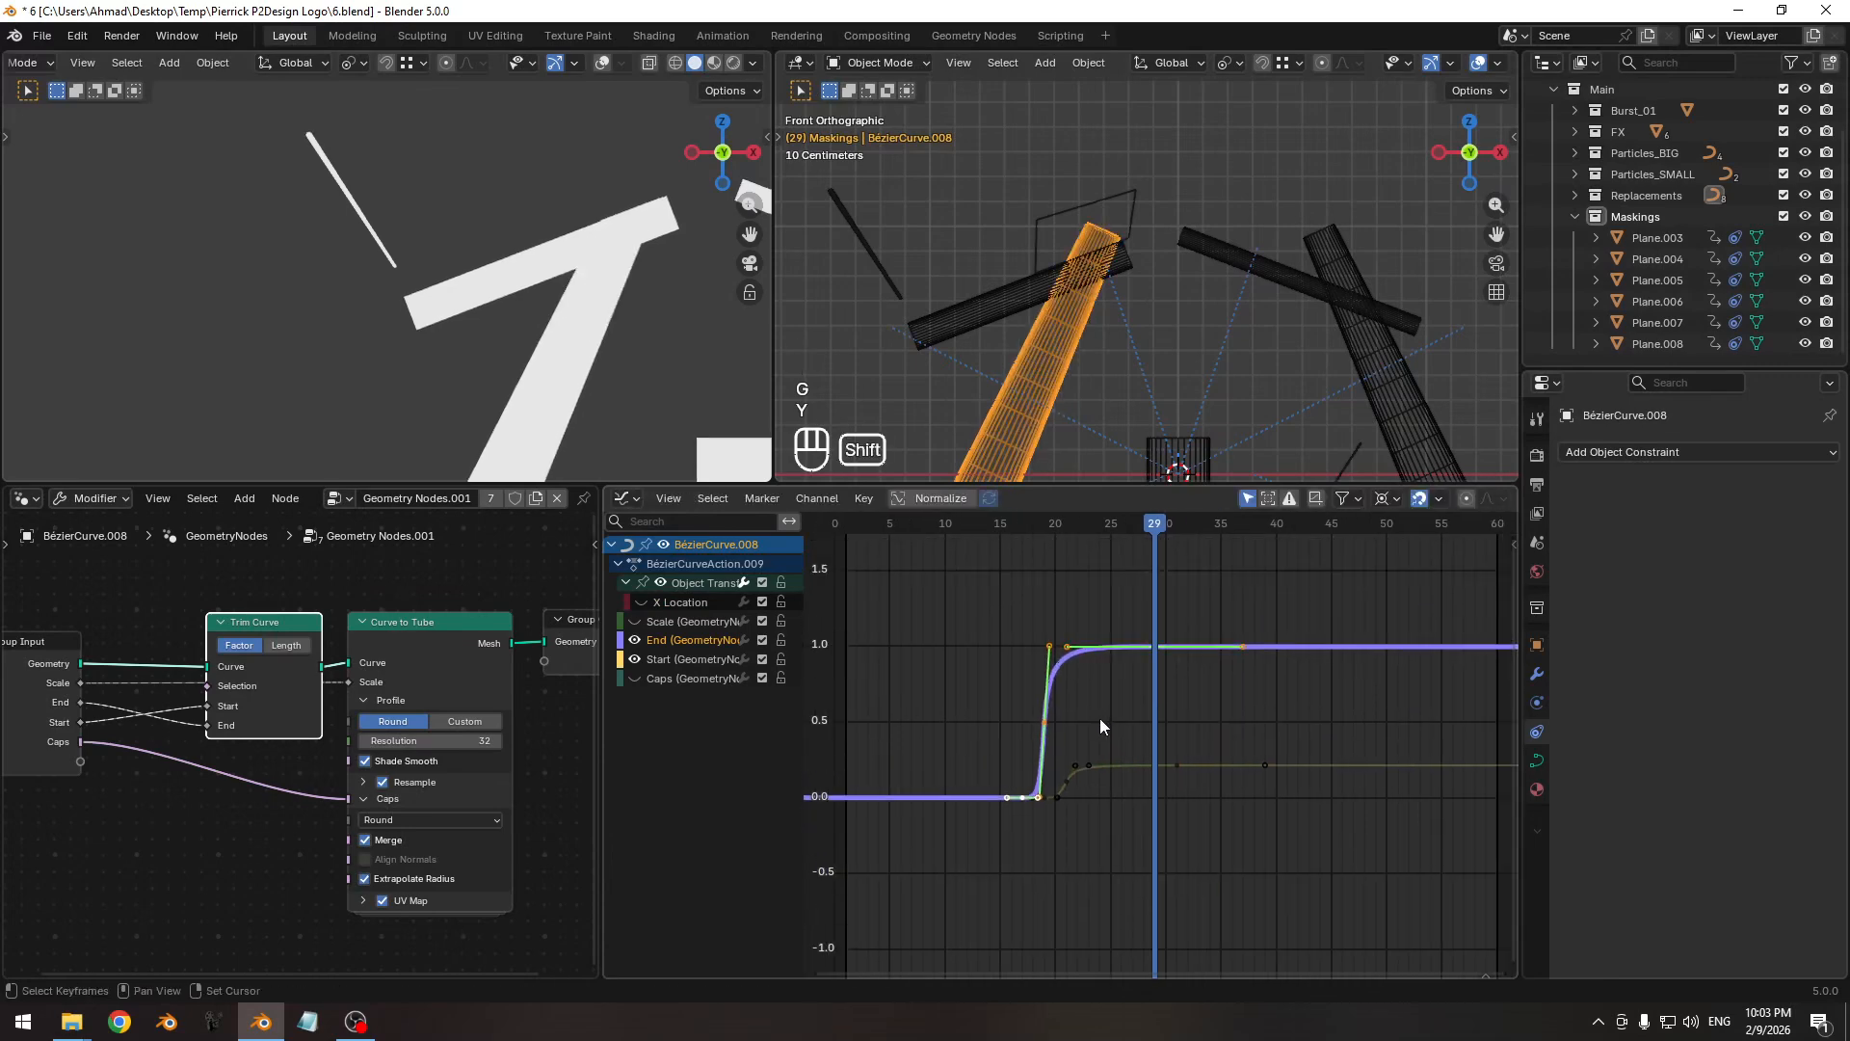
Hide Plane.005 and try lowering BézierCurve.008's End keyframes by about 0.08 to shorten the tube at frame 29.
left_click(1133, 199)
left_click(1805, 279)
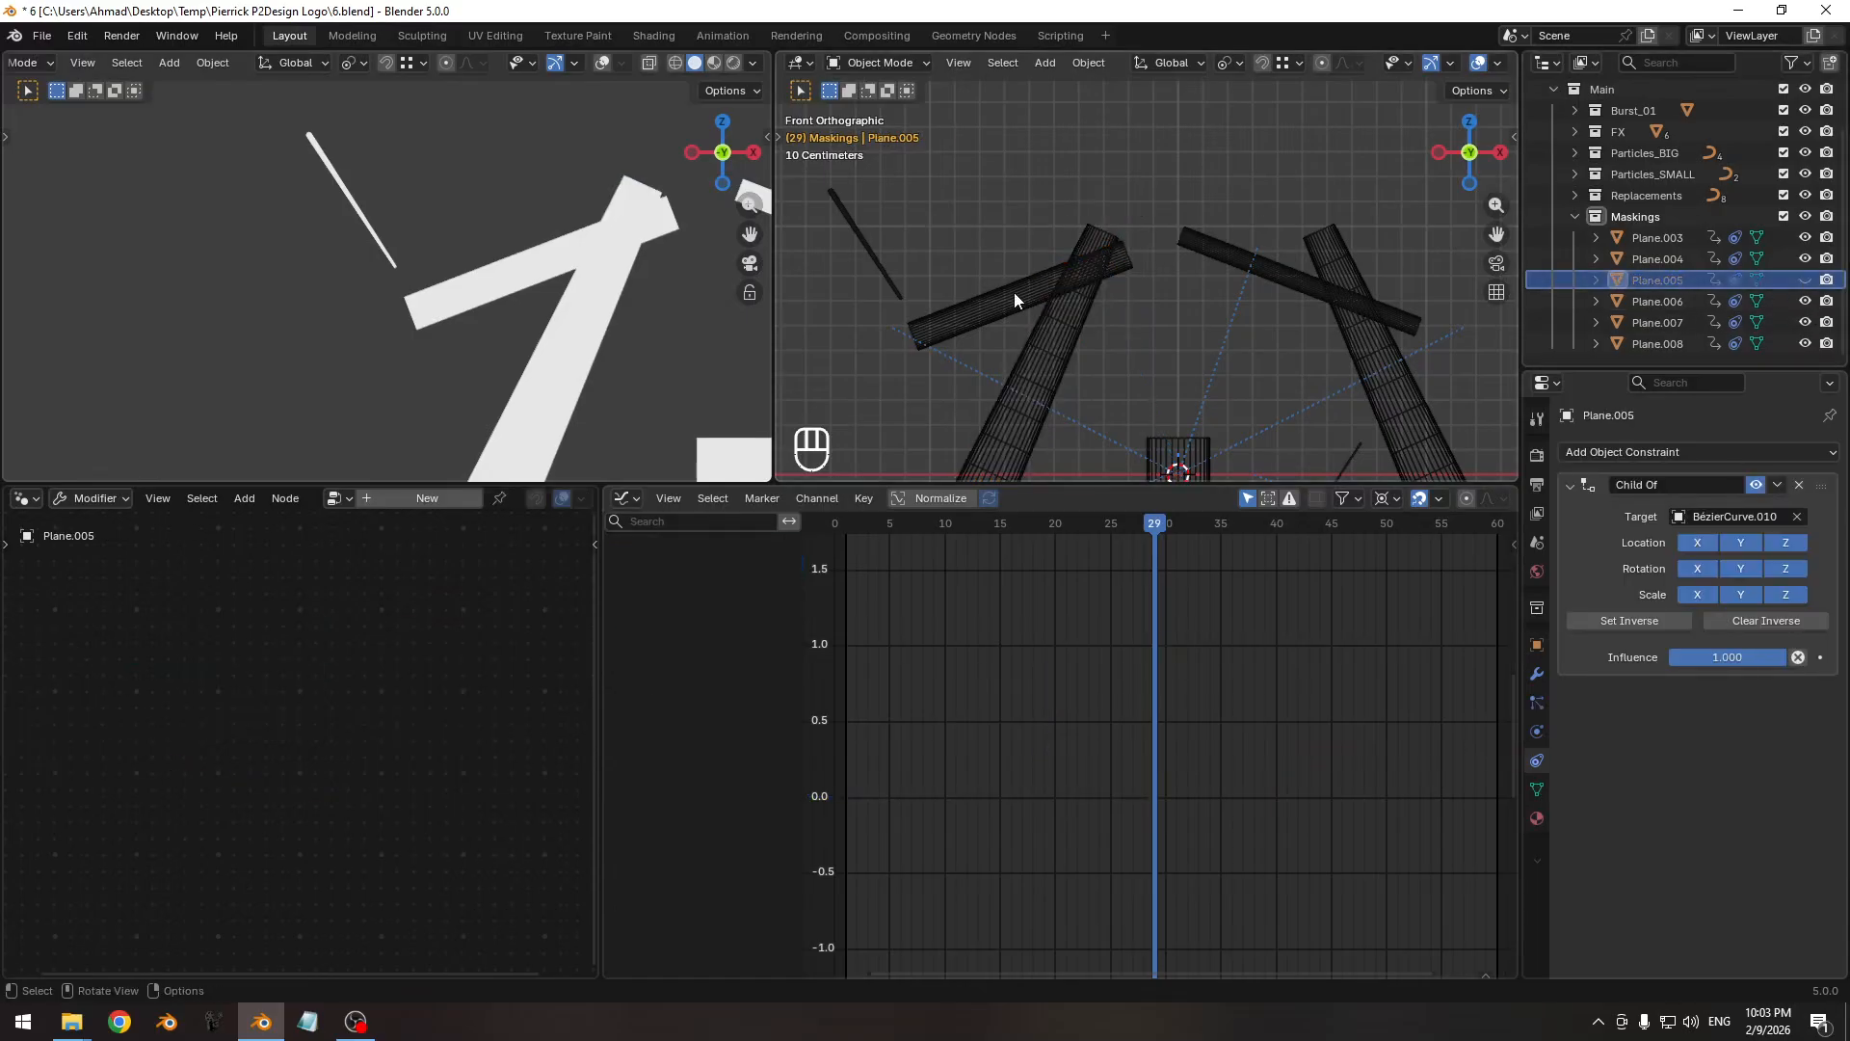
left_click(1072, 274)
key("g")
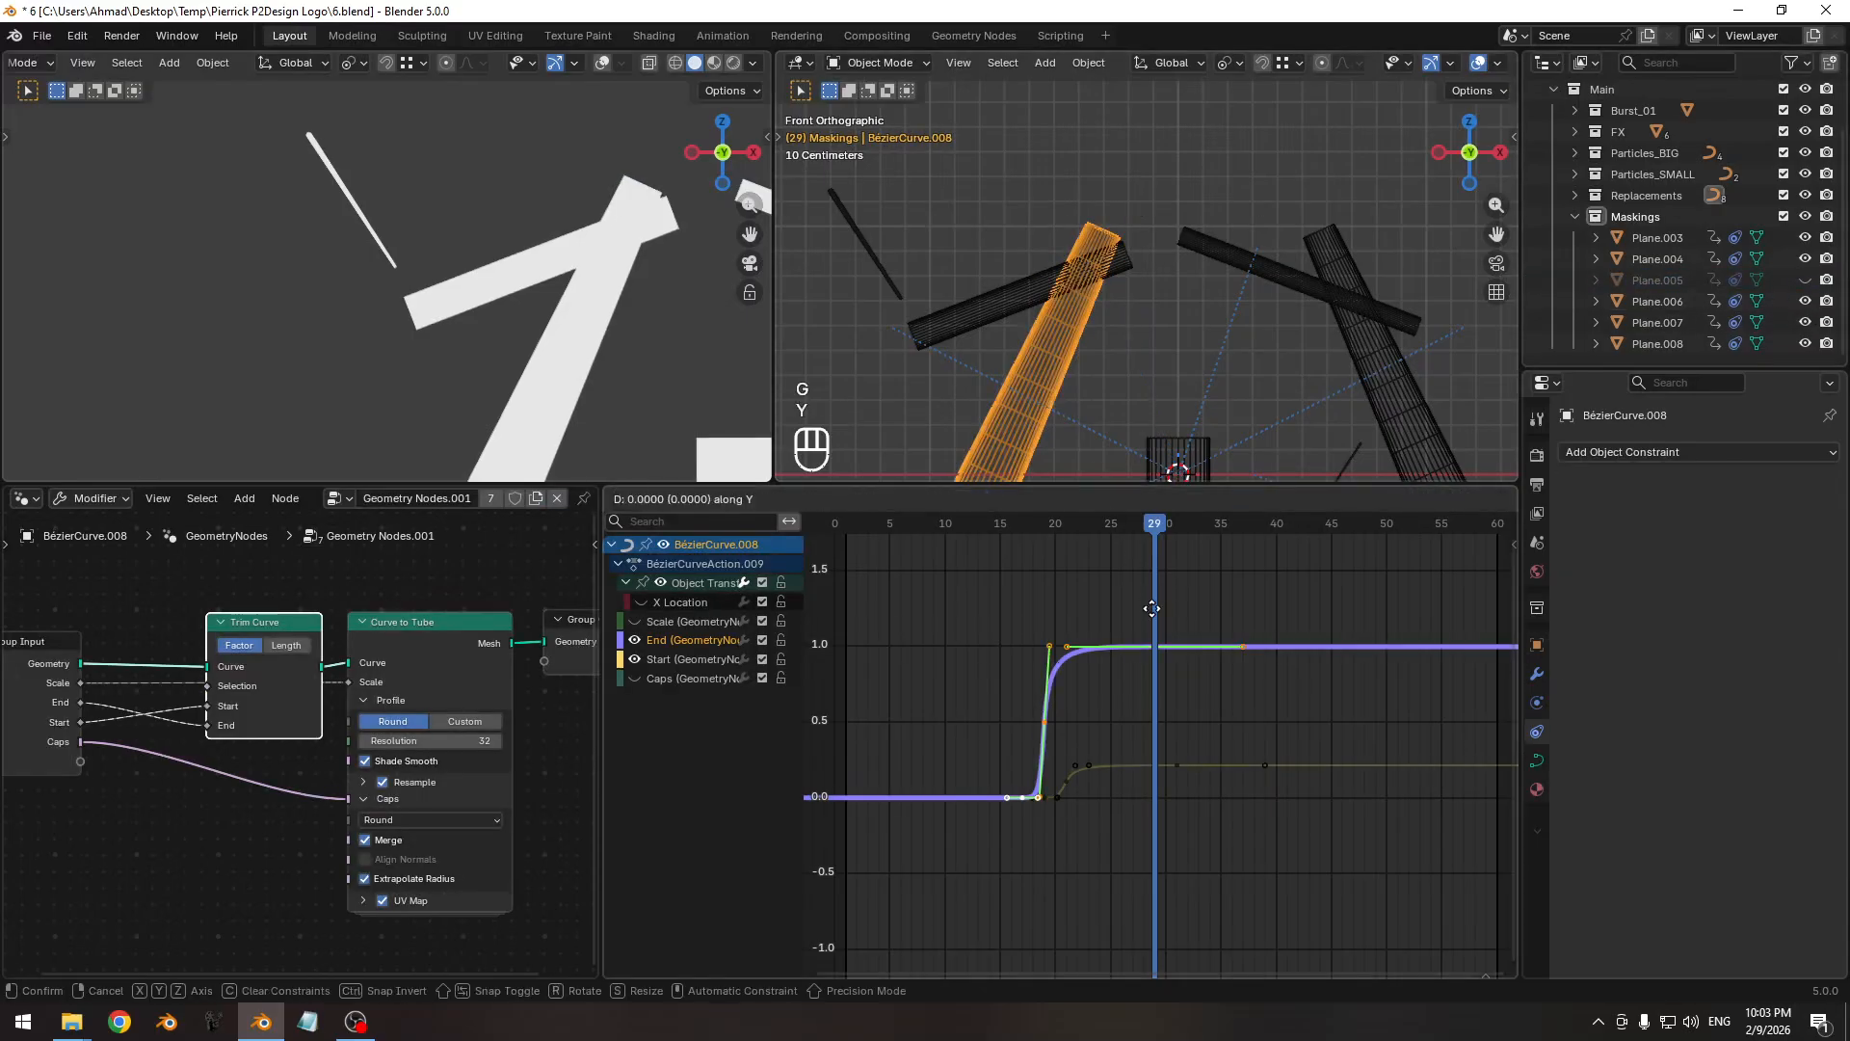
key("y")
key("shift")
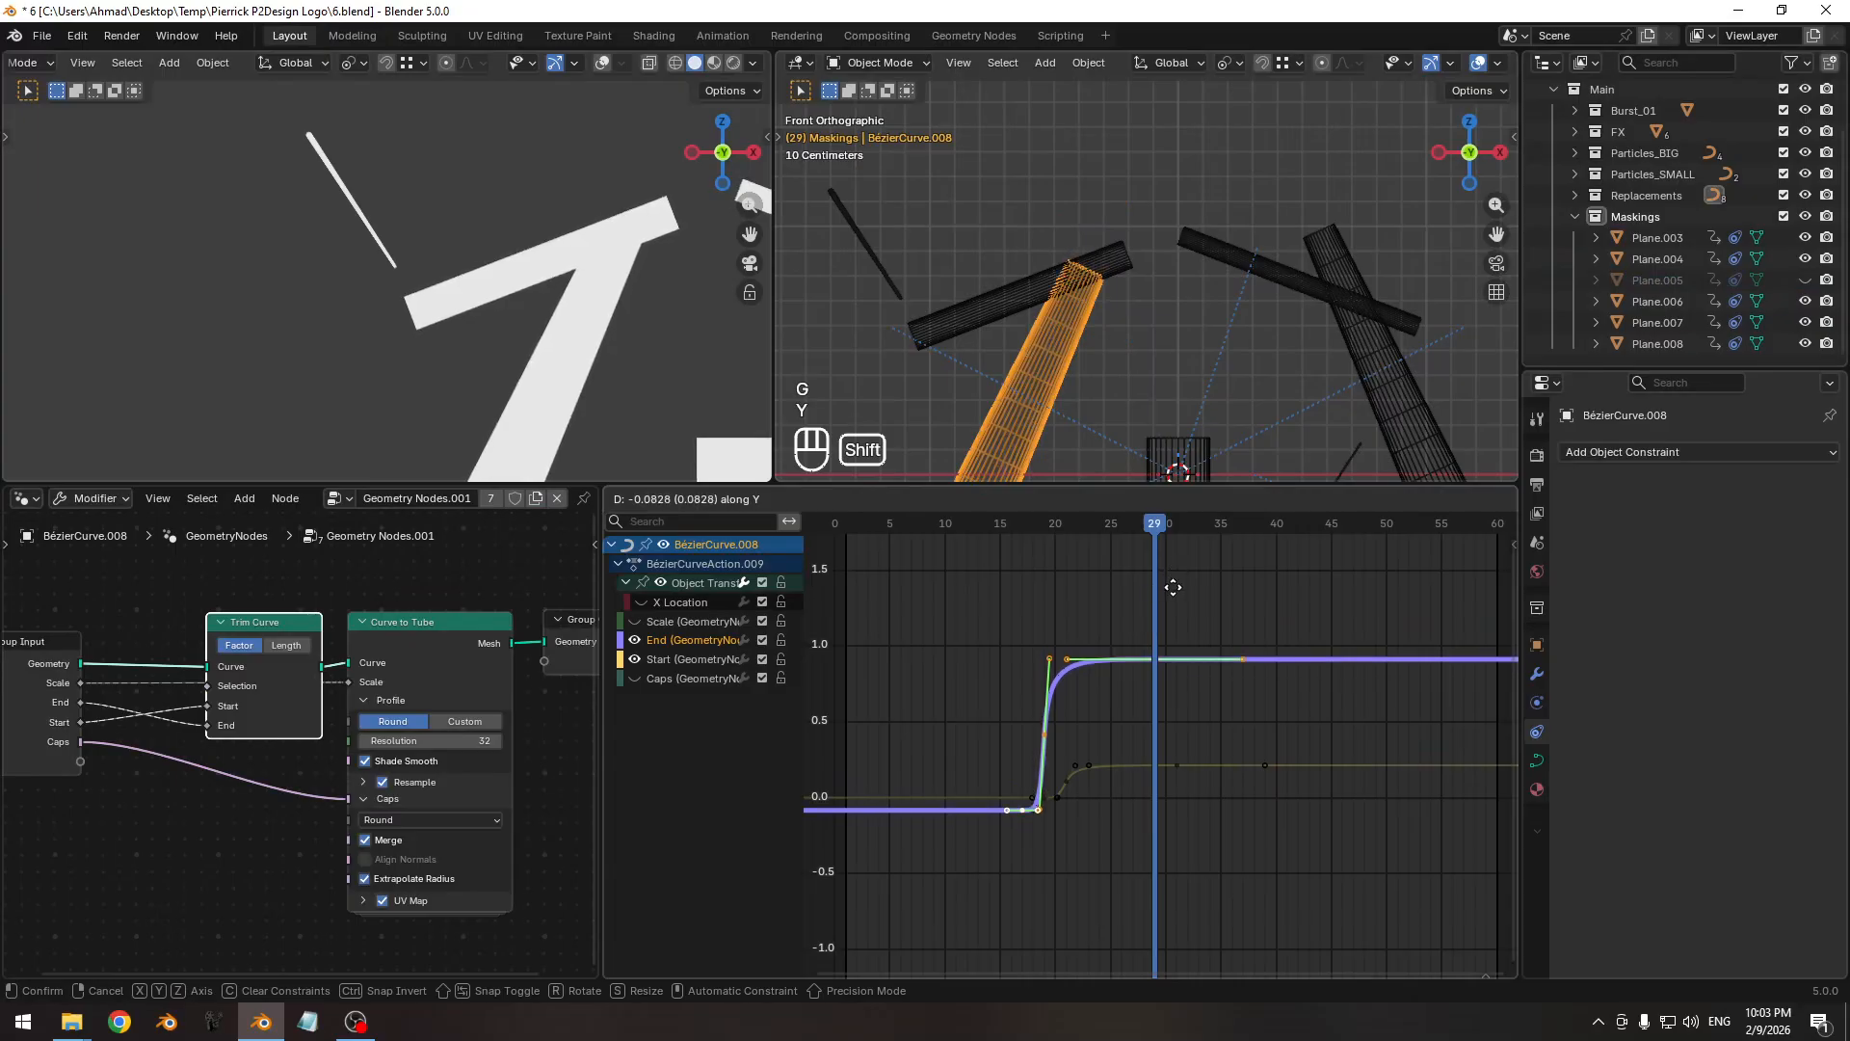
right_click(1174, 590)
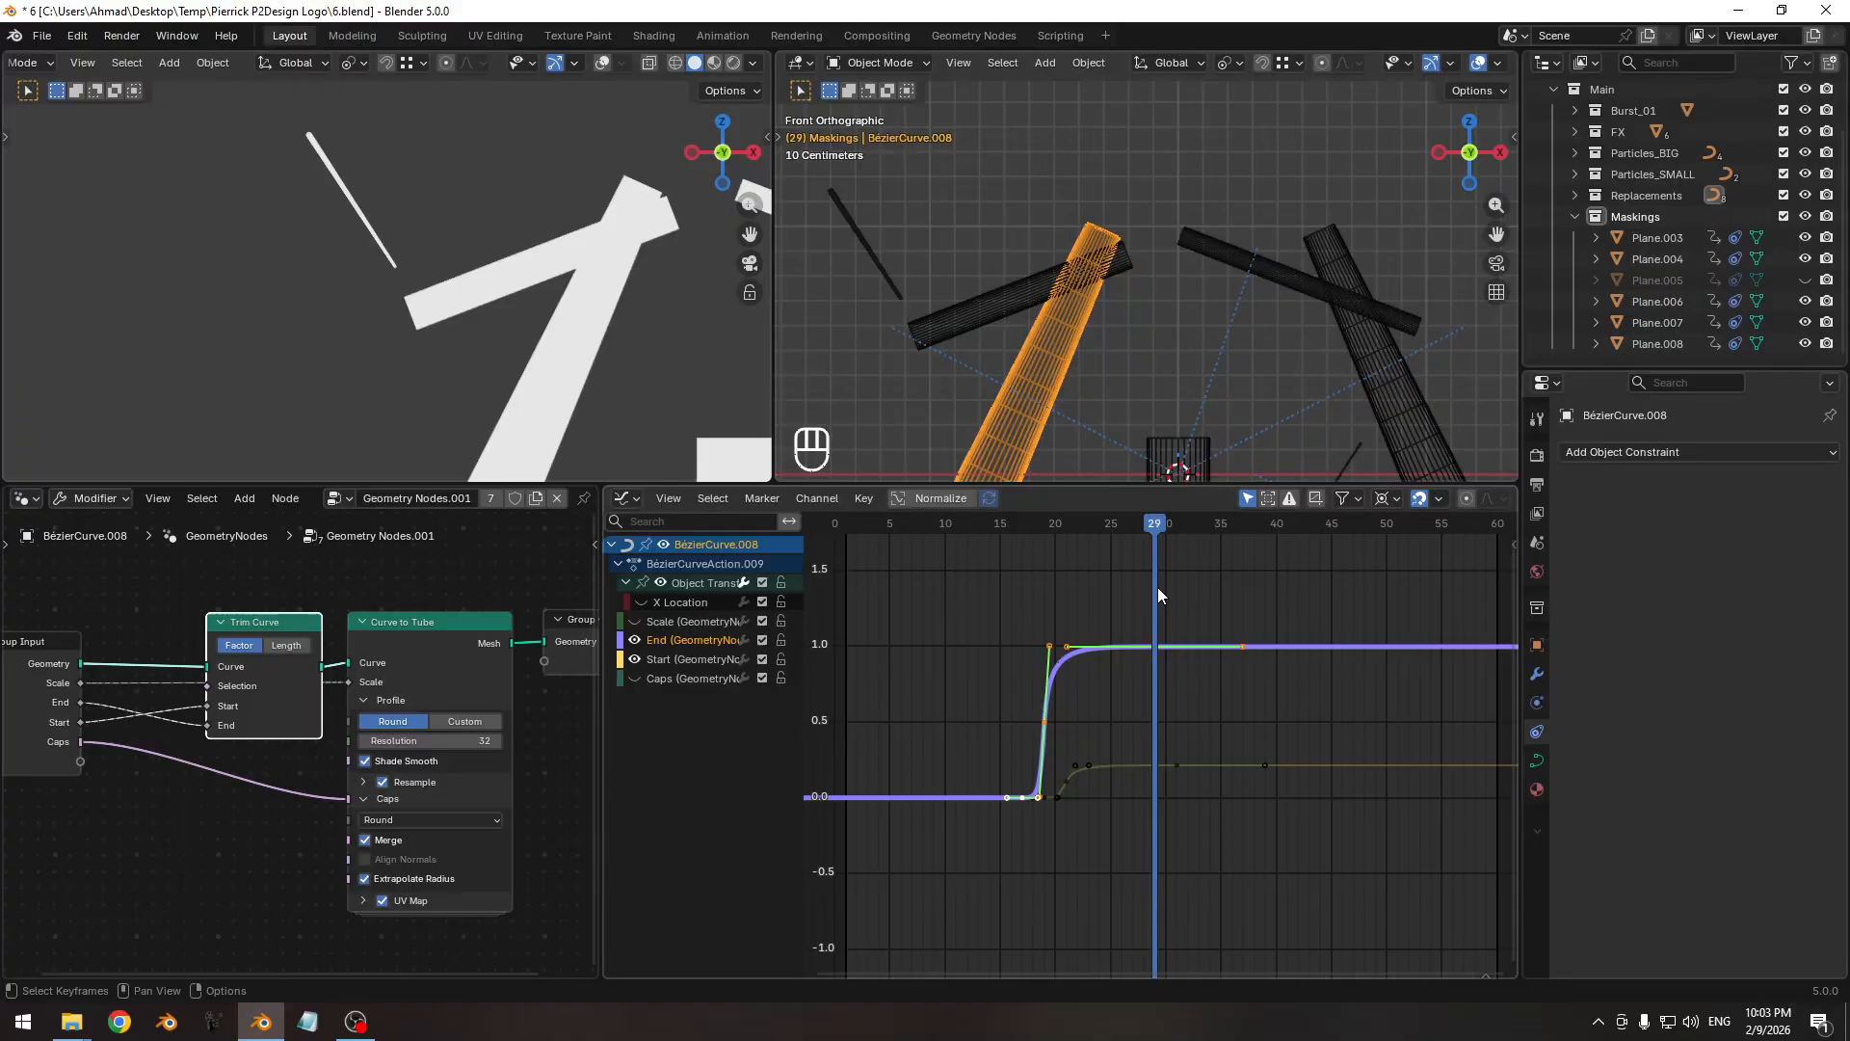
Try lowering the End keyframes by about 0.04 at frame 39, undo it, and show Plane.005 again.
middle_click_drag(1231, 633, 1164, 635, "ctrl")
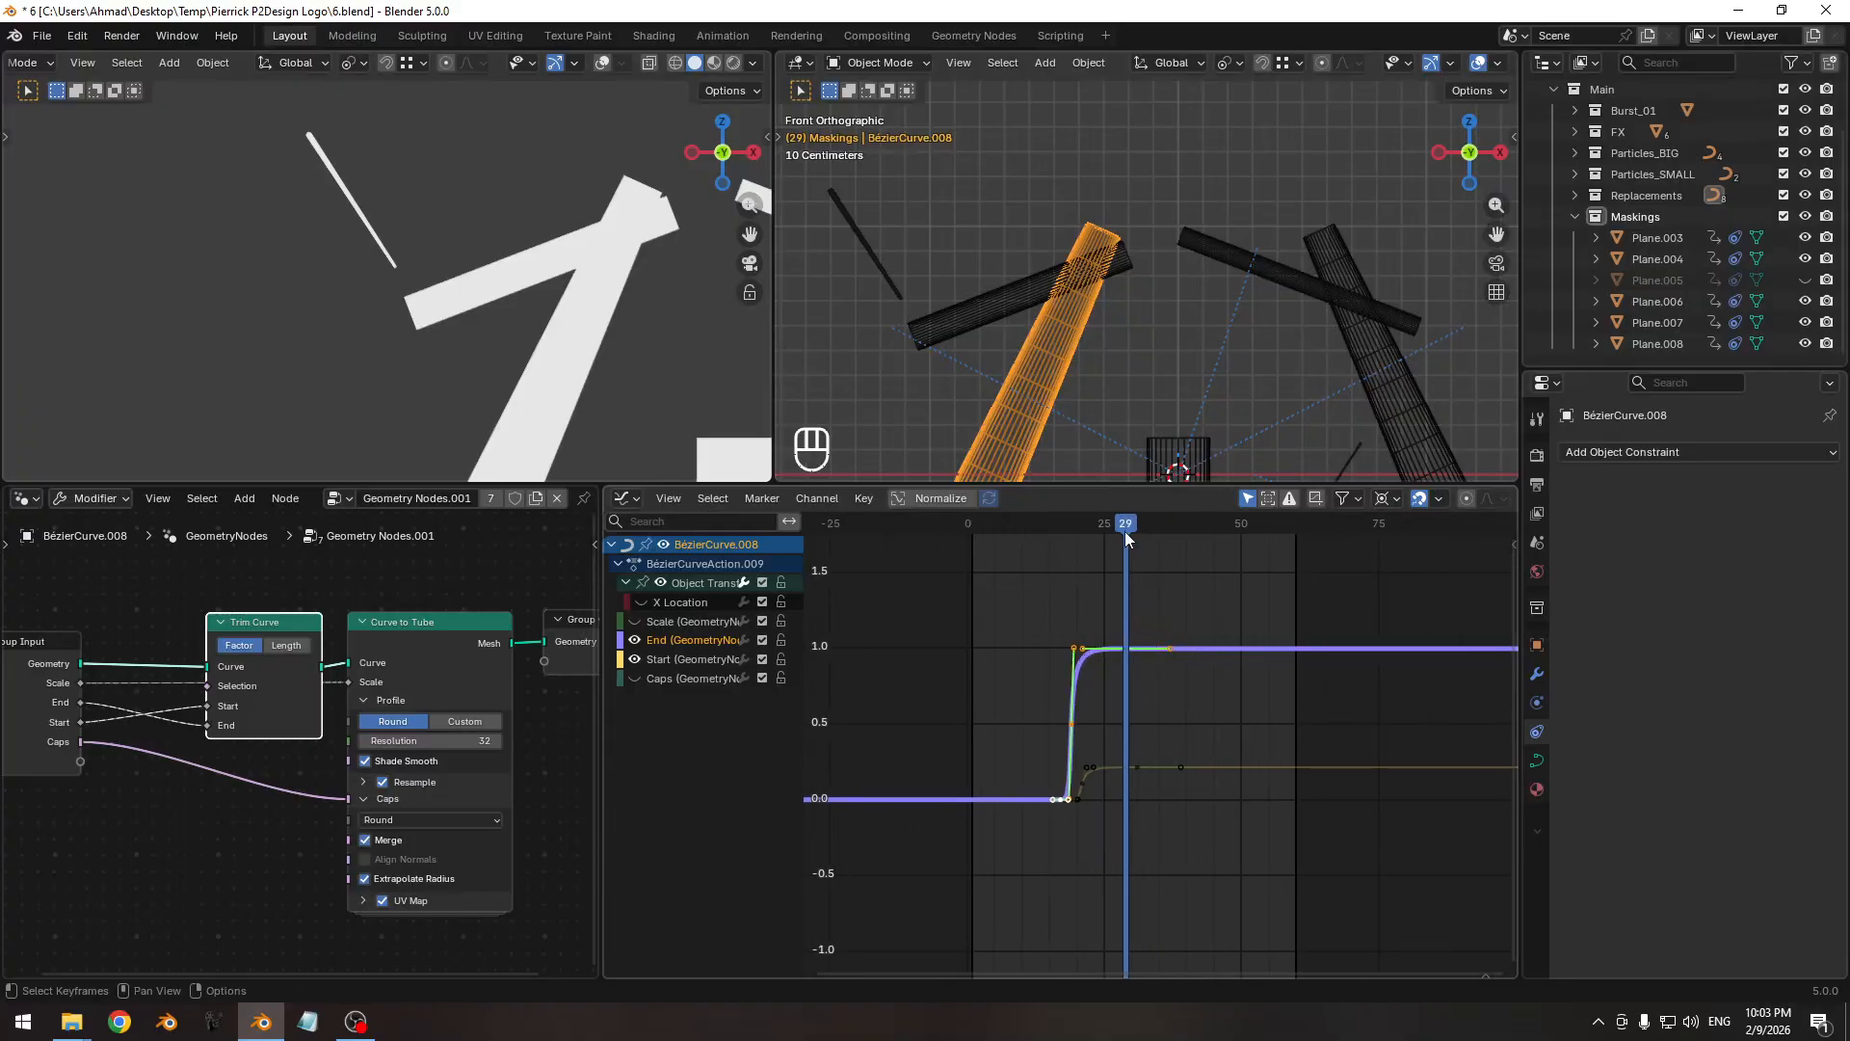
left_click_drag(1124, 529, 1182, 537)
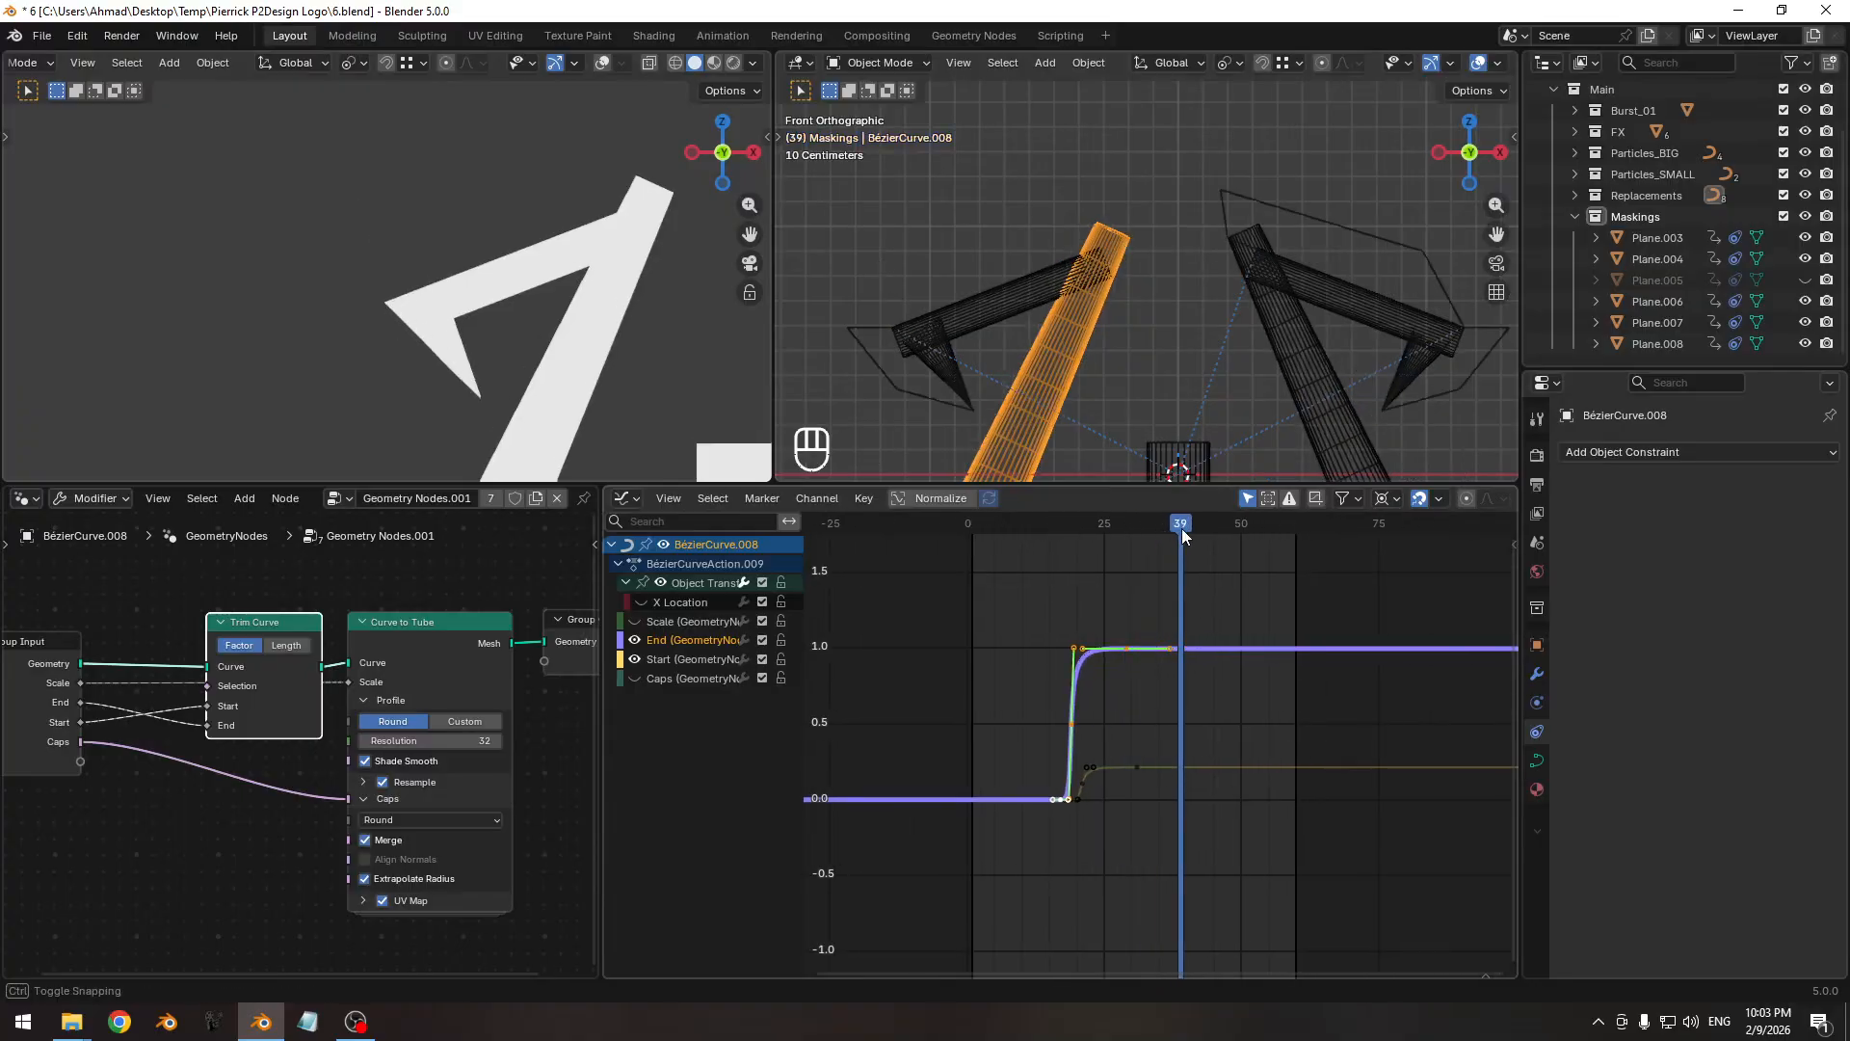
key("g")
key("y")
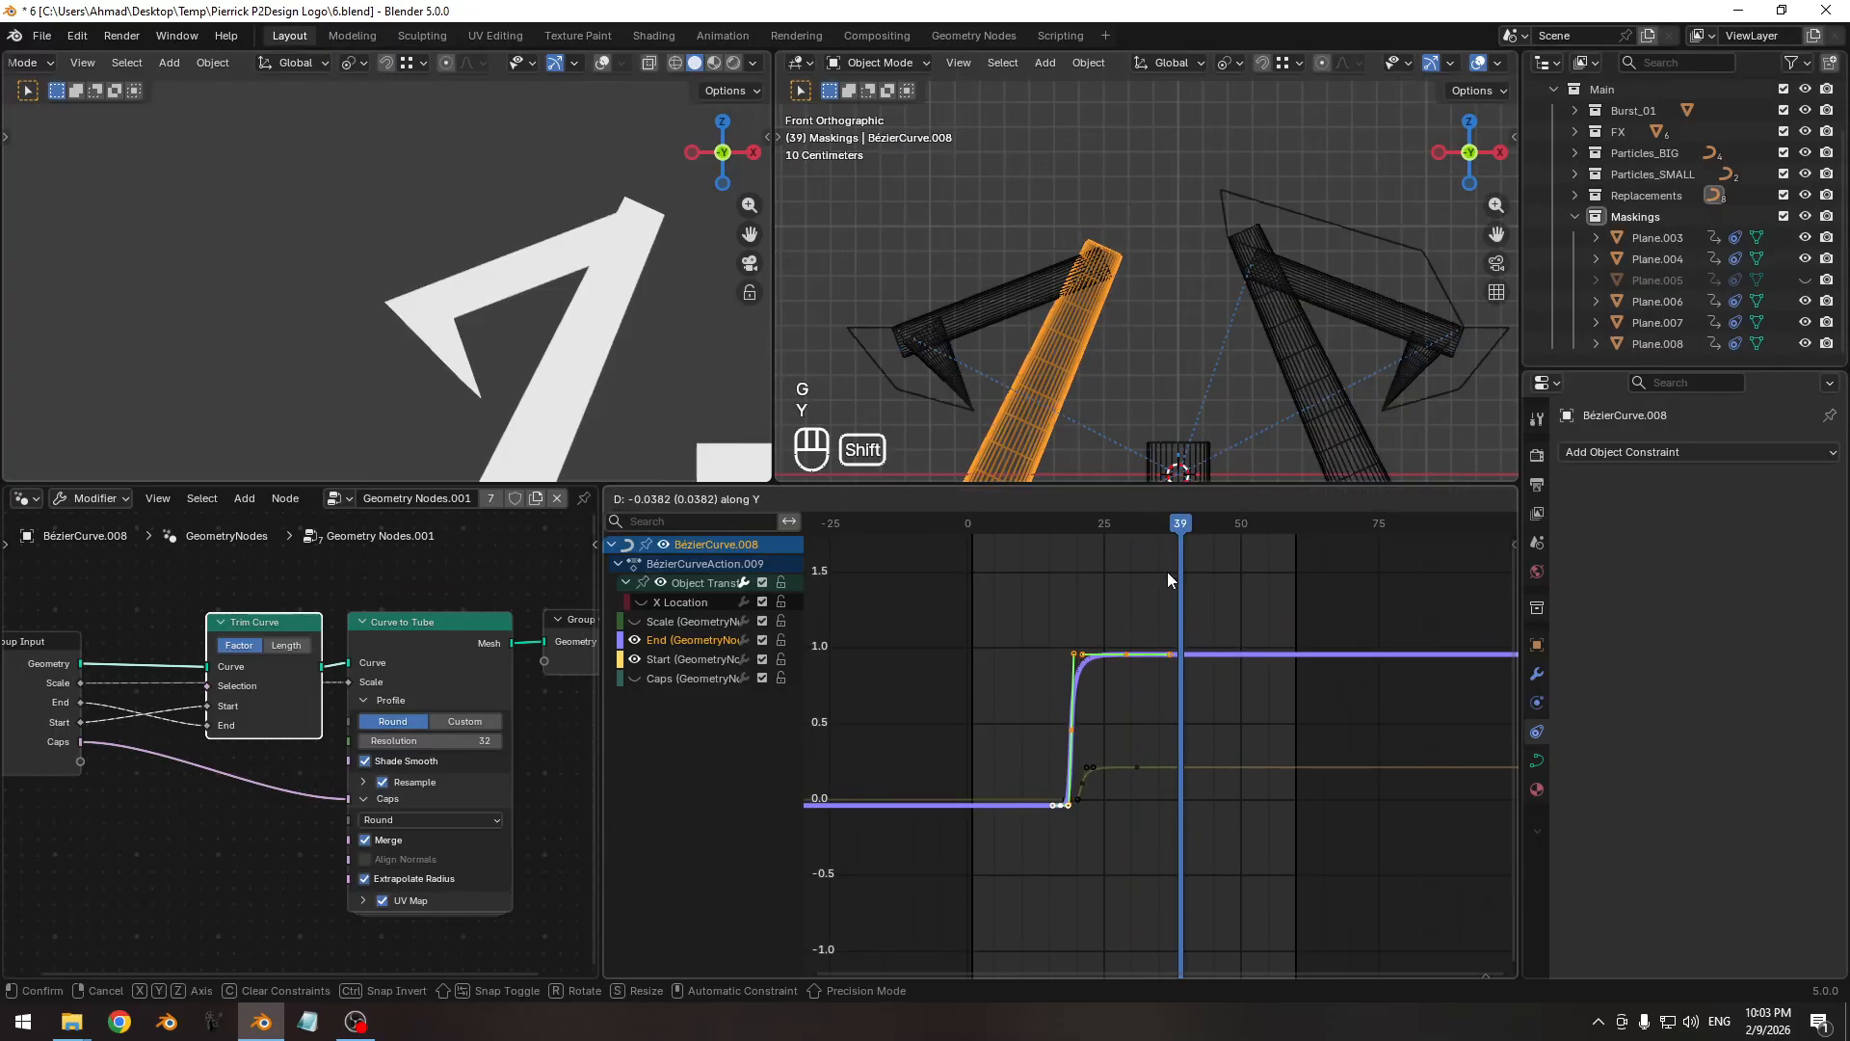
left_click(1116, 579)
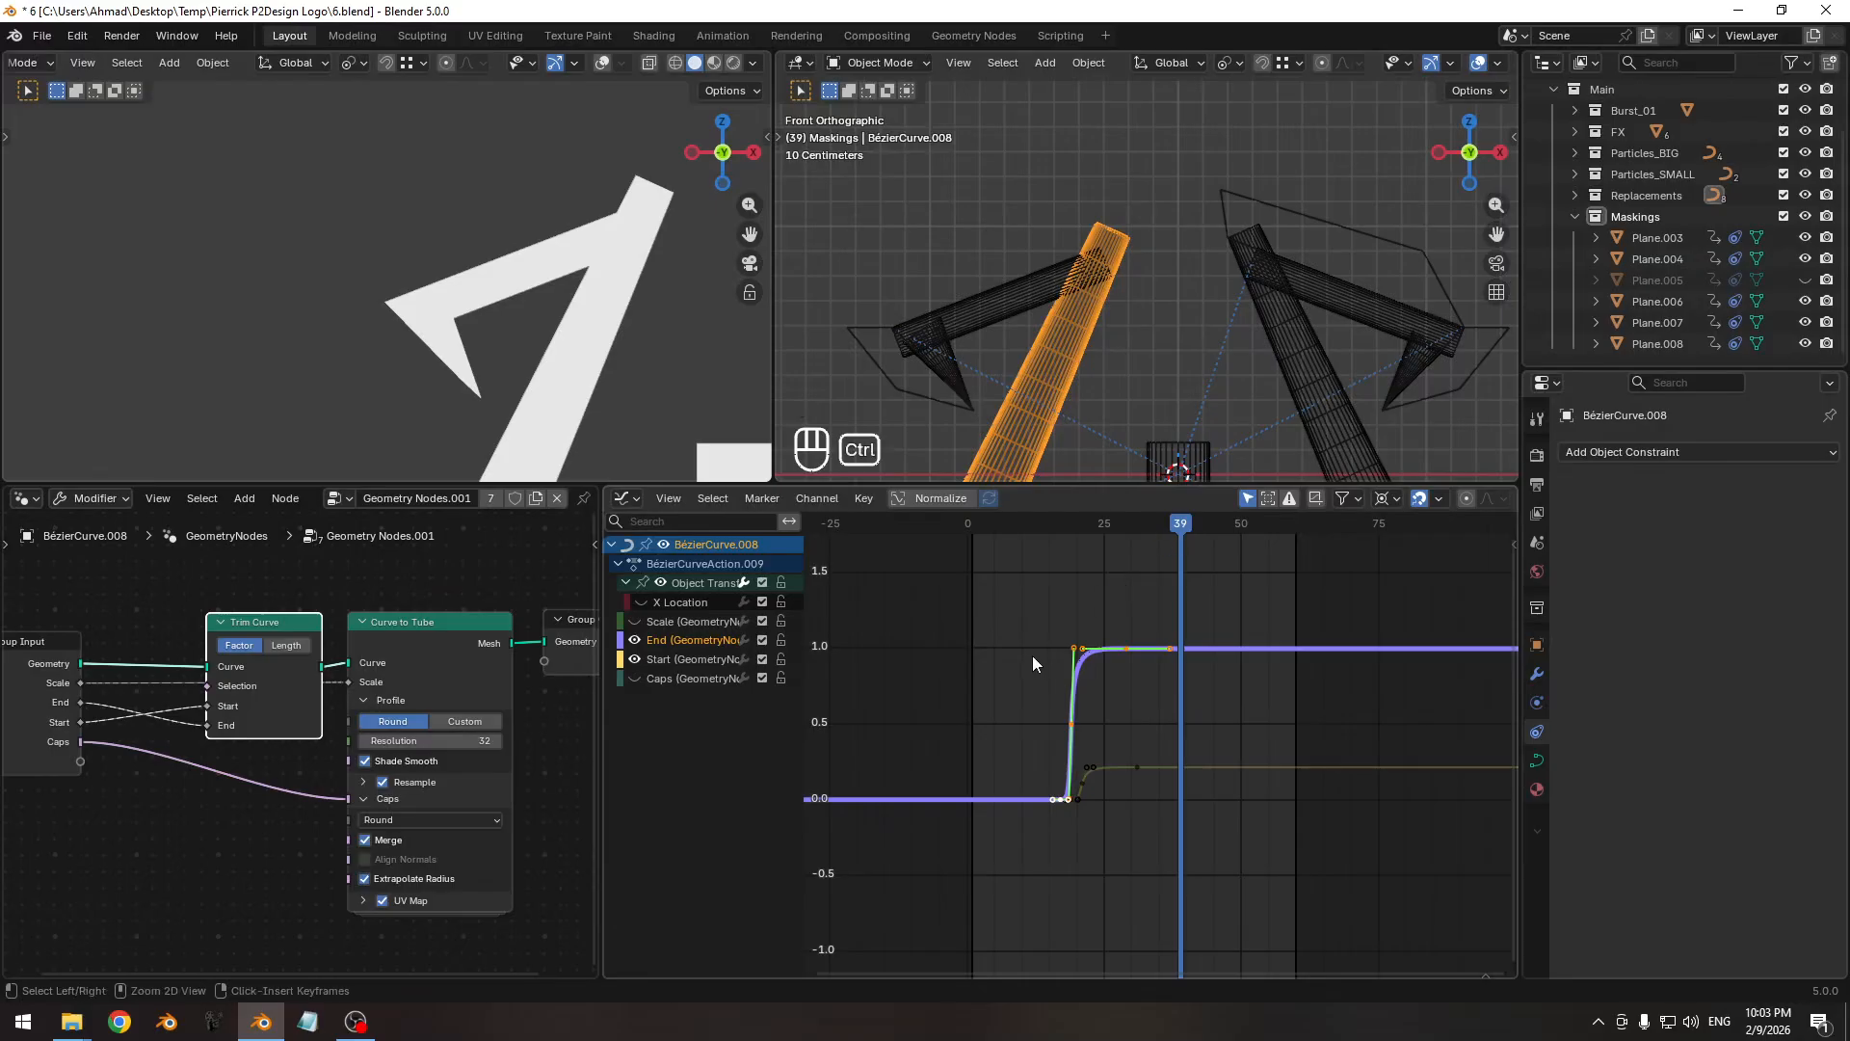
middle_click_drag(1032, 655, 1067, 651, "ctrl")
left_click_drag(1135, 527, 1282, 554)
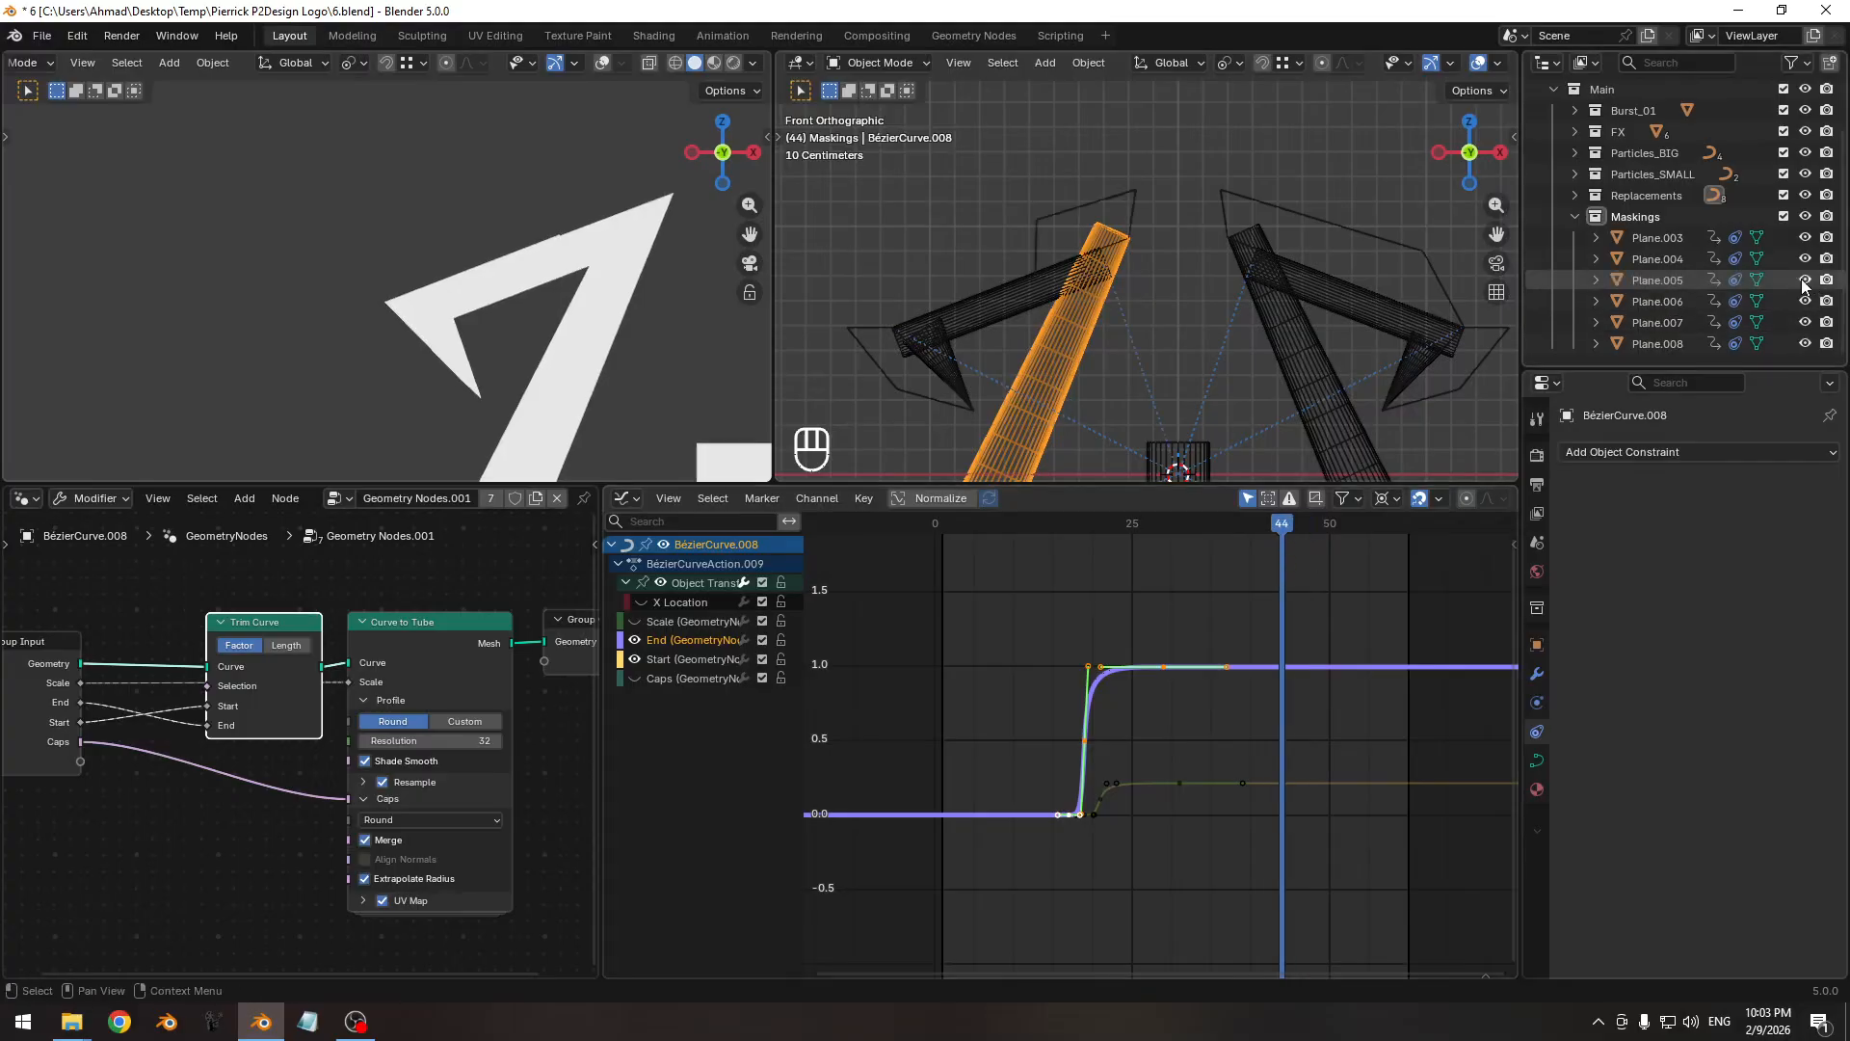
Scrub between frames 29 and 34 in the camera view to examine how the masked tubes assemble into the logo.
left_click(1068, 531)
left_click_drag(1084, 530, 1165, 530)
middle_click_drag(553, 278, 428, 281, "shift")
scroll(428, 282, "up", 1)
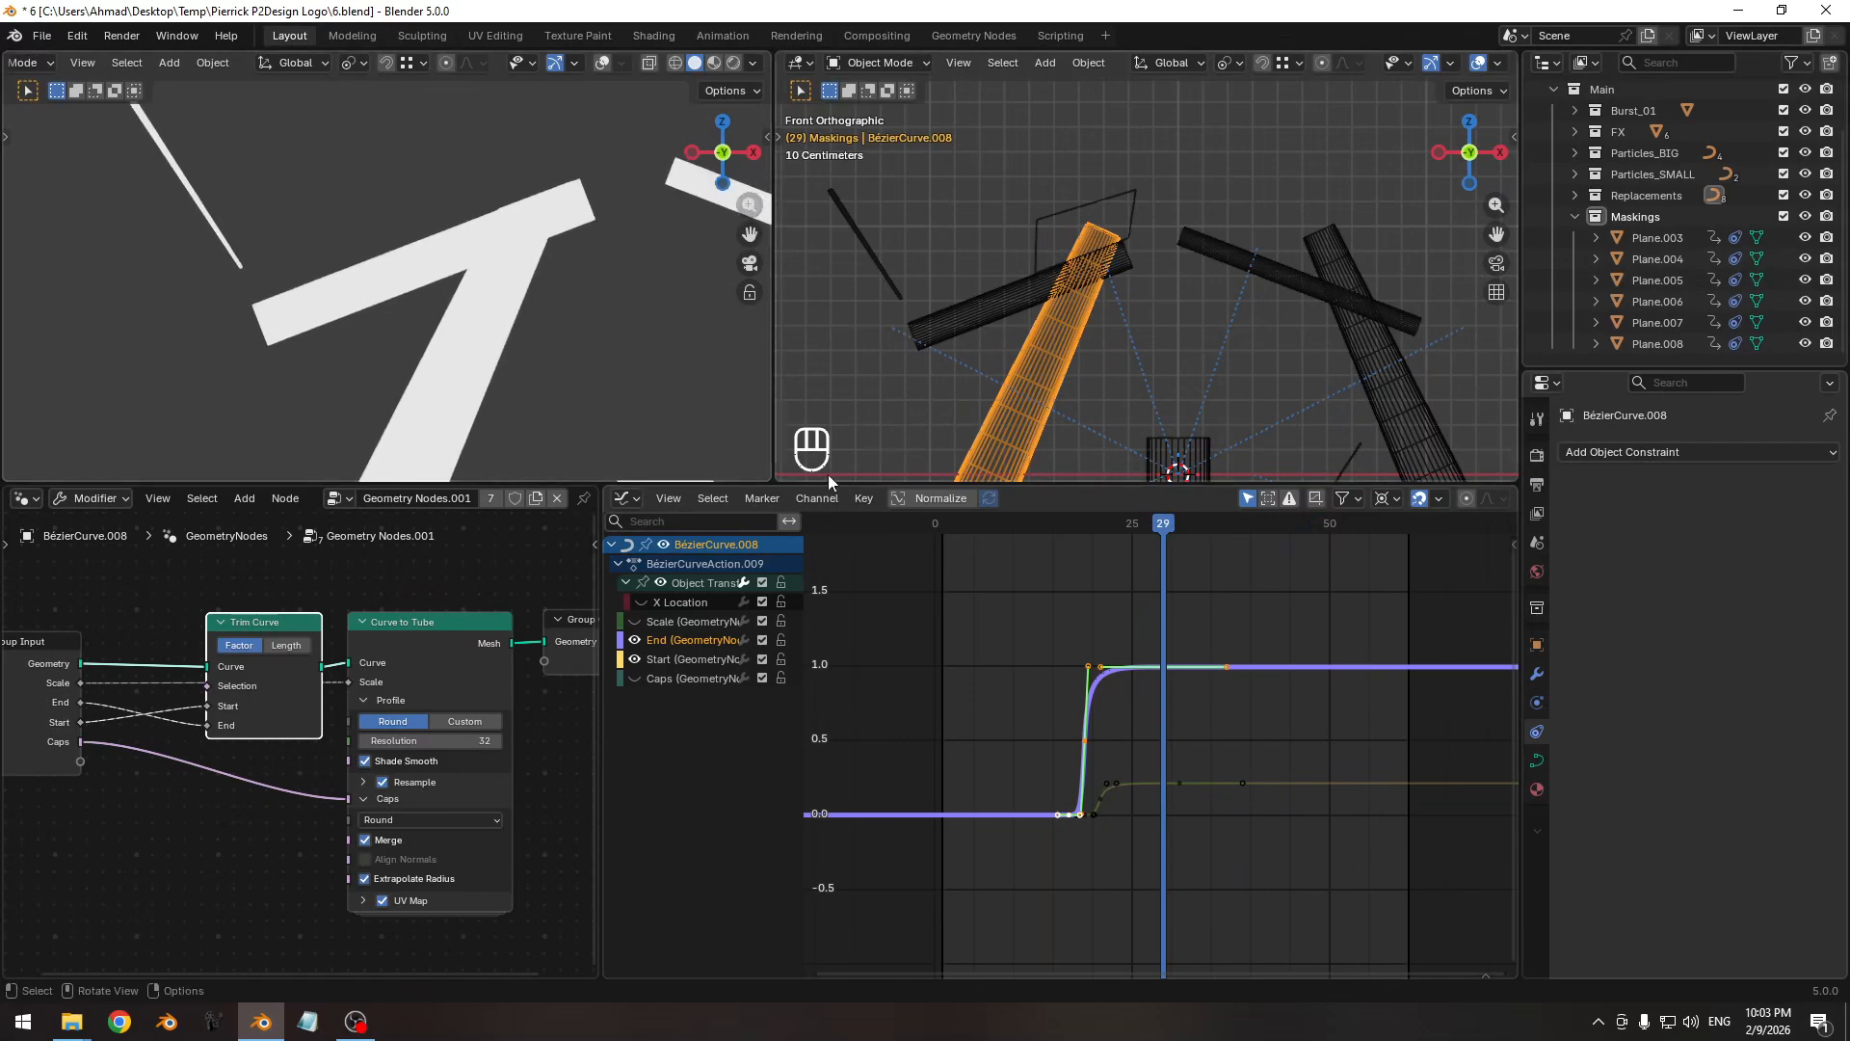
middle_click_drag(1186, 659, 1077, 680)
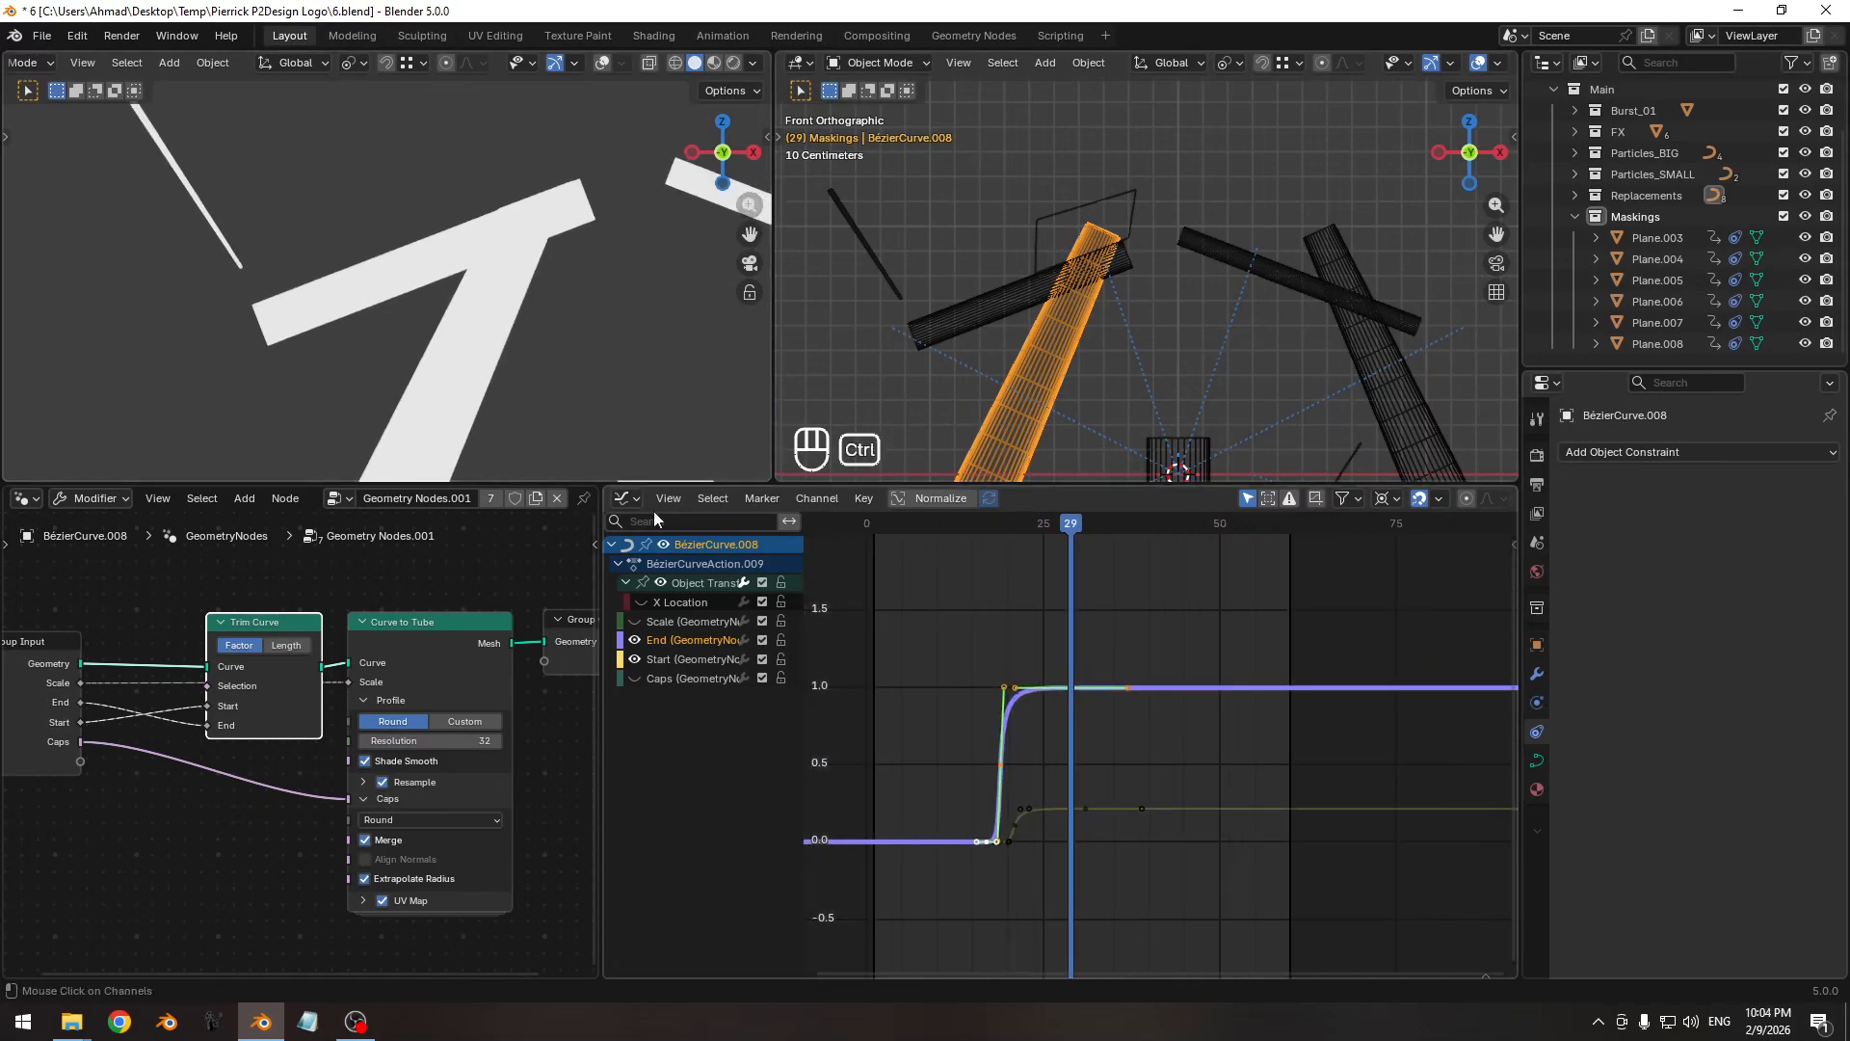
middle_click_drag(461, 213, 464, 333, "ctrl")
middle_click_drag(465, 332, 386, 318, "shift")
middle_click_drag(386, 318, 387, 305, "ctrl")
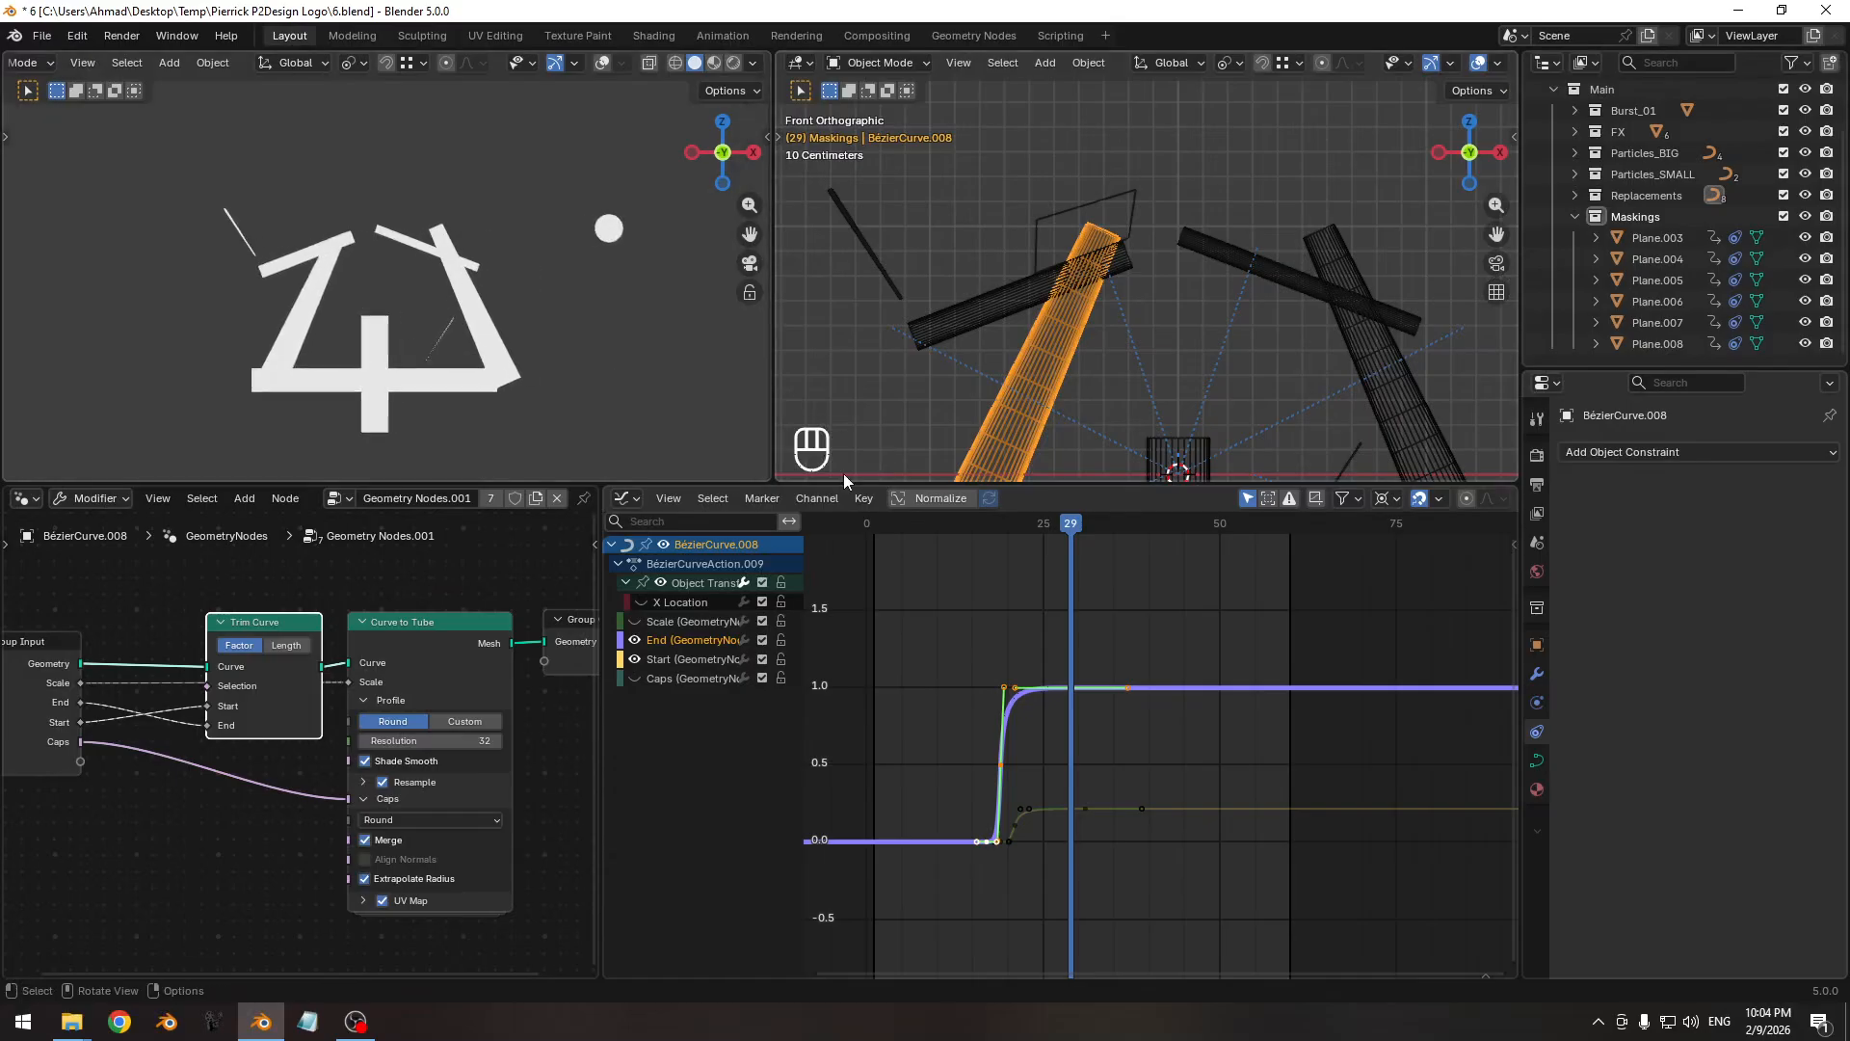
left_click_drag(977, 525, 1106, 536)
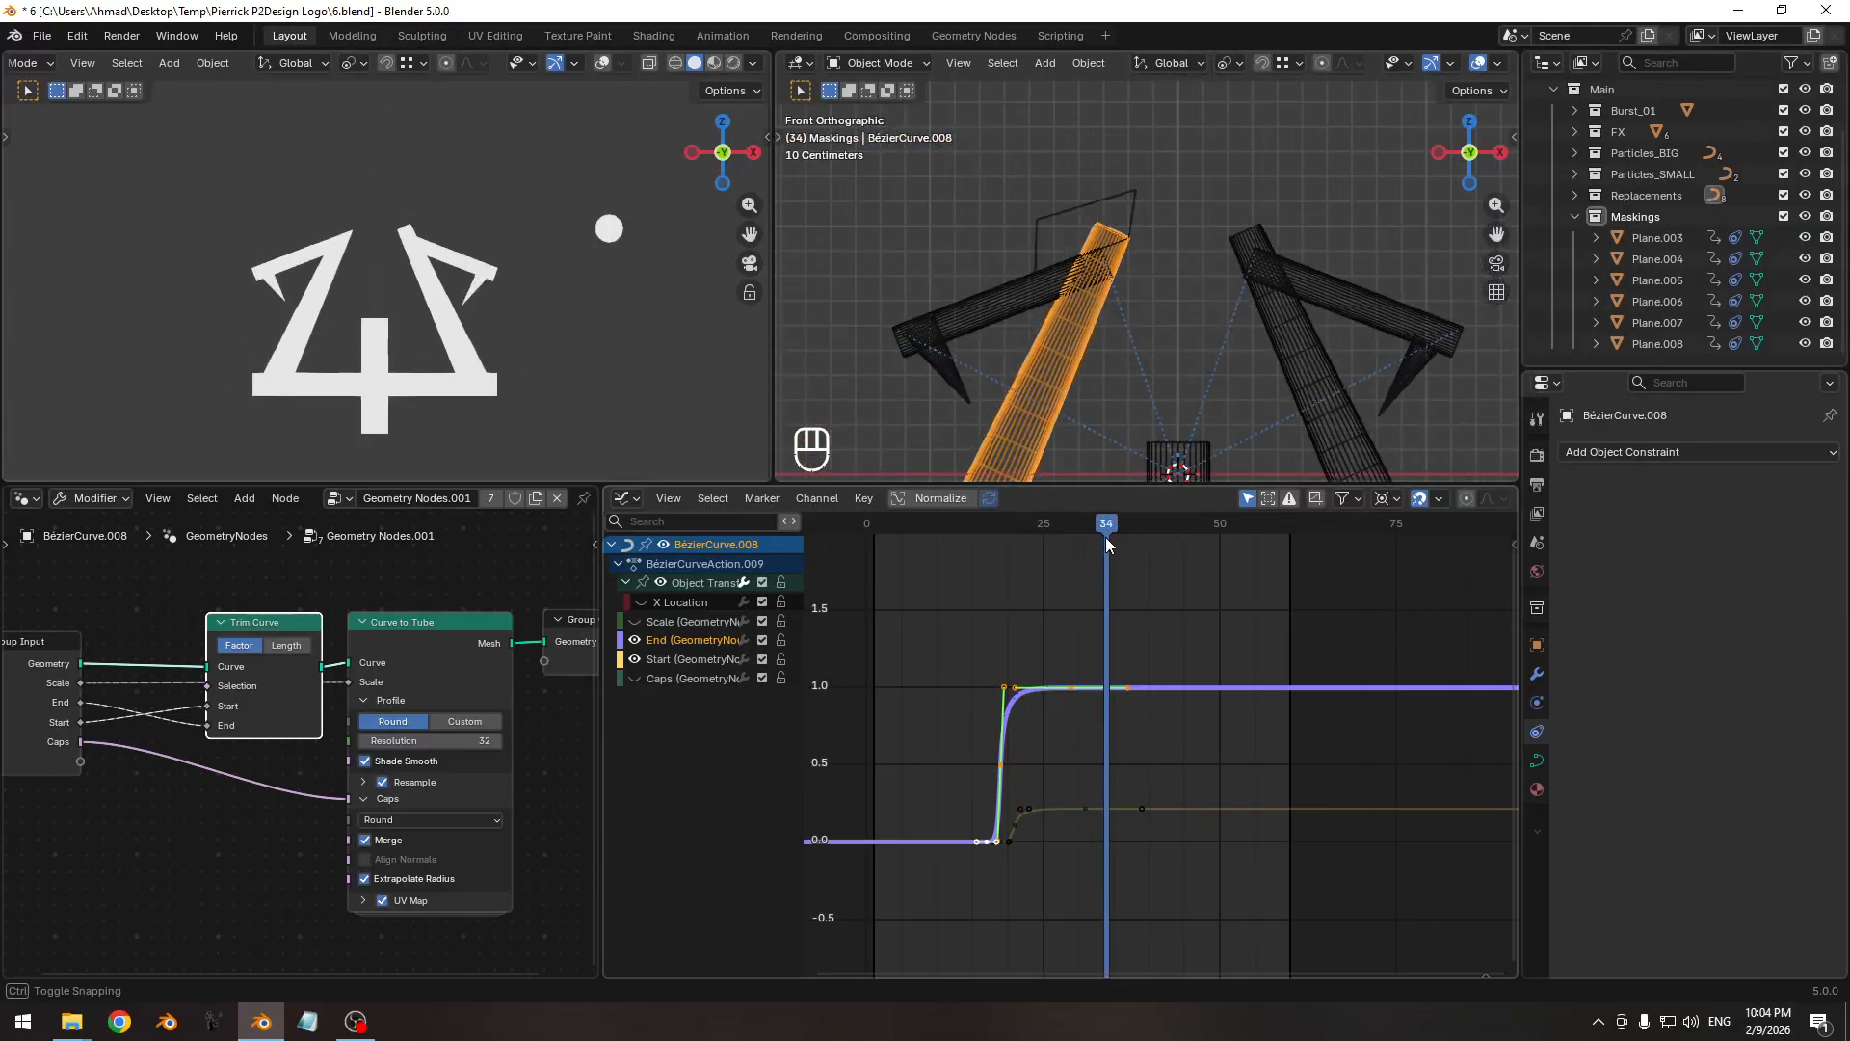
left_click(1657, 237)
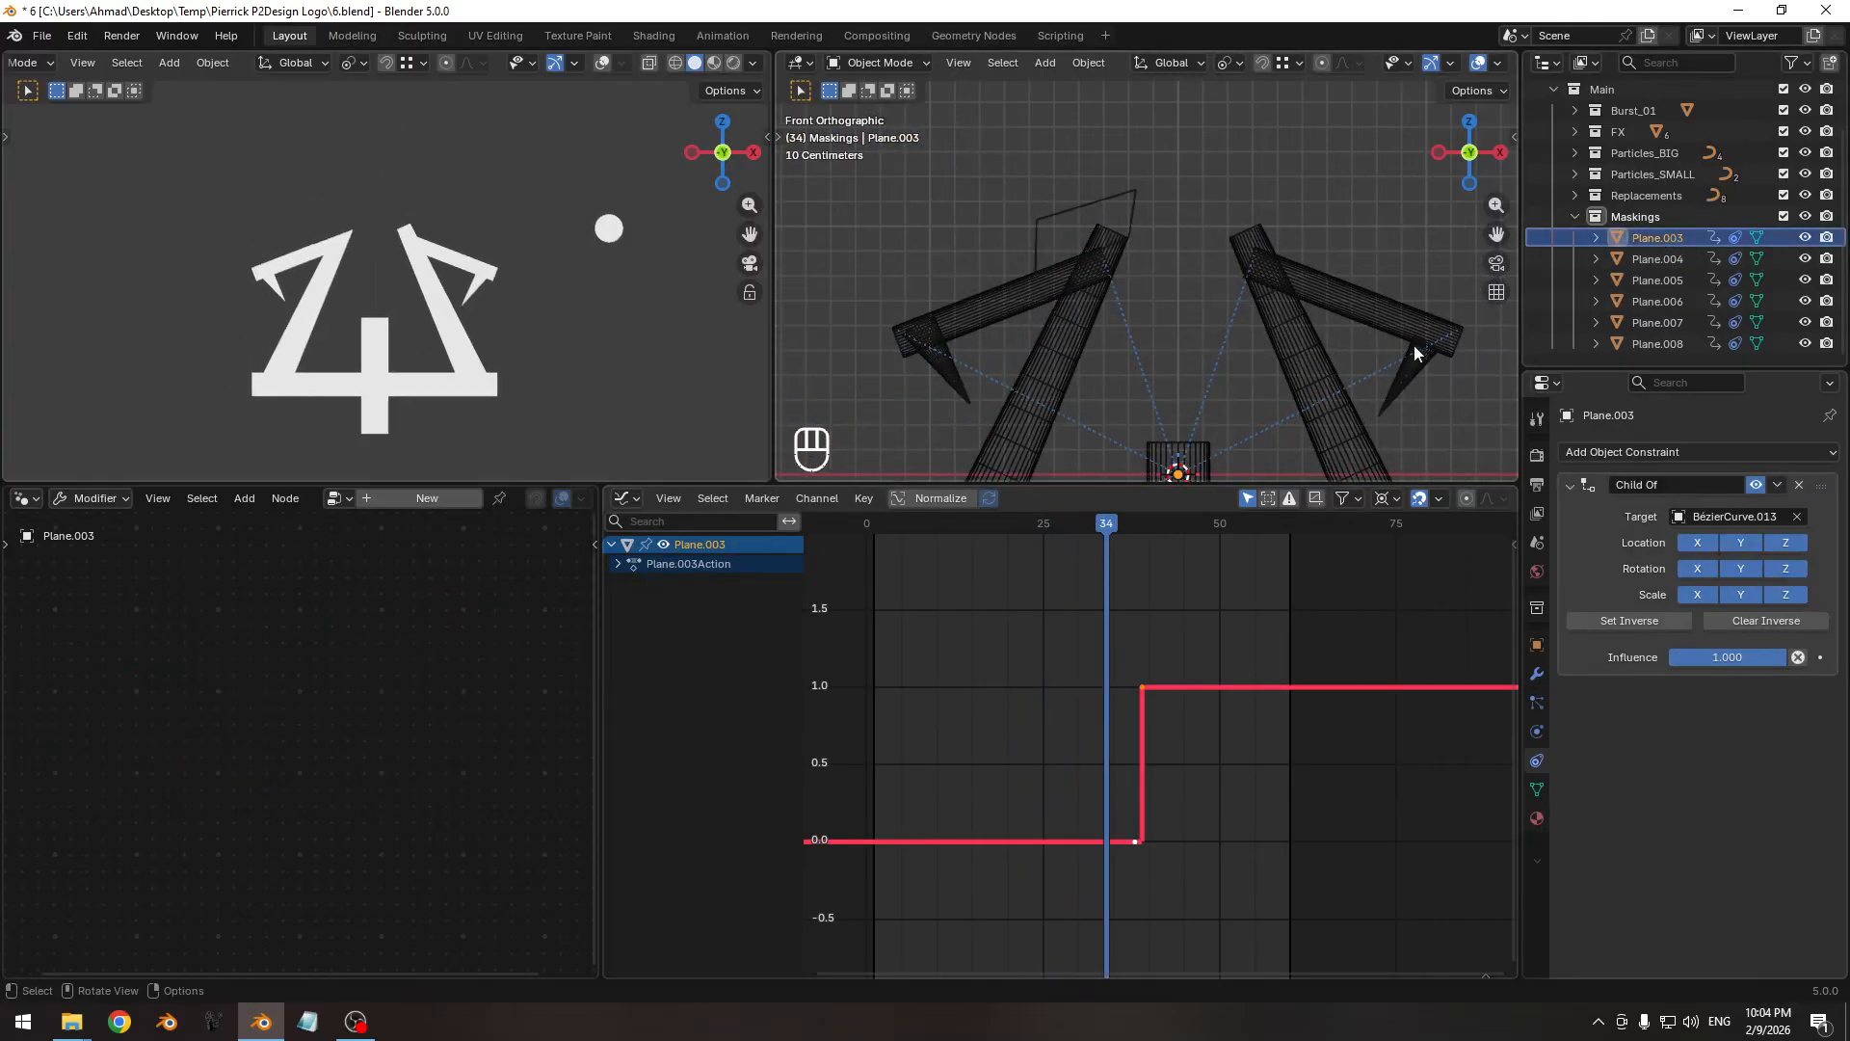
scroll(1071, 309, "down", 3)
scroll(1104, 424, "down", 1)
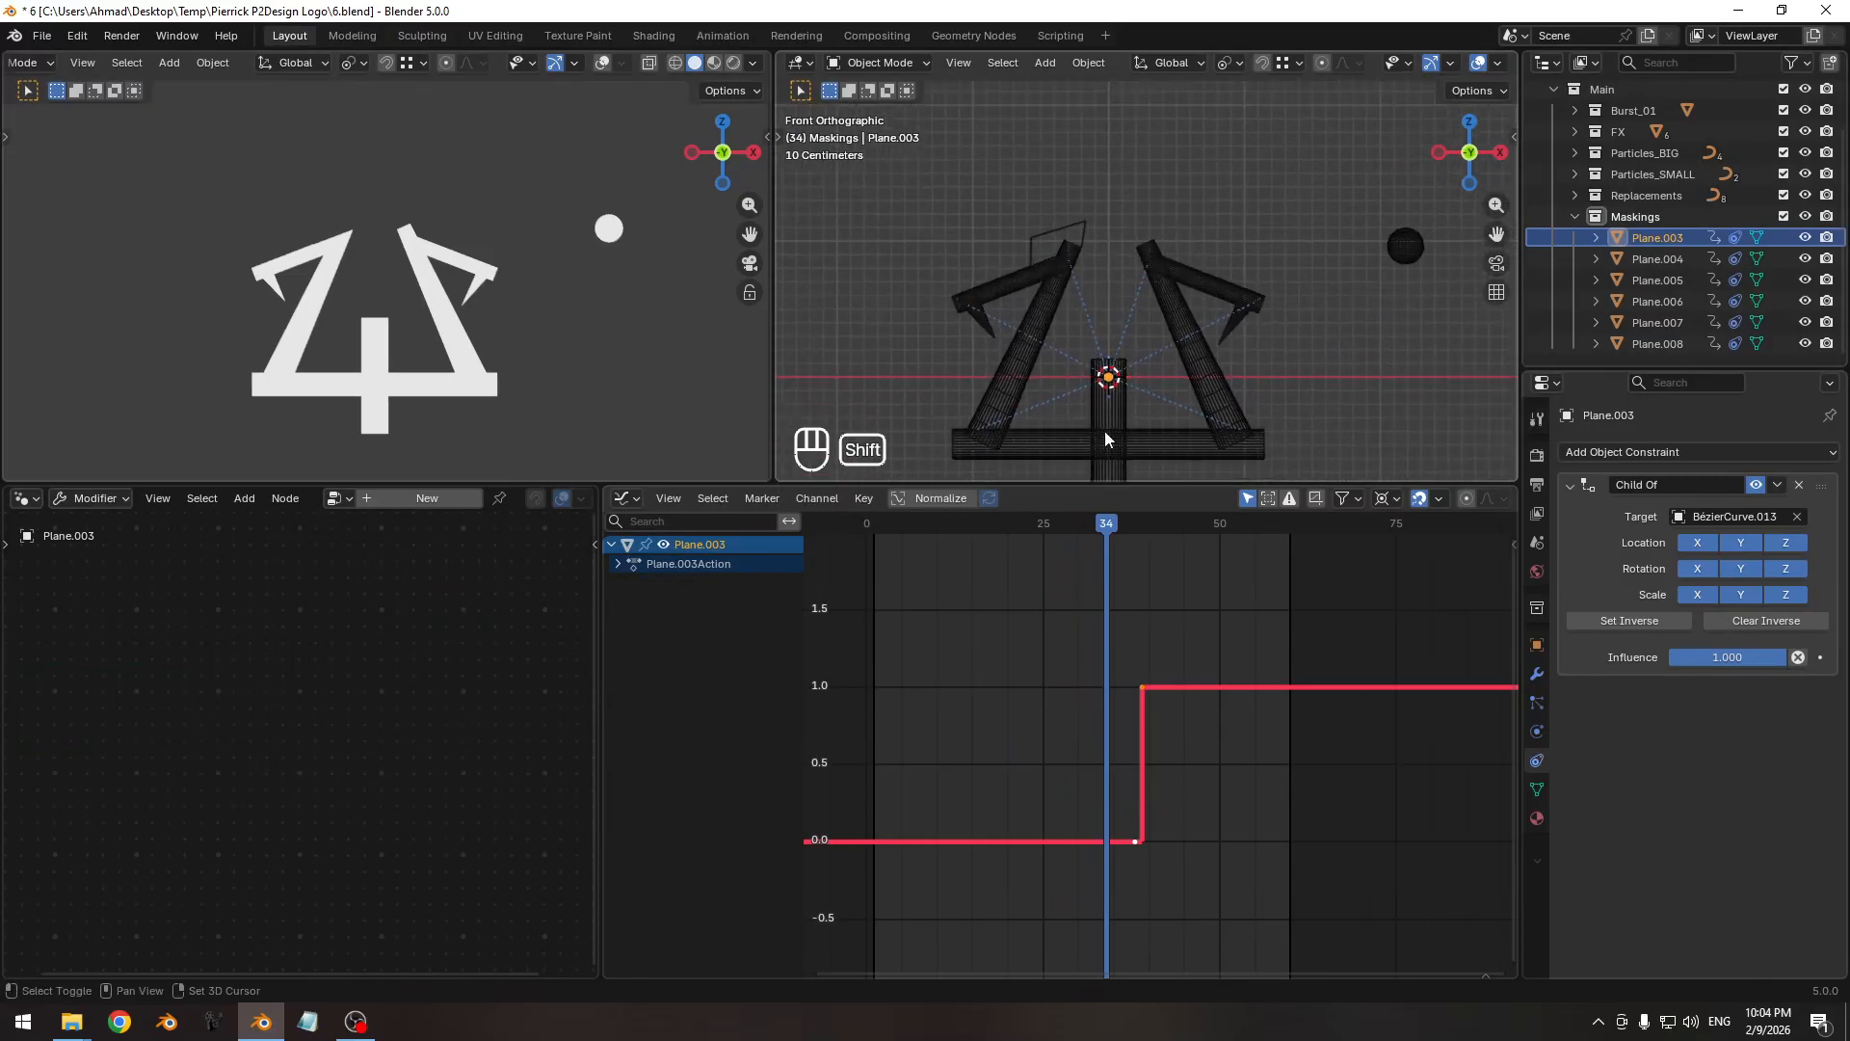
left_click(1086, 228)
left_click(1656, 301)
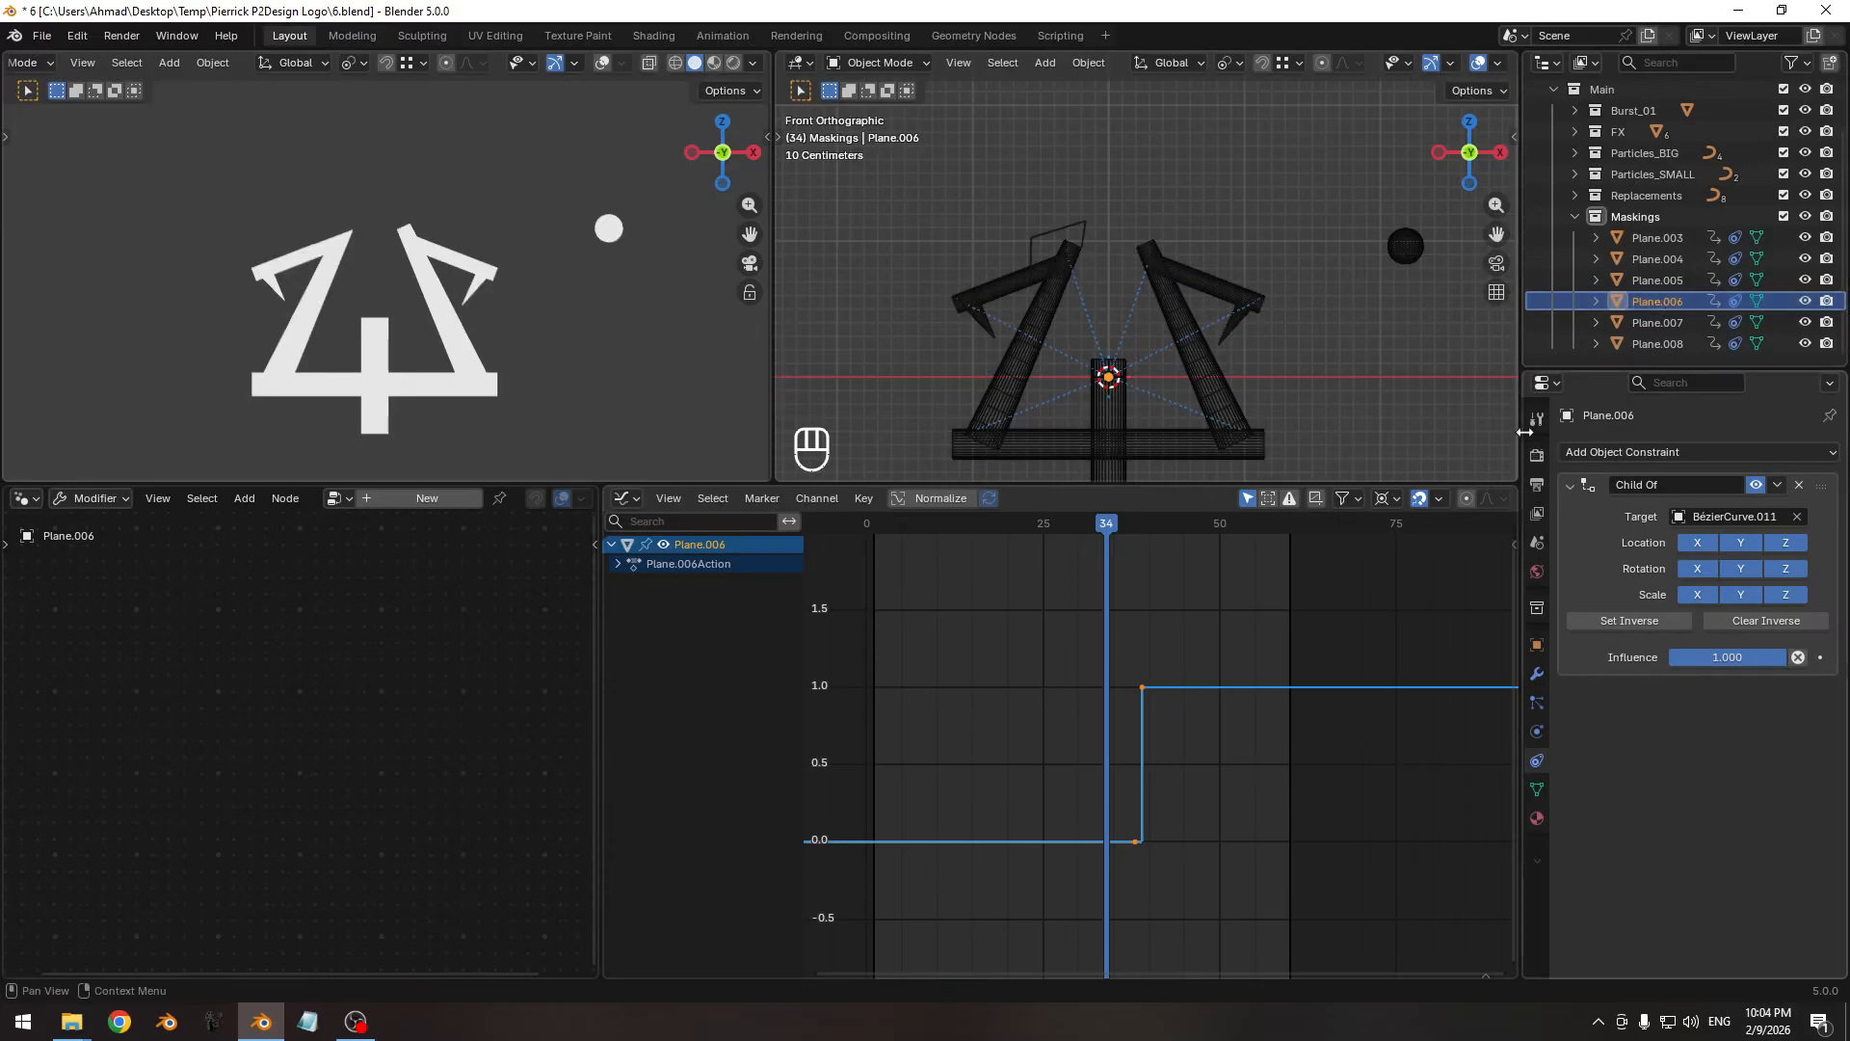
key("a")
key("g")
key("x")
right_click(1165, 688)
key("g")
key("x")
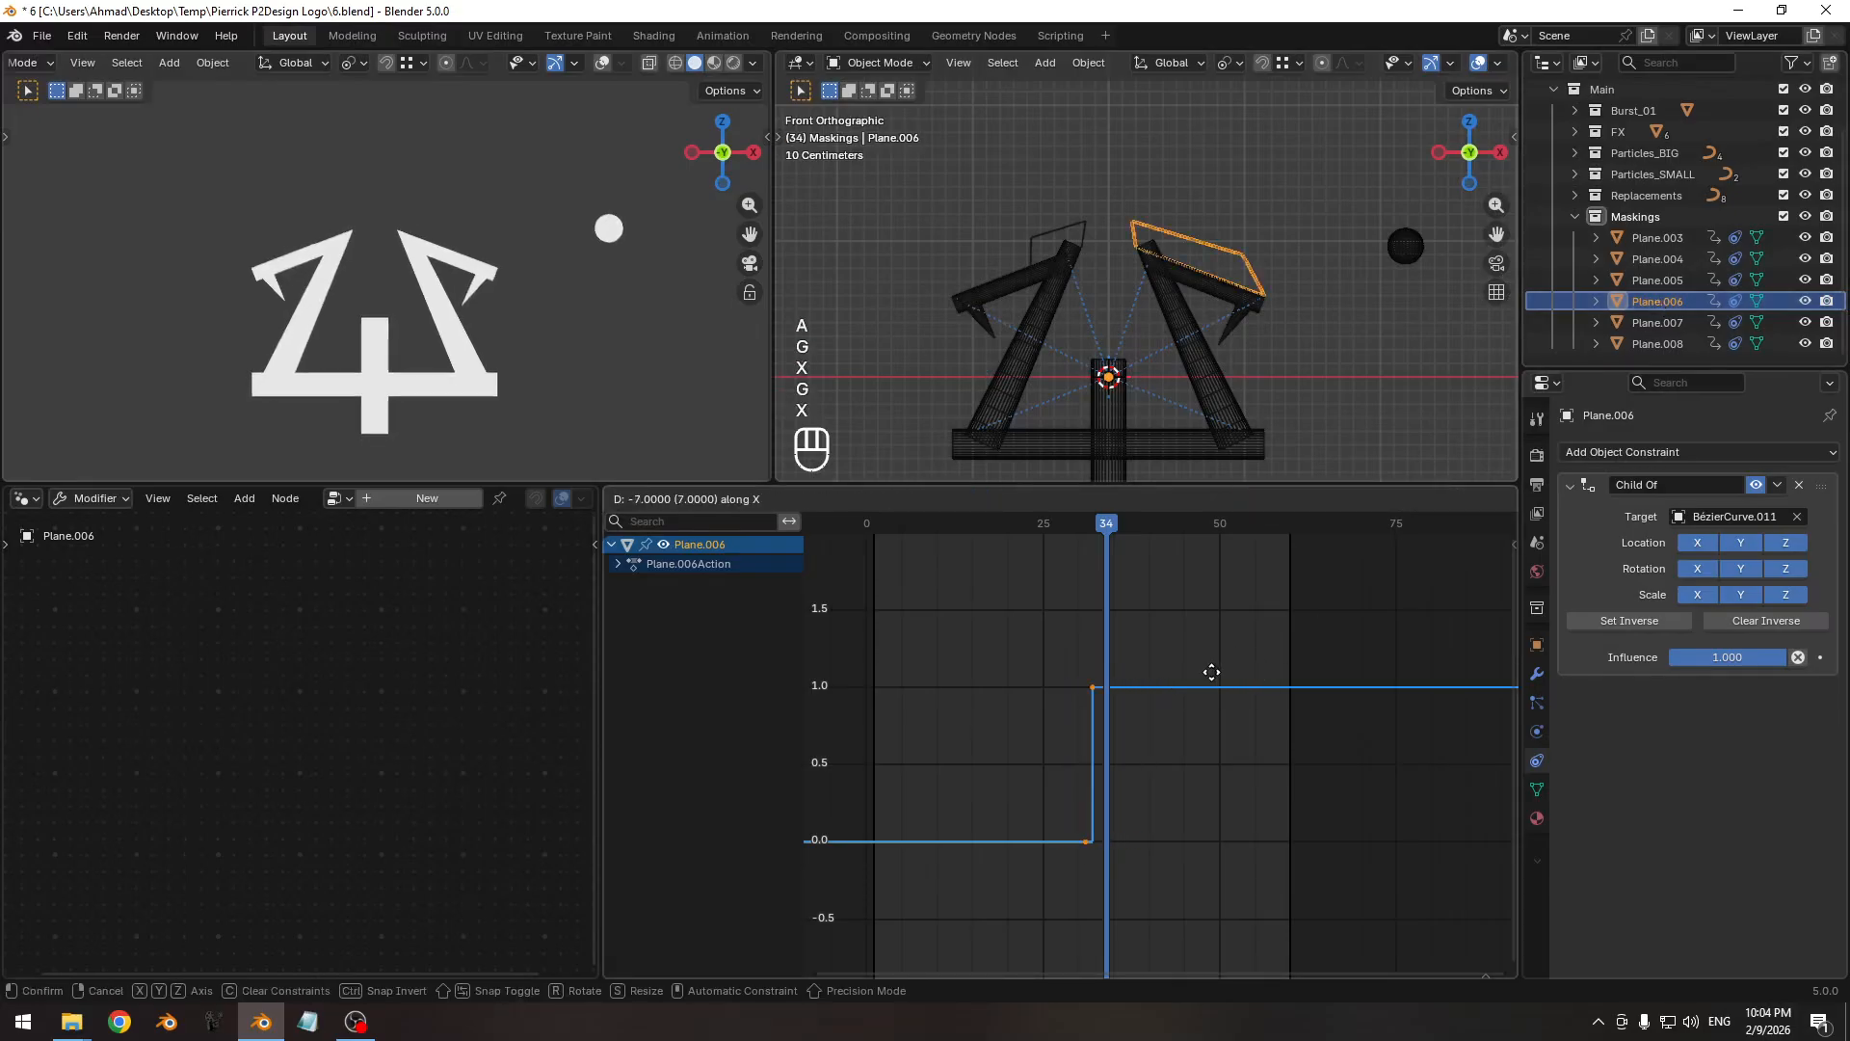
right_click(1212, 672)
Using Plane.005's timing as reference, shift both Plane.006 keyframes earlier so the jump to 1.0 falls at frame 30.
left_click(1042, 233)
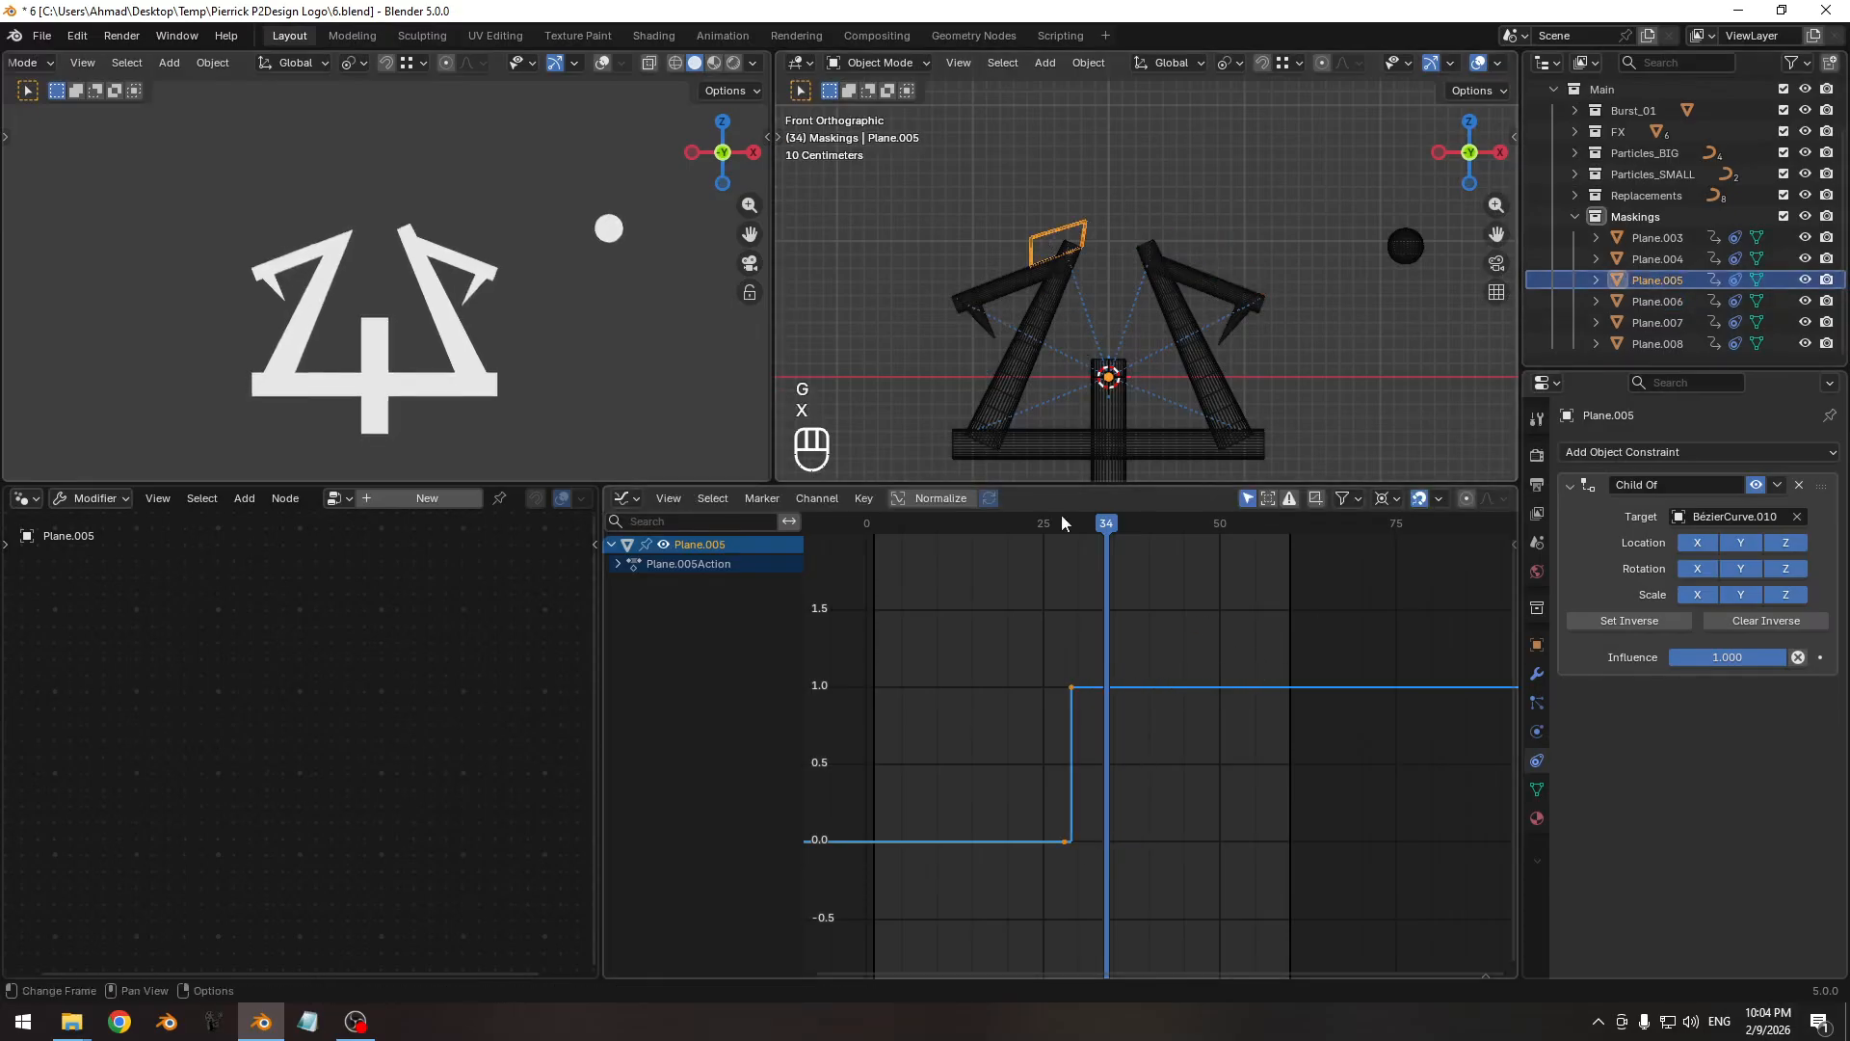
left_click_drag(1117, 523, 1063, 530)
left_click(1657, 301)
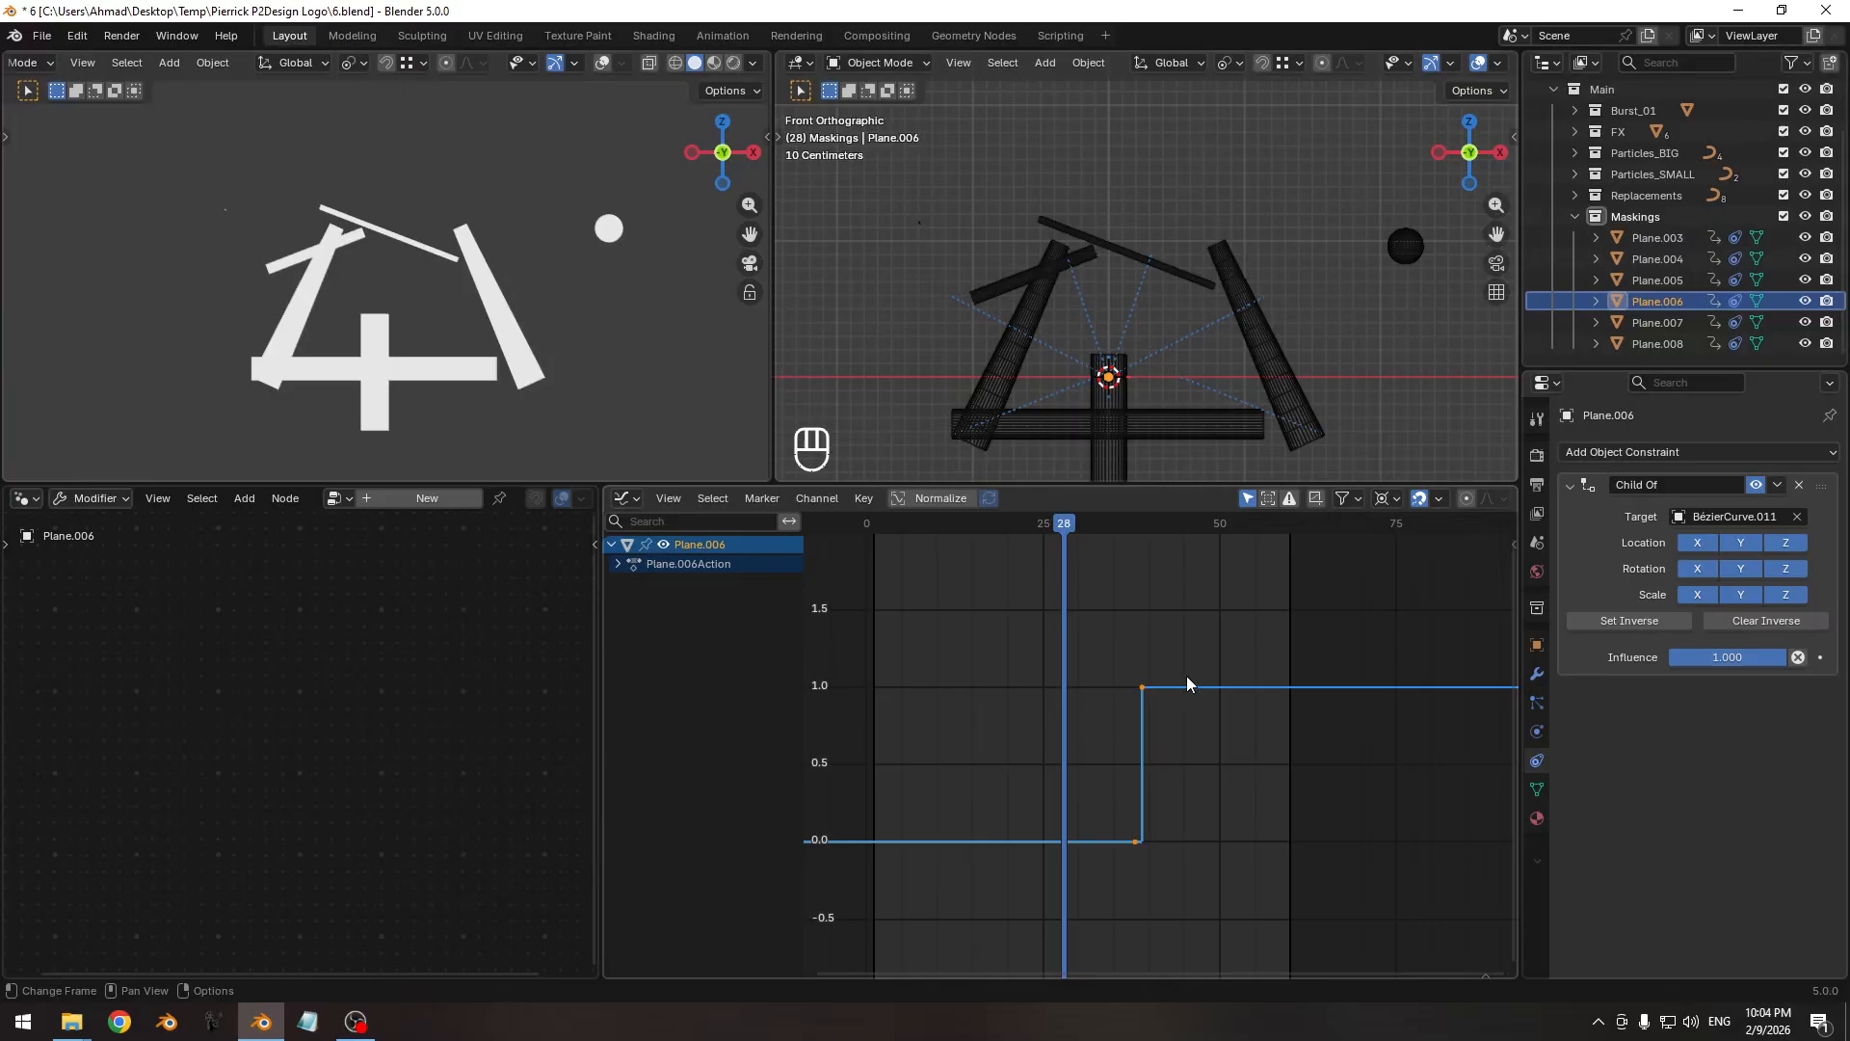
key("g")
key("x")
left_click(1156, 710)
key("g")
key("x")
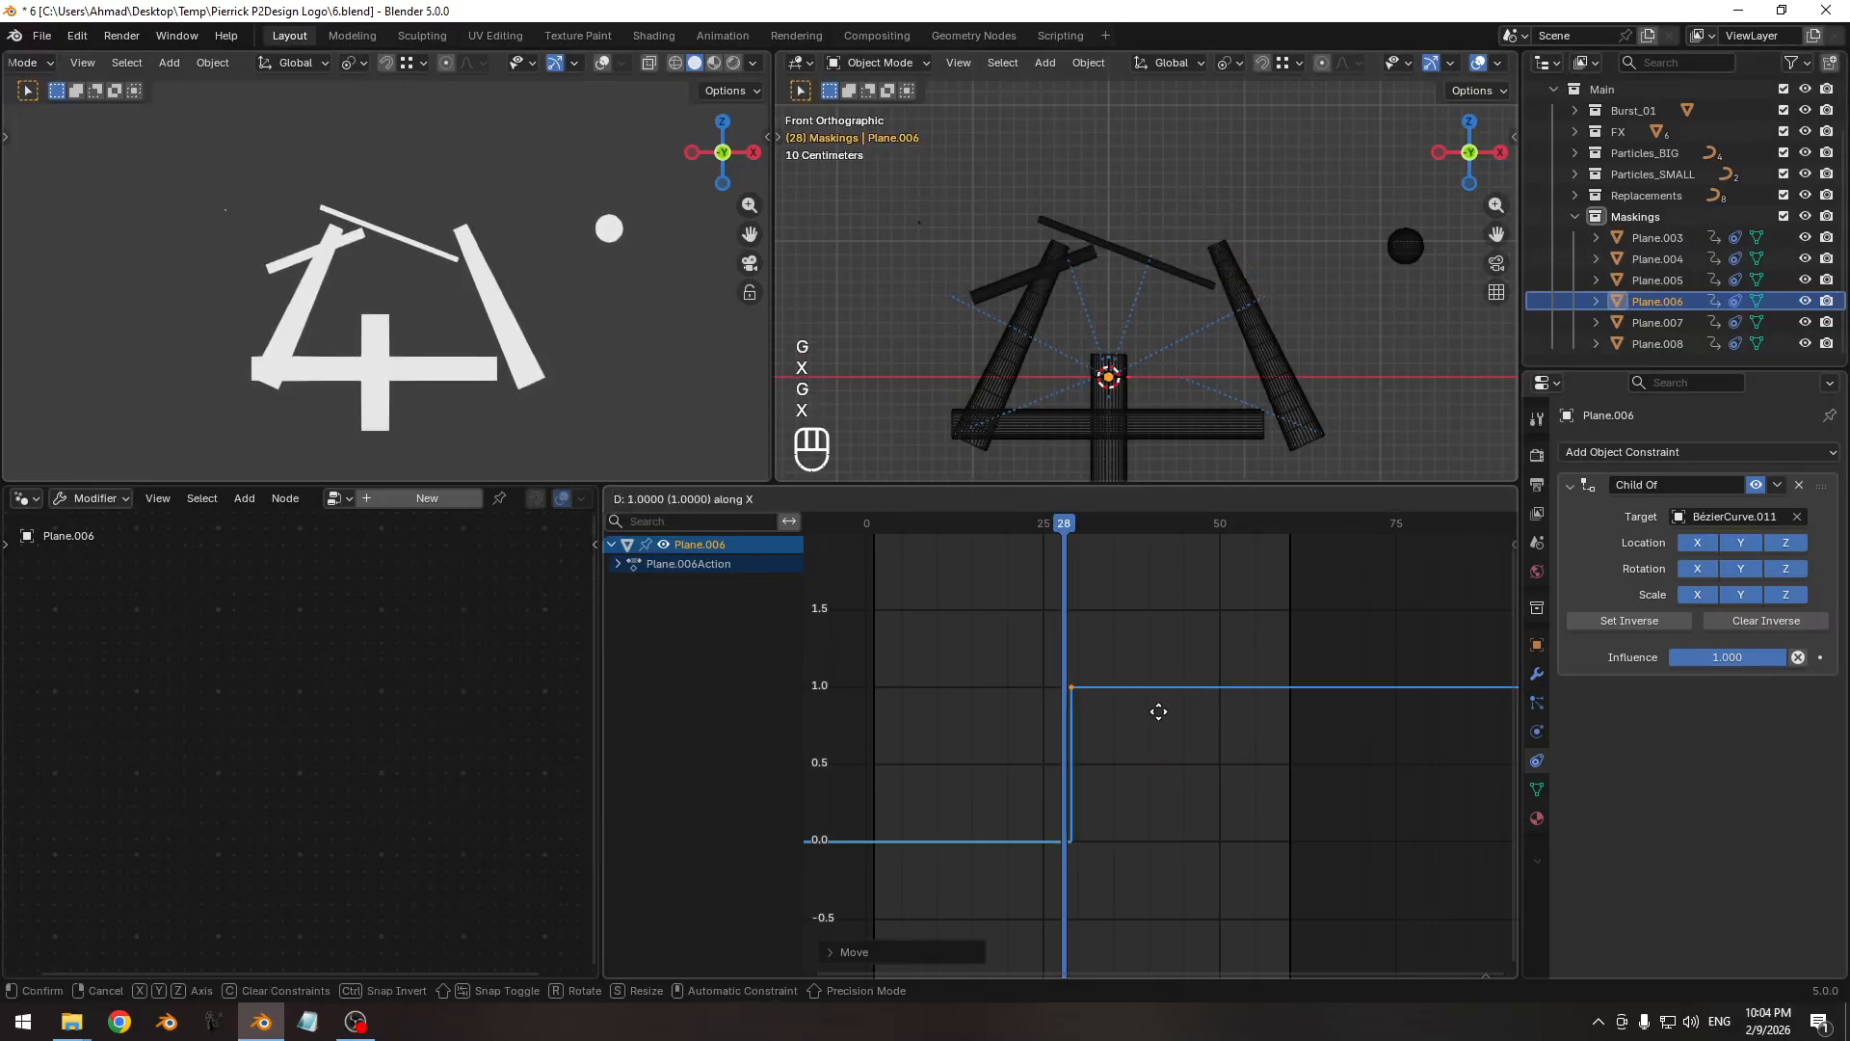
left_click(1170, 710)
Scrub around frame 31 near Plane.006 and try moving its keyframes one frame later, with the jump at frame 31.
left_click_drag(1071, 524, 1091, 525)
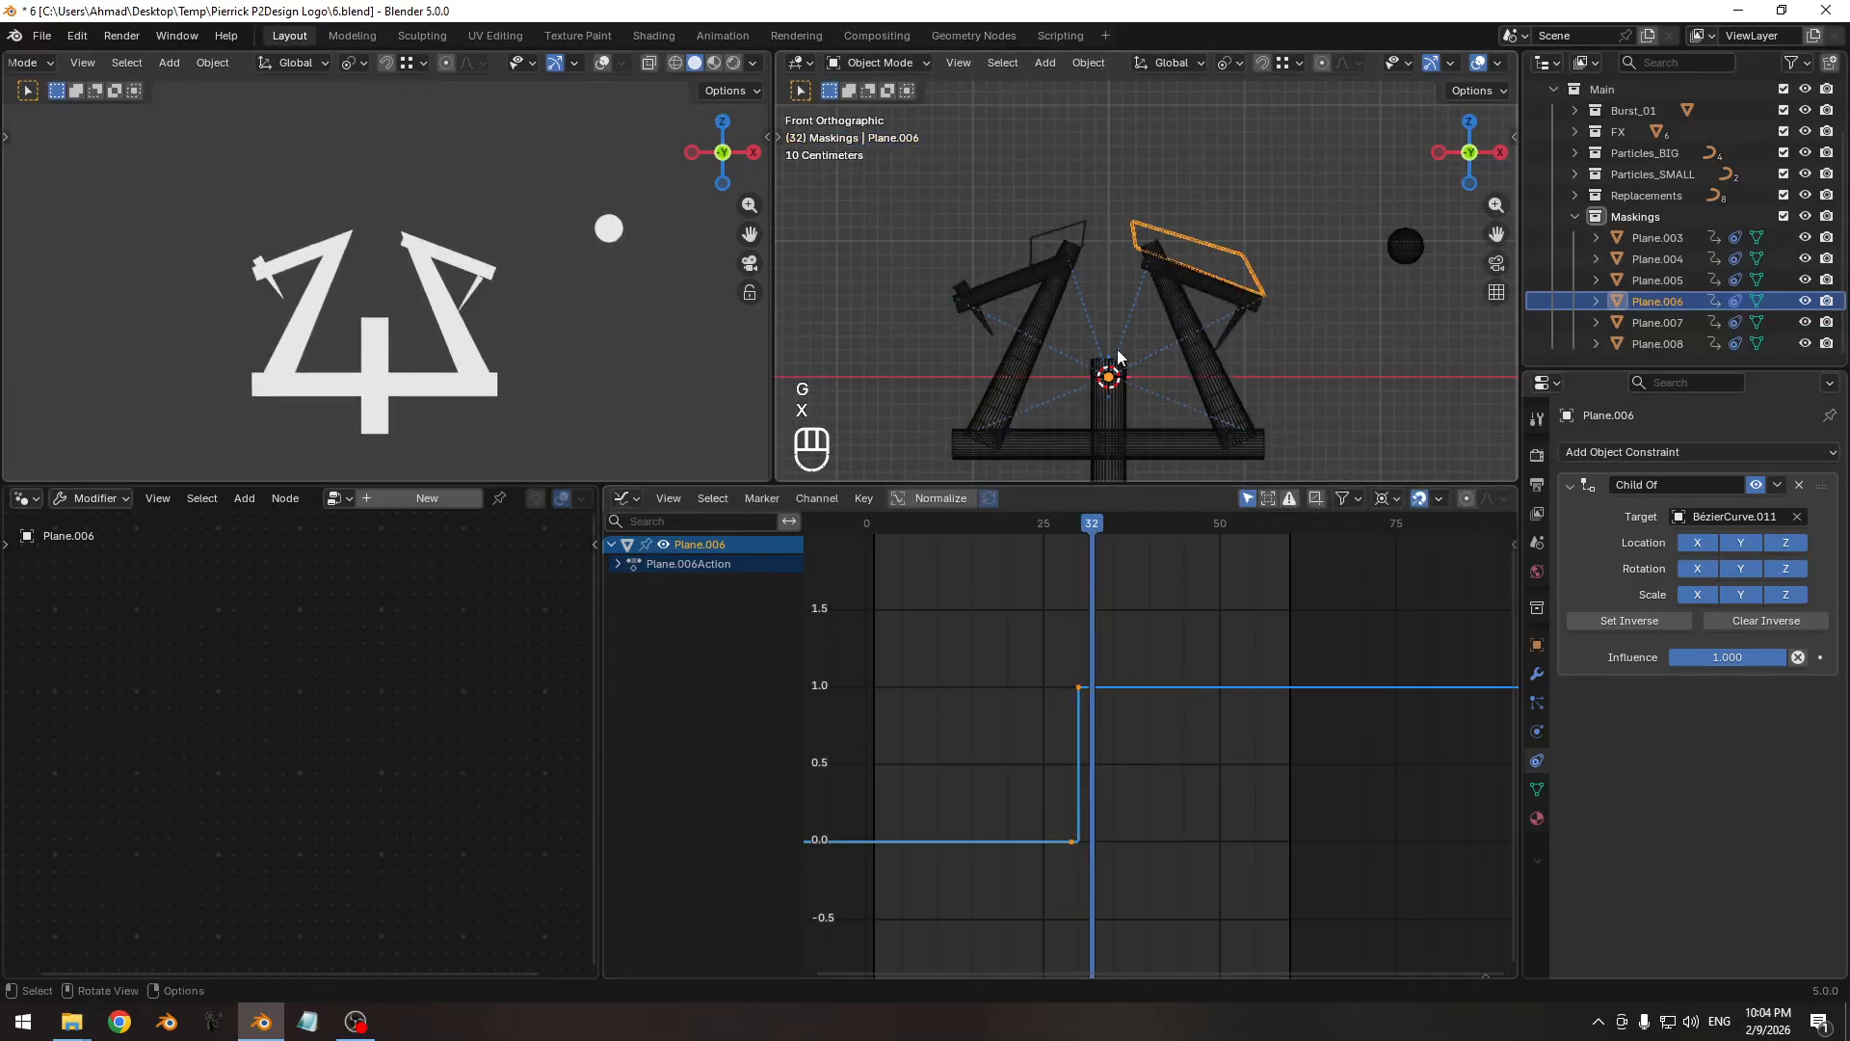
middle_click_drag(1198, 299, 1115, 313, "shift")
middle_click_drag(1116, 314, 1049, 281, "ctrl")
left_click_drag(1010, 521, 1083, 541)
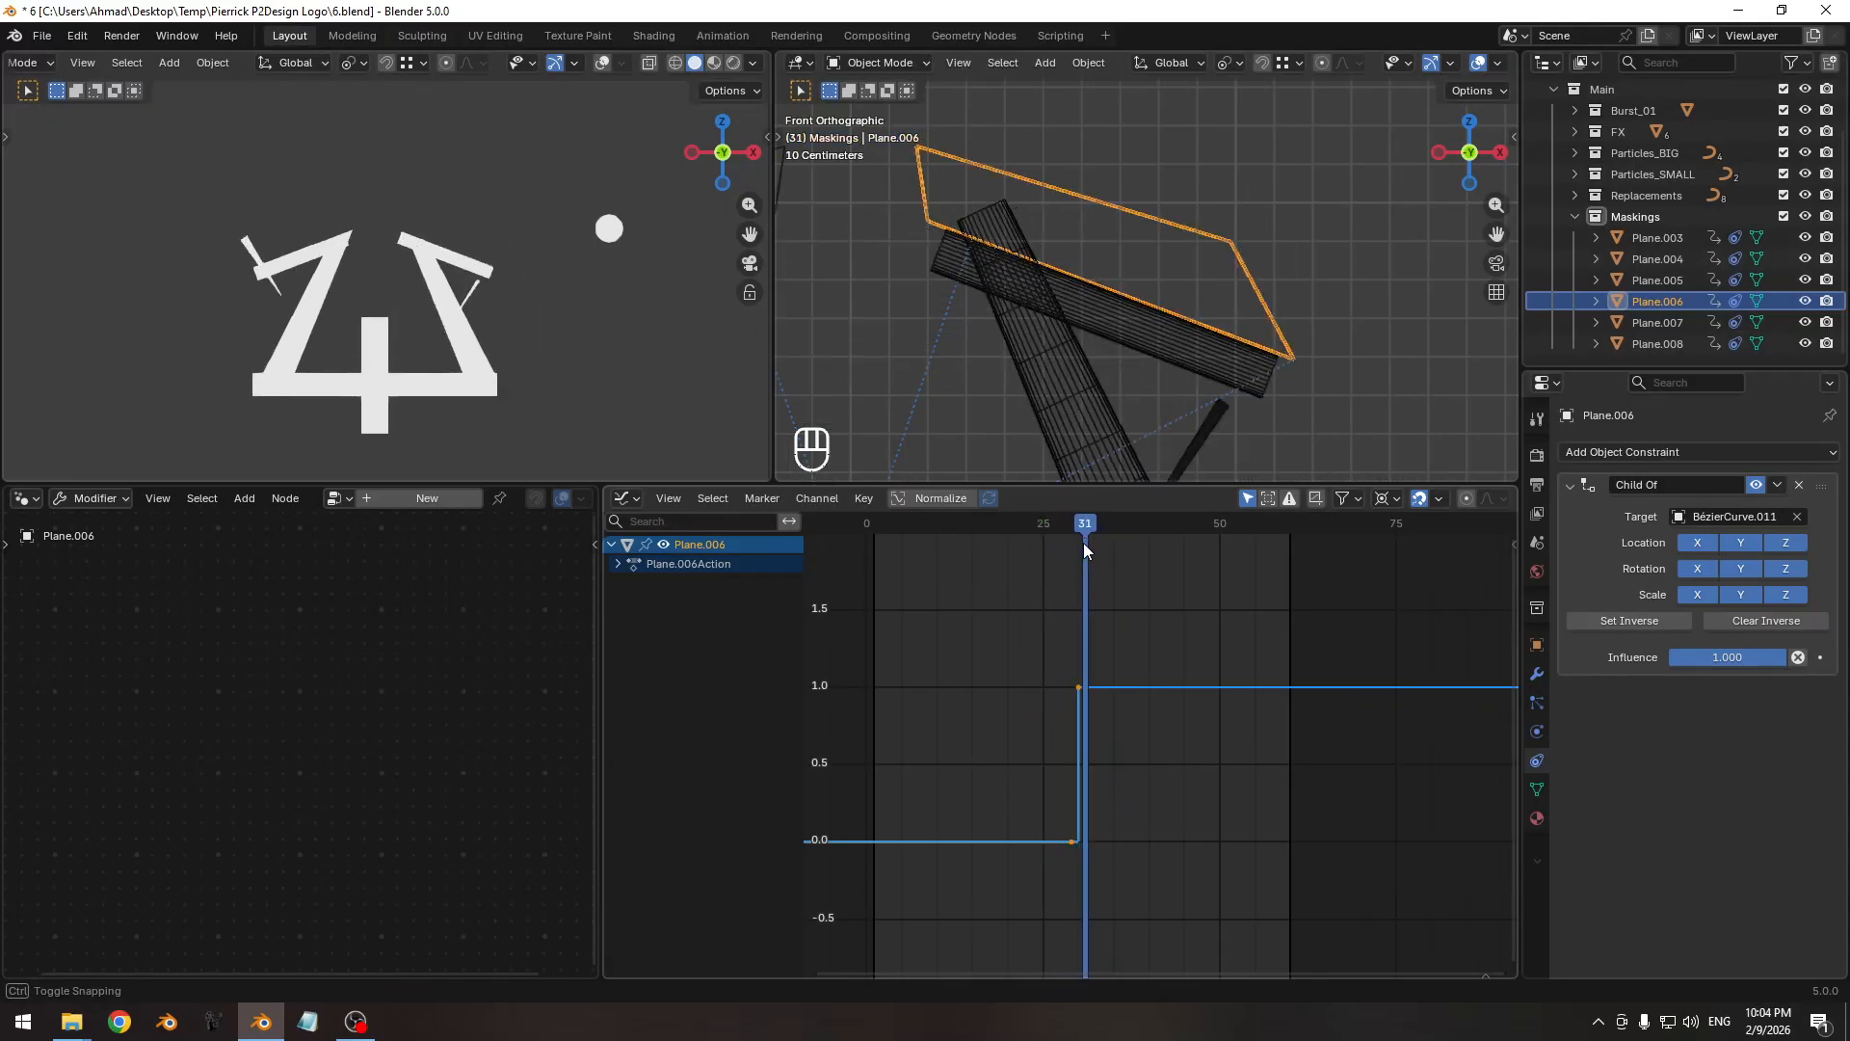
key("a")
middle_click_drag(1009, 684, 1074, 679, "ctrl")
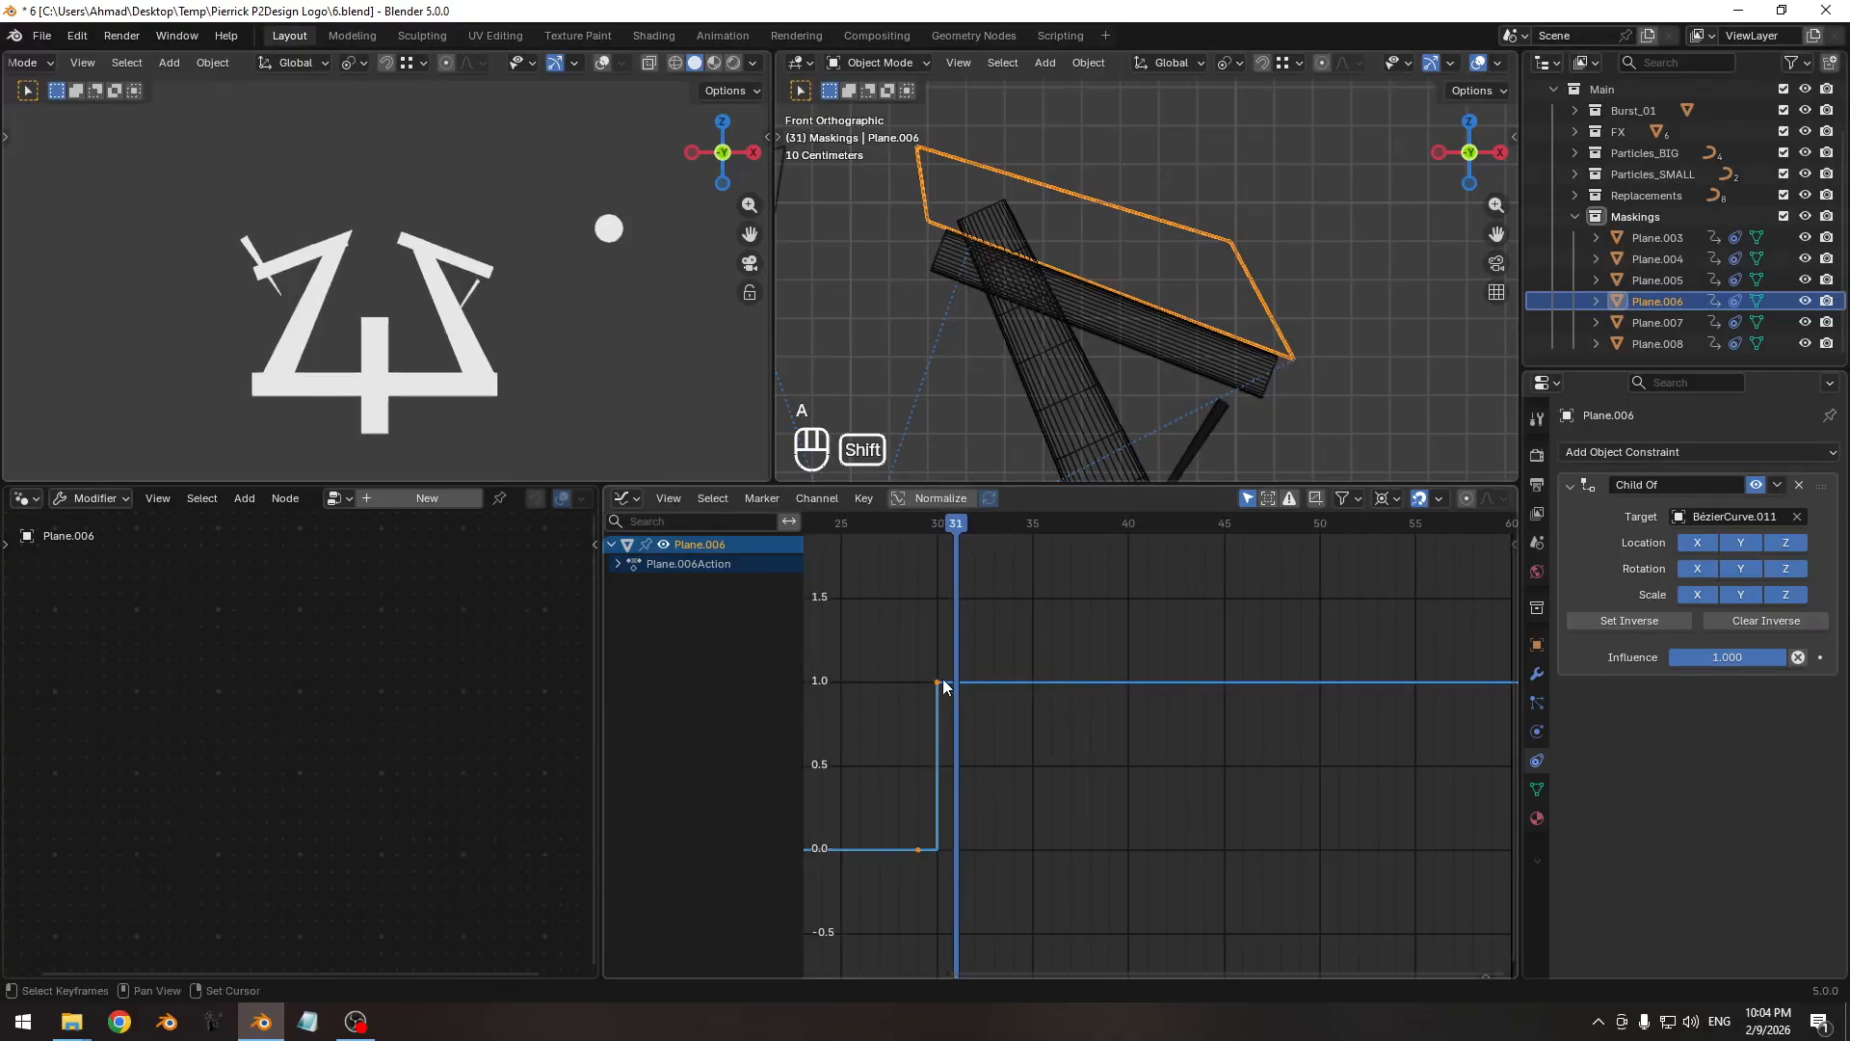
middle_click_drag(949, 683, 1027, 689, "shift")
key("g")
key("x")
left_click(1053, 689)
Move Plane.006's keyframes one frame earlier, putting the jump at frame 30, and check the frames around it.
left_click(1008, 526)
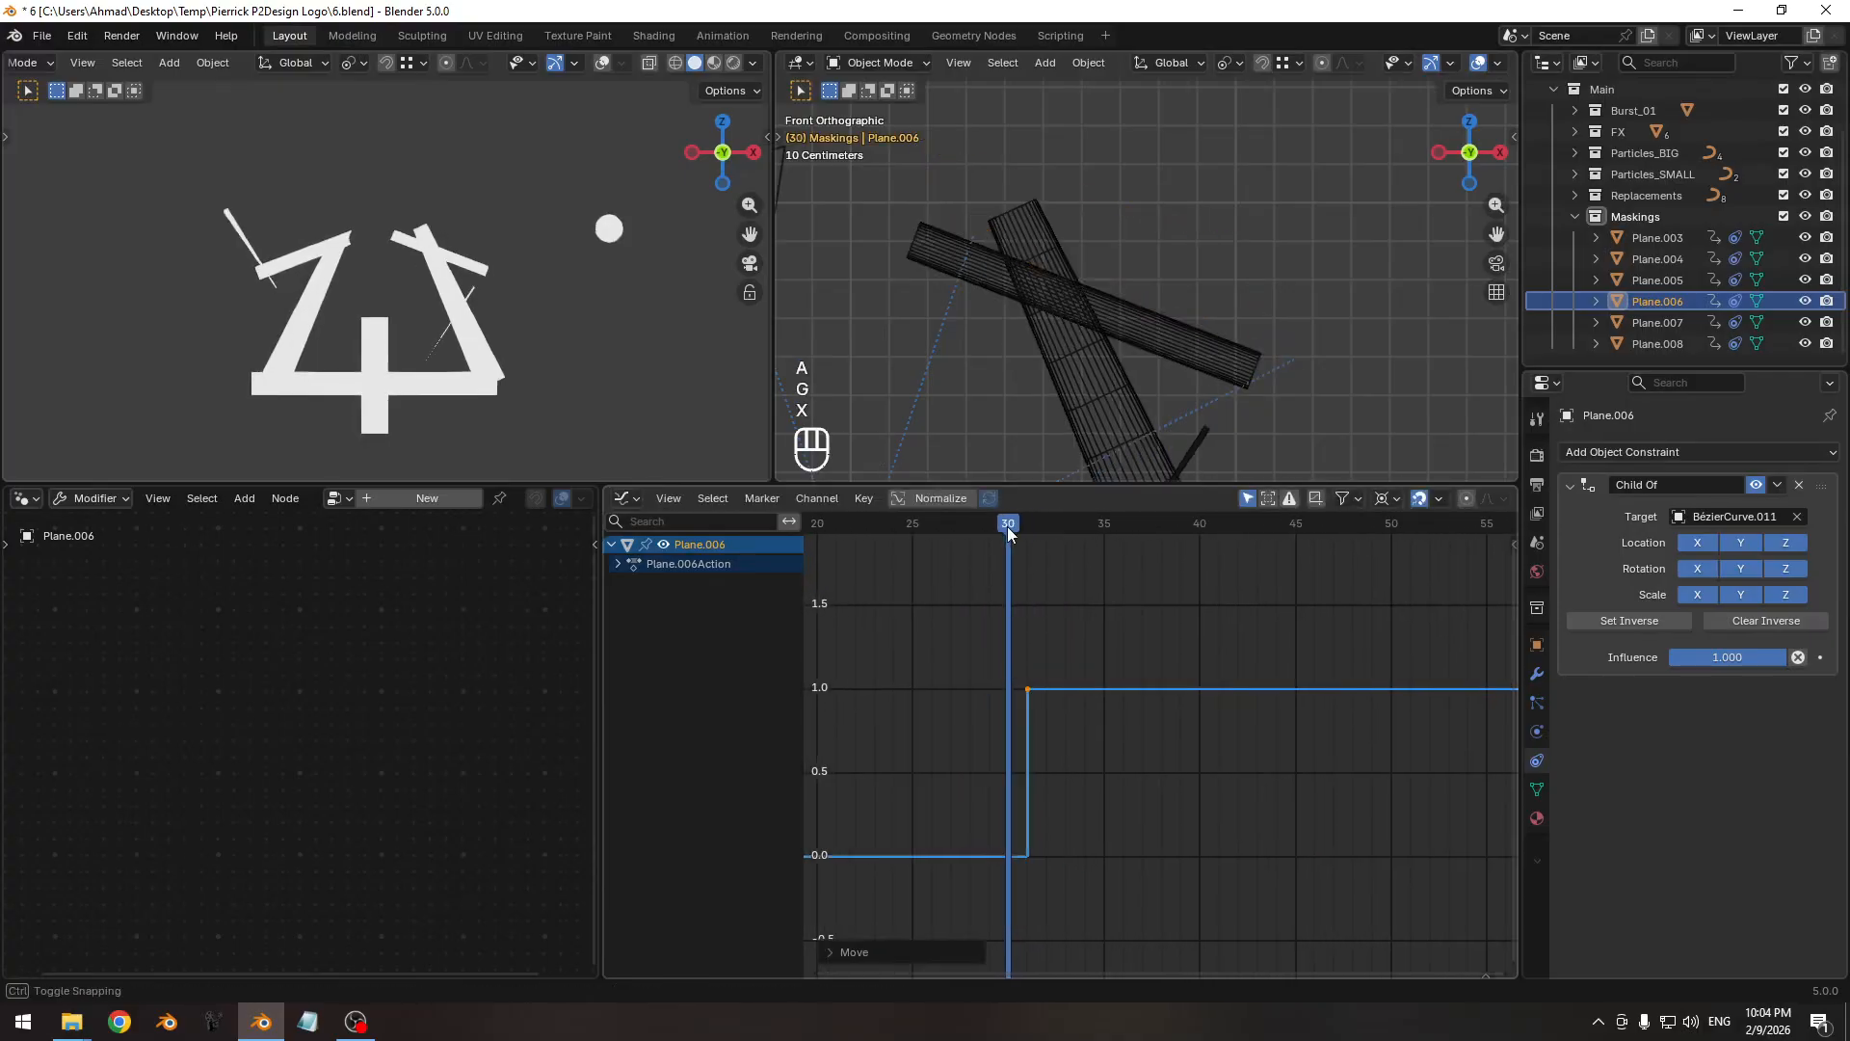
left_click_drag(1007, 526, 981, 558)
left_click(1029, 687)
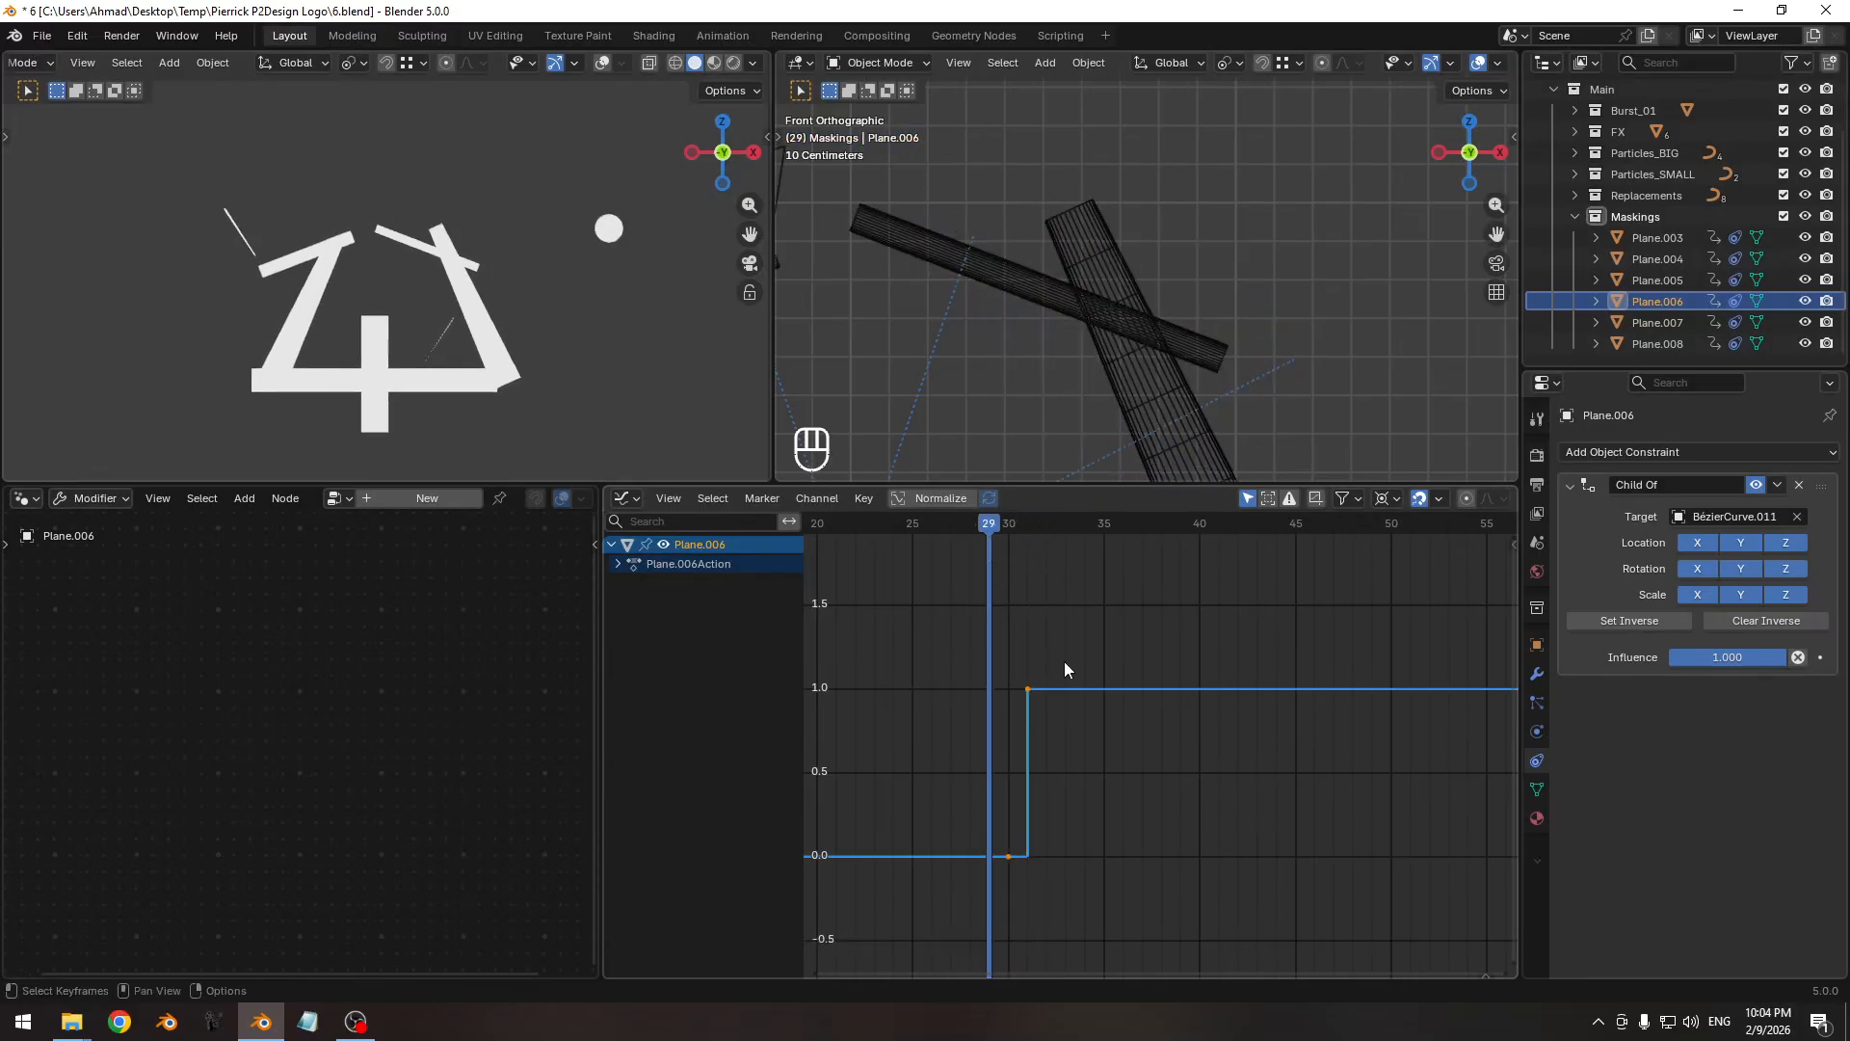
key("g")
key("x")
left_click(1048, 661)
scroll(1048, 661, "down", 2)
left_click(1061, 524)
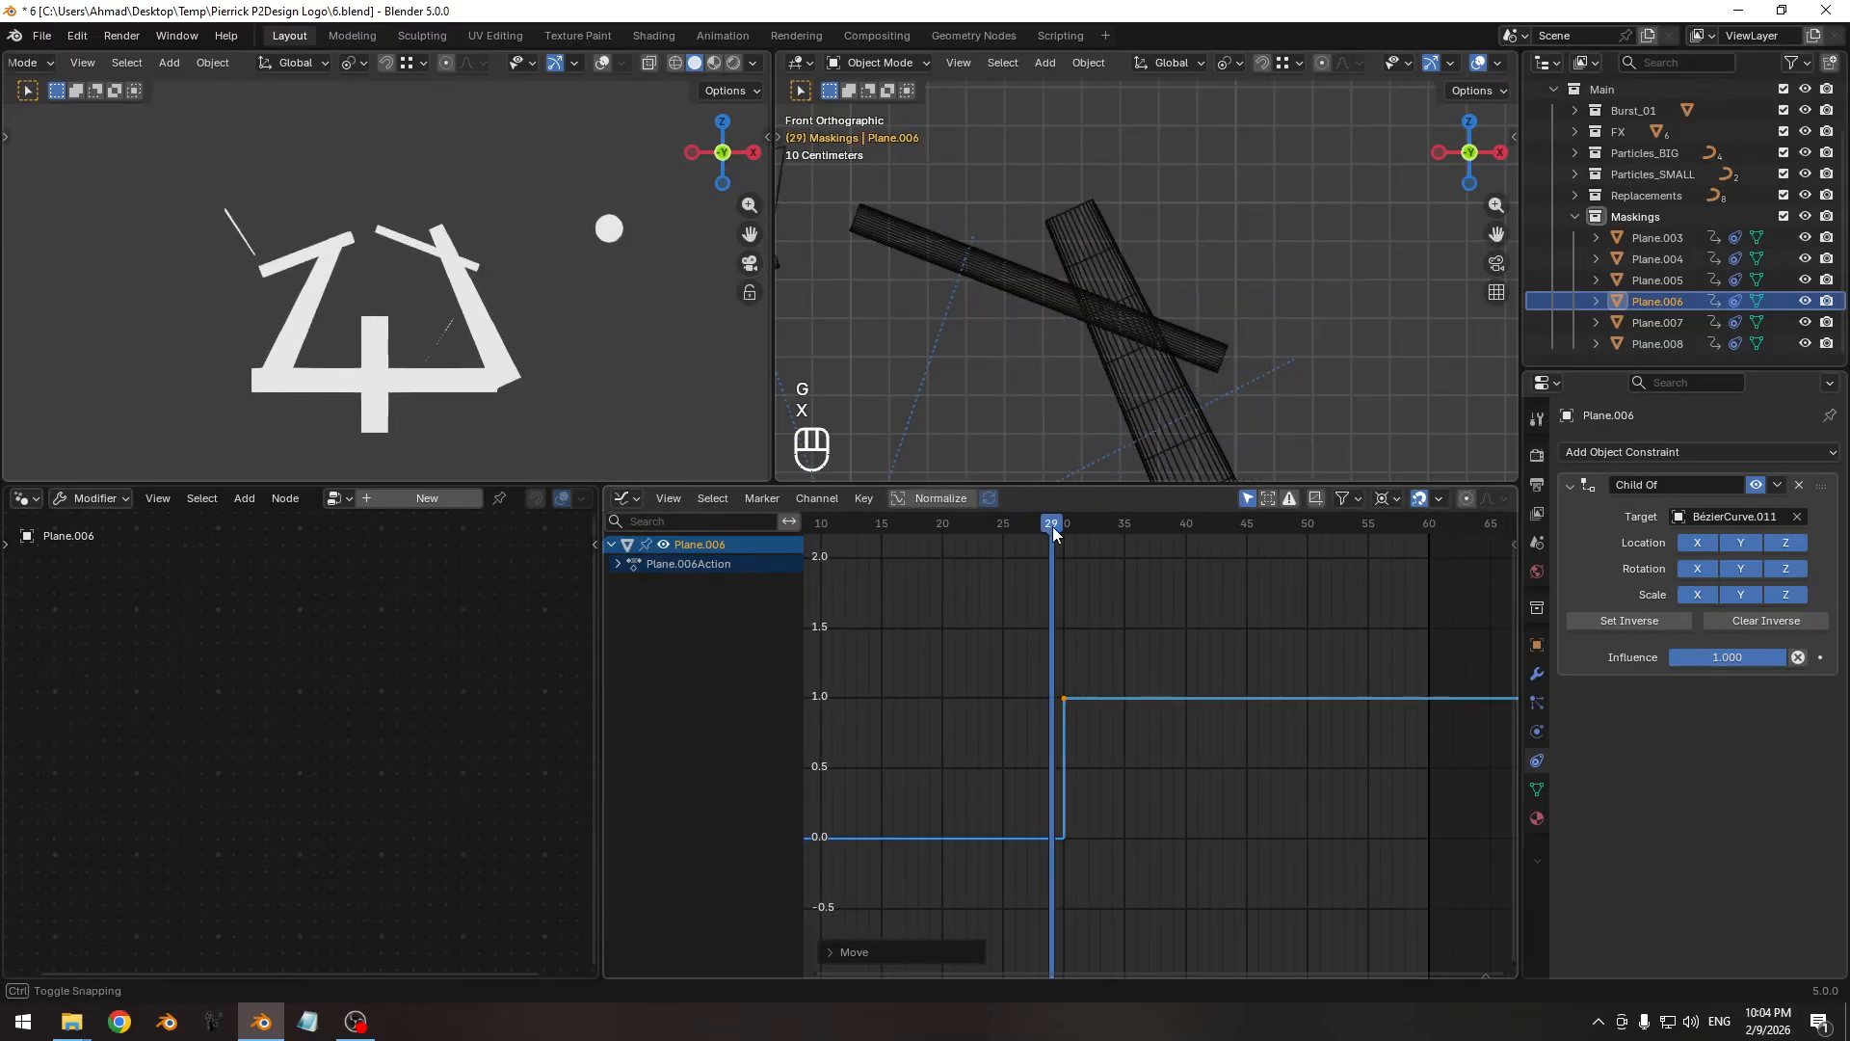
left_click_drag(1067, 526, 1072, 526)
Play the animation in the solid-shaded camera view to check the mask timing, and save the file.
key("z")
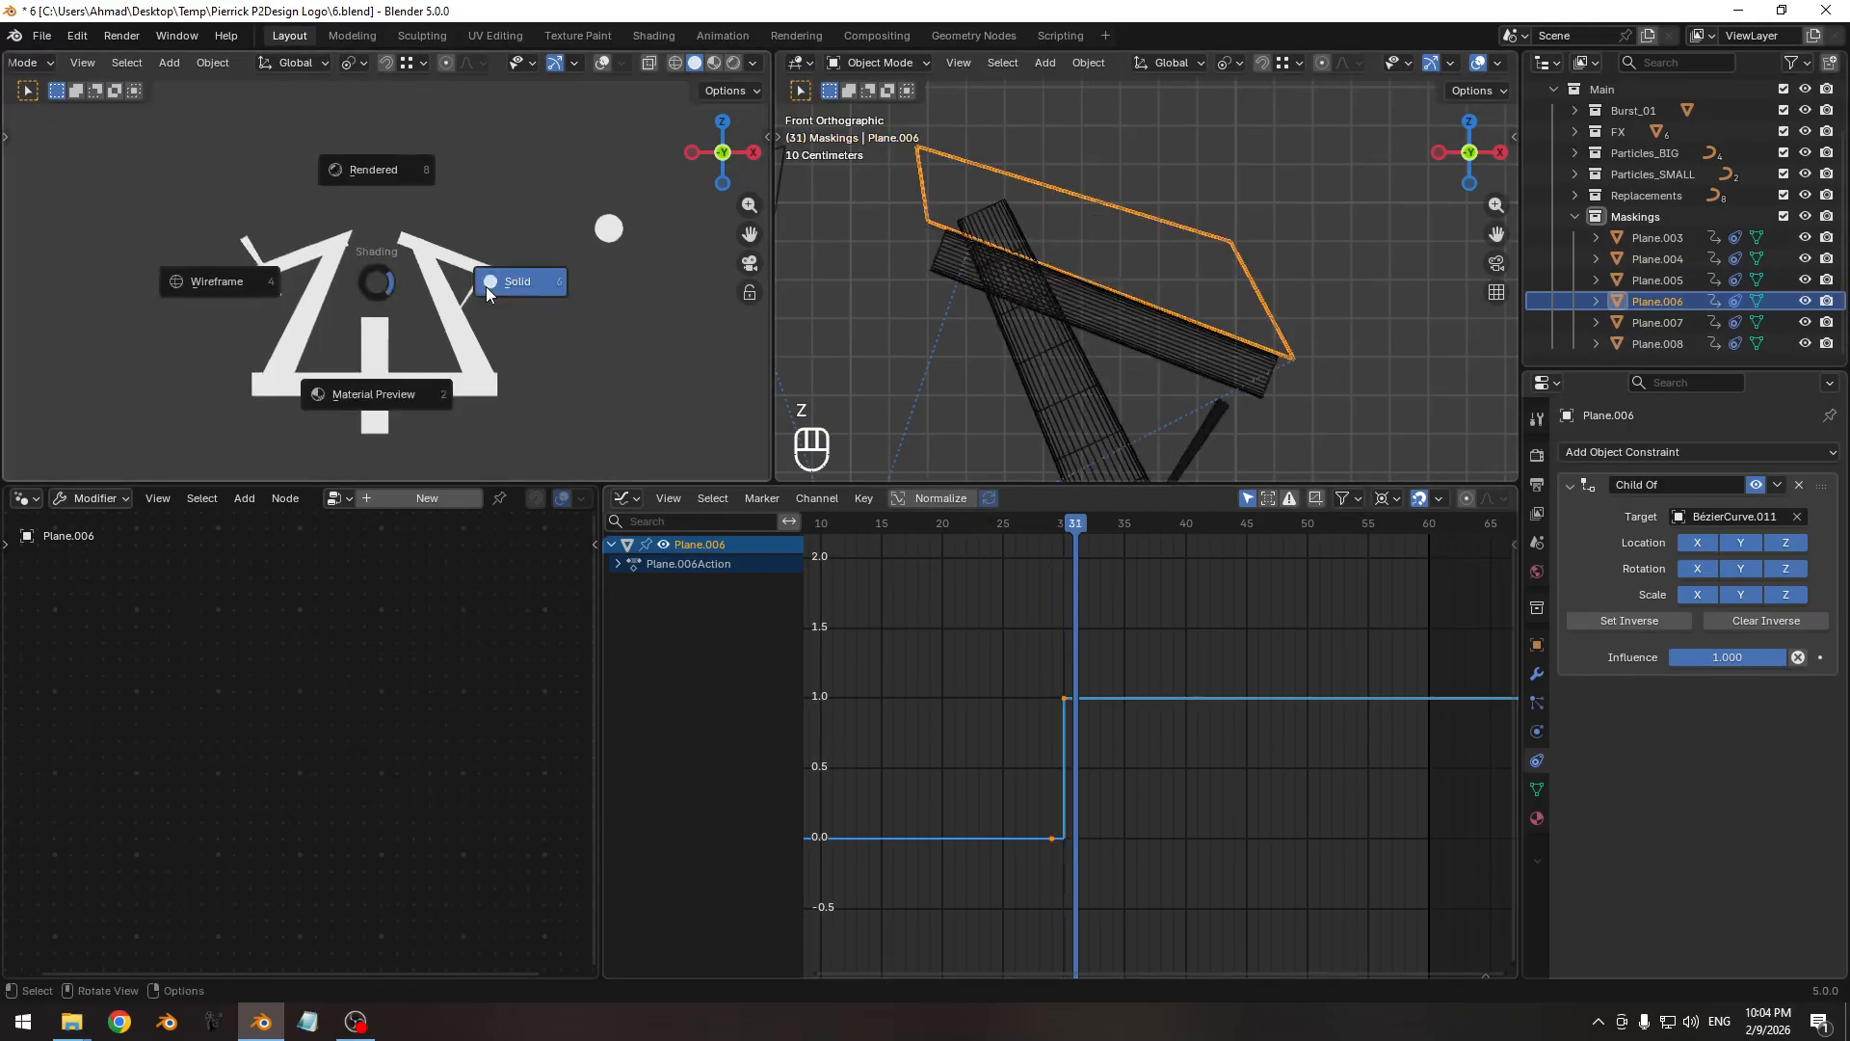
left_click(486, 286)
middle_click_drag(472, 281, 439, 313, "ctrl")
middle_click_drag(975, 593, 975, 639, "ctrl")
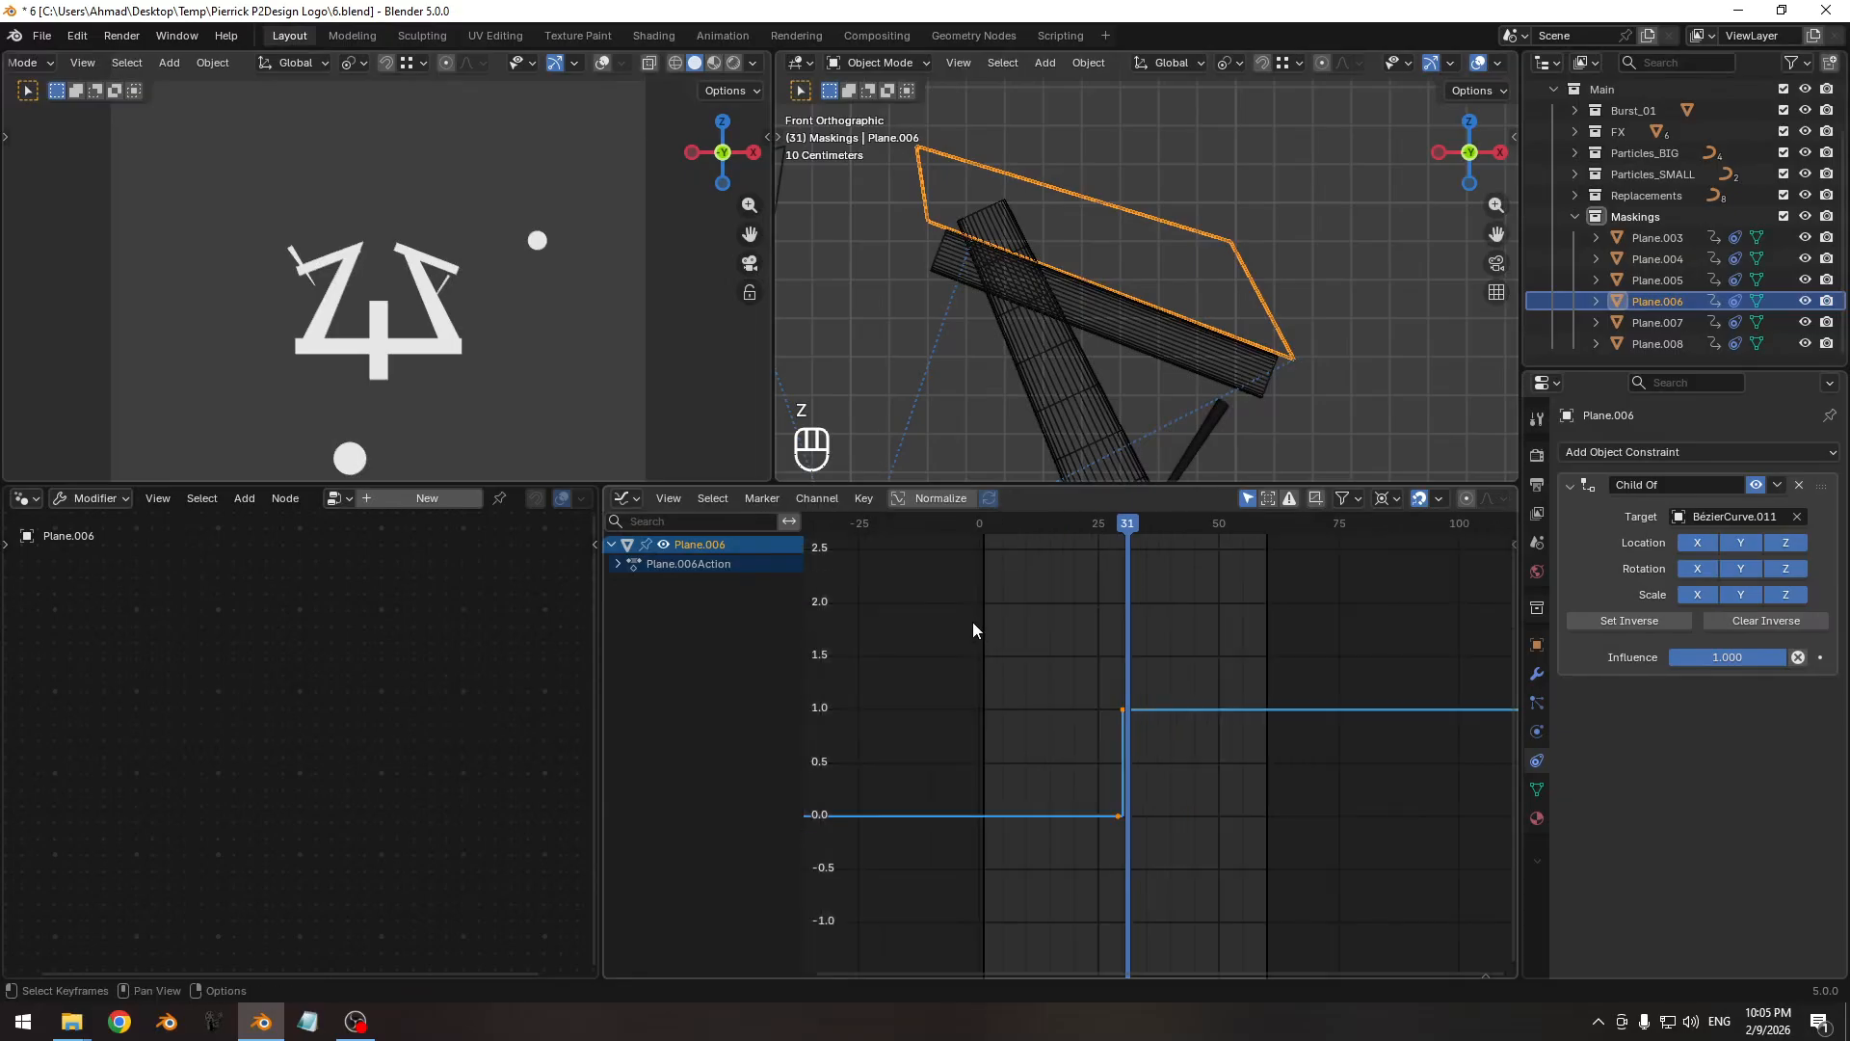
key("Pause")
key("shift+Left")
key("space")
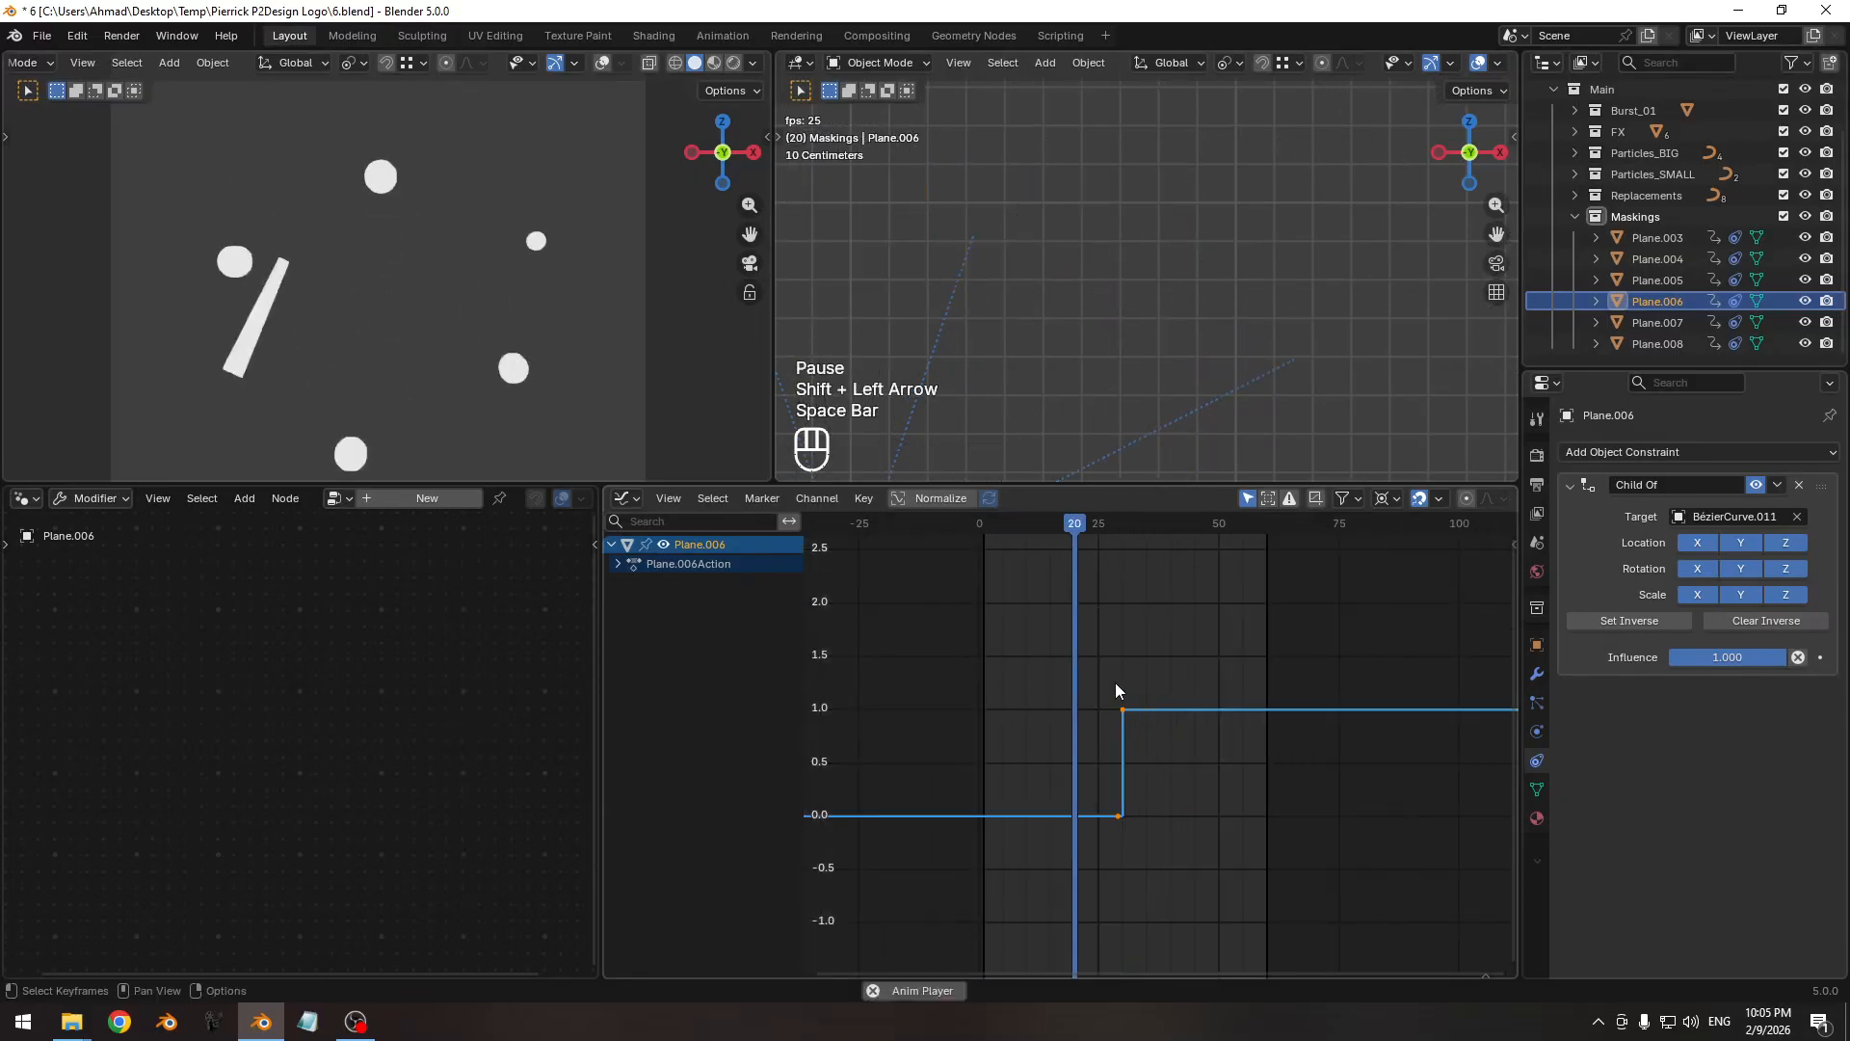
key("space")
middle_click_drag(454, 394, 442, 258, "ctrl")
key("space")
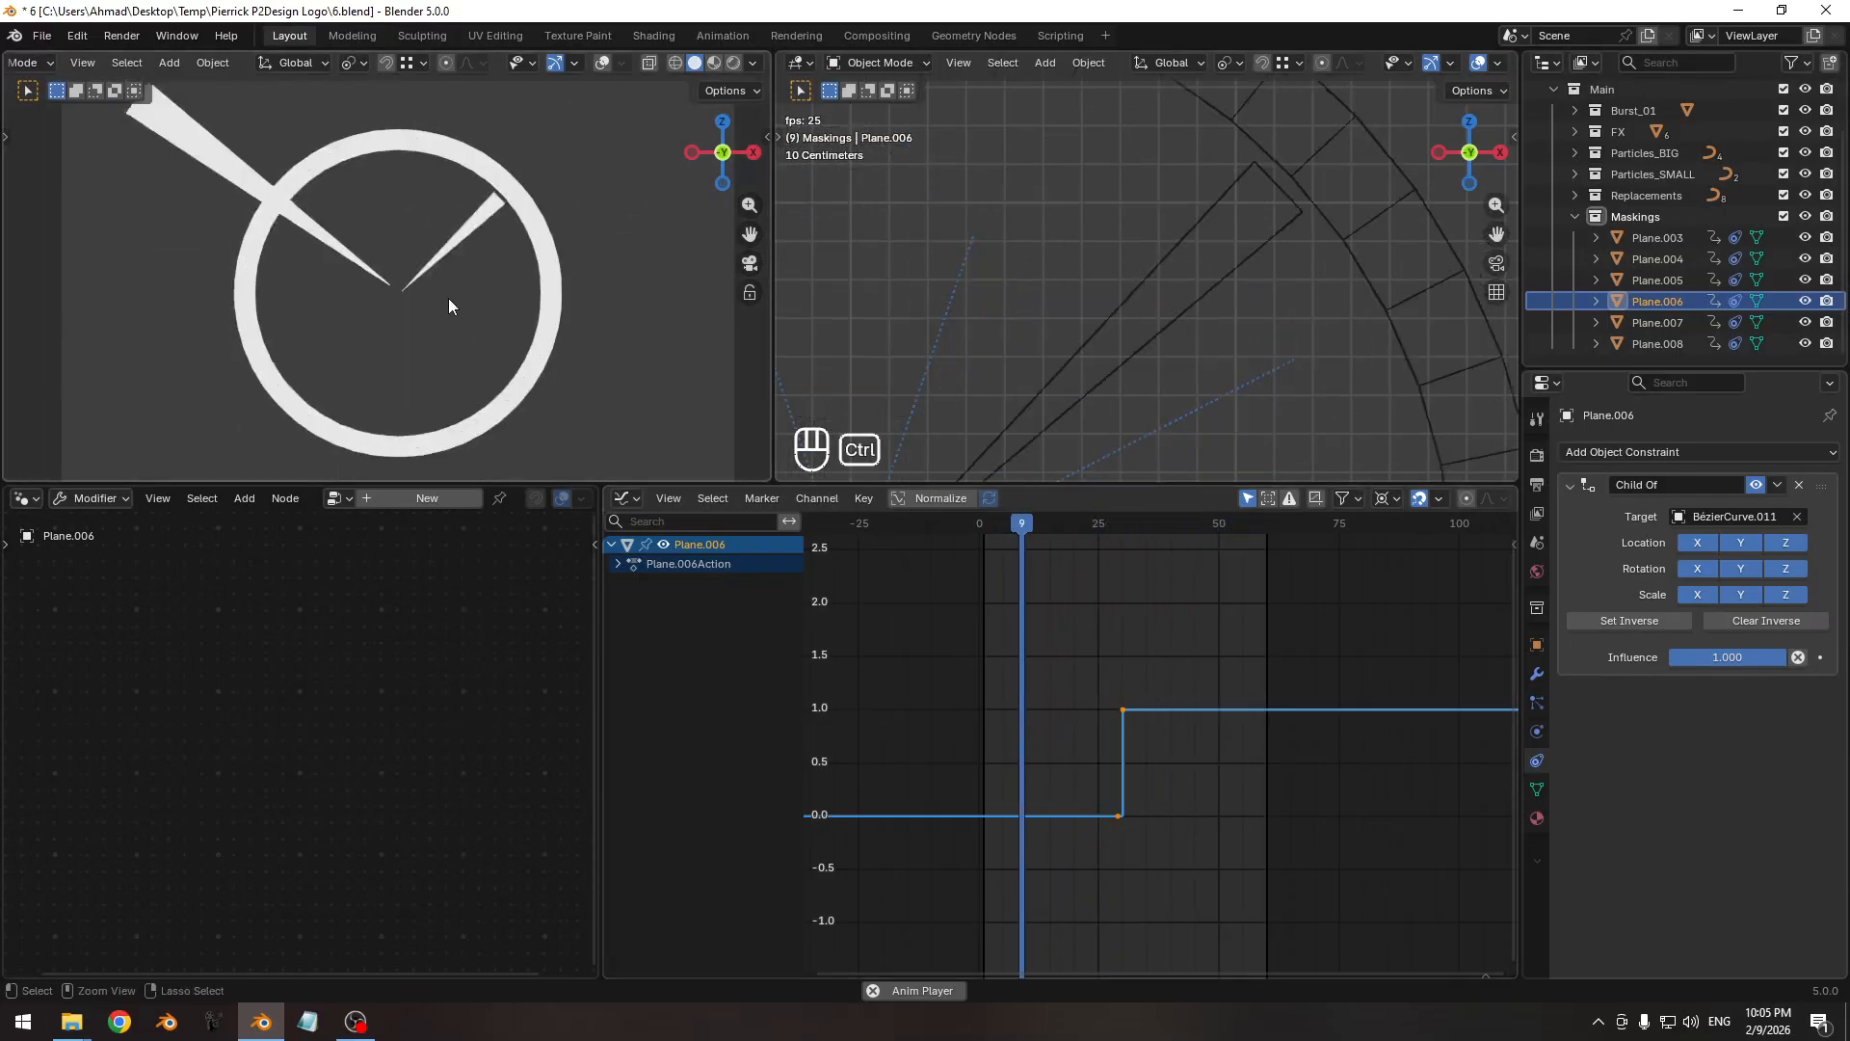
key("space")
key("ctrl+s")
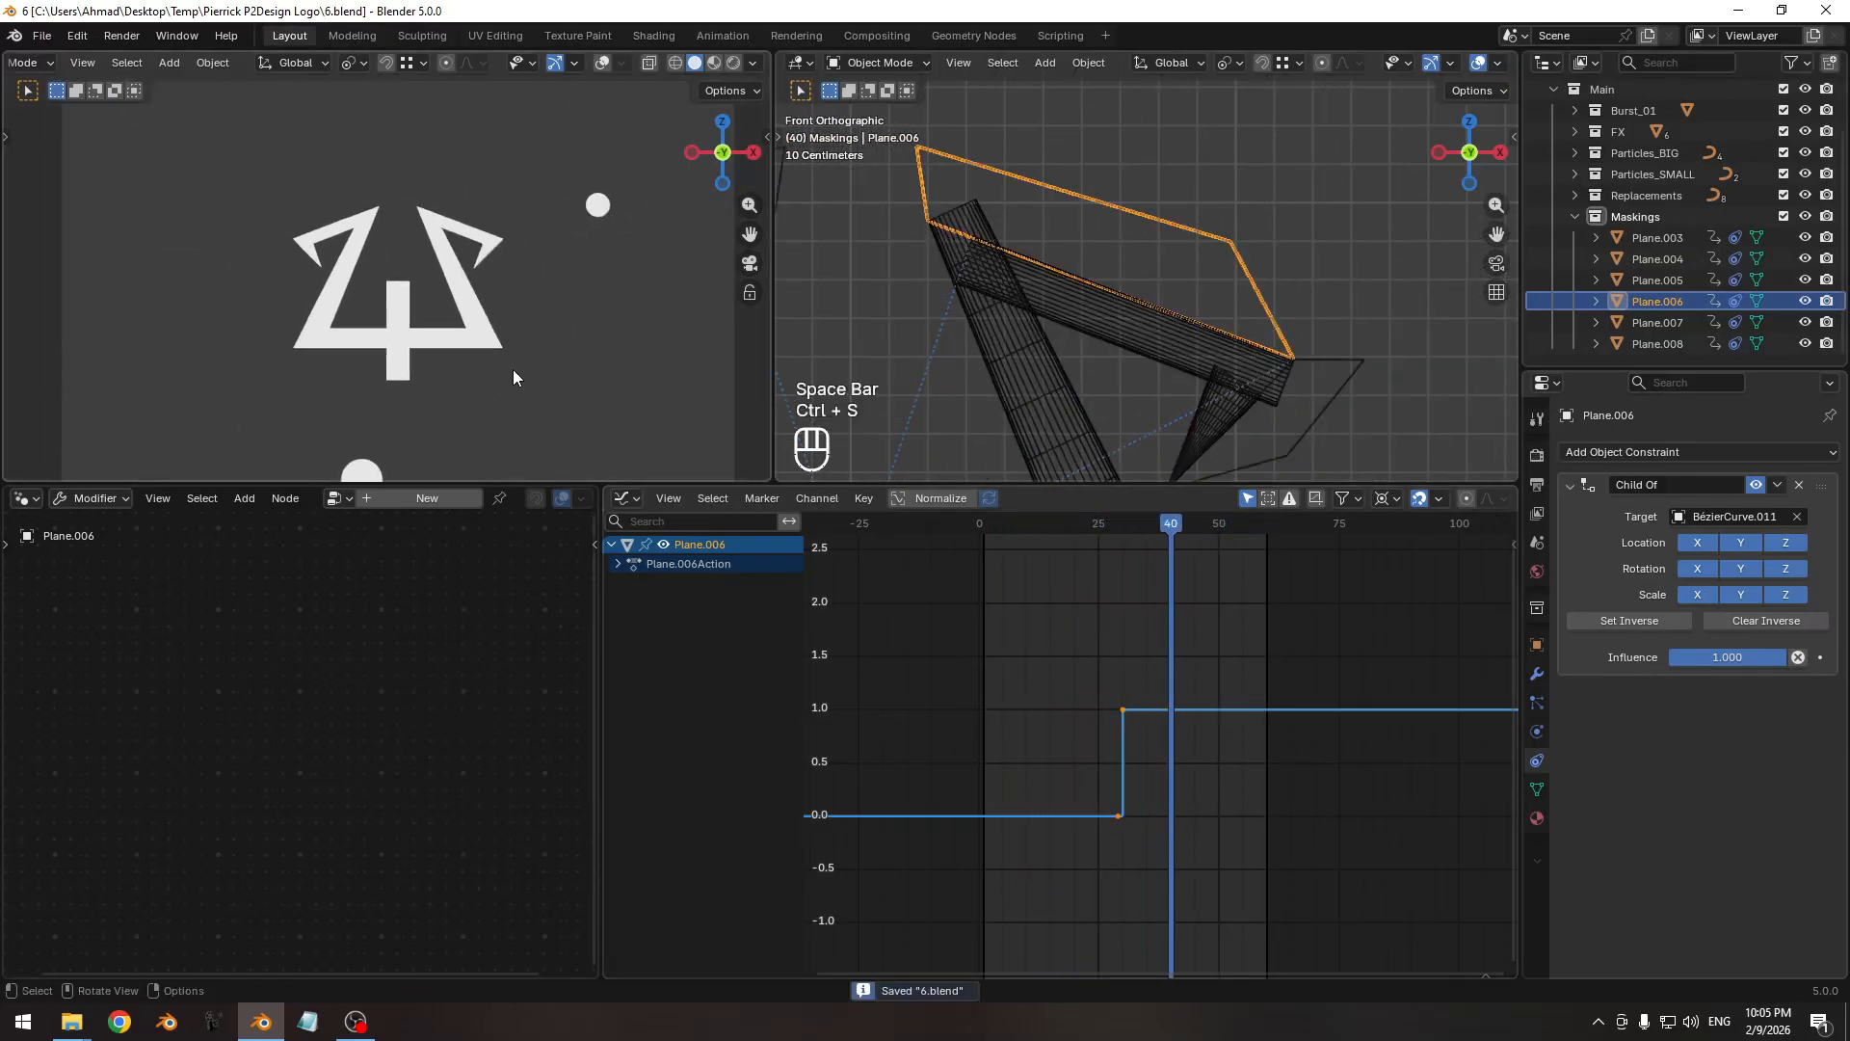
Select the Plane.003 mask beside the right arm's tip and save the file.
left_click_drag(1155, 528, 1177, 538)
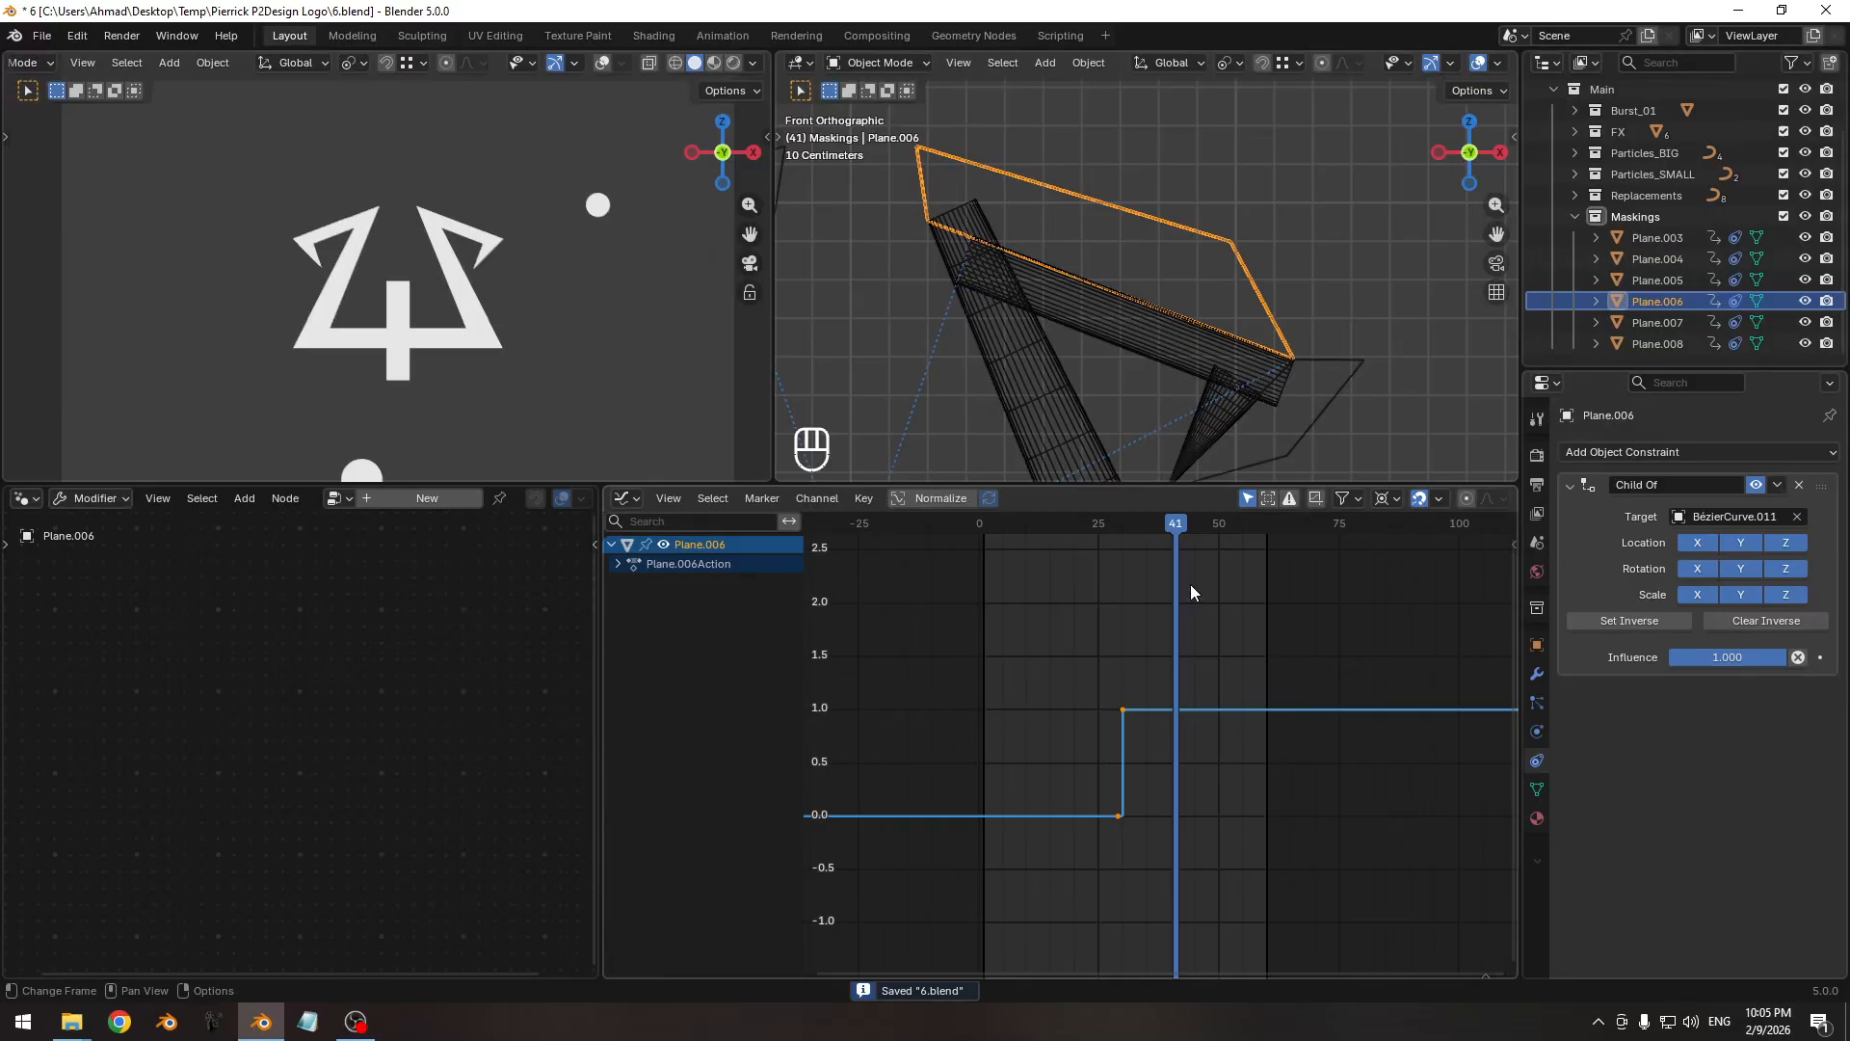
middle_click_drag(1044, 287, 984, 366, "ctrl")
middle_click_drag(984, 366, 1123, 287, "shift")
left_click(1355, 314)
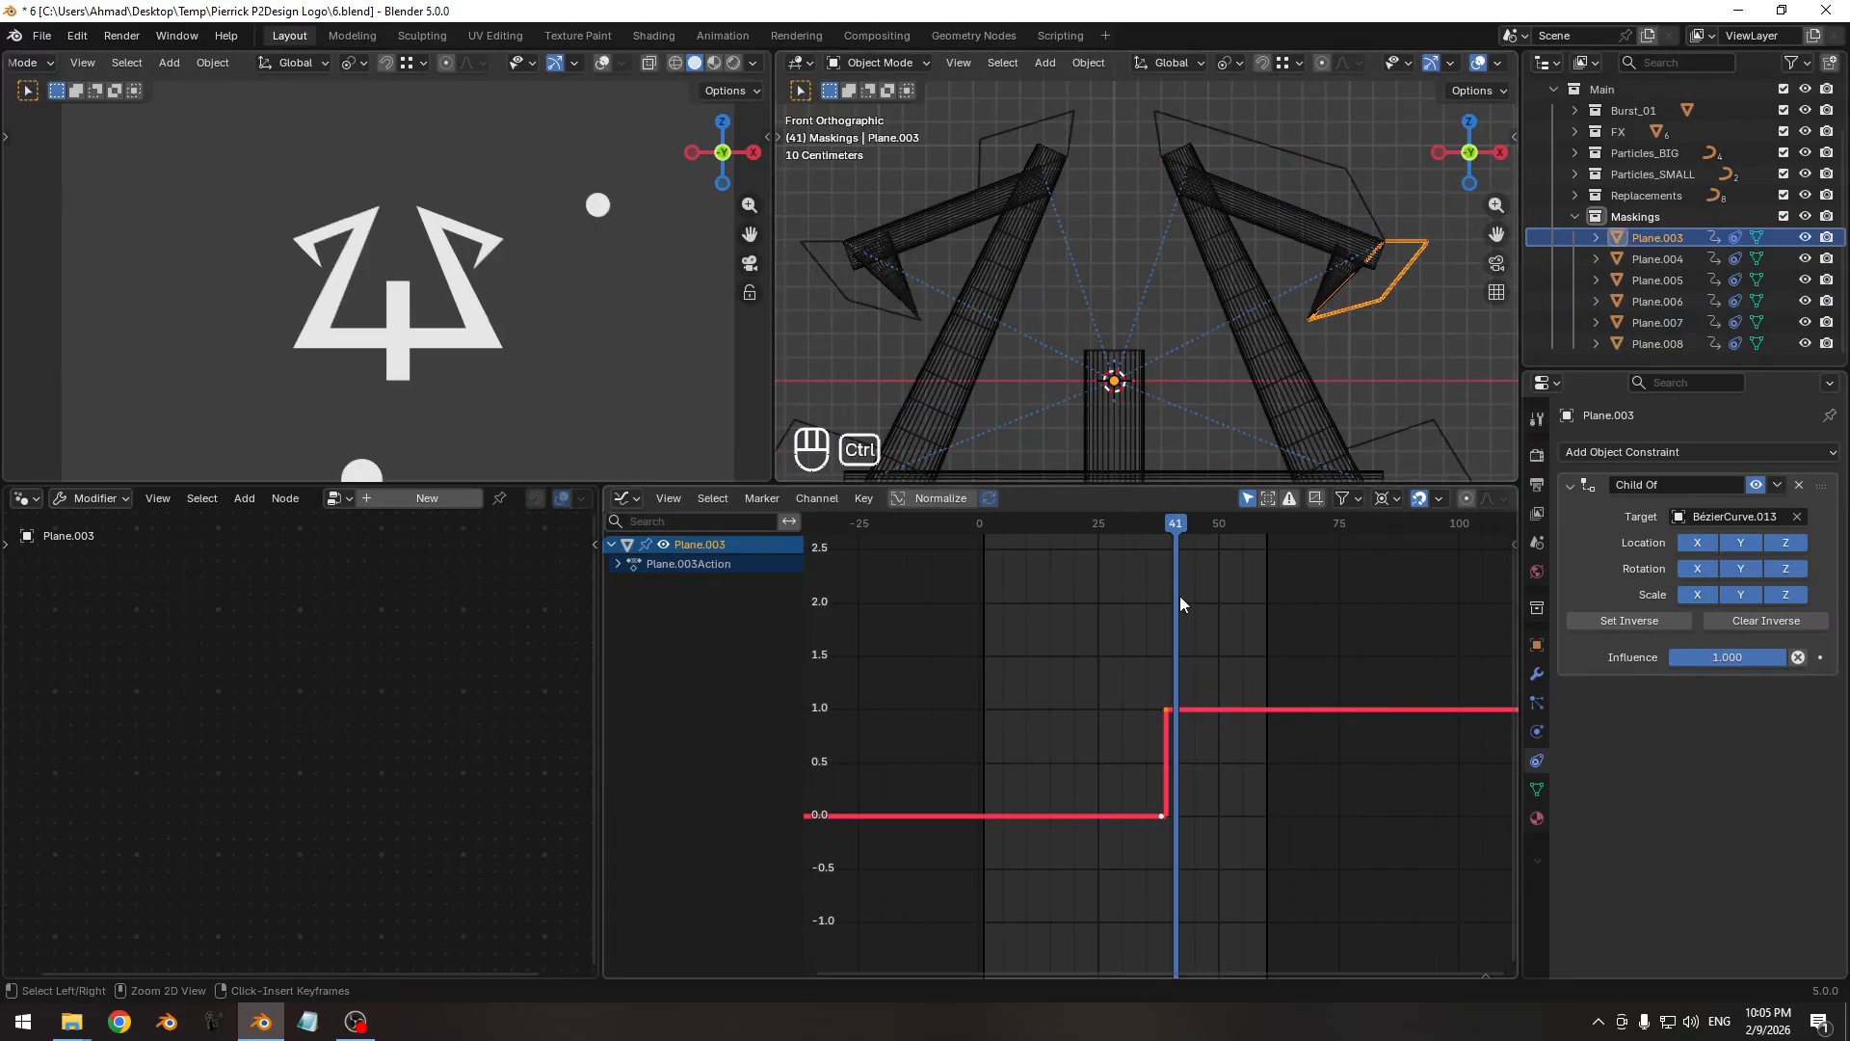
key("ctrl+s")
mouse_move(1179, 596)
middle_mouse_down("ctrl")
mouse_move(983, 626)
mouse_move(1210, 659)
mouse_move(1169, 619)
mouse_move(1195, 626)
middle_mouse_up("ctrl")
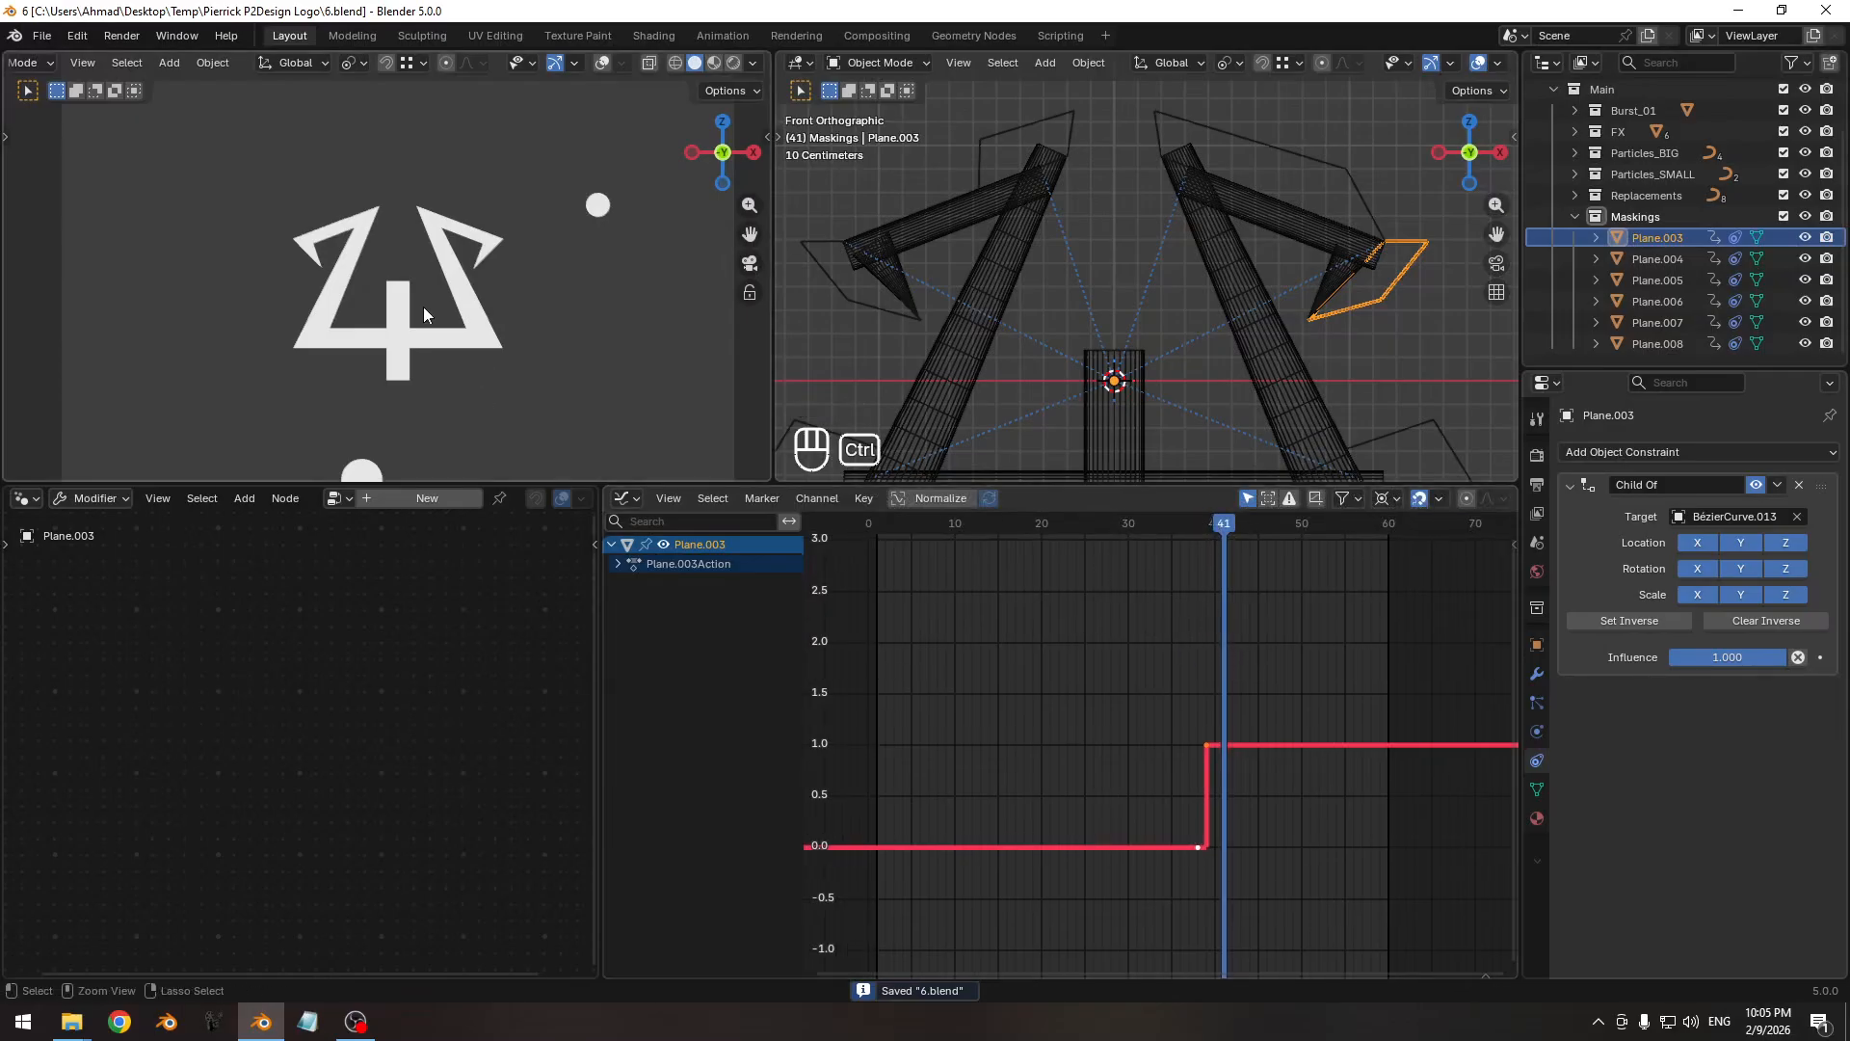
Shift both Plane.003 keyframes earlier so the jump to 1.0 falls at frame 30.
left_click_drag(1211, 529, 1123, 528)
key("a")
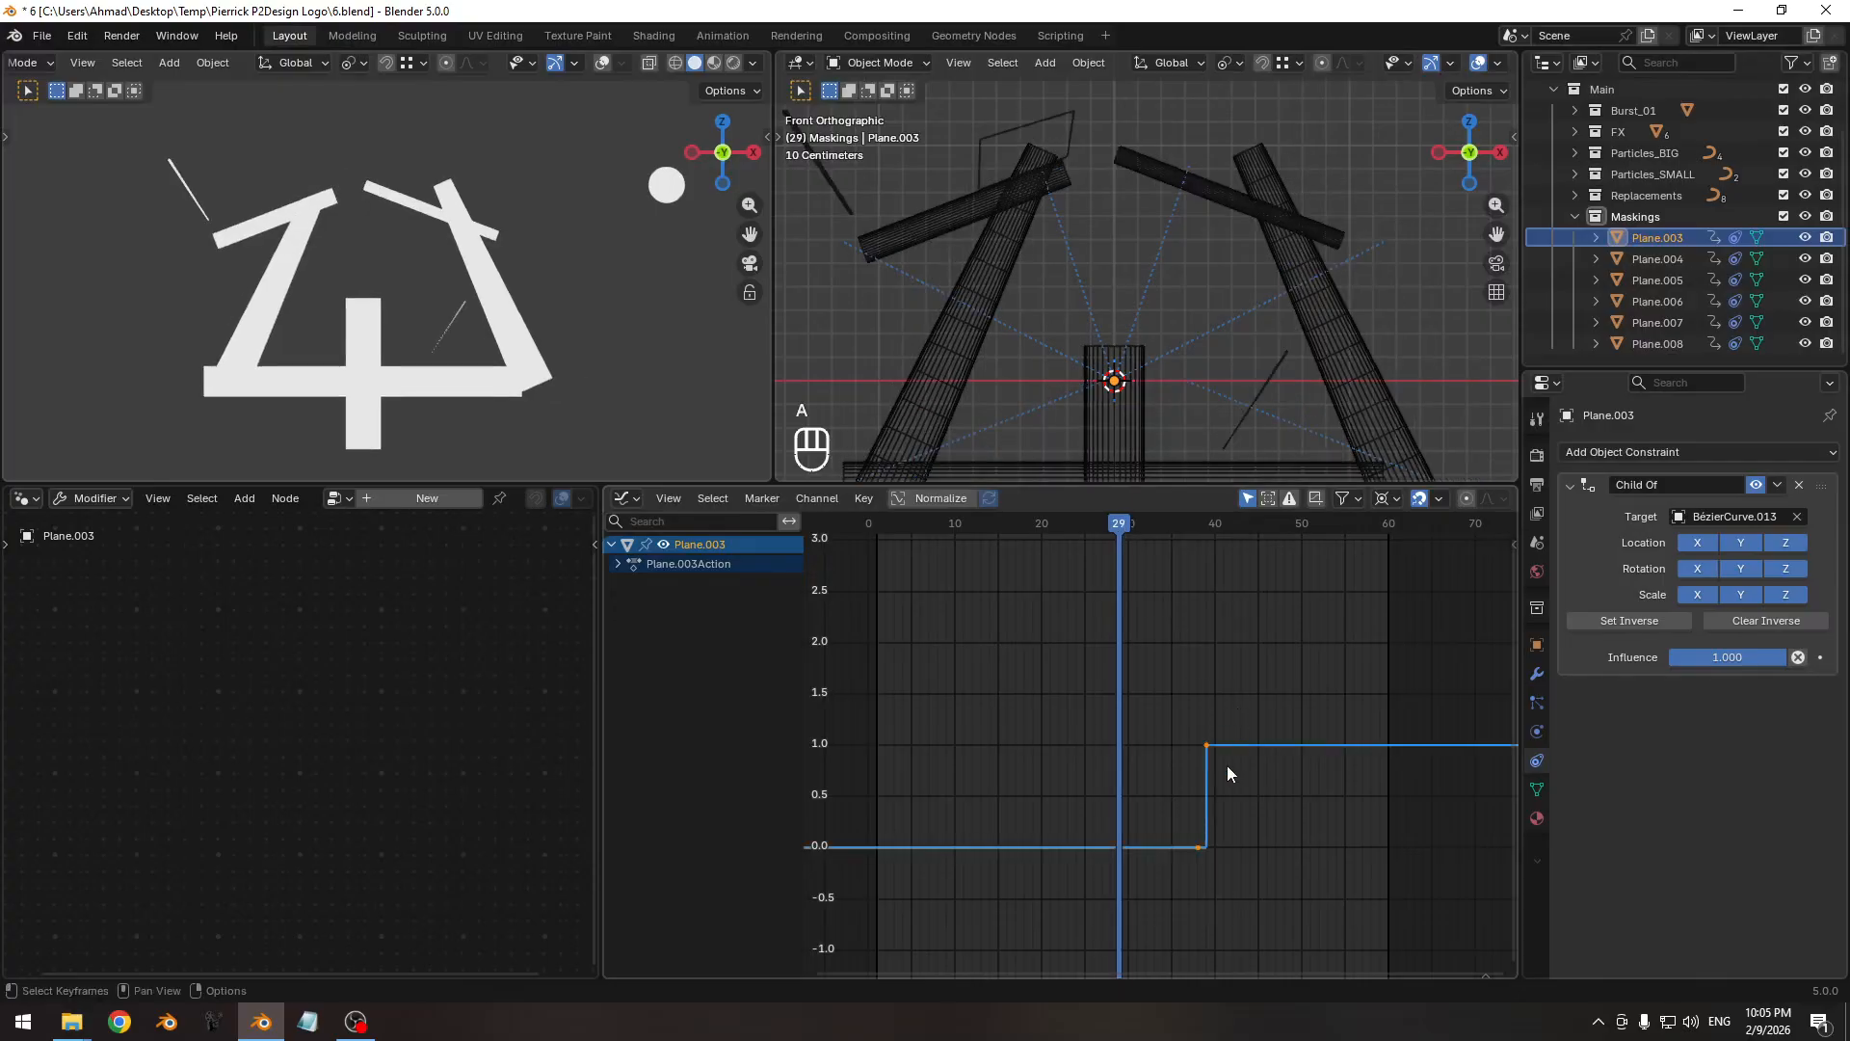
key("g")
key("x")
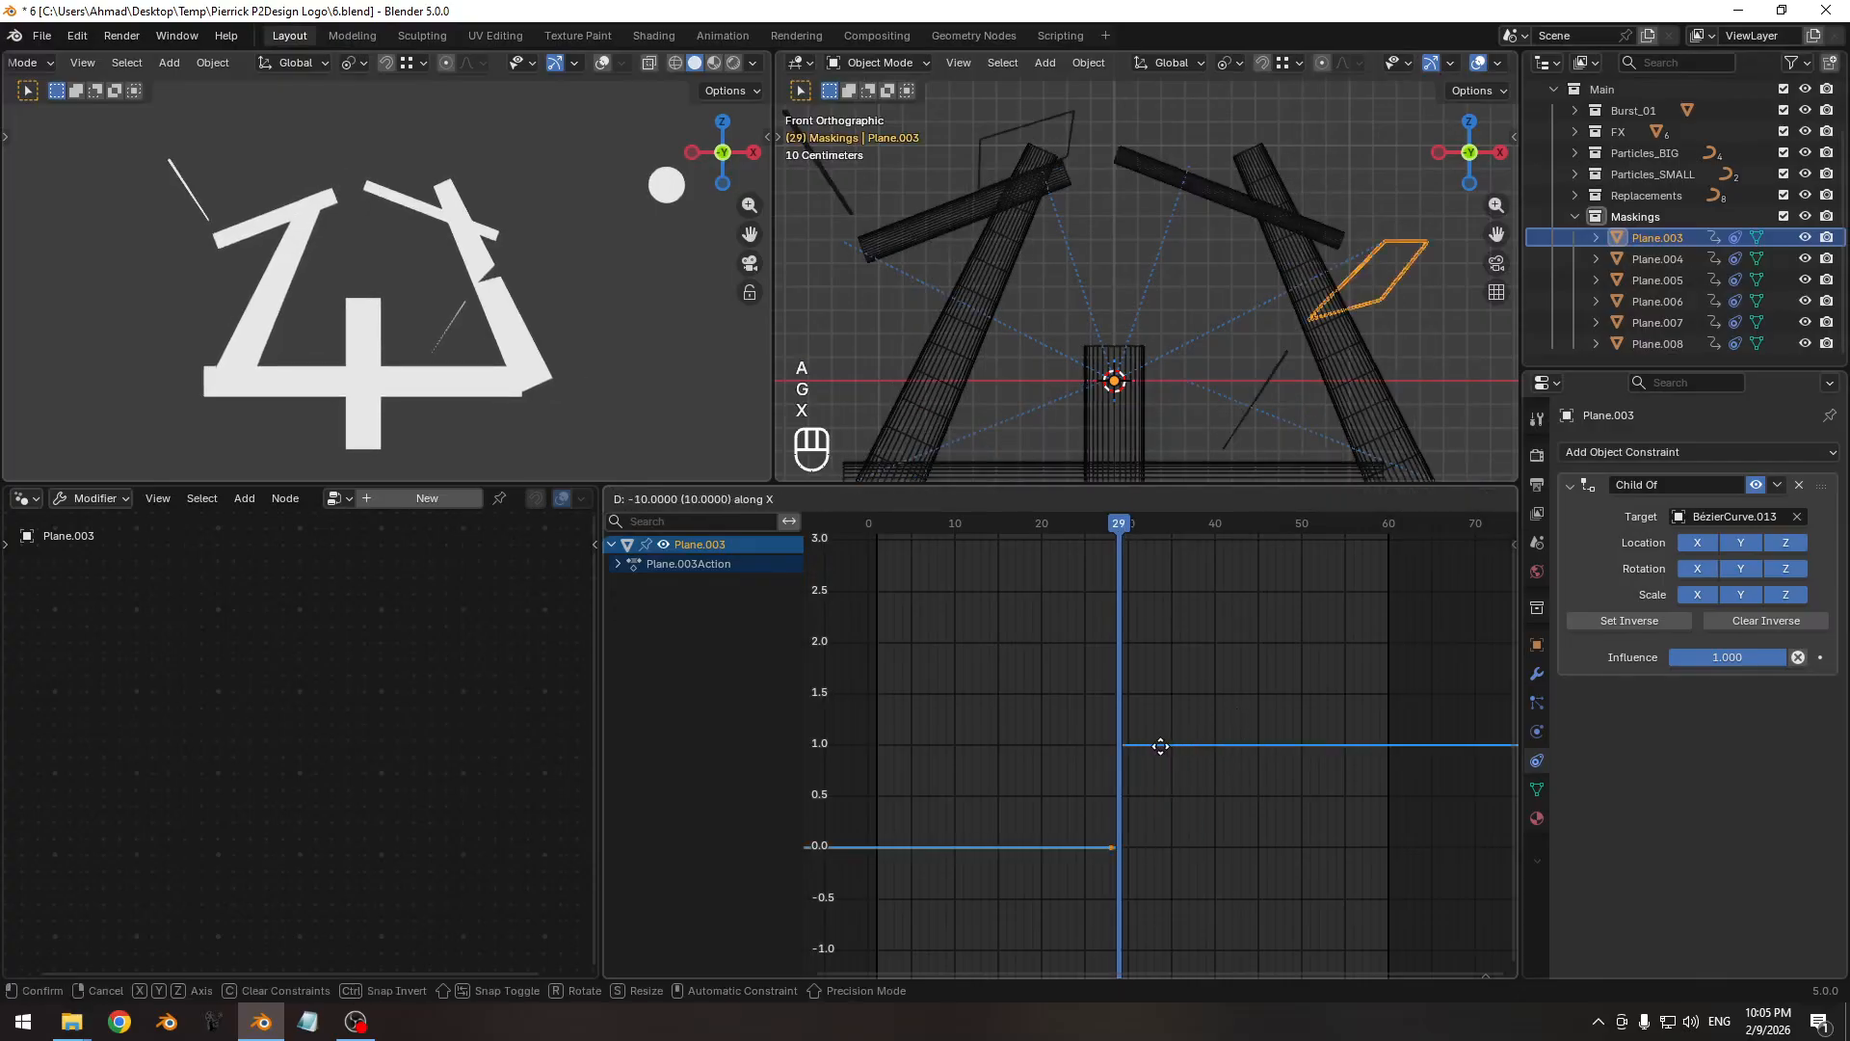
left_click(1189, 681)
key("g")
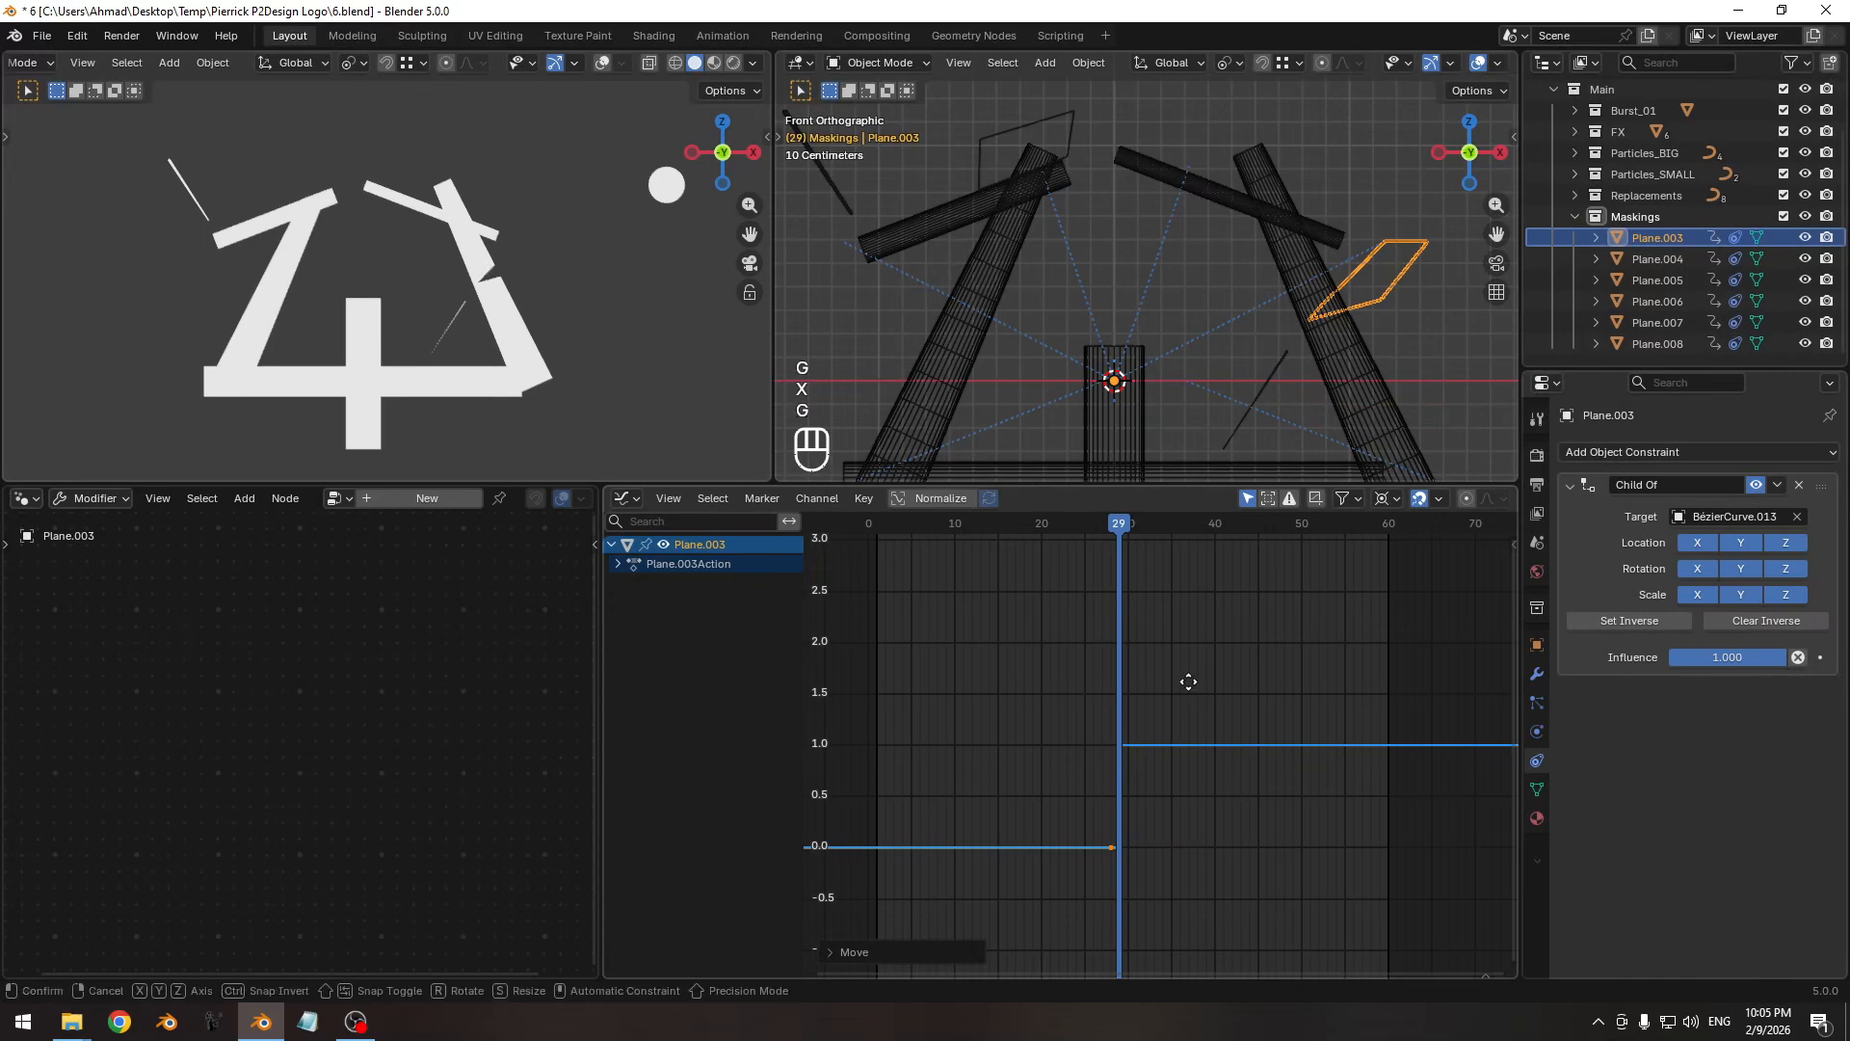
key("x")
left_click(1196, 680)
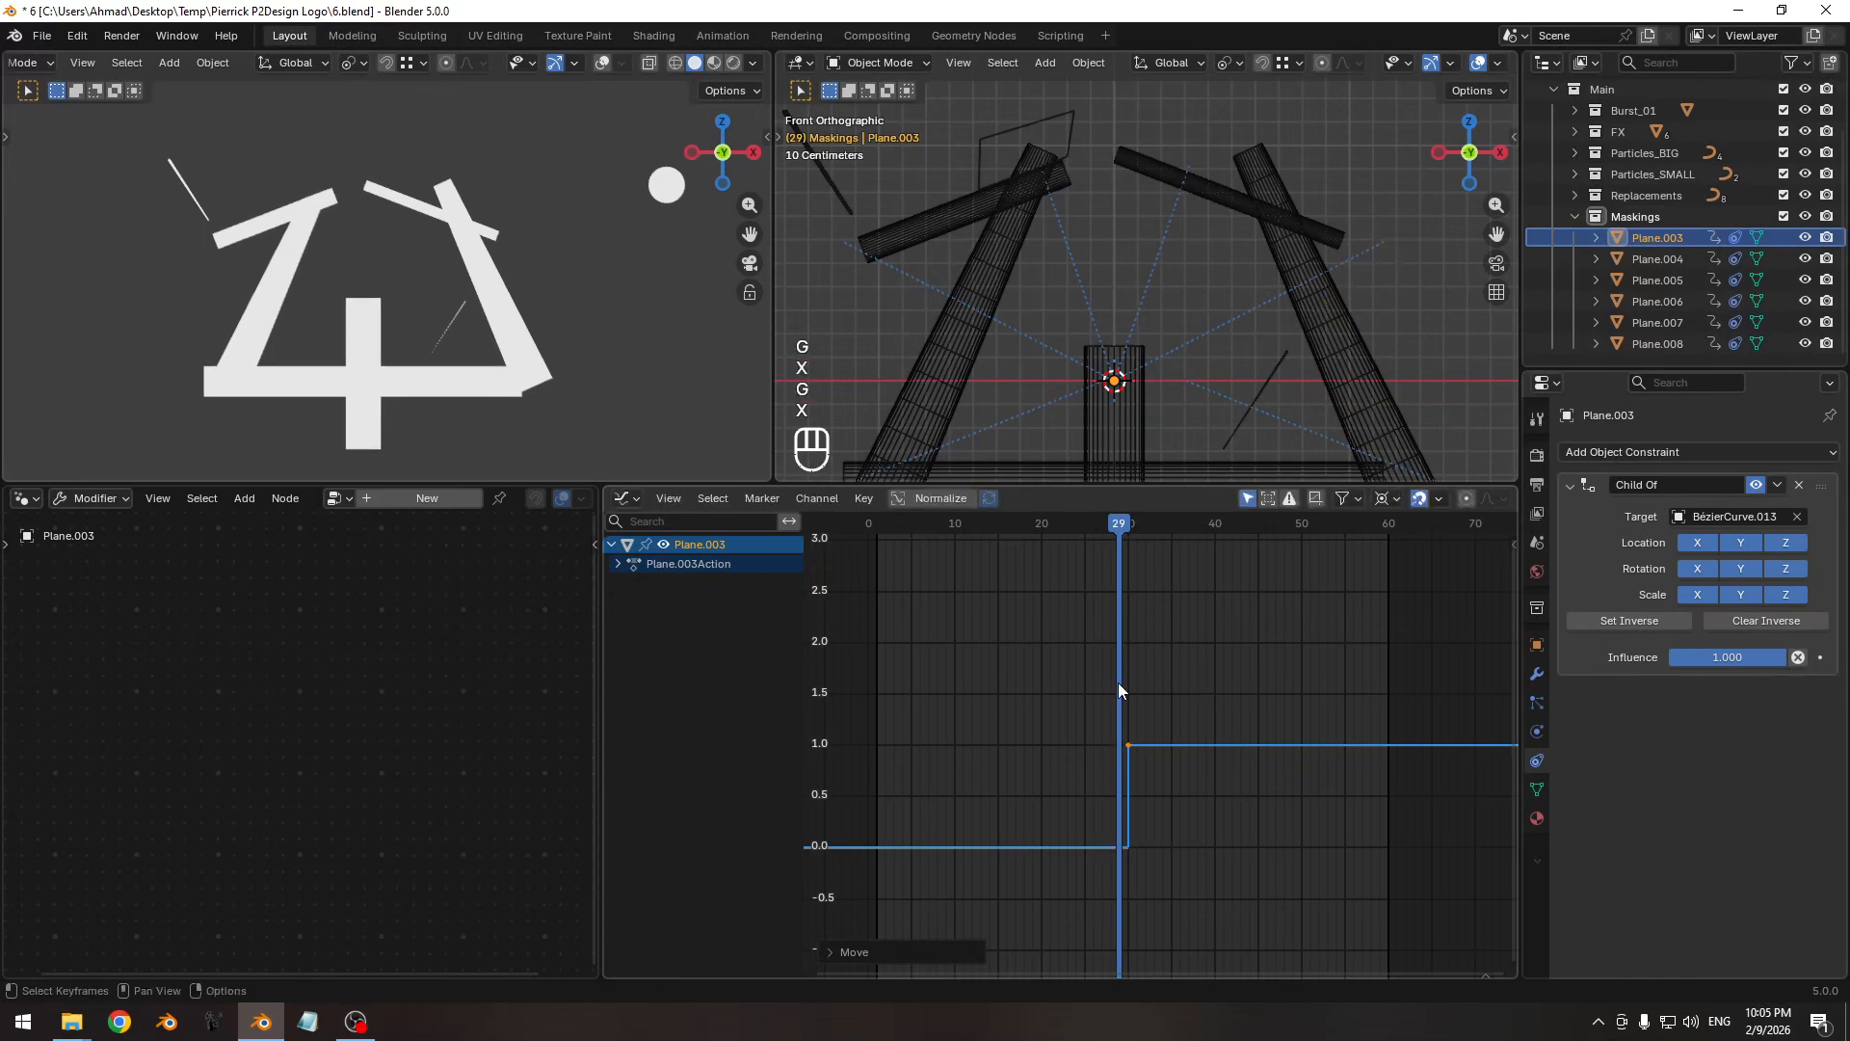
Step frame by frame between frames 29 and 38 to examine how Plane.003 masks the right arm's tip.
key("Right")
key("Left")
key("Right")
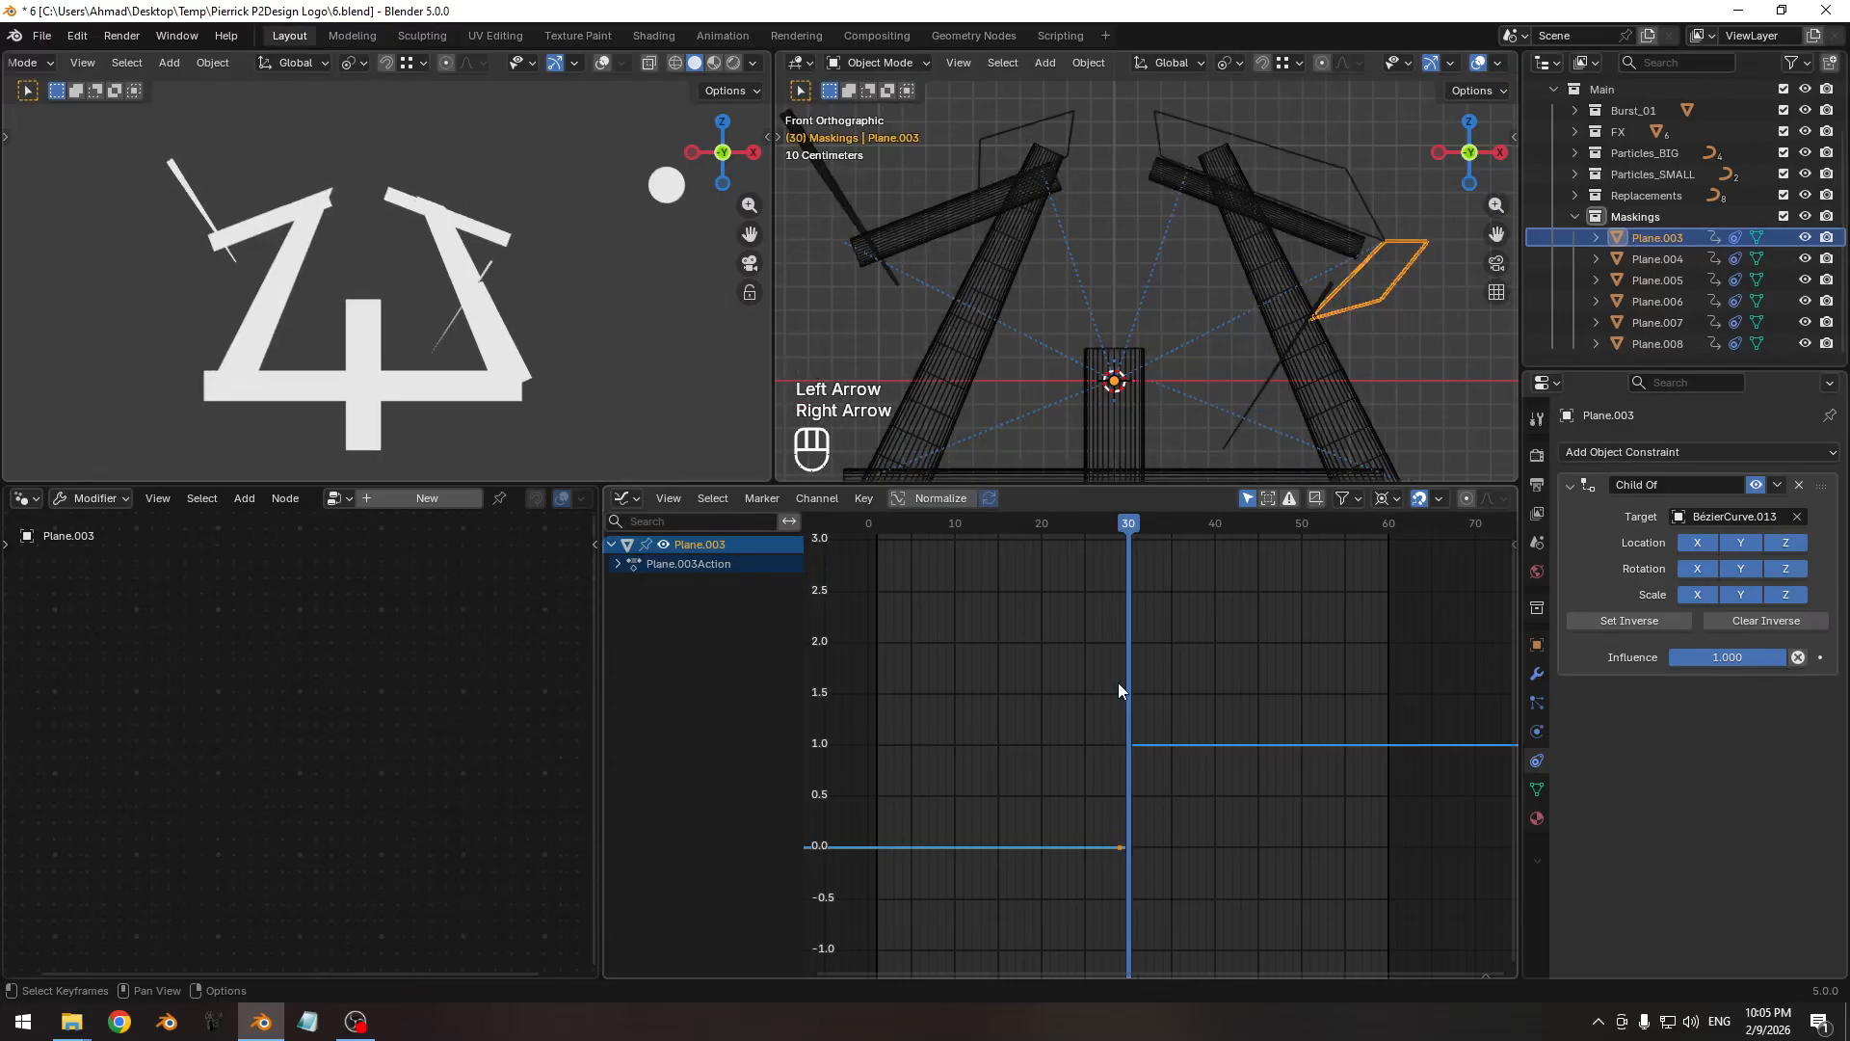
key("Right")
key("Left")
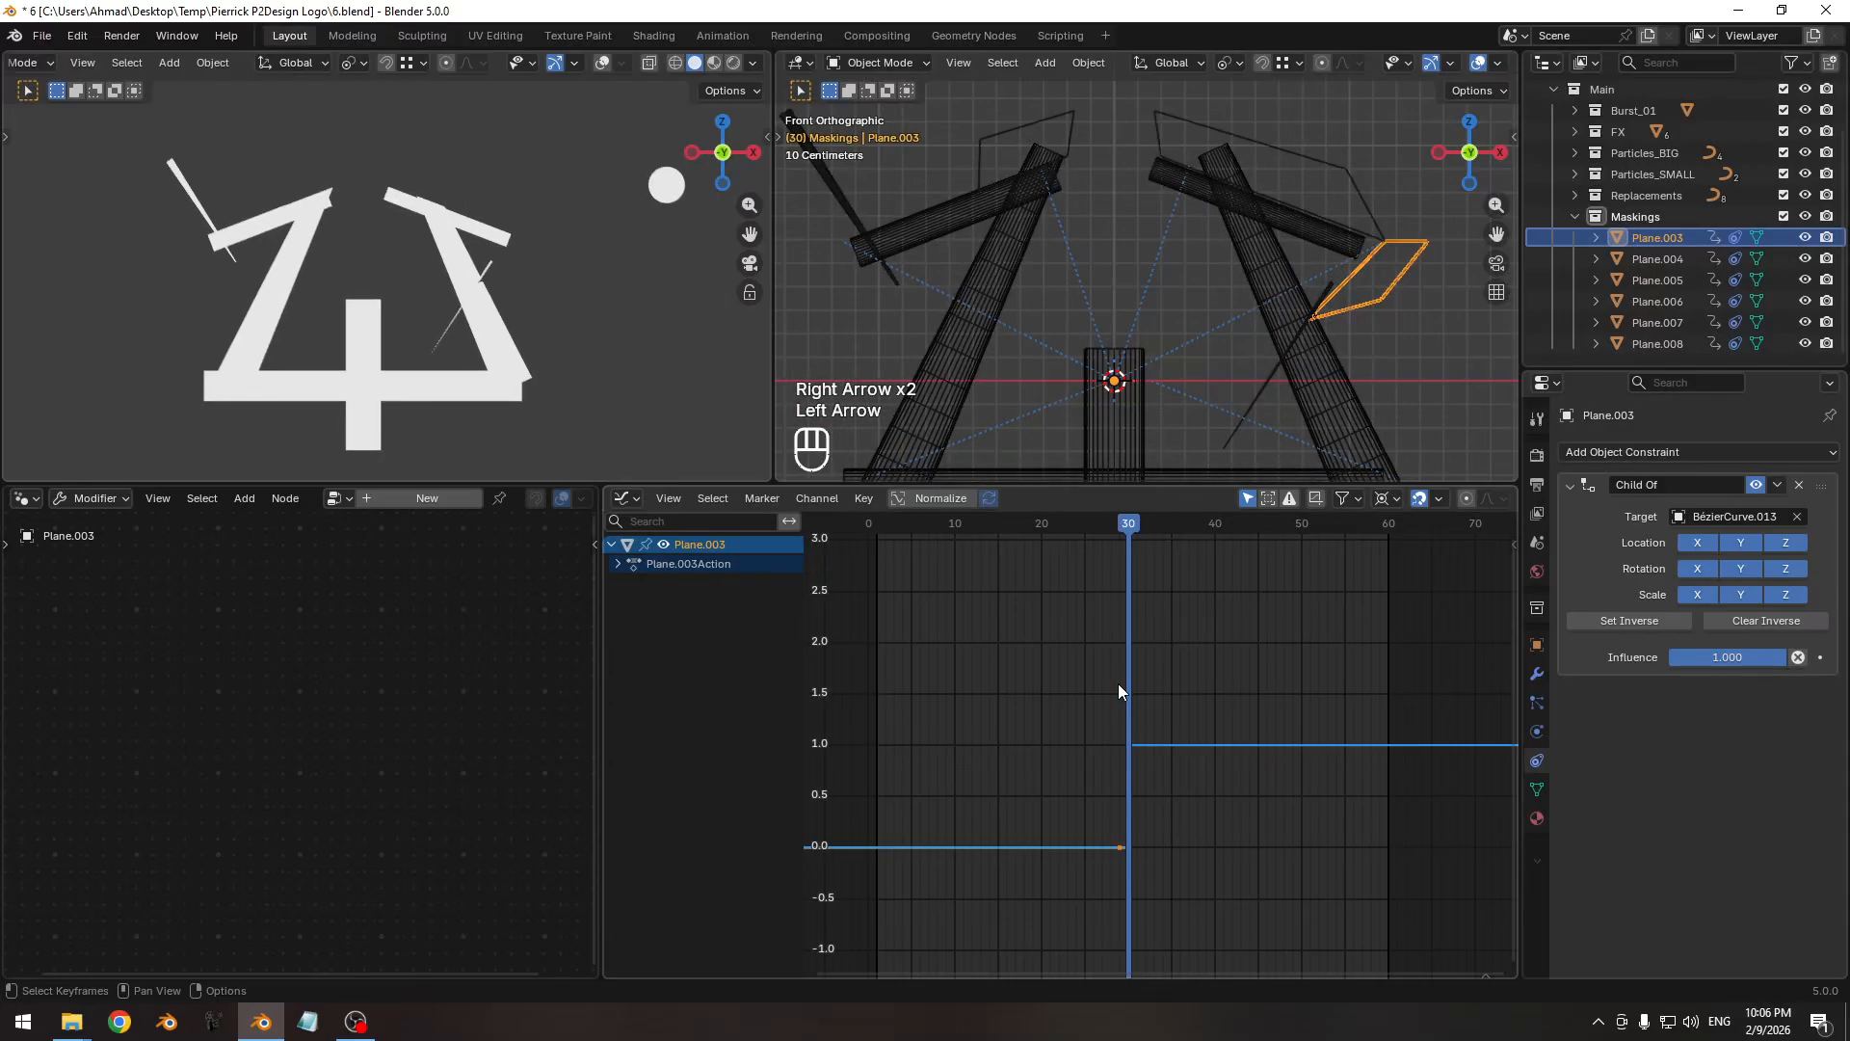
key("Right")
key("Right")
key("Right")
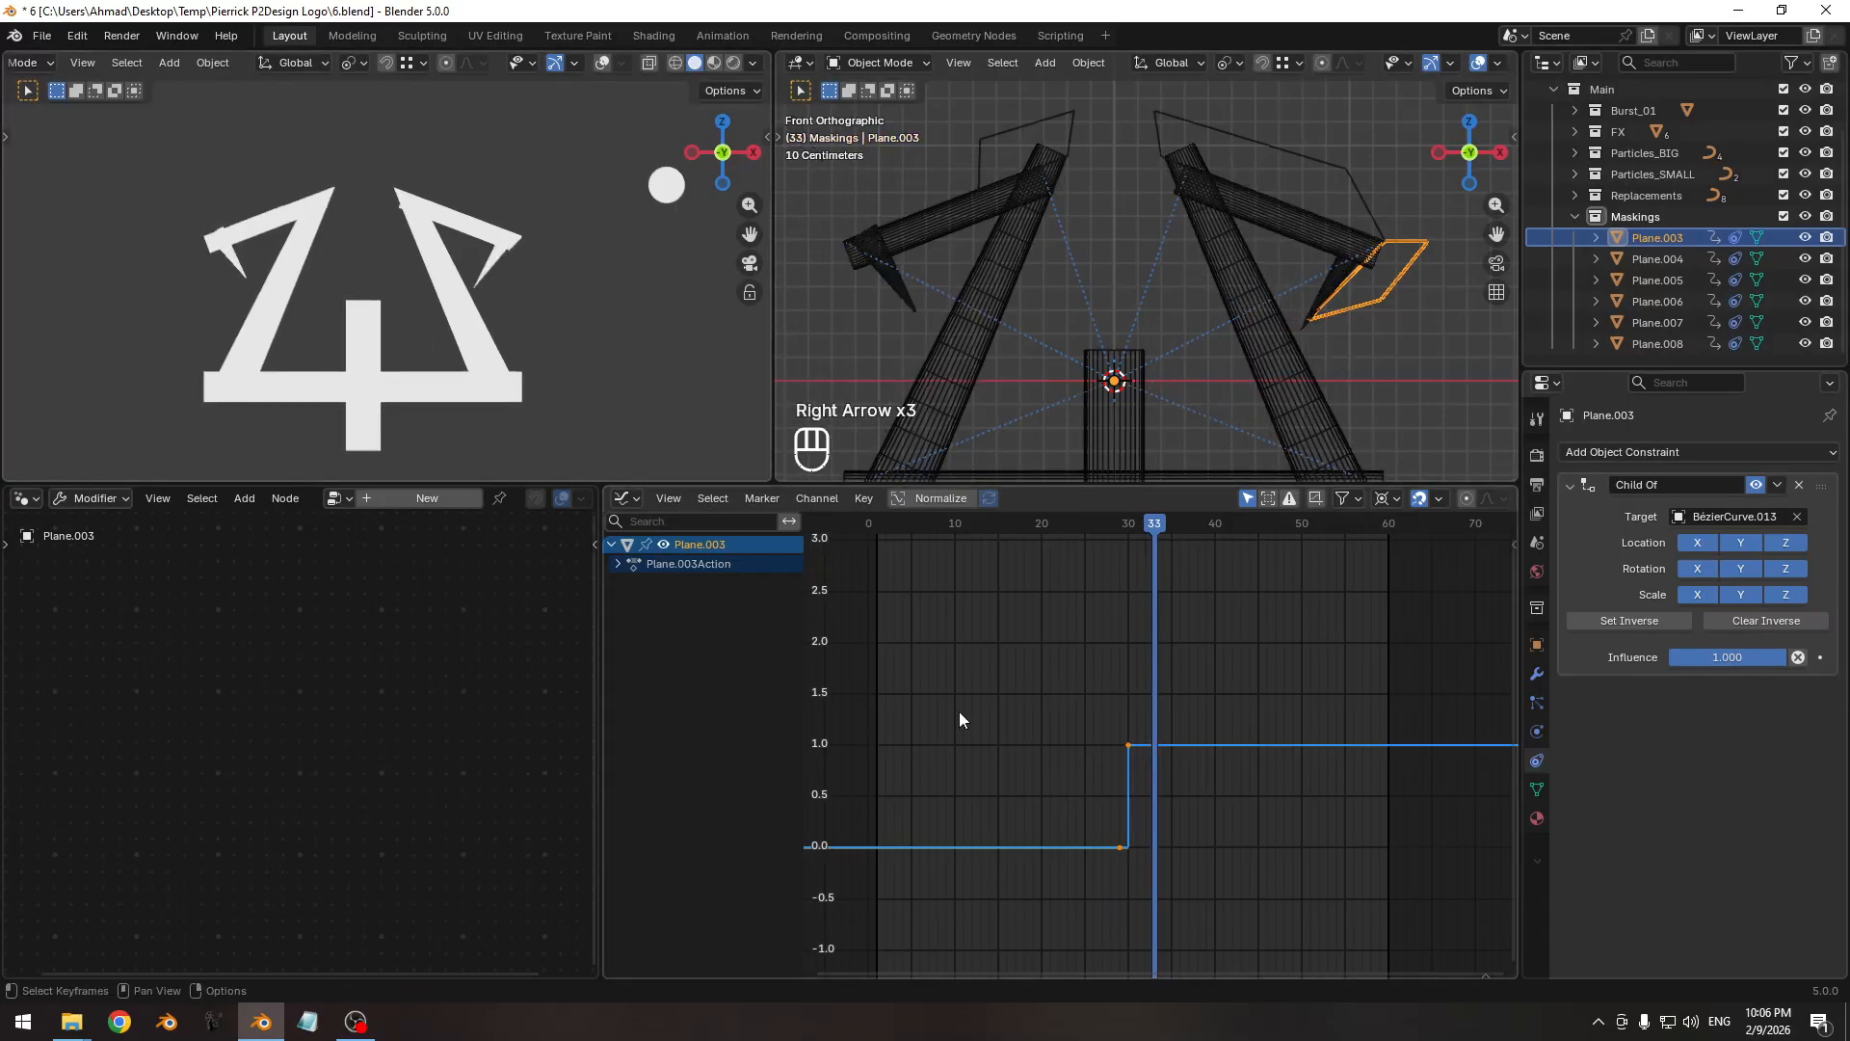
key("Right")
key("Right")
key("Right")
key("Right")
key("Right")
key("Left")
key("Left")
key("Left")
key("Left")
key("Left")
key("Left")
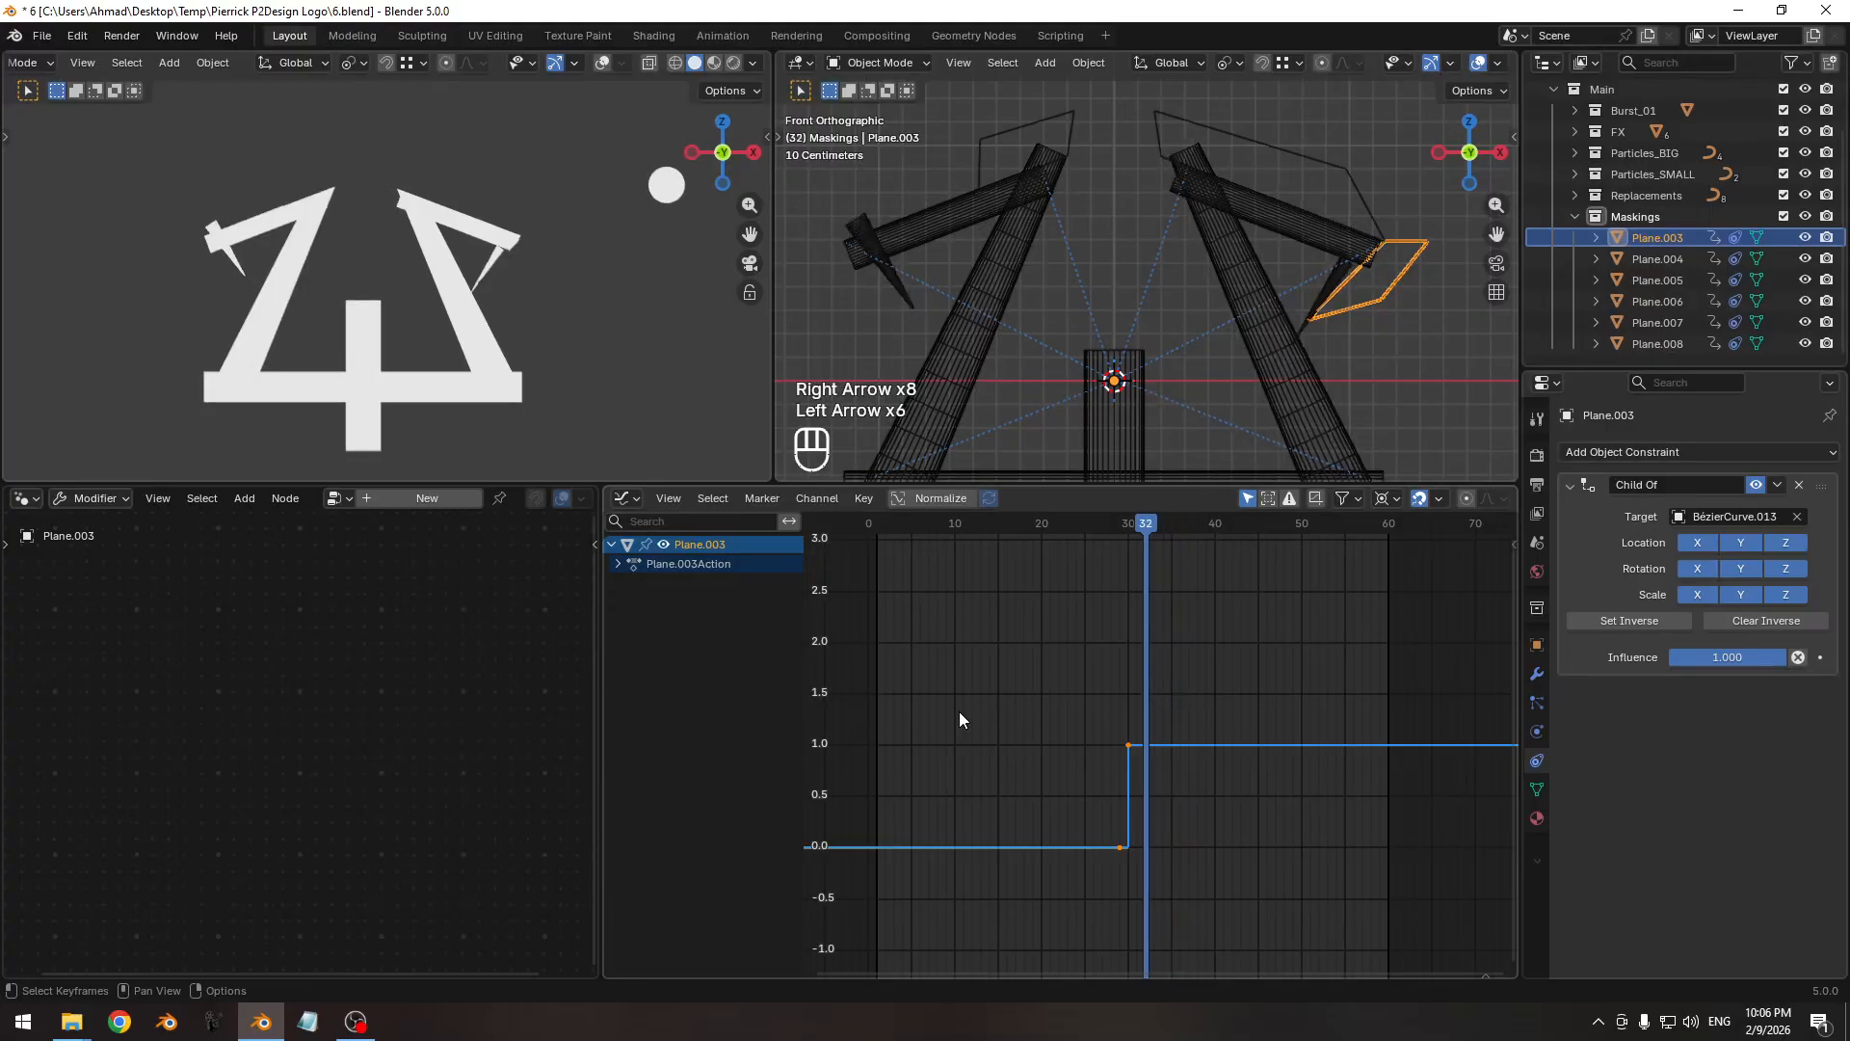
key("Left")
key("Left")
key("Left")
key("Right")
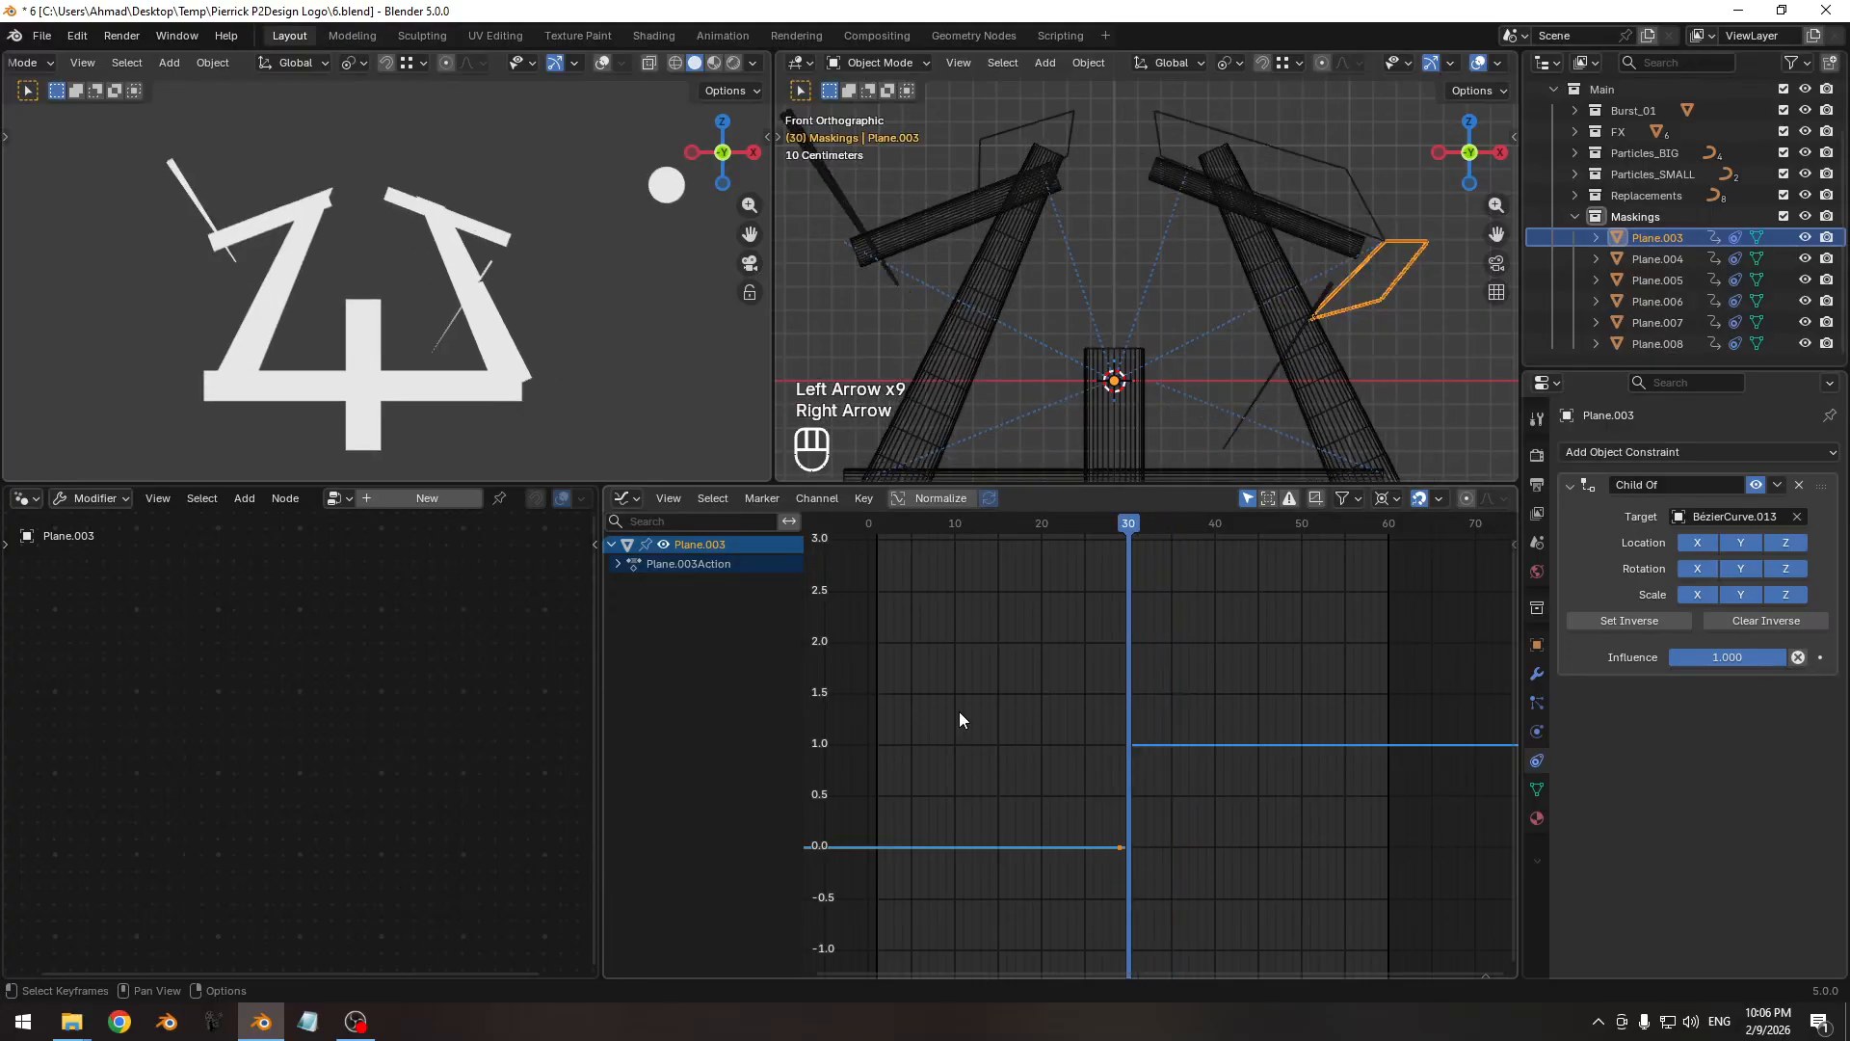
Move Plane.003's keyframes one frame later so the jump to 1.0 falls at frame 31.
key("g")
key("KP_1")
key("KP_Enter")
key("Right")
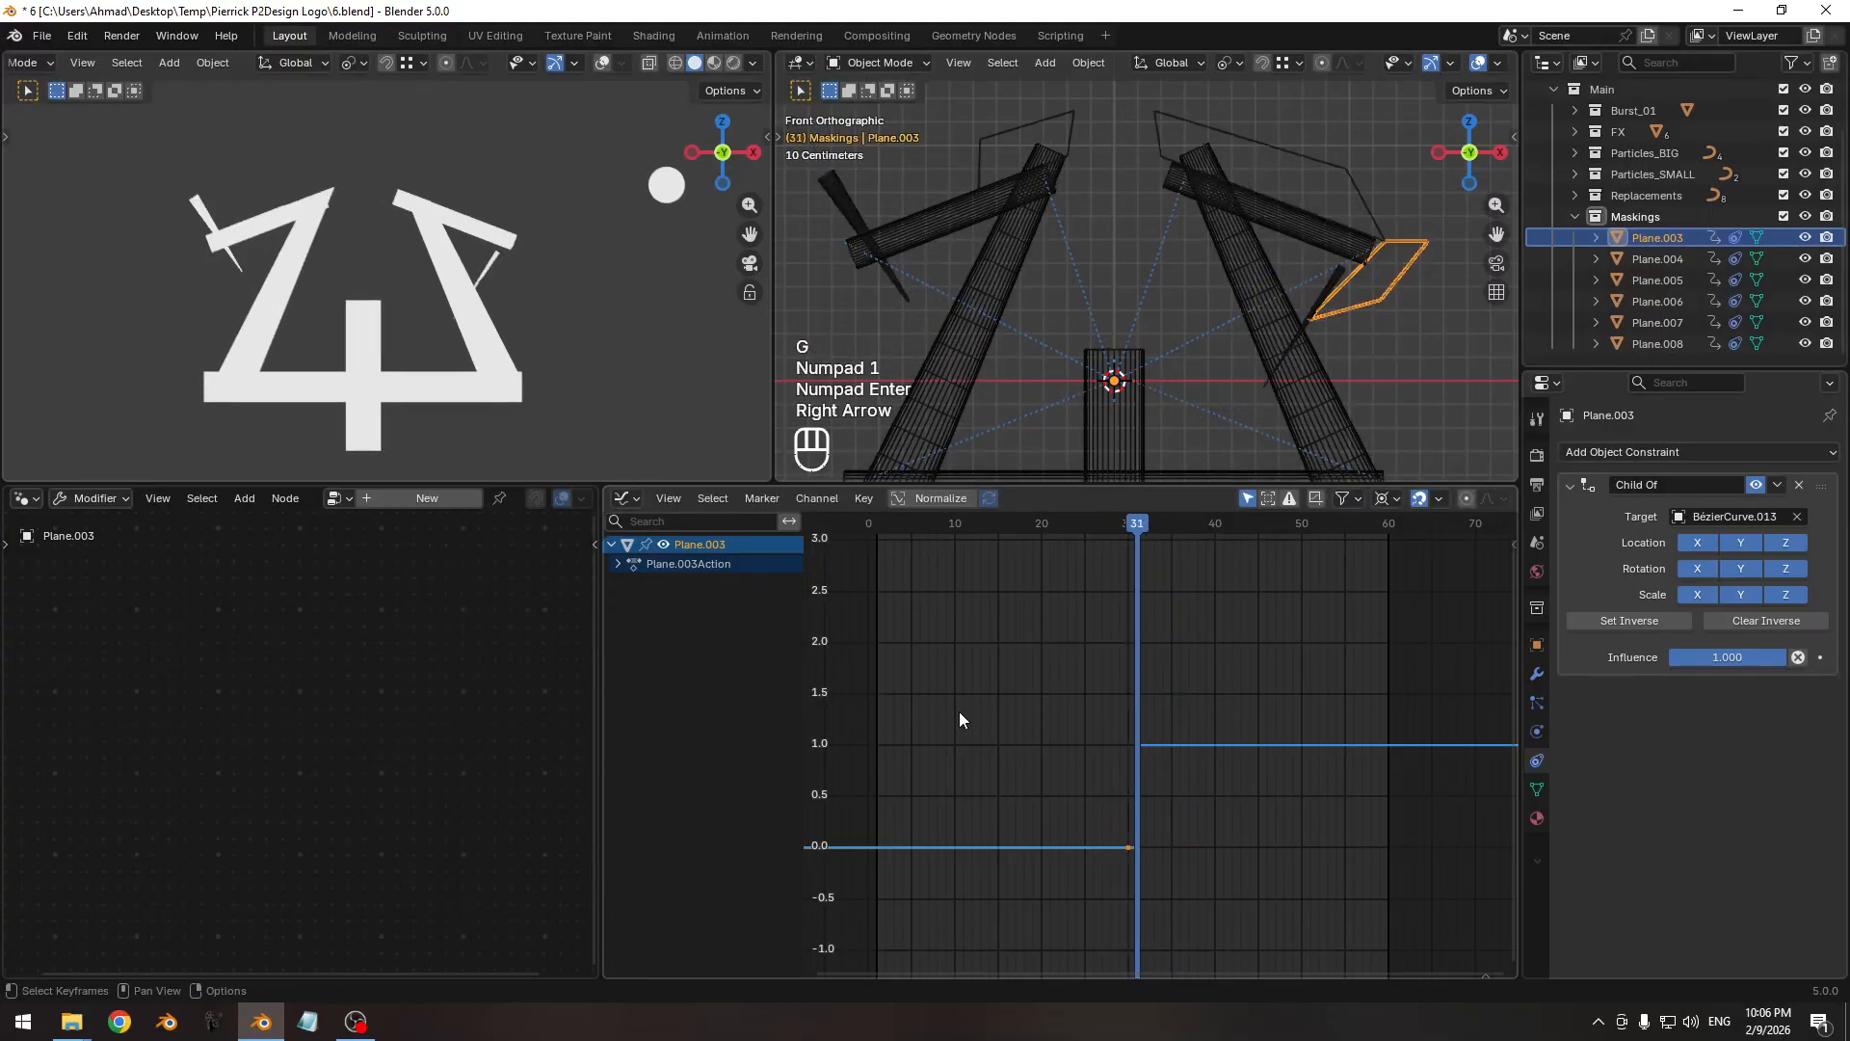
Step back and forth between frames 30 and 40 to compare the arm tips and masks as the logo settles.
key("Right")
key("Right")
key("Right")
key("Right")
key("Right")
key("Right")
key("Right")
key("Left")
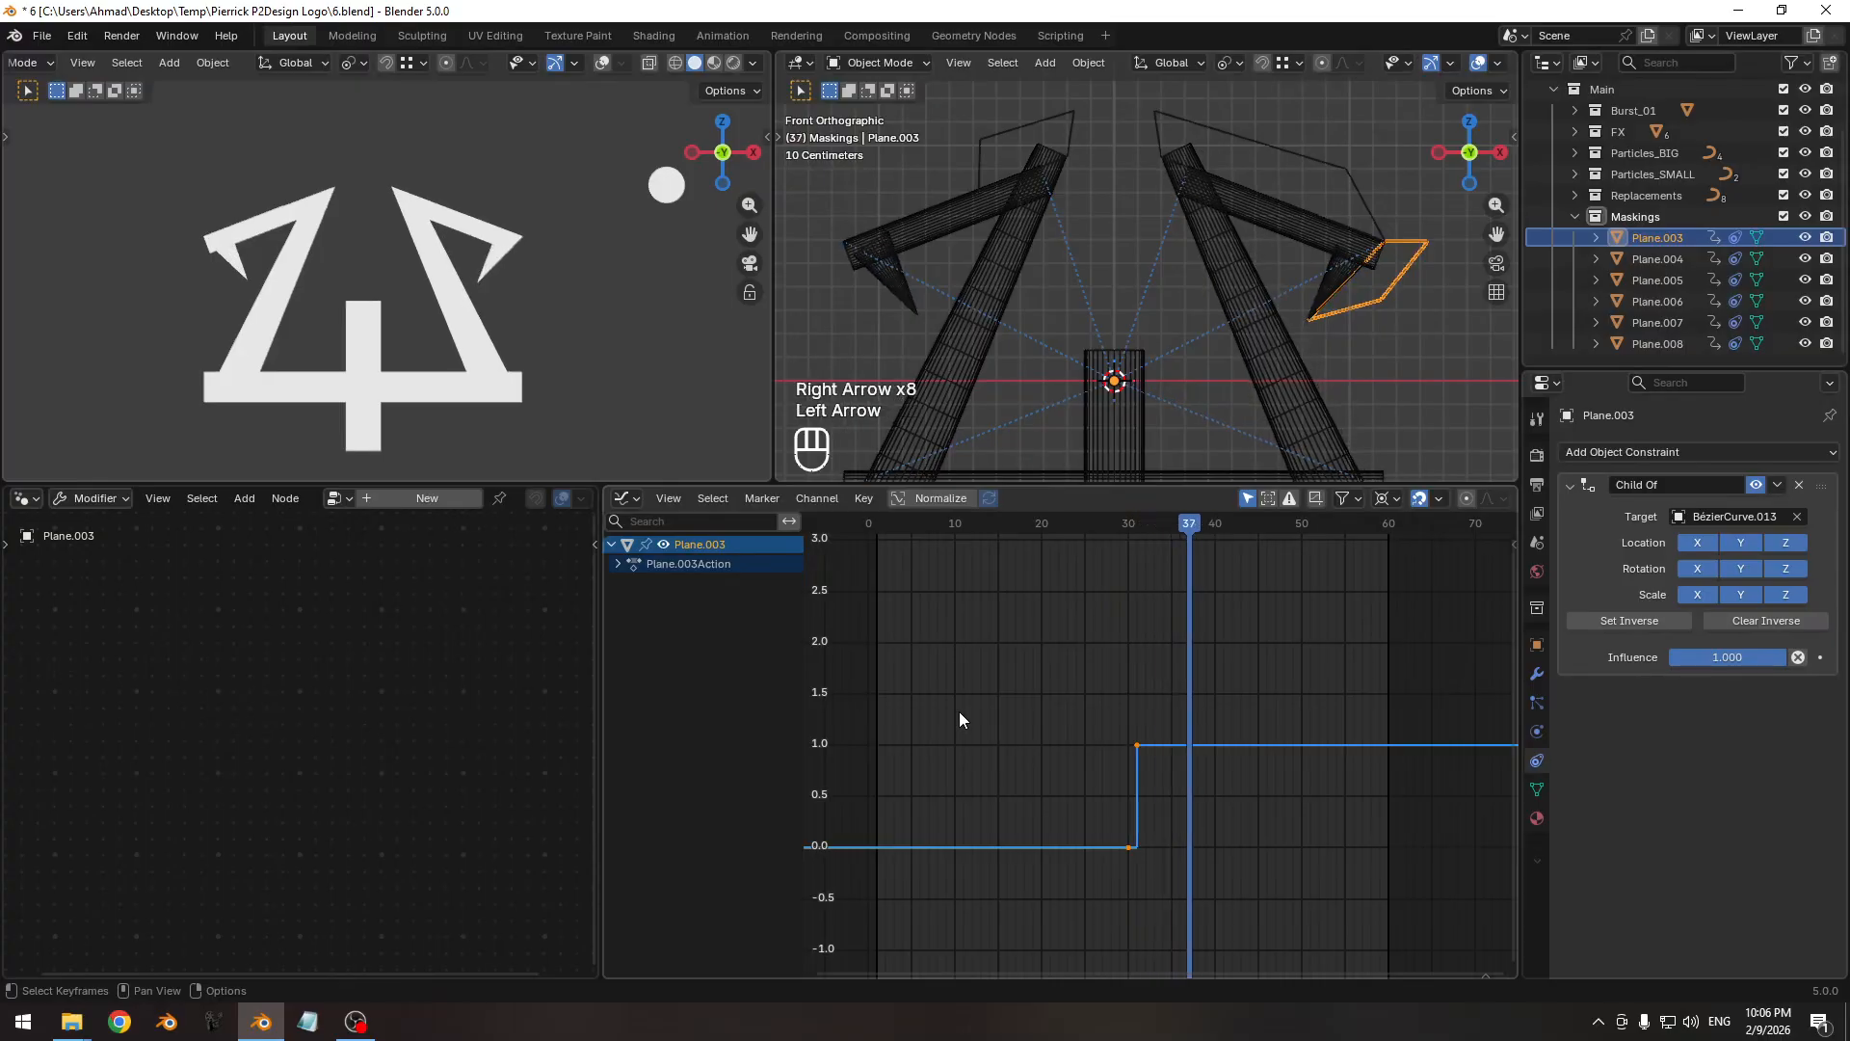
key("Left")
key("Left")
key("Left")
key("Left")
key("Left")
key("Left")
key("Left")
key("Right")
key("Right")
key("Right")
key("Right")
key("Right")
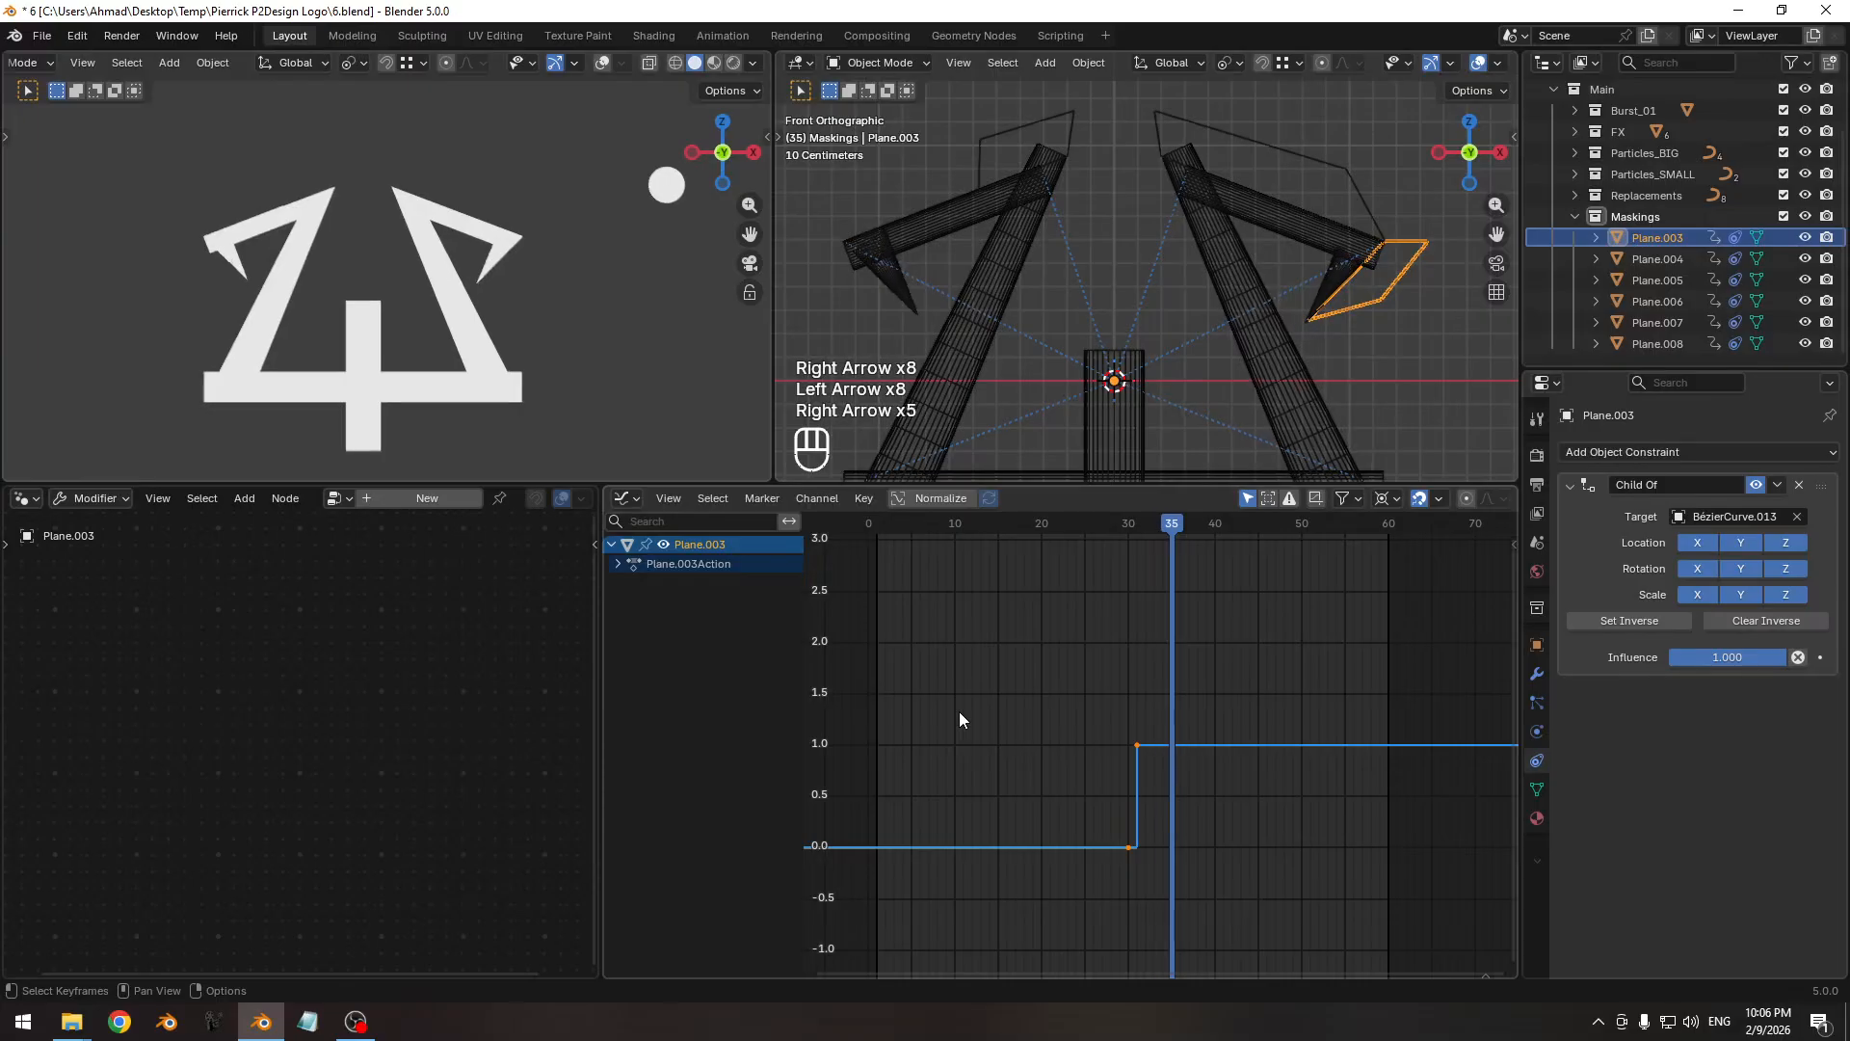
key("Right")
key("Right")
key("Right")
key("Right")
key("Left")
key("Right")
key("Right")
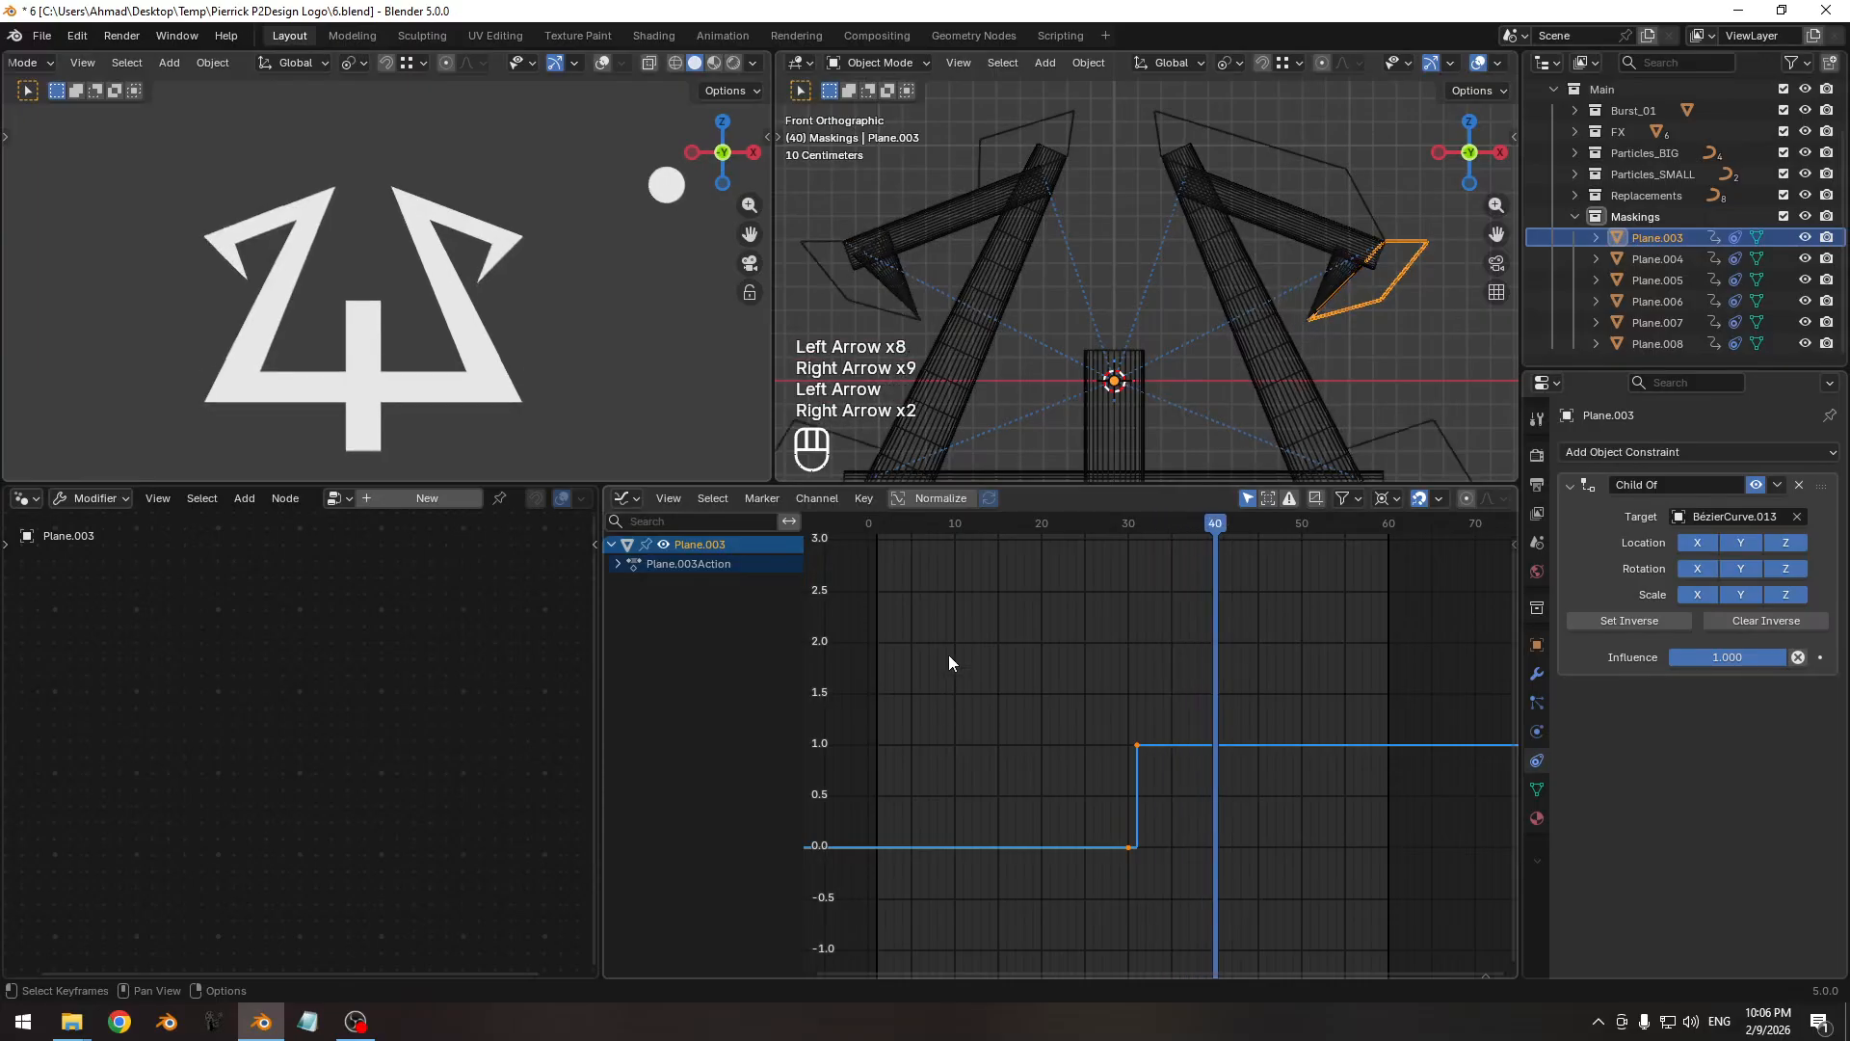
Shift both Plane.004 keyframes earlier so the jump to 1.0 falls at frame 29.
left_click(855, 304)
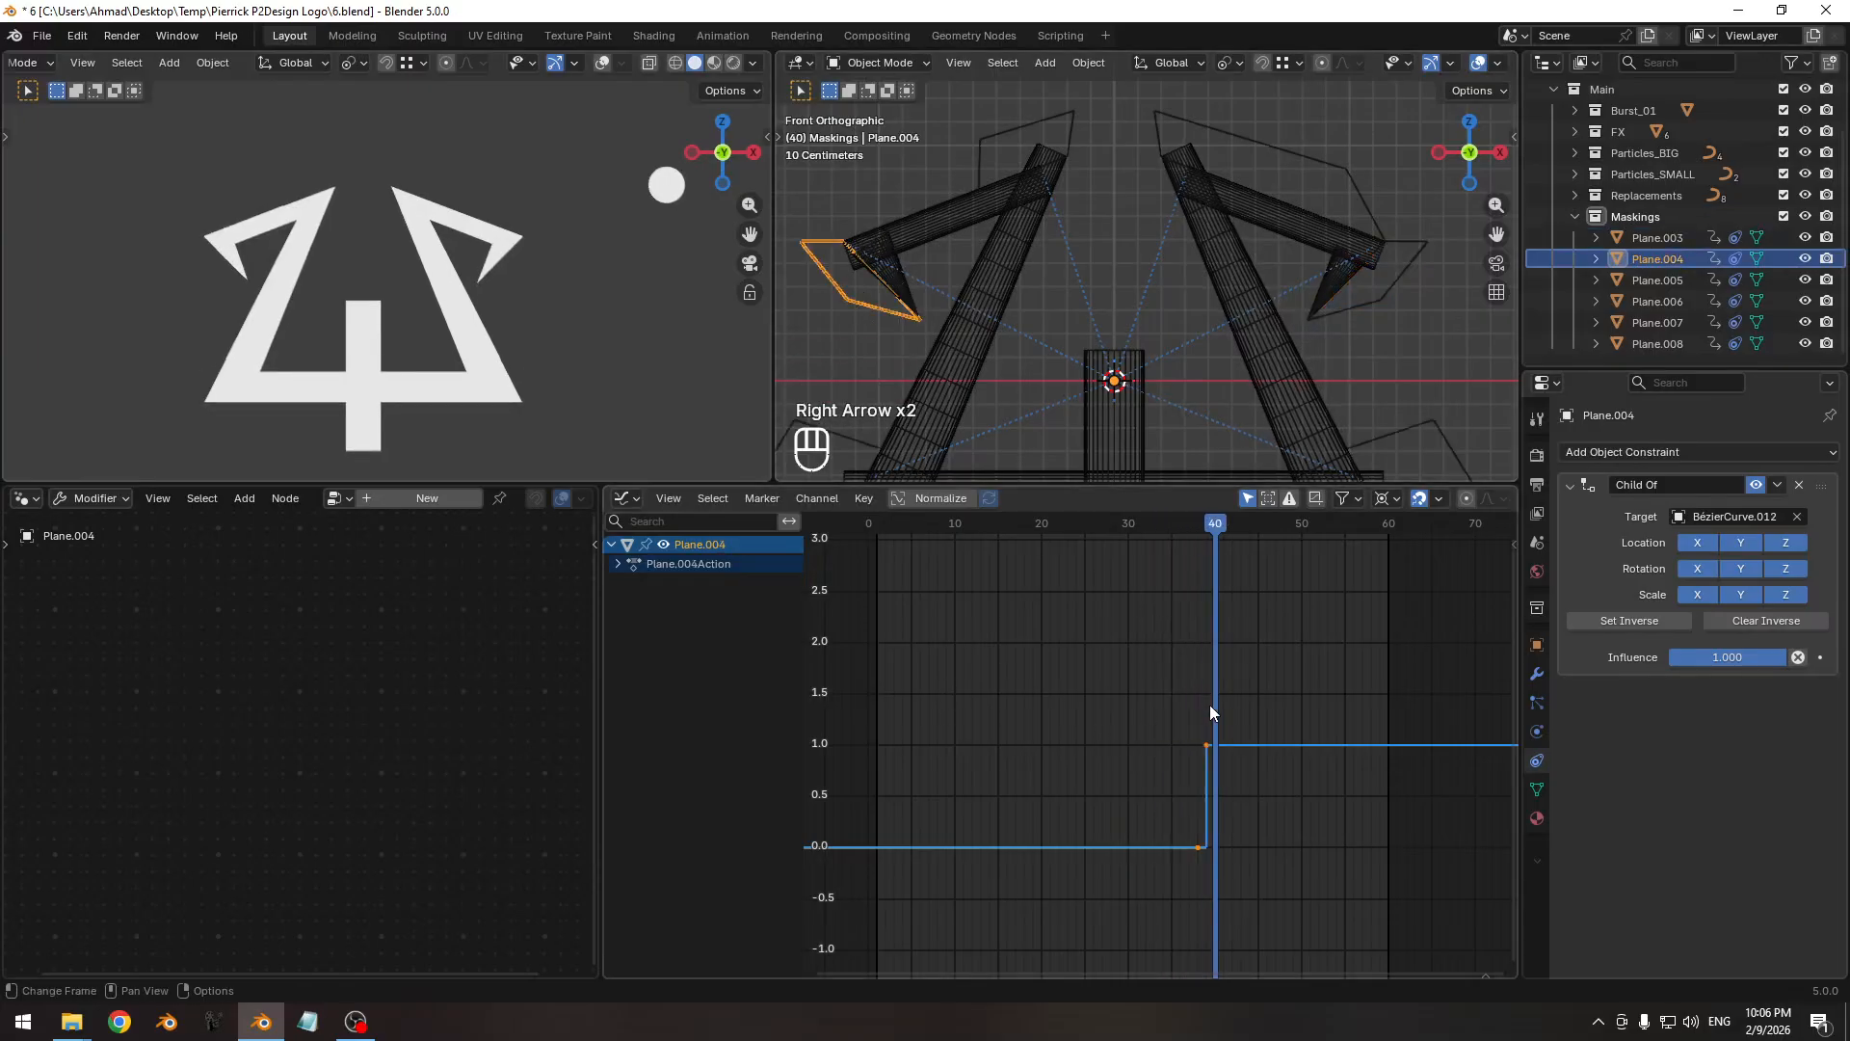
scroll(1140, 661, "left", 2, "ctrl")
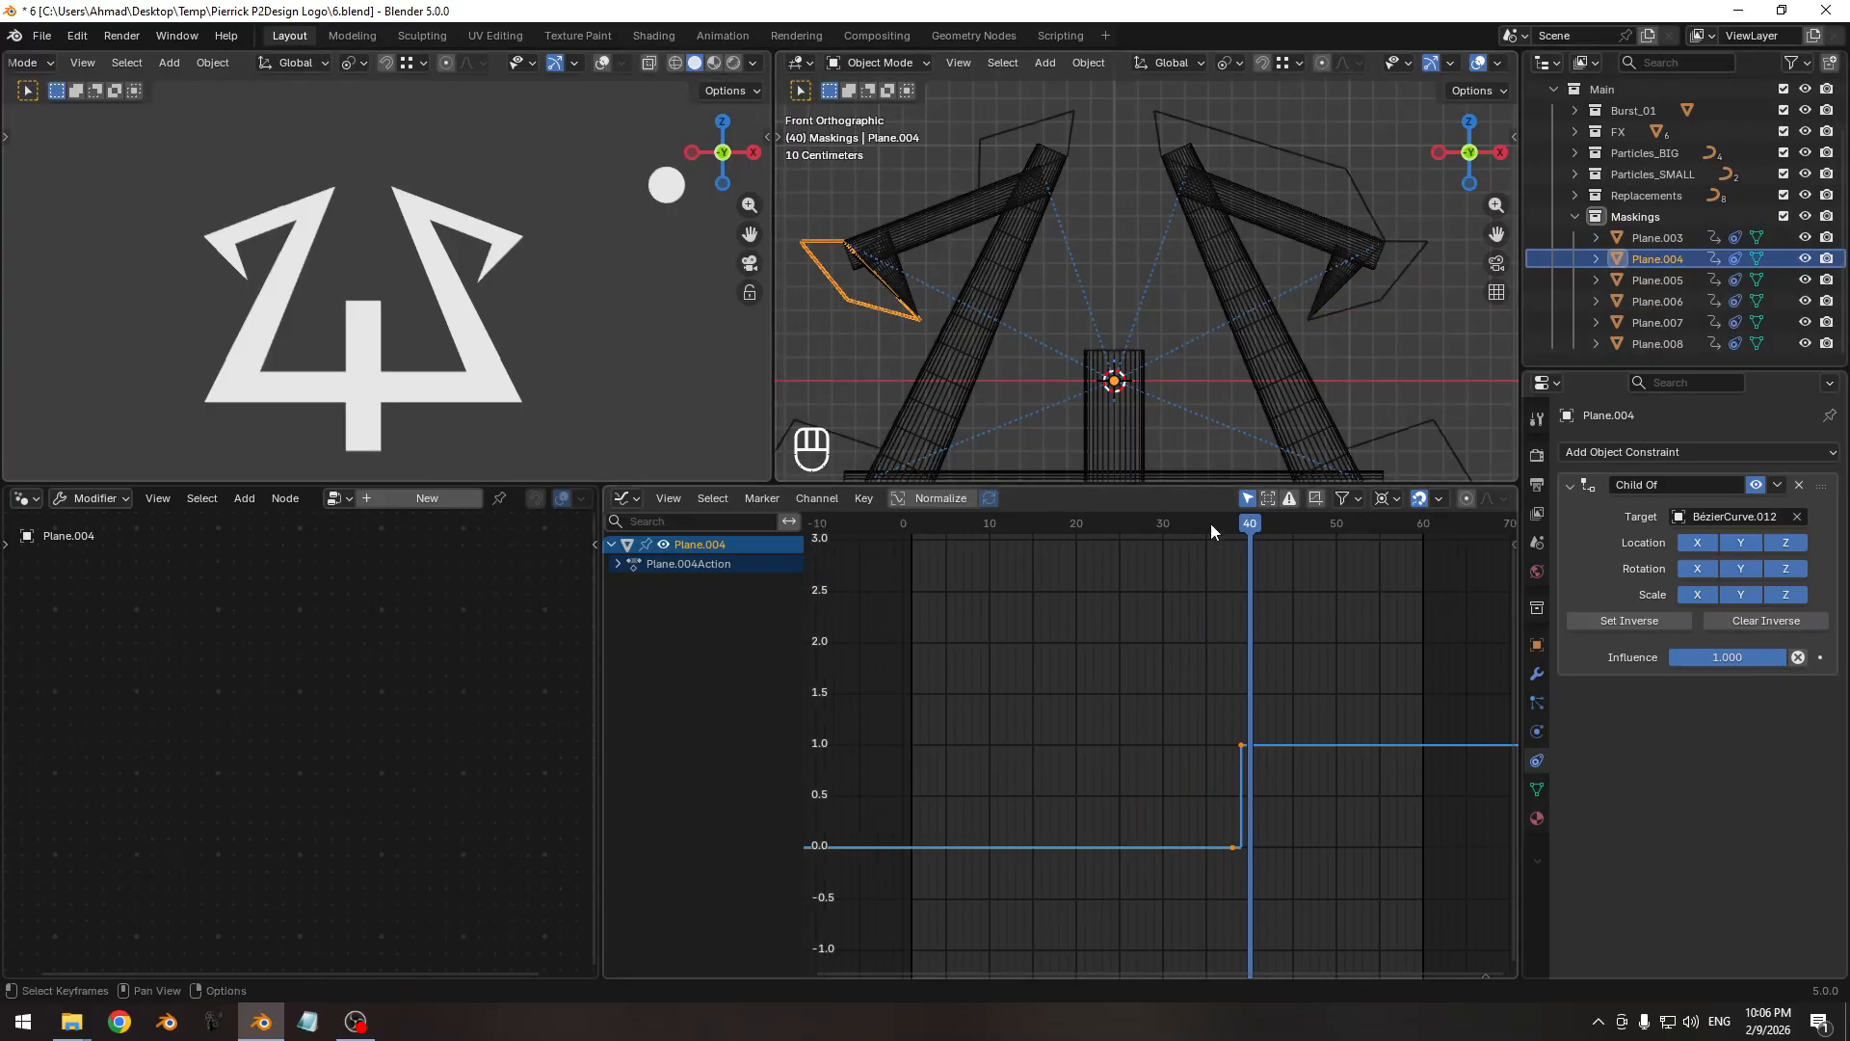
left_click_drag(1210, 523, 1159, 524)
key("Left")
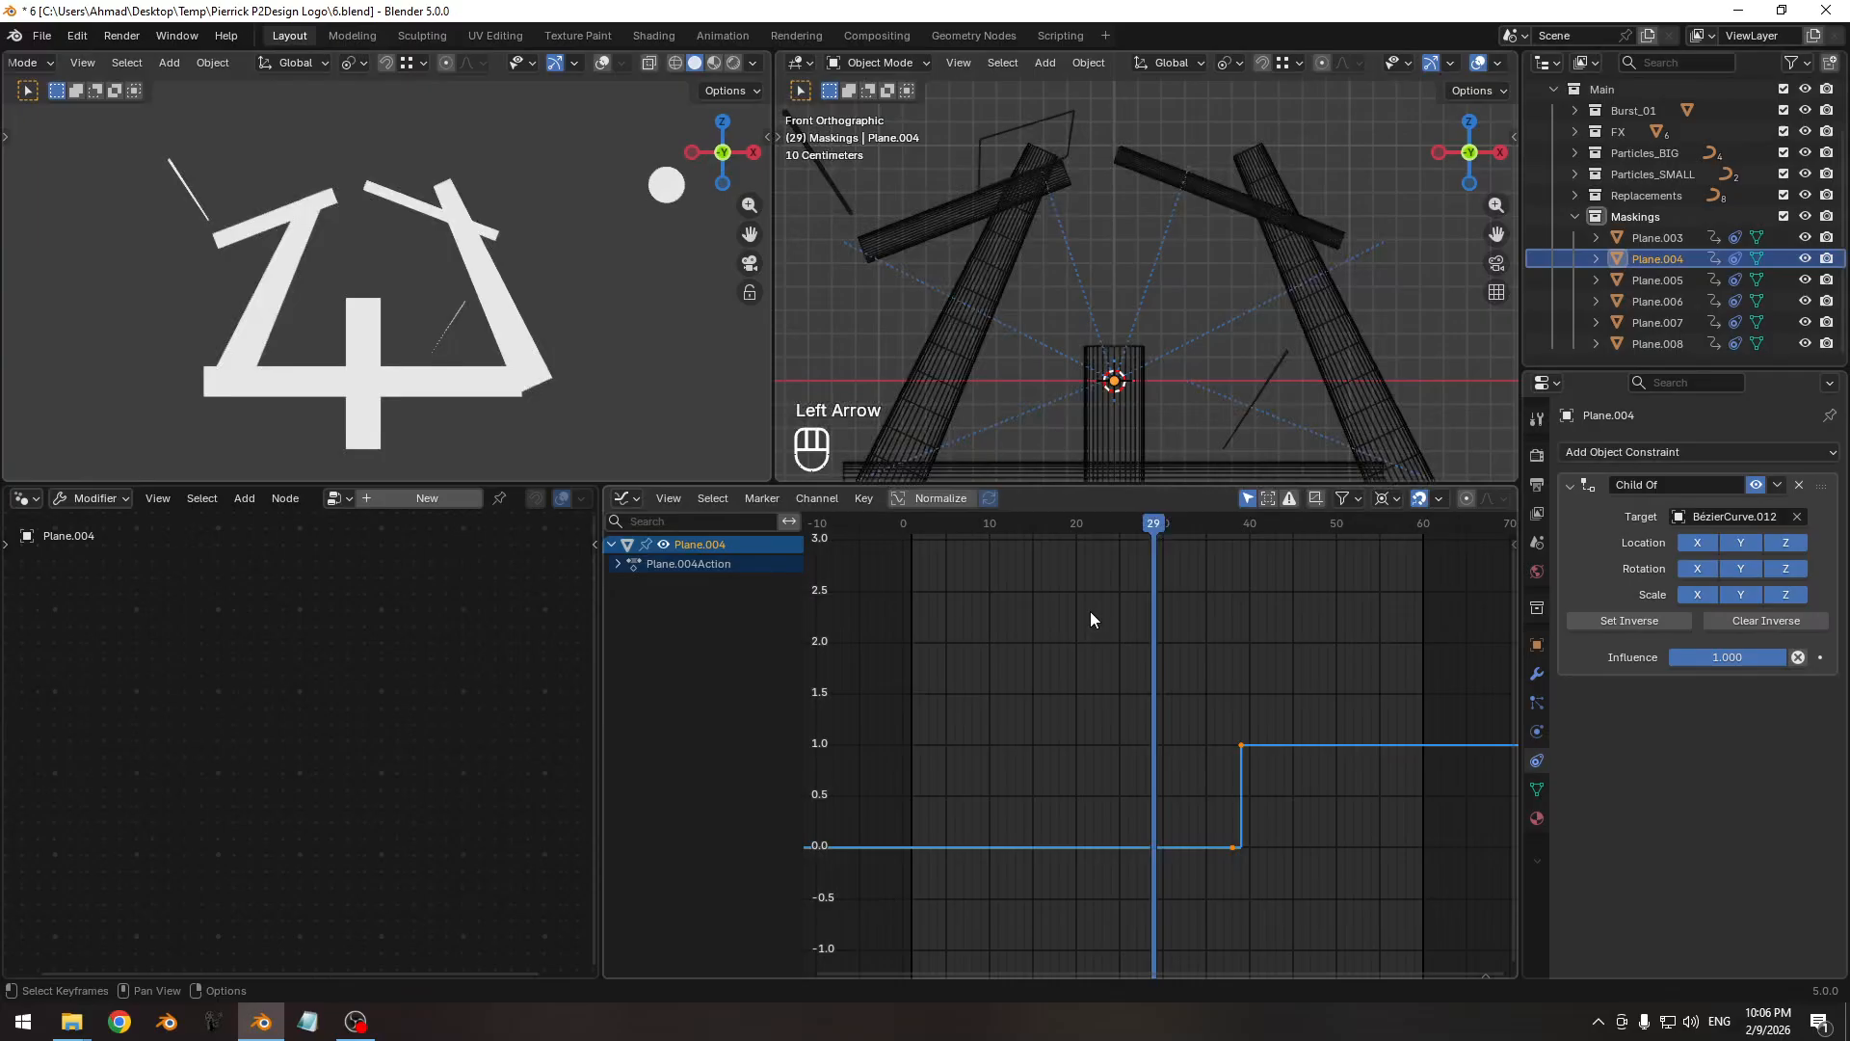
key("Left")
key("Left")
key("Right")
key("a")
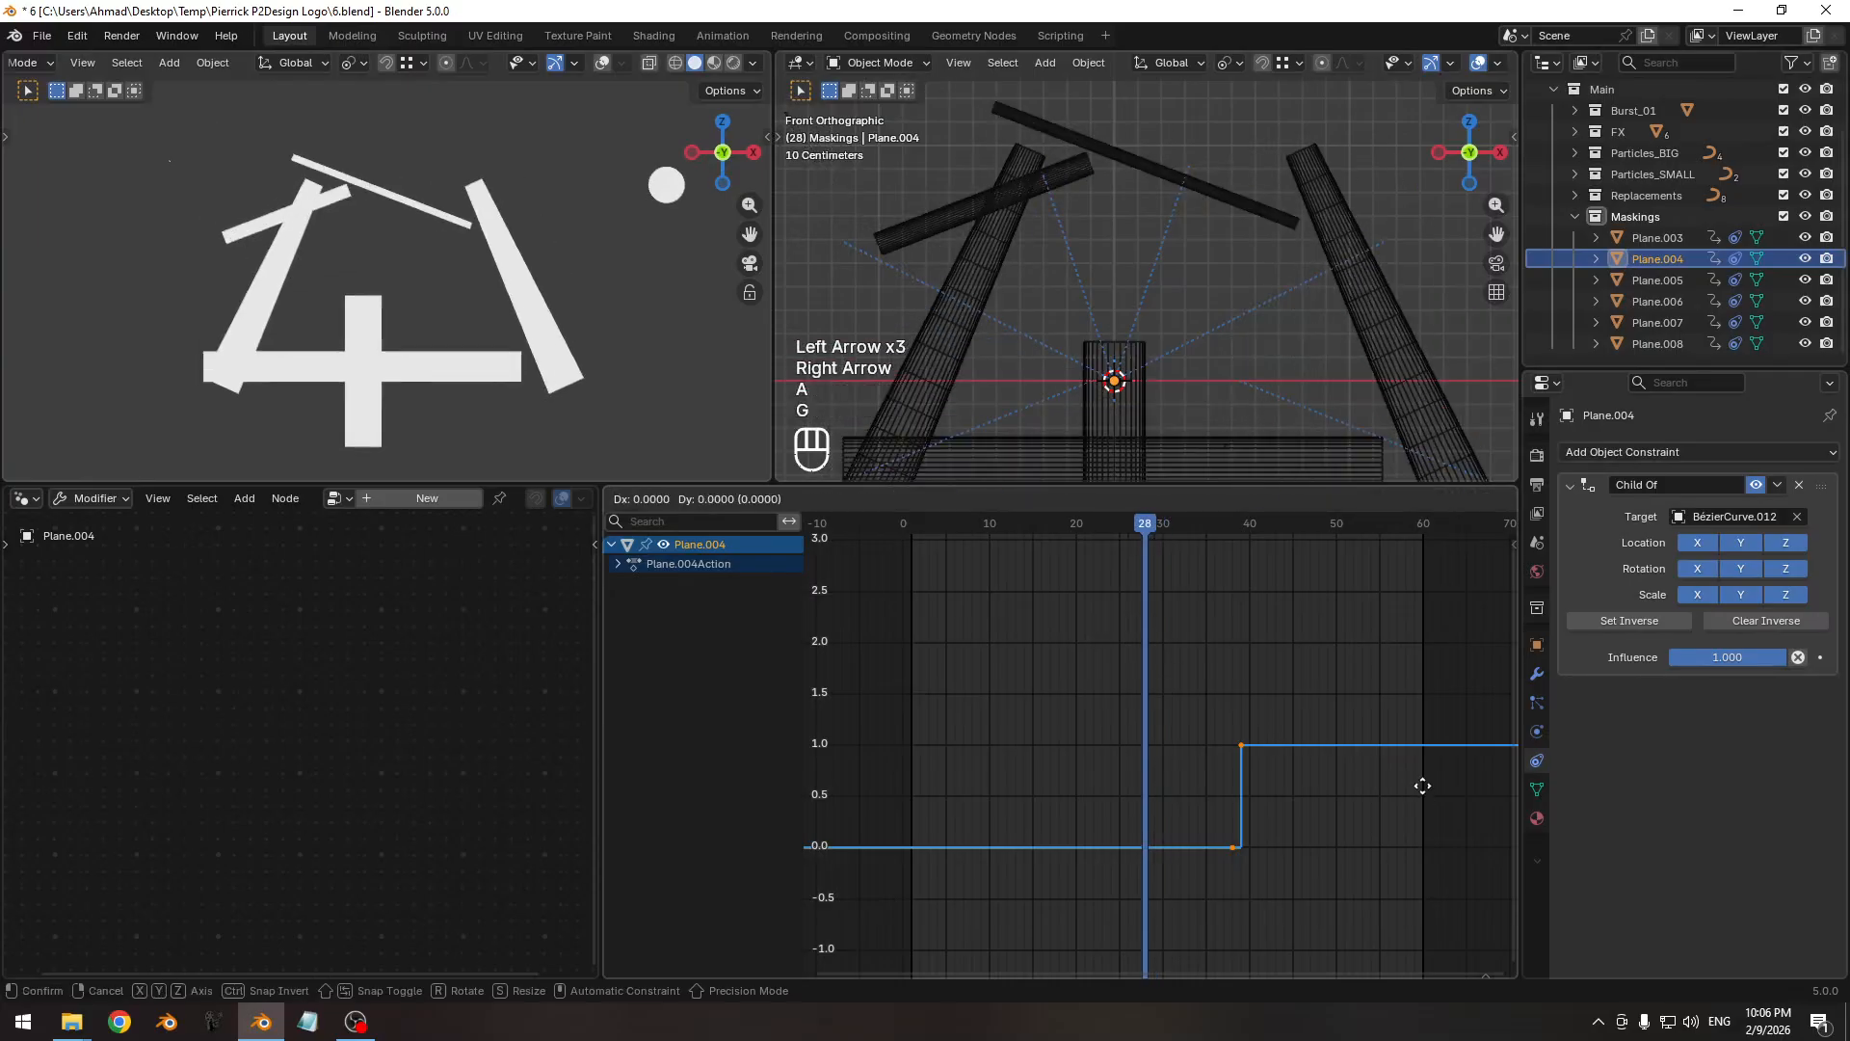
key("g")
key("x")
left_click(1338, 779)
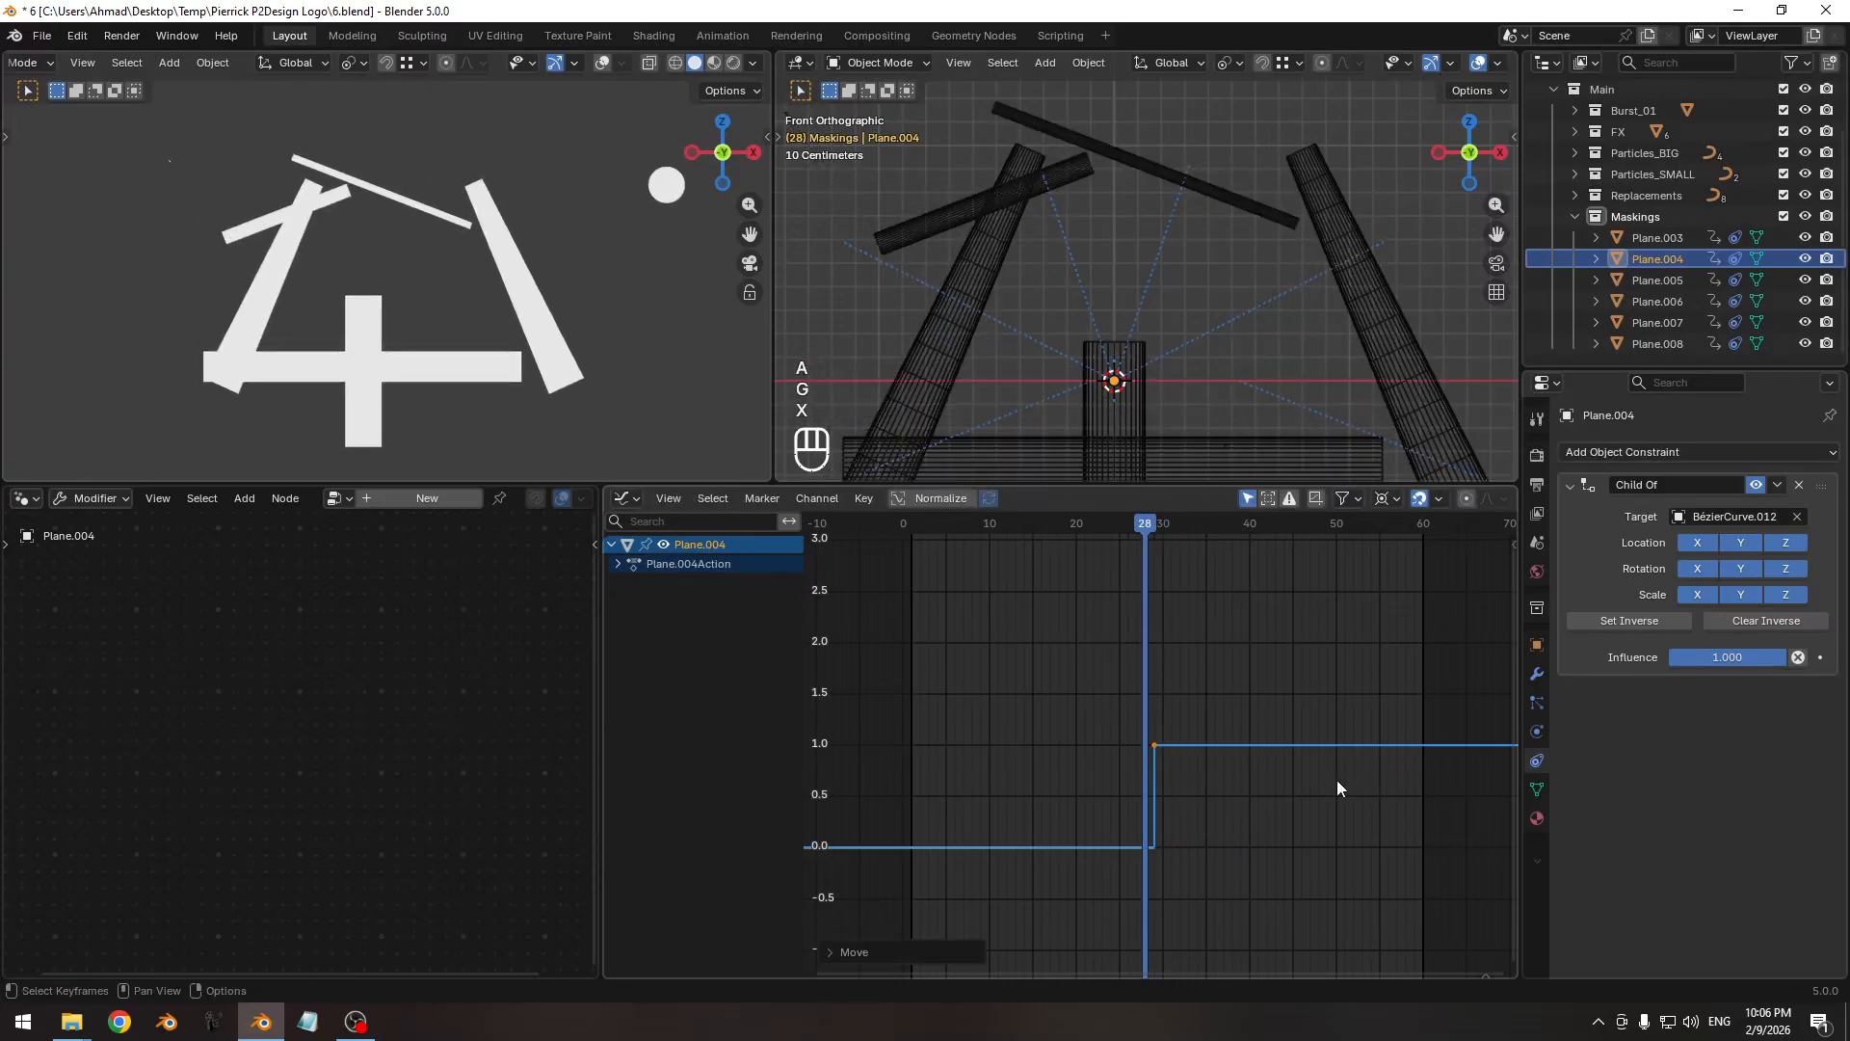
Step back and forth between frames 28 and 36 to examine how Plane.004 masks the left arm's tip.
key("Right")
key("Right")
key("Right")
key("Right")
key("Right")
key("Right")
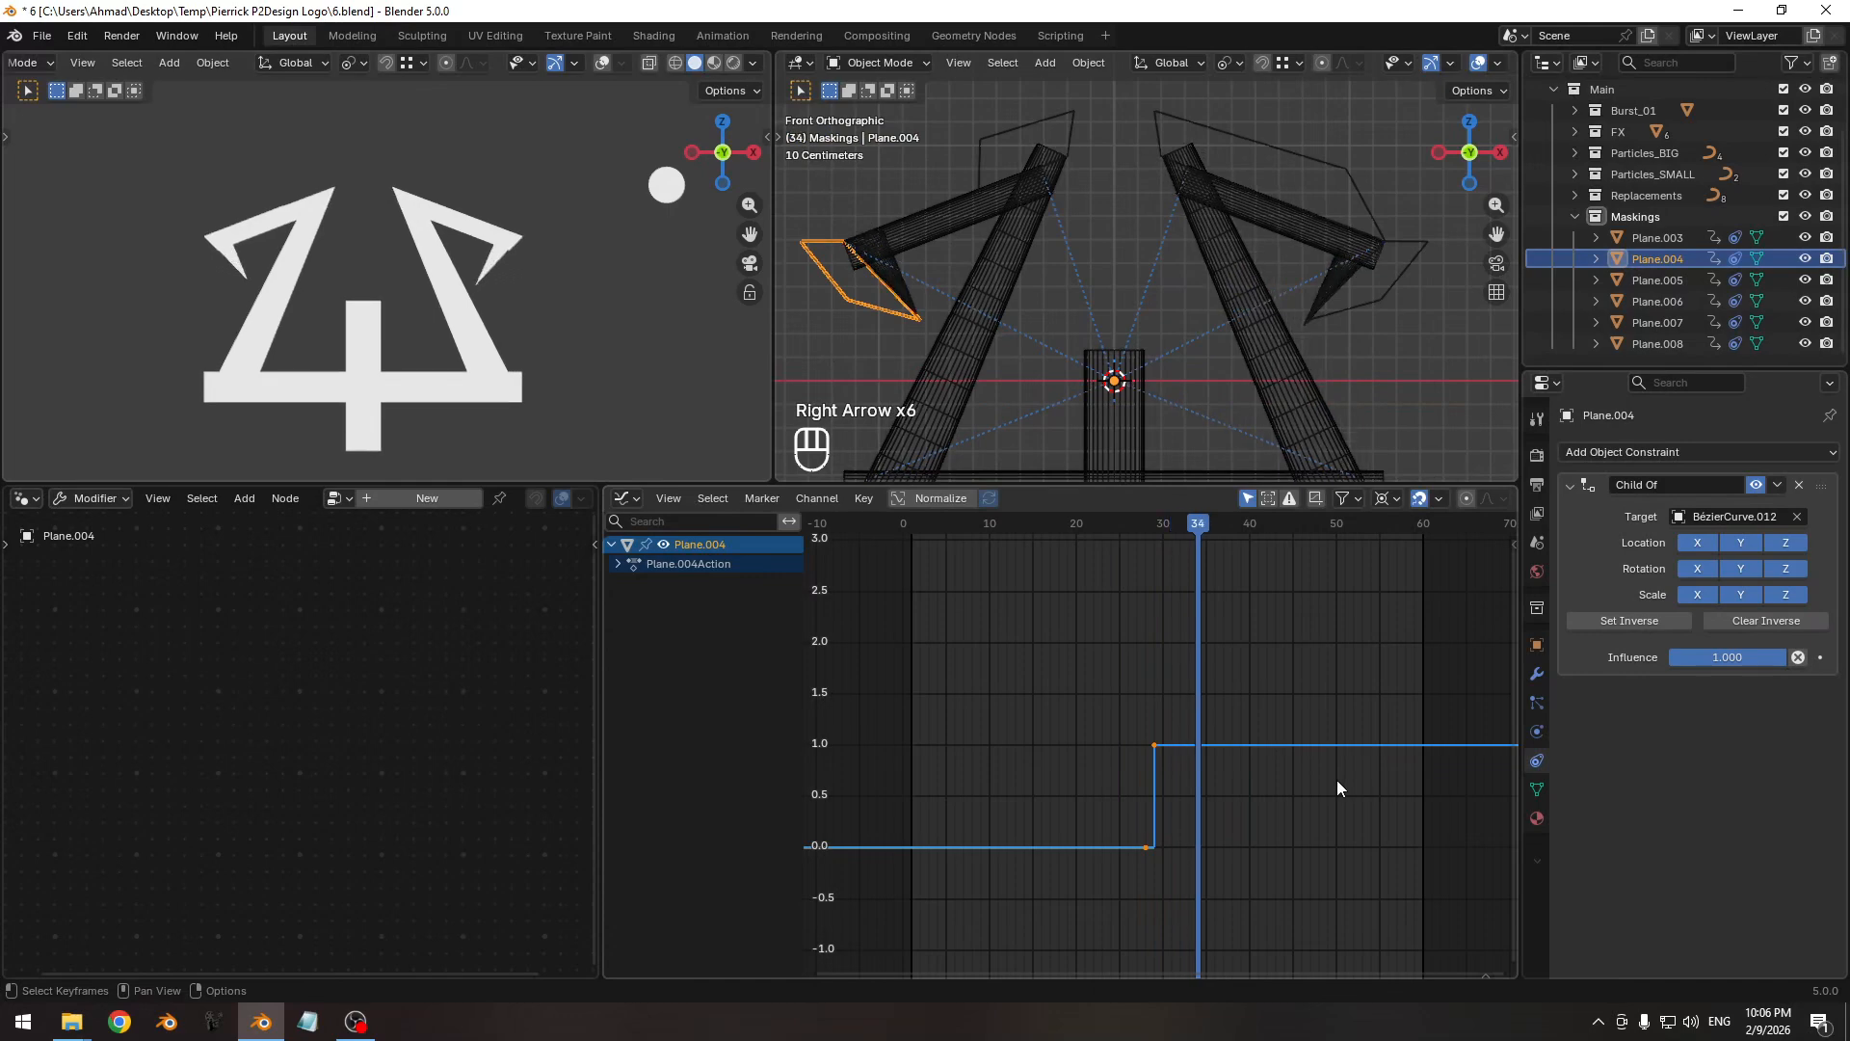
key("Left")
key("Left")
key("Left")
key("Left")
key("Left")
key("Left")
key("Right")
key("Right")
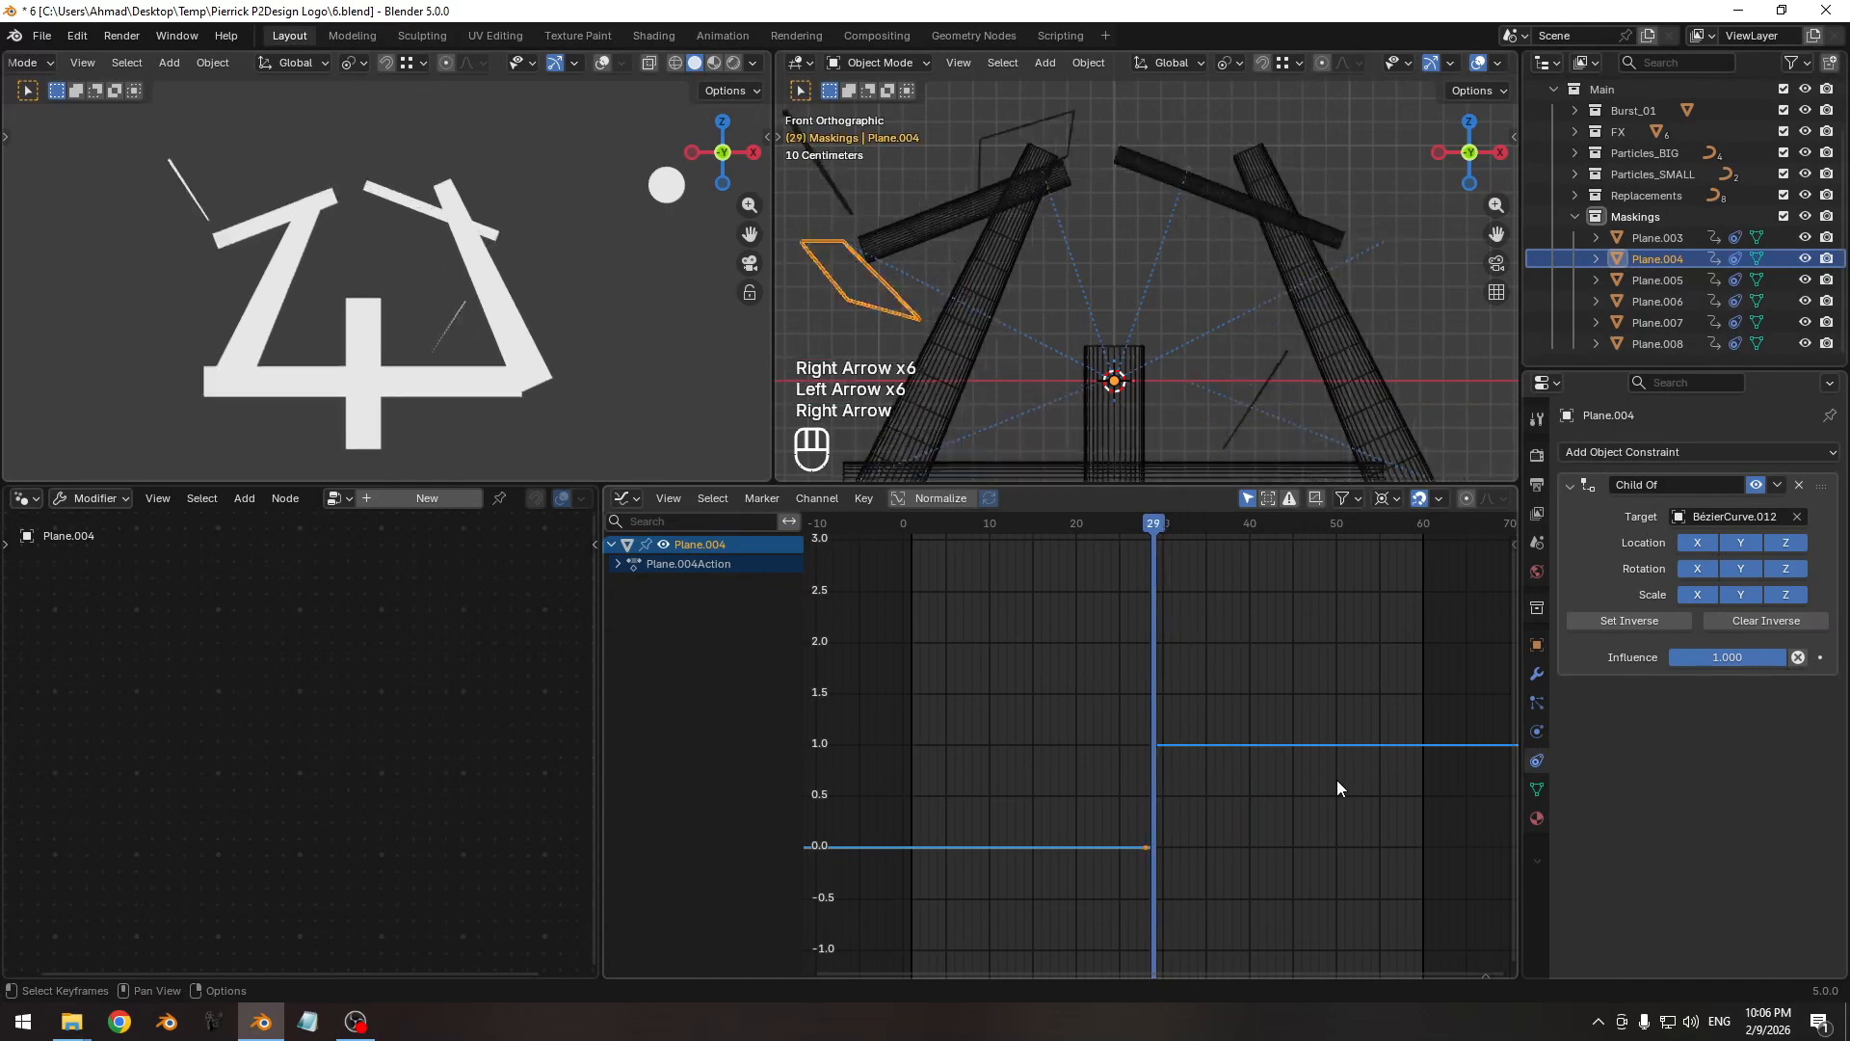
key("Right")
key("Right")
key("Right")
key("Right")
key("Right")
key("Right")
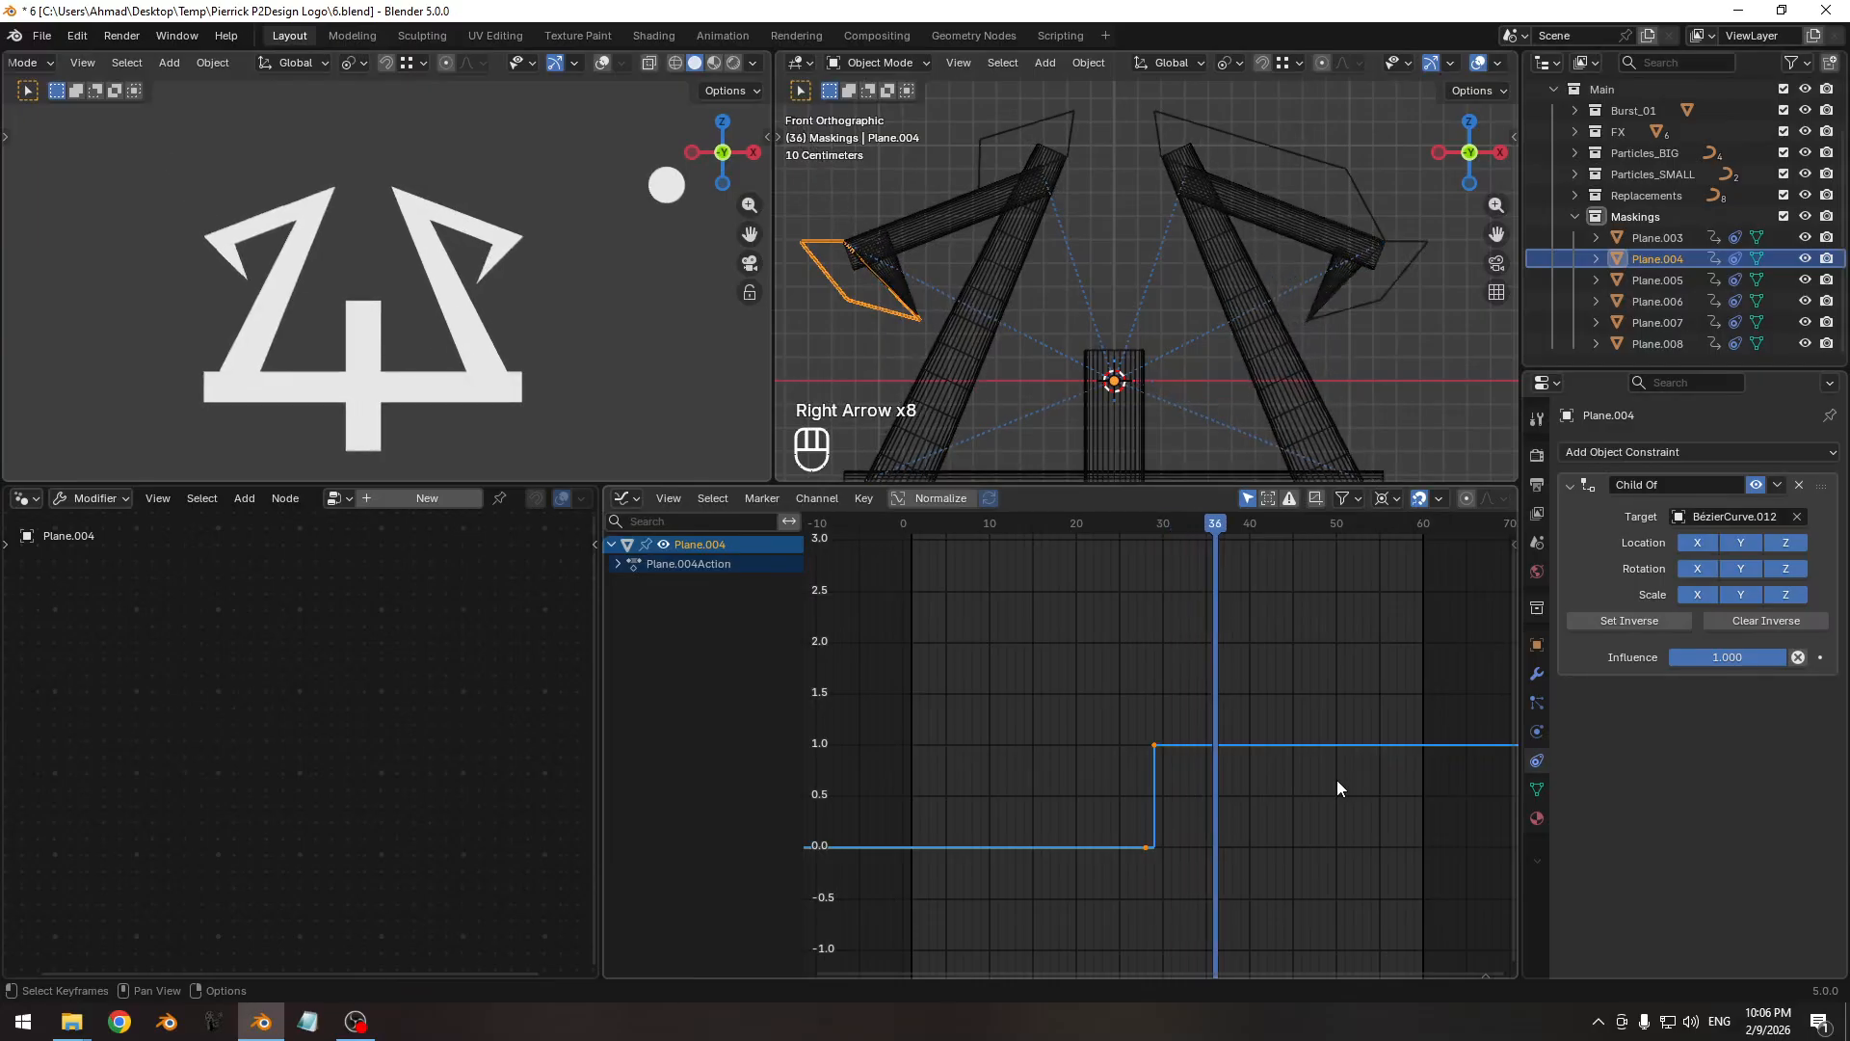
Select the two lower corner masks, Plane.007 and Plane.008, and shift their keyframes earlier so the jump to 1.0 falls at frame 31.
middle_click_drag(1196, 338, 1129, 218, "shift")
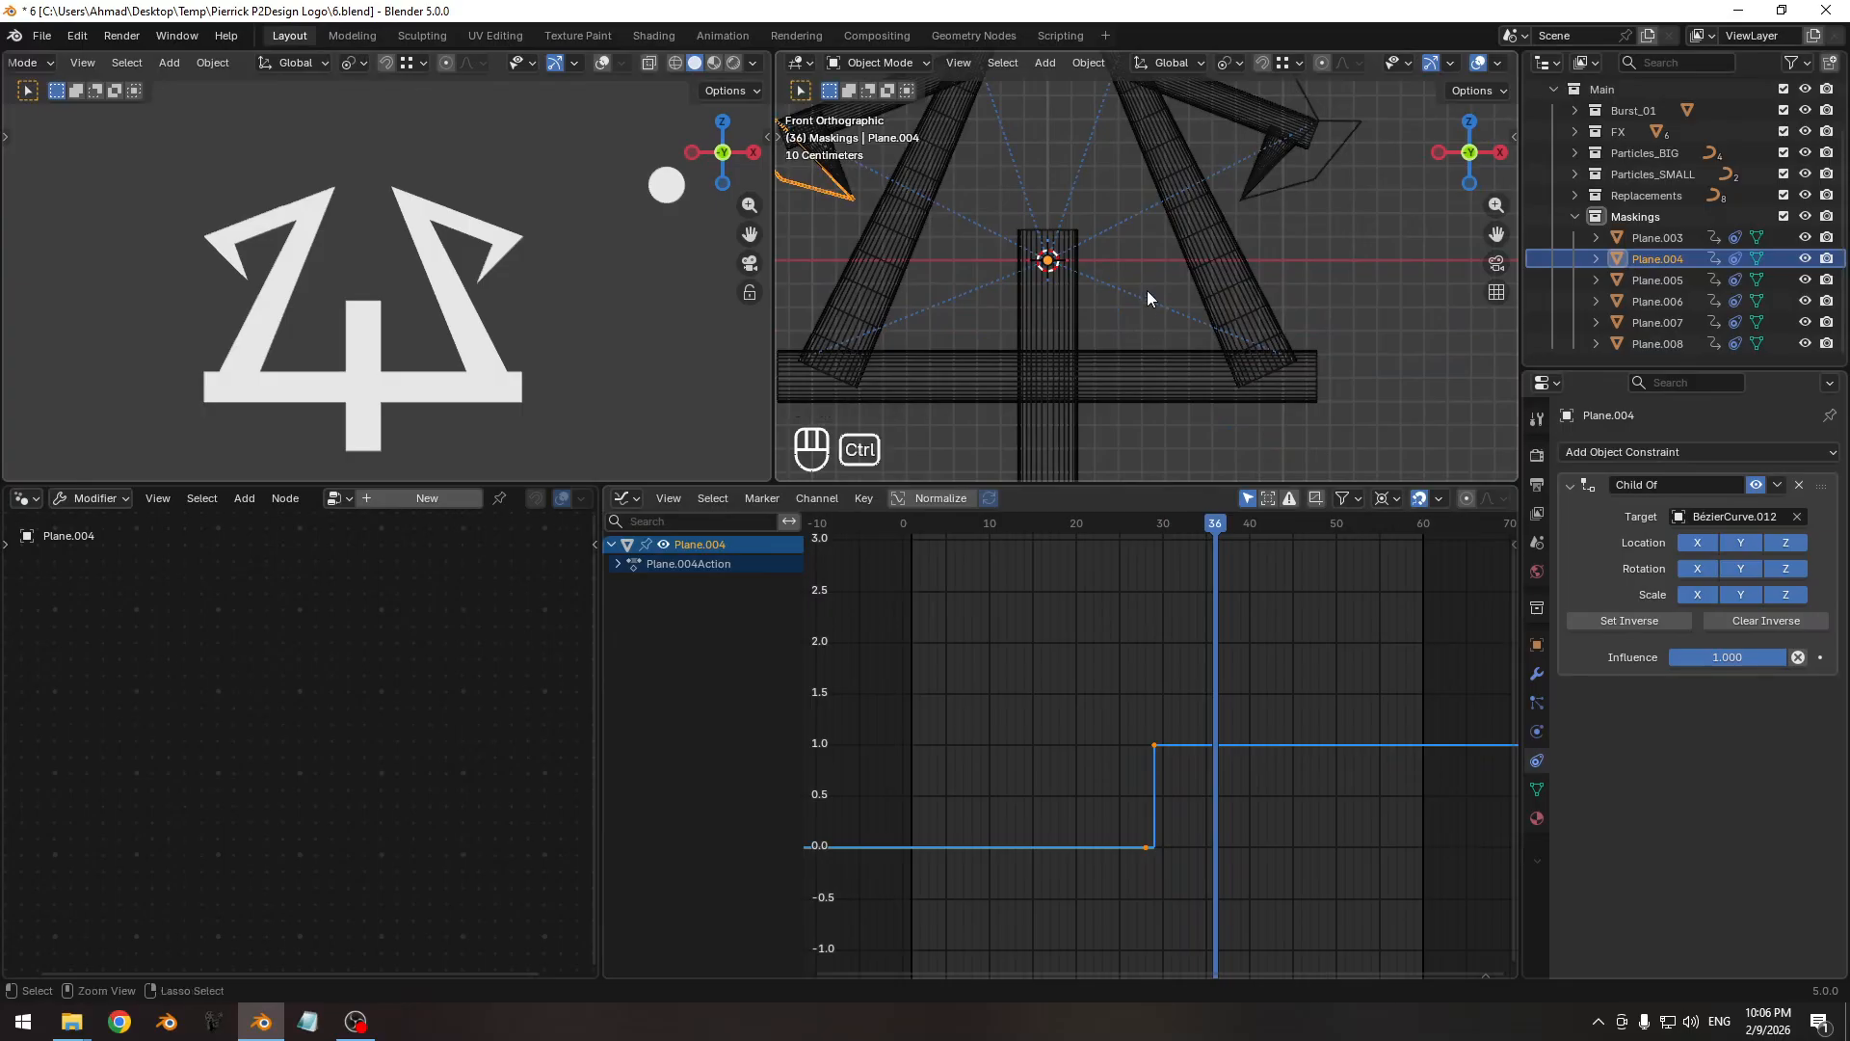
scroll(1147, 291, "down", 2)
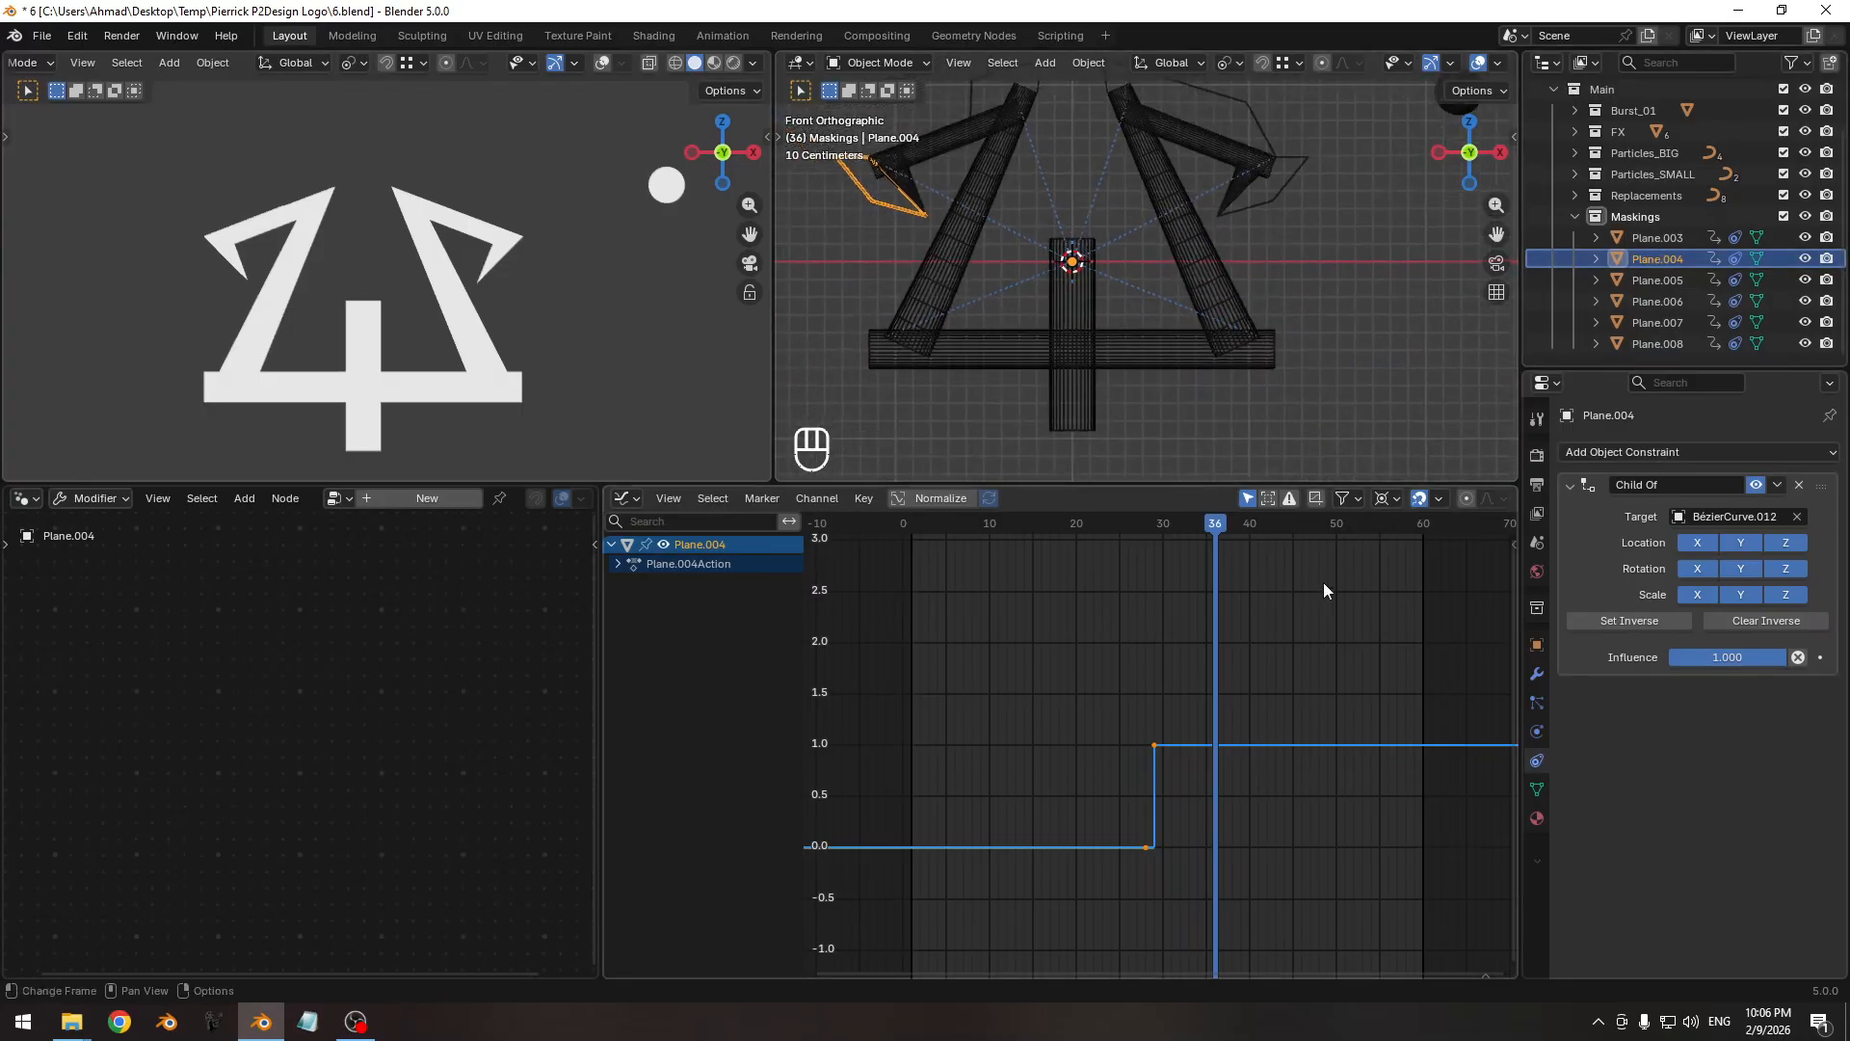
left_click_drag(1241, 521, 1162, 532)
left_click(1316, 358)
left_click(869, 357, "shift")
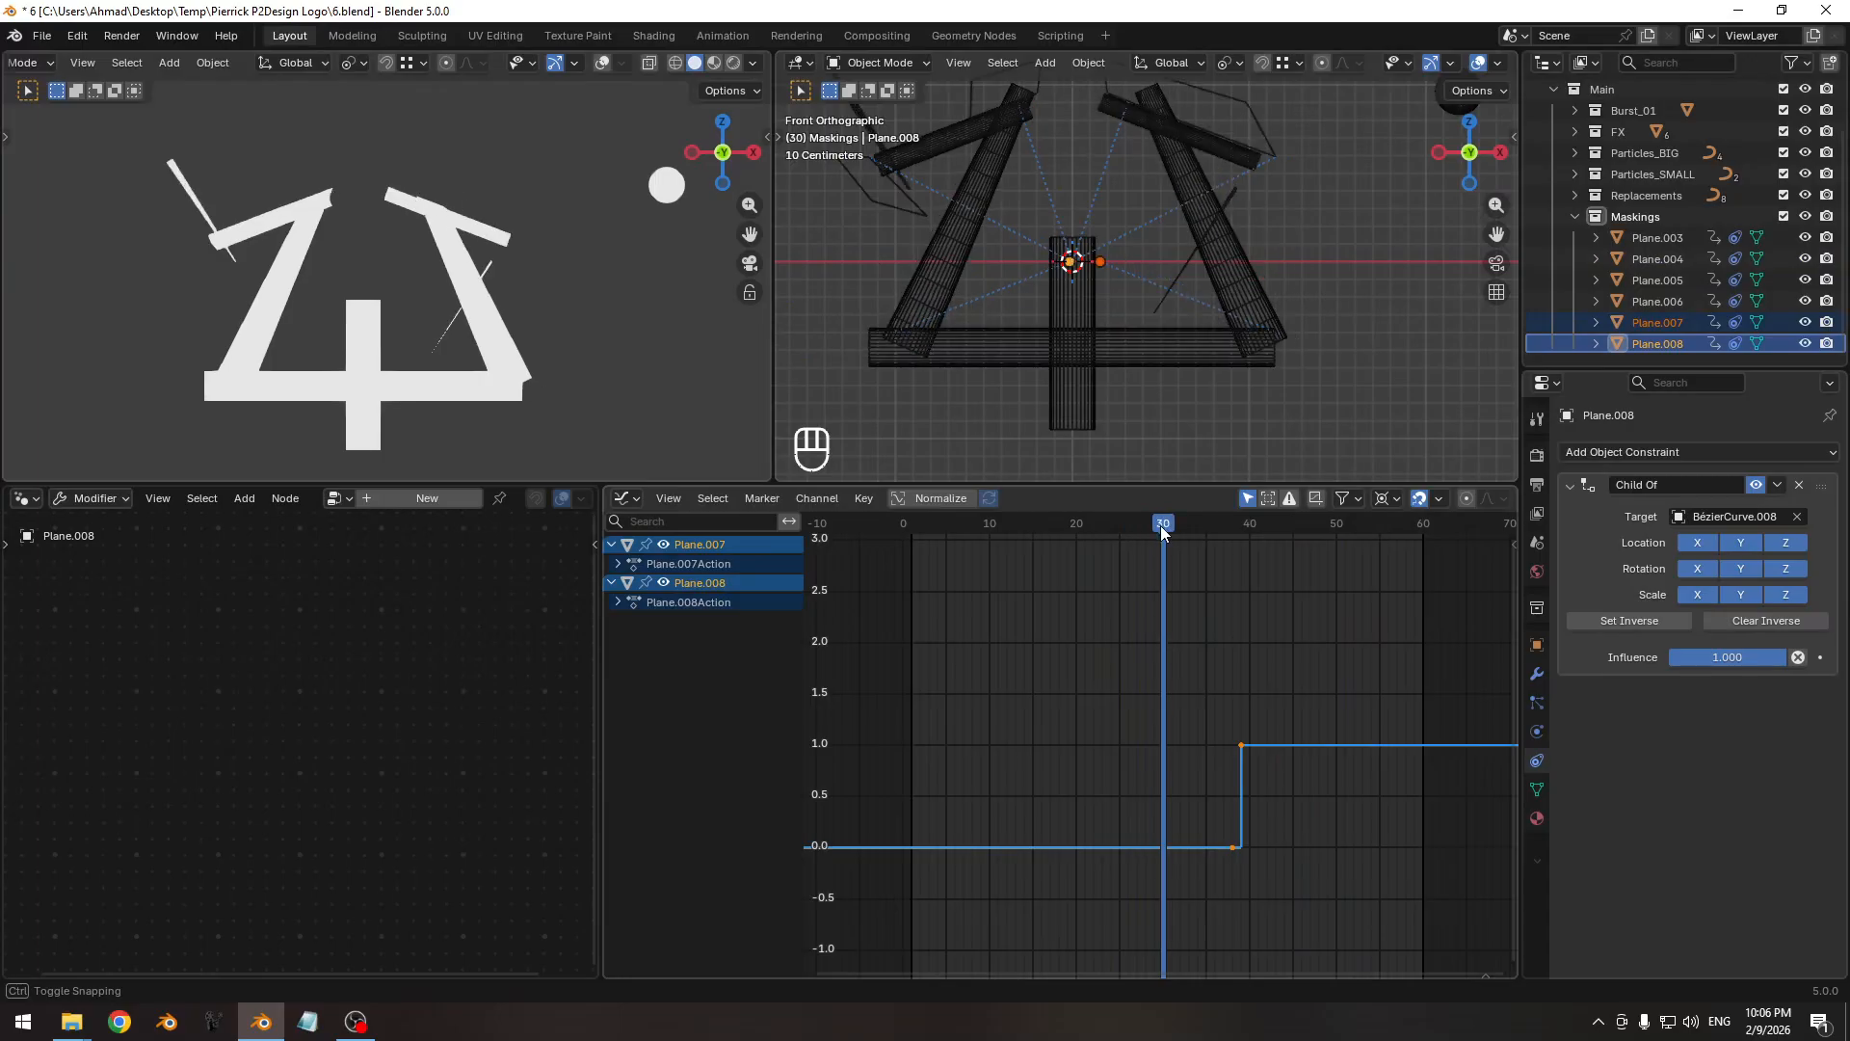
key("a")
key("g")
key("x")
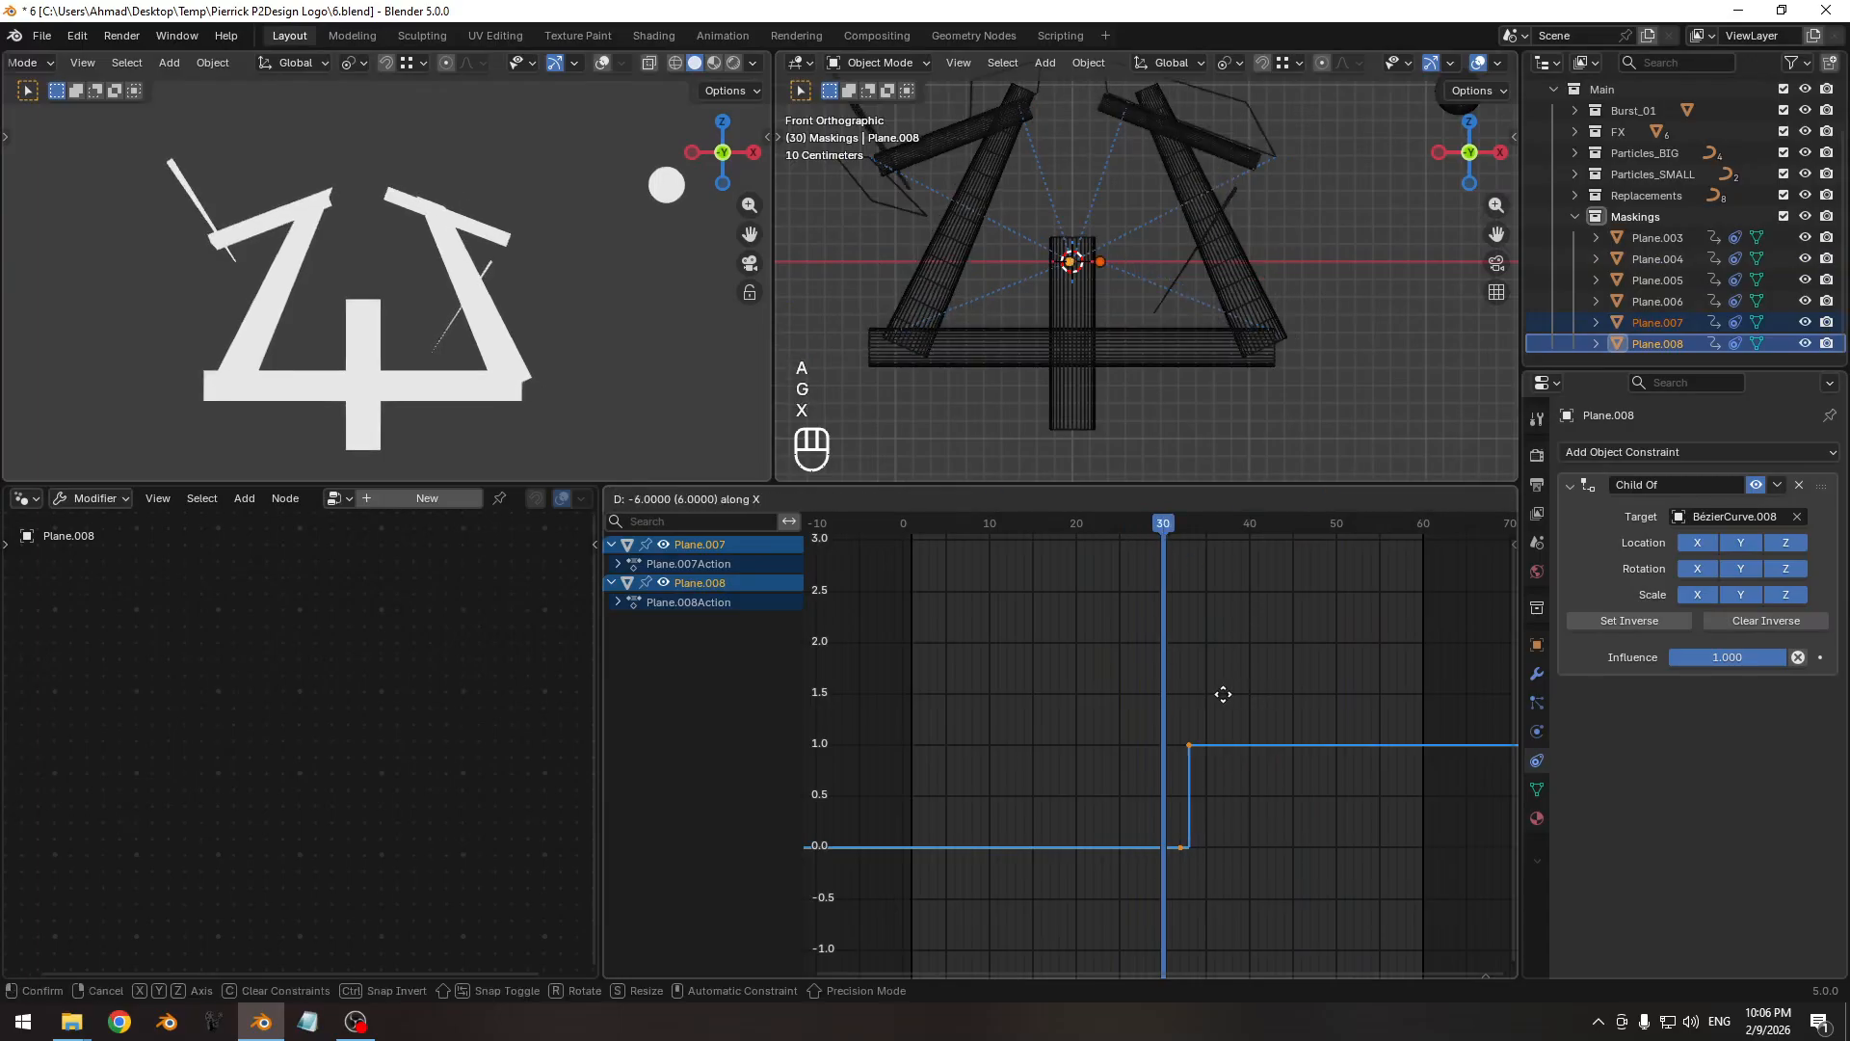
left_click(1206, 696)
Step between frames 29 and 33 to examine how Plane.007 and Plane.008 cut the logo's lower corners.
key("Right")
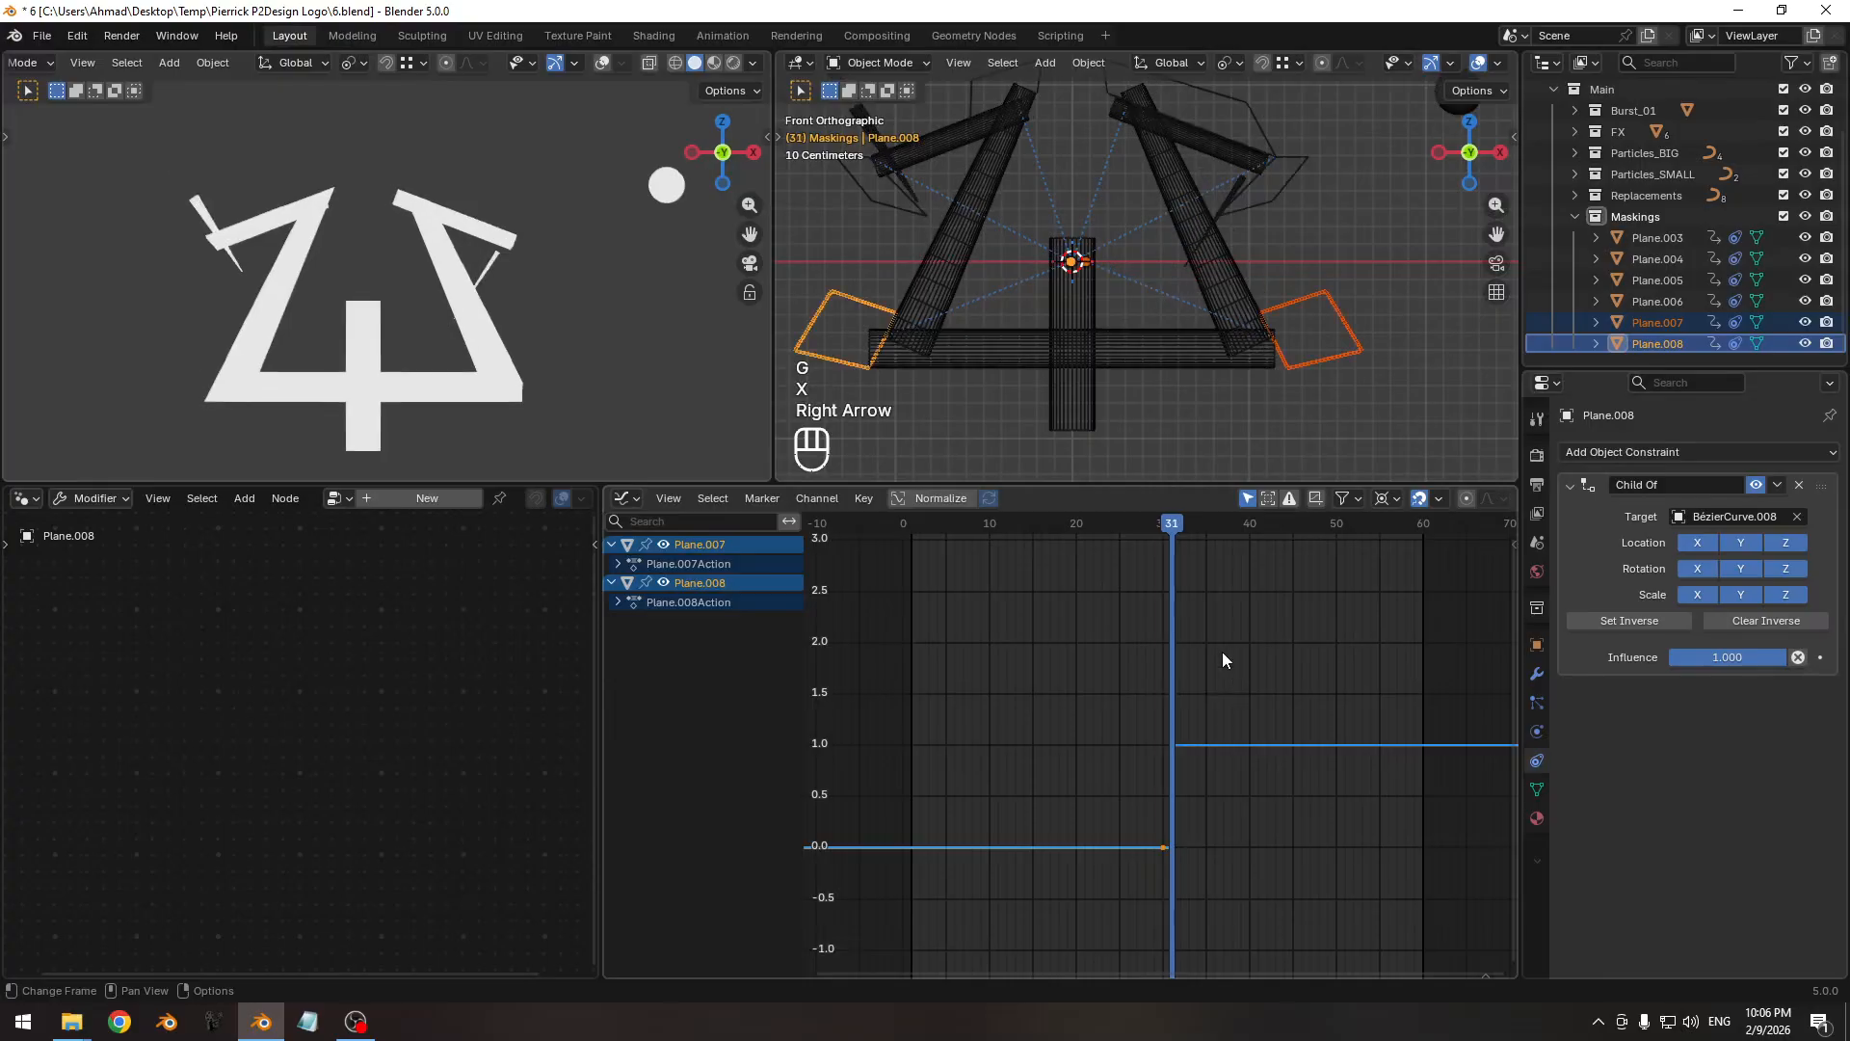
key("Left")
key("Left")
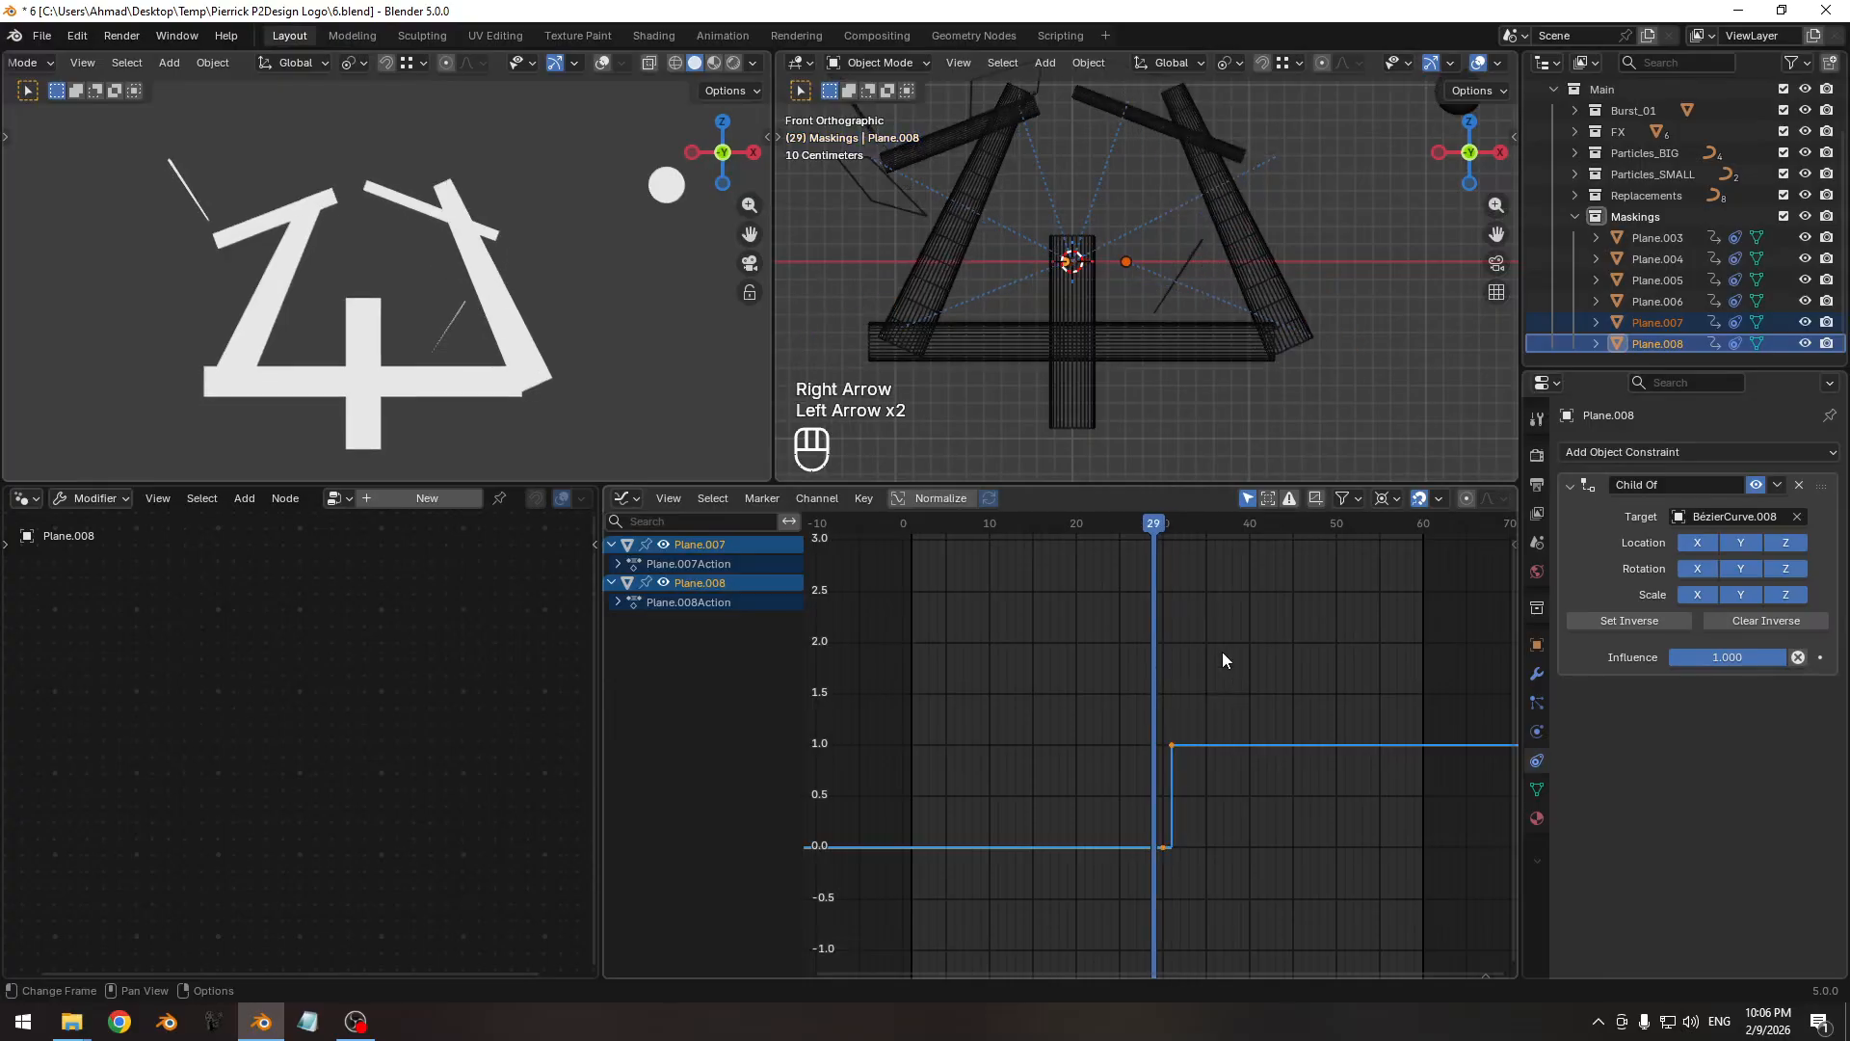
key("Right")
key("Right")
key("Right")
key("Right")
key("Right")
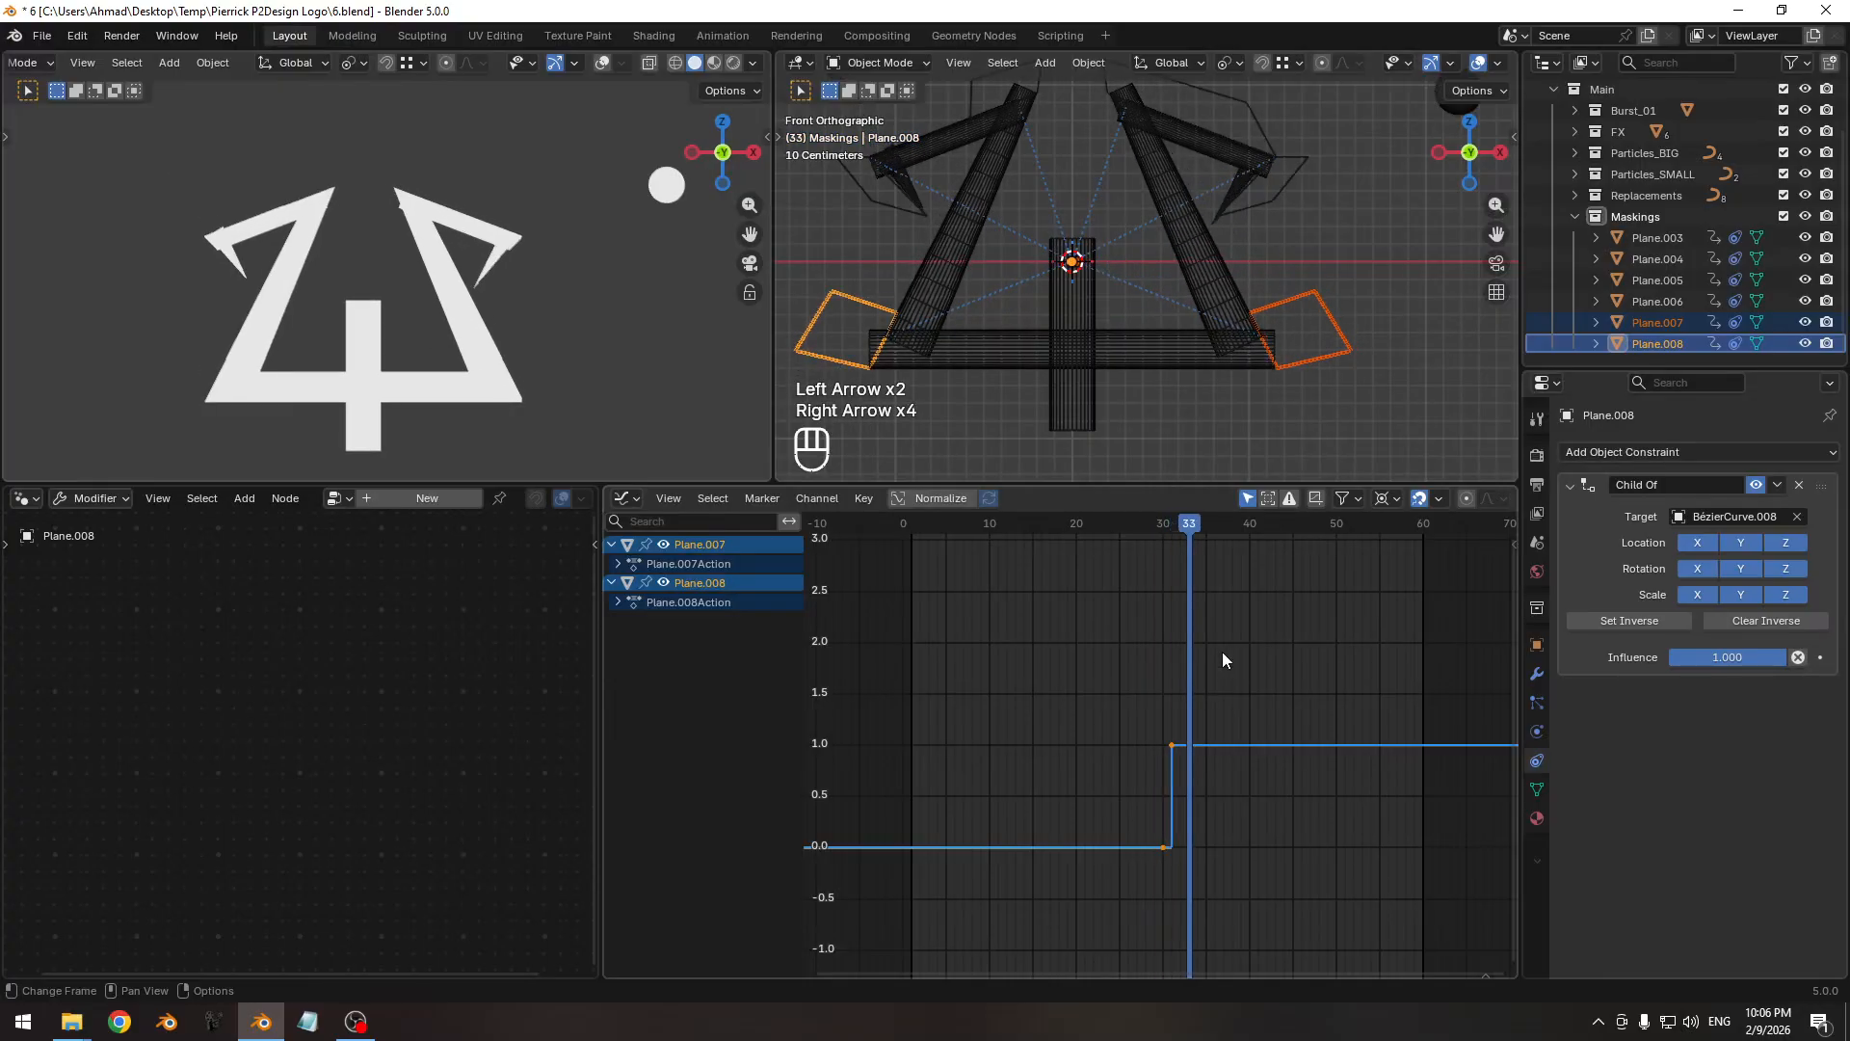
key("Left")
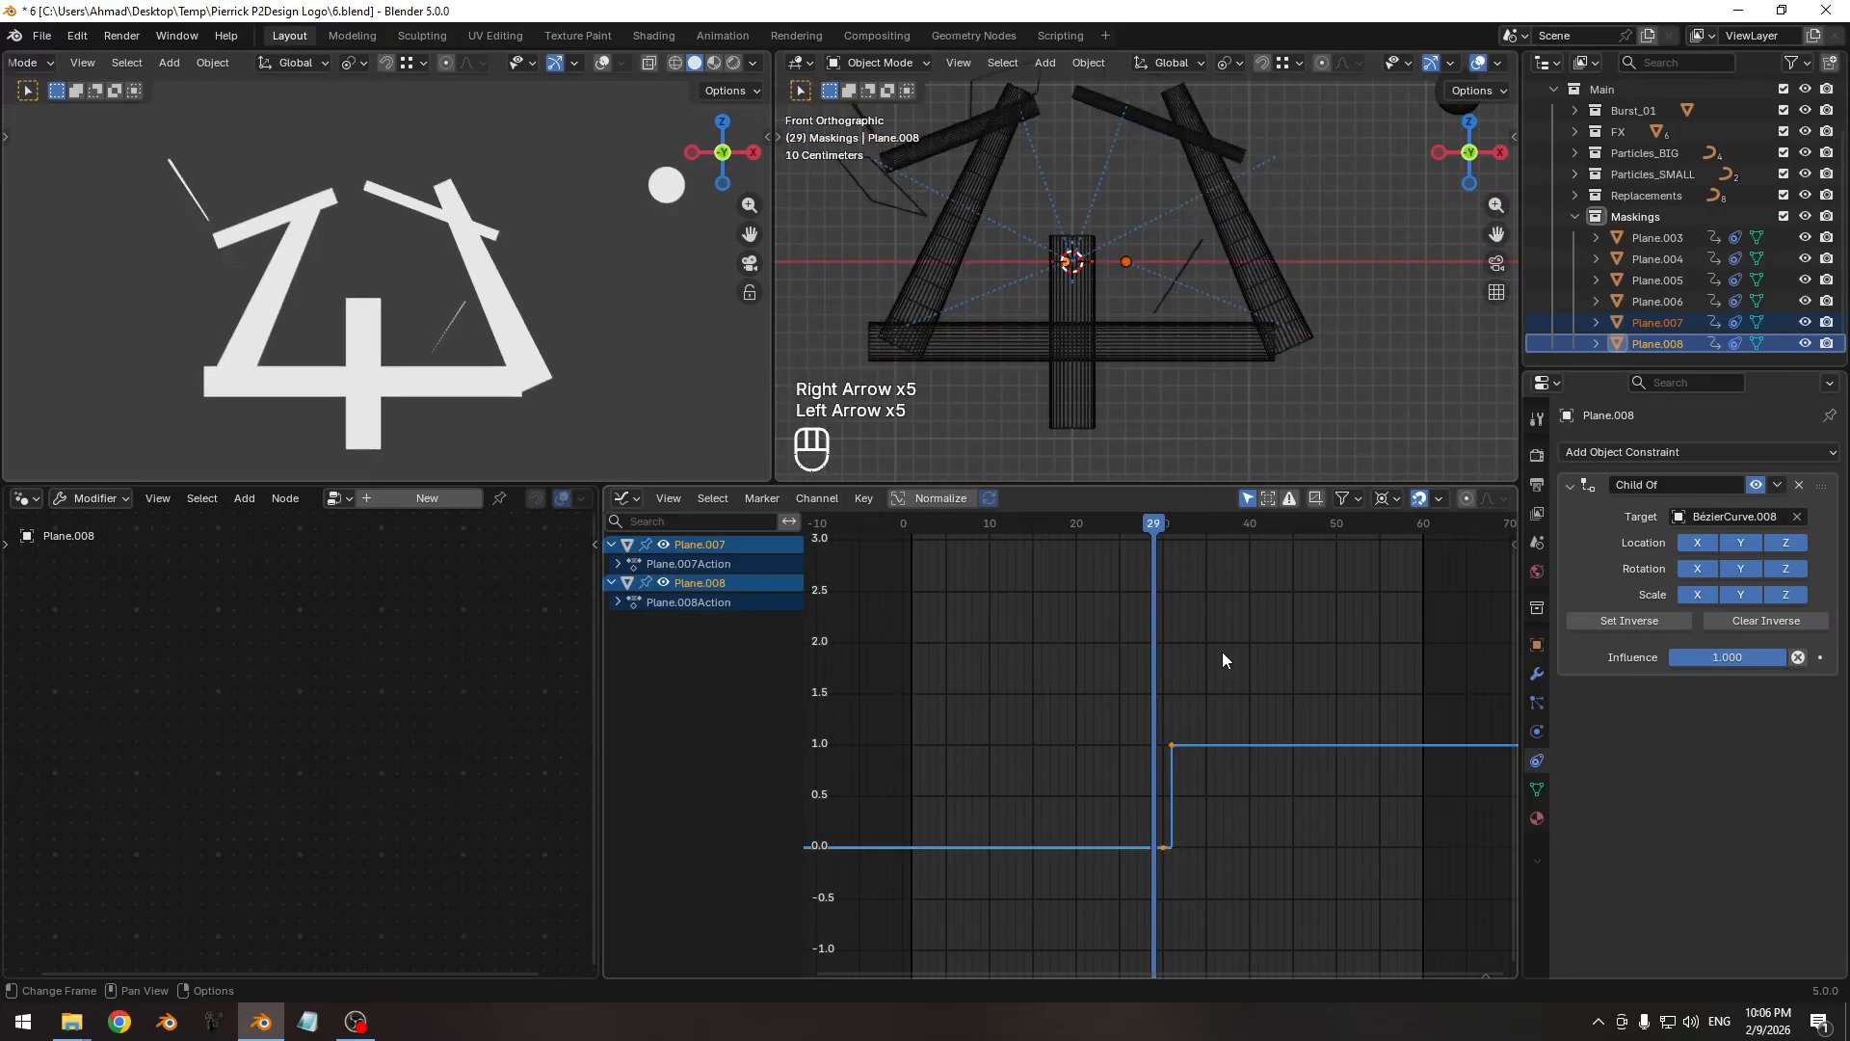
key("Left")
key("Right")
key("Left")
Move the keyframes of Plane.007 and Plane.008 two frames earlier so the jump to 1.0 falls at frame 29.
key("g")
key("x")
left_click(1237, 664)
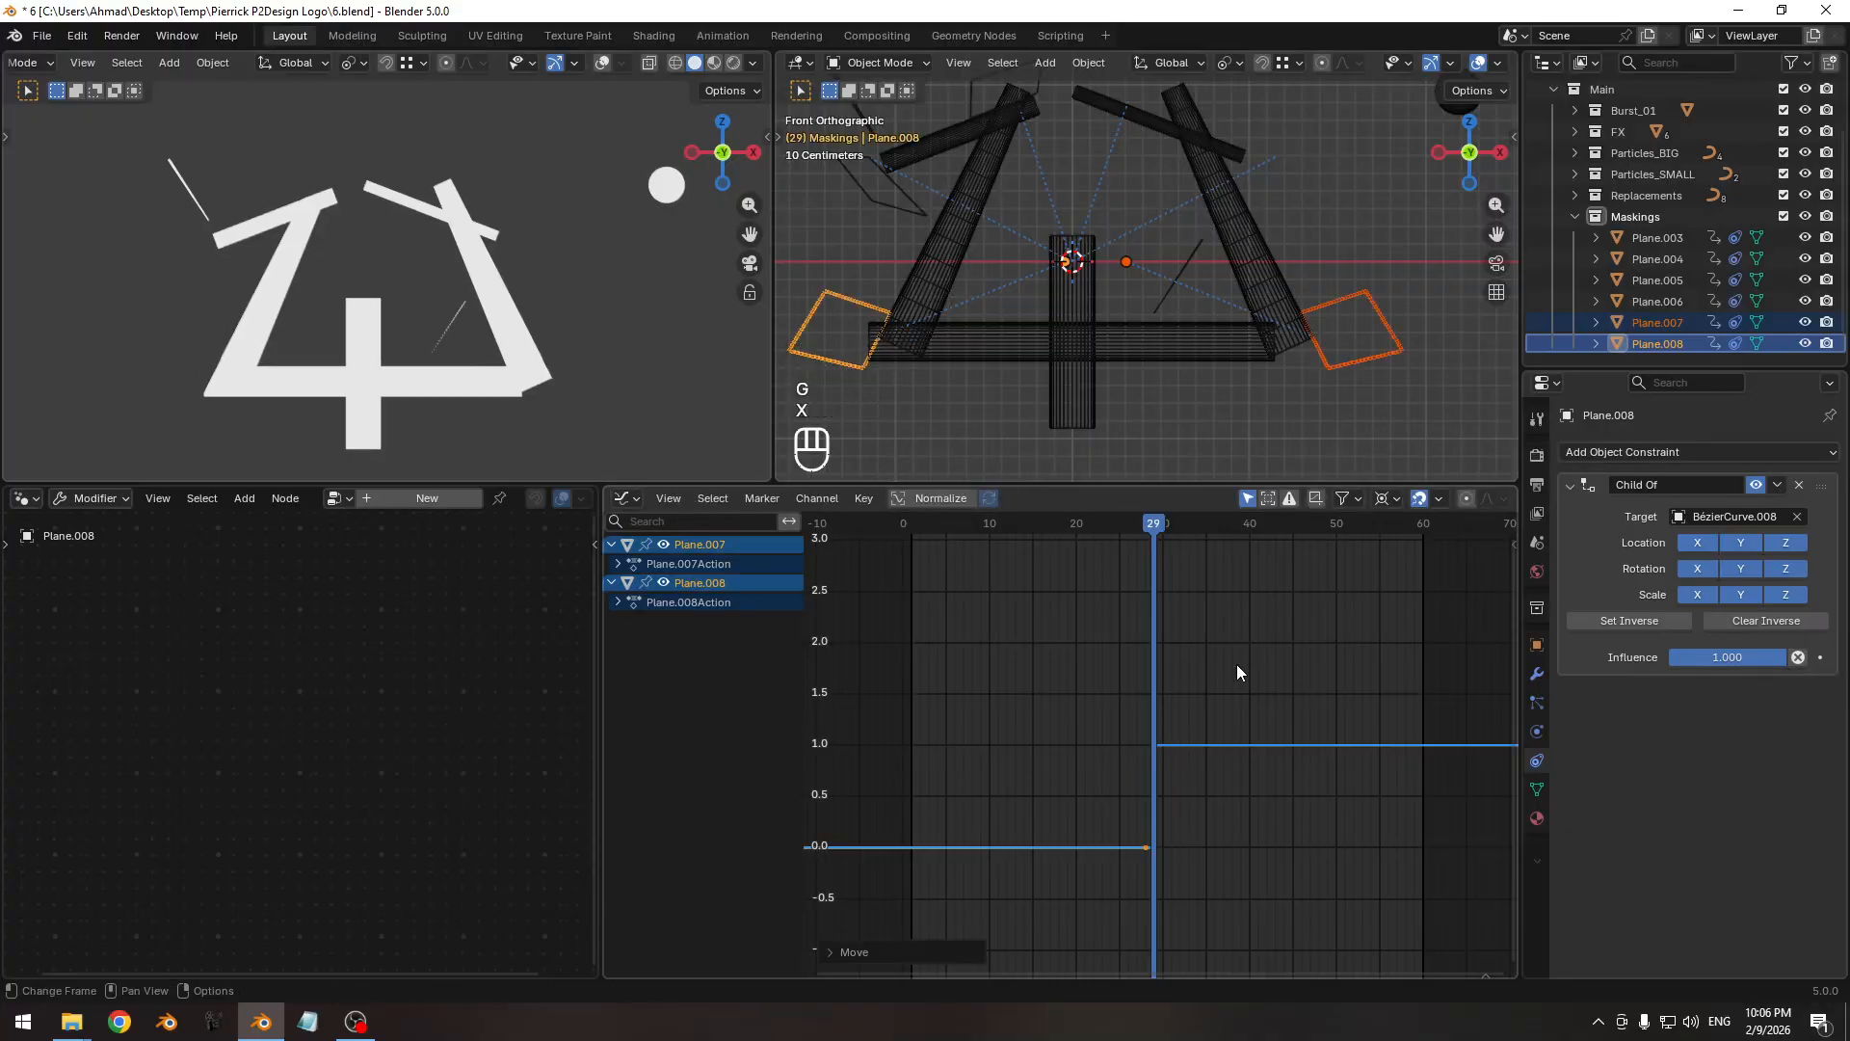
key("Right")
key("Right")
key("Right")
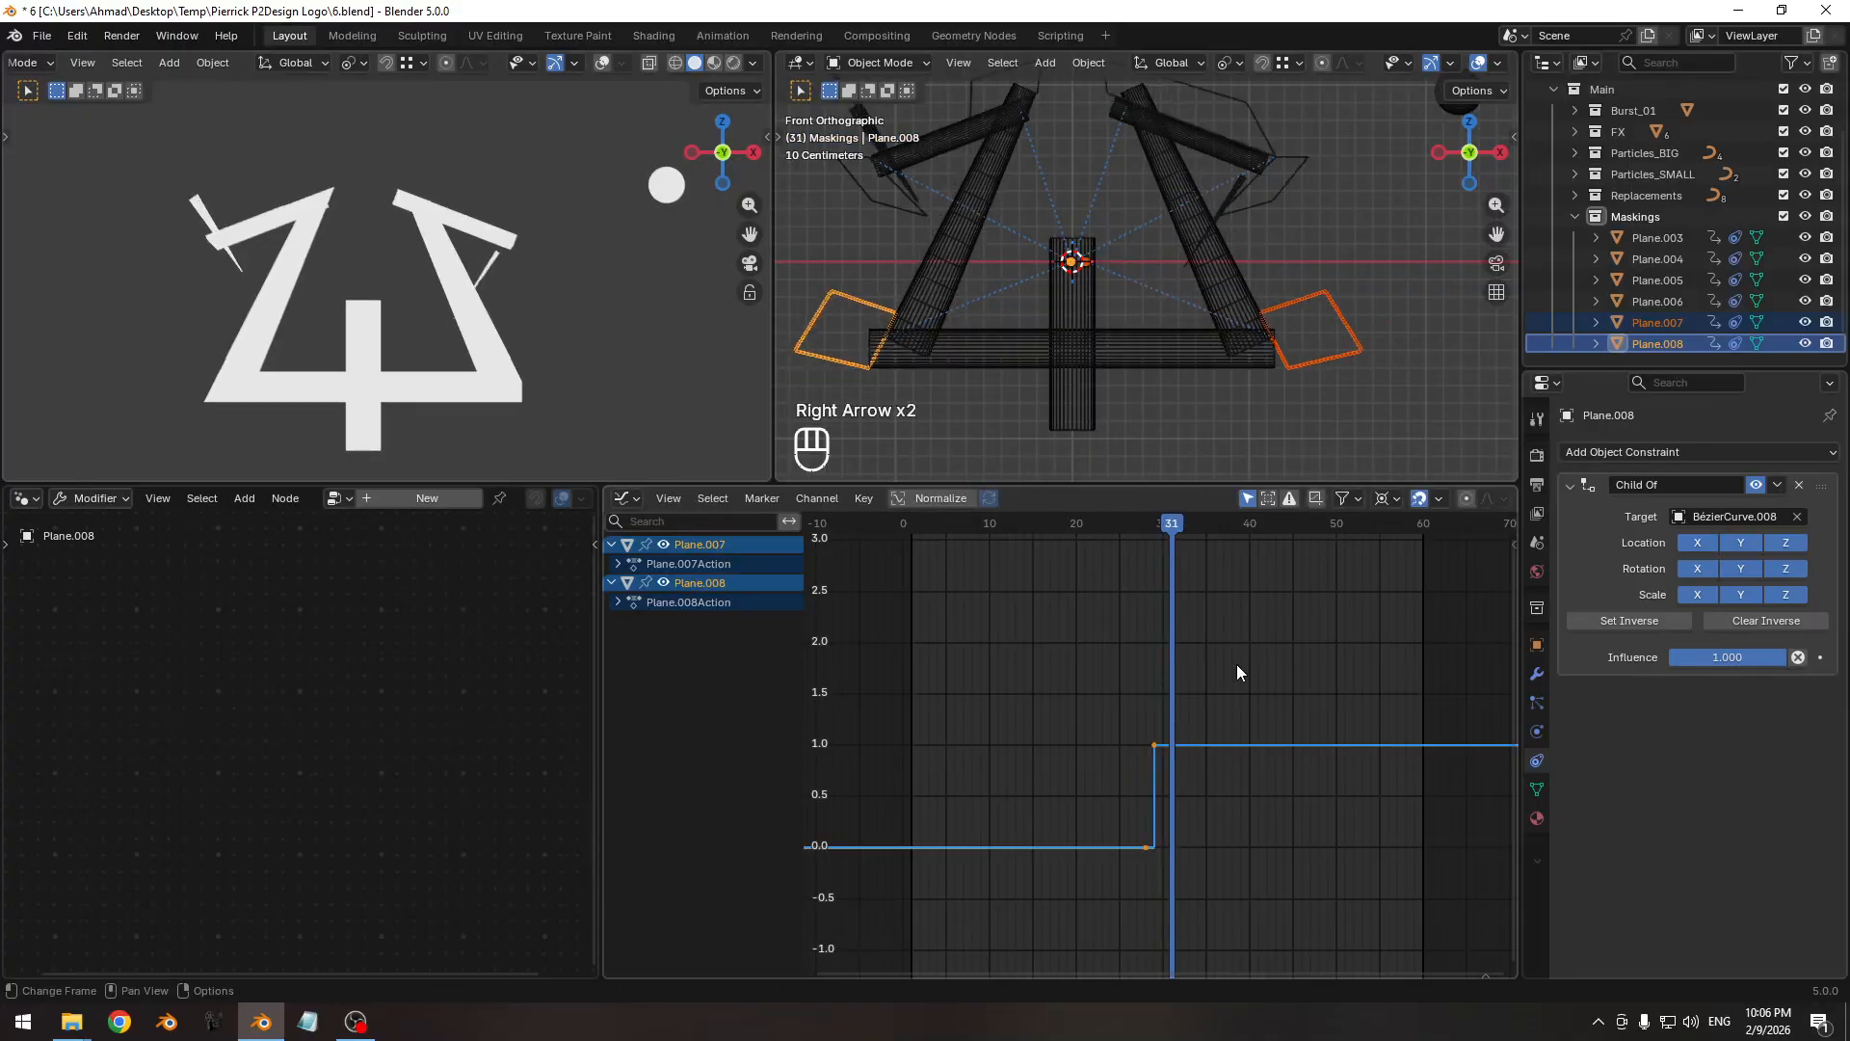
key("Right")
key("Right")
key("Right")
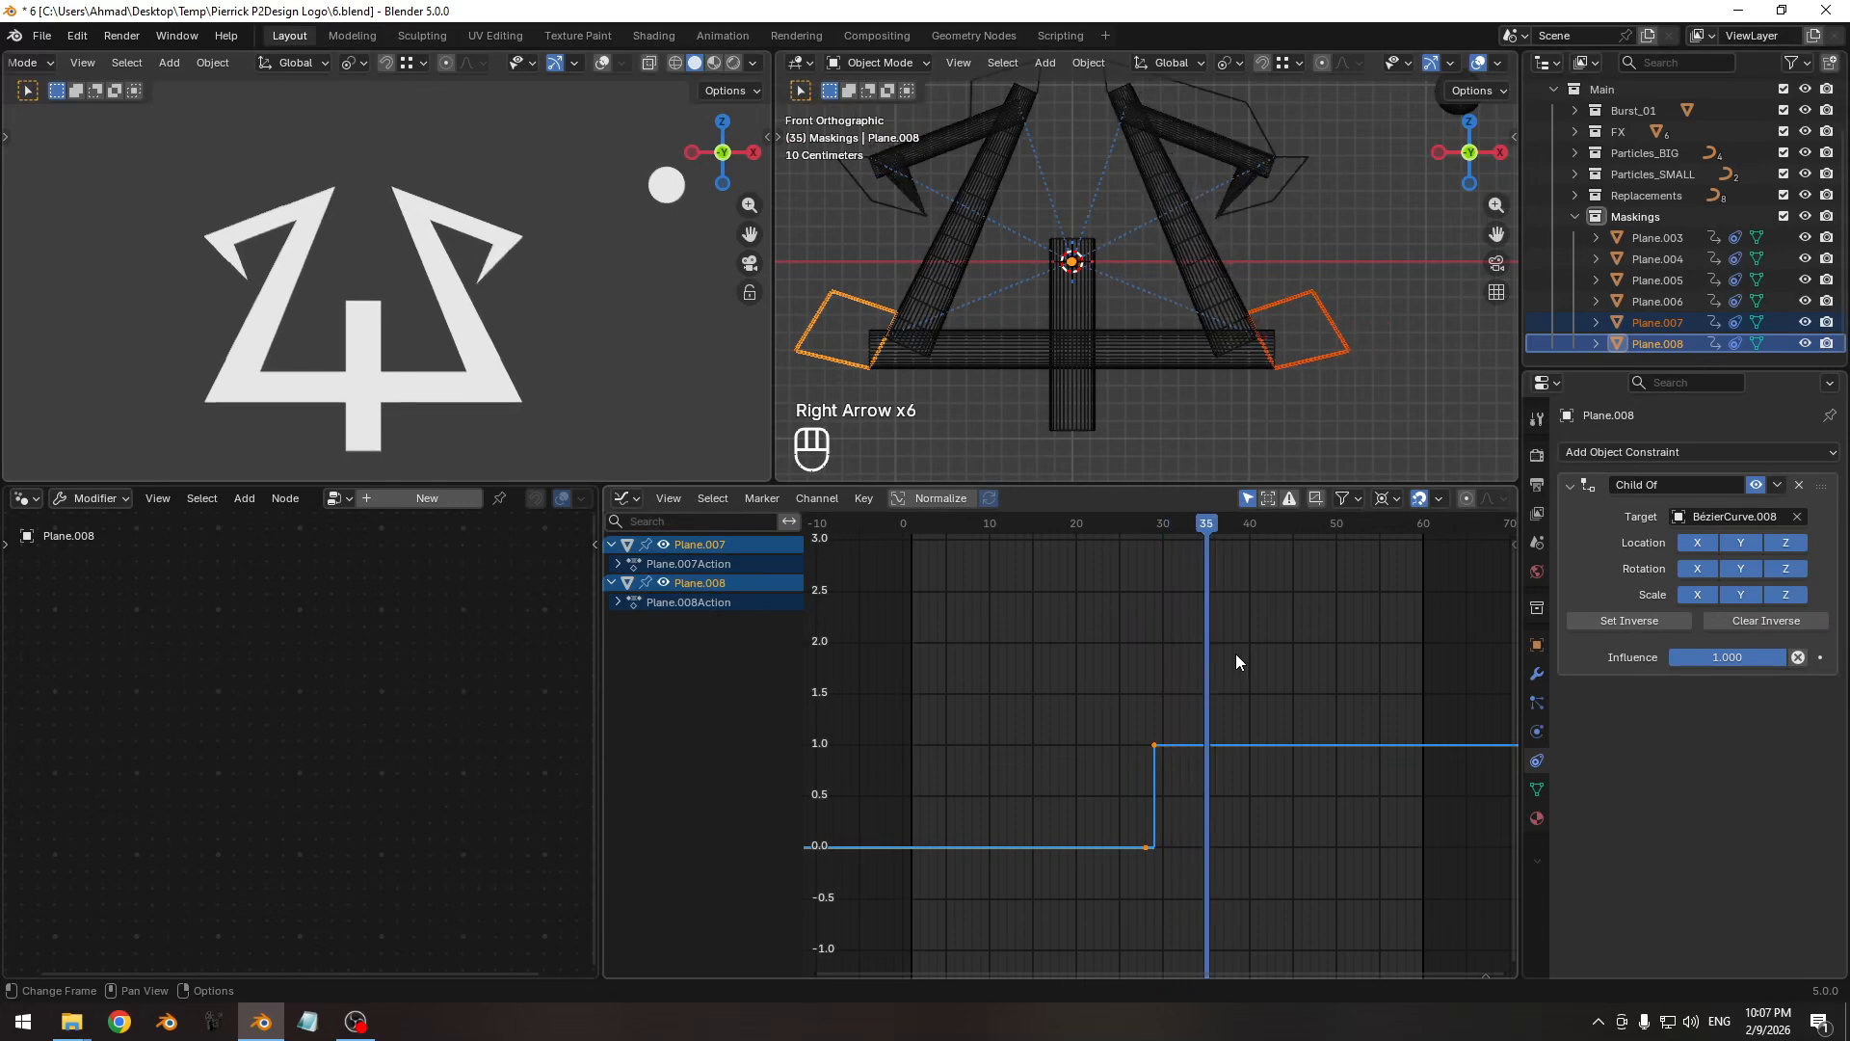
Select Plane.007 and step between frames 28 and 36 to examine how it masks the lower right corner.
left_click(1290, 287)
middle_click_drag(1270, 553, 1167, 681, "ctrl")
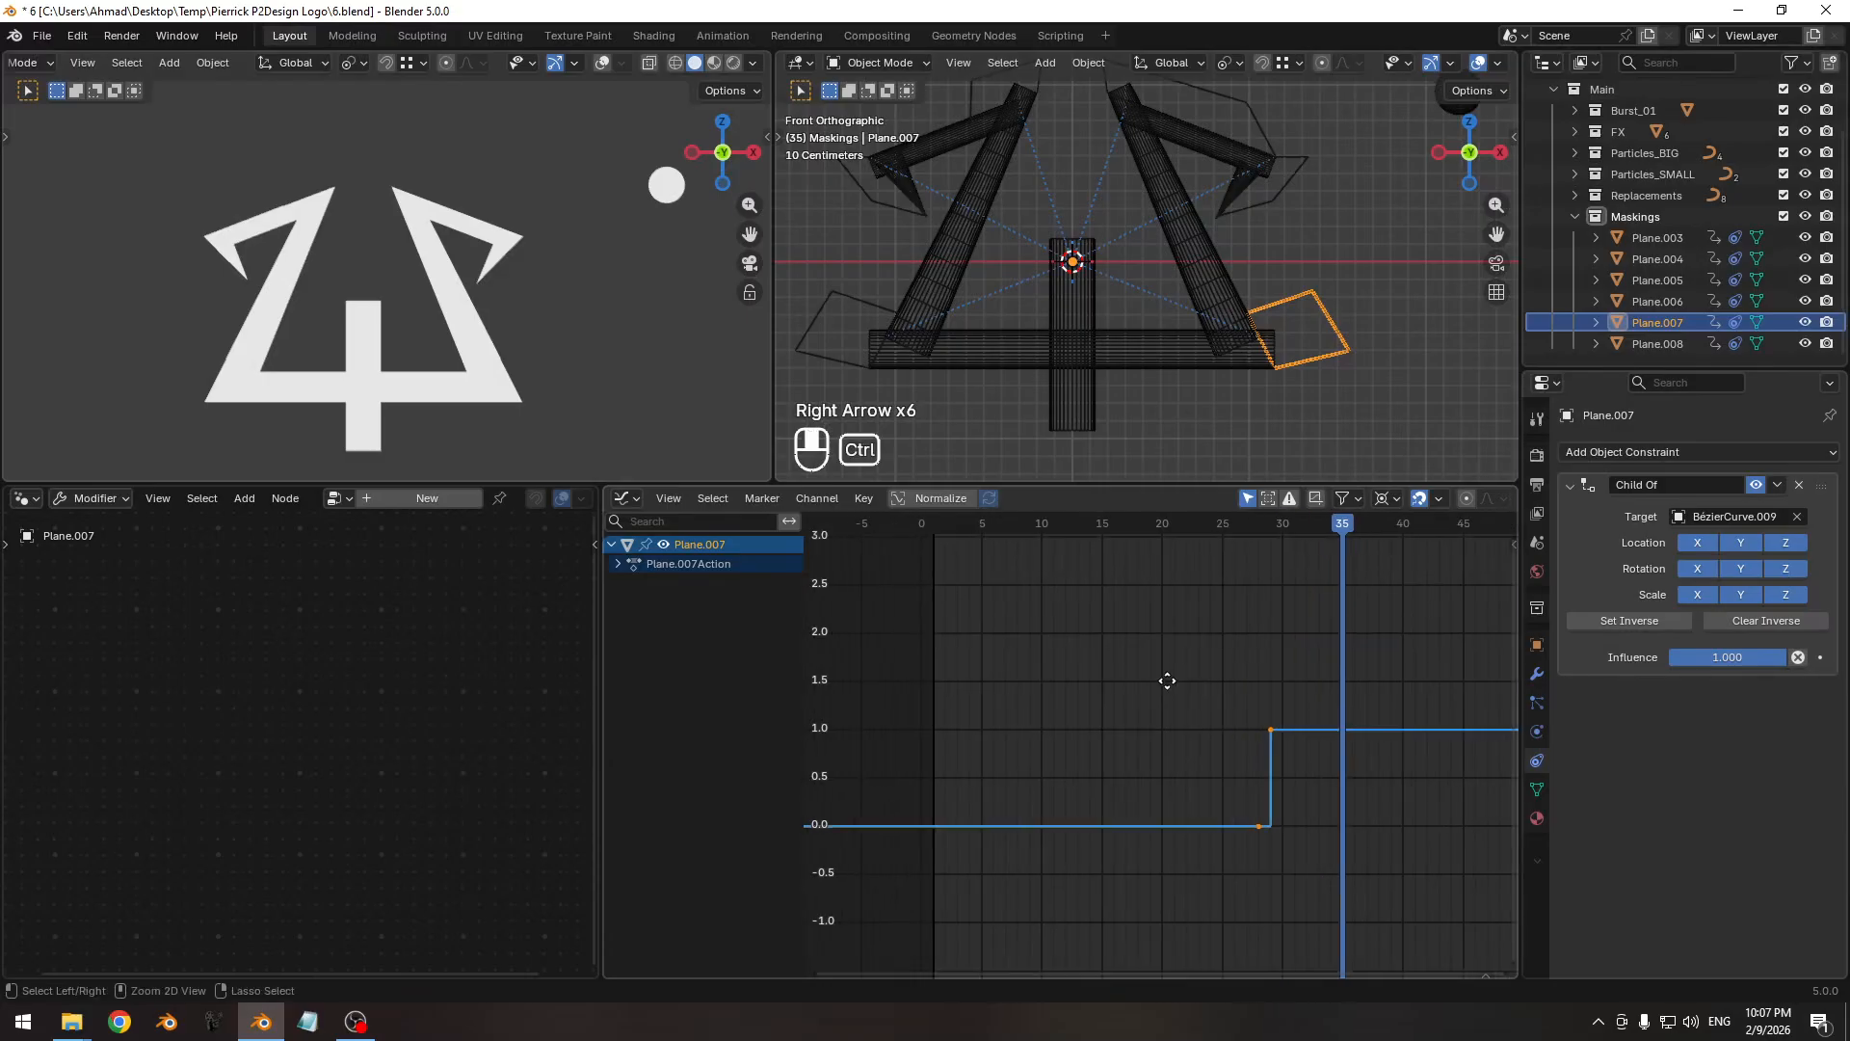
key("Left")
key("Left")
key("Left")
key("Left")
key("Left")
key("Left")
key("Left")
key("Right")
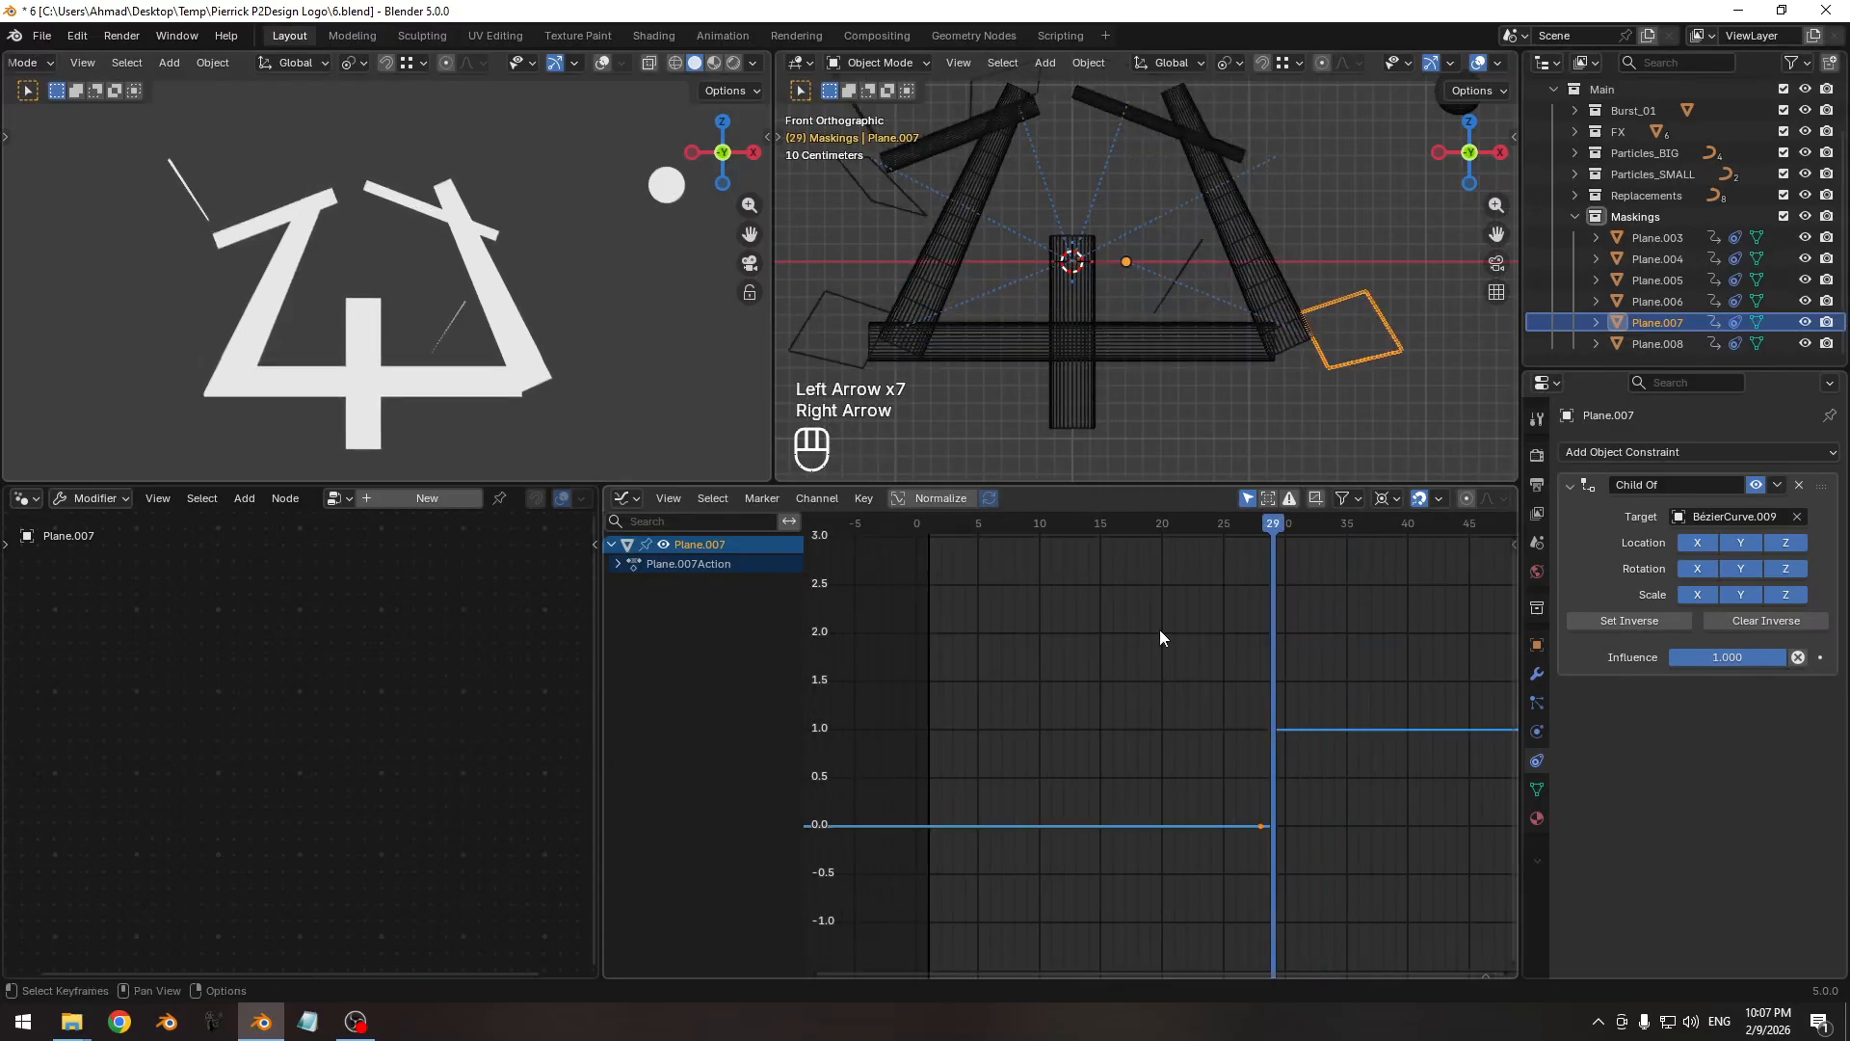
key("Right")
key("Right")
key("Right")
key("Right")
key("Right")
key("Right")
key("Right")
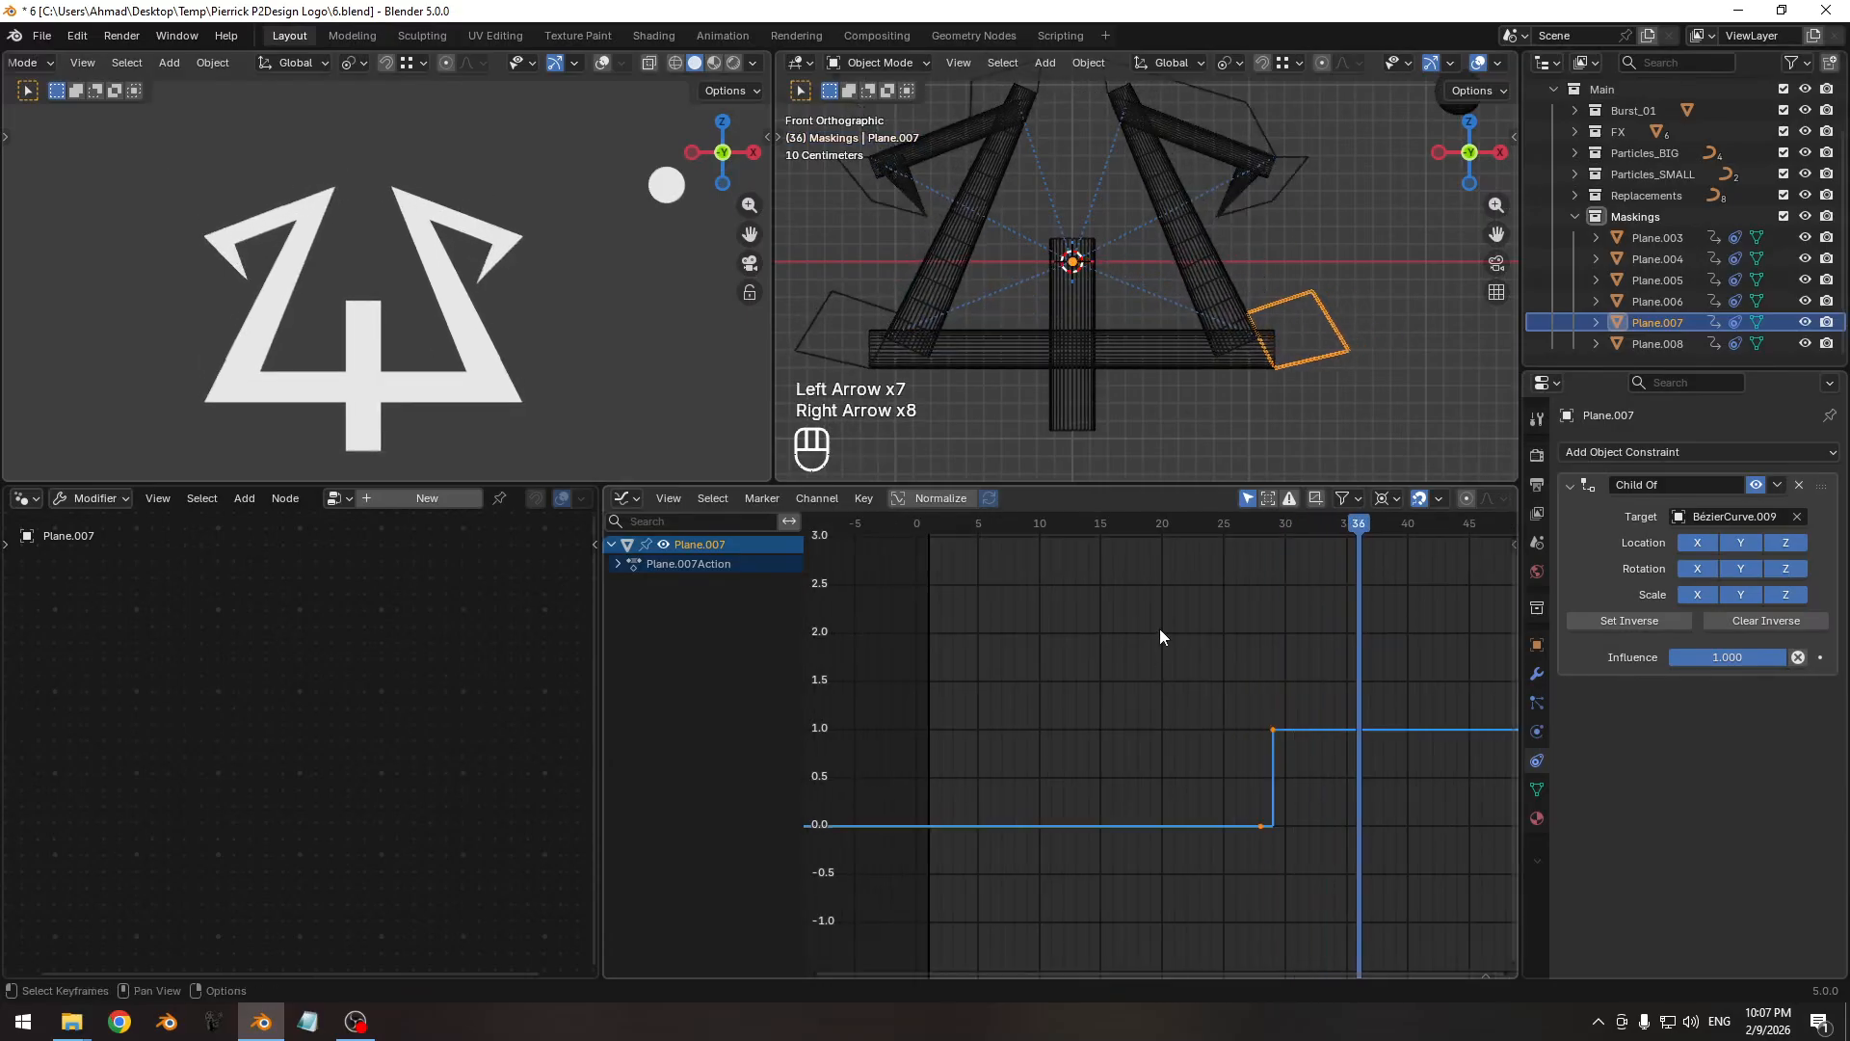
key("Left")
Select Plane.008 and step back from frame 35 to around frame 28 to examine the lower left corner.
left_click(910, 334)
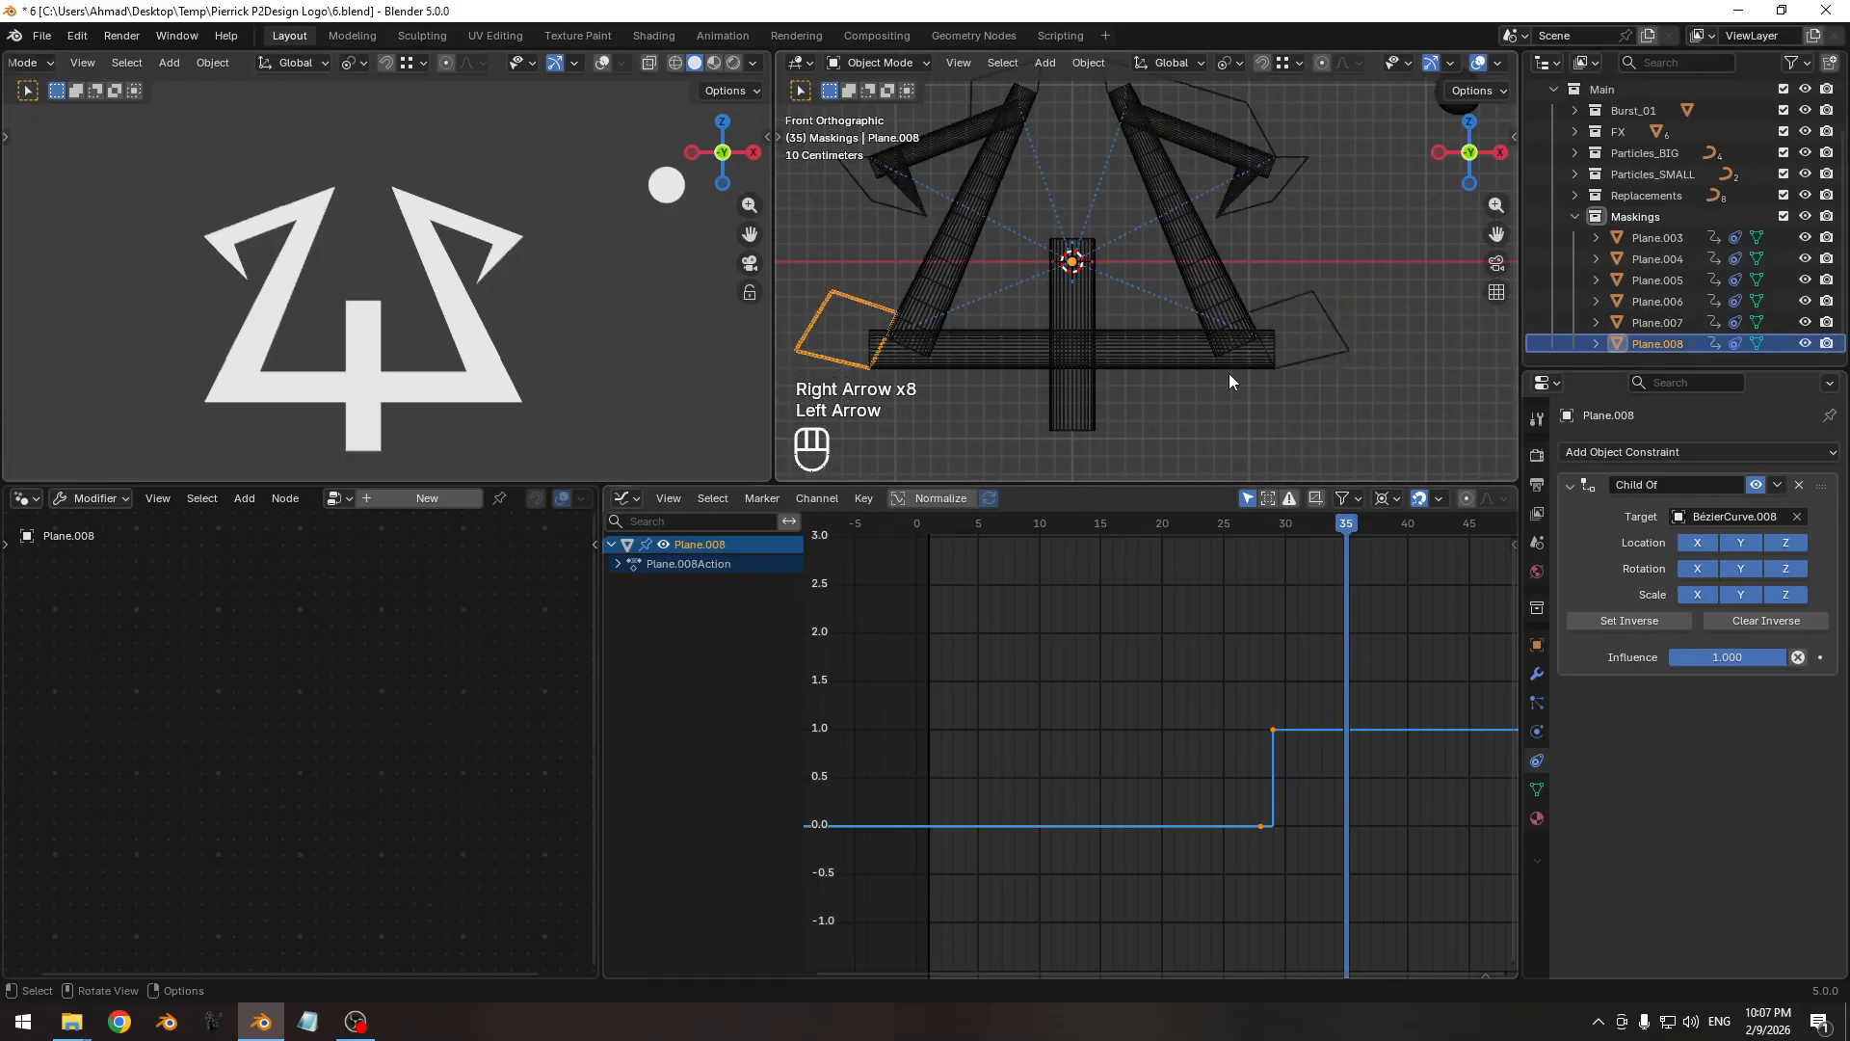
key("Left")
key("Left")
key("Left")
key("Left")
key("Left")
key("Left")
key("Left")
key("Left")
key("Right")
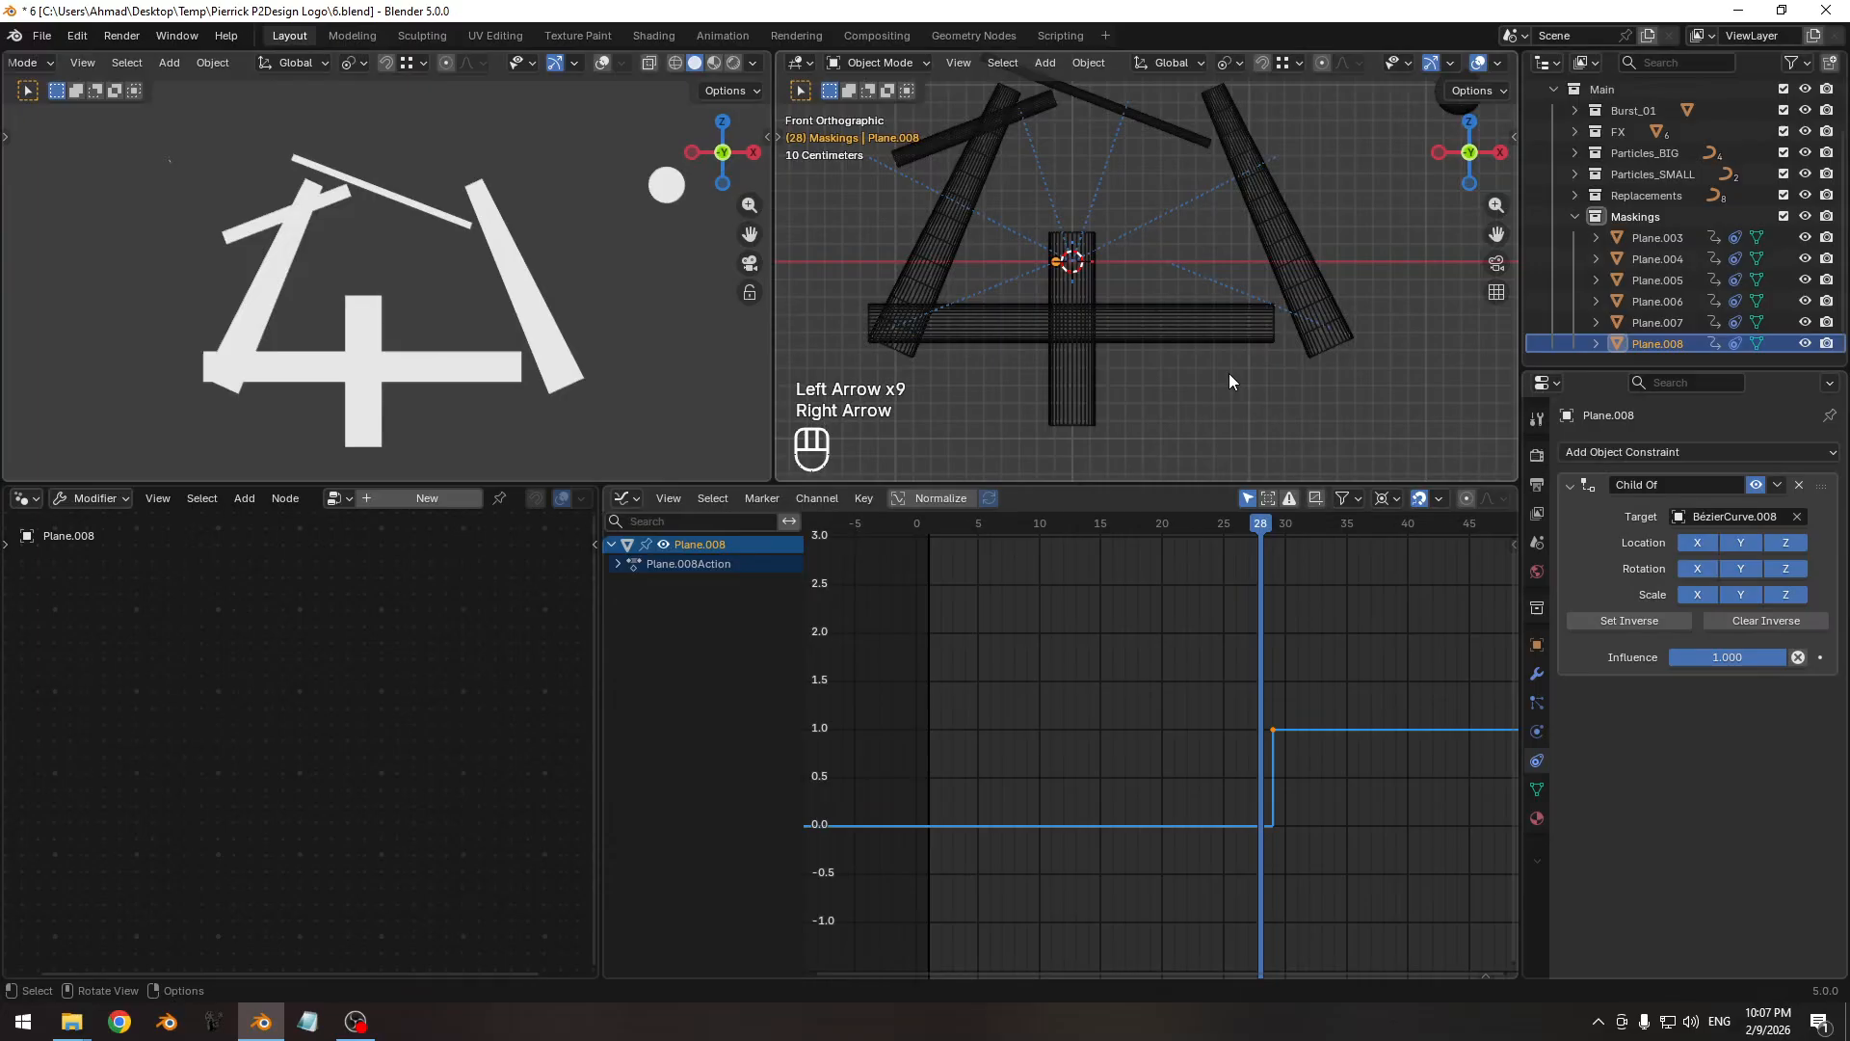
key("Right")
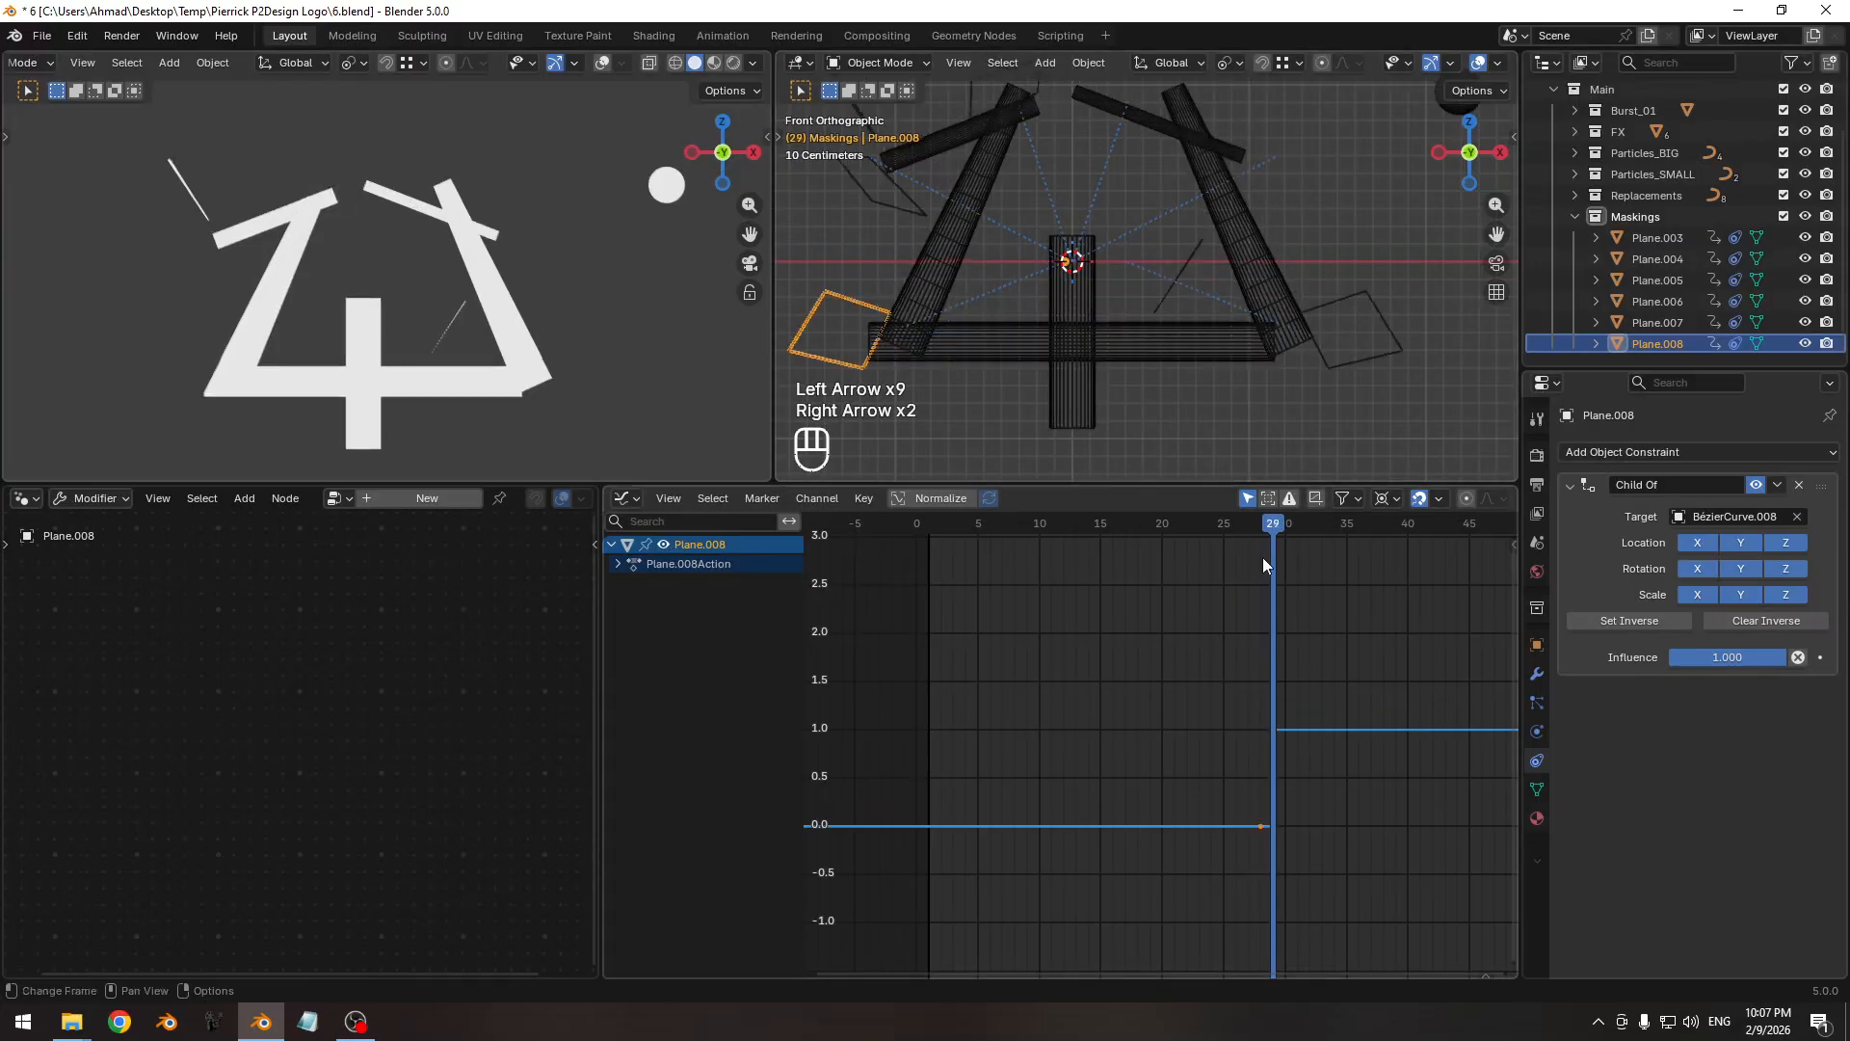
Move Plane.008's keyframes two frames earlier so the jump to 1.0 falls at frame 27.
key("g")
key("x")
left_click(1270, 582)
key("Left")
key("Left")
key("Left")
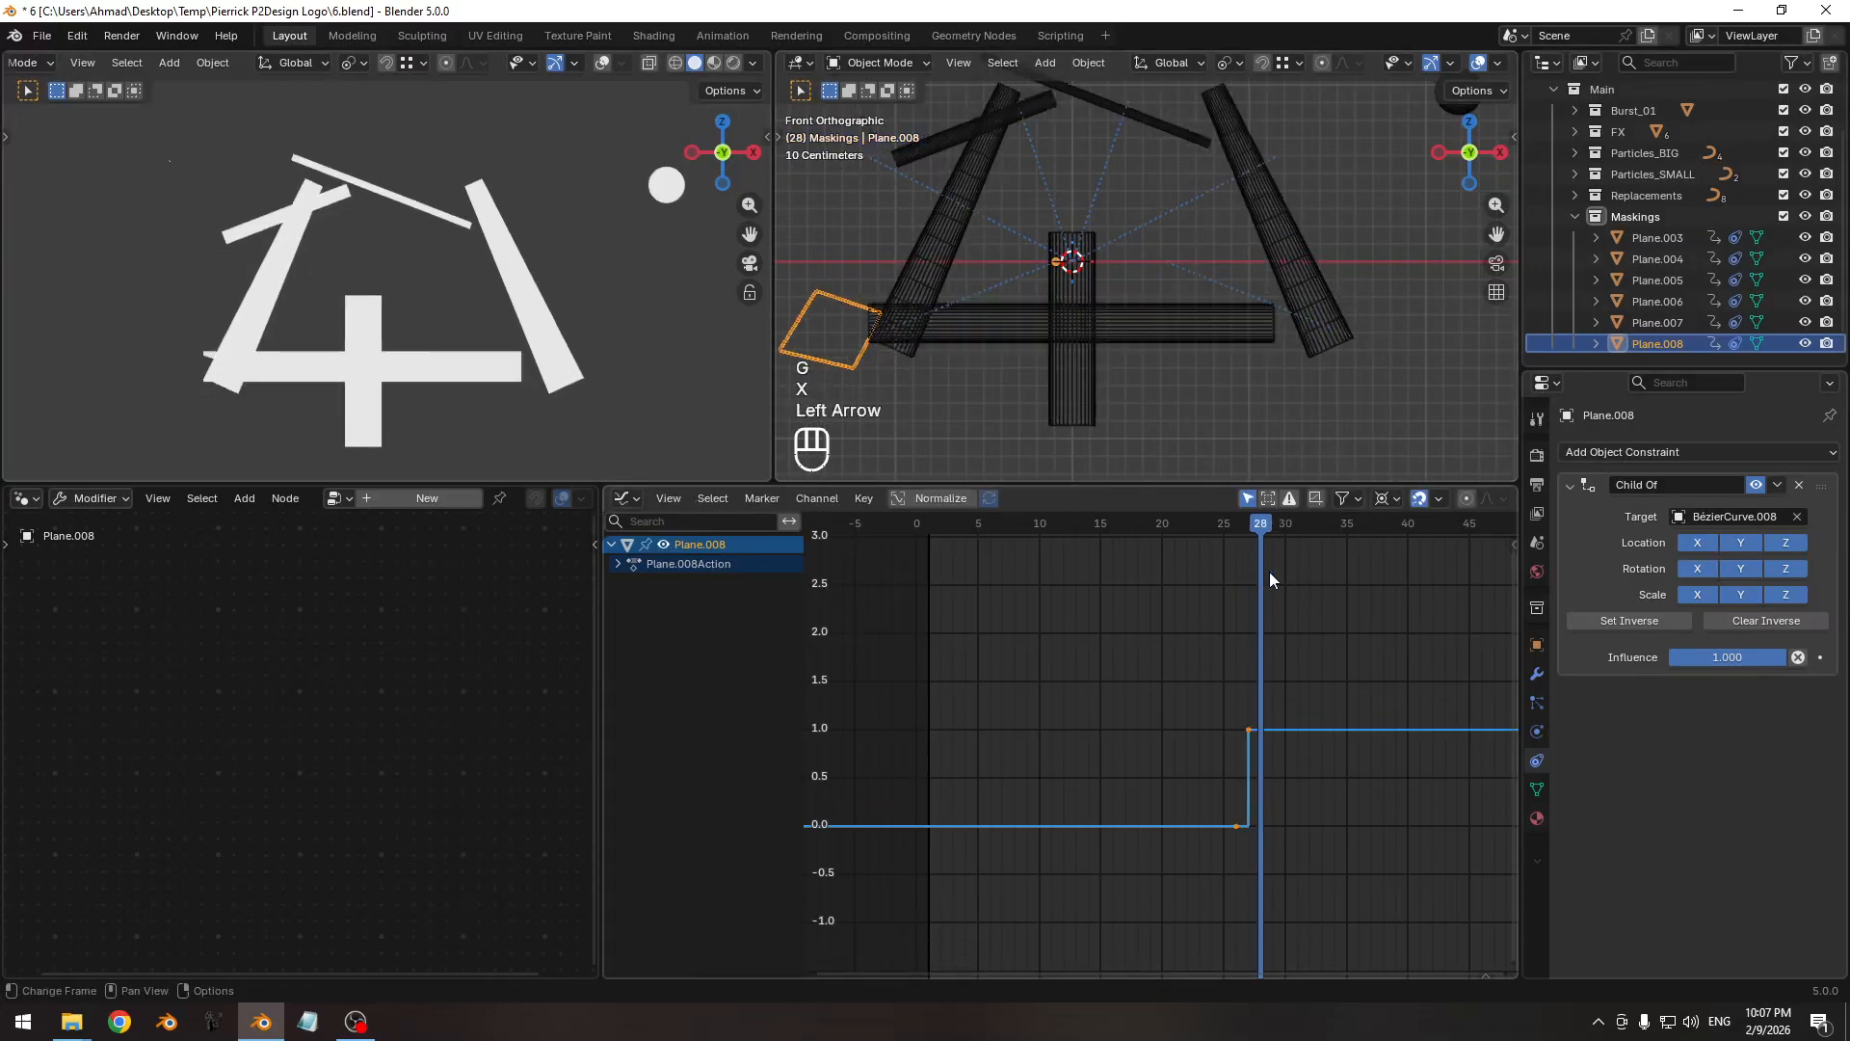
key("Right")
key("Right")
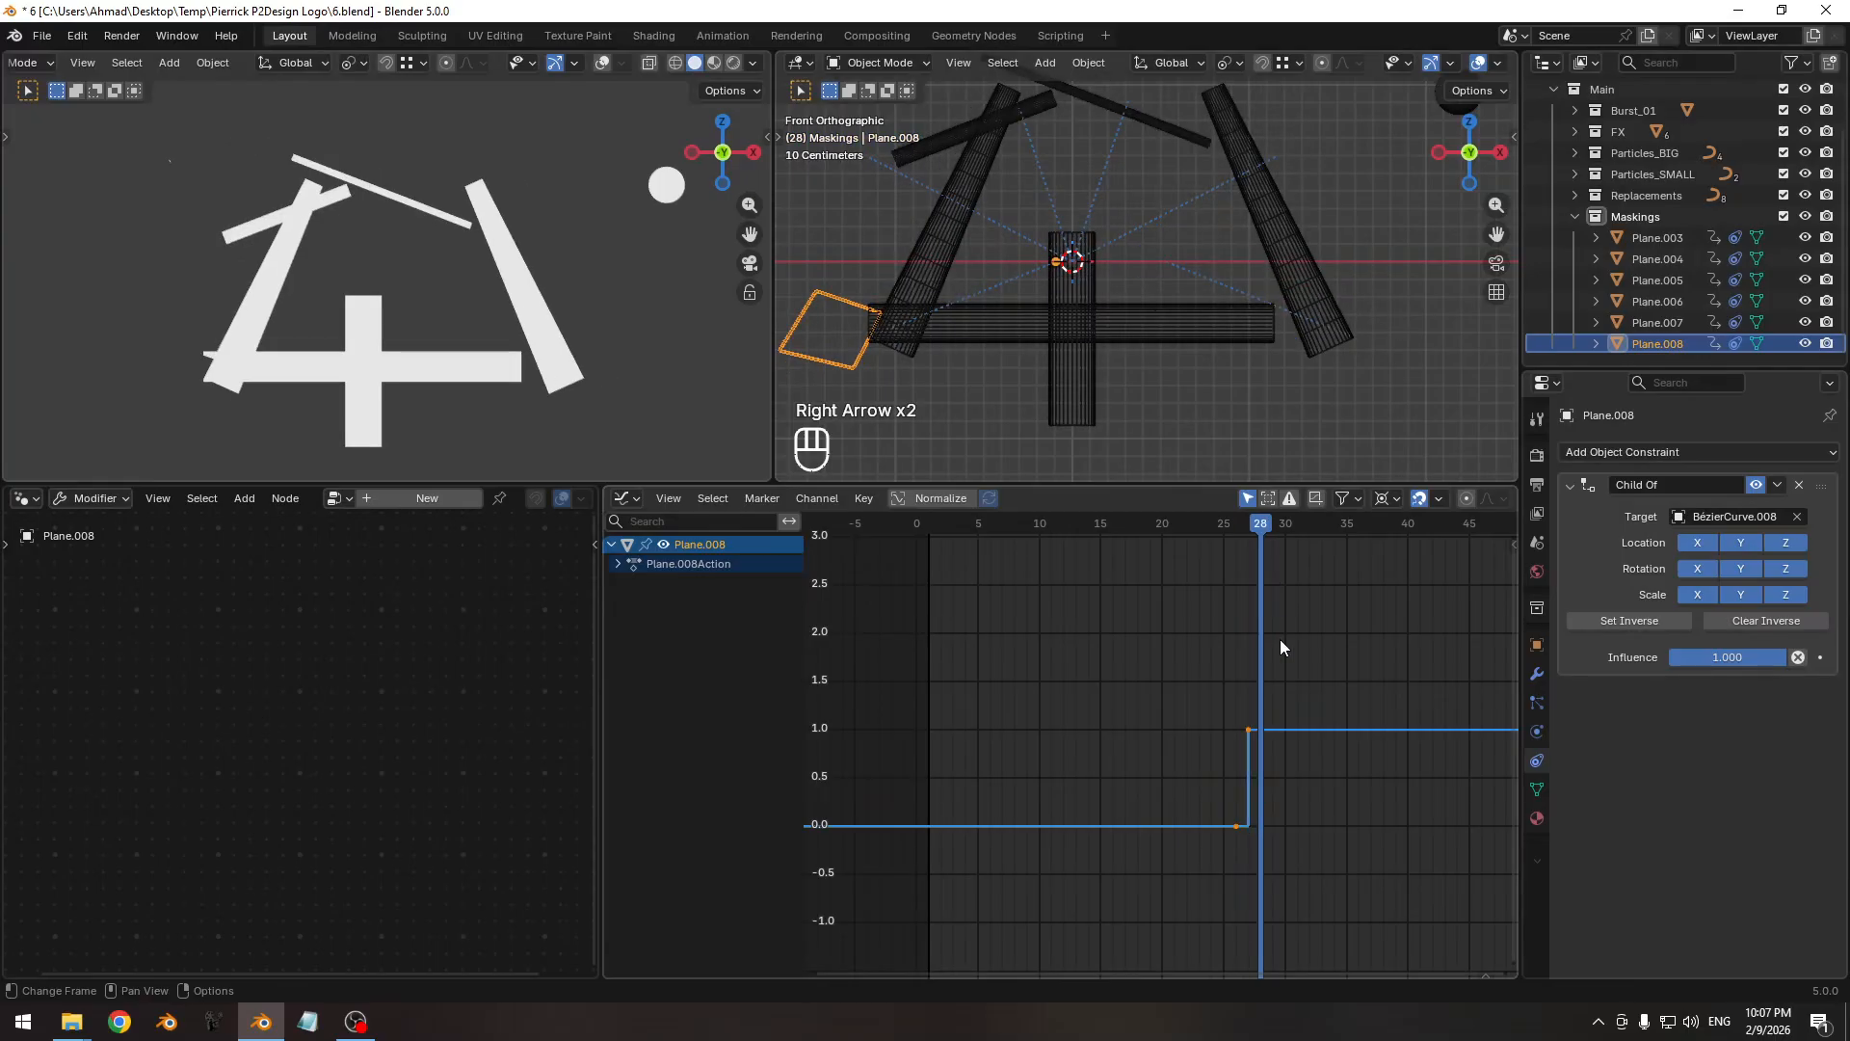
Move Plane.008's keyframes 1 frame later so the jump to 1.0 falls at frame 28.
key("g")
key("KP_1")
key("KP_Enter")
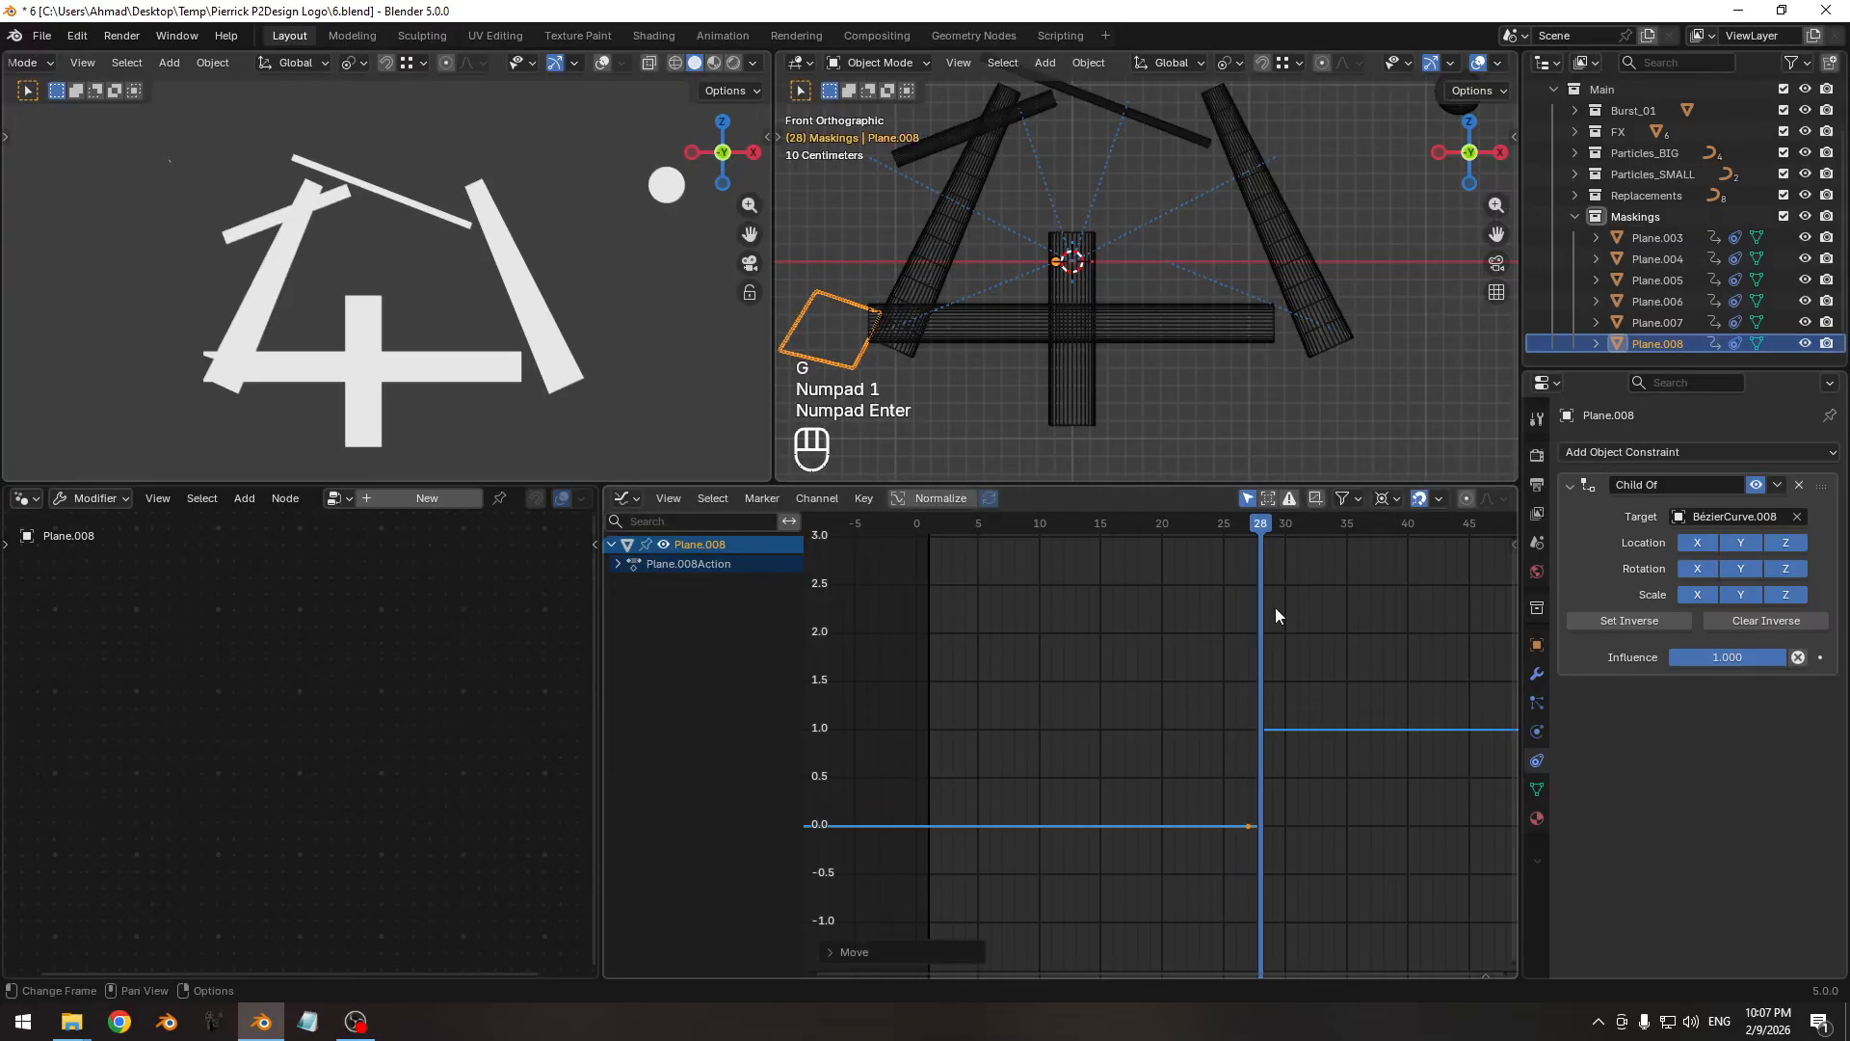
key("Left")
key("Right")
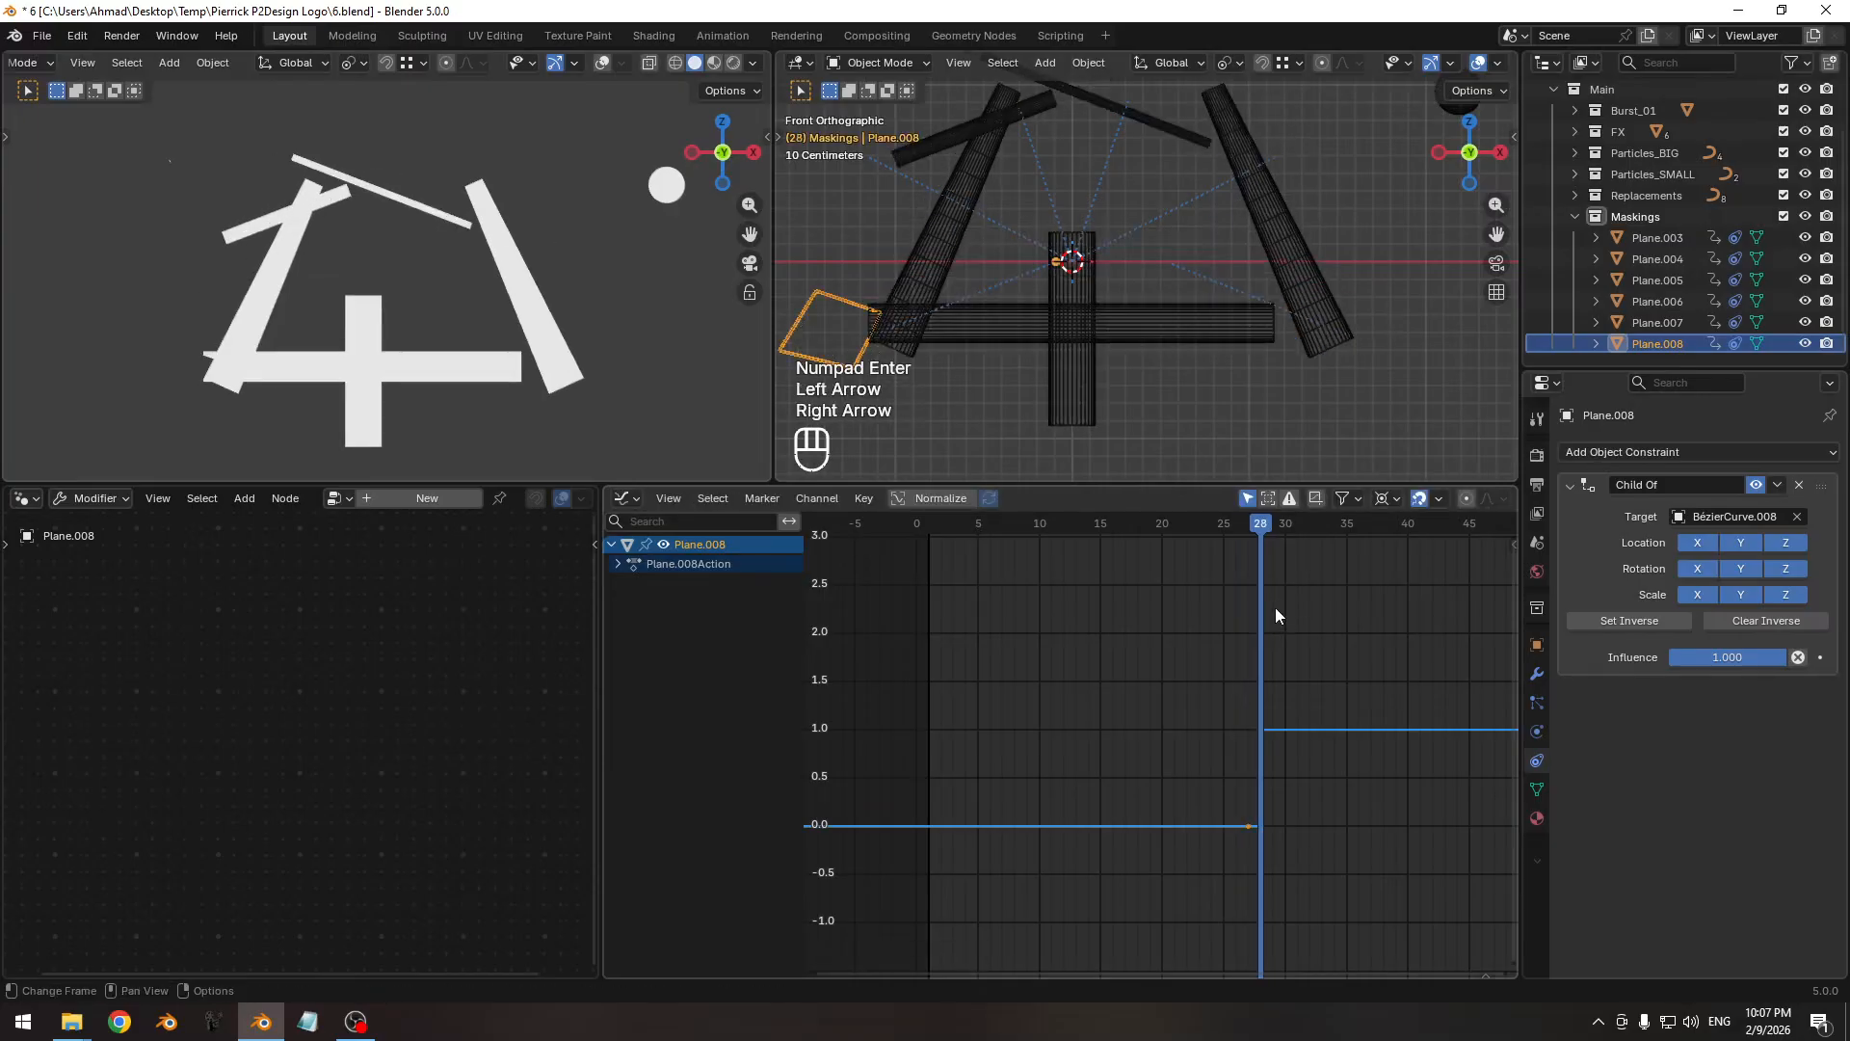
Try moving Plane.008's keyframes 1 more frame later, with the jump to 1.0 at frame 29, and compare the neighbouring frames.
key("g")
key("KP_1")
key("KP_Enter")
key("Left")
key("Right")
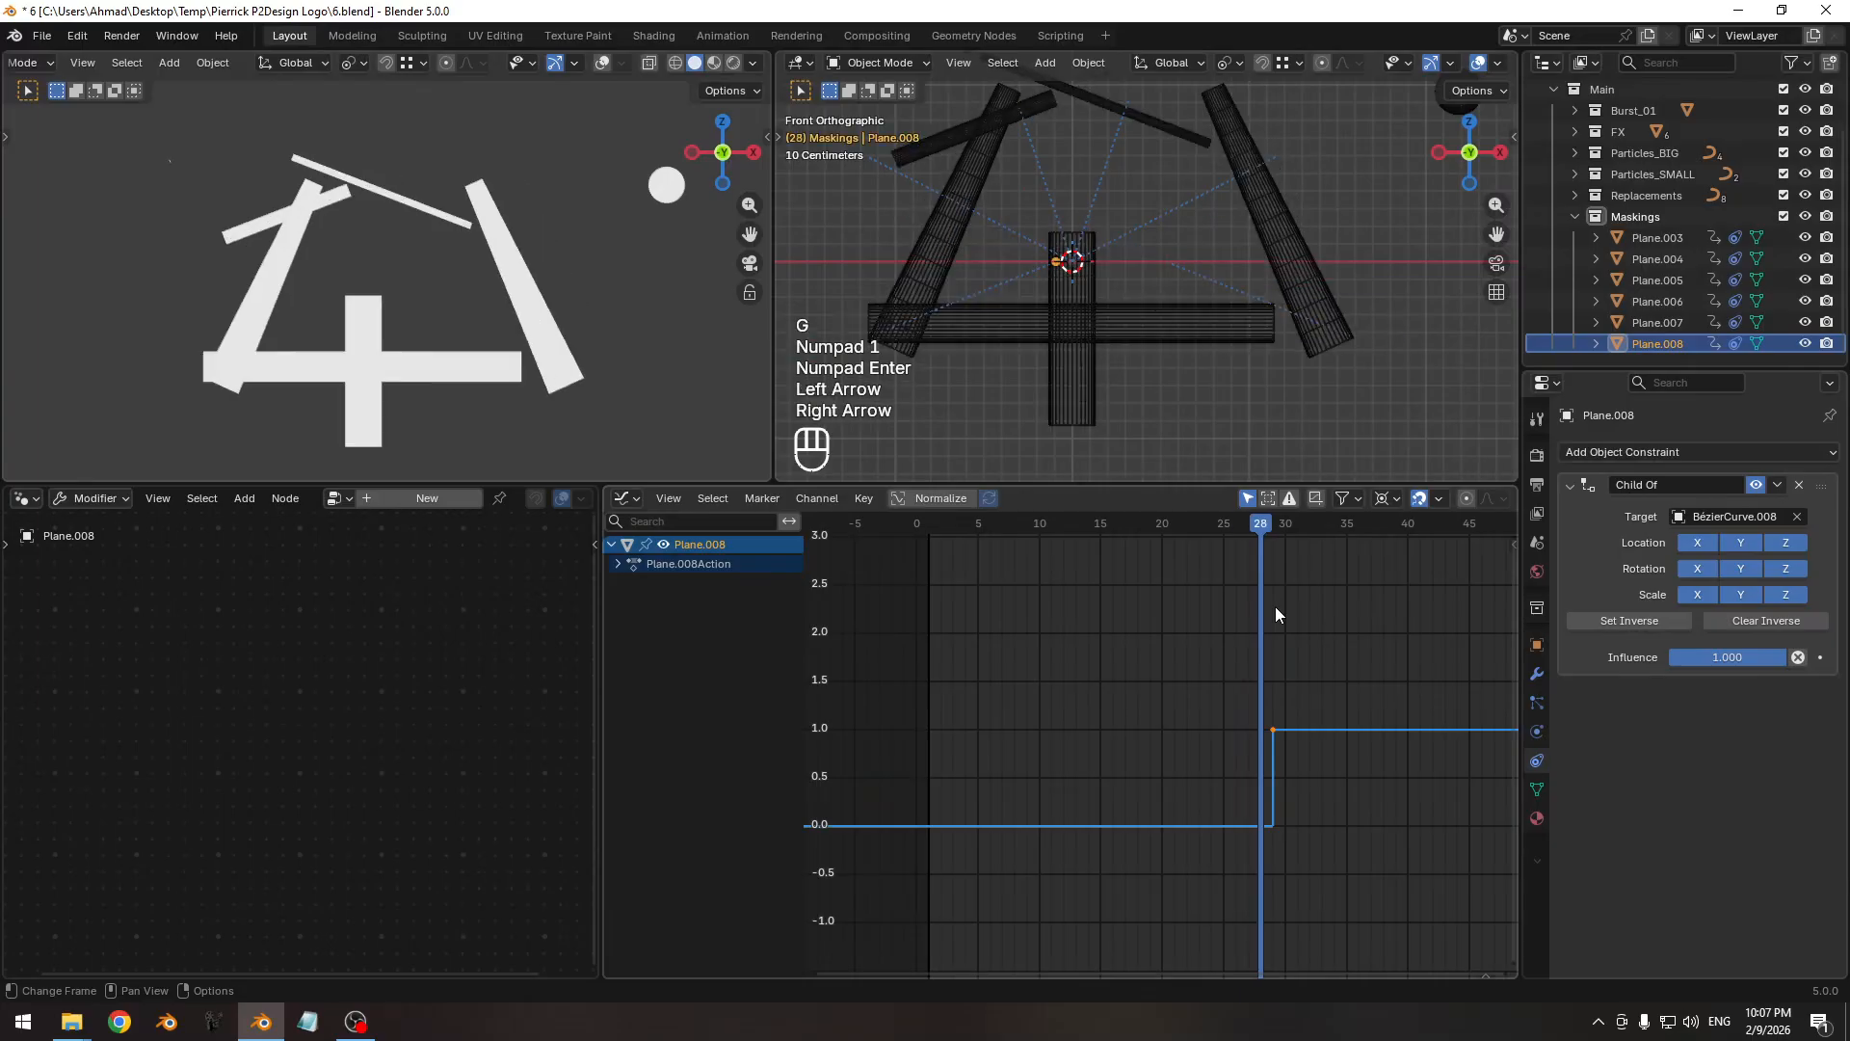
key("Right")
key("Left")
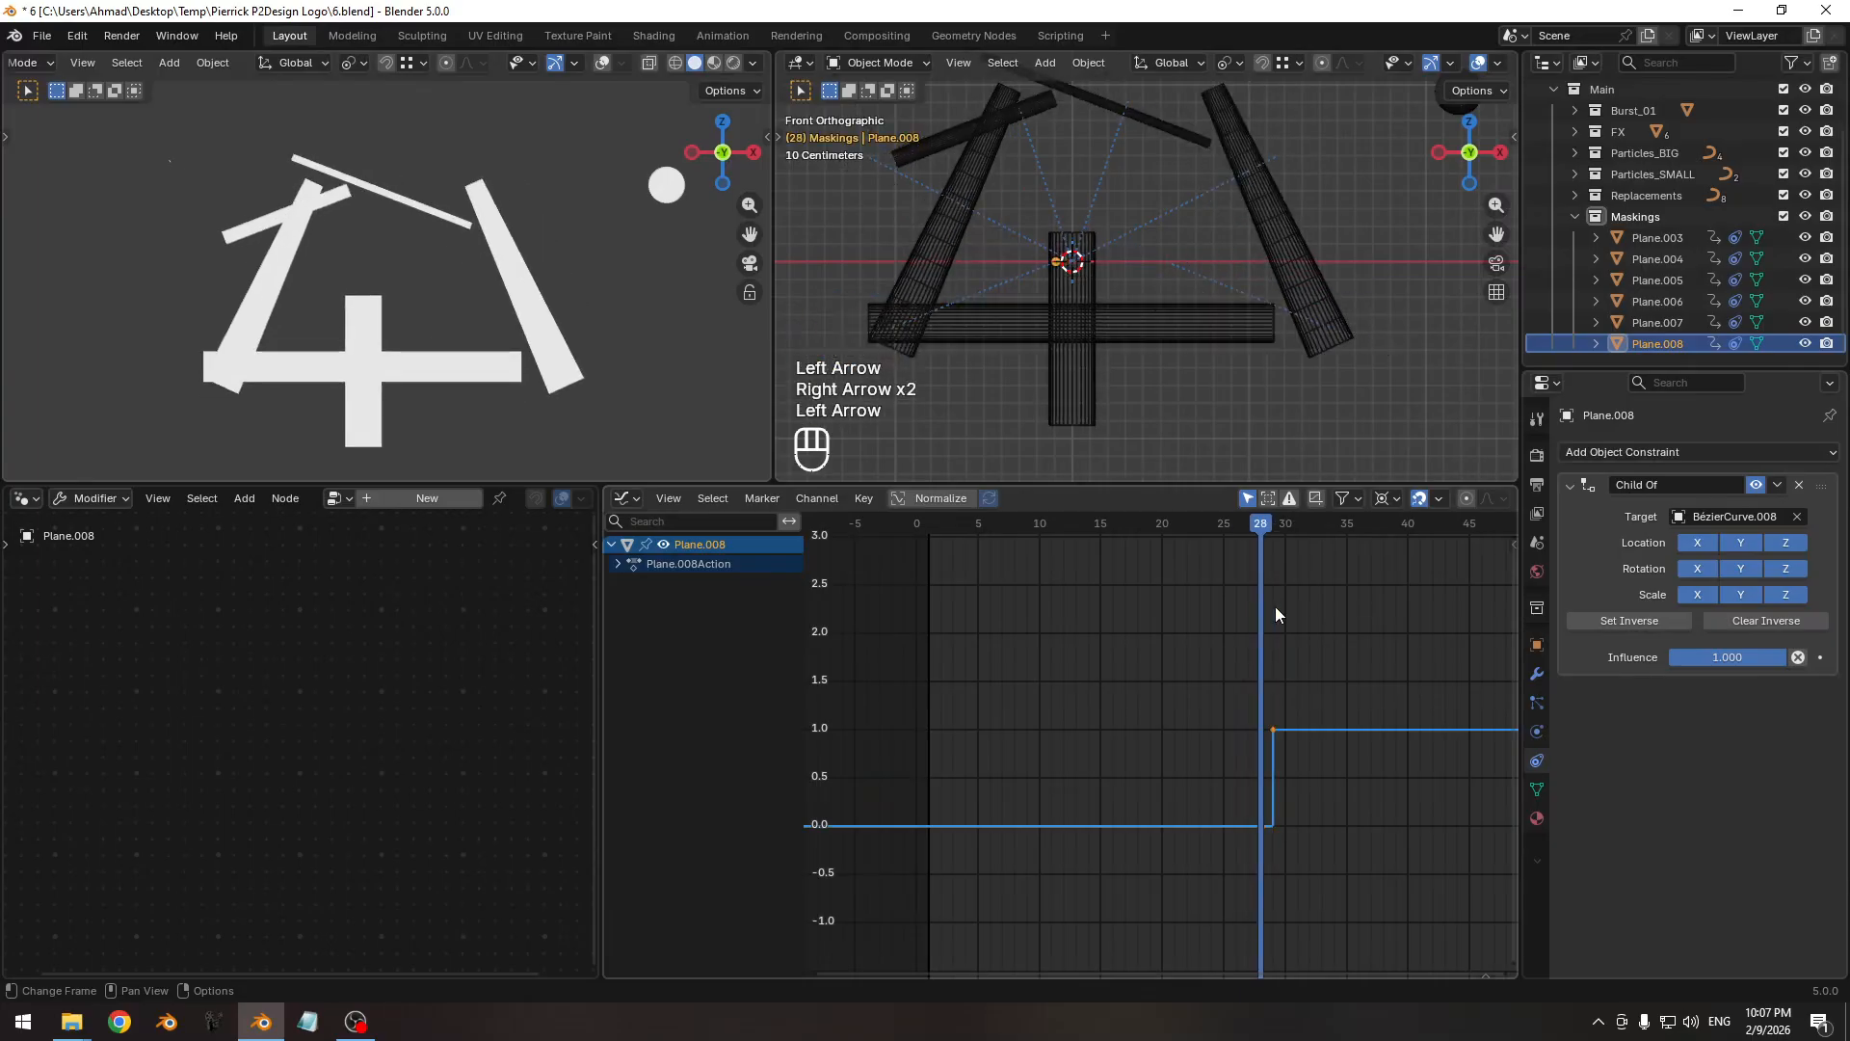
key("Left")
key("Right")
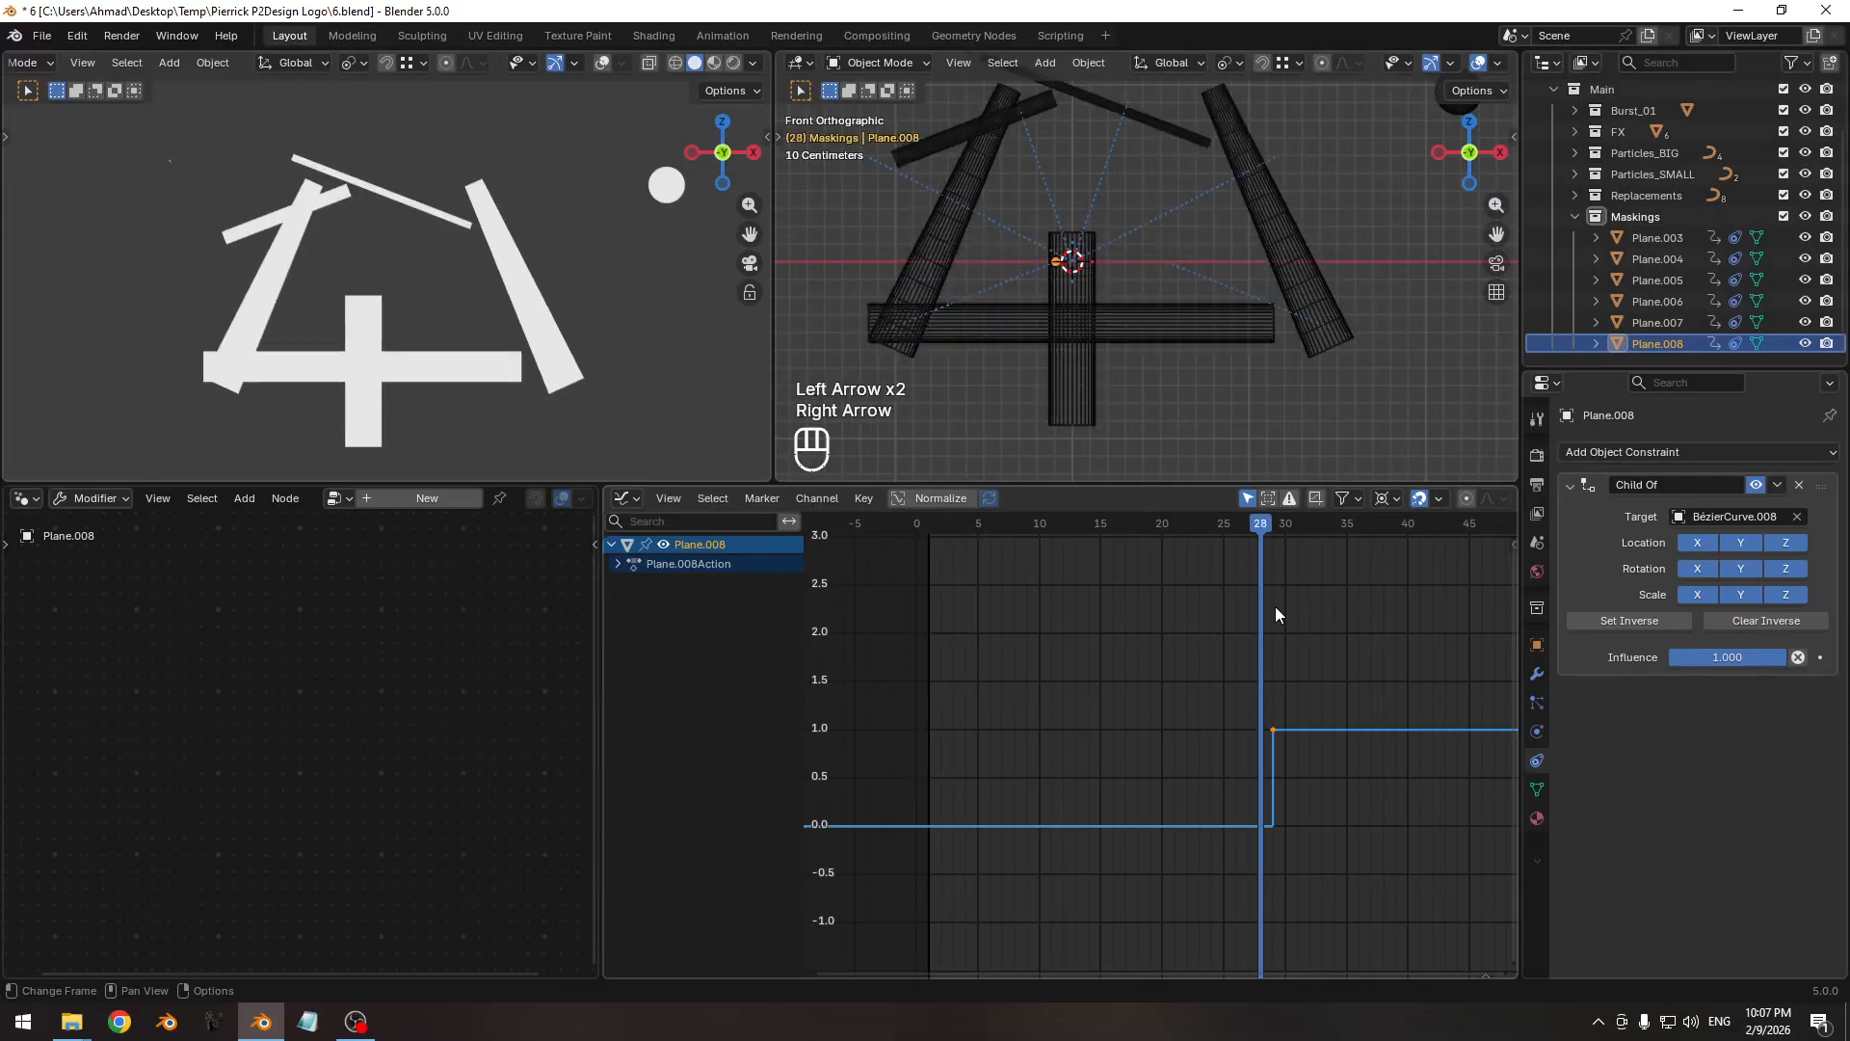
Move Plane.008's keyframes back one frame so the jump to 1.0 falls at frame 28 again.
key("g")
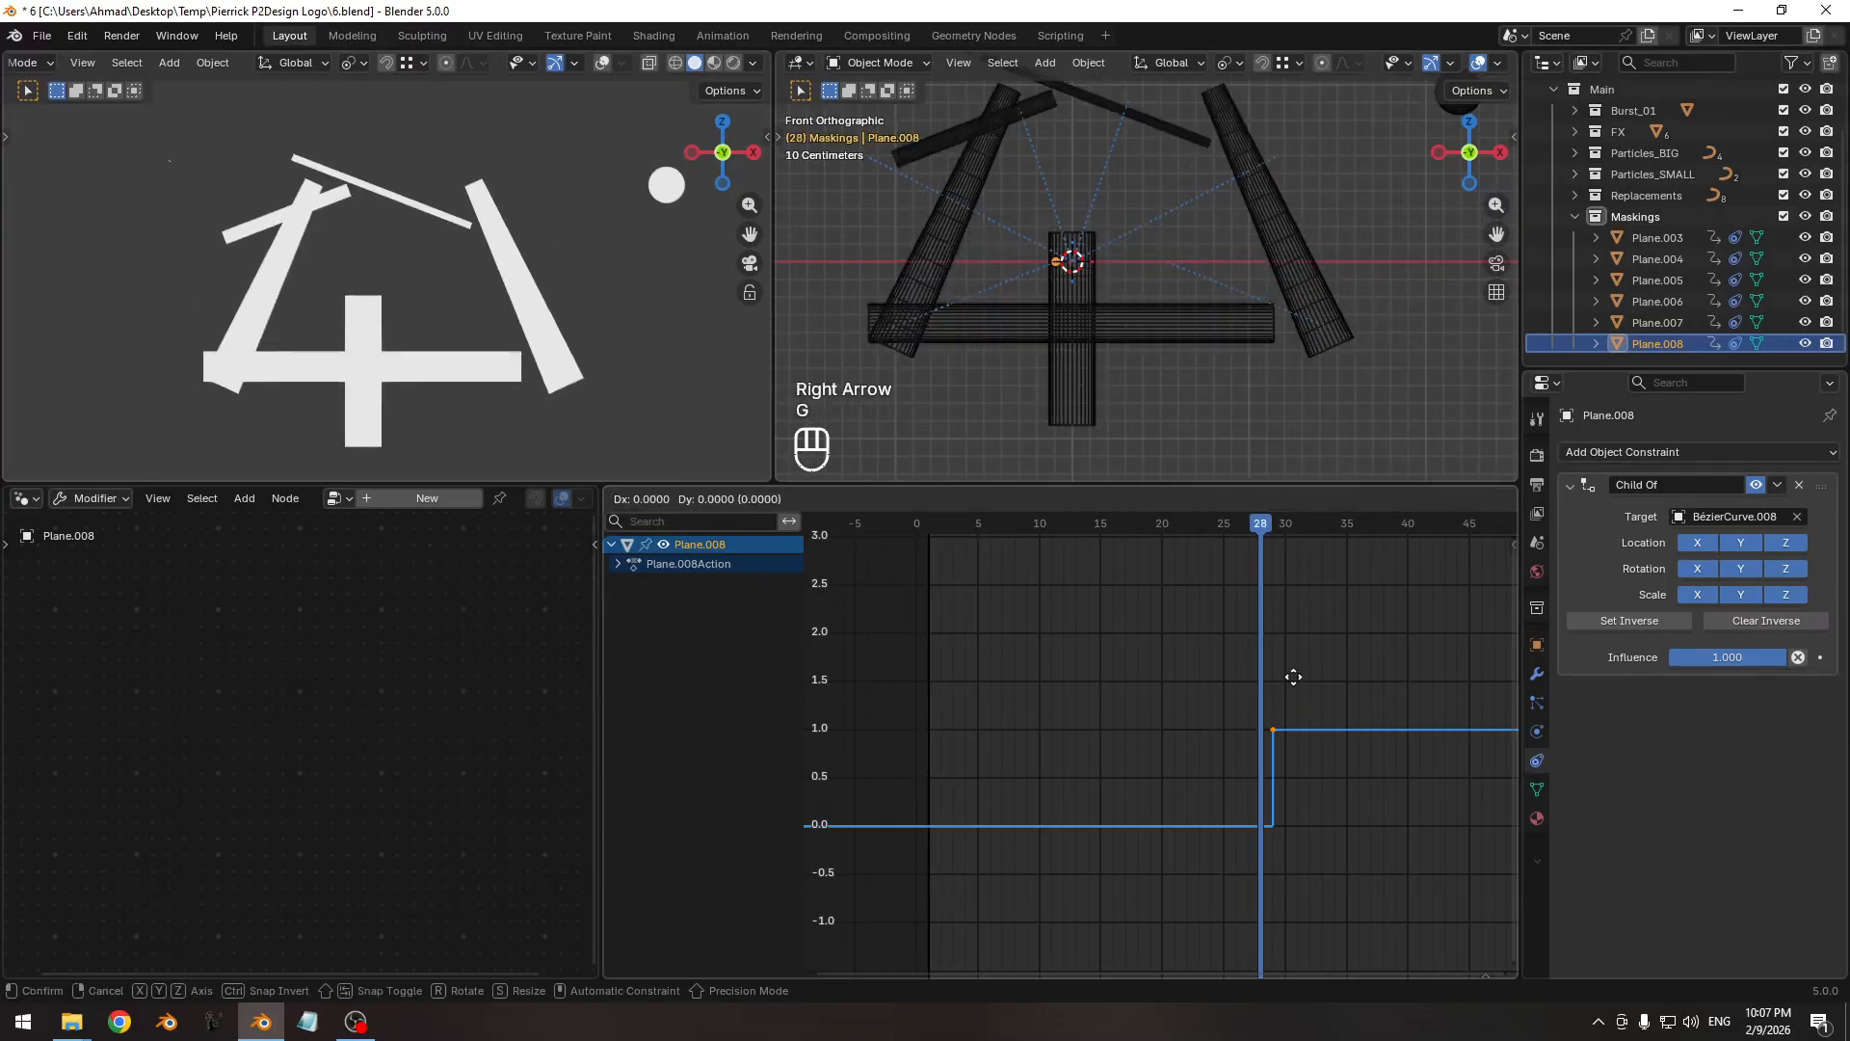
key("x")
left_click(1286, 686)
In Plane.008's mesh, scale up the edge facing the logo so the mask covers the horizontal tube's protruding upper left corner.
middle_click_drag(228, 367, 424, 299, "shift")
middle_click_drag(449, 328, 470, 285, "ctrl")
middle_click_drag(966, 320, 1210, 278, "shift")
middle_click_drag(1160, 303, 1160, 239, "ctrl")
key("Tab")
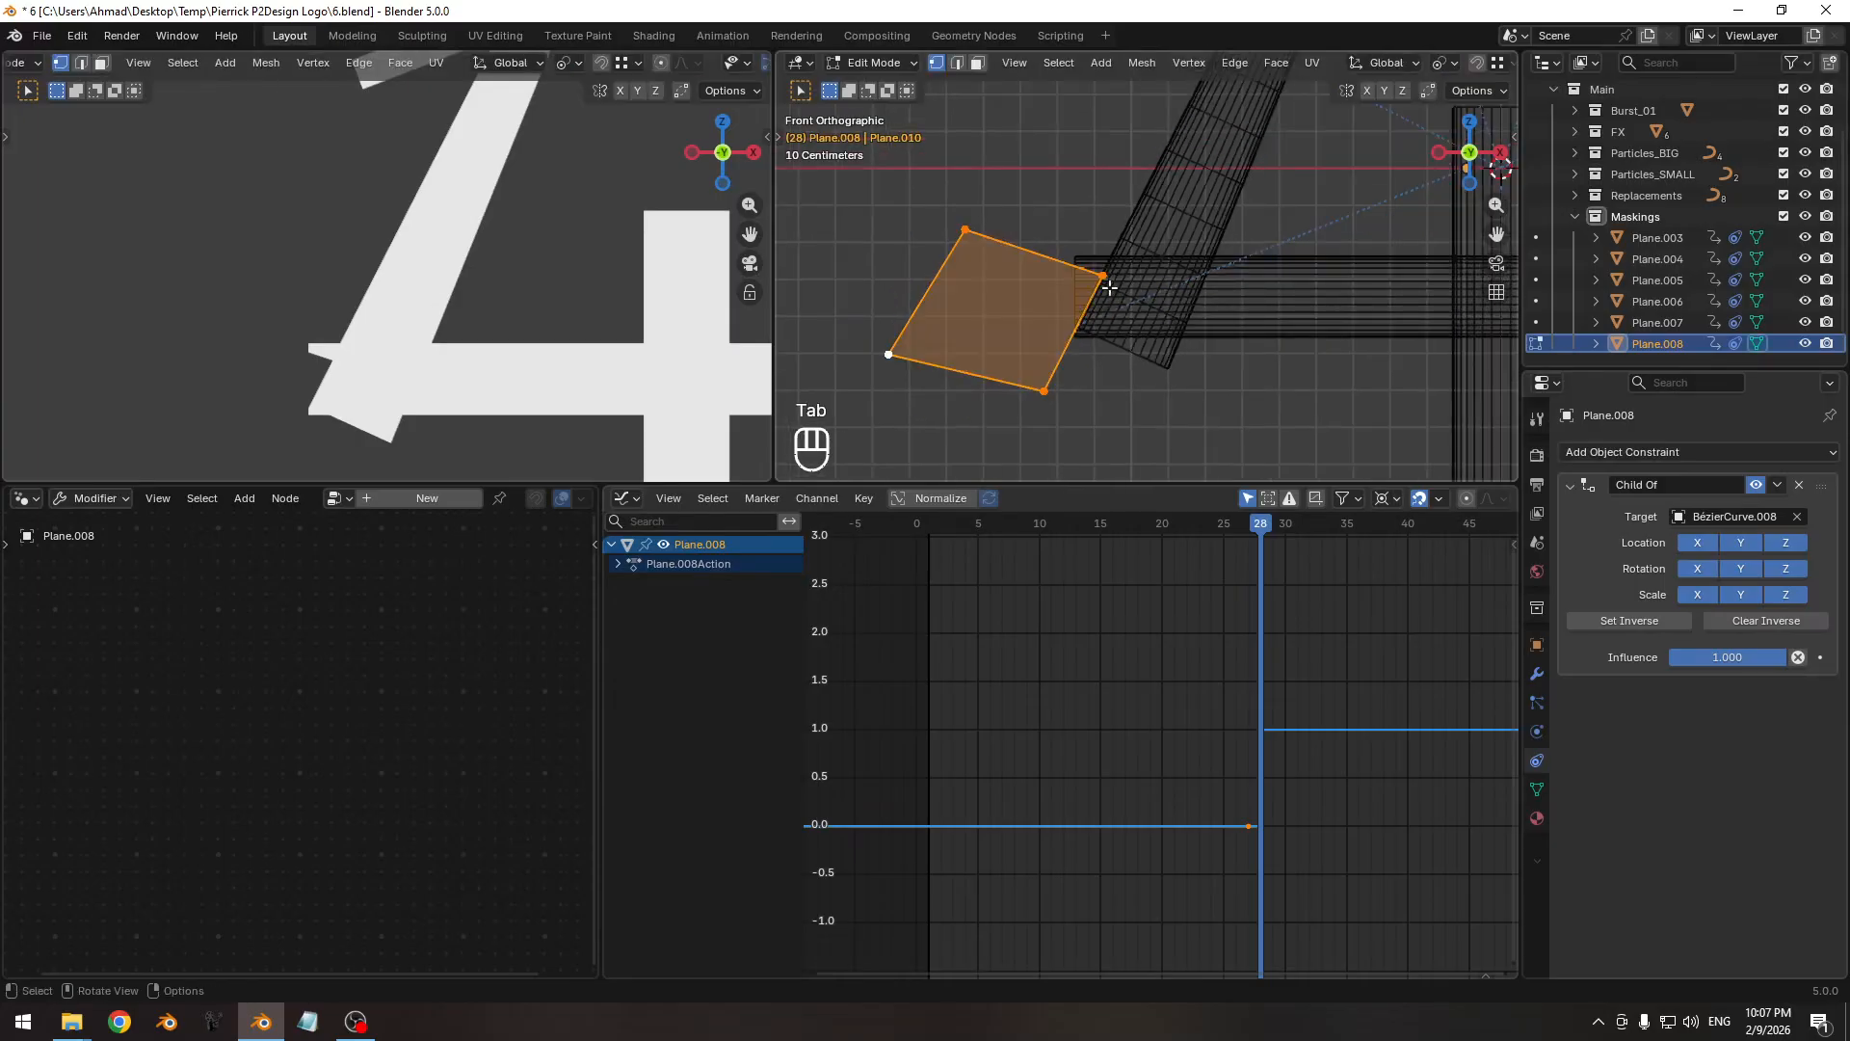
left_click(1101, 275)
key("s")
left_click(1215, 248)
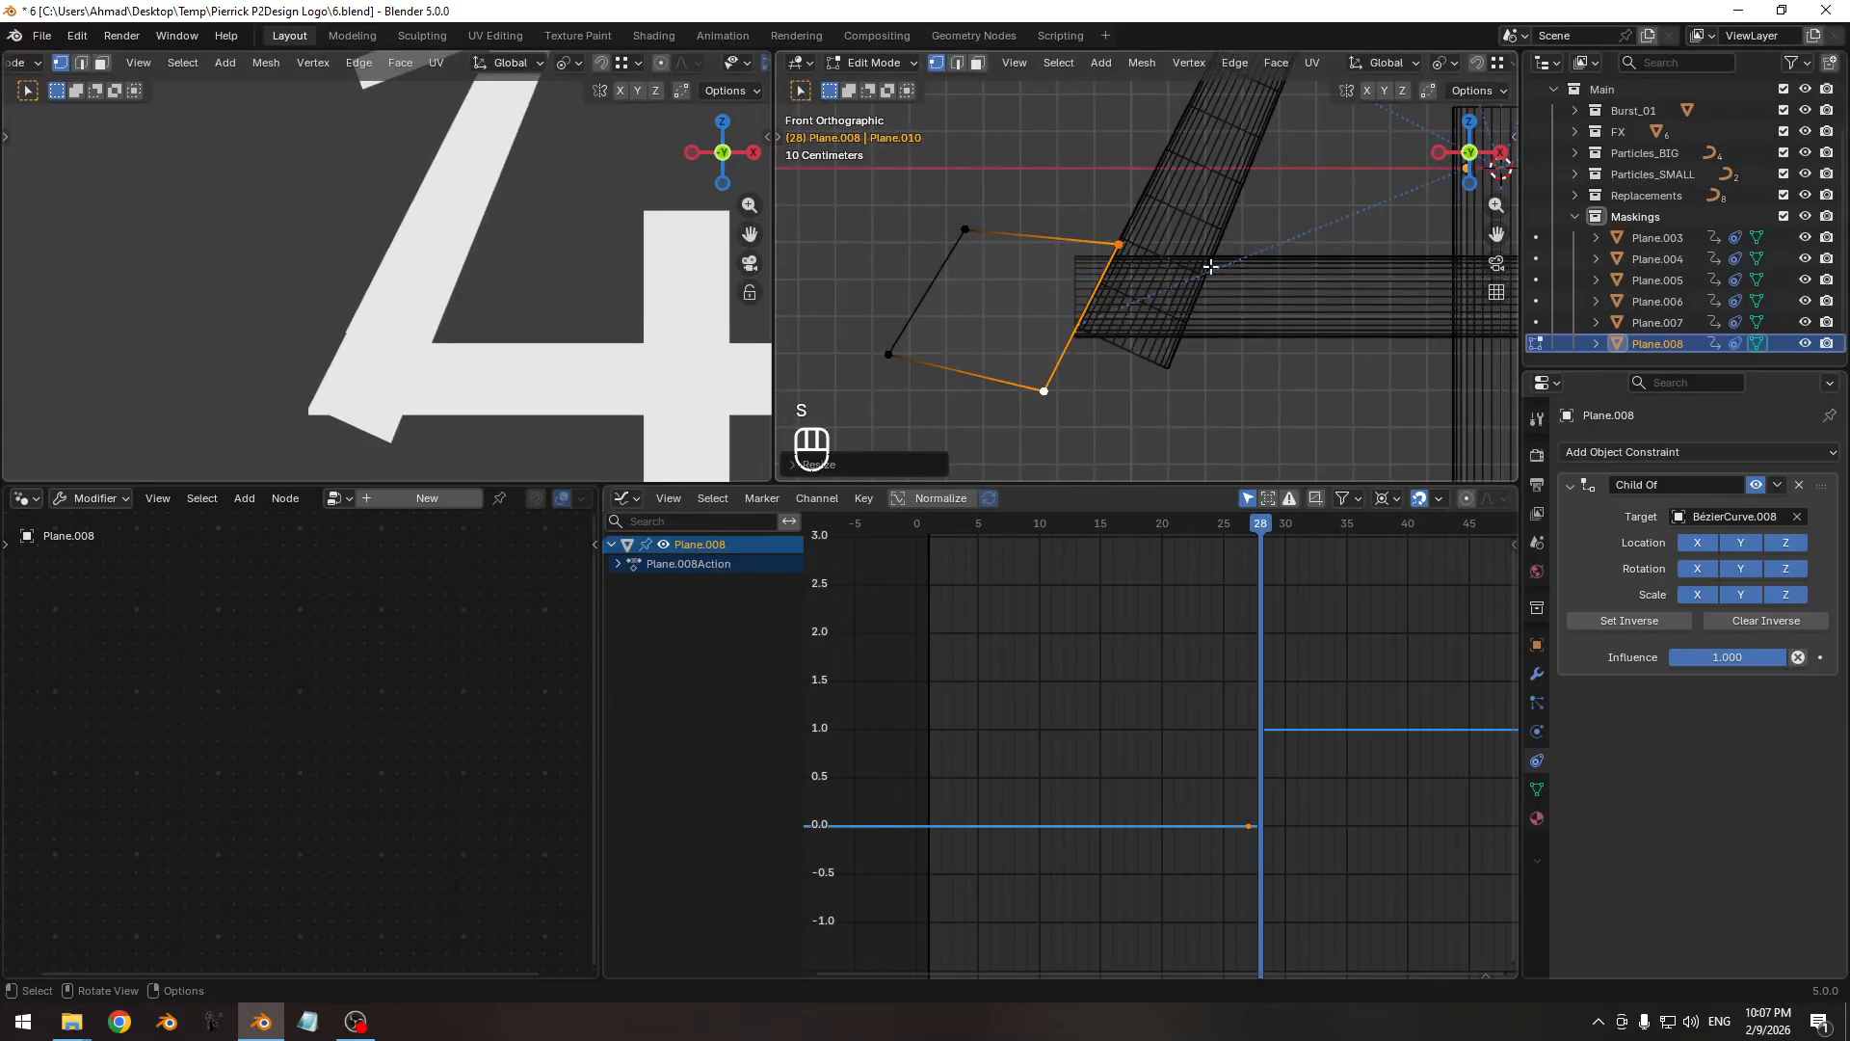
In Plane.008's mesh, move the upper vertex of the logo-facing edge without Y movement, snapping it to the diagonal tube's outline.
key("Tab")
key("Tab")
middle_click_drag(1210, 266, 1106, 393, "ctrl")
middle_click_drag(1107, 393, 1203, 162, "shift")
middle_click_drag(1202, 162, 1078, 431, "ctrl")
mouse_move(1127, 330)
middle_mouse_down("ctrl")
mouse_move(1147, 210)
mouse_move(1141, 319)
middle_mouse_up("ctrl")
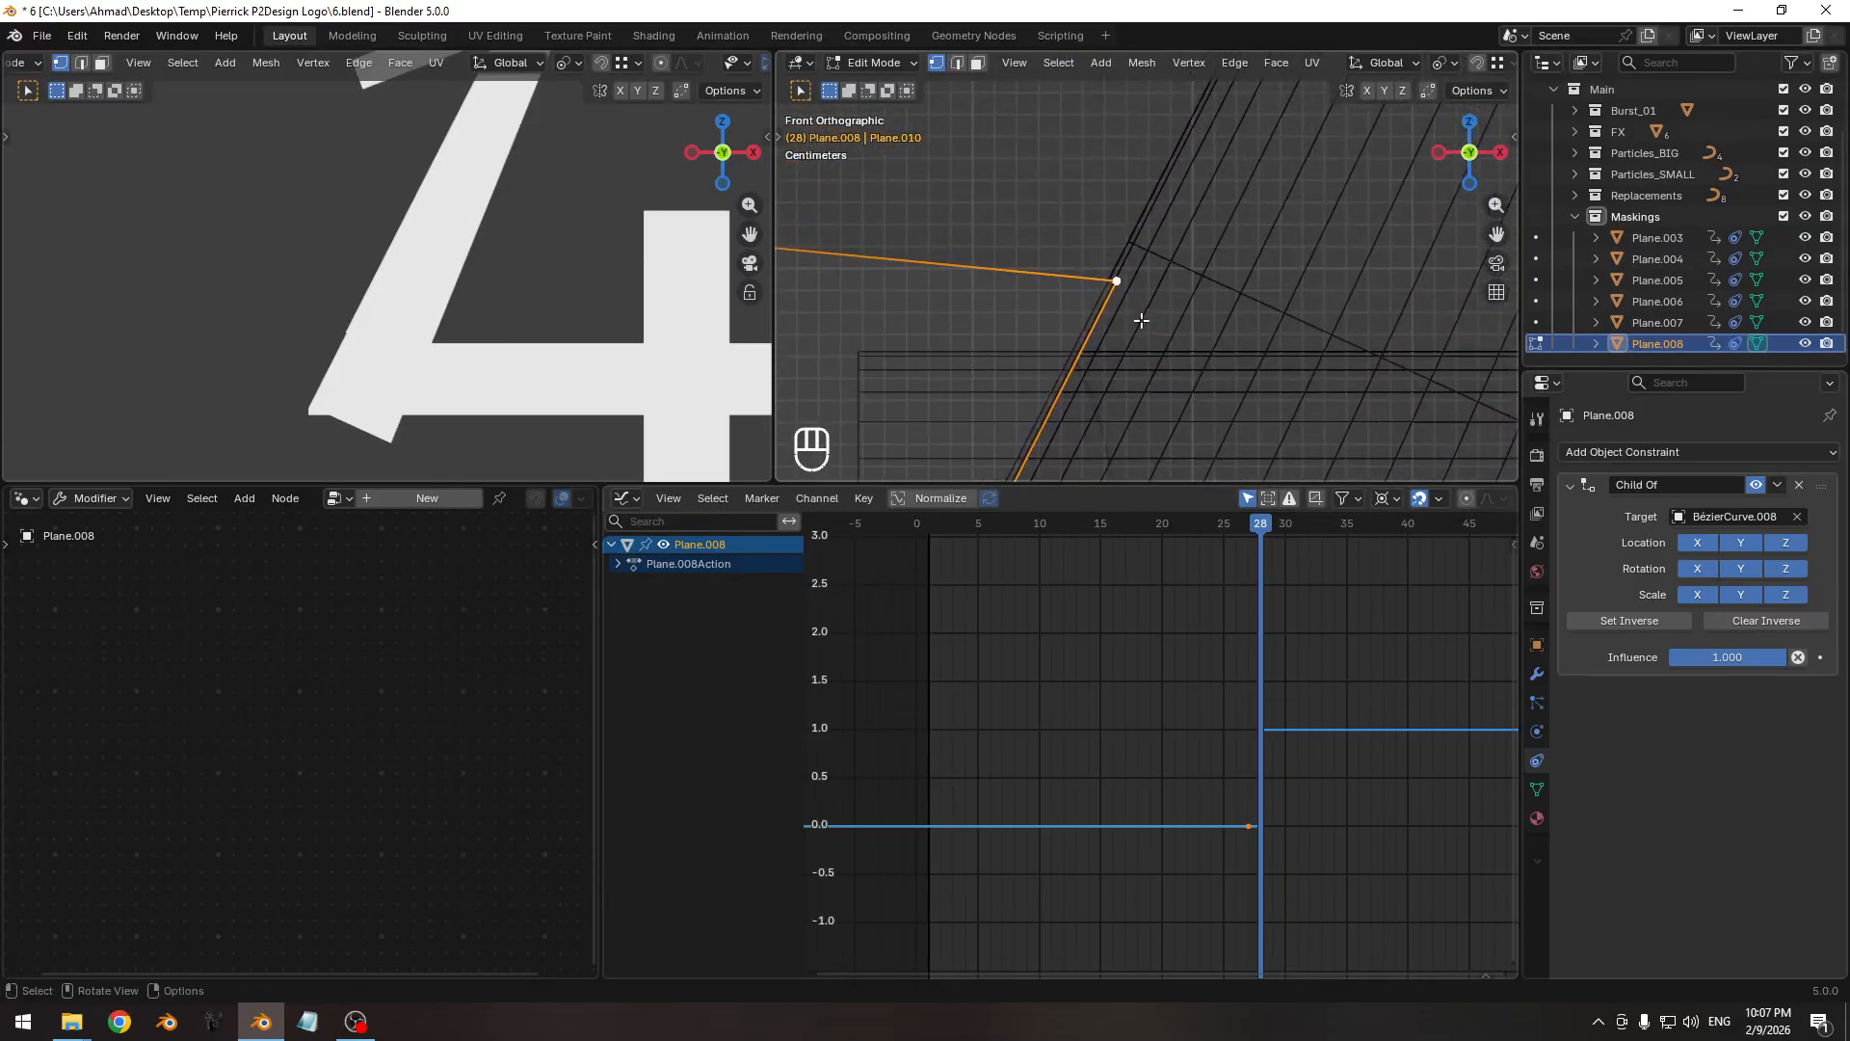
key("g")
key("shift+y")
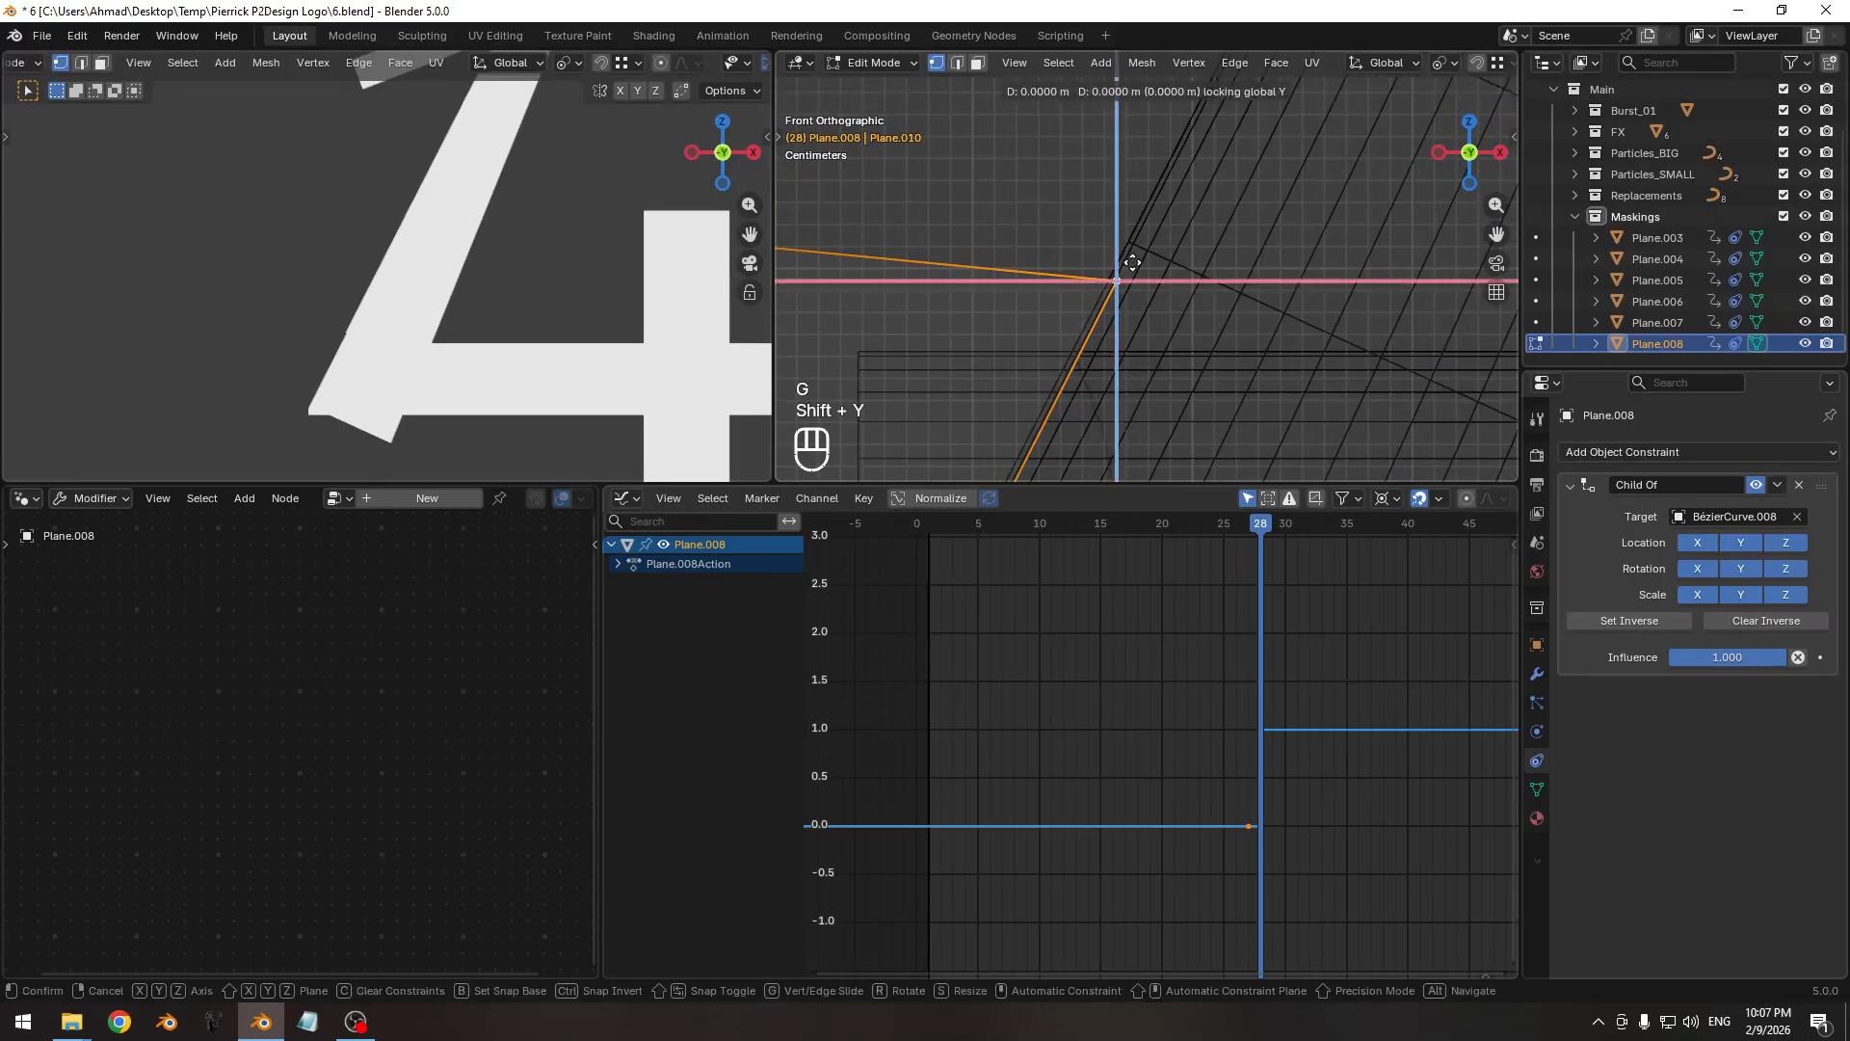
left_click(1127, 239, "ctrl")
Snap the lower vertex of Plane.008's logo-facing edge to the diagonal tube's lower outer corner, keeping its Y position.
middle_click_drag(1127, 385, 1176, 260, "shift")
scroll(1156, 289, "down", 2)
mouse_move(1065, 451)
middle_mouse_down("shift")
mouse_move(1173, 243)
mouse_move(1040, 408)
mouse_move(1086, 282)
middle_mouse_up("shift")
left_click(1016, 452)
middle_click_drag(1058, 372, 1053, 352, "ctrl")
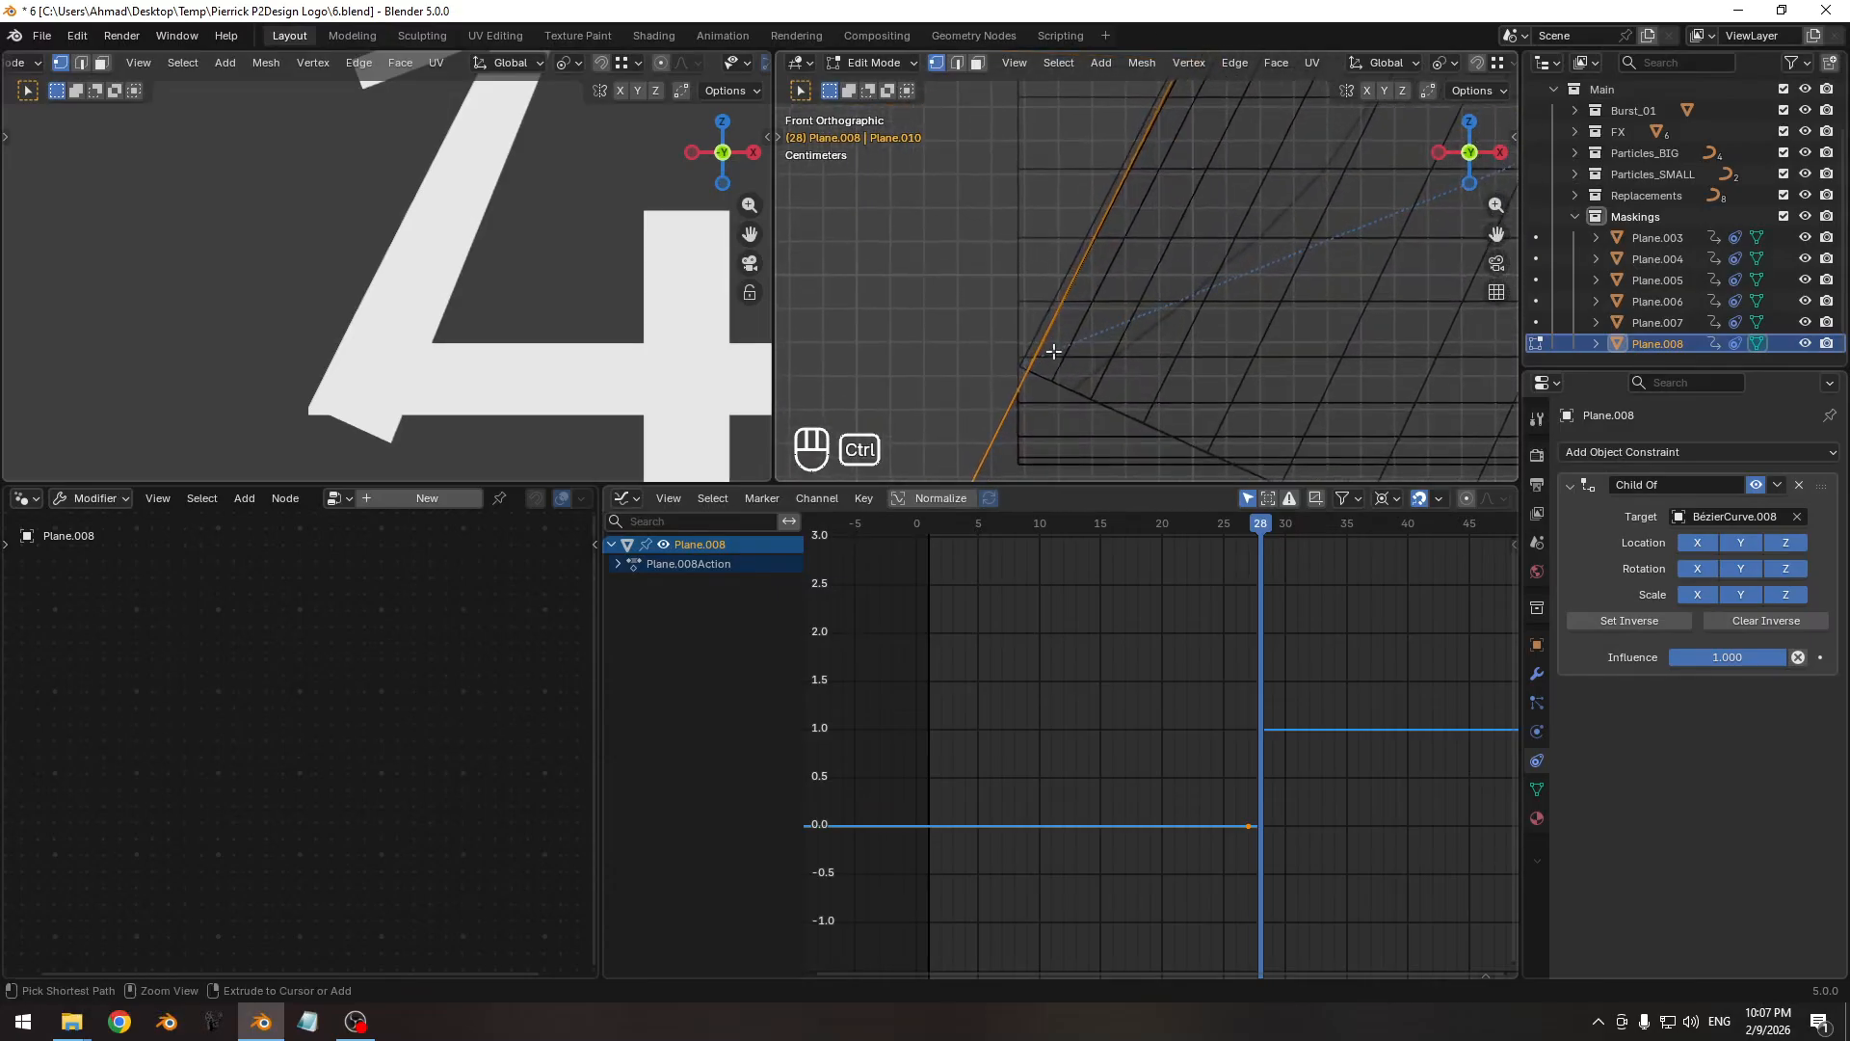
key("g")
key("shift+y")
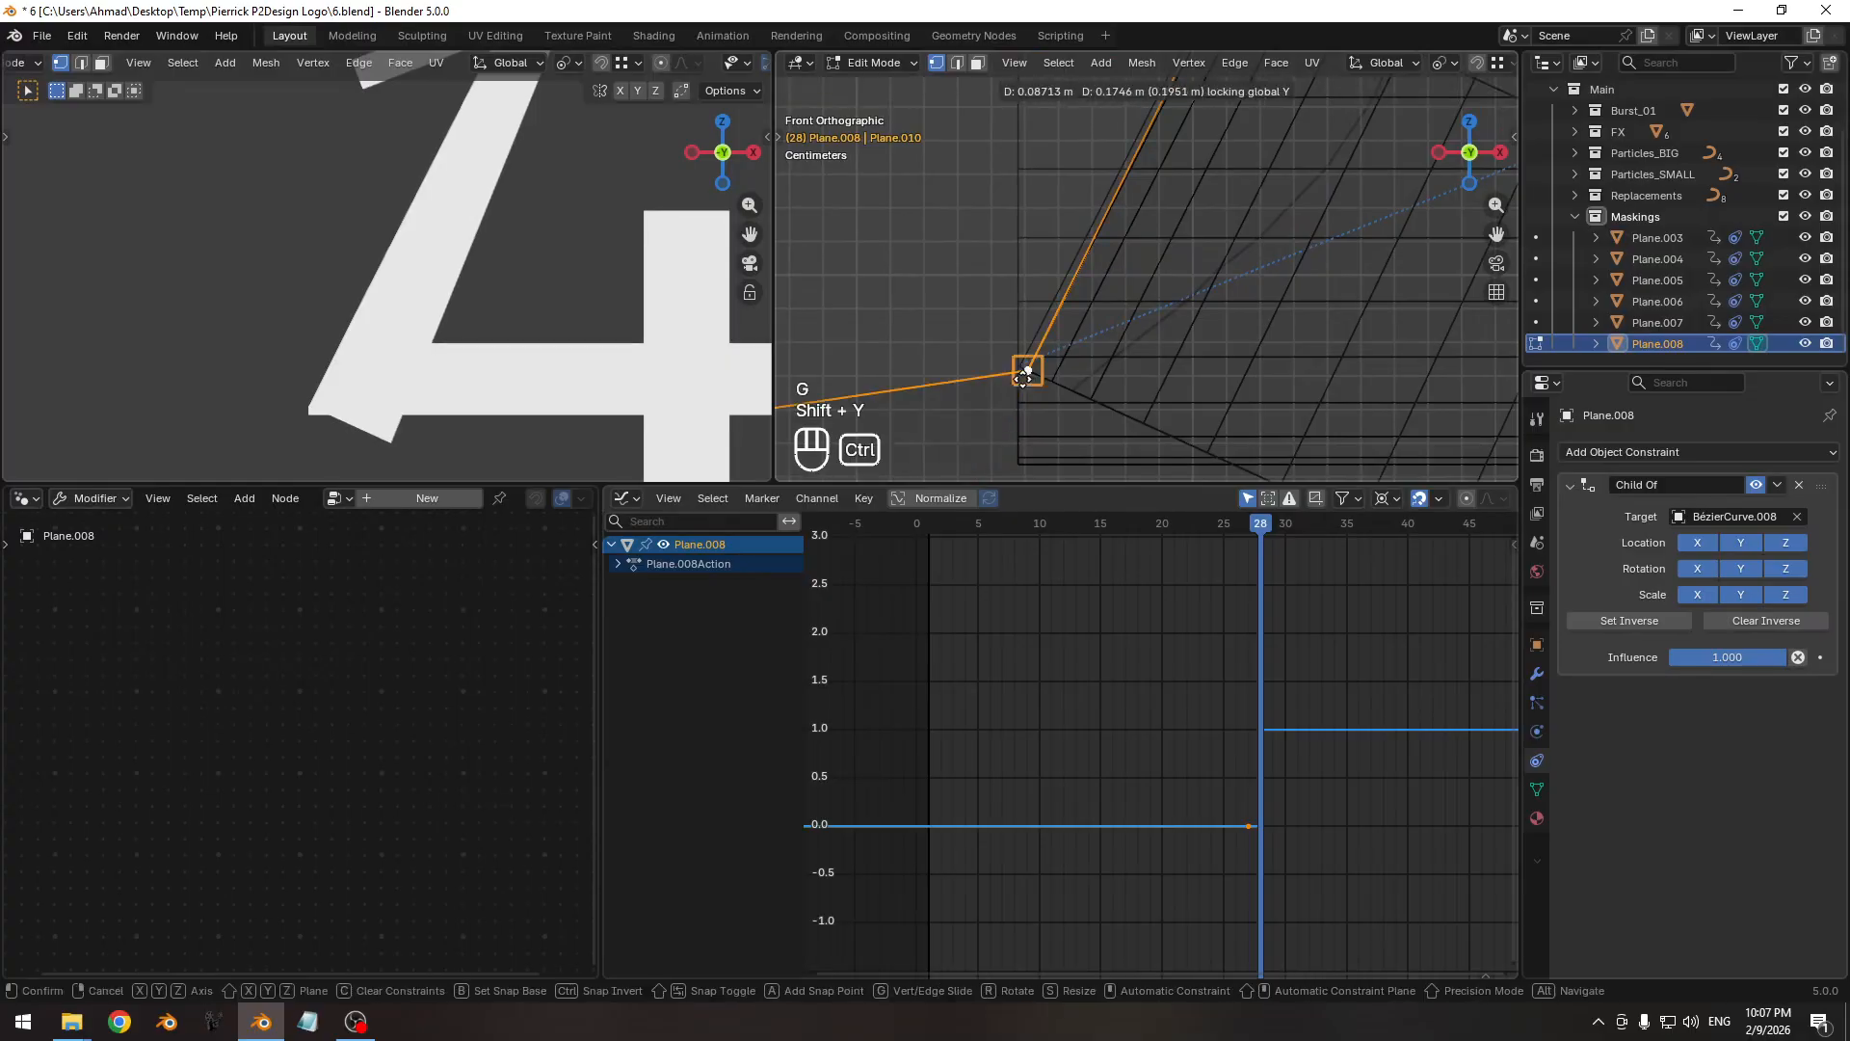
left_click(1019, 376)
Select both vertices of Plane.008's logo-facing edge and scale it up from the upper vertex, extending it past the tube's corner.
middle_click_drag(1078, 297, 1042, 358, "ctrl")
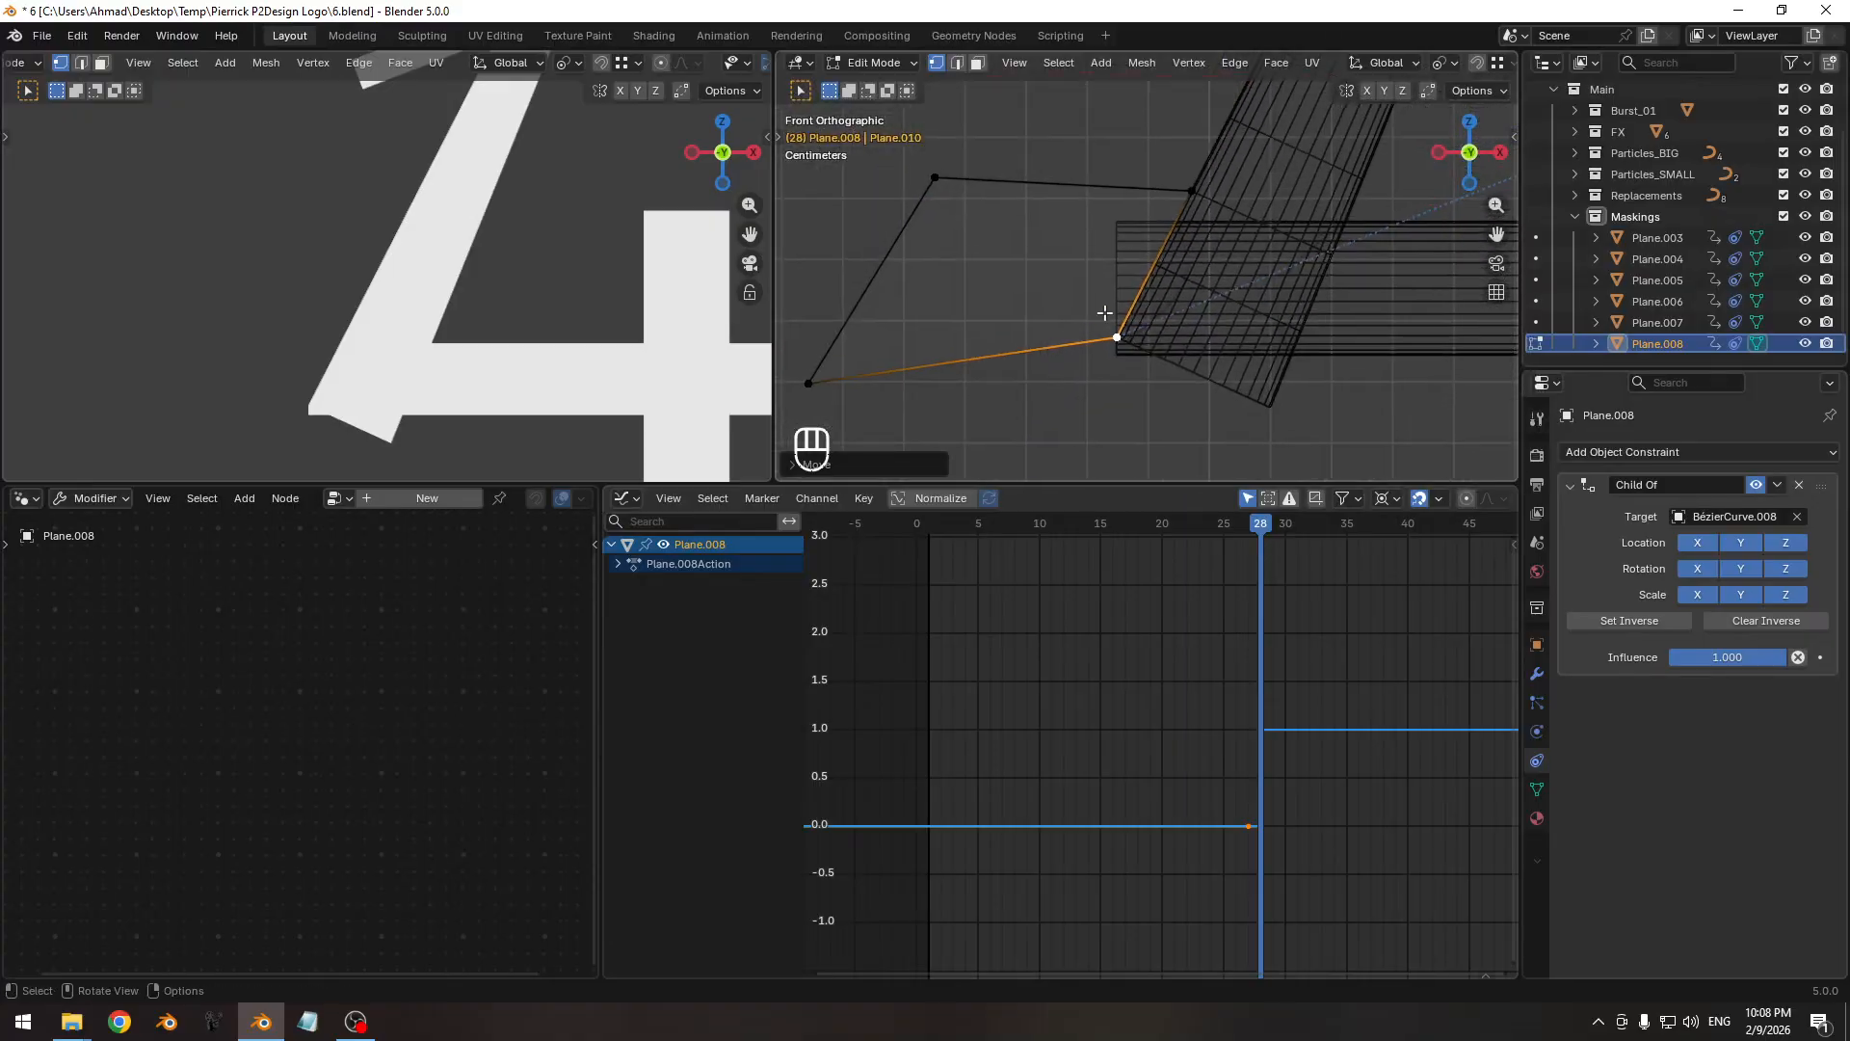
left_click(1191, 190, "shift")
key("s")
left_click(1181, 454)
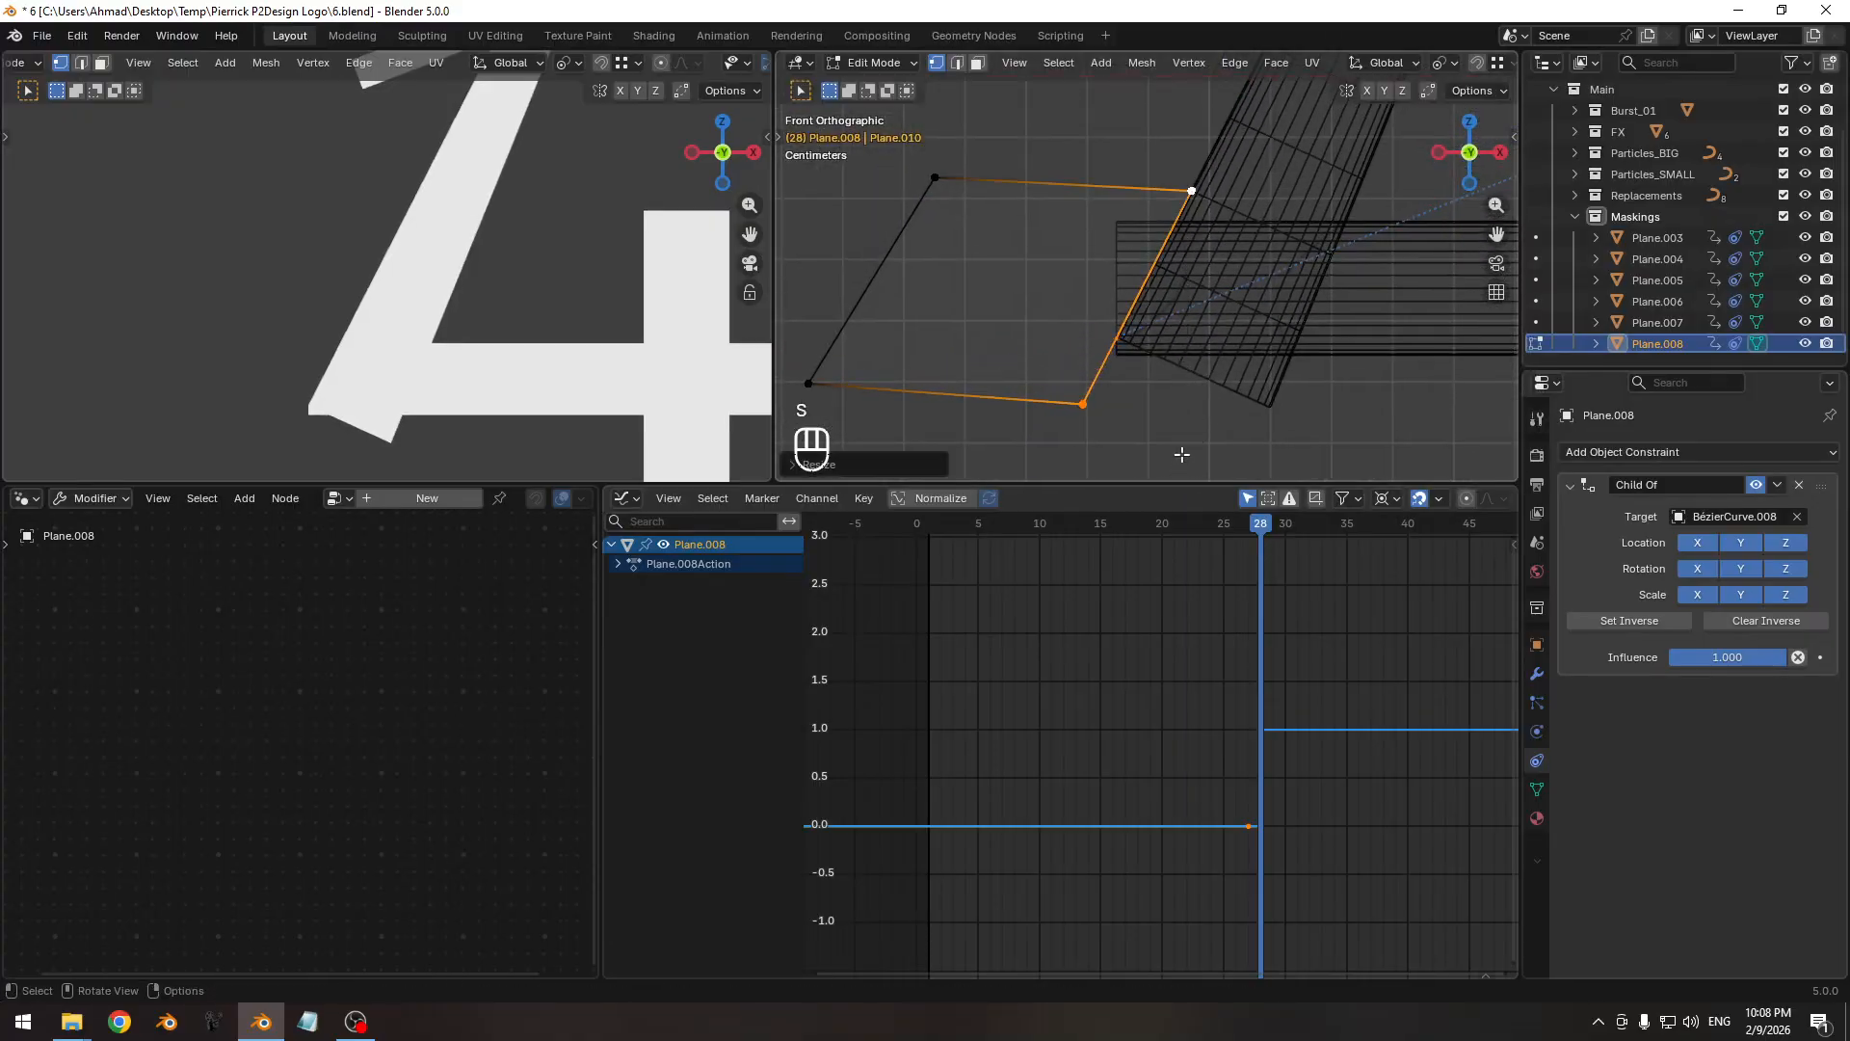
At frame 33, extend Plane.008's logo-facing edge further downward by scaling so the mask covers the horizontal tube's end.
key("Tab")
key("Left")
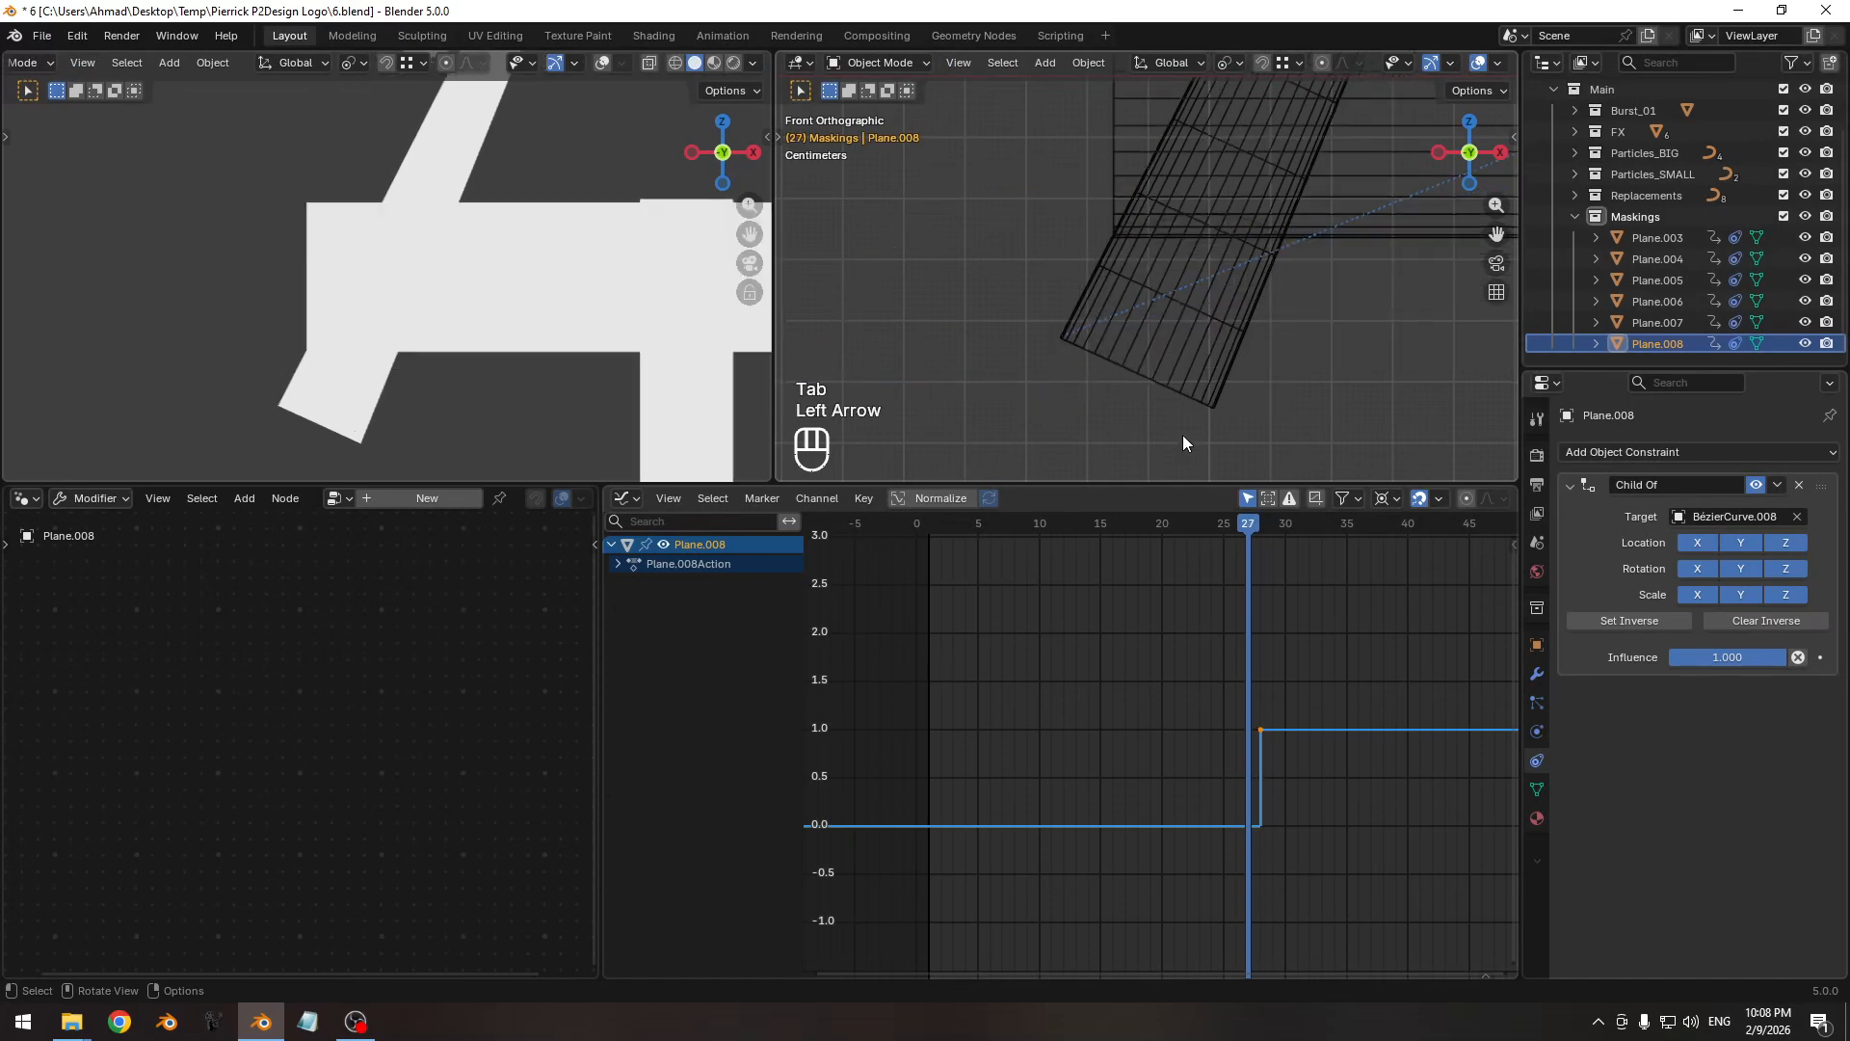
key("Right")
key("Right")
key("Right")
key("Right")
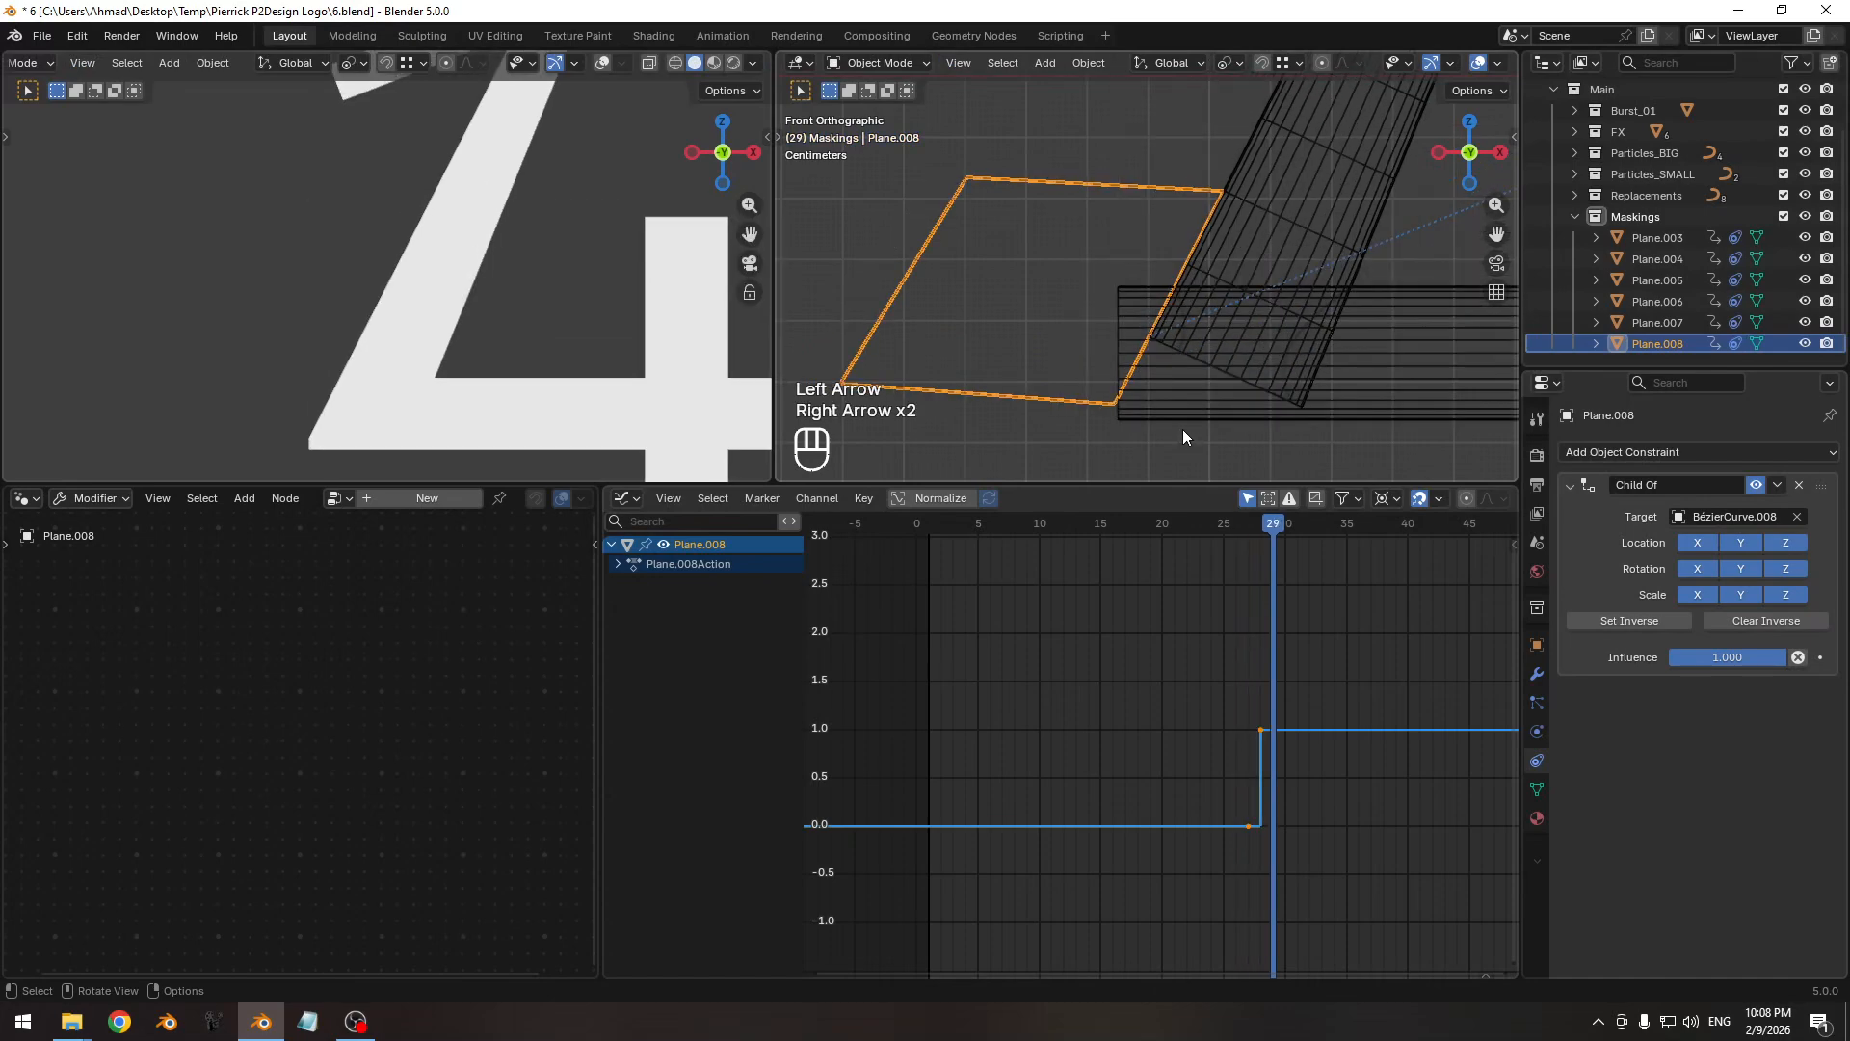
key("Right")
key("Right")
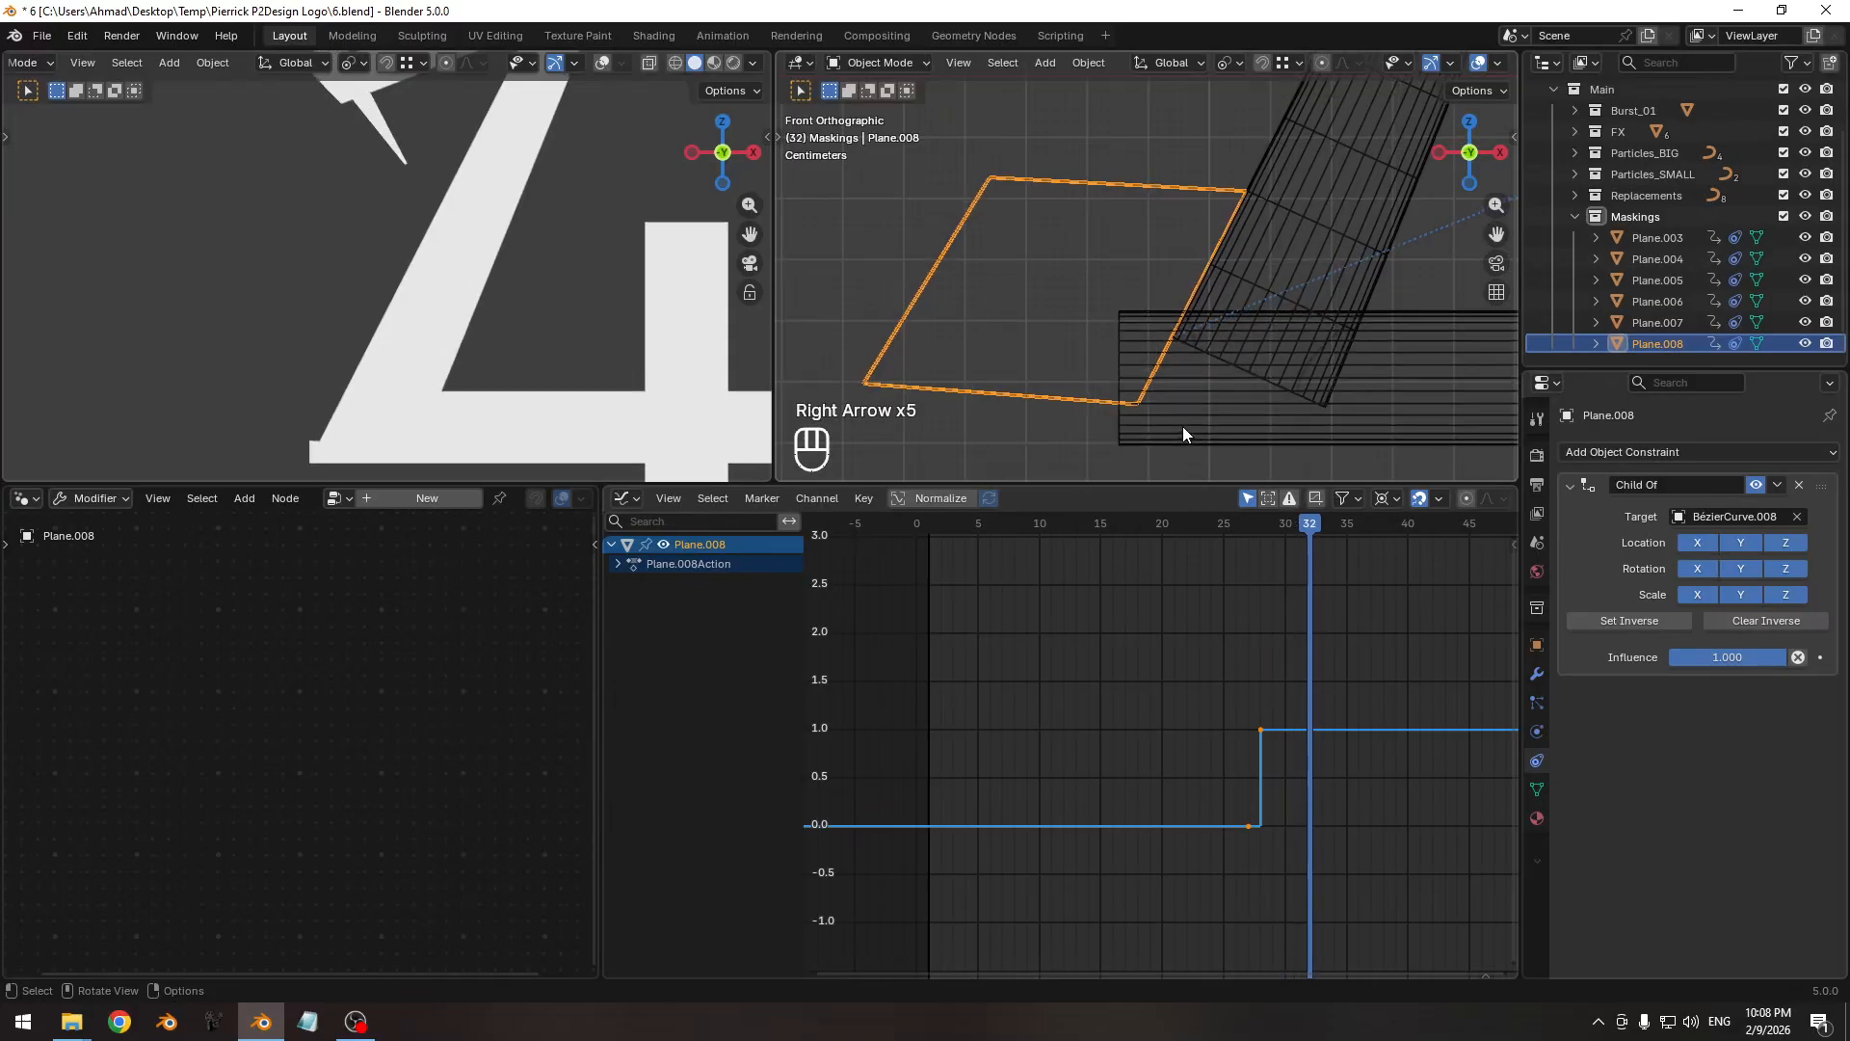
key("Tab")
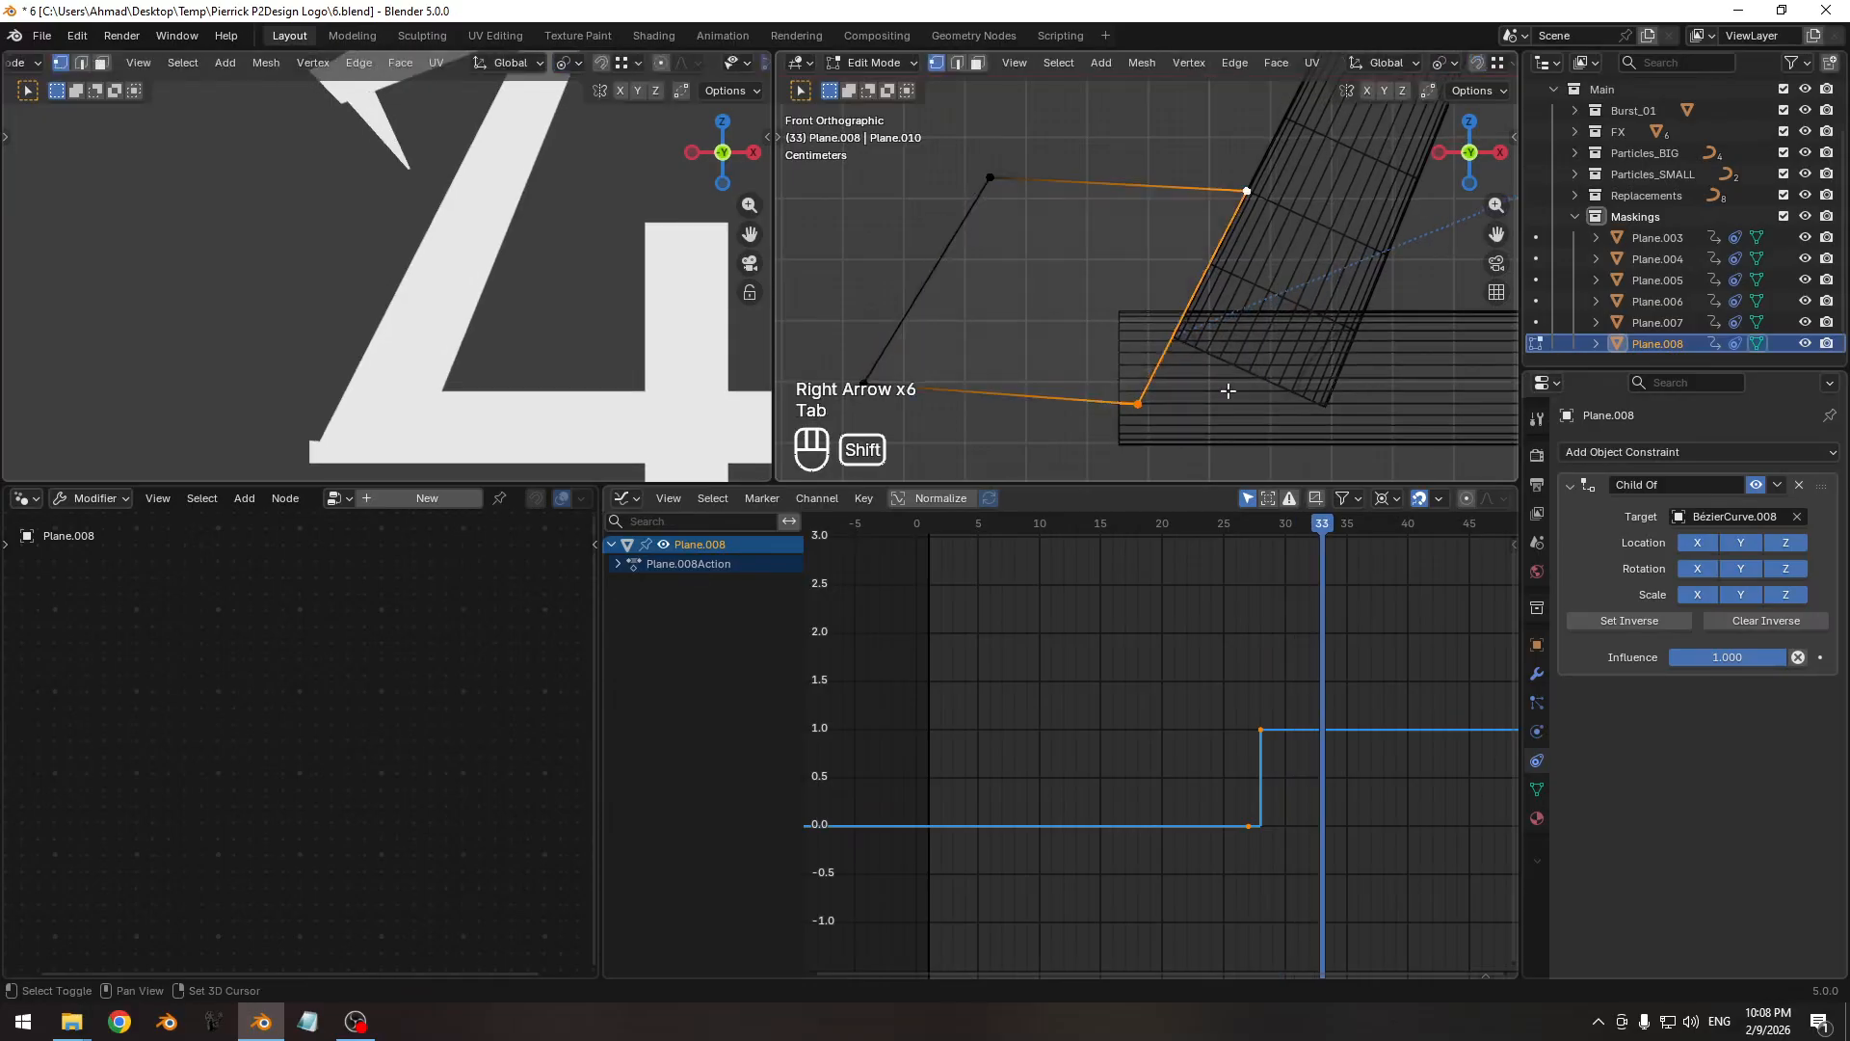
middle_click_drag(1227, 388, 1220, 301, "shift")
middle_click_drag(1221, 300, 1195, 352, "ctrl")
key("s")
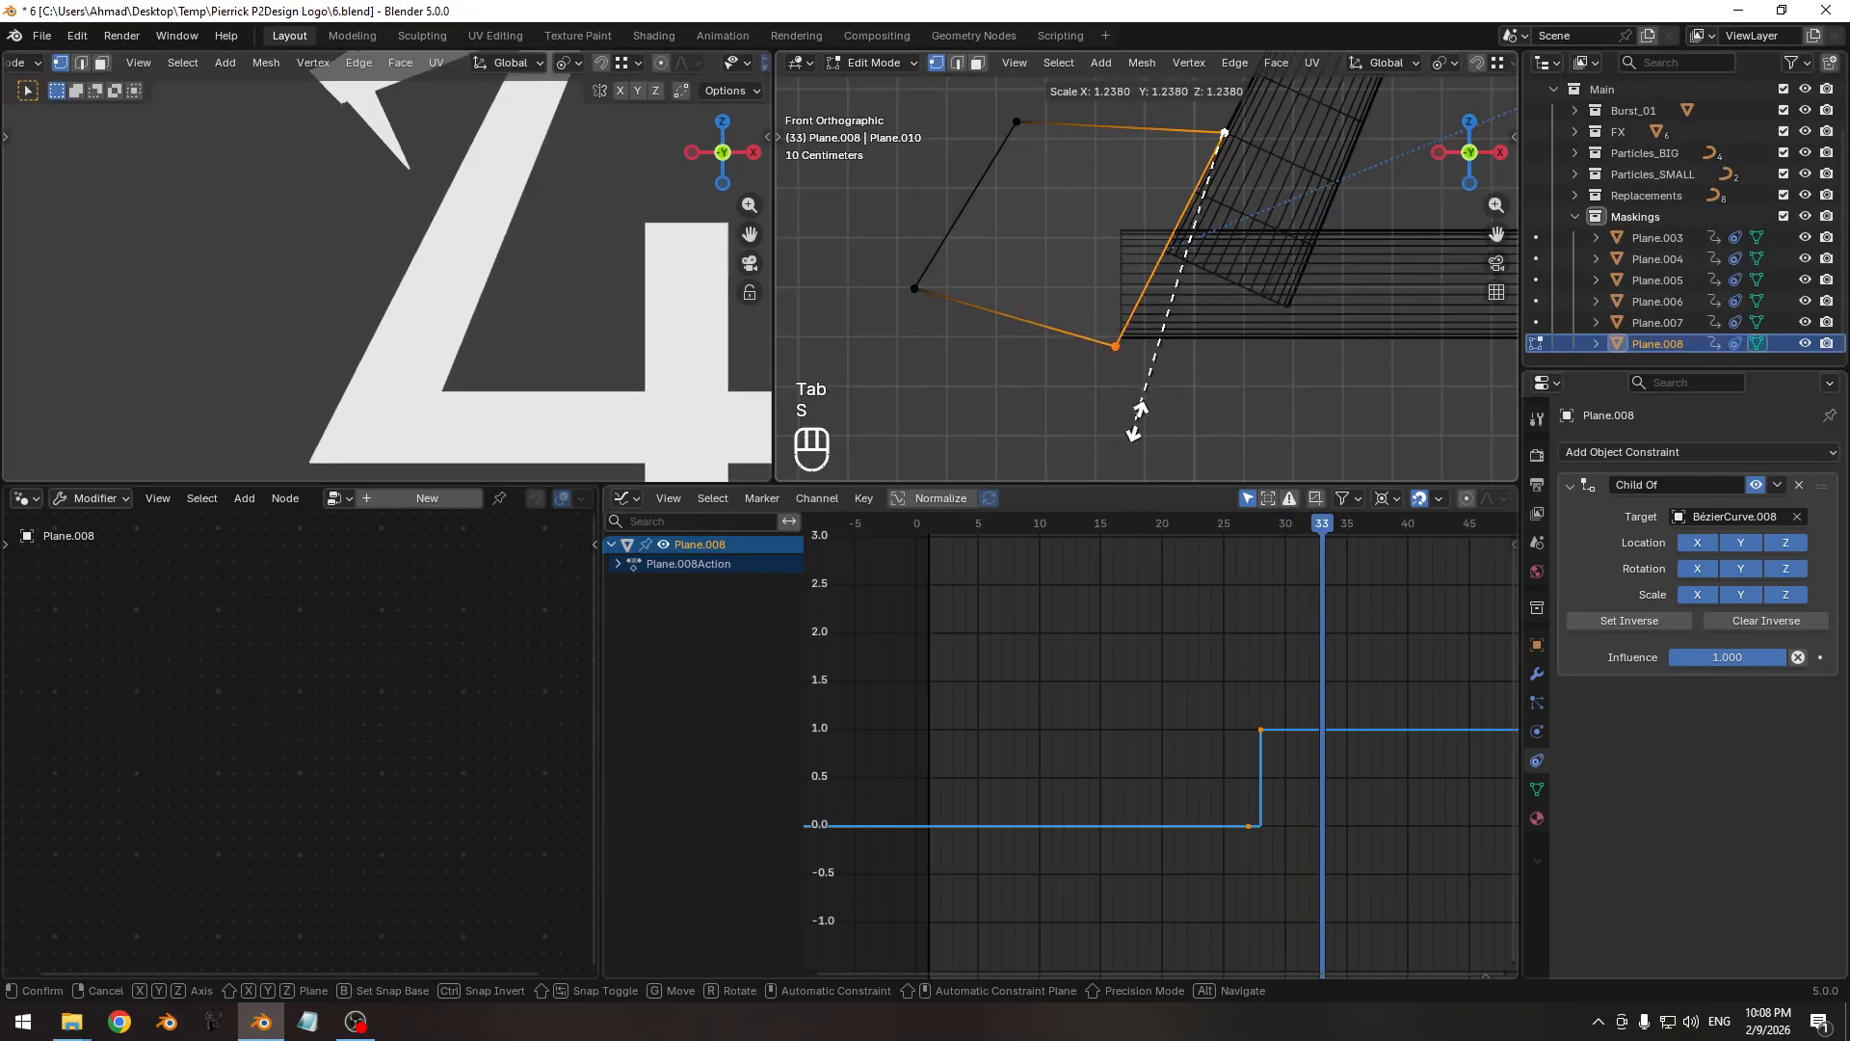
left_click(1136, 424)
key("Tab")
Step back and forth through frames 25 to 33 to examine how Plane.008 masks the logo's lower left corner.
middle_click_drag(567, 447, 397, 372, "ctrl")
key("Left")
key("Left")
key("Left")
key("Left")
key("Left")
key("Left")
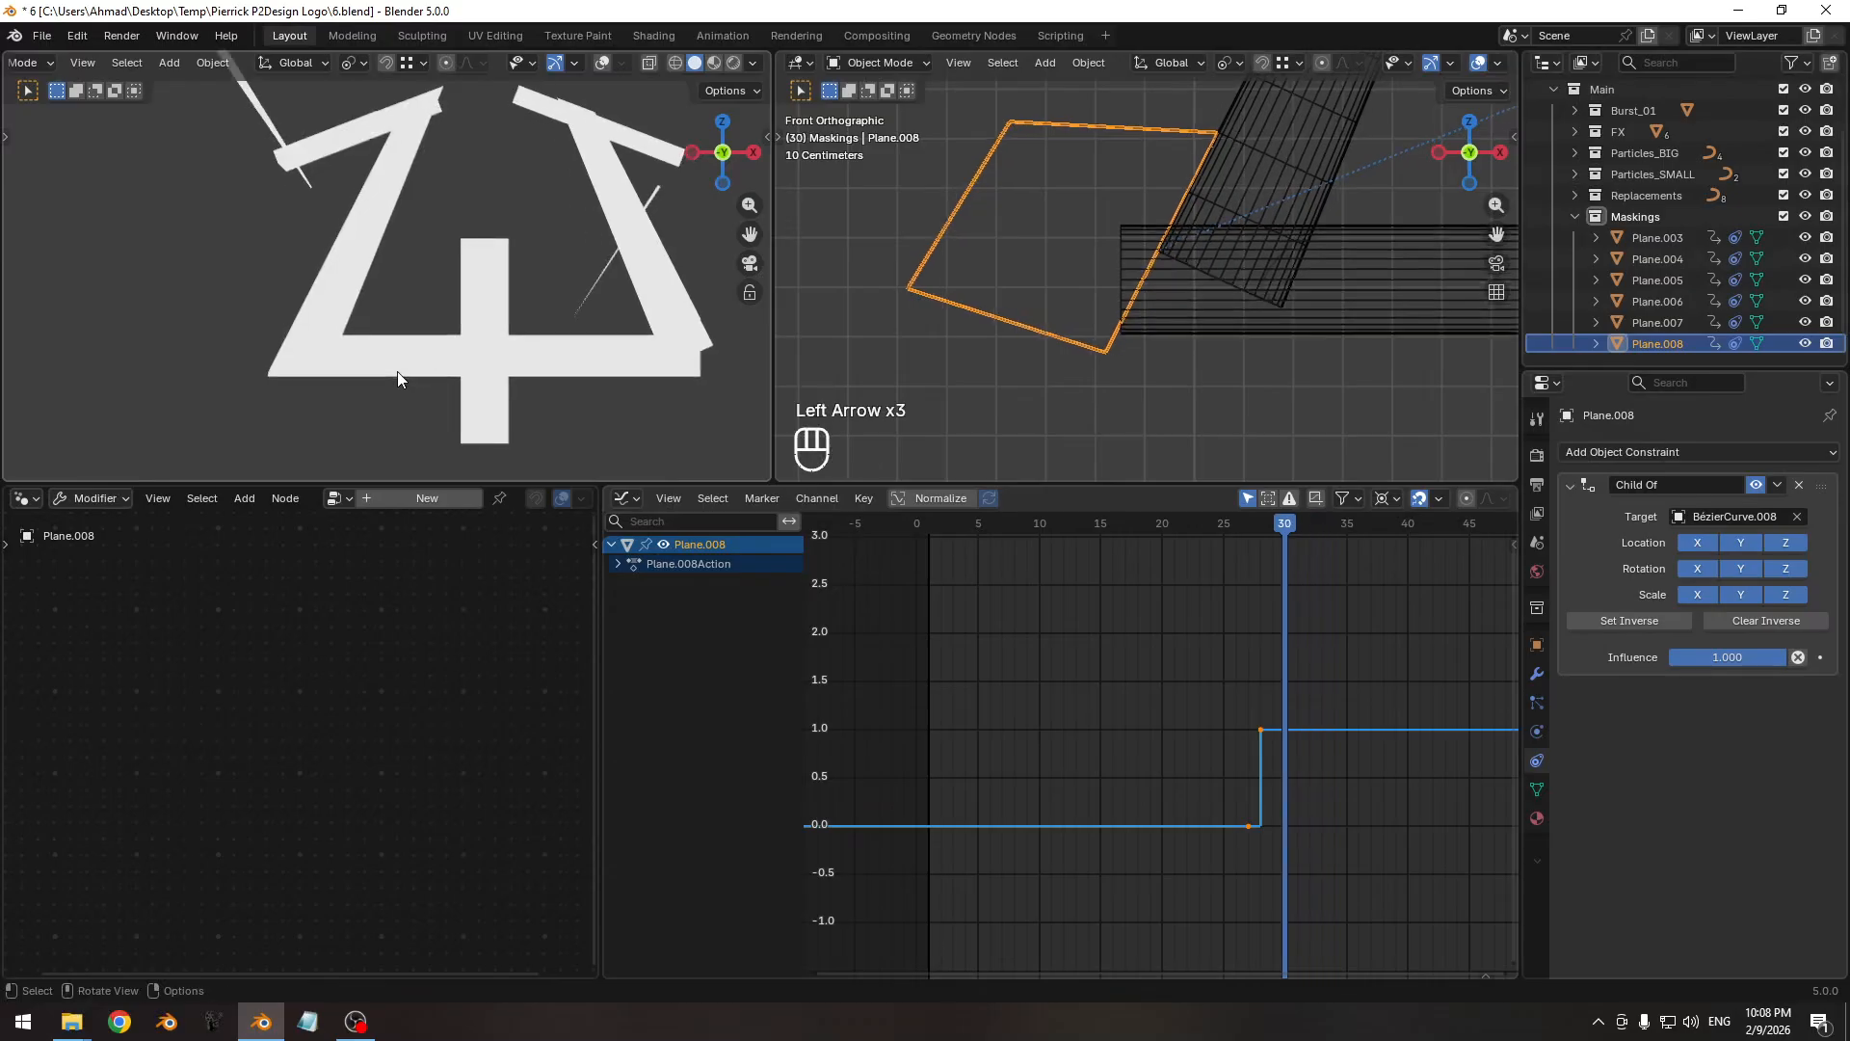
key("Right")
key("Left")
key("Right")
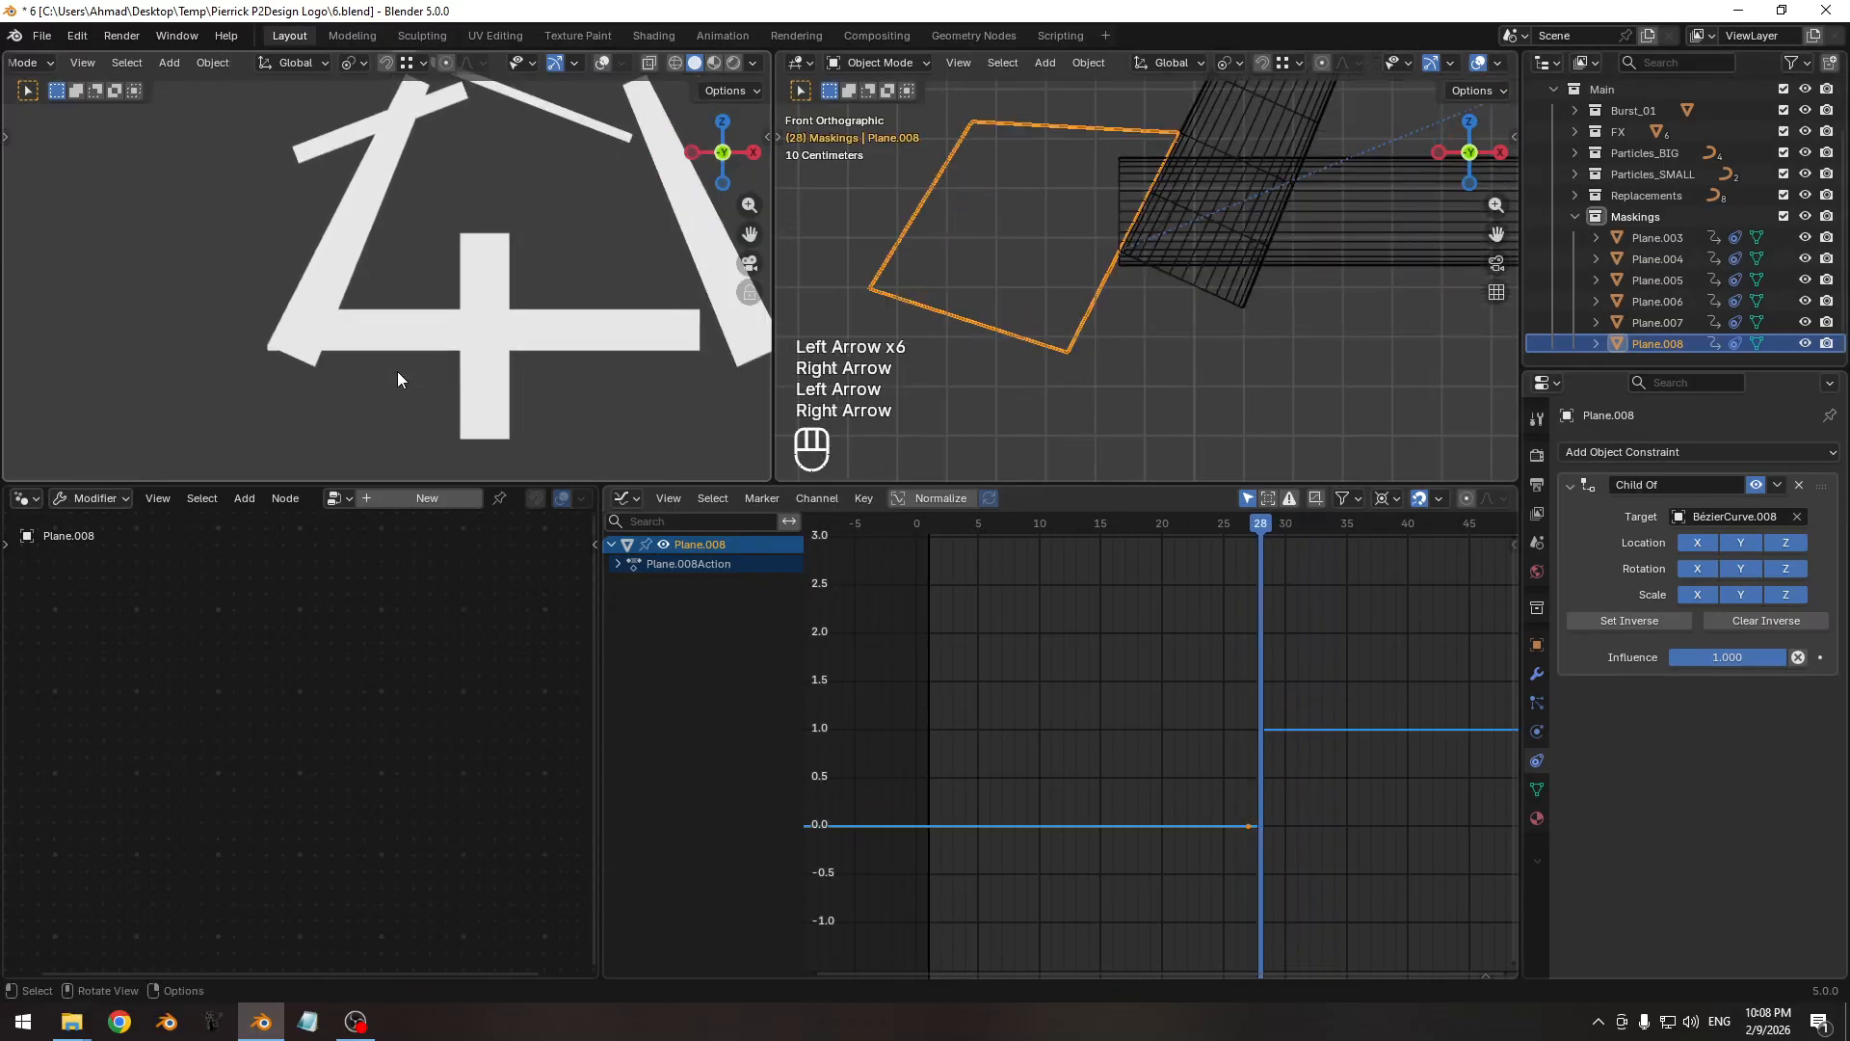
key("Left")
key("Right")
key("Right")
key("Right")
key("Right")
key("Right")
key("Right")
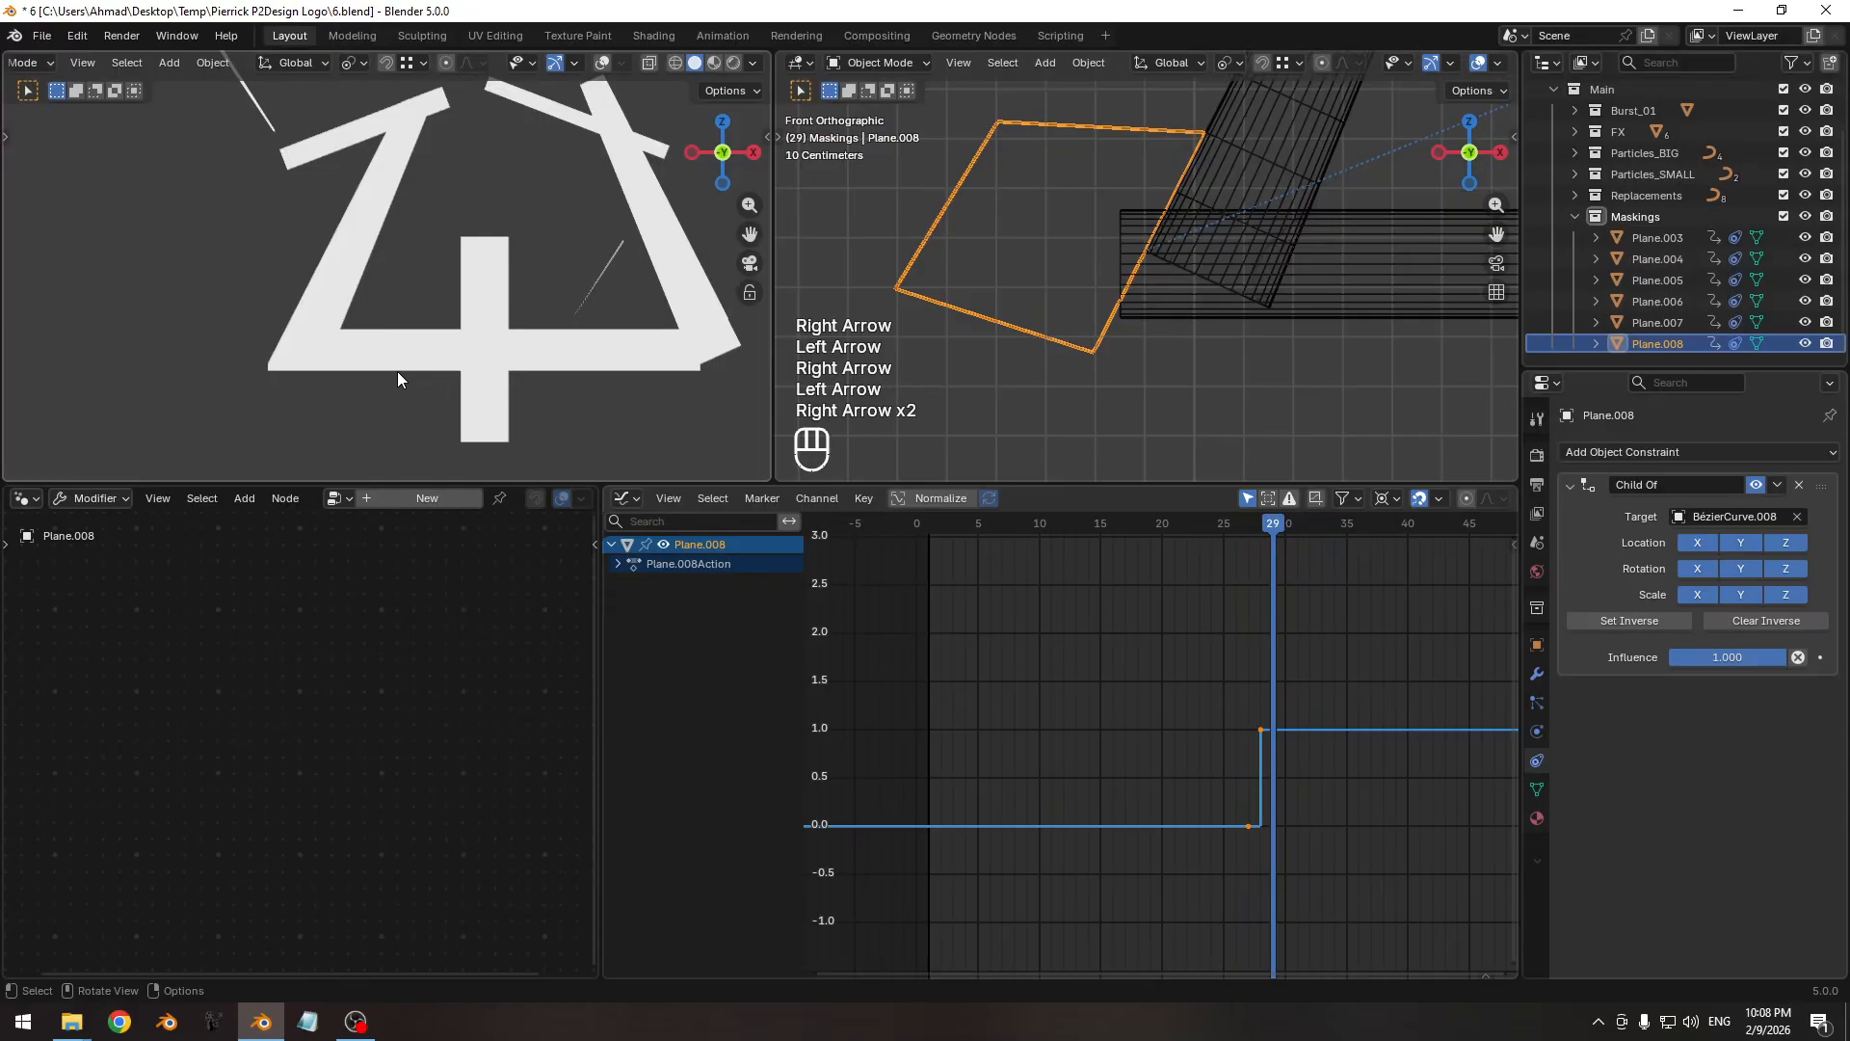
key("Left")
key("Left")
key("Left")
key("Left")
key("Left")
key("Left")
key("Left")
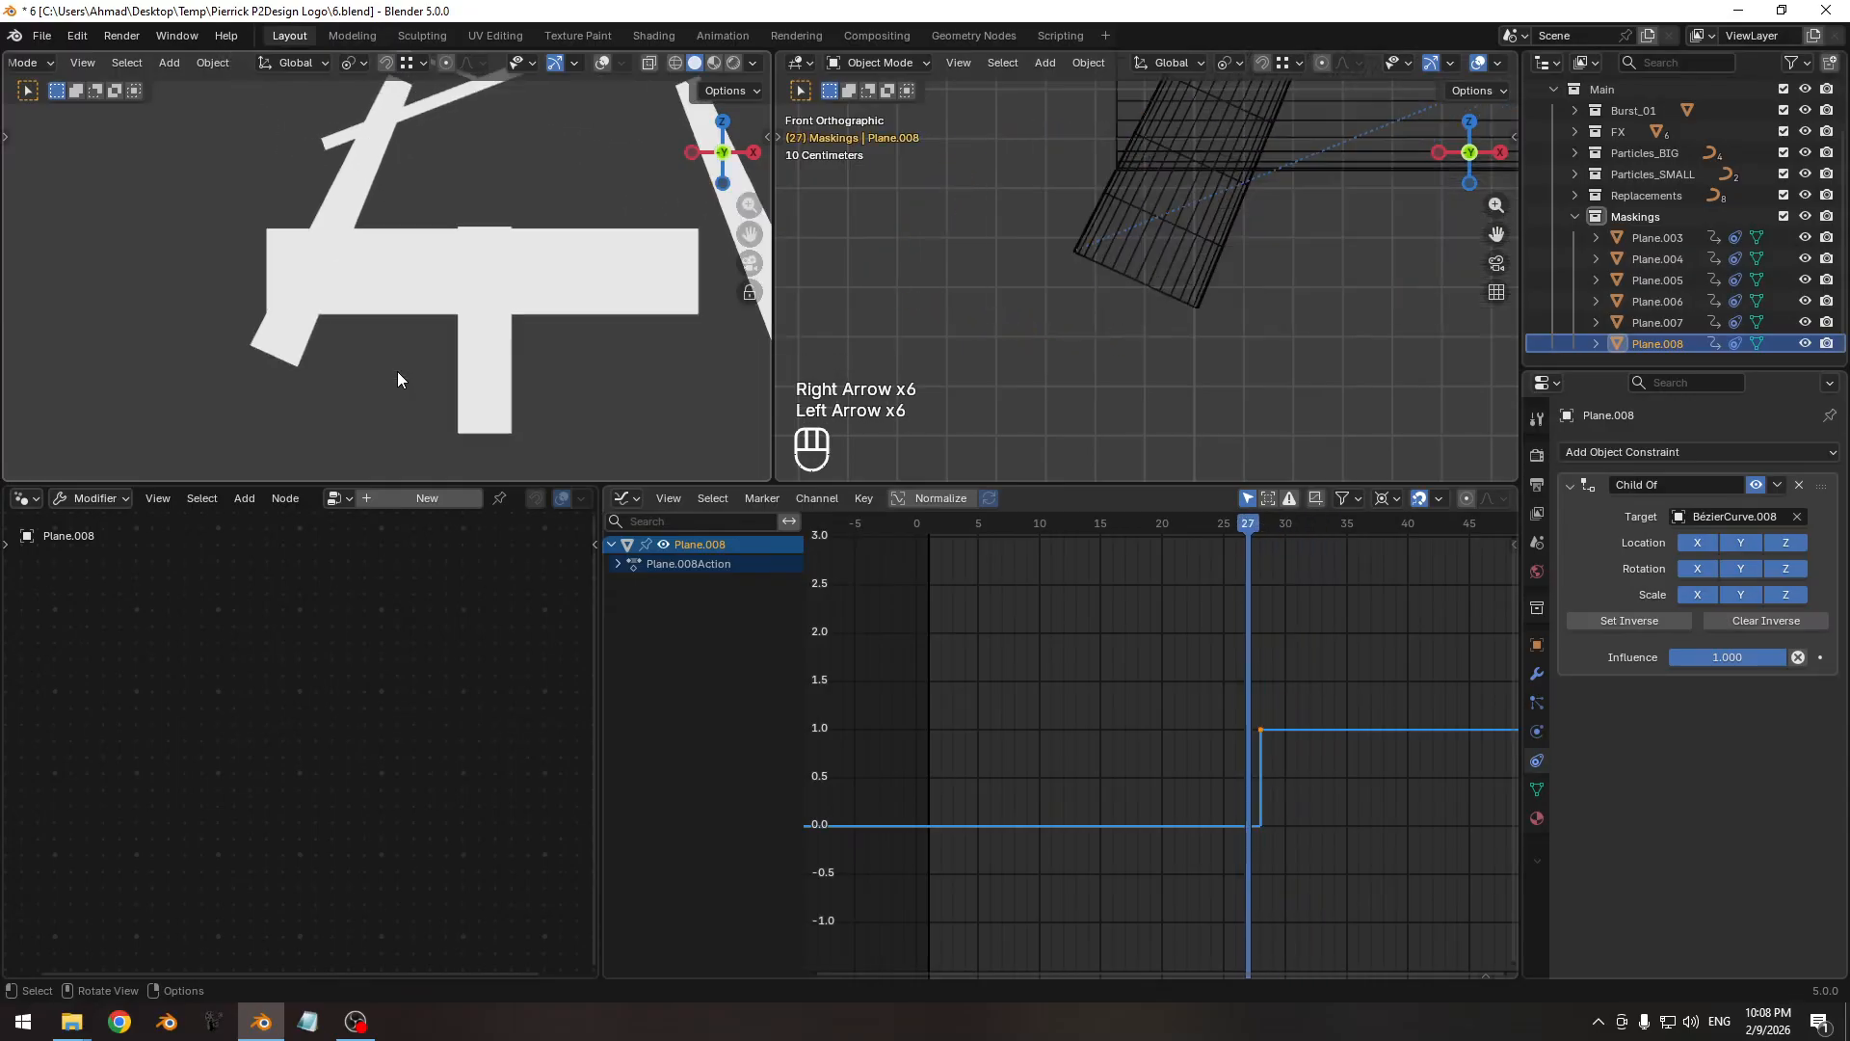
key("Right")
key("Right")
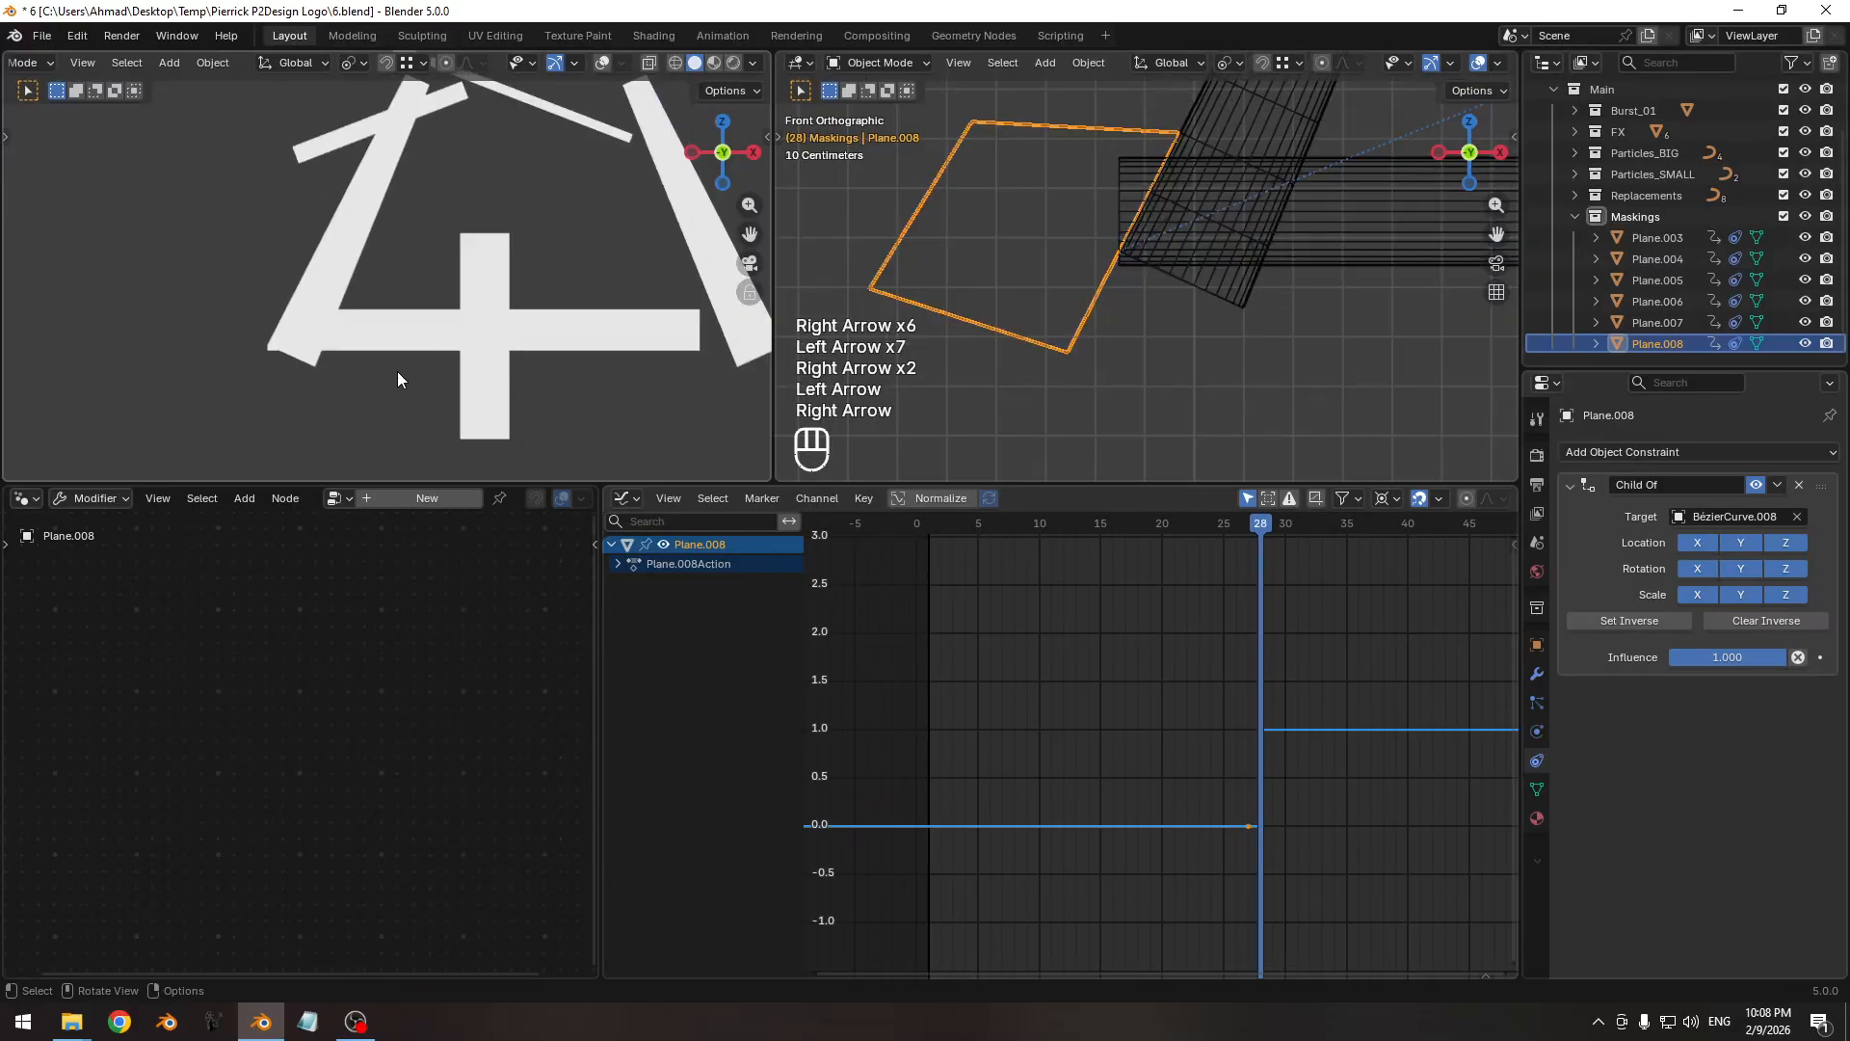
key("Pause")
key("Right")
key("Right")
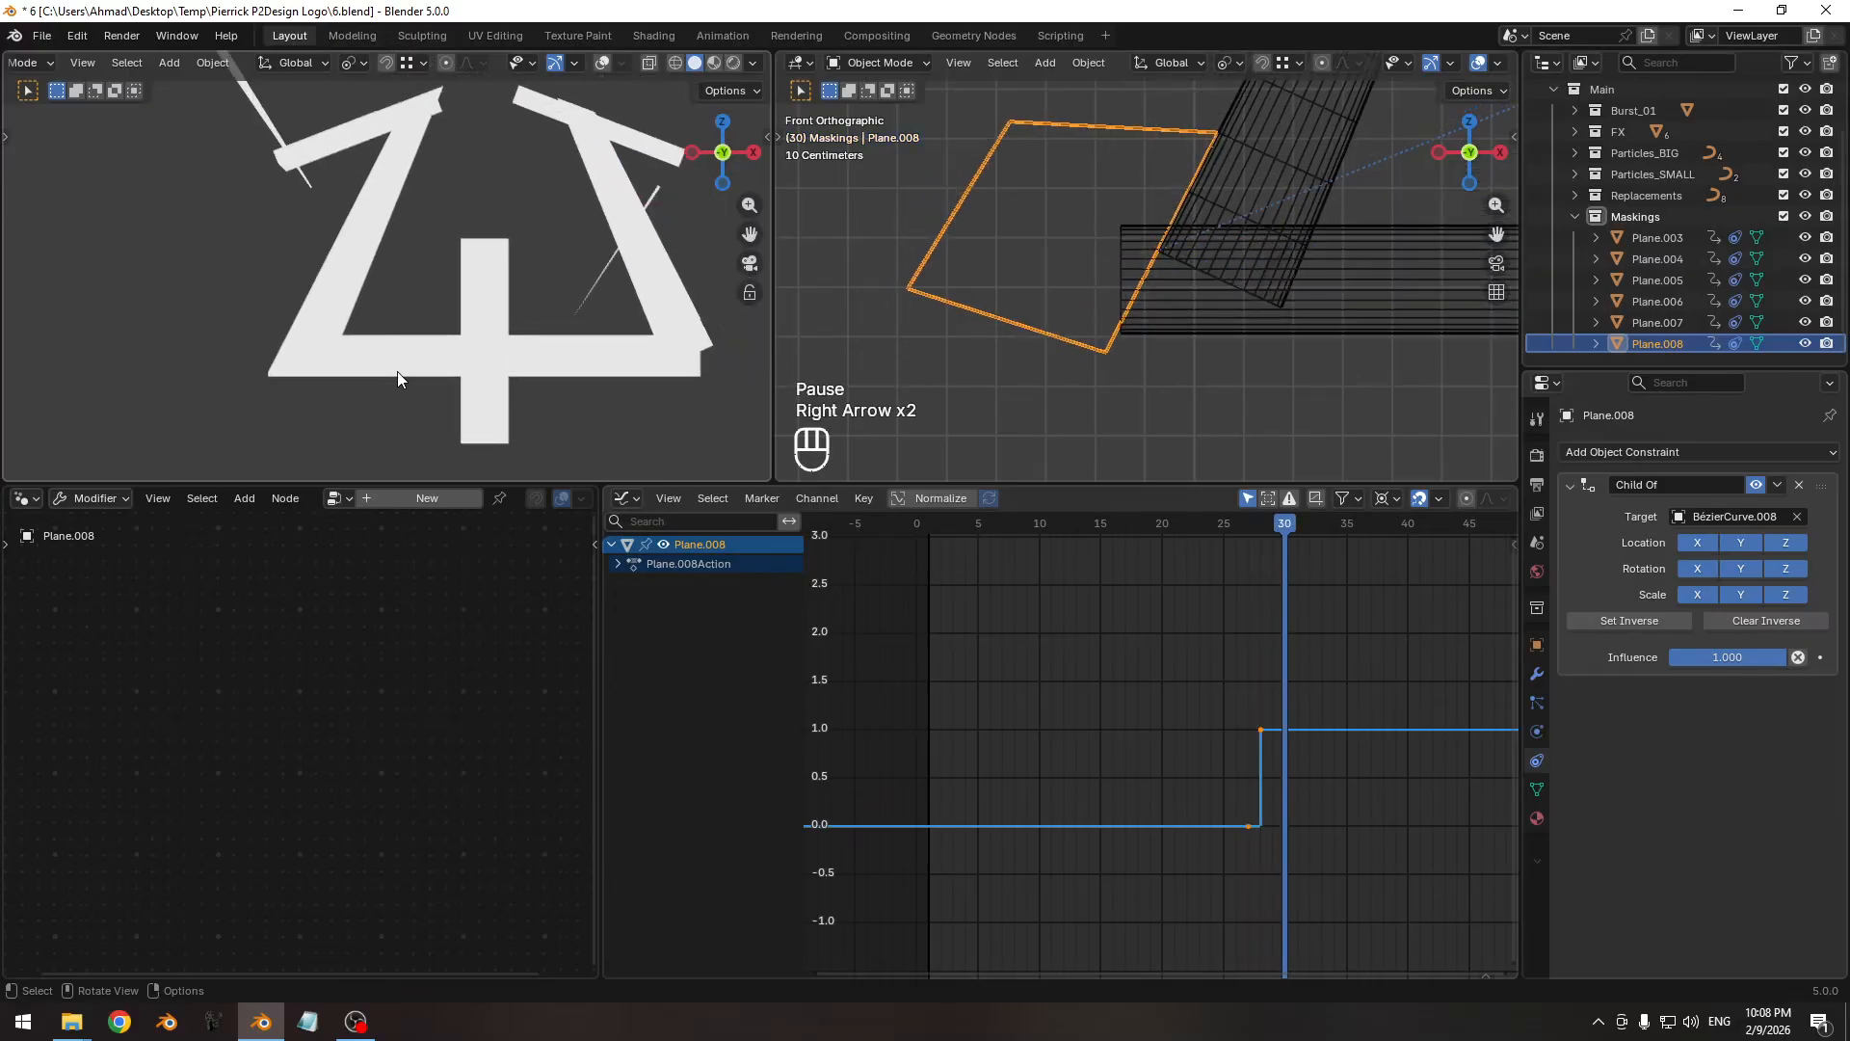
key("Right")
key("Left")
key("Left")
key("Left")
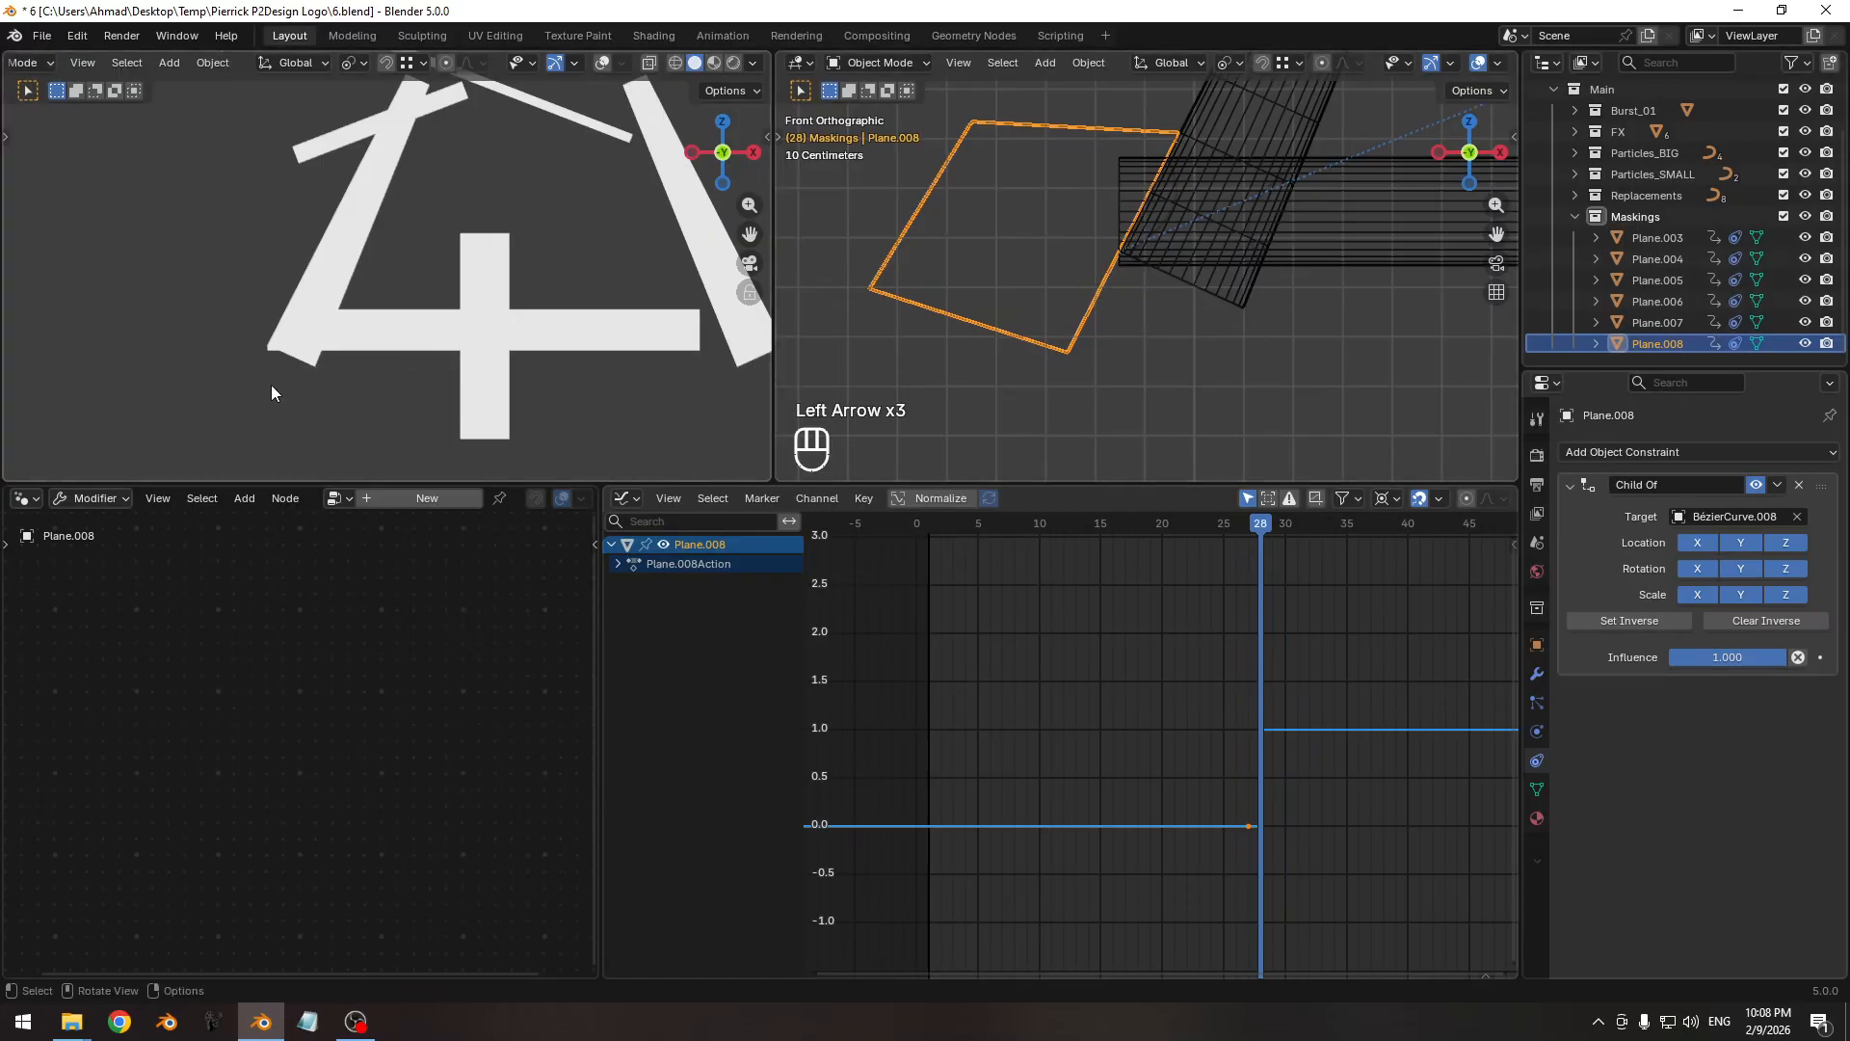
key("Left")
key("Left")
key("Left")
key("Right")
key("Right")
key("Right")
key("Right")
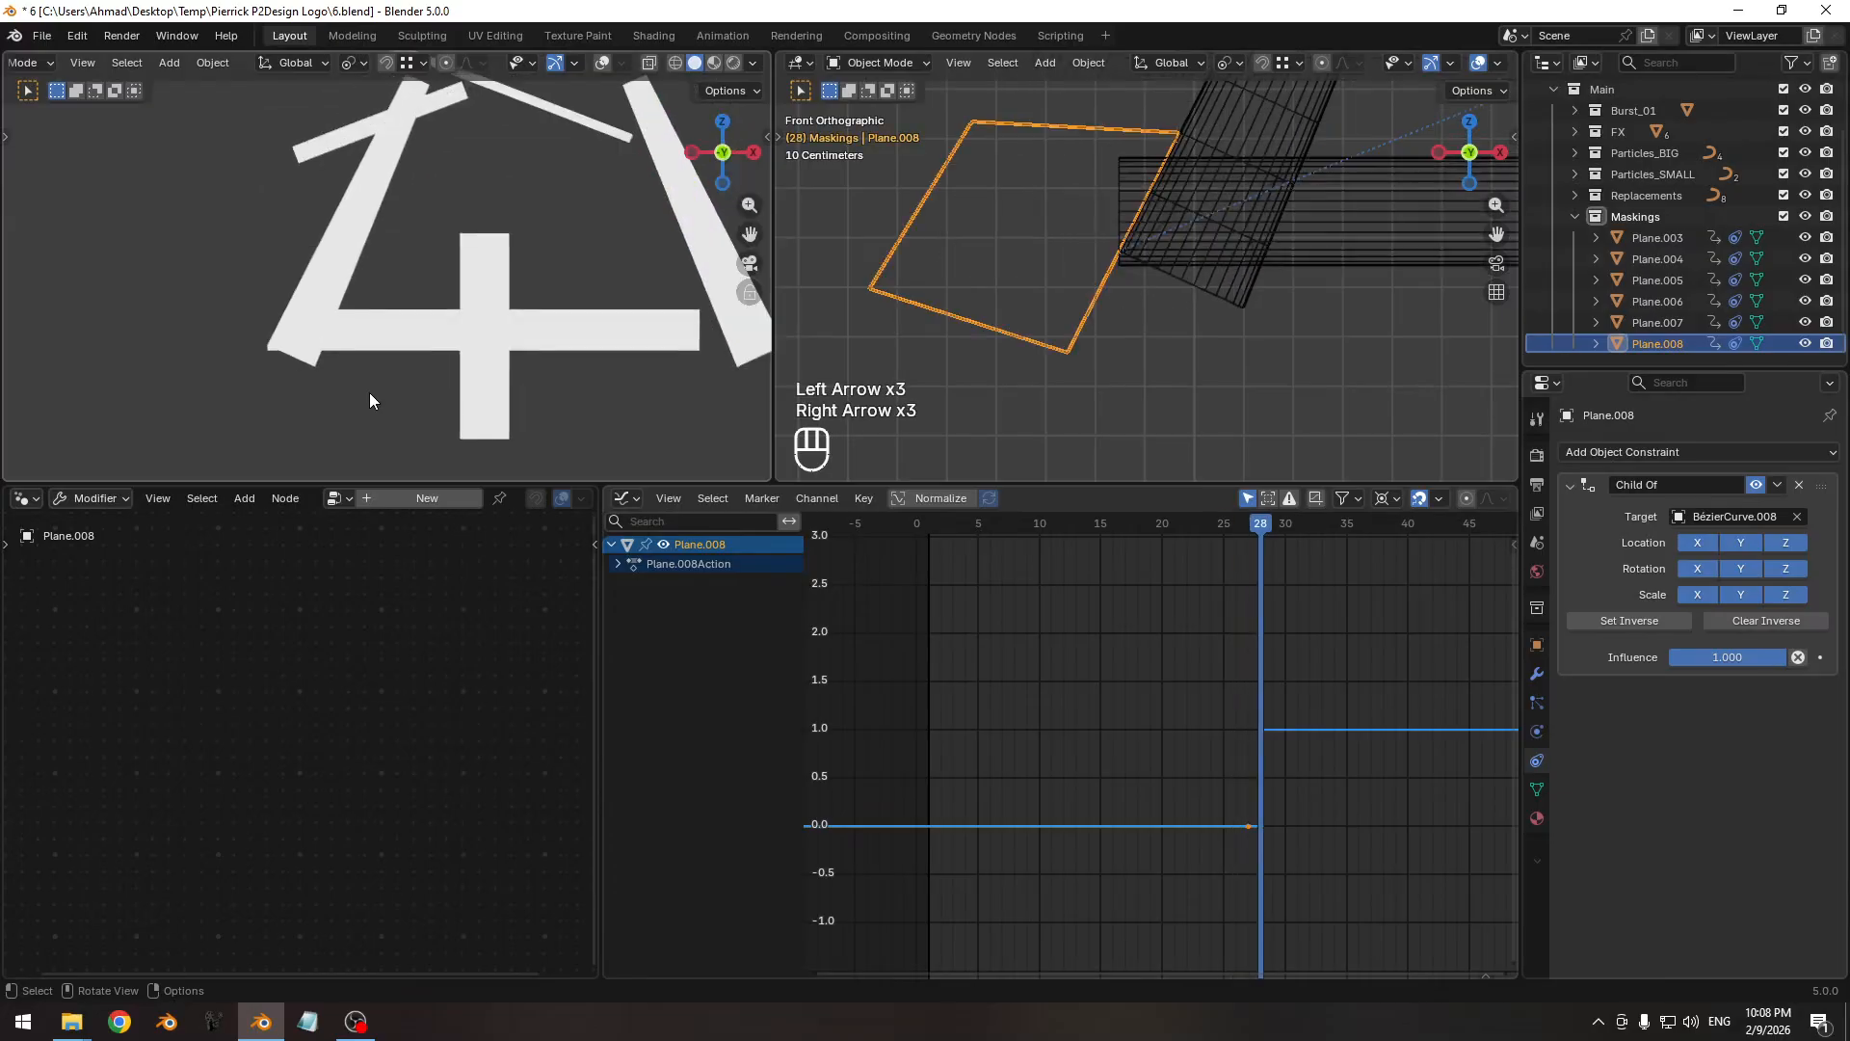
key("Right")
key("Right")
key("Right")
key("Right")
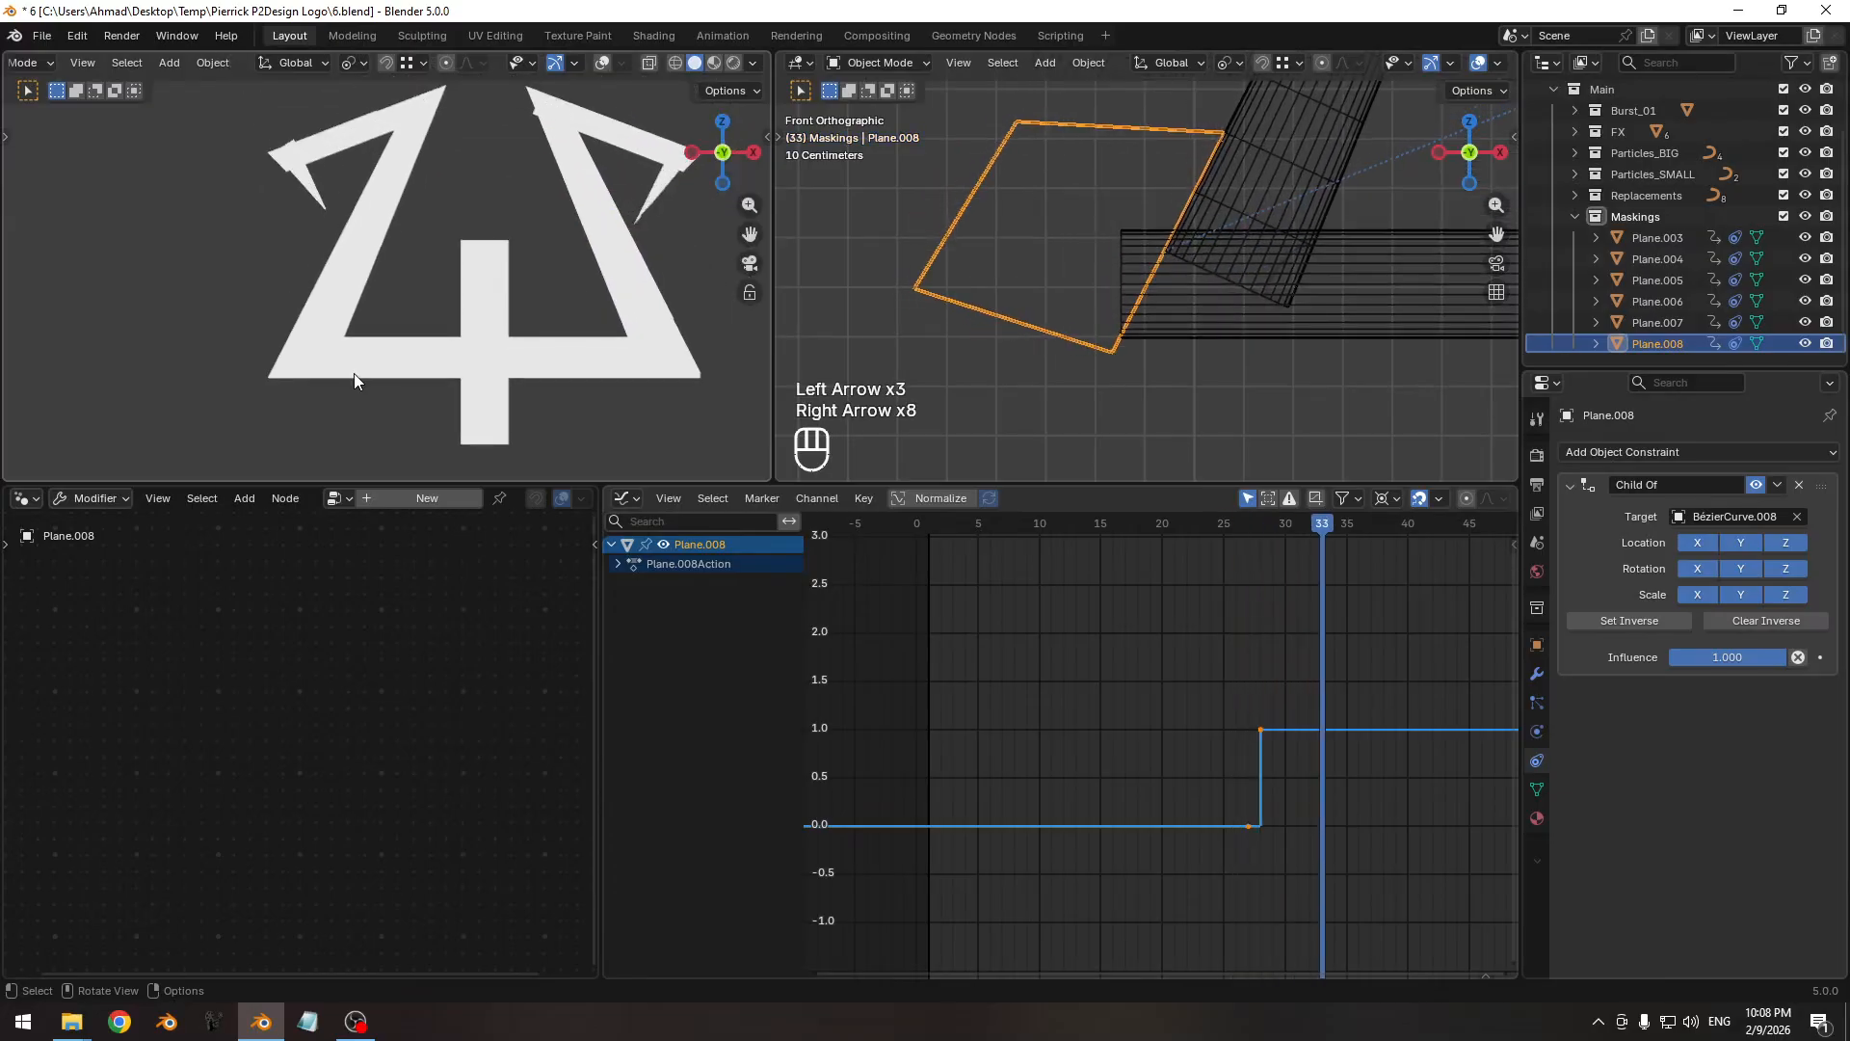
In Plane.007's mesh, snap the upper vertex of the logo-facing edge to the right diagonal tube's outline, keeping its Y position.
middle_click_drag(354, 373, 241, 322, "shift")
middle_click_drag(348, 356, 370, 276, "ctrl")
middle_click_drag(243, 451, 345, 295, "shift")
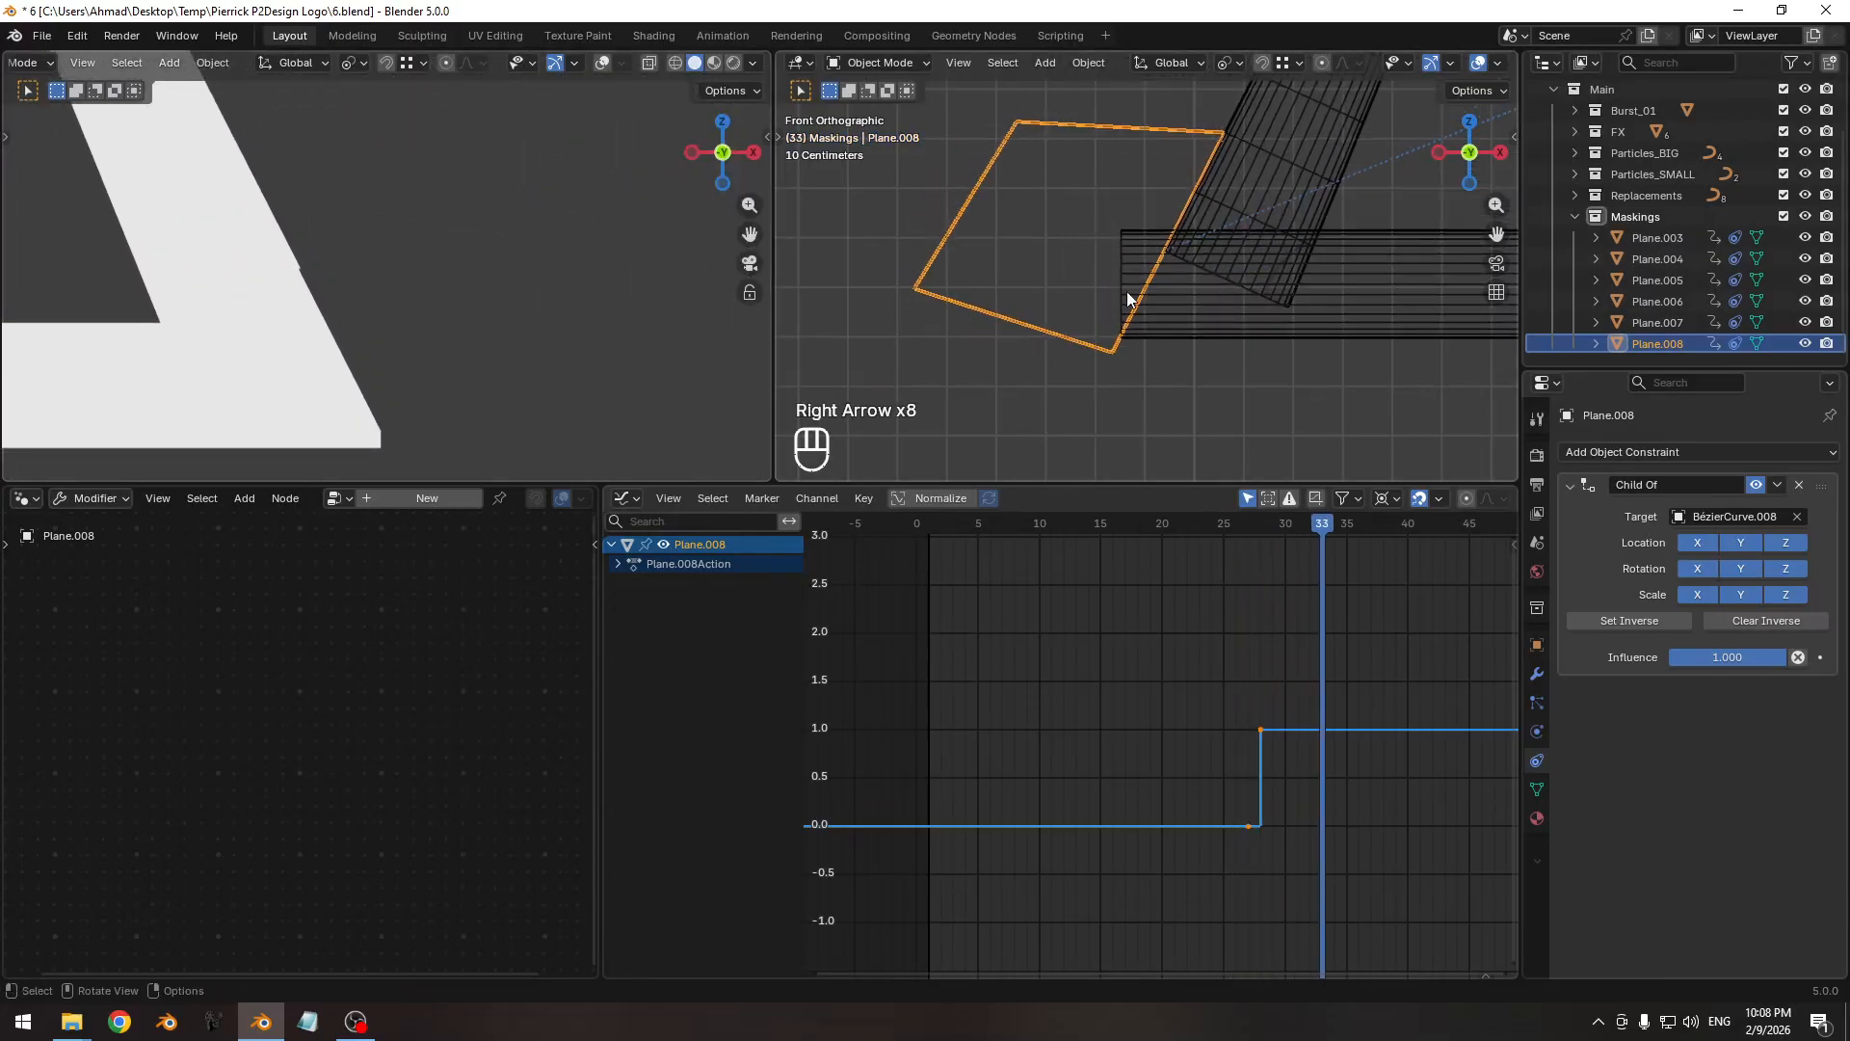
middle_click_drag(1414, 229, 973, 237, "shift")
middle_click_drag(1159, 239, 1156, 280, "ctrl")
middle_click_drag(1272, 261, 1201, 187, "shift")
middle_click_drag(1067, 204, 1108, 198, "shift")
left_click(1110, 200)
key("Tab")
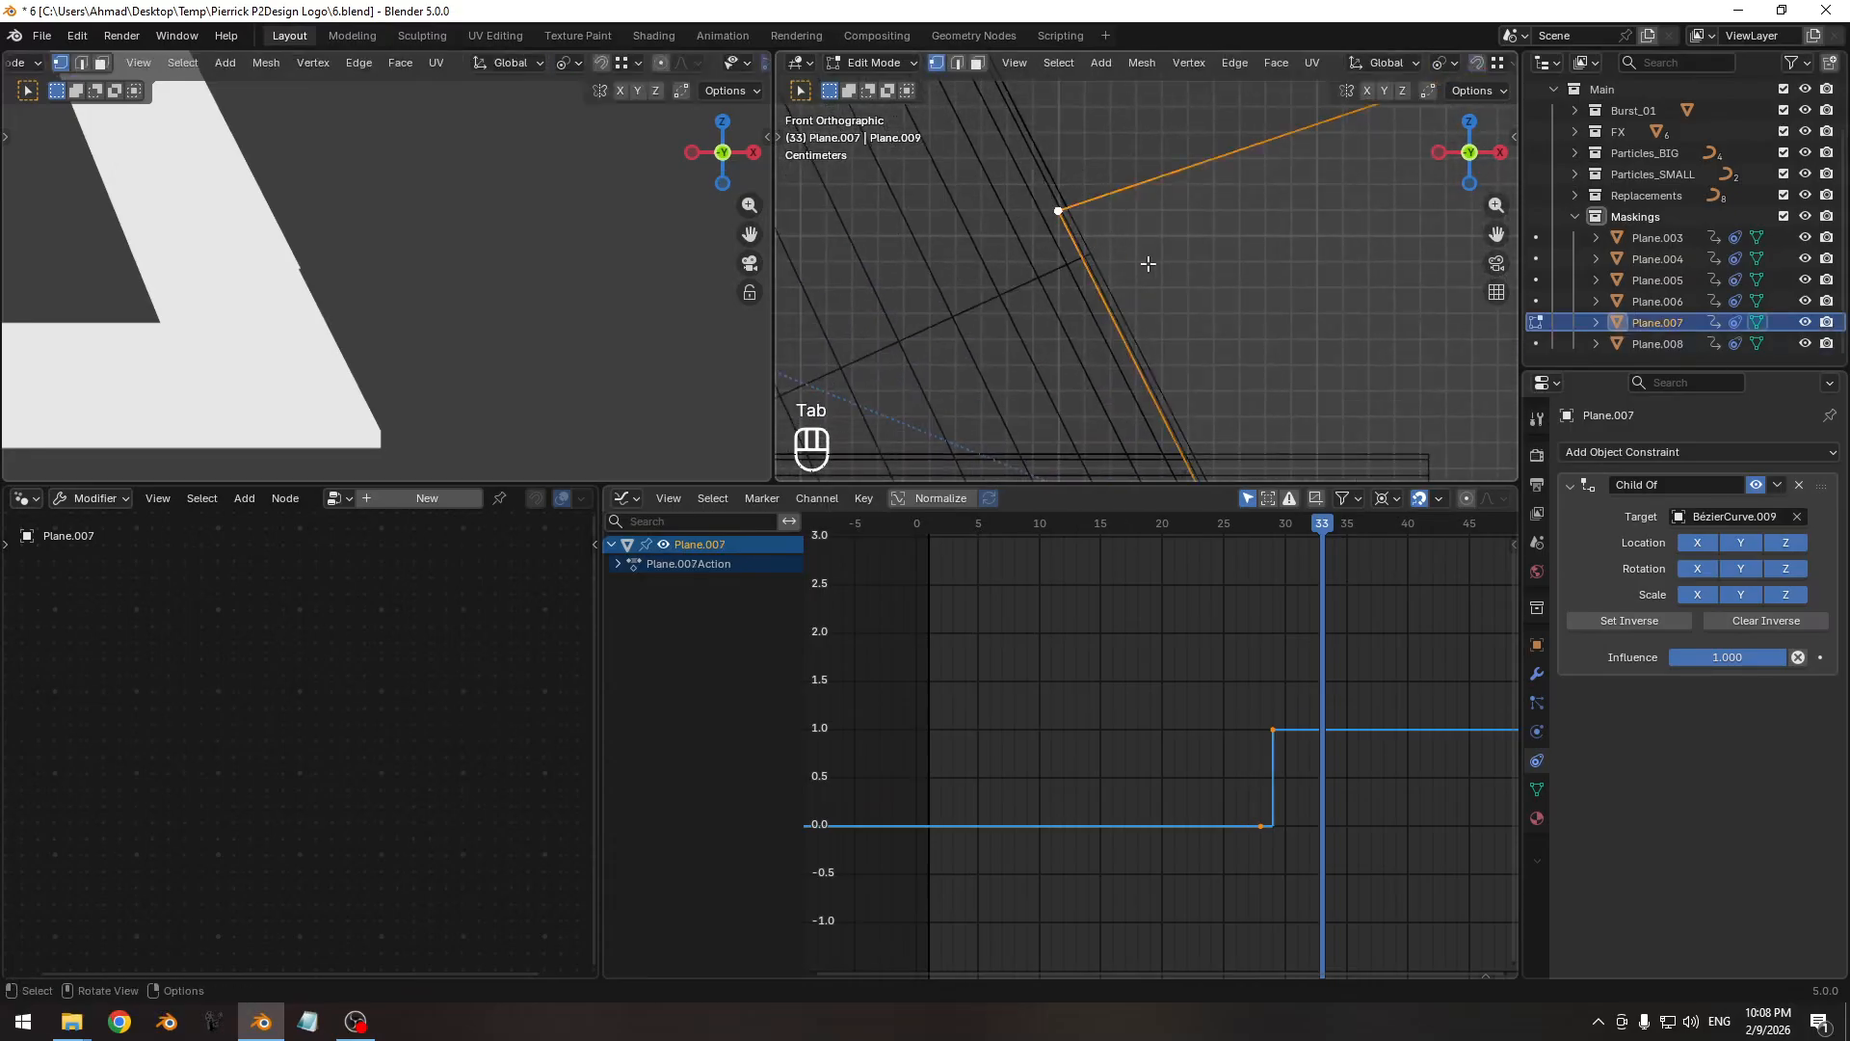
key("g")
key("shift+y")
left_click(1106, 249, "ctrl")
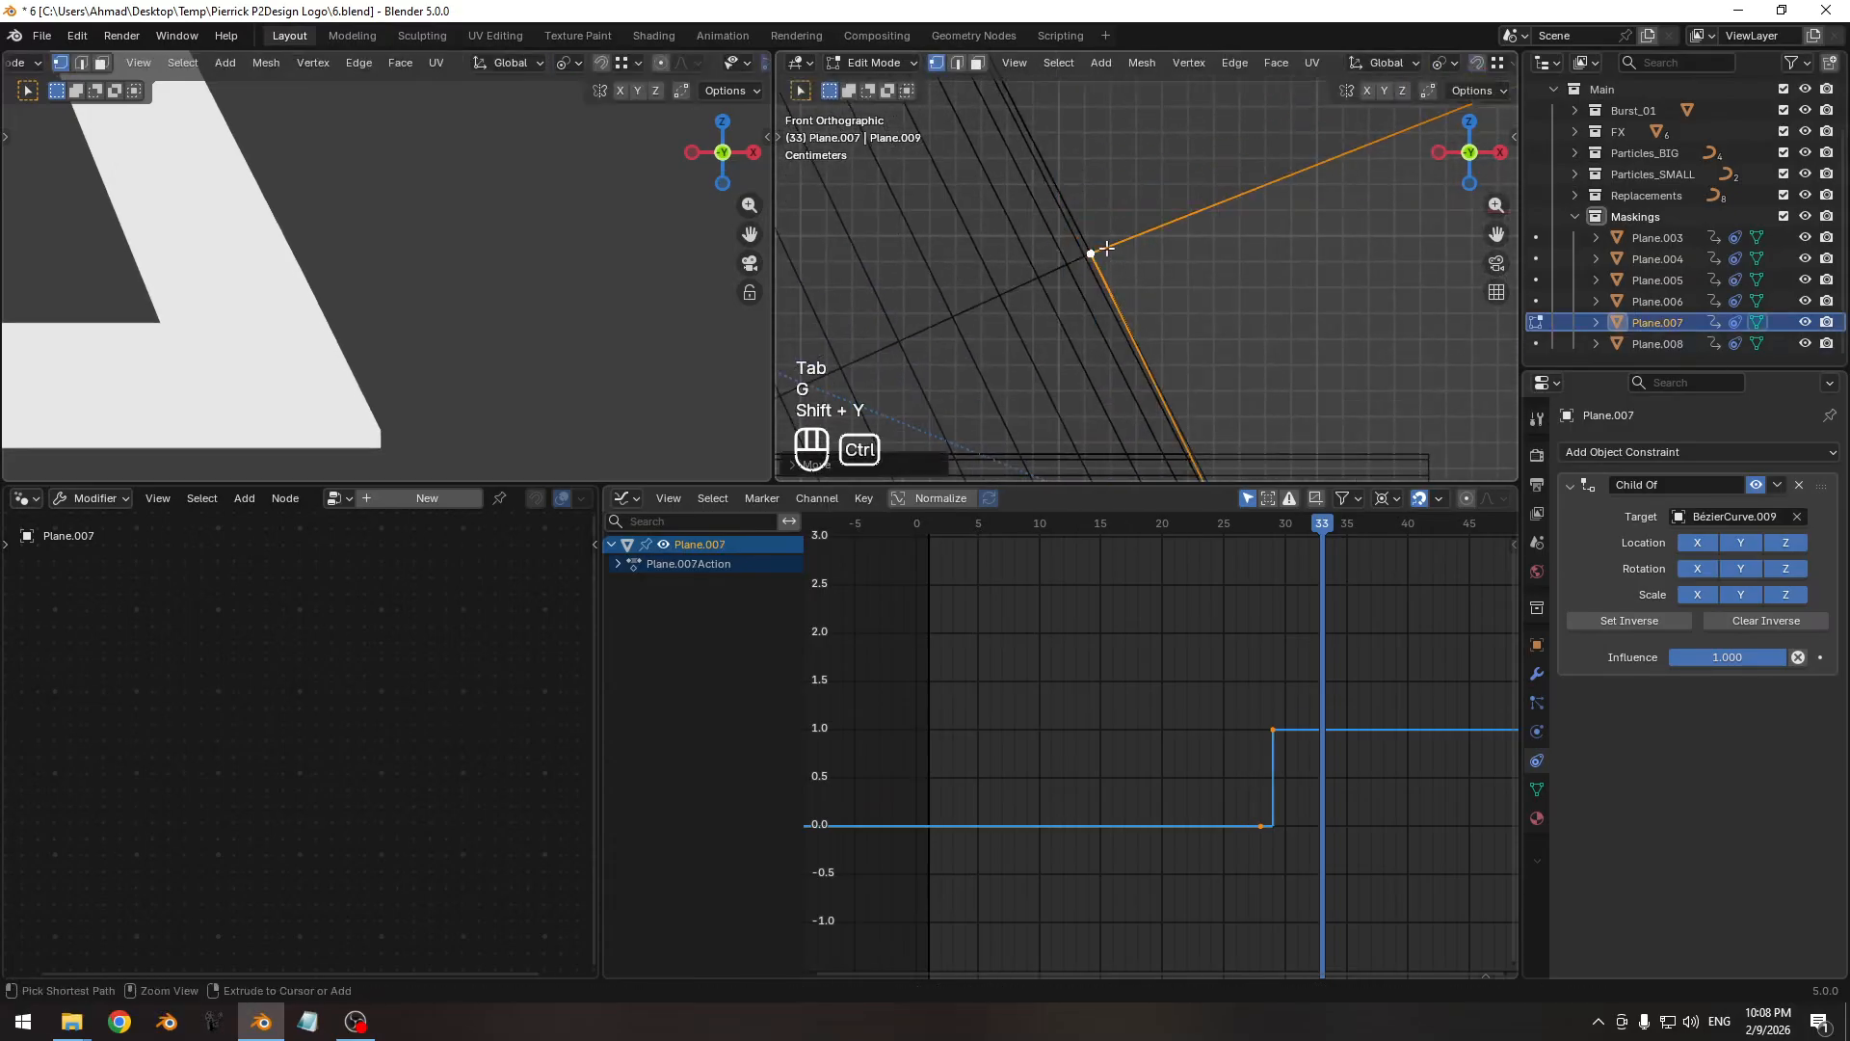
Snap the lower vertex of Plane.007's logo-facing edge to the right diagonal tube's lower outer corner, keeping its Y position.
middle_click_drag(1214, 246, 1045, 115, "ctrl")
middle_click_drag(1073, 190, 1156, 298, "shift")
middle_click_drag(1273, 440, 1158, 277, "ctrl")
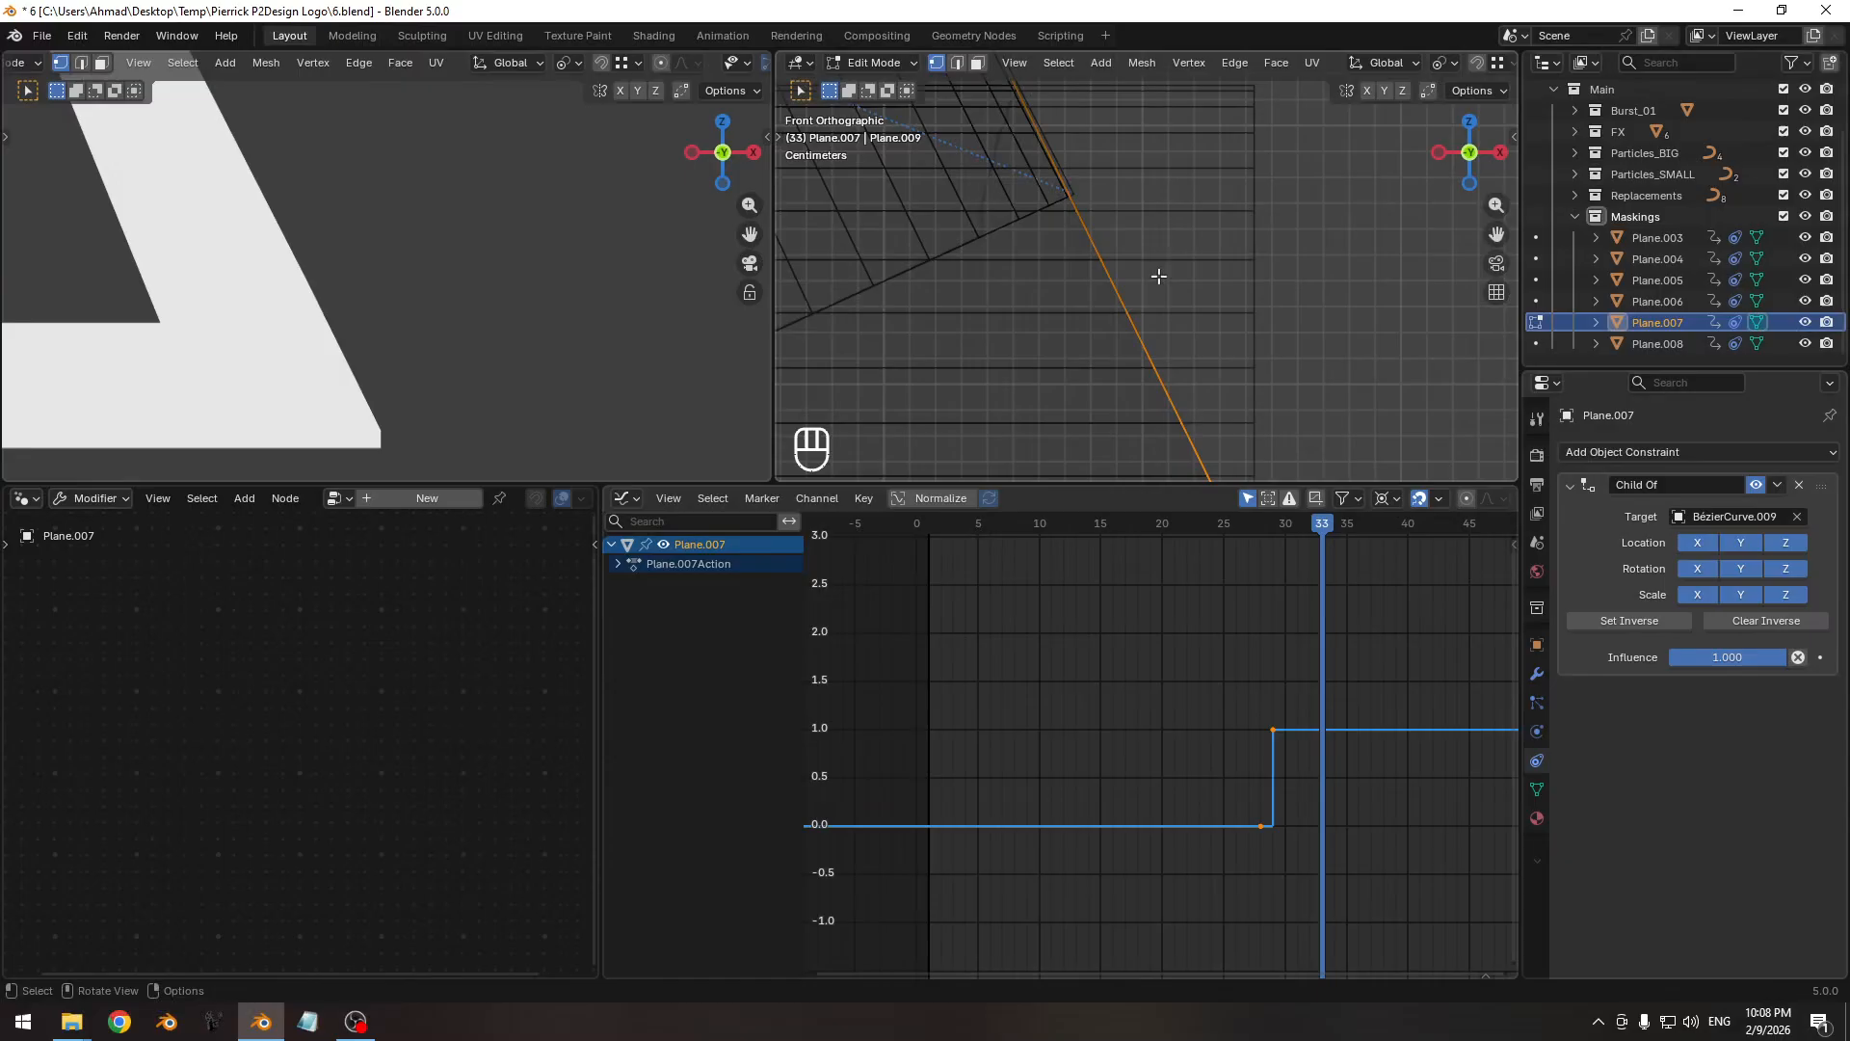
key("g")
key("shift+y")
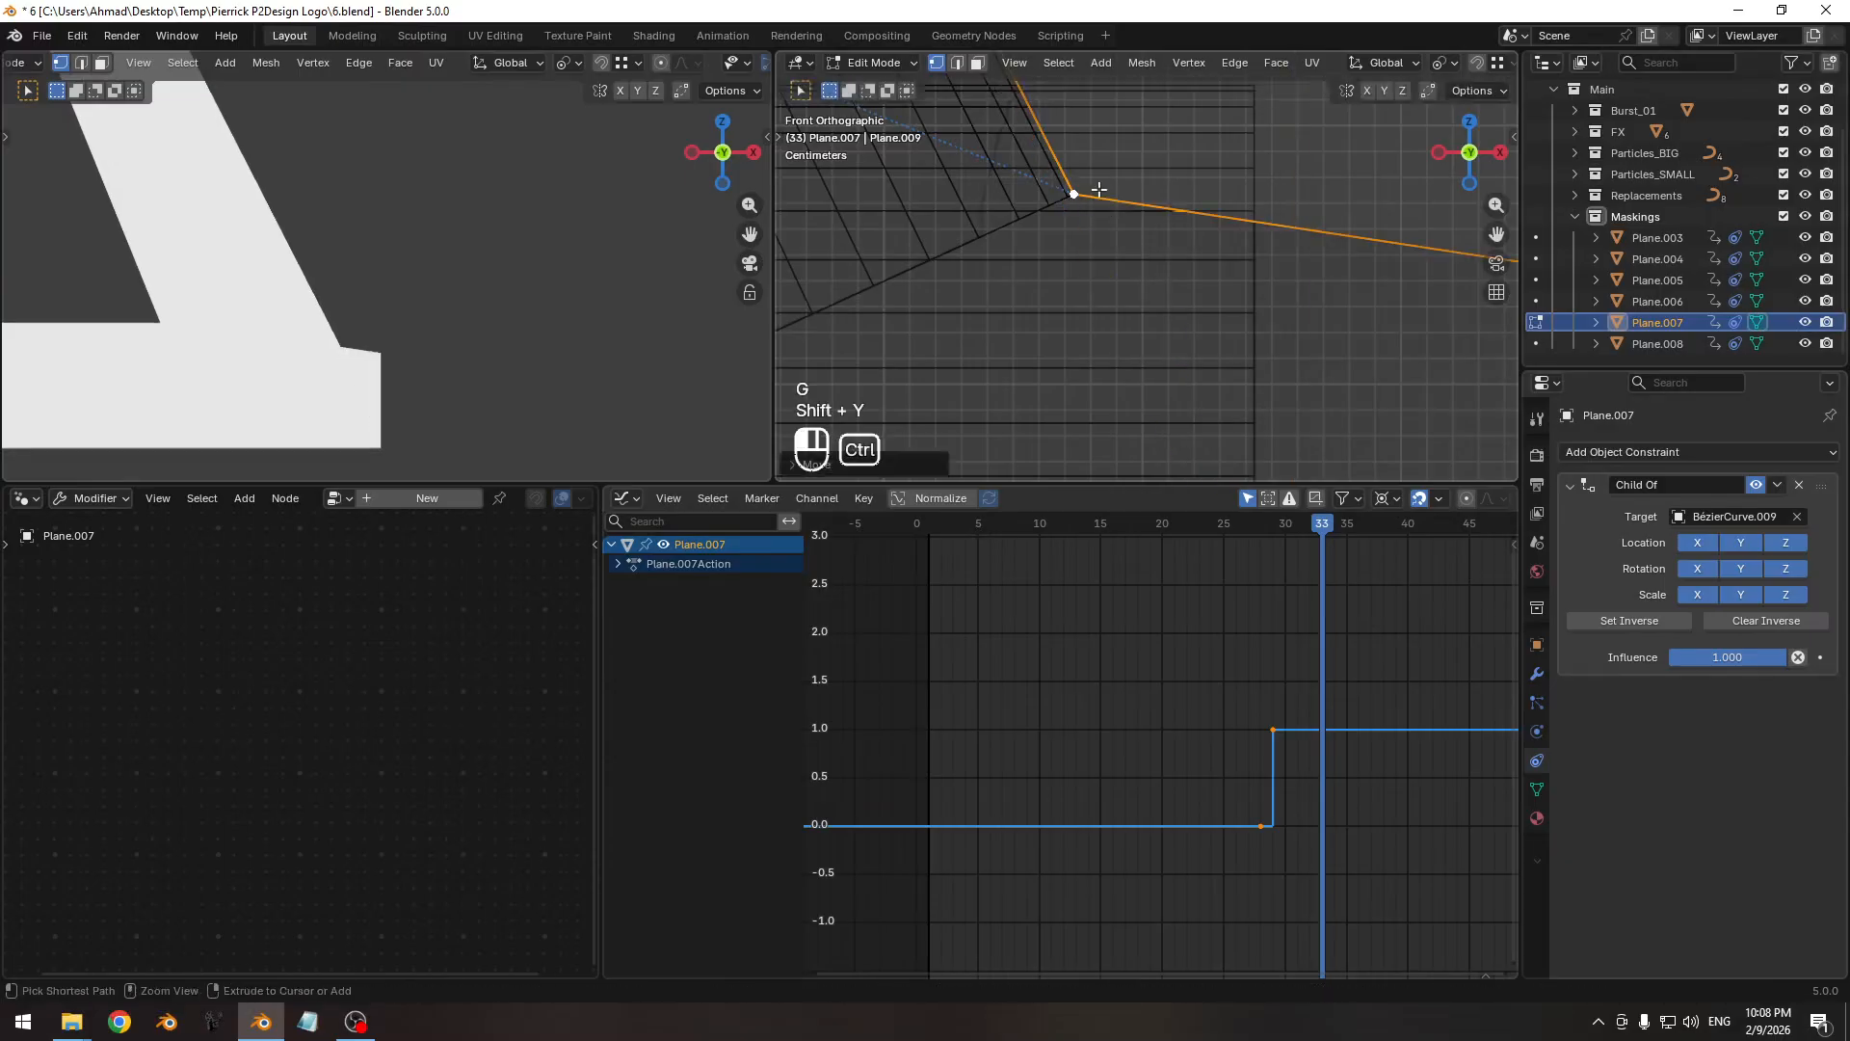
left_click(1112, 278)
Select both vertices of Plane.007's logo-facing edge and scale the edge up about its midpoint.
scroll(1121, 267, "down", 2)
left_click(1096, 185, "shift")
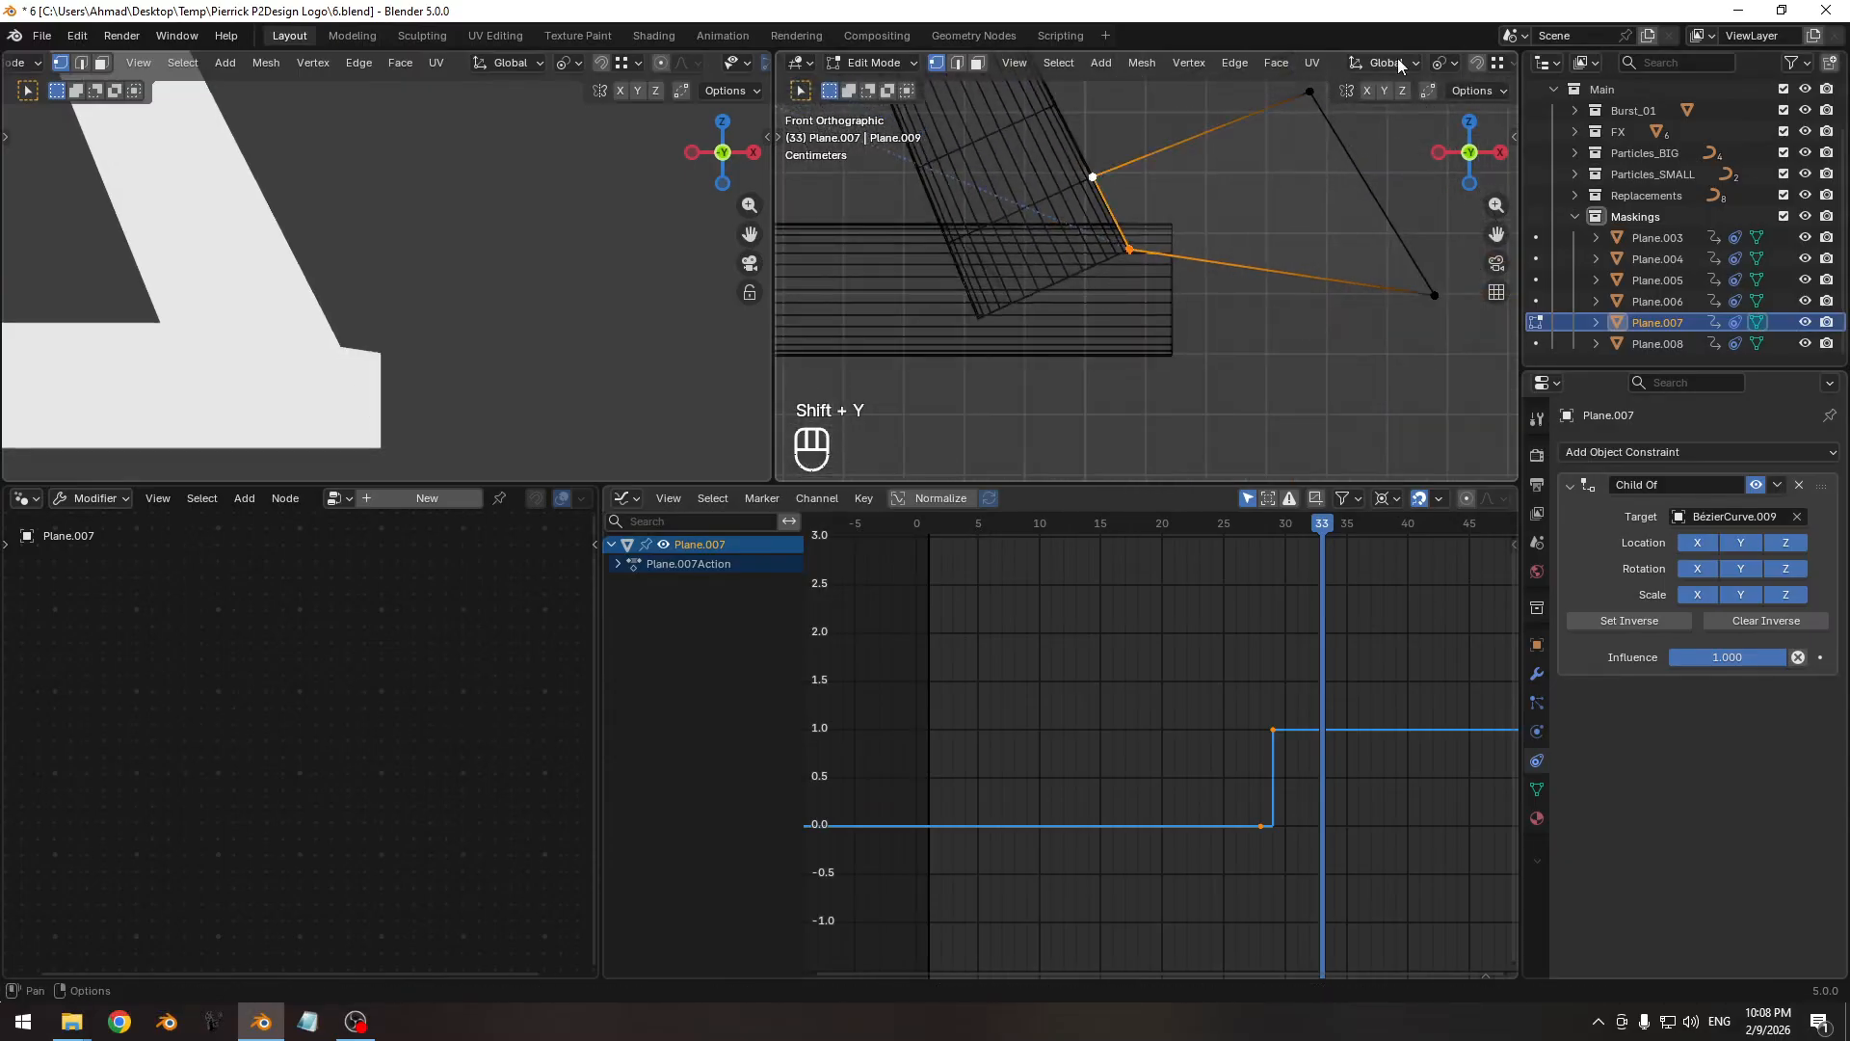
left_click(1440, 63)
left_click(1479, 190)
key("s")
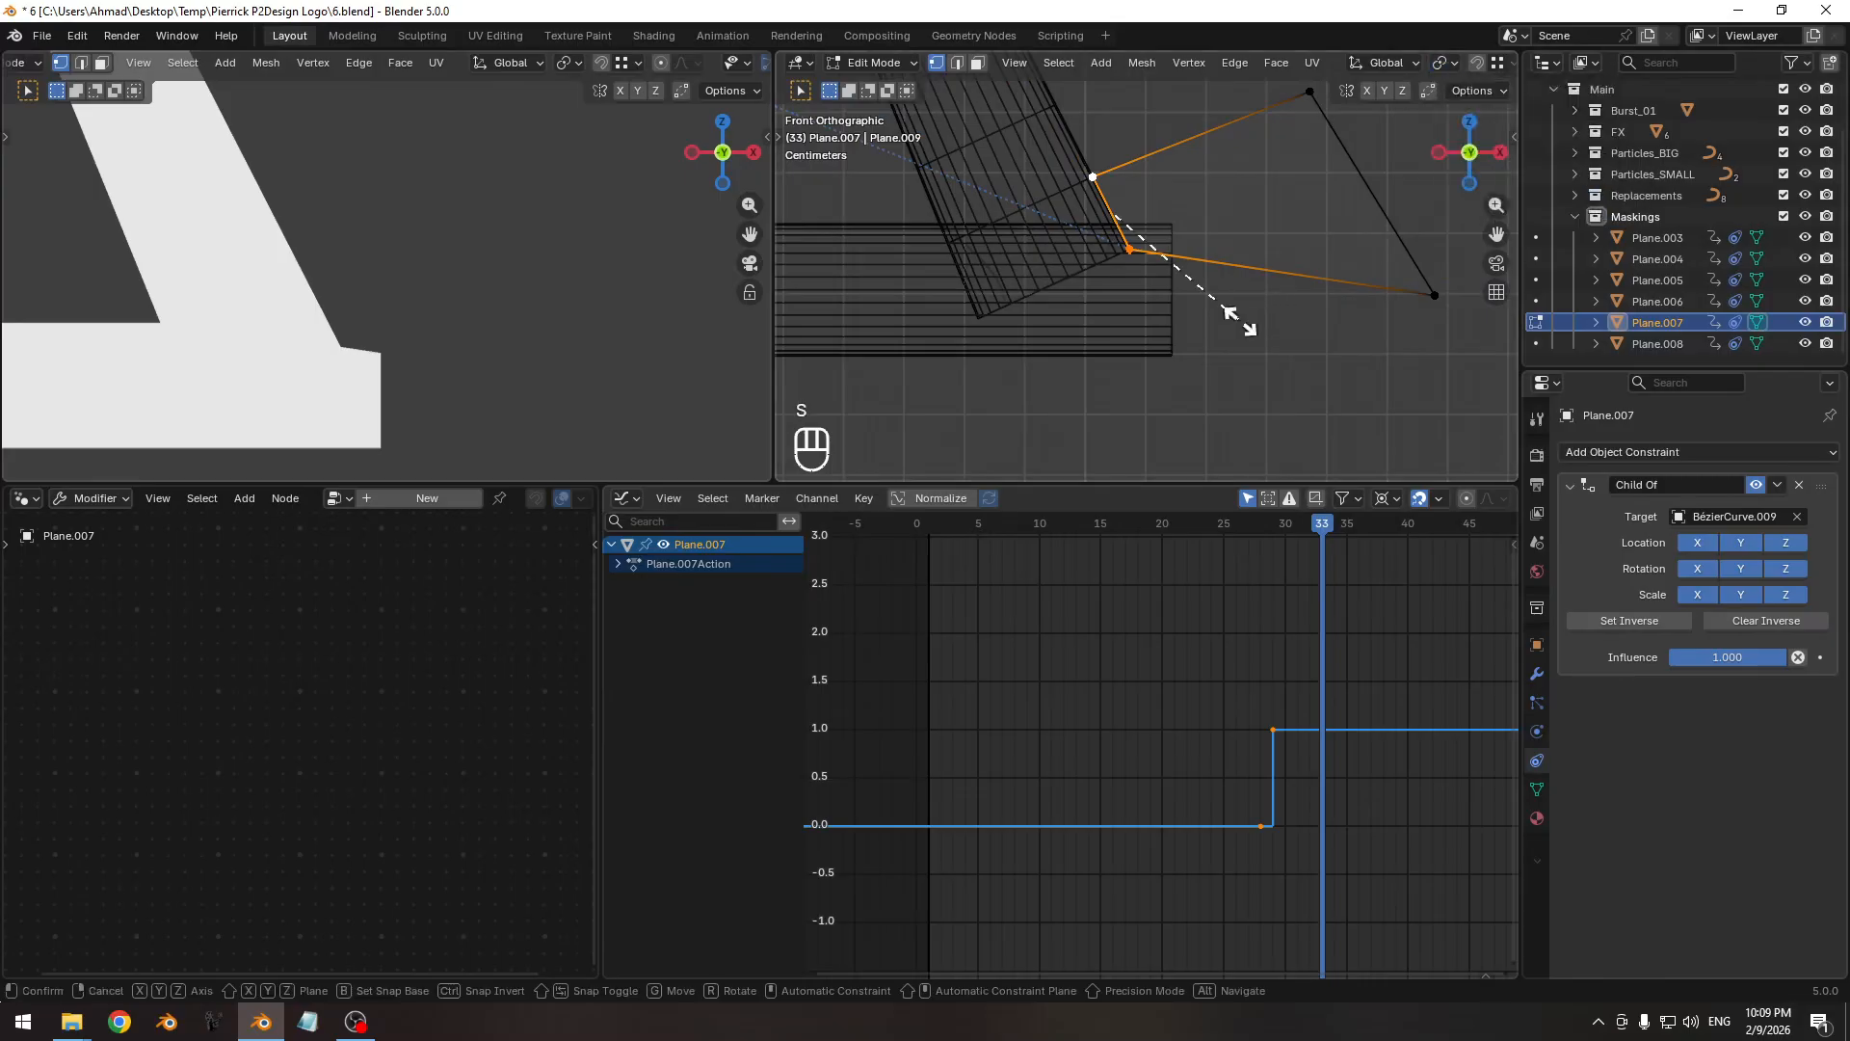
left_click(1280, 372)
key("s")
left_click(1250, 359)
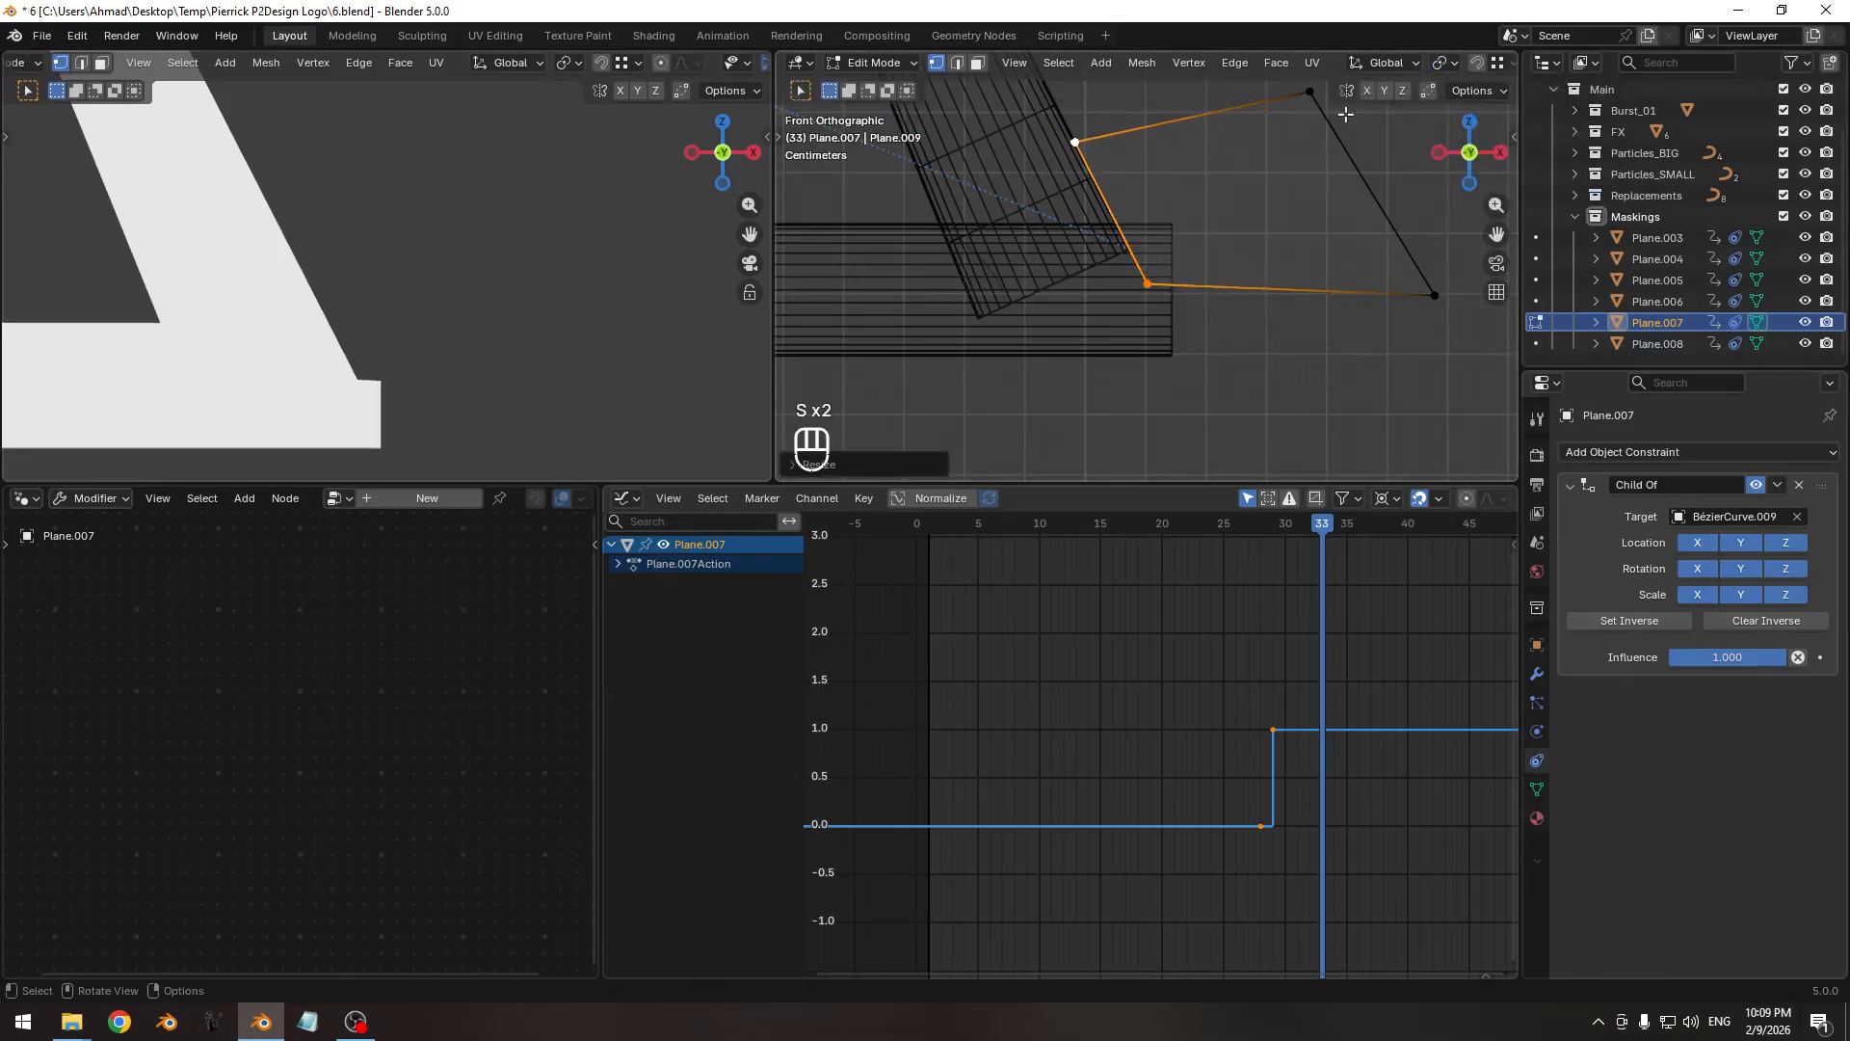
Switch the pivot to the active vertex and scale Plane.007's edge down past the horizontal tube's lower right corner.
left_click(1440, 63)
left_click(1478, 160)
key("s")
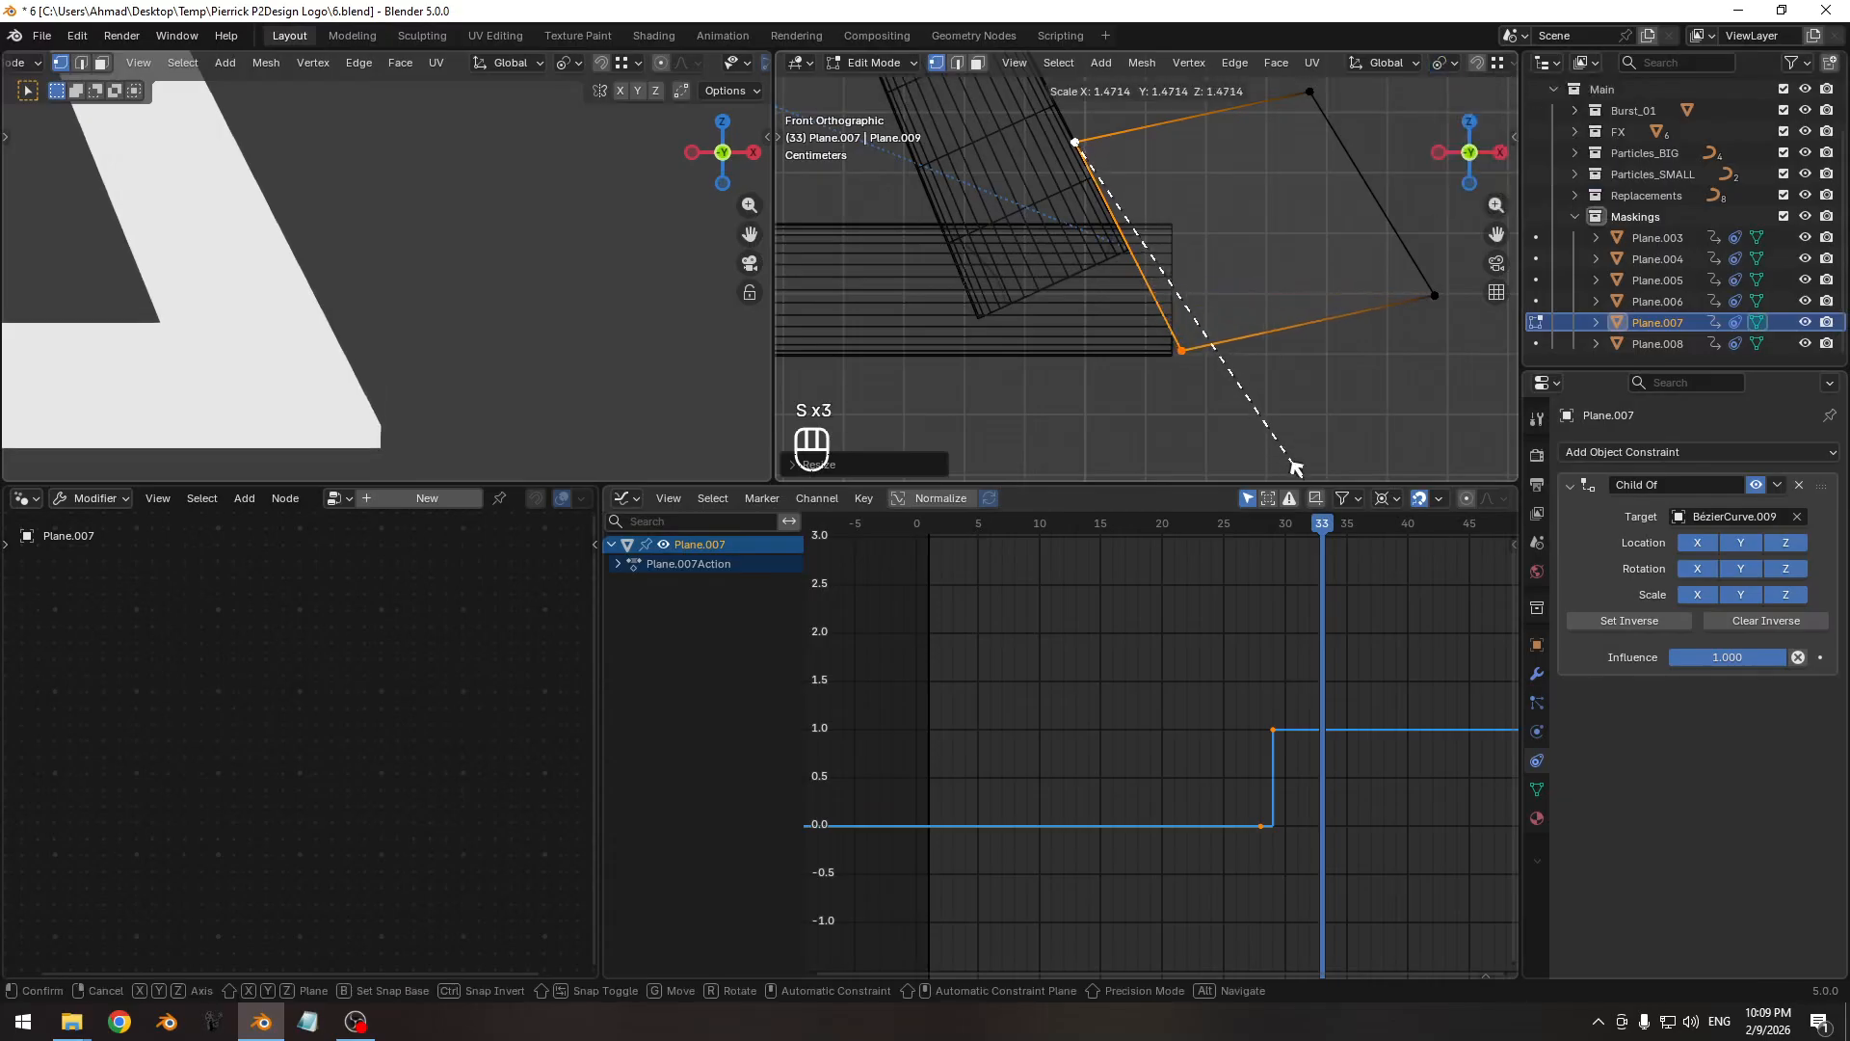
left_click(1335, 93)
key("Tab")
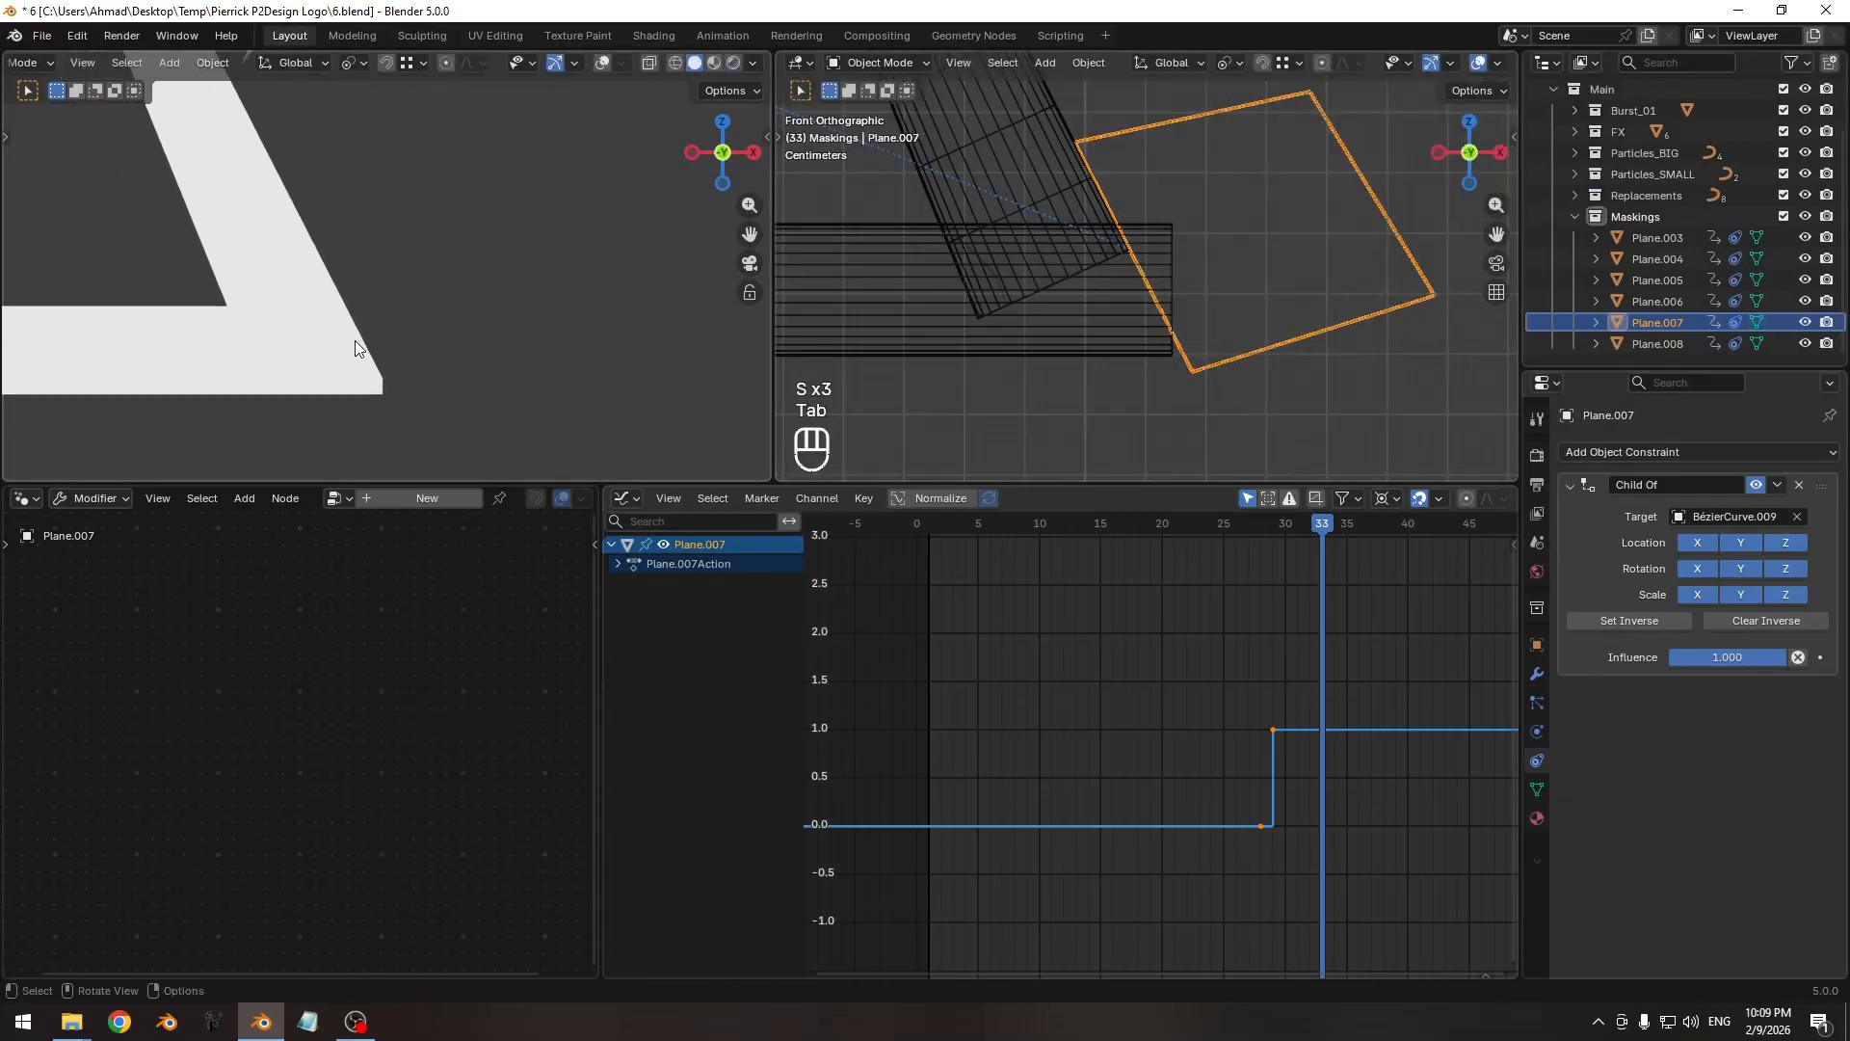
Step back and forth through frames 29 to 37 to examine how Plane.007 masks the logo's lower right corner.
key("Right")
key("Right")
key("Right")
key("Right")
key("Left")
key("Left")
key("Left")
key("Left")
key("Left")
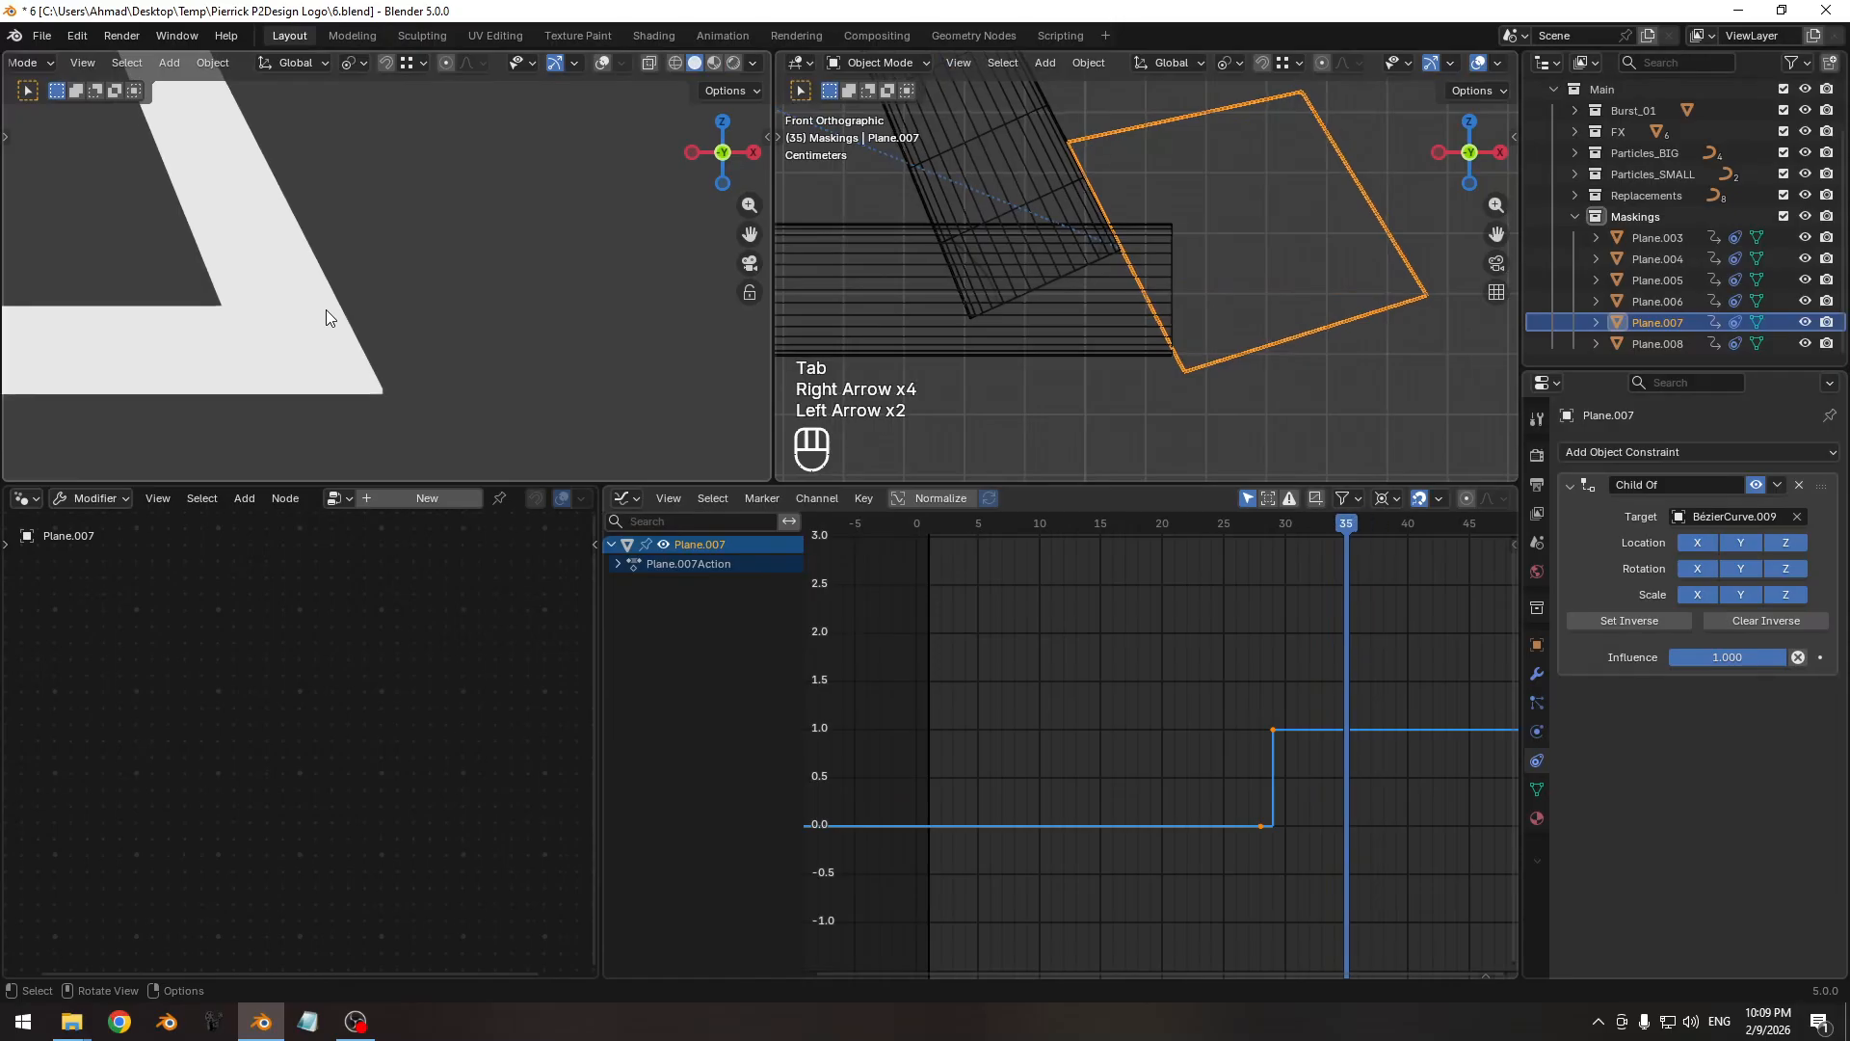
key("Left")
key("Left")
key("Left")
key("Right")
key("Right")
key("Right")
key("Right")
key("Right")
key("Right")
key("Right")
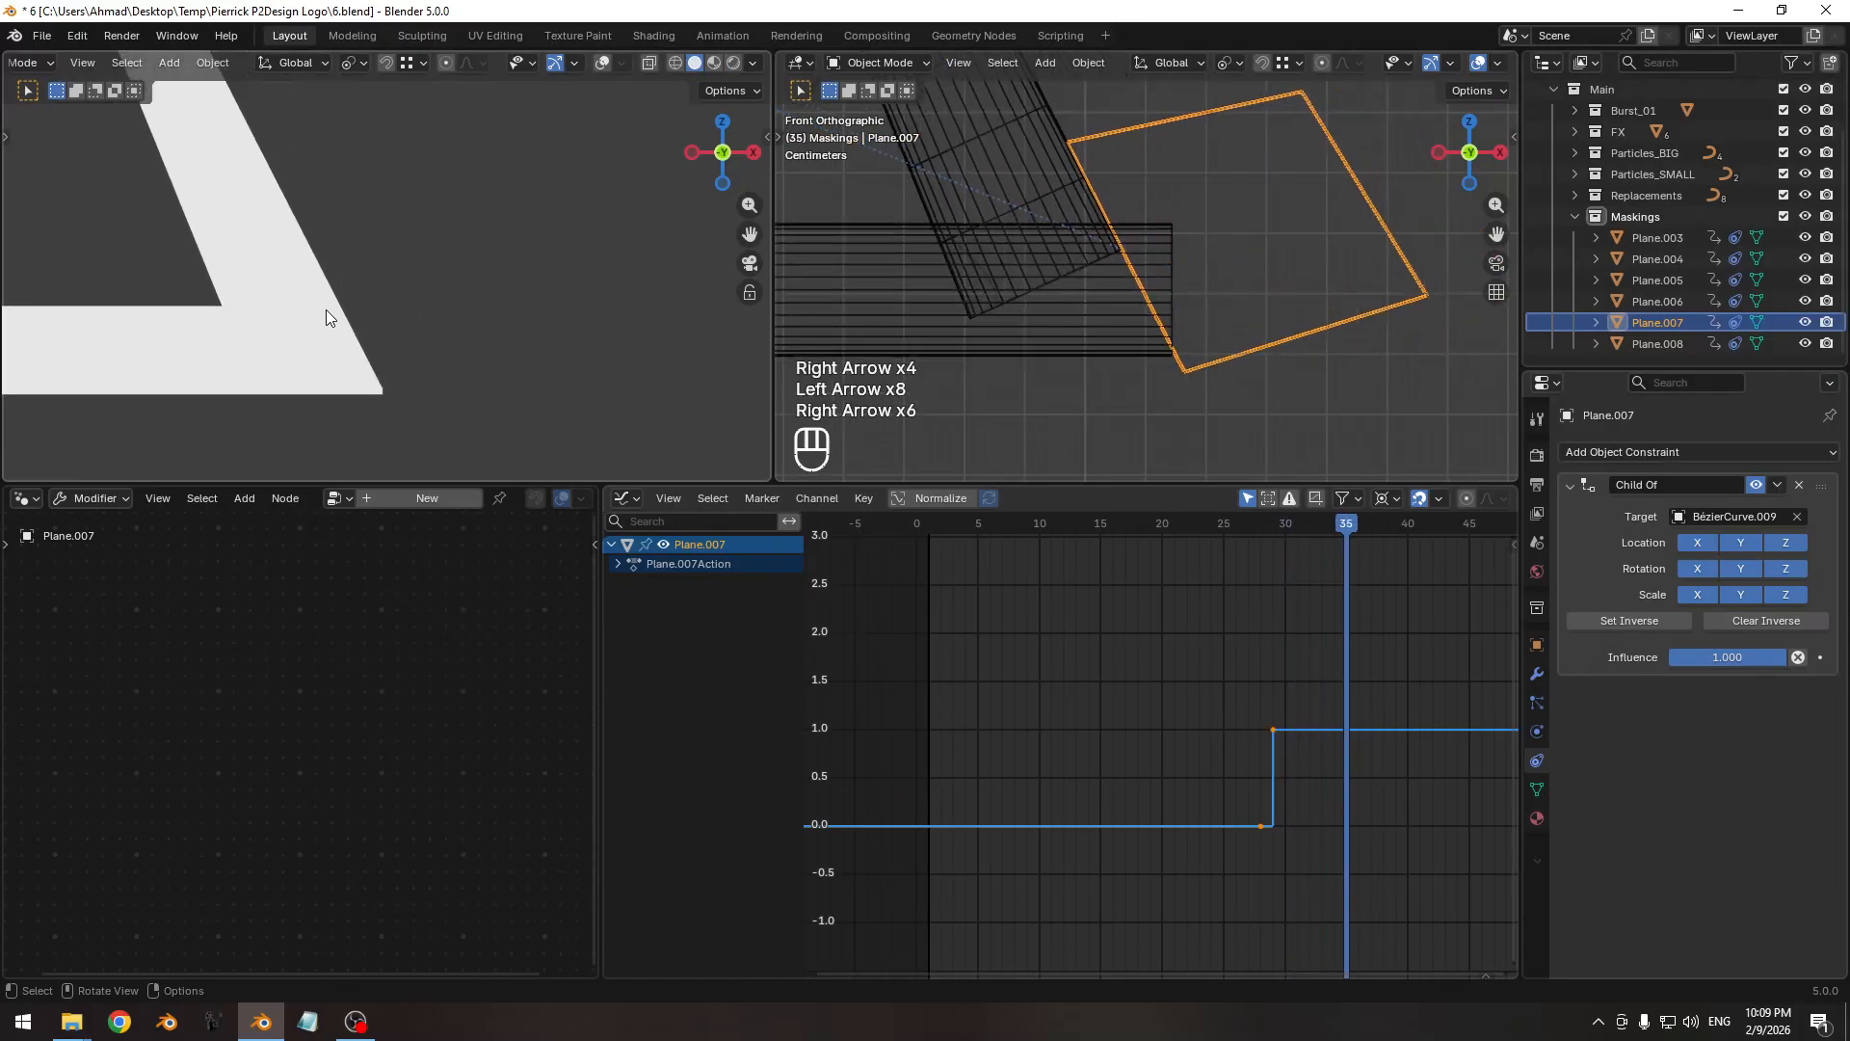
Save the project file and save an incremental version of it.
scroll(326, 316, "down", 6)
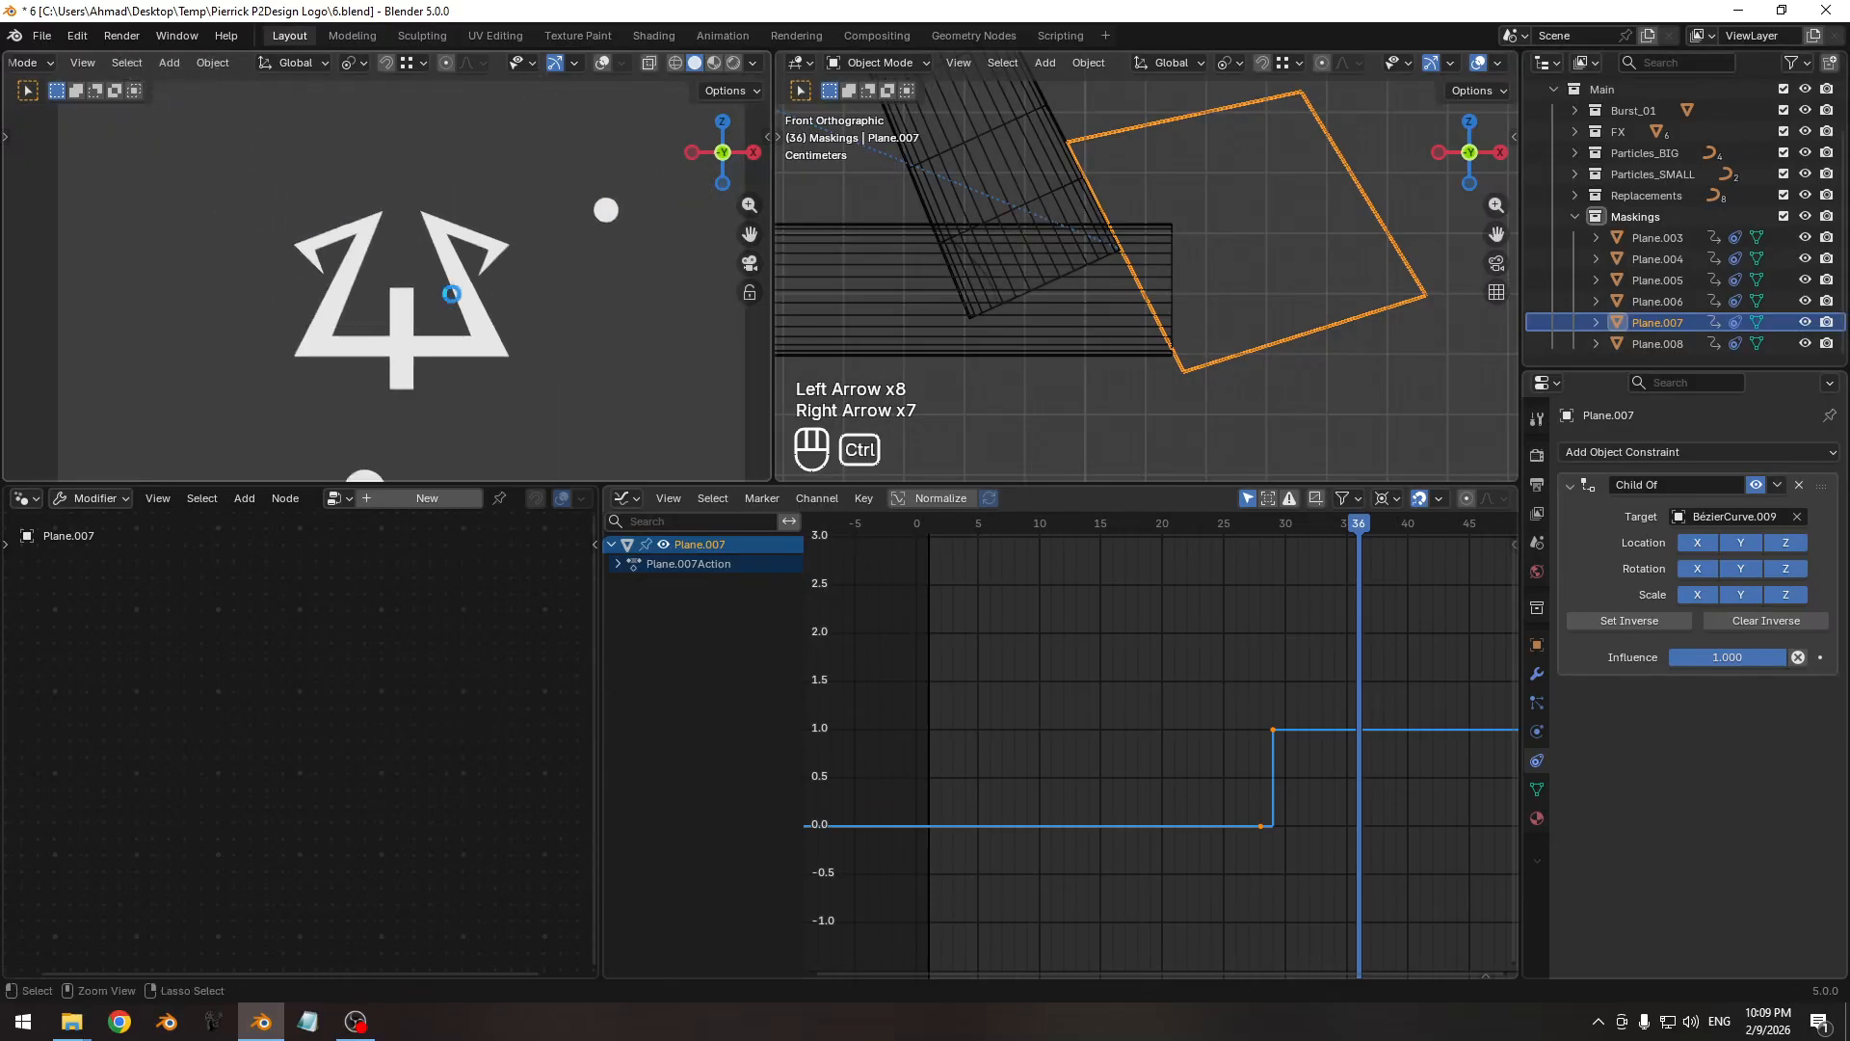
key("ctrl+s")
middle_click_drag(480, 355, 465, 320, "shift")
key("ctrl+s")
key("ctrl+alt+s")
Start rendering the full animation.
scroll(440, 309, "down", 2)
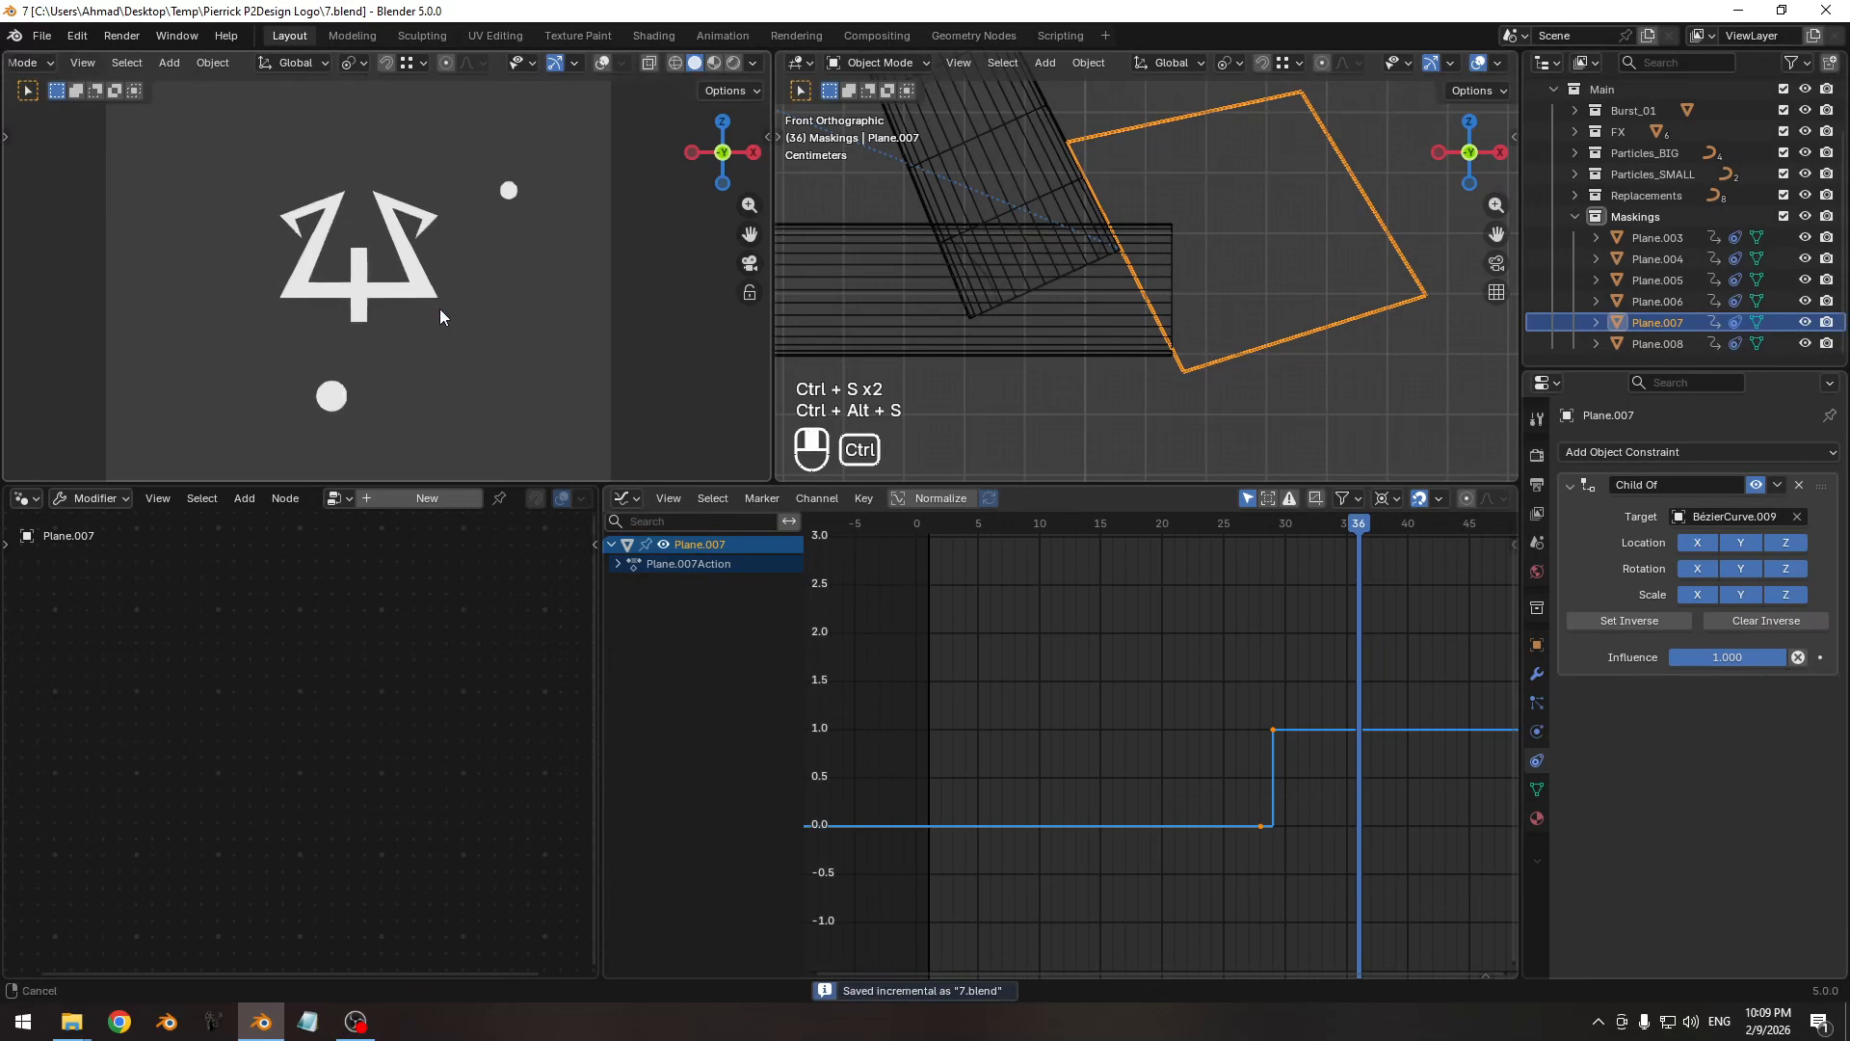
key("ctrl+F12")
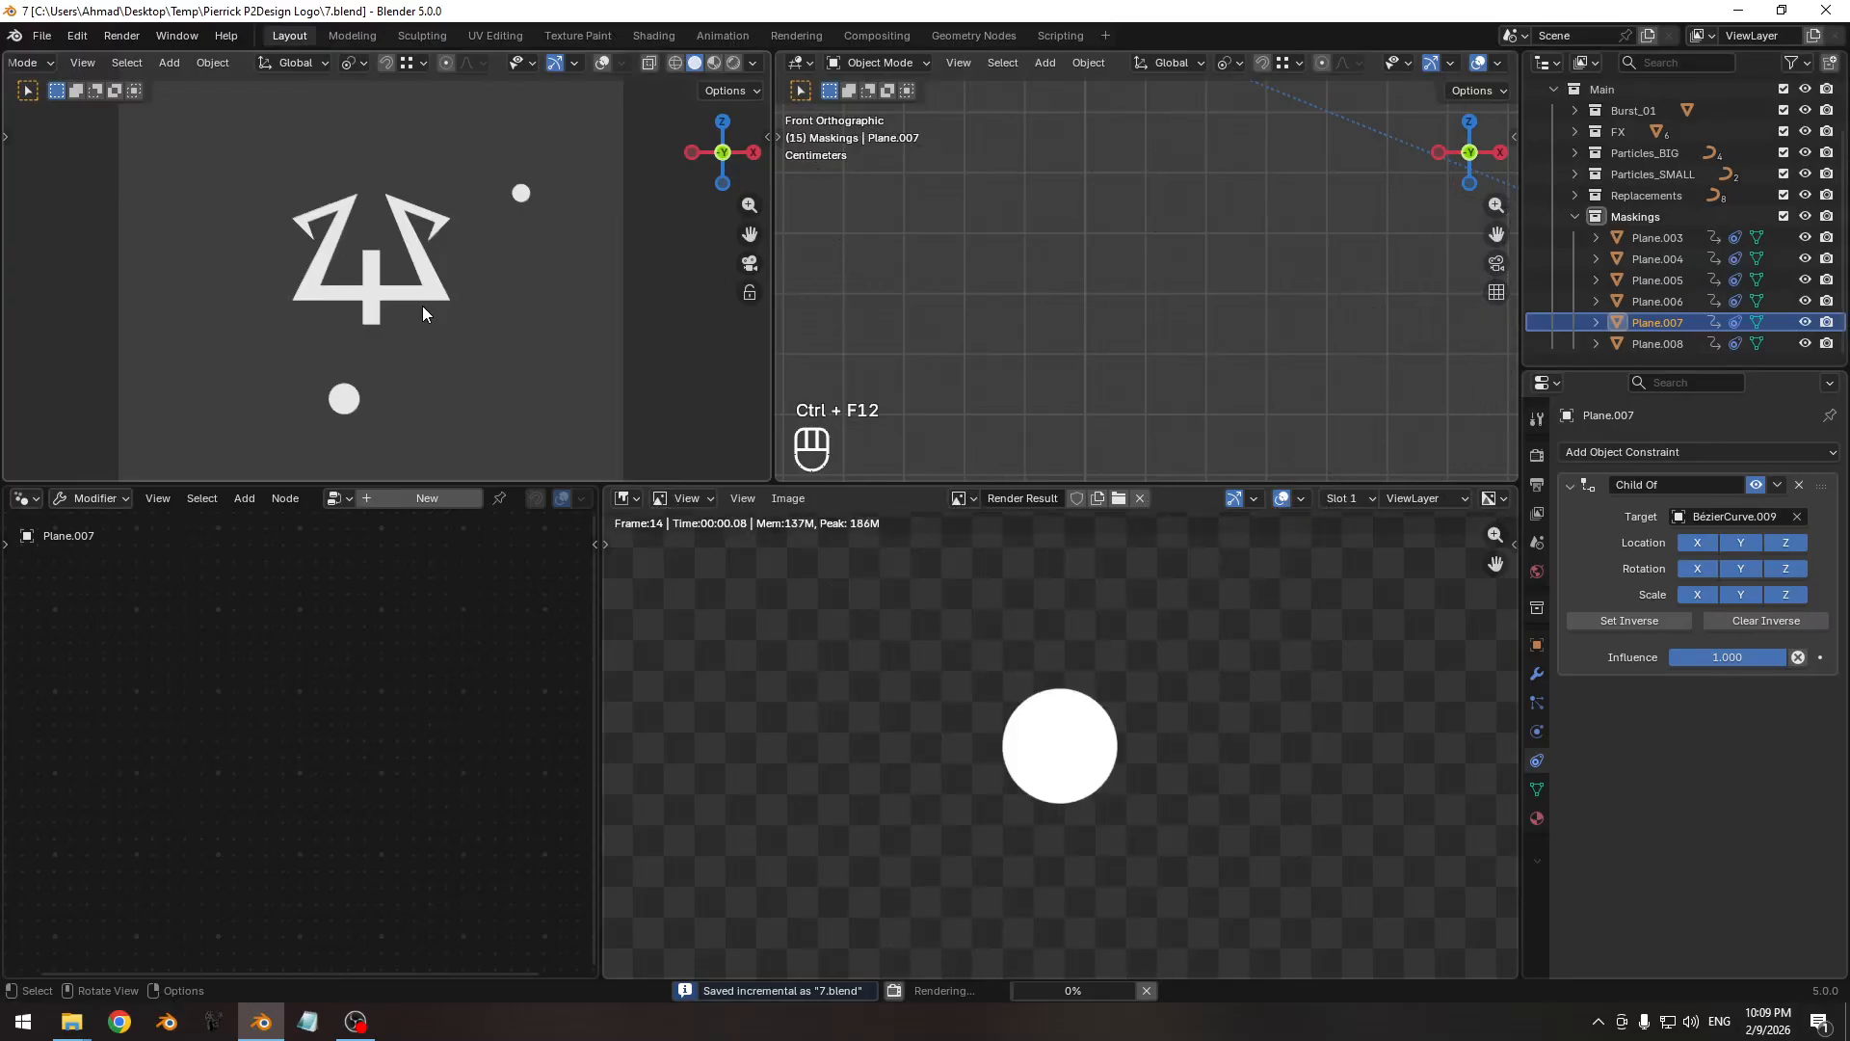
Play back the rendered animation in an enlarged, repositioned player window, scrub through it, and close the player.
key("Pause")
middle_click_drag(1171, 294, 1145, 297, "shift")
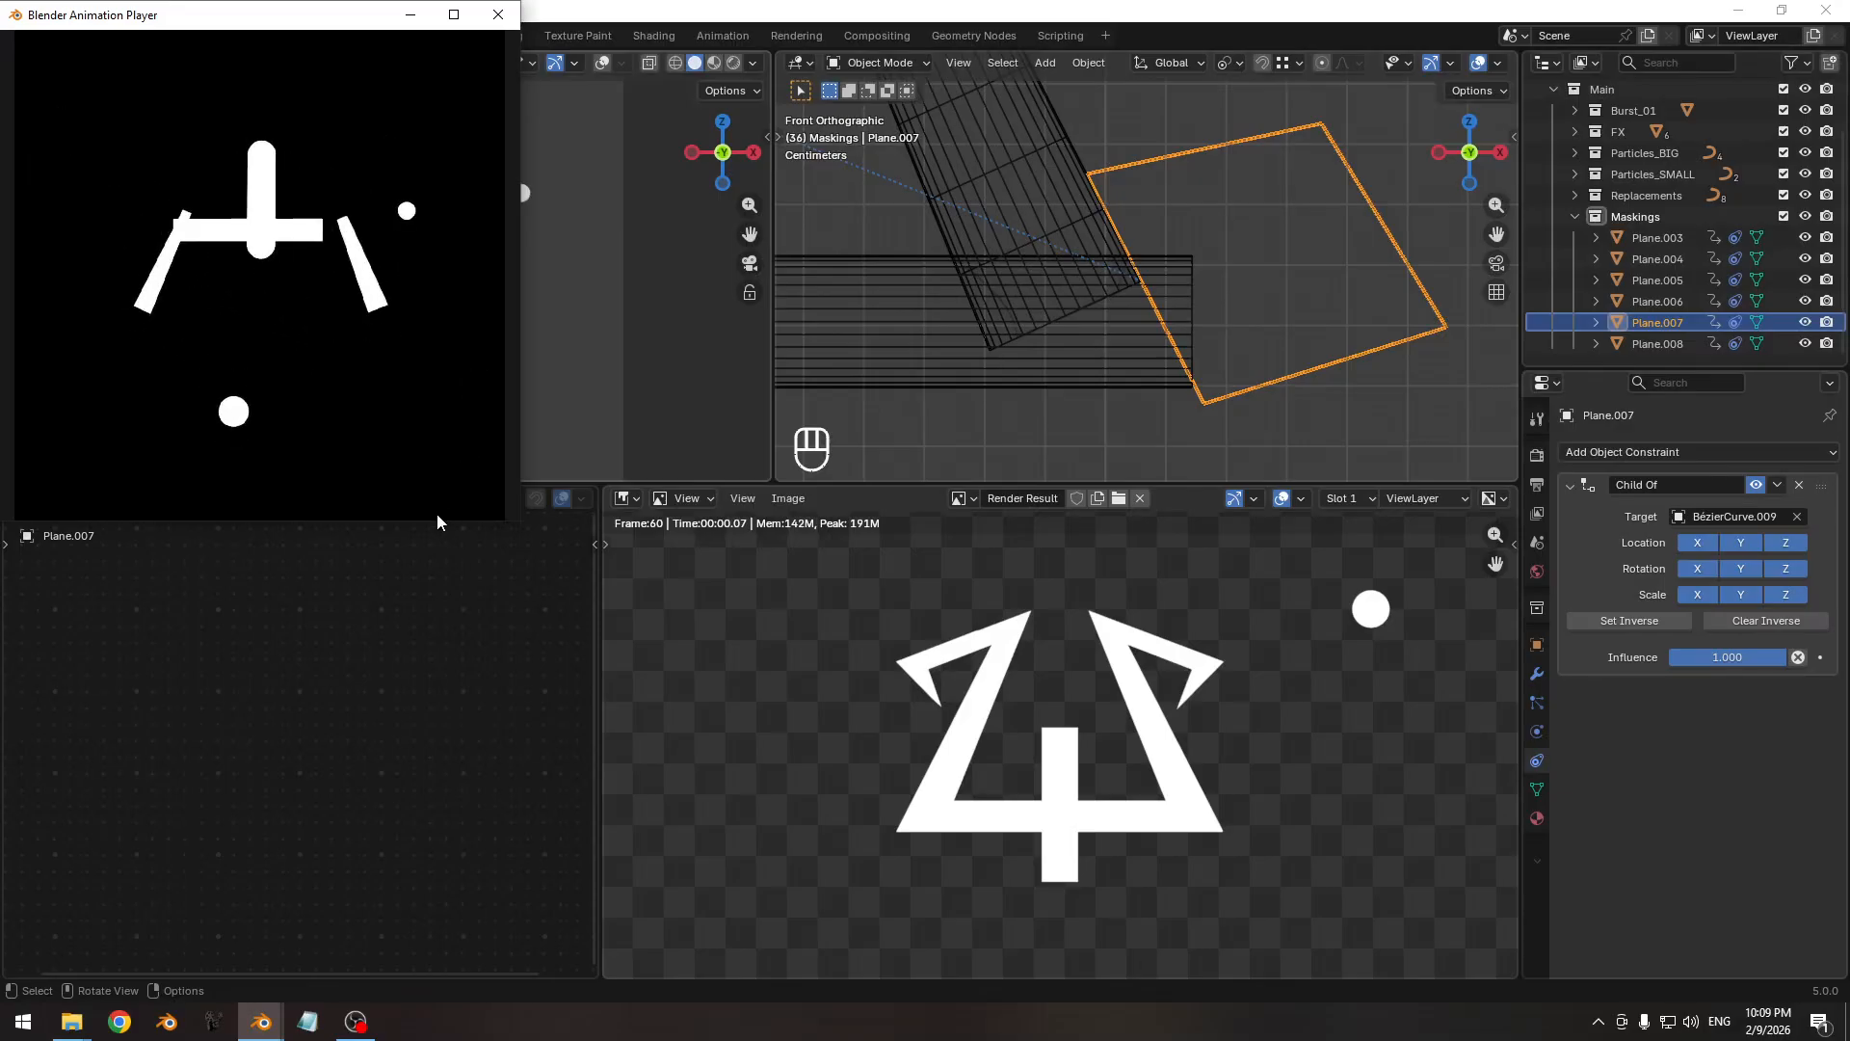
left_click_drag(437, 521, 438, 541)
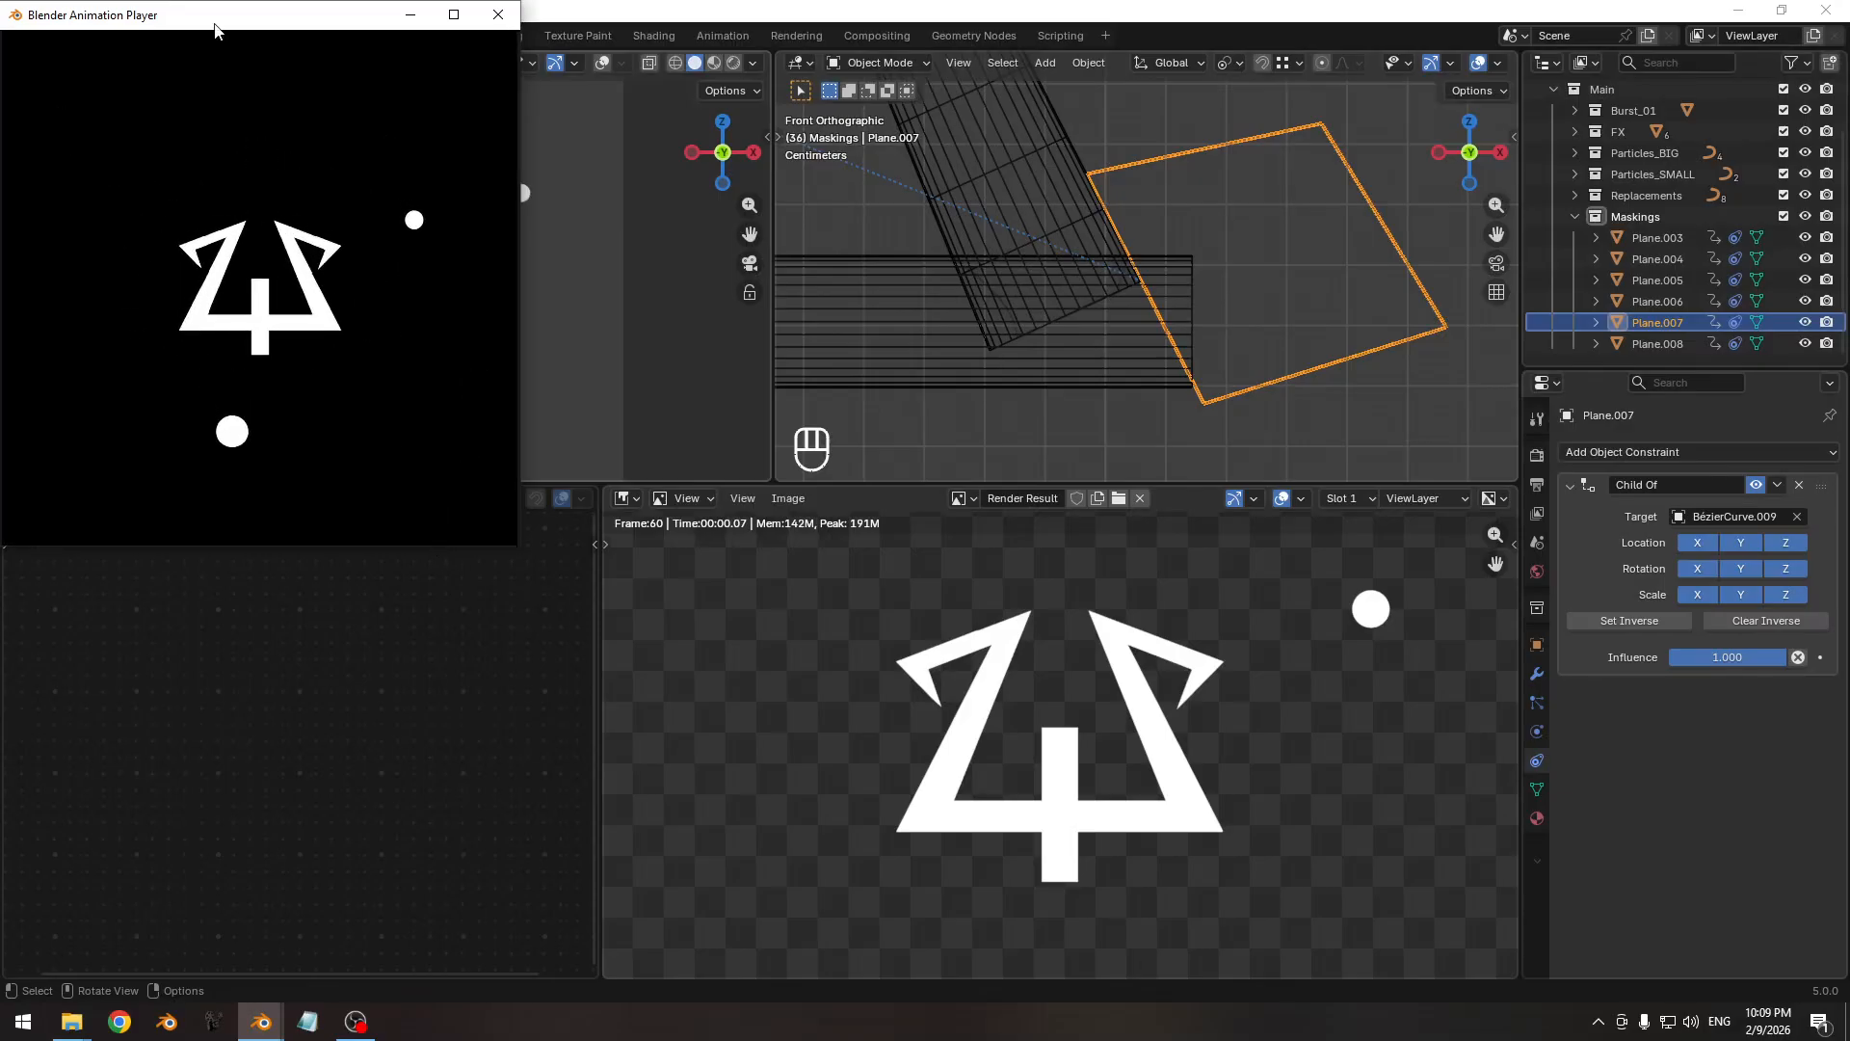
left_click_drag(215, 31, 694, 259)
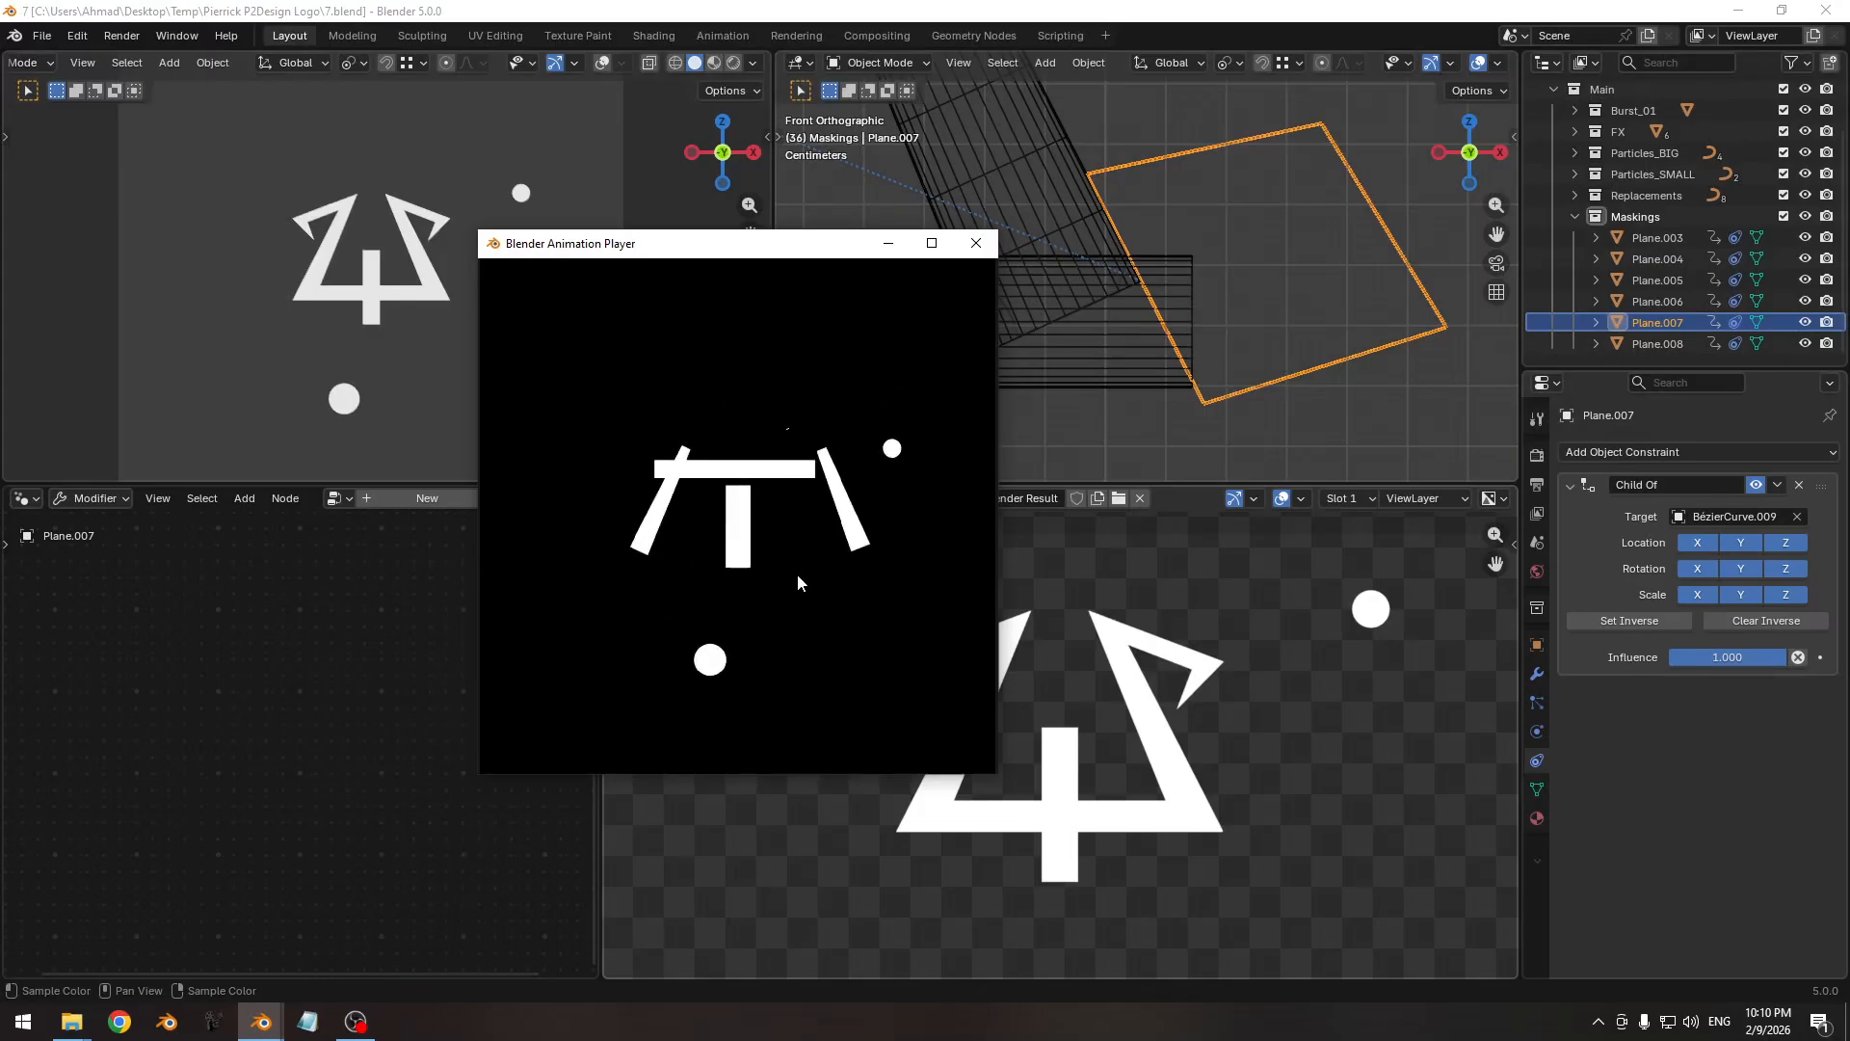
left_click_drag(796, 575, 644, 565)
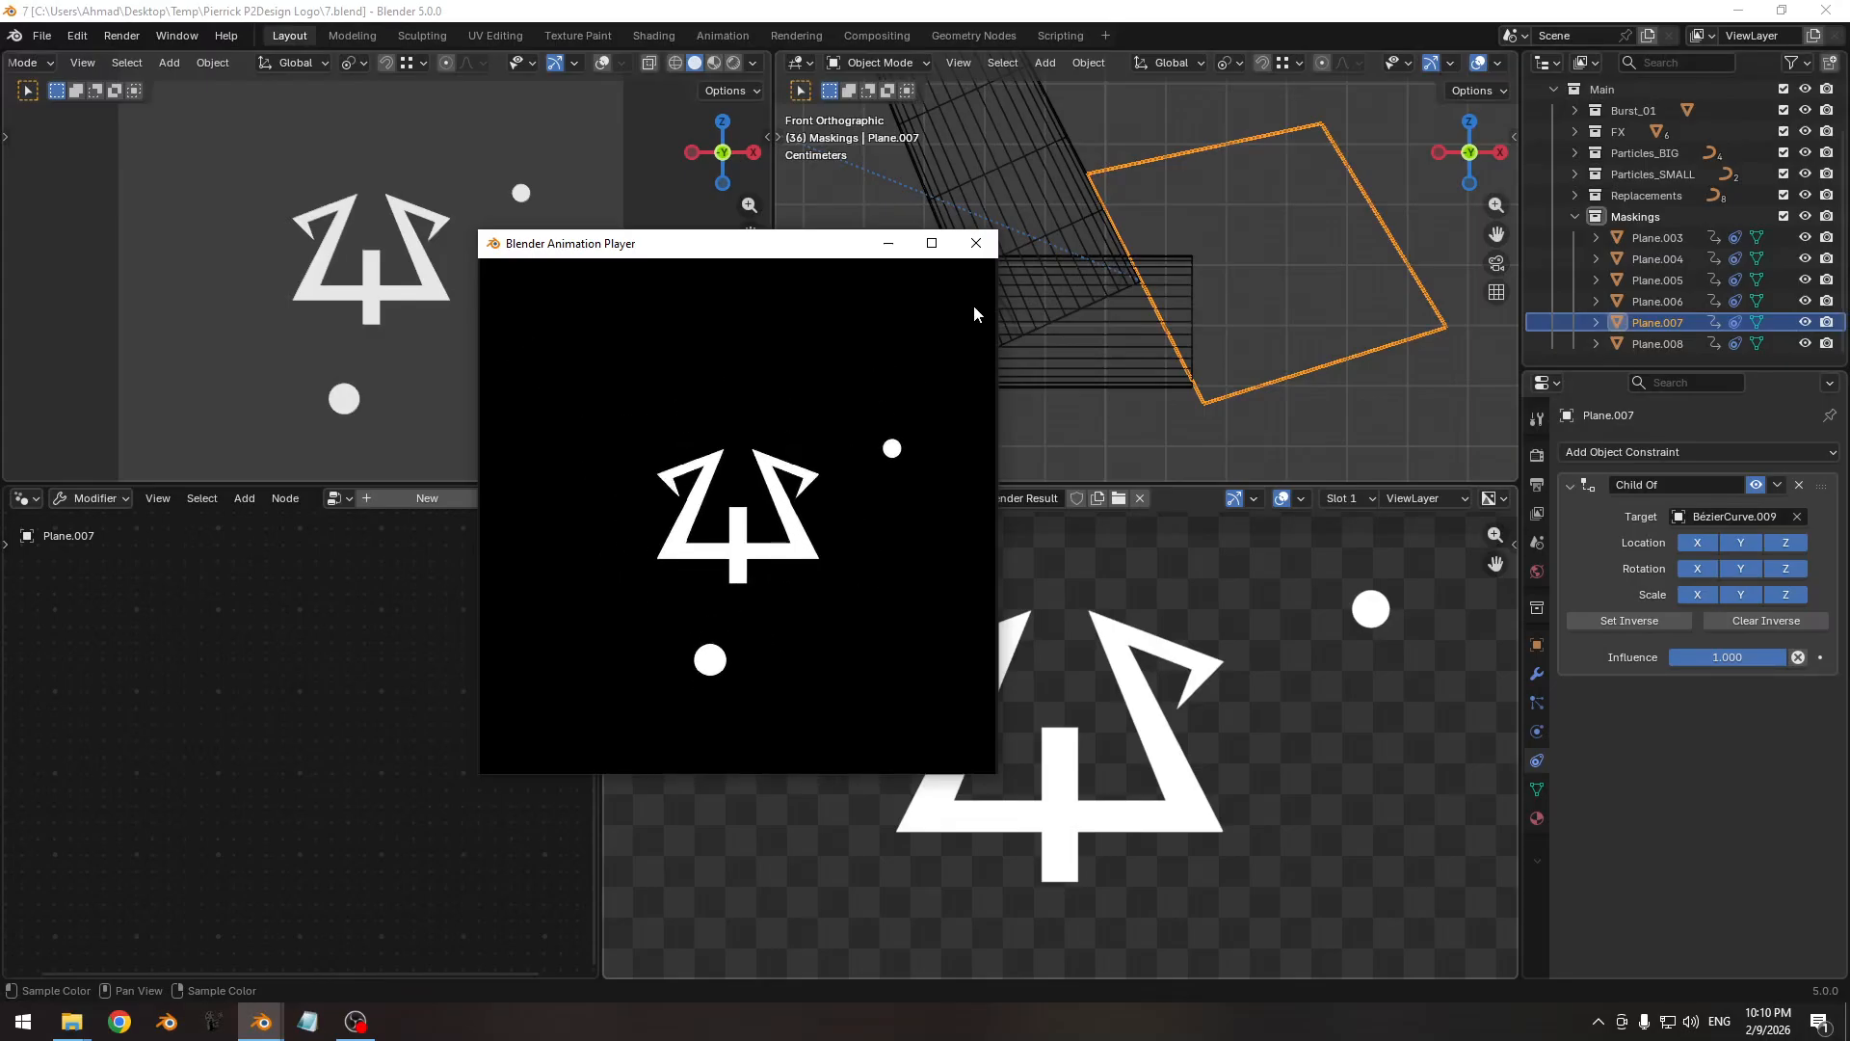
left_click(976, 243)
Return from the render view to the graph editor, go to frame 28 and select the two upper arm tubes, BézierCurve.011 and BézierCurve.010.
scroll(1112, 235, "down", 3)
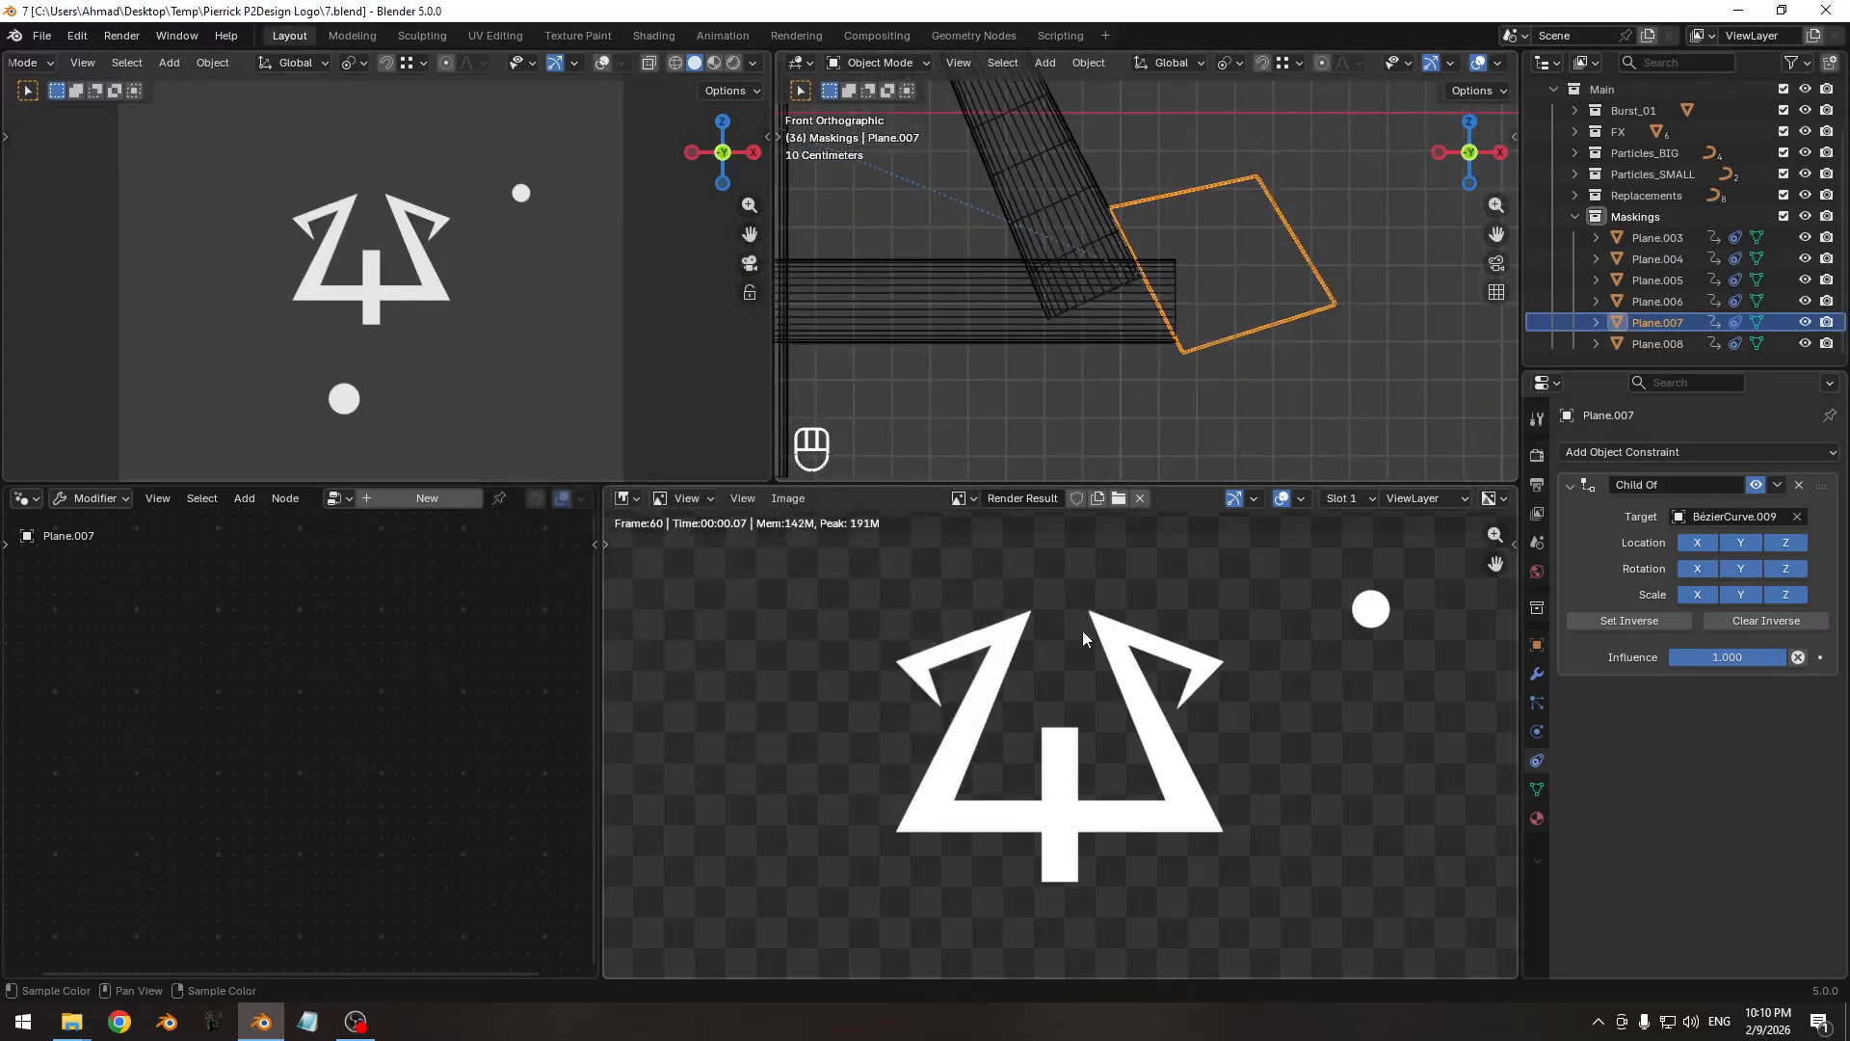
key("F11")
middle_click_drag(1243, 154, 1109, 240, "ctrl")
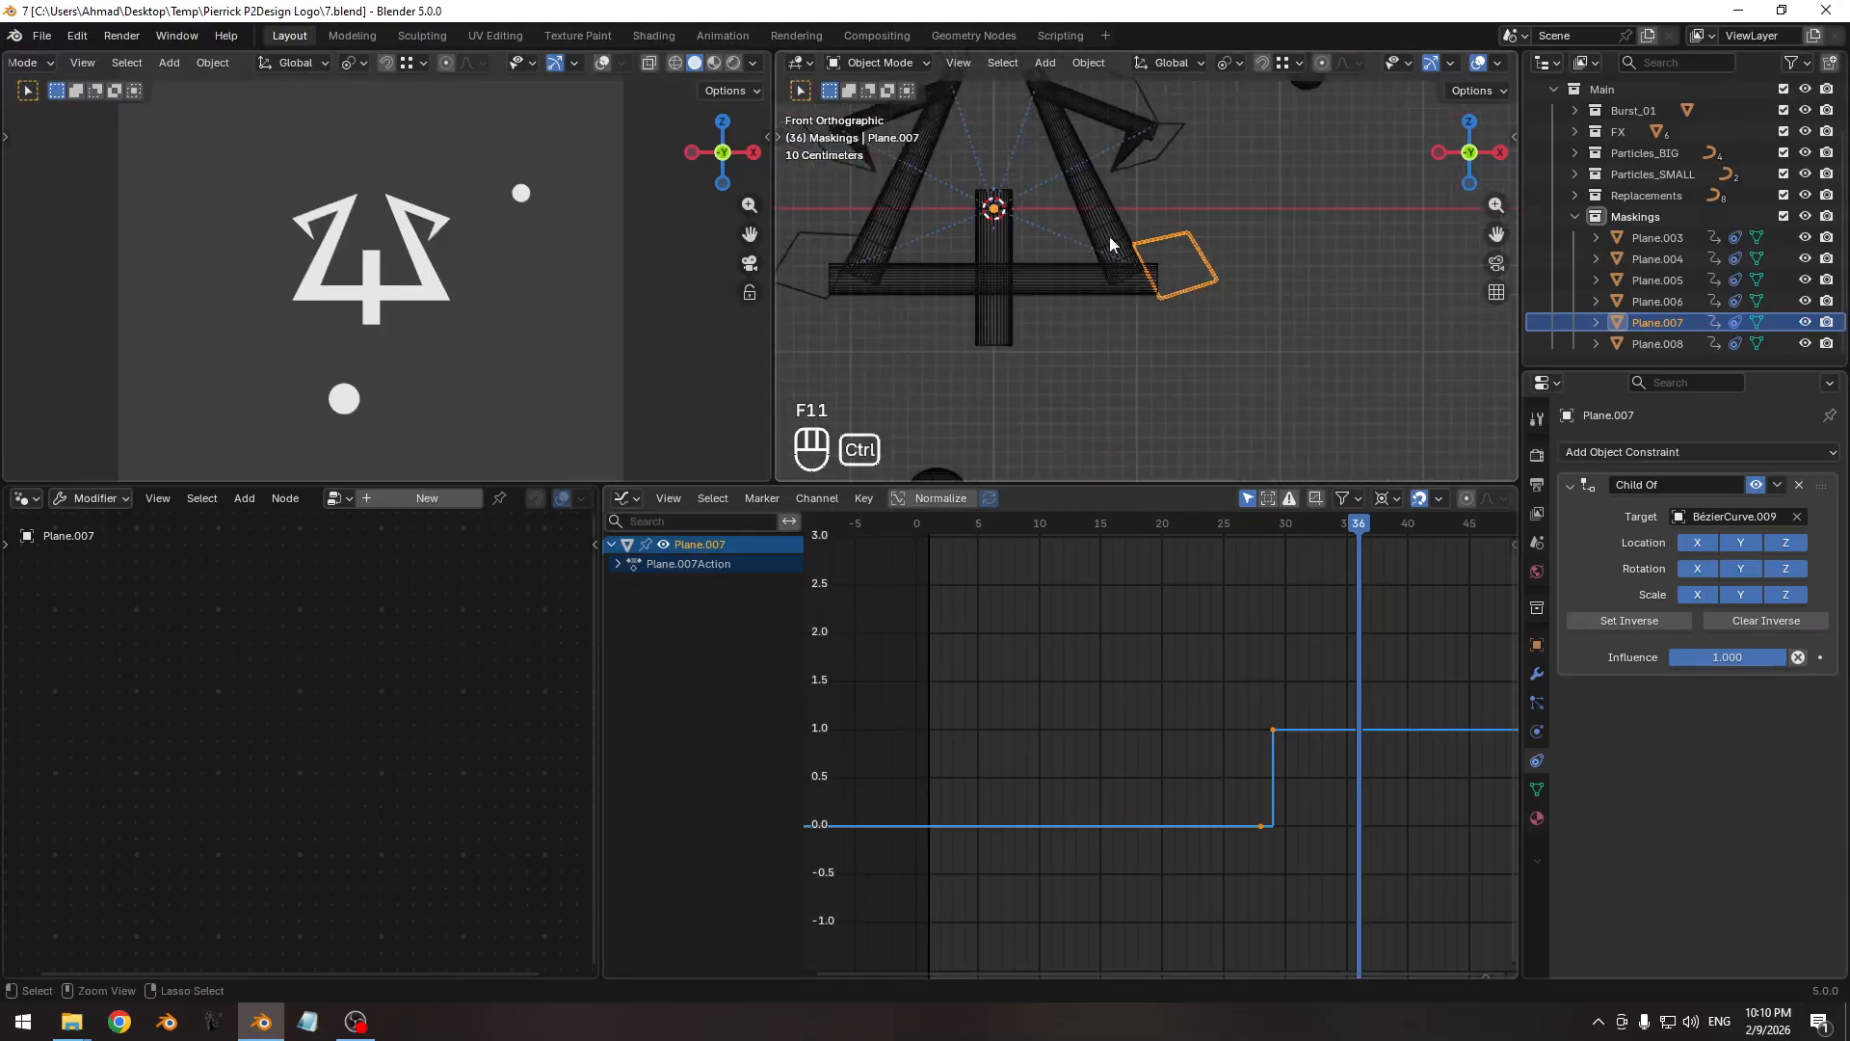
middle_click_drag(1056, 147, 1147, 233, "shift")
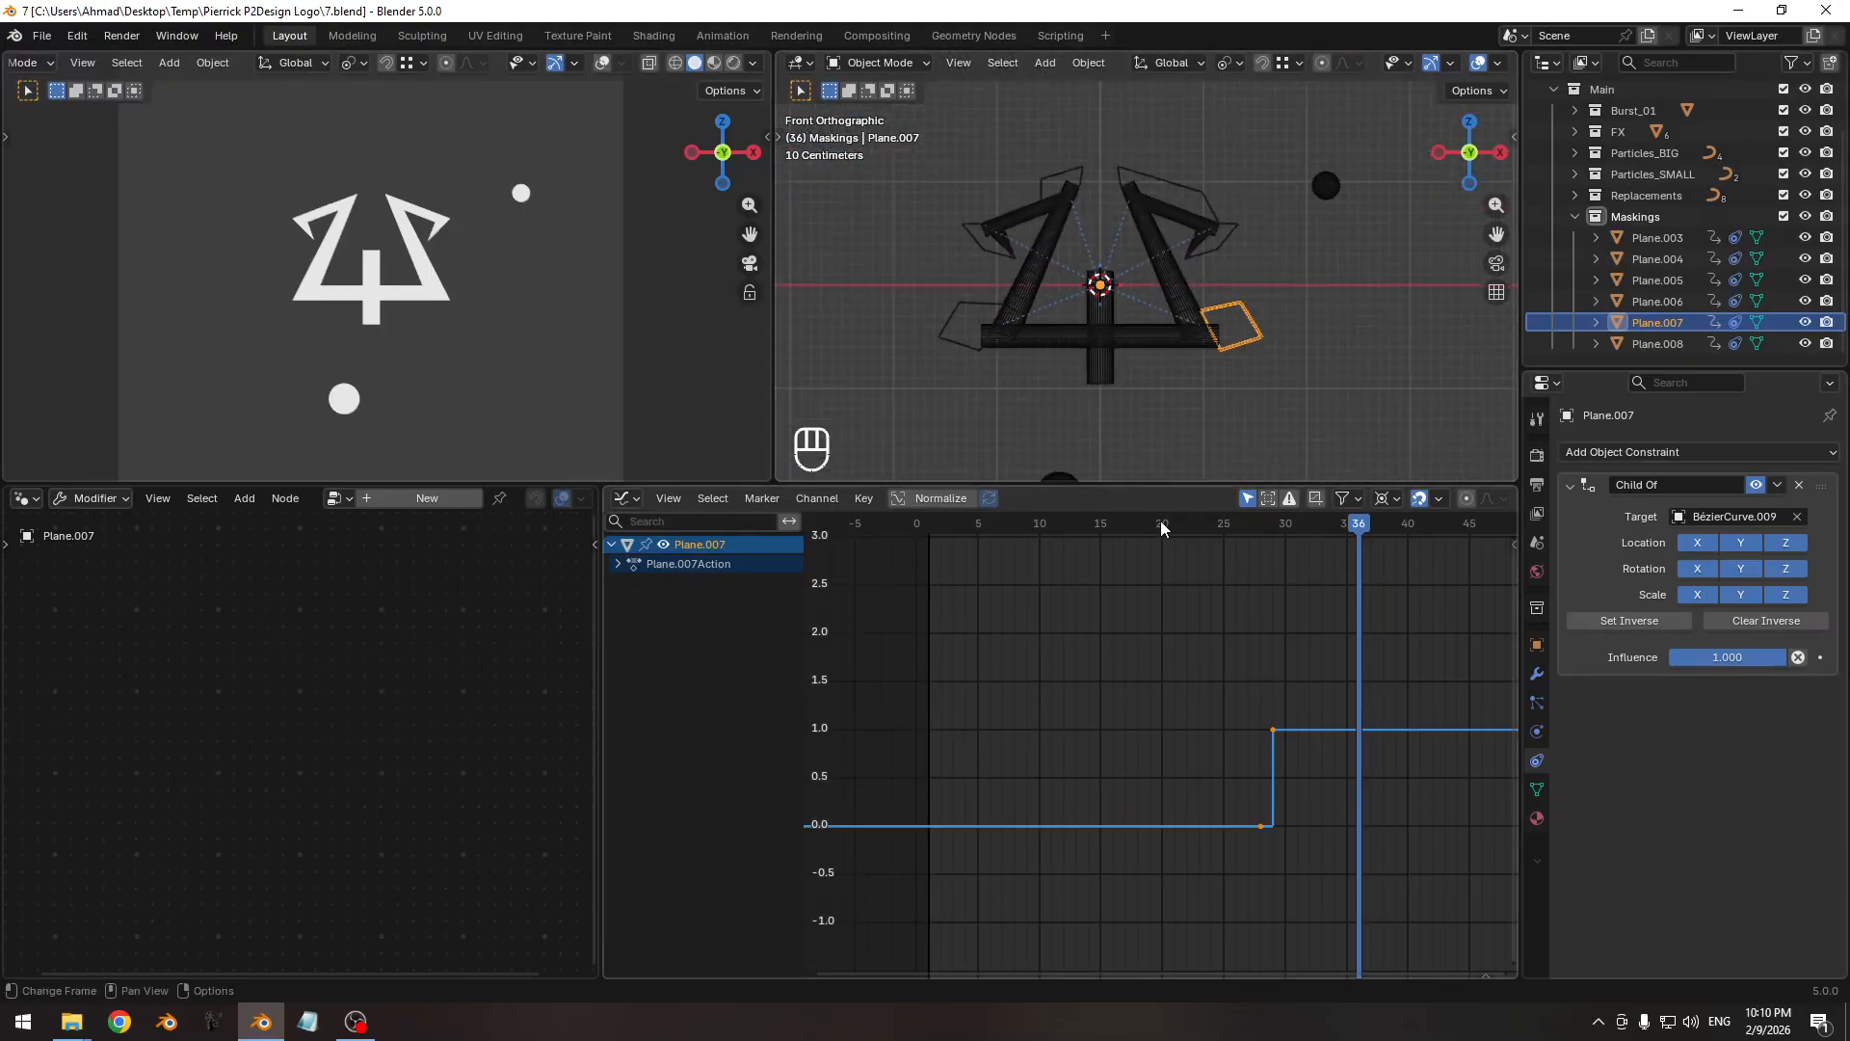
left_click_drag(1160, 521, 1259, 534)
left_click(1079, 223)
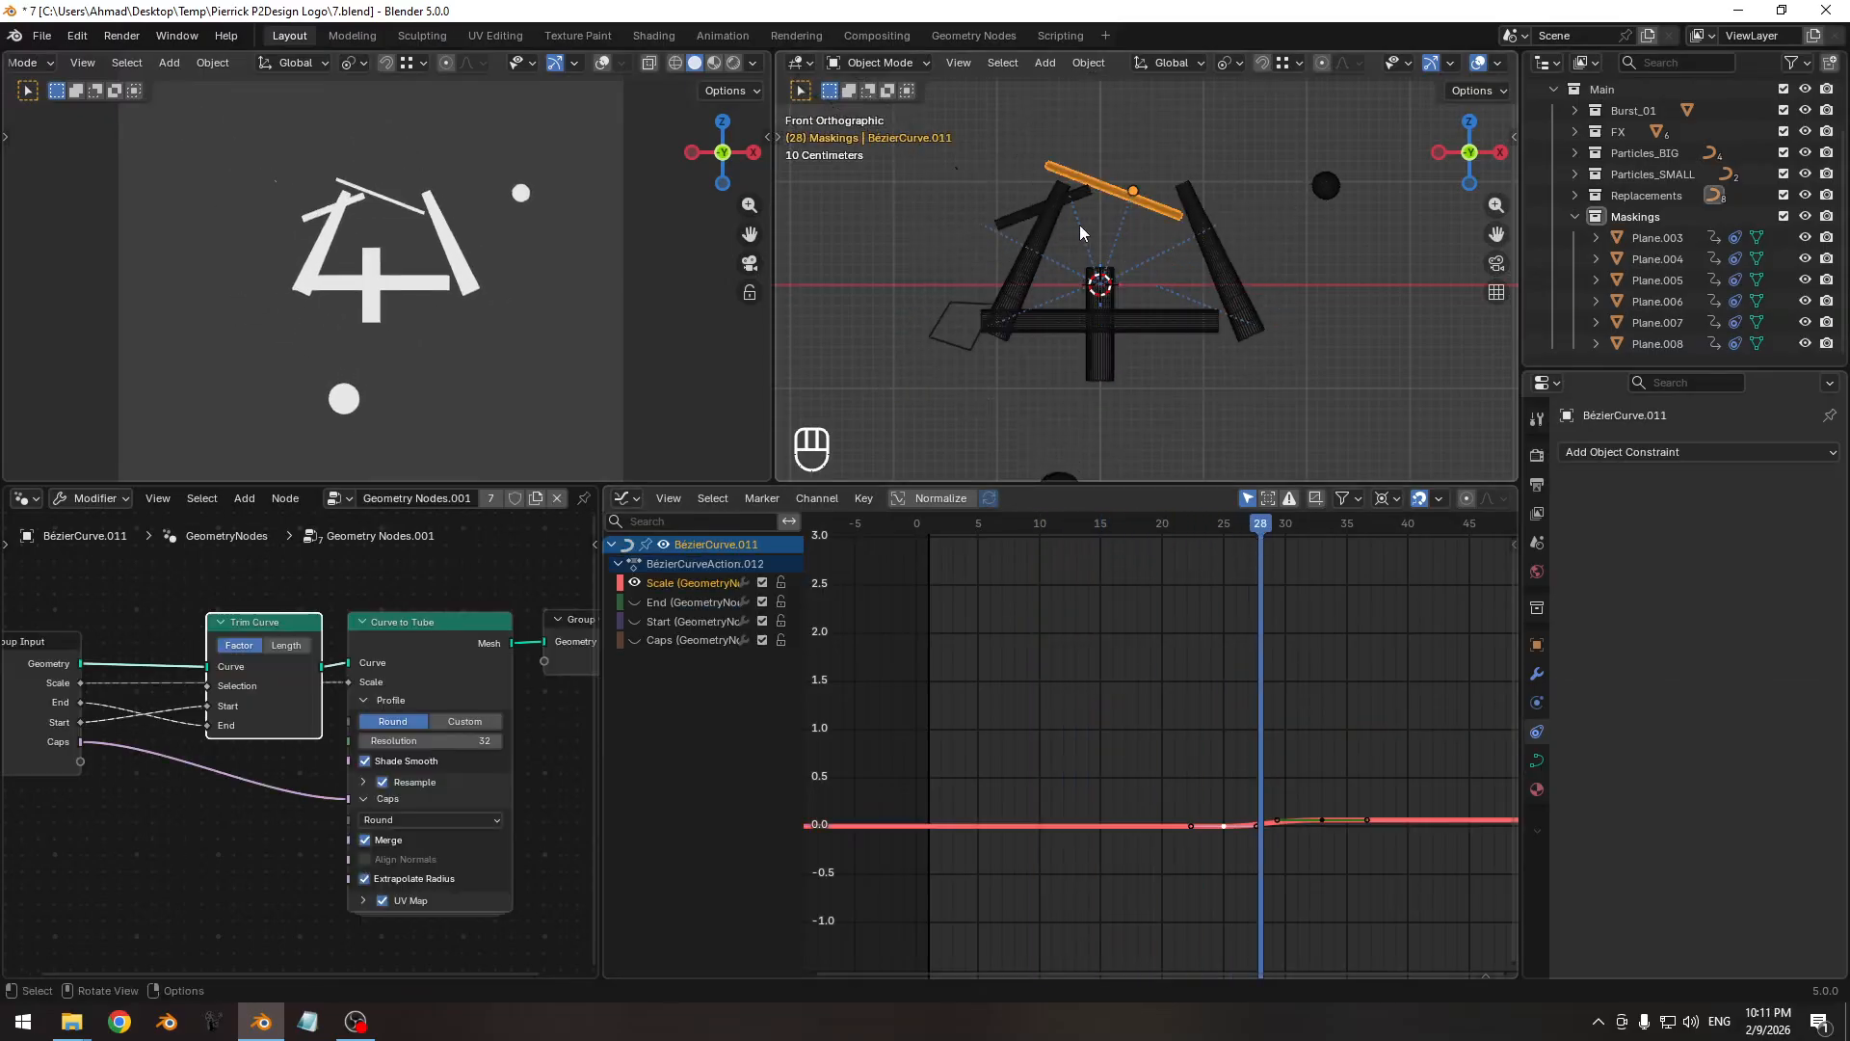
left_click(1008, 222, "shift")
Go to frame 34 and add the two small pointed tip tubes, BézierCurve.013 and BézierCurve.012, to the selection.
left_click_drag(1247, 536, 1334, 523)
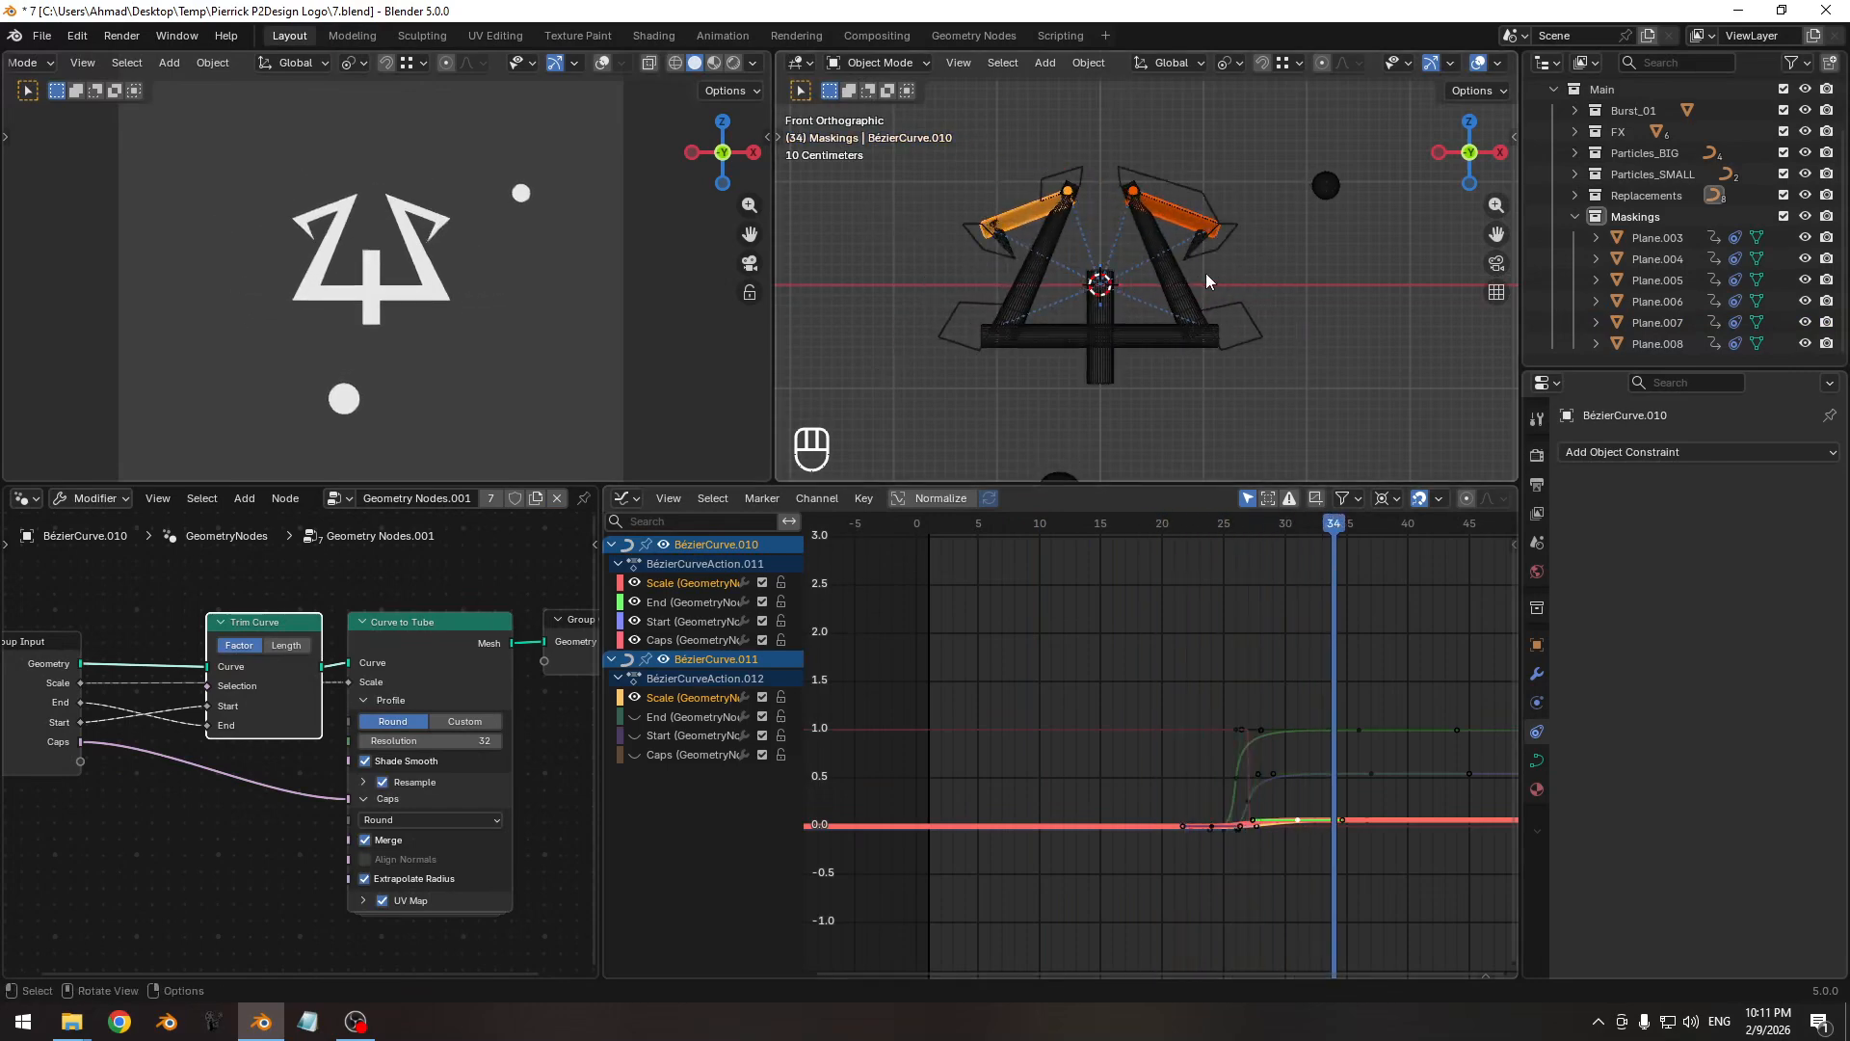
left_click(1199, 249, "shift")
key("ctrl+z")
middle_click_drag(1194, 247, 1218, 313, "shift")
scroll(1218, 310, "up", 2)
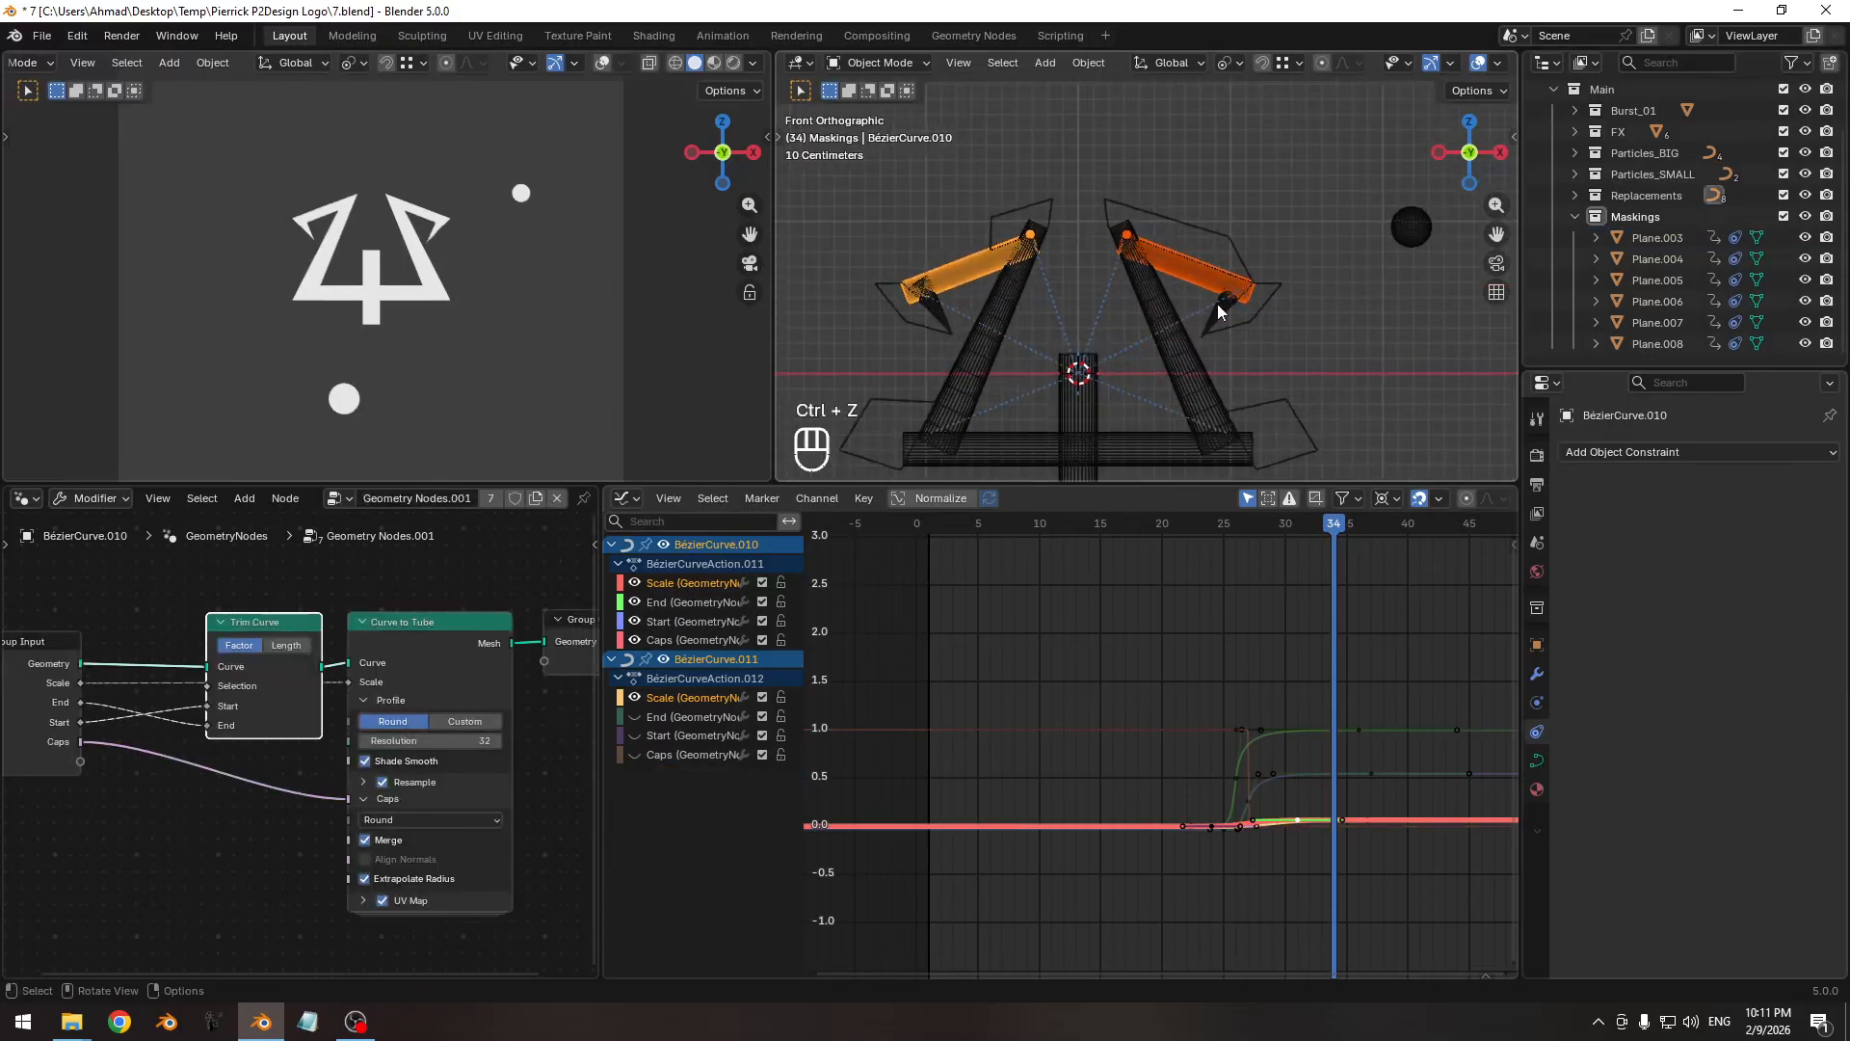
key("ctrl+z")
scroll(1219, 323, "up", 1)
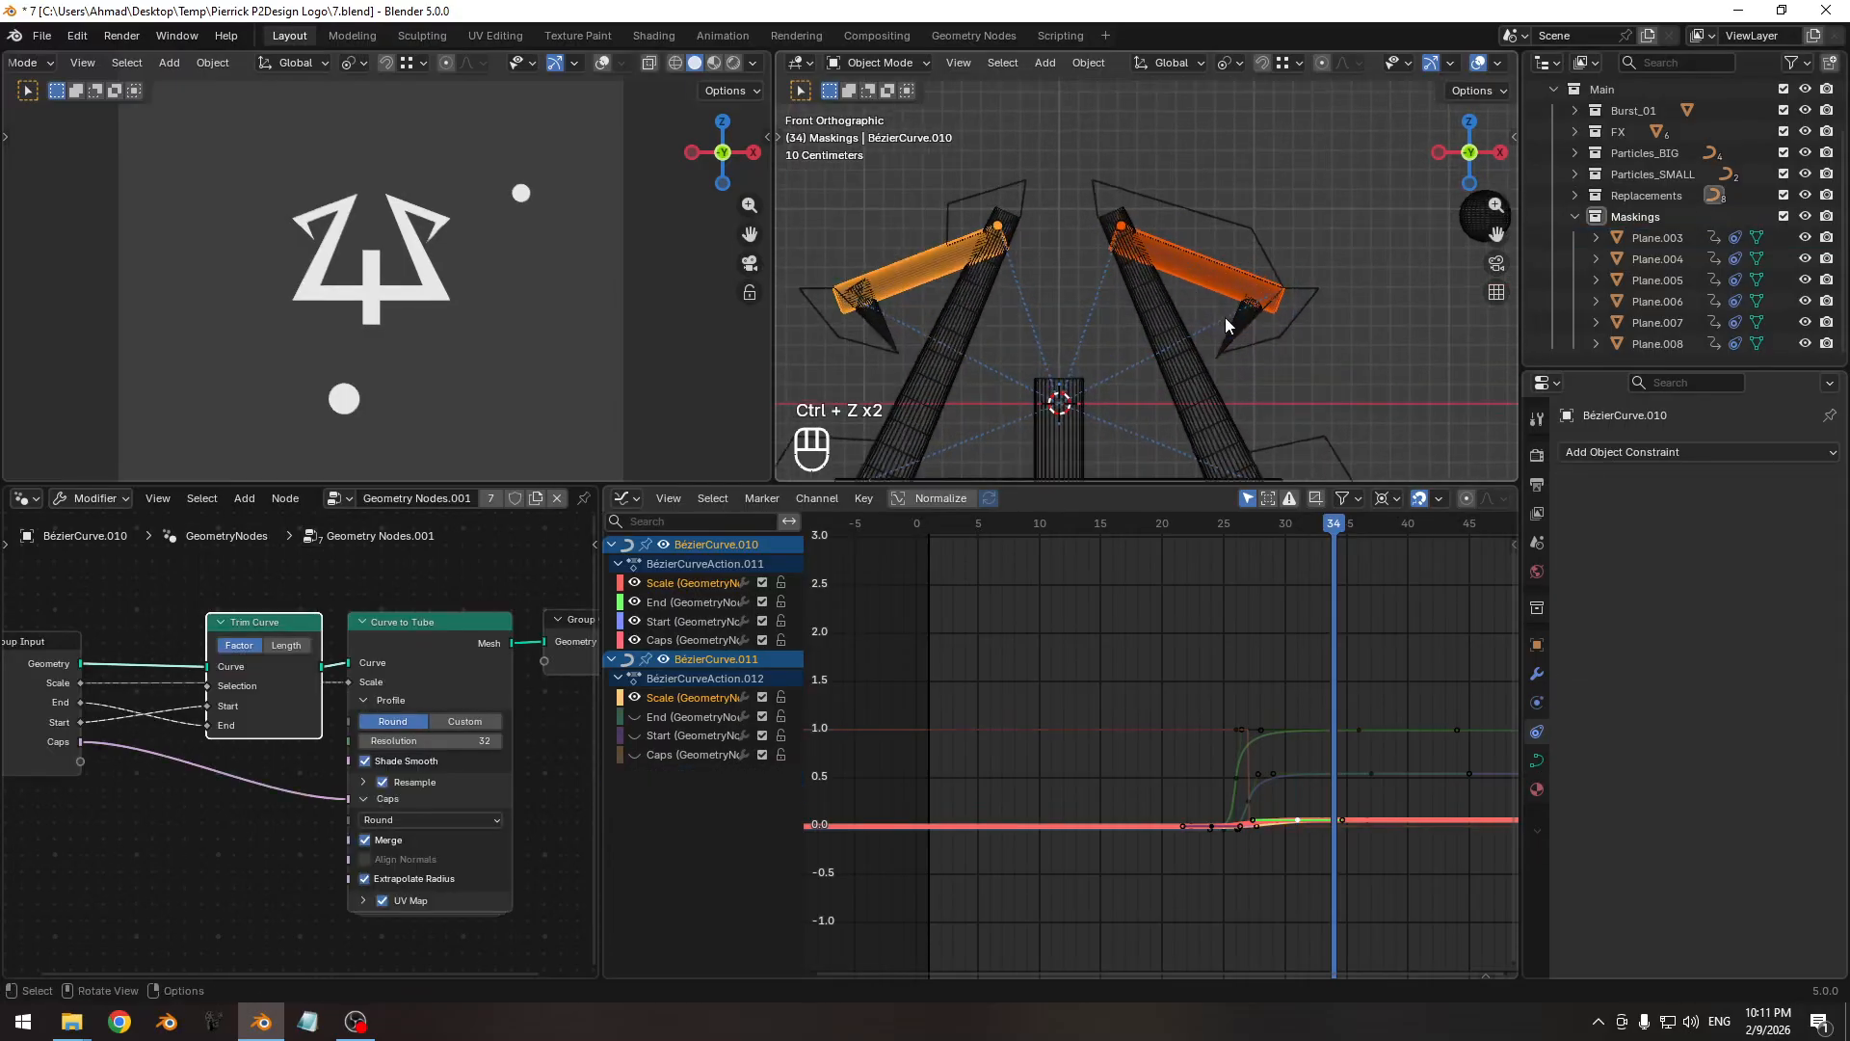
left_click(883, 314, "shift")
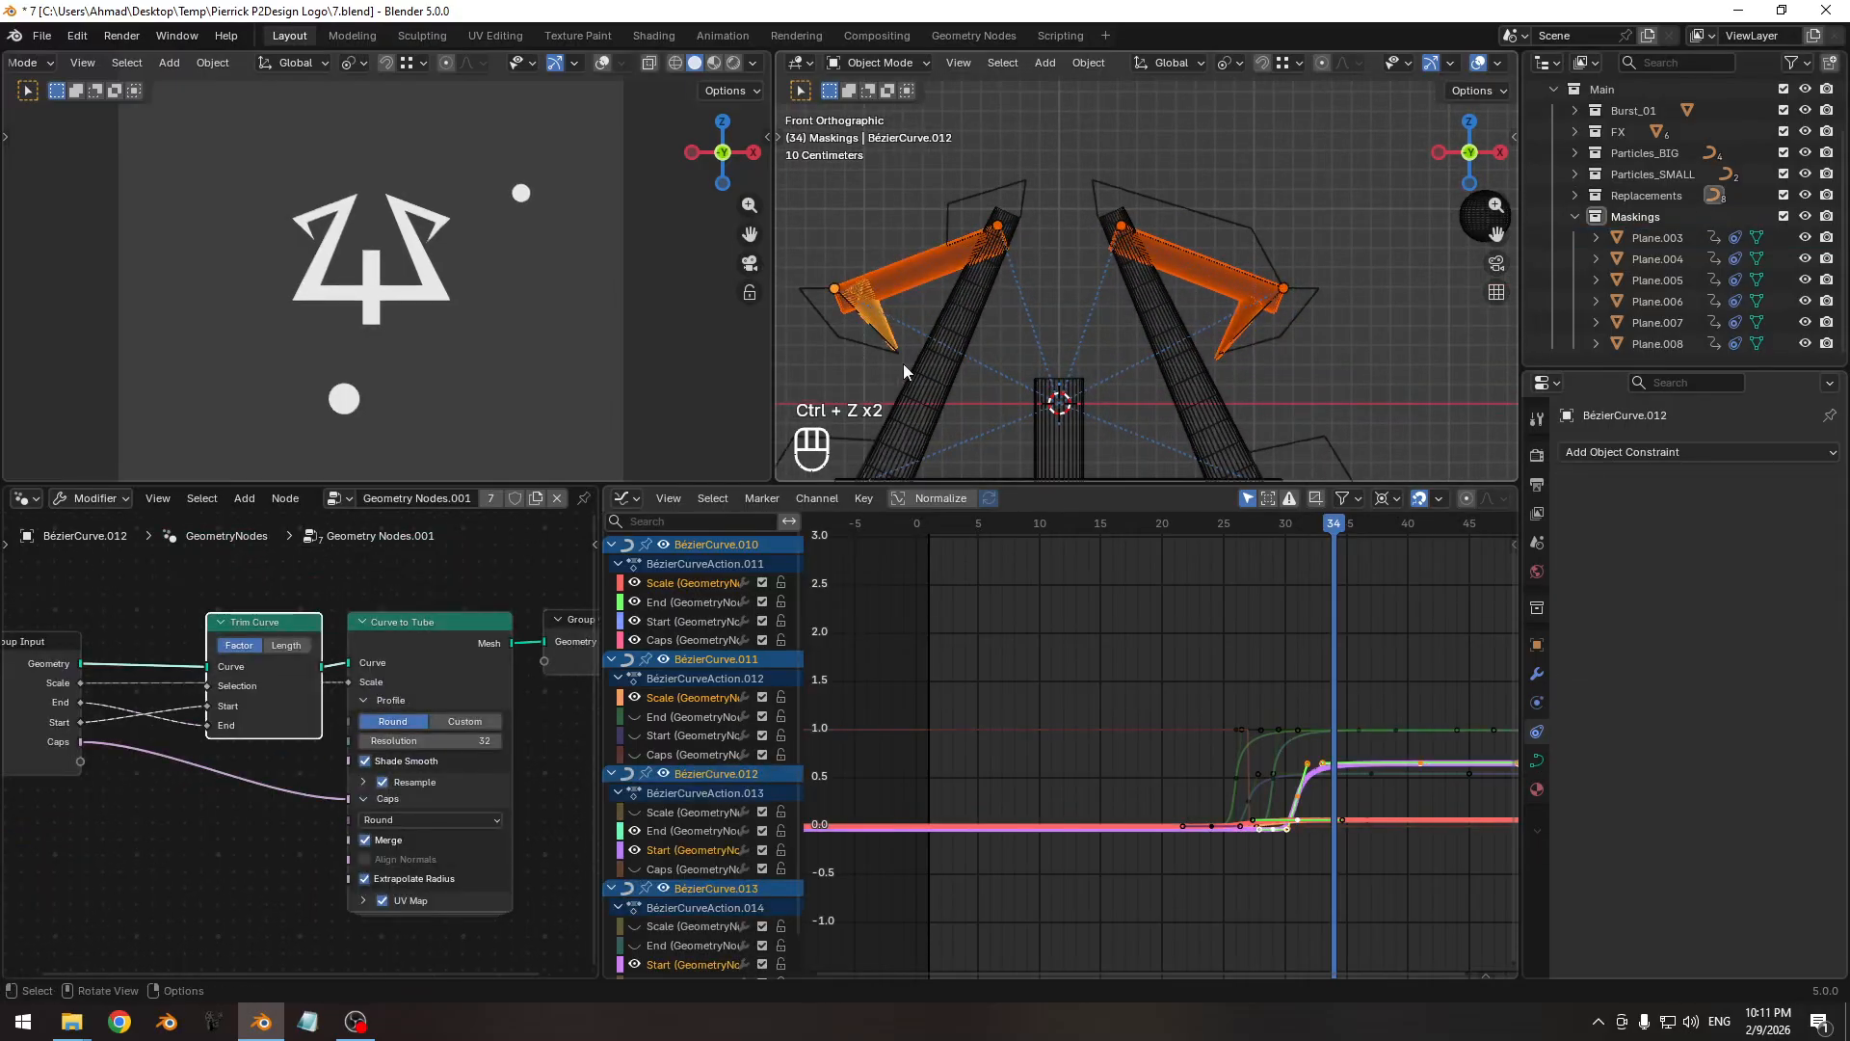
middle_click_drag(904, 362, 1037, 302, "ctrl")
Reveal all hidden animation curves of the four selected tubes and shift all their keyframes 2 frames earlier.
key("alt+h")
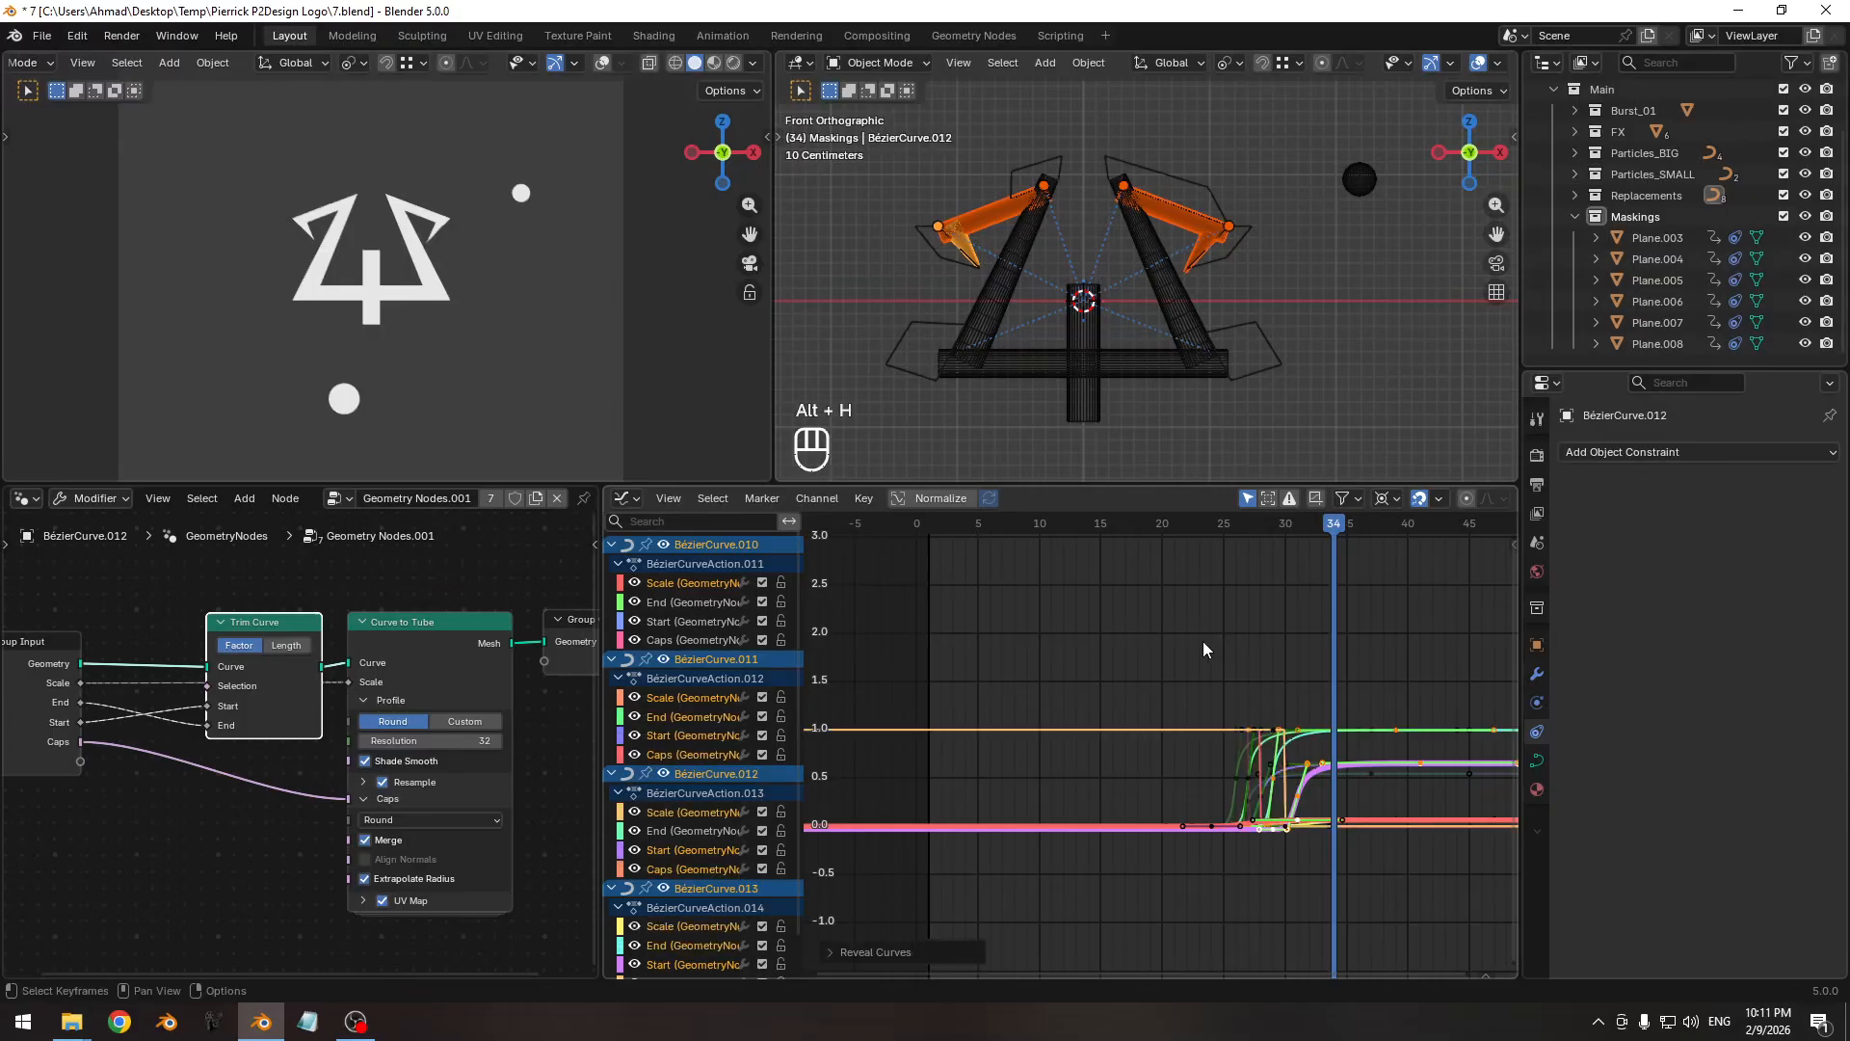
key("a")
key("g")
key("KP_Subtract")
key("KP_2")
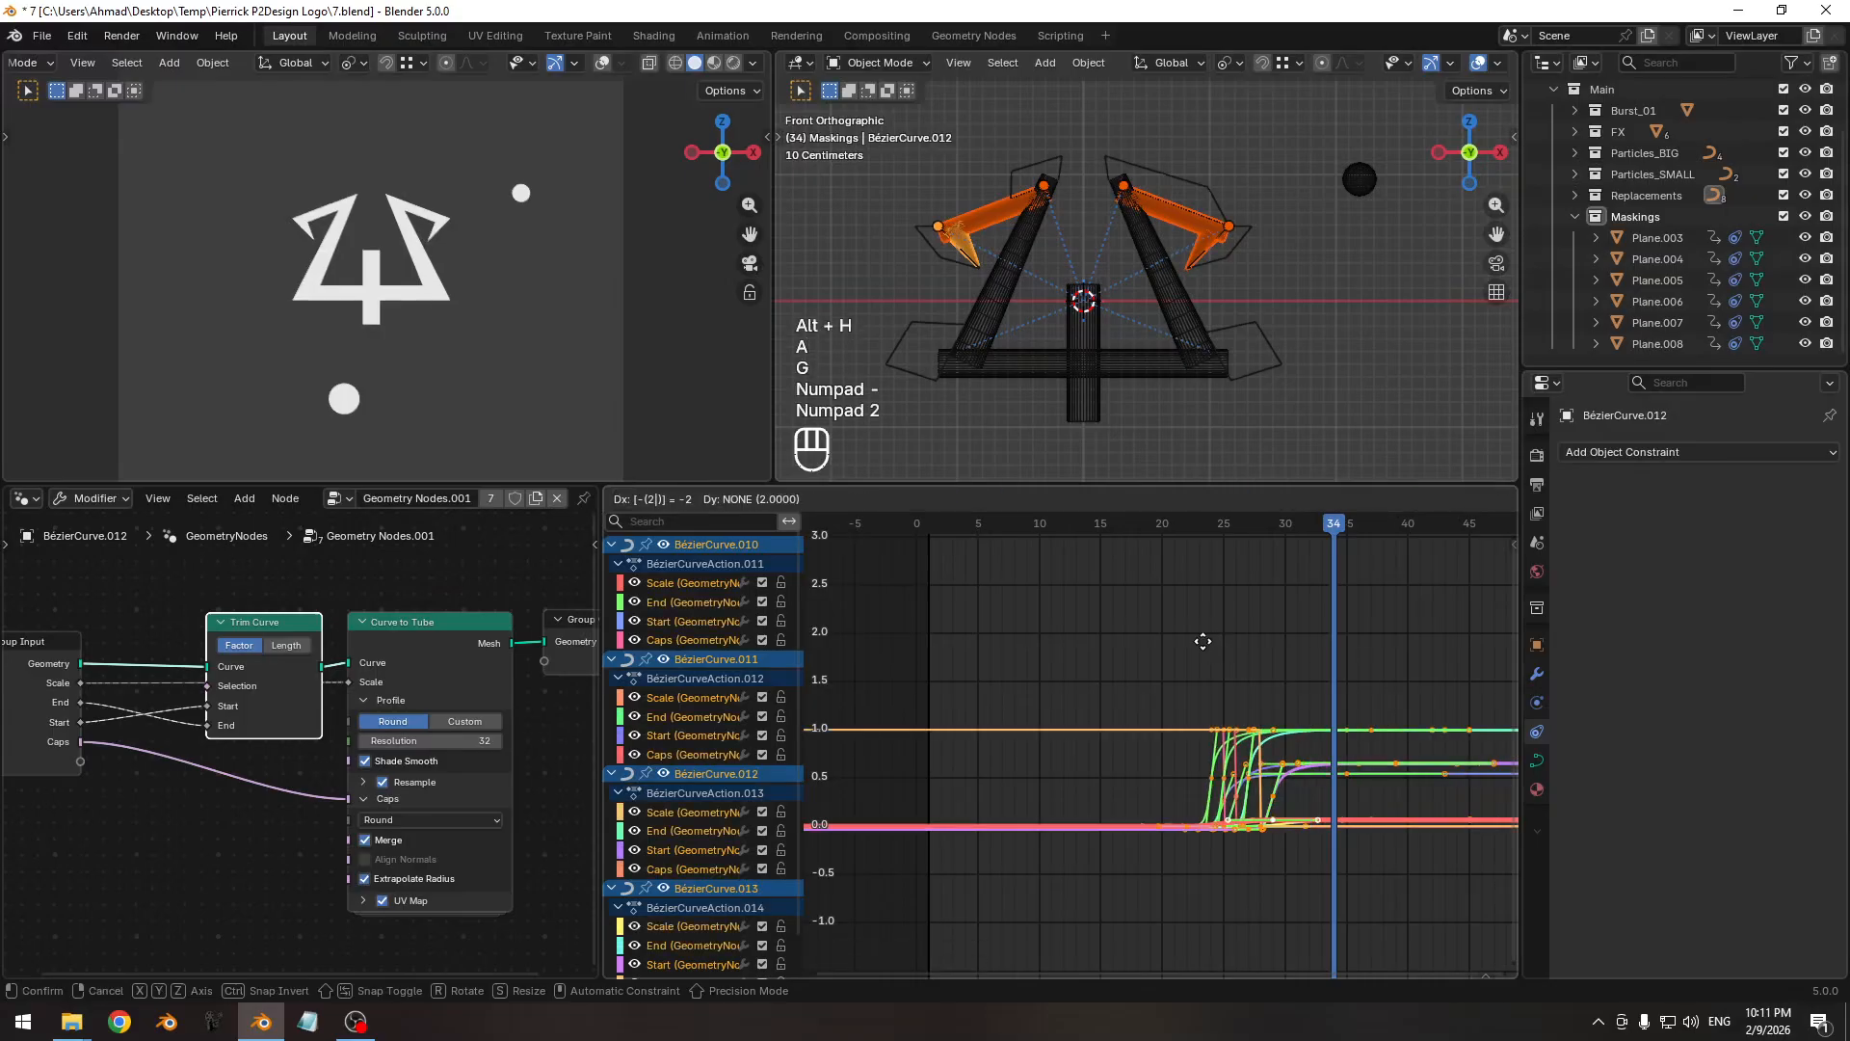
key("KP_Enter")
Play the animation from frame 19 to check the timing of the arm and tip tubes.
left_click_drag(1188, 526, 1148, 538)
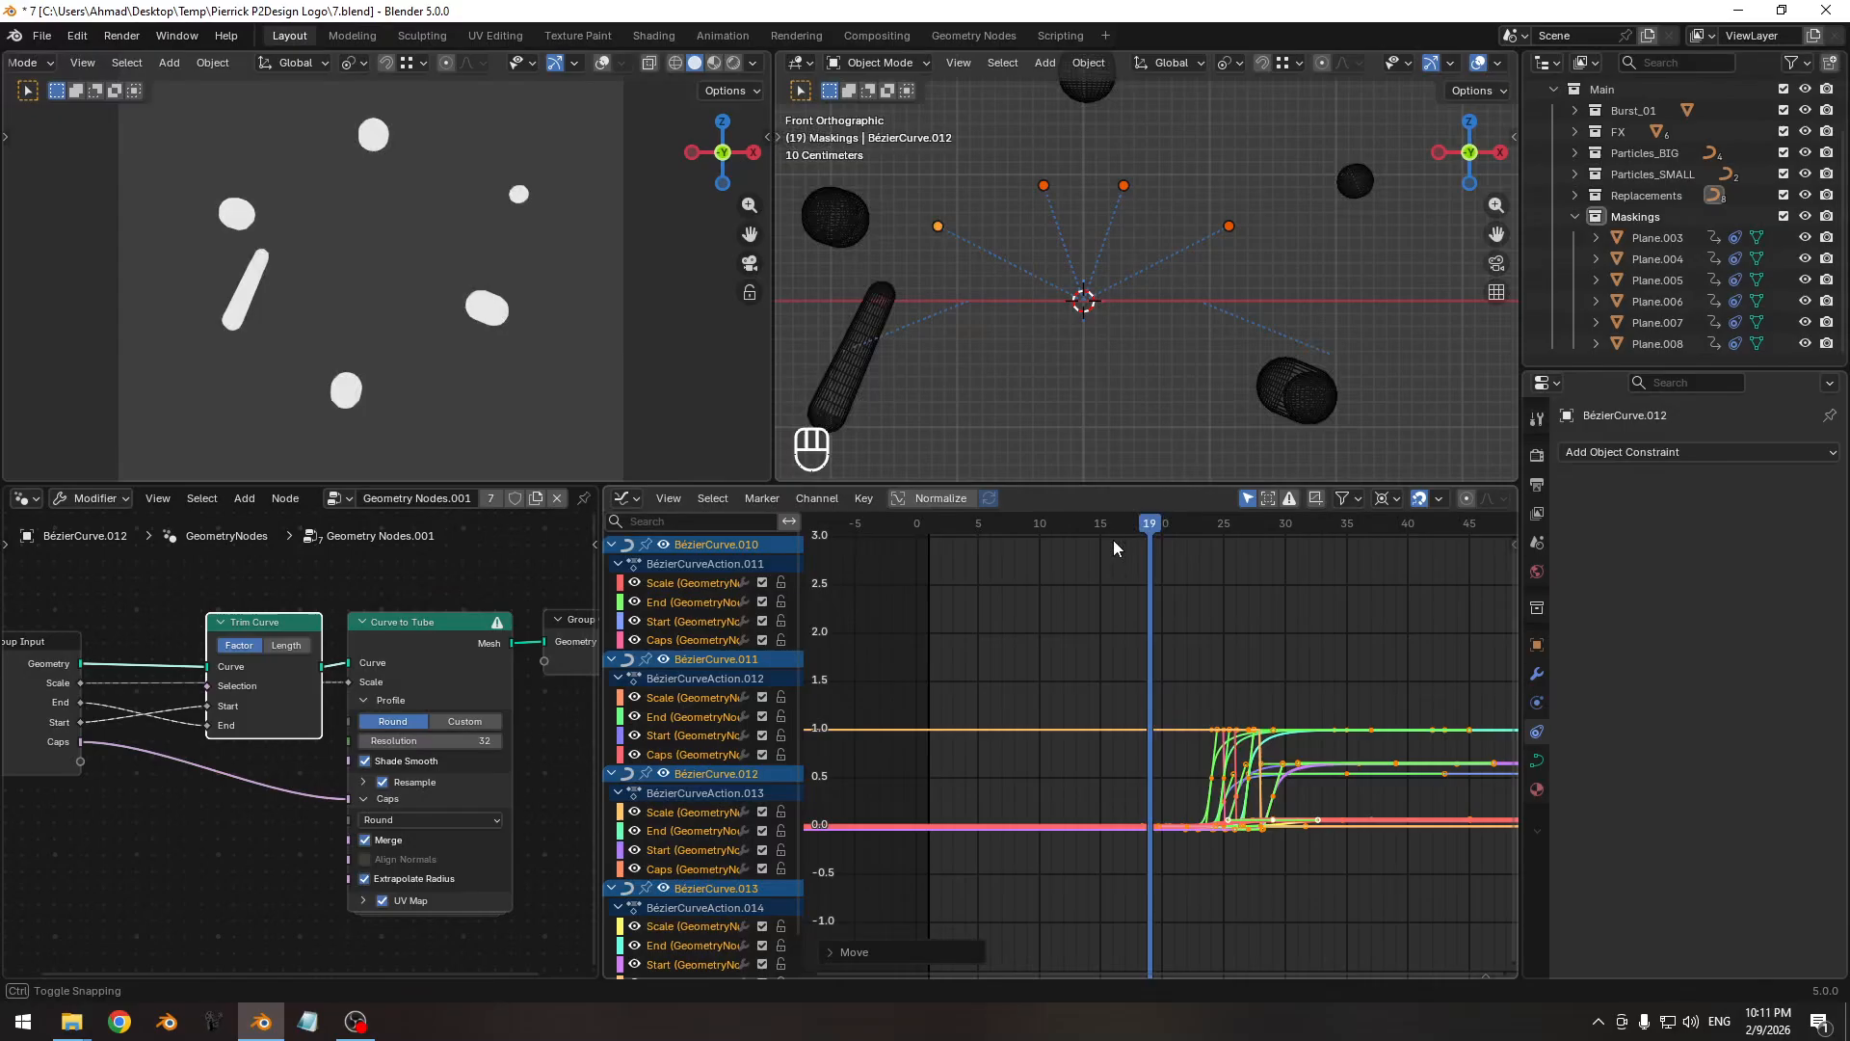
key("space")
key("space")
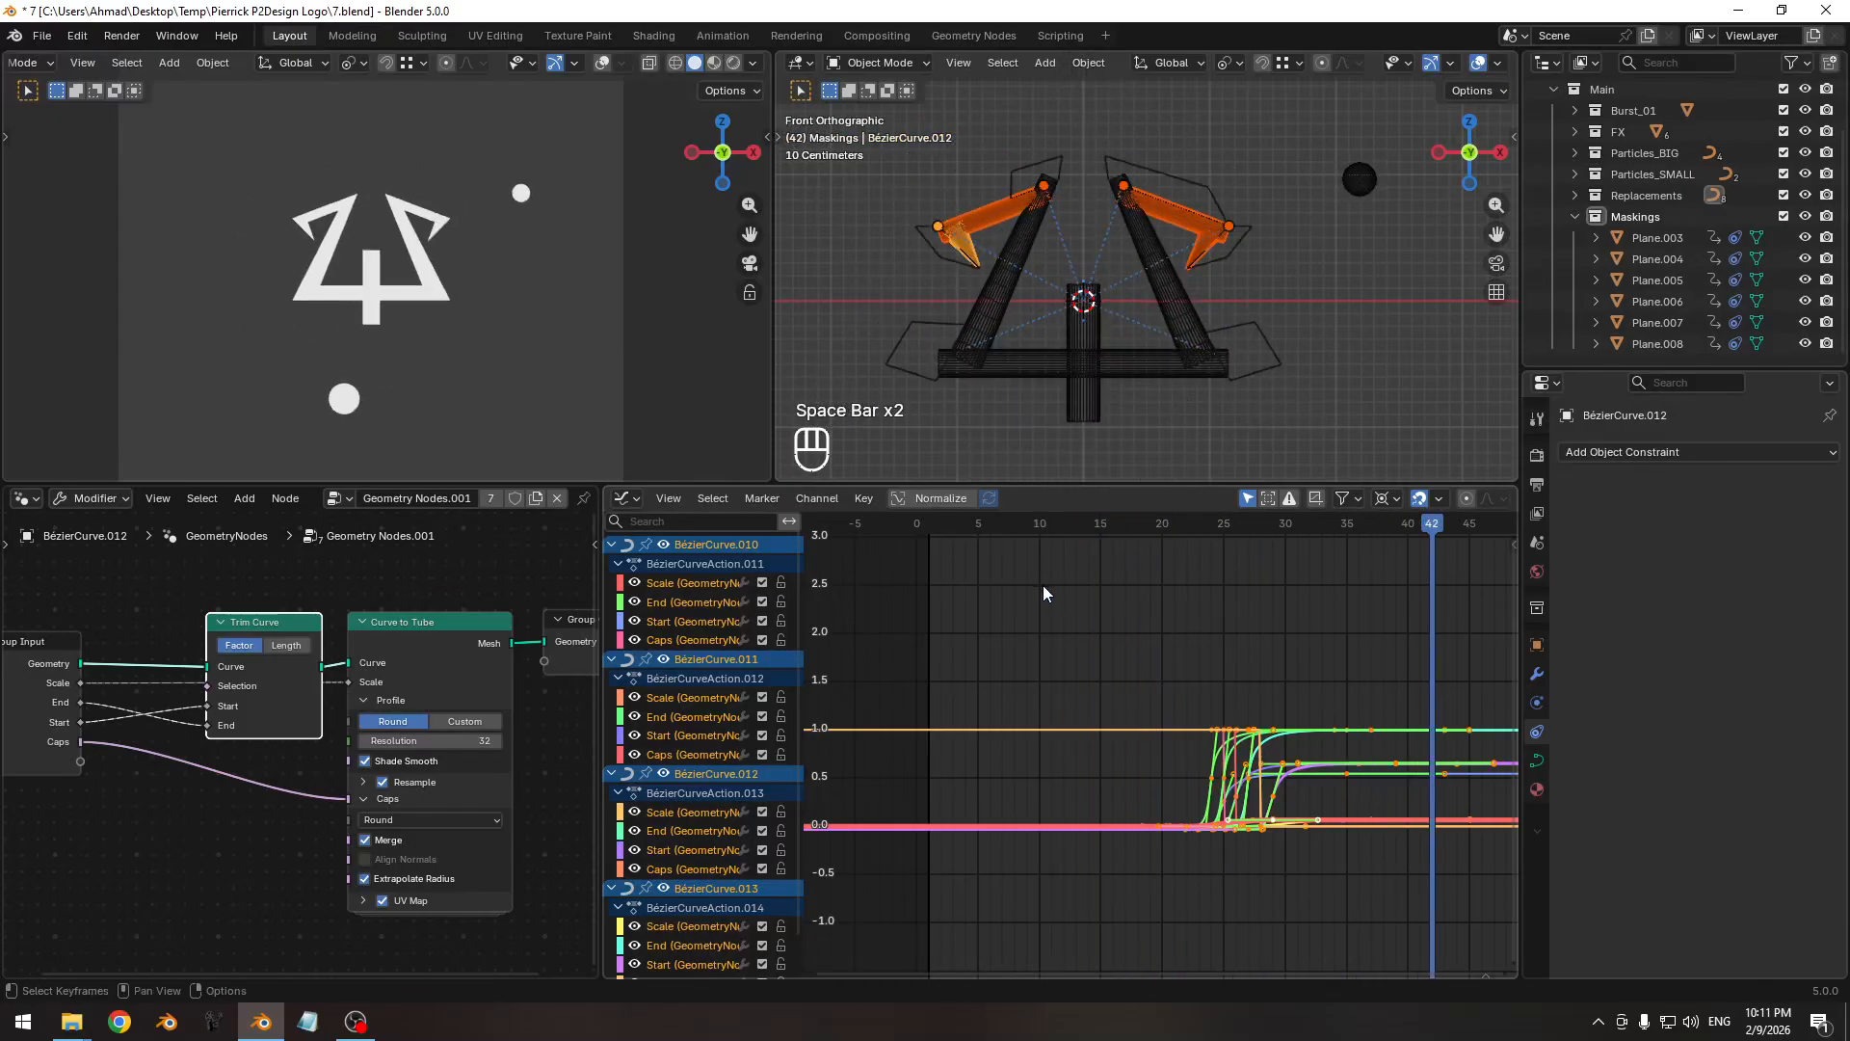
At frame 29, deselect the left arm and tip tubes and shift the right pair's keyframes 1 frame later.
left_click_drag(1066, 524, 1273, 526)
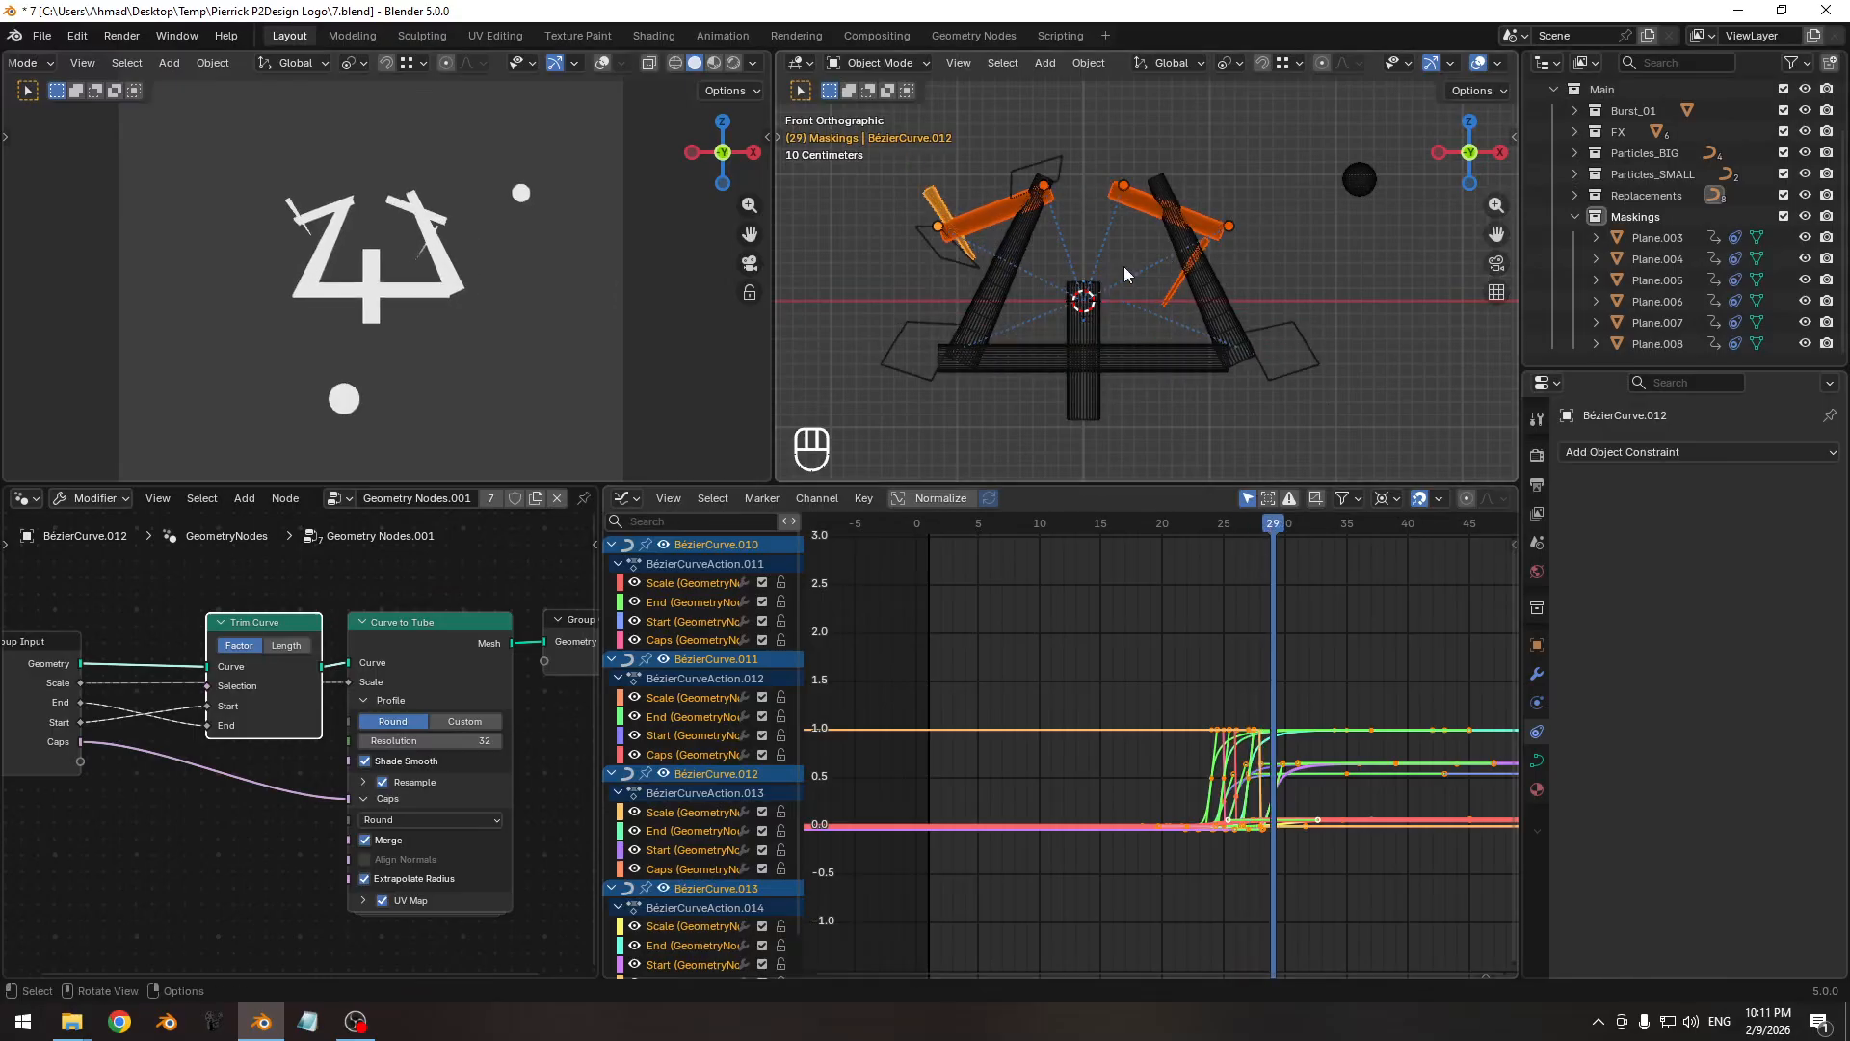
key("b")
middle_click_drag(968, 190, 1023, 270)
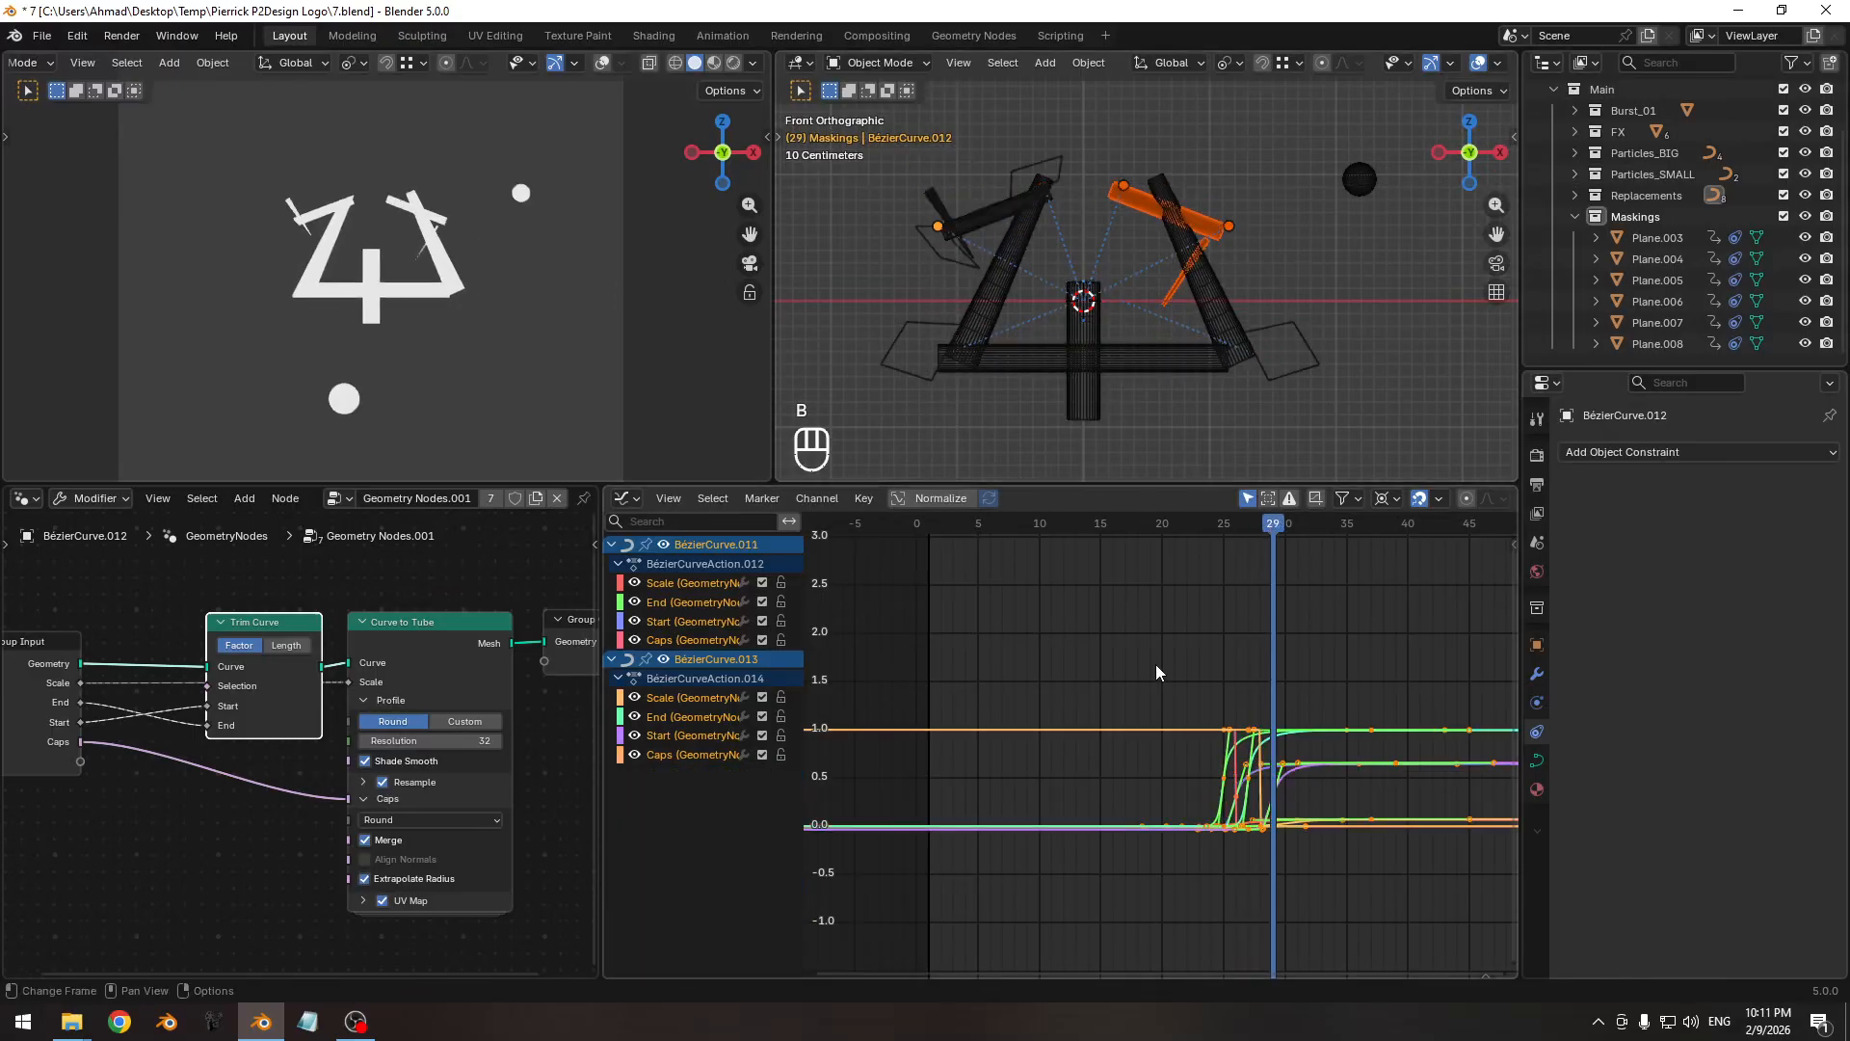
key("g")
key("KP_1")
key("KP_Enter")
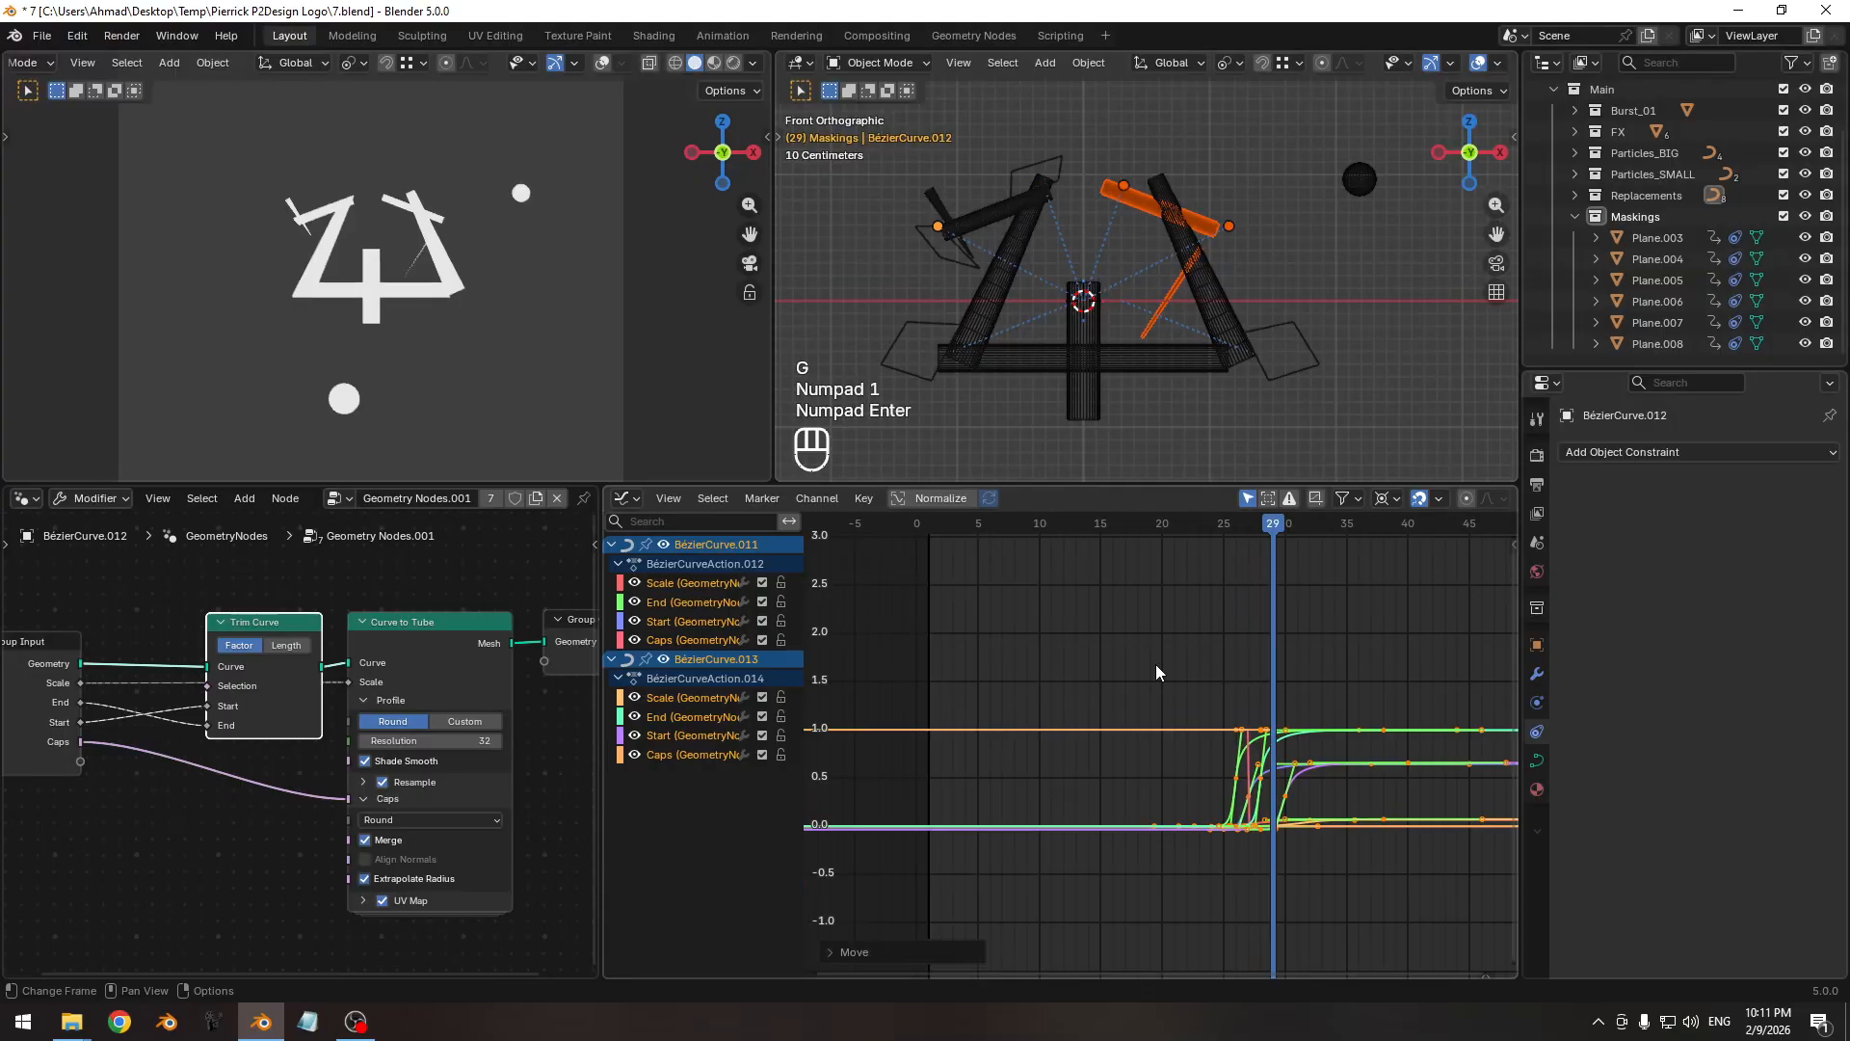
Render the full animation again, play back the rendered result, and close the player.
left_click_drag(1217, 544, 1358, 523)
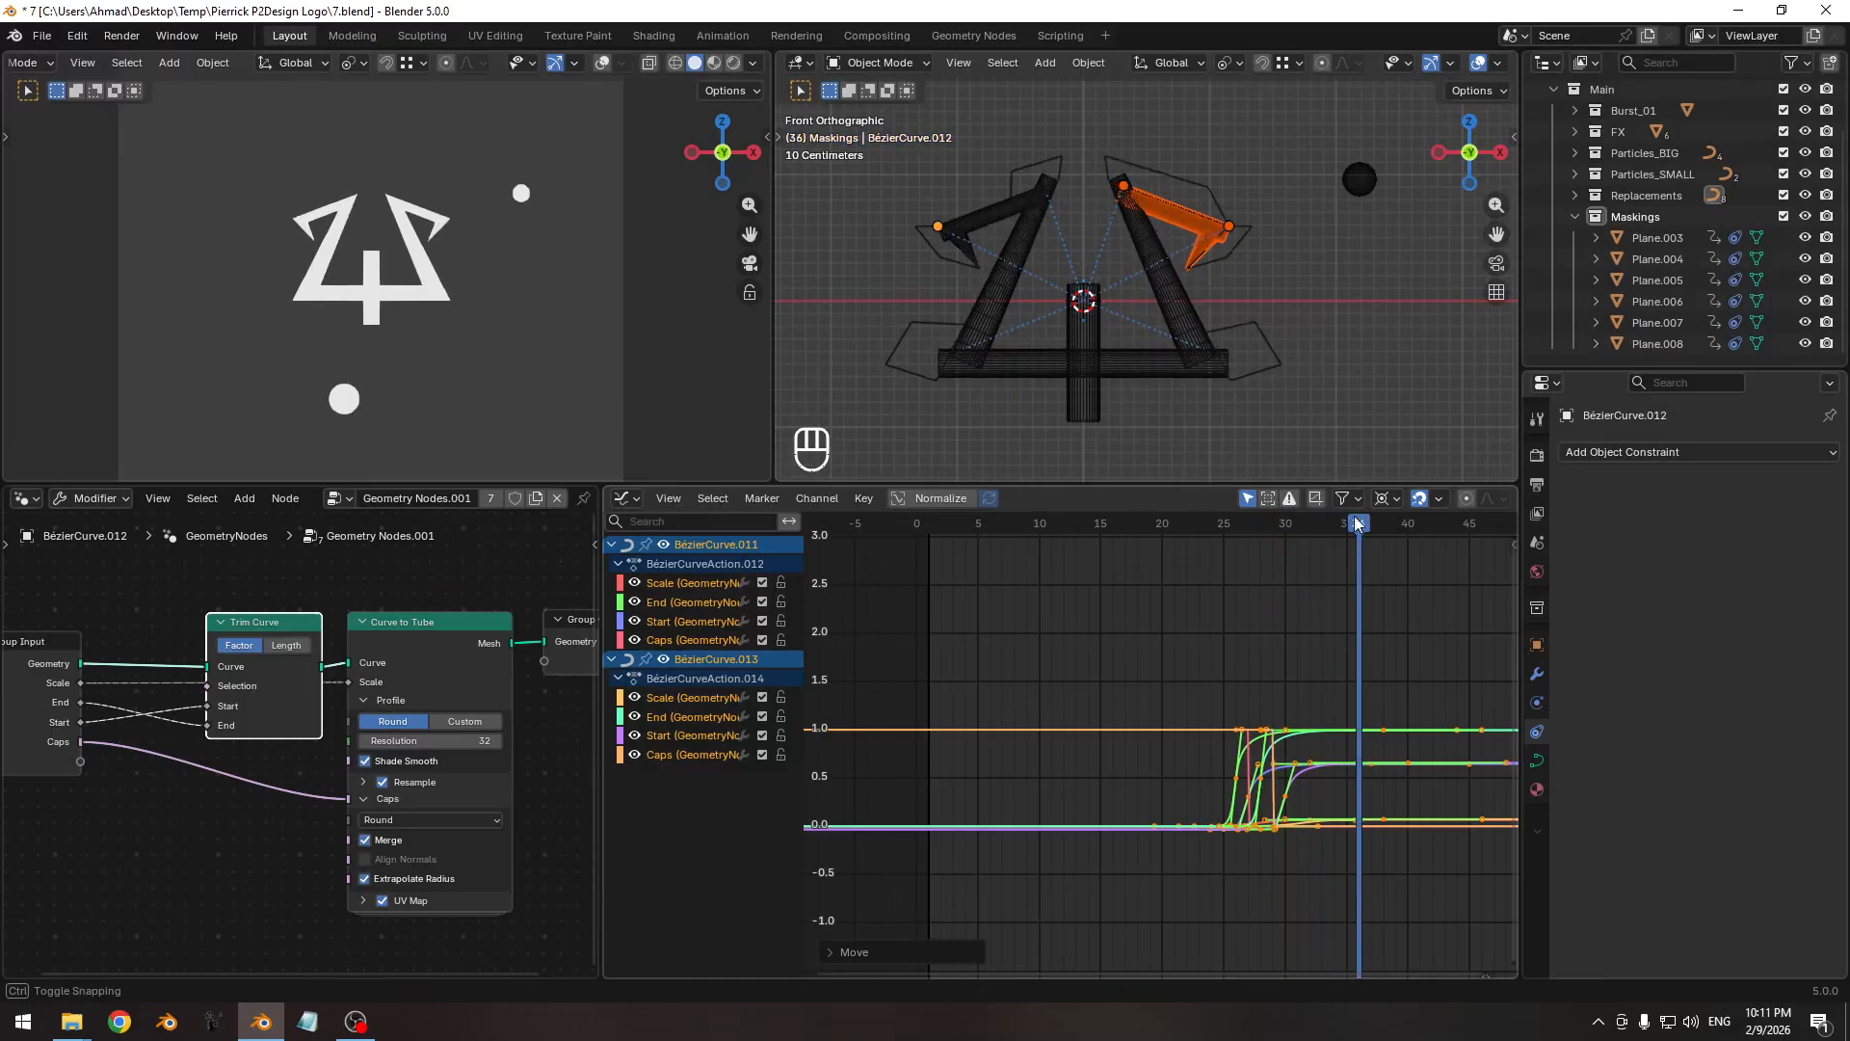
key("ctrl+F12")
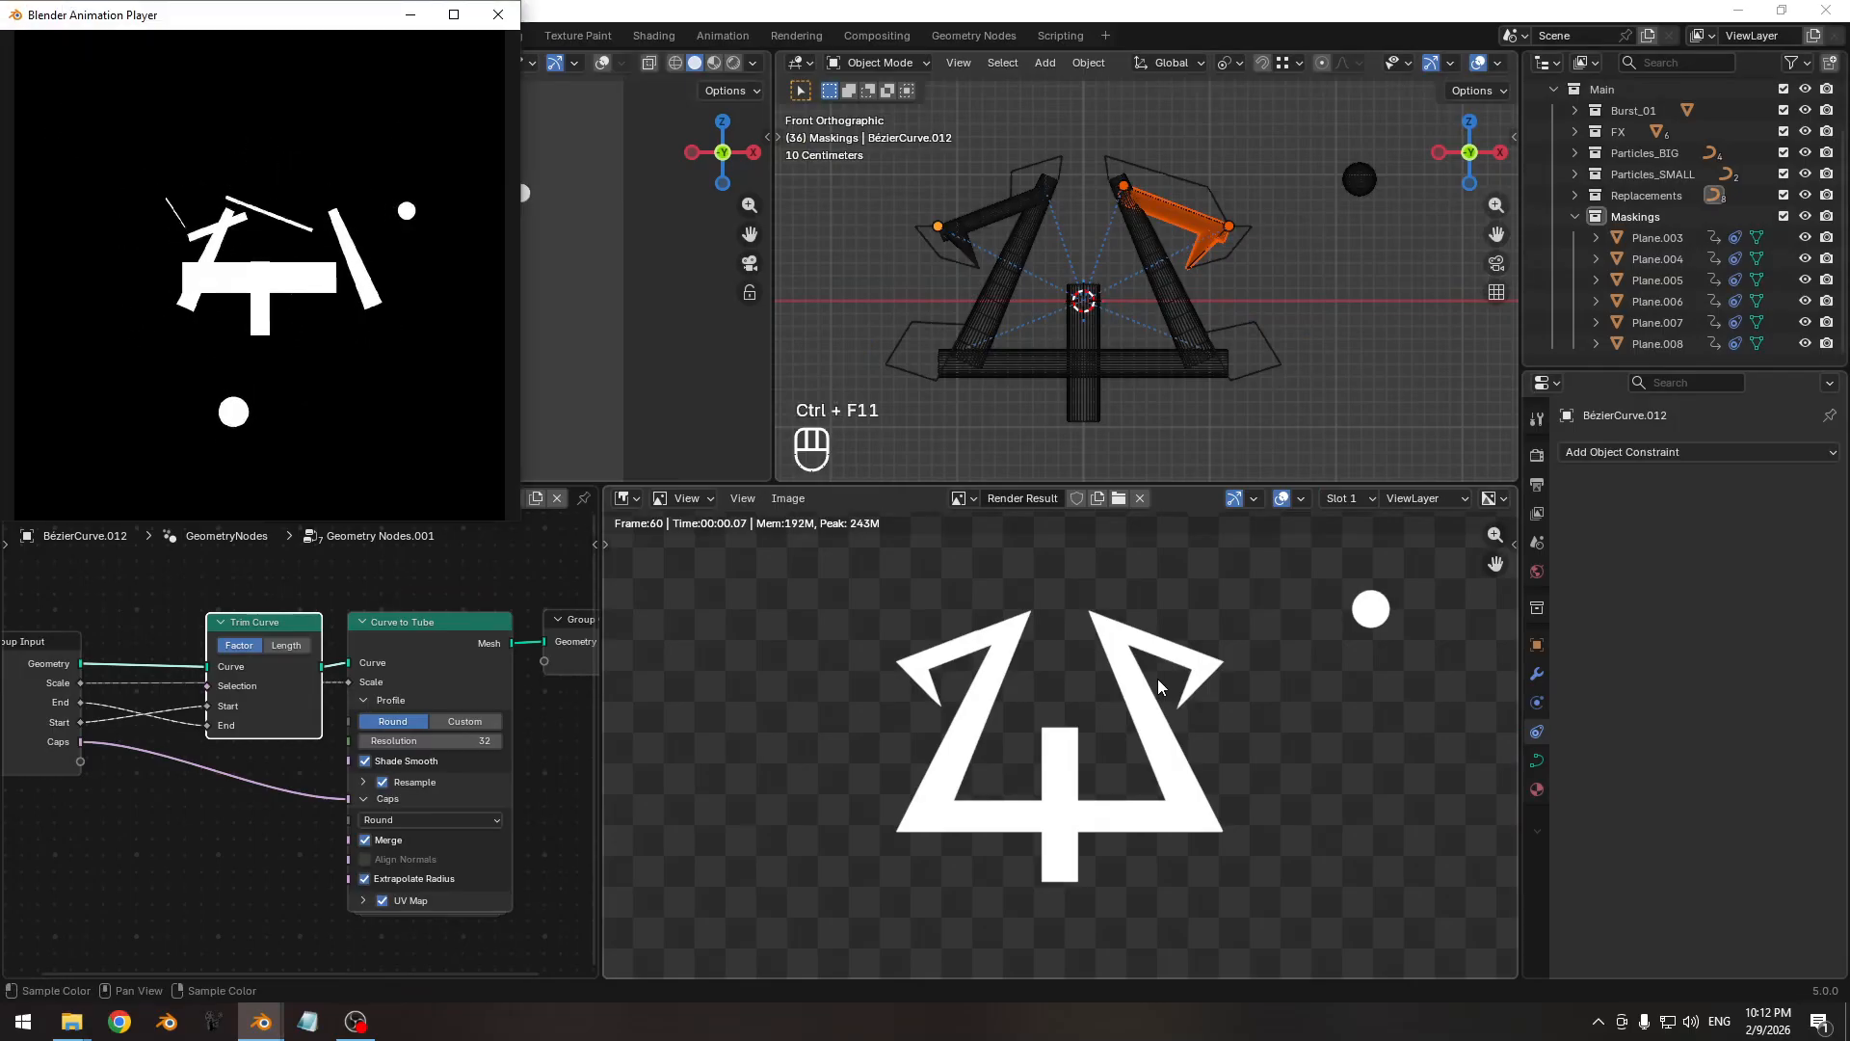
left_click_drag(289, 15, 919, 157)
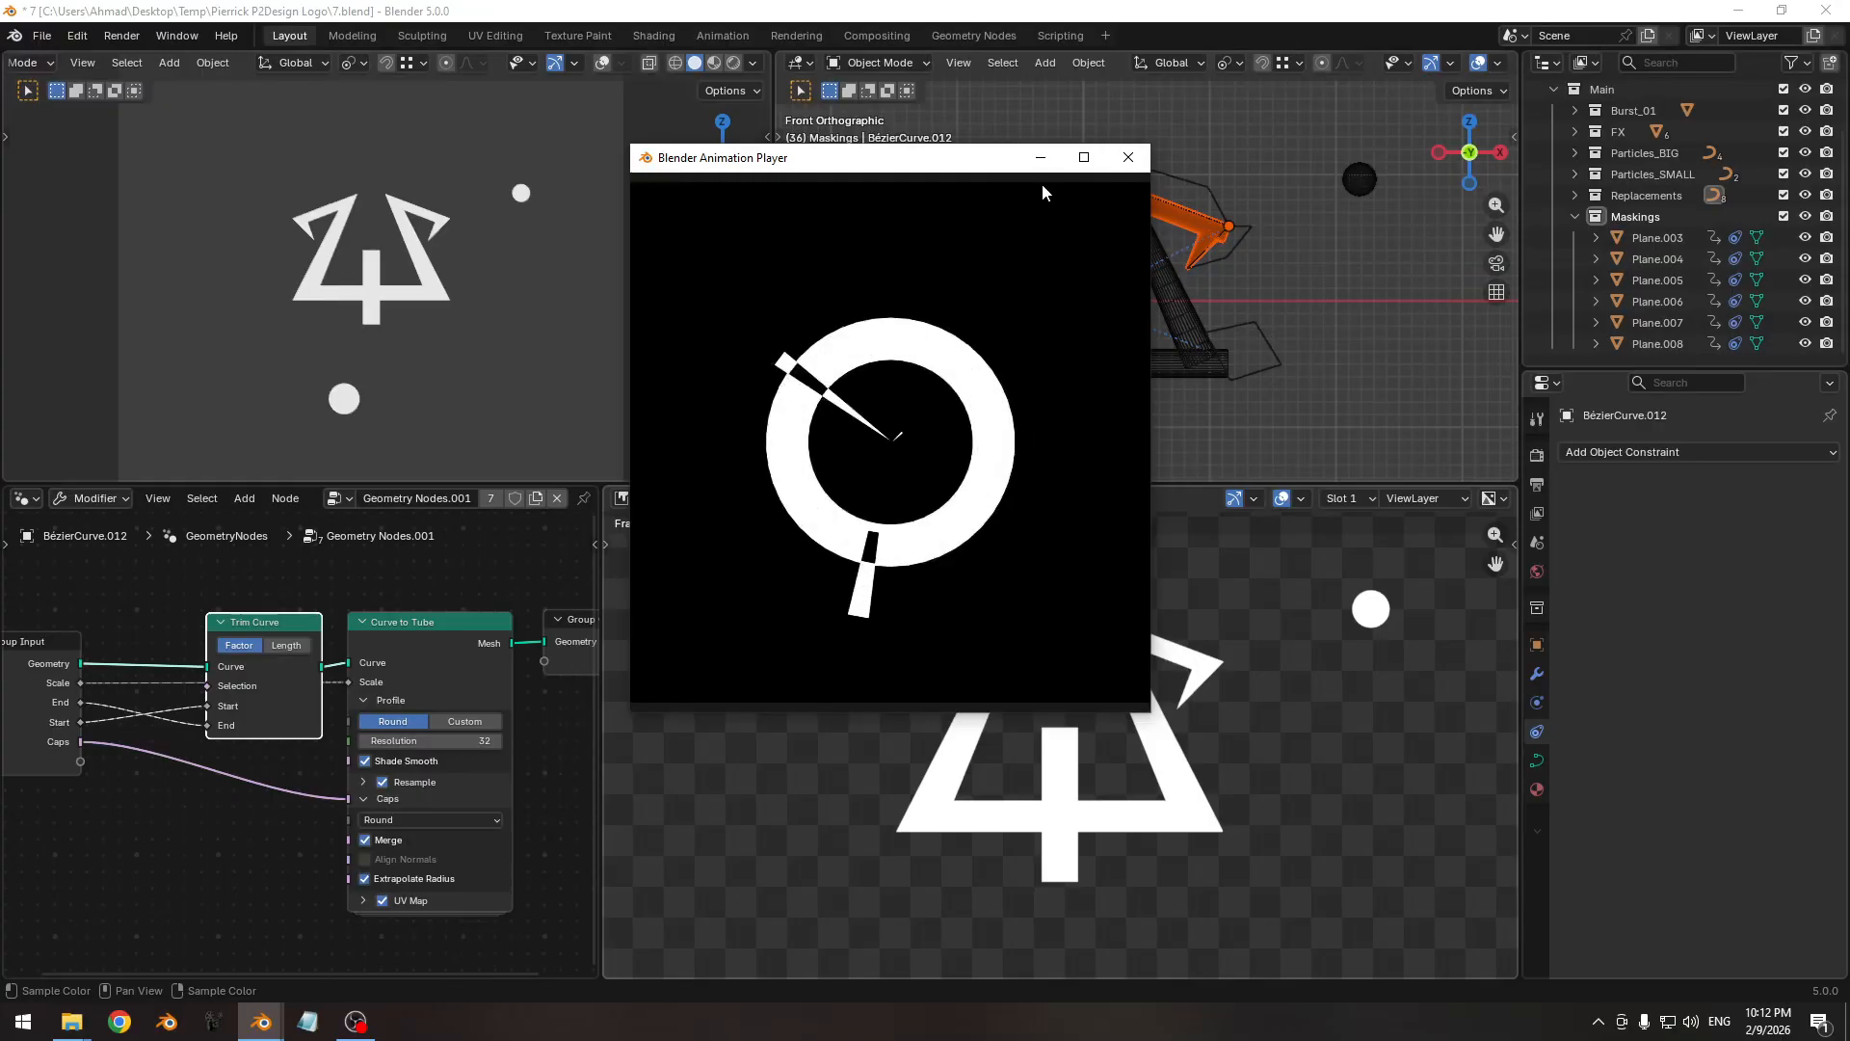
left_click(1128, 157)
Save the project file.
middle_click_drag(1059, 318, 1054, 260, "ctrl")
key("ctrl+s")
scroll(1050, 255, "up", 5, "ctrl")
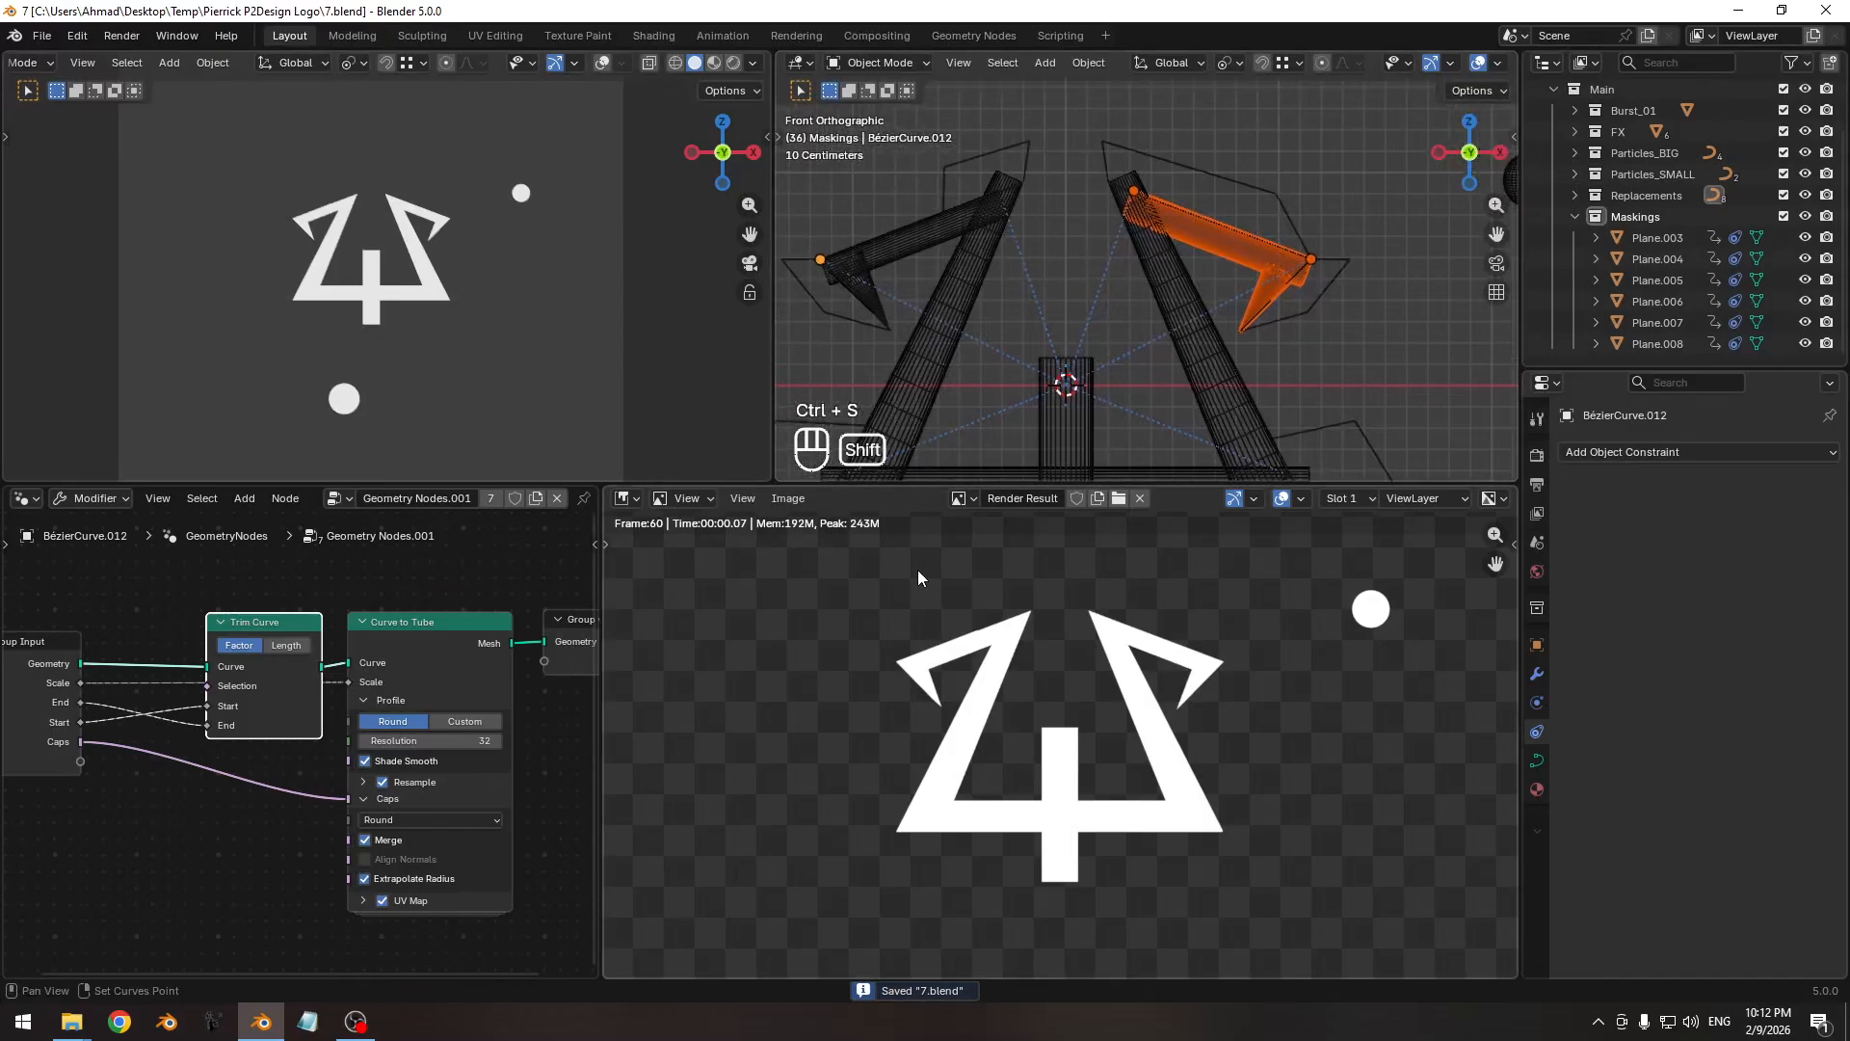
Return to the graph editor and play the animation repeatedly to check the timing of the assembling tubes.
key("F11")
middle_click_drag(950, 575, 1164, 673, "ctrl")
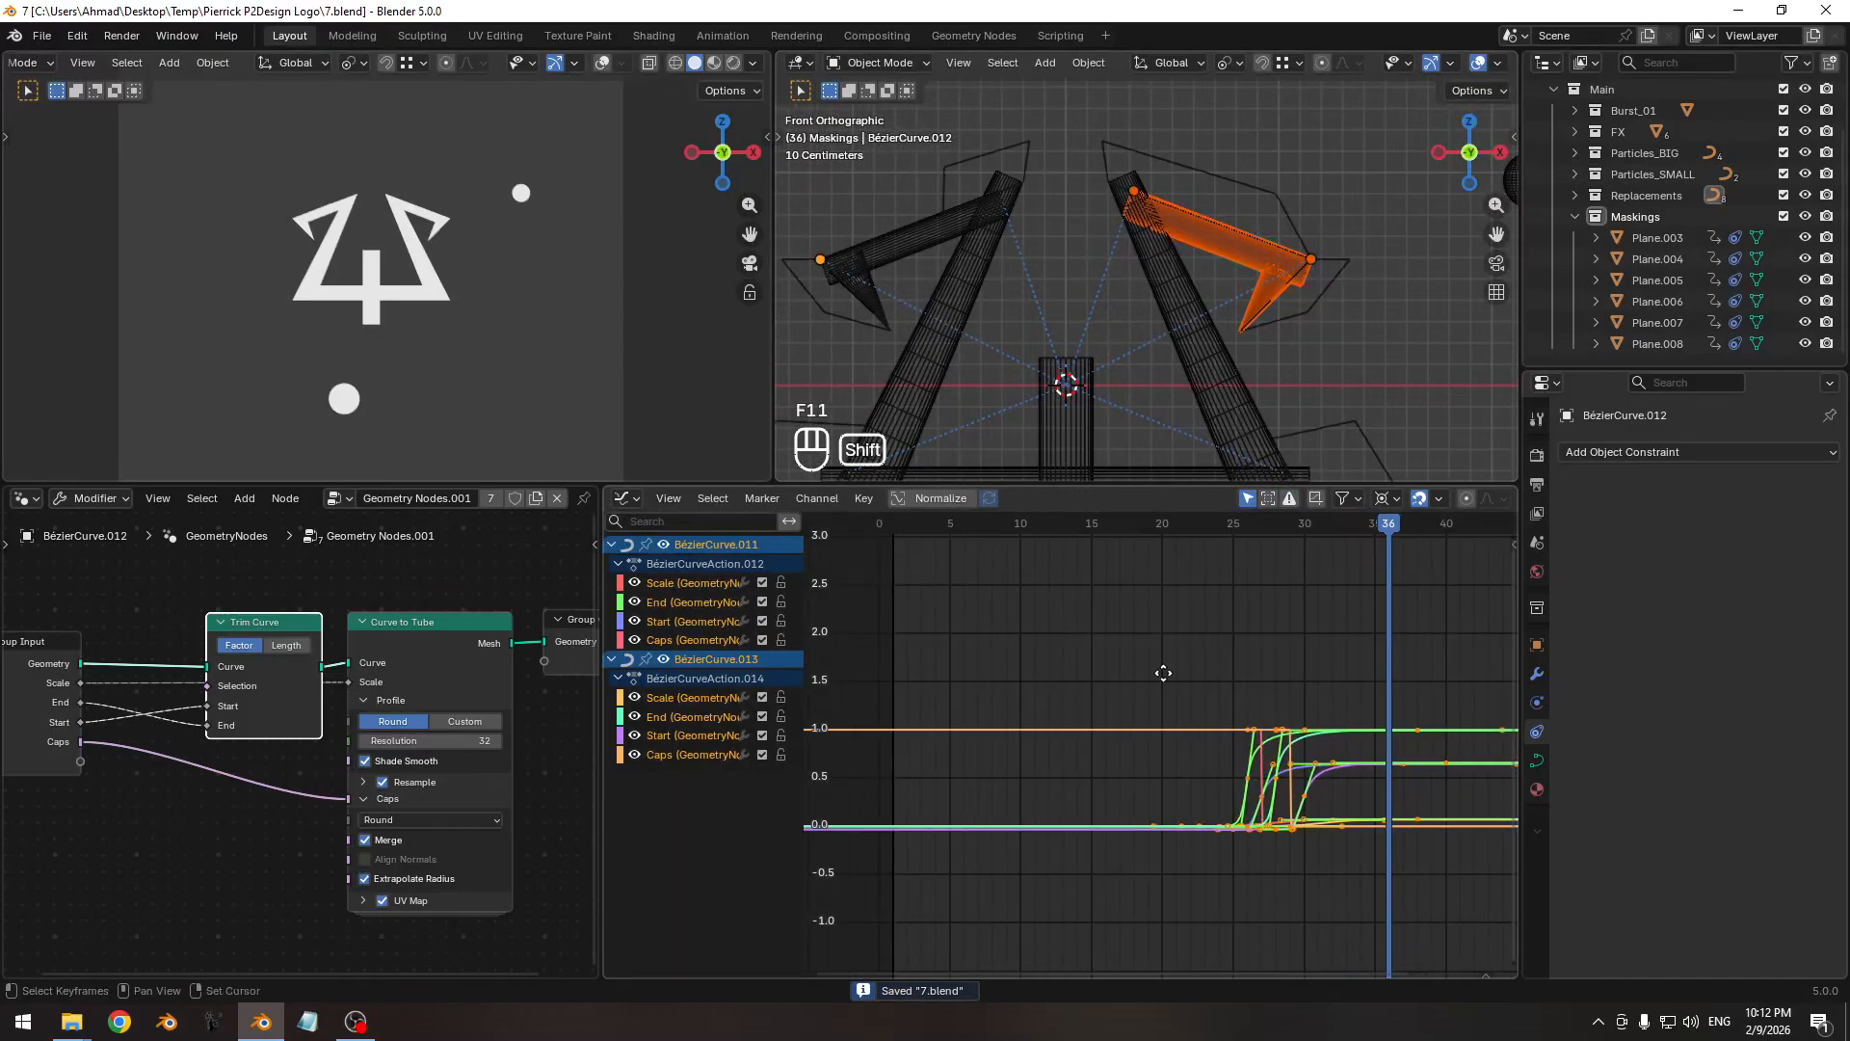
middle_click_drag(1124, 614, 1050, 638)
left_click_drag(1059, 521, 973, 582)
key("space")
key("space")
key("space")
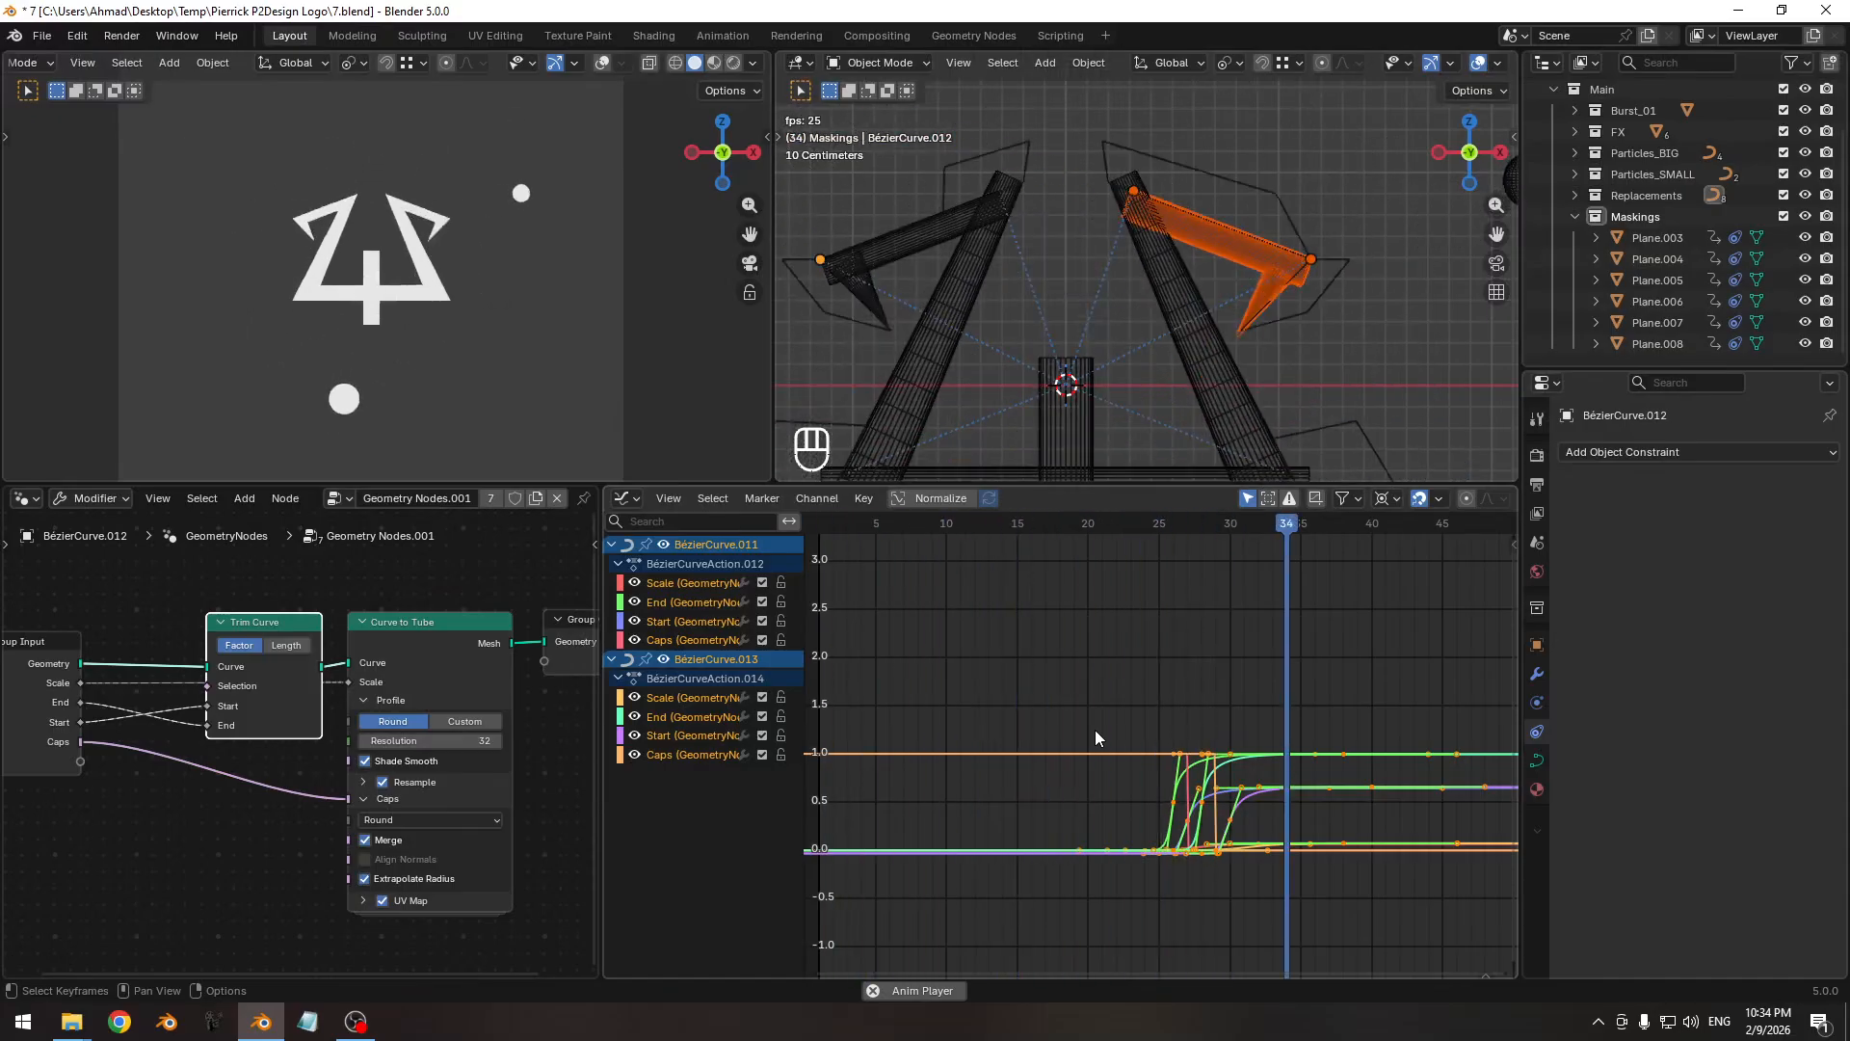
key("space")
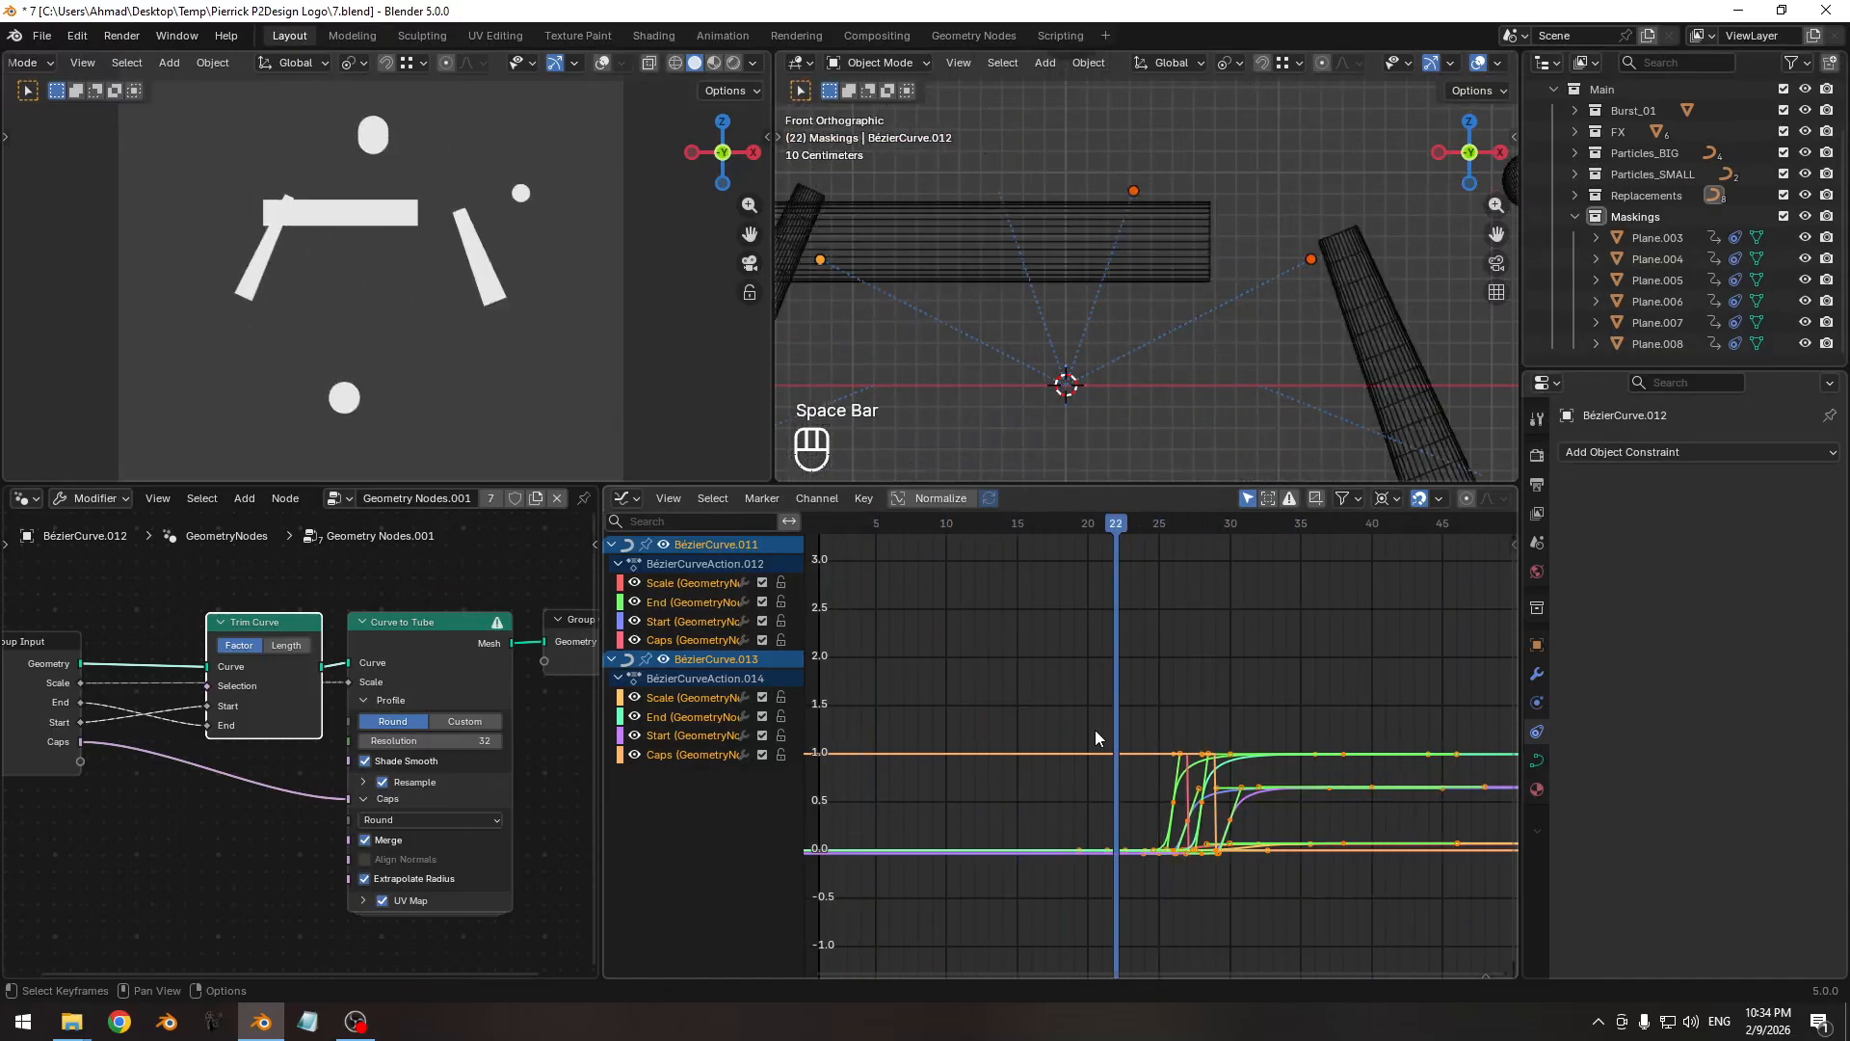
Select the horizontal tube BézierCurve.007 at frame 21, reveal all its animation curves, and shift all its keyframes 1 frame earlier.
mouse_move(1062, 528)
left_mouse_down()
mouse_move(888, 520)
mouse_move(1150, 522)
mouse_move(1002, 528)
mouse_move(1114, 528)
mouse_move(1019, 530)
mouse_move(1096, 532)
left_mouse_up()
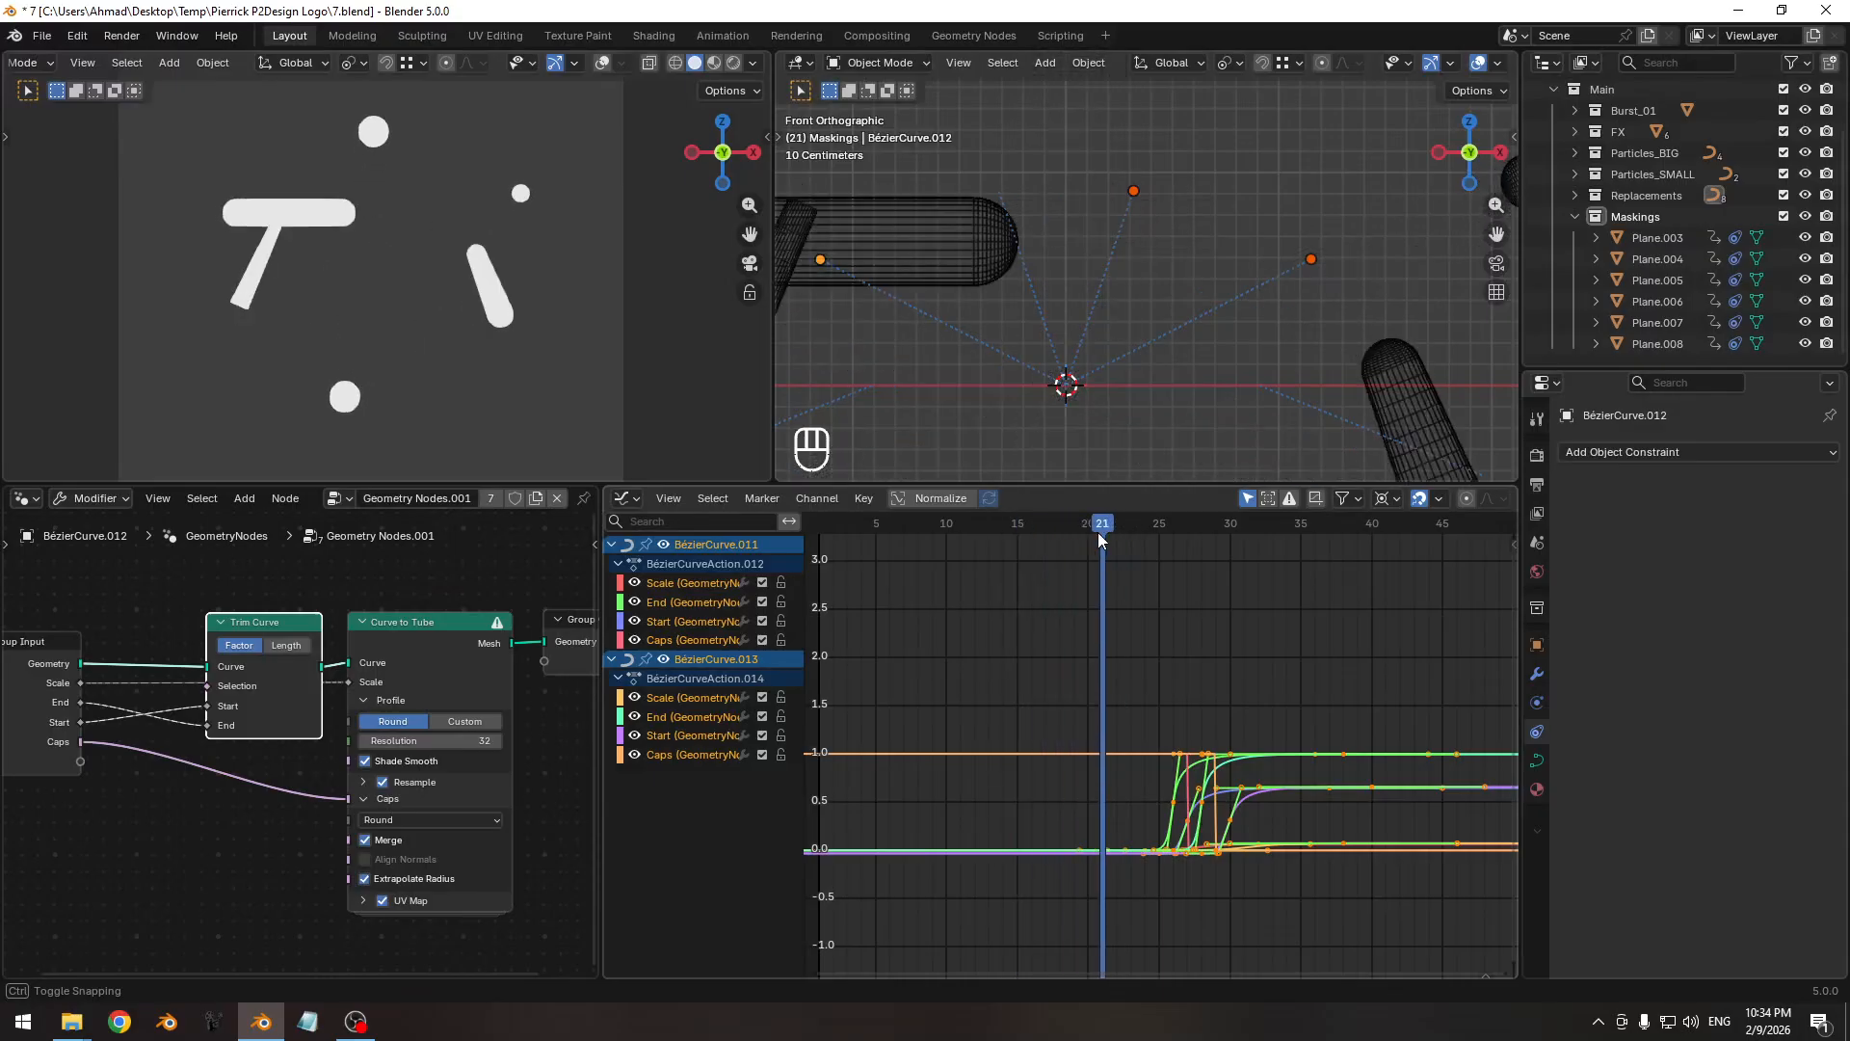
left_click(898, 235)
middle_click_drag(1078, 599, 1053, 608, "ctrl")
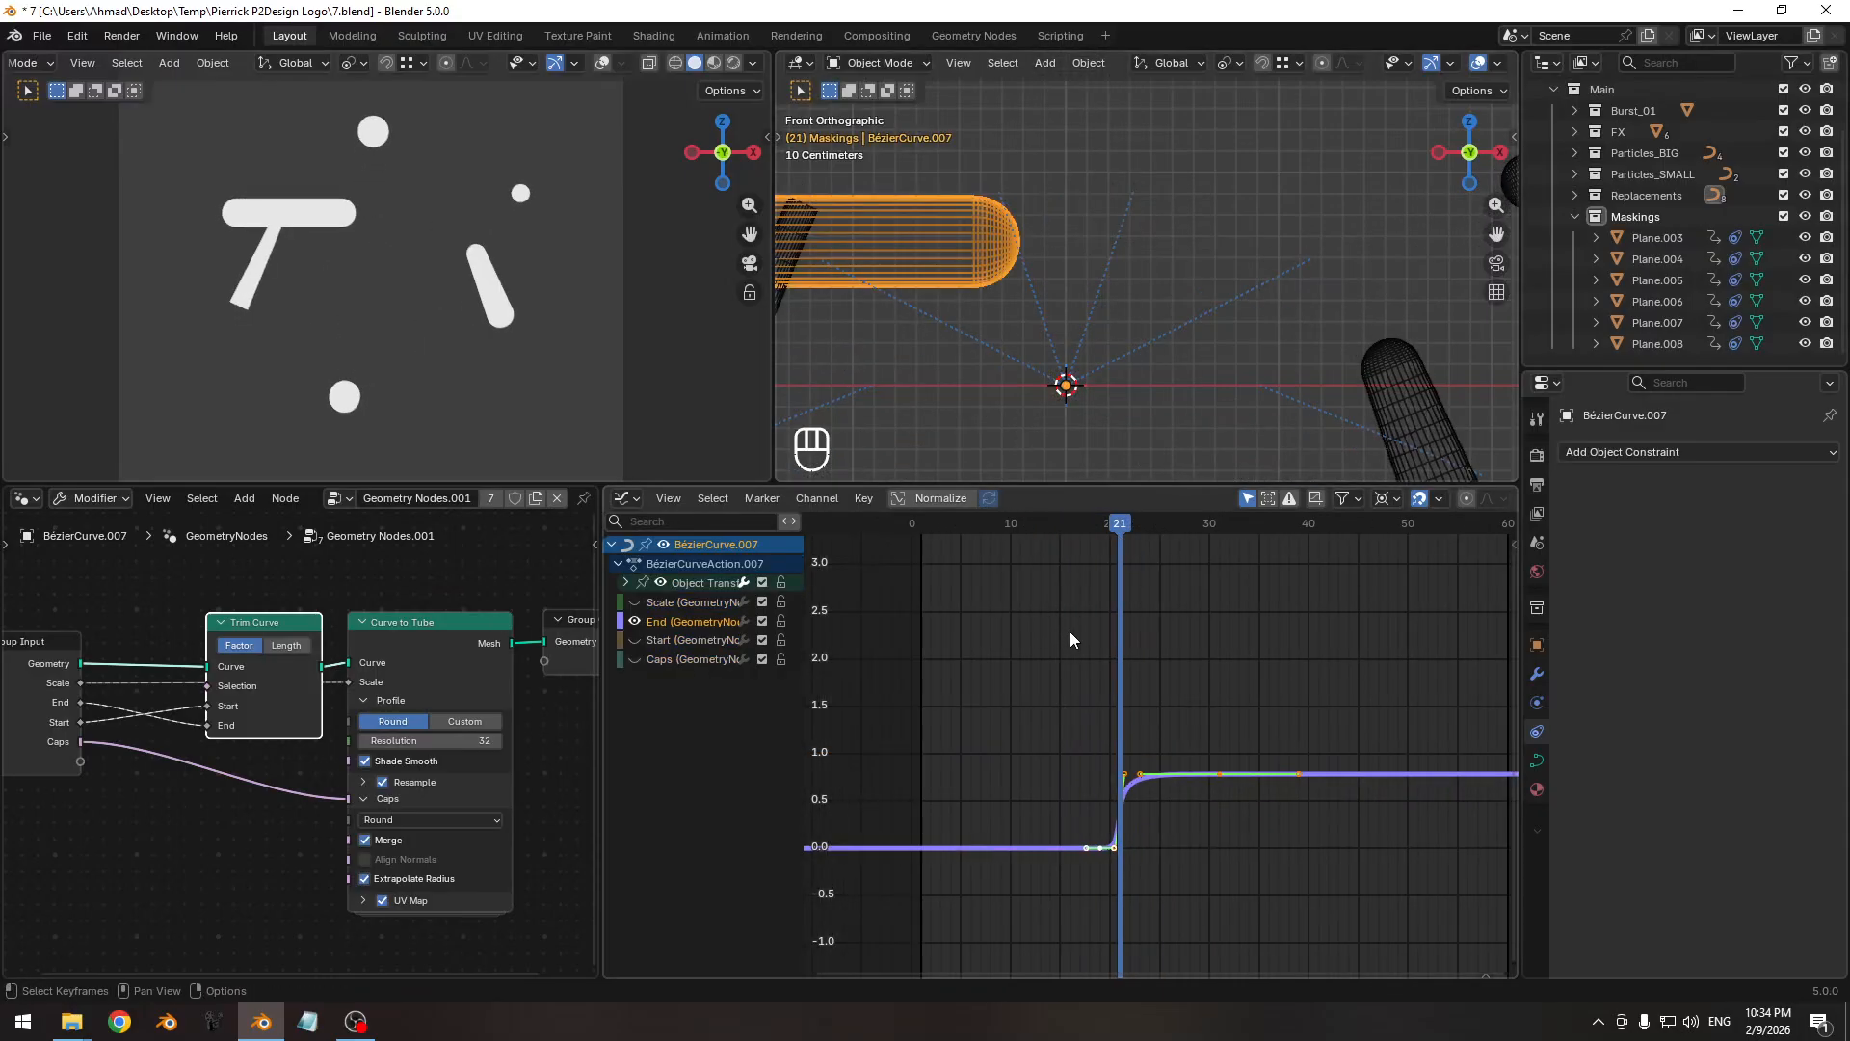
key("alt+h")
key("a")
middle_click_drag(1078, 763, 1131, 753, "ctrl")
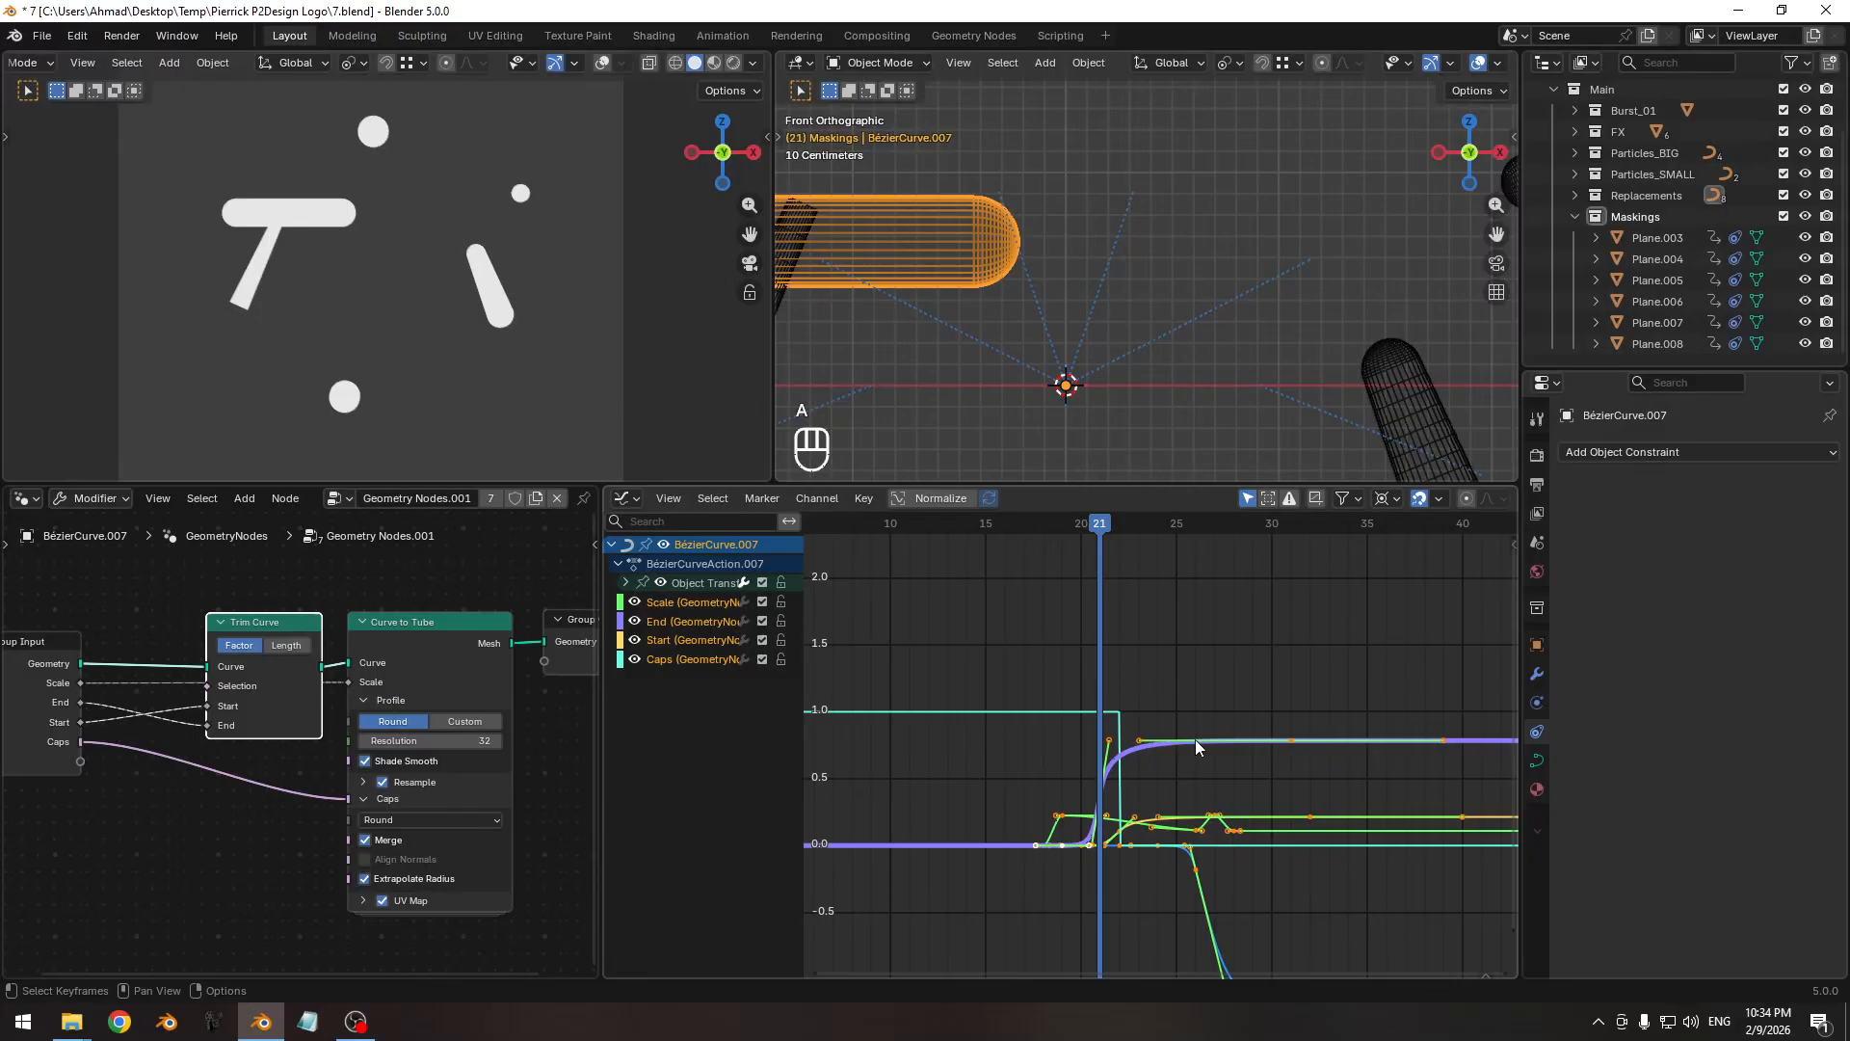
mouse_move(1061, 522)
left_mouse_down()
mouse_move(1027, 530)
mouse_move(1099, 528)
mouse_move(1025, 528)
mouse_move(1097, 529)
left_mouse_up()
key("g")
key("x")
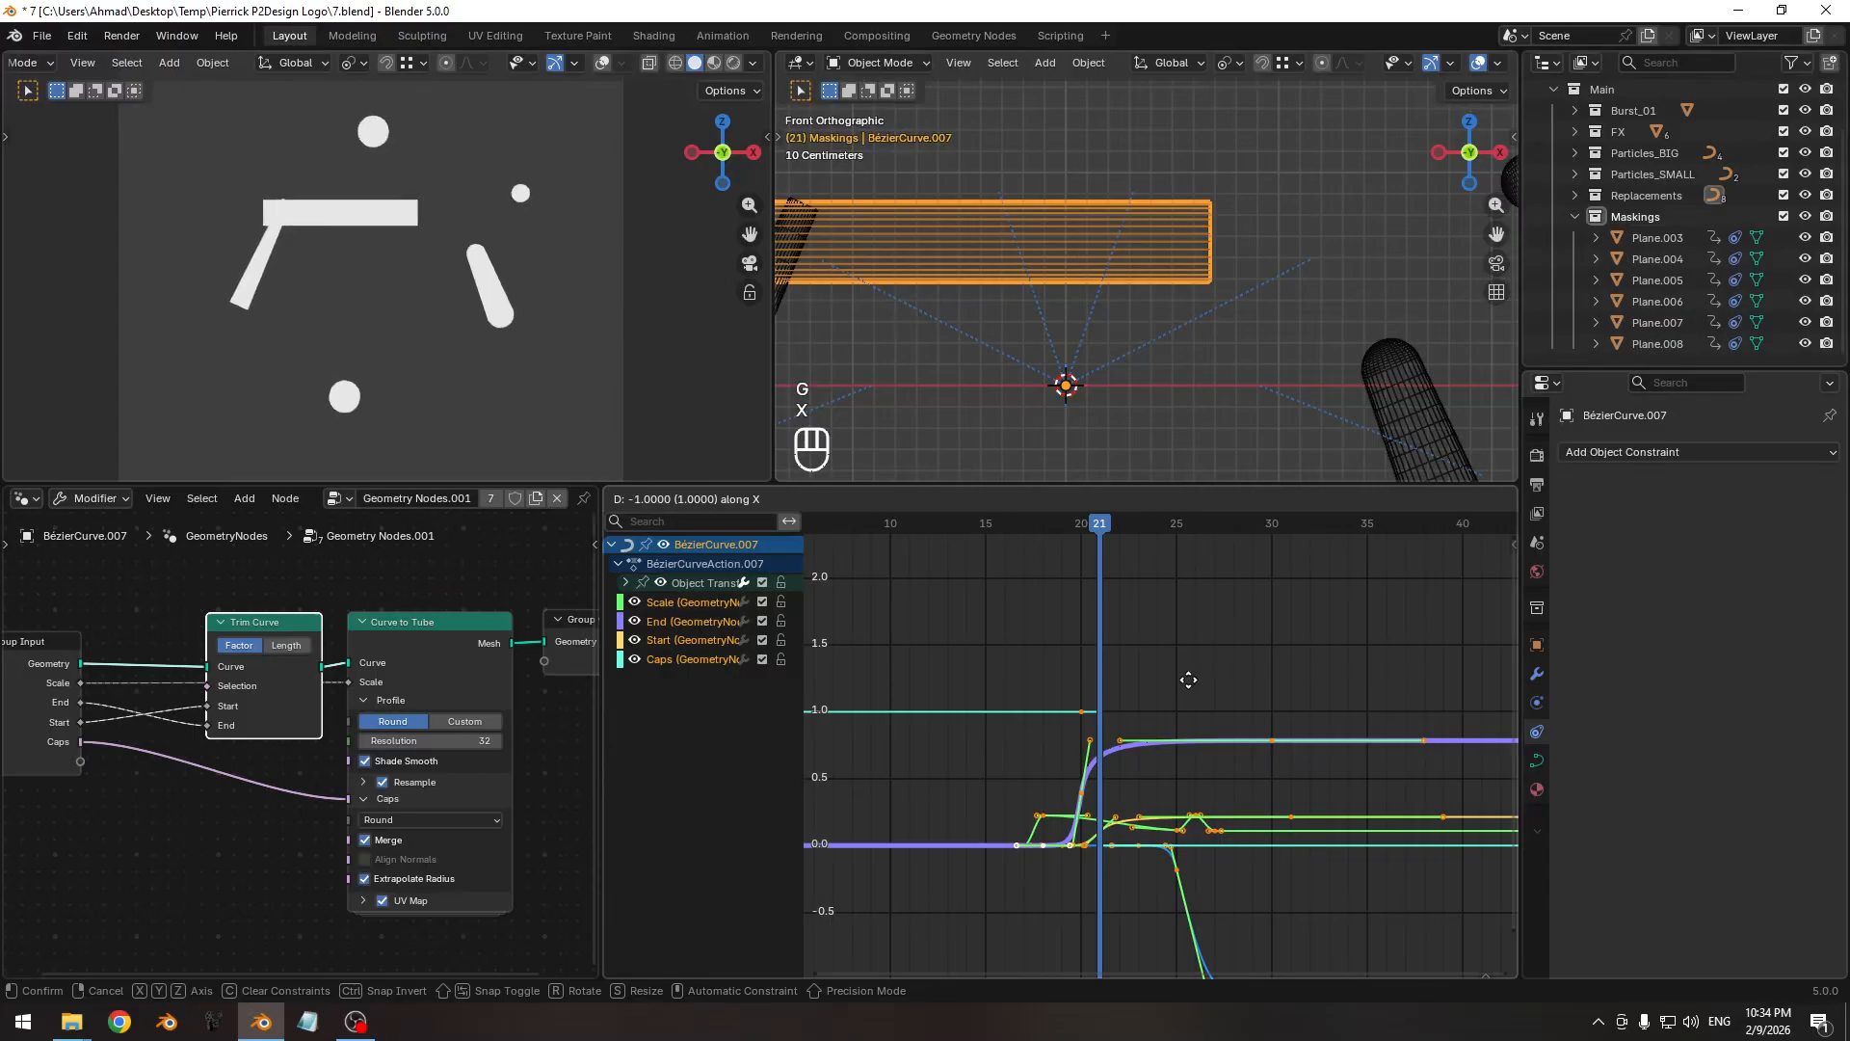
left_click(1189, 680)
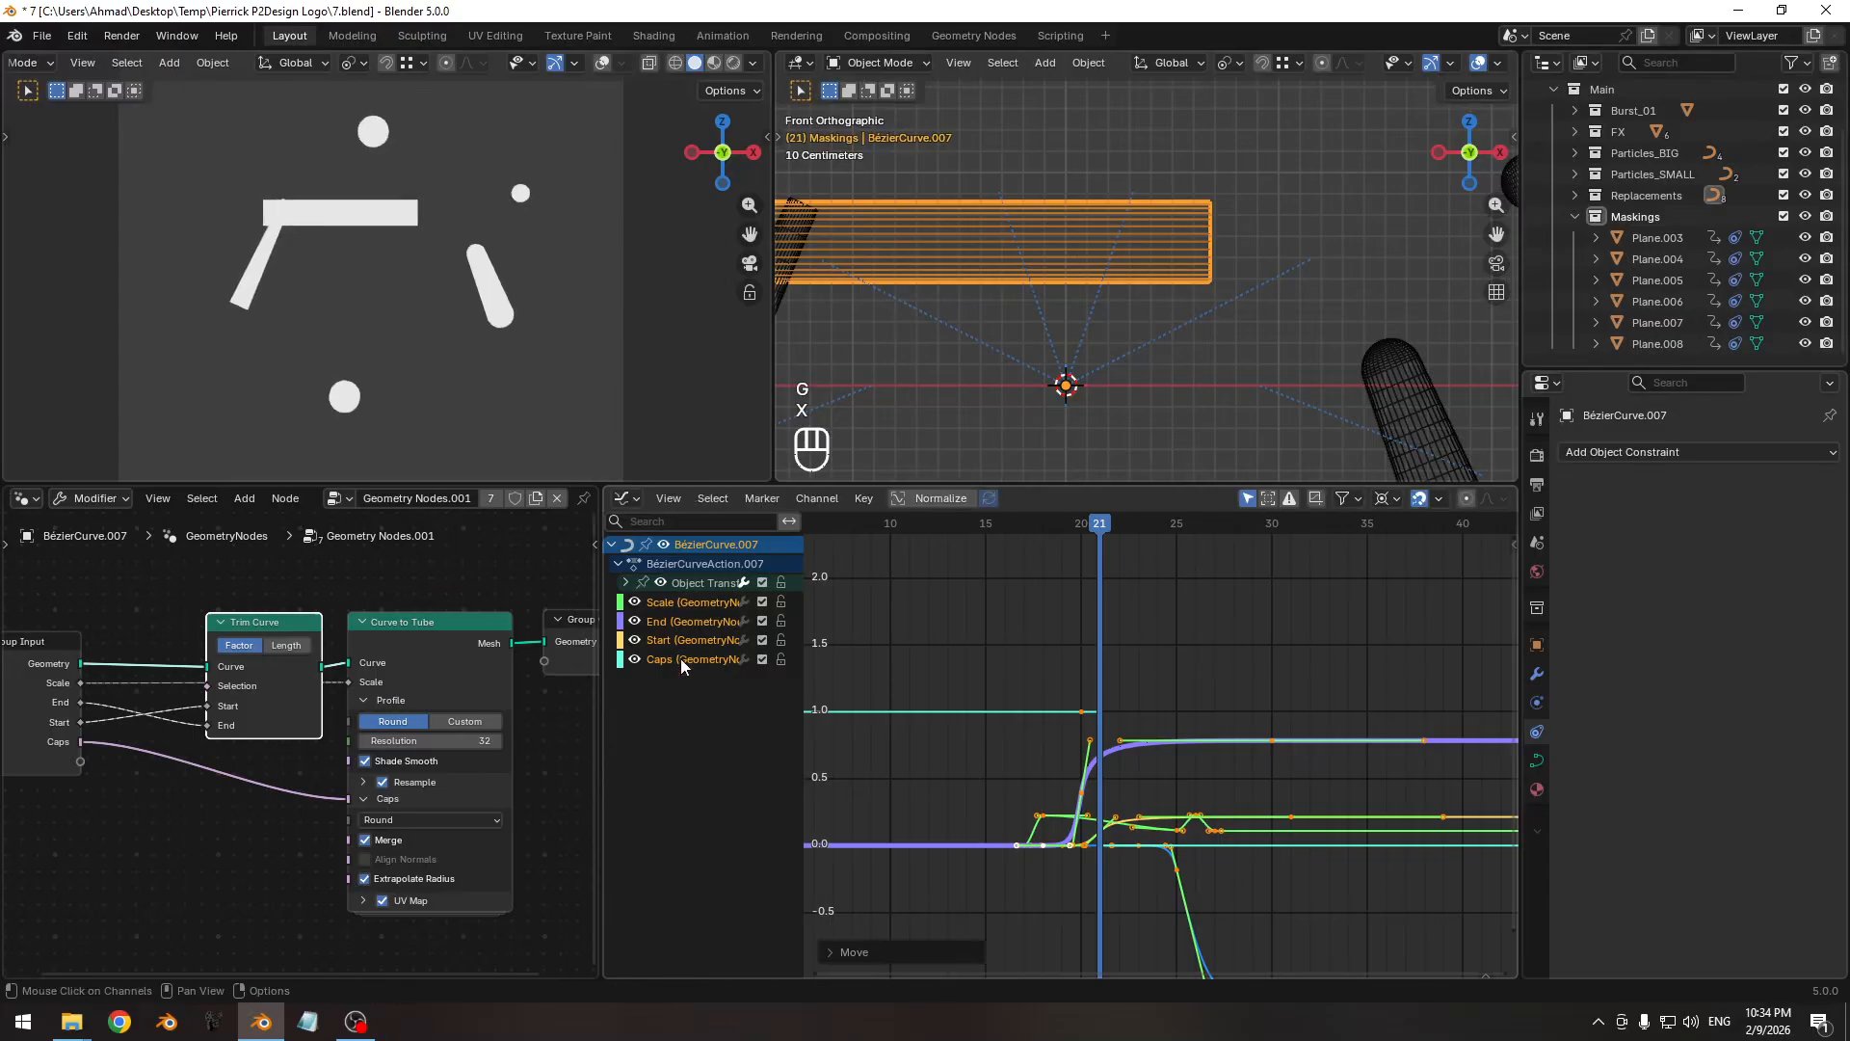
Shift only the horizontal tube's Caps keyframes 1 frame later in time.
left_click(682, 660)
key("g")
key("x")
left_click(1094, 682)
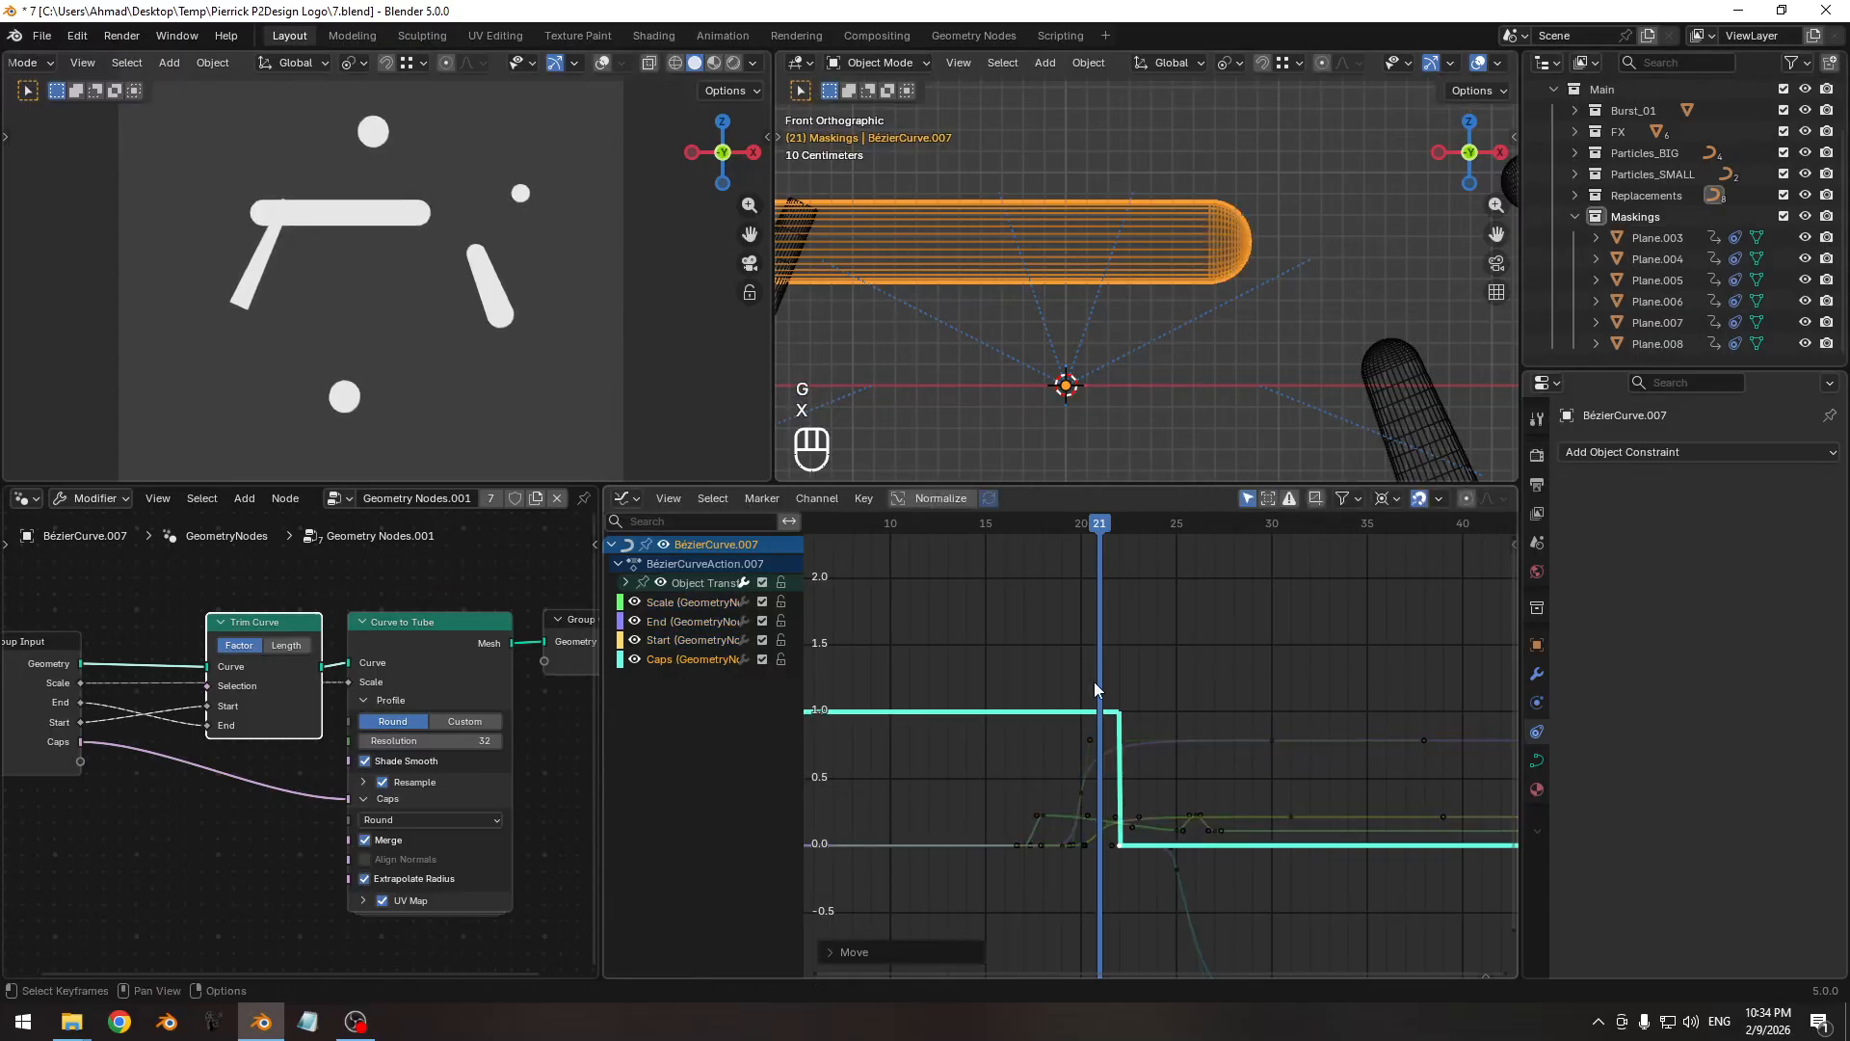
Play the animation from frame 16 to check the horizontal tube's adjusted timing.
left_click_drag(1102, 525, 986, 552)
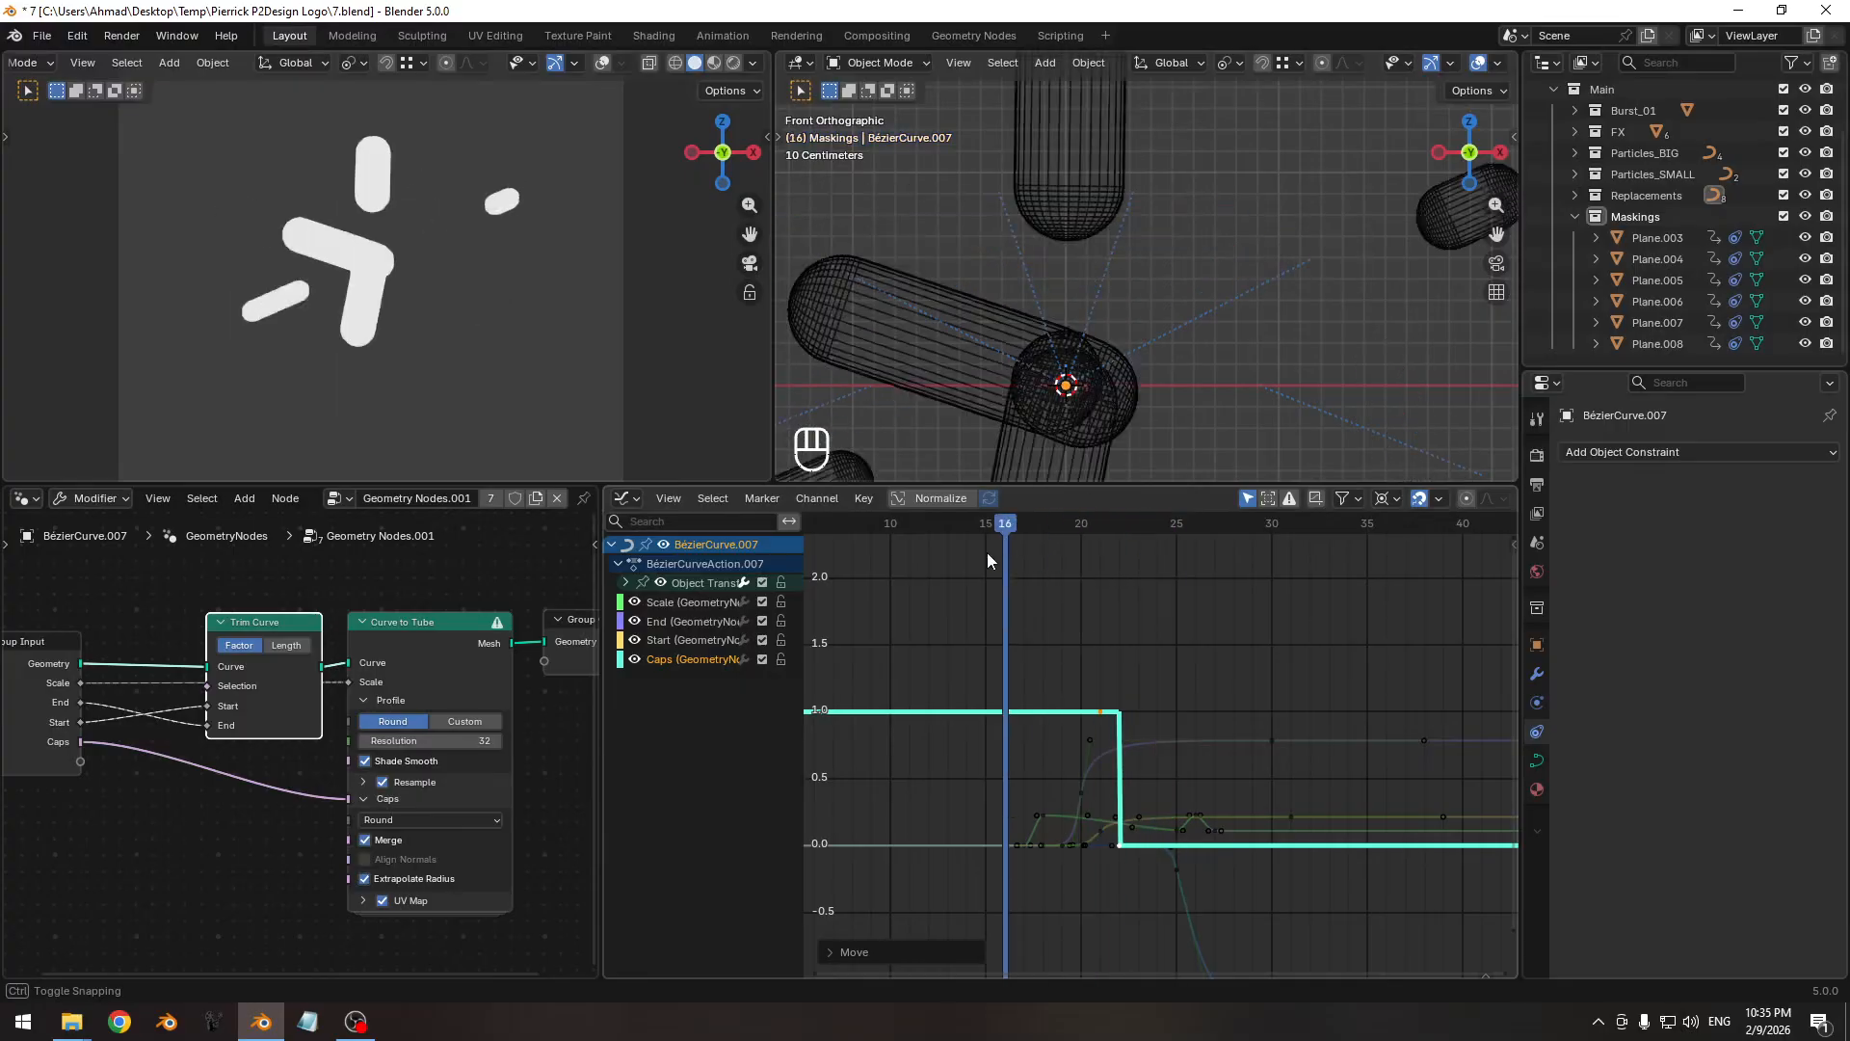
key("space")
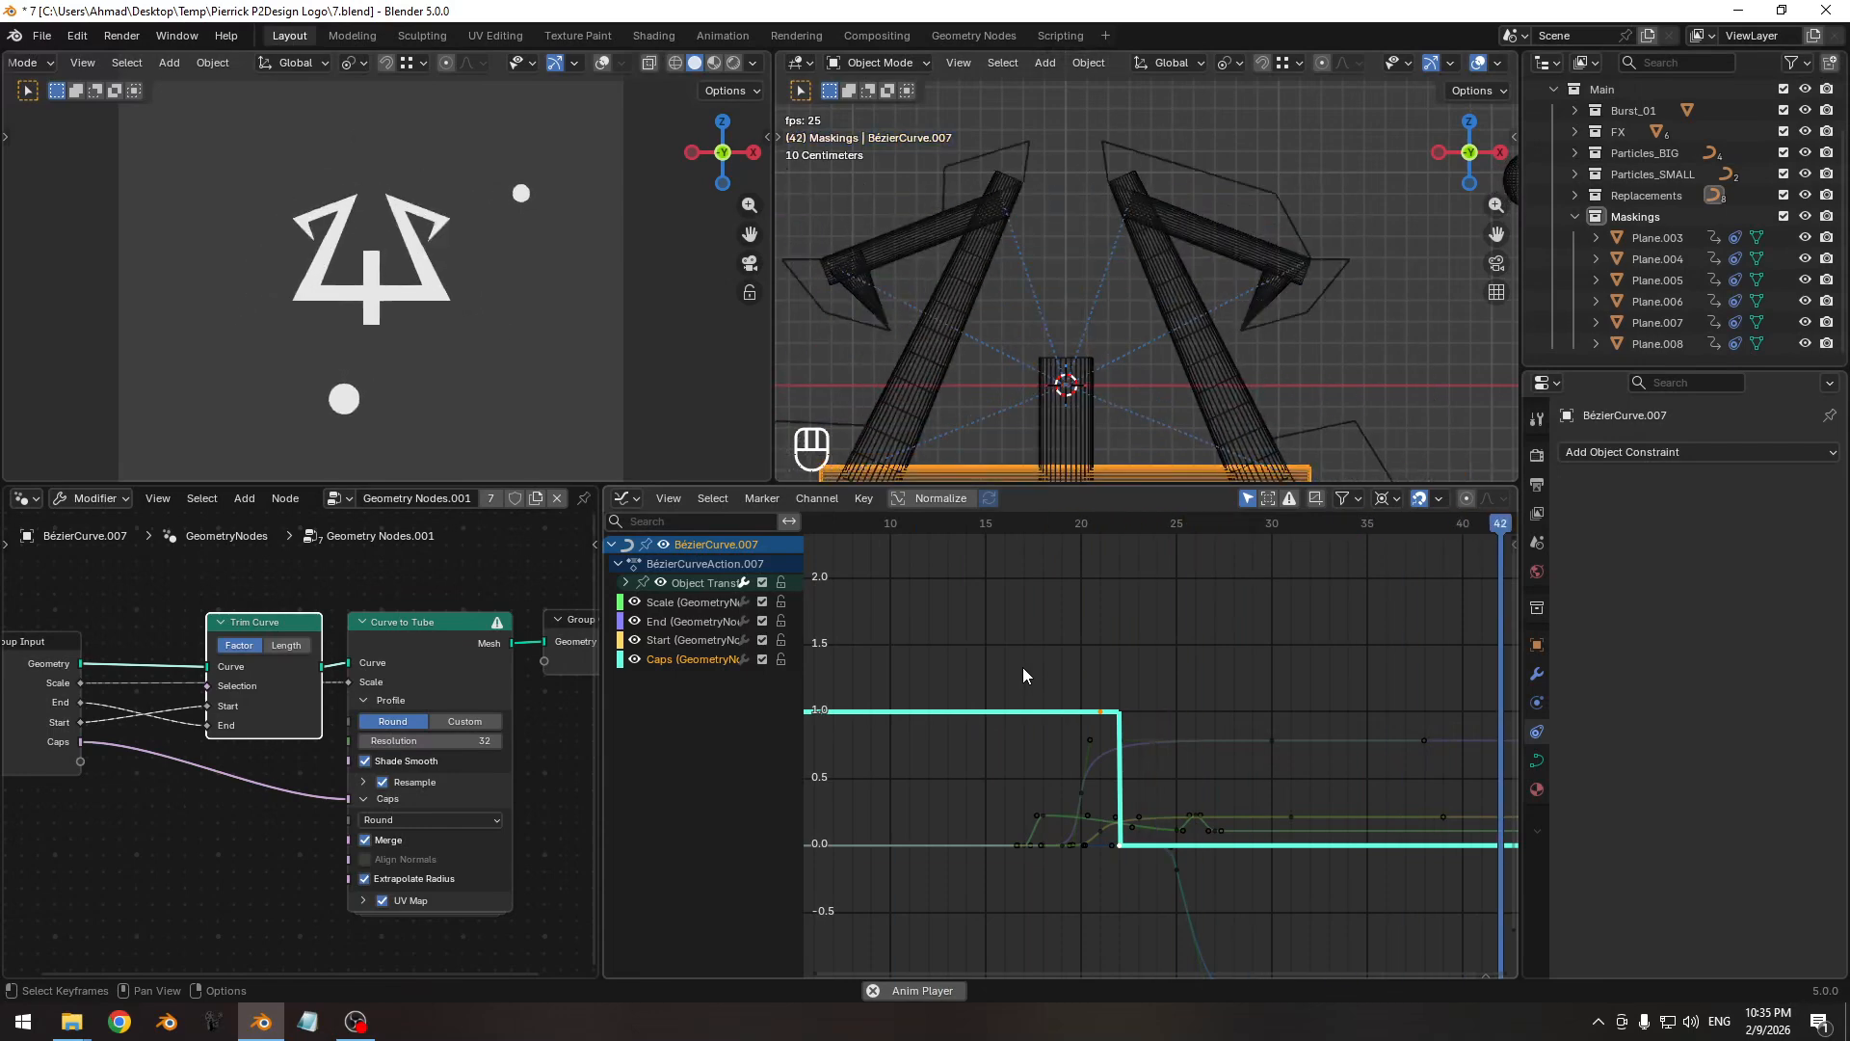
key("space")
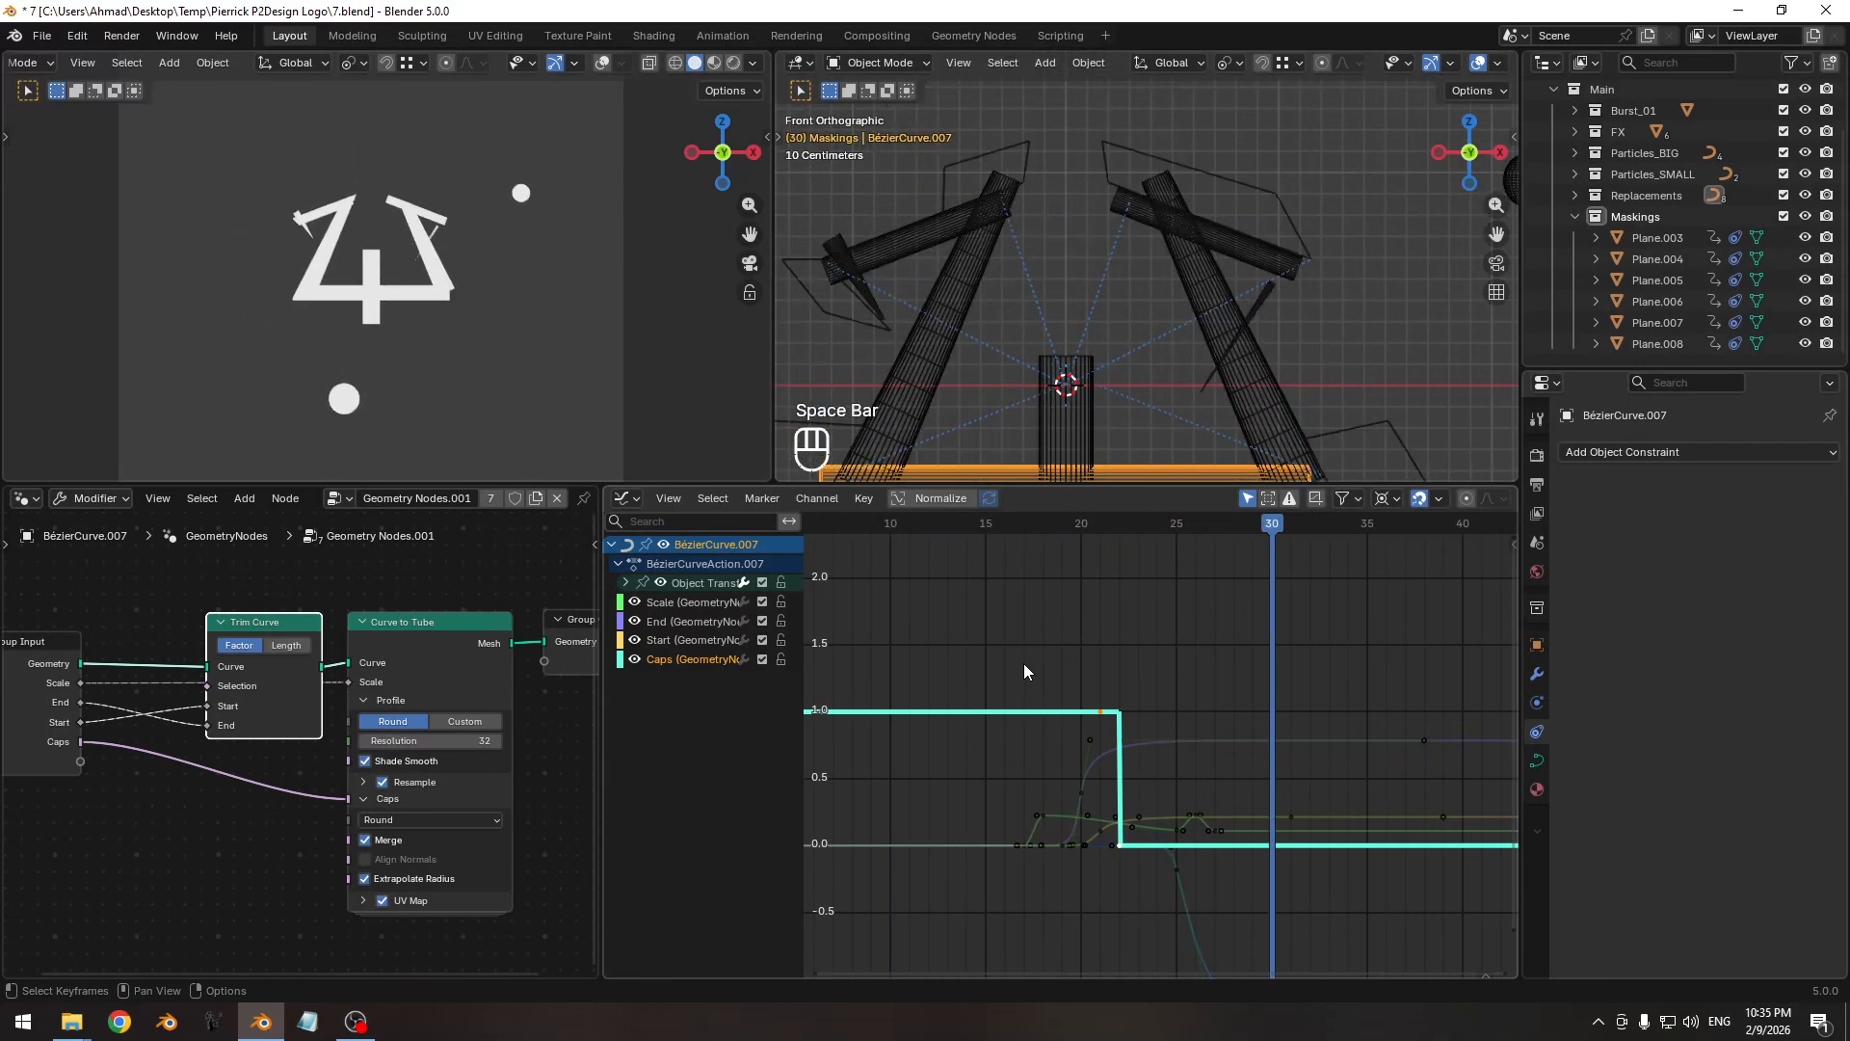
Select the vertical tube BézierCurve.006 at frame 24, reveal all its animation curves, and shift all its keyframes 1 frame earlier.
left_click_drag(1200, 528, 1150, 542)
left_click(1068, 331)
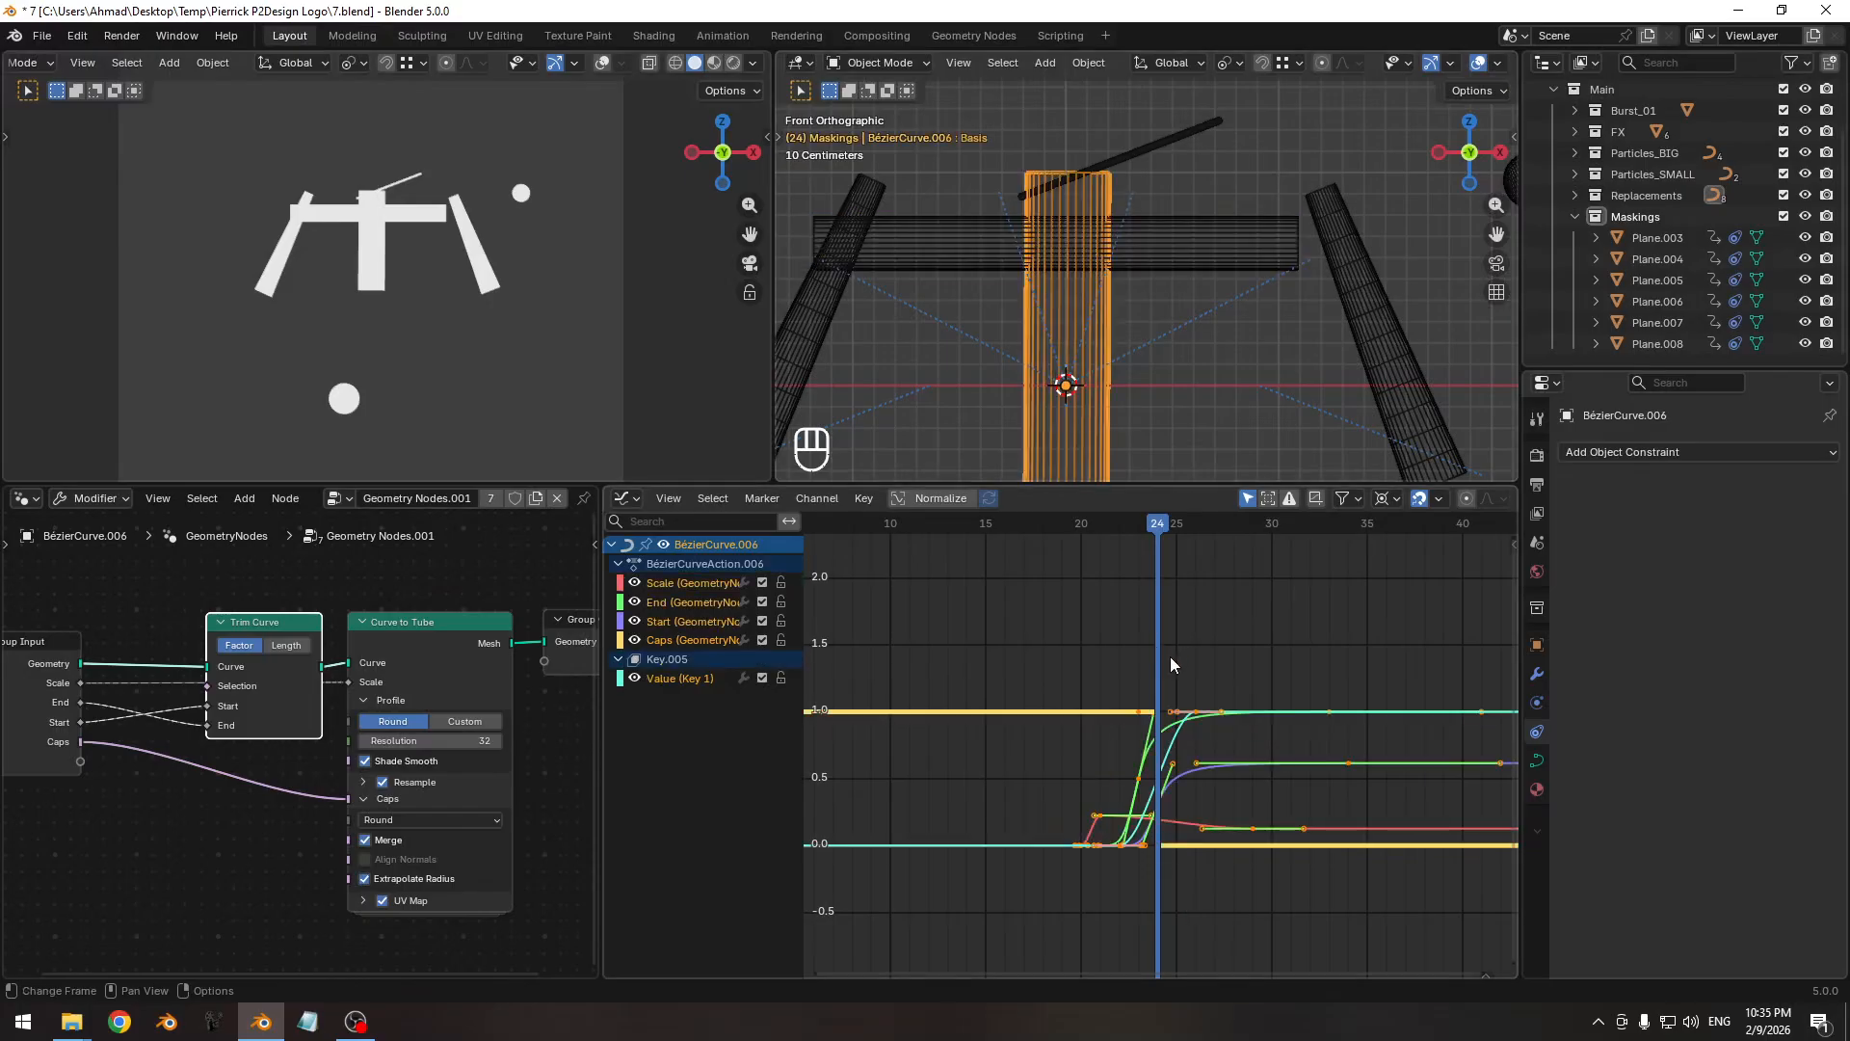
key("alt+h")
key("a")
key("g")
key("x")
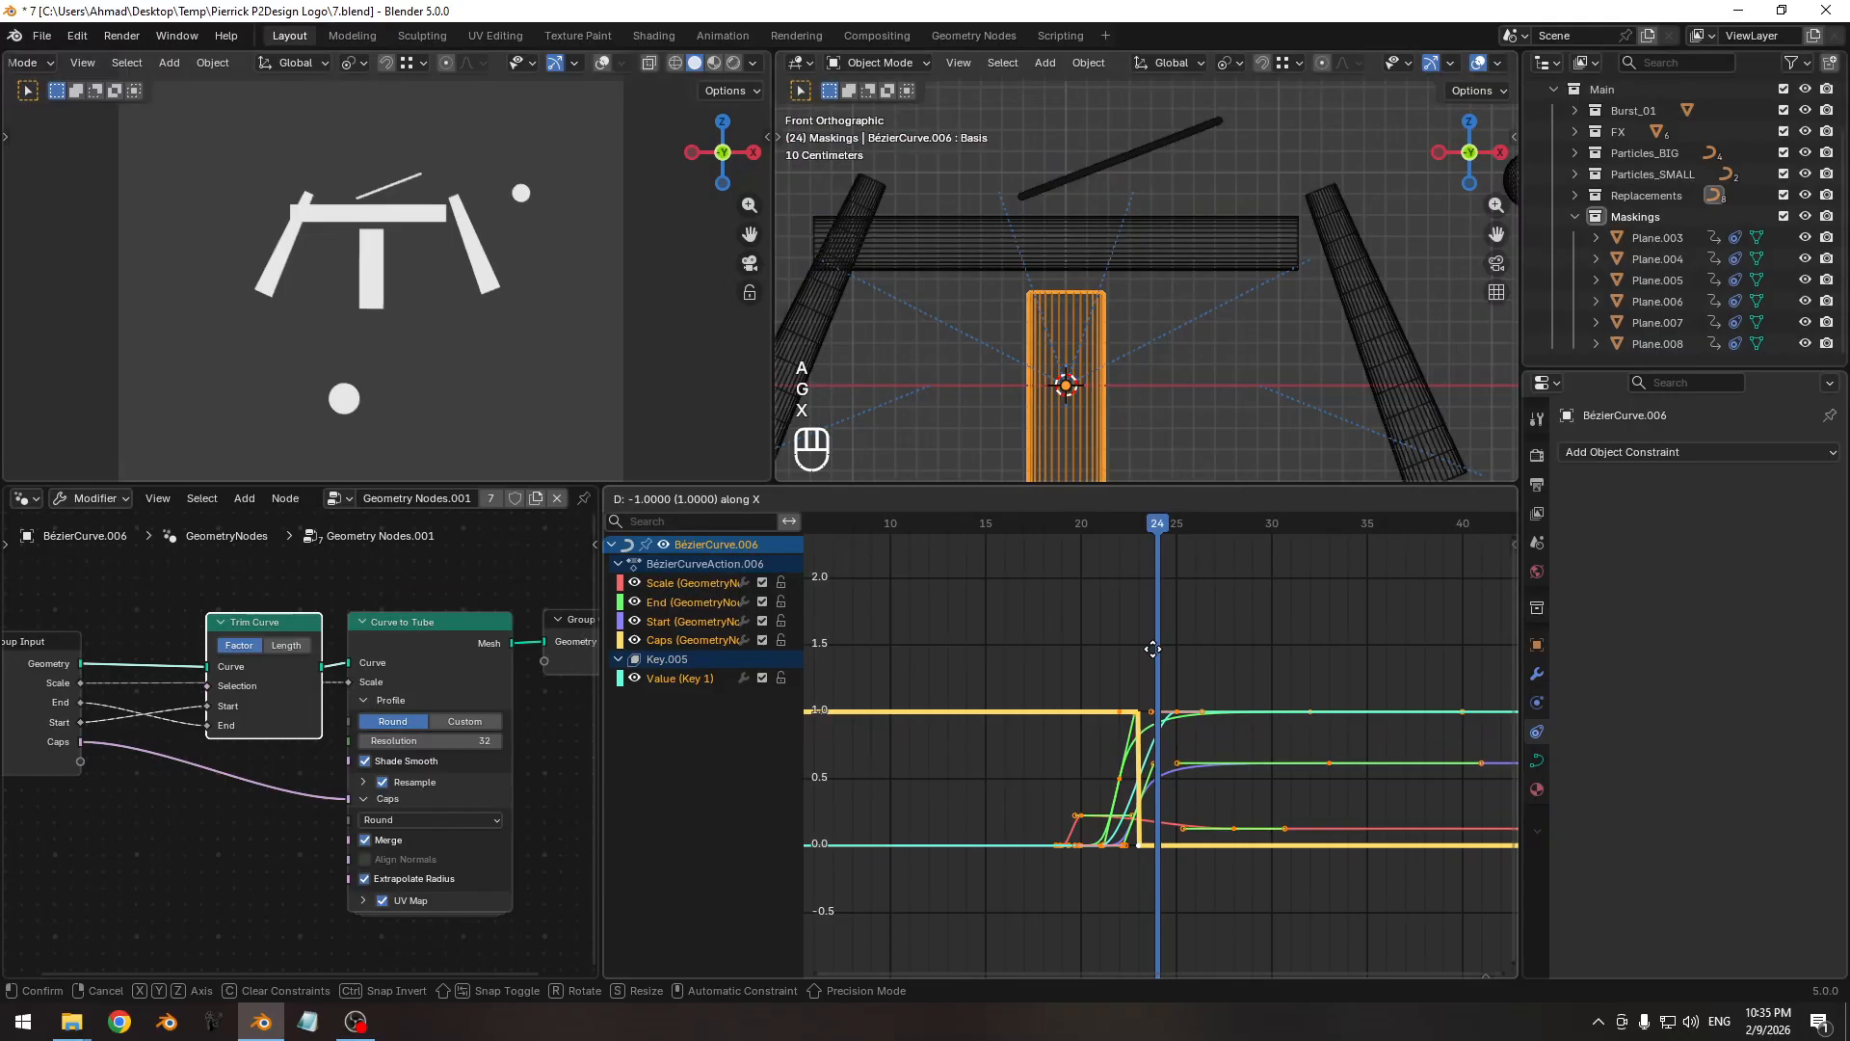
left_click(1152, 649)
Select the horizontal tube BézierCurve.007 again and shift only its Z Location keyframes 1 frame earlier.
left_click_drag(1157, 528, 1213, 523)
left_click(1164, 444)
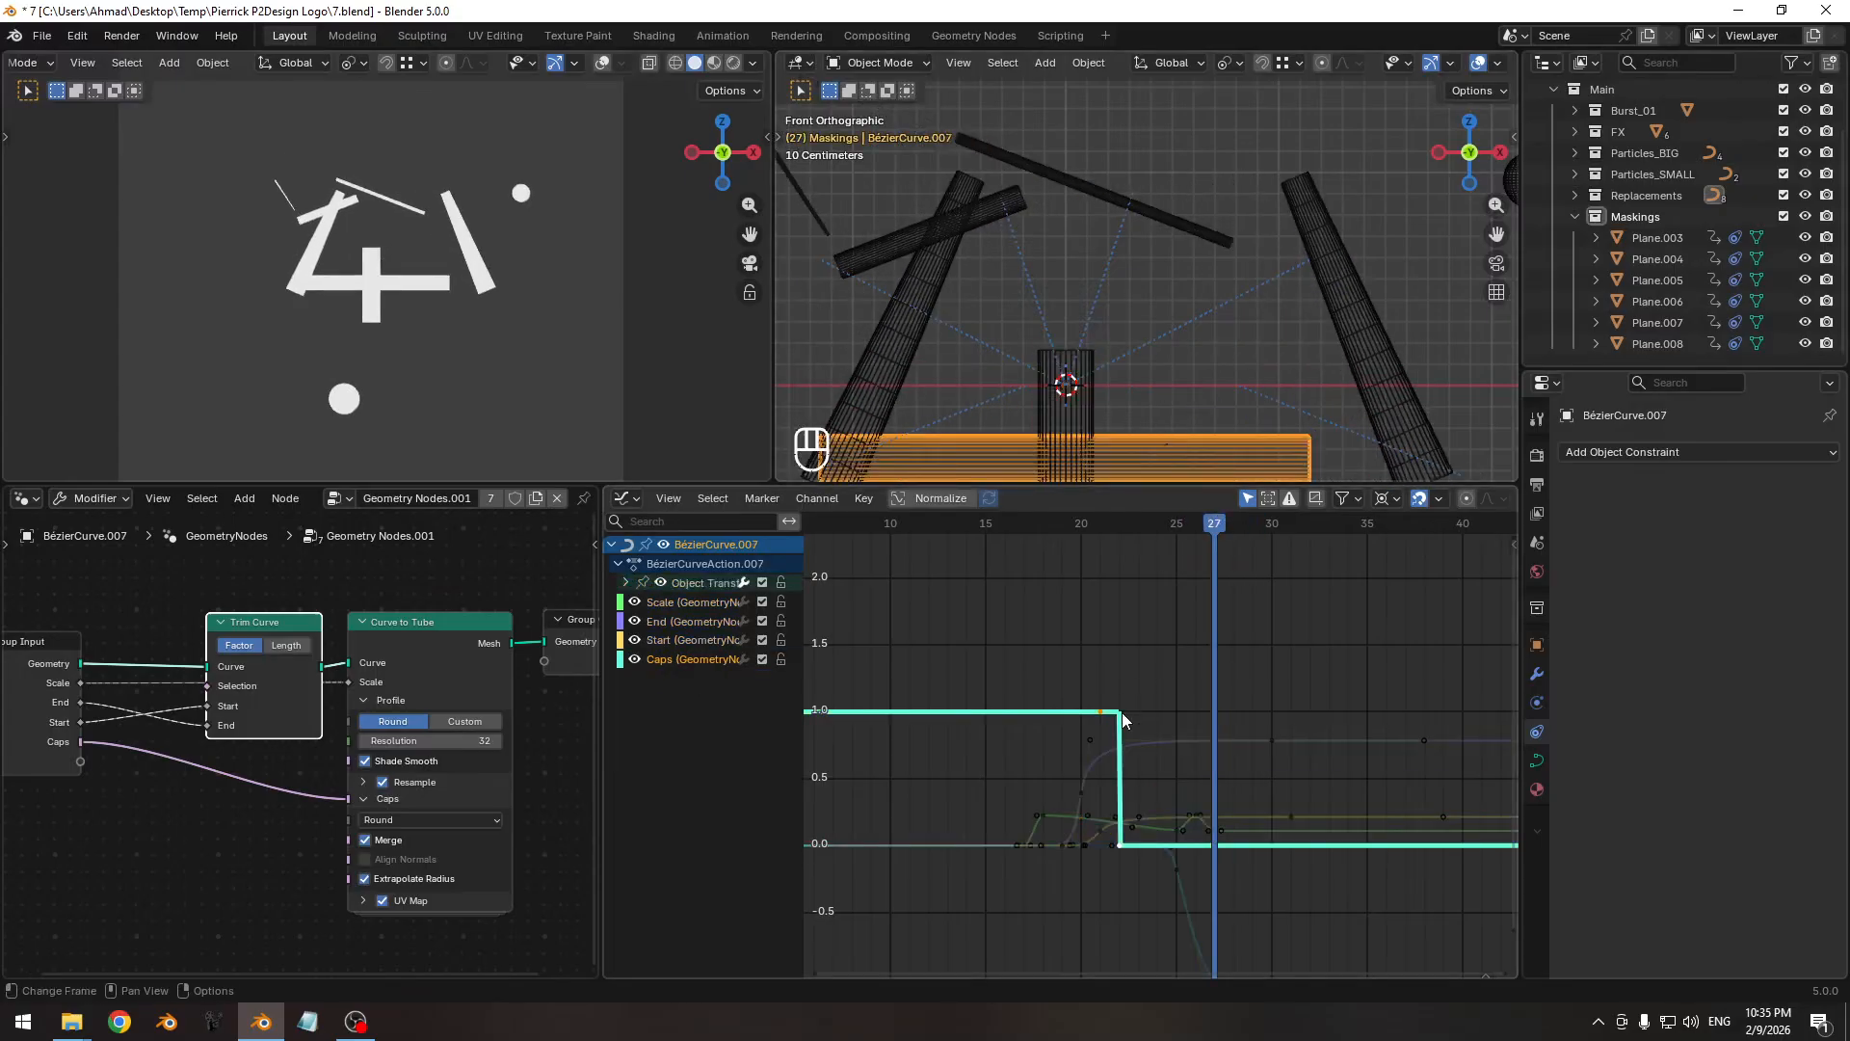
key("a")
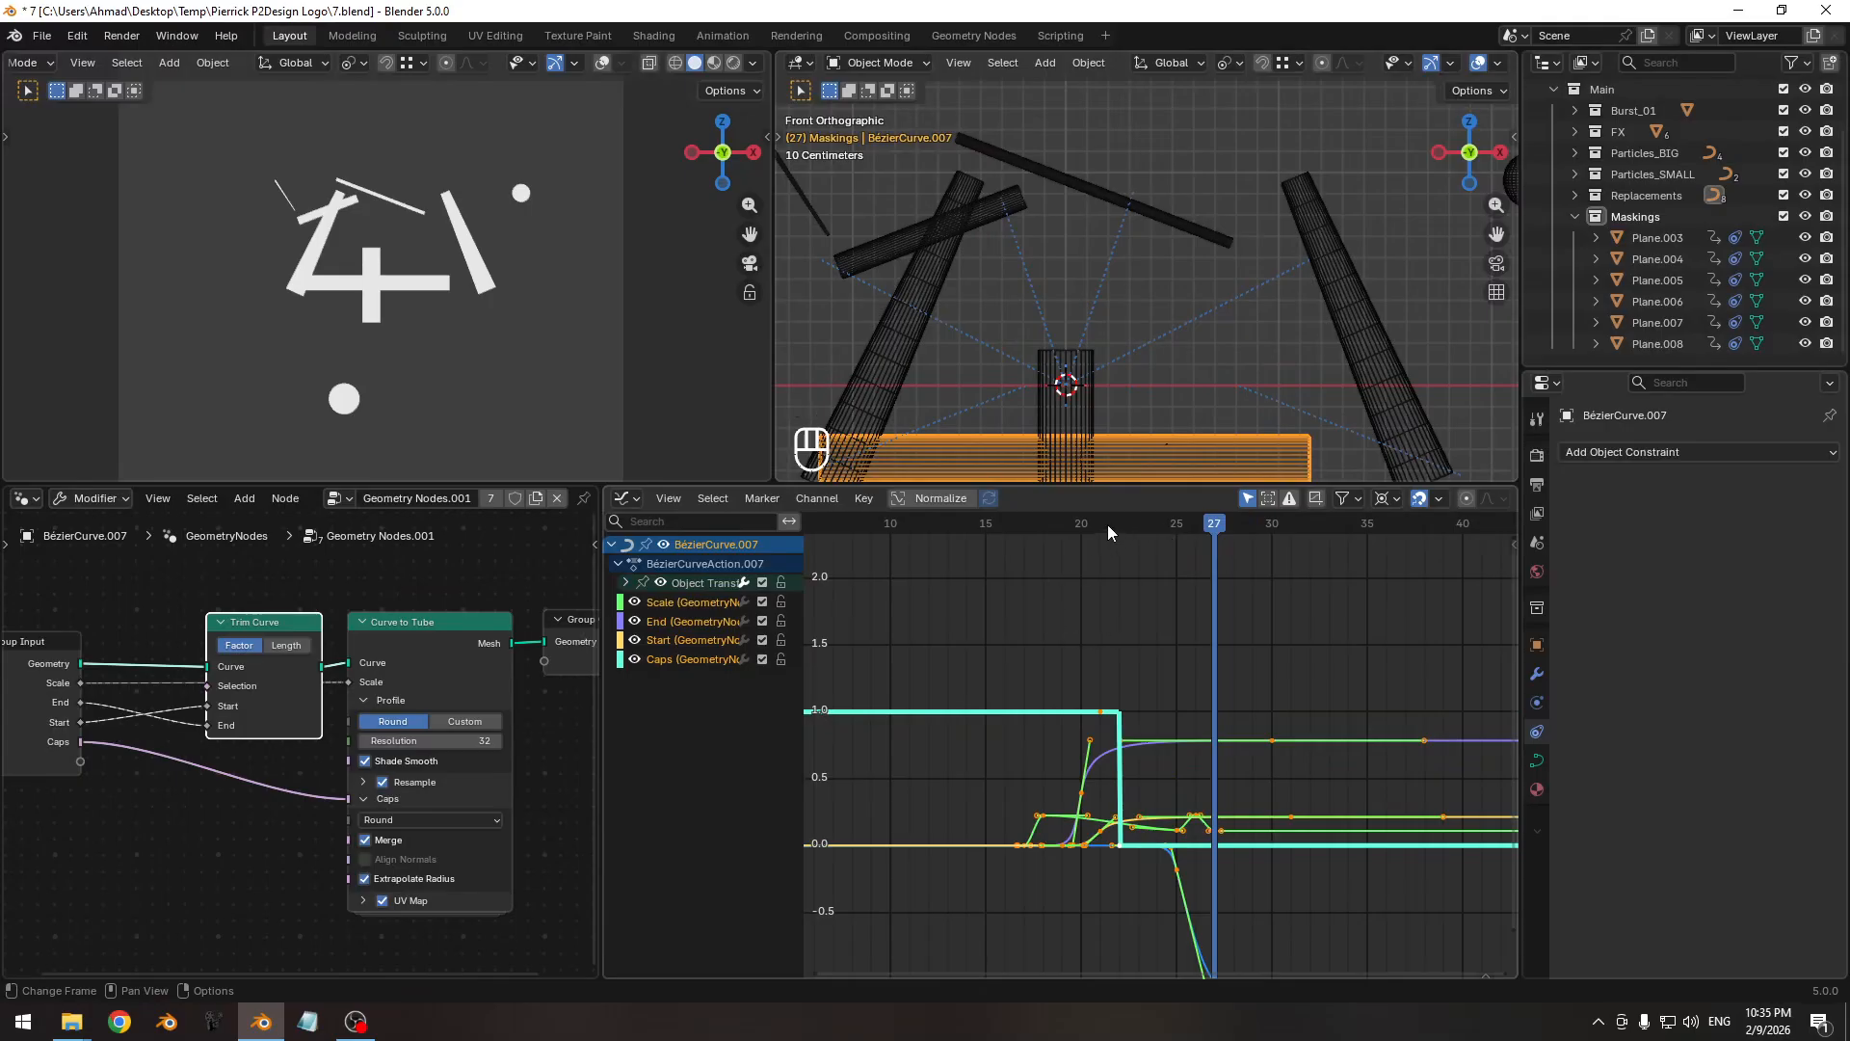
mouse_move(1107, 524)
left_mouse_down()
mouse_move(906, 535)
mouse_move(1138, 534)
left_mouse_up()
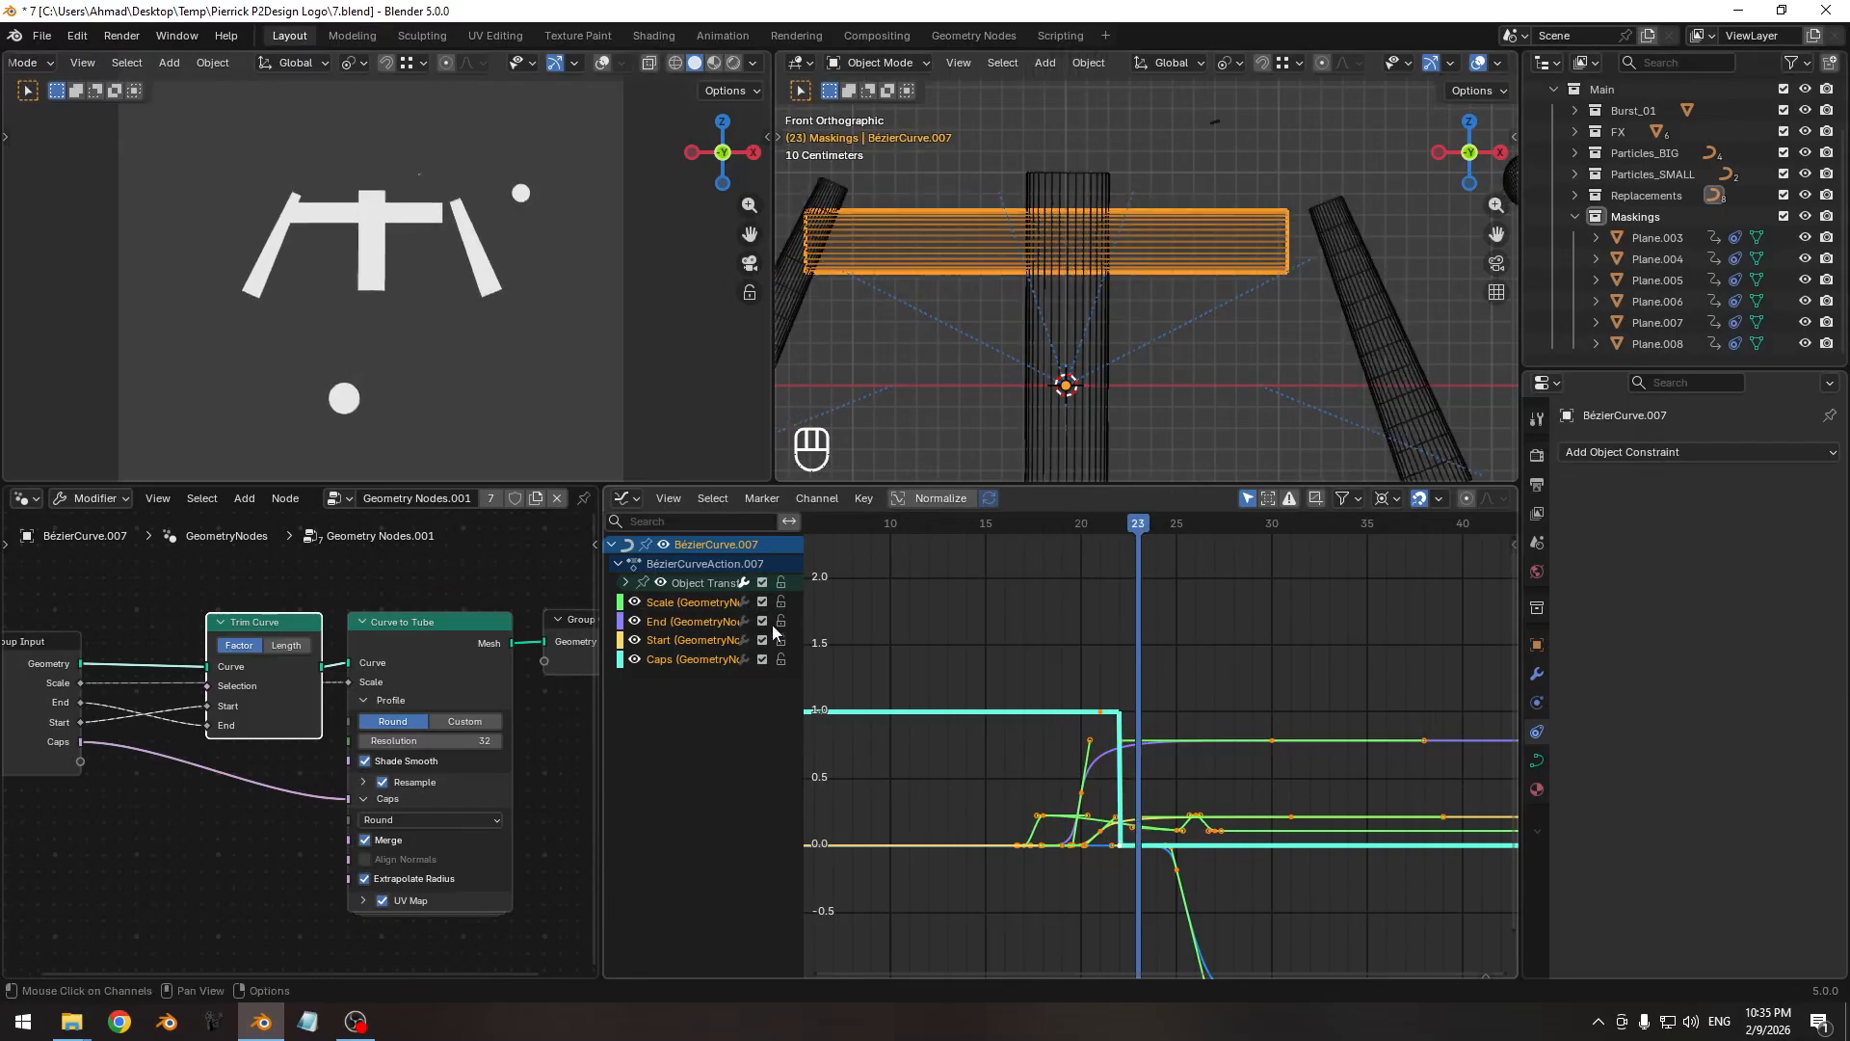
left_click(626, 582)
left_click(686, 602)
key("g")
key("x")
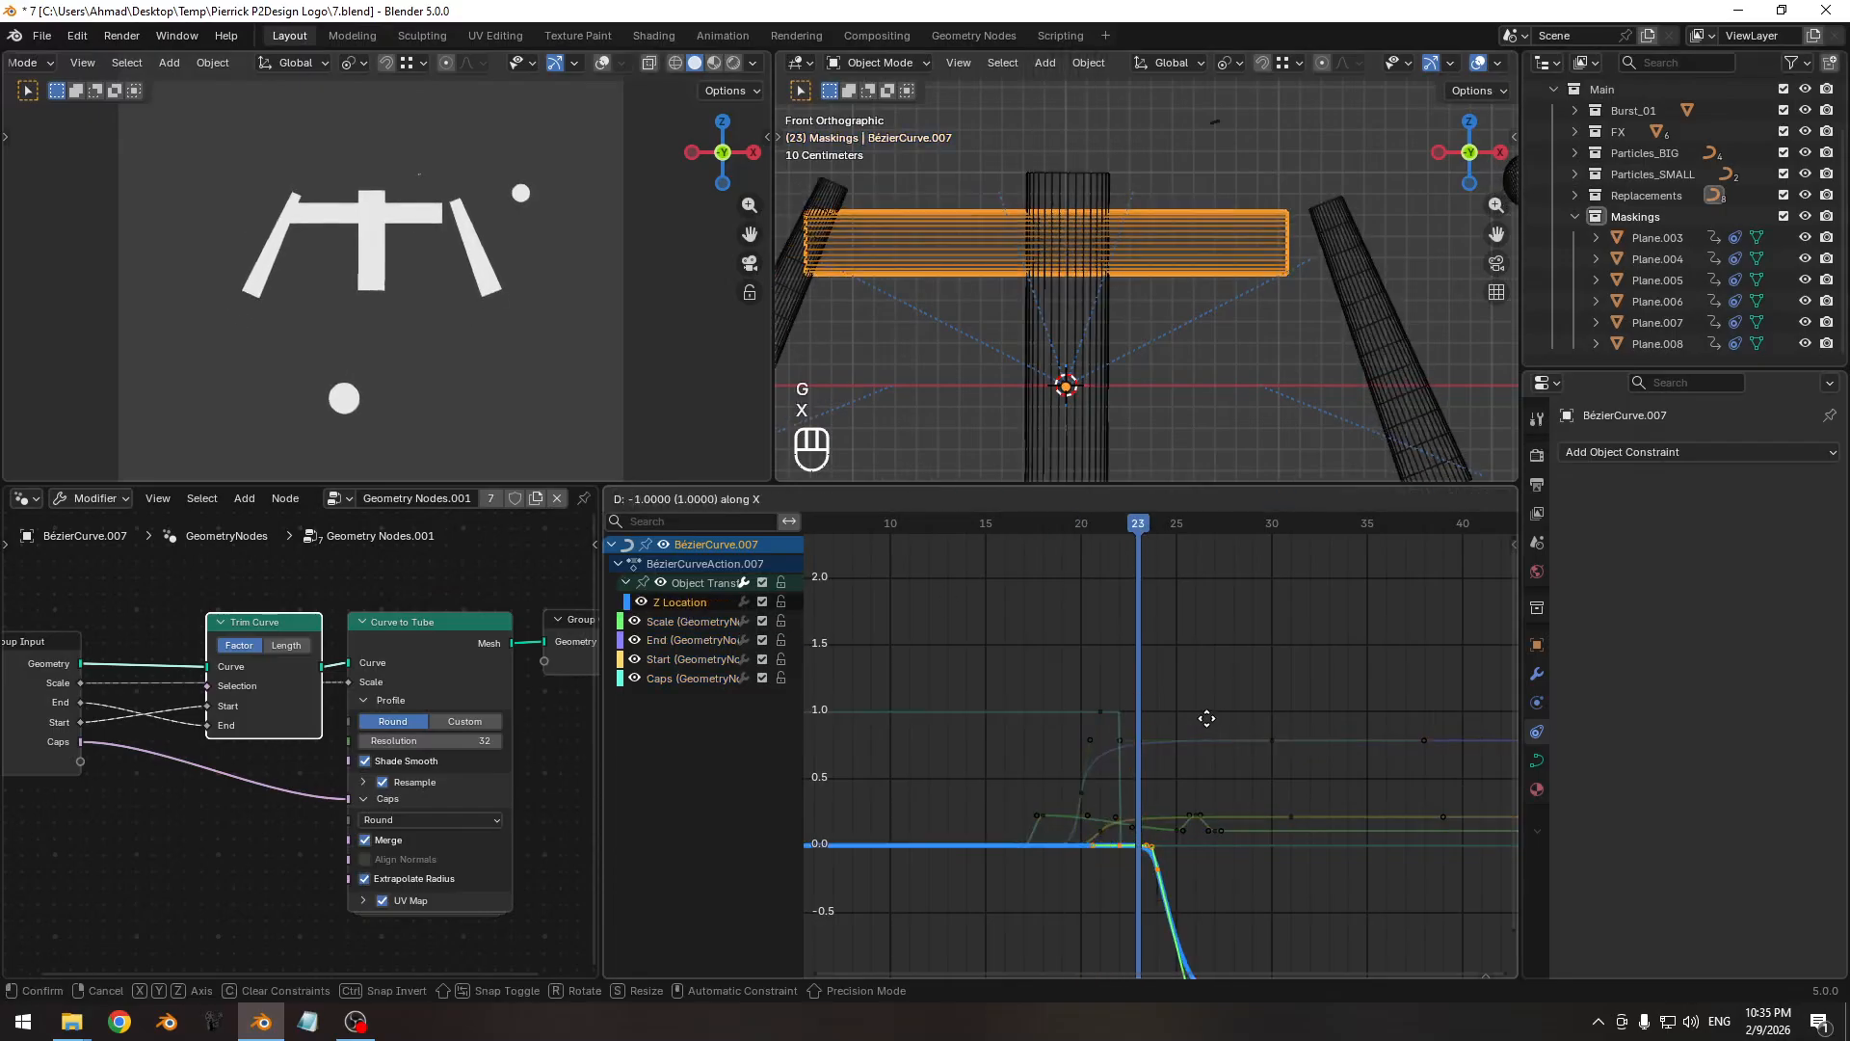
left_click(1202, 719)
On the horizontal tube's Scale curve, replace the frame 25 keyframe with one at frame 24 and shift the following keyframes 1 frame earlier.
left_click_drag(956, 526, 1231, 537)
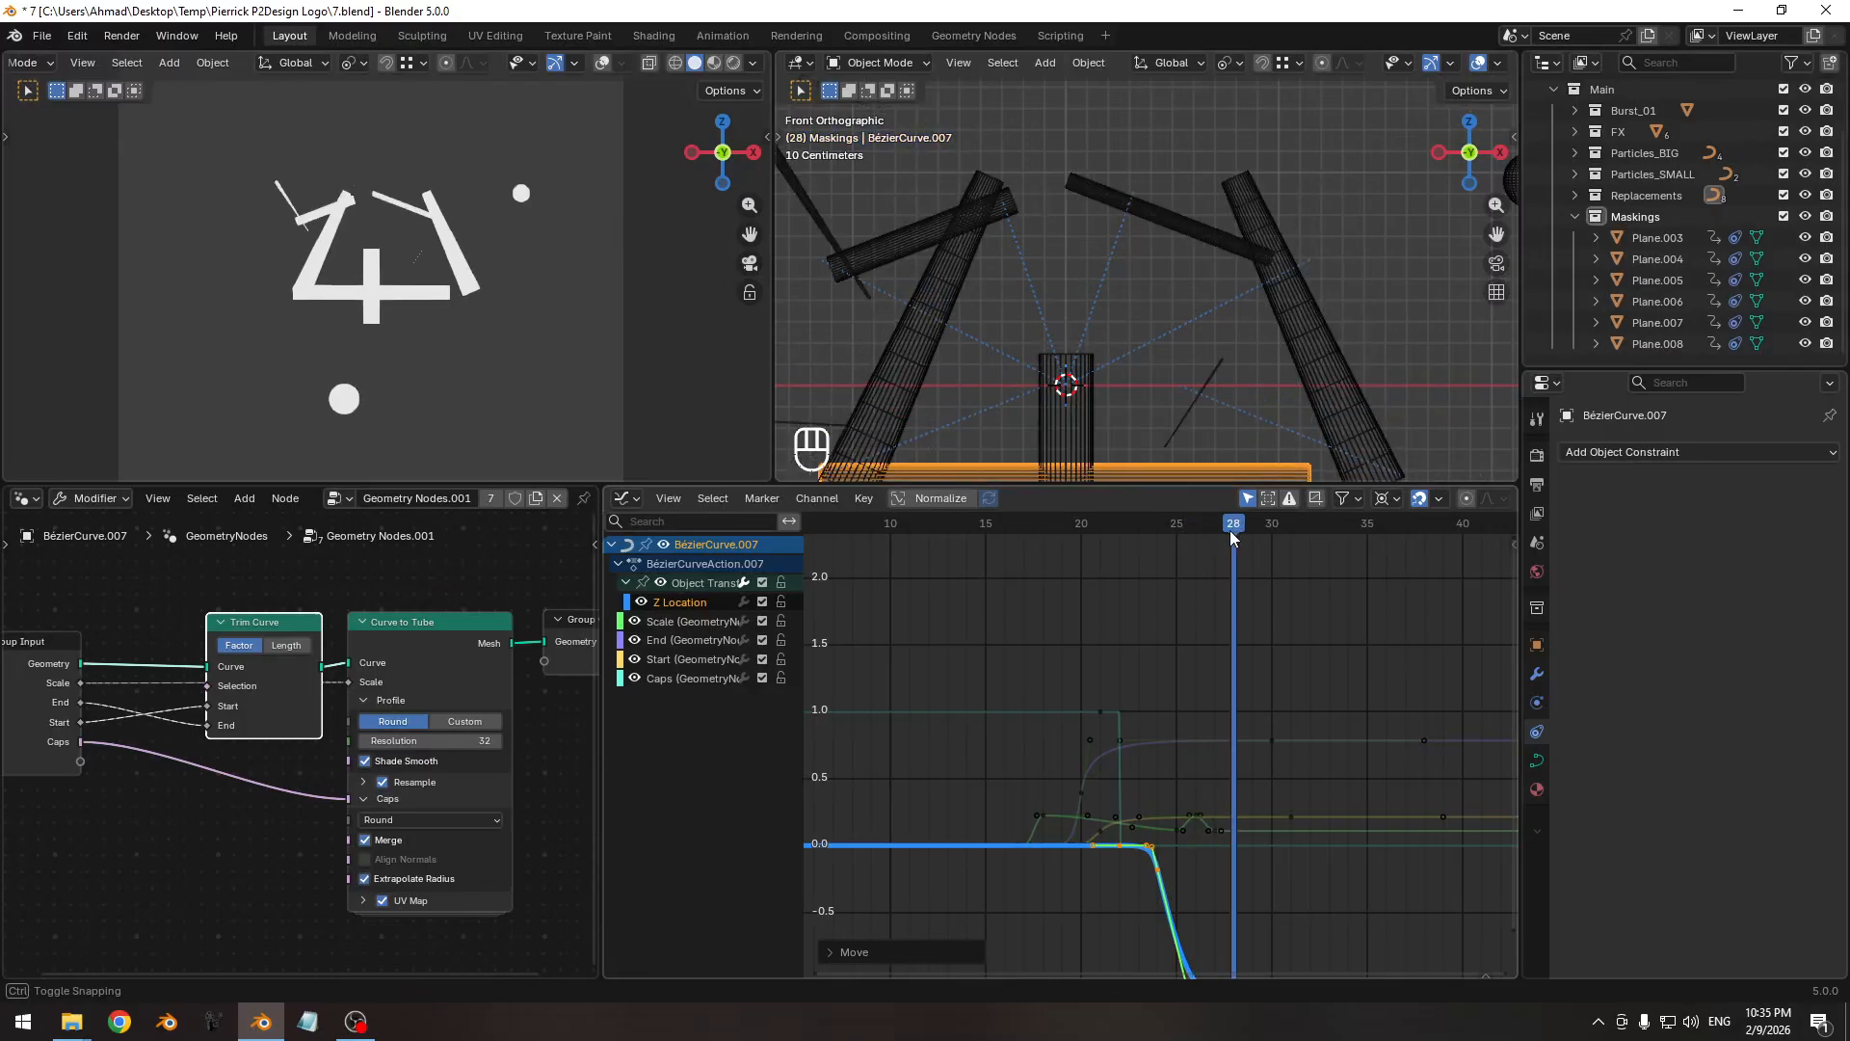
middle_click_drag(1151, 826, 1182, 719, "ctrl")
left_click_drag(1145, 541, 1083, 534)
left_click_drag(994, 736, 1043, 715)
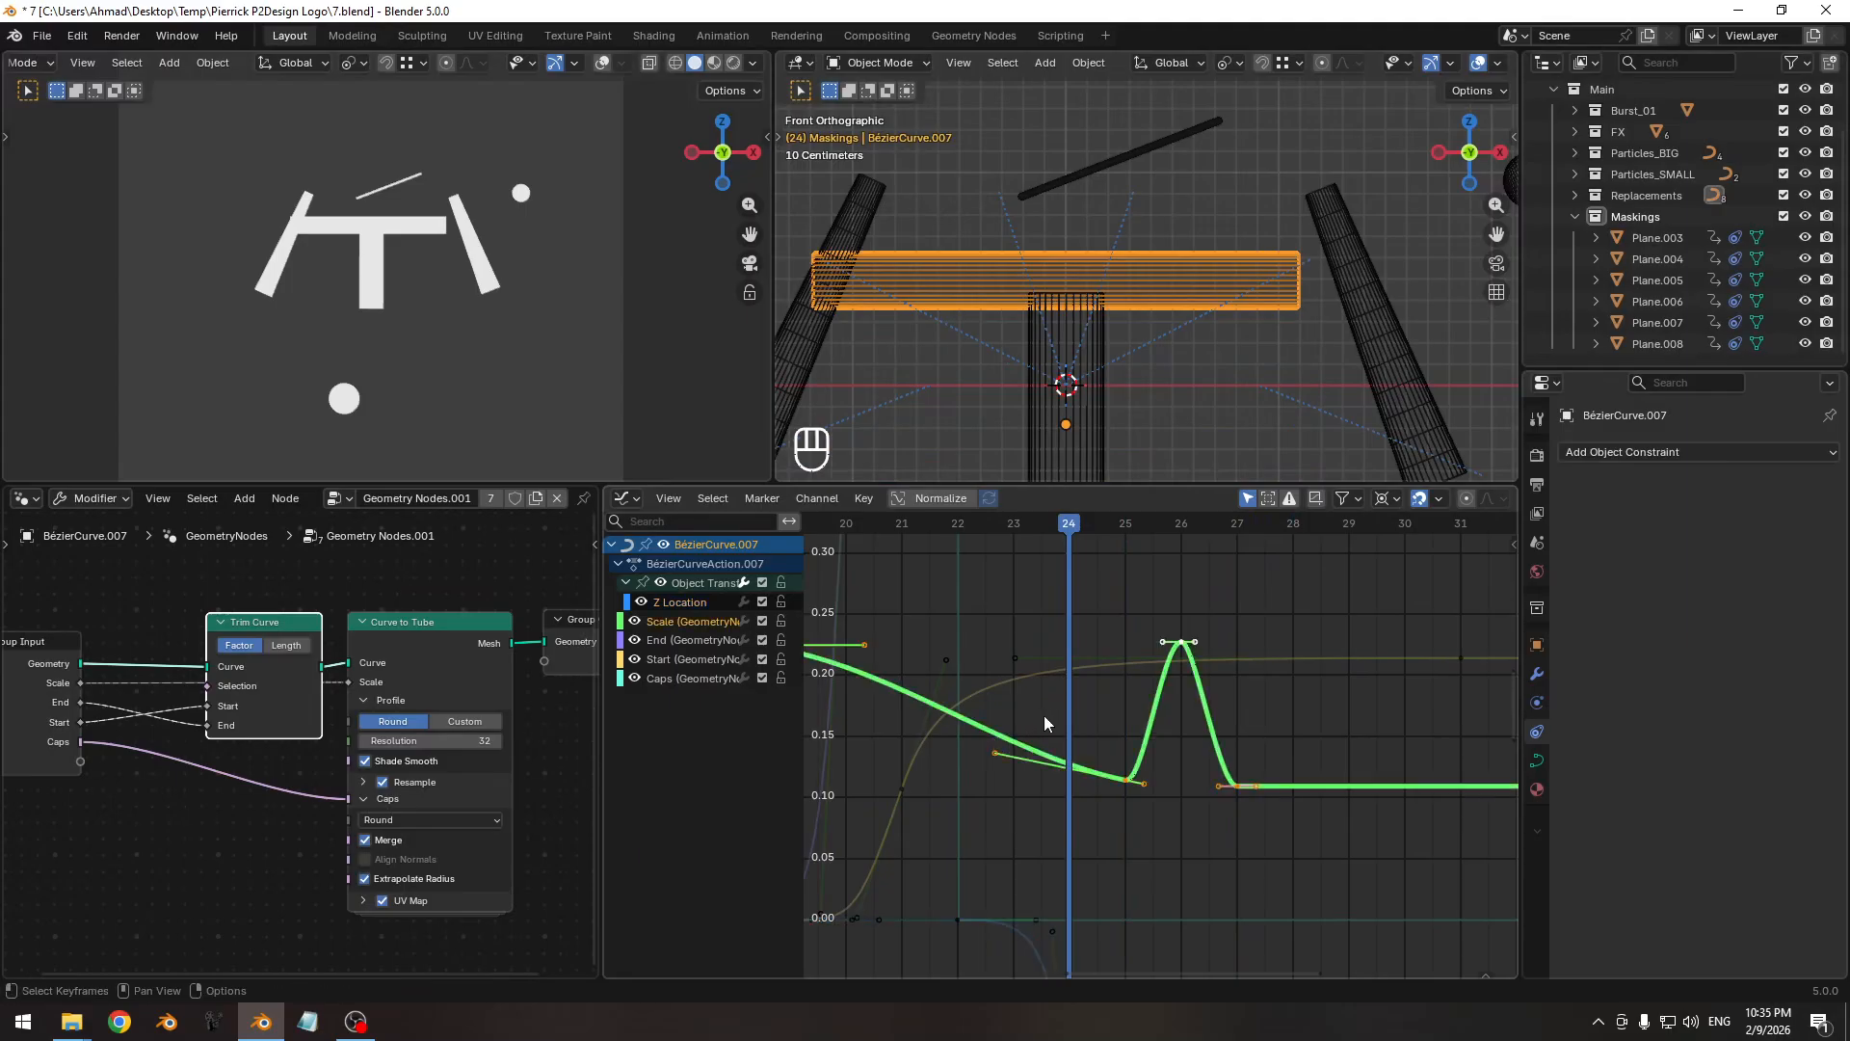
key("i")
left_click(1044, 715)
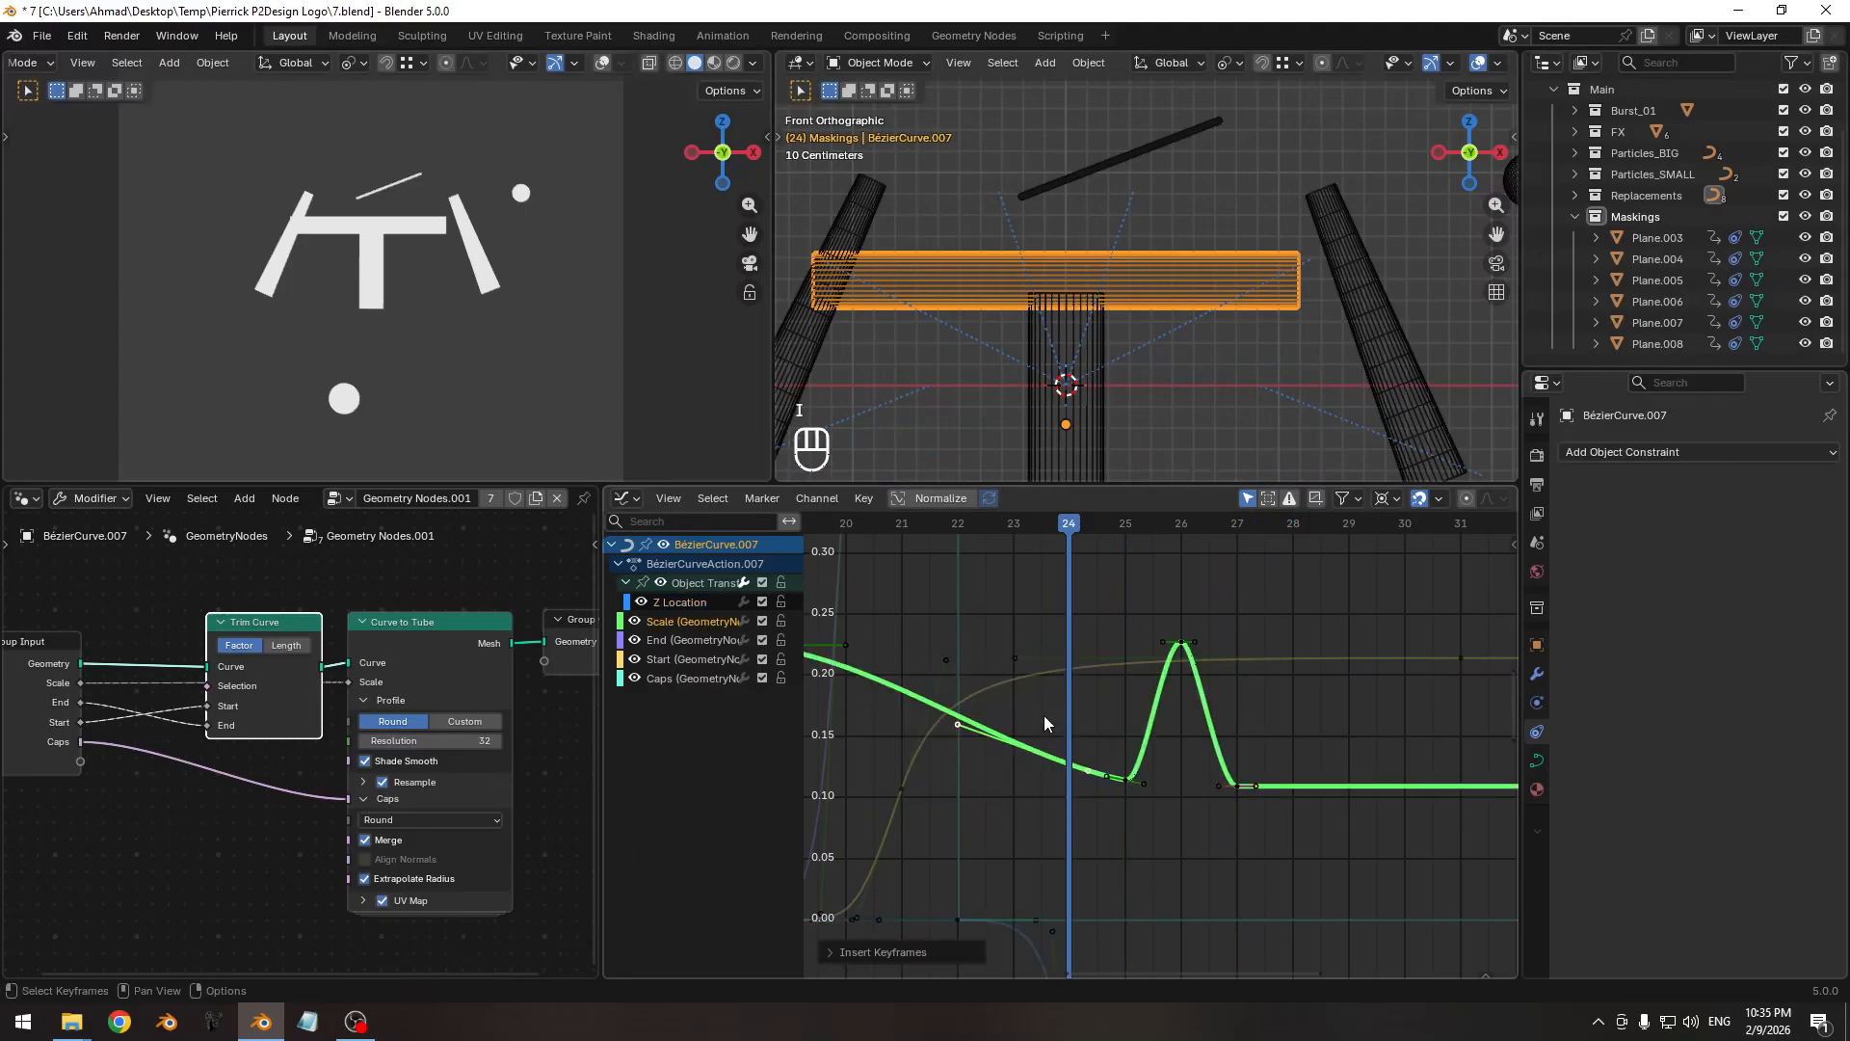
left_click(1123, 785)
key("x")
left_click(1125, 785)
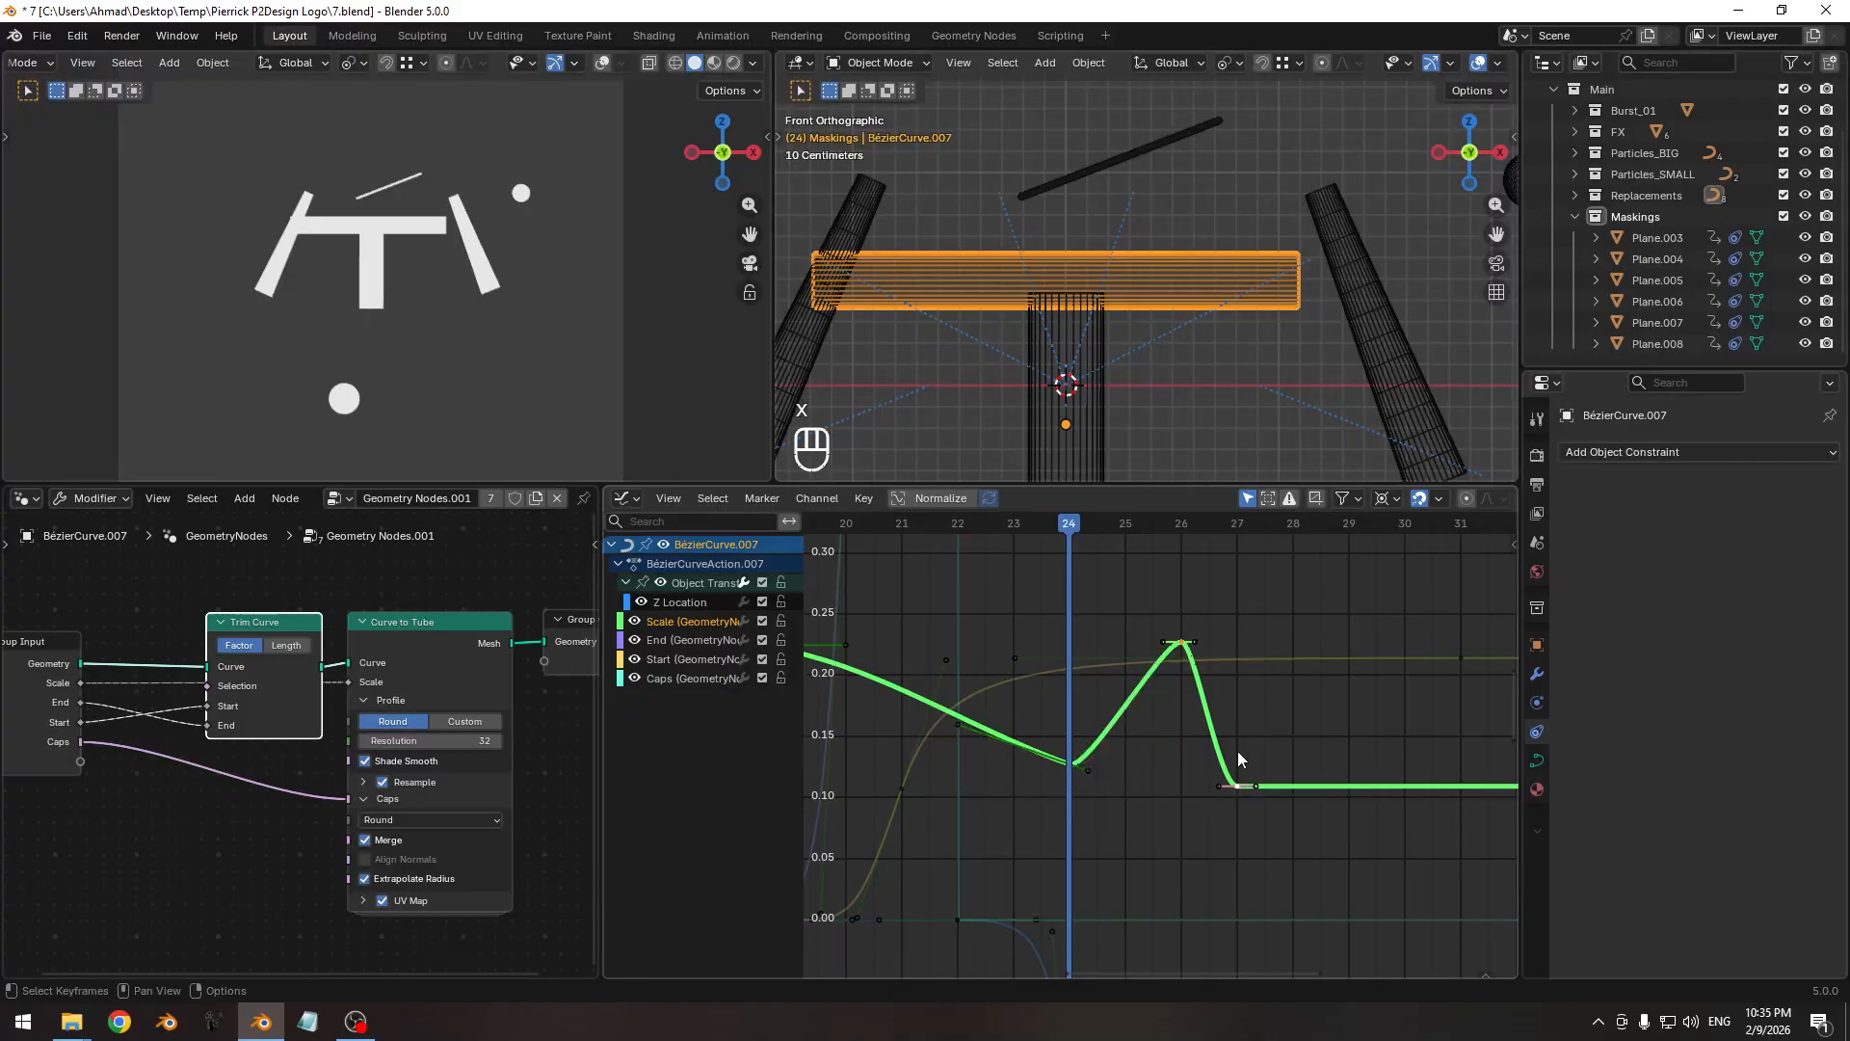
left_click(1248, 725)
Play the animation to check the horizontal tube's revised drop and scale timing.
scroll(1164, 745, "down", 5)
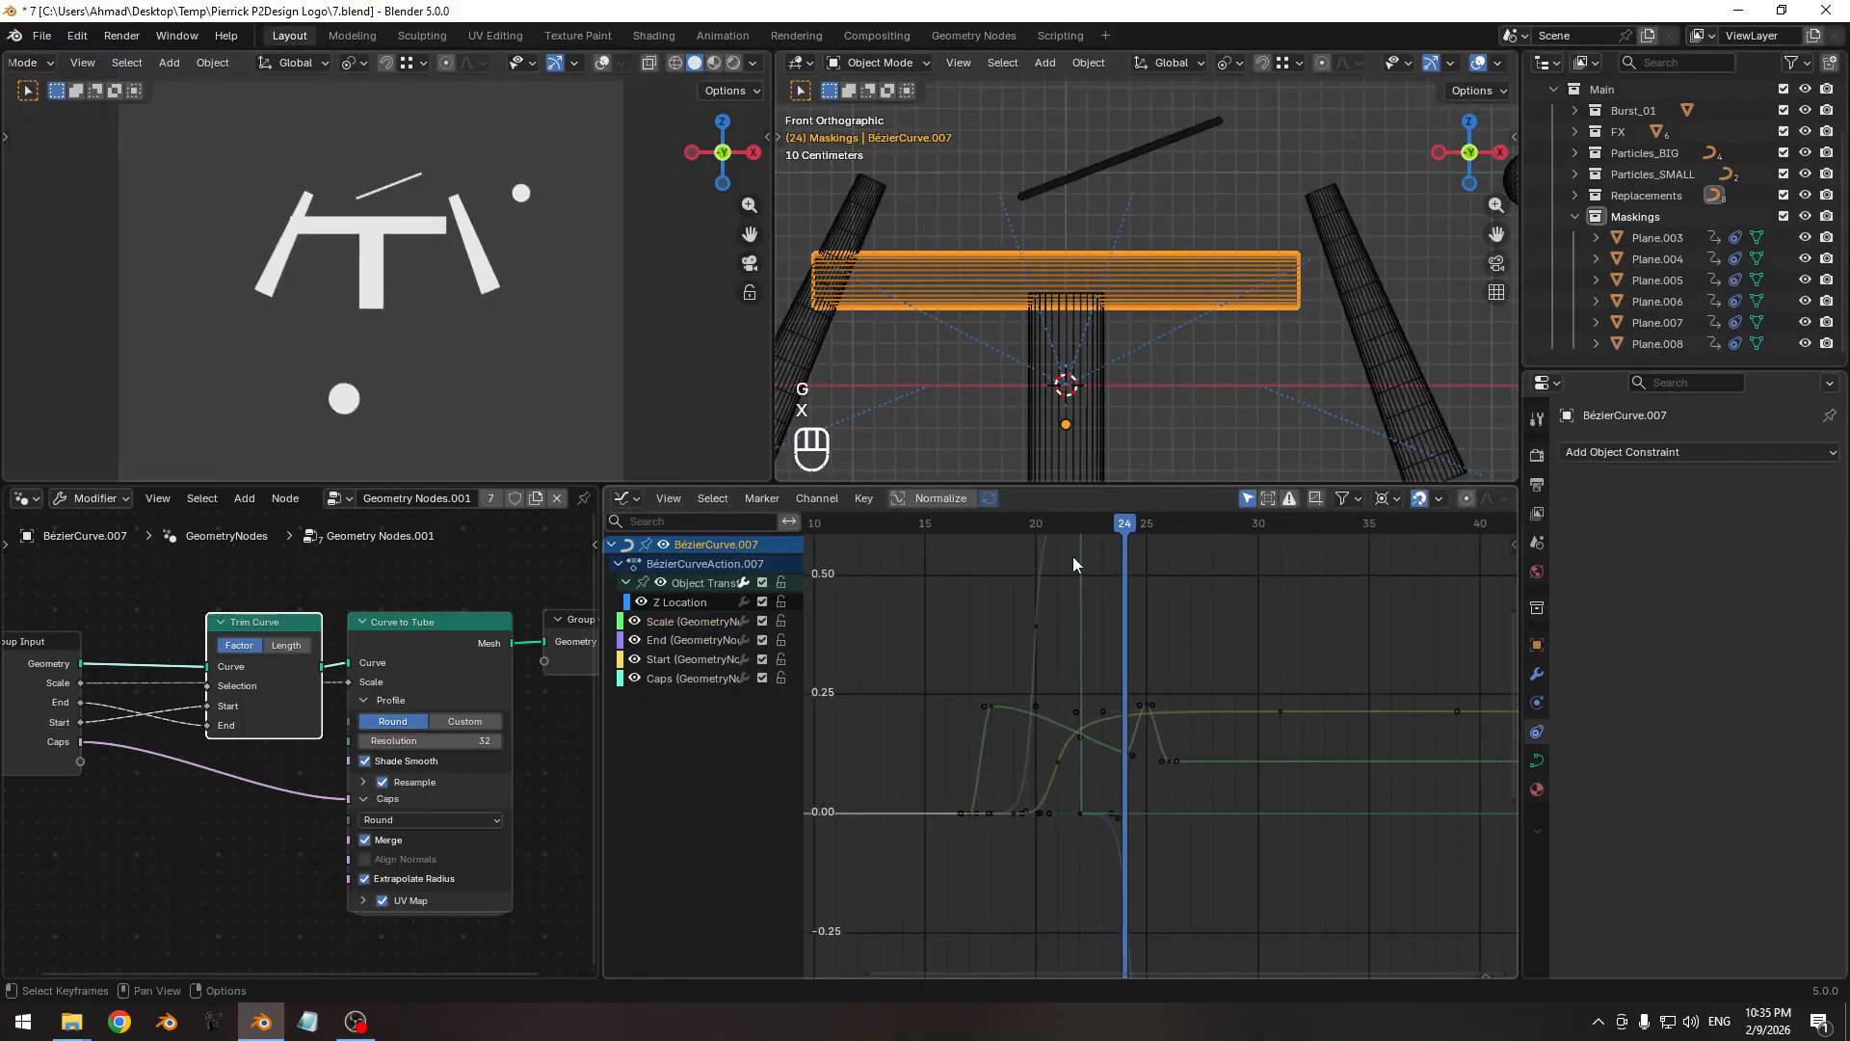
left_click_drag(1073, 526, 1211, 523)
scroll(1168, 638, "down", 3)
key("space")
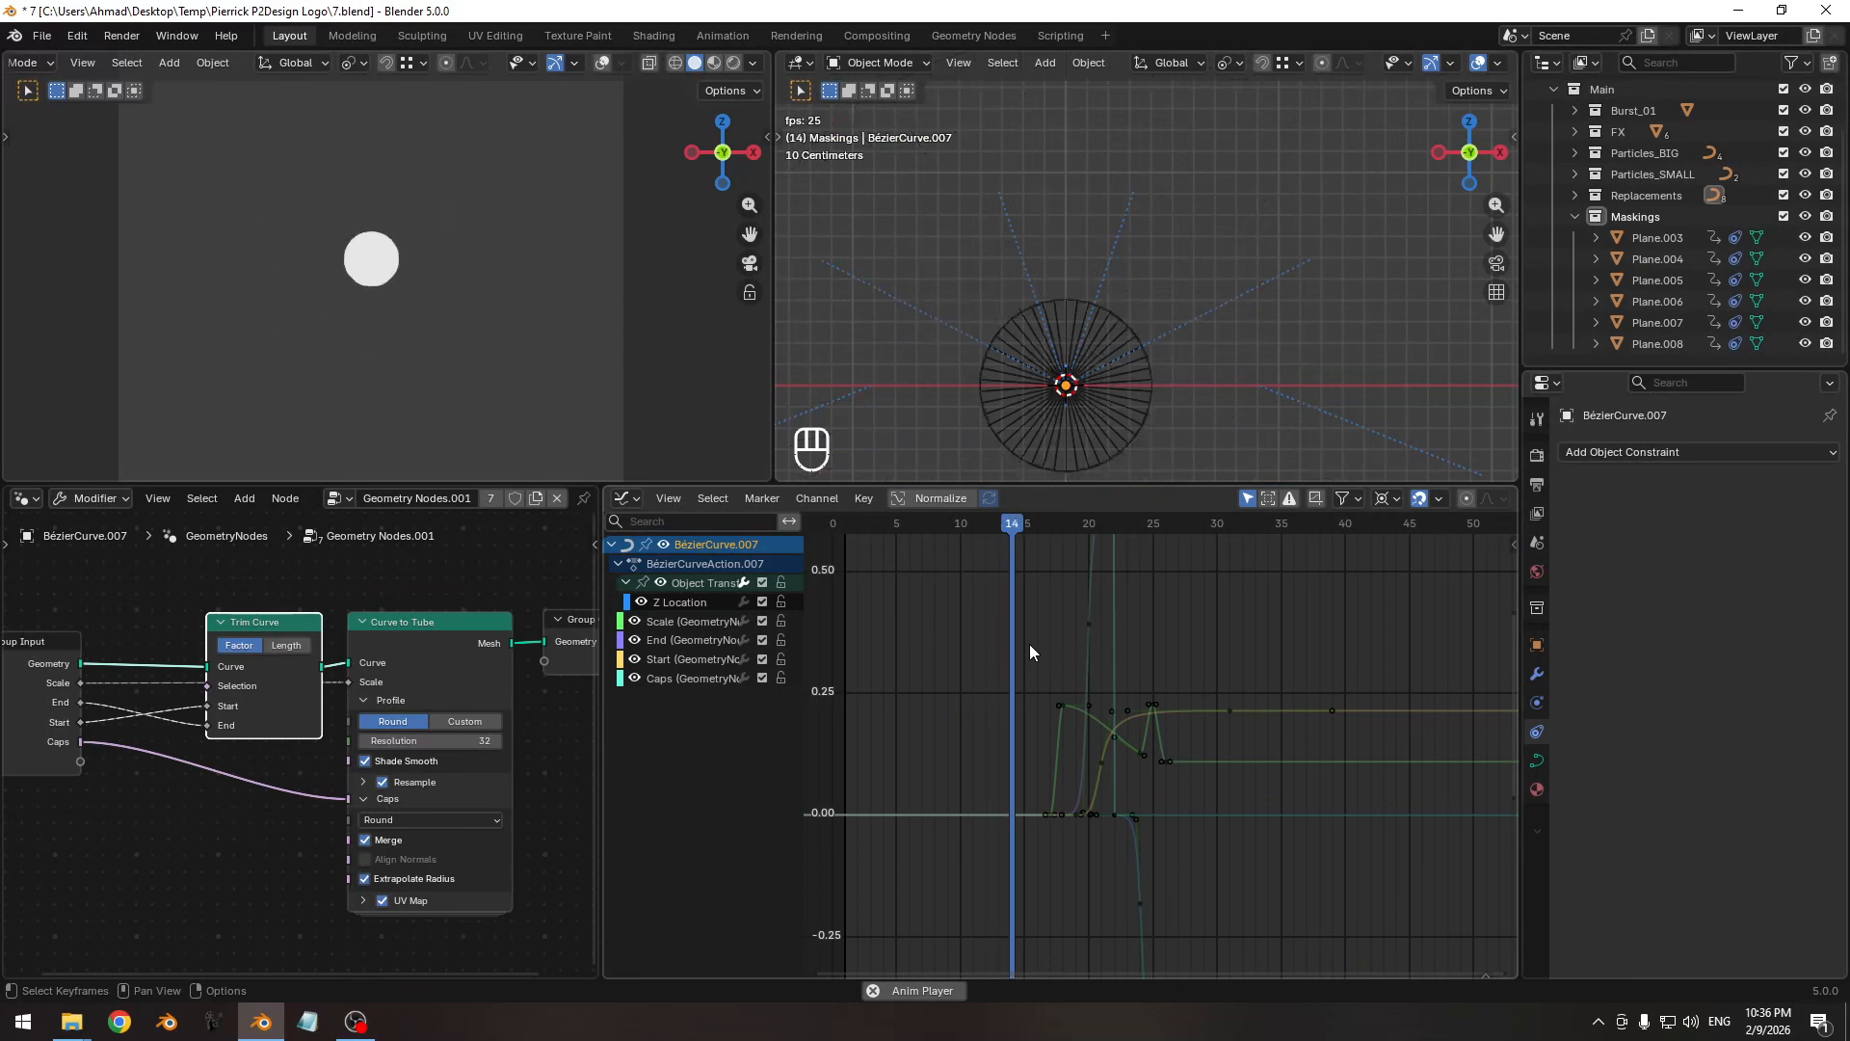
key("space")
Save the file, save an incremental copy as 8.blend, and replay the animation from the first frame.
key("ctrl+s")
key("ctrl+alt+s")
middle_click_drag(1065, 655, 1078, 689, "ctrl")
middle_click_drag(1078, 689, 1103, 702, "shift")
key("shift+Left")
key("space")
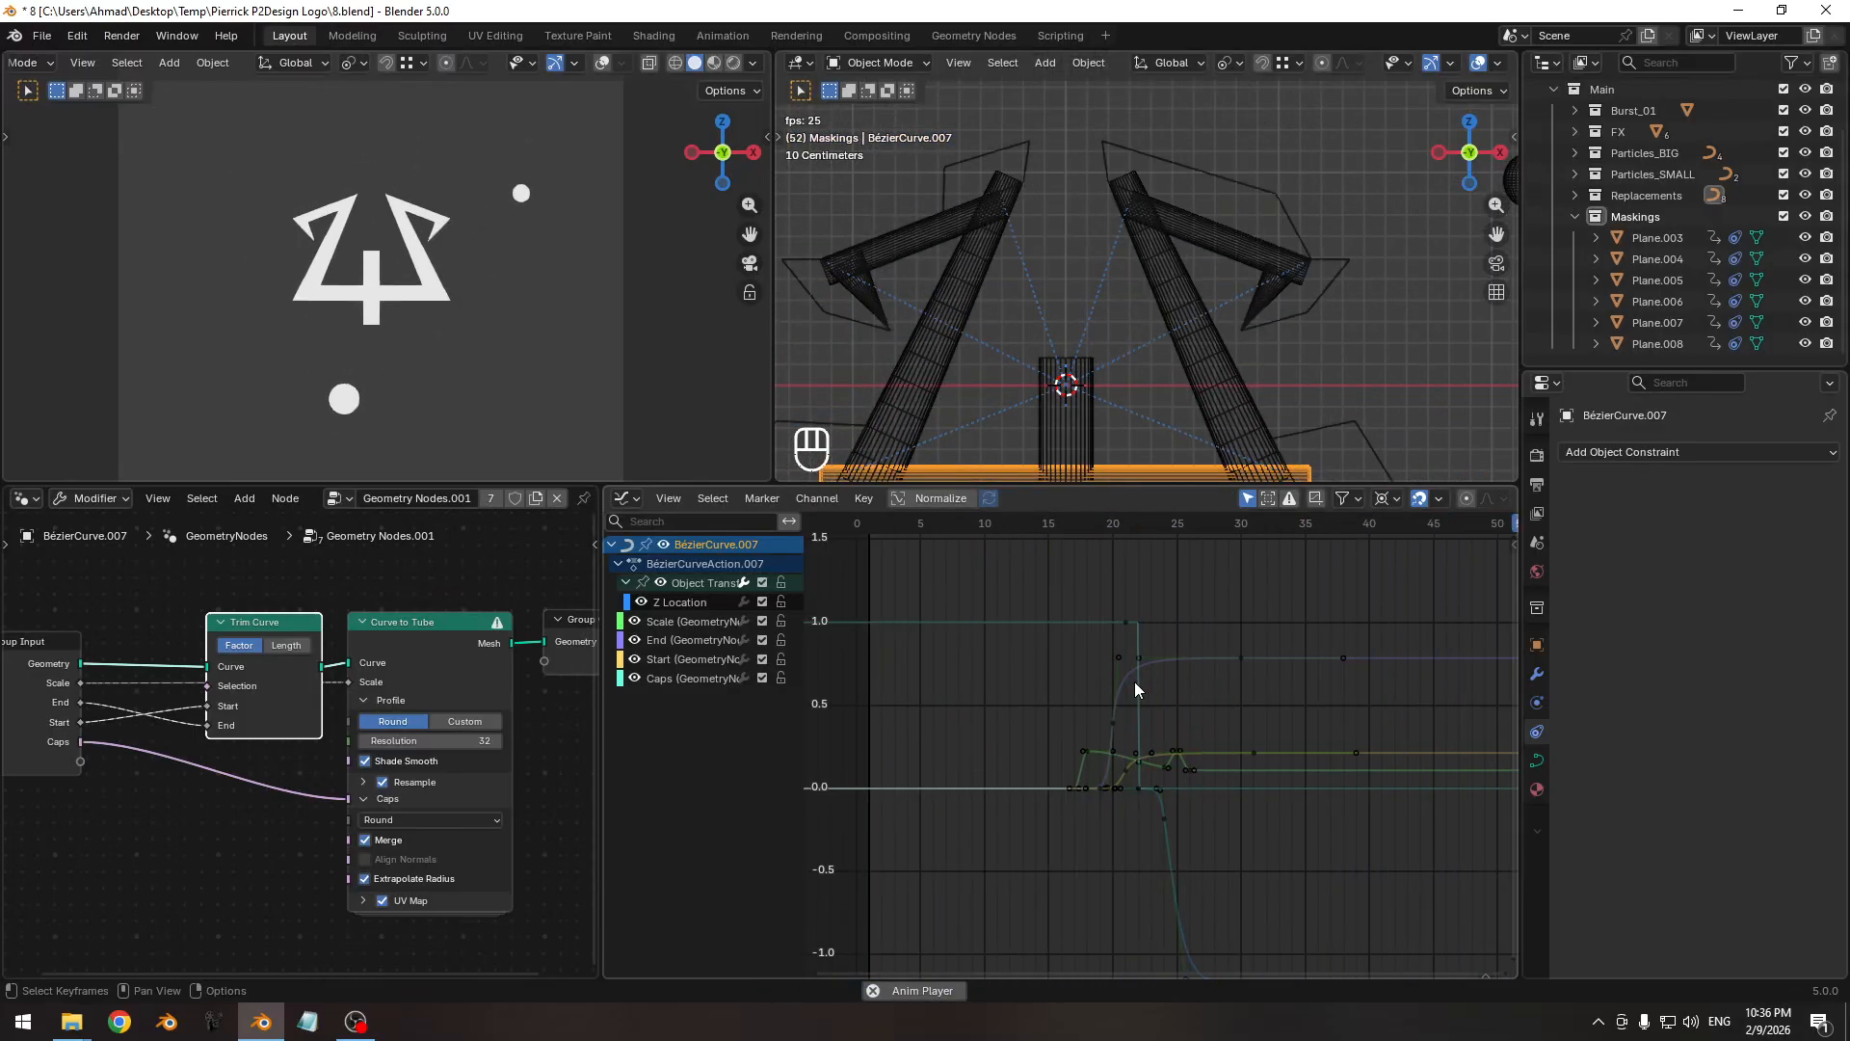
key("space")
key("shift+Left")
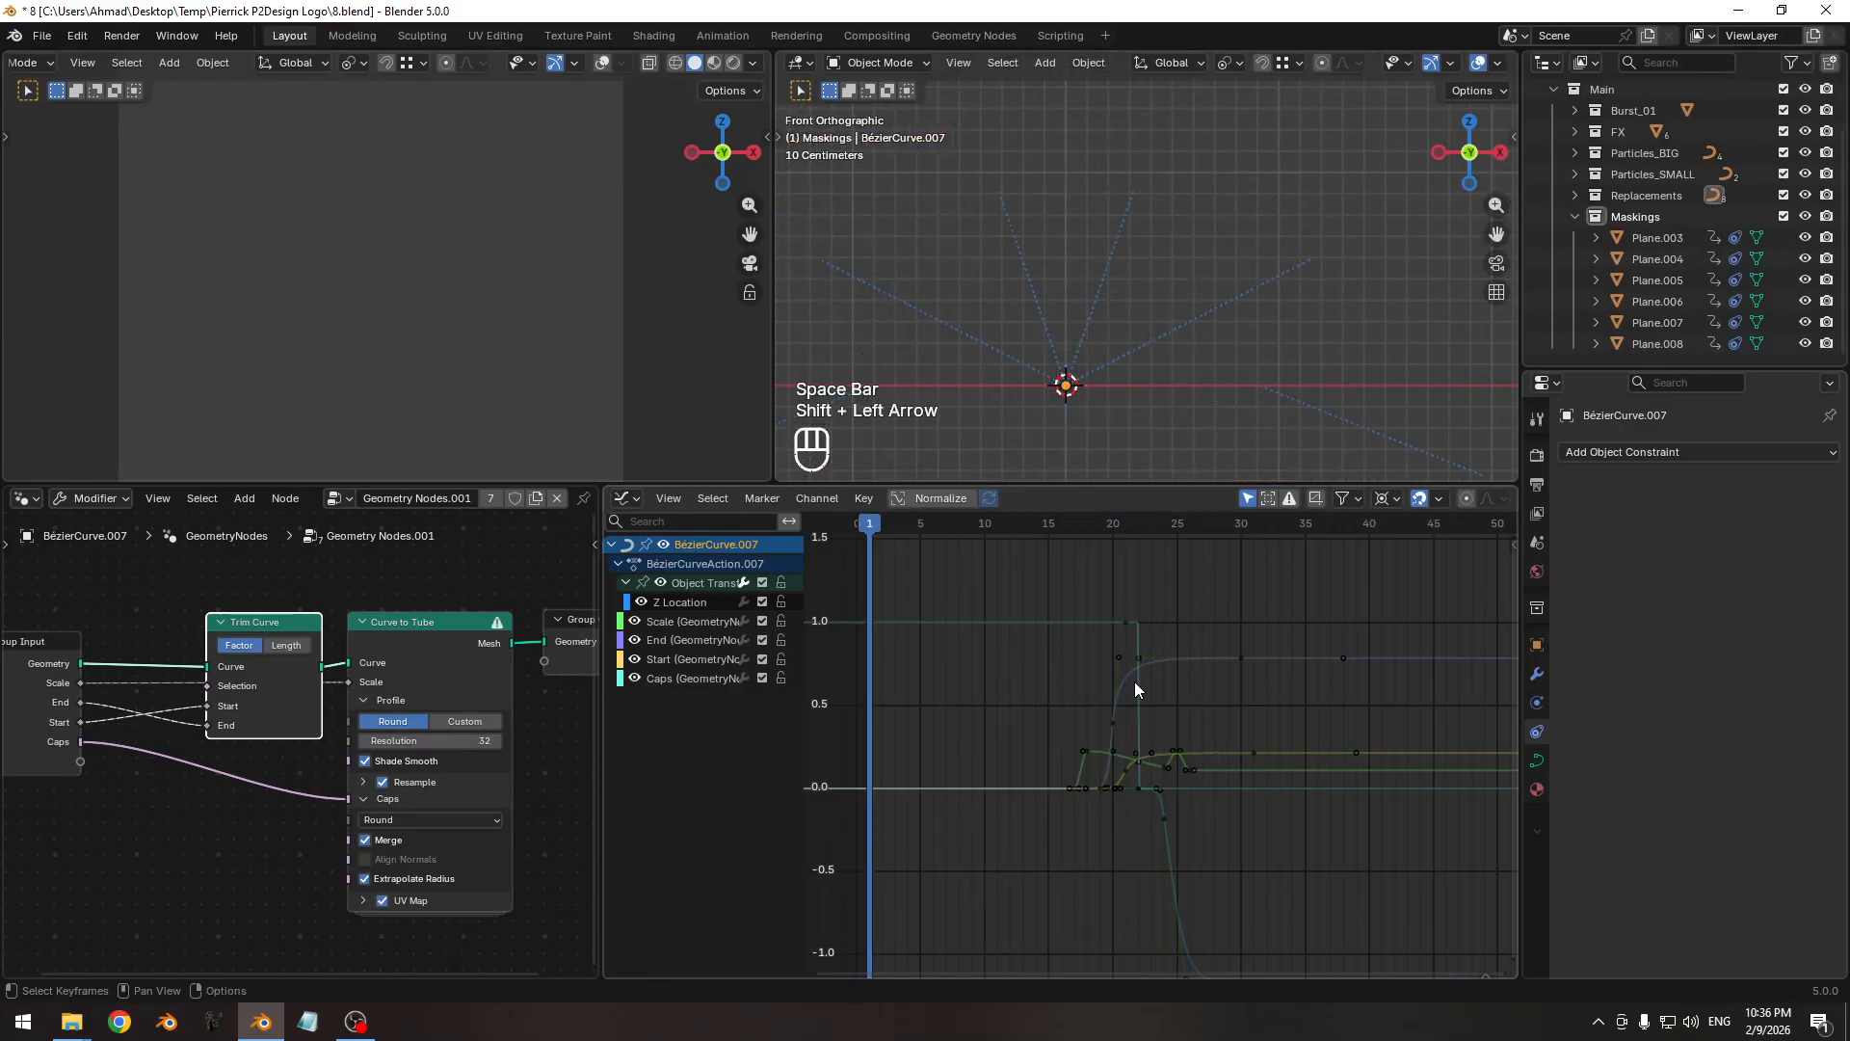
Go to frame 10, select the Burst ring, and expand the Burst_01 collection that contains it.
left_click(984, 522)
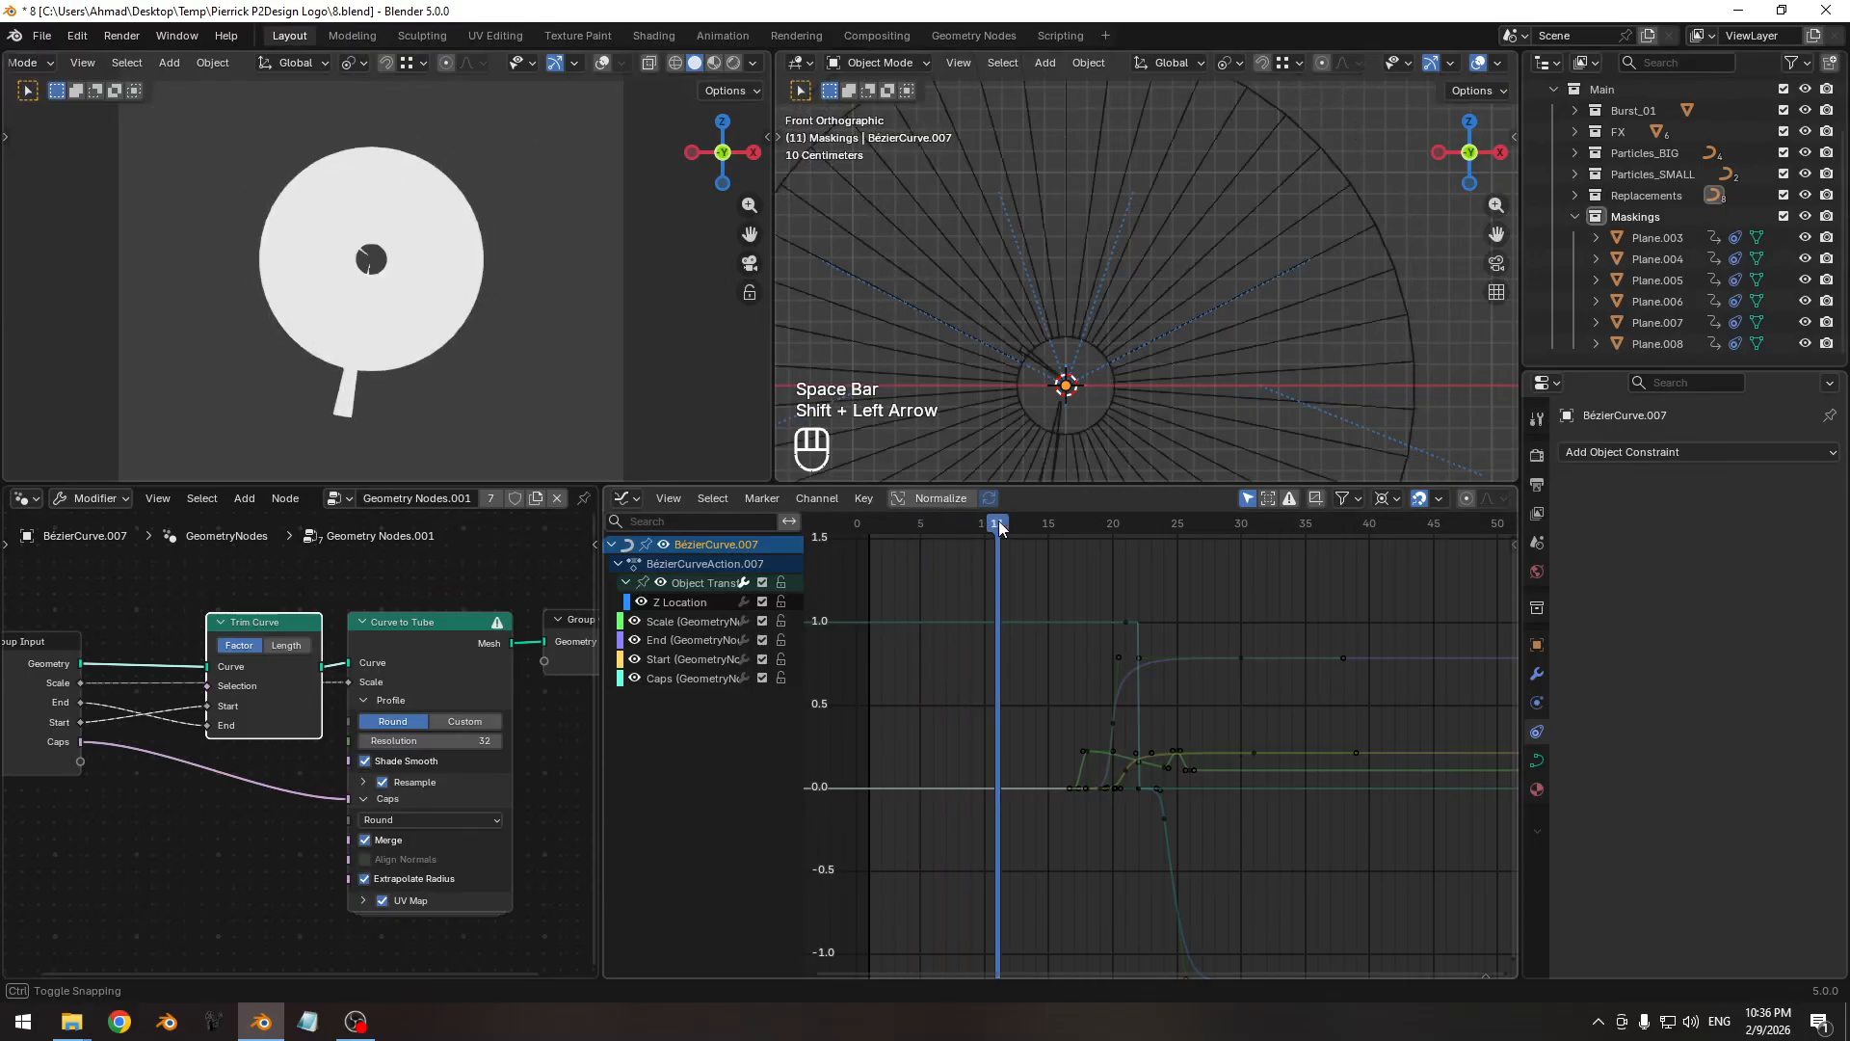
middle_click_drag(1083, 246, 927, 275, "ctrl")
middle_click_drag(927, 276, 1003, 314, "shift")
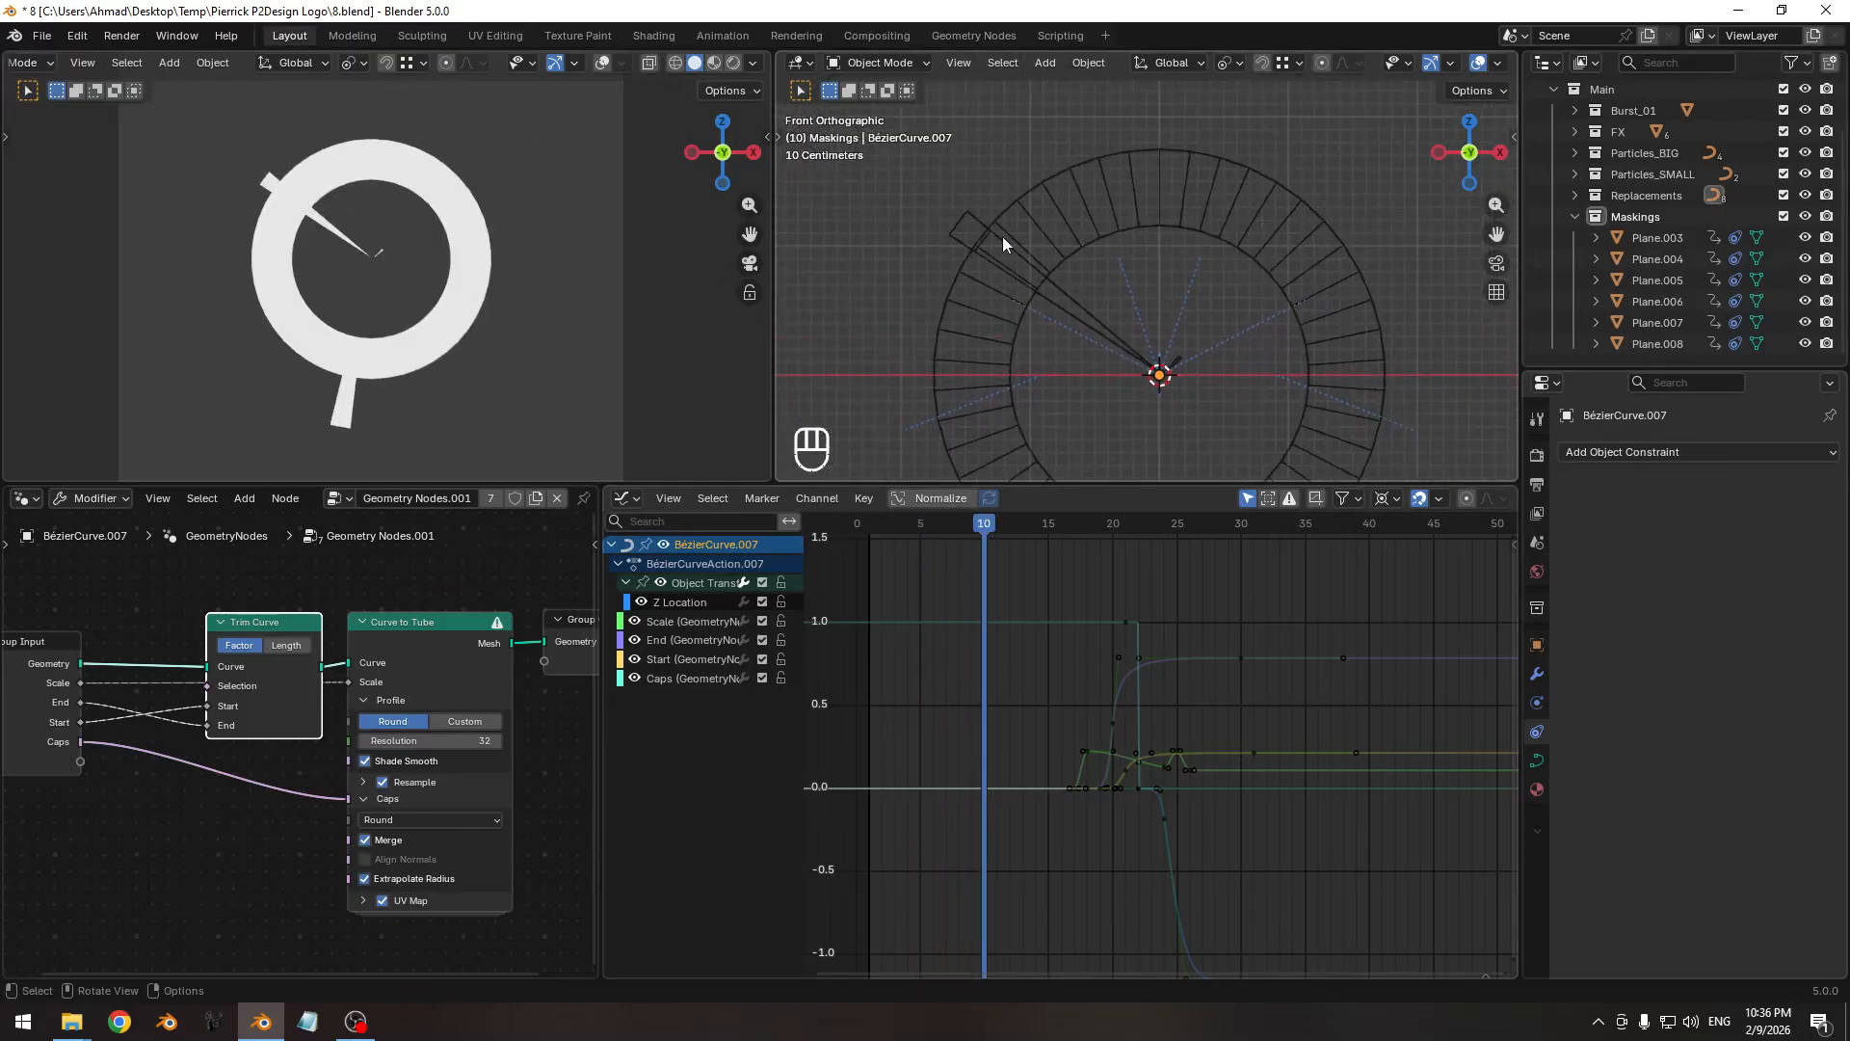
left_click(1003, 212)
left_click(1004, 212)
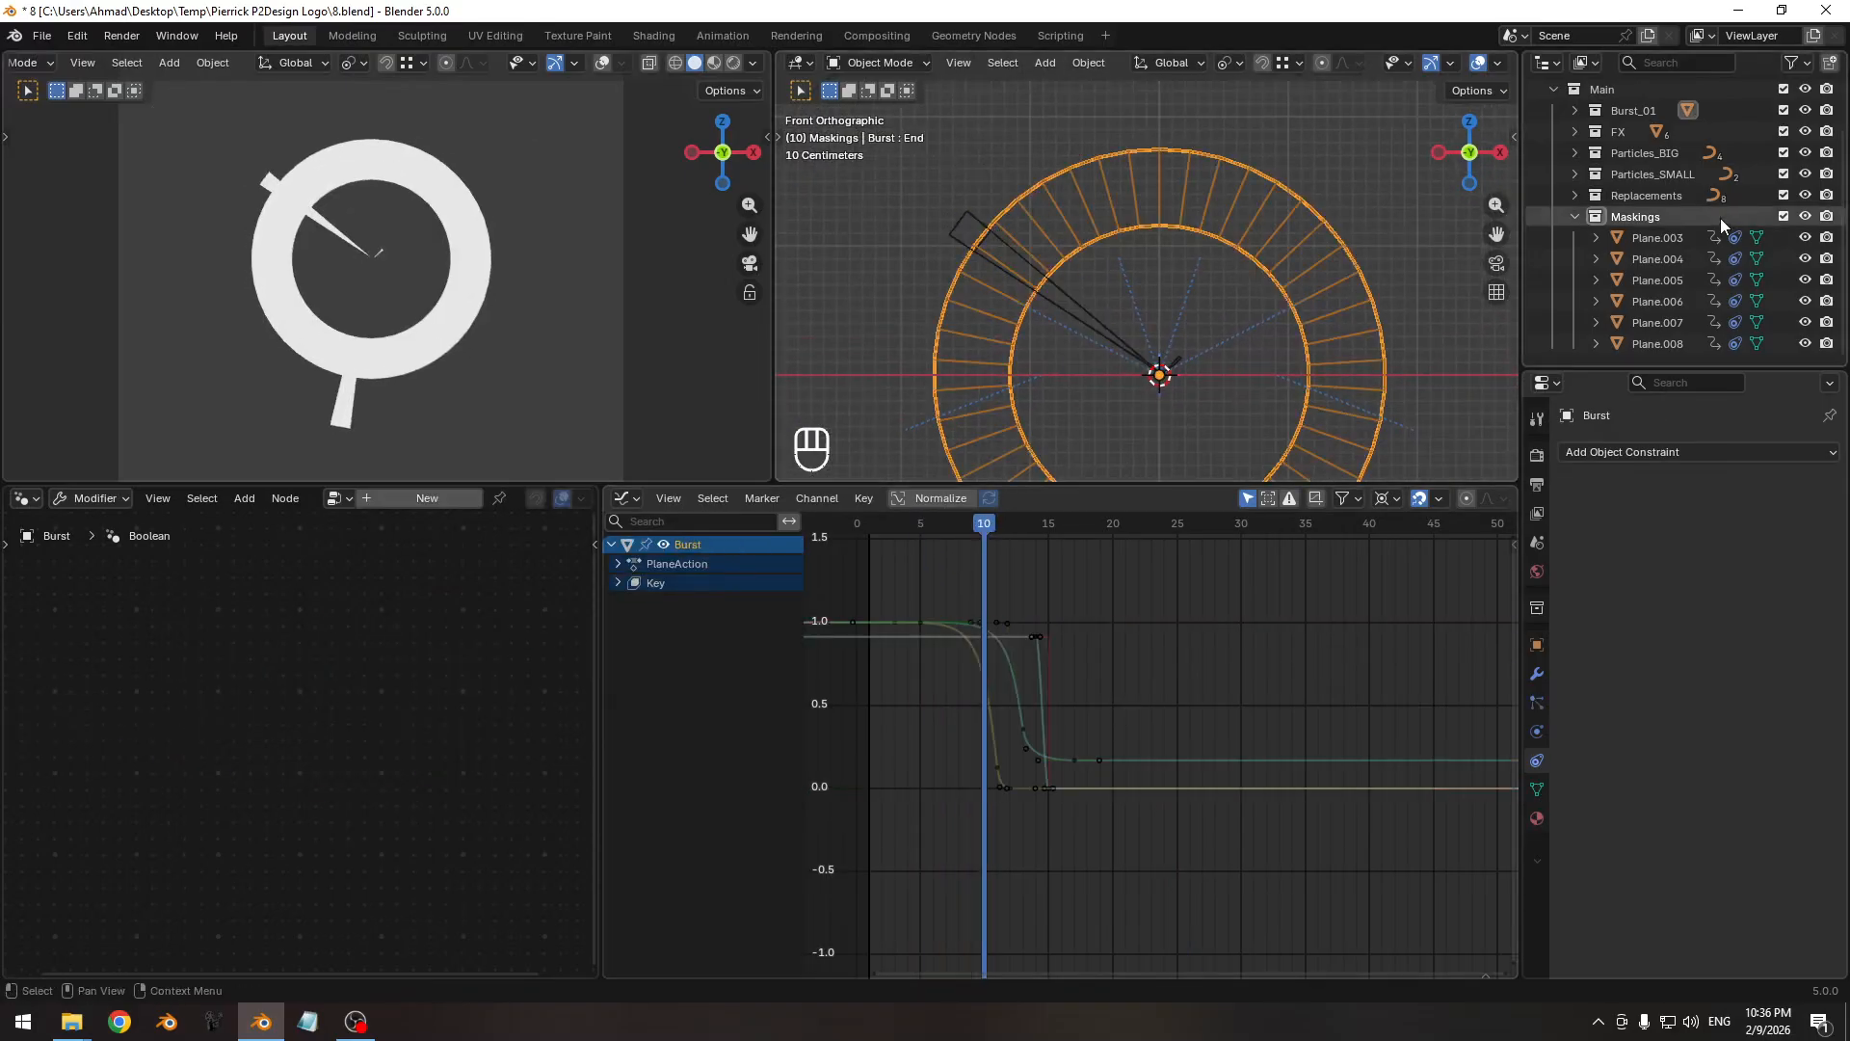
left_click(1574, 109)
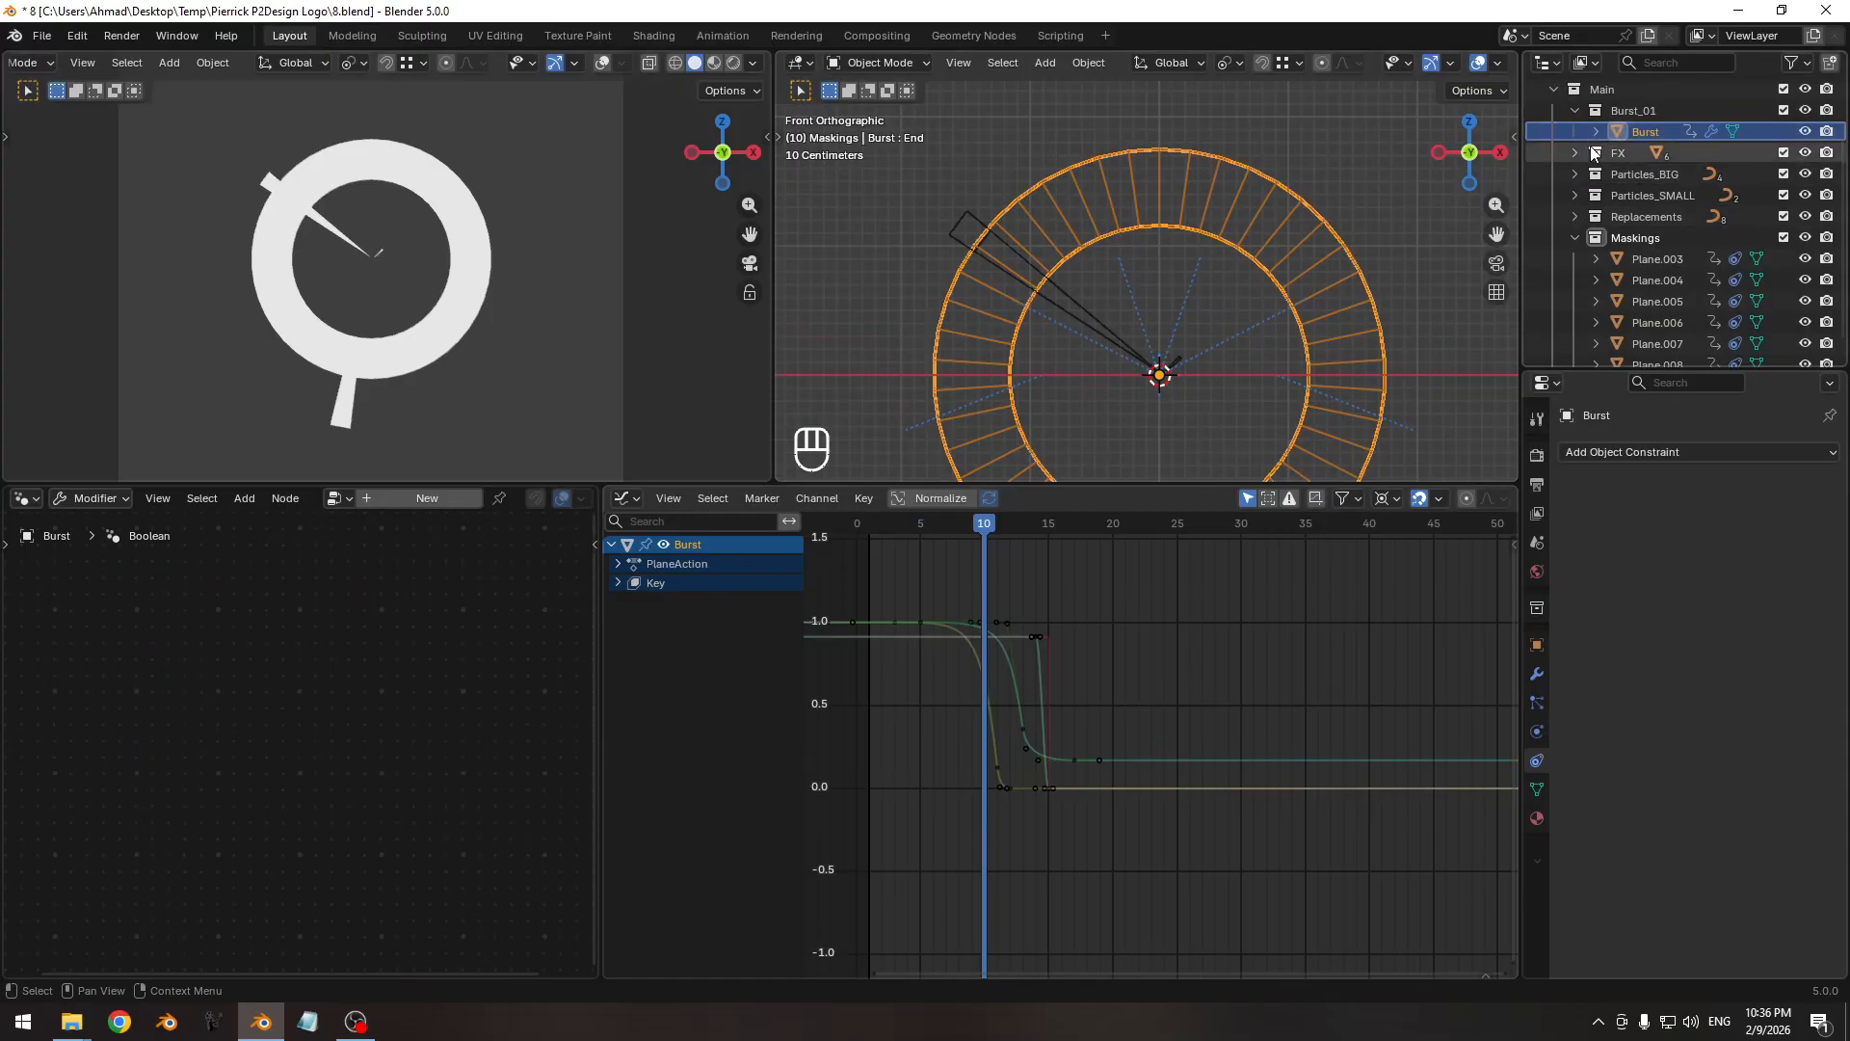
Delete the Burst_HO, Burst_HO.001 and Burst_HO.002 objects from the FX collection.
left_click(1574, 153)
scroll(1628, 174, "down", 1)
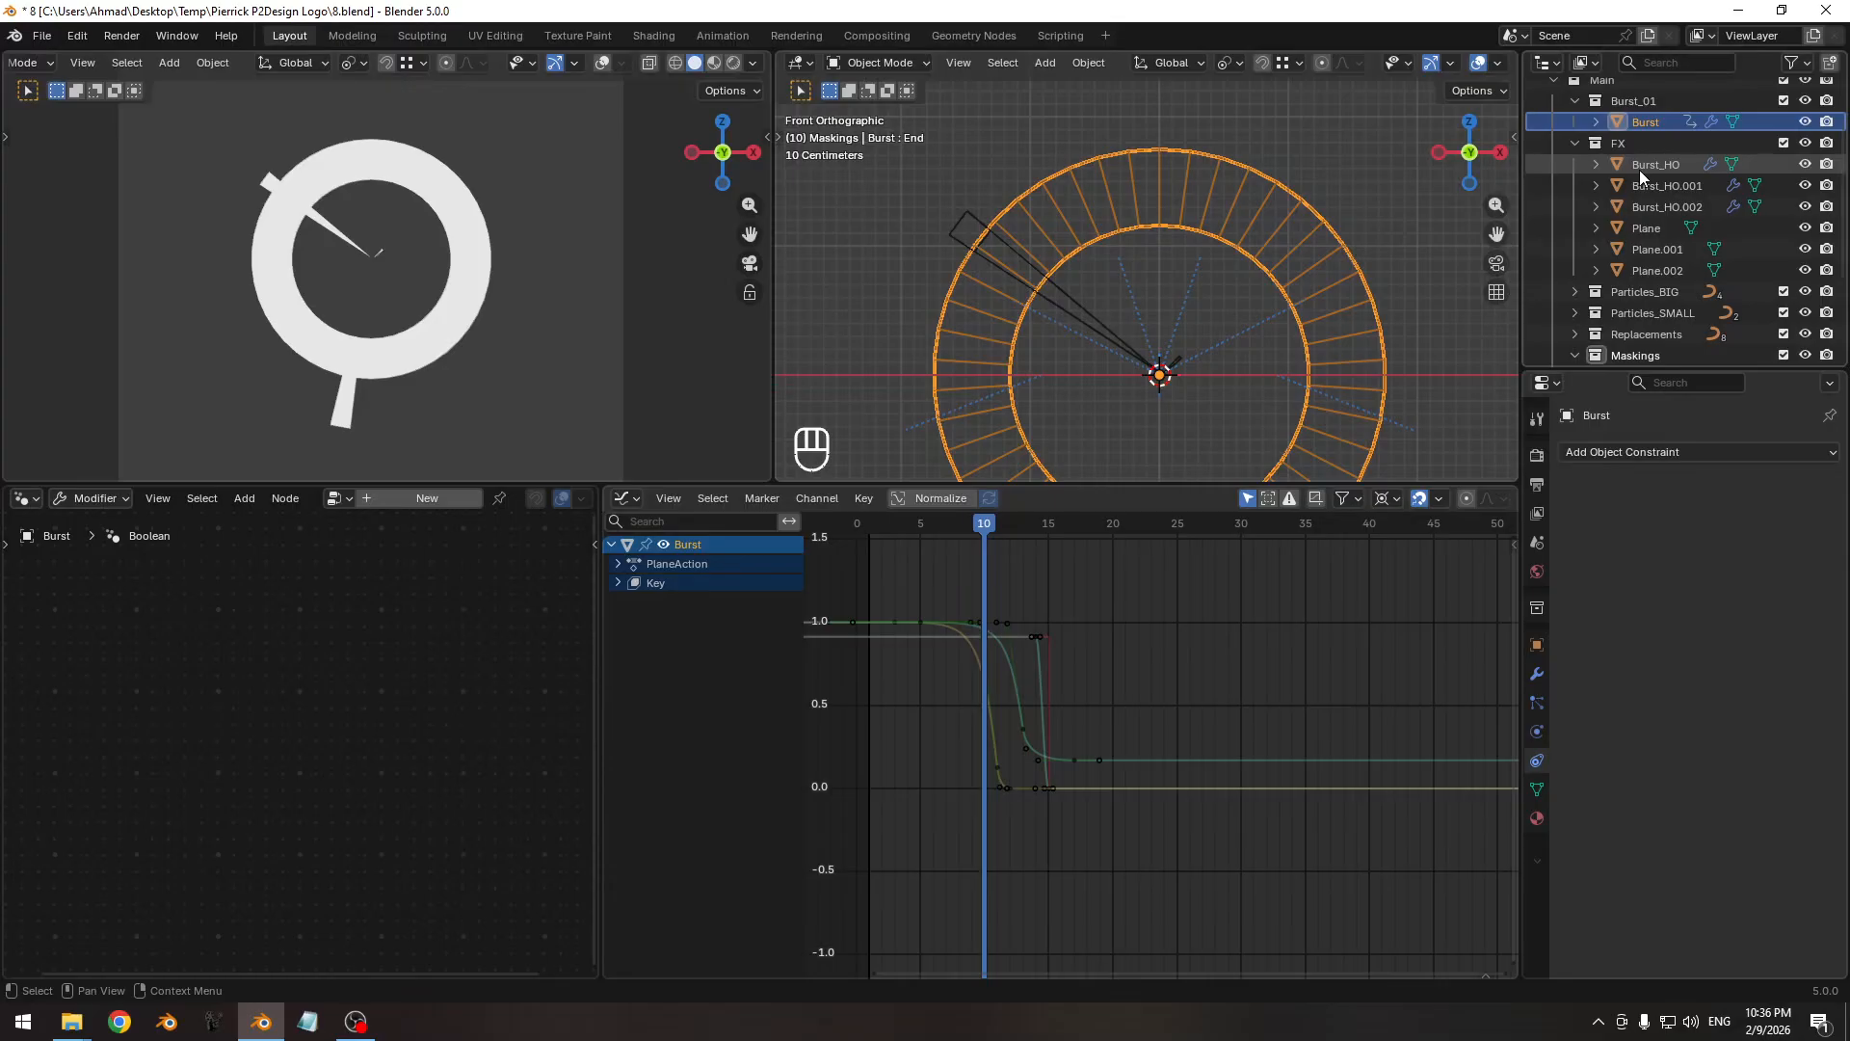
left_click(1639, 169)
left_click(1649, 204, "ctrl")
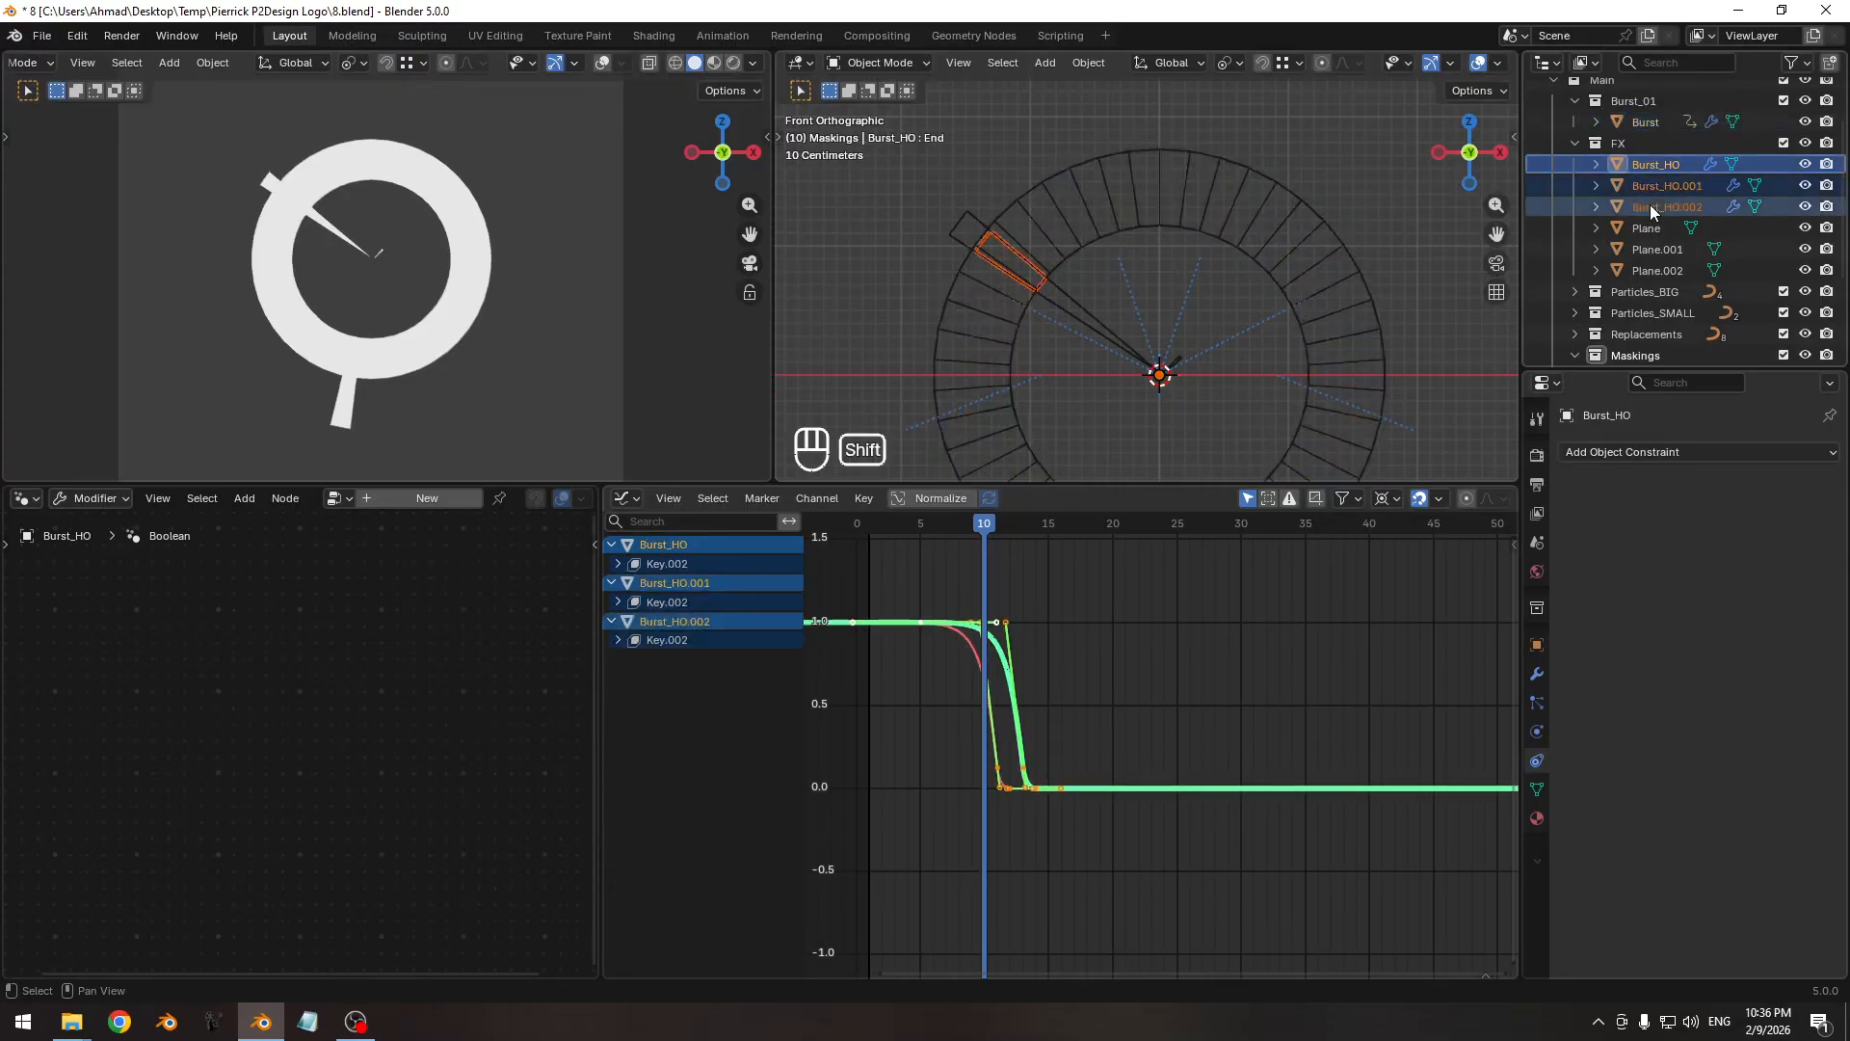
key("x")
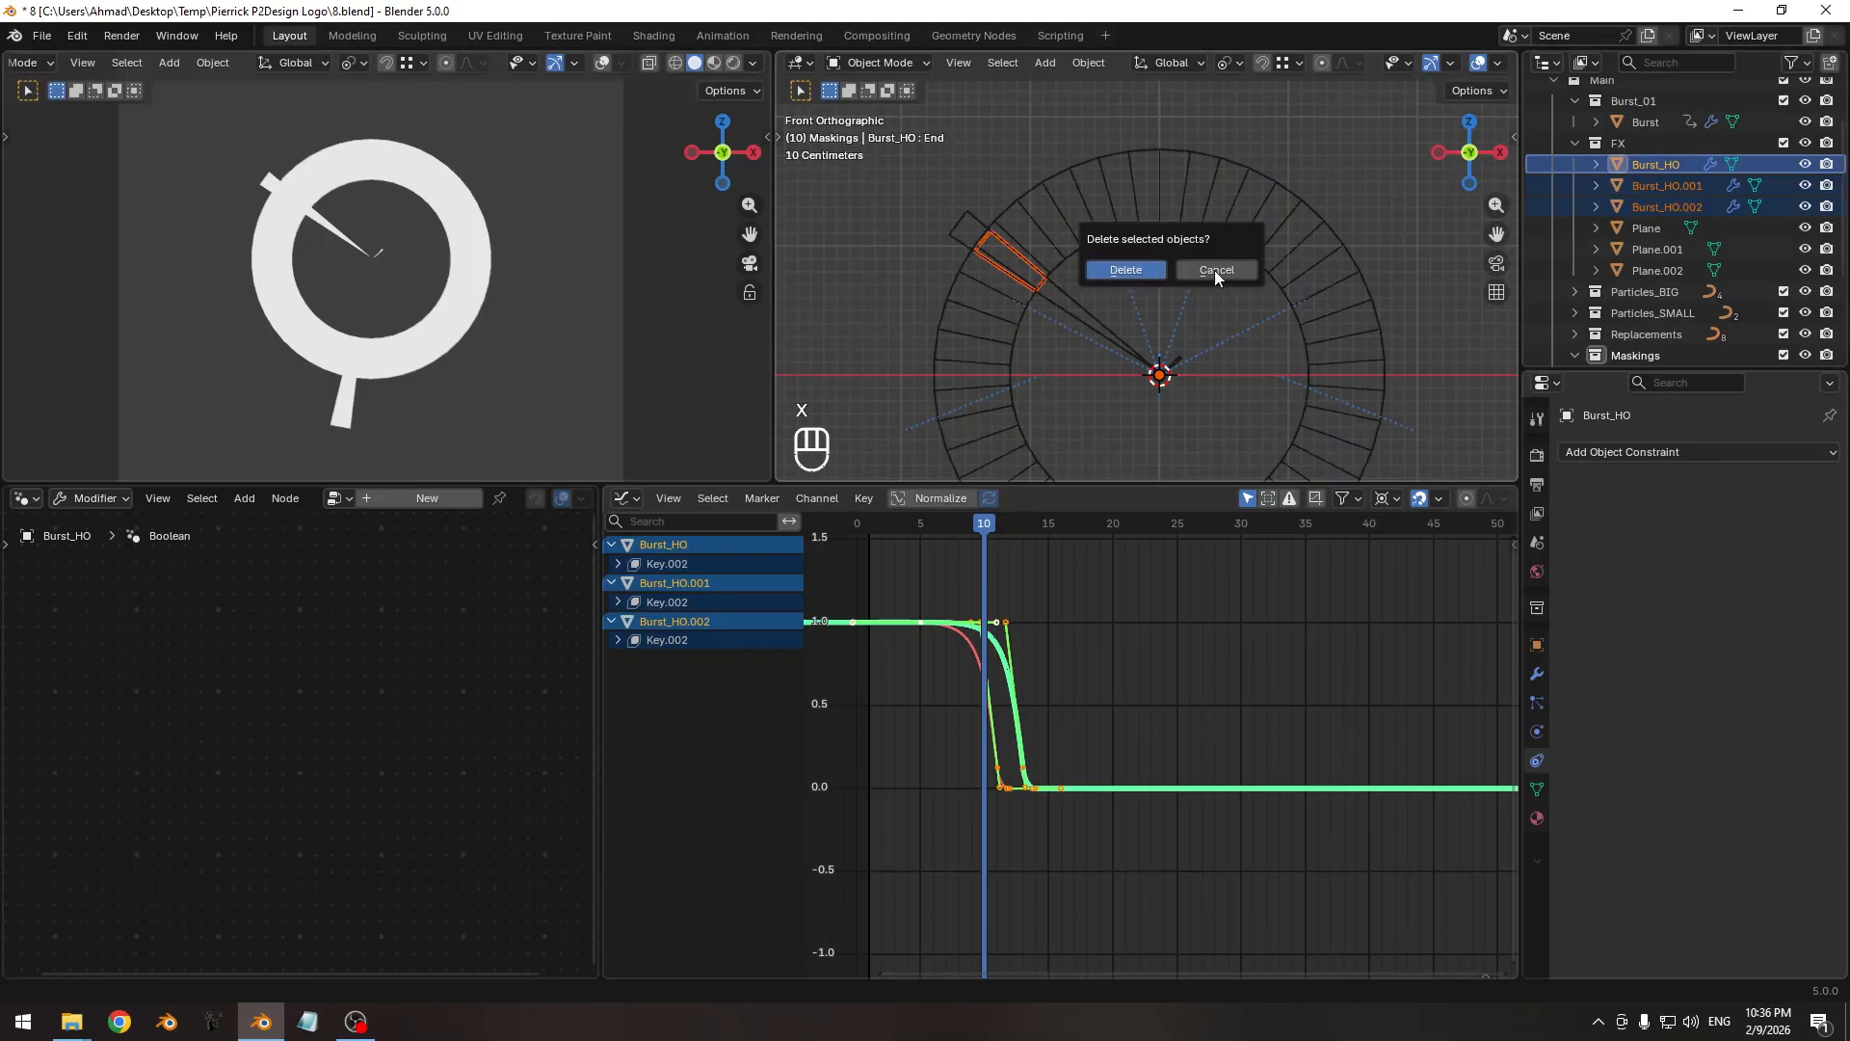
left_click(1214, 270)
Check the FX planes for modifiers, remove the Boolean modifier from the Burst ring, and save the file.
left_click(1649, 168)
left_click(1653, 185)
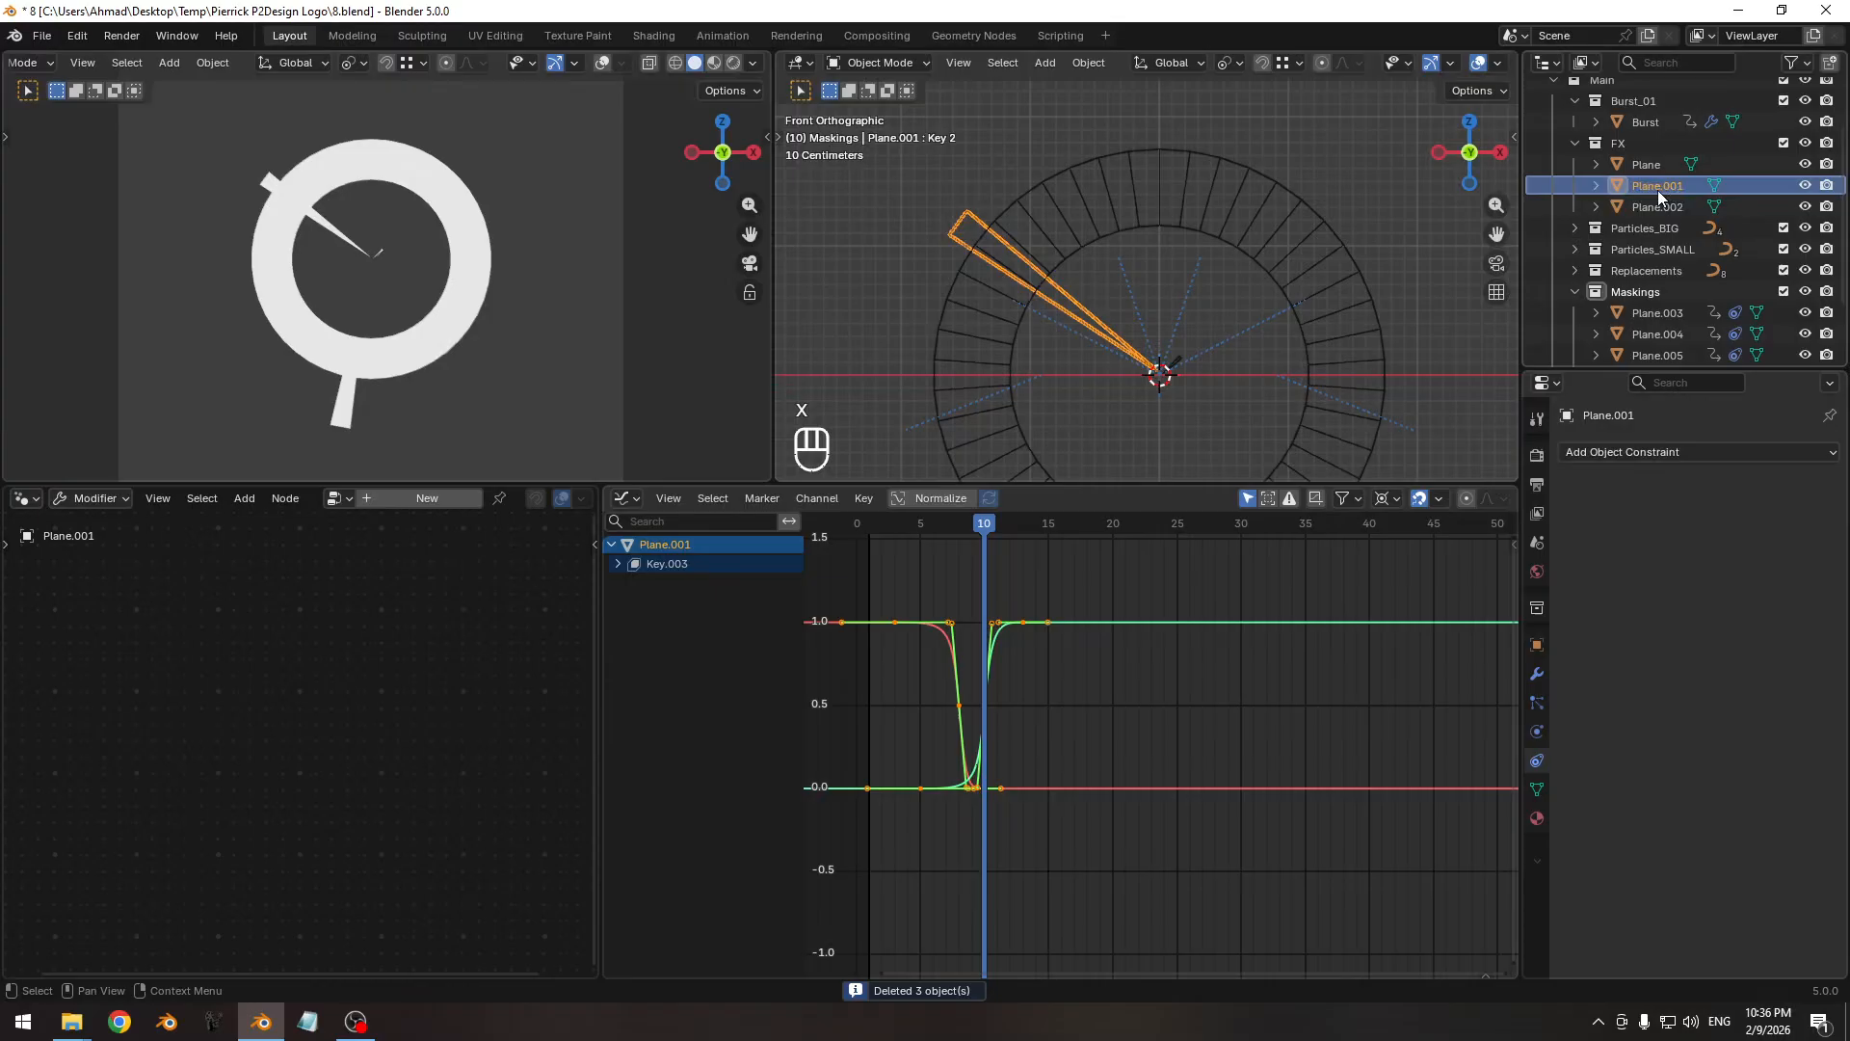
left_click(1658, 206)
left_click(1537, 673)
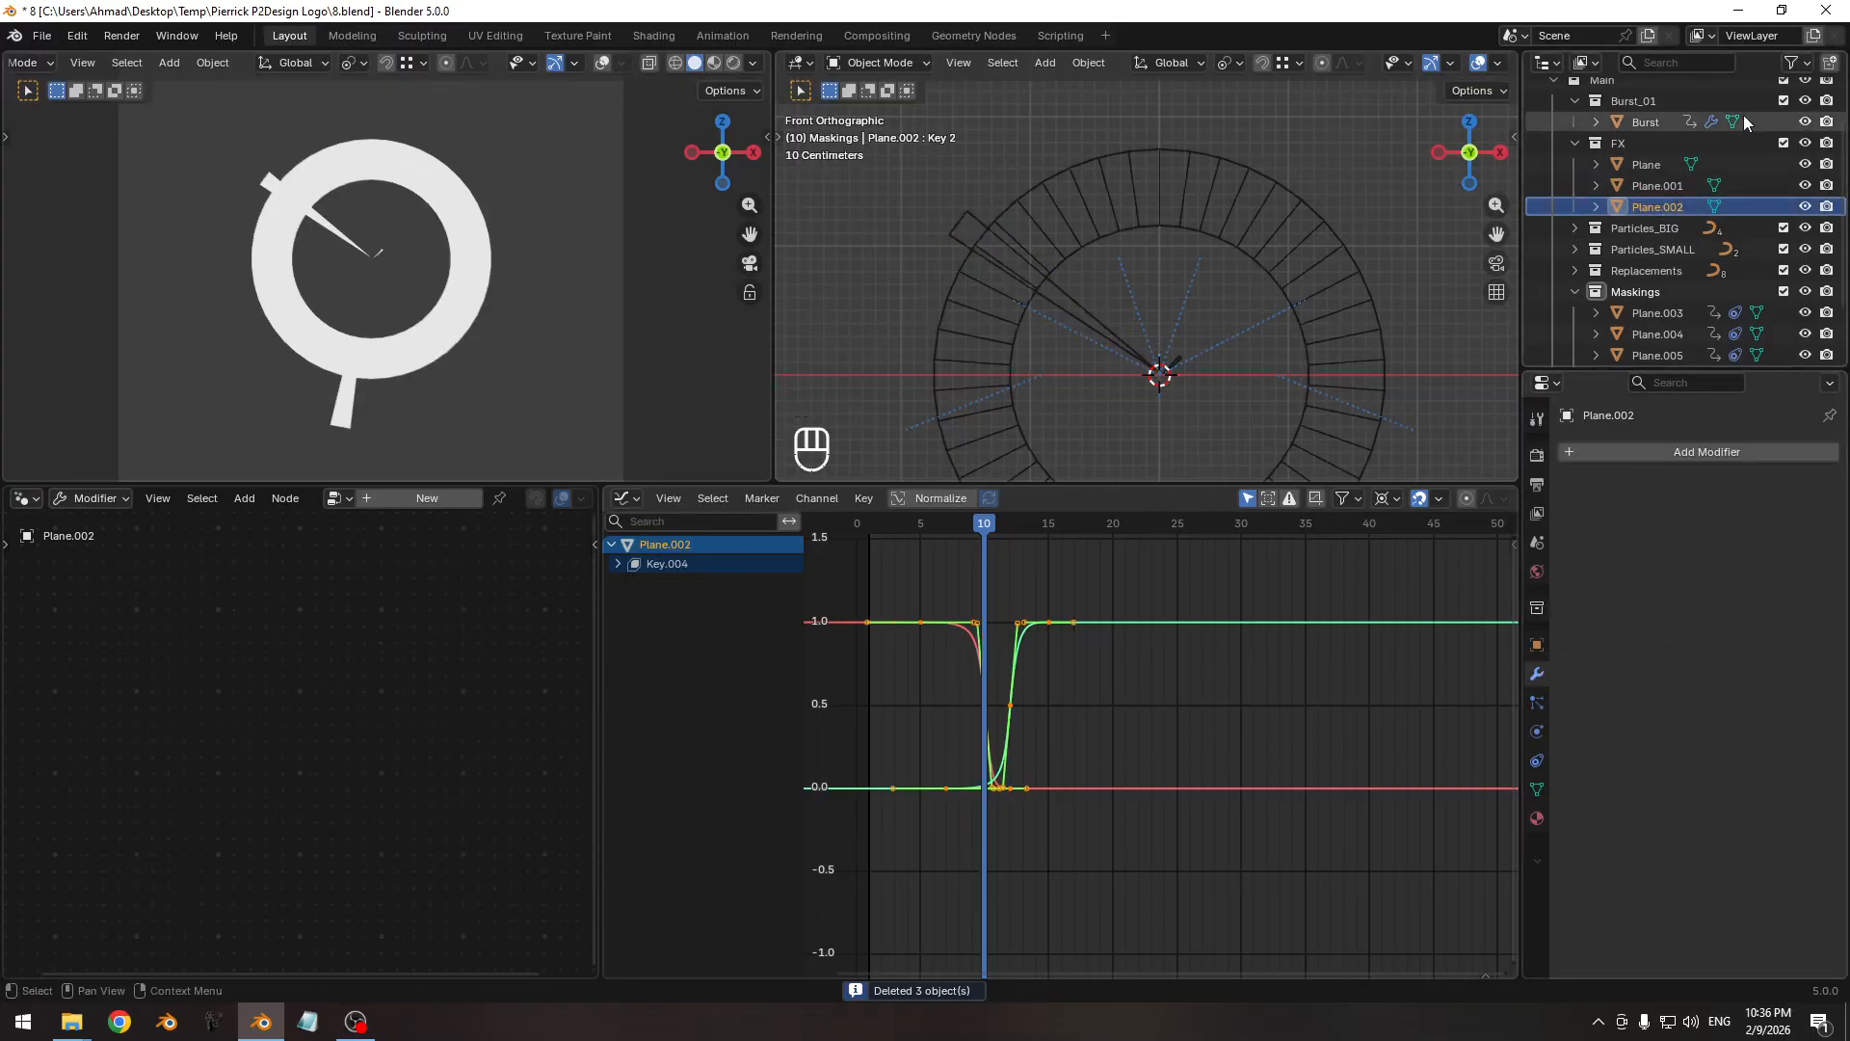
left_click(1646, 123)
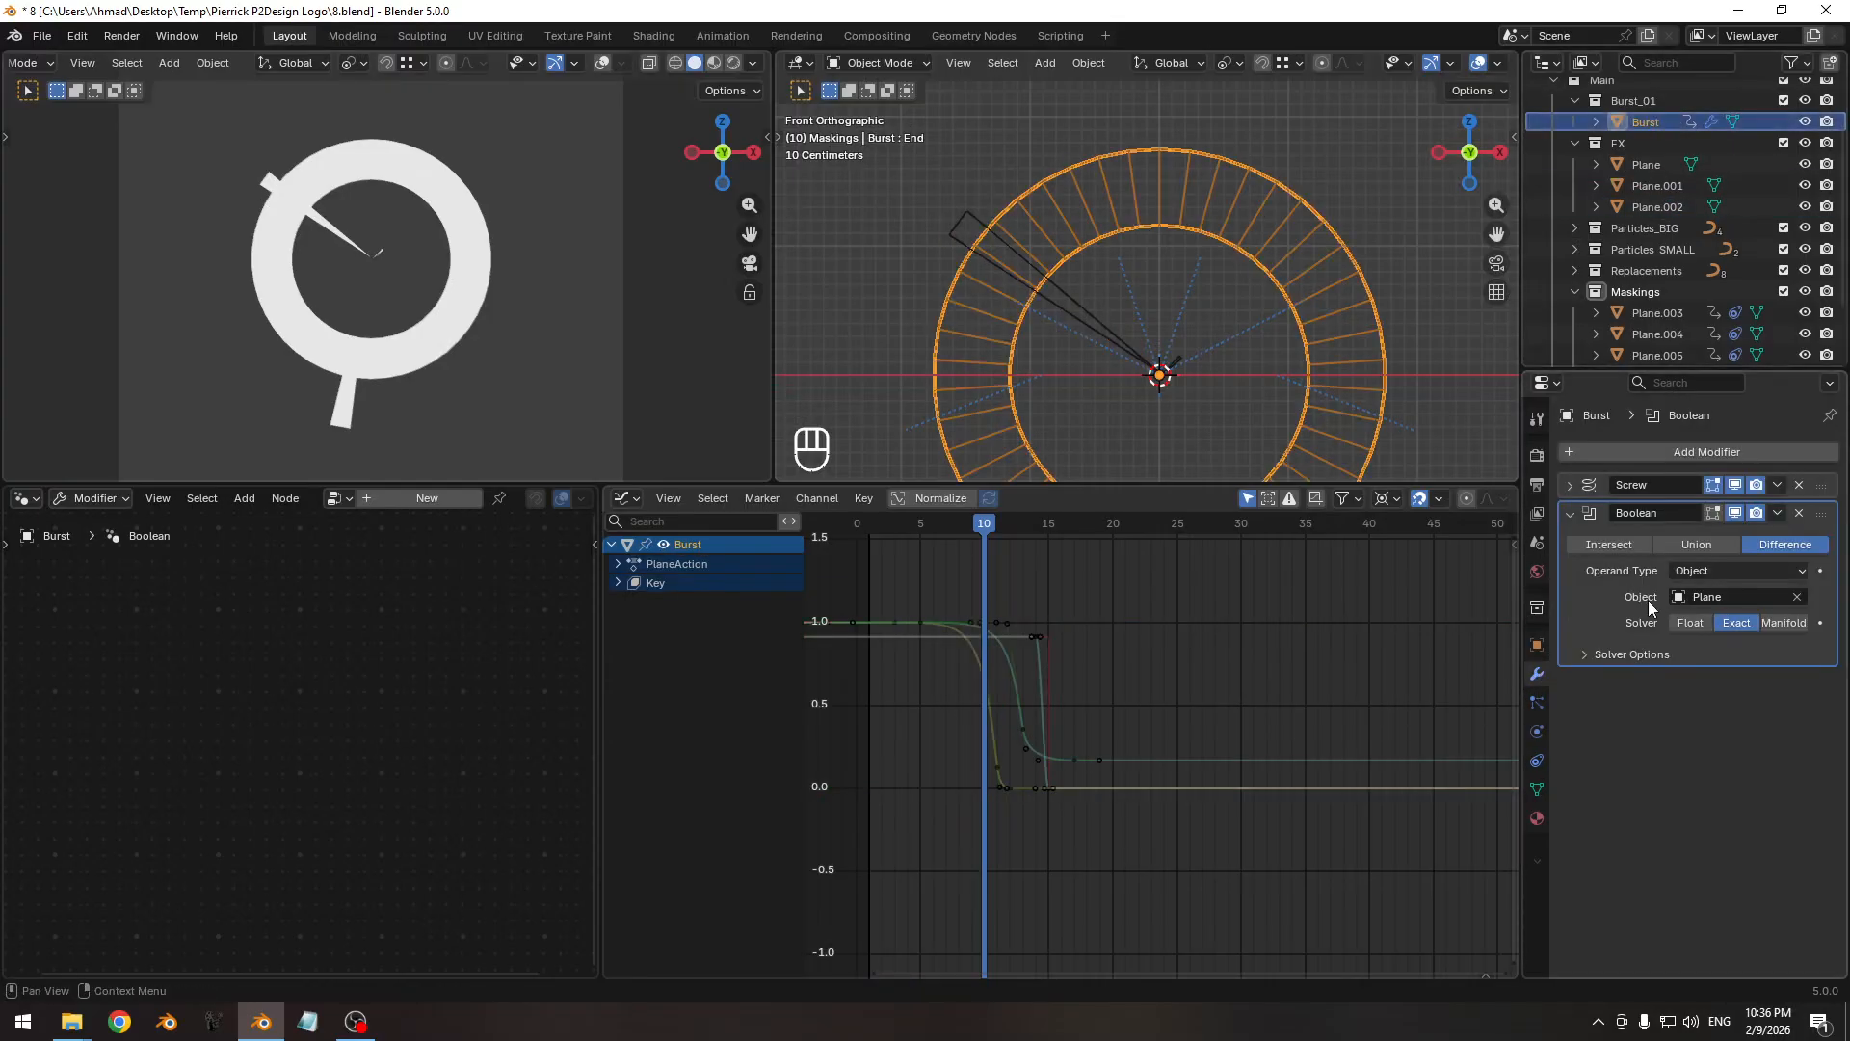
left_click(1798, 514)
key("ctrl+s")
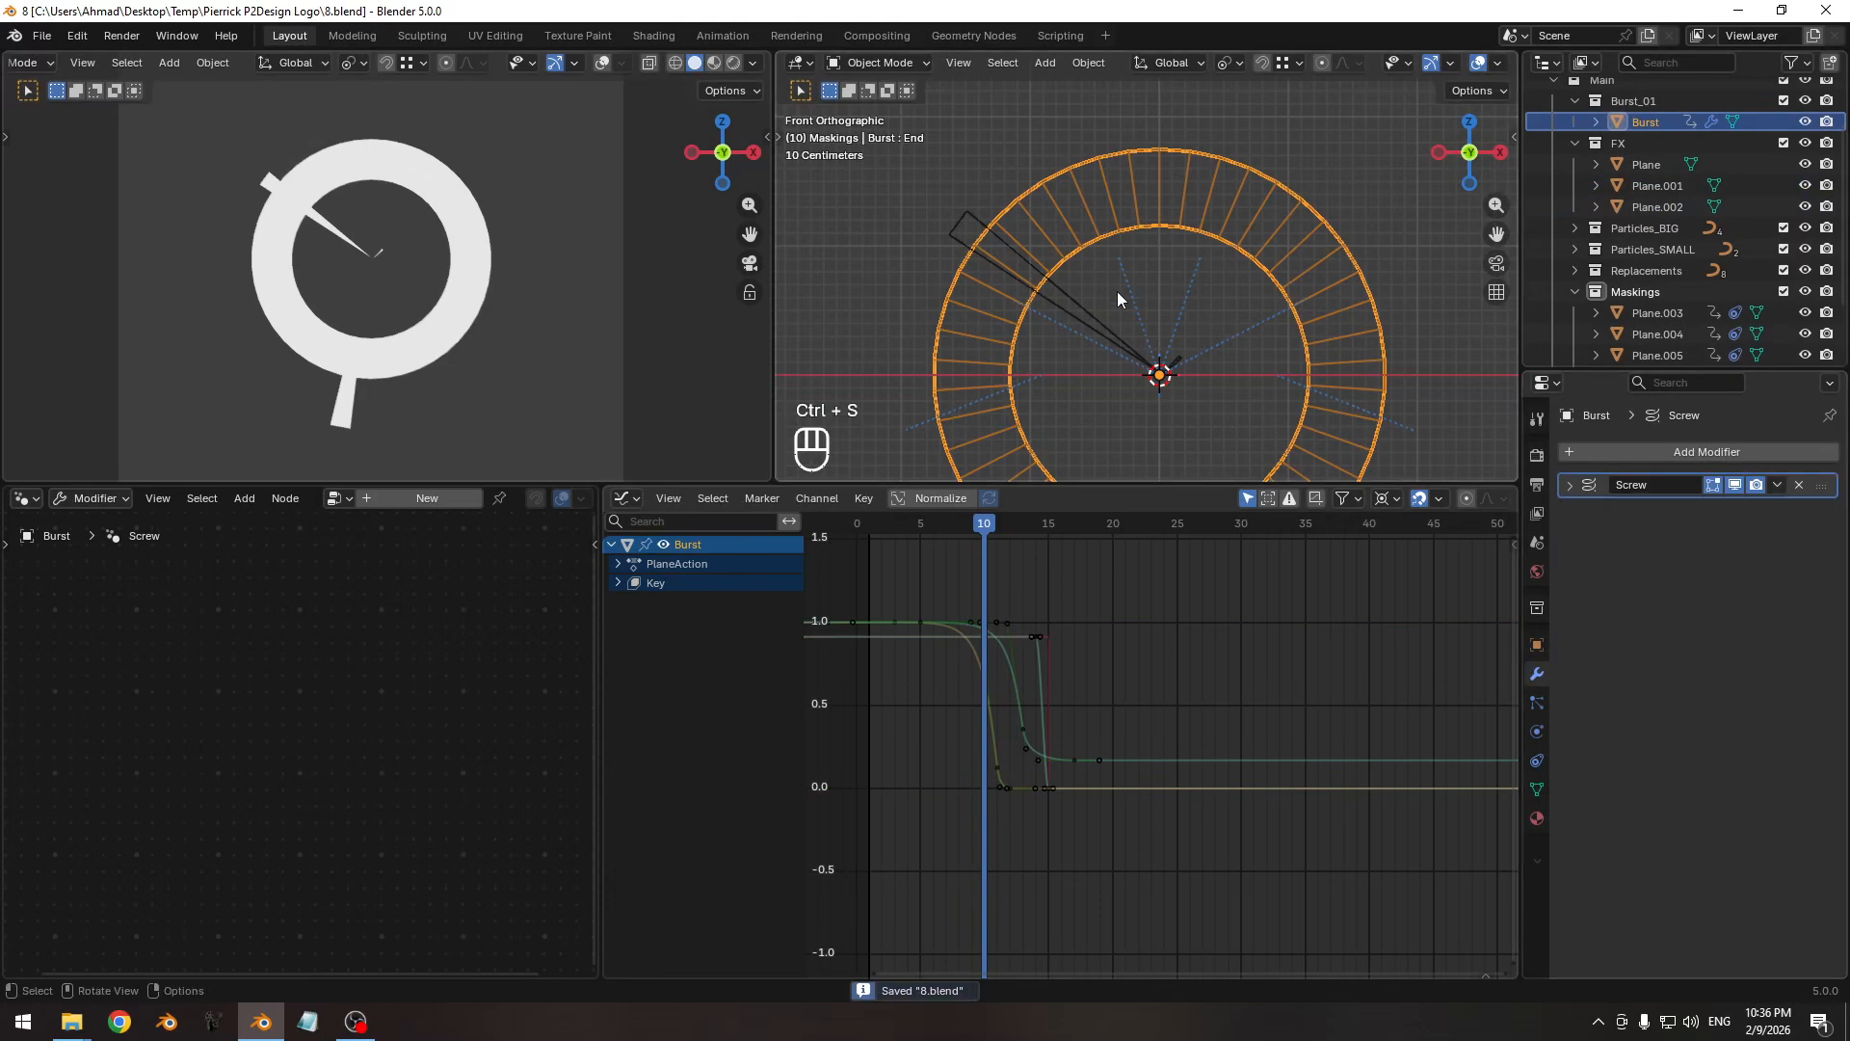
Play the animation twice from the first frame to check the burst without its Boolean cut.
key("shift+Left")
key("space")
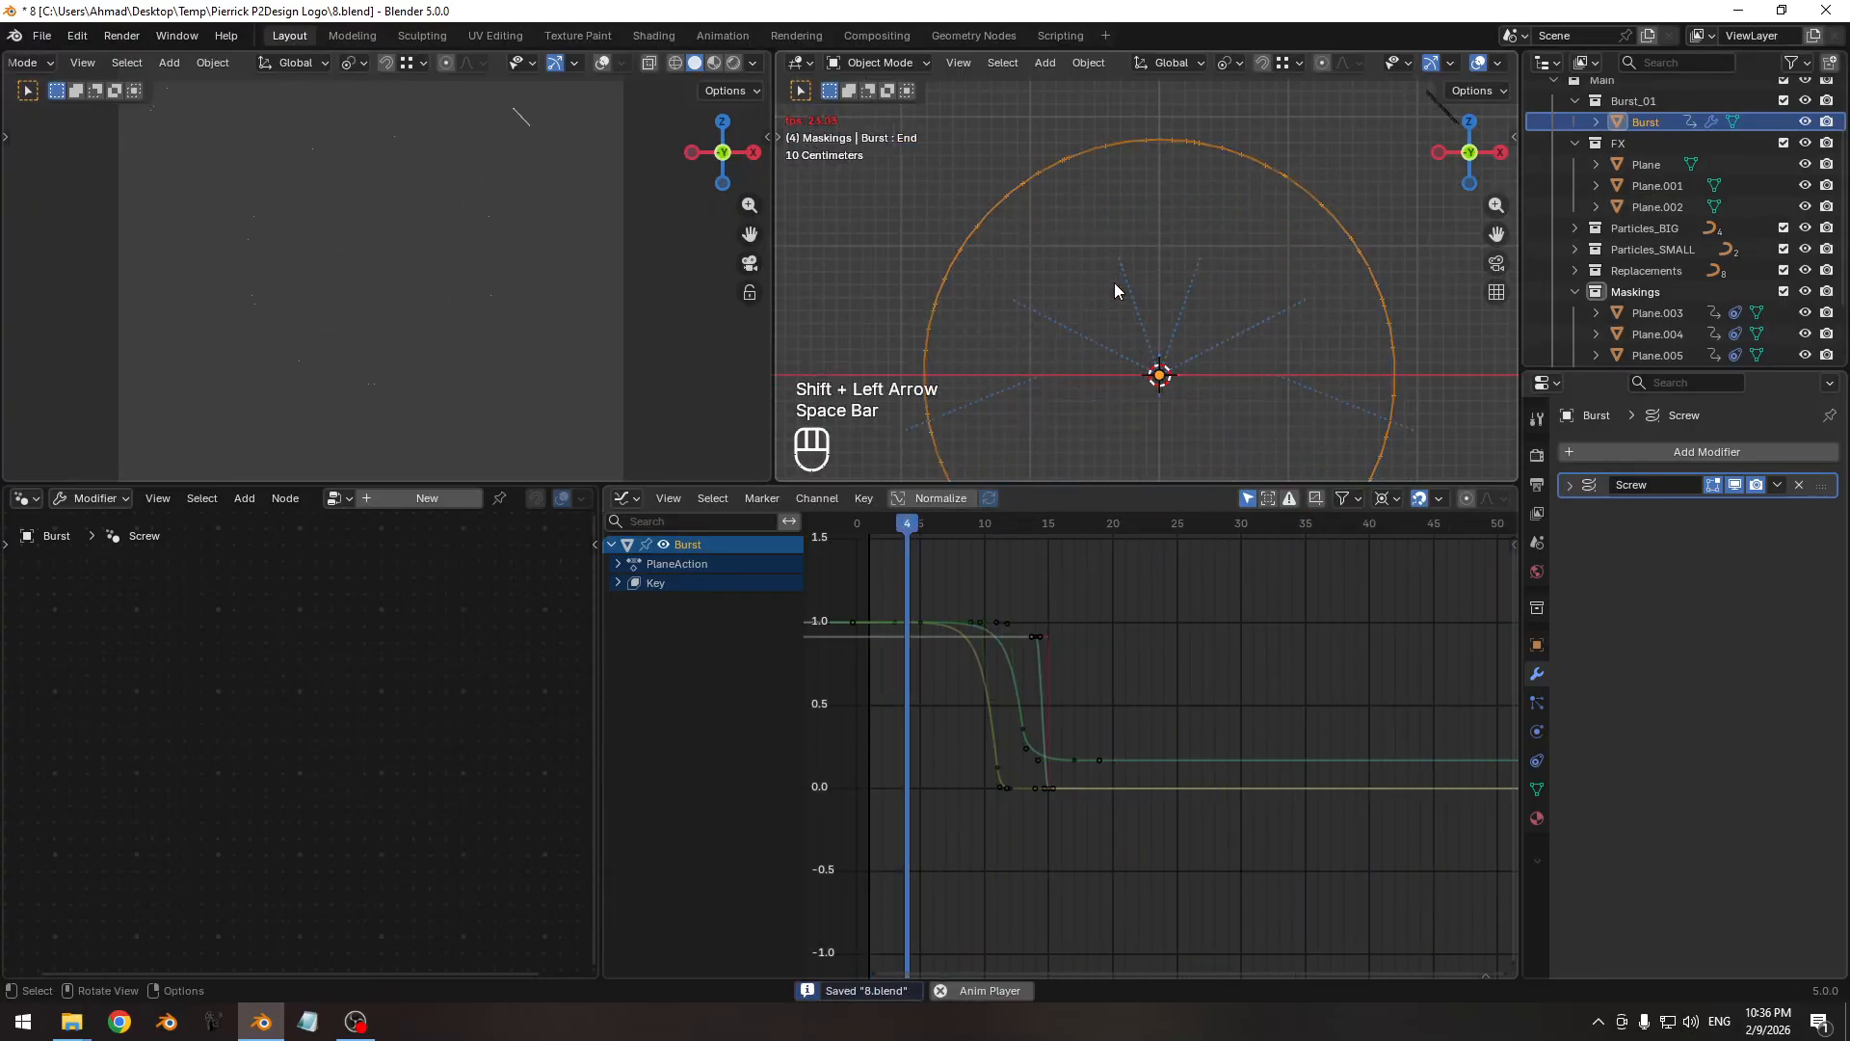
key("space")
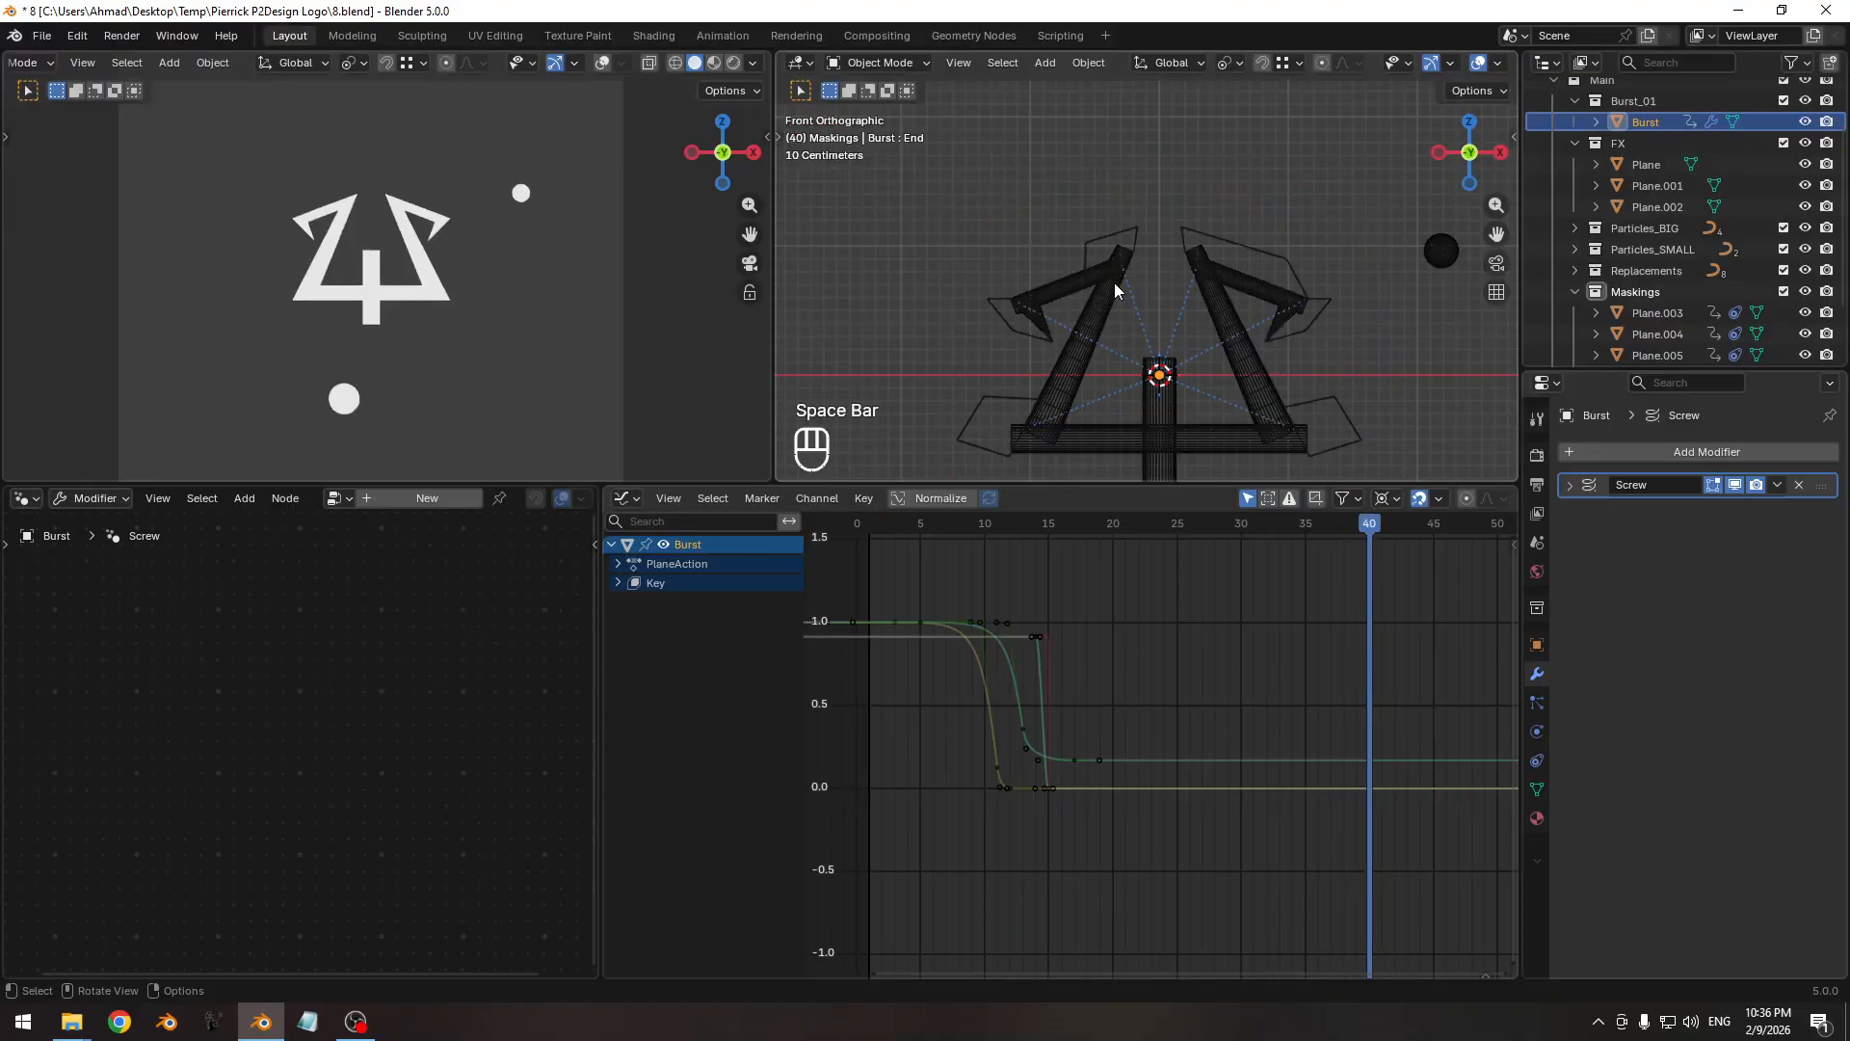
middle_click_drag(1264, 605, 1274, 649, "shift")
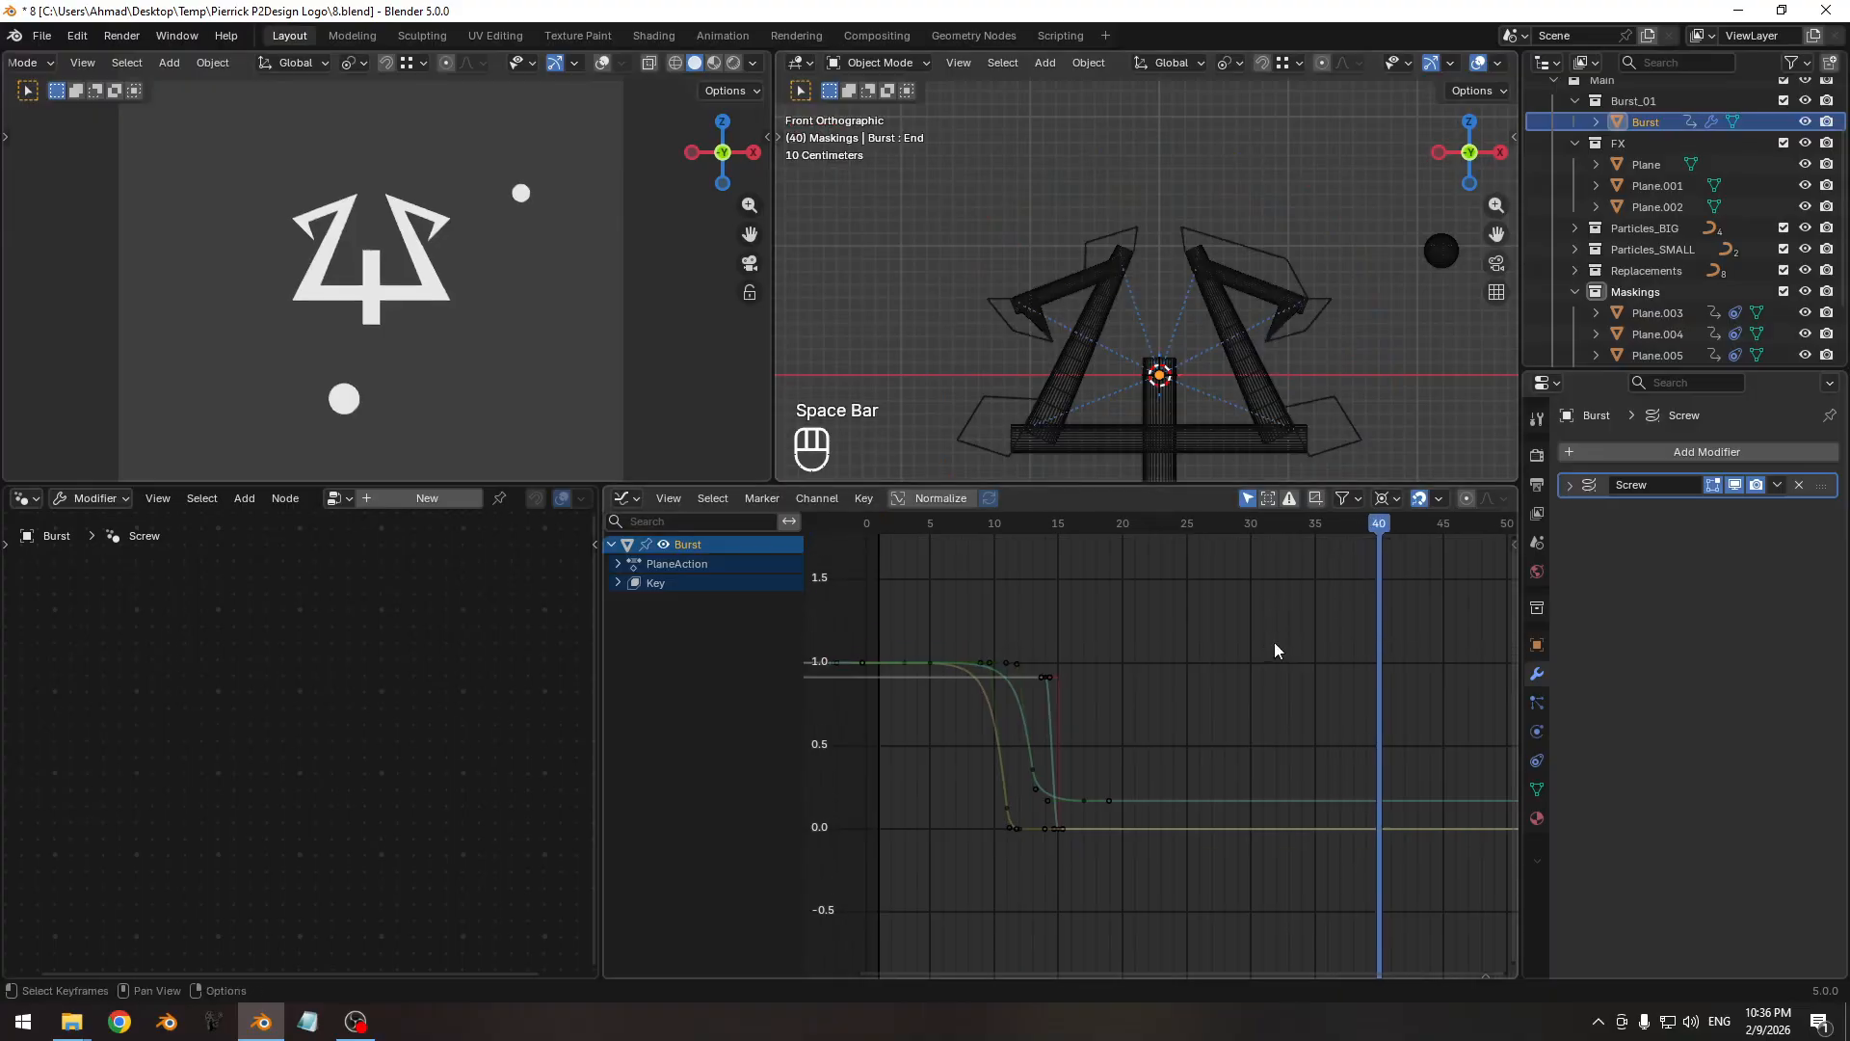
key("shift+Left")
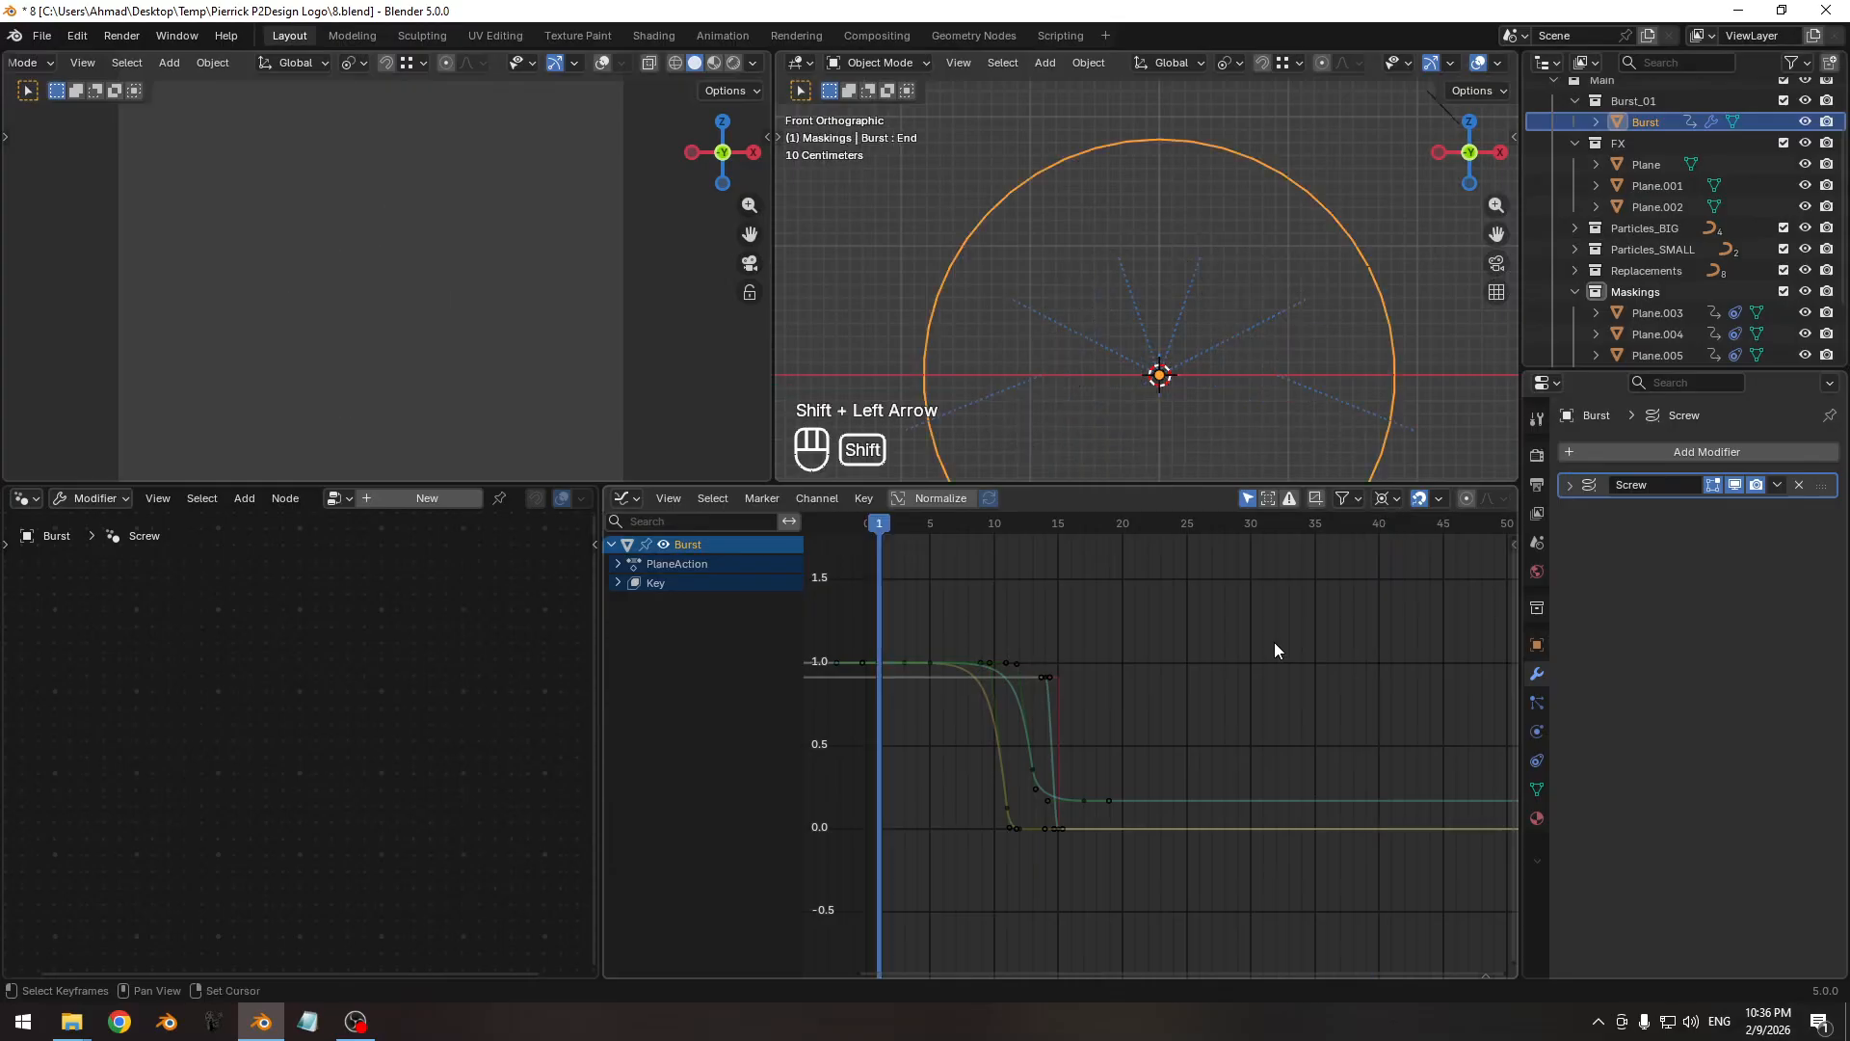
key("space")
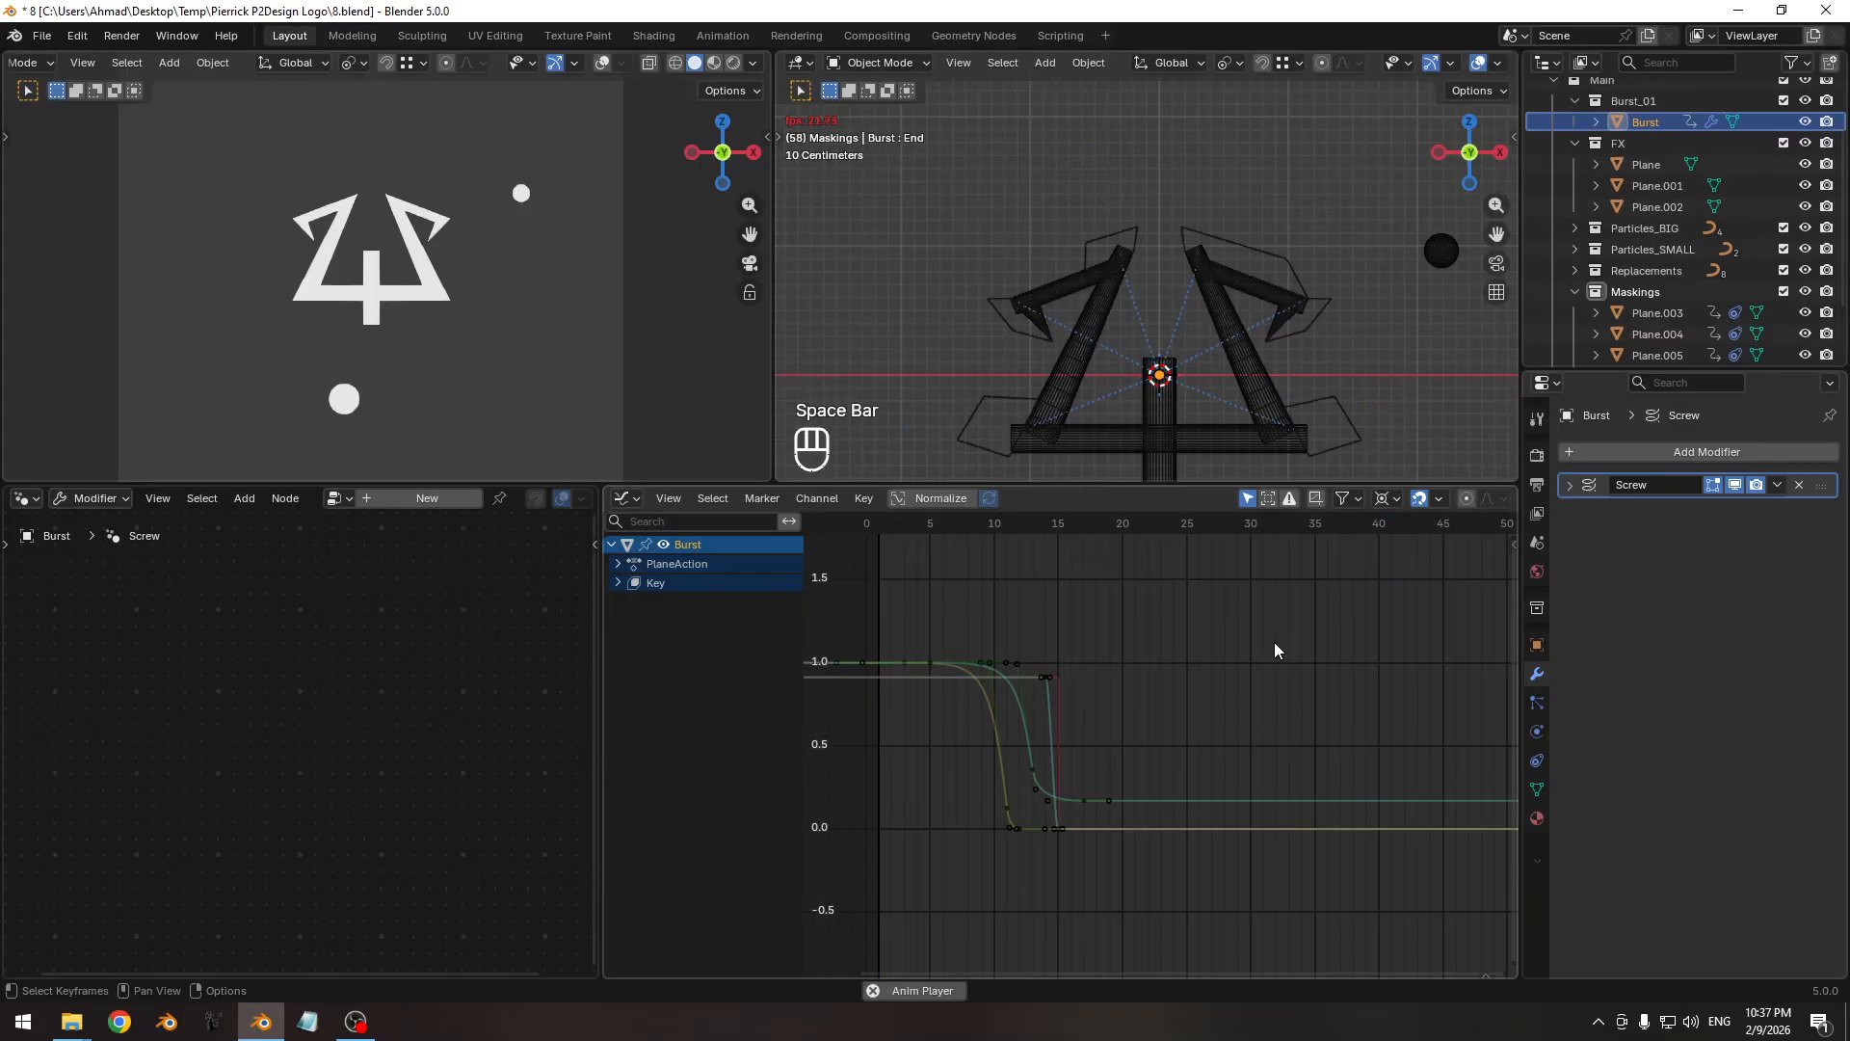
key("space")
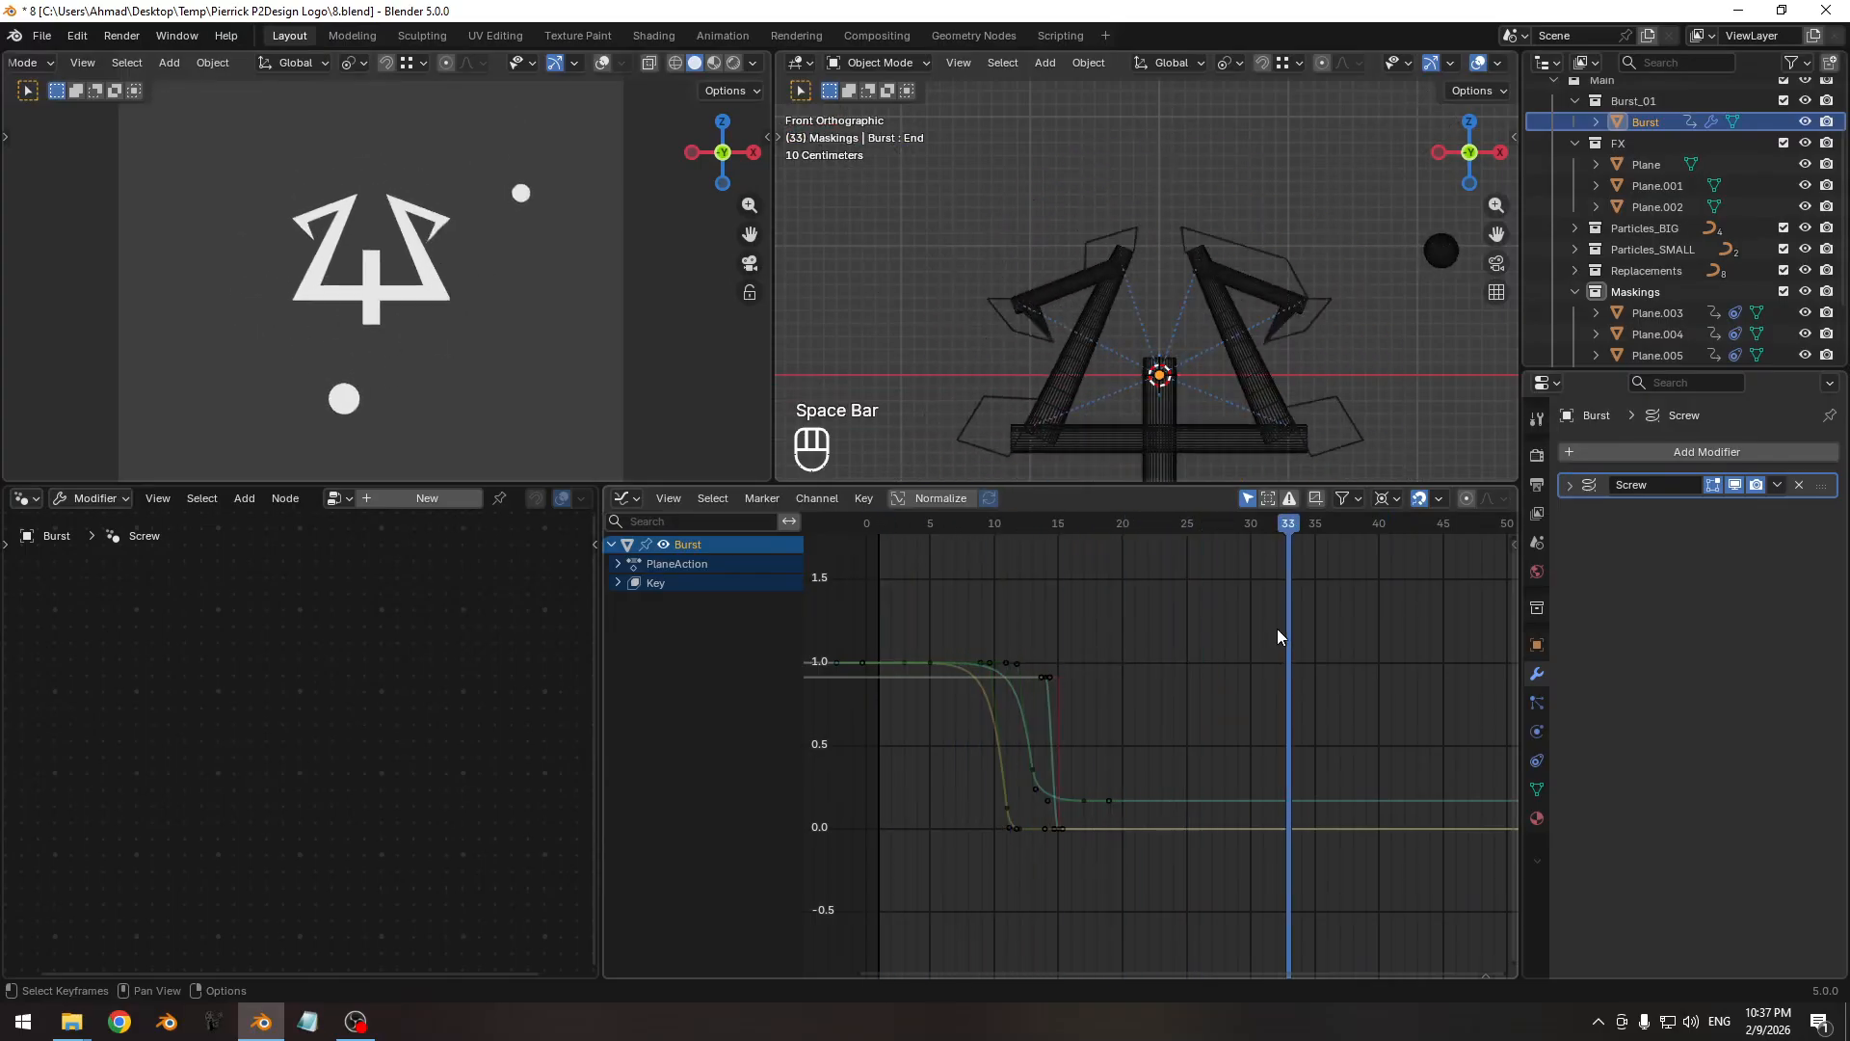
Deselect the Burst ring and save the file.
key("ctrl+s")
middle_click_drag(1135, 258, 1103, 313, "ctrl")
left_click(940, 187)
key("ctrl+s")
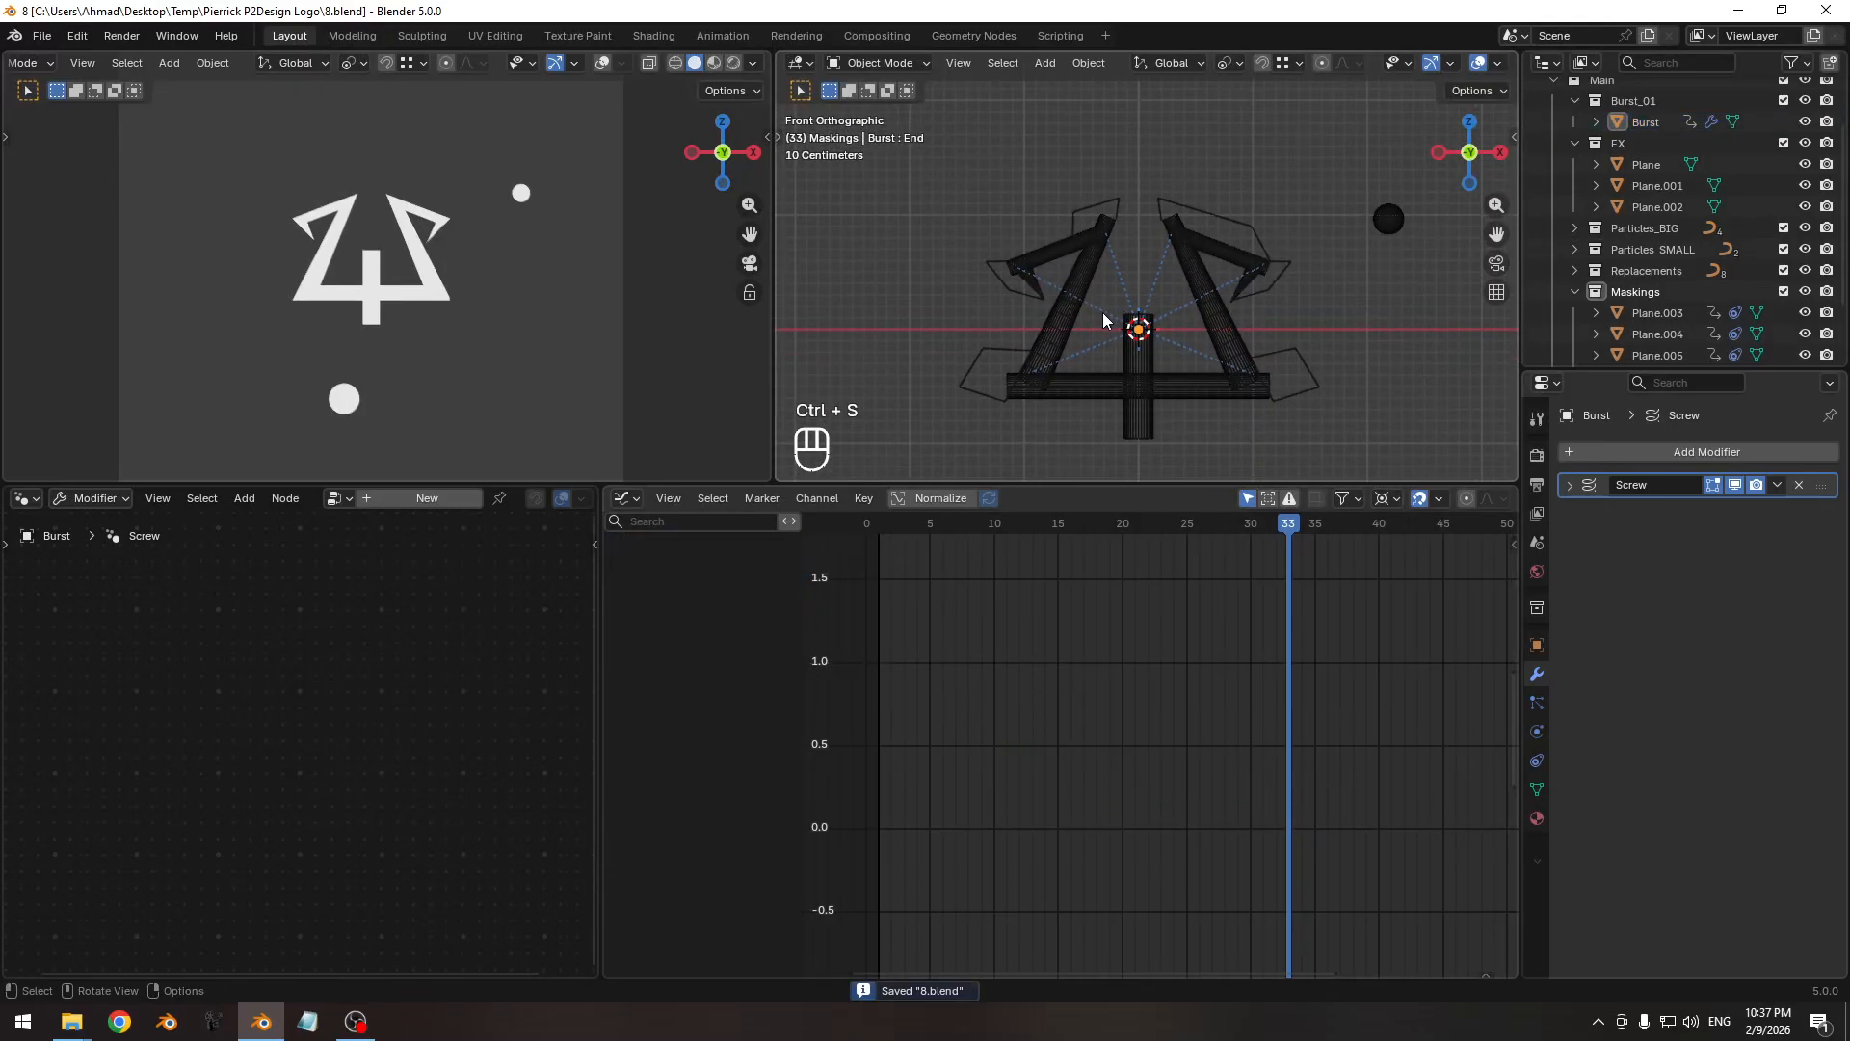
Replay the whole logo animation from the first frame.
key("Pause")
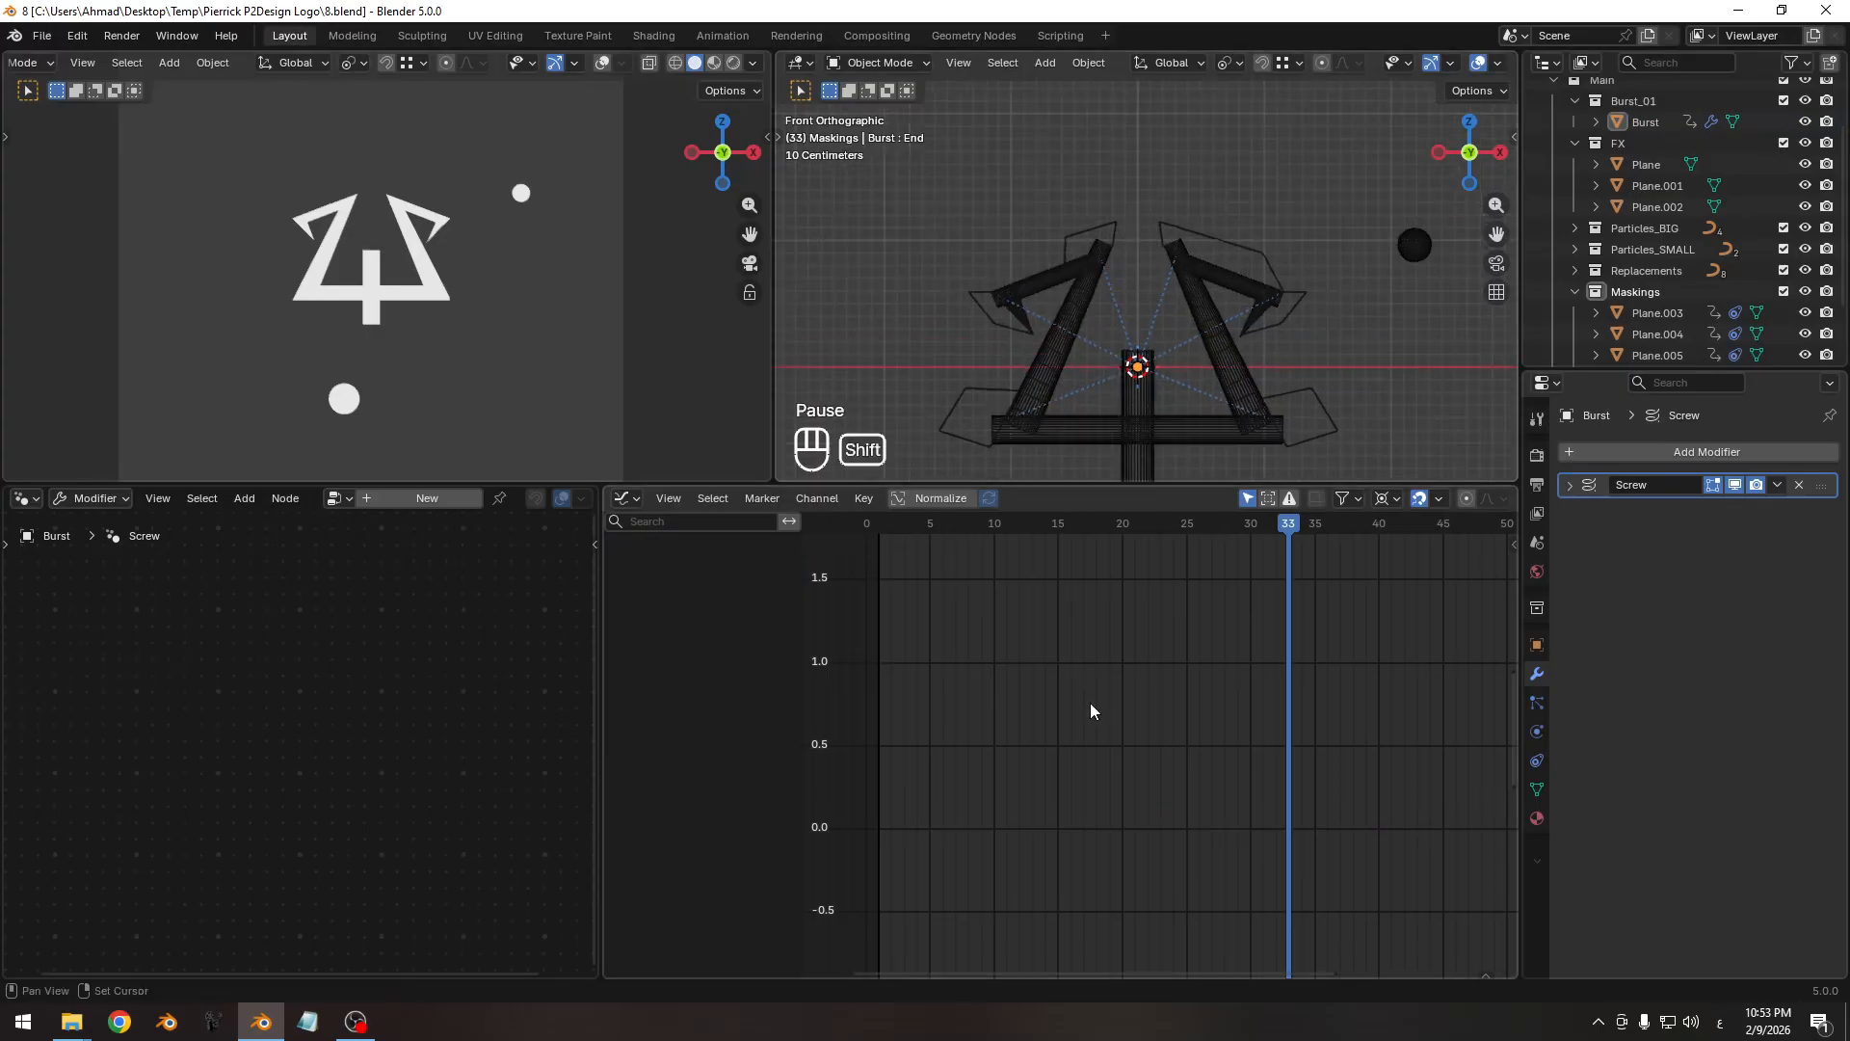
key("shift+Left")
key("space")
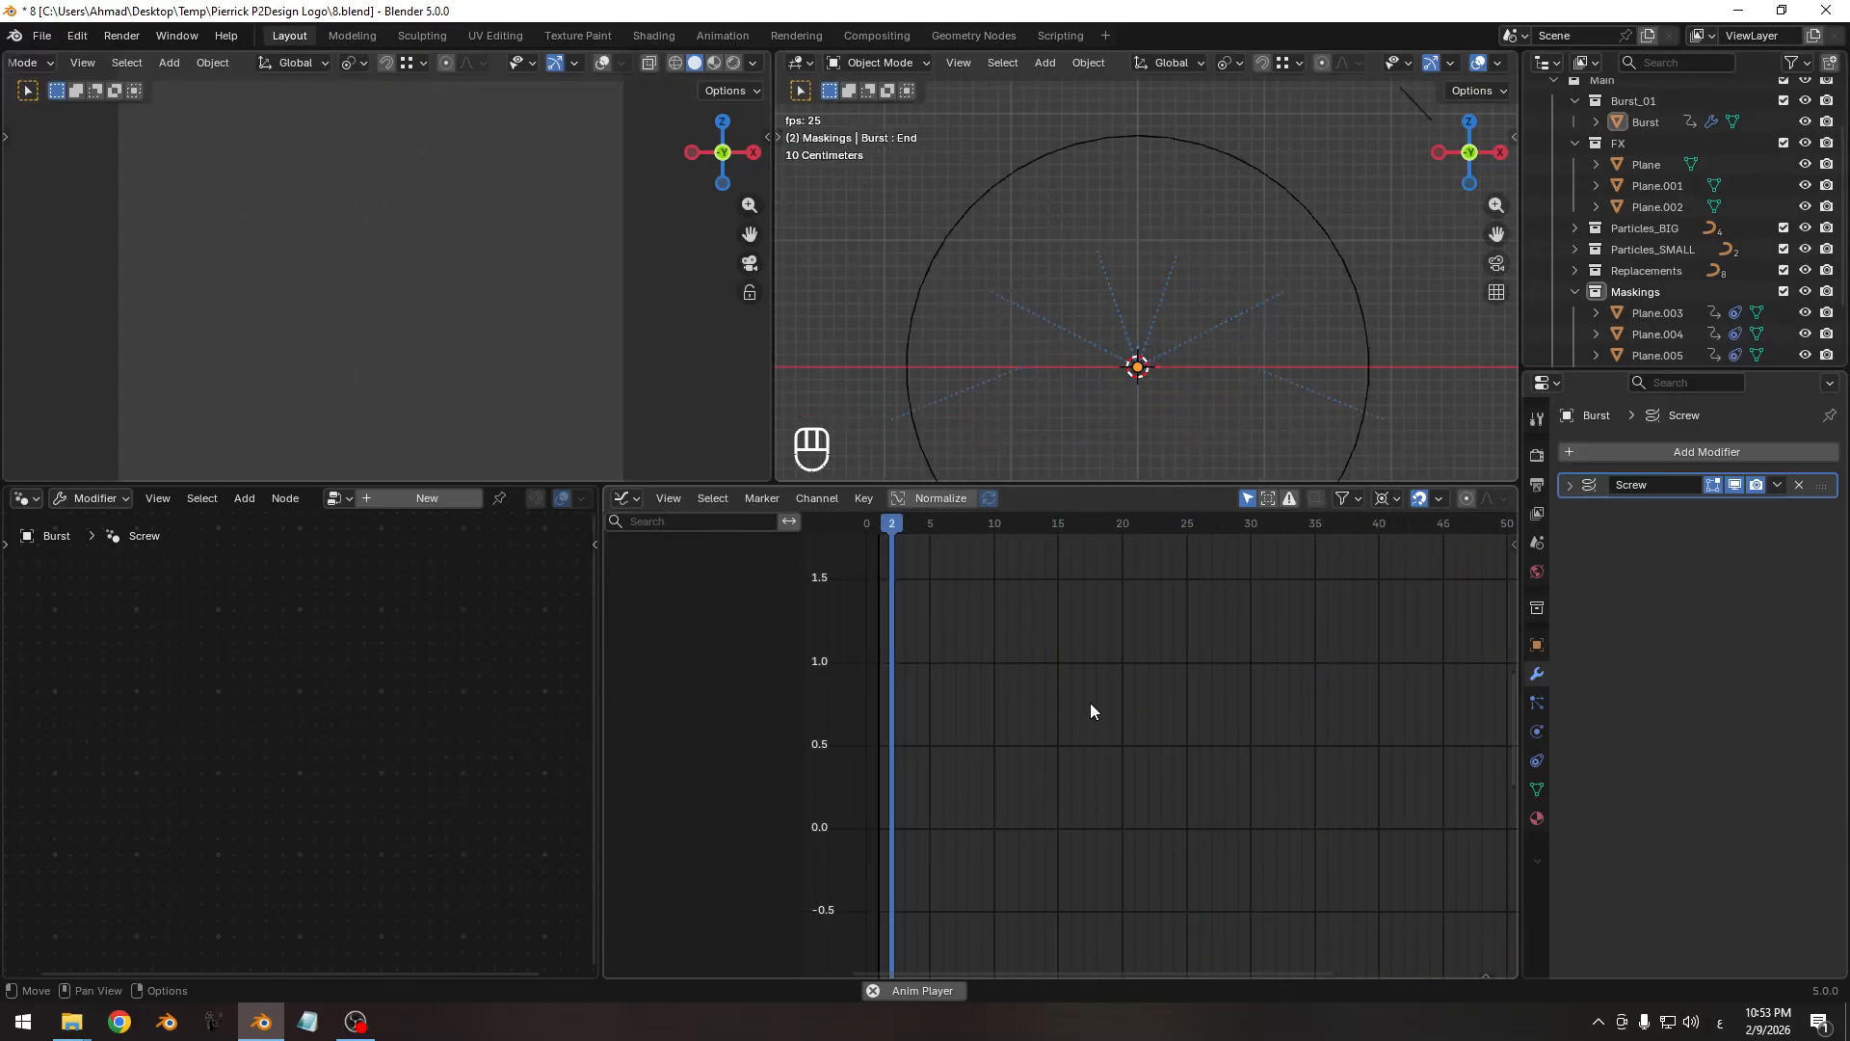
key("space")
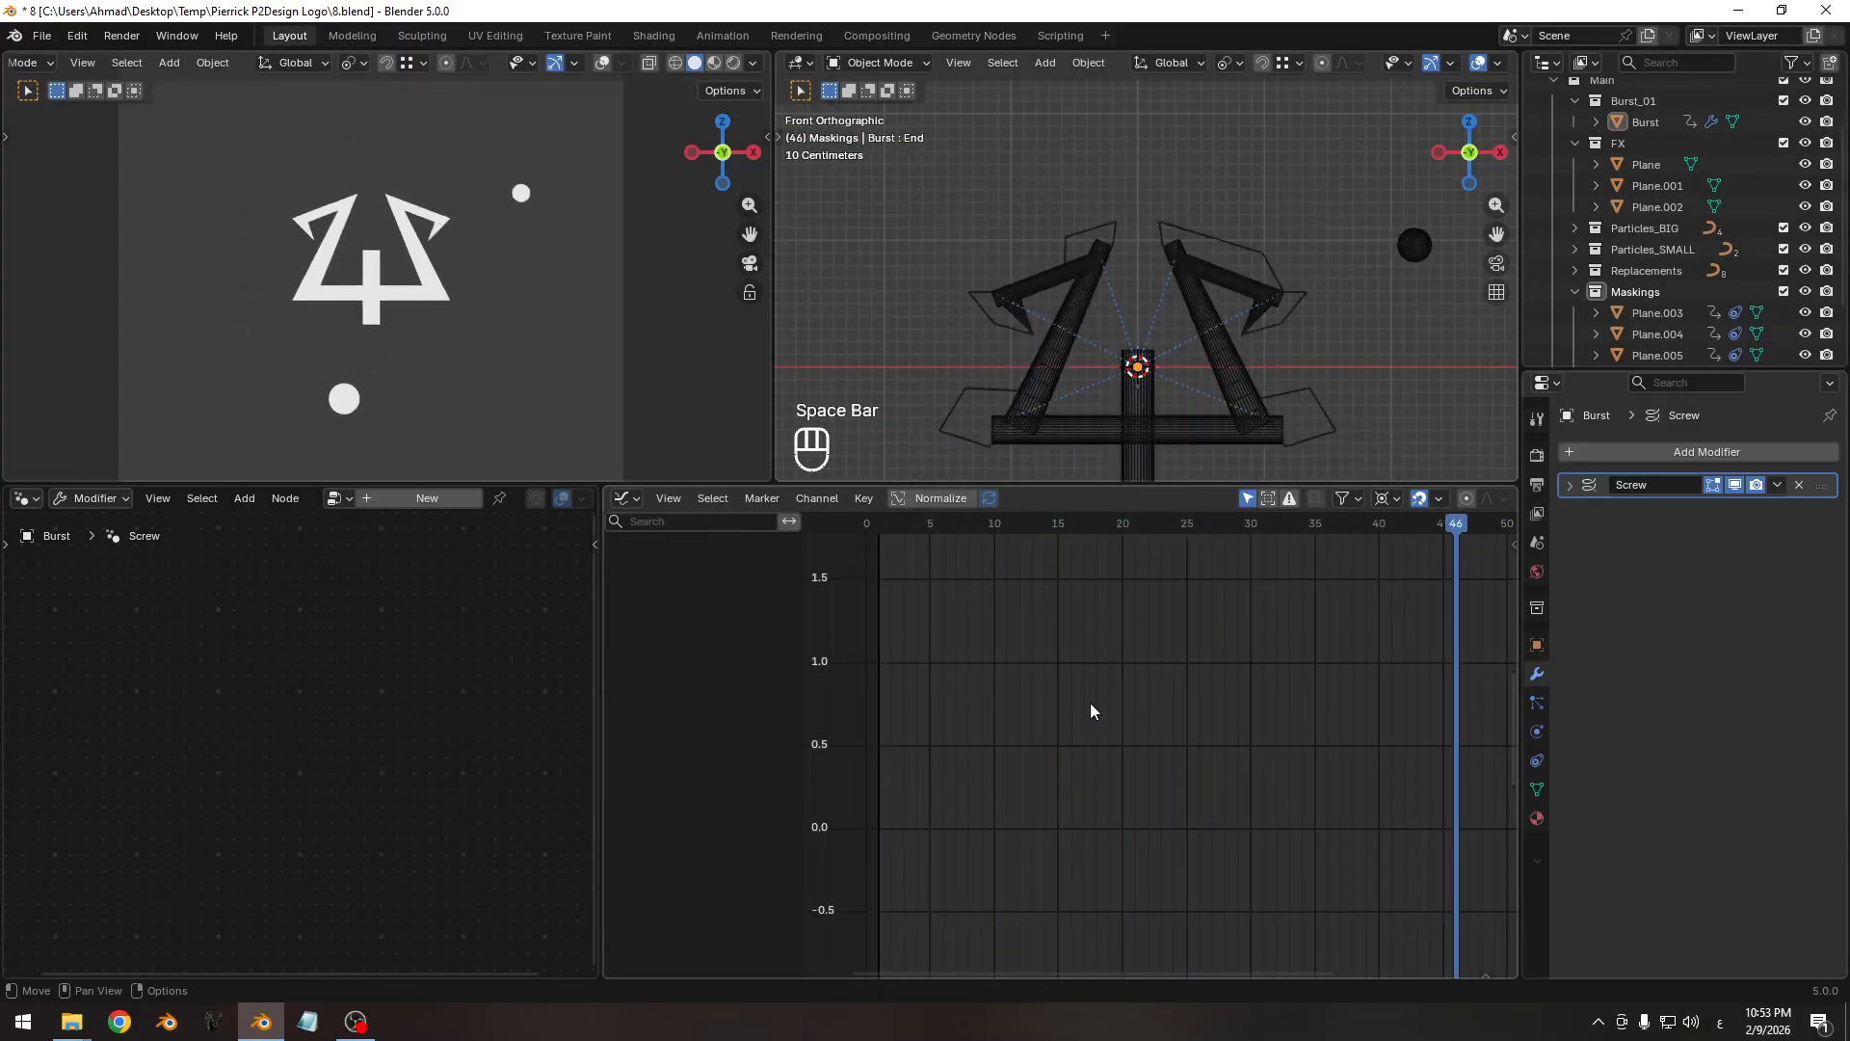
Scrub through the logo assembly and try tilting the left diagonal tube about its Y axis.
left_click_drag(915, 525, 1310, 501)
middle_click_drag(1242, 589, 1054, 552)
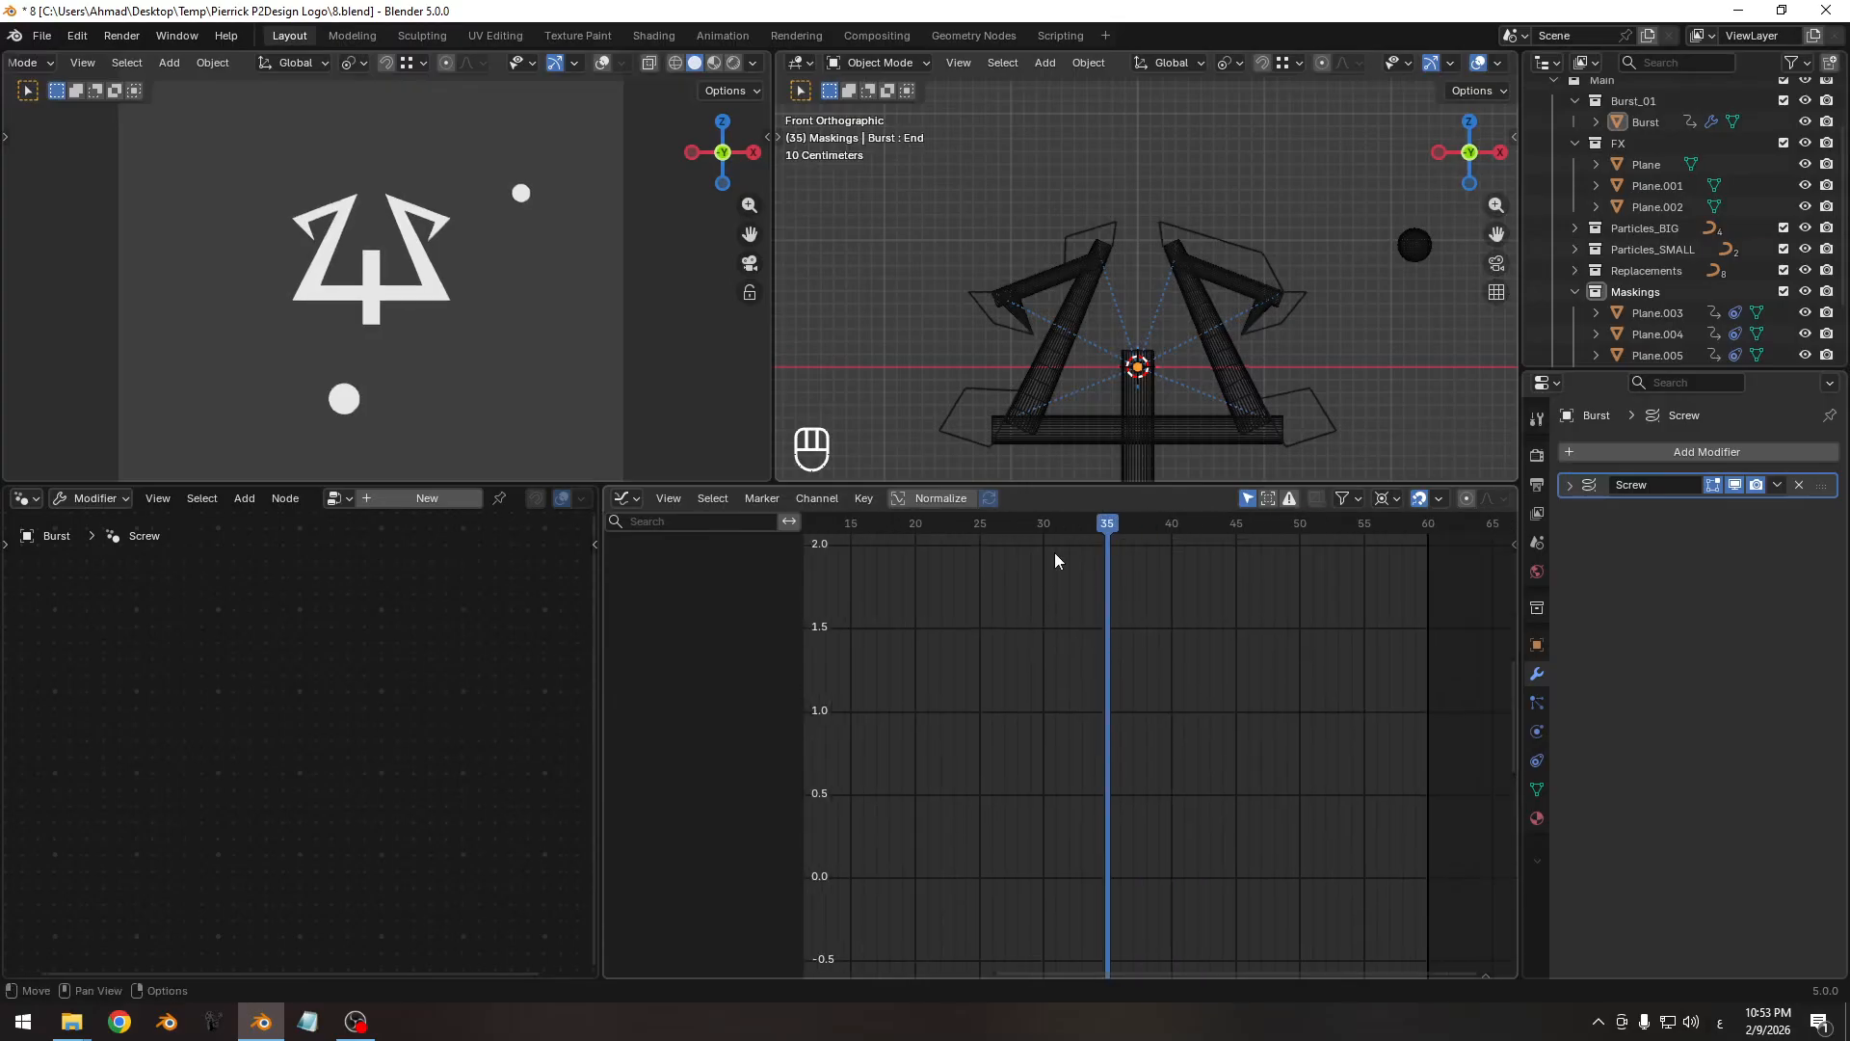
left_click_drag(1036, 526, 997, 522)
middle_click_drag(1015, 318, 1120, 318, "shift")
left_click(1107, 297)
key("n")
scroll(1146, 312, "down", 1)
mouse_move(1365, 281)
left_mouse_down()
mouse_move(1417, 282)
mouse_move(1353, 281)
left_mouse_up()
right_click(1365, 281)
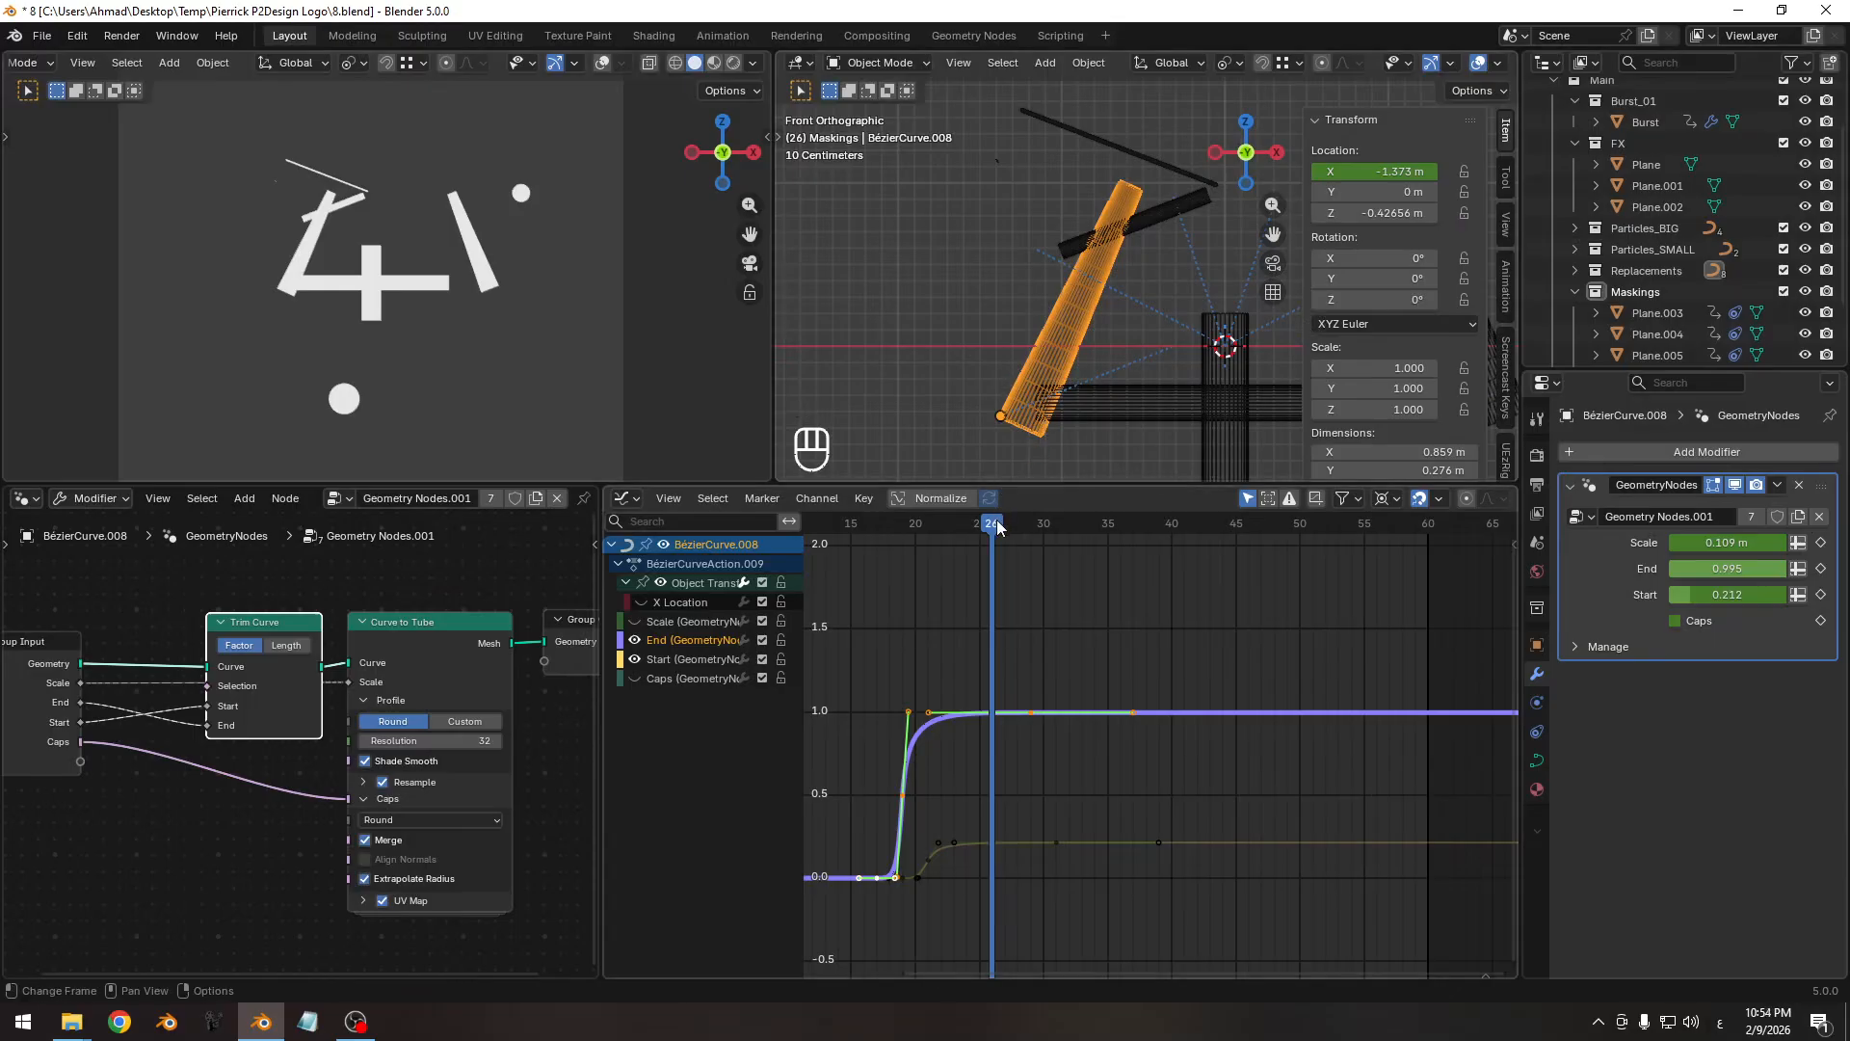
left_click_drag(997, 526, 1081, 524)
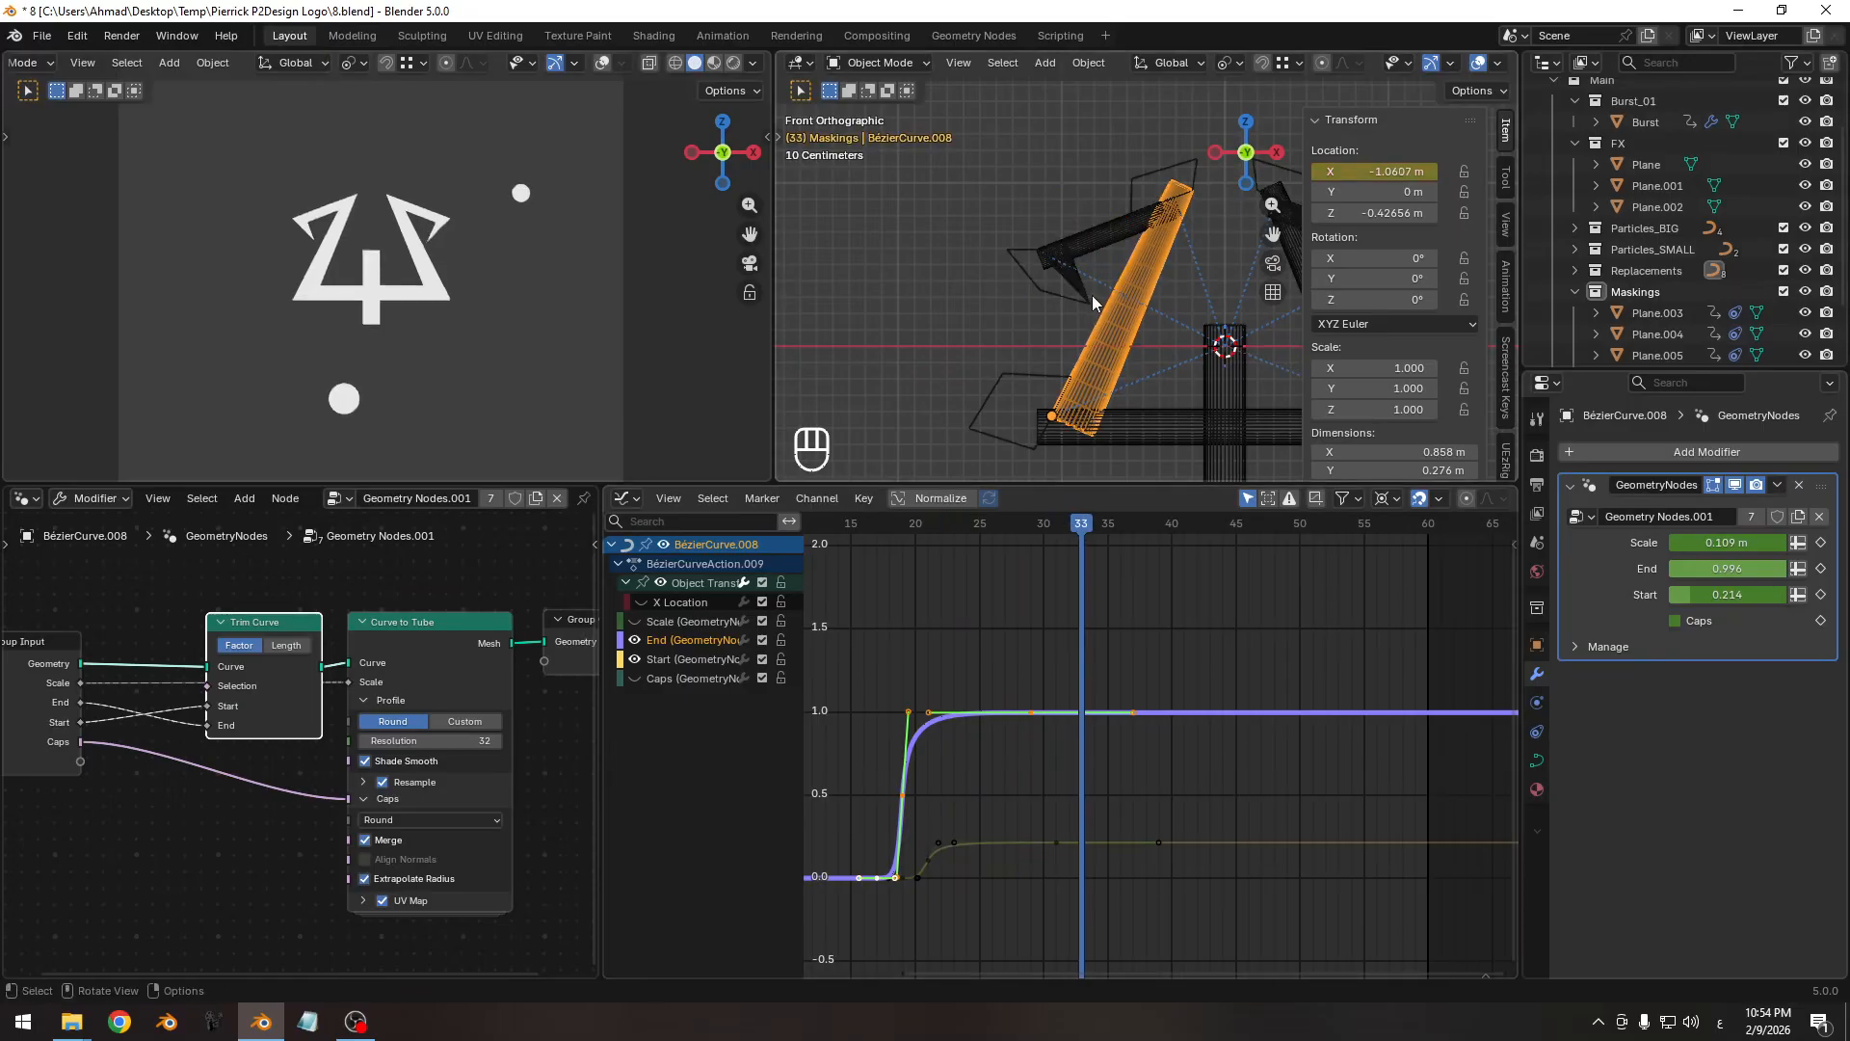
Add a Child Of constraint to the upper-left tube BézierCurve.010, targeting the left diagonal tube, and move to frame 50.
key("n")
middle_click_drag(1123, 304, 1070, 319, "shift")
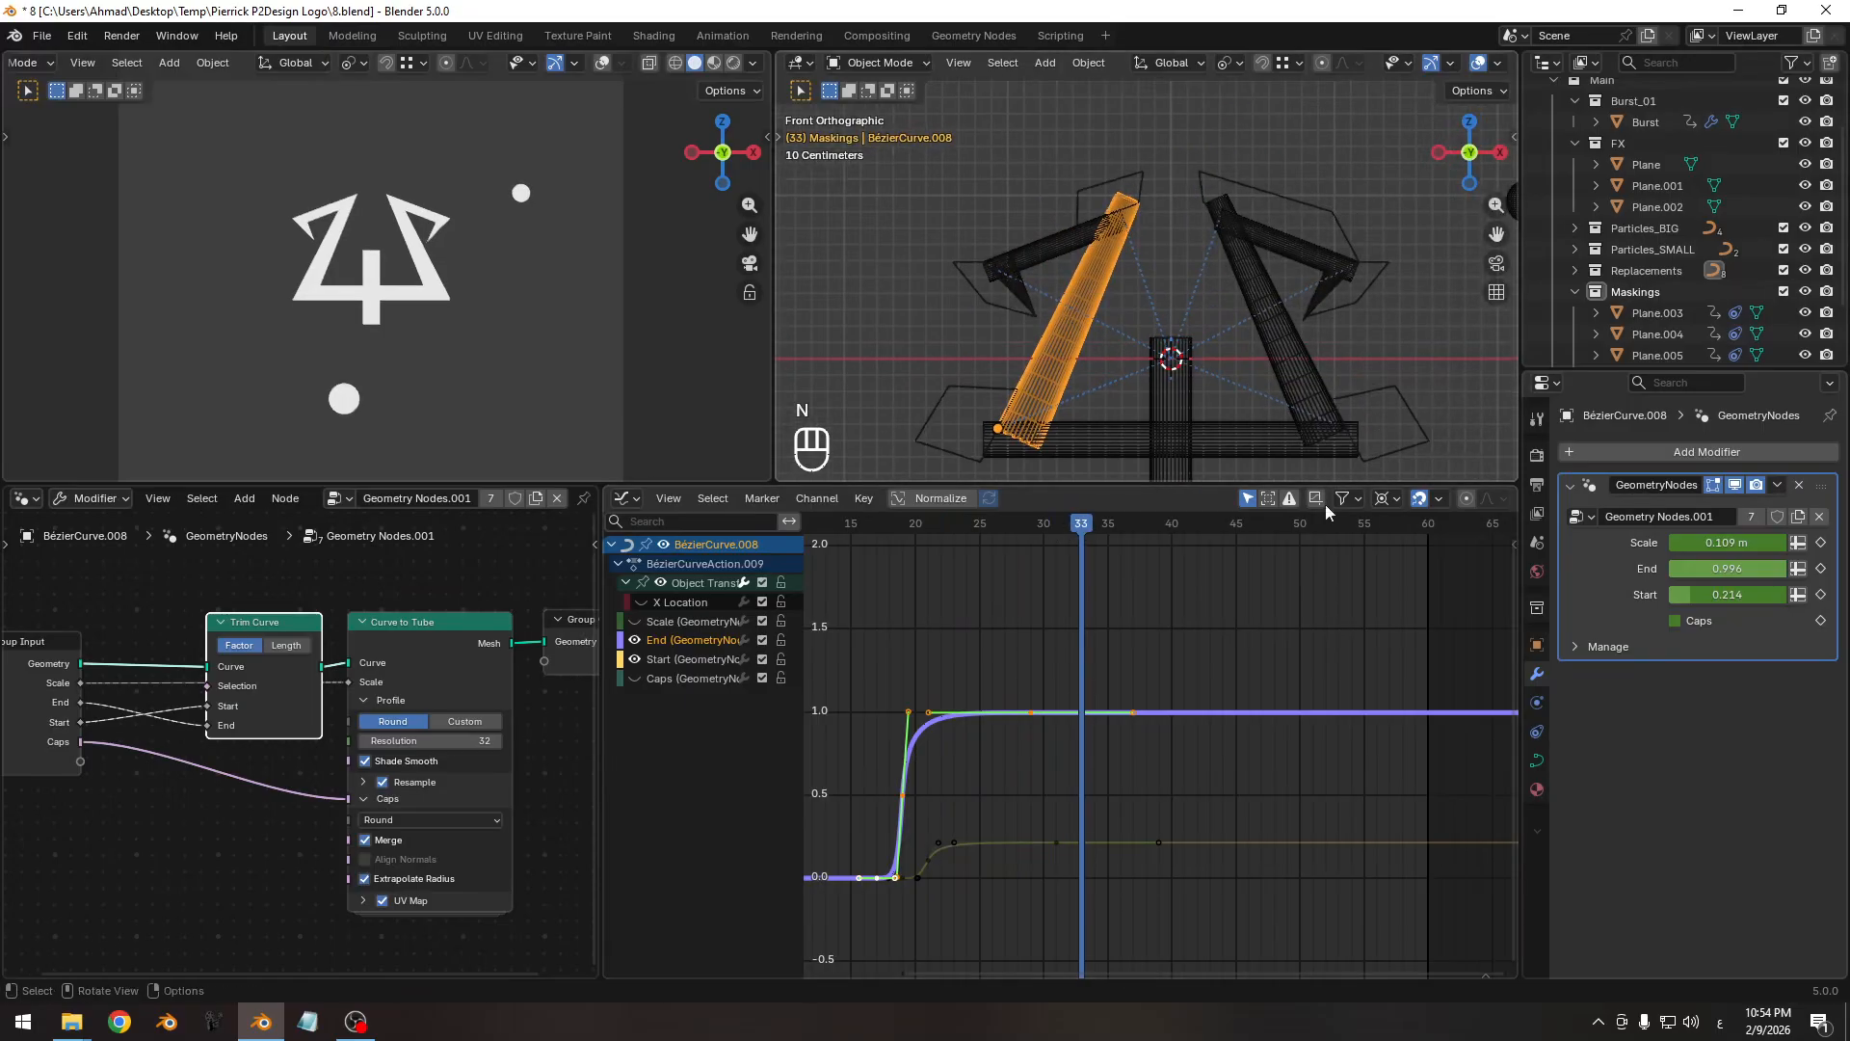
left_click(1537, 732)
left_click(1041, 248)
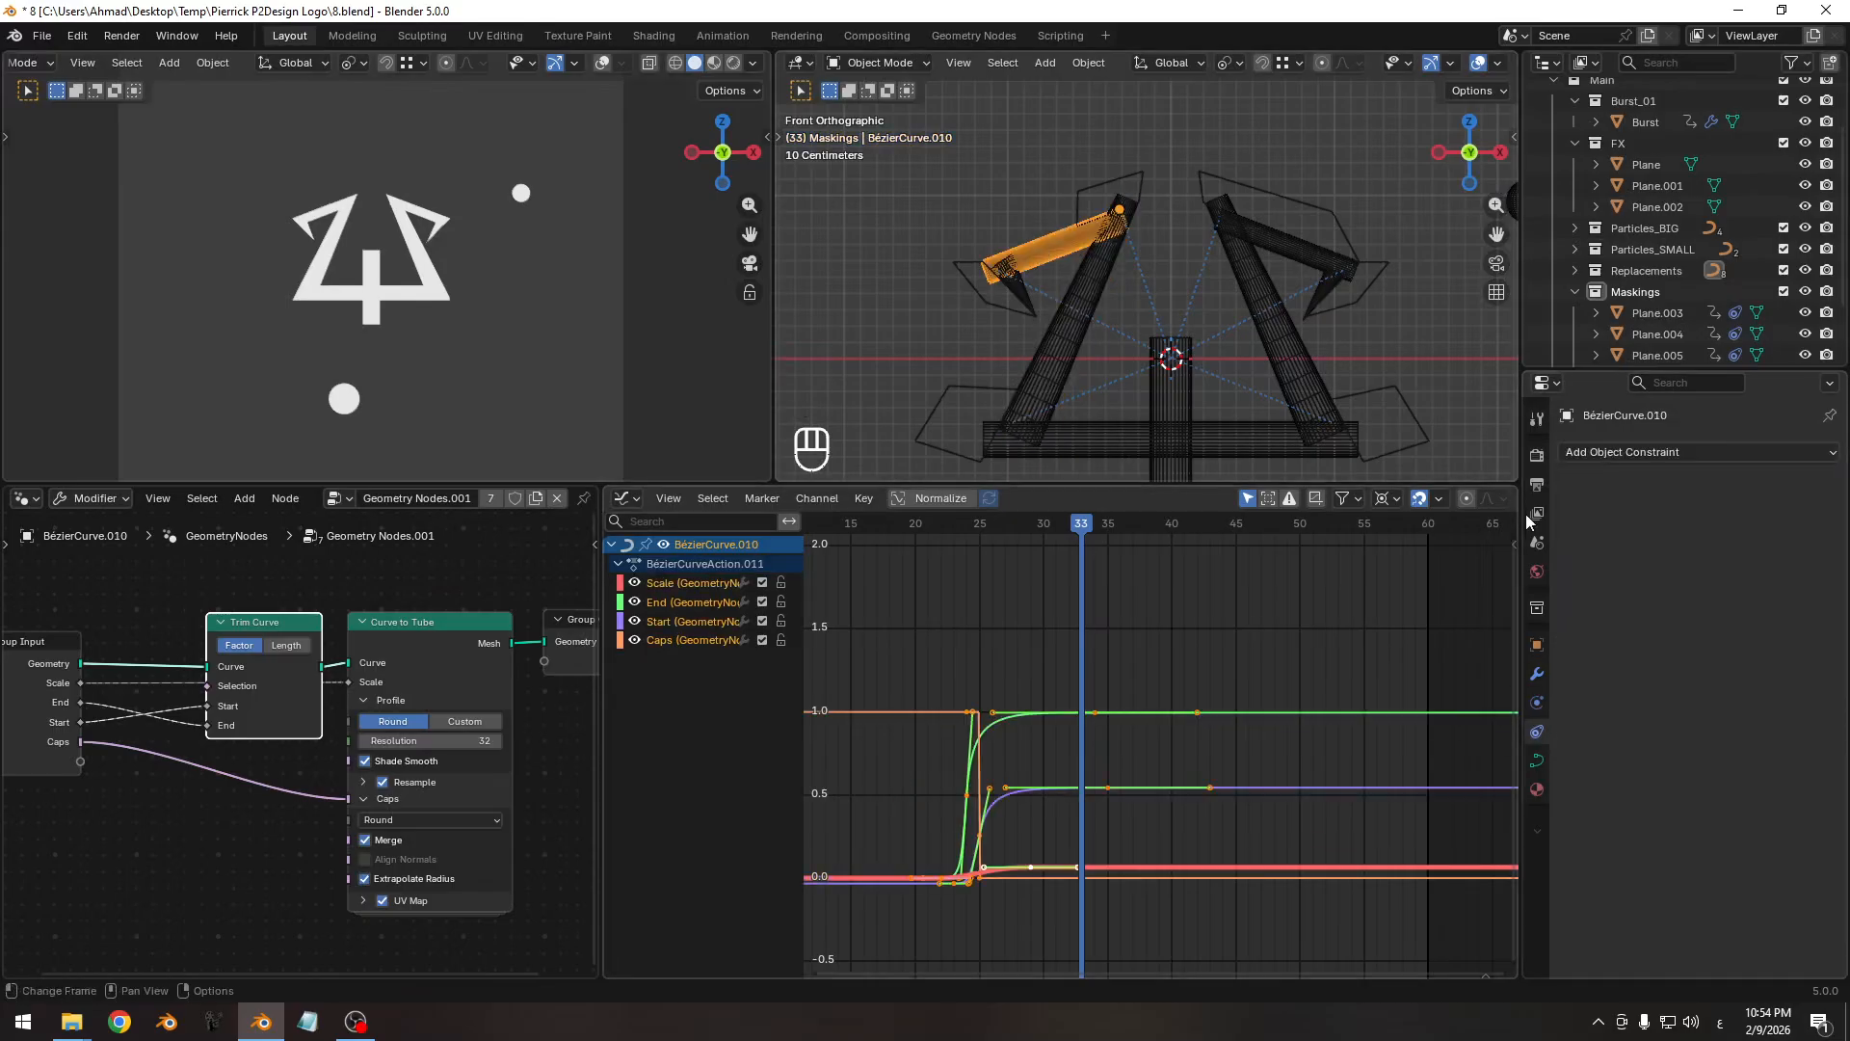
left_click(1654, 453)
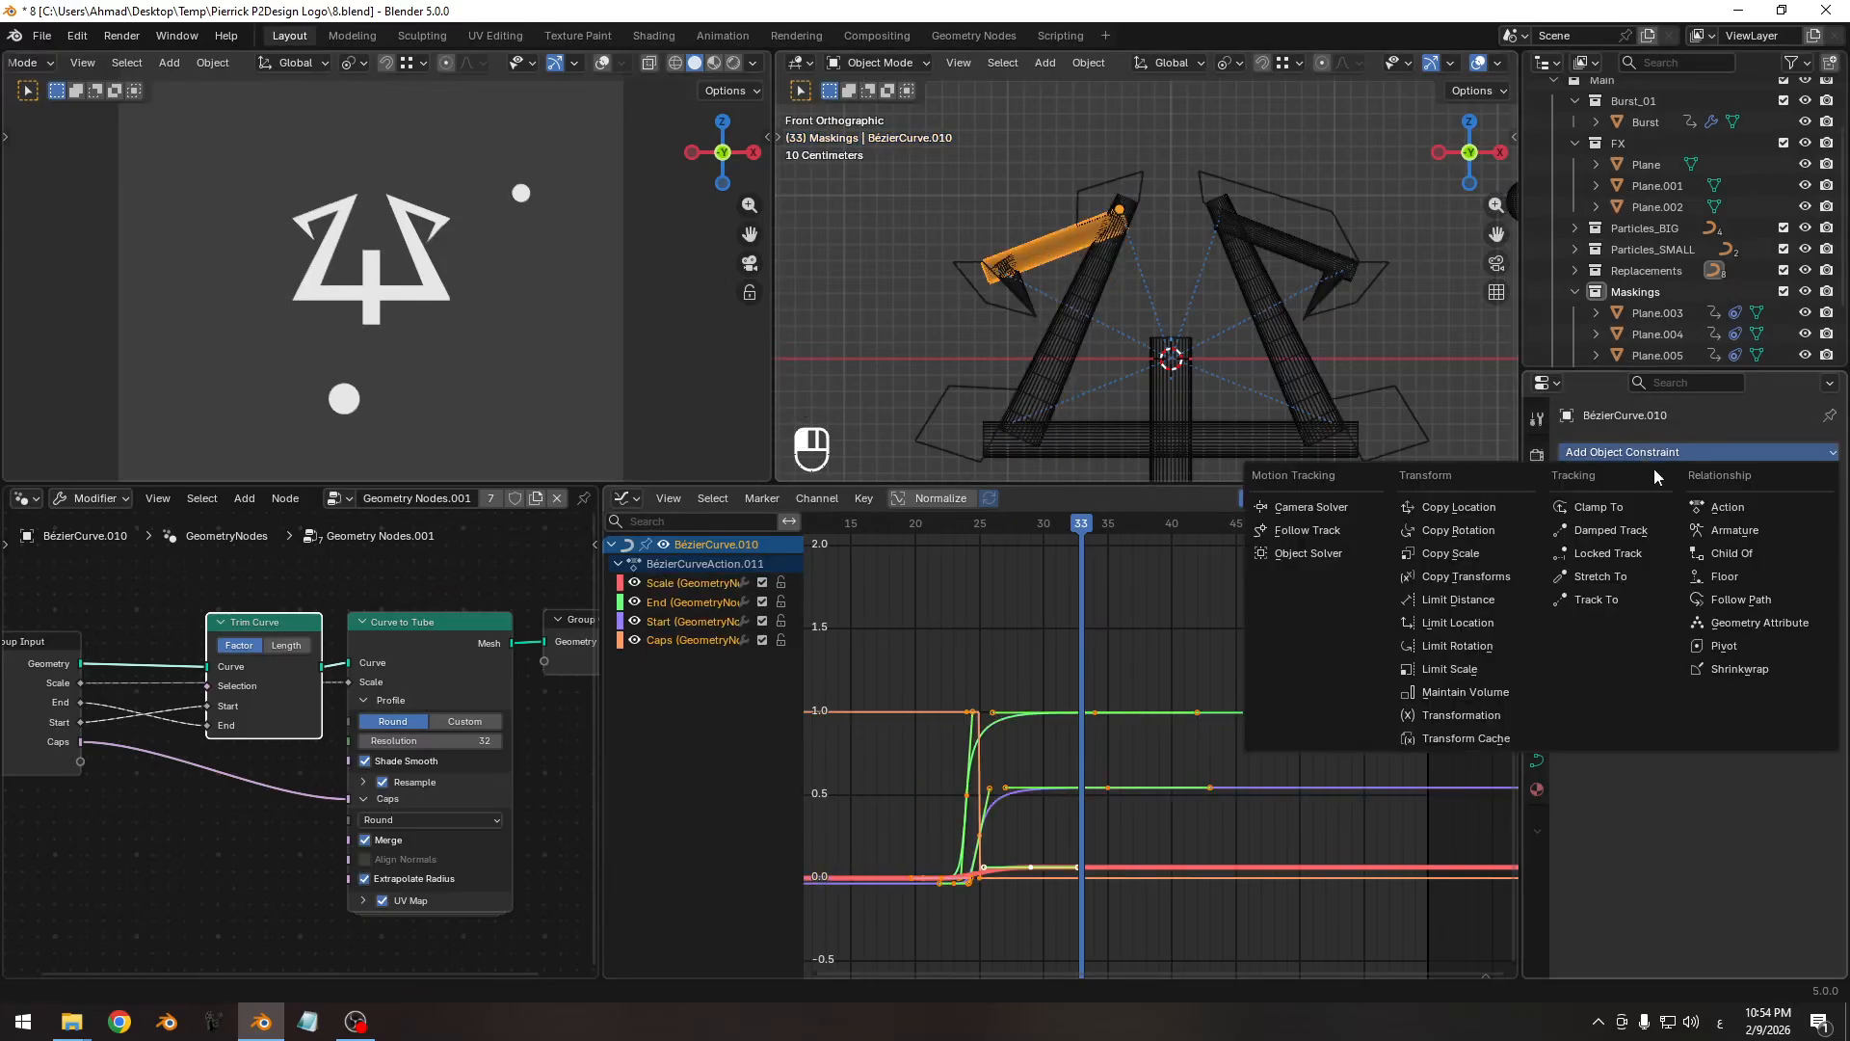
left_click(1761, 549)
left_click_drag(1085, 525, 1294, 528)
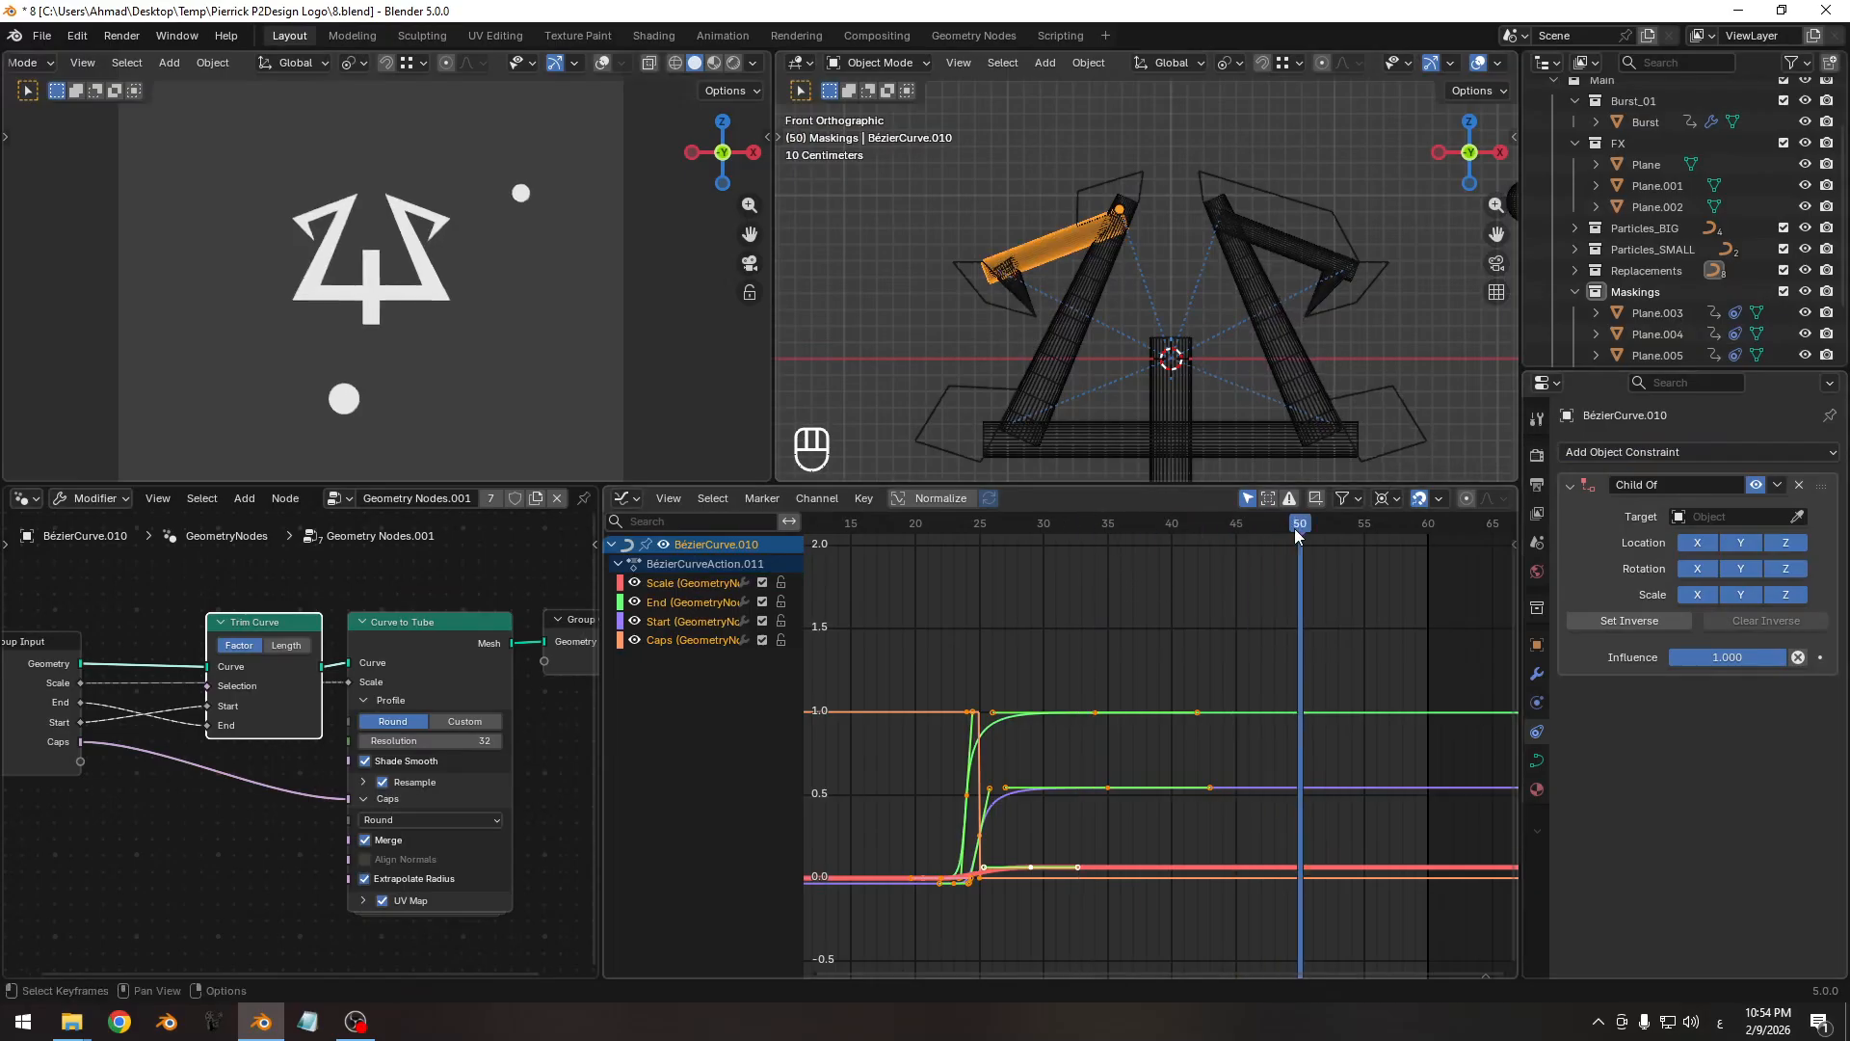
middle_click_drag(1085, 370, 1123, 260, "shift")
middle_click_drag(1126, 265, 1021, 287, "shift")
left_click(1008, 280)
Add a Child Of constraint to the left tip tube BézierCurve.012 with BézierCurve.010 as its target.
left_click(1068, 310)
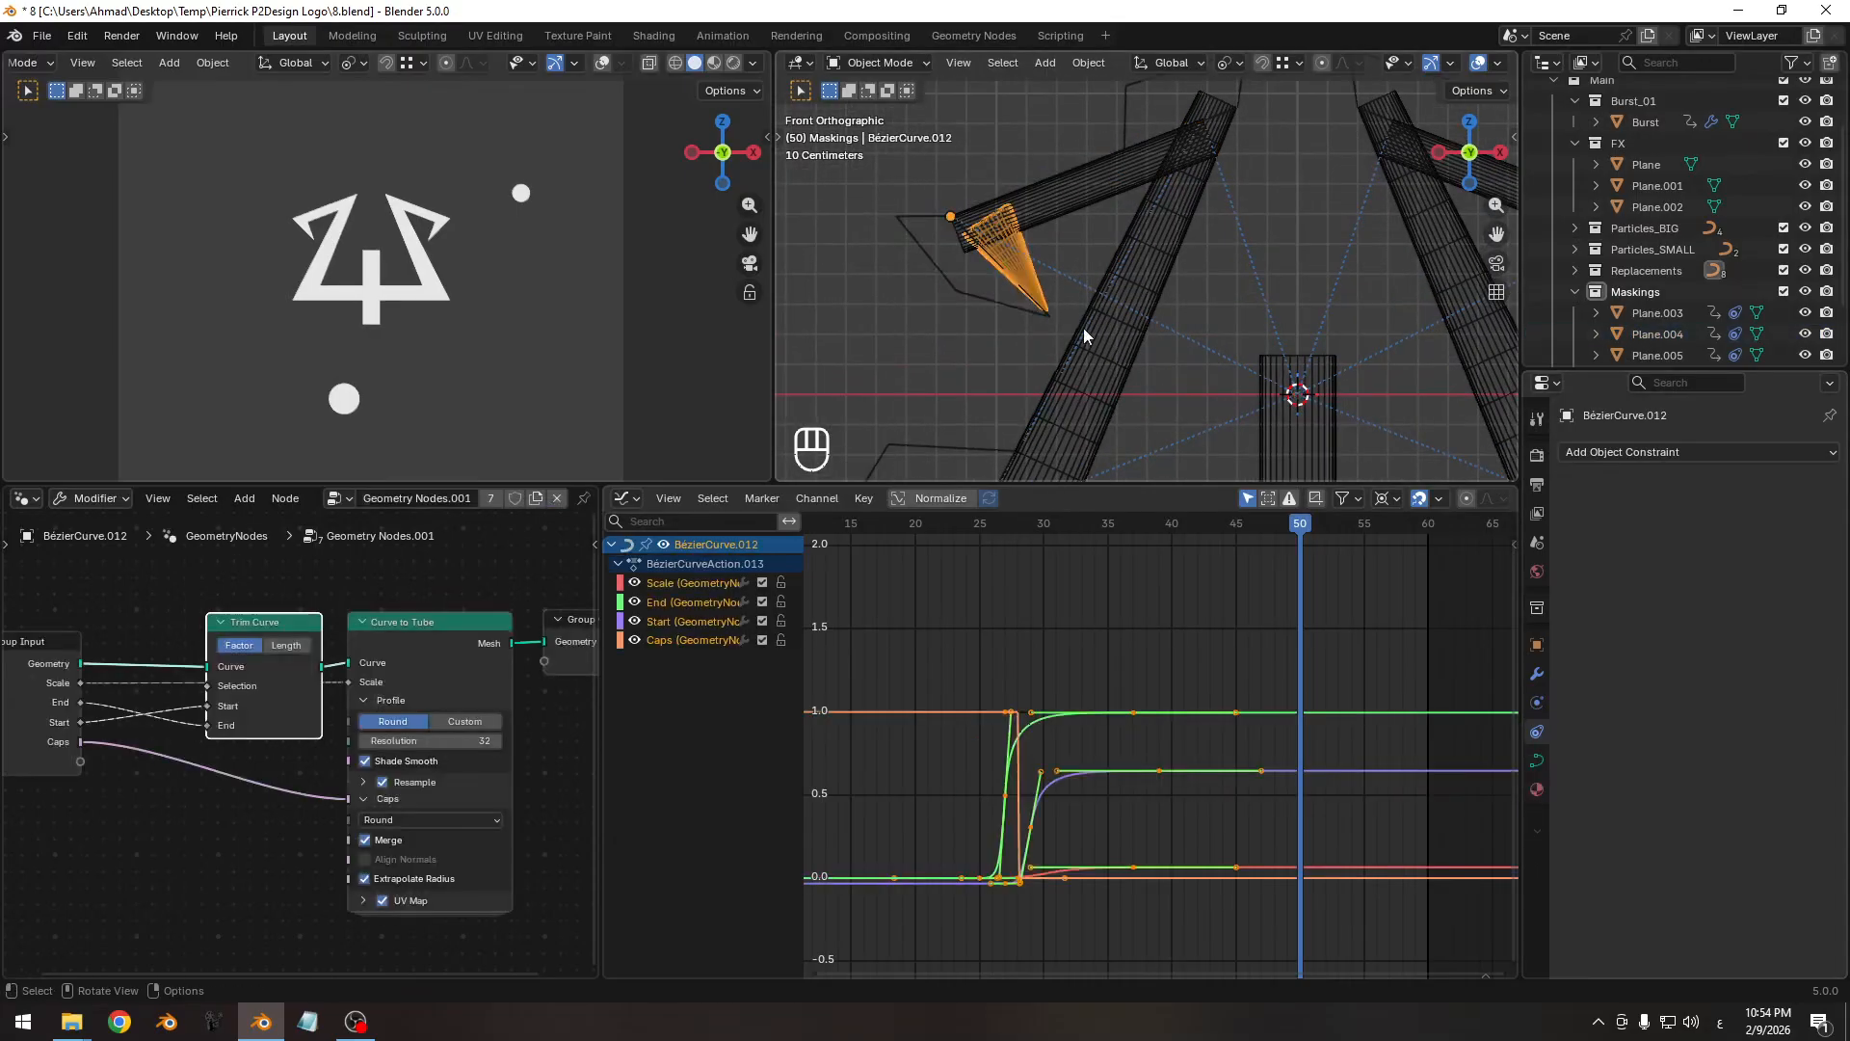
left_click(1665, 458)
left_click(1771, 553)
left_click(1053, 232)
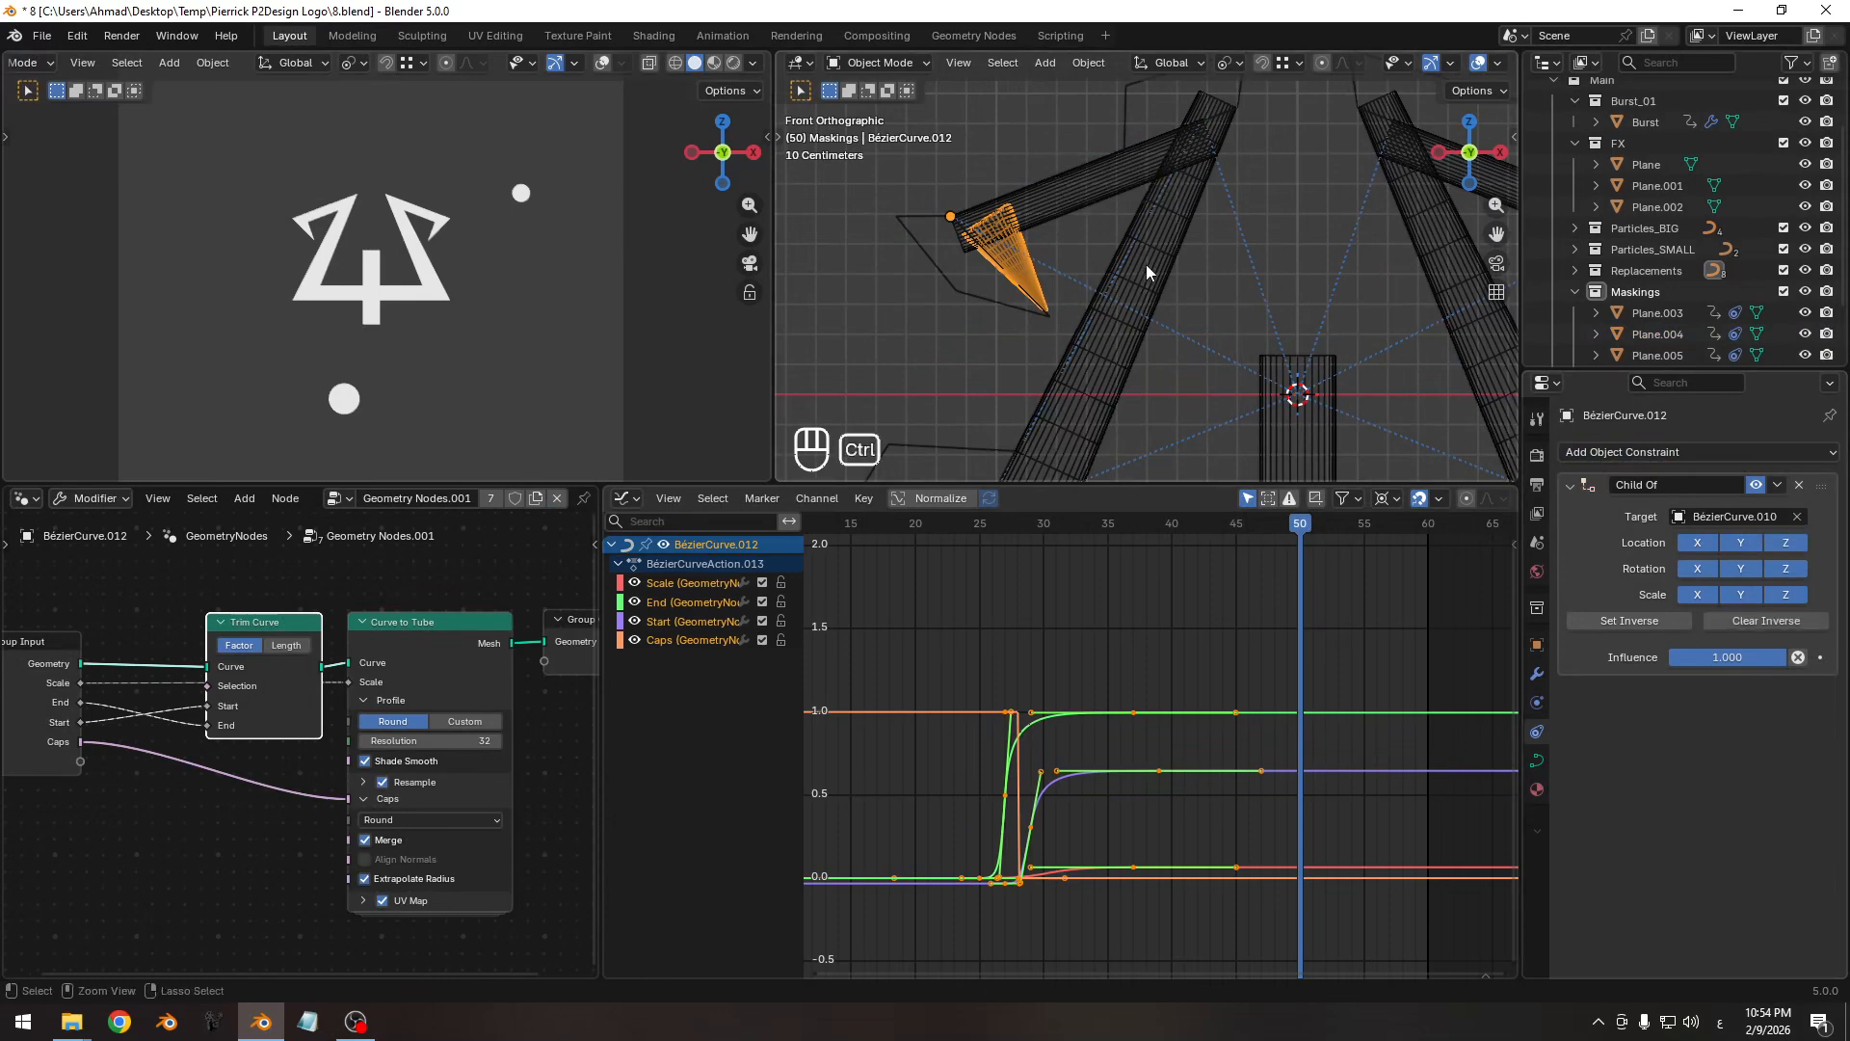
Try rotating the left diagonal tube to check how the constrained tubes follow it.
middle_click_drag(1146, 271, 1155, 273, "ctrl")
middle_click_drag(1155, 272, 1174, 237, "shift")
left_click(1173, 237)
key("r")
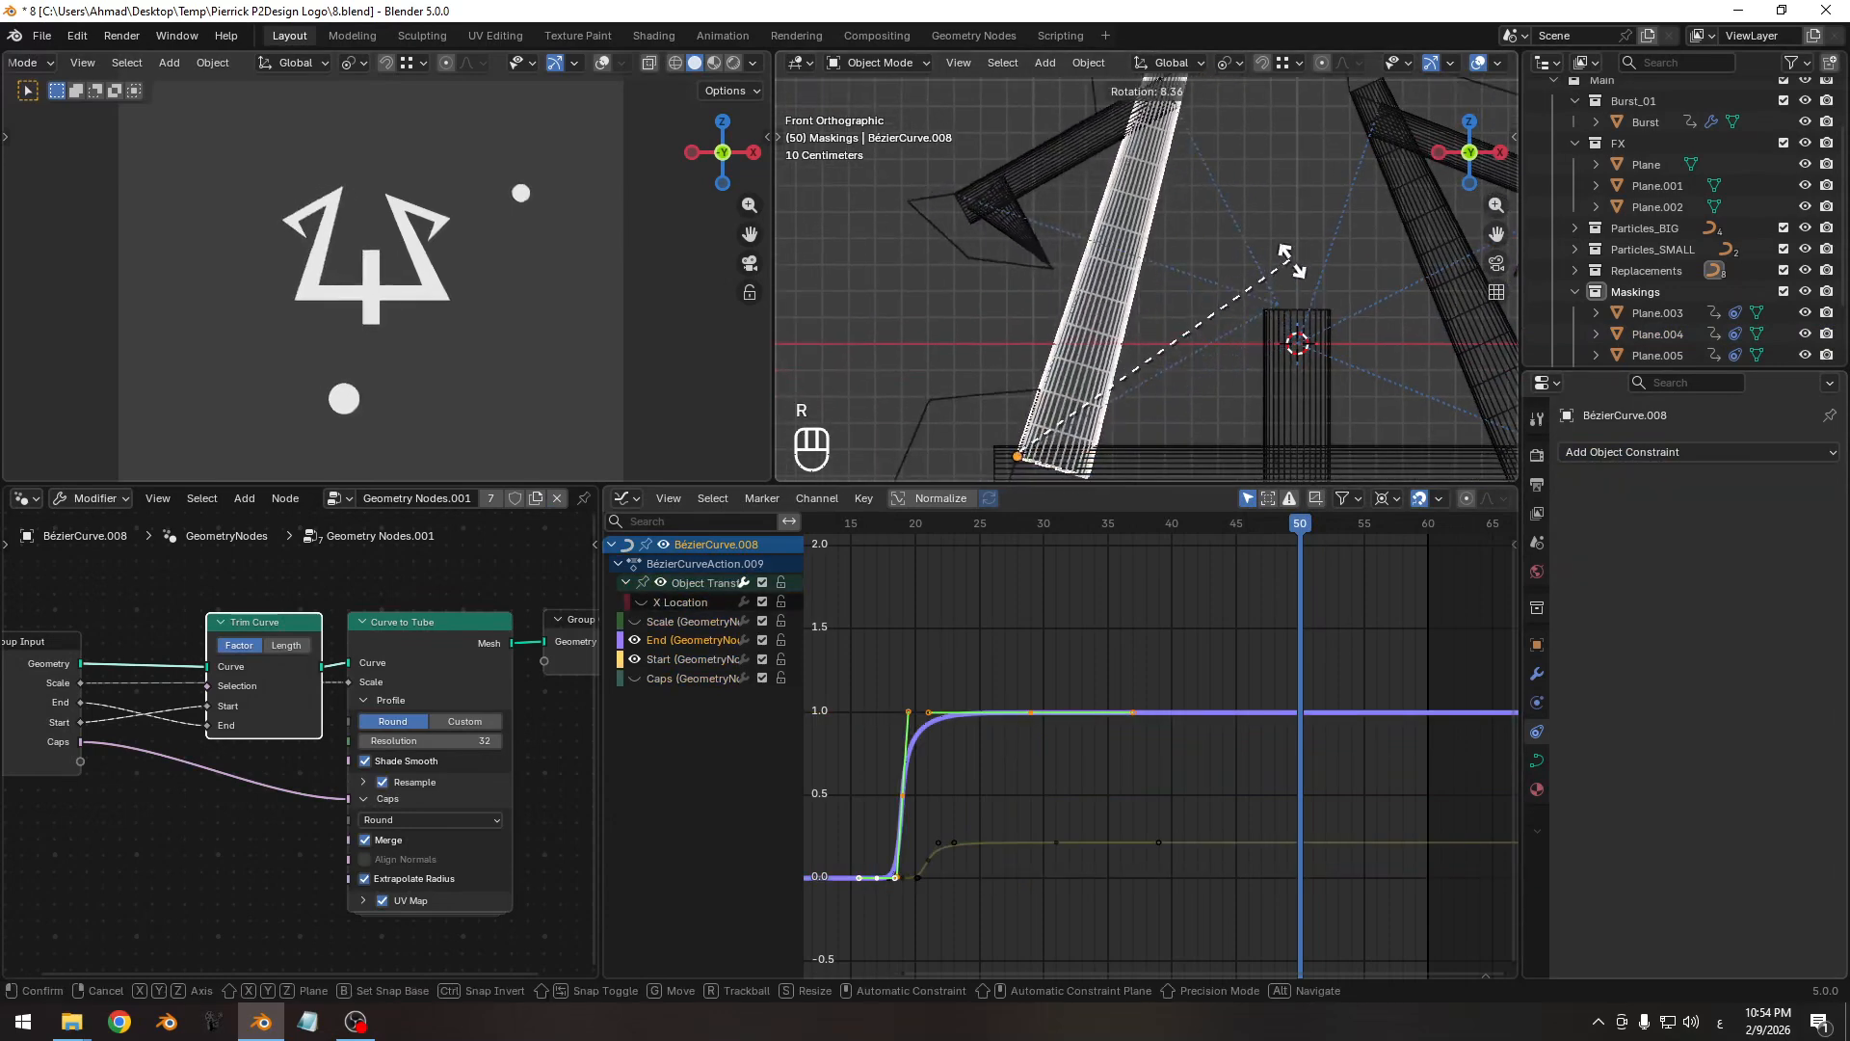
left_click(1260, 285)
scroll(1187, 291, "down", 2)
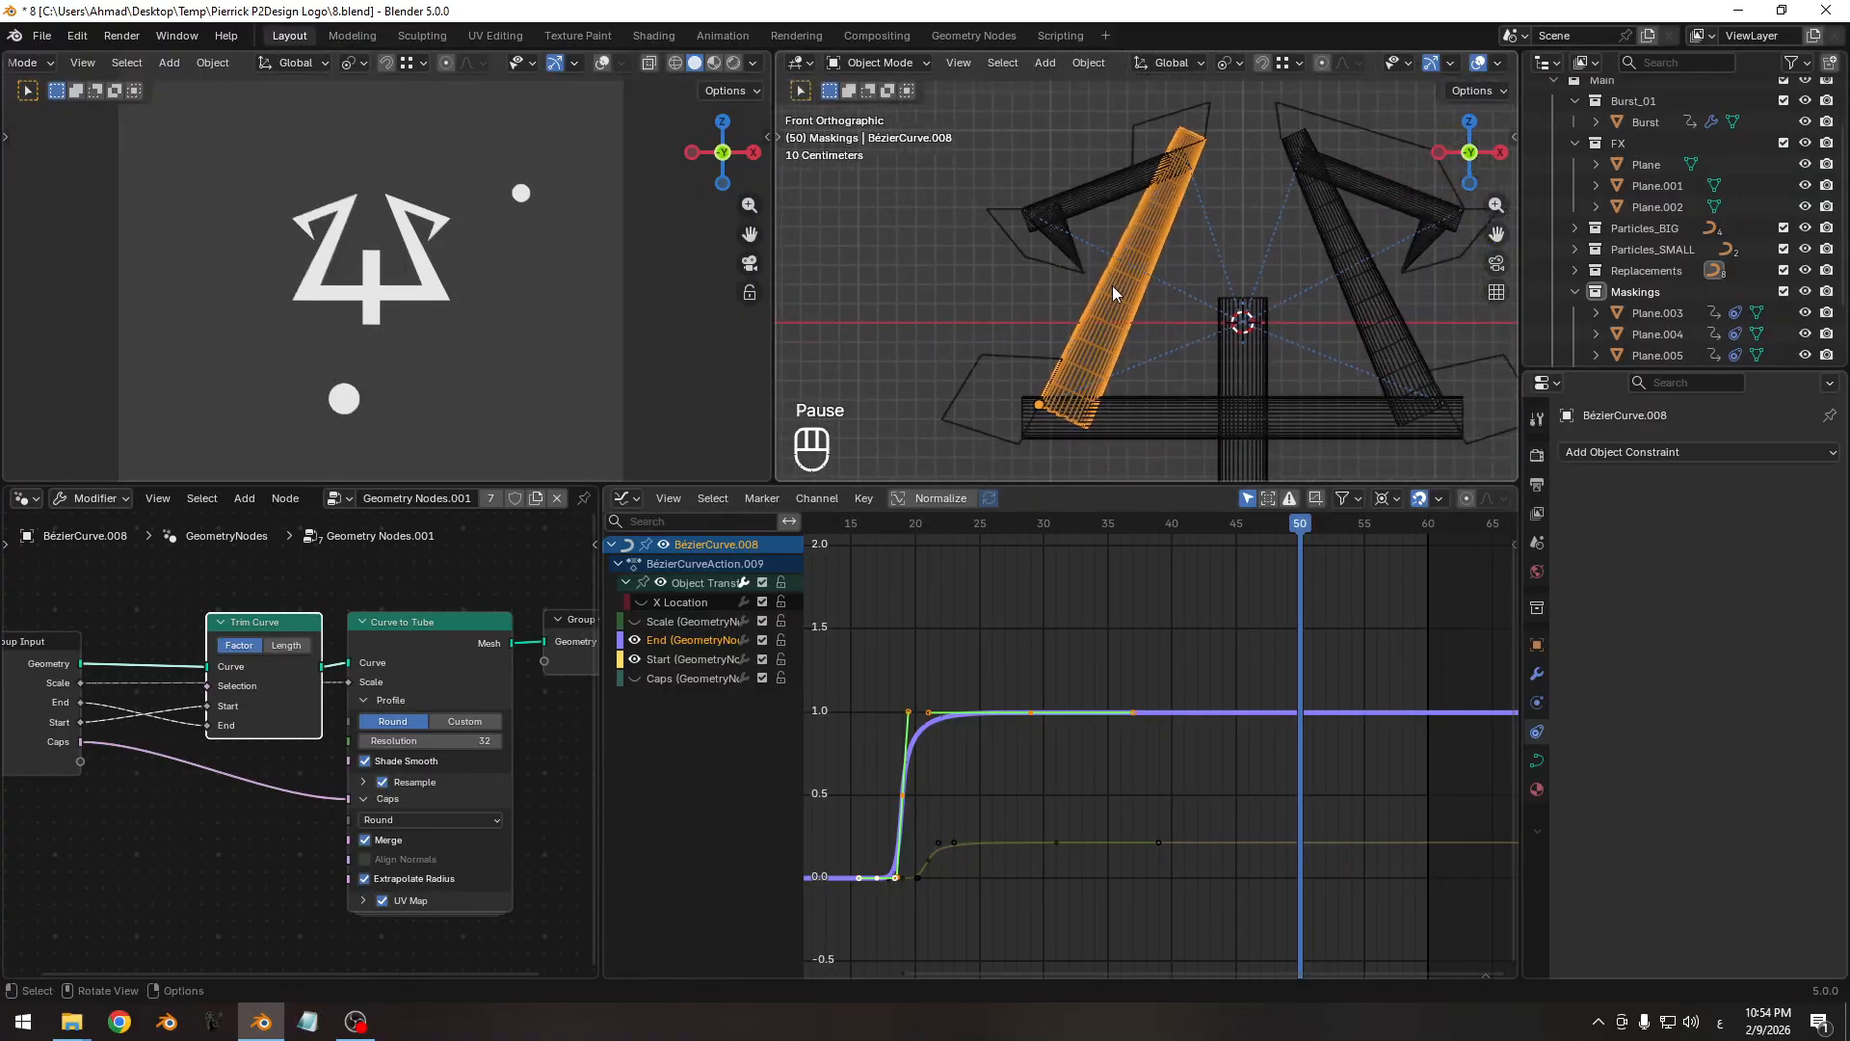
Keyframe the left diagonal tube's Y rotation at 0° on frame 25.
left_click_drag(1123, 524, 979, 525)
key("n")
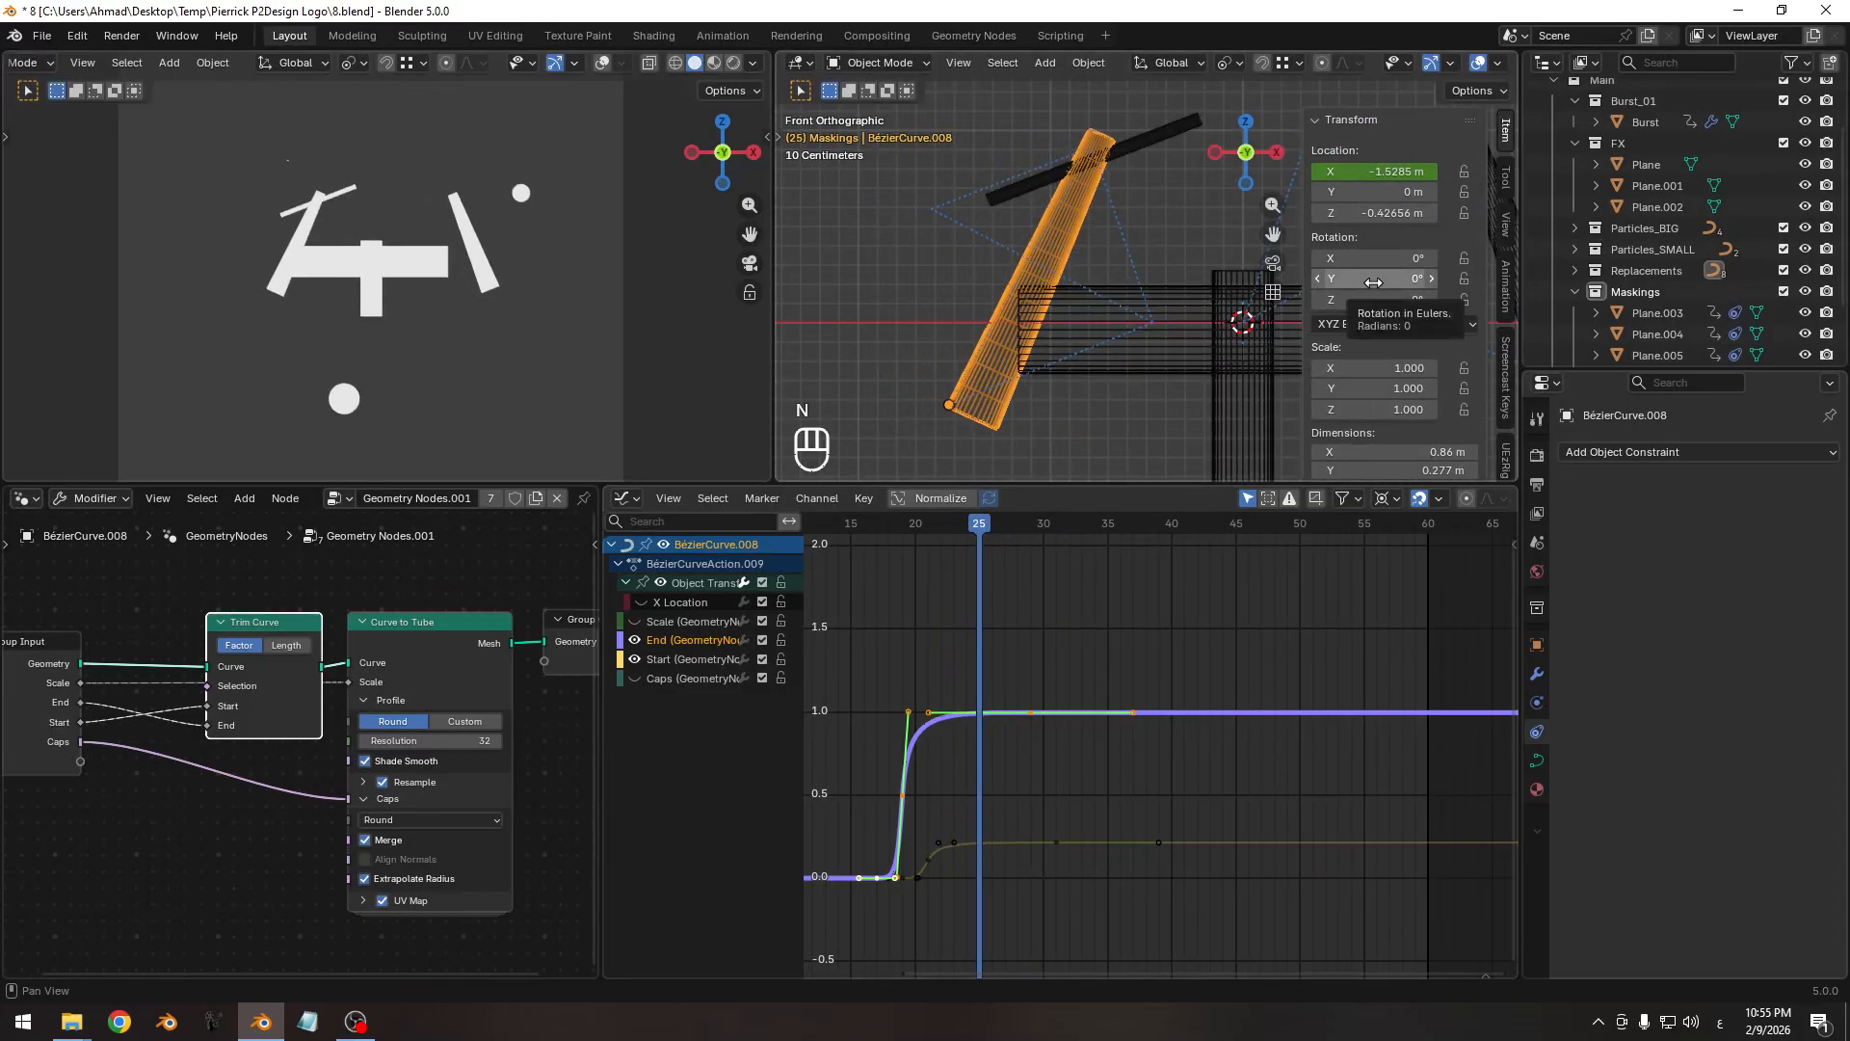
key("i")
Set the left diagonal tube's Y rotation to -4° on frame 30 and keyframe it.
key("Right")
key("Right")
key("Right")
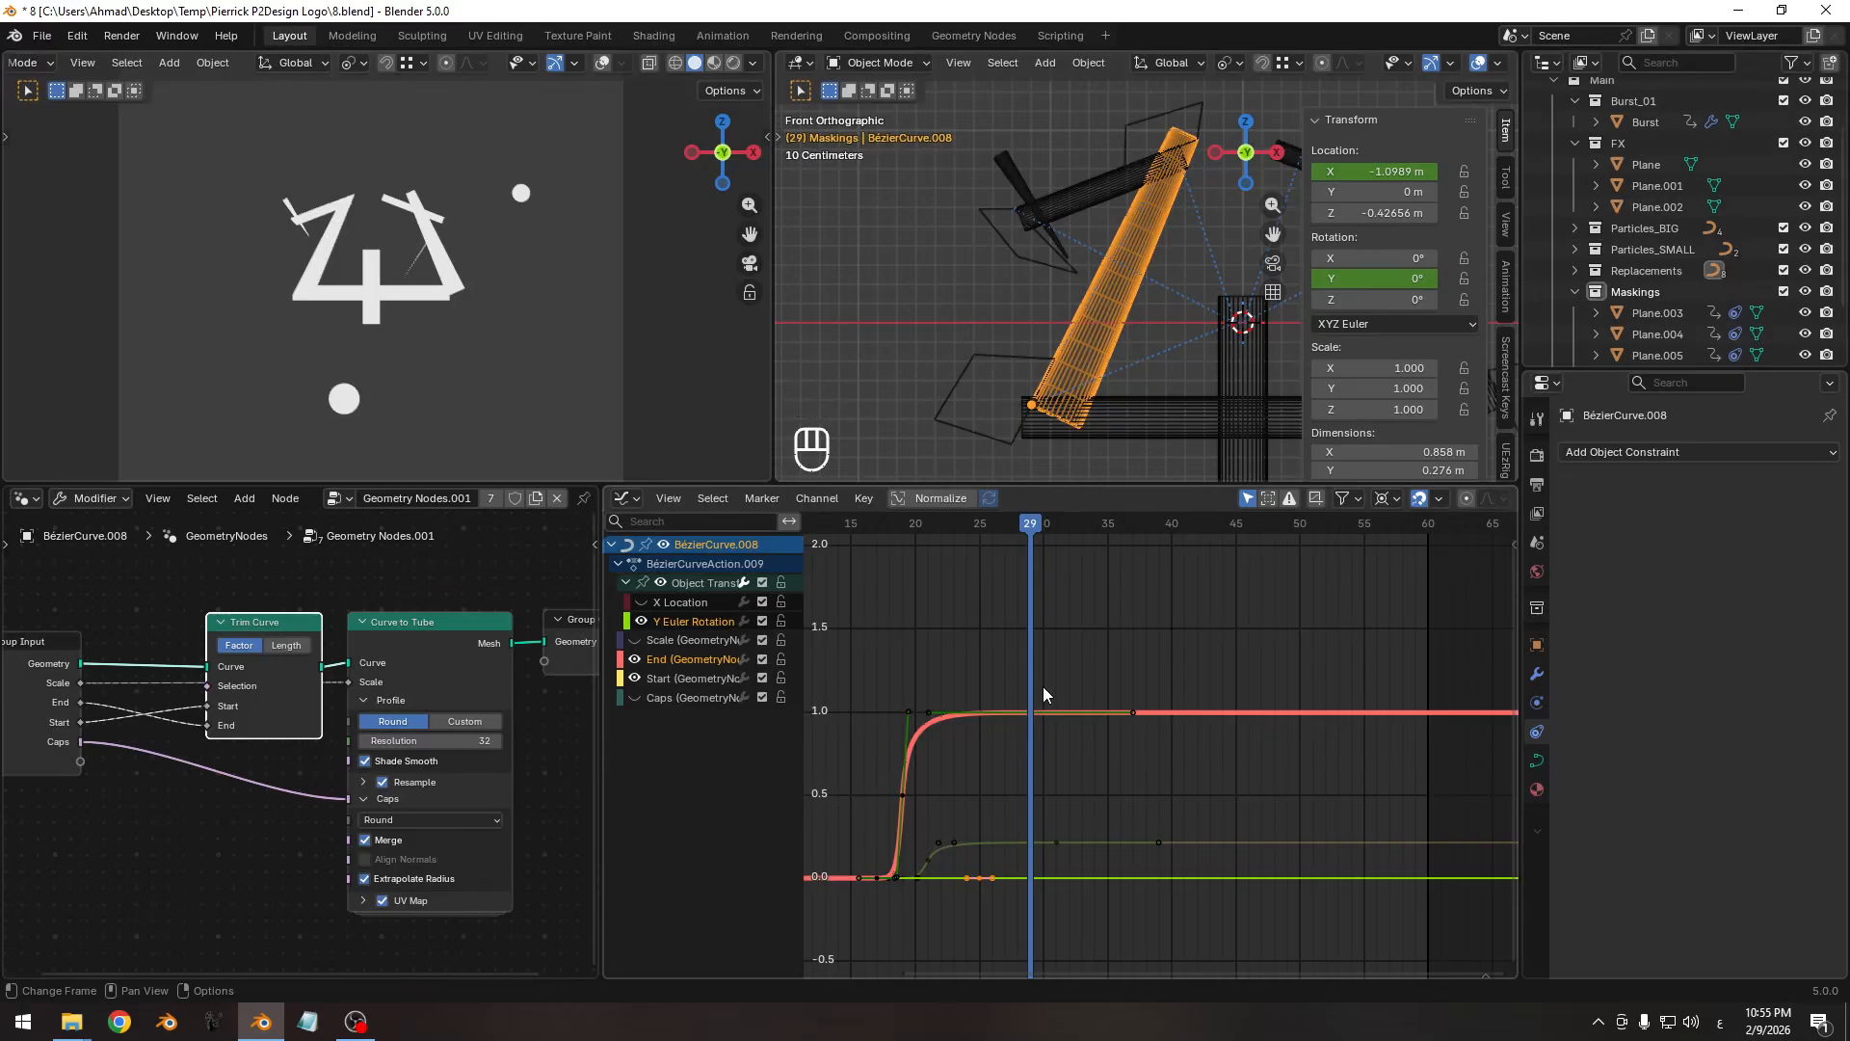
key("Right")
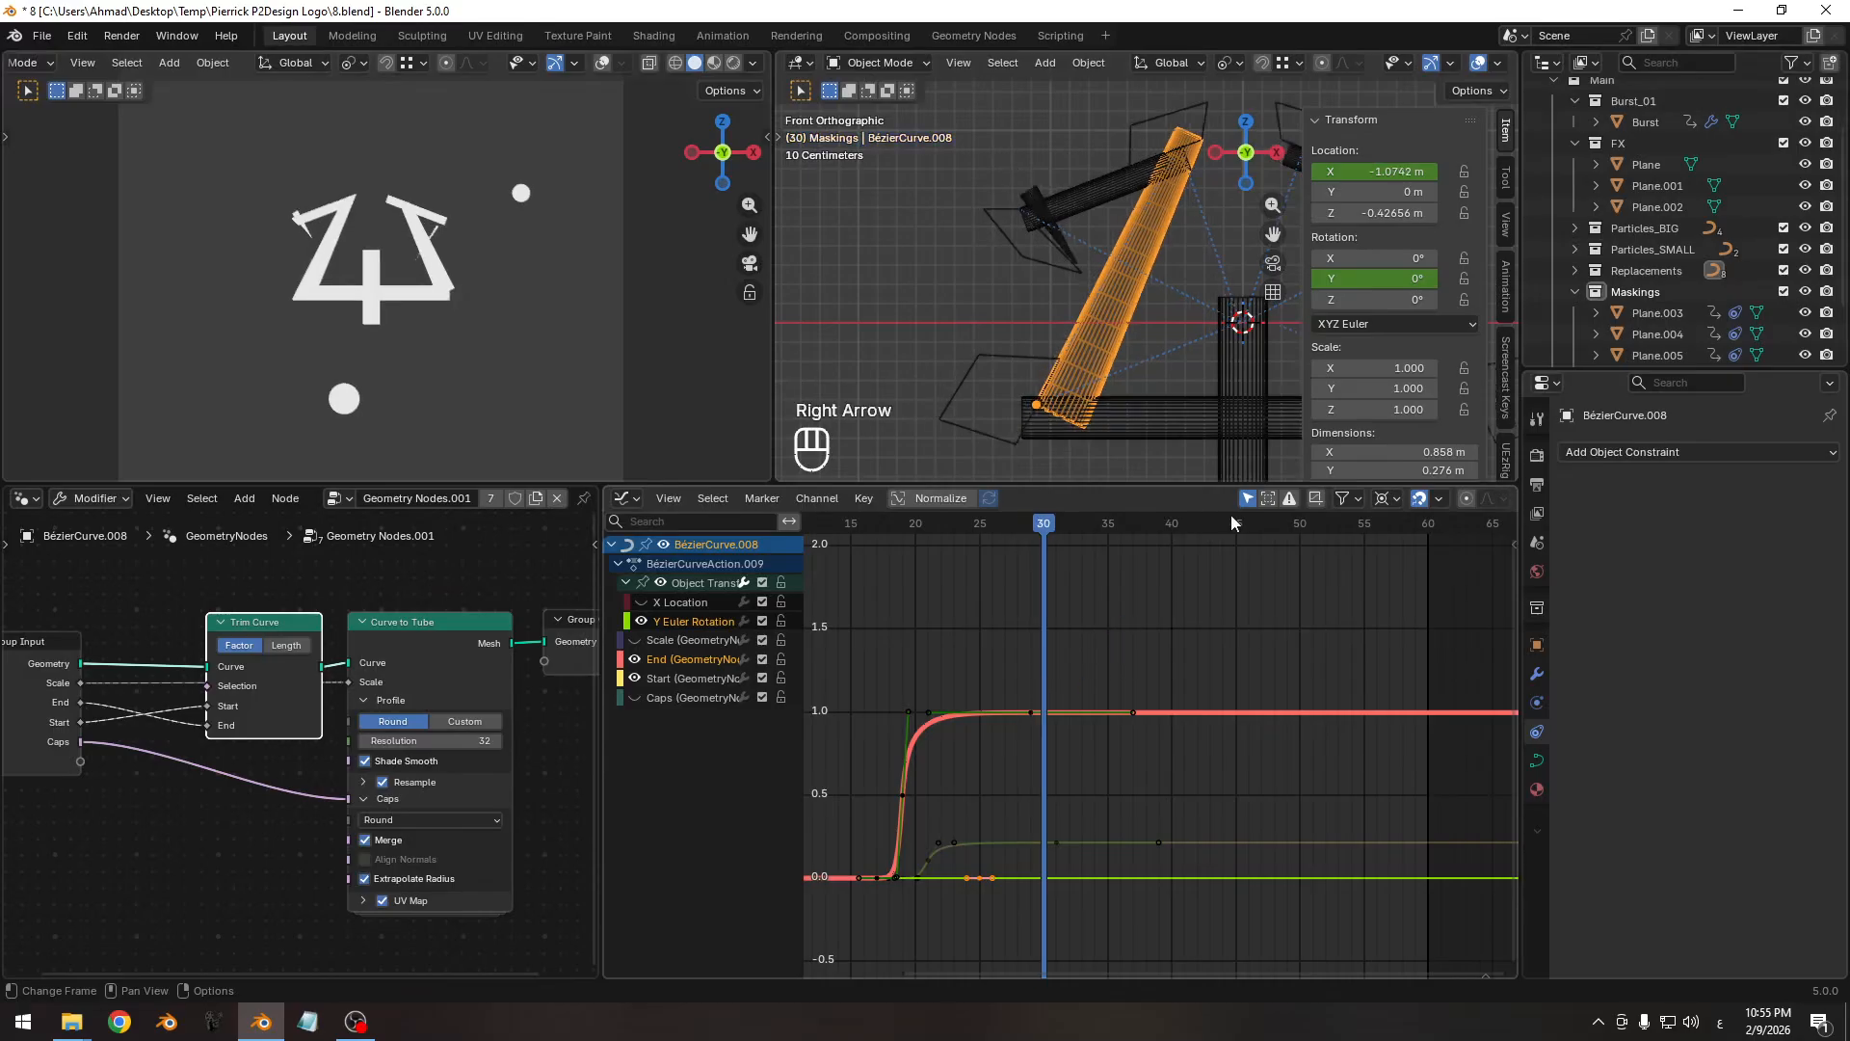
left_click_drag(1368, 278, 1332, 278, "shift")
right_click(1369, 278, "shift")
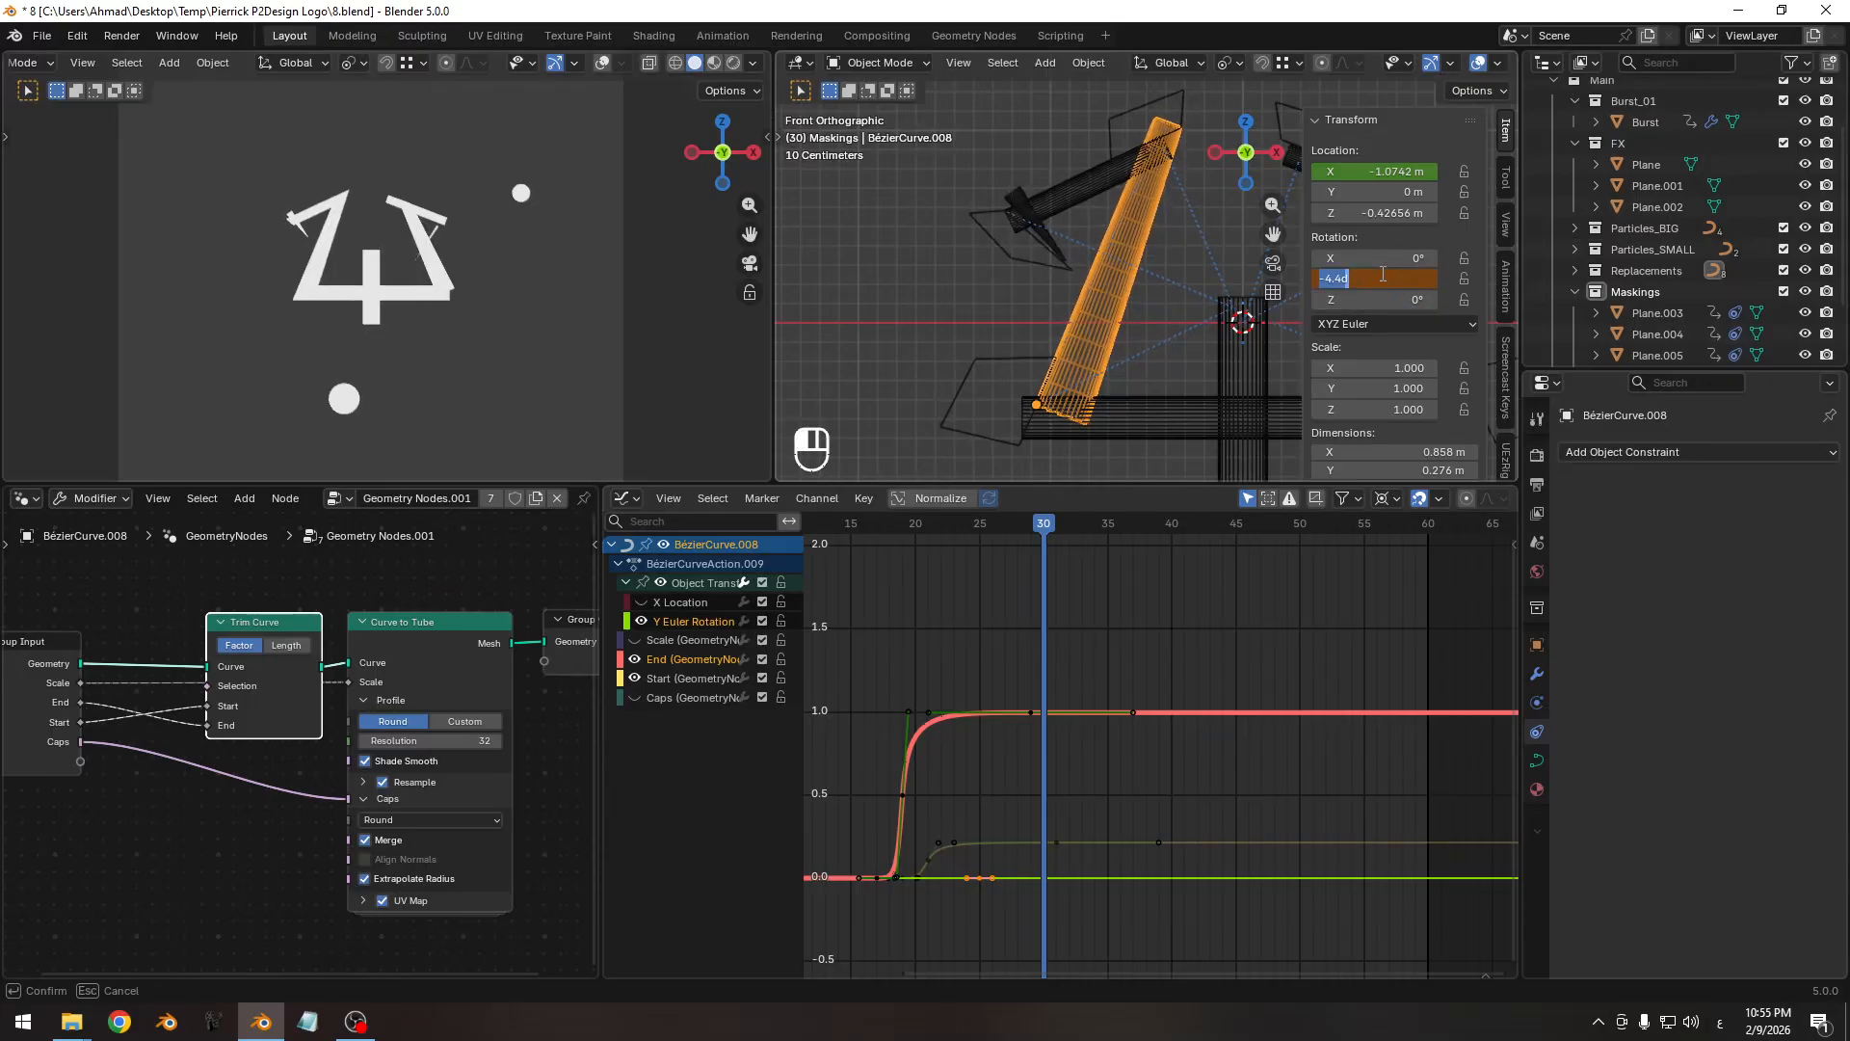
key("Escape")
key("i")
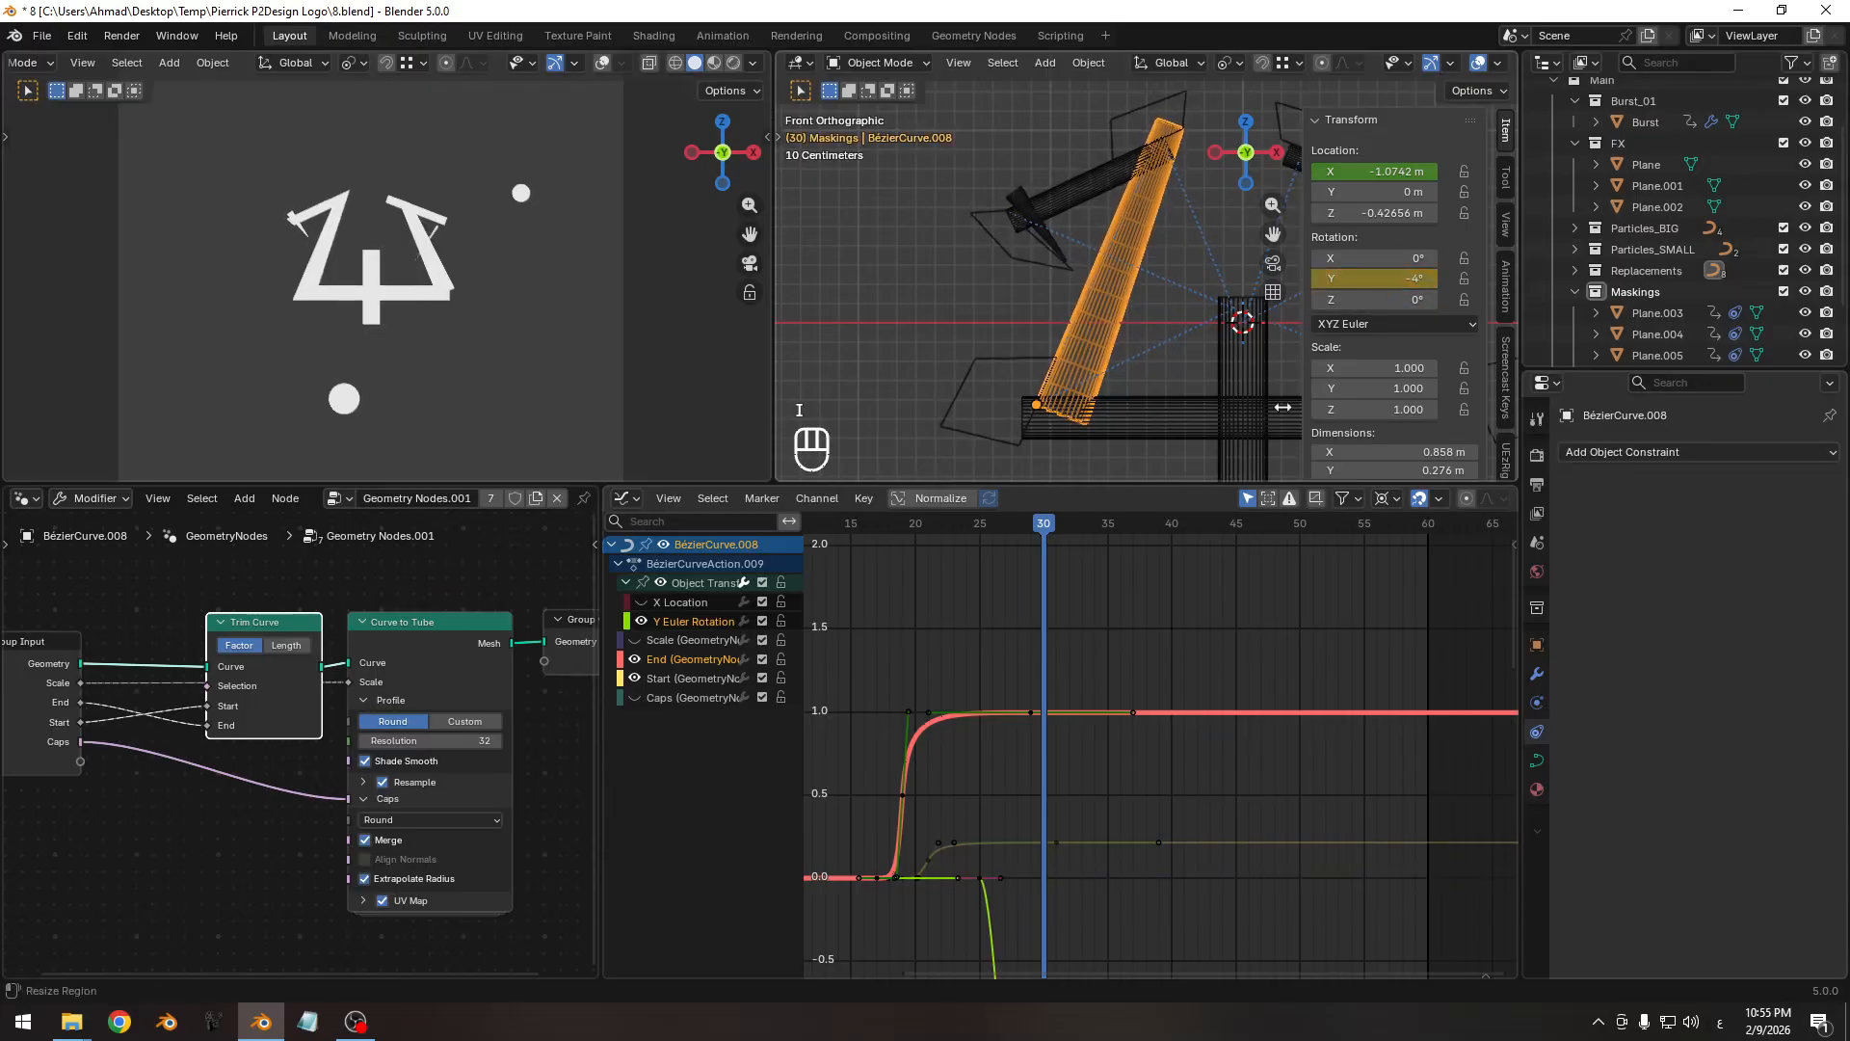
Set the left diagonal tube's Y rotation back to 0° on frame 36 and keyframe it.
key("Right")
key("Right")
key("Right")
key("Right")
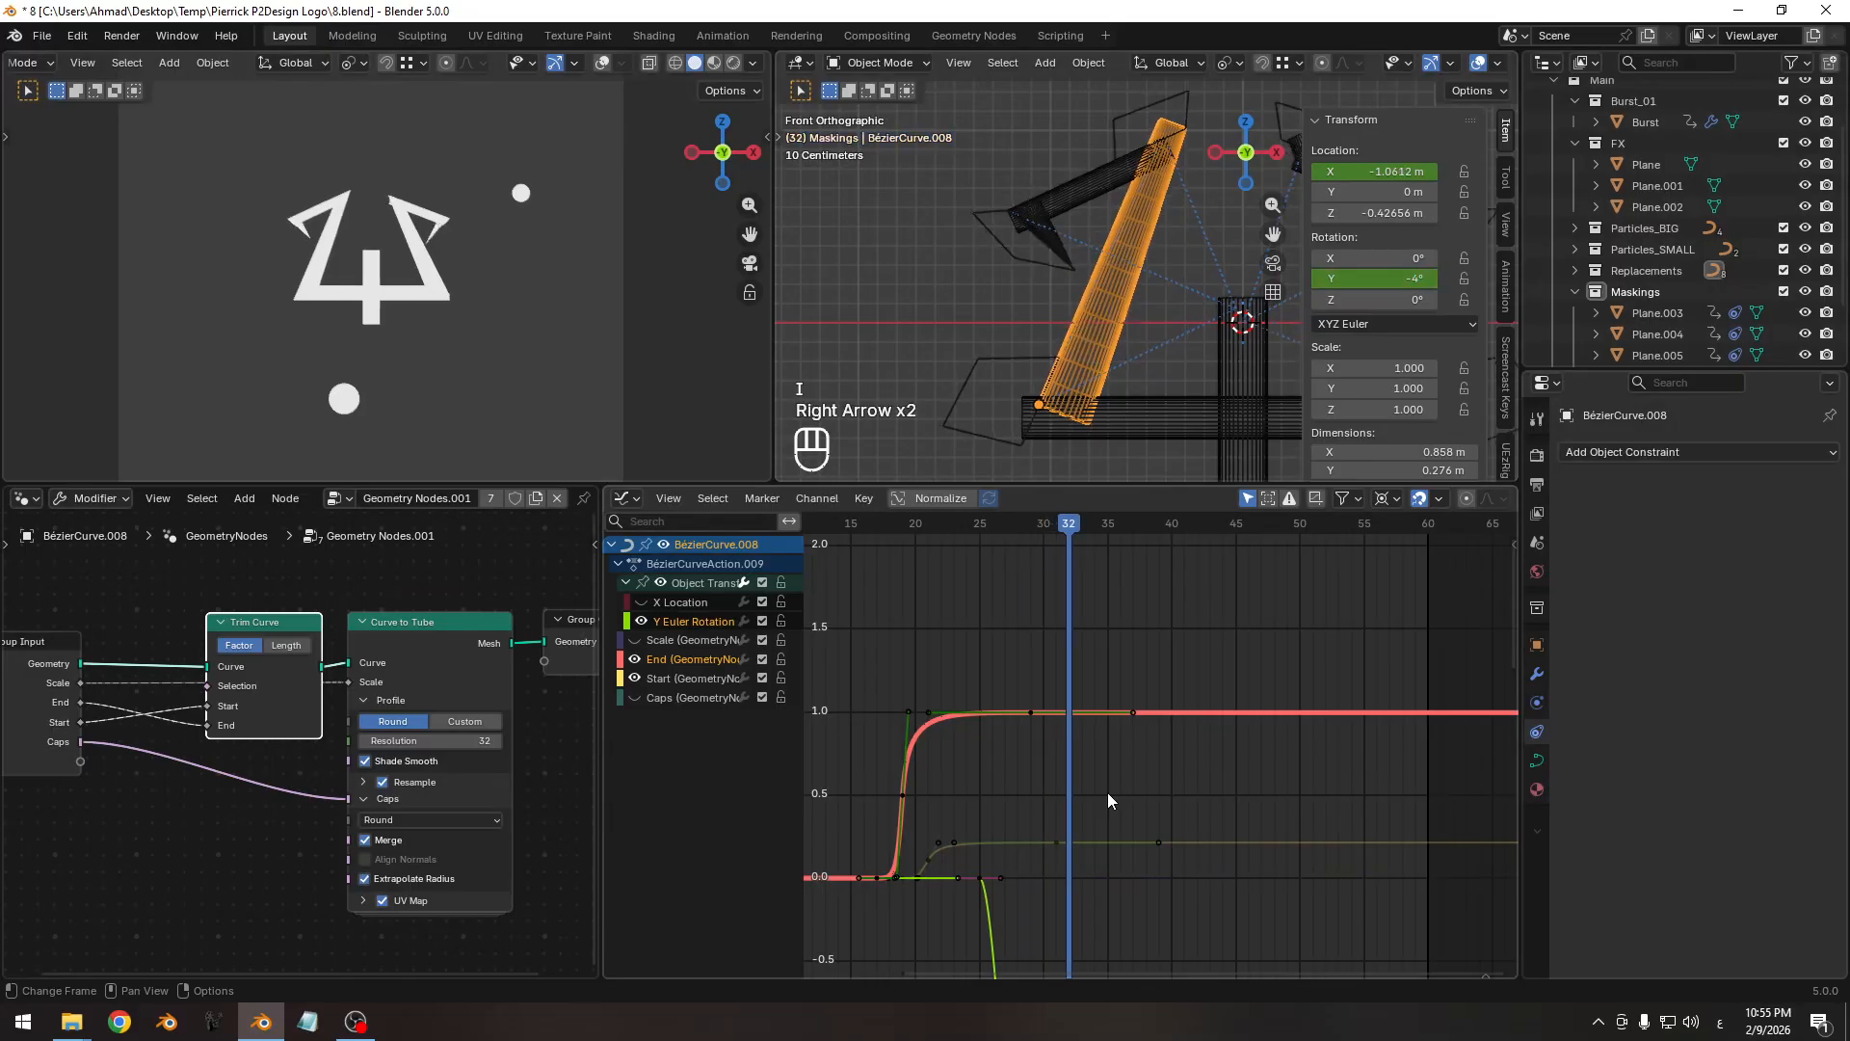
key("Right")
key("Right")
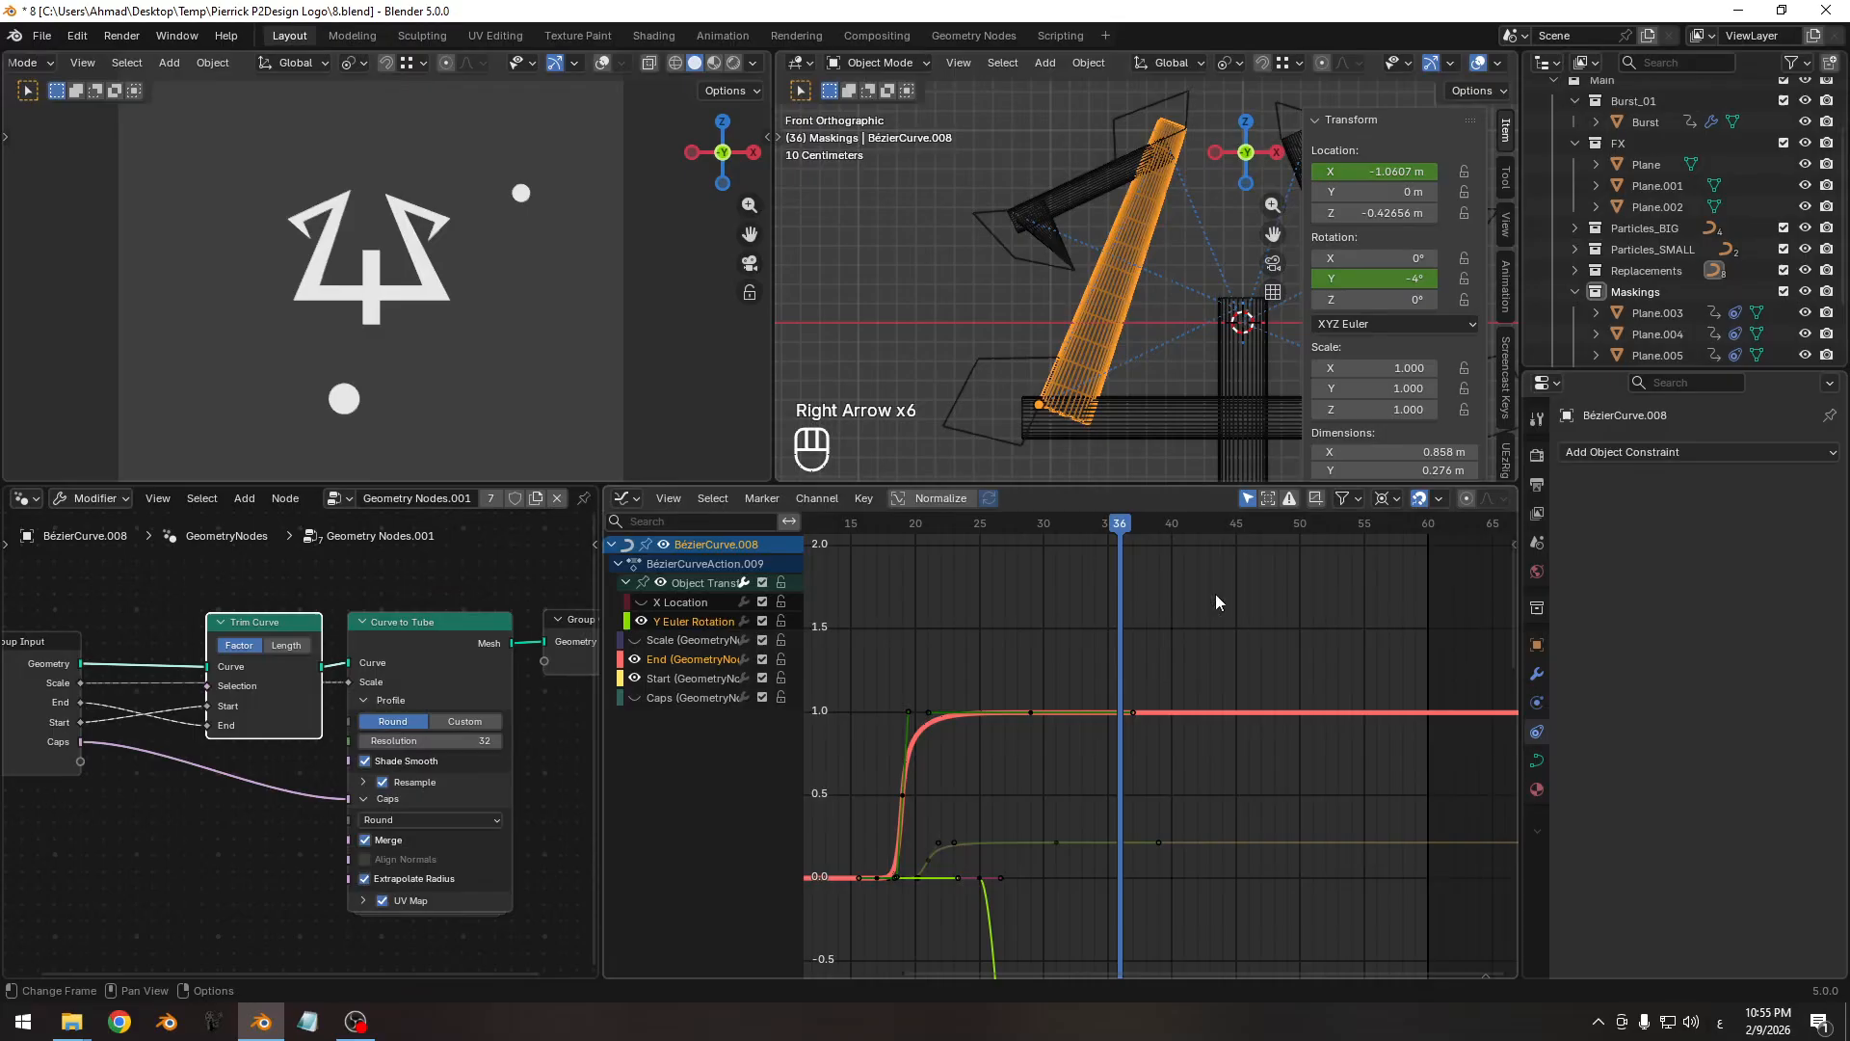
double_click(1358, 276)
type("0")
key("Return")
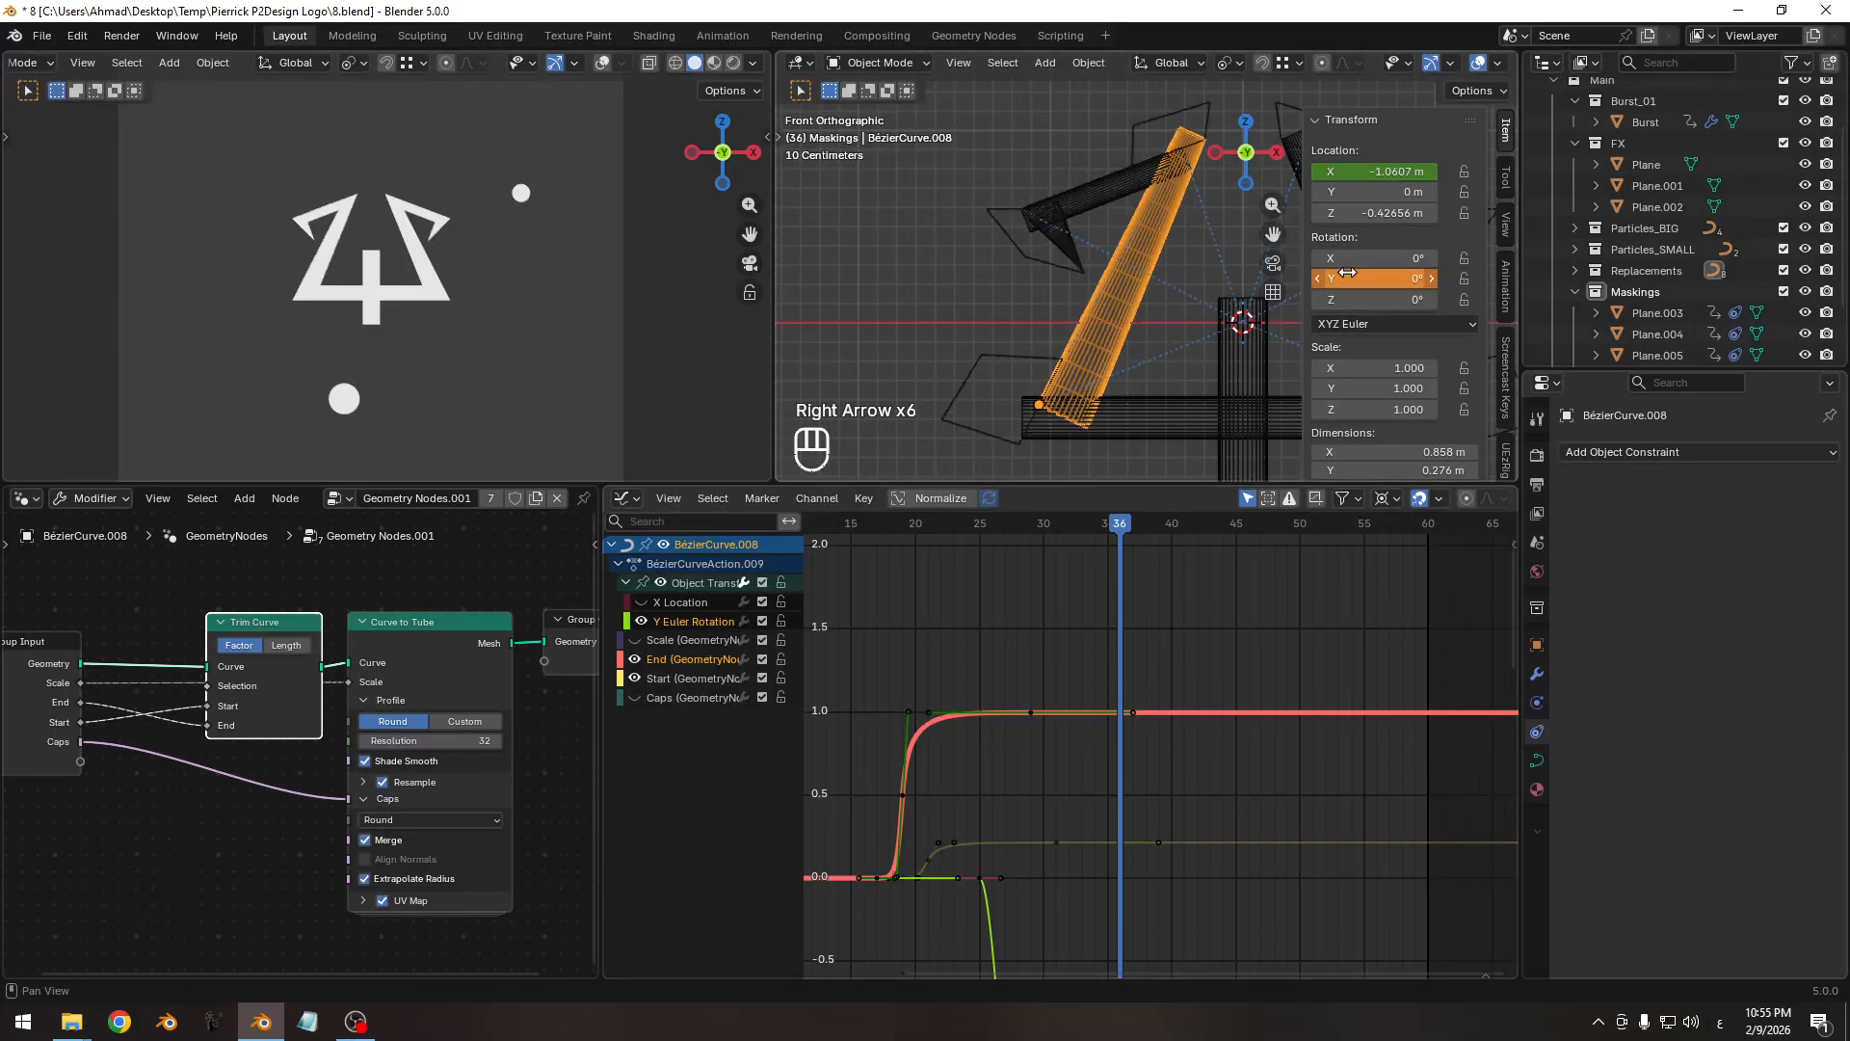
key("i")
Shift the last two Y rotation keyframes one frame earlier, to frames 29 and 35.
middle_click_drag(1108, 792, 1127, 802, "ctrl")
left_click(1029, 841)
key("g")
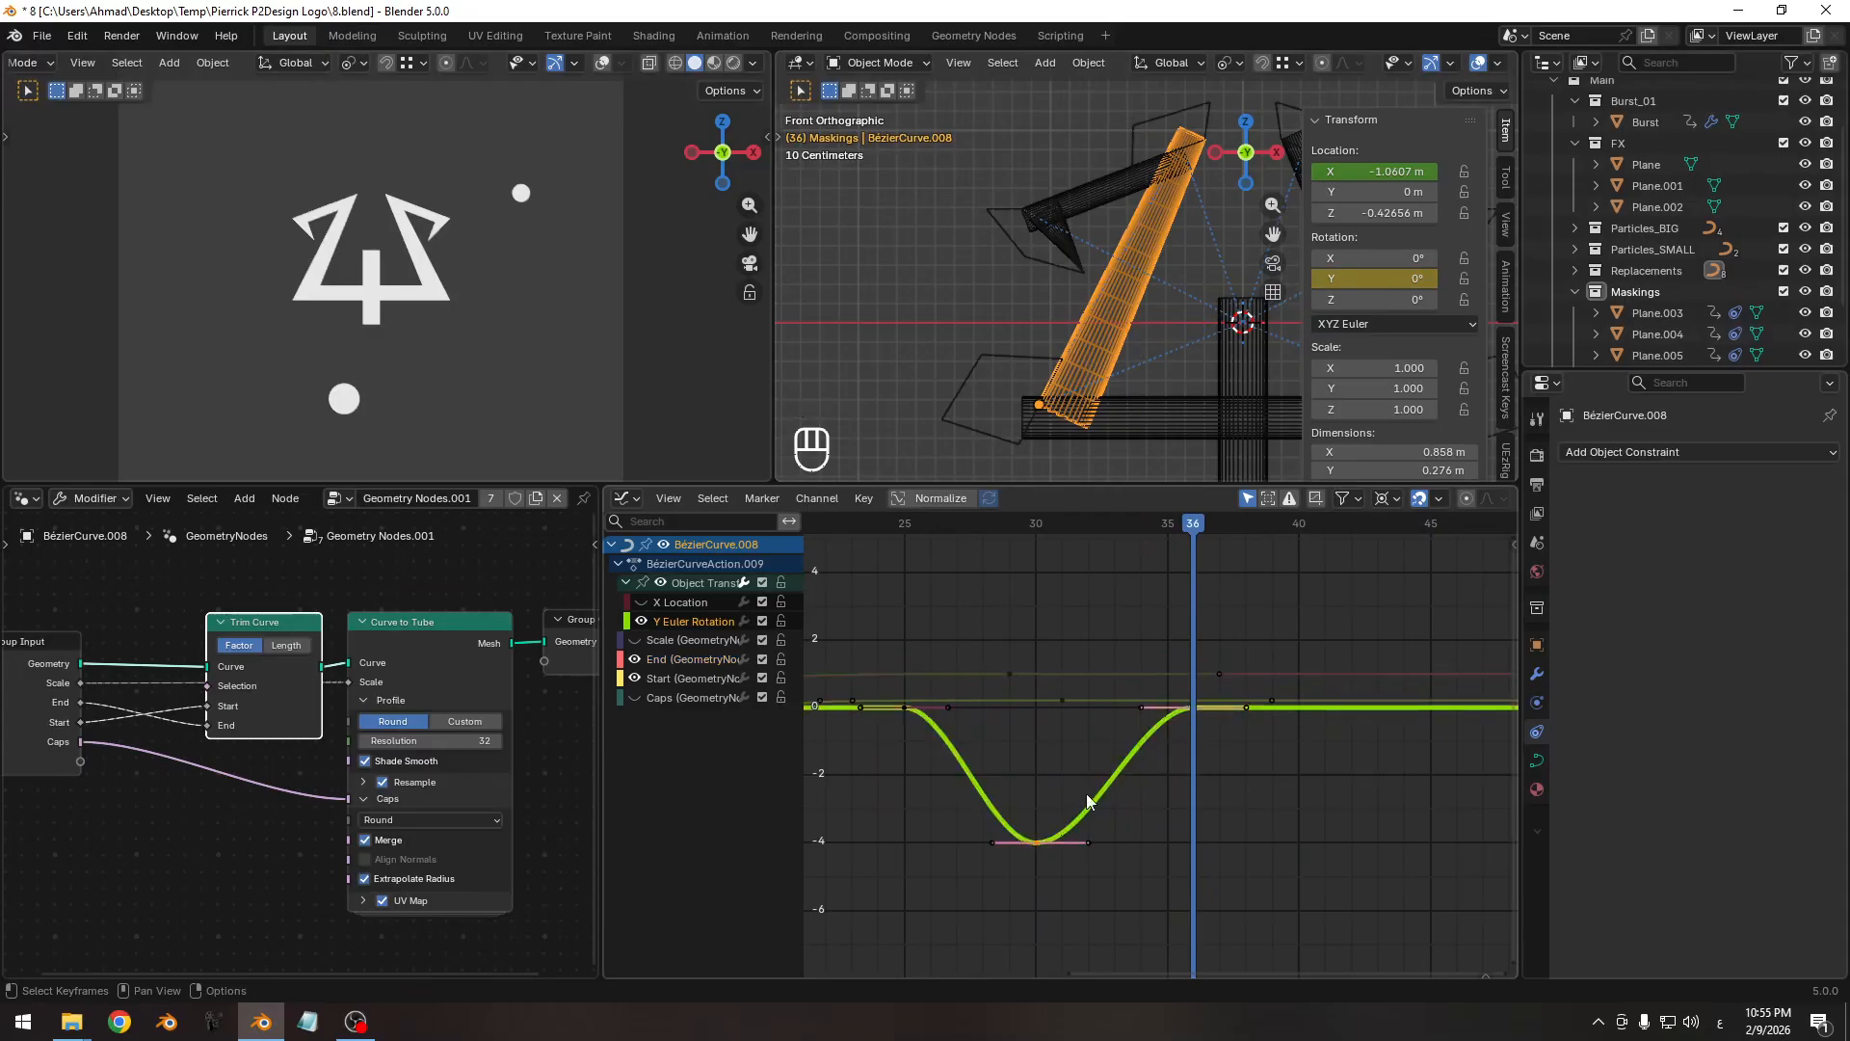
key("x")
left_click(1052, 820)
Pull the outgoing handle of the frame 25 Y rotation keyframe down for a sharper start.
middle_click_drag(868, 774, 1125, 792)
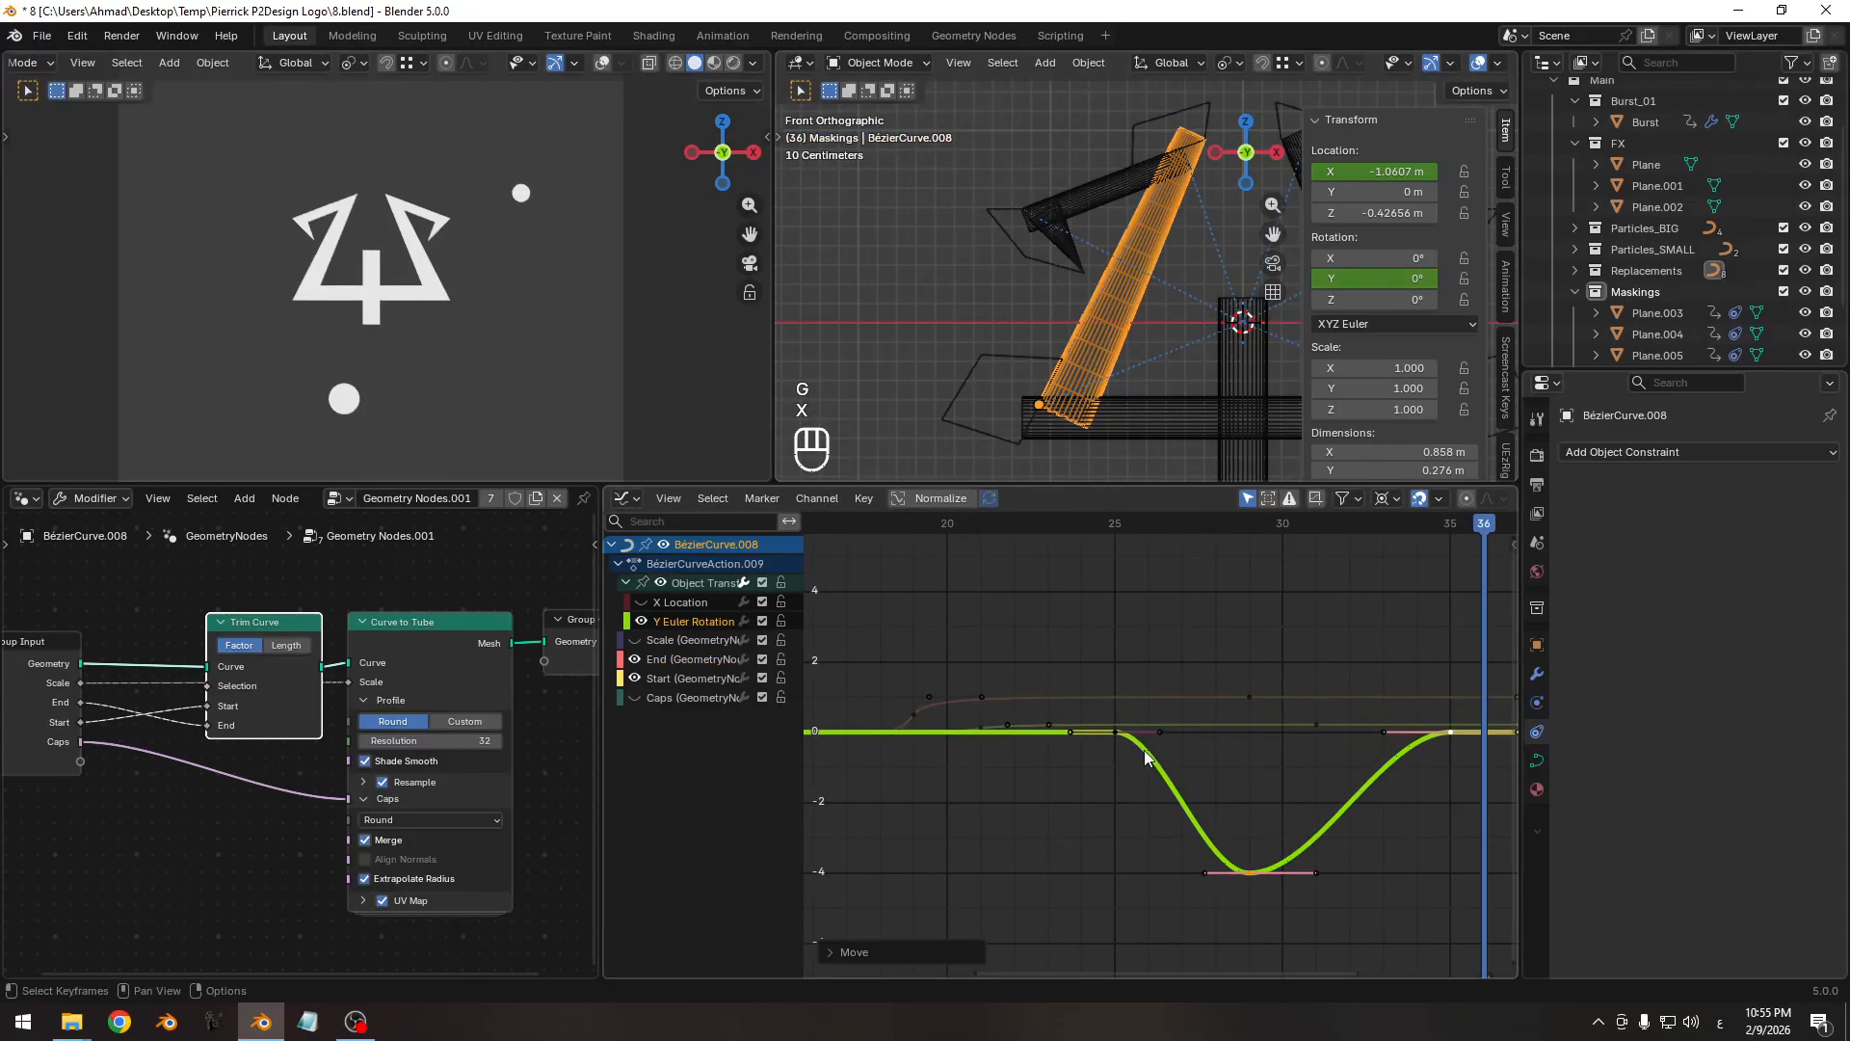
left_click(1159, 735)
key("g")
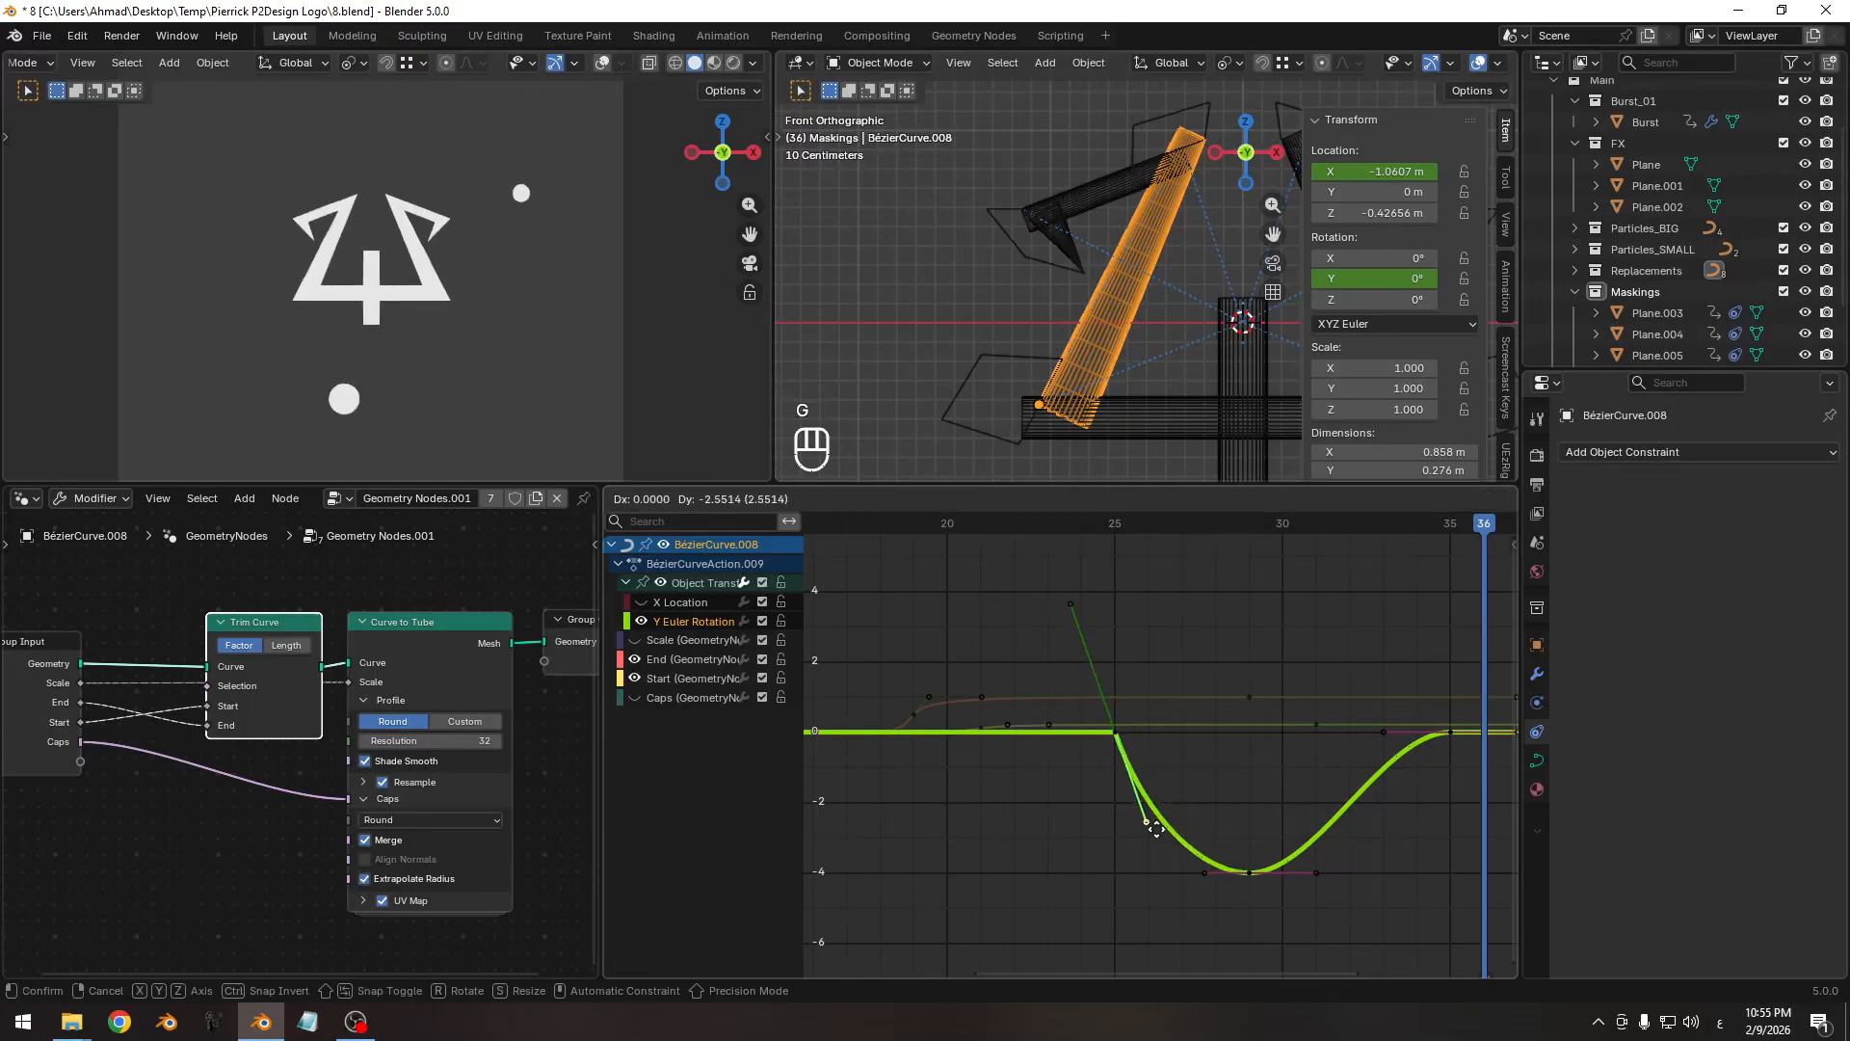
left_click(1164, 853)
Add another 0° Y rotation keyframe to the left diagonal tube on frame 41.
middle_click_drag(1218, 832, 1077, 831, "shift")
left_click_drag(933, 529, 1298, 542)
middle_click_drag(1208, 651, 1148, 740, "ctrl")
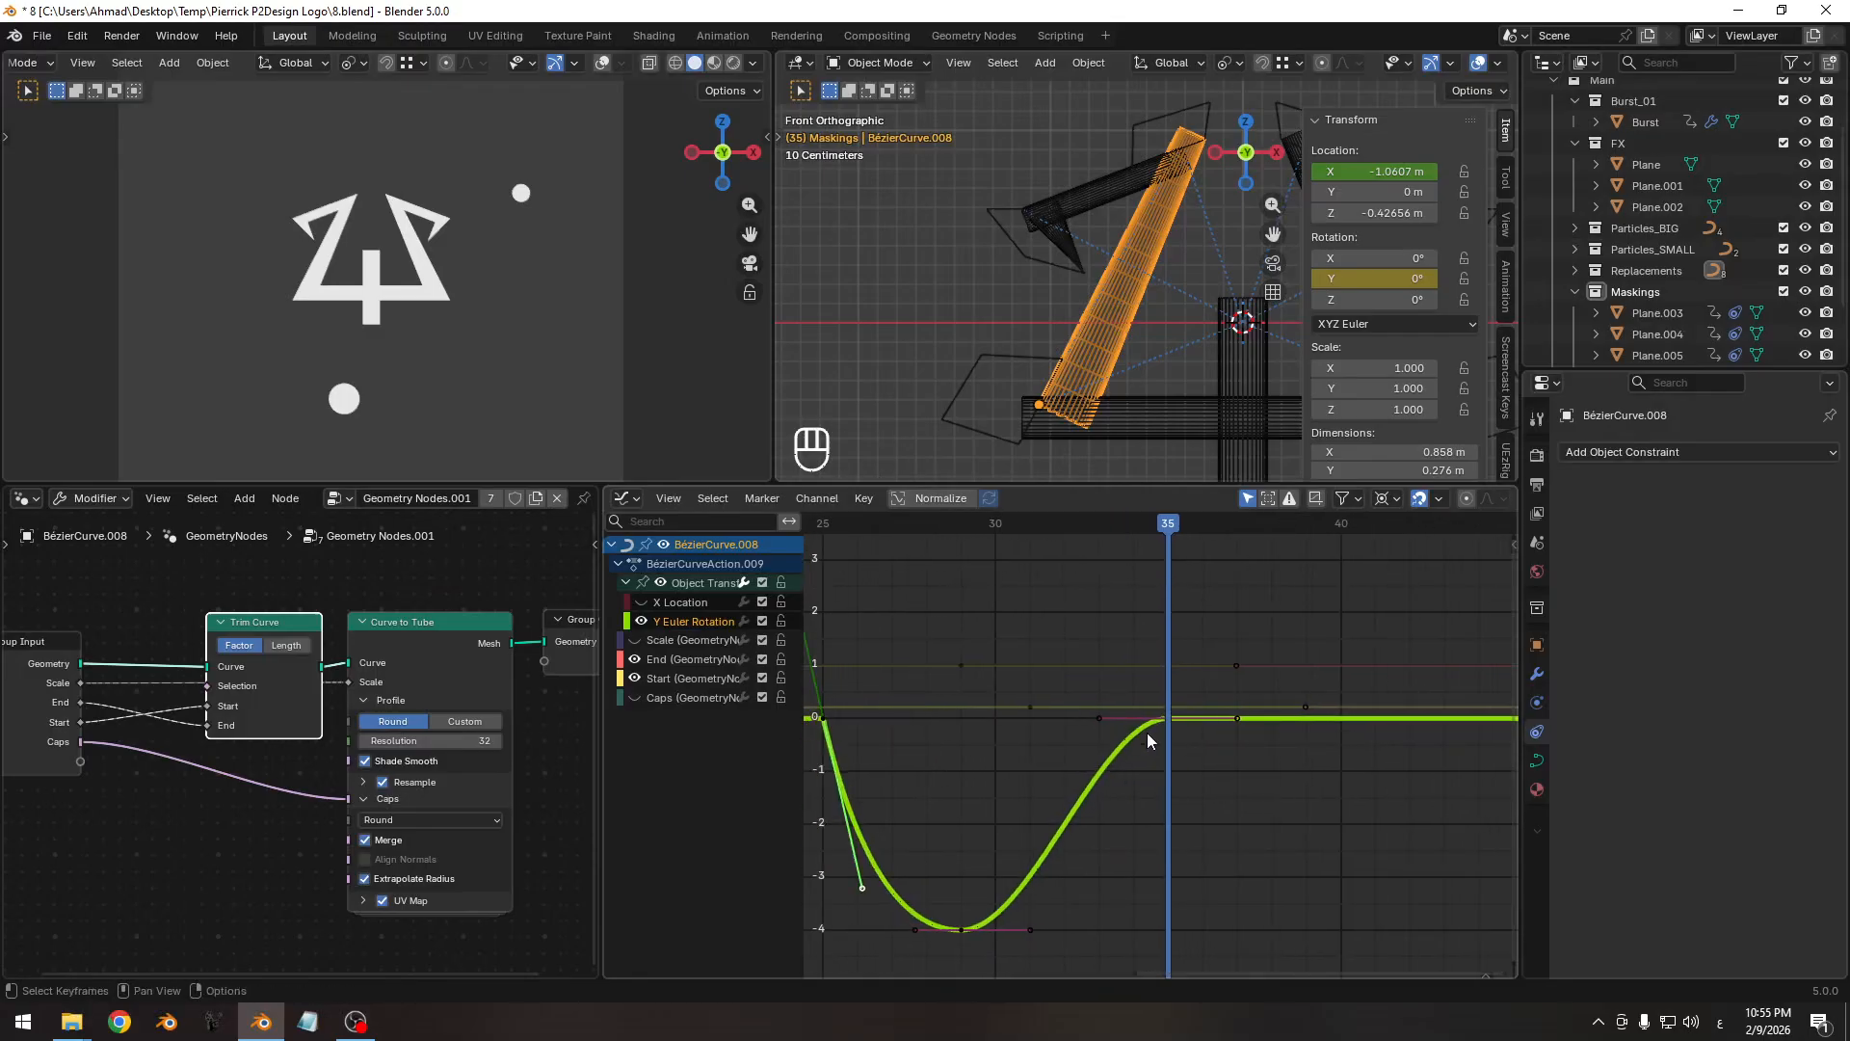
key("Right")
key("Right")
key("Right")
key("Right")
key("Right")
key("Right")
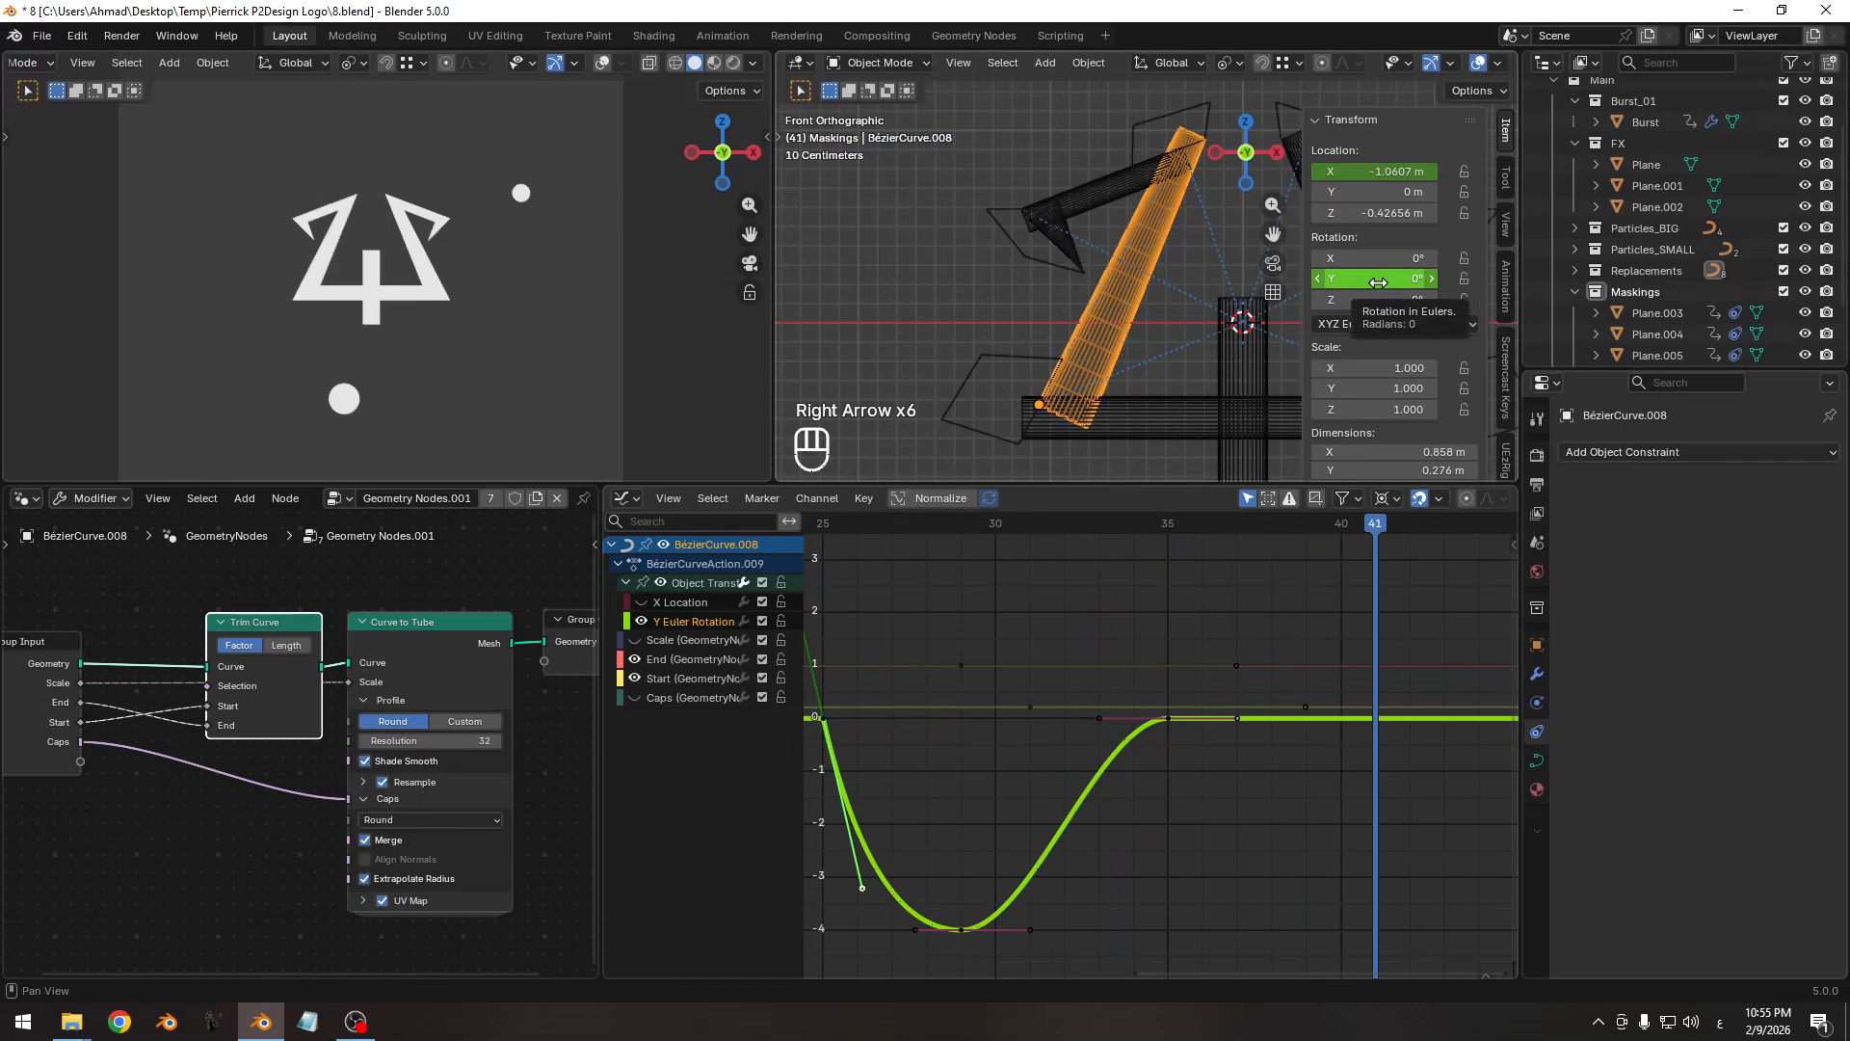
key("i")
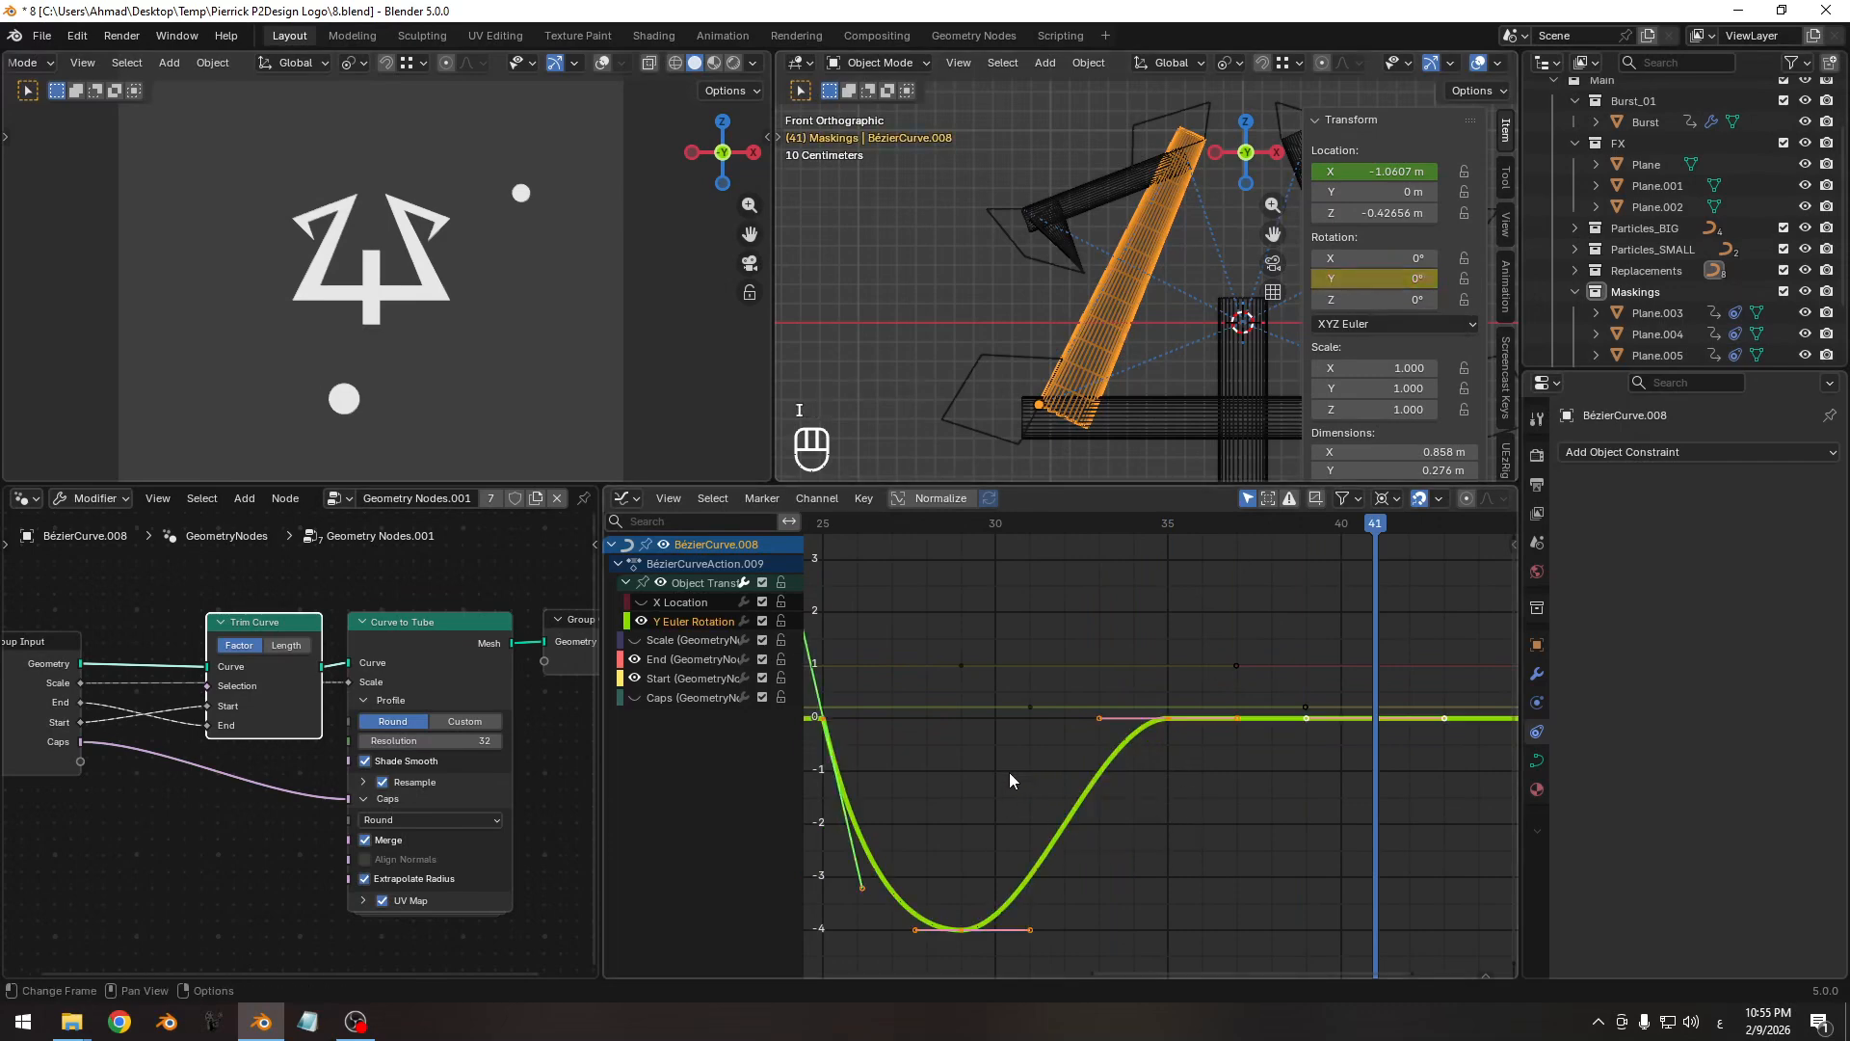
Hide every curve except Y Euler Rotation in the Graph Editor and save the file.
key("shift+h")
middle_click_drag(1203, 821, 1251, 811, "shift")
key("ctrl+s")
Raise the frame 35 Y rotation keyframe to about 2° as an overshoot, and save the file.
left_click_drag(1312, 525, 1204, 528)
left_click(1195, 778)
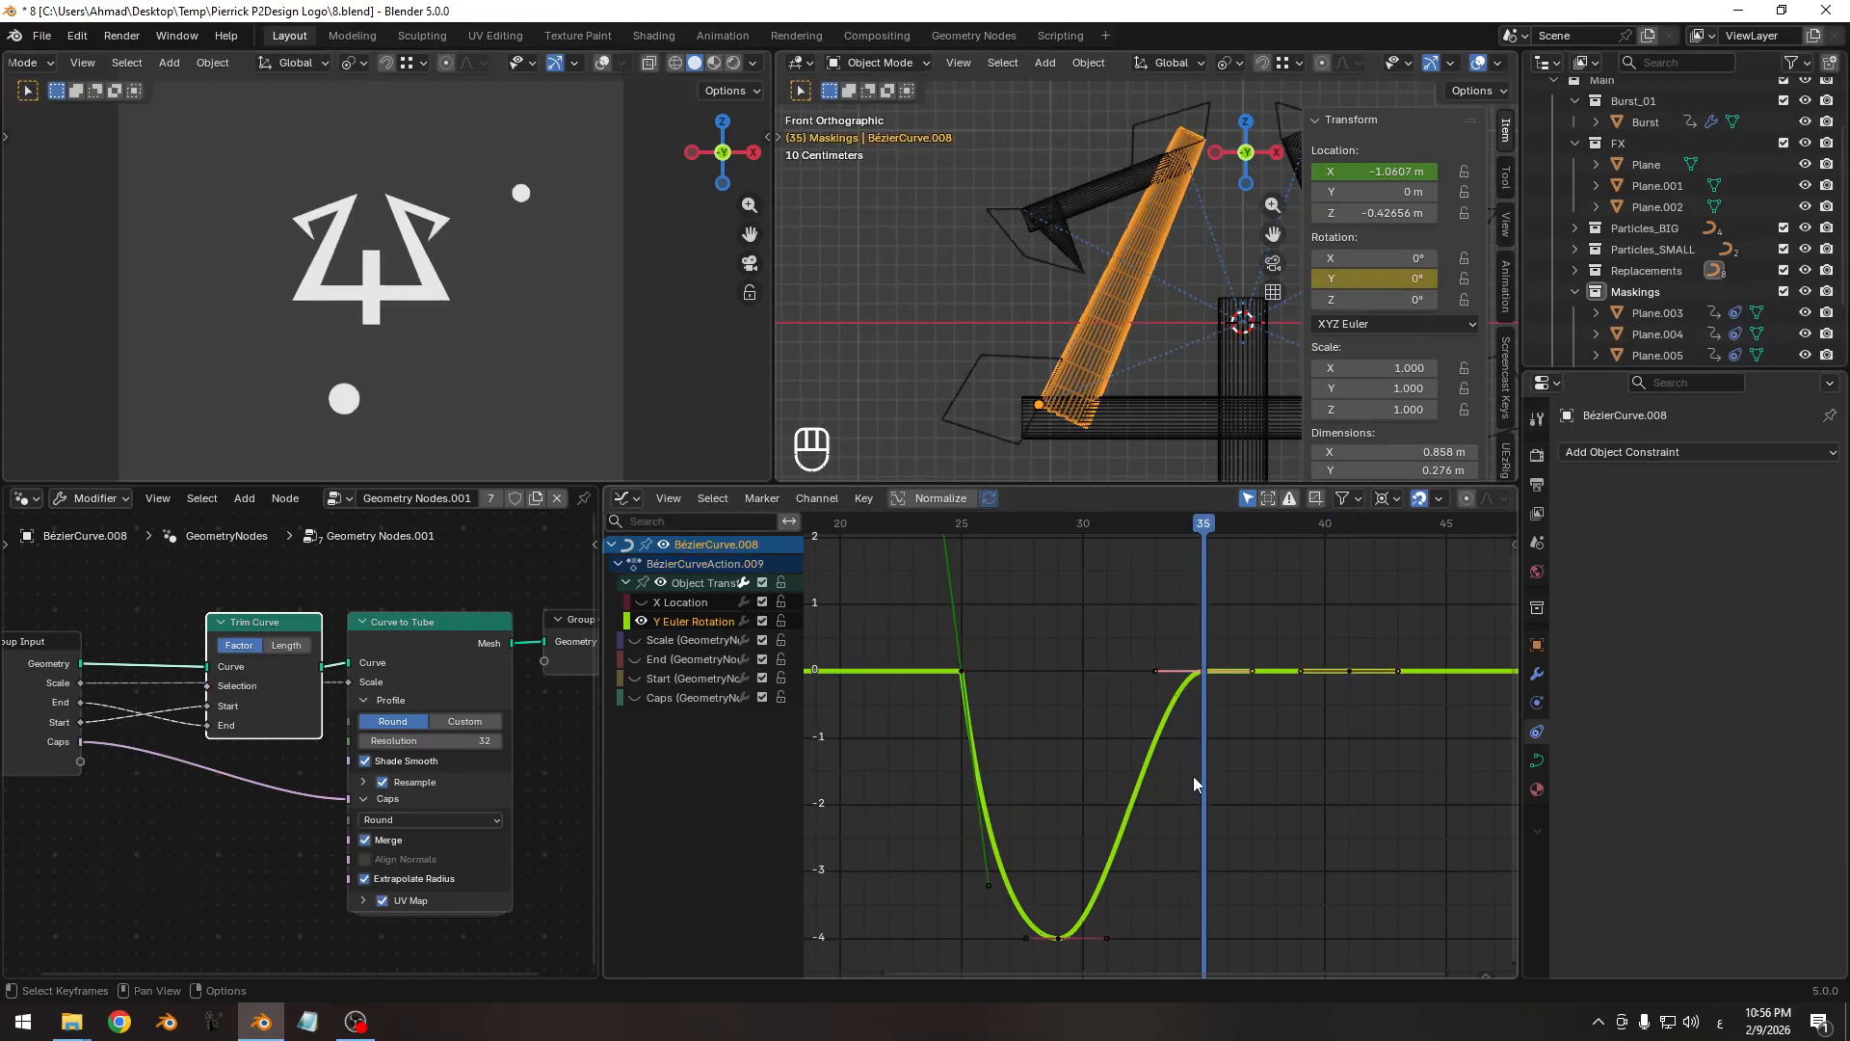
key("g")
key("y")
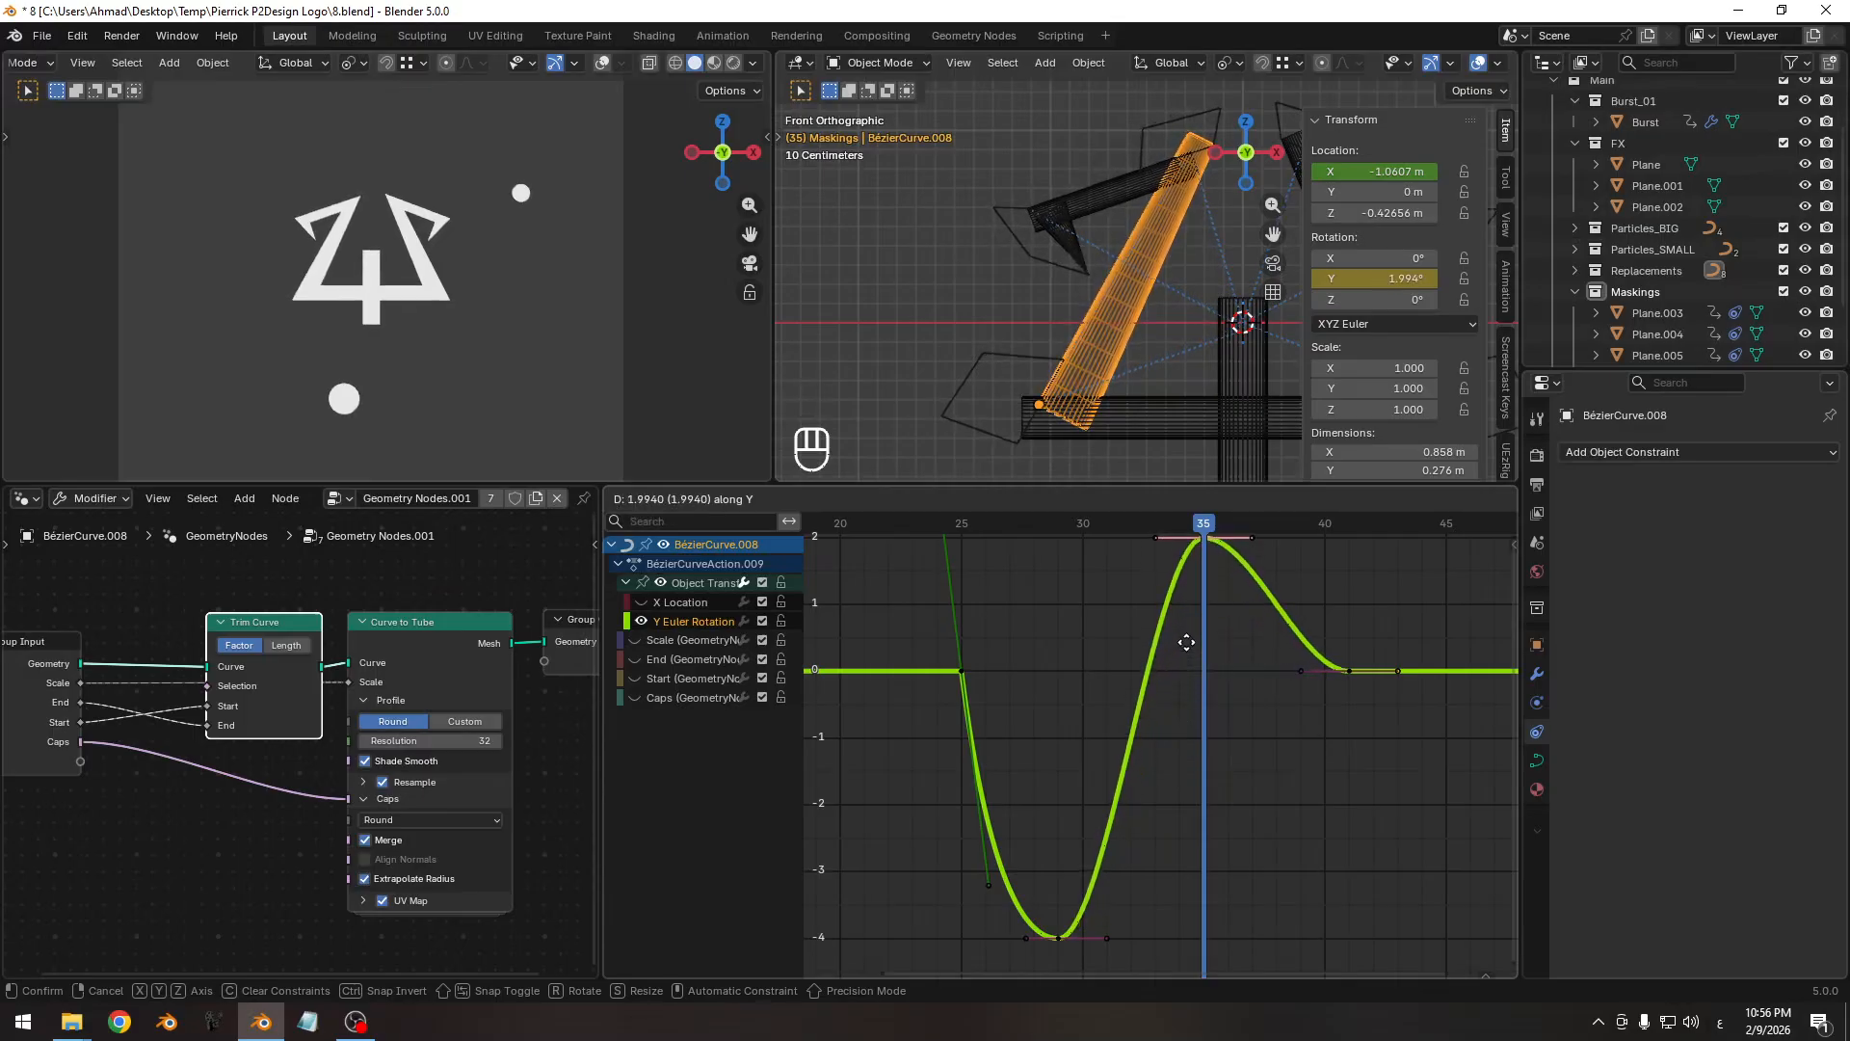
left_click(1186, 641)
middle_click_drag(1186, 641, 1192, 697, "ctrl")
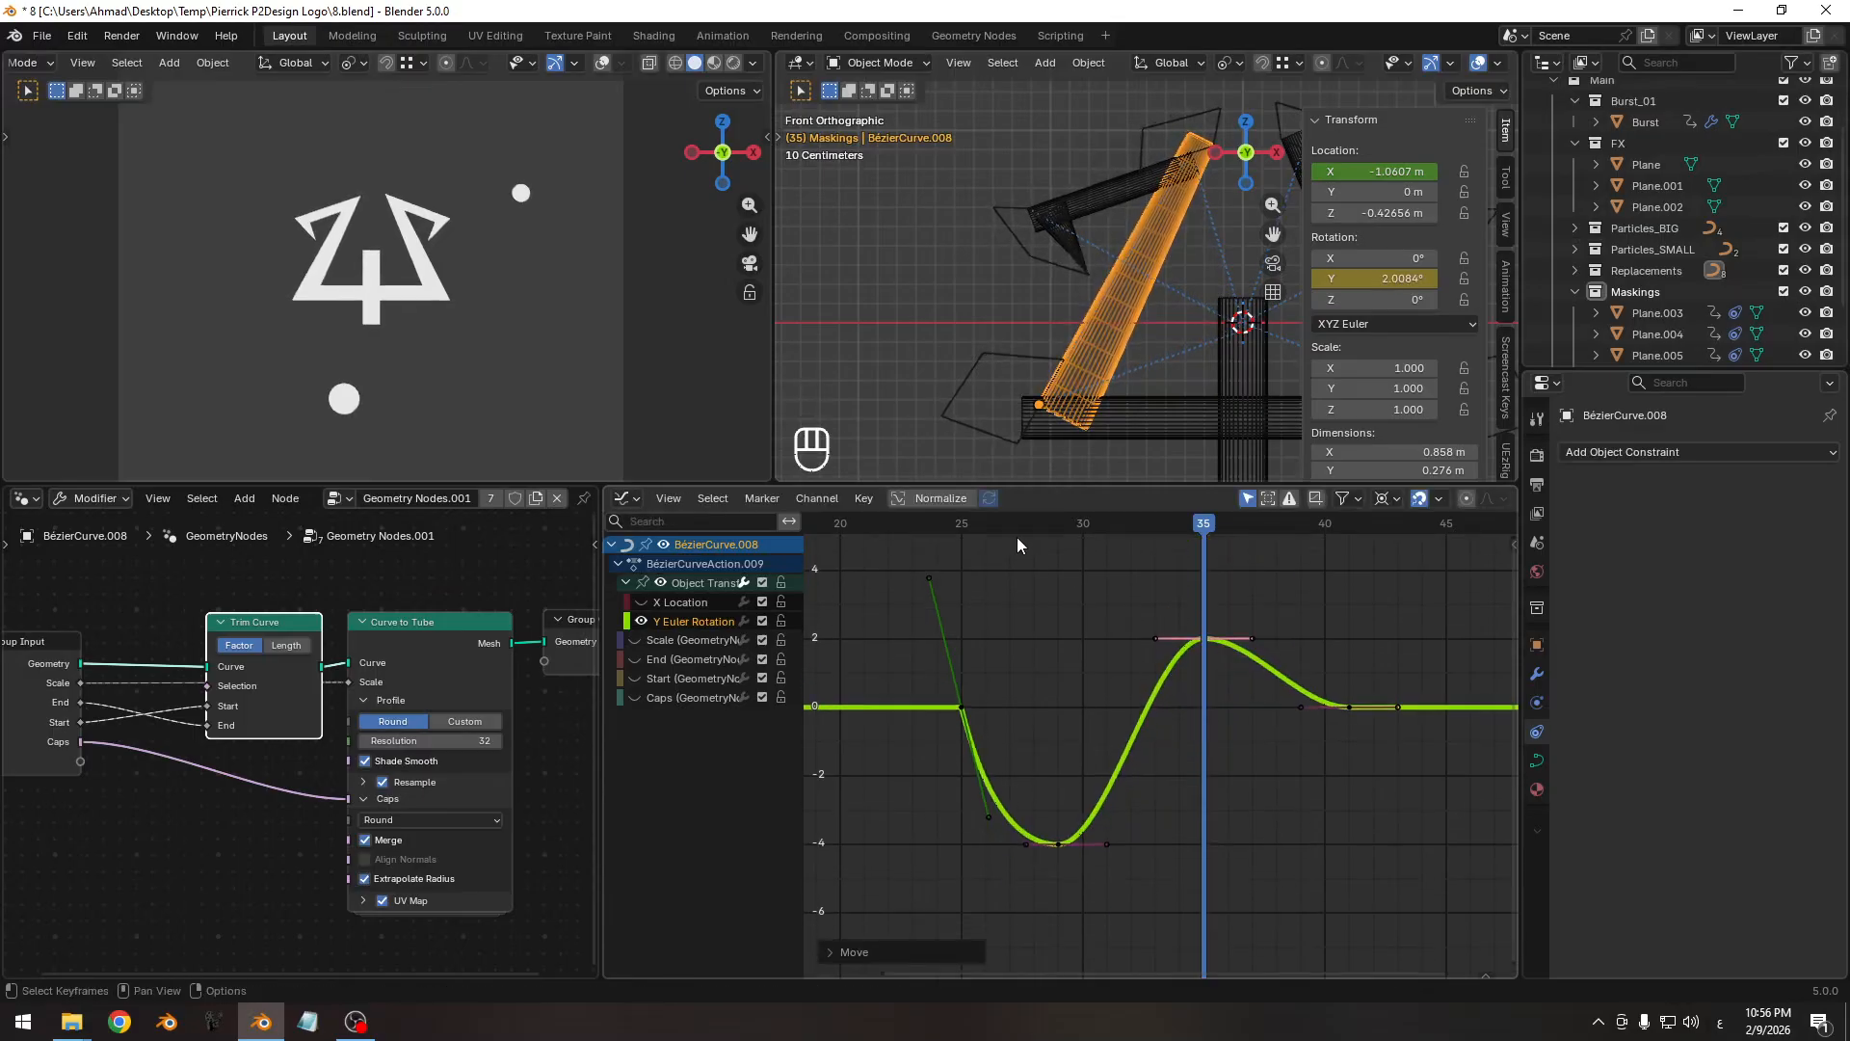
left_click_drag(1016, 536, 1006, 613)
key("ctrl+s")
Play the animation from the first frame to check the left diagonal tube's swing.
middle_click_drag(1079, 724, 1156, 742, "ctrl")
middle_click_drag(1050, 735, 1113, 744, "shift")
key("shift+Left")
key("space")
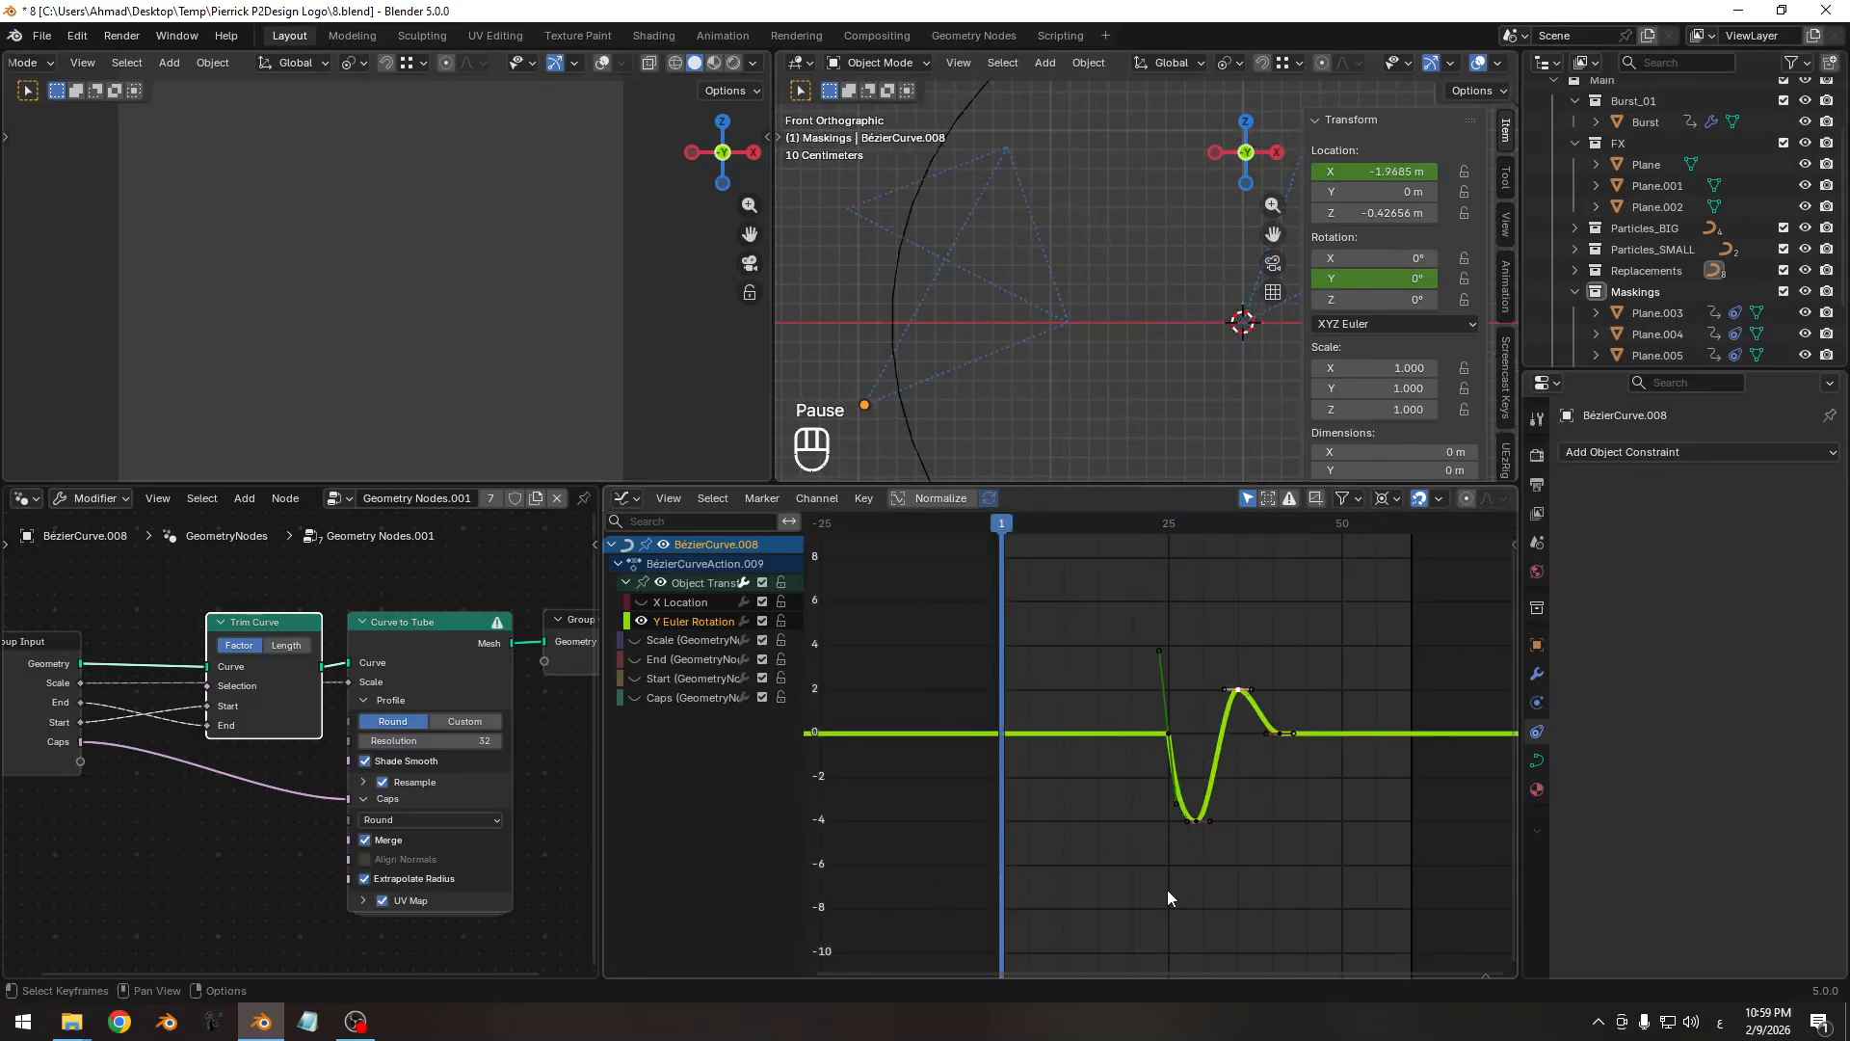
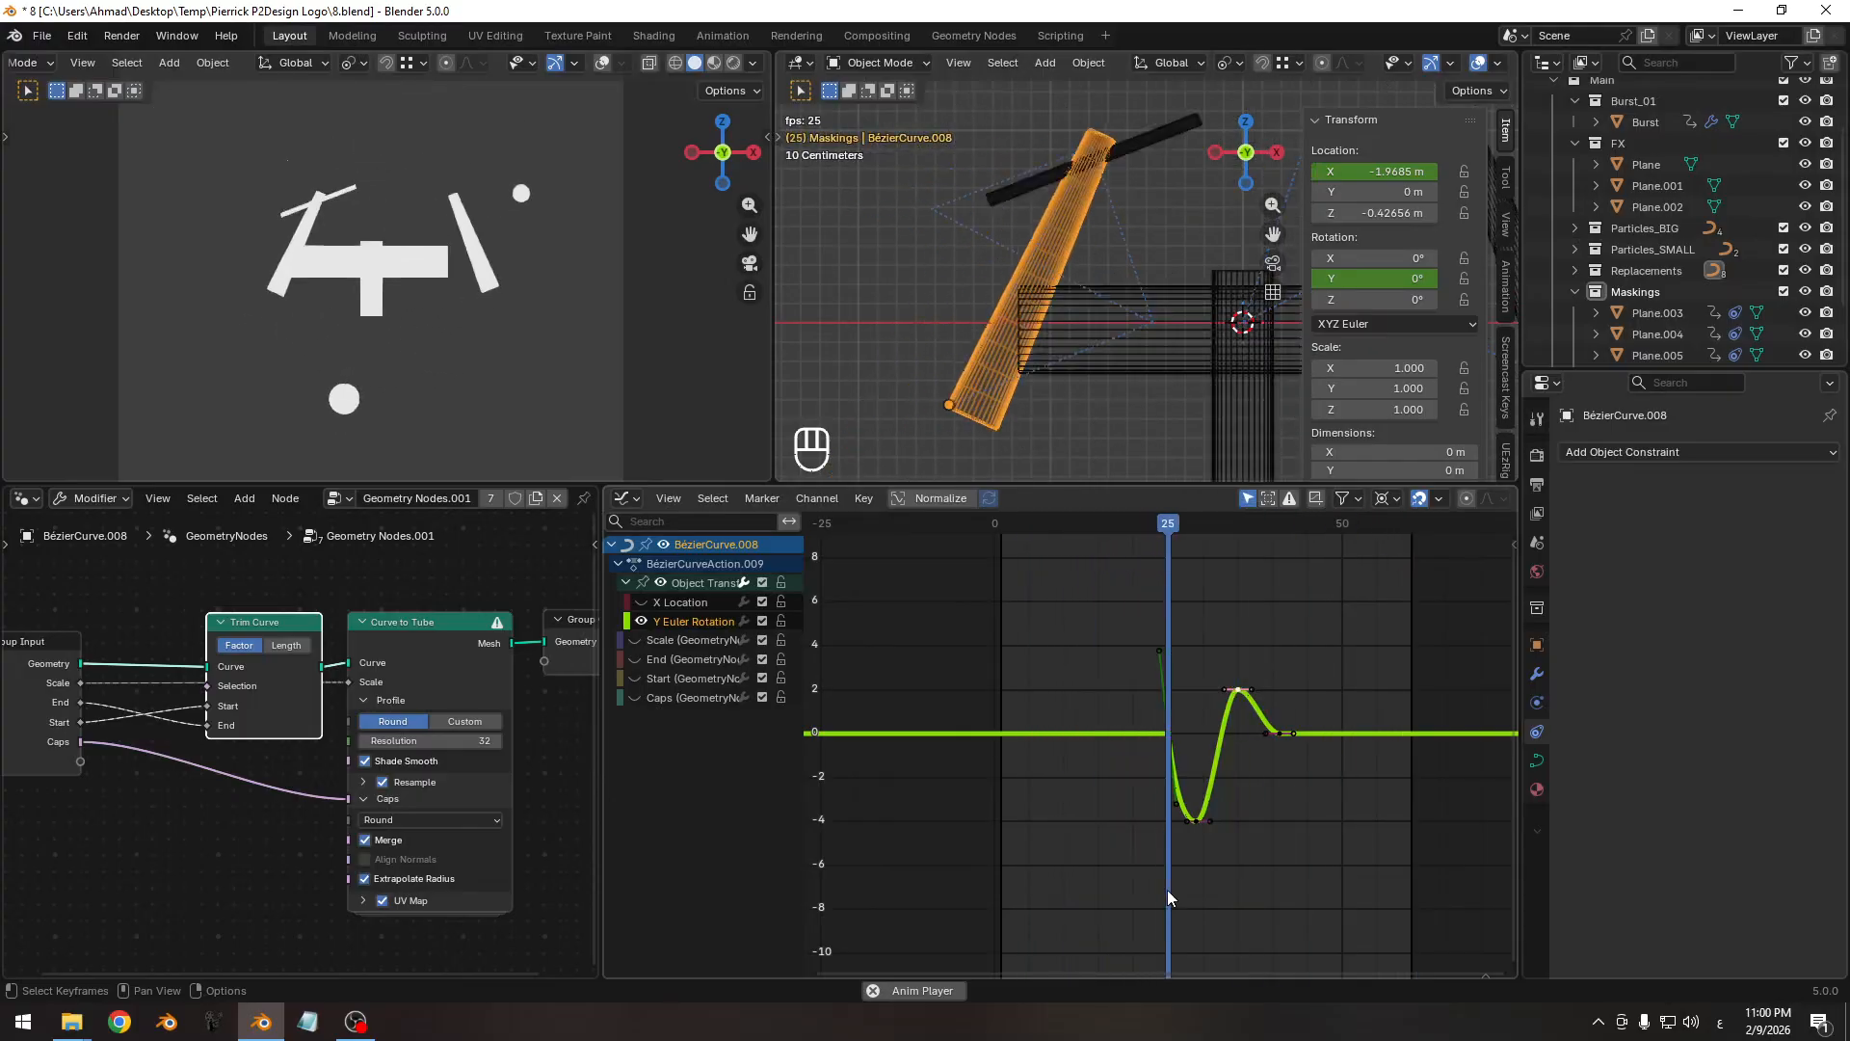
key("space")
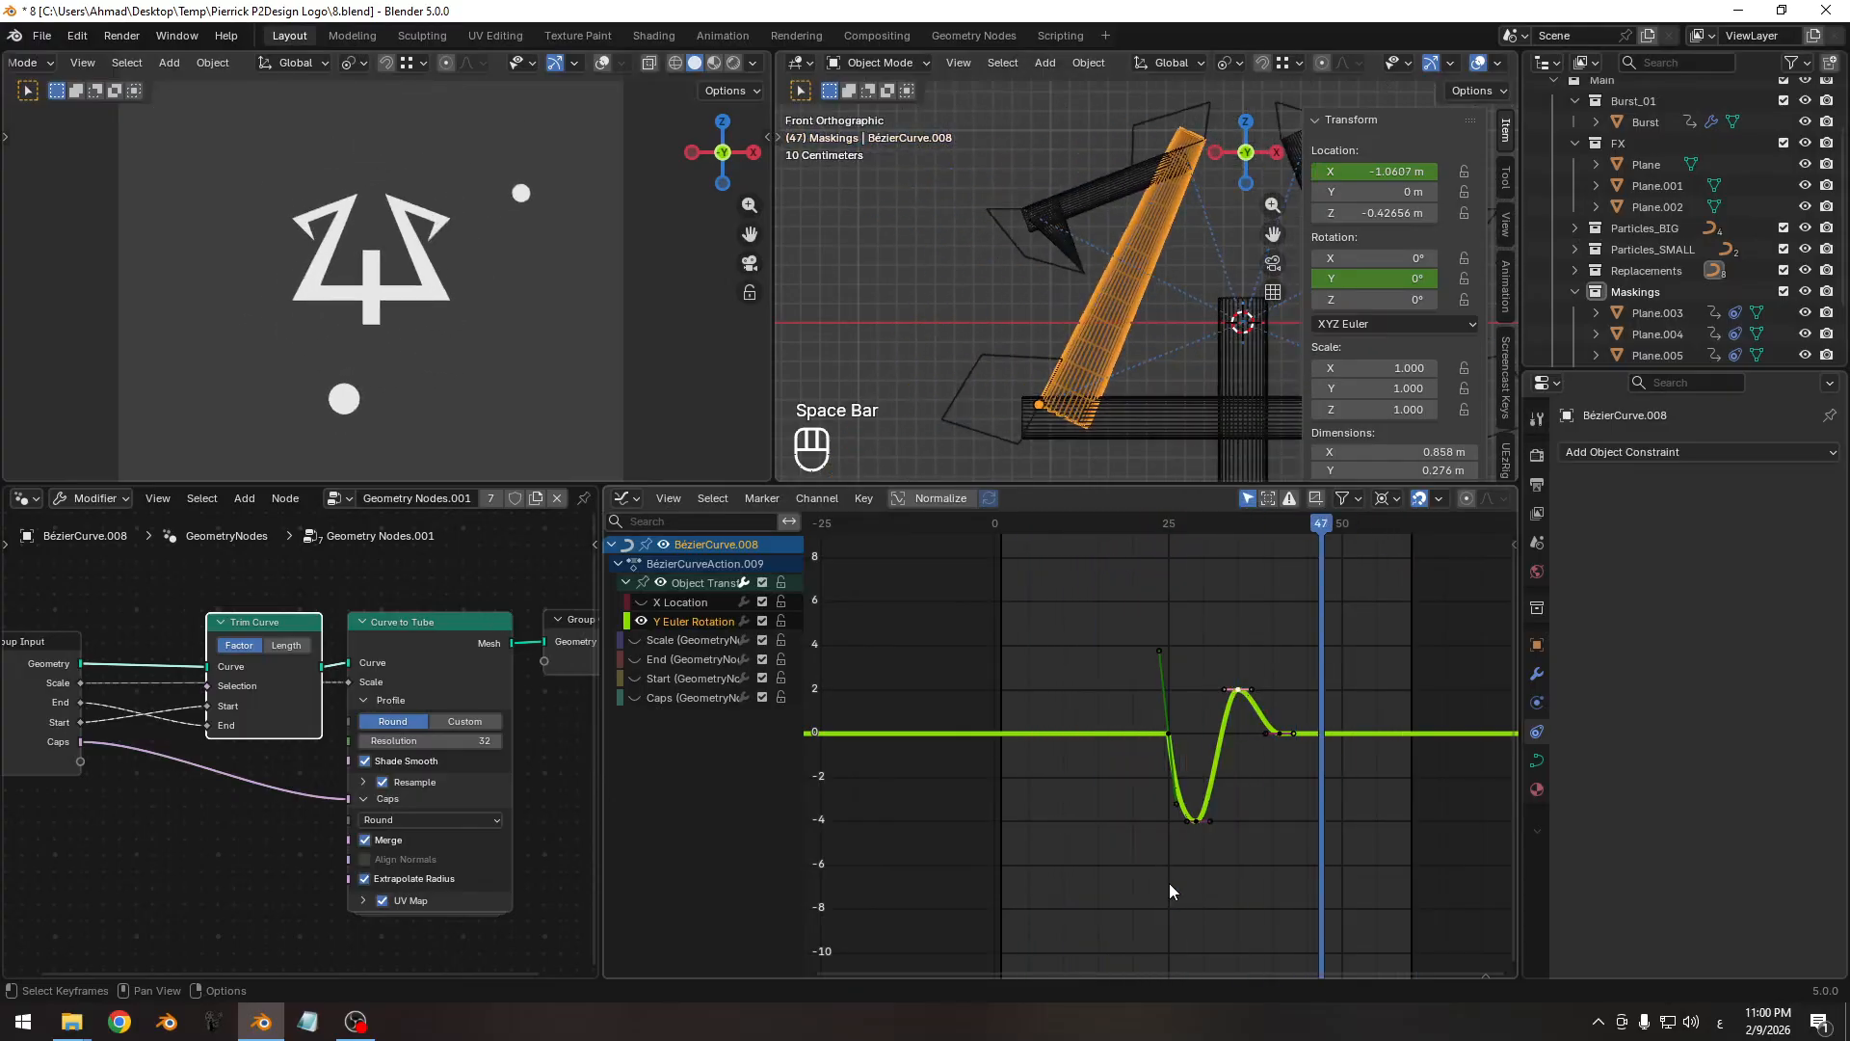
Steepen the outgoing handle of the frame 25 Y rotation keyframe further.
middle_click_drag(1170, 883, 1067, 842, "ctrl")
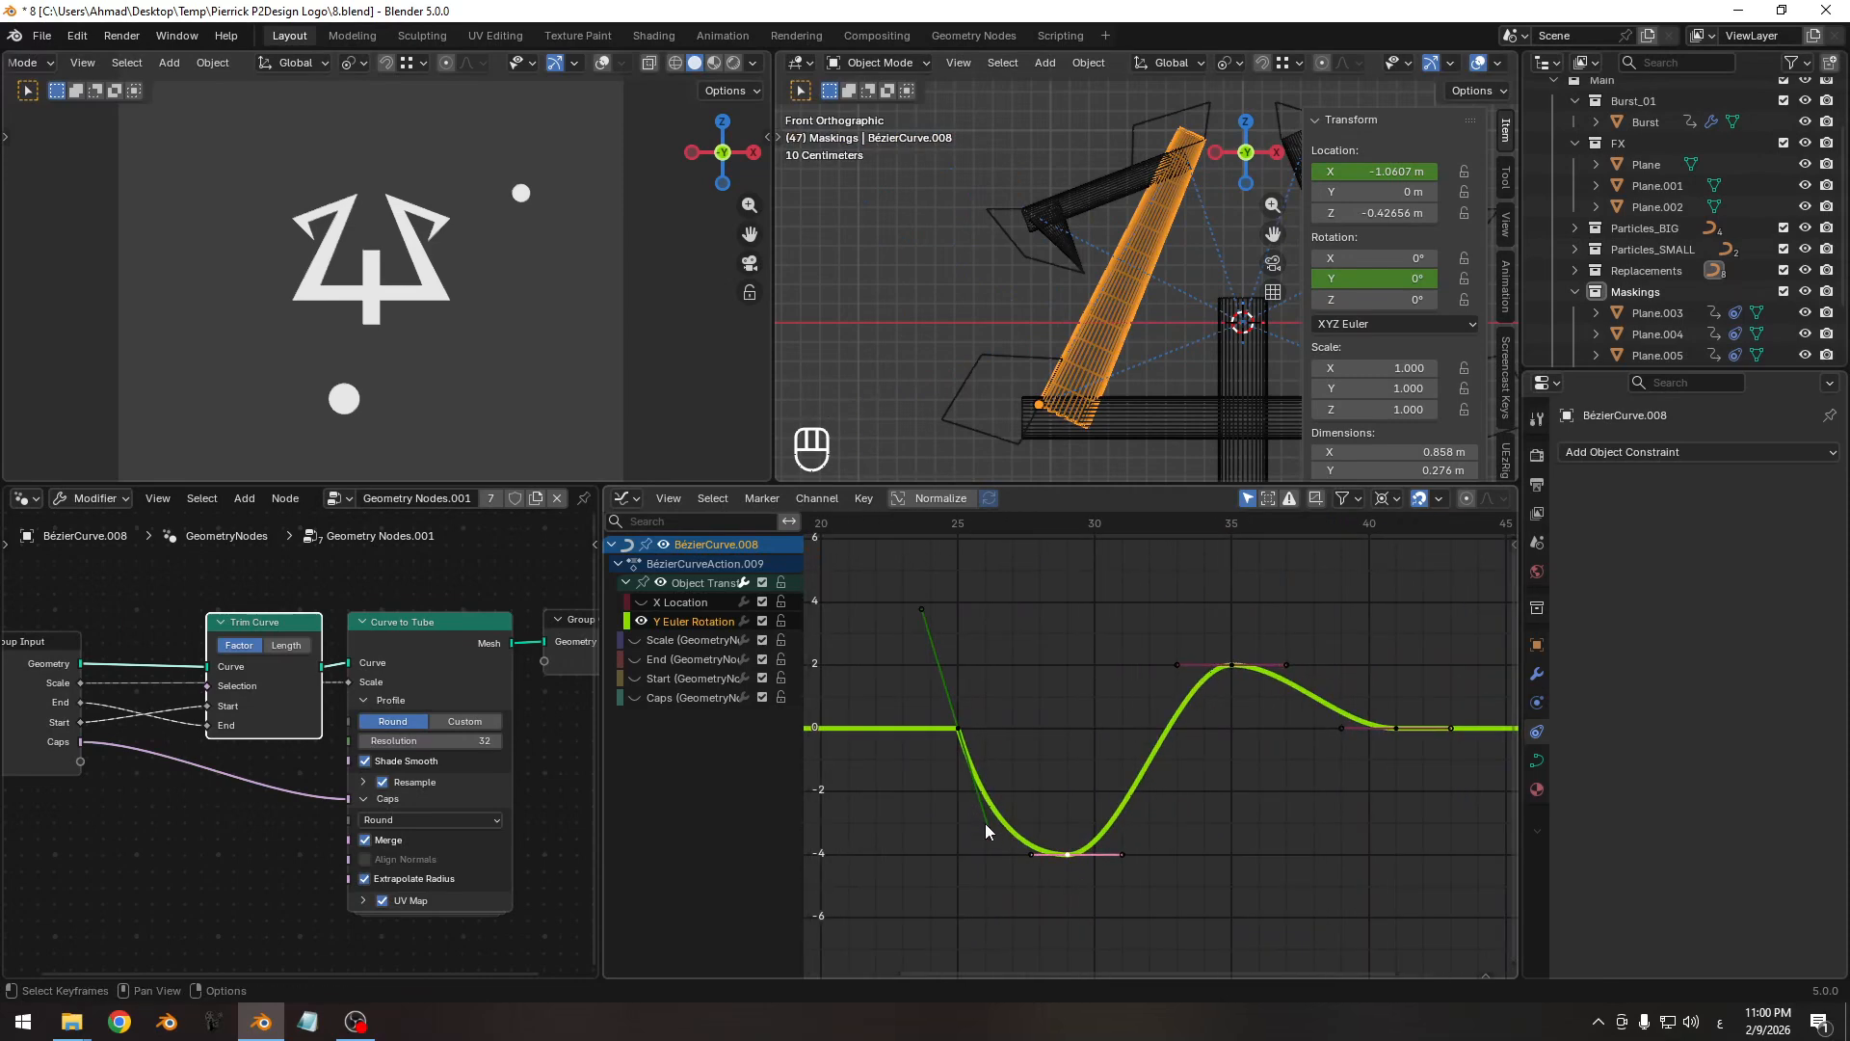
left_click(985, 825)
key("g")
left_click(1003, 883)
key("g")
left_click(1006, 876)
Move the 2° overshoot keyframe of the Y rotation earlier in time, to frame 33.
left_click(1072, 858)
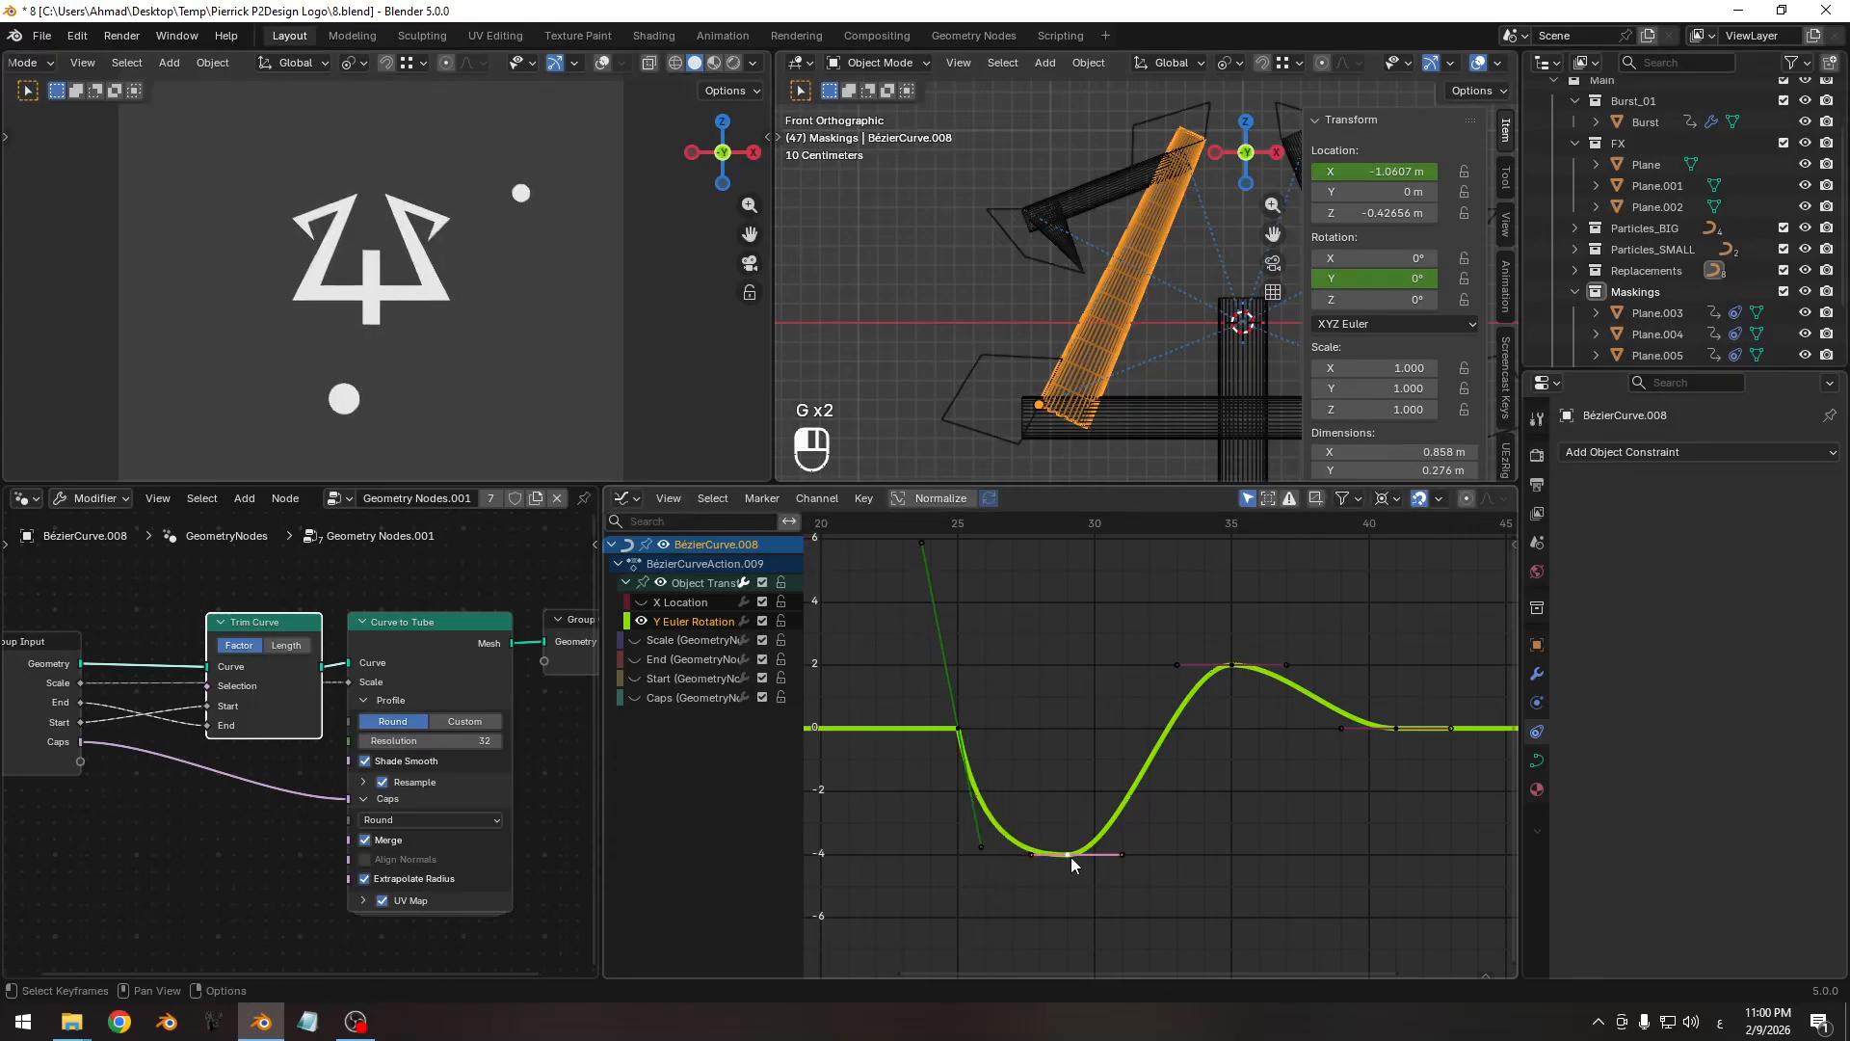
left_click(1222, 668)
key("g")
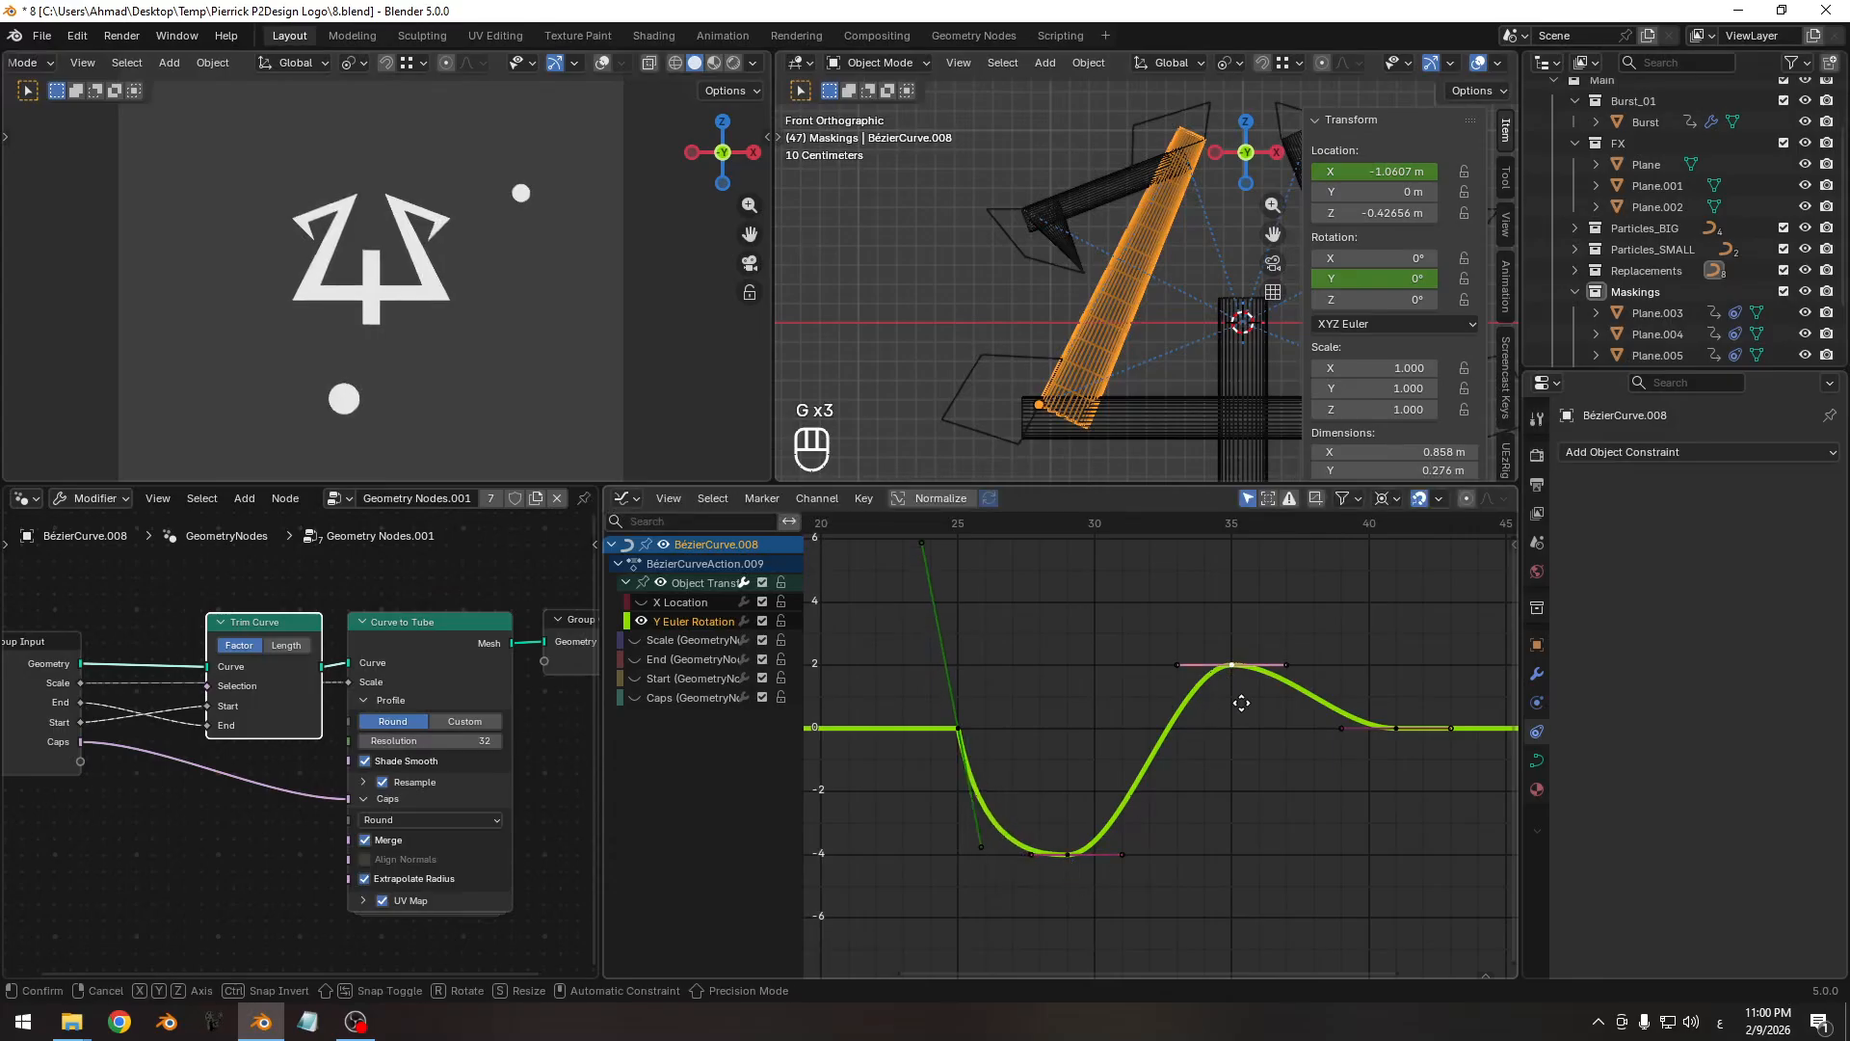
key("x")
left_click(1200, 703)
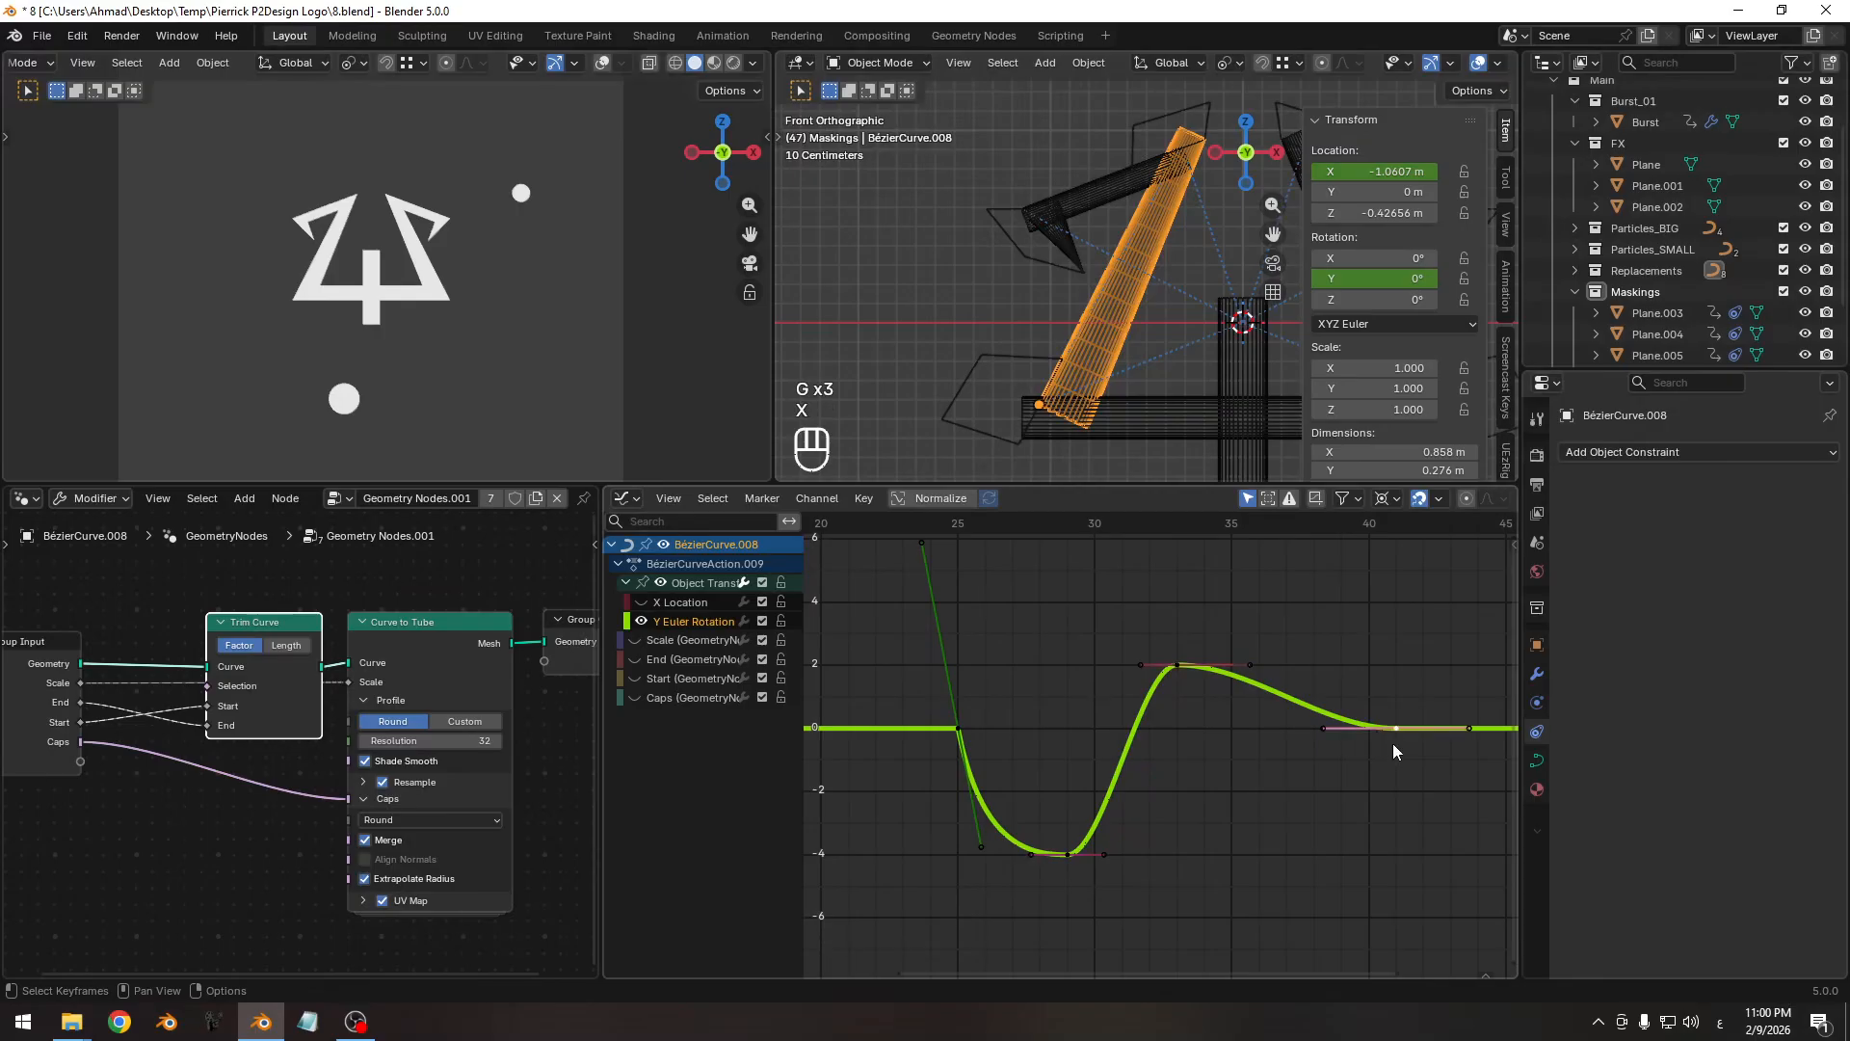
Move the final 0° keyframe of the Y rotation earlier in time, to frame 39.
key("g")
key("x")
left_click(1347, 747)
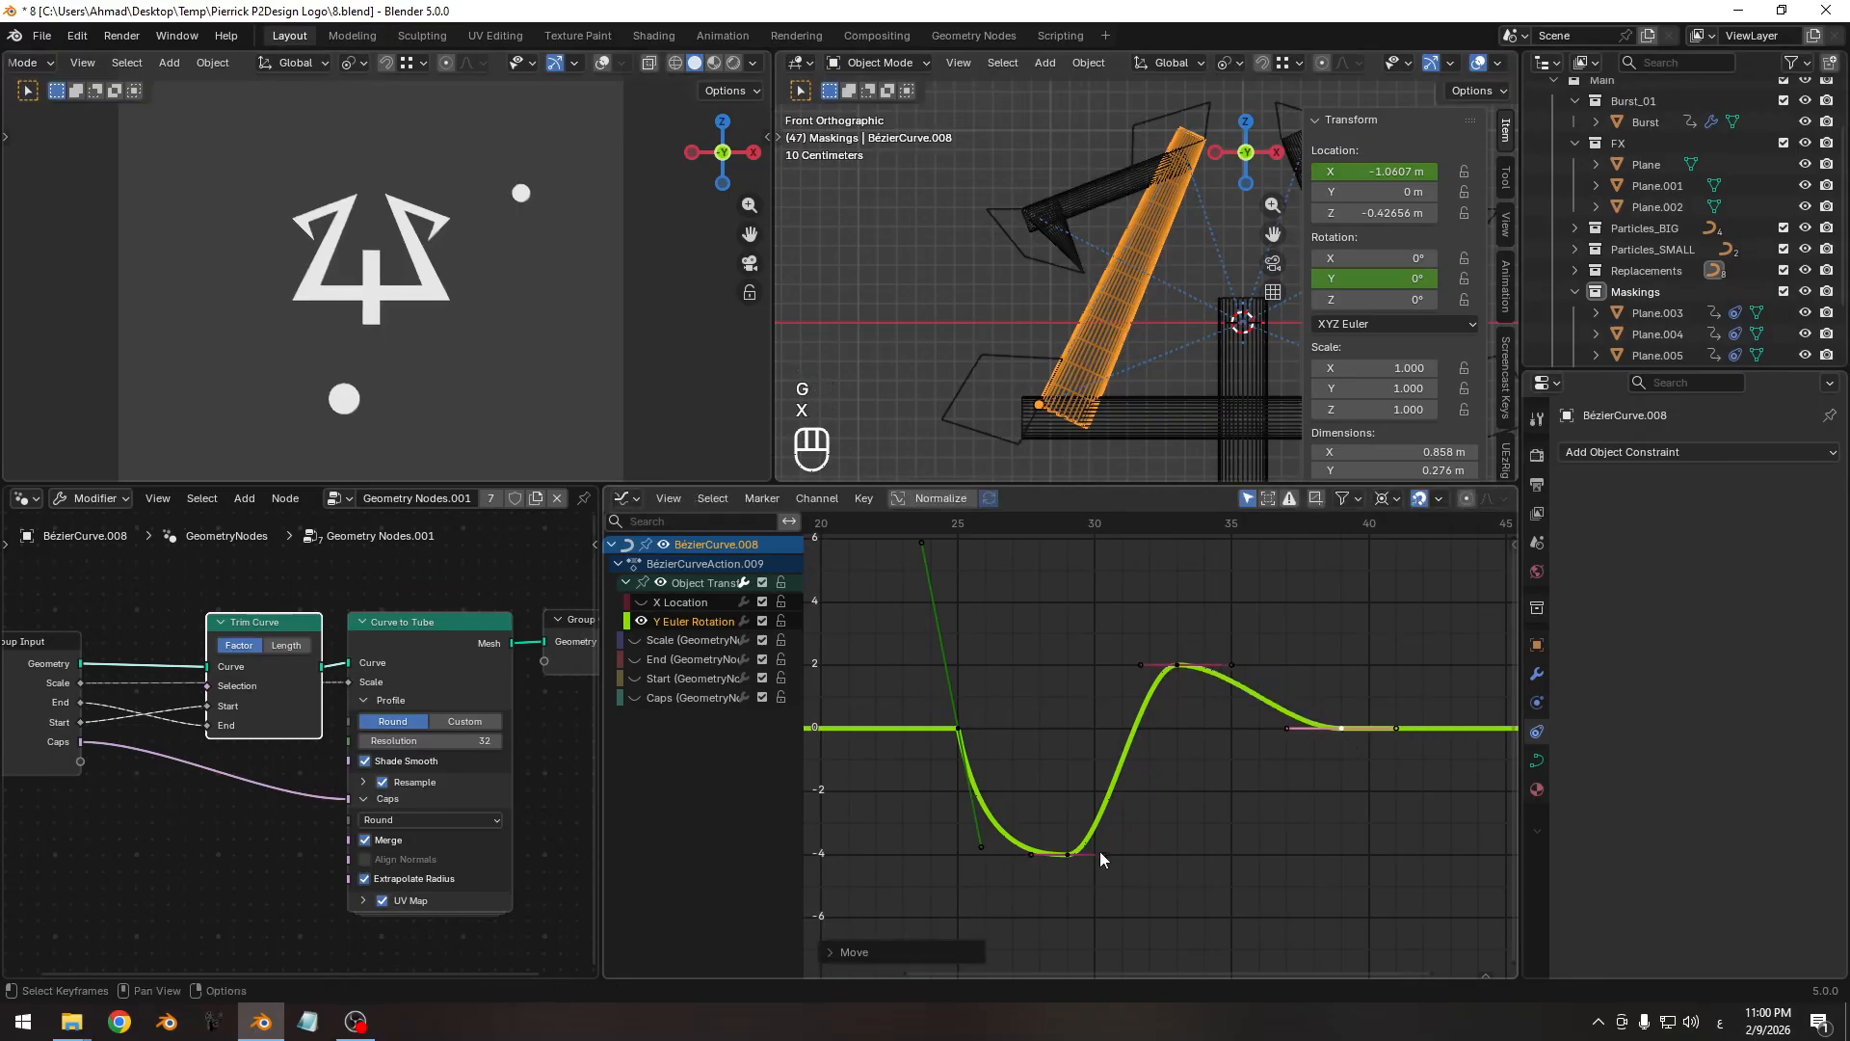
Set the pivot to individual centers and lengthen the handles of the swing, overshoot and final Y rotation keyframes together.
left_click_drag(1104, 891, 1511, 641)
left_click(1387, 499)
left_click(1422, 596)
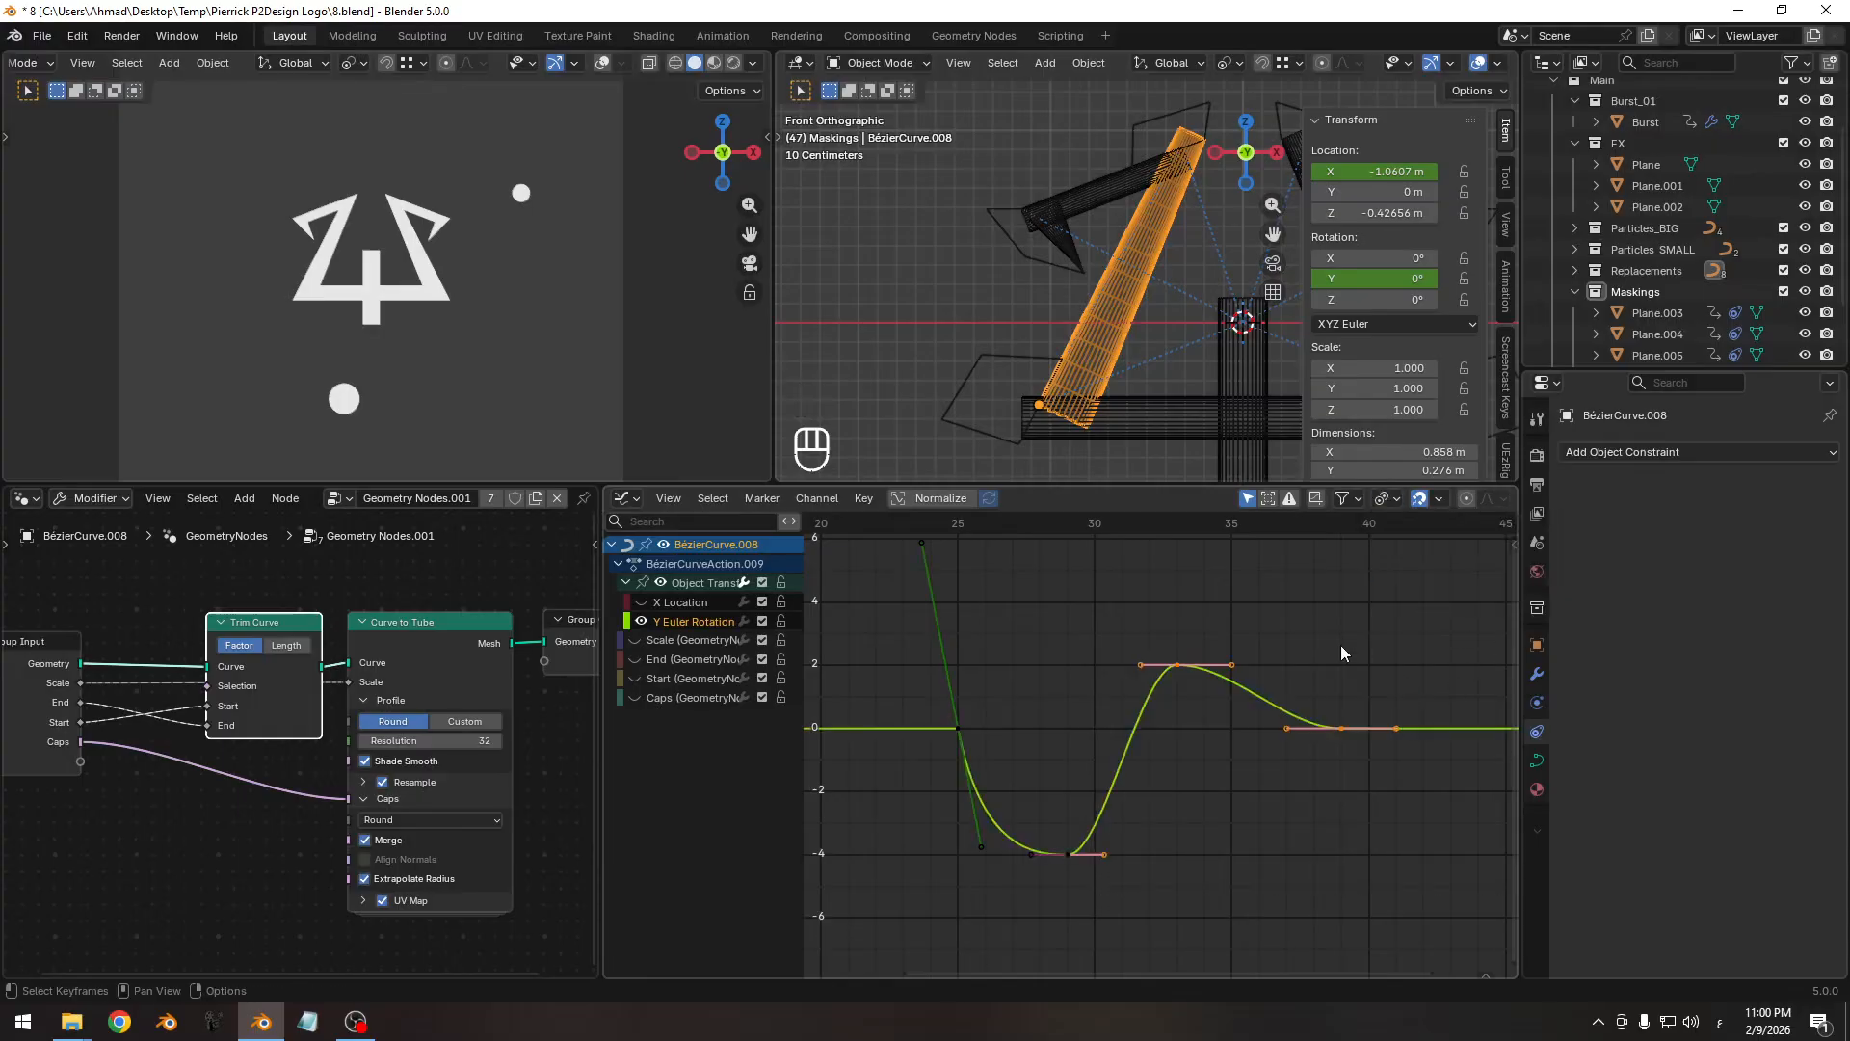
key("s")
left_click(1378, 629)
Lengthen the handles of the final 0° keyframe and shorten the outgoing handle of the 2° overshoot keyframe.
left_click(1245, 665)
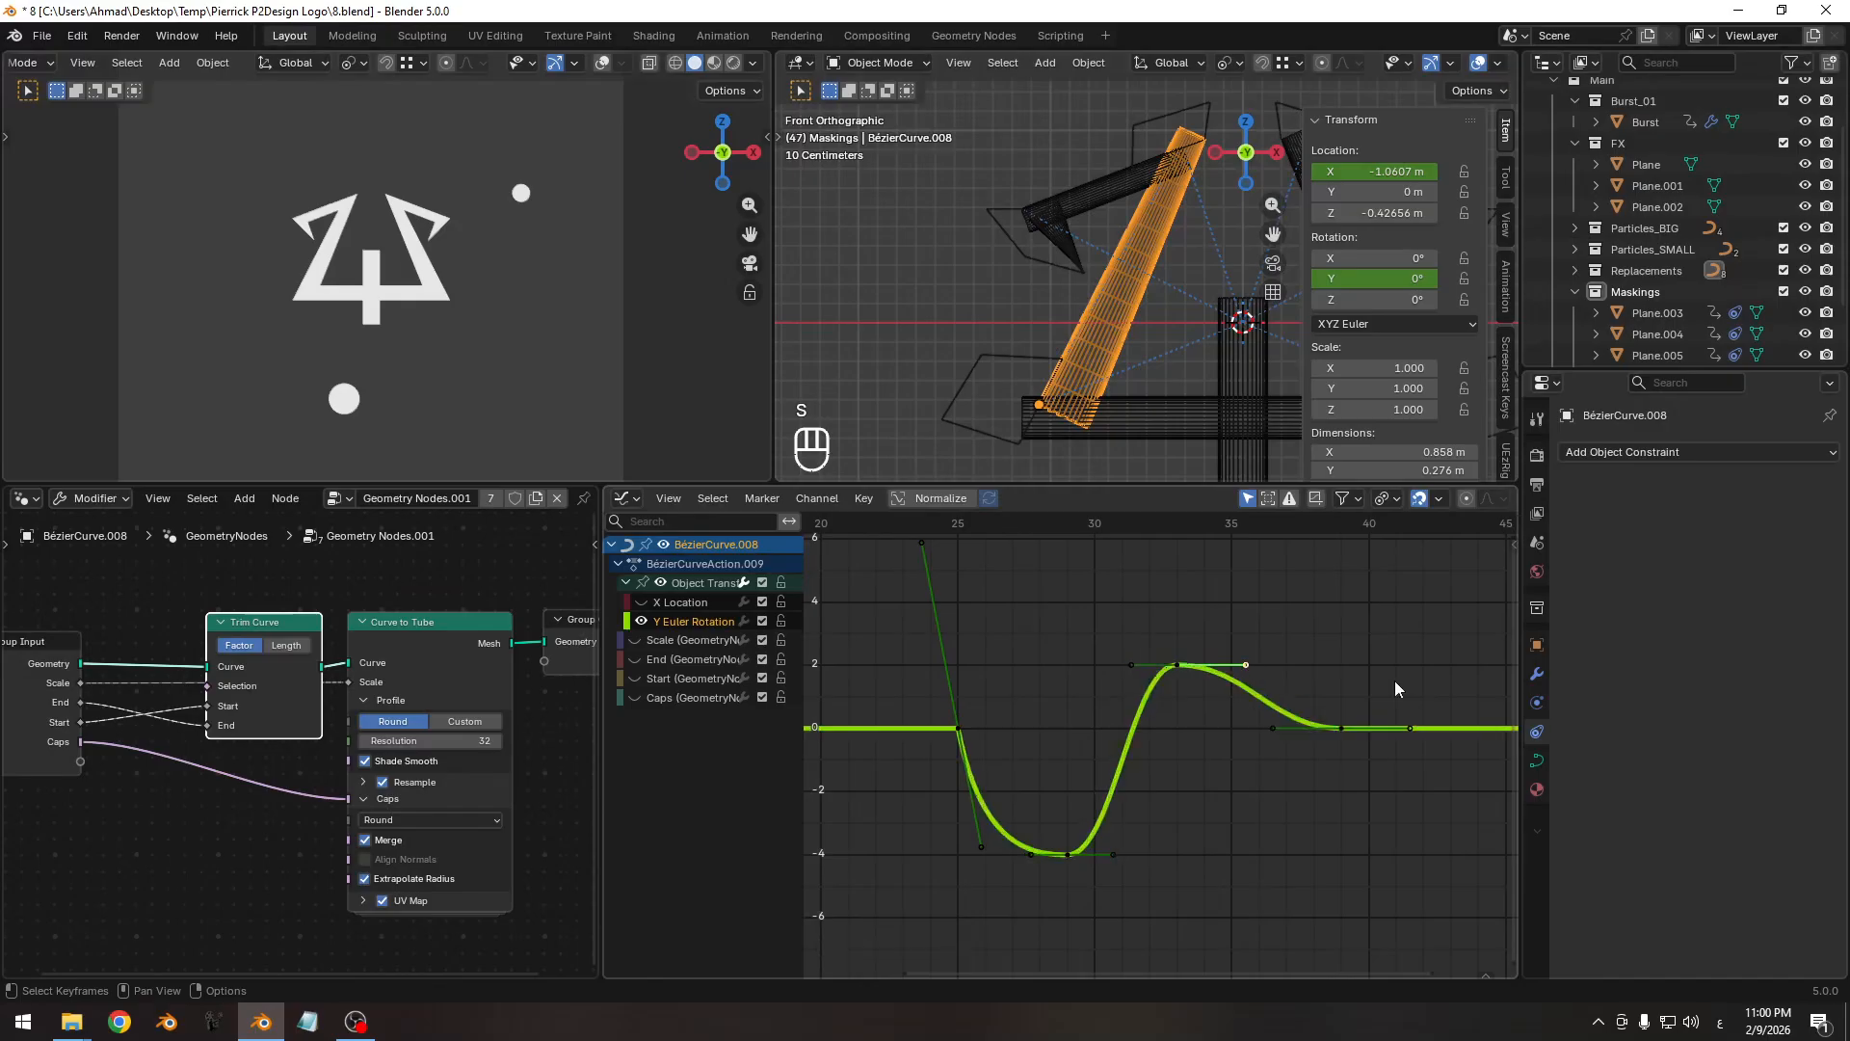
key("s")
left_click(1395, 680)
left_click(1341, 728)
key("s")
left_click(1178, 782)
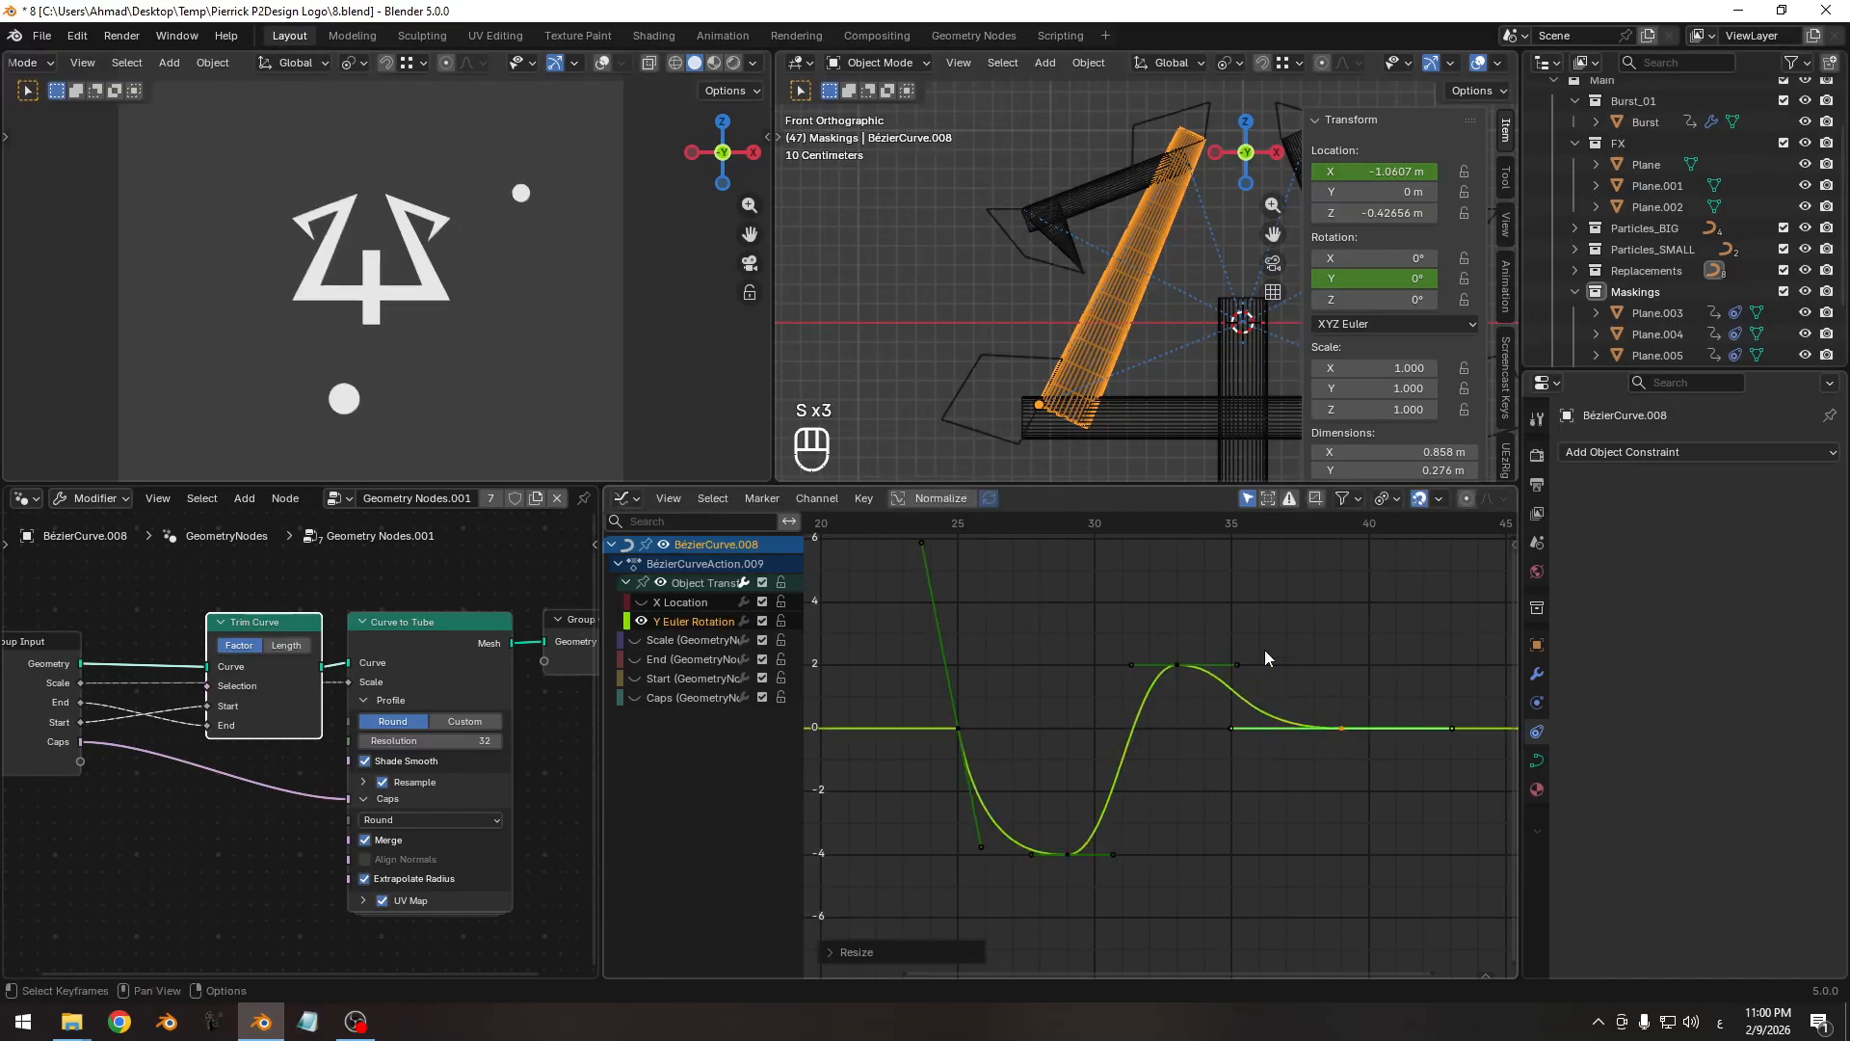
left_click(1229, 665)
key("s")
left_click(1335, 686)
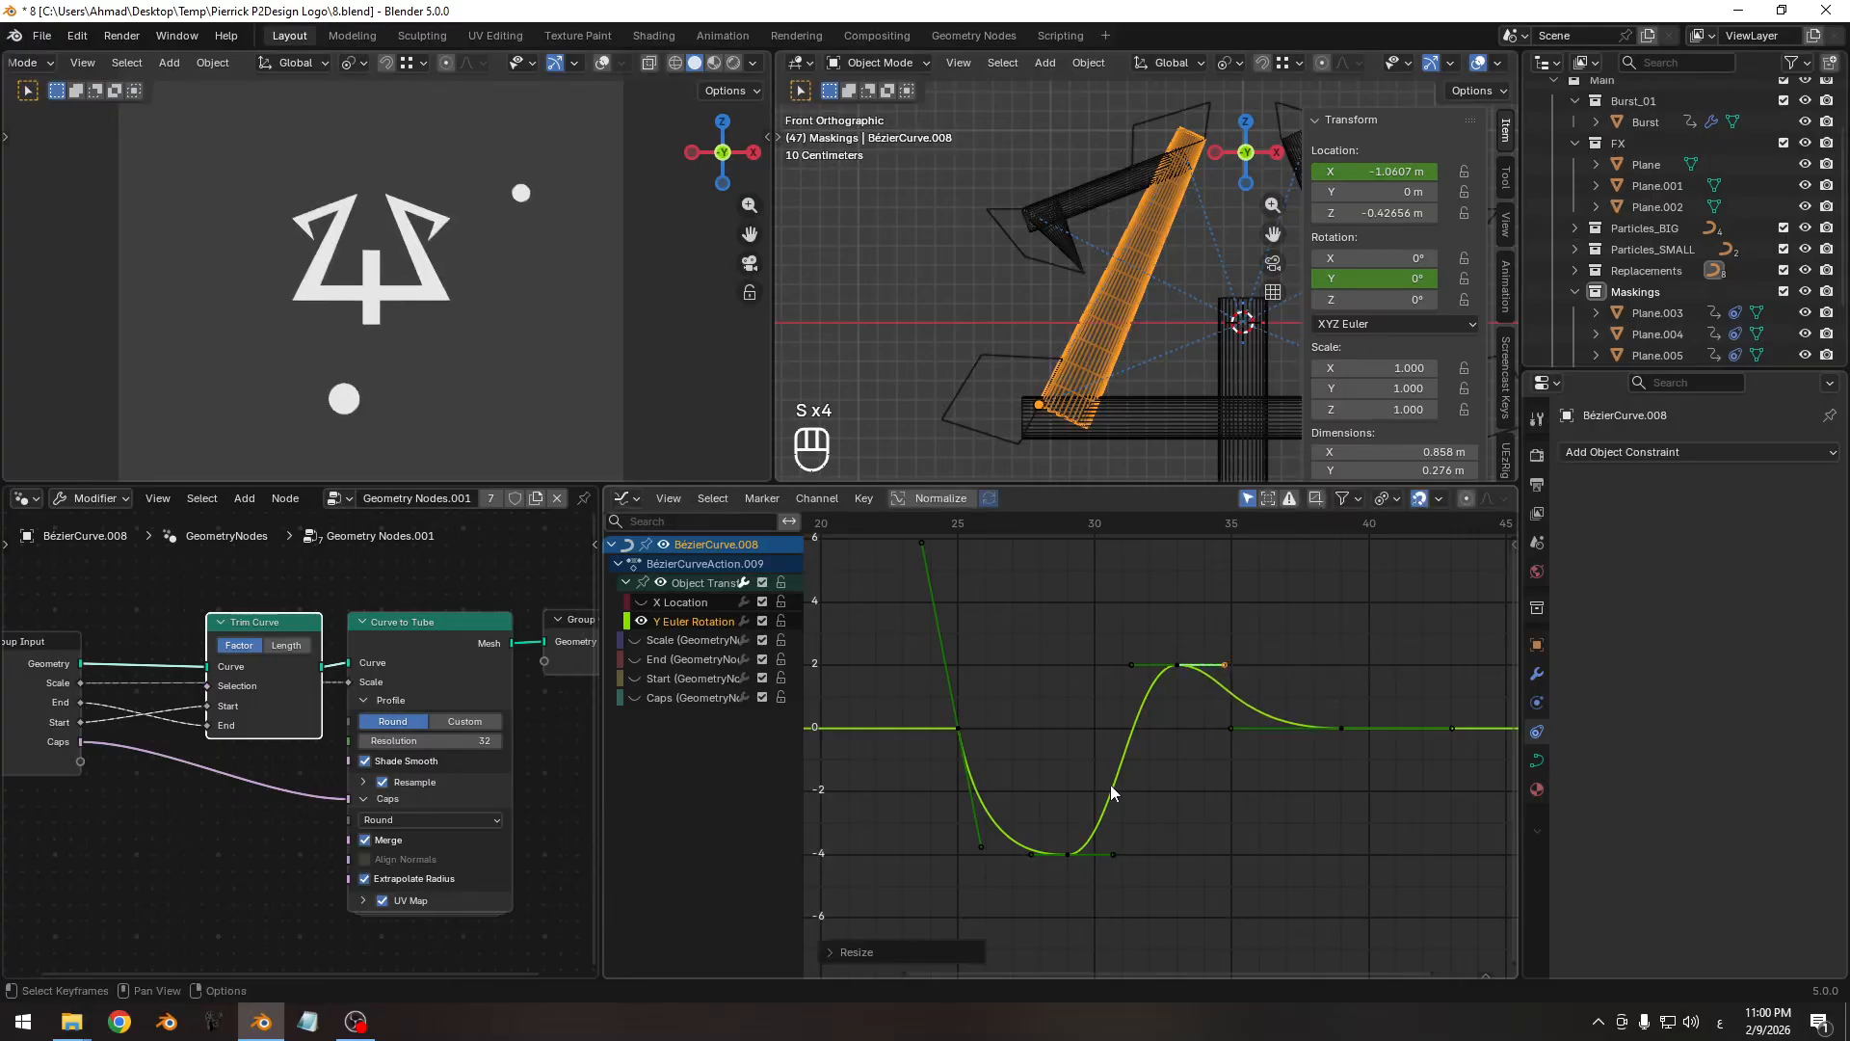
Lengthen the outgoing handle of the −4° Y rotation keyframe slightly, and save the file.
middle_click_drag(1111, 793, 1106, 795, "ctrl")
middle_click_drag(1106, 813, 1116, 823)
key("s")
left_click(1247, 867)
middle_click_drag(1083, 665, 1057, 687, "ctrl")
key("ctrl+s")
Scrub and play the animation to check the timing of the left diagonal tube's swing and overshoot.
middle_click_drag(1055, 686, 1035, 686, "shift")
left_click_drag(871, 525, 1258, 525)
middle_click_drag(1156, 628, 1144, 644, "ctrl")
key("space")
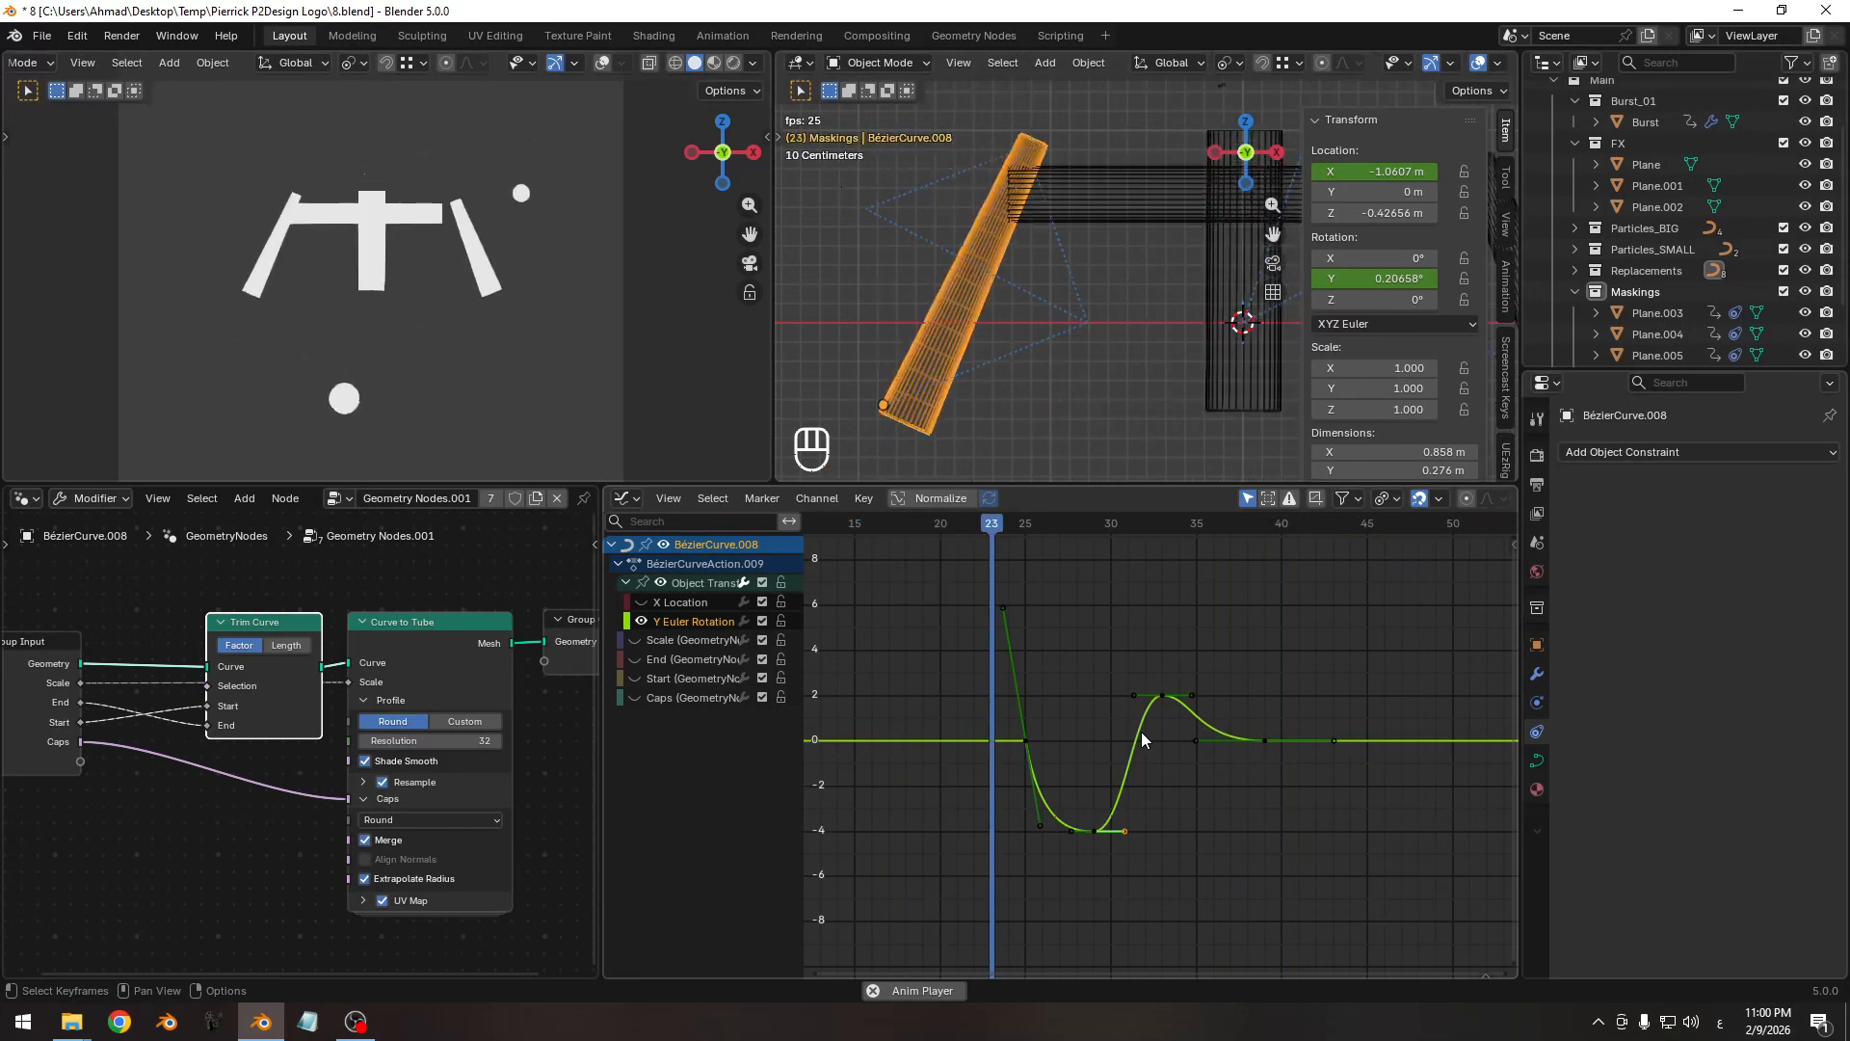
key("space")
scroll(1133, 746, "up", 2)
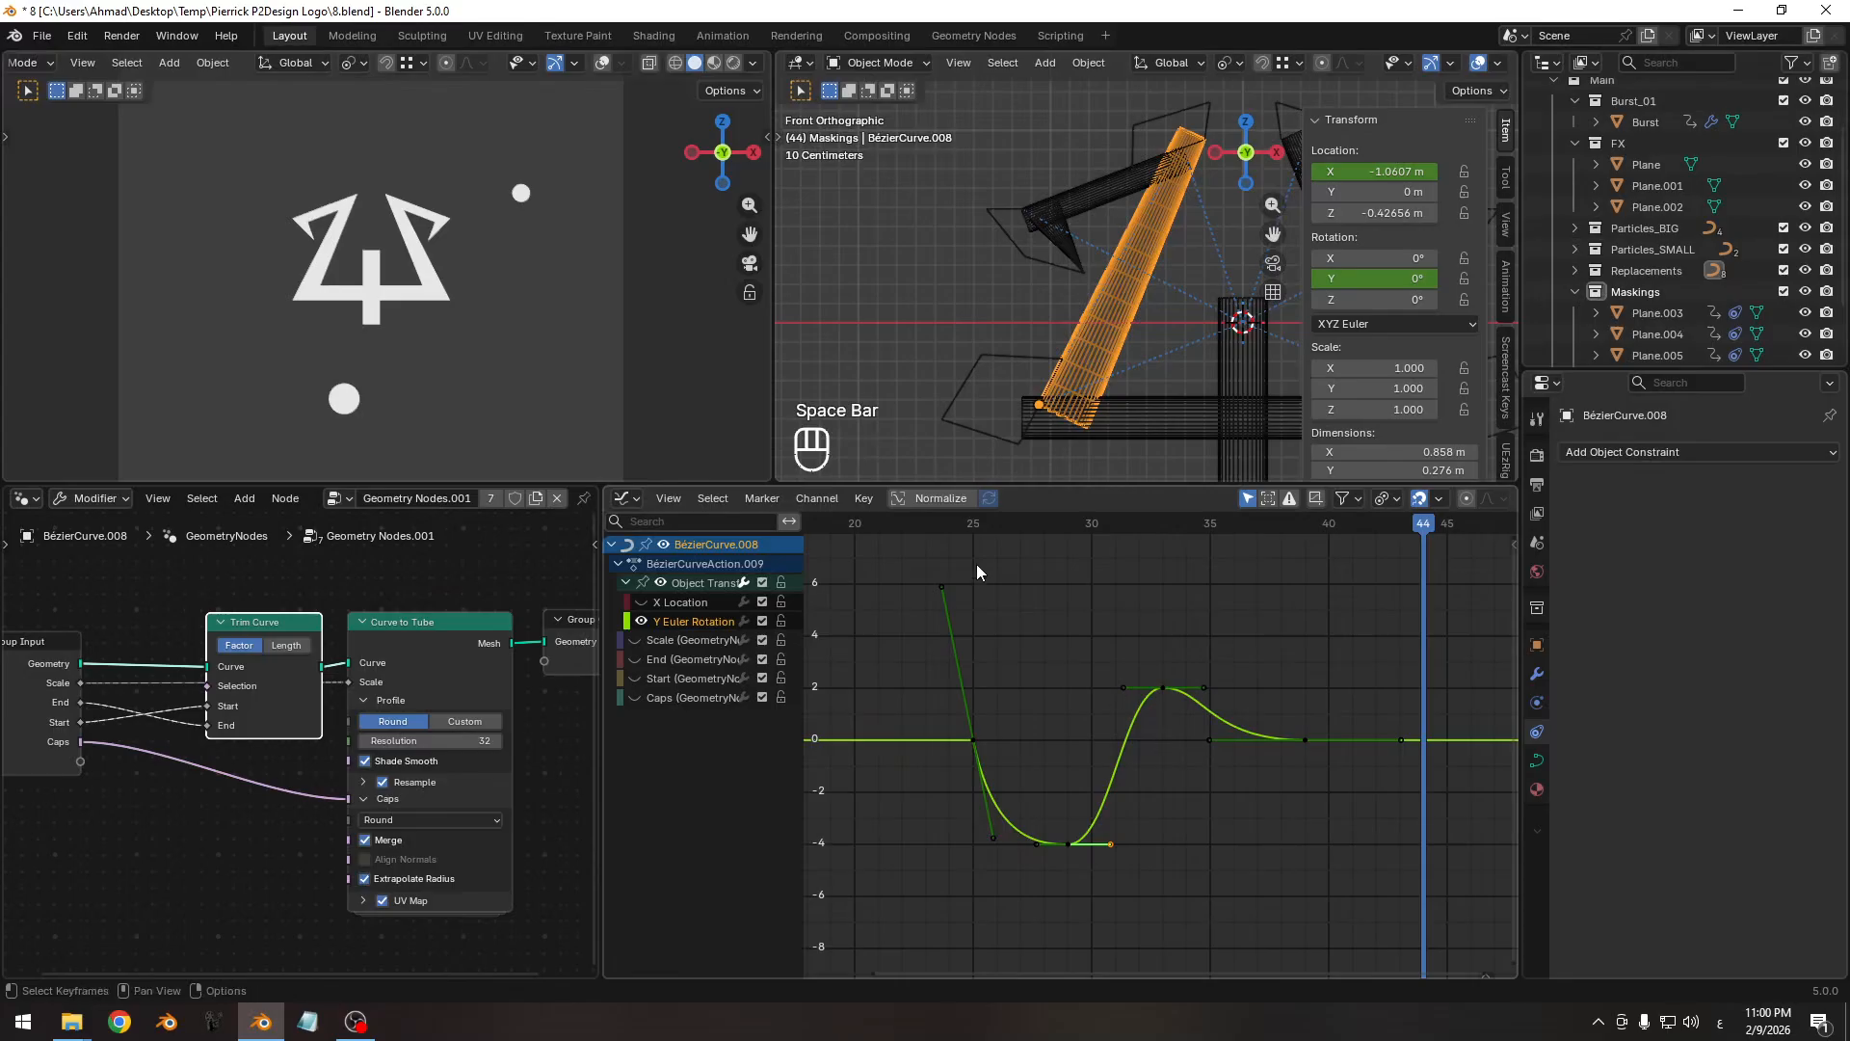
left_click_drag(975, 528, 1206, 545)
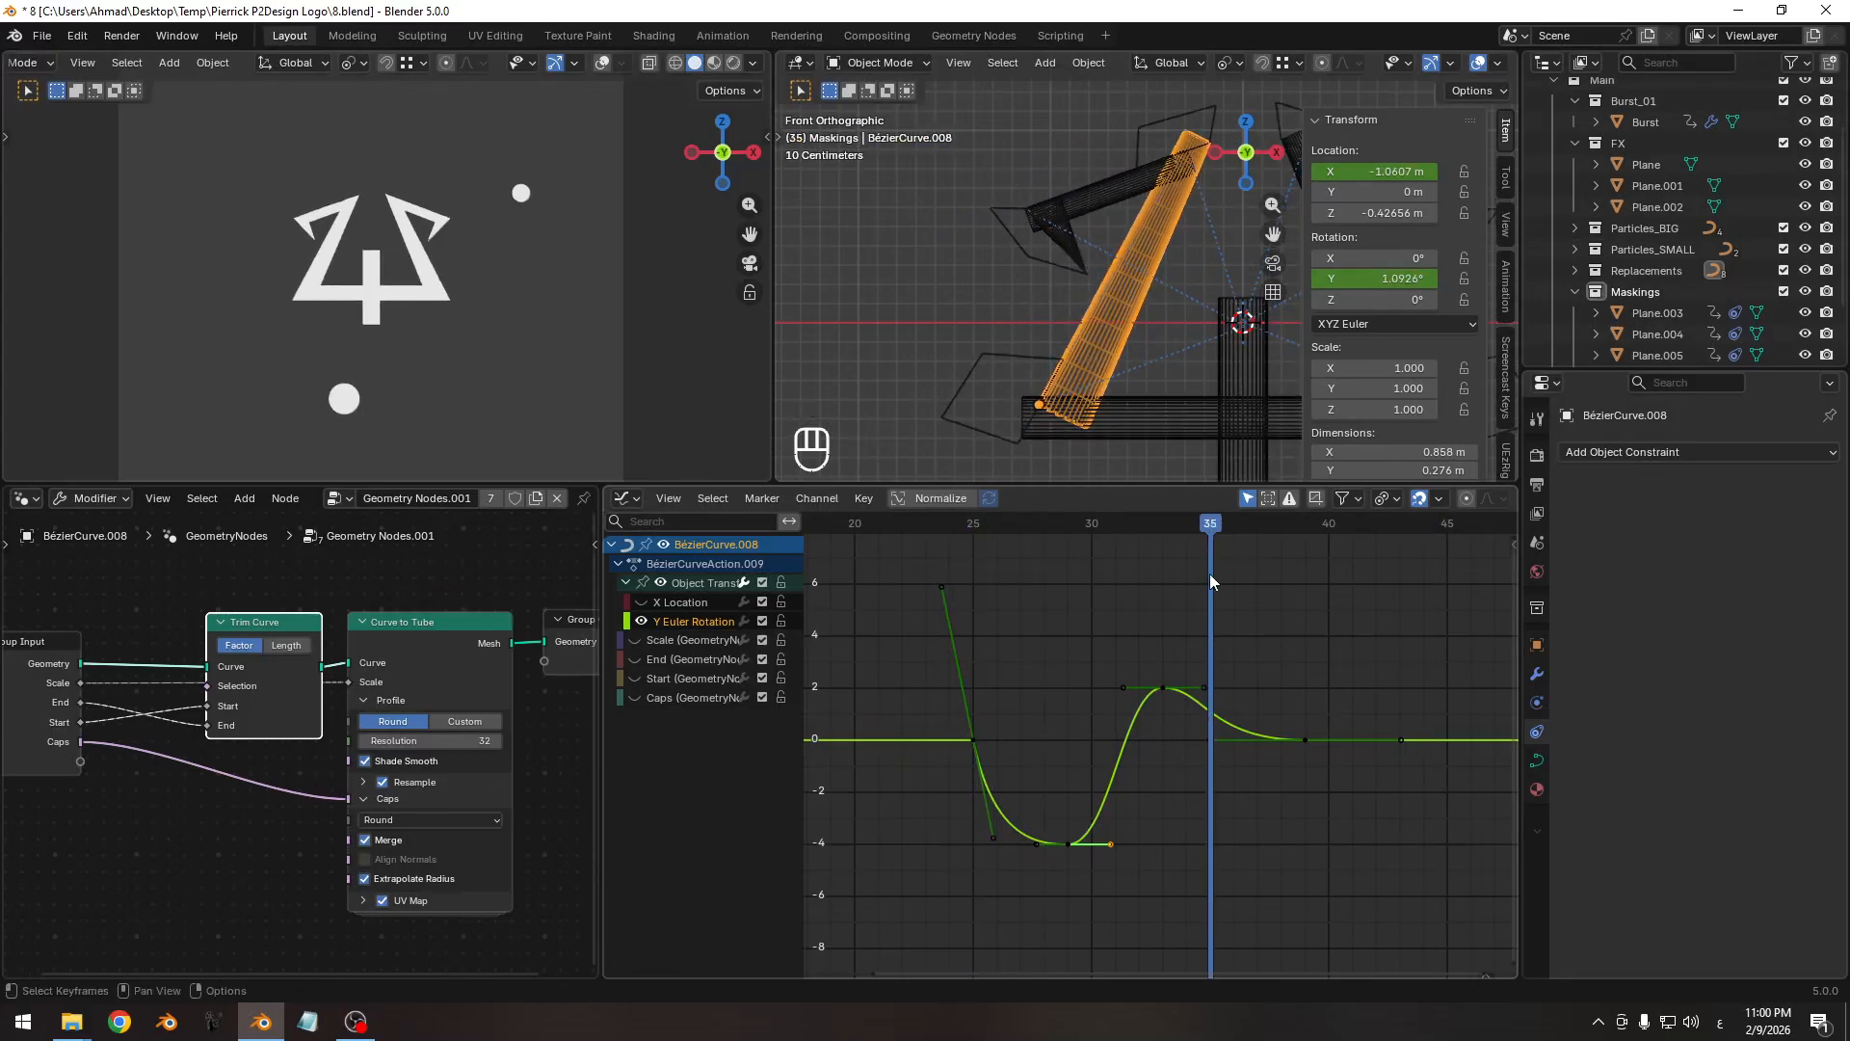
Lower the overshoot keyframe of the Y rotation to about 1.2°.
middle_click_drag(1144, 675, 1167, 680)
mouse_move(1168, 679)
middle_mouse_down()
mouse_move(1193, 674)
mouse_move(1169, 711)
middle_mouse_up()
left_click(1194, 673)
key("g")
key("y")
left_click(1191, 645)
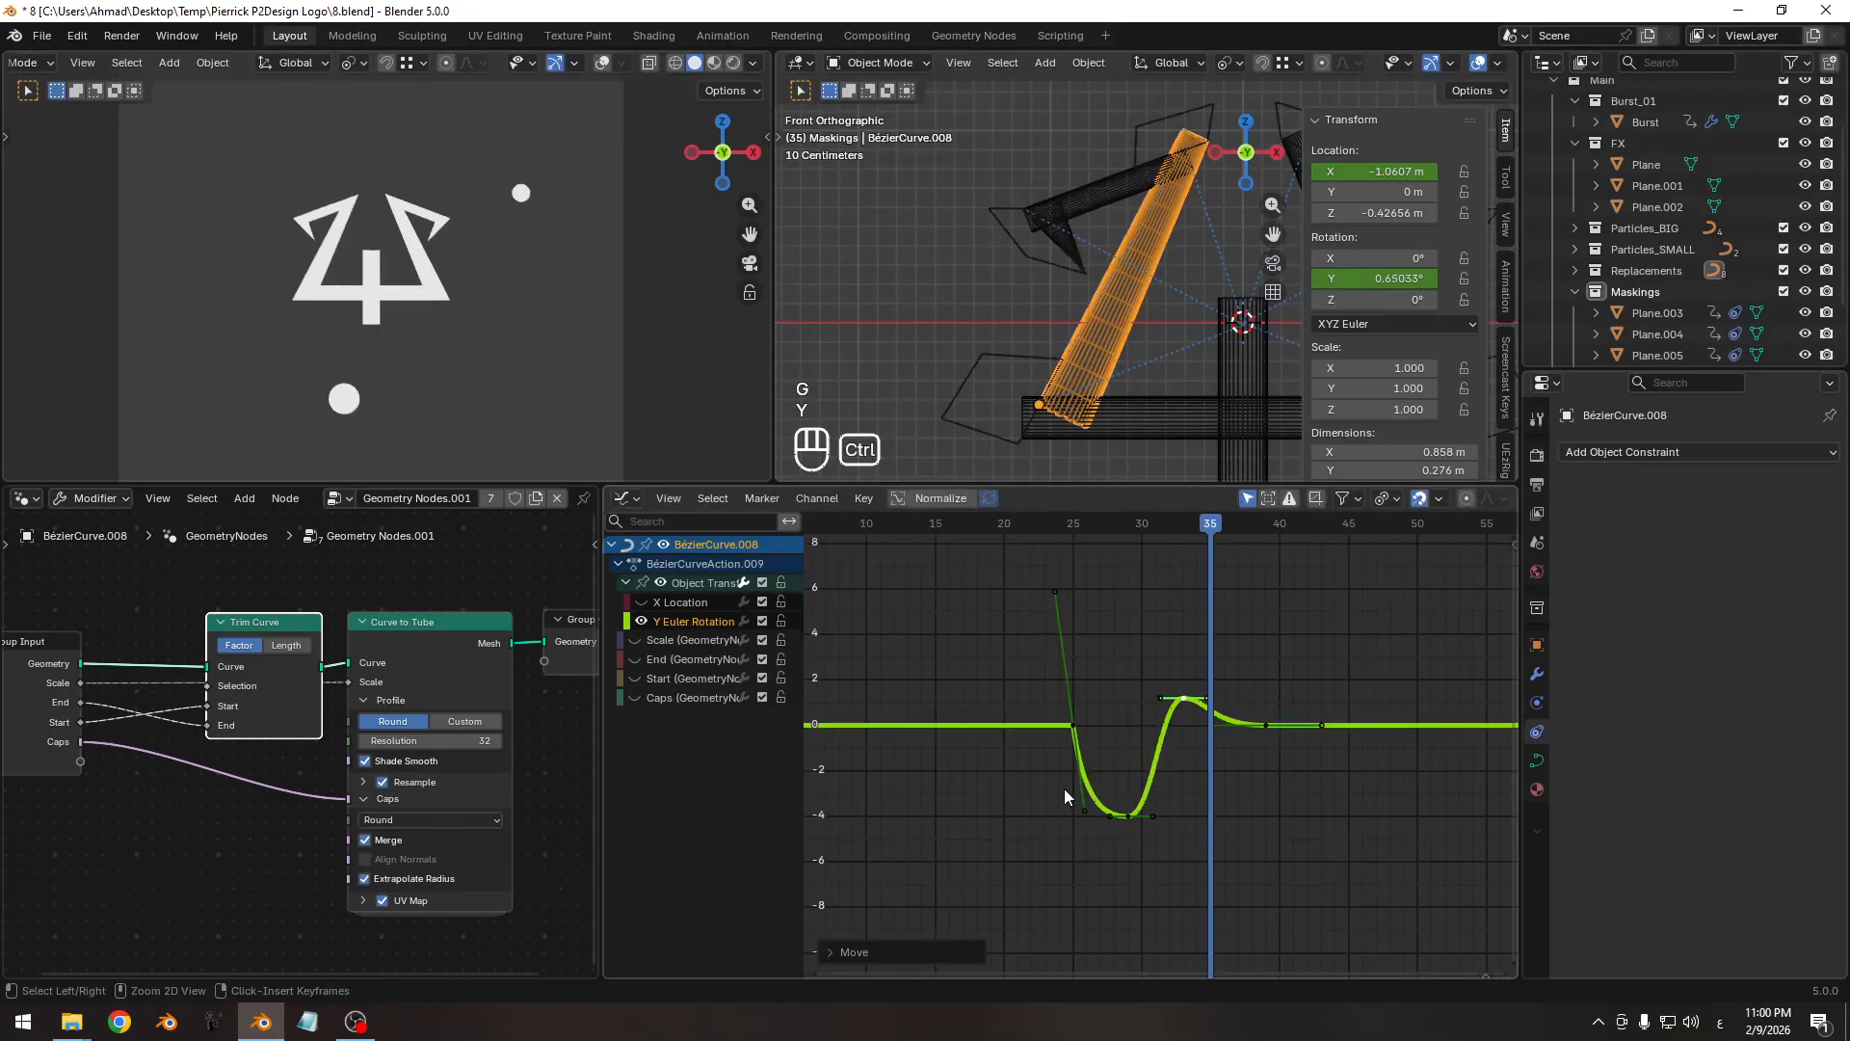
Move the −4° Y rotation keyframe to frame 28, and steepen and shorten the frame 25 keyframe's outgoing handle.
middle_click_drag(1064, 788, 1114, 765, "ctrl")
key("g")
key("x")
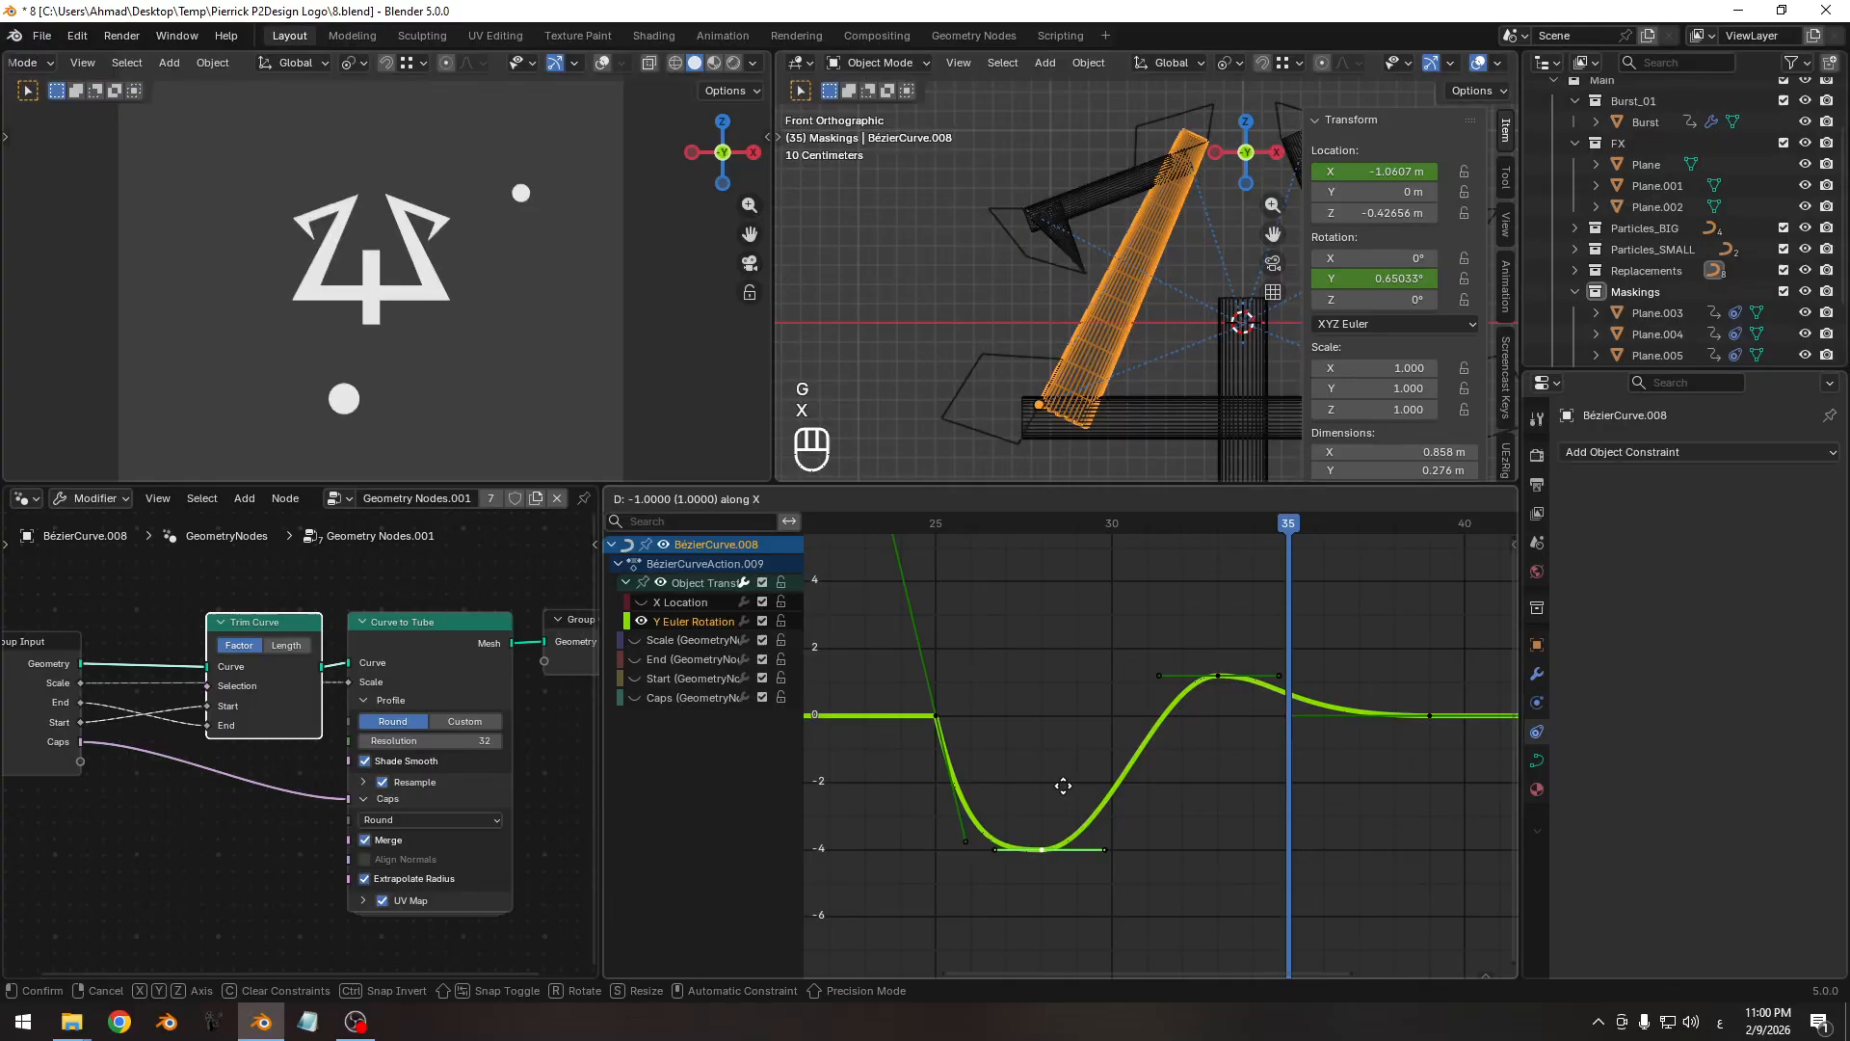
left_click(1063, 786)
left_click(965, 841)
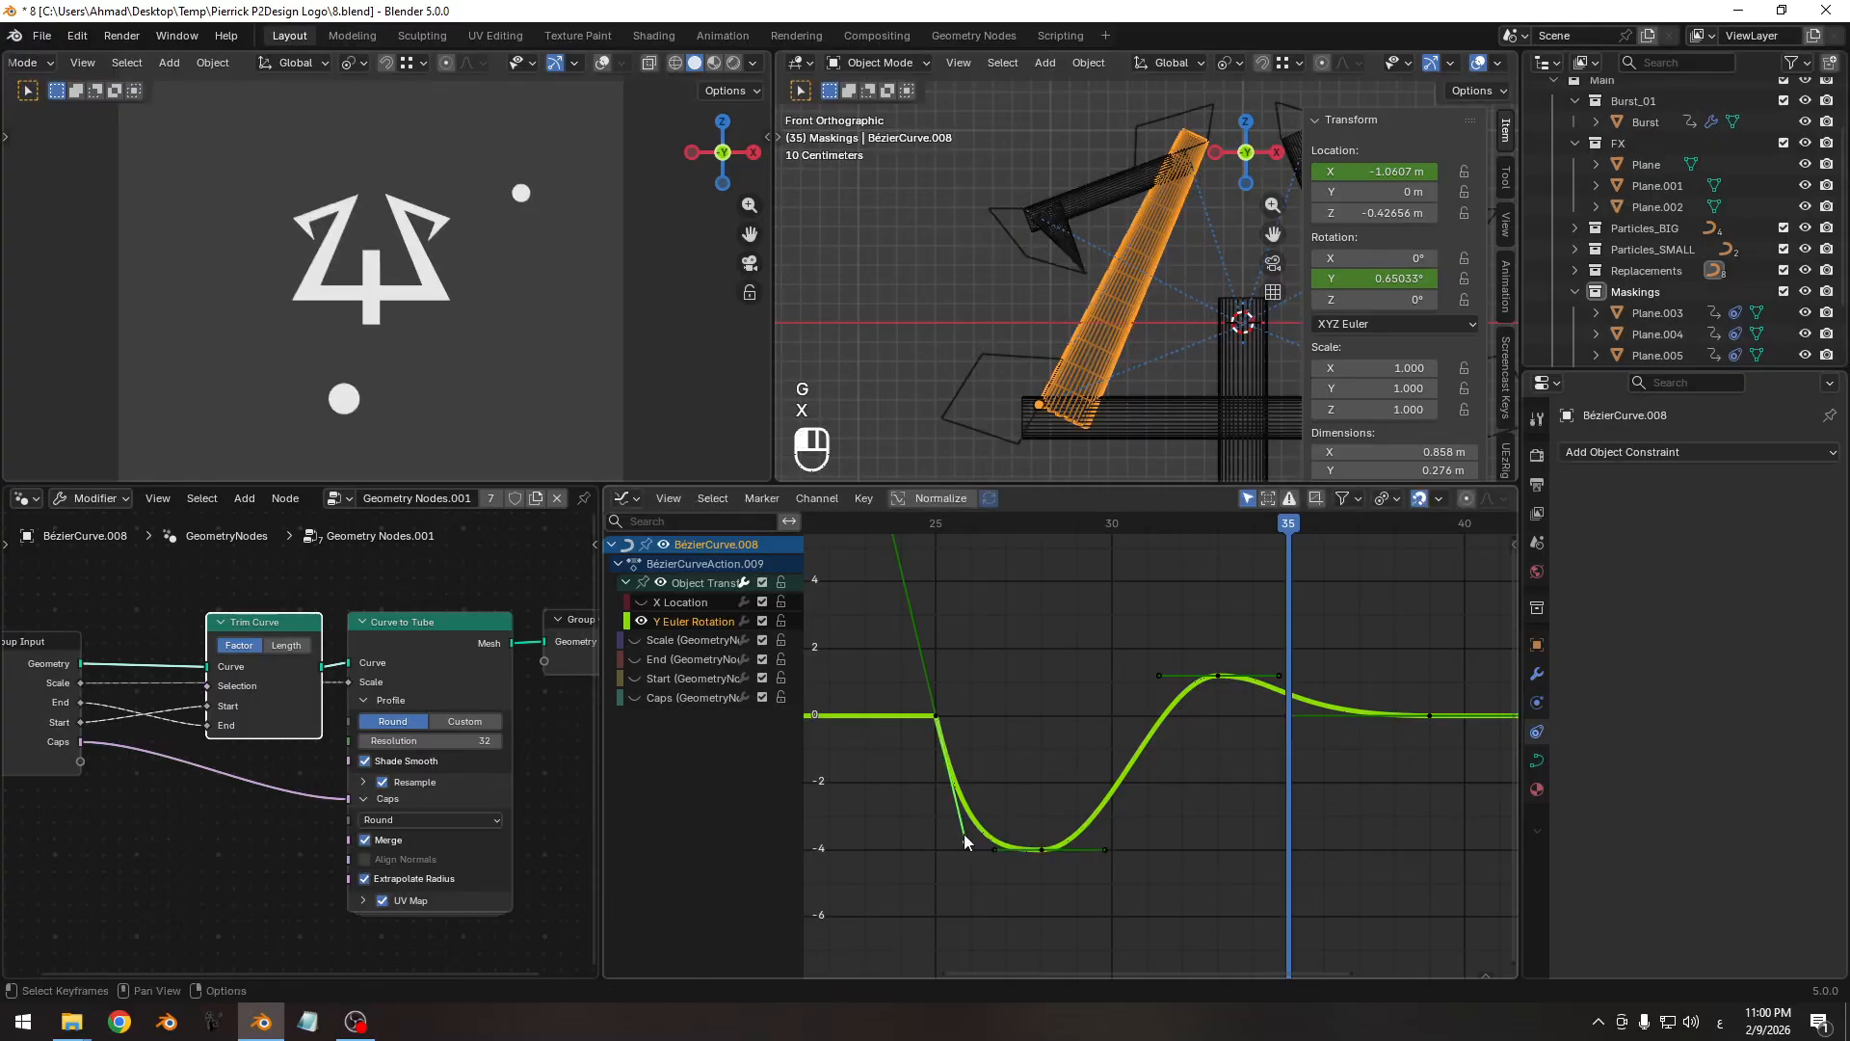
key("g")
left_click(1184, 824)
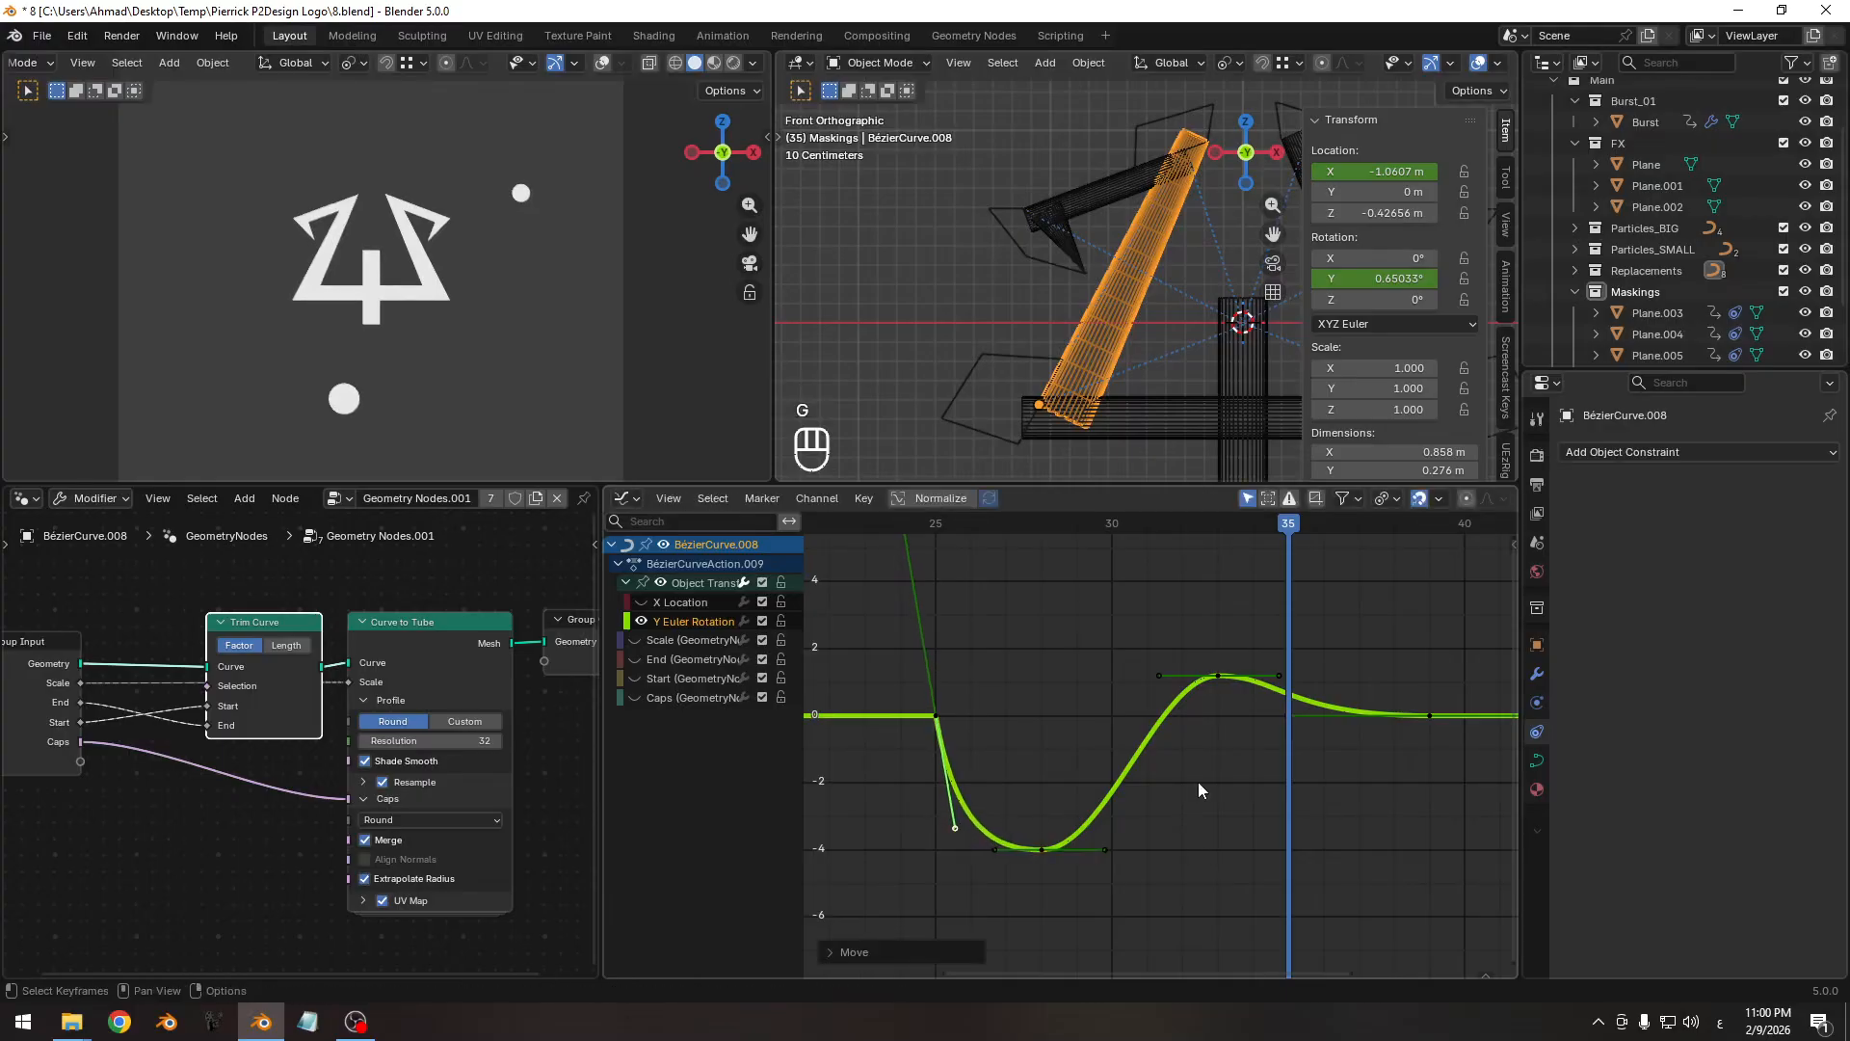
Shift the overshoot and final Y rotation keyframes one frame earlier, to frames 32 and 38.
left_click(1427, 716, "shift")
key("g")
key("x")
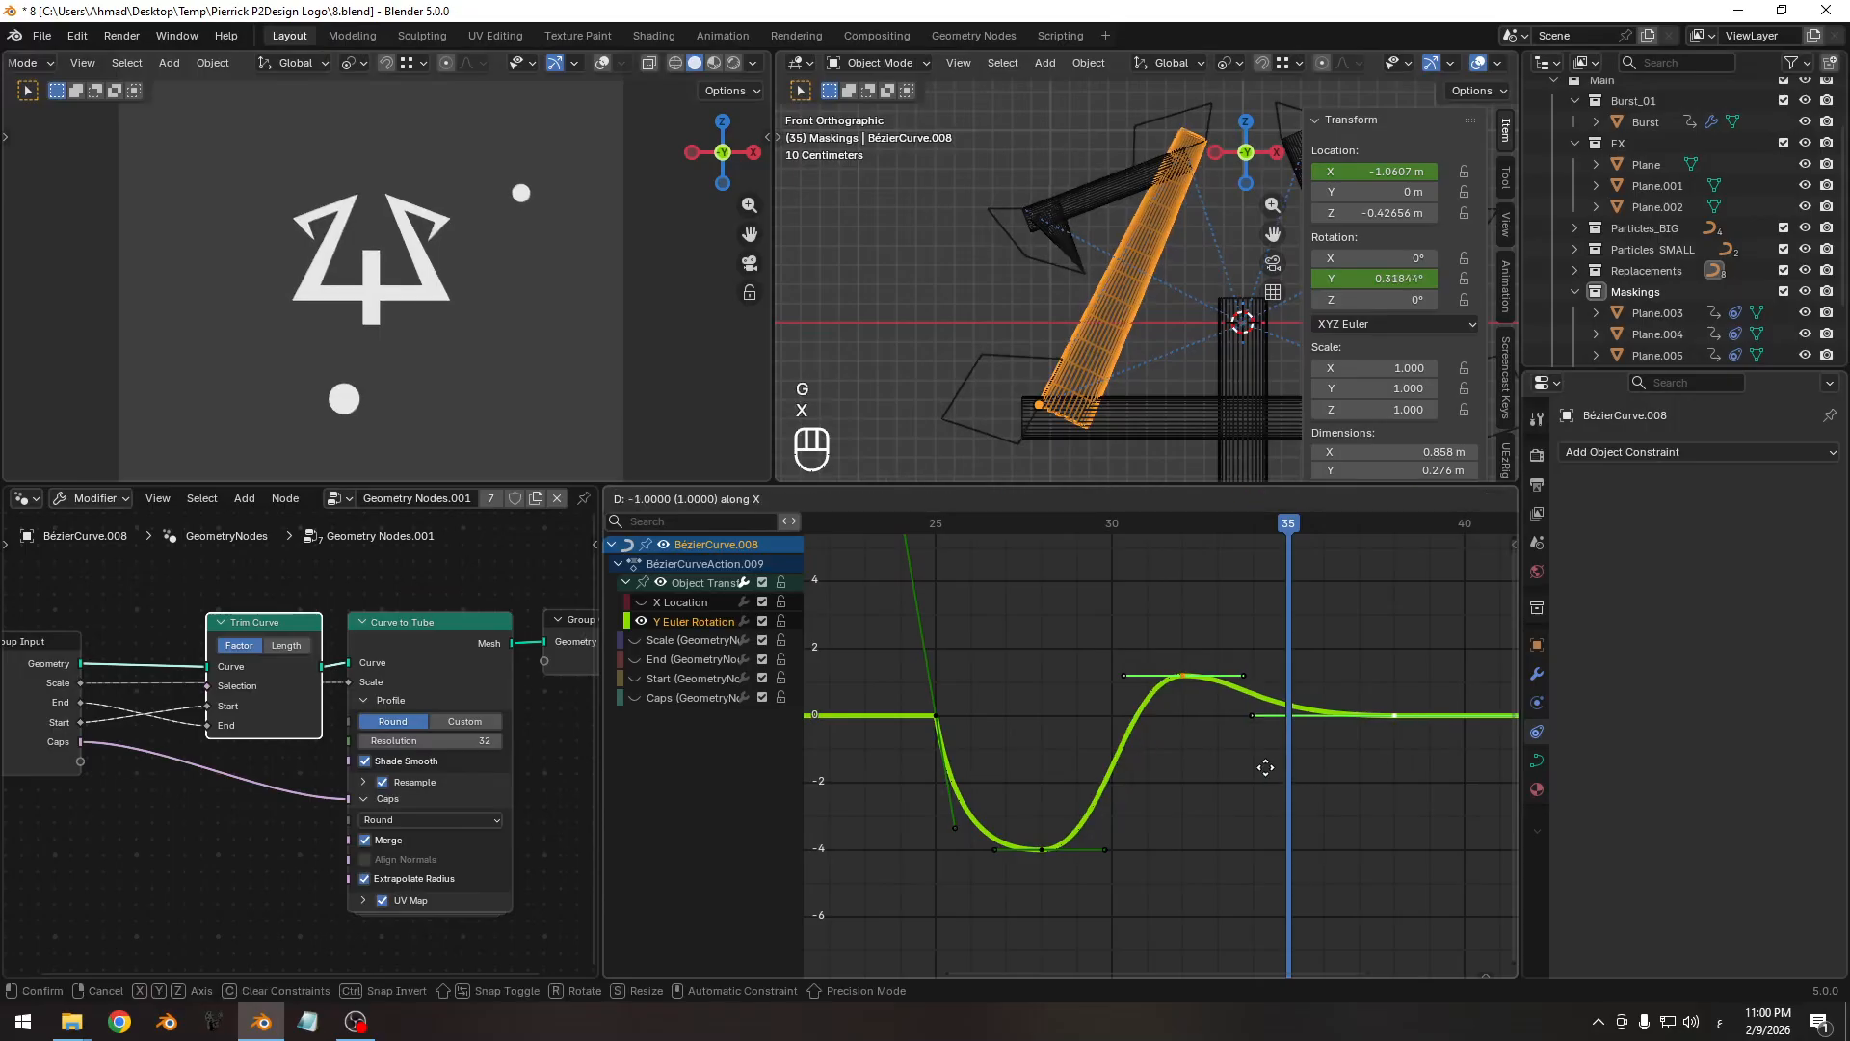
left_click(1268, 785)
Lengthen the outgoing handle of the frame 28 Y rotation keyframe, and save the file.
left_click(1105, 849)
key("s")
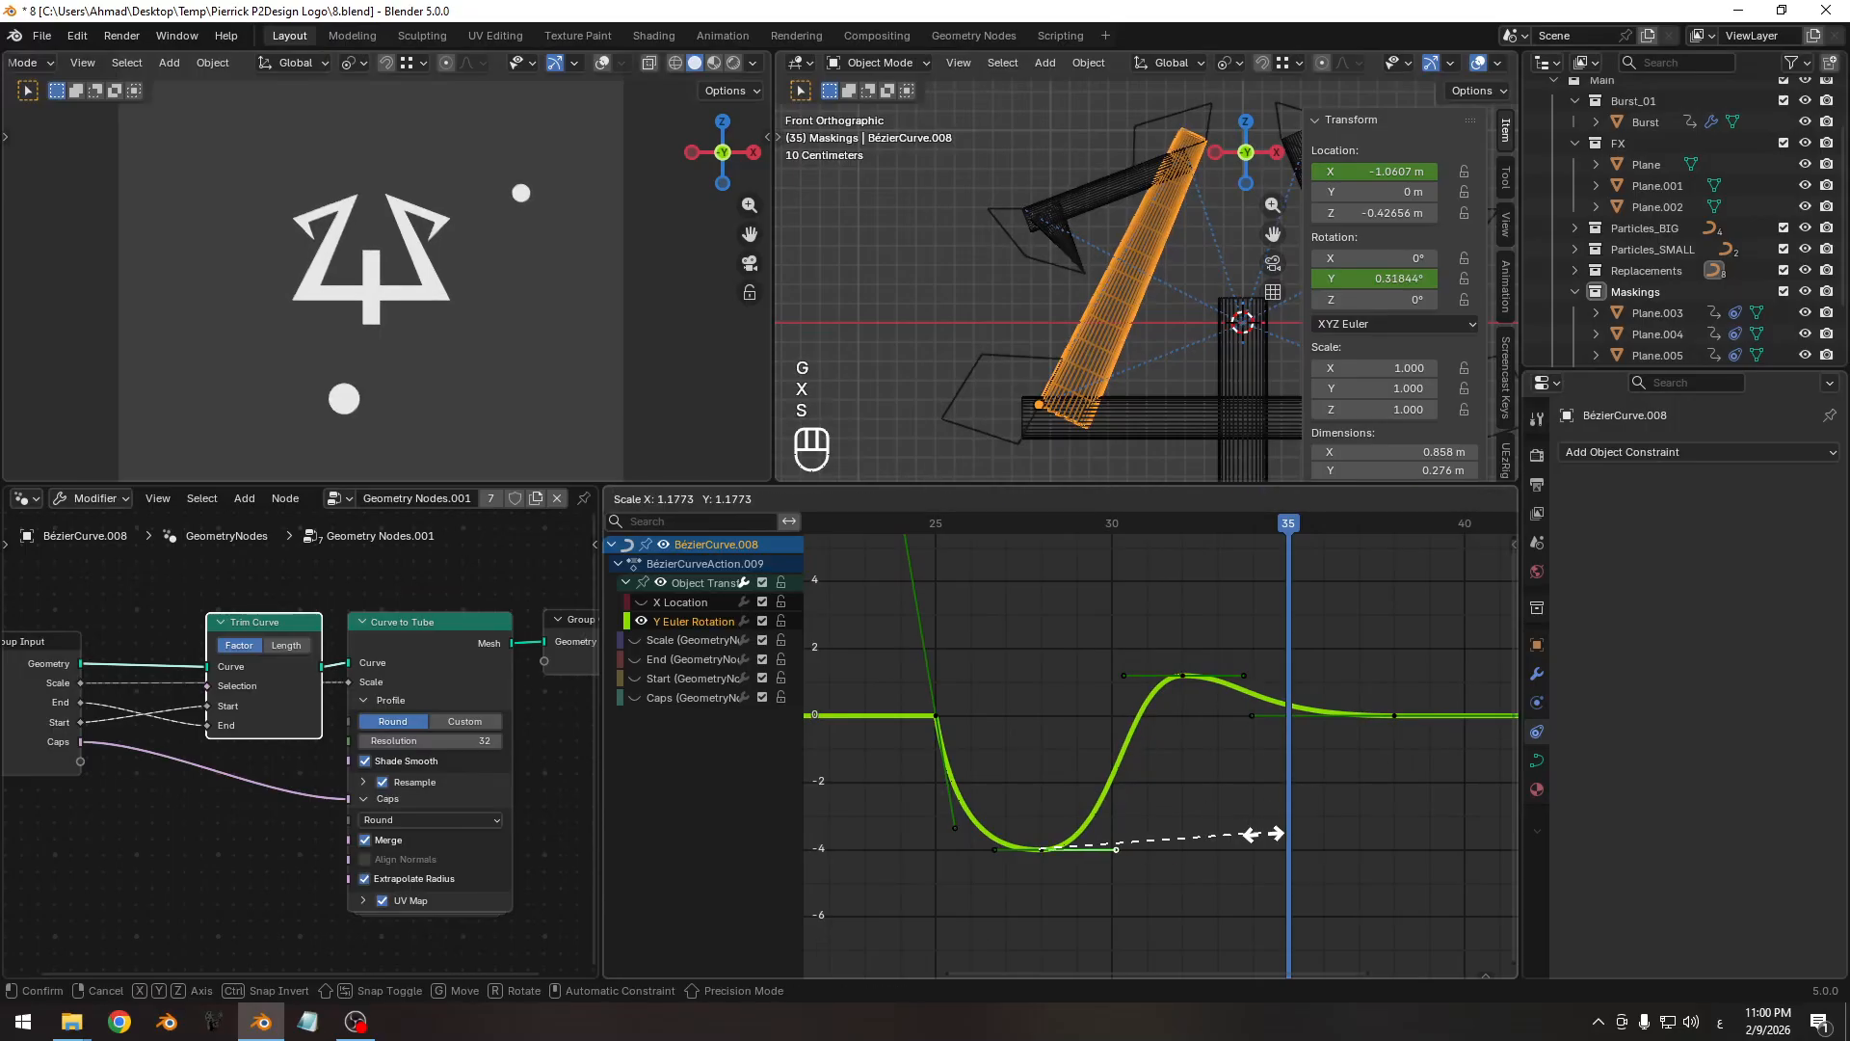
left_click(1263, 822)
key("s")
left_click(1289, 829)
scroll(1362, 723, "down", 5)
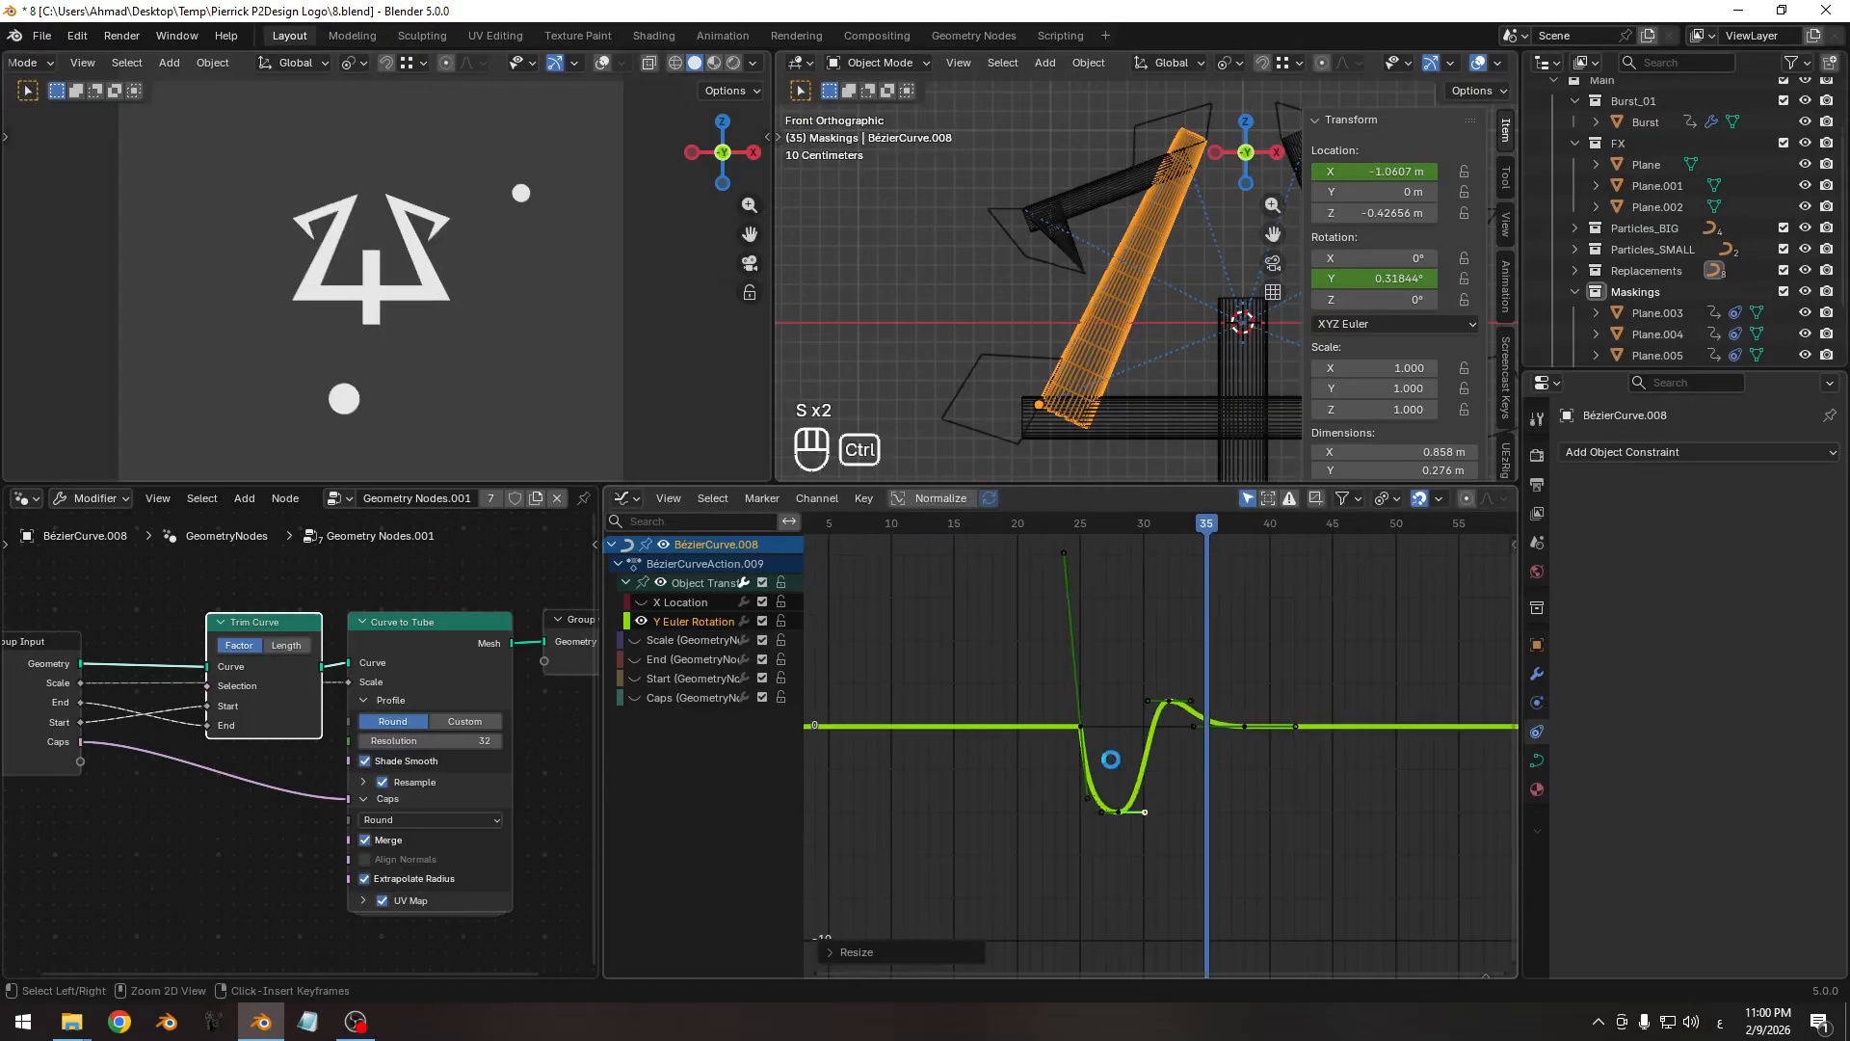
key("ctrl+s")
Play the animation from the first frame to check the retimed swing.
key("shift+Left")
key("space")
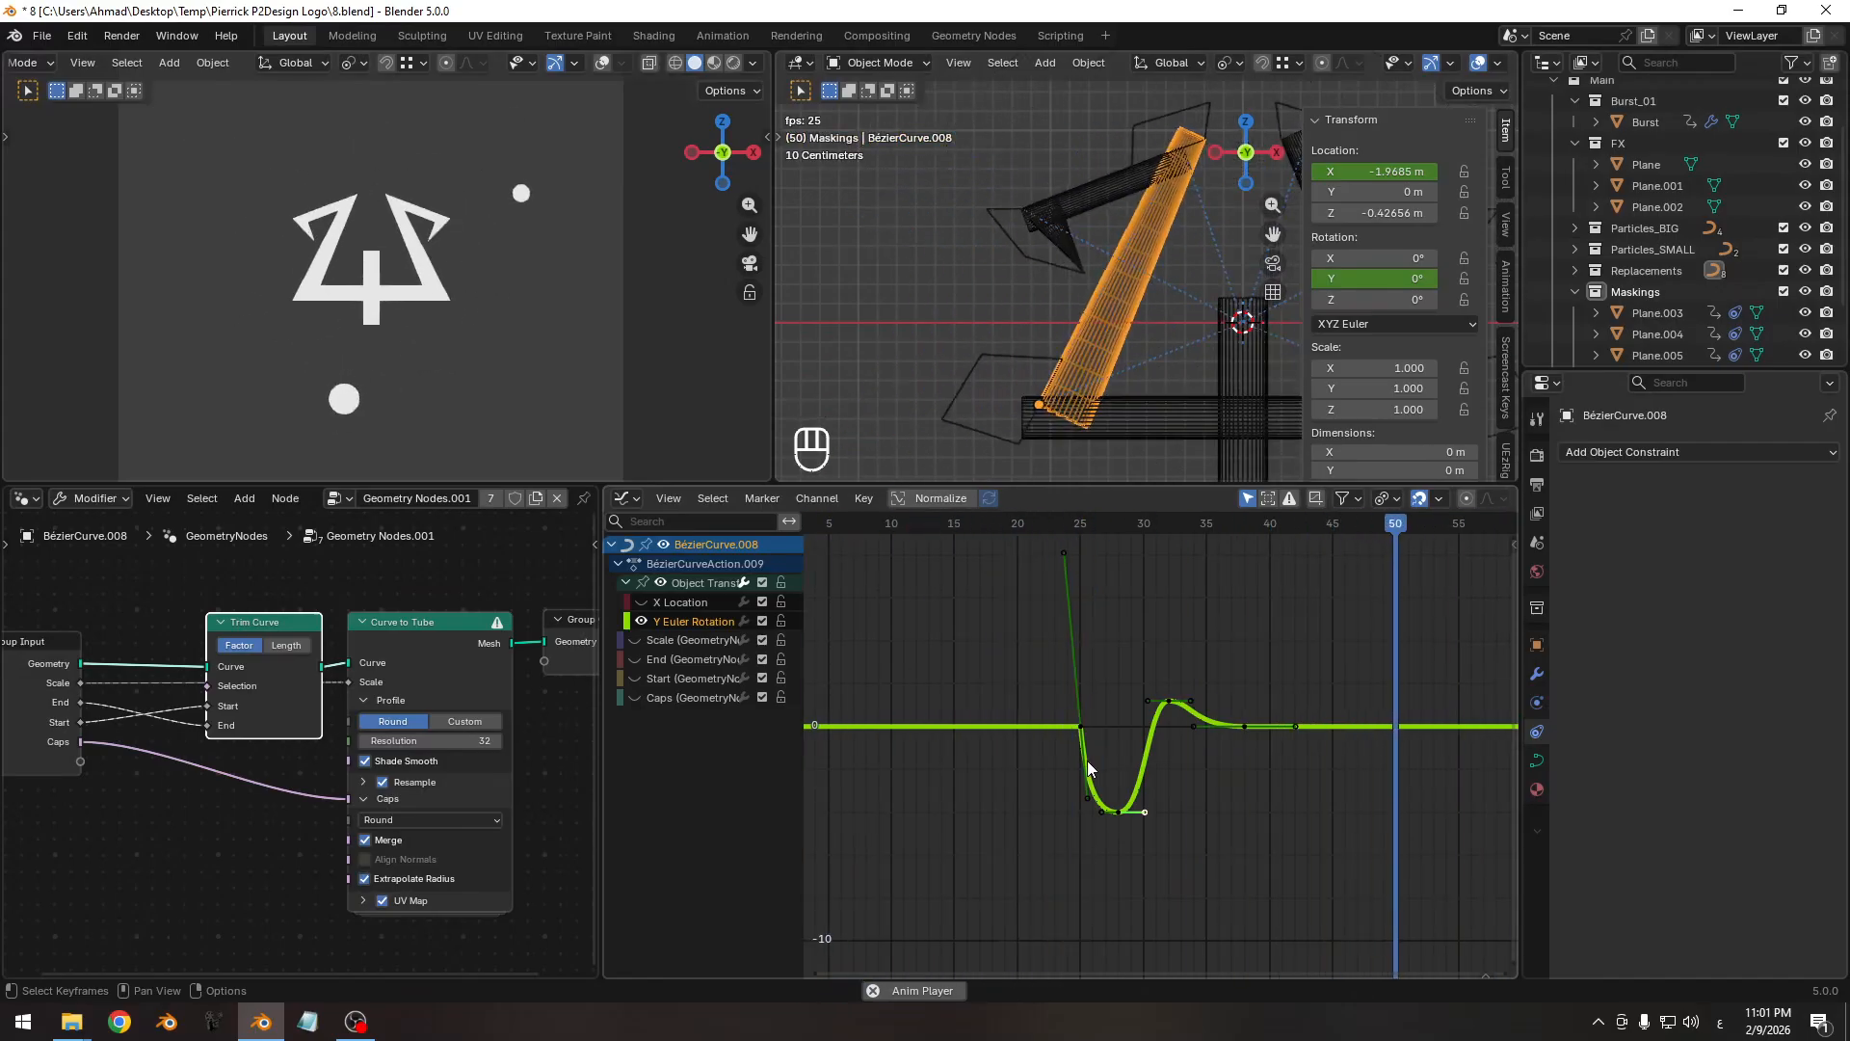
key("space")
Lengthen the incoming handle of the frame 32 overshoot keyframe of the Y rotation.
middle_click_drag(1087, 769, 1157, 736, "ctrl")
left_click(1105, 668)
key("s")
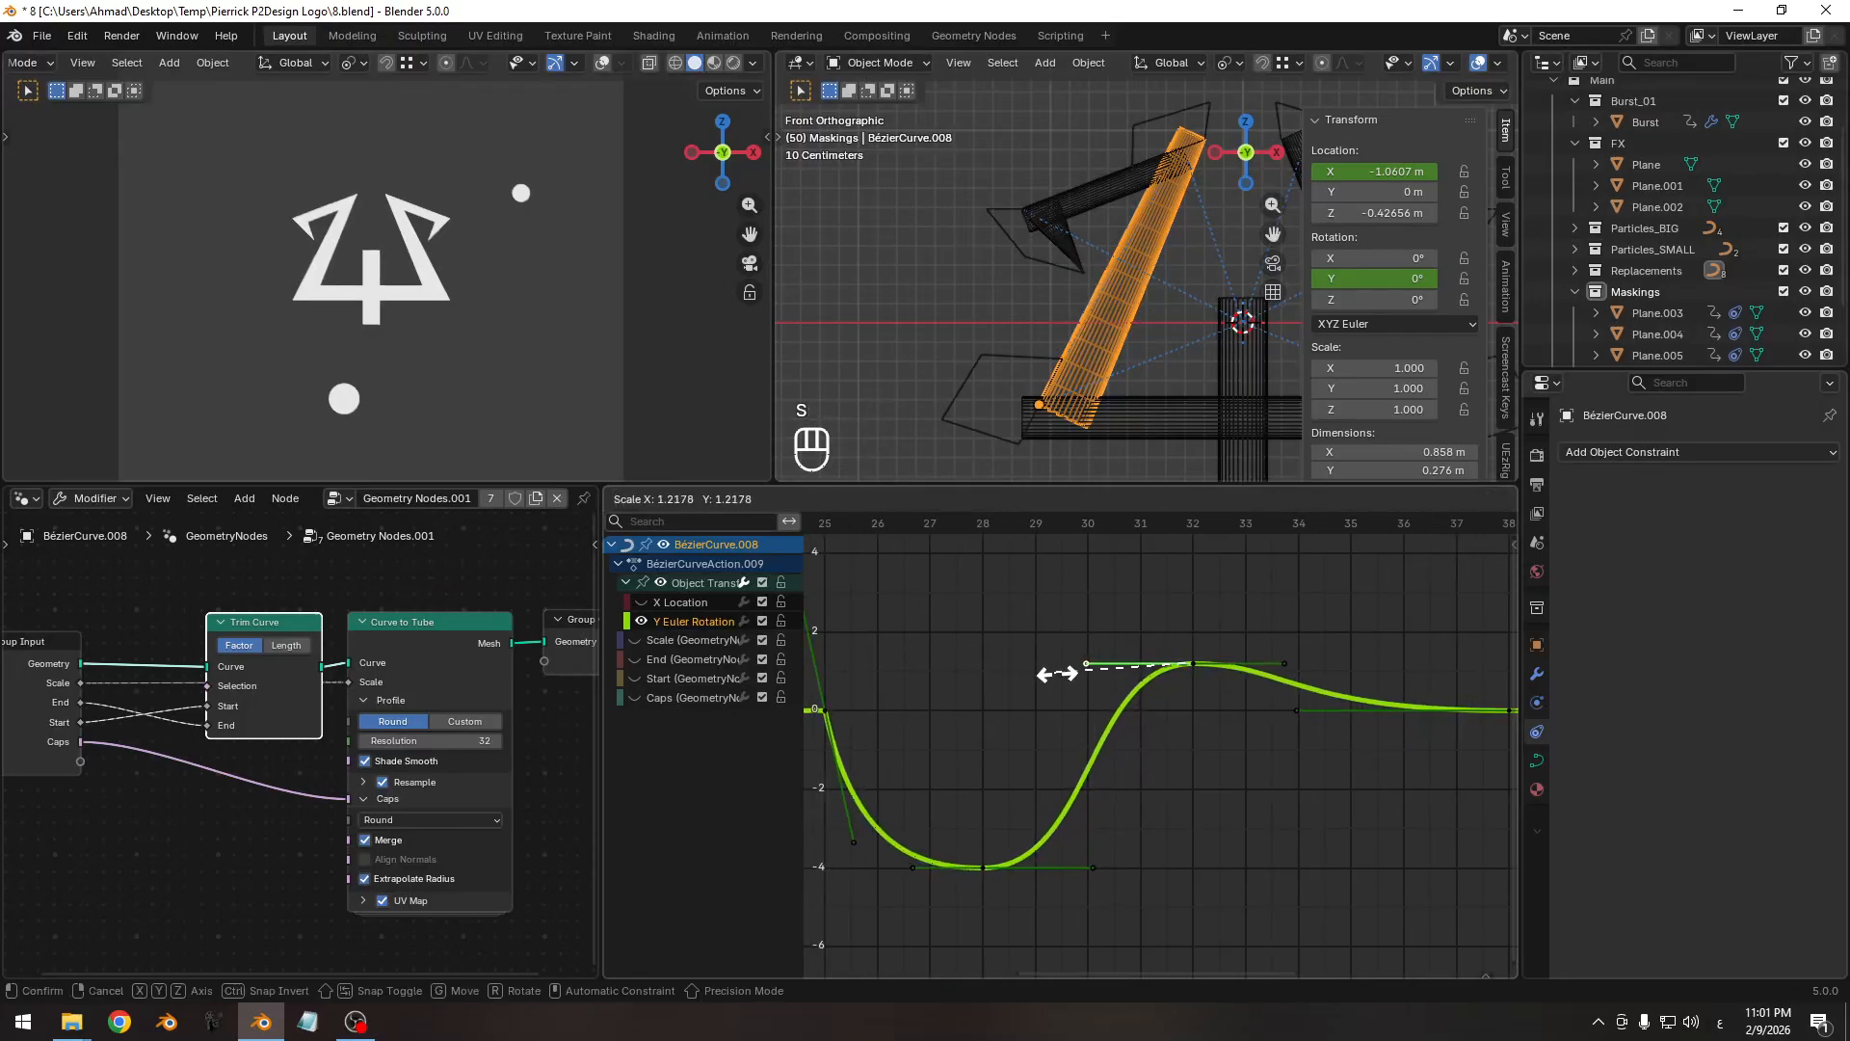
left_click(1079, 703)
Play and scrub through the animation to review how the tube eases into its overshoot.
key("Home")
key("space")
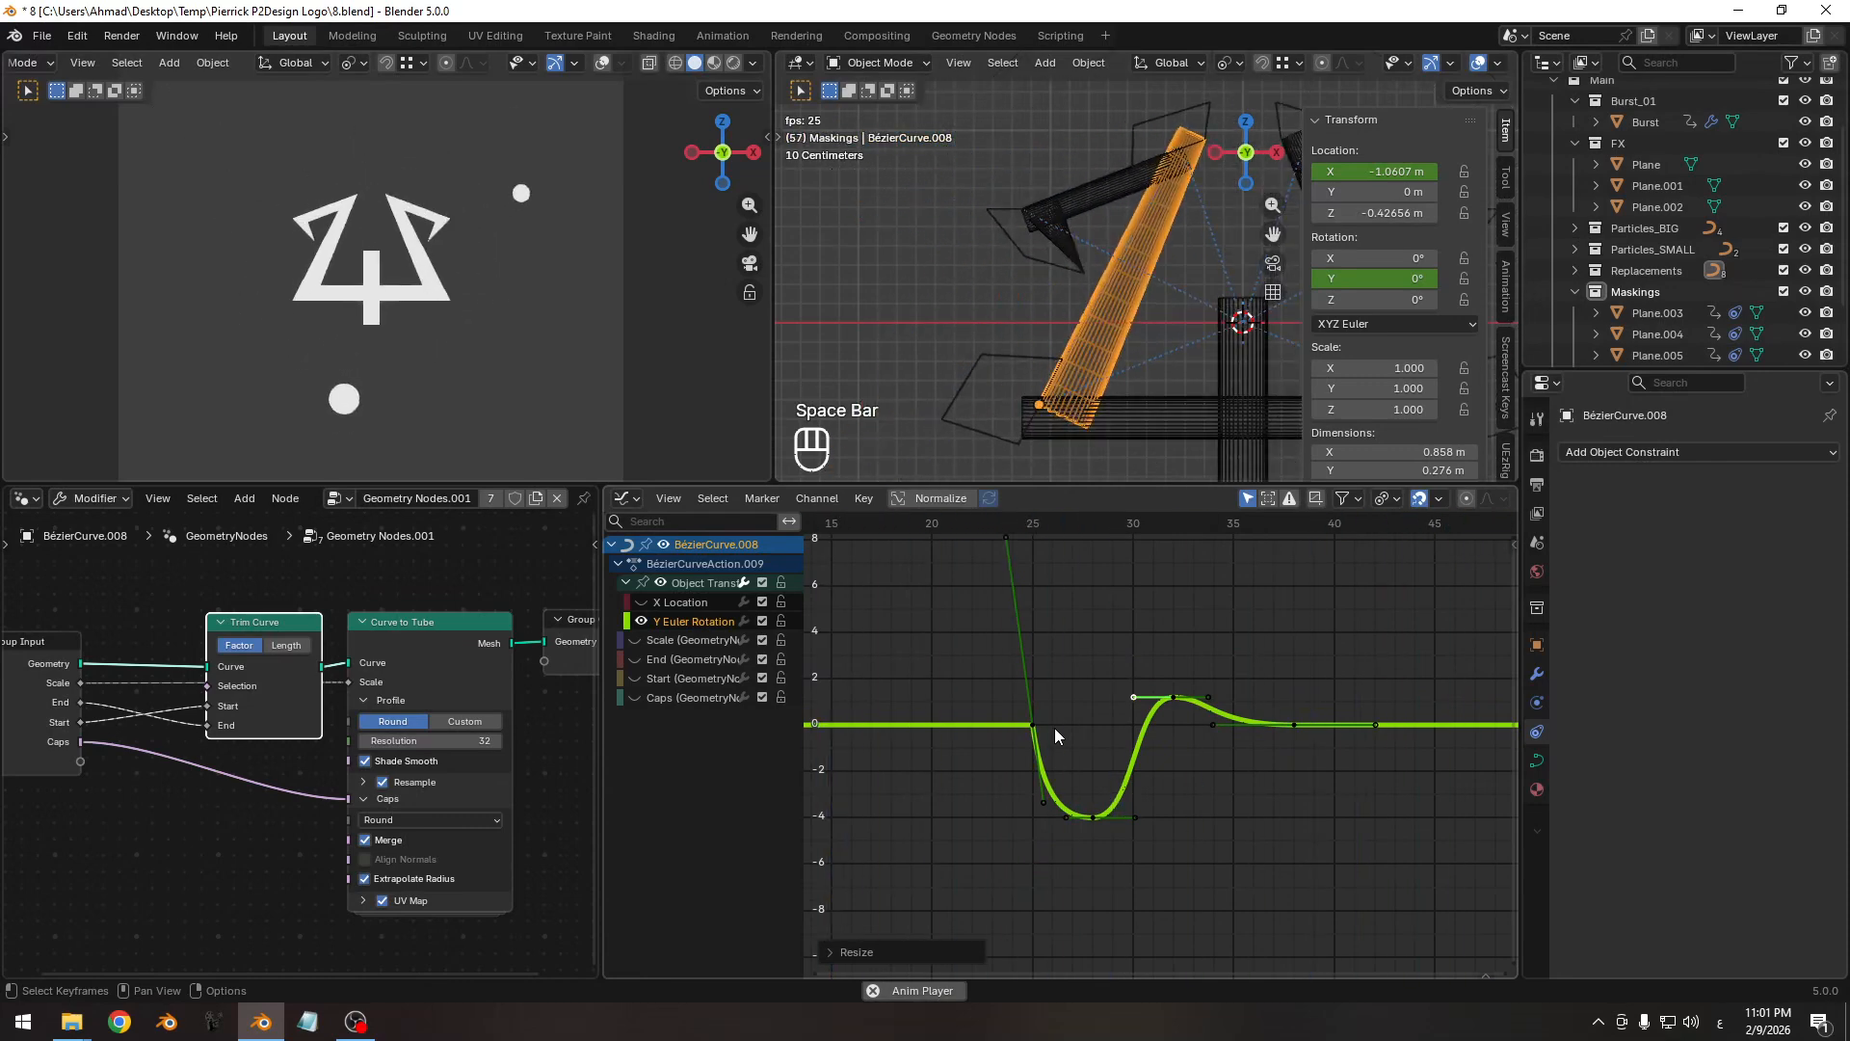
key("space")
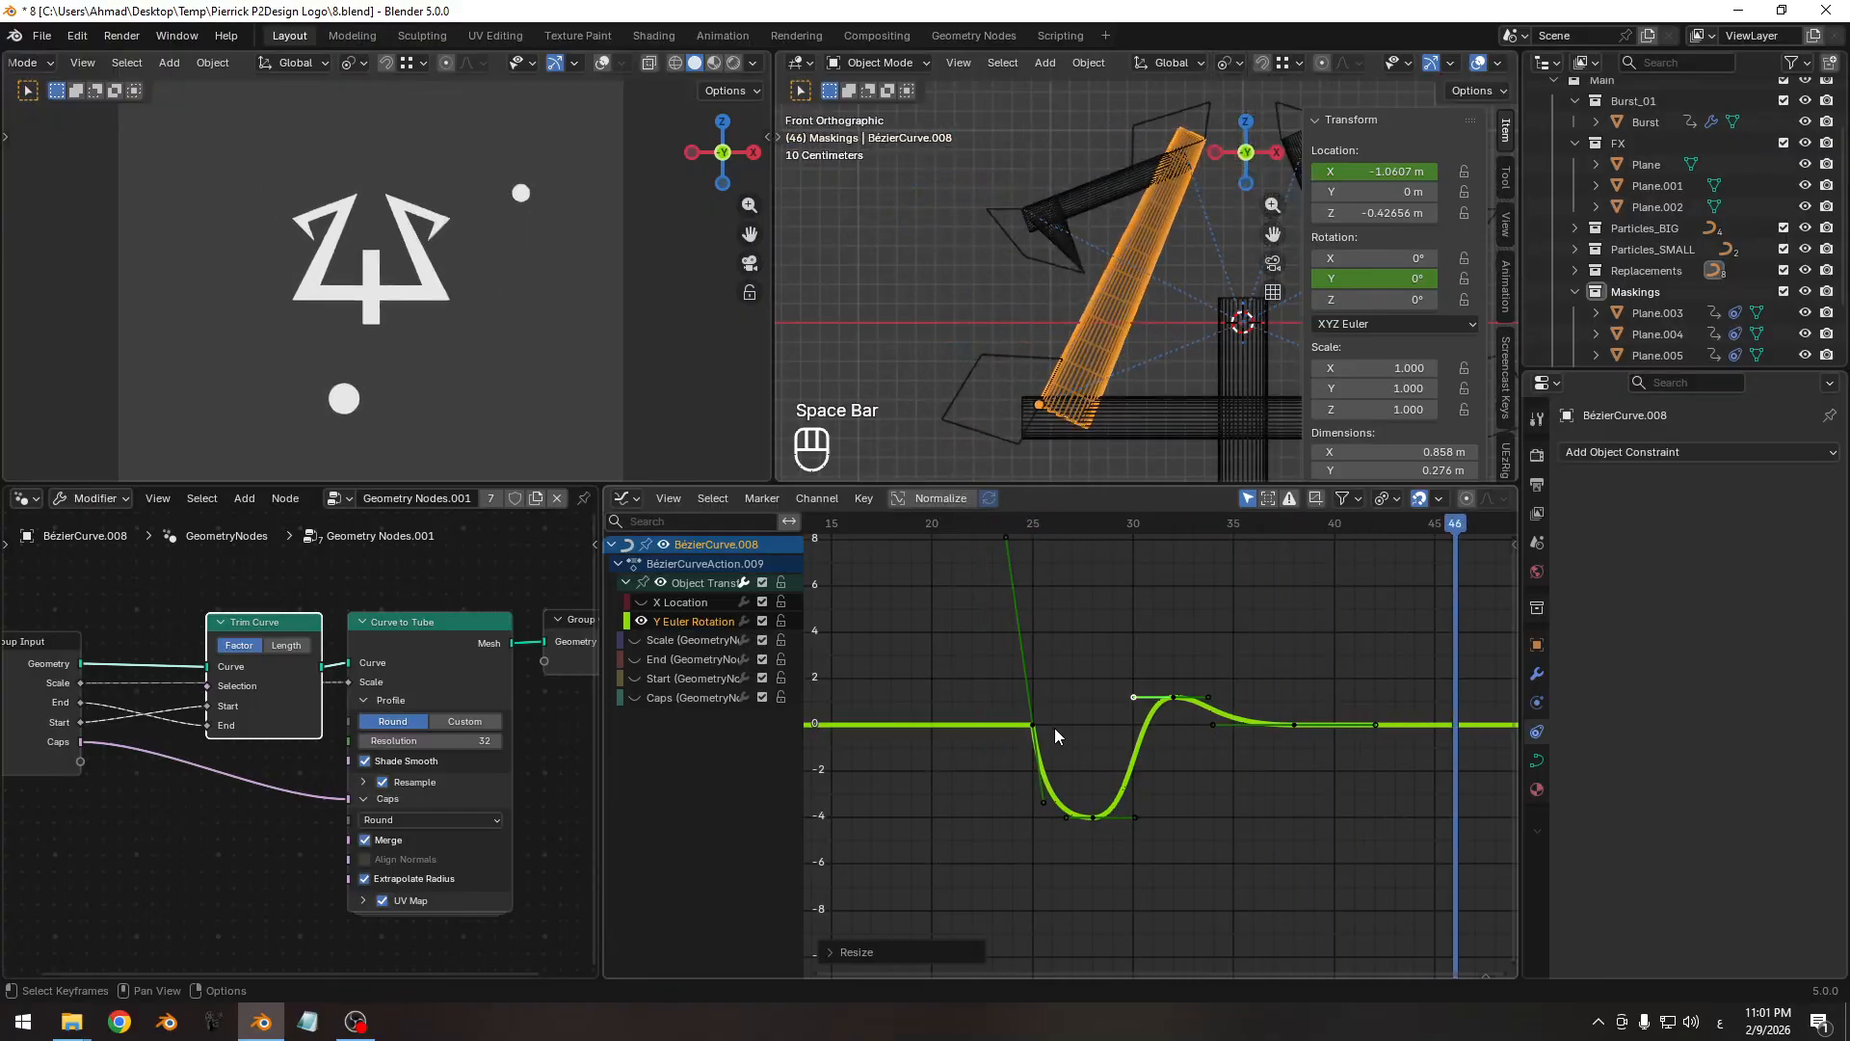
left_click_drag(950, 522, 1257, 540)
Lengthen the outgoing handle of the frame 32 overshoot keyframe, preview the animation, and save the file.
middle_click_drag(1306, 603, 1164, 655, "ctrl")
left_click(1141, 609)
key("s")
left_click(1164, 608)
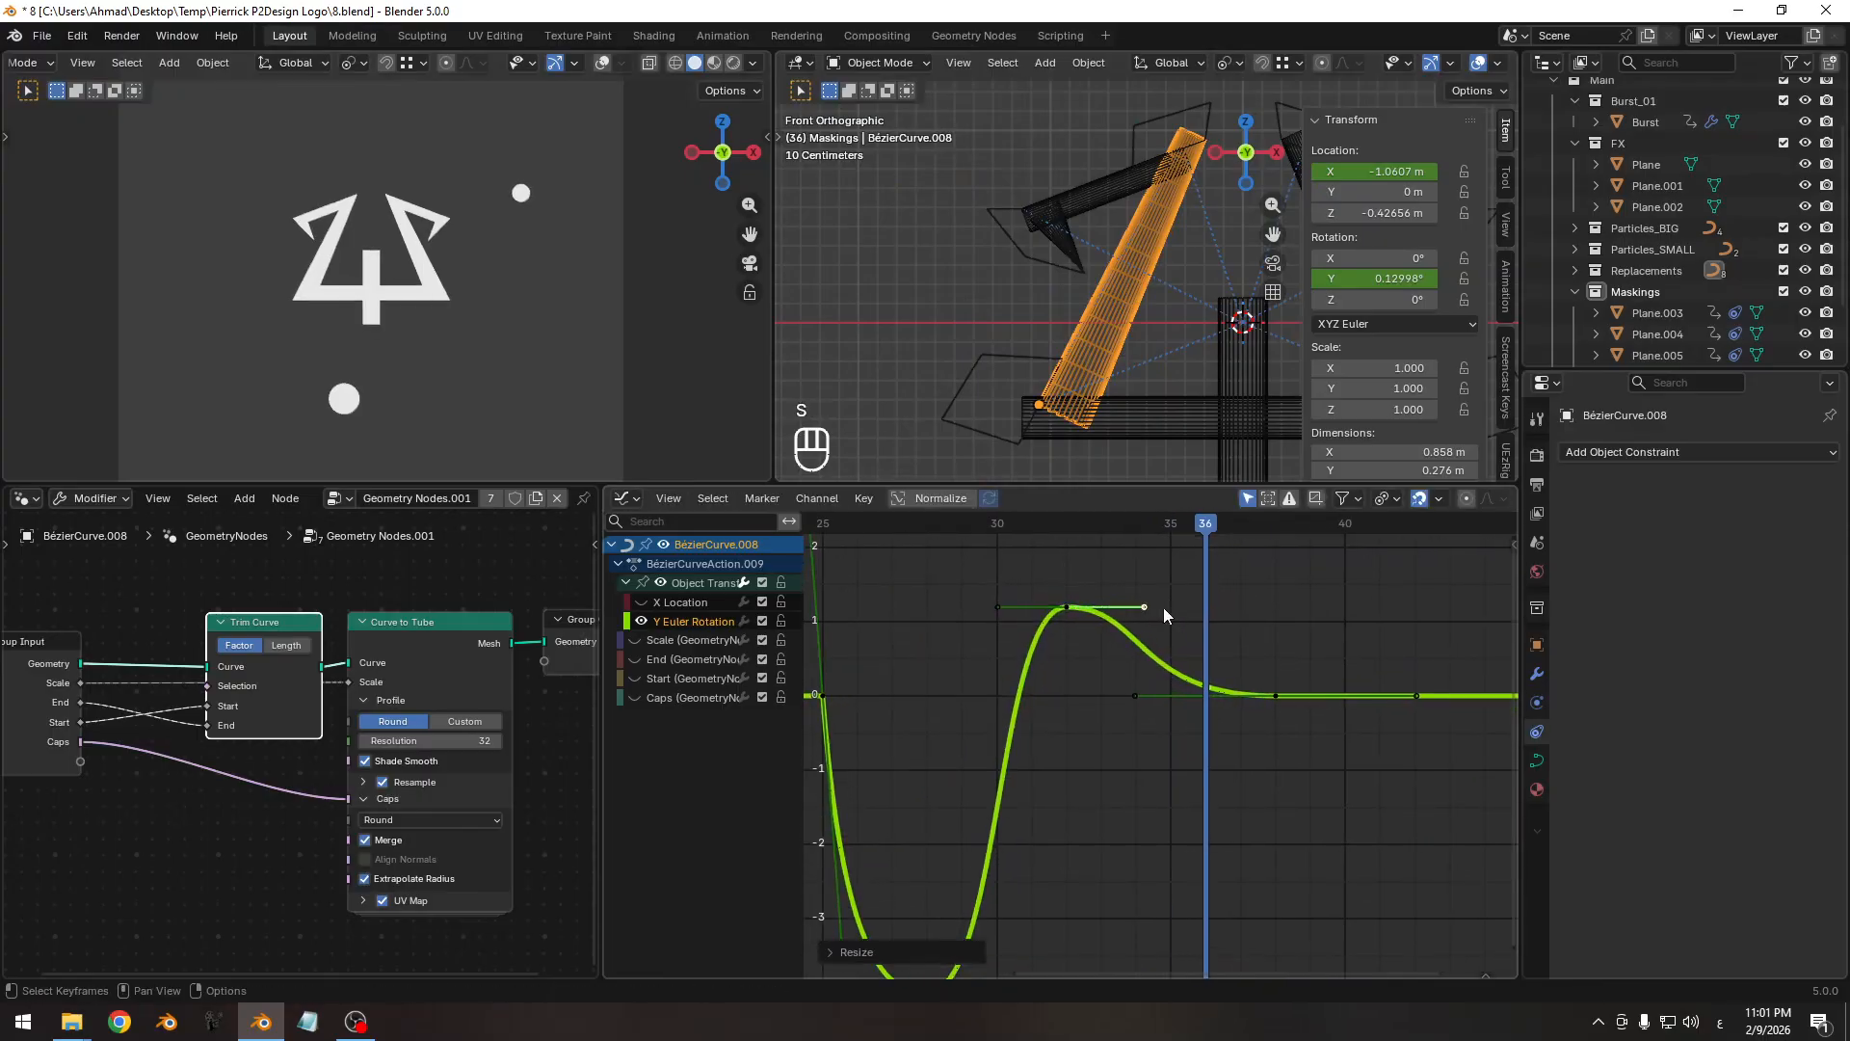
scroll(1164, 607, "down", 3)
key("space")
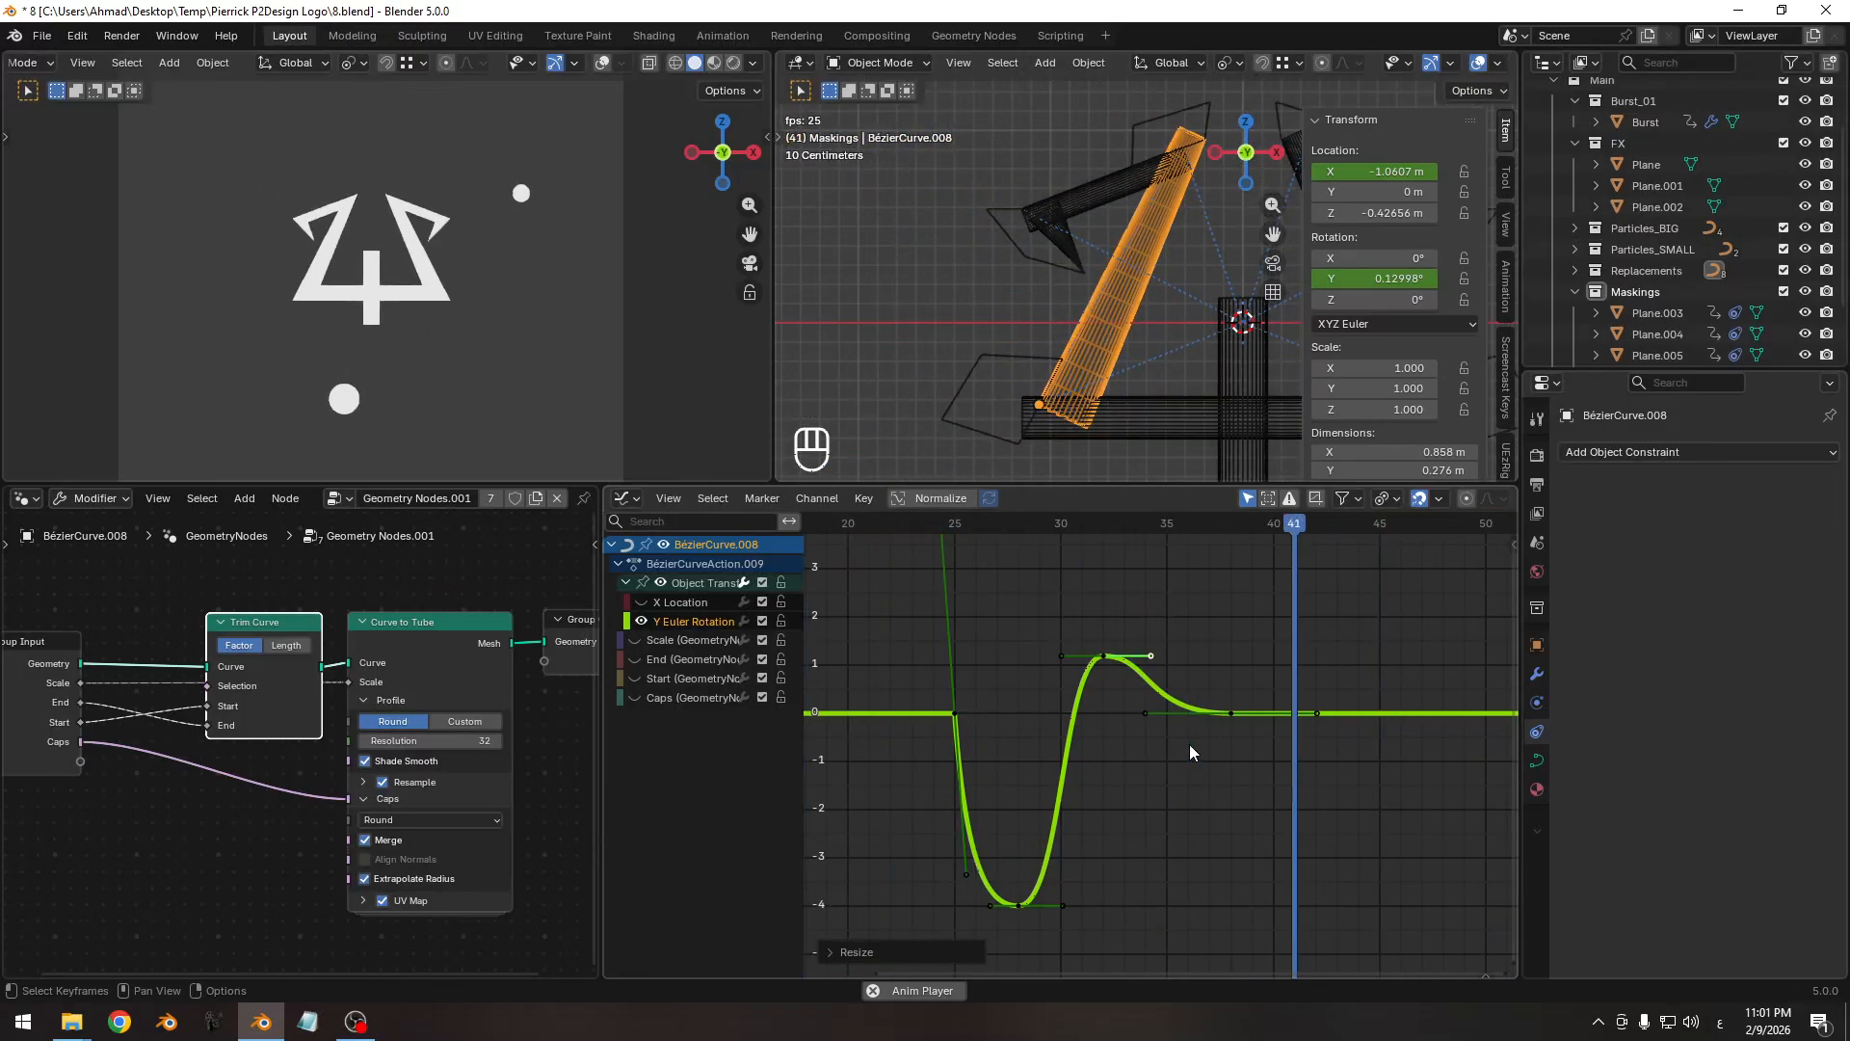
key("space")
middle_click_drag(1216, 695, 1276, 717)
middle_click_drag(1277, 717, 1160, 748, "ctrl")
key("ctrl+s")
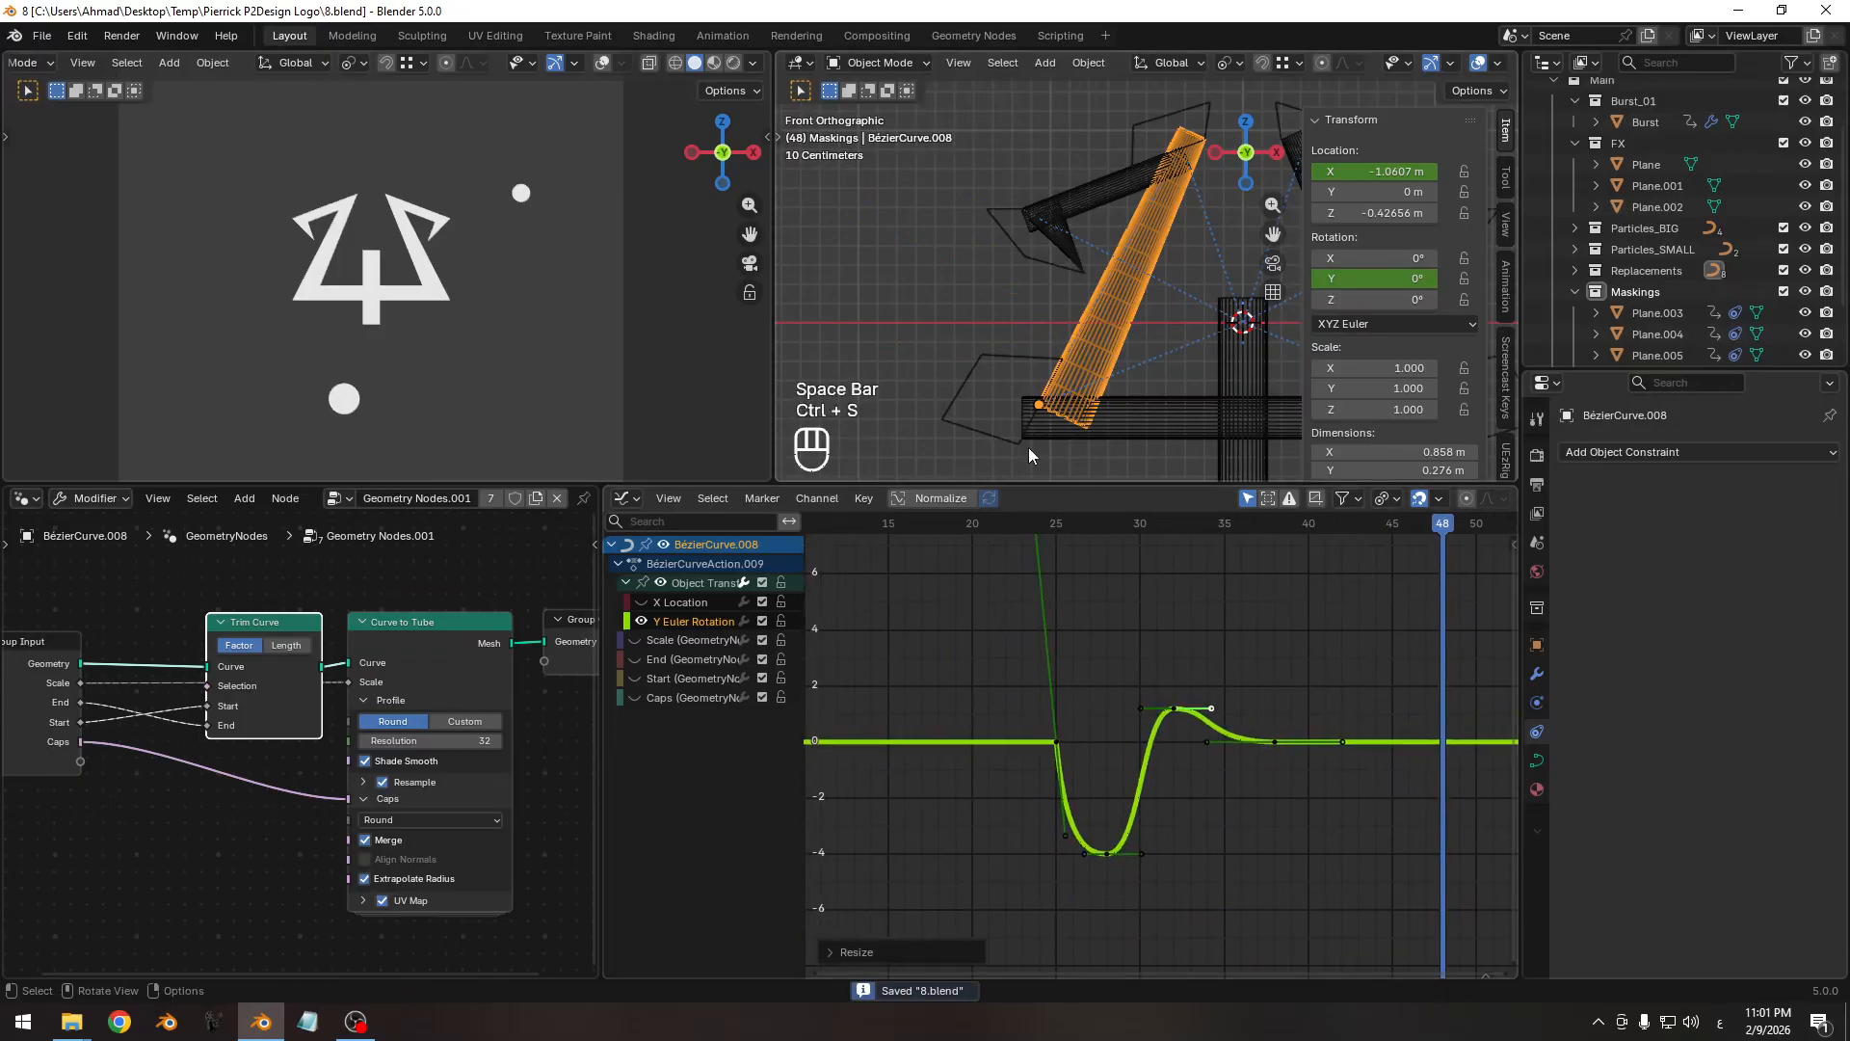
Insert a Y rotation keyframe of 0° at frame 26 on the upper left tube, BézierCurve.010.
middle_click_drag(1075, 254, 1104, 325, "shift")
left_click(1107, 303)
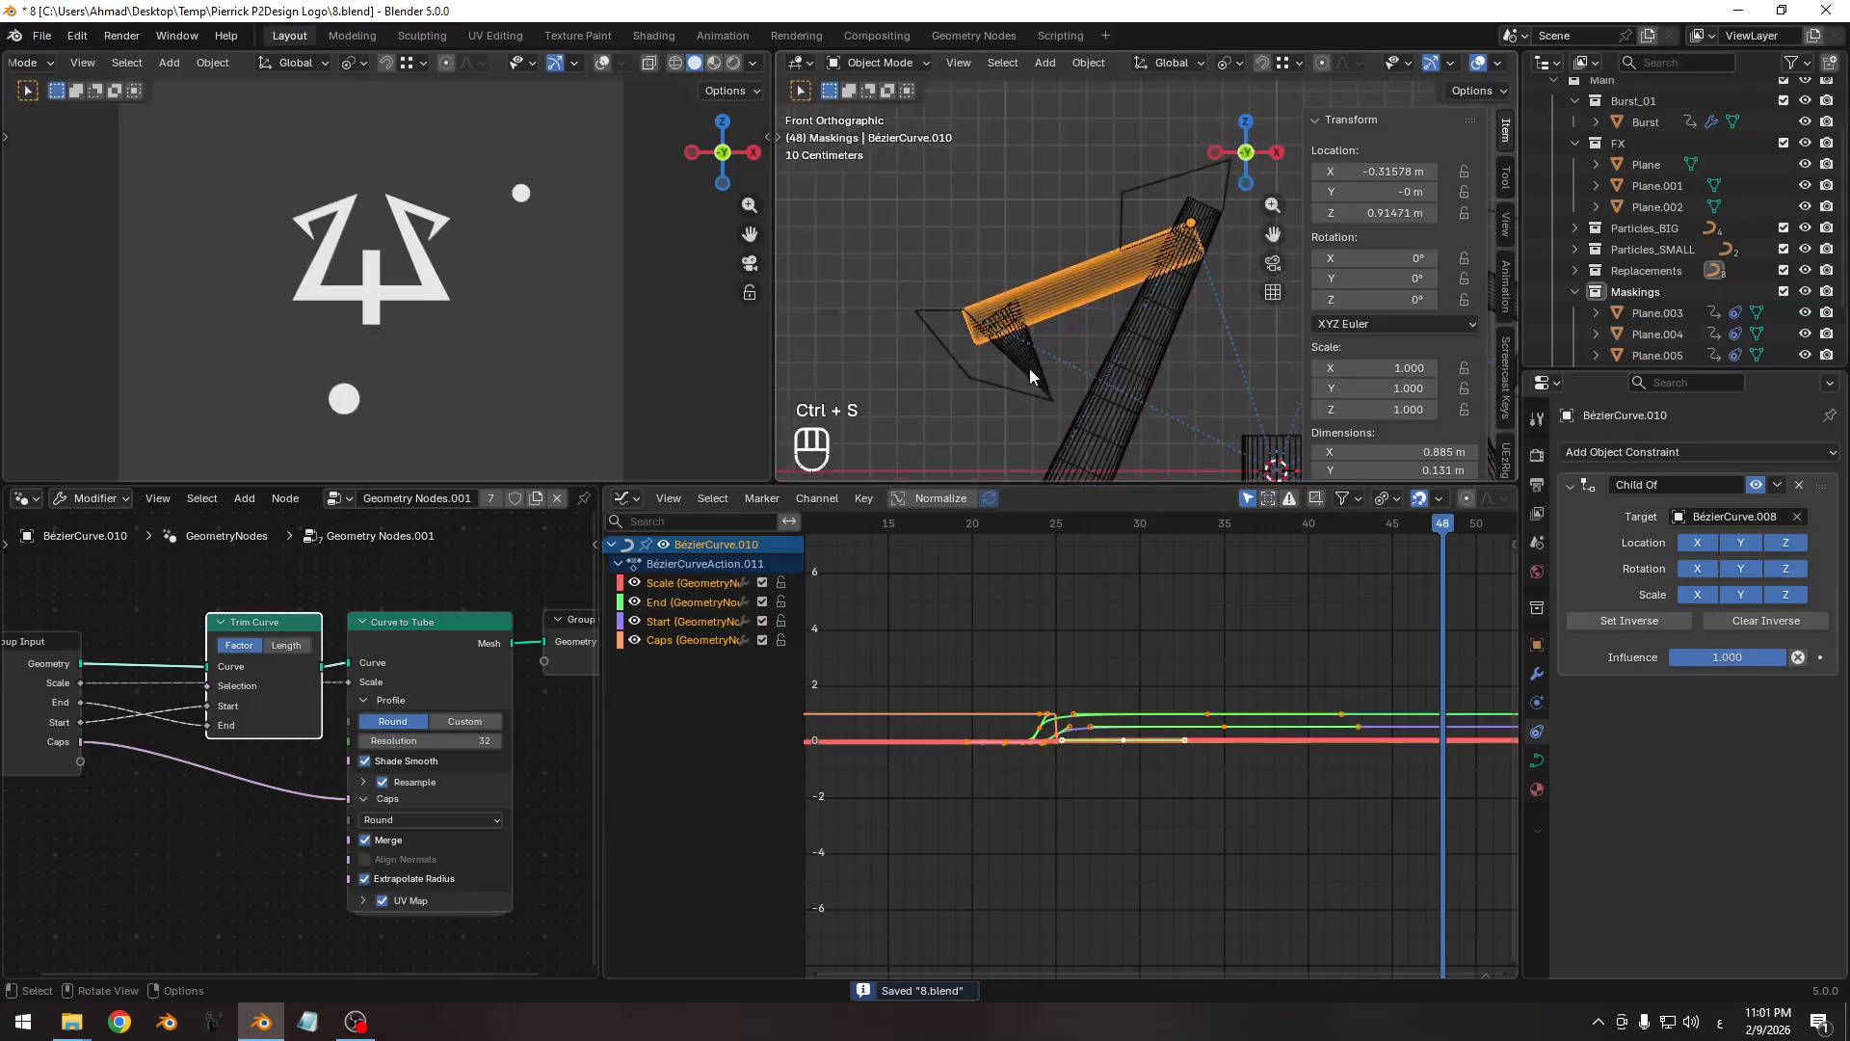
middle_click_drag(1204, 639, 1126, 713, "ctrl")
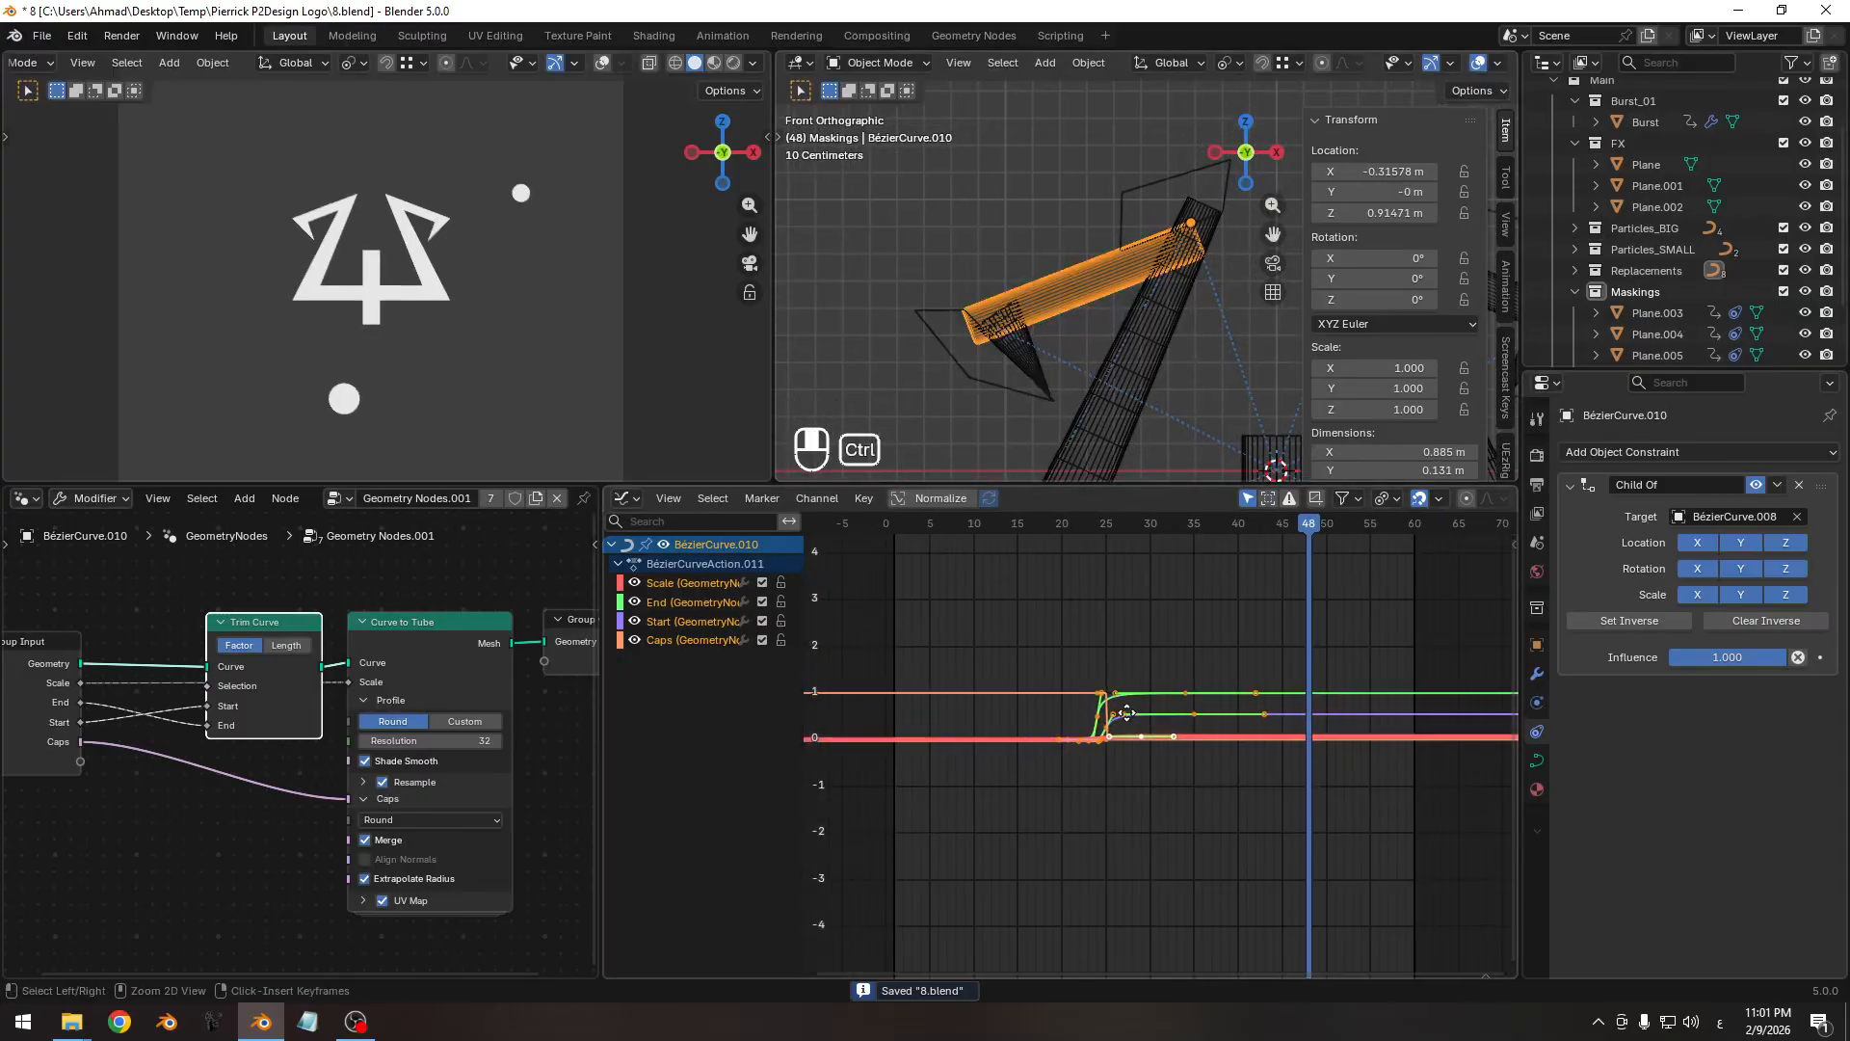
middle_click_drag(1149, 627, 1015, 534, "shift")
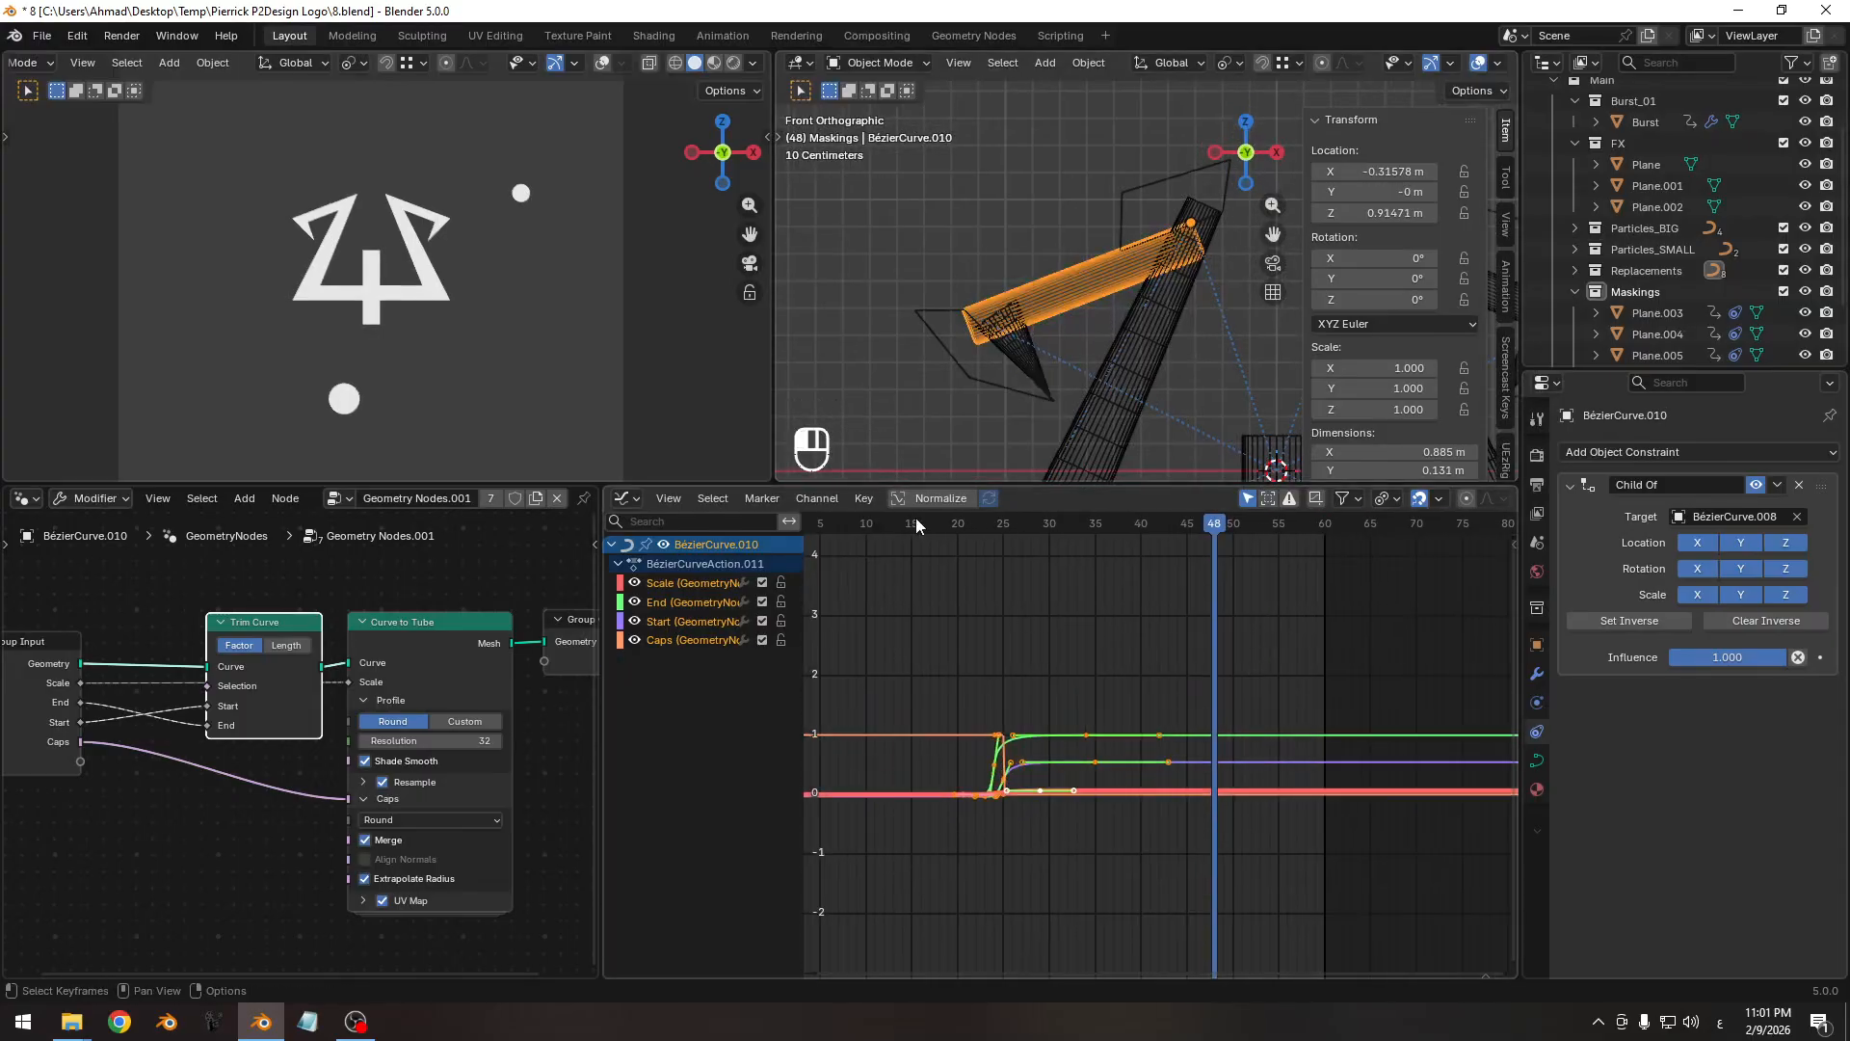
left_click_drag(915, 517, 1104, 532)
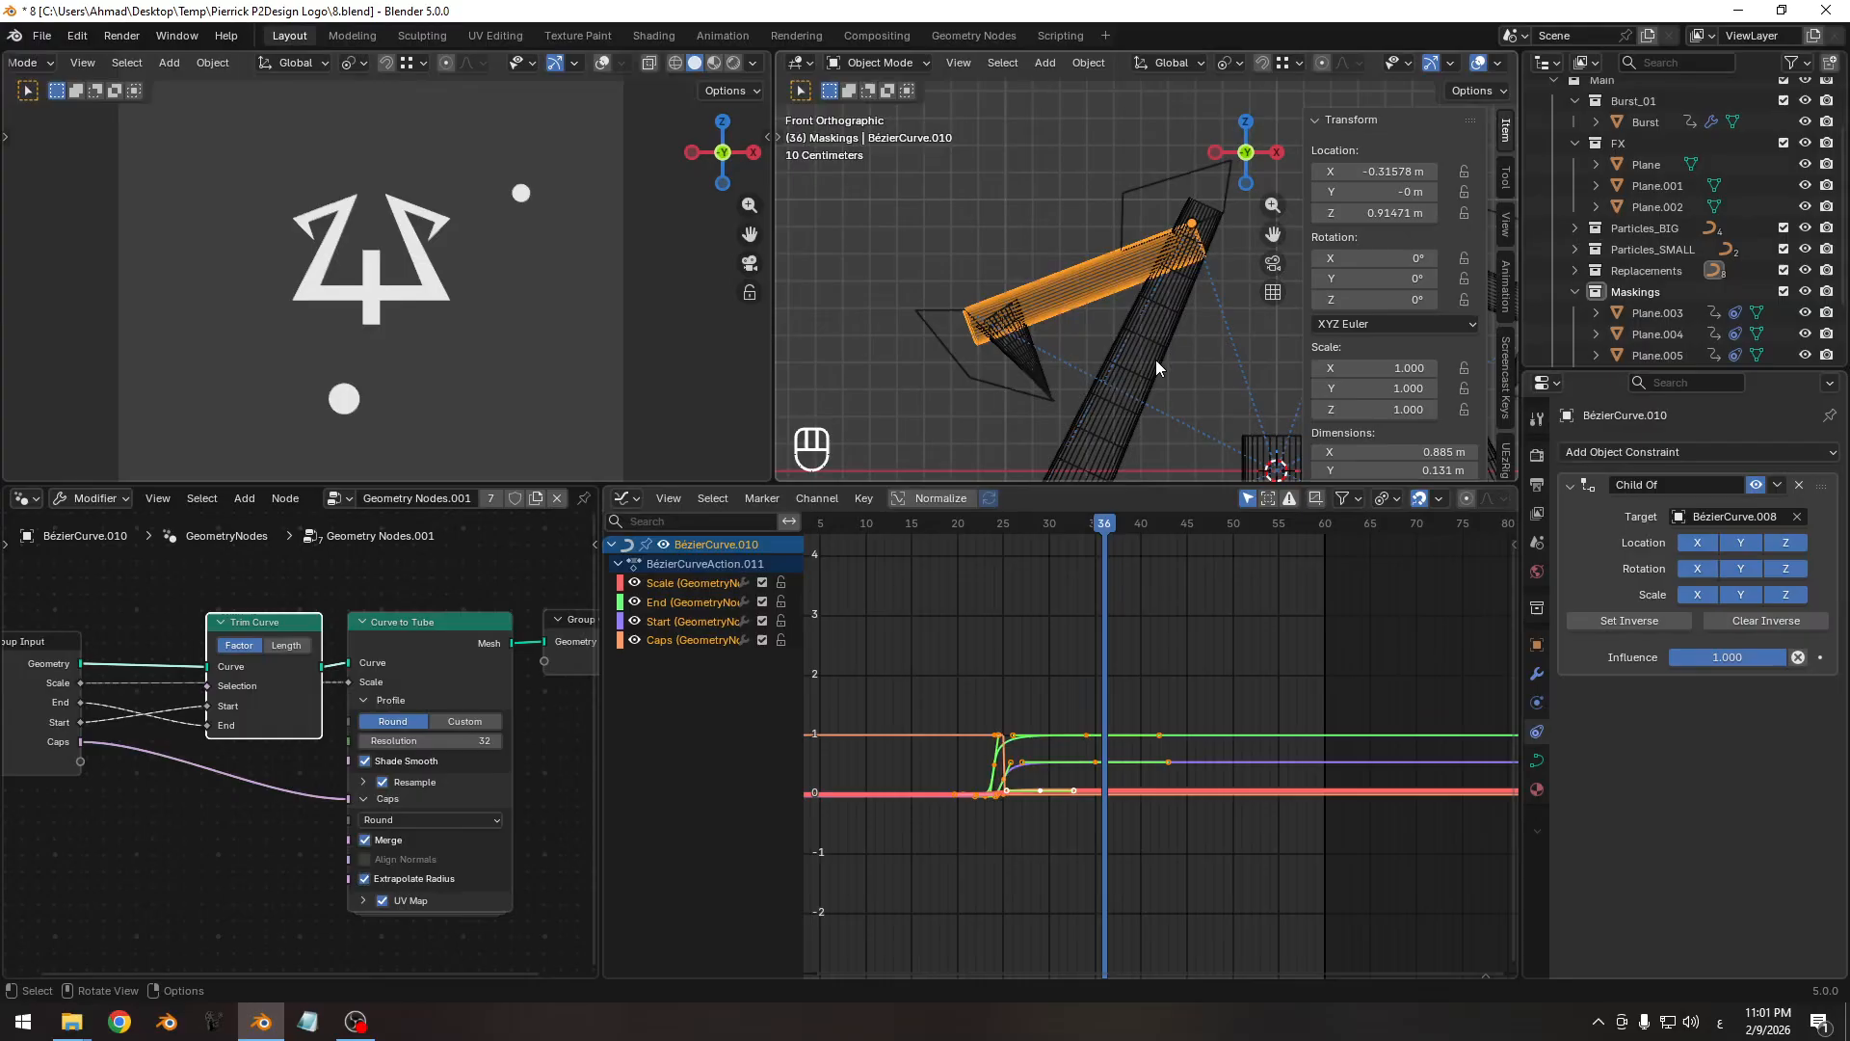
left_click(1155, 361)
mouse_move(1066, 709)
middle_mouse_down("ctrl")
mouse_move(1067, 767)
mouse_move(1074, 735)
middle_mouse_up("ctrl")
left_click(1078, 289)
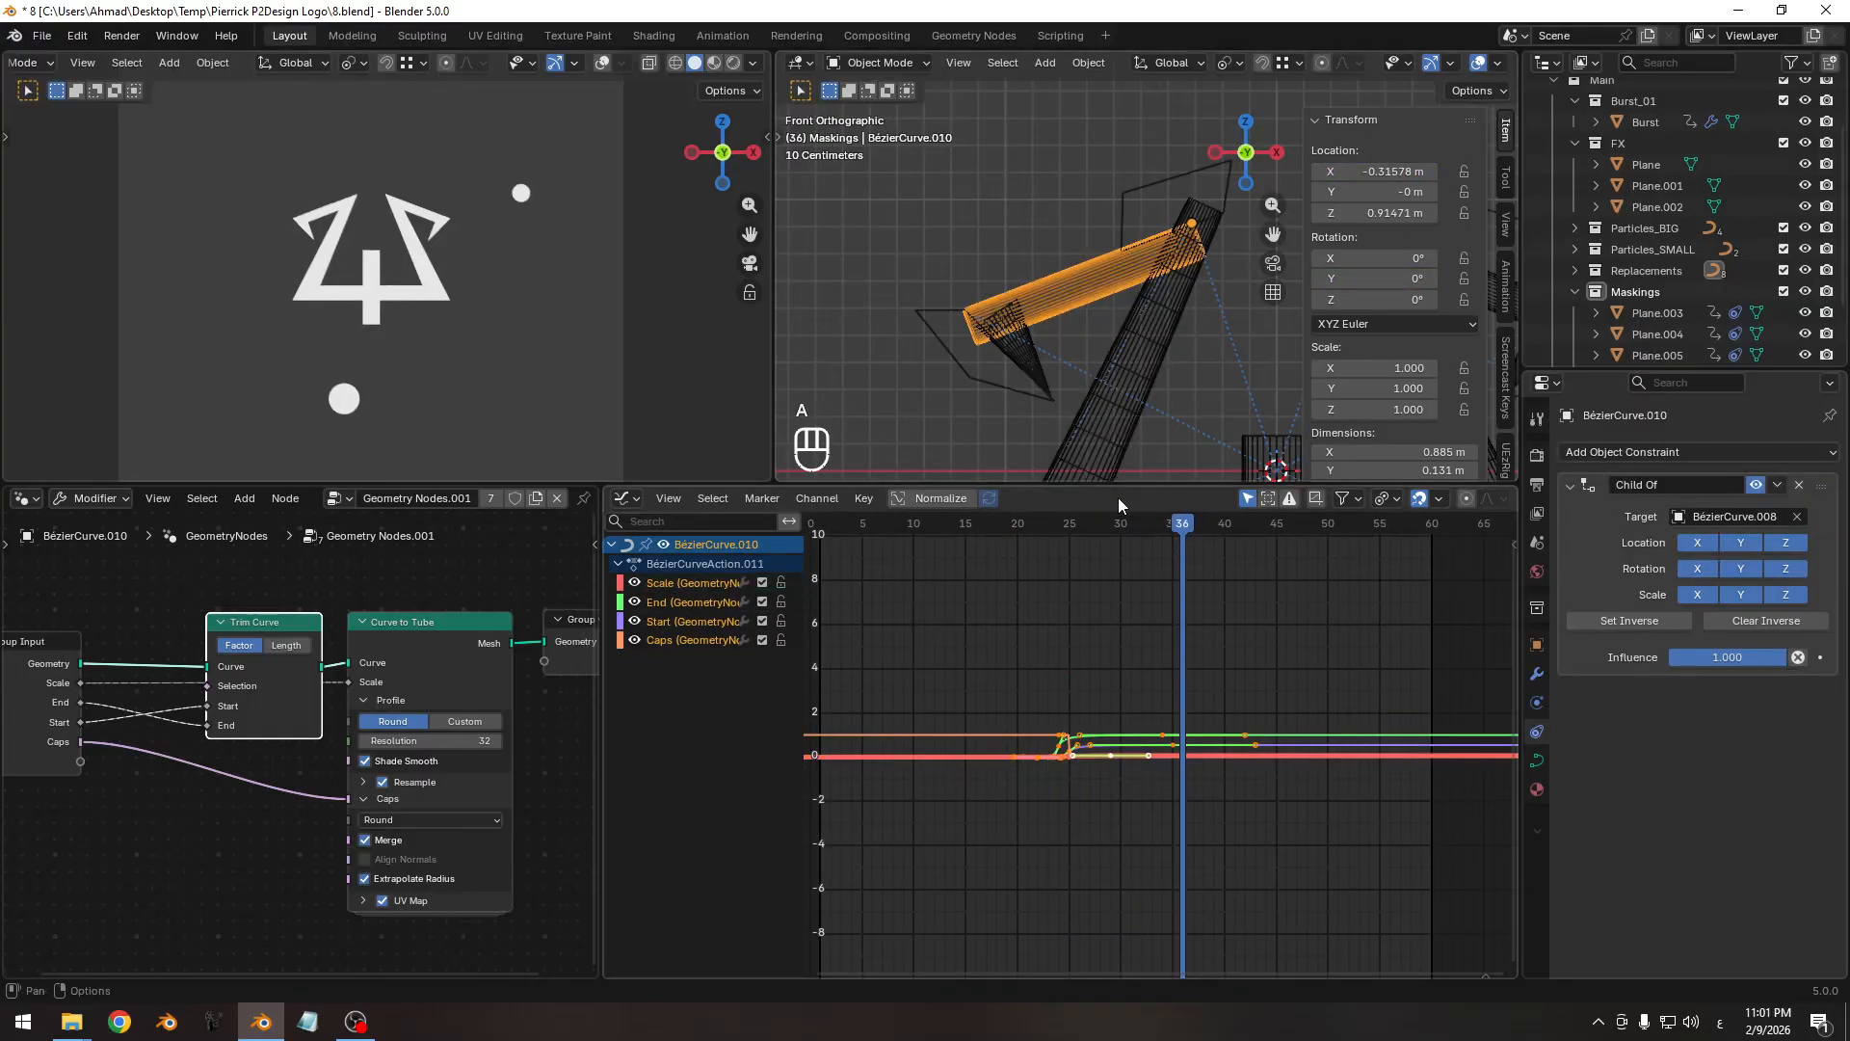
mouse_move(1088, 525)
left_mouse_down()
mouse_move(1050, 529)
mouse_move(1108, 530)
mouse_move(1056, 527)
mouse_move(1072, 529)
left_mouse_up()
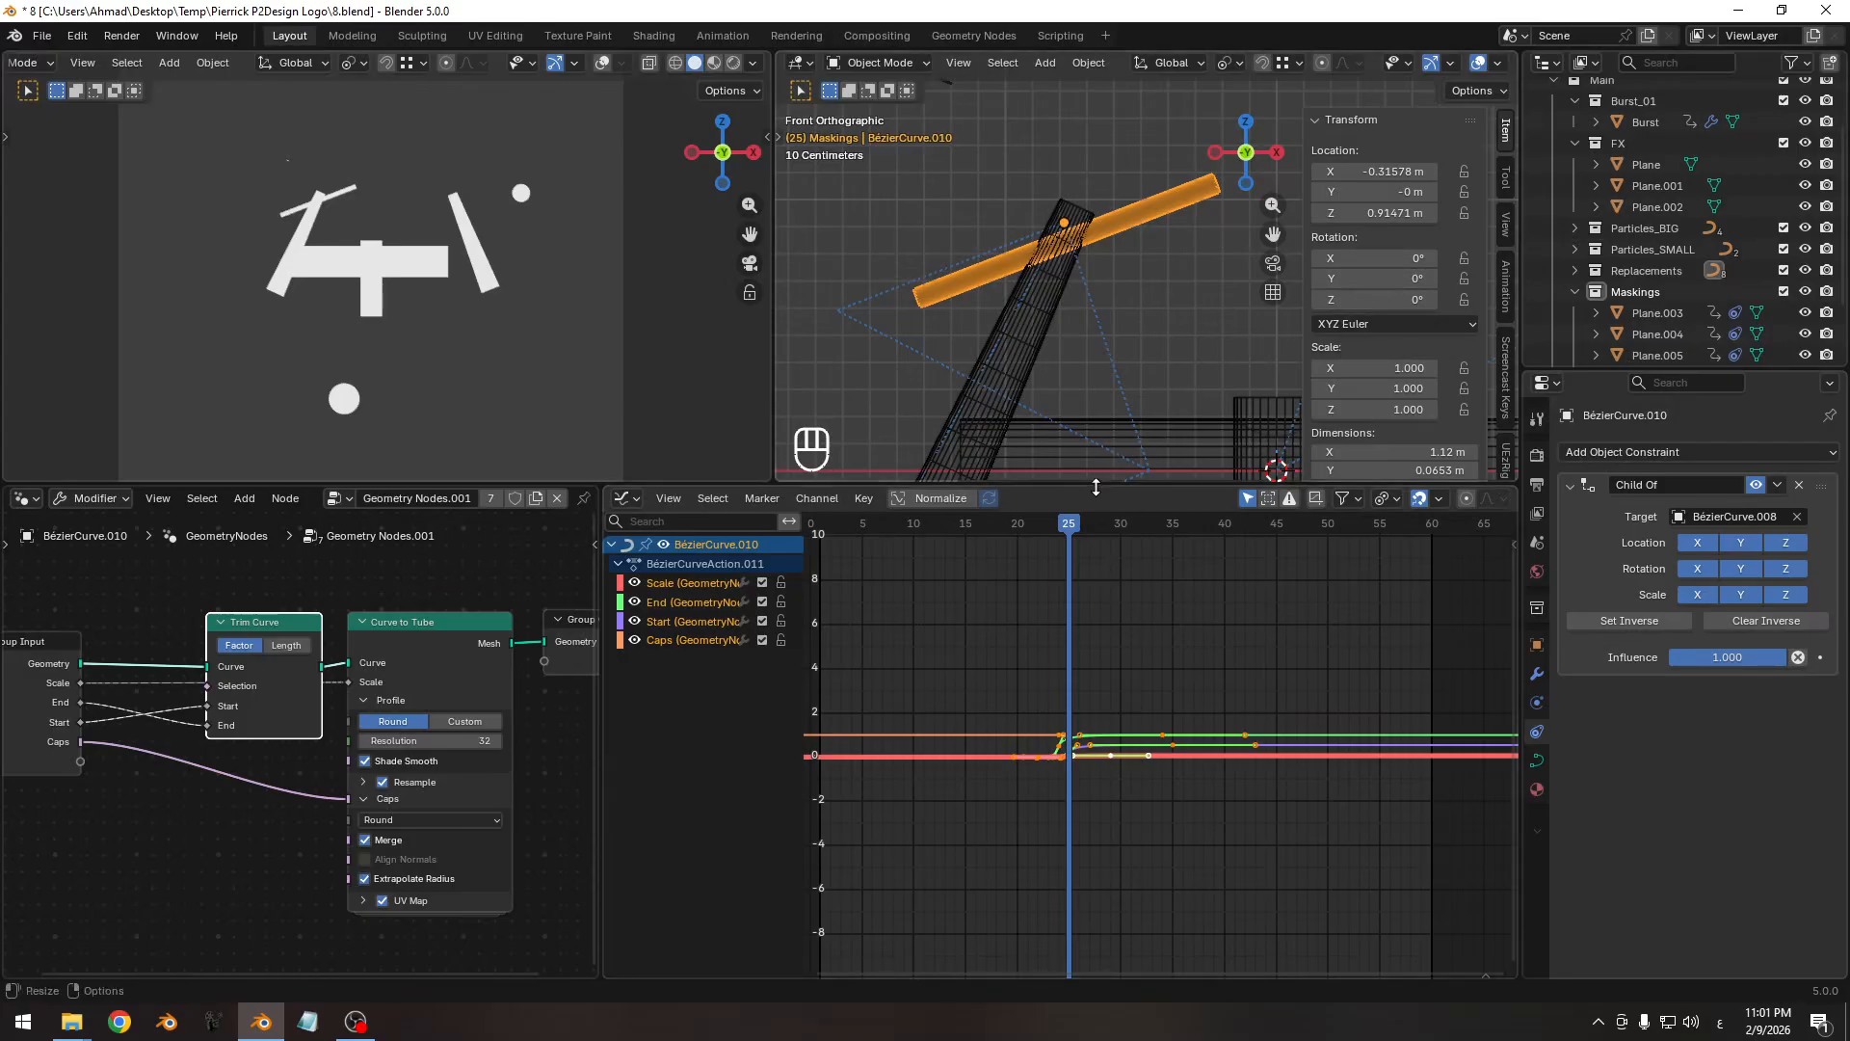
key("Right")
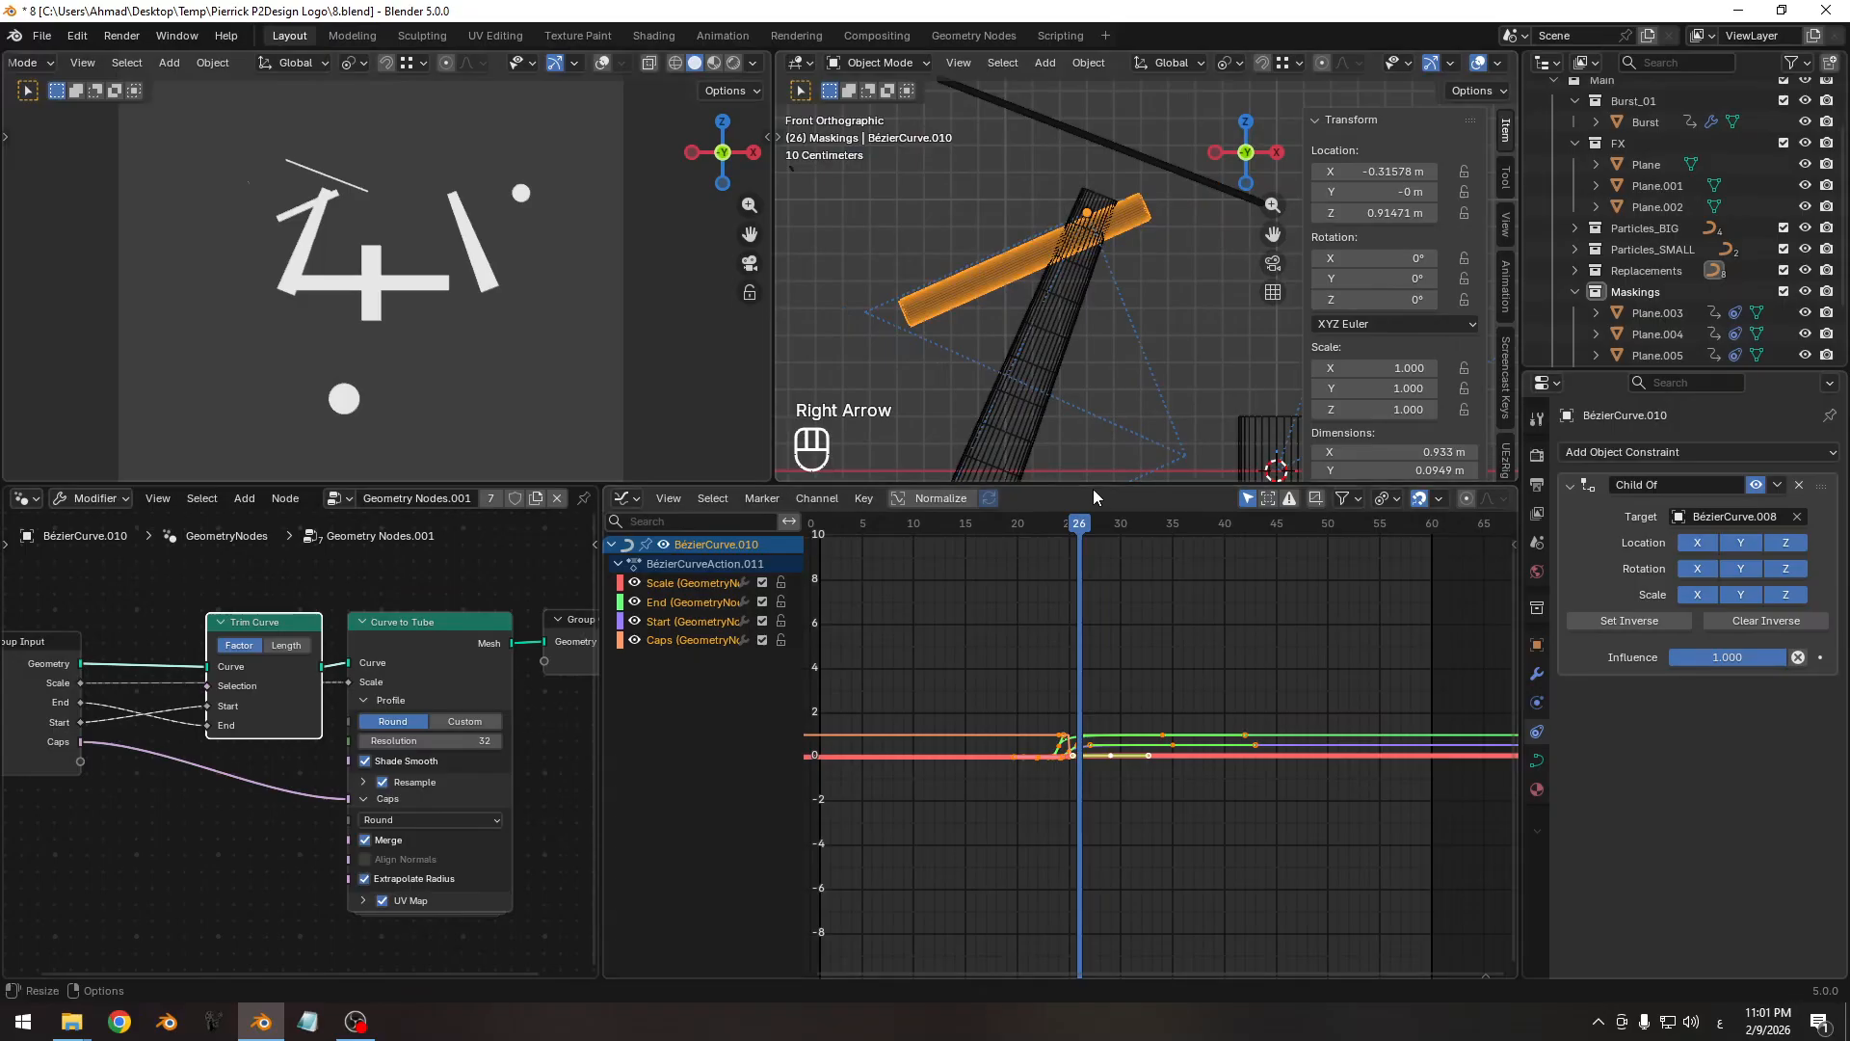
key("i")
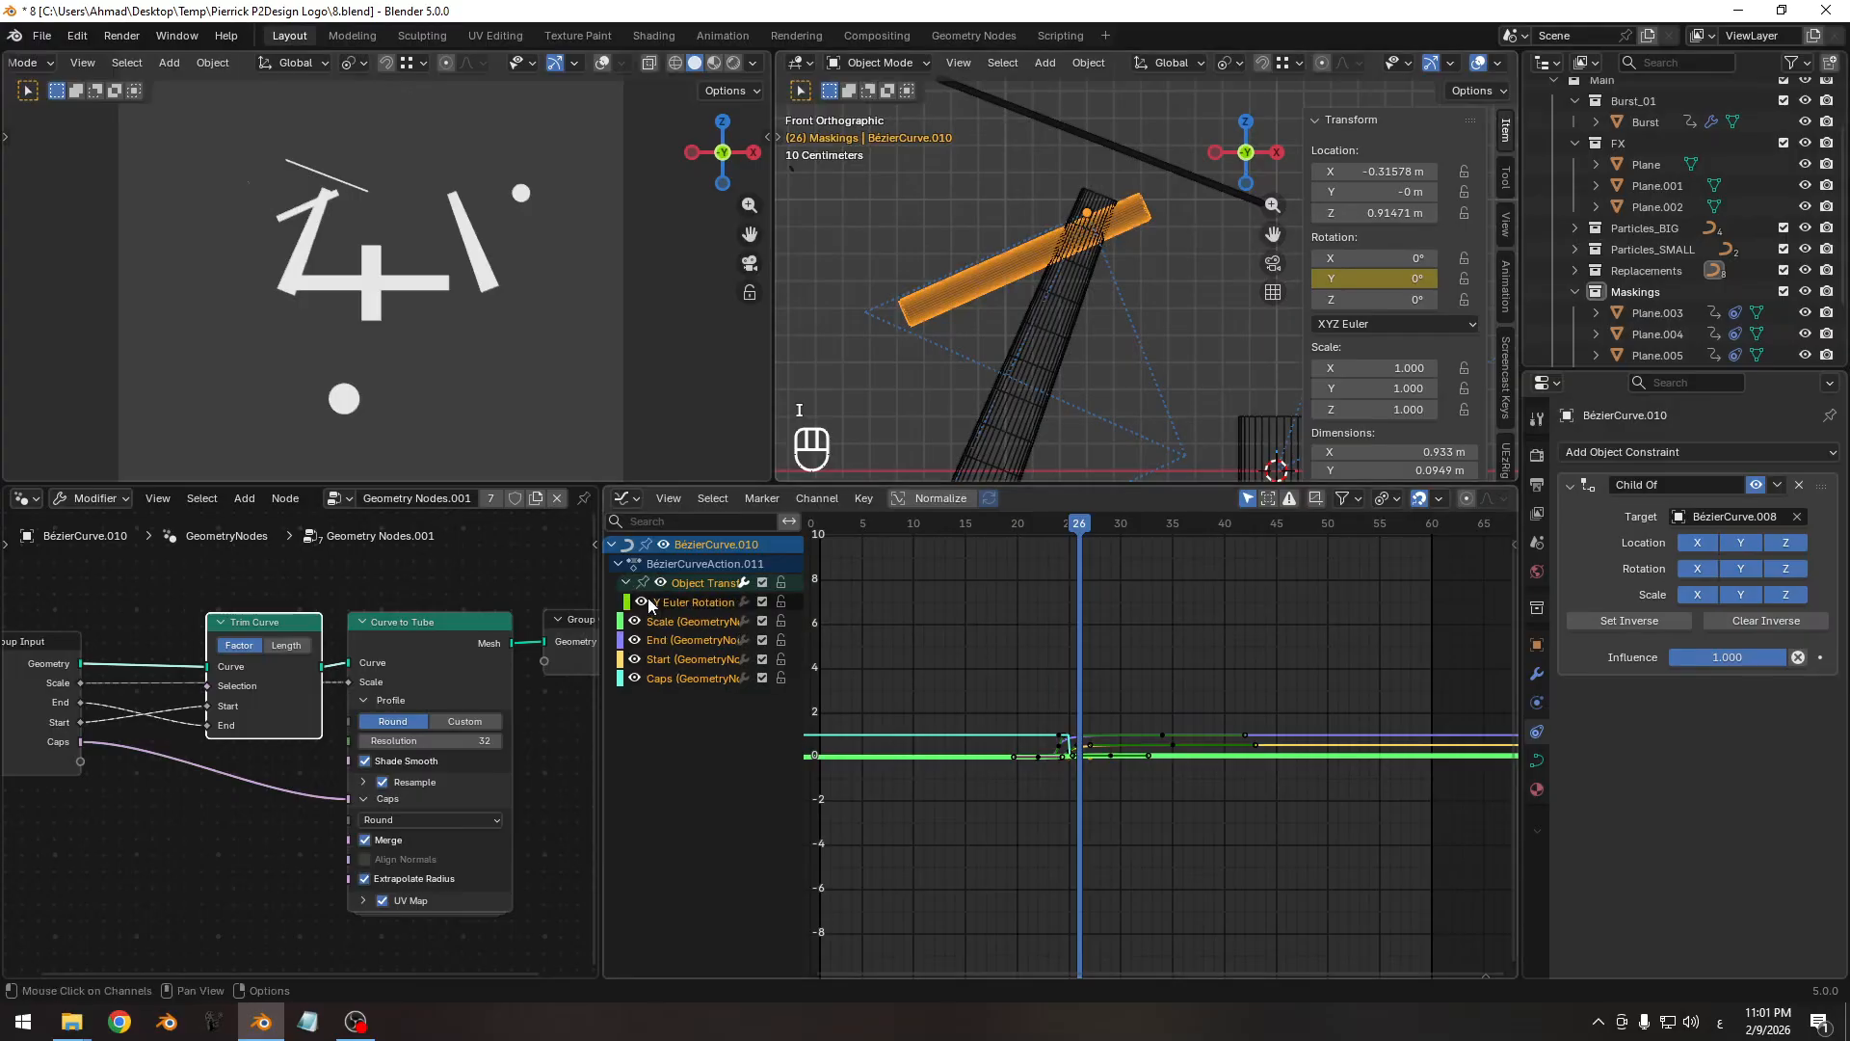
Show only the Y Euler Rotation curve, and insert a second Y rotation keyframe of 0° at frame 31.
left_click(647, 597)
key("shift+h")
middle_click_drag(1102, 744, 1075, 714)
key("Right")
key("Right")
key("Right")
key("Right")
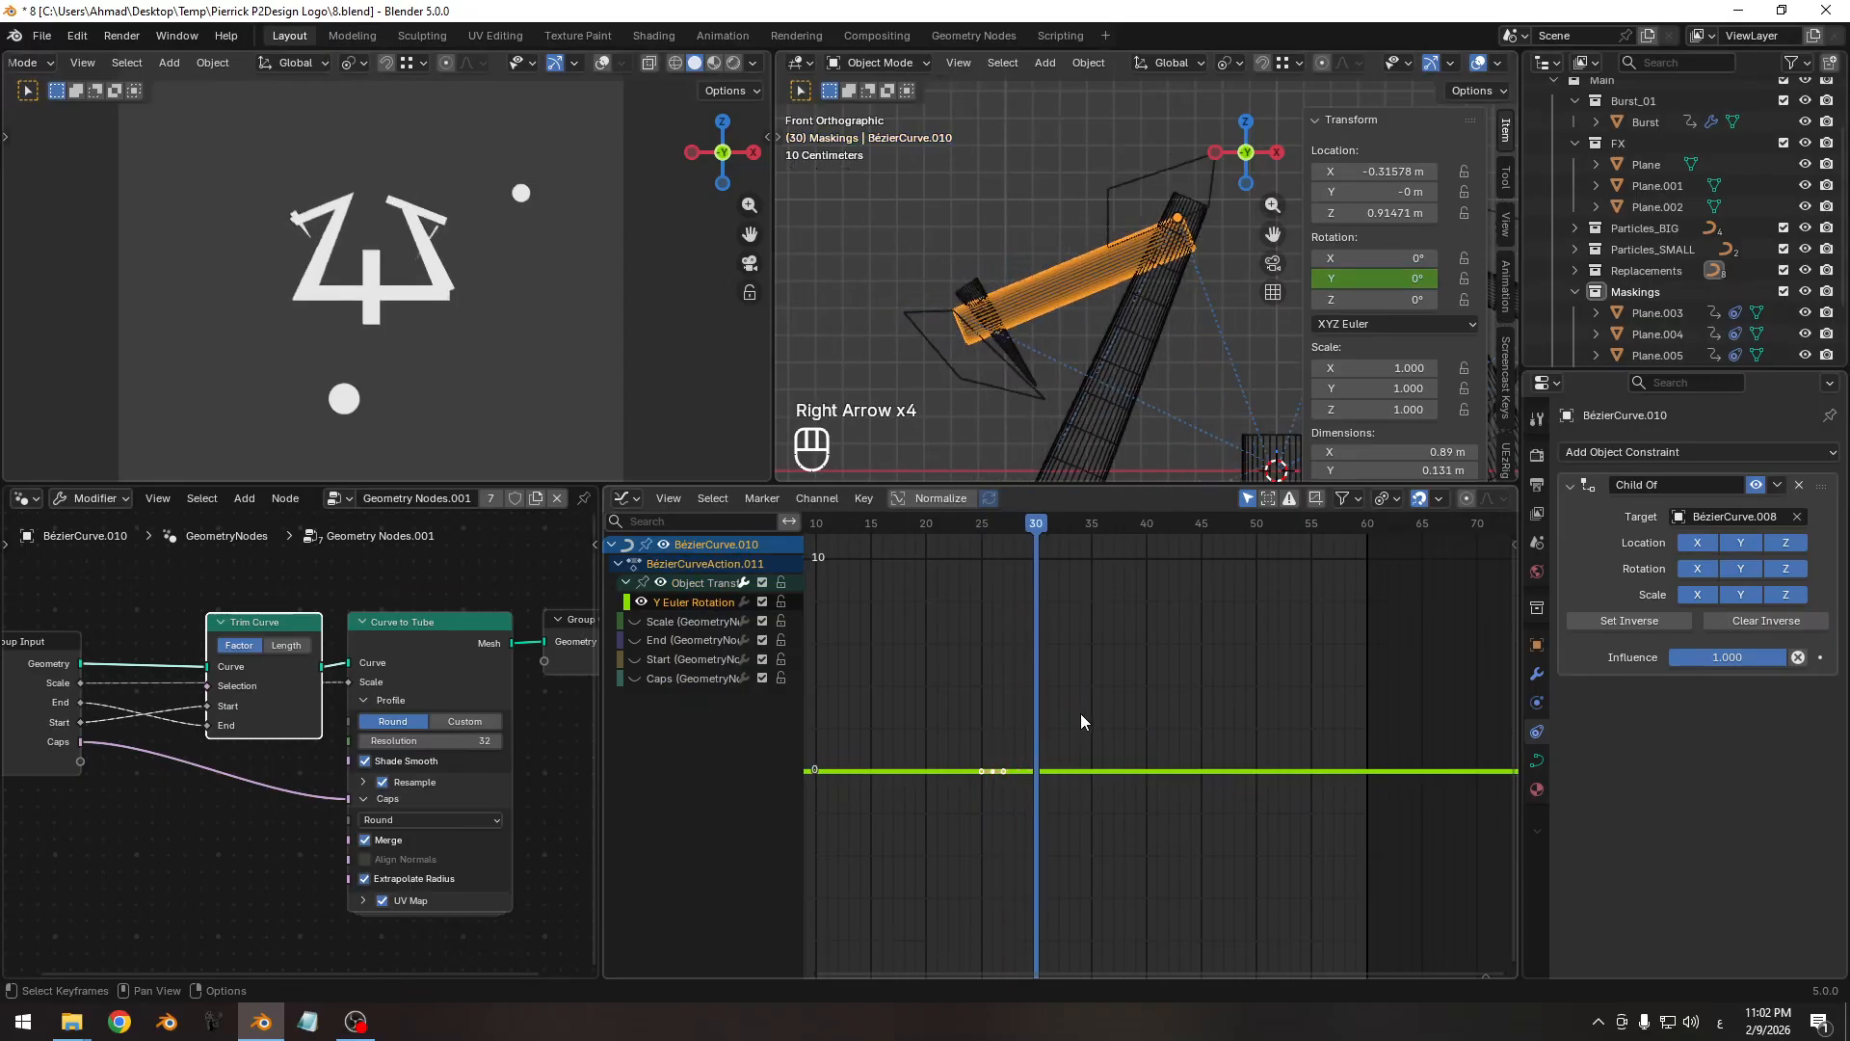
key("Right")
key("Right")
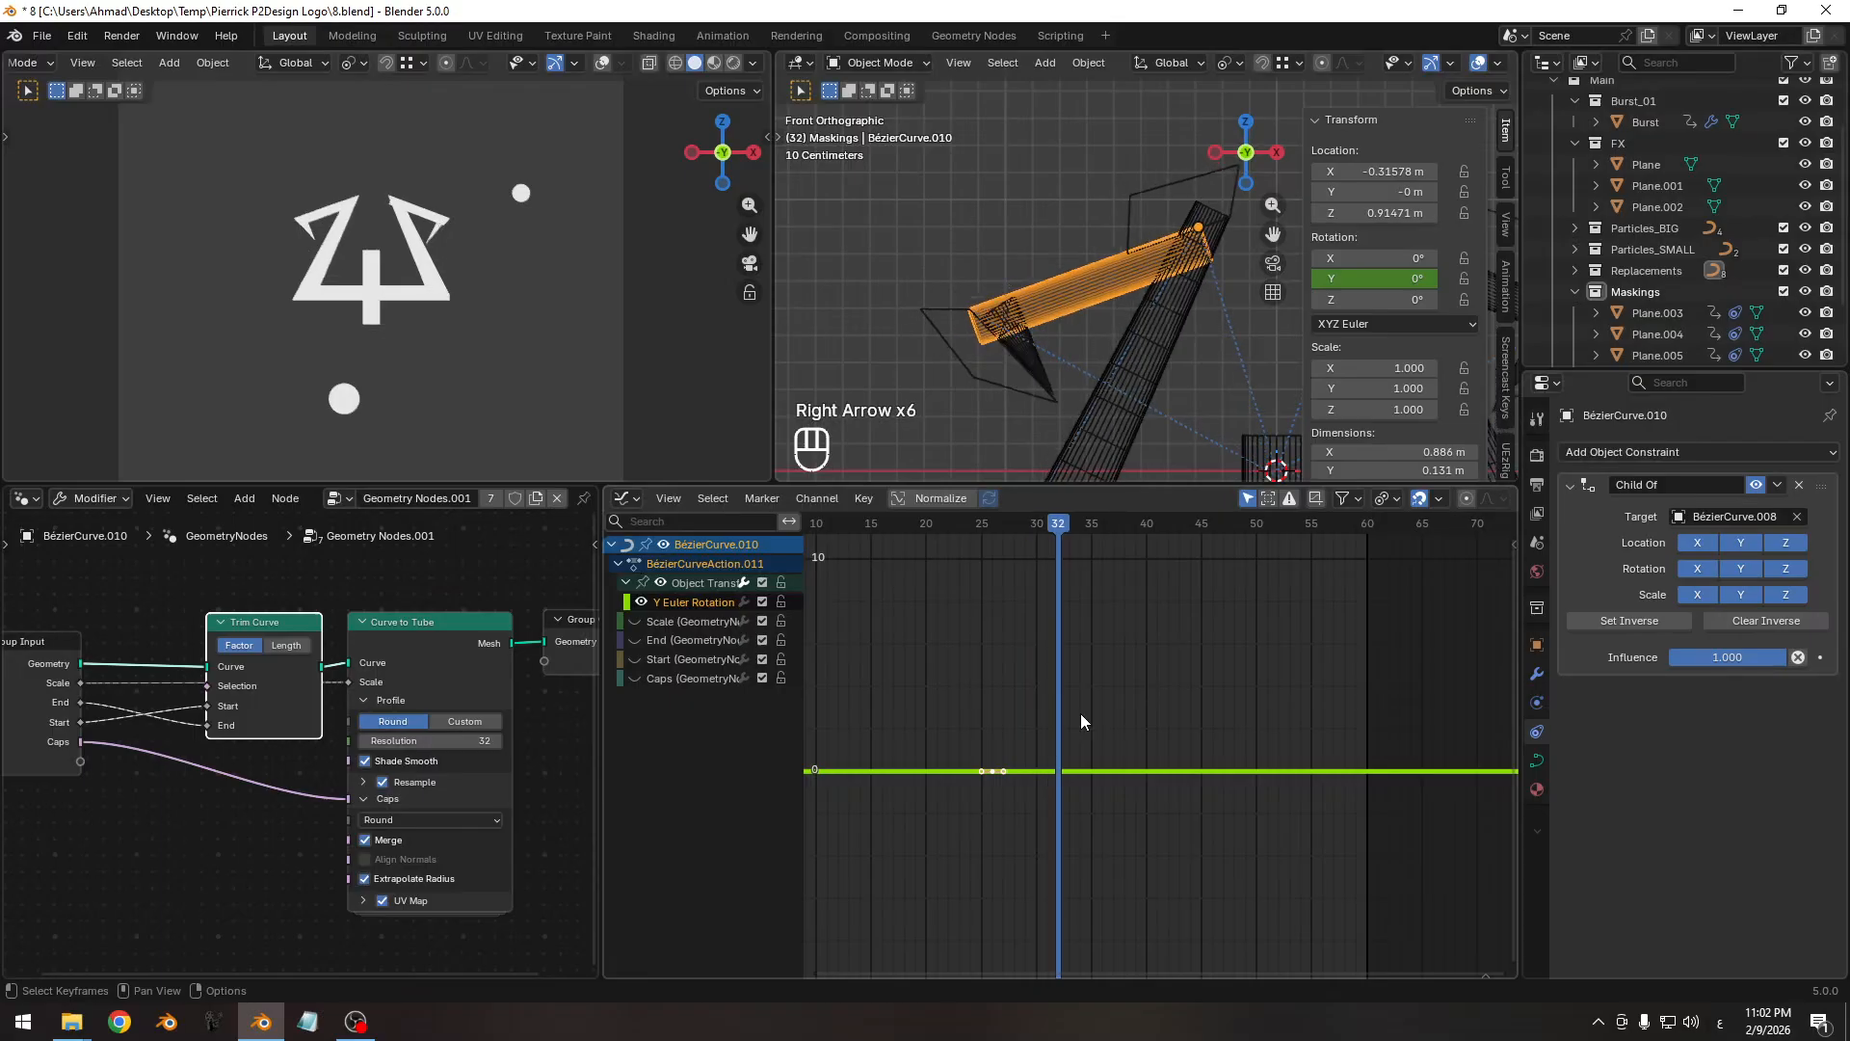
key("Left")
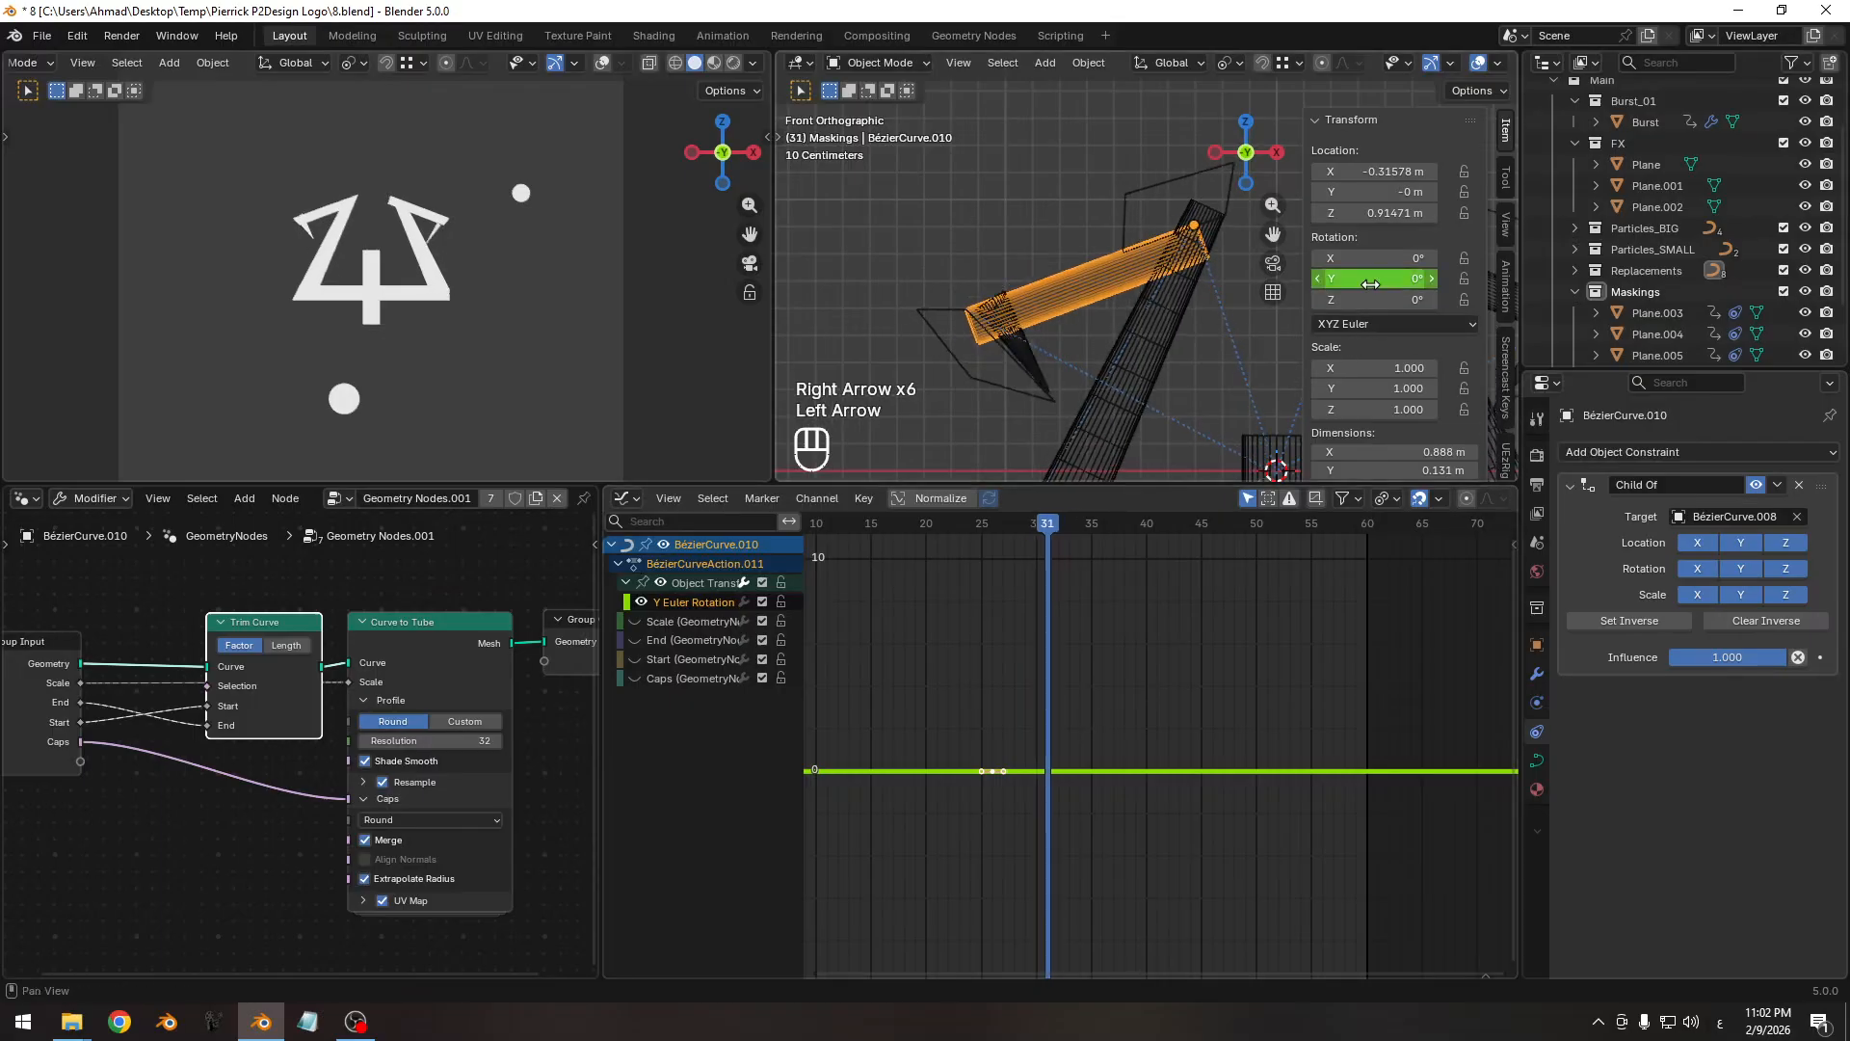
key("i")
Set the tube's Y rotation keyframe at frame 26 to 6.5°.
key("Up")
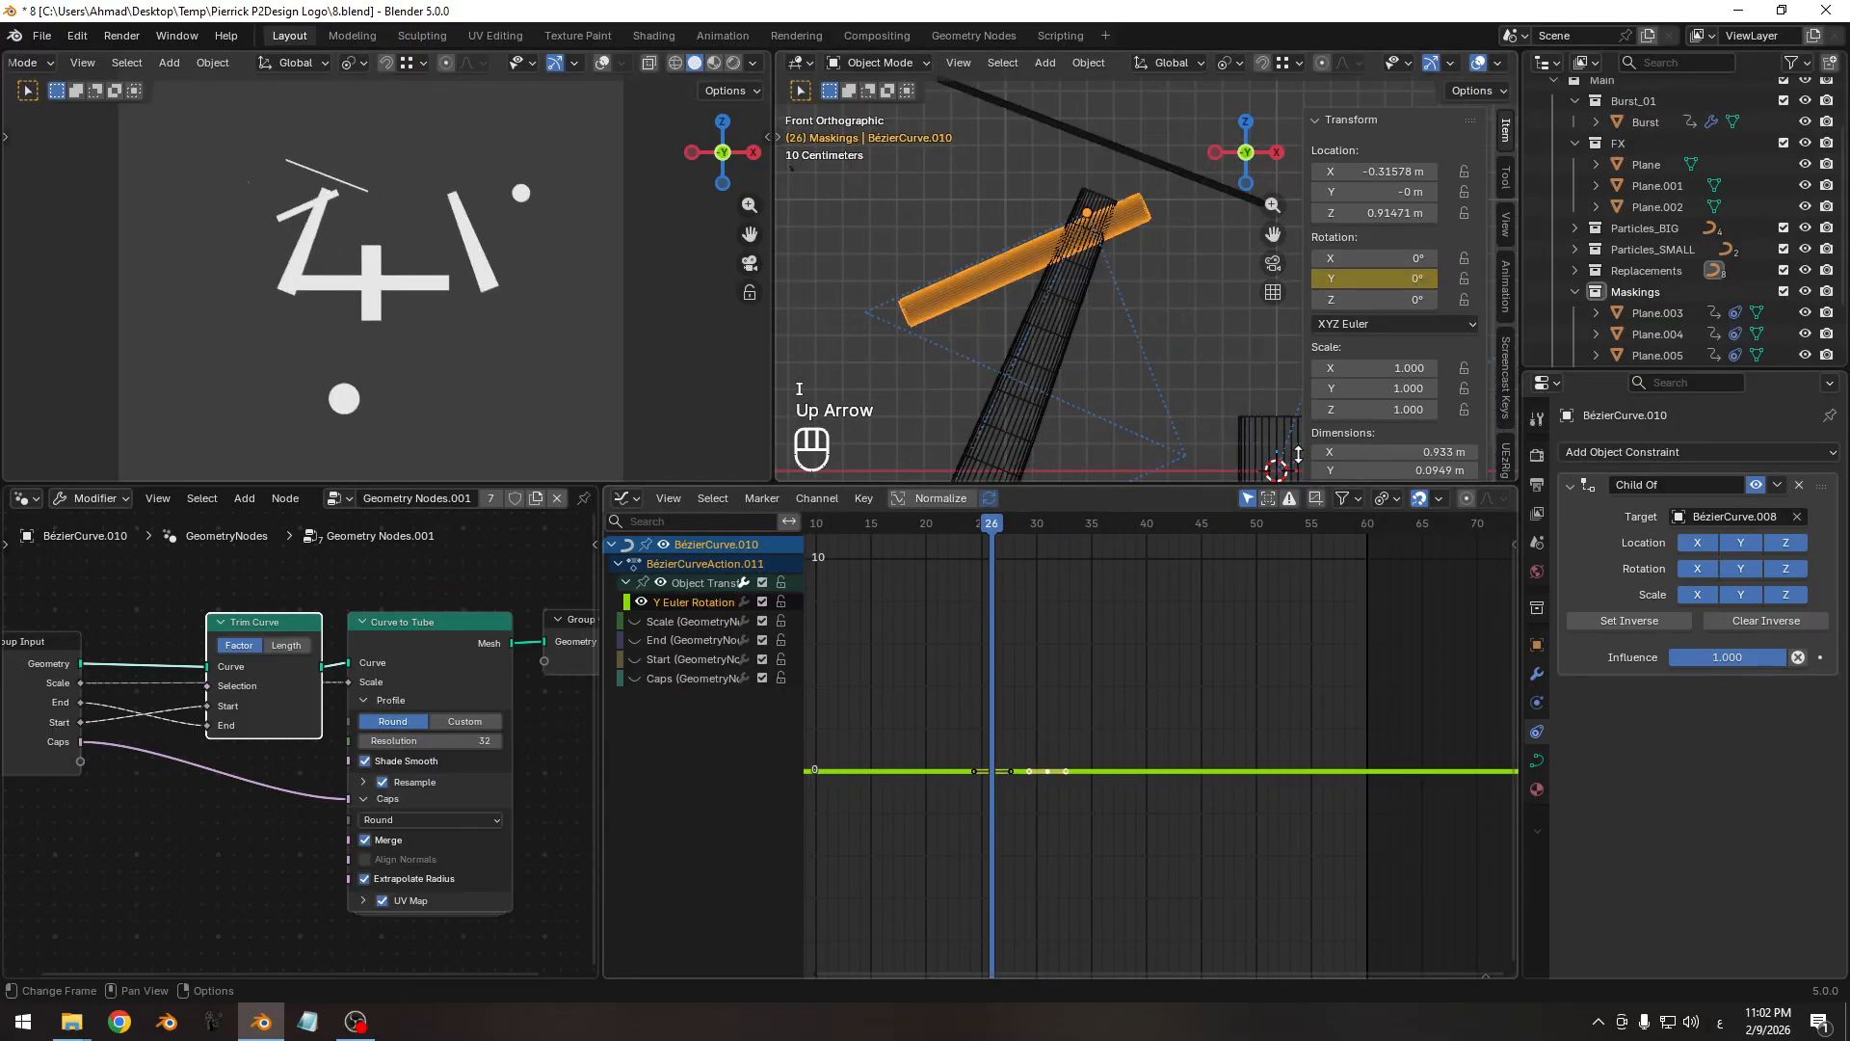
left_click_drag(1378, 278, 1367, 279, "shift")
left_click_drag(1374, 279, 1394, 279, "shift")
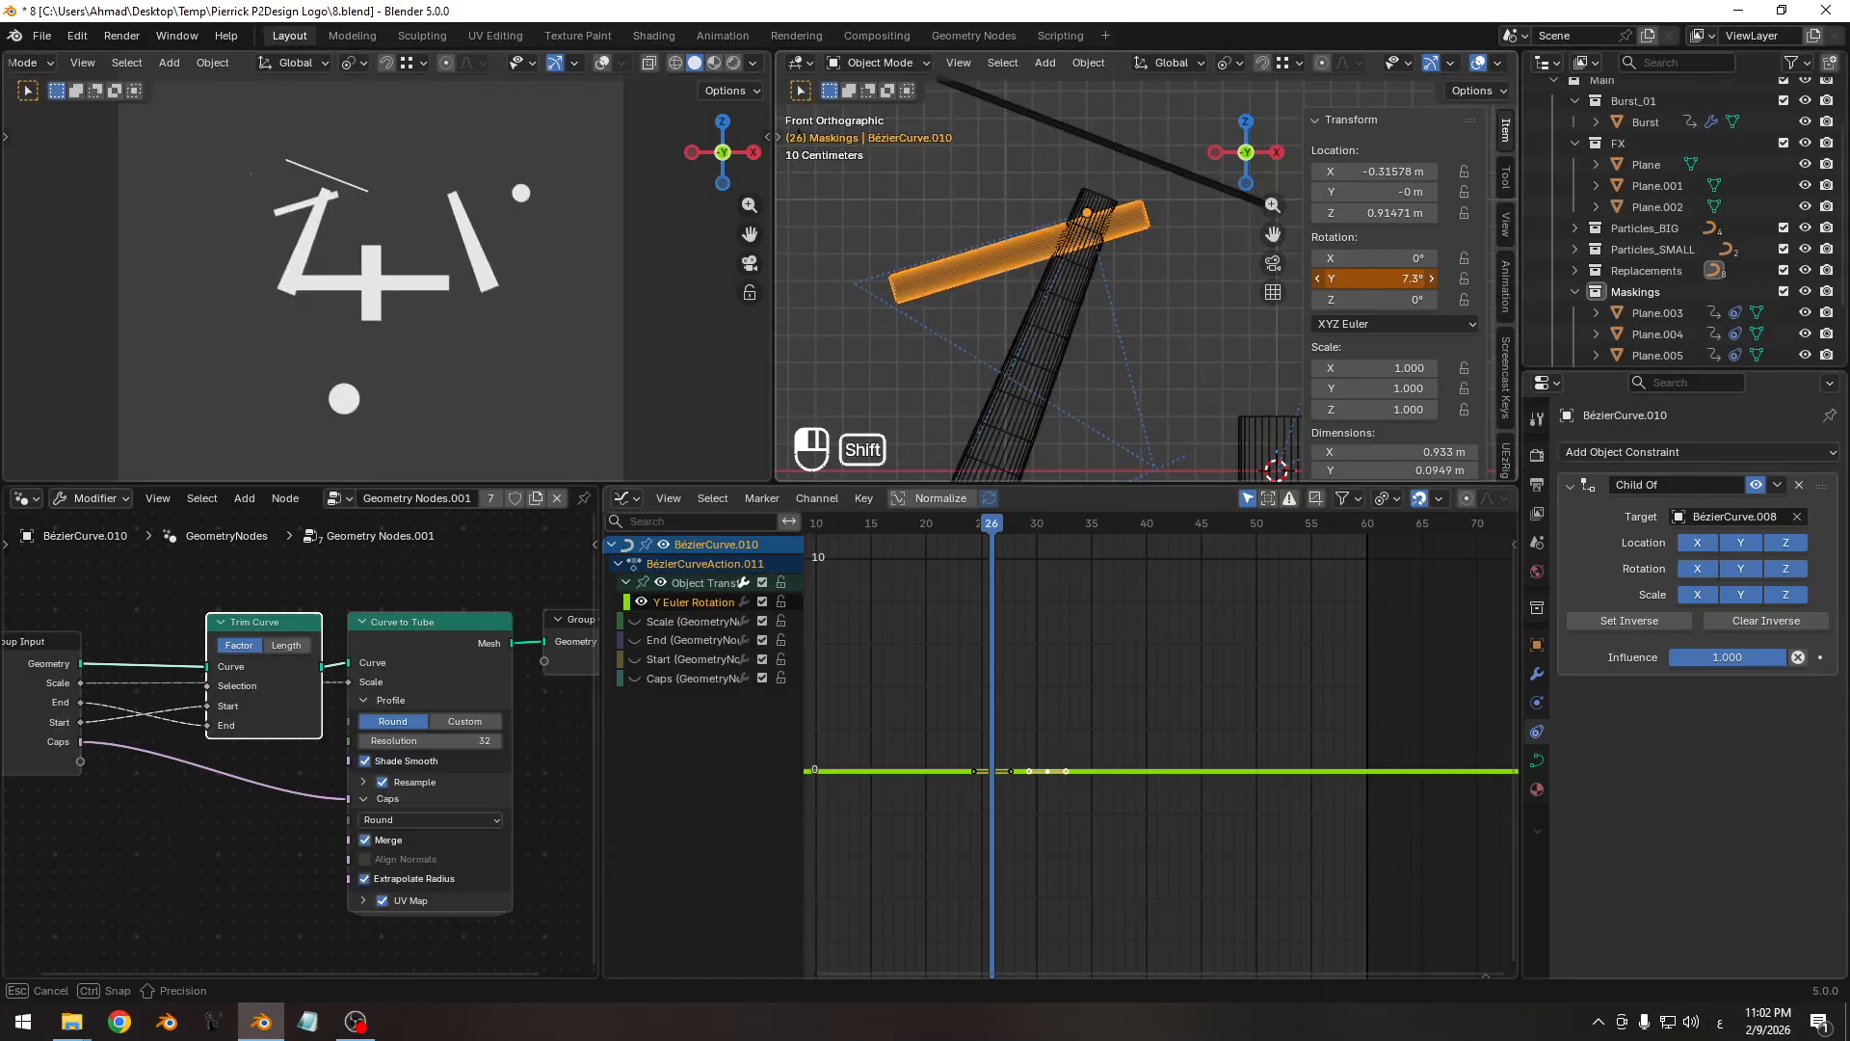
left_click_drag(1394, 279, 1396, 279, "shift")
left_click(1396, 279)
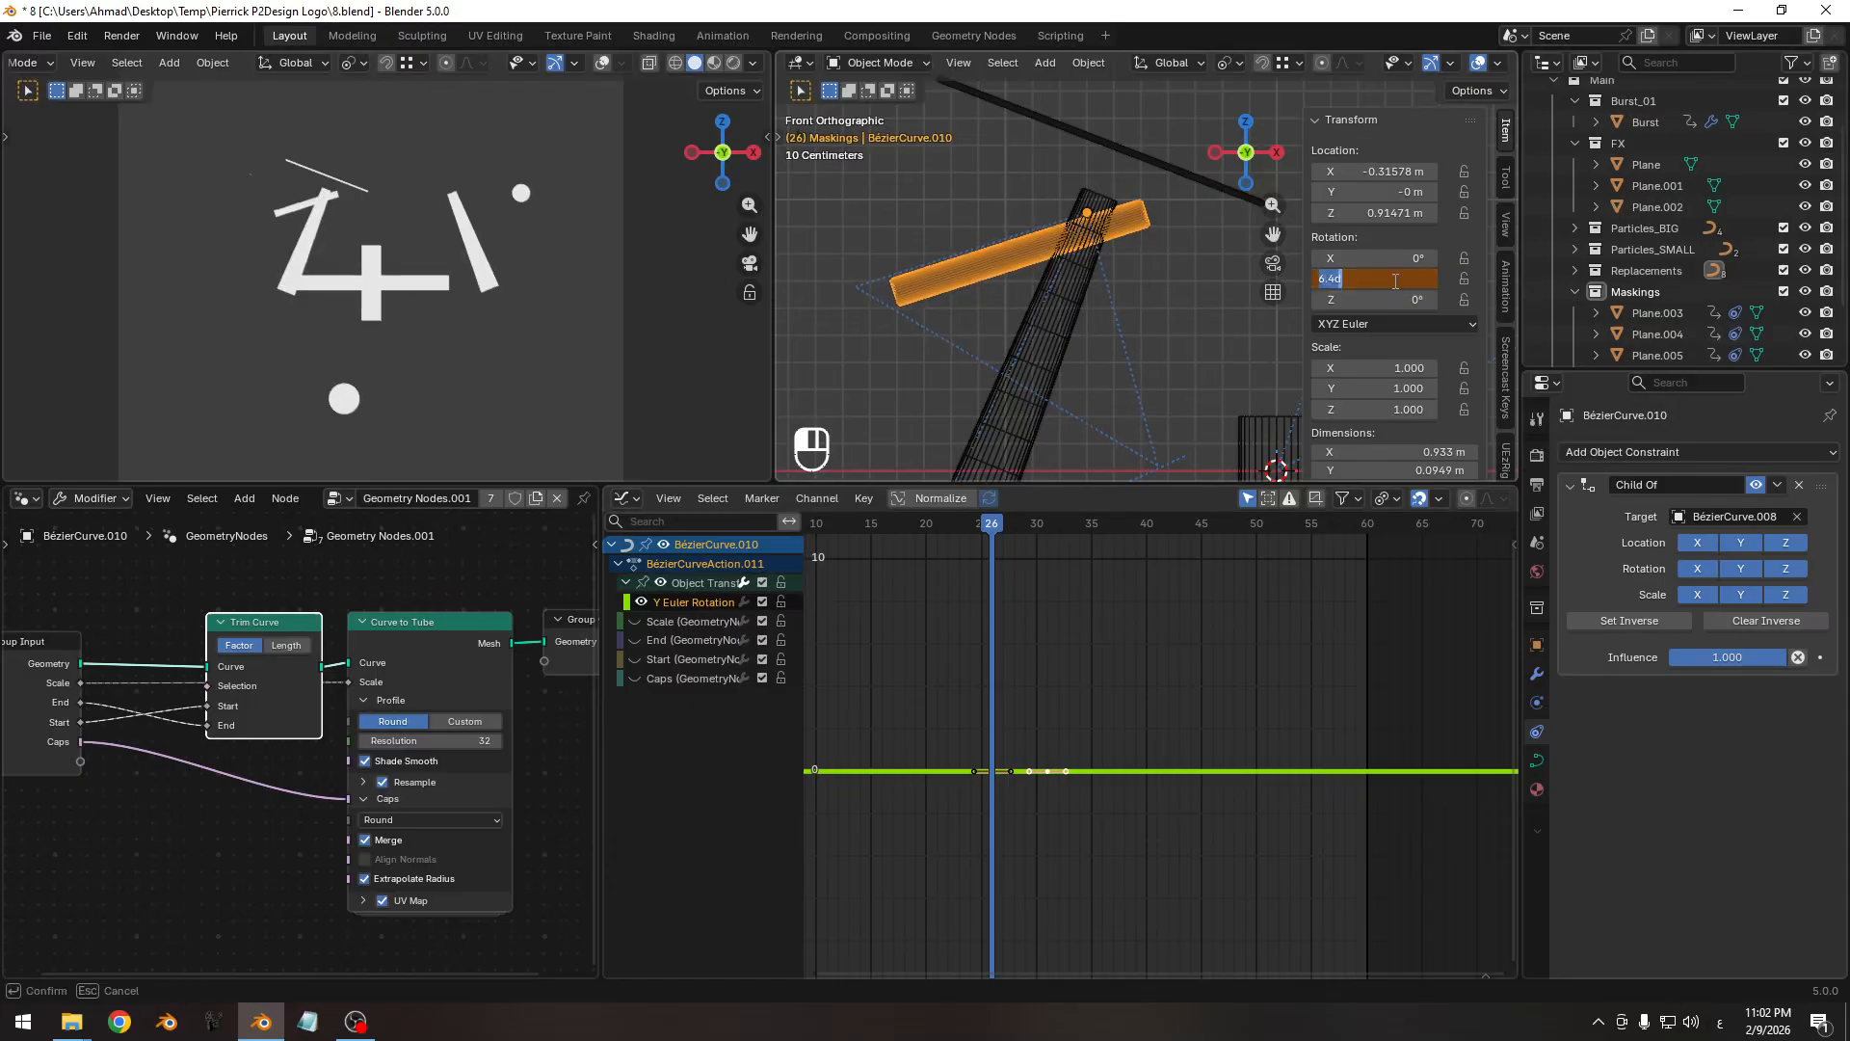
type("6.5")
key("Return")
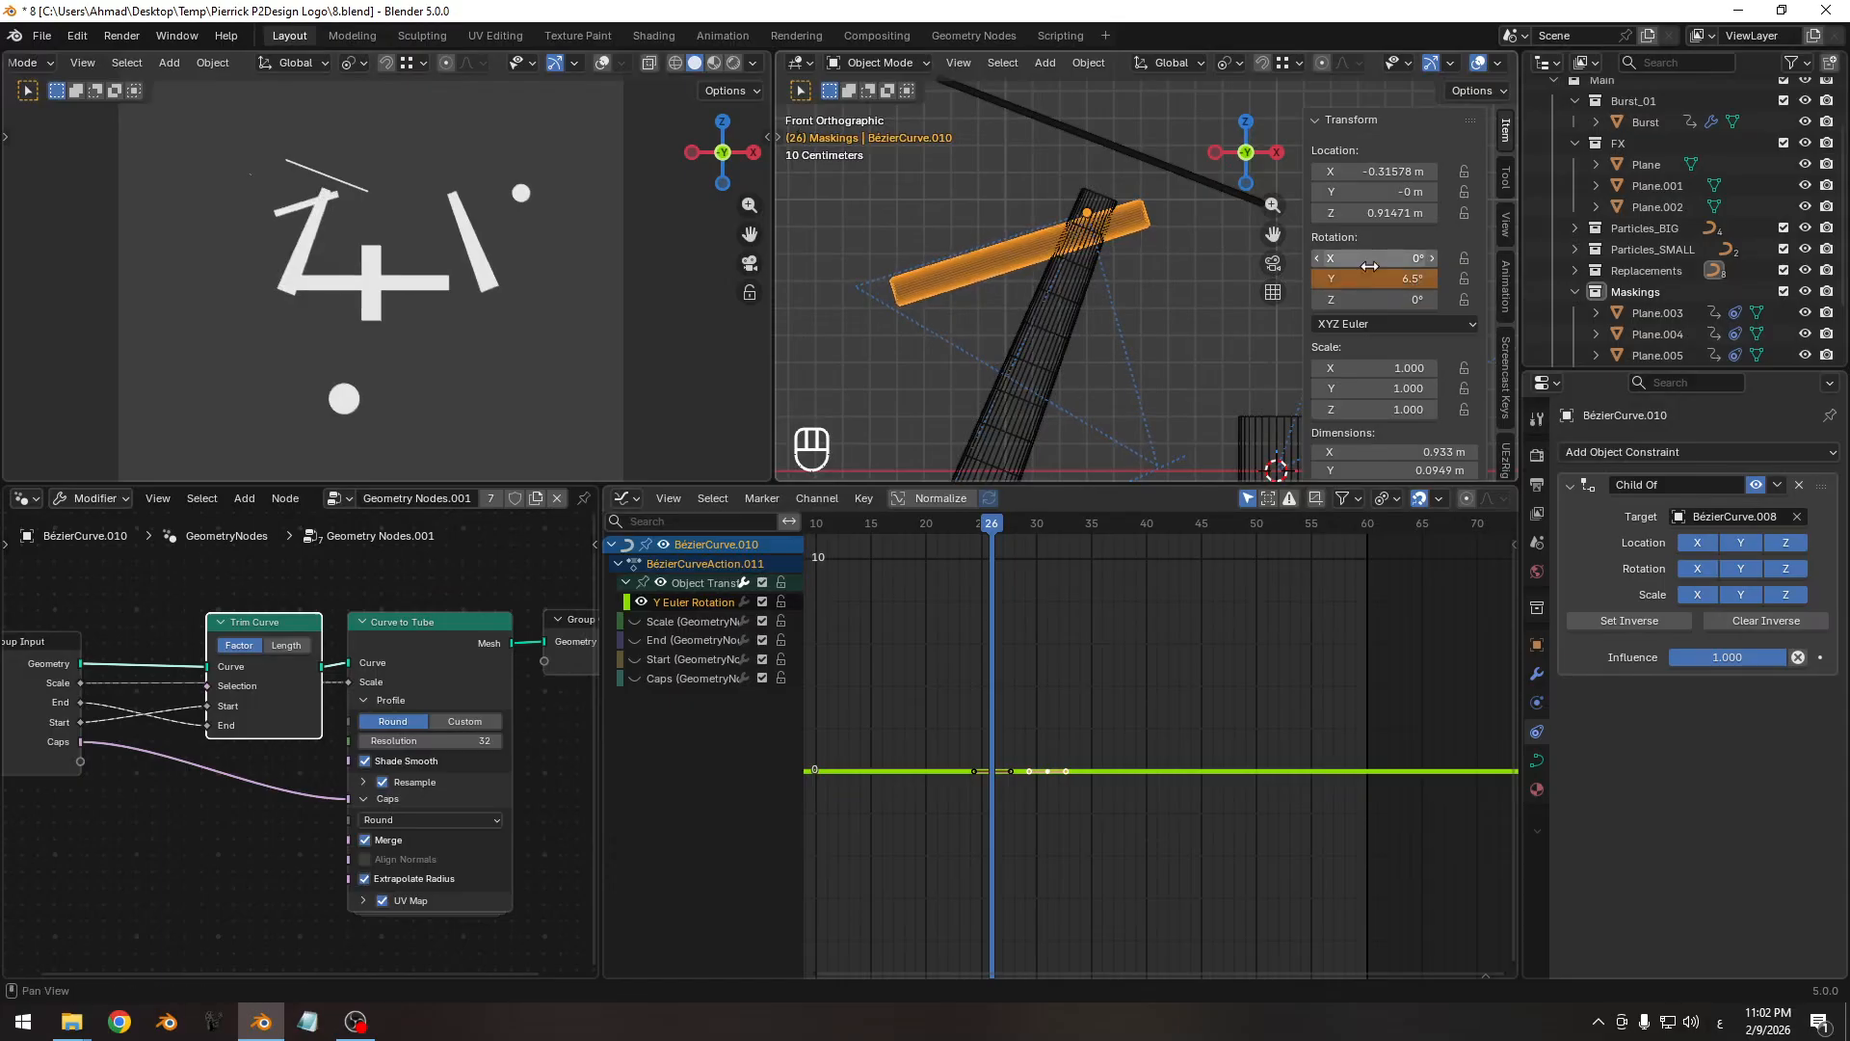
key("i")
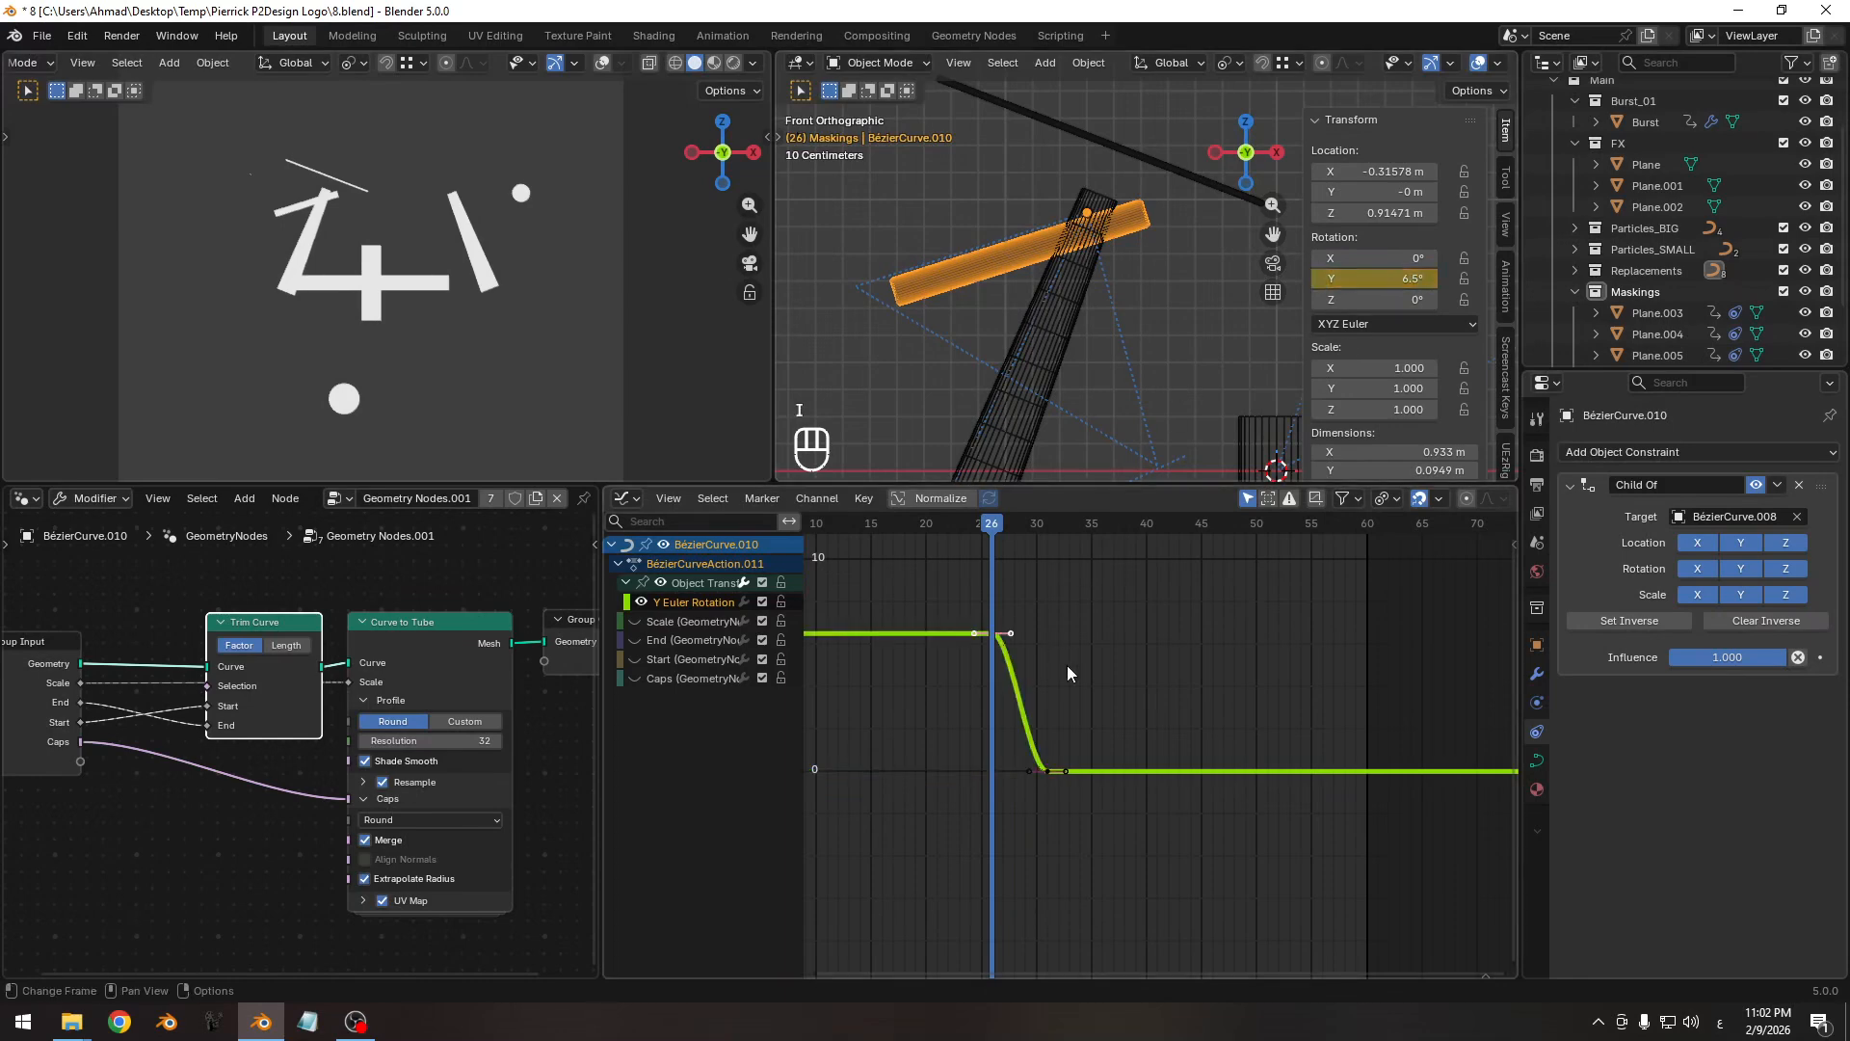
Insert a Y rotation keyframe of -2.8° at frame 35 on the same tube.
key("Down")
mouse_move(1036, 529)
left_mouse_down()
mouse_move(1018, 531)
mouse_move(1077, 535)
mouse_move(1052, 546)
left_mouse_up()
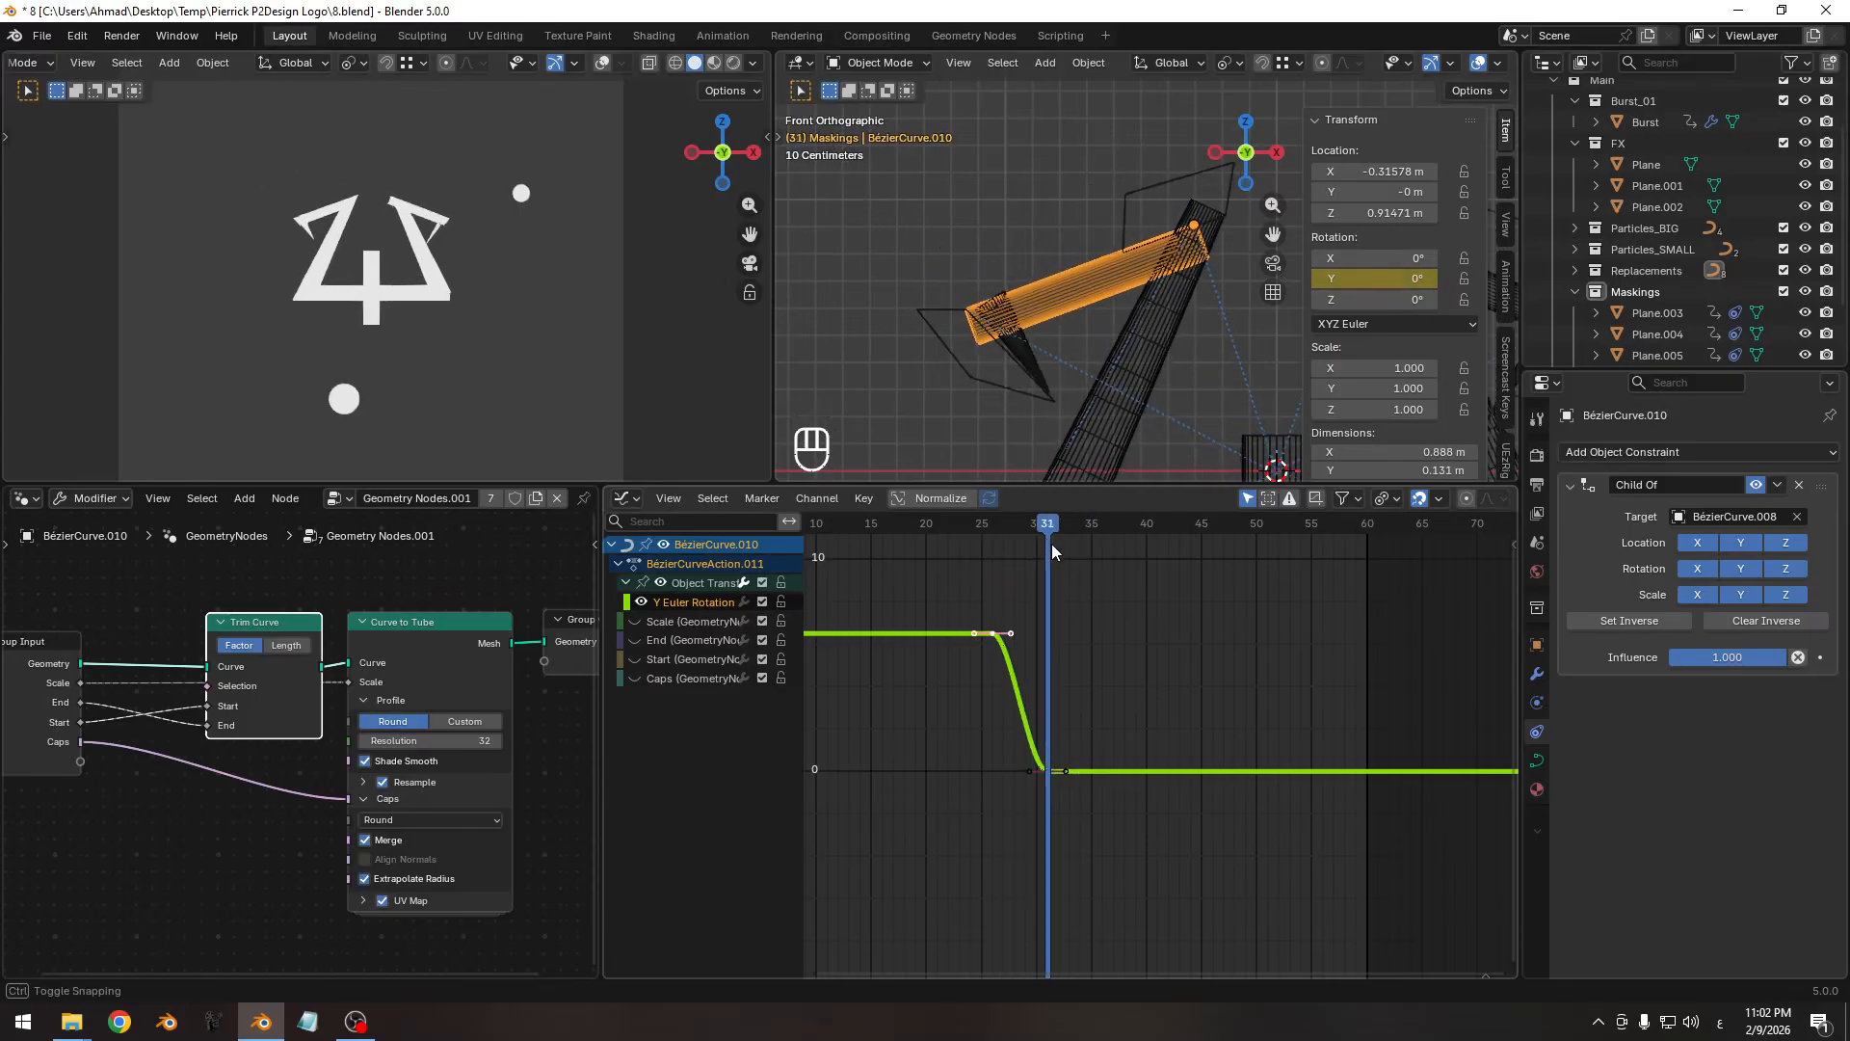
key("Right")
key("Right")
key("Right")
key("Right")
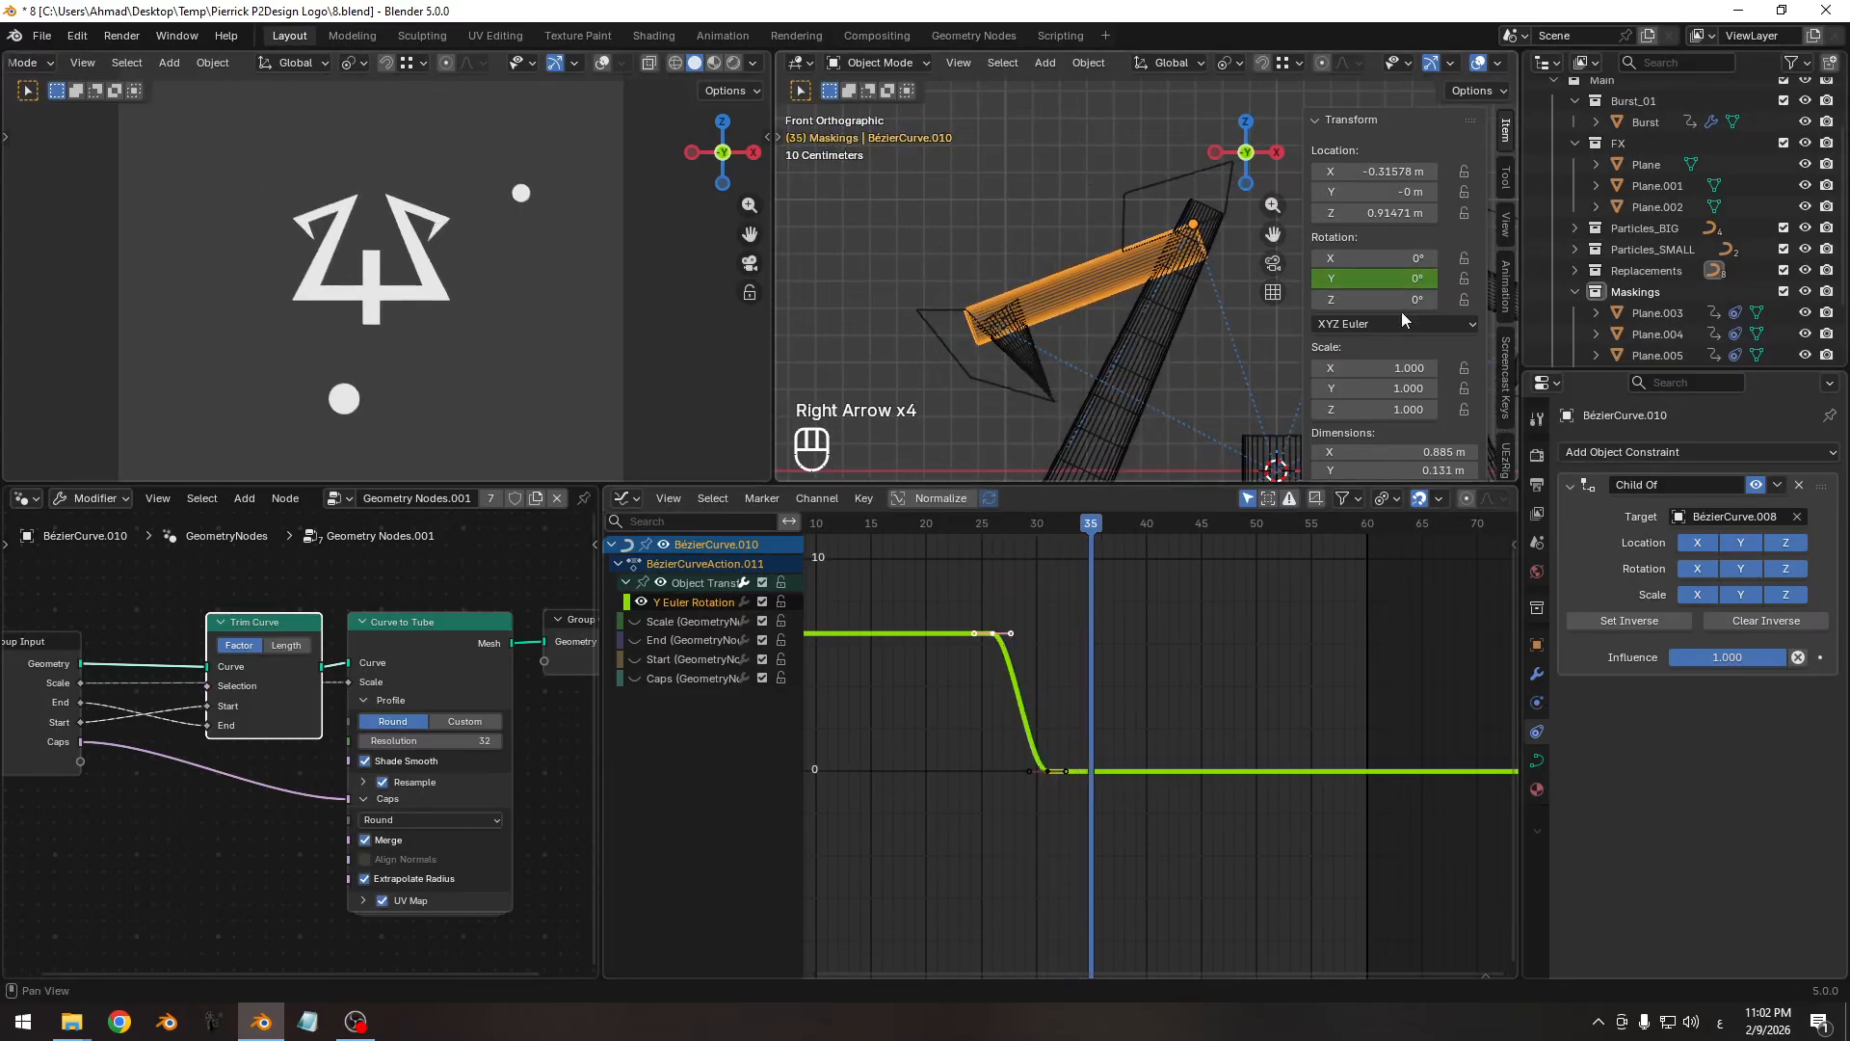
mouse_move(1388, 279)
left_mouse_down("shift")
mouse_move(1345, 280)
mouse_move(1379, 280)
left_mouse_up("shift")
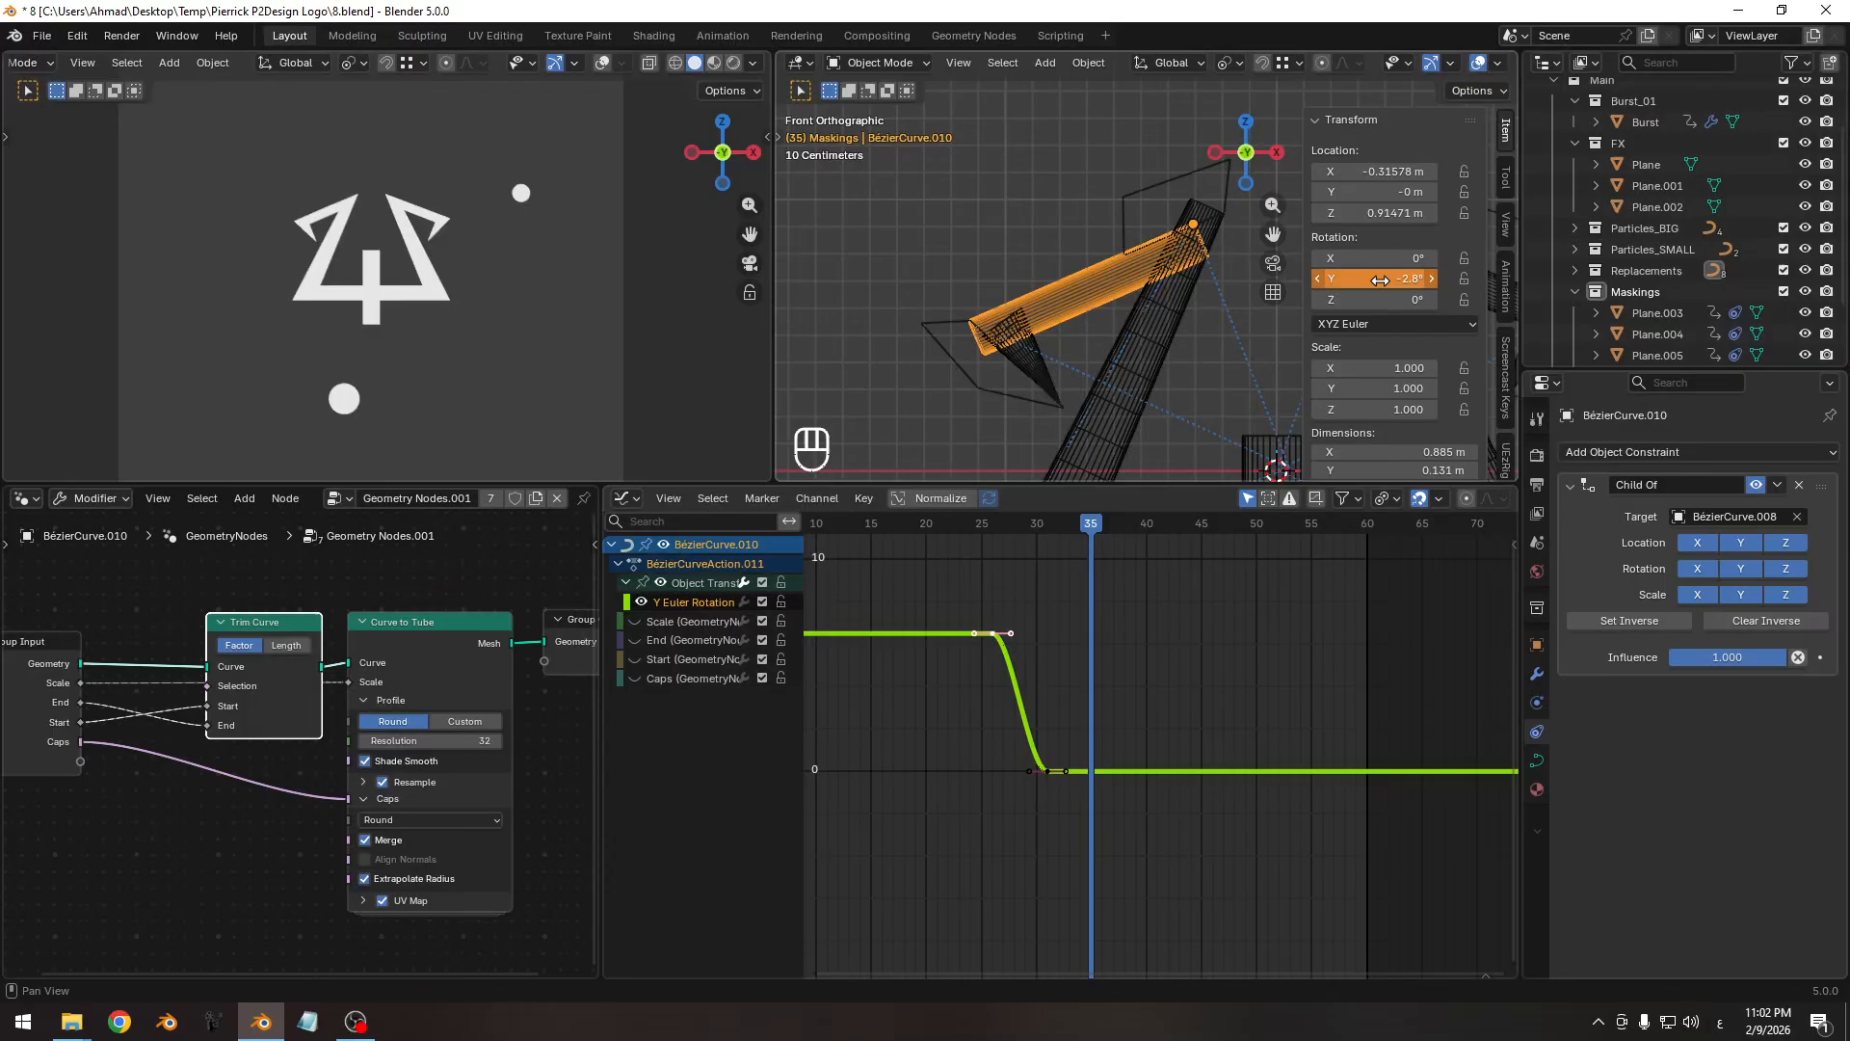
key("i")
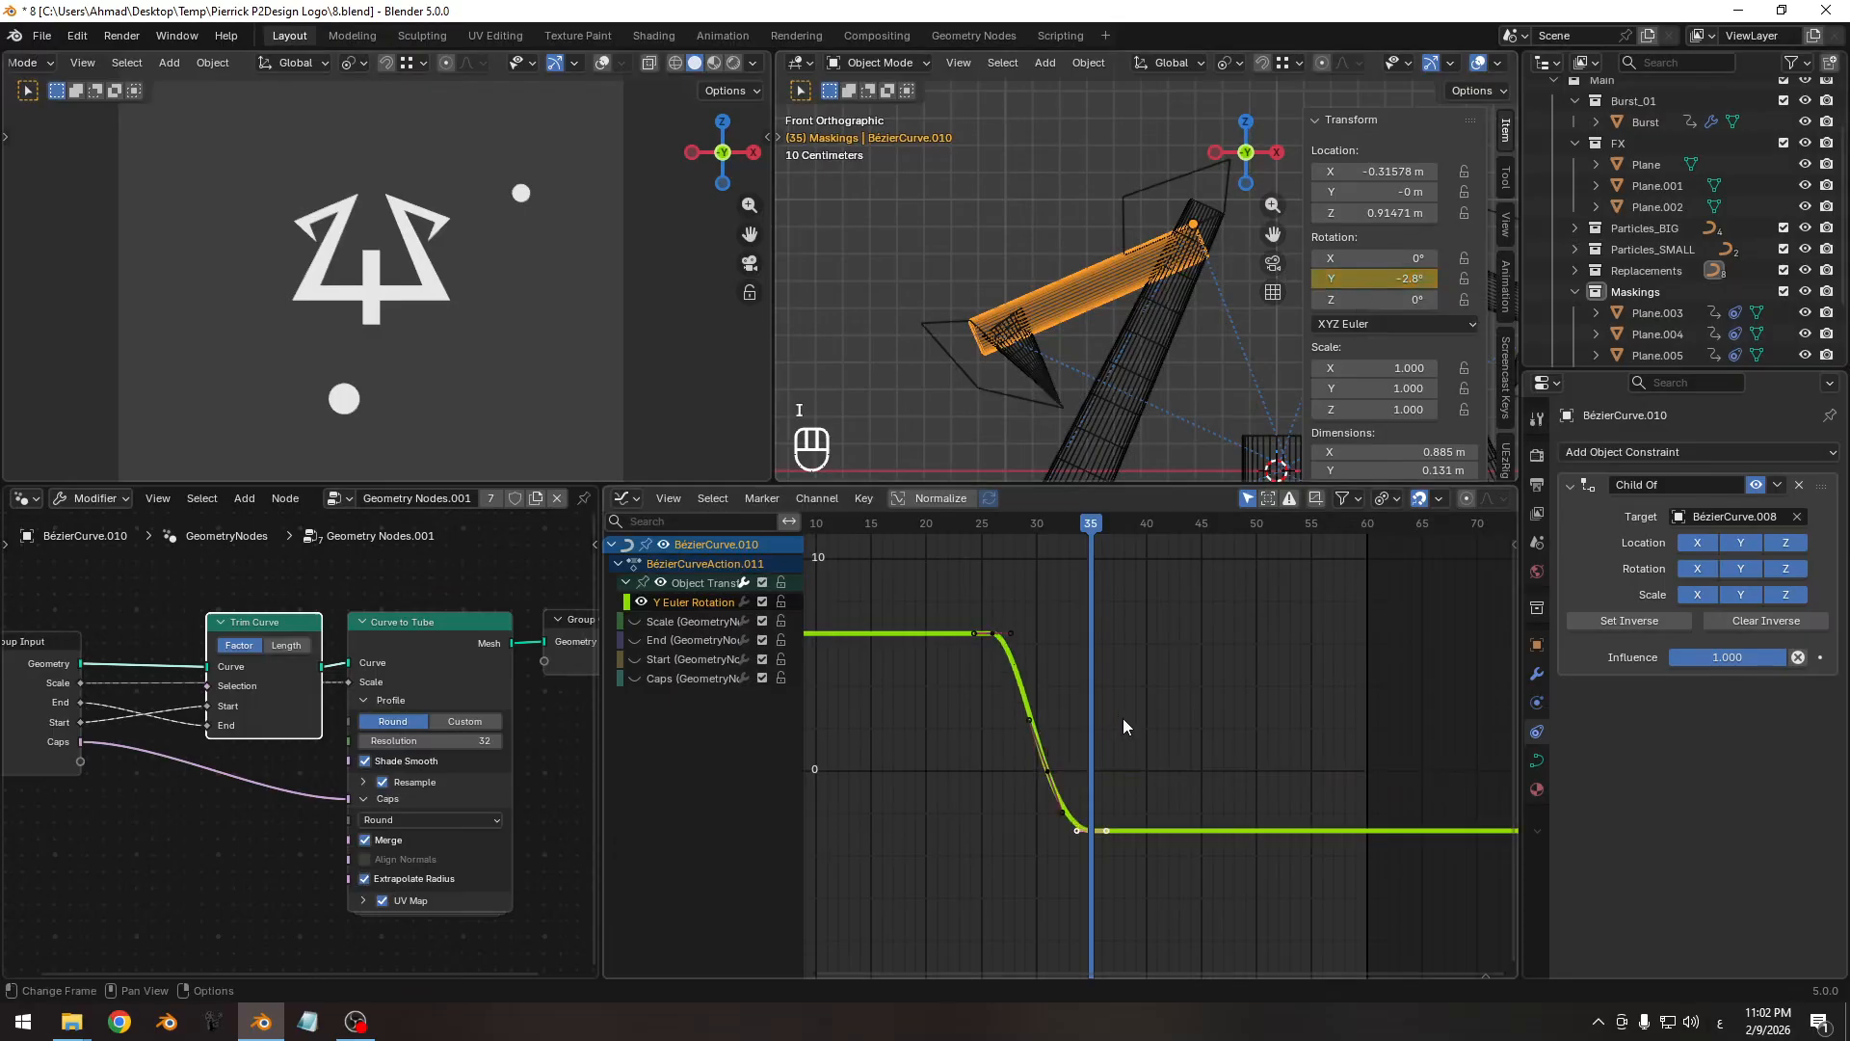
Insert a Y rotation keyframe of 1.6° at frame 39 for the tube's rebound.
key("Right")
key("Right")
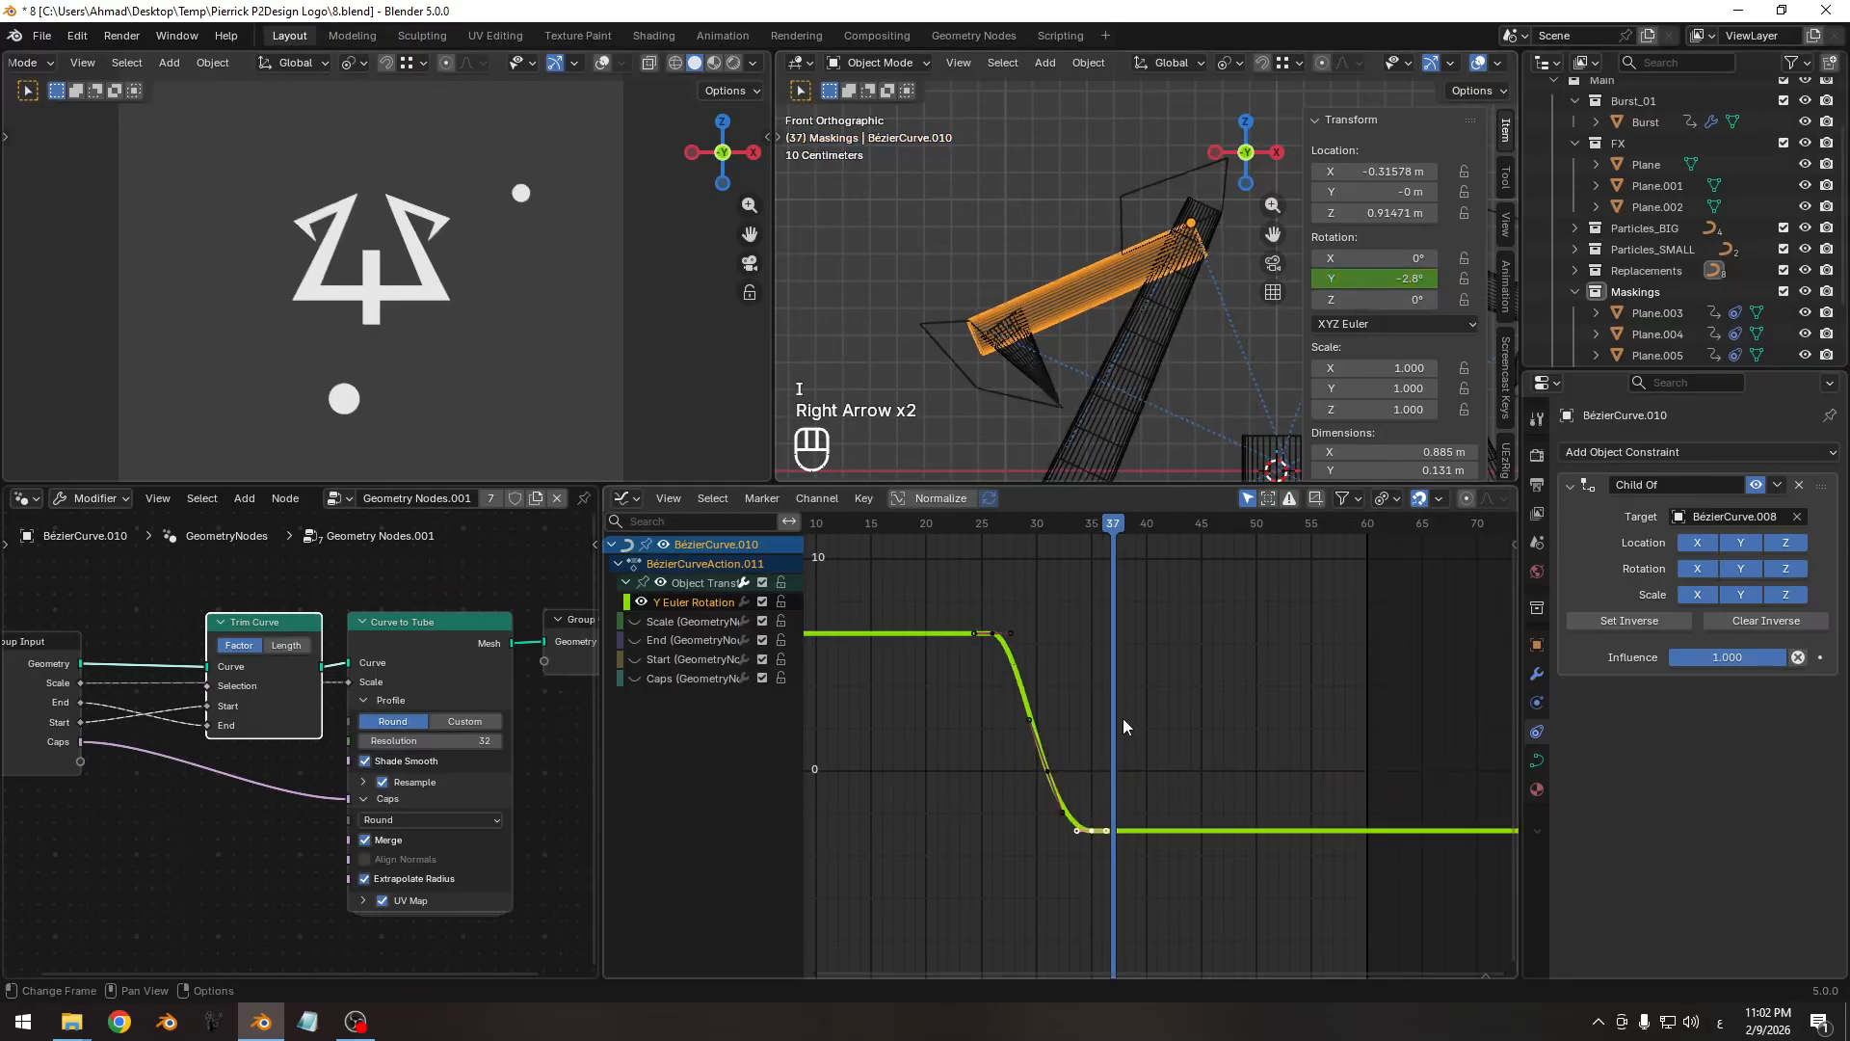
key("Right")
key("Right")
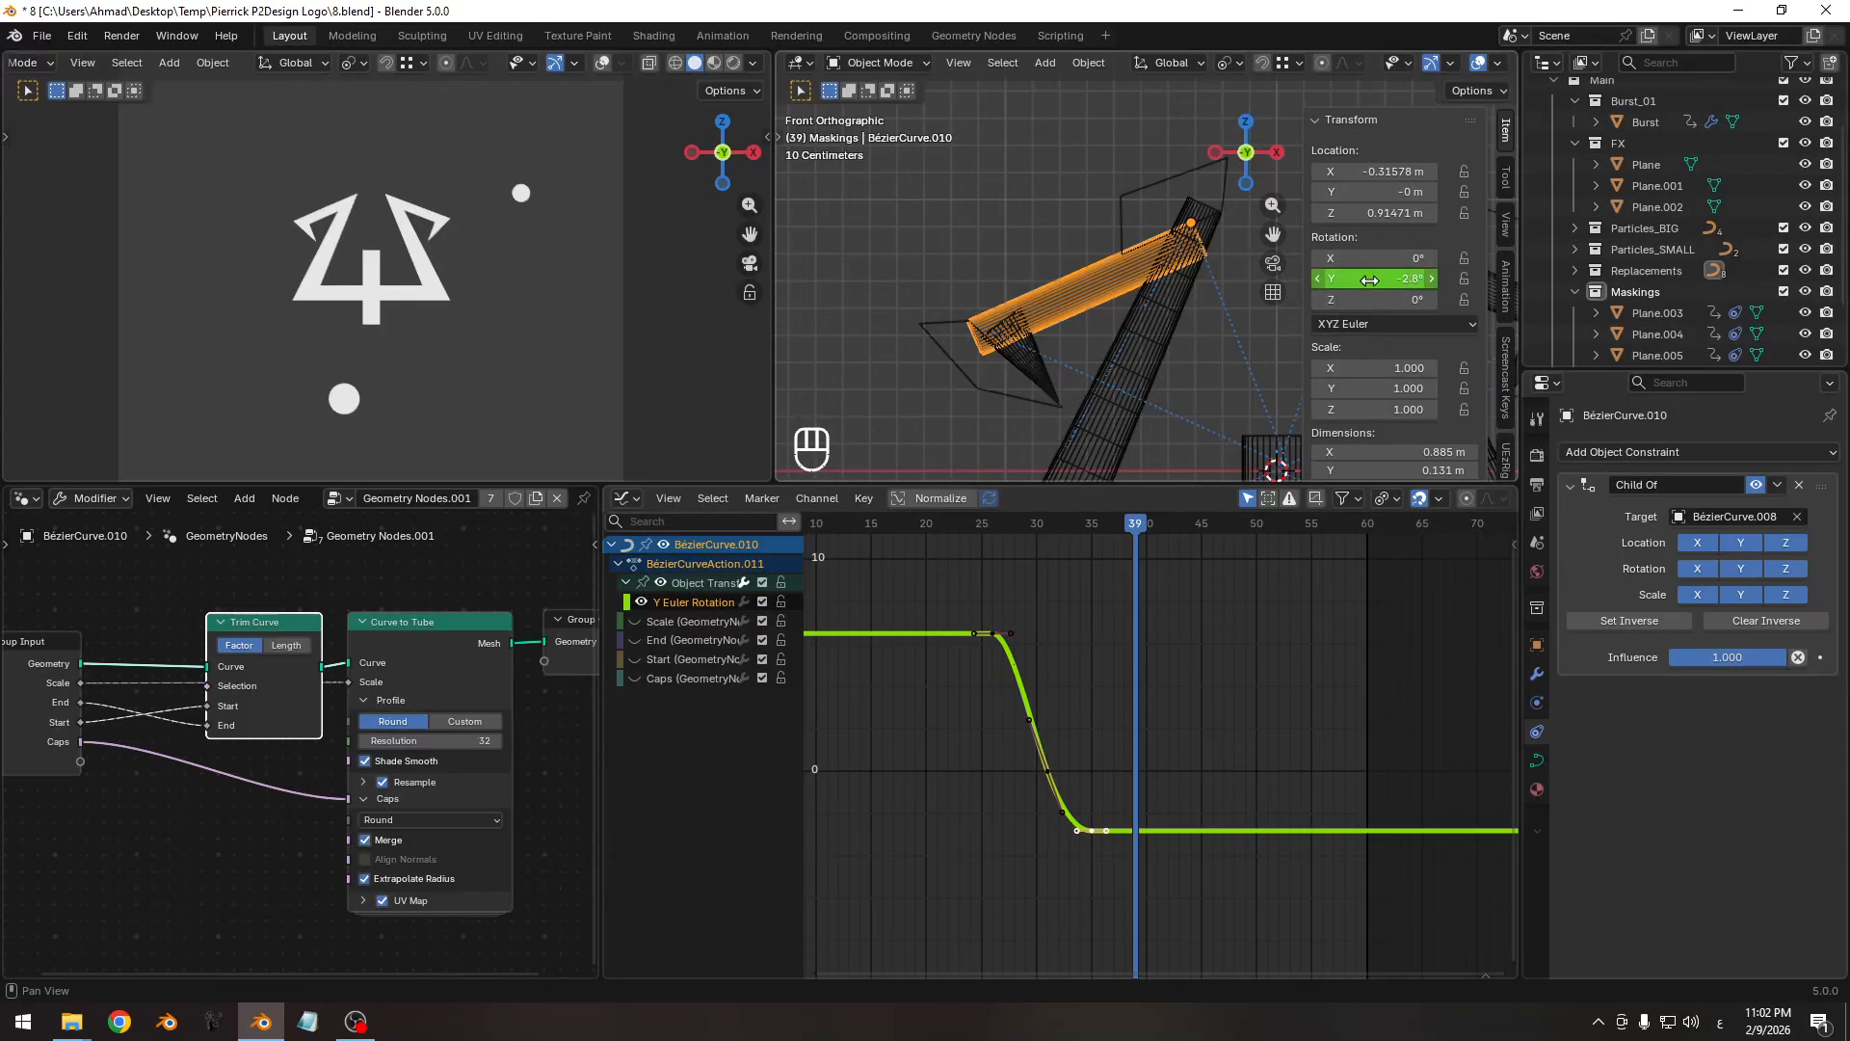
mouse_move(1368, 278)
left_mouse_down("shift")
mouse_move(1428, 277)
mouse_move(1367, 281)
left_mouse_up("shift")
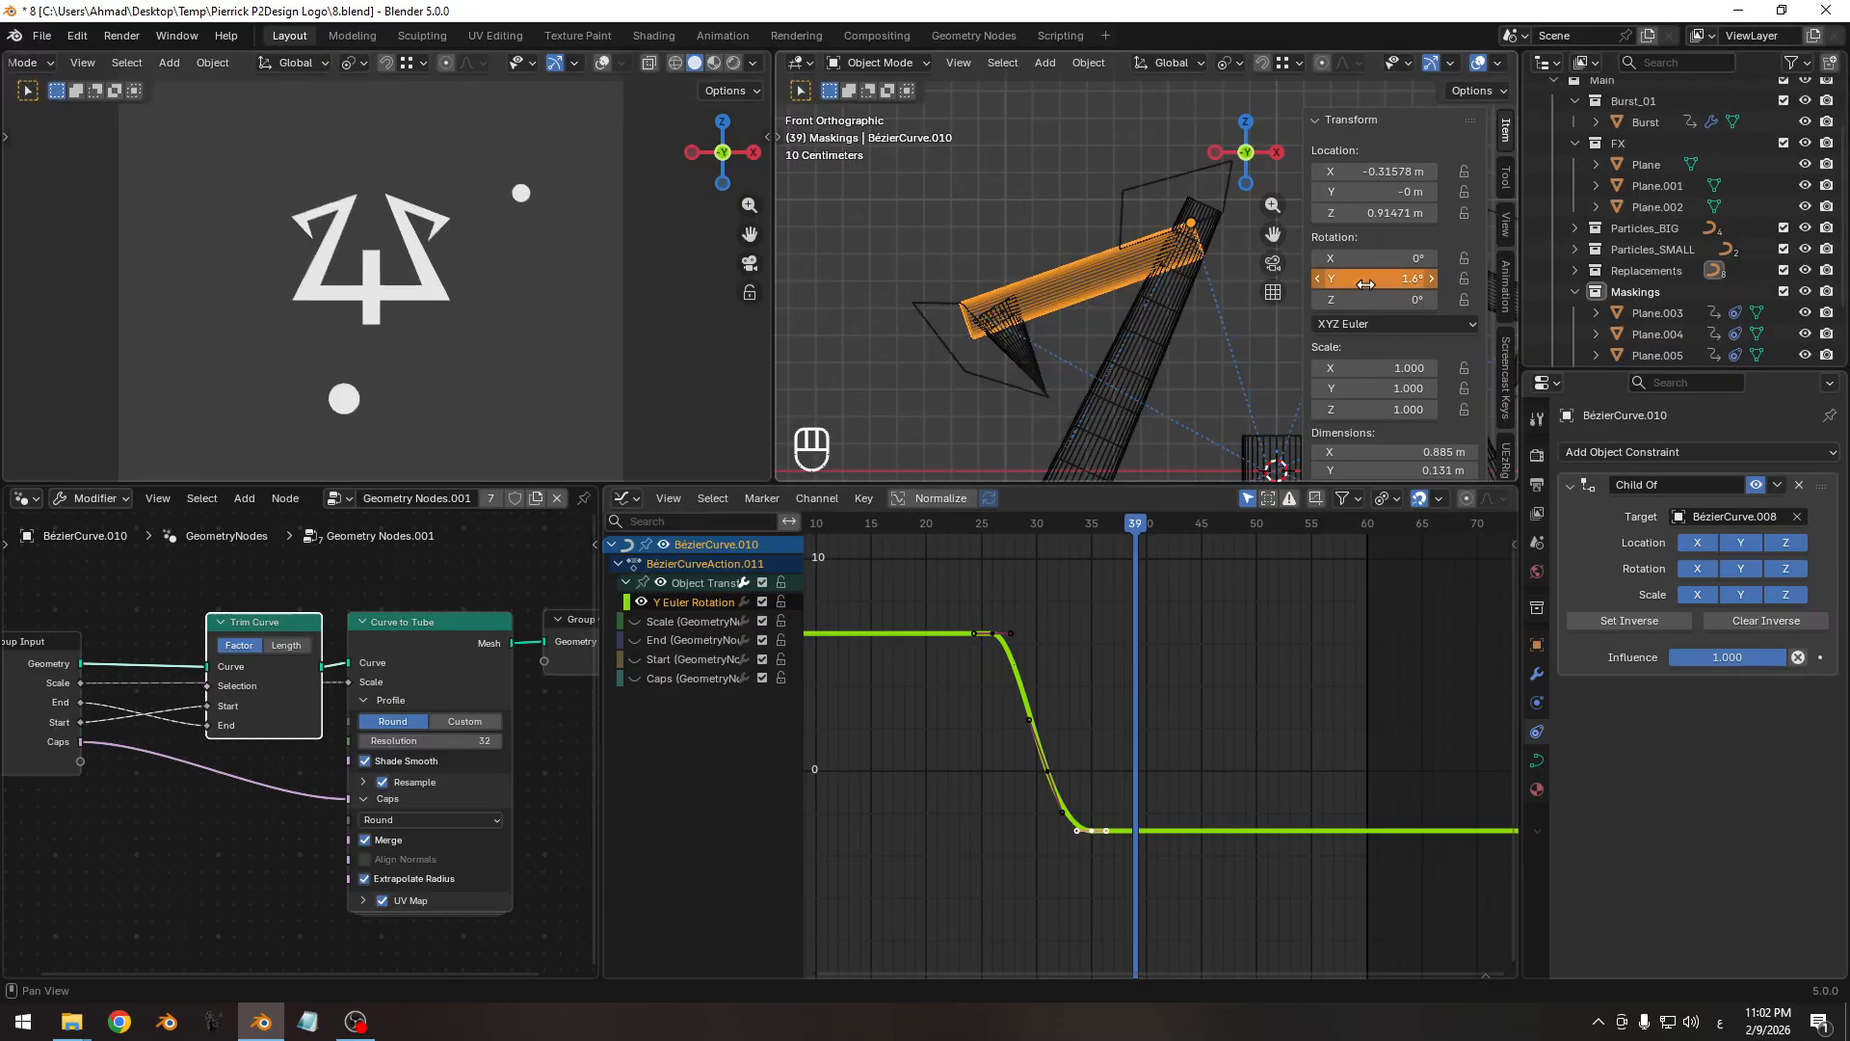
key("i")
Insert a settling Y rotation keyframe of 0° at frame 45.
key("Right")
key("Right")
key("Right")
key("Right")
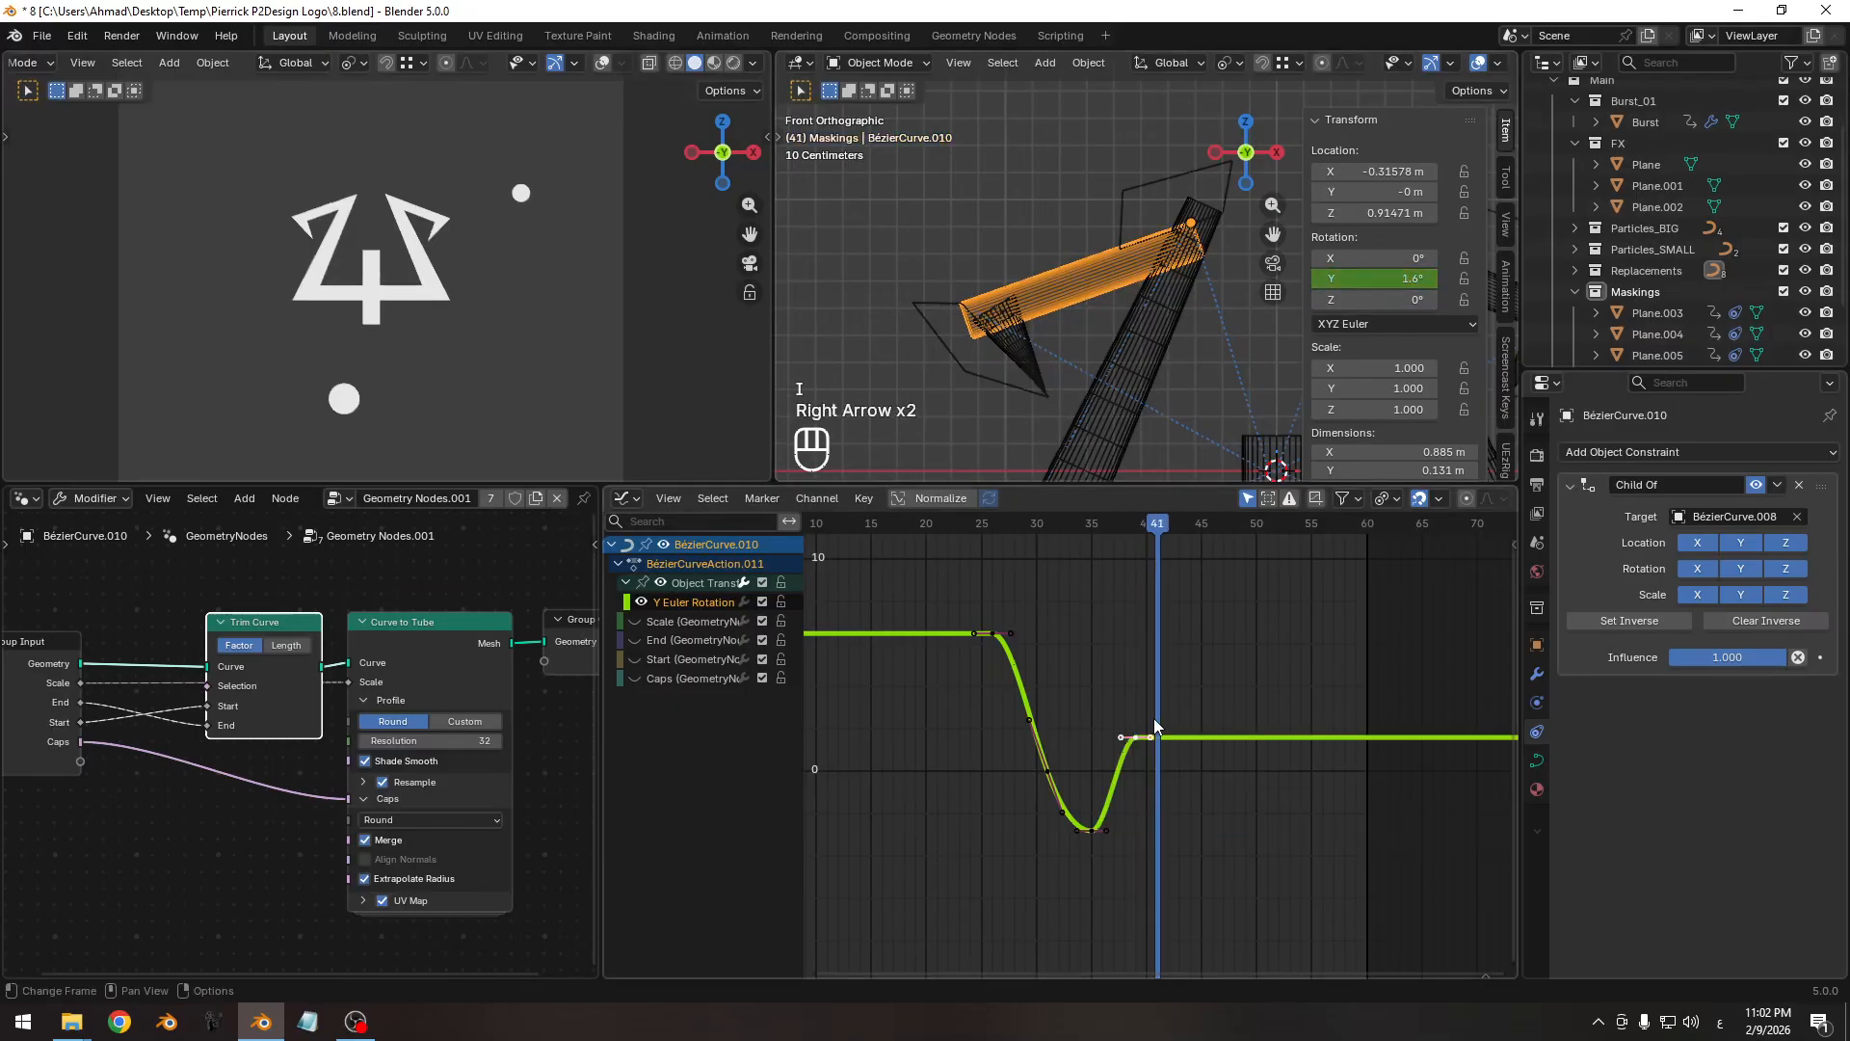
key("Right")
key("Right")
left_click(1388, 285)
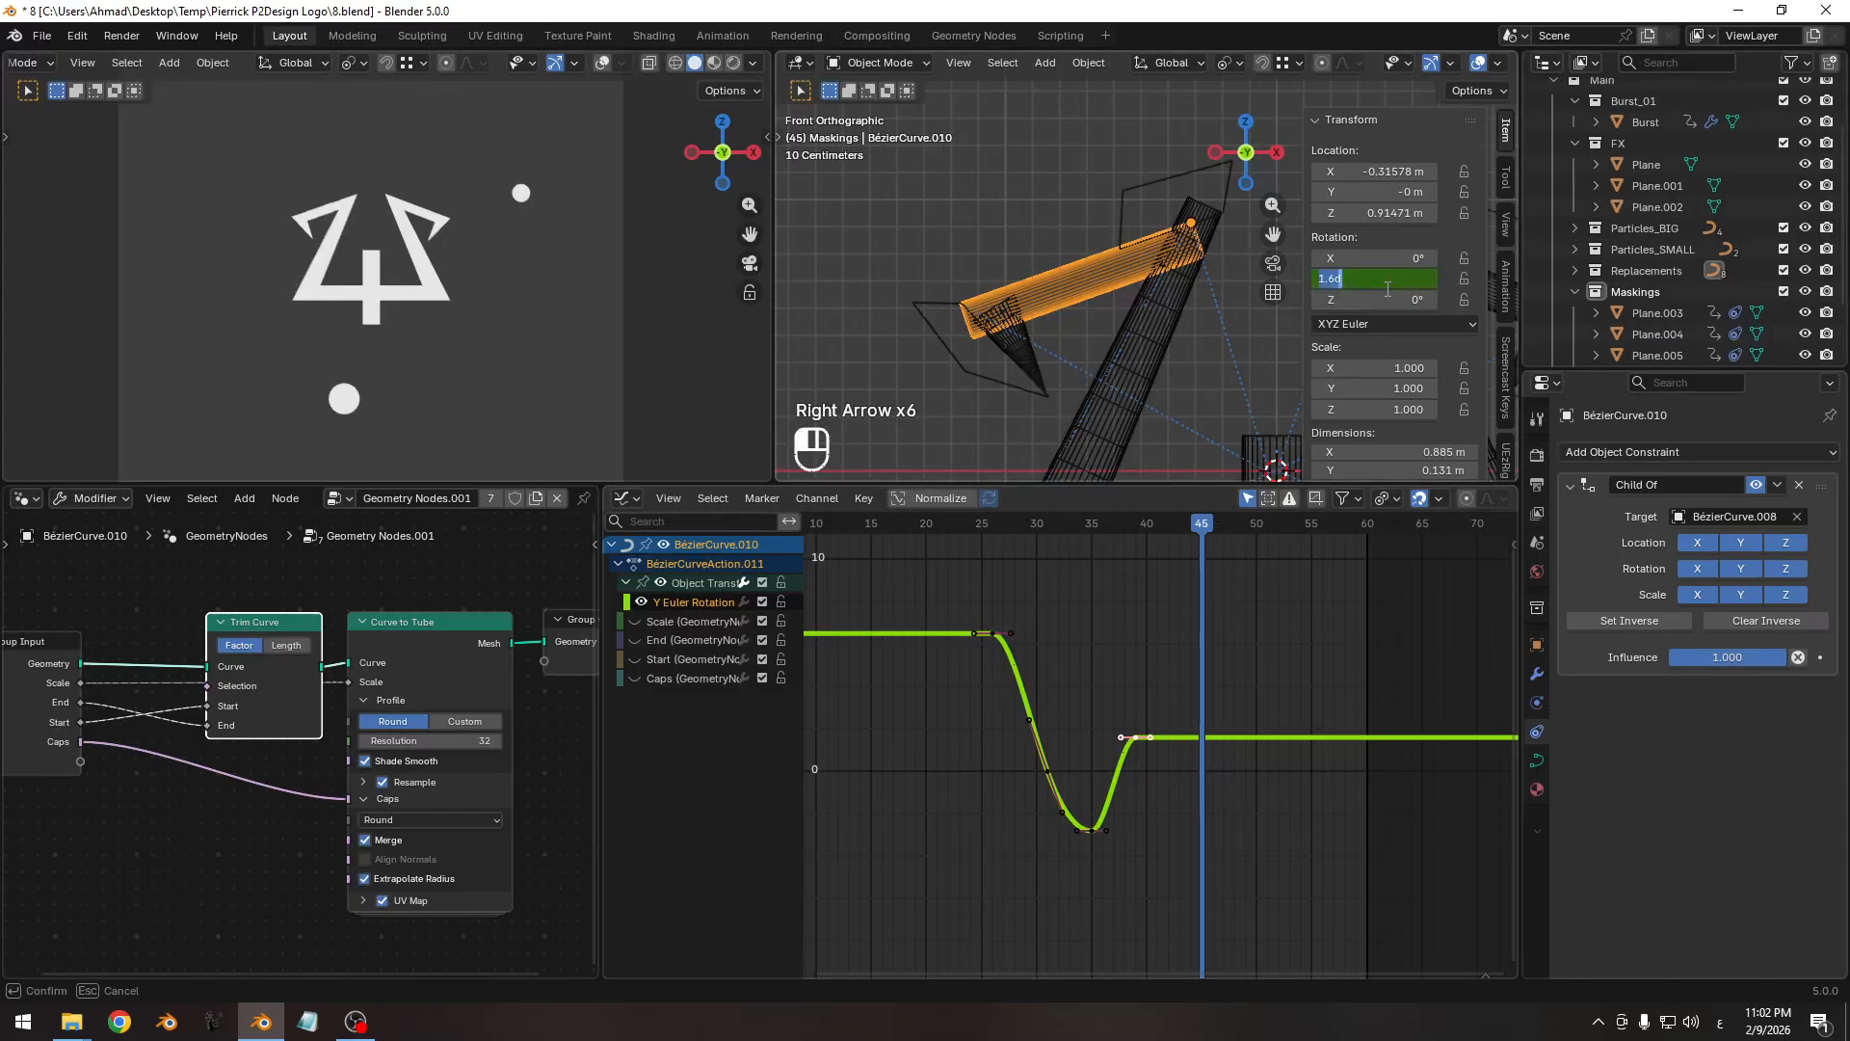
key("Return")
key("i")
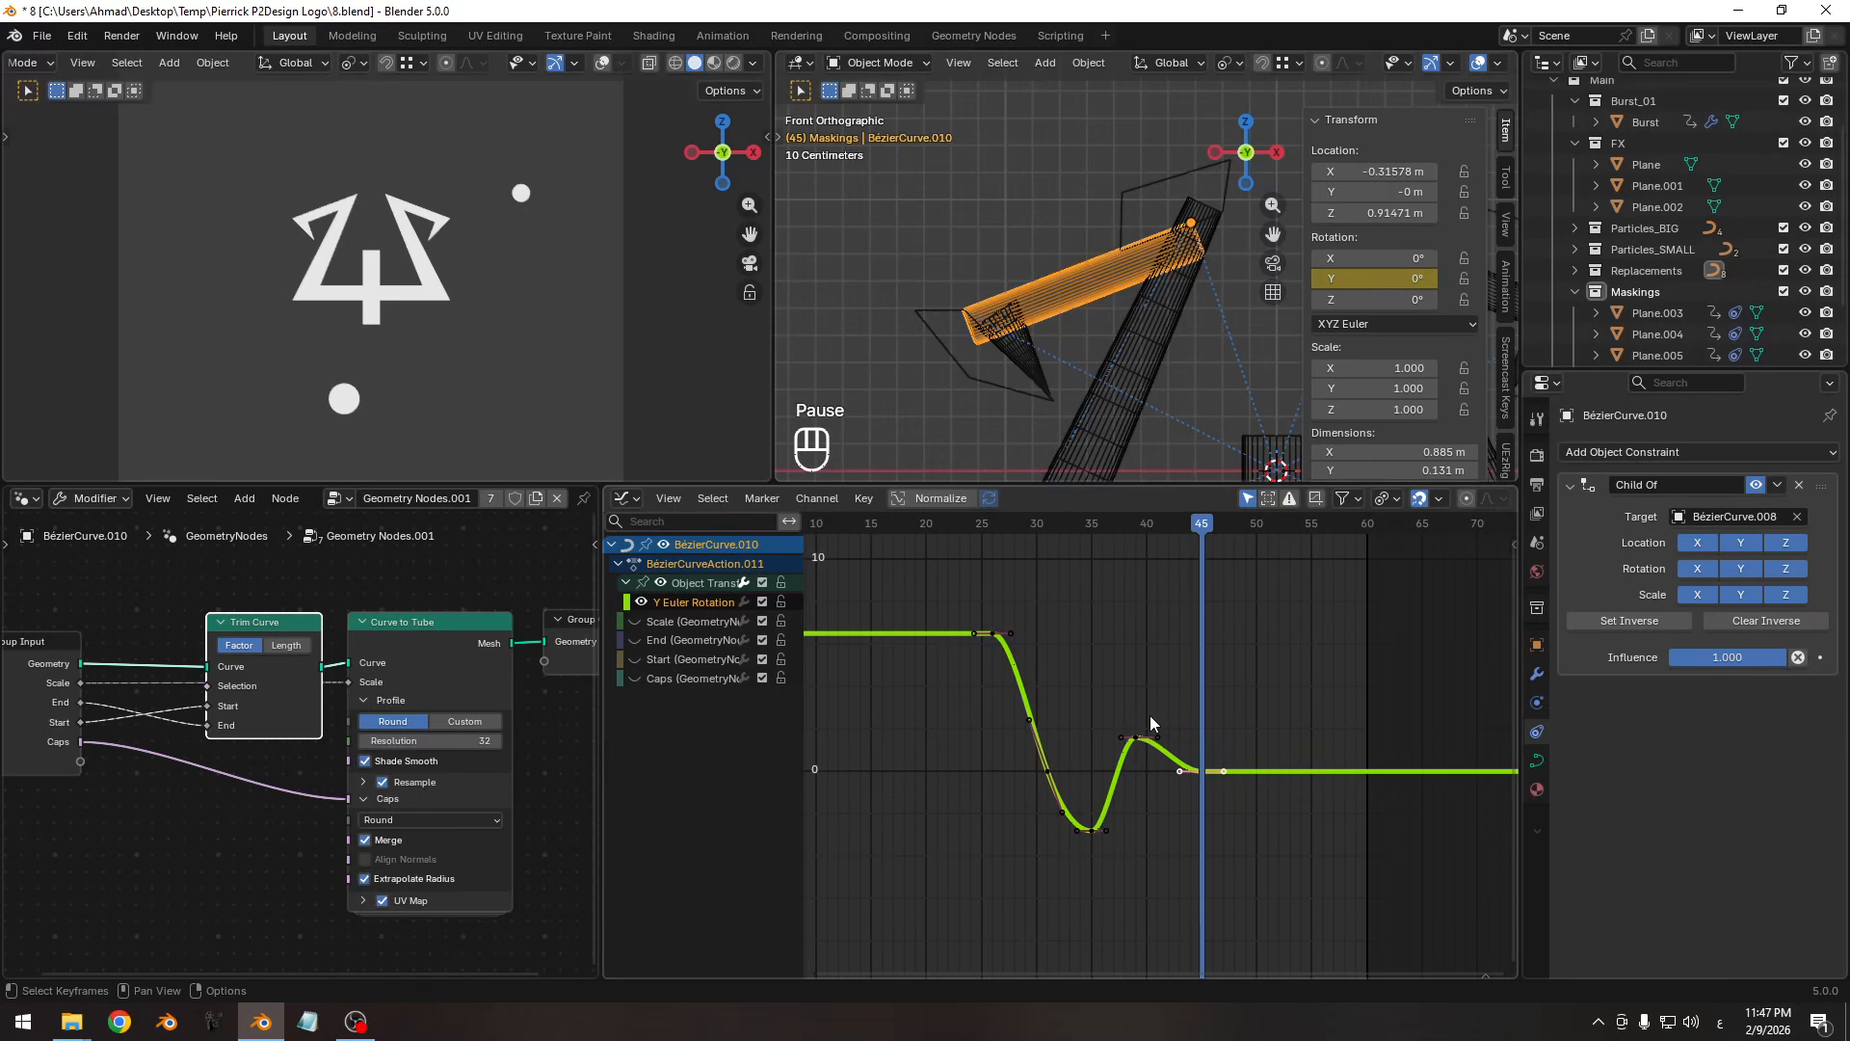
Lengthen the handles of the frame 39 and frame 45 keyframes on the Y rotation curve.
scroll(1151, 723, "up", 2)
key("s")
left_click(1239, 785)
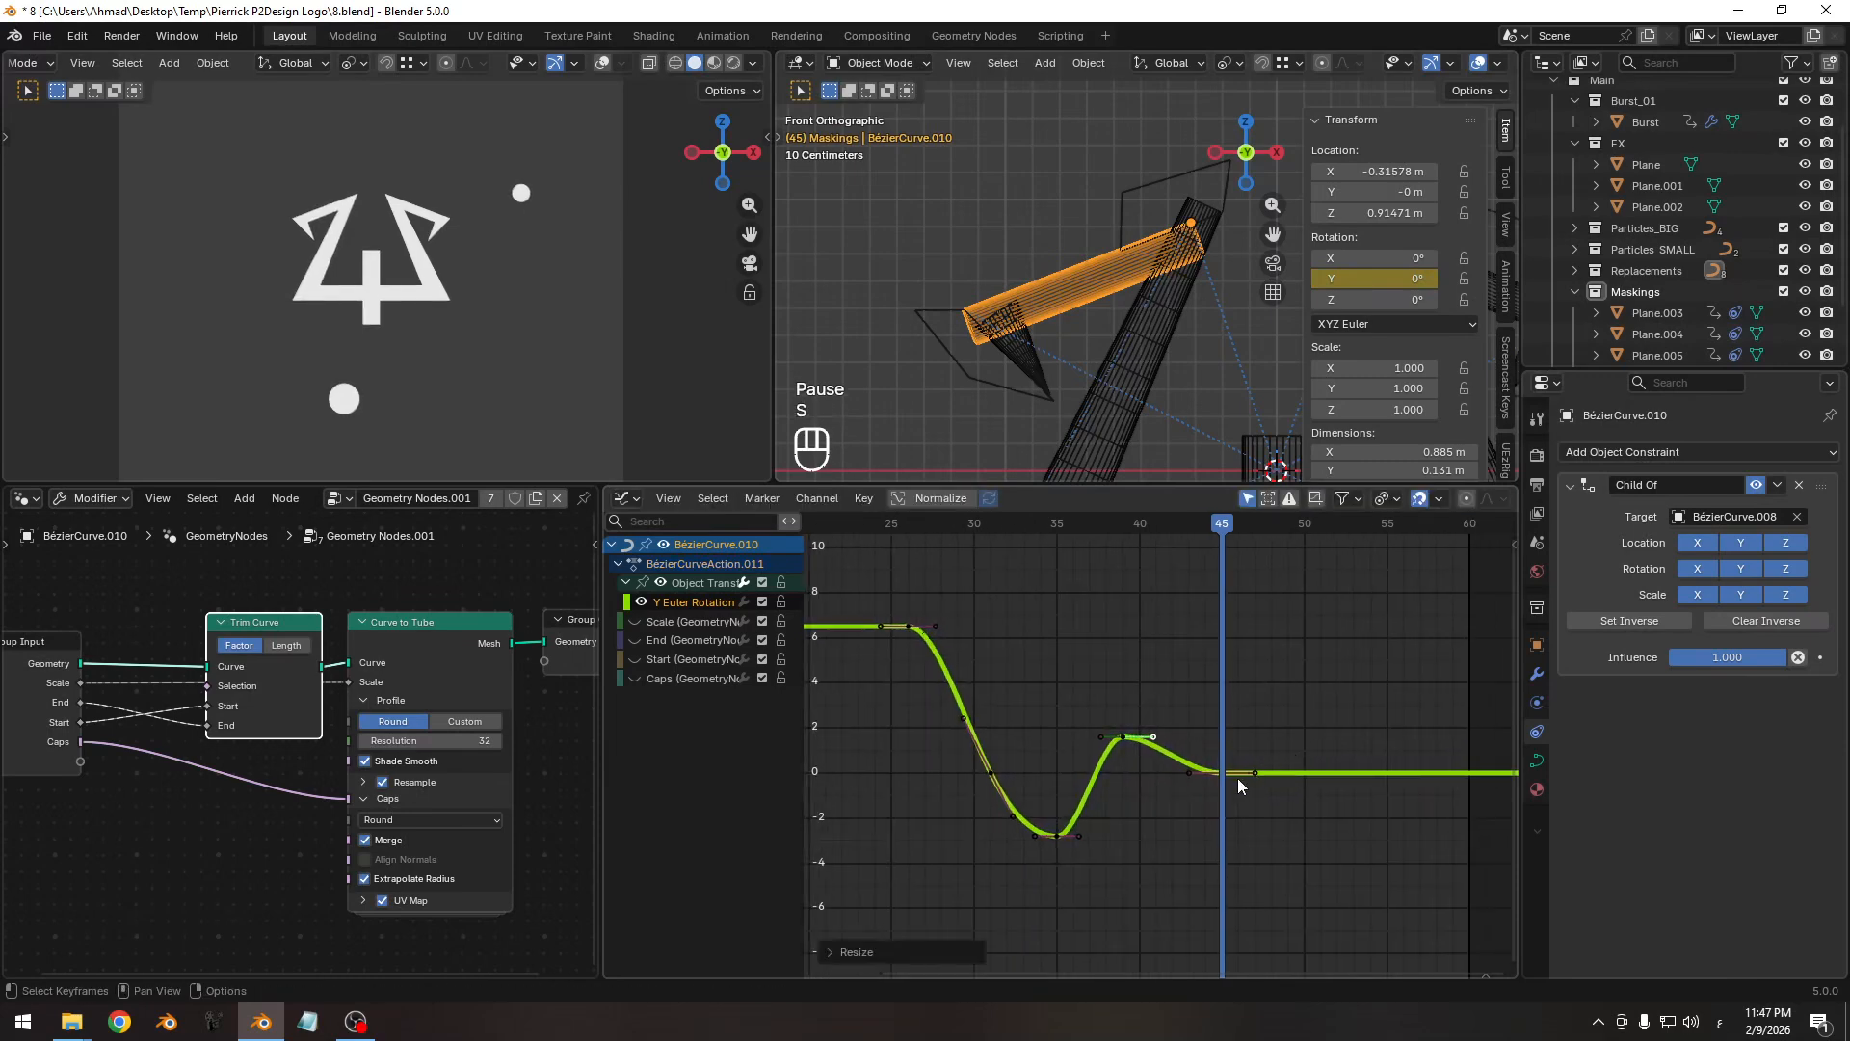
left_click(1228, 775)
key("s")
left_click(1047, 819)
Check the tube's motion around frames 26 to 28, and move the 6.5° keyframe to frame 25.
middle_click_drag(1132, 766, 993, 694, "ctrl")
middle_click_drag(993, 693, 1068, 628)
left_click_drag(1081, 531, 1041, 542)
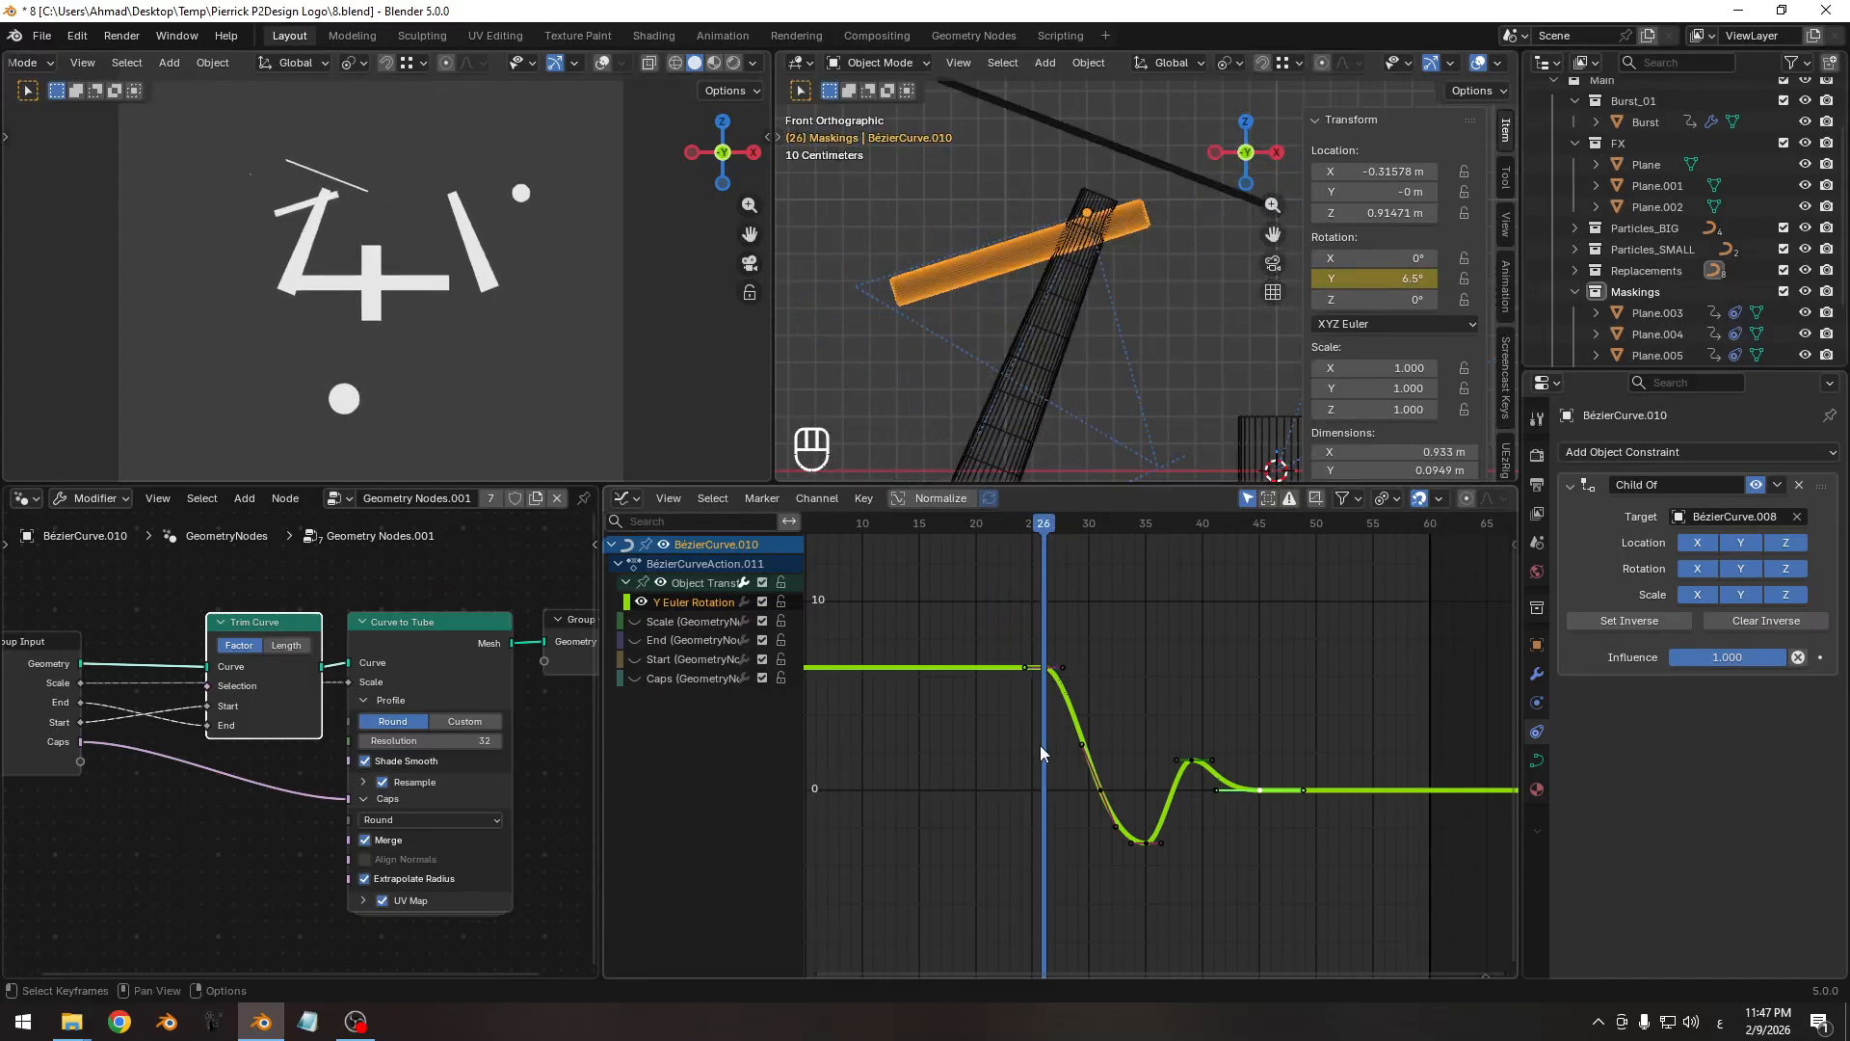
middle_click_drag(1038, 742, 1049, 732, "ctrl")
mouse_move(1009, 524)
left_mouse_down()
mouse_move(1119, 532)
mouse_move(1013, 545)
left_mouse_up()
middle_click_drag(1014, 686, 1062, 754, "ctrl")
key("Right")
key("Right")
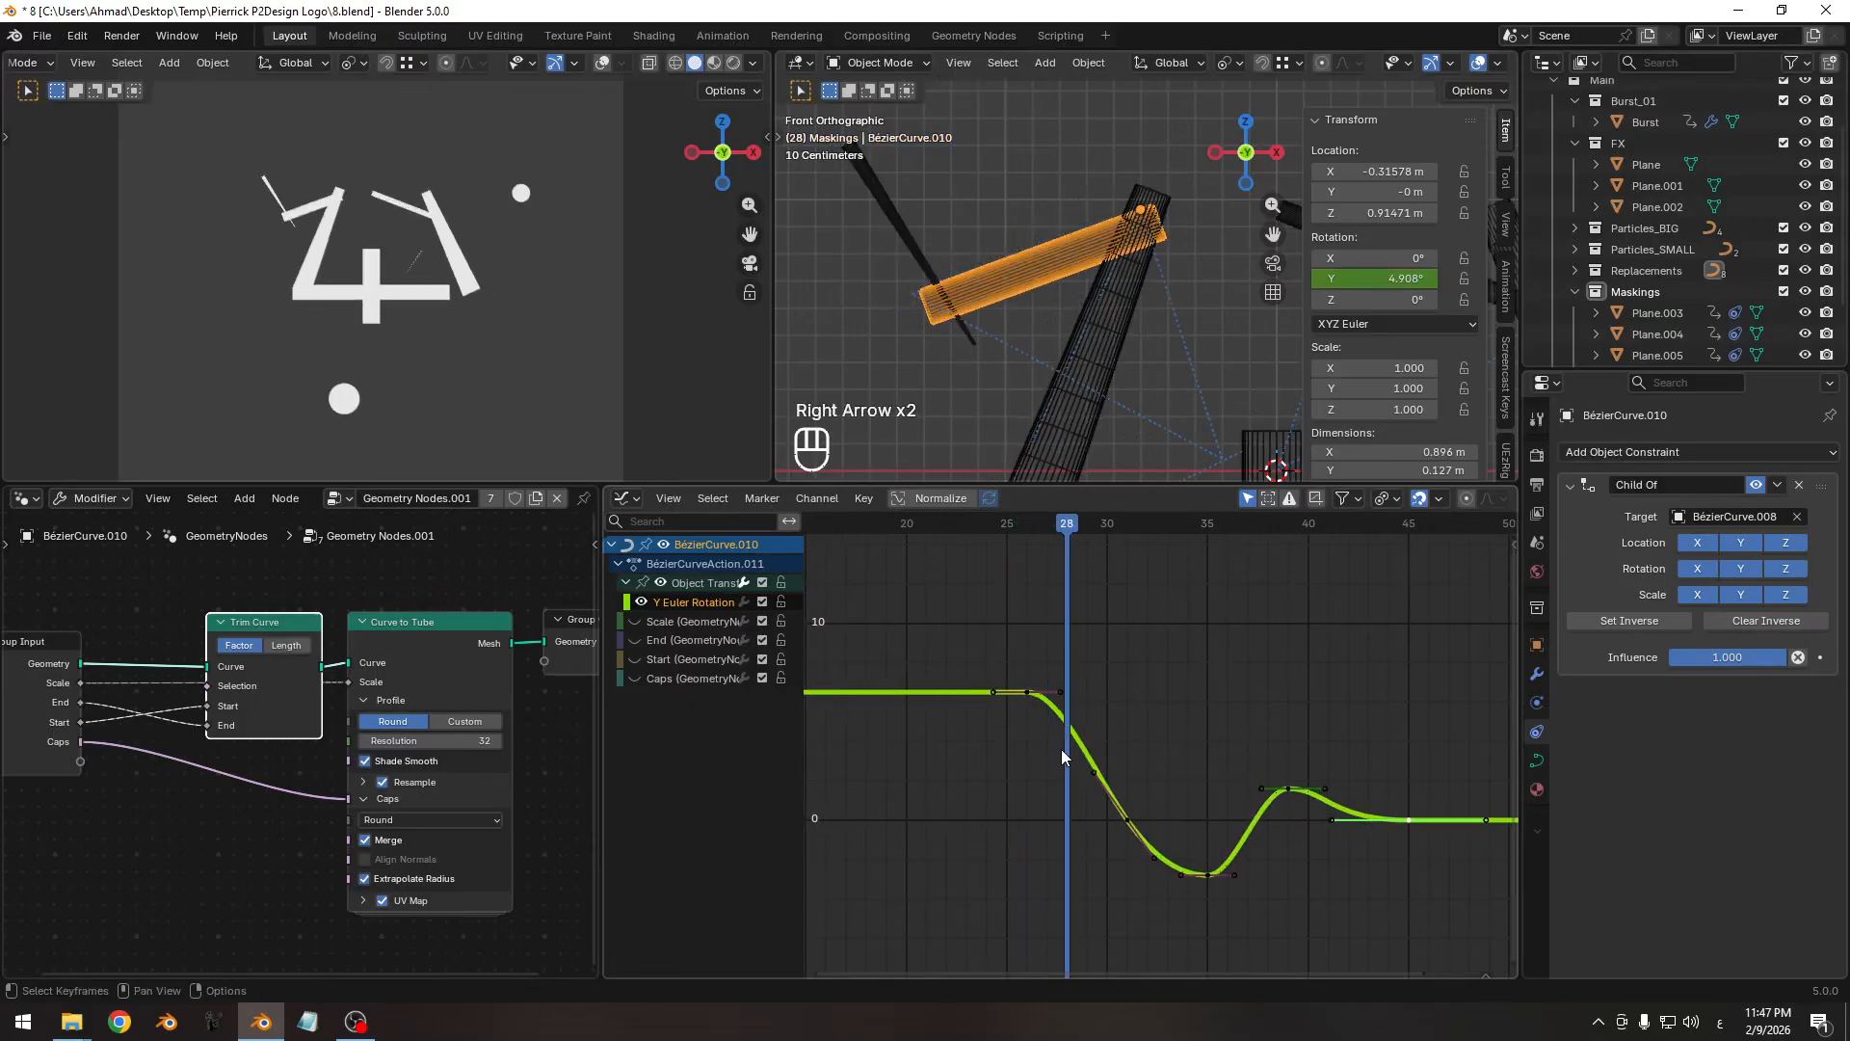
key("Left")
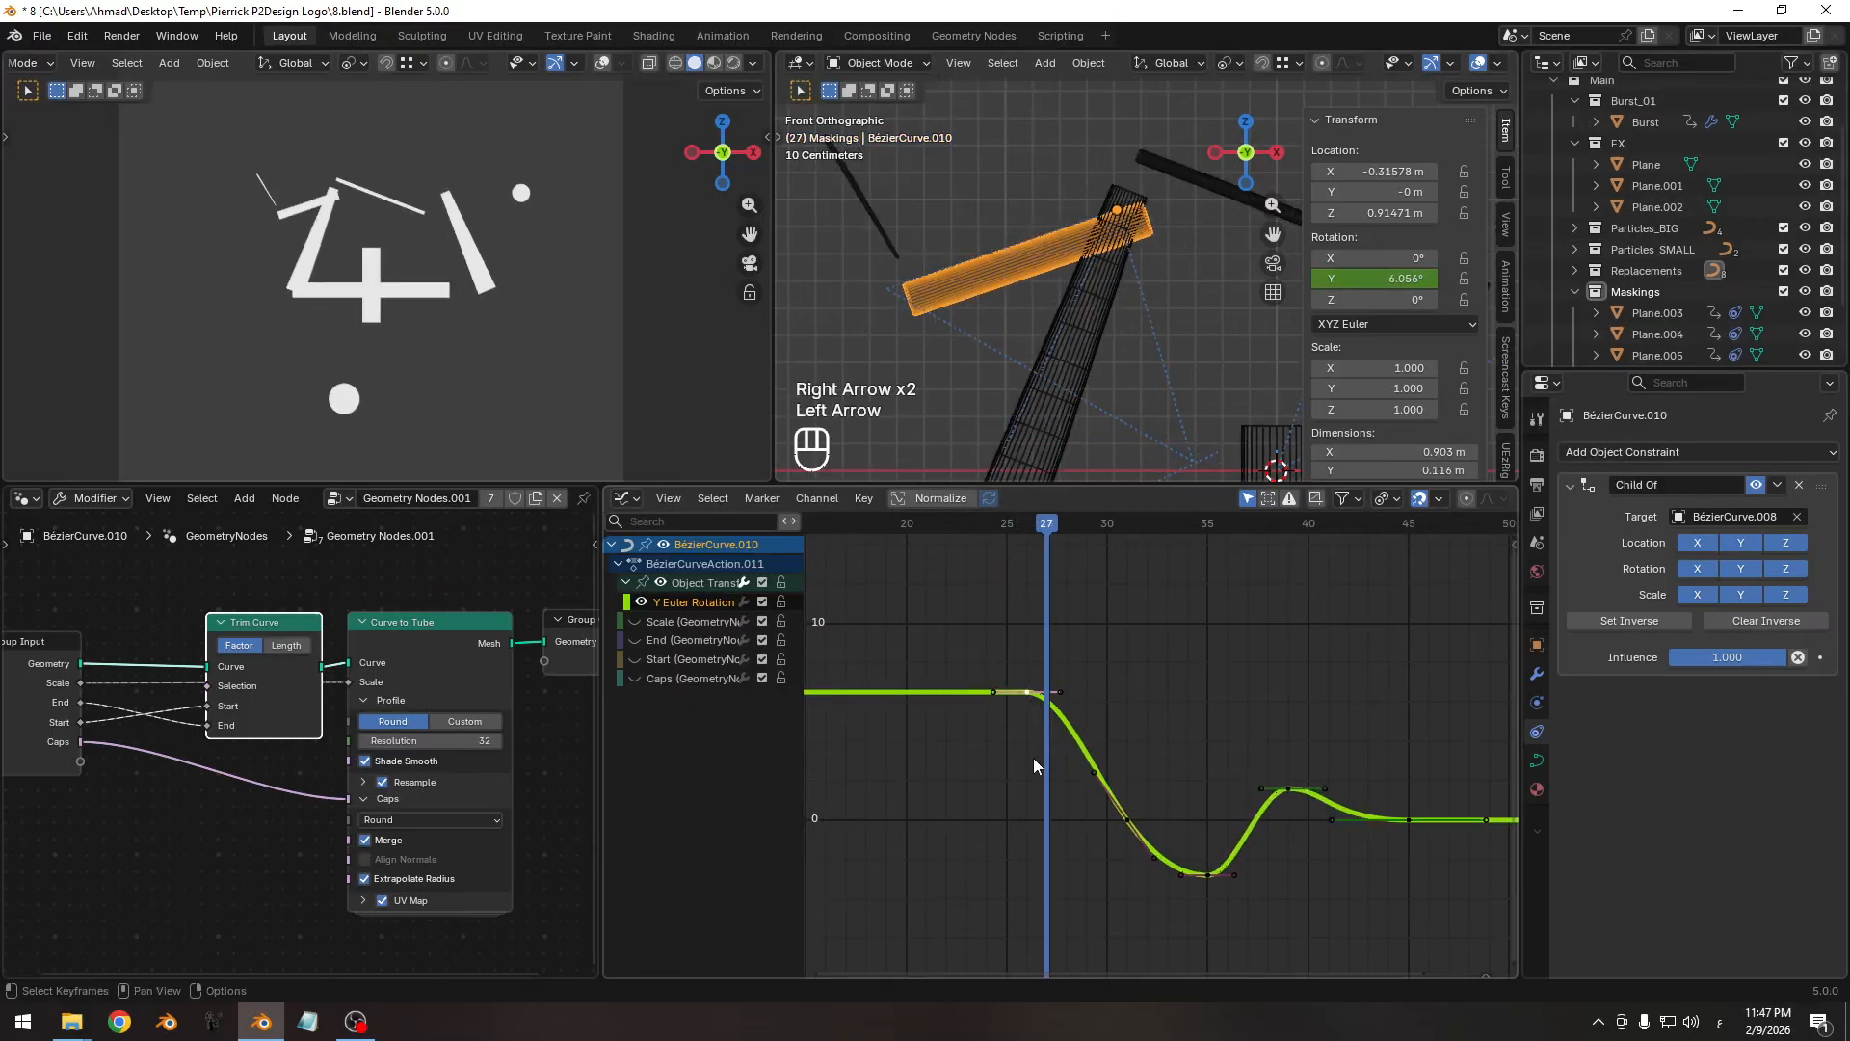
key("g")
key("x")
left_click(1025, 756)
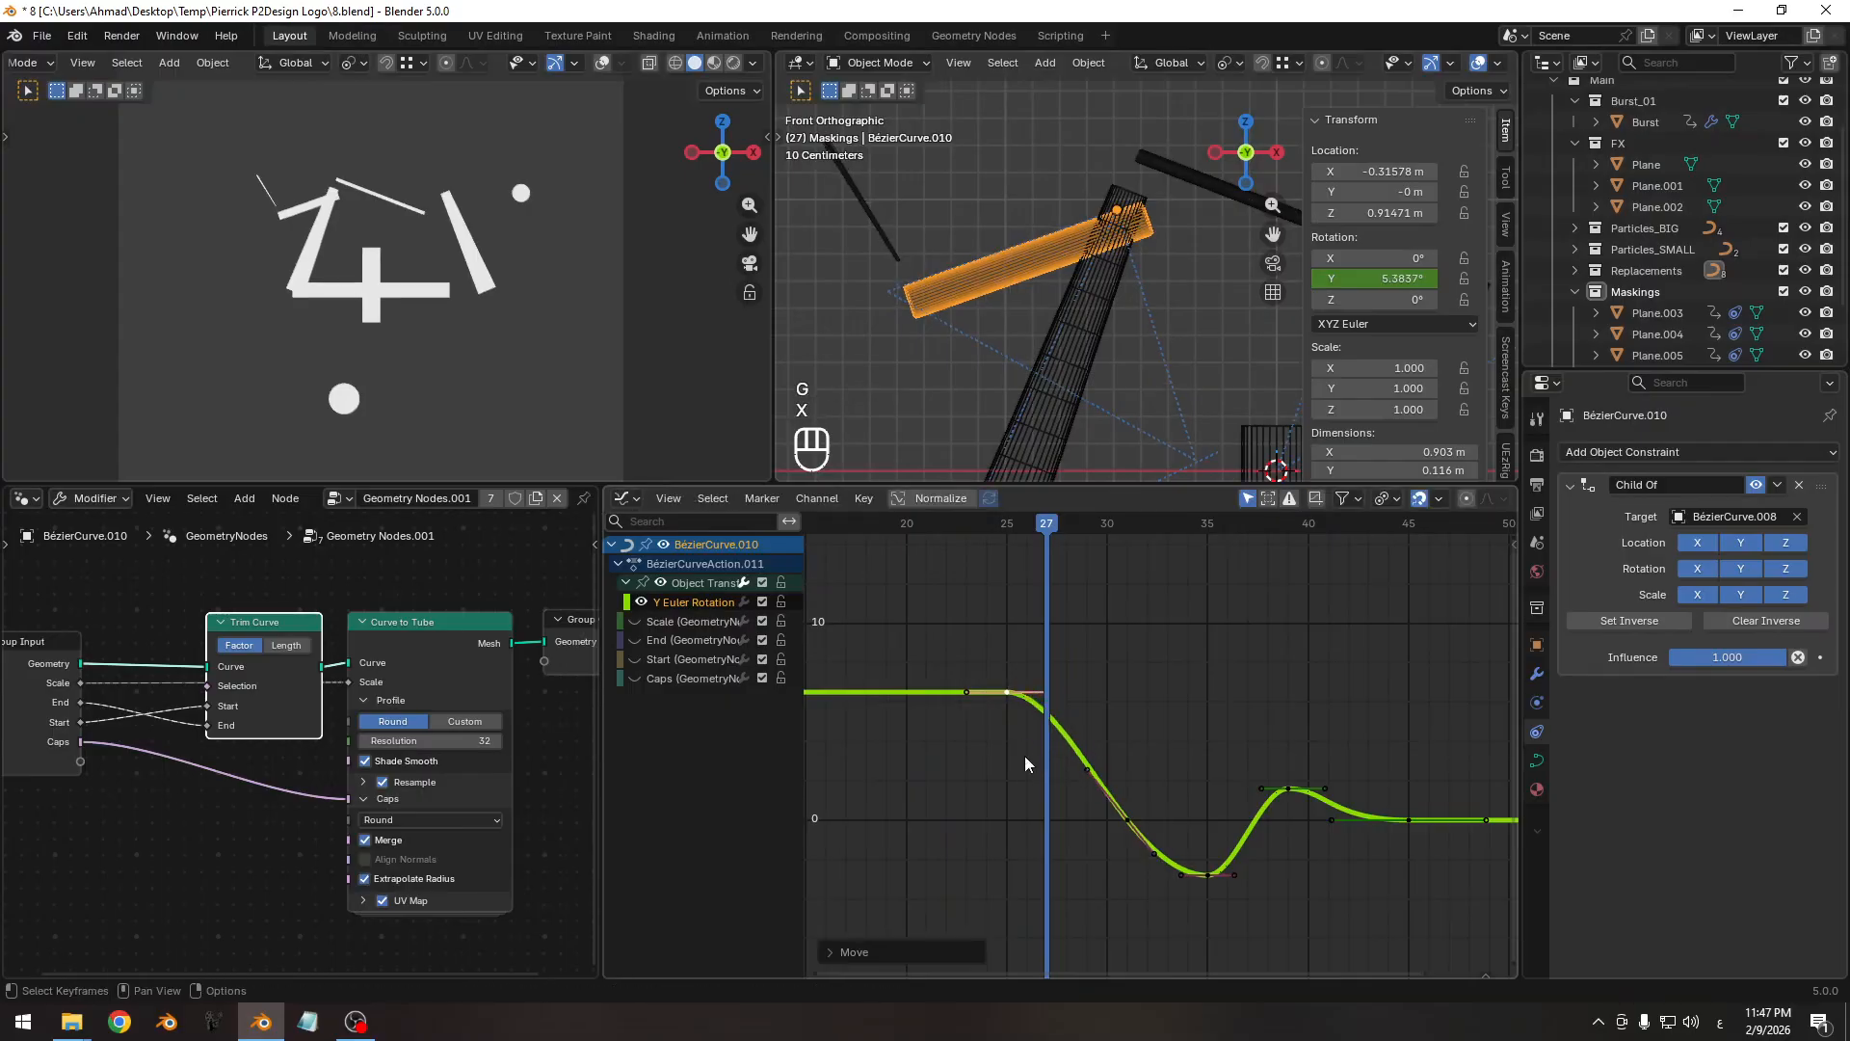
Insert a keyframe at frame 28 on only the selected Y rotation channel.
key("Left")
key("Left")
key("Right")
key("Right")
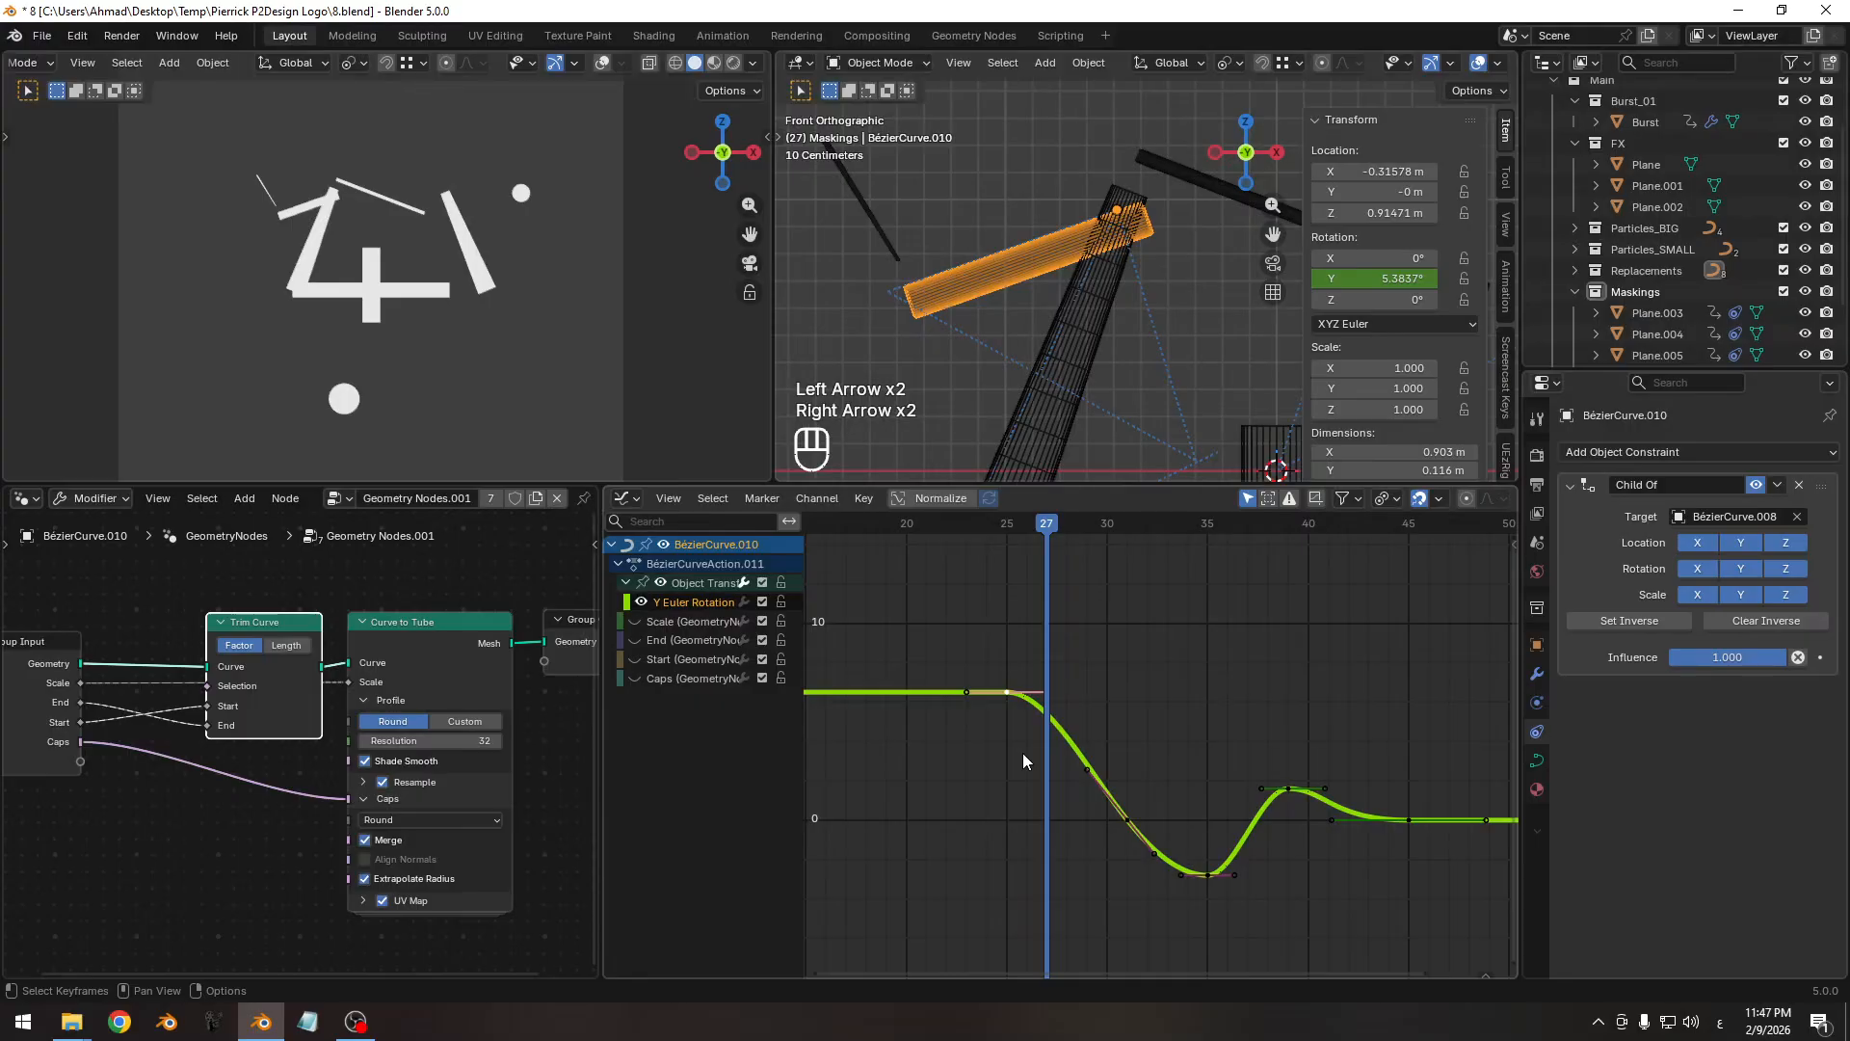
key("Right")
middle_click_drag(980, 742, 1165, 760, "ctrl")
key("i")
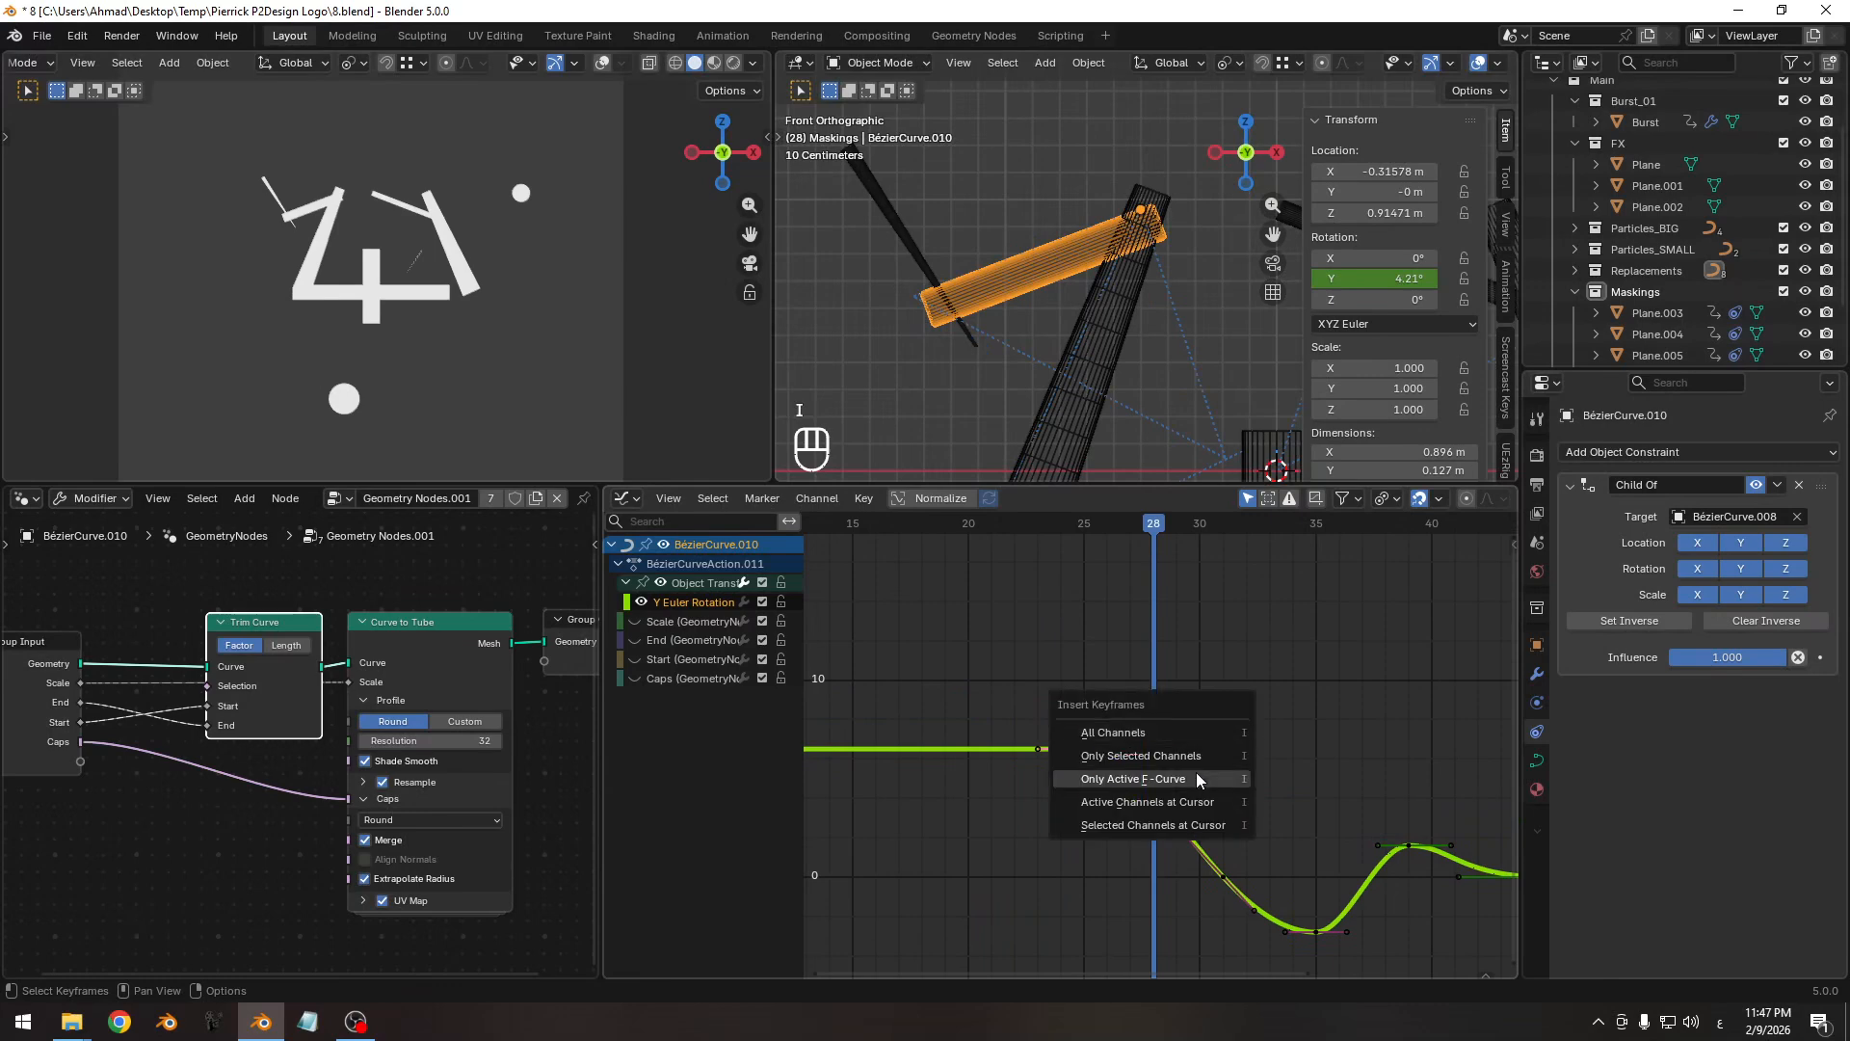
left_click(1194, 772)
key("ctrl+z")
key("i")
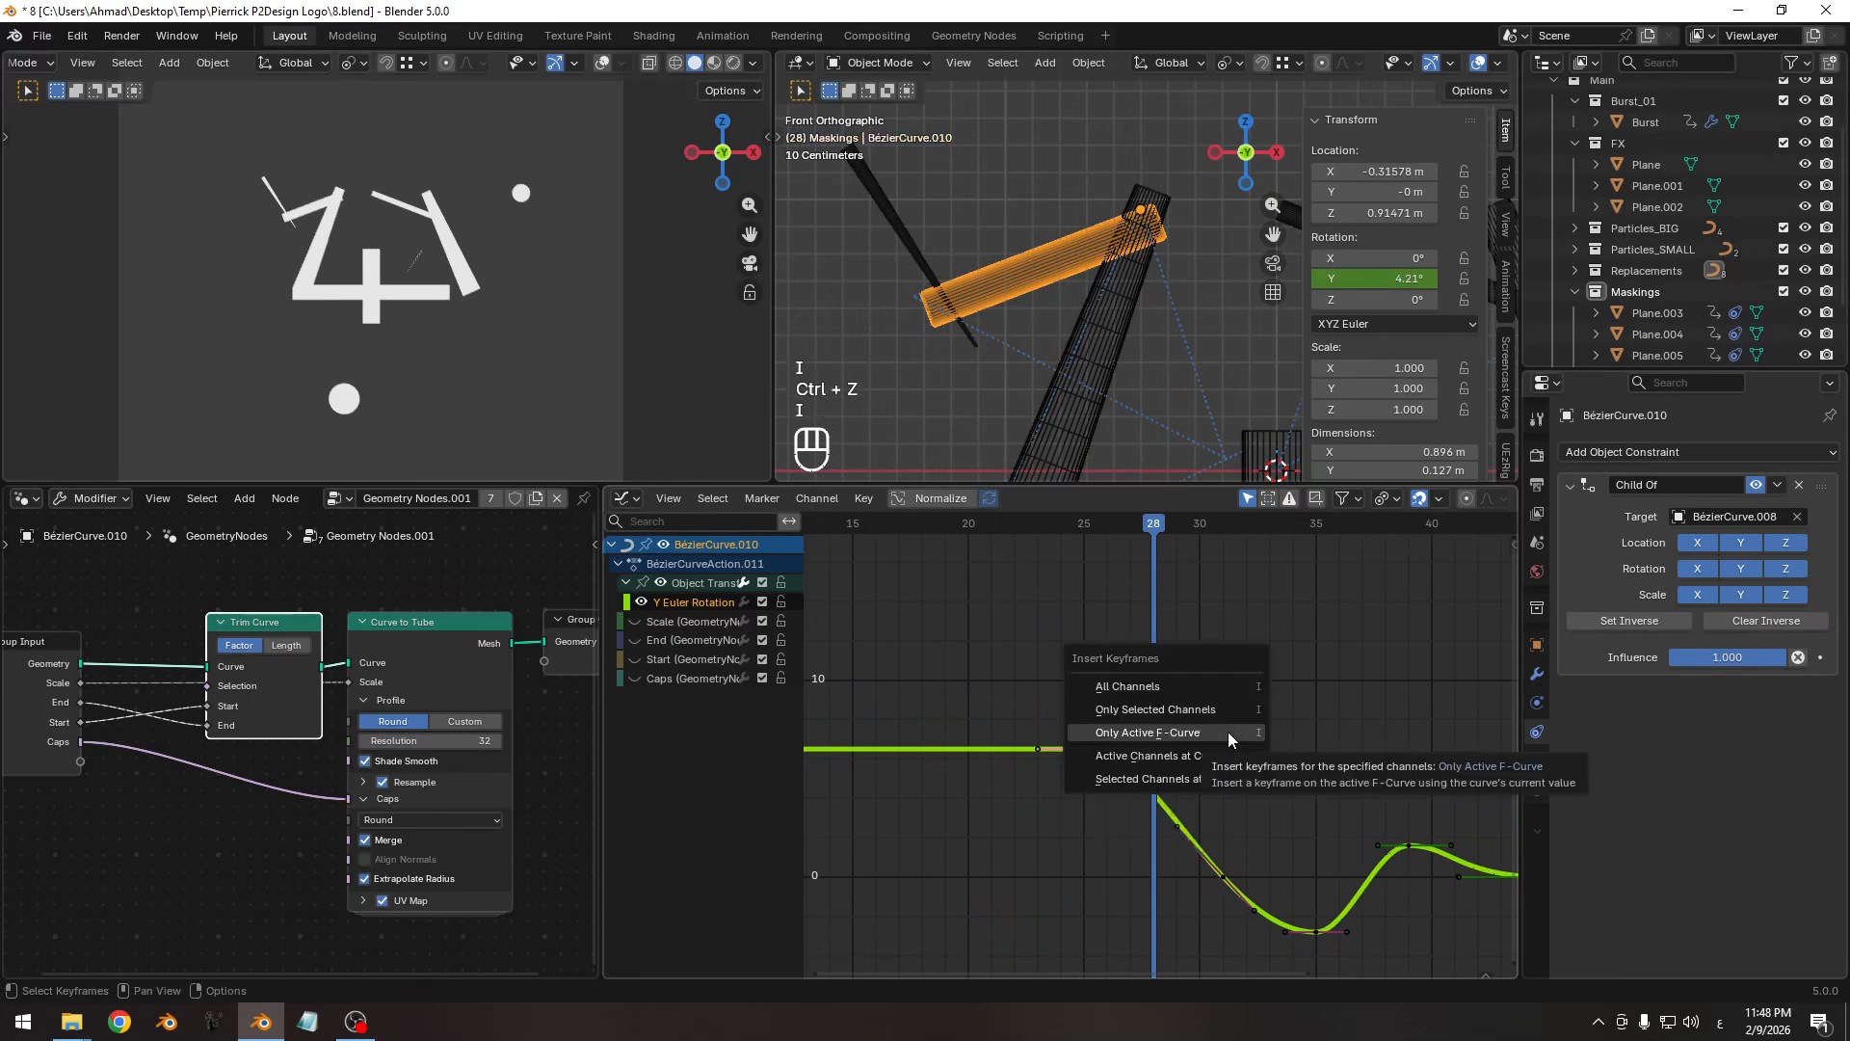
left_click(1205, 713)
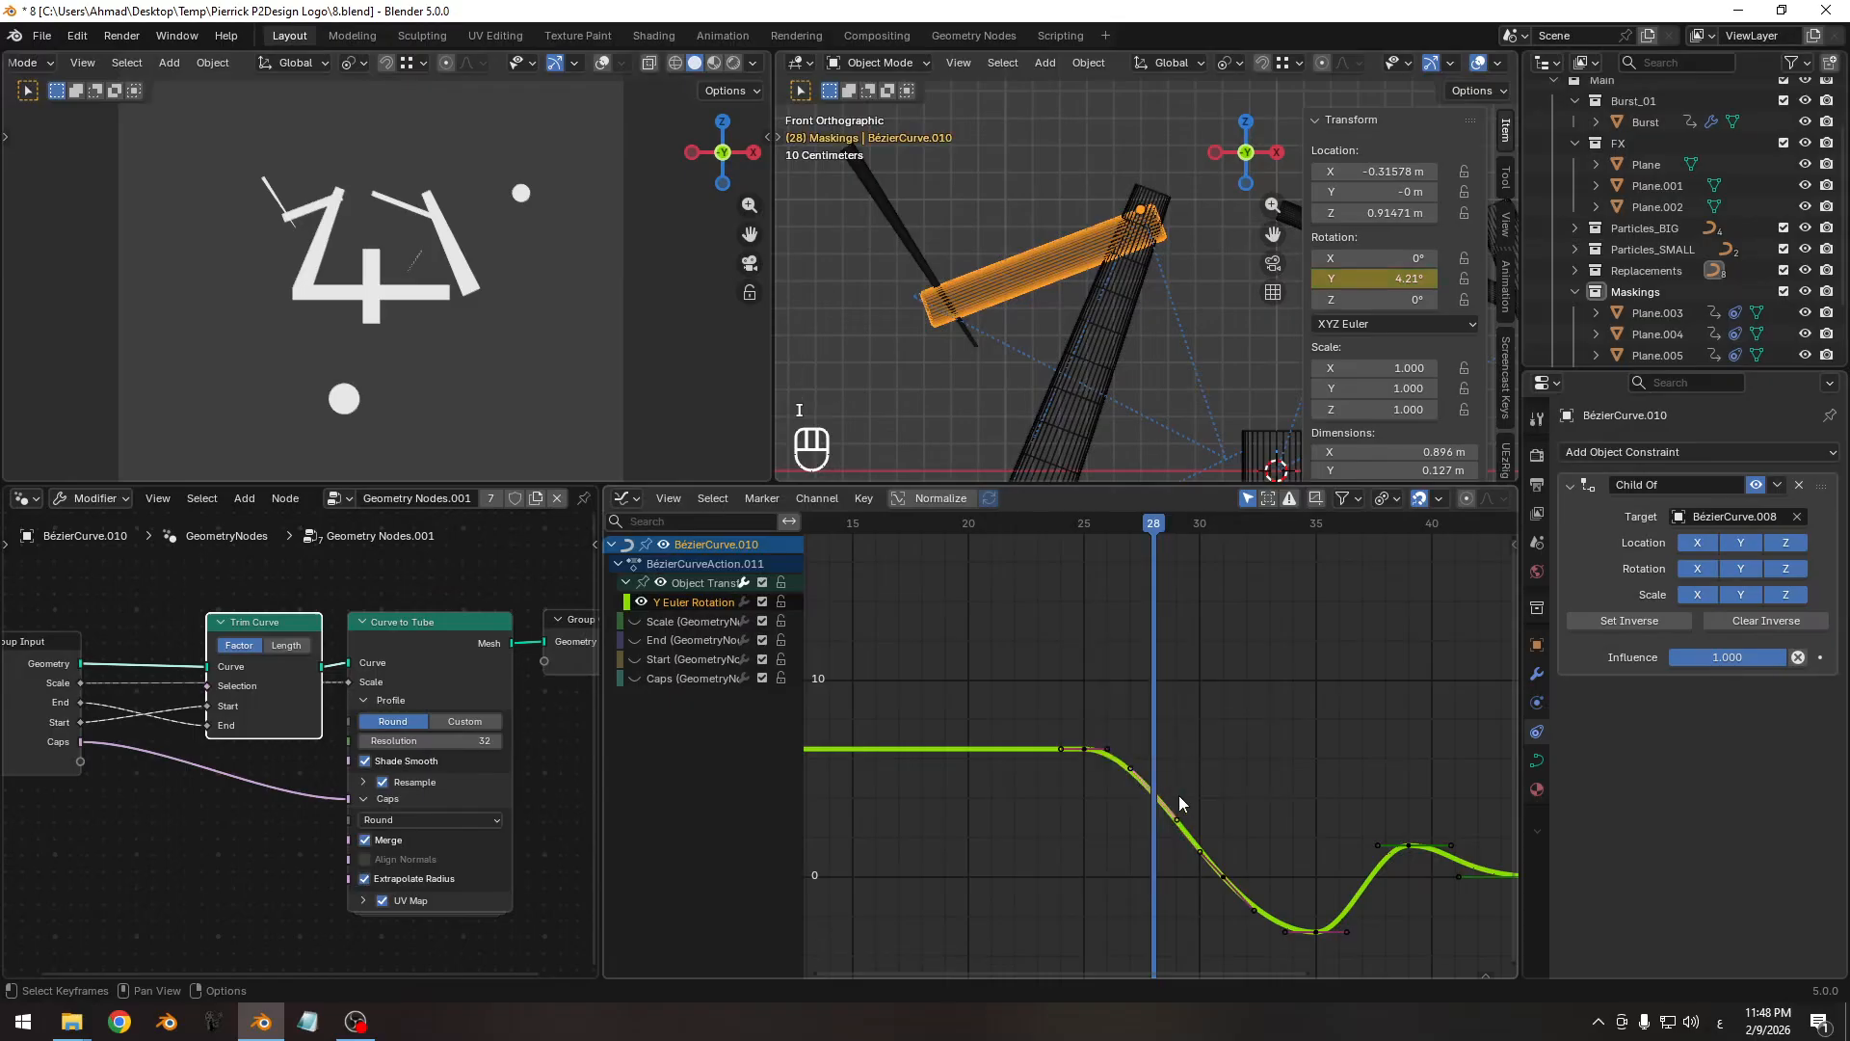
Raise the frame 28 Y rotation keyframe to about 10°.
key("g")
key("y")
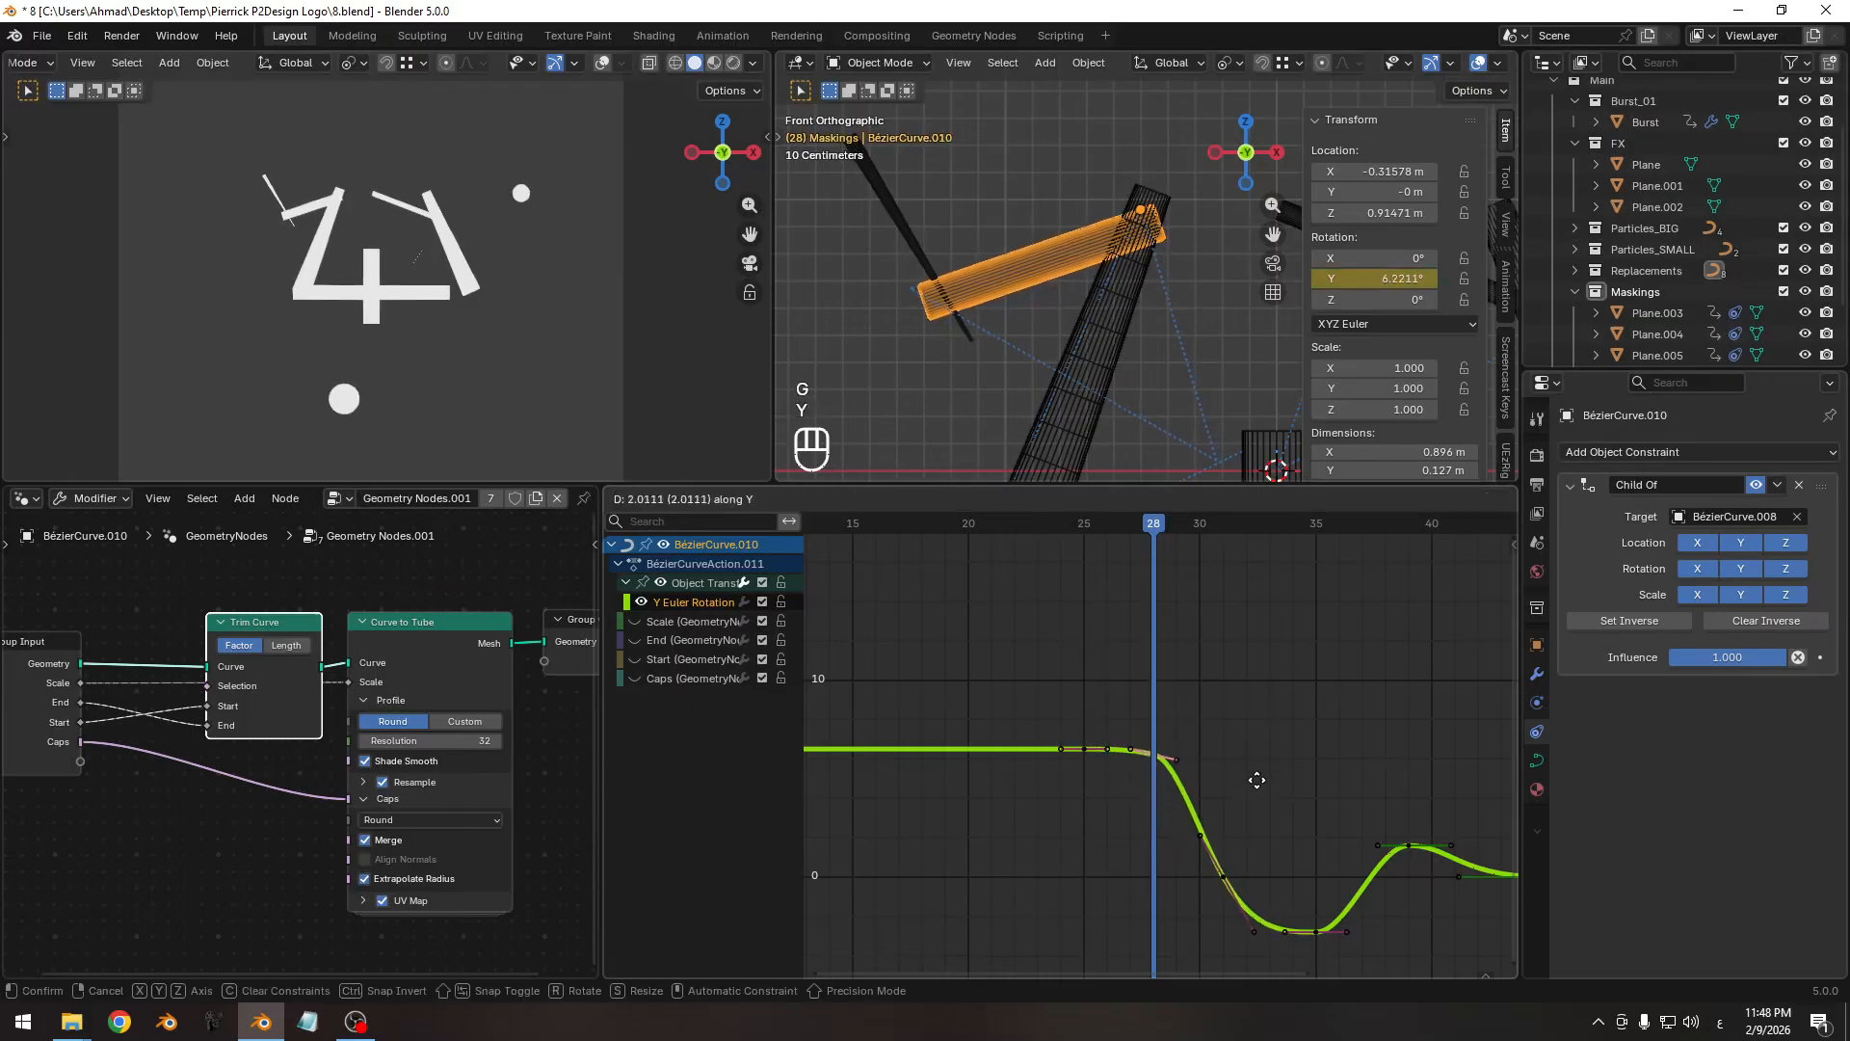
left_click(1250, 719)
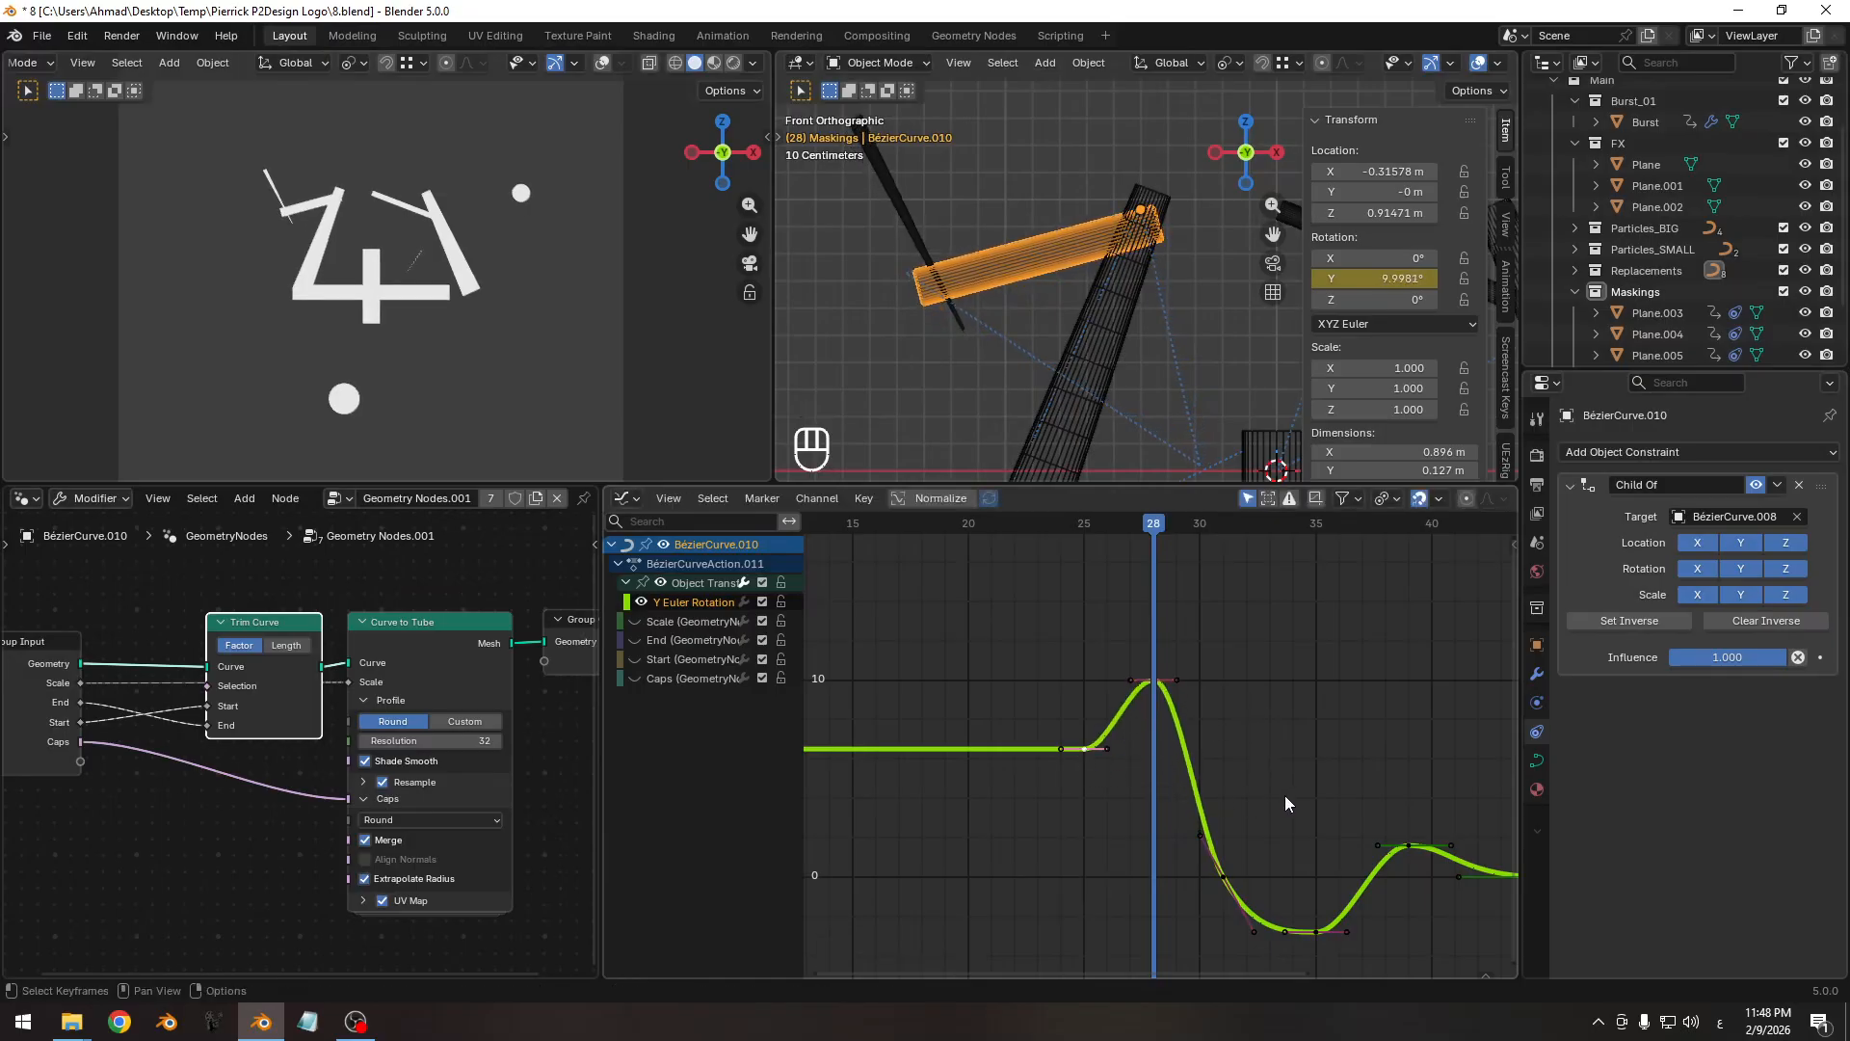
Rotate the frame 25 keyframe's handles to a steep upward slope and lengthen them for a fast start.
key("r")
left_click(1252, 643)
key("r")
left_click(1224, 692)
key("s")
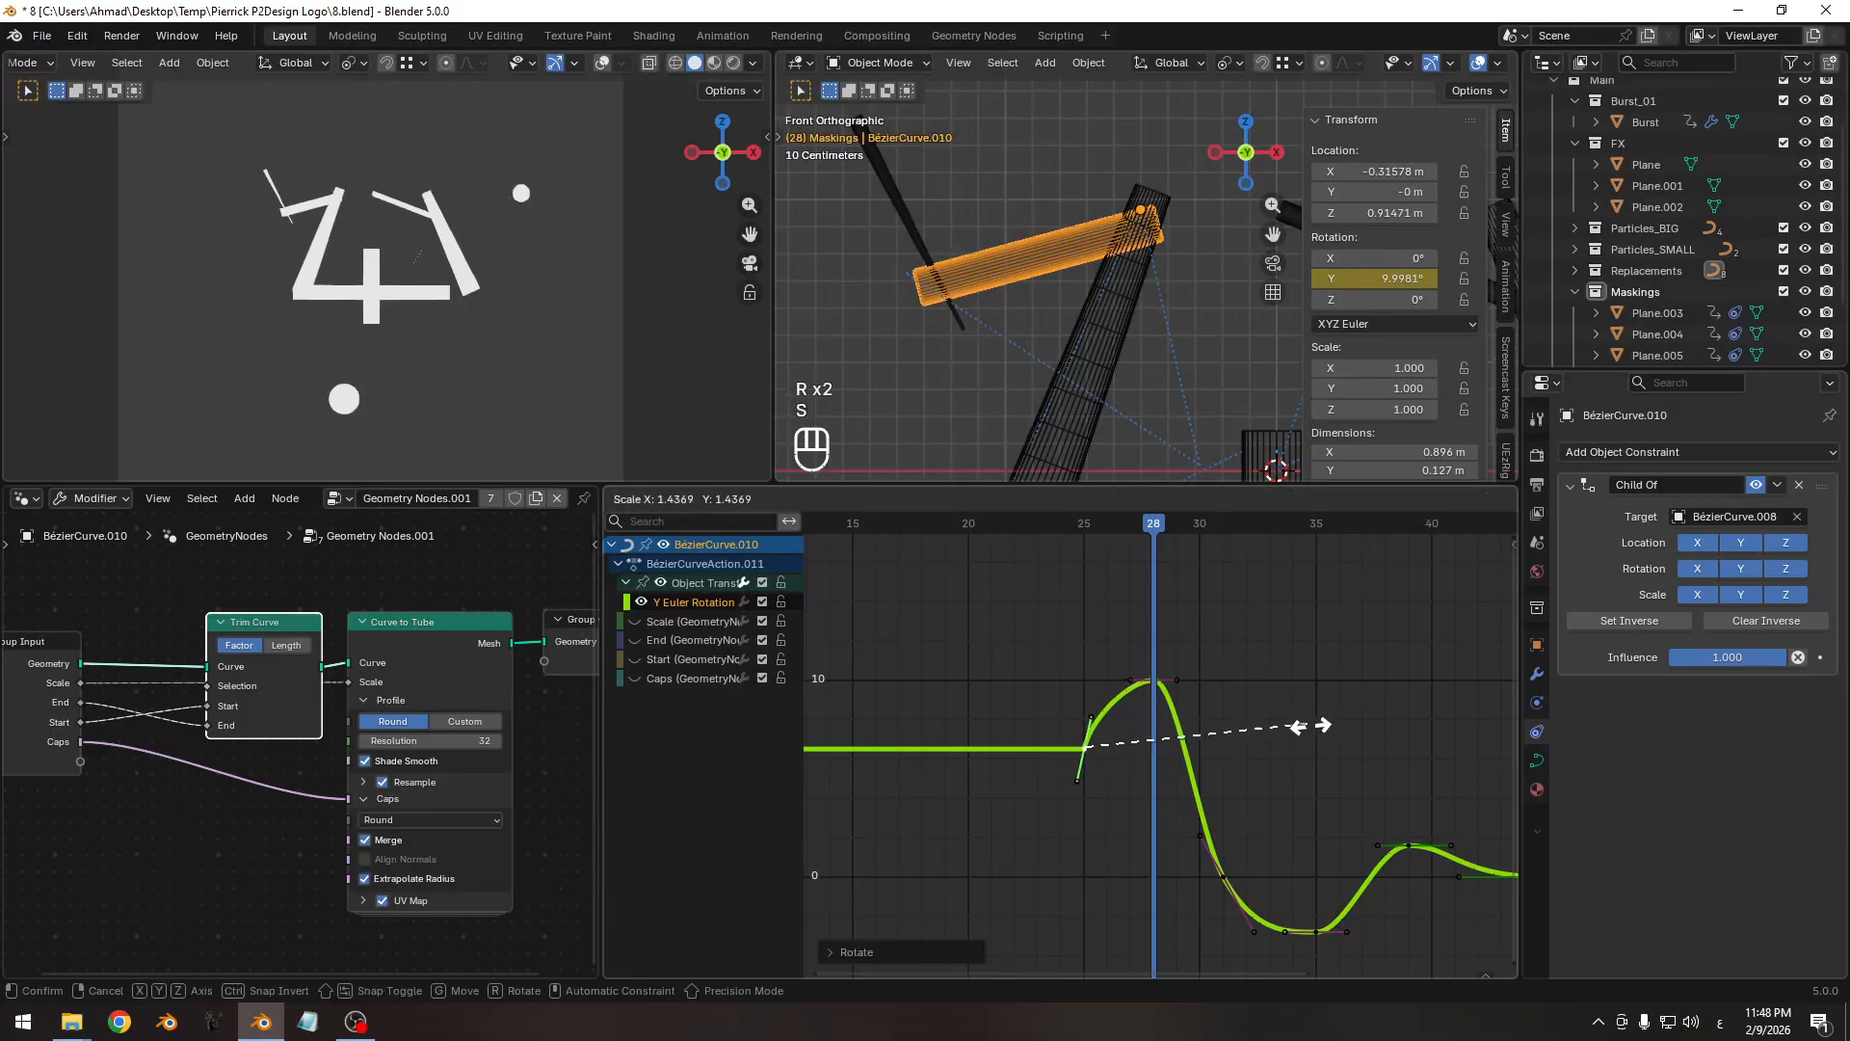
left_click(1373, 747)
key("r")
key("s")
left_click(1383, 750)
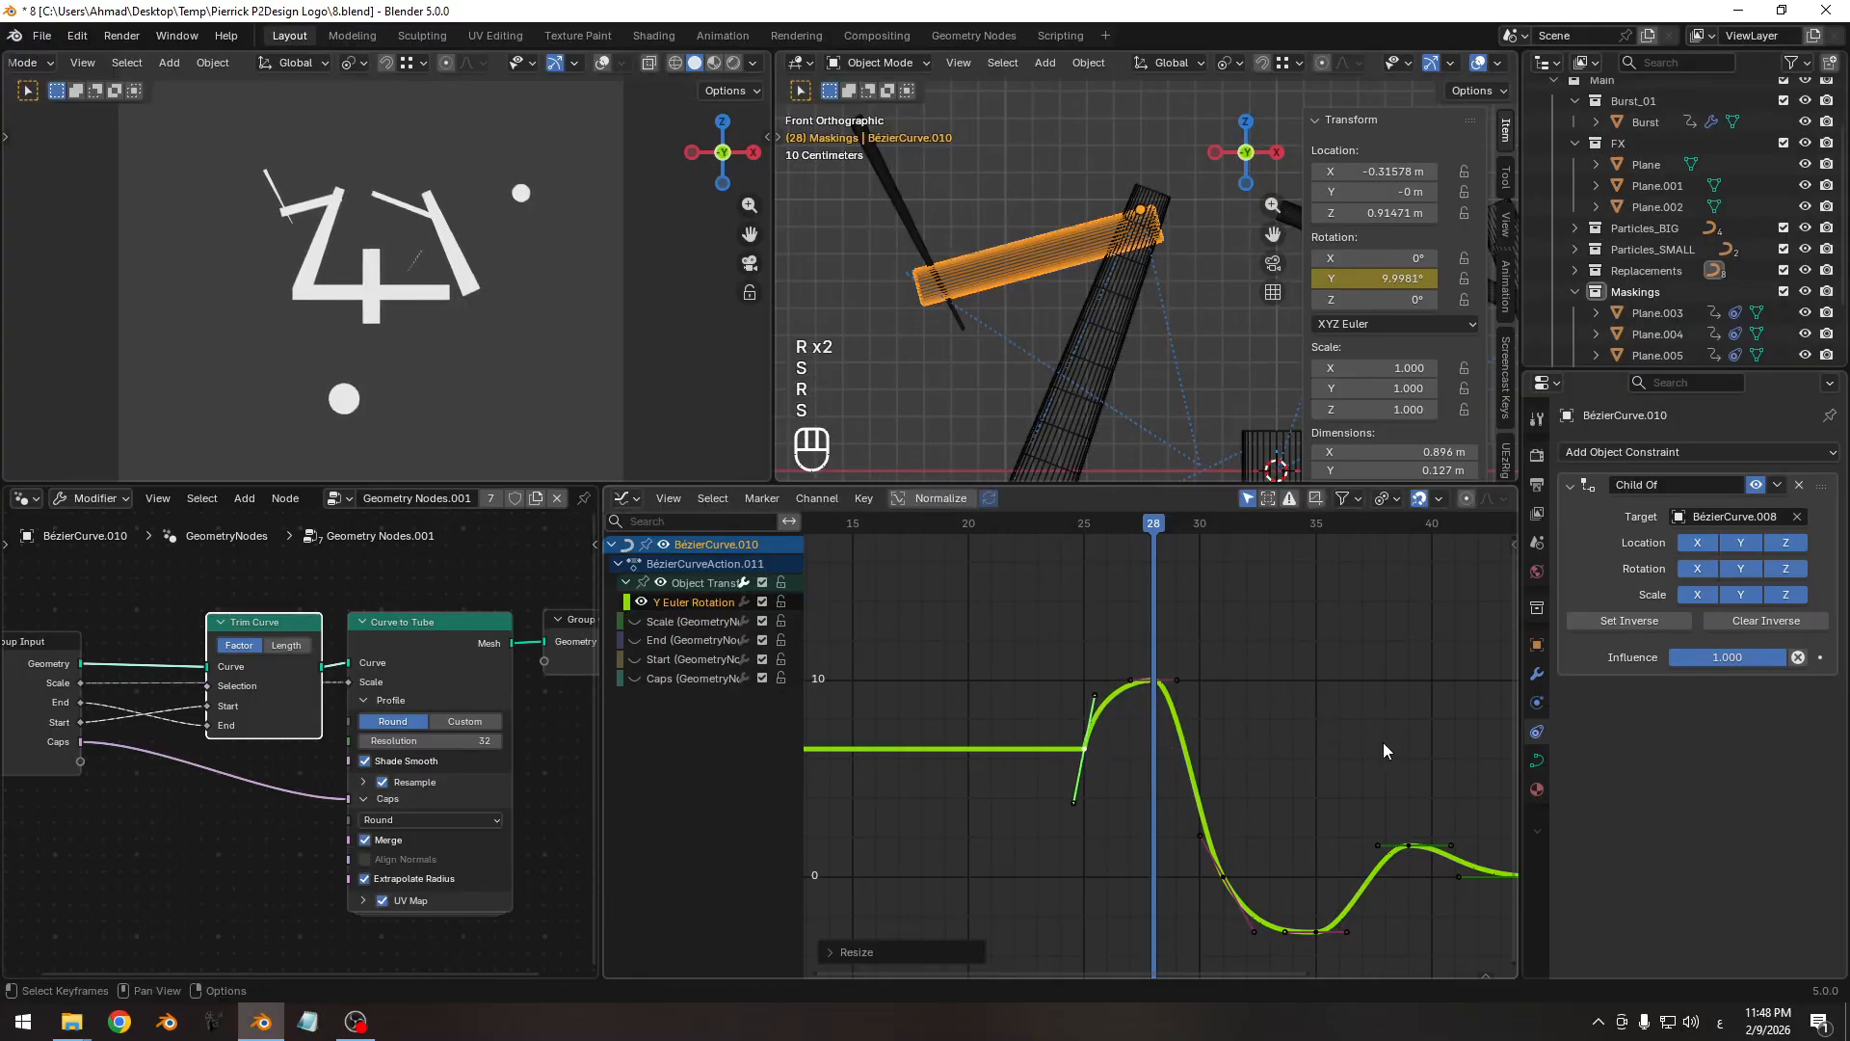
key("s")
left_click(1373, 743)
Step through frames 23 to 31 to examine how the tube swings into its 10° peak.
key("Left")
key("Left")
key("Left")
key("Left")
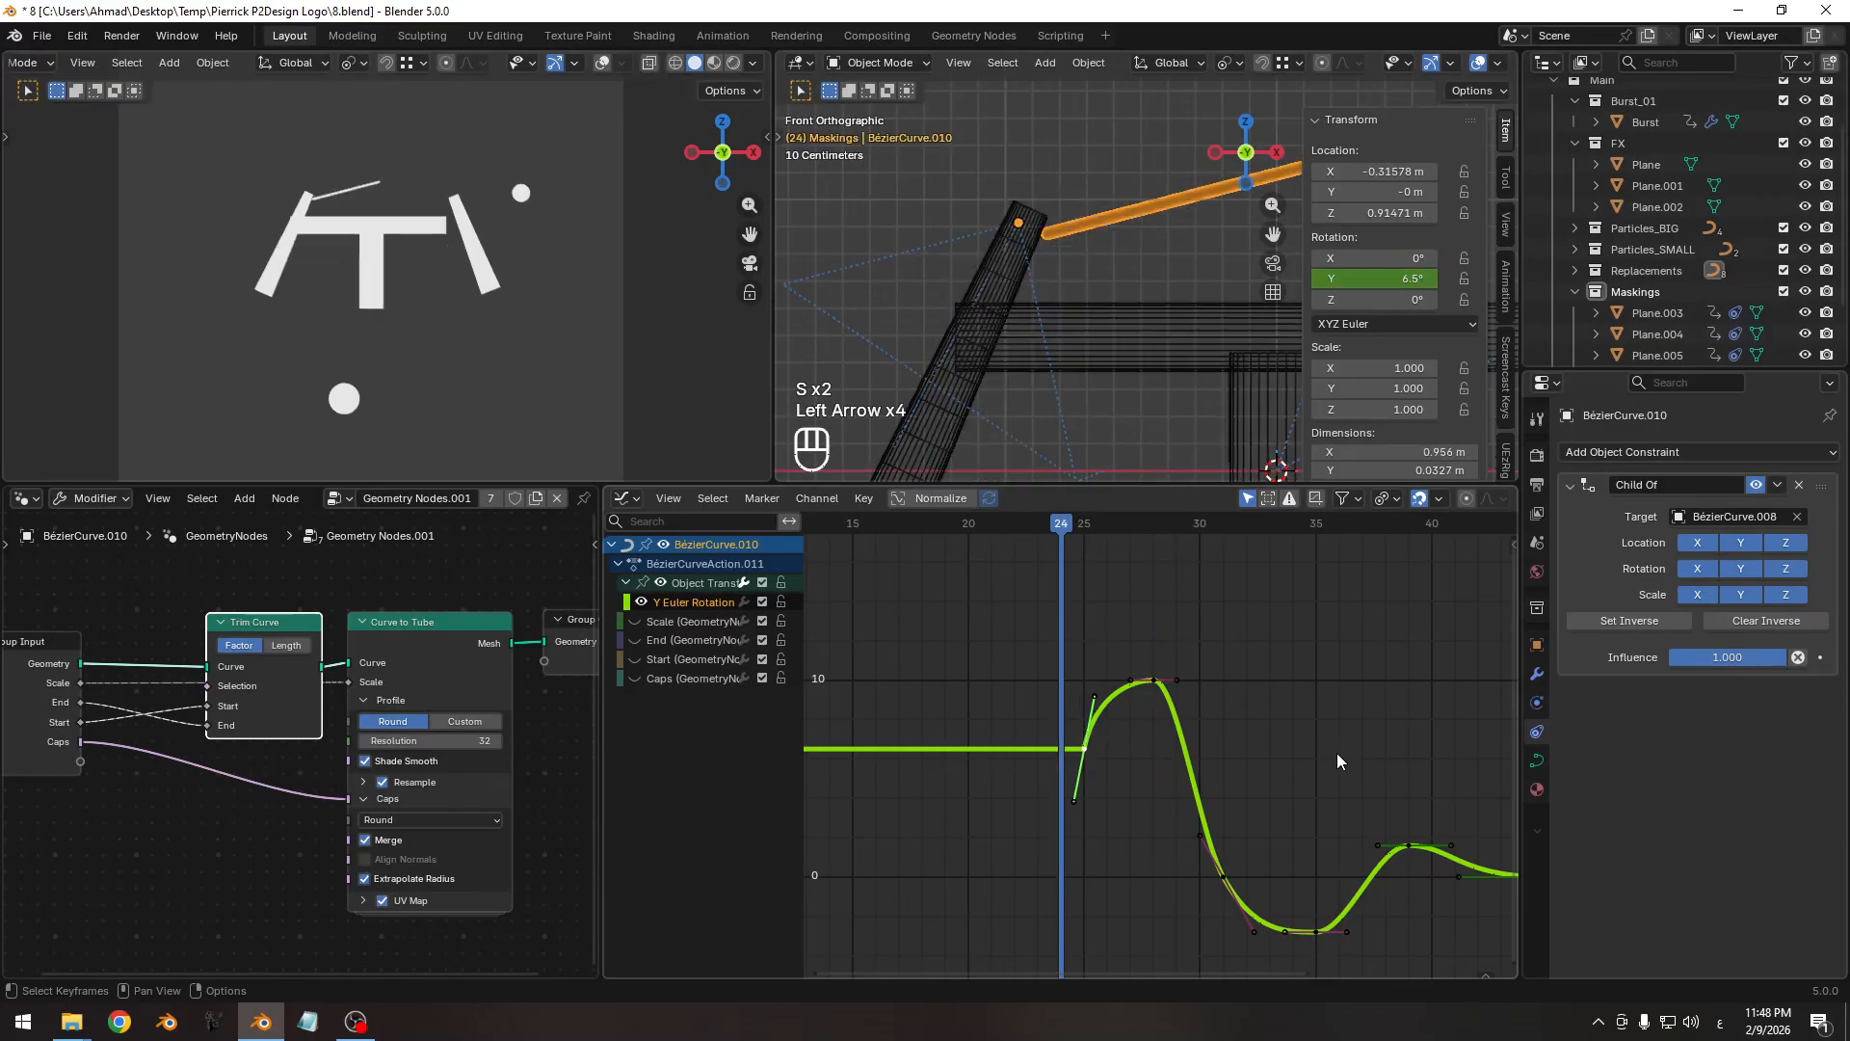
key("Right")
key("Right")
key("Right")
key("Right")
key("Right")
key("Right")
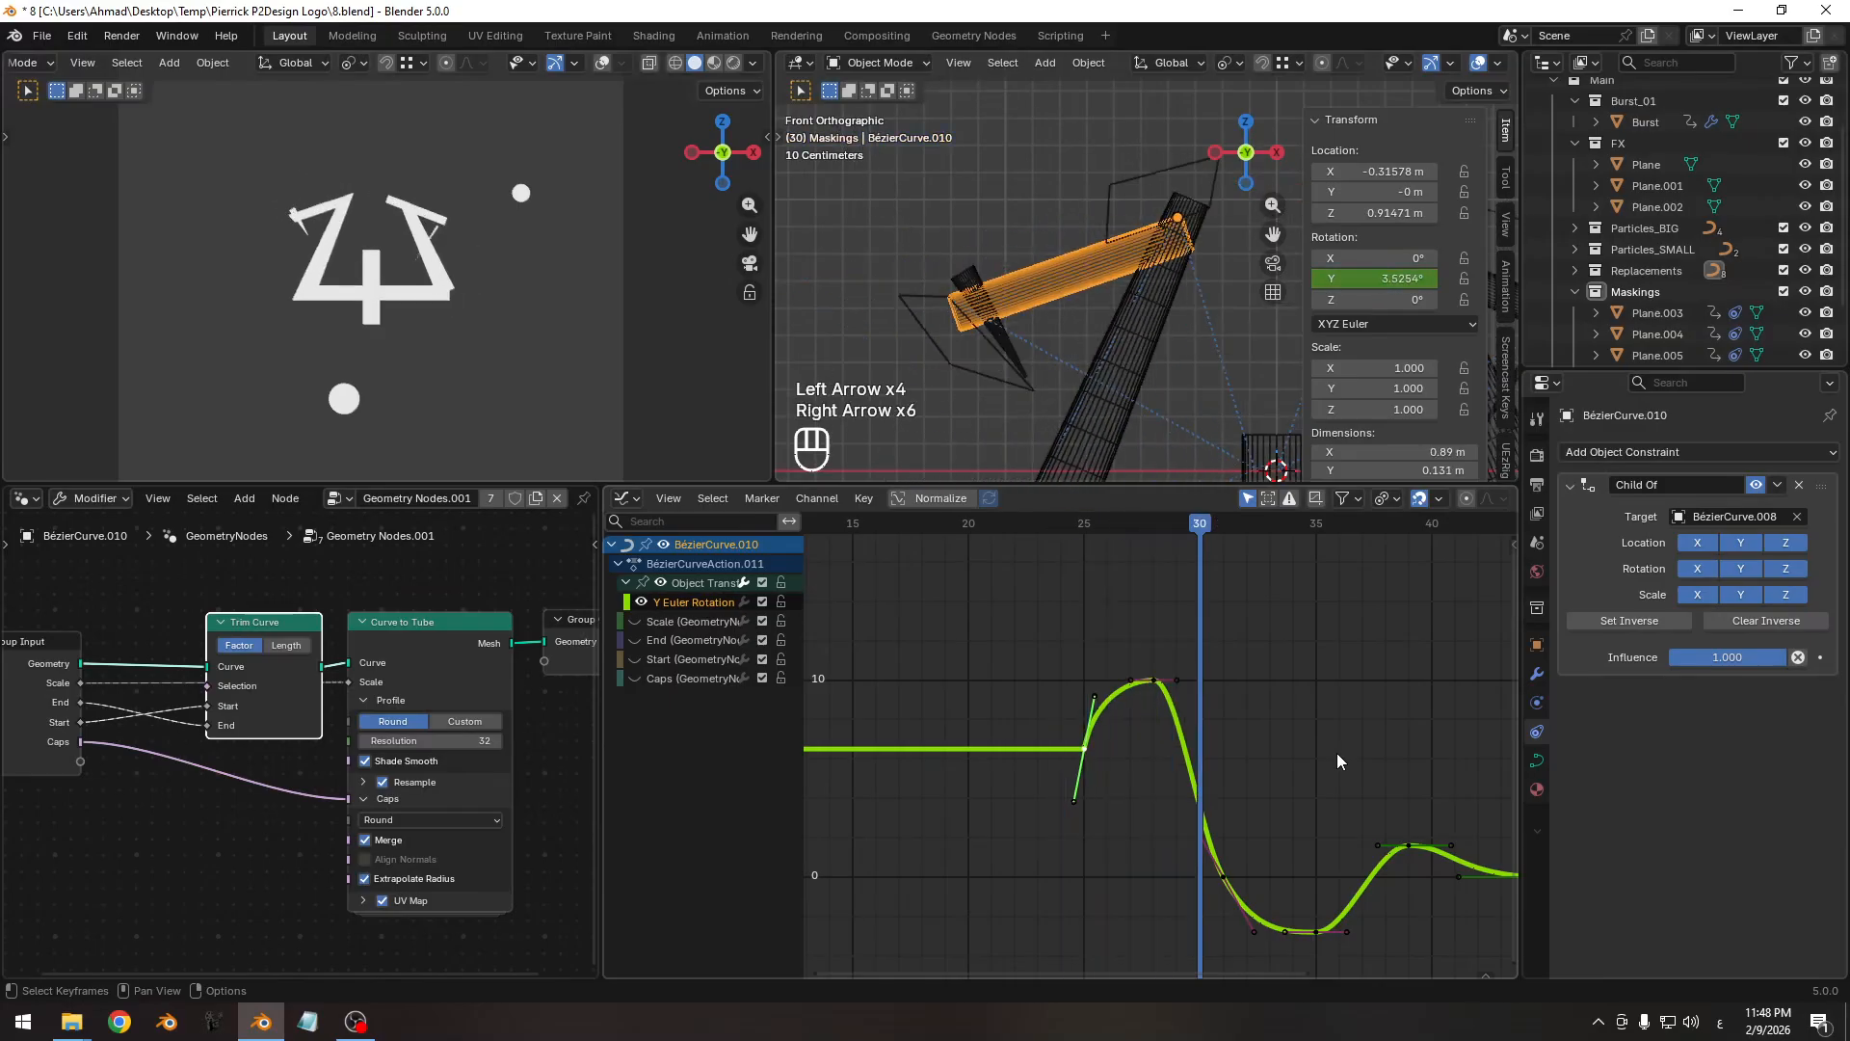
key("Right")
key("Left")
key("Left")
key("Left")
key("Left")
key("Left")
key("Left")
key("Left")
key("Left")
key("Right")
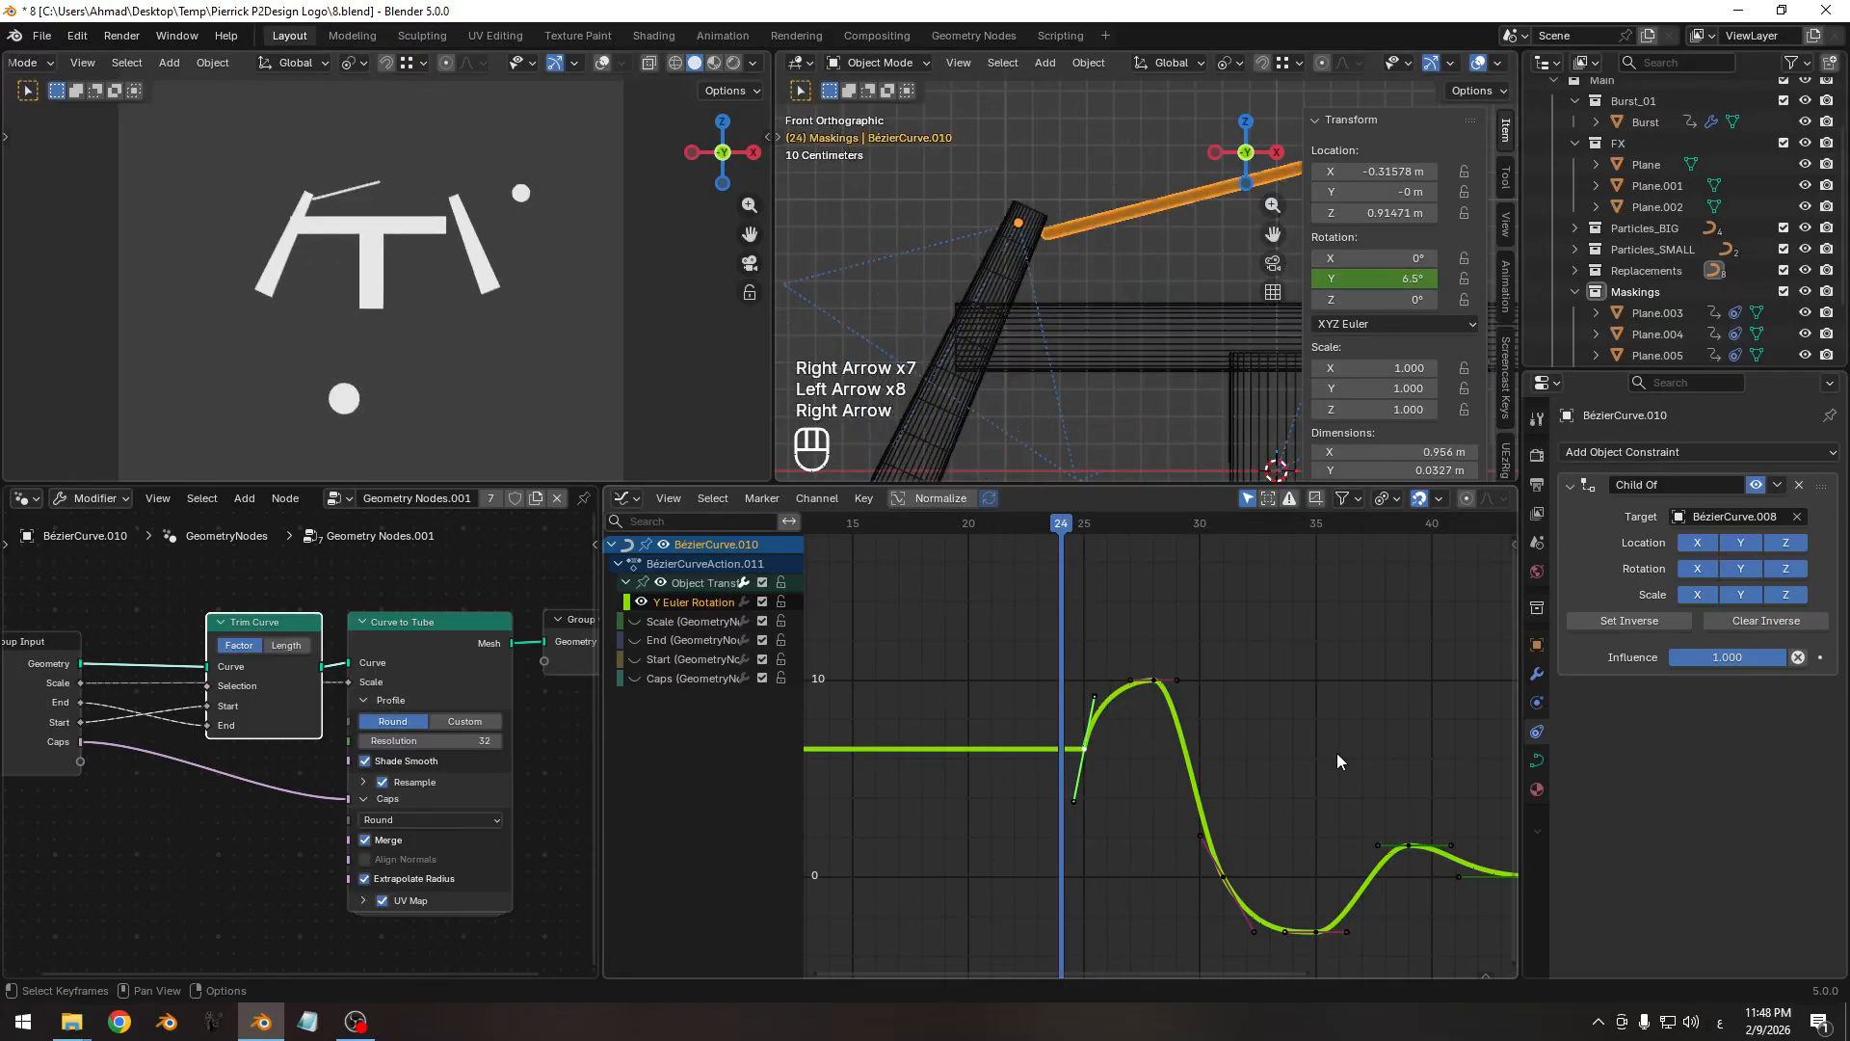
key("Right")
key("Right")
key("Left")
key("Right")
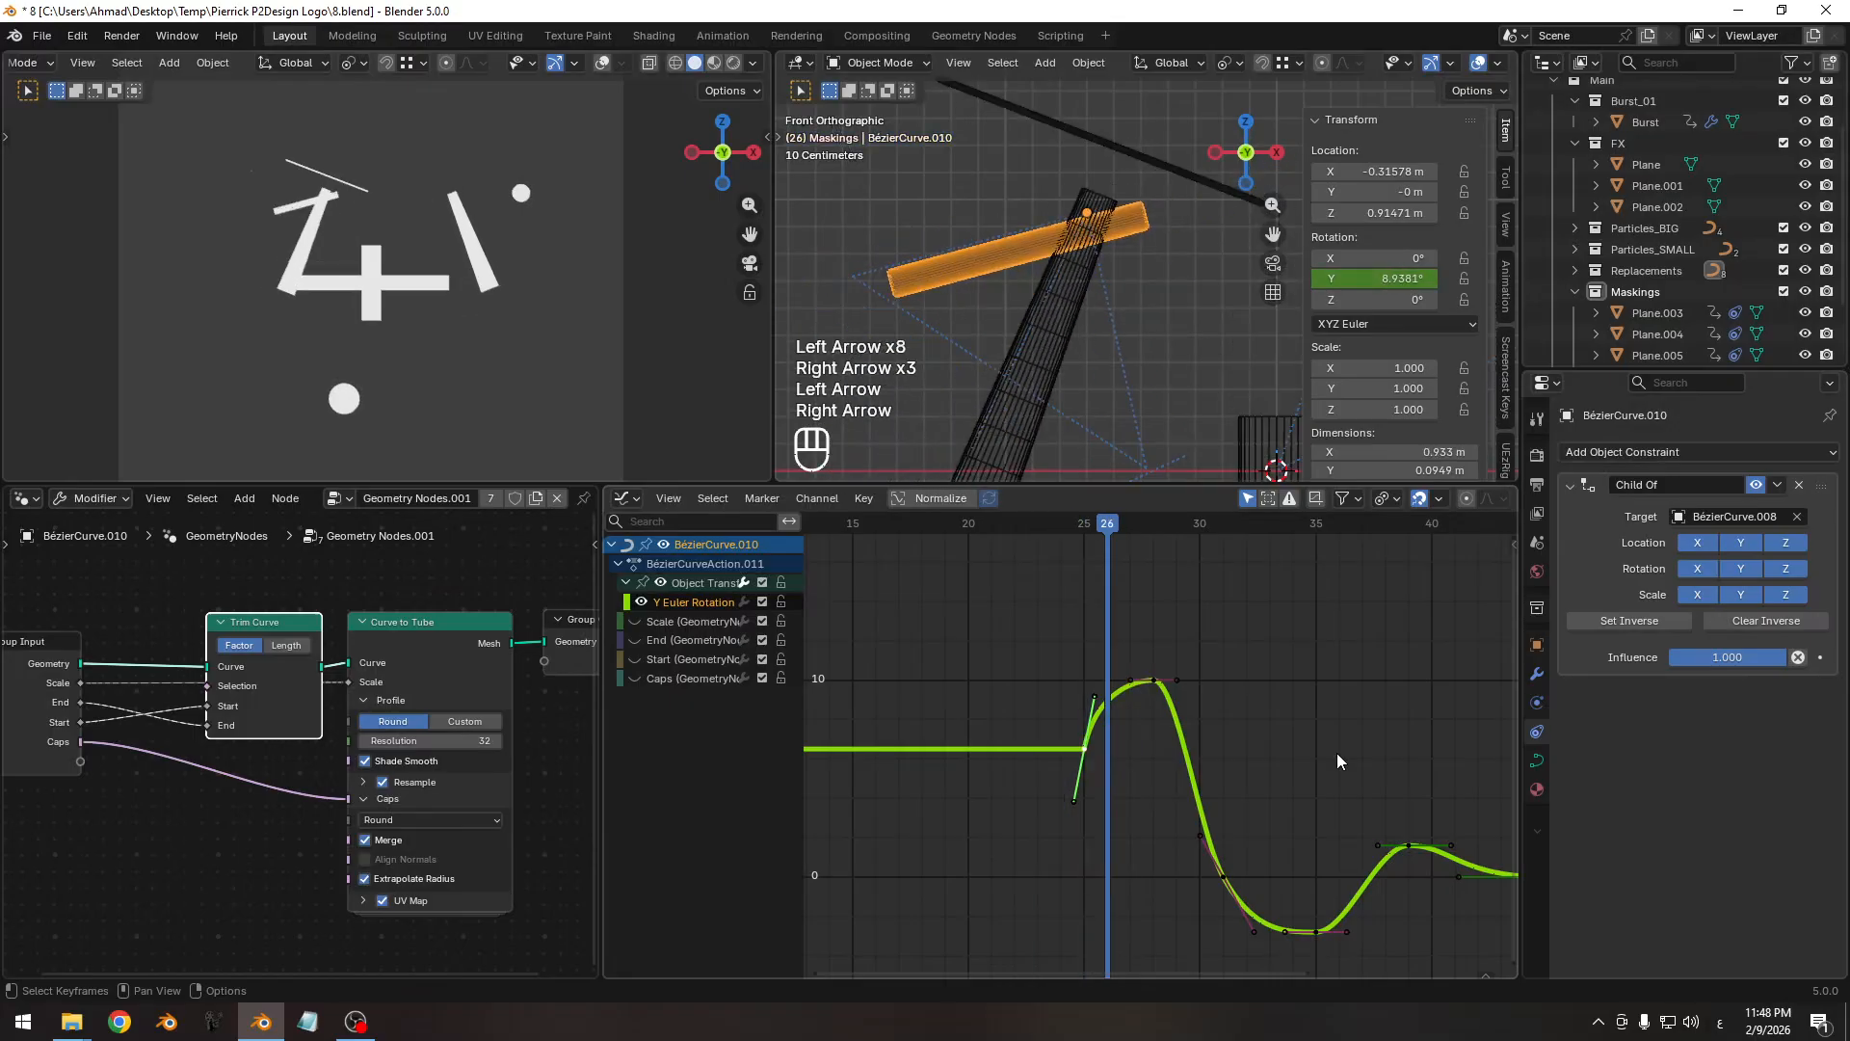
key("Right")
key("Right")
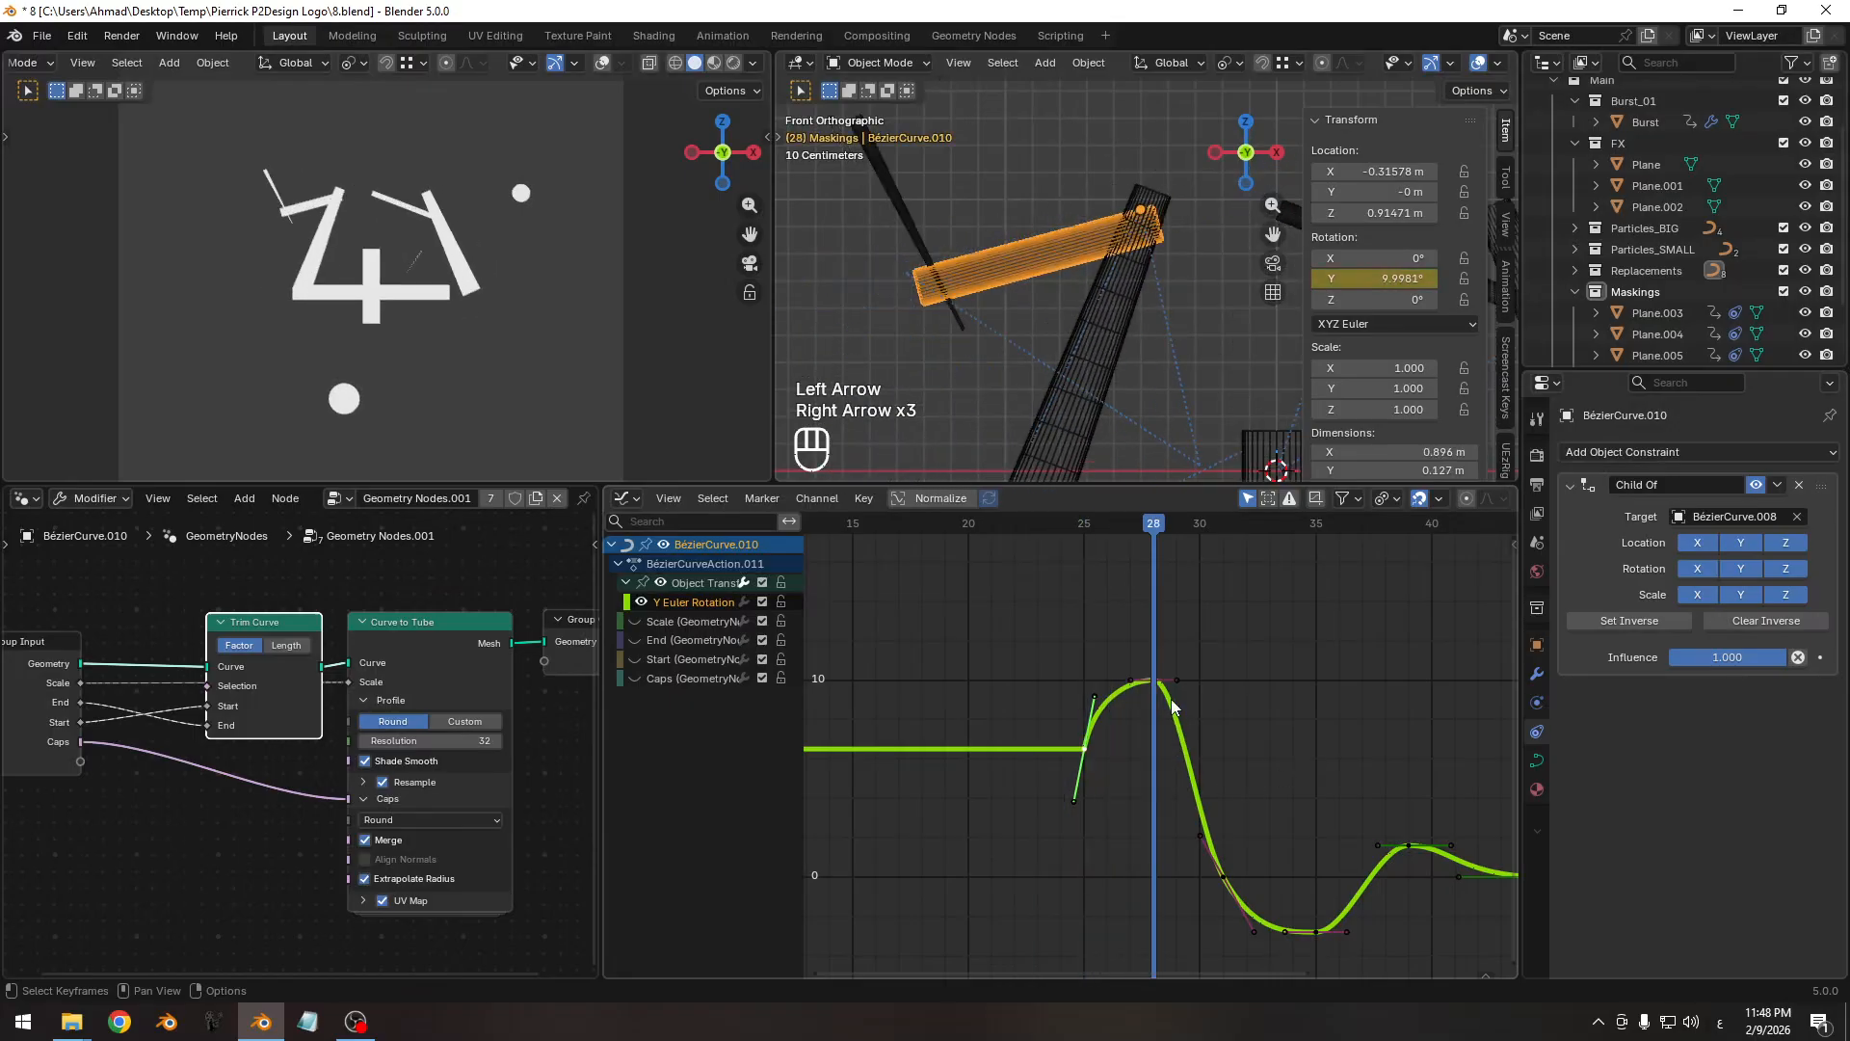
Raise the frame 28 Y rotation keyframe to about 12.5°, and step back to frame 25 to check the motion.
key("g")
key("y")
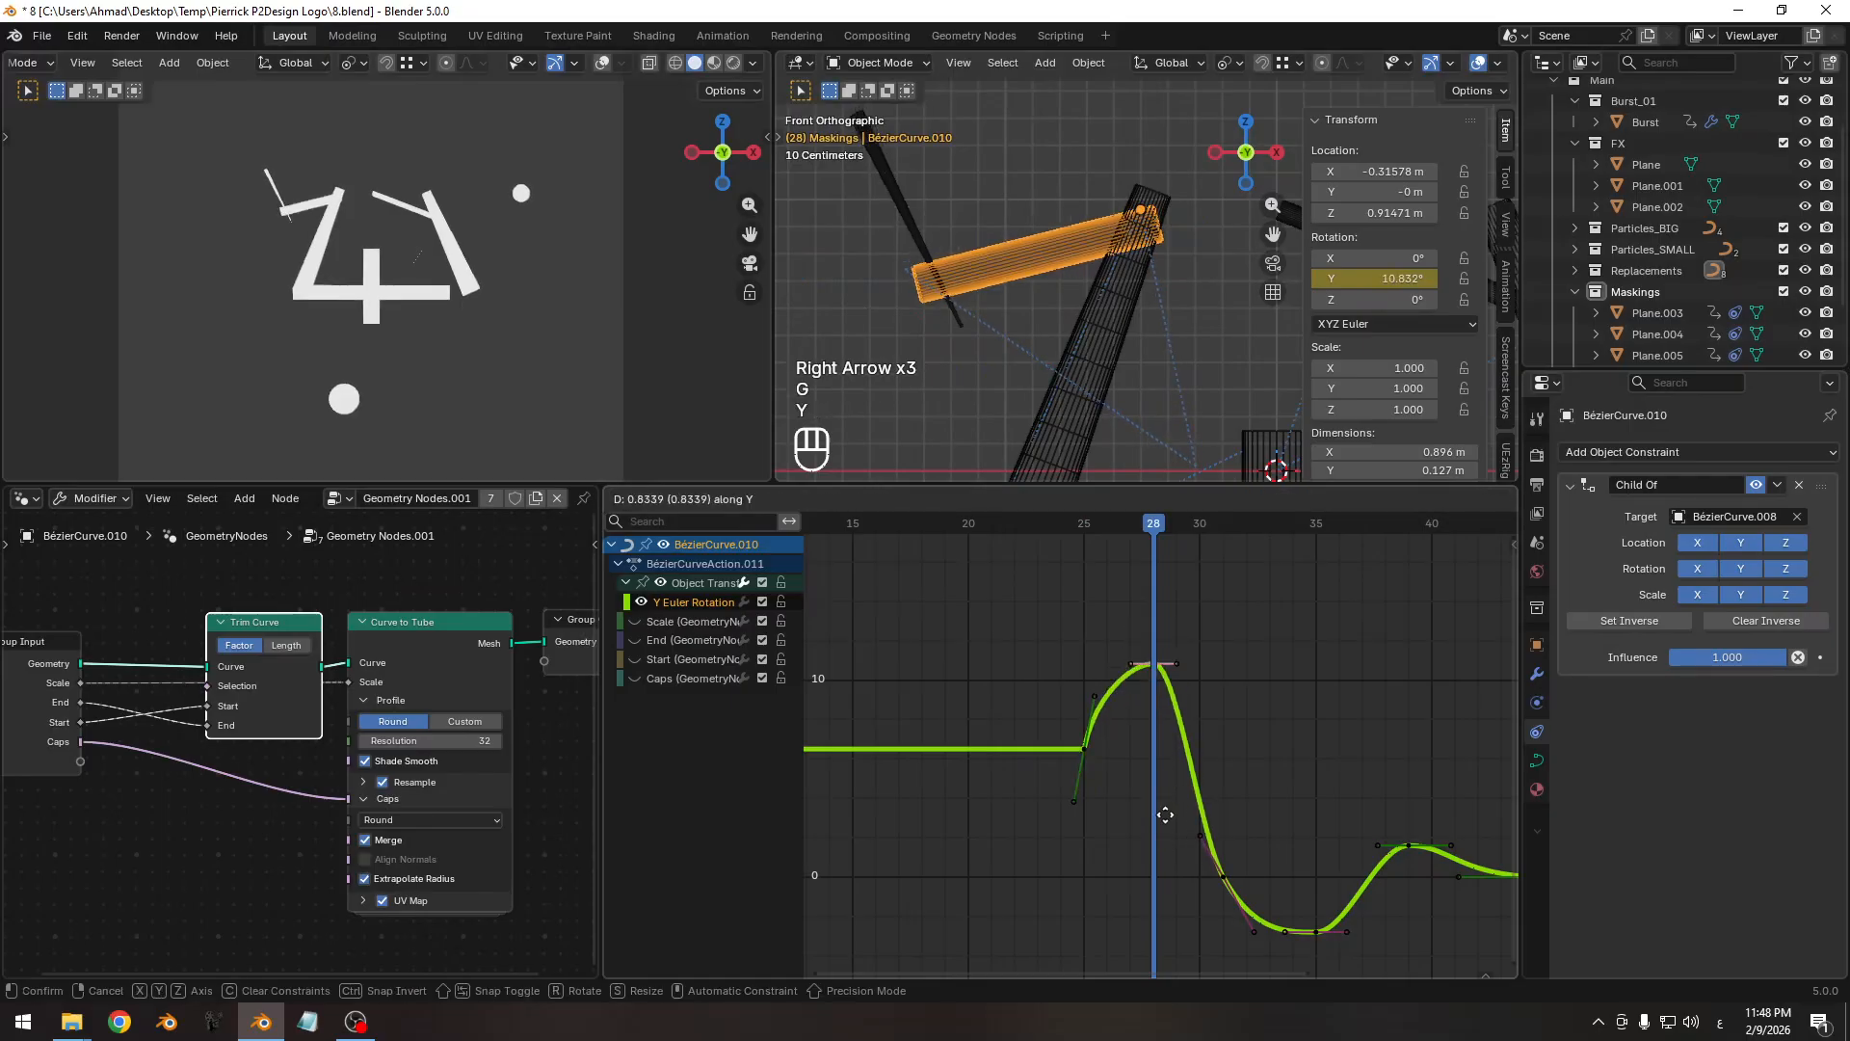
left_click(1165, 780)
key("Left")
key("Left")
key("Left")
key("Left")
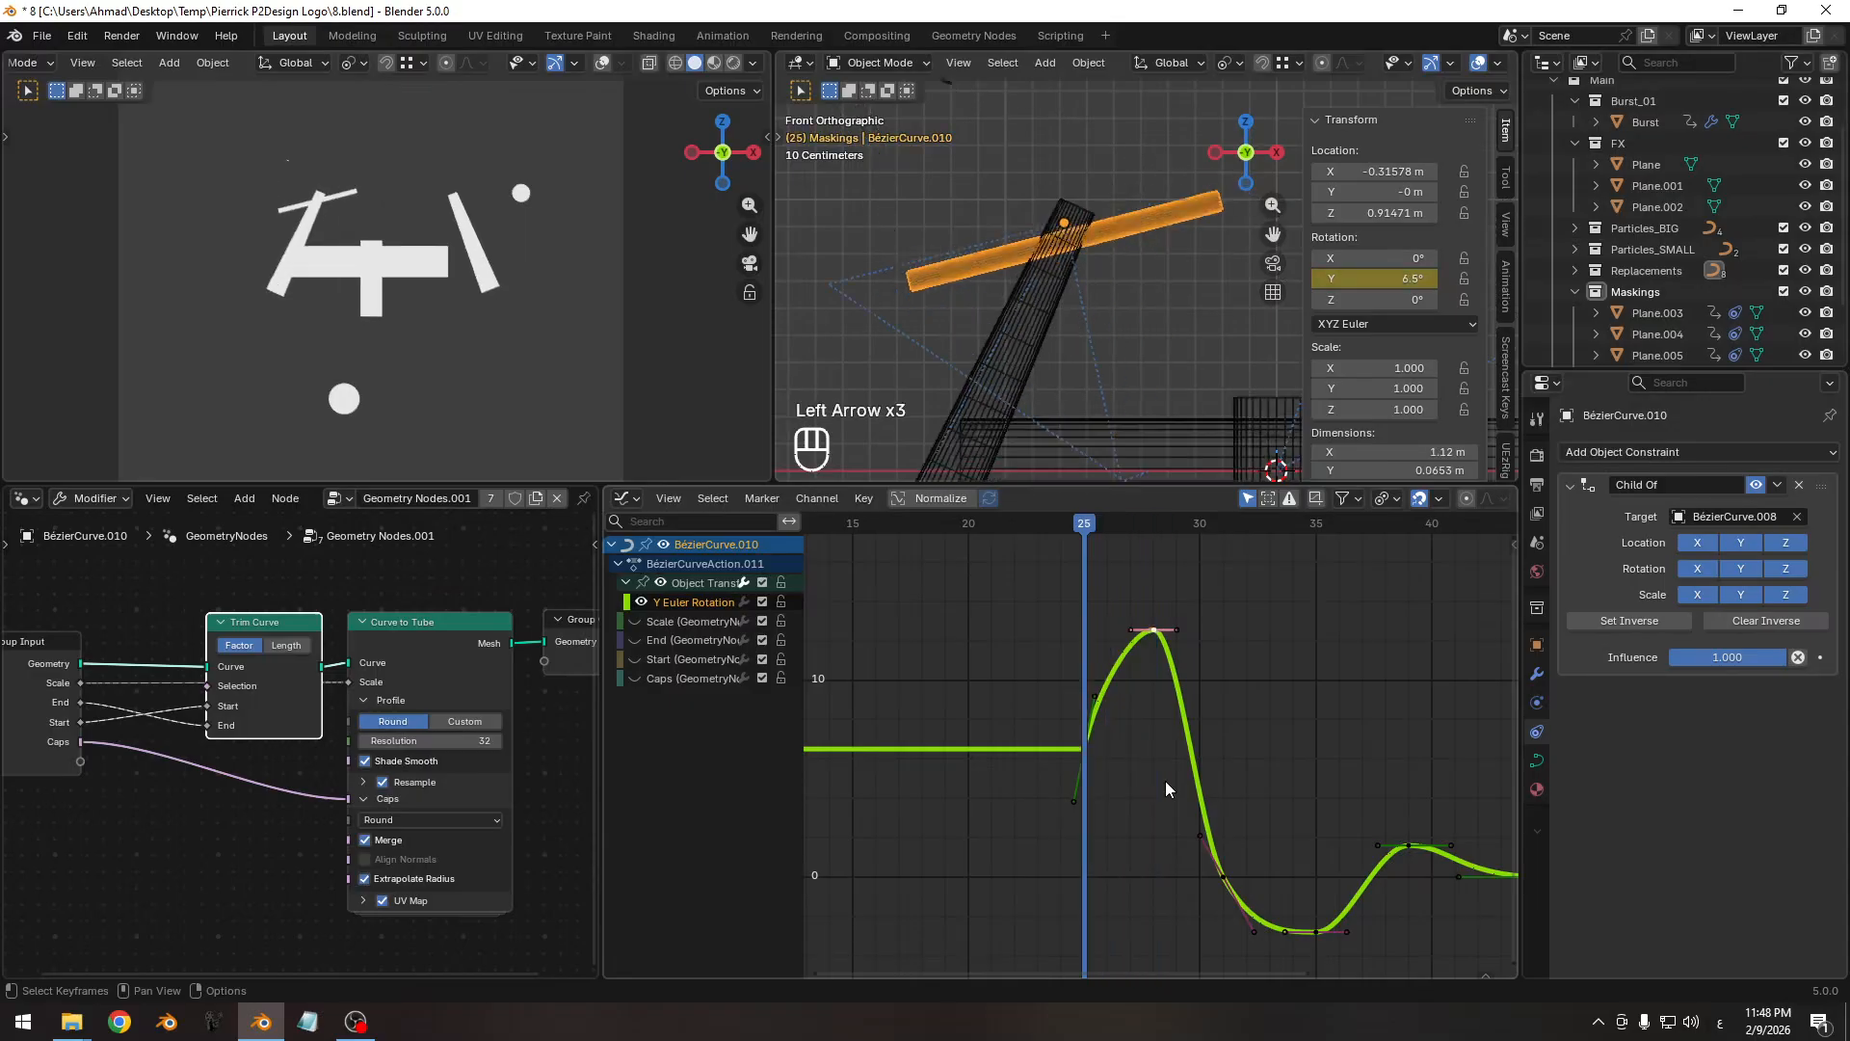
Rotate the frame 25 Y rotation keyframe's handles to a shallow slope and lower the frame 28 keyframe to about 11°.
key("Right")
key("Right")
key("Left")
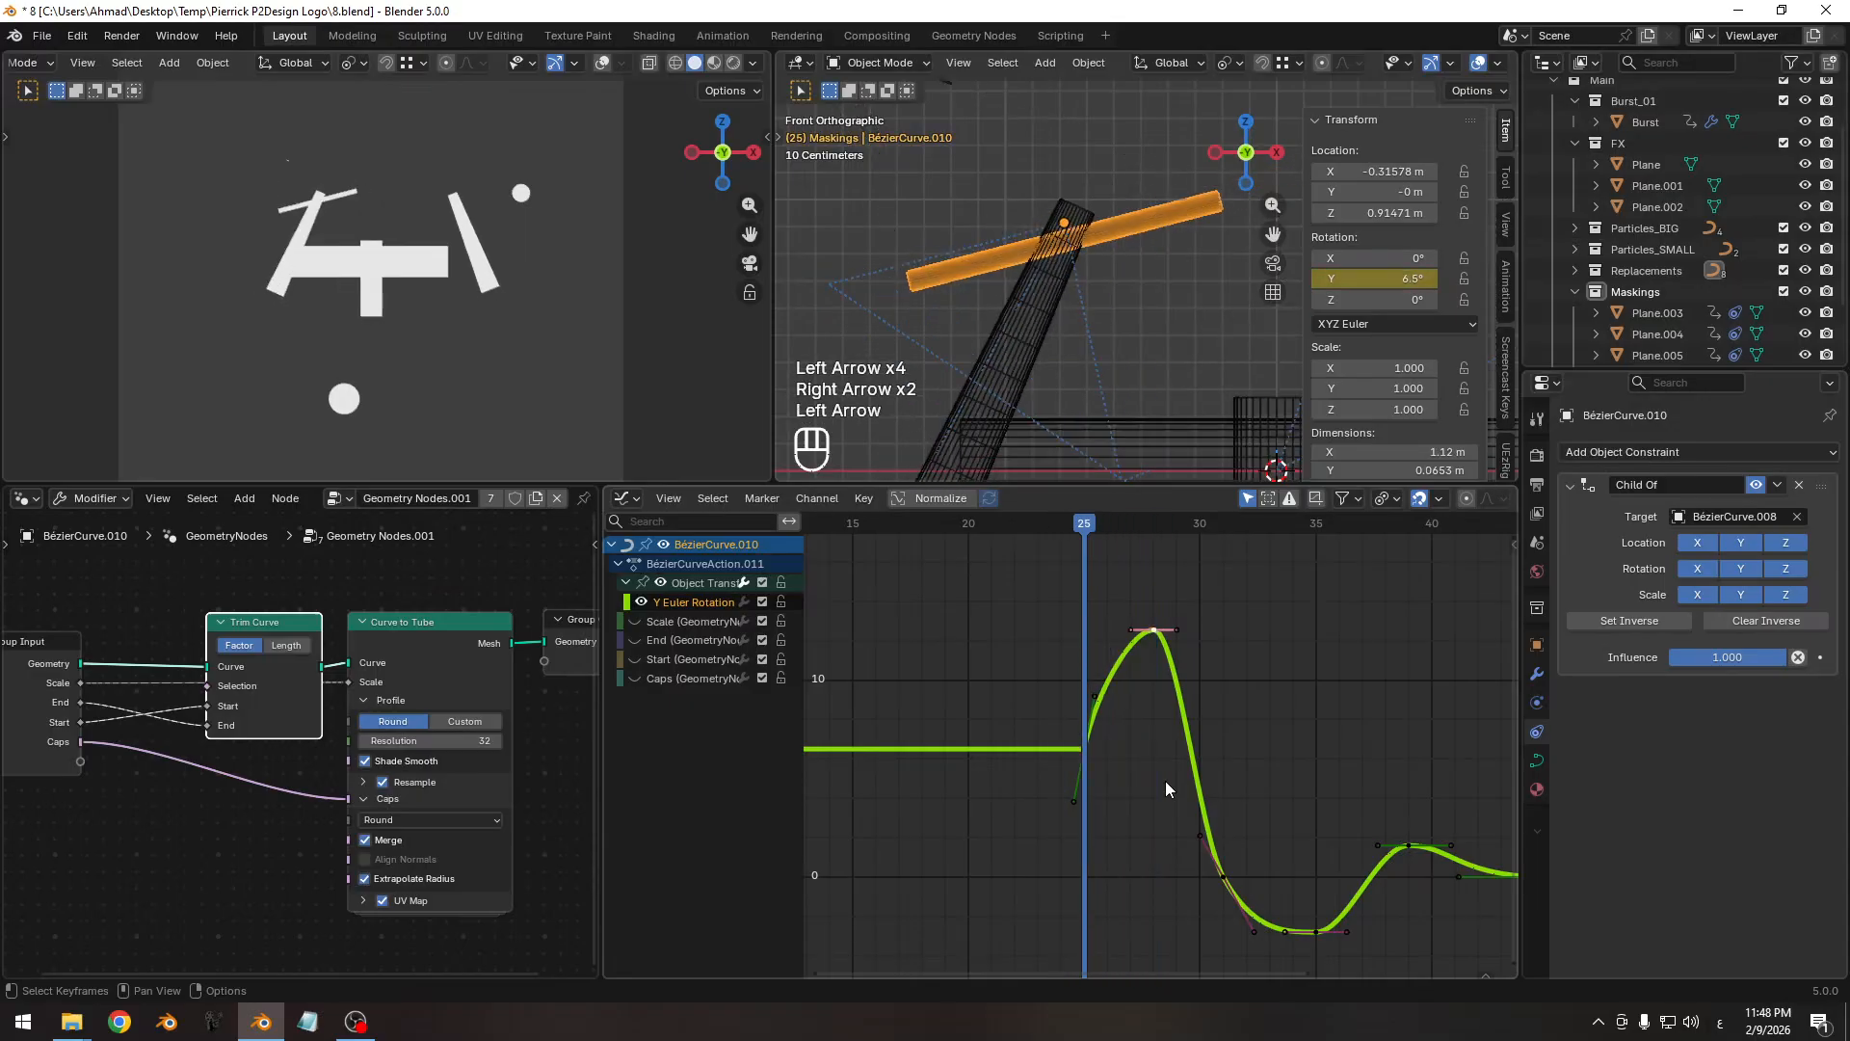
left_click(1085, 753)
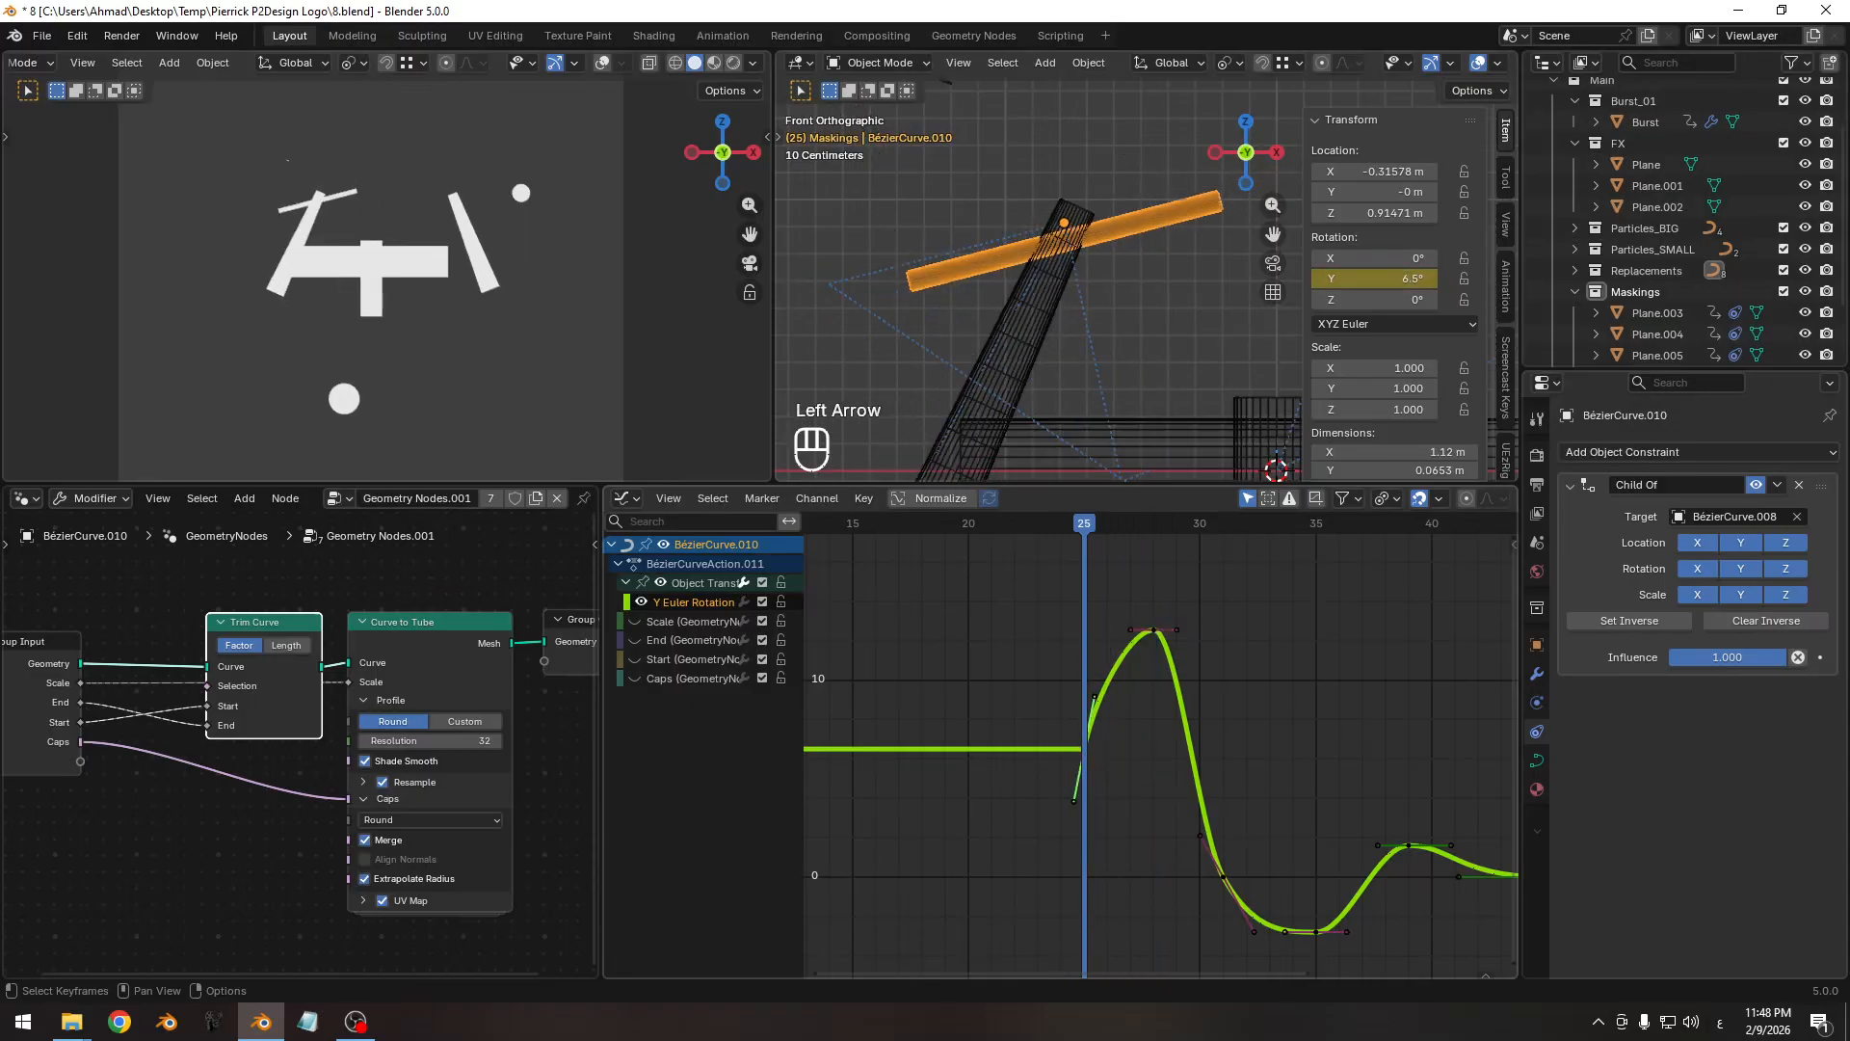
key("r")
left_click(1157, 667)
left_click_drag(1154, 633, 1154, 661)
Lengthen the frame 25 keyframe's handles and flatten them to horizontal by scaling them to 0 on Y.
left_click(1081, 751)
key("s")
left_click(1346, 732)
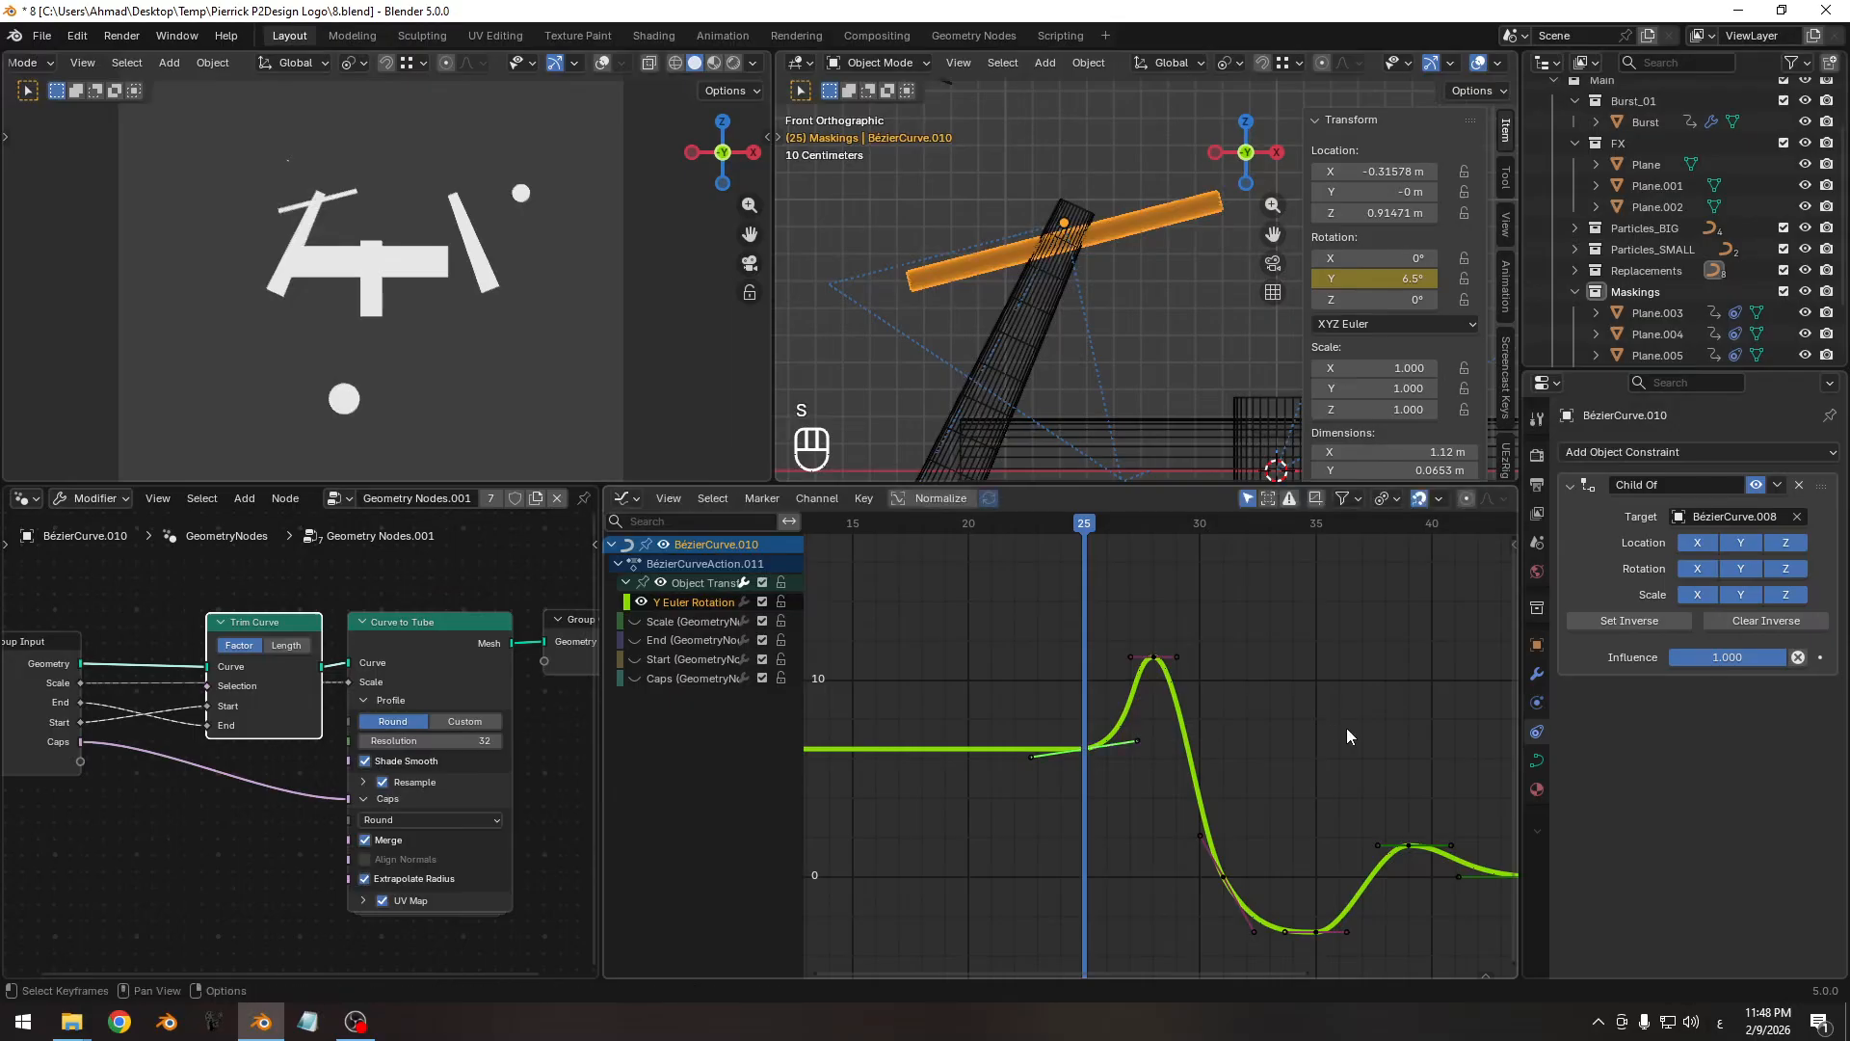
key("r")
left_click(1357, 735)
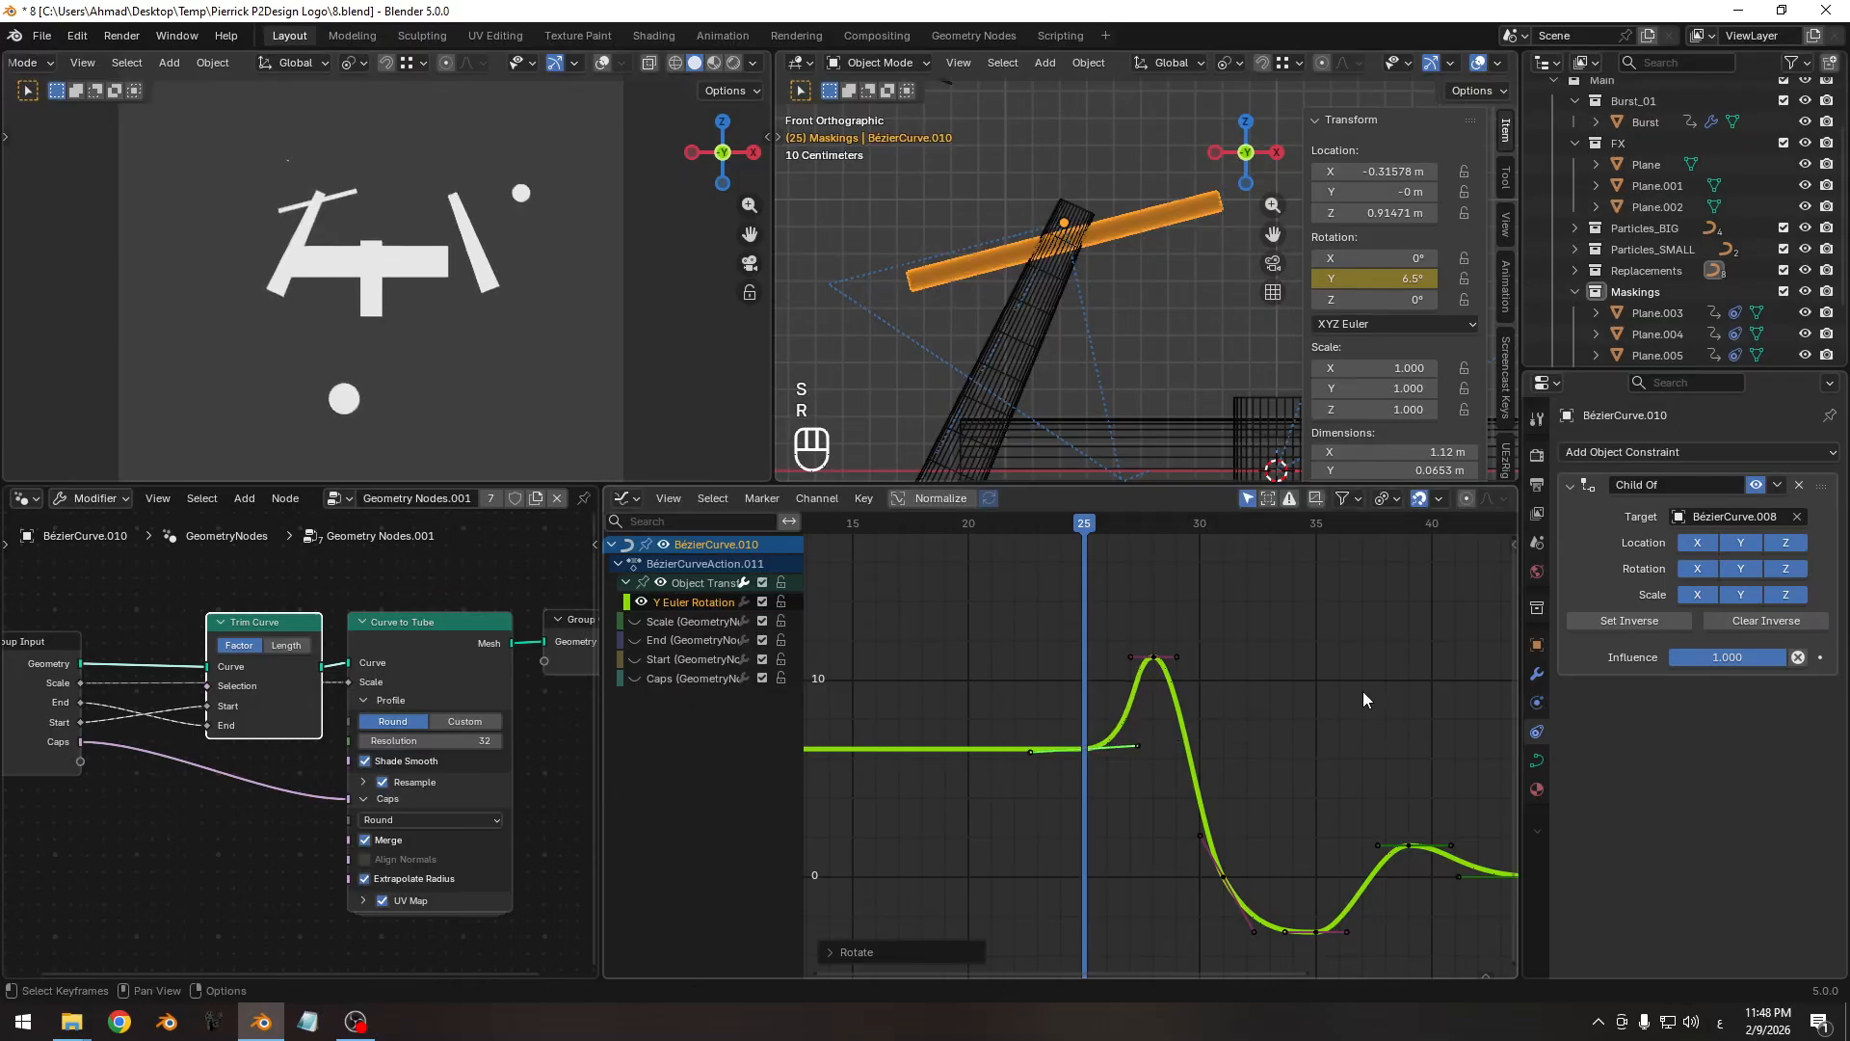
key("s")
key("y")
key("KP_0")
key("KP_Enter")
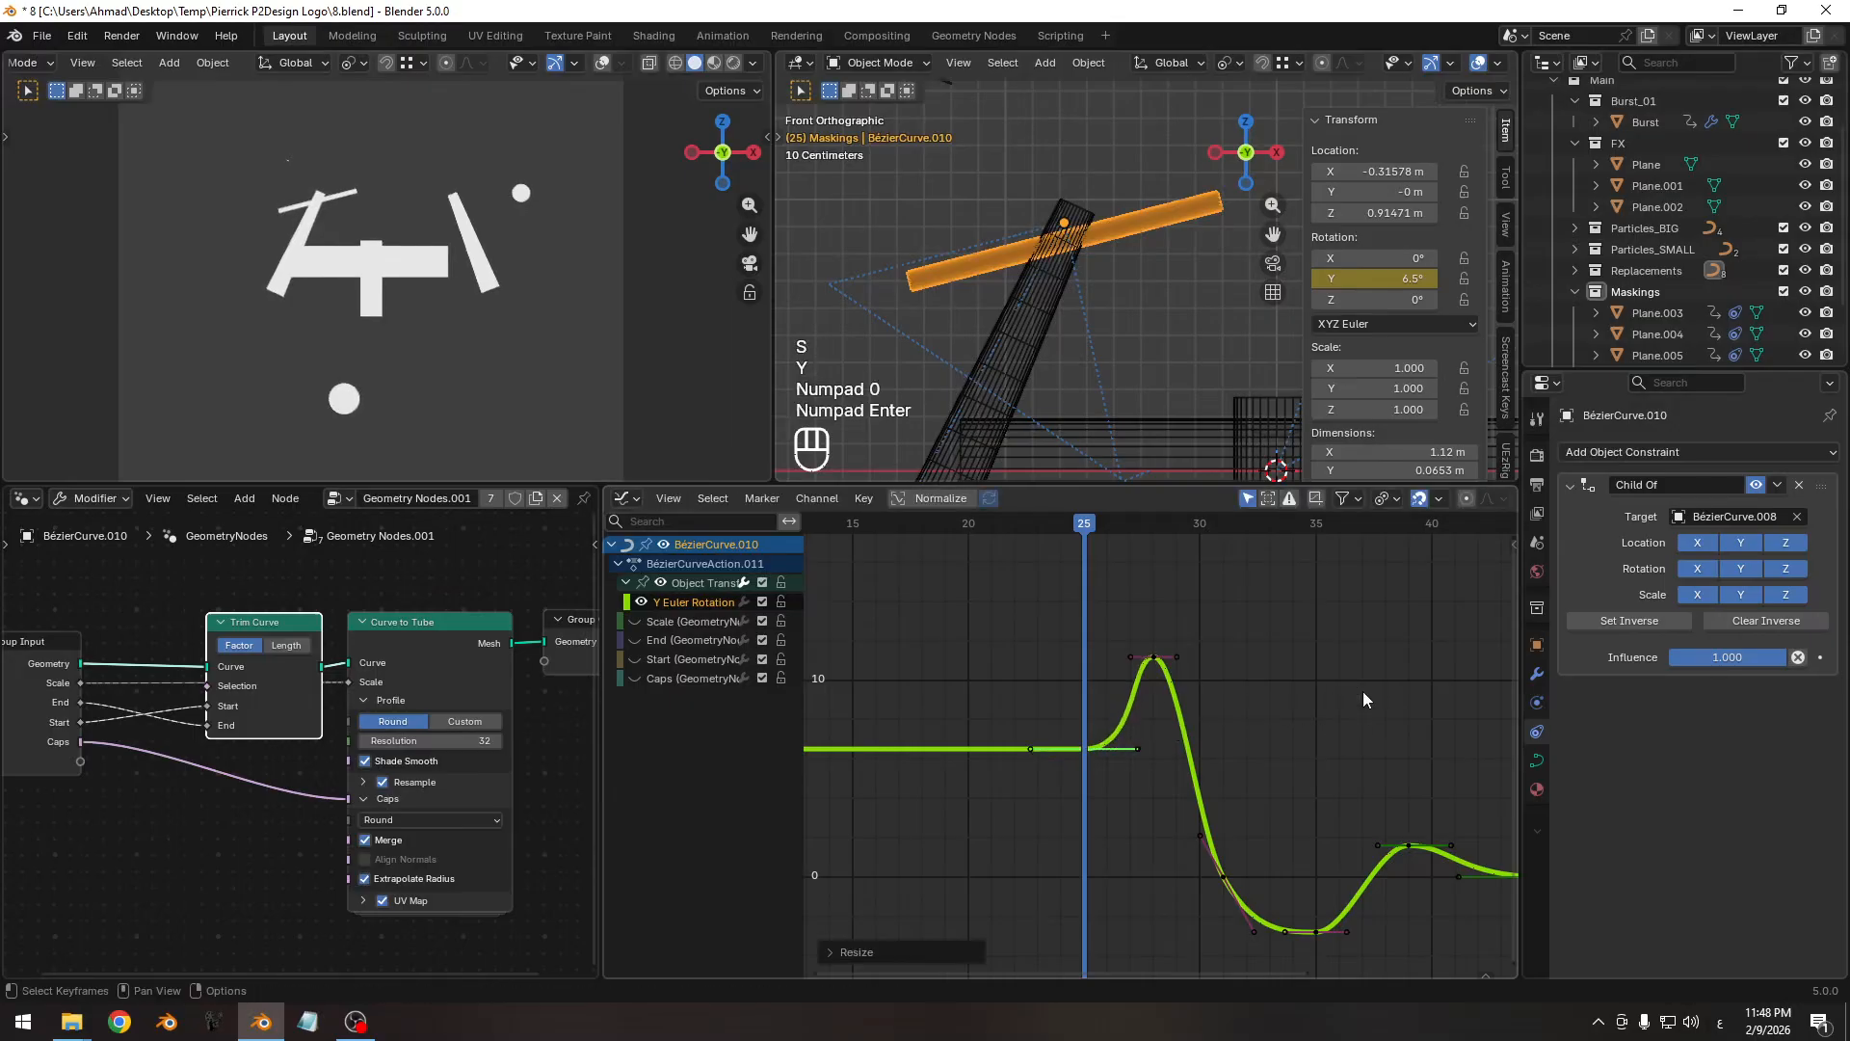
Step back and forth through frames 25 to 30 to examine how the tube eases into its peak.
key("Right")
key("Right")
key("Right")
key("Right")
key("Right")
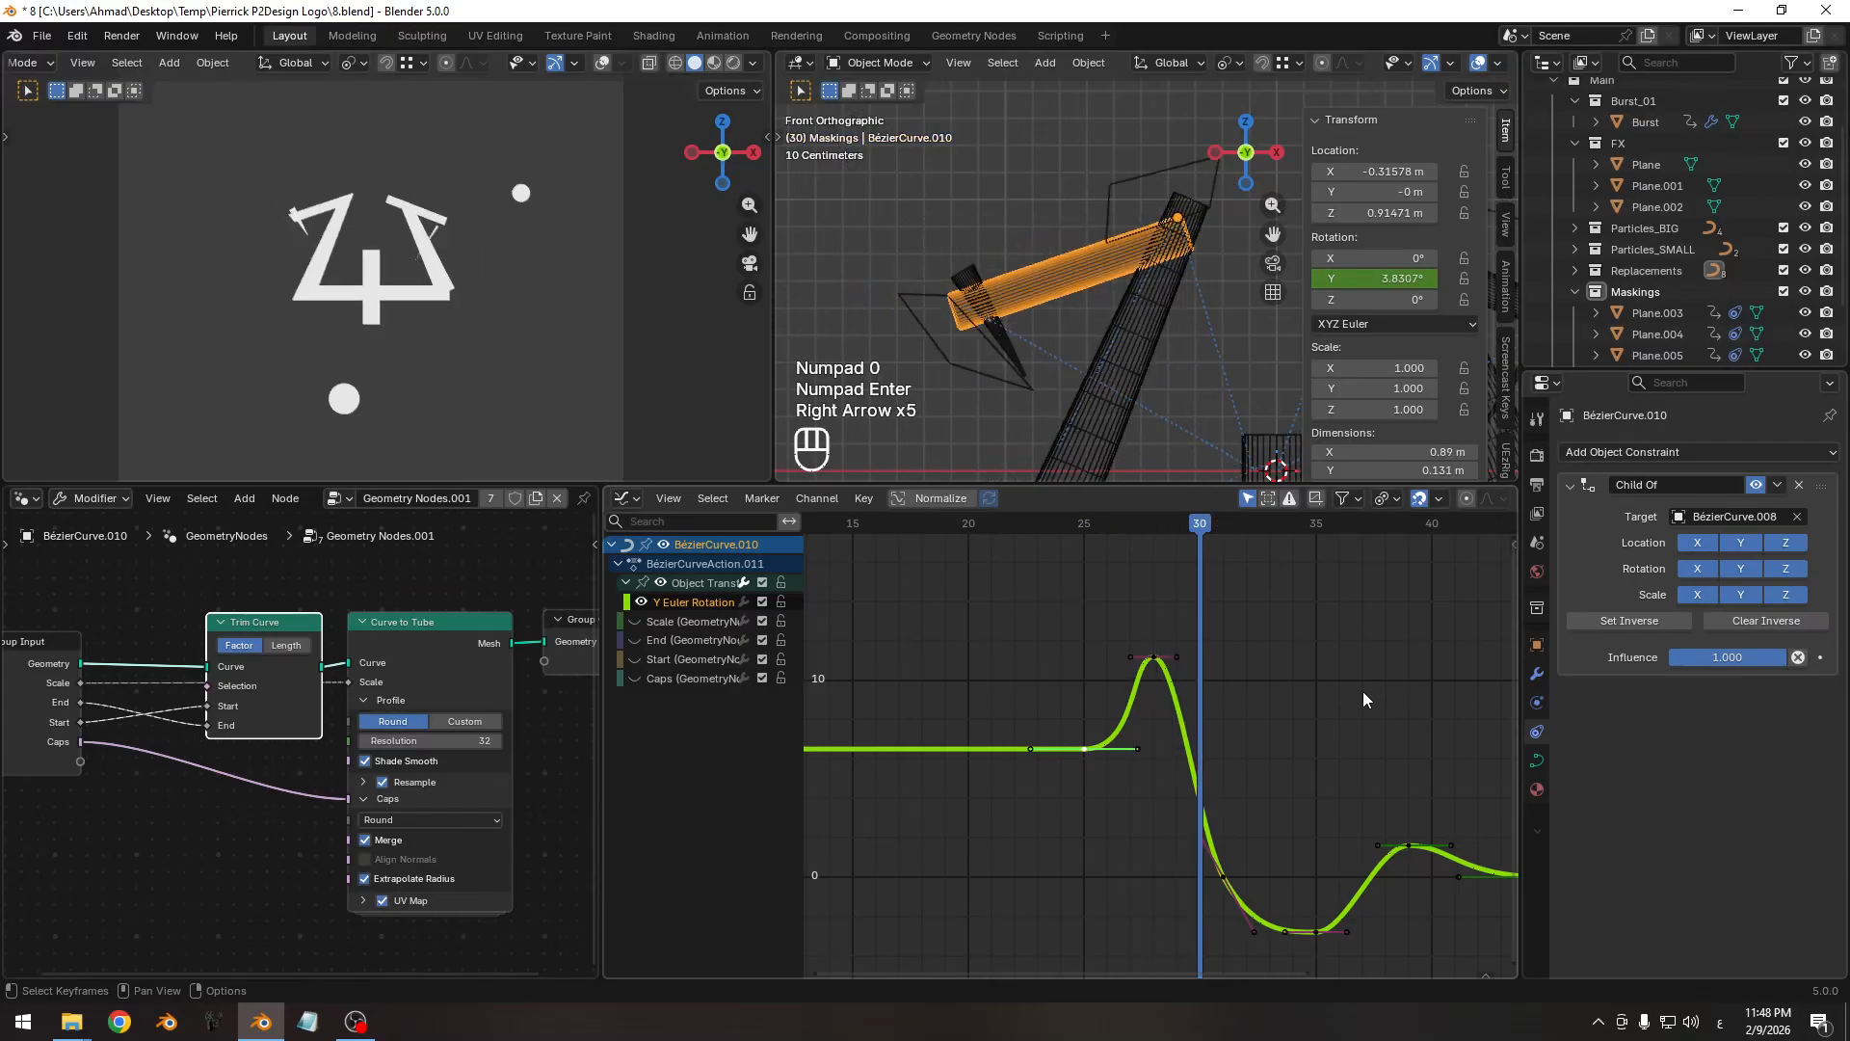
key("Left")
key("Left")
key("Left")
key("Left")
key("Left")
key("Right")
key("Left")
key("Right")
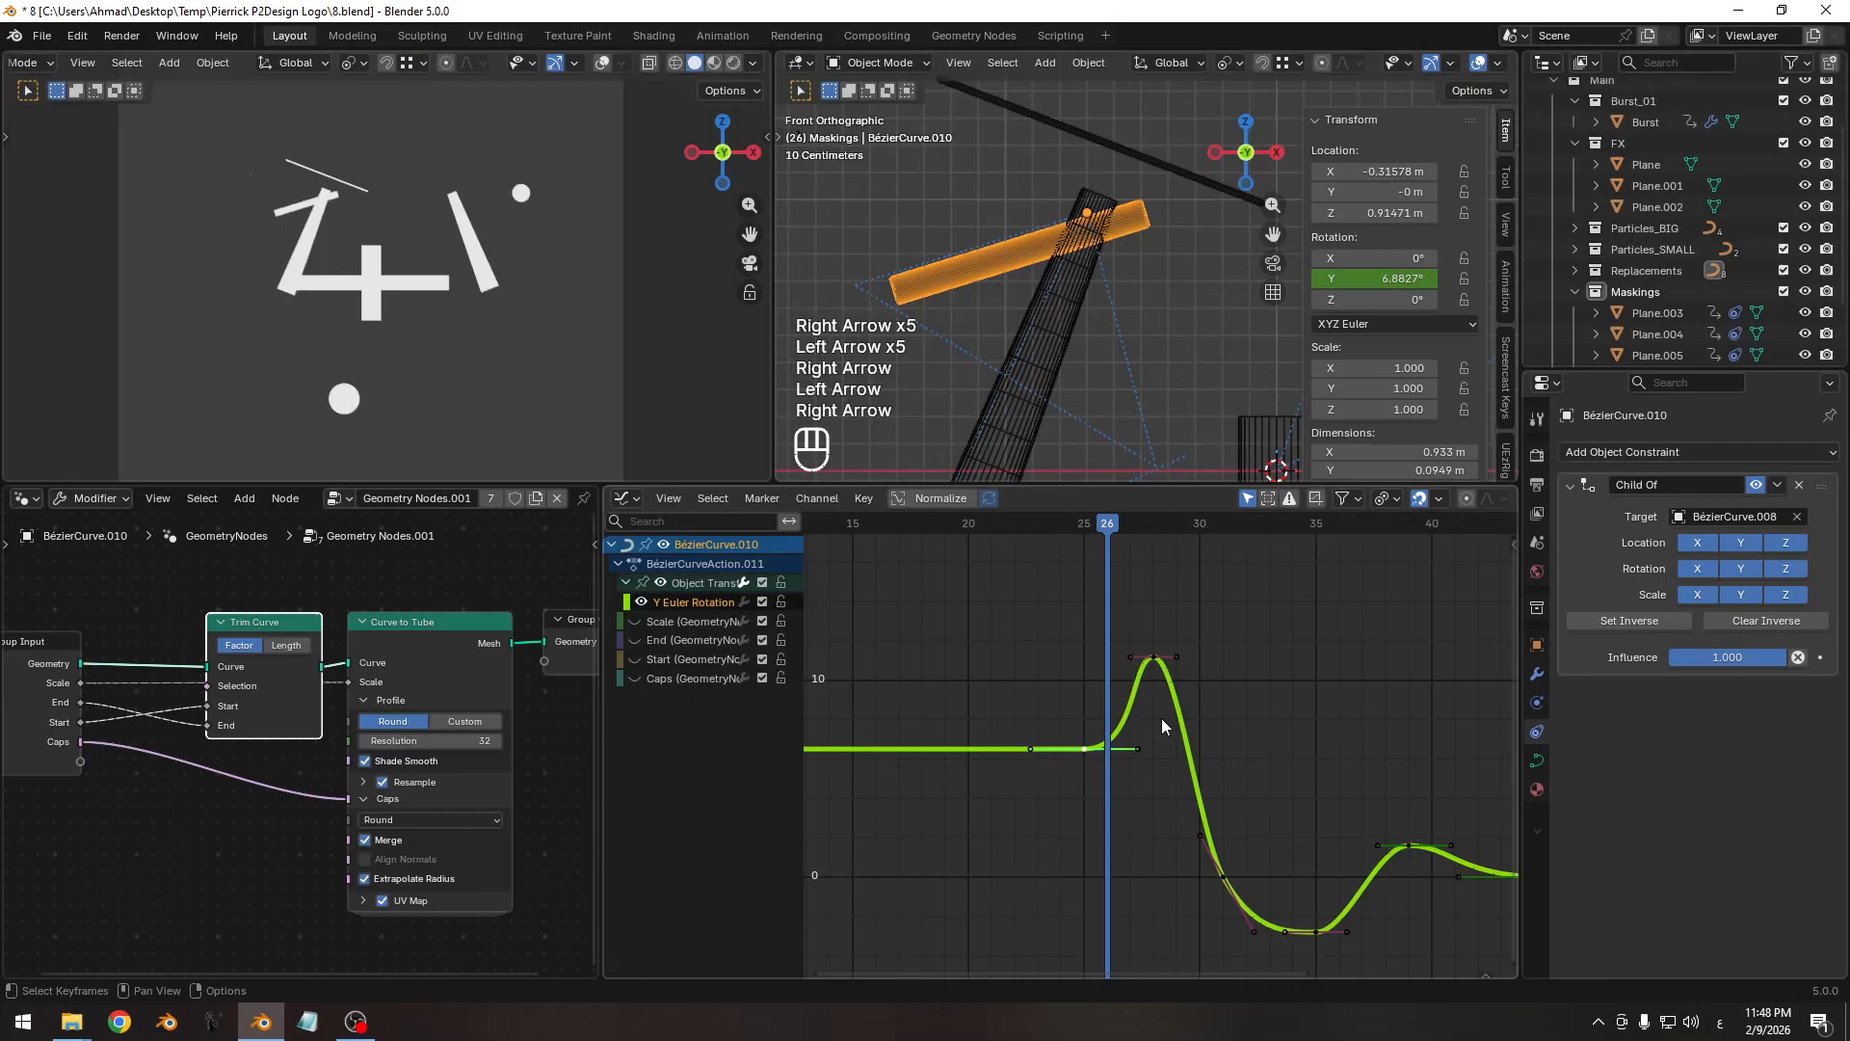
key("Right")
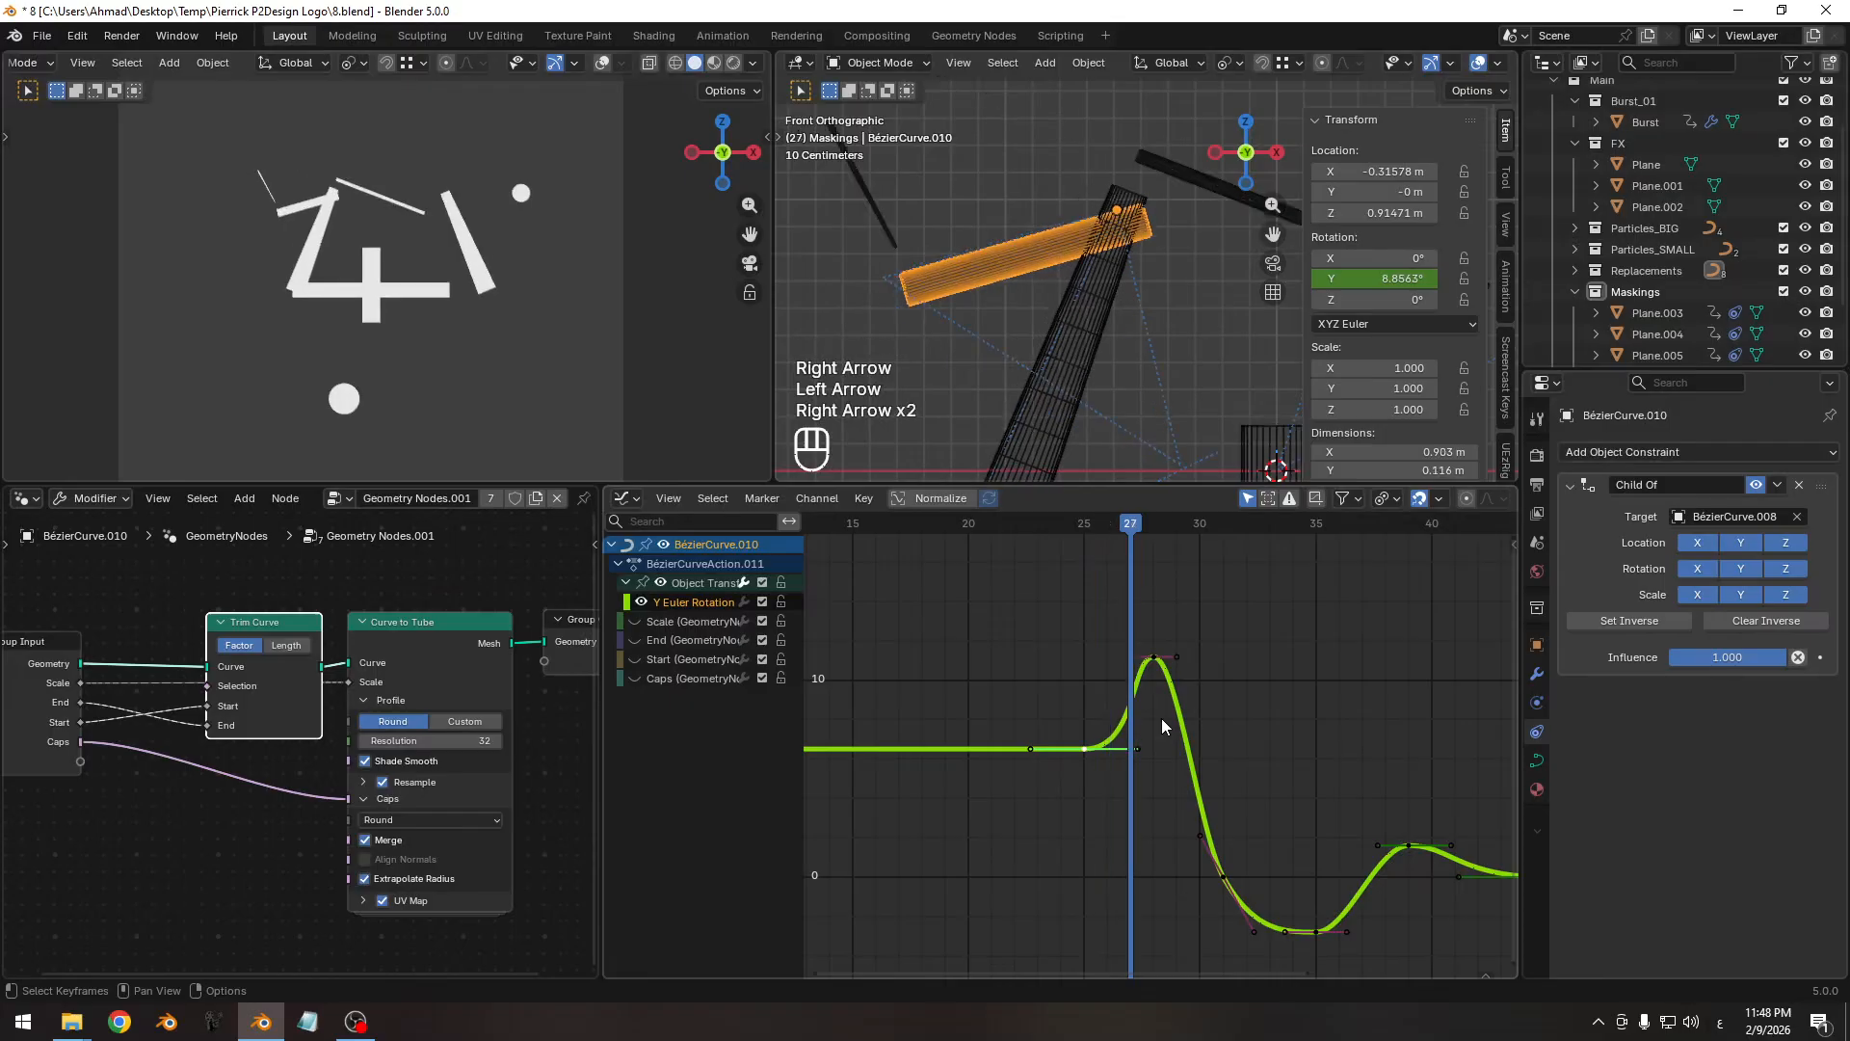
Lengthen the frame 28 keyframe's incoming handle back to about frame 26 so the curve rises faster into the peak.
middle_click_drag(1083, 692, 1121, 698, "ctrl")
key("s")
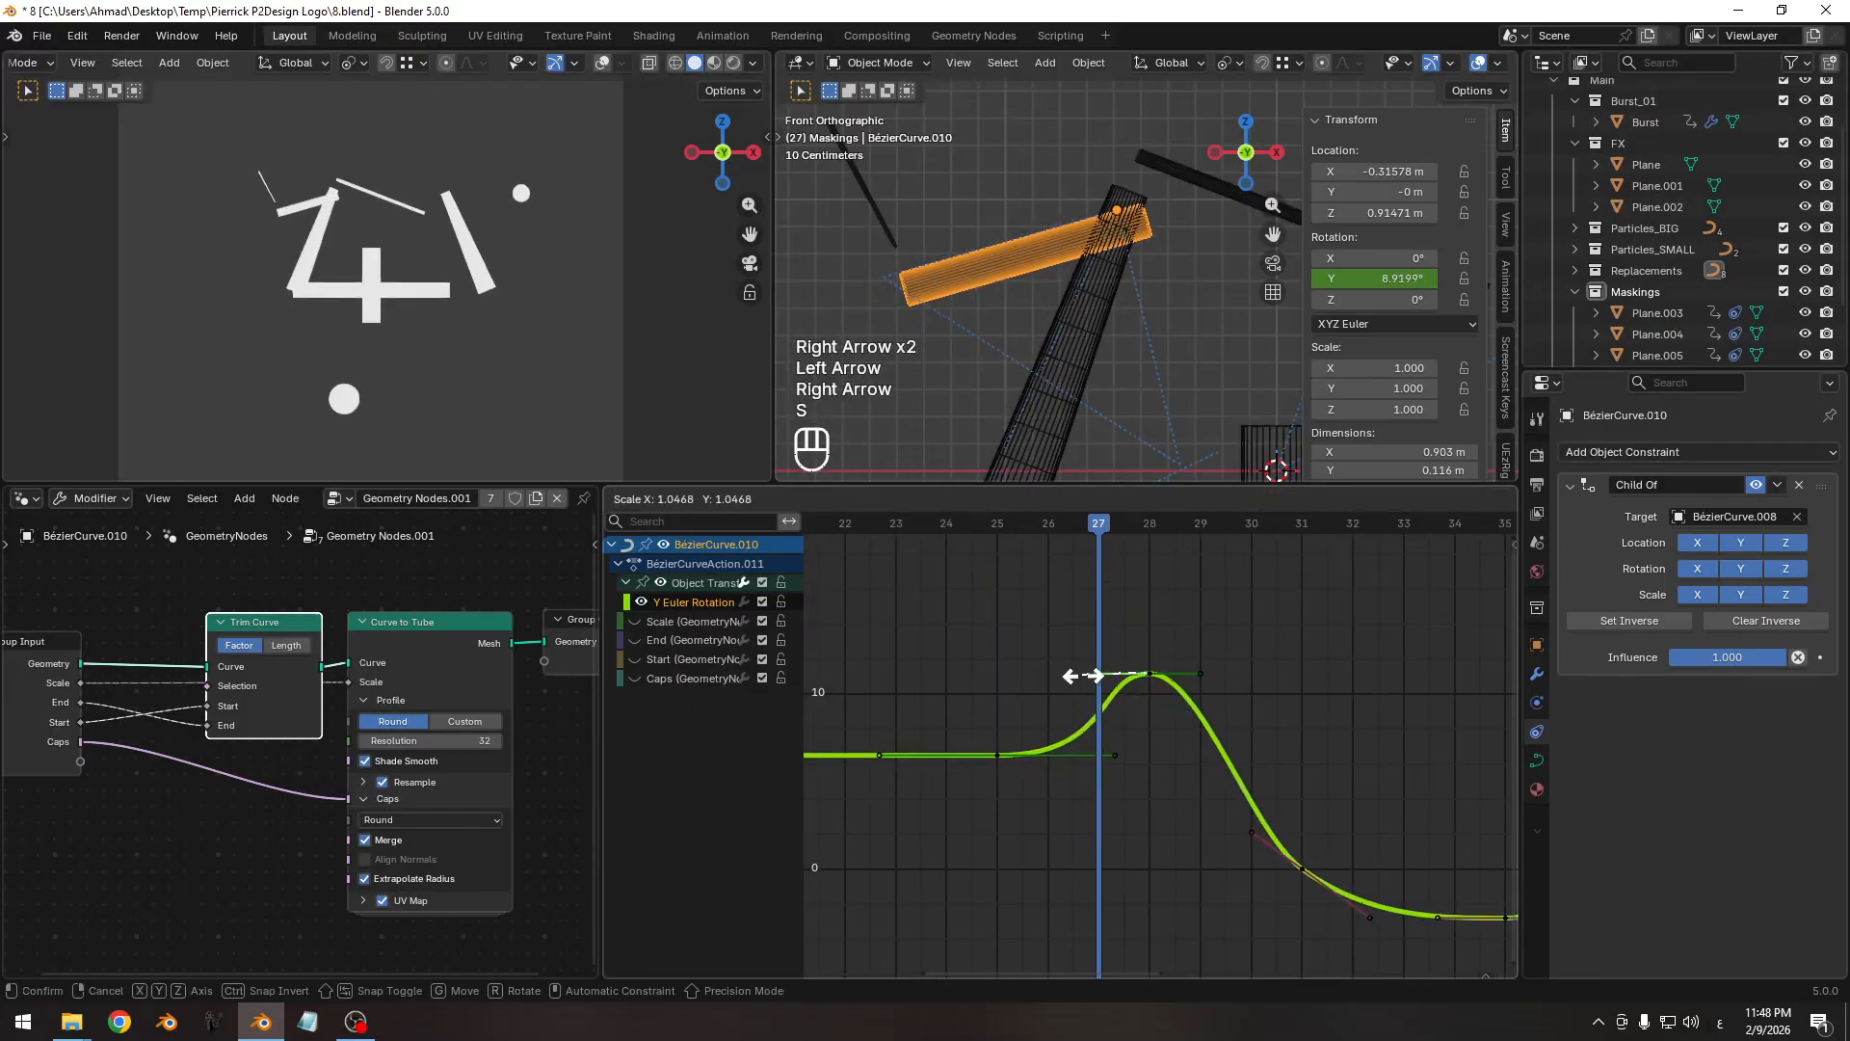
left_click(1041, 678)
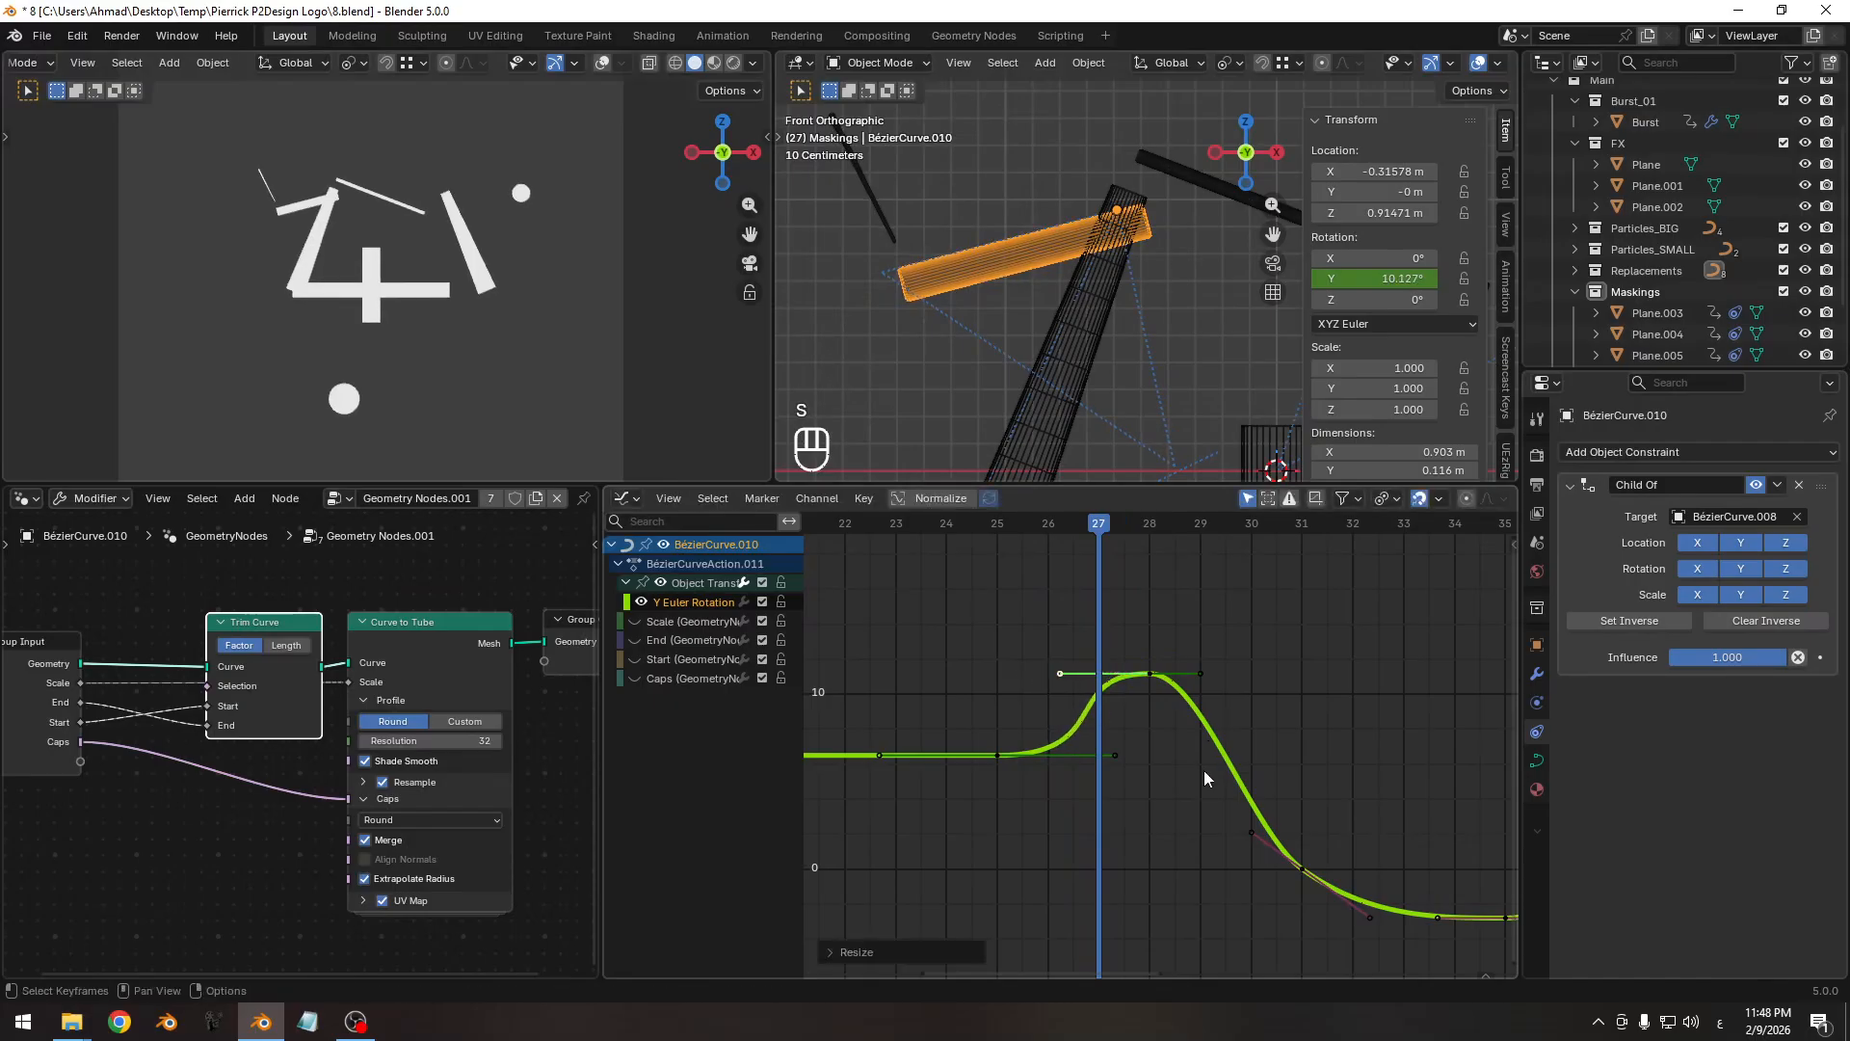
Step through frames 23 to 38 to examine the tube's swing from its start into the overshoot.
key("Left")
key("Left")
key("Left")
key("Left")
key("Right")
key("Right")
key("Right")
key("Right")
key("Right")
key("Right")
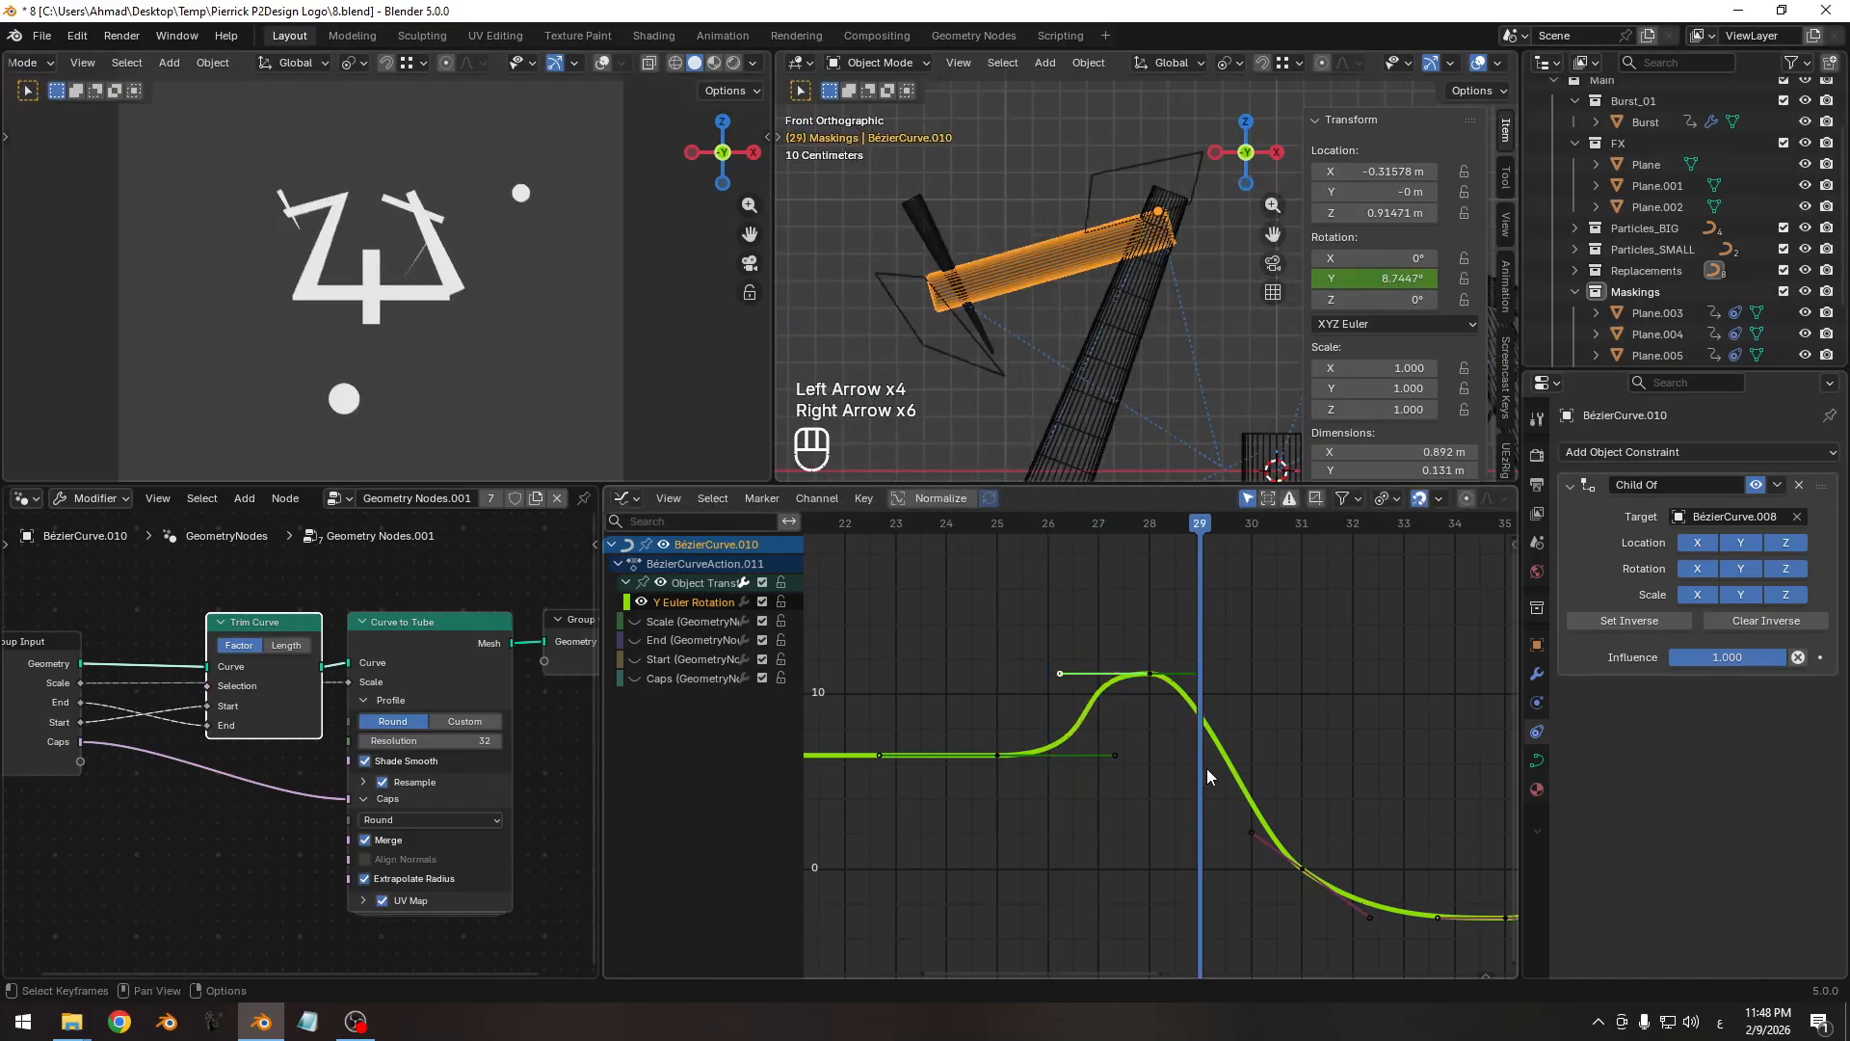
key("Right")
key("Right")
key("Right")
key("Right")
key("Right")
key("Right")
key("Right")
key("Right")
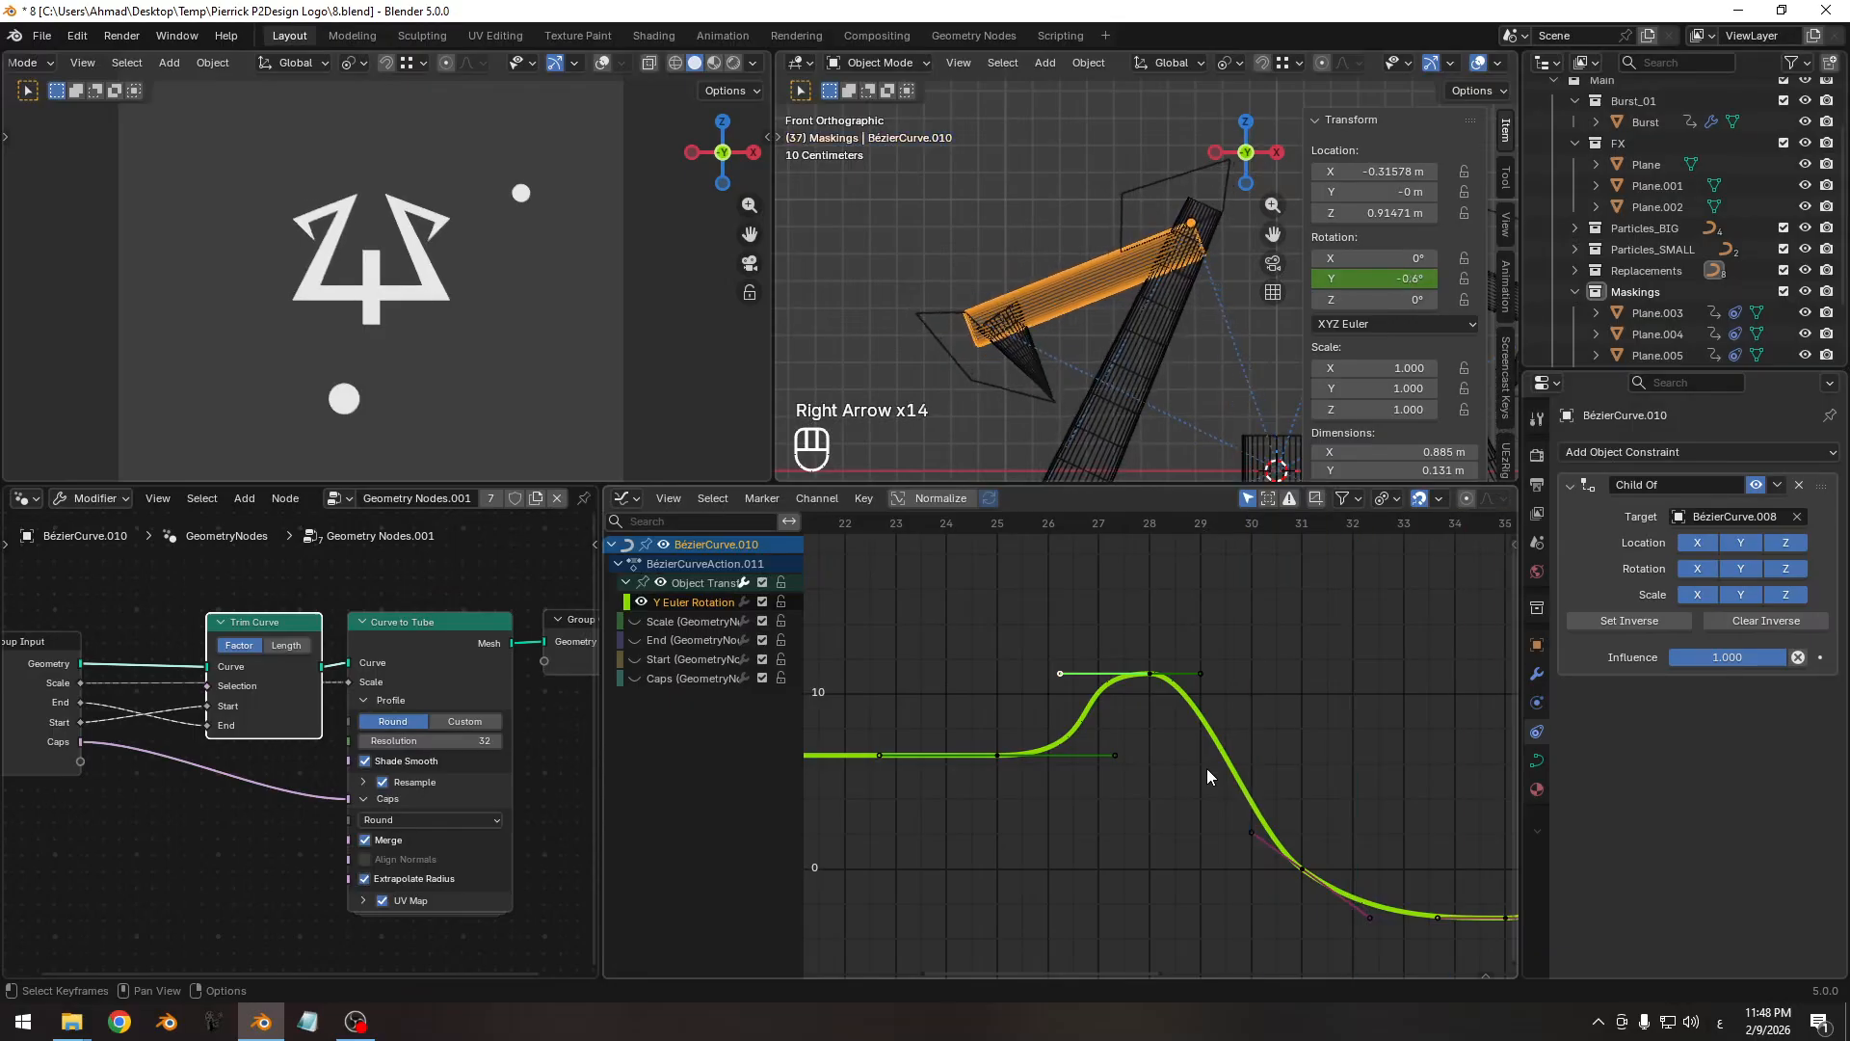
key("Right")
Move the Y rotation keyframes of the dip, second peak and settle one frame earlier, to frames 34, 38 and 44.
middle_click_drag(1238, 788, 1168, 717, "ctrl")
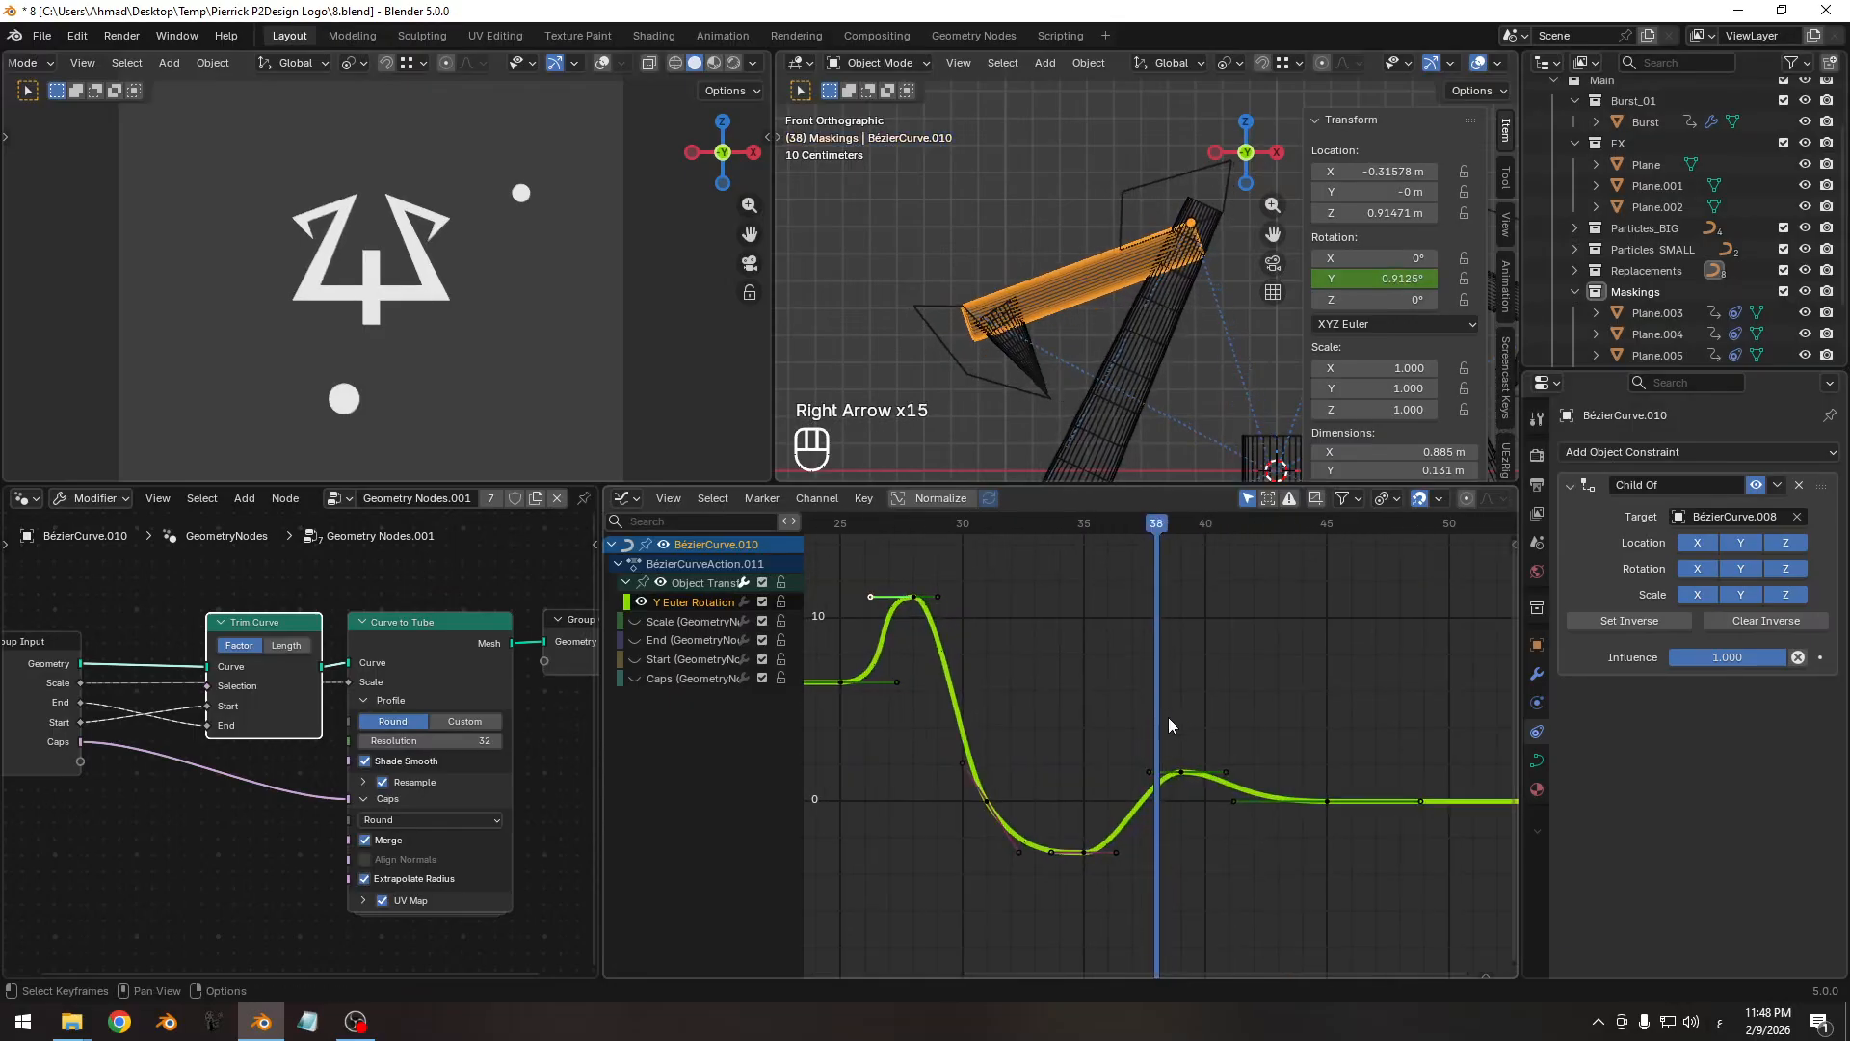
mouse_move(1078, 532)
left_mouse_down()
mouse_move(848, 532)
mouse_move(1100, 551)
left_mouse_up()
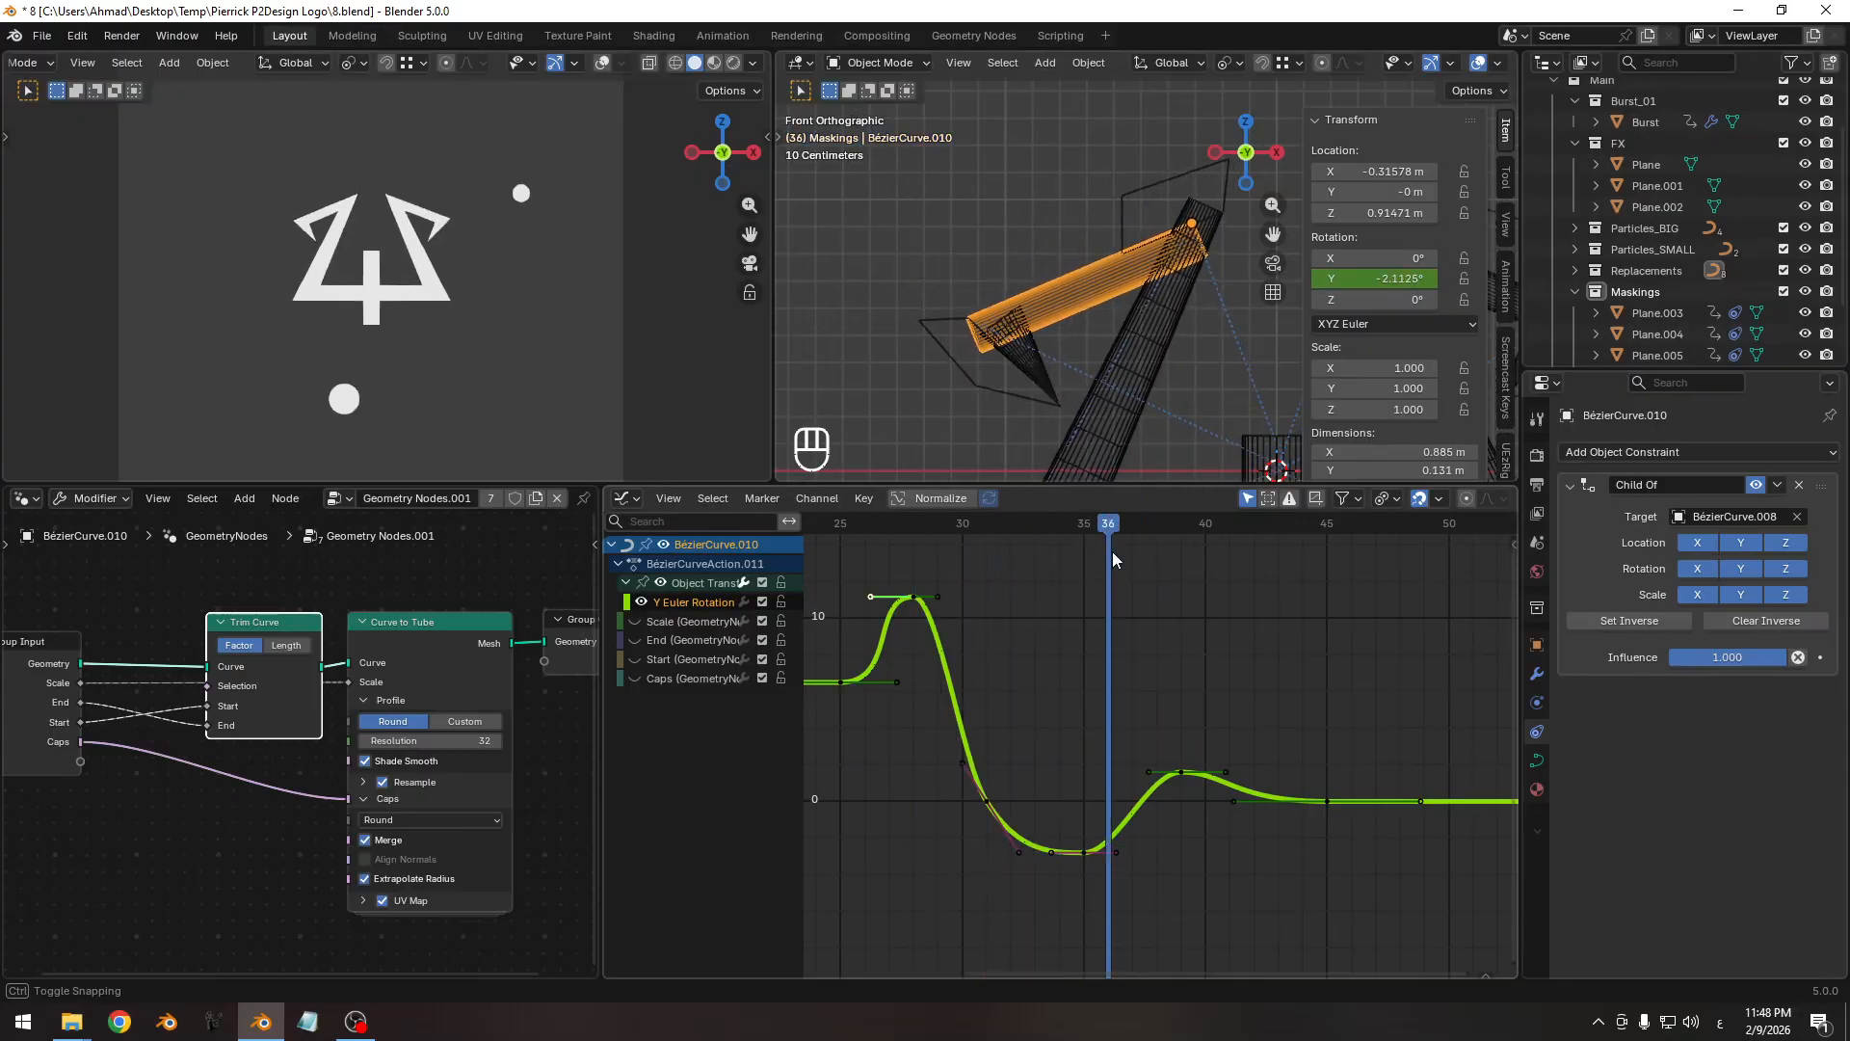
scroll(1055, 829, "up", 2)
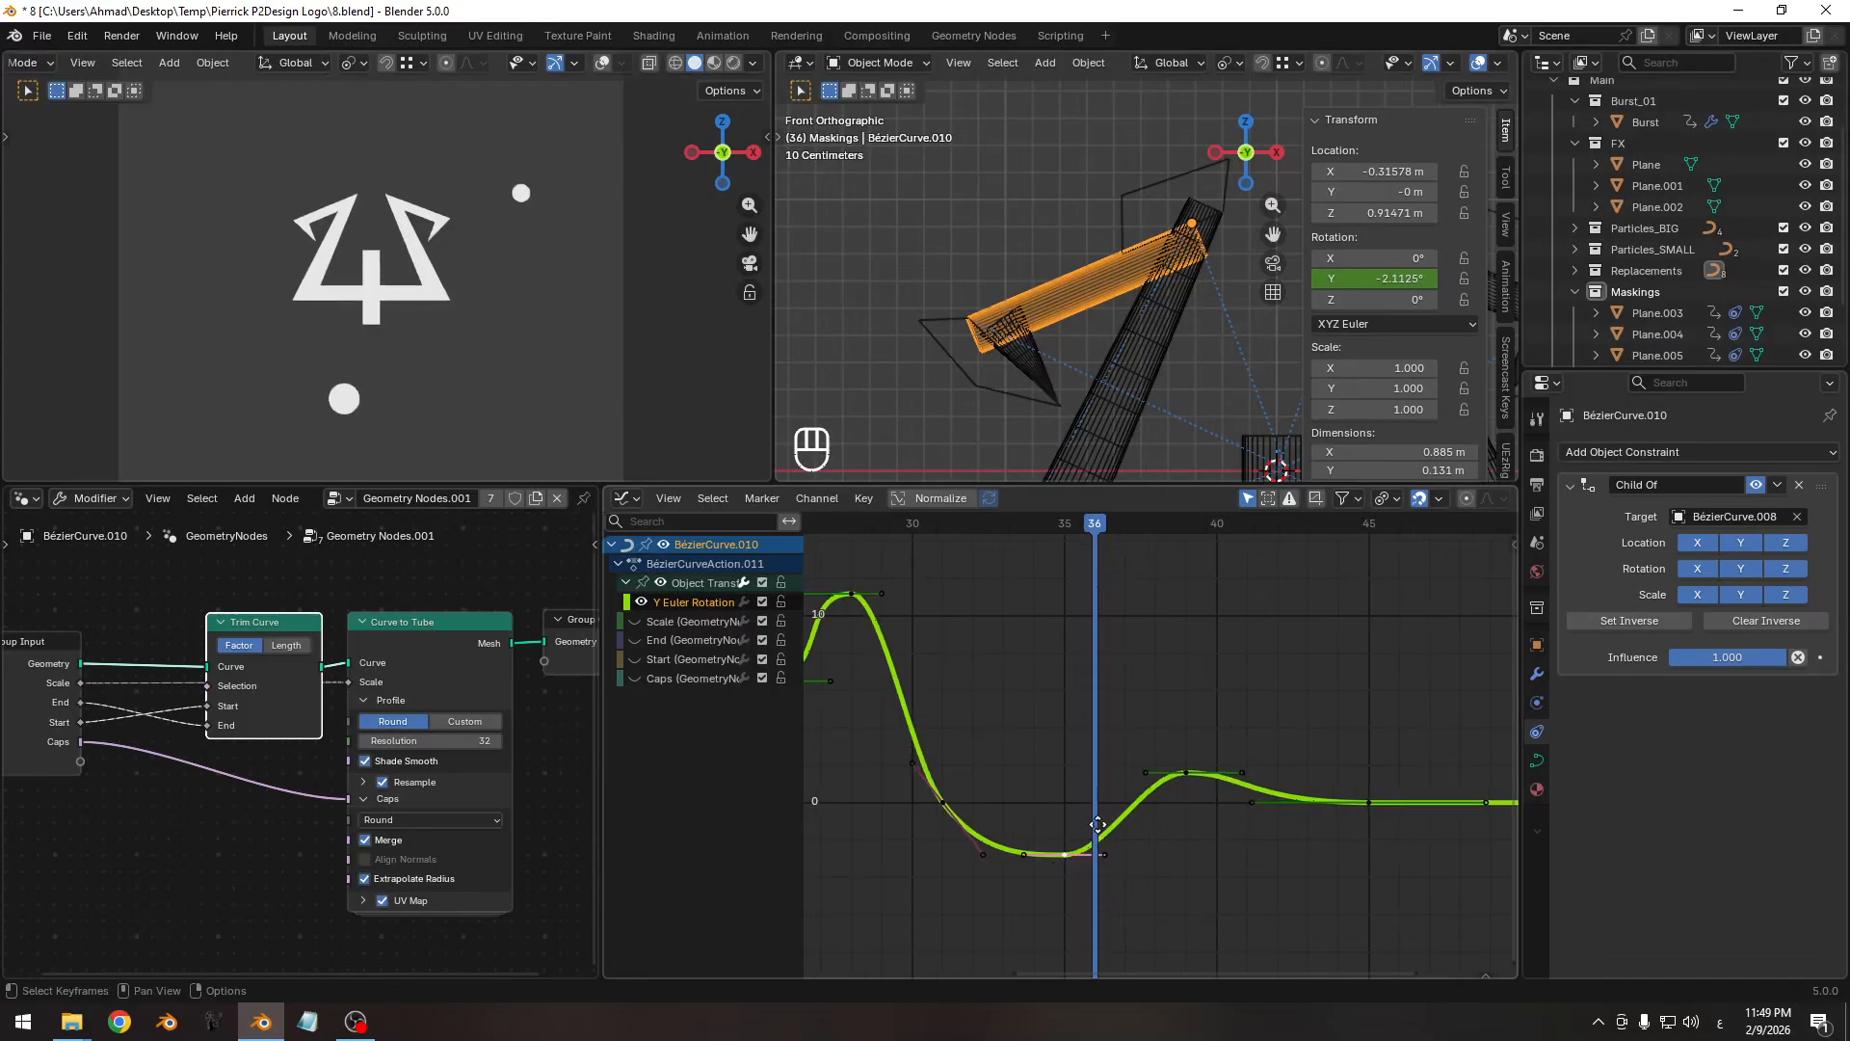
key("g")
key("x")
key("g")
key("x")
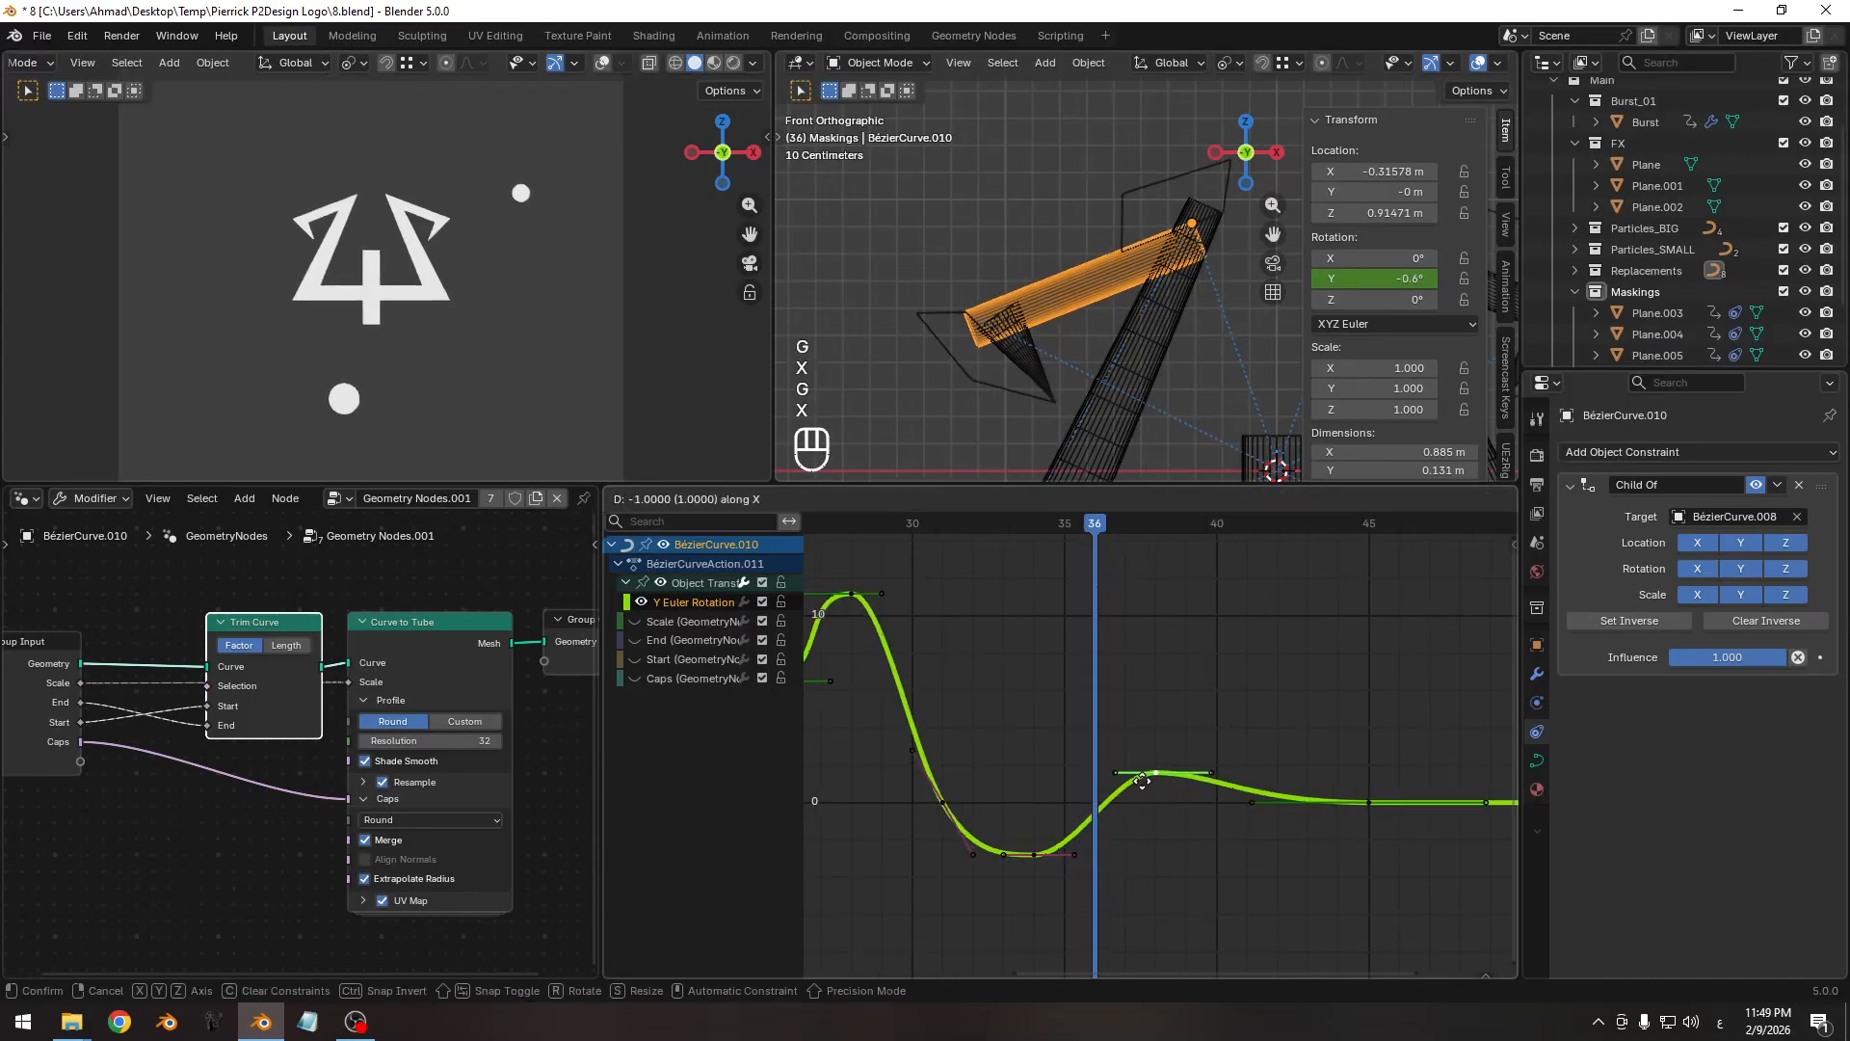
left_click(1142, 780)
left_click_drag(1367, 809, 1336, 809)
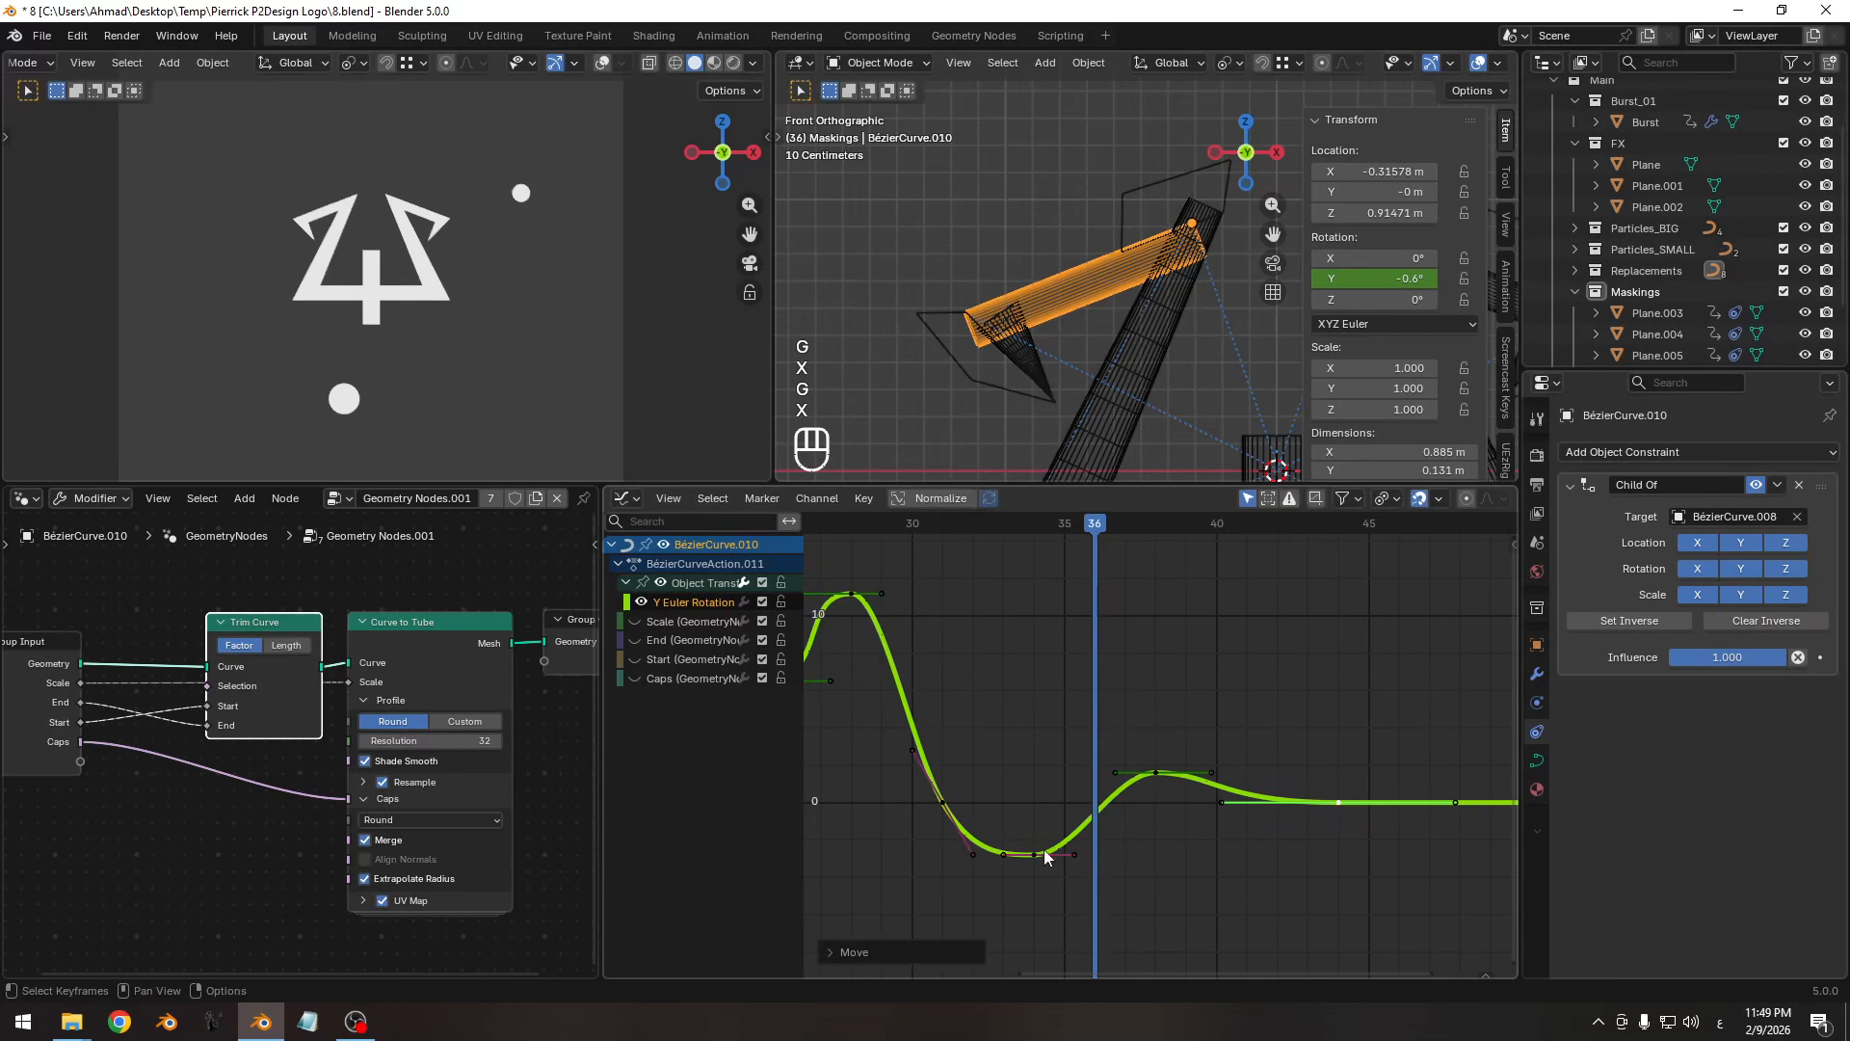
Lengthen the frame 38 keyframe's handles and the frame 44 keyframe's incoming handle for a softer settle, and save the file.
left_click_drag(1089, 526, 1155, 530)
key("s")
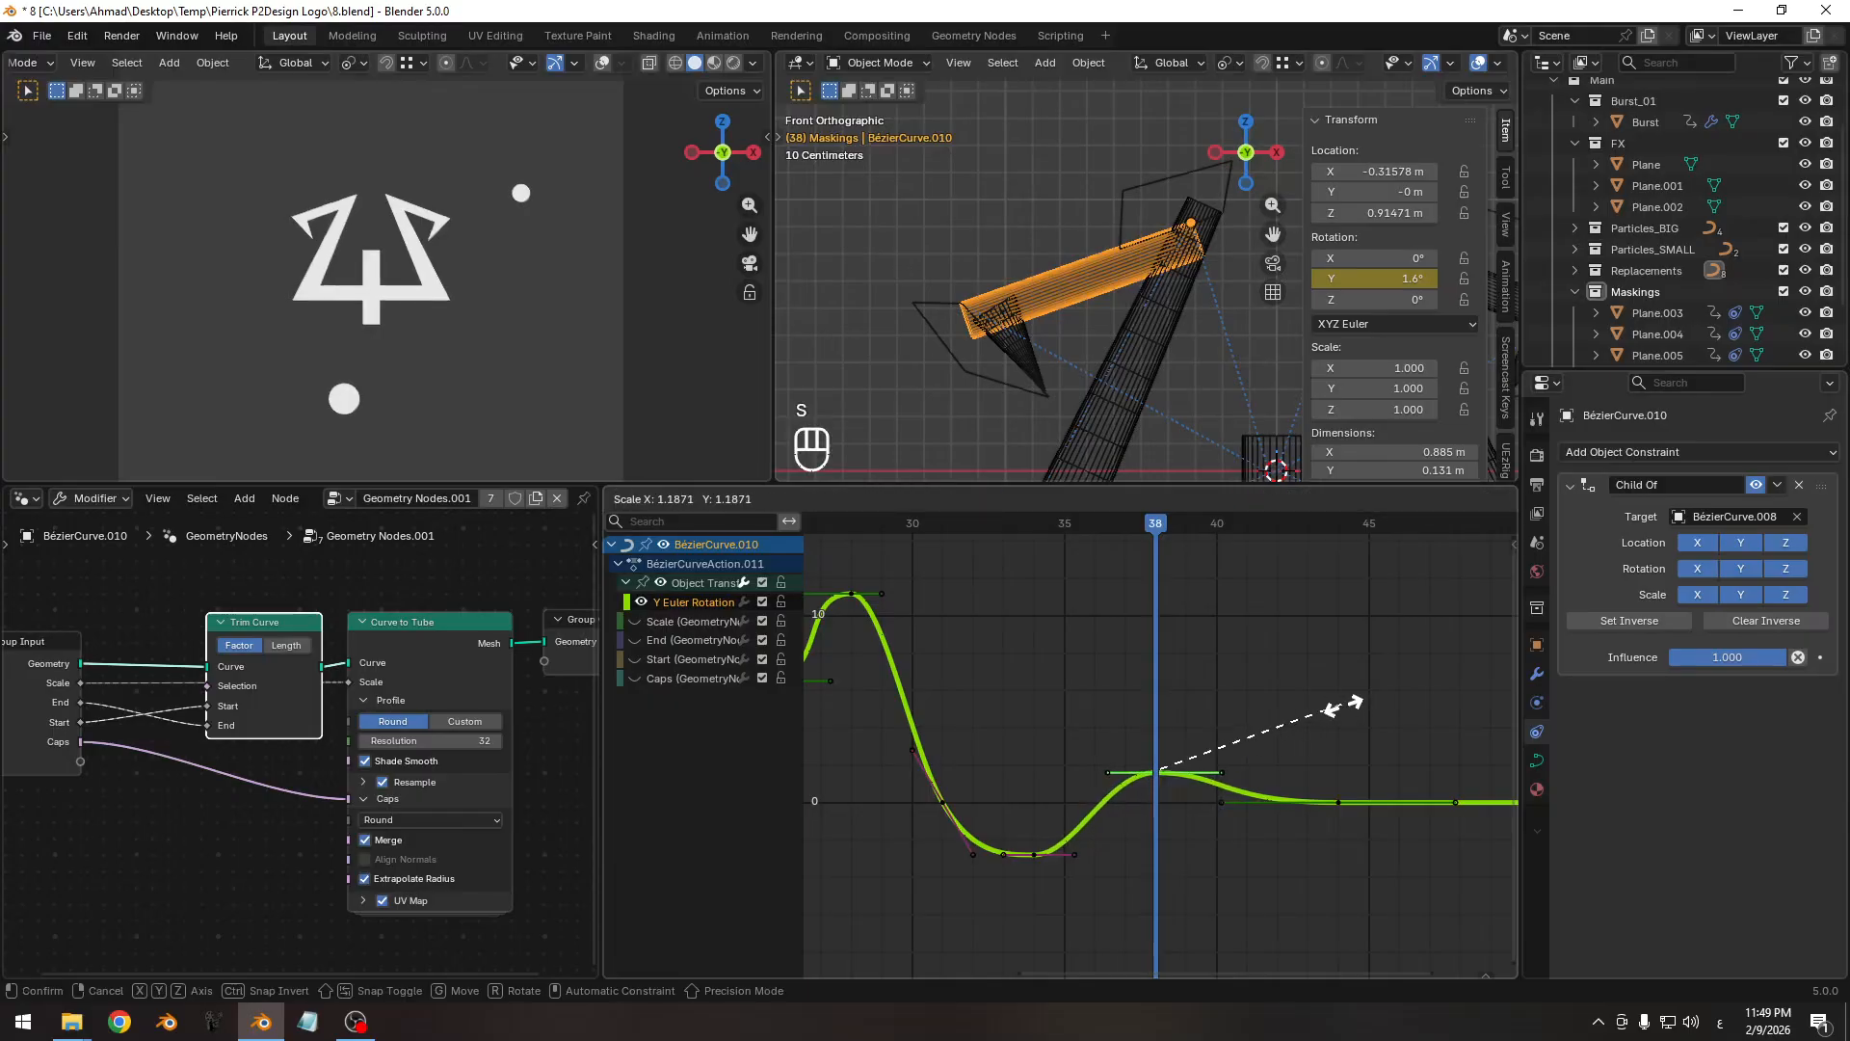
left_click(1339, 713)
key("s")
left_click(1315, 742)
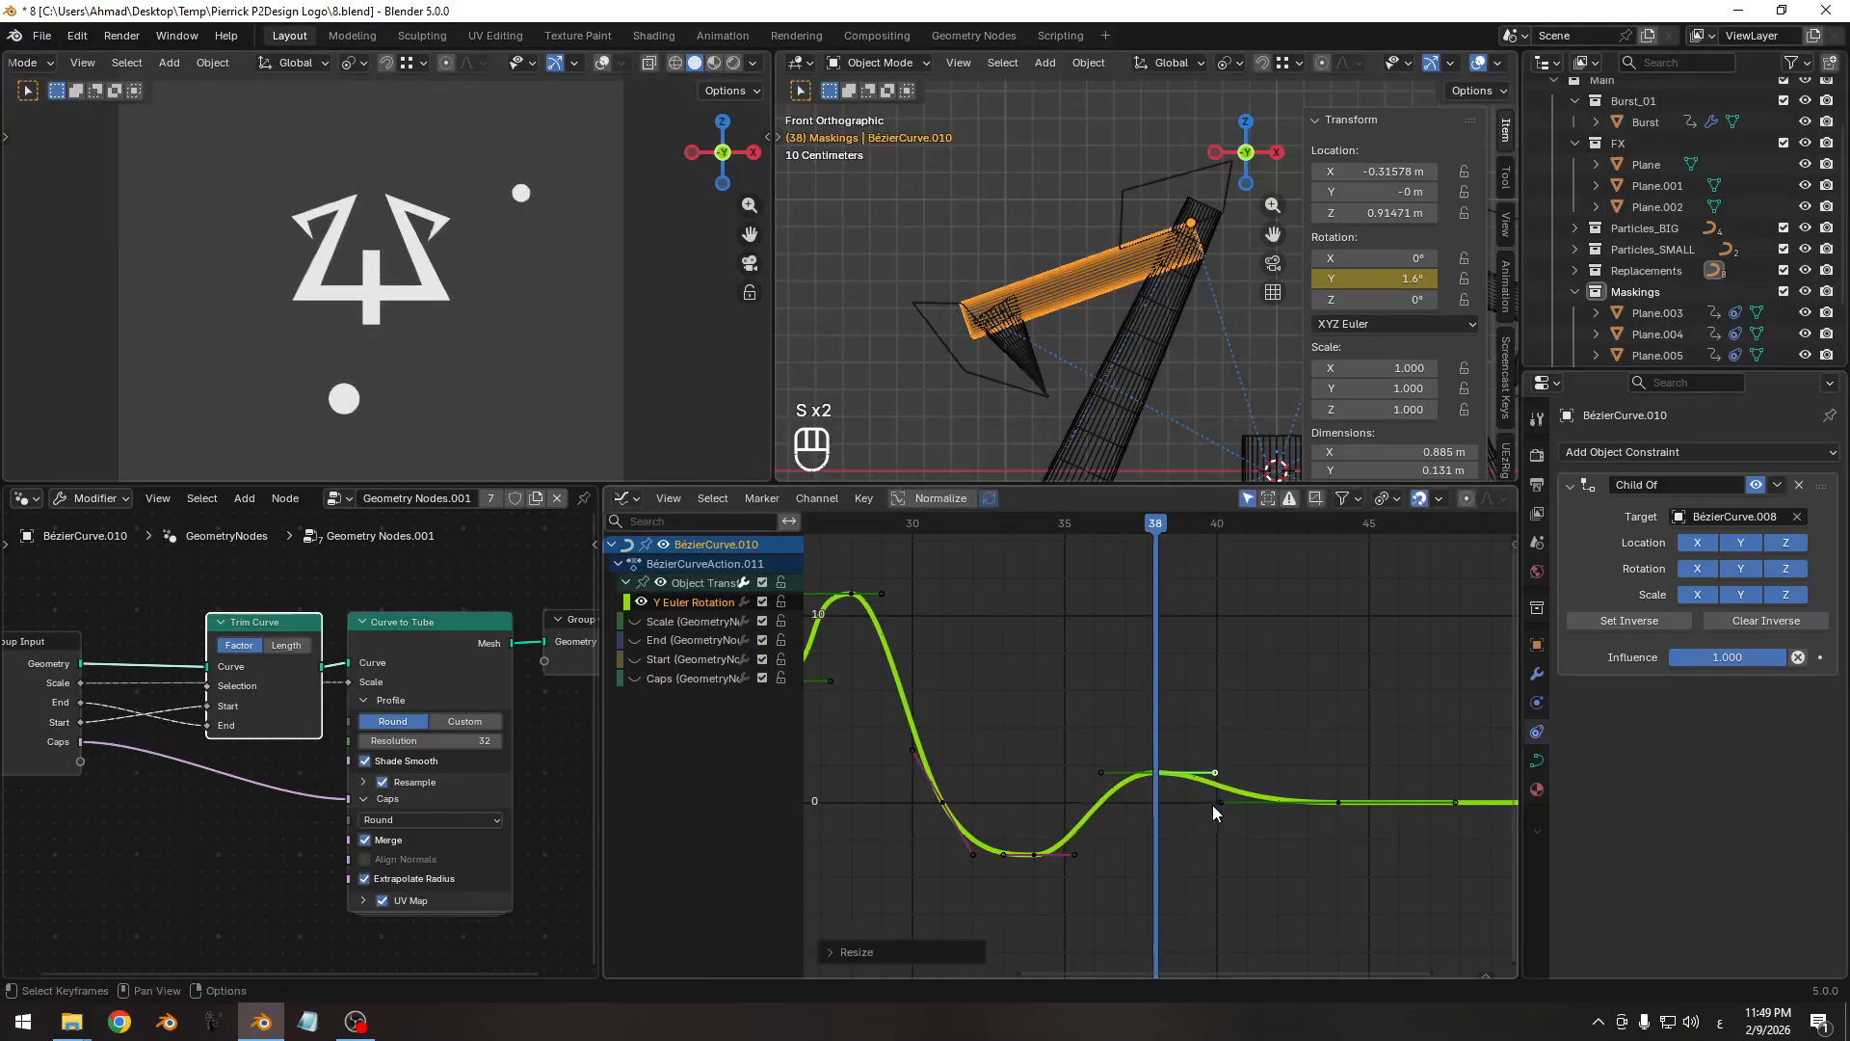
left_click(1215, 805)
key("s")
left_click(1208, 803)
key("ctrl+s")
Lengthen the outgoing handle of the frame 34 keyframe to about frame 36.
middle_click_drag(1172, 761, 1062, 757, "ctrl")
middle_click_drag(1108, 892, 1162, 874, "ctrl")
middle_click_drag(1162, 875, 1166, 772, "shift")
left_click(1096, 841)
key("s")
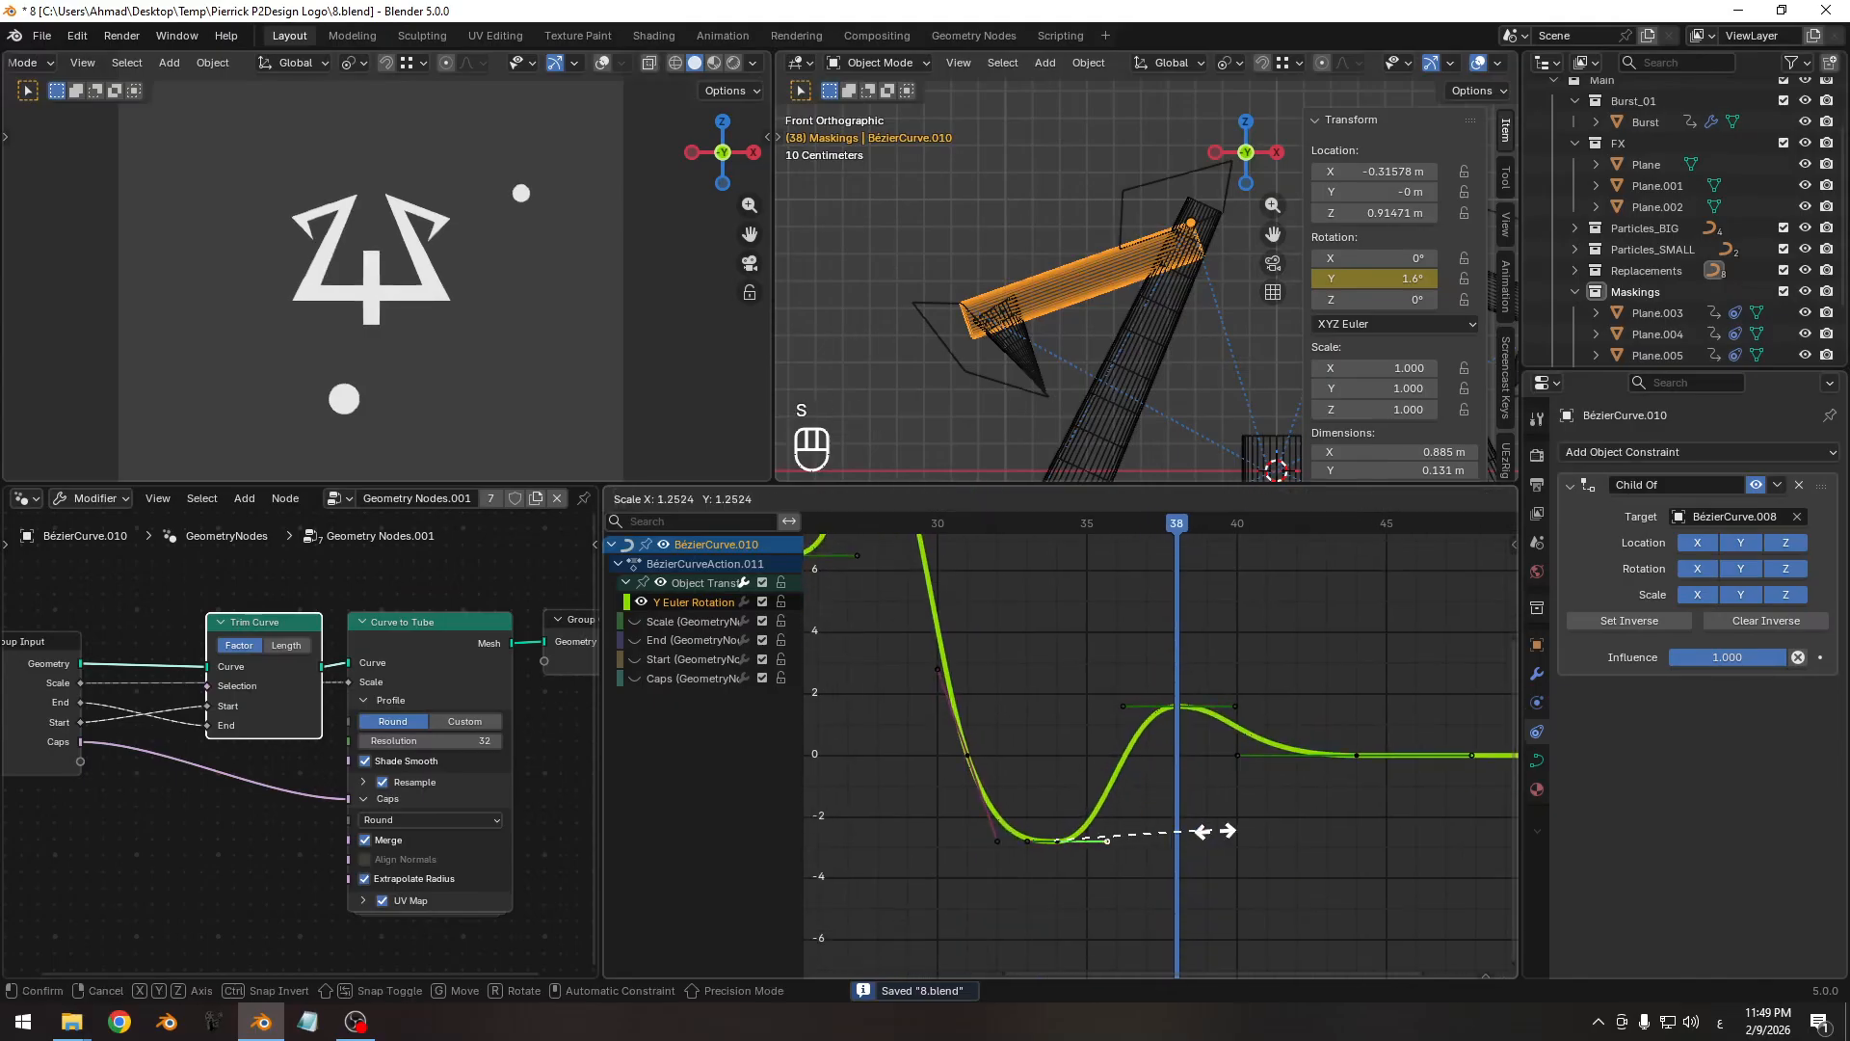
left_click(1213, 830)
Fit the whole rotation curve in view and play the animation to review the retimed swing.
key("Home")
key("space")
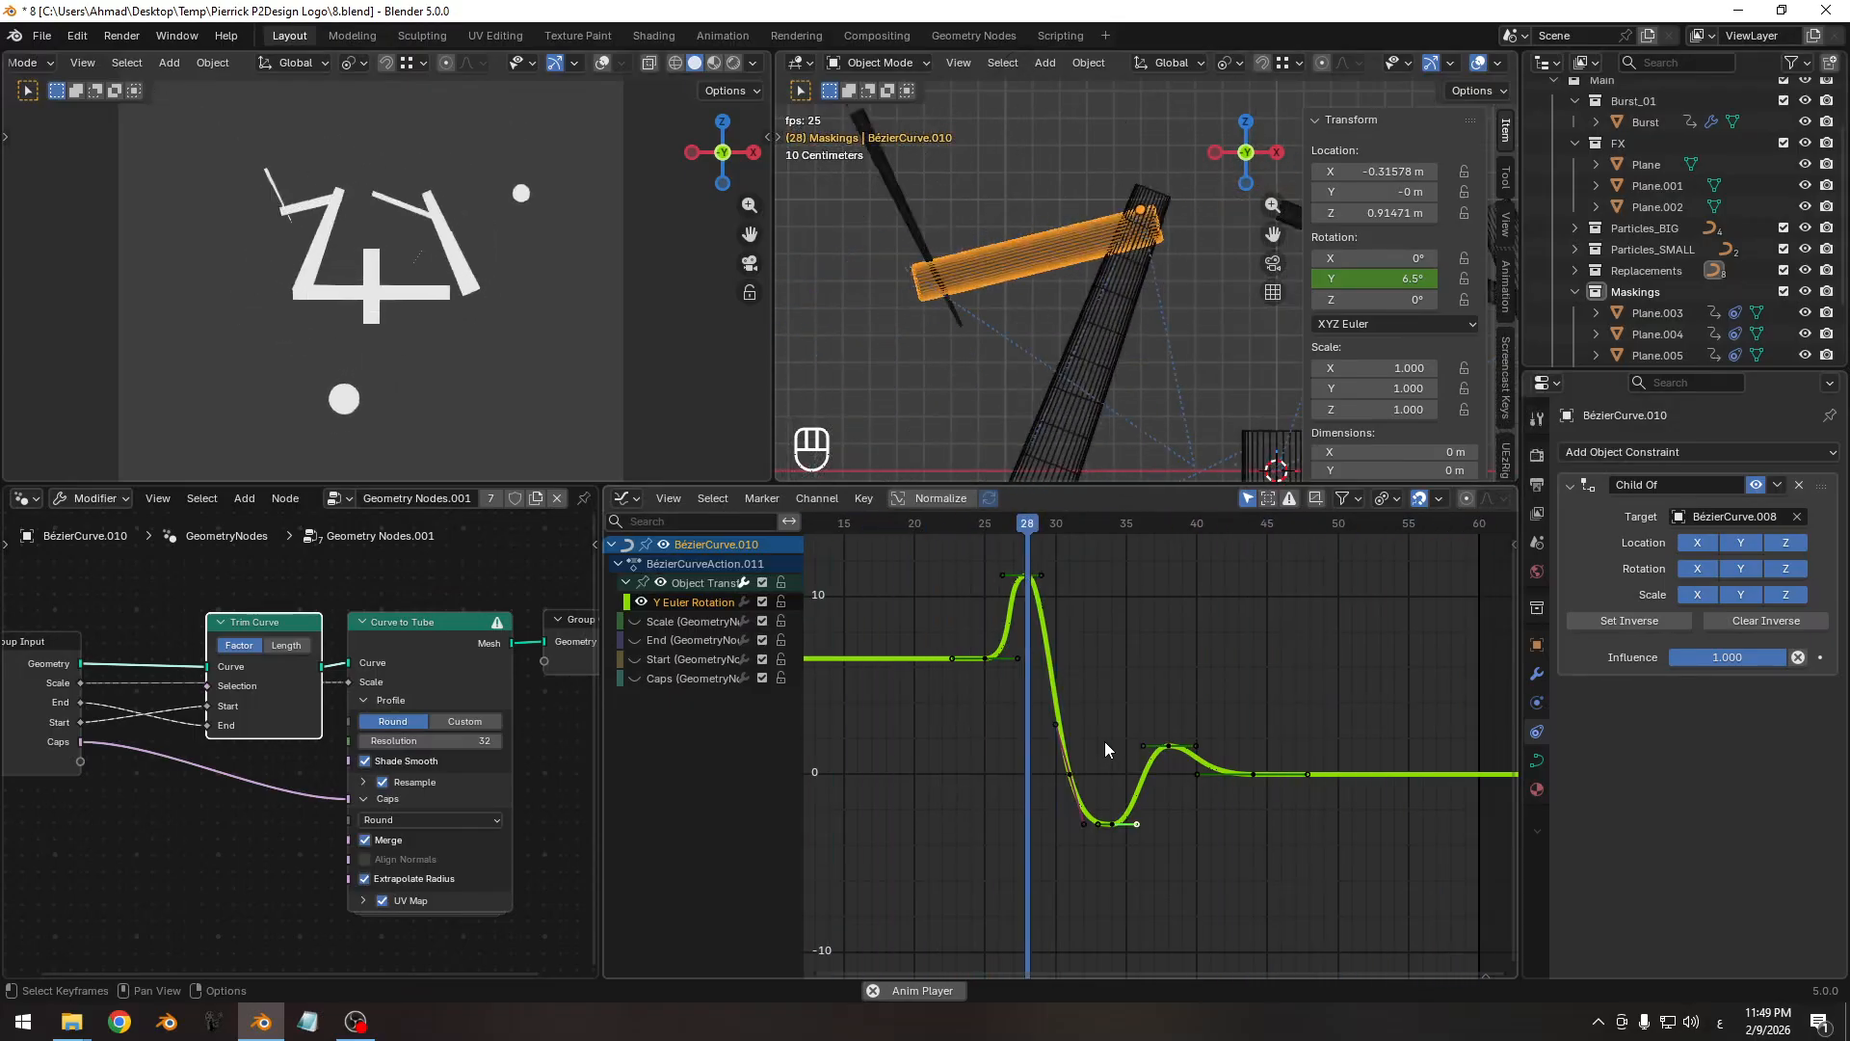
key("space")
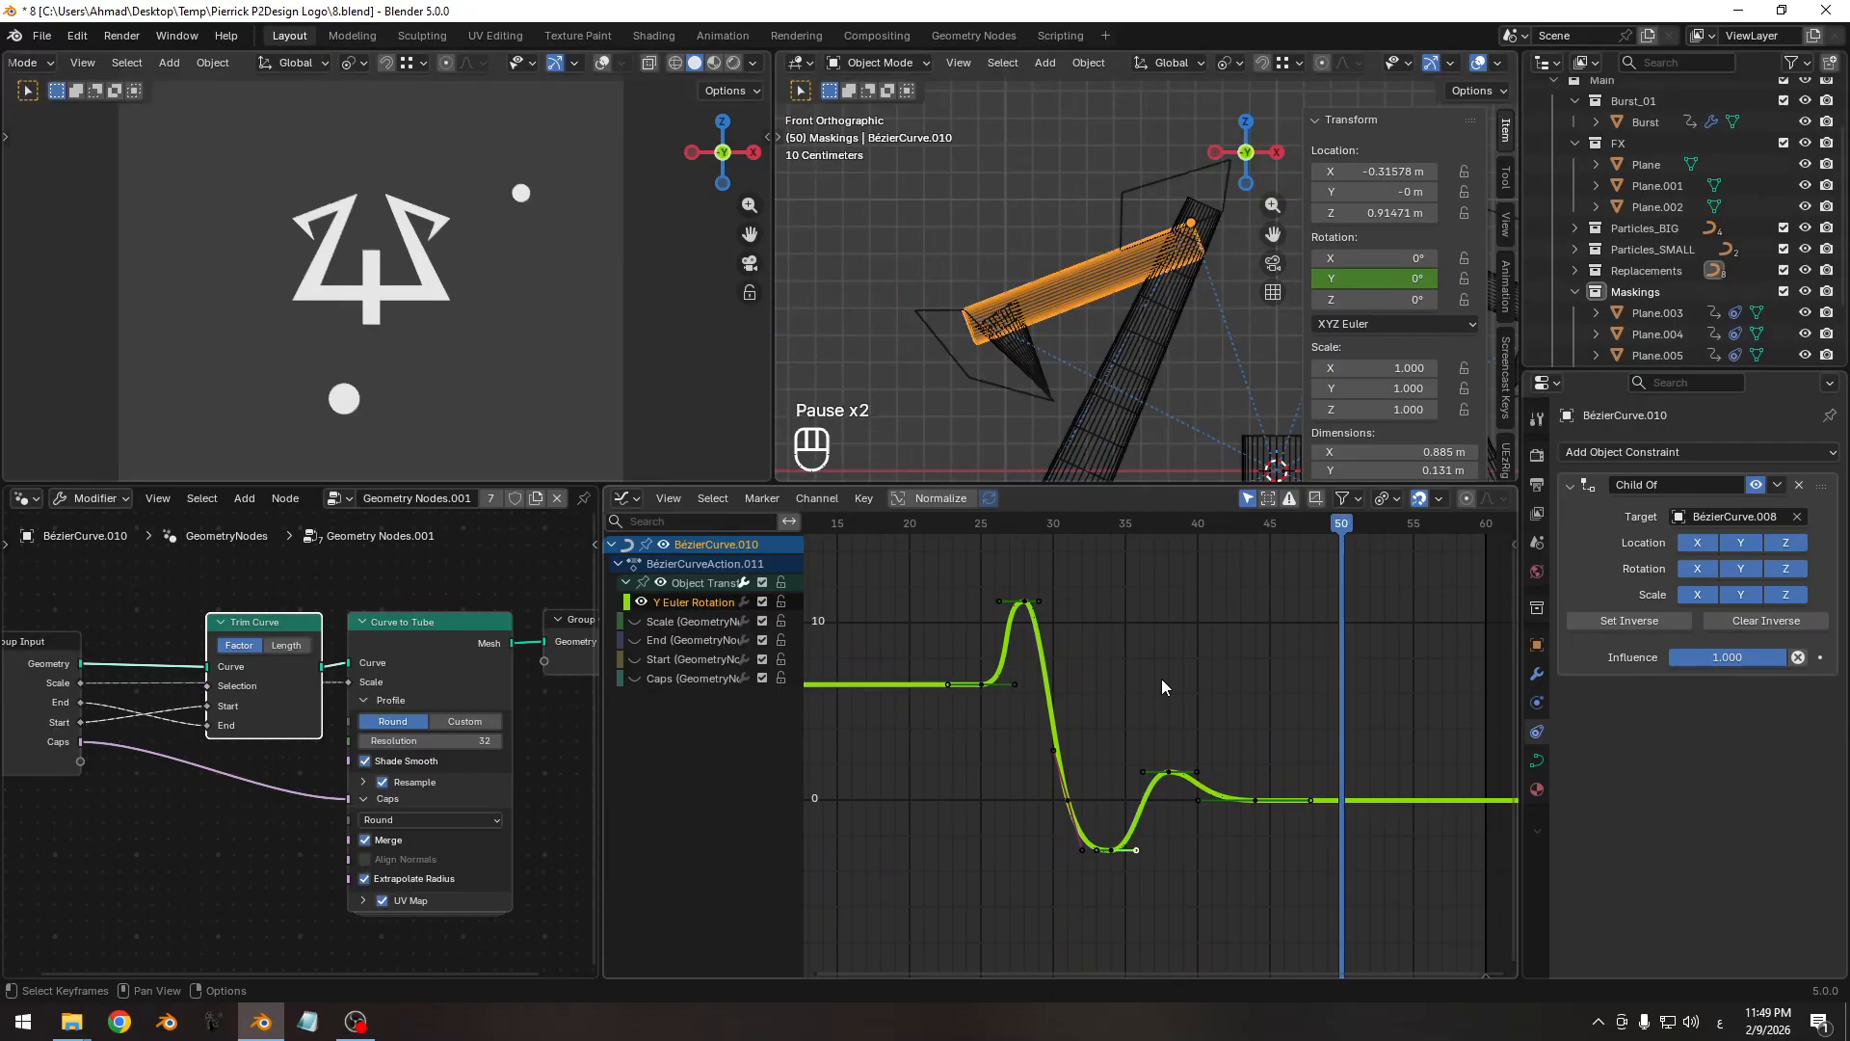
Select the small tapered tube BézierCurve.012 and keyframe its Y rotation at 0° on frame 32.
key("n")
left_click(1009, 351)
left_click(1021, 351)
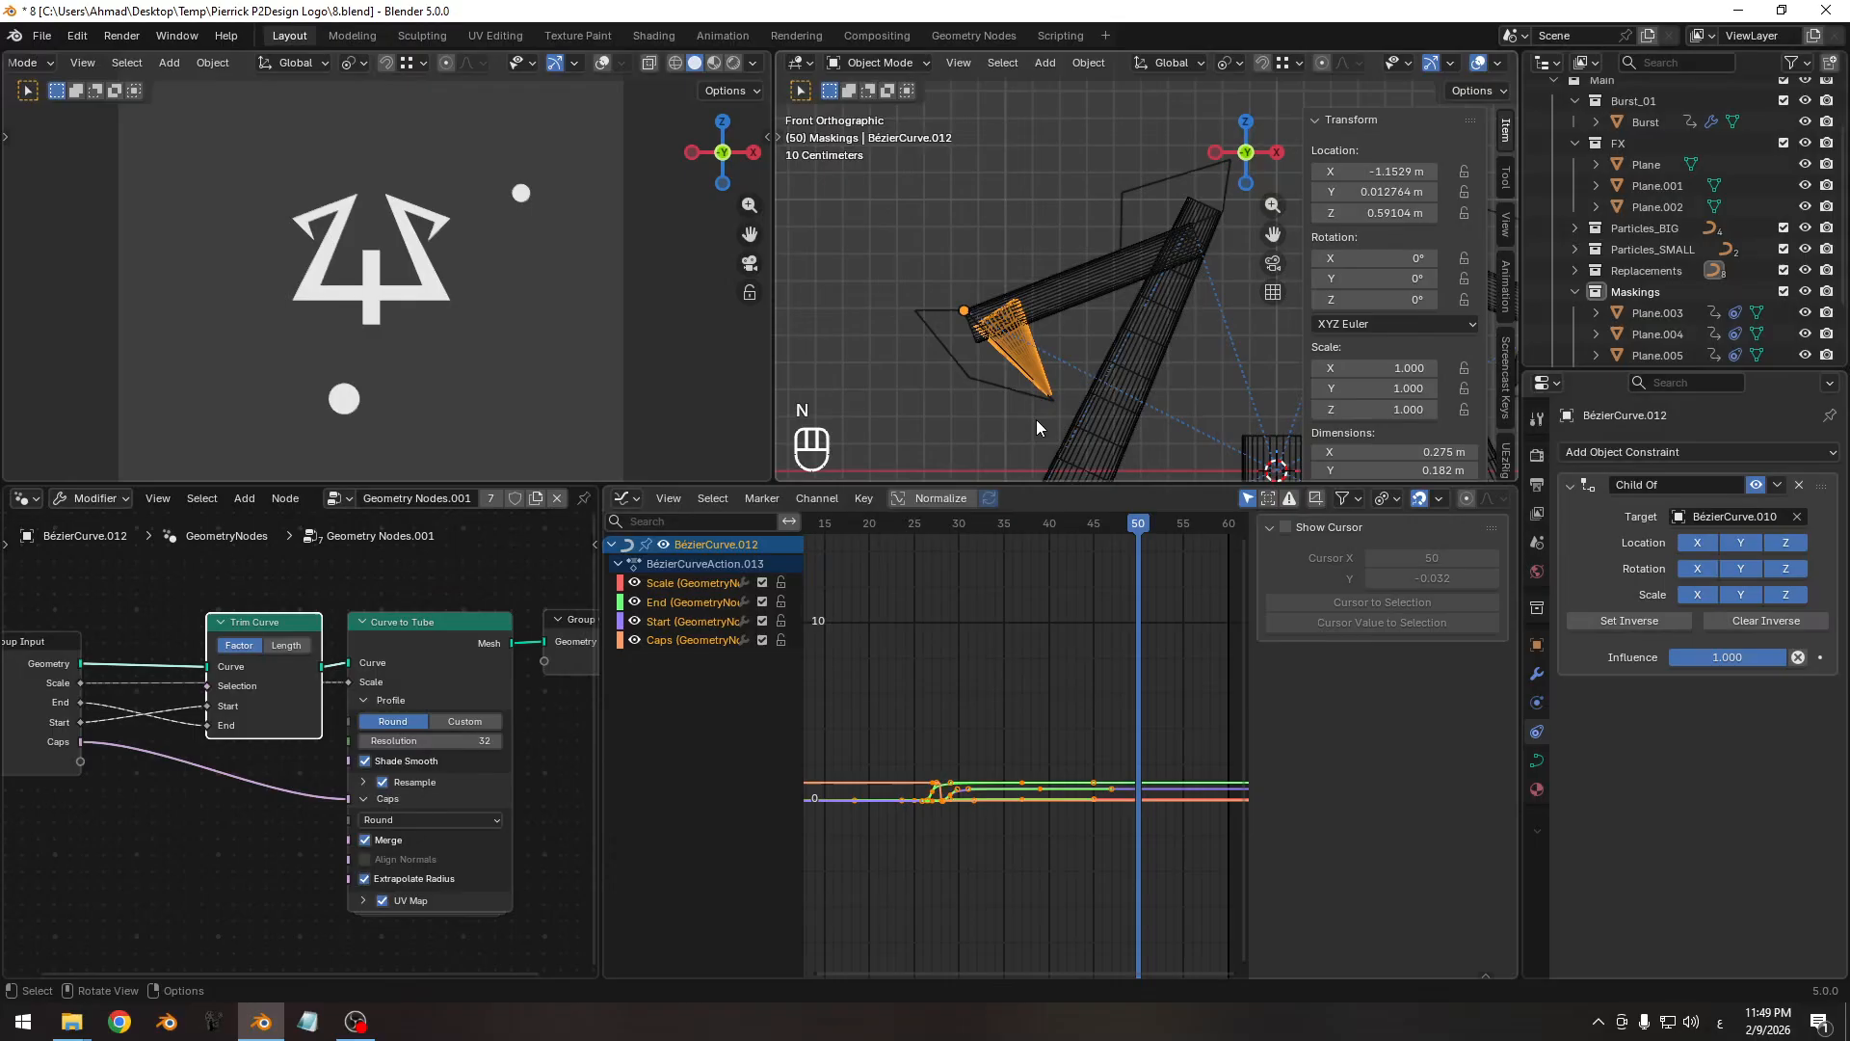
key("n")
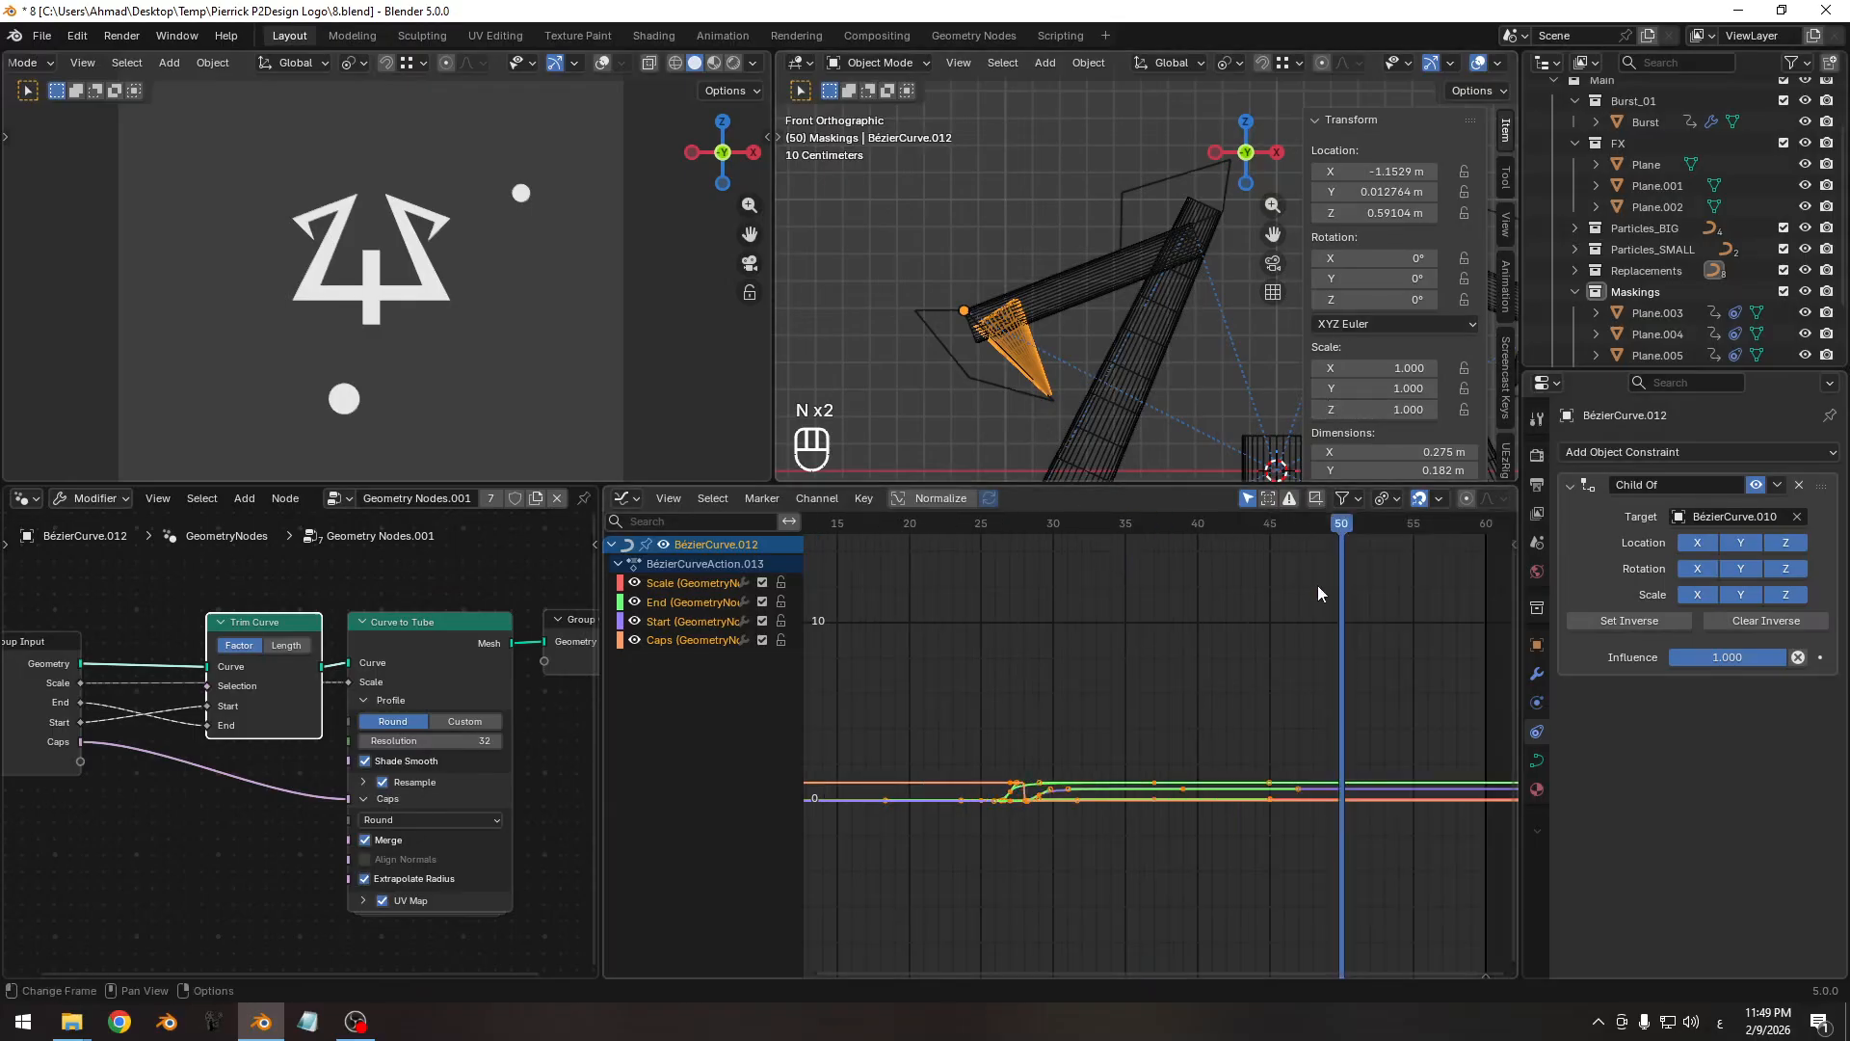
left_click_drag(1209, 519, 1079, 523)
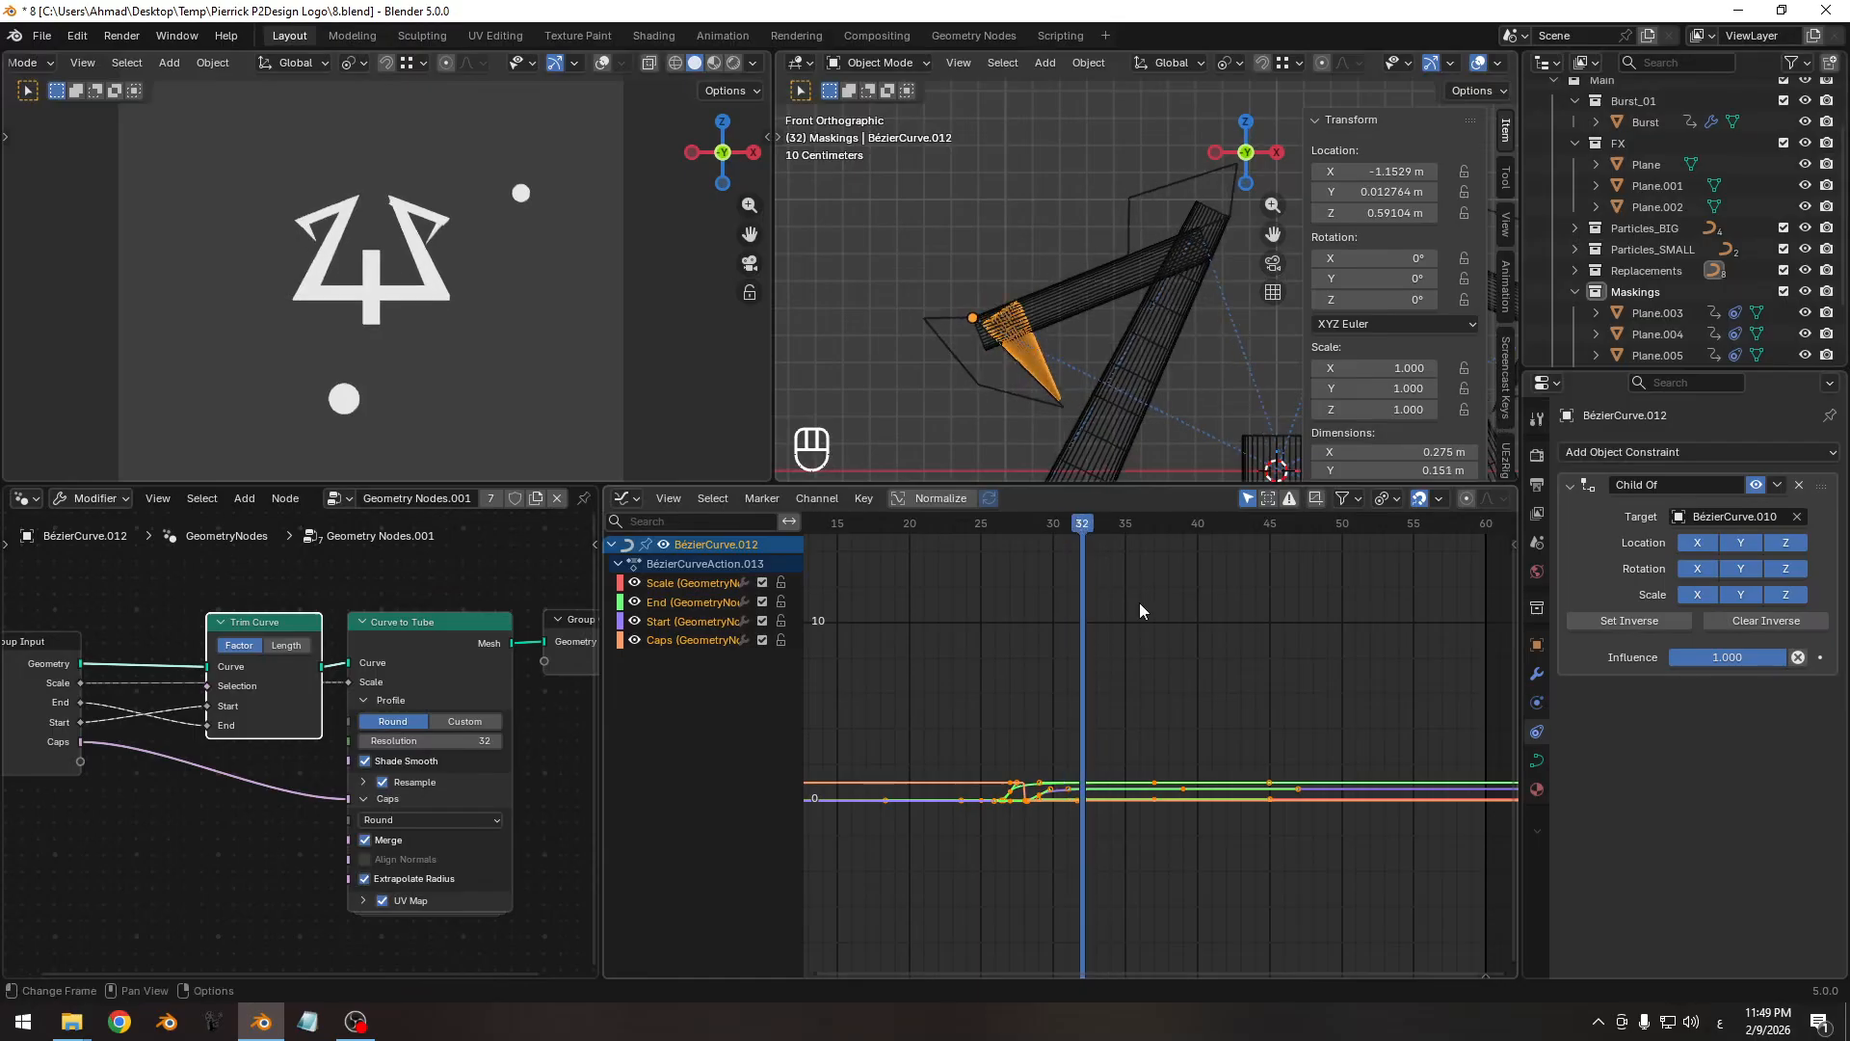
key("i")
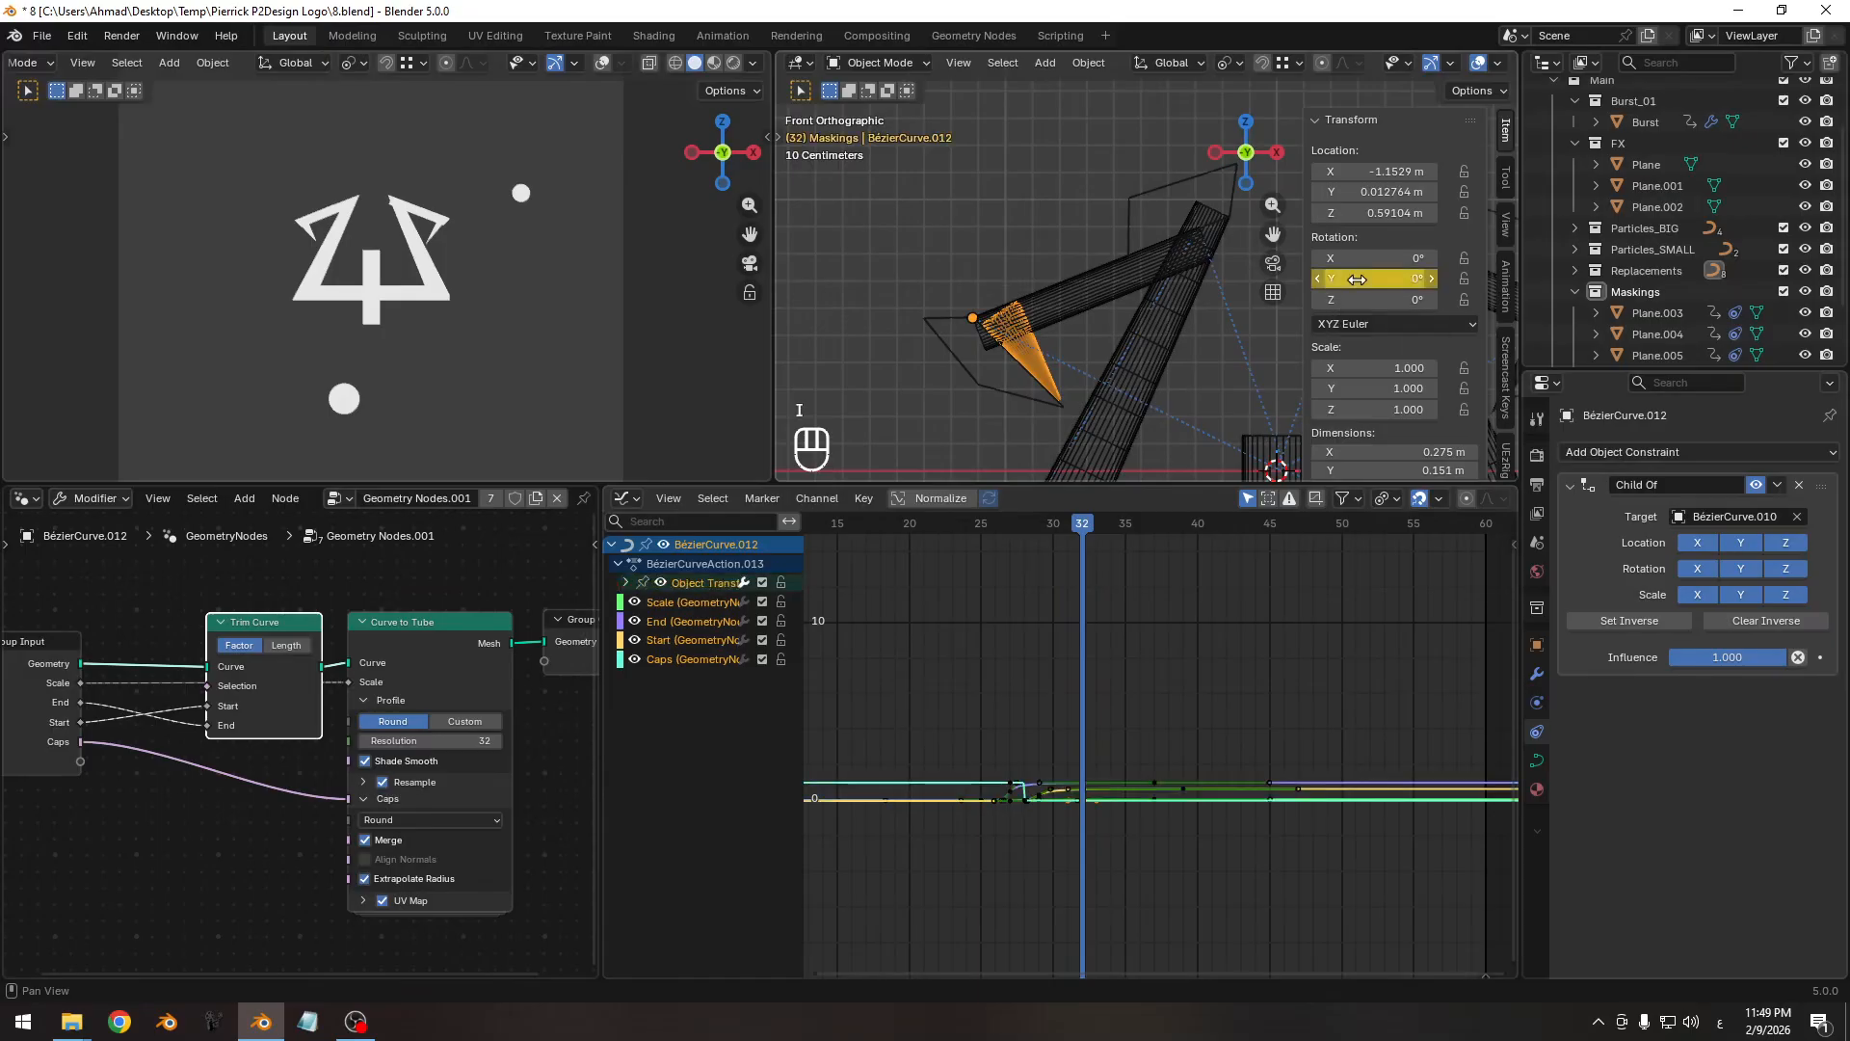
Expand BézierCurve.012's object transform channels and isolate the Y Euler Rotation curve.
left_click(625, 582)
left_click(713, 603)
key("shift+h")
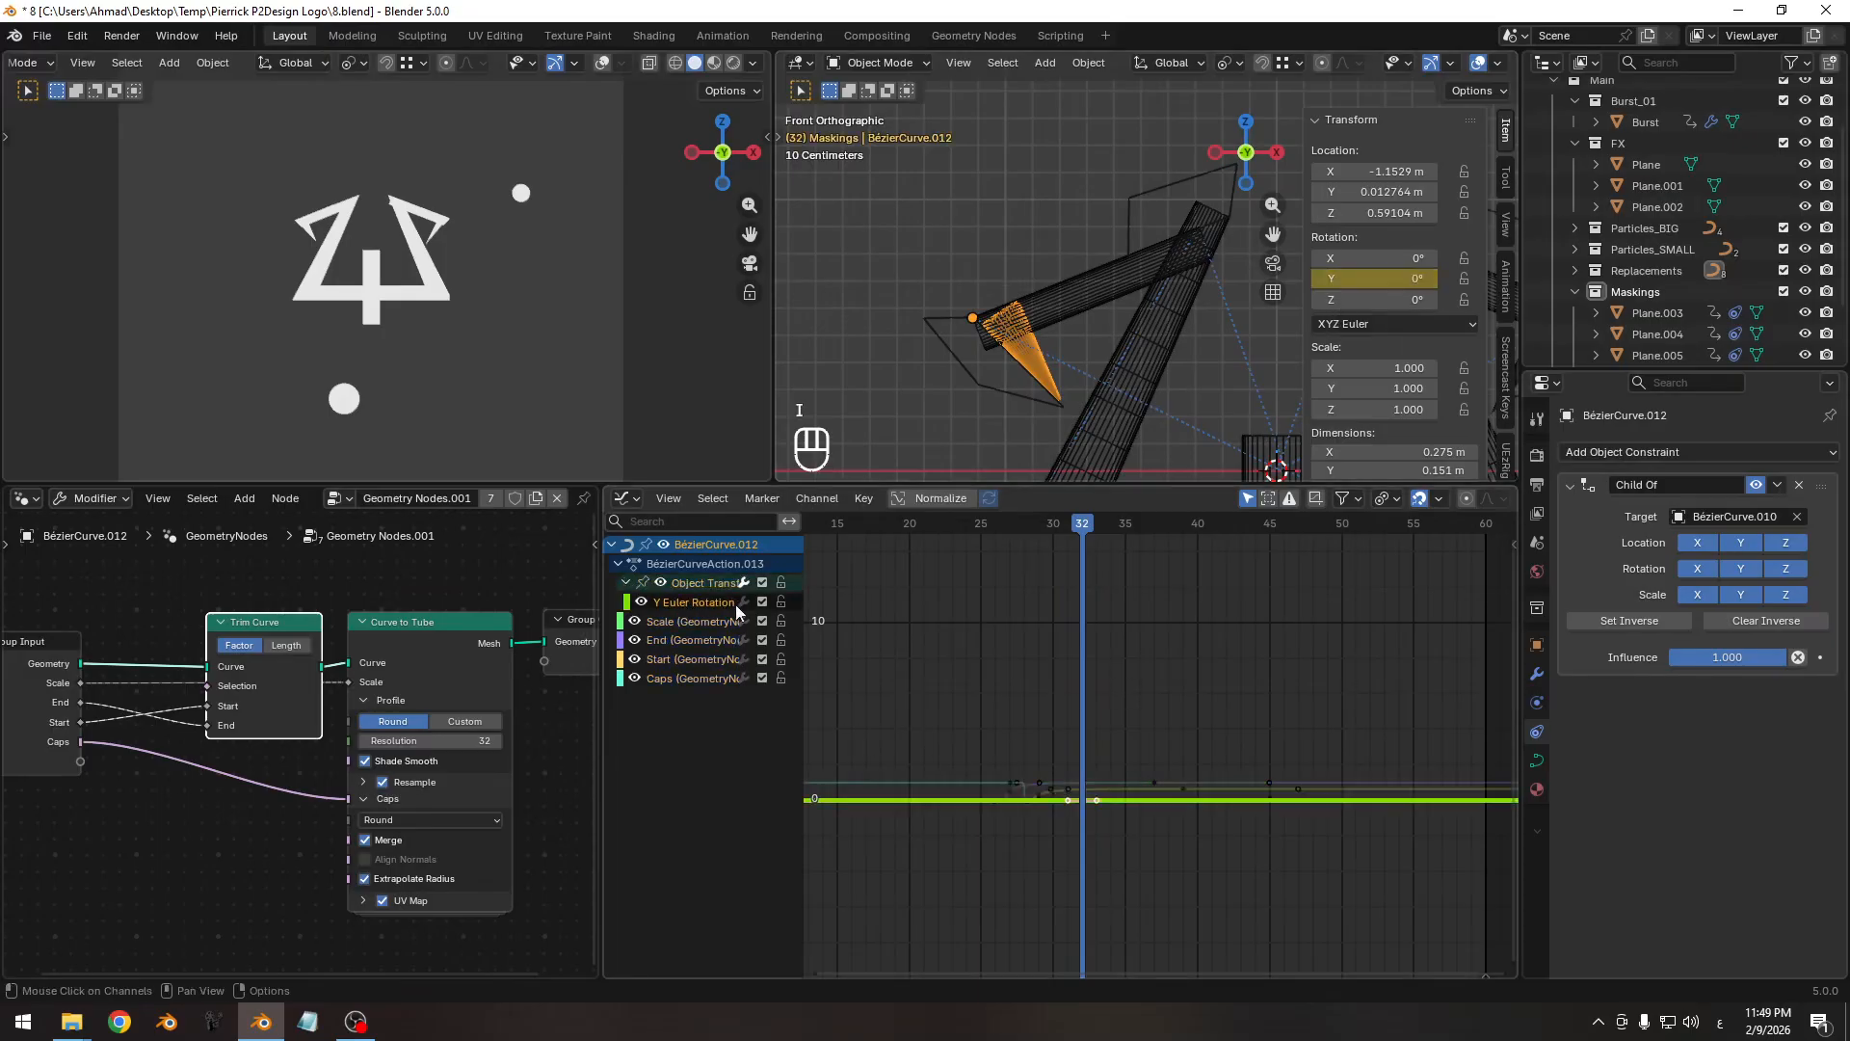
Insert a Y rotation keyframe of 0° for BézierCurve.012 on frame 28.
scroll(1135, 754, "up", 2)
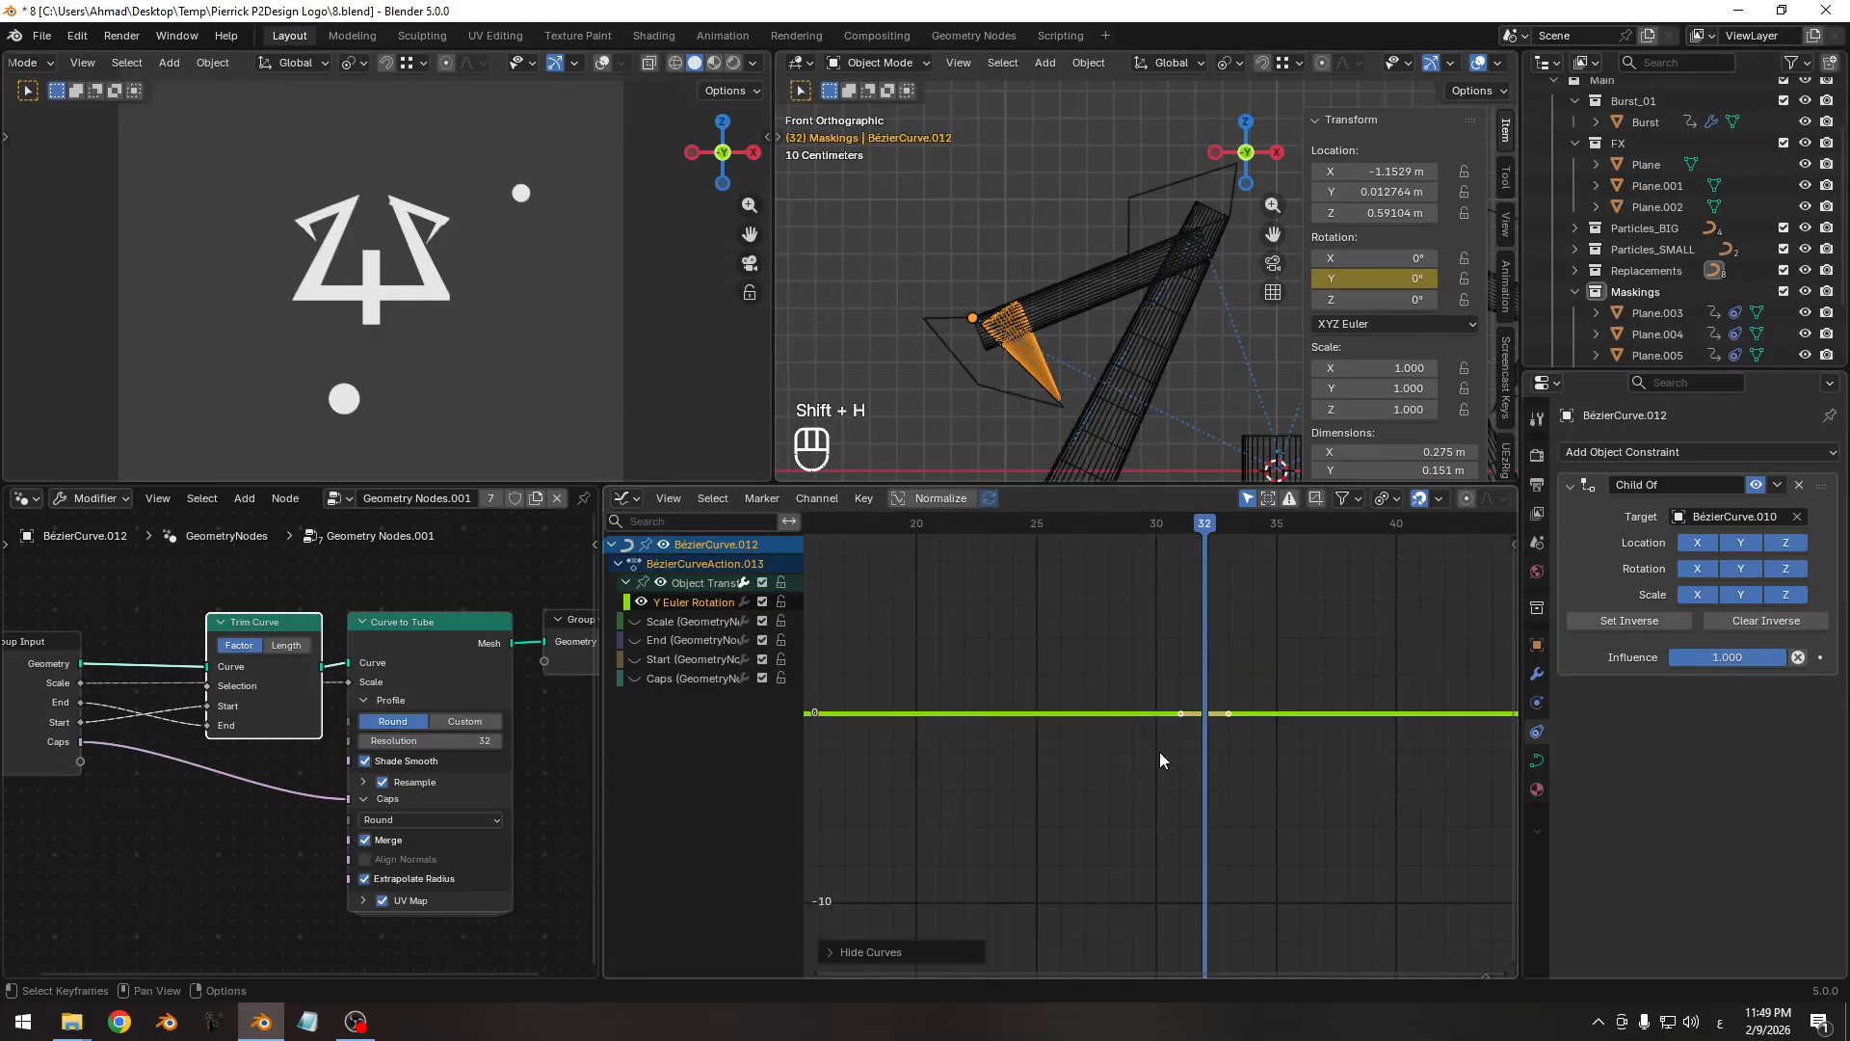
key("Left")
key("Left")
key("Left")
key("Left")
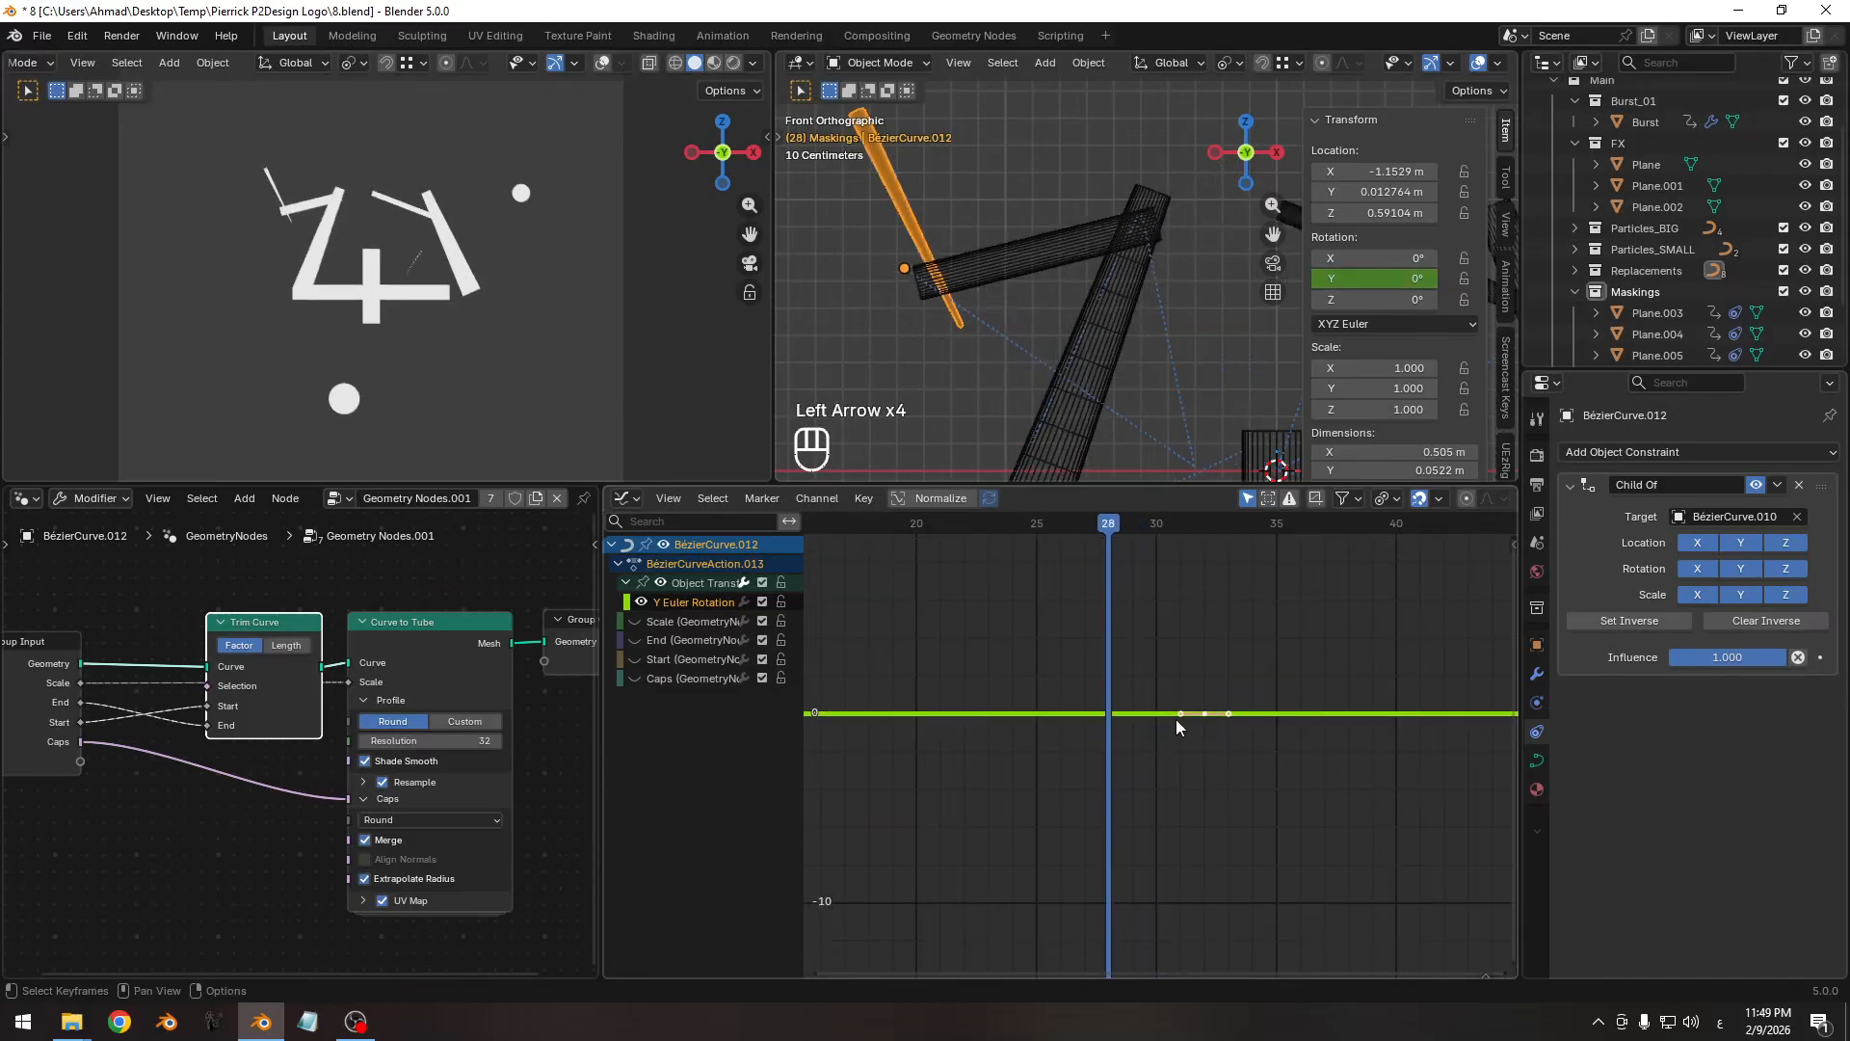
key("i")
left_click(1244, 605)
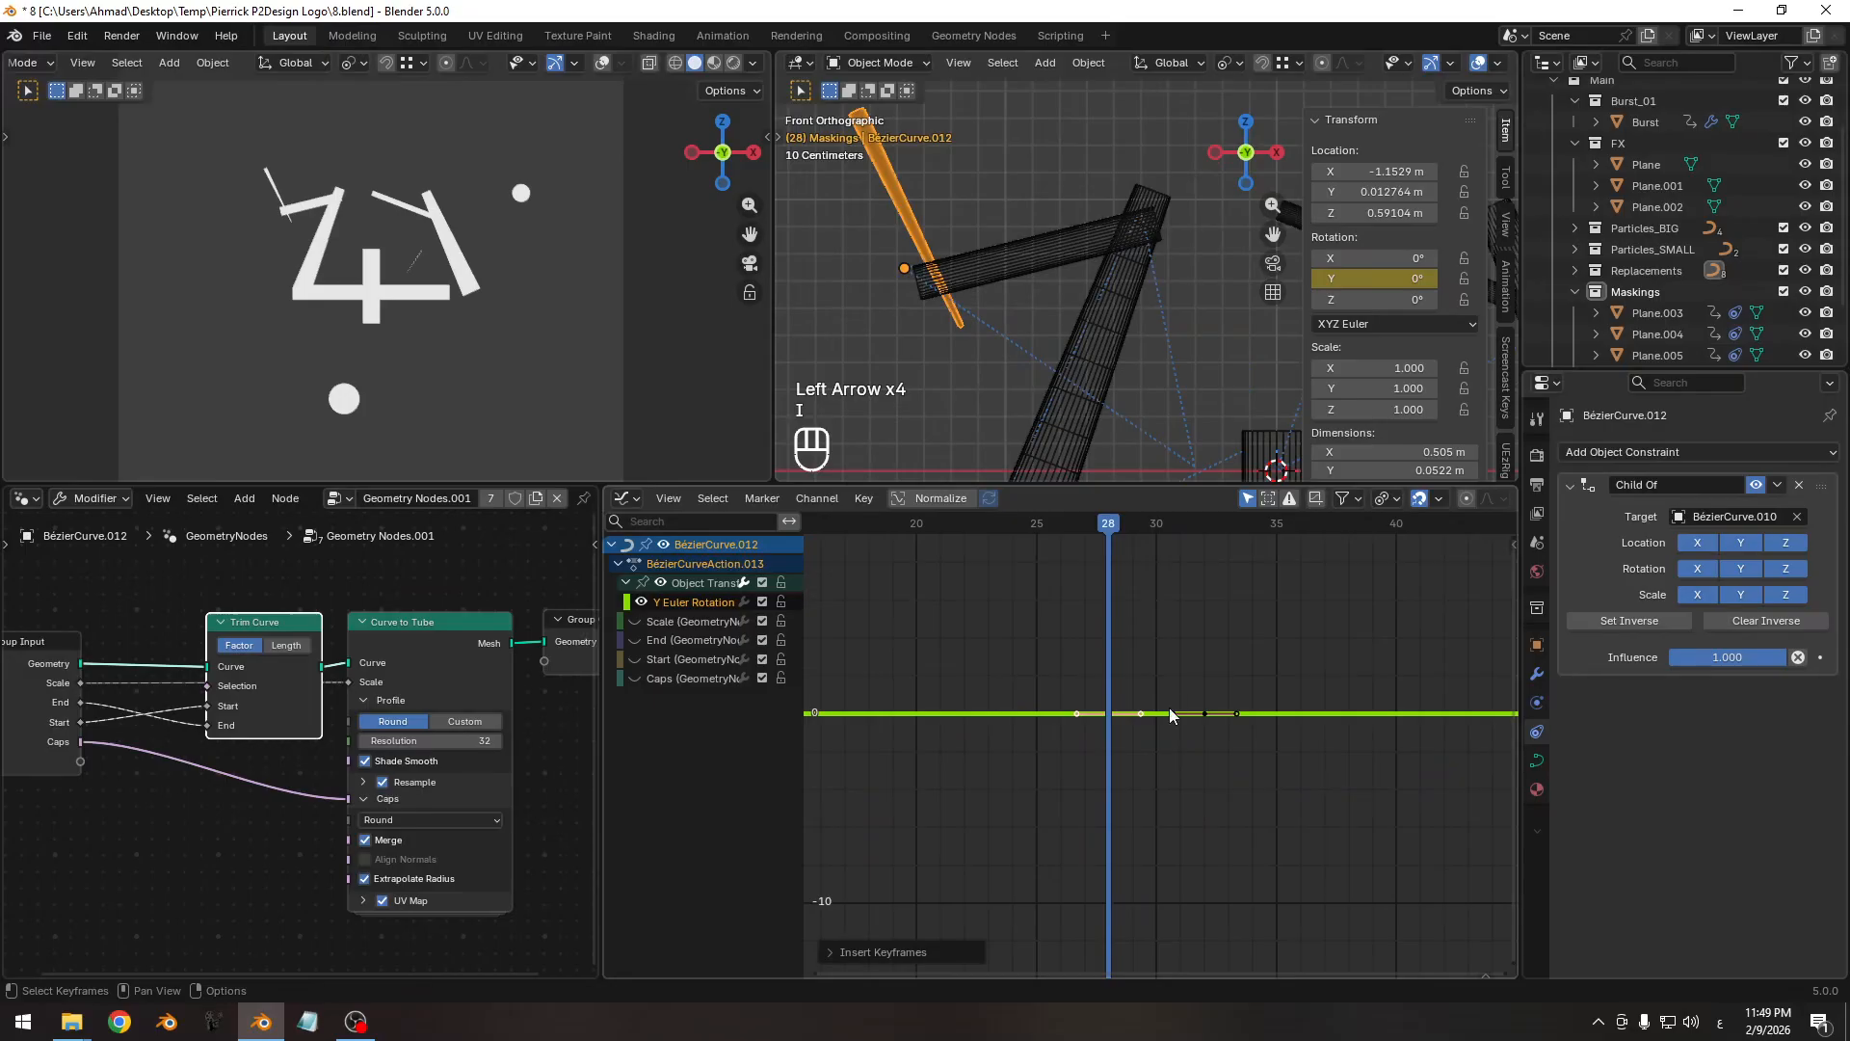
Step through frames 28 to 36 to examine how the small tapered tube moves with its parent.
key("Right")
key("Right")
key("Right")
key("Right")
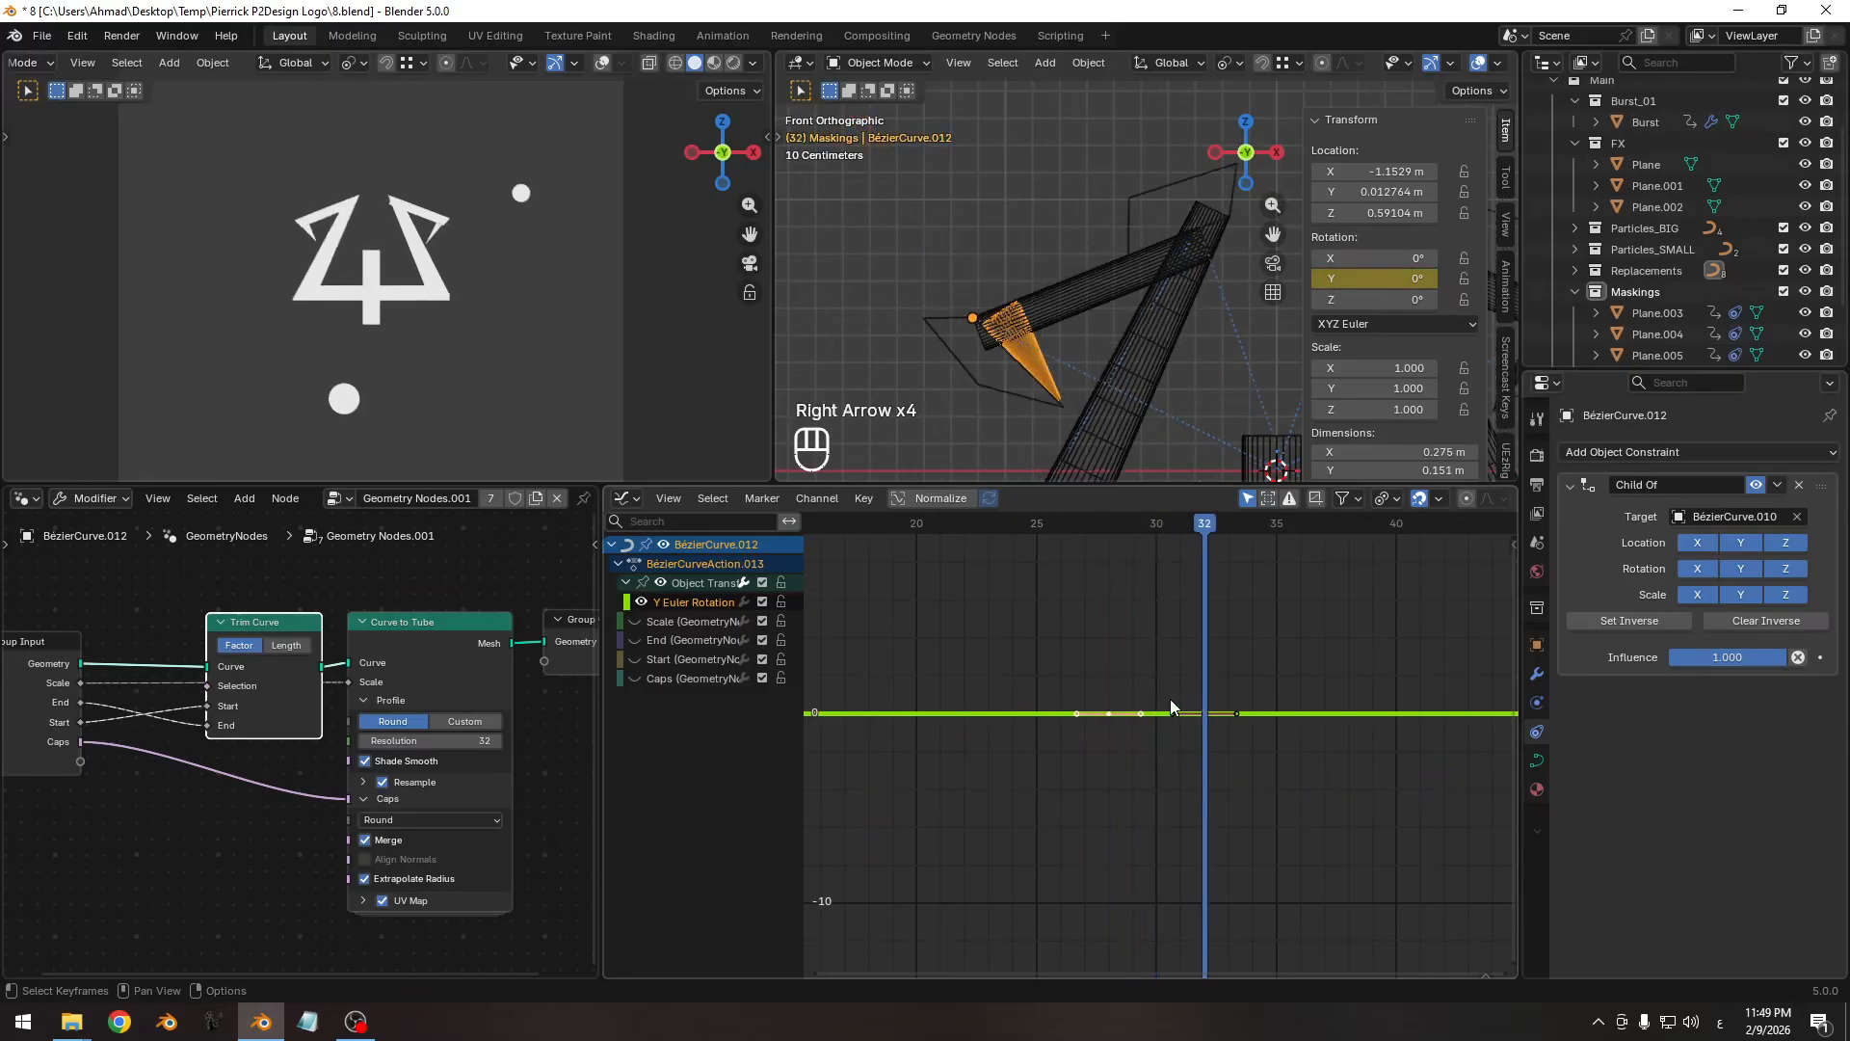
key("Right")
key("Right")
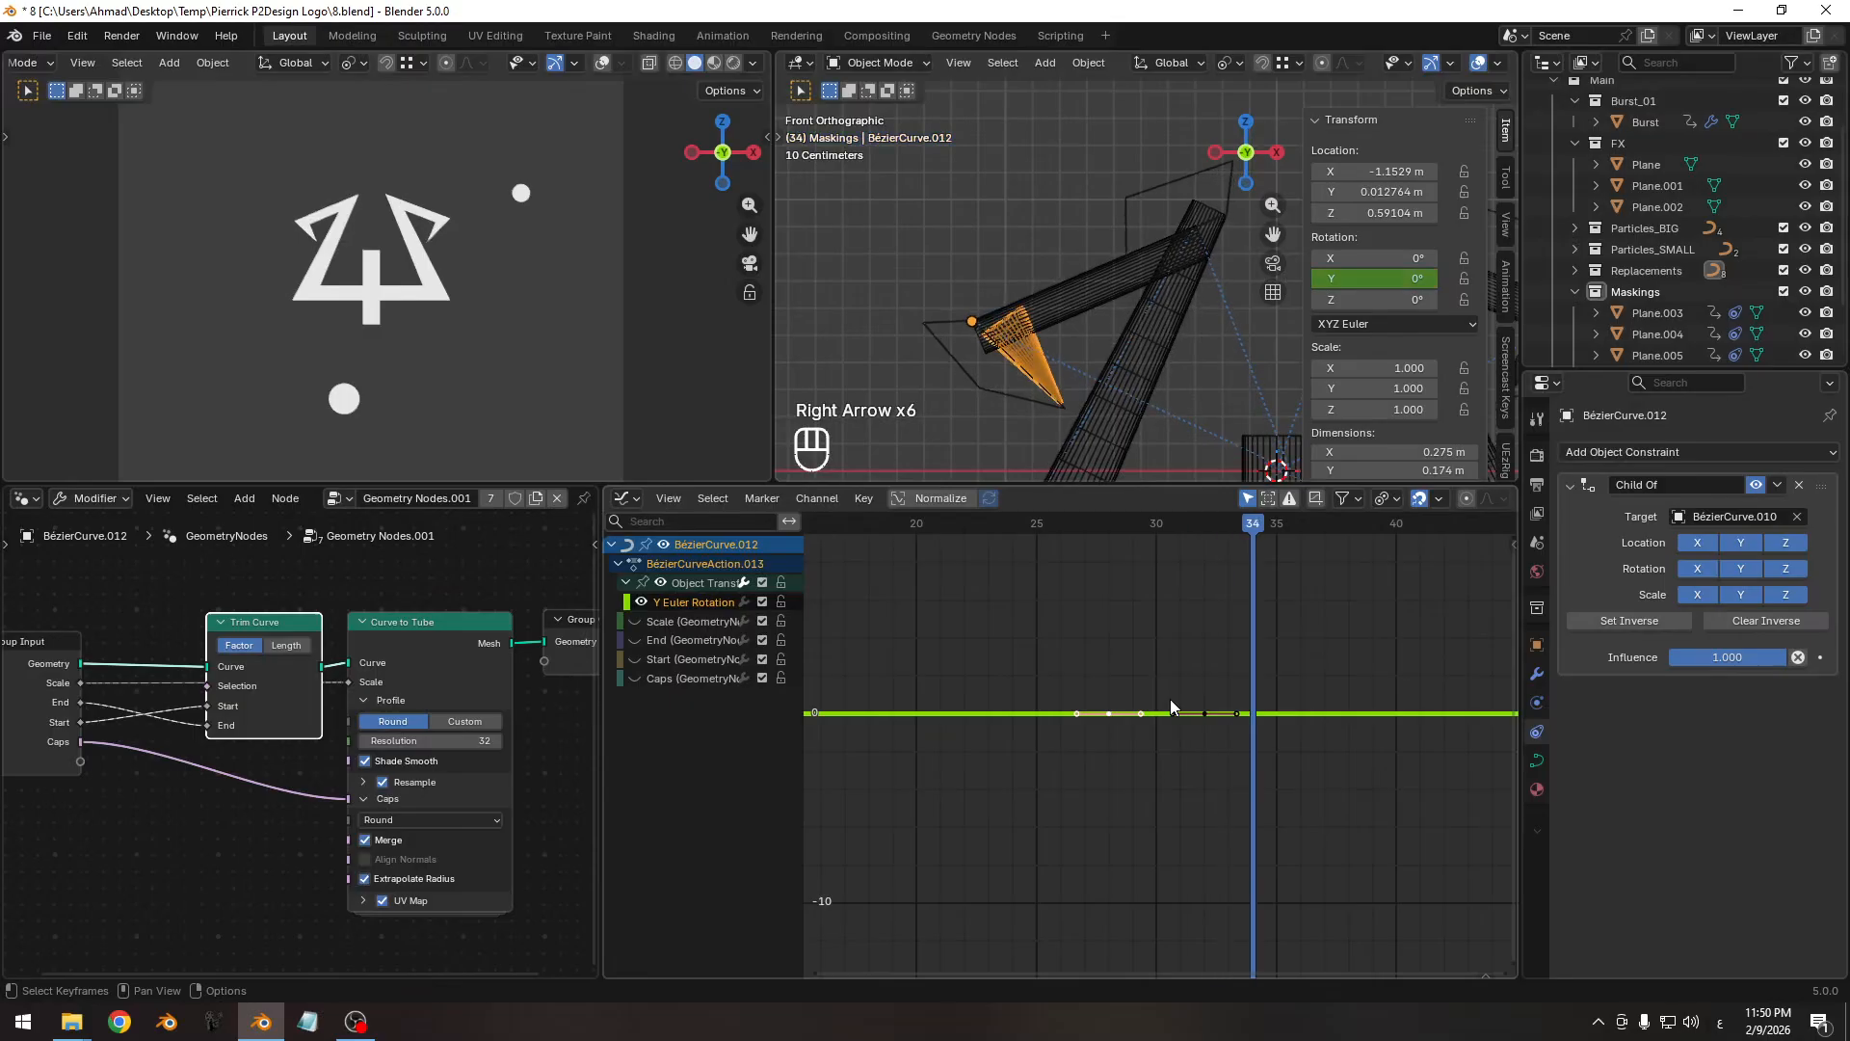
key("Left")
key("Left")
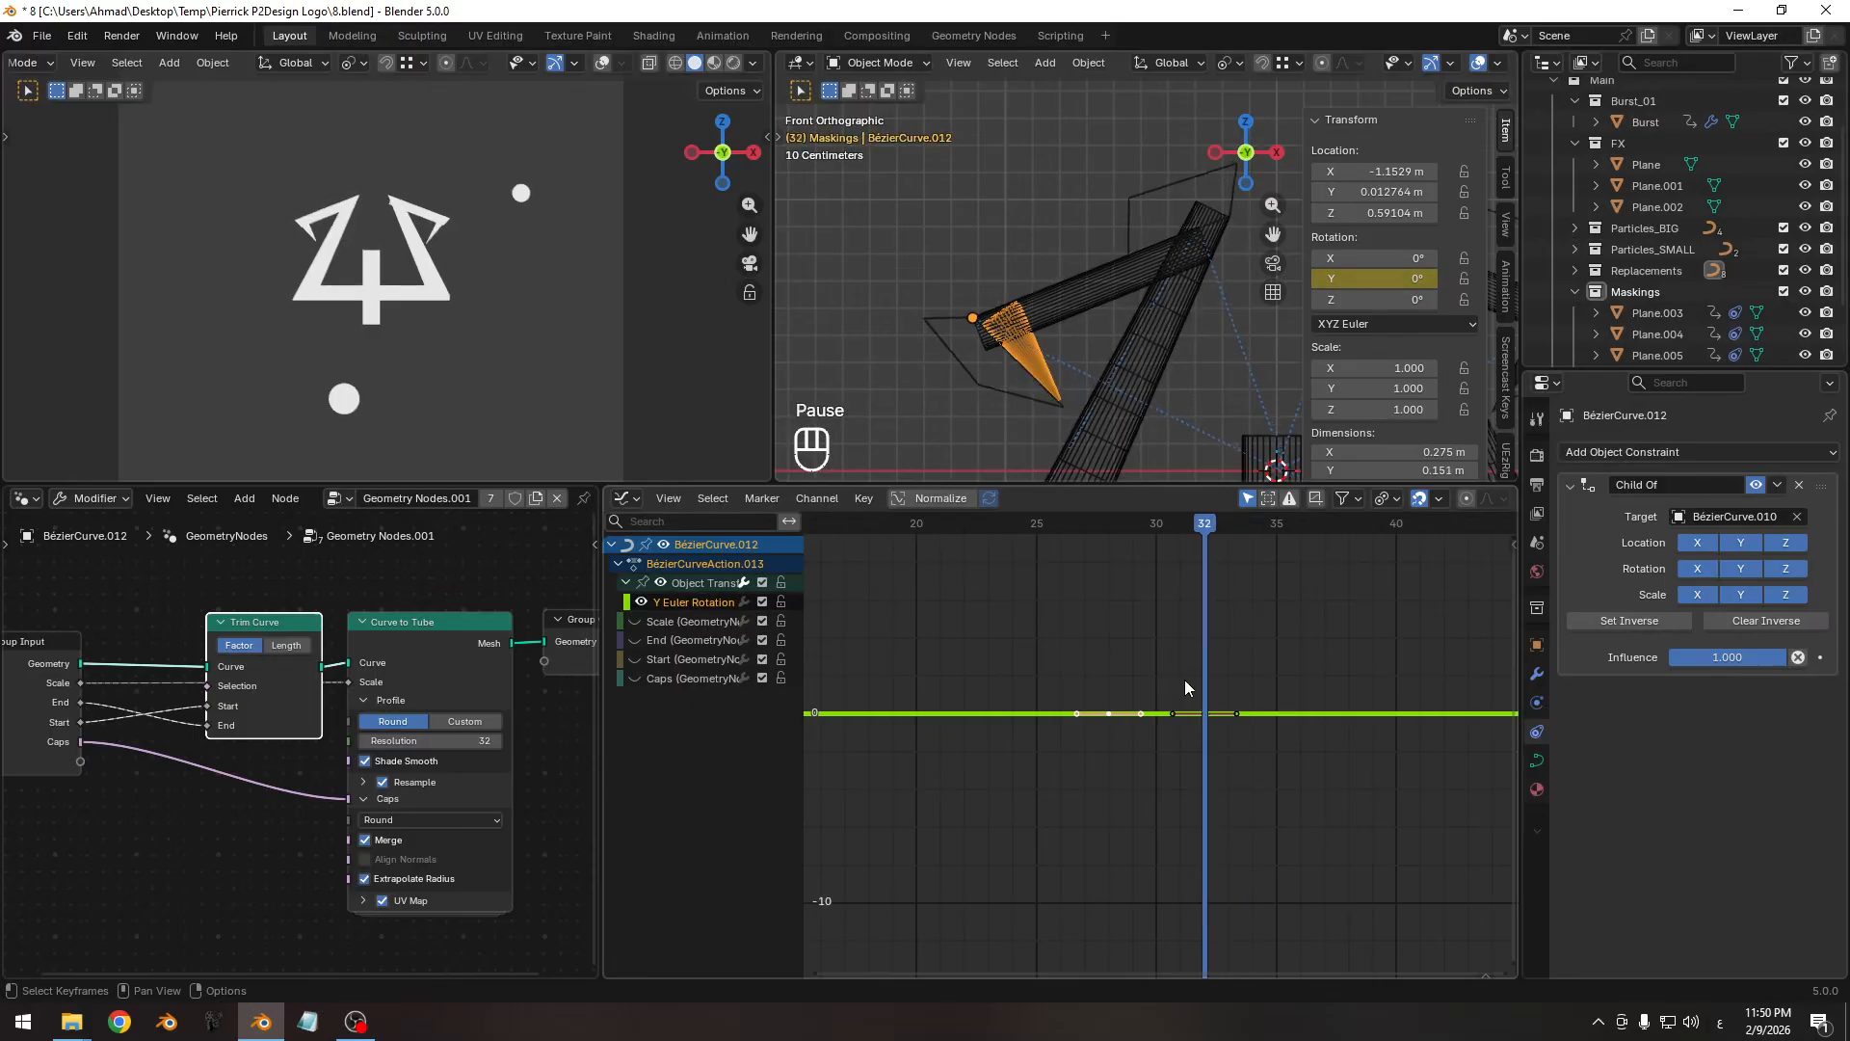
key("Left")
key("Left")
key("Left")
key("Left")
key("Right")
key("Right")
key("Right")
key("Right")
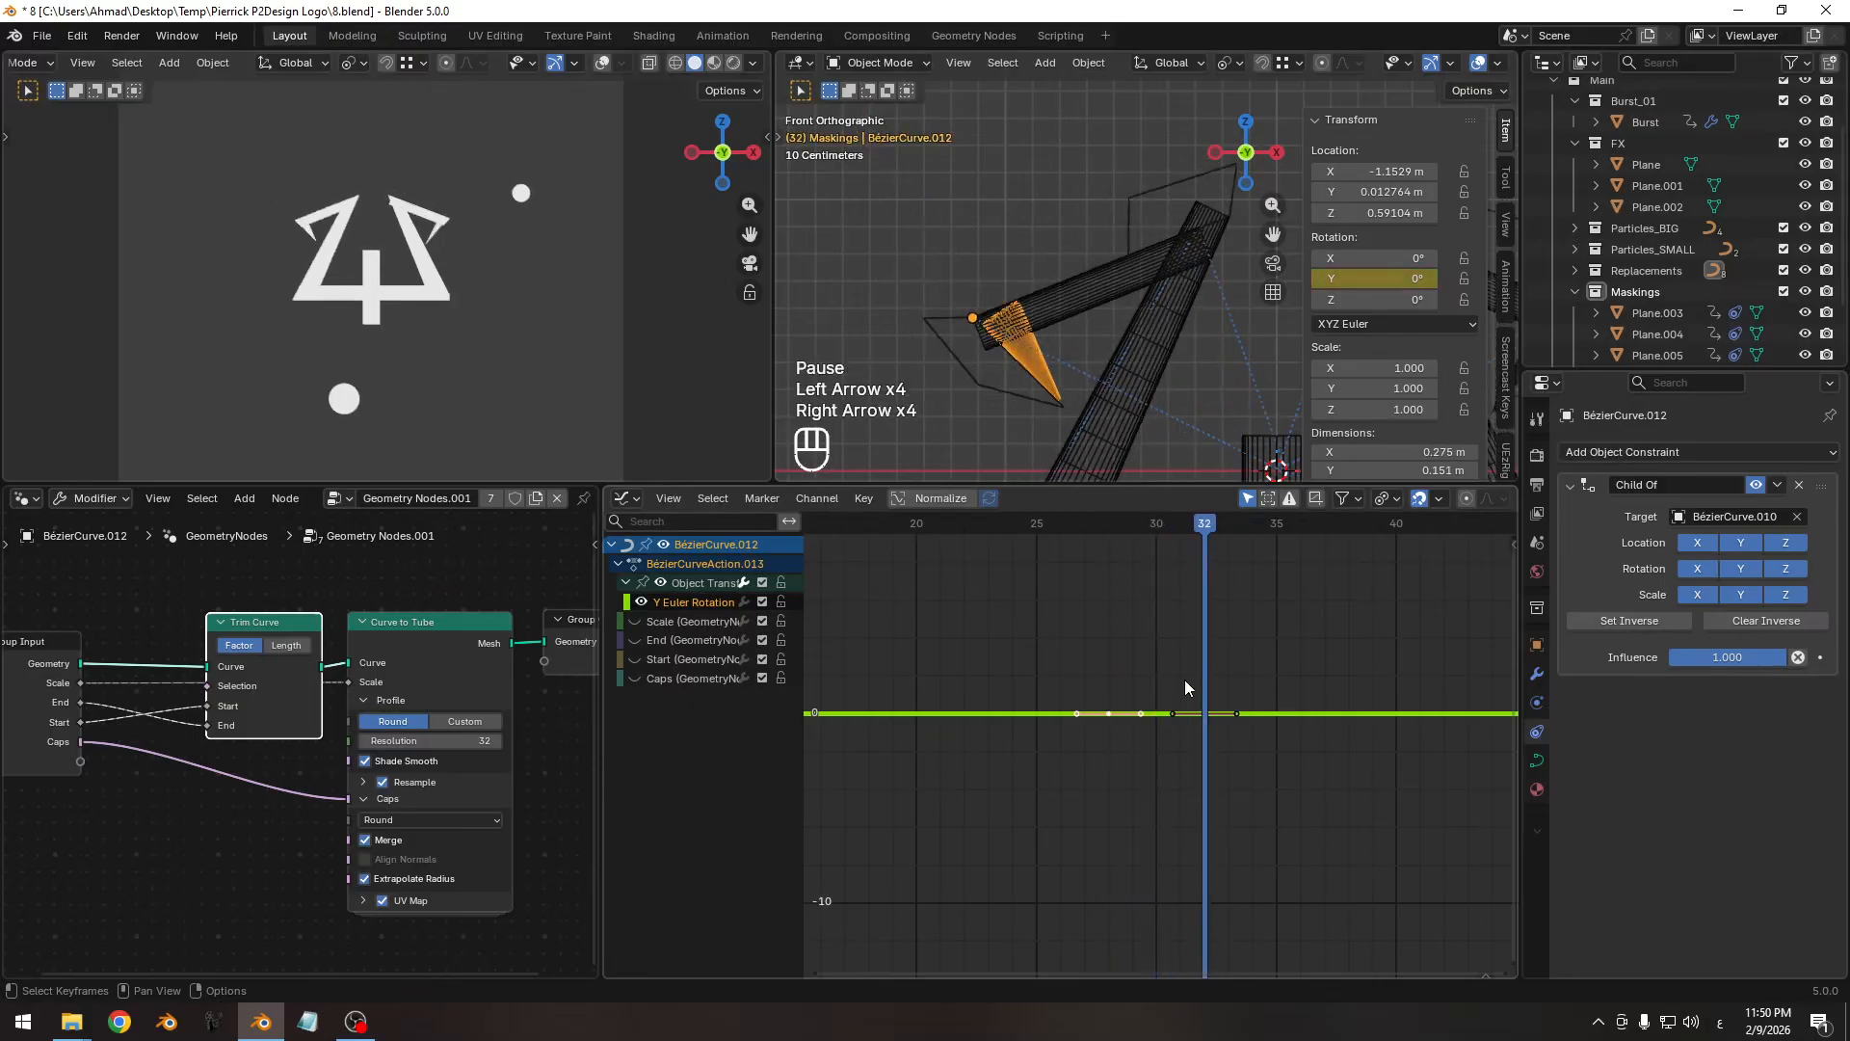
key("Right")
key("Right")
key("Right")
key("Right")
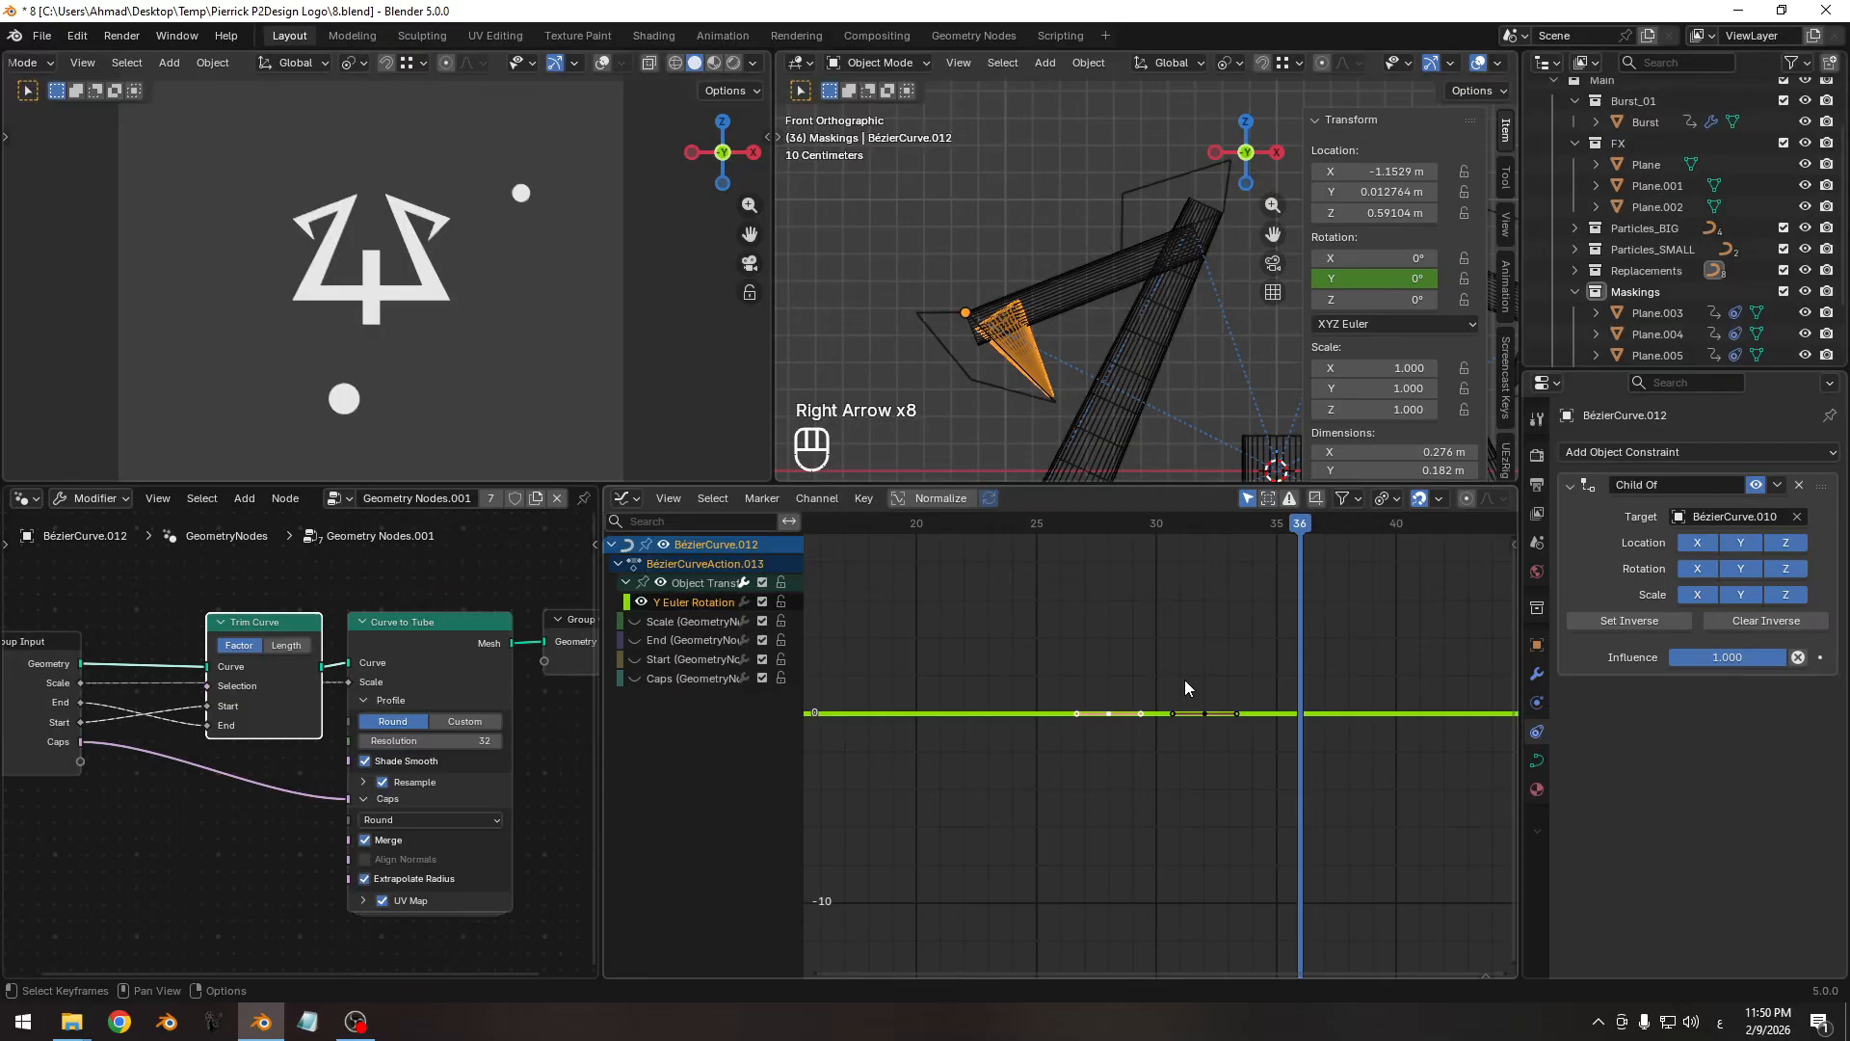
Insert a Y rotation keyframe for BézierCurve.012 on frame 37 and lower it to about -7.8°.
key("Right")
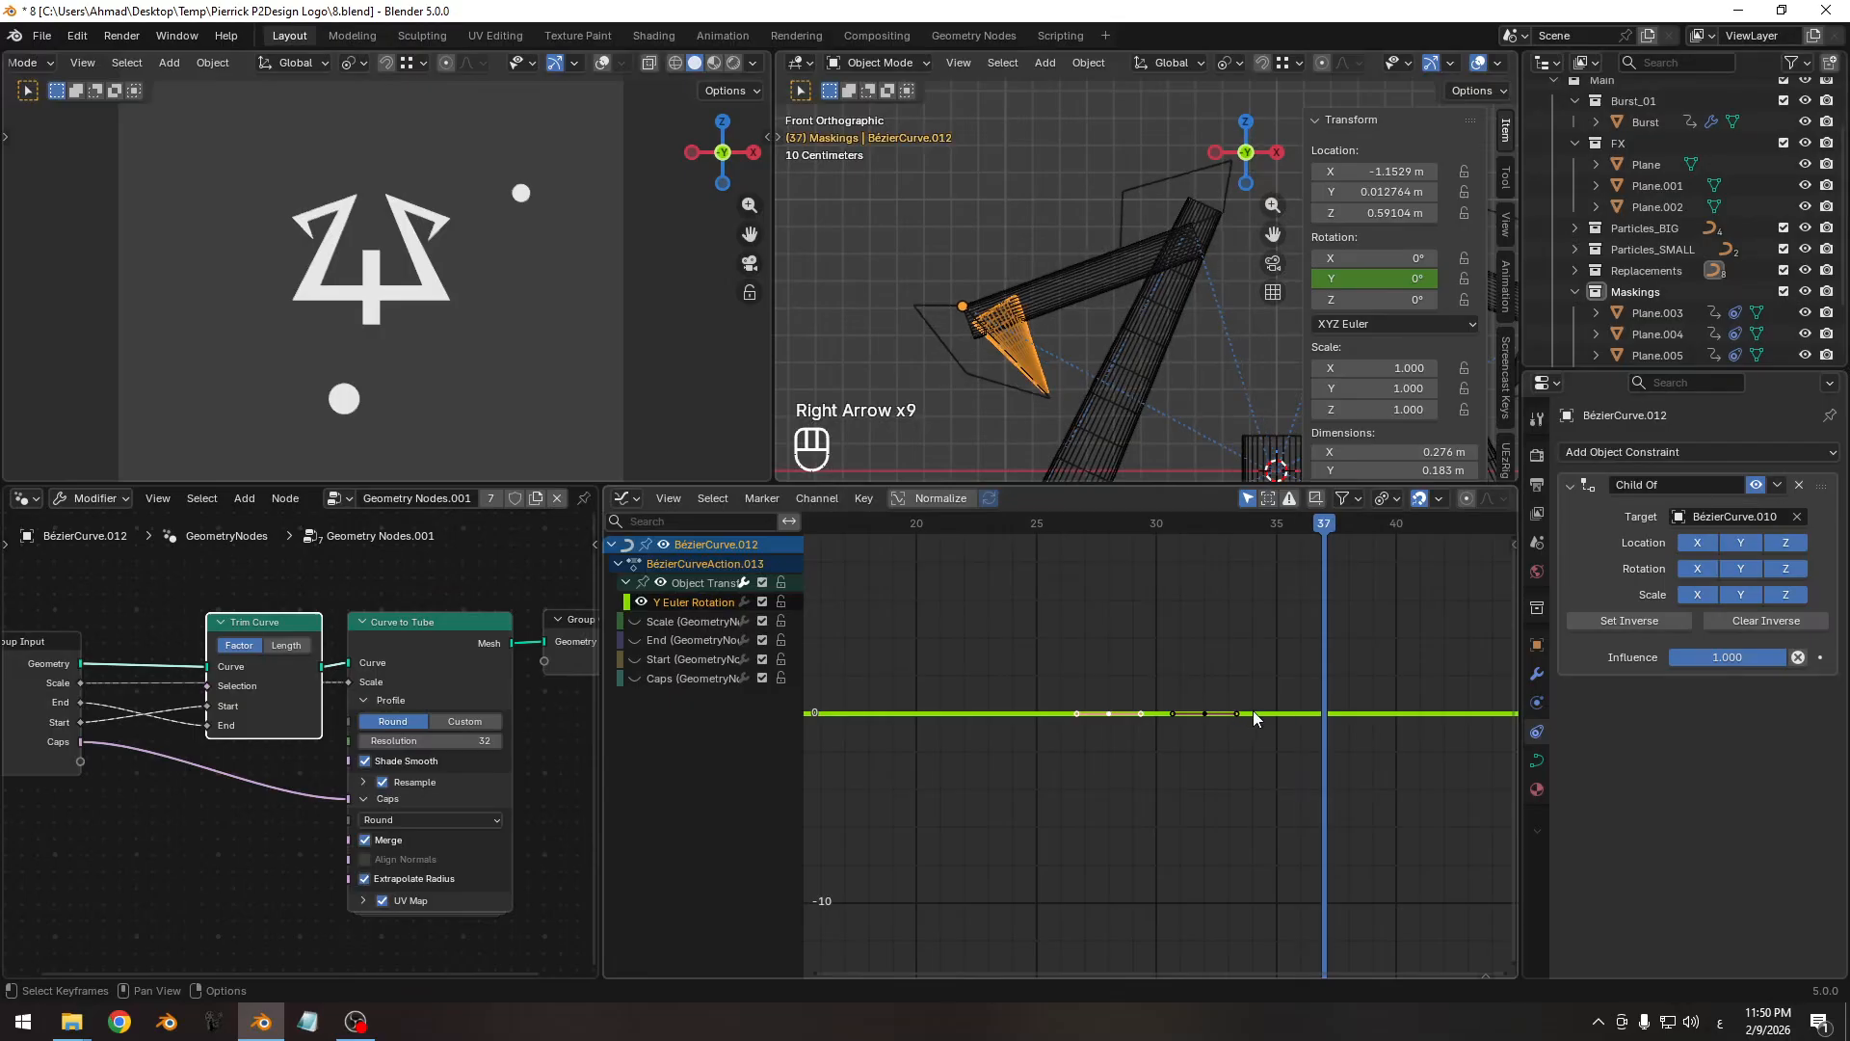
key("i")
left_click(1295, 717)
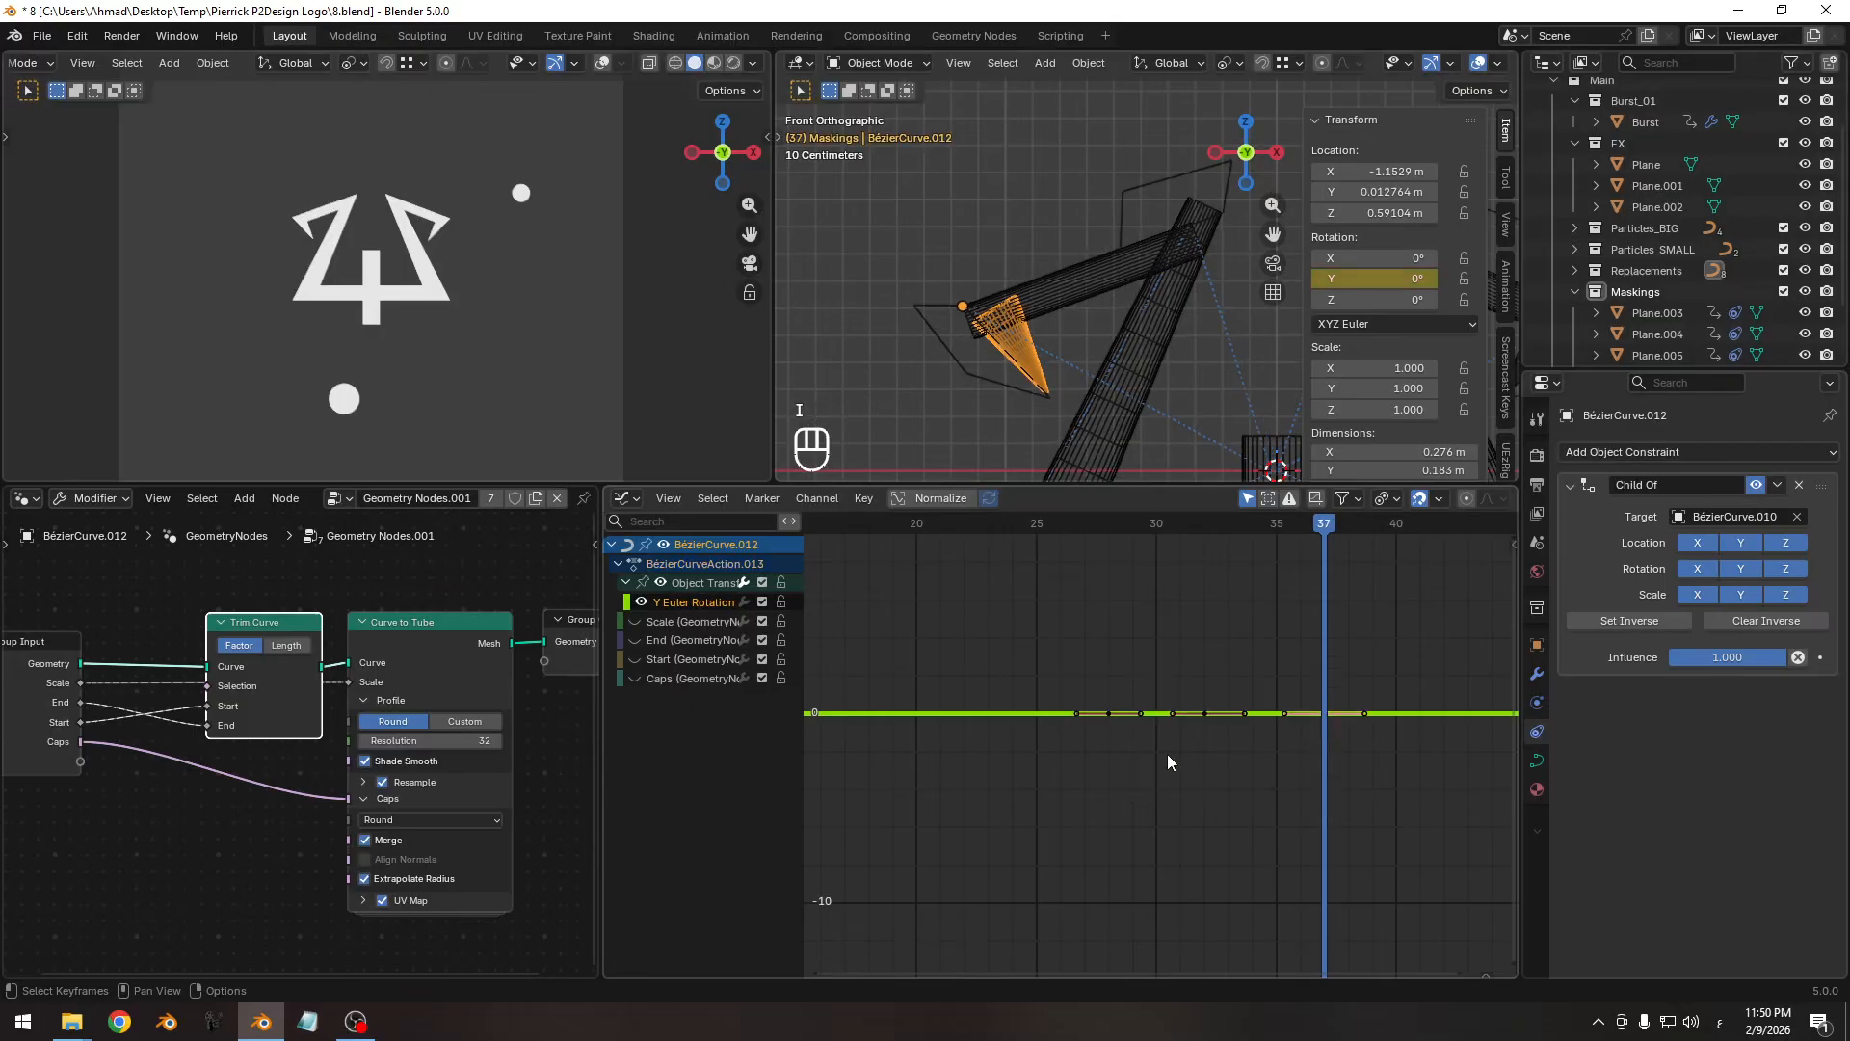
key("g")
key("y")
key("g")
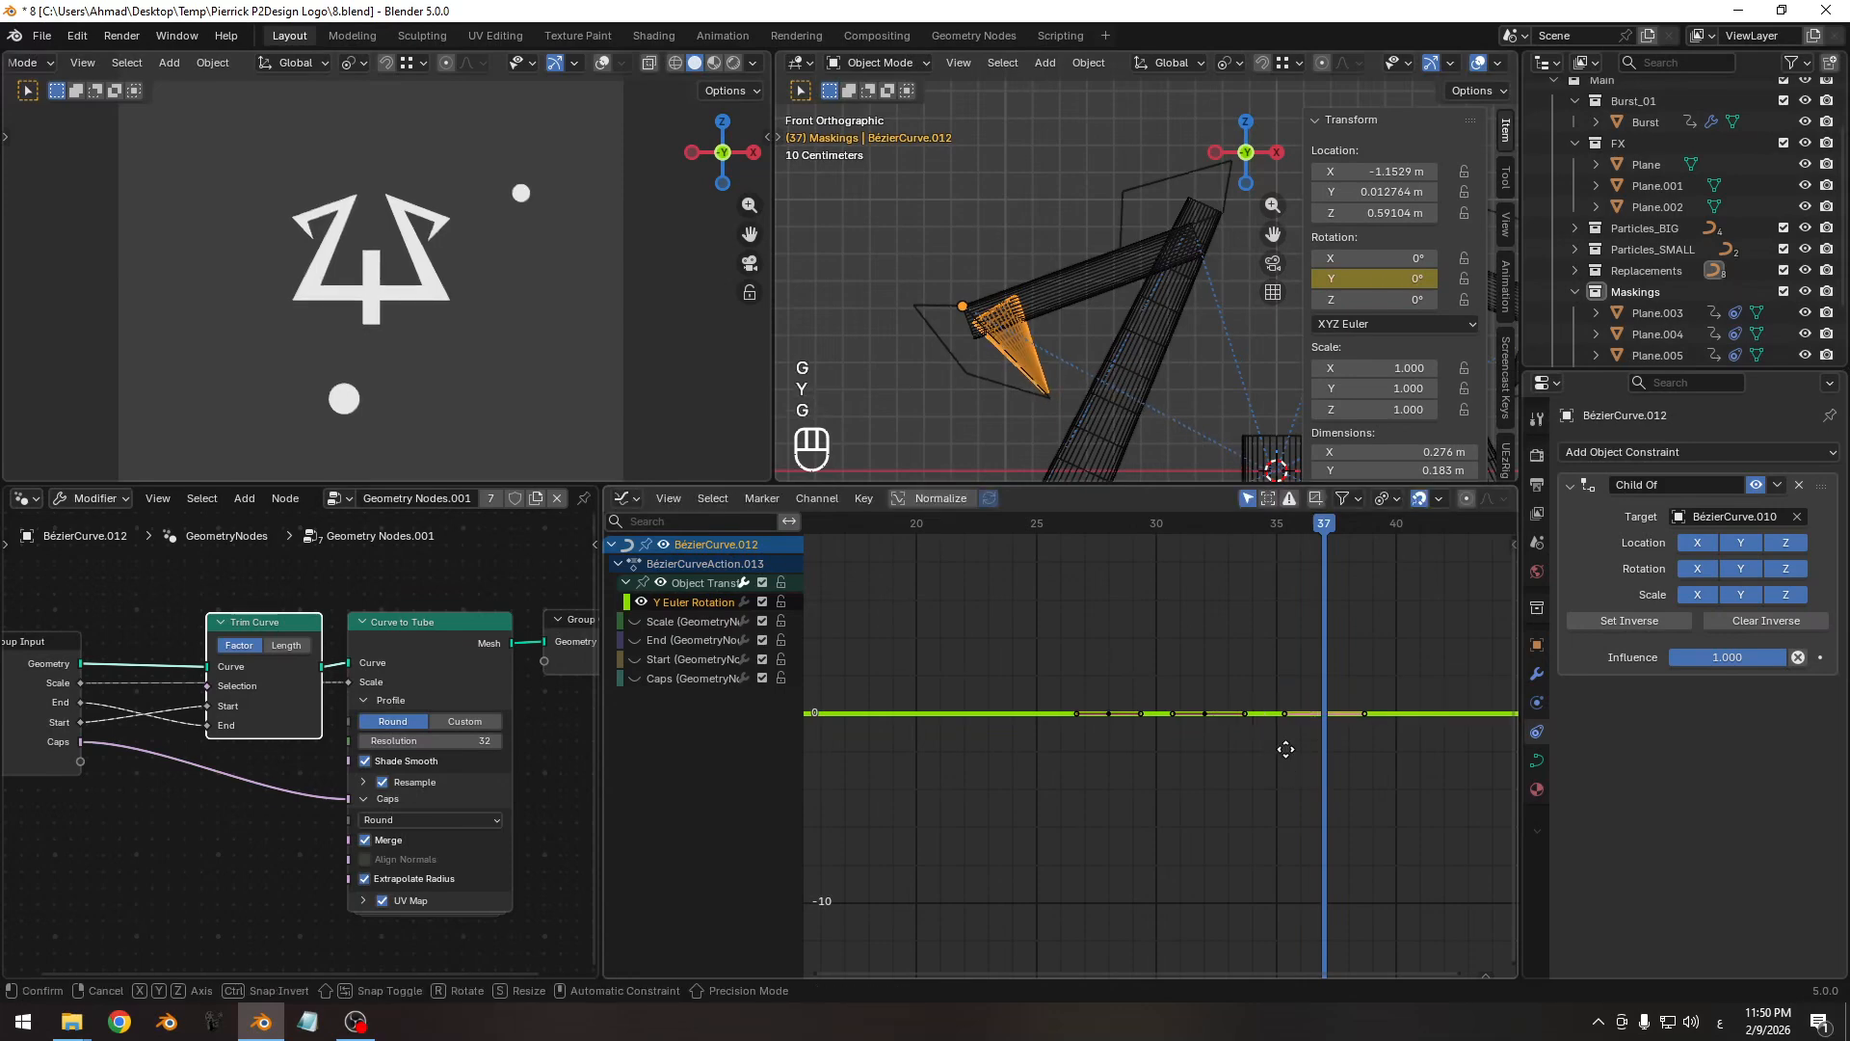
key("y")
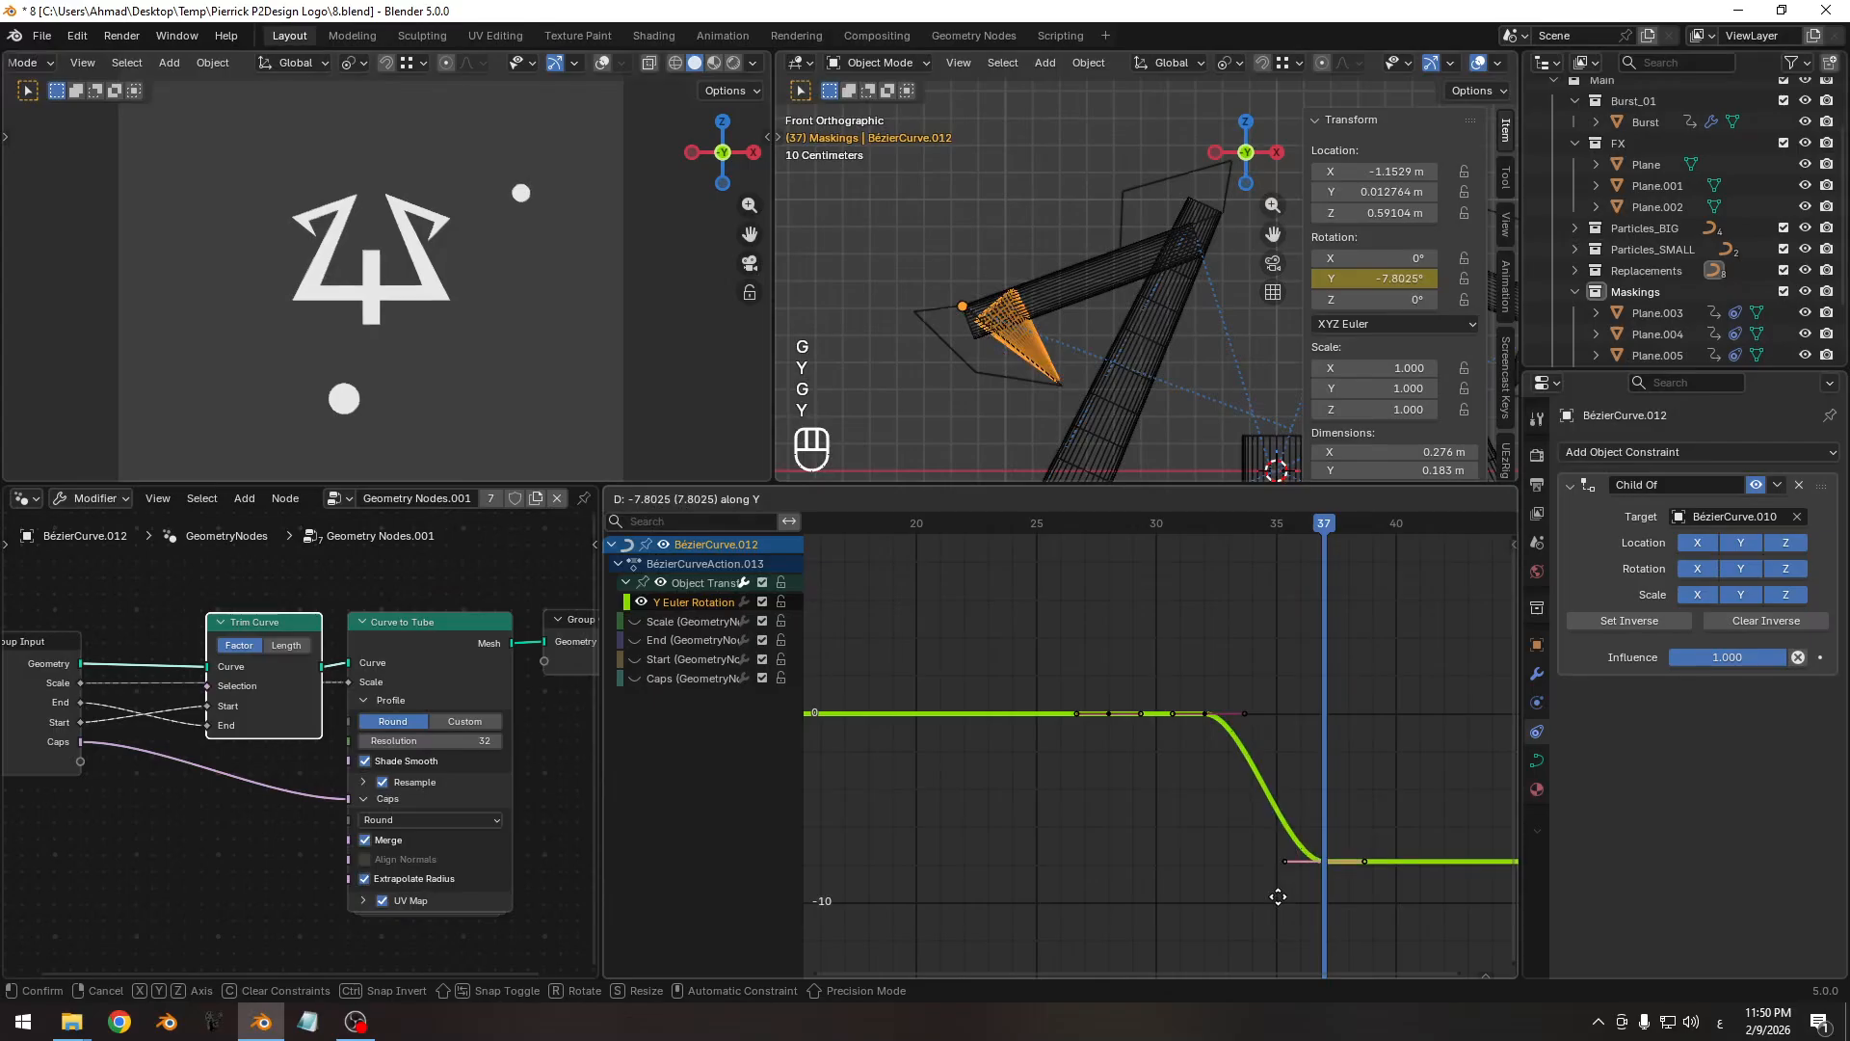
left_click(1278, 896)
Fine-tune the frame 37 Y rotation keyframe down to about -9.18°, checking the small tube's overlap with its parent up close.
middle_click_drag(1042, 287, 1162, 337, "ctrl")
middle_click_drag(1162, 337, 1077, 266, "ctrl")
key("g")
key("y")
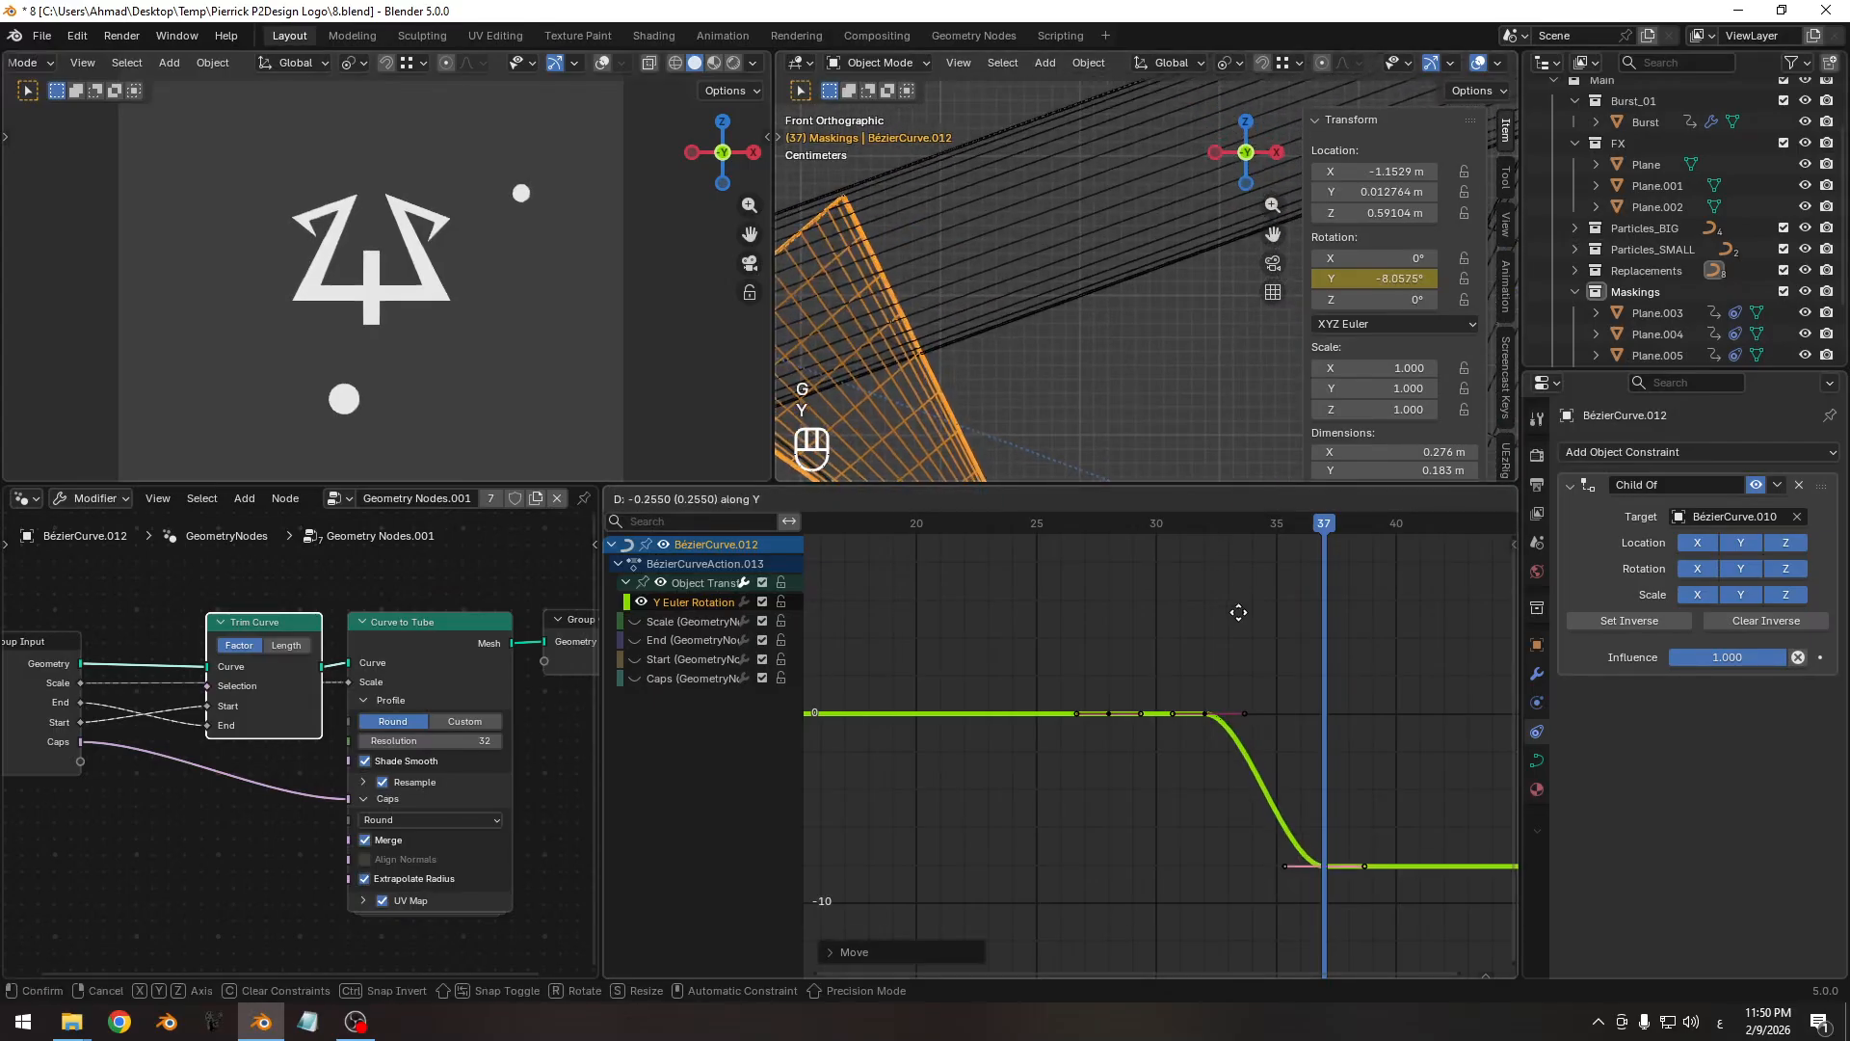
left_click(1239, 632)
middle_click_drag(968, 251, 1021, 443, "ctrl")
middle_click_drag(1108, 771, 1322, 547, "ctrl")
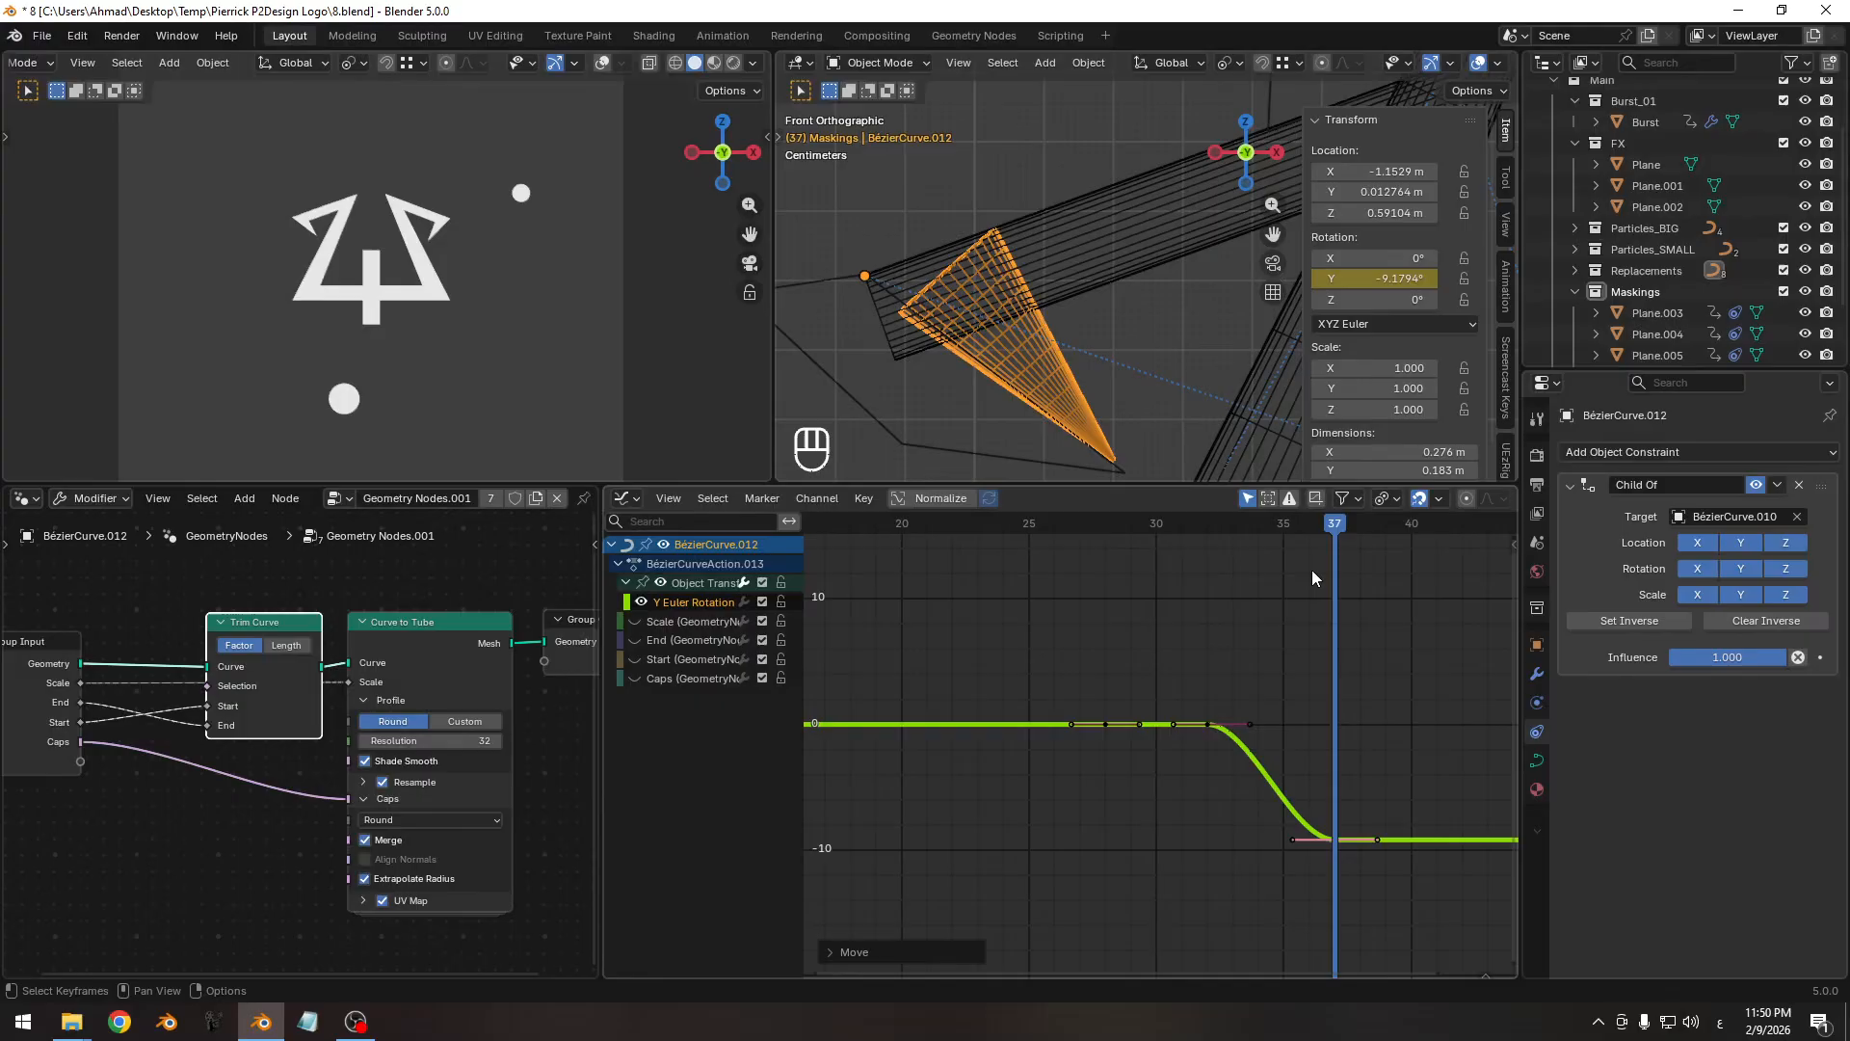
Raise BézierCurve.012's Y rotation keyframe on frame 32 to a peak of about 13°.
left_click_drag(1338, 530, 1216, 727)
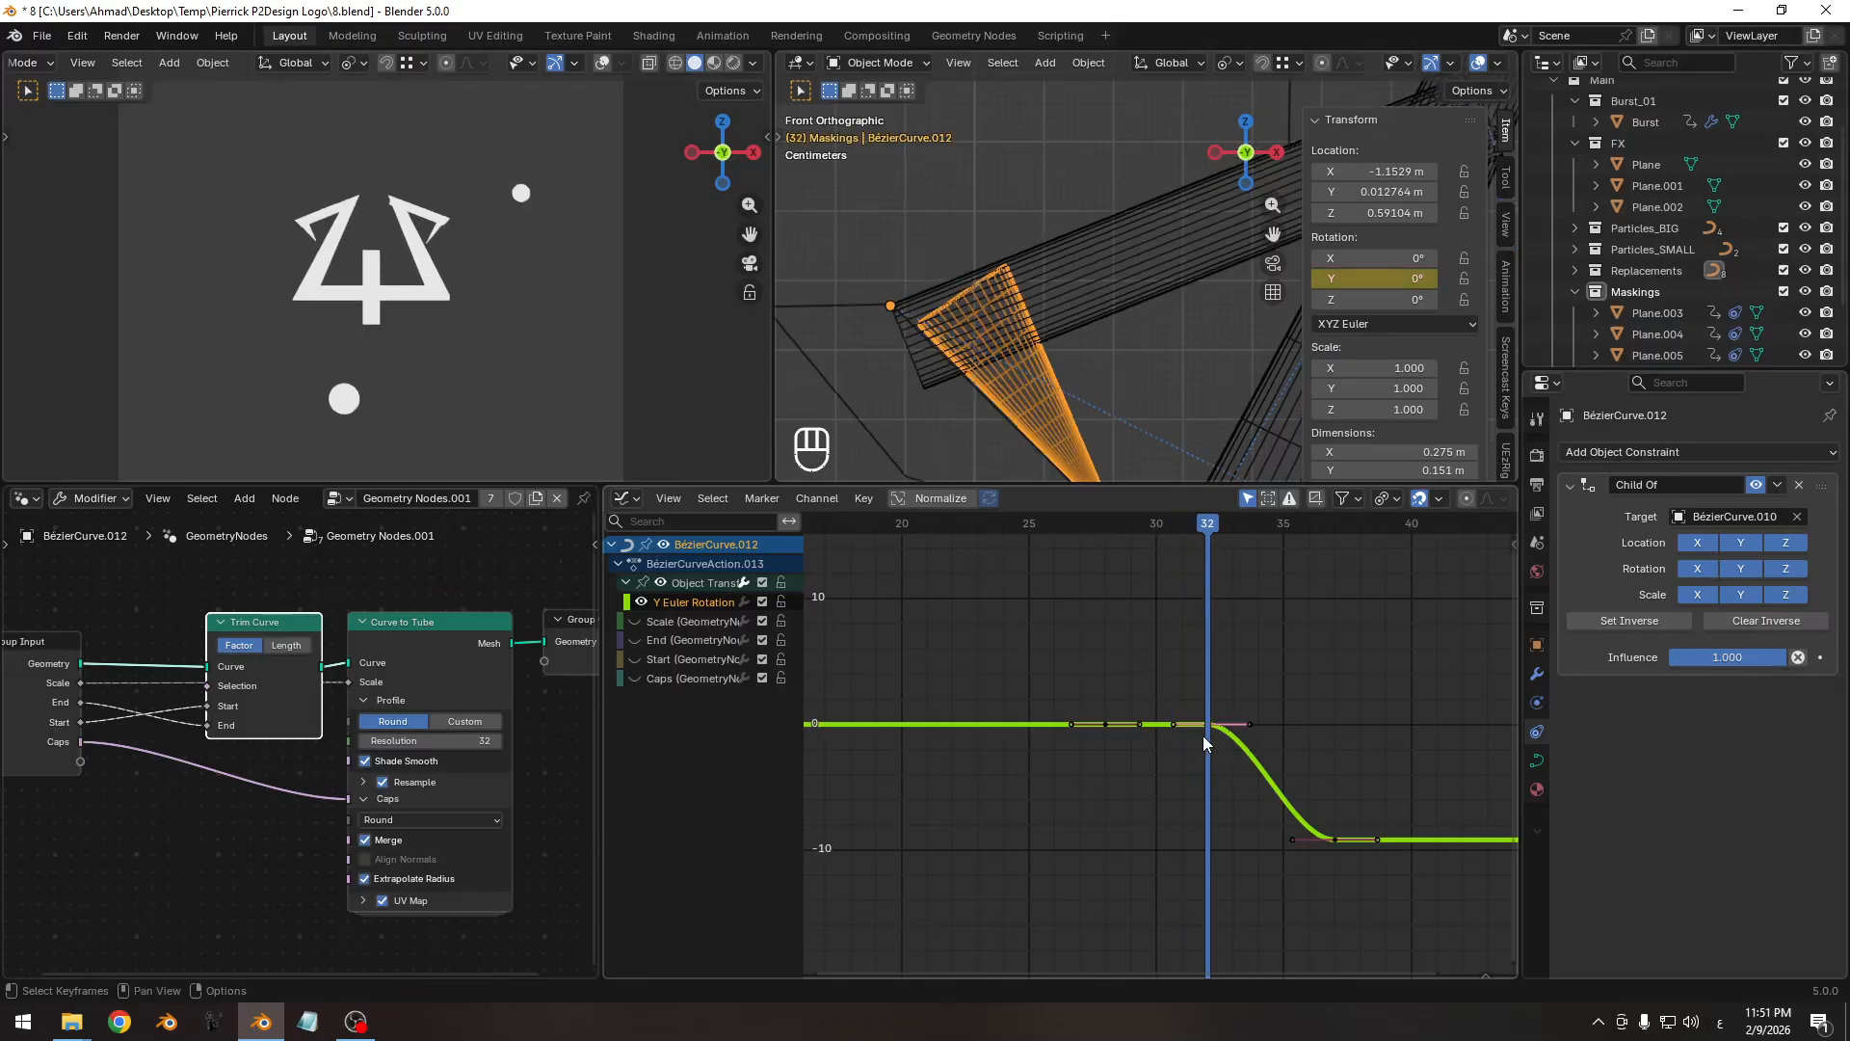
key("g")
key("y")
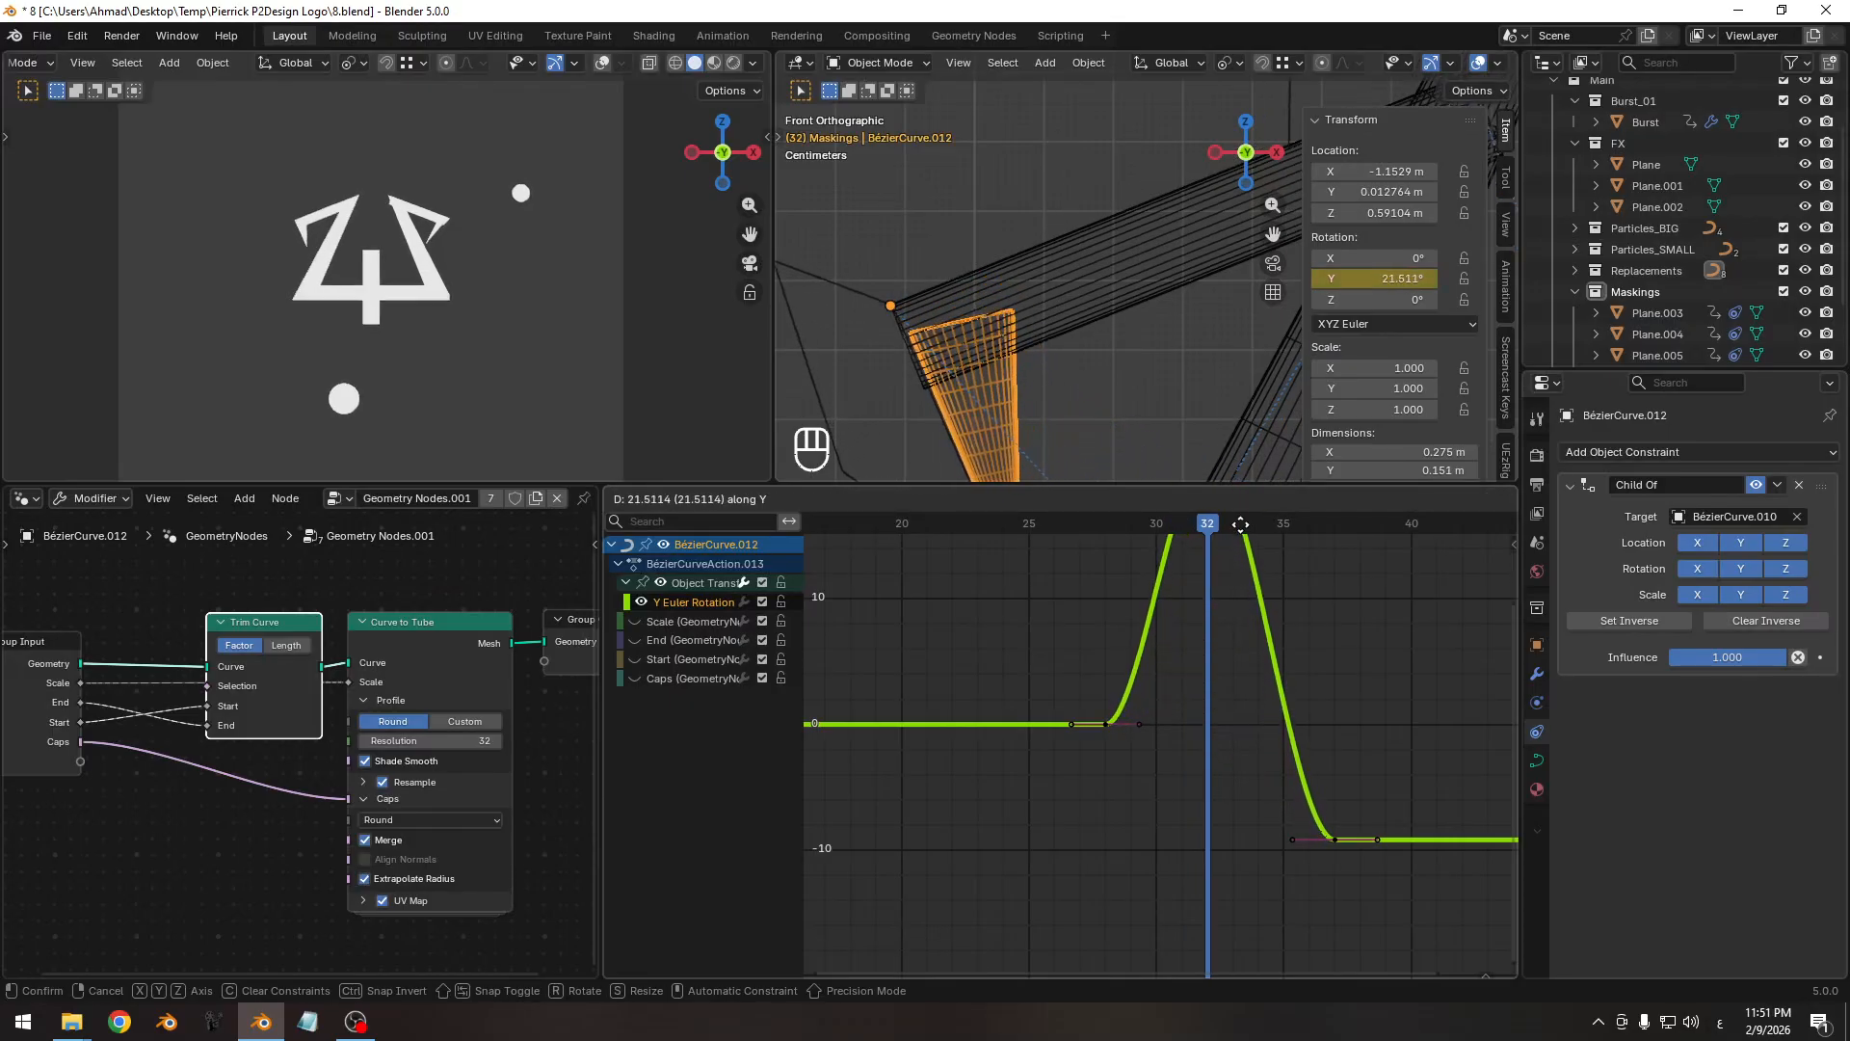
left_click(1234, 946)
middle_click_drag(1222, 713, 1135, 765, "ctrl")
mouse_move(1124, 526)
left_mouse_down()
mouse_move(975, 524)
mouse_move(1255, 522)
mouse_move(1147, 532)
left_mouse_up()
key("g")
key("y")
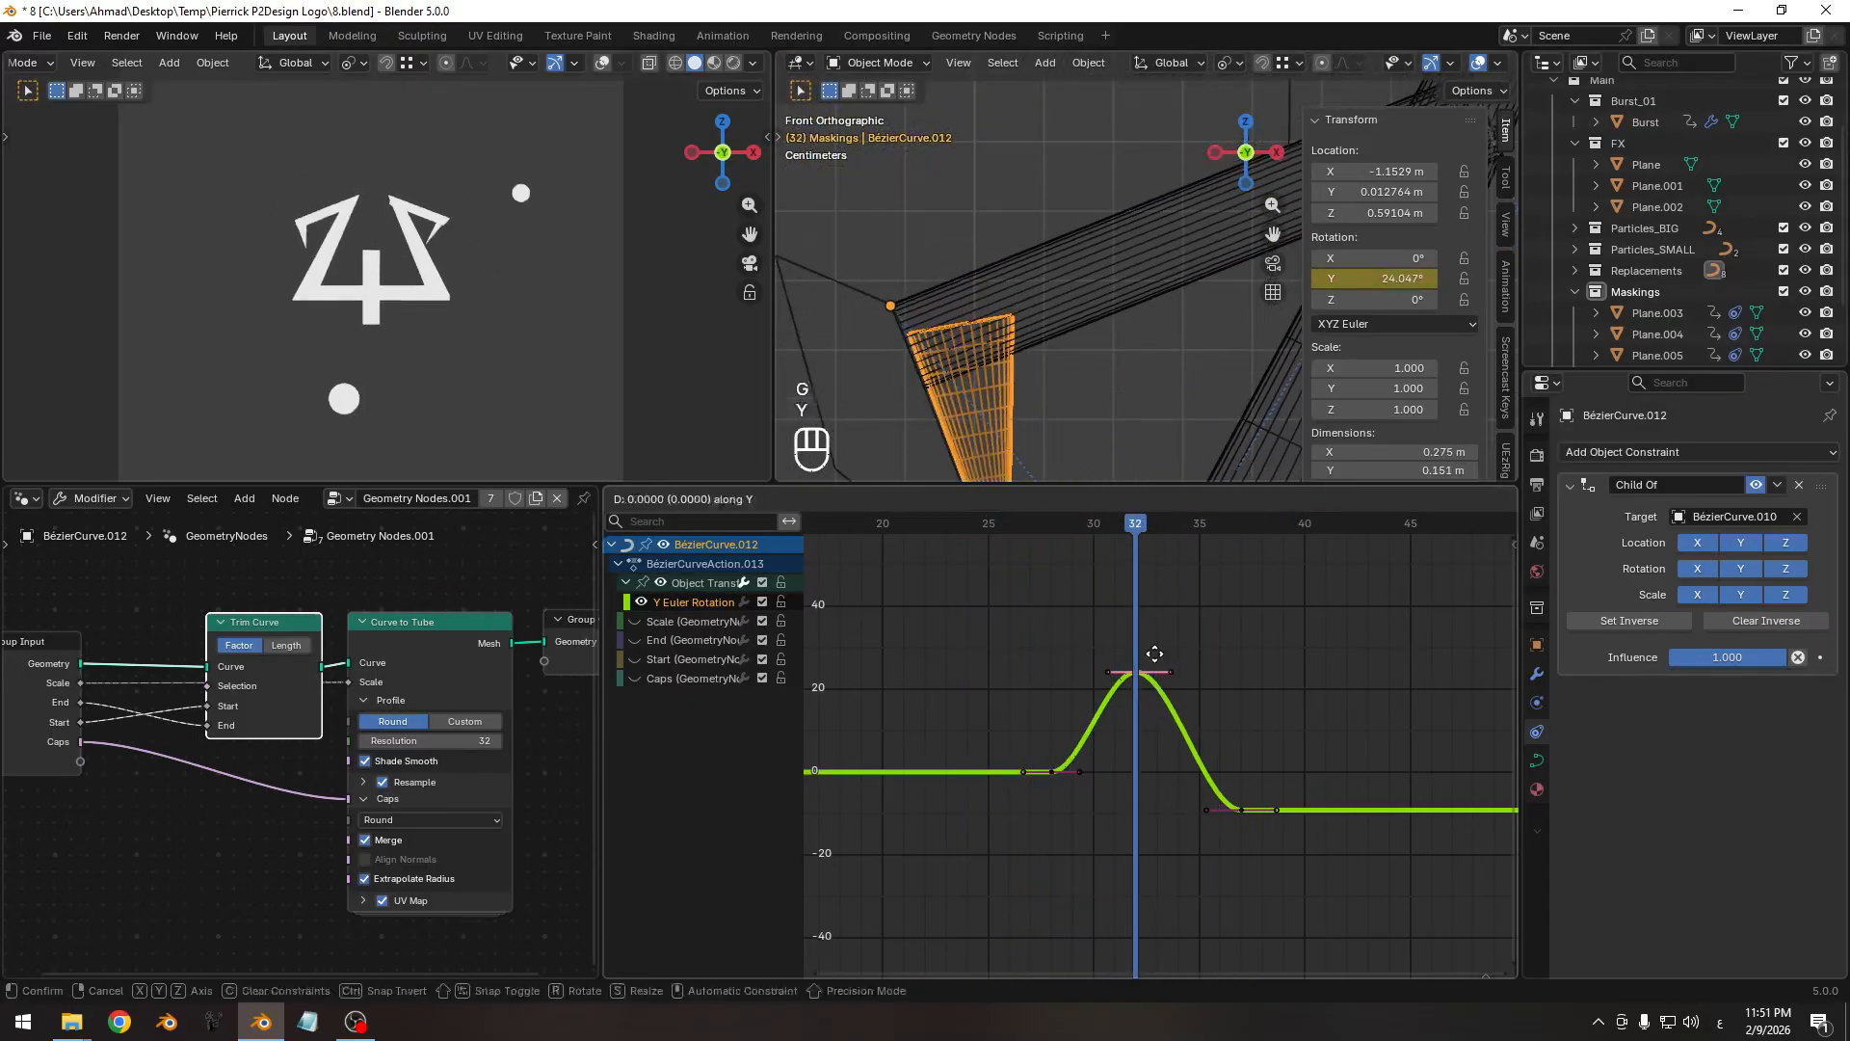
left_click(1151, 713)
Set BézierCurve.012's Y rotation to 4° on frame 41 and keyframe it.
left_click_drag(1088, 522, 1250, 528)
key("Right")
key("Right")
key("Right")
key("Right")
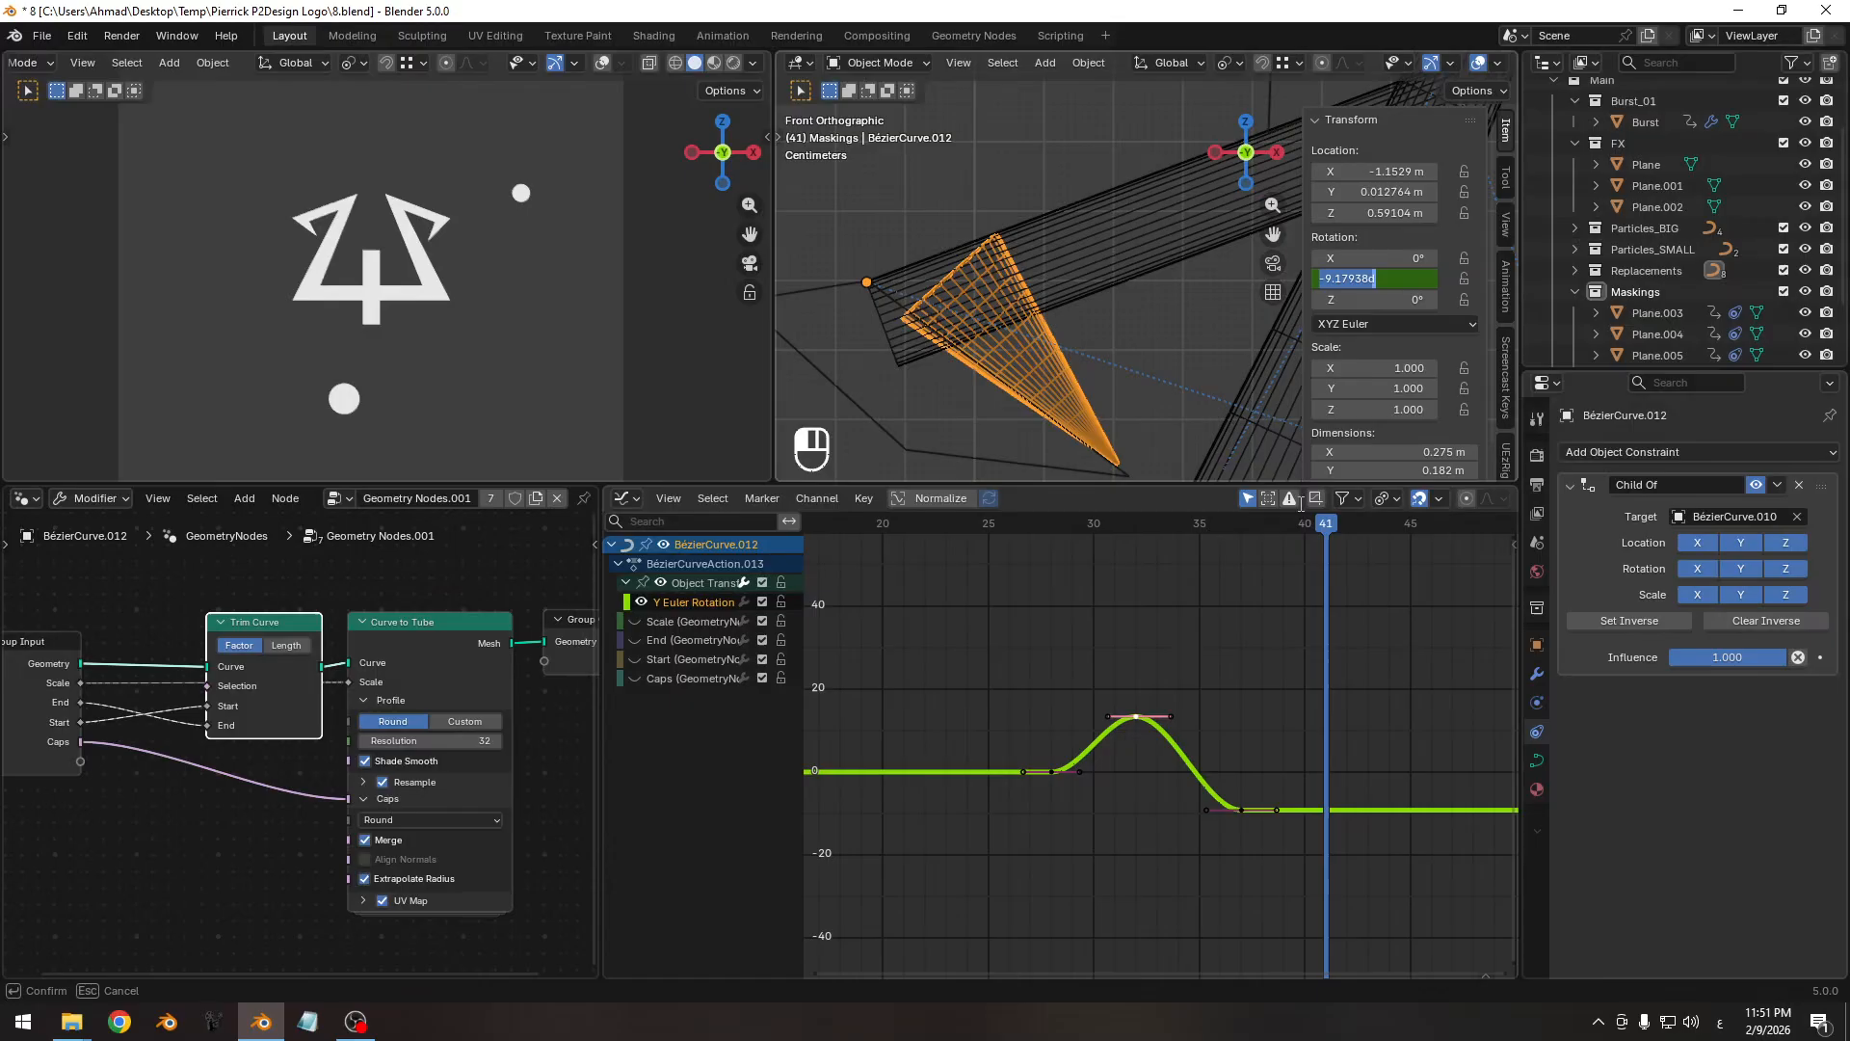
type("4")
key("Return")
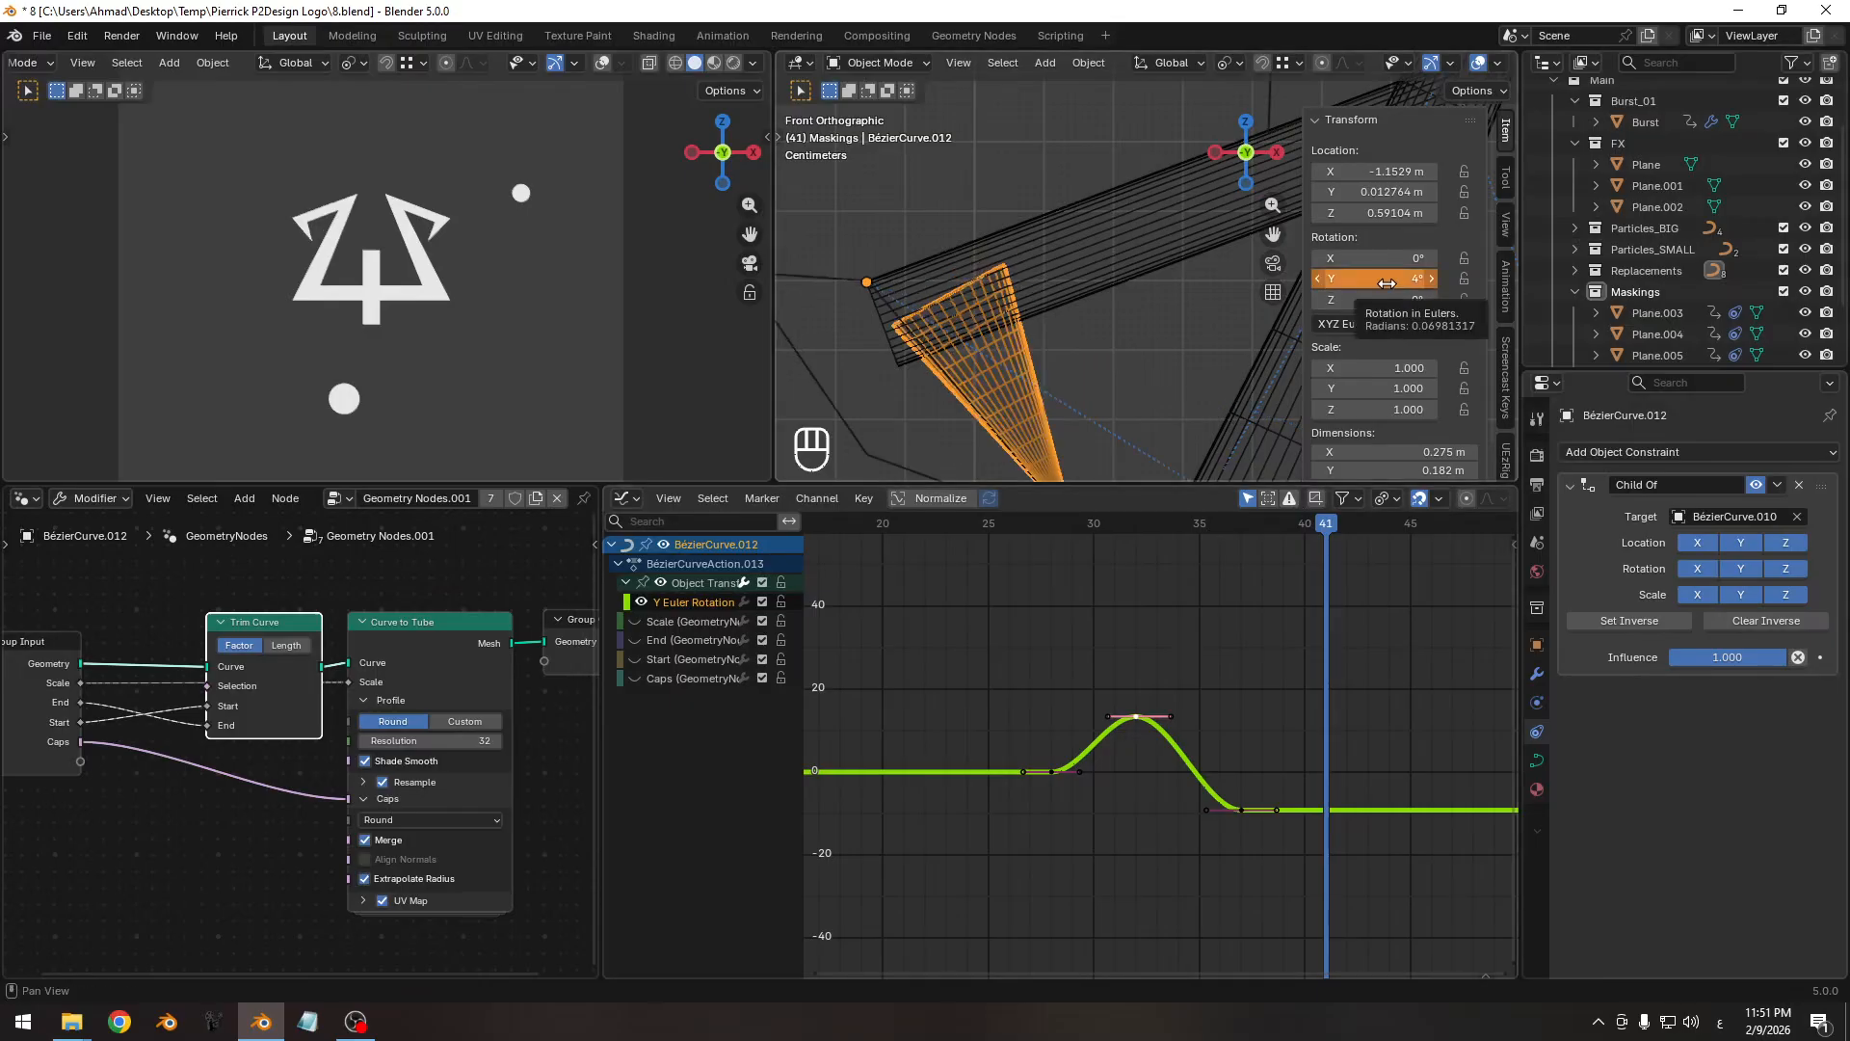
key("i")
Advance the animation past the frame 41 keyframe to frame 44.
key("Right")
key("Right")
key("Right")
key("Right")
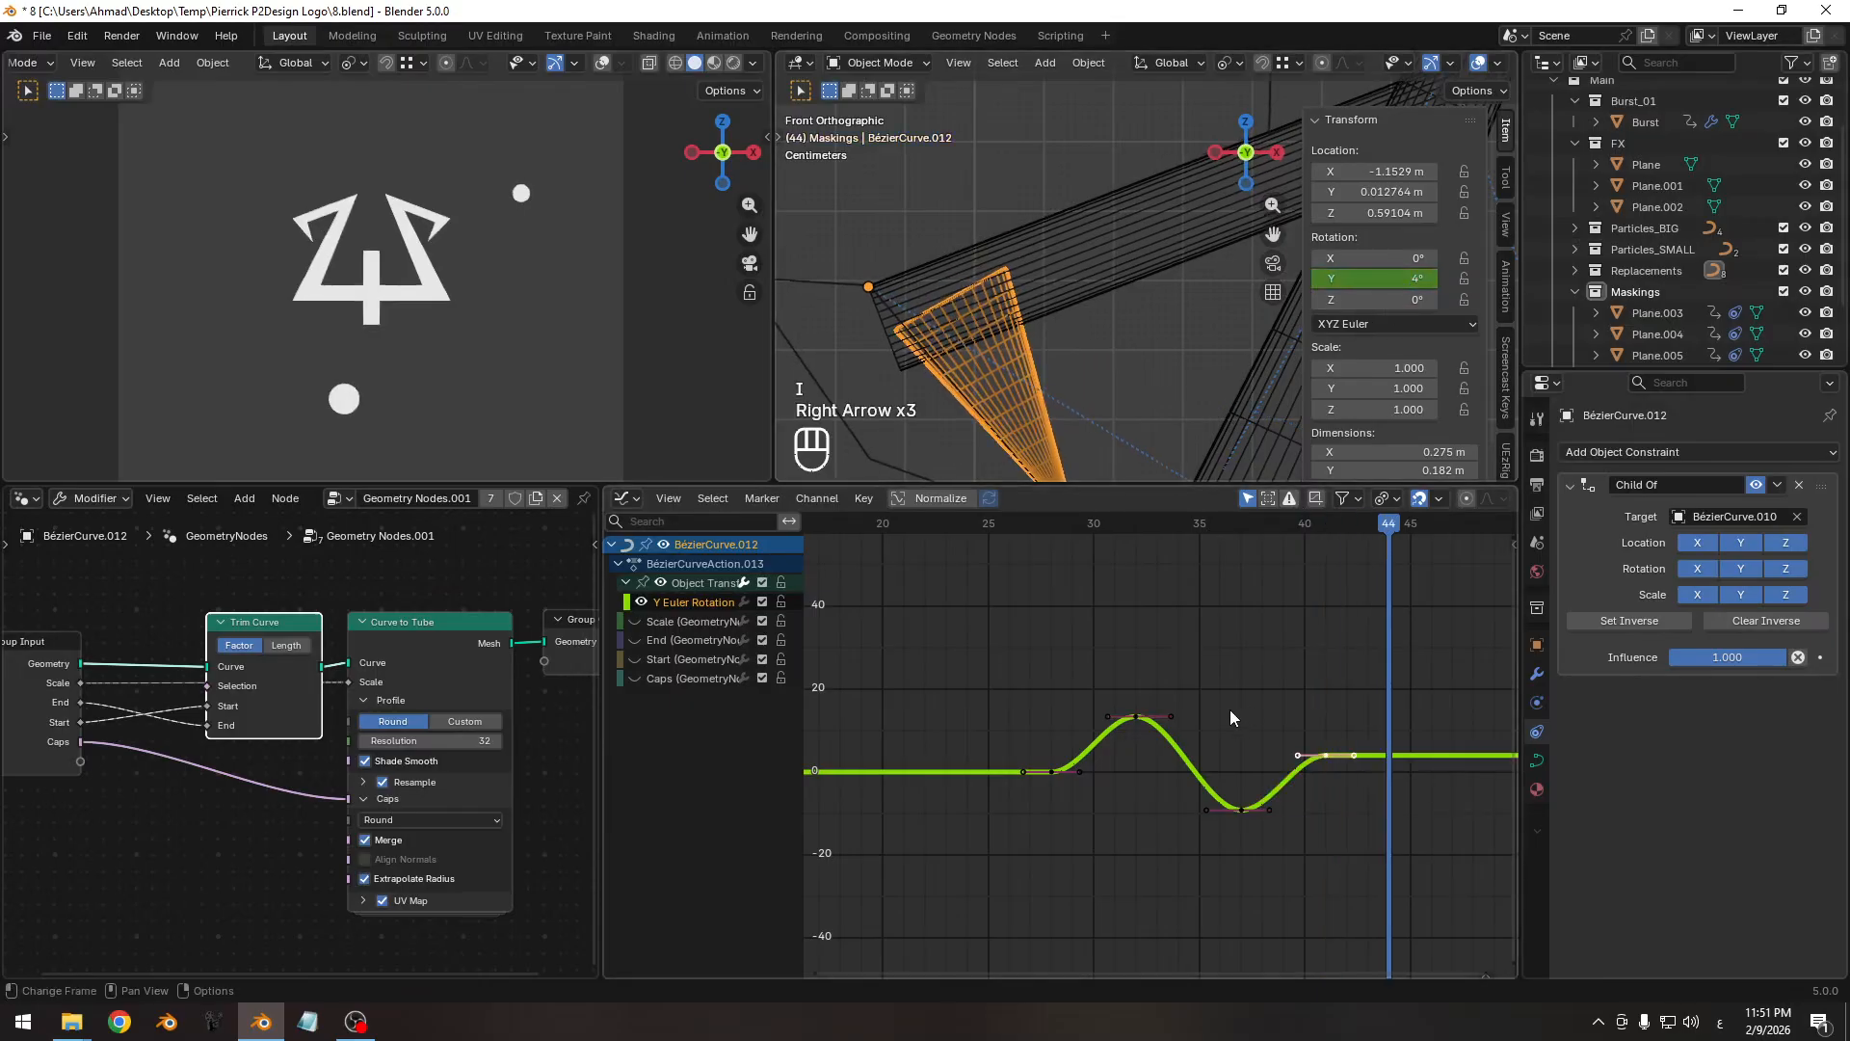
Keyframe the Y rotation of BézierCurve.012 at 0° on frame 45.
type("0")
key("Return")
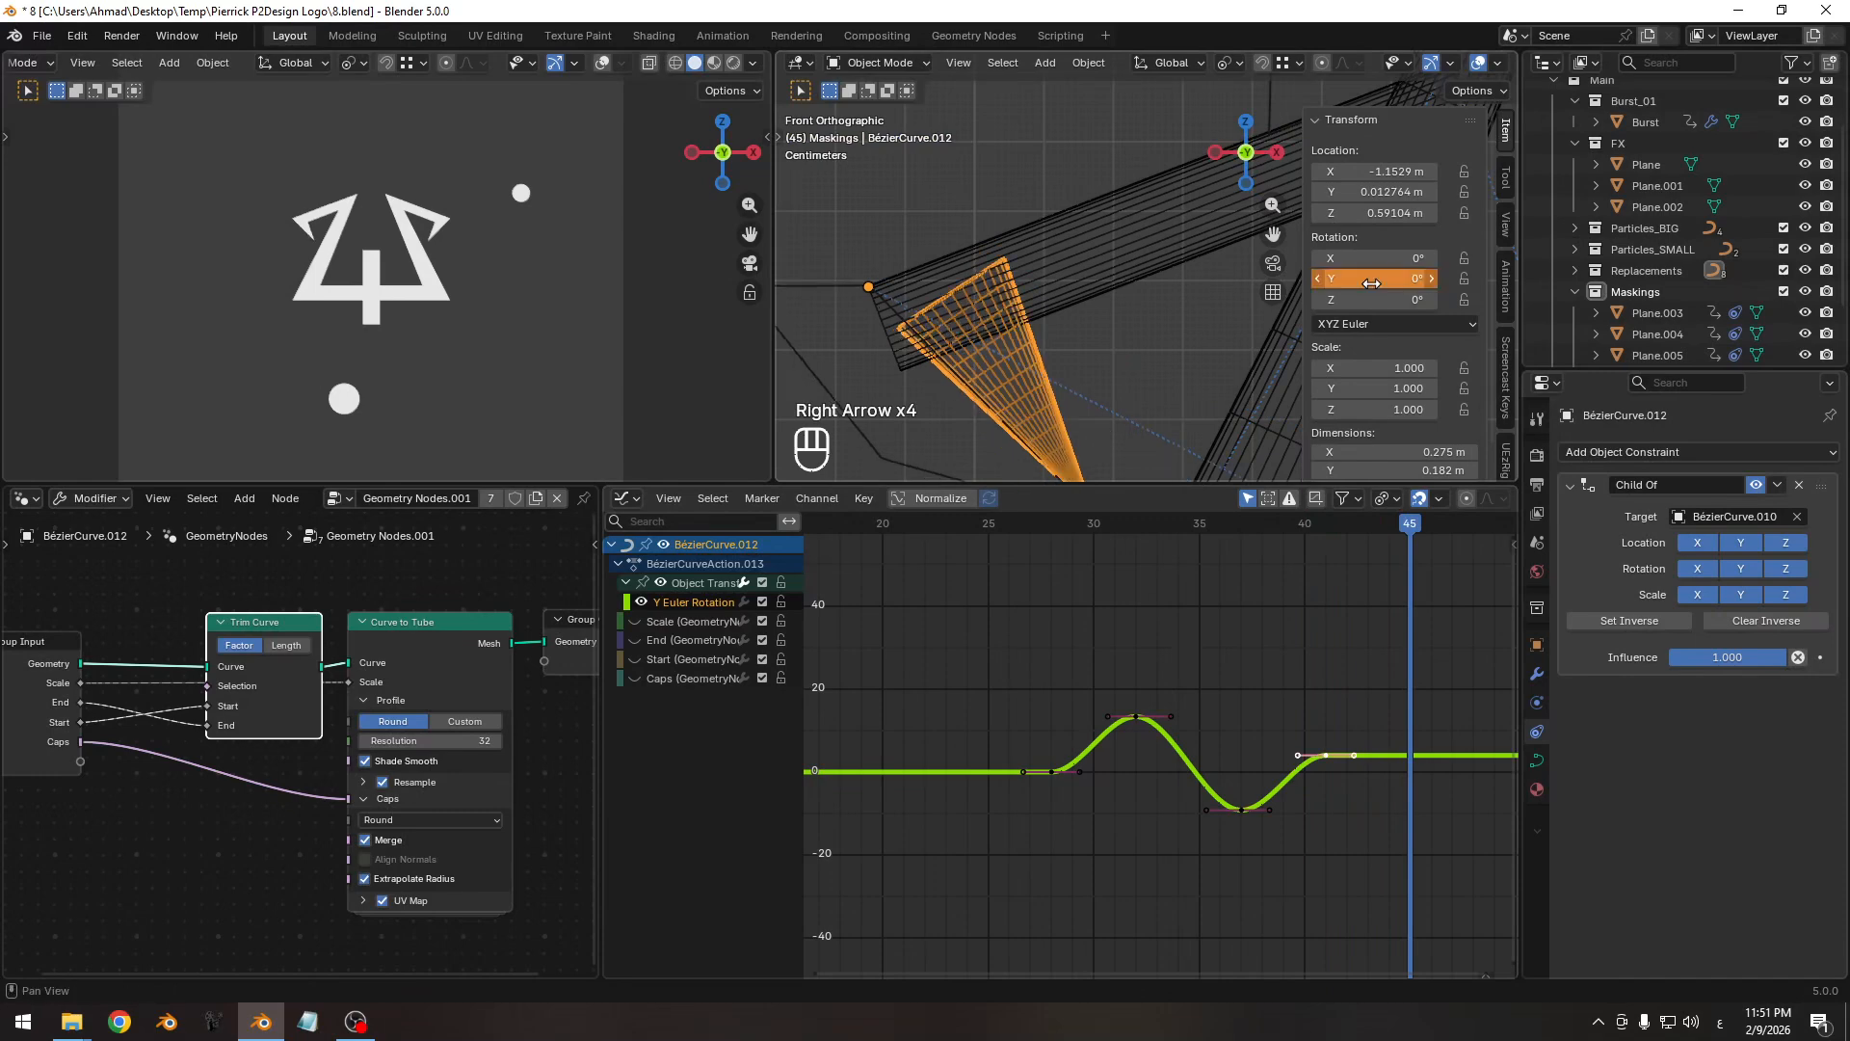
key("i")
Soften the wobble in the Y rotation curve by moving the frame 37 key to about -6° and the frame 41 key to about 2°.
middle_click_drag(1195, 637, 1090, 653, "shift")
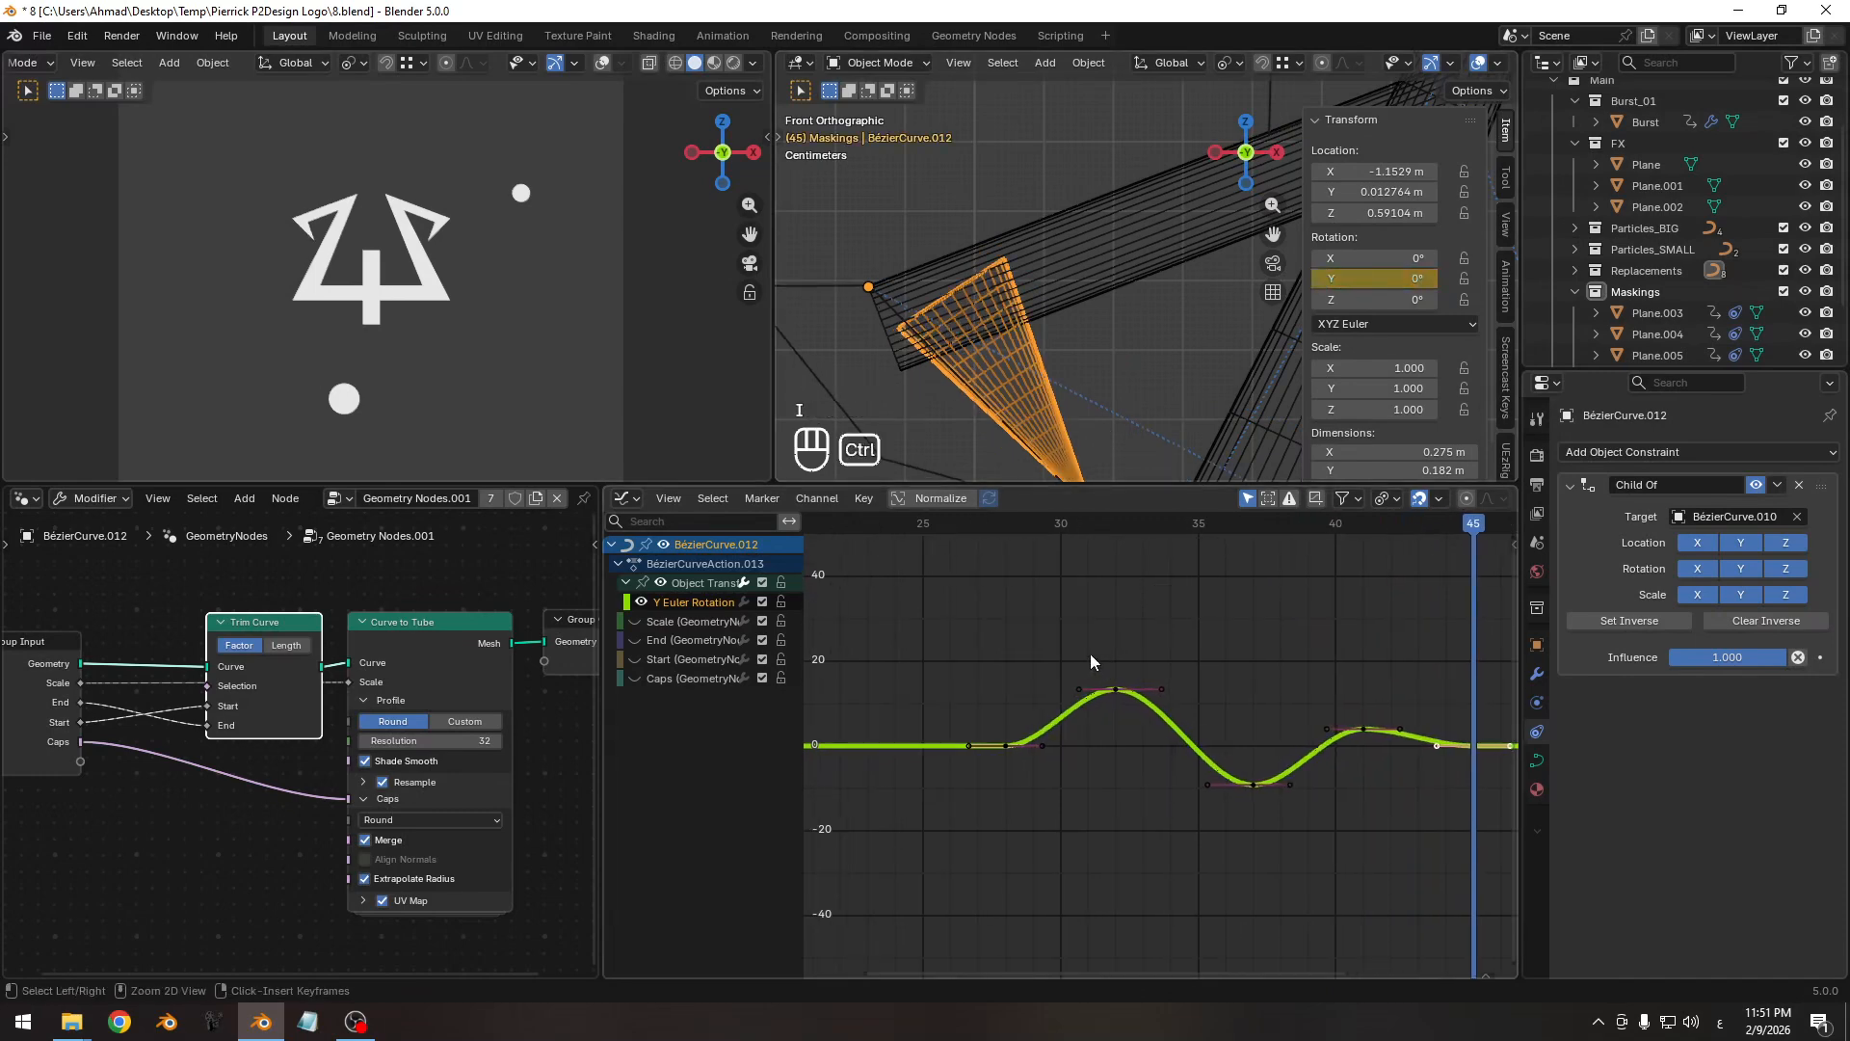
left_click_drag(1000, 526, 1245, 581)
middle_click_drag(1232, 773, 1214, 734, "ctrl")
left_click_drag(1192, 798, 1192, 765)
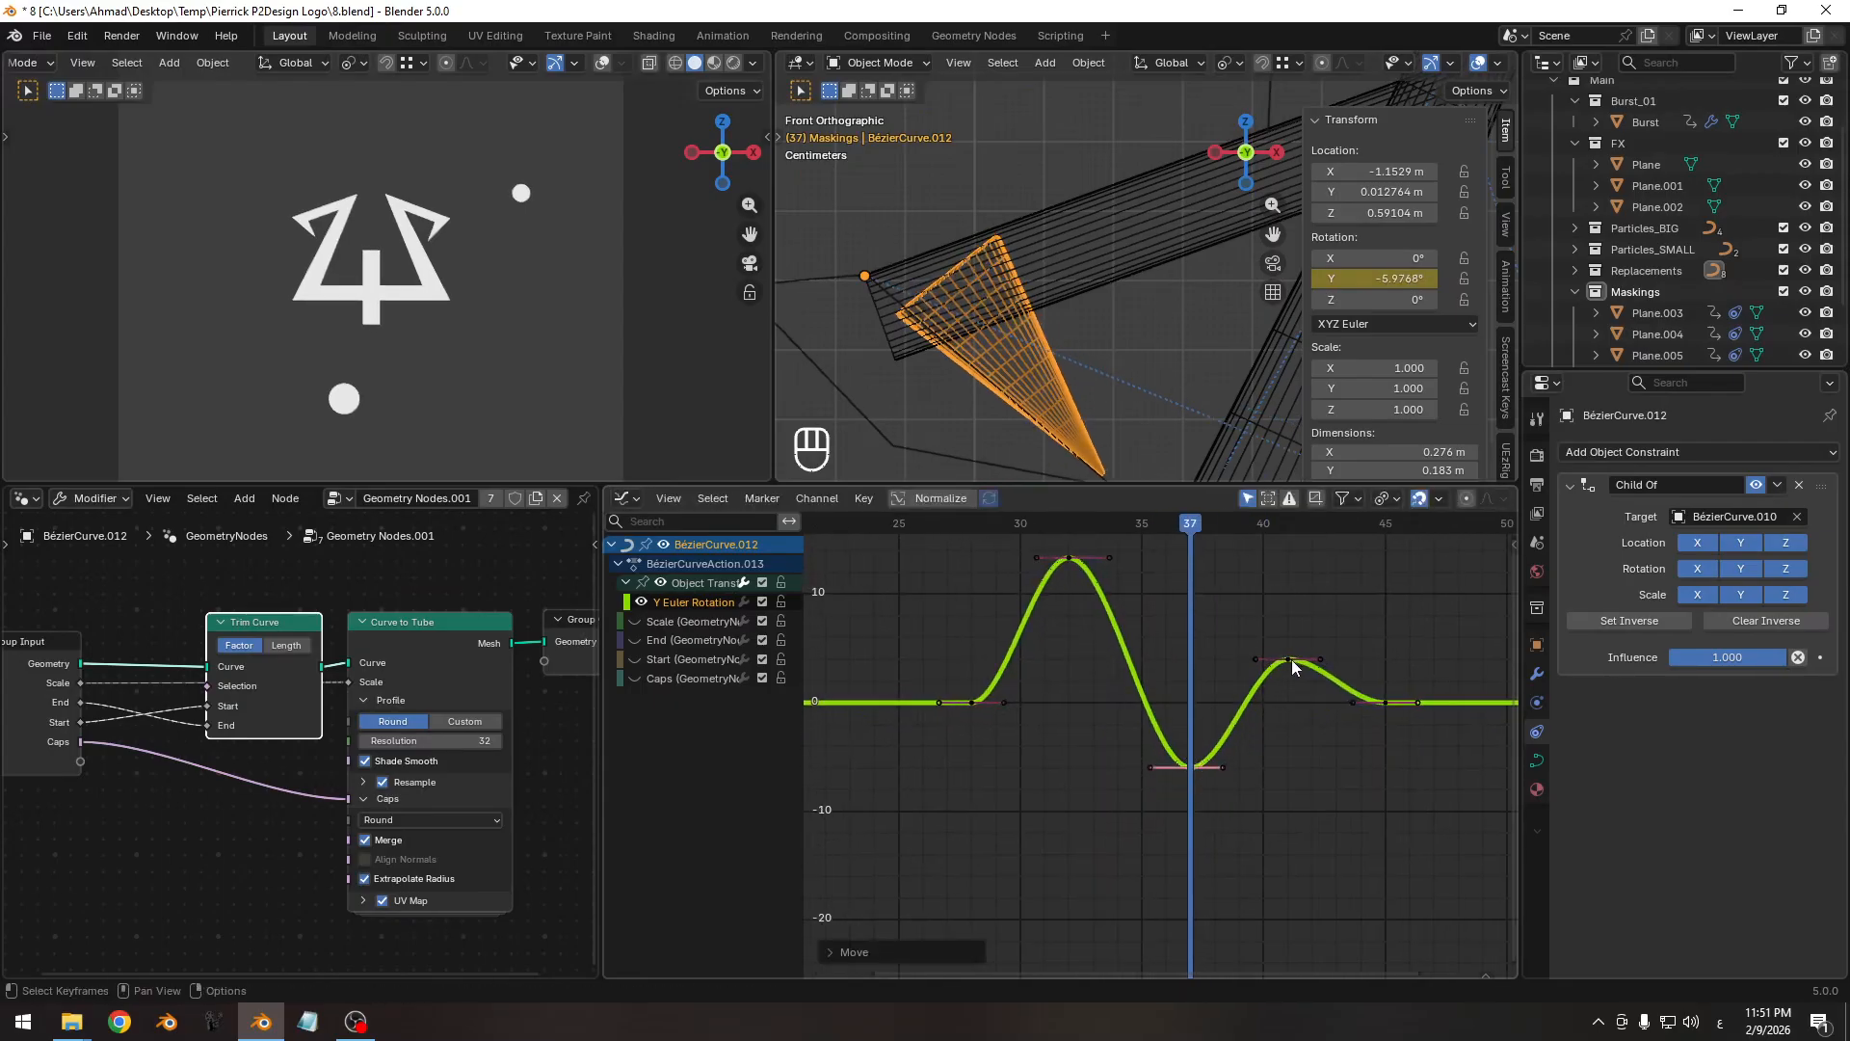
left_click_drag(1291, 659, 1291, 680)
Lengthen the incoming handle of the Y rotation peak key on frame 32 by scaling it, and save the file.
middle_click_drag(1058, 685, 1198, 750, "shift")
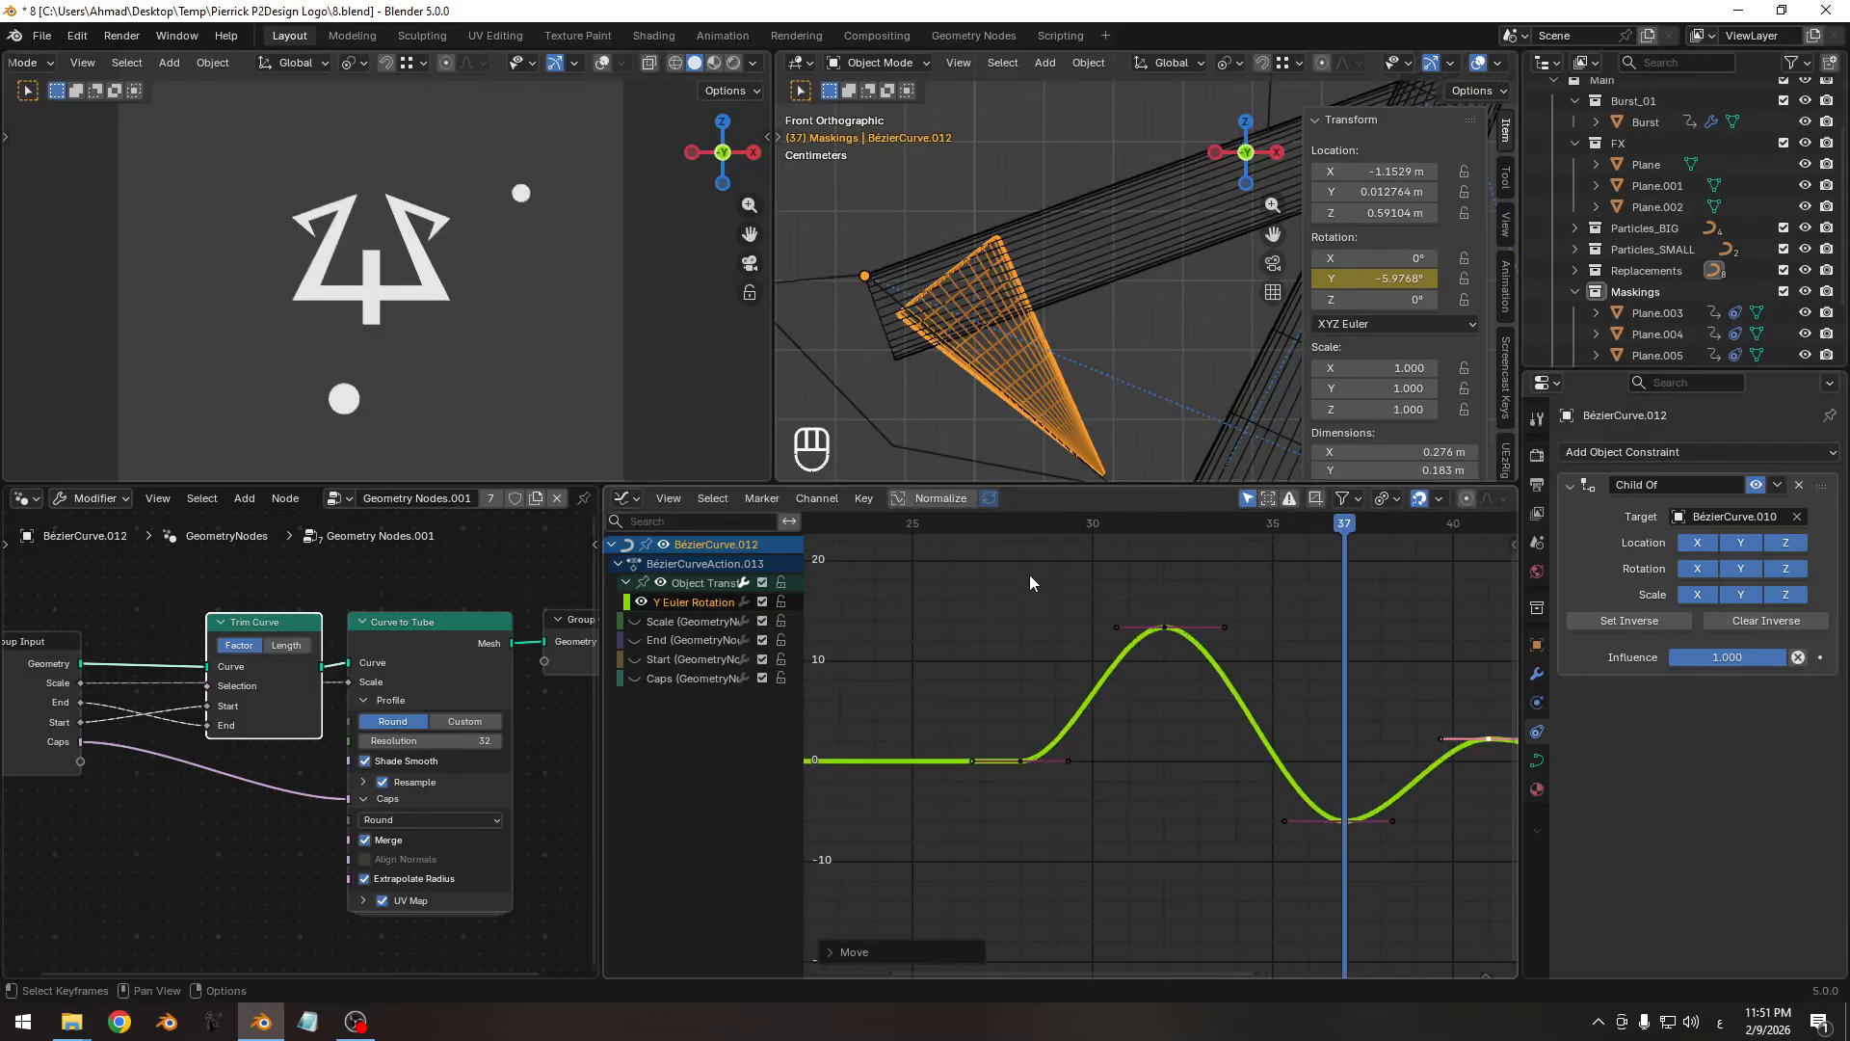
left_click_drag(1009, 530, 1133, 541)
left_click(1116, 628)
key("s")
left_click(1034, 659)
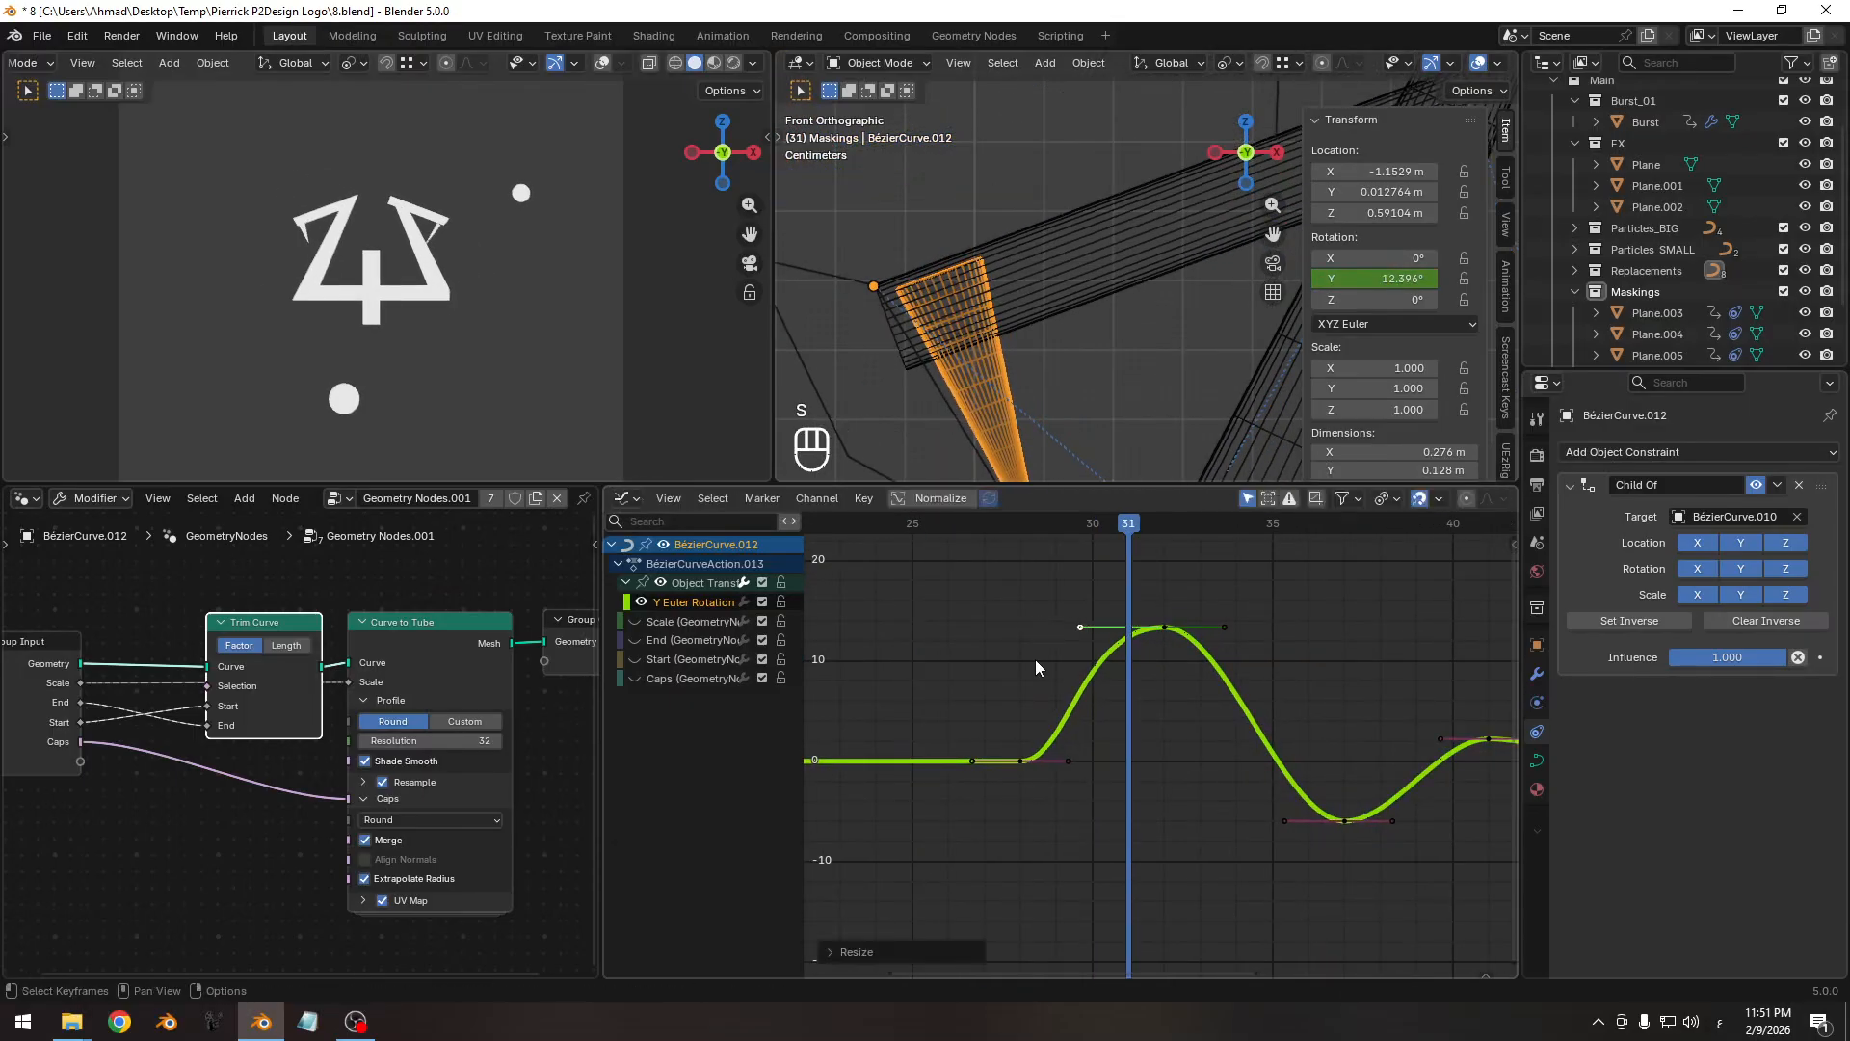
key("s")
left_click(1118, 749)
left_click(1080, 630)
key("s")
left_click(1041, 638)
middle_click_drag(1033, 677, 1221, 696, "ctrl")
key("ctrl+s")
Scale up the handles of the outgoing peak and all following Y rotation keys to smooth the settling motion, and save the file.
middle_click_drag(1221, 695, 1123, 697, "shift")
left_click_drag(1083, 617, 1472, 875)
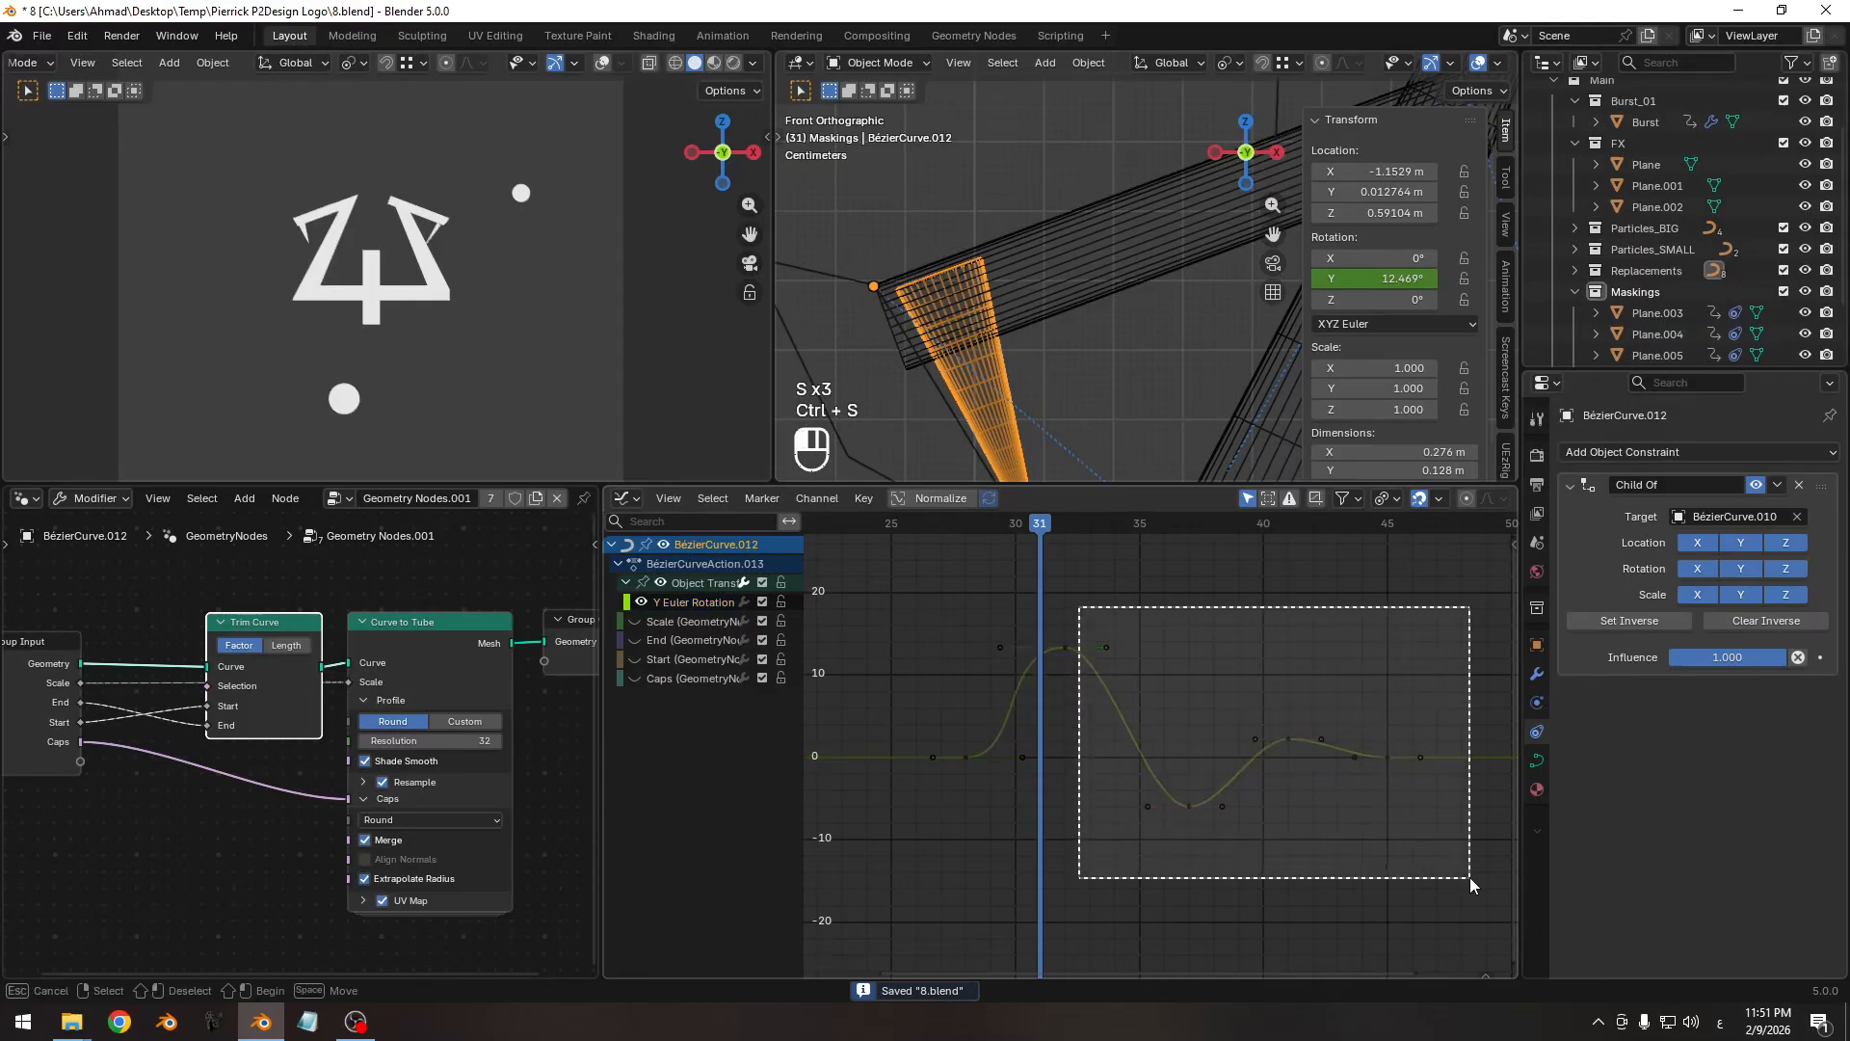
key("s")
left_click(1475, 920)
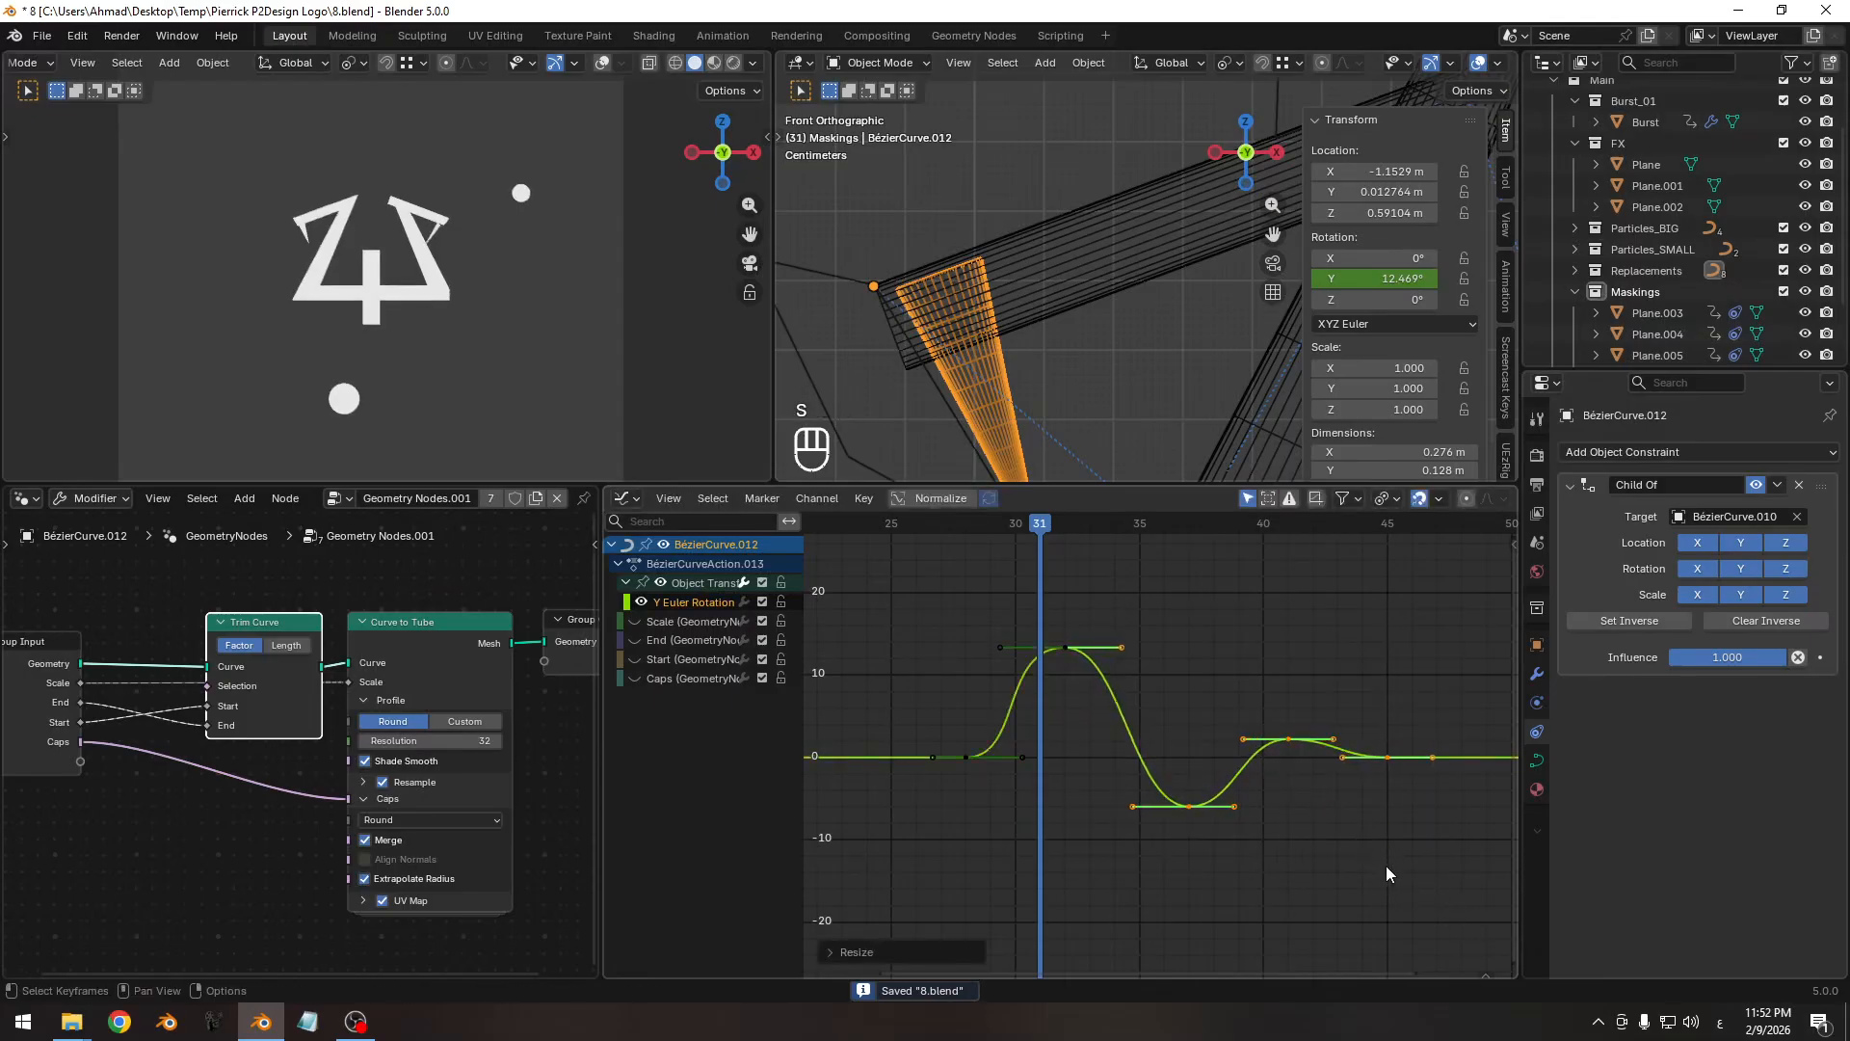
middle_click_drag(1181, 819, 1050, 752, "ctrl")
key("ctrl+s")
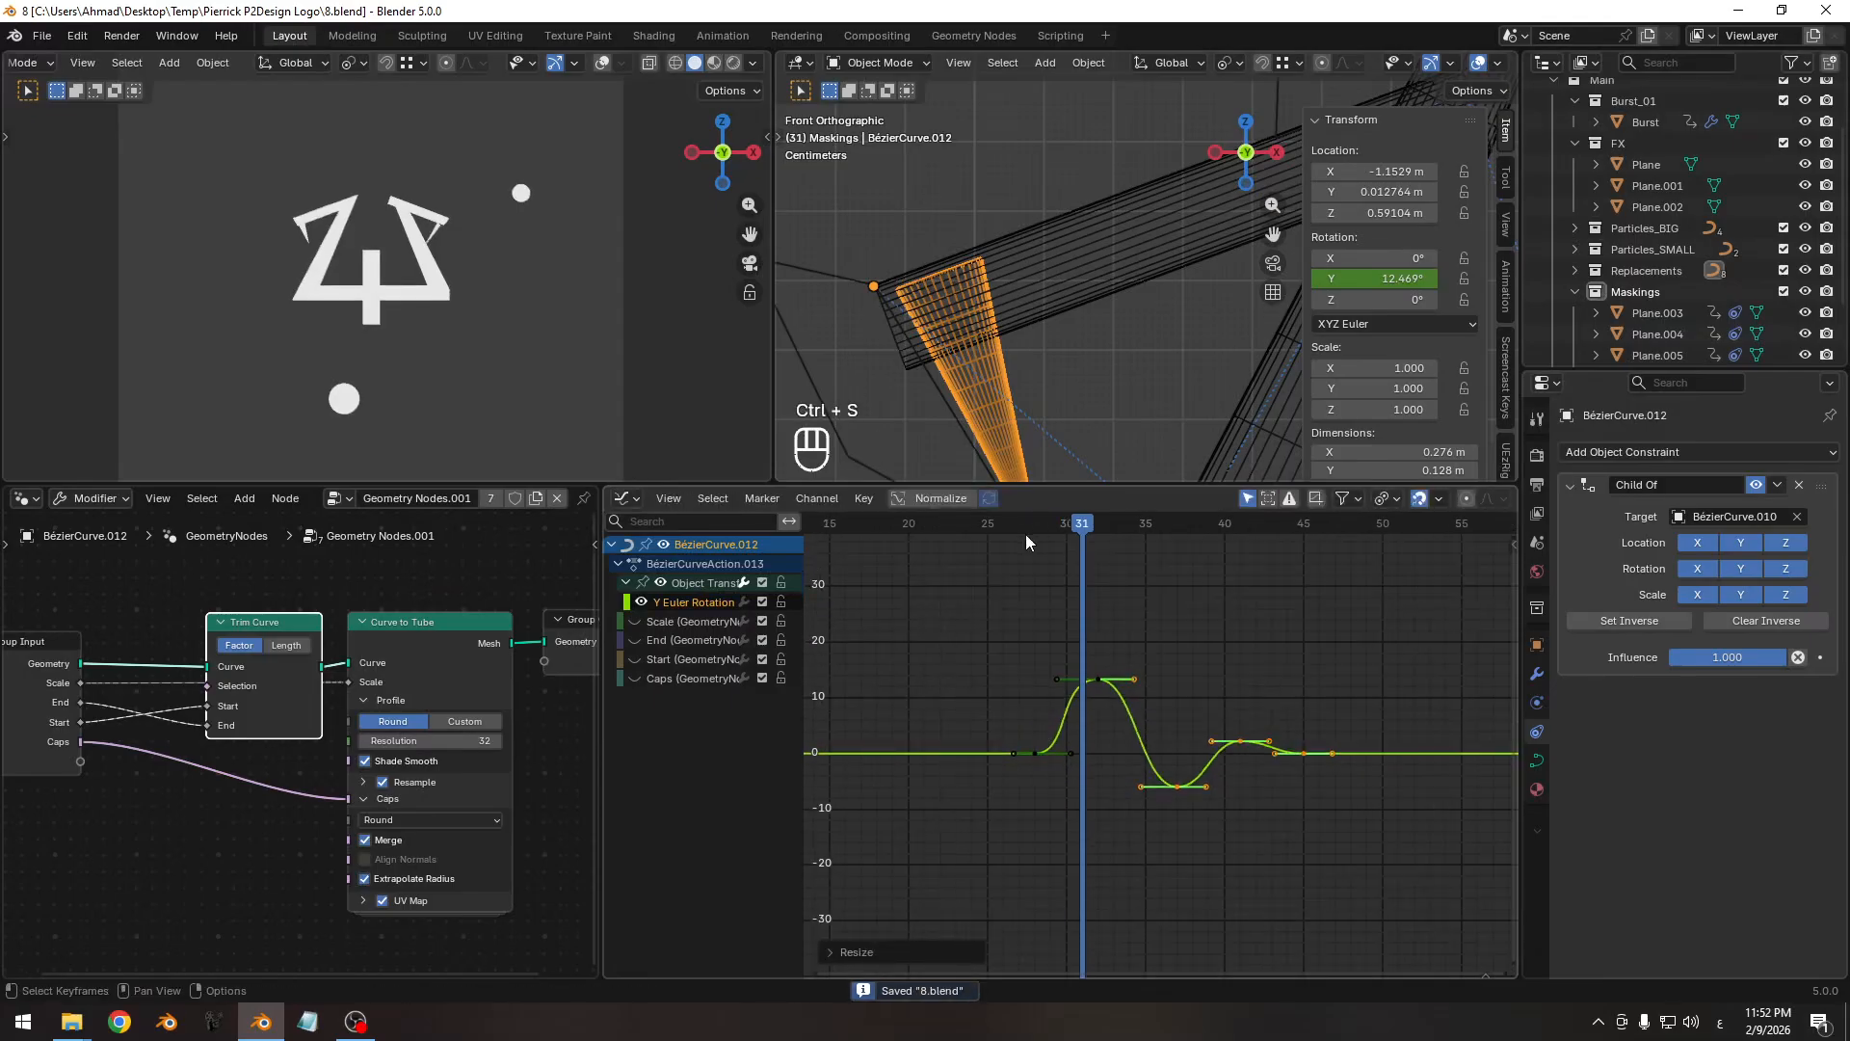
Play through the animation to check the wobble, and save the project as the incremental version 9.blend.
key("space")
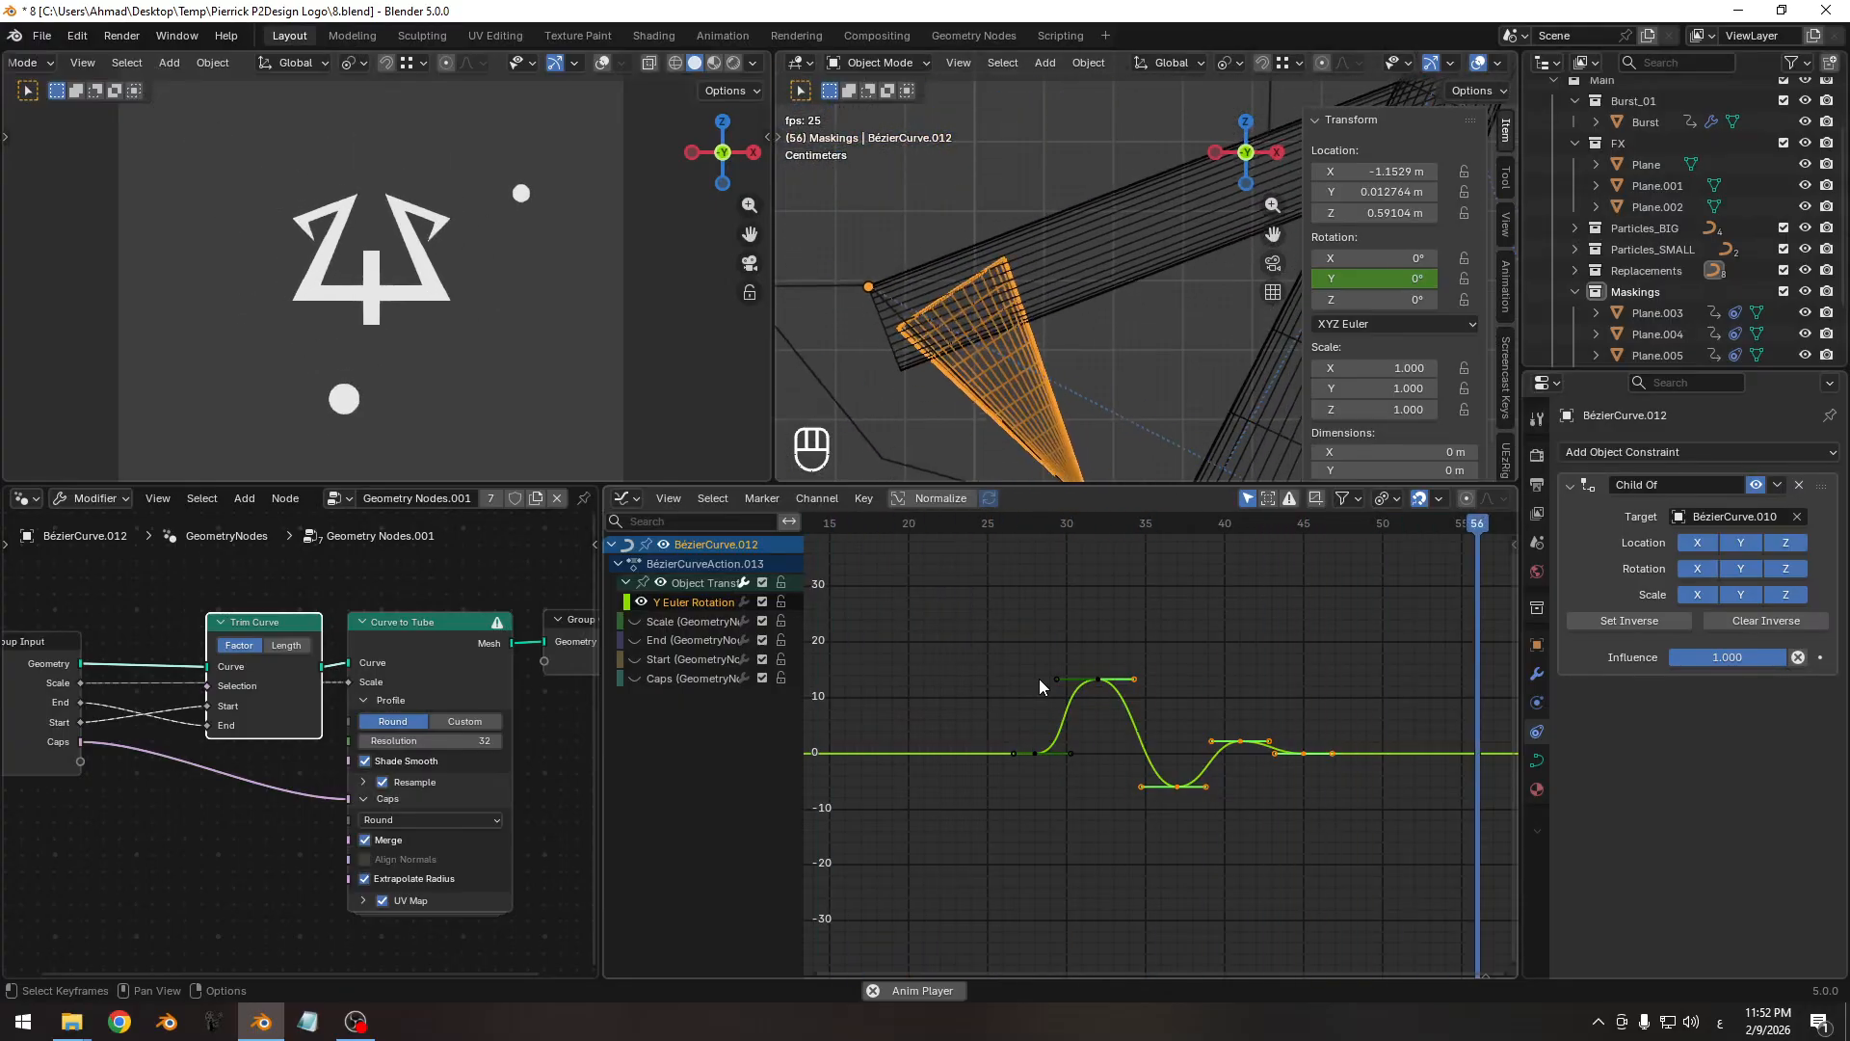
key("space")
key("ctrl+s")
key("shift+Left")
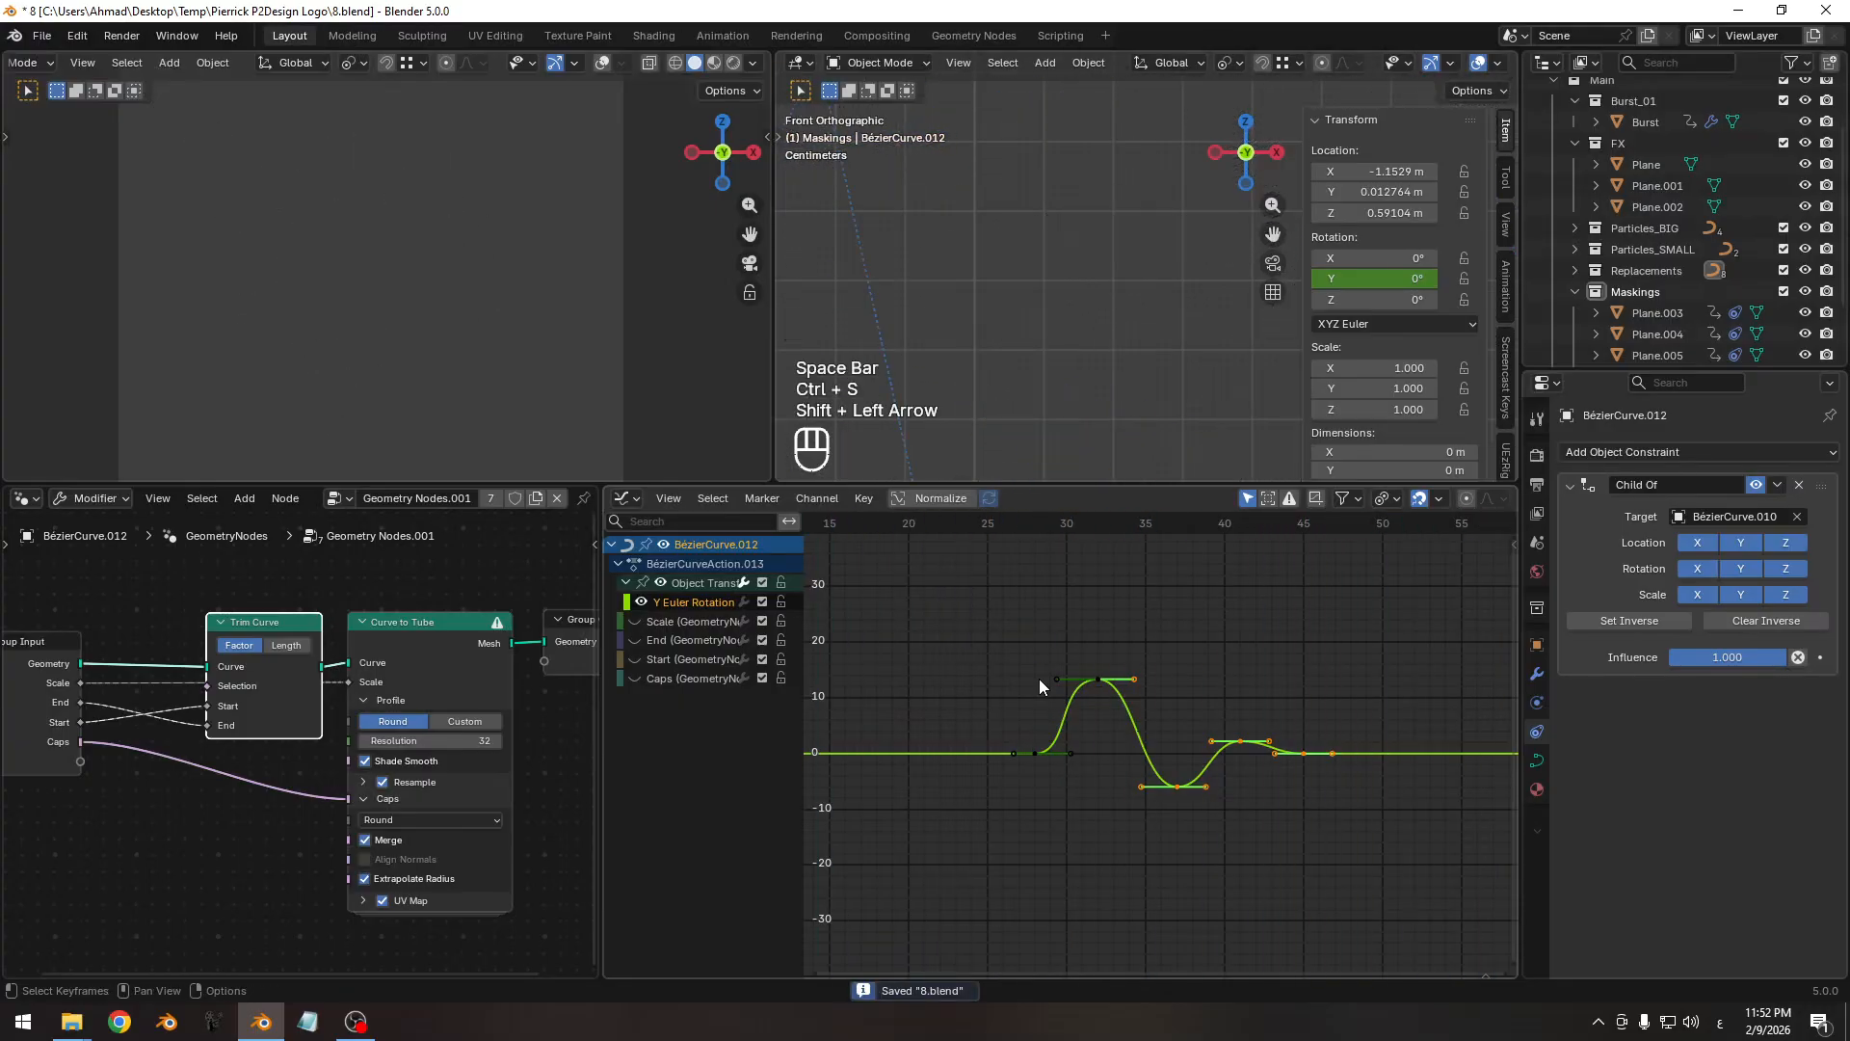
key("ctrl+alt+s")
key("space")
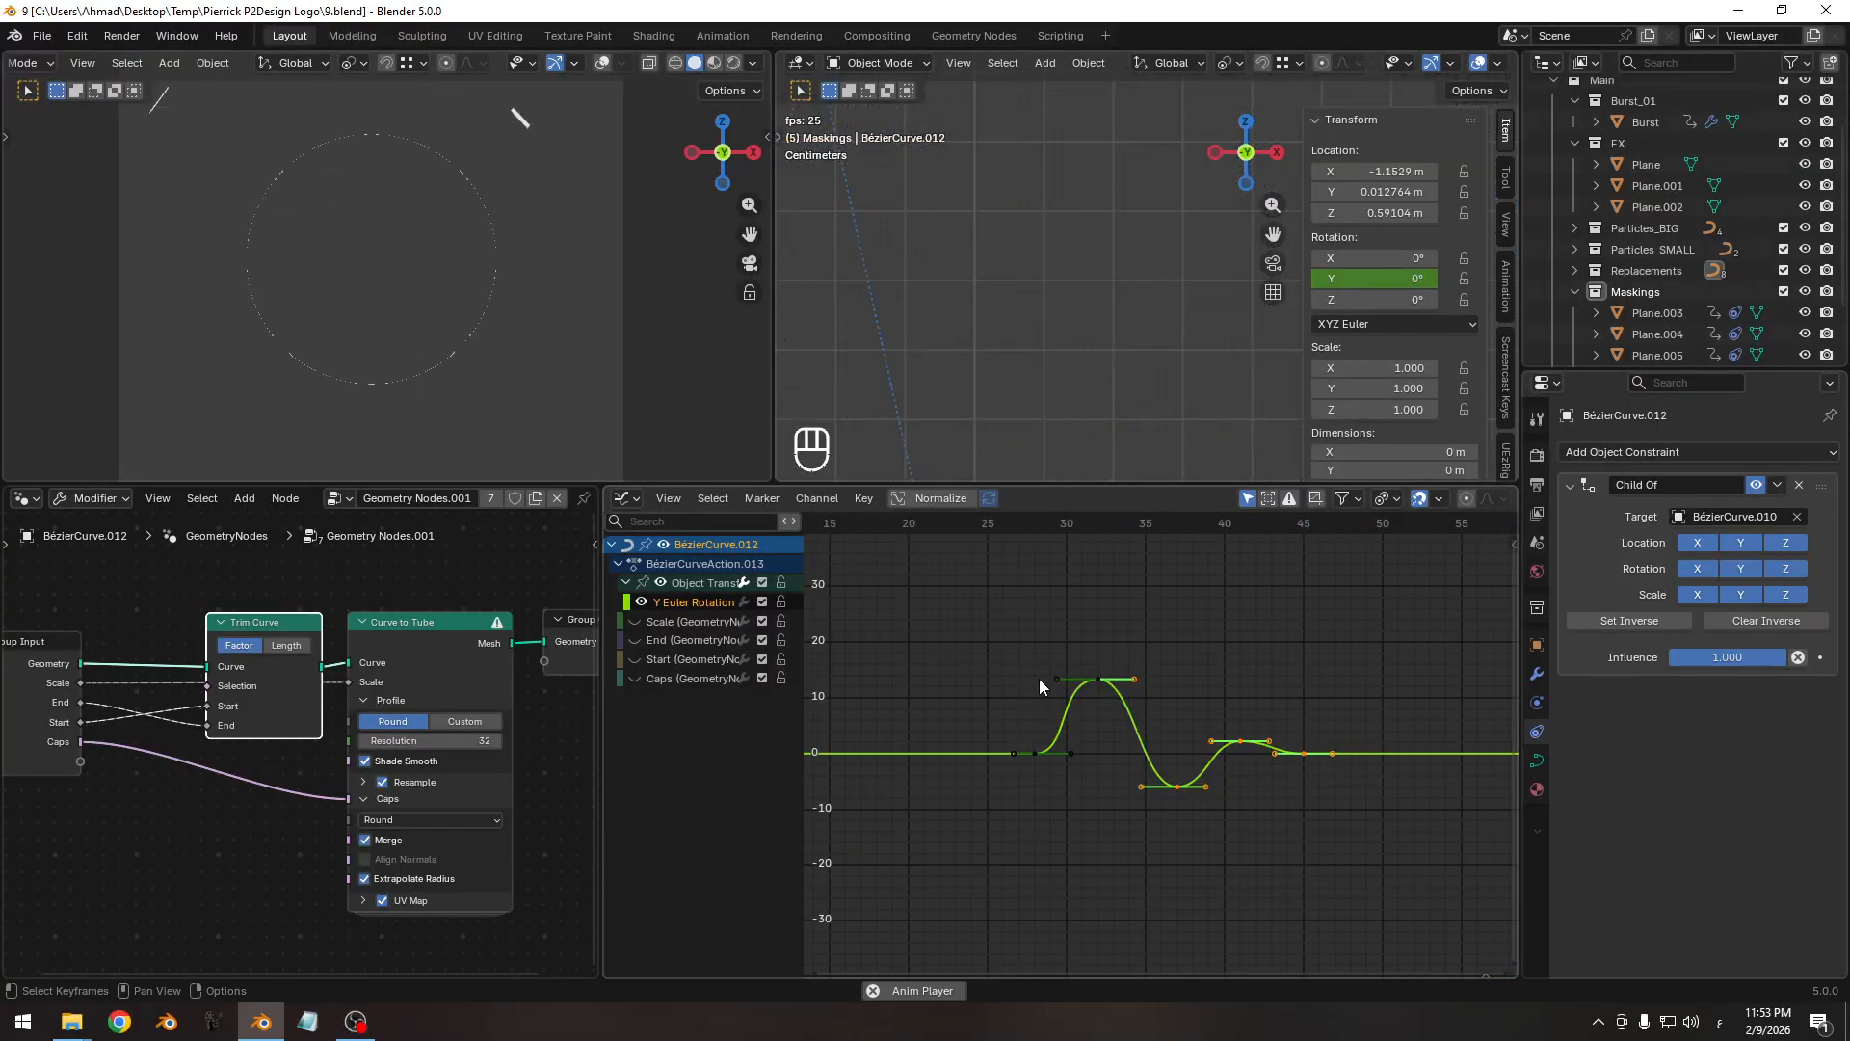
key("space")
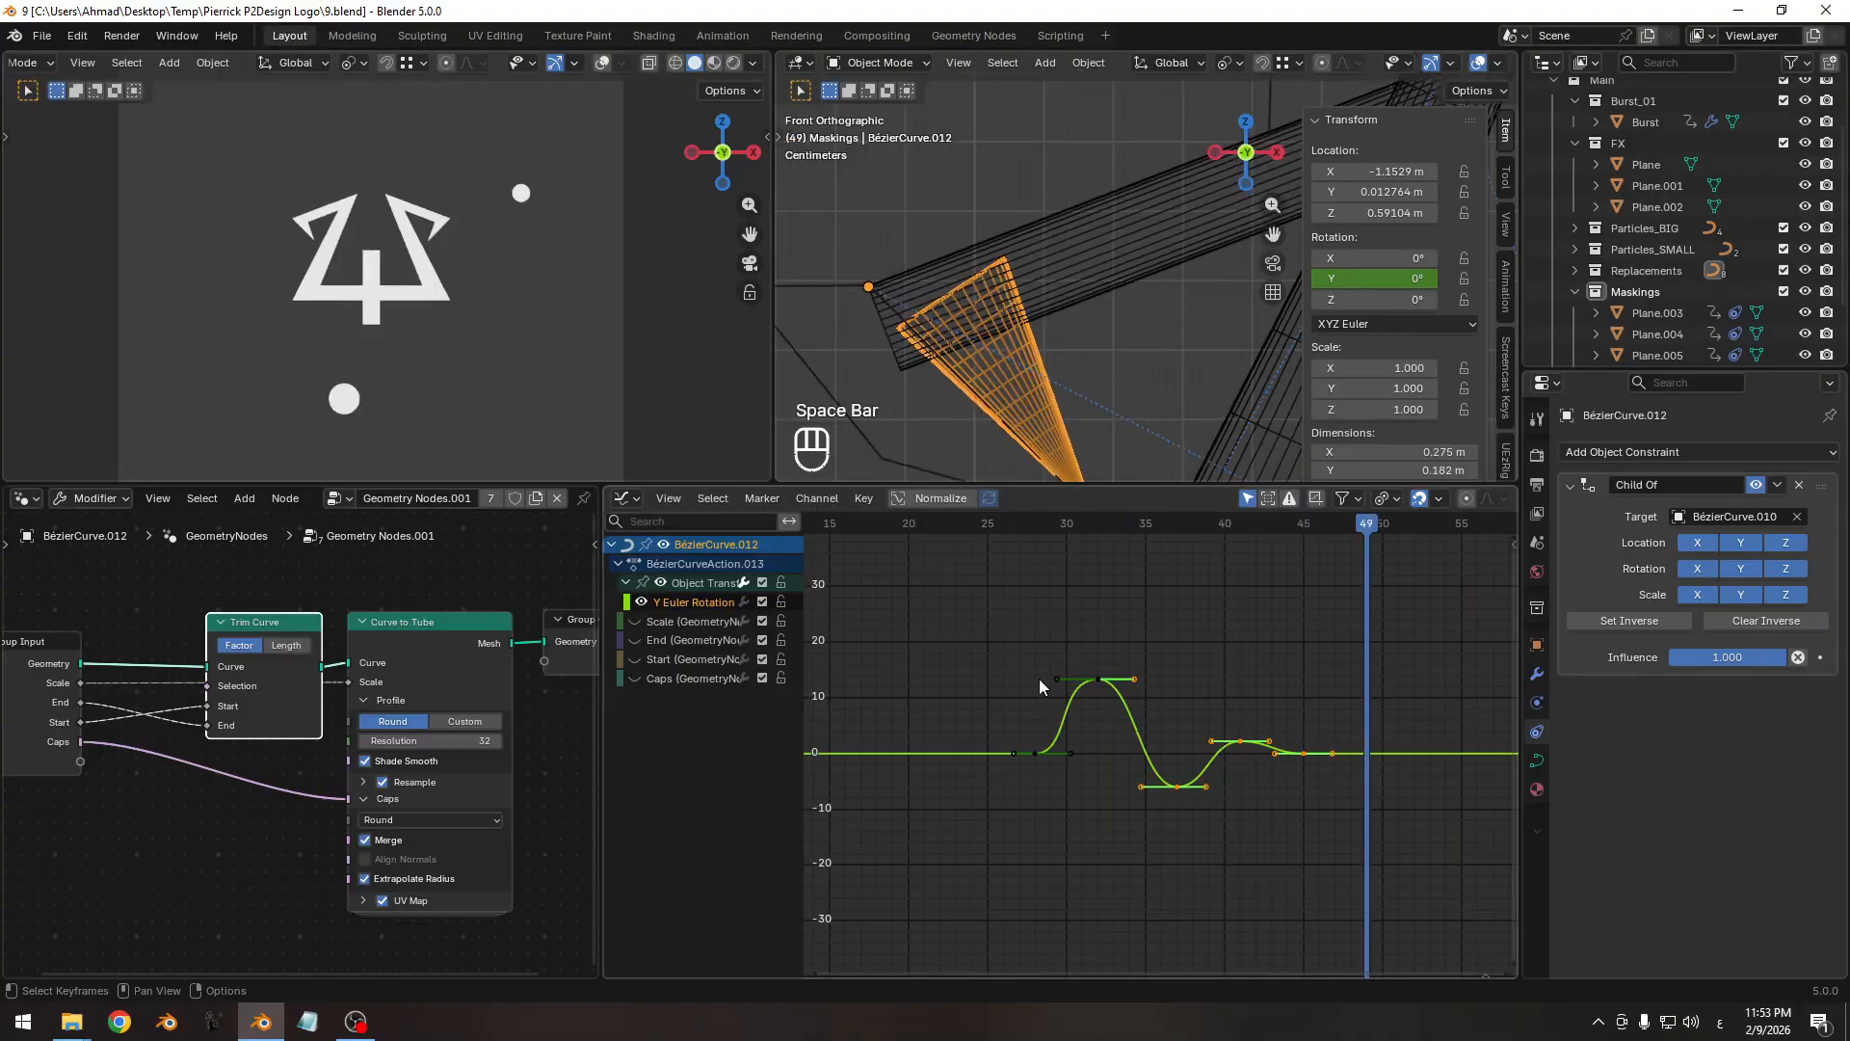
Select the slanted right-hand bar BézierCurve.009, bring its X Location curve into view, and save the file.
key("n")
middle_click_drag(1316, 351, 1010, 308, "shift")
left_click(1200, 276)
scroll(1193, 299, "down", 2)
middle_click_drag(1166, 380, 1135, 353, "shift")
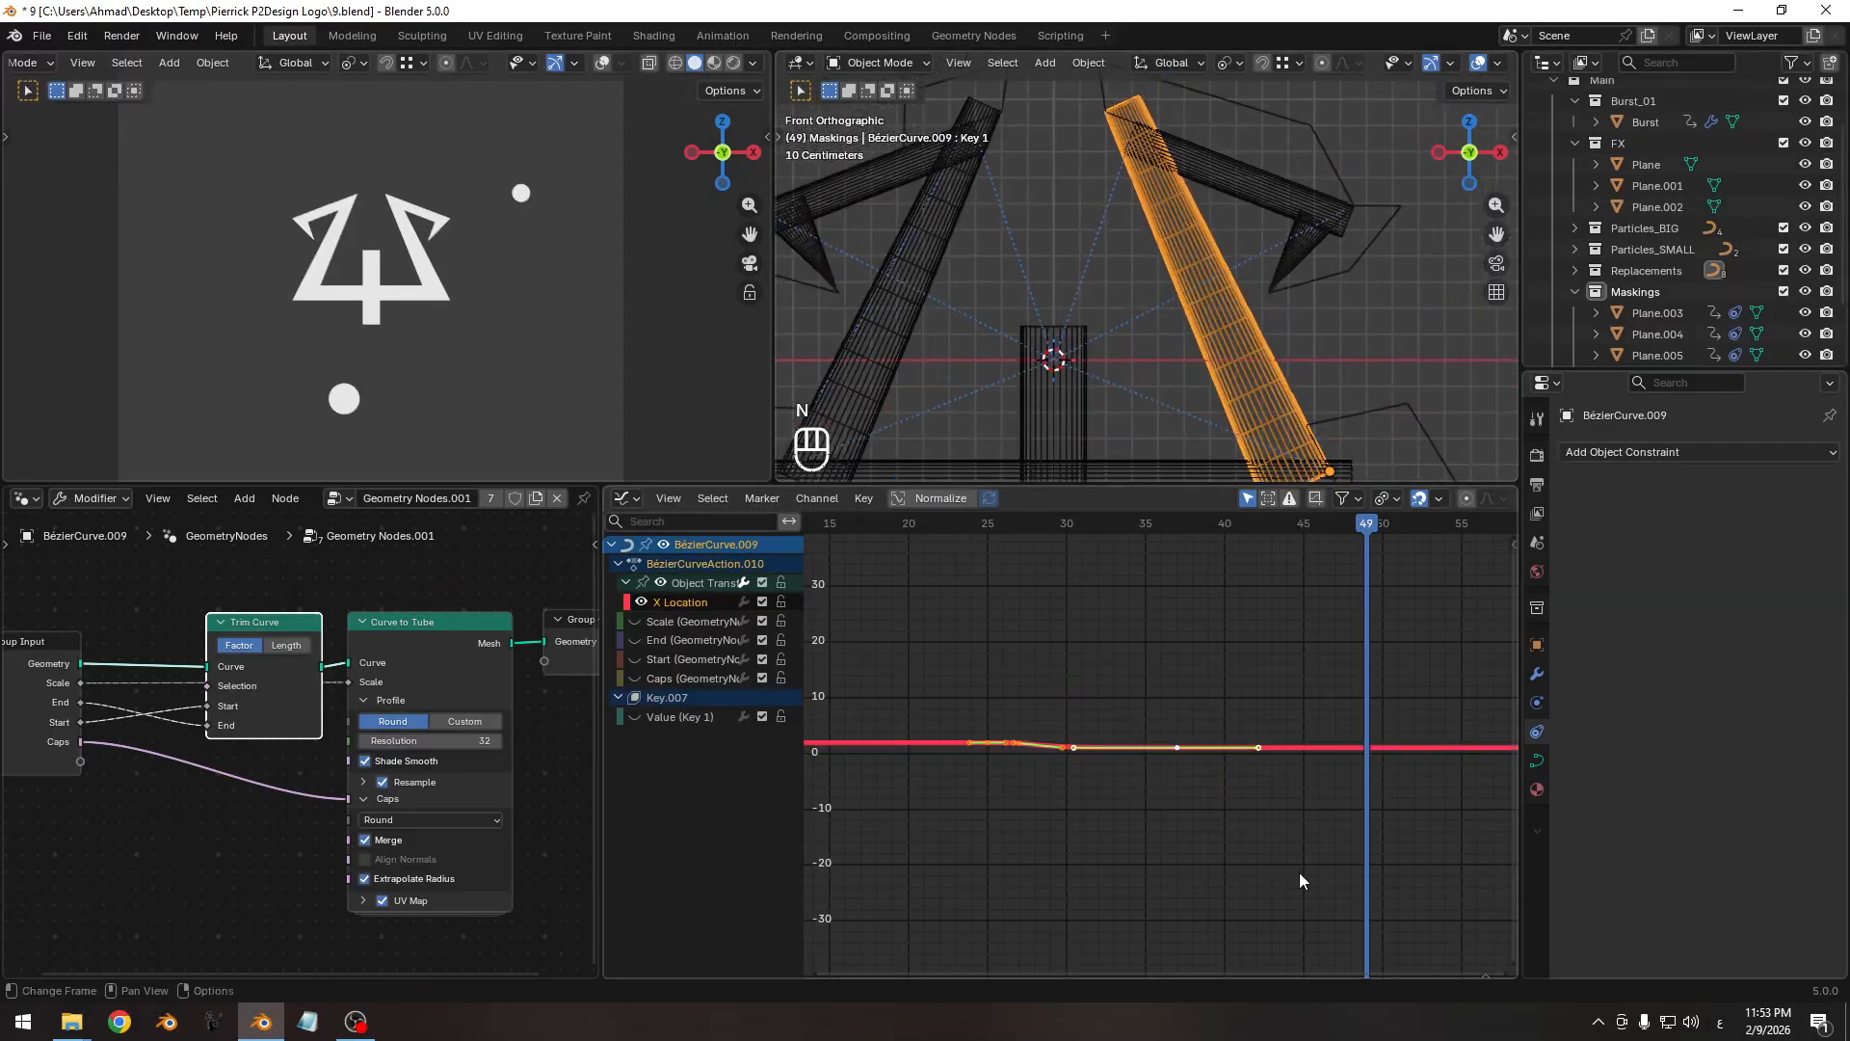
middle_click_drag(1299, 871, 1081, 711, "ctrl")
key("ctrl+s")
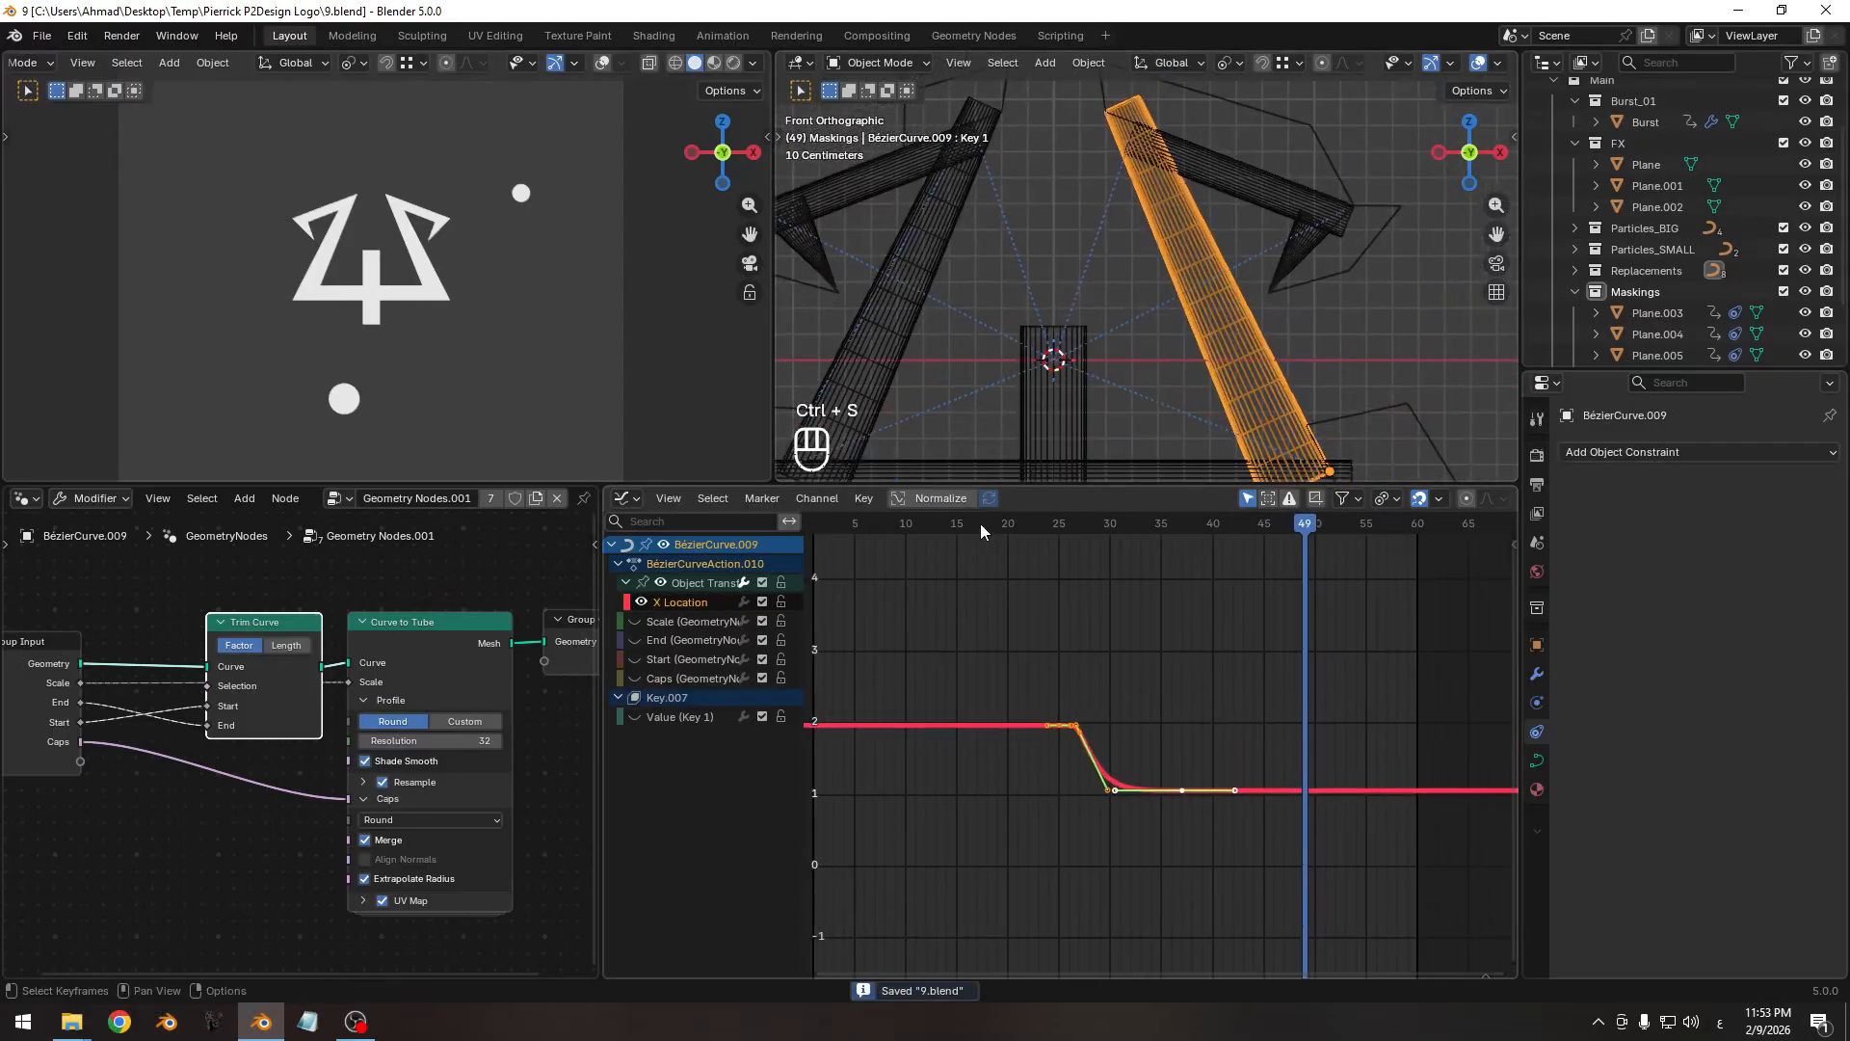
Keyframe the Y rotation of BézierCurve.009 at 0° on frame 29 and show only its Y Euler Rotation curve in the graph.
left_click_drag(980, 523, 1102, 544)
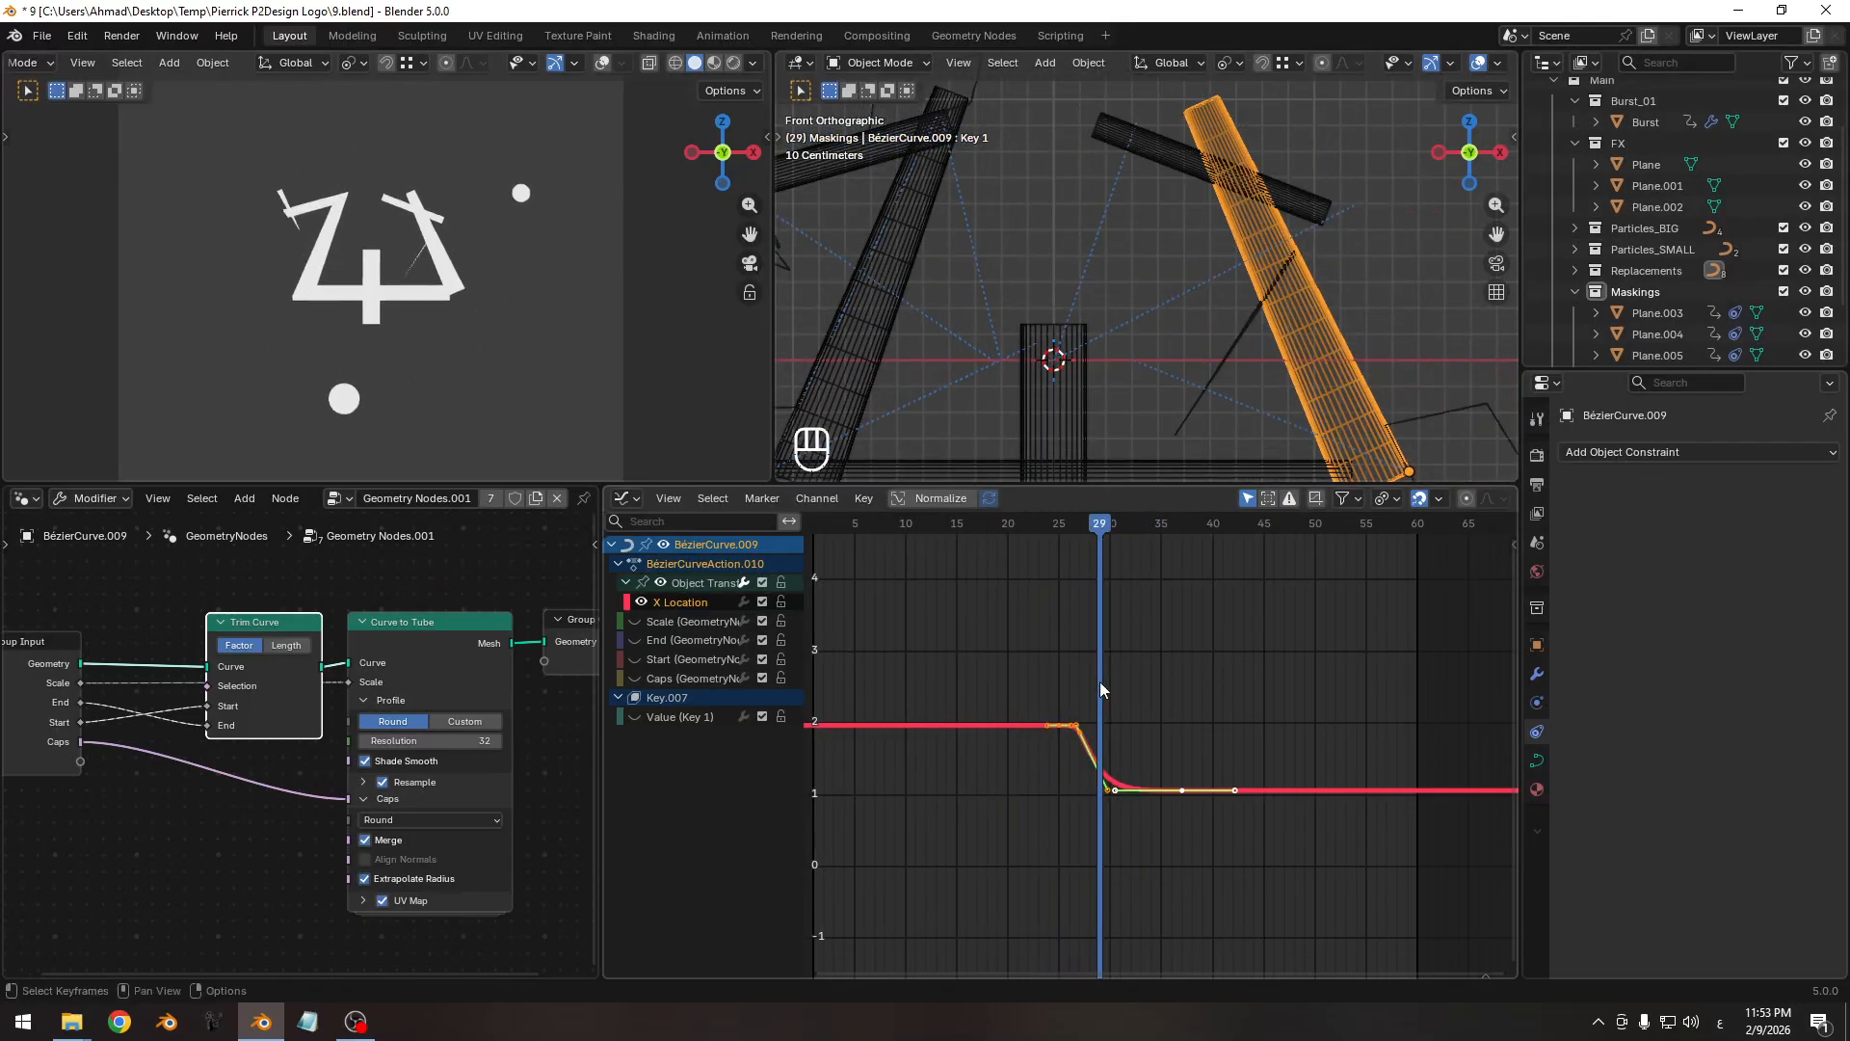
middle_click_drag(1100, 681, 1070, 698, "ctrl")
middle_click_drag(1306, 414, 1267, 289, "shift")
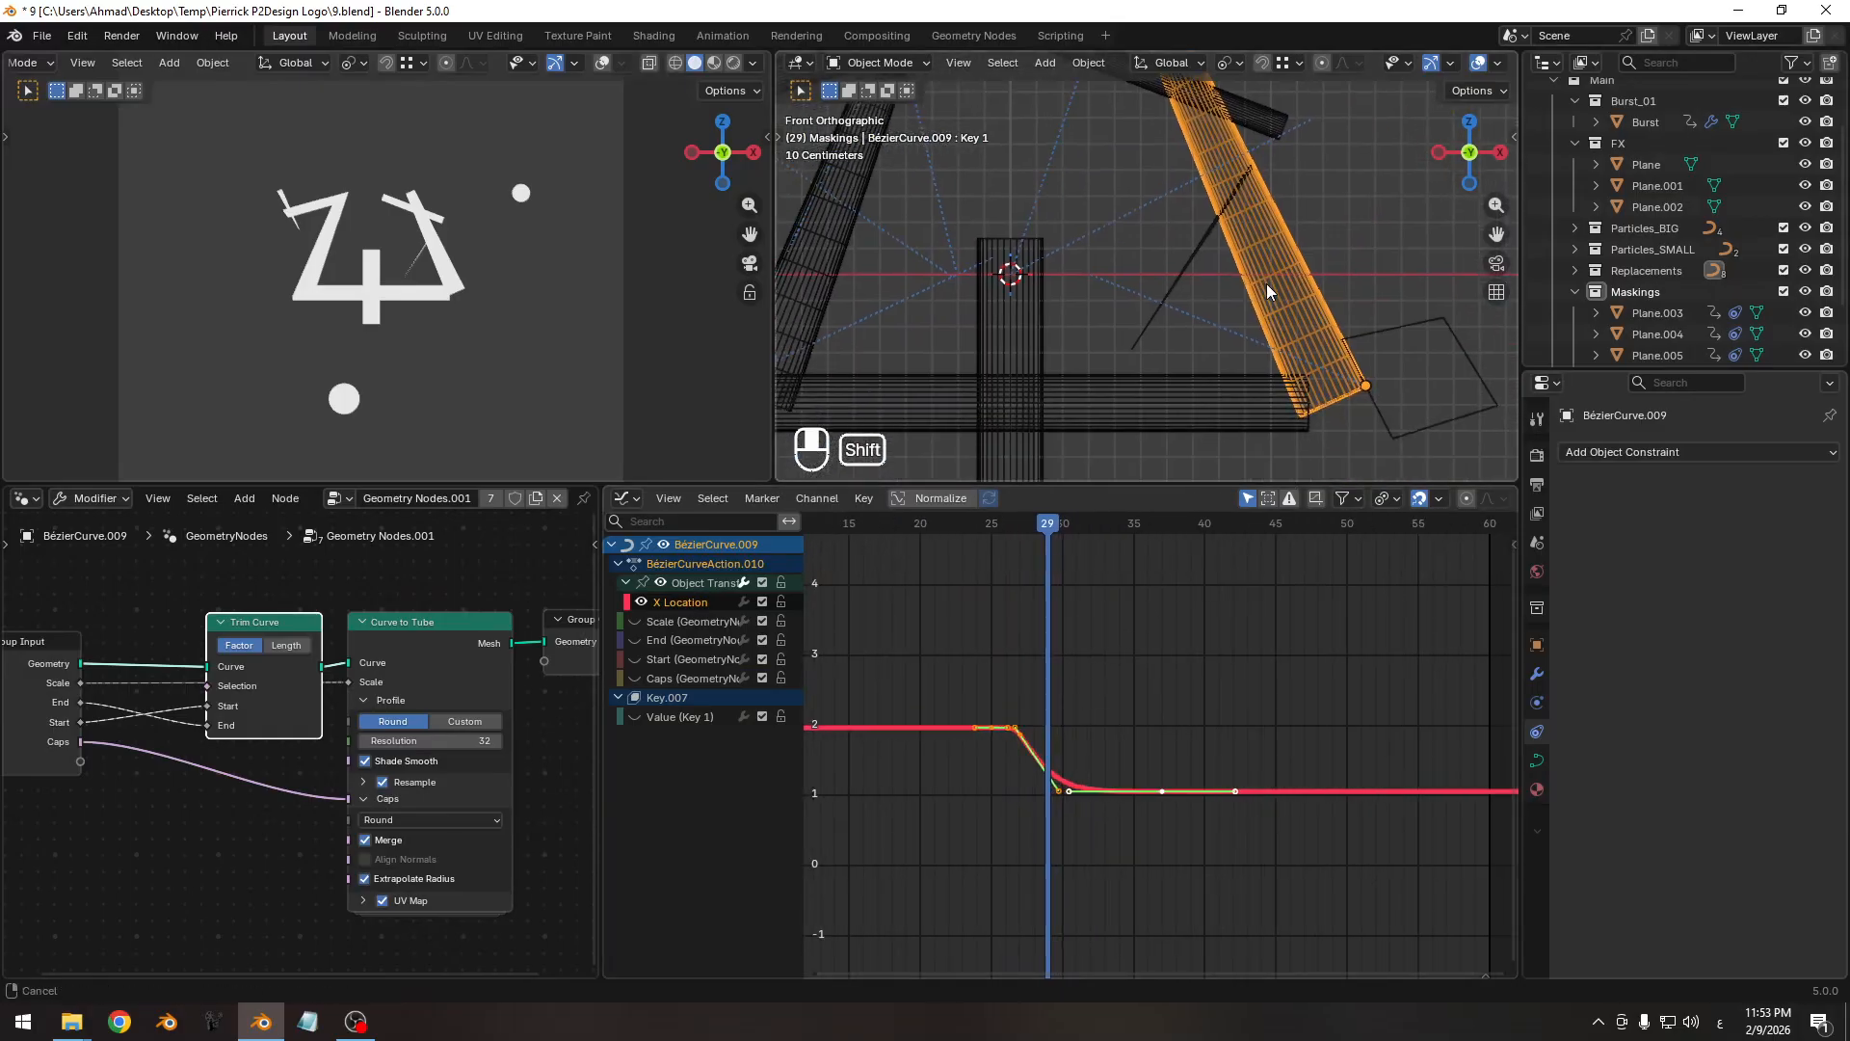
key("n")
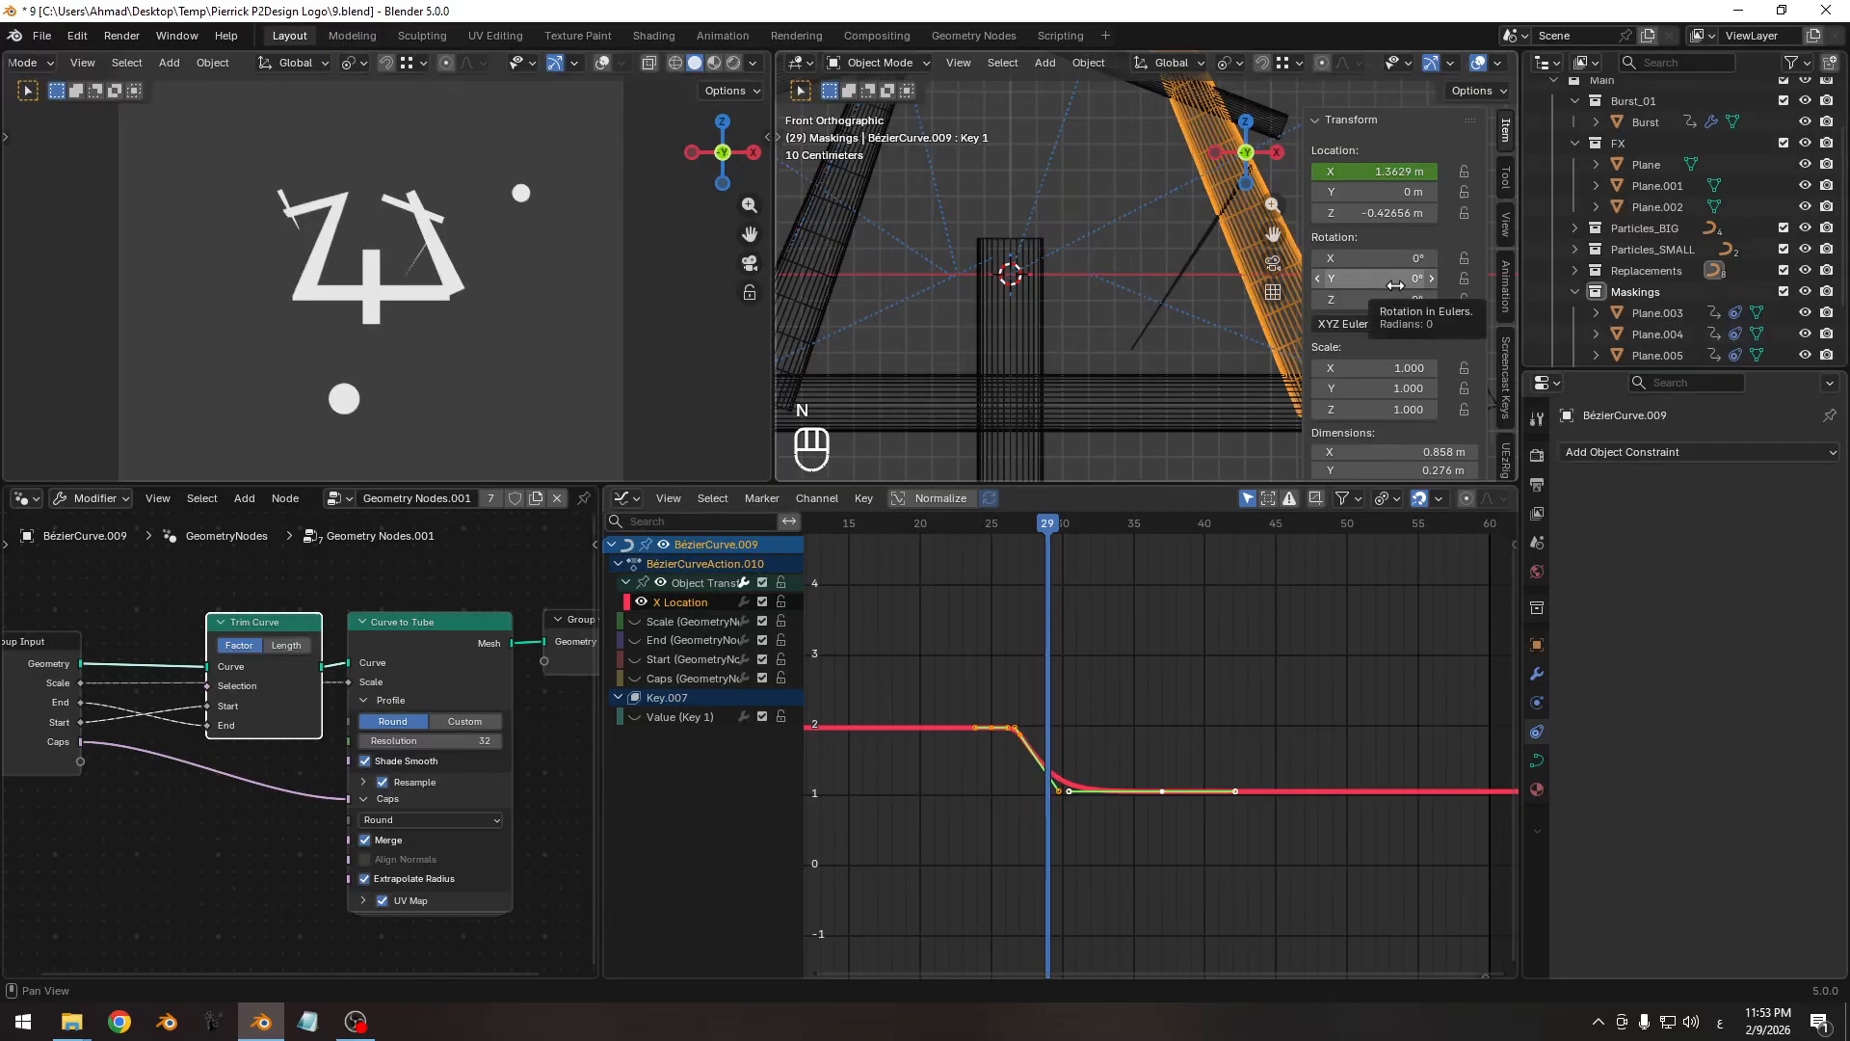
key("i")
middle_click_drag(1147, 672, 1185, 666)
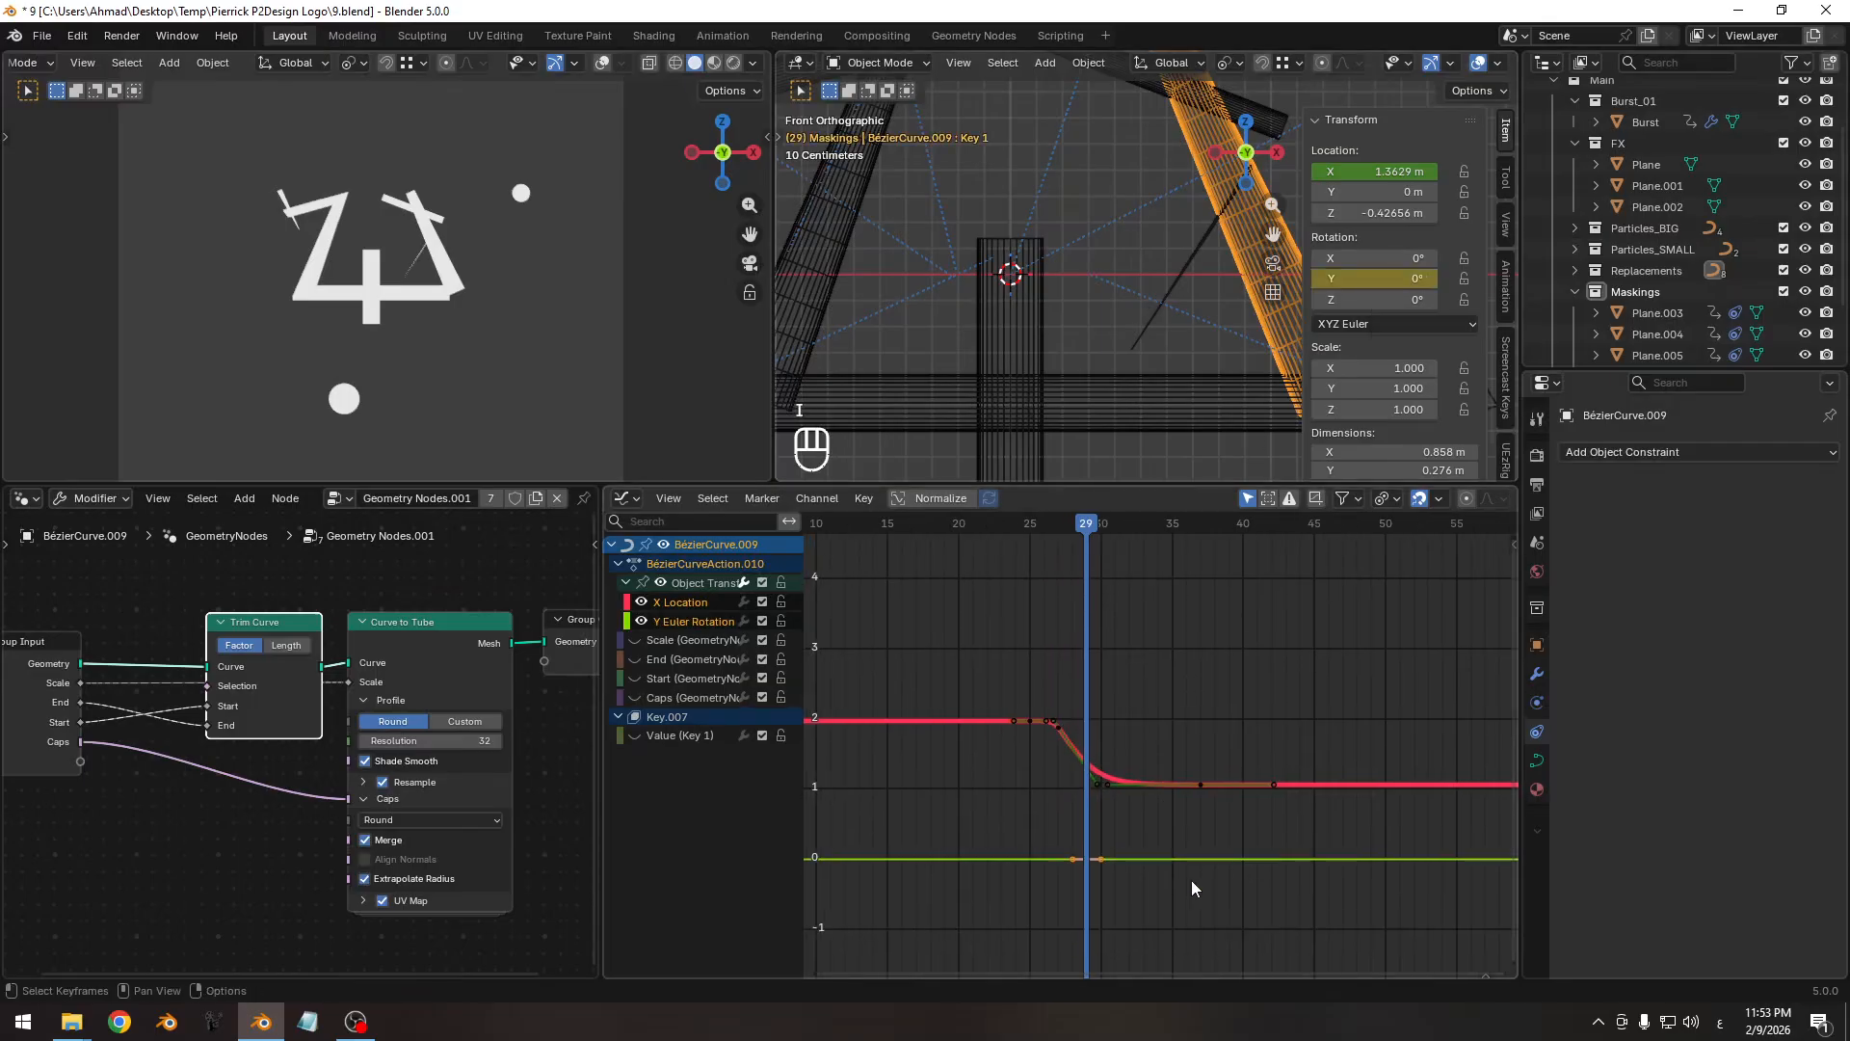
left_click(1204, 878)
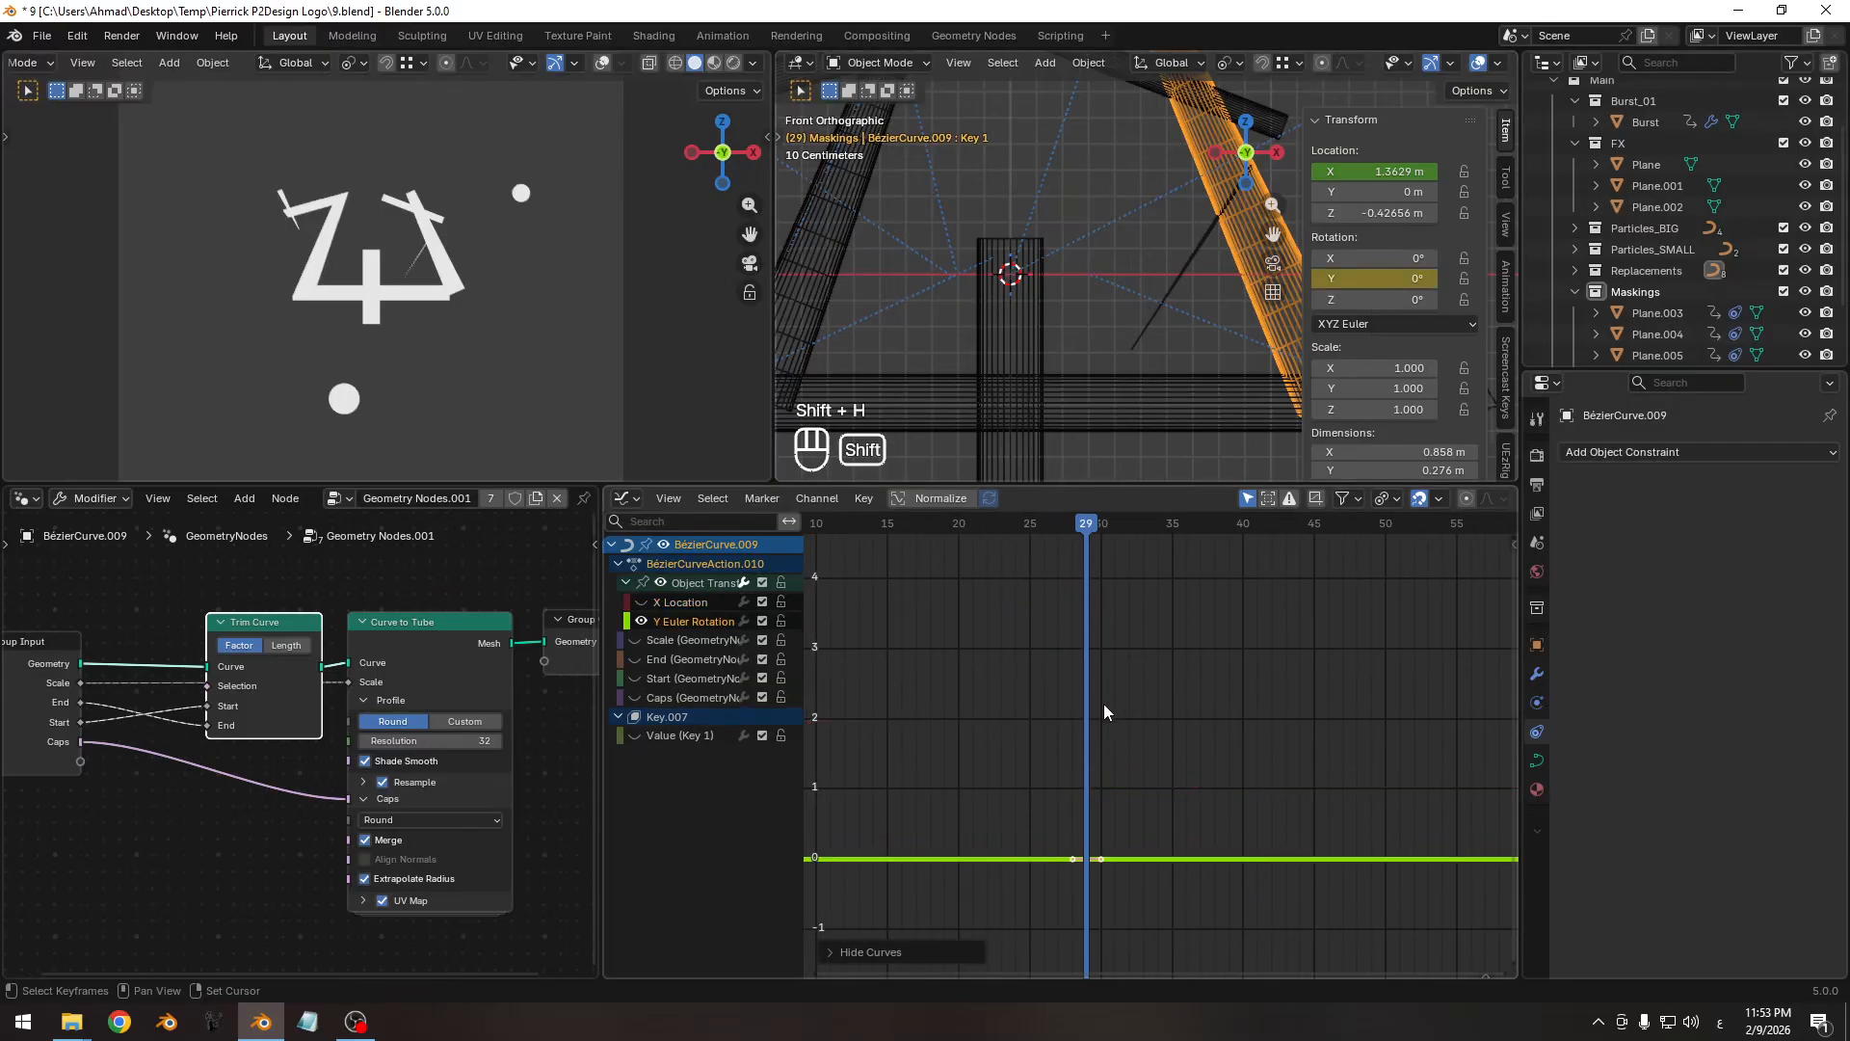
middle_click_drag(1153, 703, 1081, 721, "shift")
middle_click_drag(1083, 730, 1079, 693, "shift")
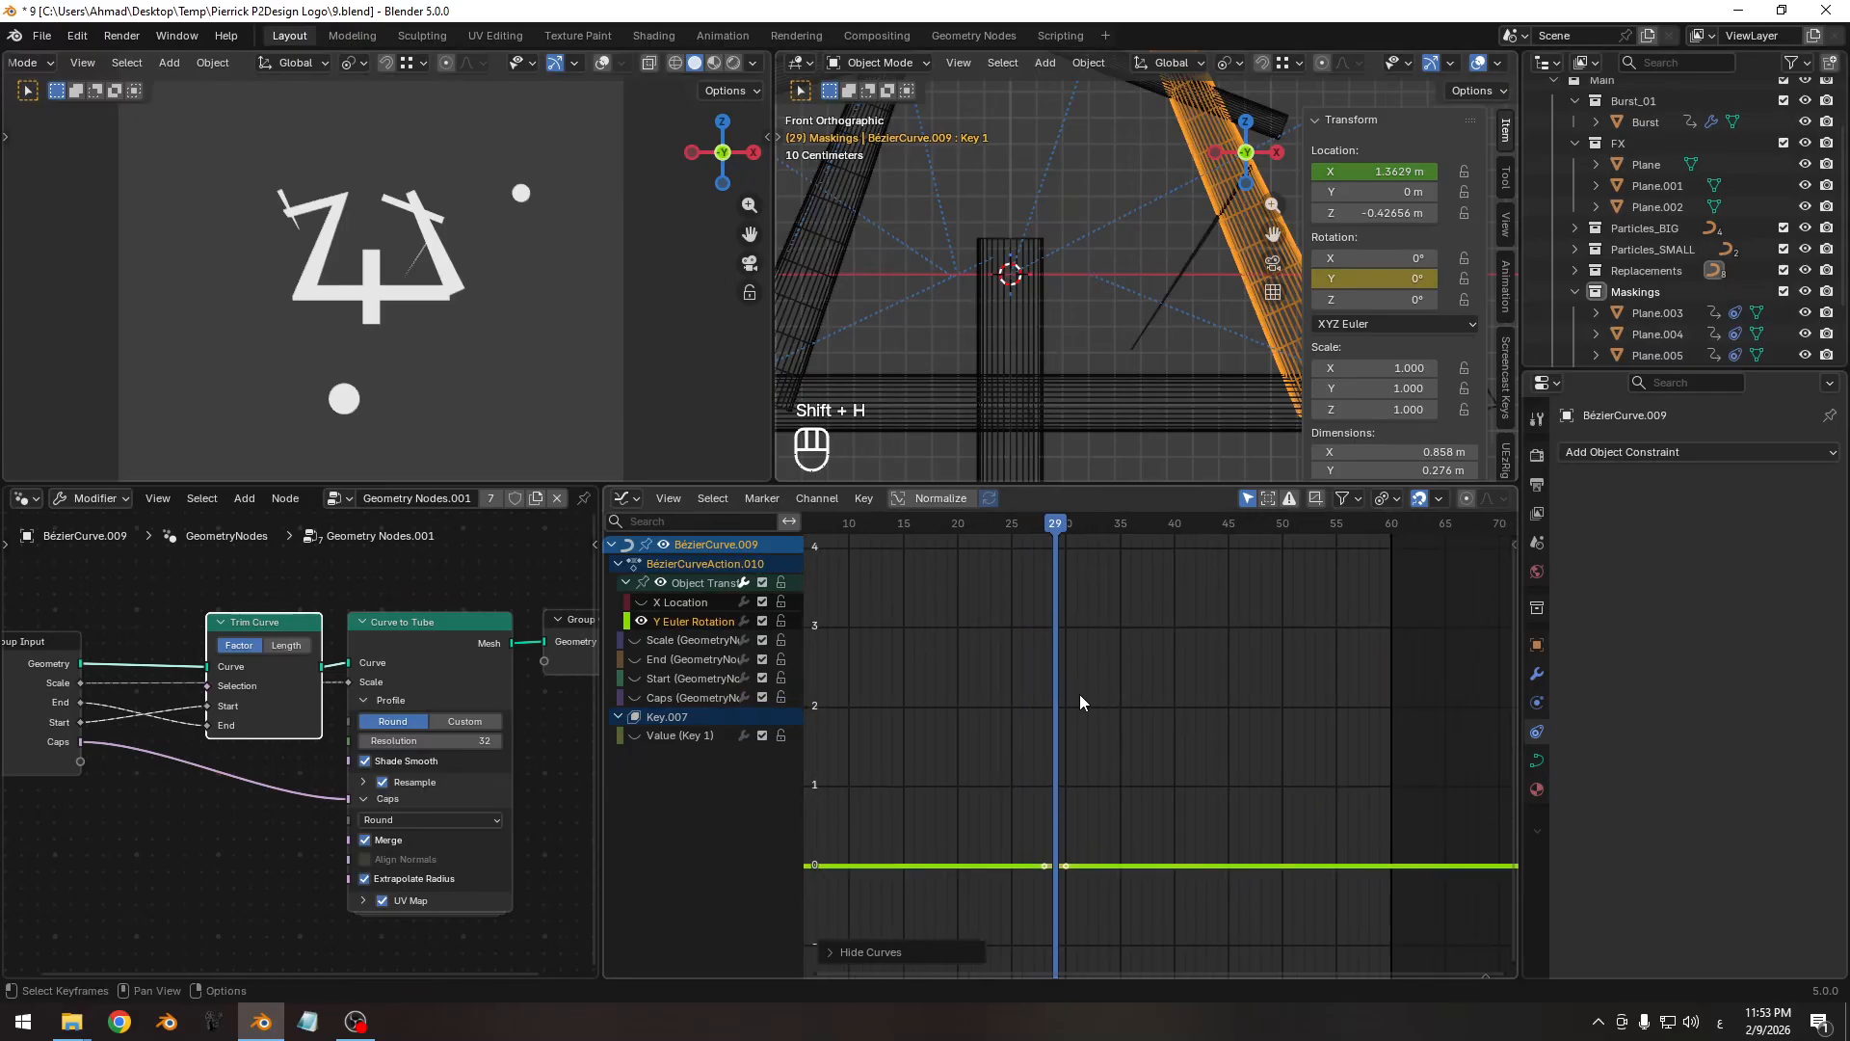
Step frame by frame around frame 29 to examine when the slanted bar moves into place.
key("Left")
key("Right")
key("Right")
key("Right")
key("Right")
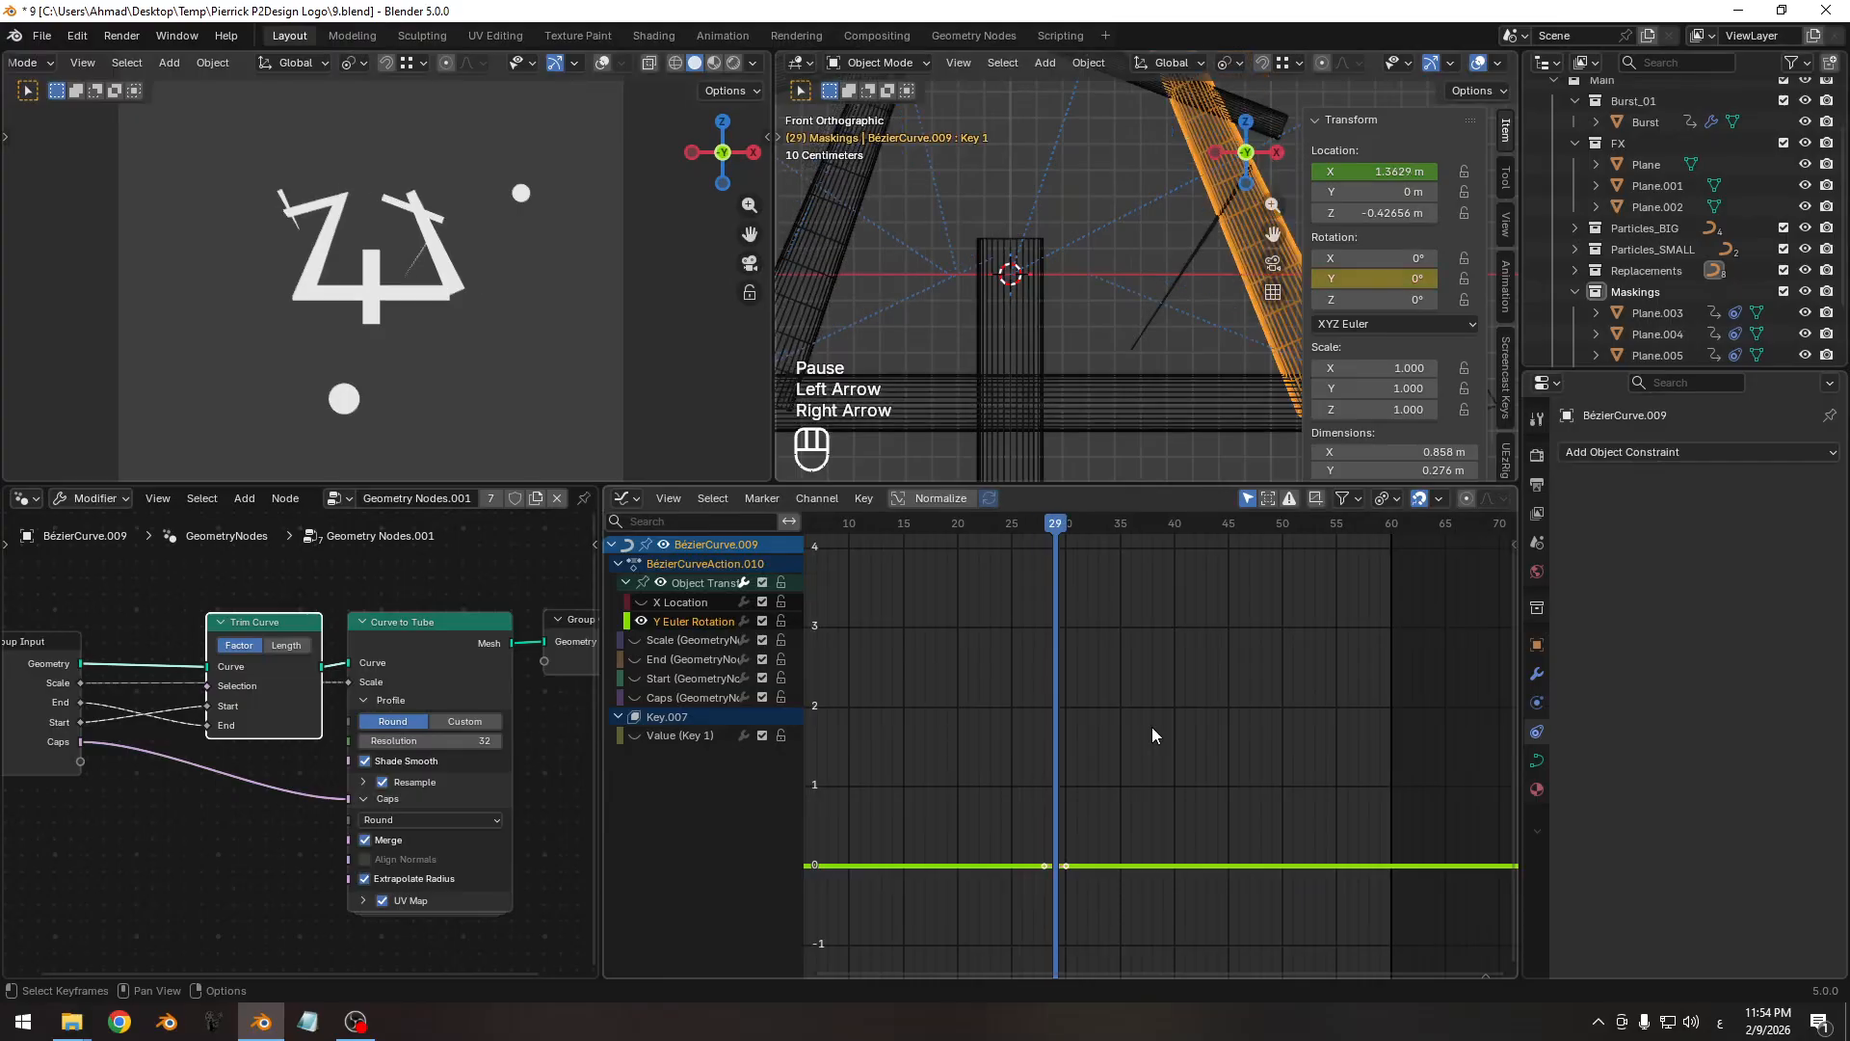
key("Right")
key("Left")
key("Left")
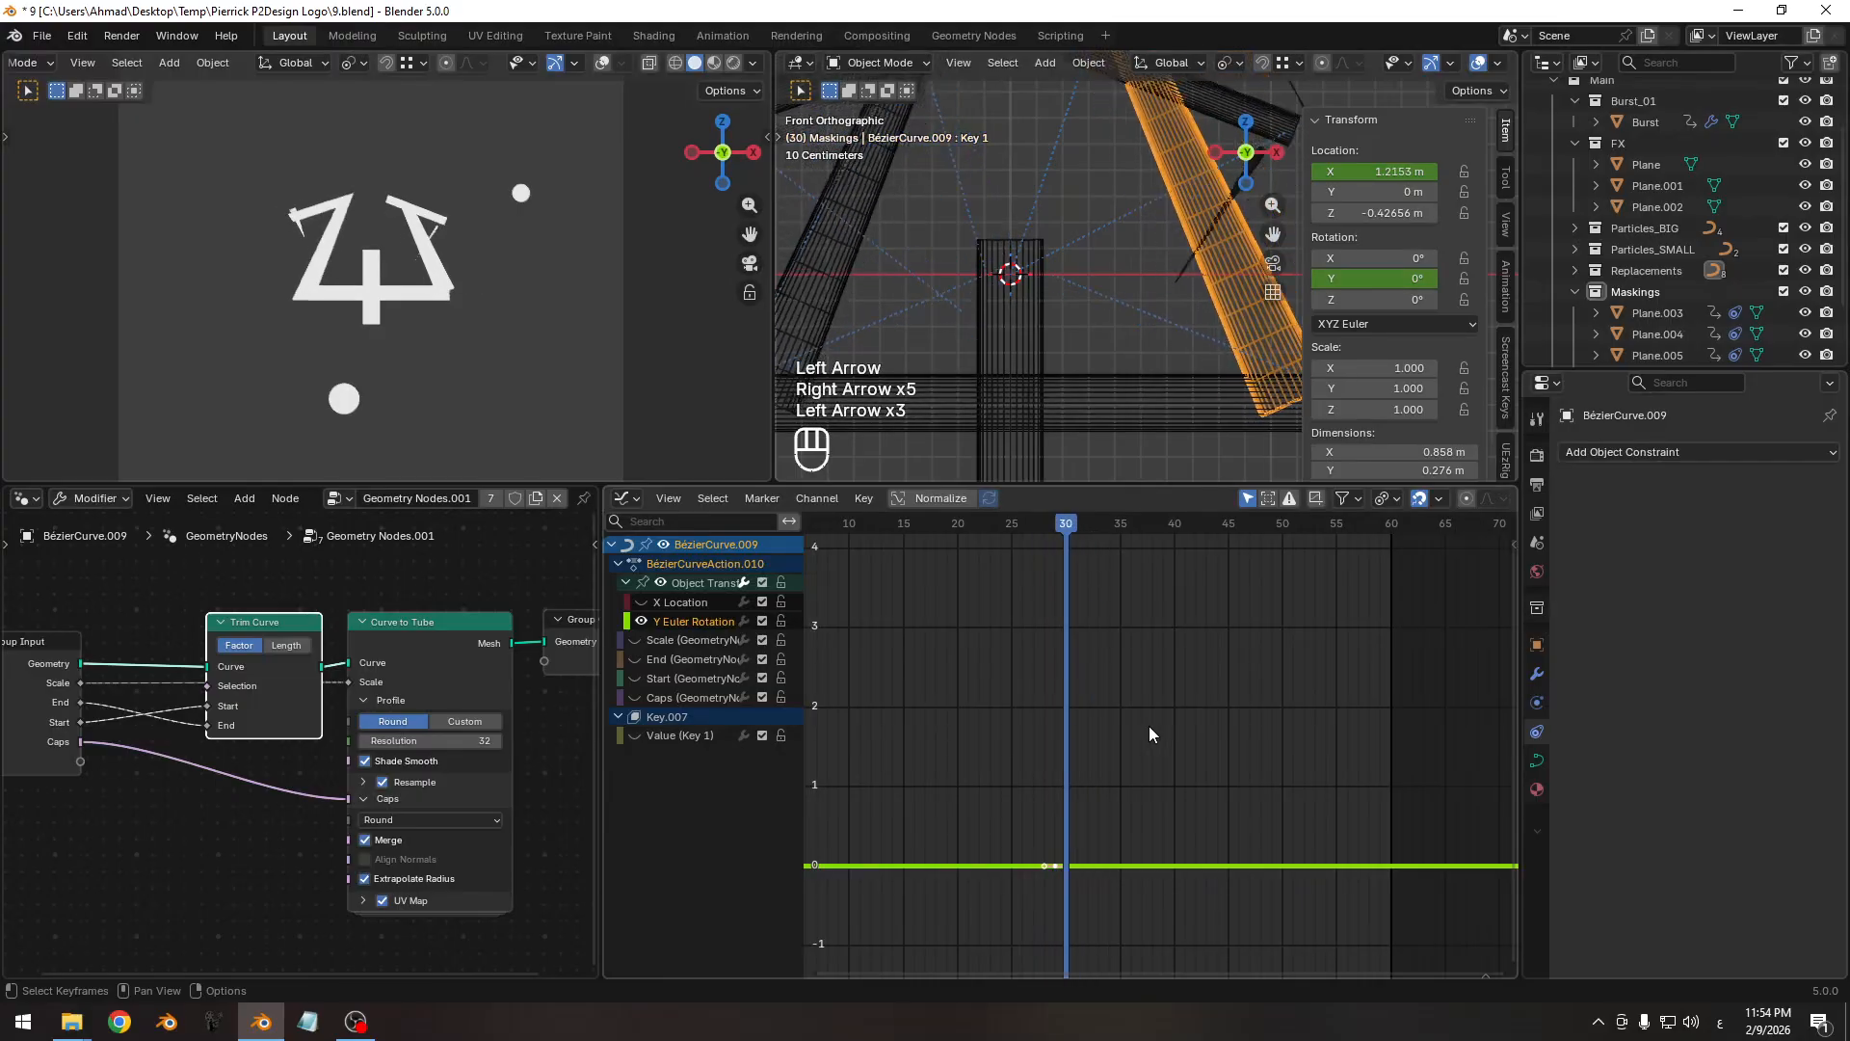
key("Left")
key("Left")
key("Left")
key("Right")
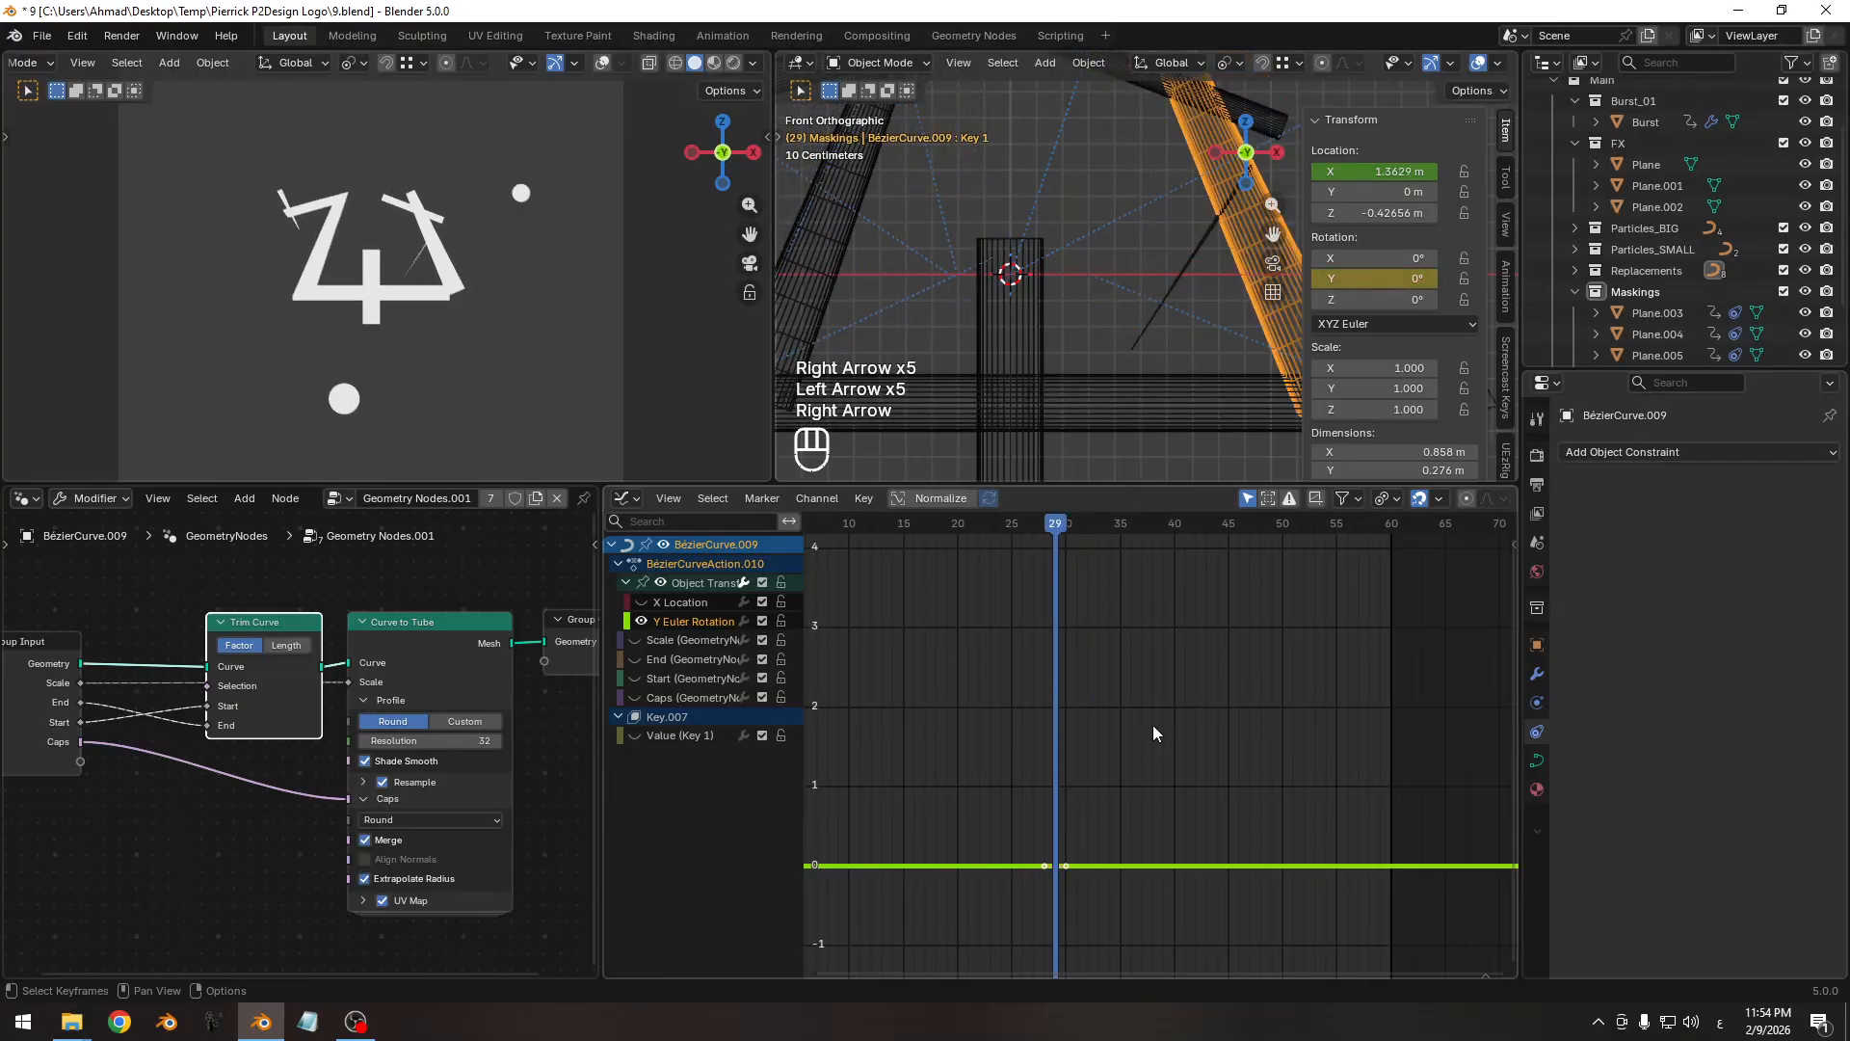
Insert a keyframe on frame 32 for the selected Y Euler Rotation channel of BézierCurve.009.
key("Right")
key("Right")
key("Right")
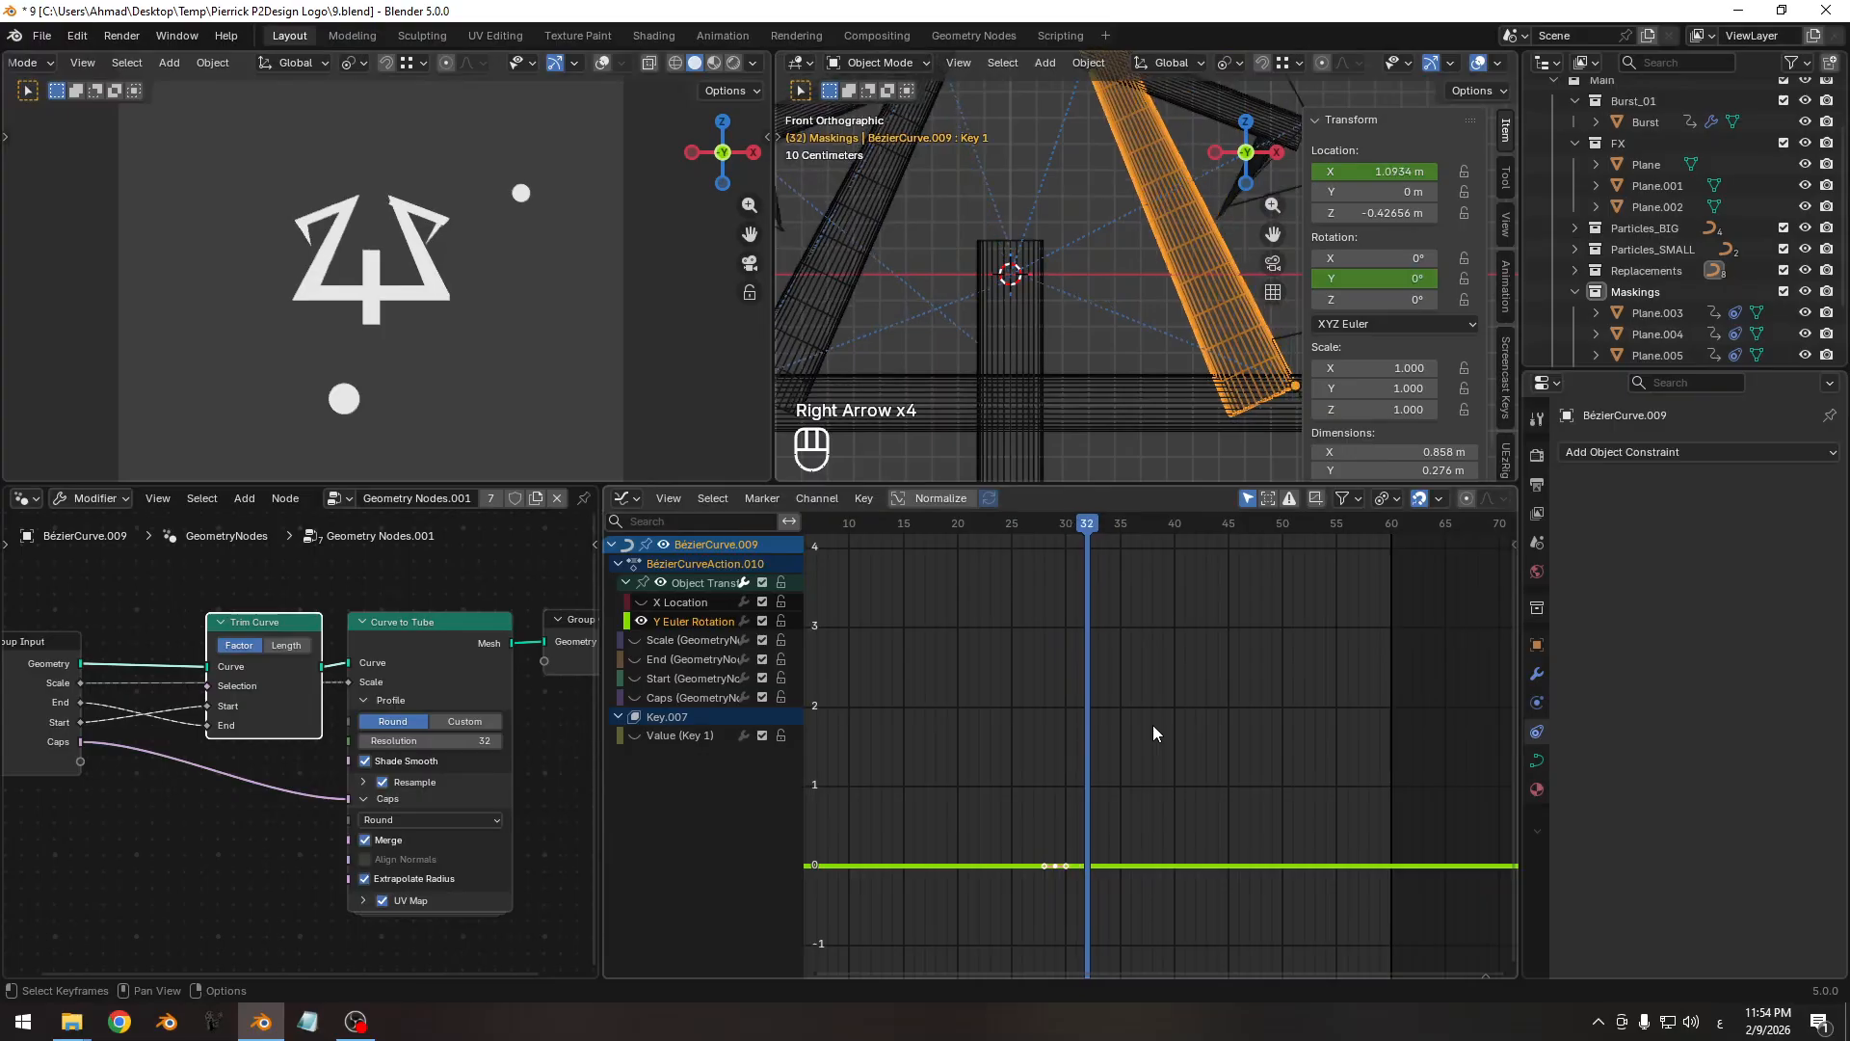
key("i")
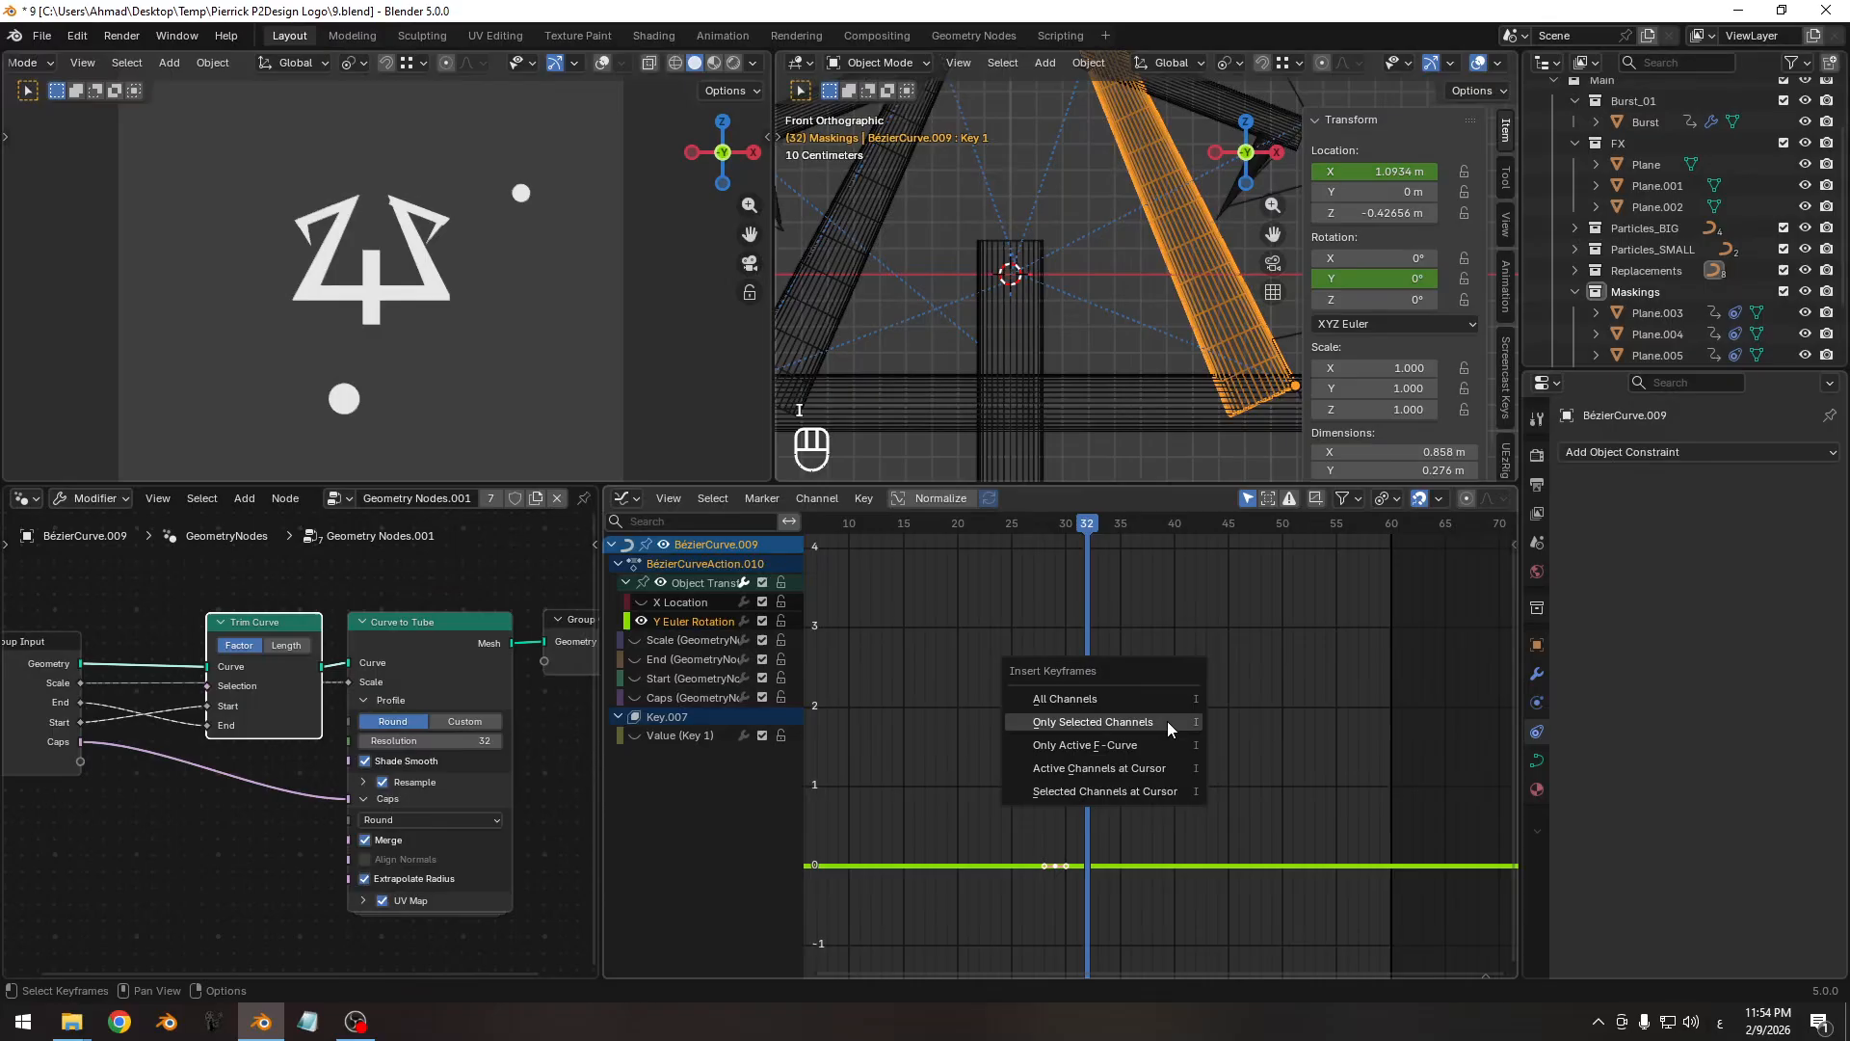
left_click(1166, 729)
Add another Y rotation keyframe for BézierCurve.009 on frame 36, using only the selected channel.
key("Right")
key("Right")
key("Right")
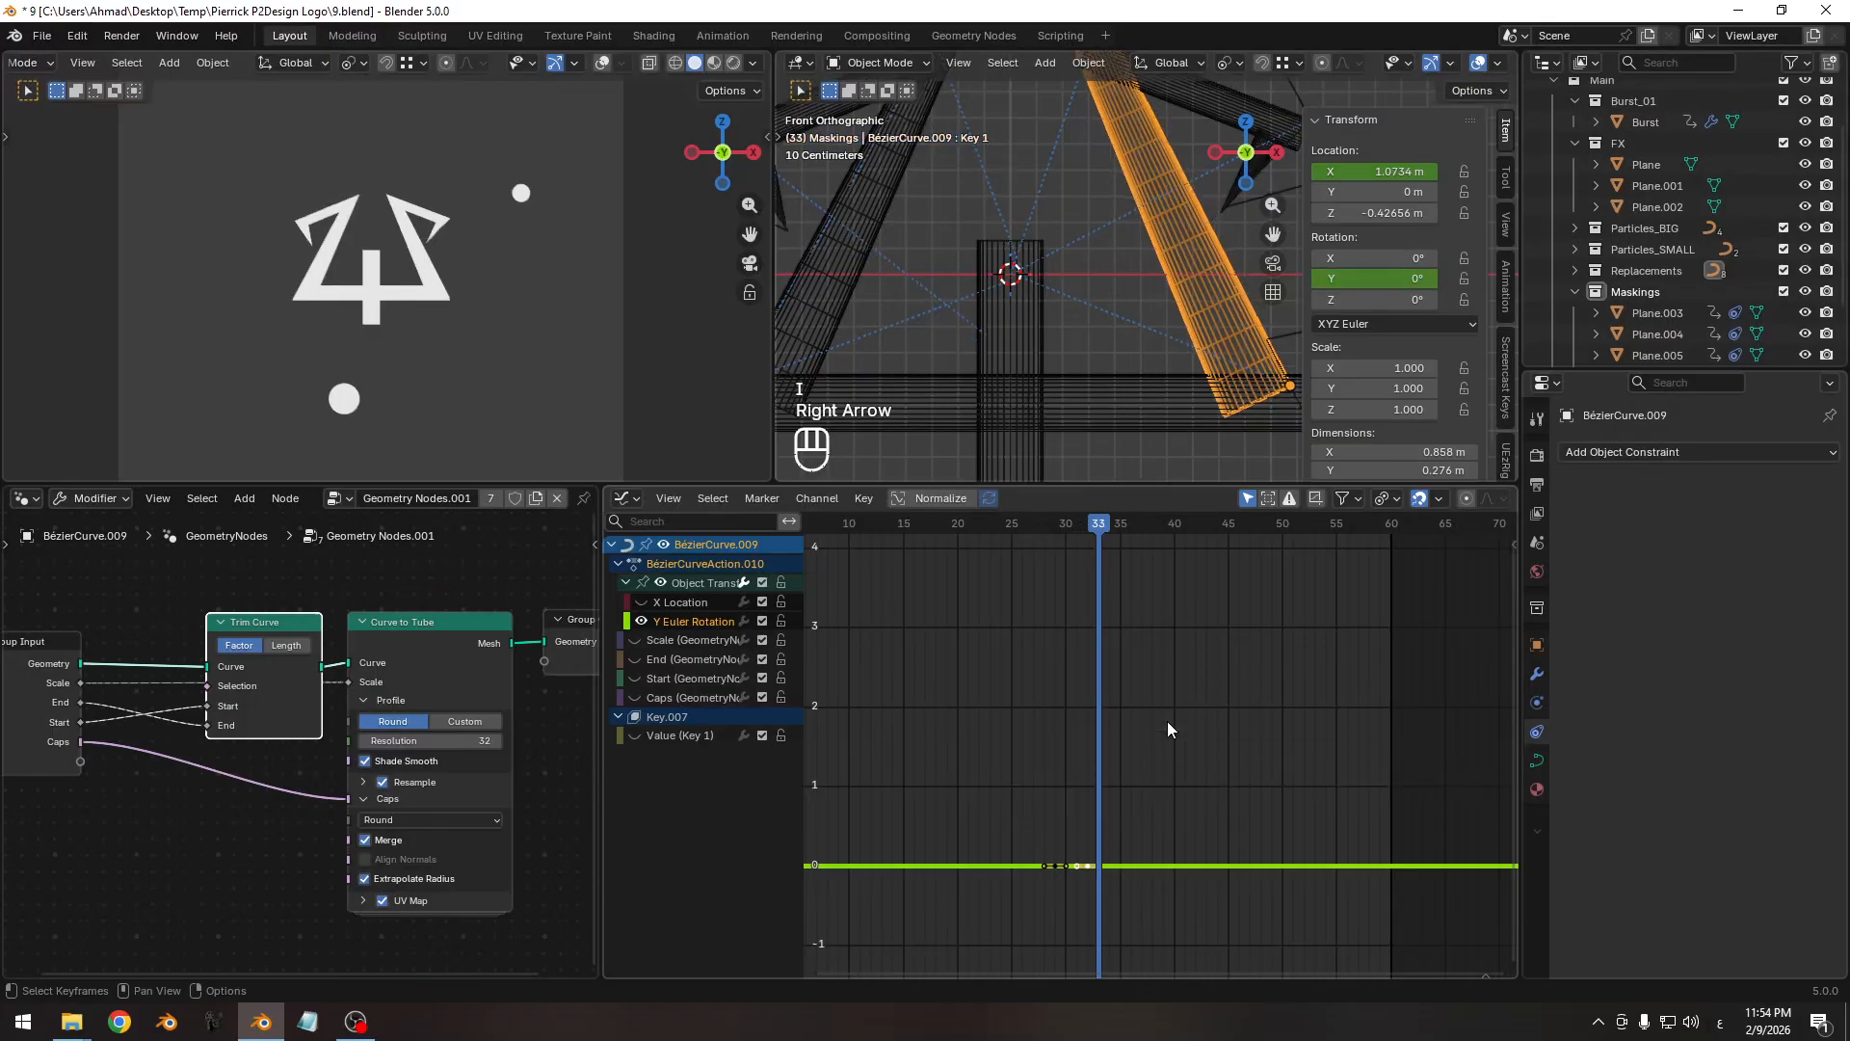
key("Right")
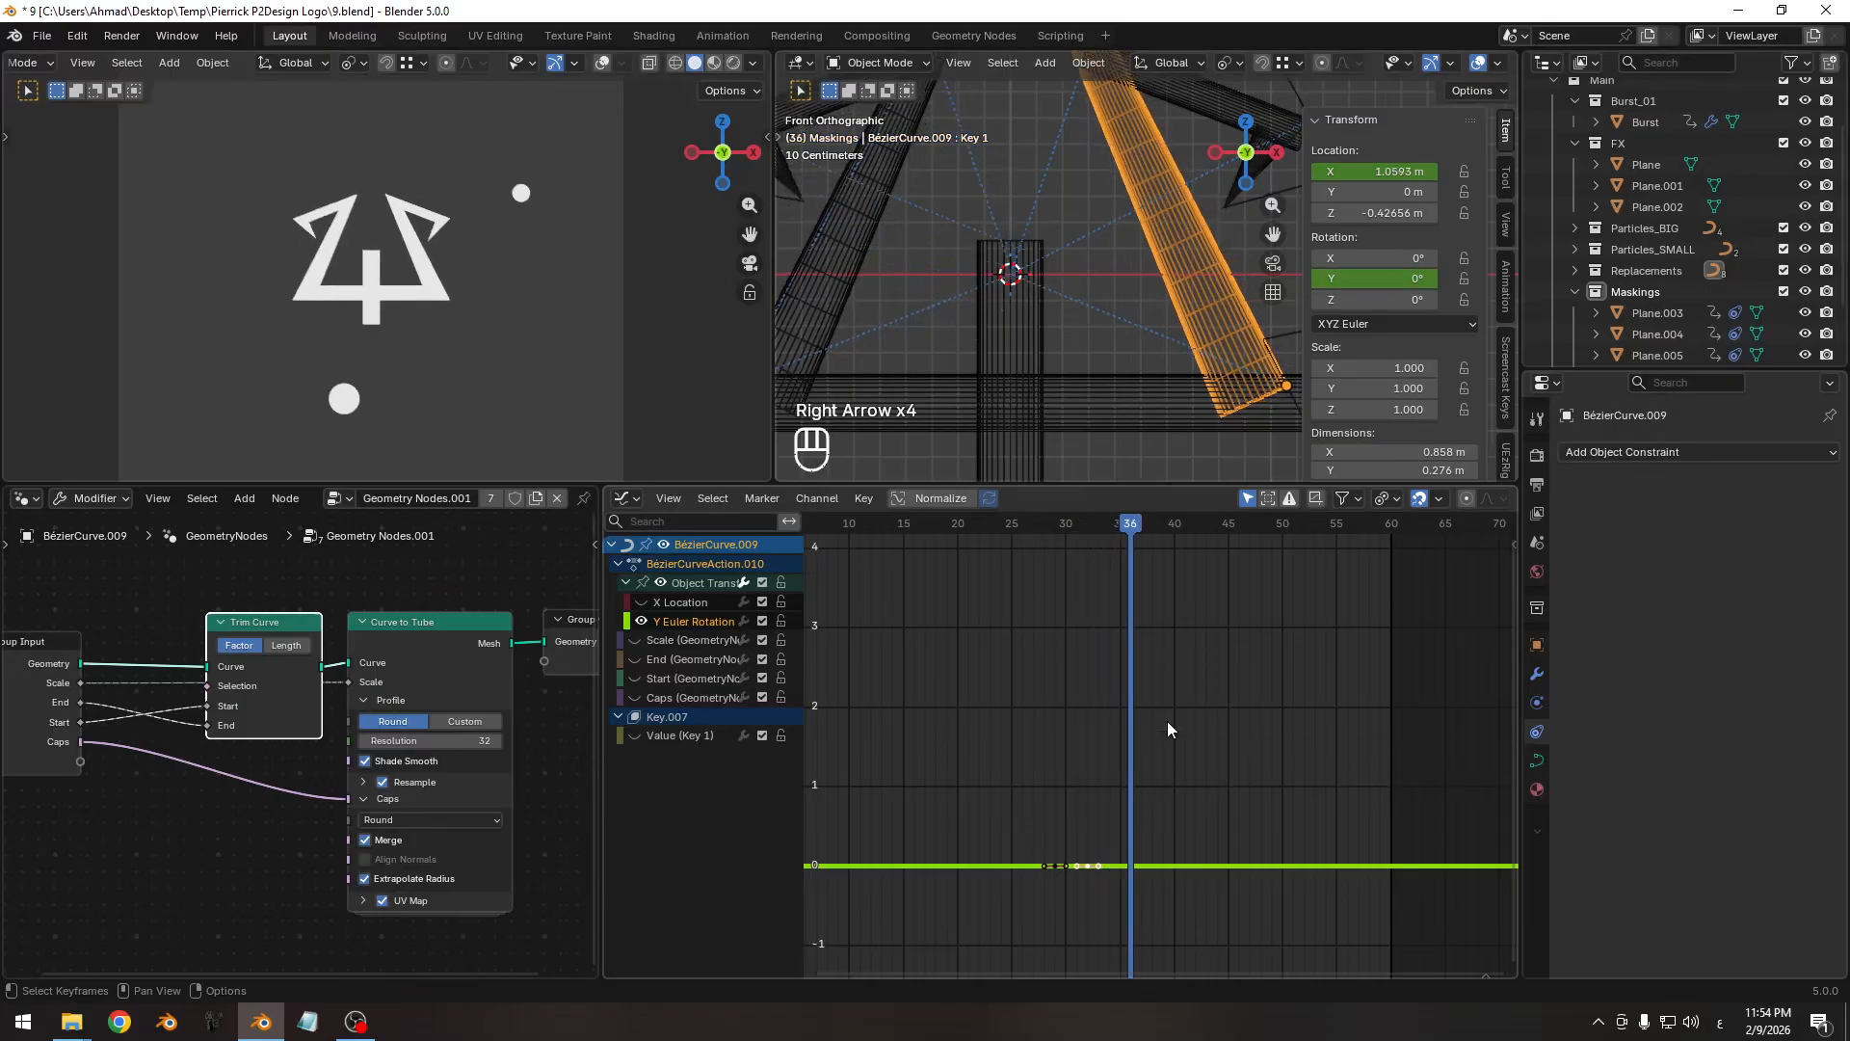
key("i")
left_click(1166, 730)
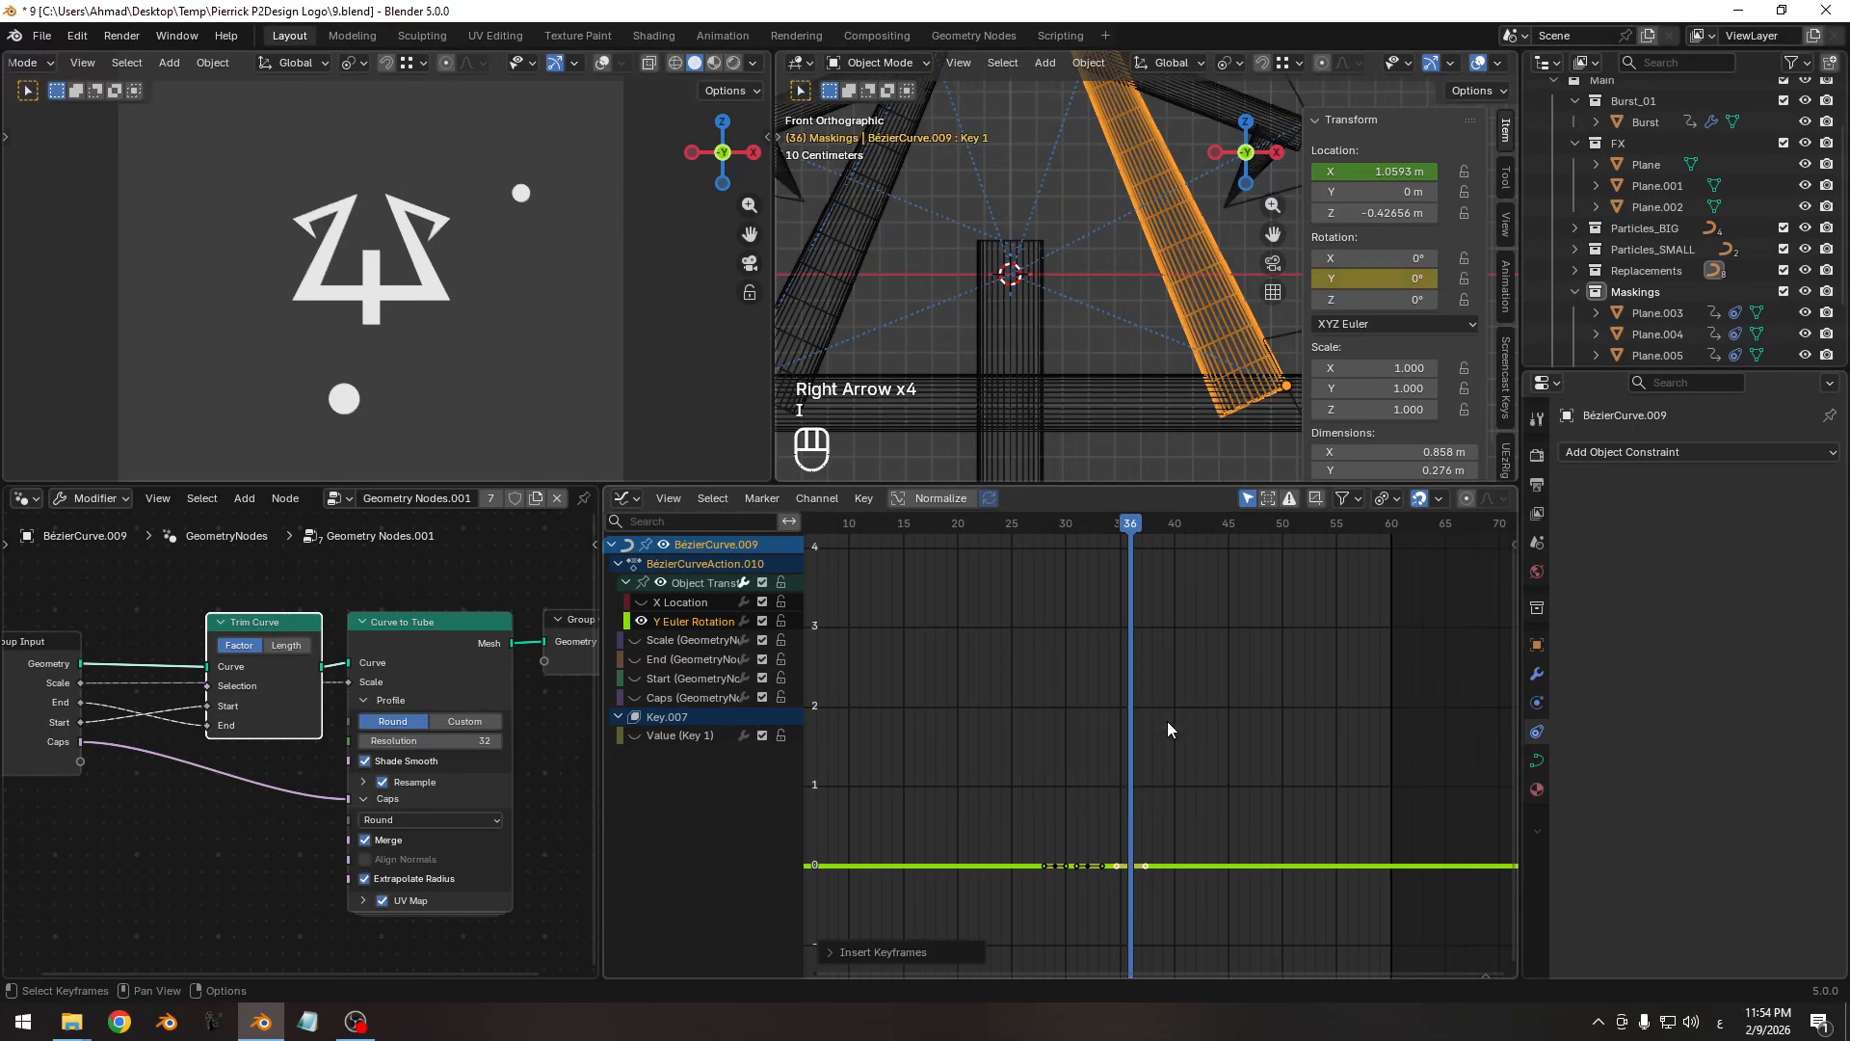
Add a Y rotation keyframe for BézierCurve.009 on frame 40, using only the selected channel.
key("Right")
key("Right")
key("Right")
key("Right")
key("i")
left_click(1167, 729)
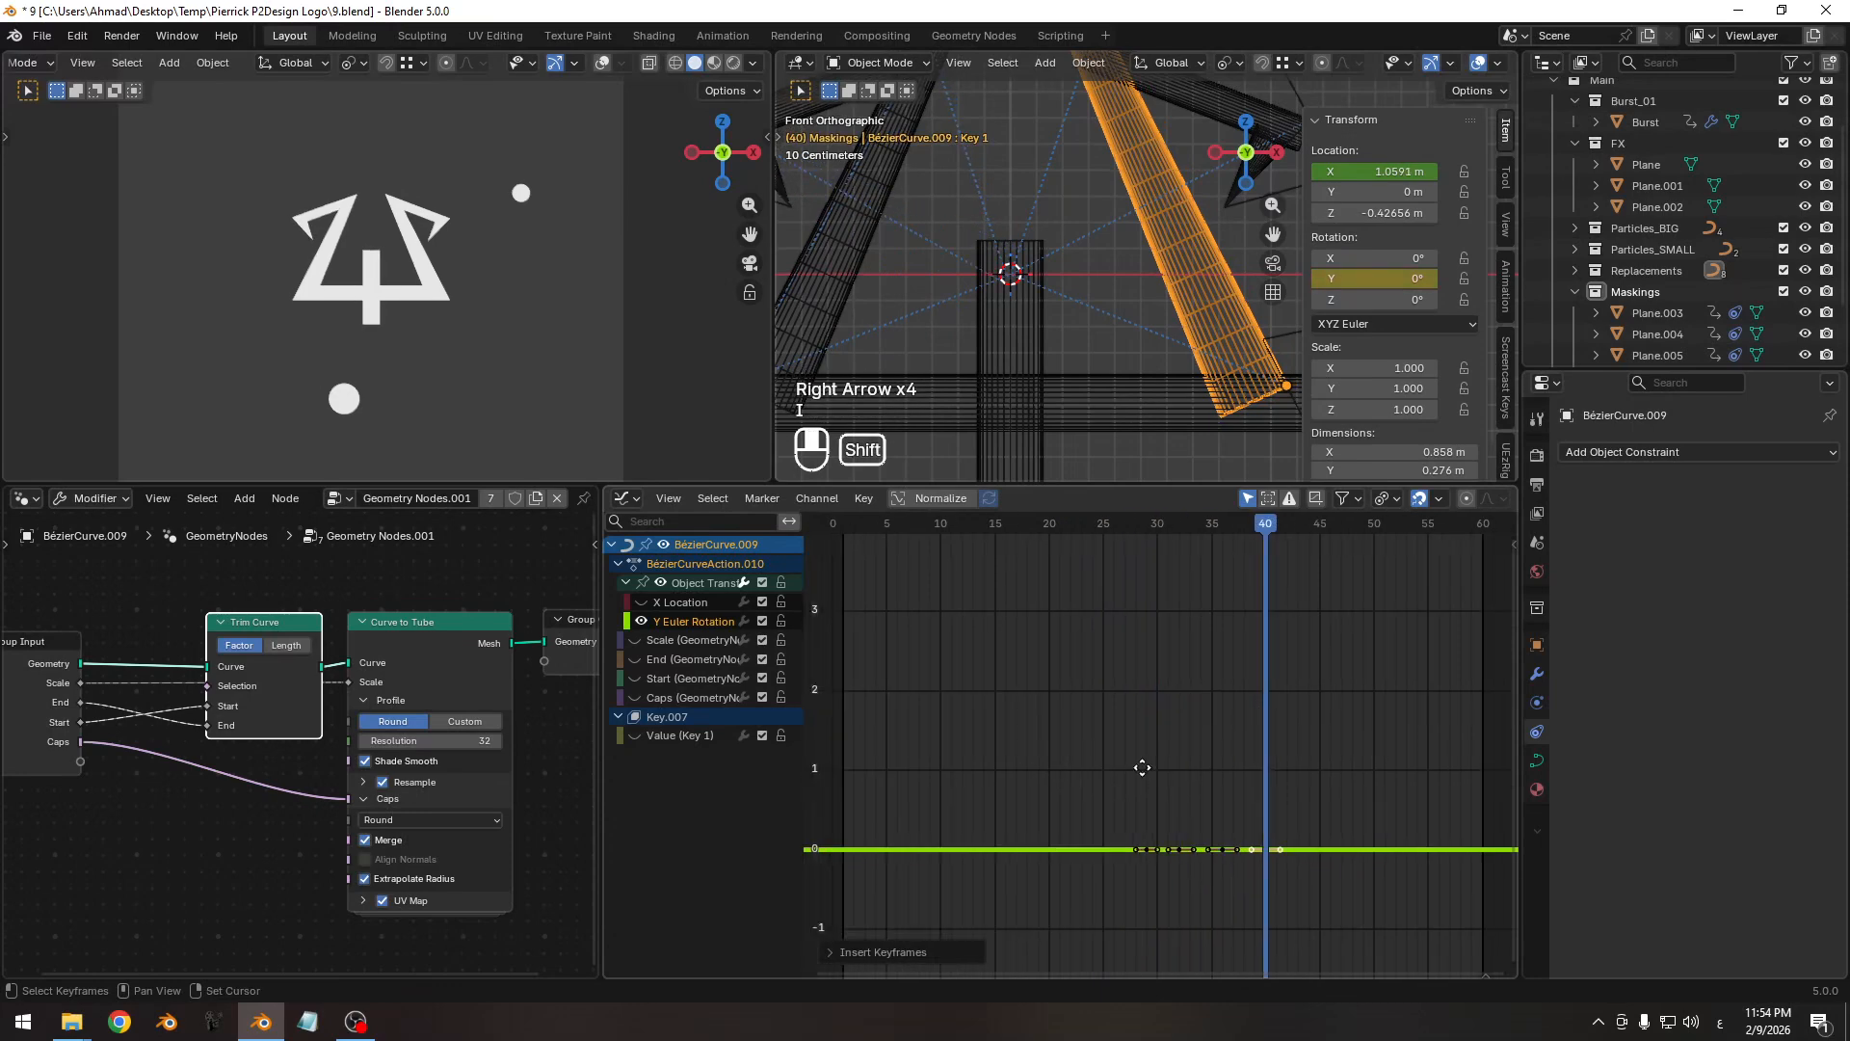
middle_click_drag(1144, 768, 992, 764, "ctrl")
left_click_drag(946, 534, 1022, 545)
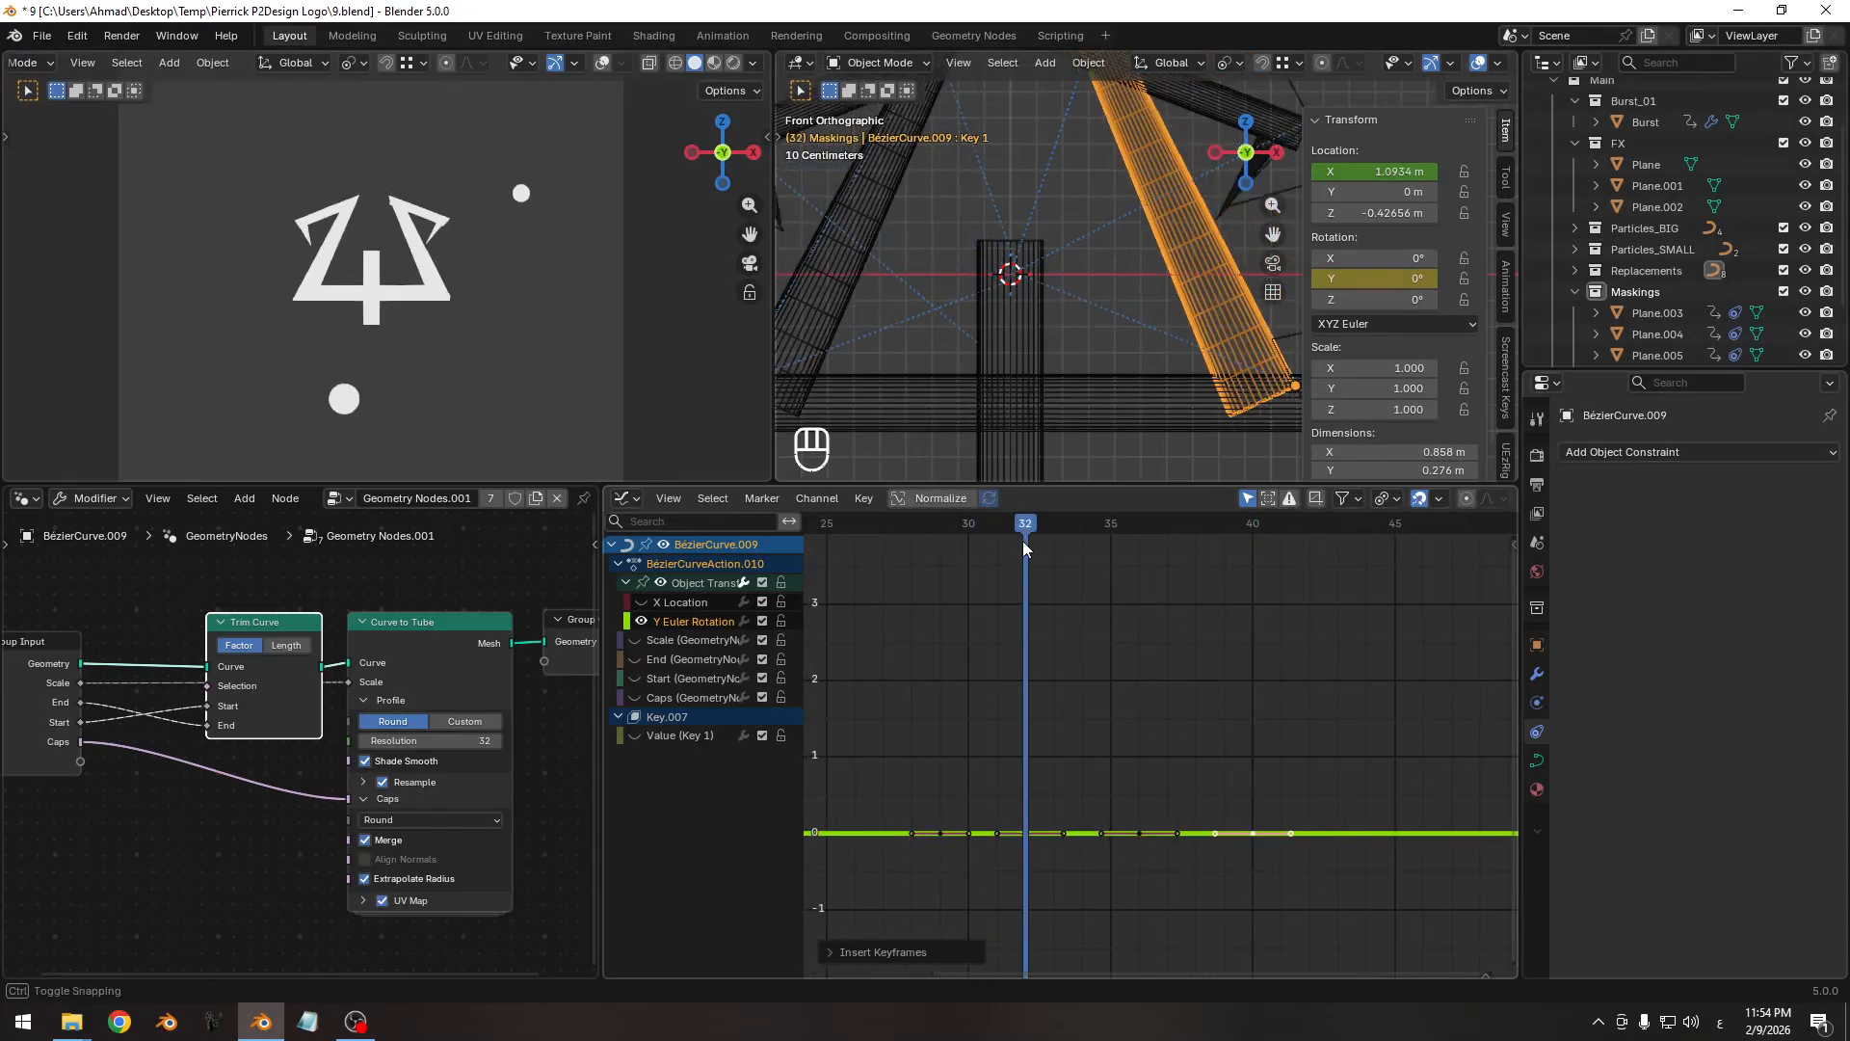
key("g")
key("y")
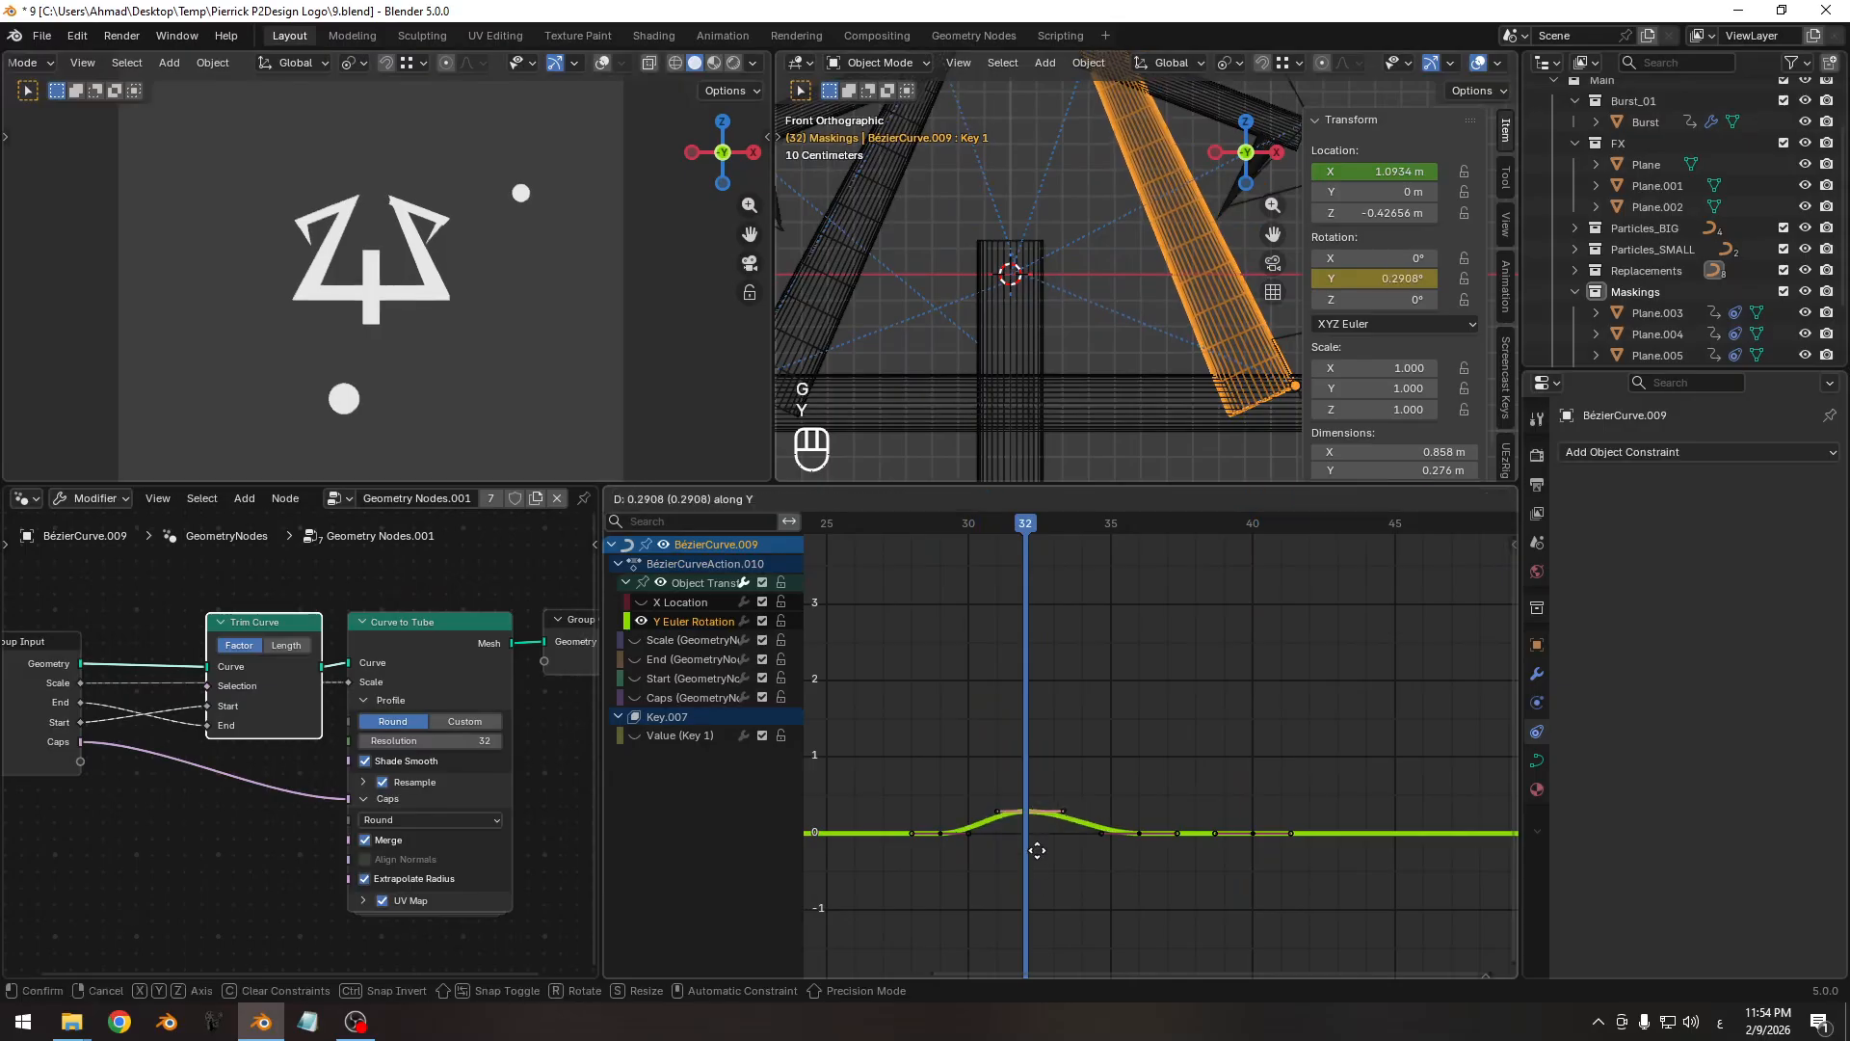
key("Escape")
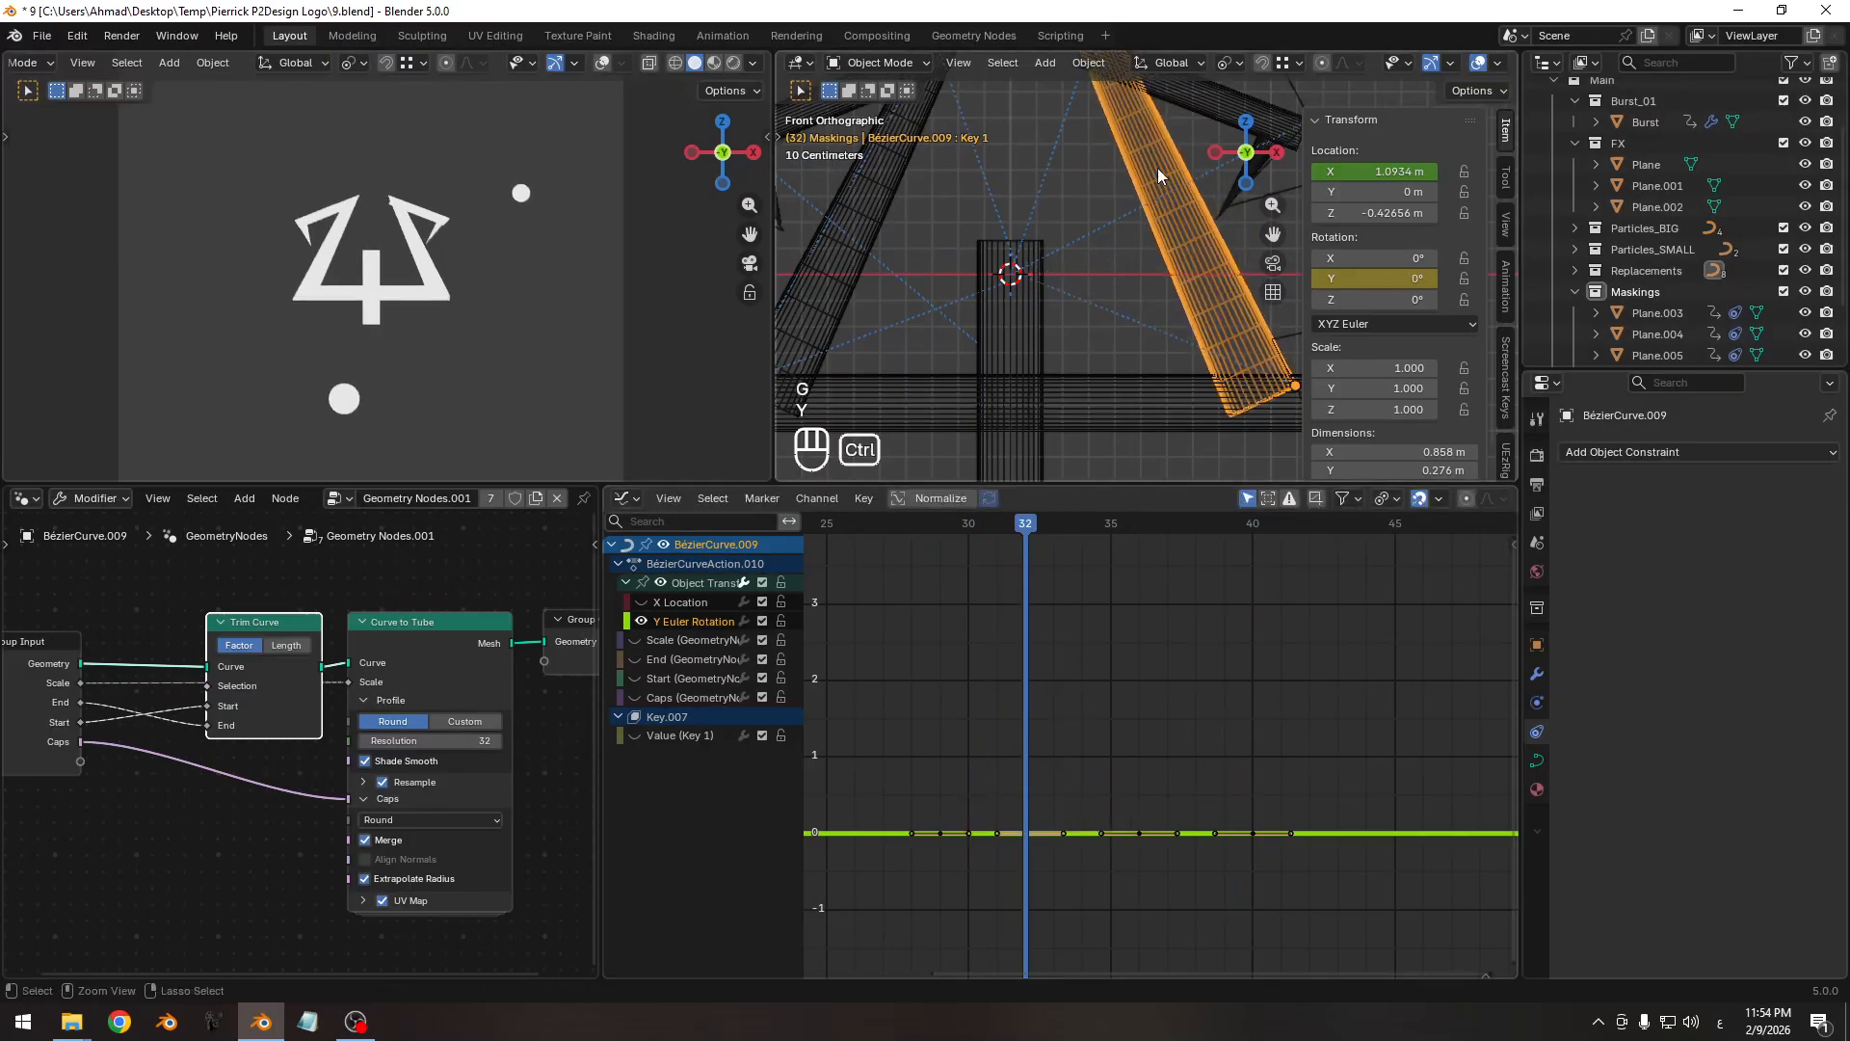
Add a Child Of constraint to the upper arm BézierCurve.011 with the slanted bar BézierCurve.009 as its target.
middle_click_drag(1158, 167, 1071, 295, "ctrl")
middle_click_drag(1071, 295, 1072, 256, "ctrl")
left_click(1072, 253)
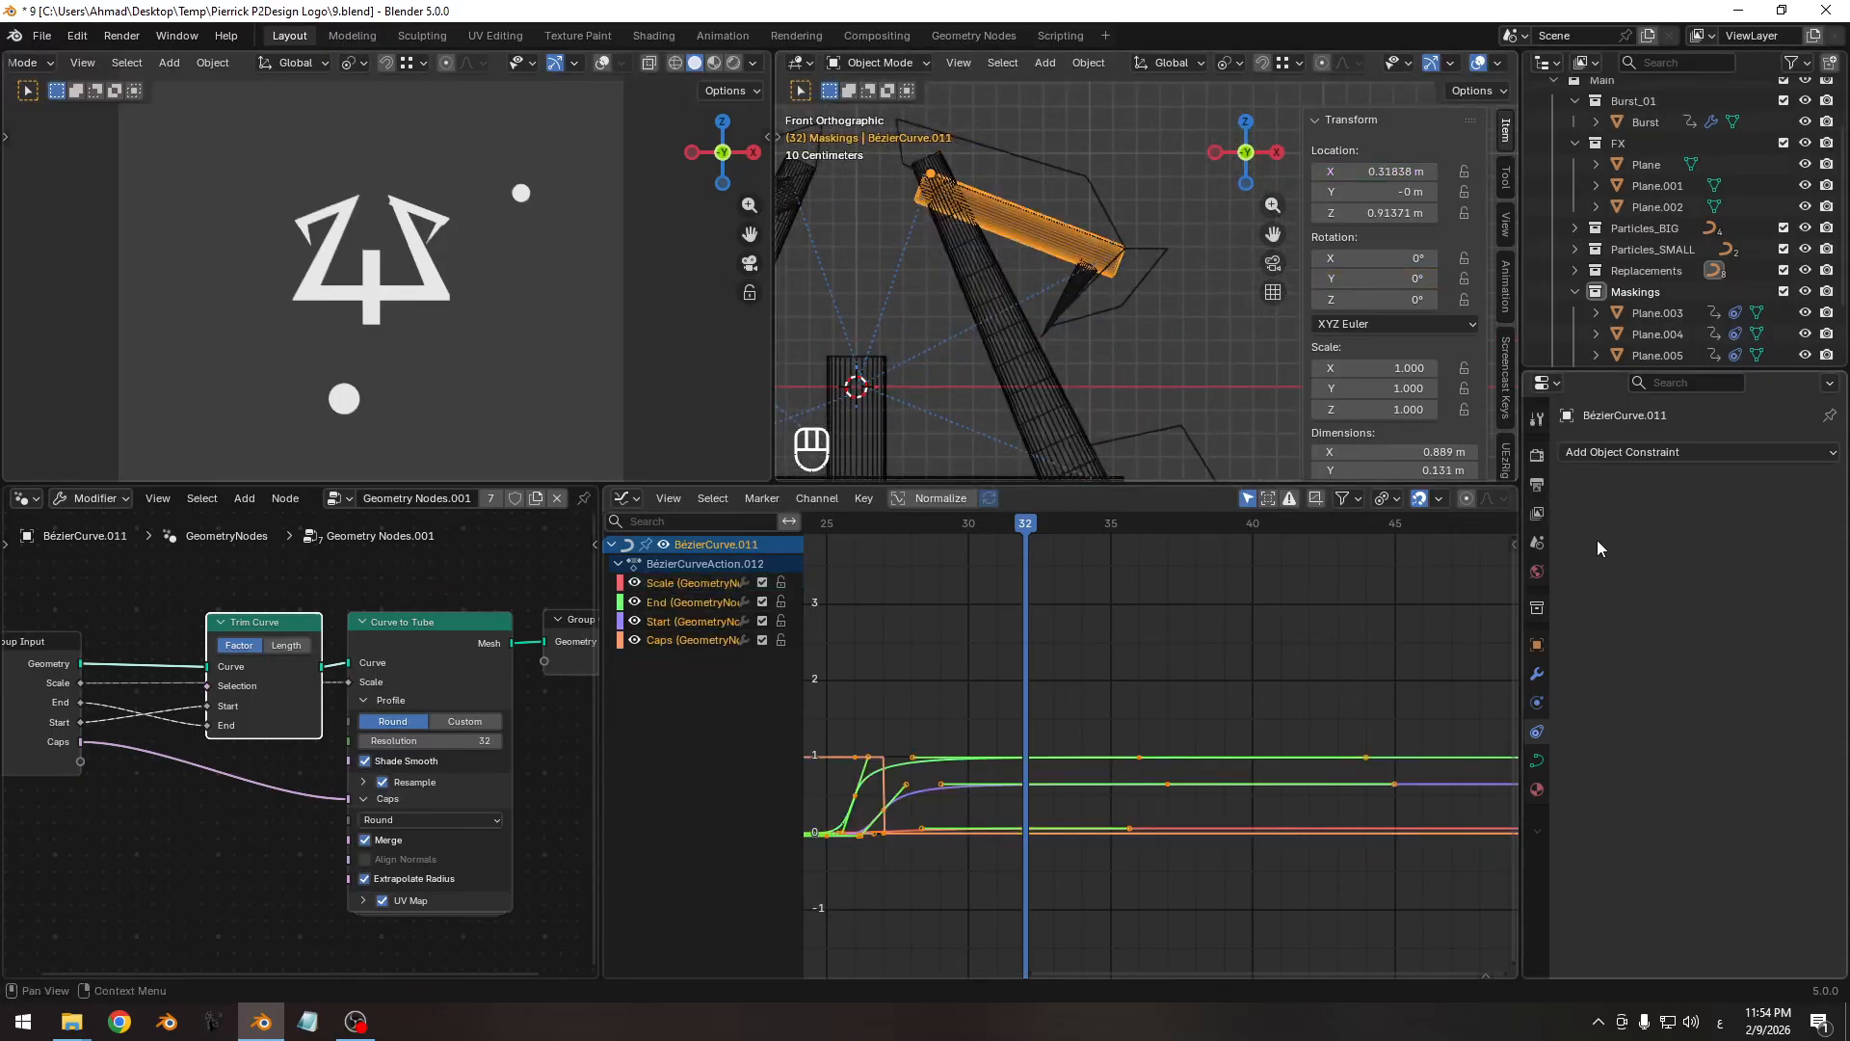
left_click(1677, 452)
left_click(1799, 557)
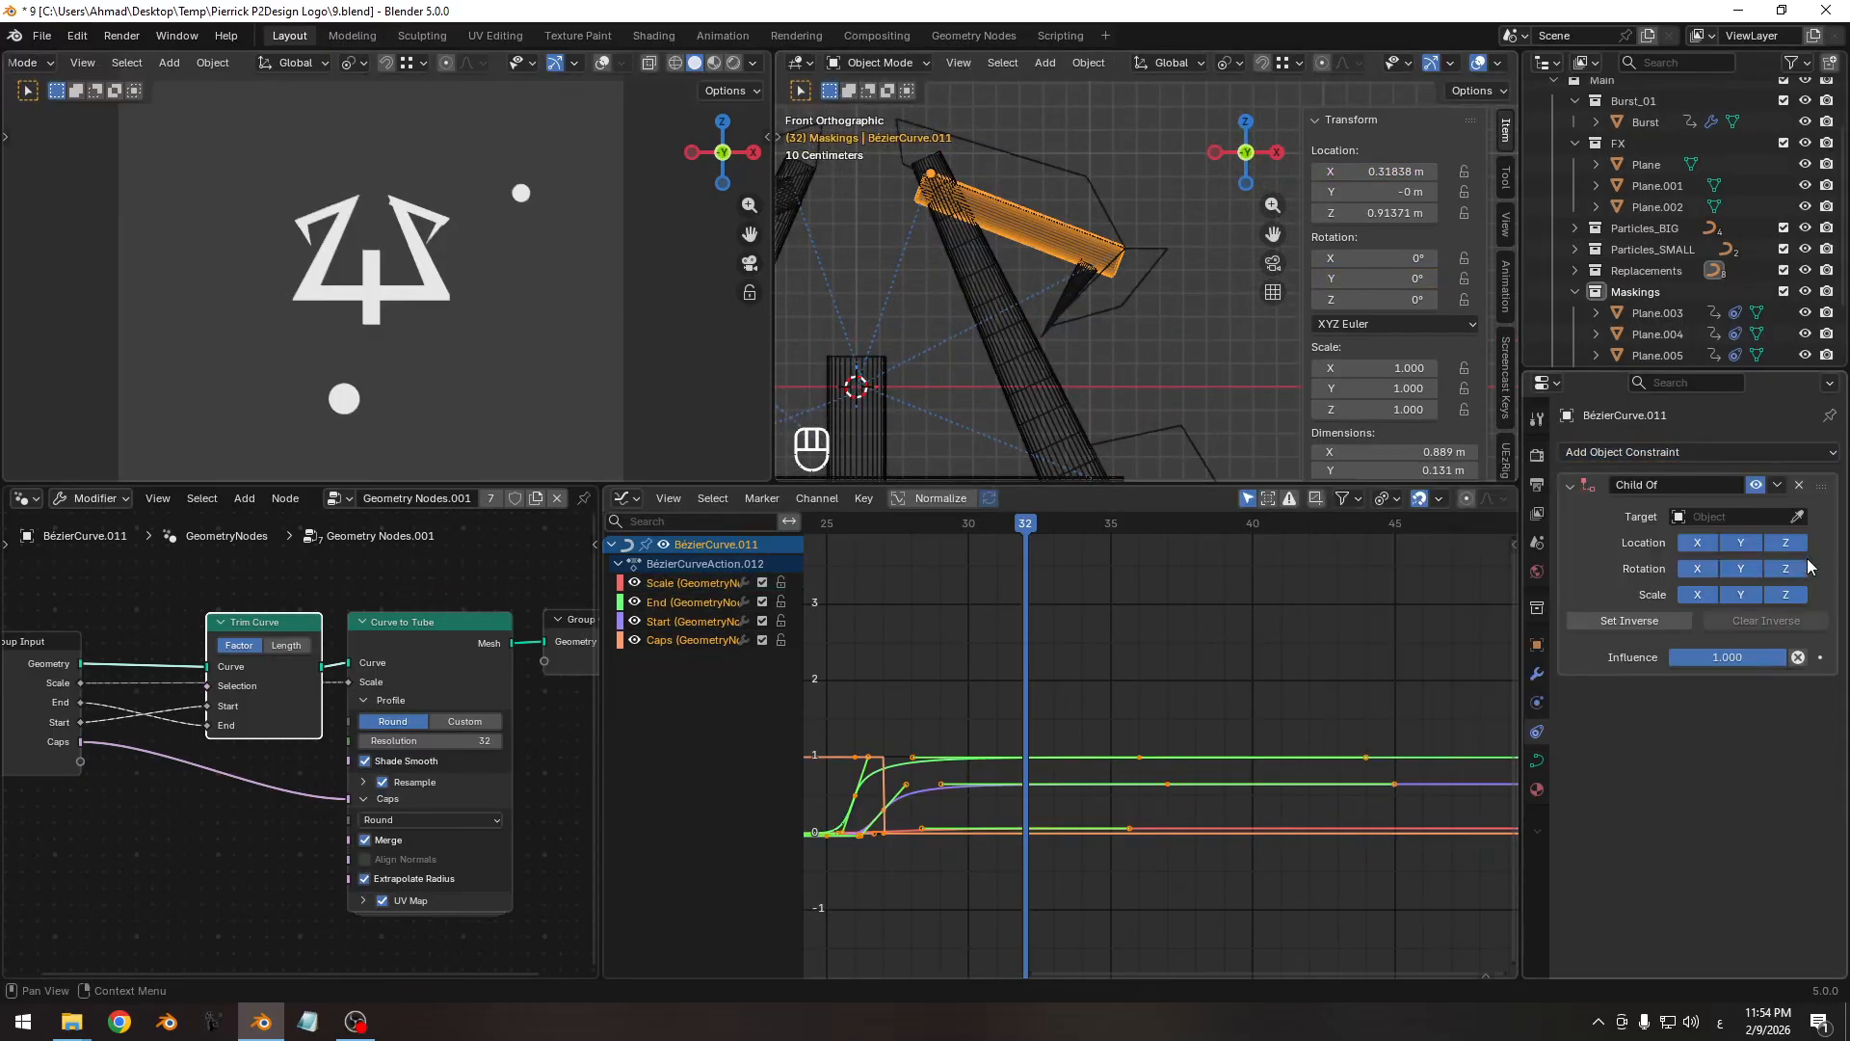
left_click(1052, 374)
left_click(1047, 374)
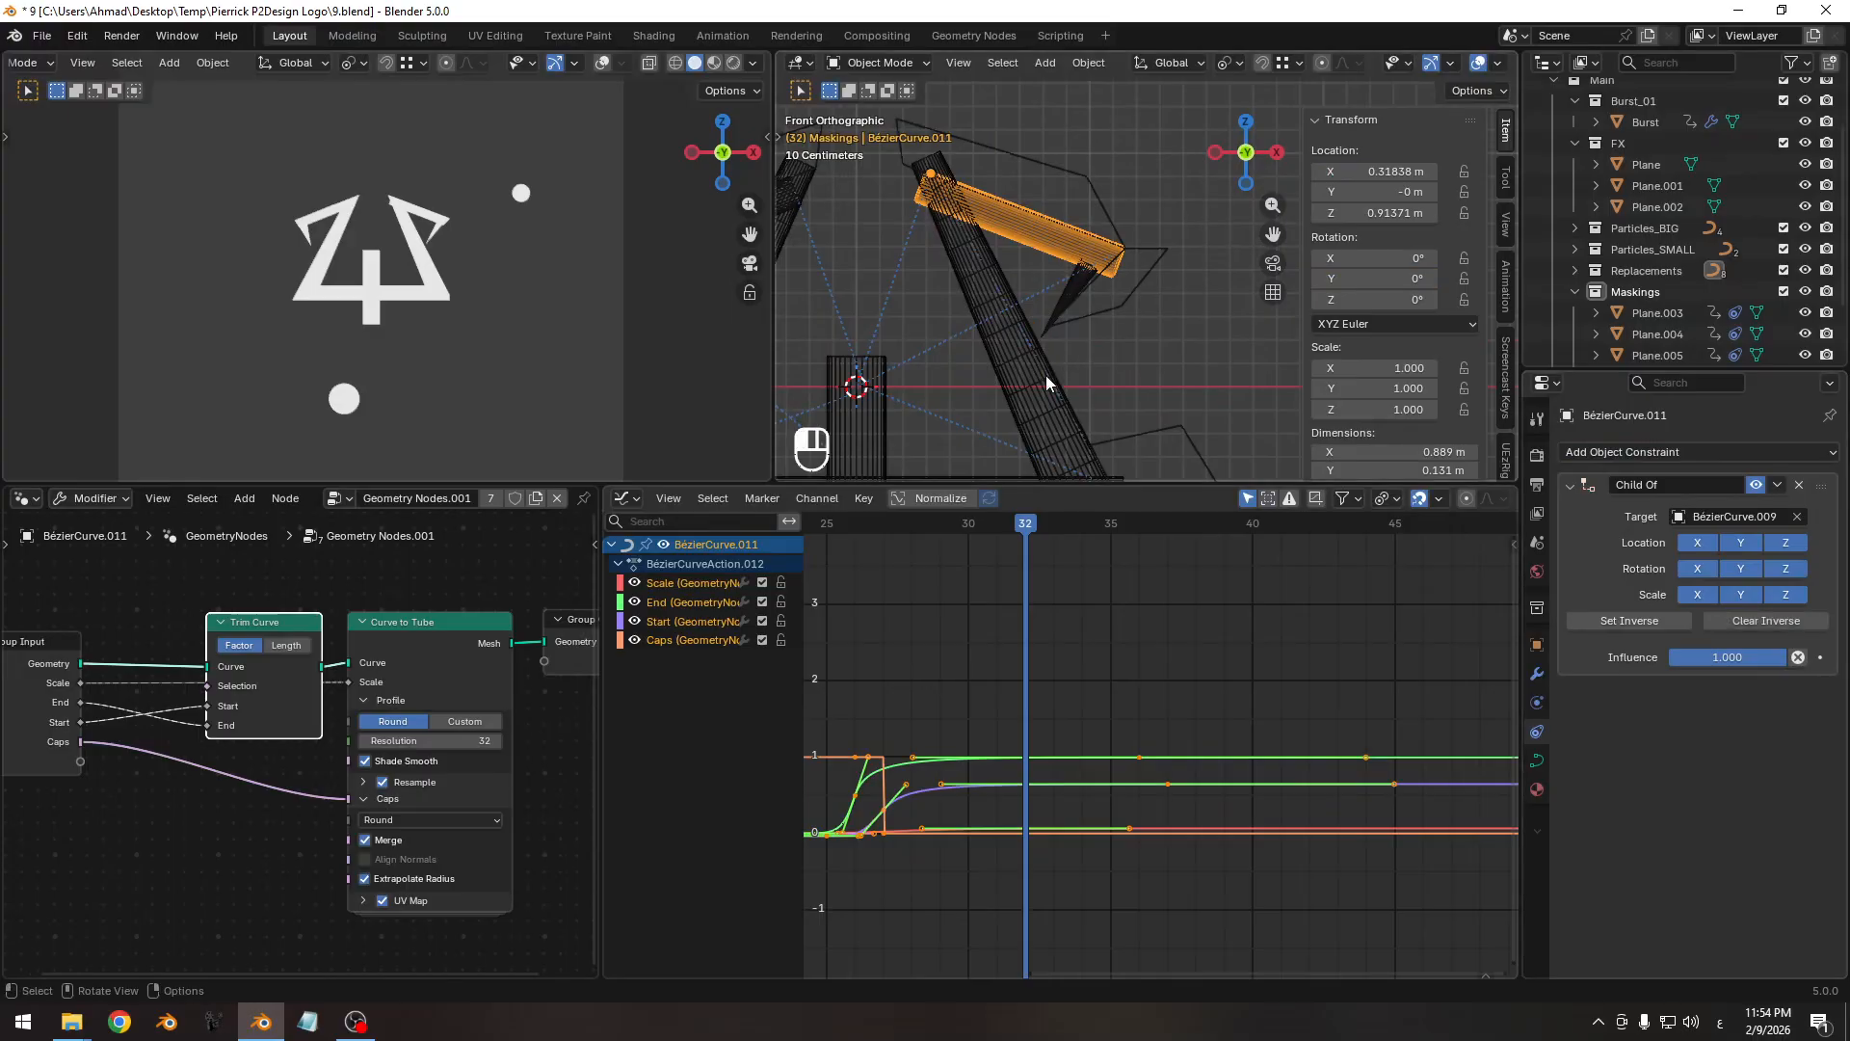
Add a Child Of constraint to the small tip BézierCurve.013 with the upper arm BézierCurve.011 as its target.
scroll(1056, 280, "up", 4)
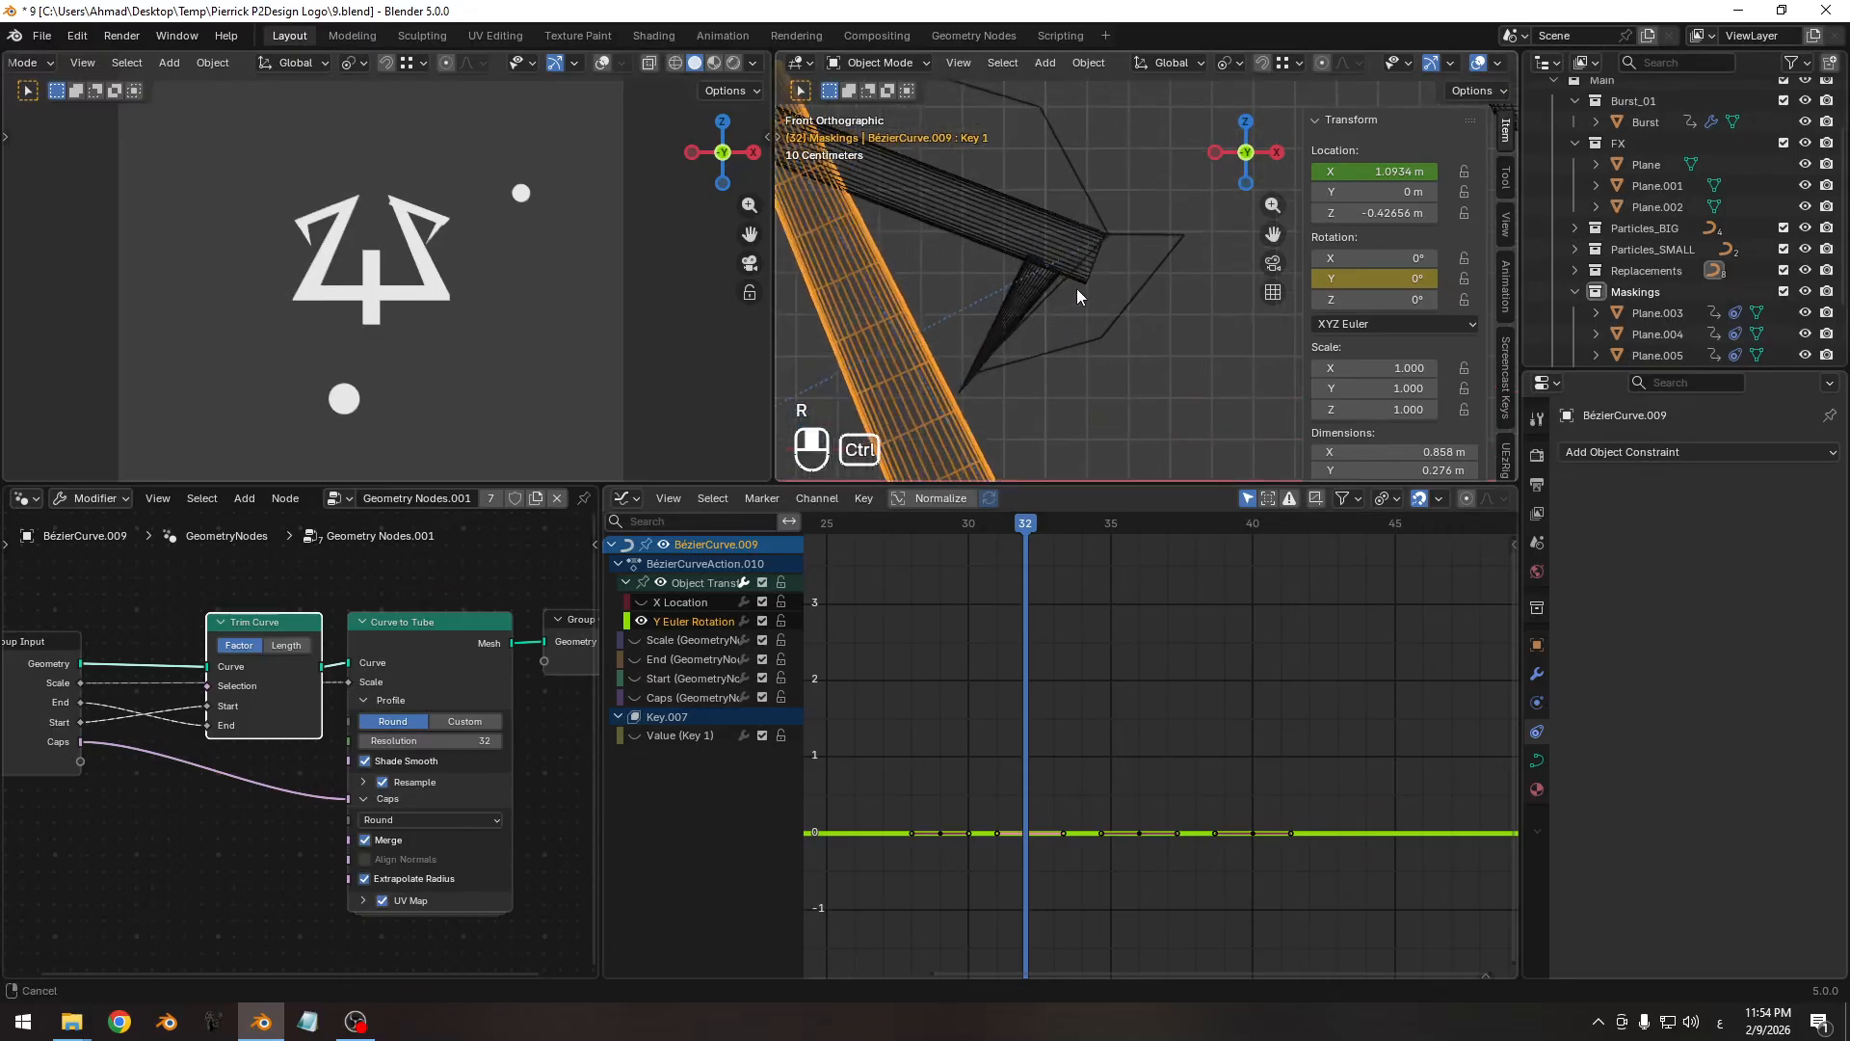
left_click(998, 283)
left_click(1667, 452)
left_click(1731, 553)
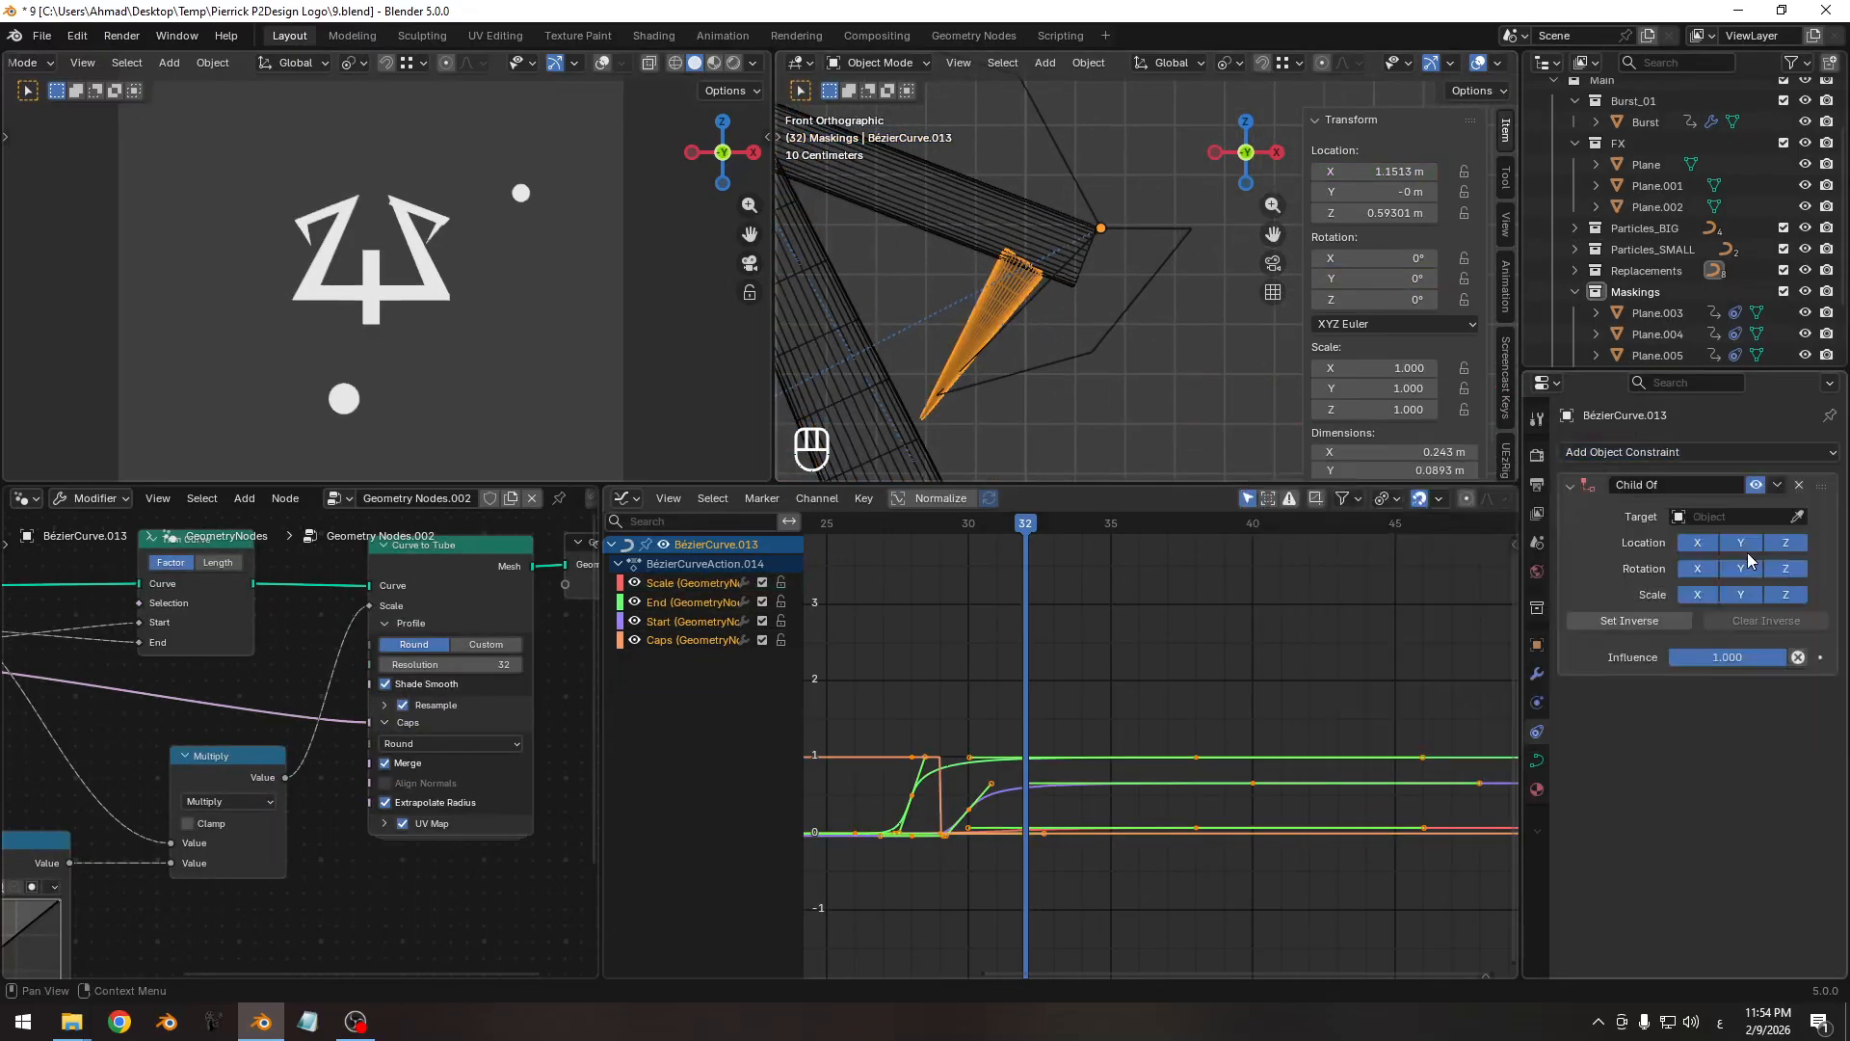
left_click(963, 193)
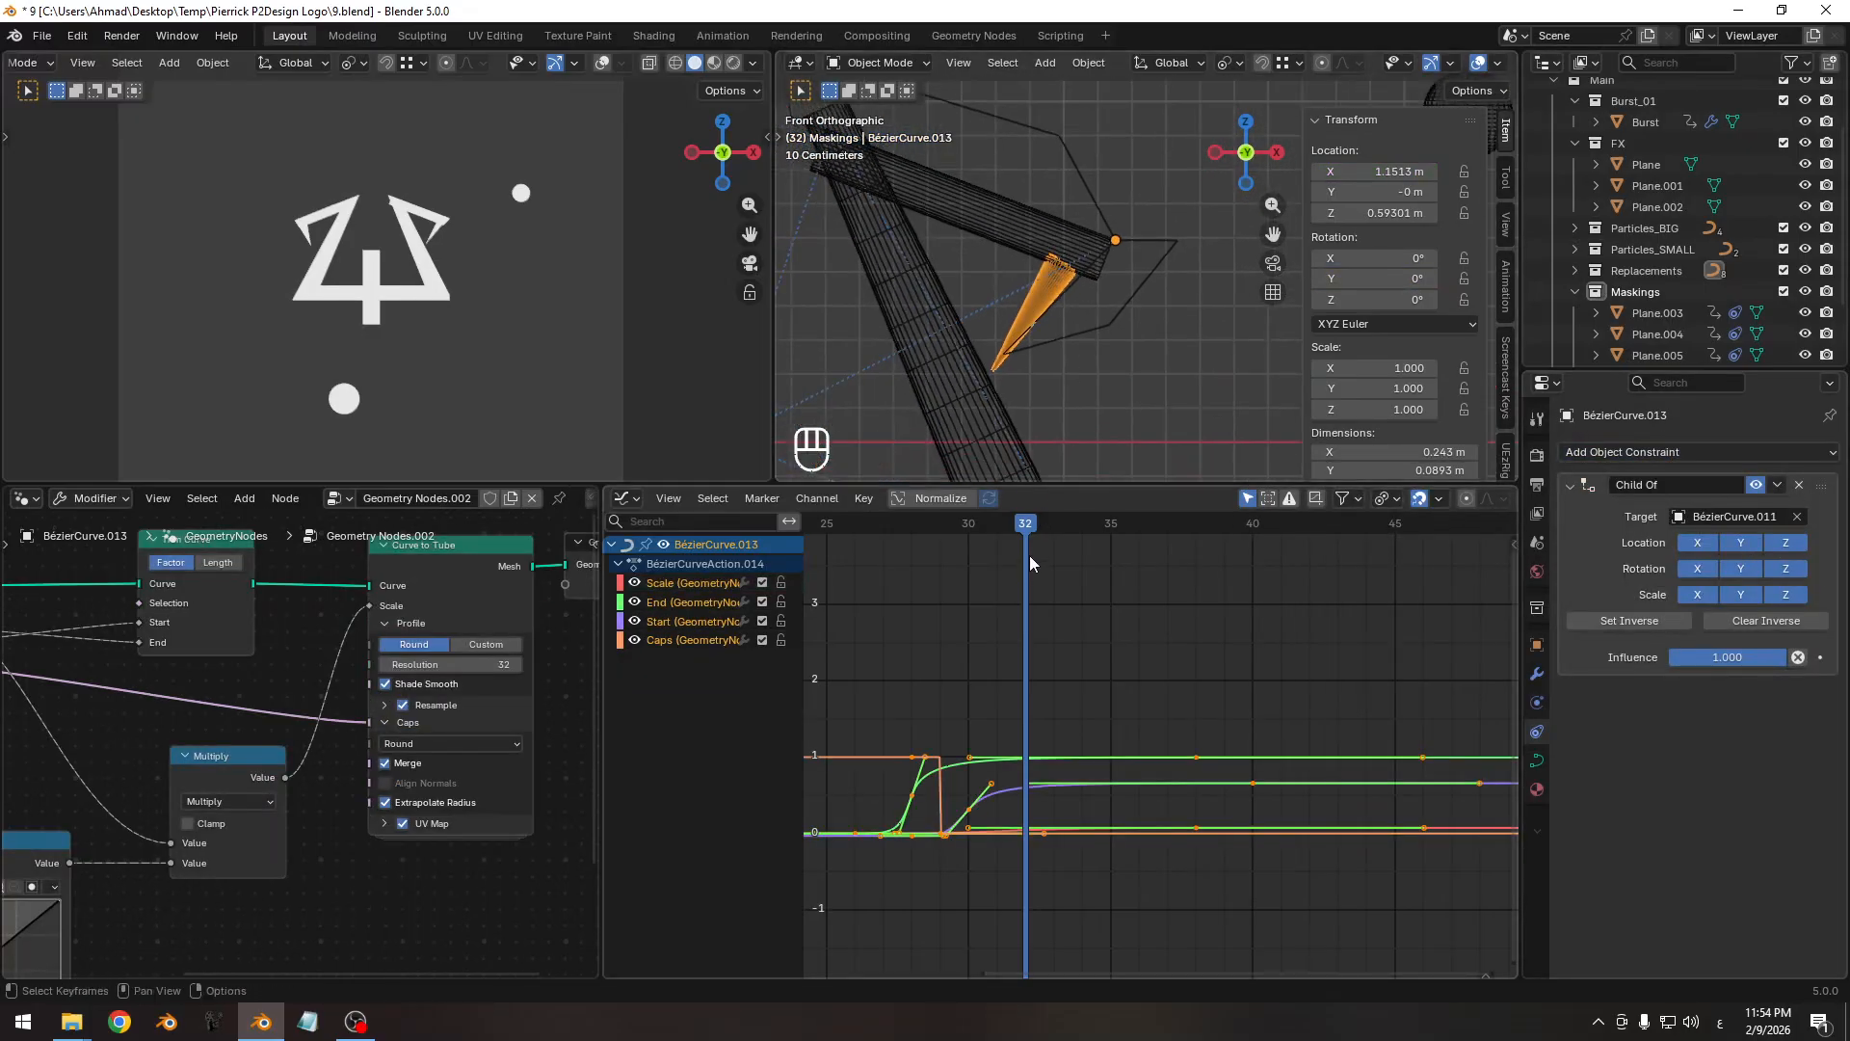
Scrub to frame 39 and inspect the joints between the linked logo pieces up close.
left_click_drag(1026, 528, 1191, 530)
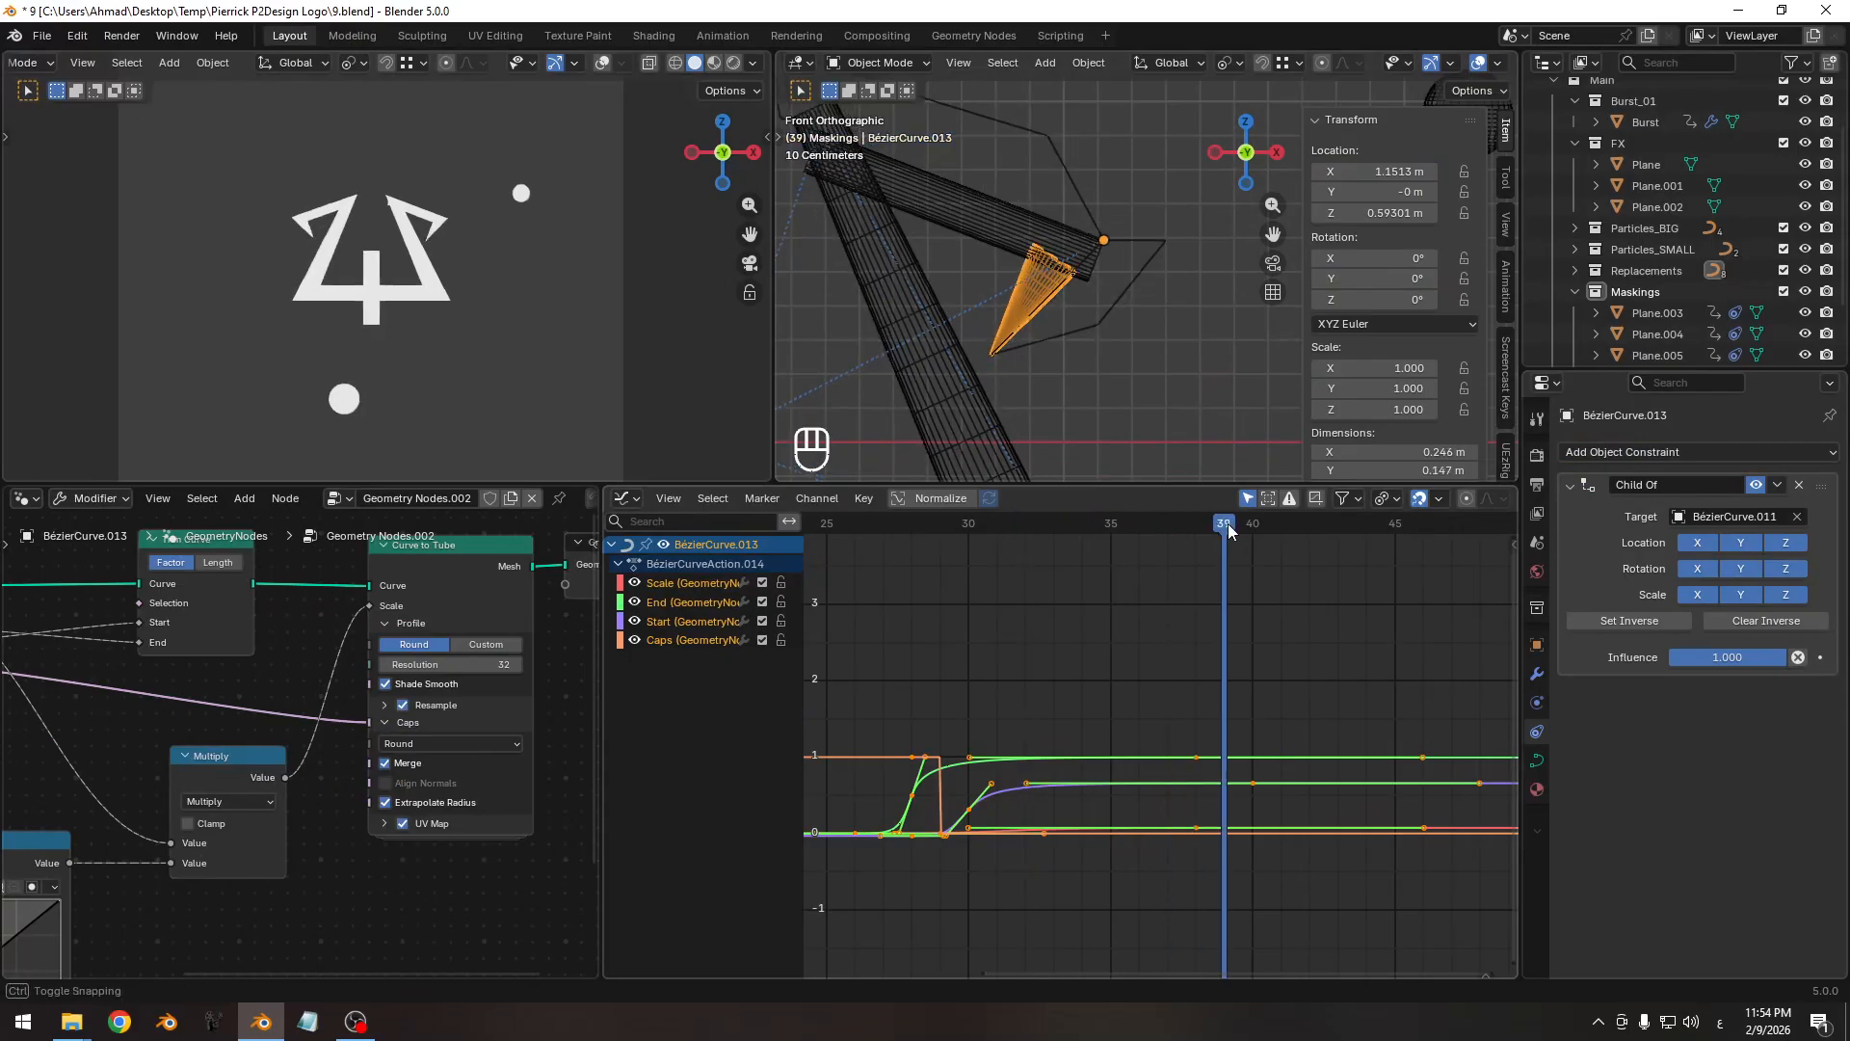
scroll(488, 234, "up", 5)
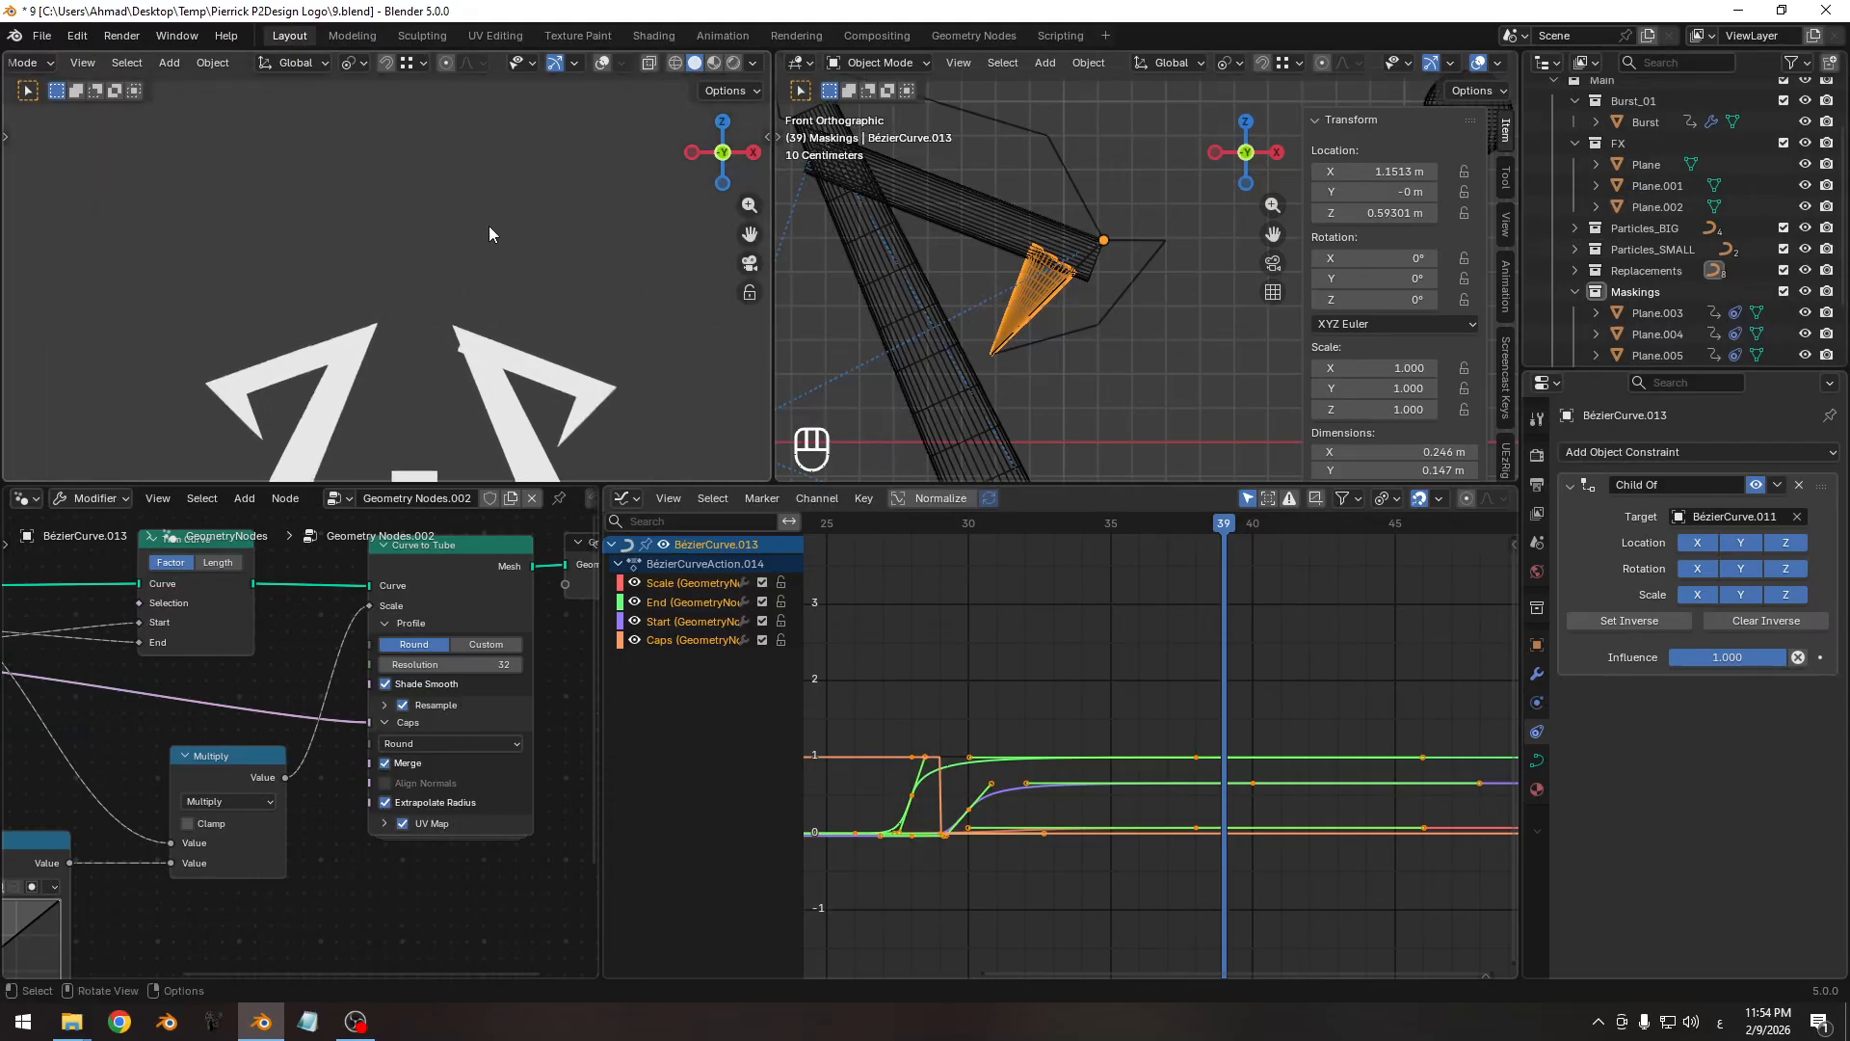
scroll(489, 233, "up", 3)
Undo the Child Of constraints on the tip BézierCurve.013 and the upper arm BézierCurve.011.
key("ctrl+z")
key("ctrl+z")
key("ctrl+z")
key("ctrl+z")
key("ctrl+z")
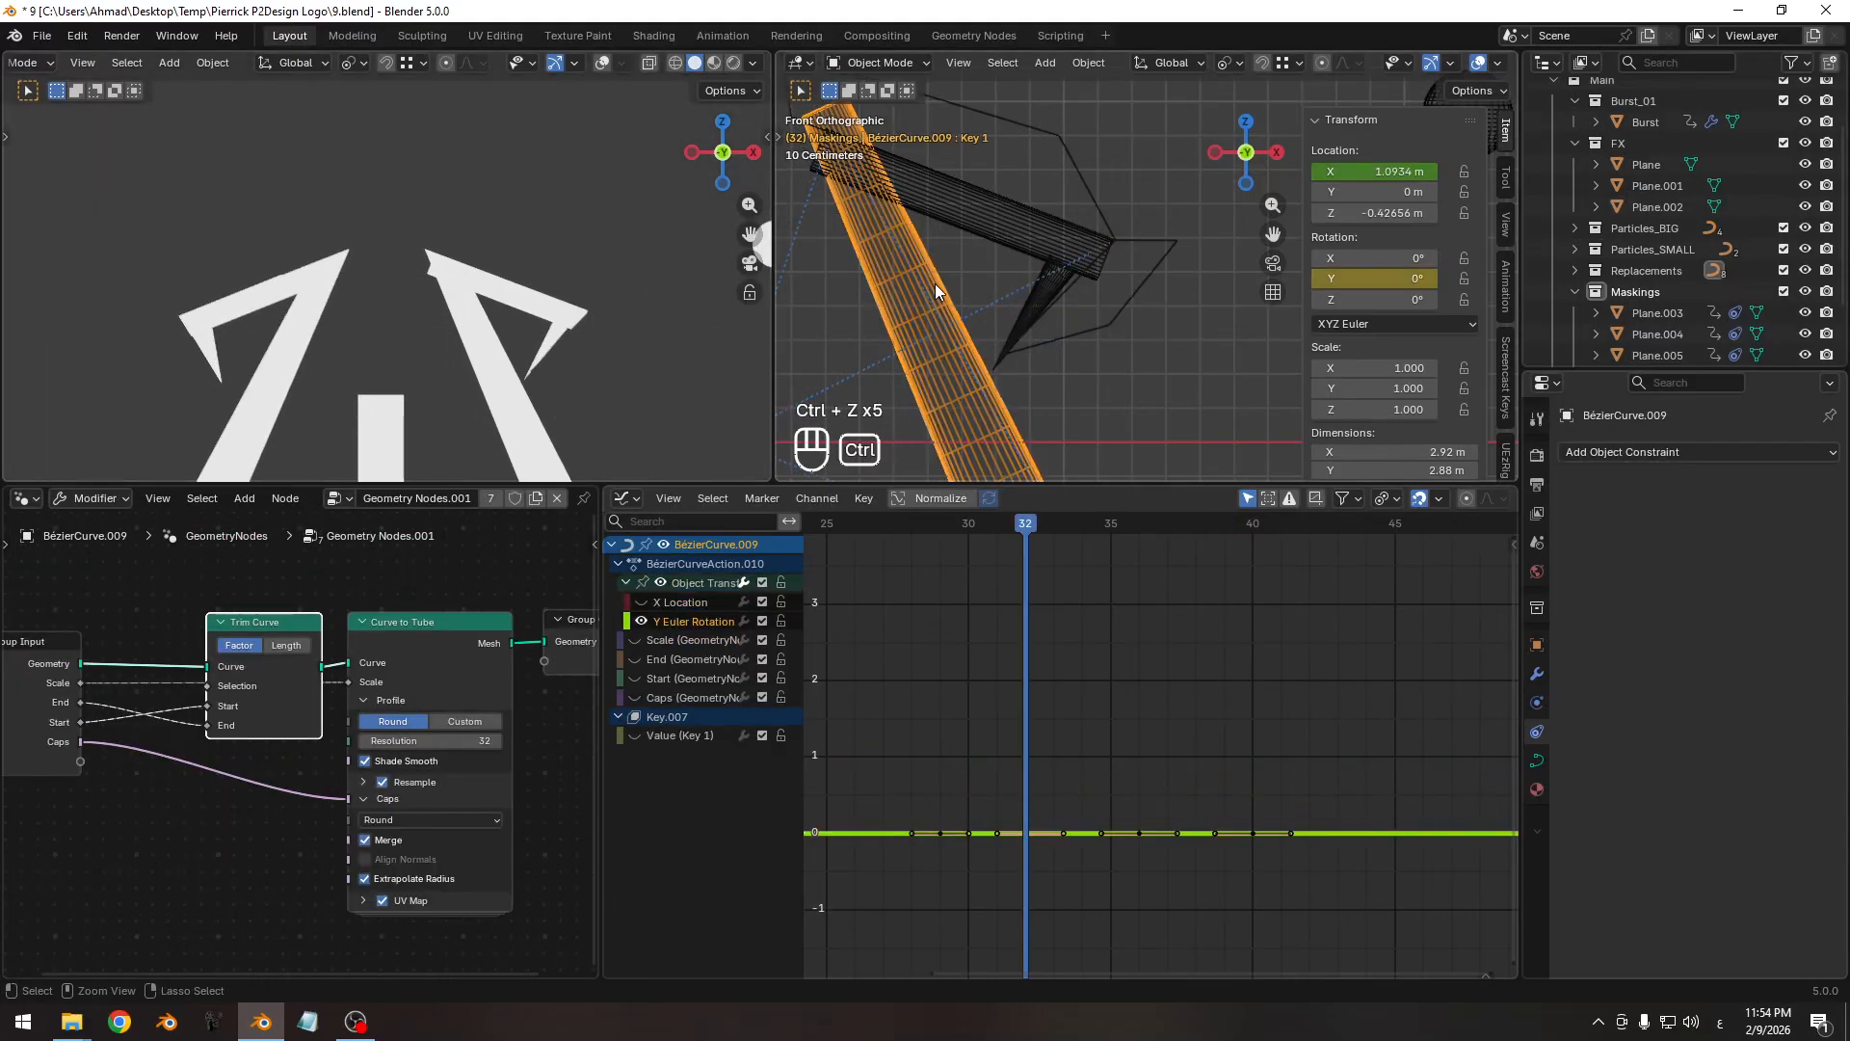
key("ctrl+z")
key("ctrl+z")
key("ctrl+z")
key("ctrl+z")
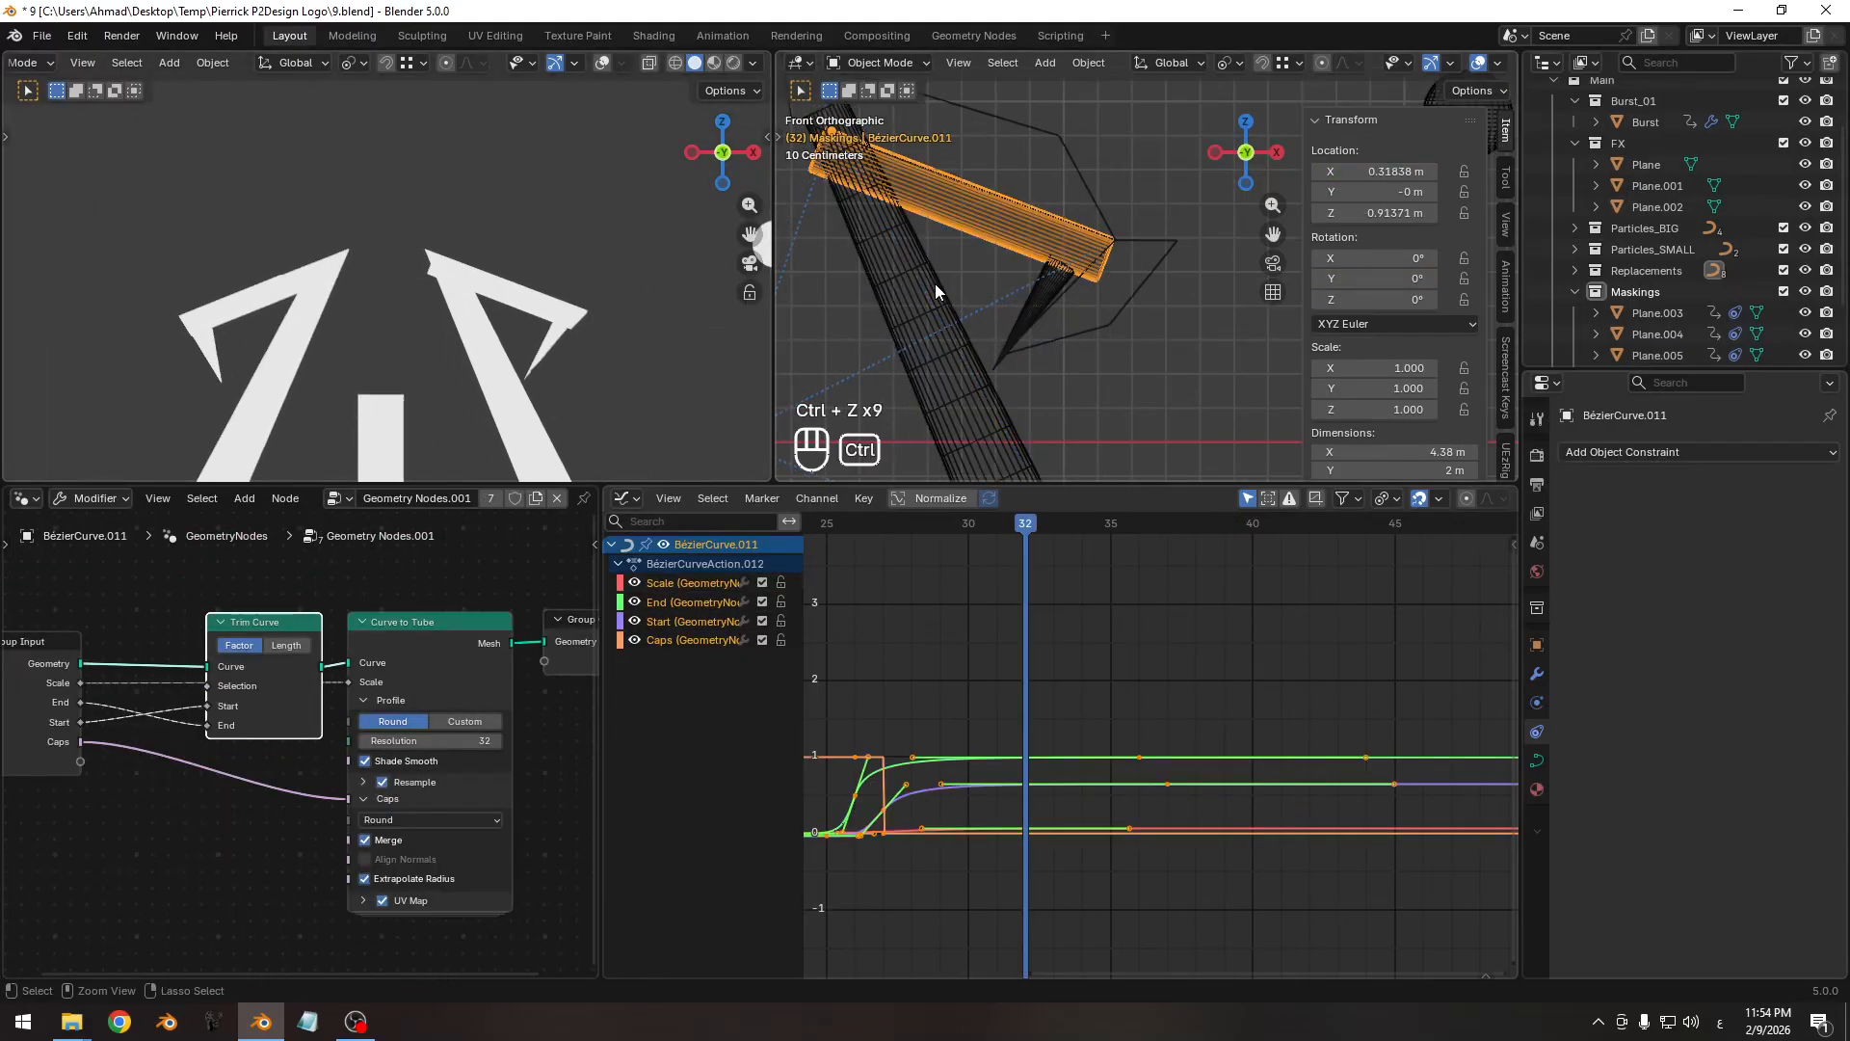
At frame 53, add a Child Of constraint to the upper arm BézierCurve.011 with the slanted bar BézierCurve.009 as its target.
left_click_drag(1027, 525, 1622, 575)
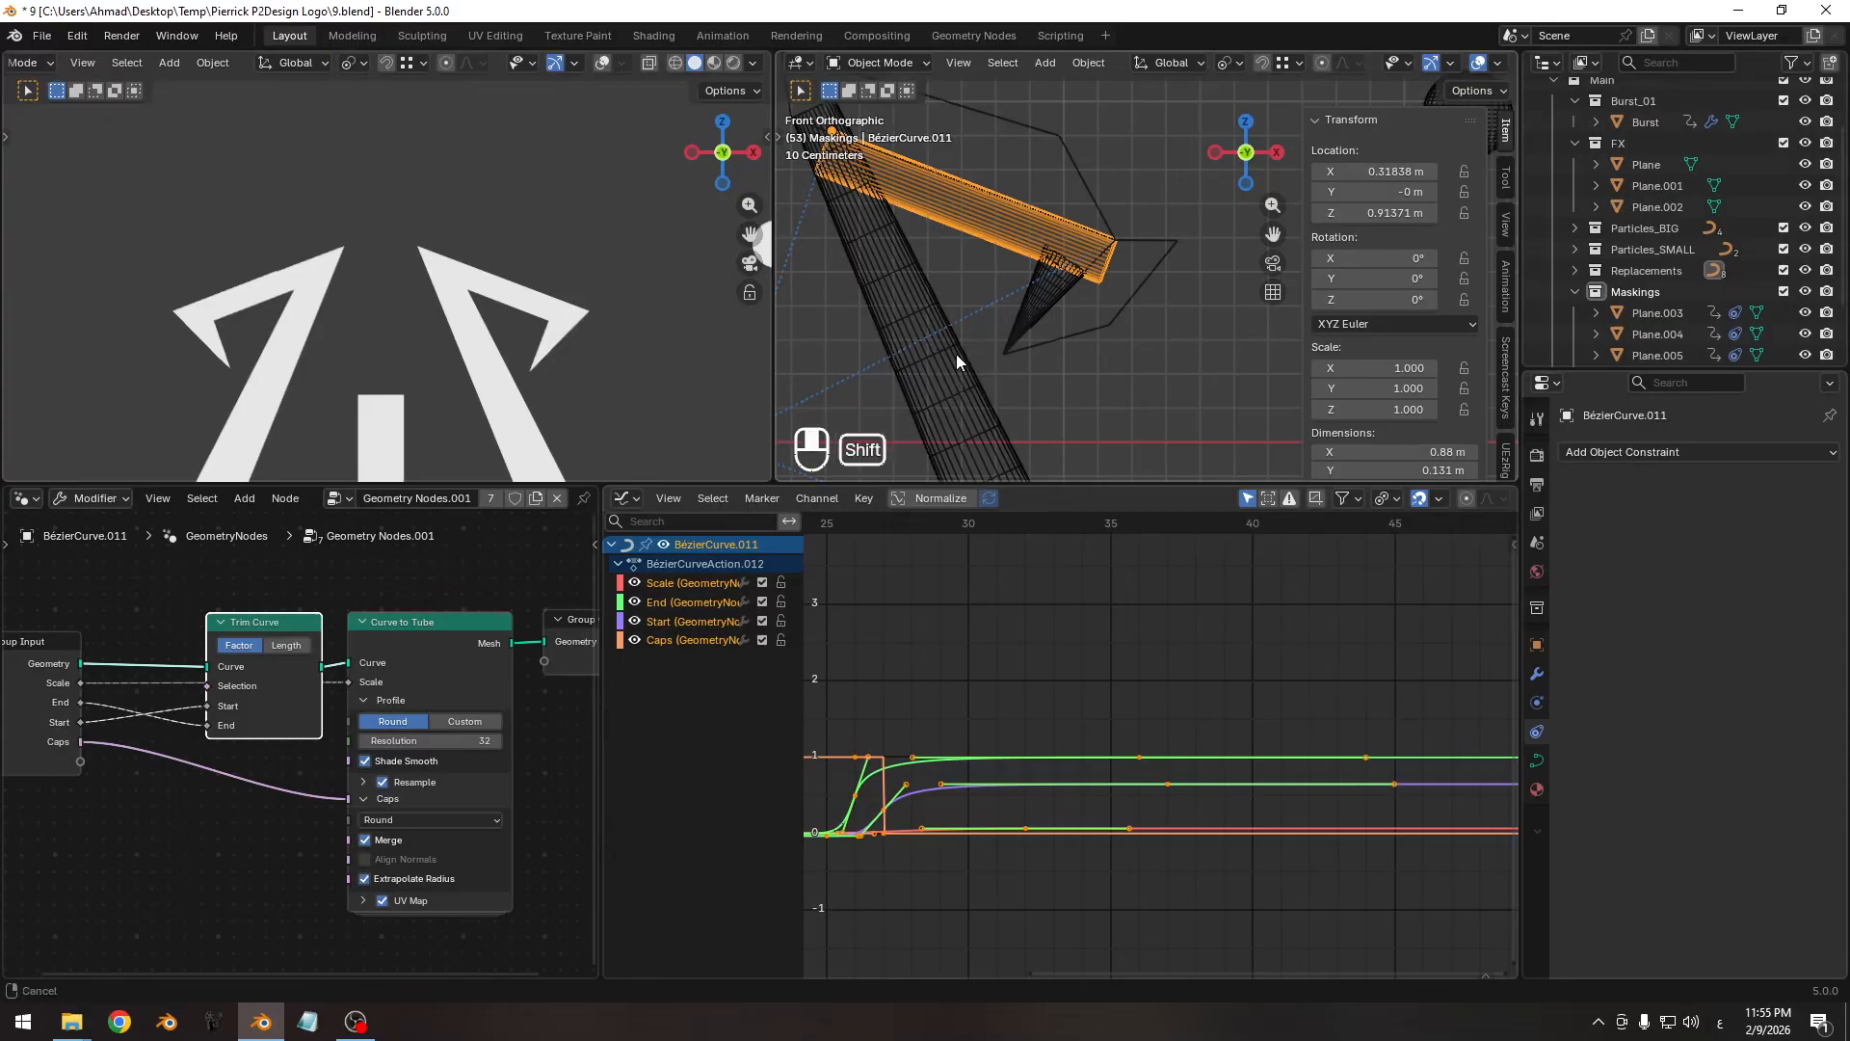
middle_click_drag(955, 354, 969, 362, "shift")
left_click(1709, 452)
left_click(1751, 553)
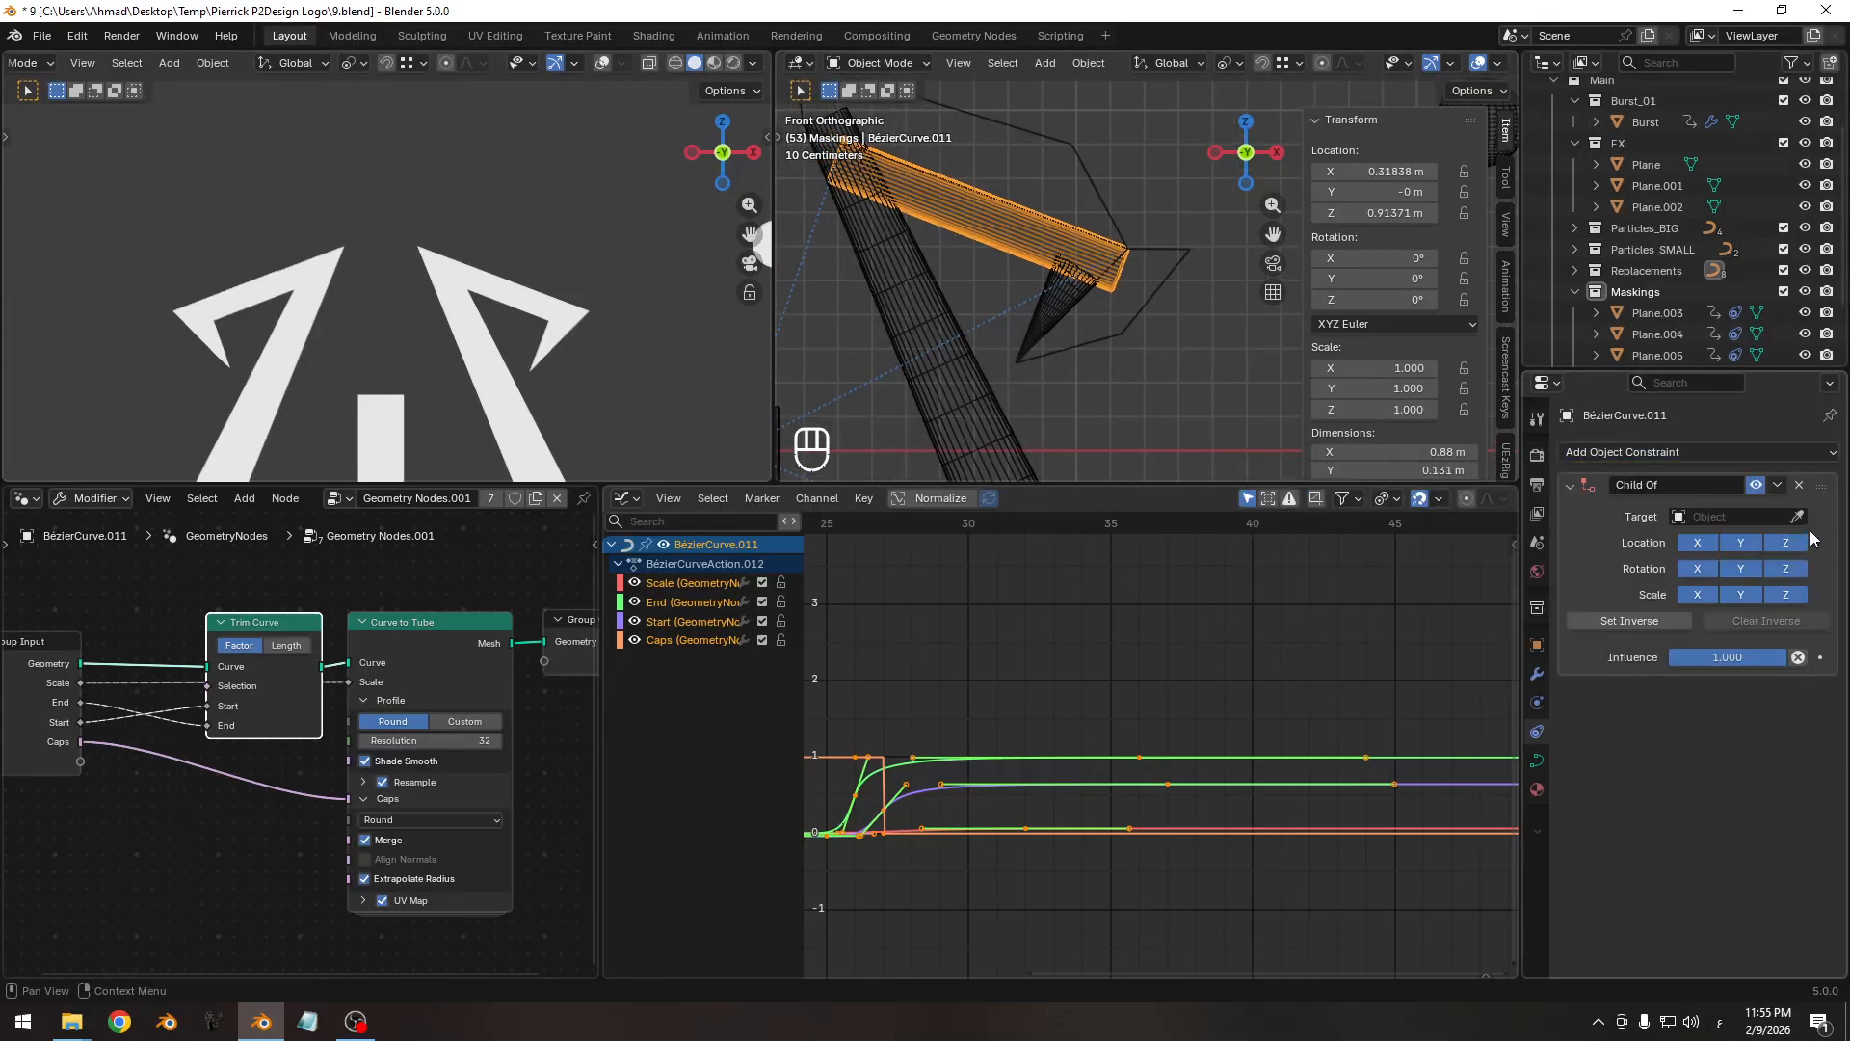
left_click(1797, 517)
left_click(921, 291)
middle_click_drag(977, 343, 1035, 366, "shift")
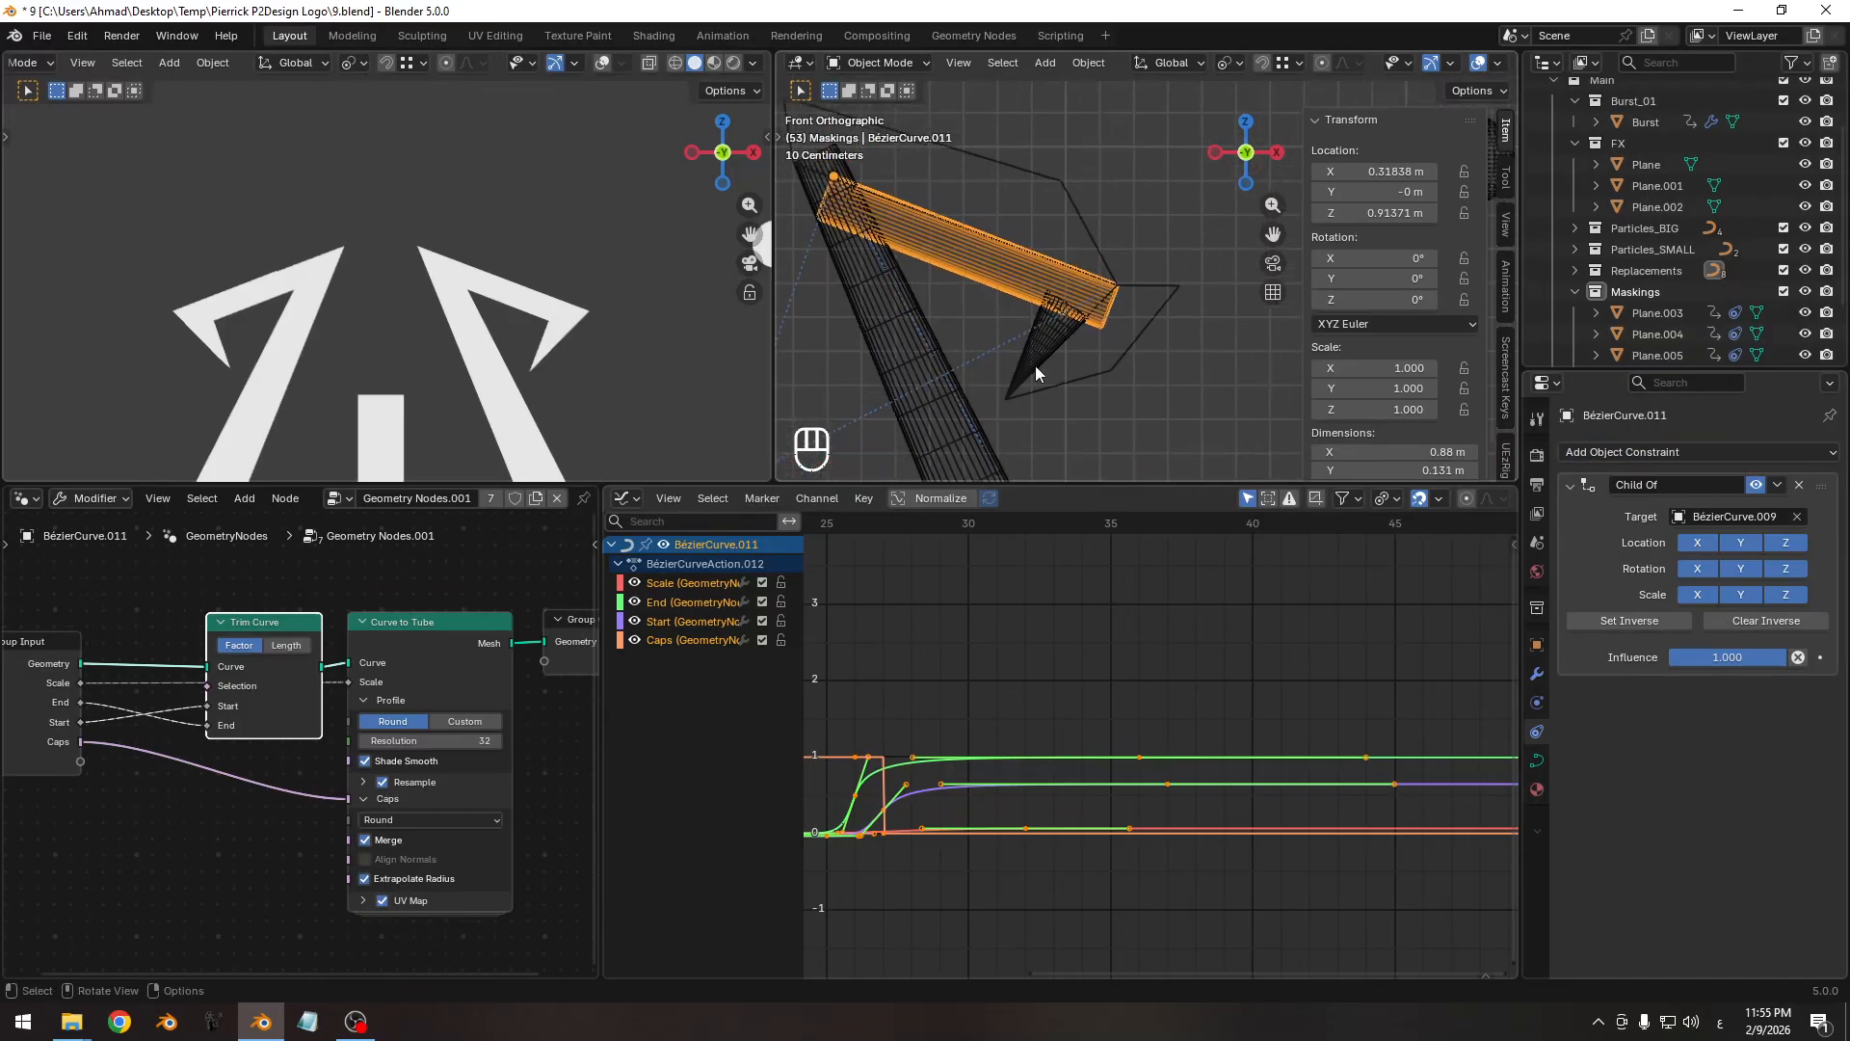
Give the small tip BézierCurve.013 a Child Of constraint targeting the upper arm BézierCurve.011 at frame 53.
left_click(1035, 366)
left_click(1046, 332)
left_click(1708, 451)
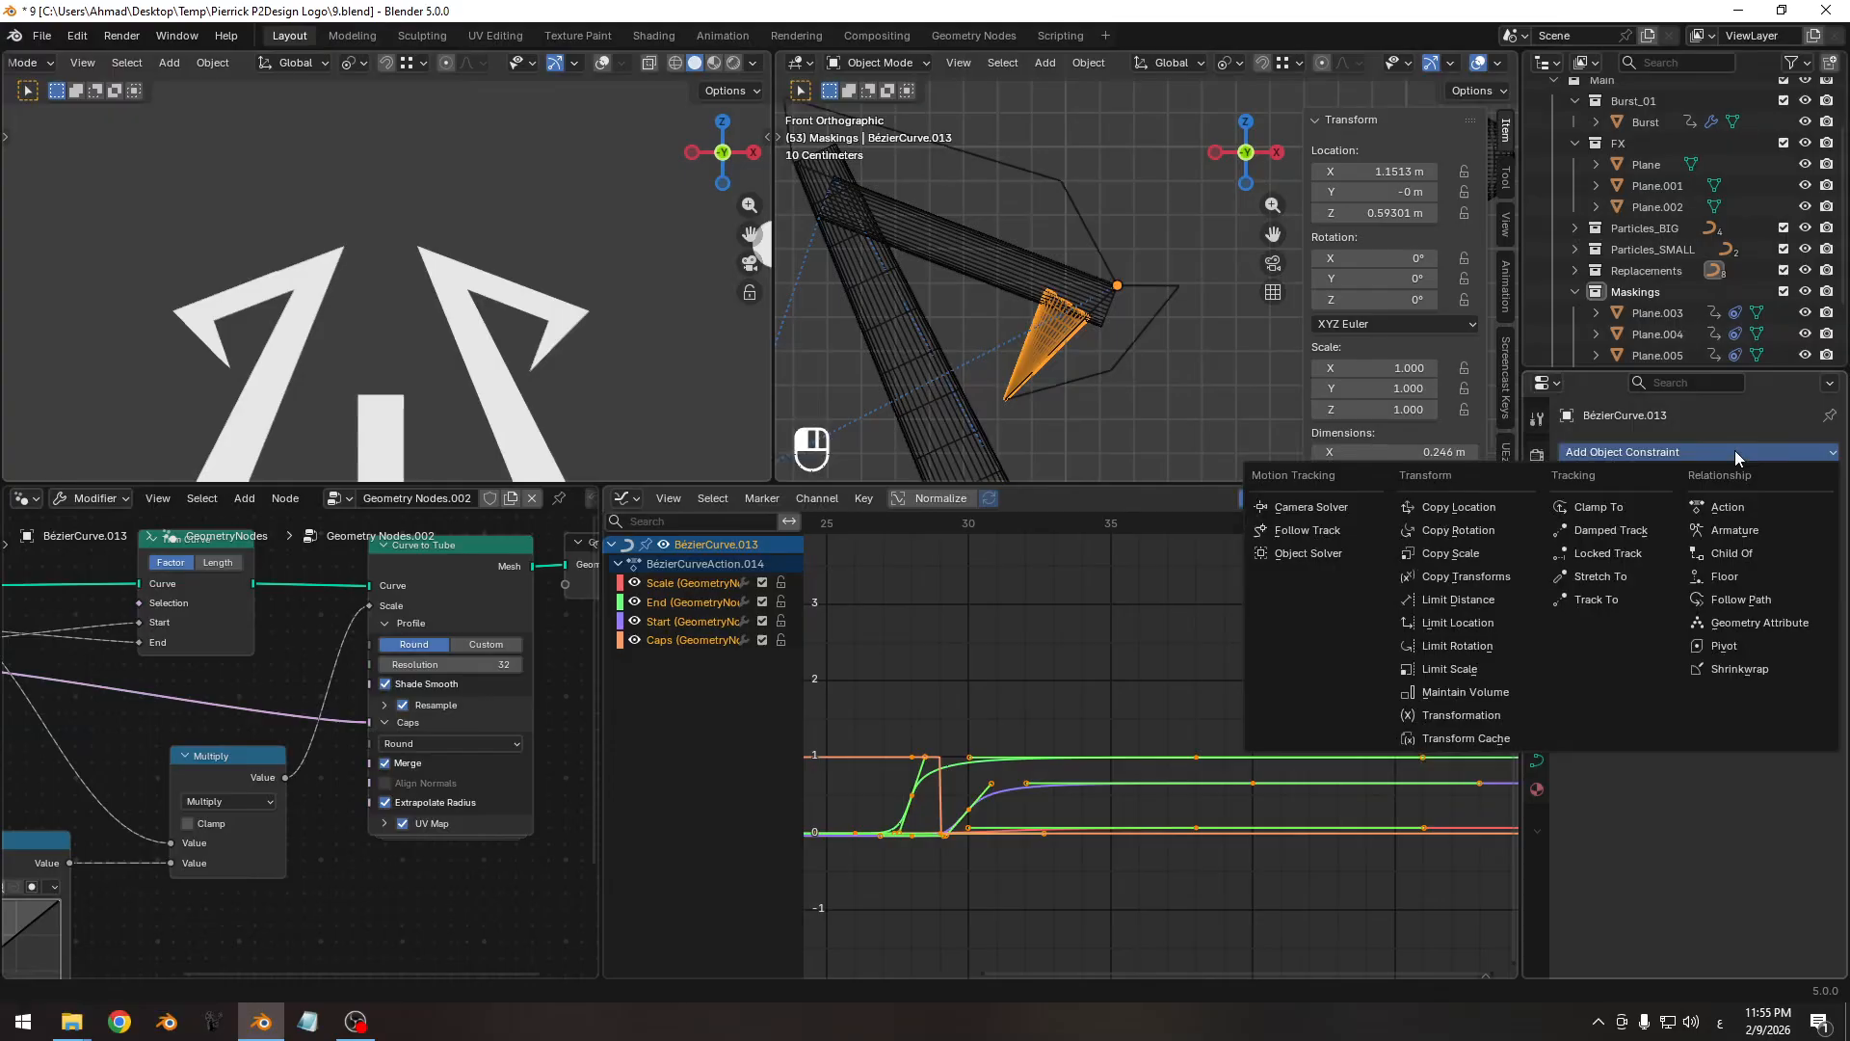
left_click(1763, 553)
left_click(1796, 516)
left_click(1021, 272)
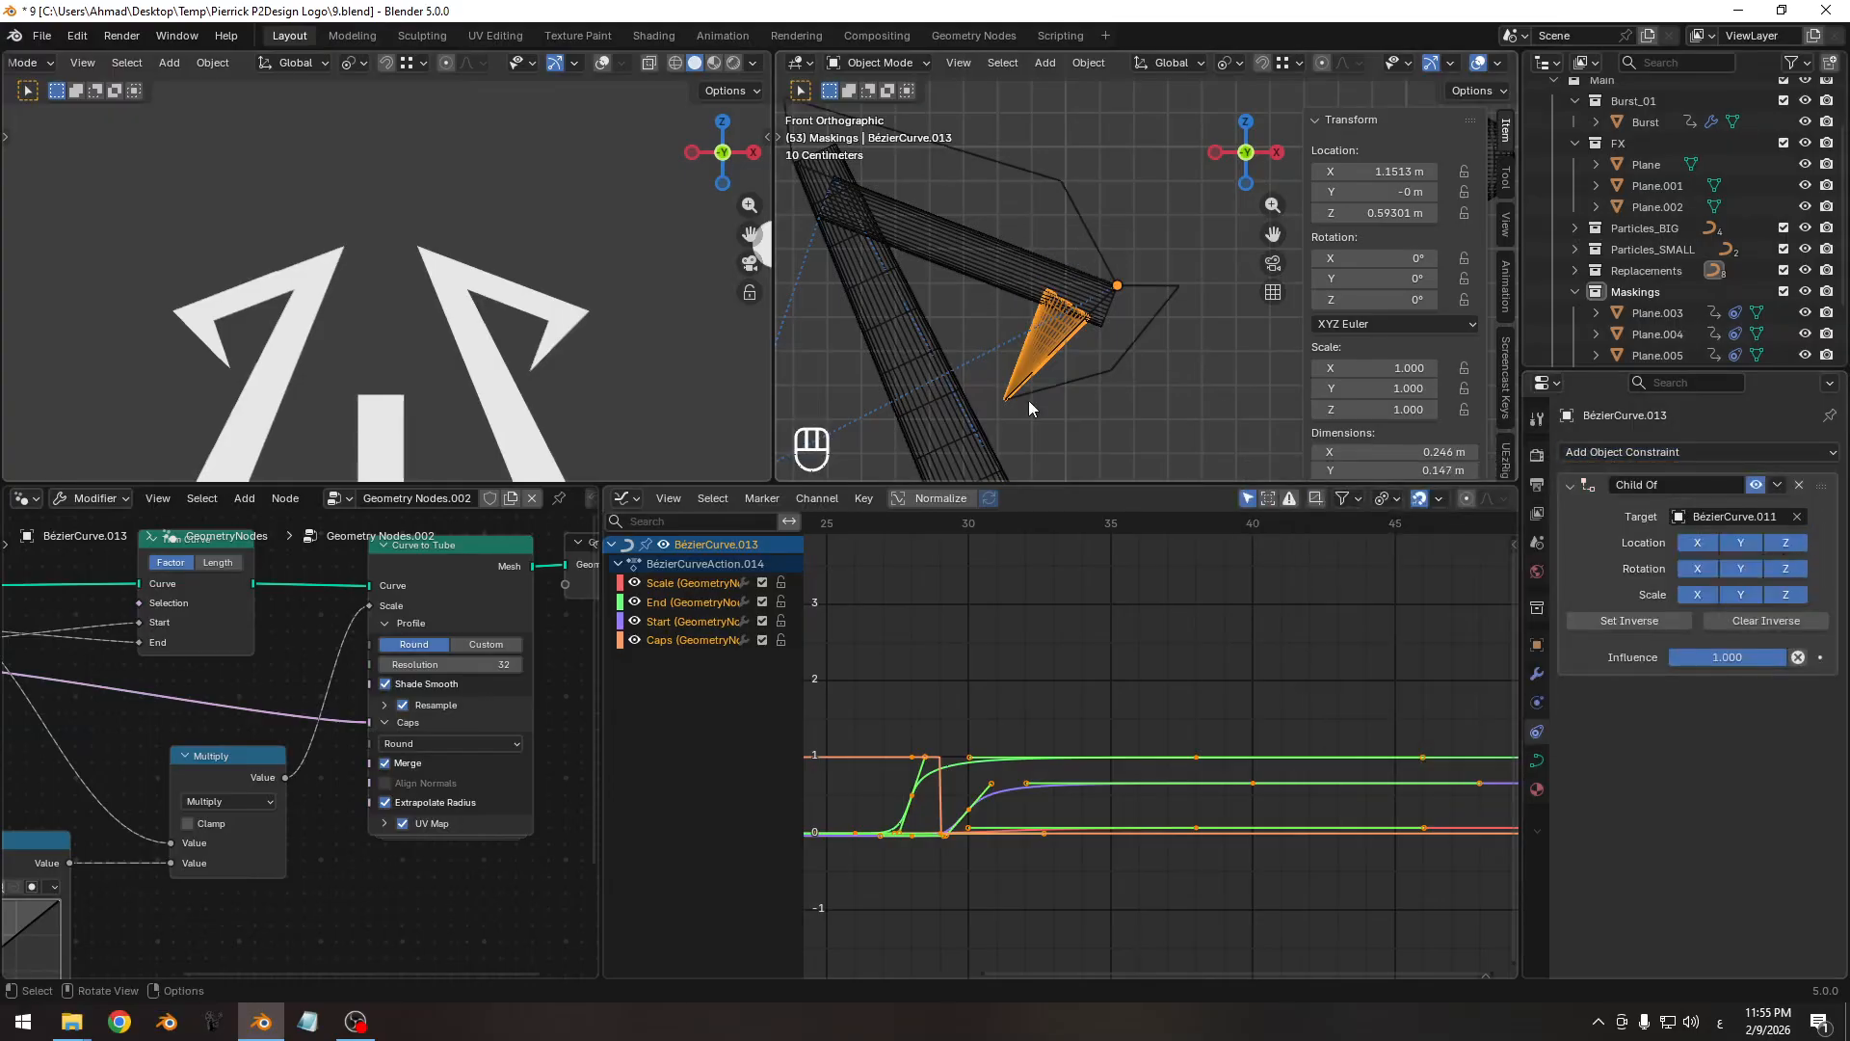
Test-rotate the upper arm BézierCurve.011 and the slanted bar BézierCurve.009 to check the links, cancelling both rotations.
middle_click_drag(961, 380, 971, 383, "shift")
left_click(1020, 285)
key("r")
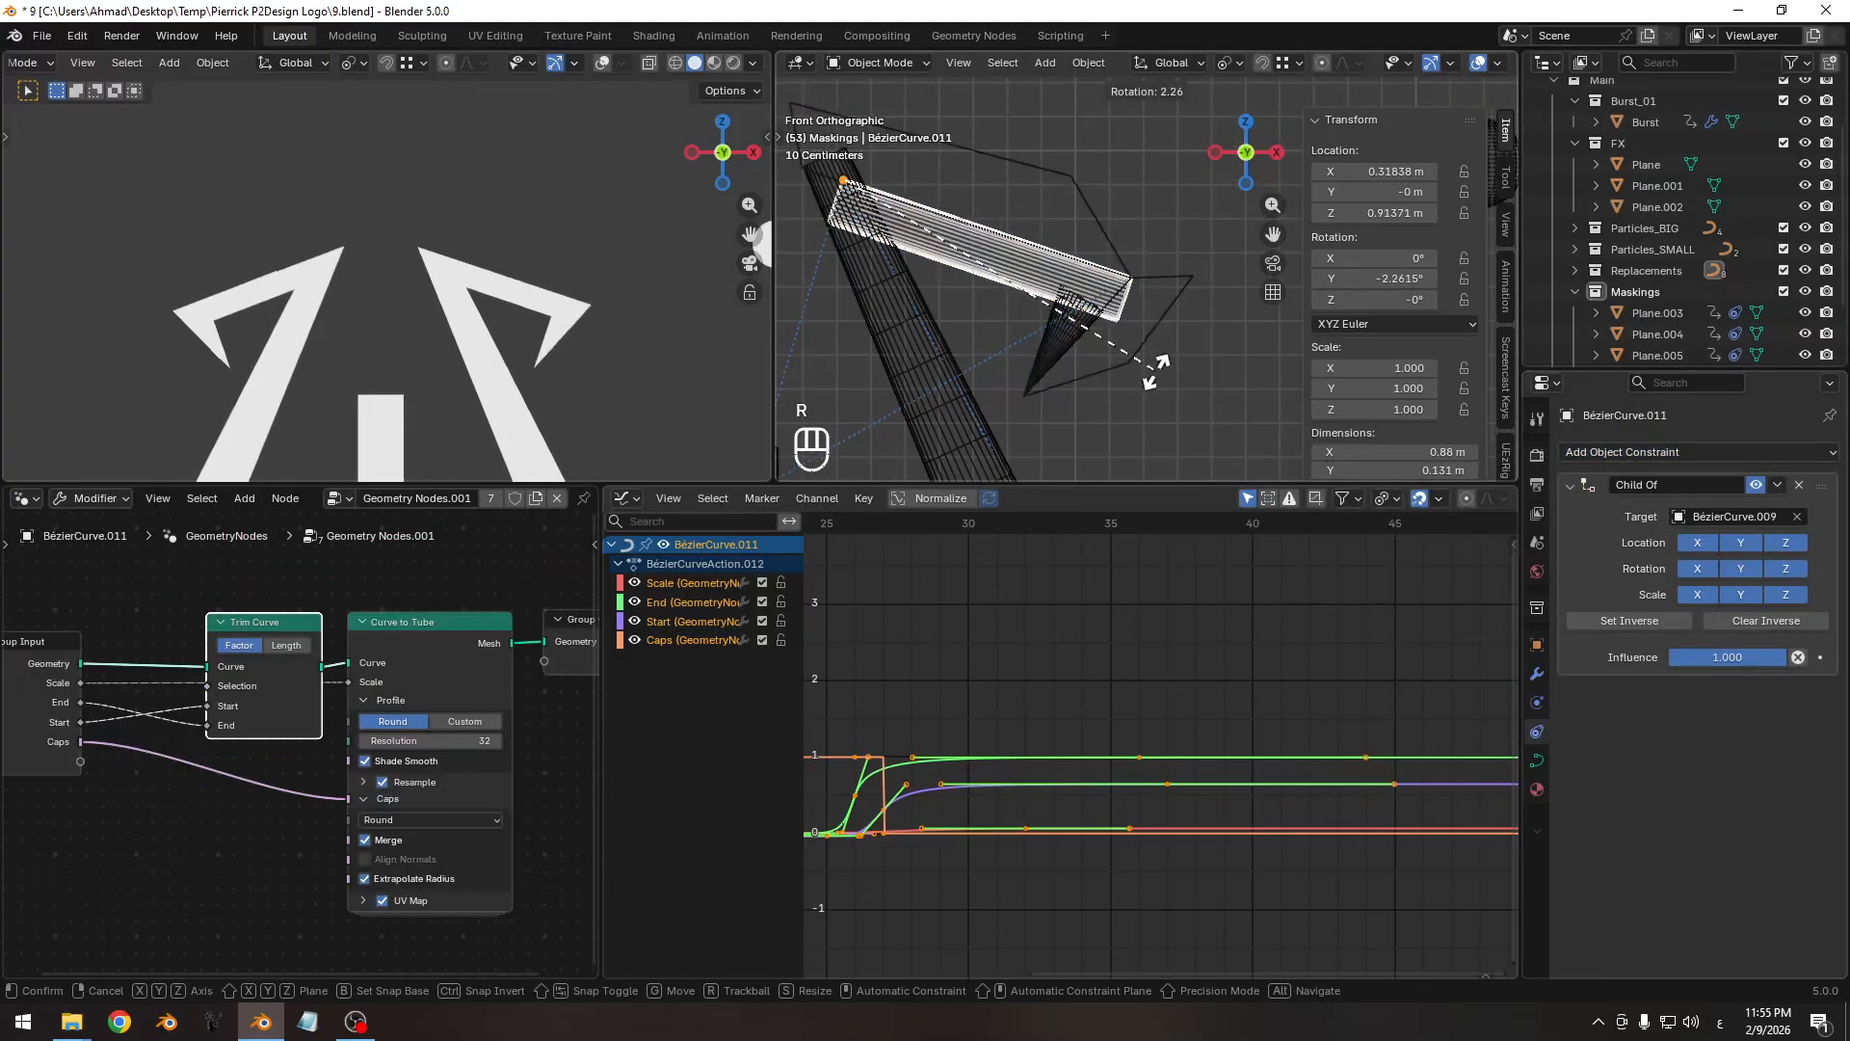
right_click(1155, 373)
left_click(912, 310)
key("r")
right_click(1149, 296)
middle_click_drag(1044, 313, 1031, 277, "shift")
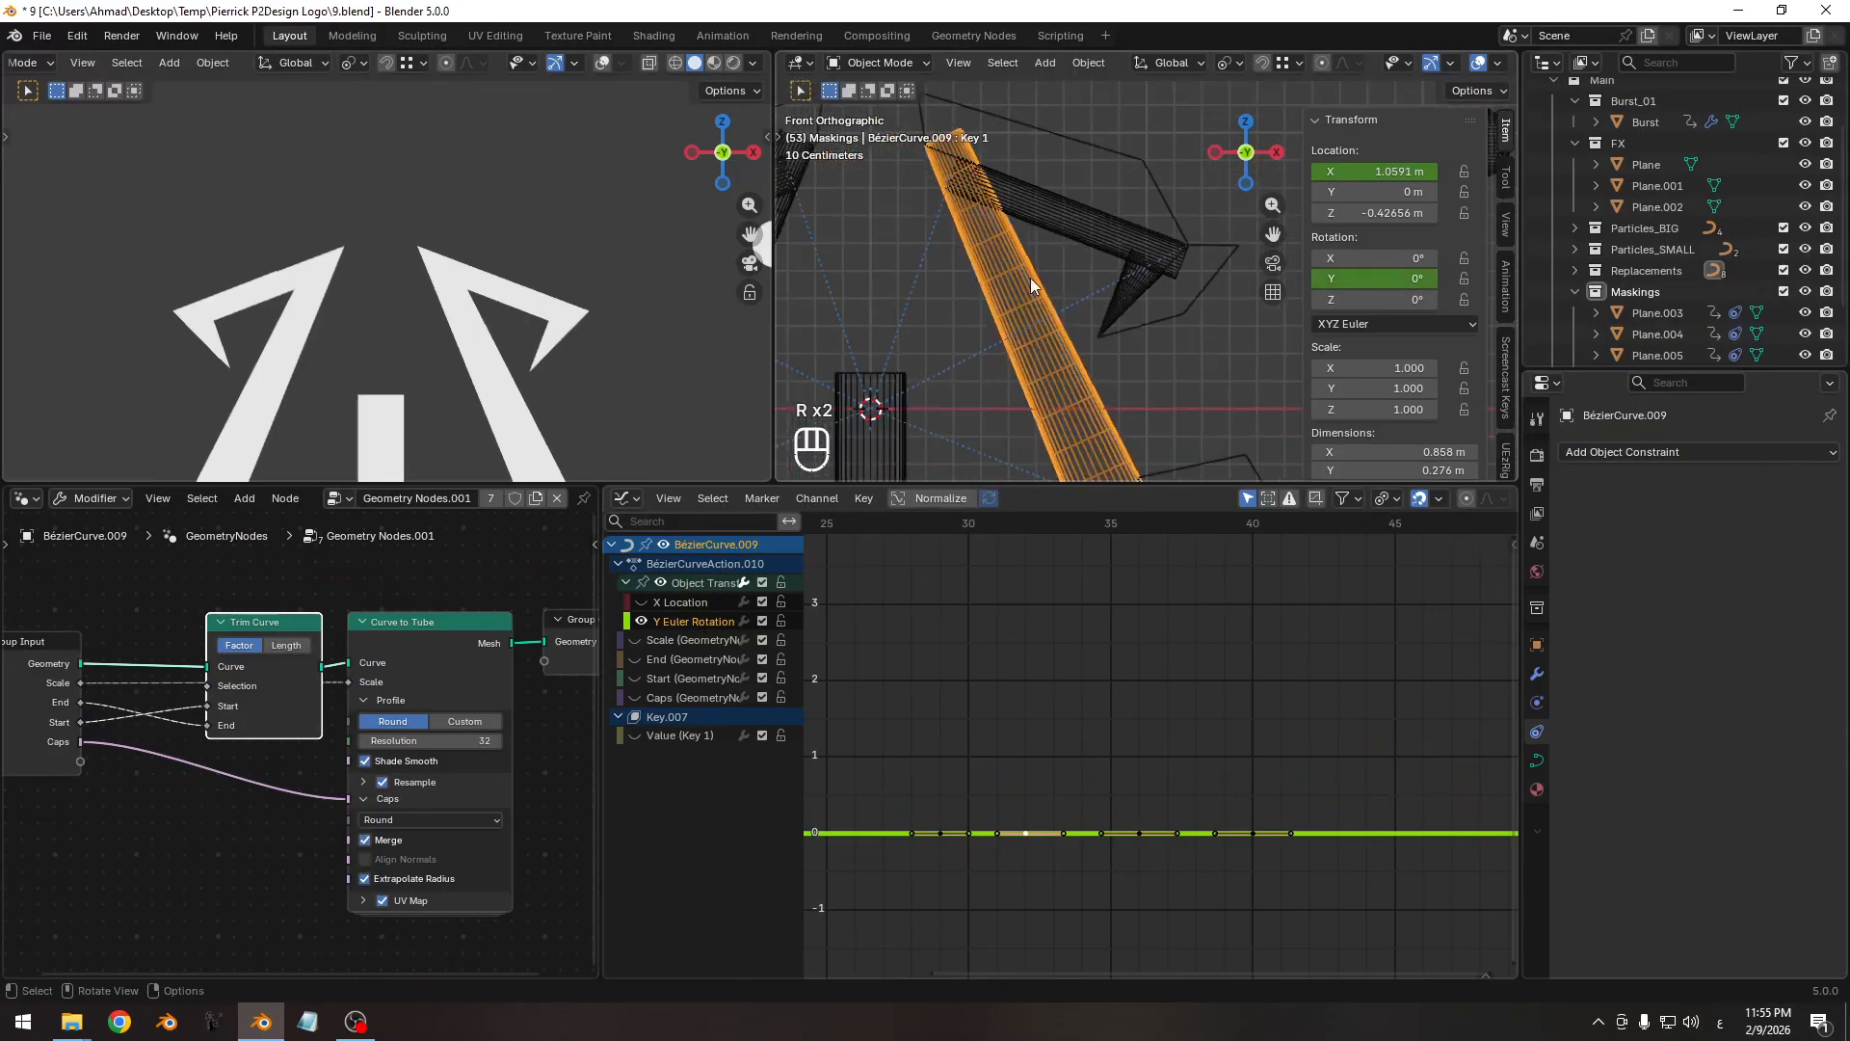
Go to frame 32 and try moving the Y rotation keyframe of BézierCurve.009 vertically, cancelling the move.
middle_click_drag(1253, 732, 1222, 730, "ctrl")
middle_click_drag(1221, 729, 1158, 705, "shift")
left_click_drag(1164, 537, 1072, 540)
middle_click_drag(1083, 723, 1145, 710, "shift")
key("g")
key("y")
right_click(1205, 690)
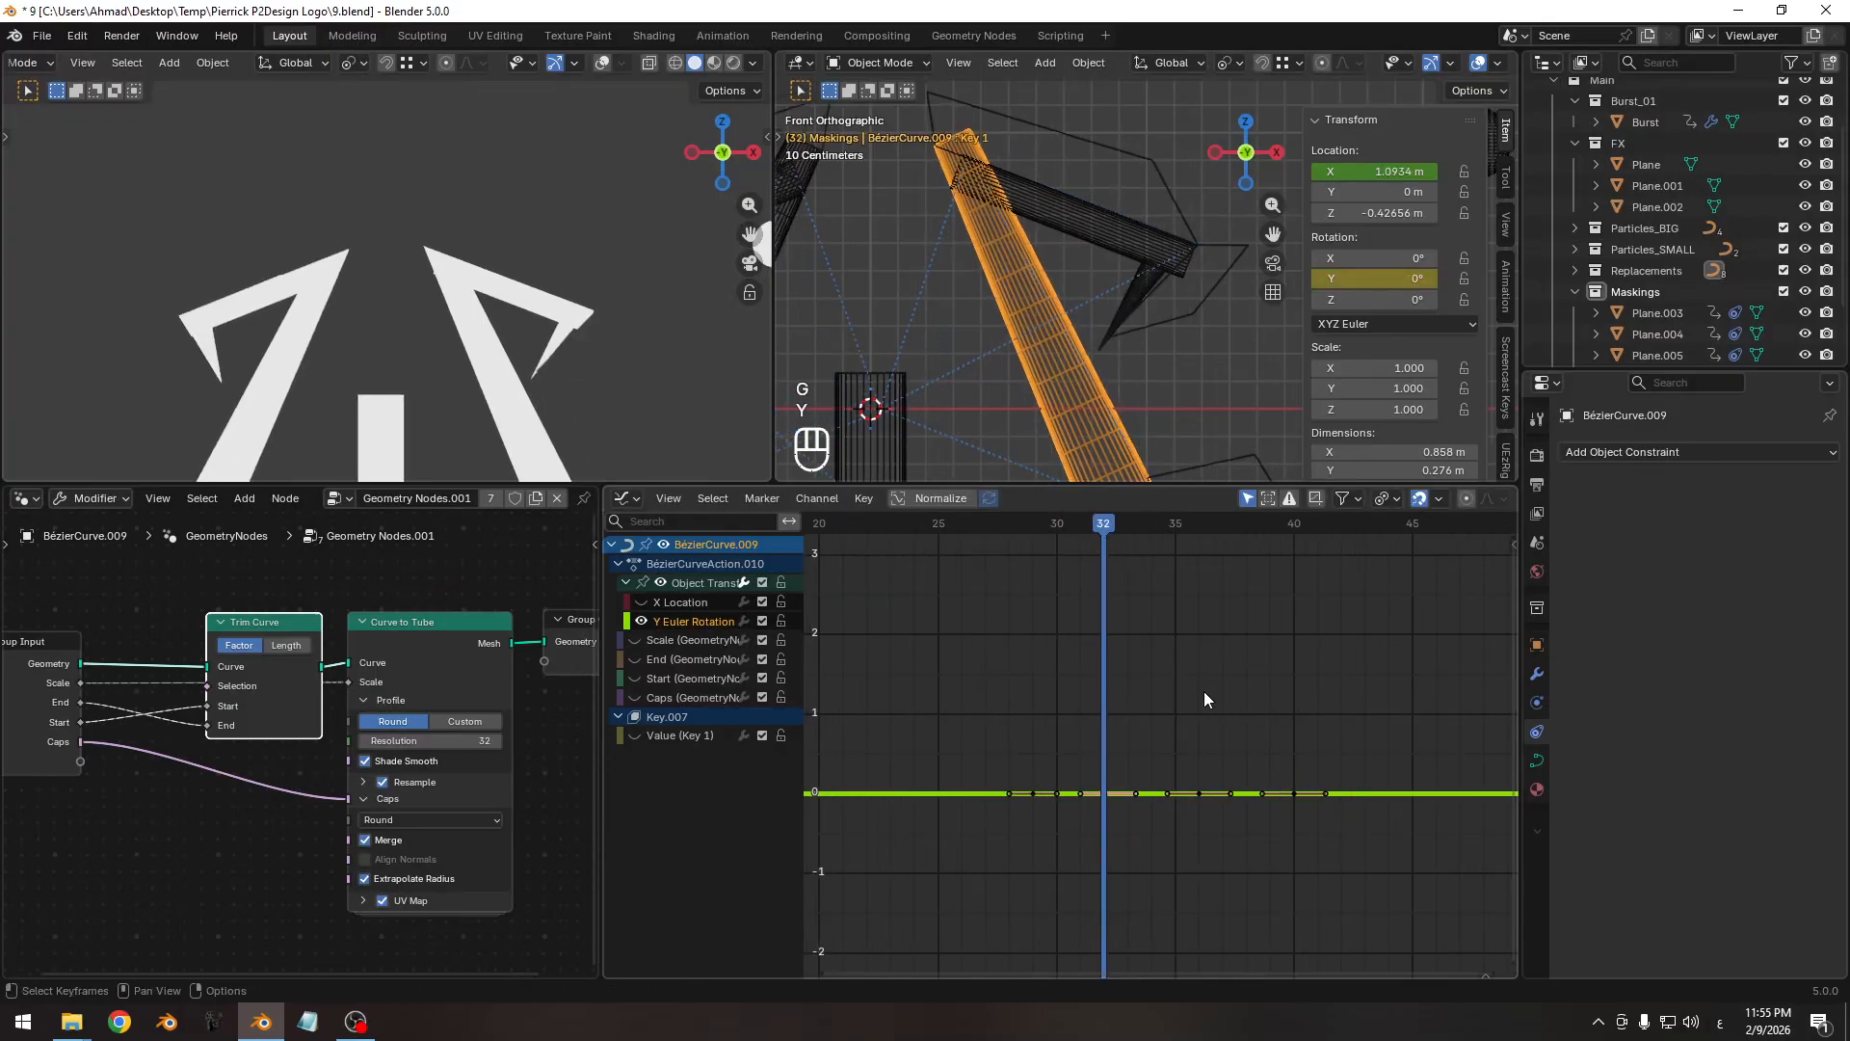
Try Set Inverse on the Child Of constraint of the tip BézierCurve.013 at frame 32, and undo it.
middle_click_drag(1038, 275, 1000, 275, "shift")
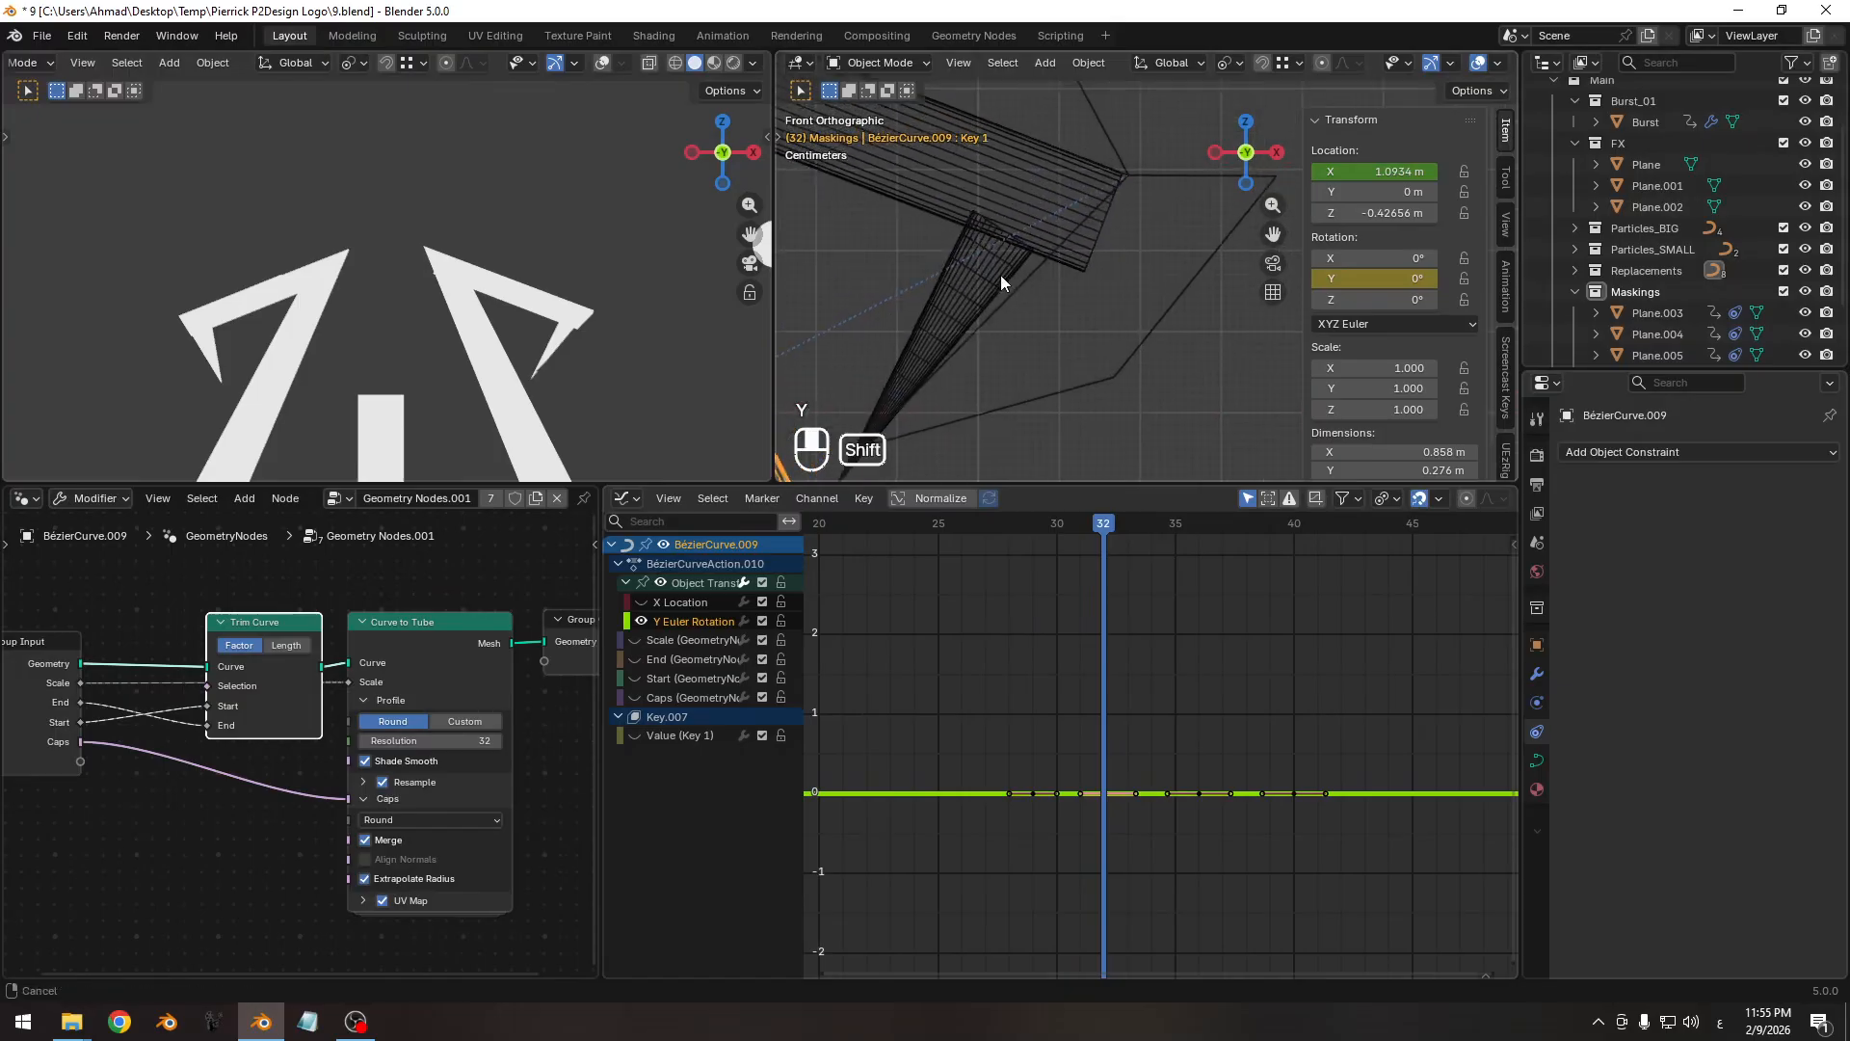
left_click(1003, 276)
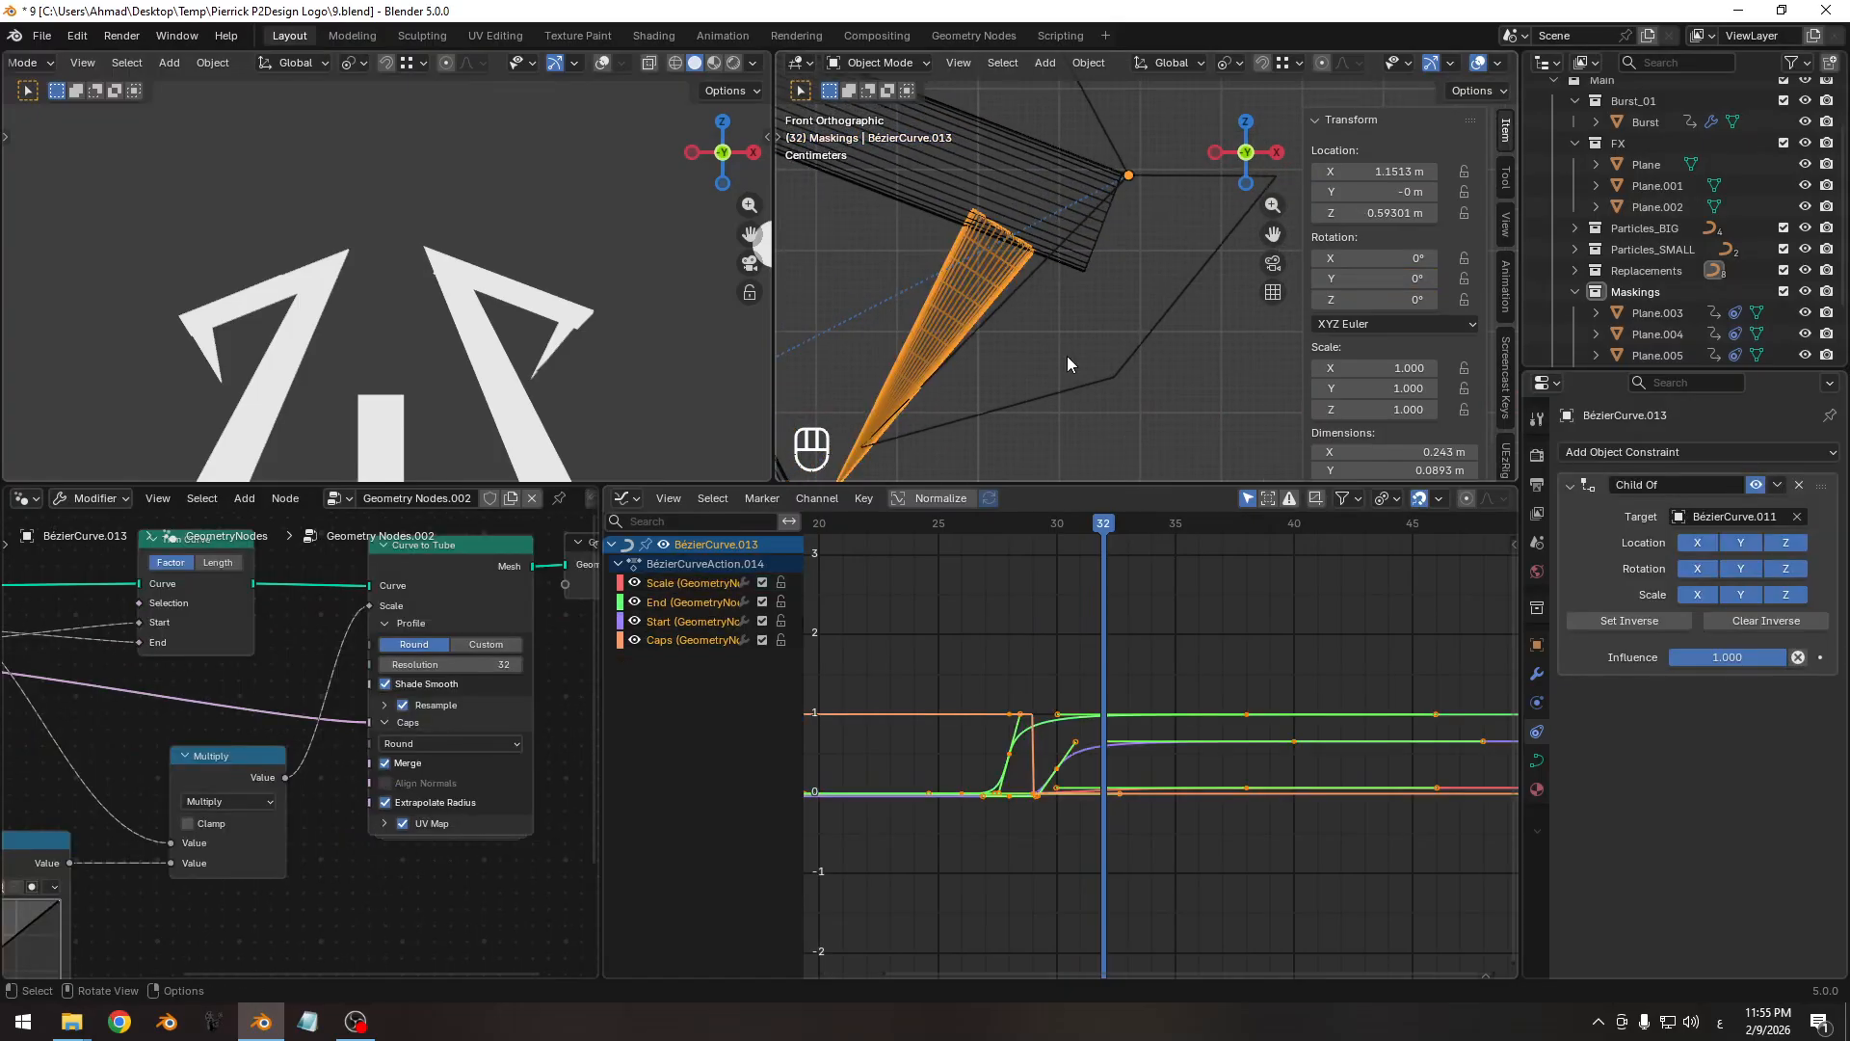
left_click(1627, 620)
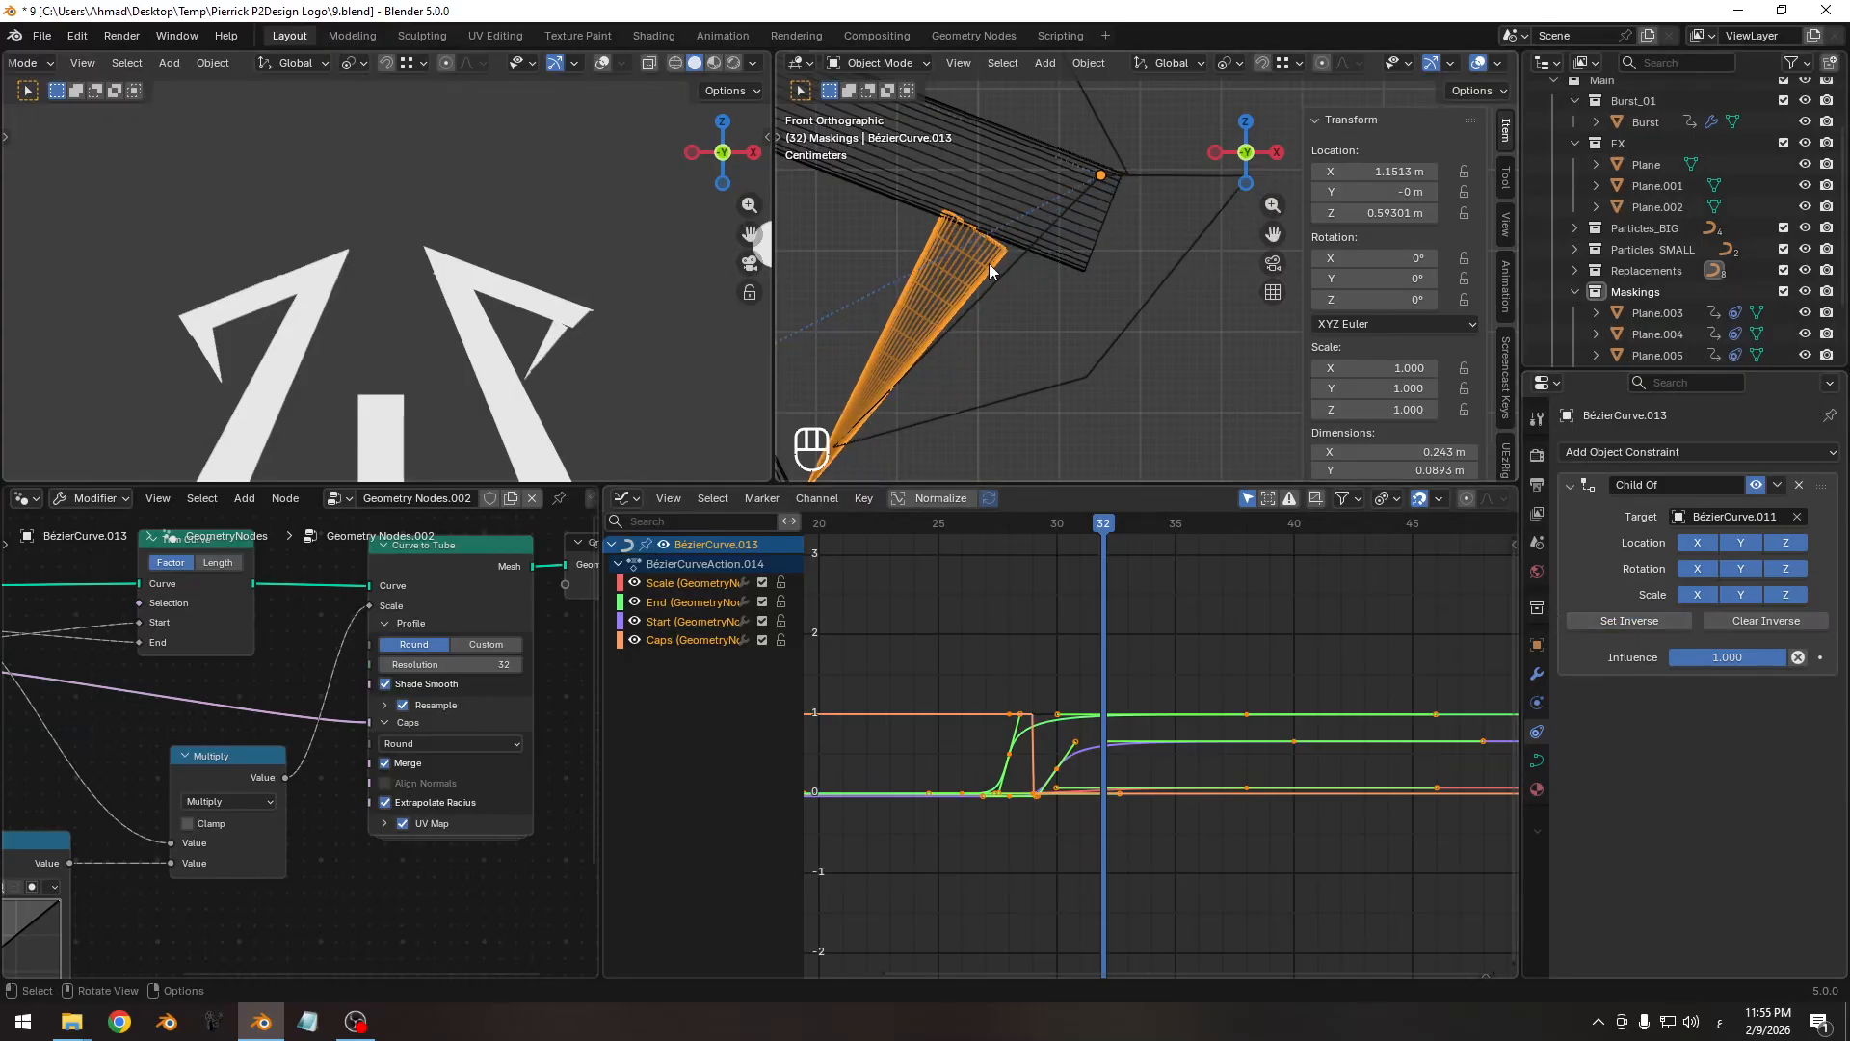
key("ctrl+z")
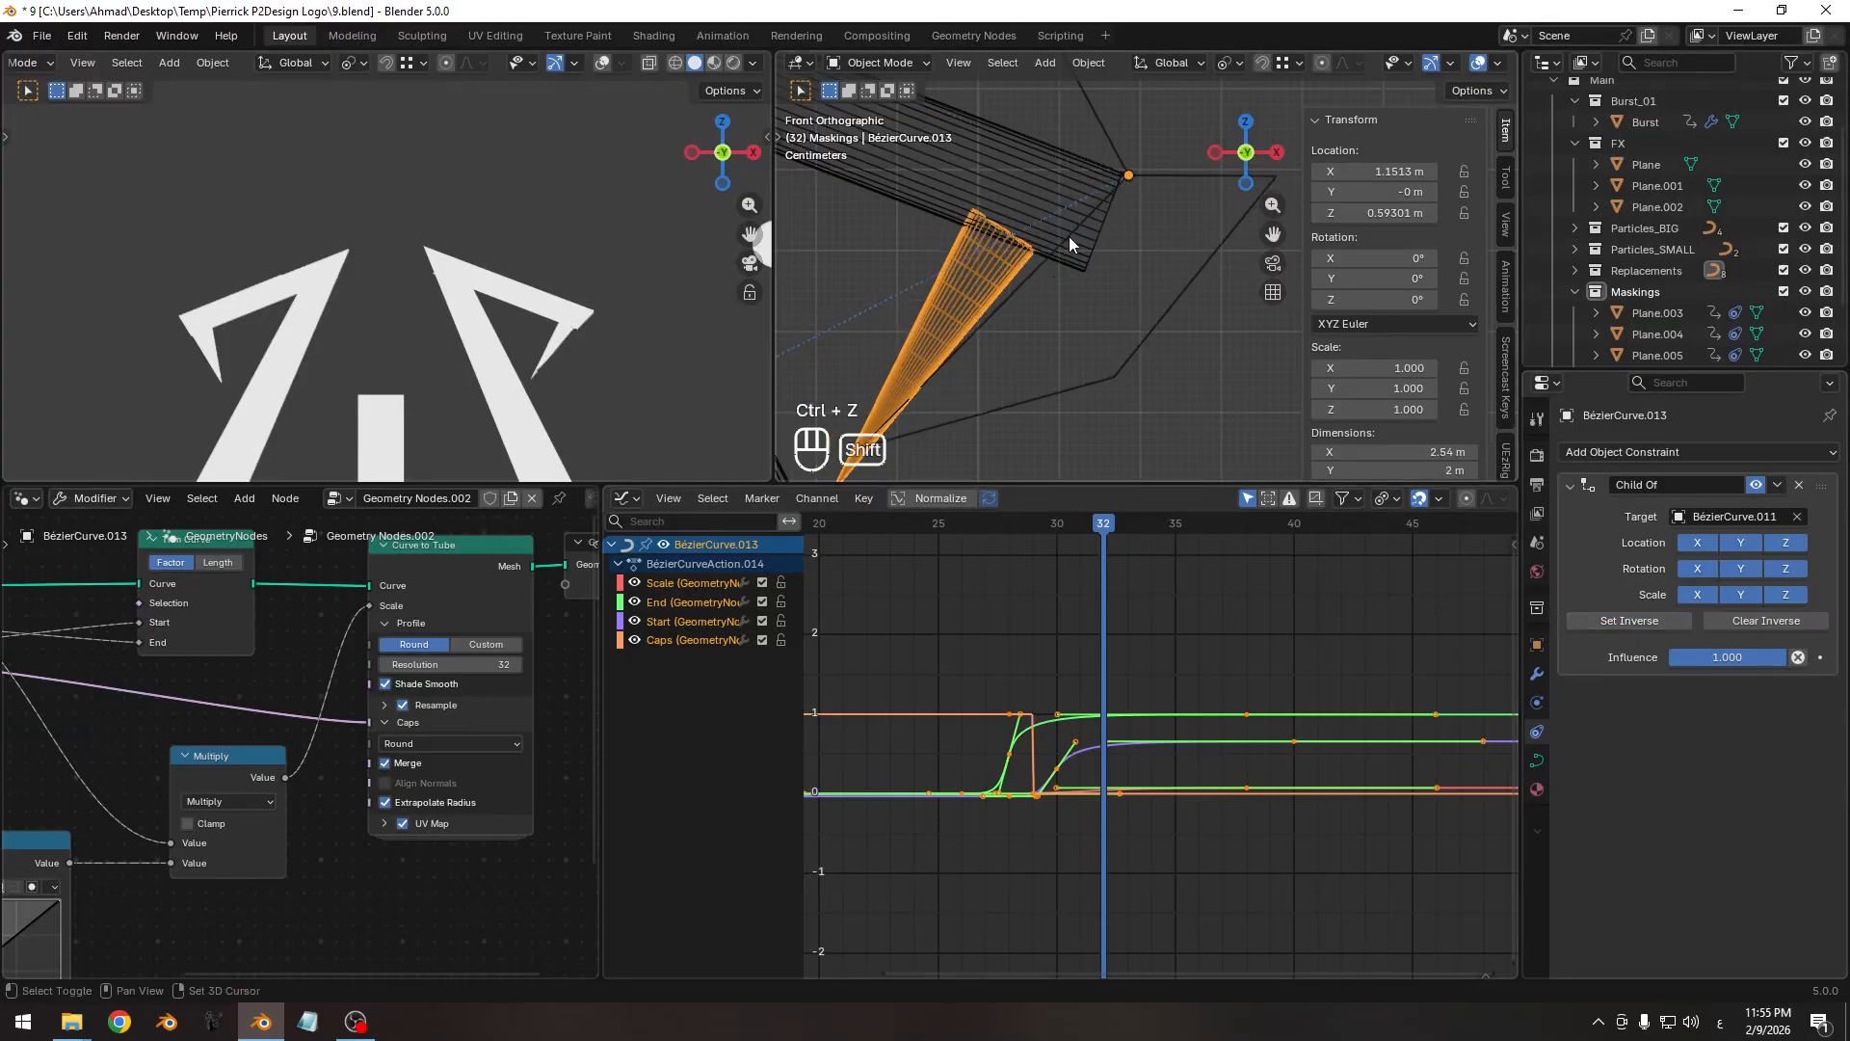
Undo the recent changes back to frame 53, where the tip's Child Of constraint has an empty target.
middle_click_drag(1068, 235, 1052, 303, "shift")
middle_click_drag(1060, 305, 1113, 235, "ctrl")
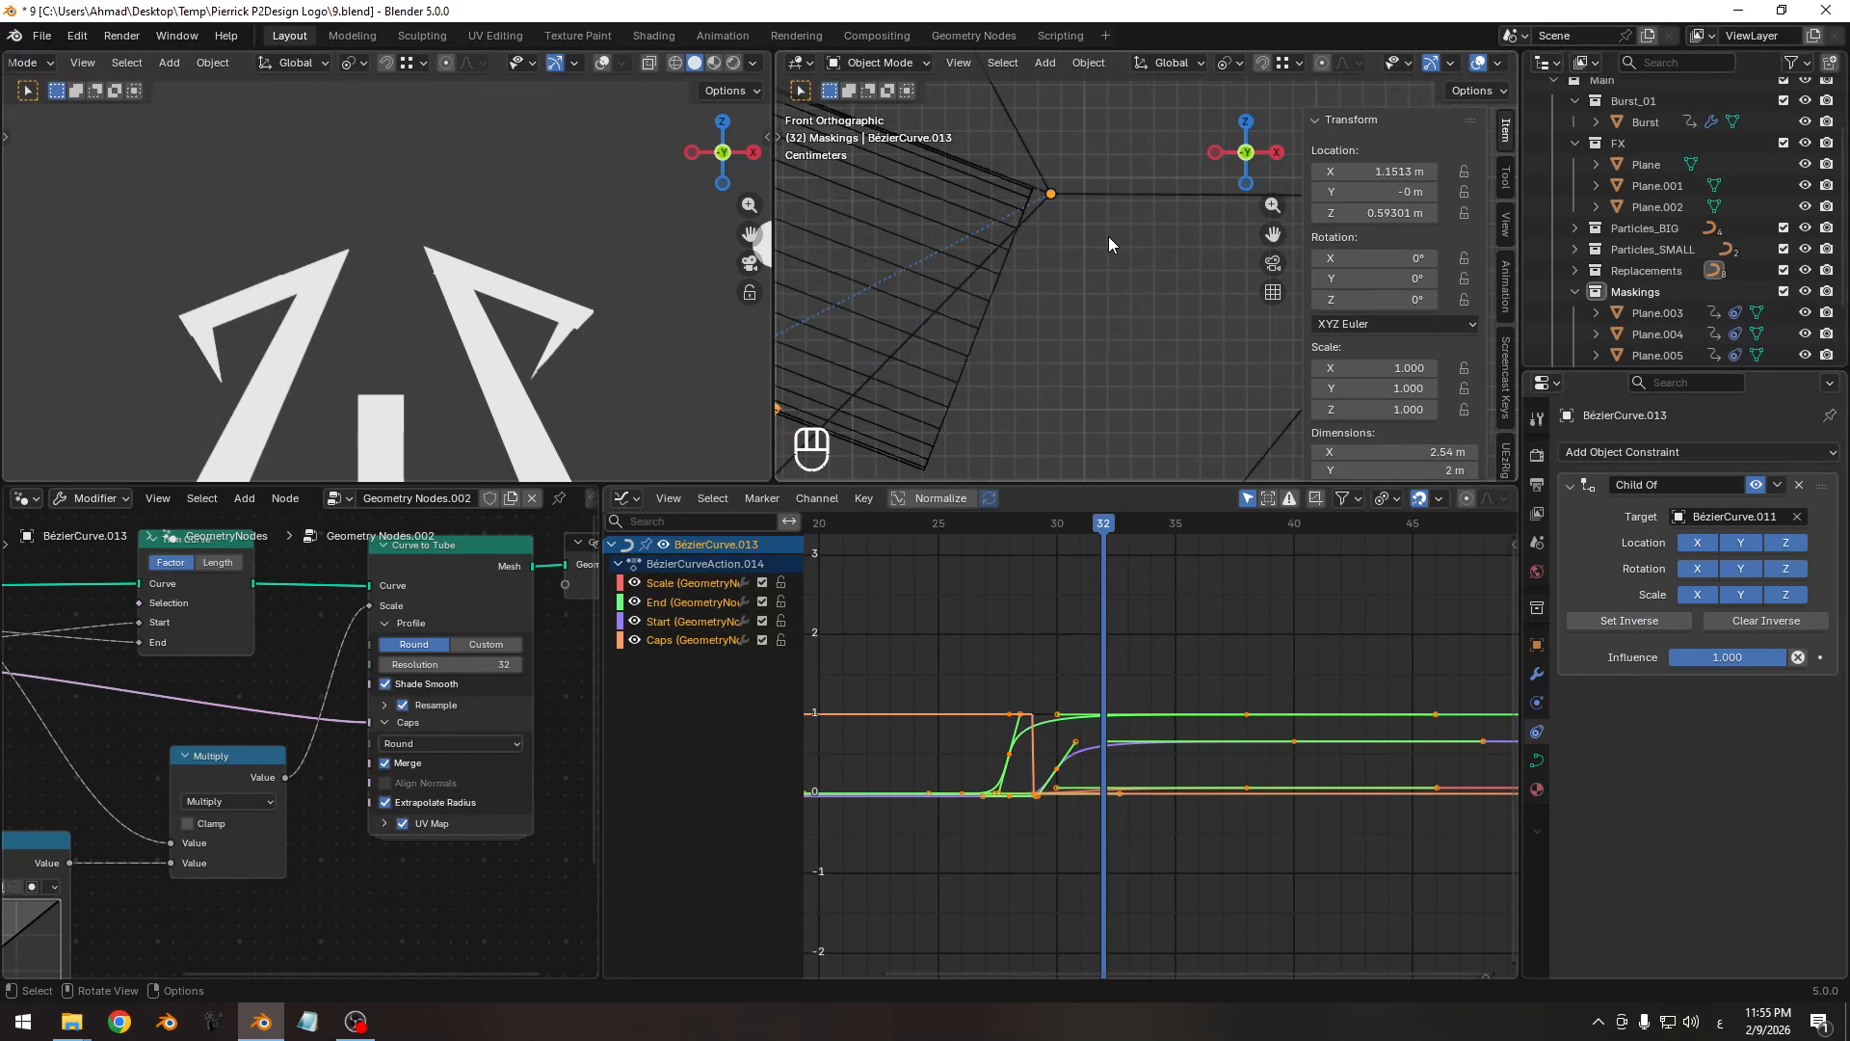
key("ctrl+z")
key("ctrl+z")
key("ctrl+z")
key("ctrl+z")
key("ctrl+z")
key("ctrl+z")
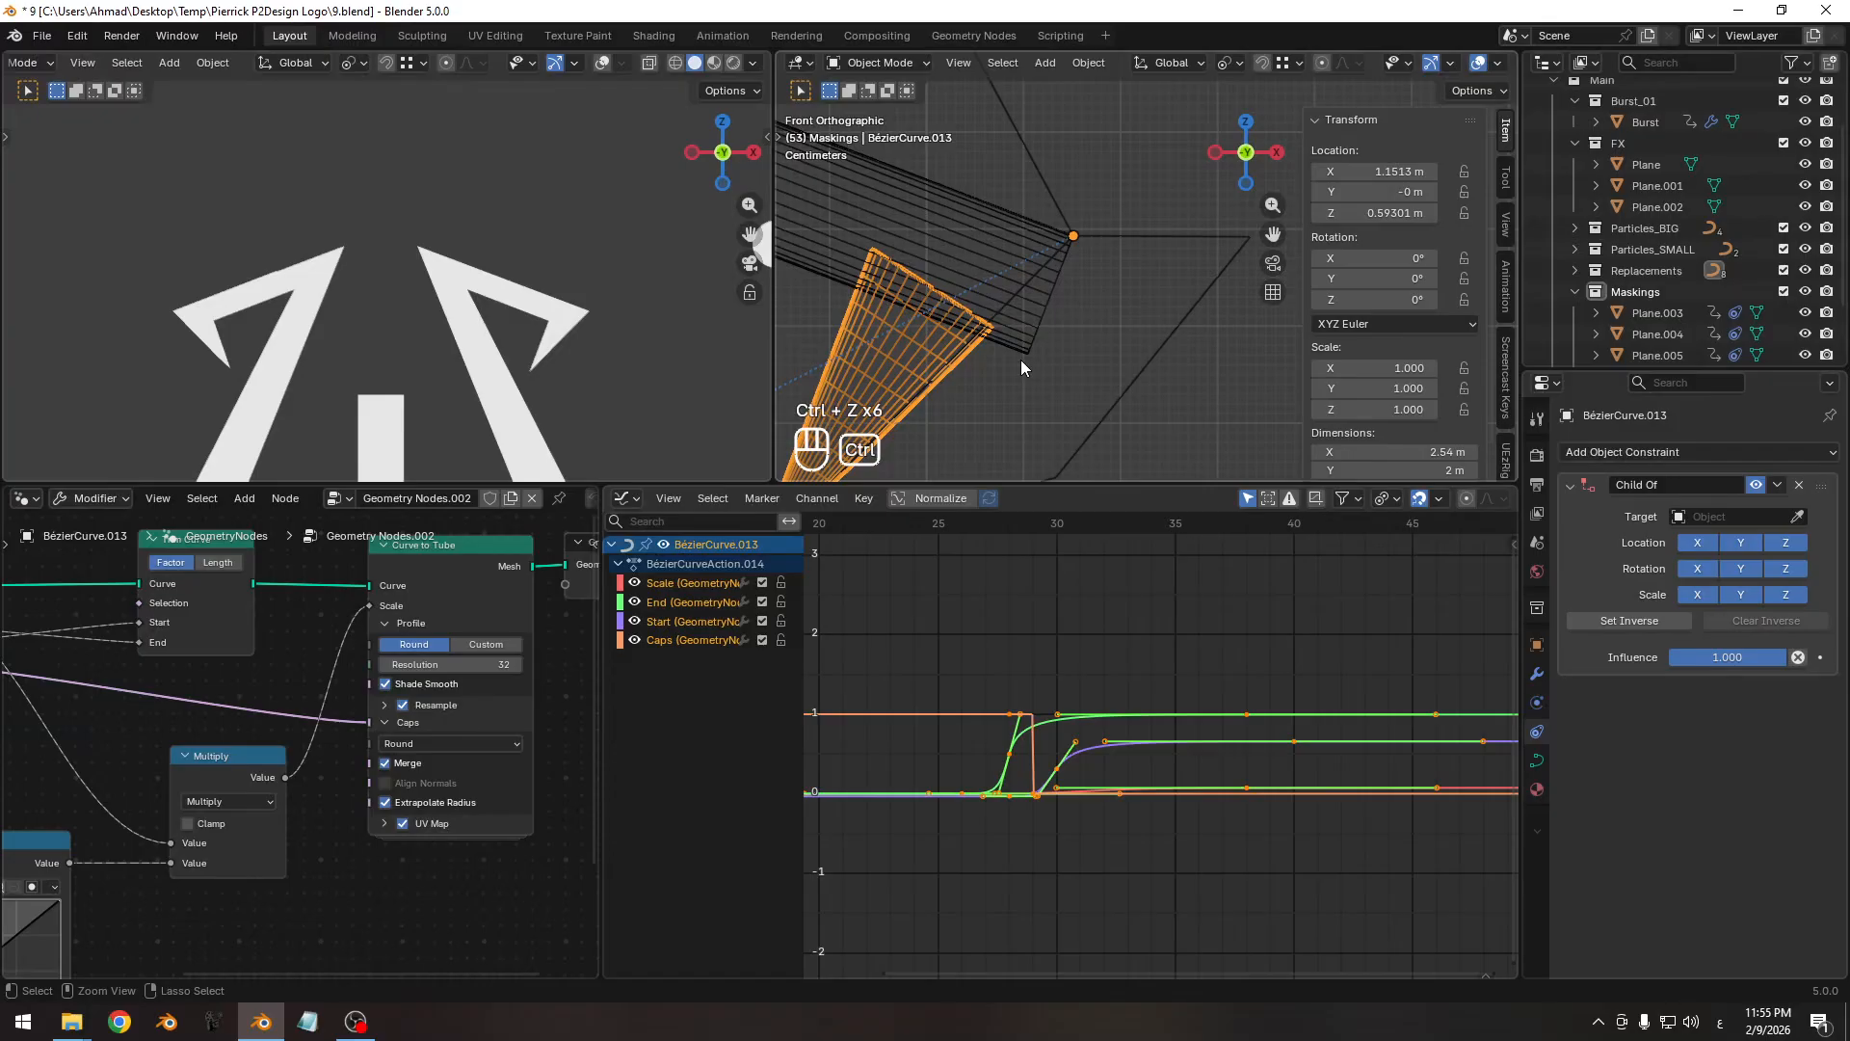
Go to frame 43 and test-rotate the slanted bar BézierCurve.009 to check how its linked pieces follow, cancelling each rotation.
middle_click_drag(1199, 665, 1149, 691, "ctrl")
middle_click_drag(1149, 691, 1115, 701)
left_click_drag(1118, 529, 1192, 540)
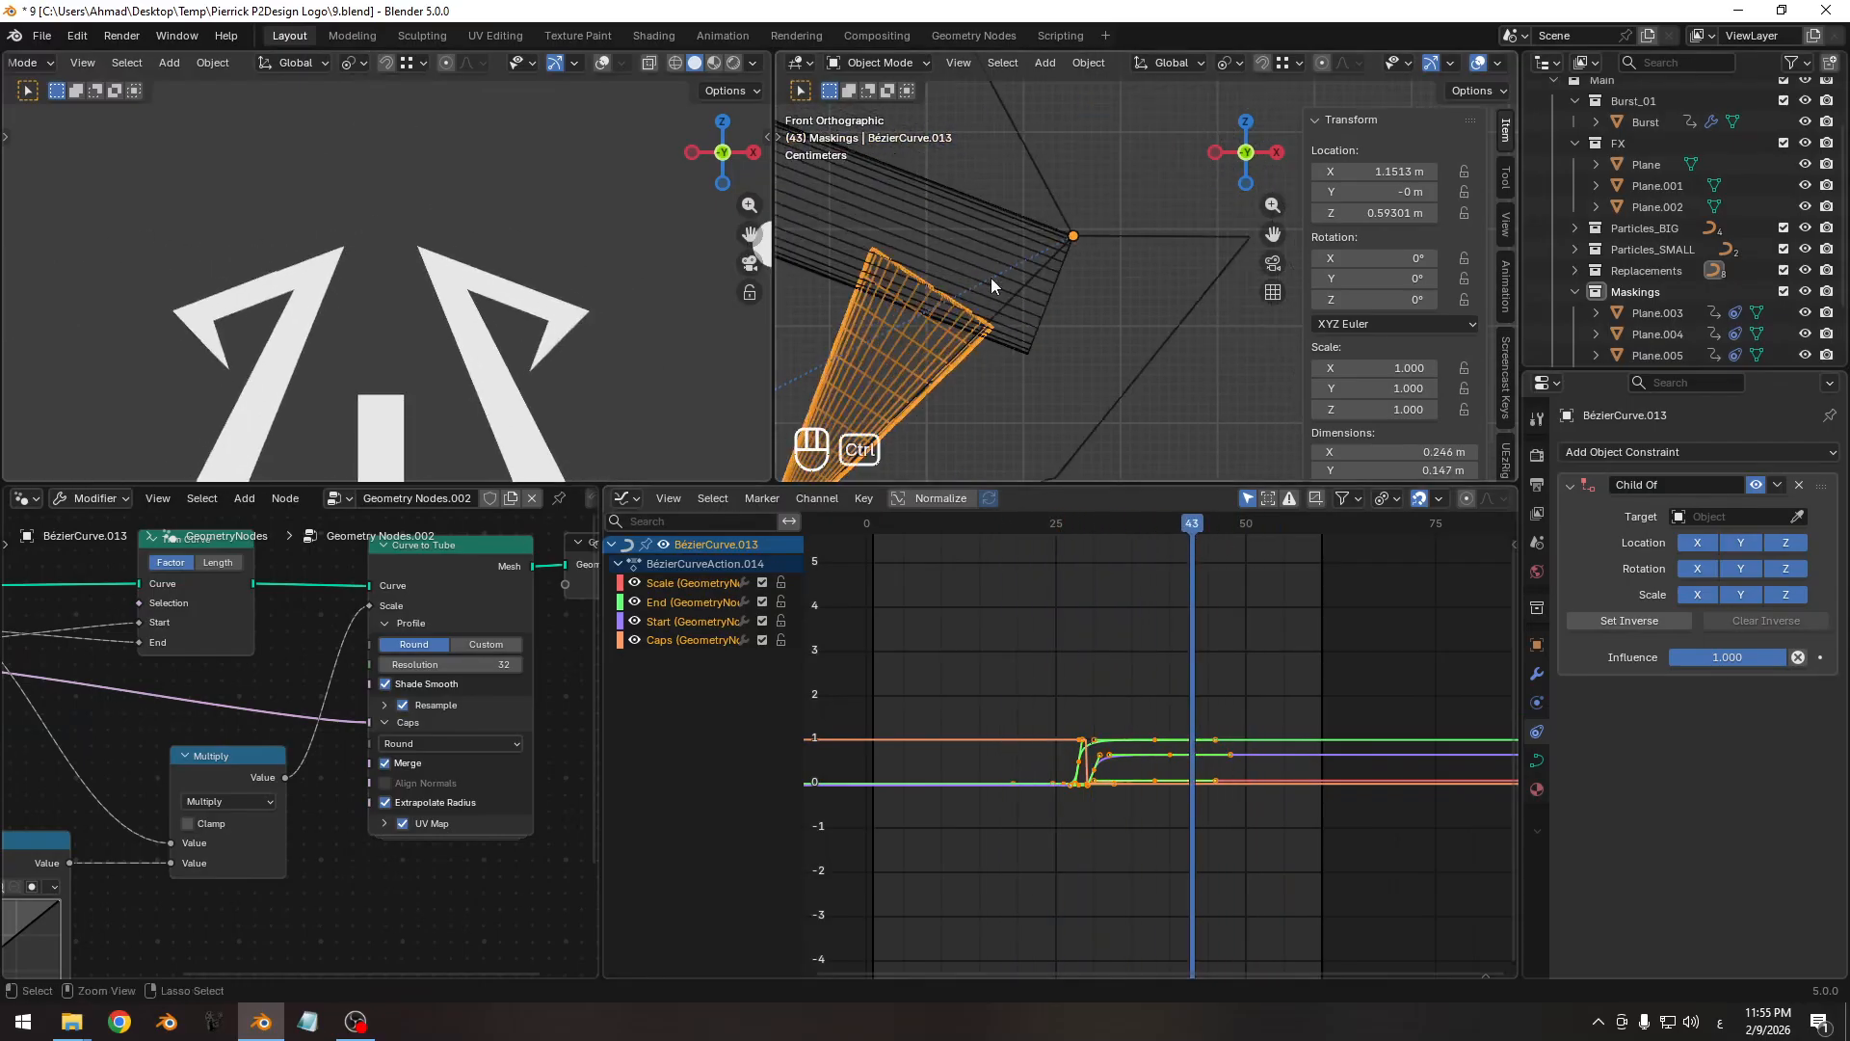
middle_click_drag(990, 278, 1141, 314, "shift")
middle_click_drag(1041, 306, 982, 359, "ctrl")
left_click(1010, 348)
key("r")
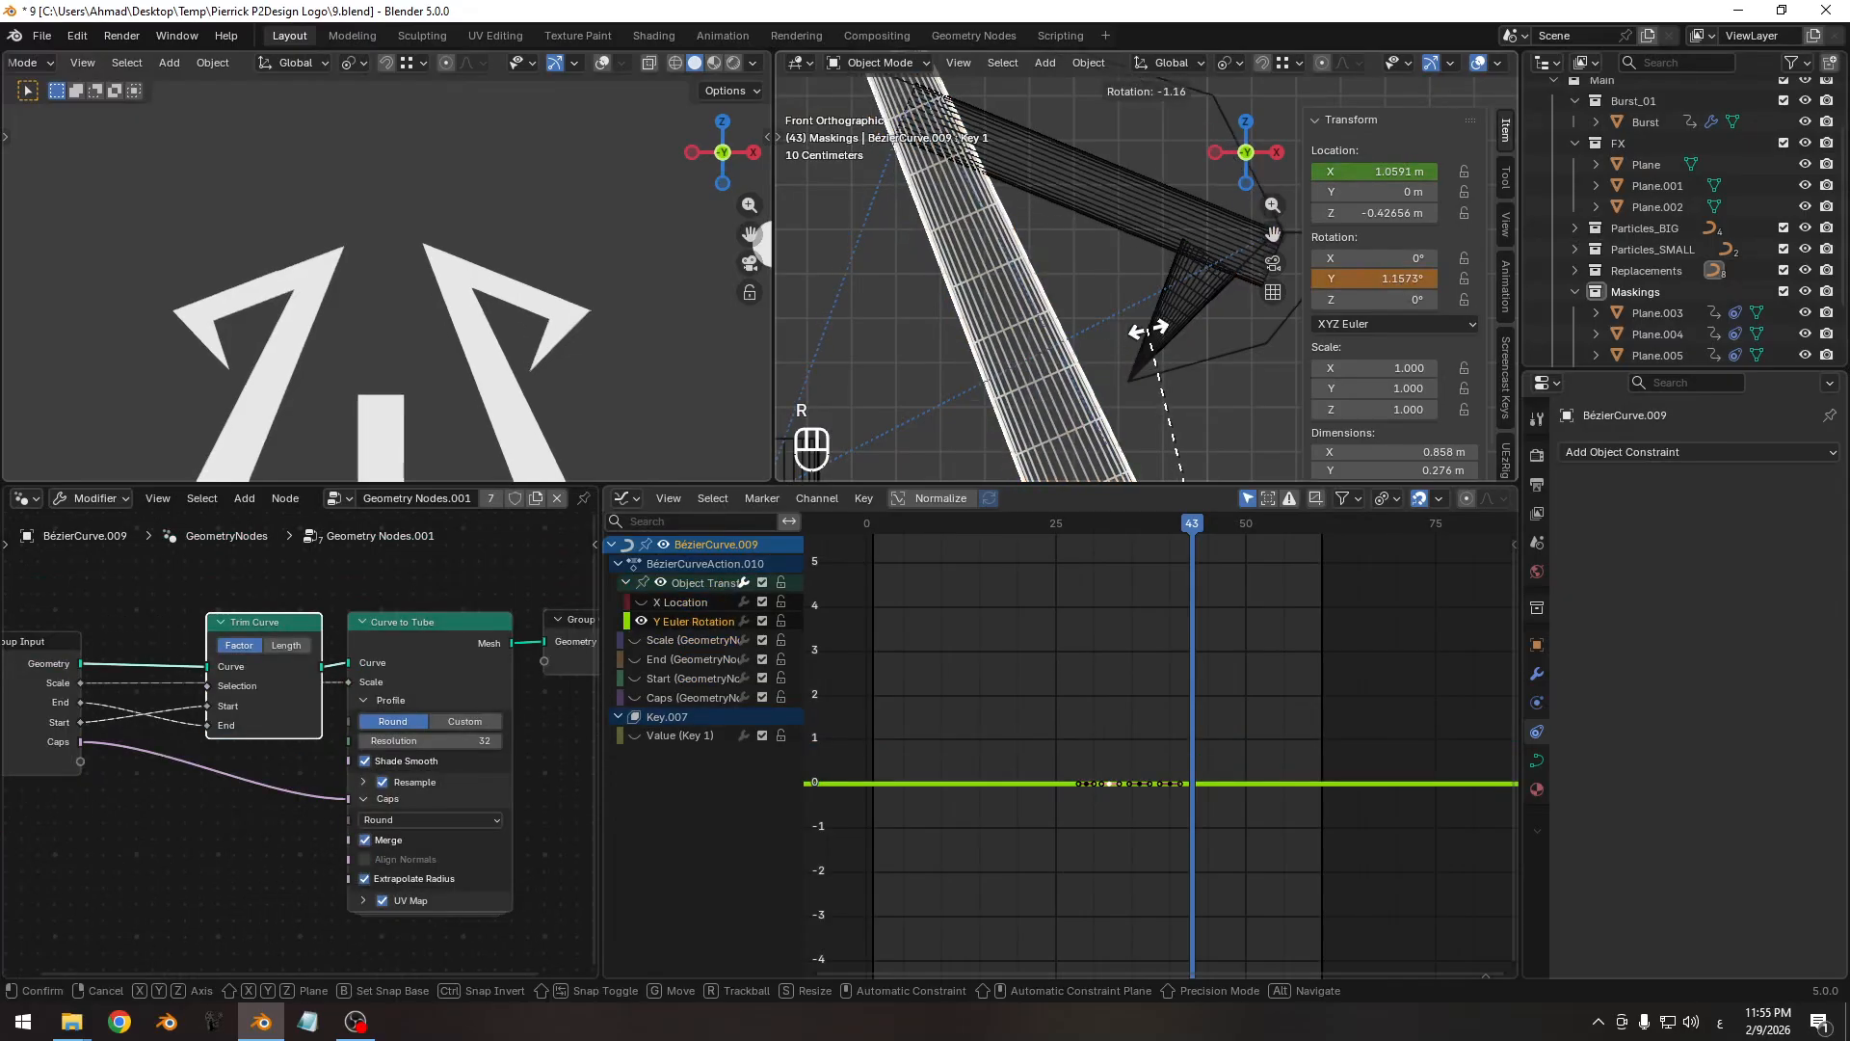
right_click(1146, 332)
key("r")
right_click(1141, 309)
middle_click_drag(1143, 311, 1039, 320, "shift")
At frame 57, set the upper arm BézierCurve.011 as the Child Of target of the tip BézierCurve.013.
left_click(1080, 322)
left_click(1214, 542)
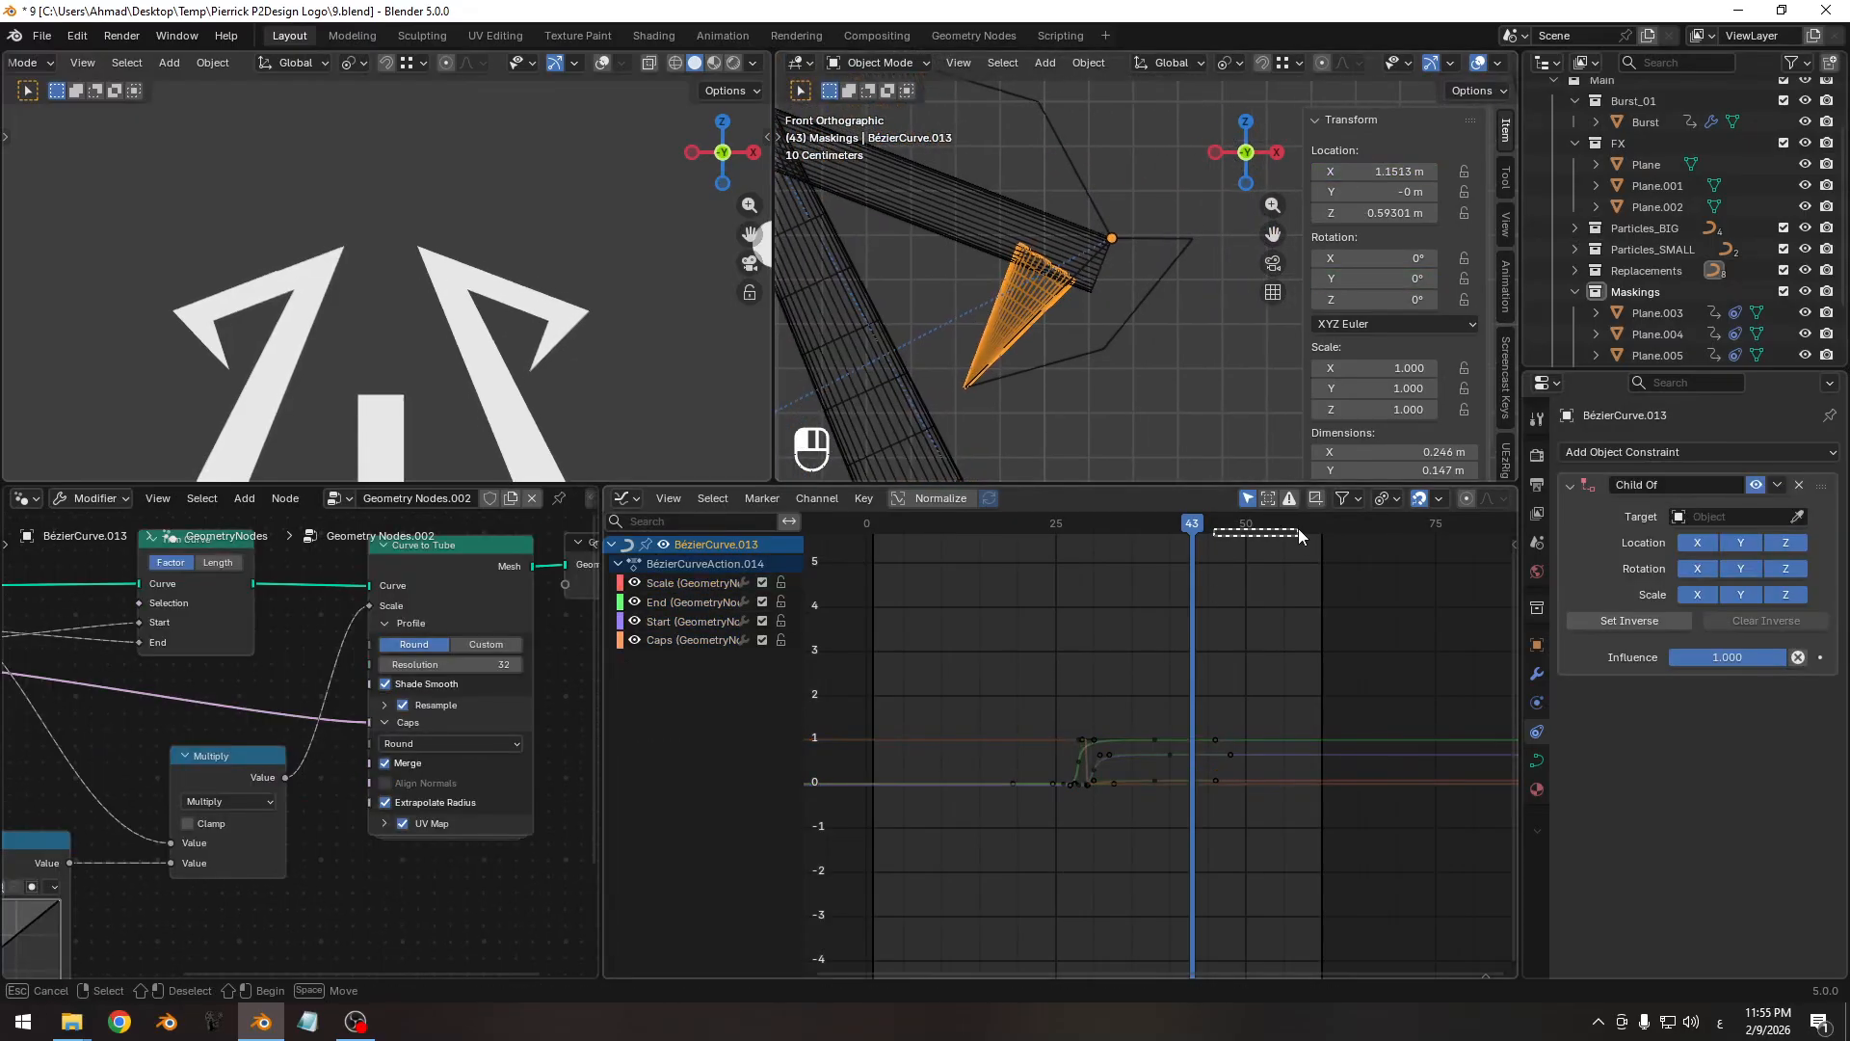
left_click(1298, 526)
middle_click_drag(931, 224, 1124, 314, "ctrl")
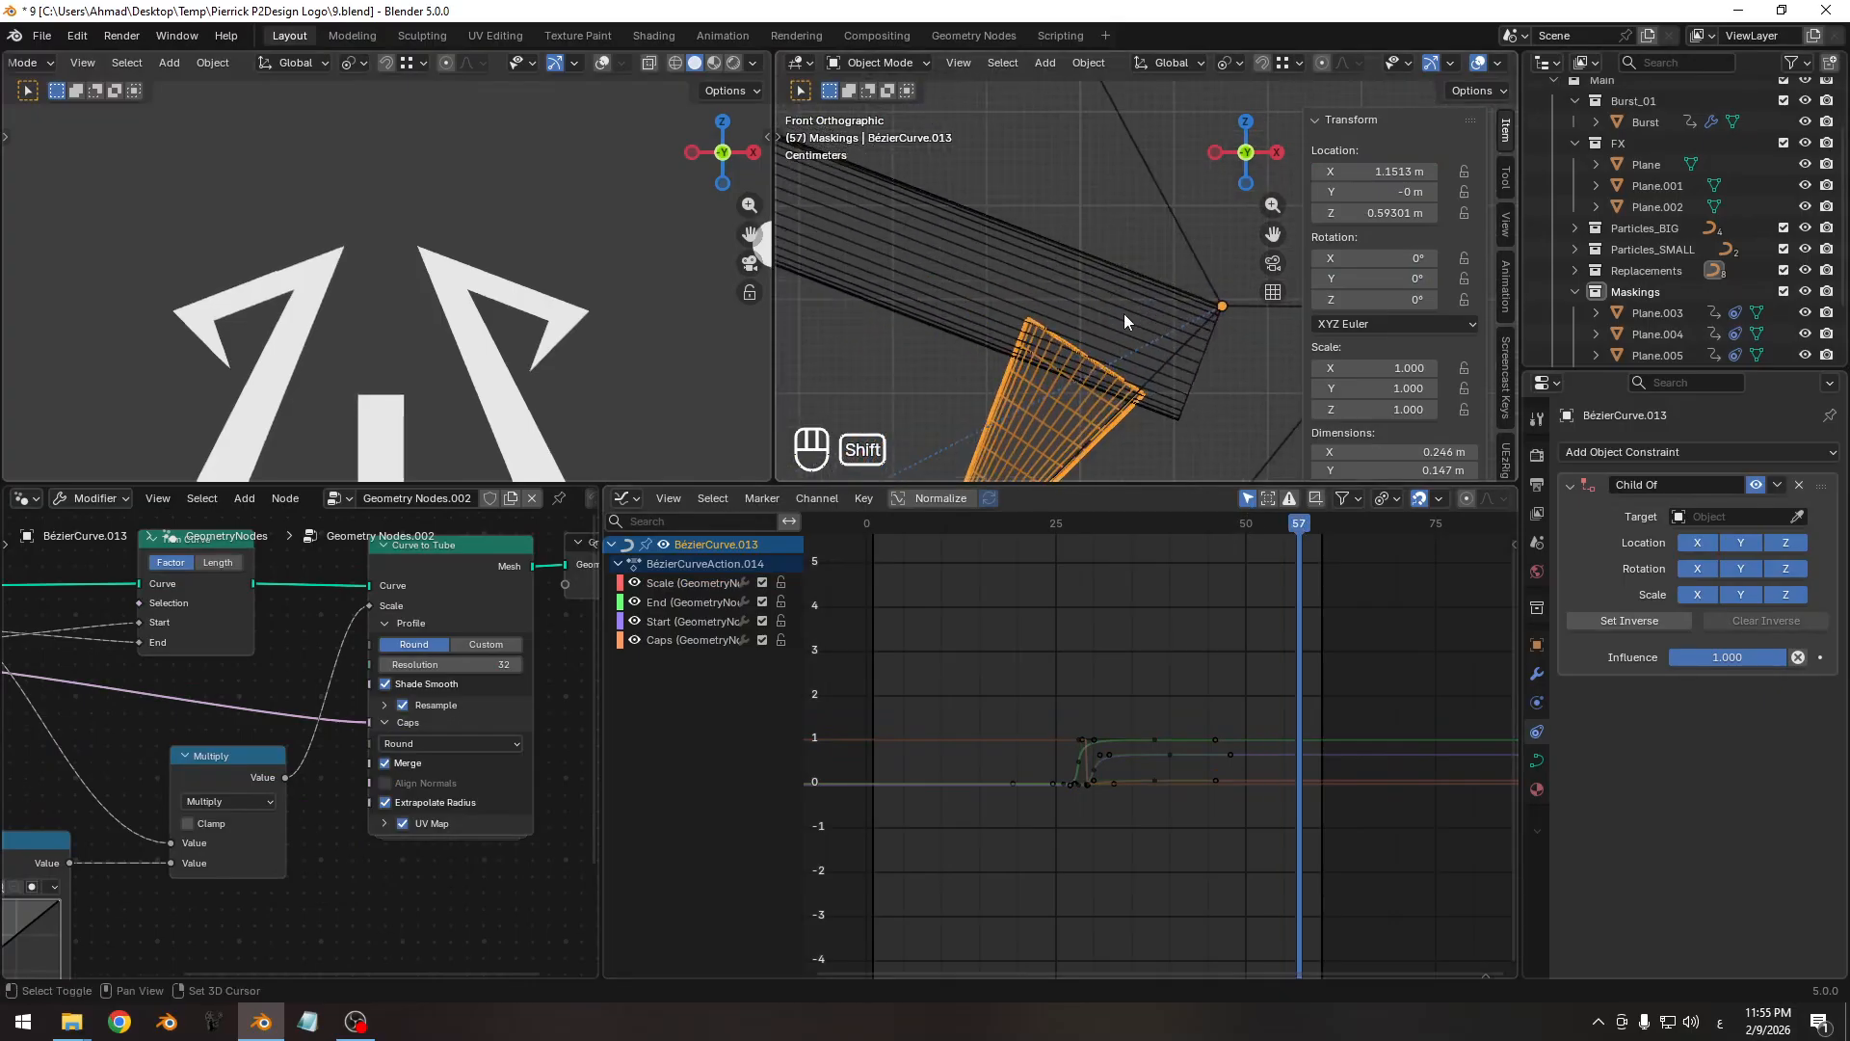
left_click(1796, 516)
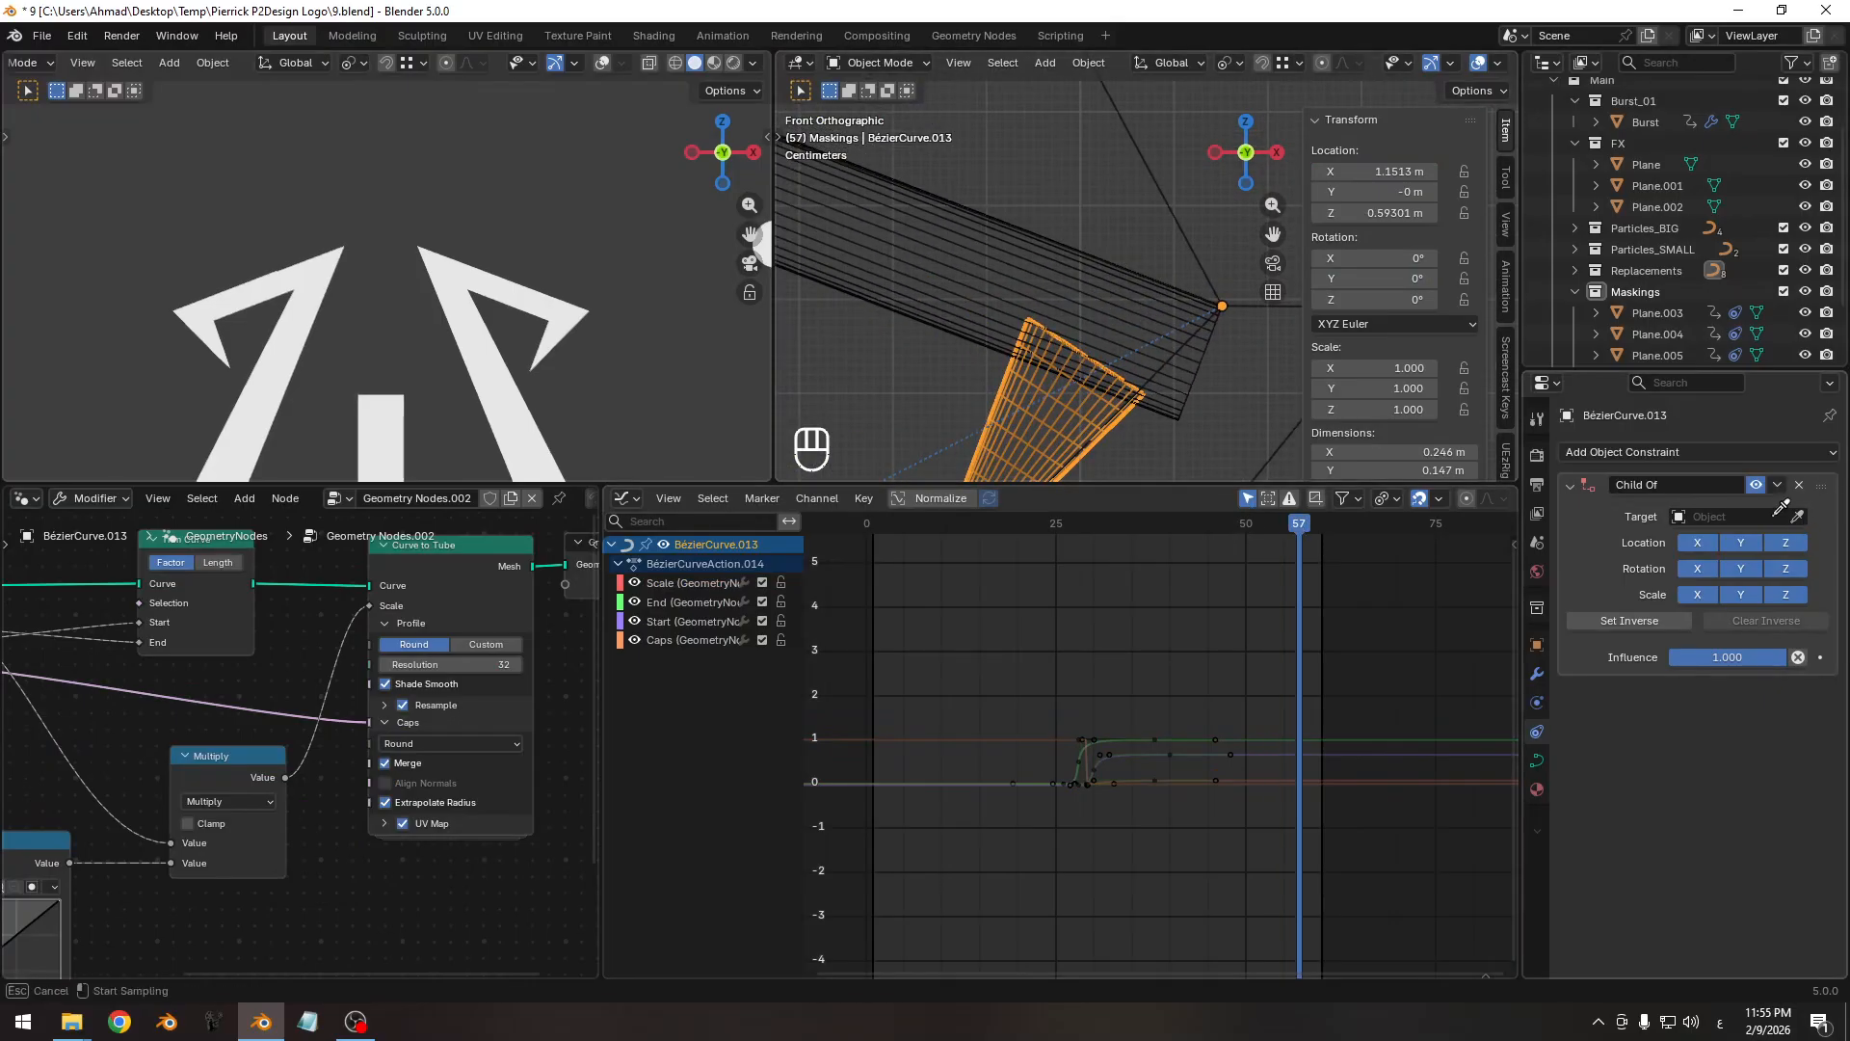
left_click(1031, 249)
middle_click_drag(1031, 249, 1060, 350, "ctrl")
Test-rotate the tip BézierCurve.013 and the slanted bar BézierCurve.009 at frame 57, cancelling both rotations.
left_click(1056, 275)
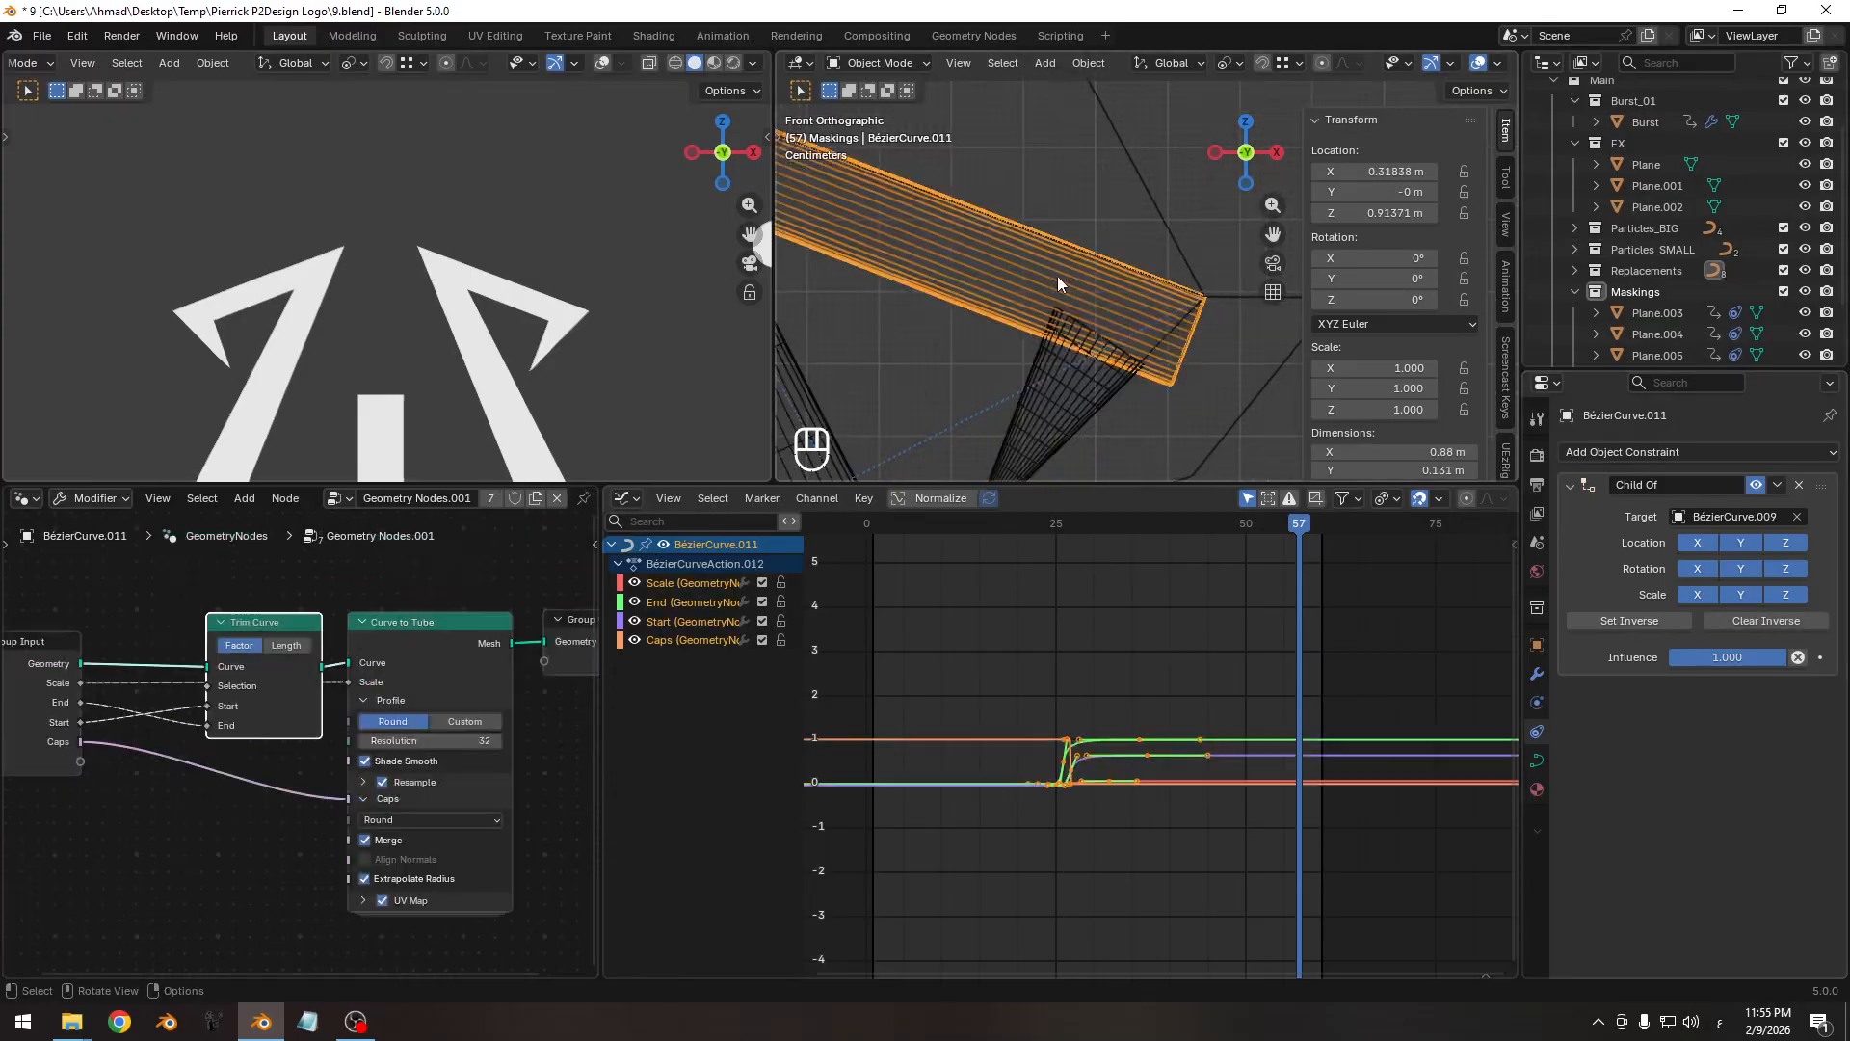
left_click(1046, 381)
key("r")
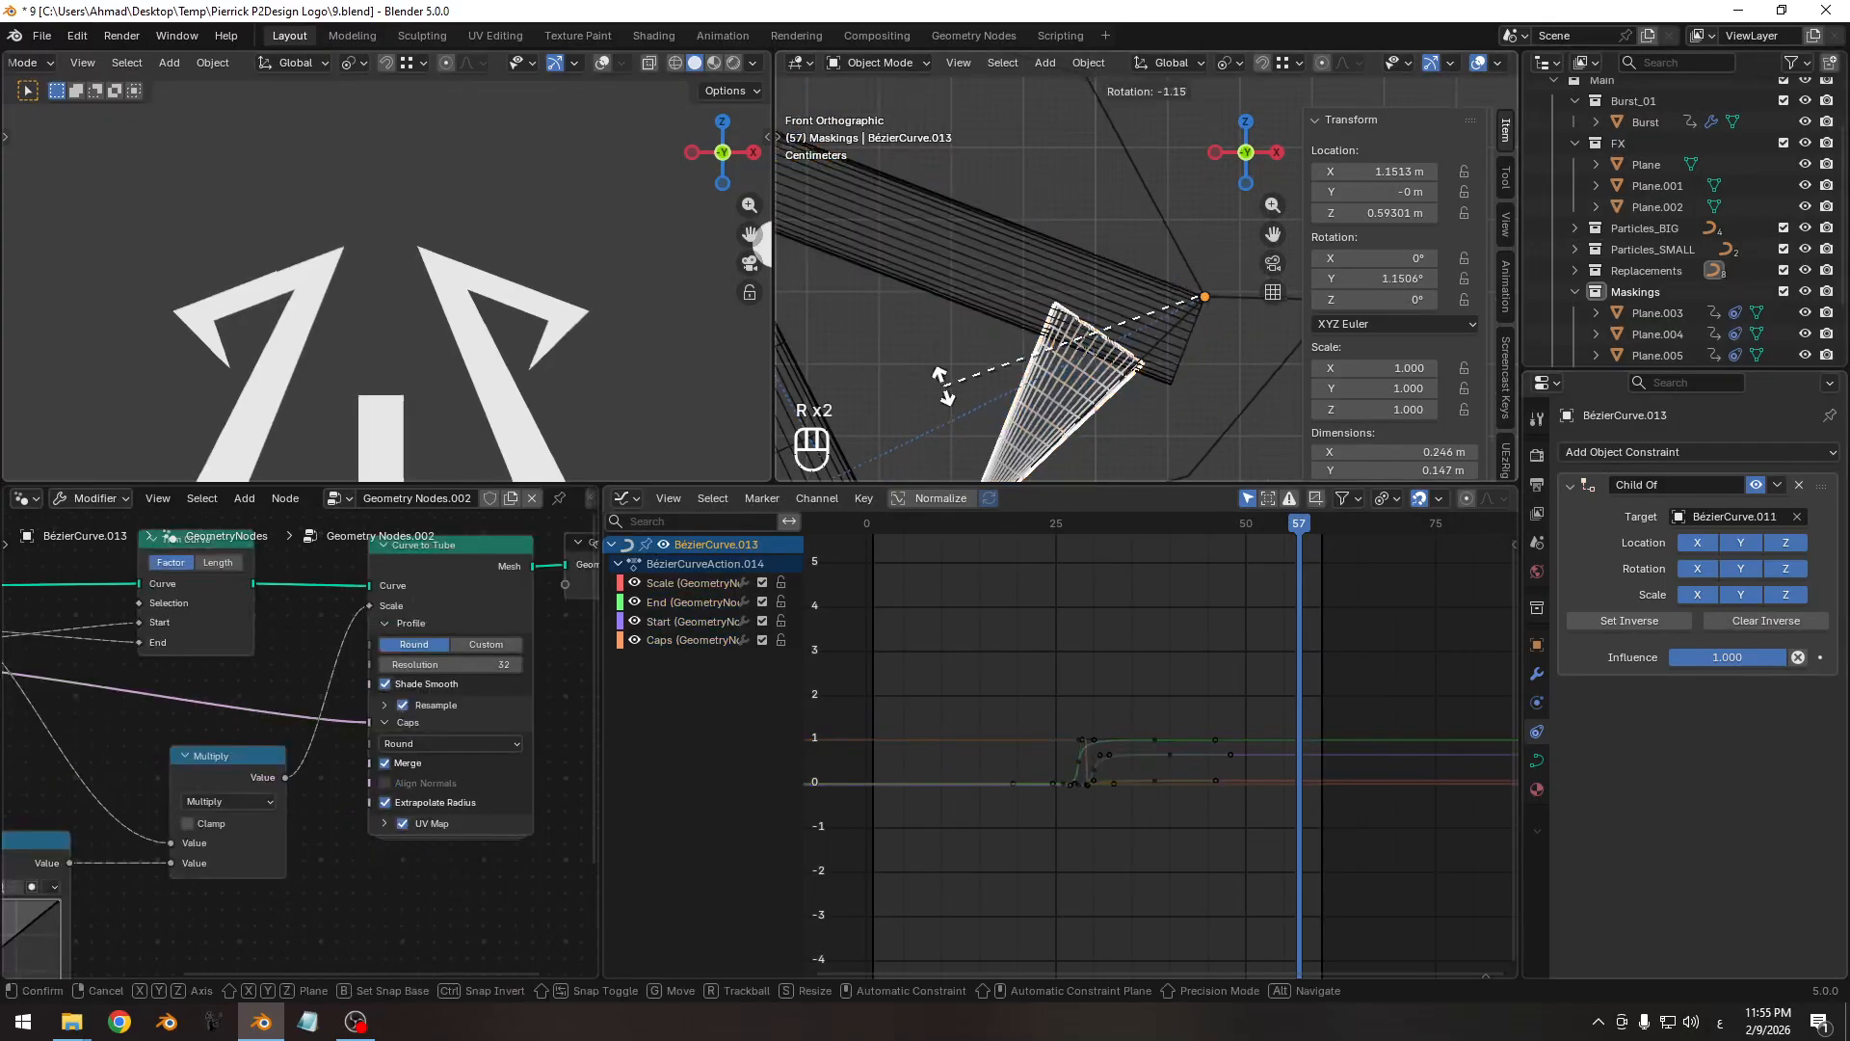
right_click(997, 380)
middle_click_drag(996, 380, 1056, 340, "ctrl")
left_click(929, 317)
key("r")
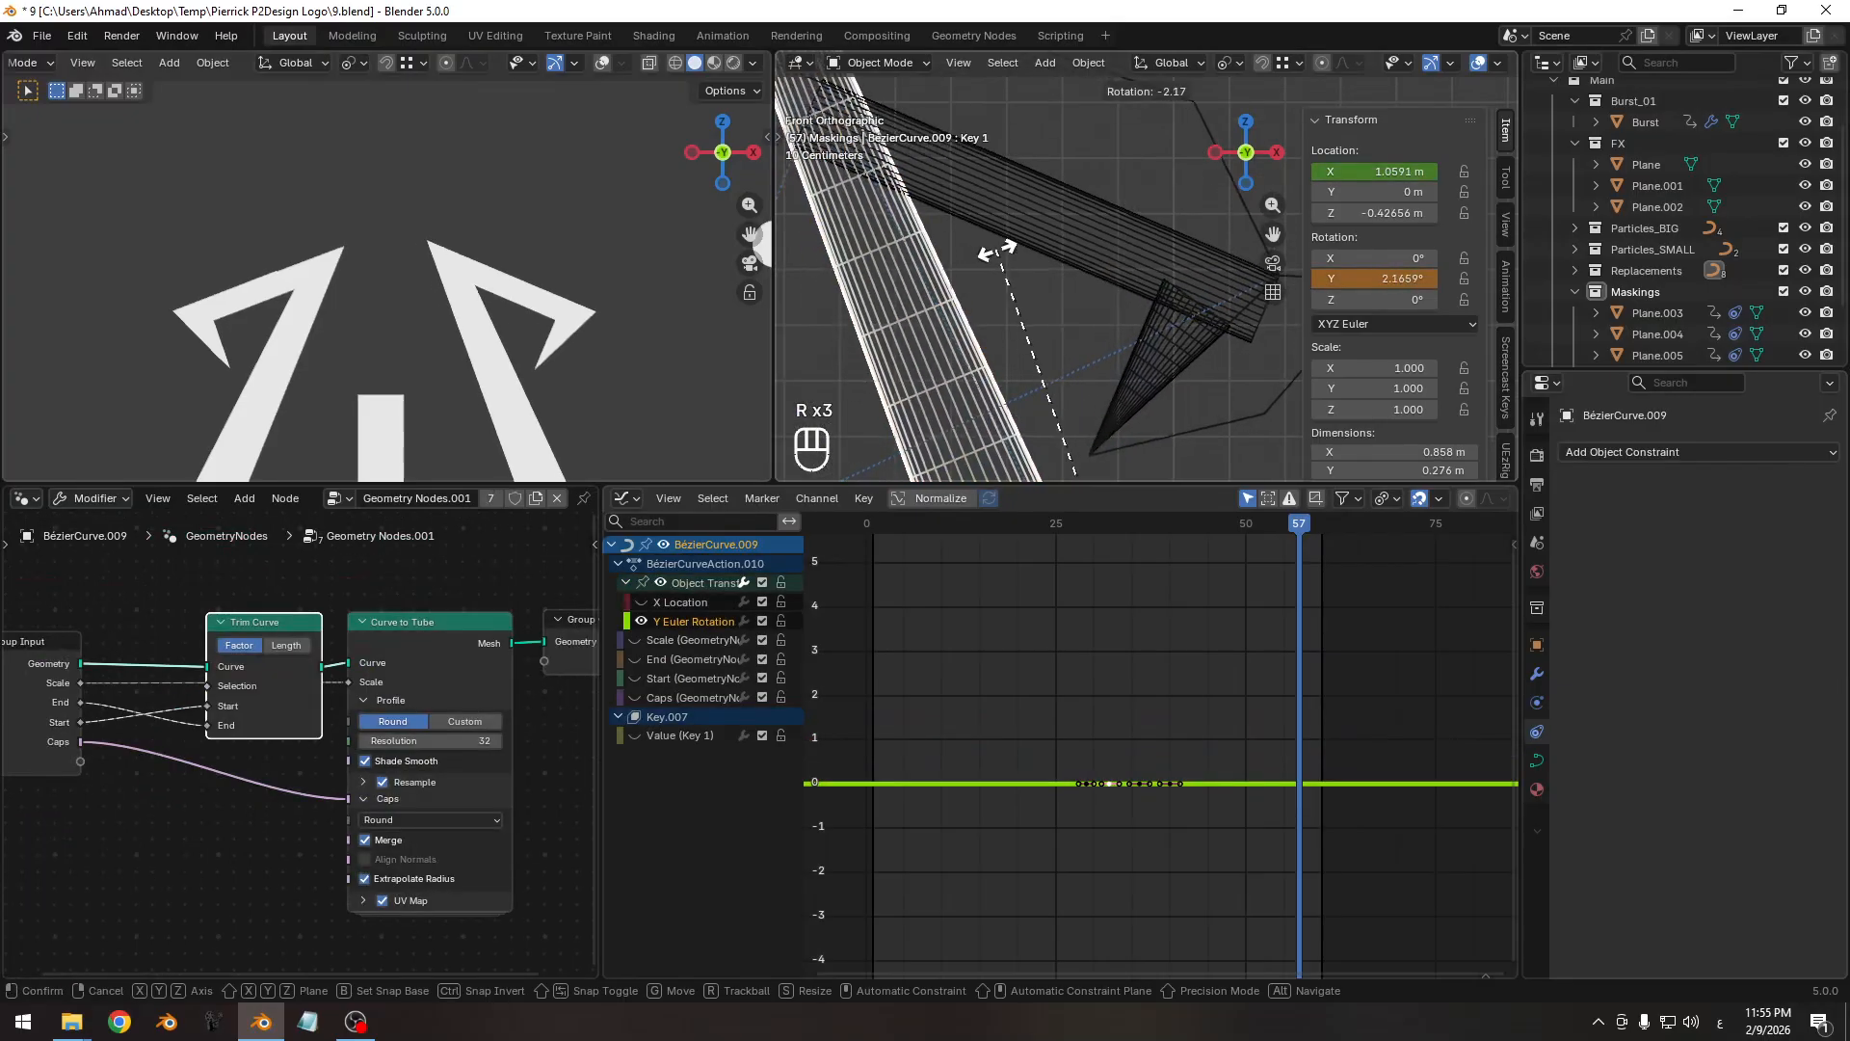
right_click(992, 301)
Raise the frame 32 Y rotation keyframe of BézierCurve.009 to about 2.6°.
left_click(1245, 525)
left_click_drag(1243, 532, 992, 570)
scroll(1191, 632, "up", 5)
middle_click_drag(996, 310, 1027, 297, "shift")
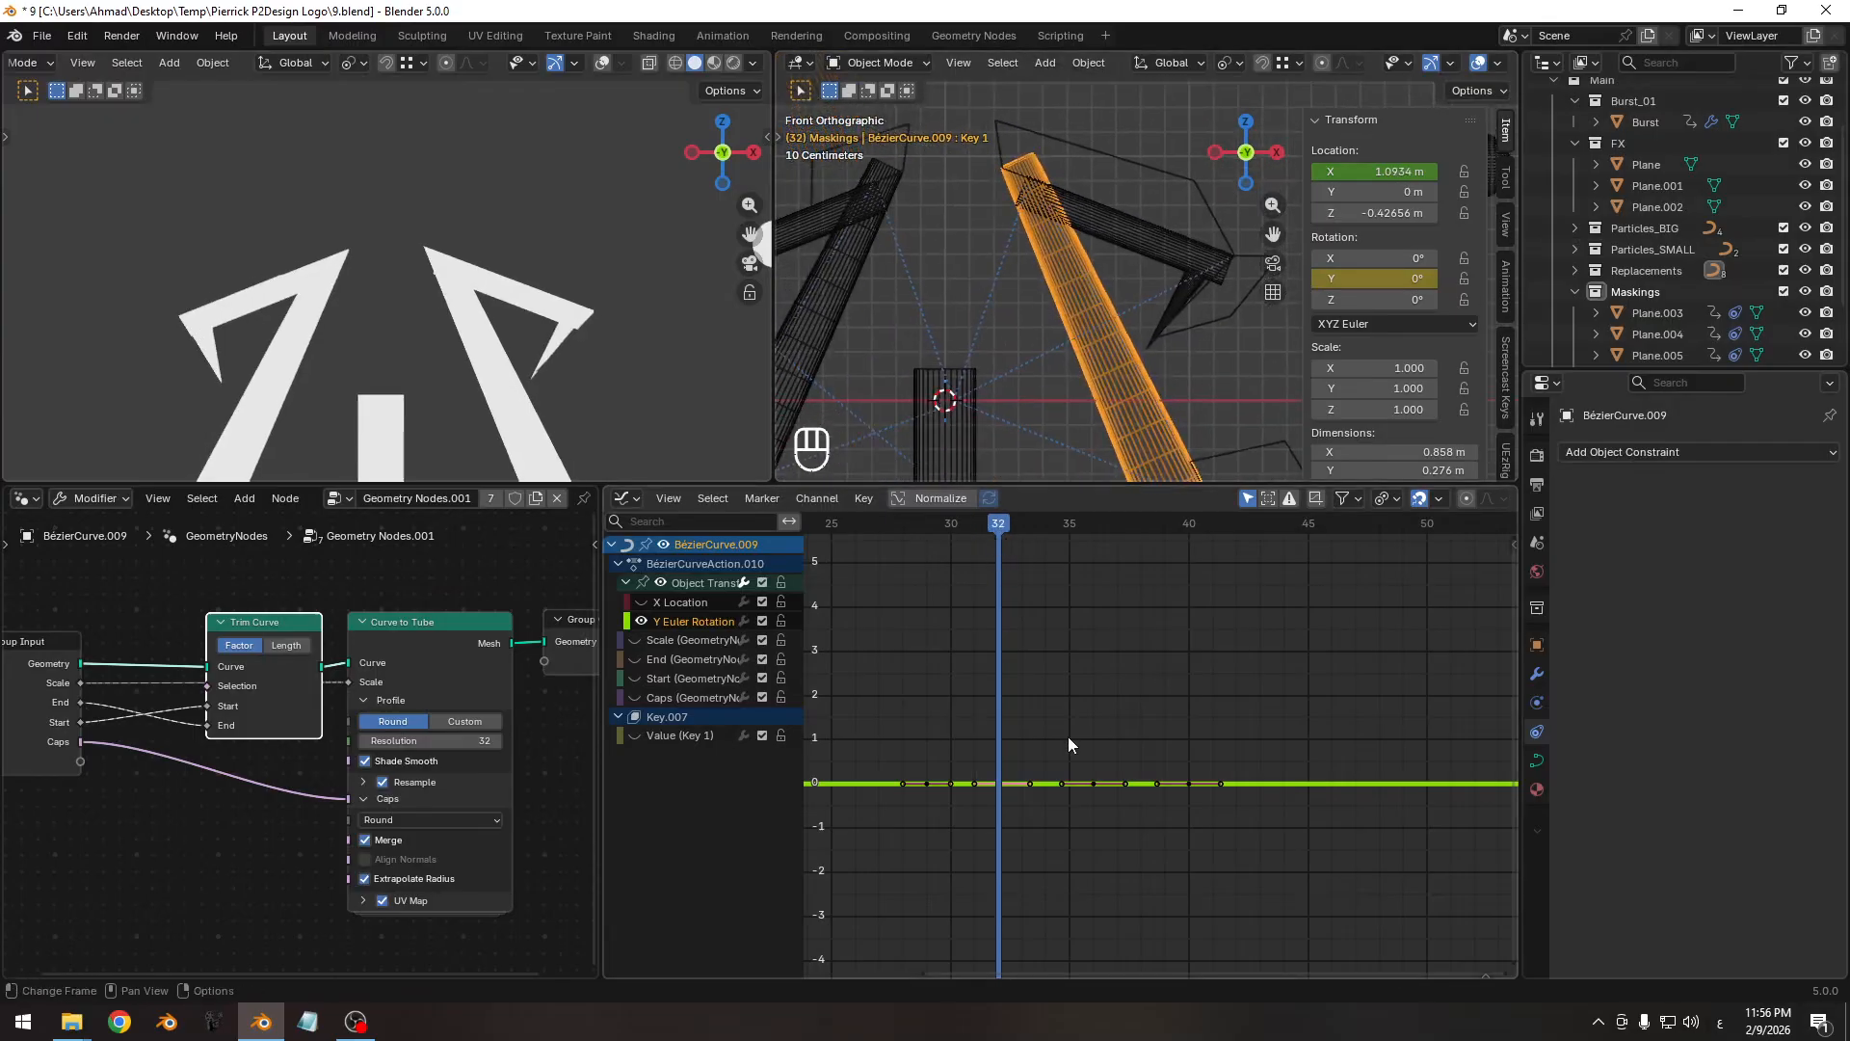
key("g")
key("y")
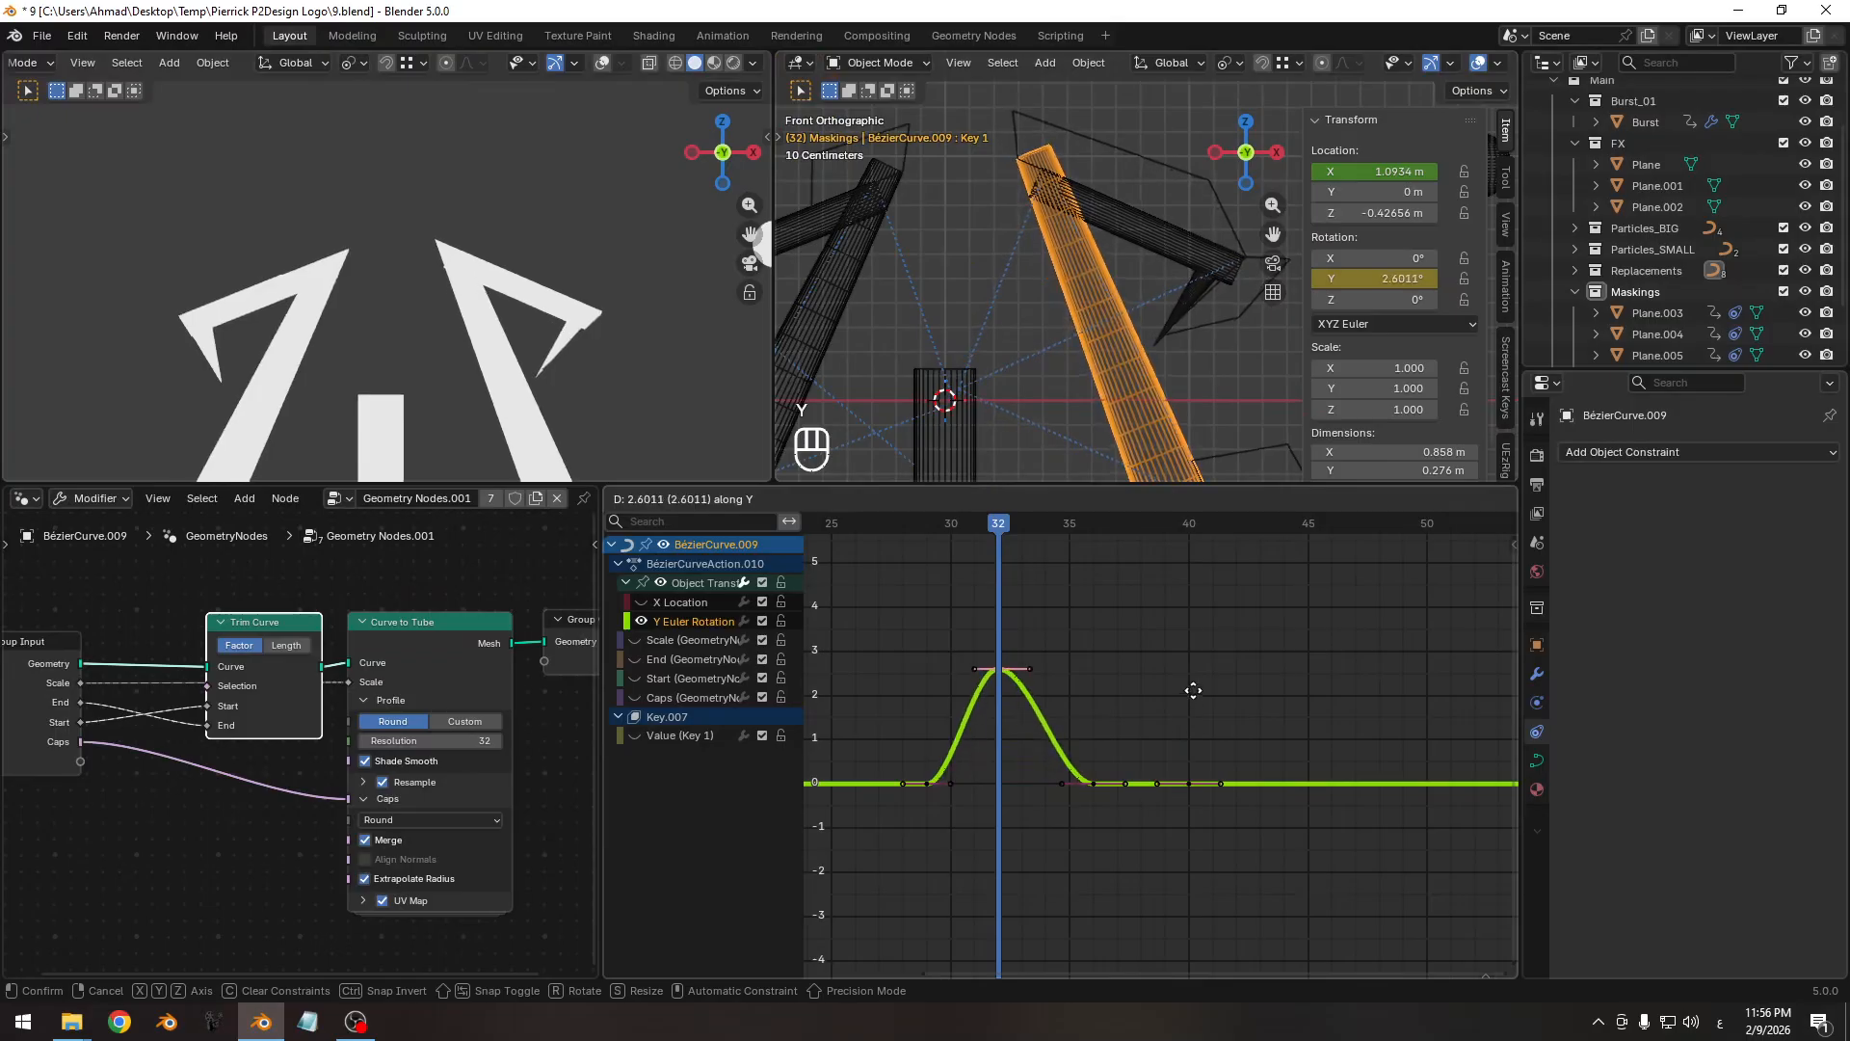
left_click(1185, 718)
Shift all Y rotation keyframes of BézierCurve.009 one frame earlier so the first one sits on frame 28.
scroll(522, 298, "down", 3)
middle_click_drag(522, 297, 536, 272, "shift")
middle_click_drag(969, 689, 1078, 706, "ctrl")
left_click_drag(1032, 540, 925, 546)
middle_click_drag(984, 775, 1044, 788, "shift")
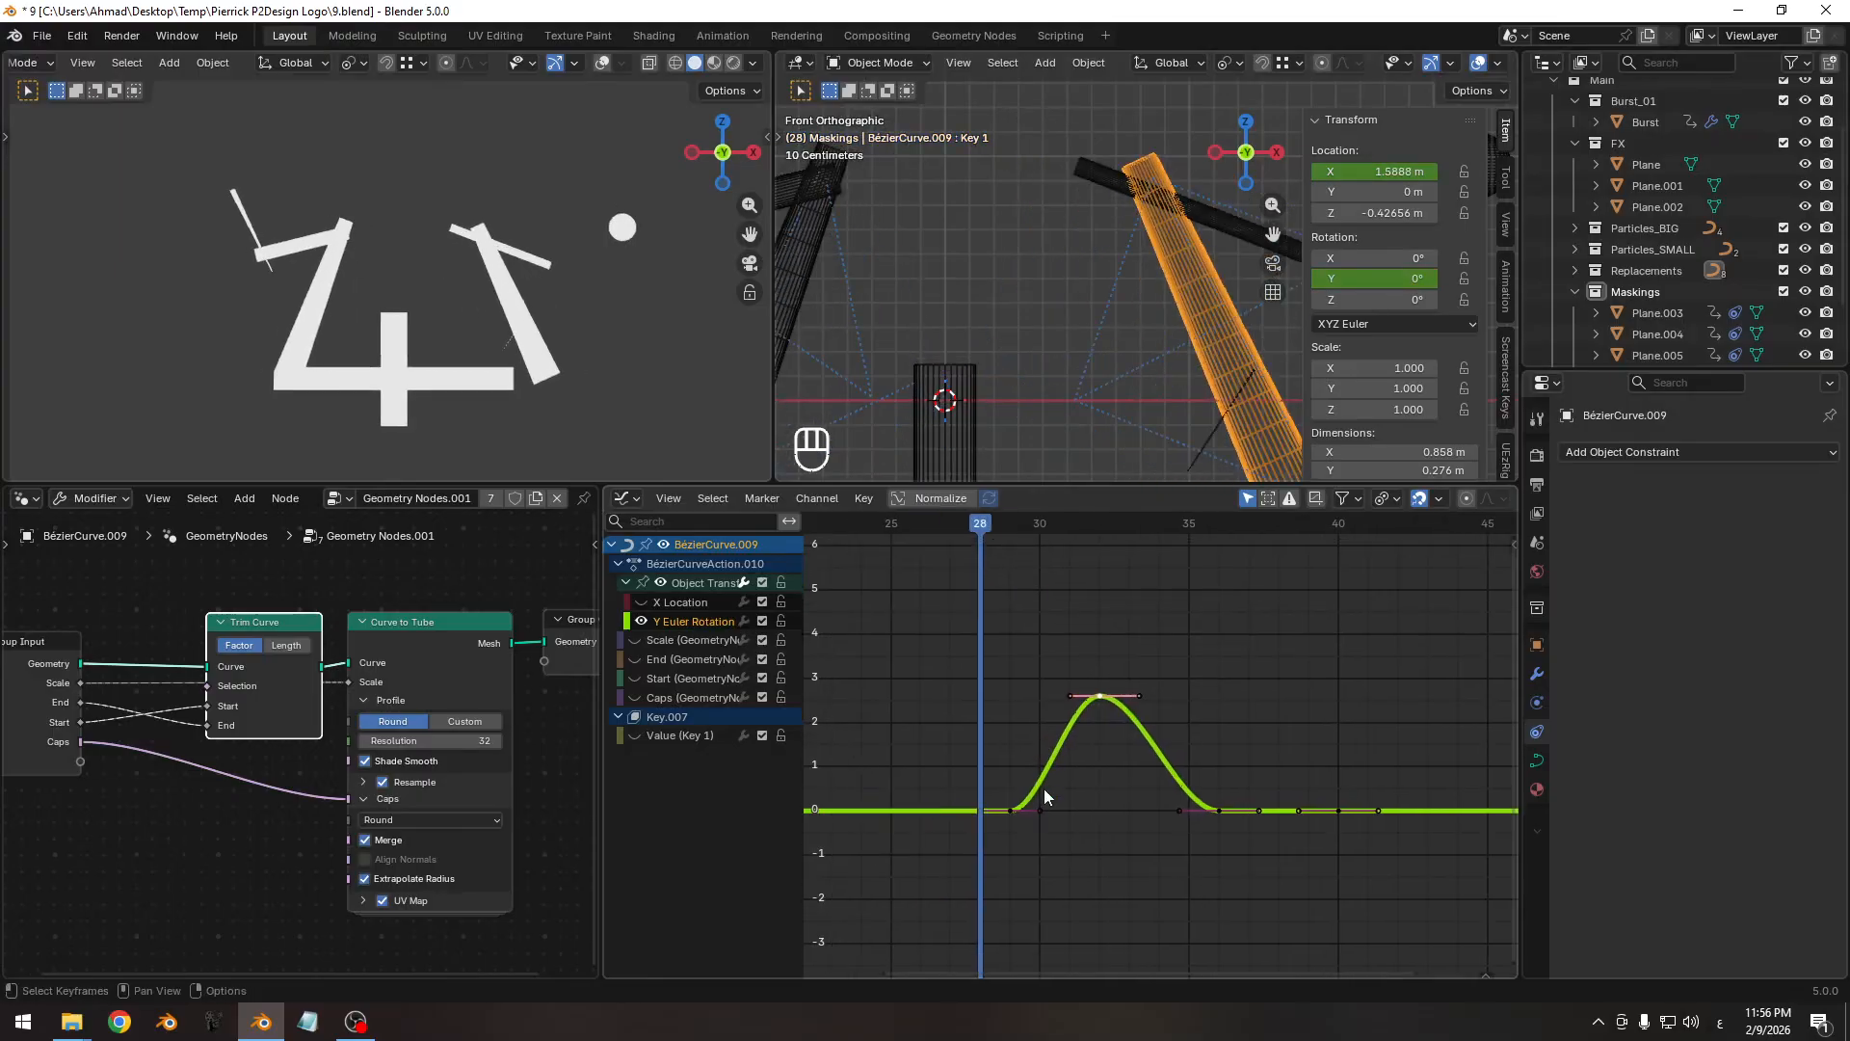
key("a")
key("g")
key("x")
left_click(1150, 801)
Steepen and lengthen the handles of the Y rotation keyframe on frame 28 for a faster start toward the peak.
left_click_drag(969, 526, 1006, 526)
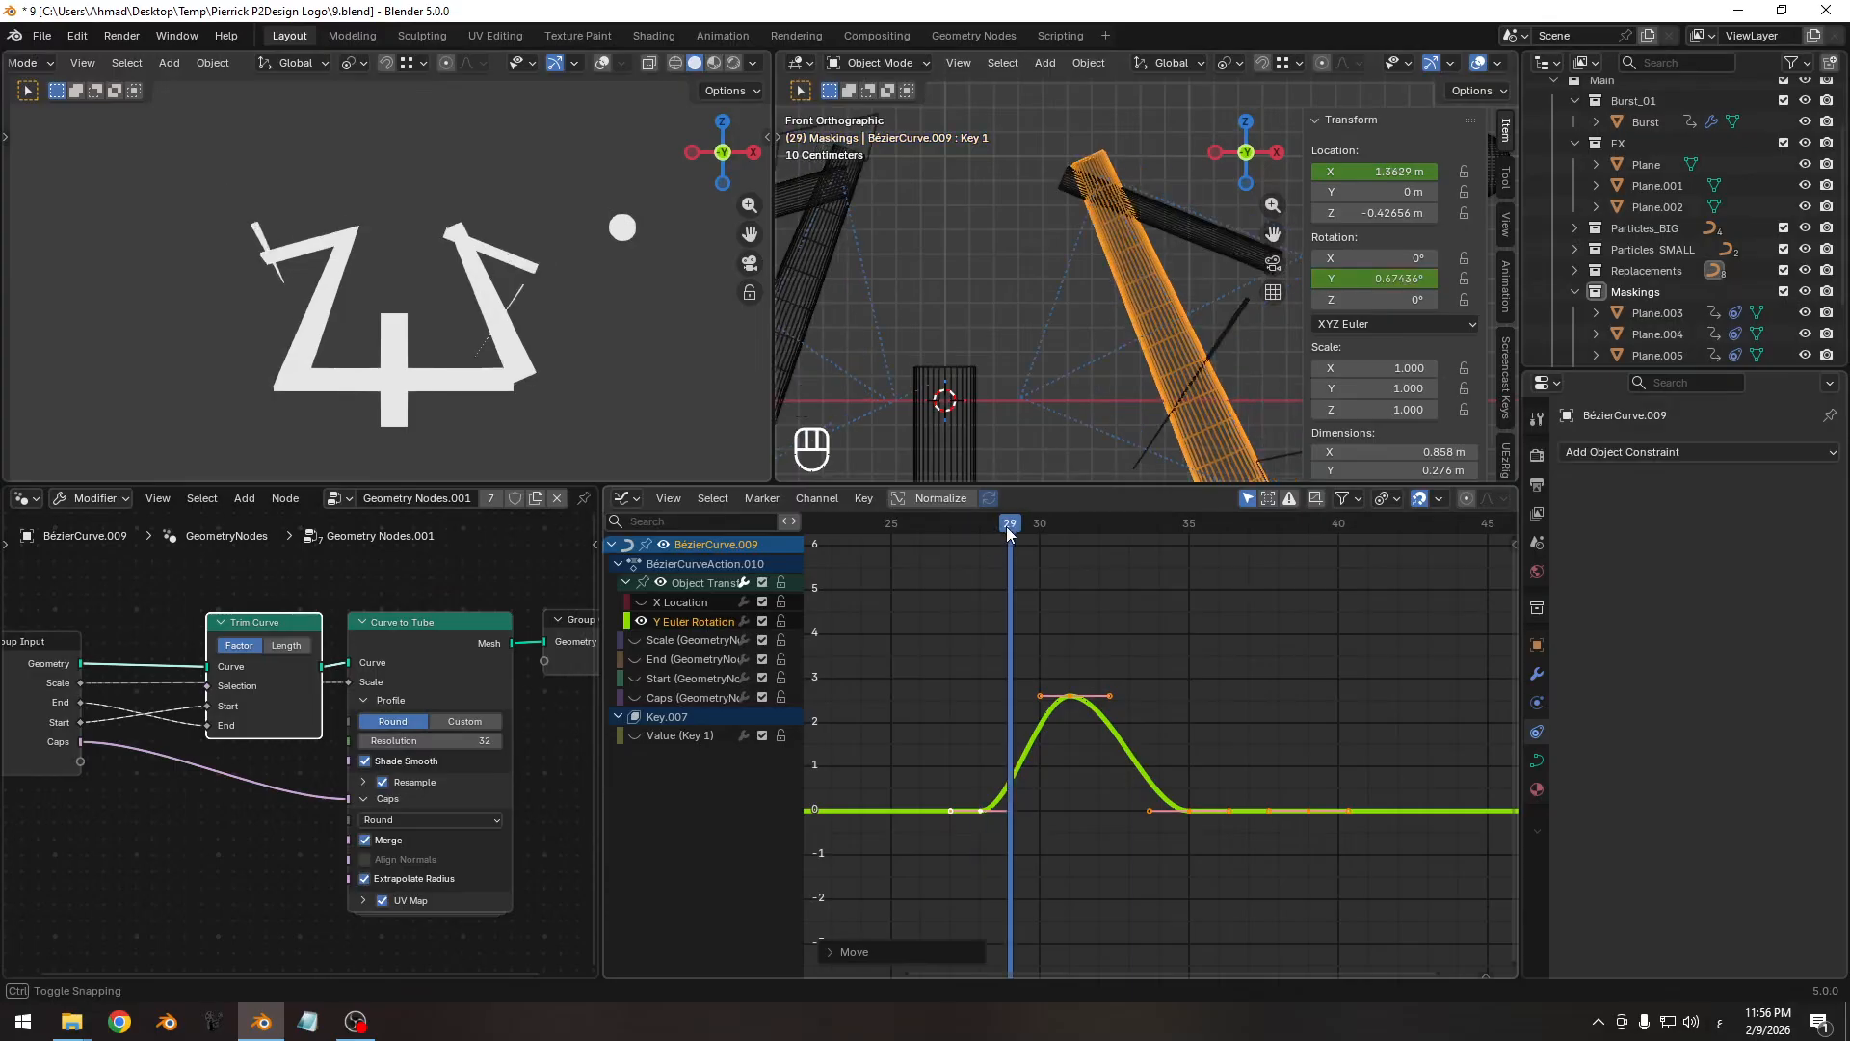
left_click(987, 813)
key("r")
left_click(1073, 708)
key("s")
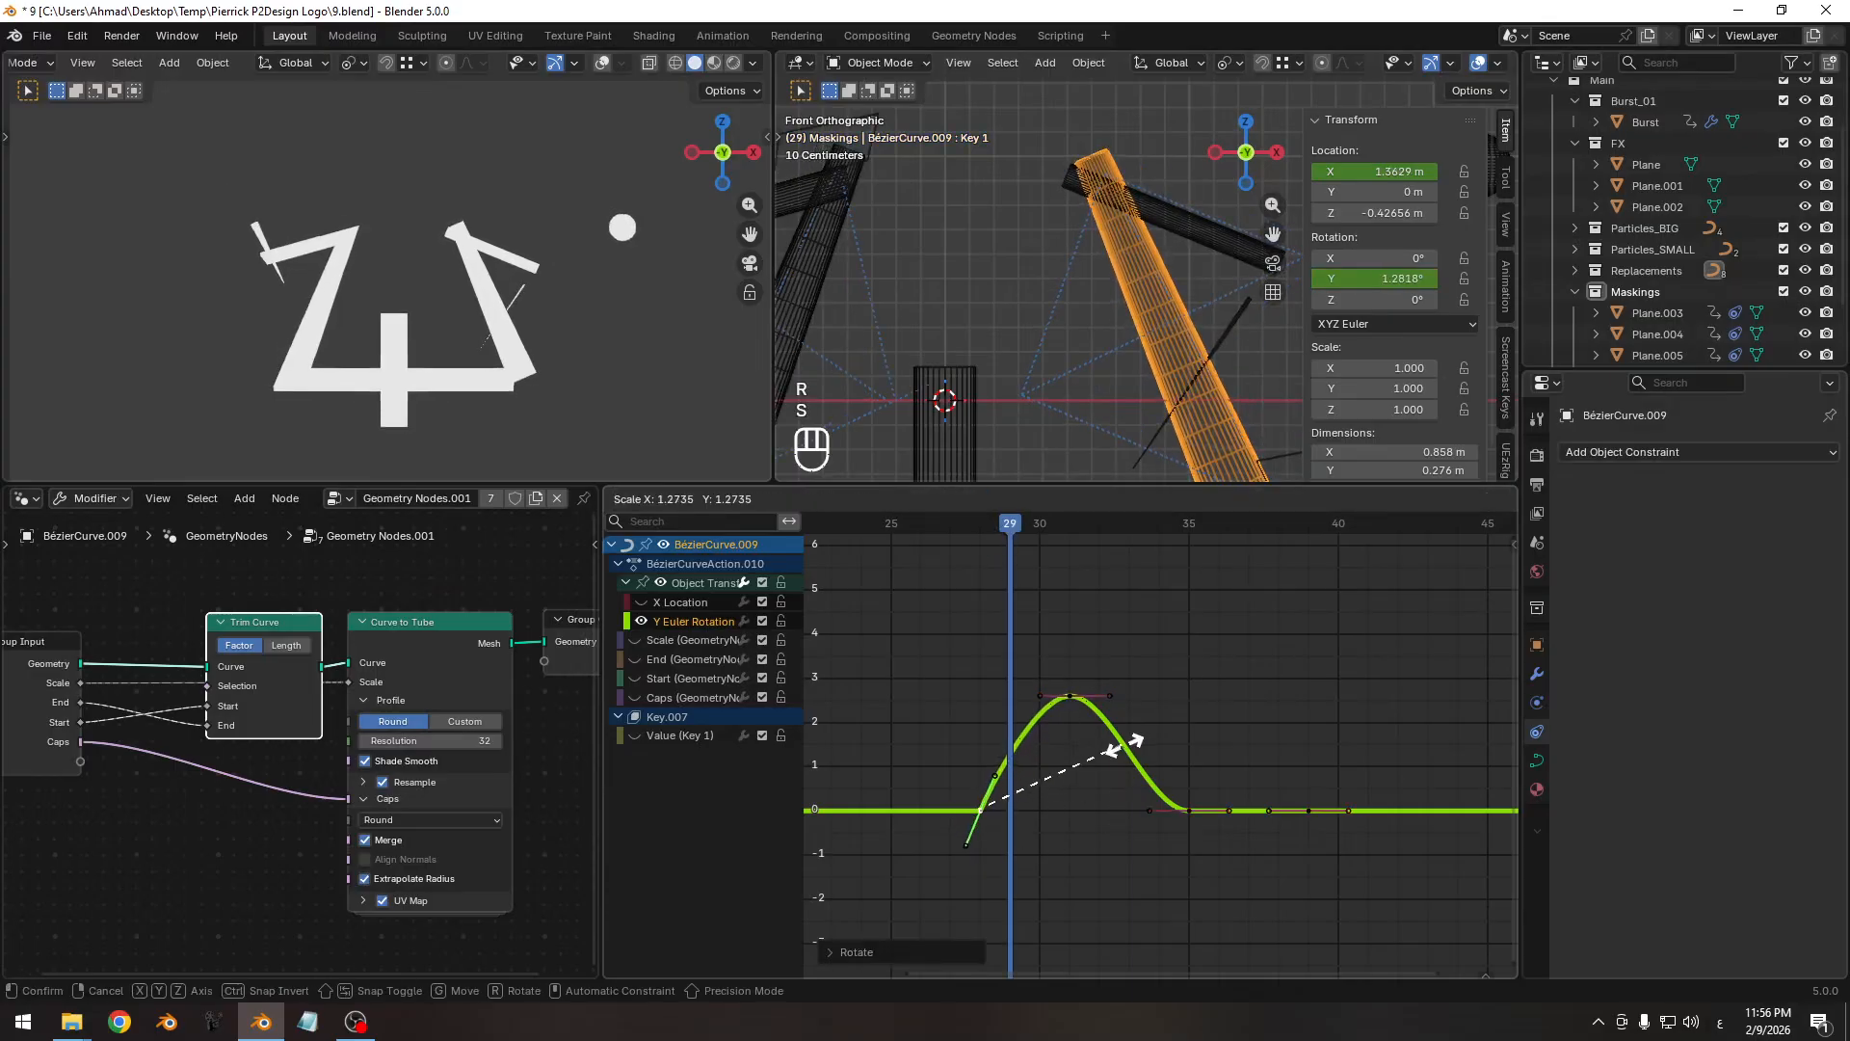
left_click(1122, 746)
key("r")
left_click(1122, 686)
key("s")
left_click(1305, 713)
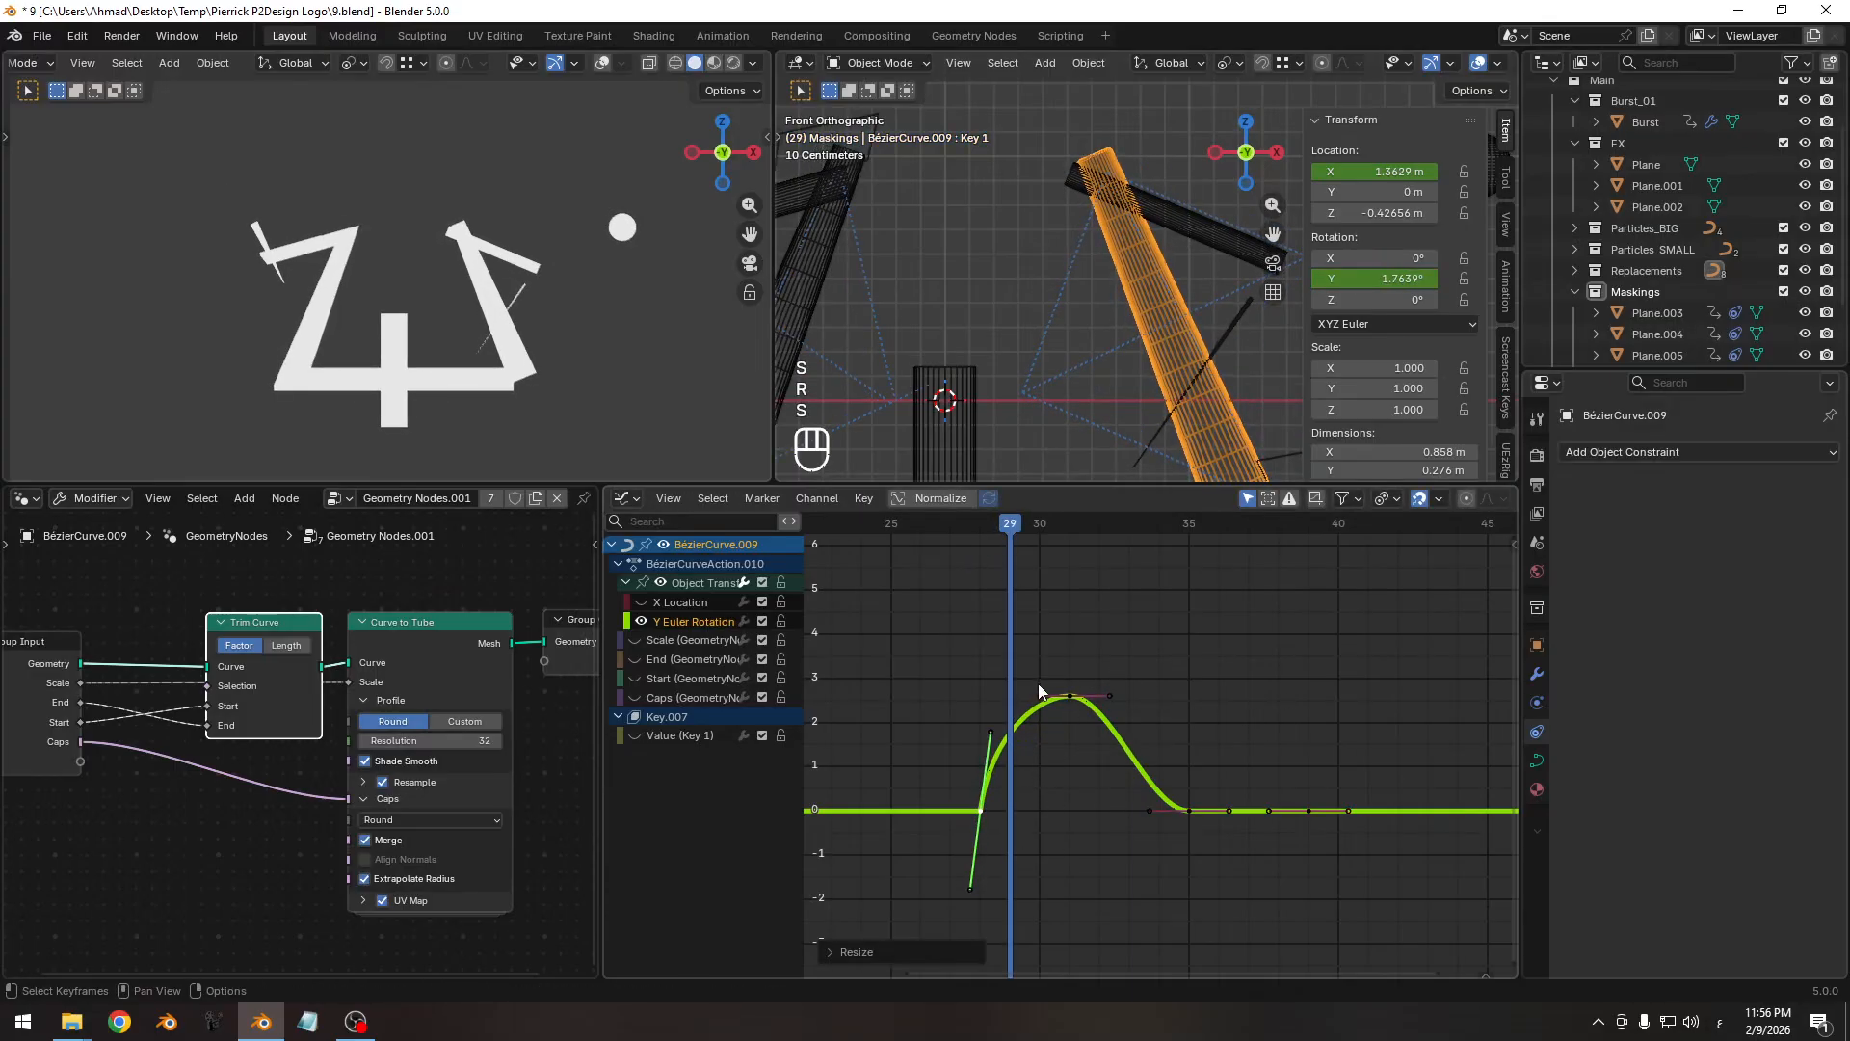
Lengthen the incoming handle of the frame 31 peak keyframe on BézierCurve.009's Y rotation curve.
key("s")
left_click(975, 692)
key("Pause")
key("Pause")
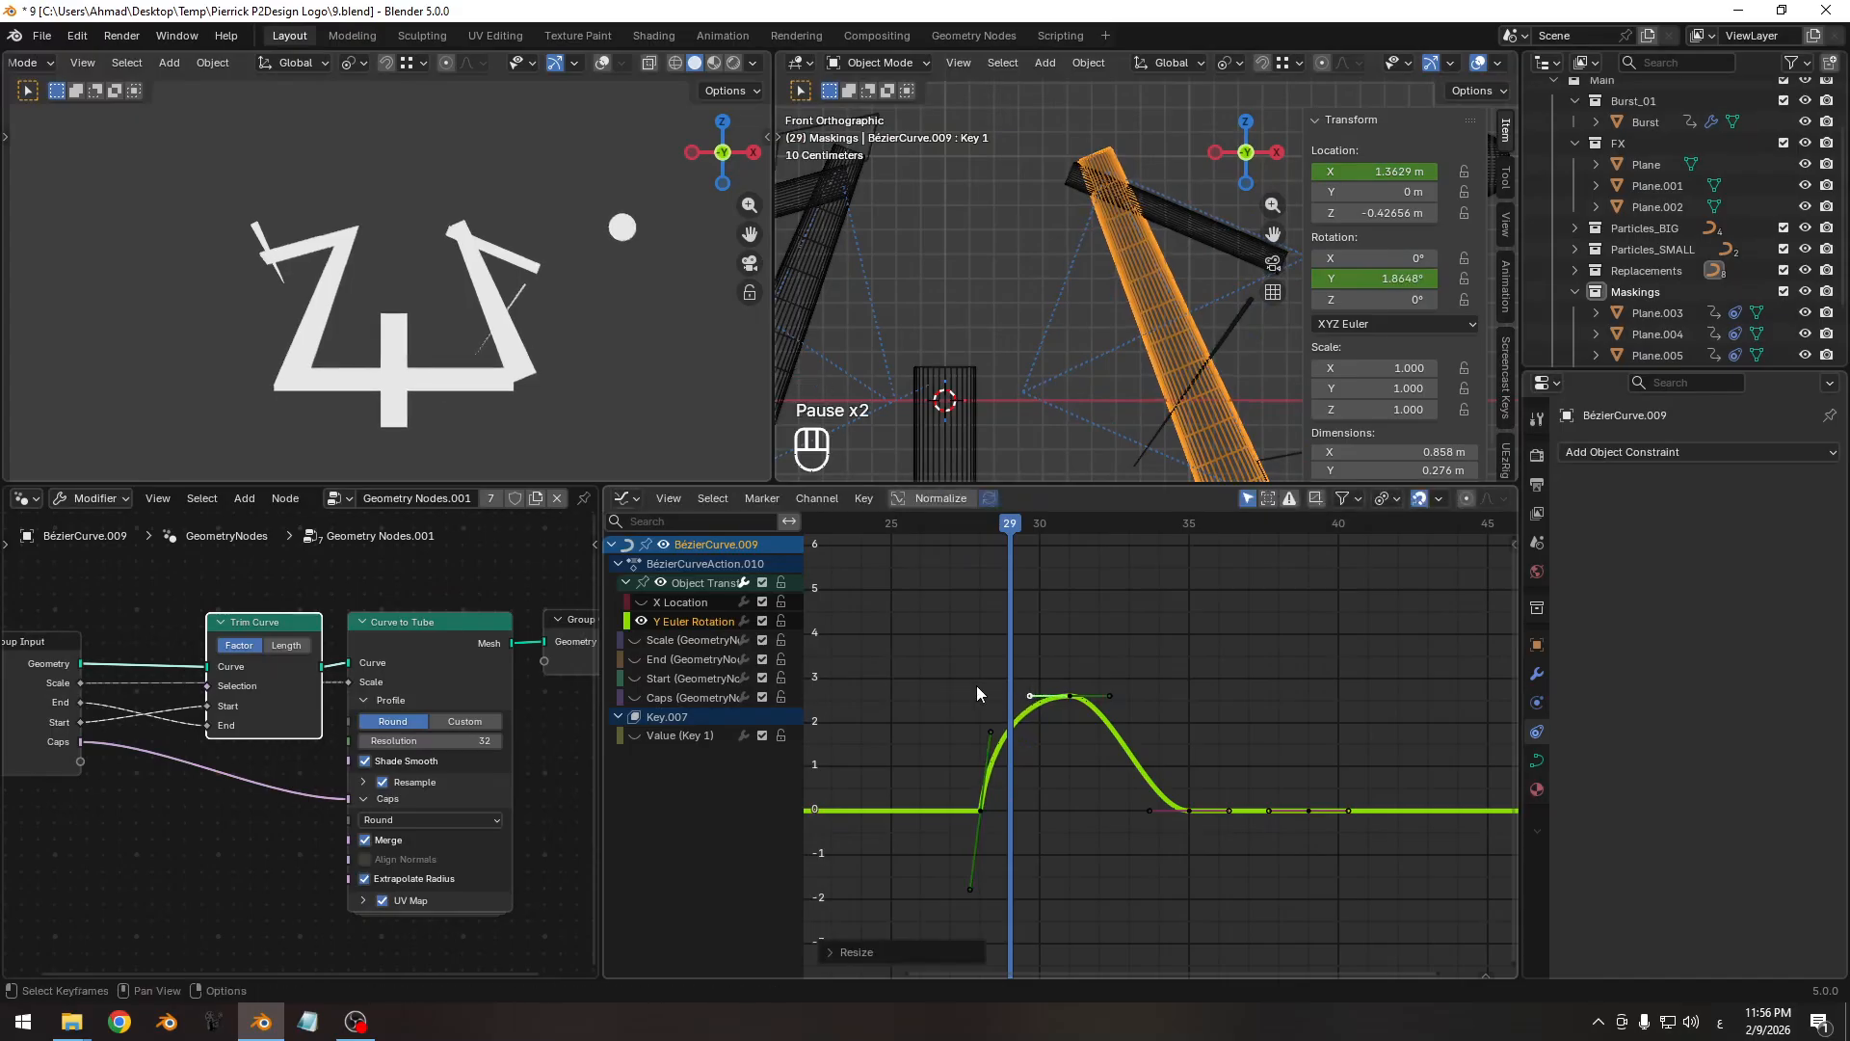
key("s")
left_click(863, 769)
middle_click_drag(967, 720, 921, 722, "shift")
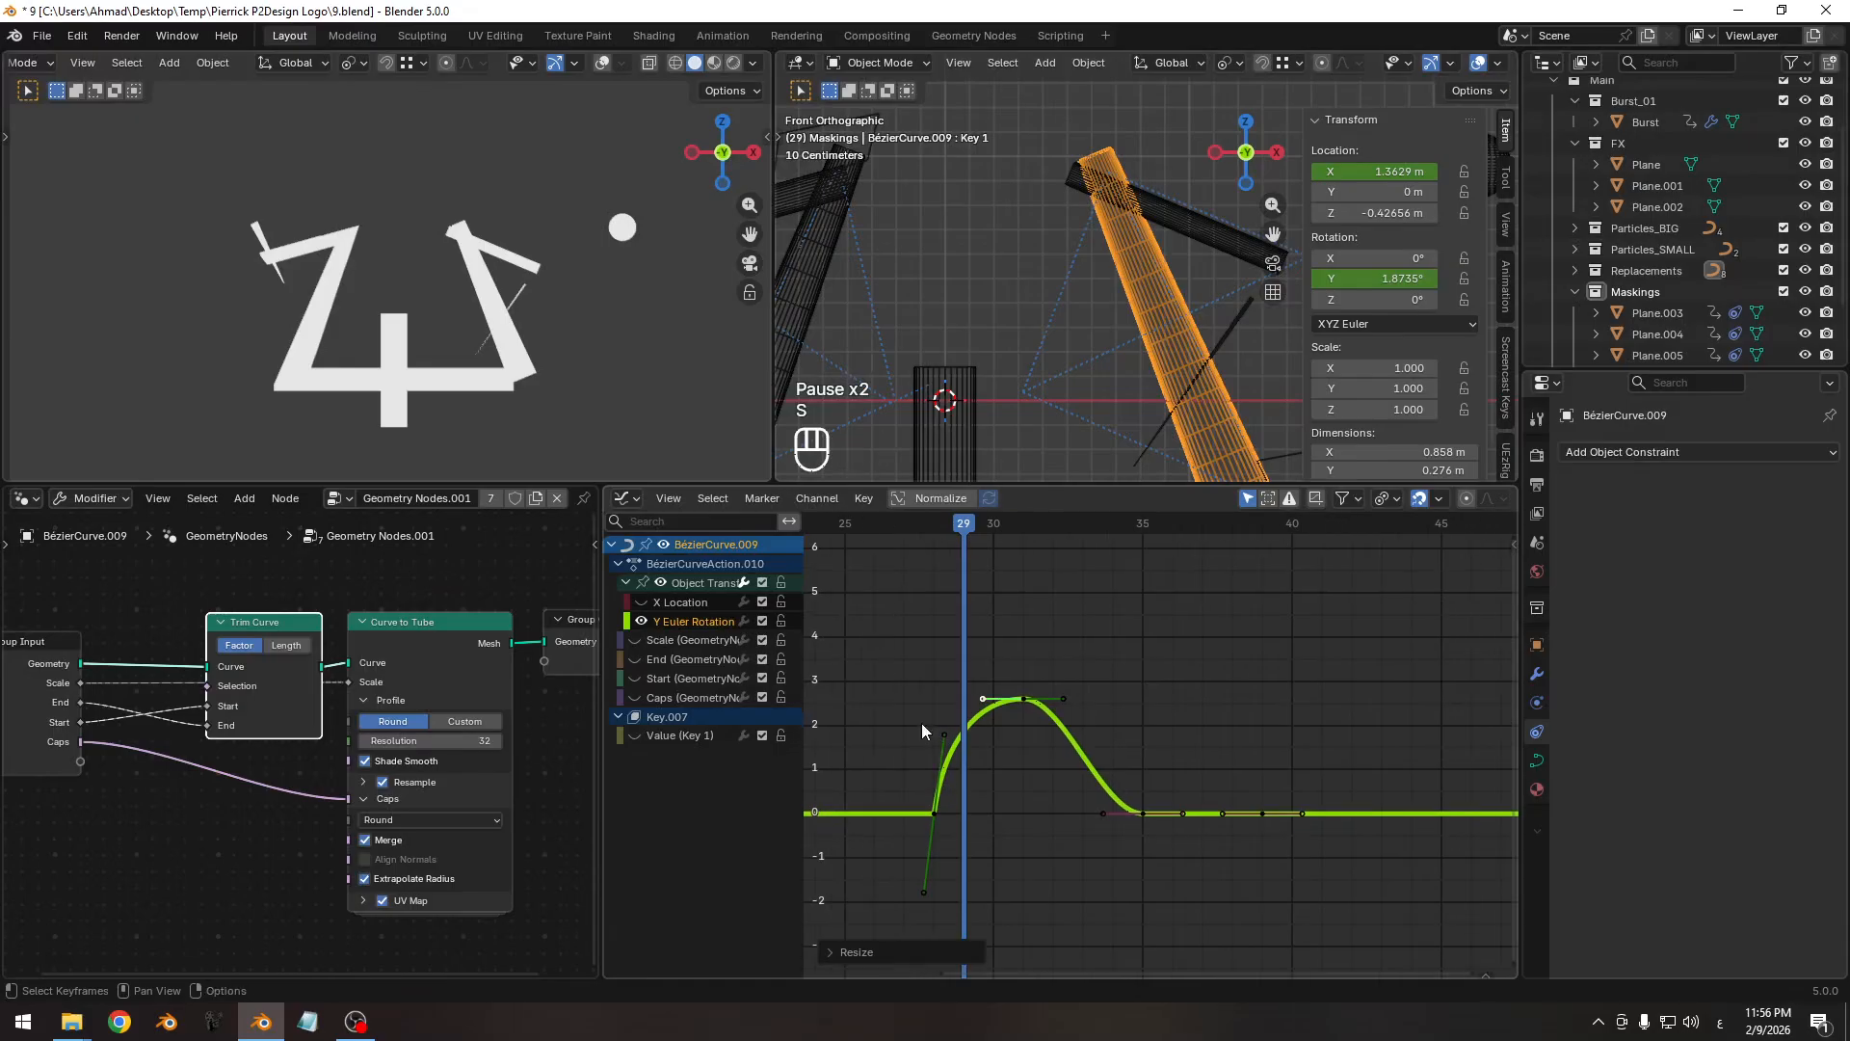
Lower the frame 35 Y rotation keyframe of BézierCurve.009 to about -1.5° and lengthen the peak keyframe's outgoing handle.
left_click_drag(947, 528, 1148, 540)
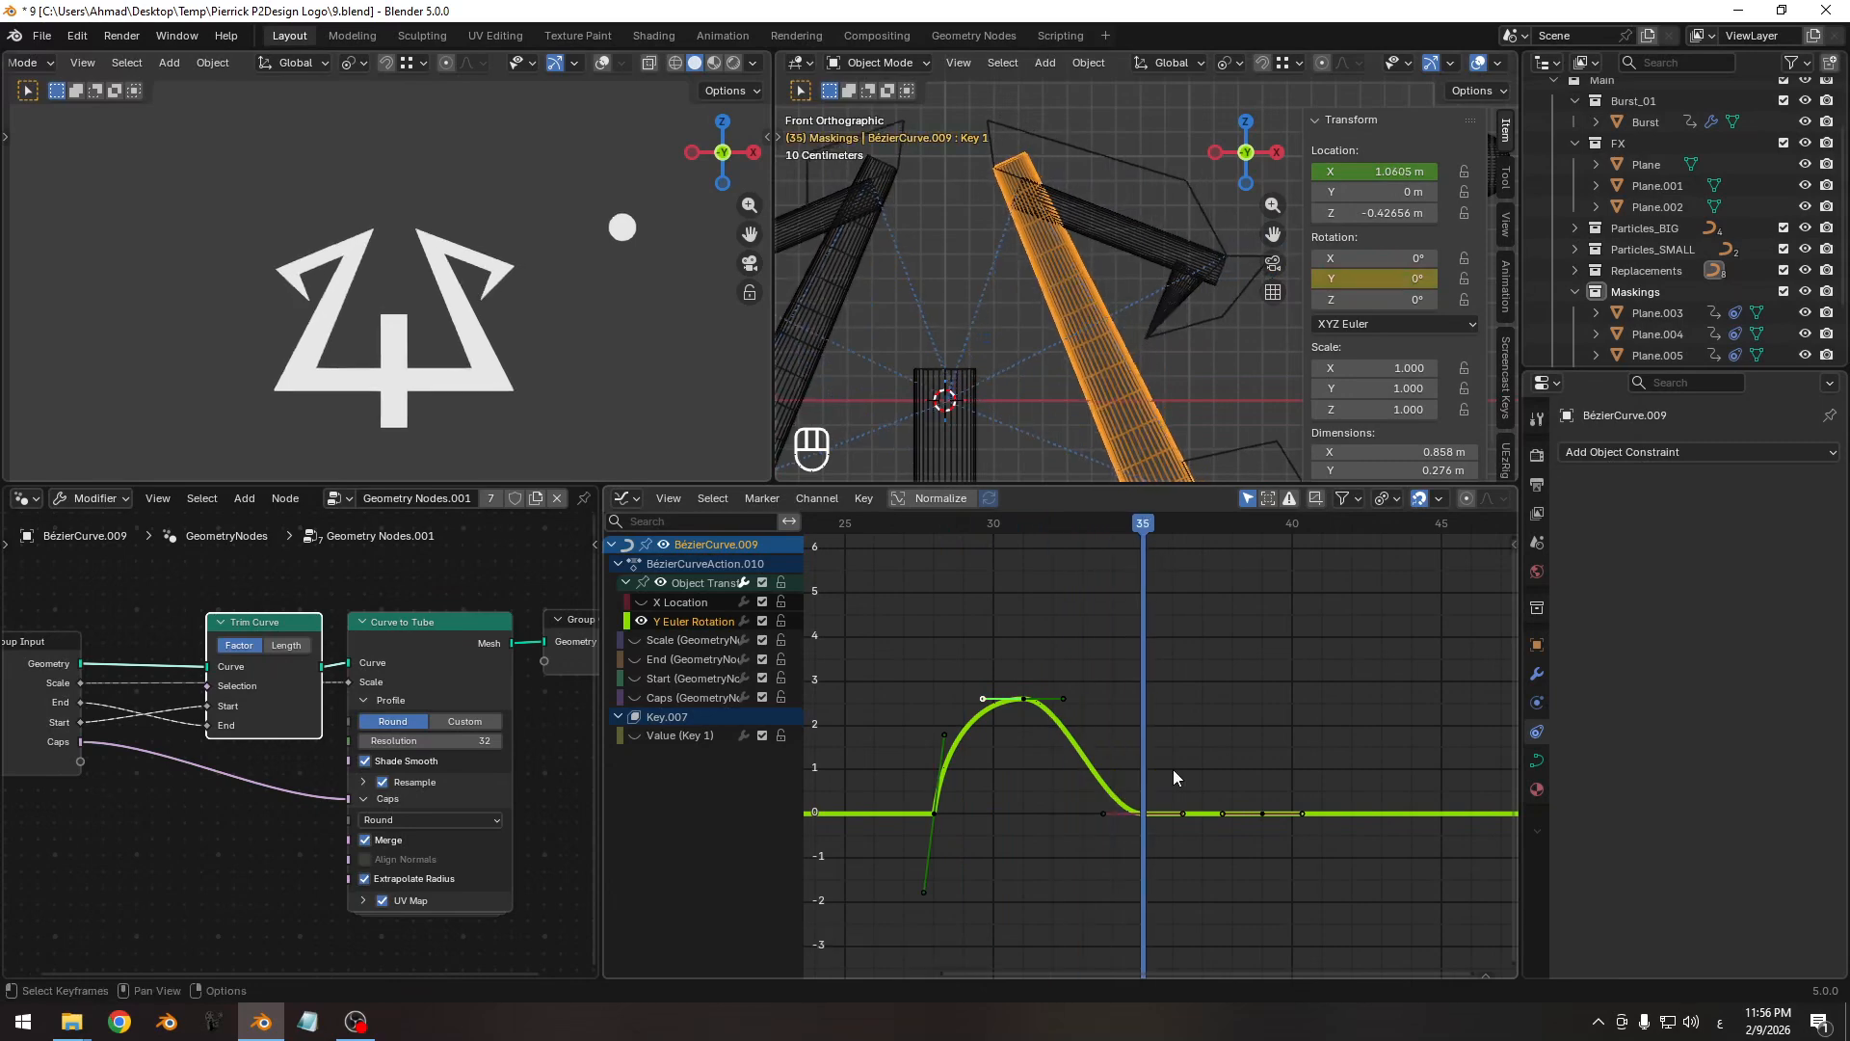
left_click_drag(1149, 812, 1148, 878)
left_click(1063, 697)
key("s")
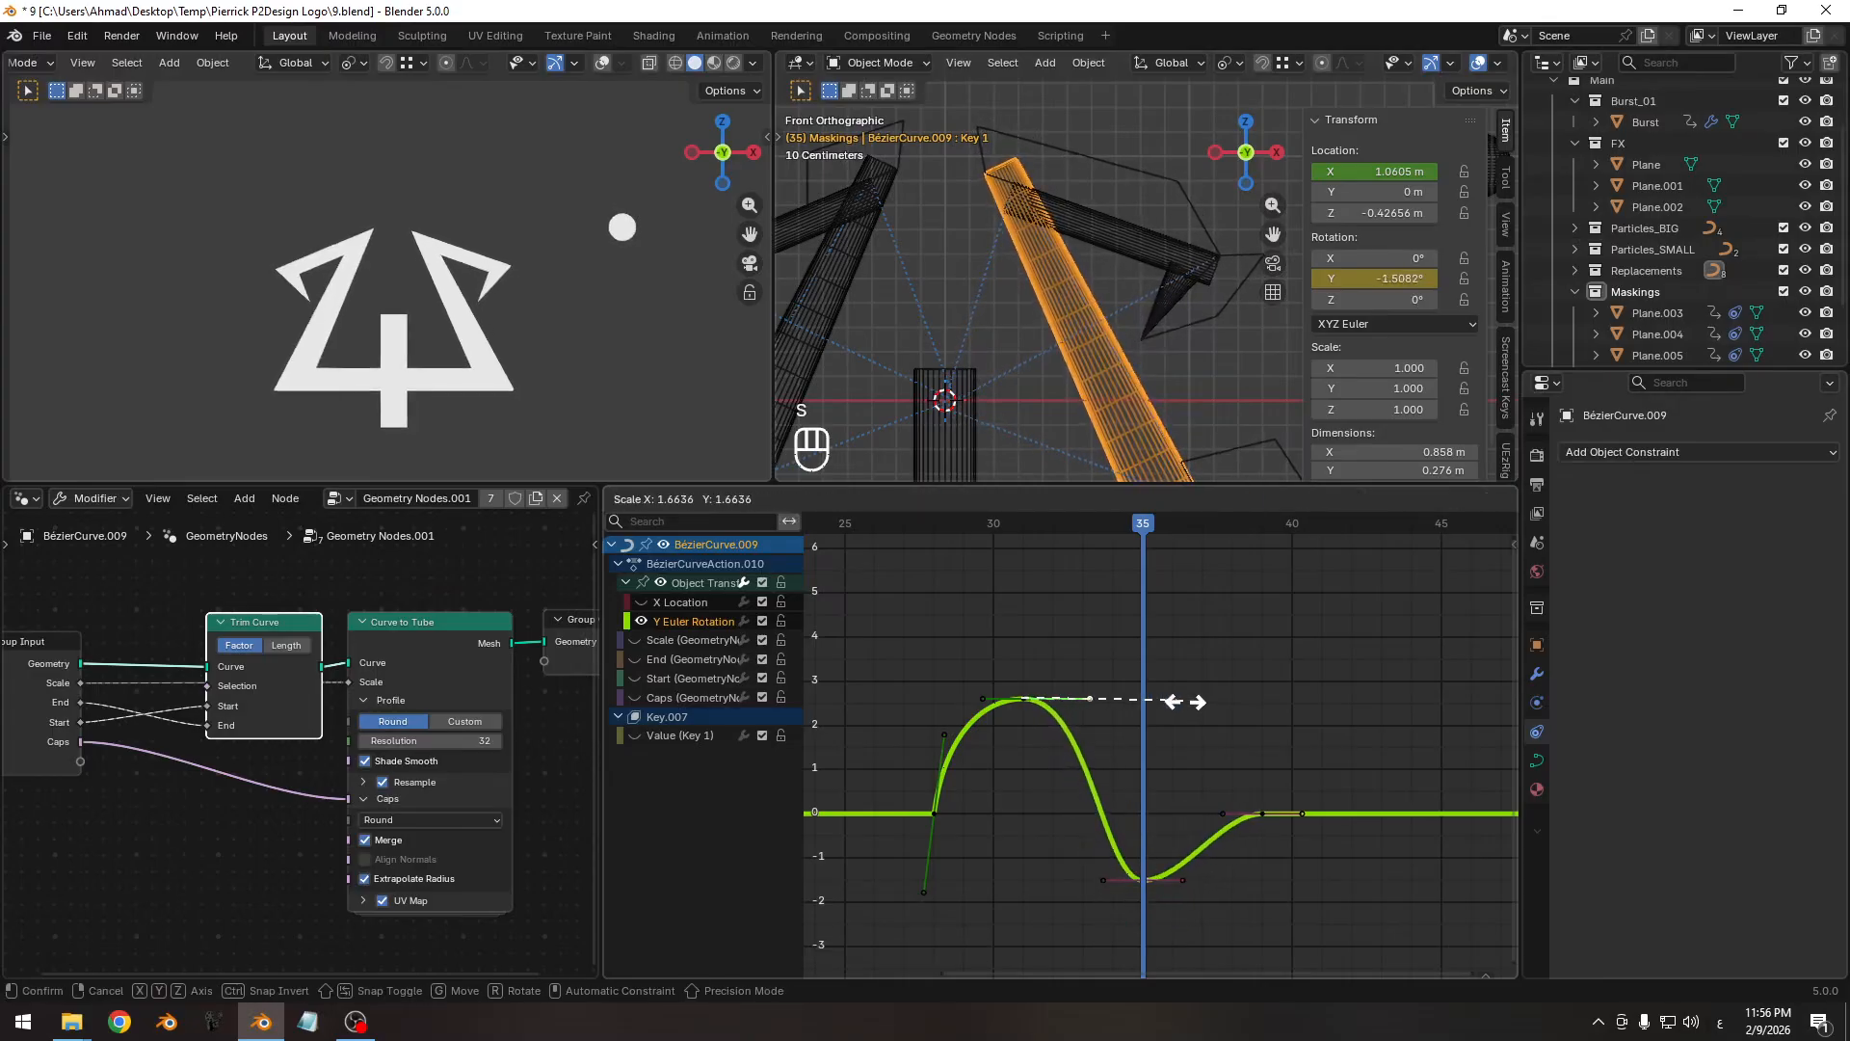
left_click(1187, 703)
Lengthen the handles of the frame 35 dip keyframe and the incoming handle of the frame 39 keyframe.
left_click(1144, 879)
key("s")
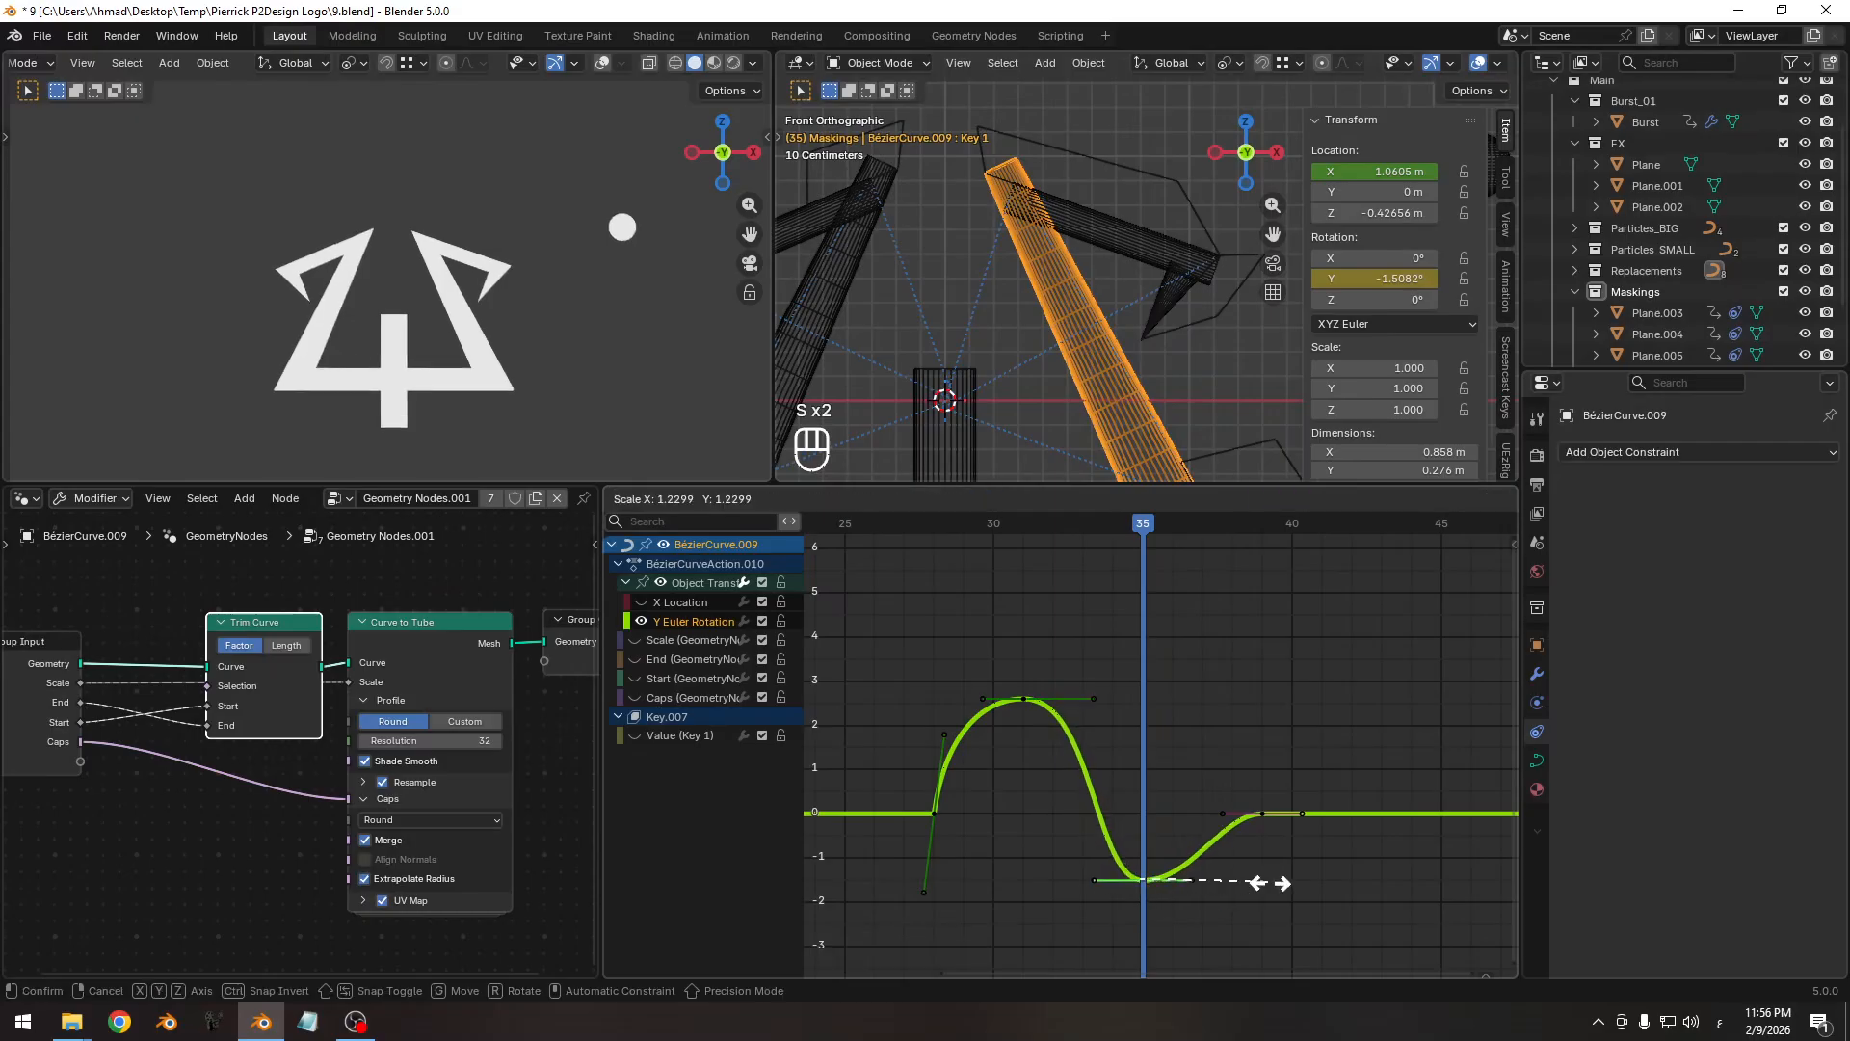
left_click(1156, 888)
left_click(1223, 813)
key("s")
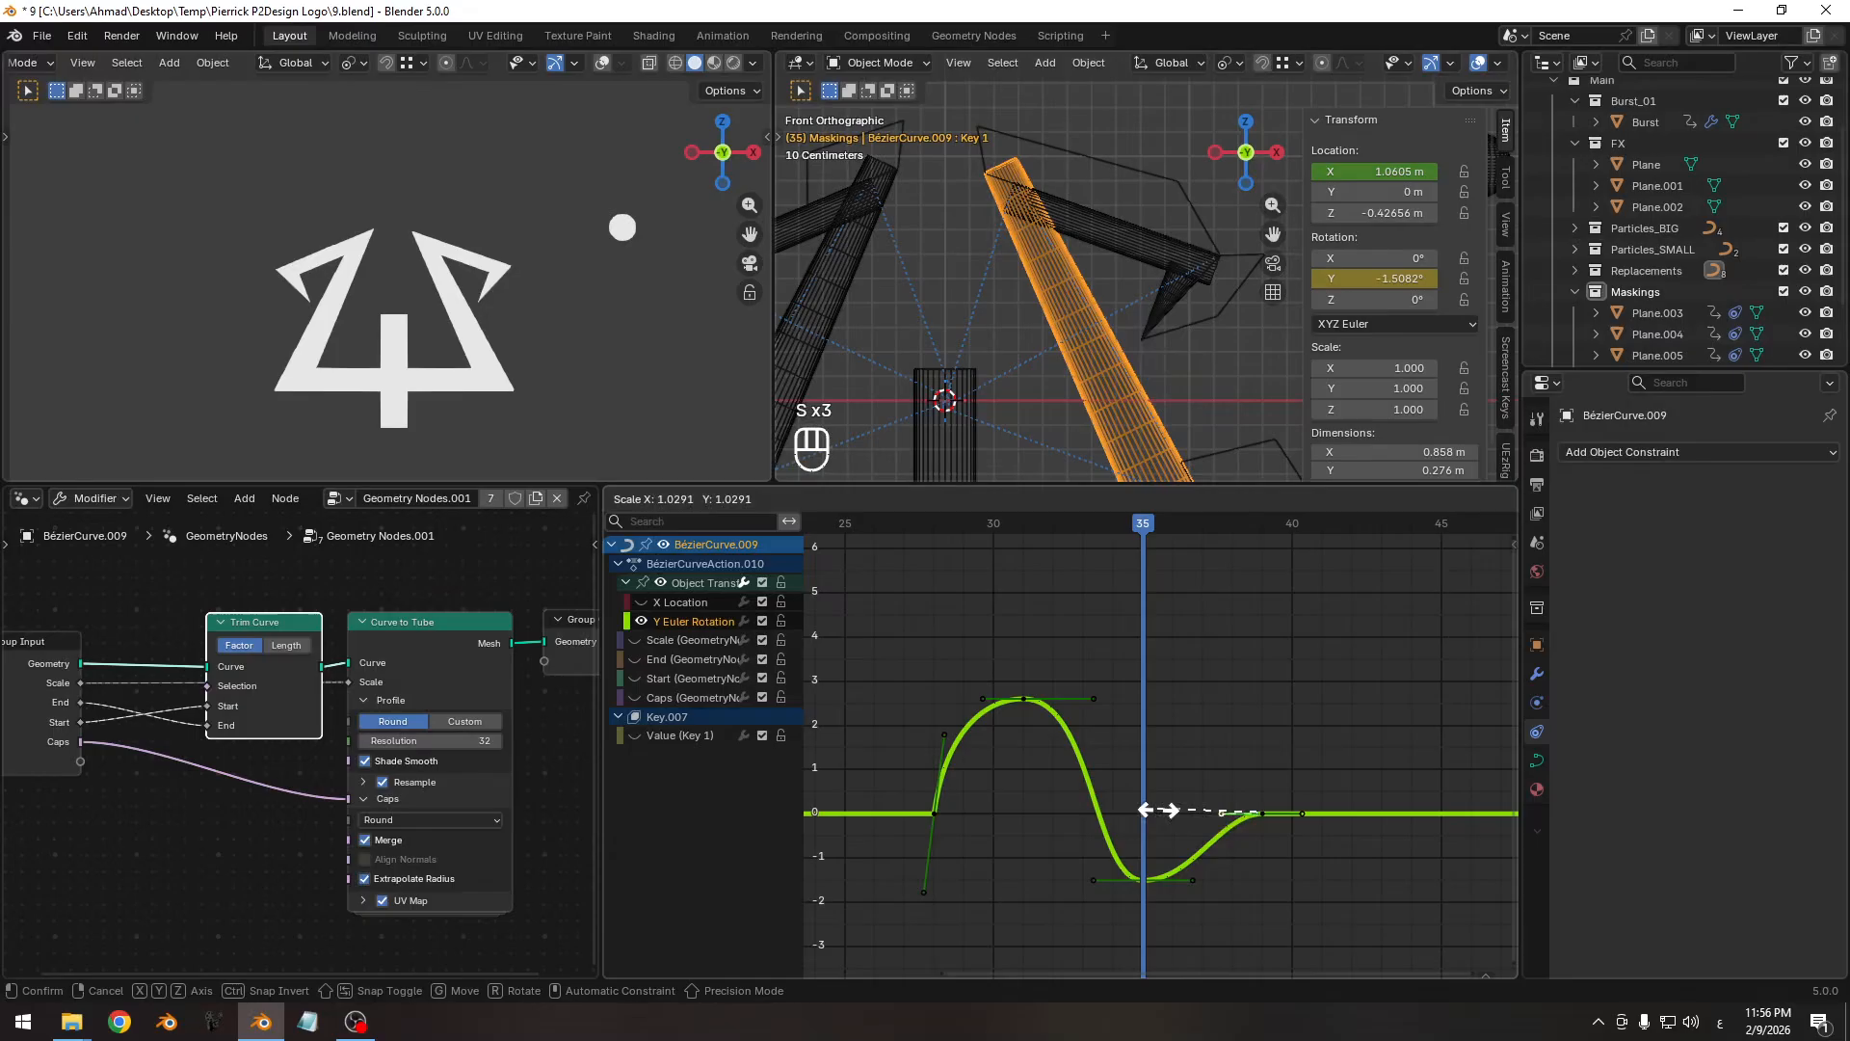
left_click(1102, 813)
Fine-tune the dip's outgoing handle and the frame 39 keyframe's incoming handle, and save the file.
left_click(1156, 875)
left_click(1194, 879)
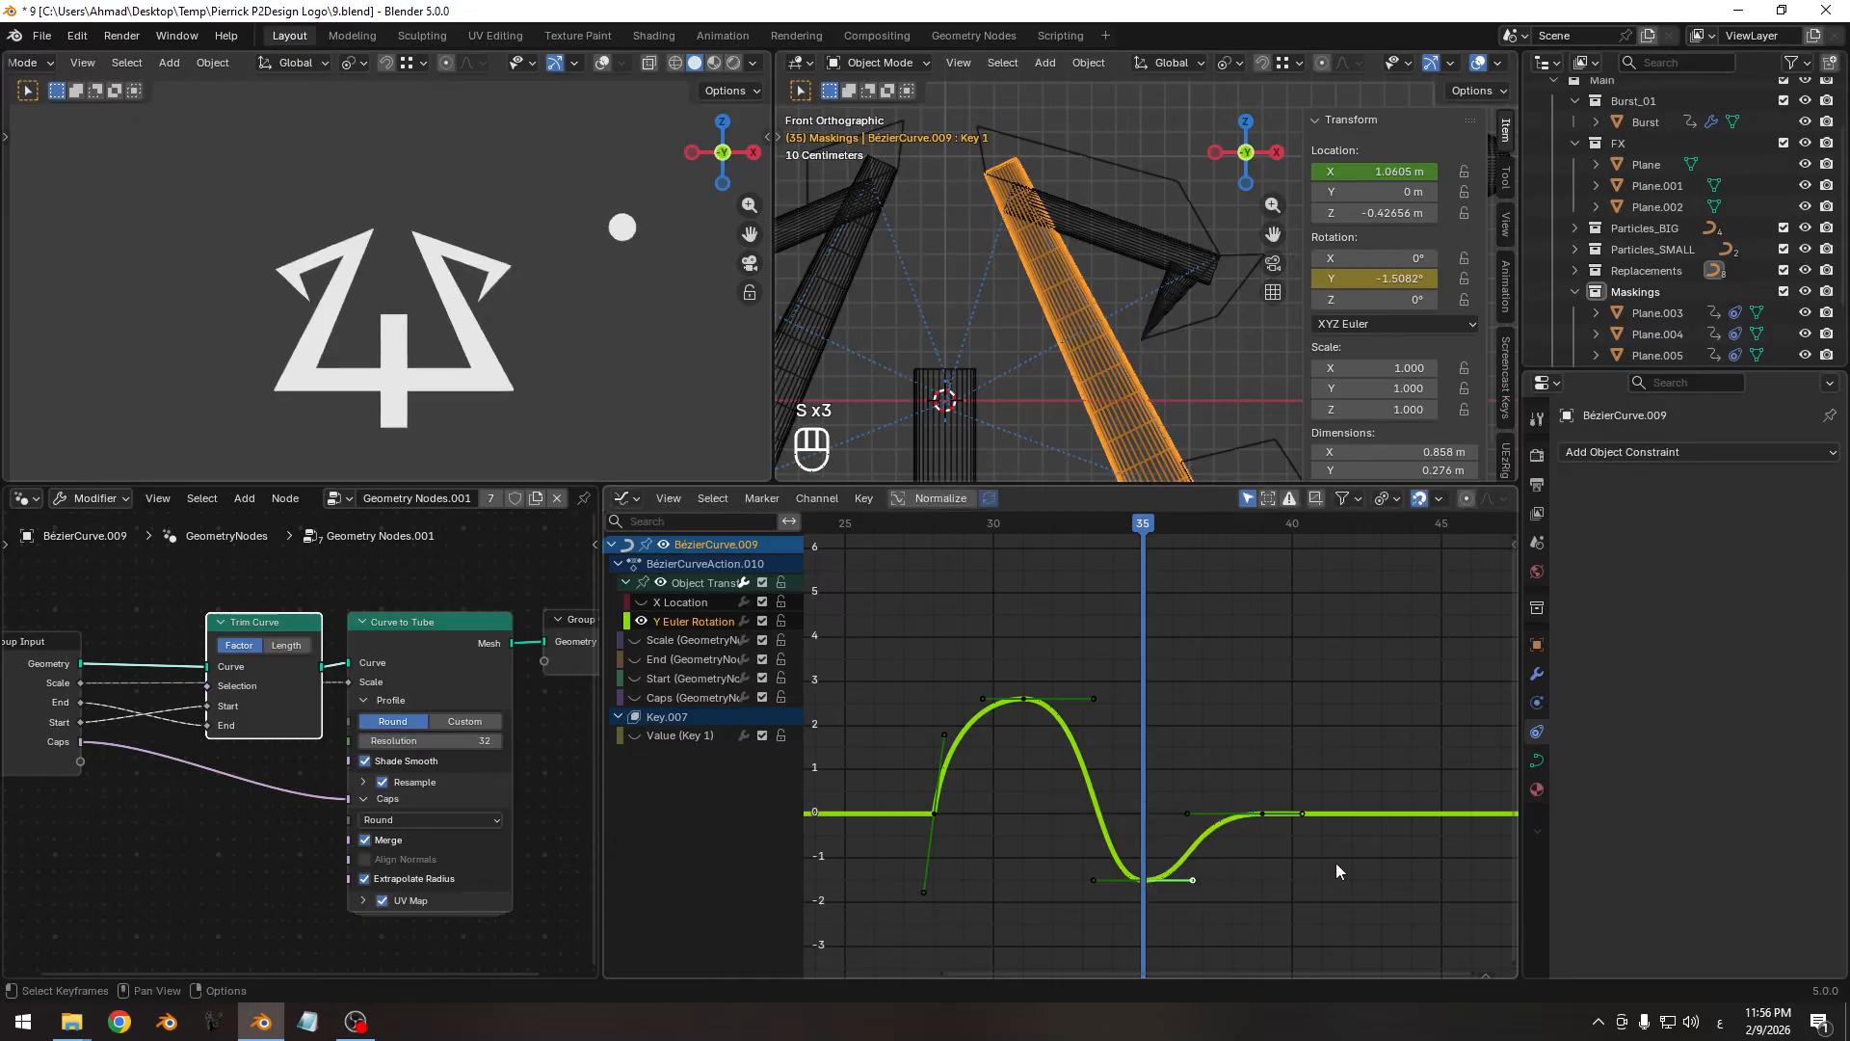
key("s")
left_click(1312, 854)
left_click(1188, 812)
key("s")
left_click(1054, 744)
key("ctrl+s")
Slightly lengthen the incoming handle of the frame 31 peak again, save the file and check the motion around frame 30.
middle_click_drag(1039, 655, 992, 694, "ctrl")
left_click(992, 691)
key("s")
left_click(905, 687)
scroll(906, 687, "down", 2)
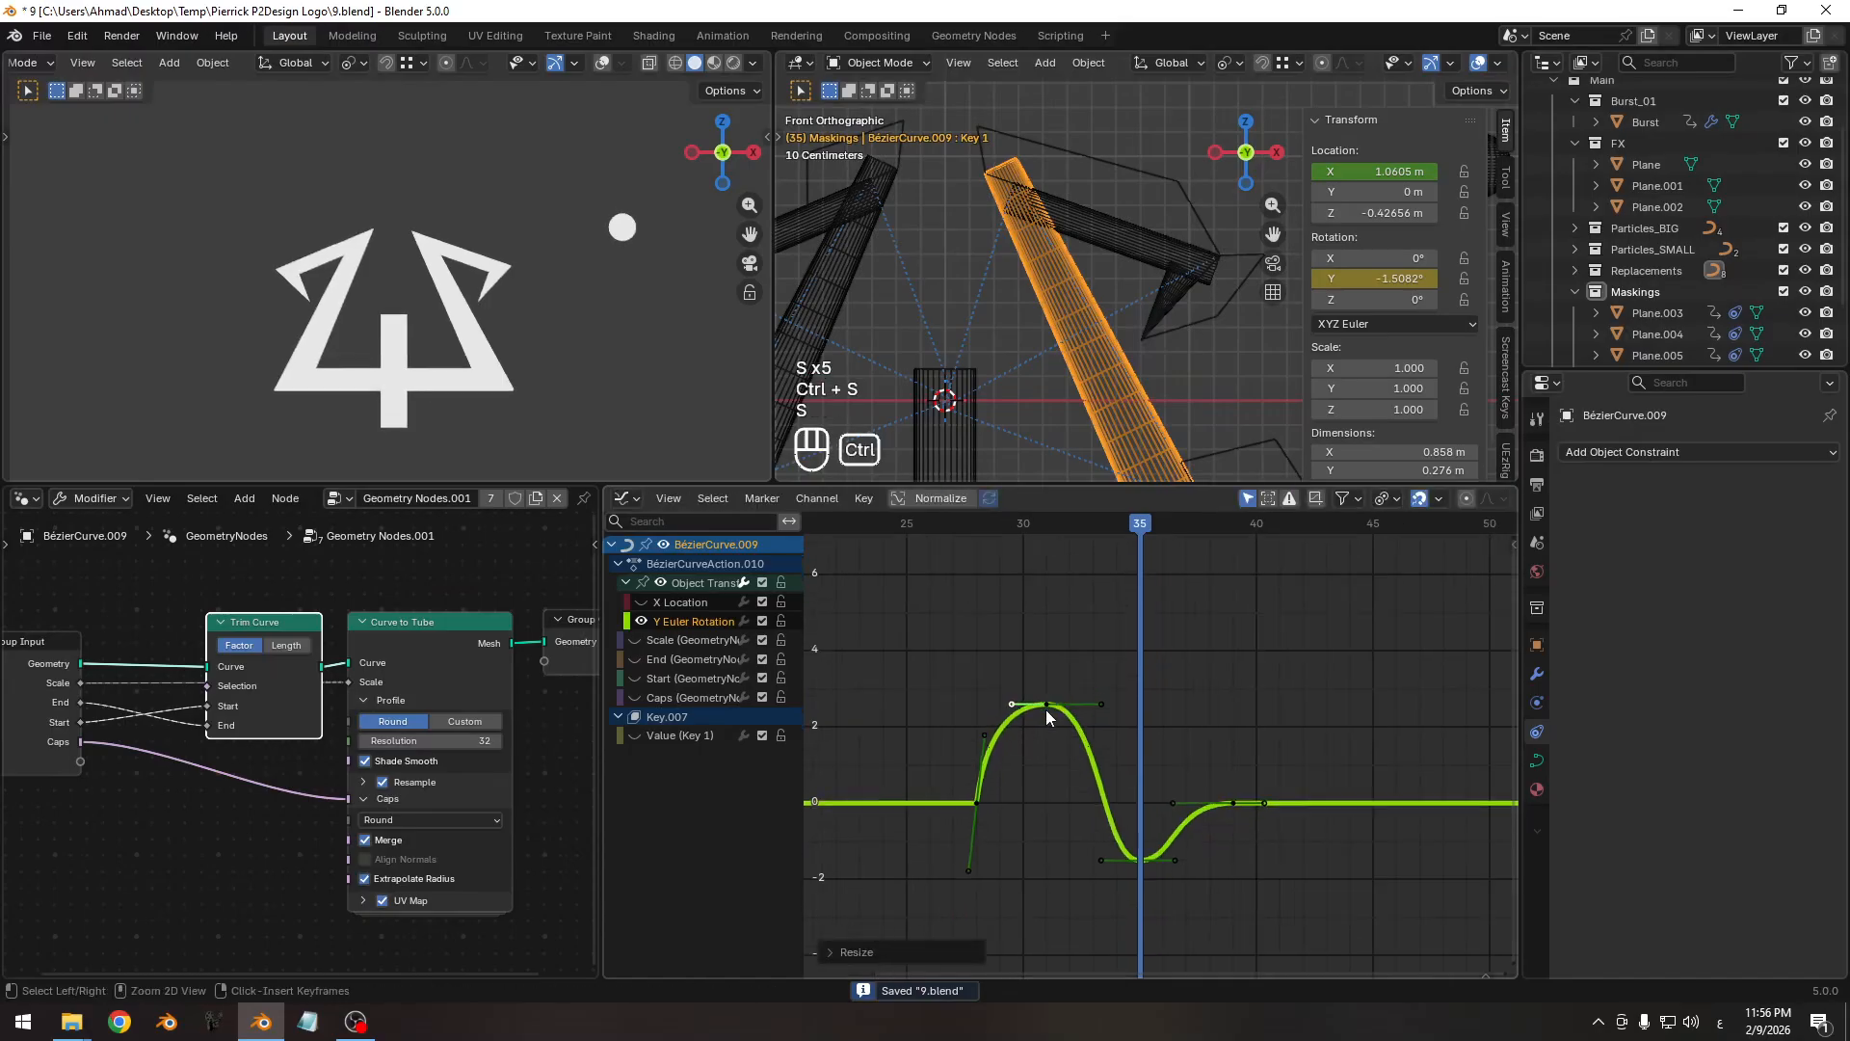
key("ctrl+s")
left_click(981, 536)
left_click_drag(982, 538, 1041, 553)
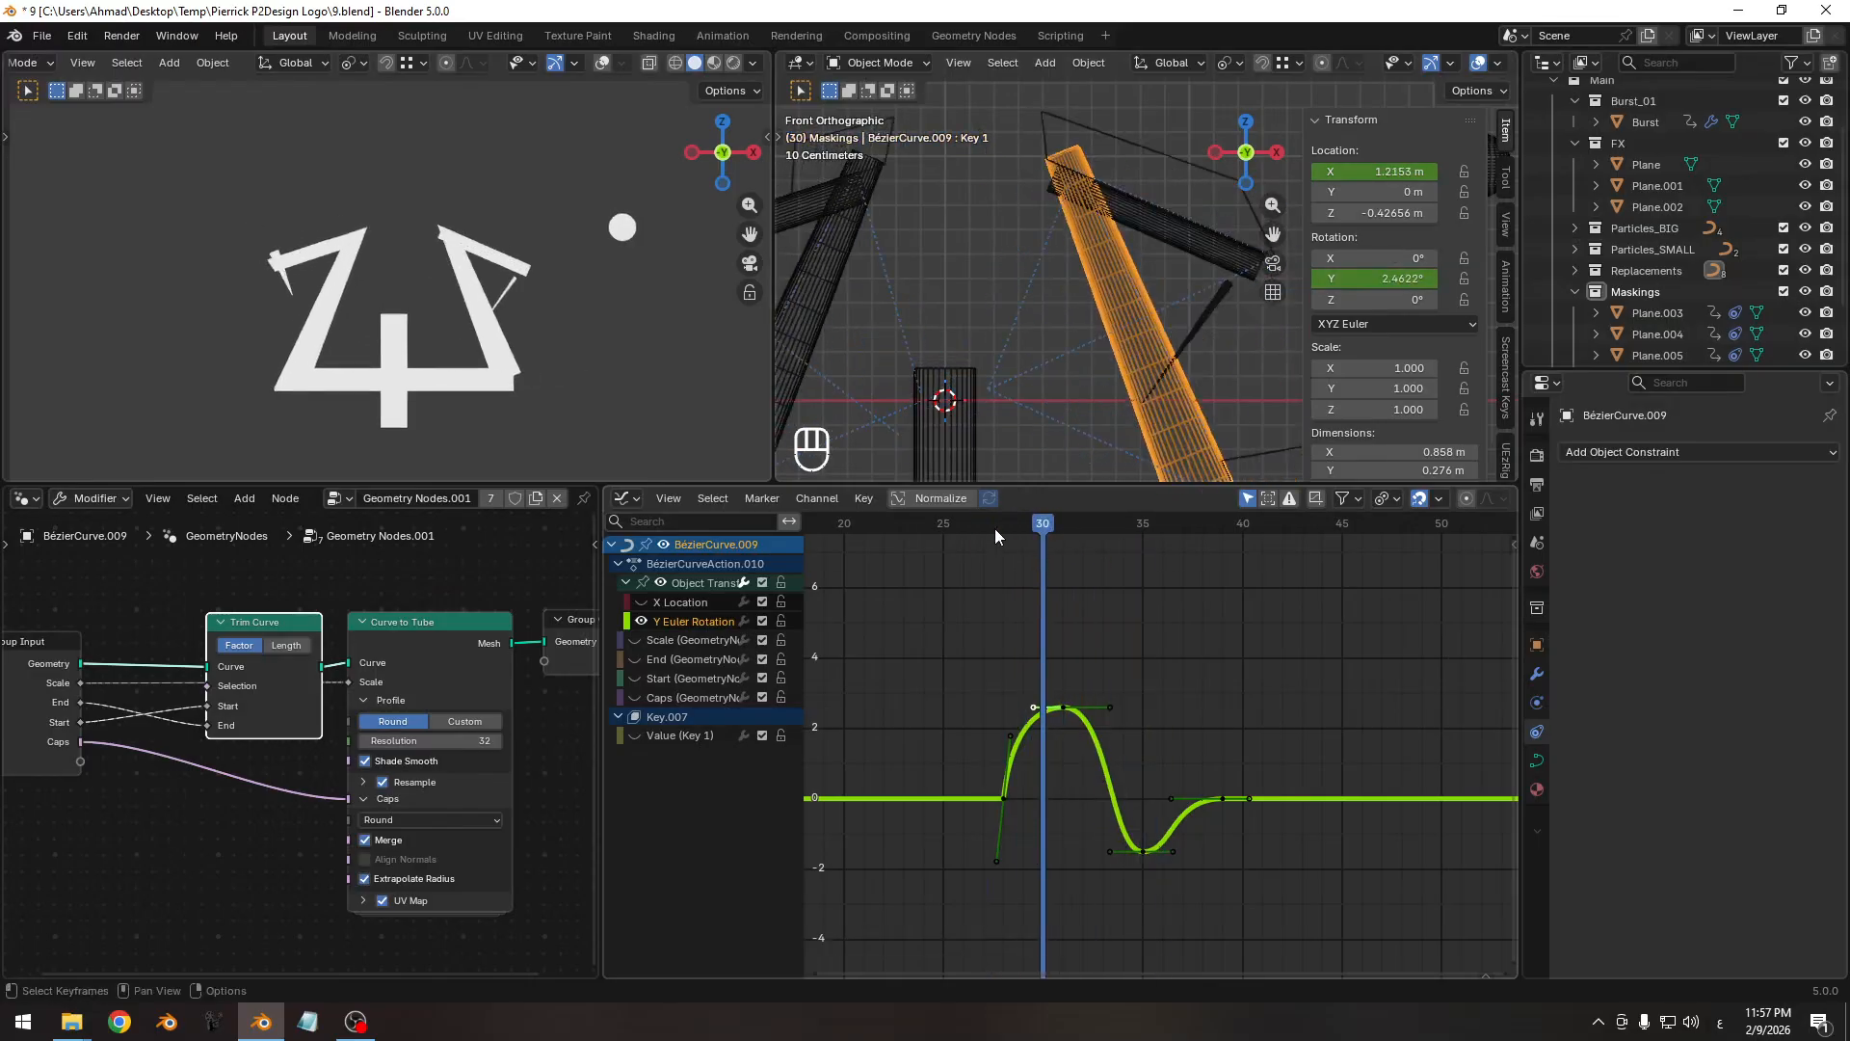
Copy all Y rotation keyframes of the mirrored bar BézierCurve.010.
middle_click_drag(1046, 222, 929, 242, "shift")
left_click(1043, 242)
left_click(1042, 242)
middle_click_drag(922, 310, 1019, 288, "shift")
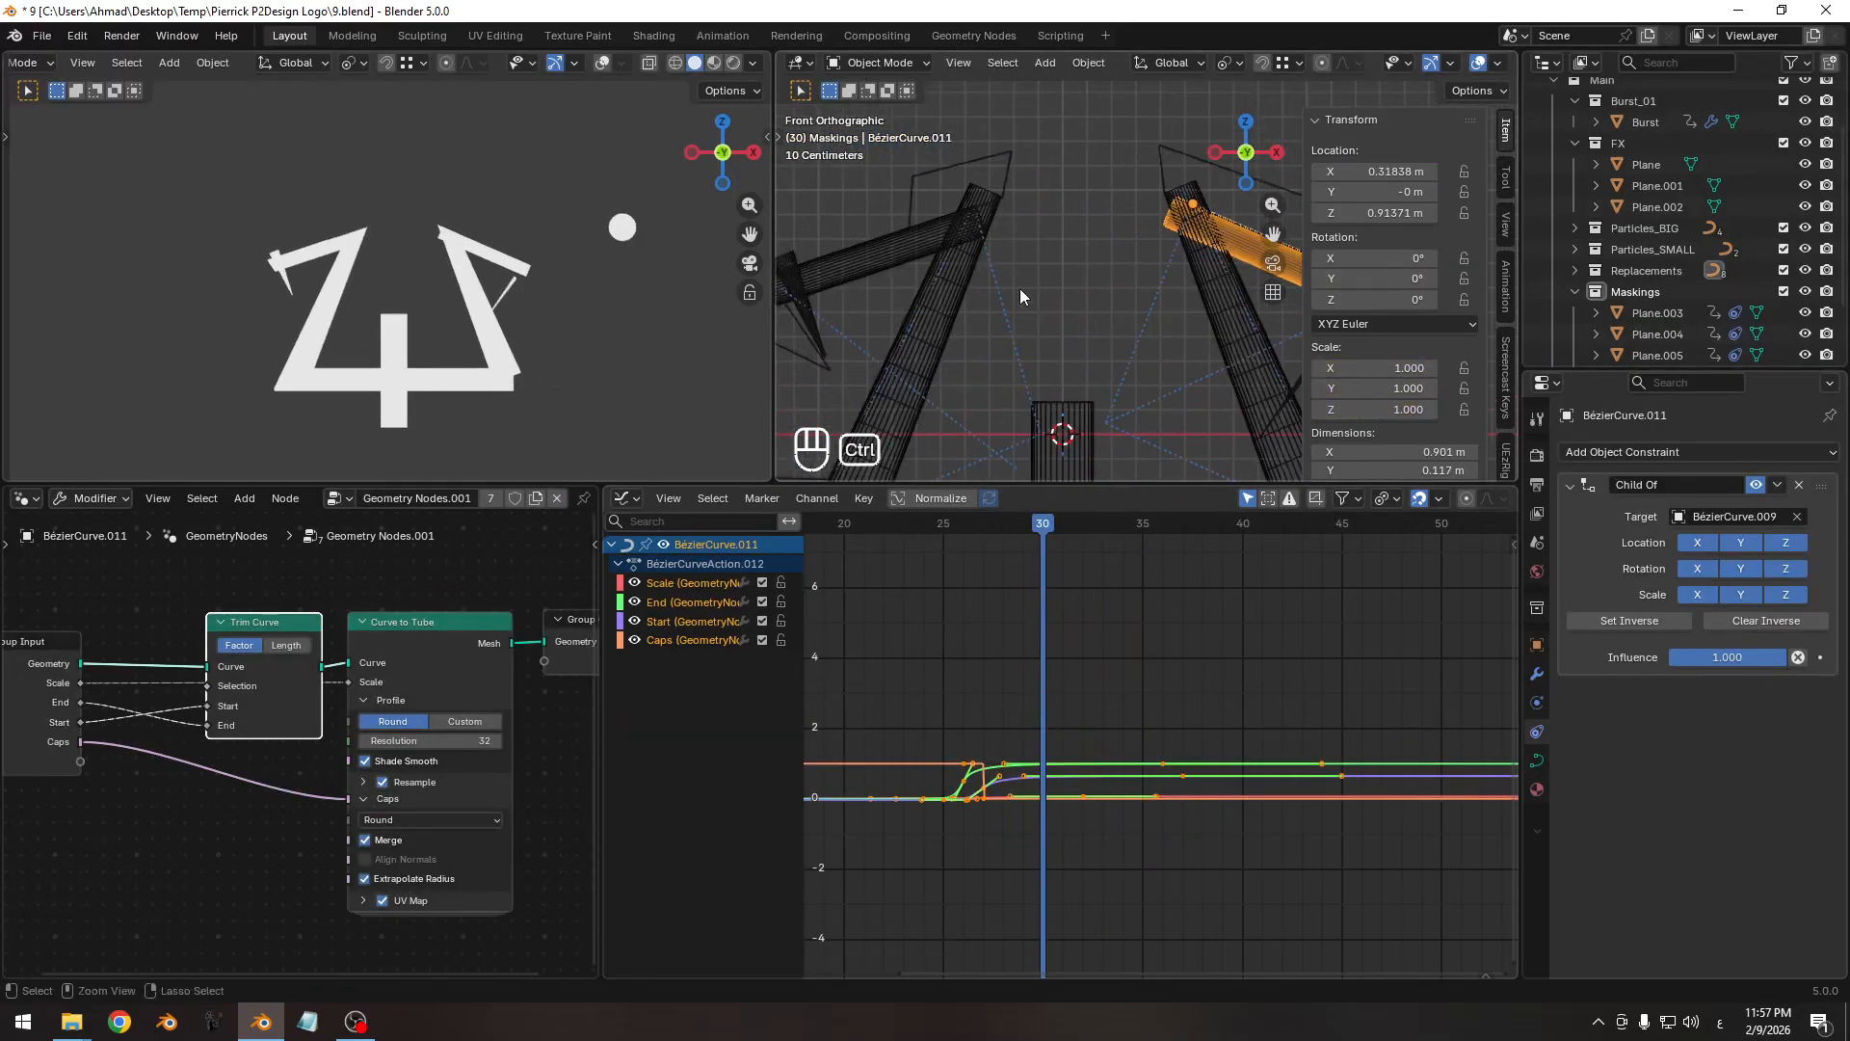
left_click(847, 264)
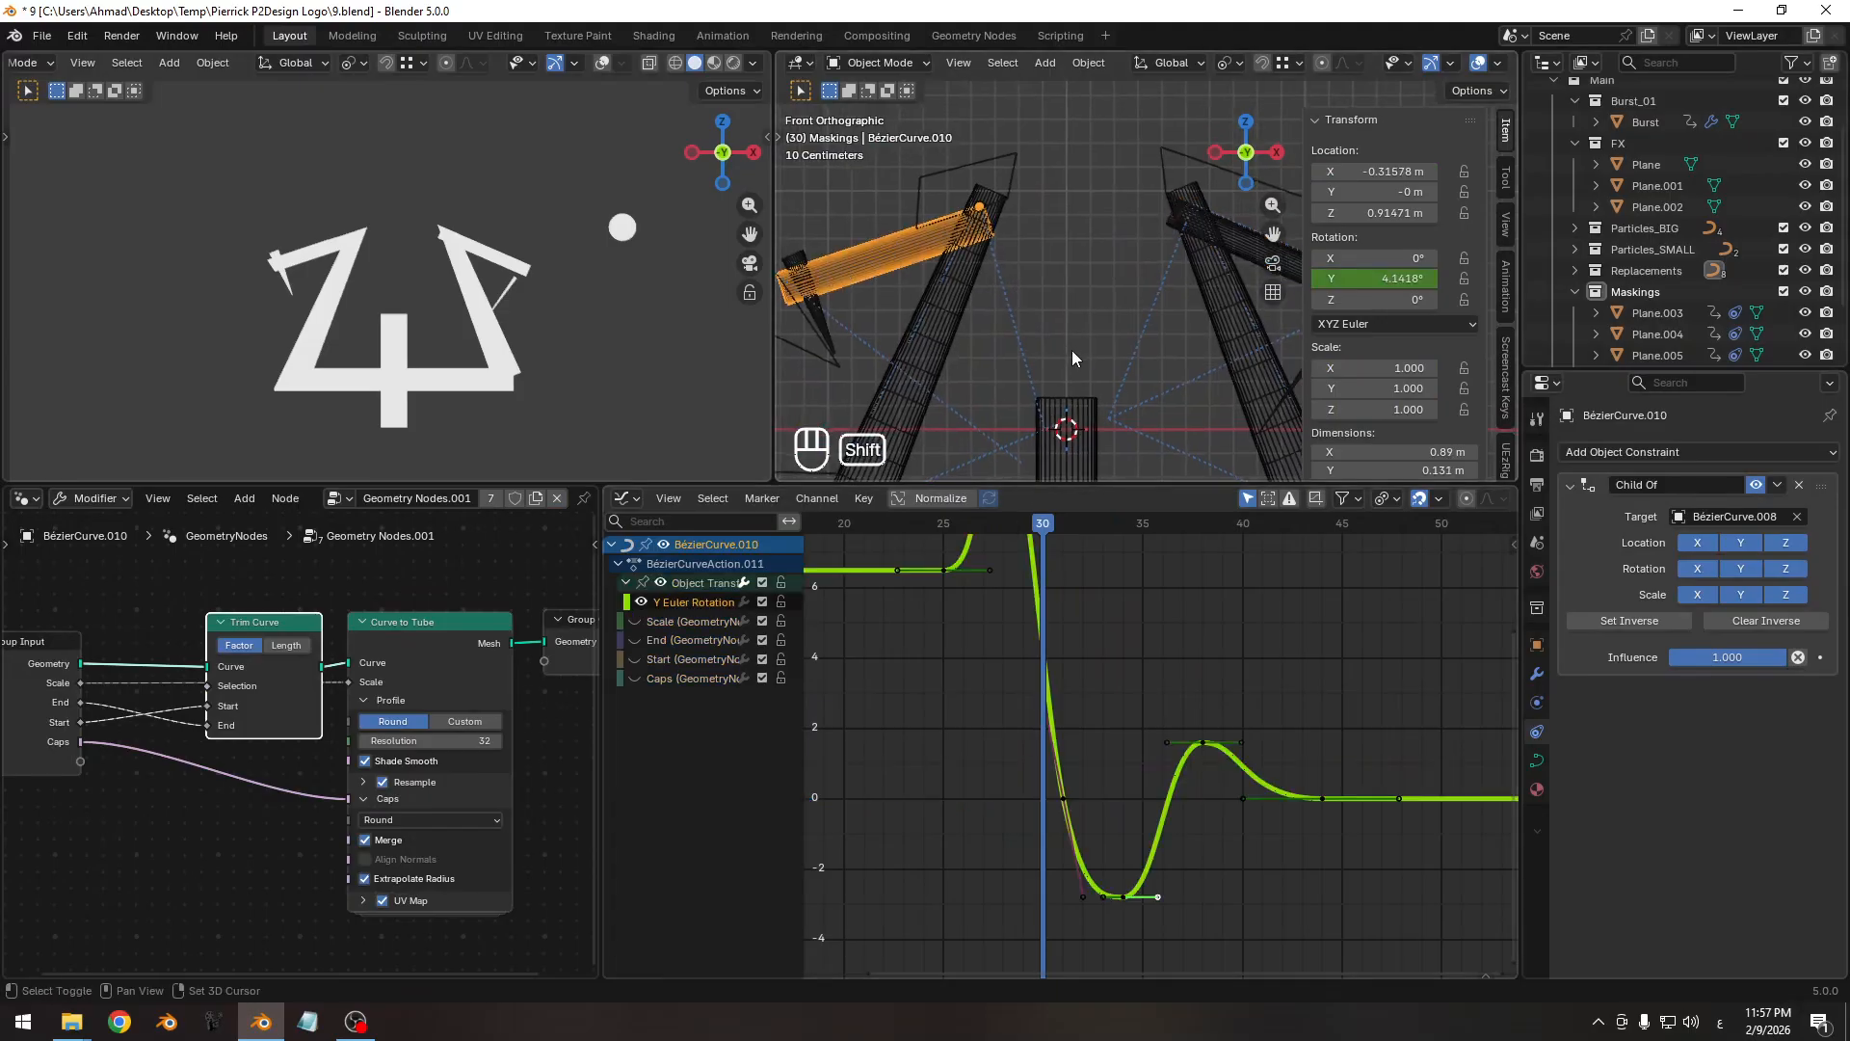
key("a")
key("ctrl+c")
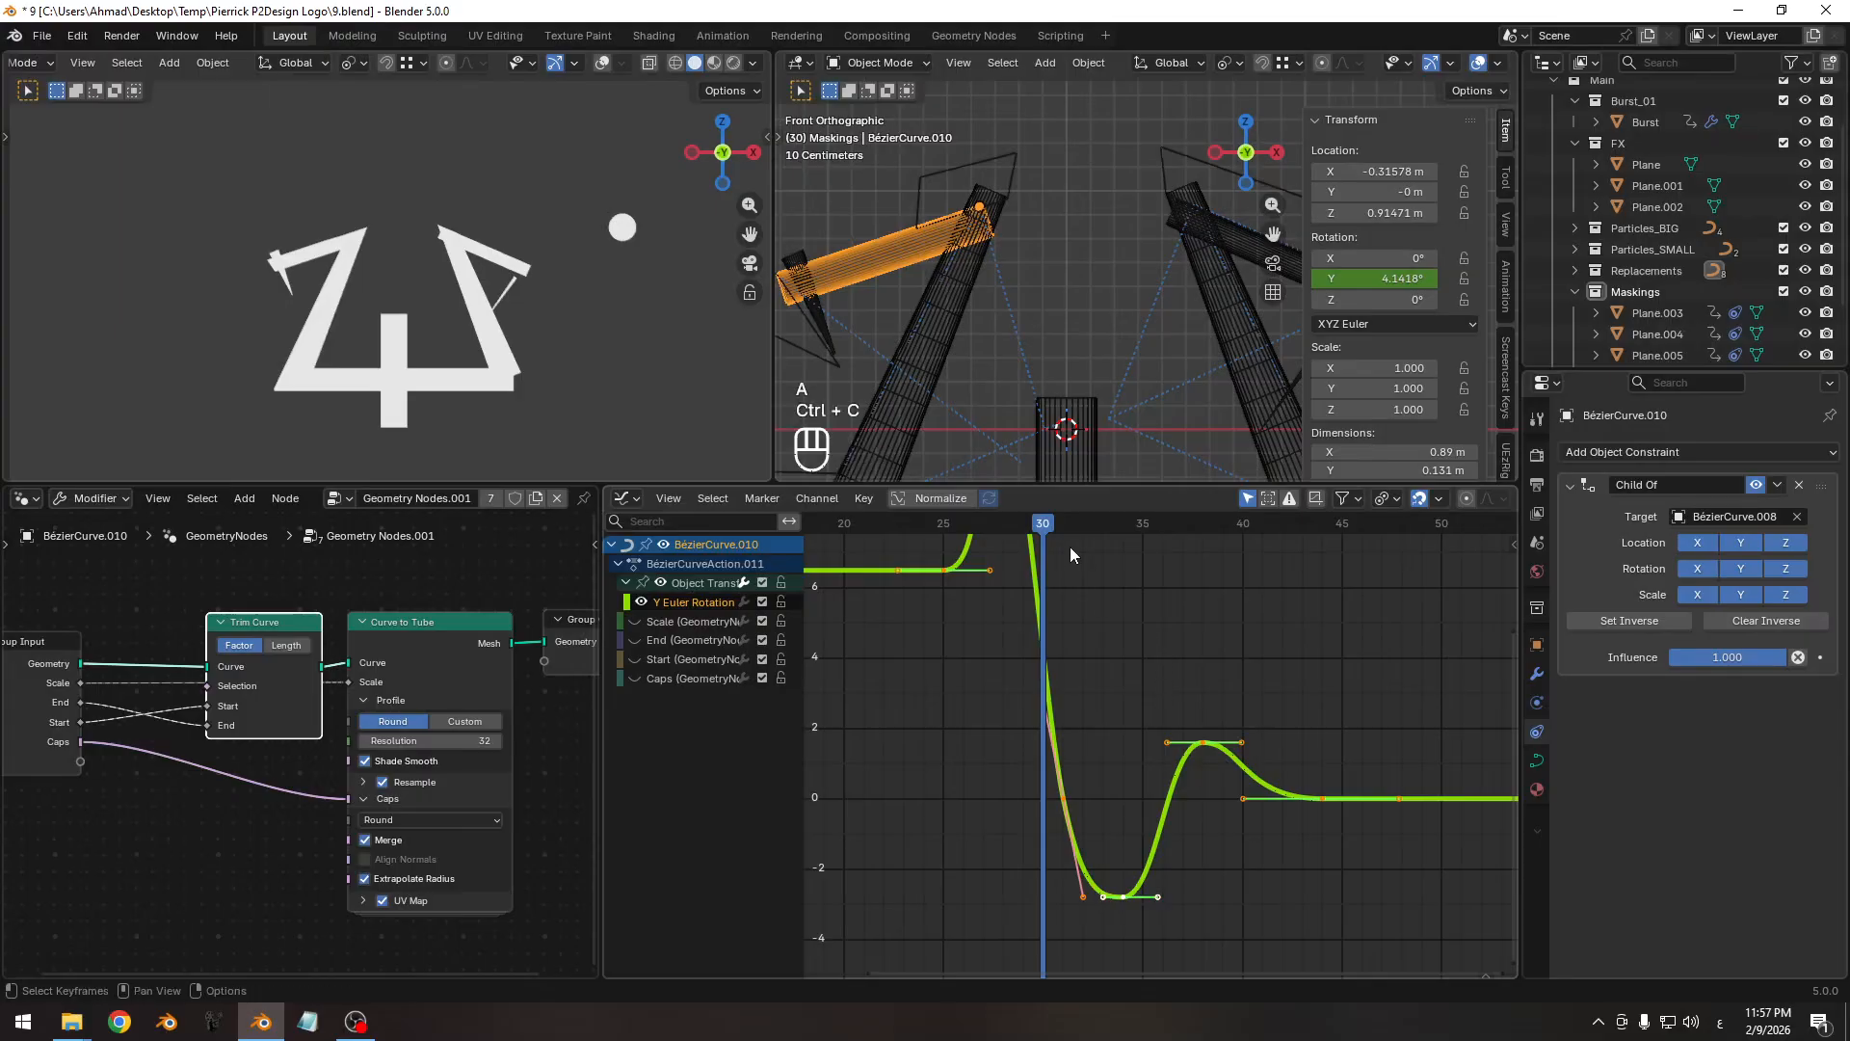
Insert a Y rotation keyframe on BézierCurve.011 at frame 30 and show only that curve in the graph.
left_click_drag(1073, 526, 1162, 520)
middle_click_drag(1114, 343, 965, 343, "shift")
left_click(1062, 293)
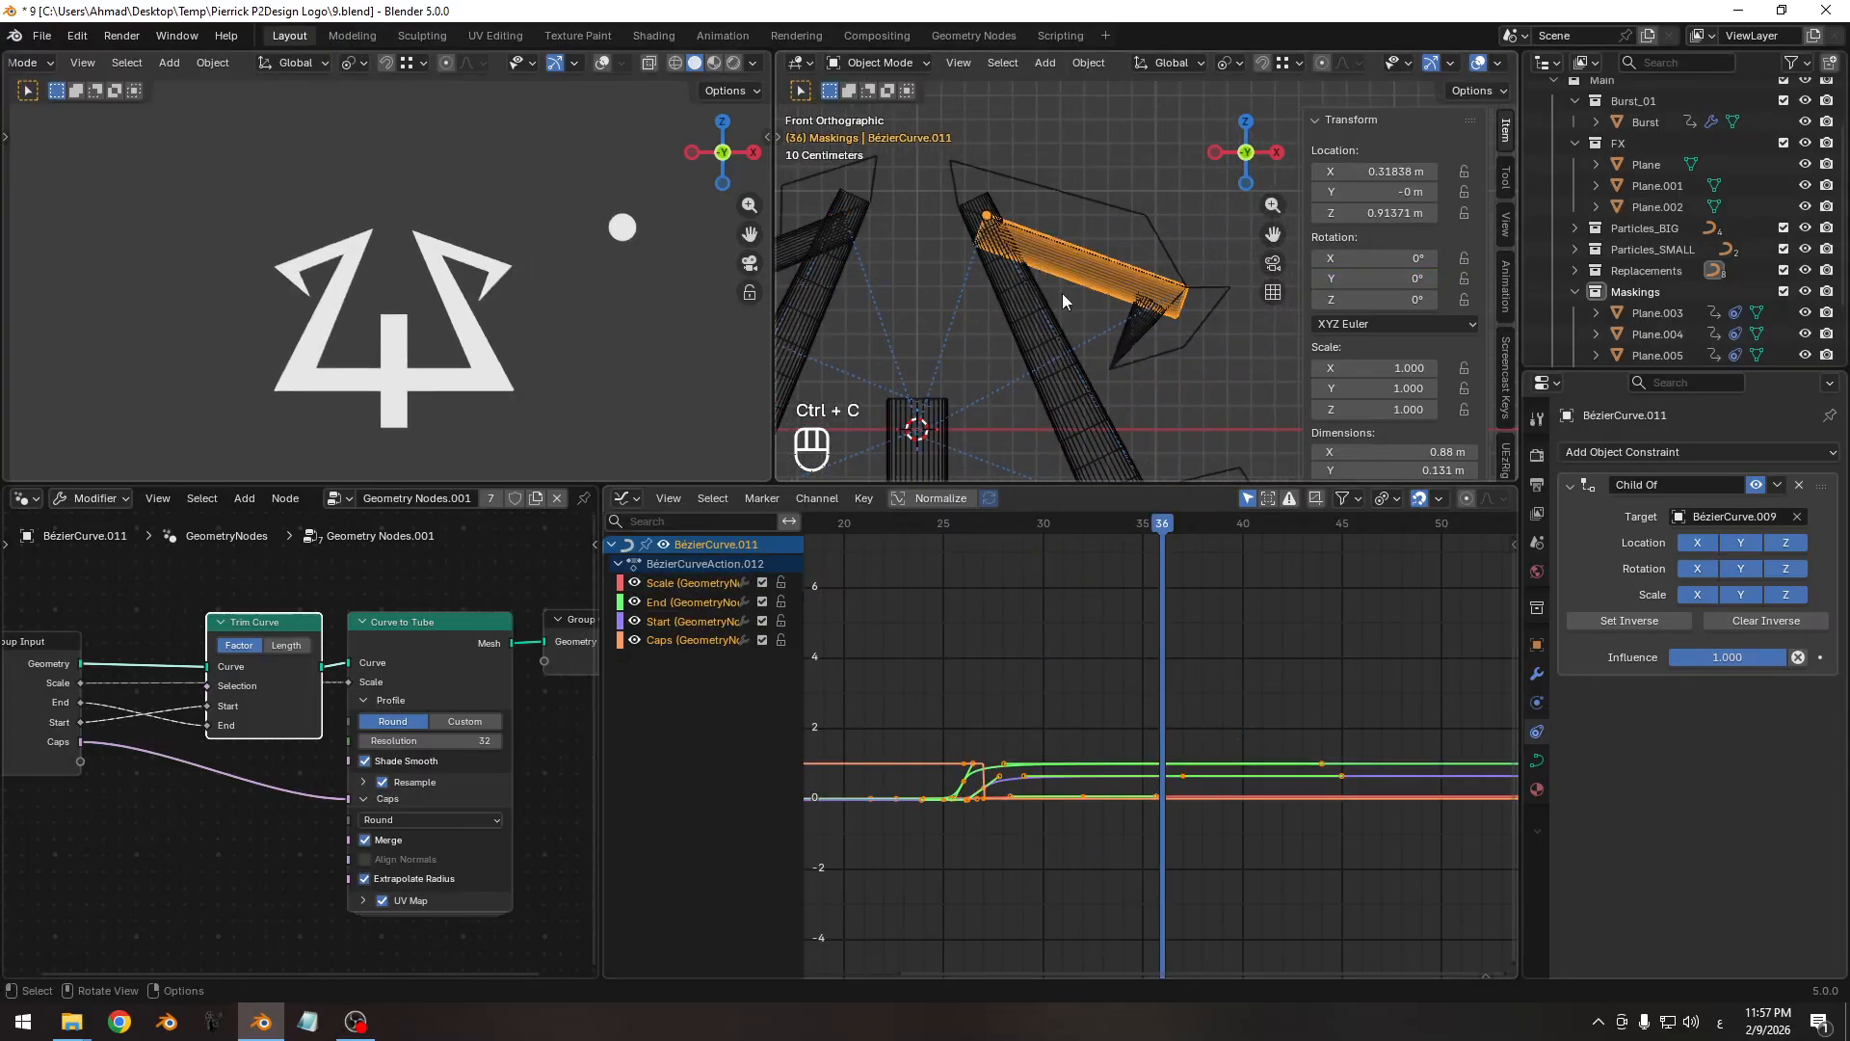
left_click_drag(1164, 524, 1039, 539)
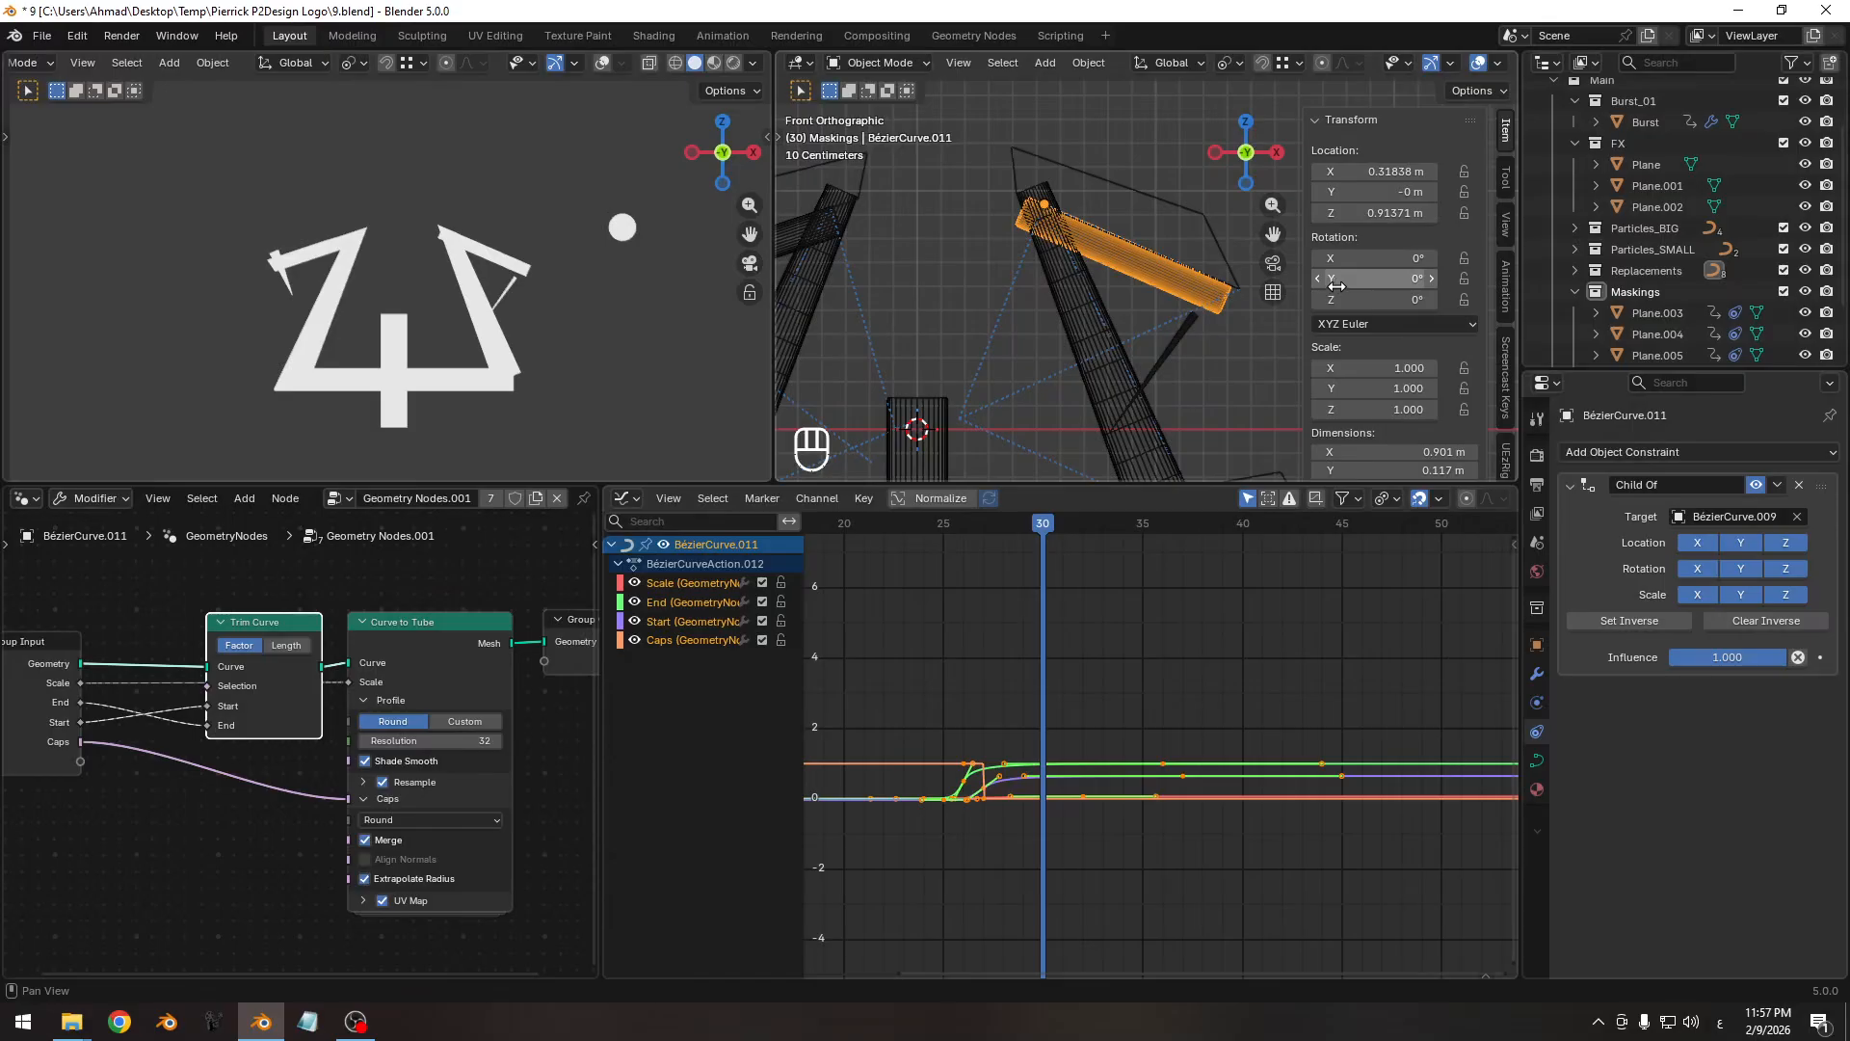
key("i")
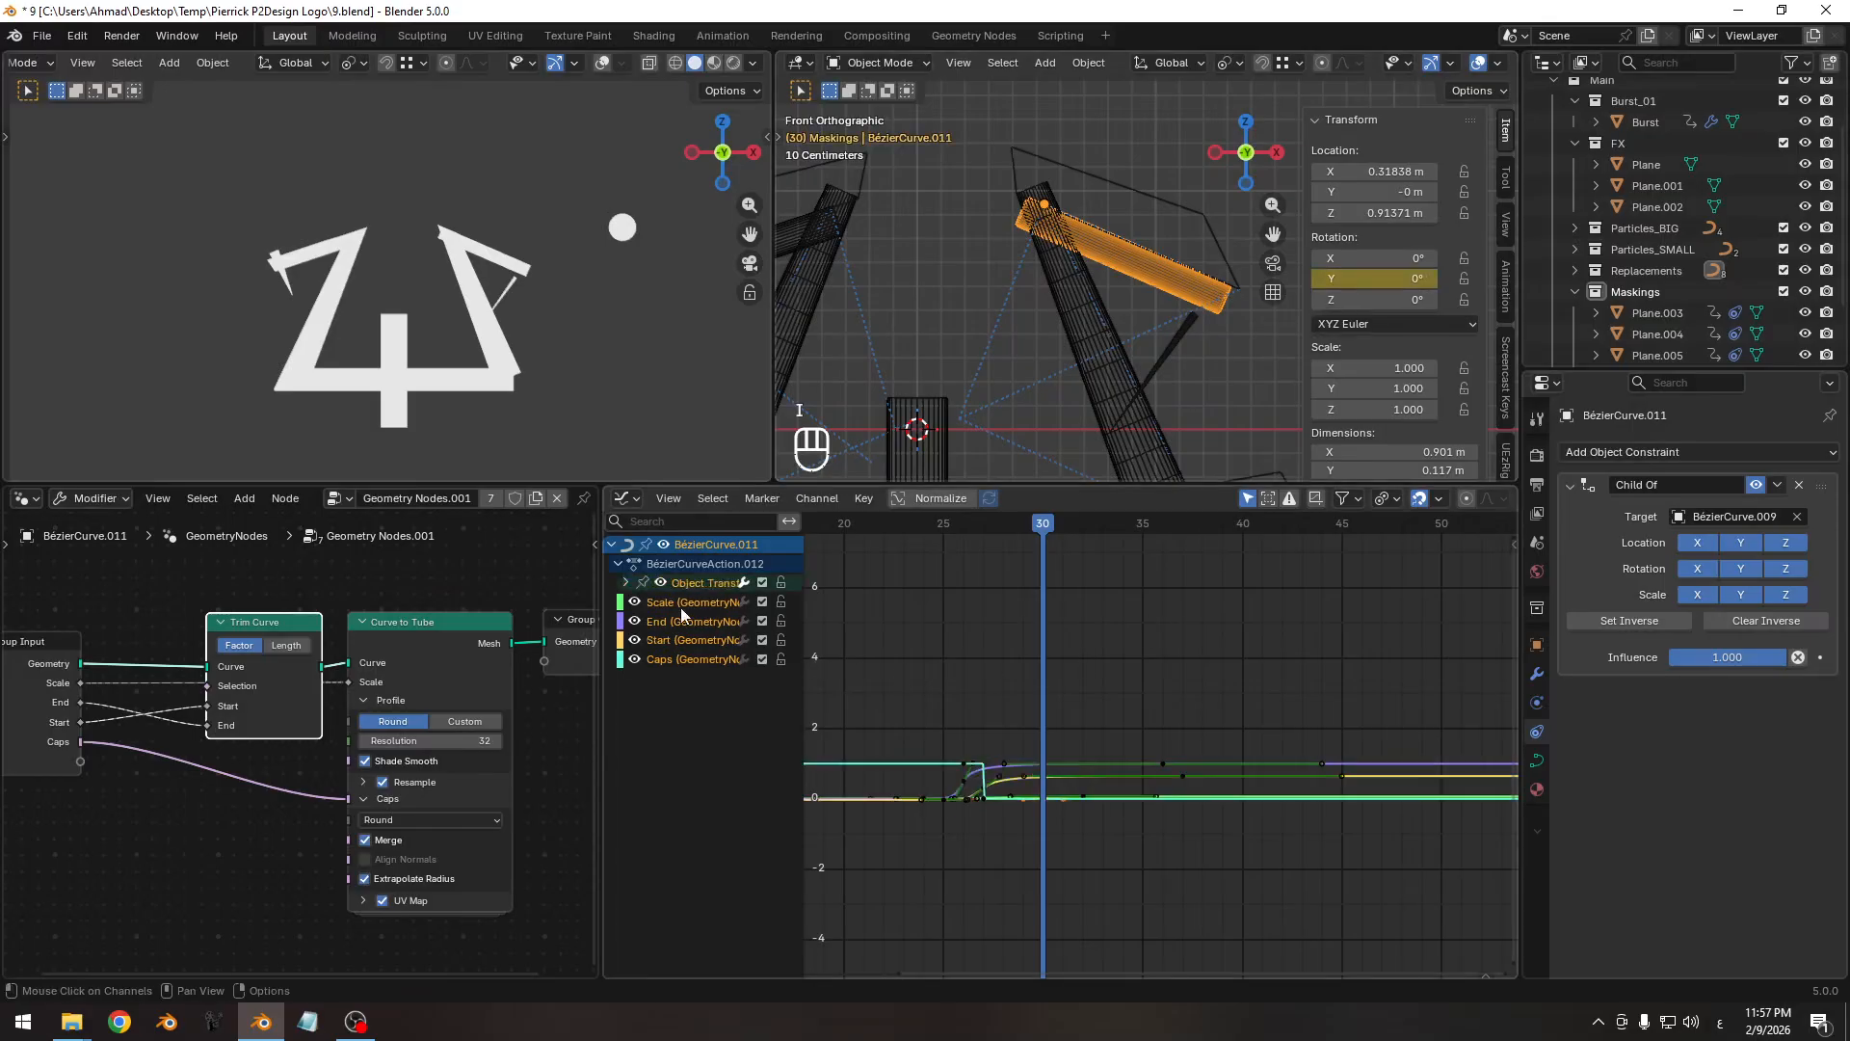
left_click(625, 582)
key("shift+h")
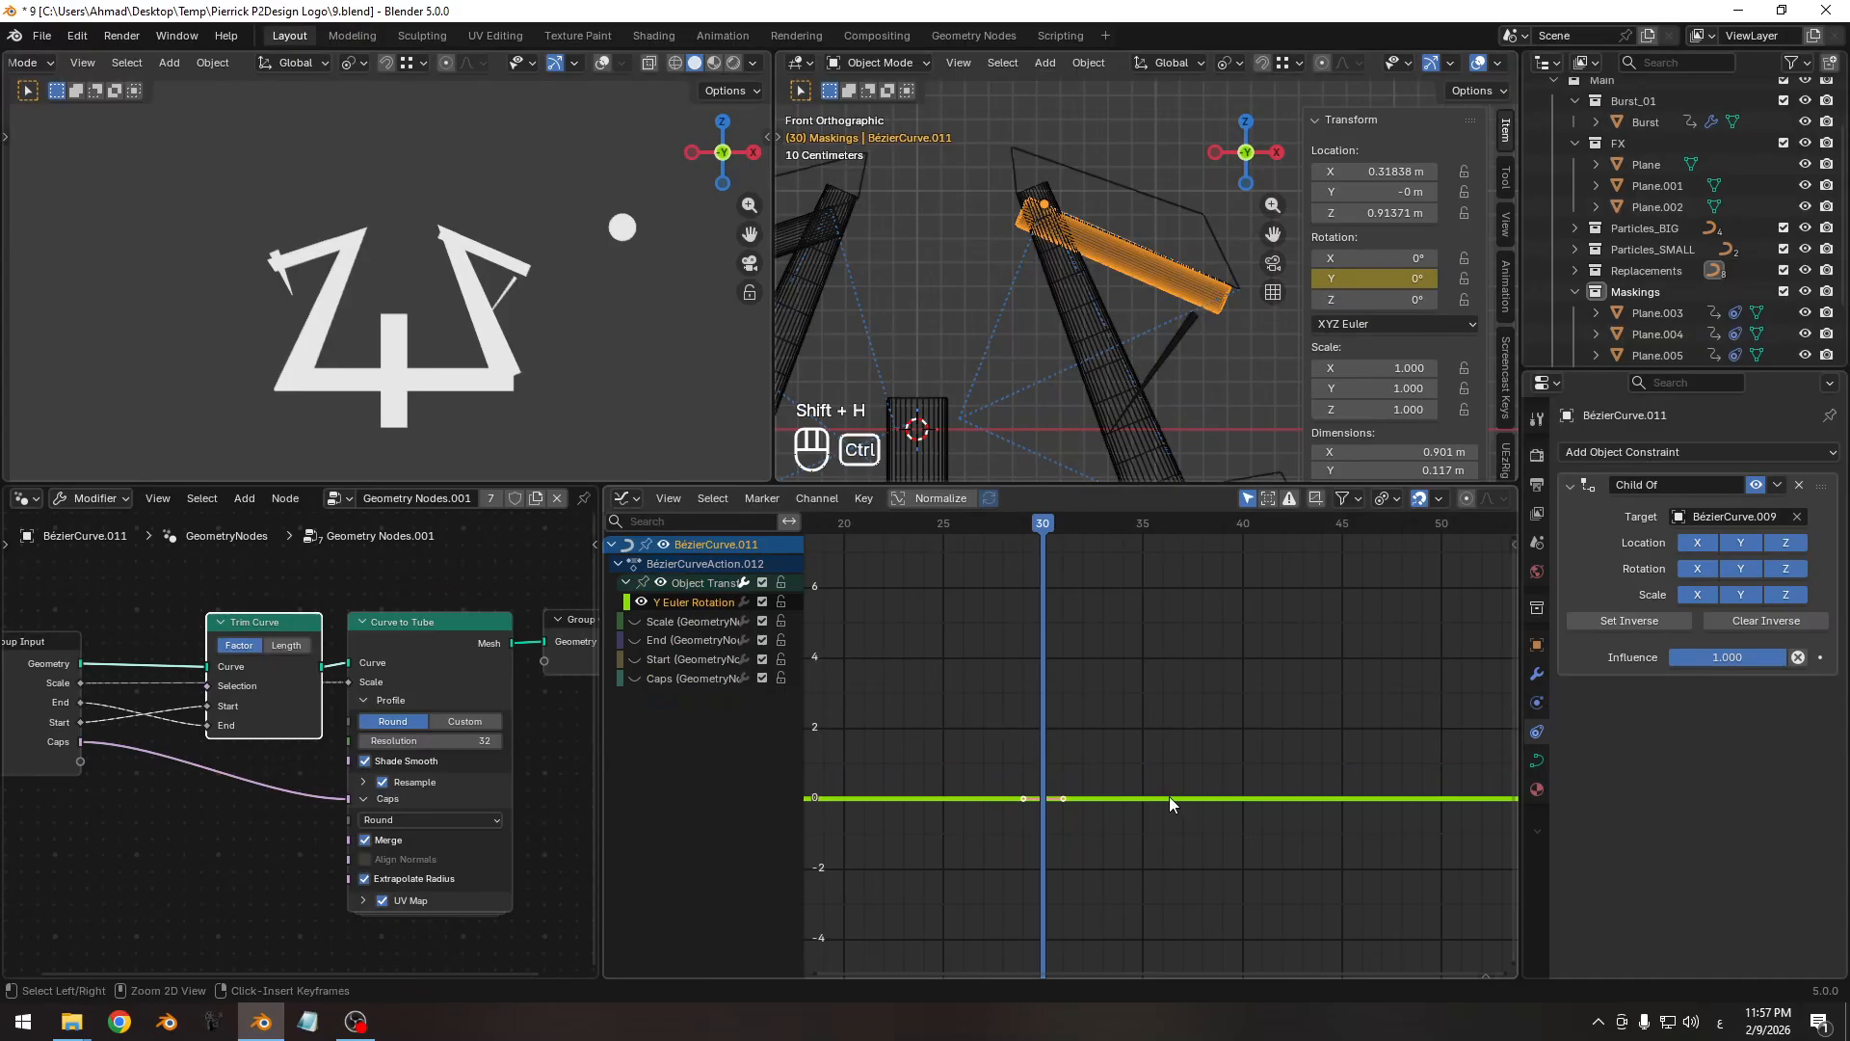
Paste the copied Y rotation keyframes onto BézierCurve.011 at frame 30 and scrub through to frame 49.
key("ctrl+v")
middle_click_drag(1170, 790, 1109, 701, "ctrl")
key("Pause")
key("Pause")
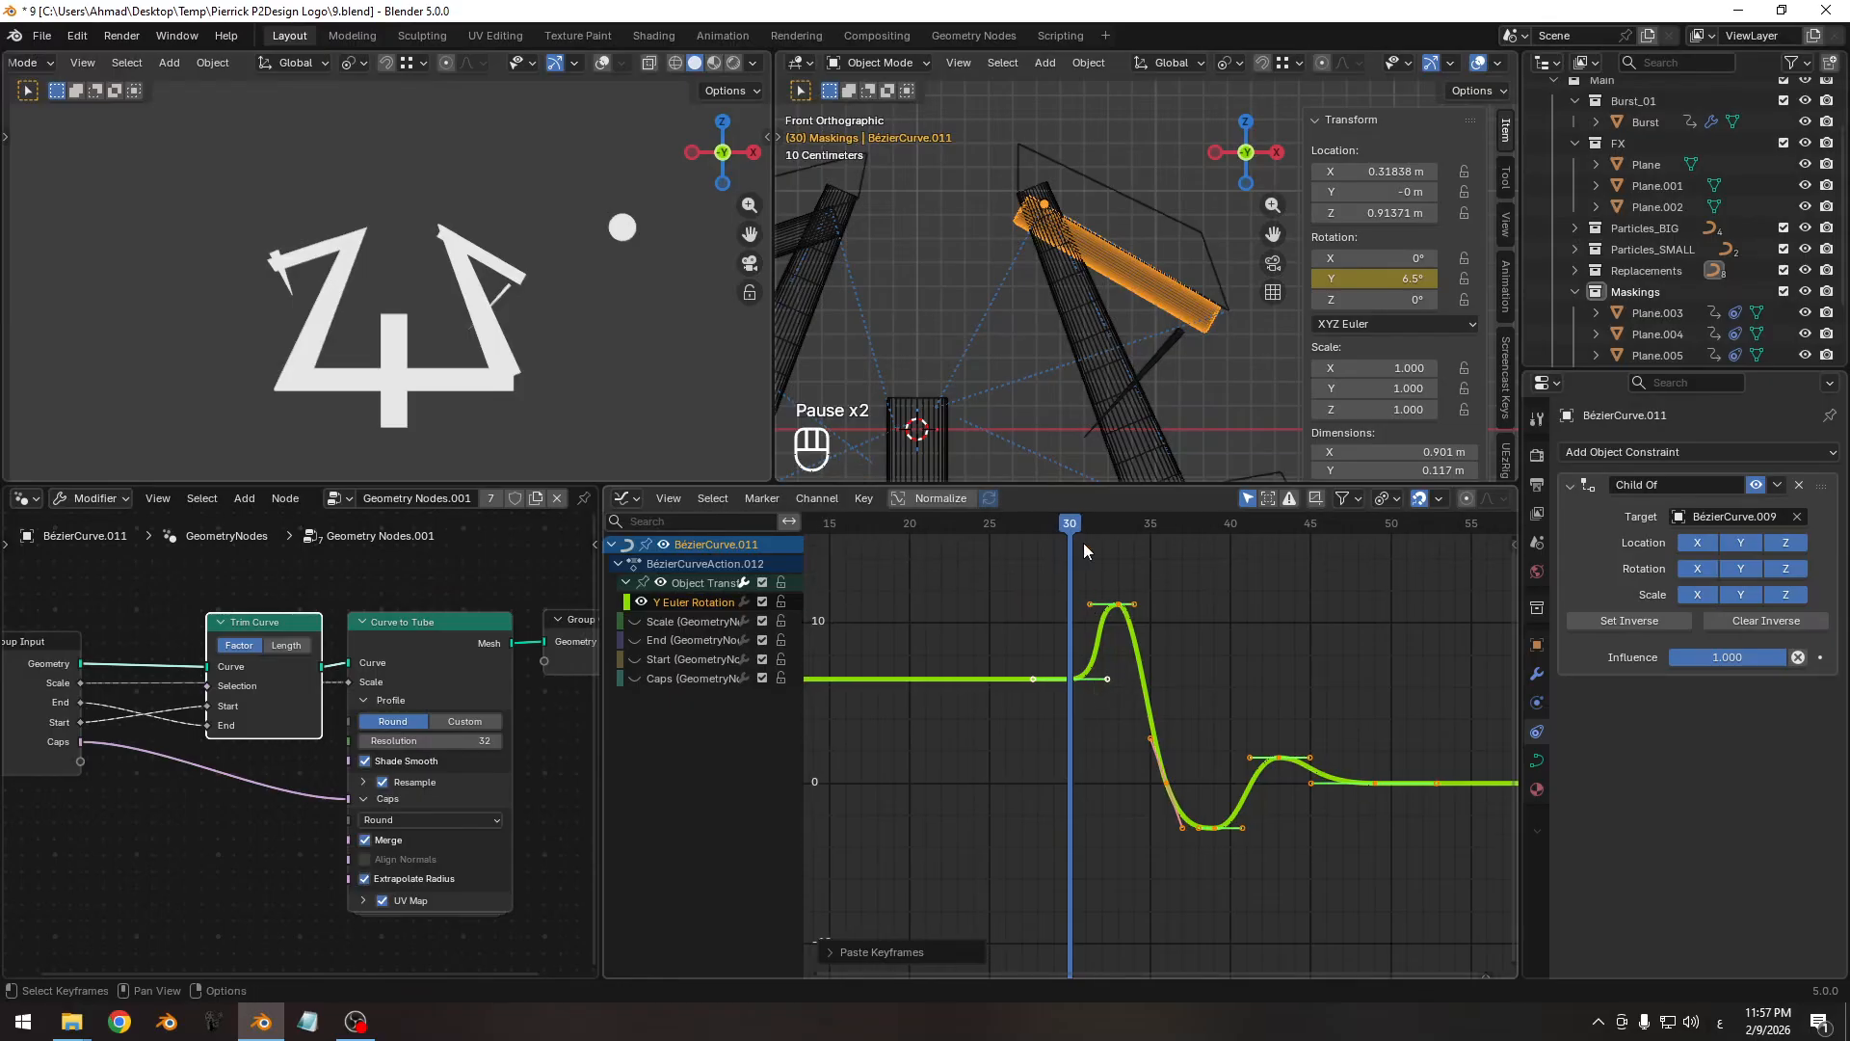
left_click_drag(1079, 523, 1364, 551)
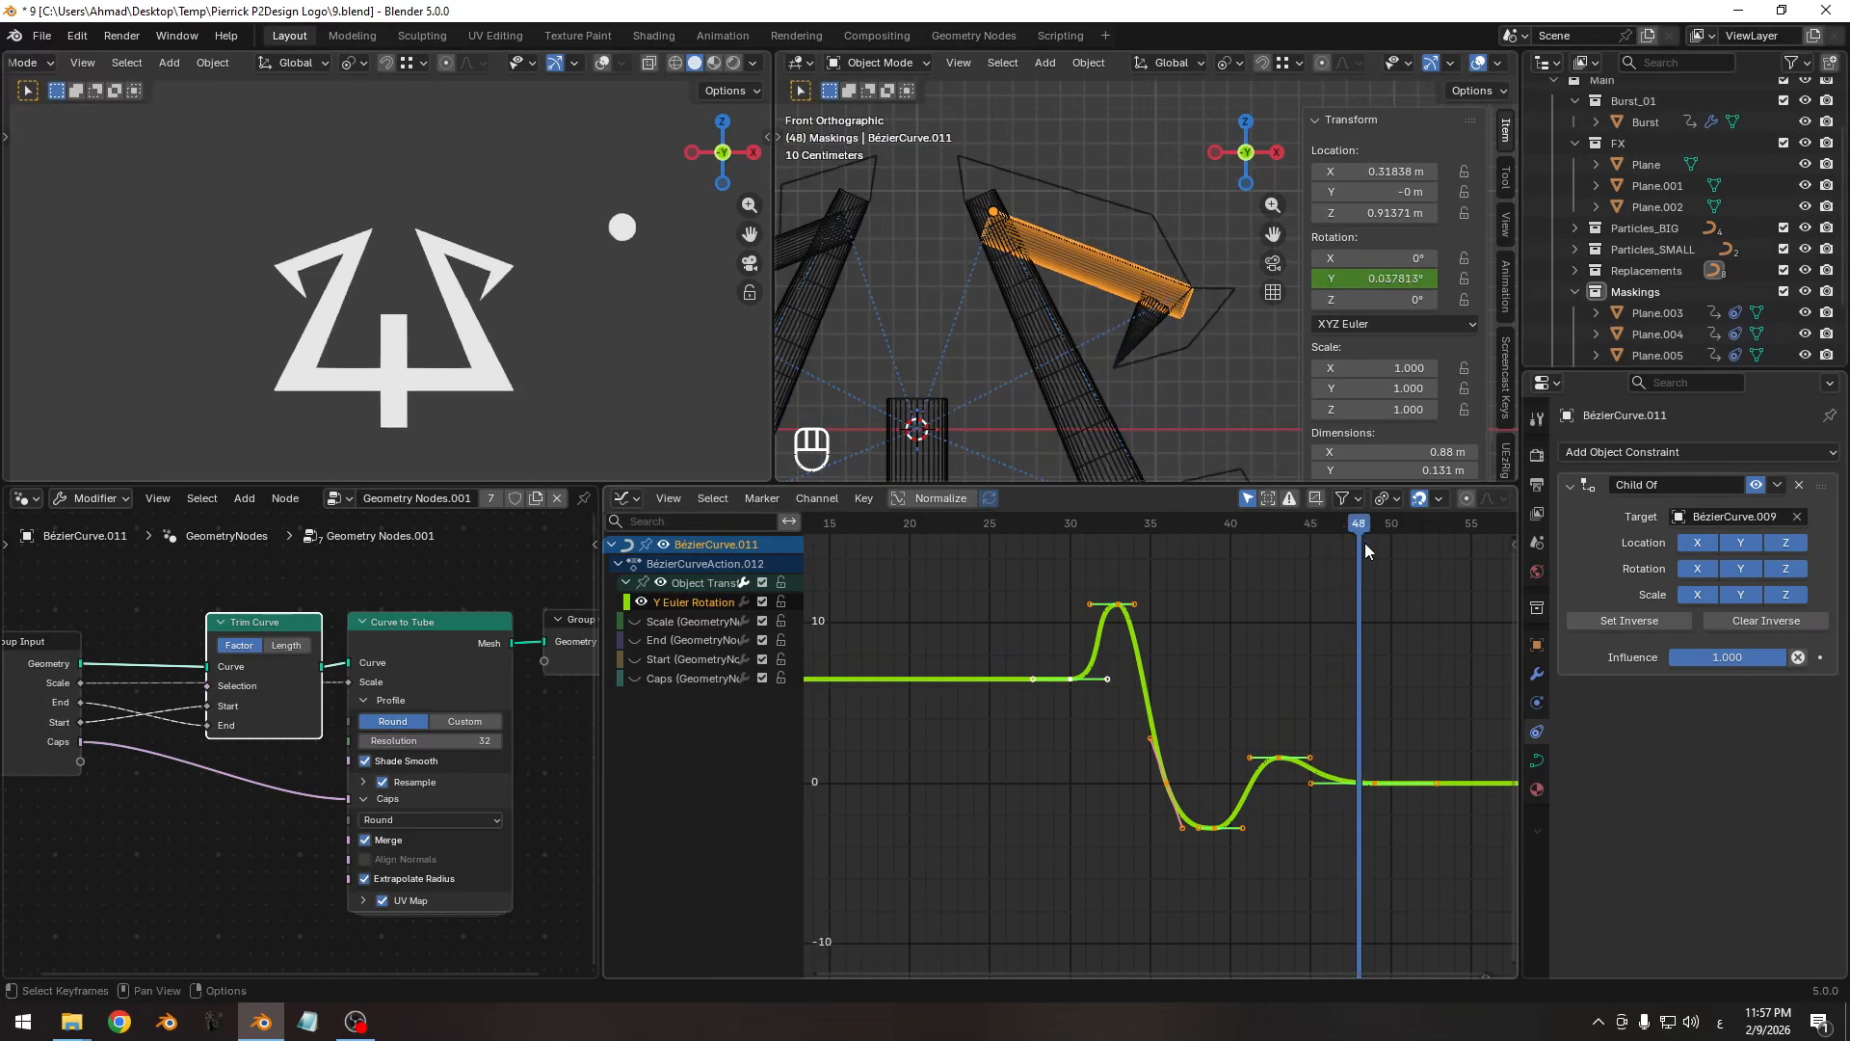
left_click(1373, 522)
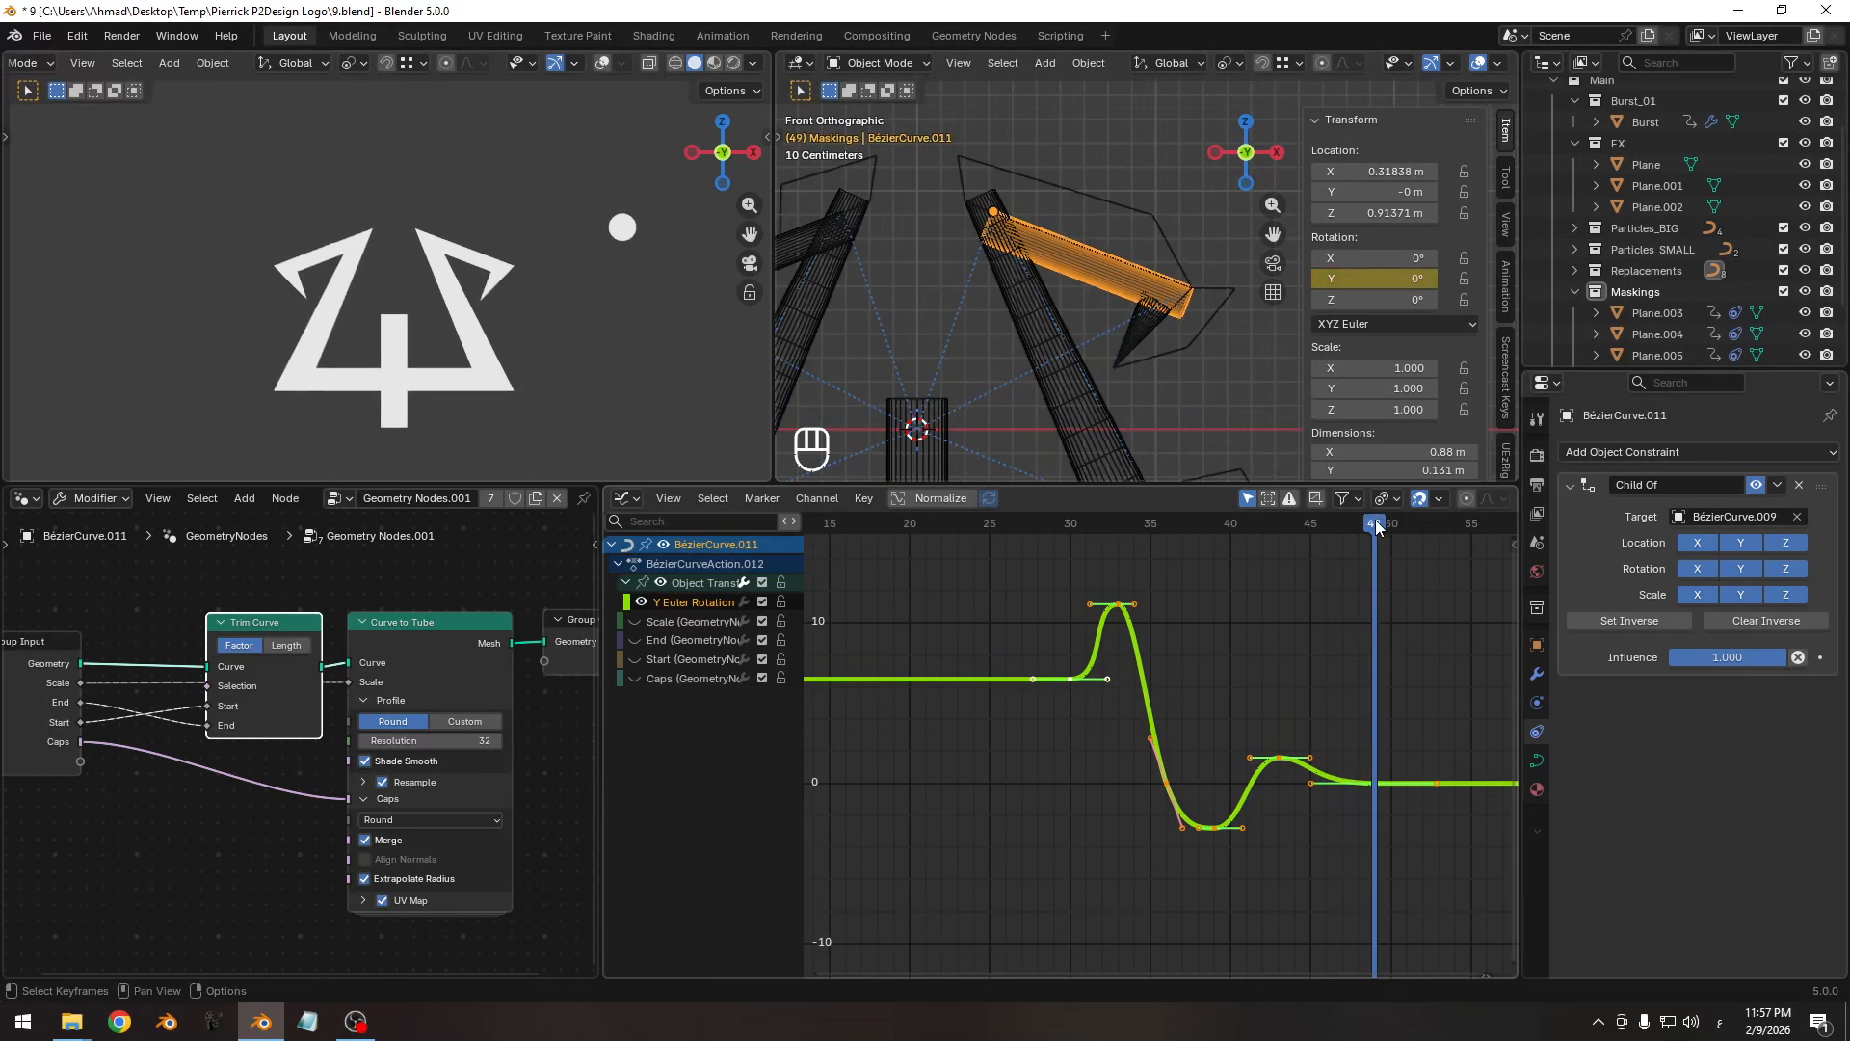
Snap the 2D cursor to the frame 49 keyframe and set the graph's pivot point to 2D Cursor.
left_click(1380, 788)
key("shift+s")
middle_click_drag(1241, 678, 1161, 696)
middle_click_drag(1160, 674, 1149, 696, "ctrl")
left_click(1390, 498)
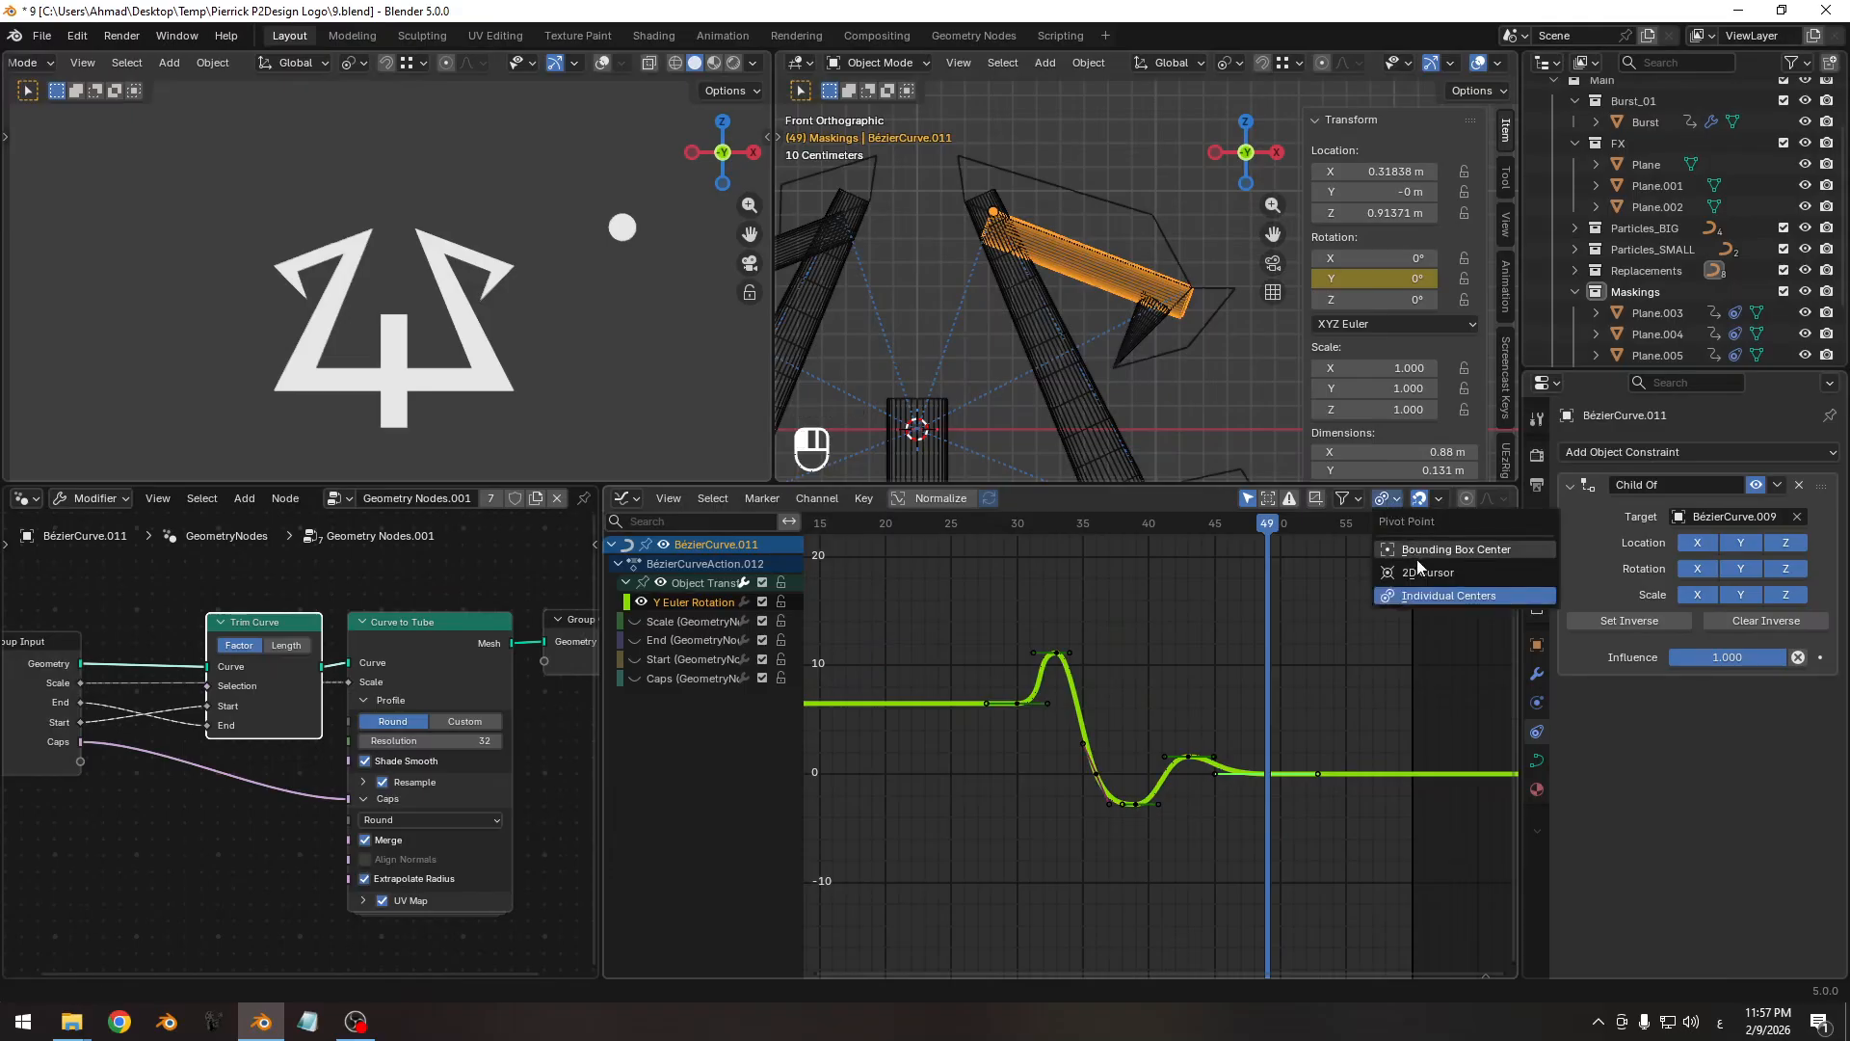
left_click(1417, 554)
Flip all Y rotation keyframes of BézierCurve.011 vertically with a Y scale of -1 and preview the mirrored motion.
key("a")
key("s")
key("y")
key("KP_Subtract")
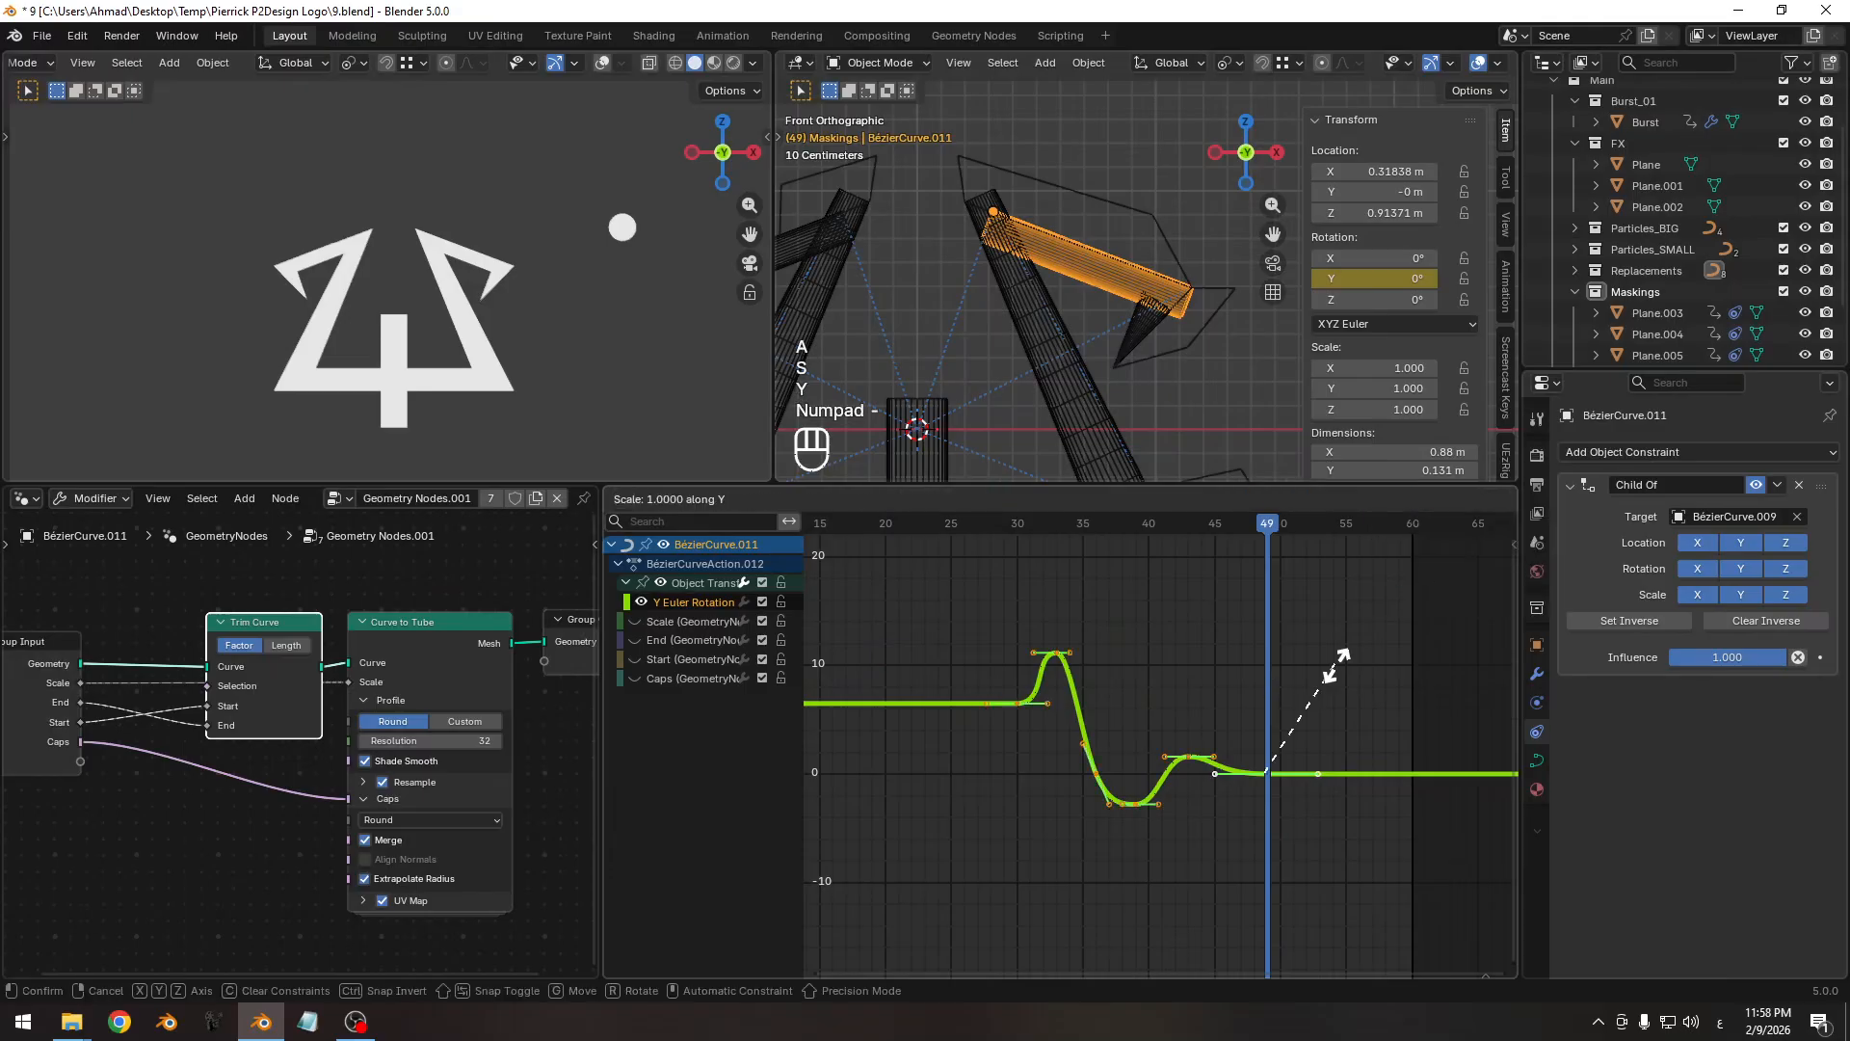
key("KP_1")
key("KP_Enter")
left_click_drag(1002, 525, 1070, 544)
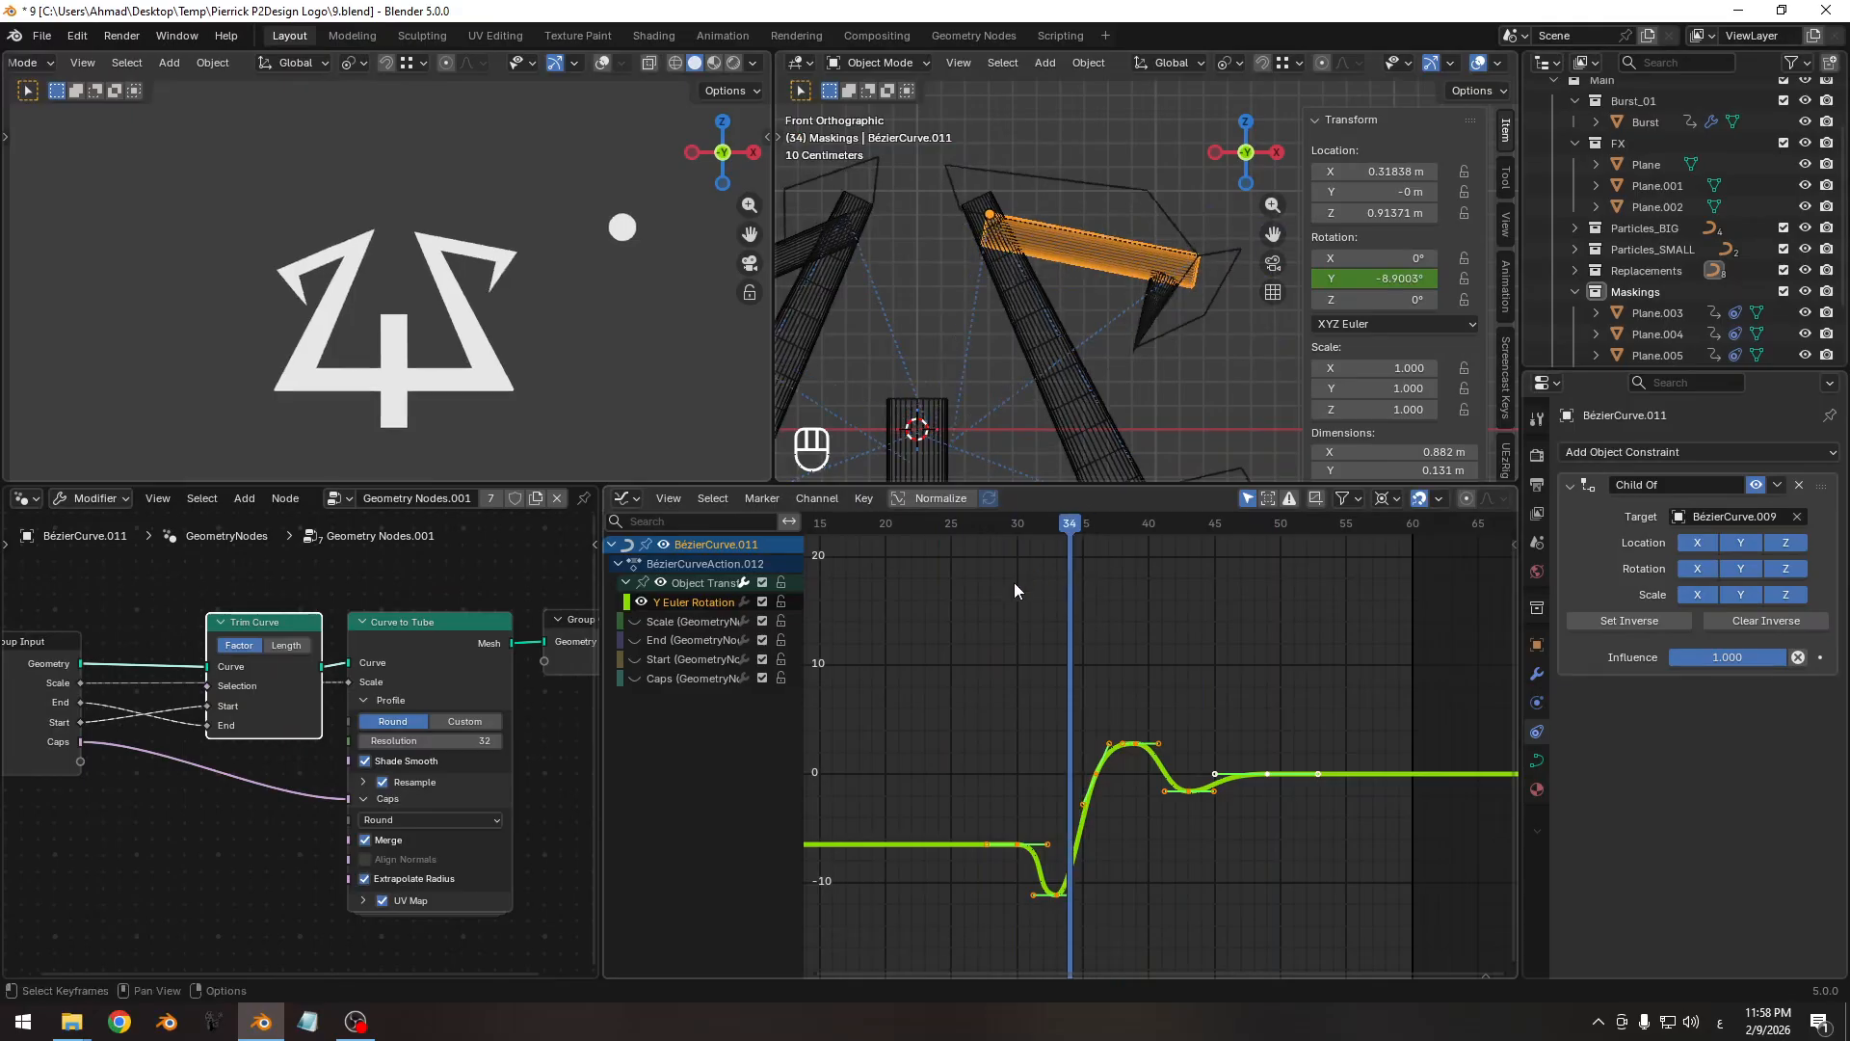
middle_click_drag(991, 599, 1131, 606)
scroll(1172, 526, "up", 2)
left_click_drag(1171, 526, 1328, 536)
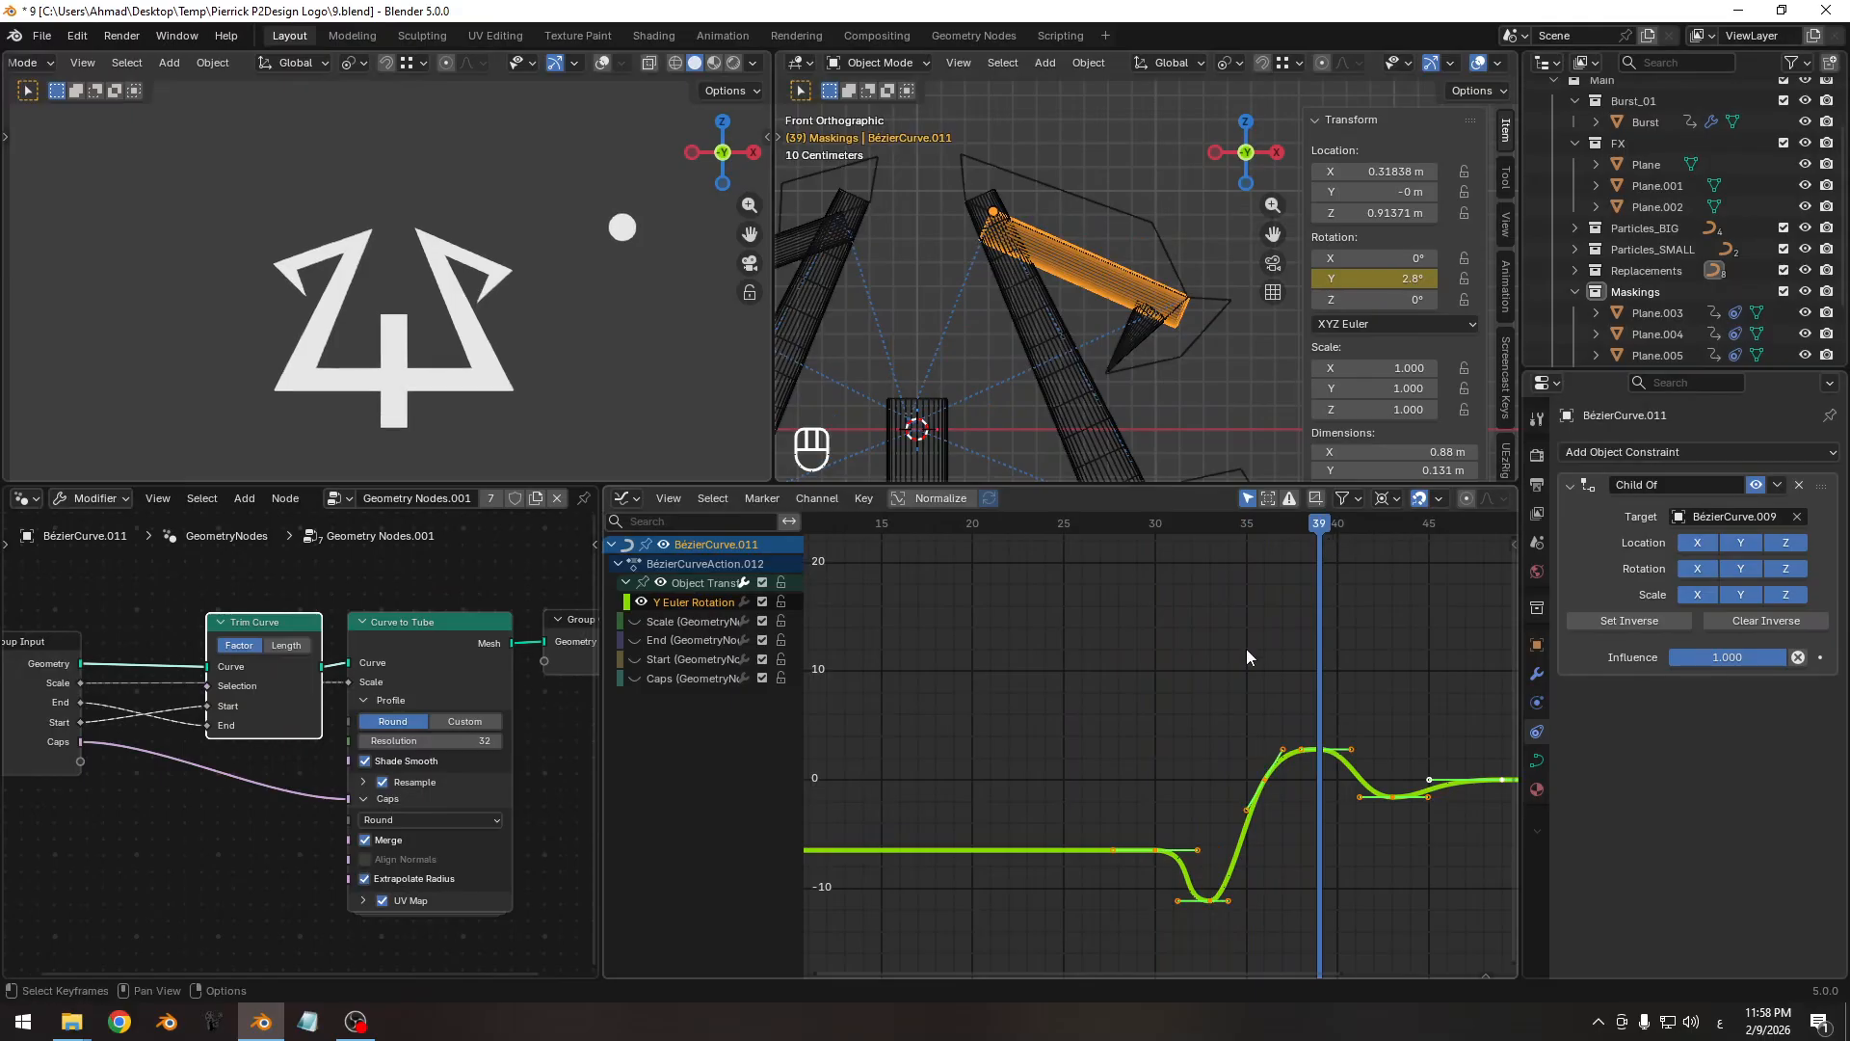
Try shifting all Y rotation keyframes of BézierCurve.011 three frames later, and undo the move.
left_click(1298, 642)
middle_click_drag(1307, 641, 1056, 638)
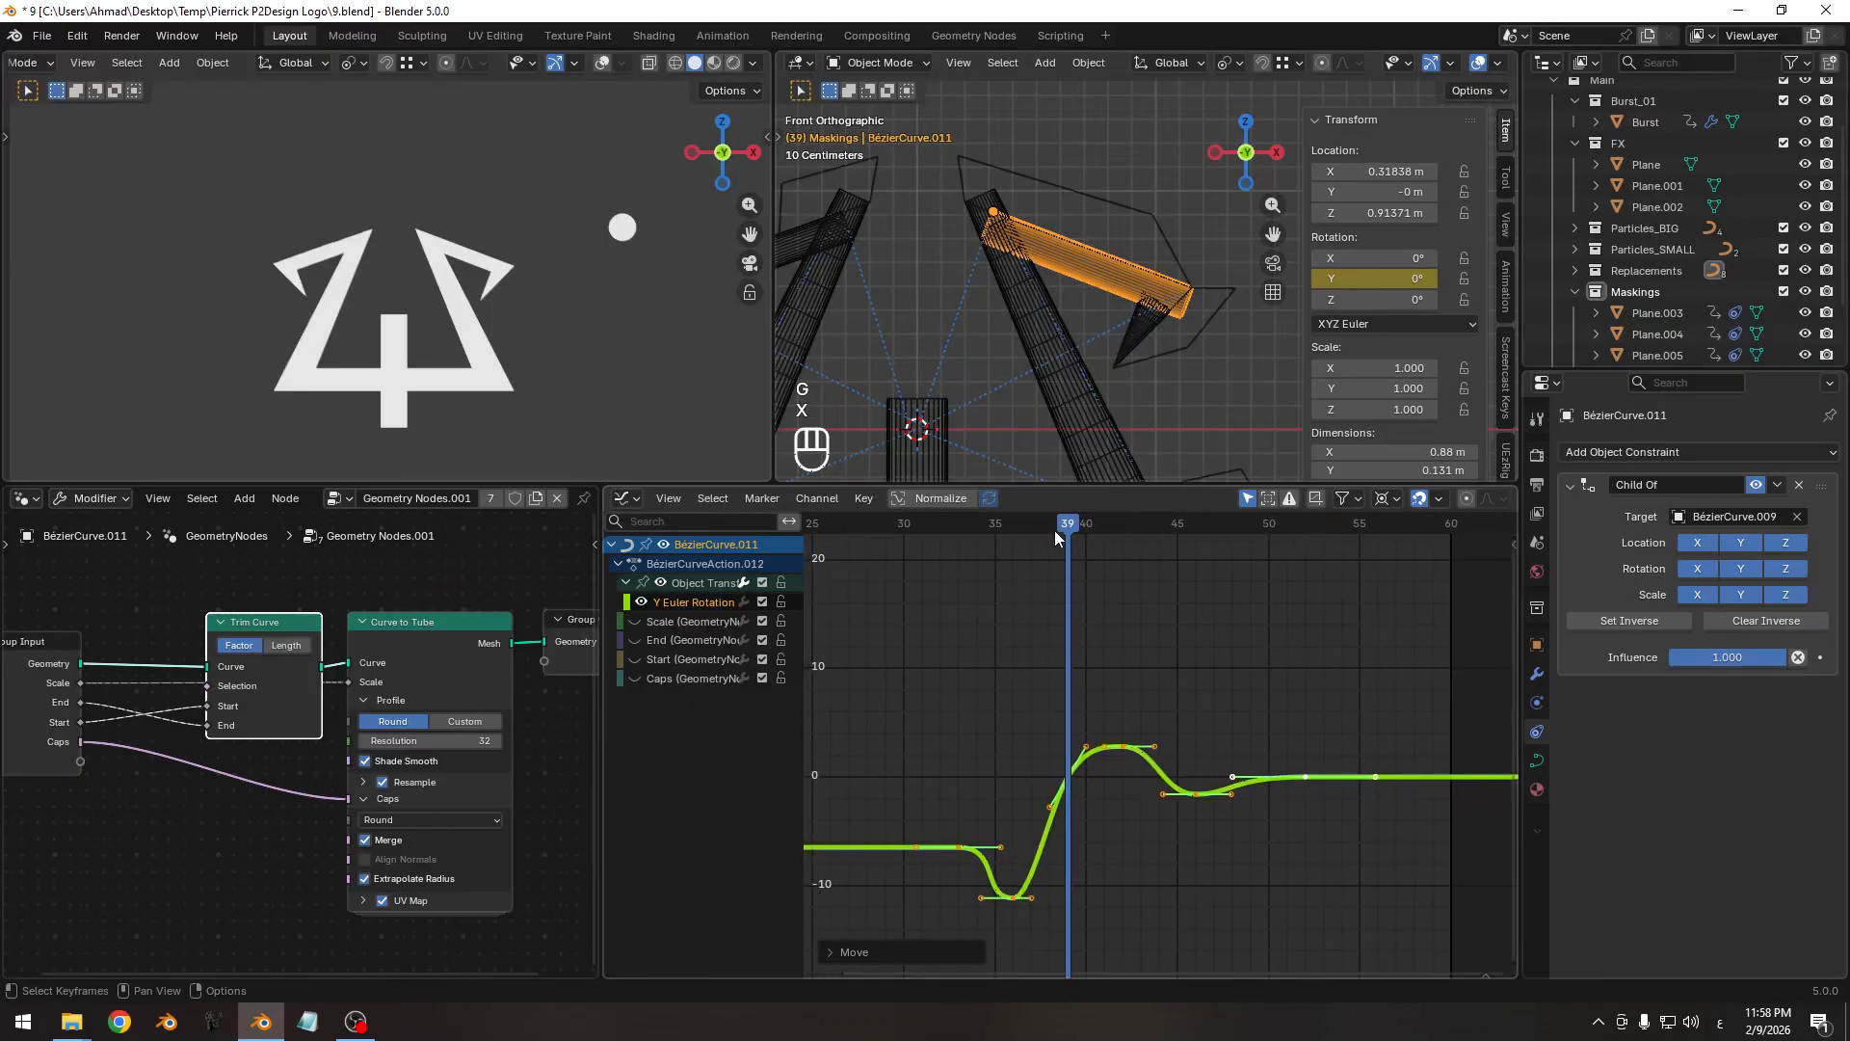
left_click_drag(1055, 529, 1102, 536)
key("ctrl+z")
key("ctrl+z")
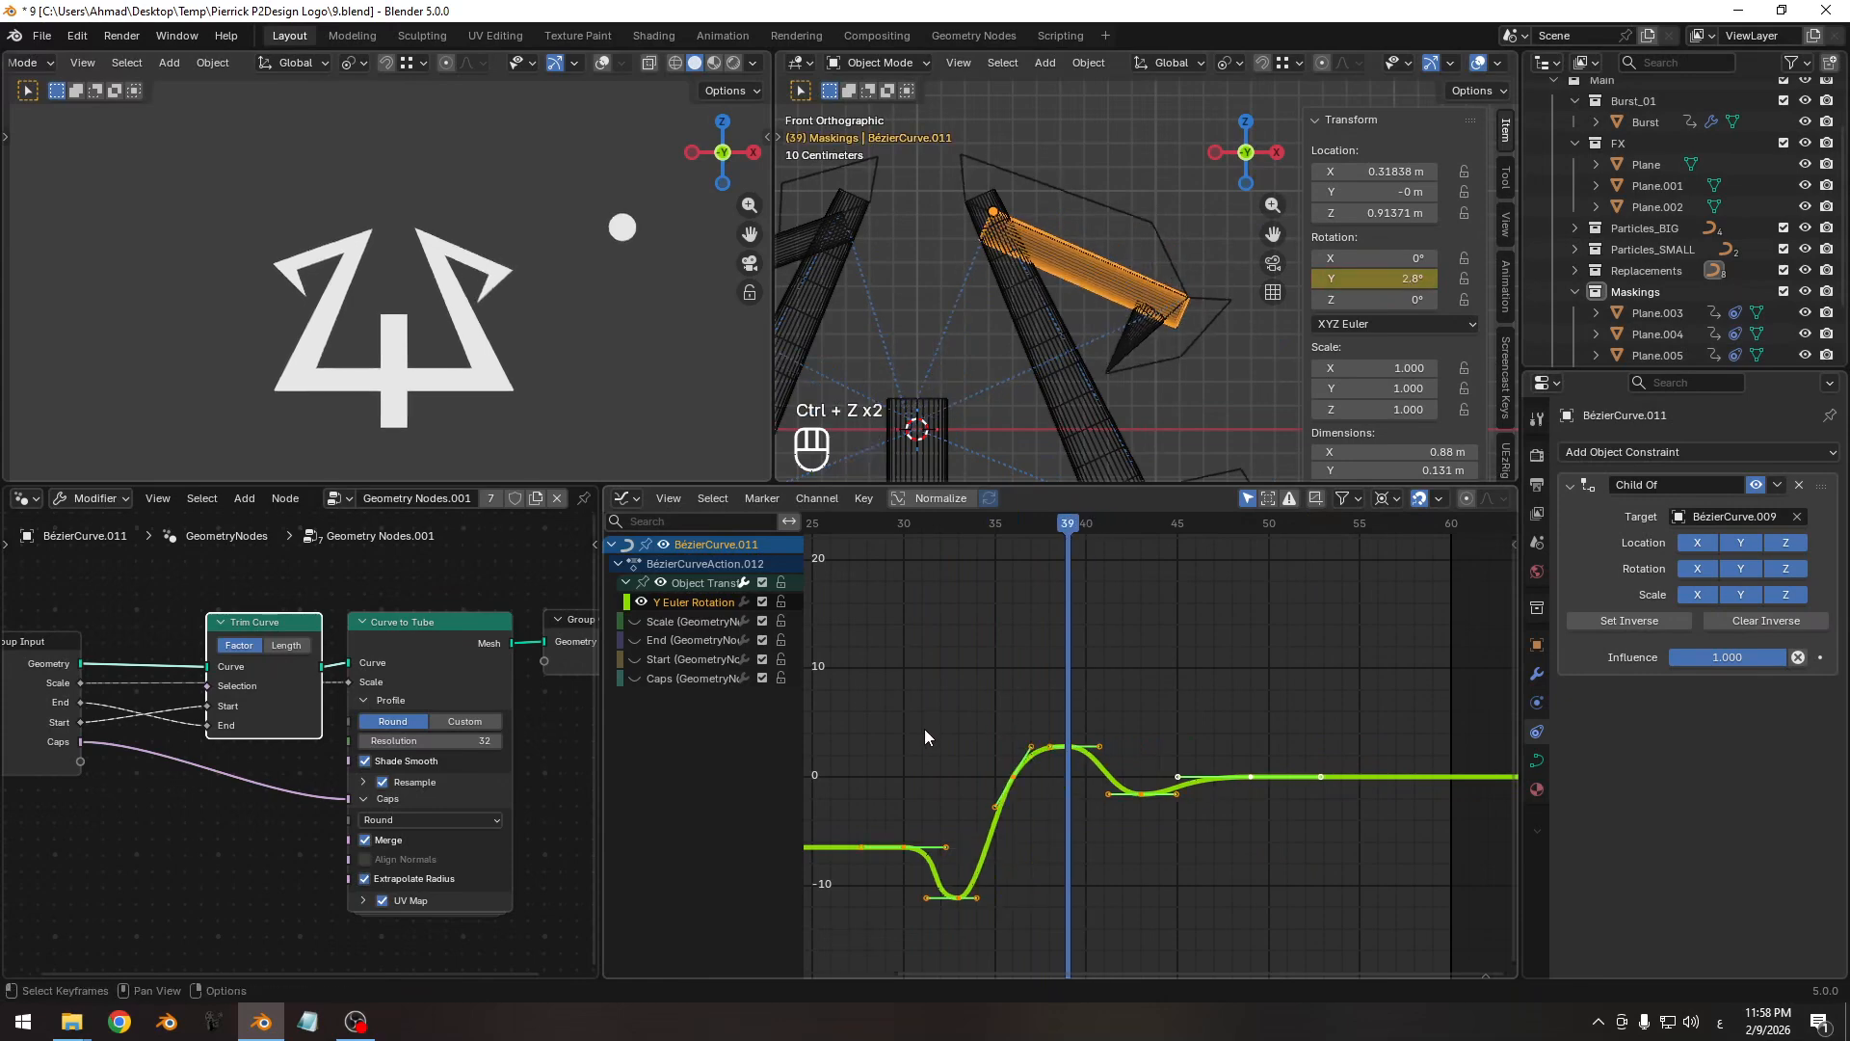
Shift all Y rotation keyframes of BézierCurve.011 four frames earlier in two moves, so the dip sits on frame 29.
middle_click_drag(923, 729, 1083, 684)
key("g")
key("x")
left_click(1049, 680)
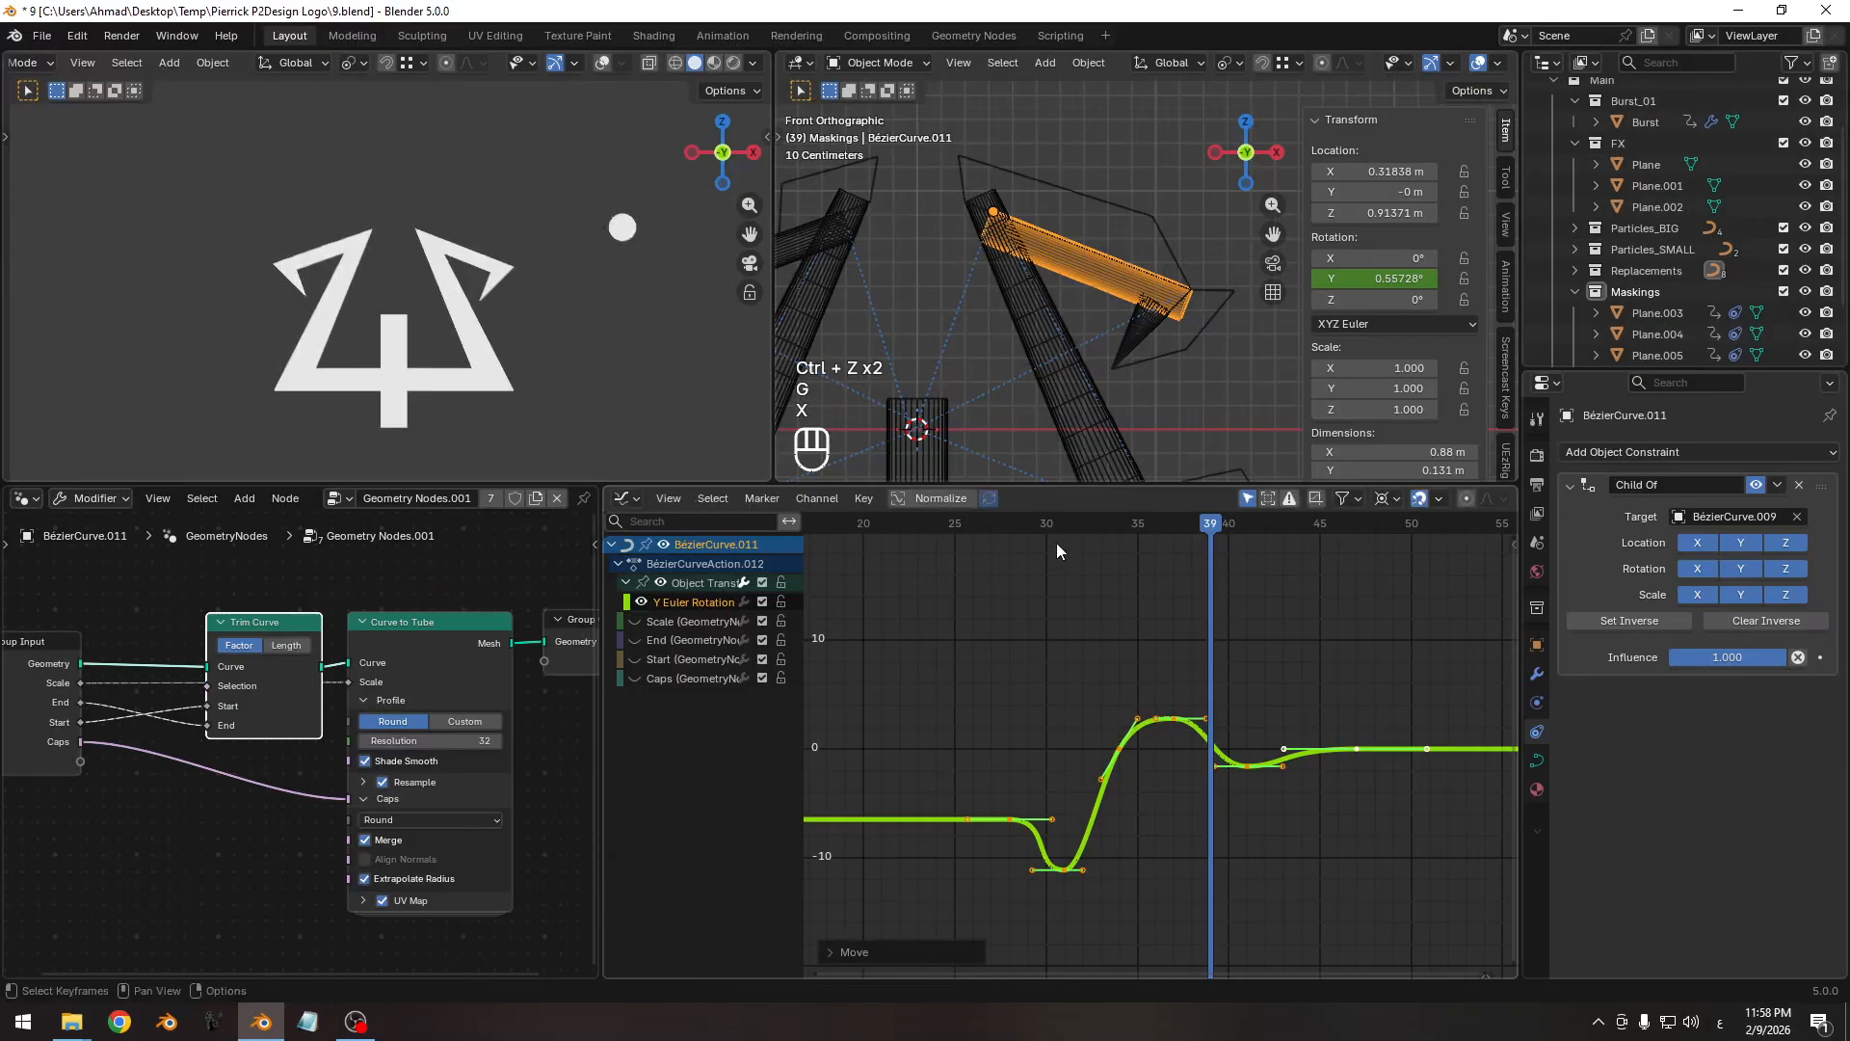
left_click_drag(1056, 542, 1229, 536)
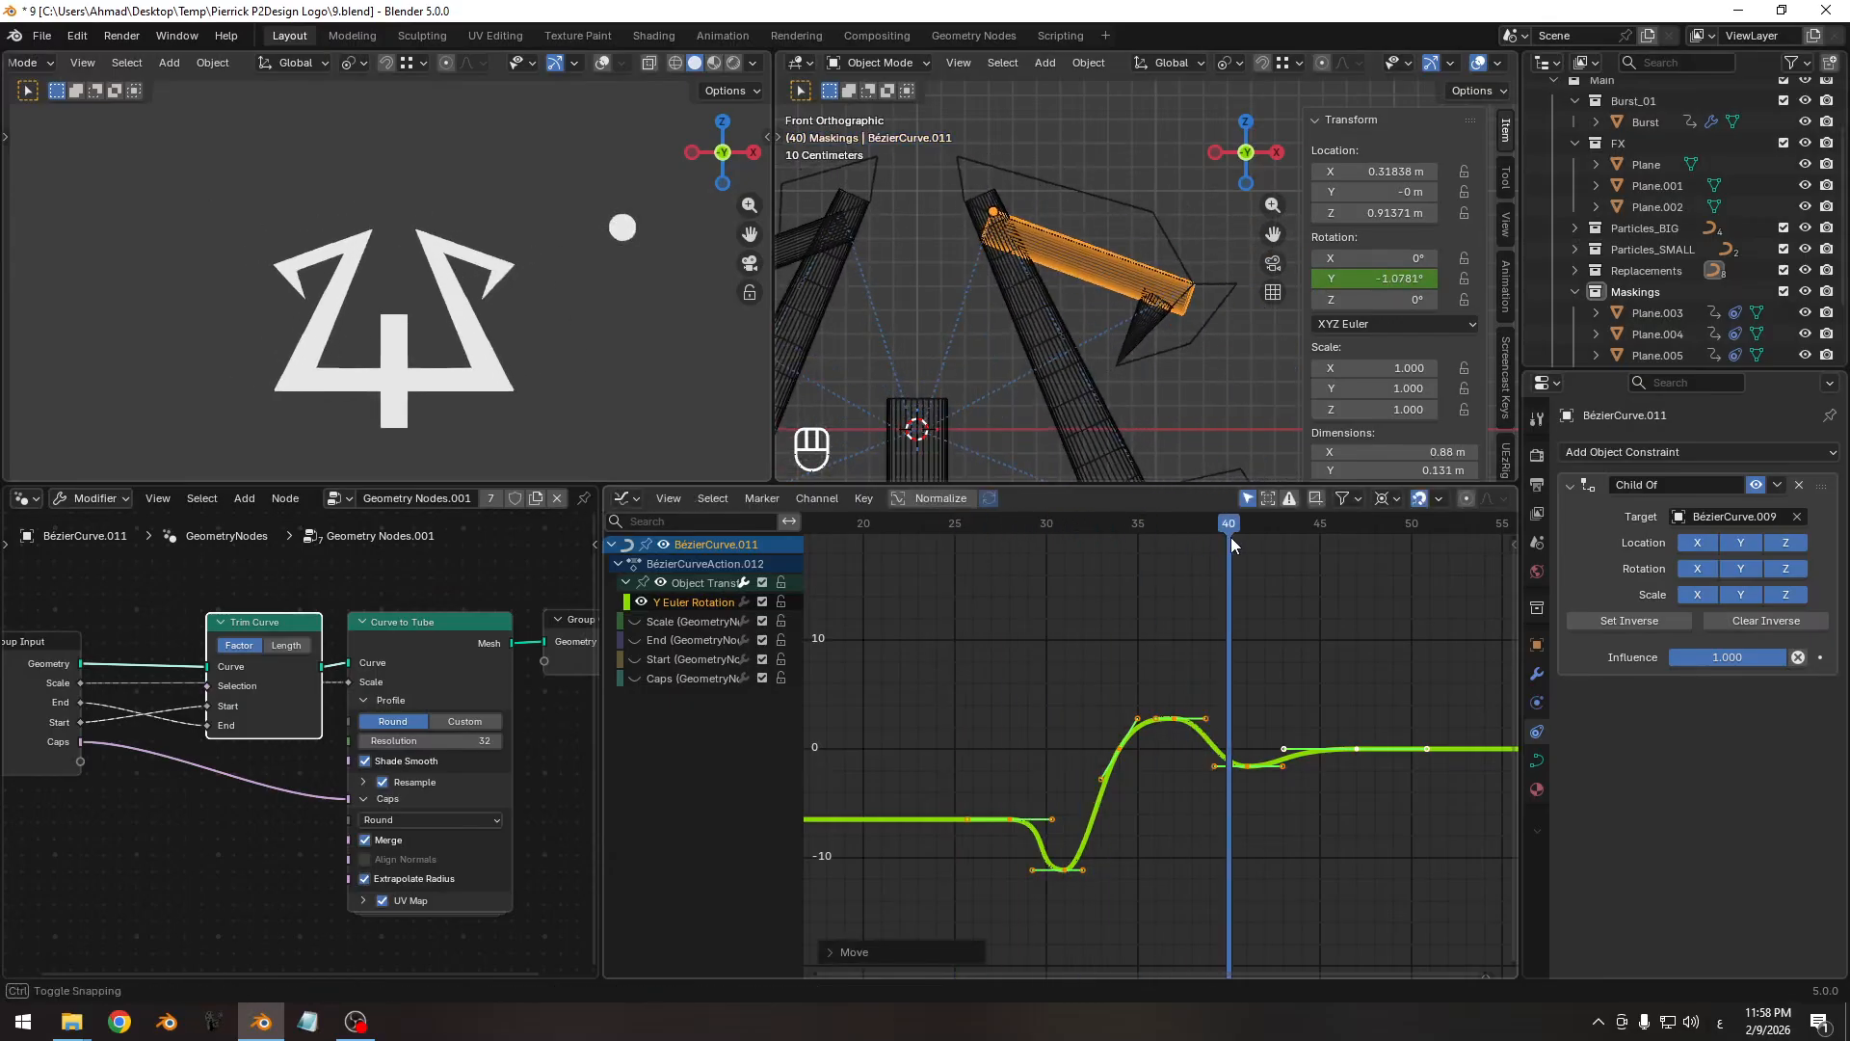
key("g")
key("x")
left_click(1118, 690)
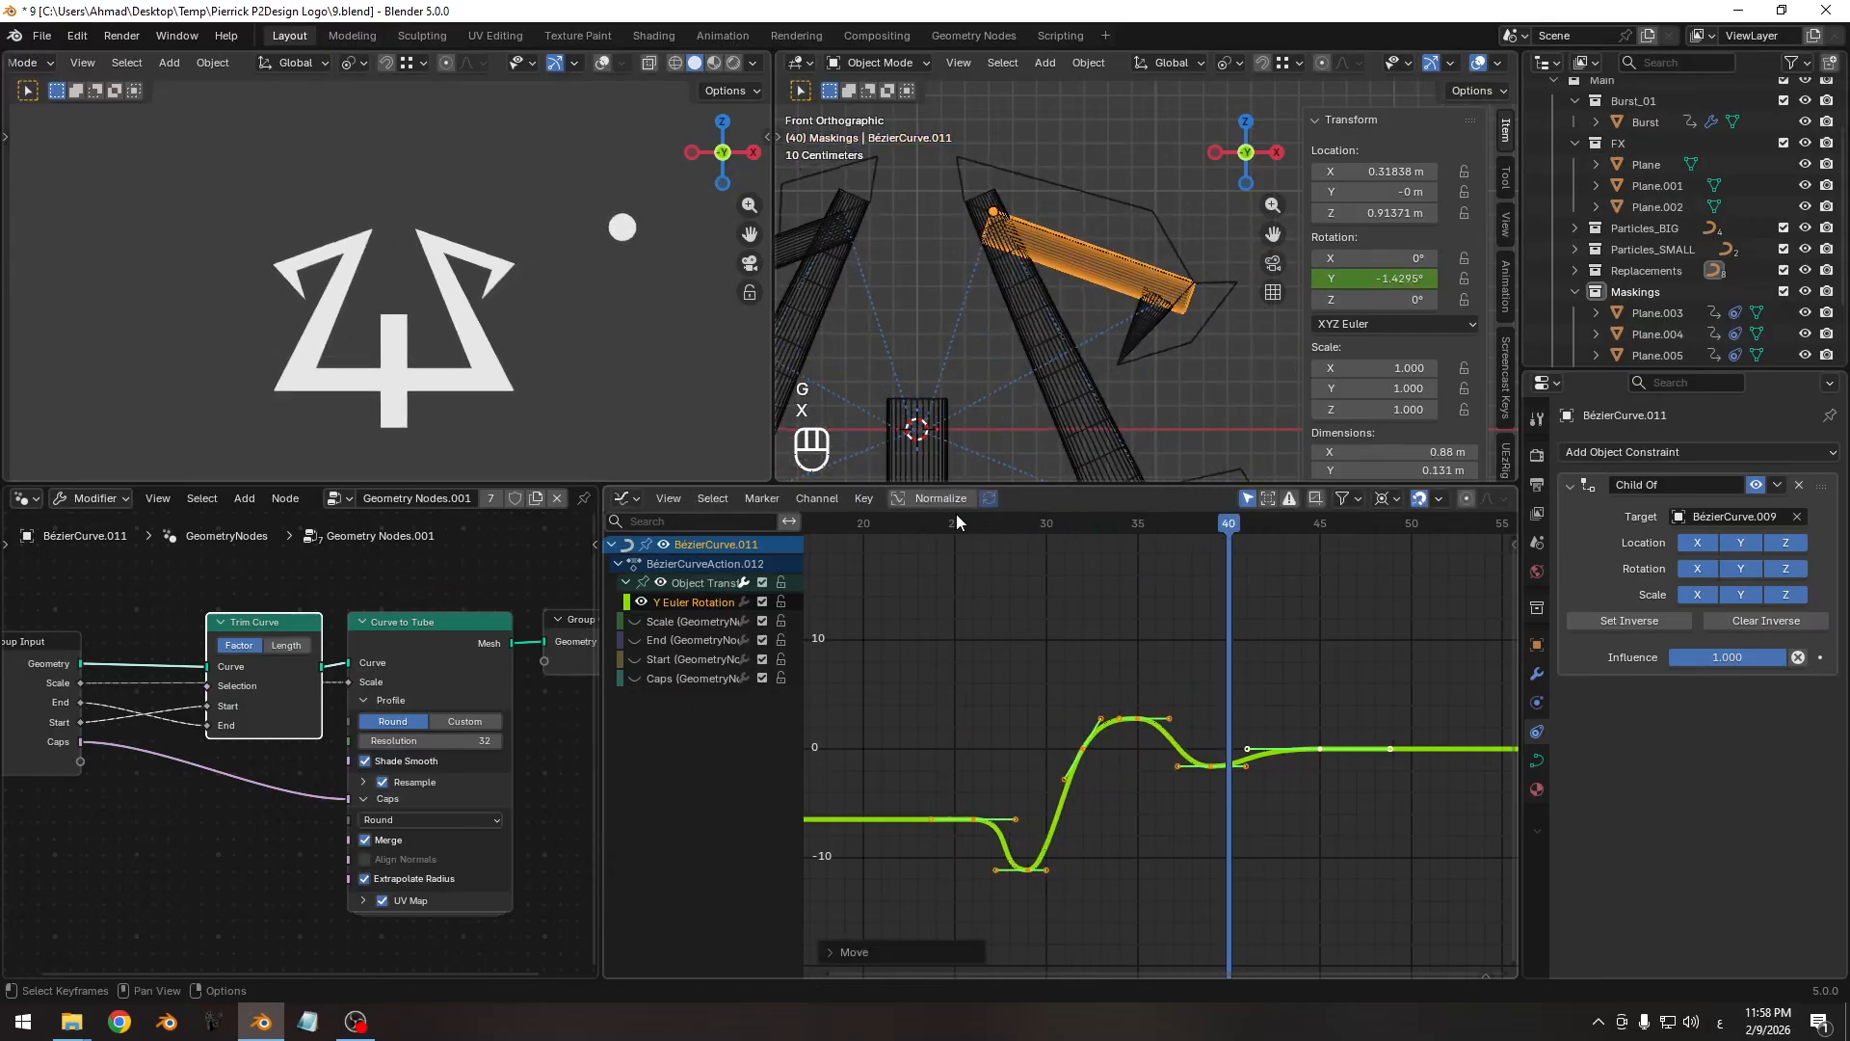
left_click_drag(955, 520, 1193, 541)
Shift all Y rotation keyframes of BézierCurve.011 one frame later and preview the motion up to frame 40.
key("g")
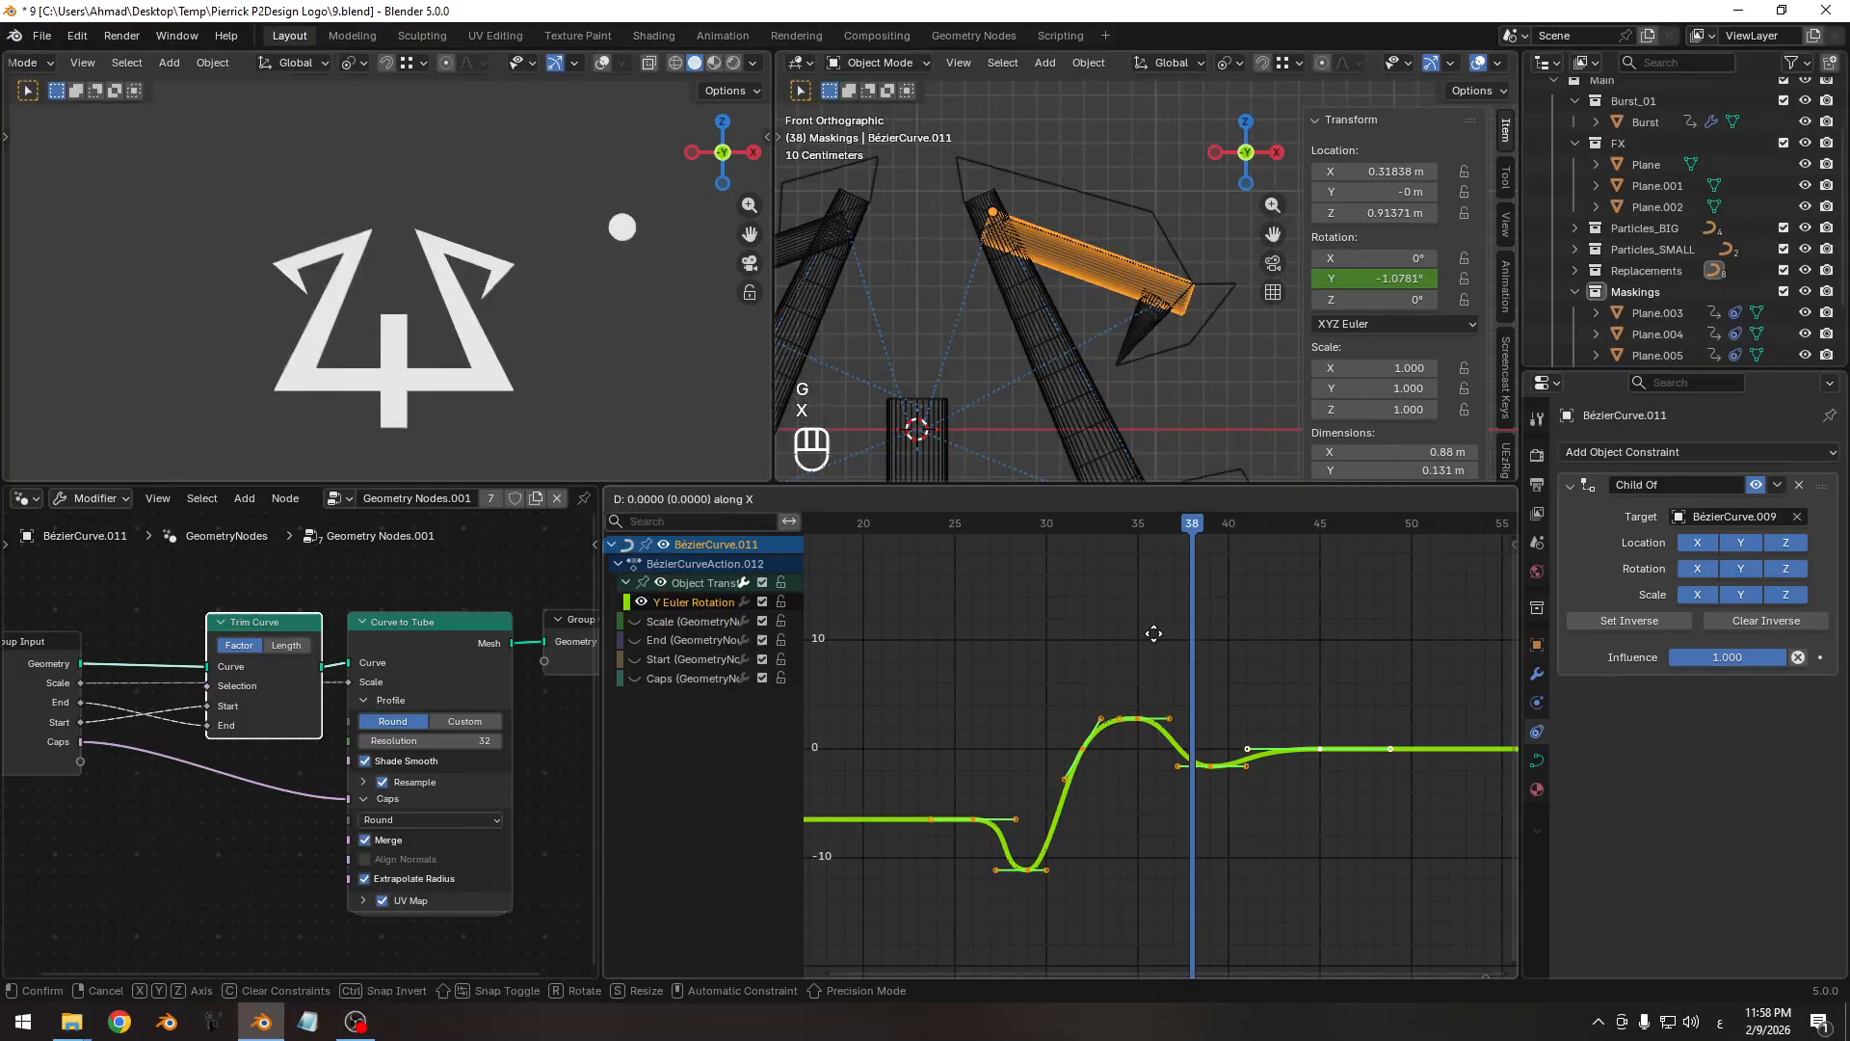
key("x")
left_click(1169, 631)
left_click_drag(927, 528, 1234, 533)
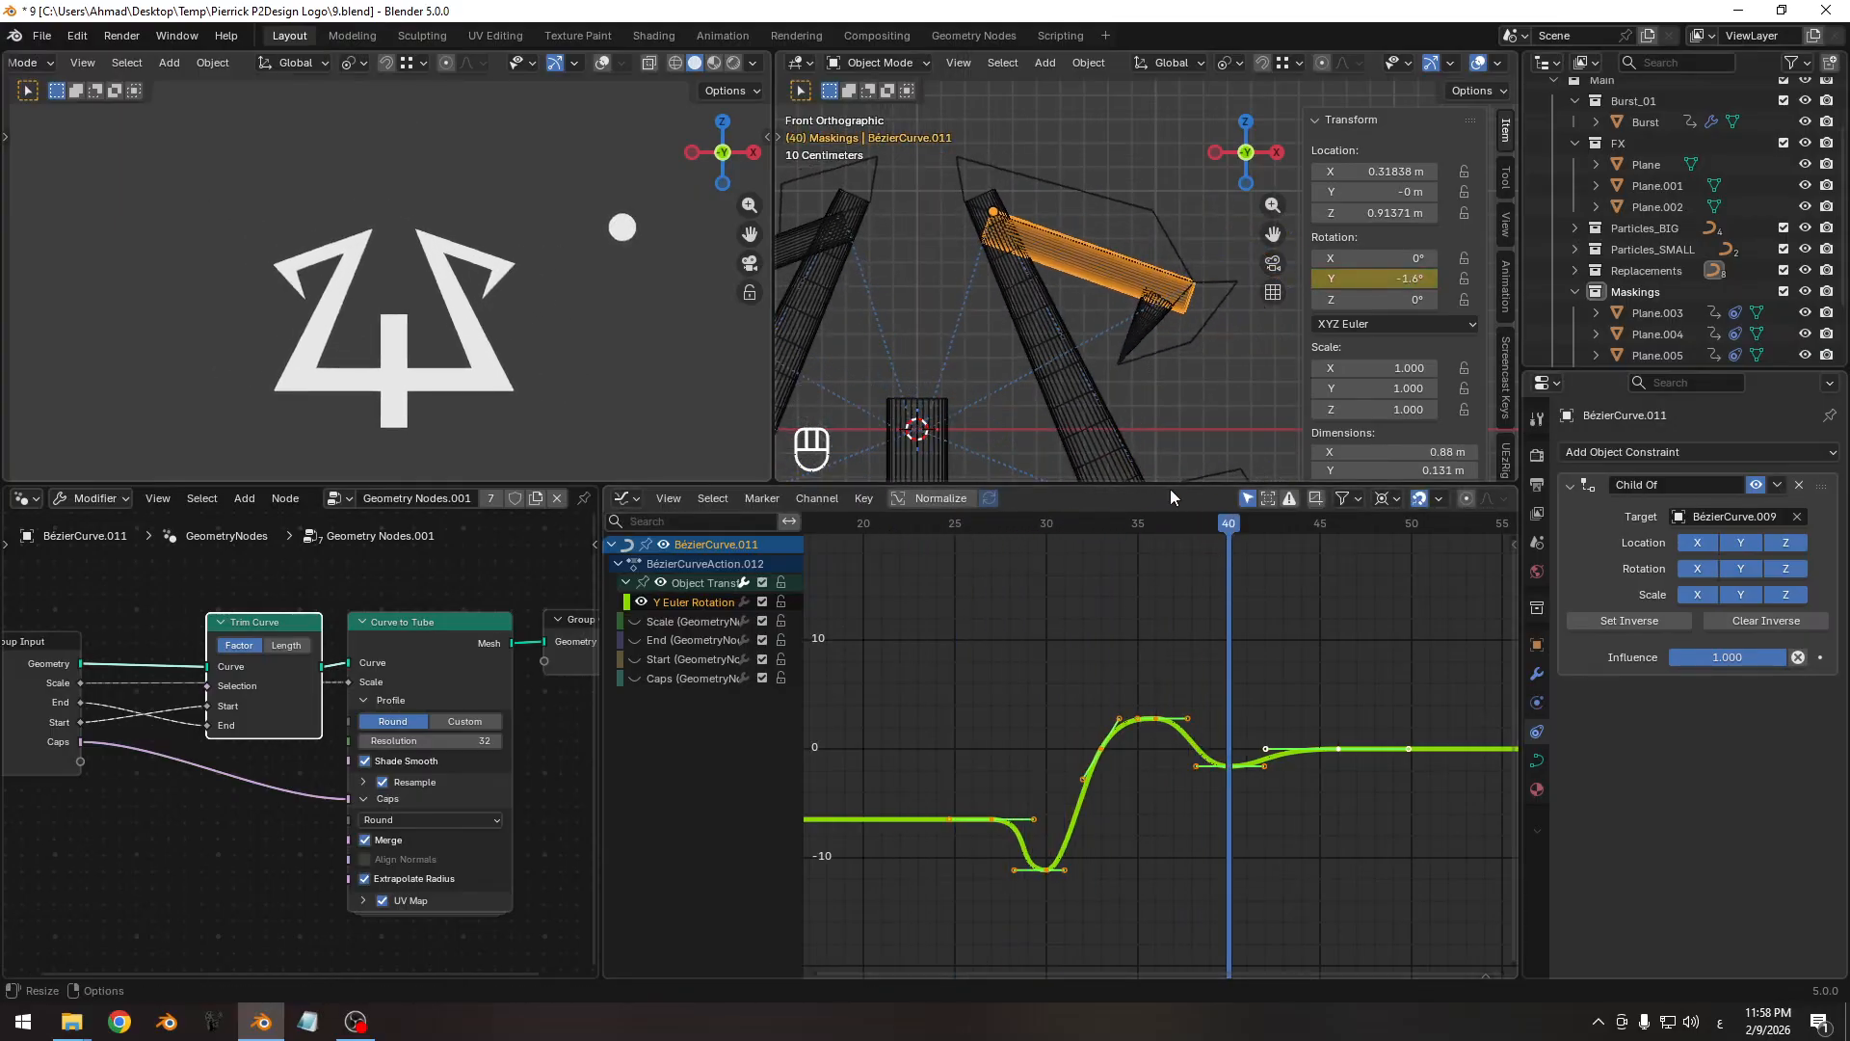
Shift all Y rotation keyframes of BézierCurve.011 two frames later so the dip sits on frame 32.
mouse_move(1127, 603)
middle_mouse_down("ctrl")
mouse_move(1094, 603)
mouse_move(1118, 617)
middle_mouse_up("ctrl")
left_click_drag(1038, 525, 1131, 532)
key("g")
key("x")
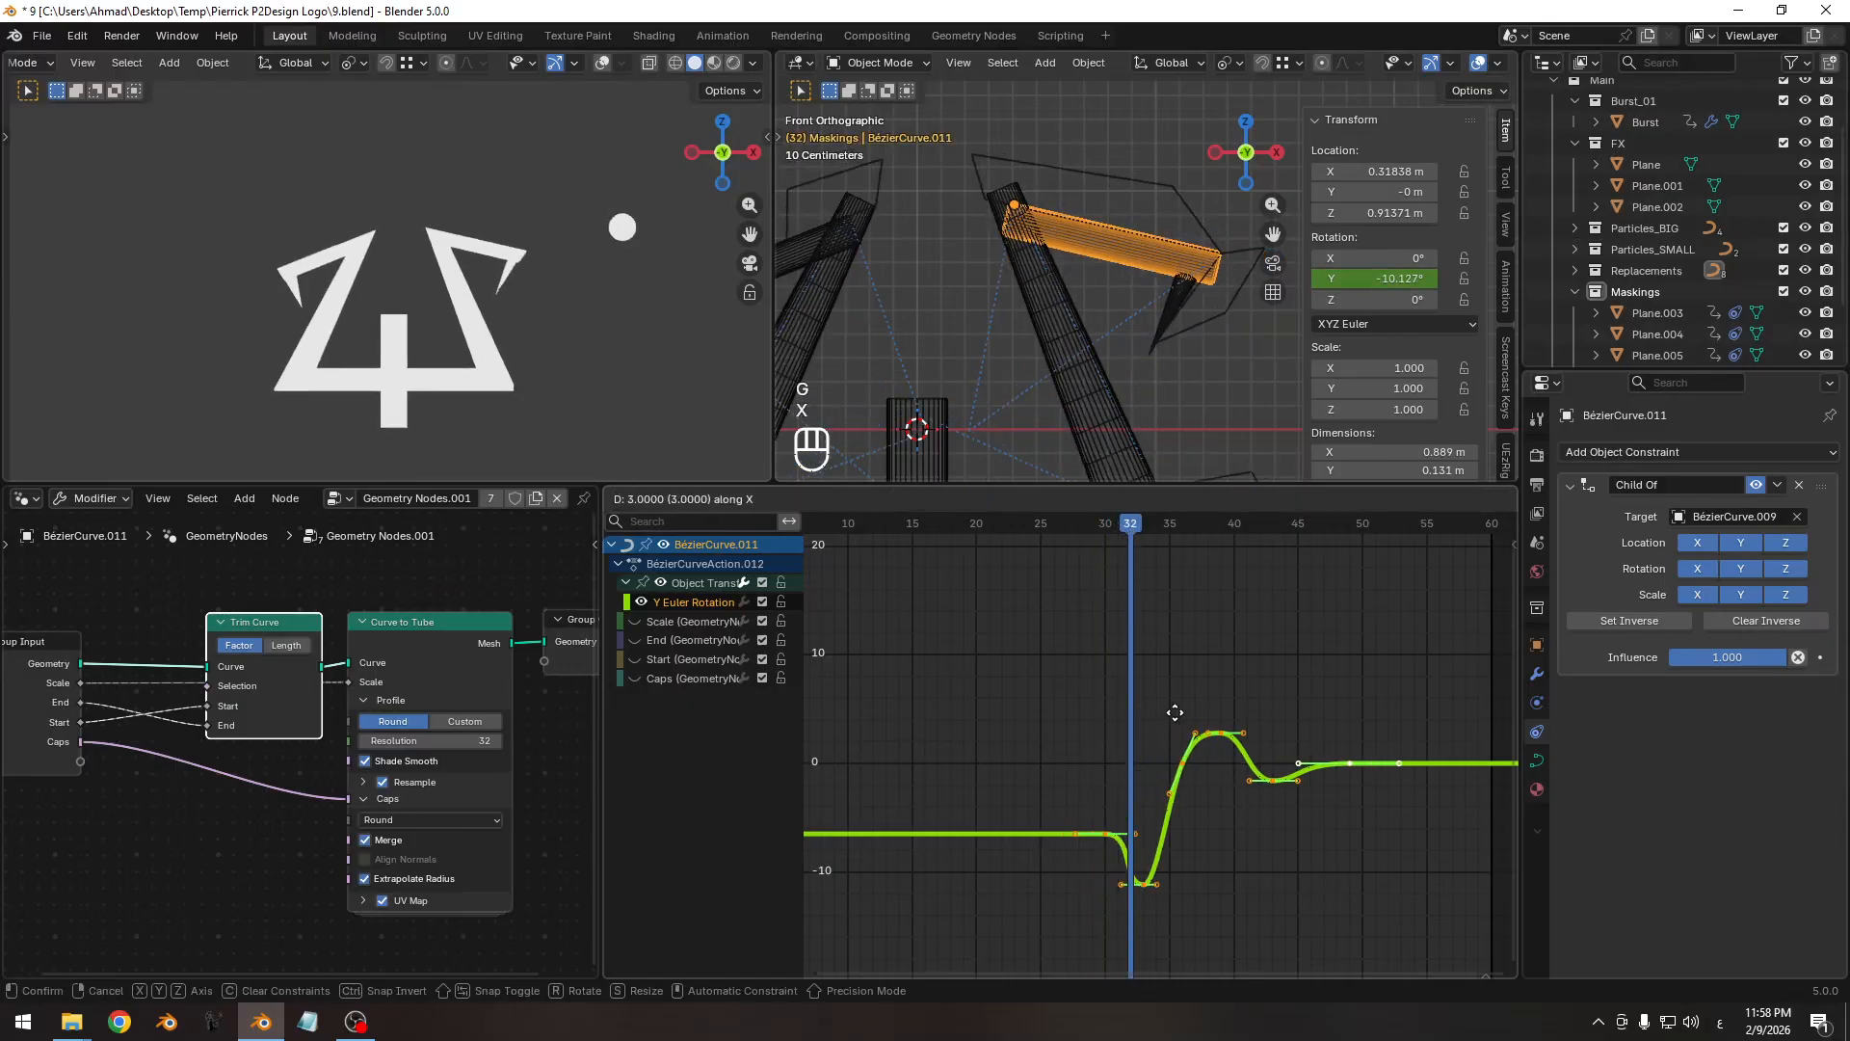
key("g")
key("x")
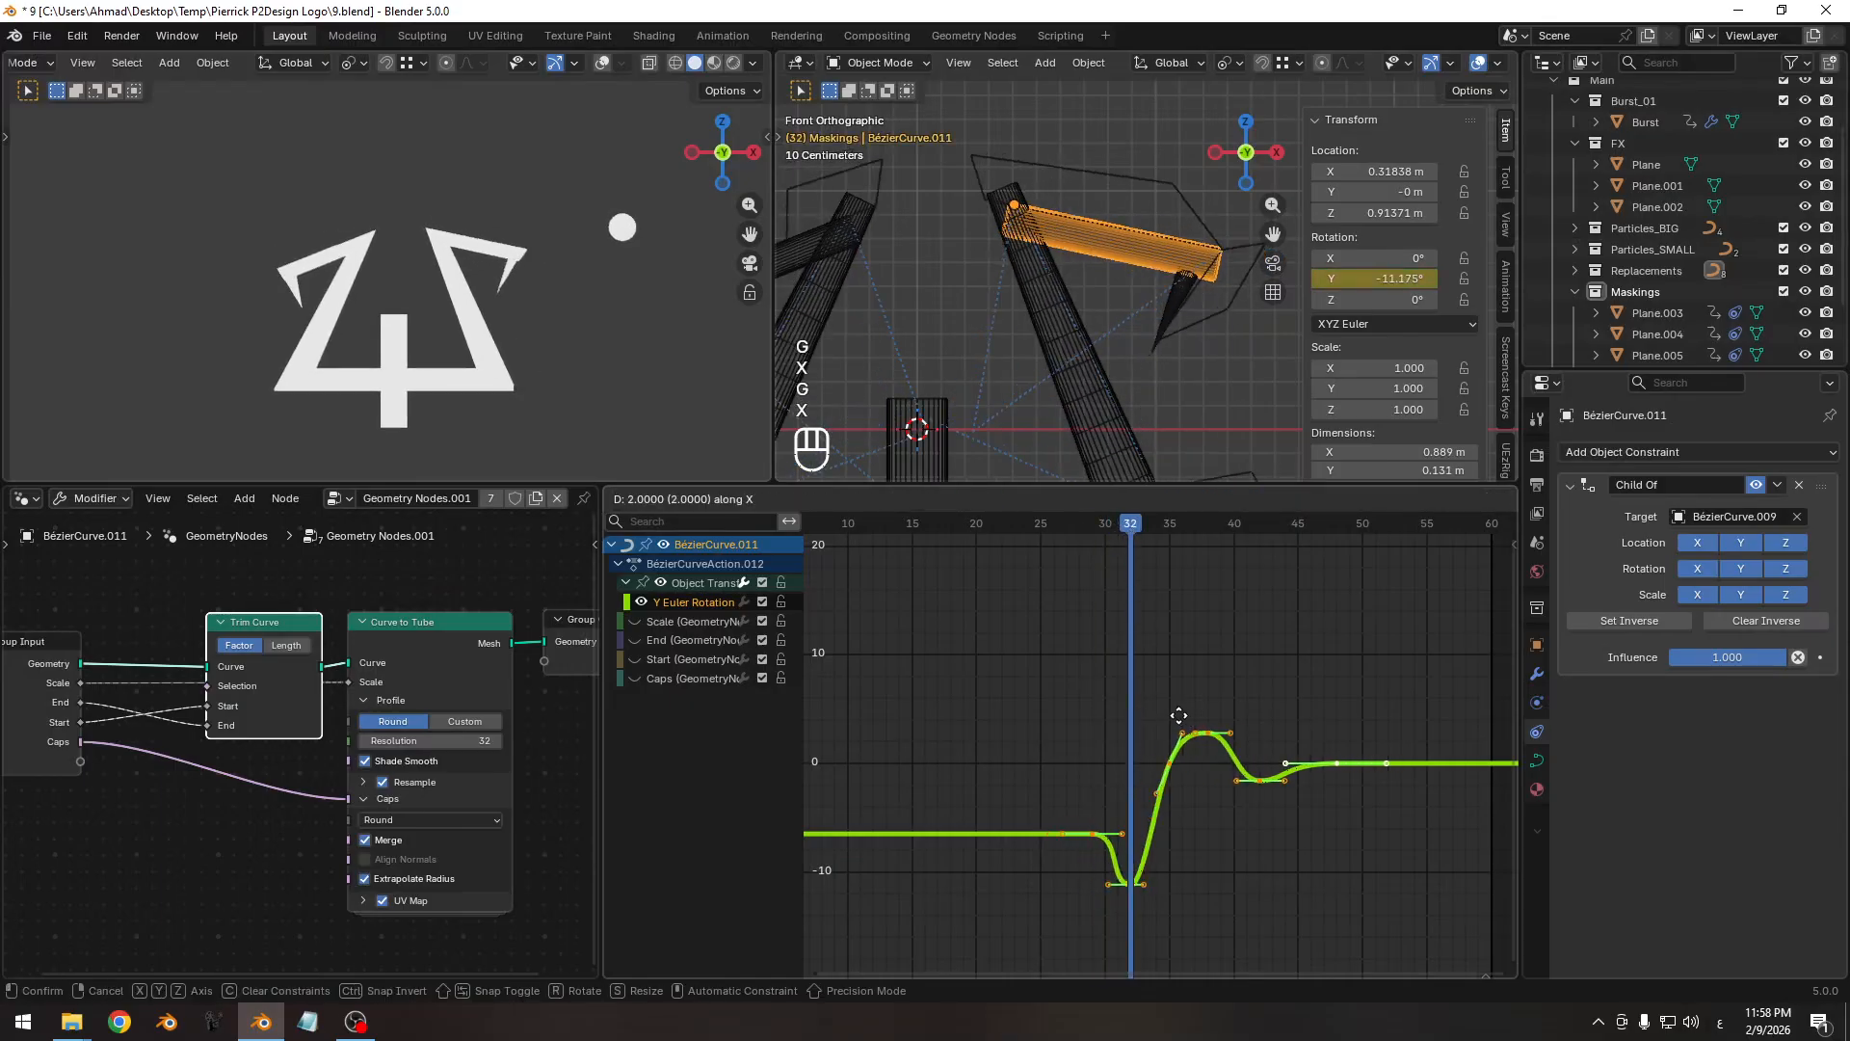
left_click(1179, 715)
Move all Y rotation keyframes of BézierCurve.011 three frames earlier so the dip sits on frame 29, and preview to frame 31.
left_click_drag(1123, 528, 1081, 538)
key("g")
key("x")
right_click(1138, 704)
key("g")
key("x")
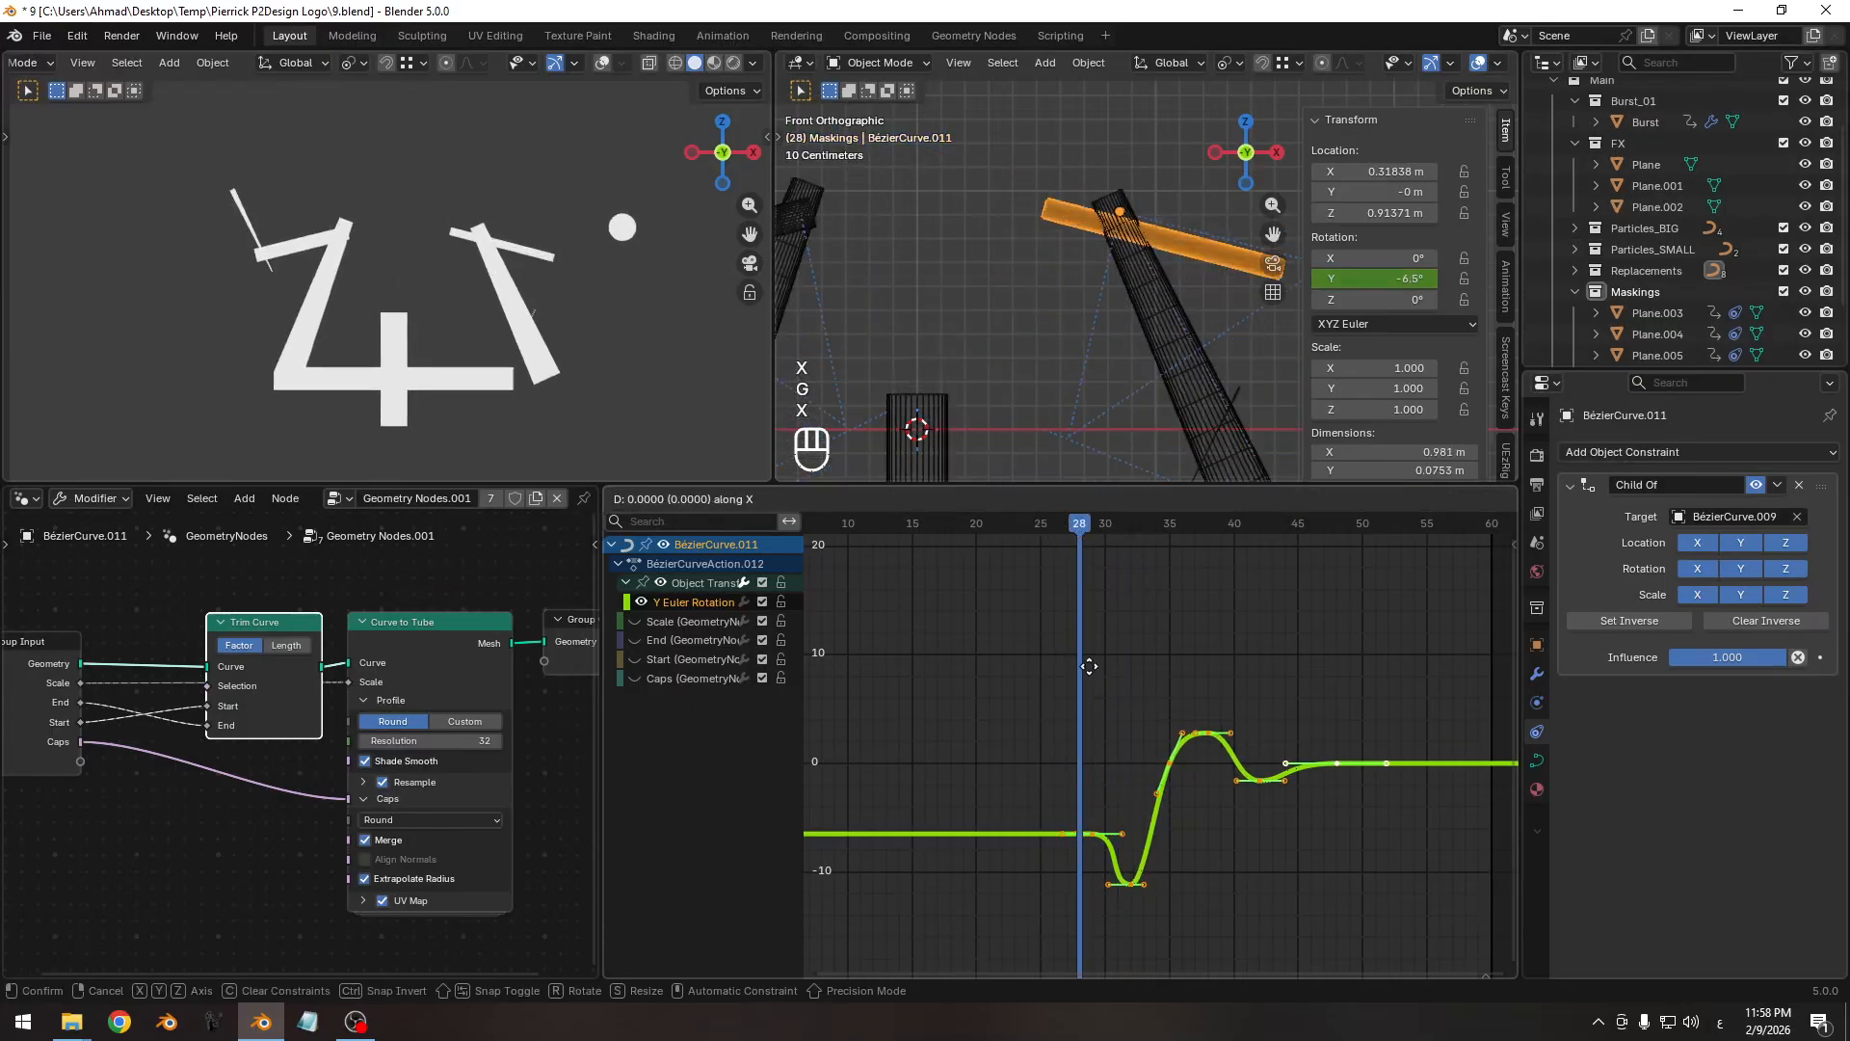
left_click(1049, 673)
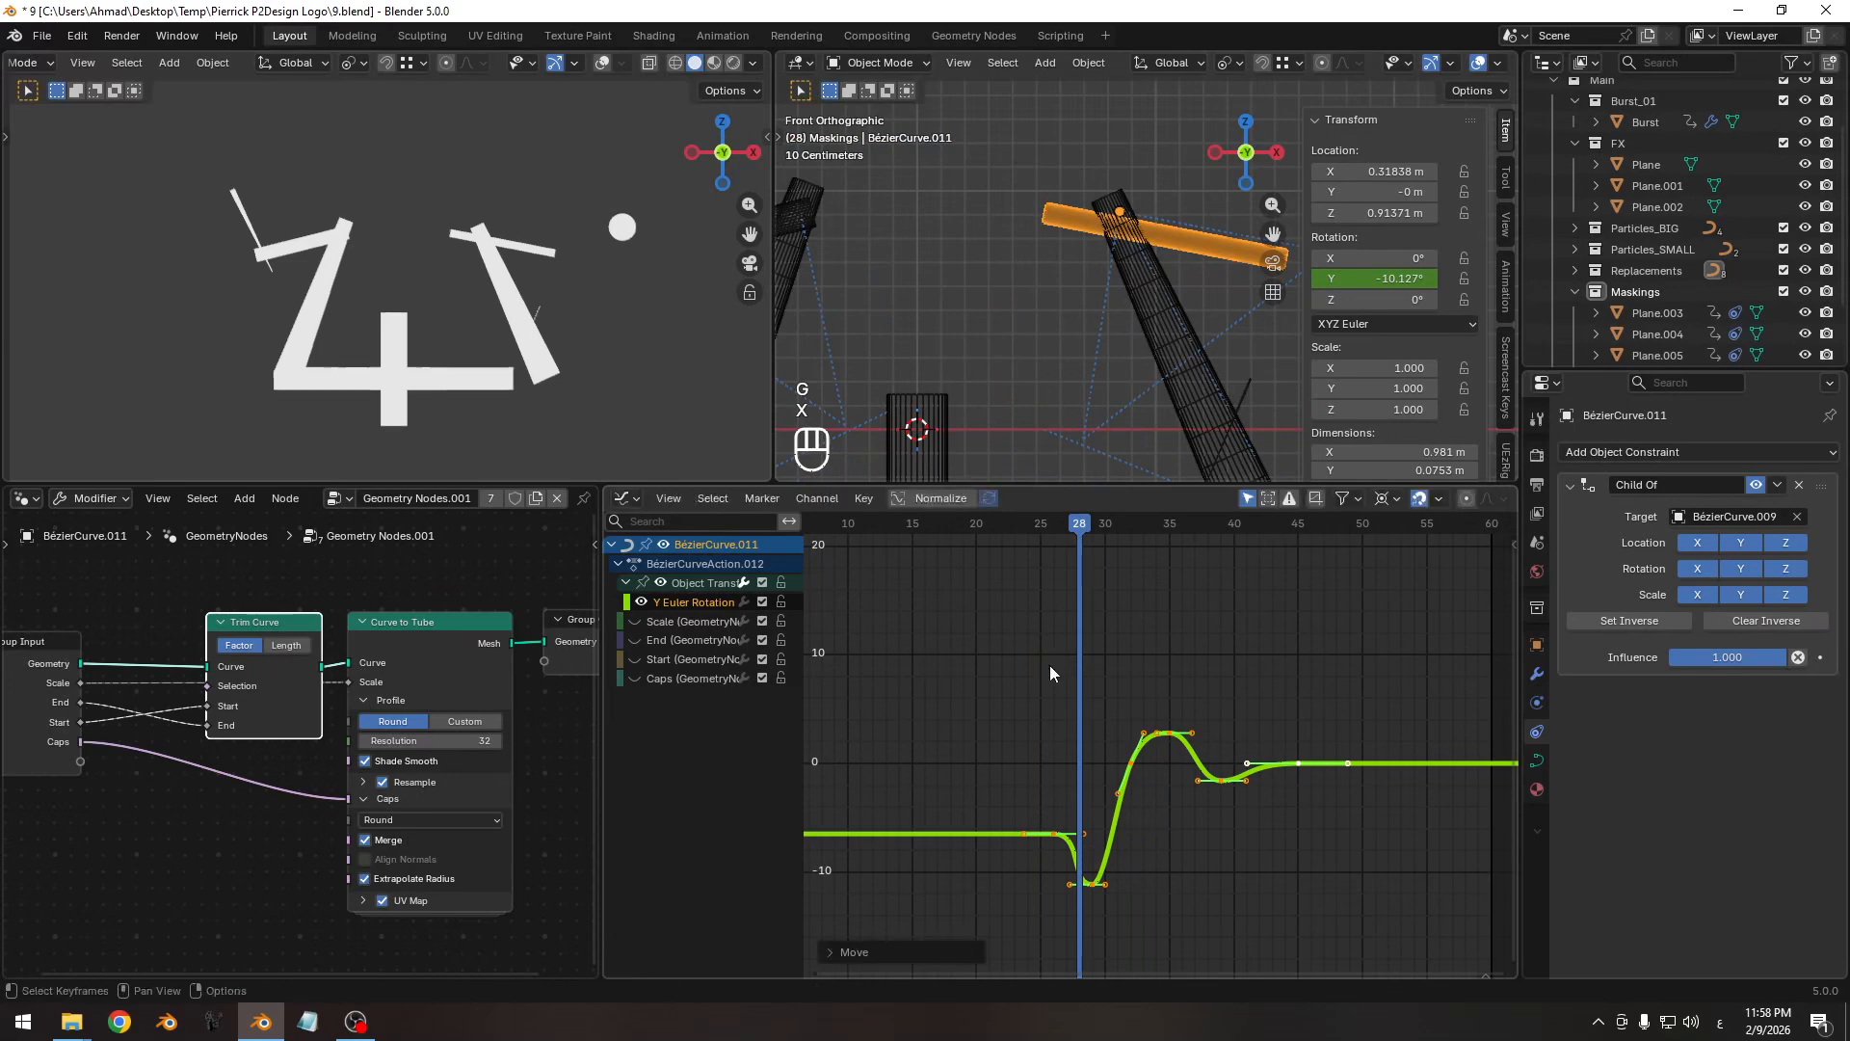
left_click_drag(1077, 524, 1115, 532)
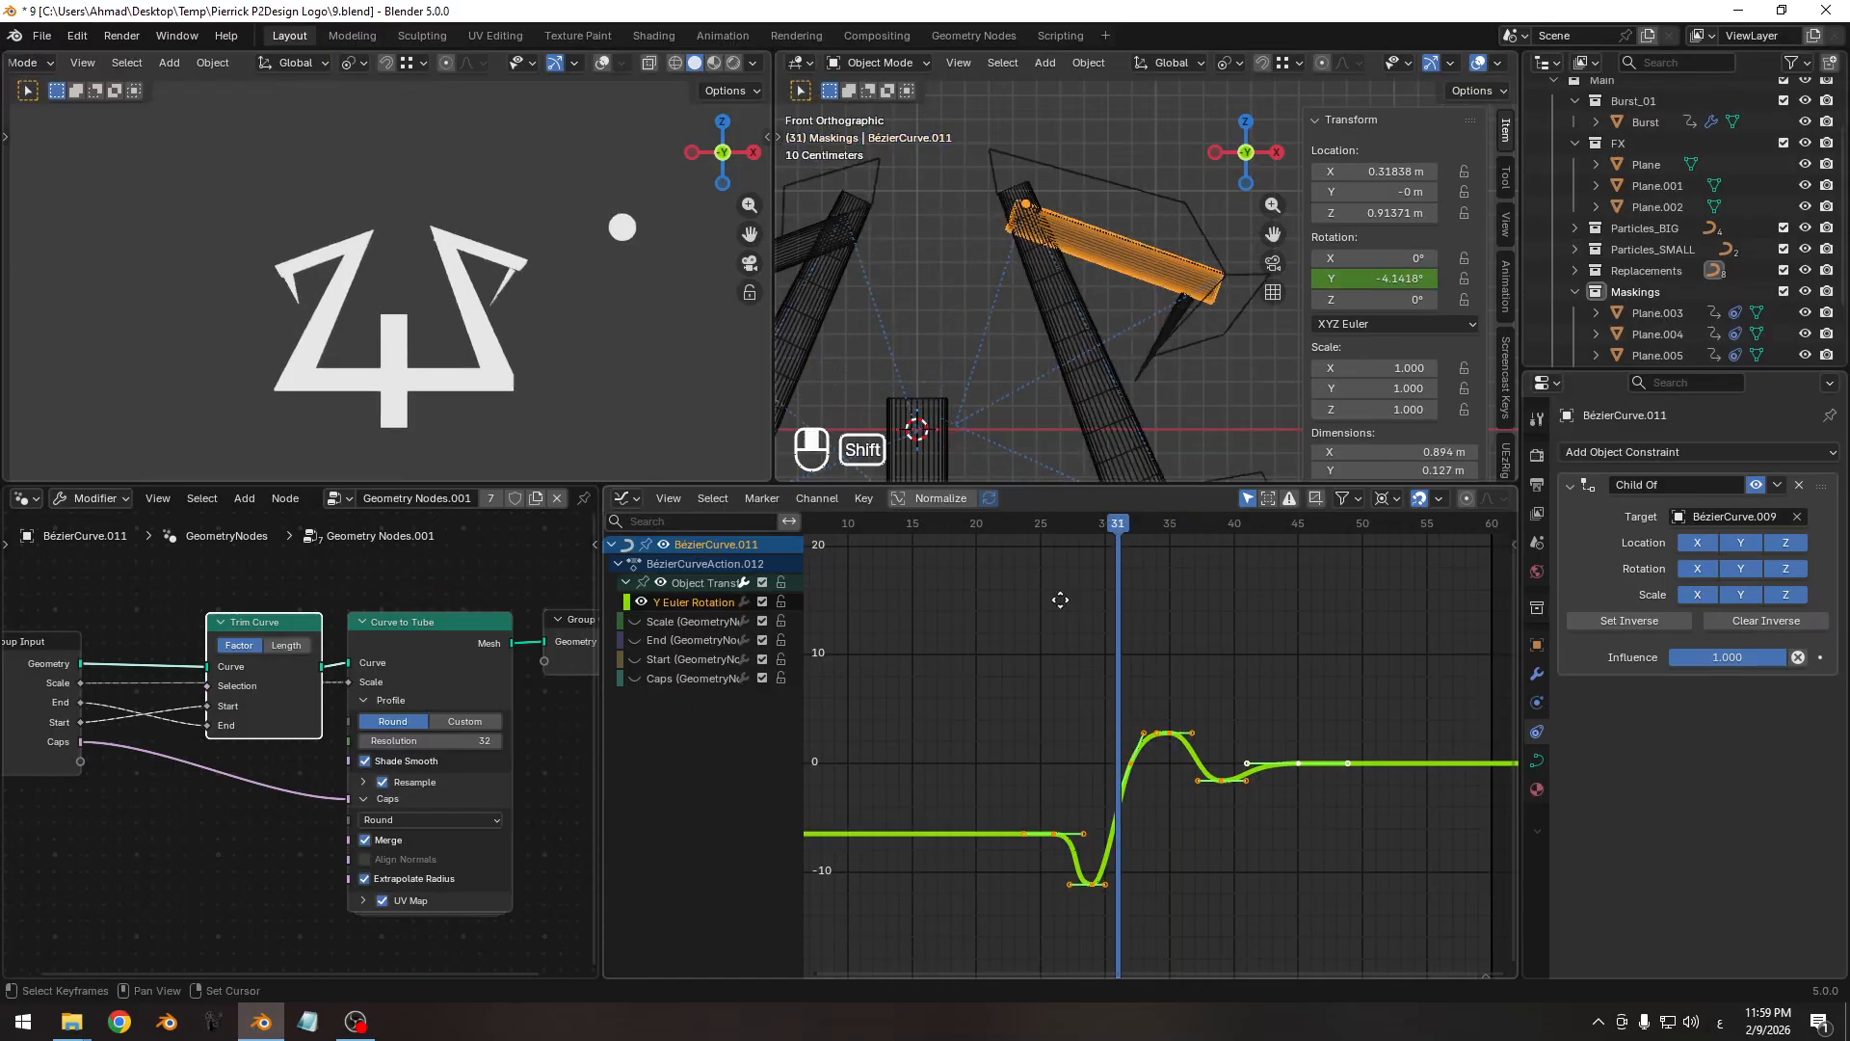
Save the file and delete BézierCurve.011's Y rotation keyframes, keeping only the rest keyframe at frame 45.
middle_click_drag(1061, 598, 932, 610, "ctrl")
key("ctrl+s")
left_click_drag(910, 524, 1194, 536)
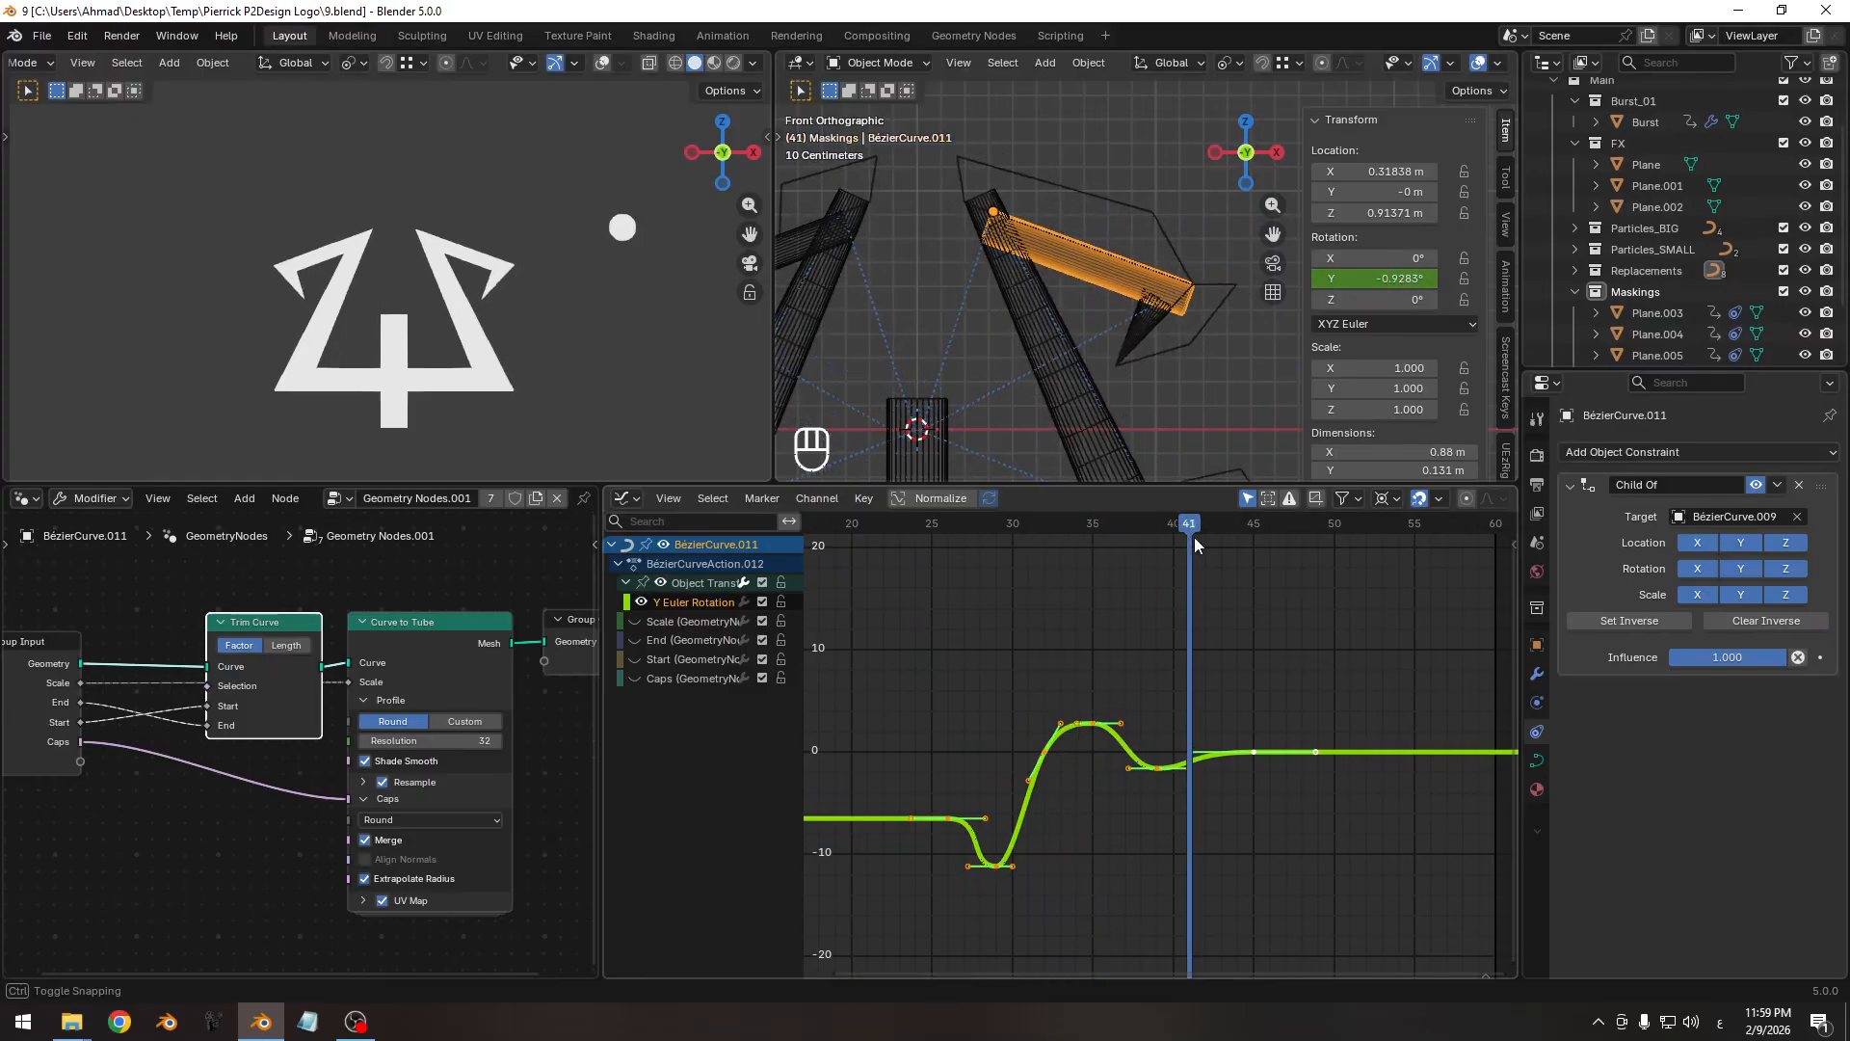
key("x")
Keyframe BézierCurve.011's Y rotation at 0° on frame 27 and -9.8° on frame 30.
left_click_drag(1060, 526, 968, 559)
key("i")
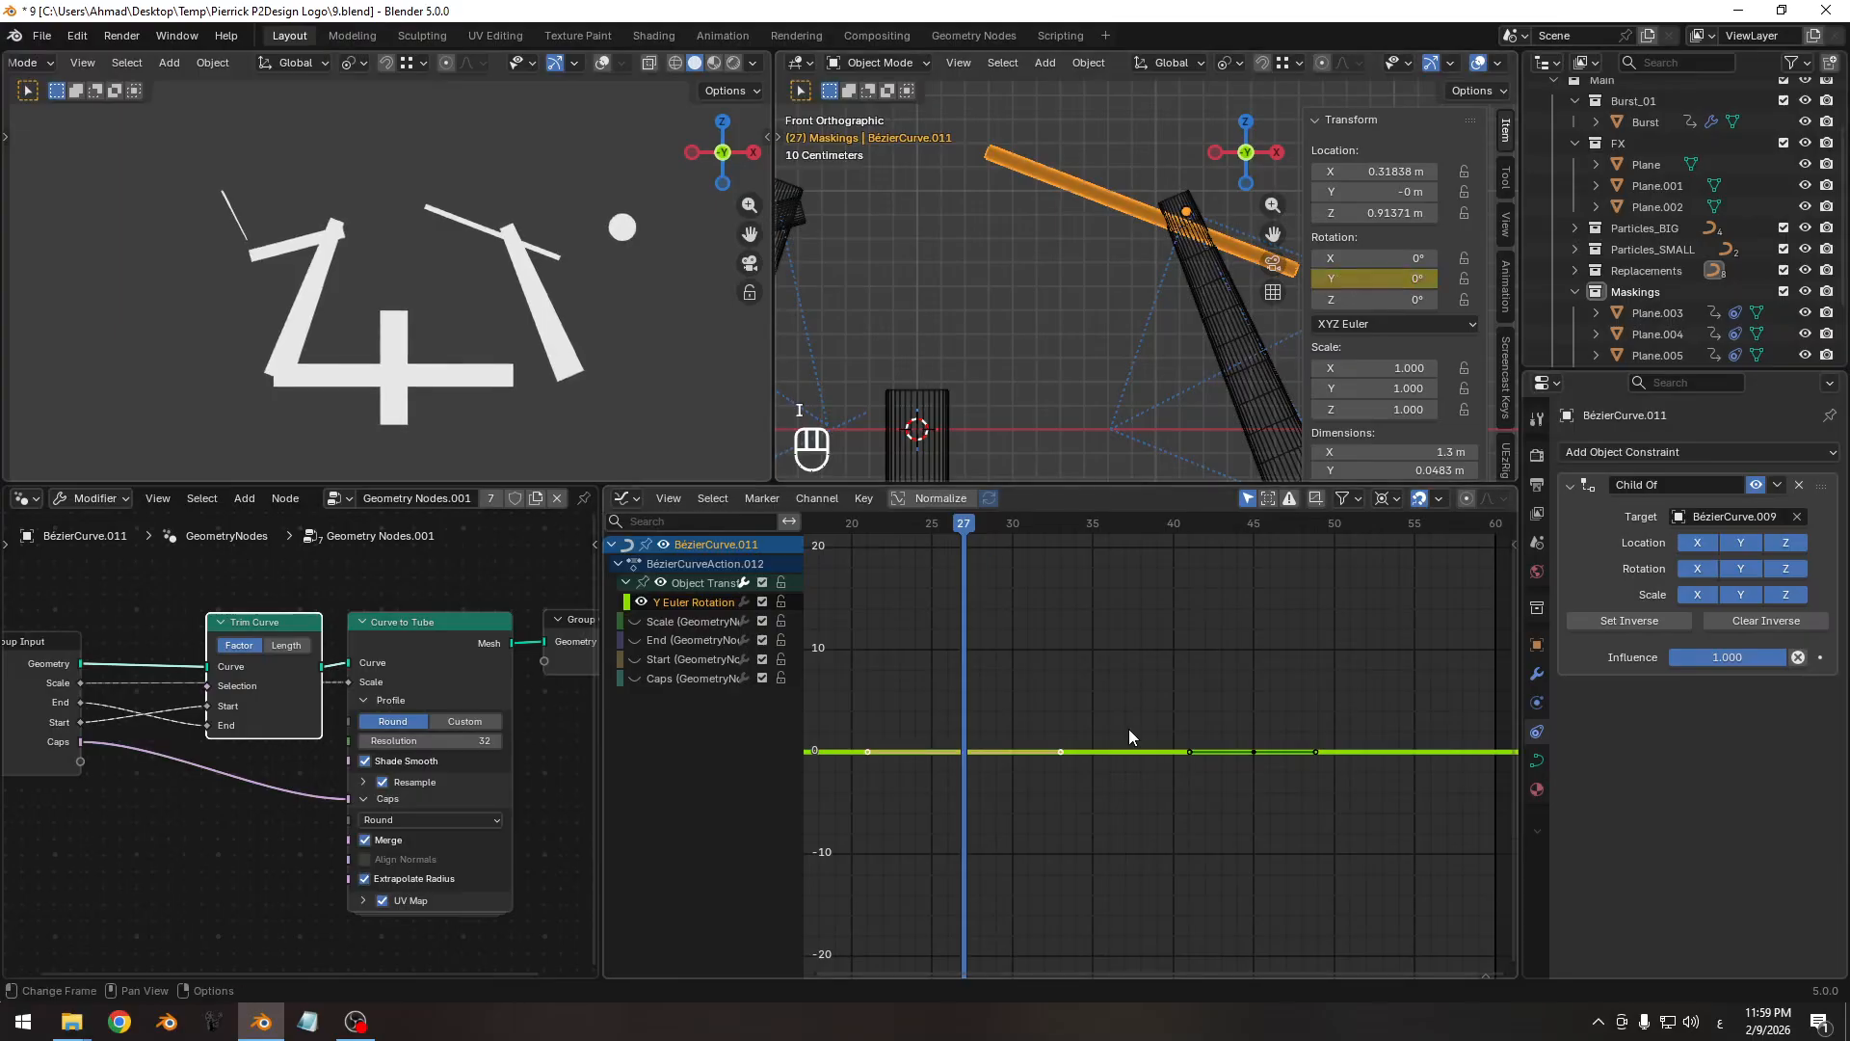
key("Right")
key("Right")
key("Right")
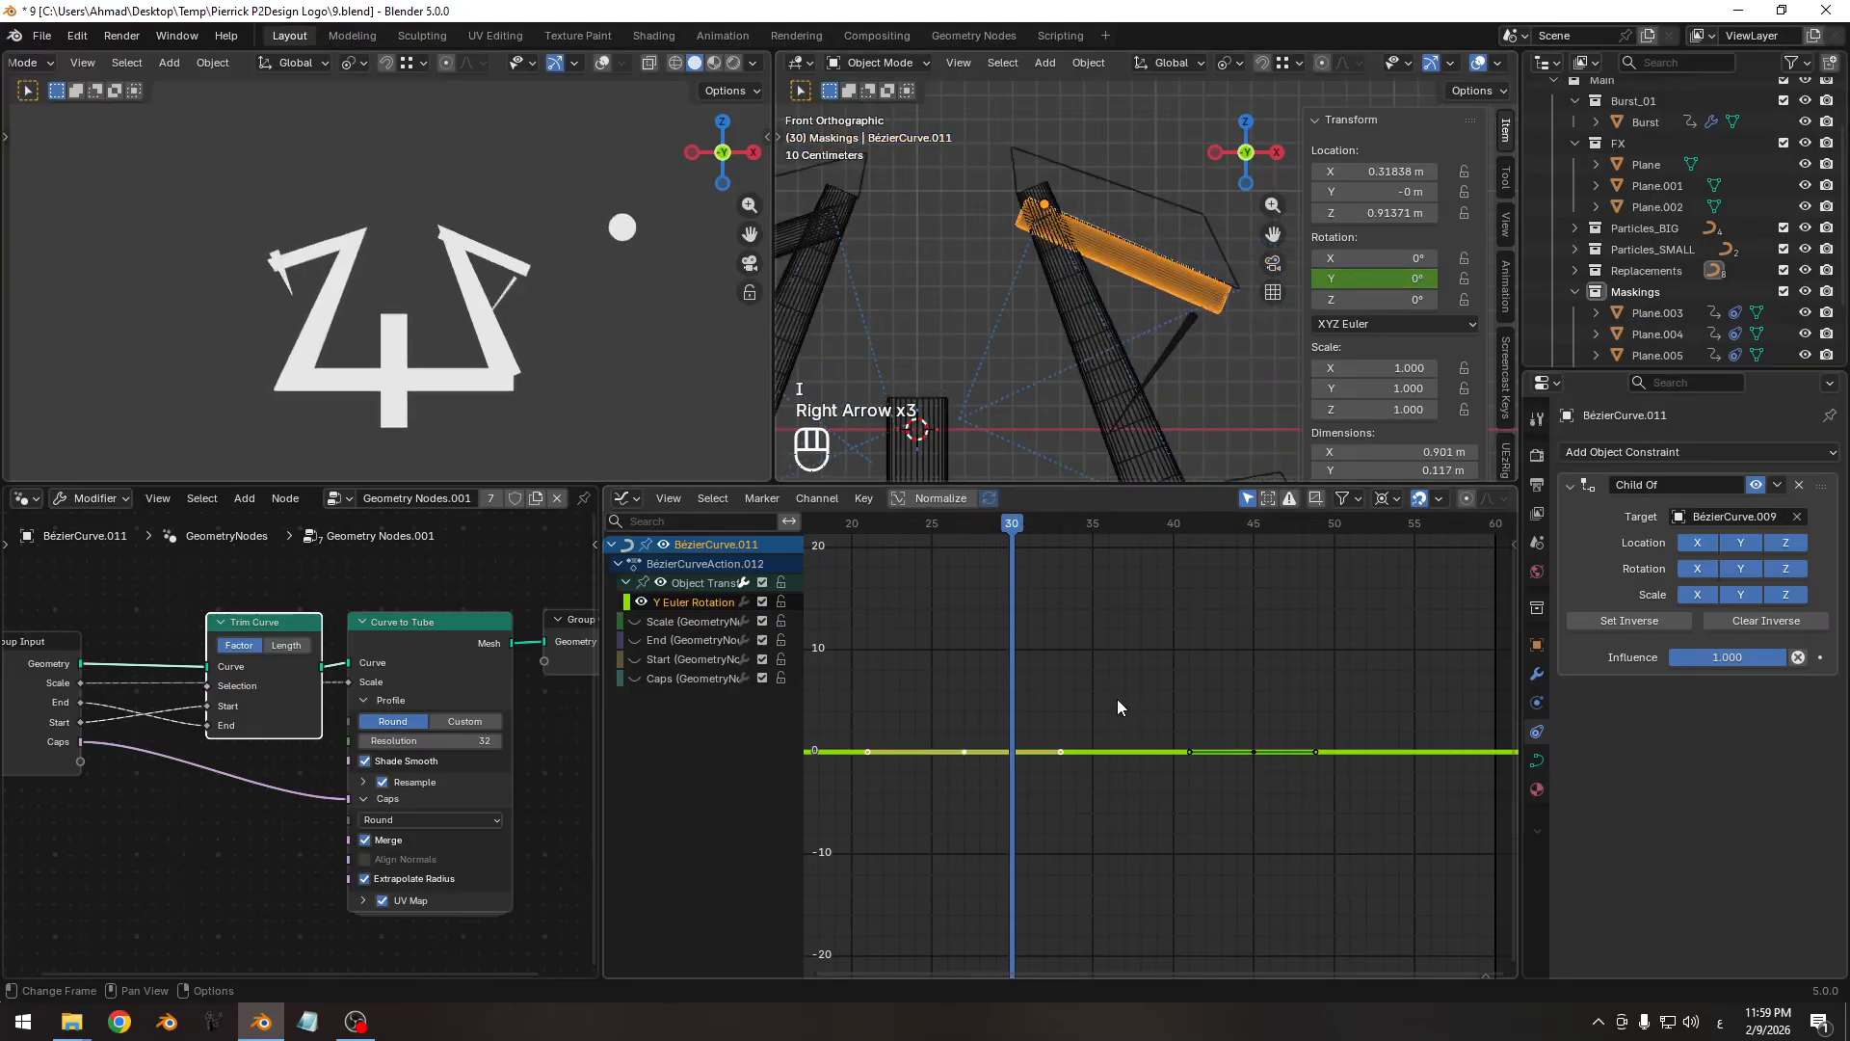
key("i")
left_click(1119, 702)
middle_click_drag(1108, 702, 1110, 758, "ctrl")
left_click_drag(1385, 278, 1353, 277)
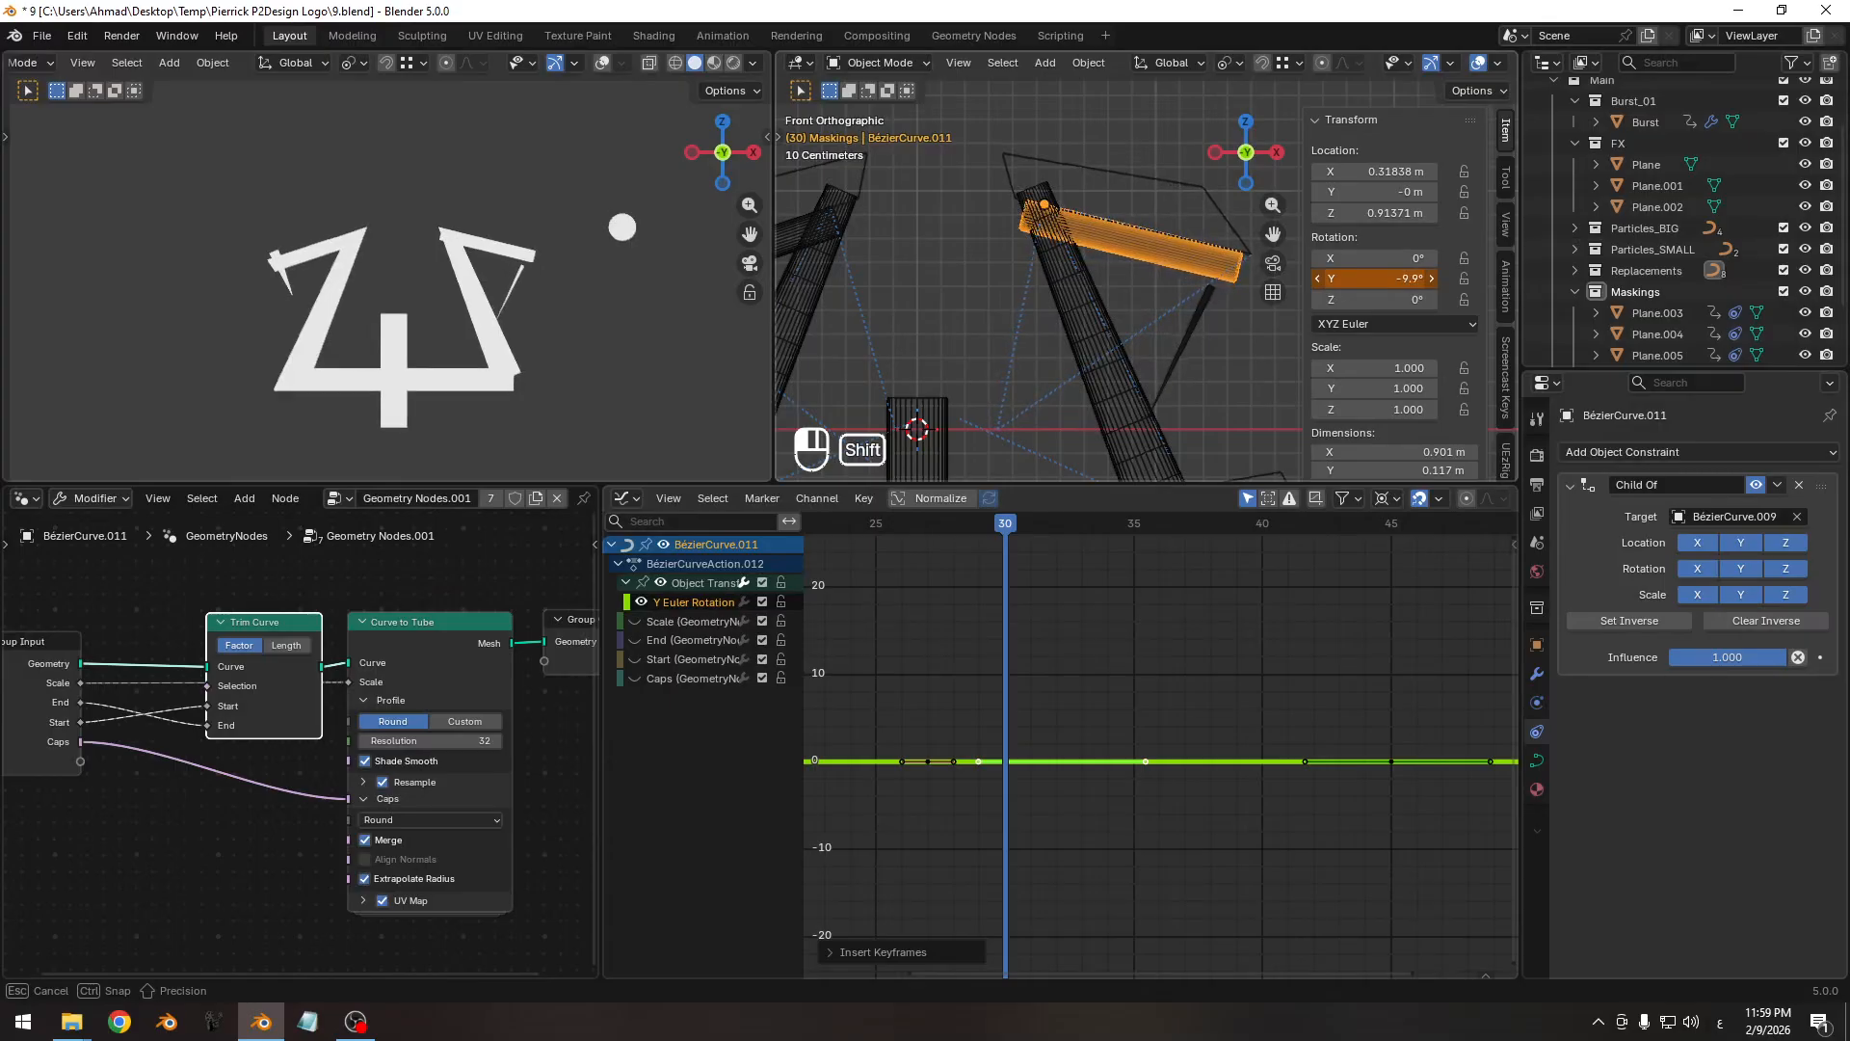
left_click_drag(1354, 277, 1359, 277)
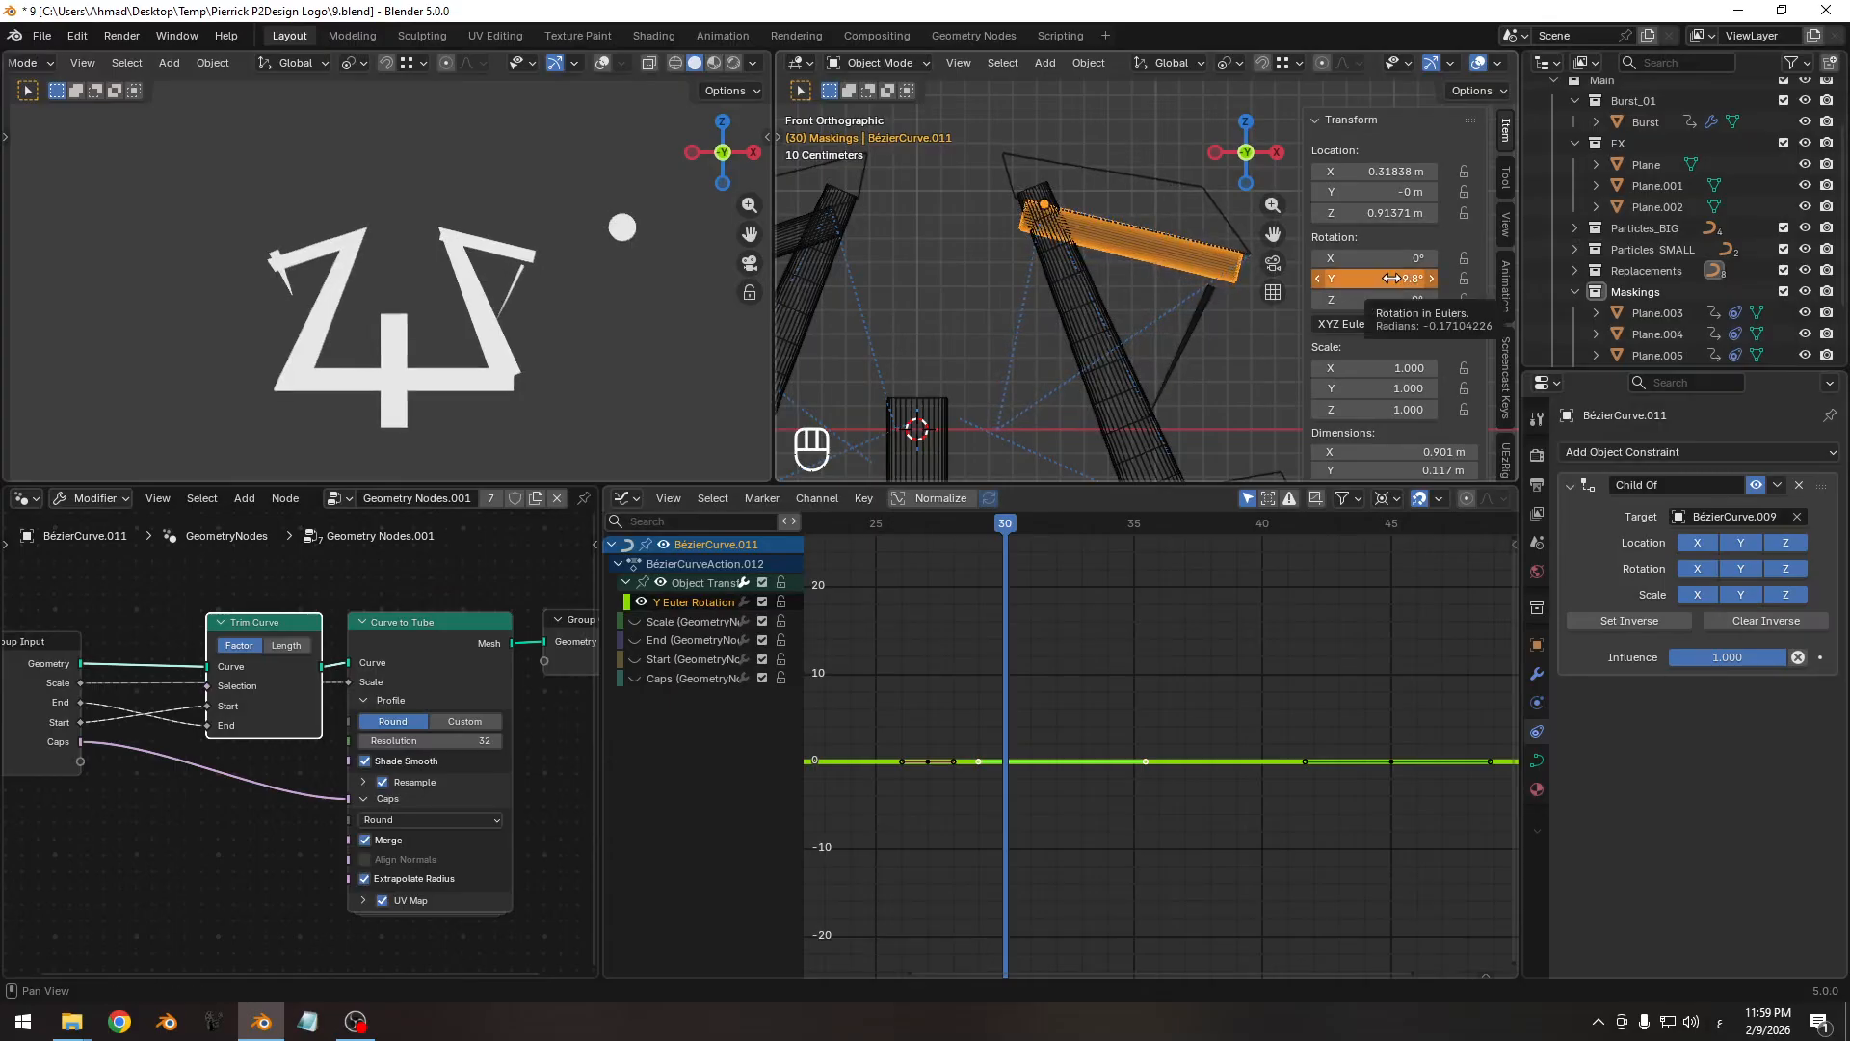
key("i")
Step through frames 31 to 44 to check how the bar rotates back to rest.
key("Right")
key("Right")
key("Right")
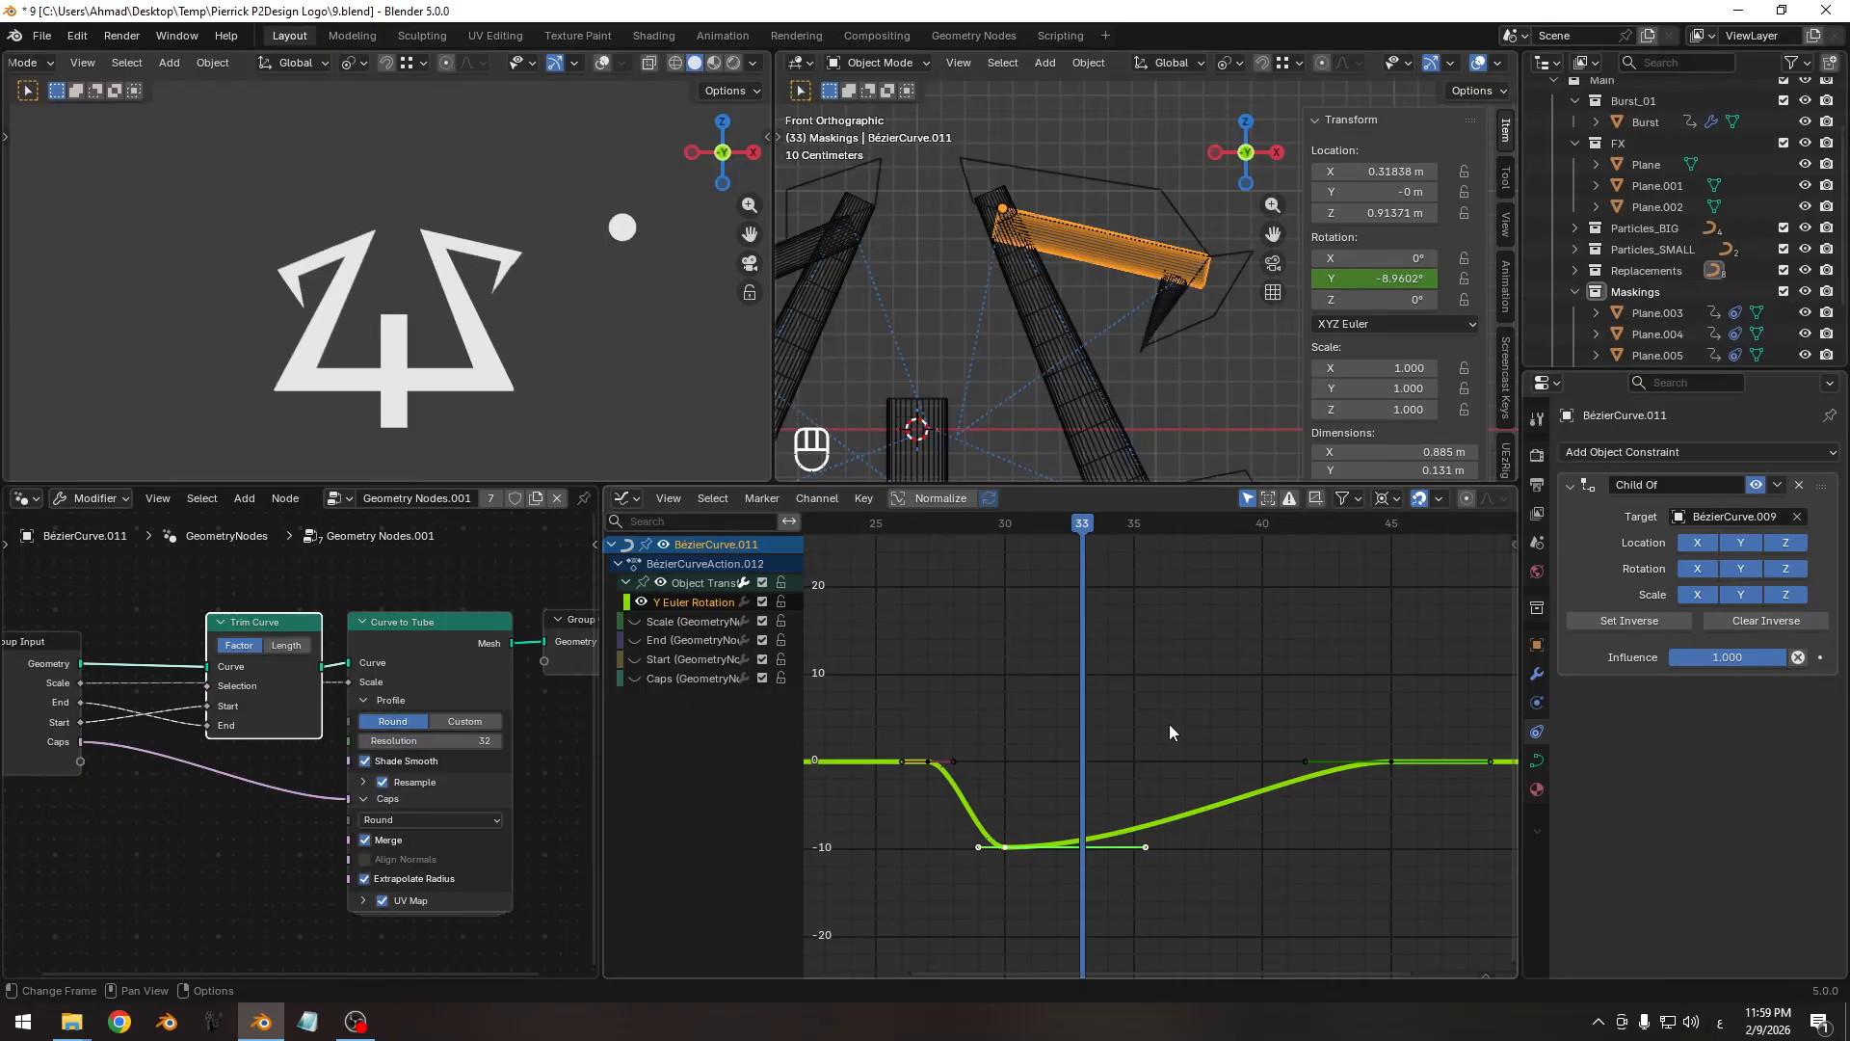
key("Right")
key("Right")
key("Right")
key("Right")
key("Right")
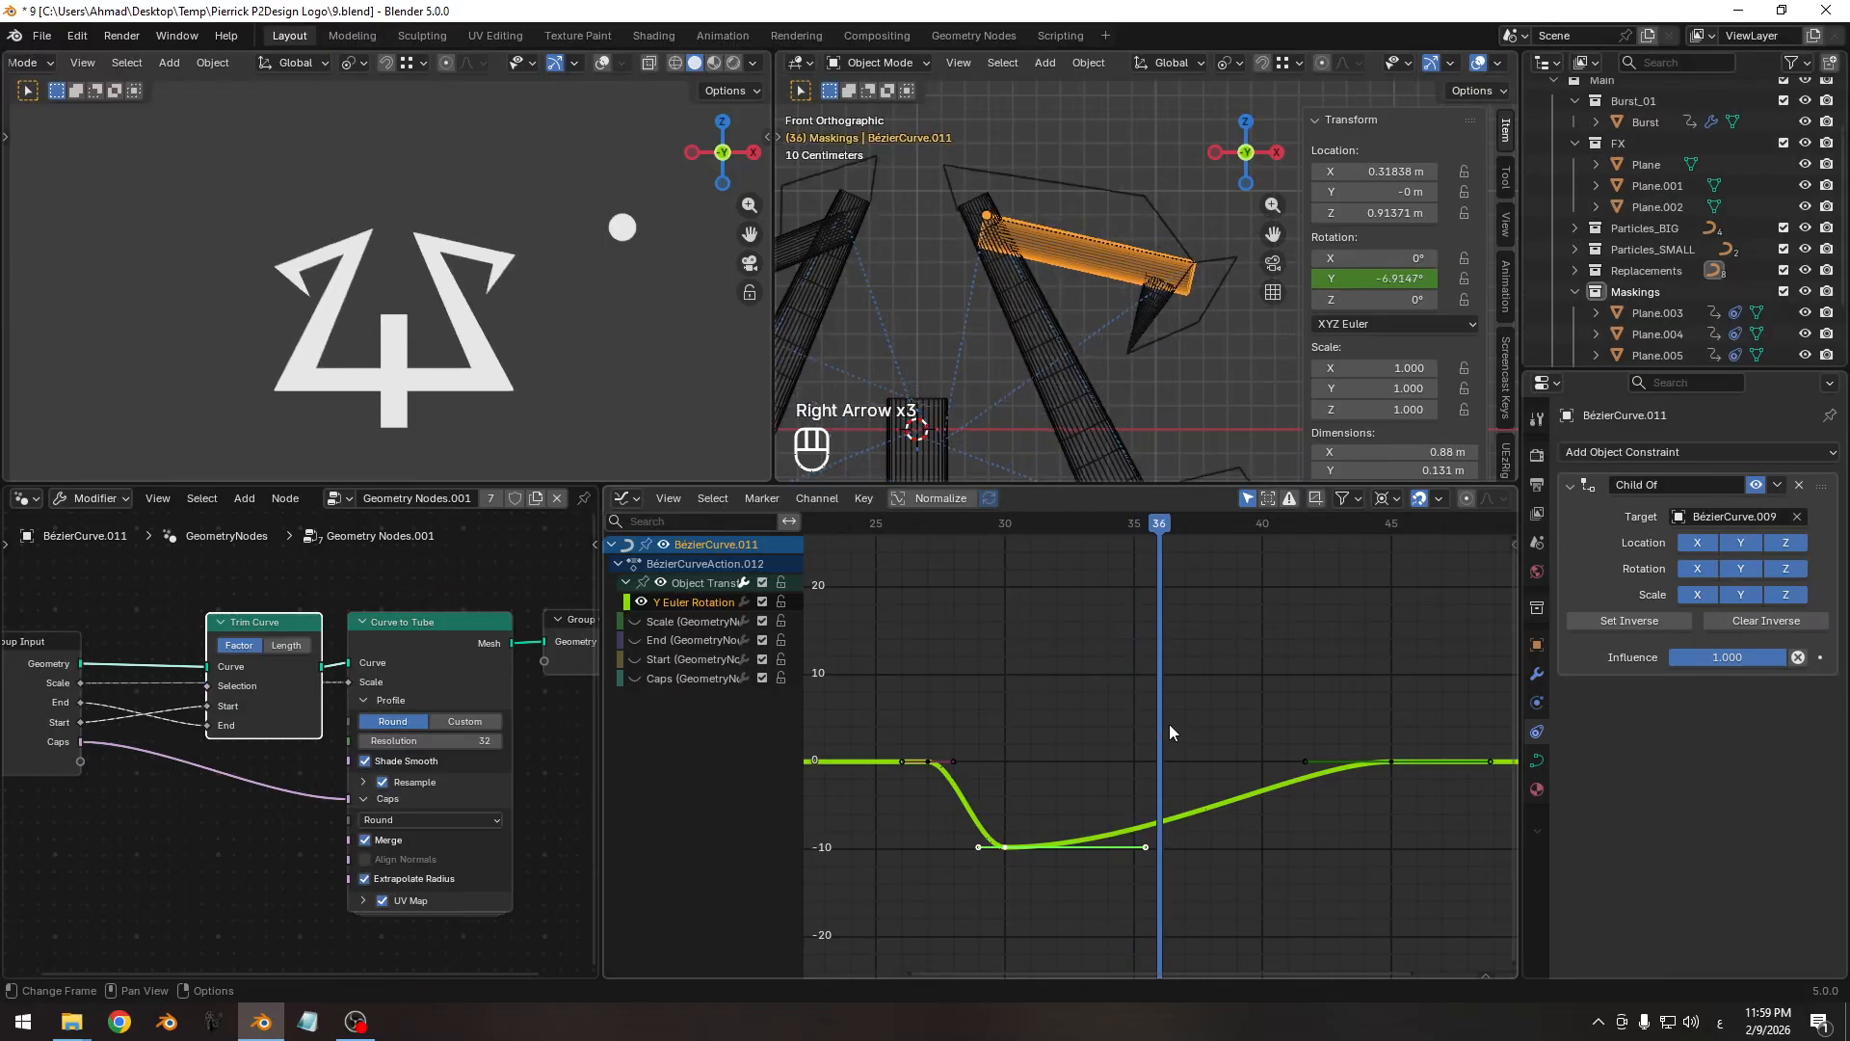
key("Right")
key("Right")
key("Right")
key("Right")
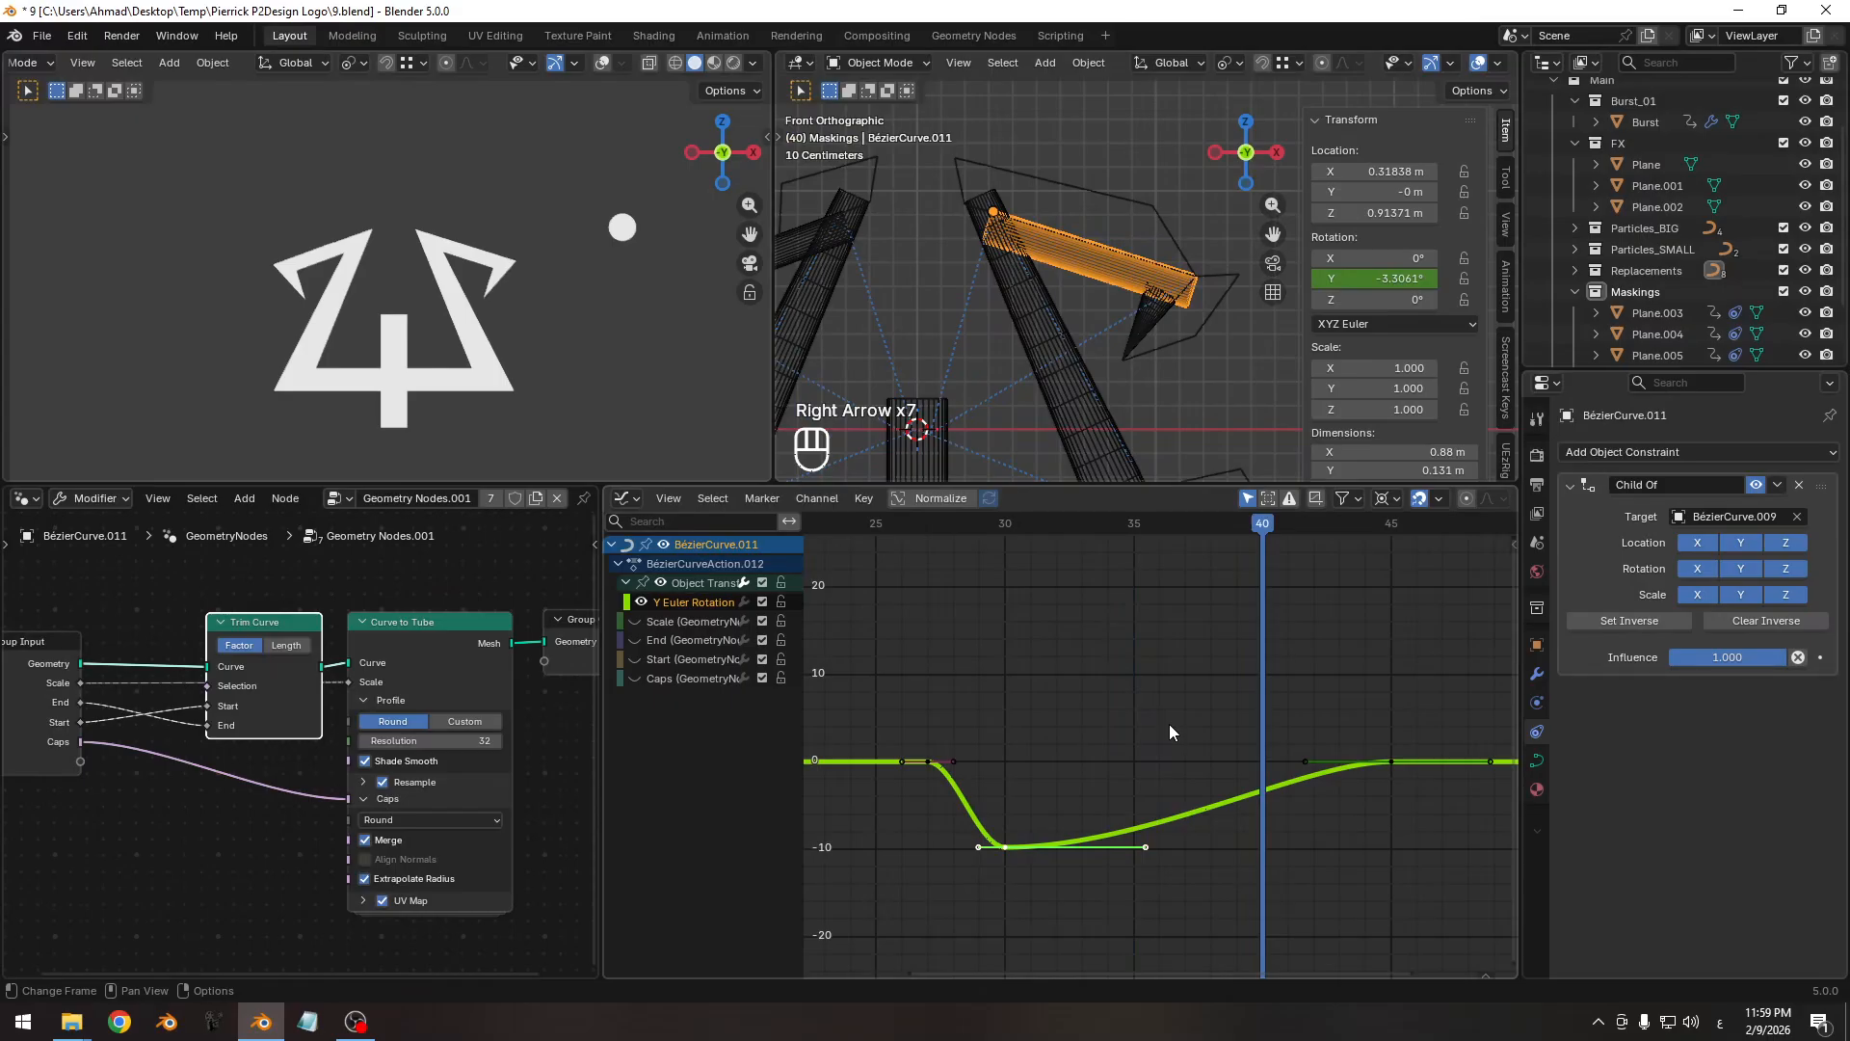
key("Right")
key("Right")
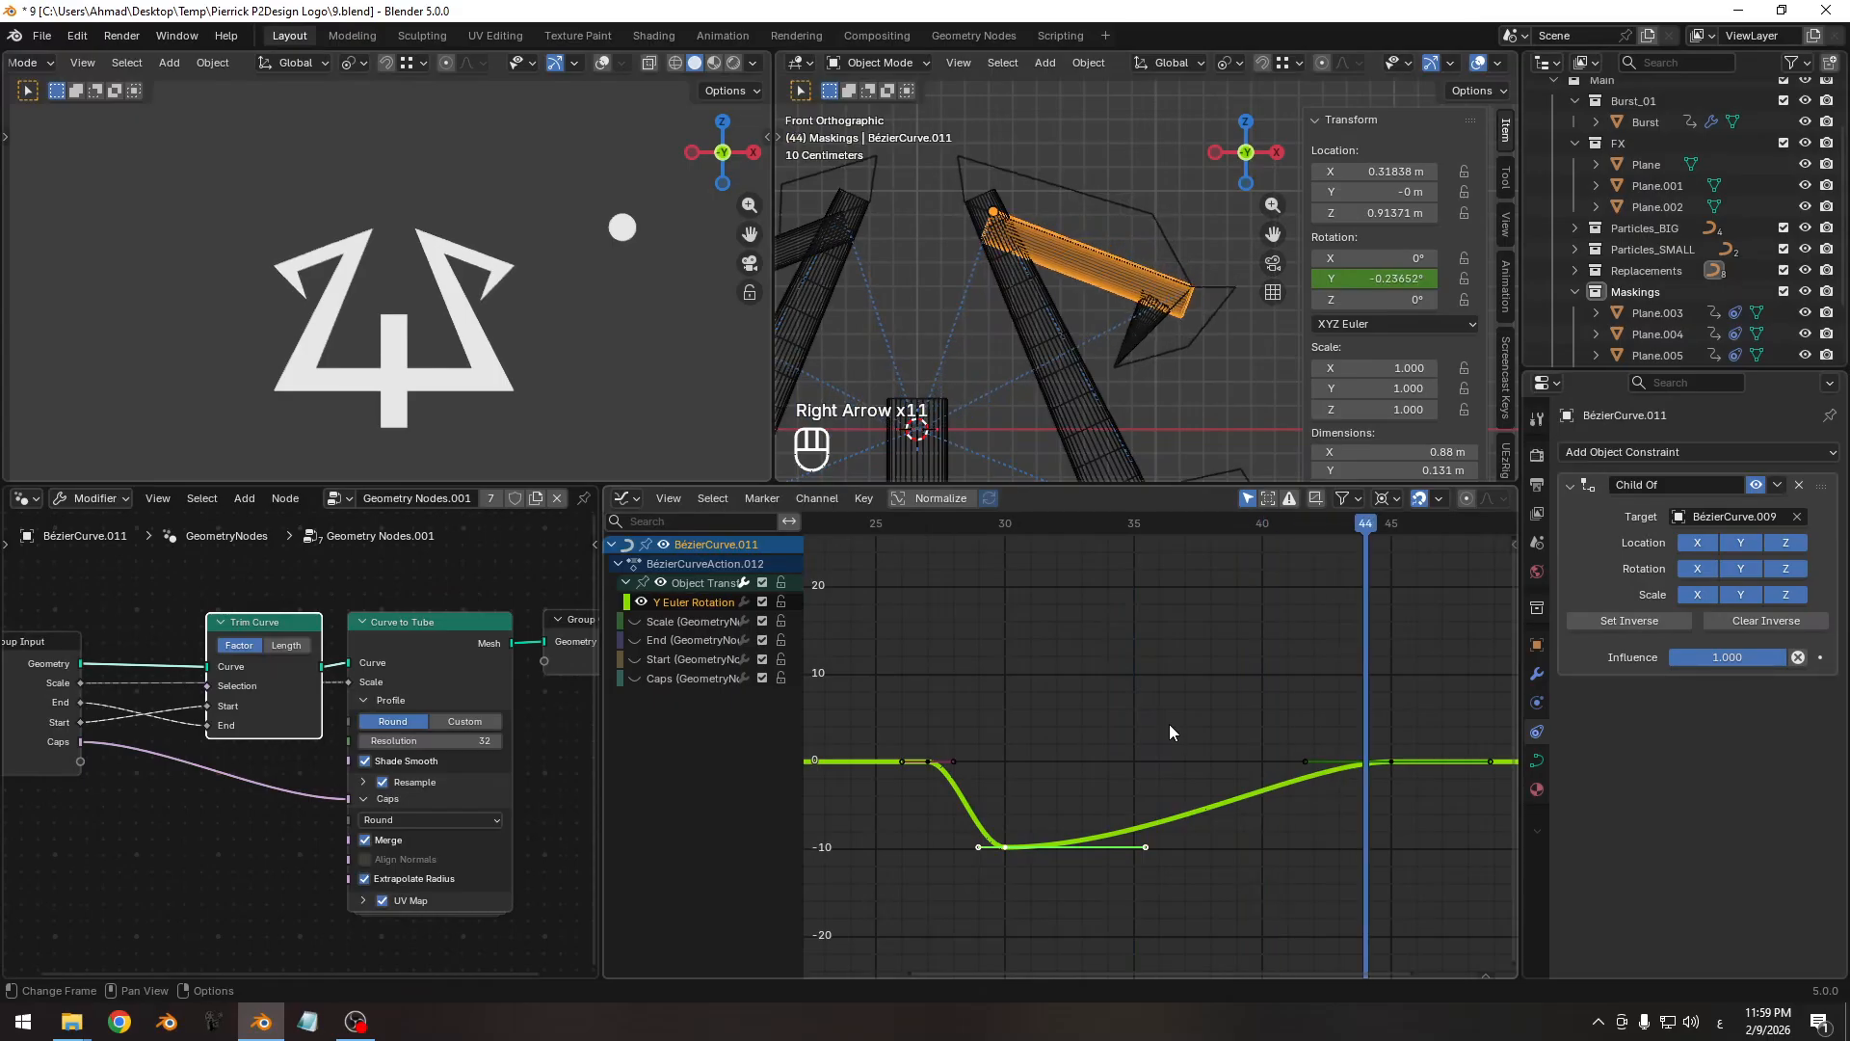
Select BézierCurve.009 and play the animation to review its Y rotation wobble.
left_click(1089, 351)
middle_click_drag(1059, 371, 1046, 357, "ctrl")
middle_click_drag(1108, 673, 1071, 658, "ctrl")
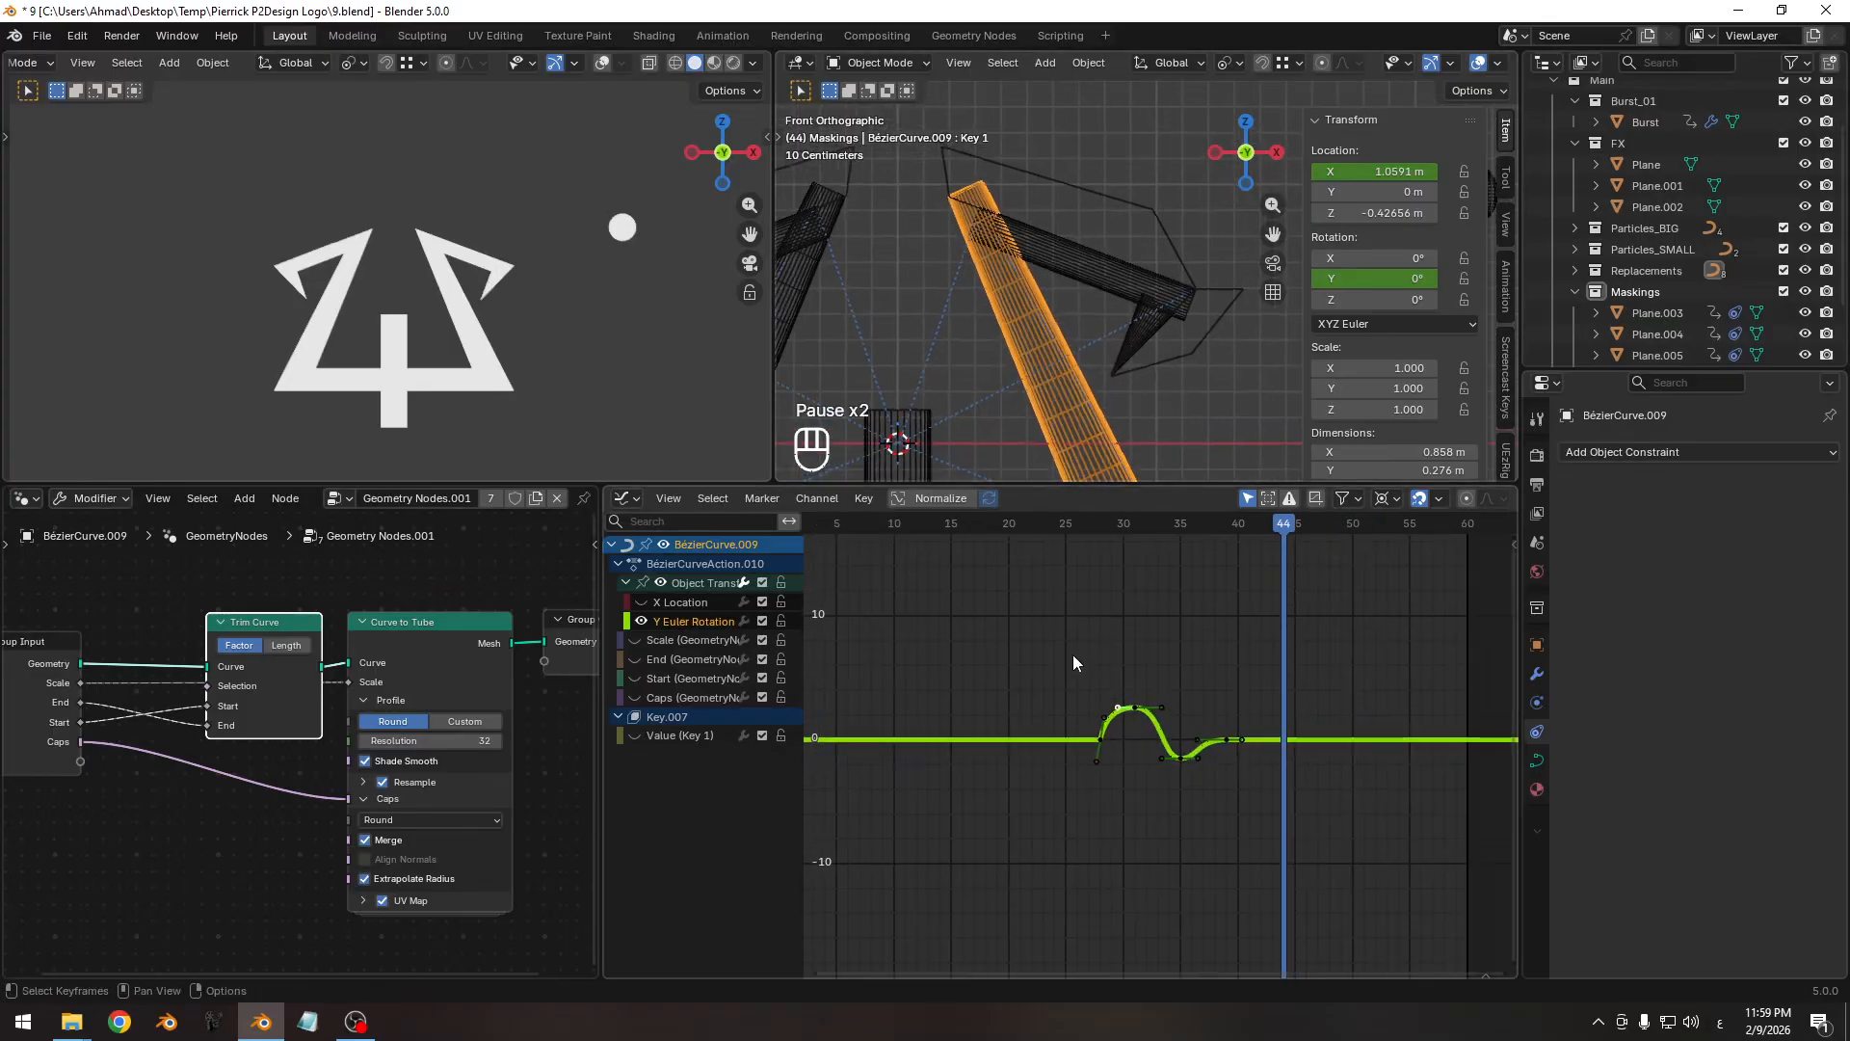
left_click_drag(998, 526, 1176, 545)
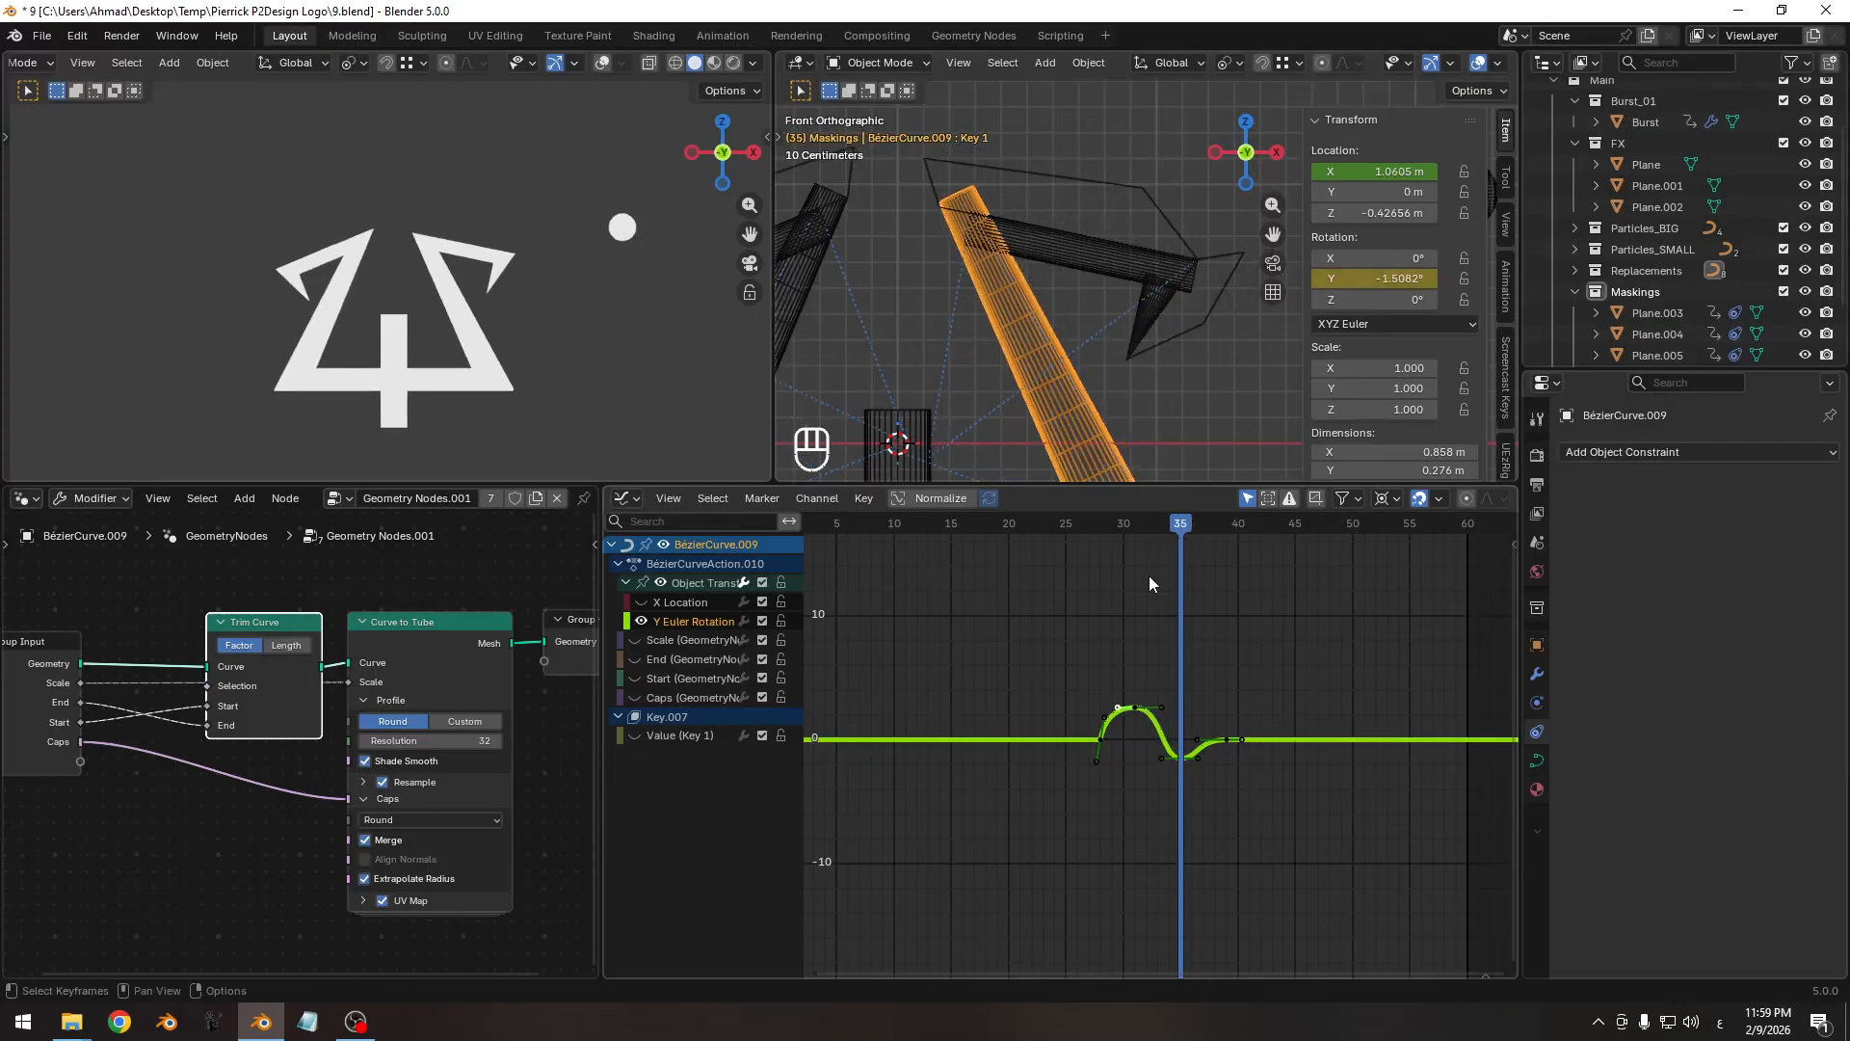
key("space")
key("space")
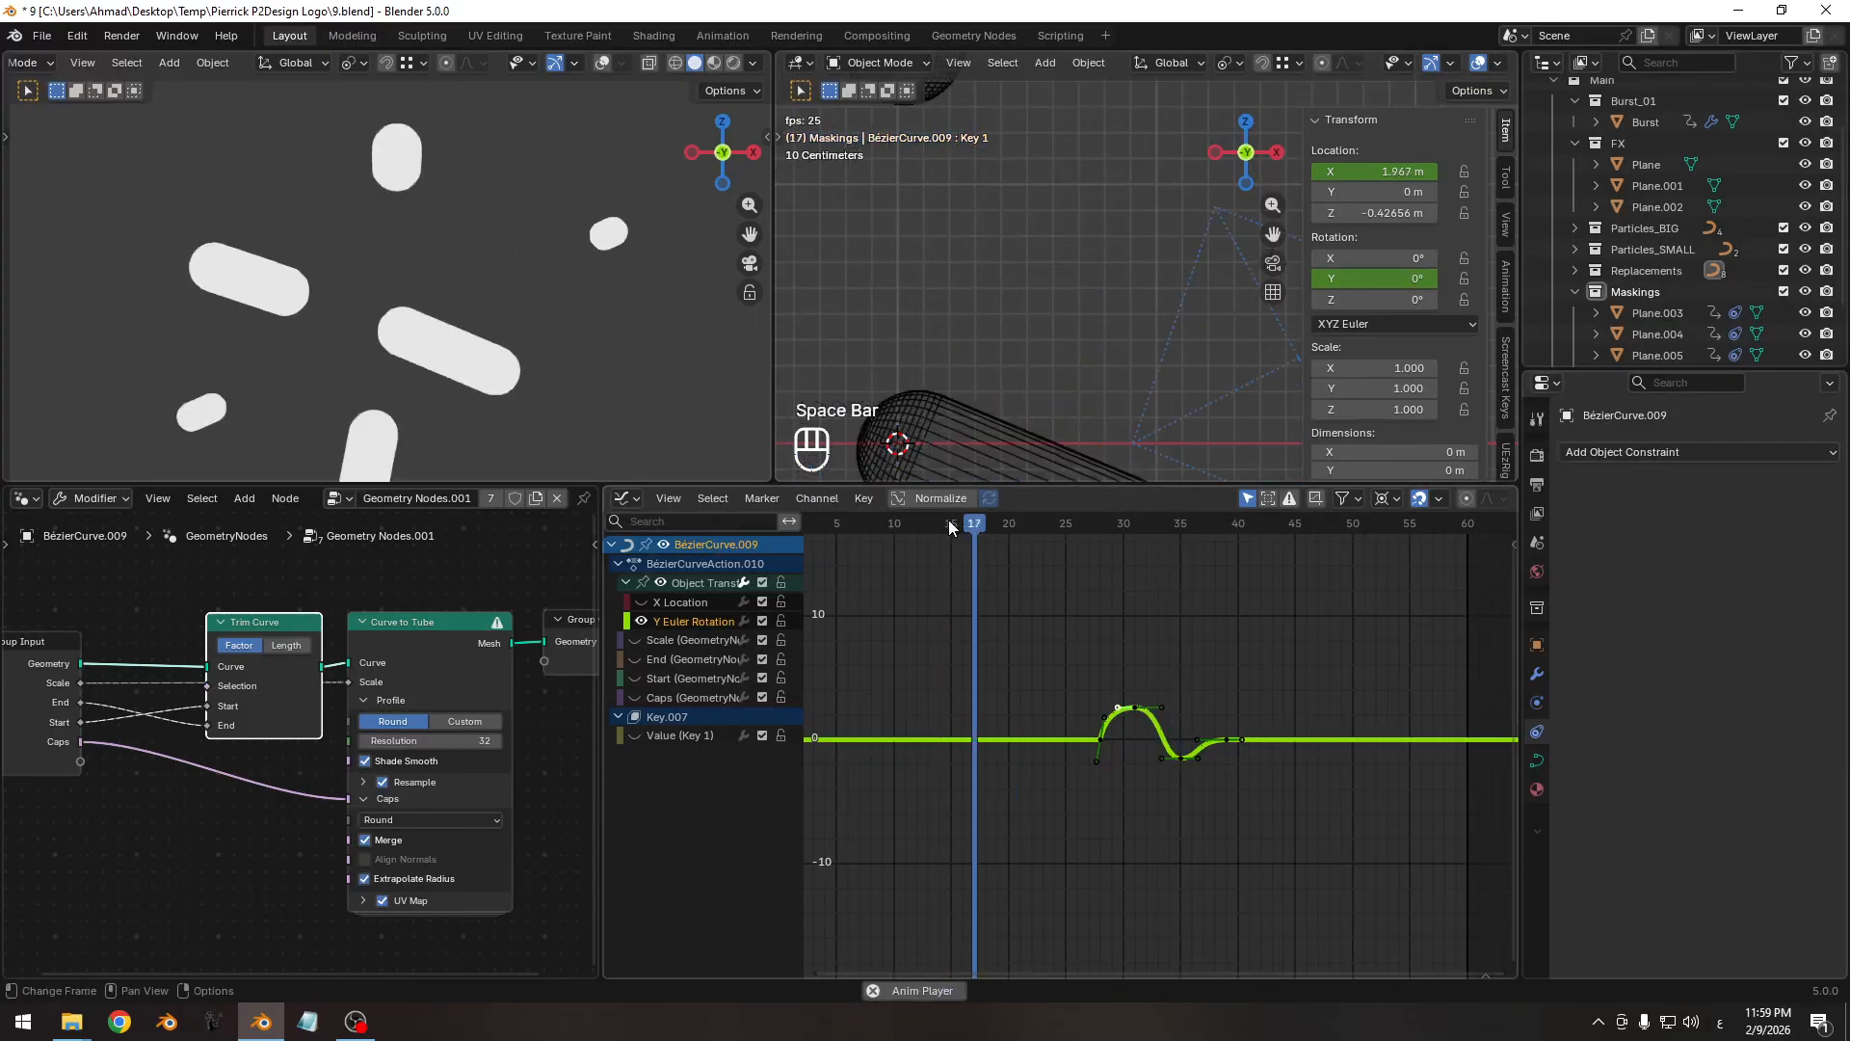
left_click(963, 522)
key("space")
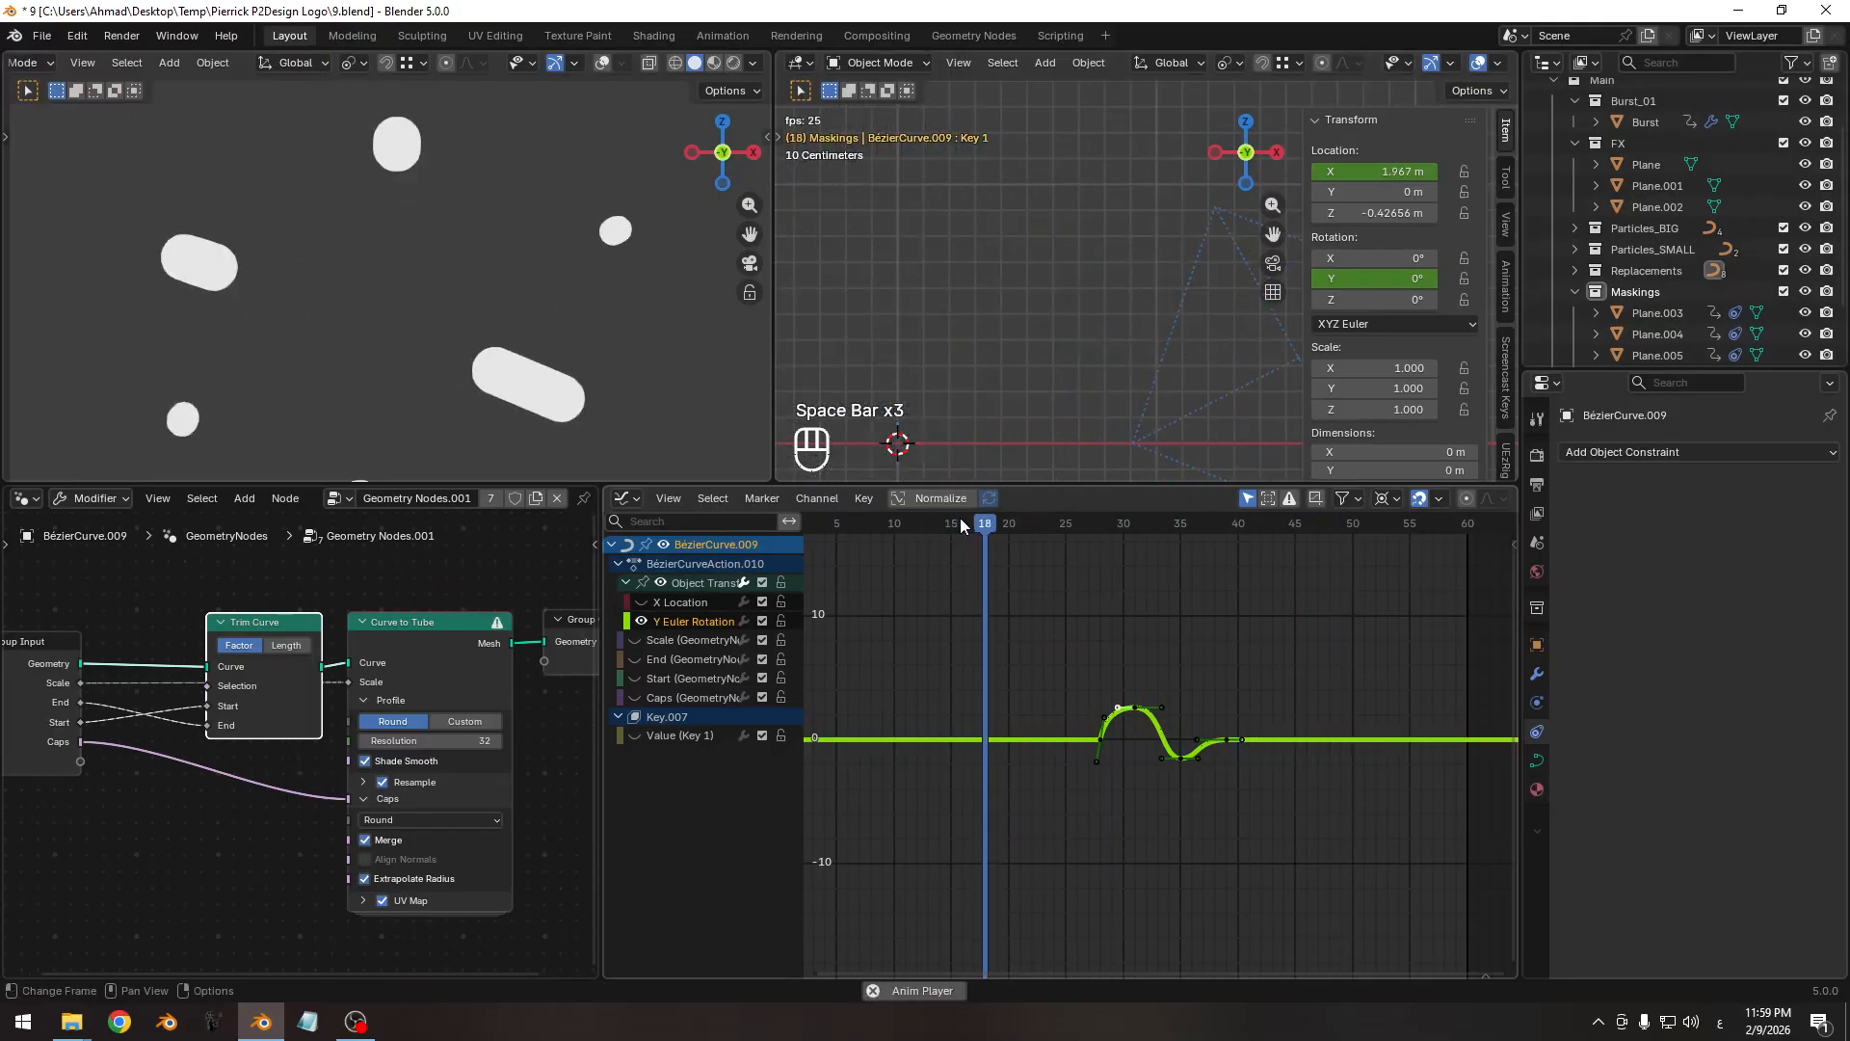
key("space")
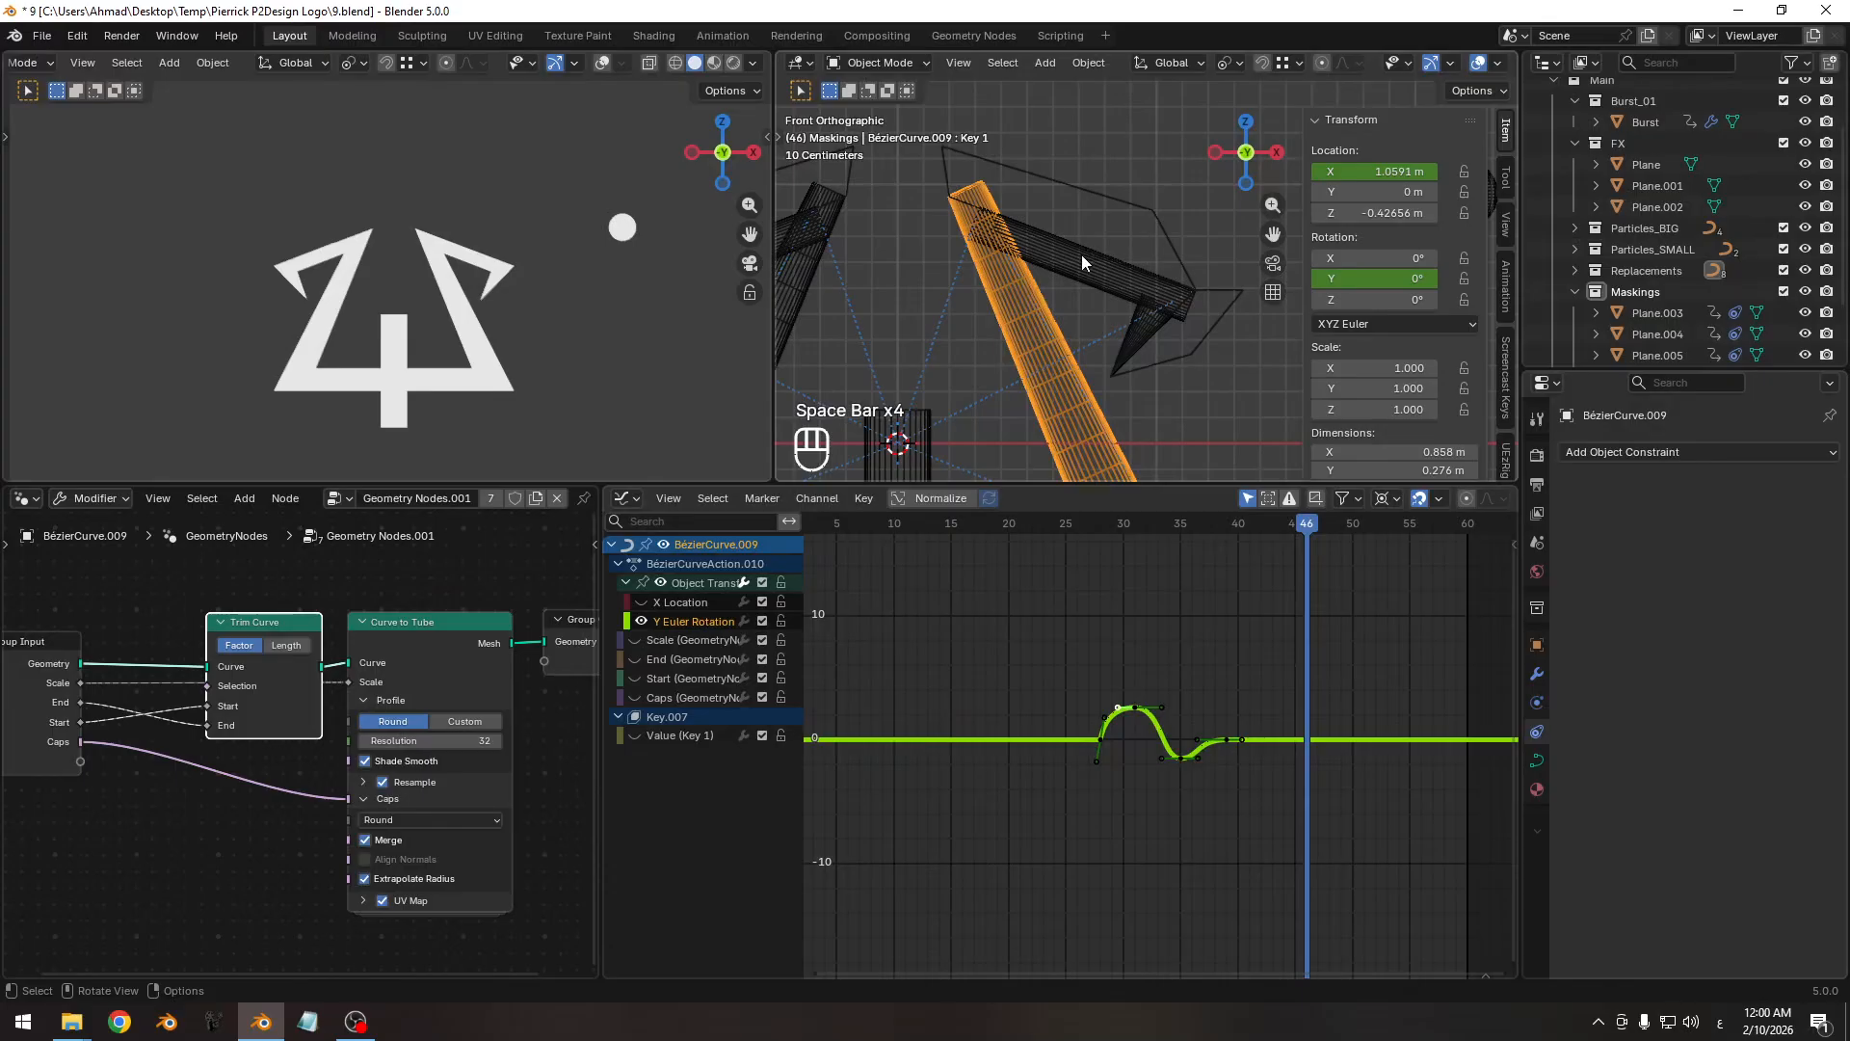
Hide BézierCurve.011 and BézierCurve.013 in the viewport.
left_click(1081, 254)
left_click(1158, 345, "shift")
key("ctrl+z")
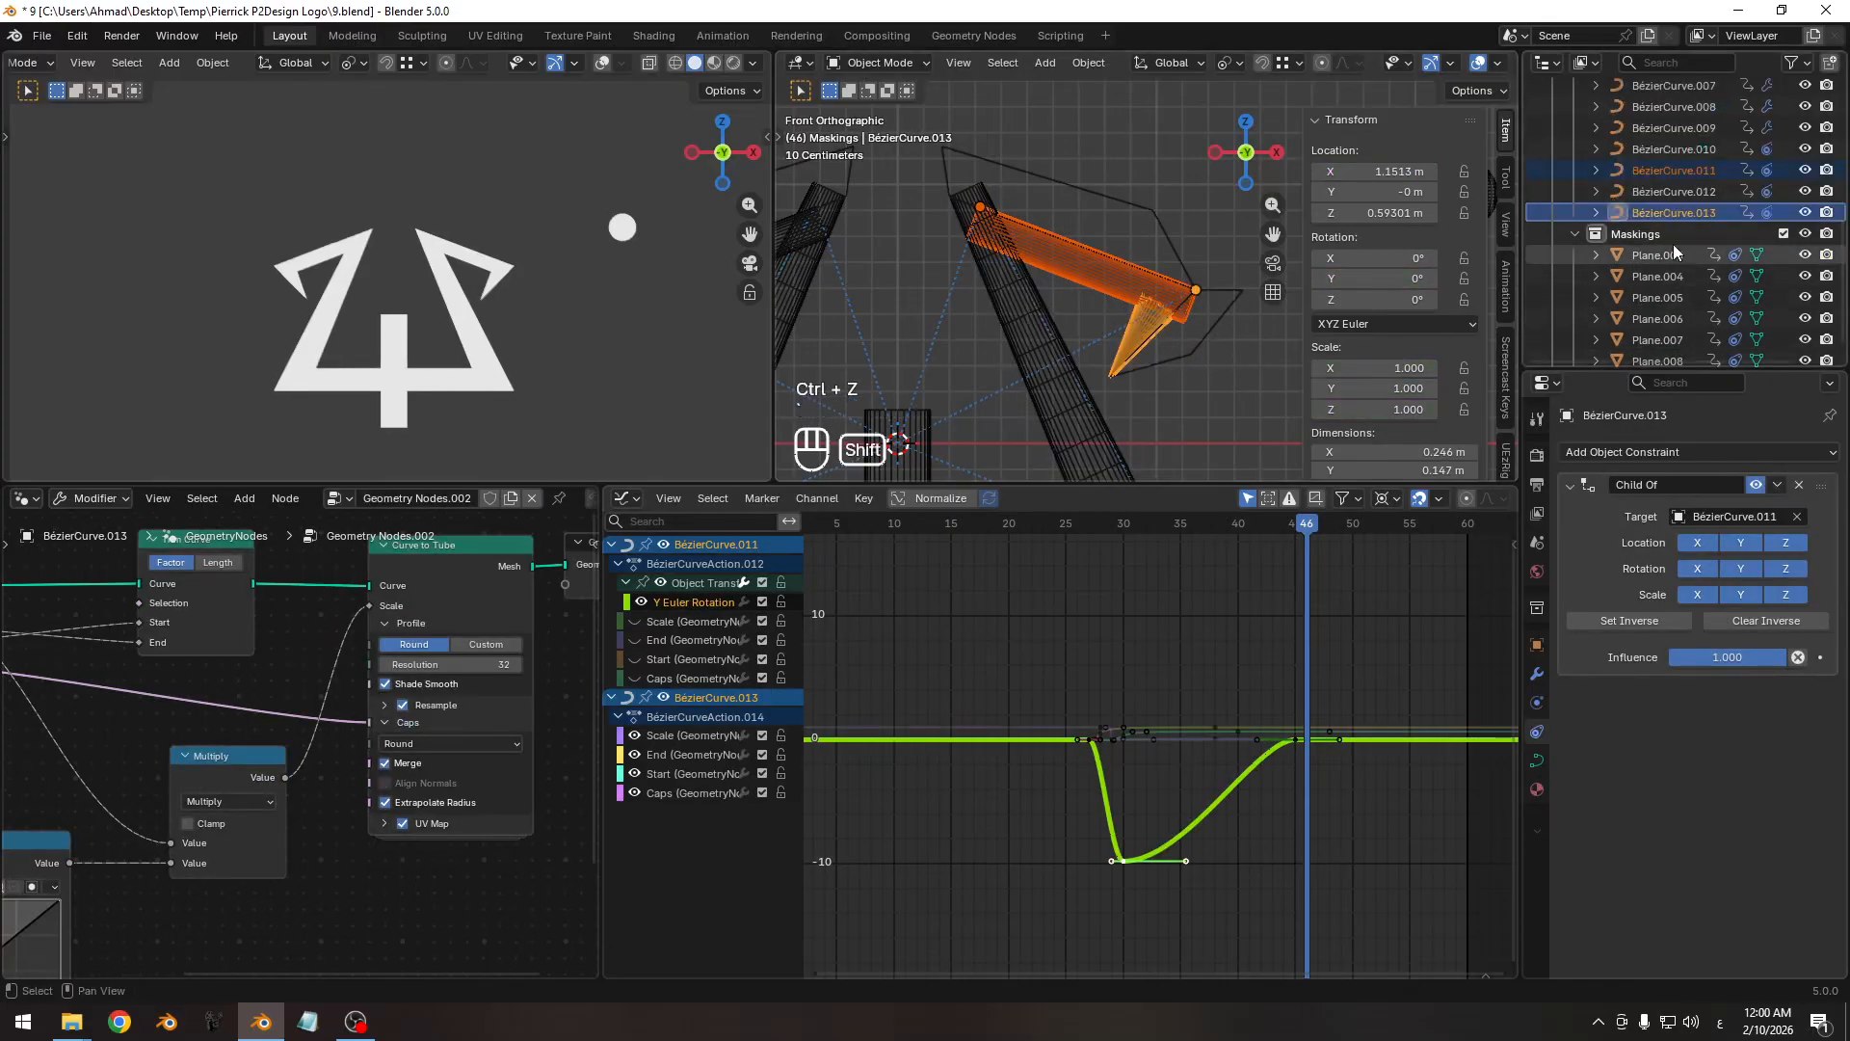
middle_click_drag(1717, 247, 1684, 289, "shift")
left_click(1805, 215)
left_click(1804, 258)
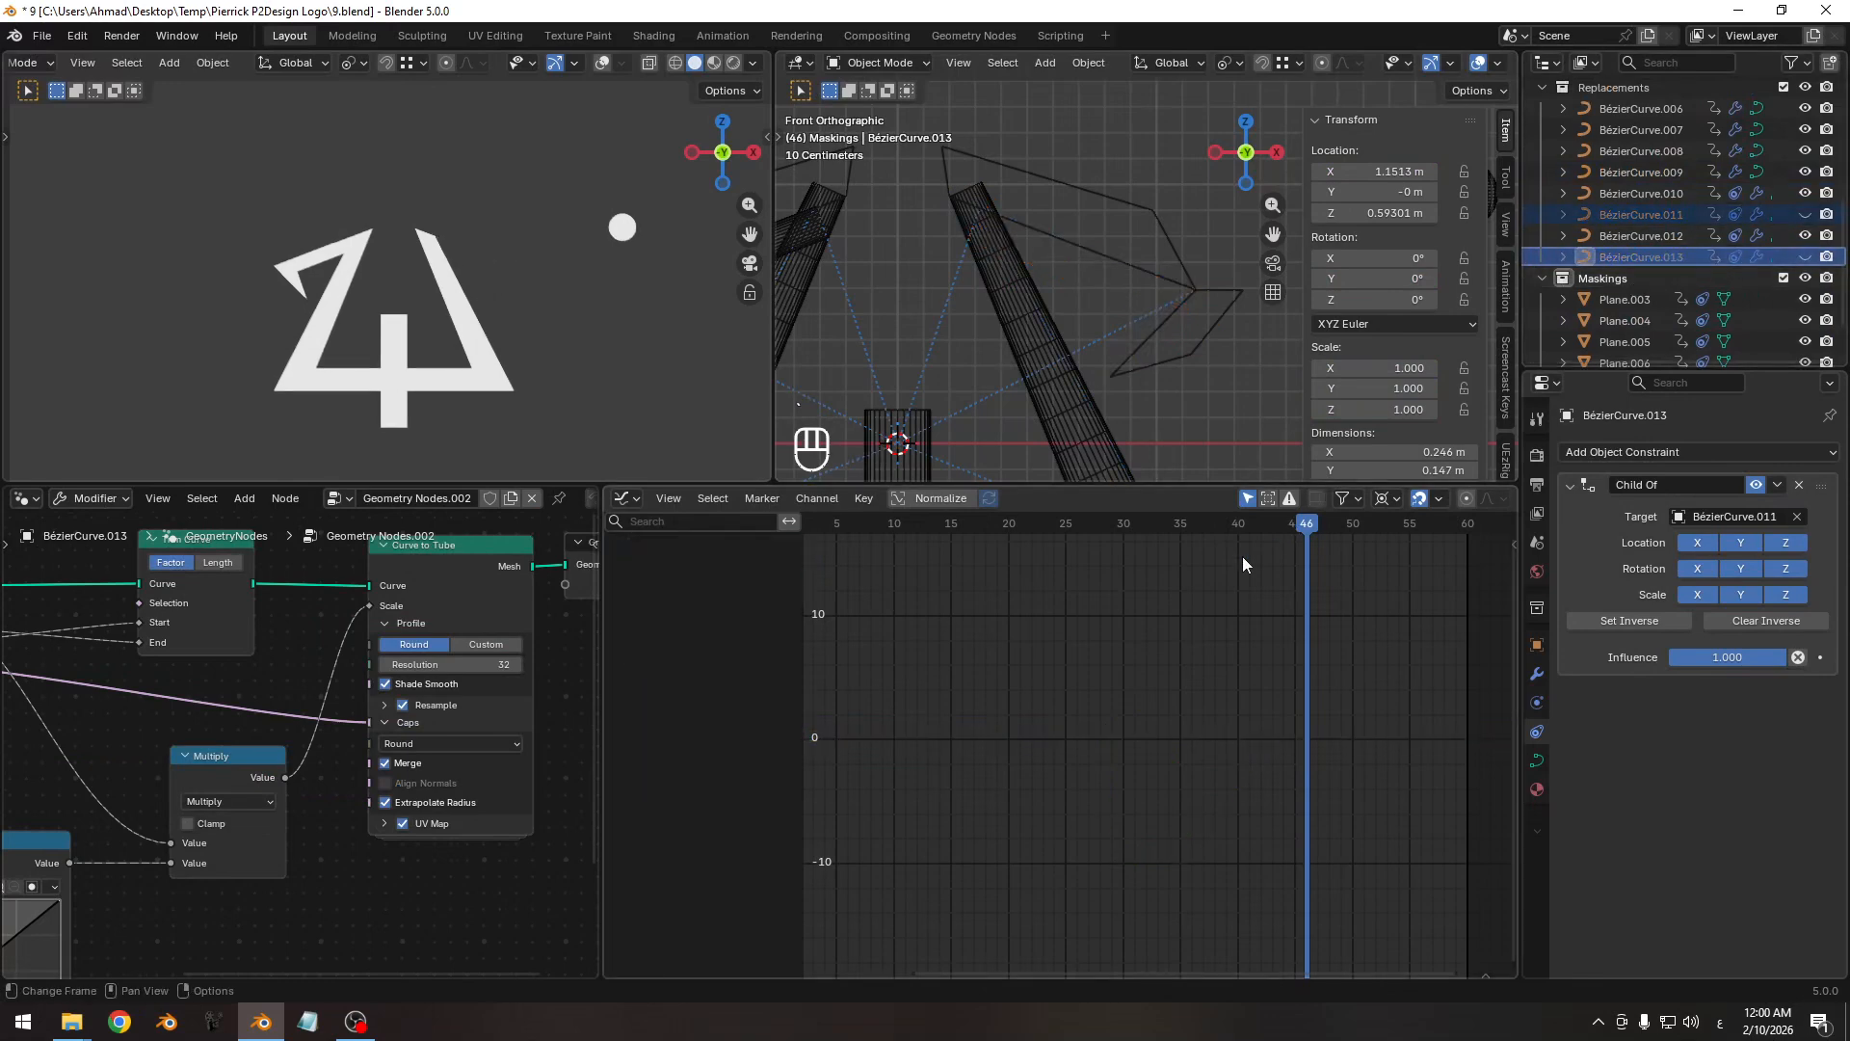
Select BézierCurve.009 and replay the animation to judge its wobble without the hidden pieces.
left_click(1036, 304)
key("Home")
key("space")
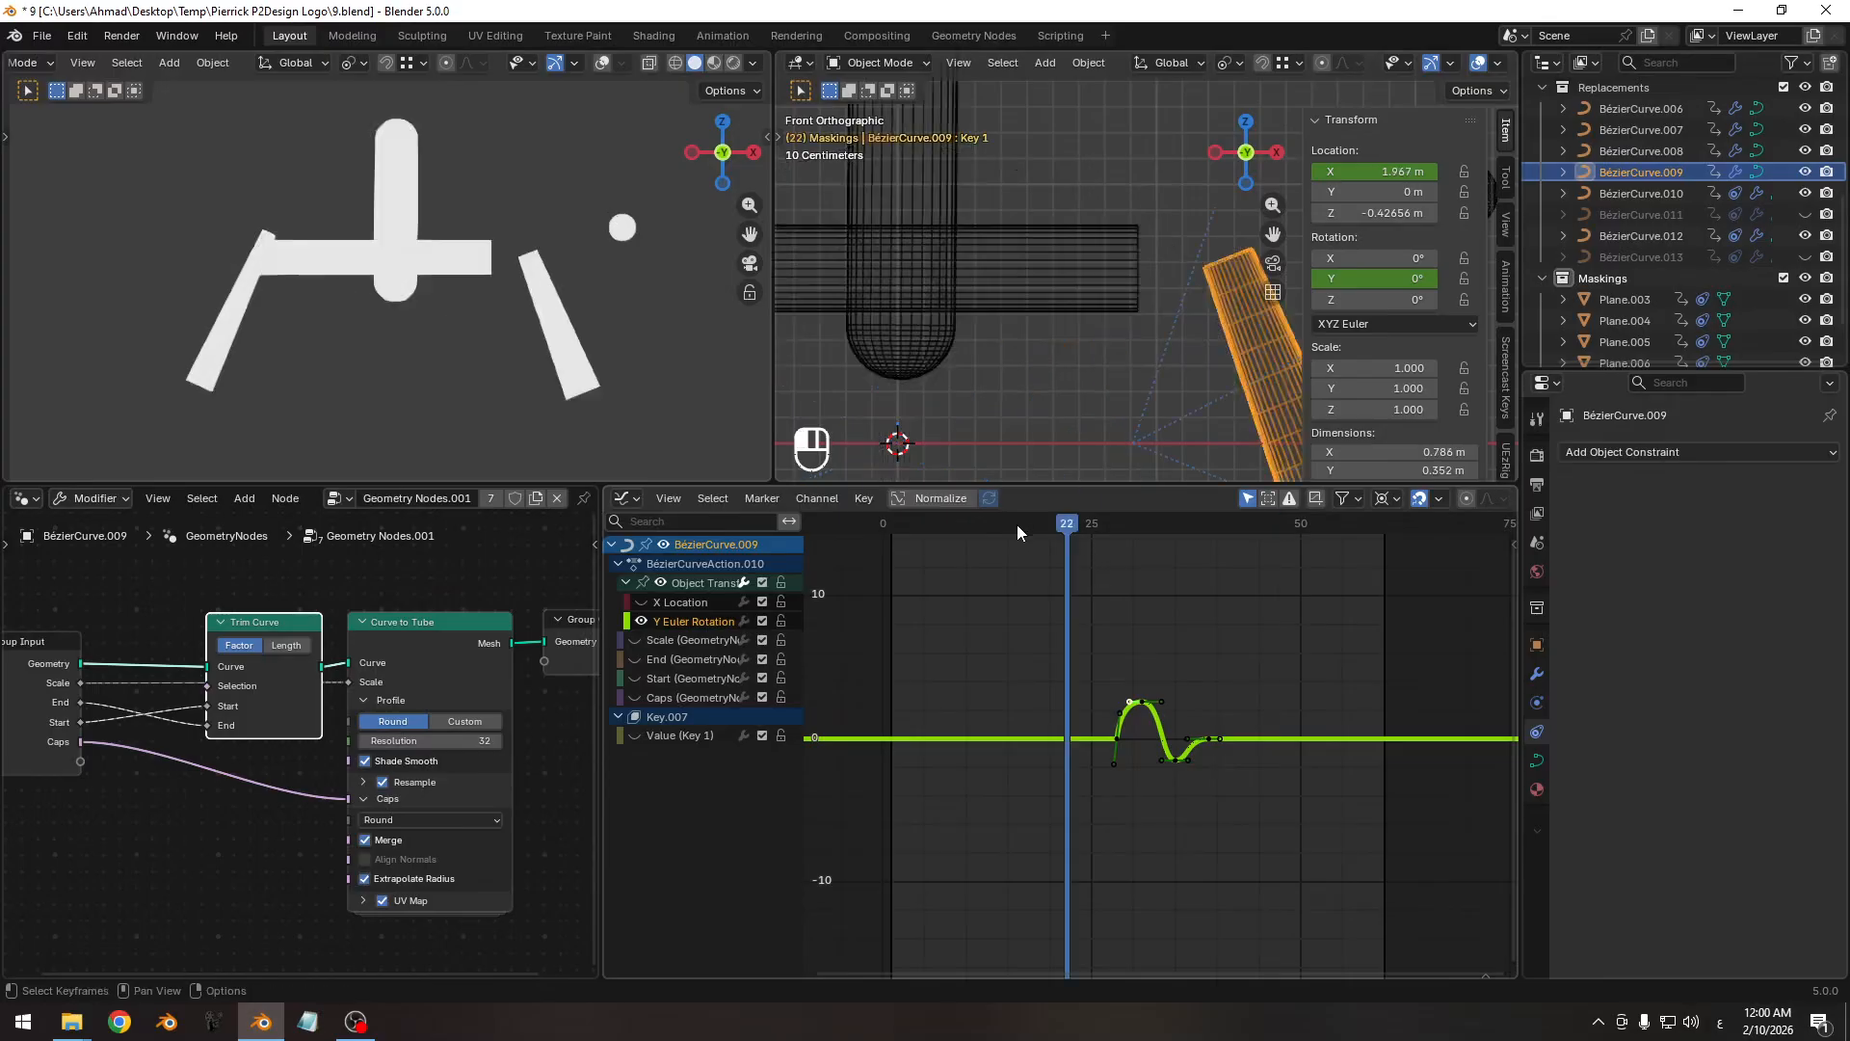
key("space")
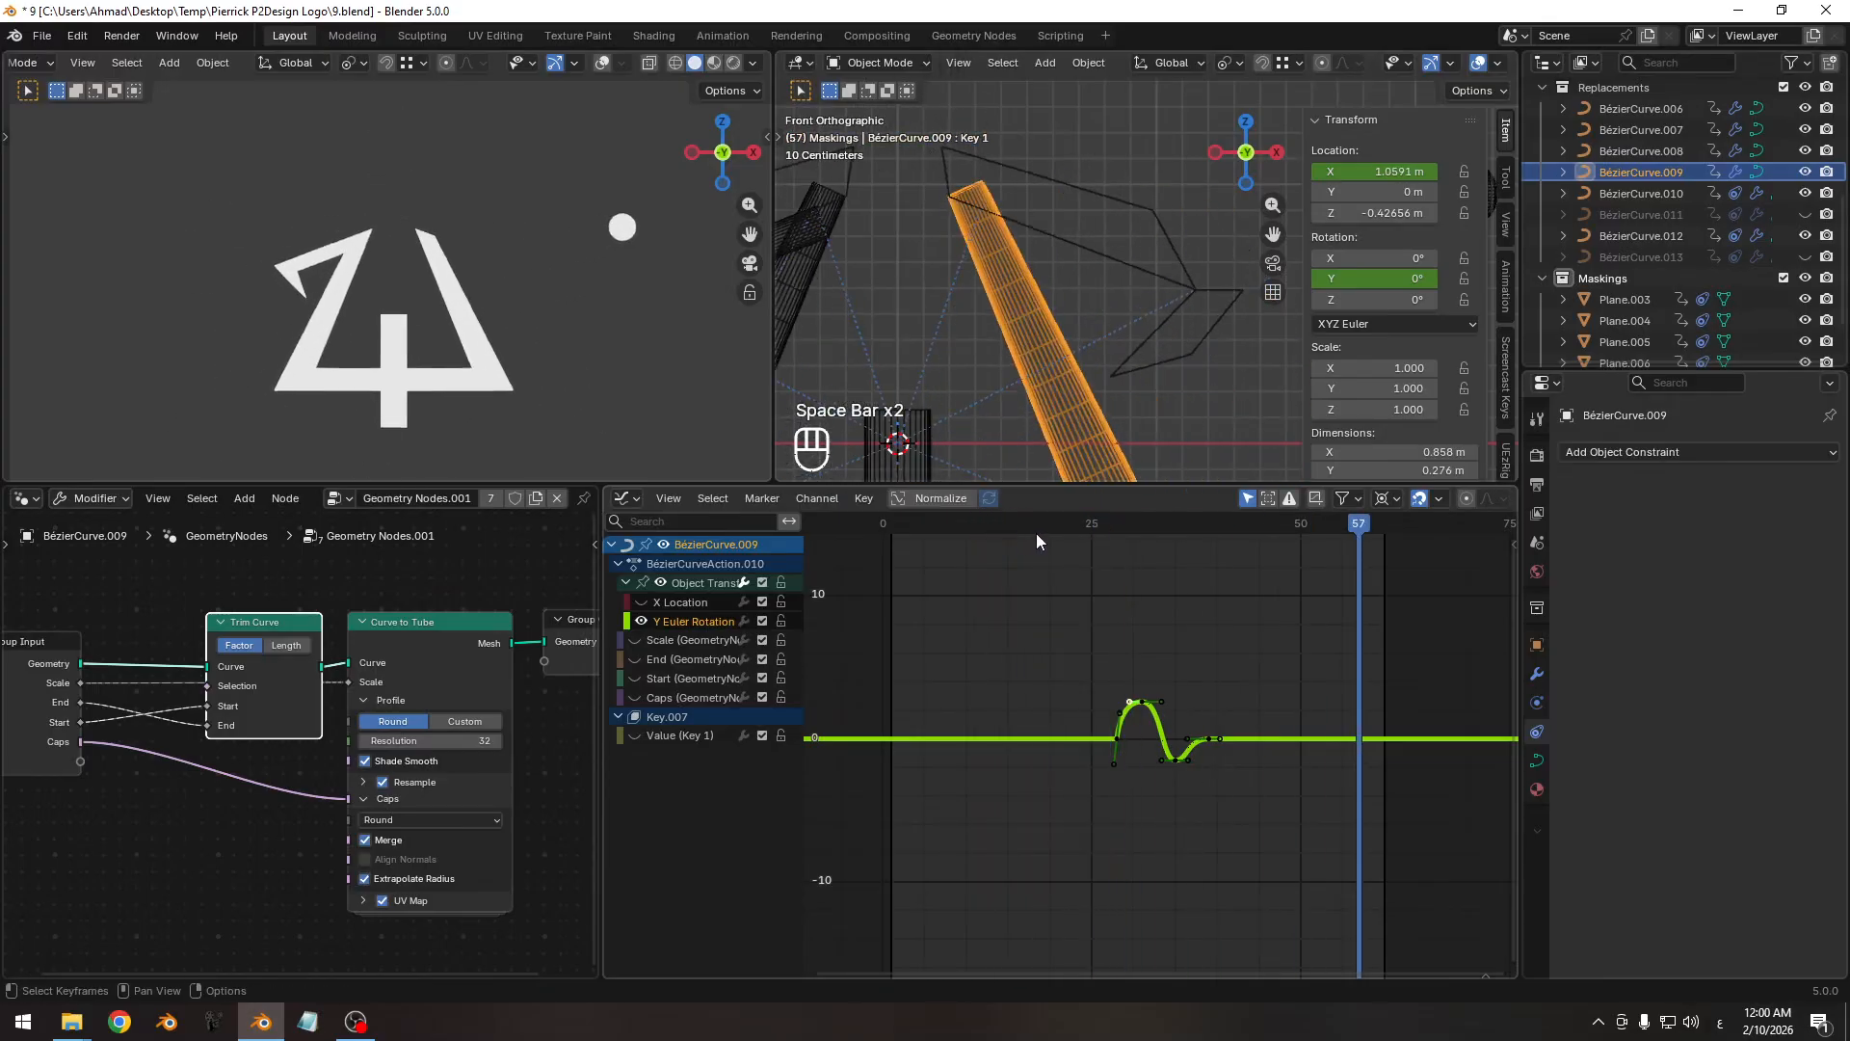
left_click(1036, 527)
key("space")
key("space")
Shift all Y rotation keyframes of BézierCurve.009 two frames earlier so the peak sits on frame 29, and preview the motion.
middle_click_drag(1126, 638, 1167, 622, "ctrl")
middle_click_drag(1149, 621, 1103, 634, "shift")
key("a")
middle_click_drag(1098, 682, 1092, 648, "ctrl")
mouse_move(1078, 531)
left_mouse_down()
mouse_move(1017, 539)
mouse_move(1145, 535)
mouse_move(969, 558)
mouse_move(1078, 553)
left_mouse_up()
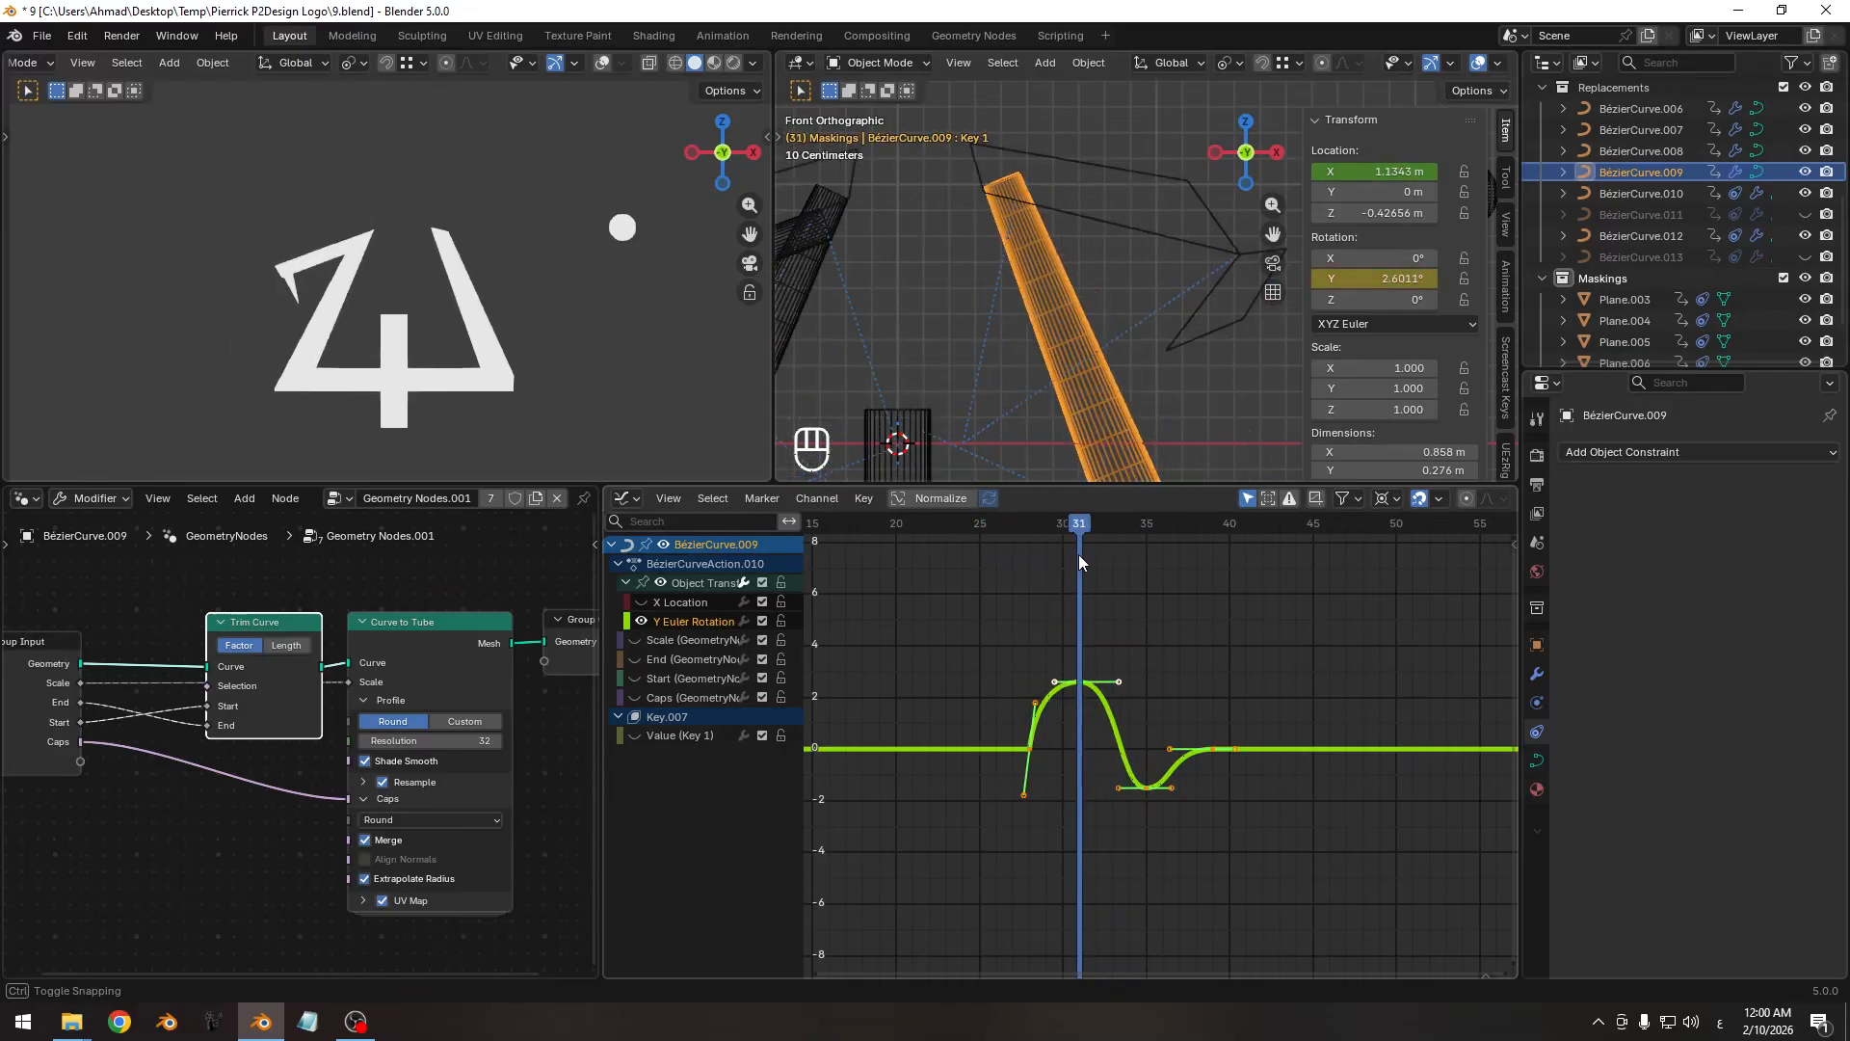
key("g")
key("x")
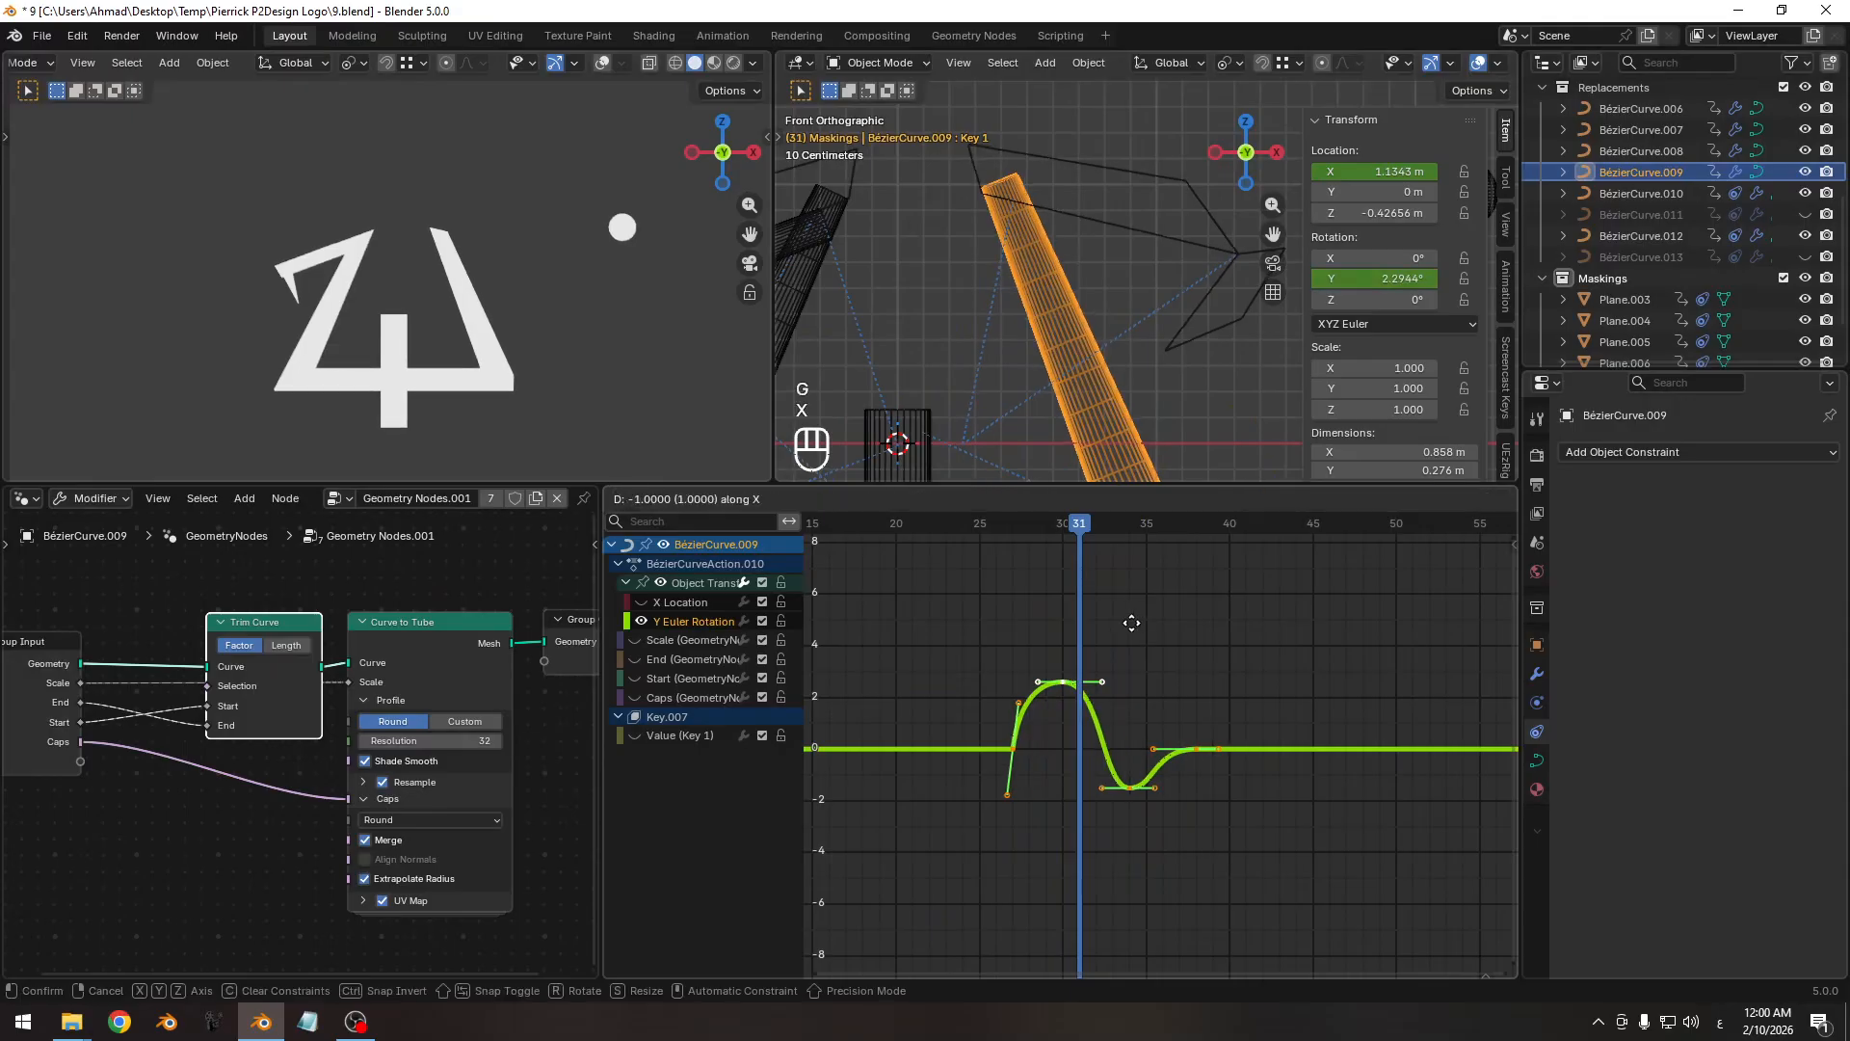
left_click(1103, 622)
left_click_drag(1079, 526, 1162, 523)
key("space")
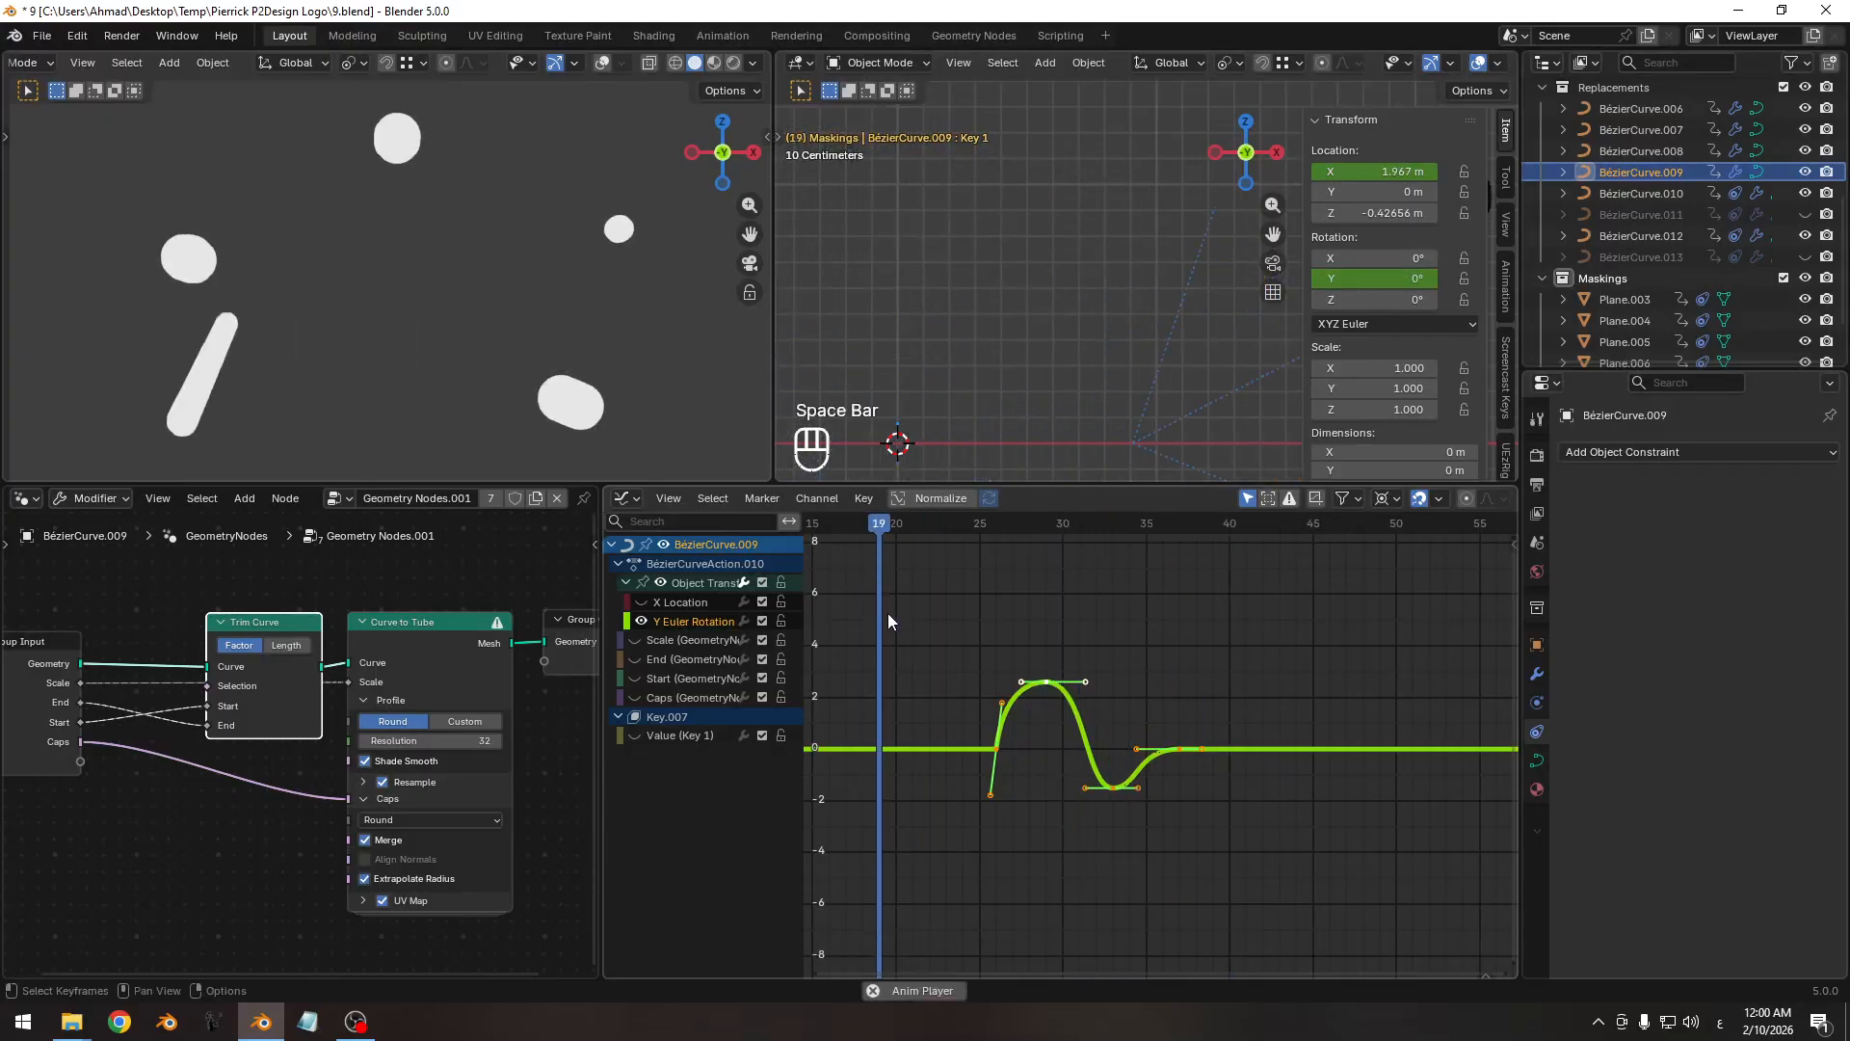
key("space")
Move all Y rotation keyframes of BézierCurve.009 one frame later so the peak sits on frame 30.
key("g")
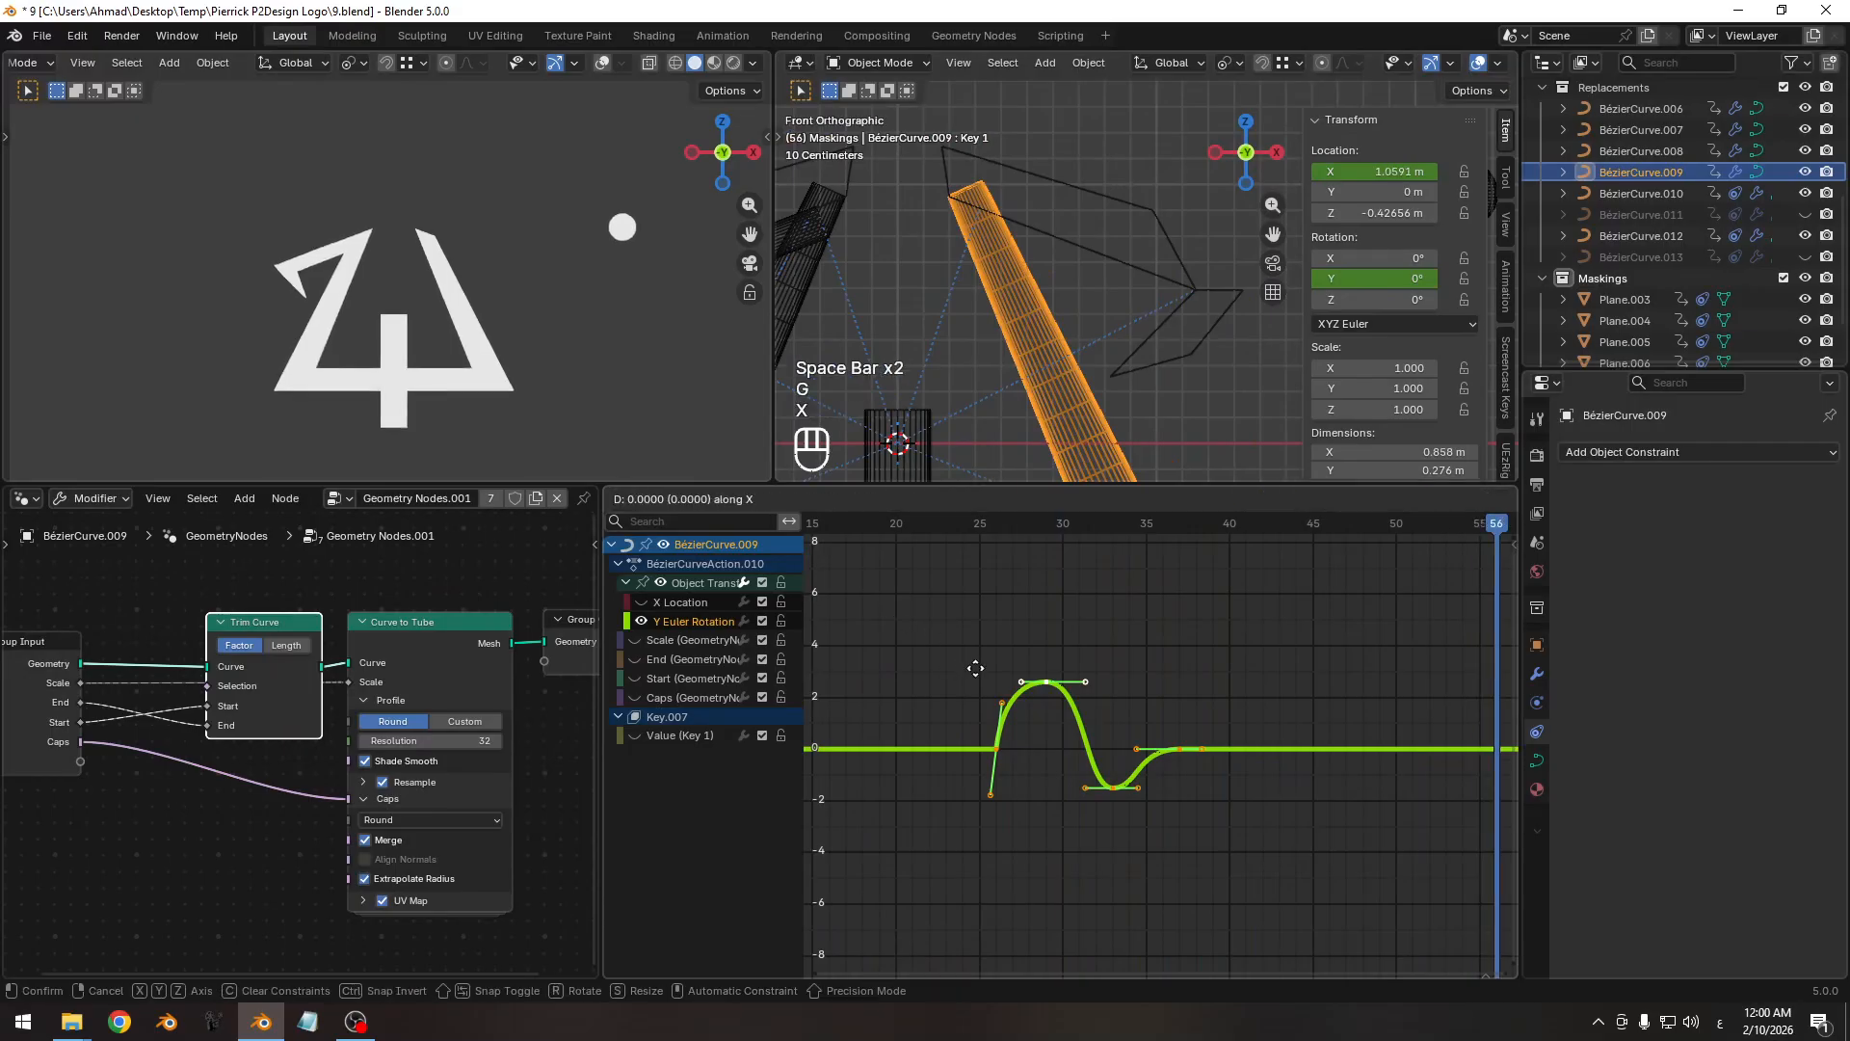
key("x")
left_click(985, 549)
Play the animation repeatedly and scrub to frame 39 to check the timing of BézierCurve.009's wobble.
key("space")
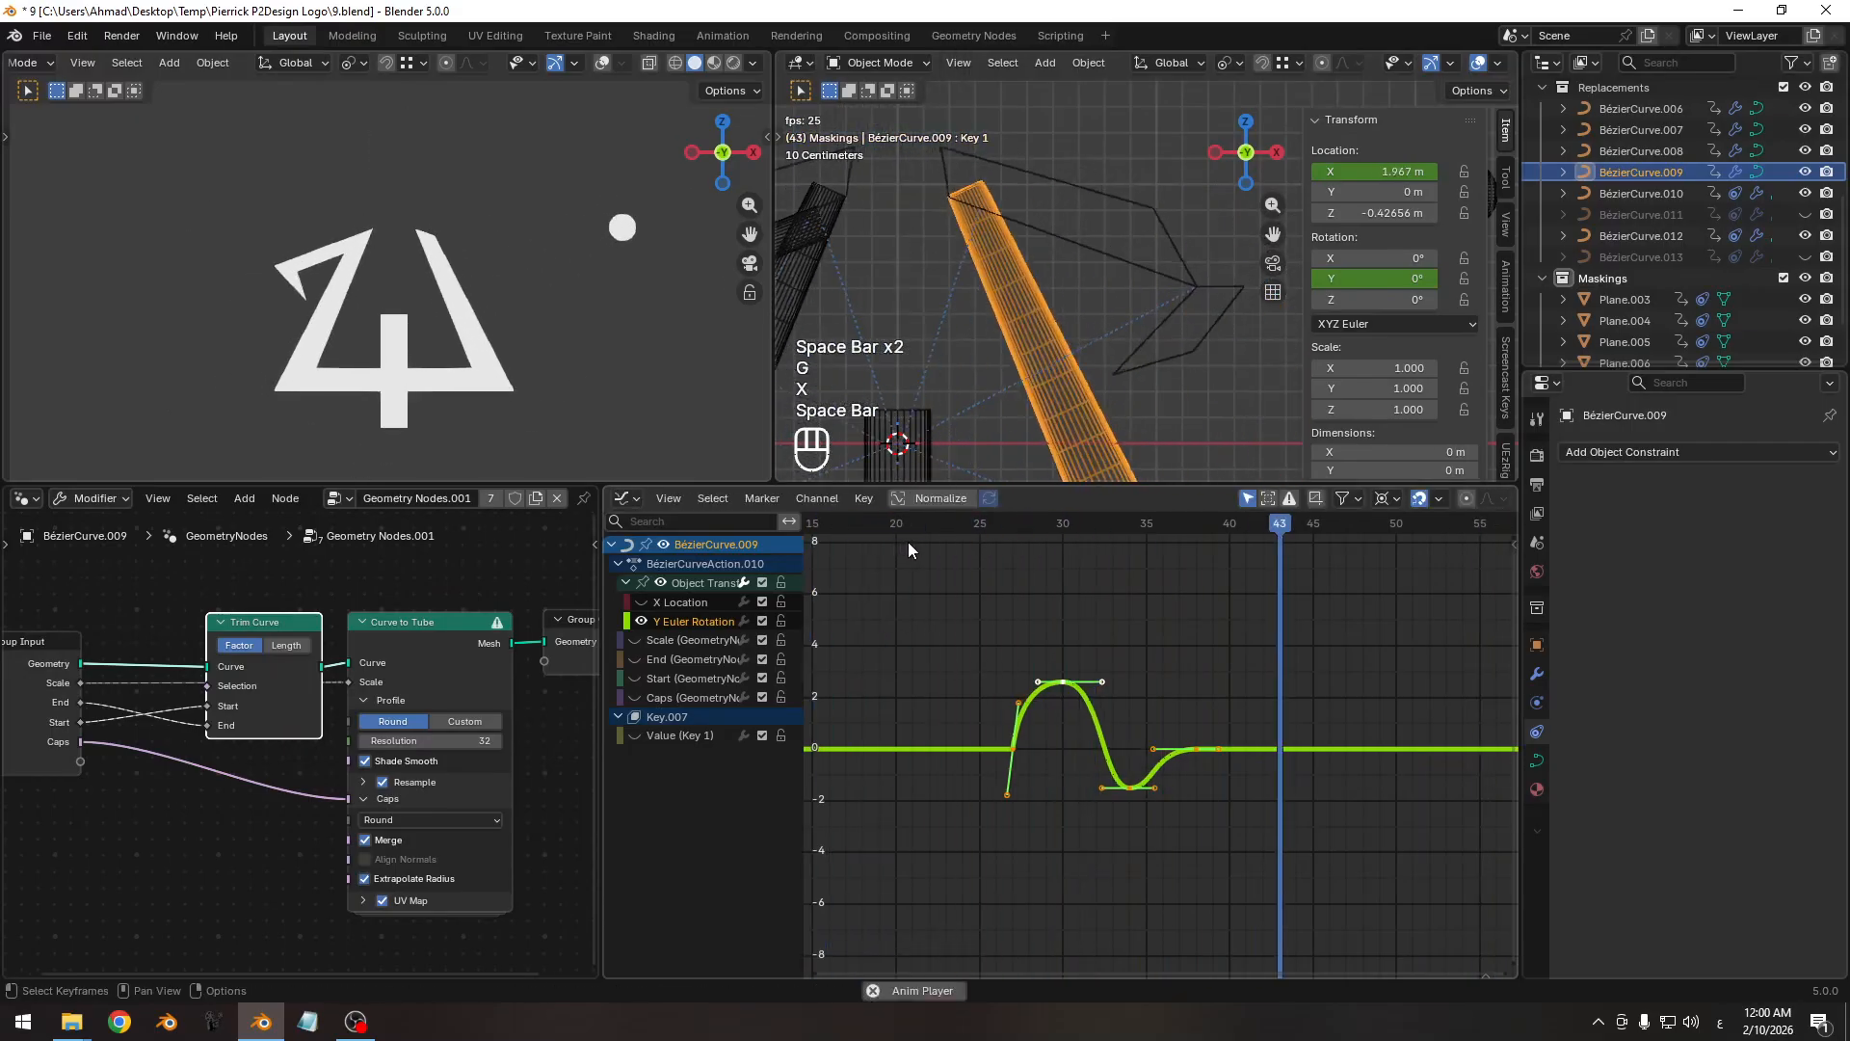
key("space")
key("space")
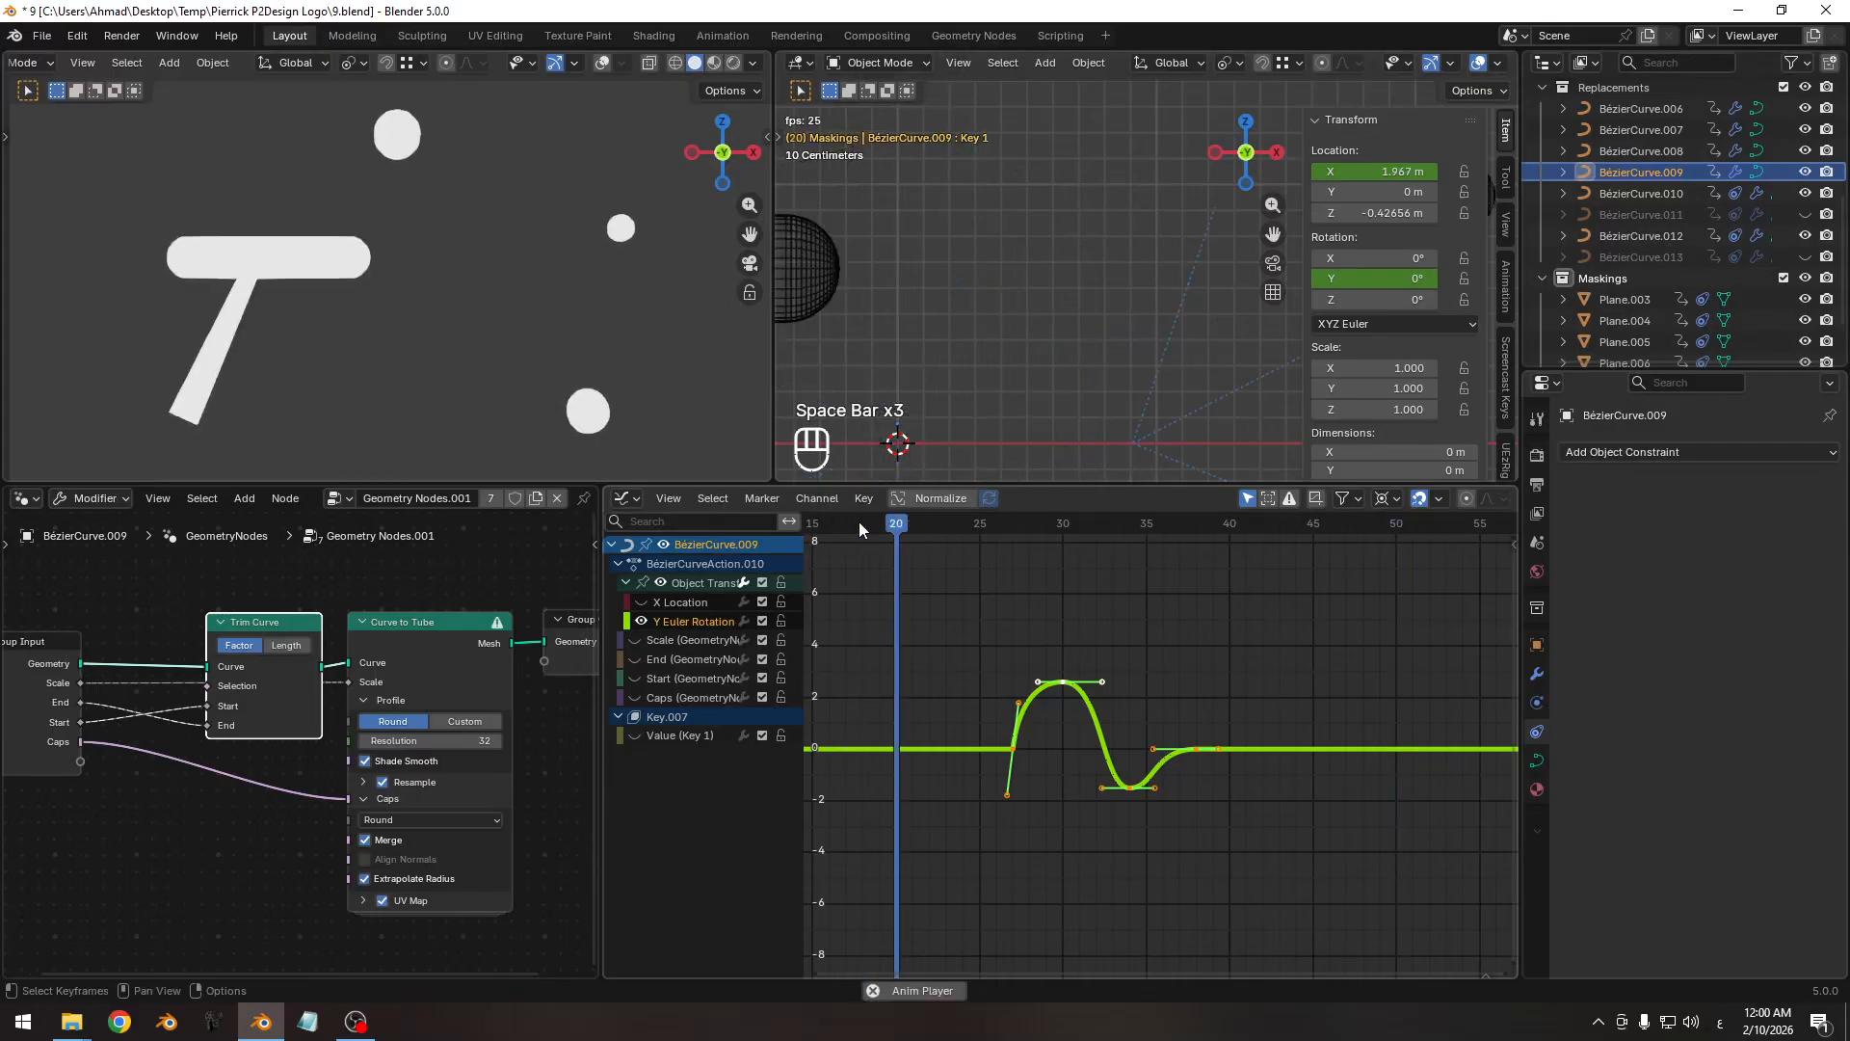
key("space")
key("space")
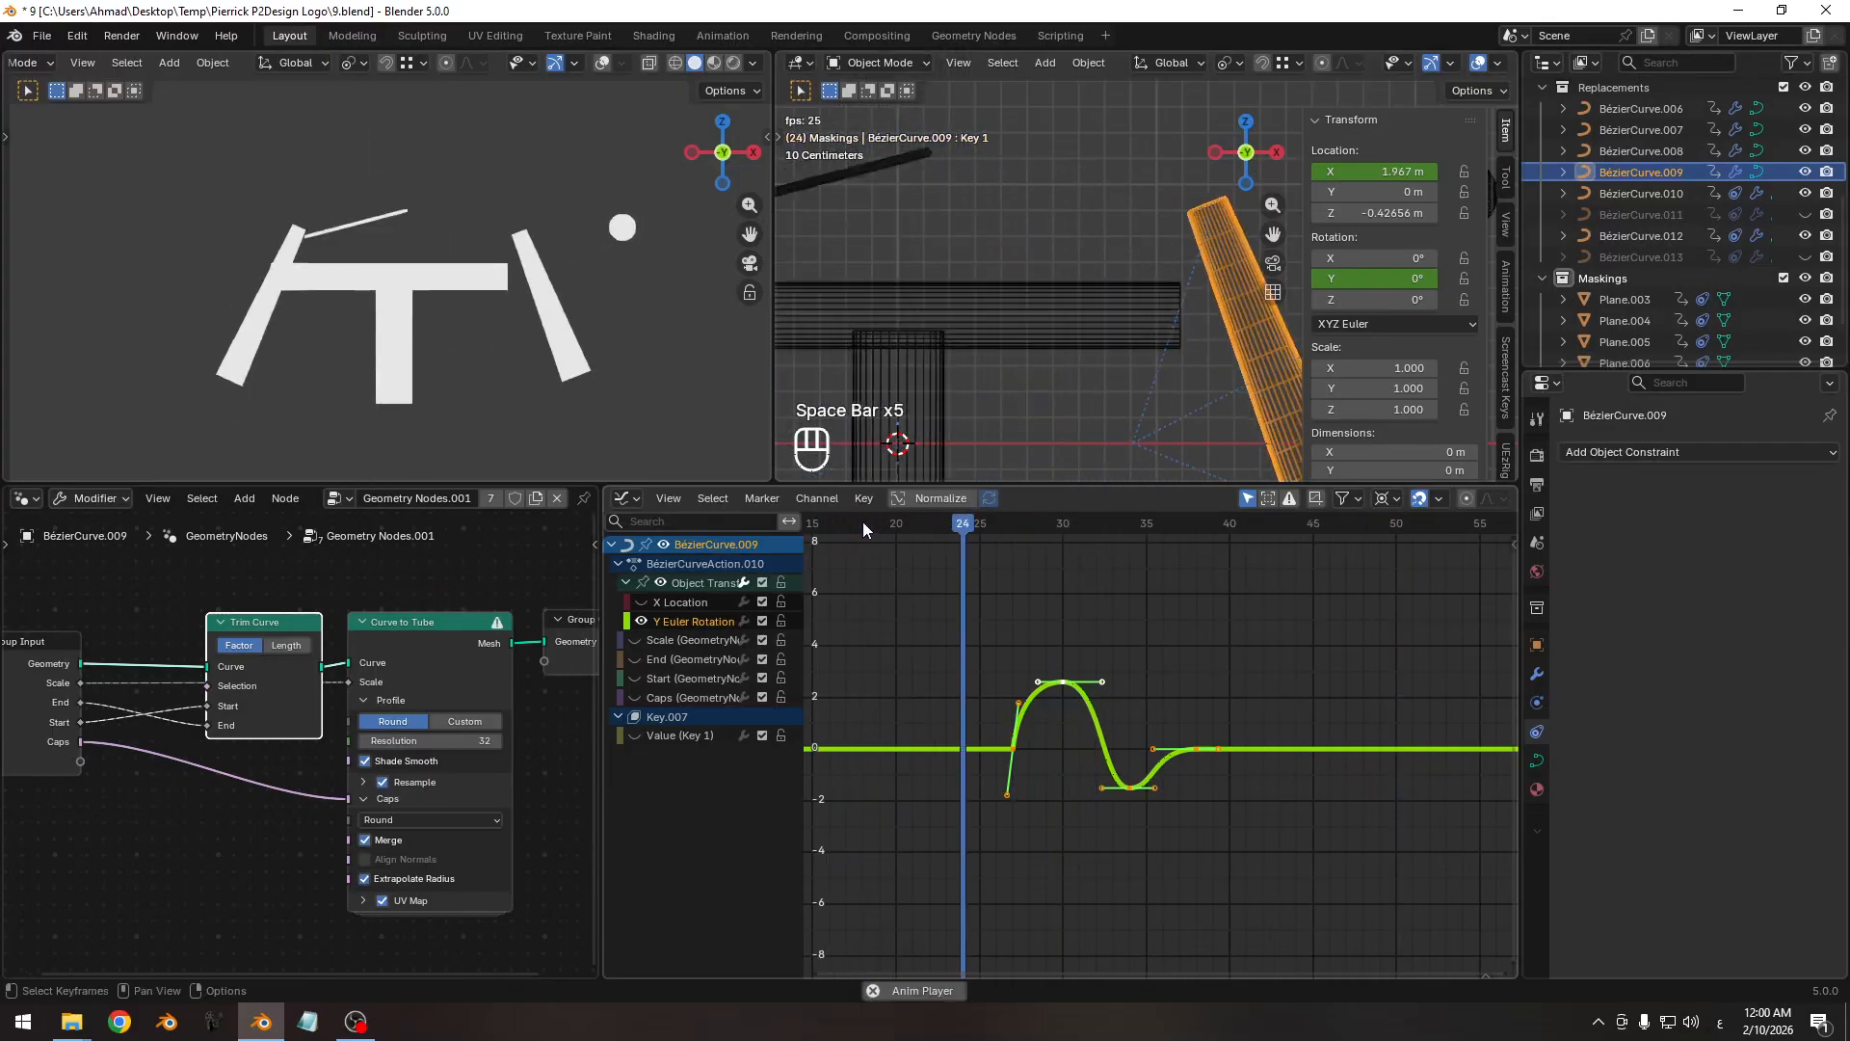
key("space")
key("space")
key("space")
key("space")
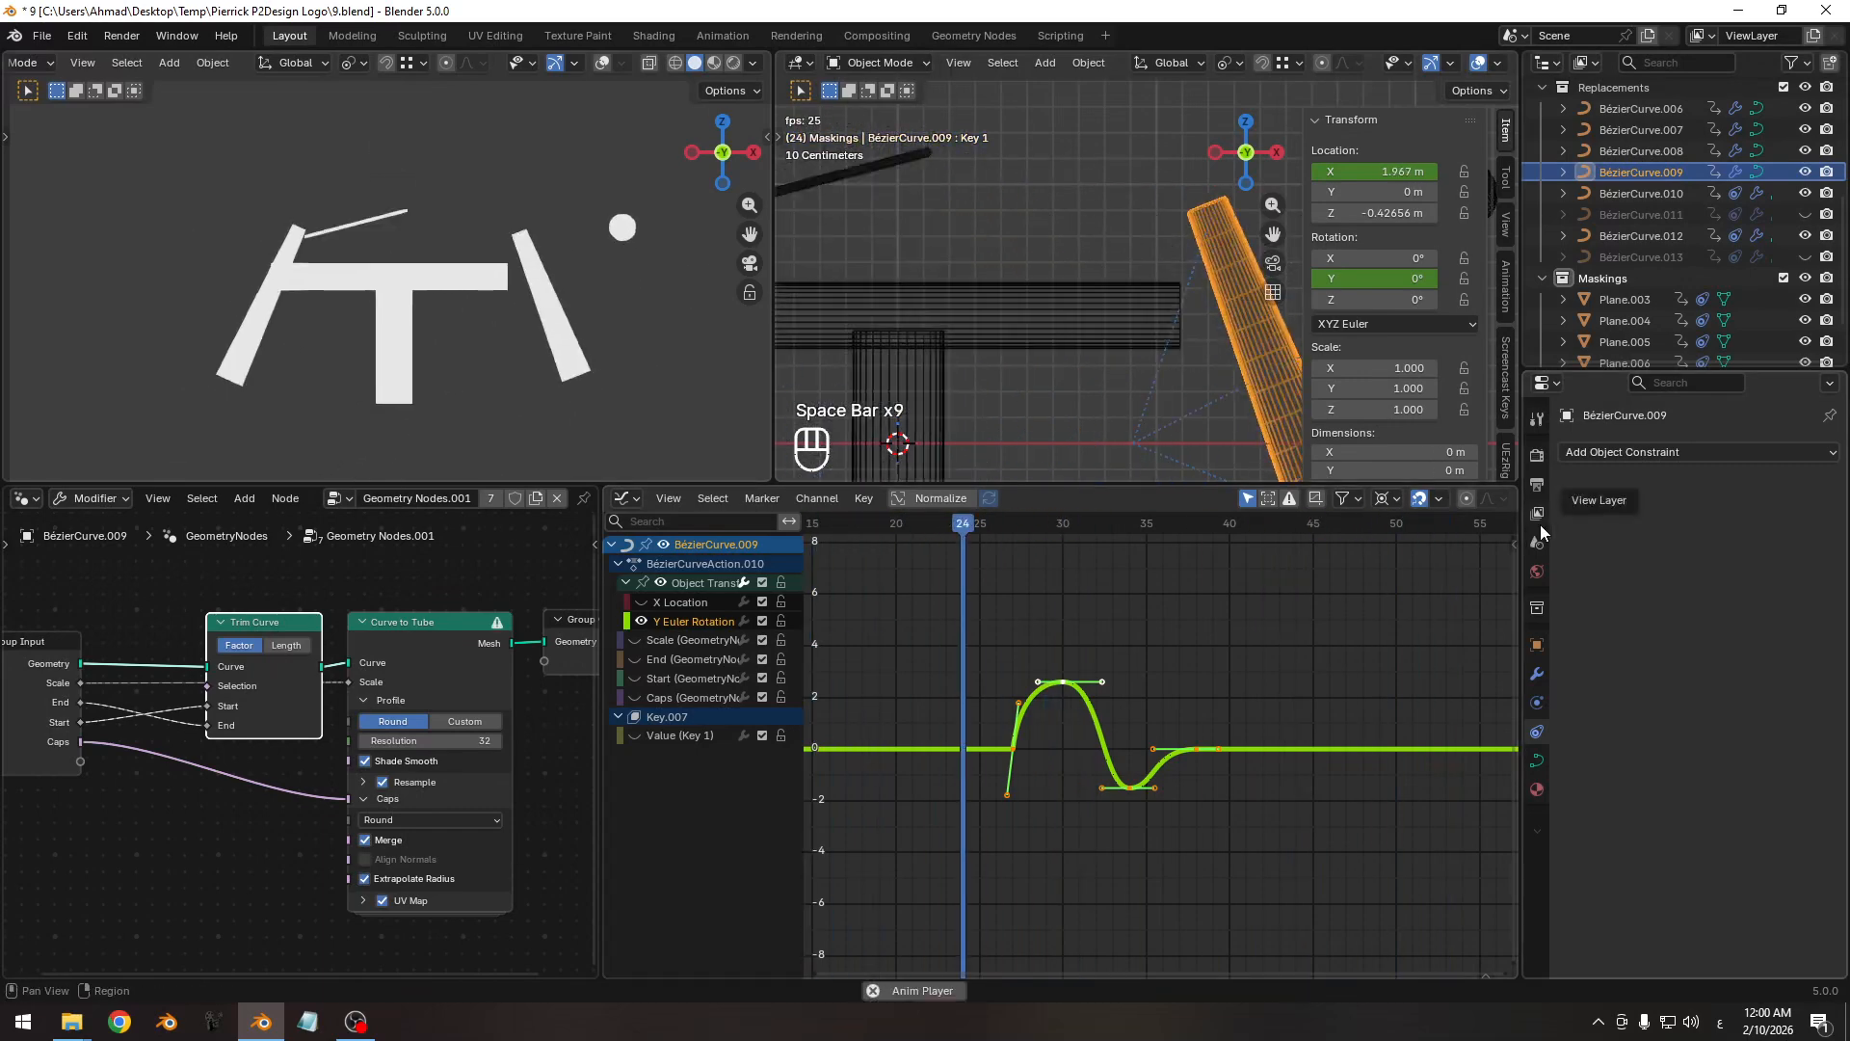
key("space")
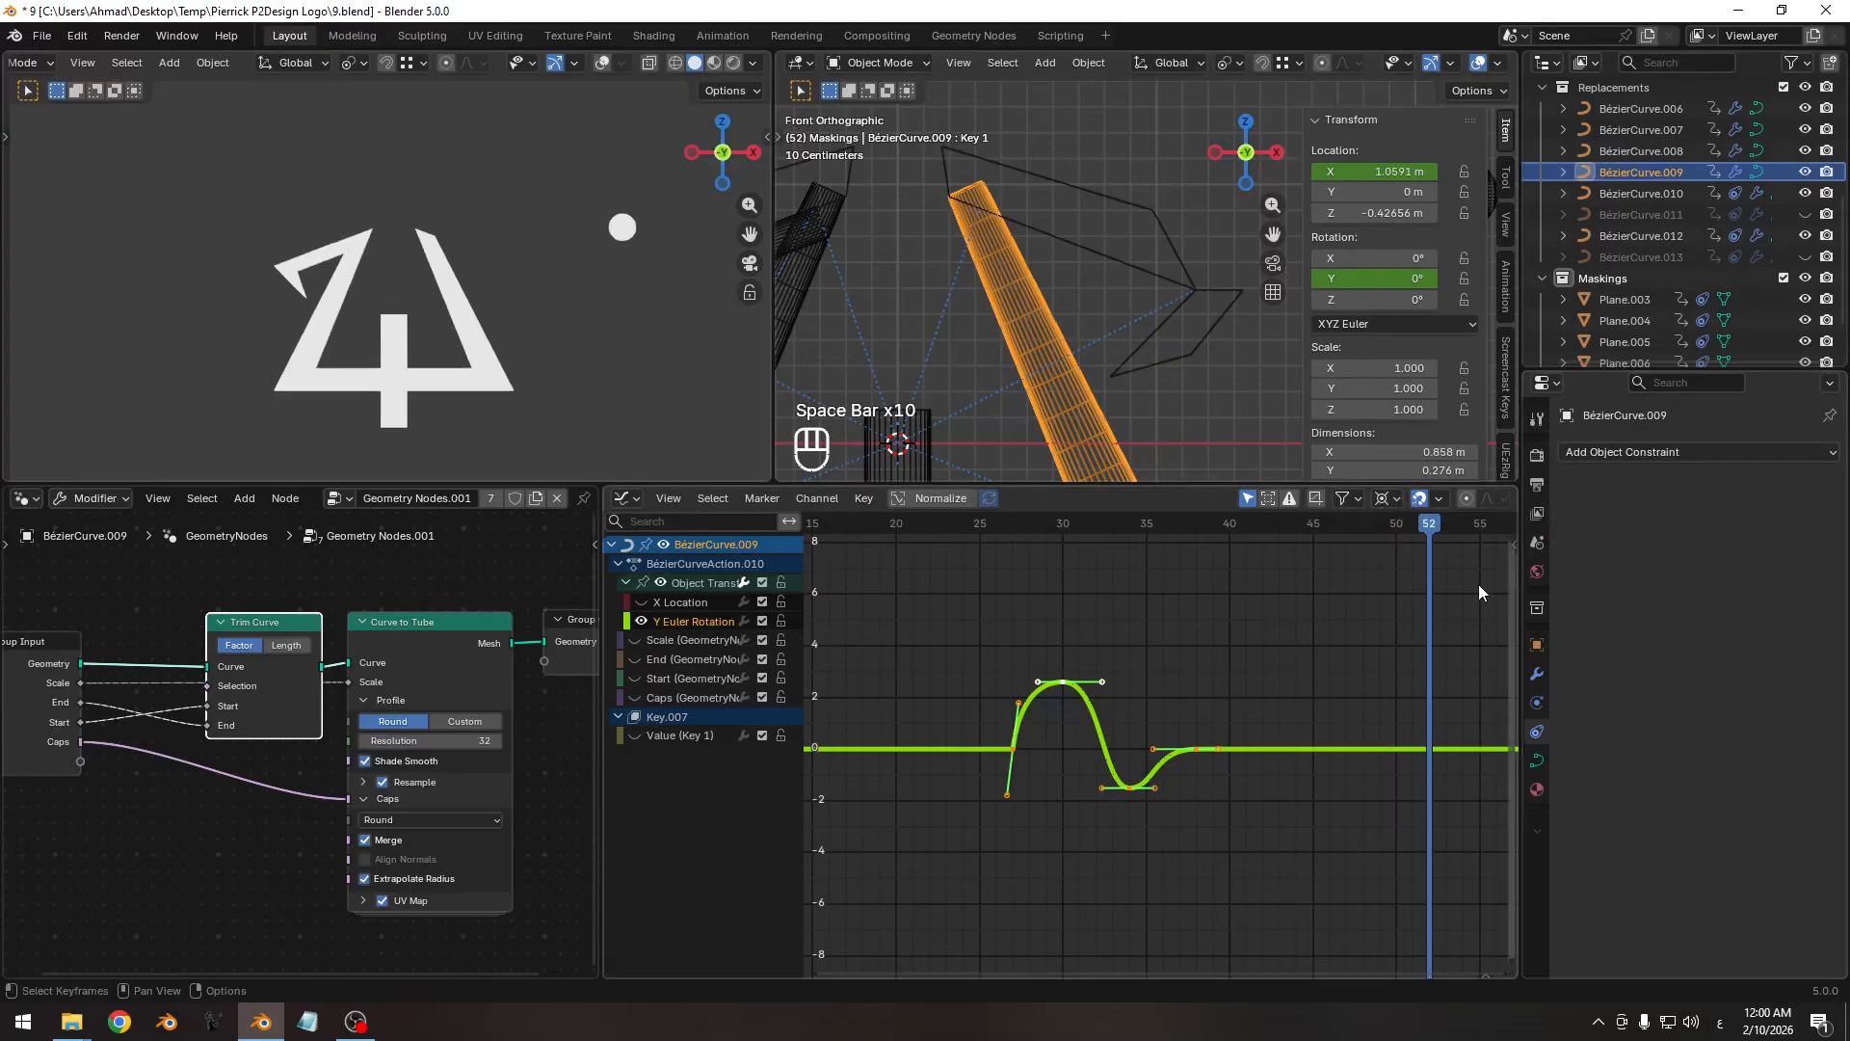
key("space")
scroll(1212, 613, "down", 2)
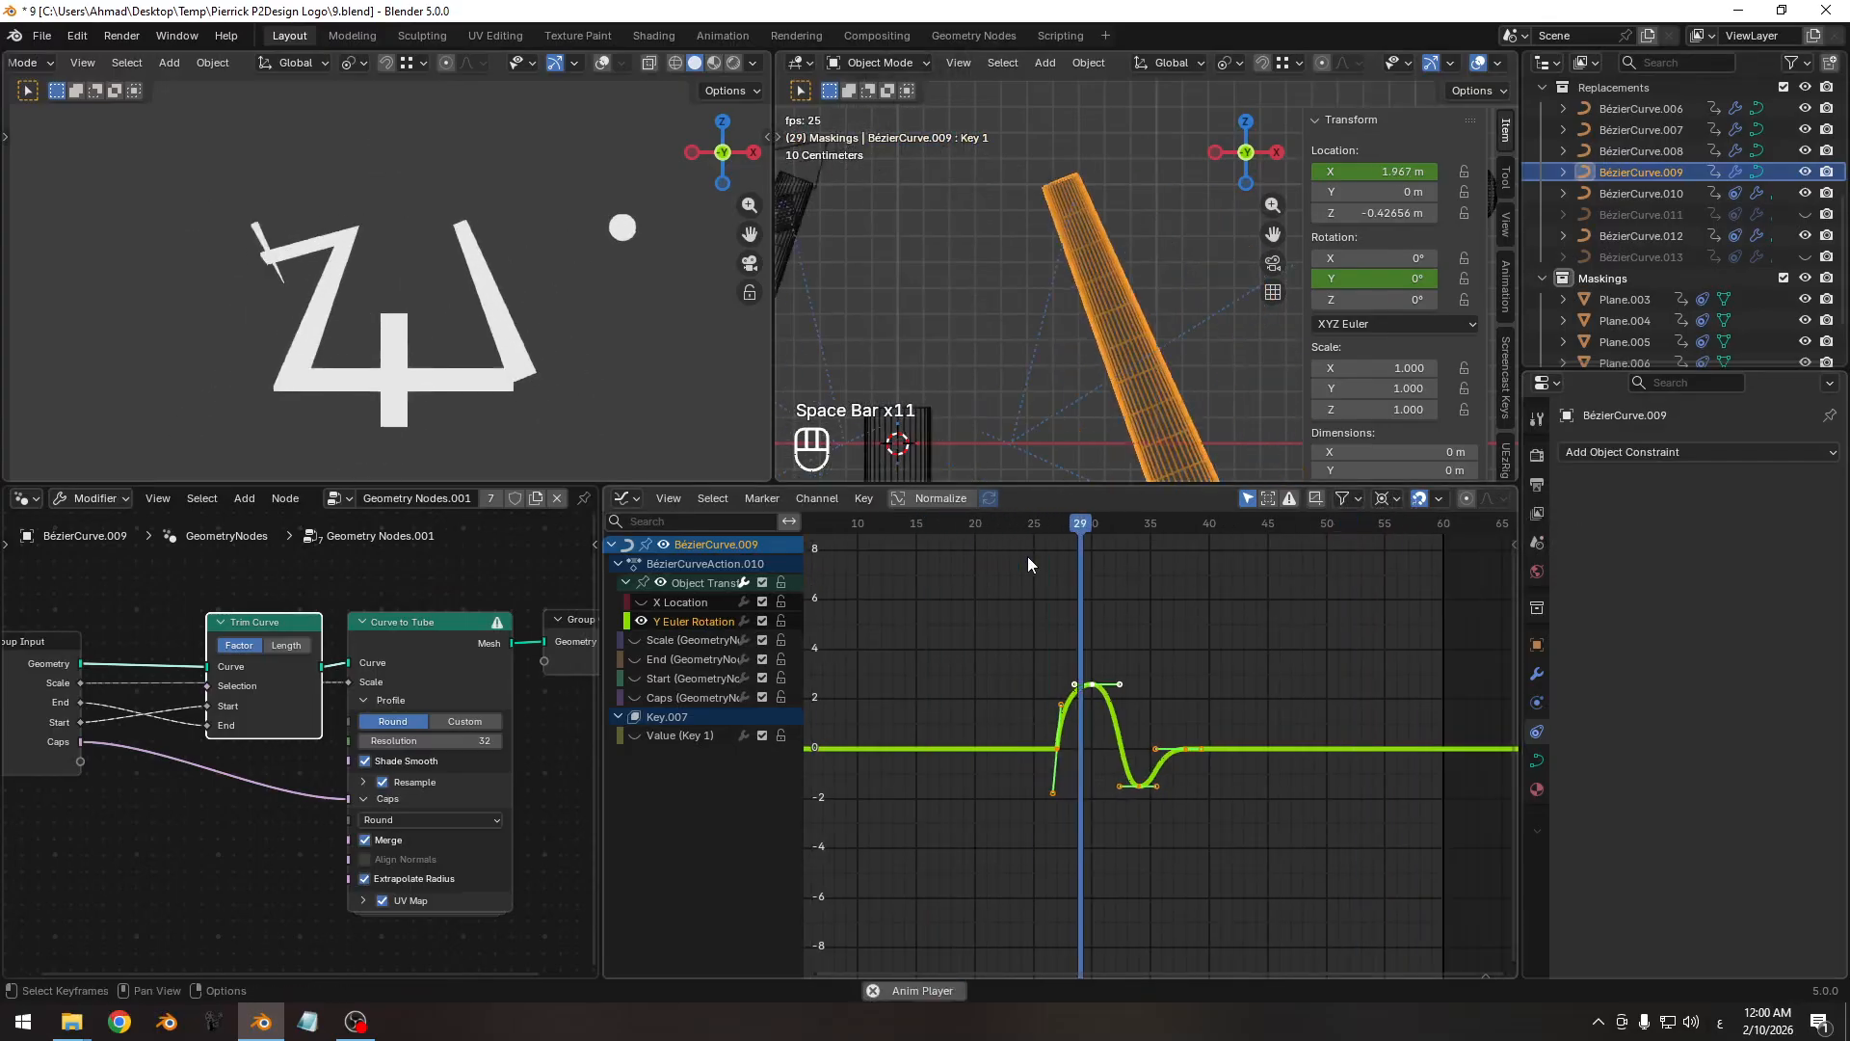
key("space")
left_click_drag(980, 536, 1196, 534)
Compare the Y rotation curves of BézierCurve.008 and BézierCurve.009, and copy all Y rotation keyframes of BézierCurve.008.
left_click(832, 311, "ctrl")
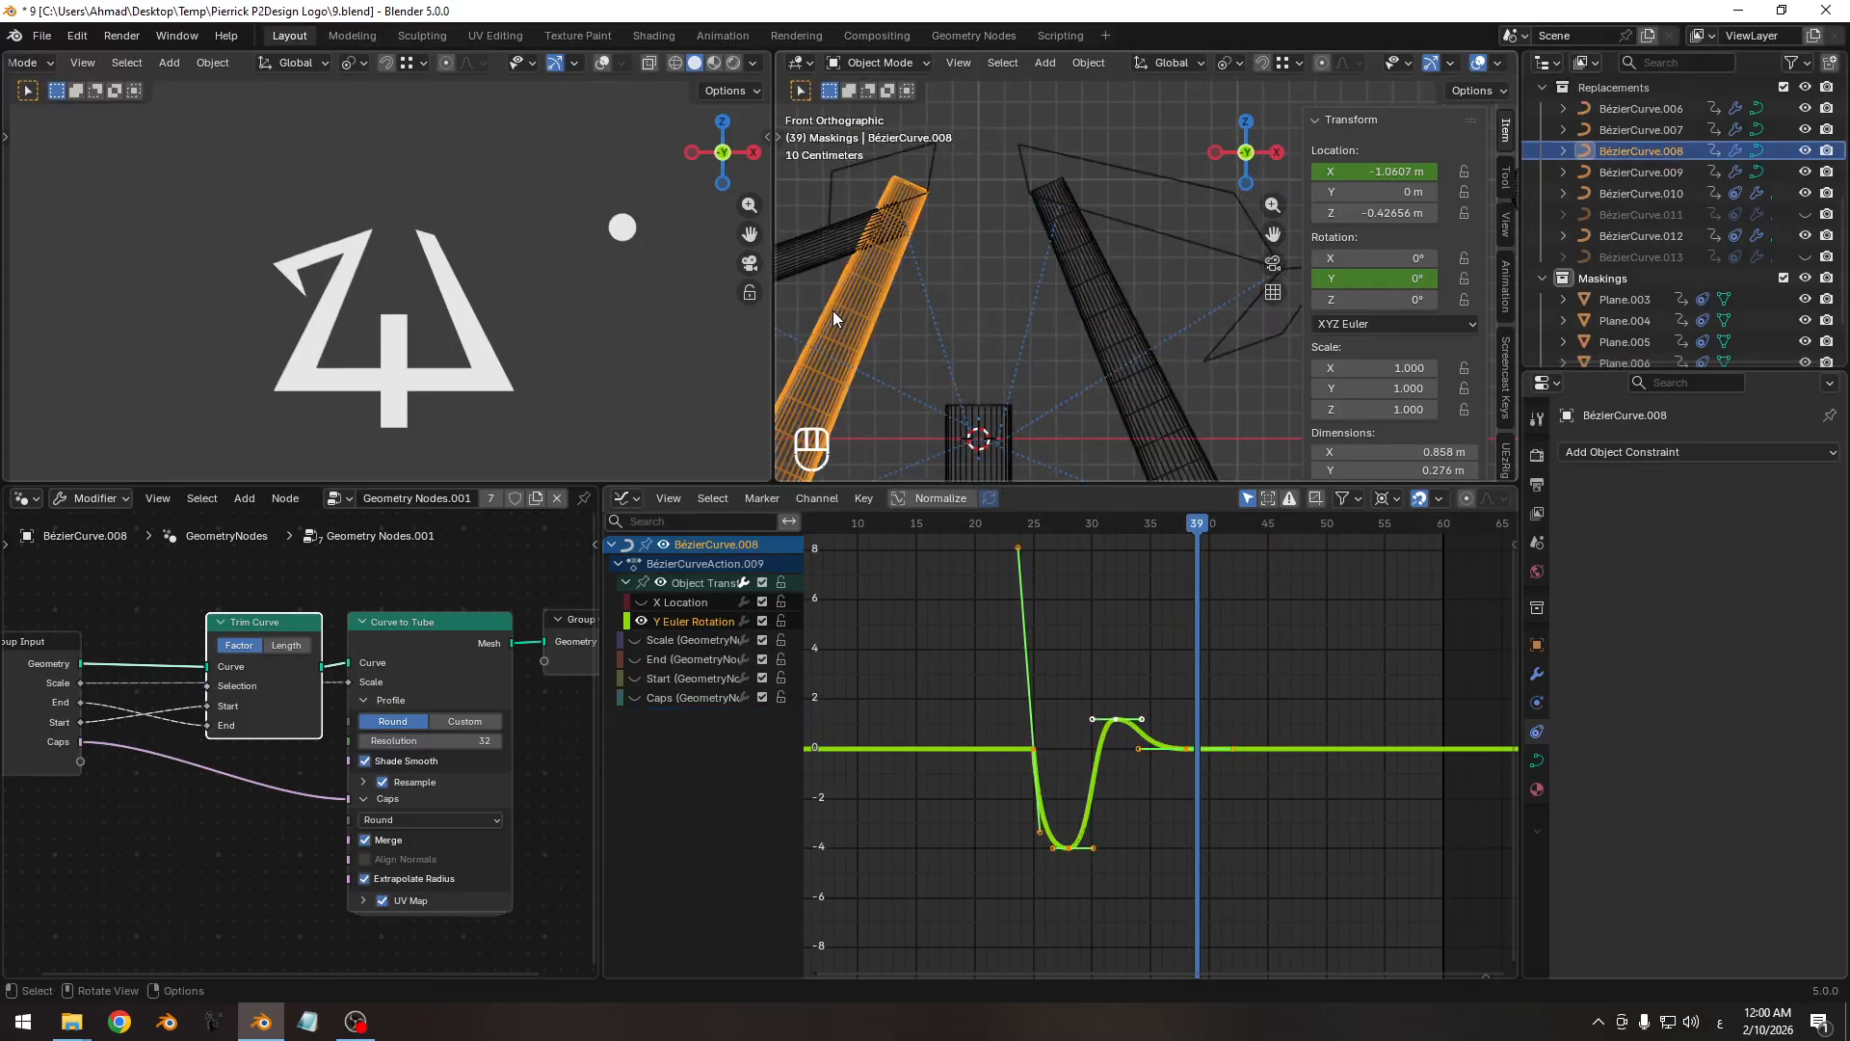
scroll(1070, 696, "up", 2)
left_click(1164, 403)
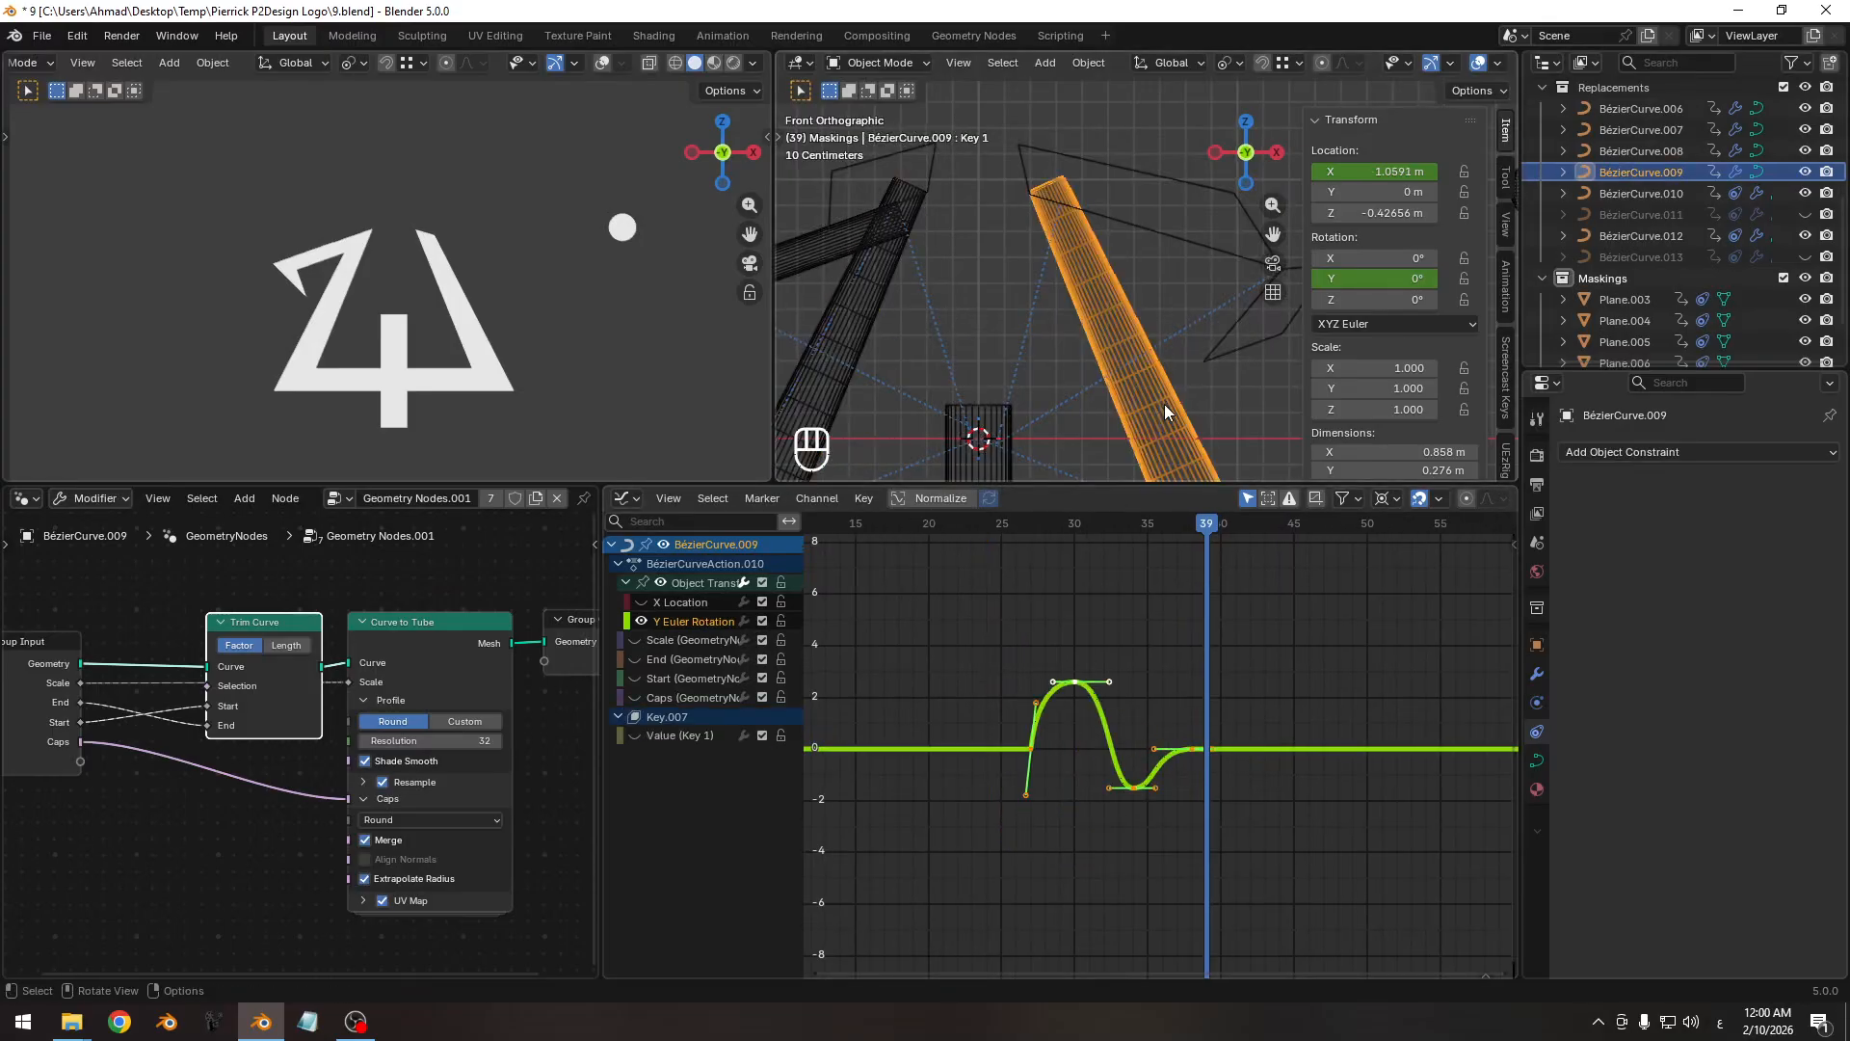
left_click(854, 373)
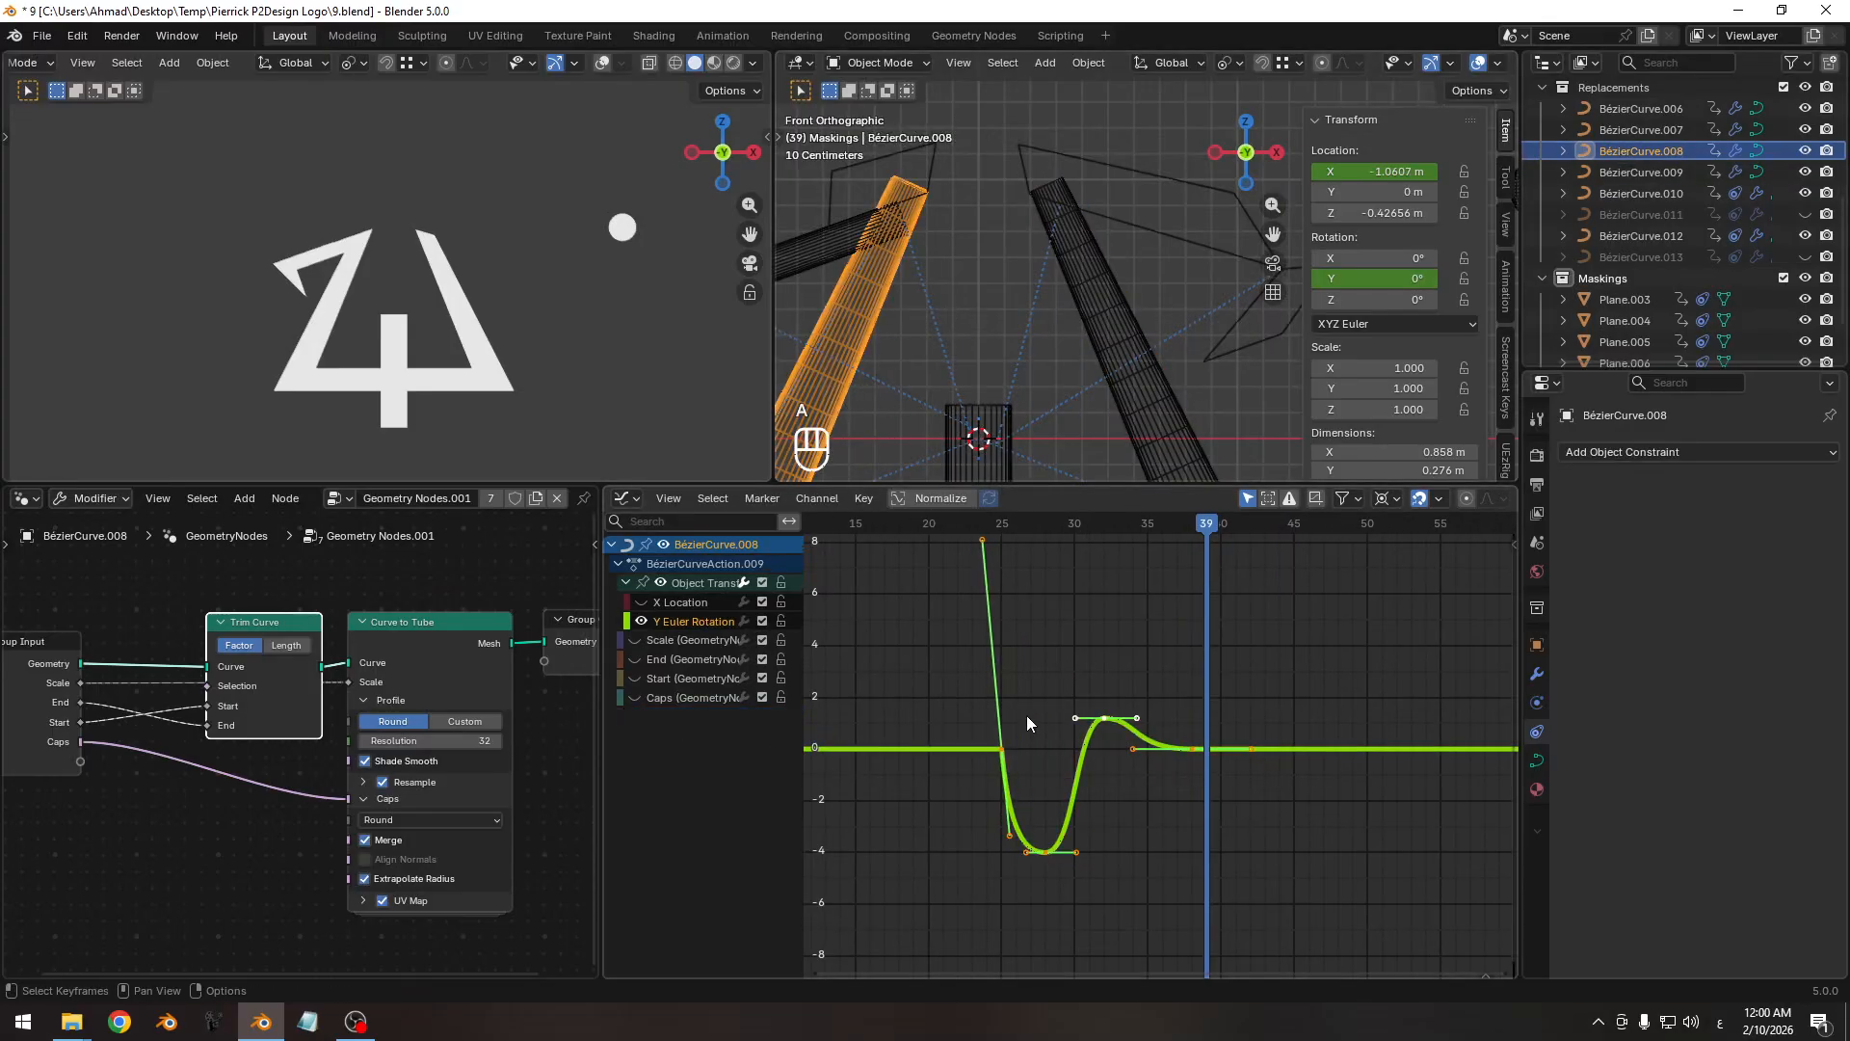
key("ctrl+c")
Delete BézierCurve.009's Y rotation keyframes after frame 27 and paste the copied keyframes starting on frame 27.
left_click(1107, 299)
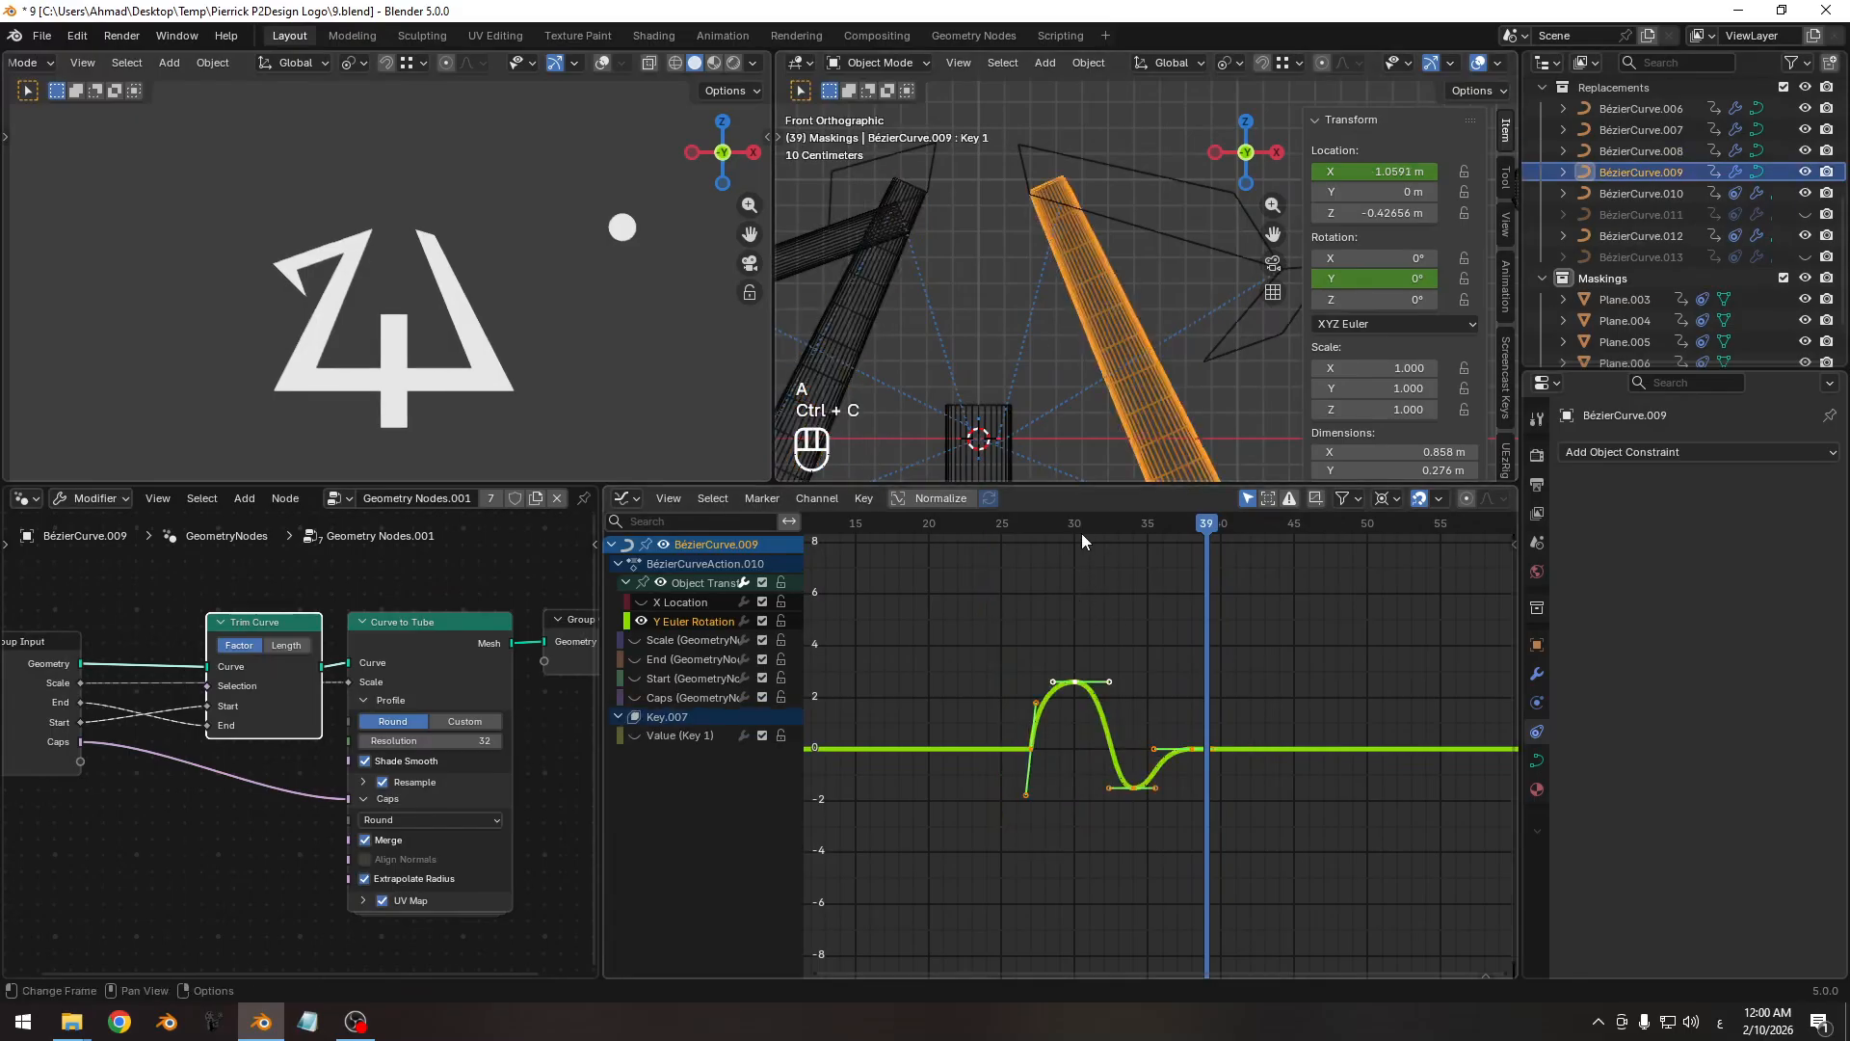
left_click(1028, 528)
left_click(1073, 566)
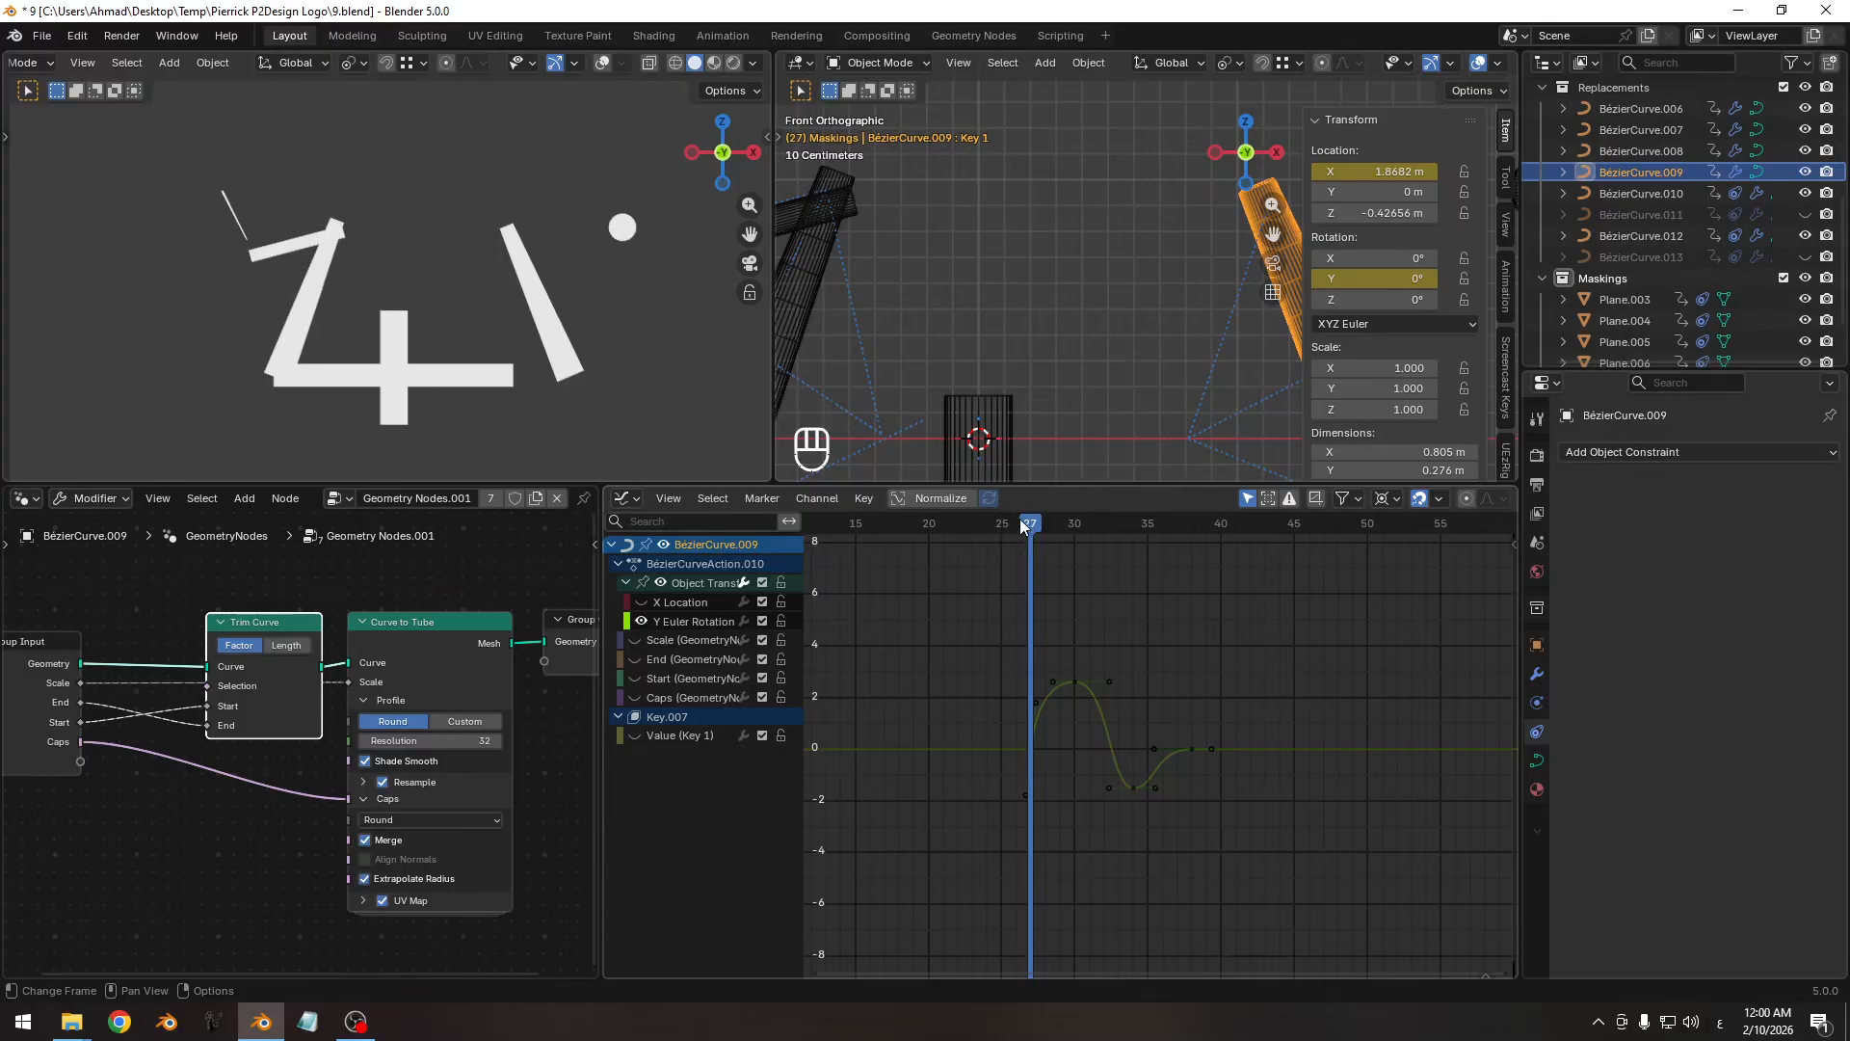
left_click_drag(1026, 524, 1043, 525)
left_click(1195, 611, "ctrl")
key("x")
left_click(1195, 611)
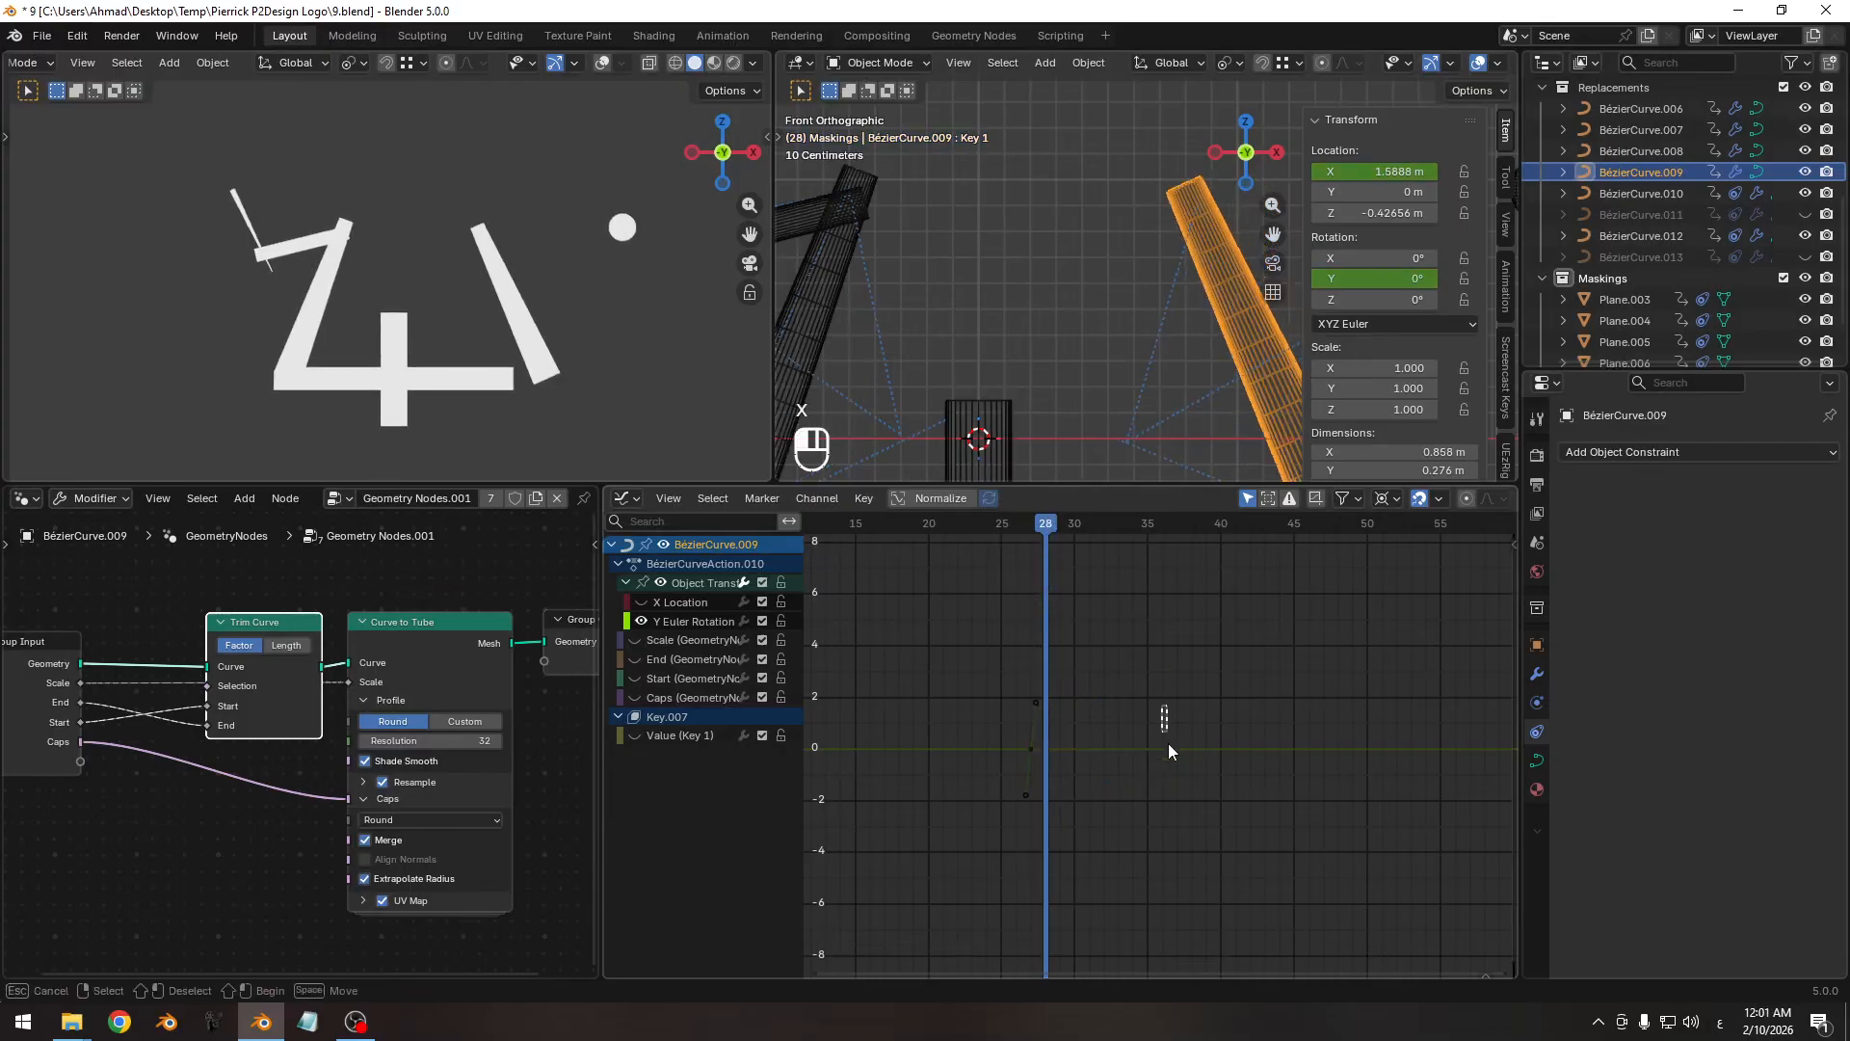
left_click_drag(1168, 743, 1170, 767)
left_click_drag(1032, 522, 1029, 524)
key("ctrl+v")
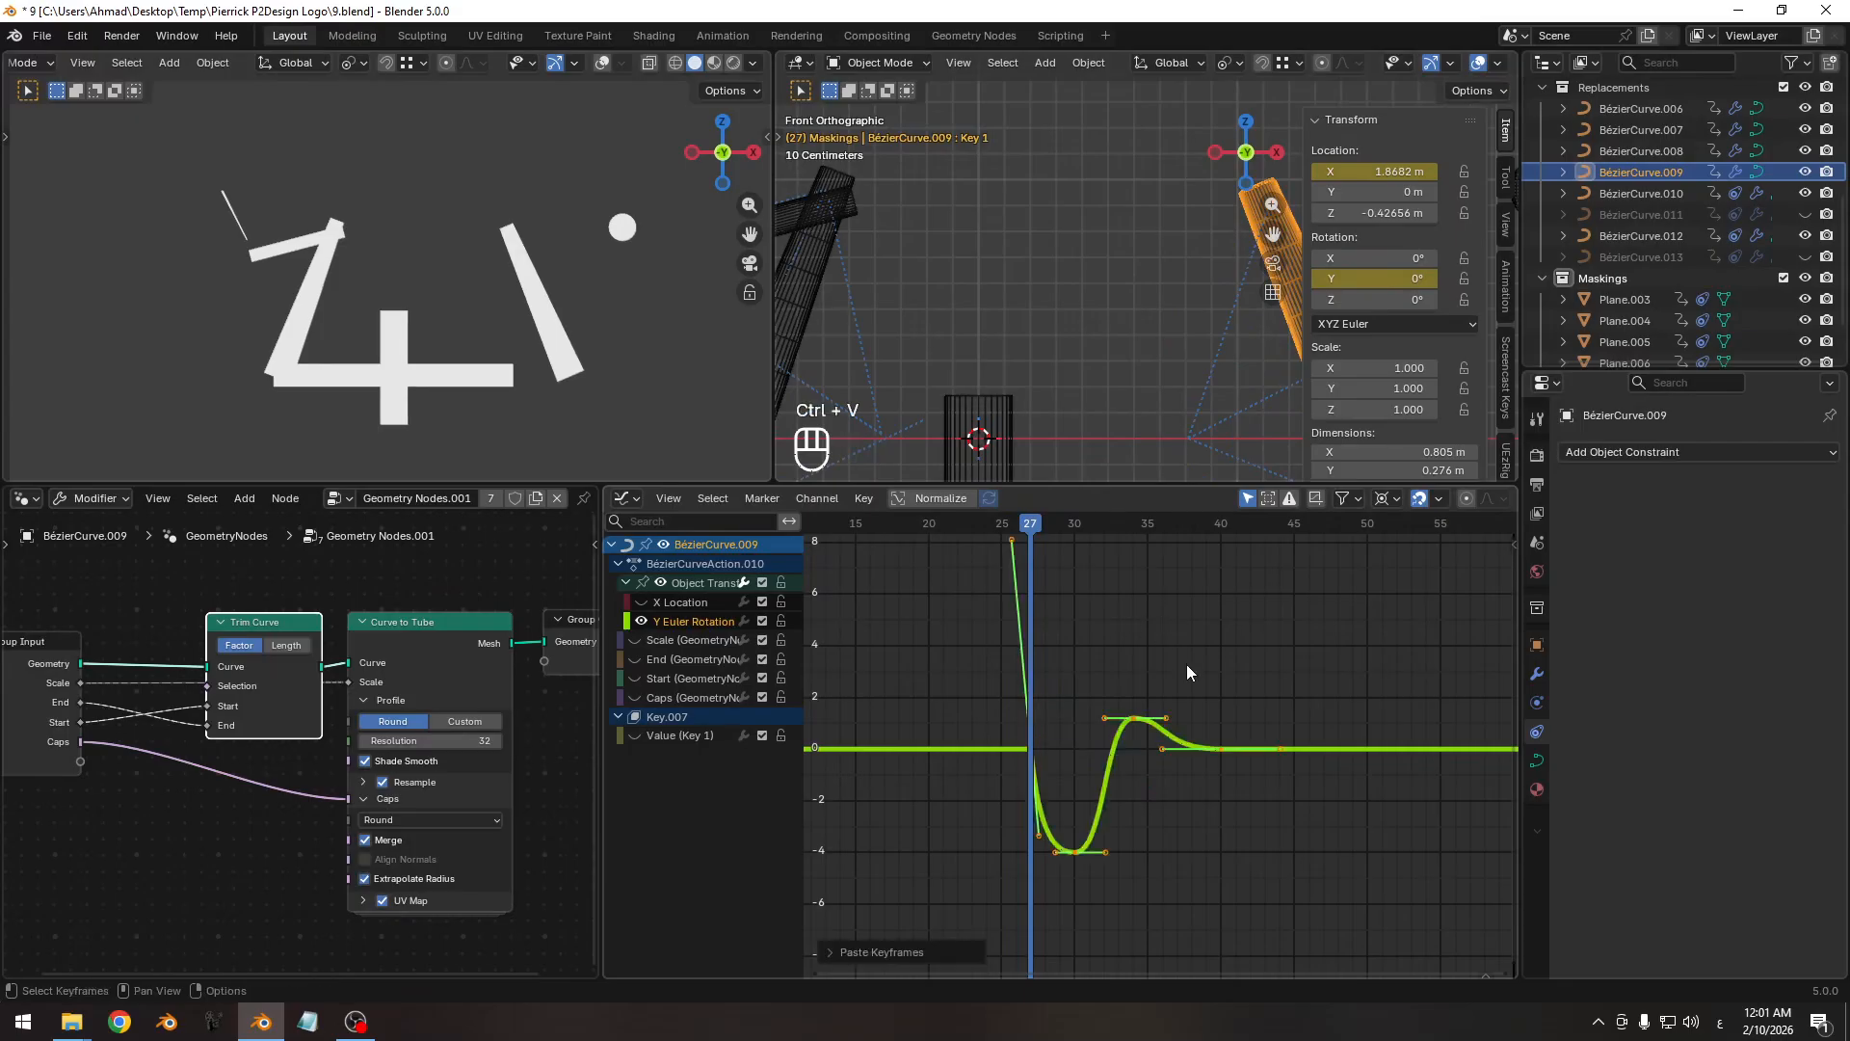
Mirror all Y rotation keyframes of BézierCurve.009 vertically by scaling them -1 on Y about the last keyframe's value.
left_click(1227, 757)
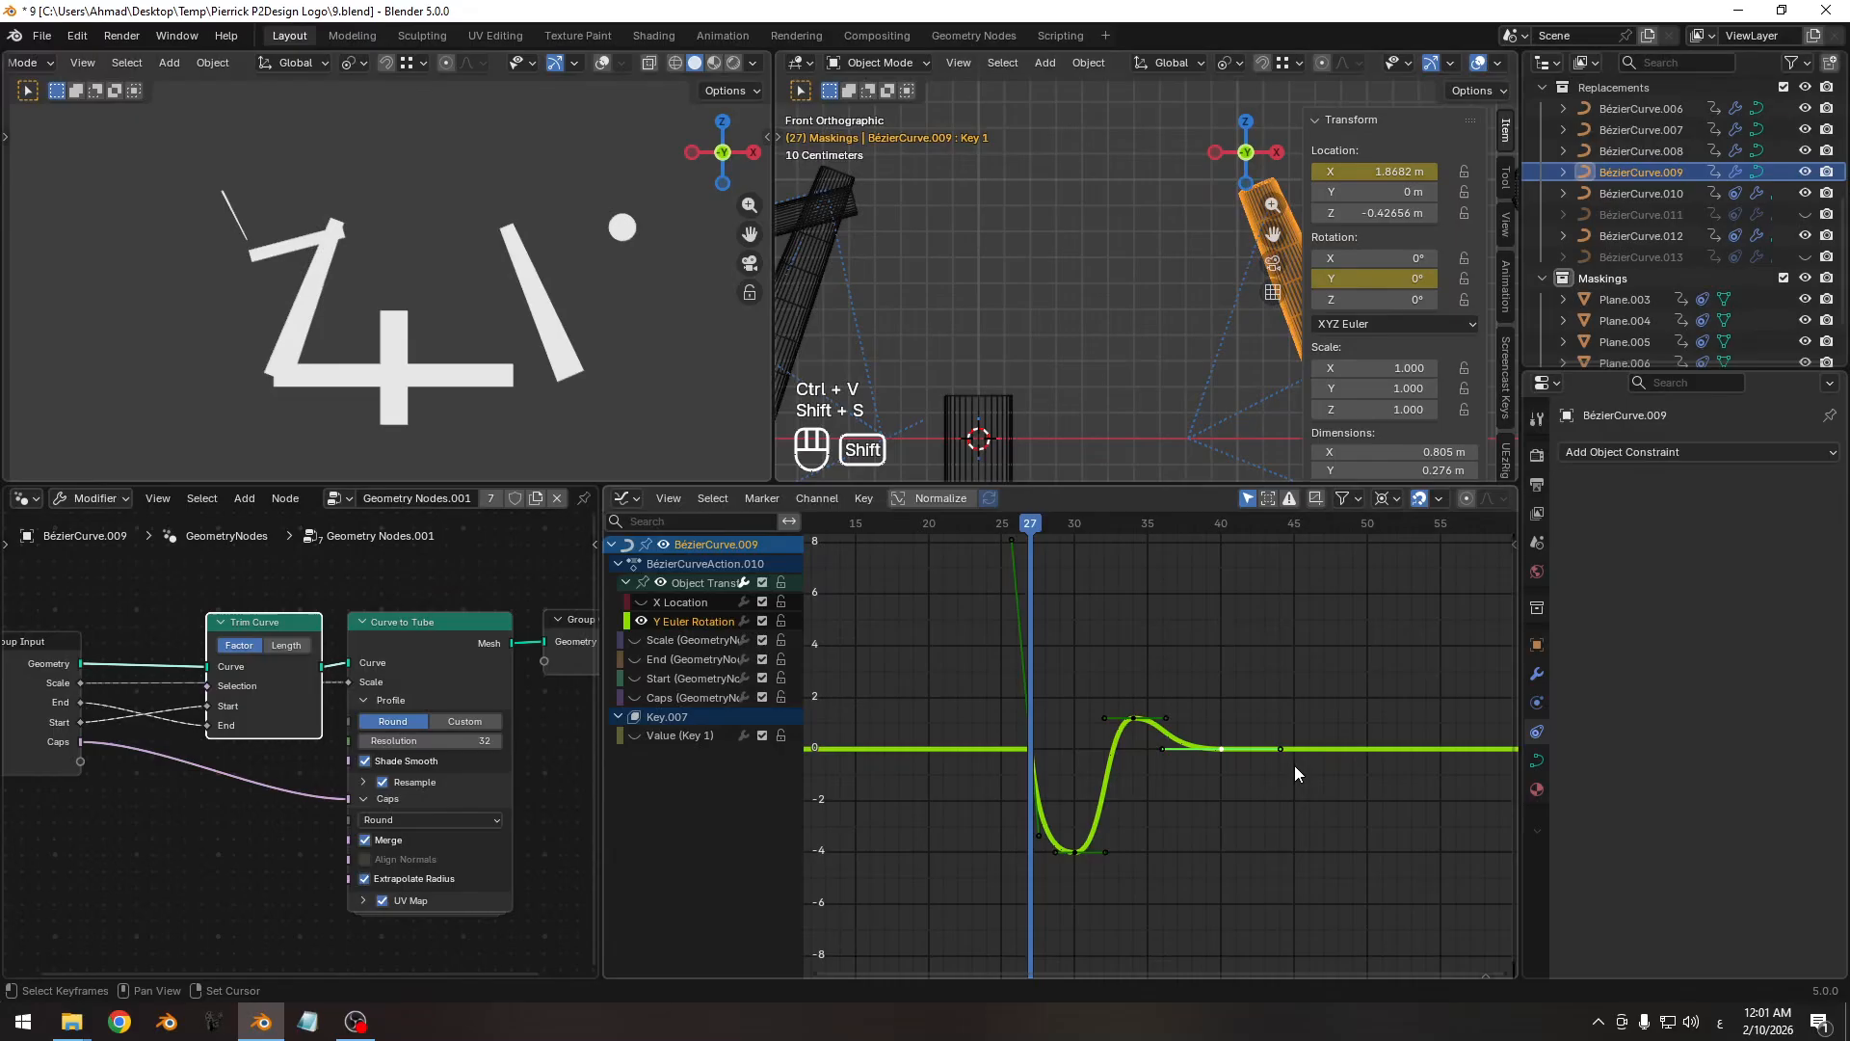
key("s")
key("y")
key("KP_Subtract")
key("KP_1")
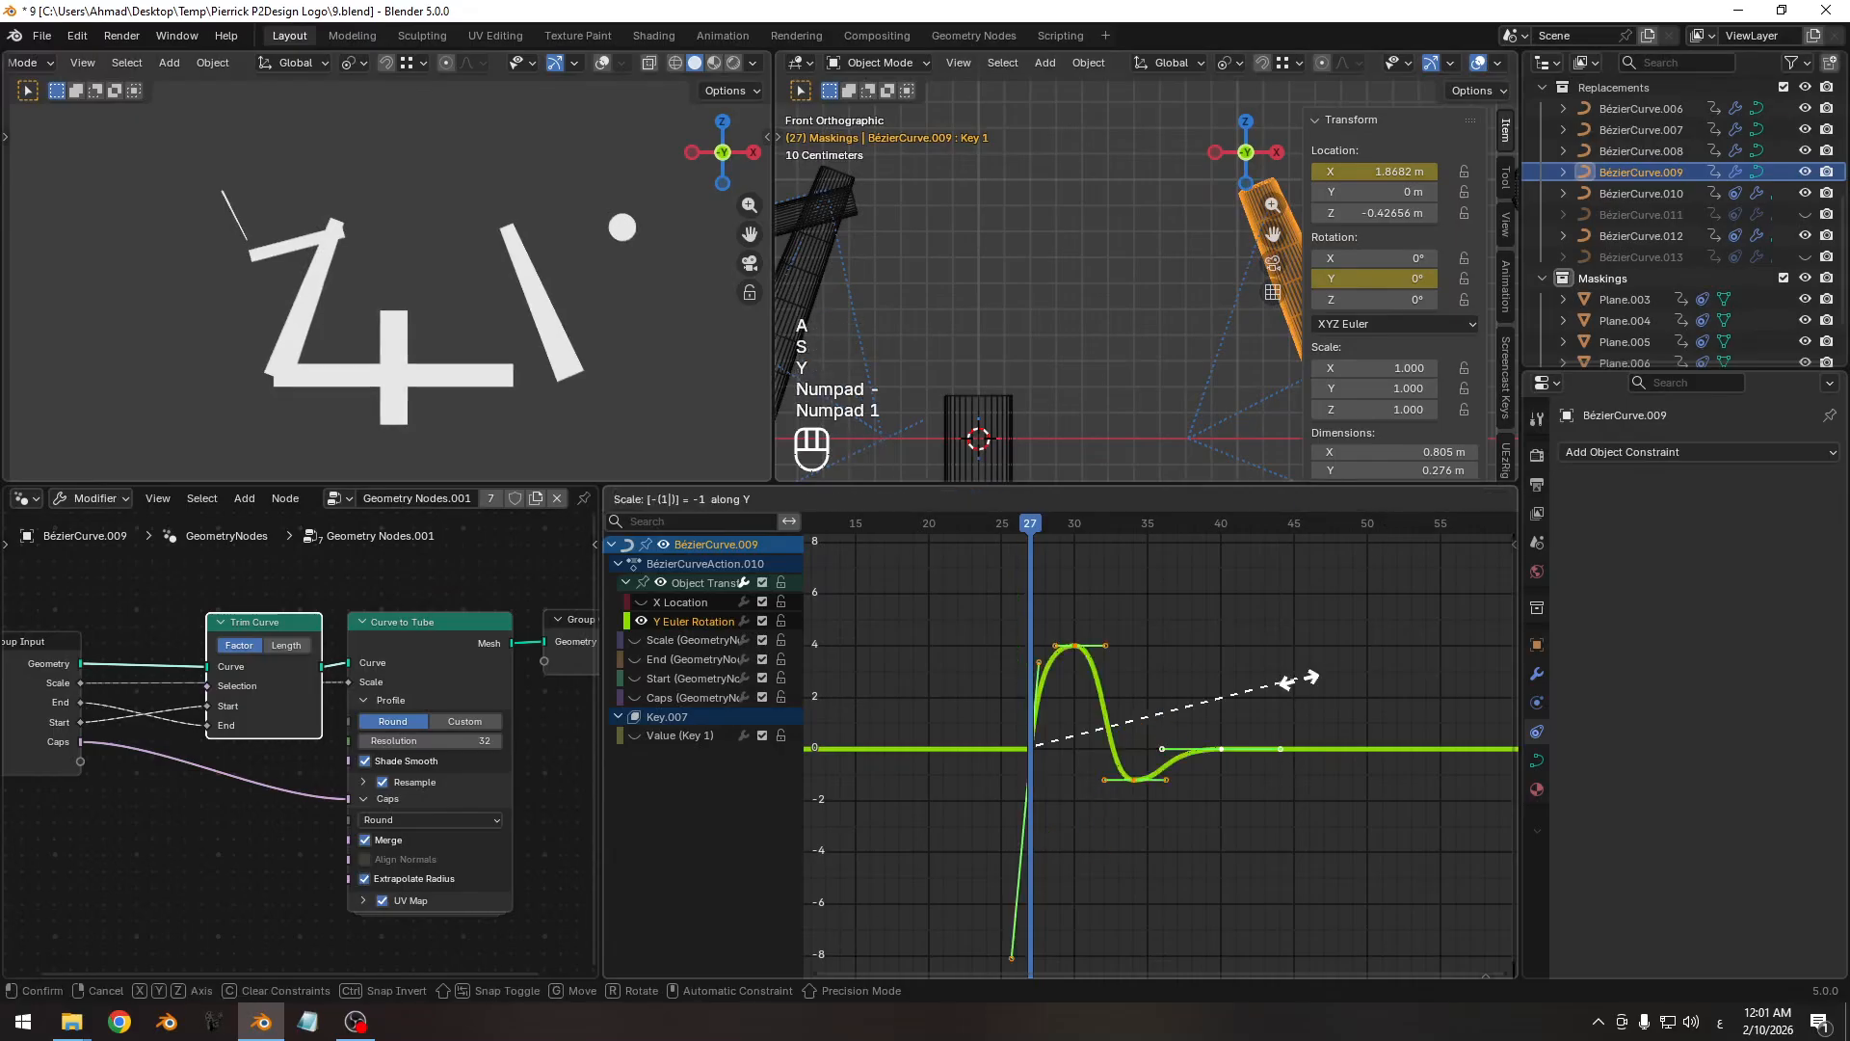
key("KP_Enter")
Try BézierCurve.009's mirrored Y rotation keyframes one frame later, play the animation, and move them back one frame.
left_click_drag(1042, 528, 857, 540)
key("g")
key("x")
left_click(1113, 641)
key("space")
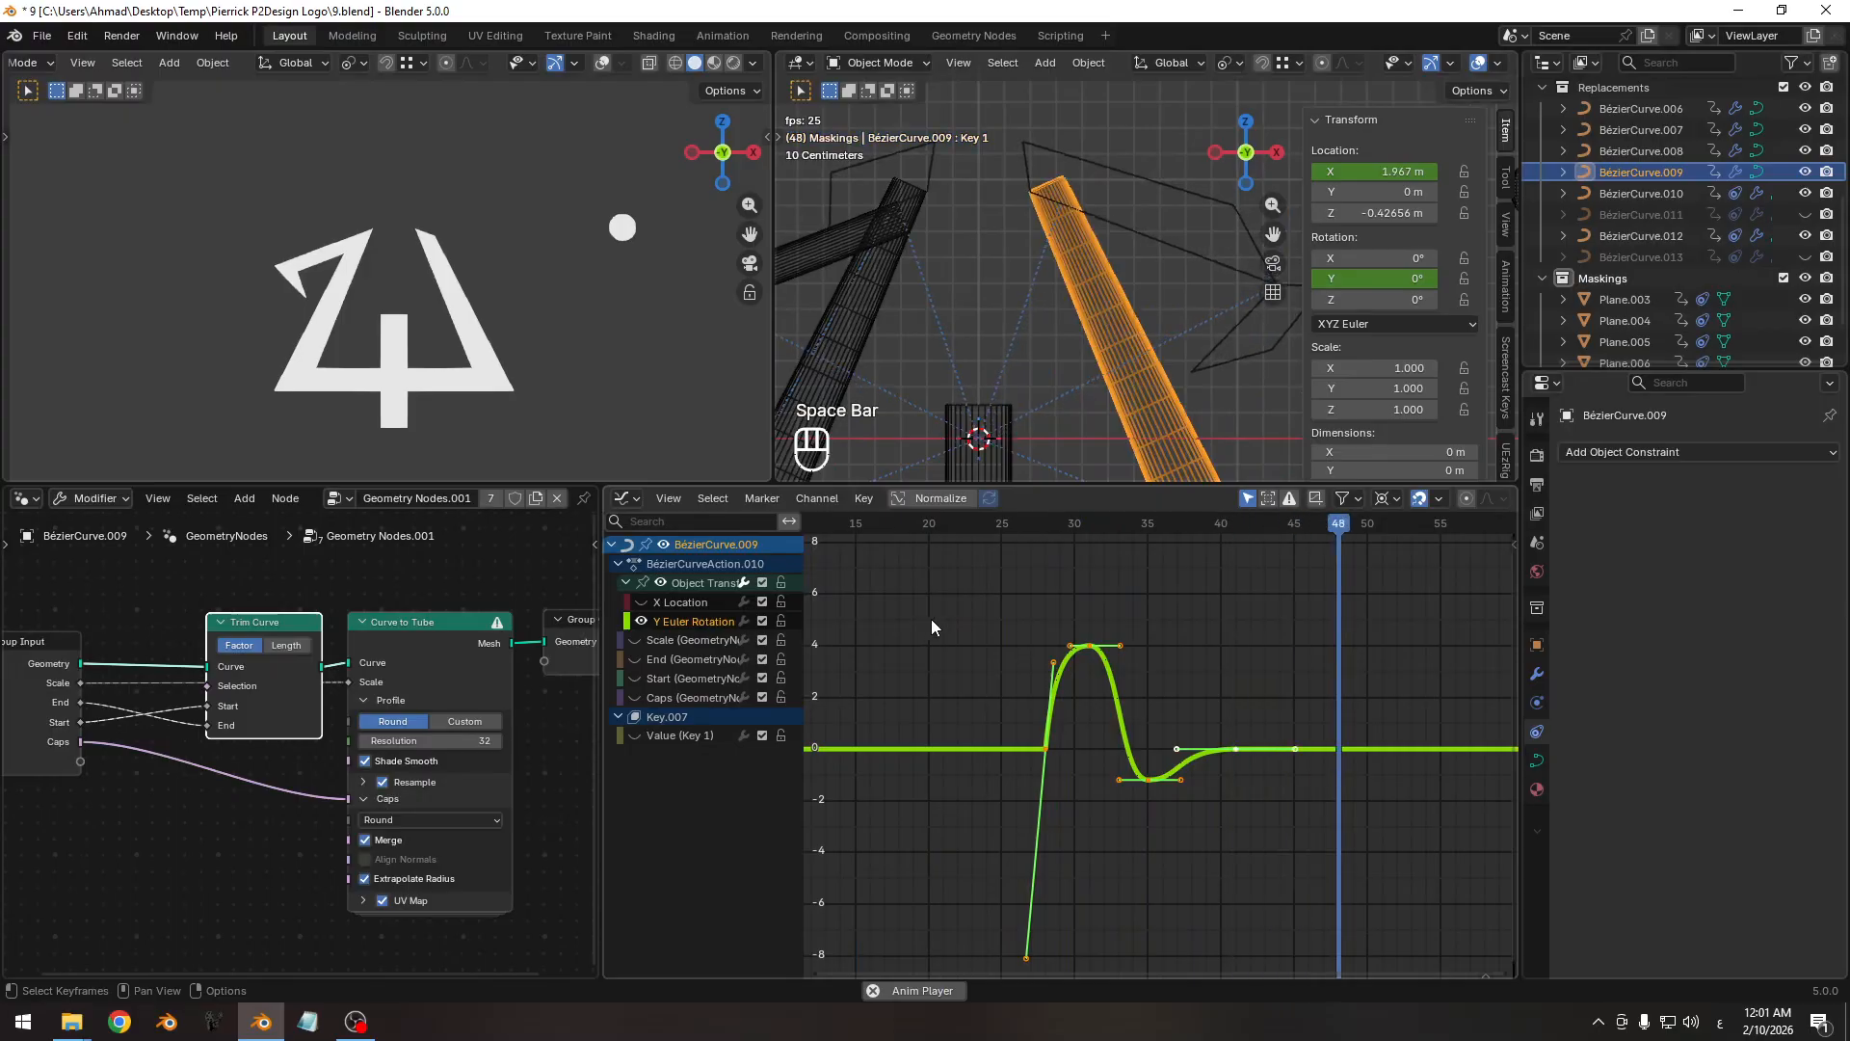
key("space")
key("g")
key("x")
left_click(1056, 619)
Play the animation repeatedly and scrub to frame 41 to check BézierCurve.009's mirrored wobble.
left_click_drag(1007, 521, 968, 536)
key("space")
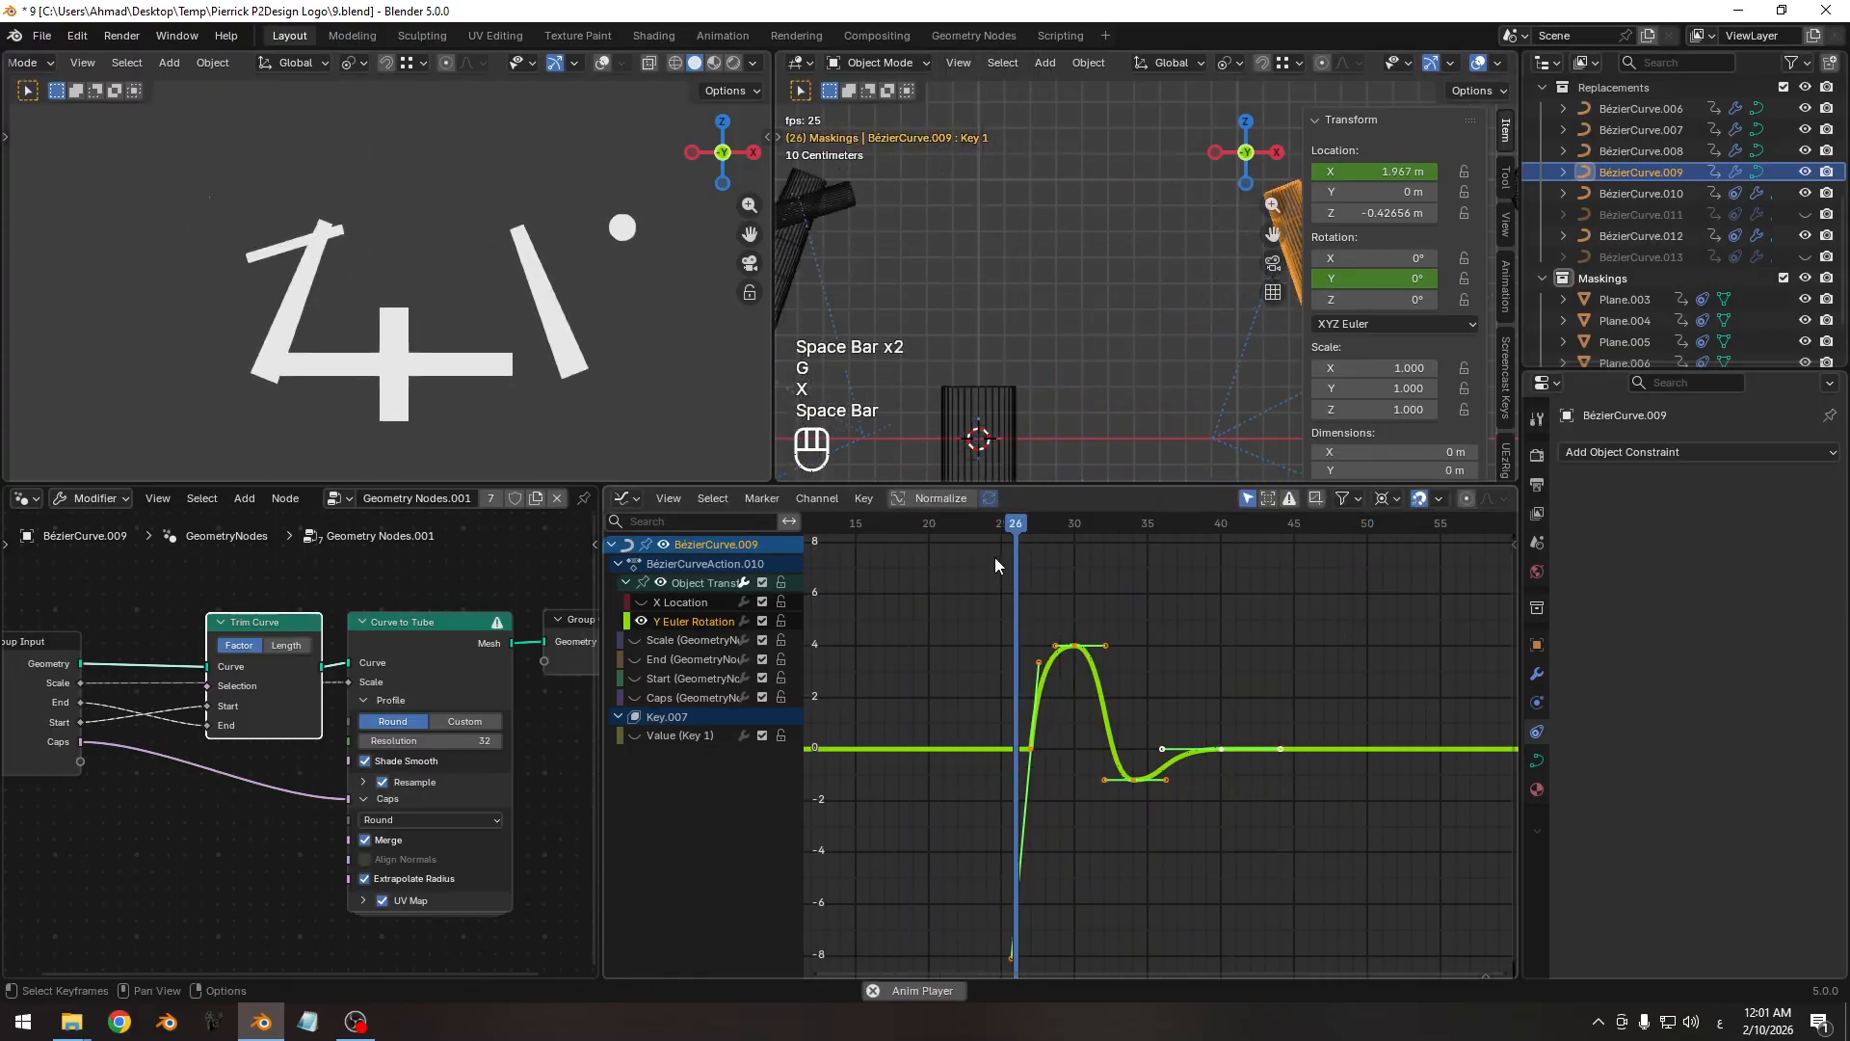
key("space")
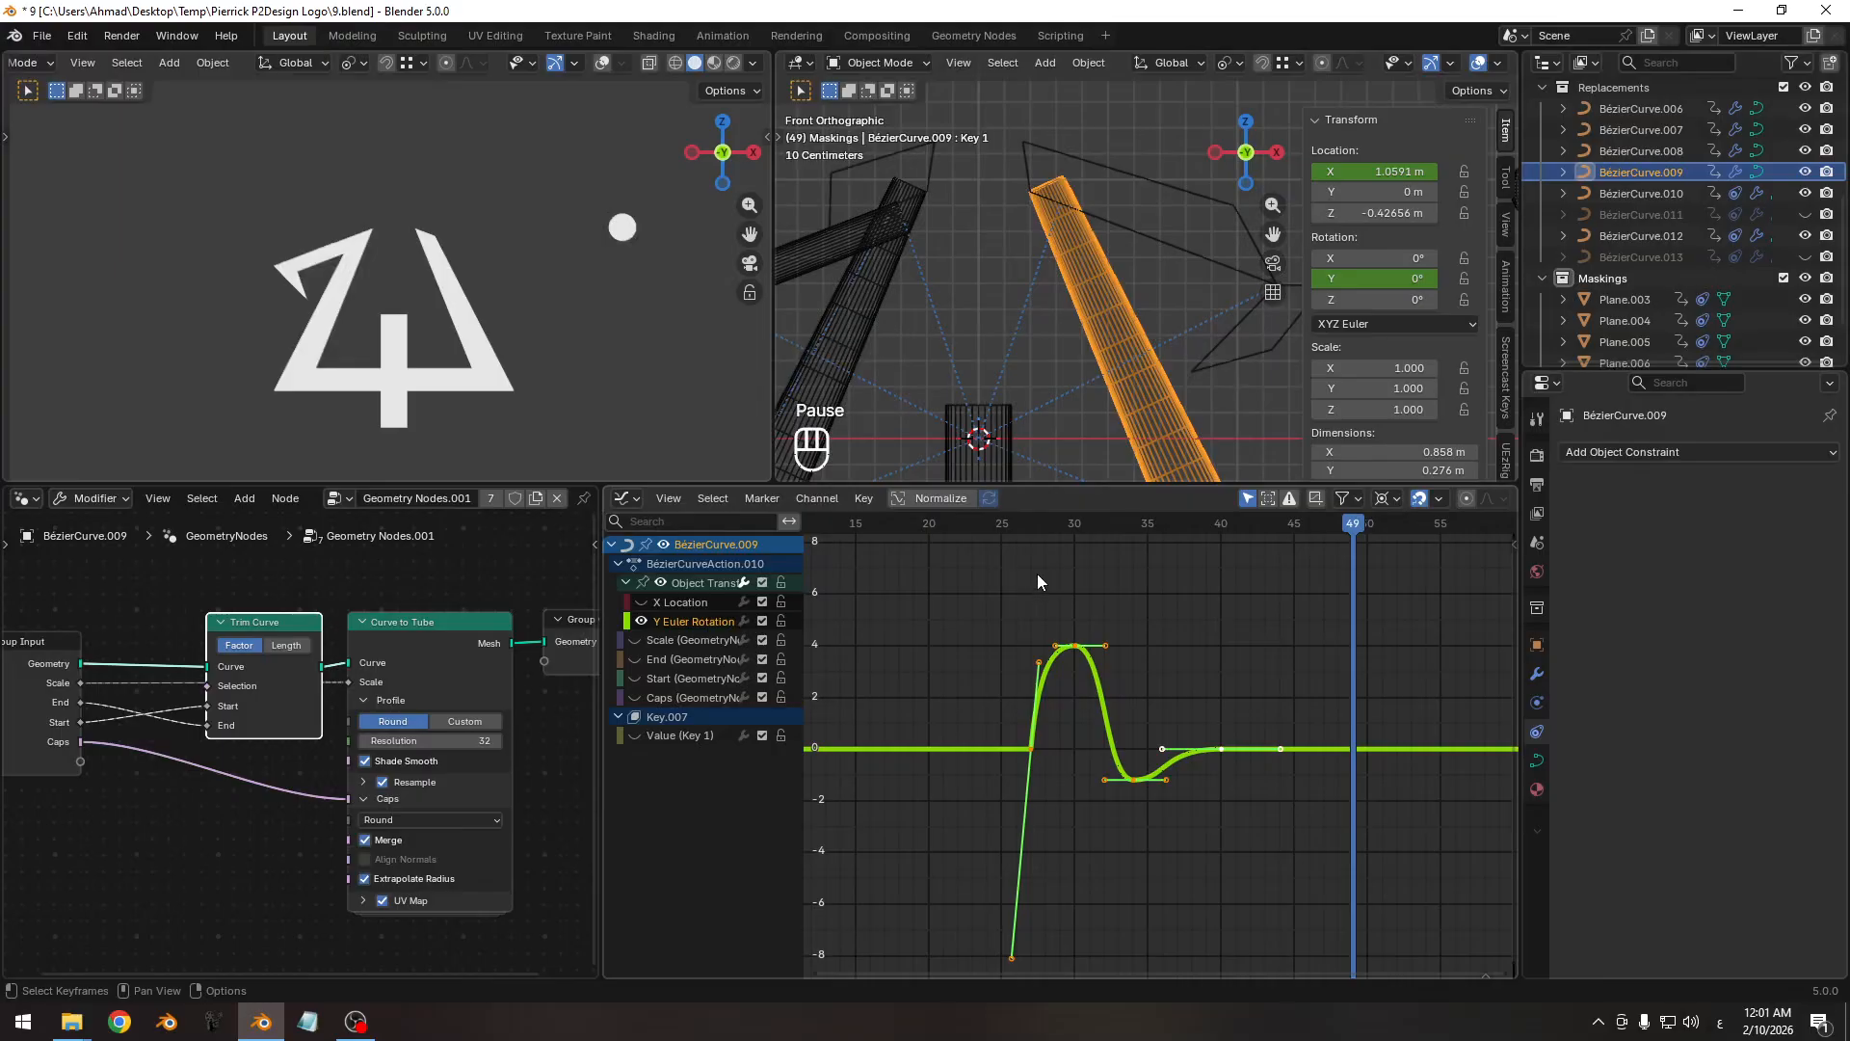
key("space")
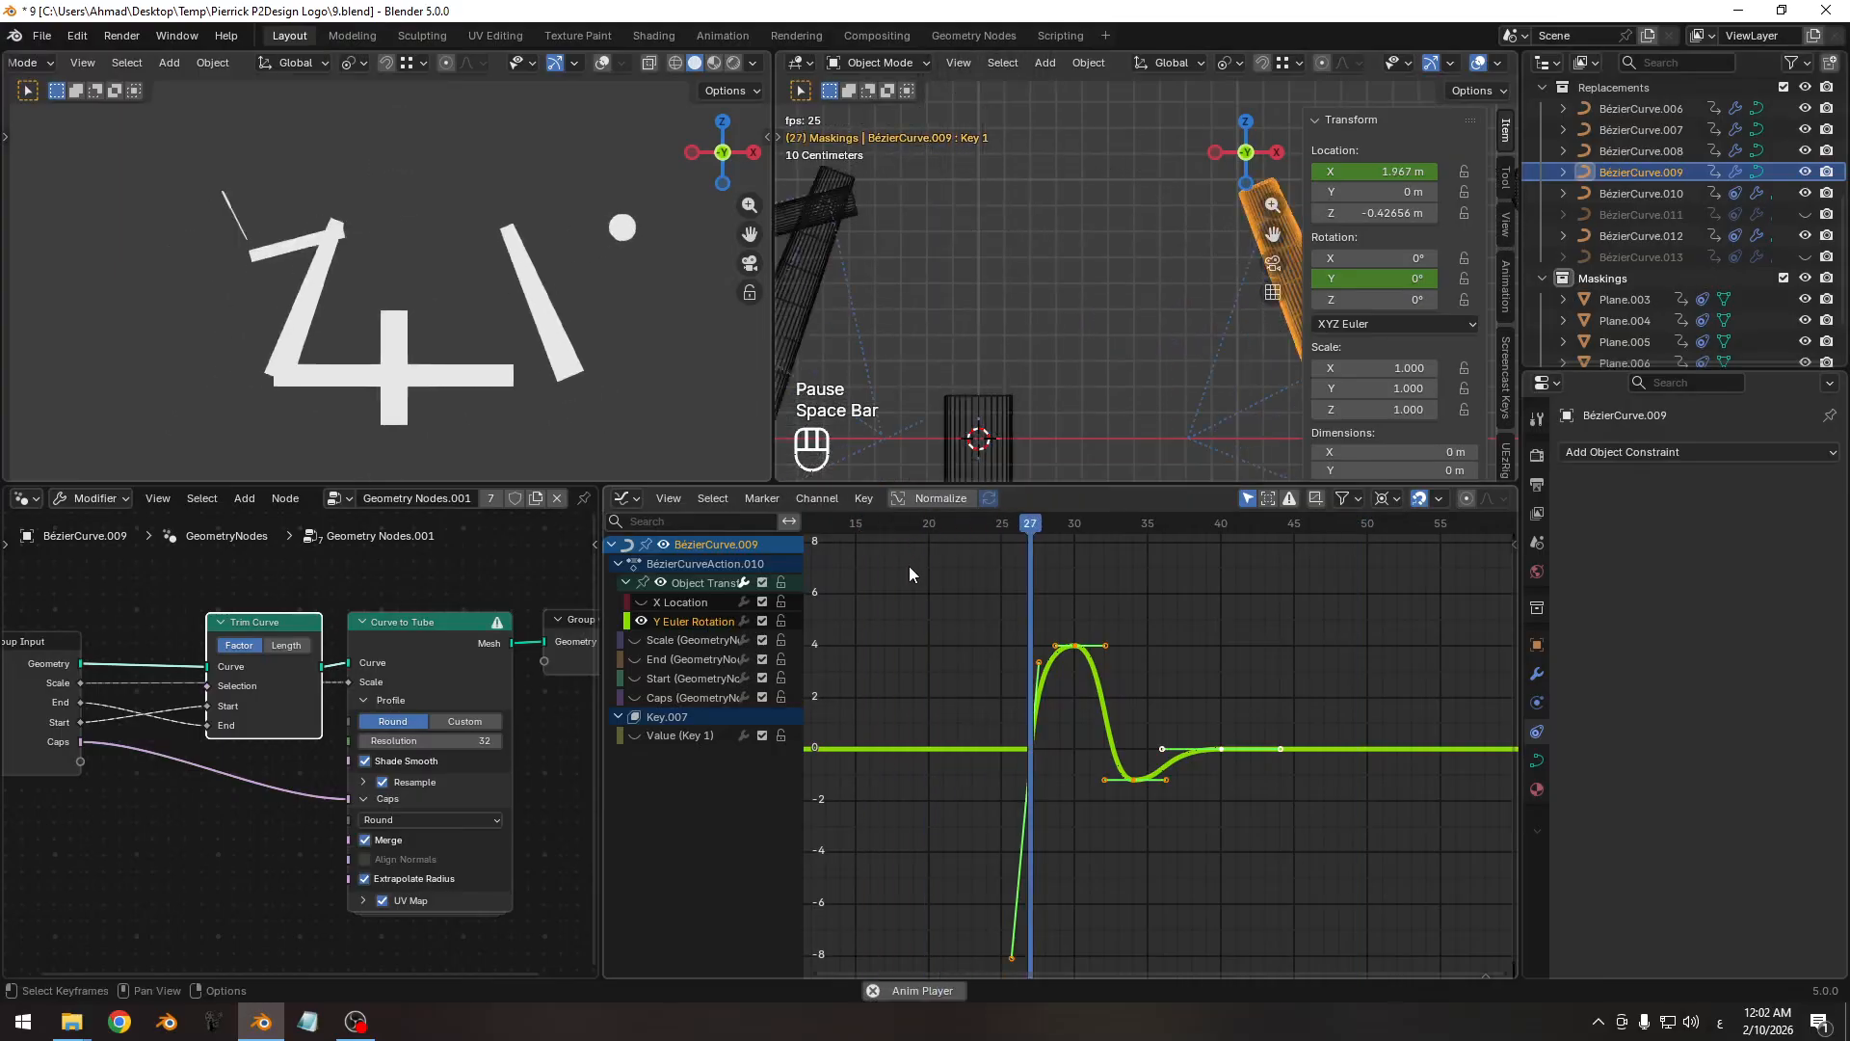
key("space")
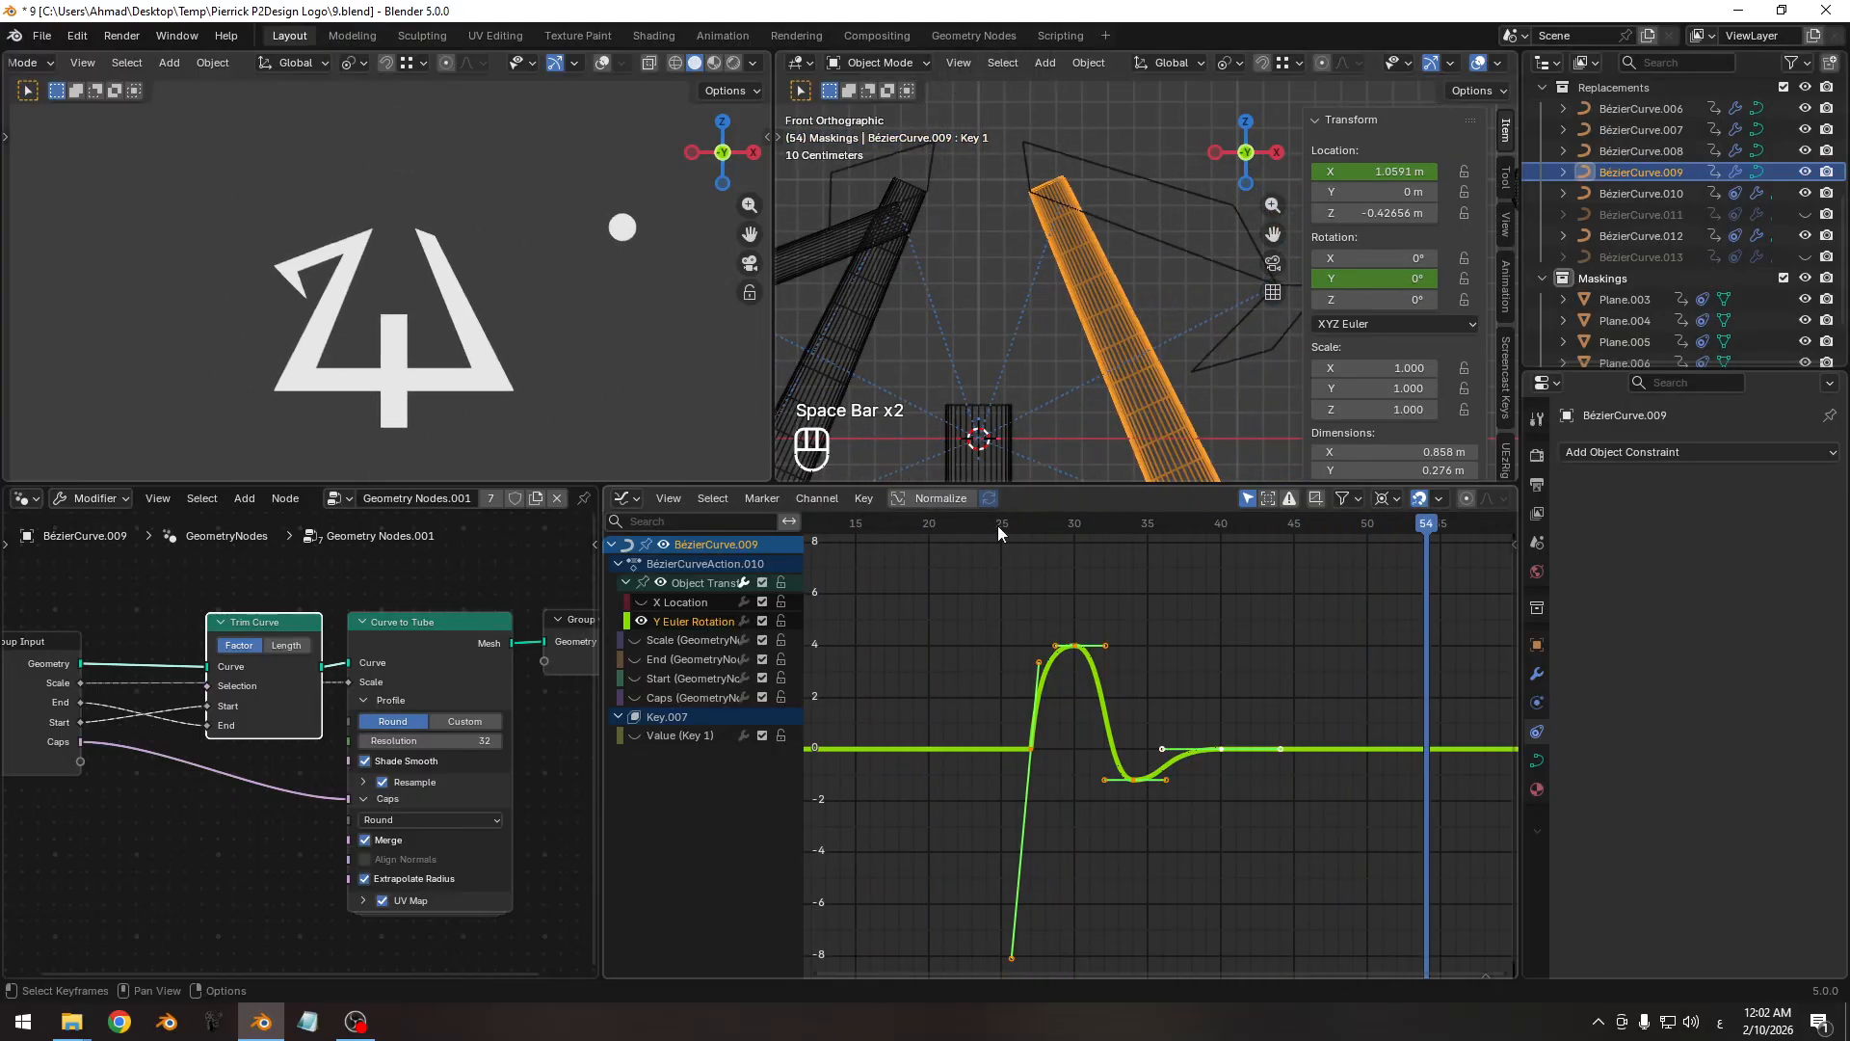
left_click_drag(997, 524, 1193, 530)
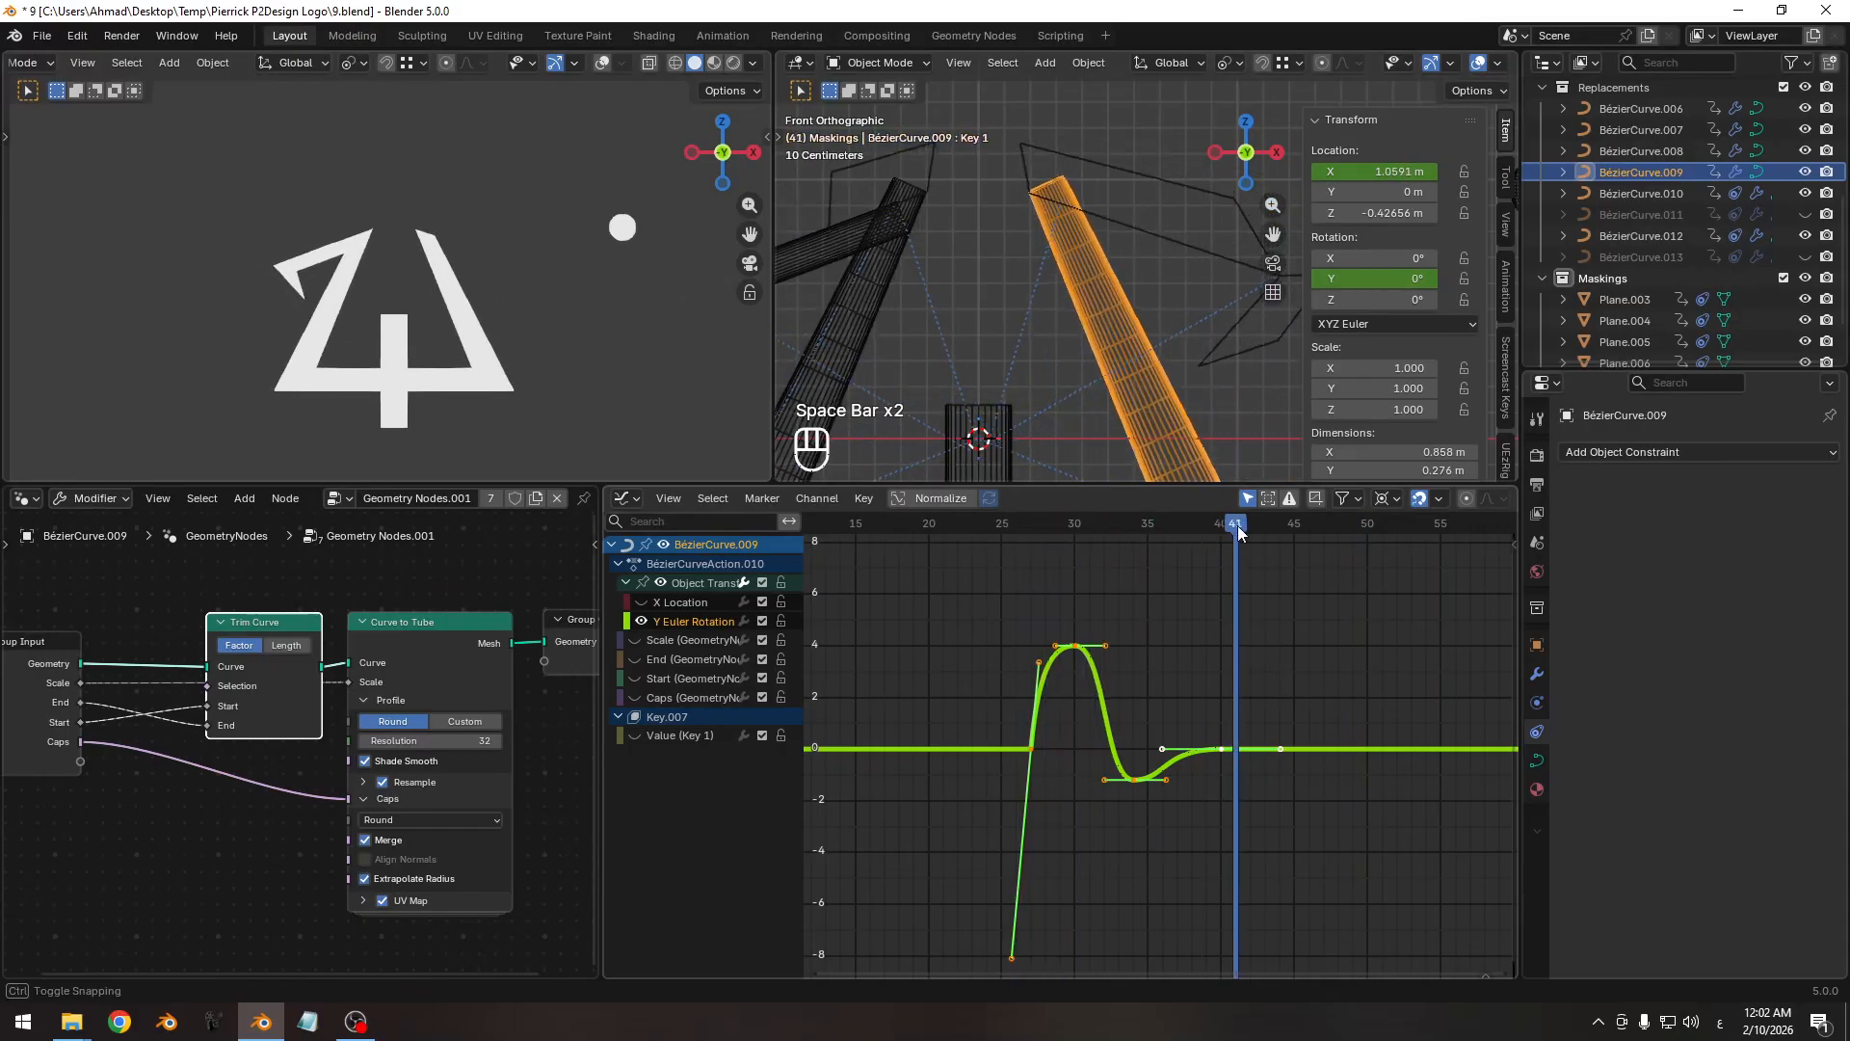
Unhide BézierCurve.011, select it and frame its Y rotation curve around frame 28.
left_click(1804, 214)
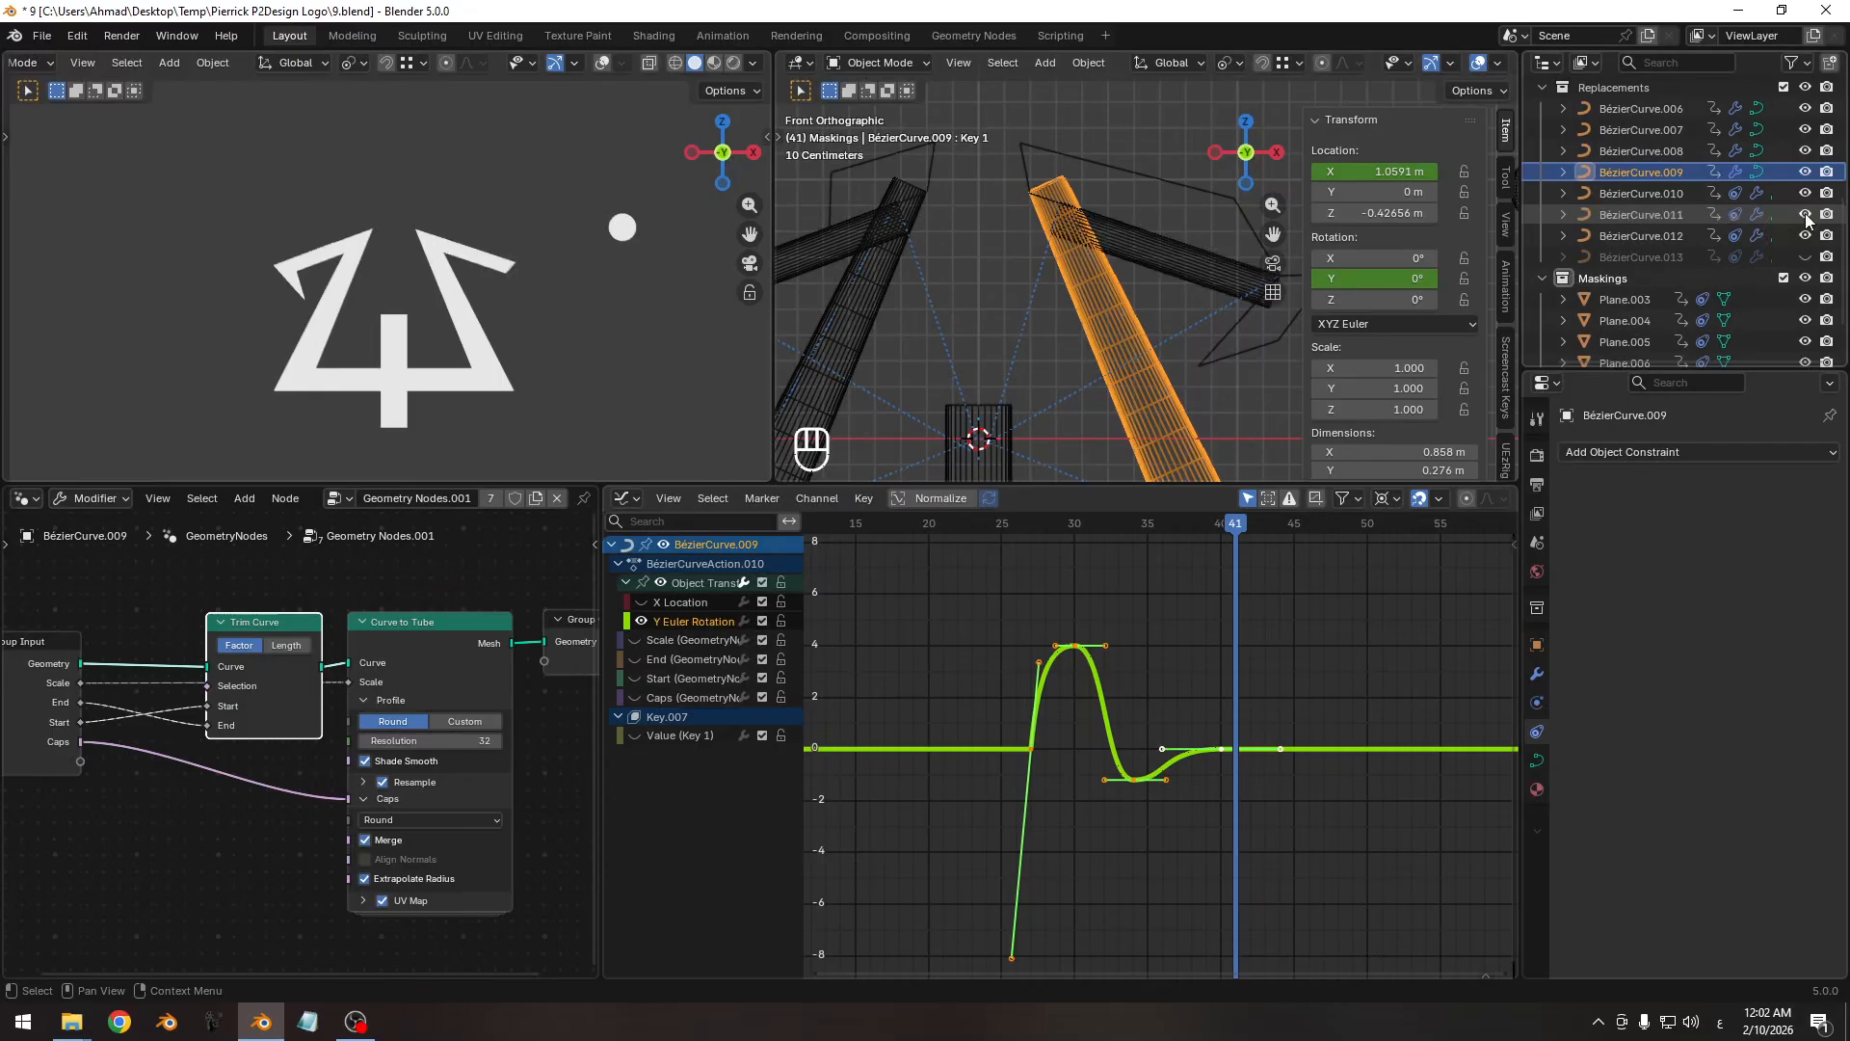
left_click(1148, 276)
key("Home")
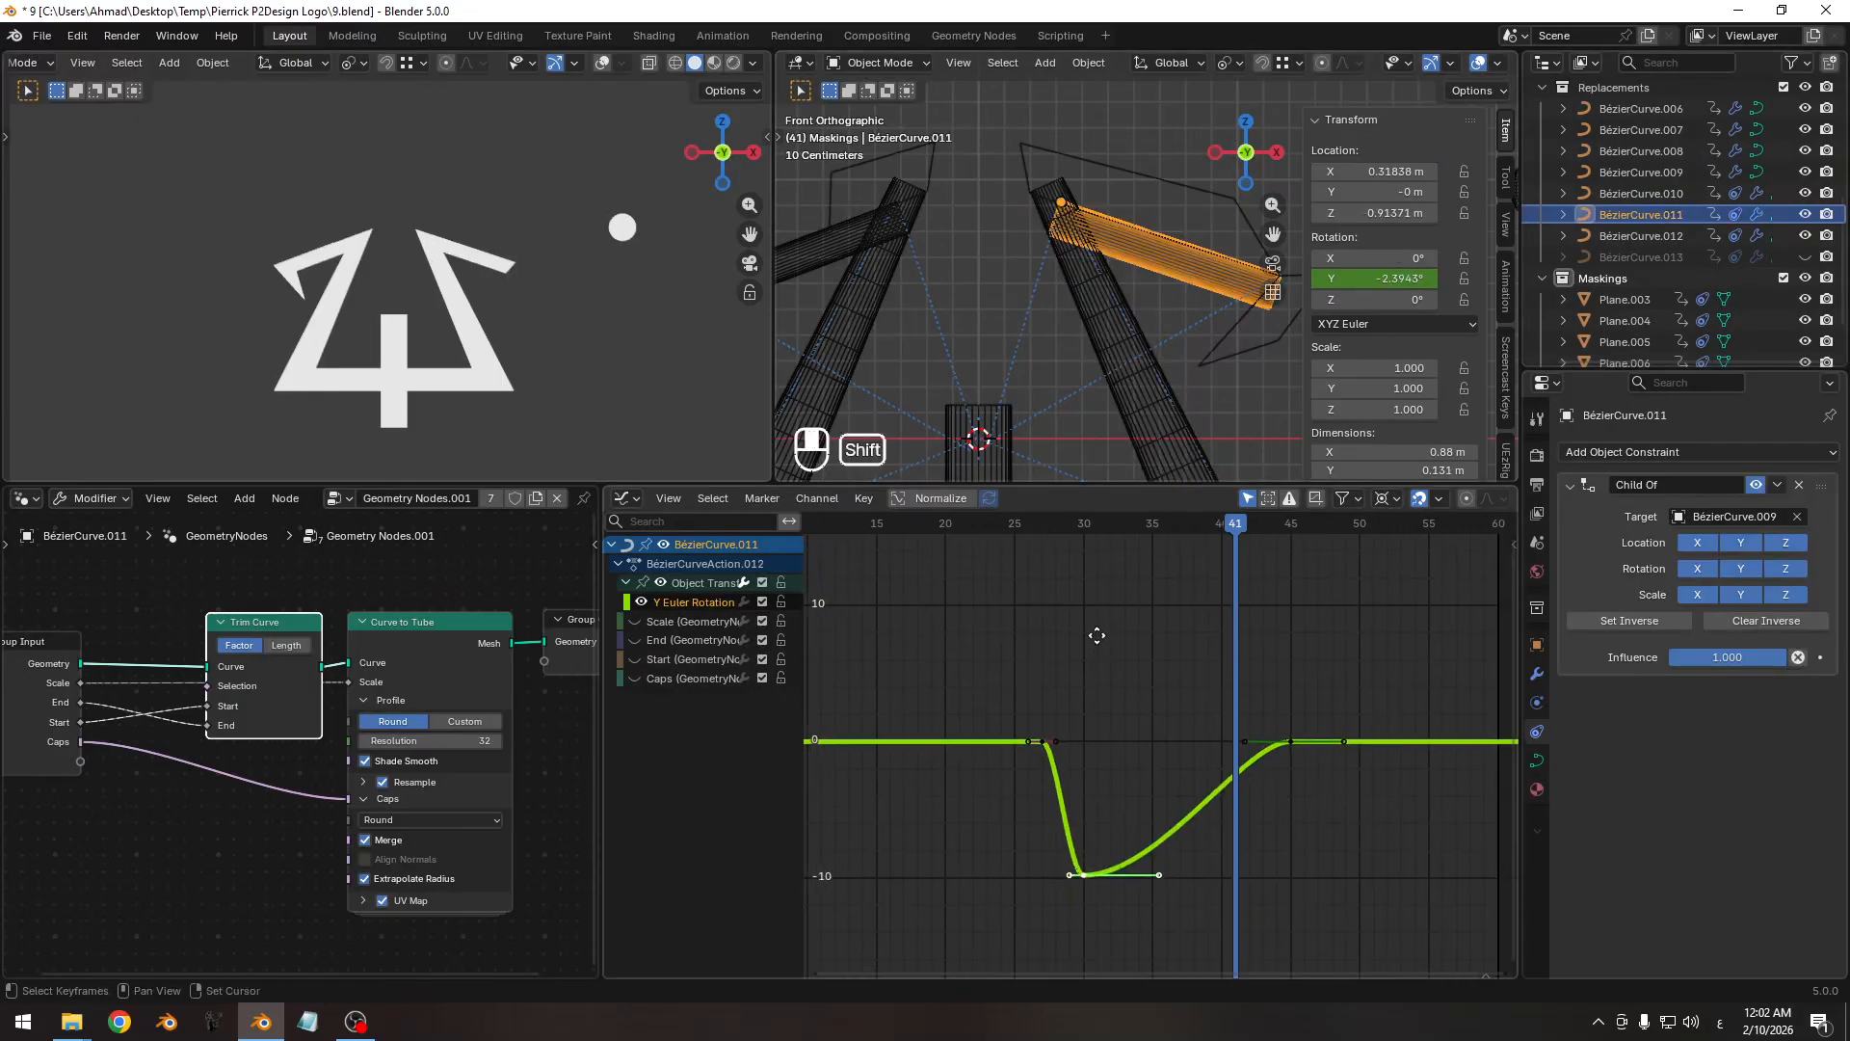
mouse_move(1049, 533)
left_mouse_down()
mouse_move(1029, 538)
mouse_move(1117, 545)
mouse_move(1066, 551)
left_mouse_up()
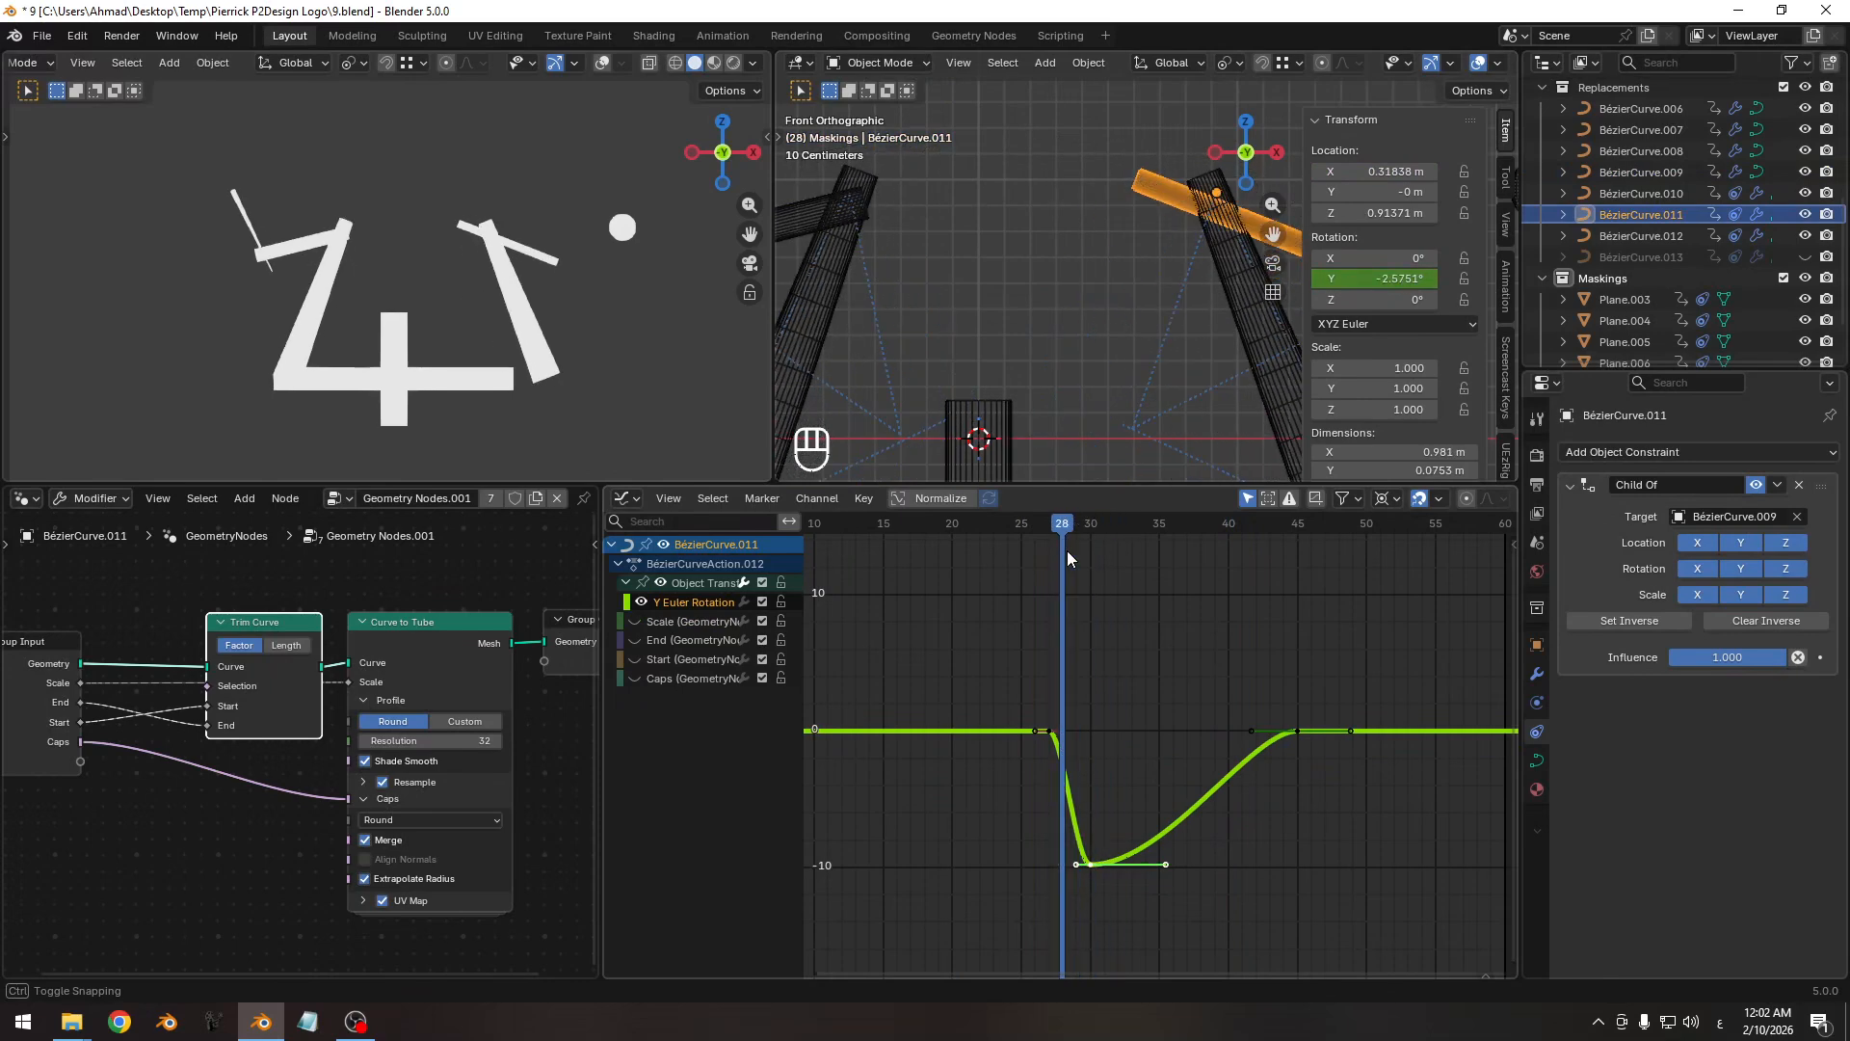
Replace BézierCurve.011's Y rotation keyframes with all those copied from BézierCurve.010, pasted starting on frame 27.
left_click(860, 206)
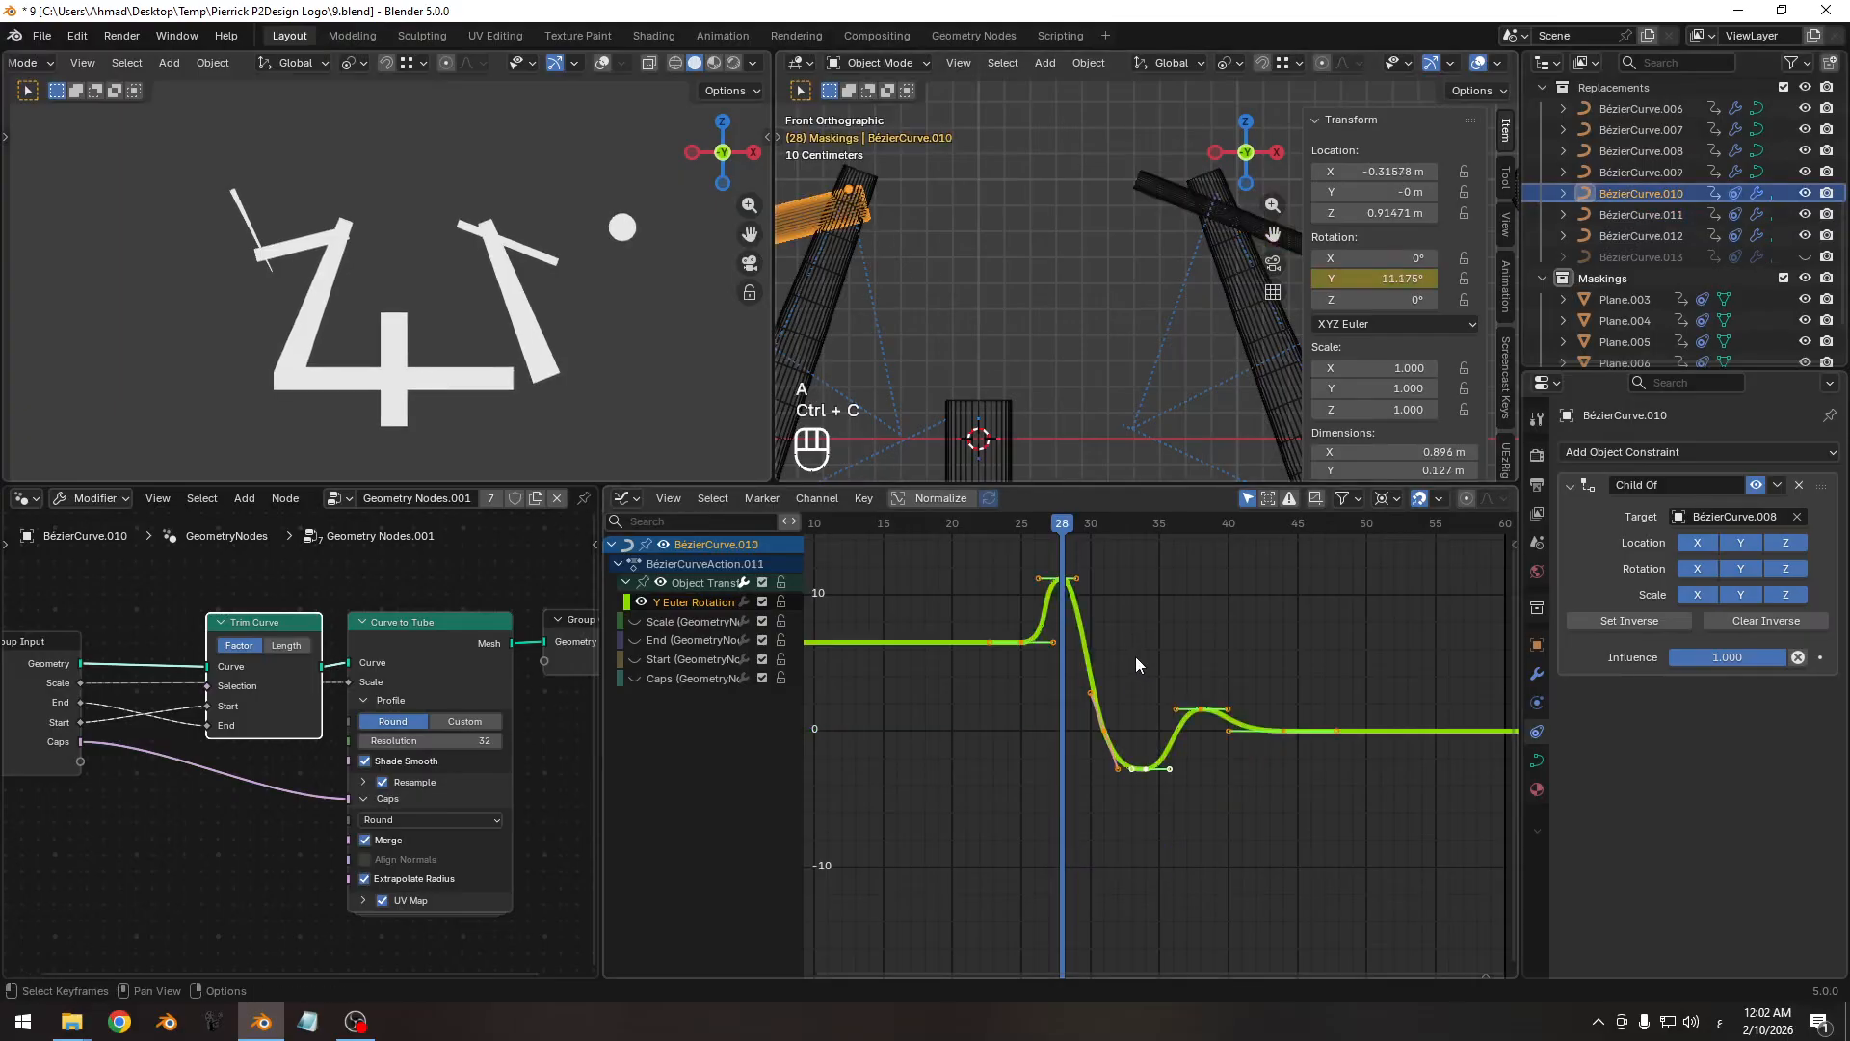
left_click(1160, 179)
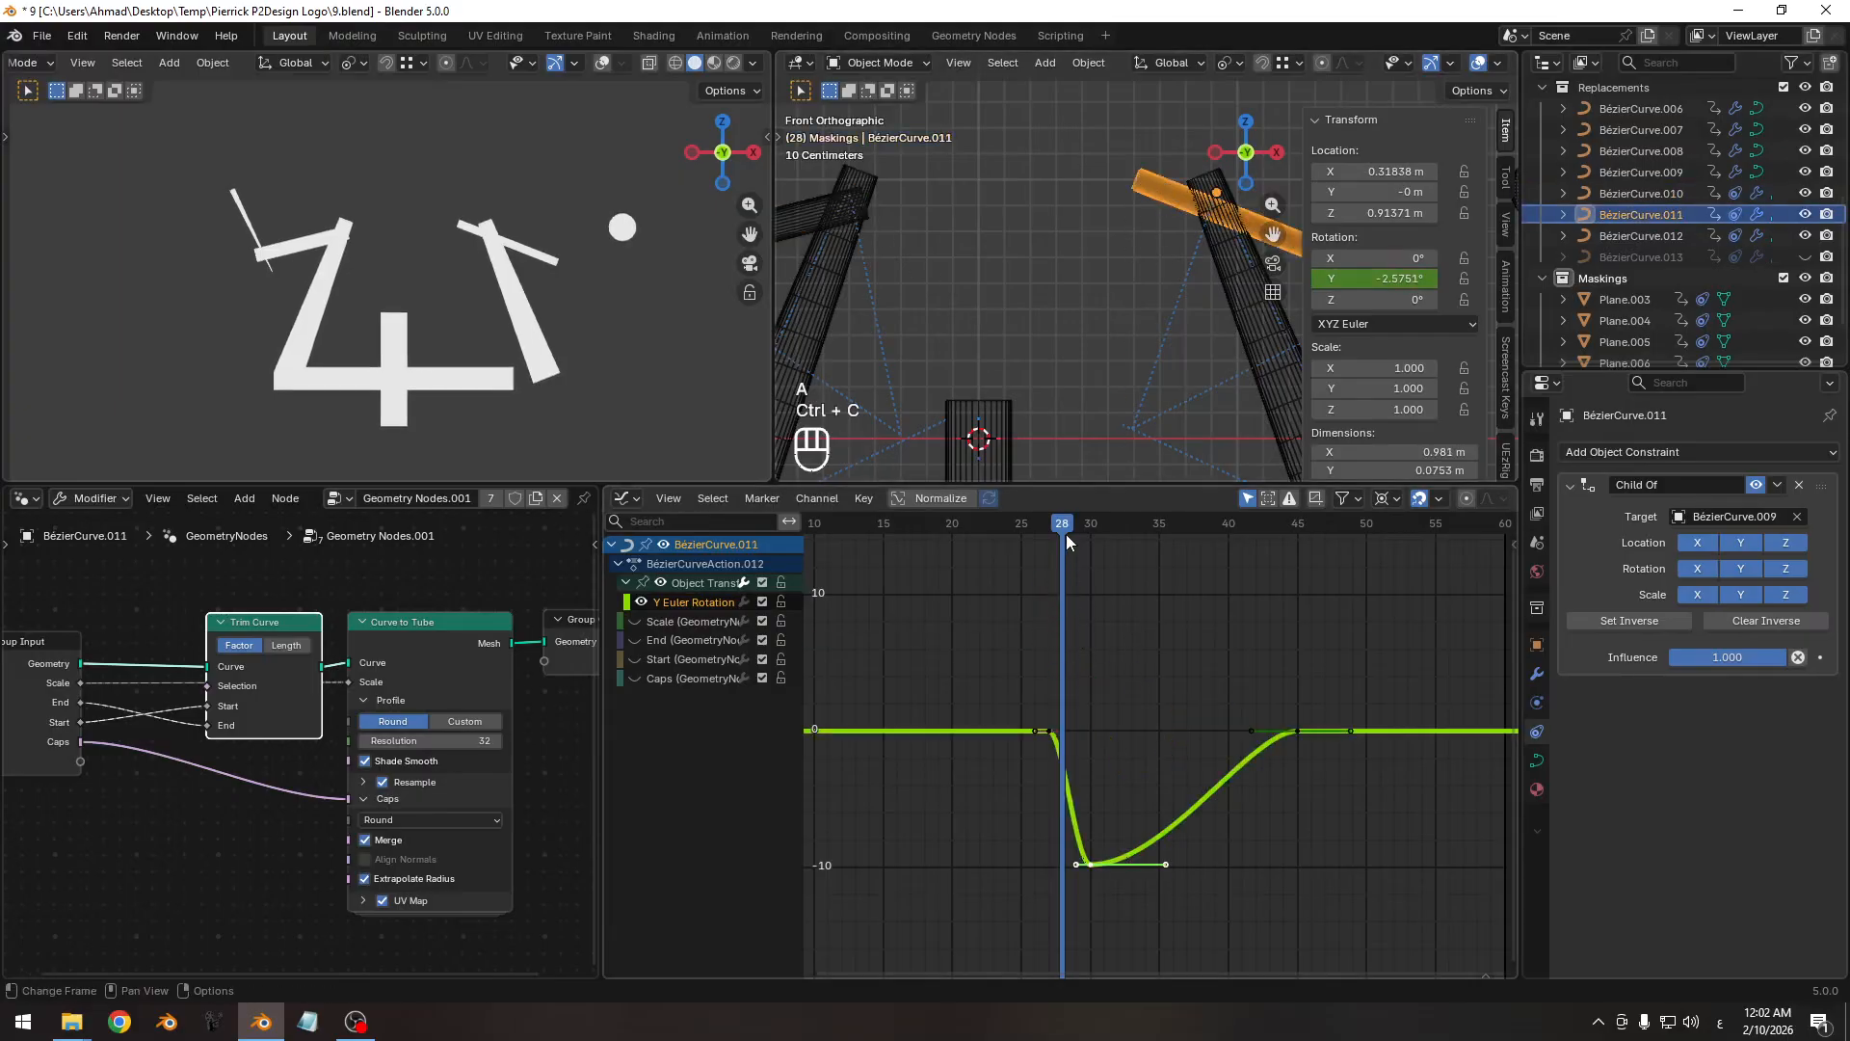
left_click_drag(1066, 536, 1049, 523)
left_click(1235, 592, "ctrl")
left_click(1237, 592)
left_click(1212, 610, "ctrl")
key("x")
key("ctrl+v")
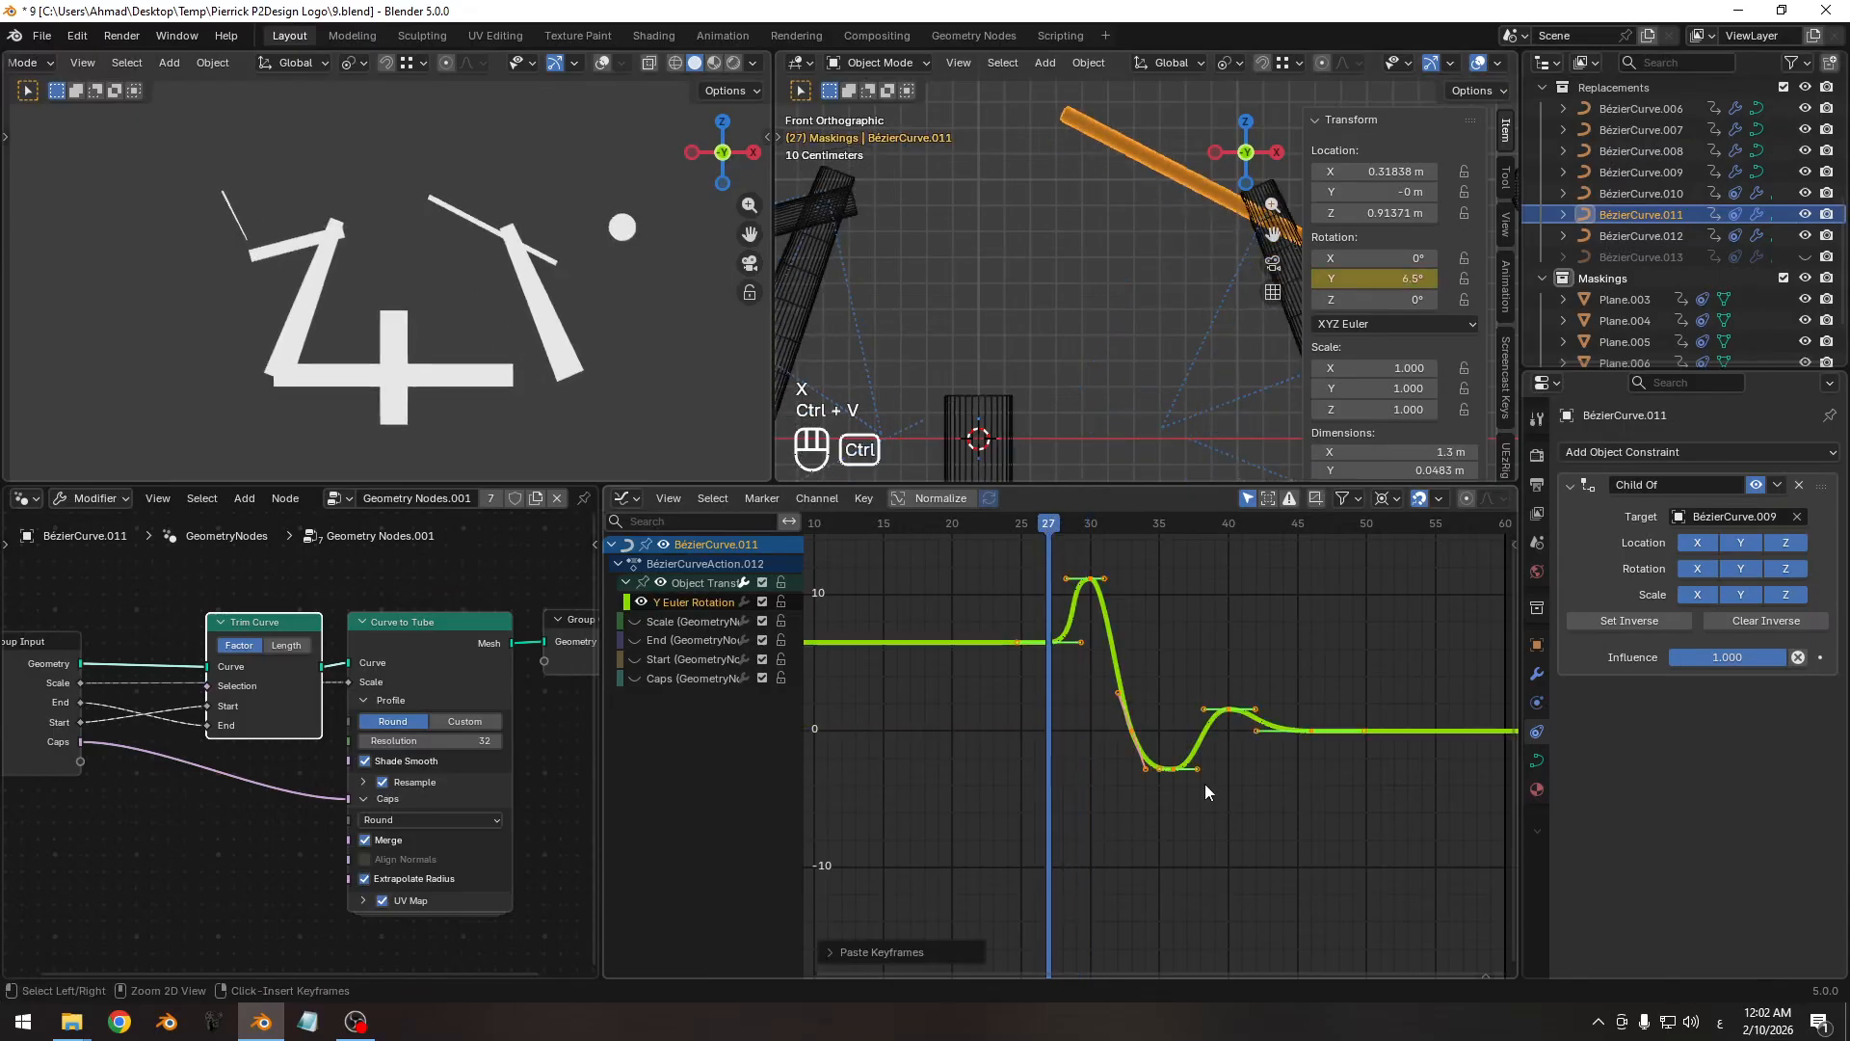
Set the cursor value to BézierCurve.011's last Y rotation keyframe and scale all its keyframes -1 on Y.
left_click(1303, 734)
key("shift+s")
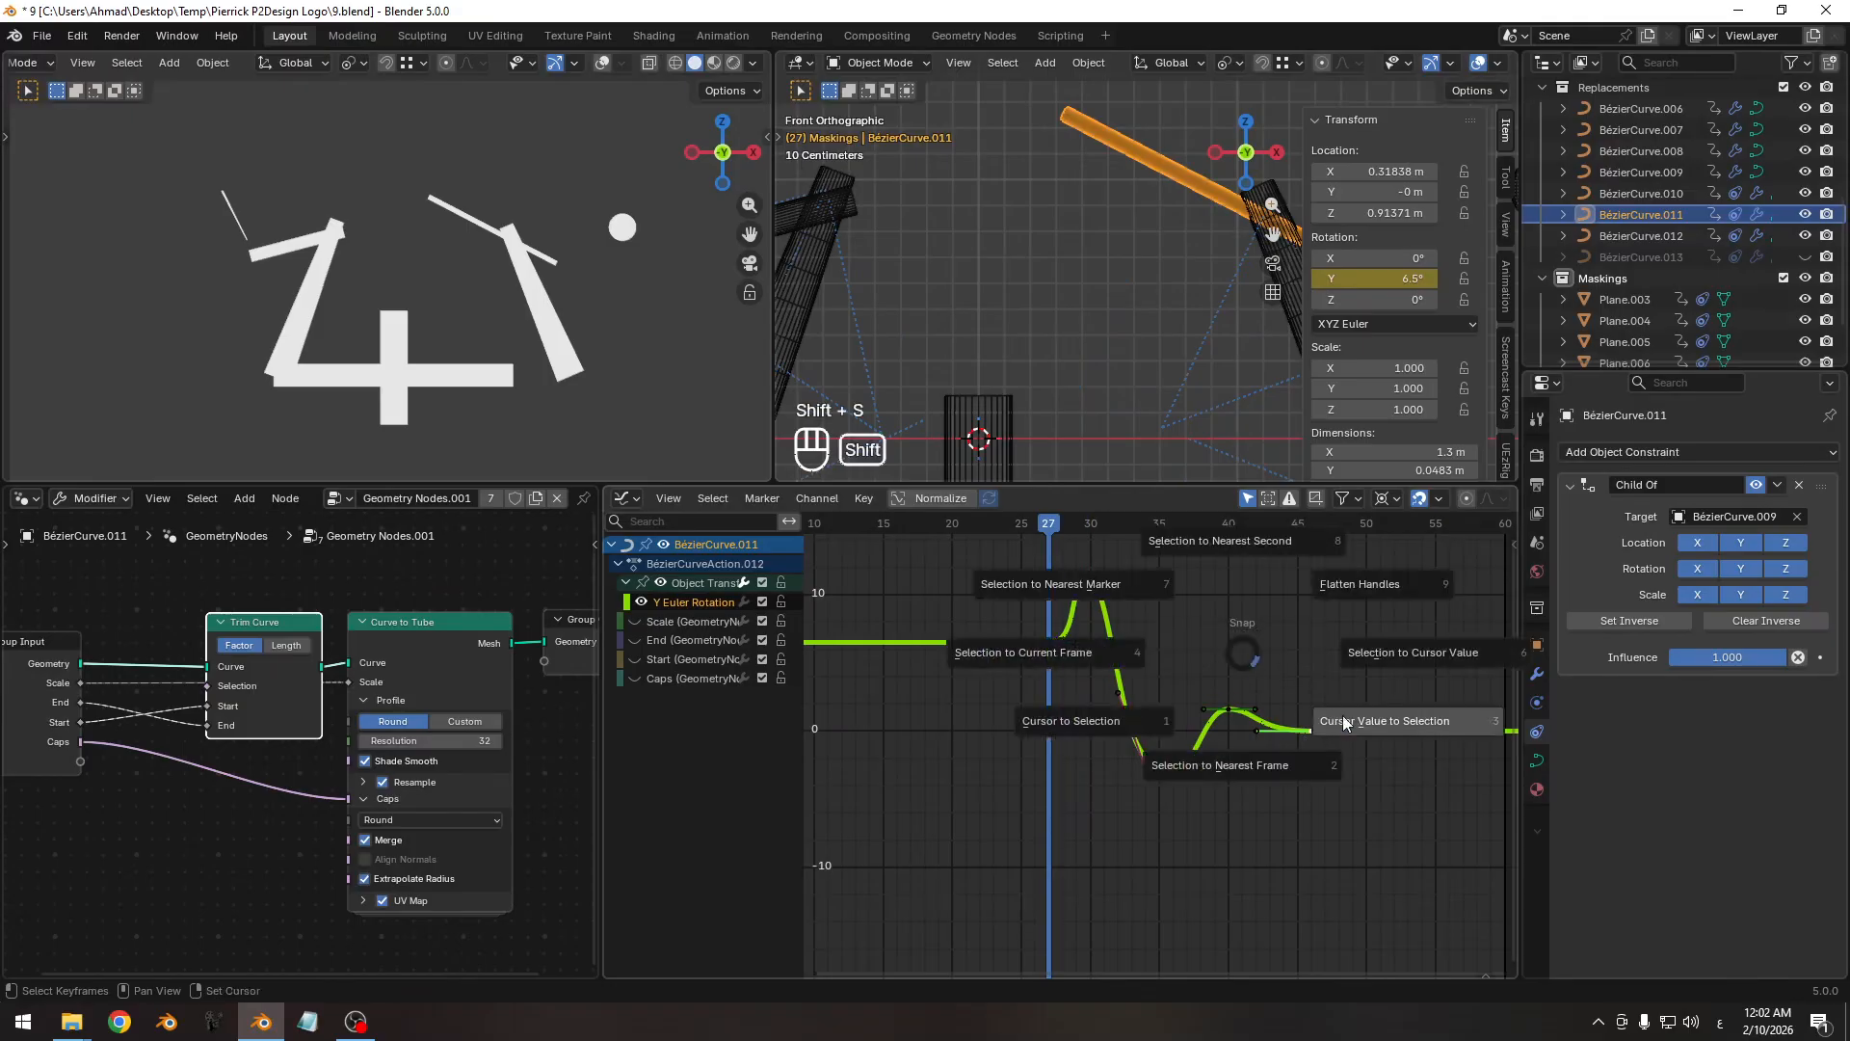
left_click(1343, 720)
key("s")
key("y")
key("KP_Subtract")
key("KP_1")
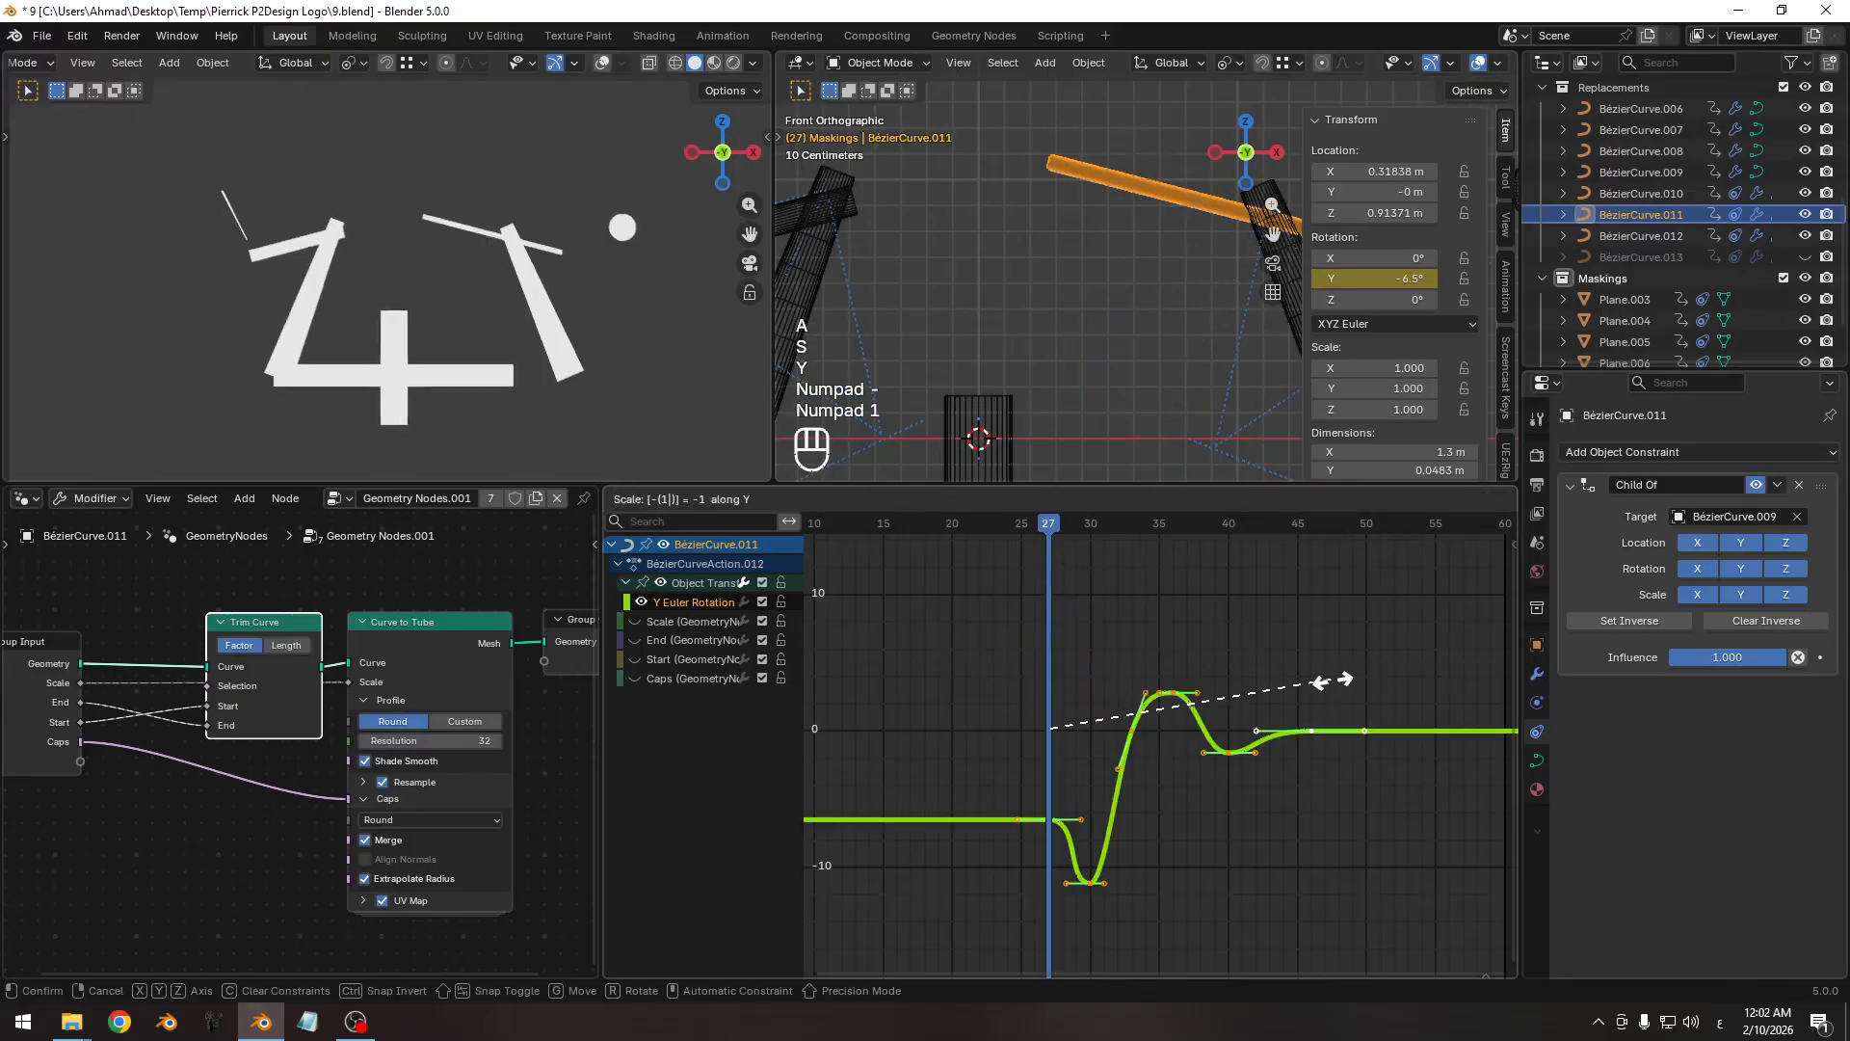
key("KP_Enter")
Scrub to frame 35, select BézierCurve.012 and copy all its Y rotation keyframes.
left_click_drag(1047, 538, 1158, 549)
mouse_move(930, 273)
middle_mouse_down("shift")
mouse_move(1083, 252)
mouse_move(912, 291)
middle_mouse_up("shift")
left_click(929, 291)
key("ctrl+c")
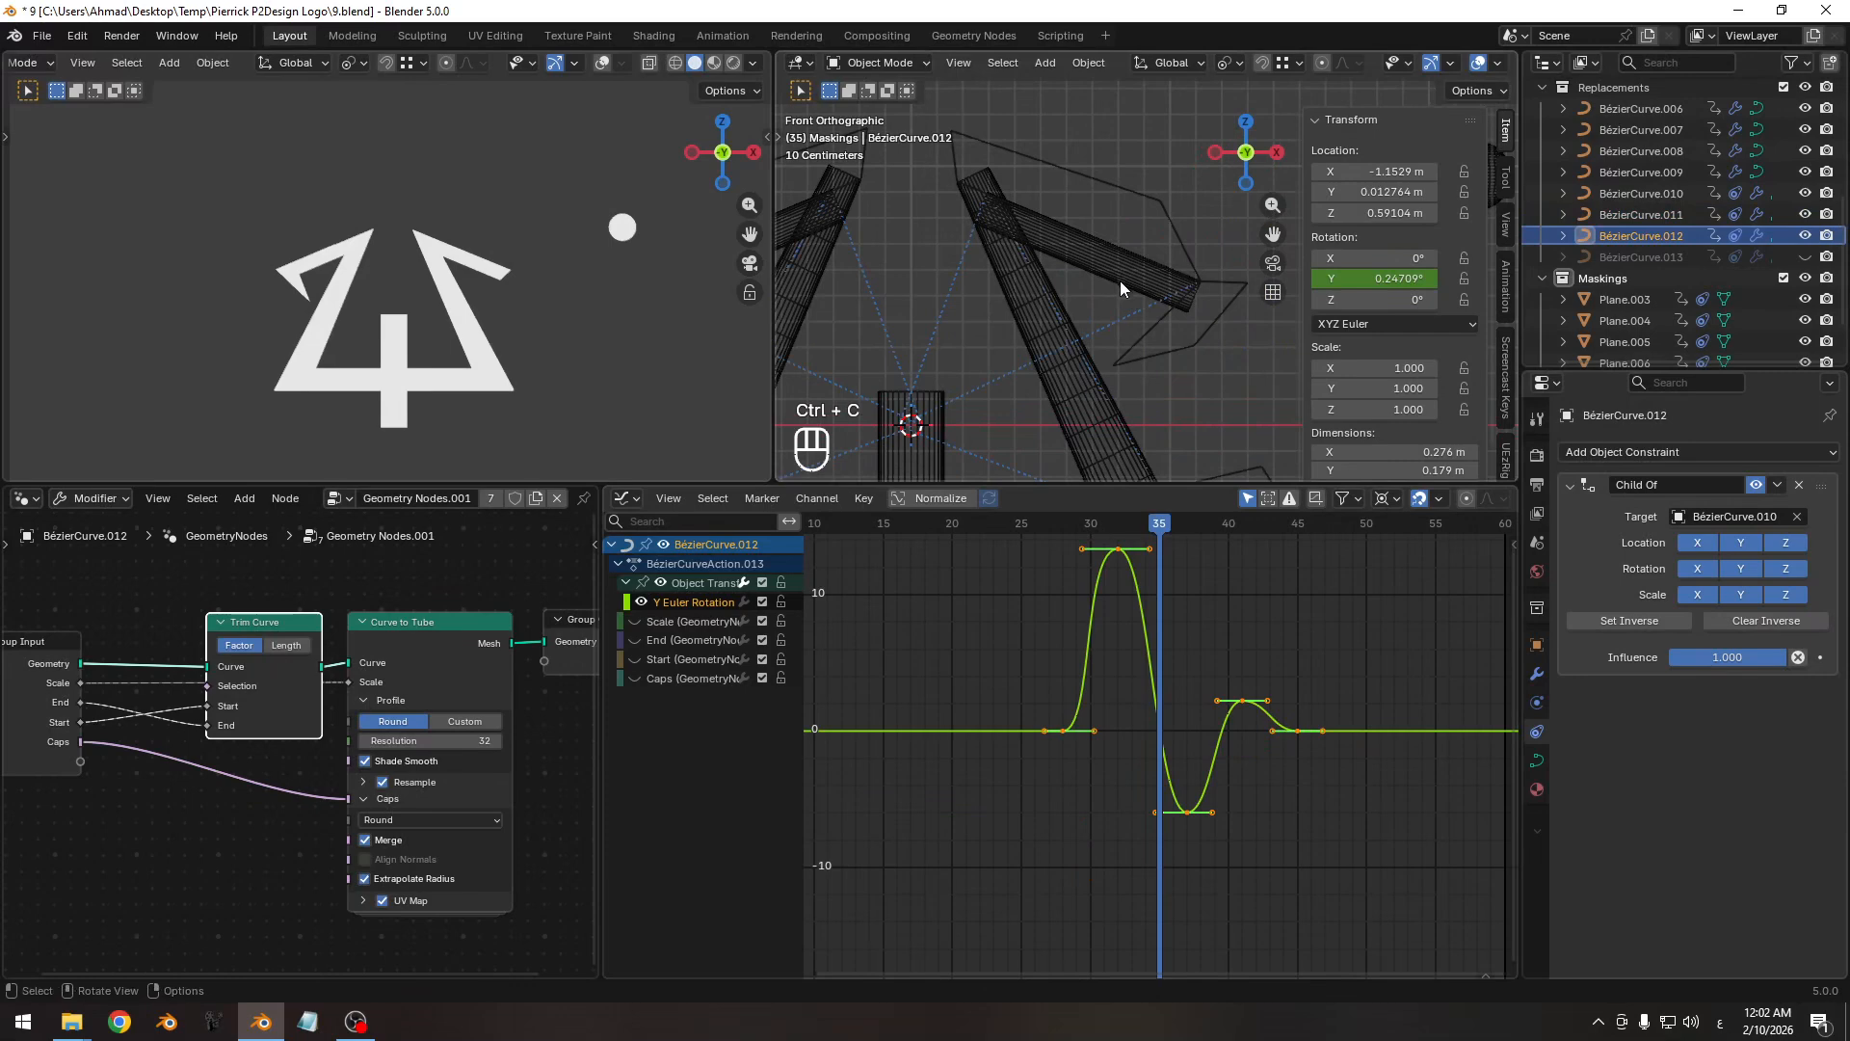
Unhide BézierCurve.013, key its Y rotation on frame 33 and paste the copied keyframes there with only that curve visible.
left_click(1641, 258)
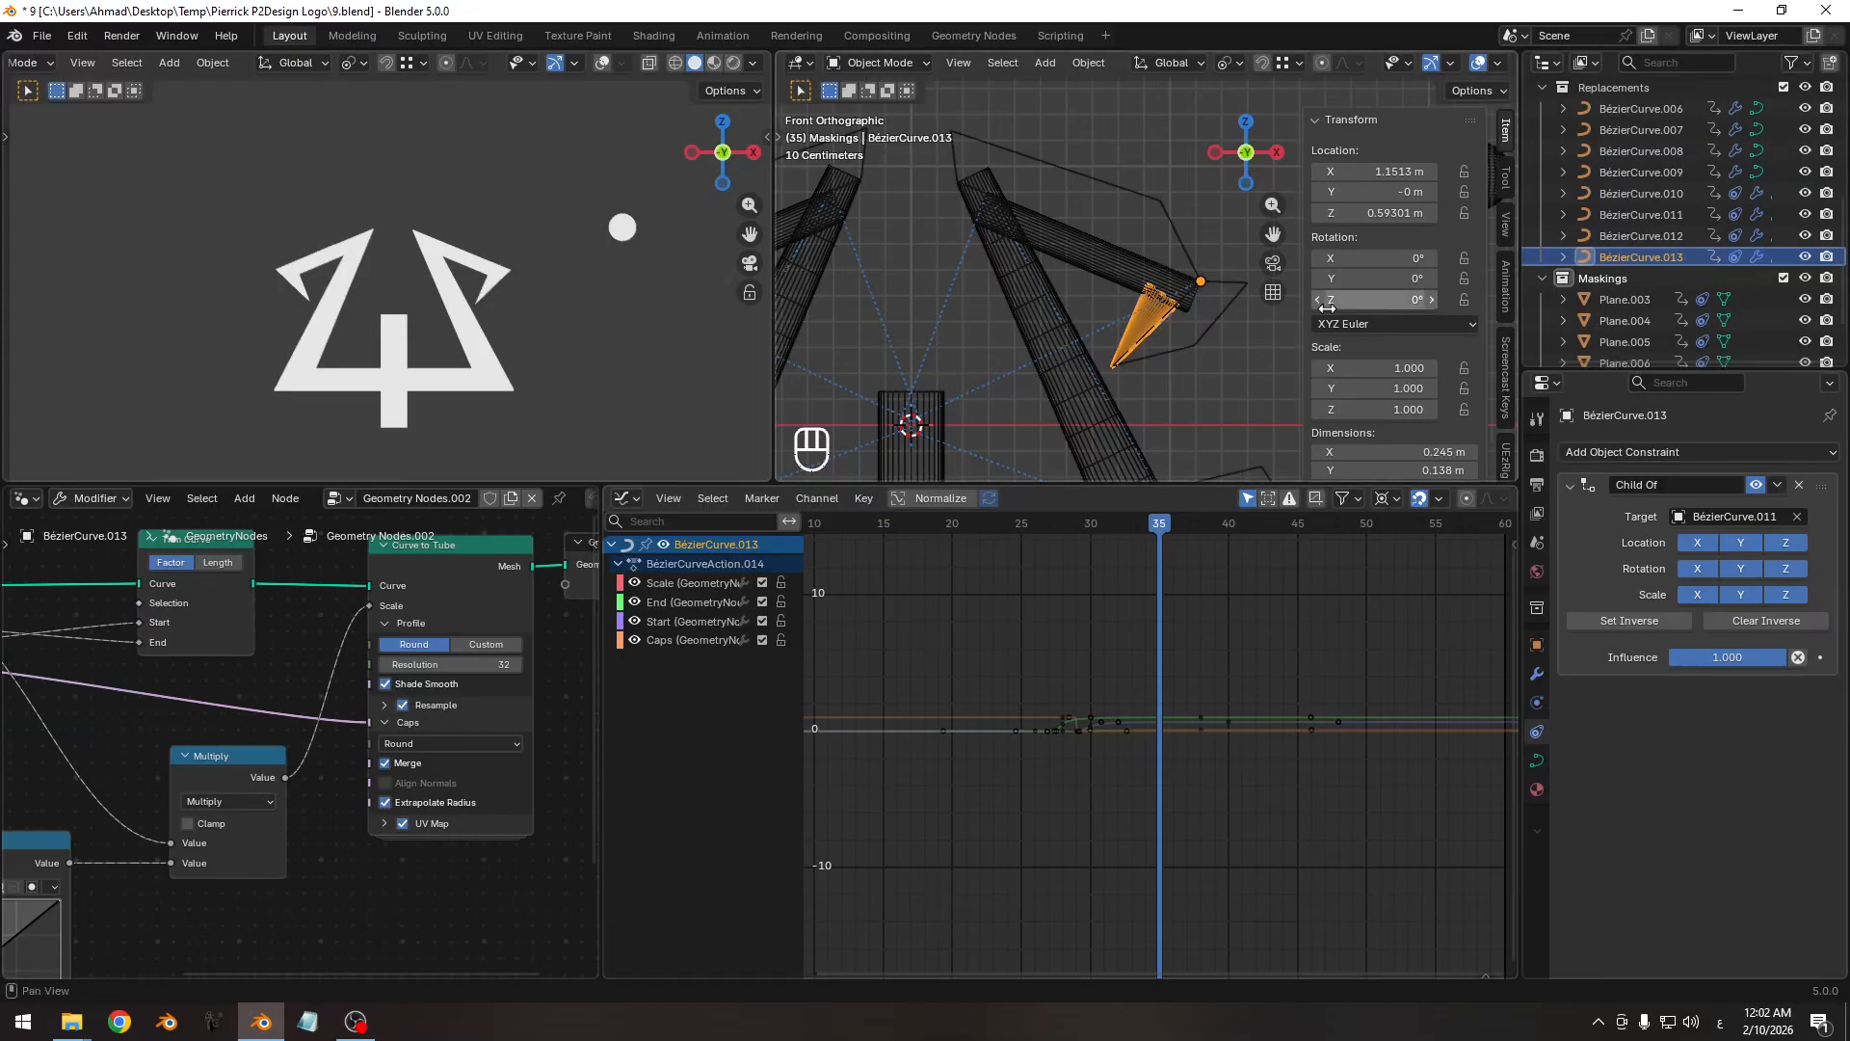
left_click_drag(1181, 523, 1131, 536)
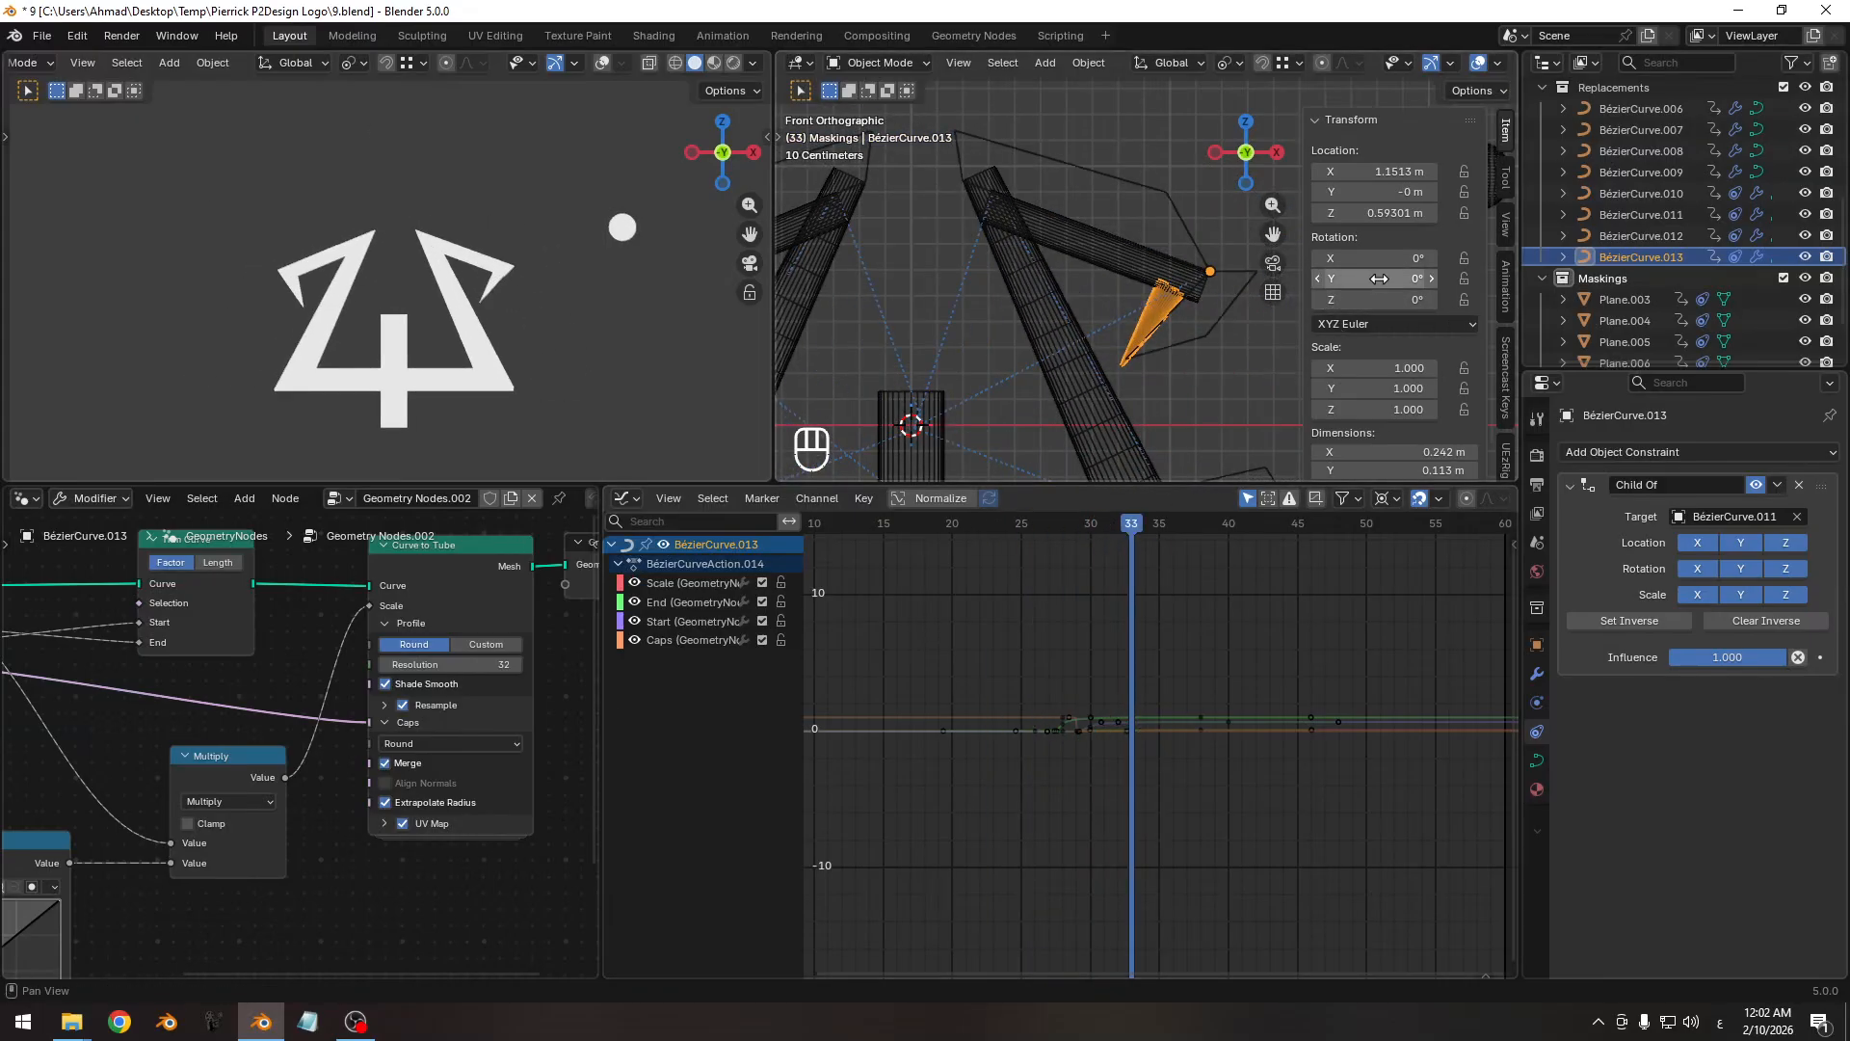
key("i")
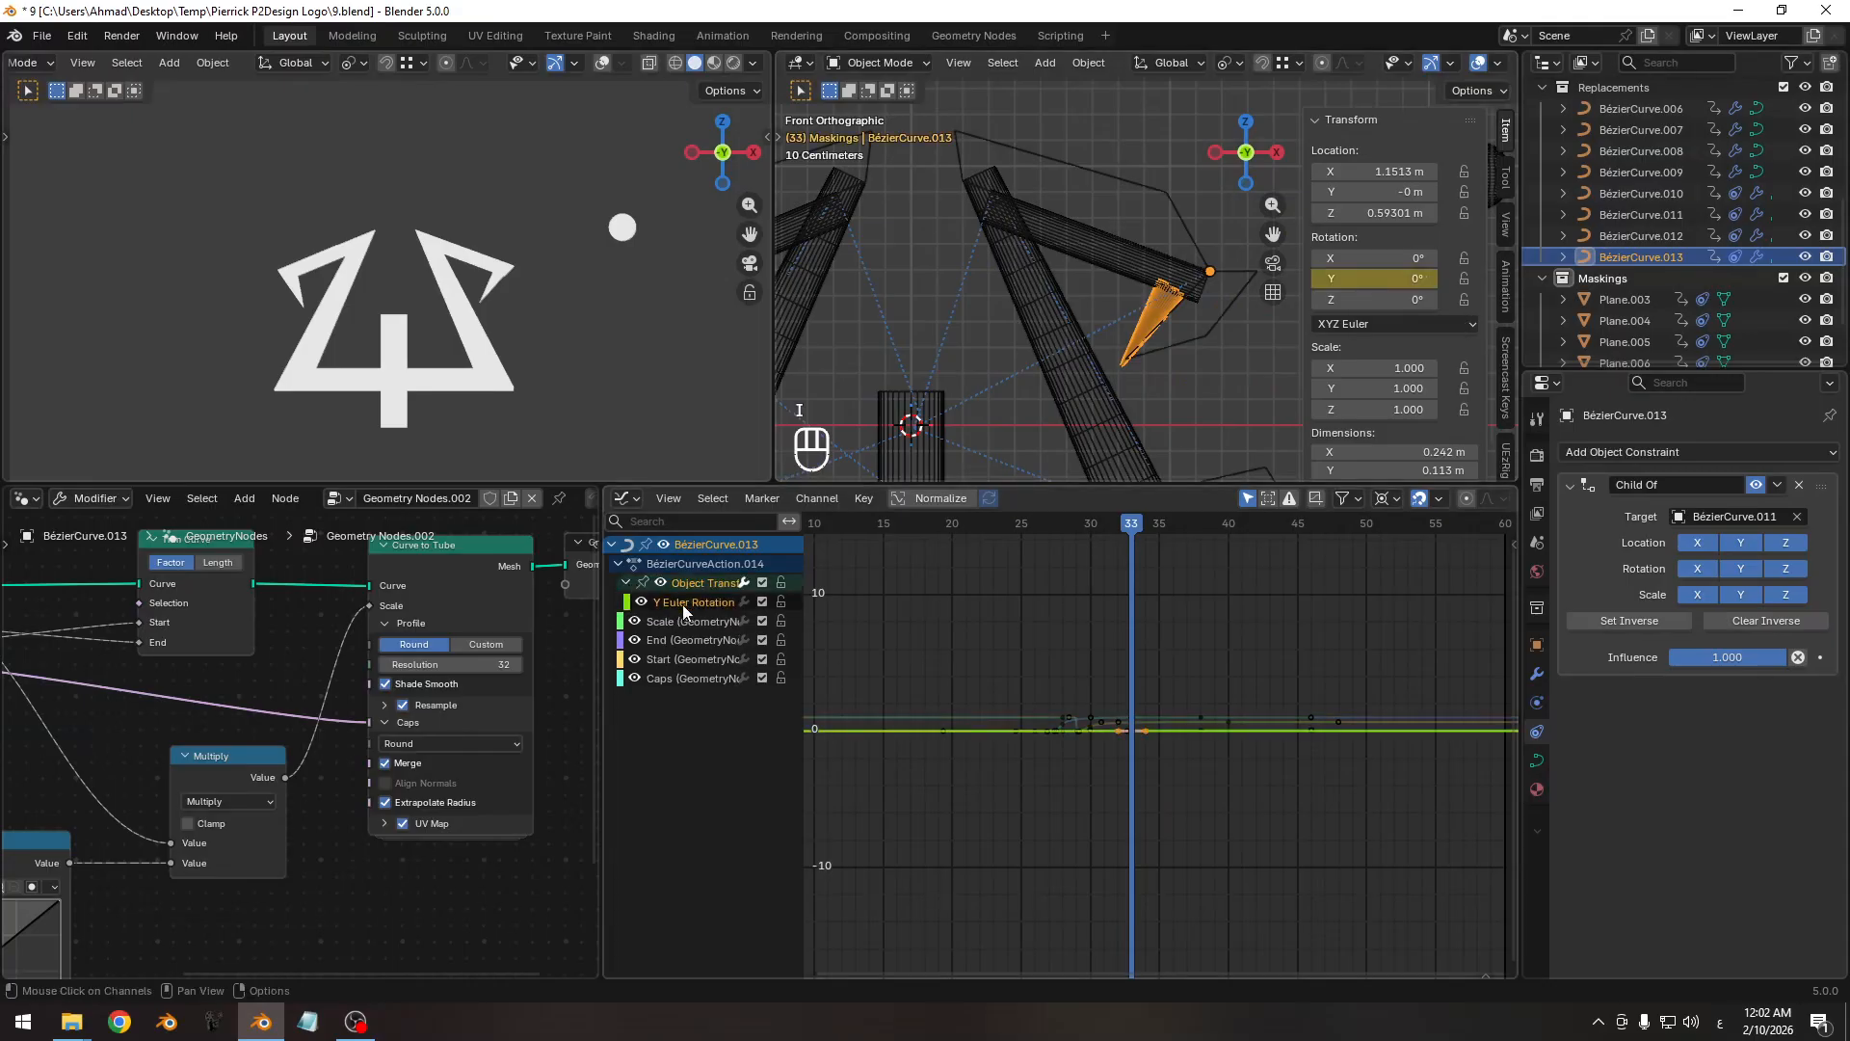
key("shift+h")
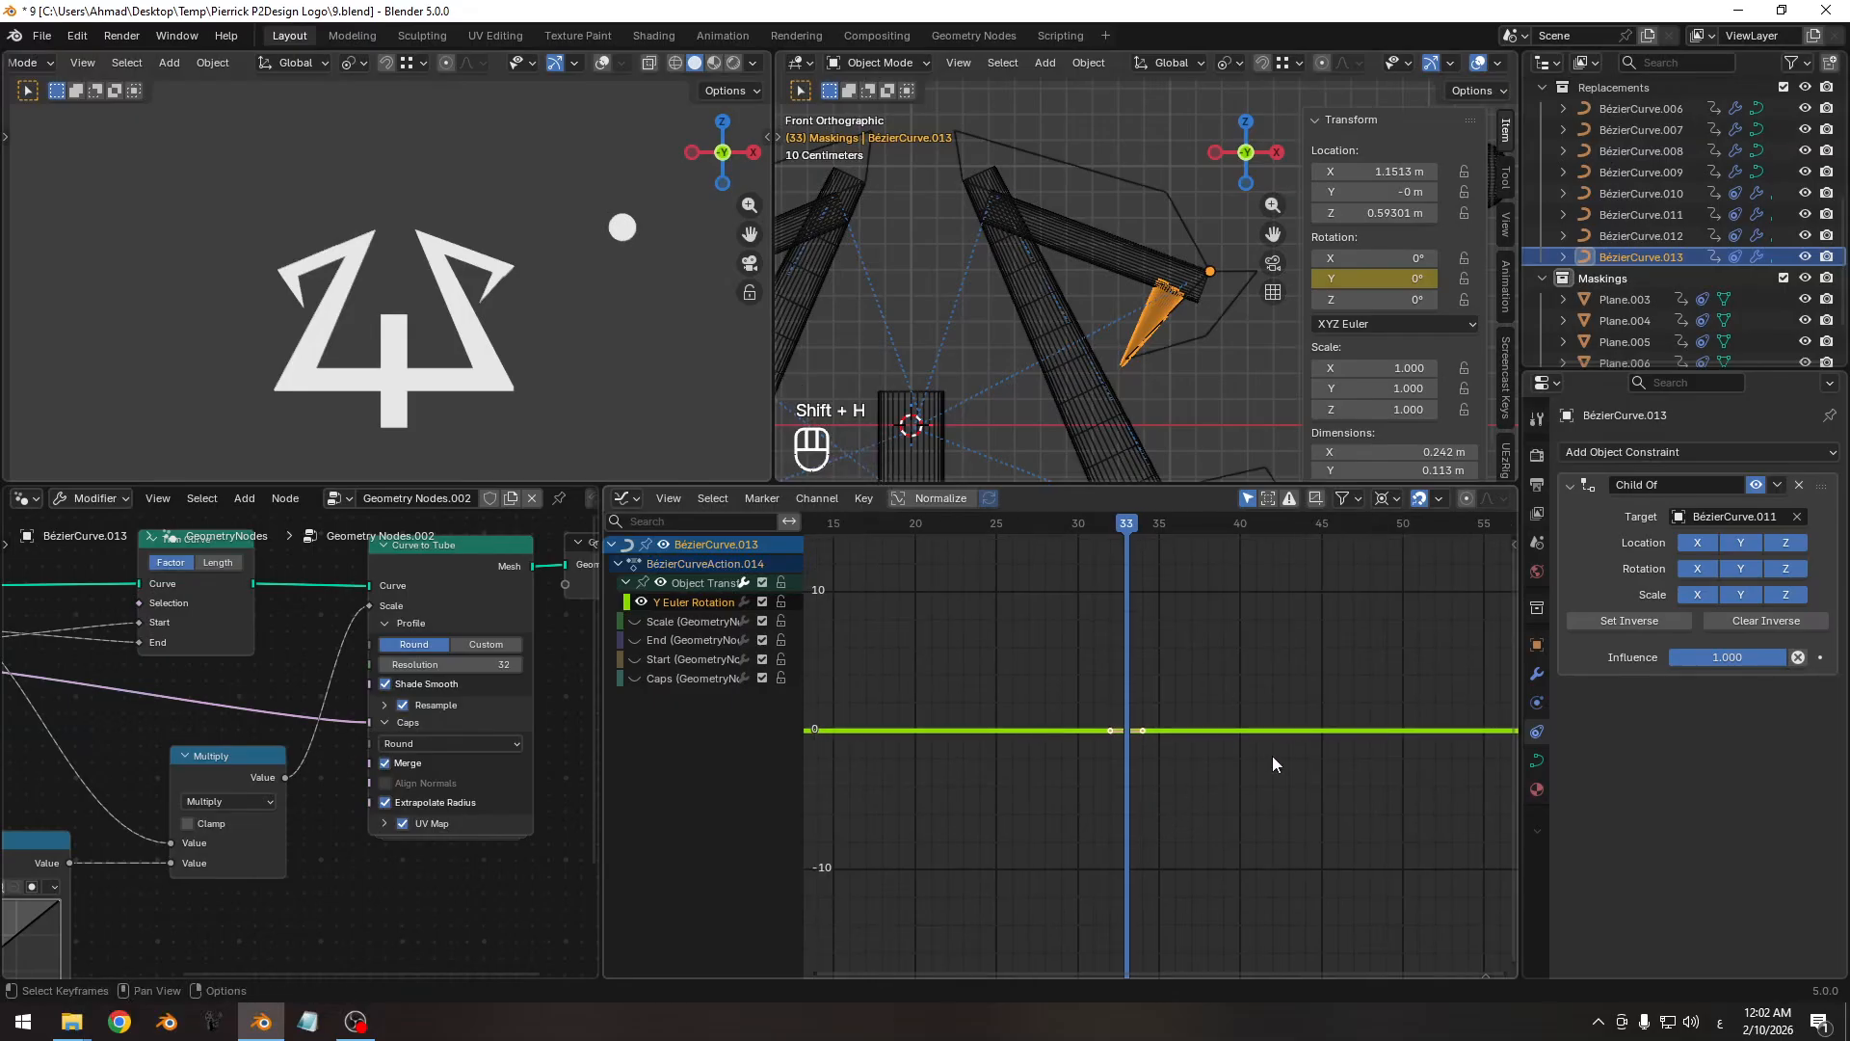
key("ctrl+v")
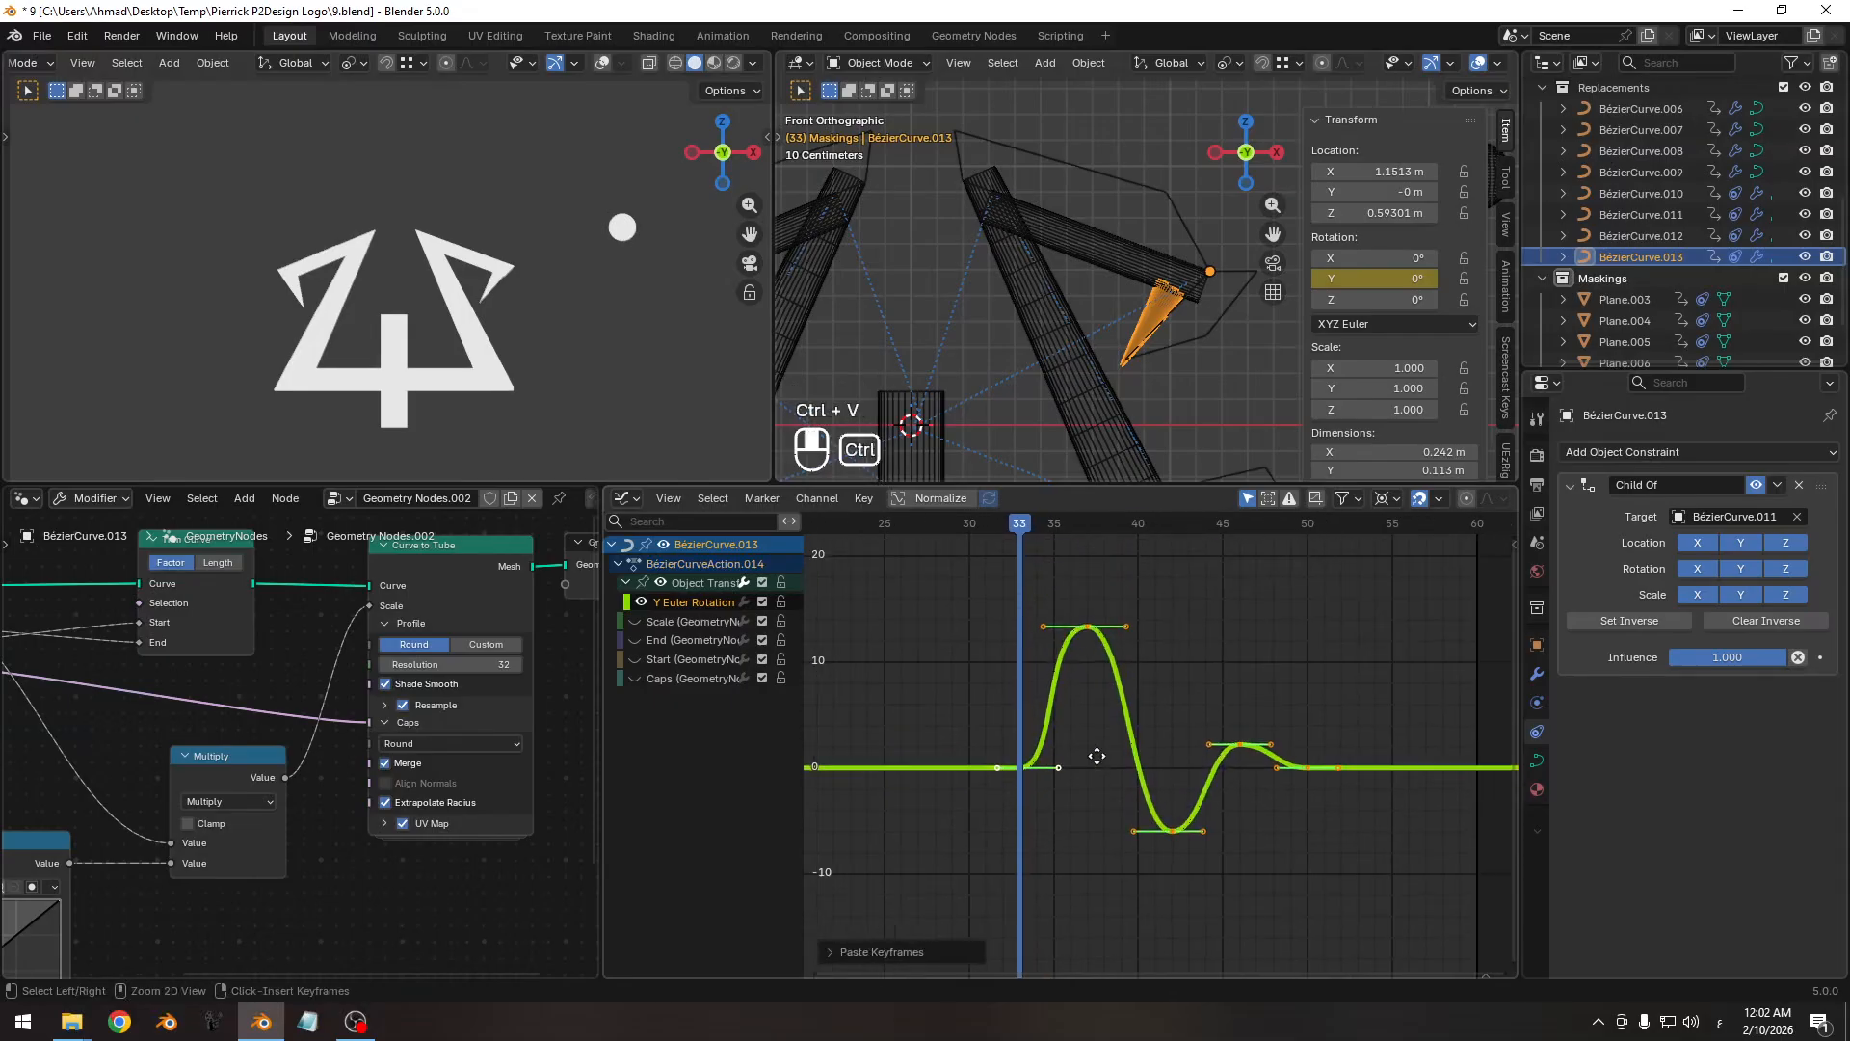
Try flipping BézierCurve.013's pasted Y rotation keyframes by scaling them -1 on Y about the last keyframe's value.
key("shift+s")
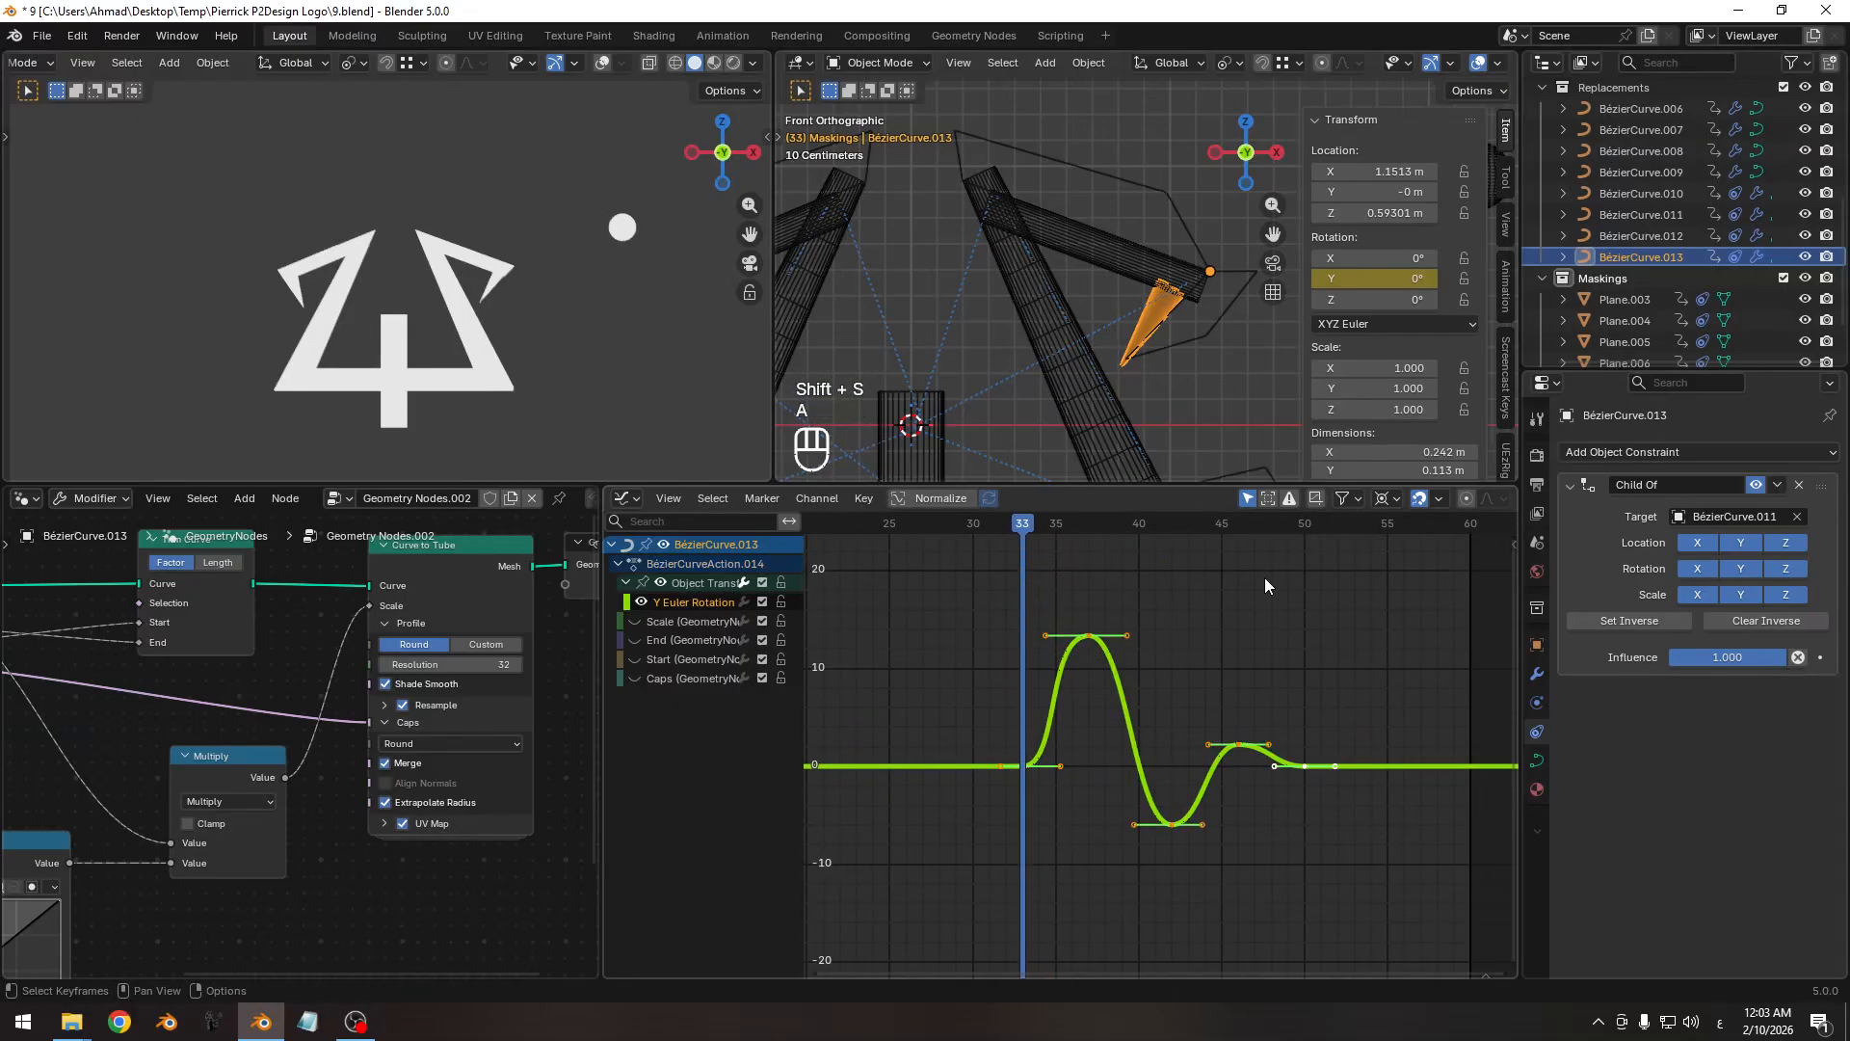
key("s")
key("y")
key("KP_Subtract")
key("KP_1")
key("KP_Enter")
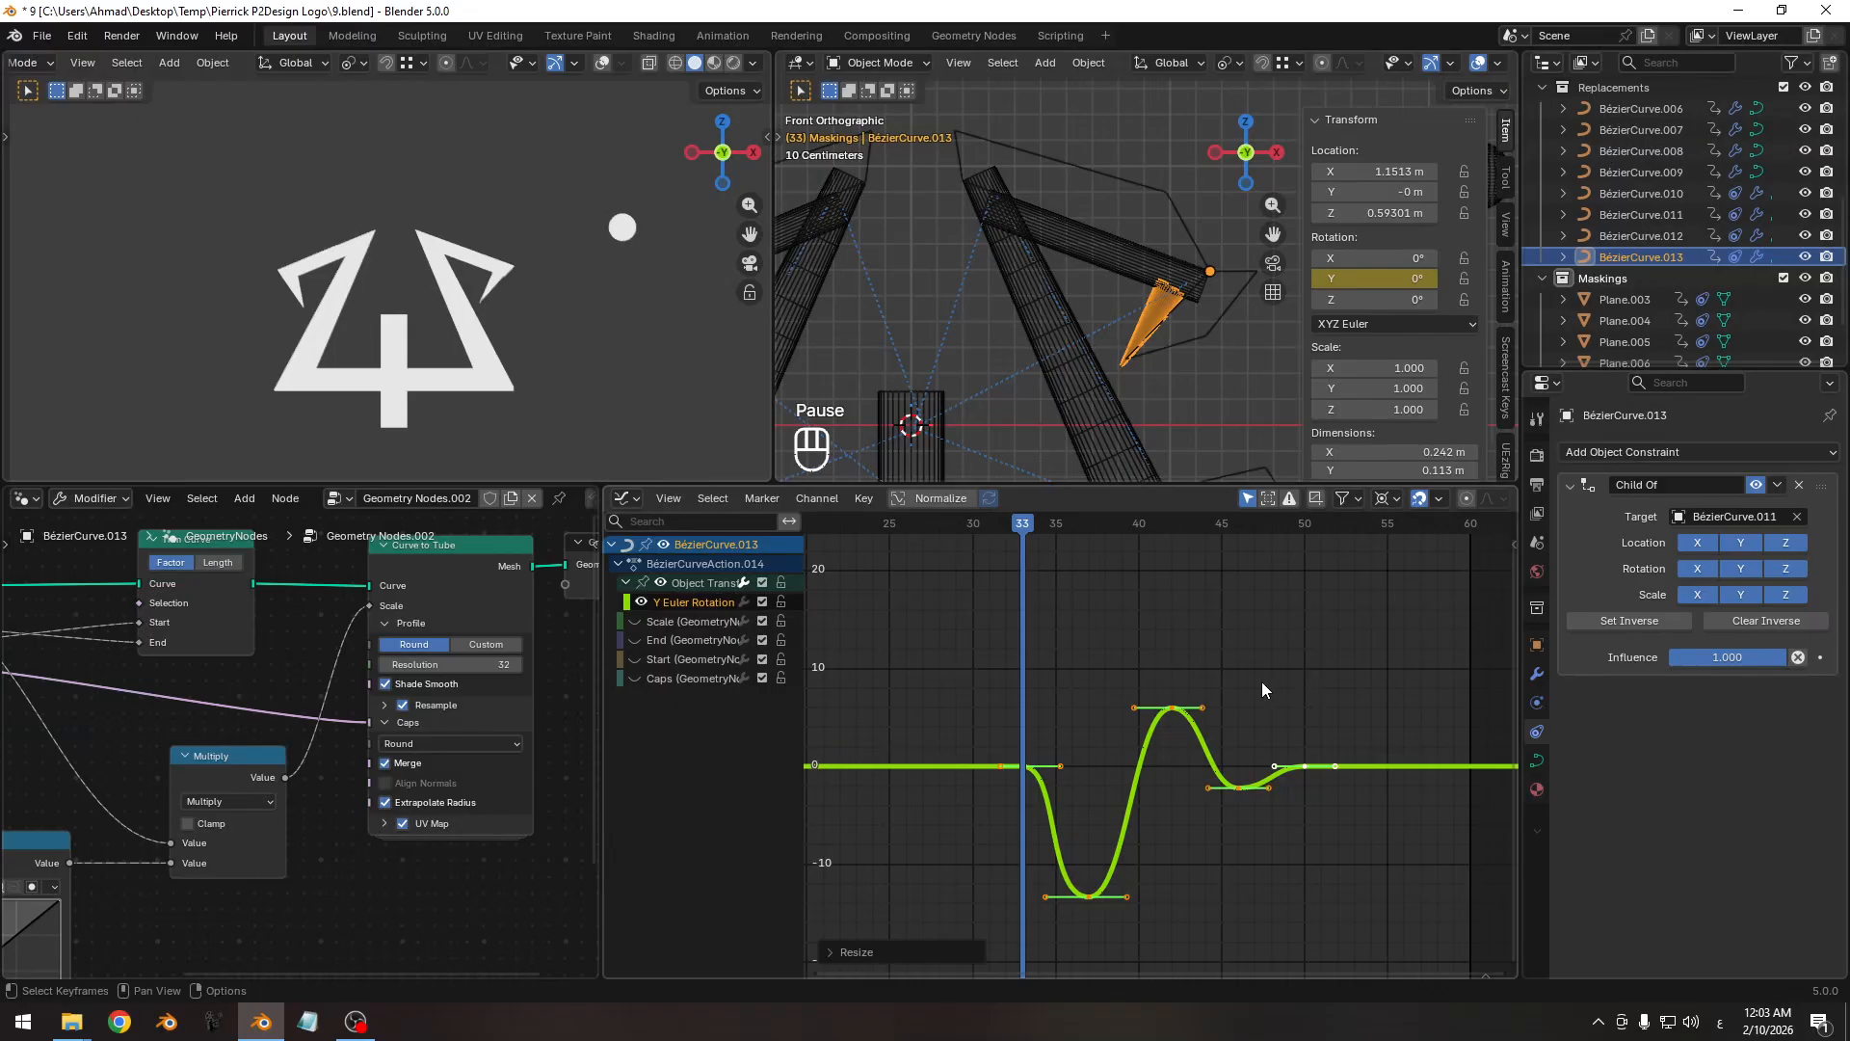
Try moving BézierCurve.013's Y rotation keyframes later until the deepest trough sits on frame 41.
left_click_drag(1013, 525, 1100, 534)
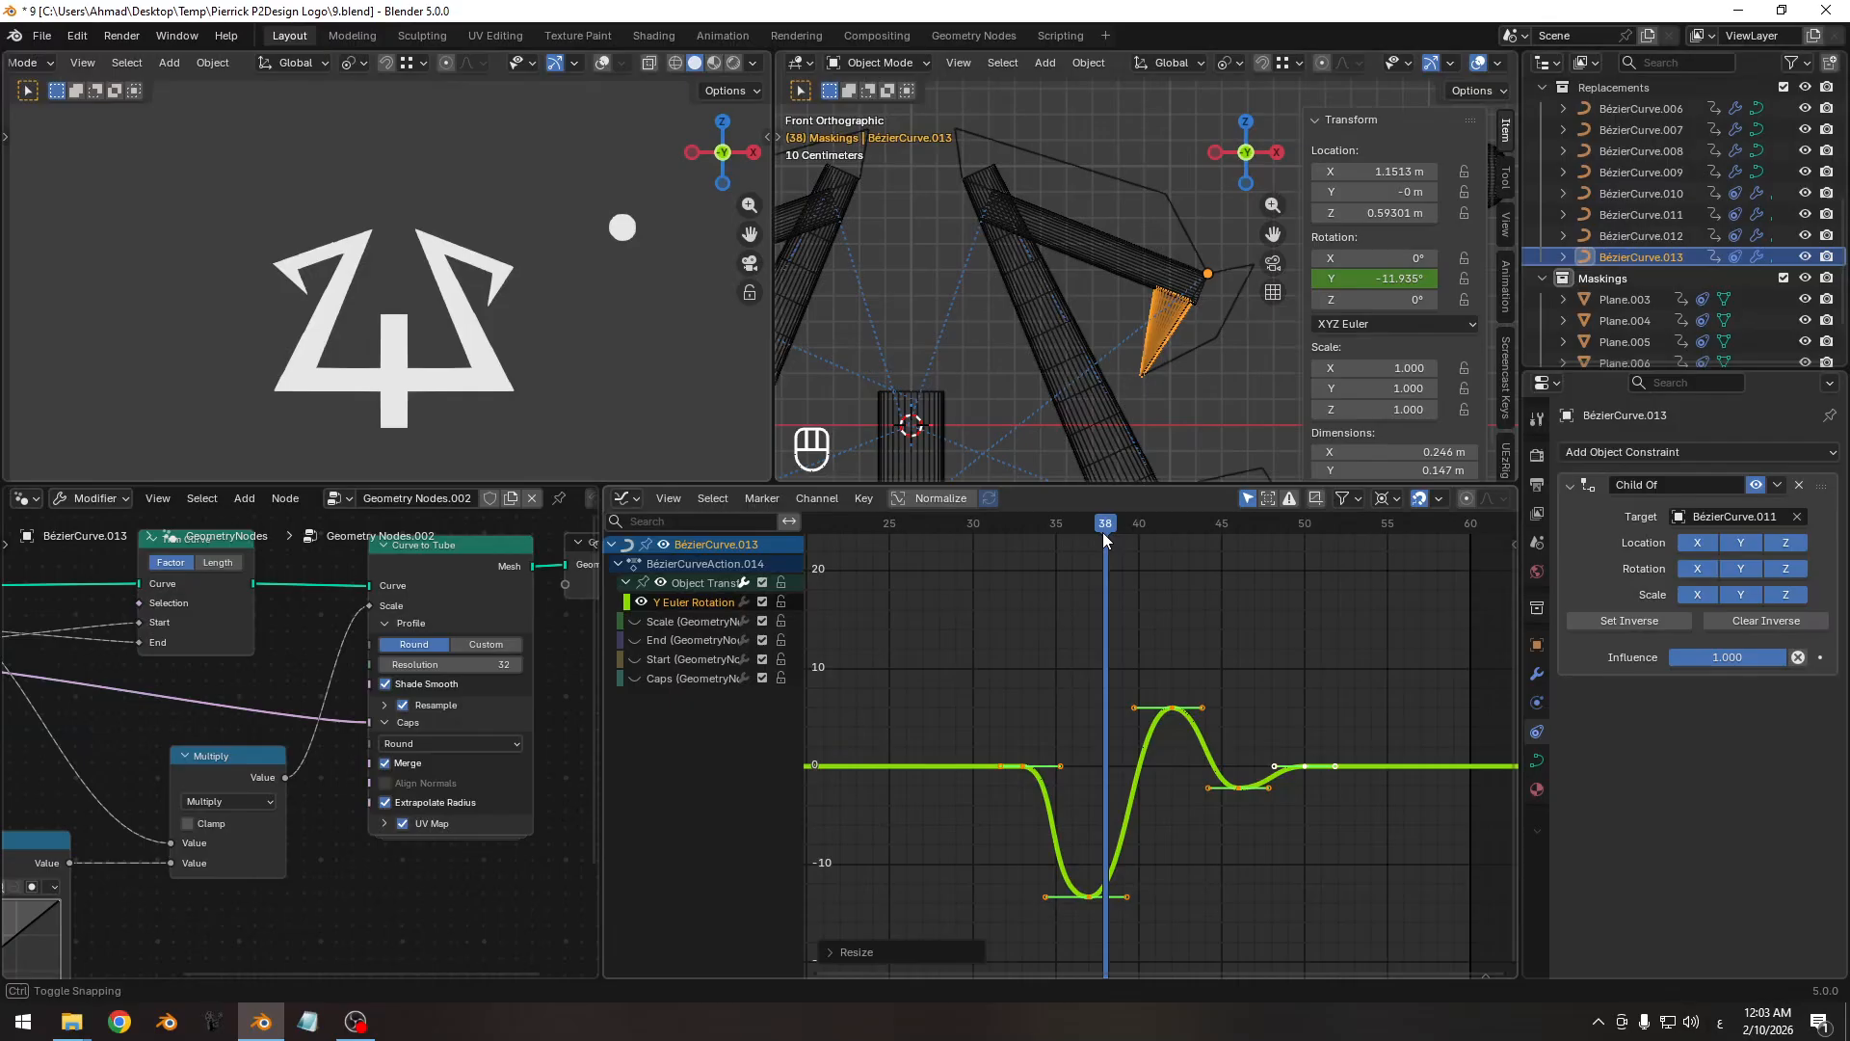
key("a")
key("g")
key("x")
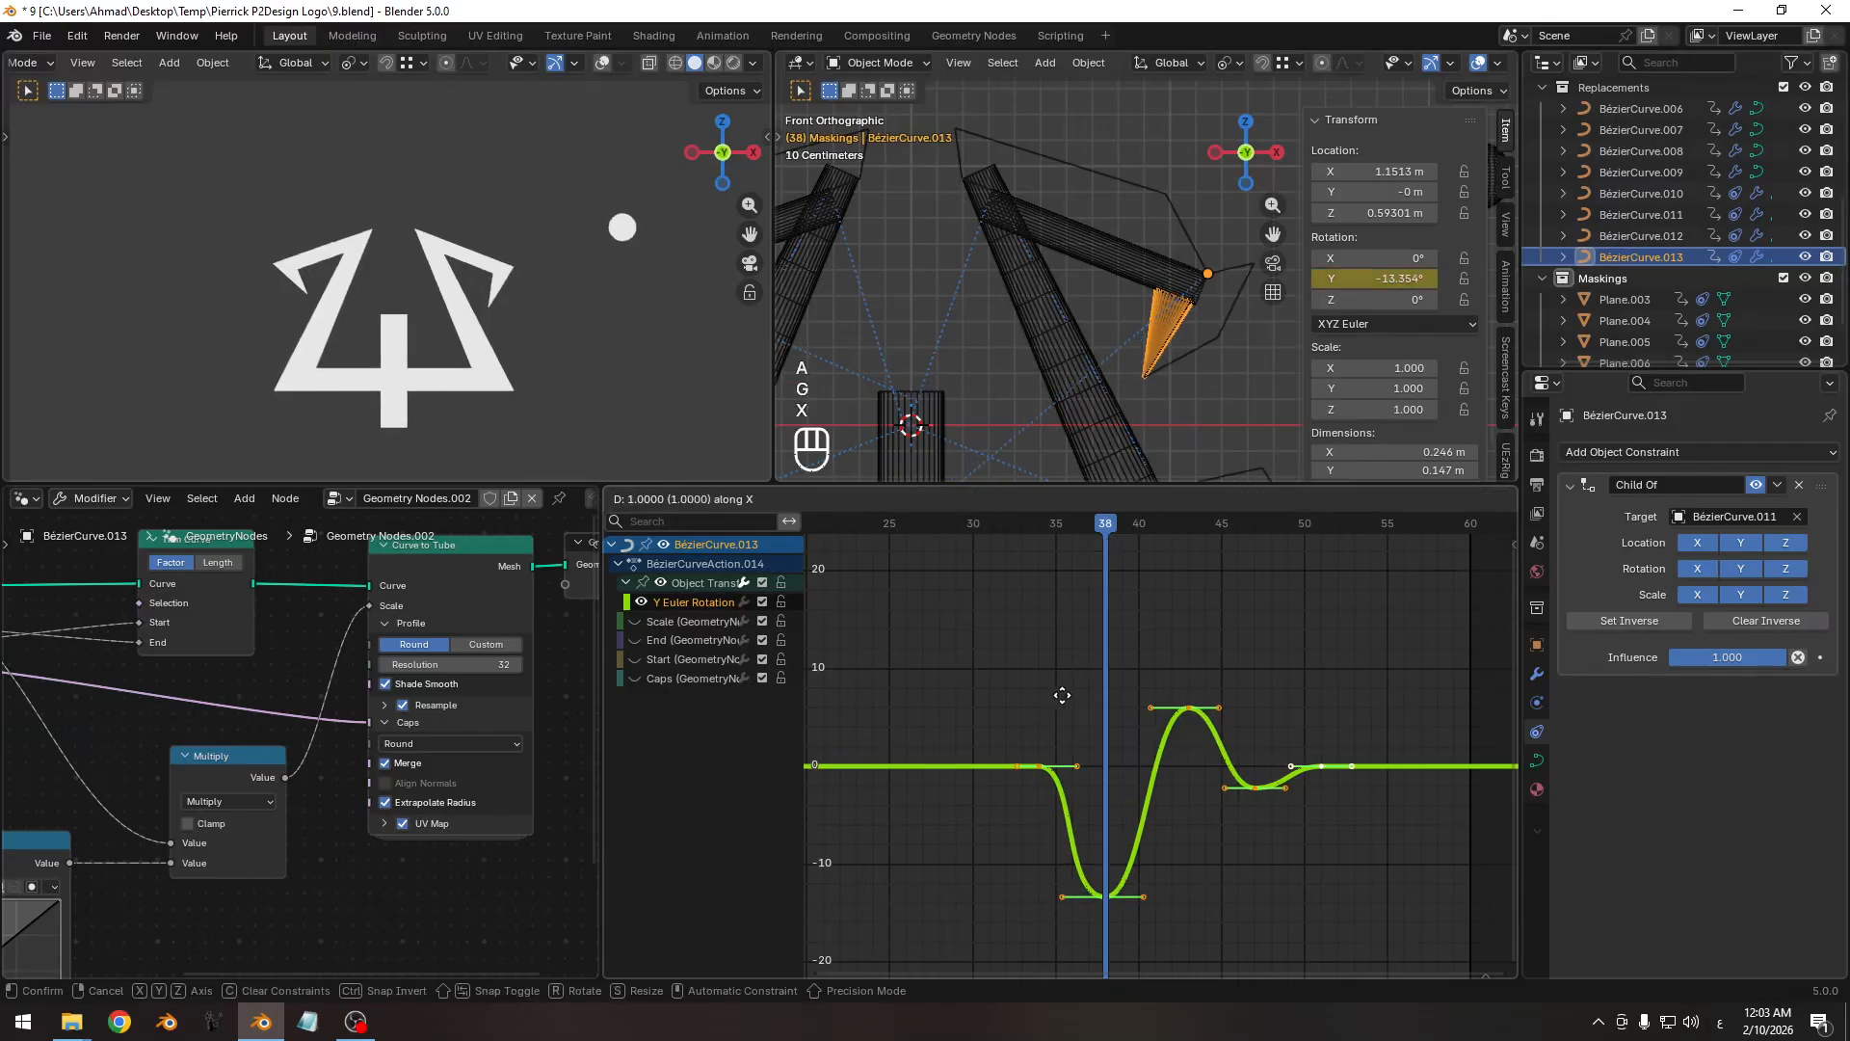
right_click(1062, 694)
key("g")
key("x")
left_click(1097, 693)
left_click_drag(1057, 529, 1143, 529)
key("g")
key("x")
left_click(1166, 640)
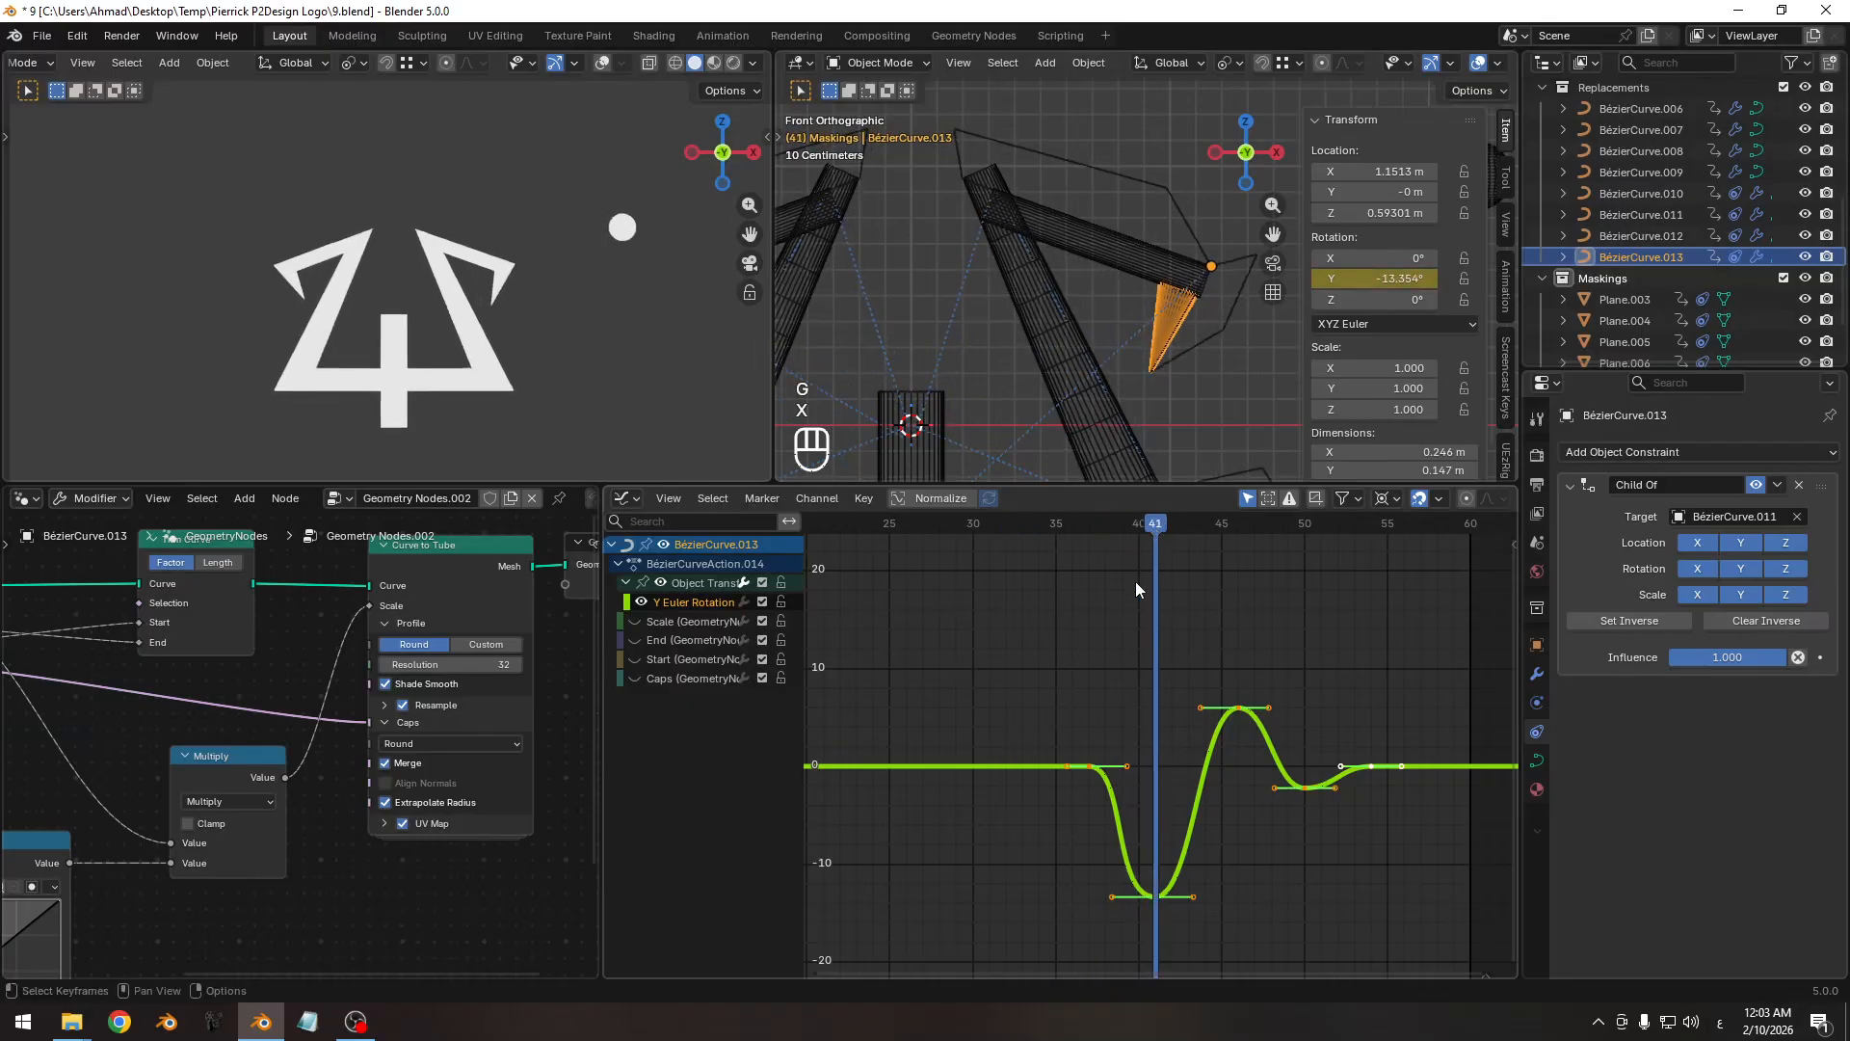
left_click(1104, 550)
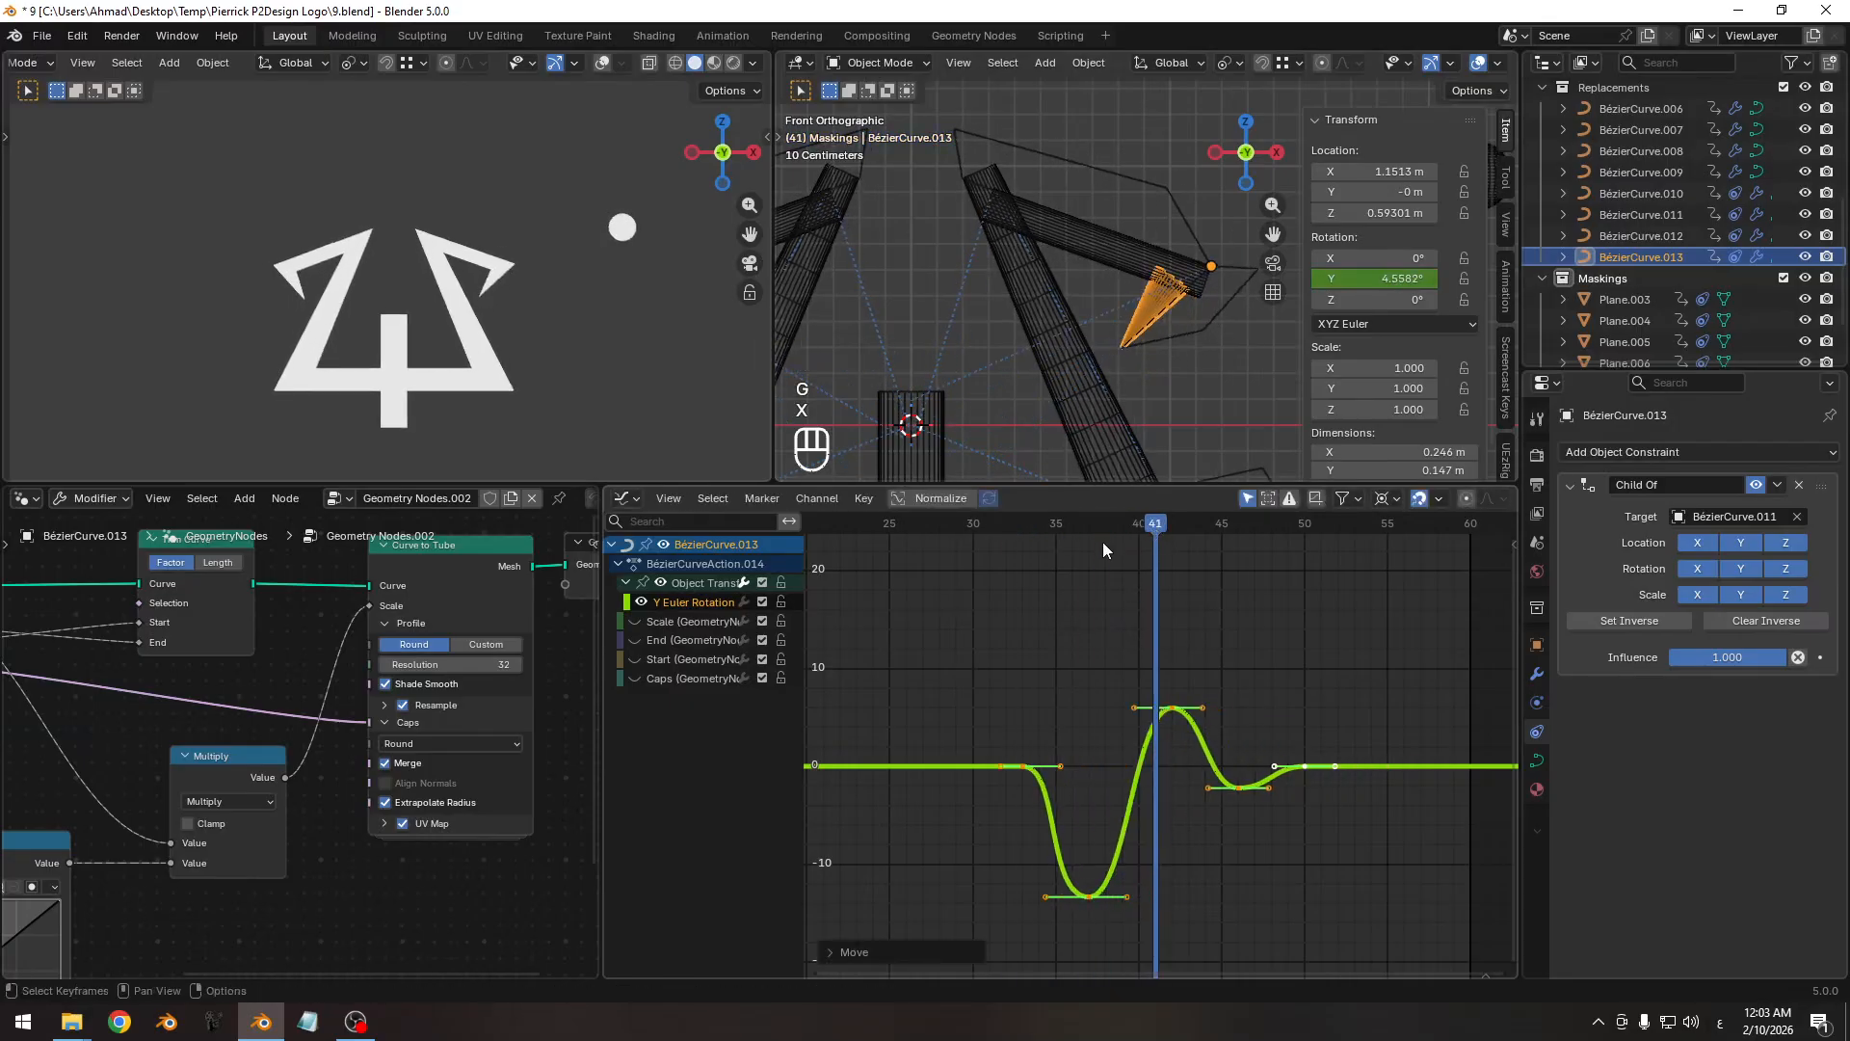
Try BézierCurve.013's Y rotation keyframes earlier, with the deepest trough on frame 36, and scrub to frame 39.
left_click_drag(1078, 528, 1023, 592)
key("g")
key("x")
left_click(1107, 538)
key("g")
key("x")
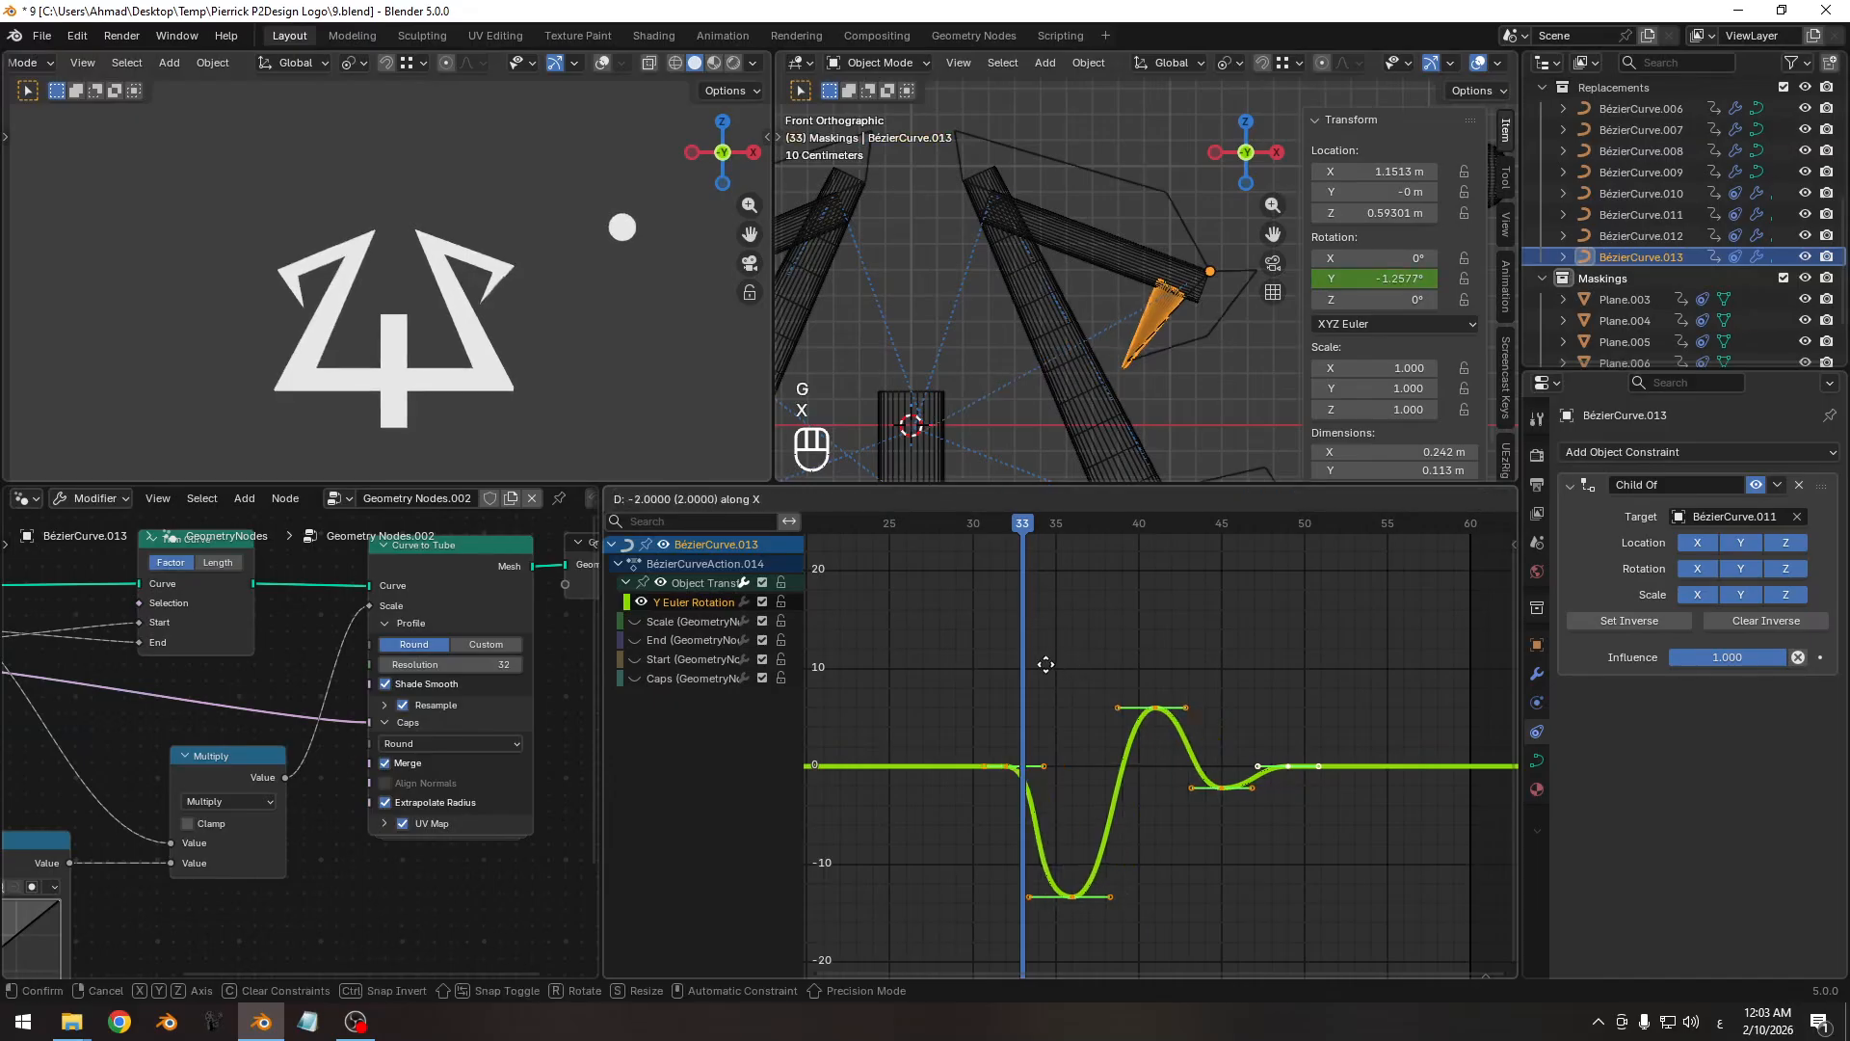
left_click(1042, 663)
left_click(1058, 525)
left_click_drag(1060, 526, 1120, 532)
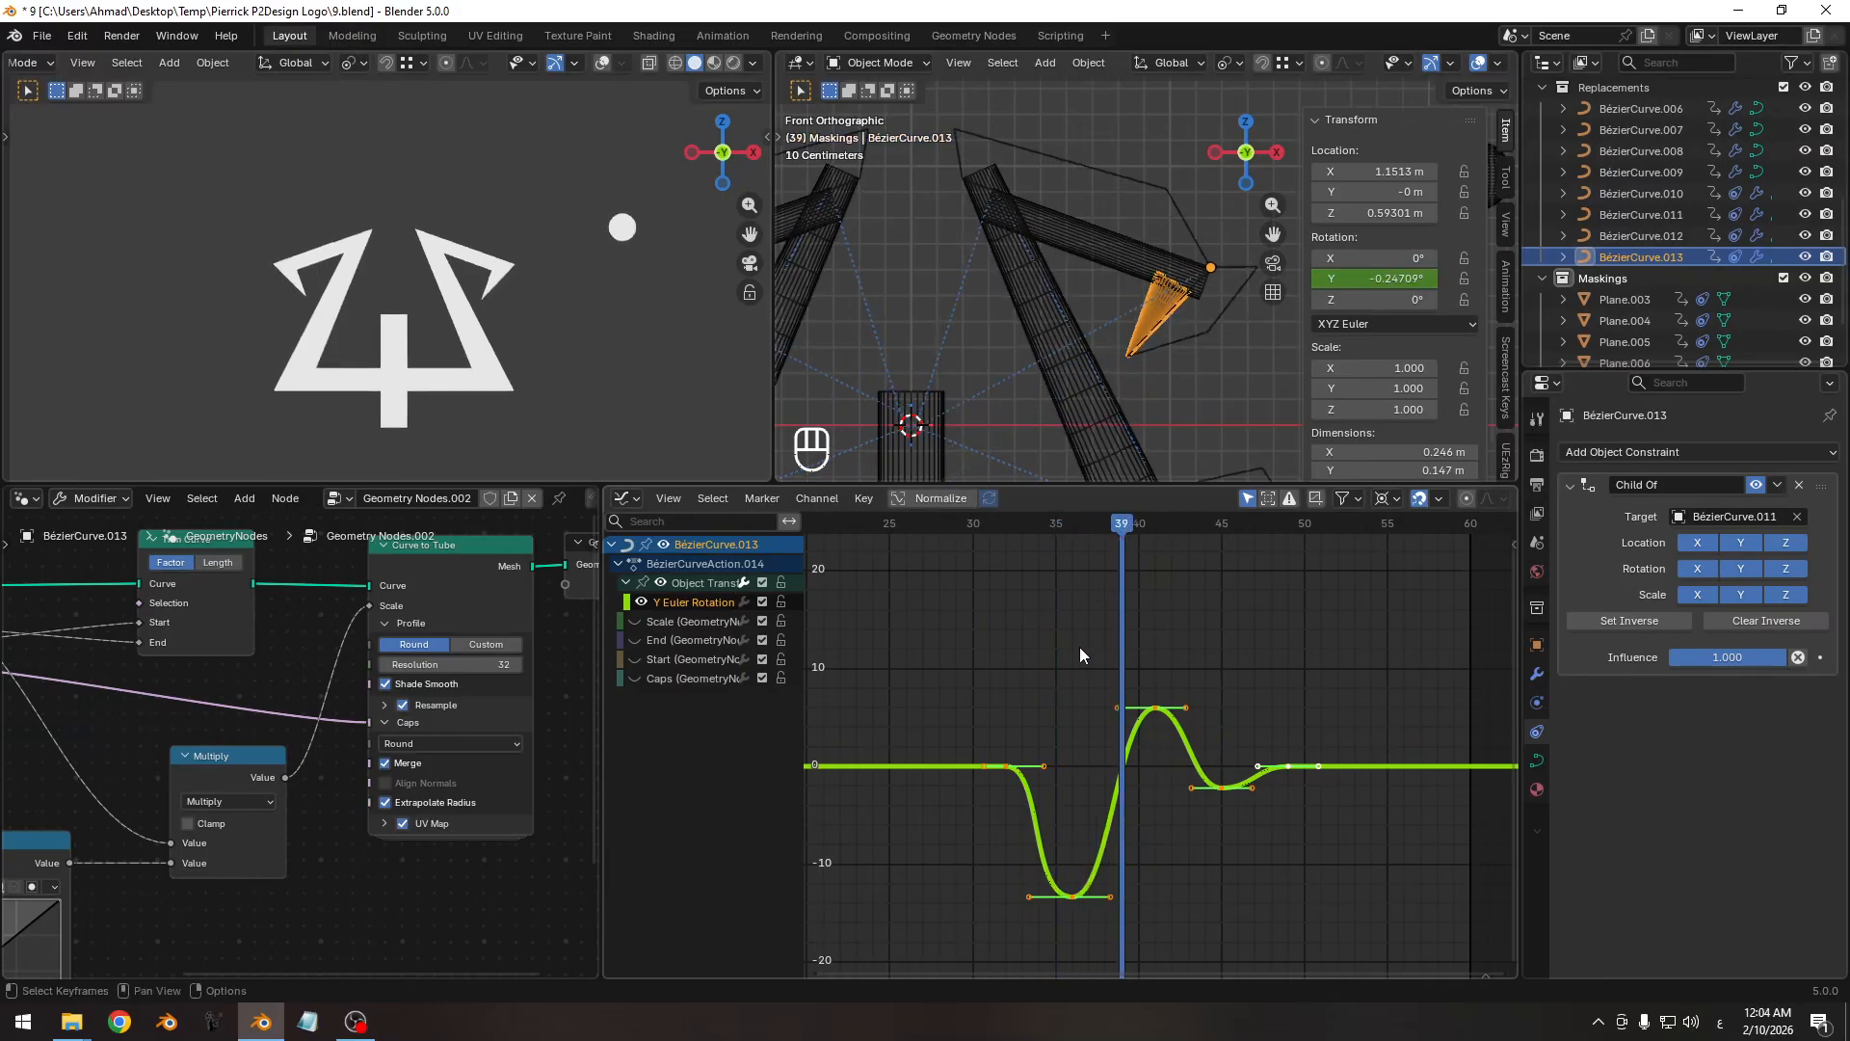
Move all Y rotation keyframes of BézierCurve.013 three frames later so the deepest trough sits on frame 39.
key("g")
key("x")
left_click(1107, 648)
left_click(1075, 530)
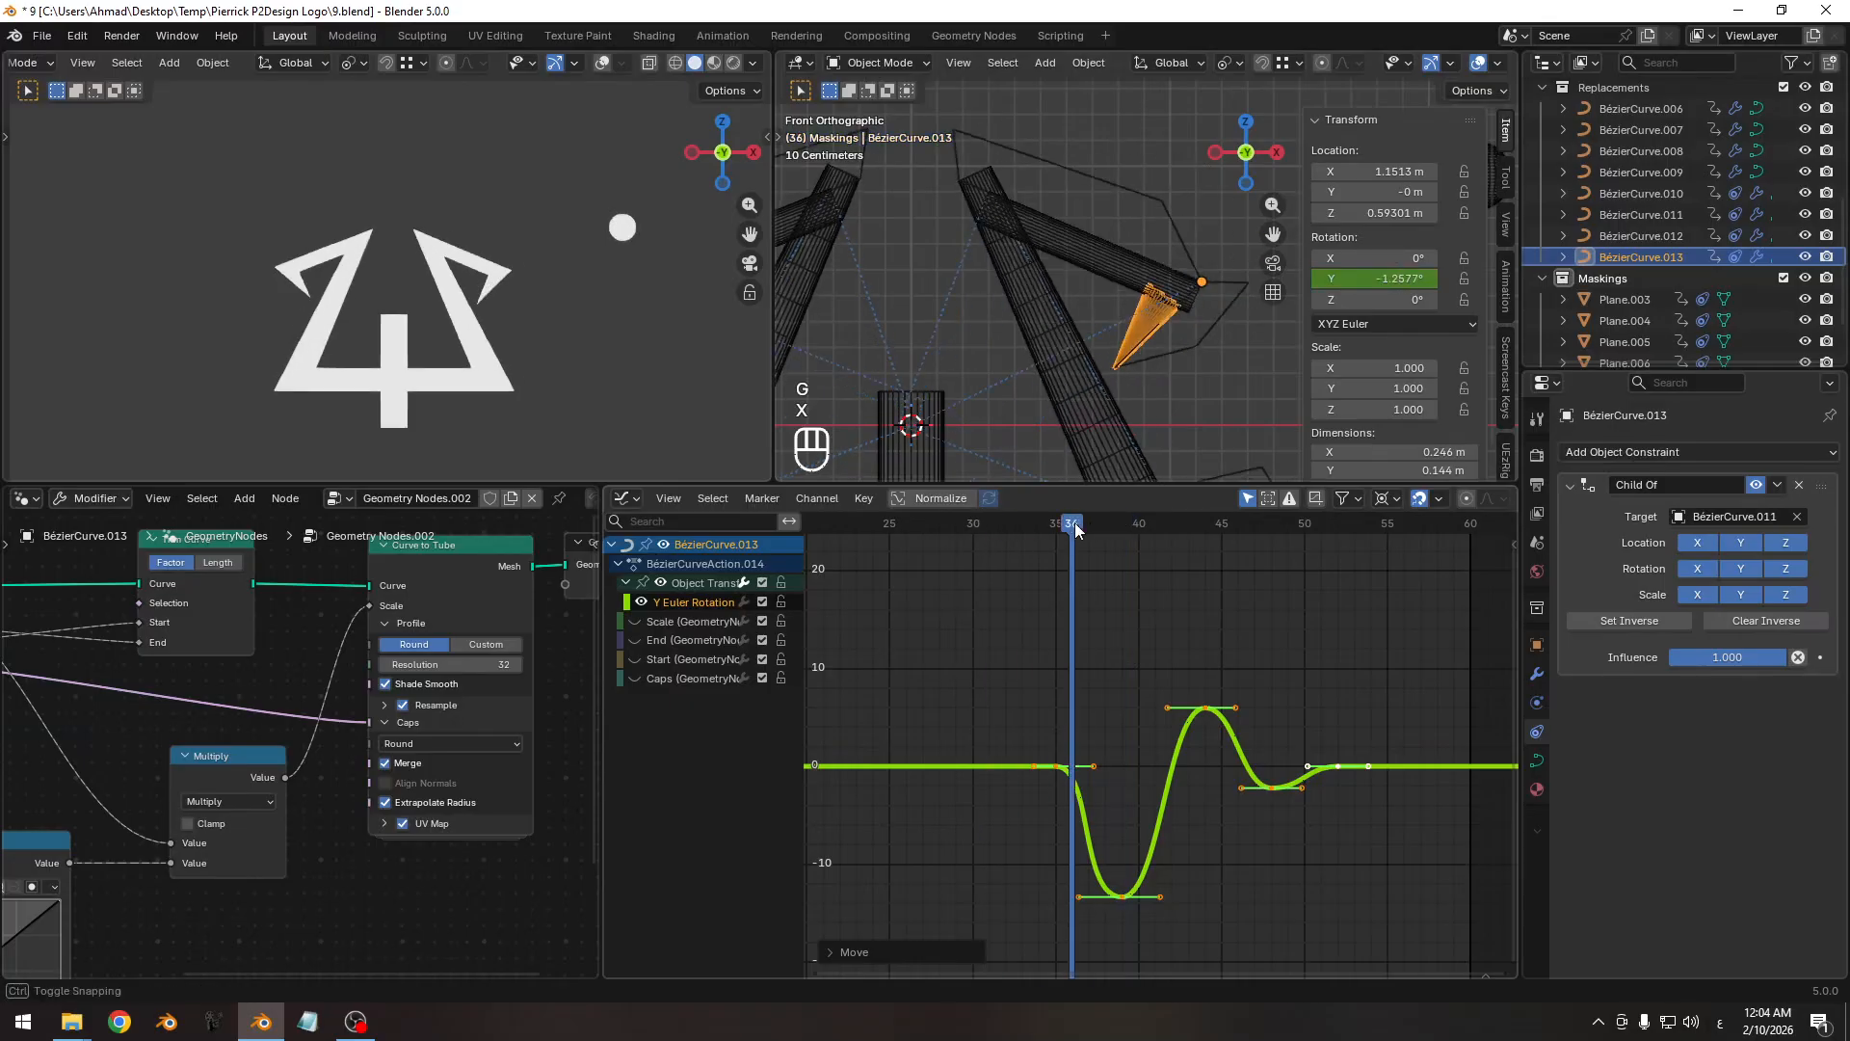
left_click_drag(1075, 530, 1123, 528)
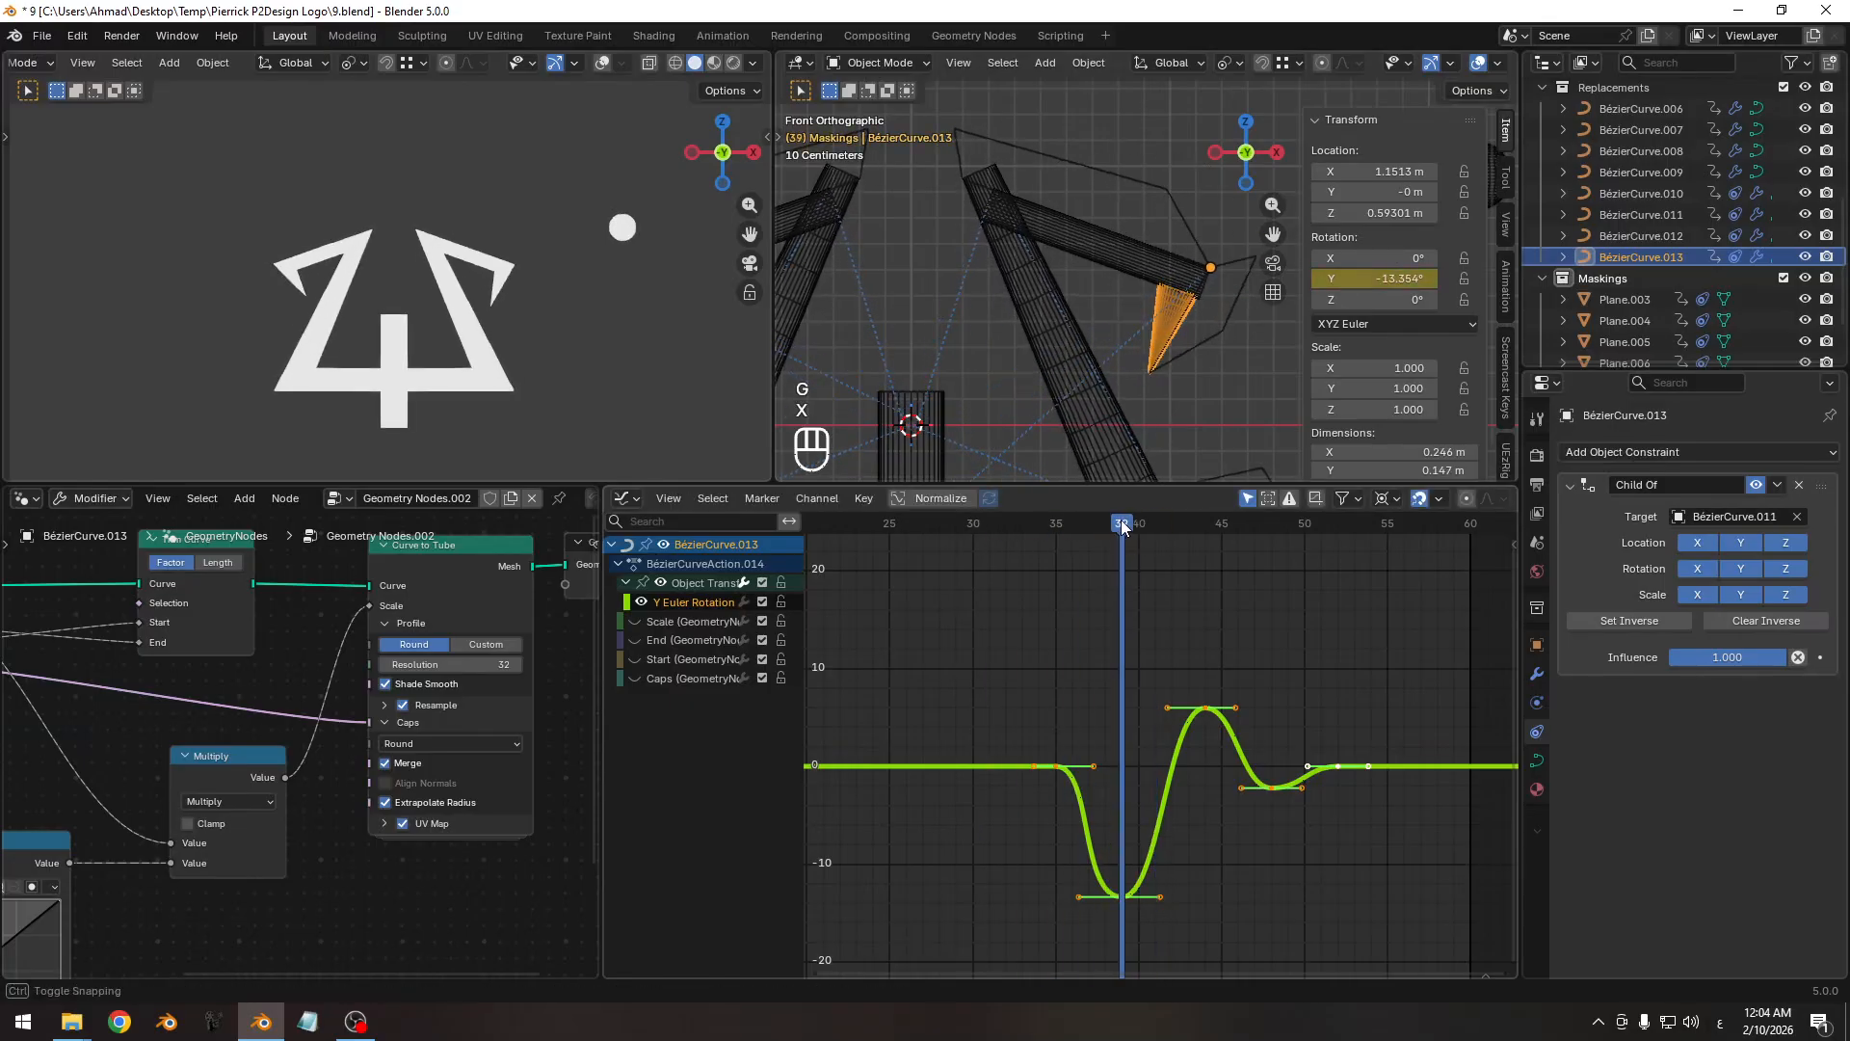
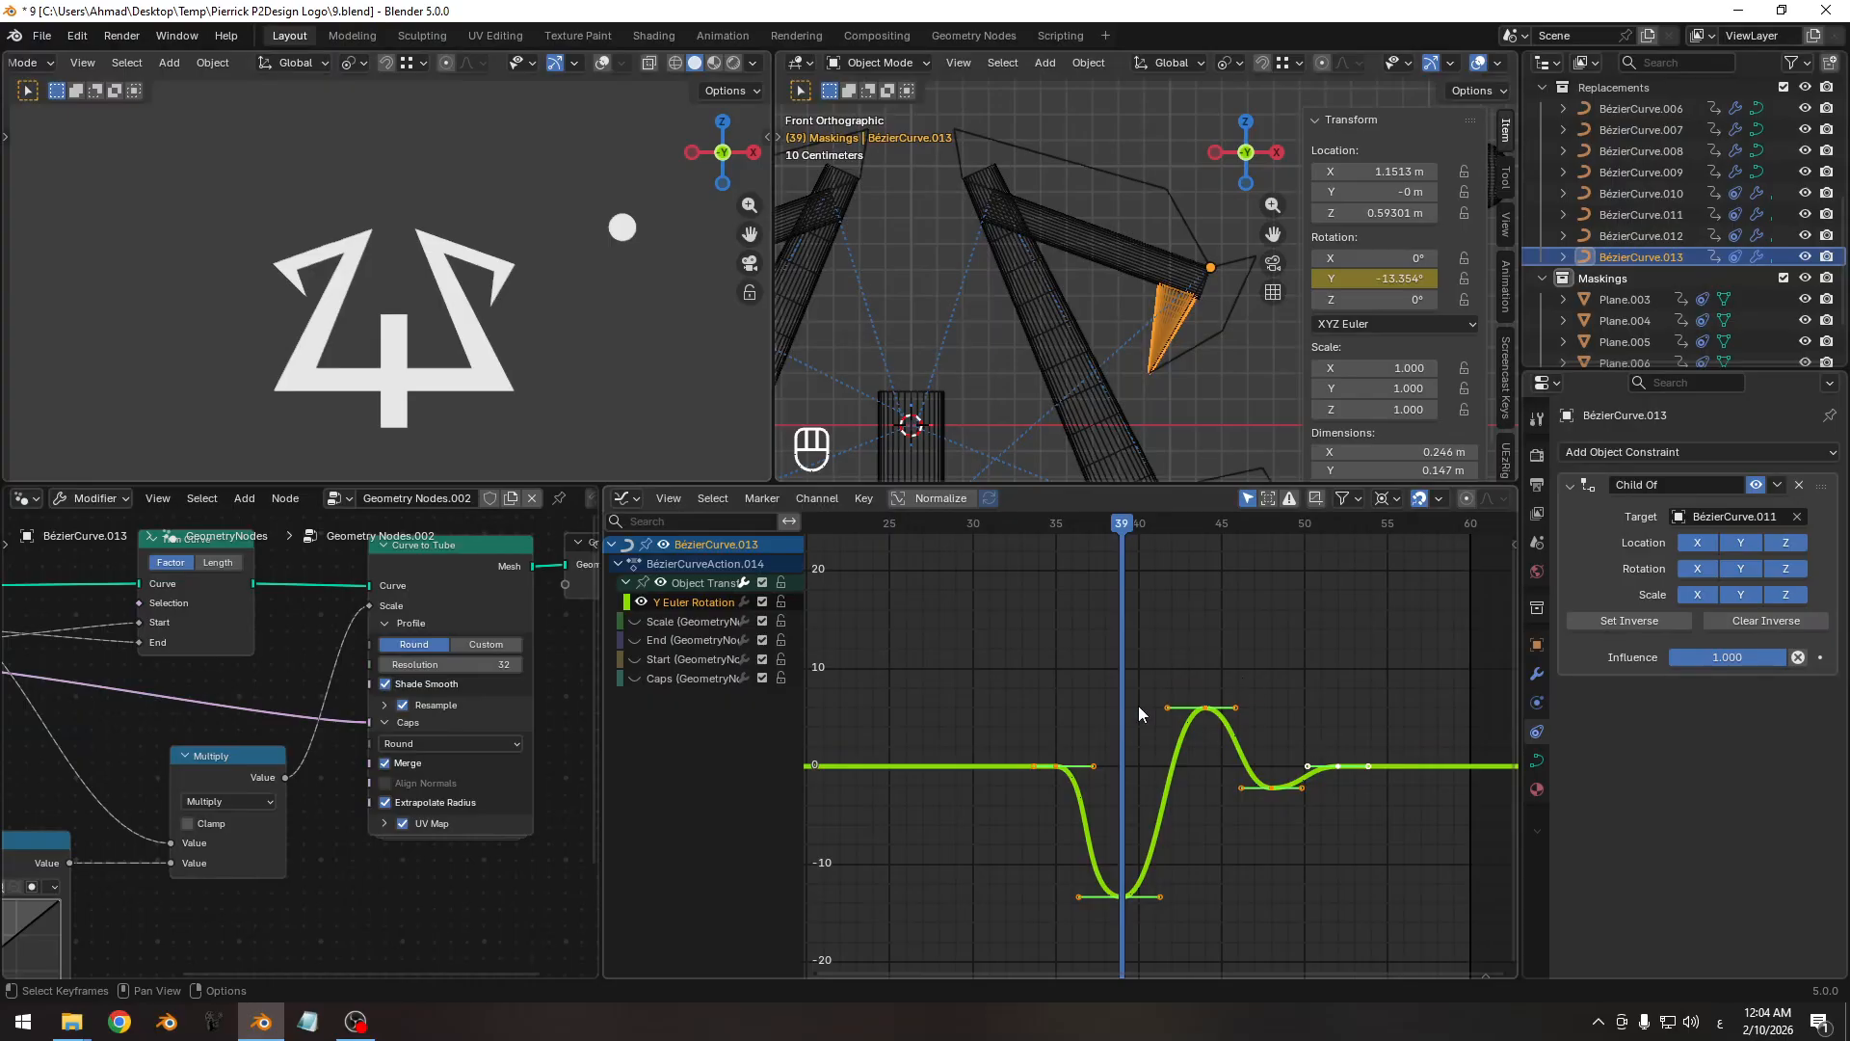
Flip BézierCurve.013's Y rotation curve back by scaling all its keyframes -1 on Y.
key("s")
key("y")
key("KP_Subtract")
key("KP_1")
key("KP_Enter")
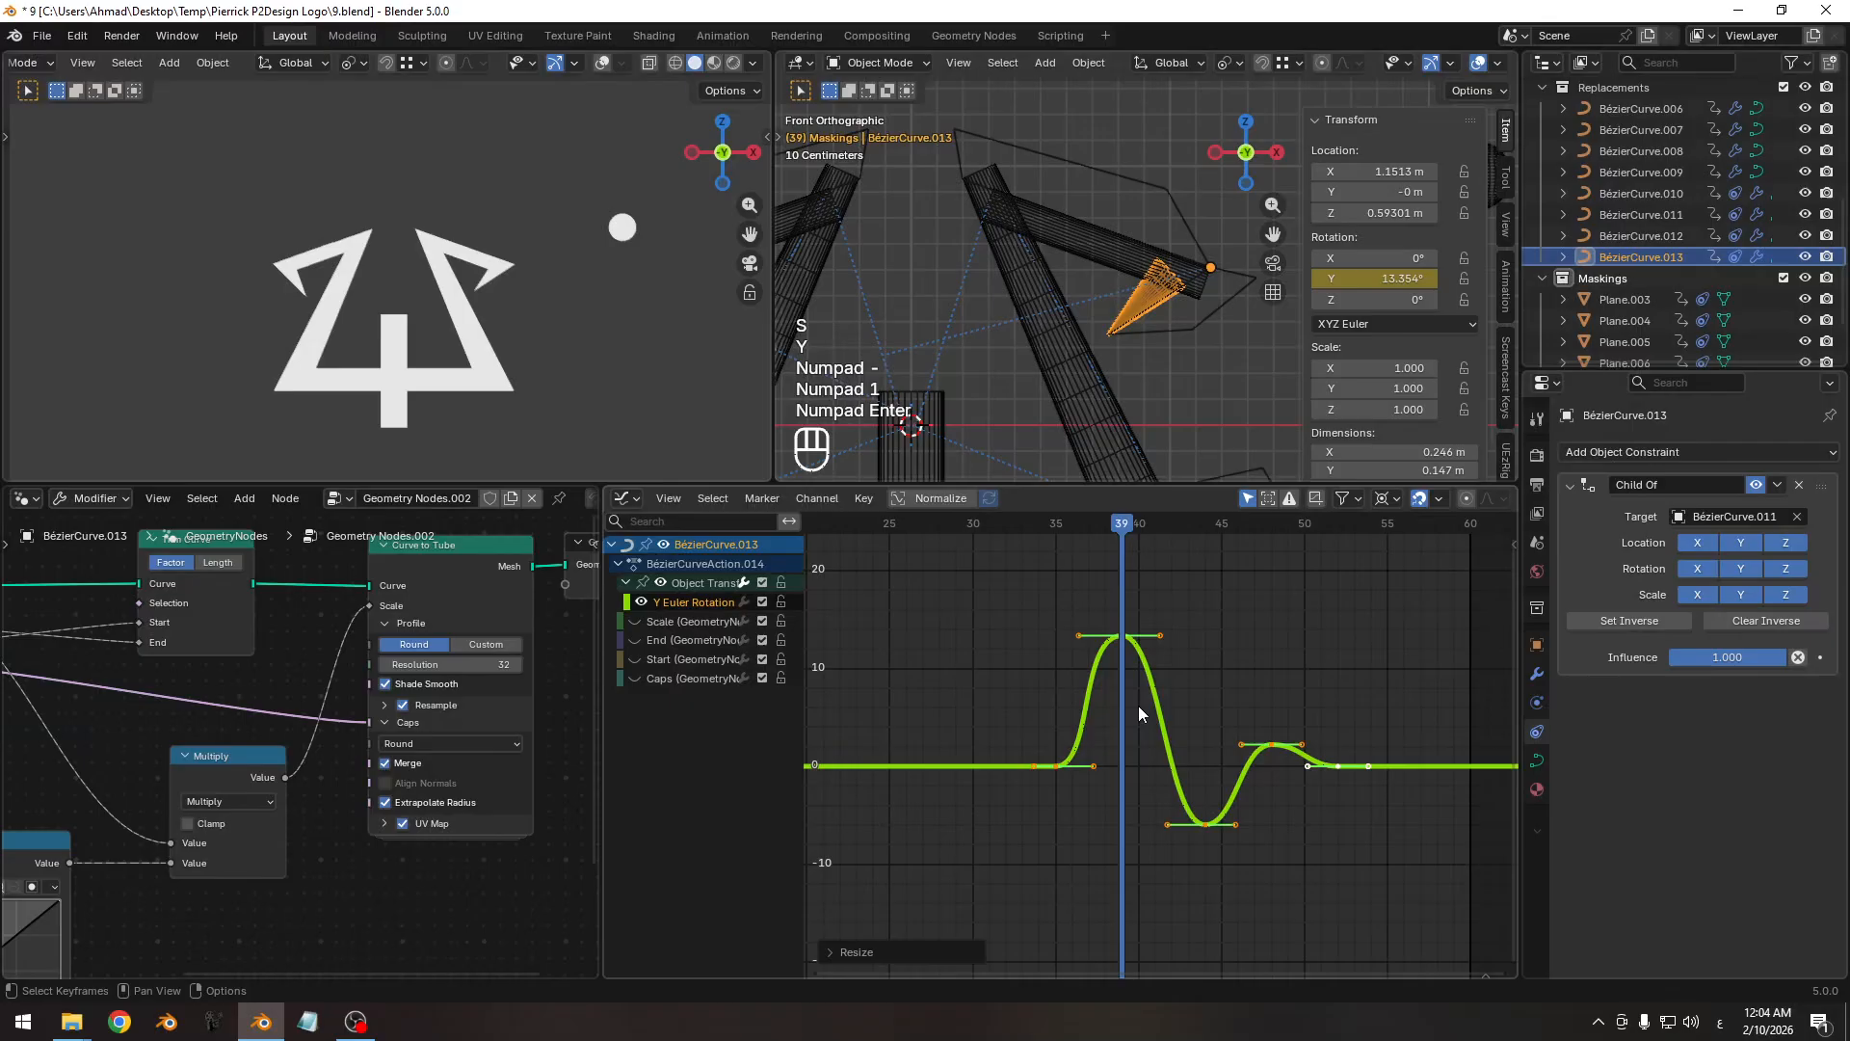
Save the file and scrub to frame 45 to check BézierCurve.013's wobble.
left_click_drag(1145, 527, 1287, 536)
key("ctrl+s")
middle_click_drag(1210, 621, 1057, 665, "ctrl")
left_click_drag(985, 532, 1138, 562)
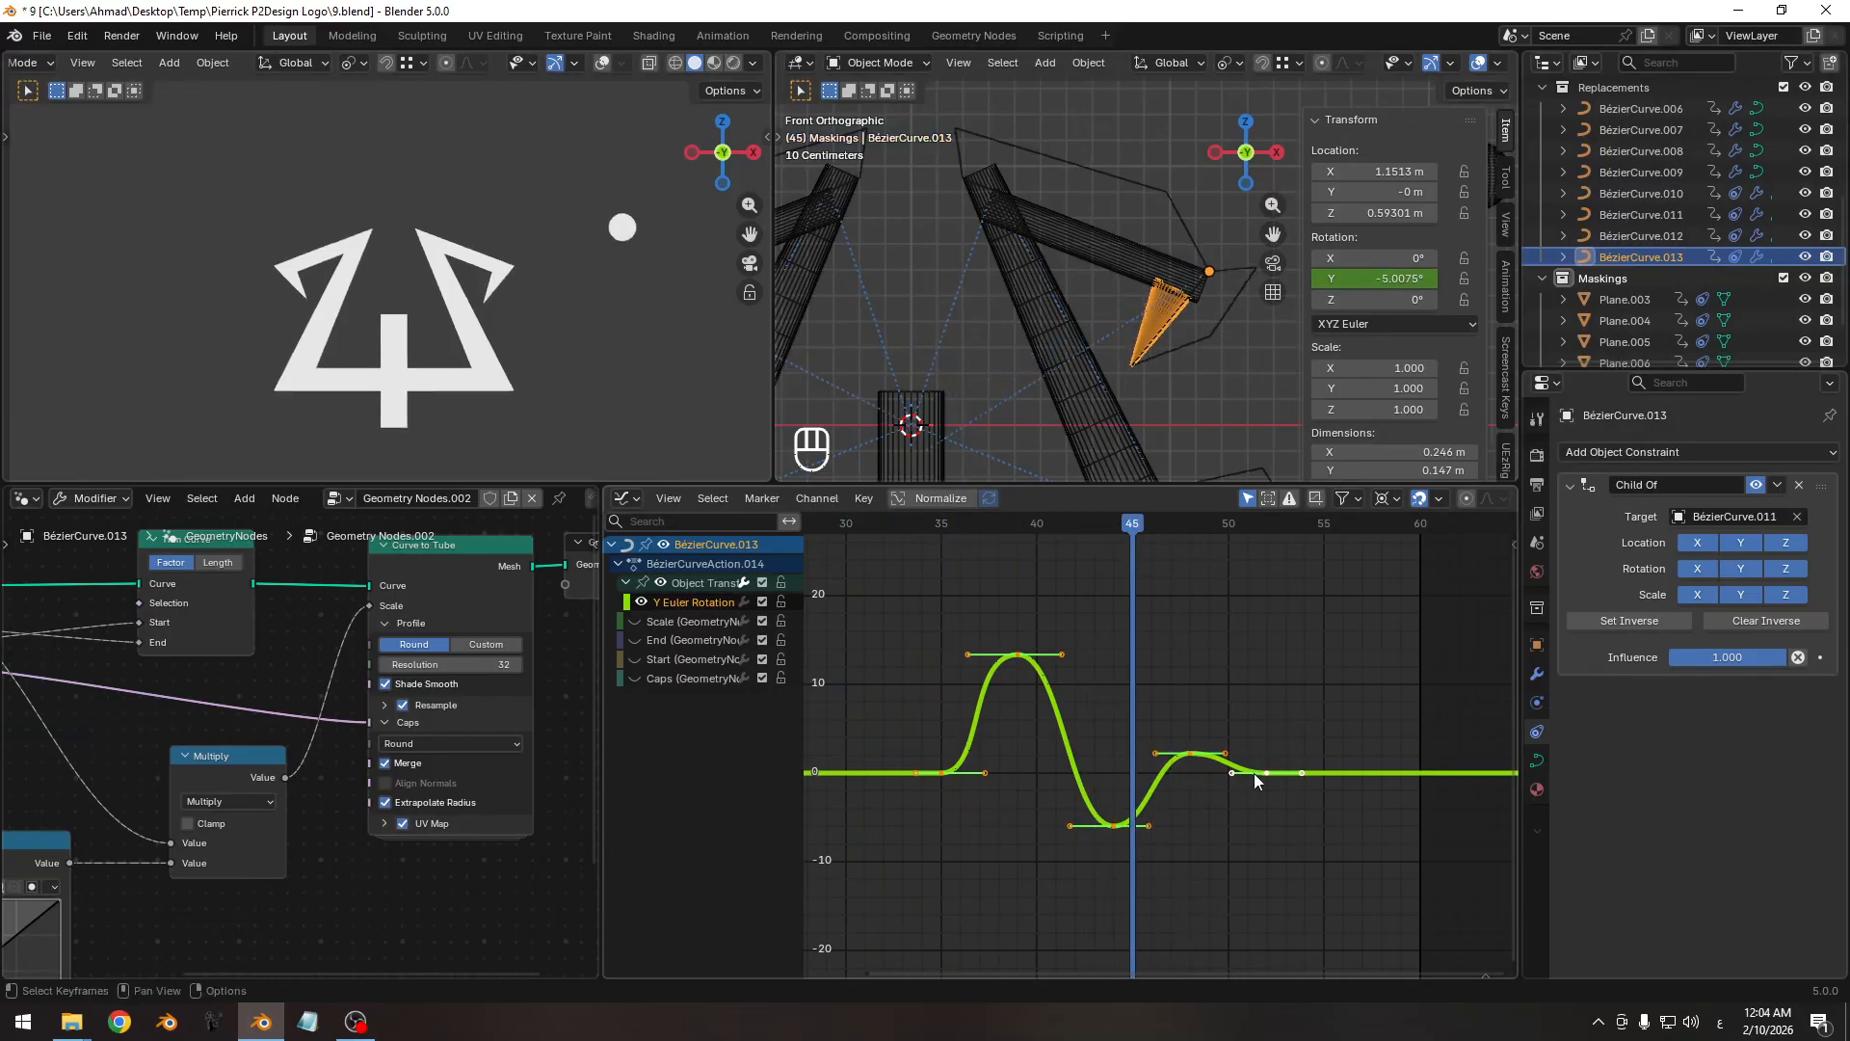
Reduce BézierCurve.013's wobble by scaling all its Y rotation keyframes to about half along Y.
key("shift+s")
key("a")
key("s")
key("y")
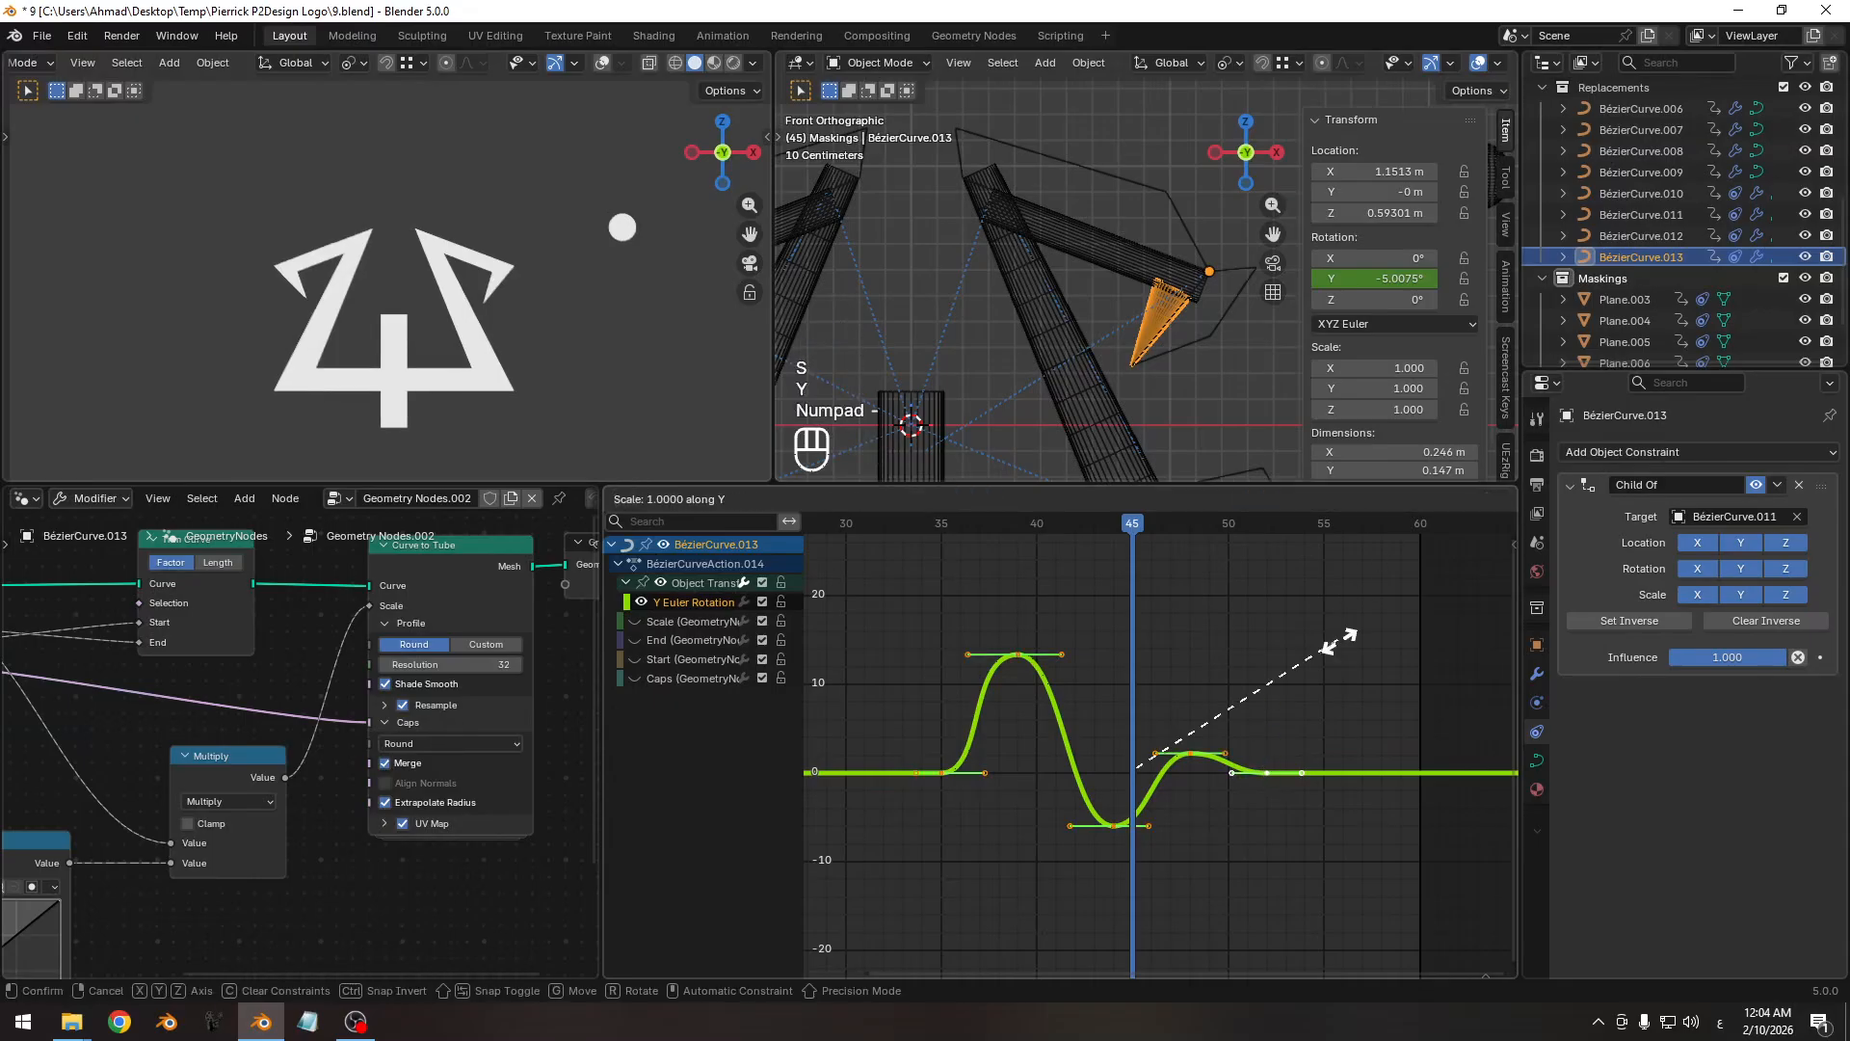
right_click(1340, 642)
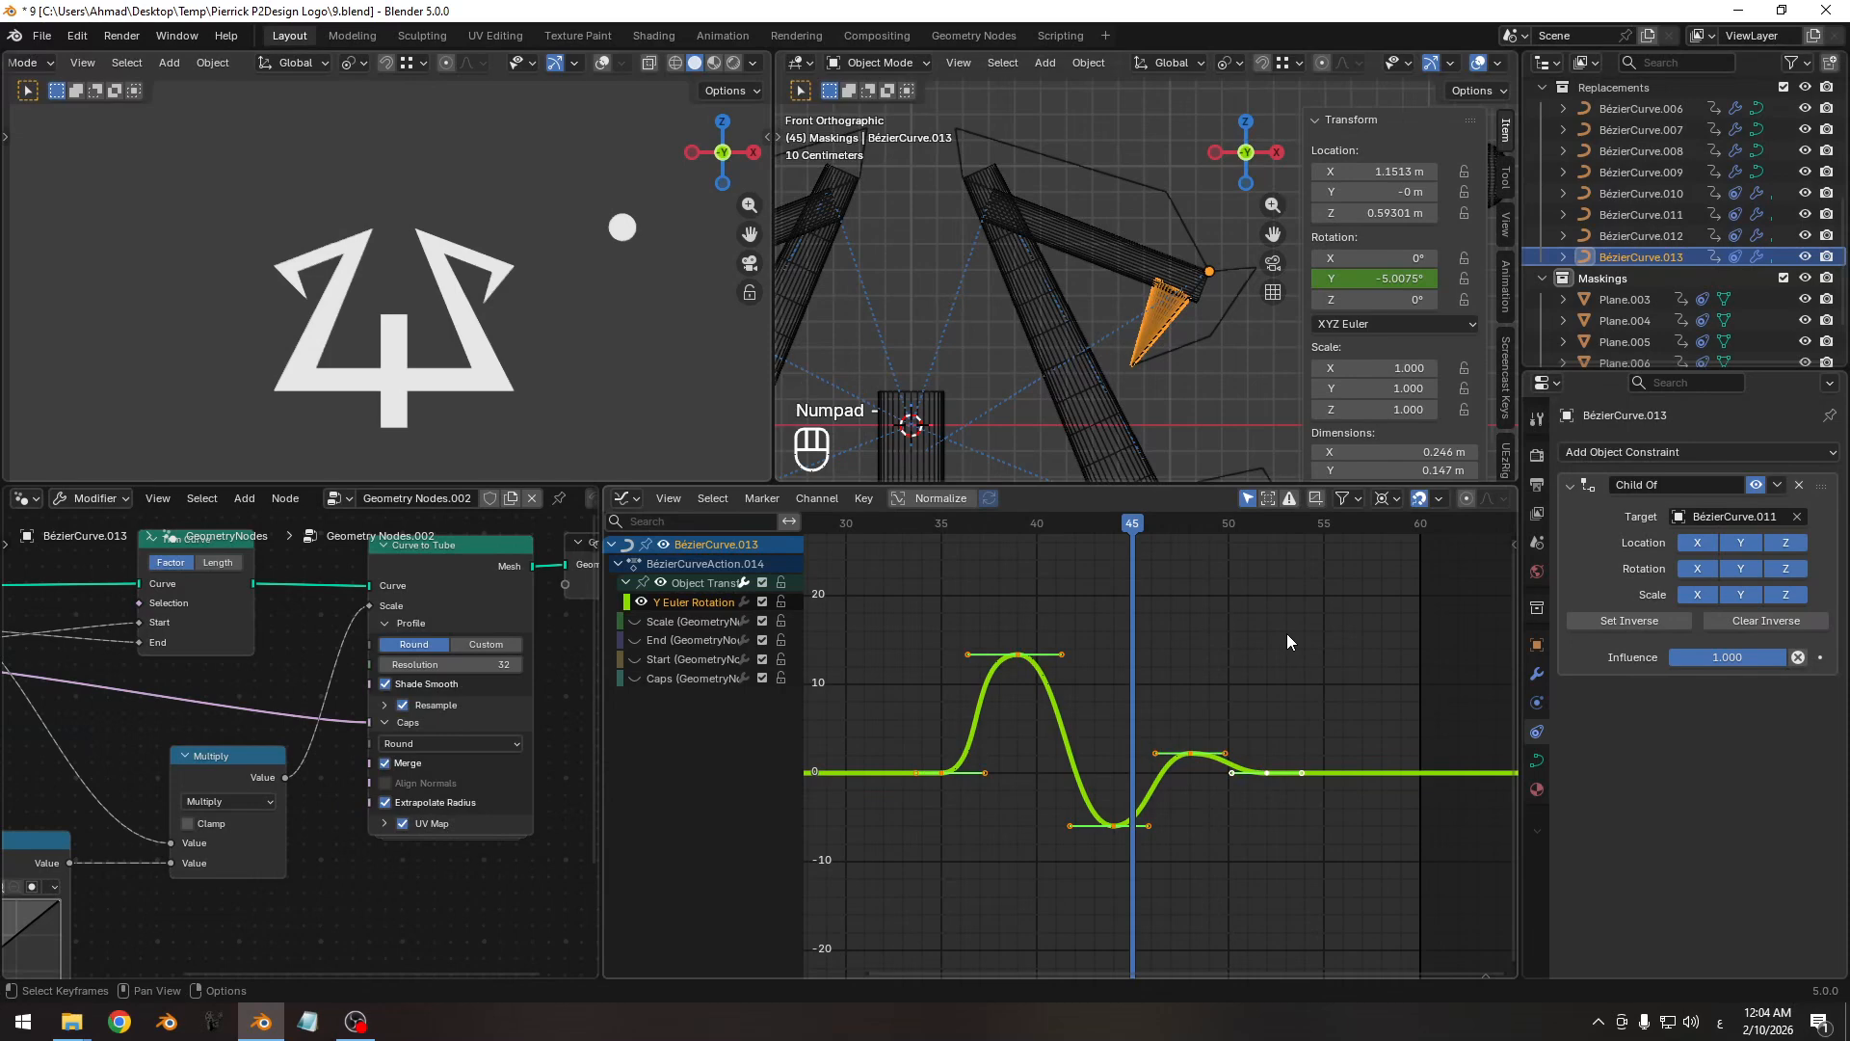
key("s")
key("y")
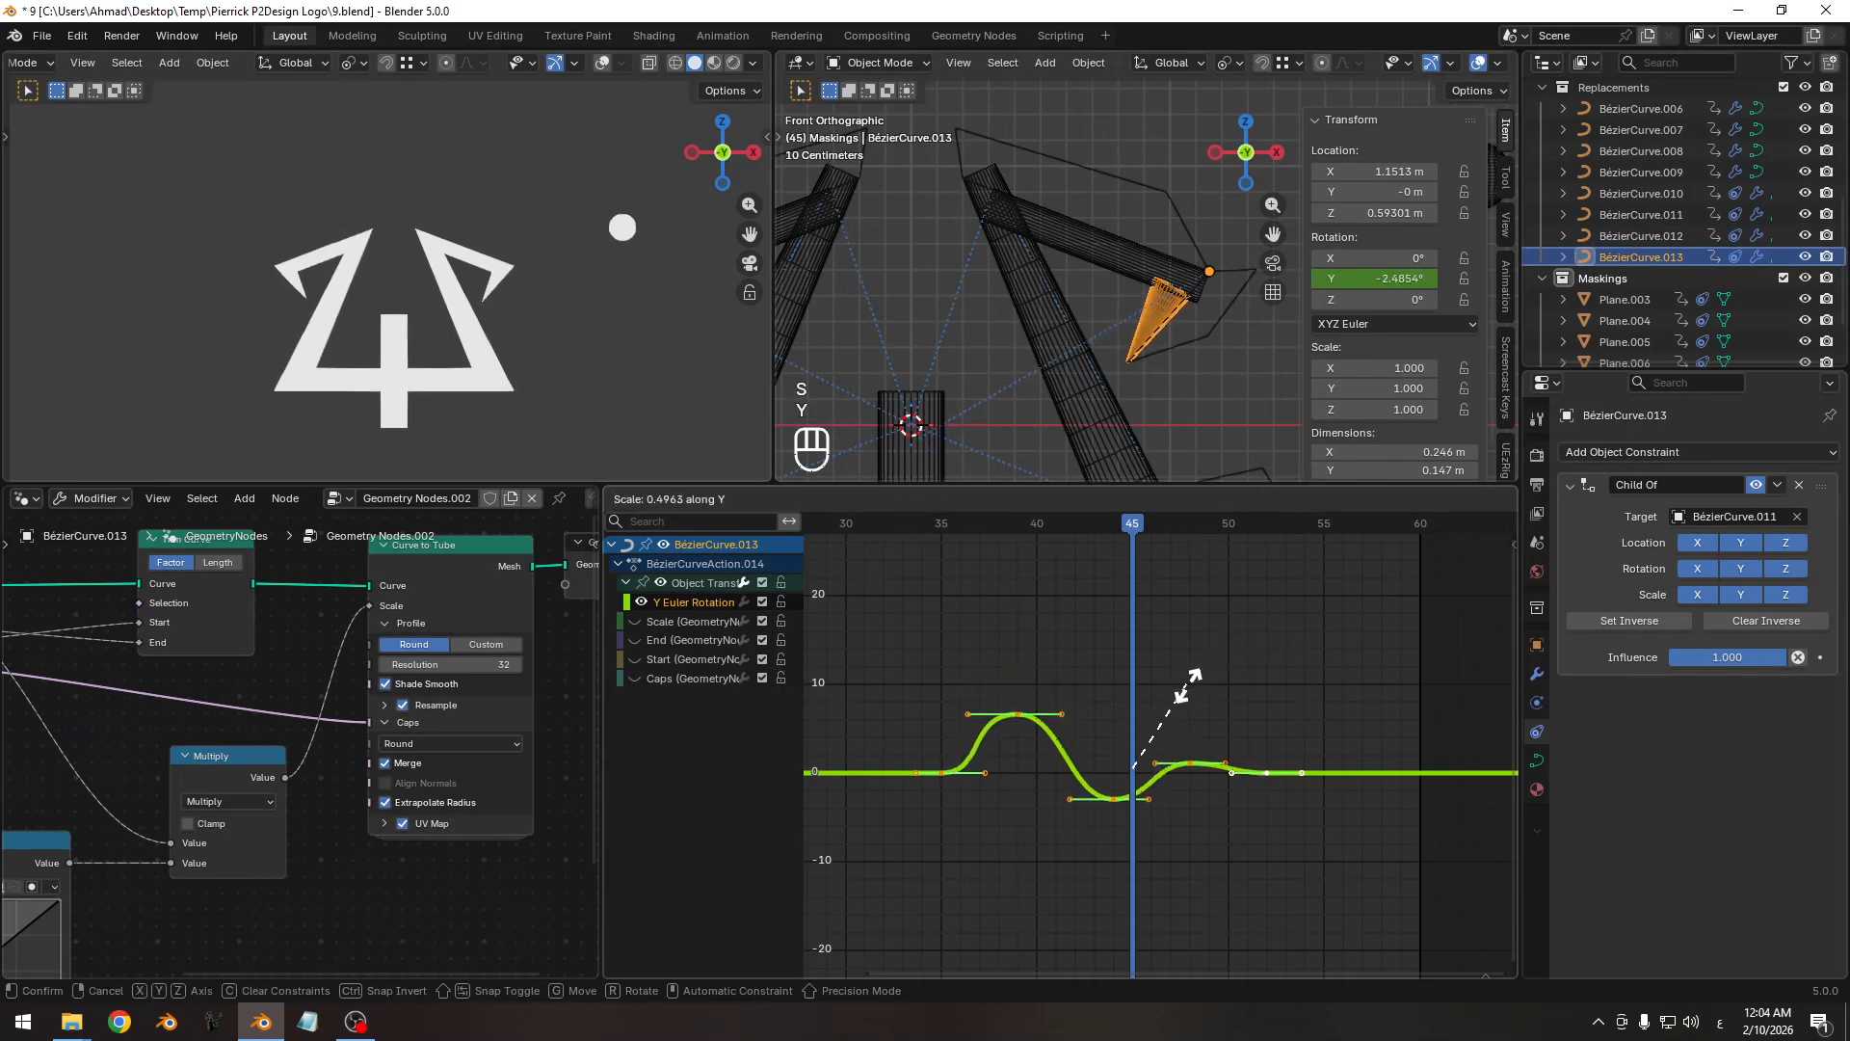
left_click(1173, 665)
Lower BézierCurve.013's Y rotation peak on frame 39 to about 3.1° and its starting keyframe on frame 35 to about -0.9°.
mouse_move(1019, 526)
left_mouse_down()
mouse_move(916, 526)
mouse_move(1153, 530)
mouse_move(992, 555)
mouse_move(1010, 557)
left_mouse_up()
left_click(1014, 718)
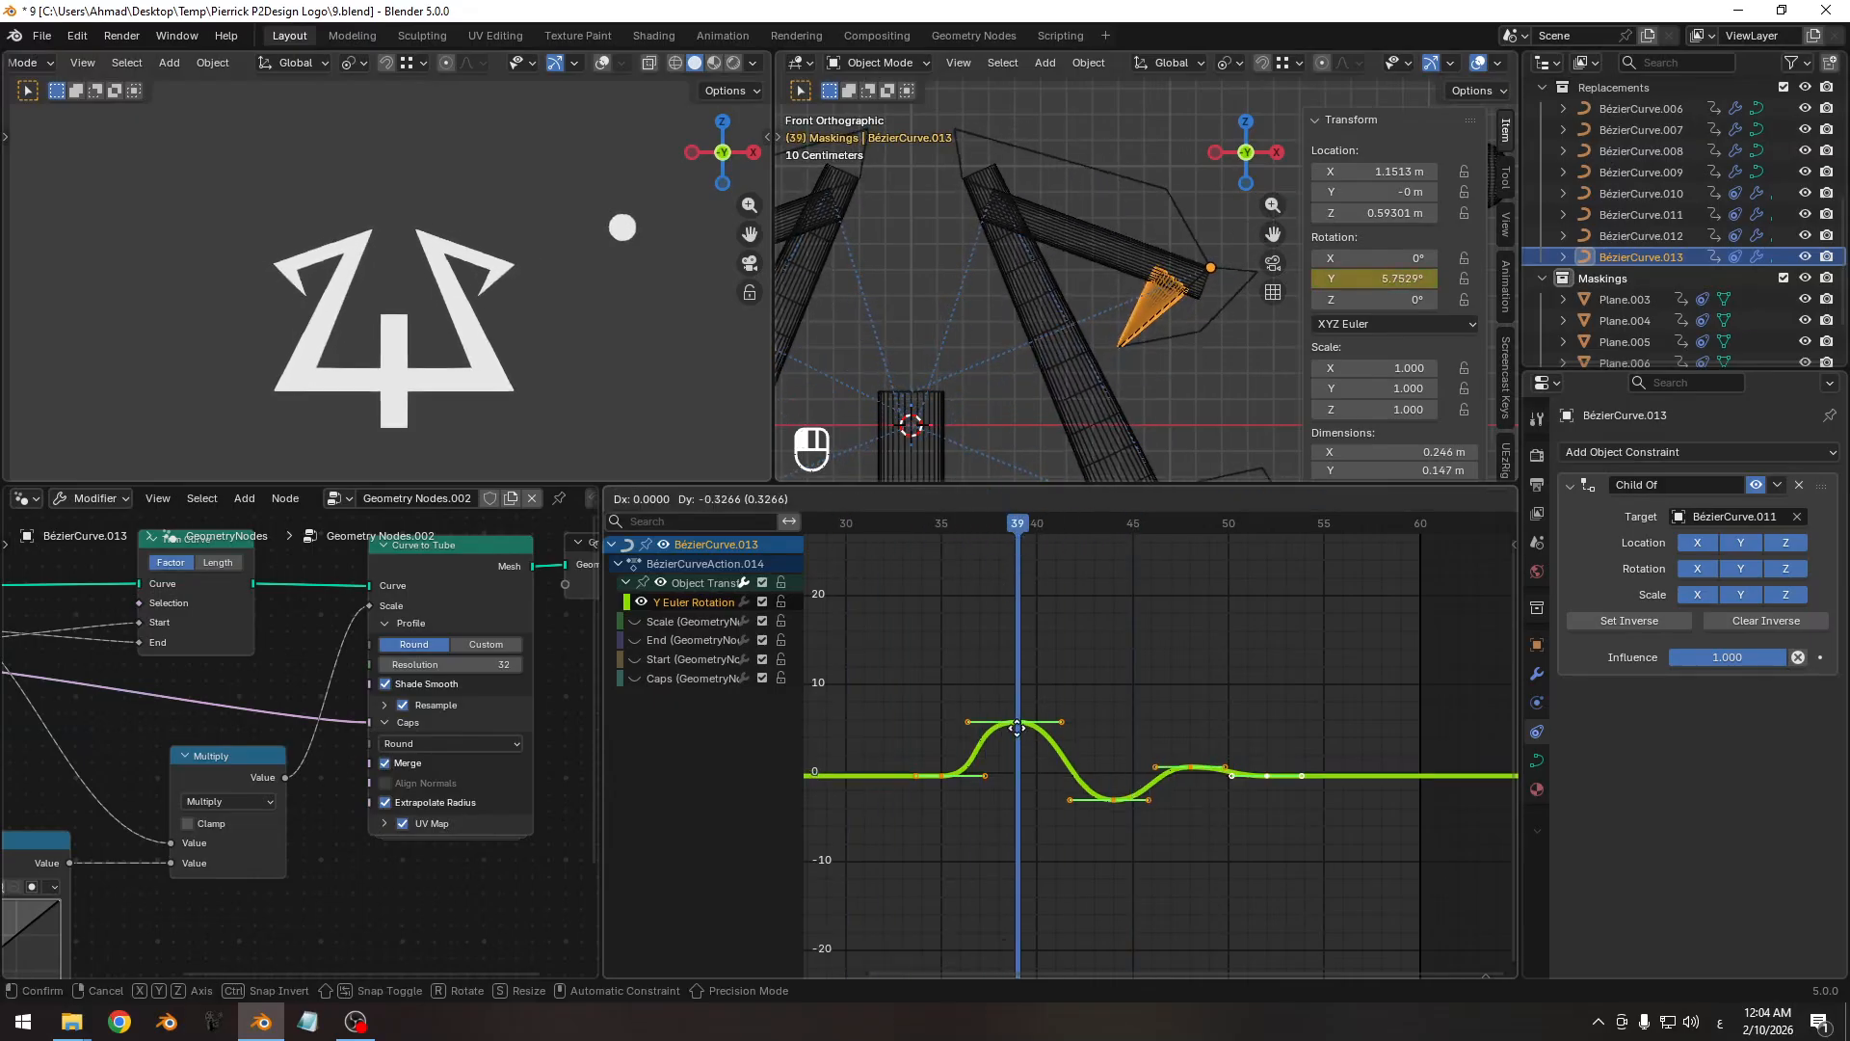
key("g")
left_click_drag(1013, 718, 1014, 739)
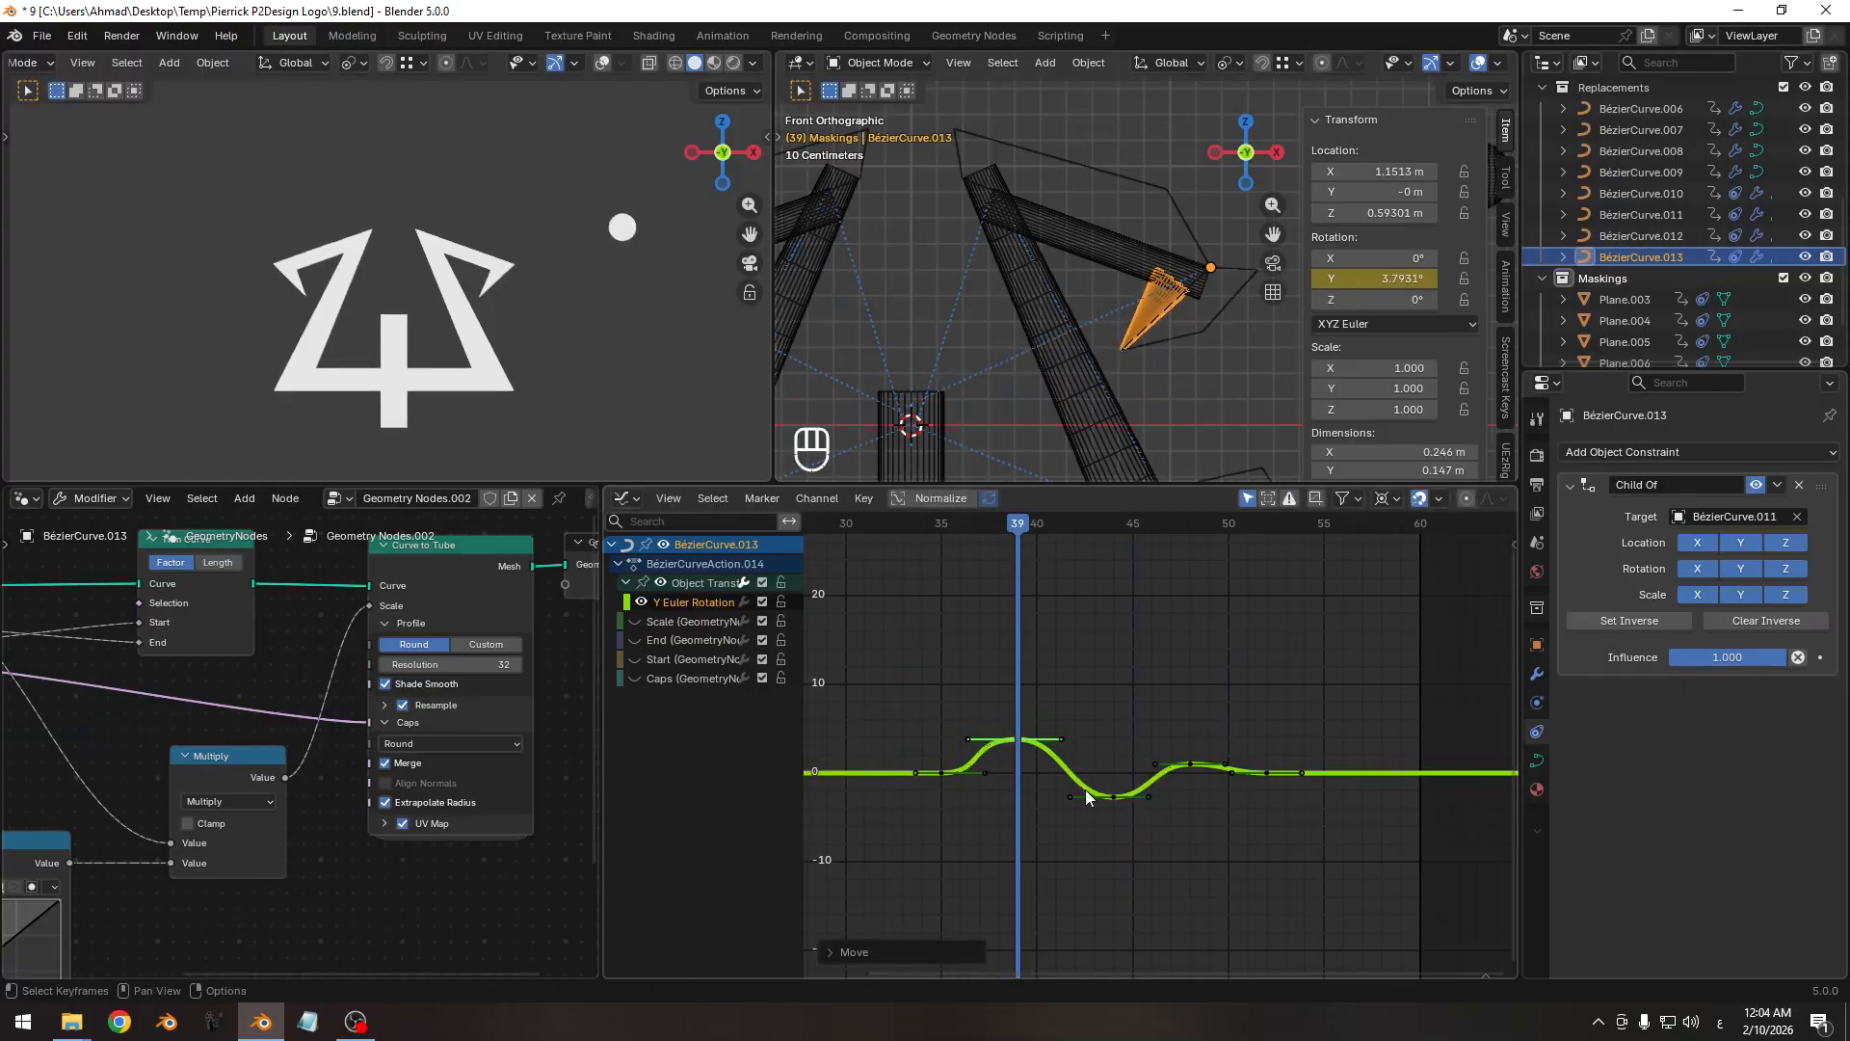
key("g")
left_click(1020, 747)
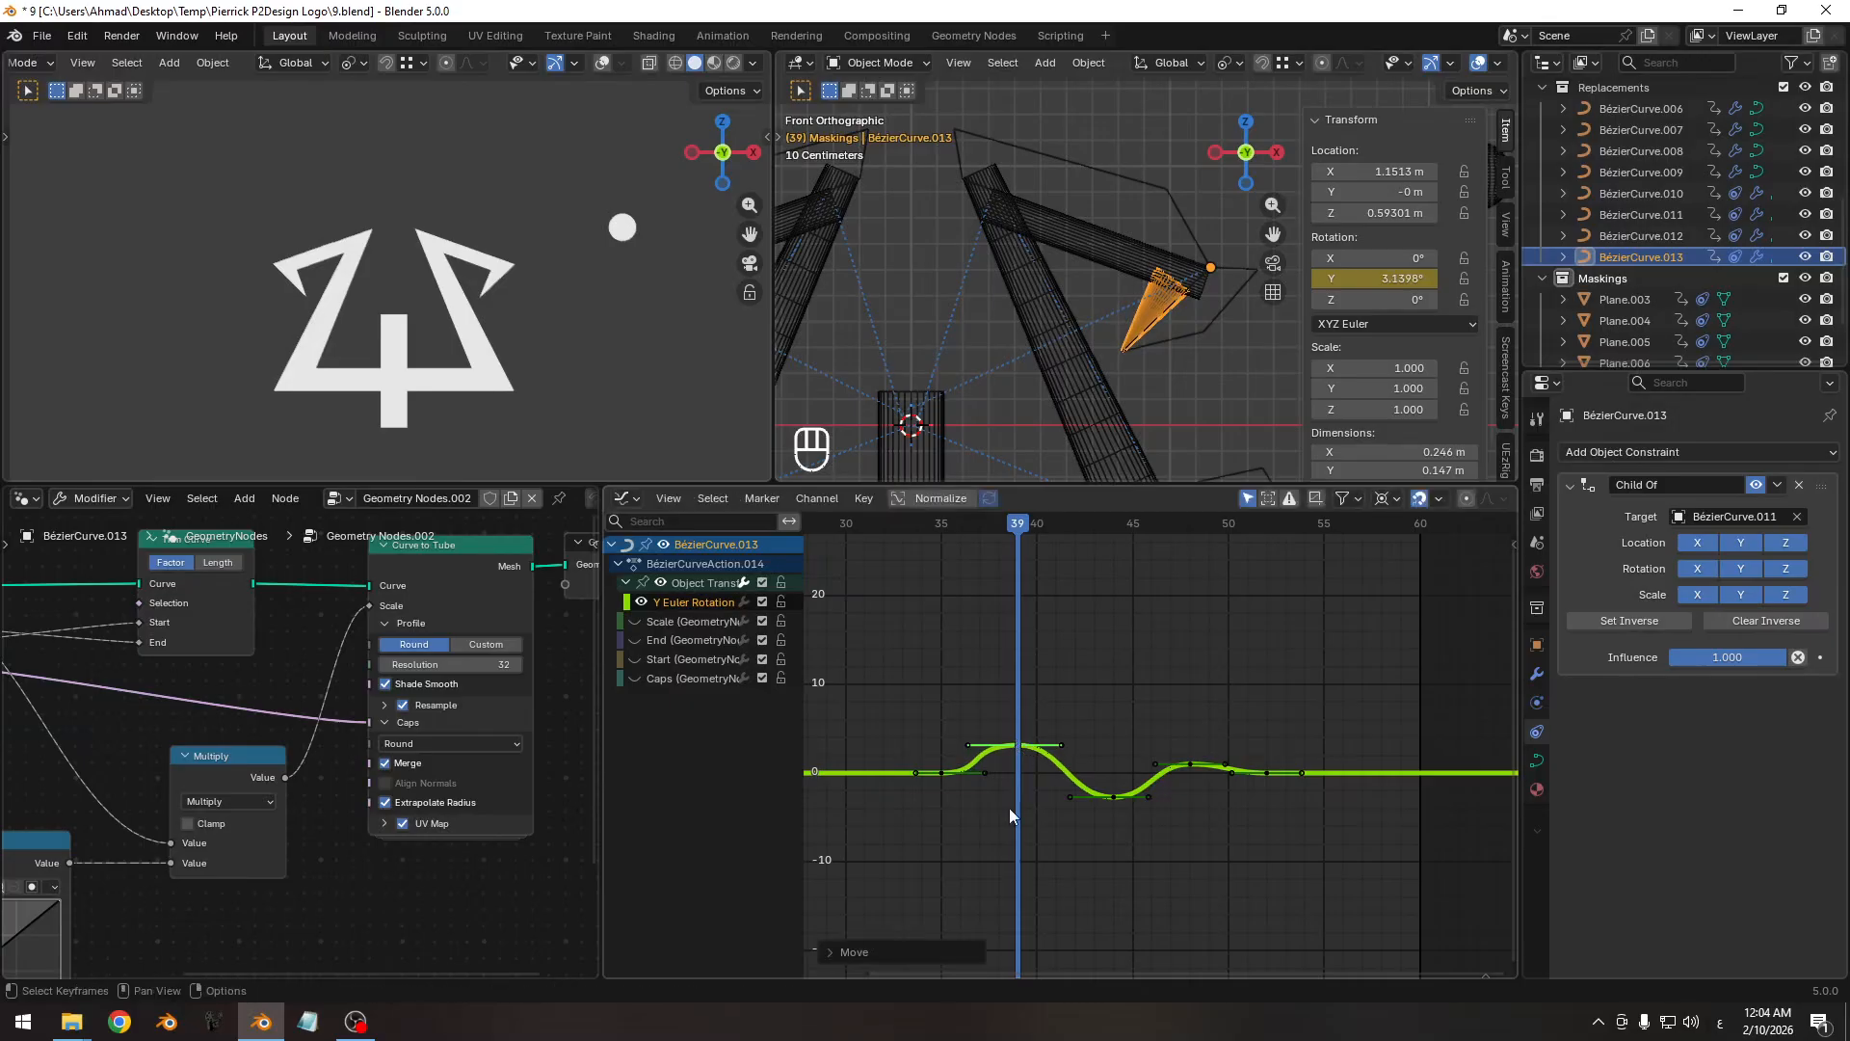
left_click_drag(941, 773, 941, 781)
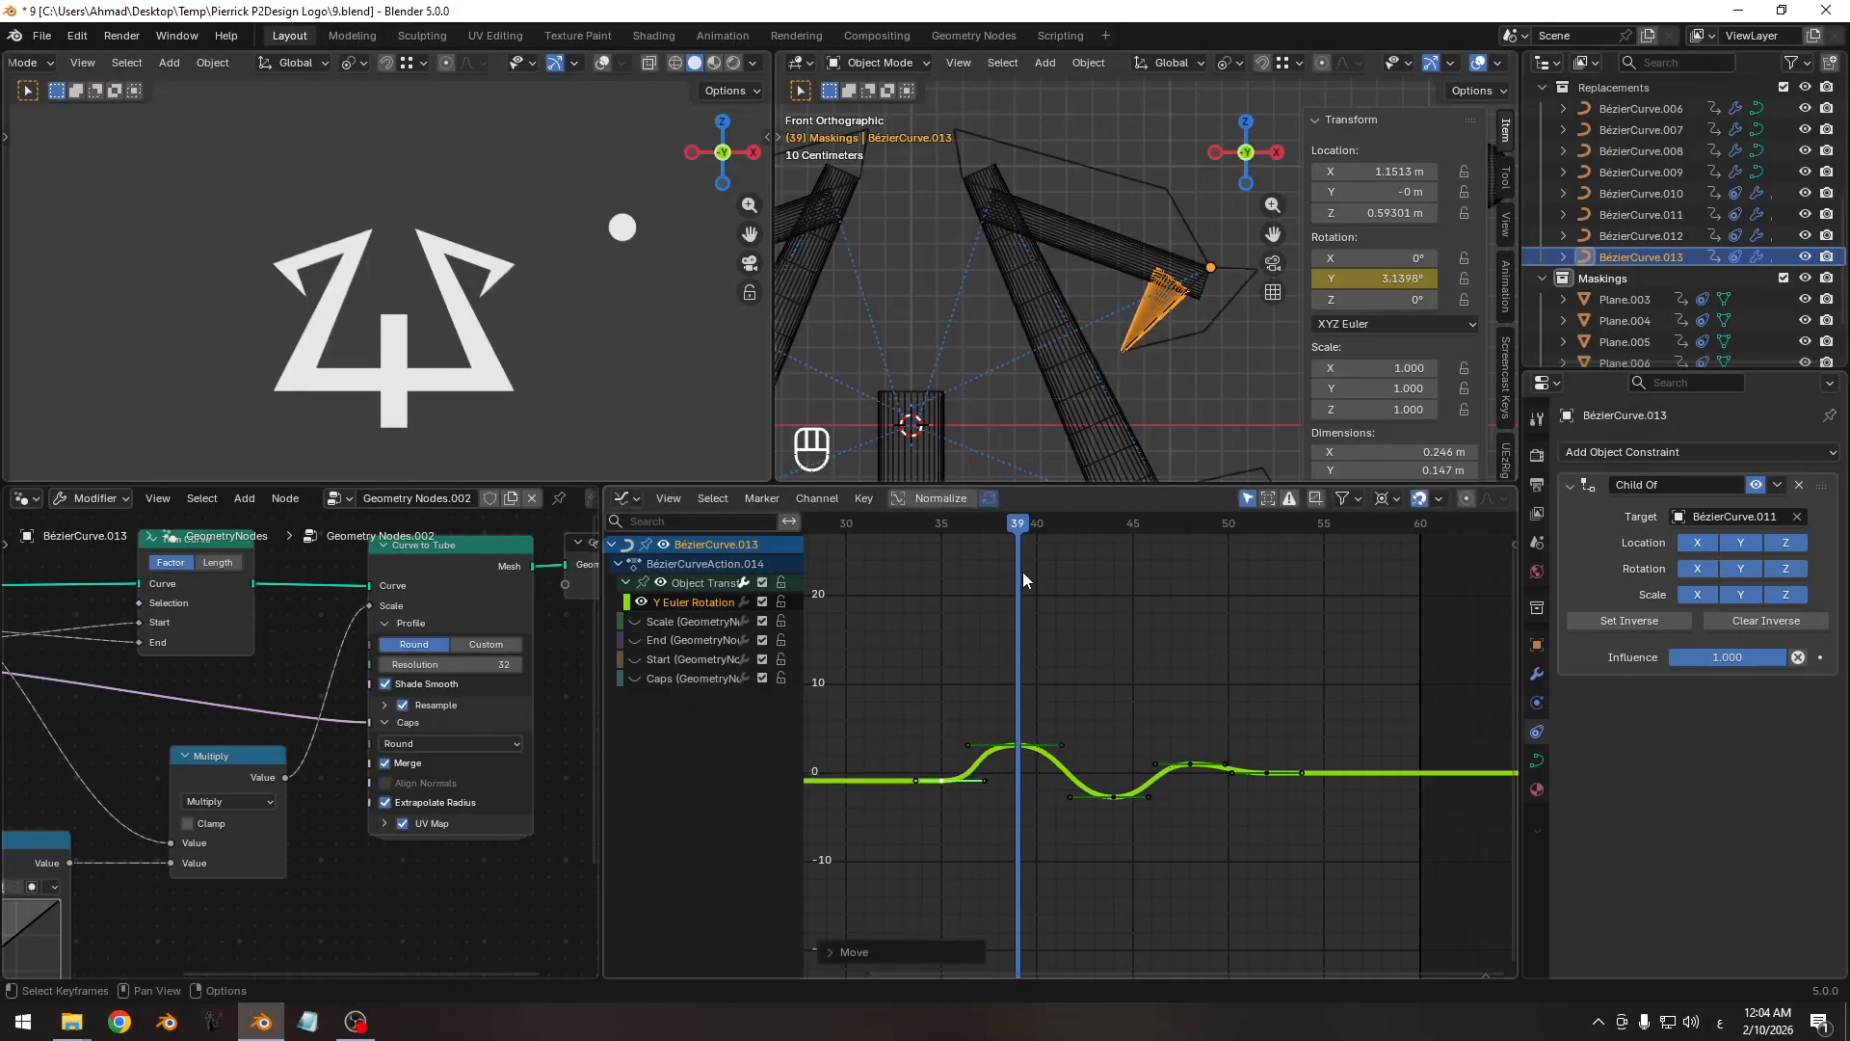
left_click_drag(1017, 532, 1047, 583)
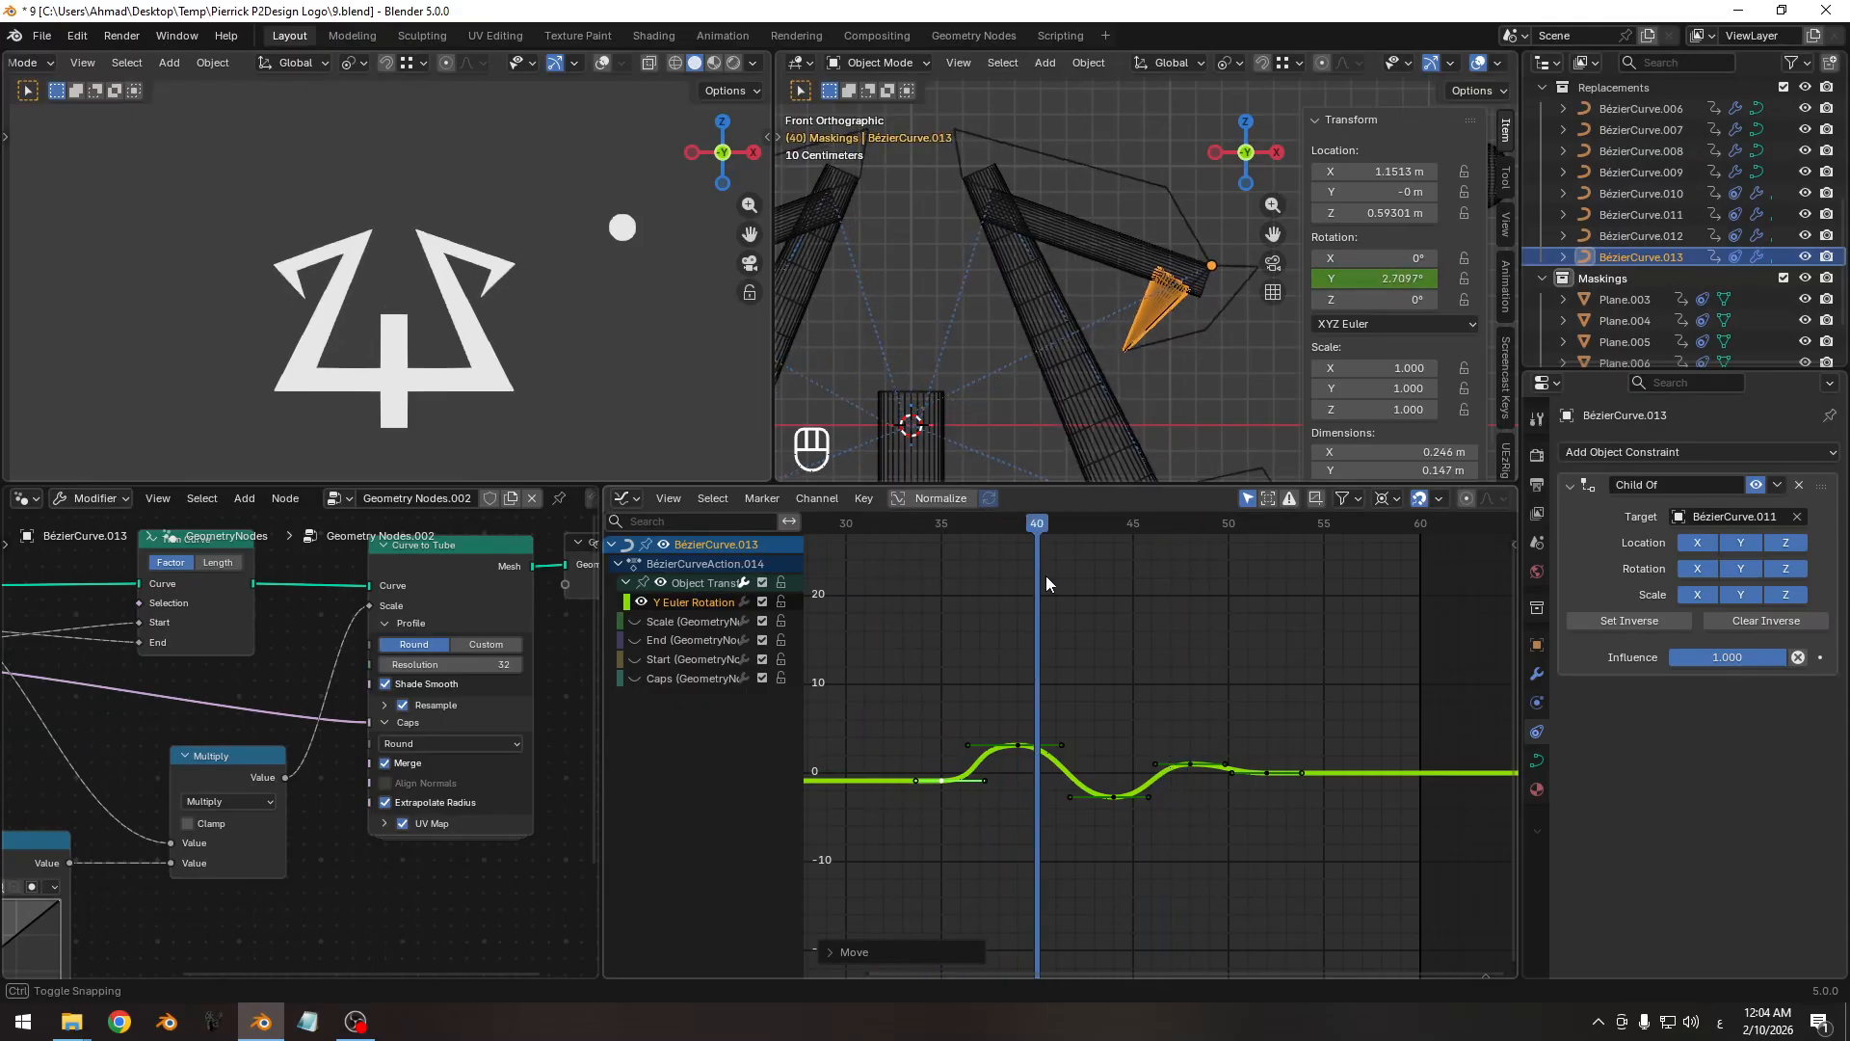
Move all of BézierCurve.013's Y rotation keyframes one frame earlier so the peak sits on frame 38, and scrub through the wobble.
key("a")
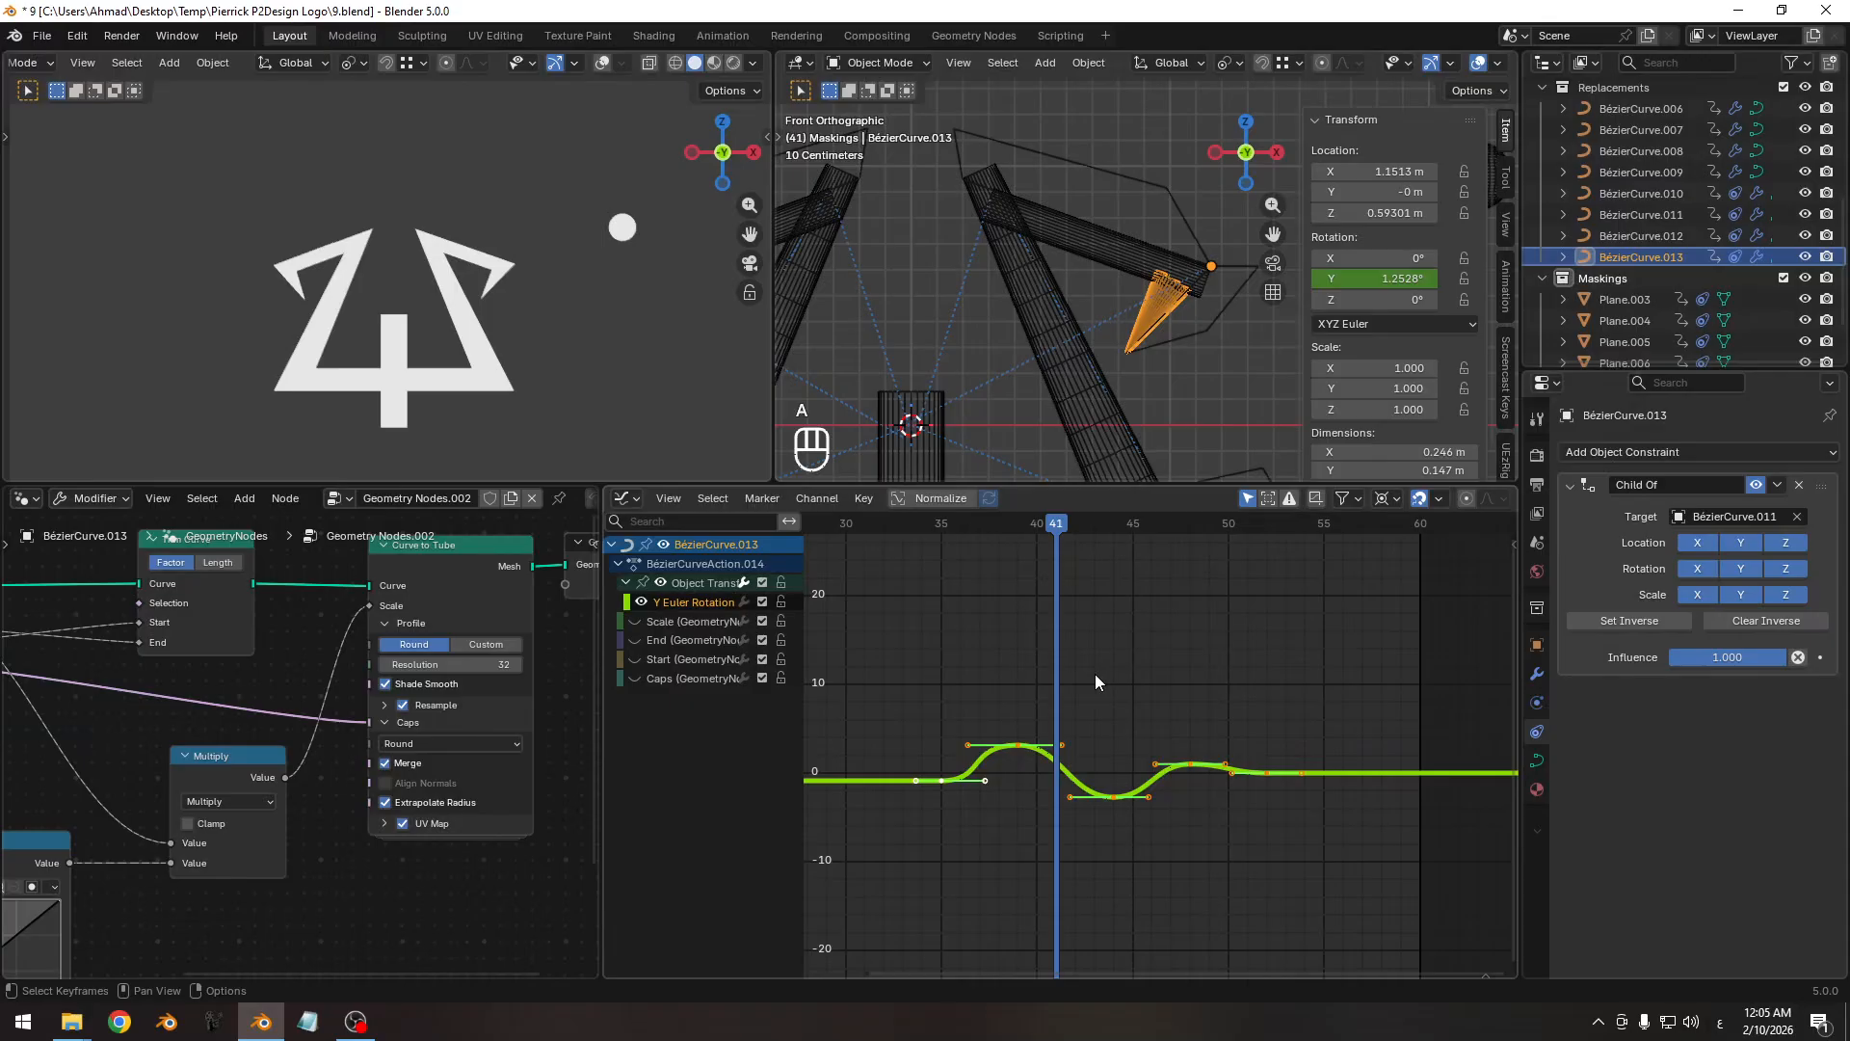
key("g")
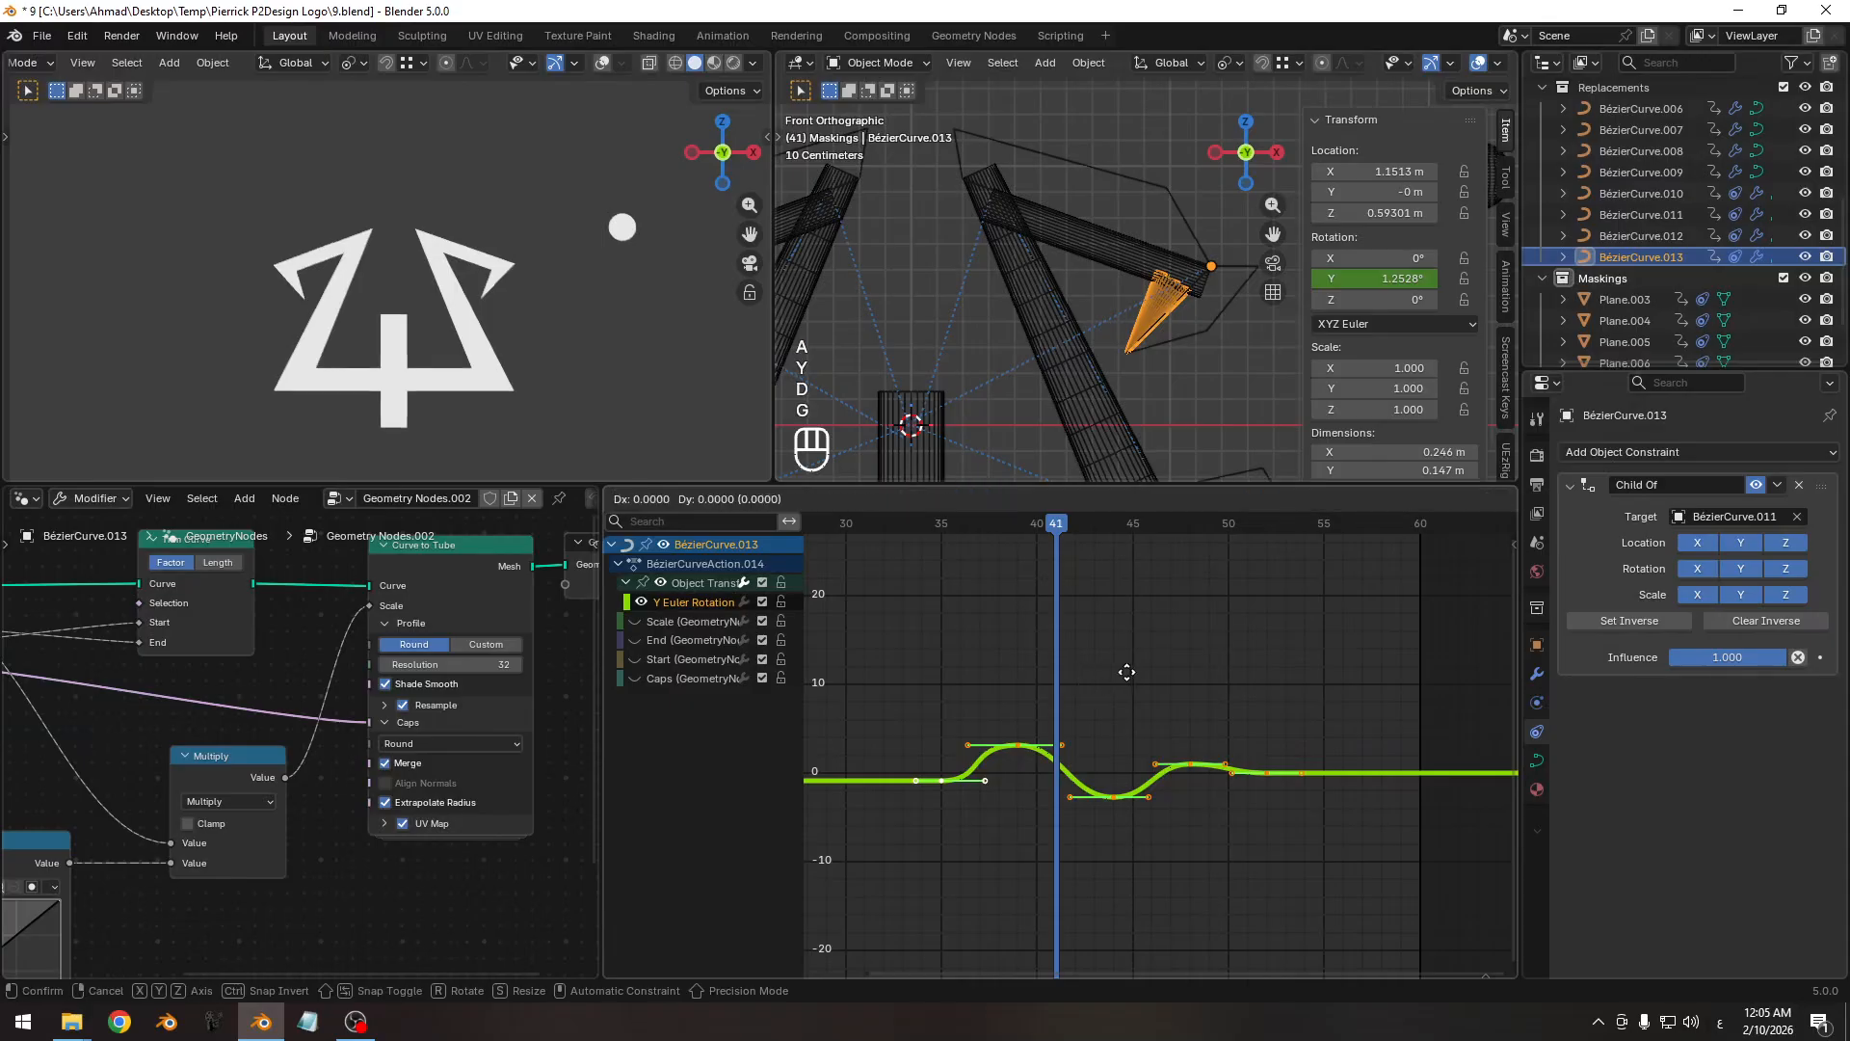
key("x")
left_click(1108, 670)
left_click_drag(1037, 545, 1158, 545)
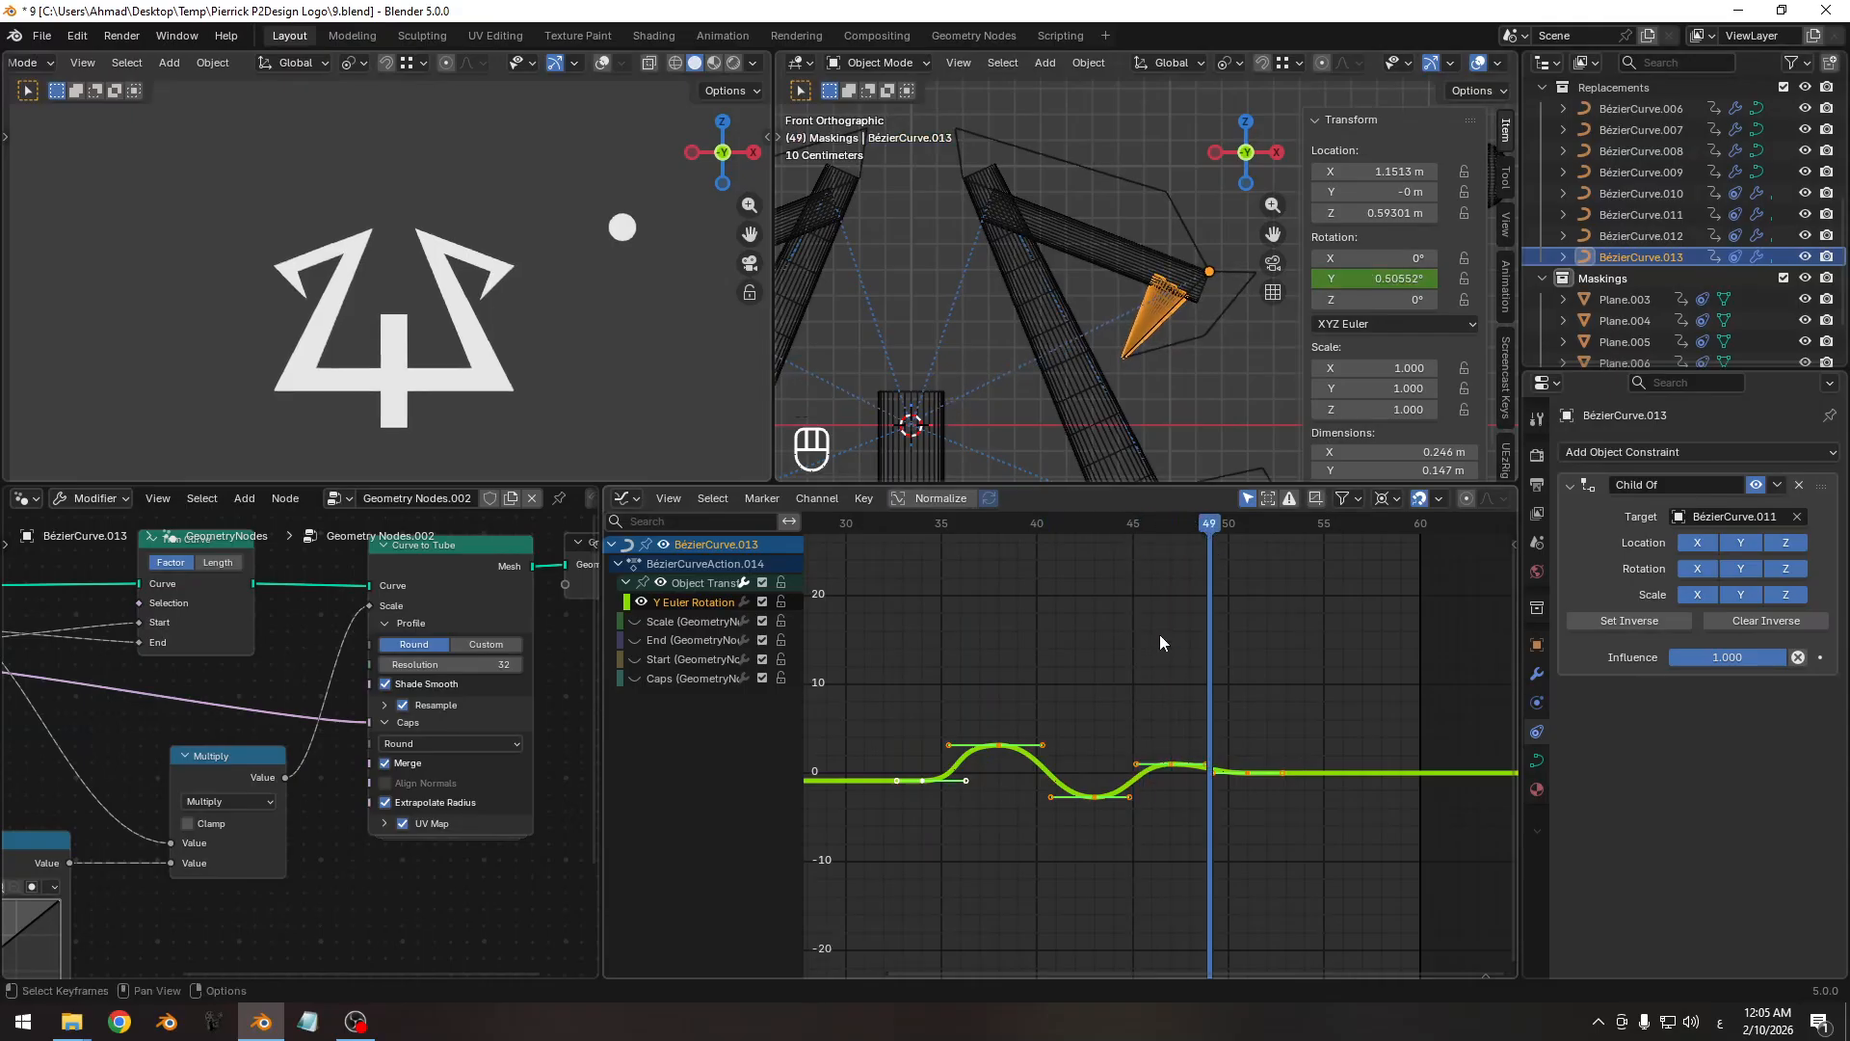
Save the file, play the logo animation from the start and scrub through it to review the motion.
key("ctrl+s")
key("space")
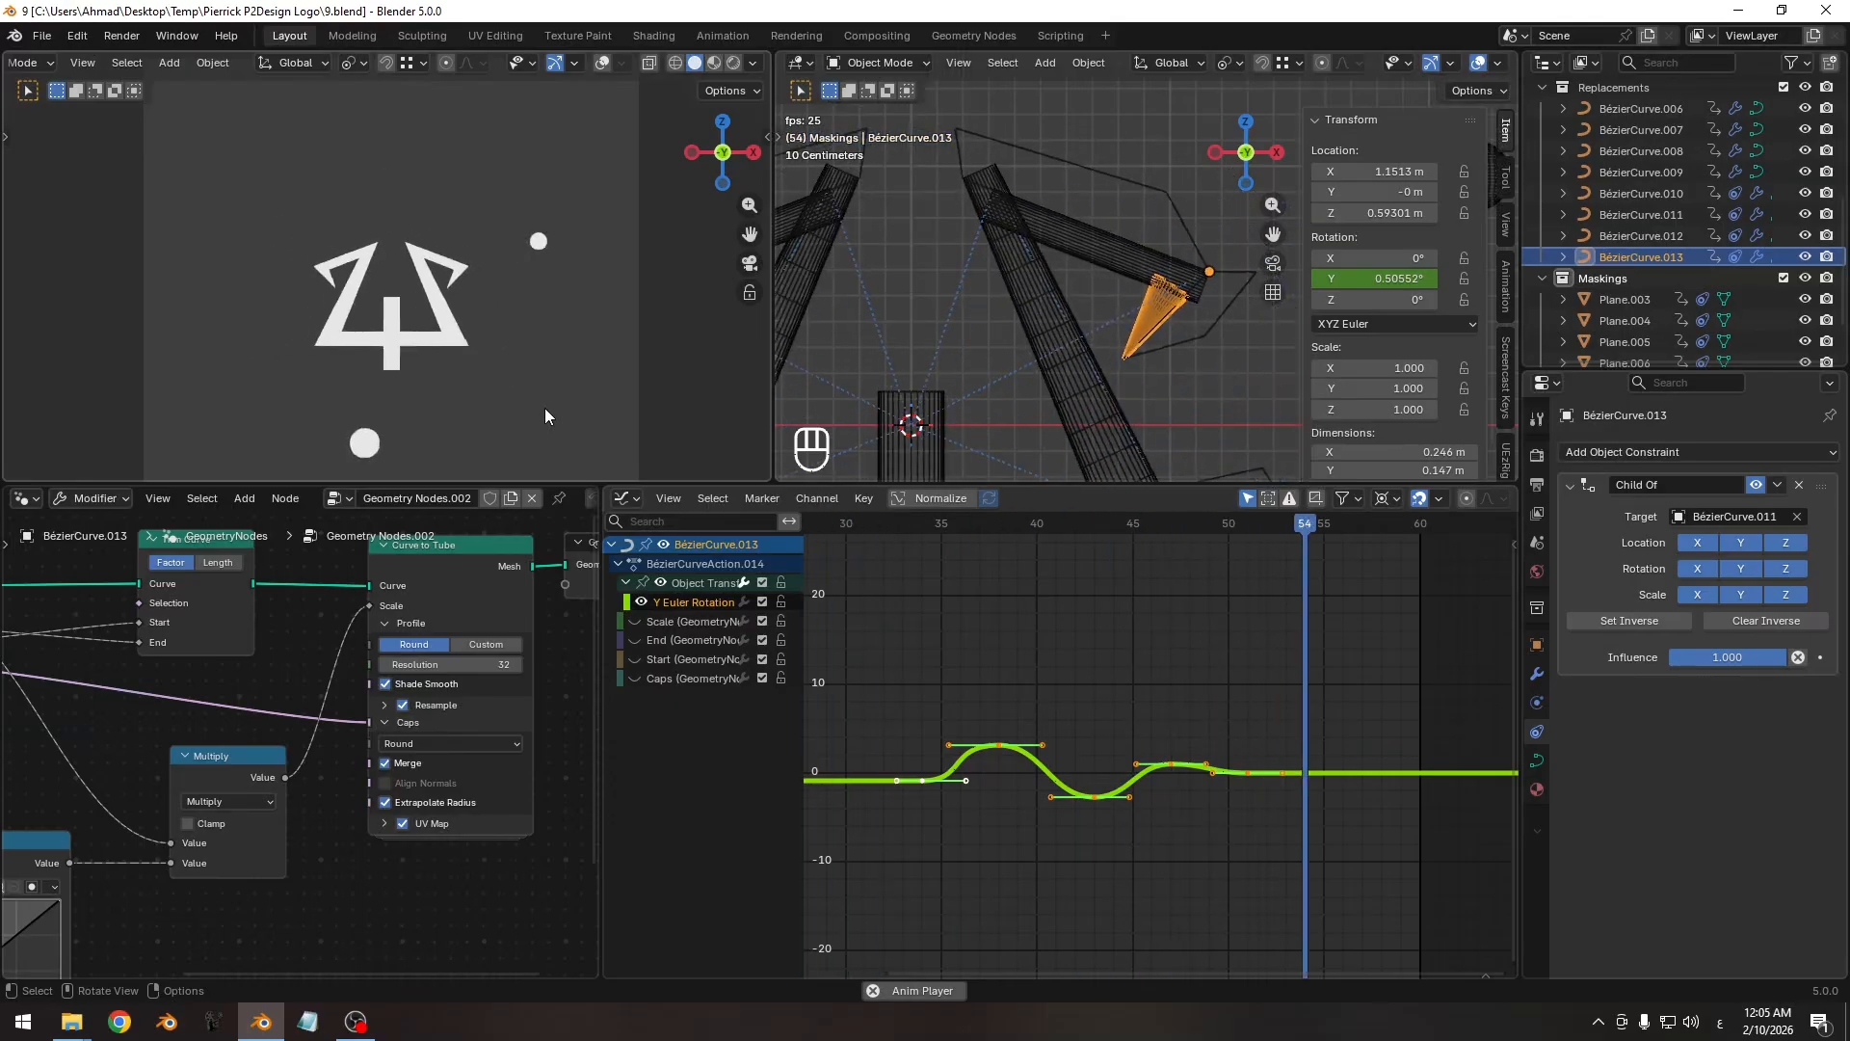
key("space")
key("shift+Left")
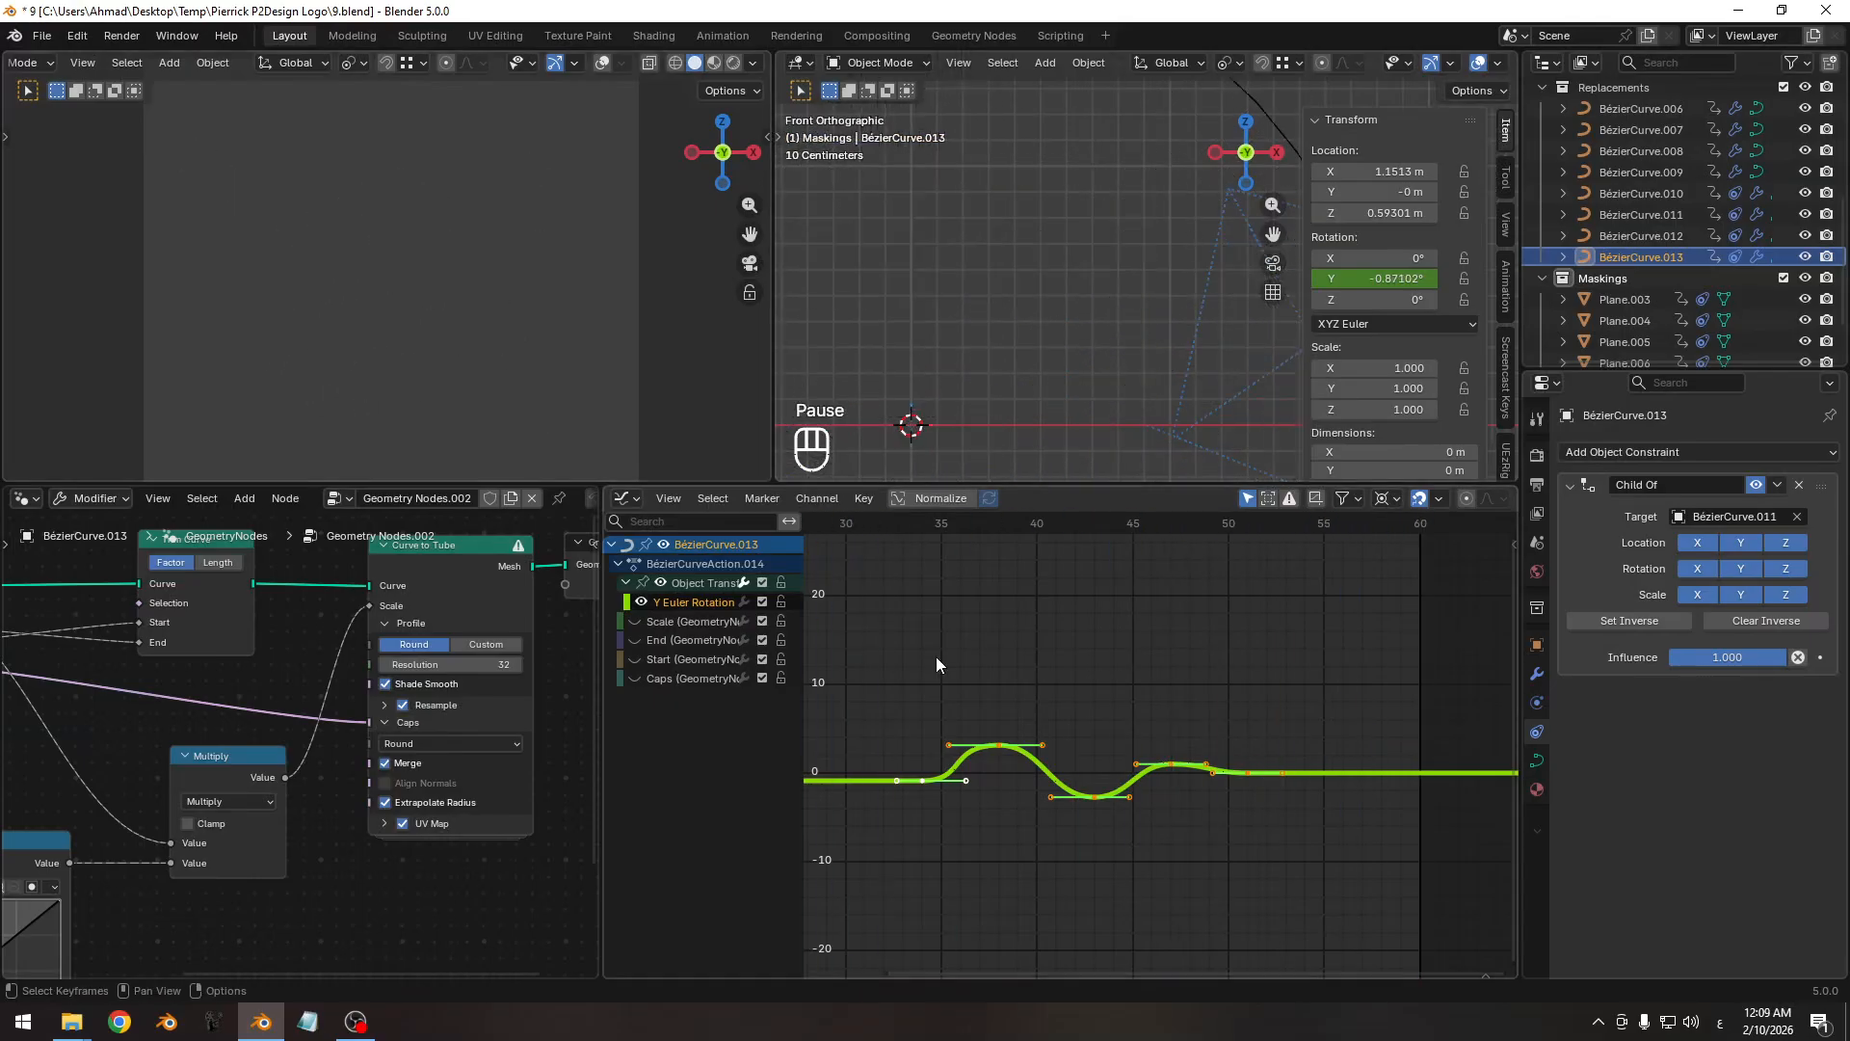
key("space")
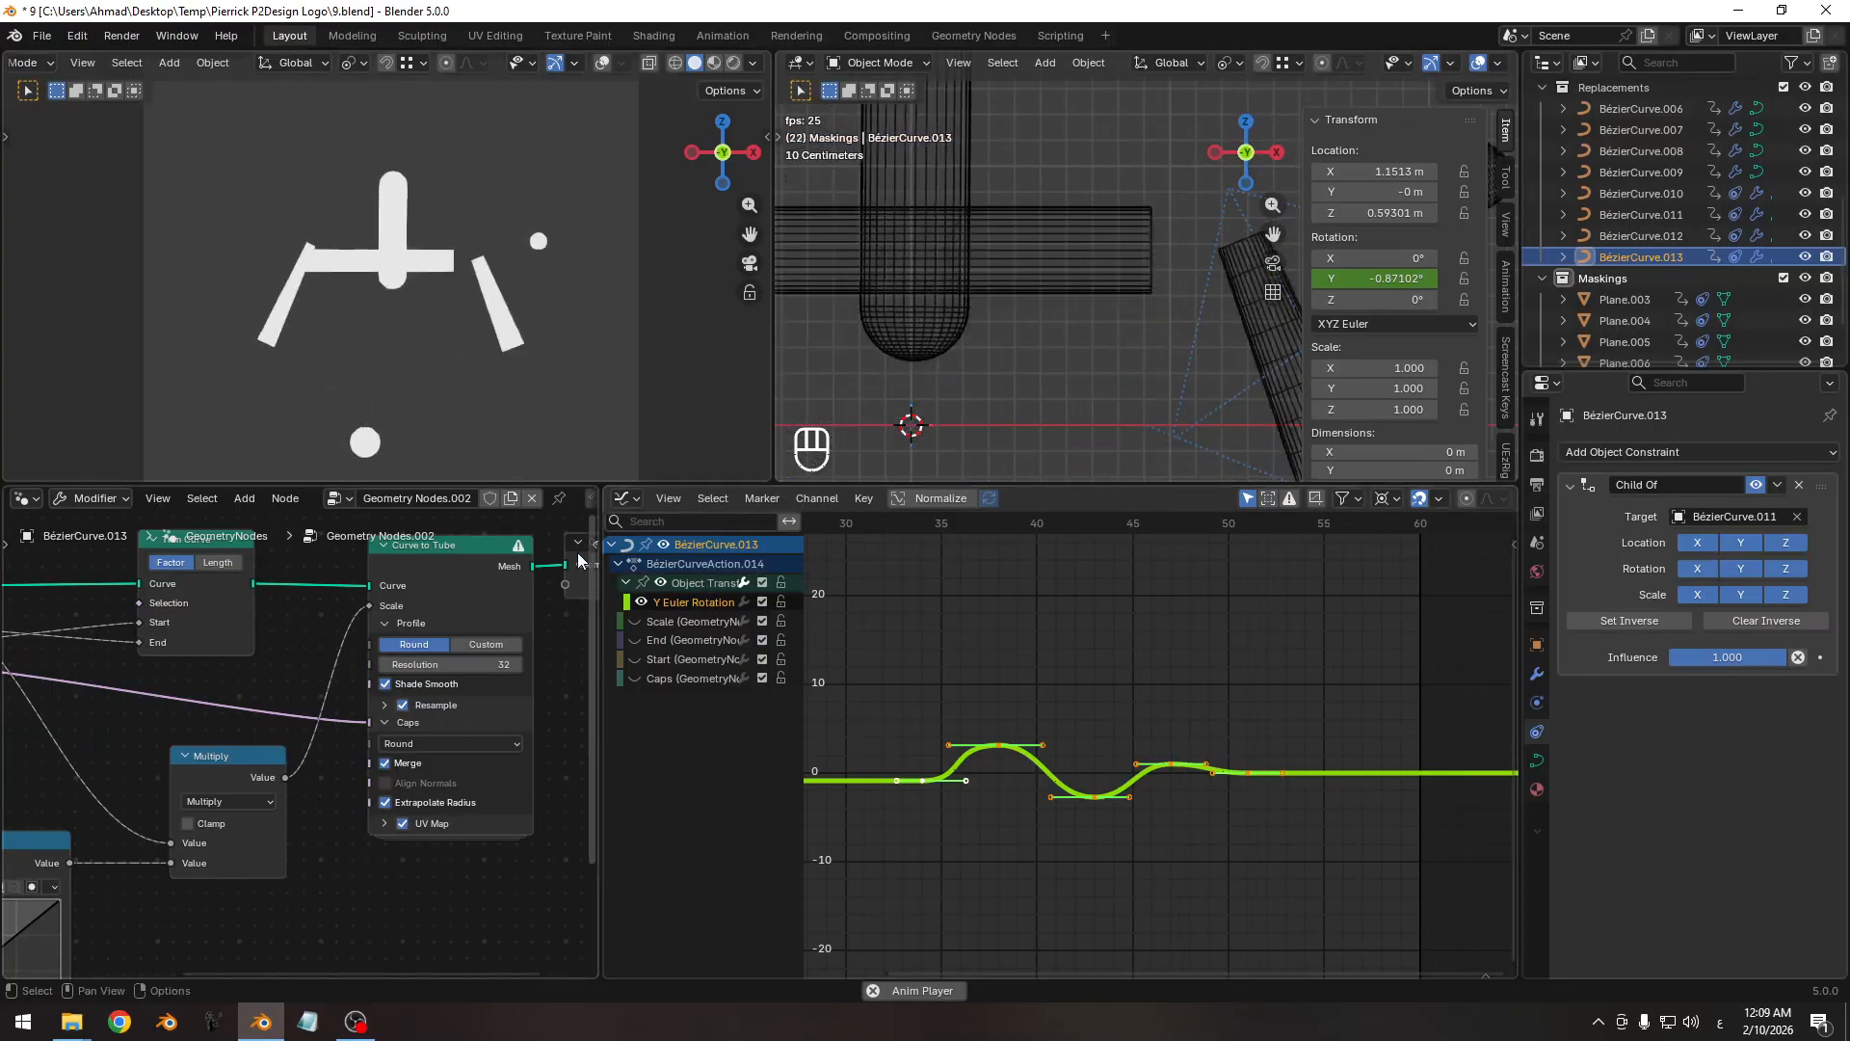
key("space")
mouse_move(906, 525)
left_mouse_down()
mouse_move(979, 539)
mouse_move(860, 540)
mouse_move(883, 540)
left_mouse_up()
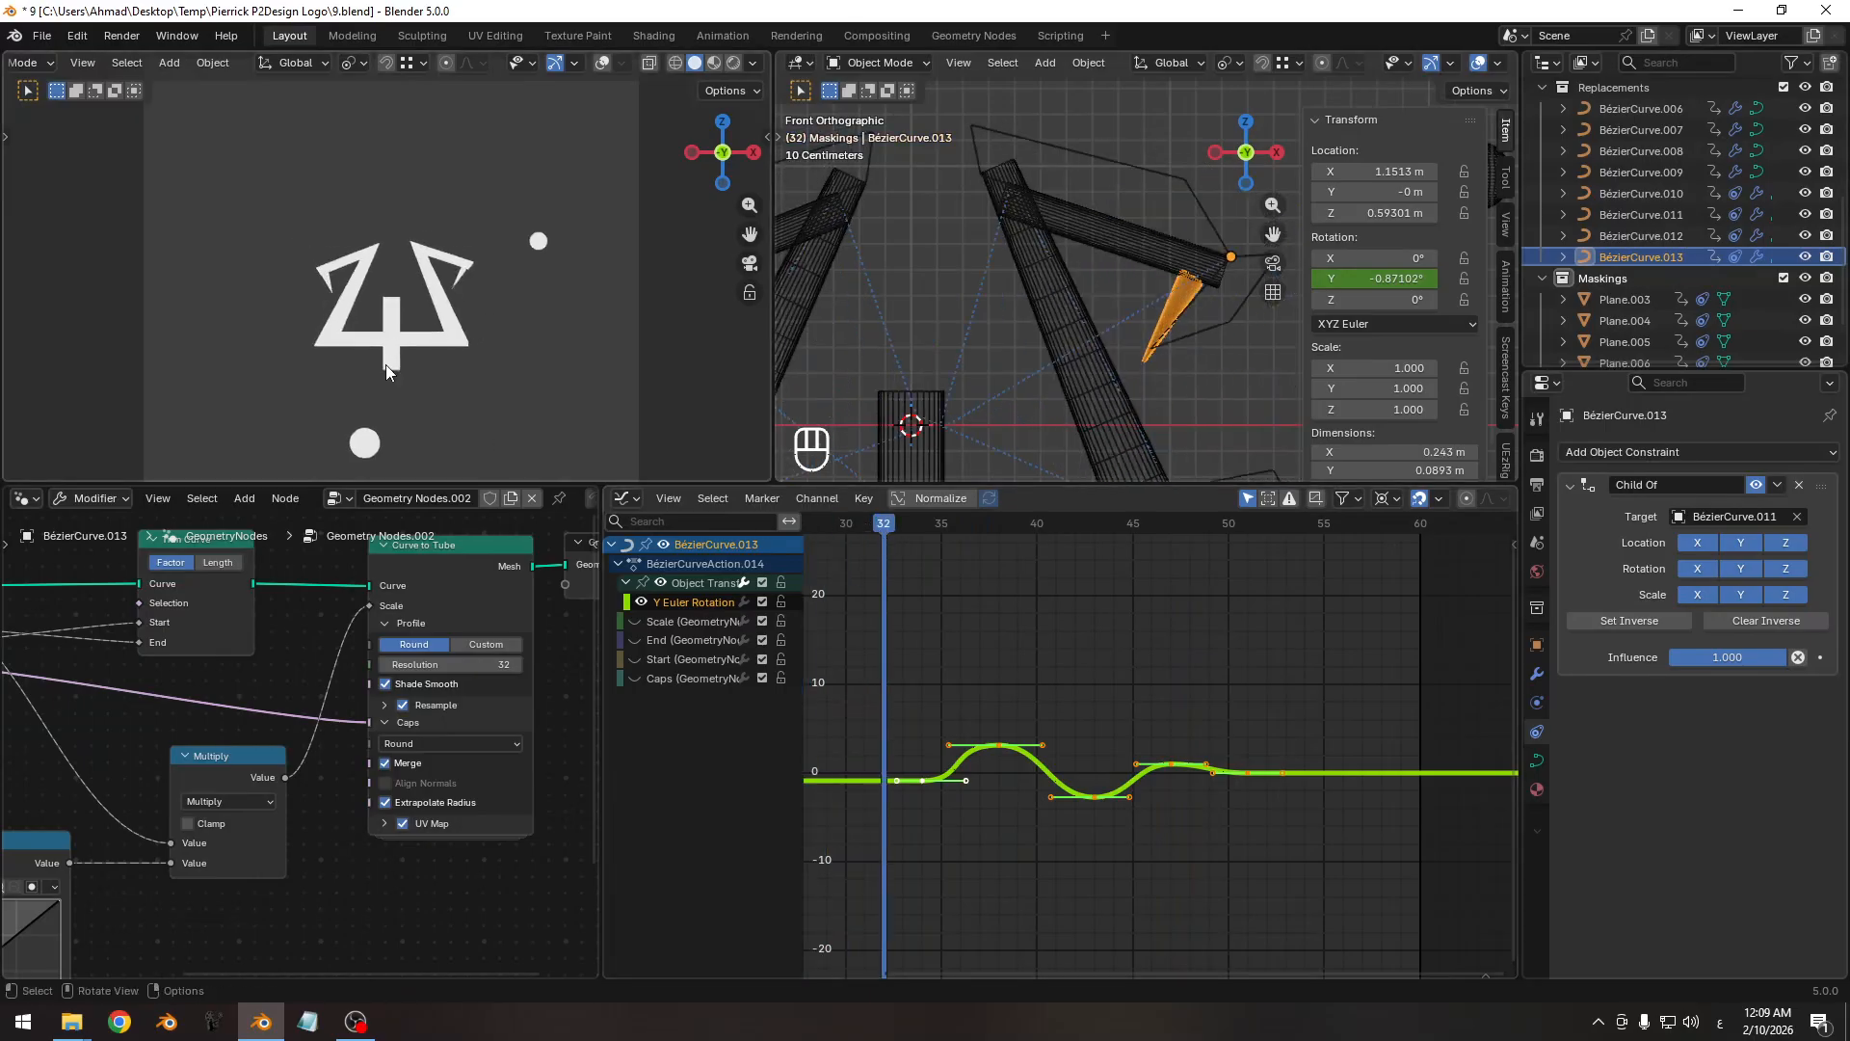
left_click_drag(869, 522, 1462, 532)
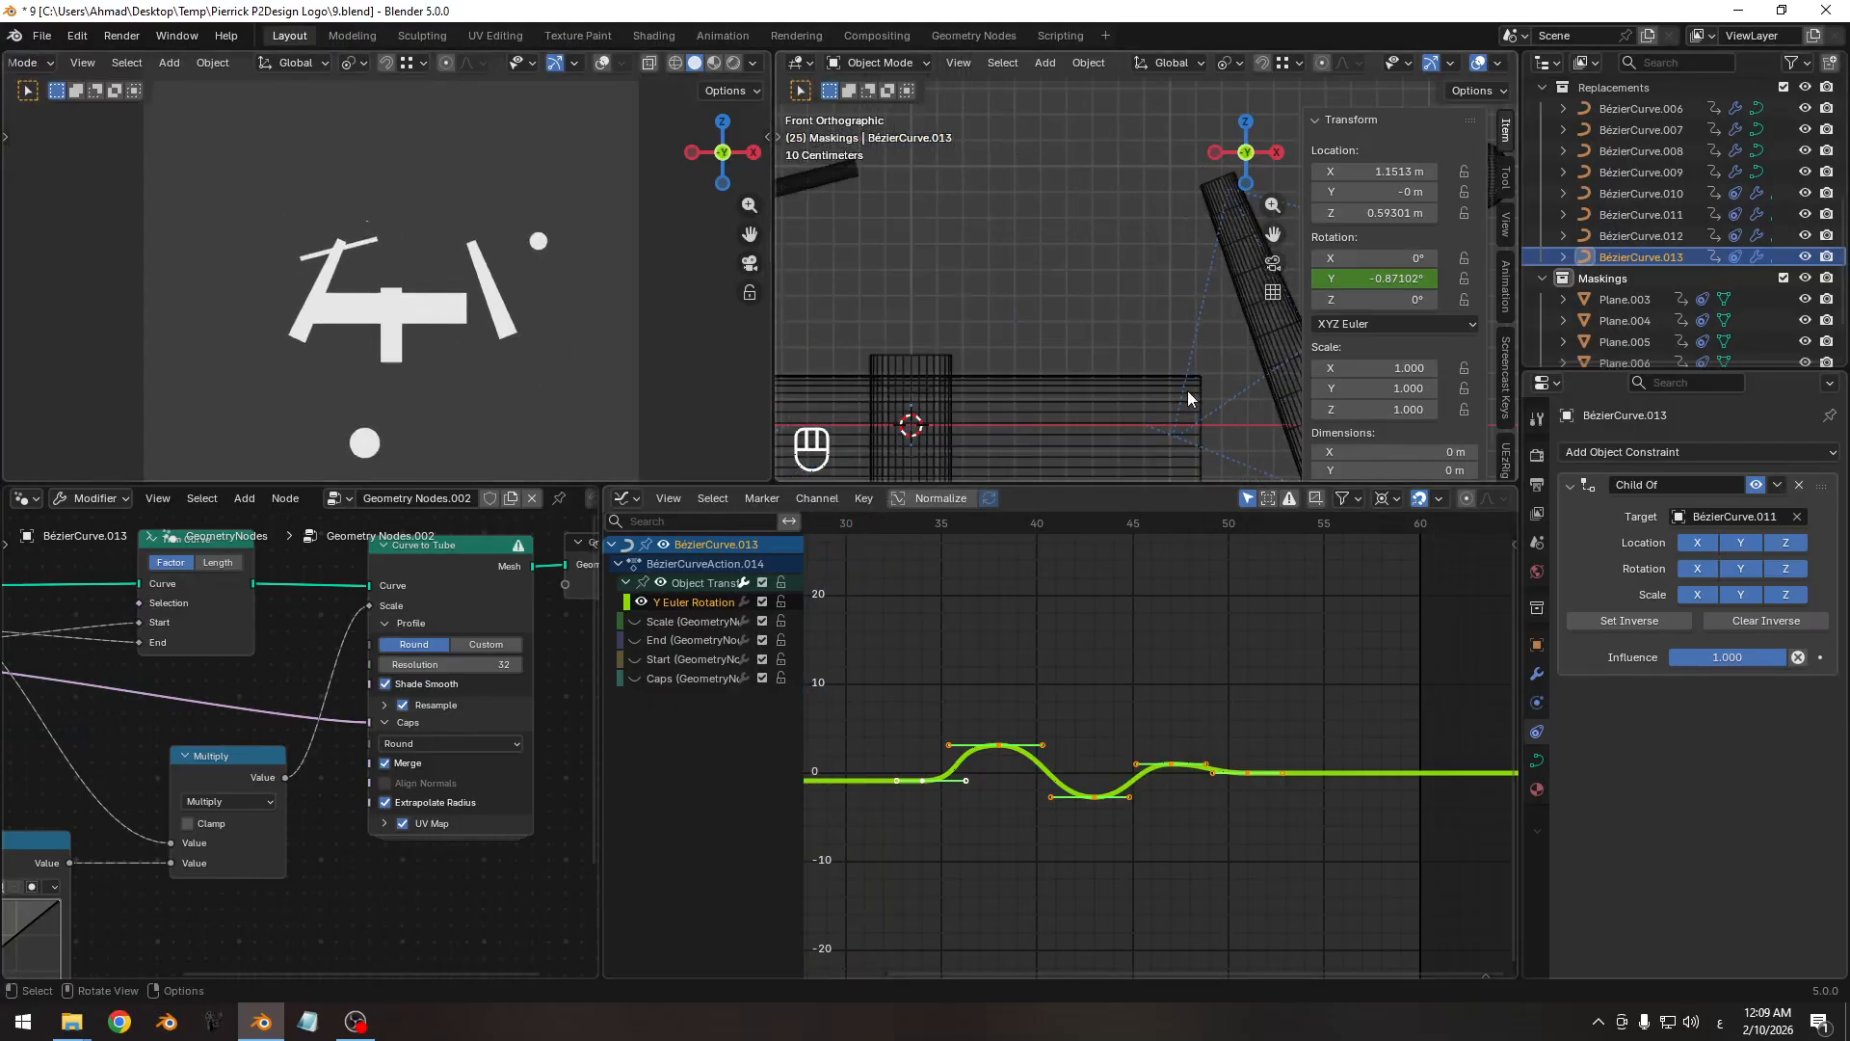
Select the horizontal bar BézierCurve.007 and isolate its Z Location curve in the graph, framed to fit.
key("n")
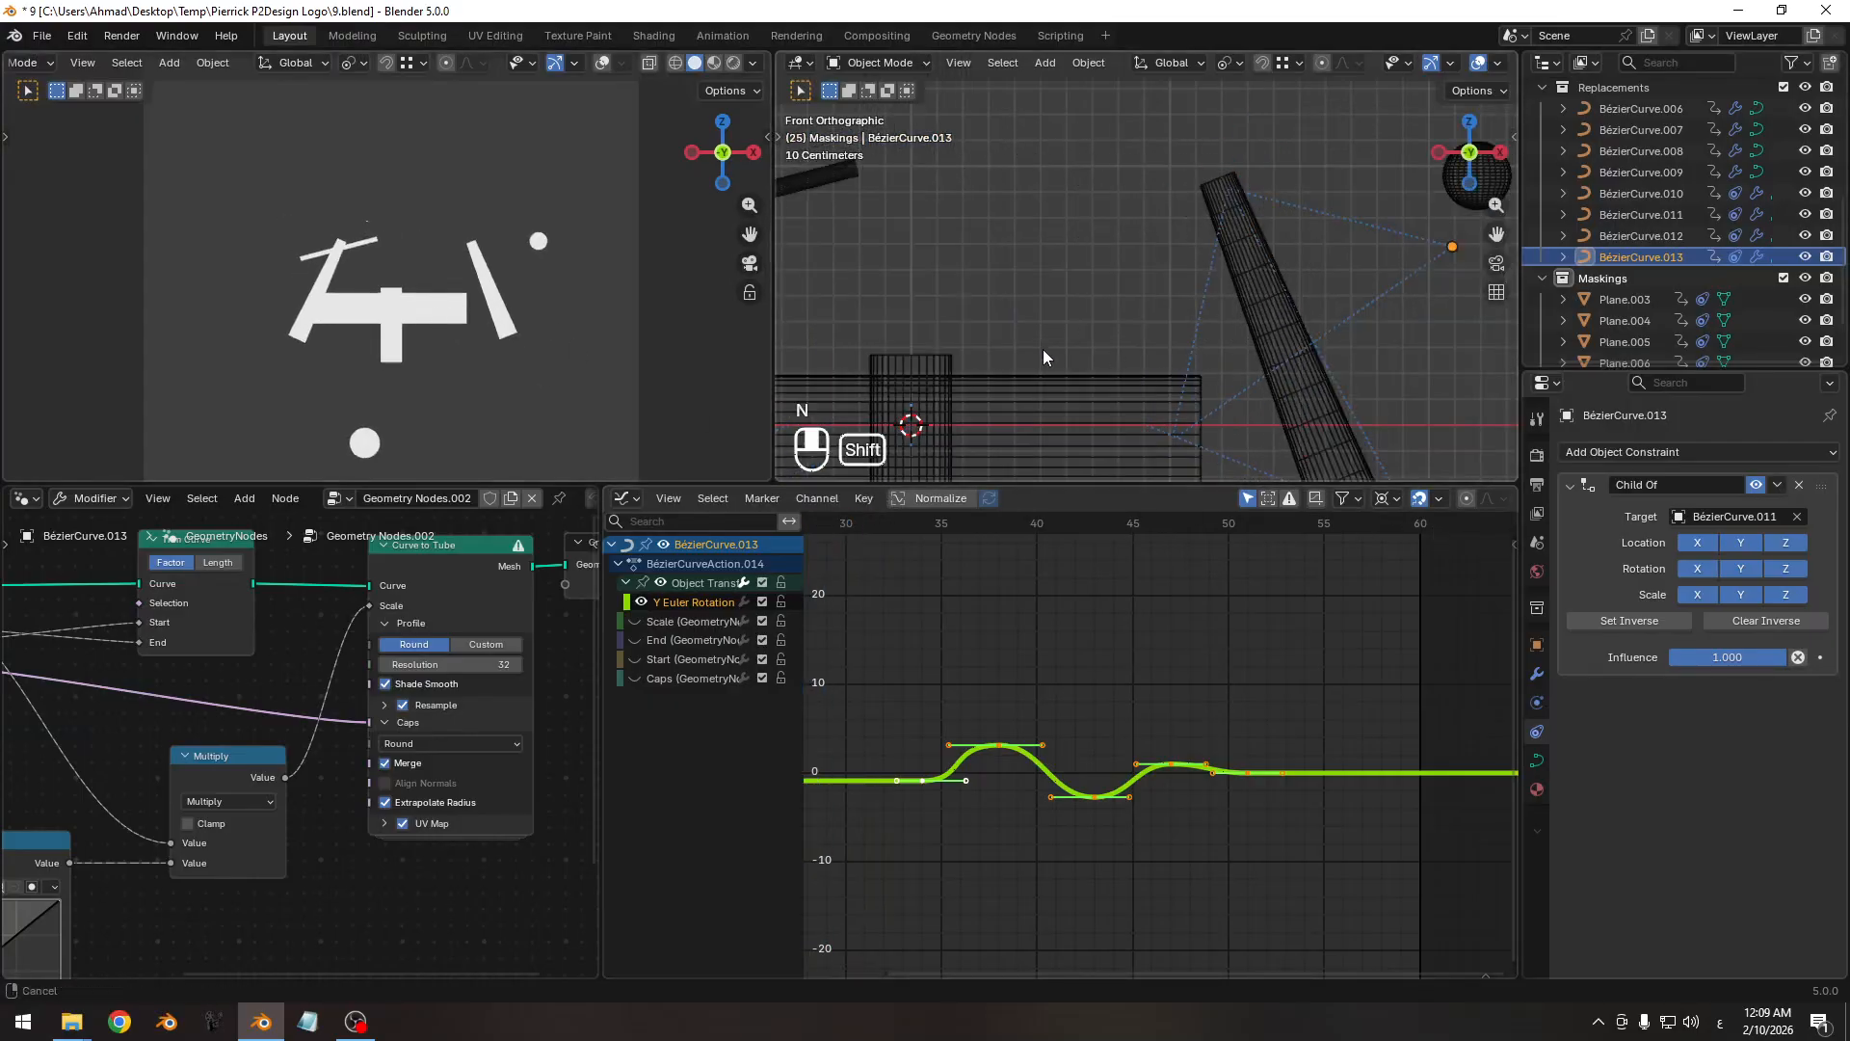
middle_click_drag(1043, 350, 1216, 263, "shift")
left_click(1202, 360)
middle_click_drag(1117, 636, 1057, 715, "ctrl")
middle_click_drag(1057, 714, 1129, 672, "shift")
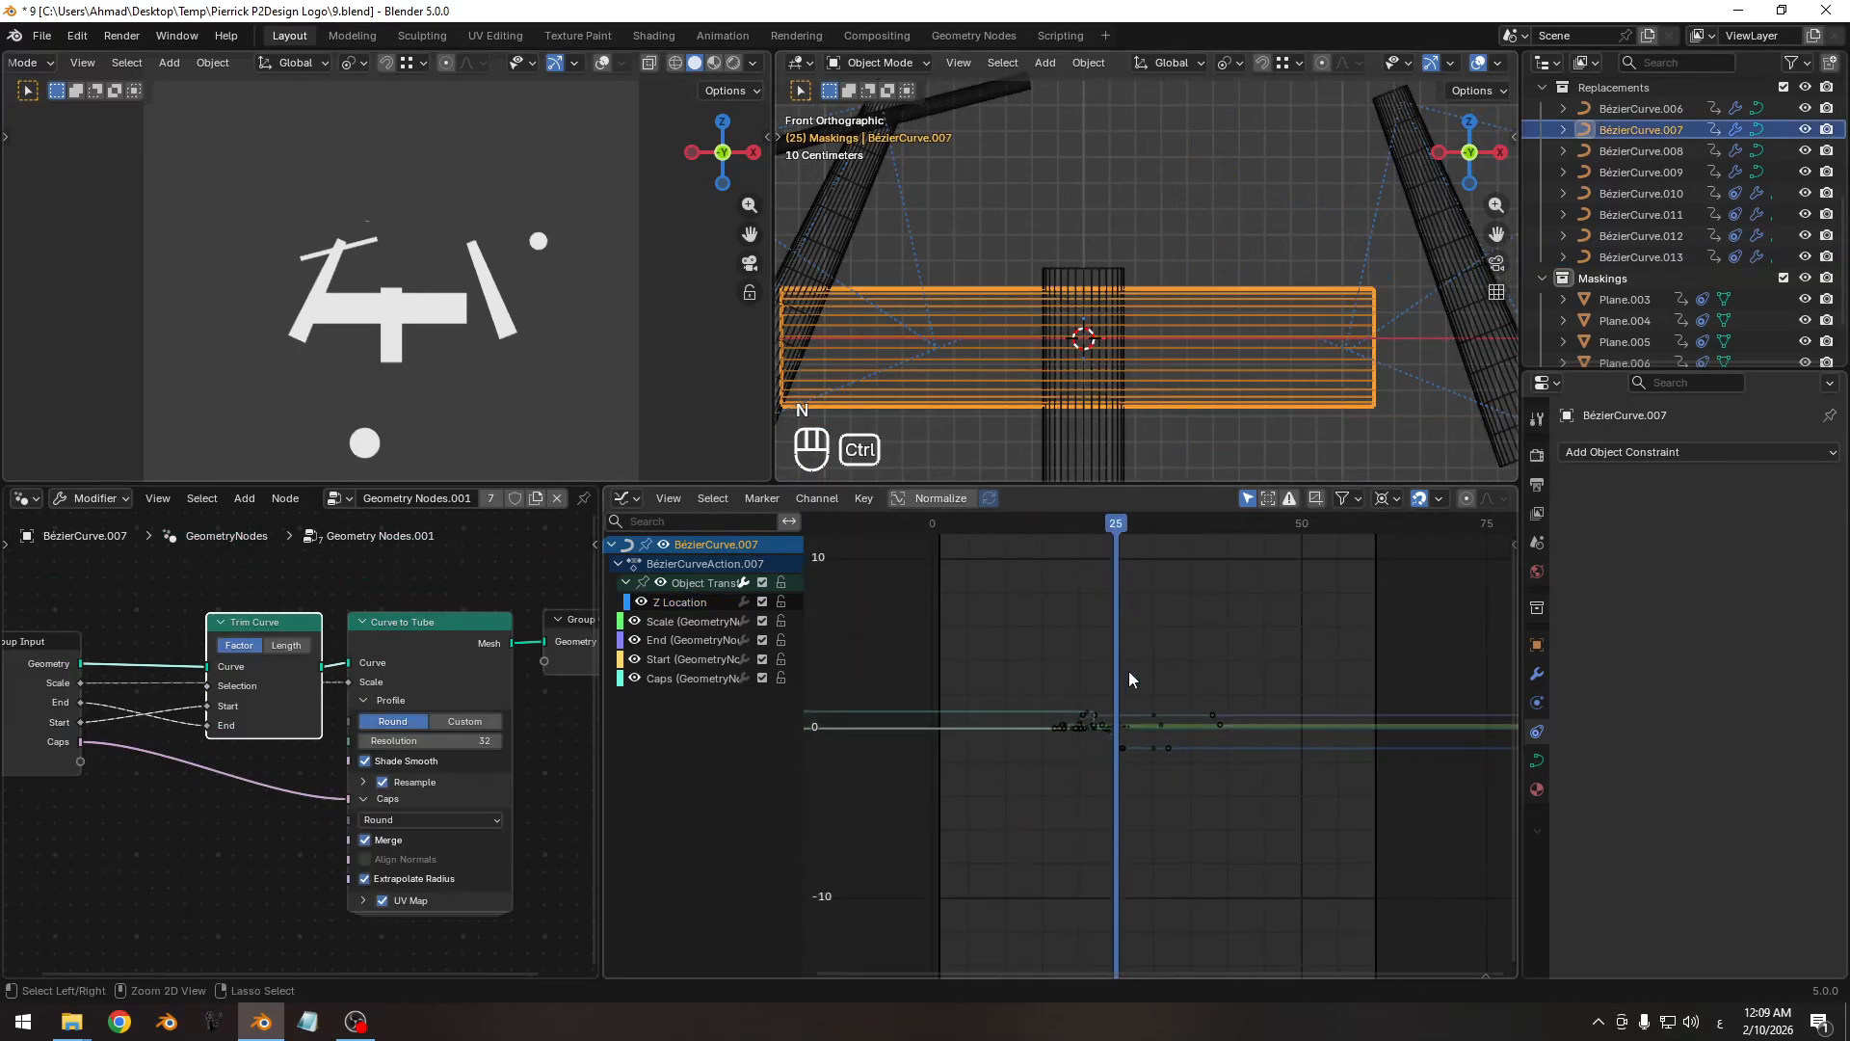
key("n")
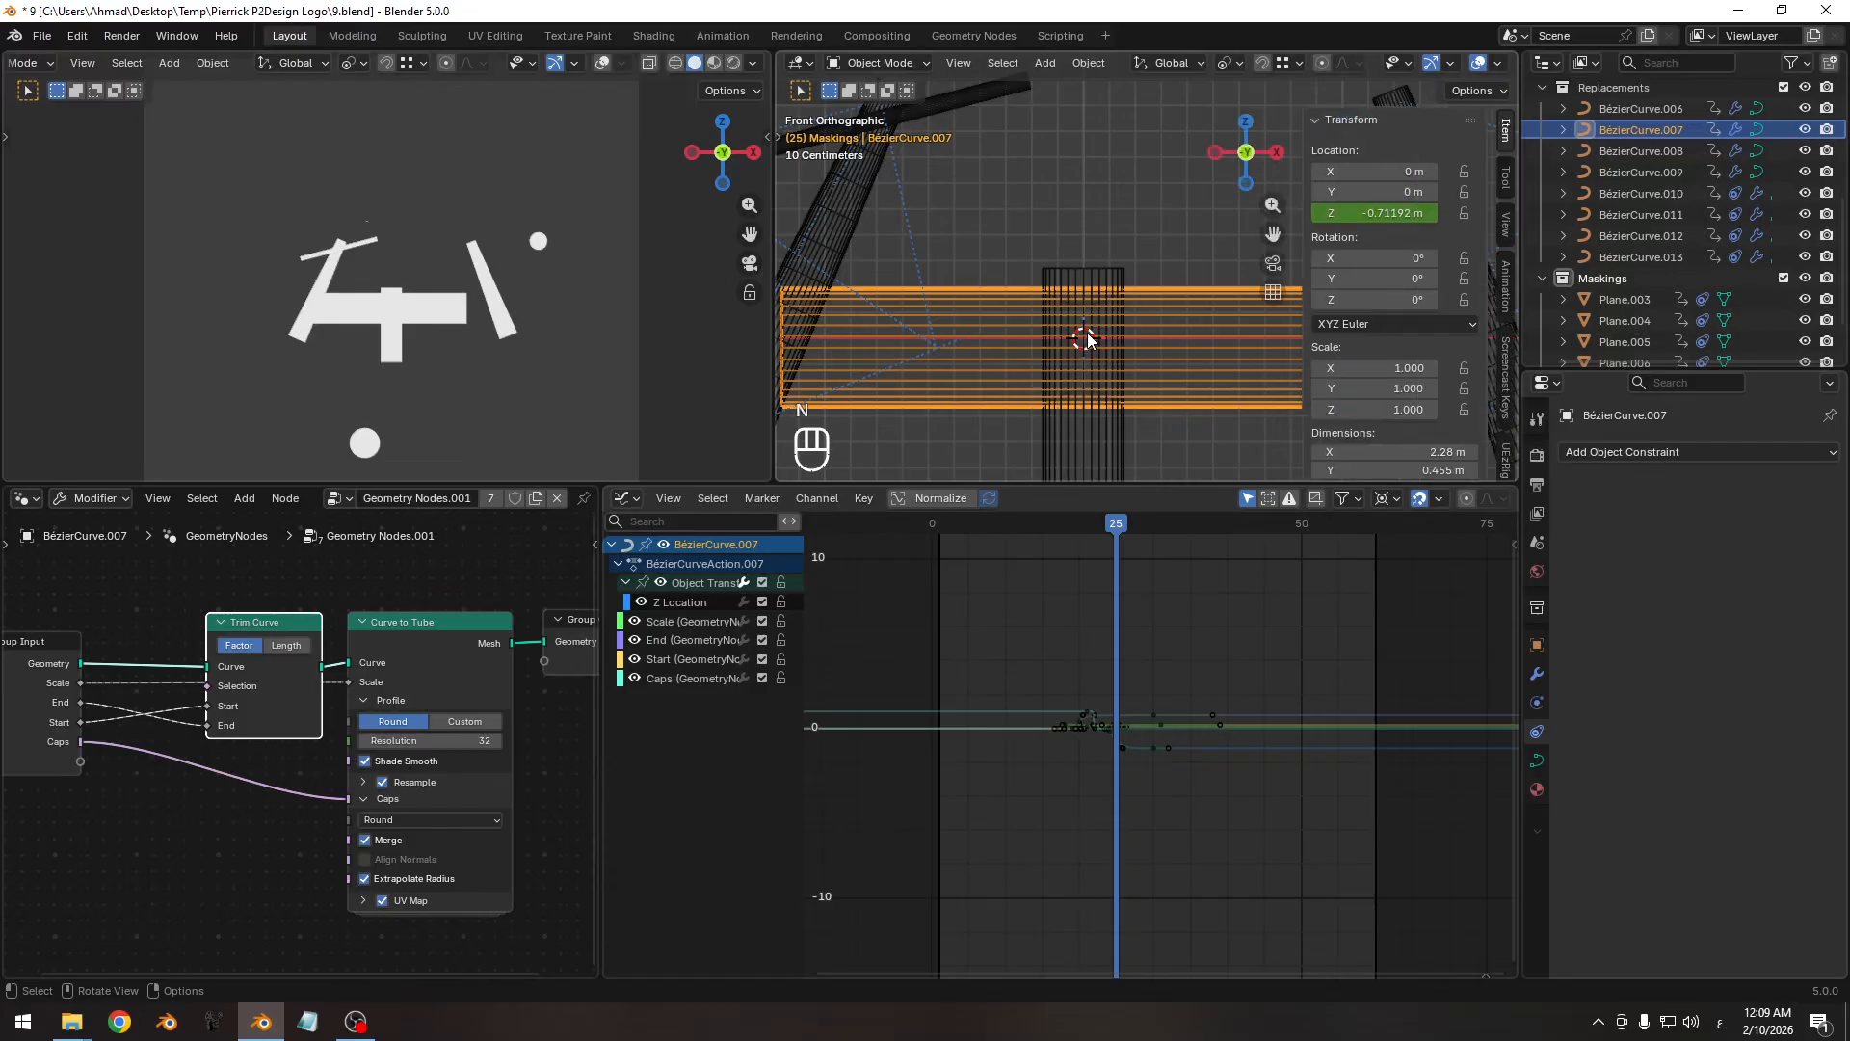
left_click(718, 602)
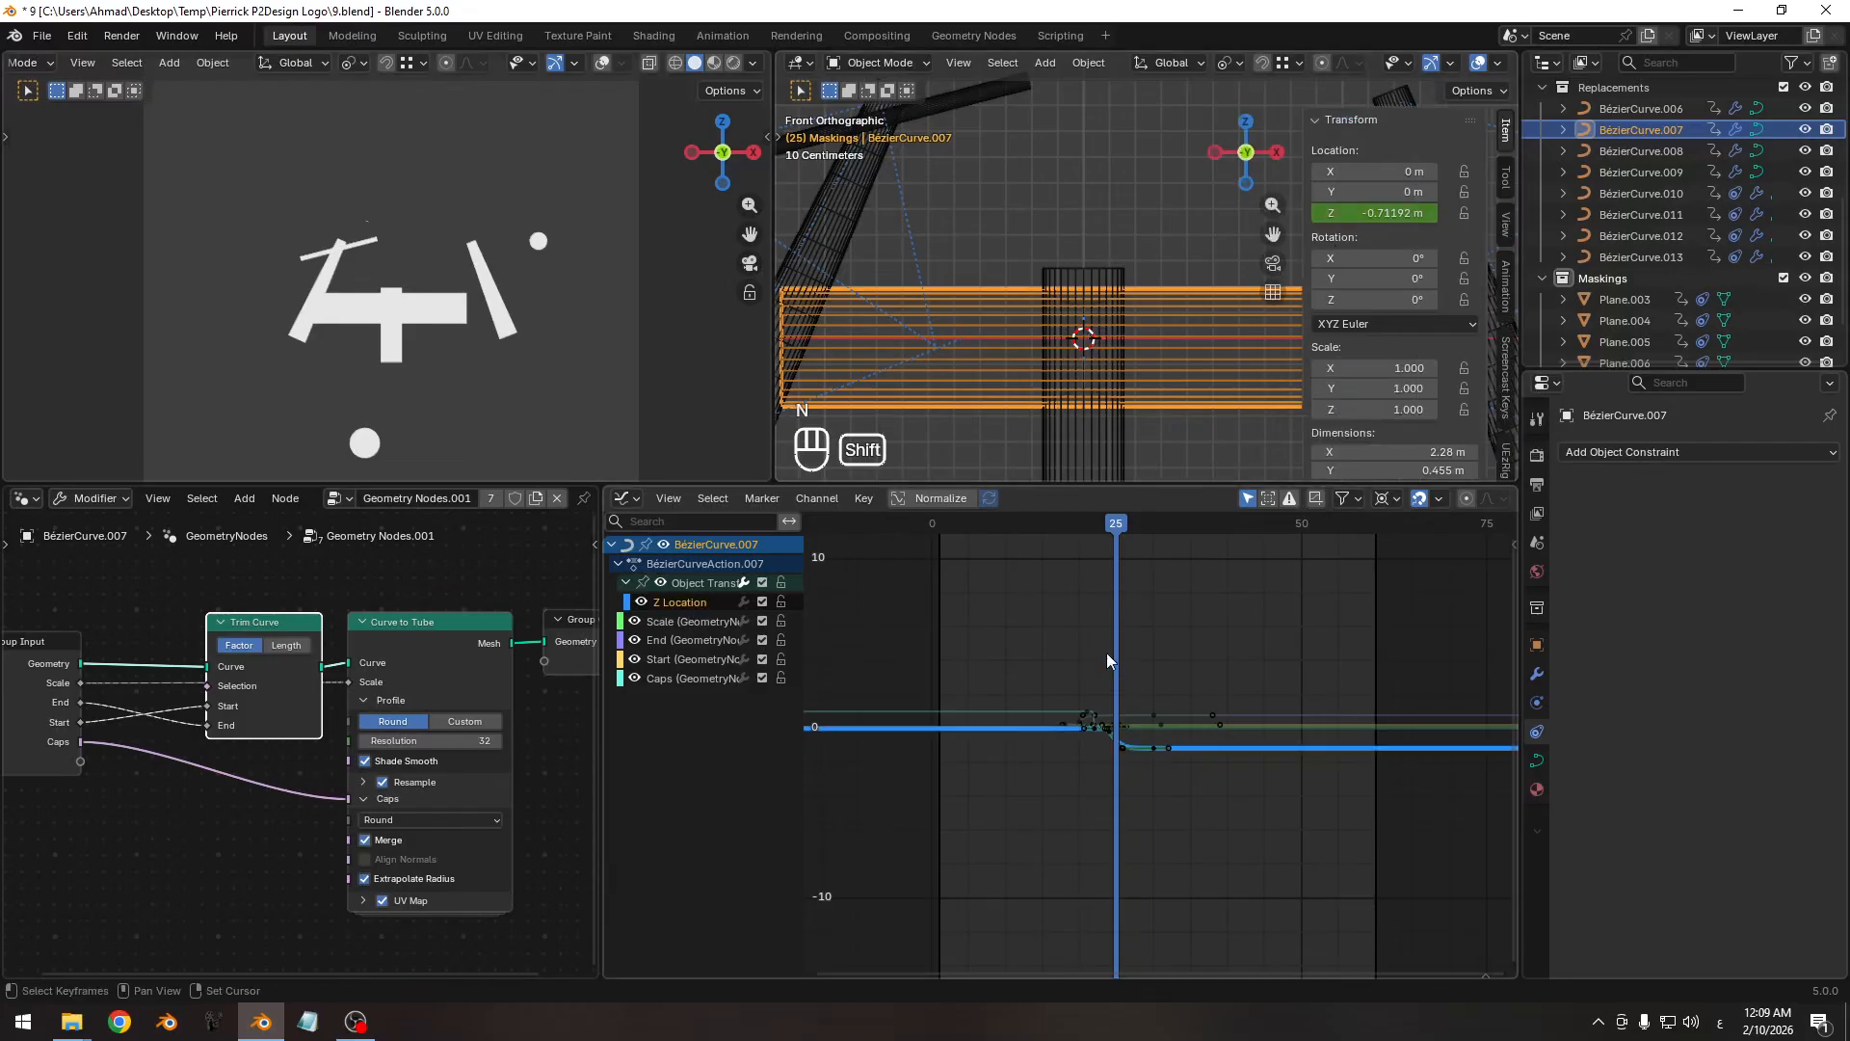
key("shift+h")
key("Home")
key("n")
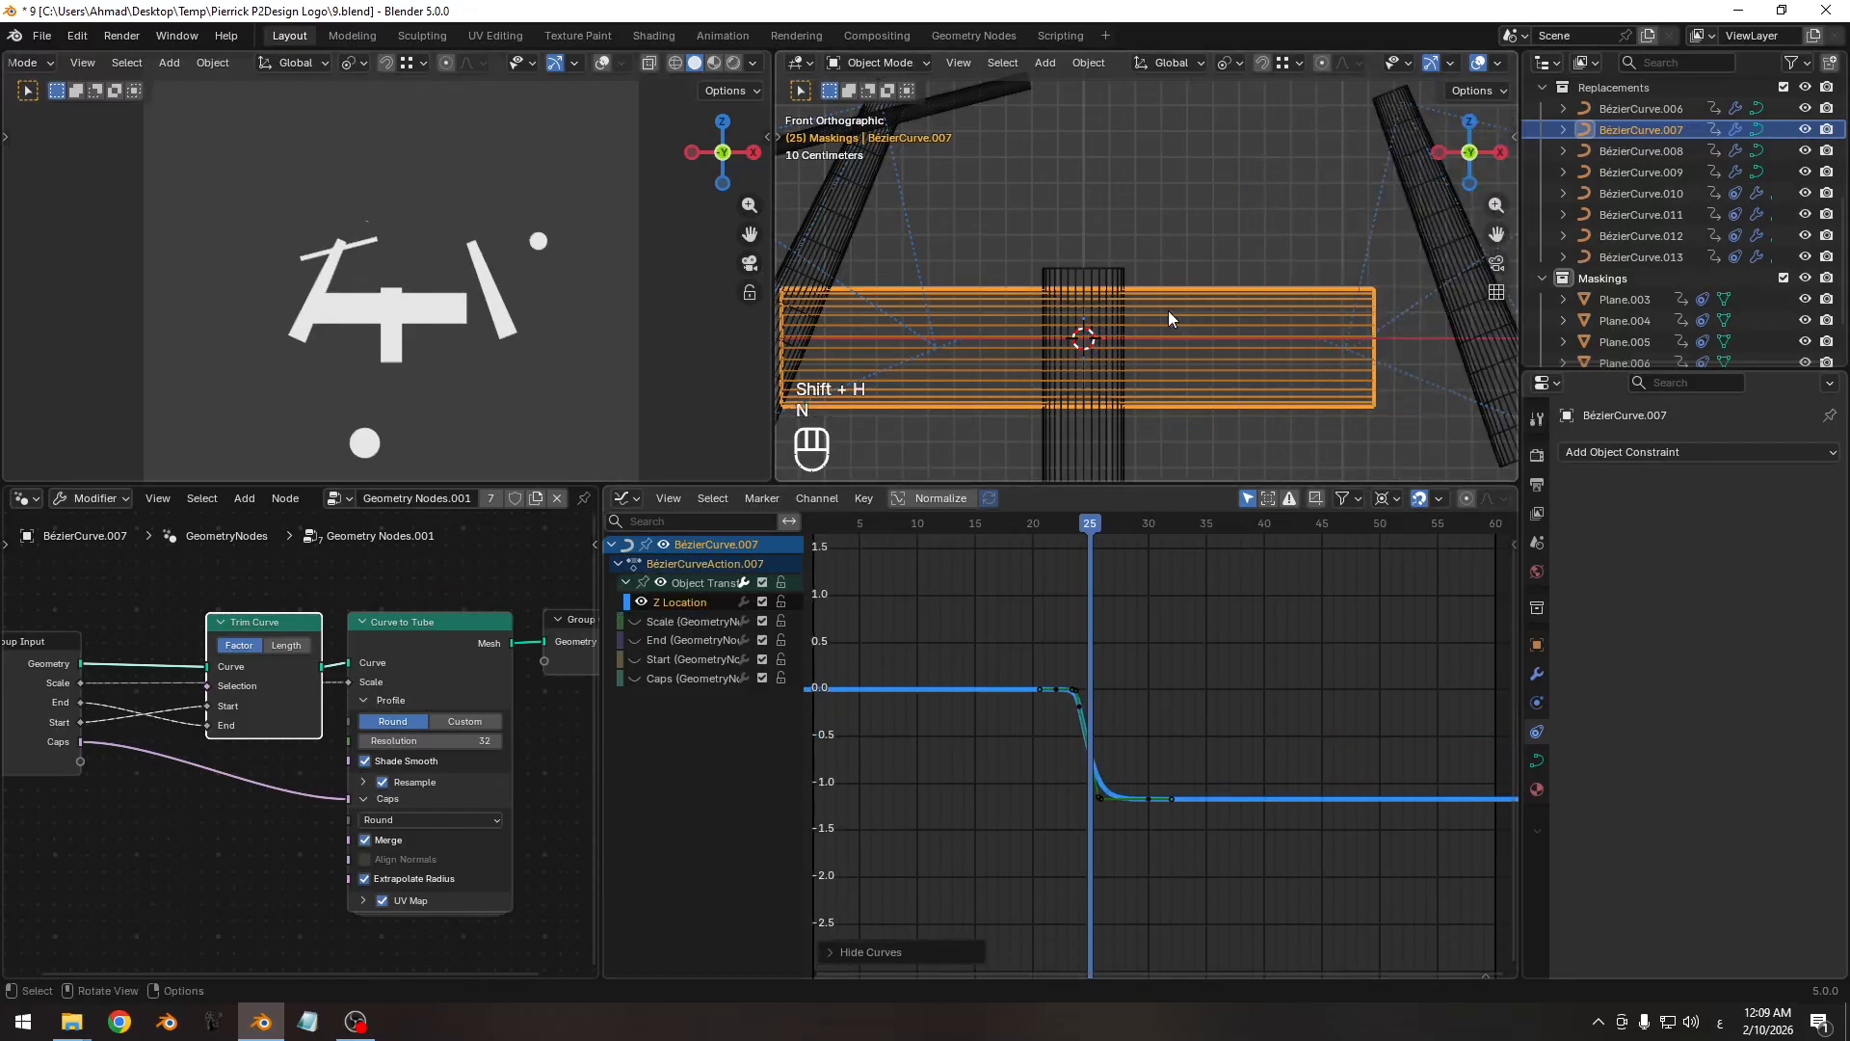
Move the last Z Location keyframe of BézierCurve.007 two frames earlier, onto frame 28.
middle_click_drag(1170, 289, 1126, 354, "ctrl")
middle_click_drag(1125, 354, 1160, 277, "shift")
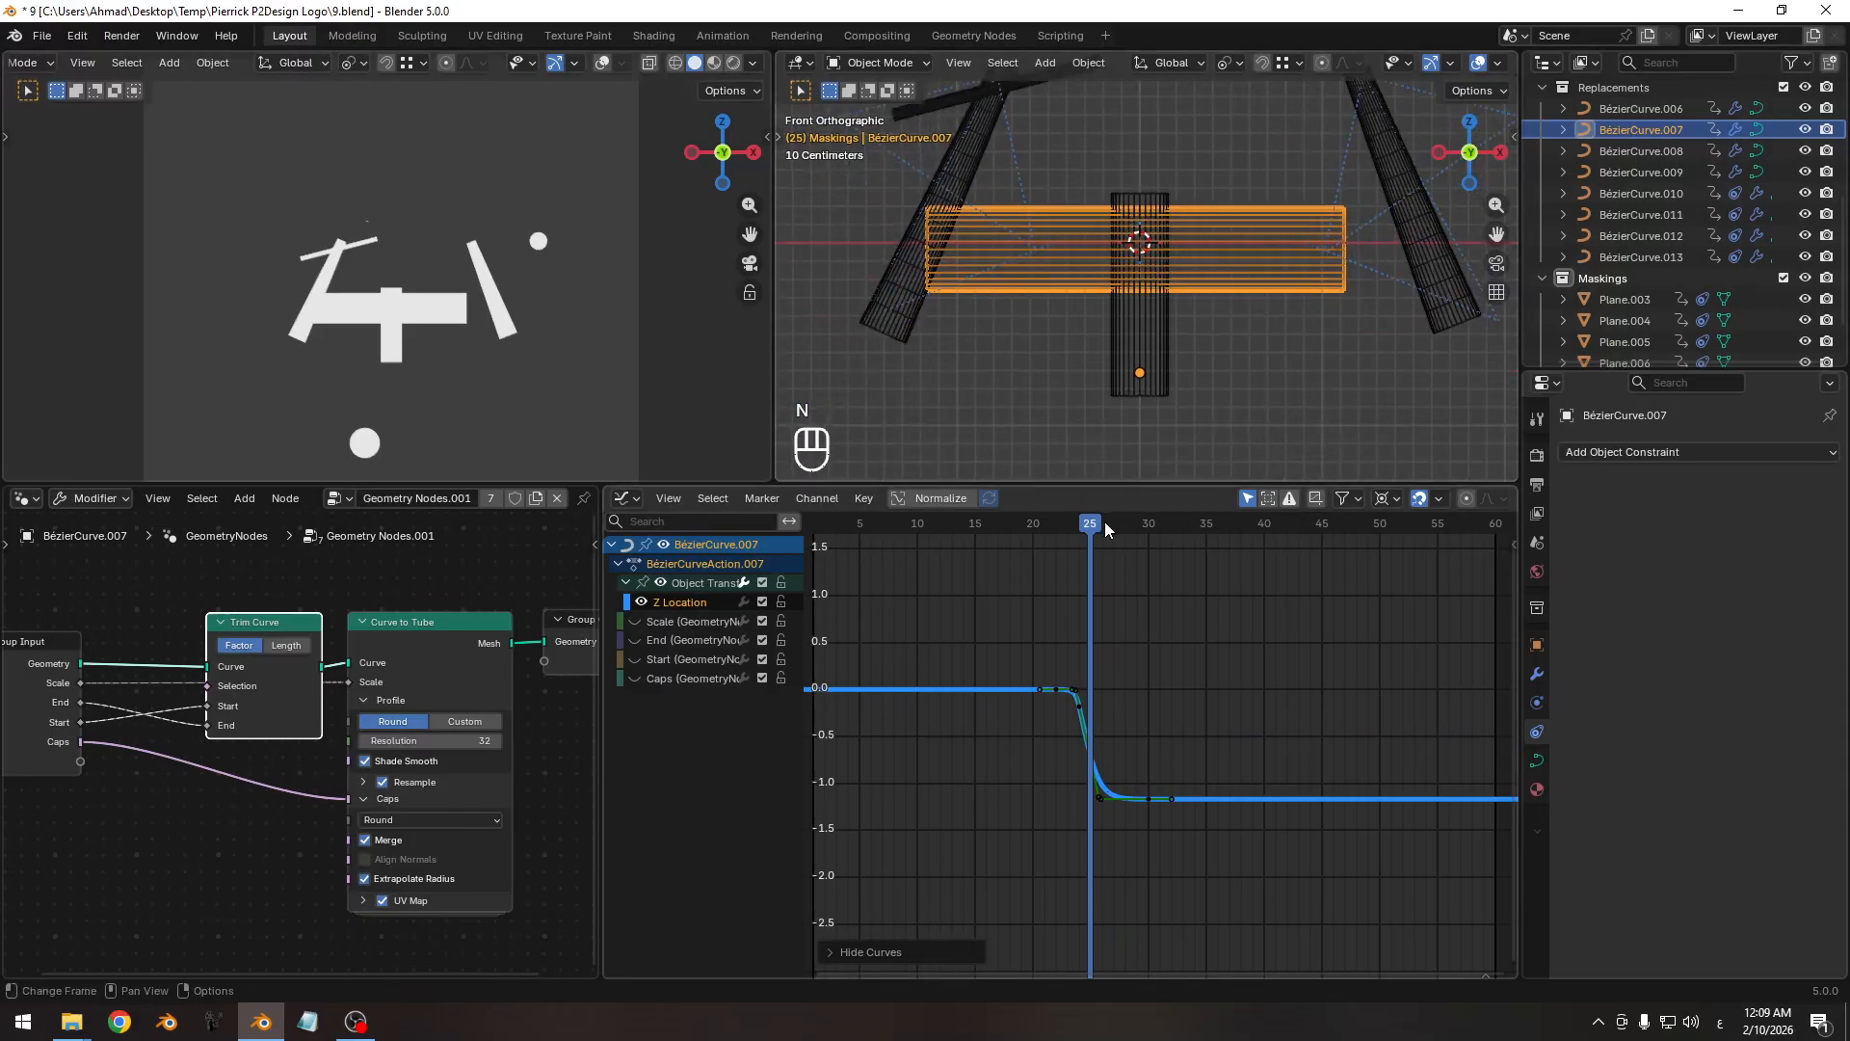
mouse_move(1108, 530)
left_mouse_down()
mouse_move(1055, 532)
mouse_move(1206, 540)
mouse_move(1068, 544)
mouse_move(1123, 538)
left_mouse_up()
scroll(1132, 681, "up", 2)
middle_click_drag(1155, 766, 1159, 762, "ctrl")
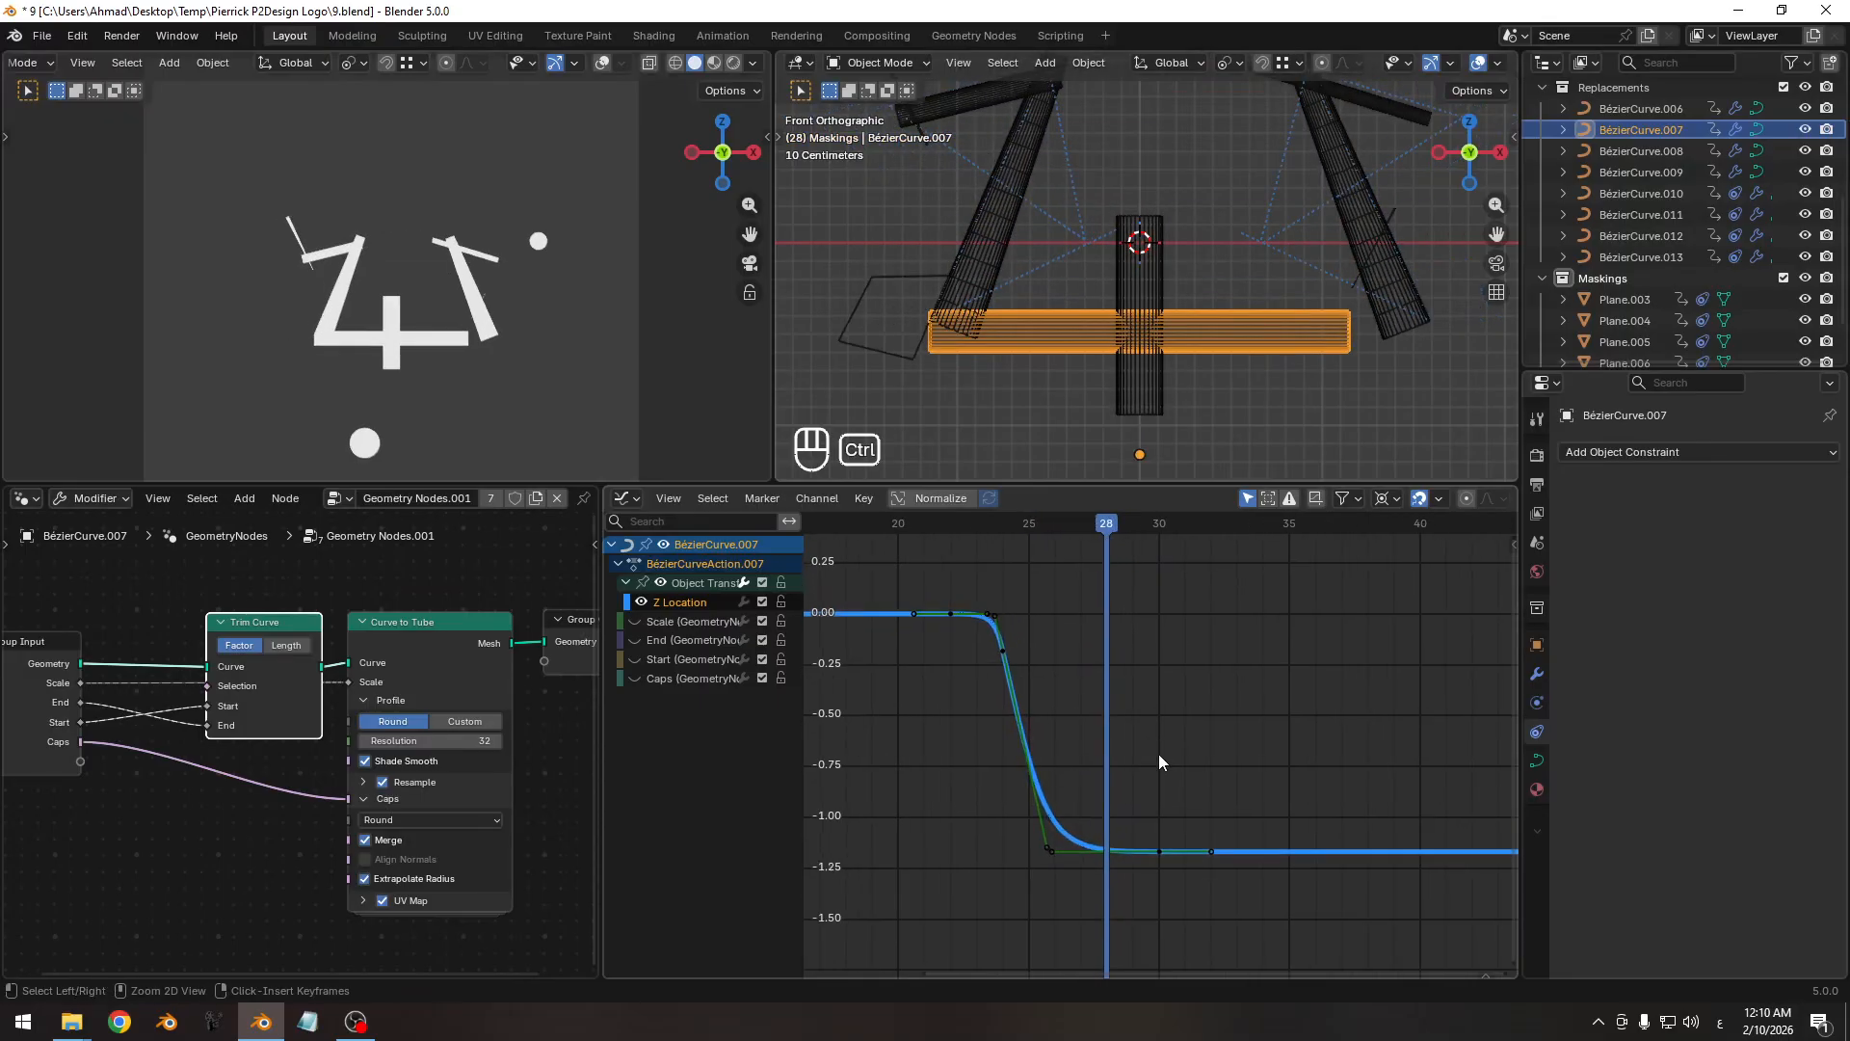
key("g")
key("x")
left_click(1118, 879)
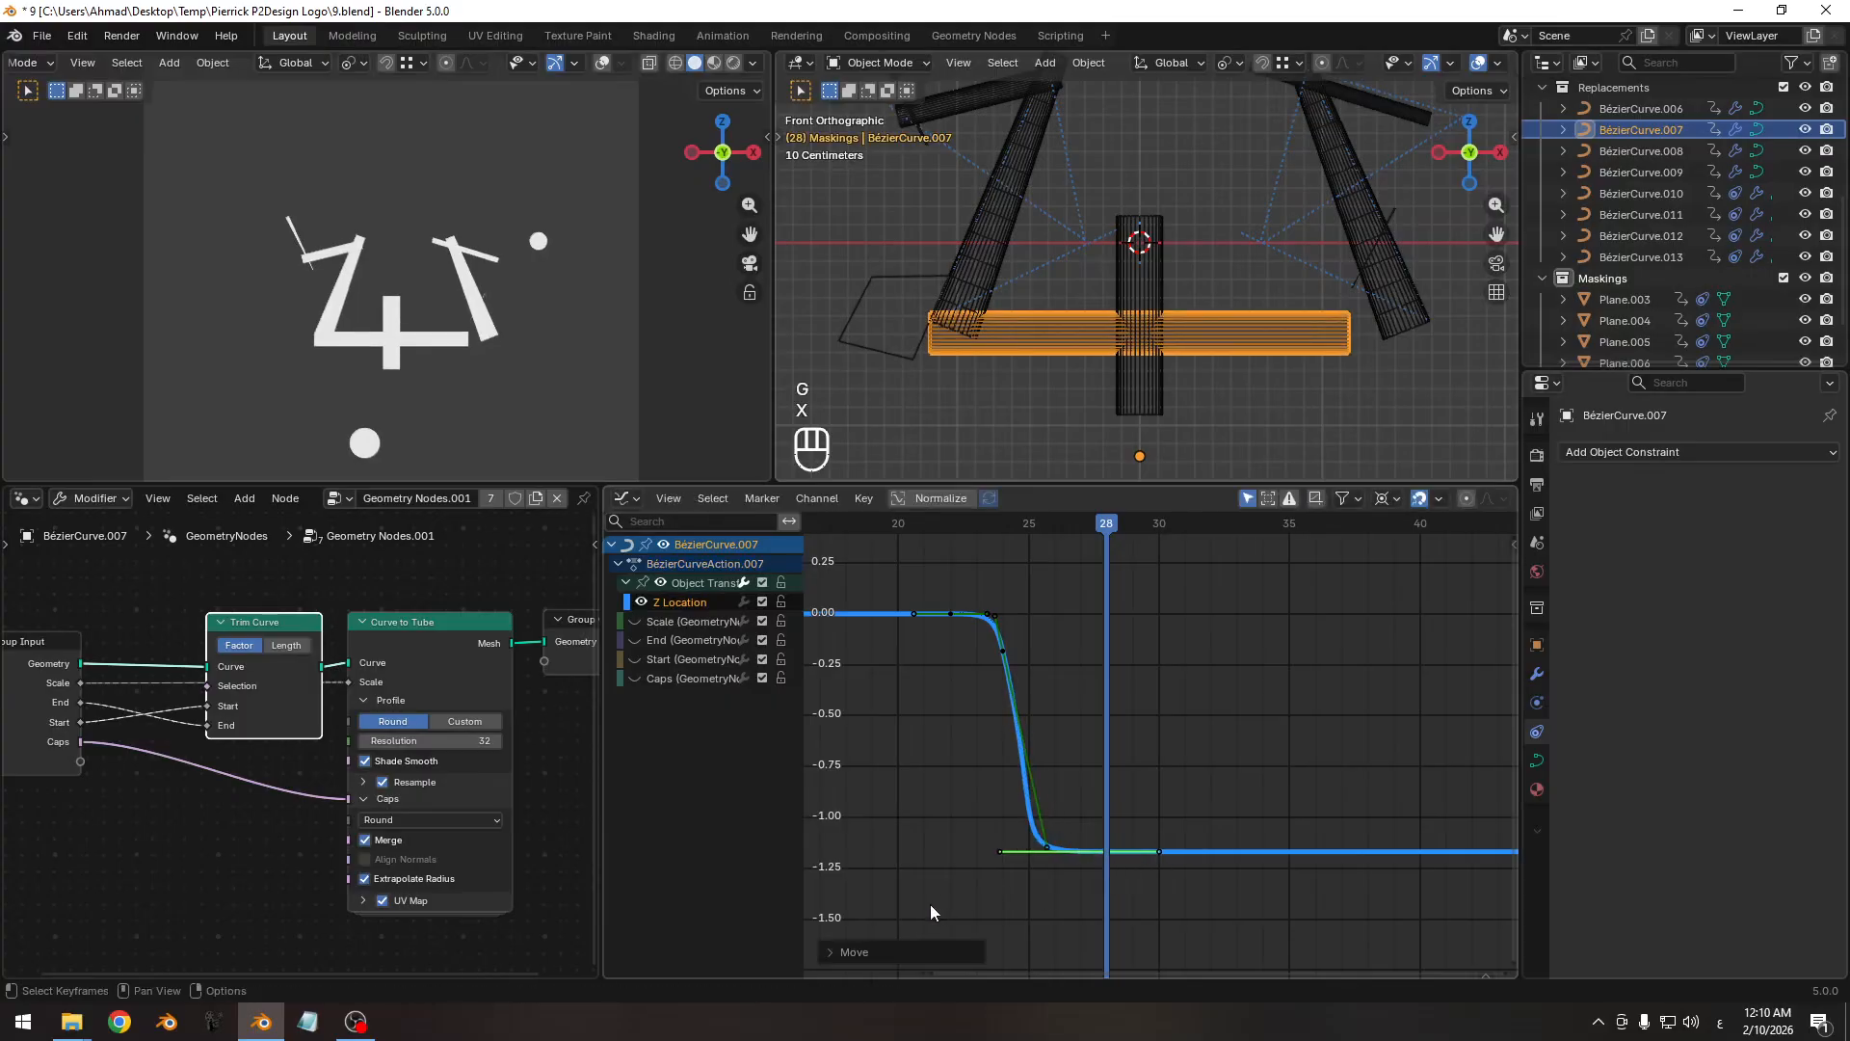
Shorten the handles of BézierCurve.007's frame-28 Z Location keyframe by scaling them around Individual Centers.
key("s")
right_click(1048, 908)
left_click(1385, 499)
left_click(1378, 596)
key("s")
key("s")
left_click(932, 906)
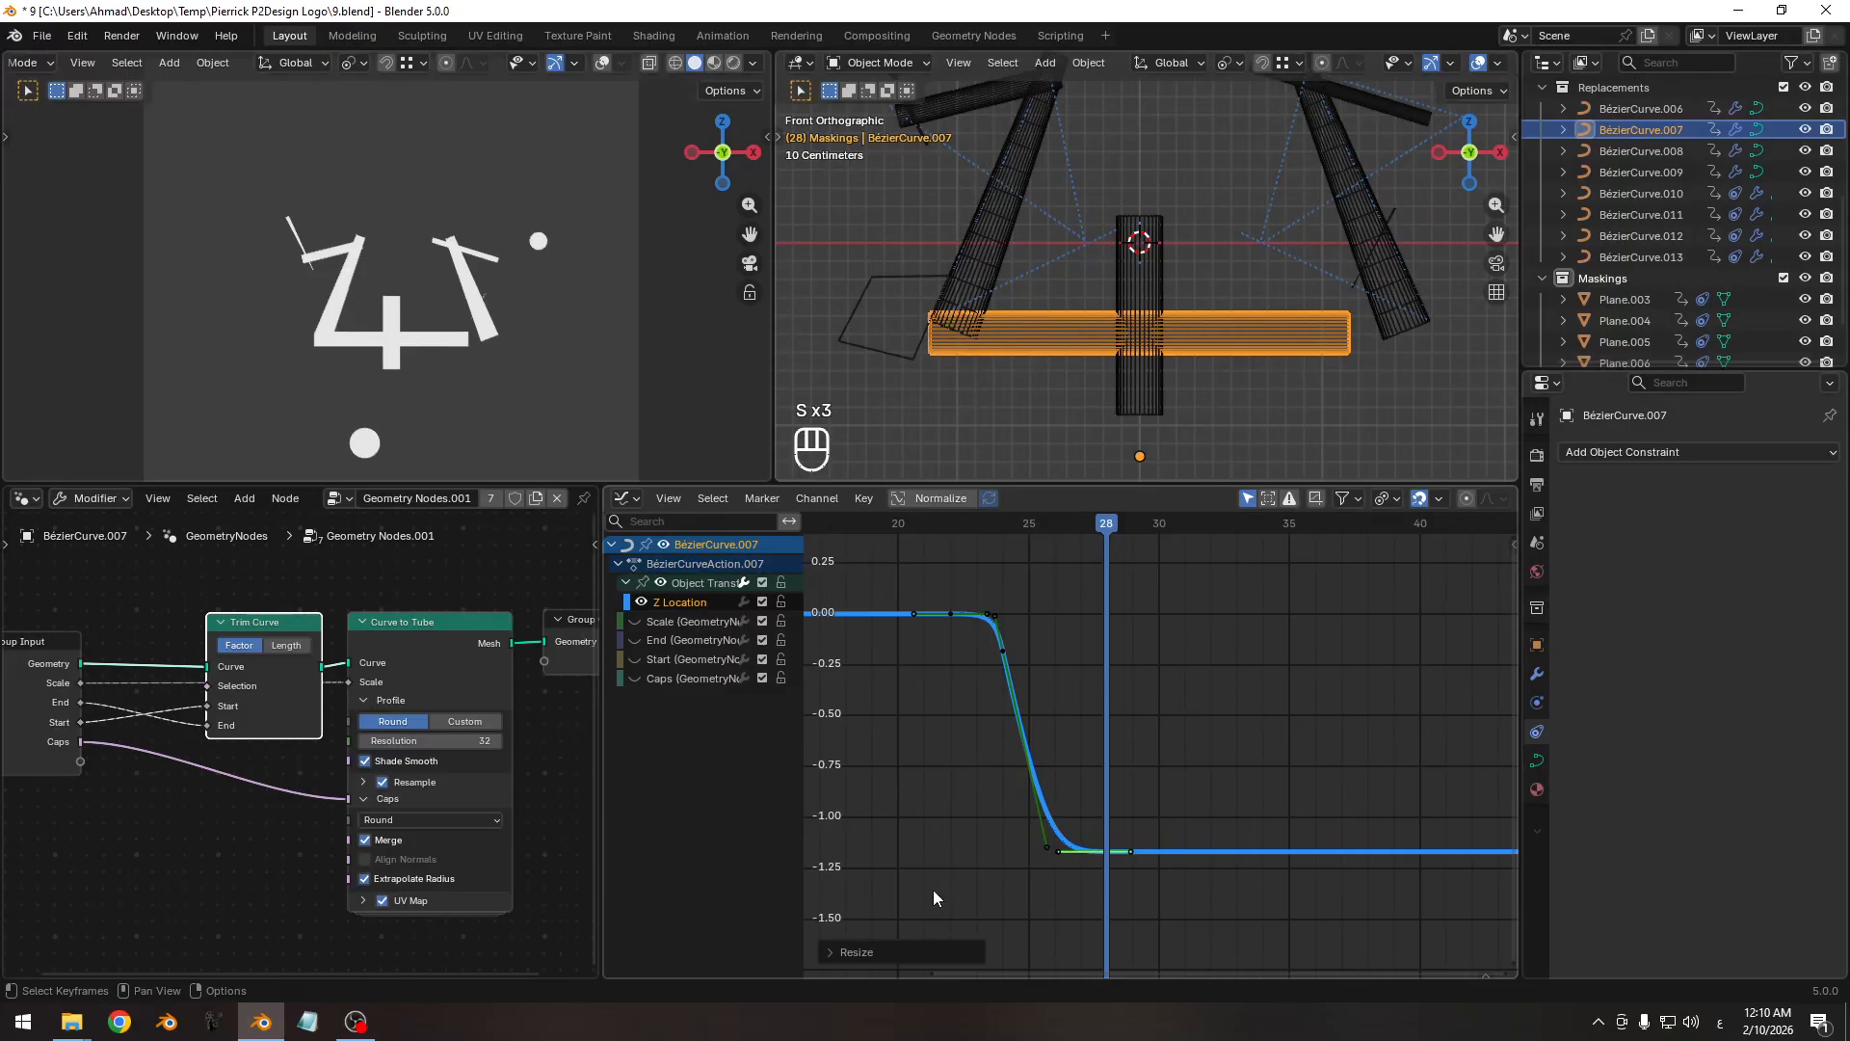
Insert a Z Location keyframe for BézierCurve.007 on frame 33.
key("Right")
key("Right")
key("Right")
key("Right")
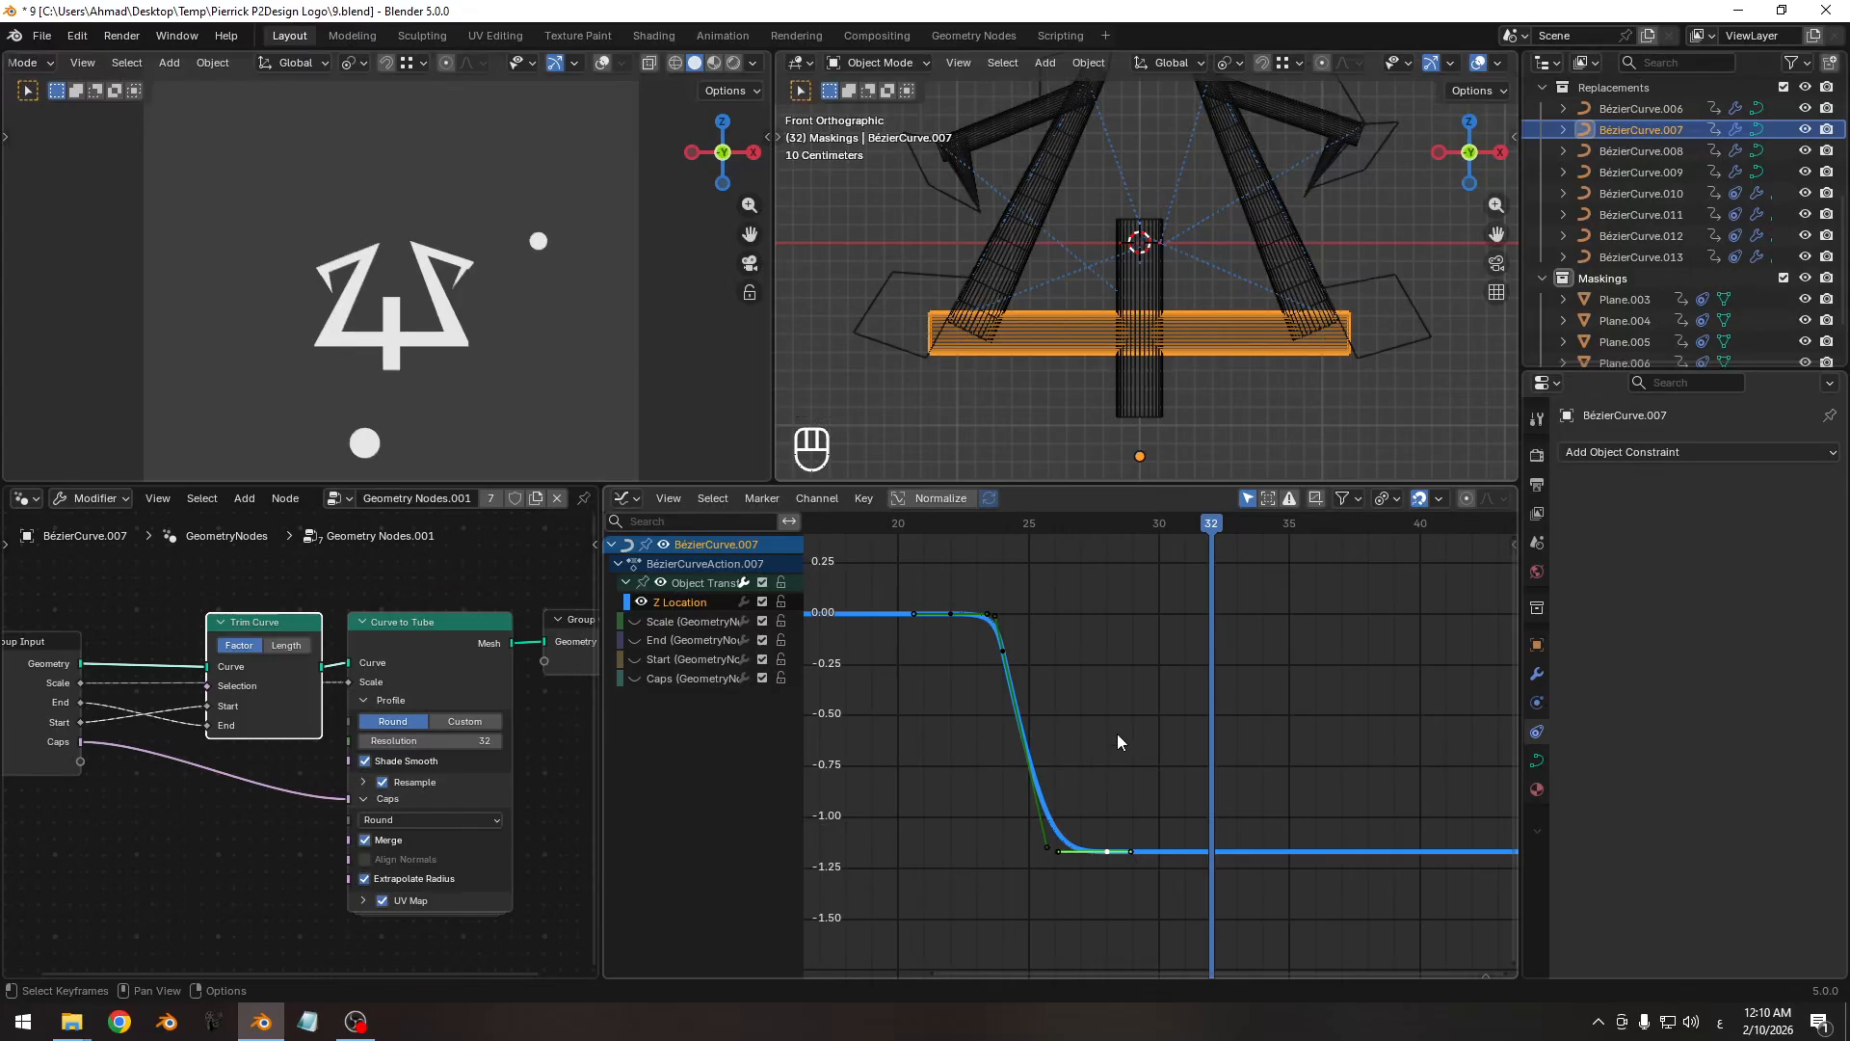
key("Right")
key("i")
left_click(1118, 741)
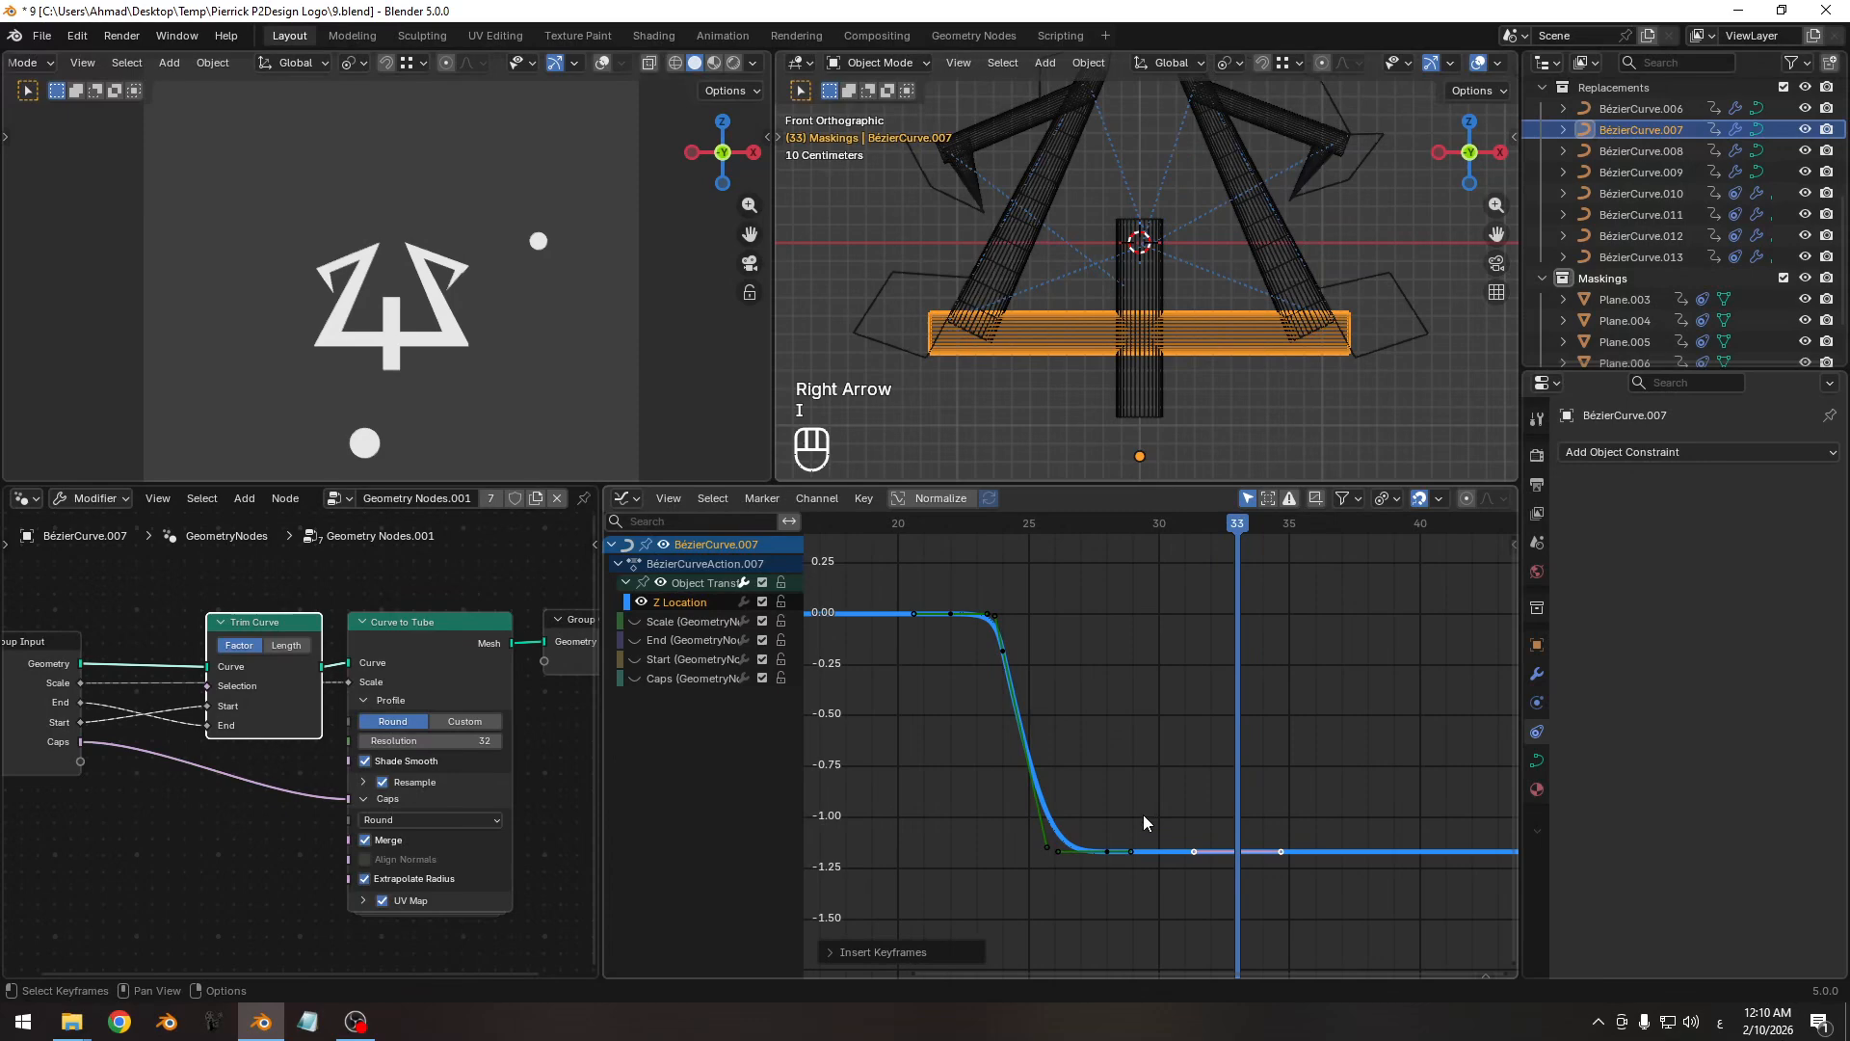
Snap the cursor value to the frame-22 keyframe and scale BézierCurve.007's frame-28 Z Location keyframe about 1.04 along Y around the 2D cursor.
left_click(954, 619)
key("shift+s")
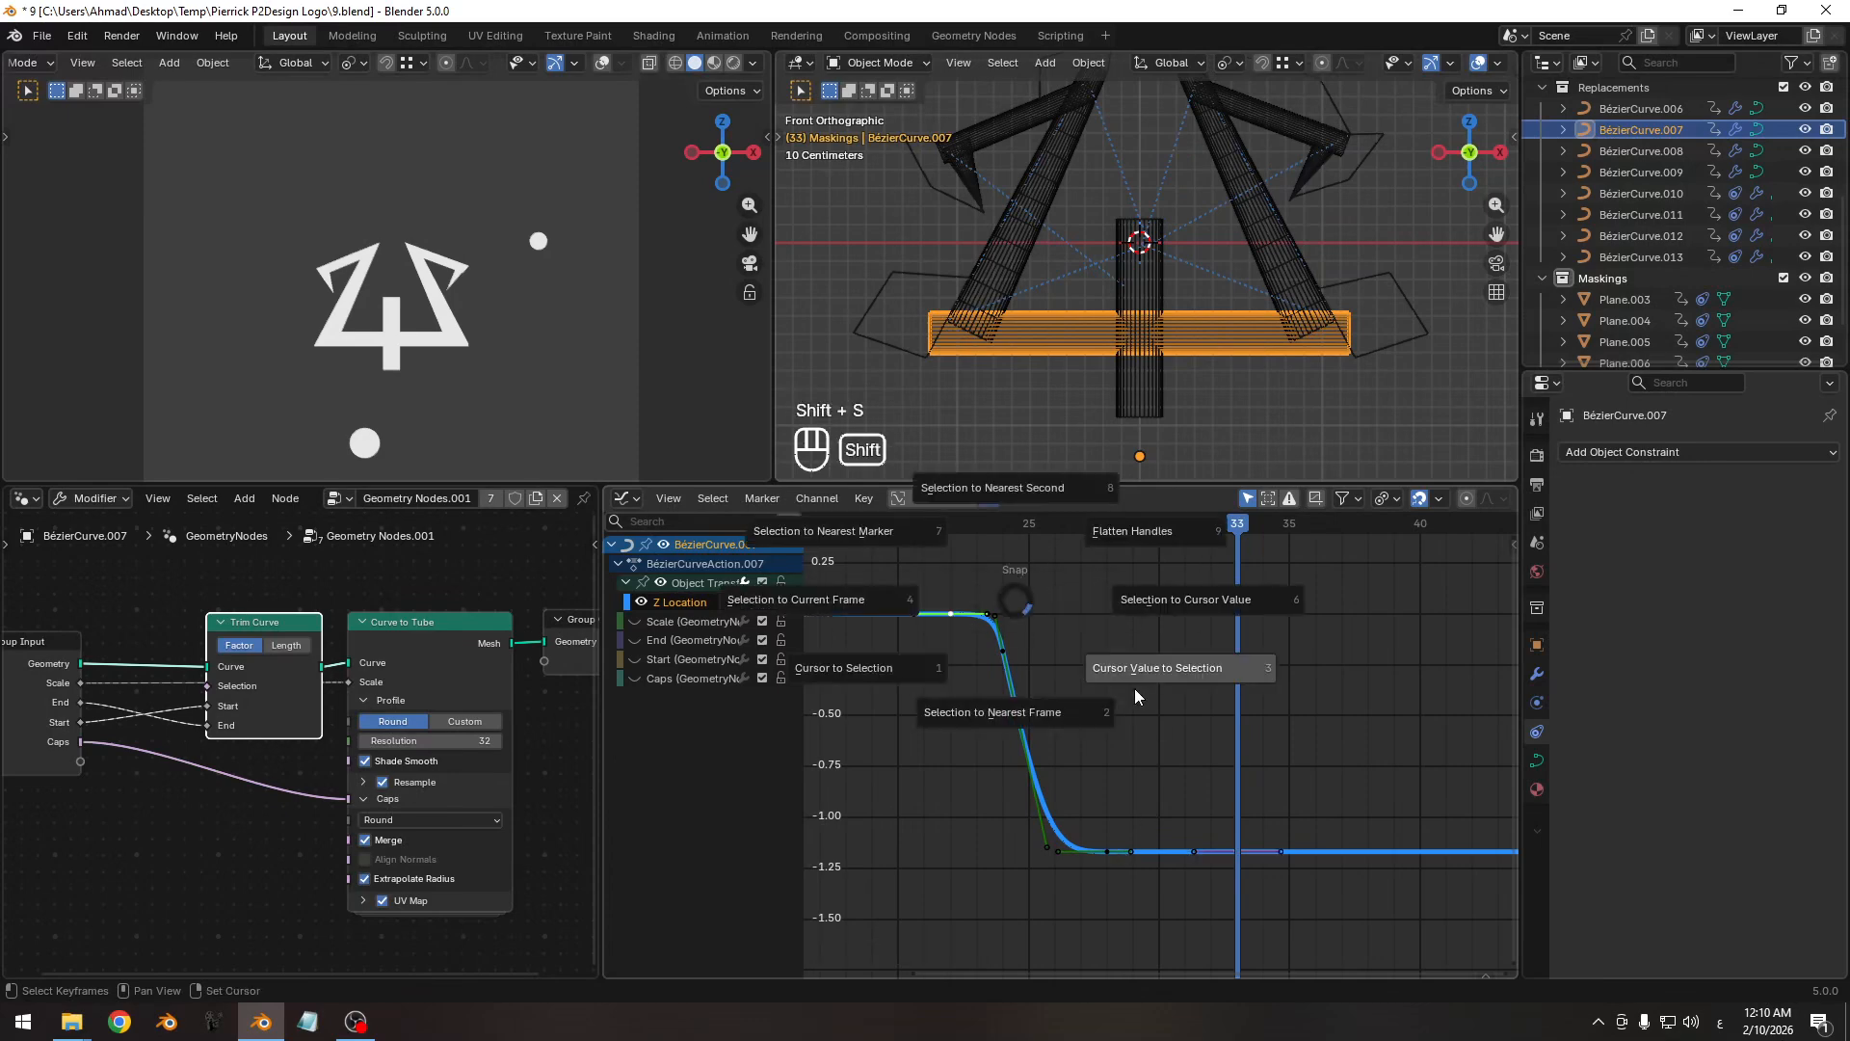
left_click(1136, 692)
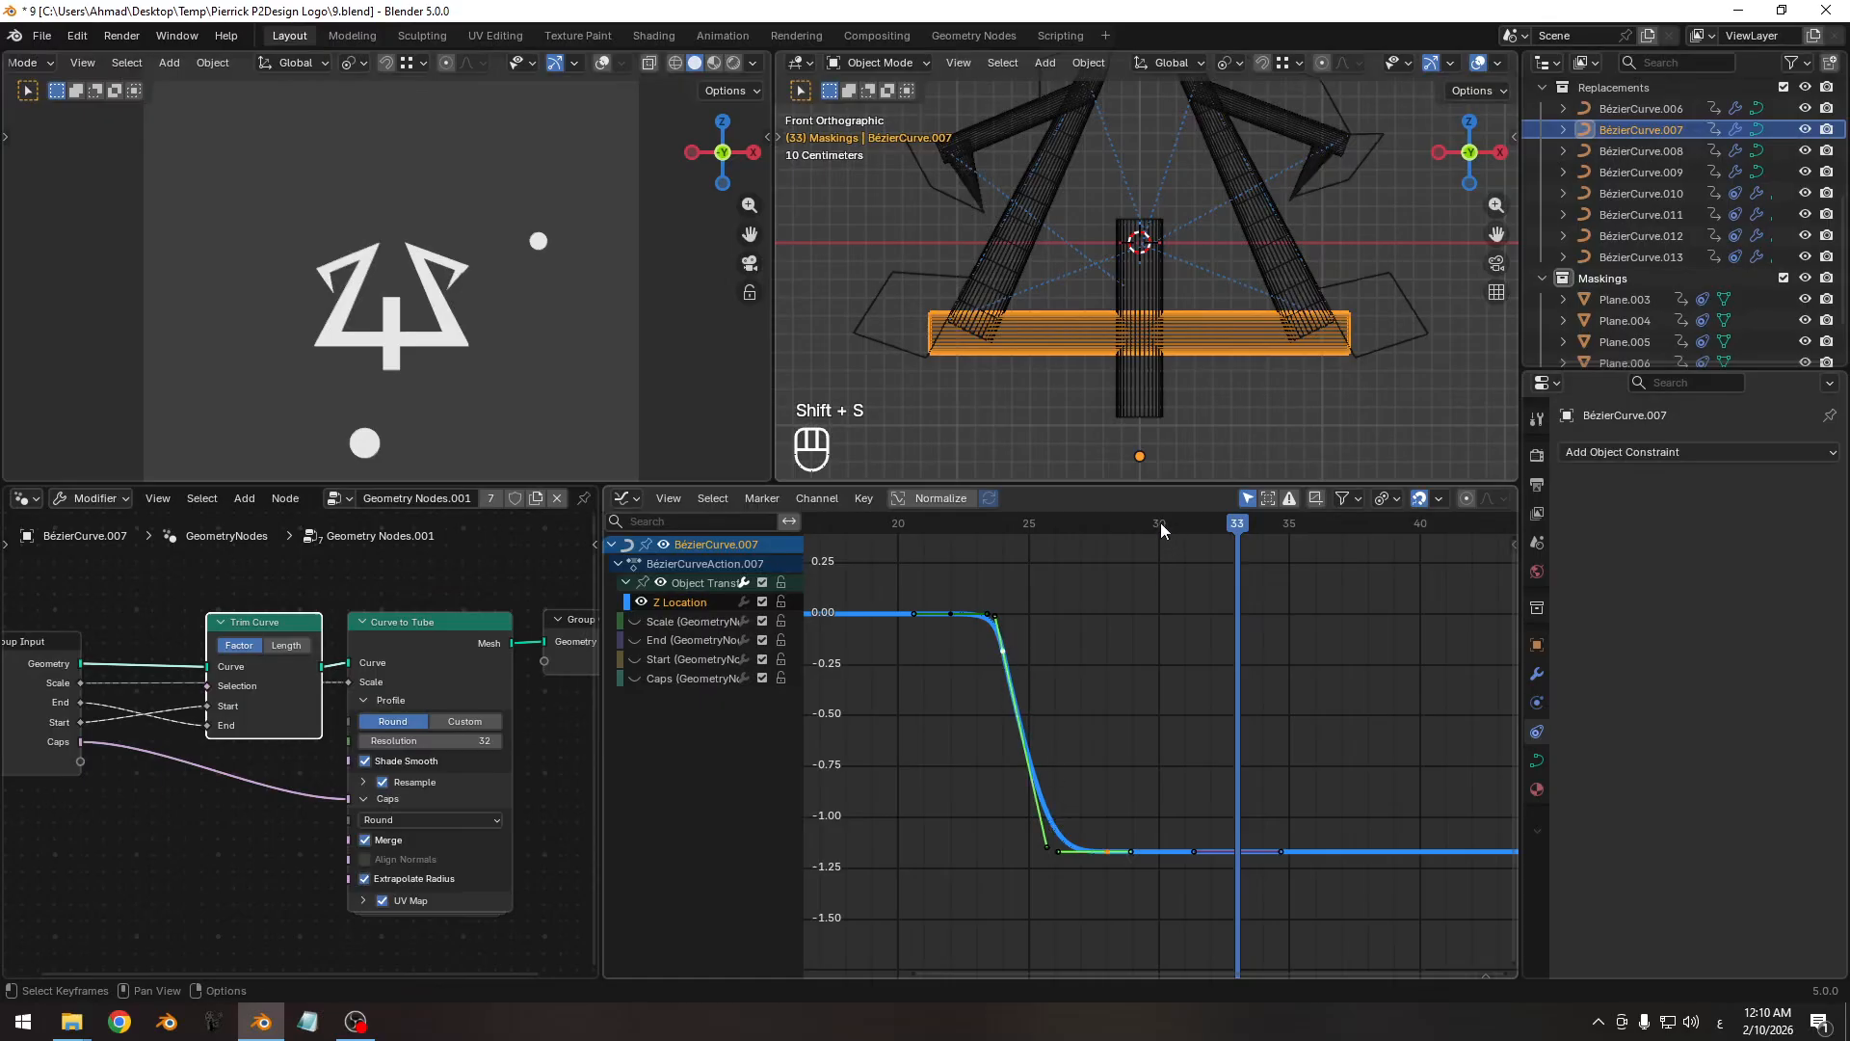
left_click_drag(1161, 529, 1107, 546)
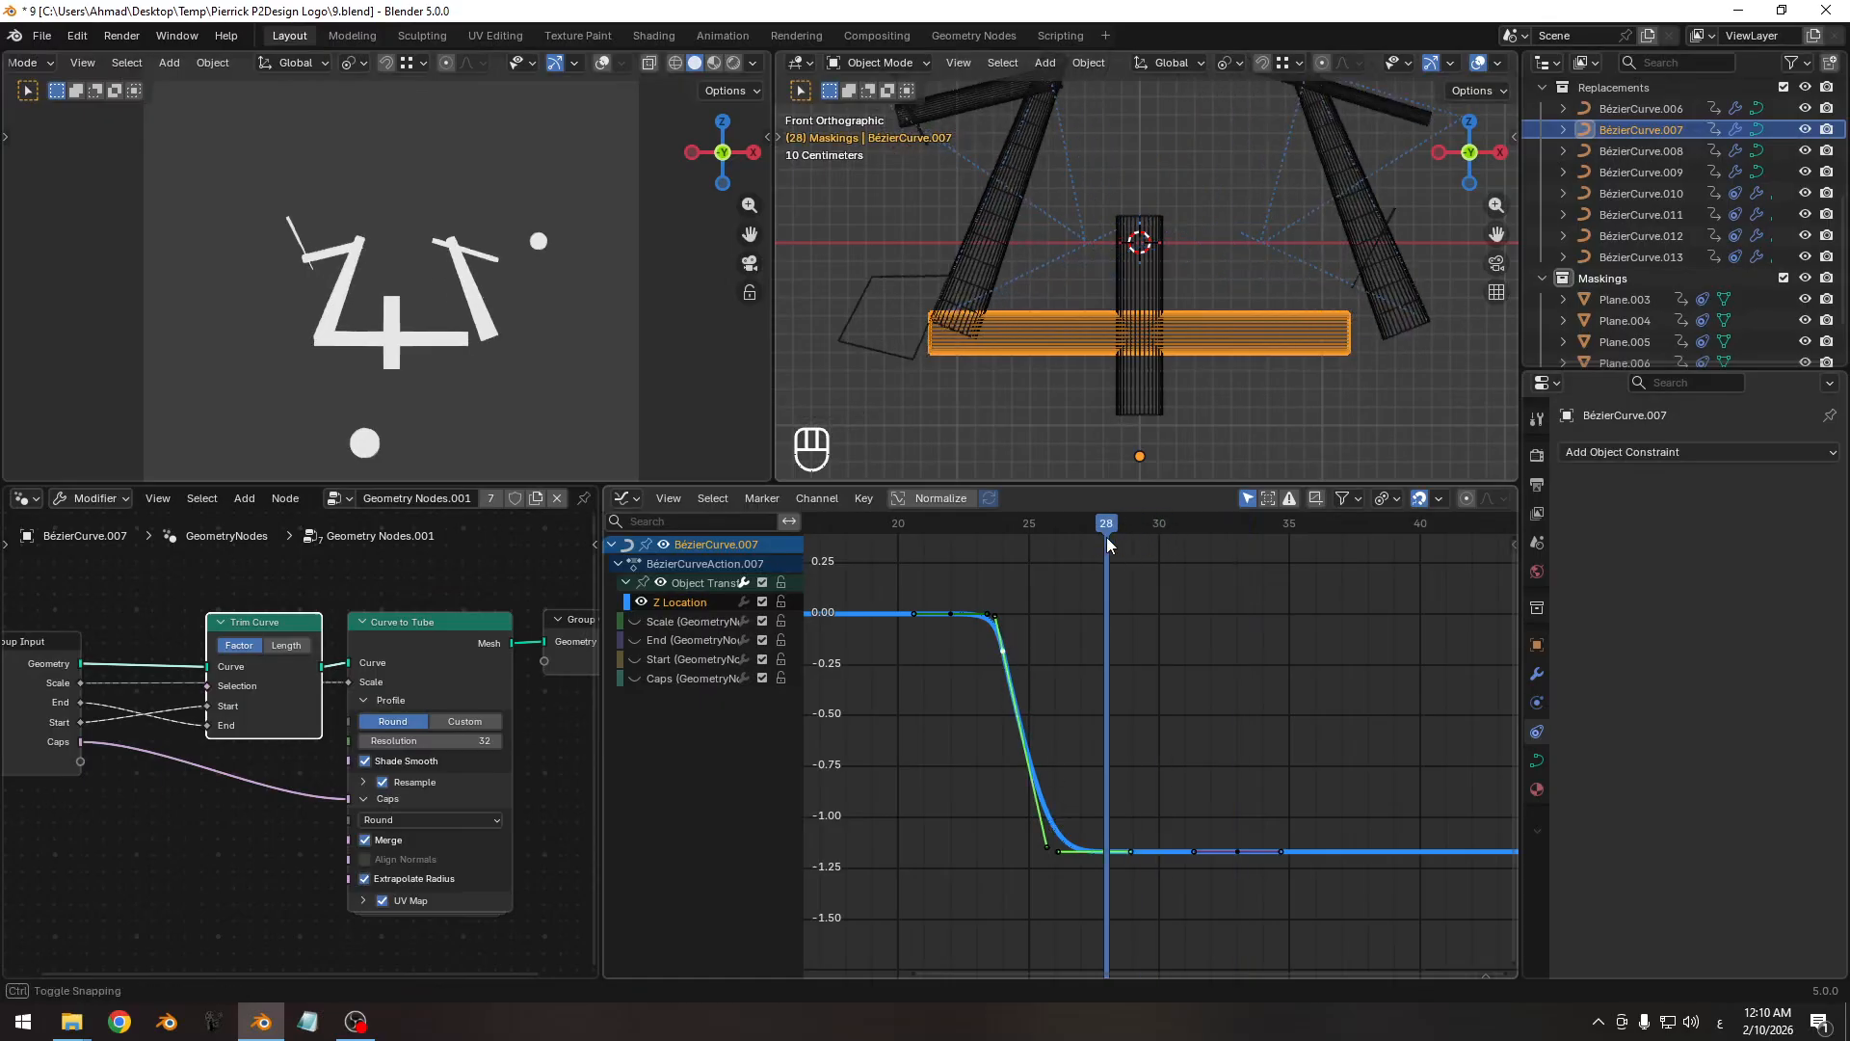
left_click(1387, 503)
left_click(1432, 572)
key("s")
key("y")
right_click(1346, 889)
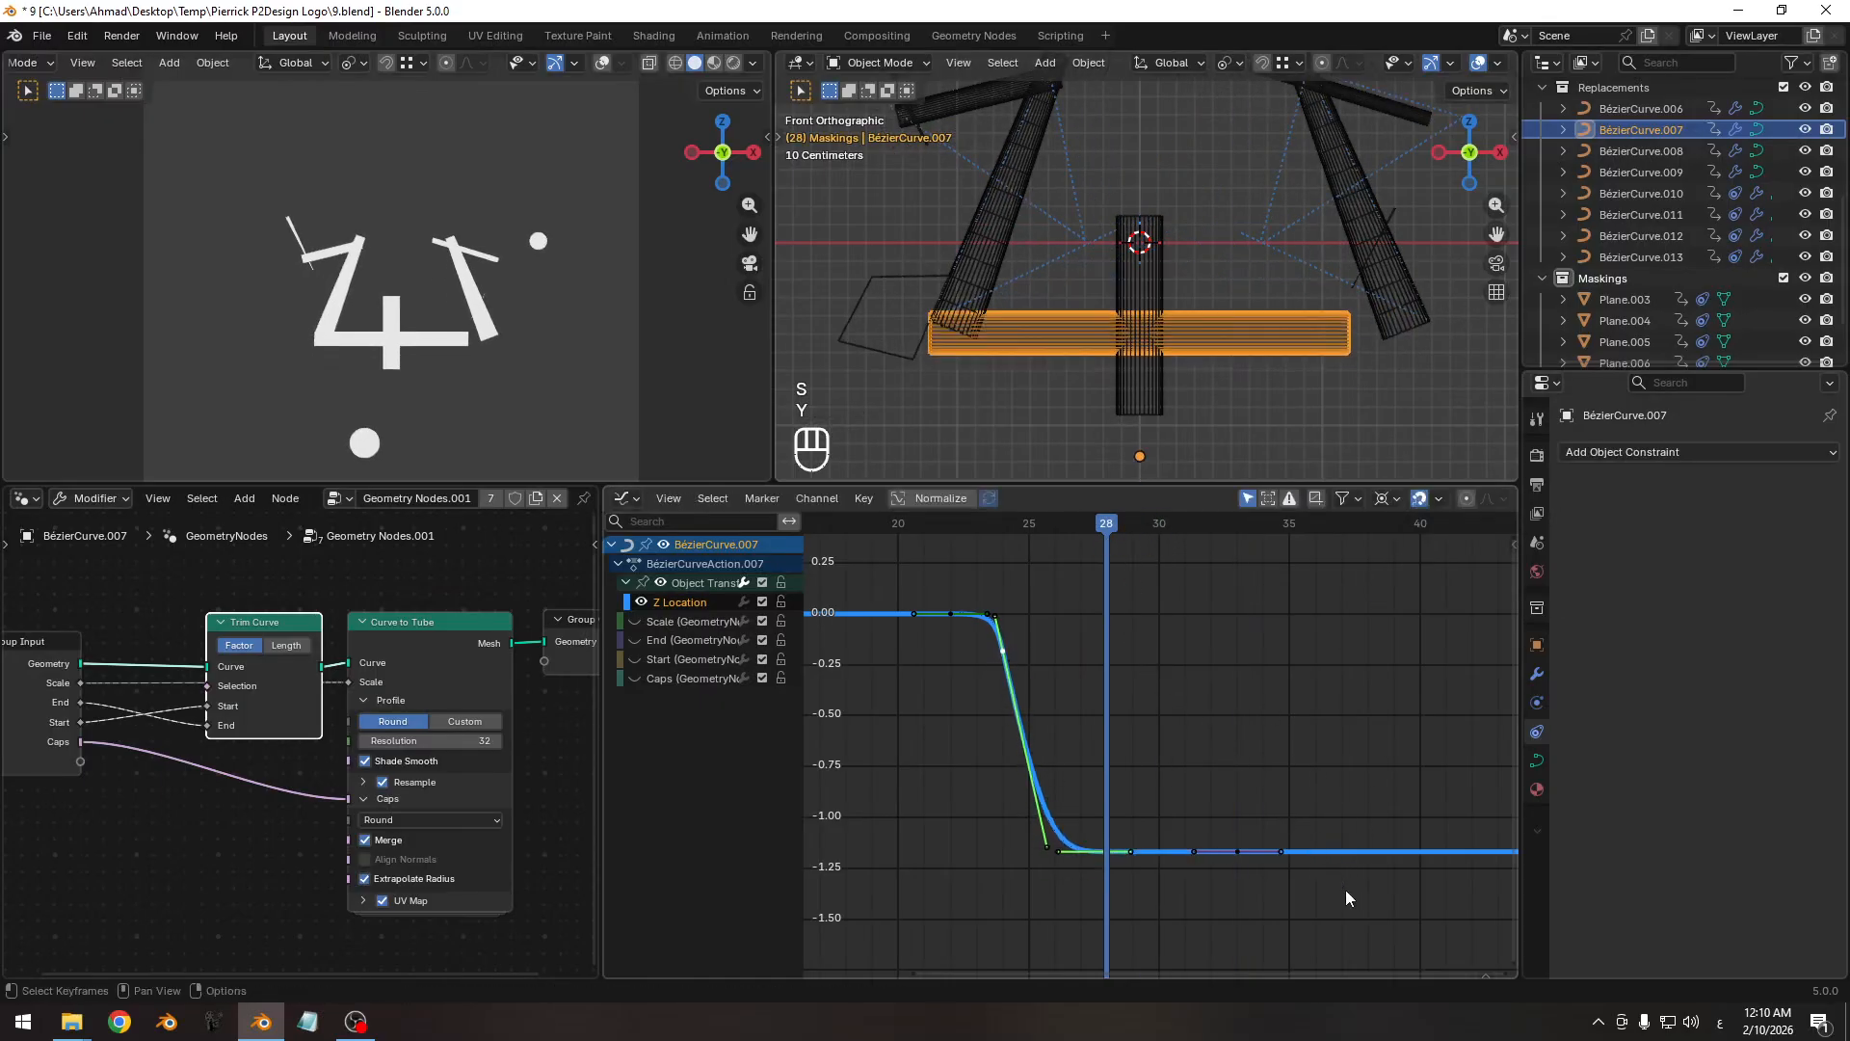
key("s")
key("y")
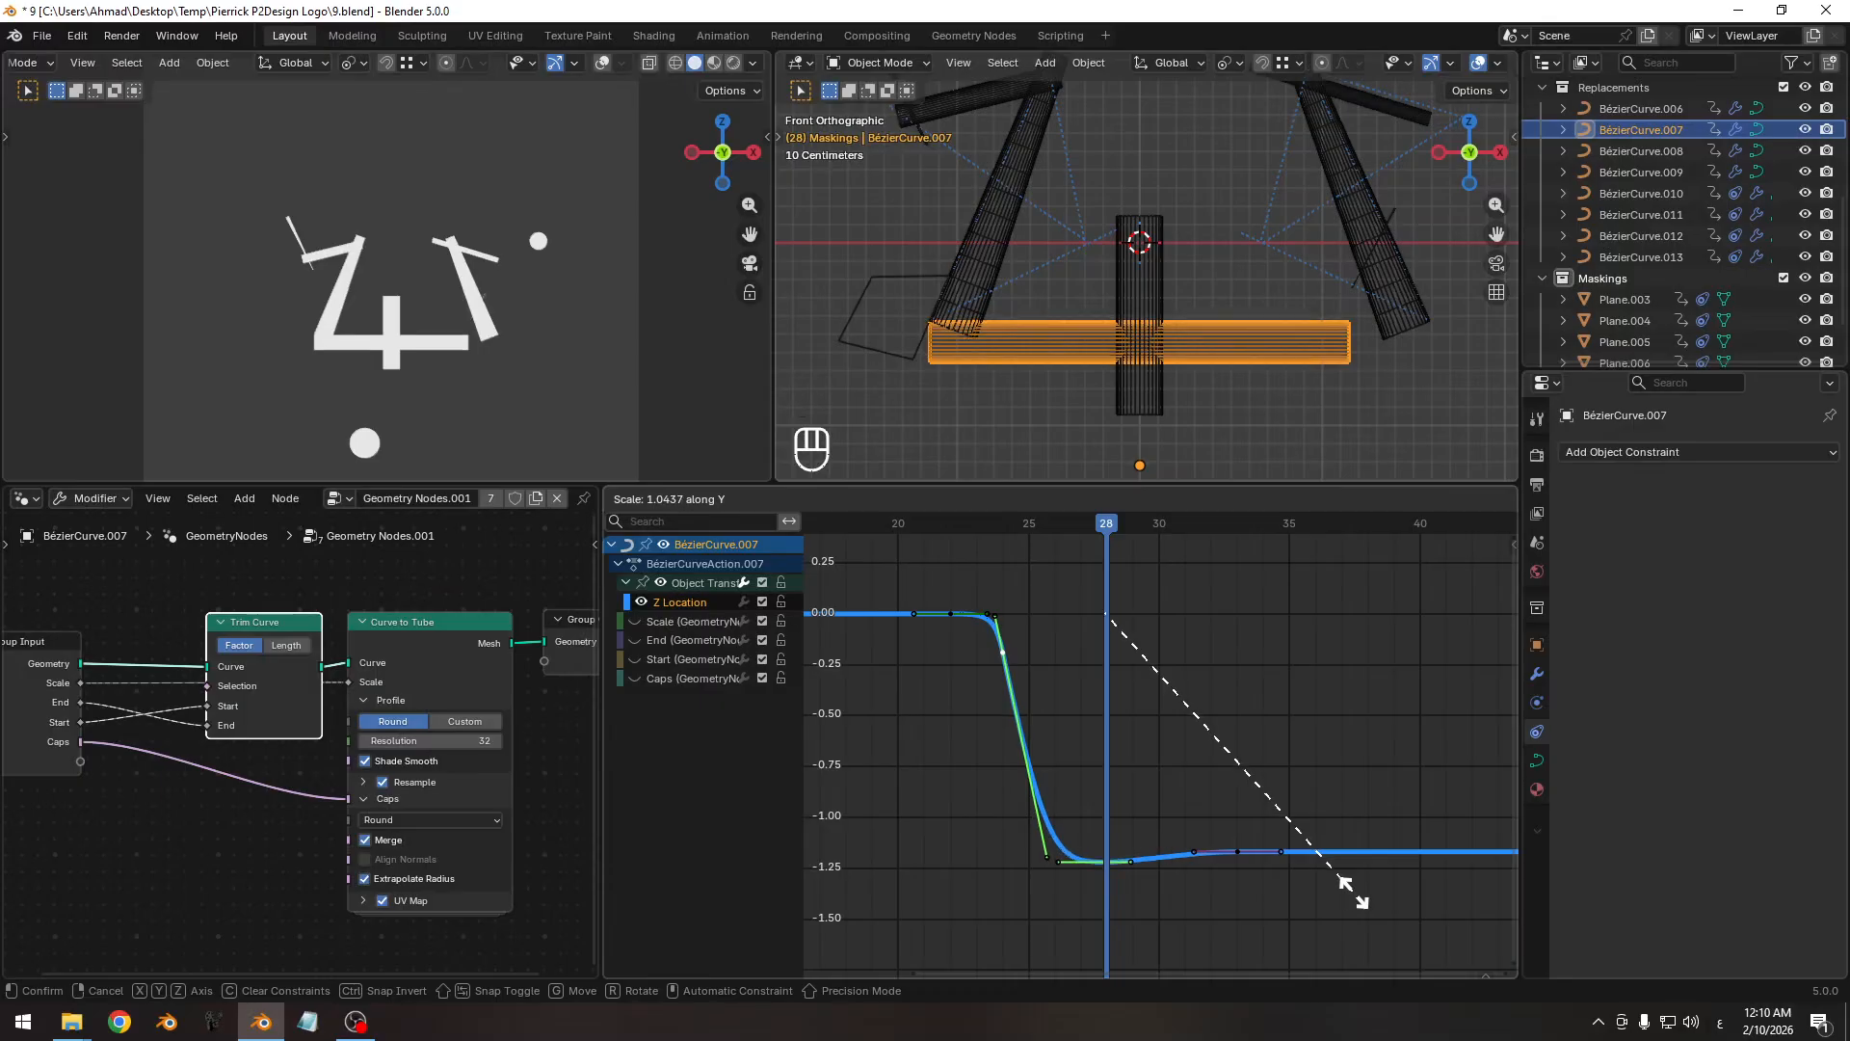
left_click(1353, 898)
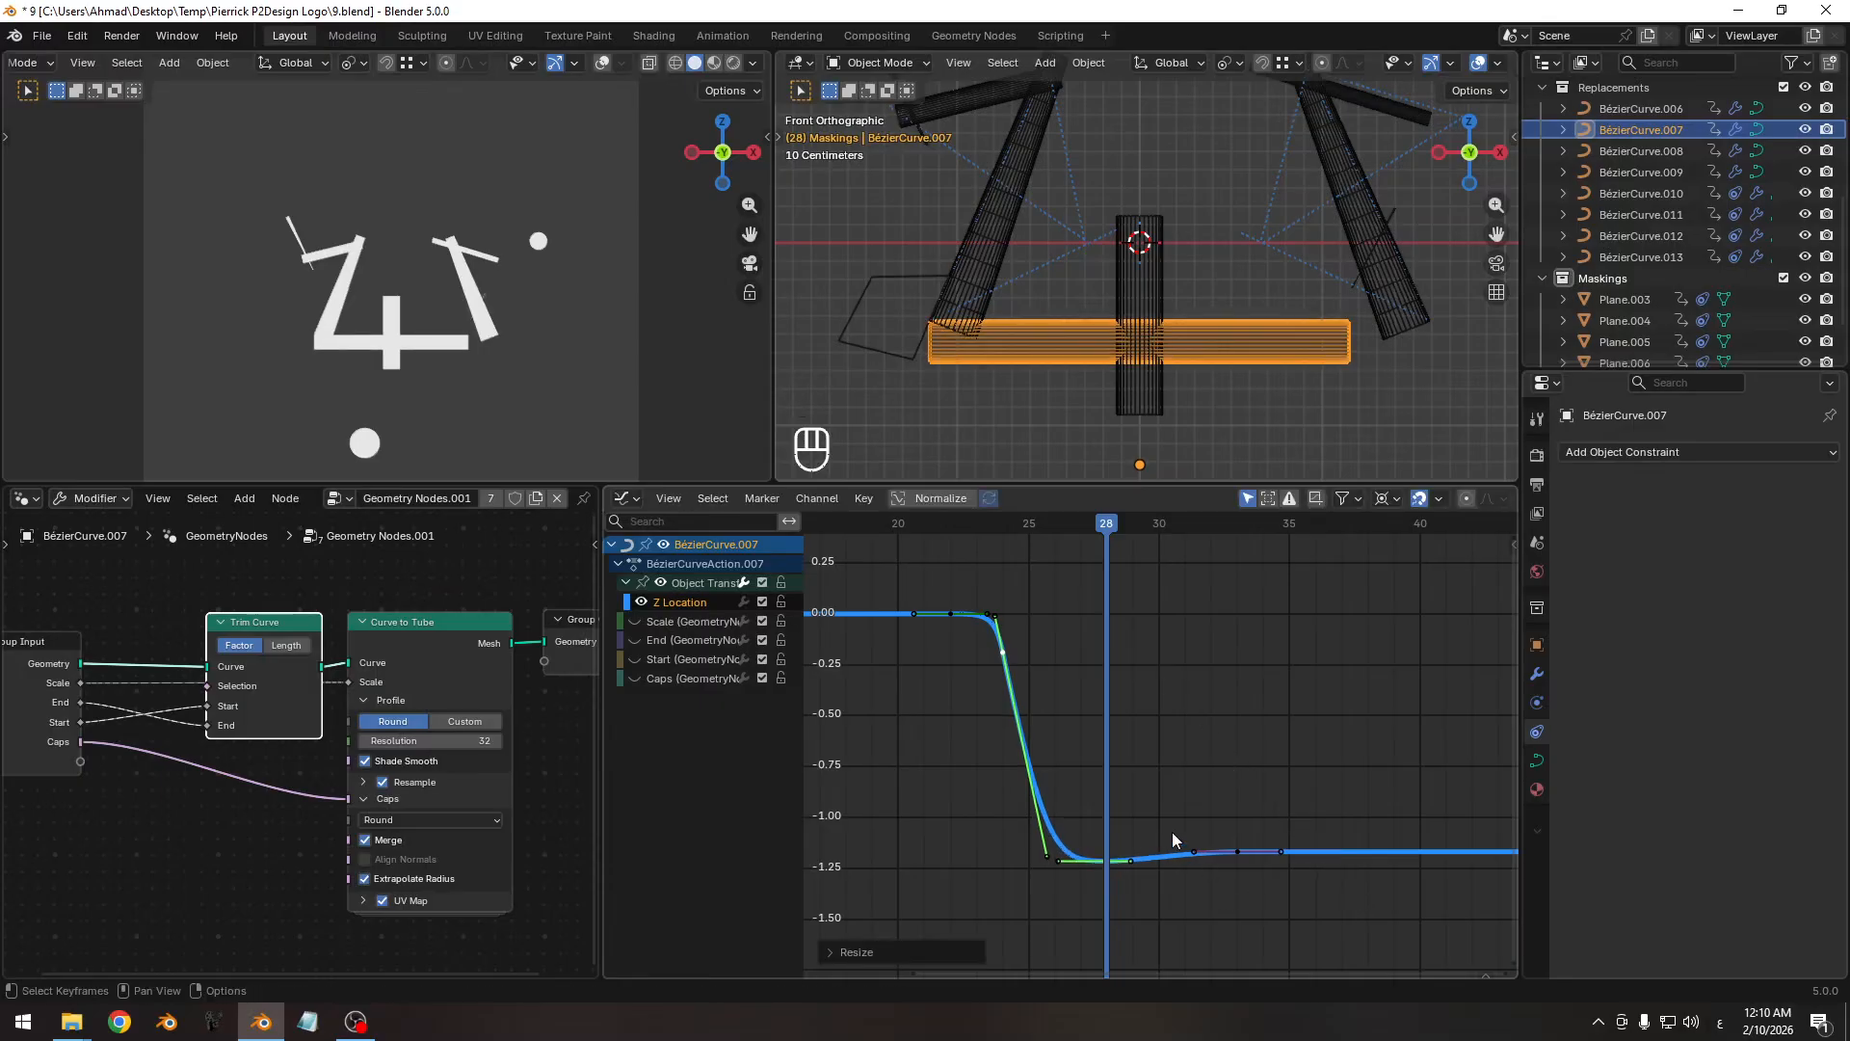
Try scaling the right handle of BézierCurve.007's frame-28 Z Location keyframe around the 2D cursor.
middle_click_drag(1172, 841, 1174, 718)
middle_click_drag(1214, 807, 1251, 698, "ctrl")
middle_click_drag(1222, 696, 1216, 770)
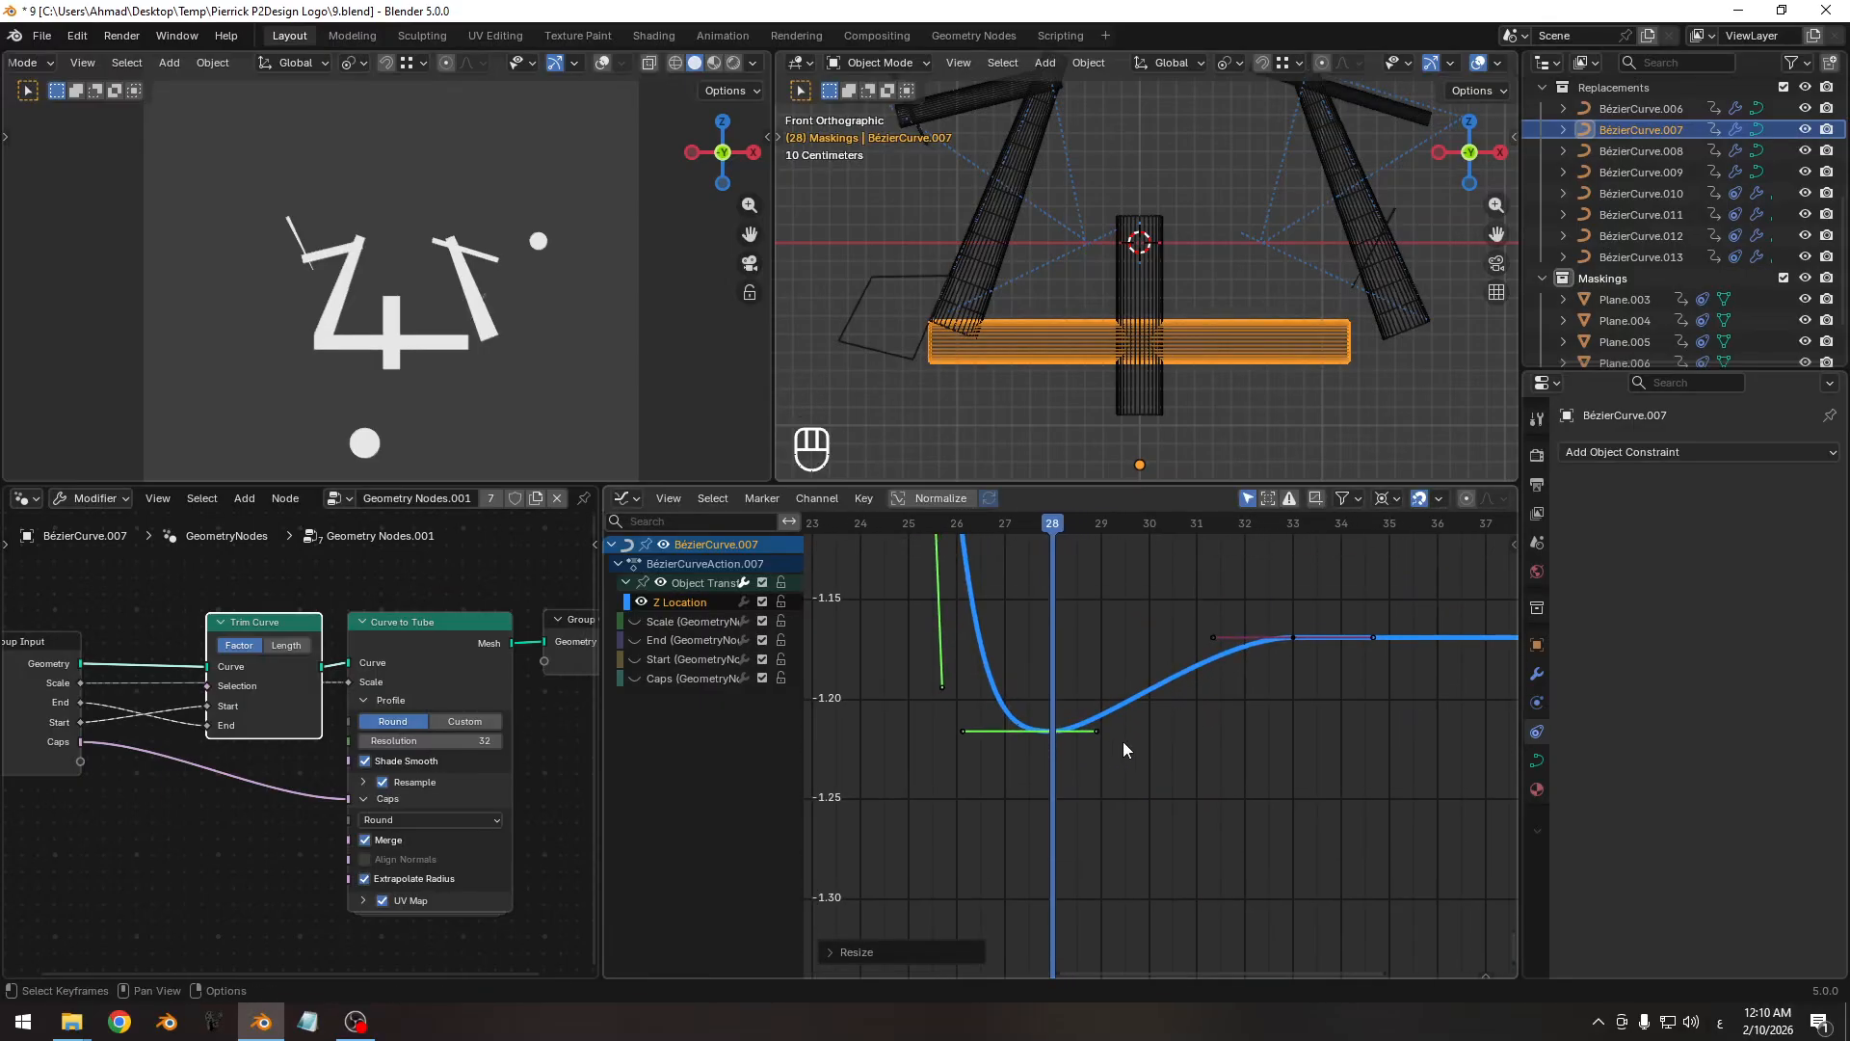
right_click(1185, 742)
key("Escape")
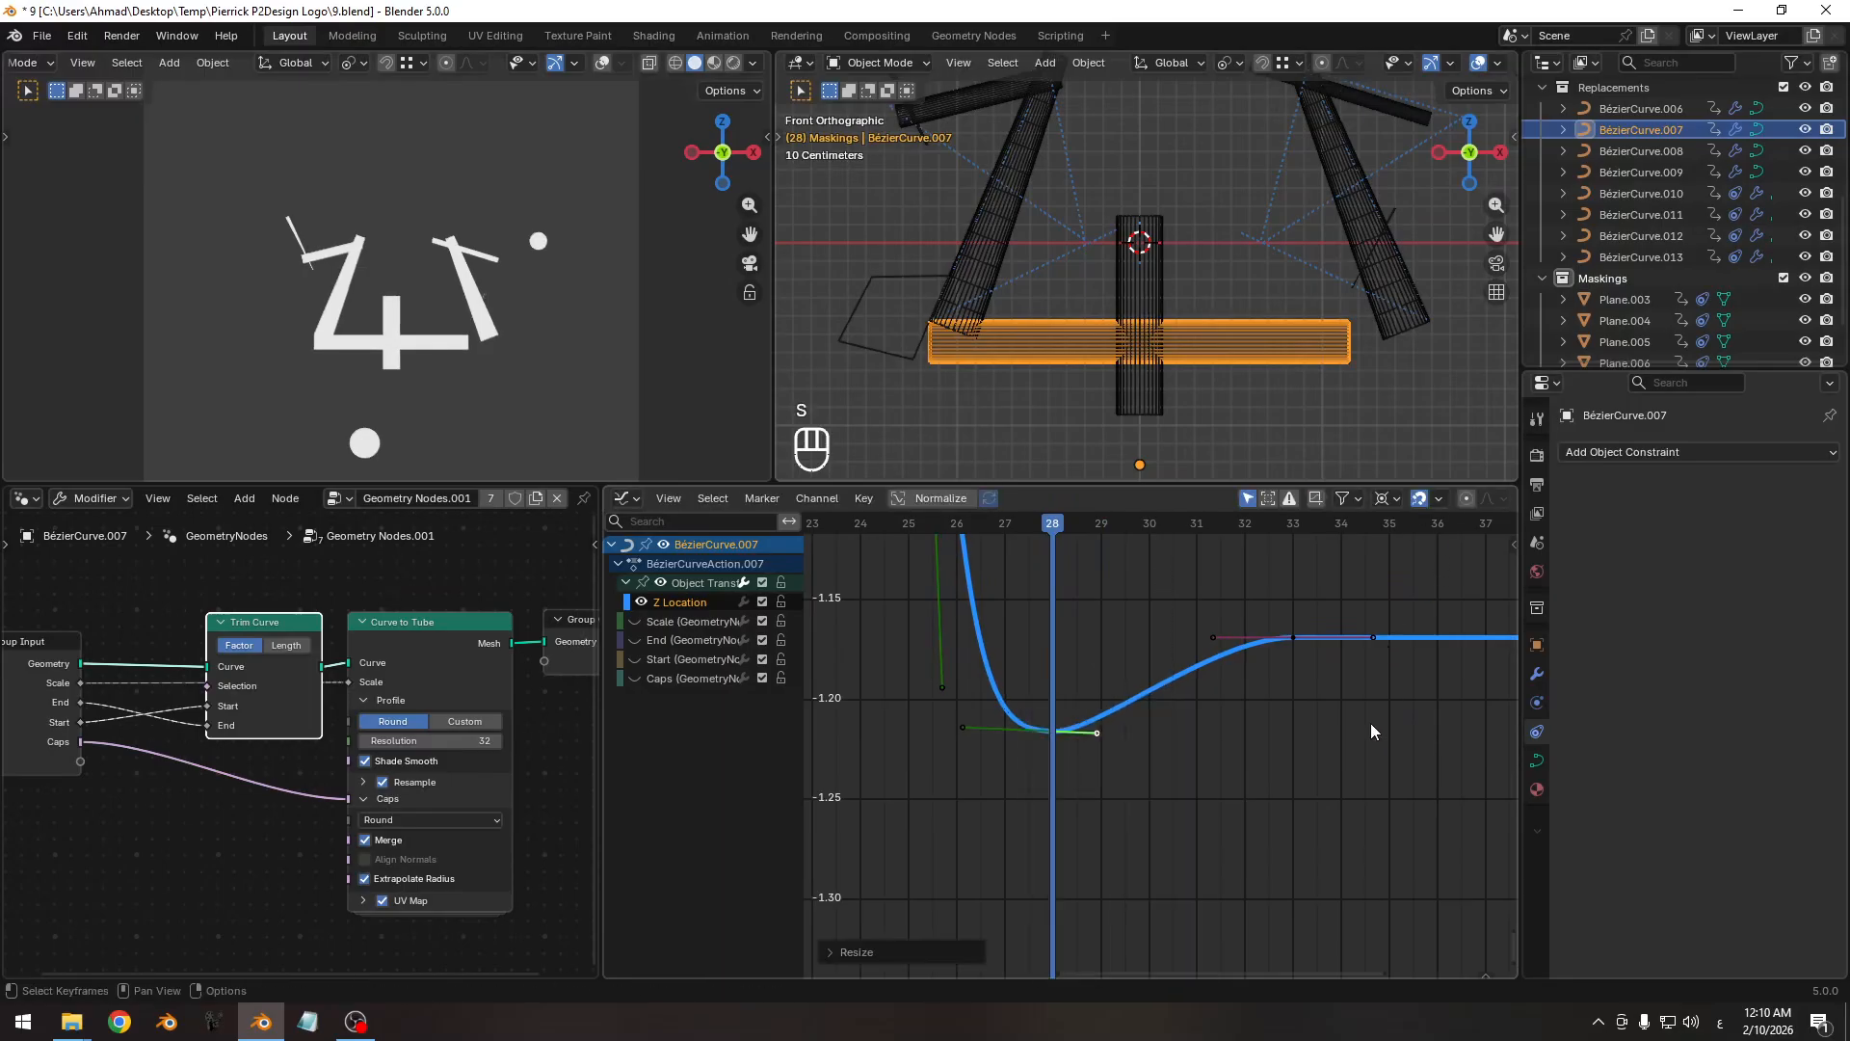
key("ctrl+z")
Set the pivot to Individual Centers and lengthen the left handle of BézierCurve.007's frame-33 Z Location keyframe to about frame 29.
left_click(1388, 499)
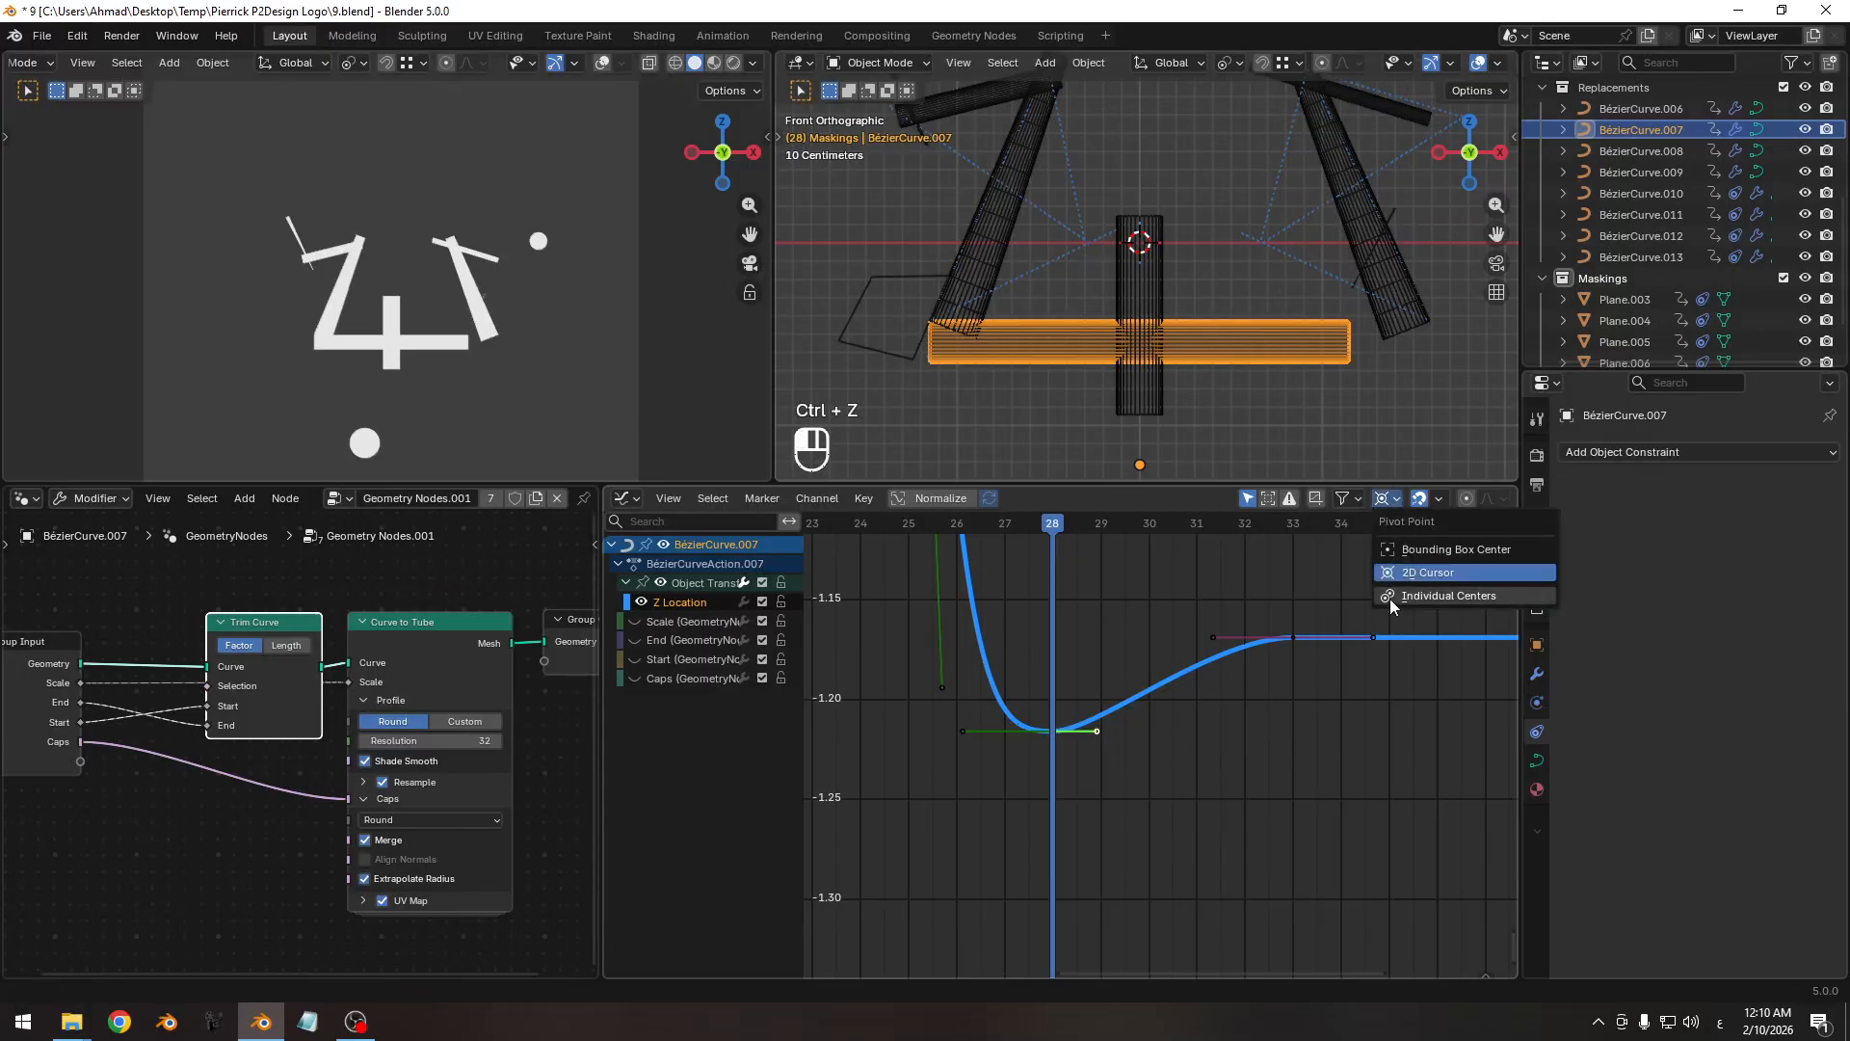
left_click(1435, 607)
key("s")
left_click(1102, 743)
key("s")
left_click(1207, 693)
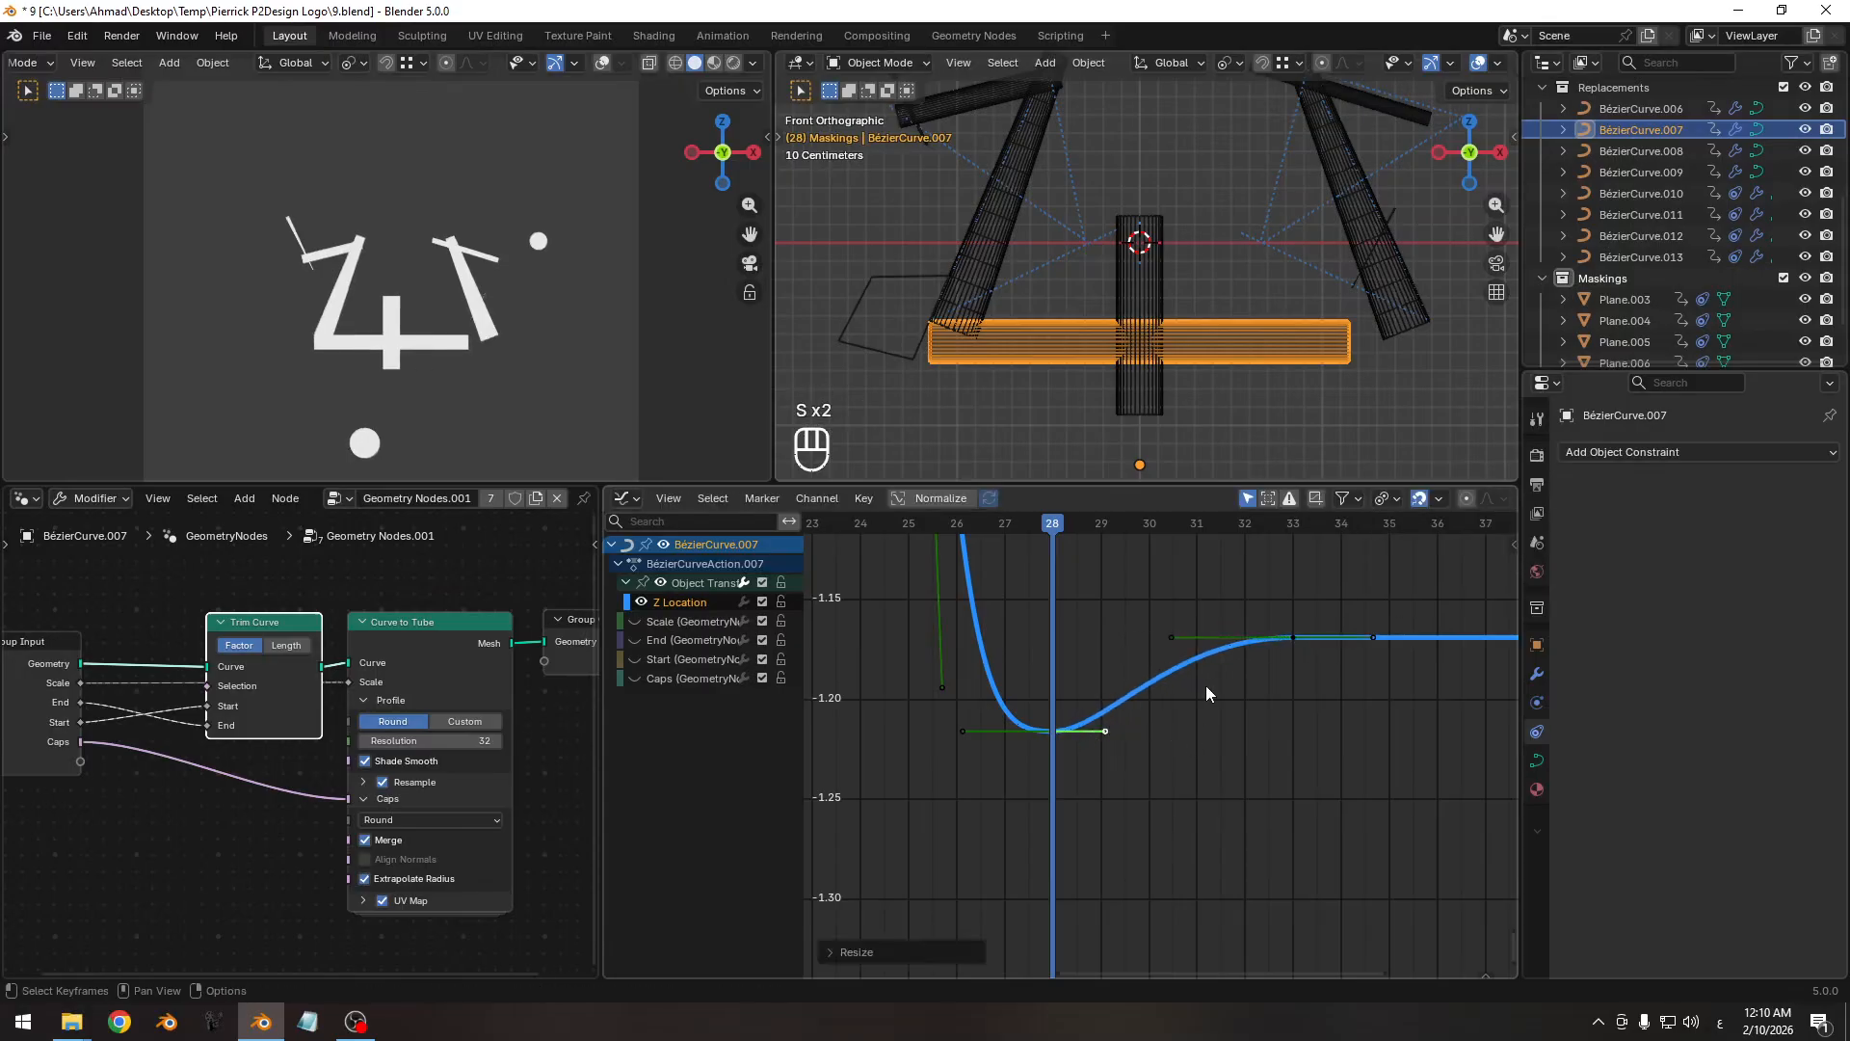
key("s")
left_click(1090, 645)
key("s")
left_click(1075, 655)
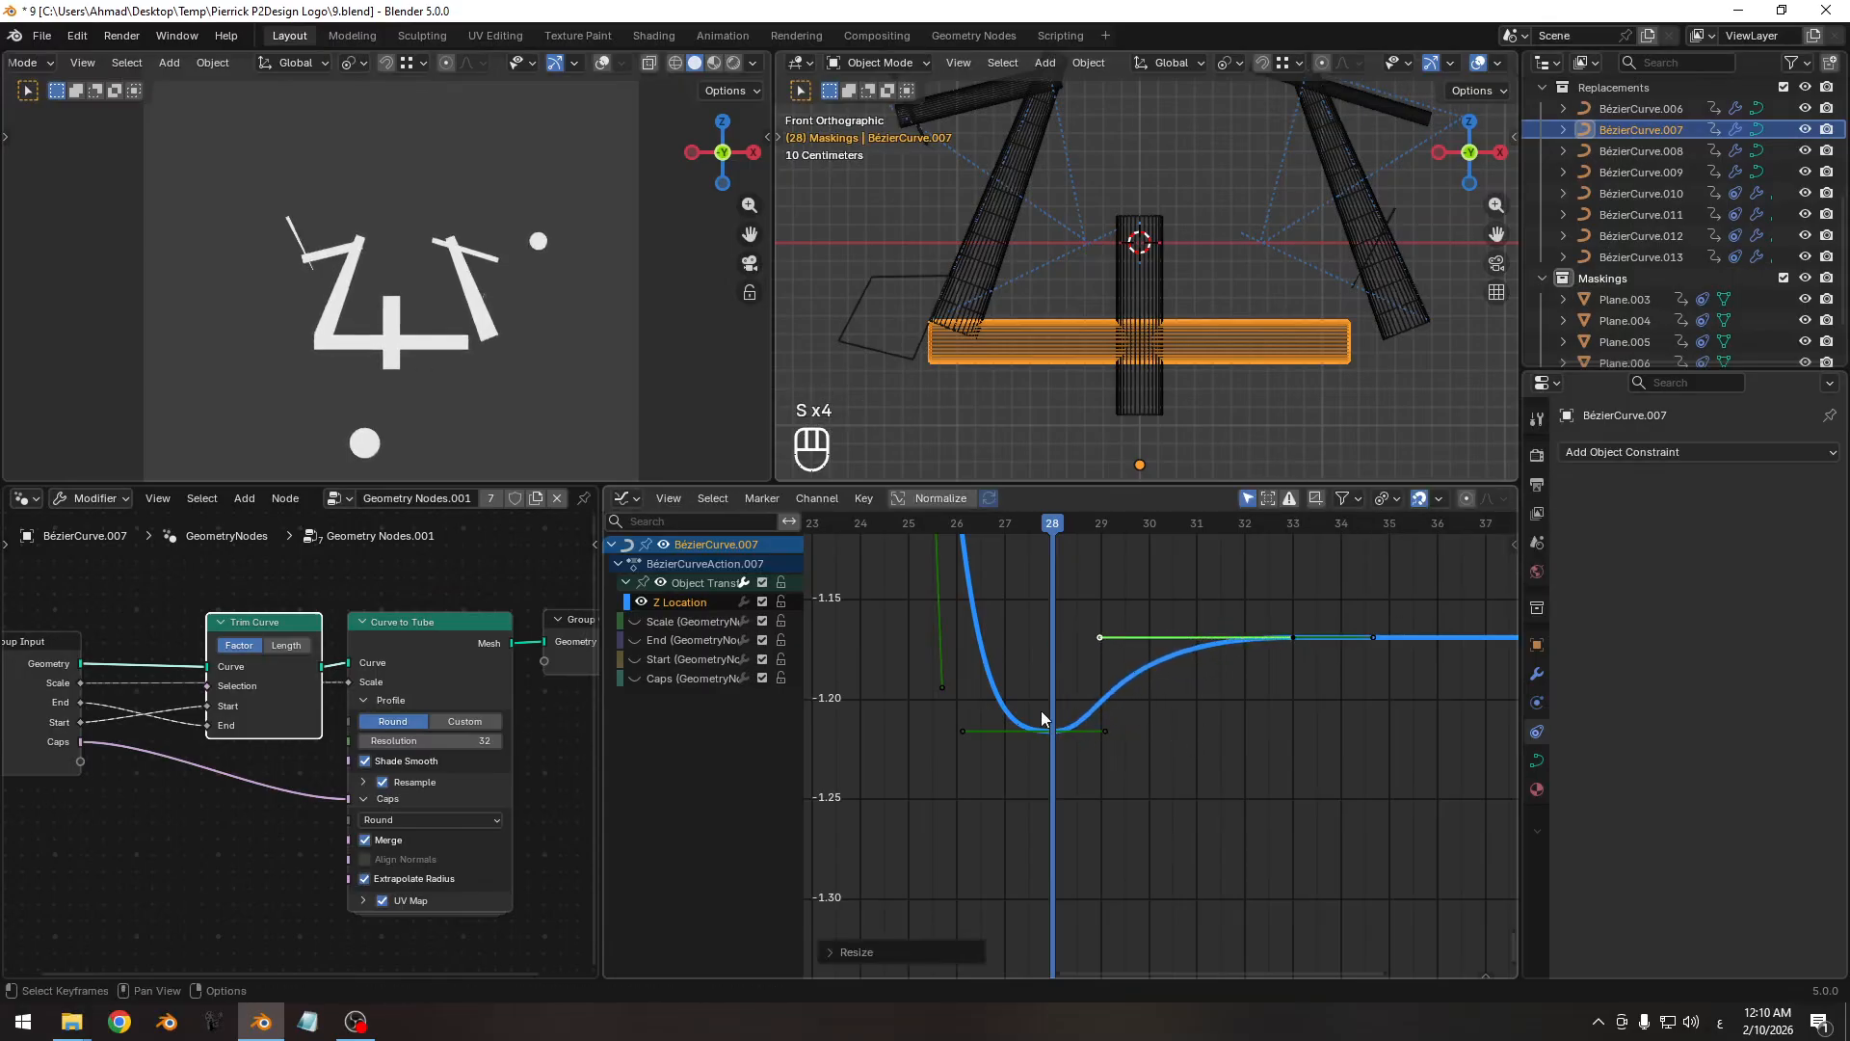
Shorten the left handle of BézierCurve.007's frame-28 Z Location keyframe and save the file.
left_click(950, 729)
key("s")
left_click(1040, 730)
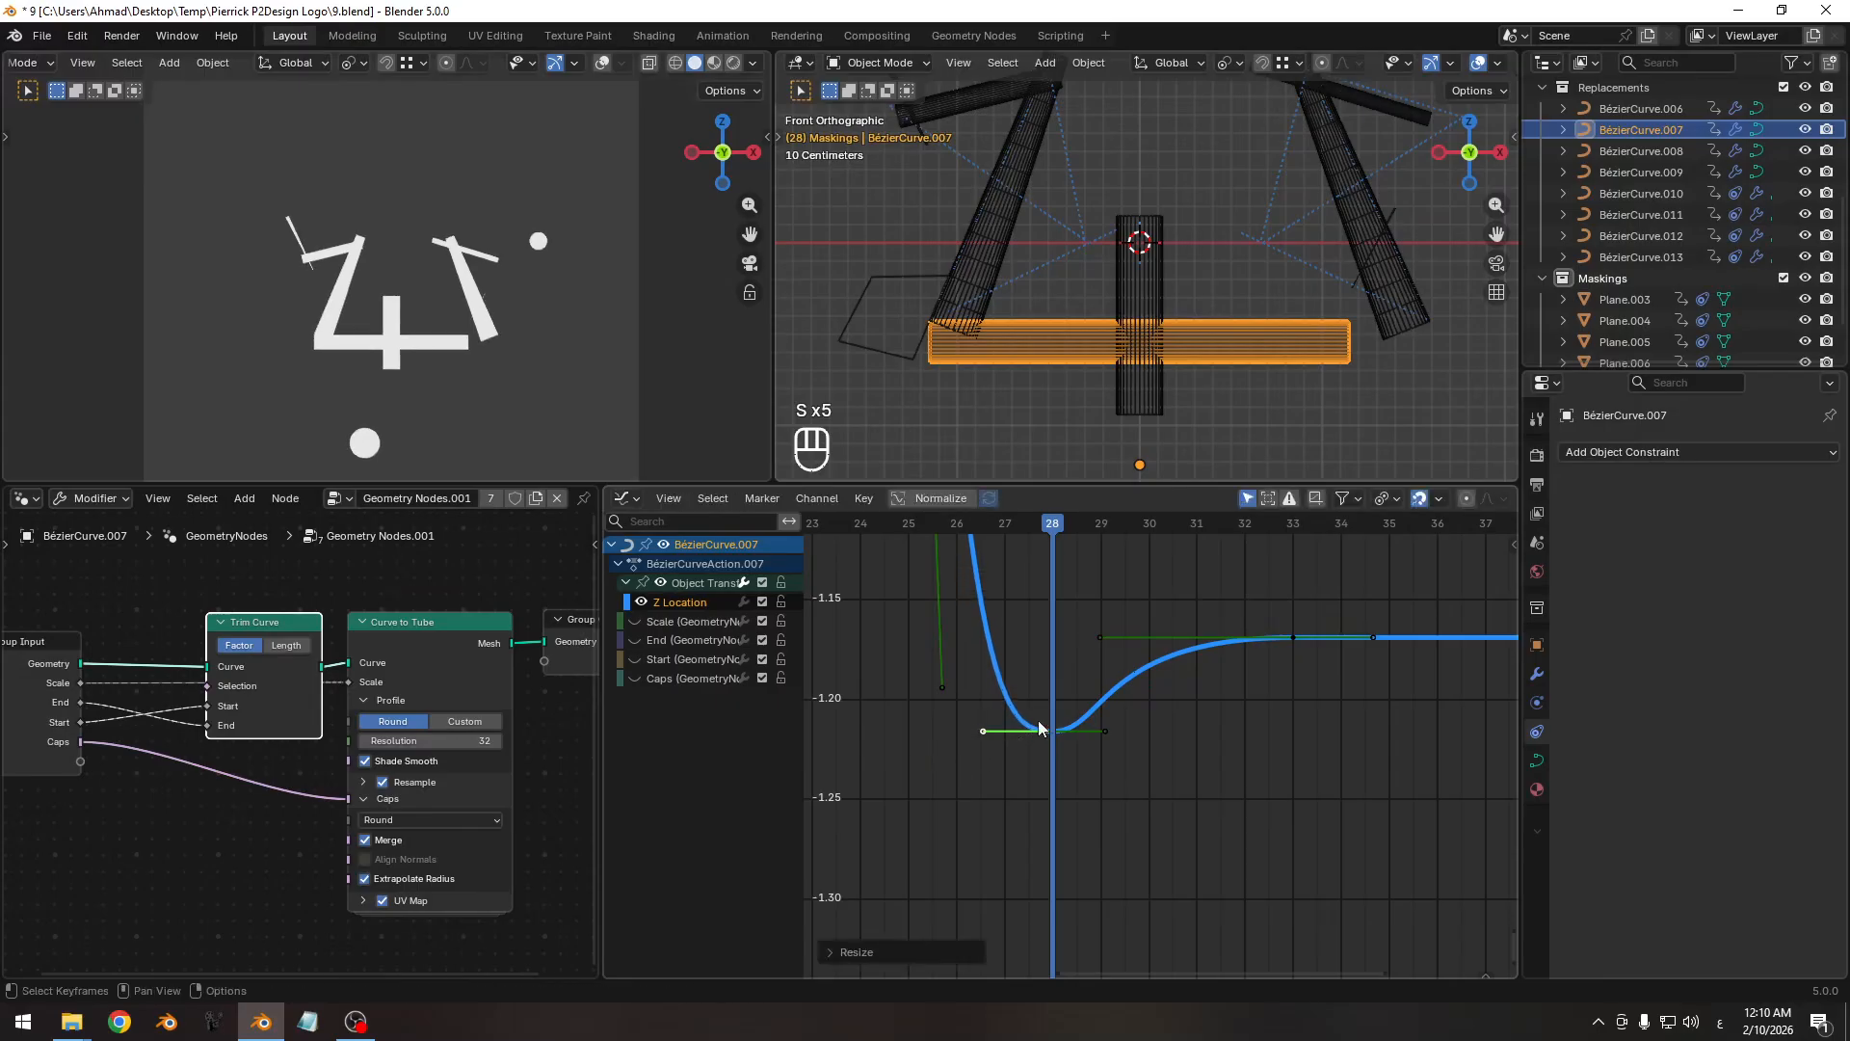
key("s")
left_click(1057, 657)
middle_click_drag(1057, 661, 1123, 689, "ctrl")
key("ctrl+s")
Play back the animation to check the horizontal bar's drop and return to frame 28.
left_click(863, 523)
key("space")
key("space")
middle_click_drag(1122, 689, 1131, 582, "shift")
left_click(1099, 527)
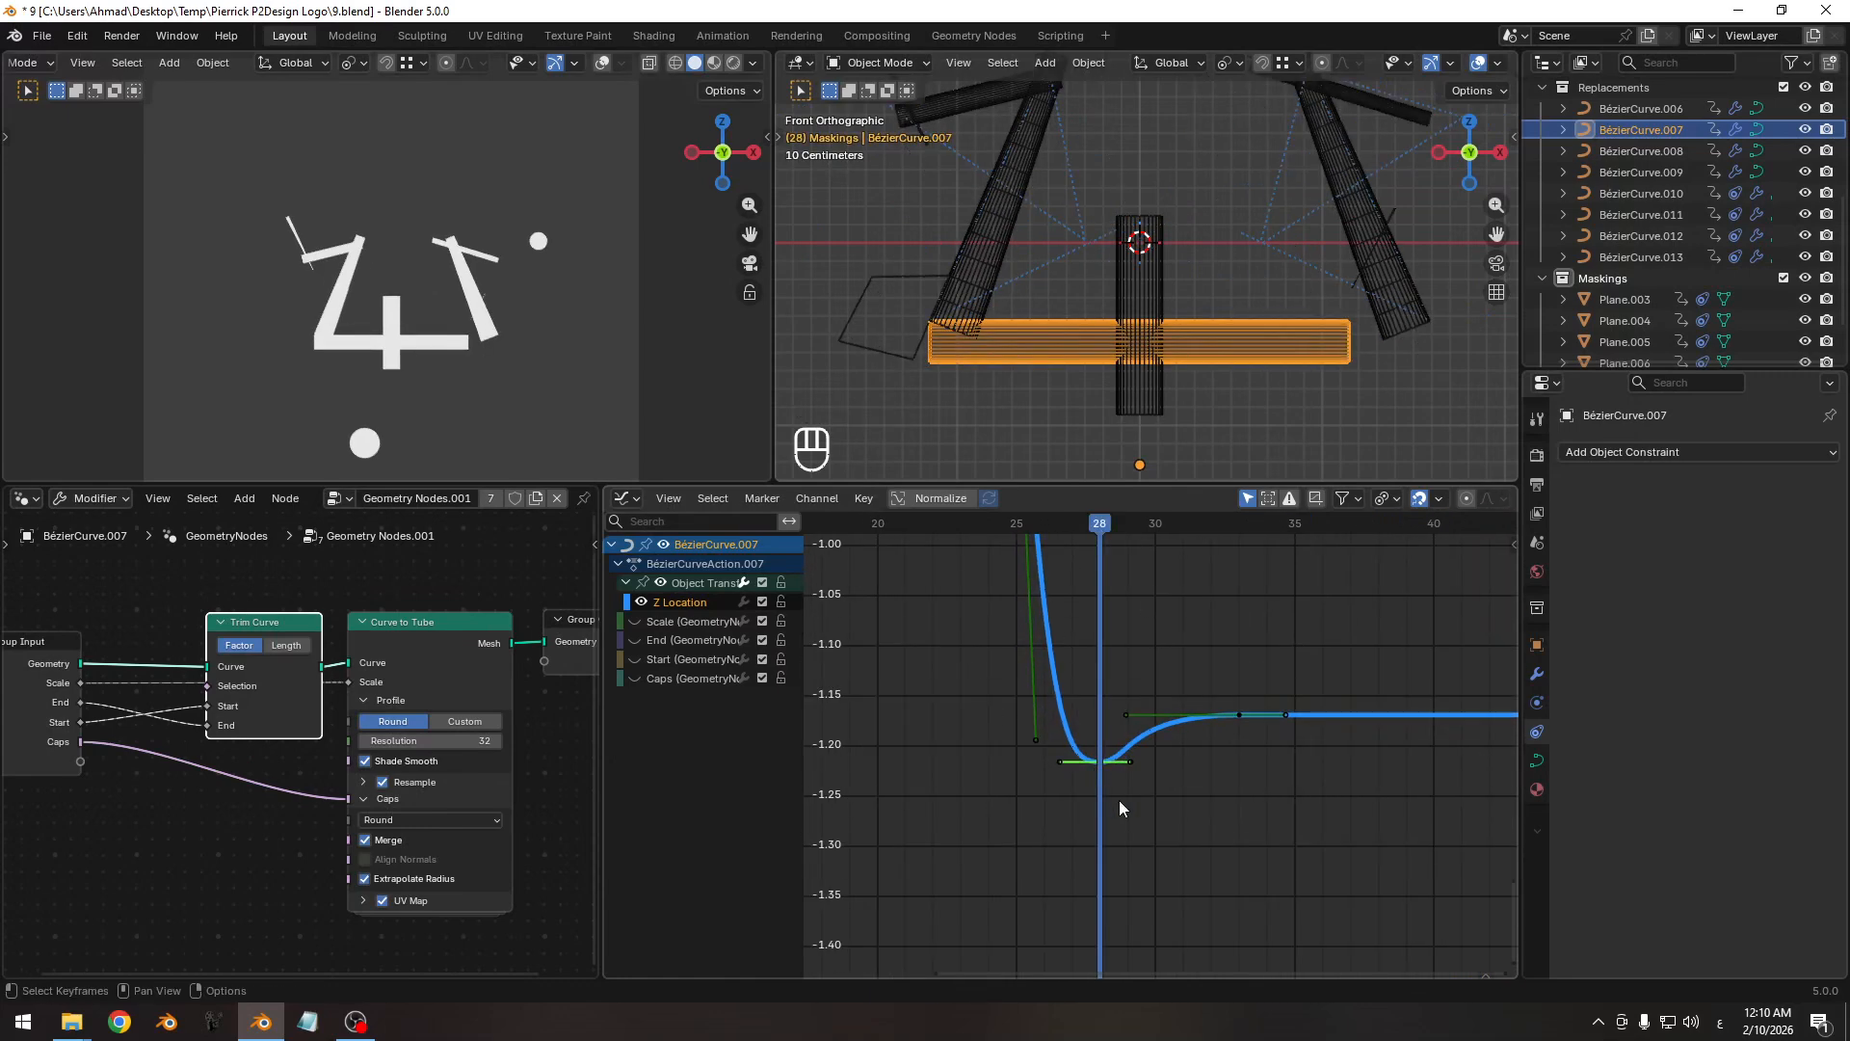
key("g")
key("y")
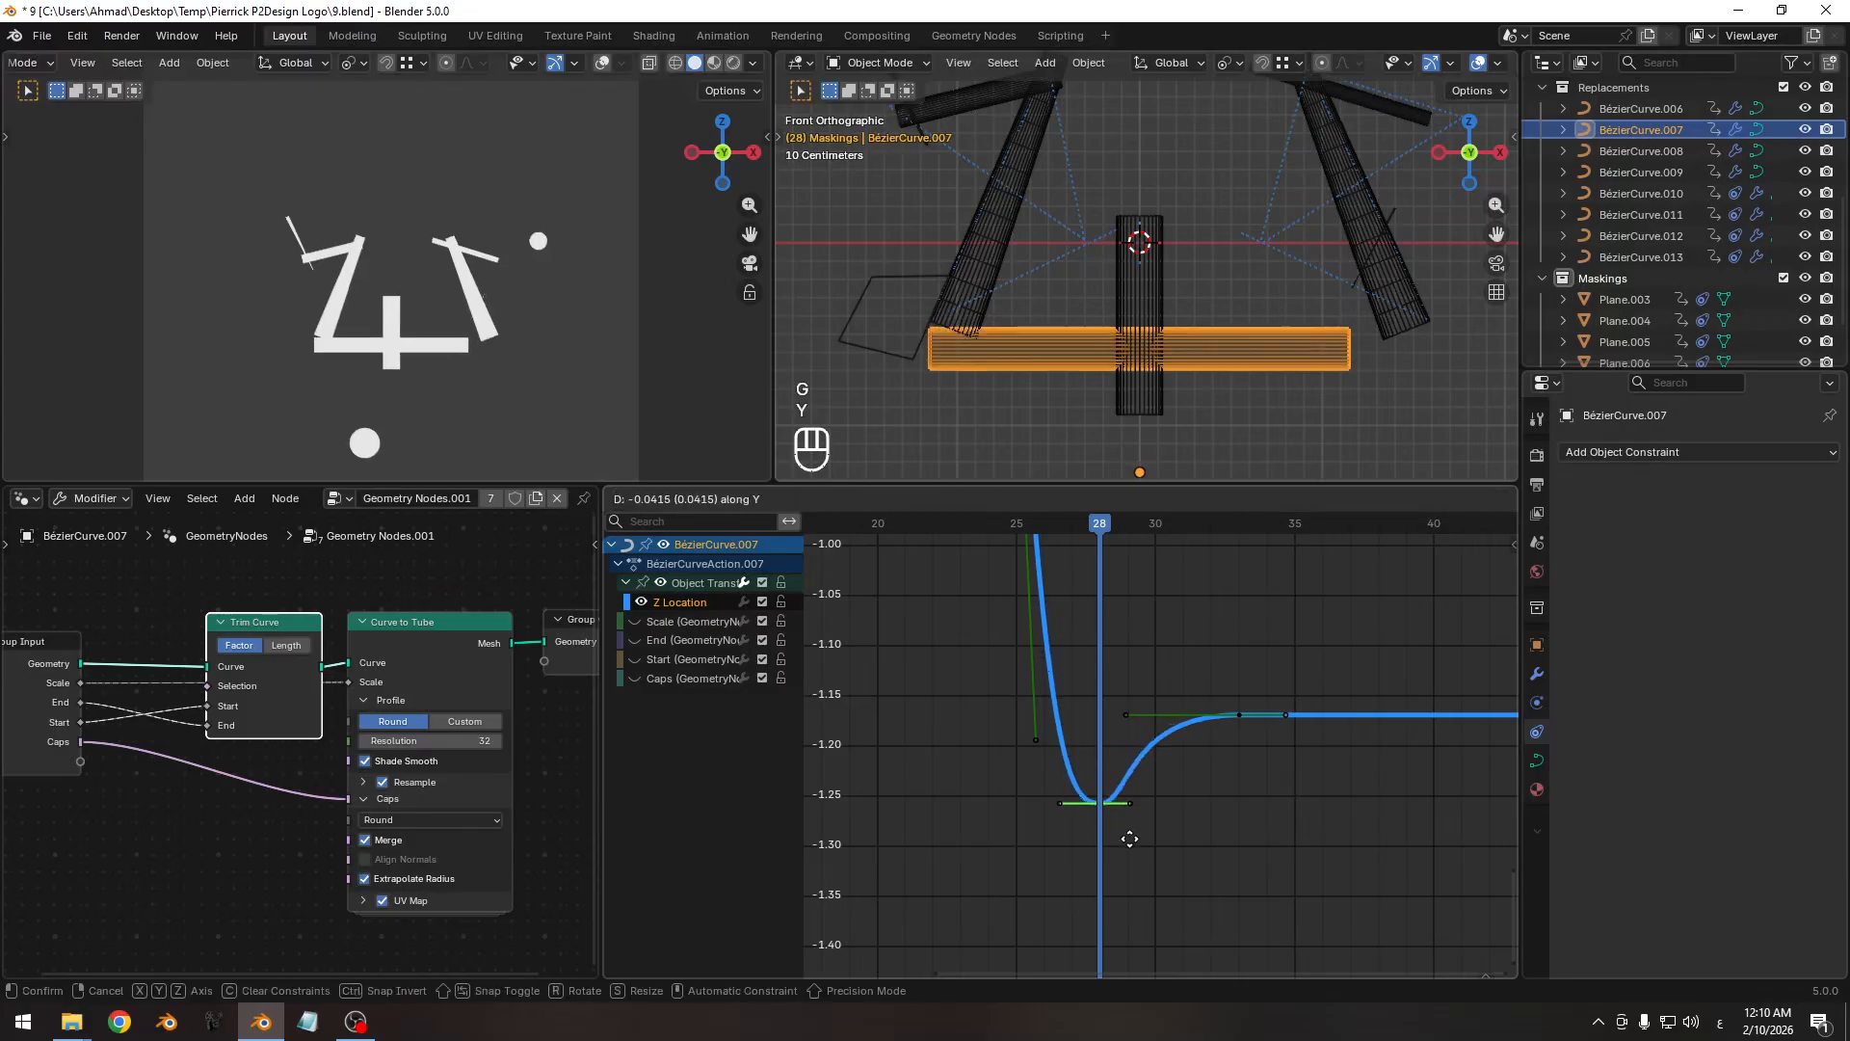
right_click(1128, 838)
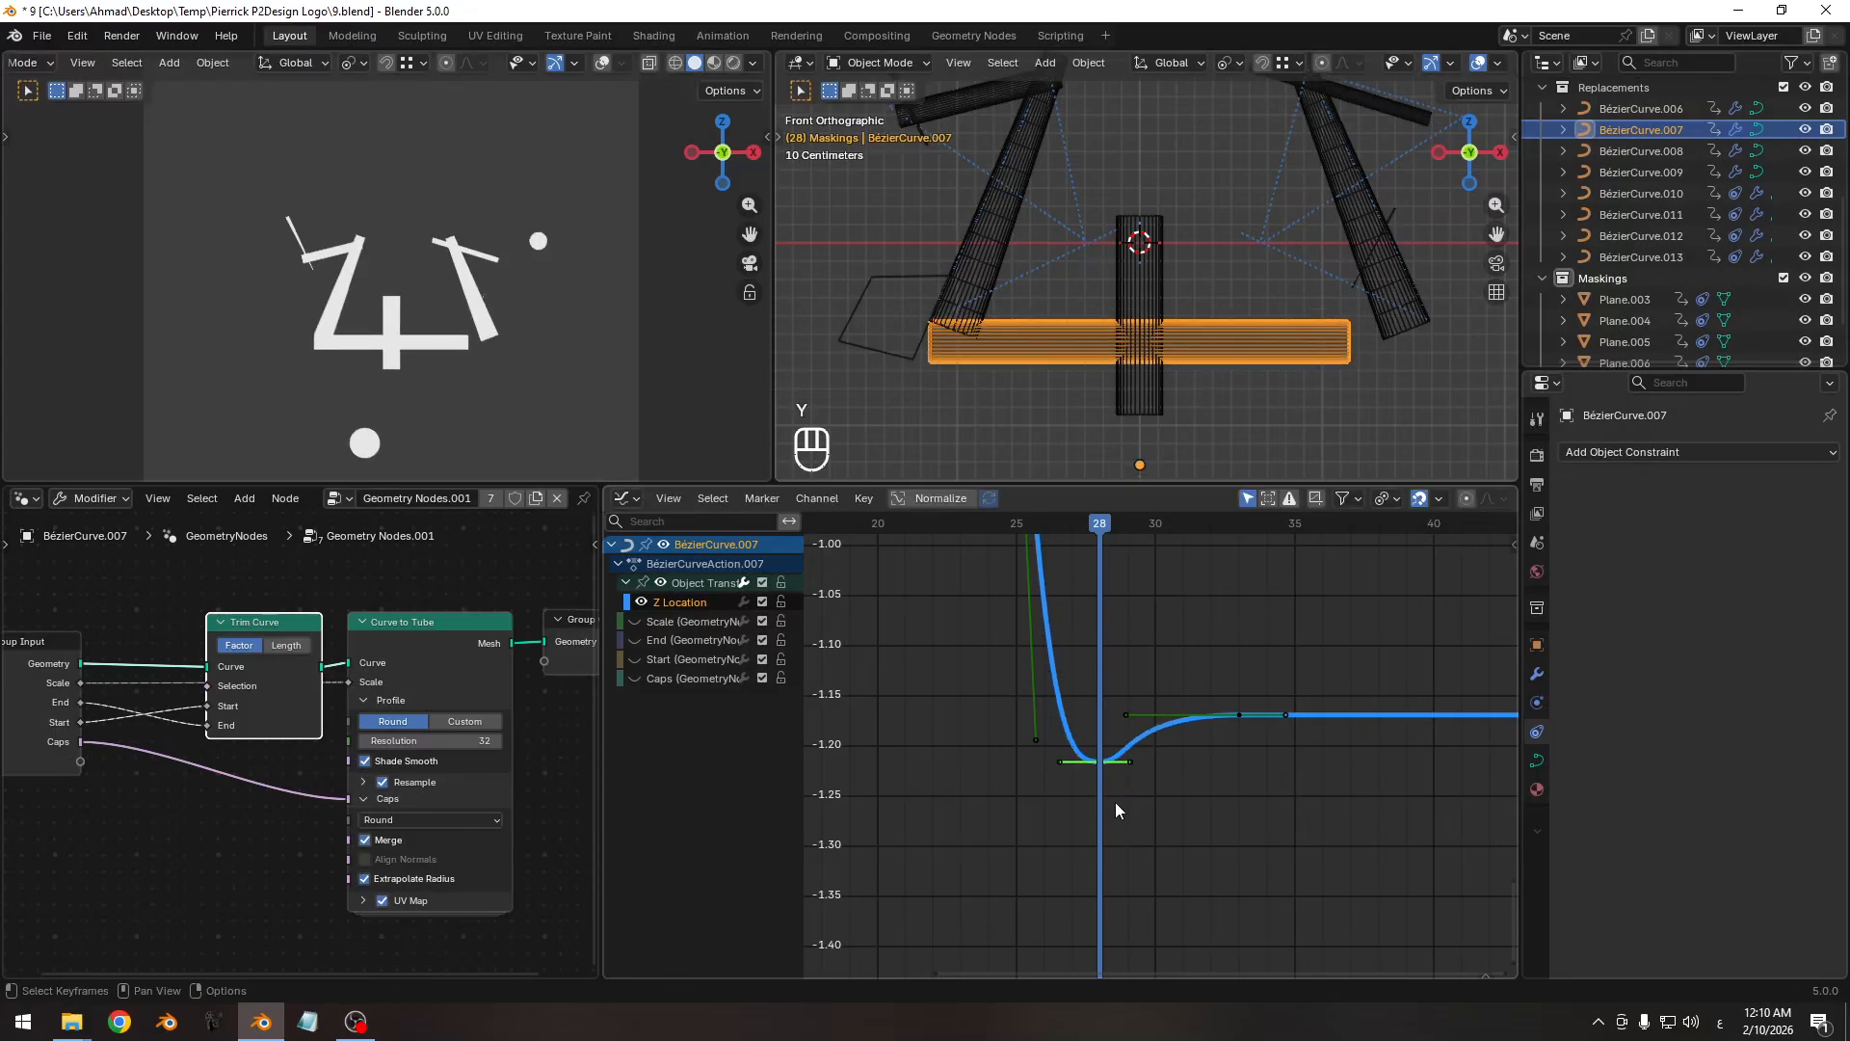
Lower BézierCurve.007's frame-28 Z Location keyframe by about 0.0434 and save the file.
key("g")
key("y")
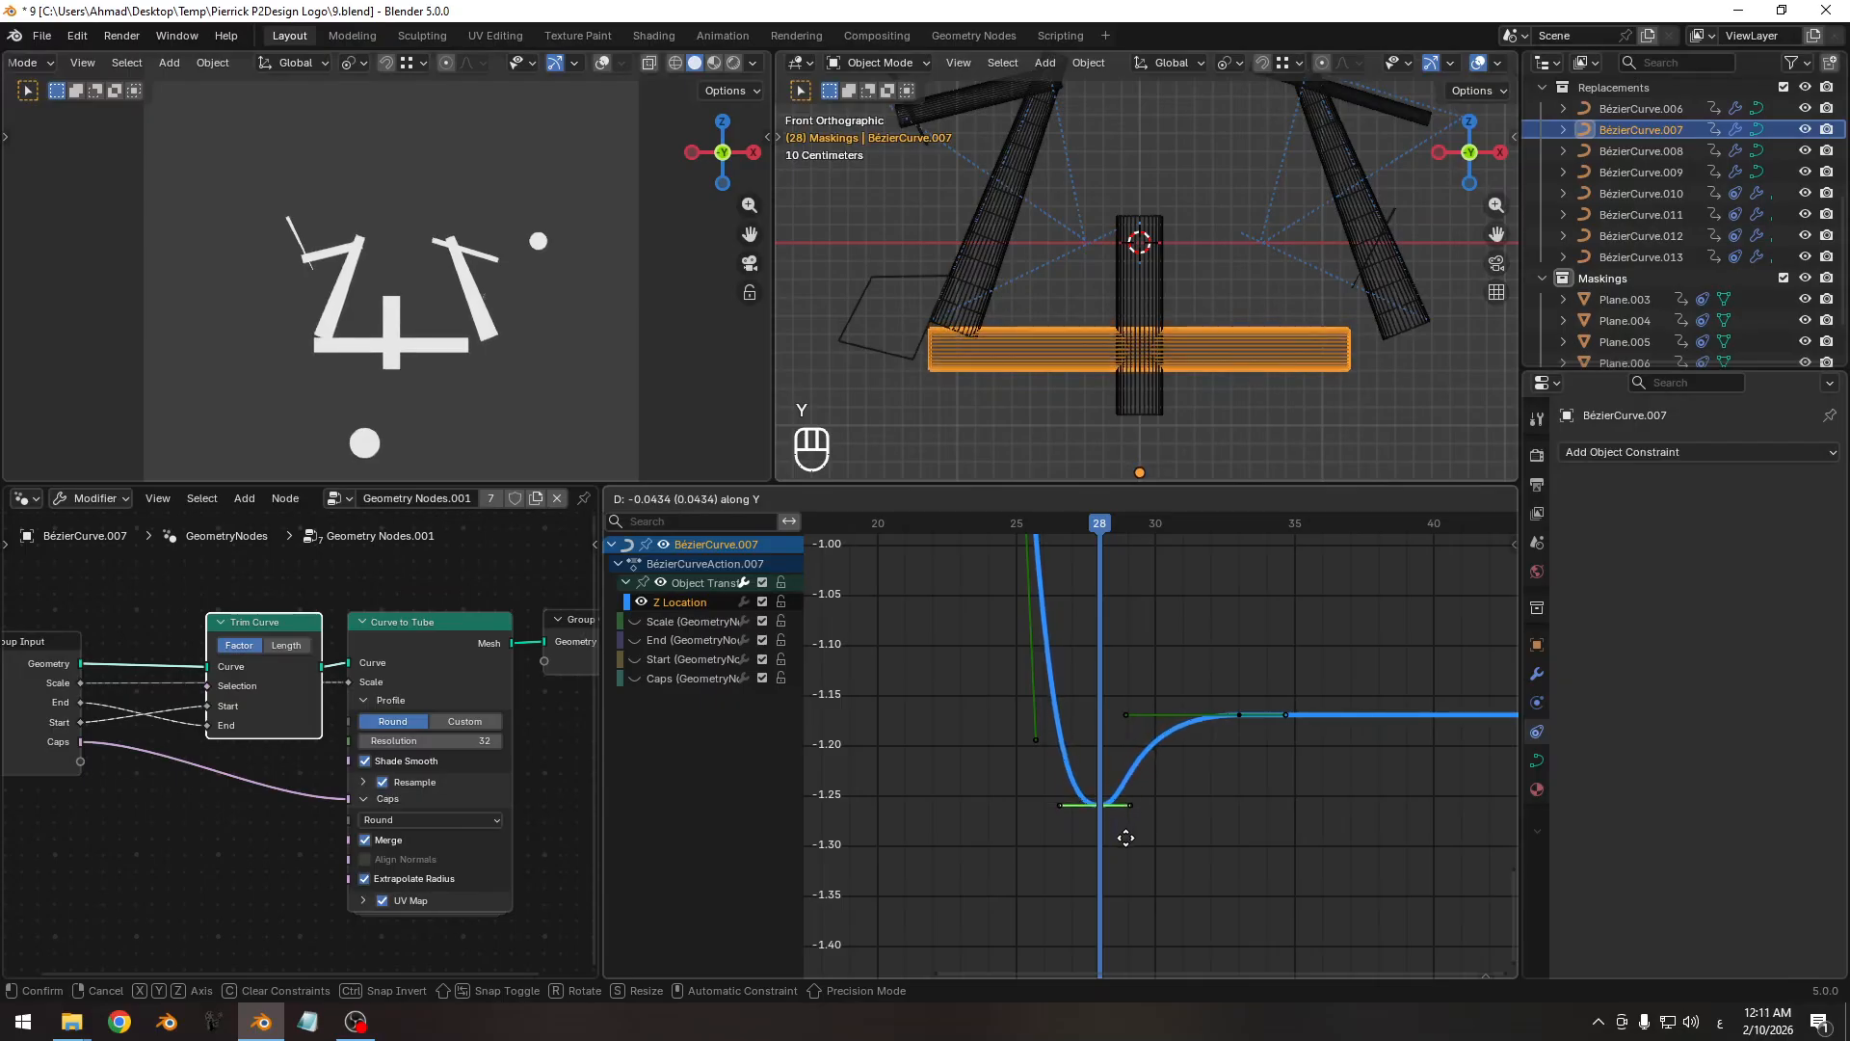
left_click(1123, 838)
key("ctrl+s")
Play back and scrub the animation up to frame 31 to examine how the bar's overshoot lines up with the trident's arms.
middle_click_drag(1123, 838, 1052, 674, "ctrl")
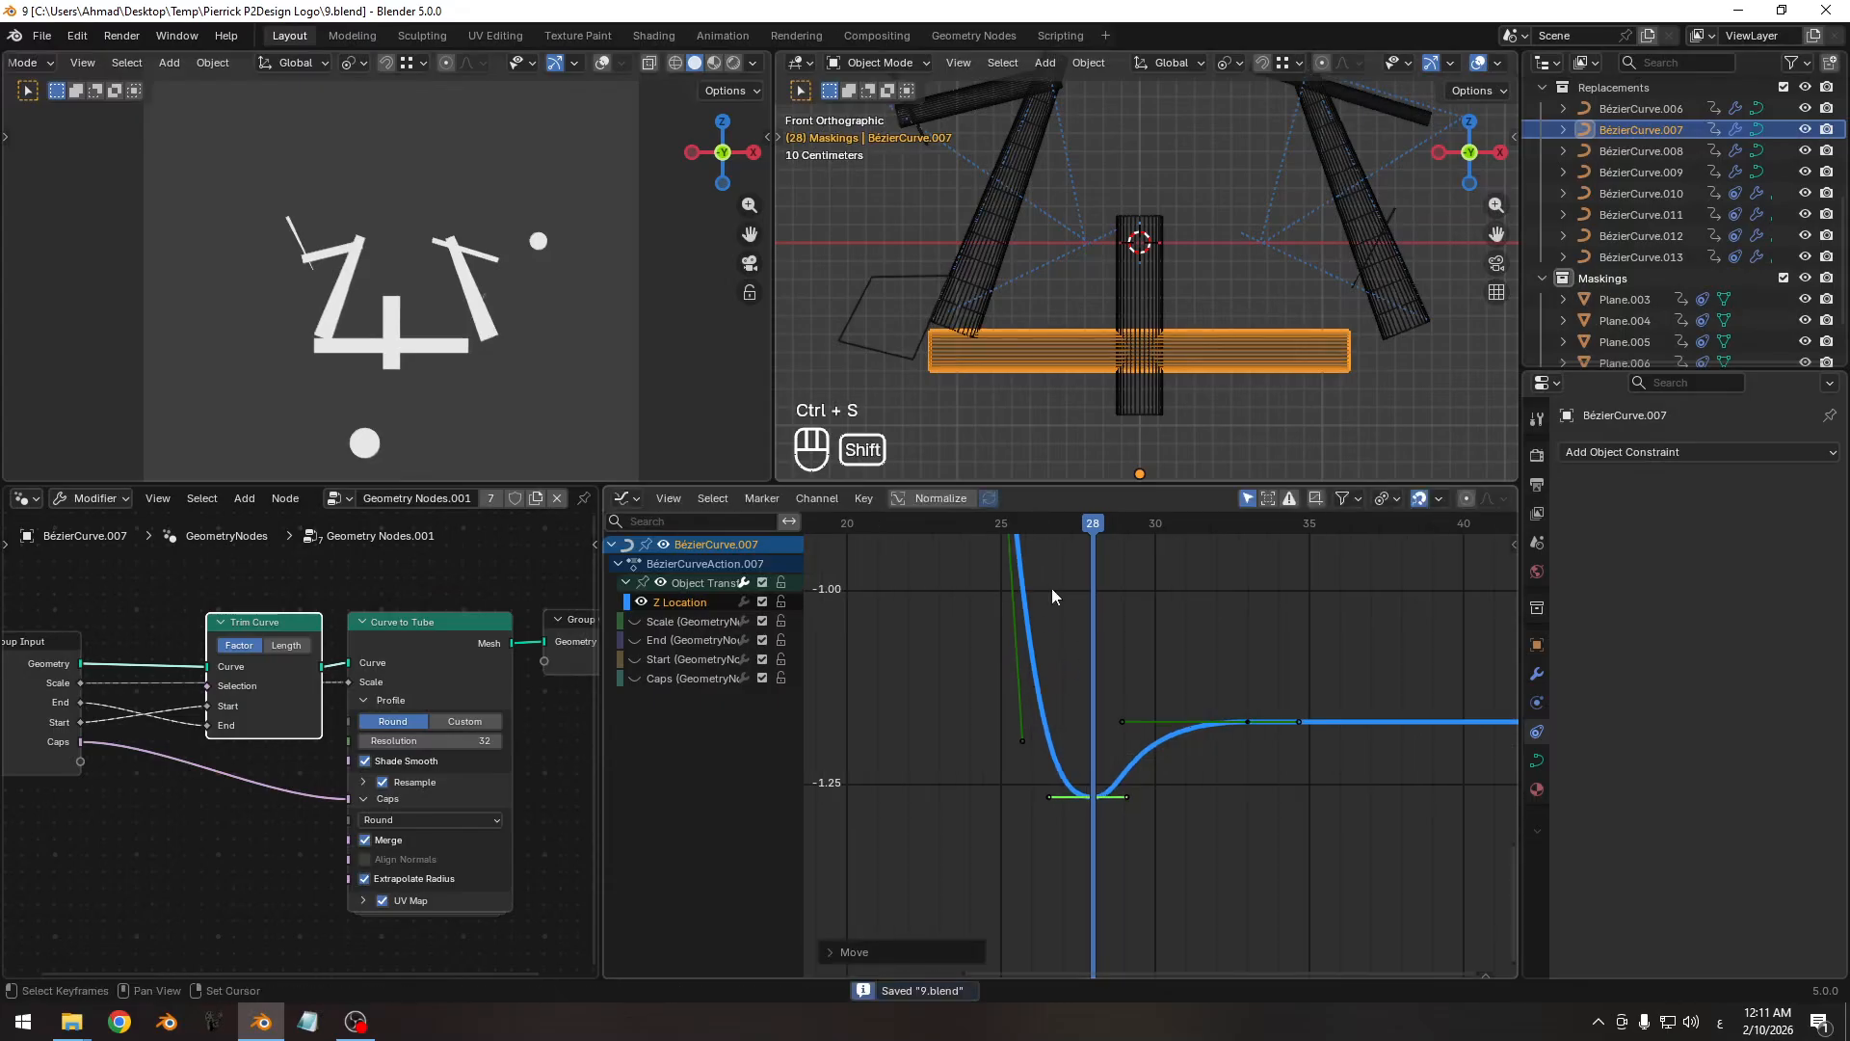
middle_click_drag(1052, 595, 1144, 723)
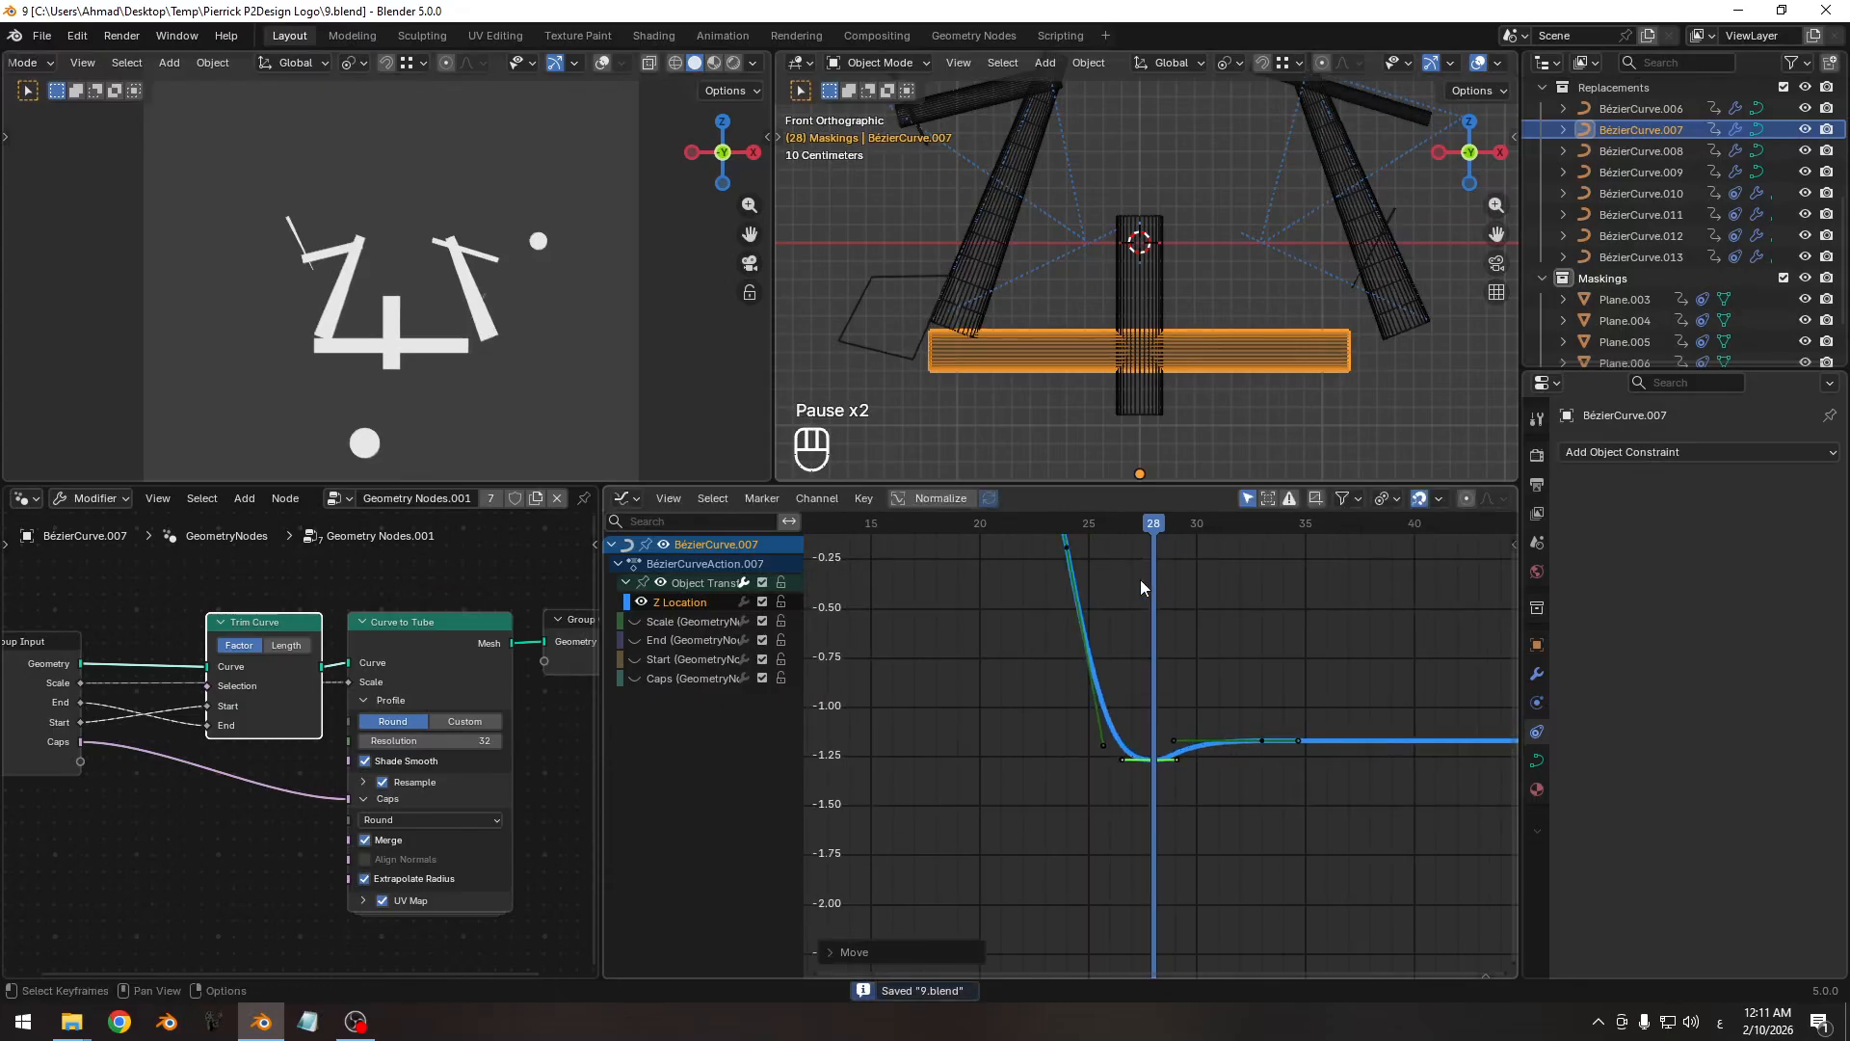
middle_click_drag(1144, 587, 1176, 694)
middle_click_drag(1143, 695, 1106, 739, "ctrl")
key("space")
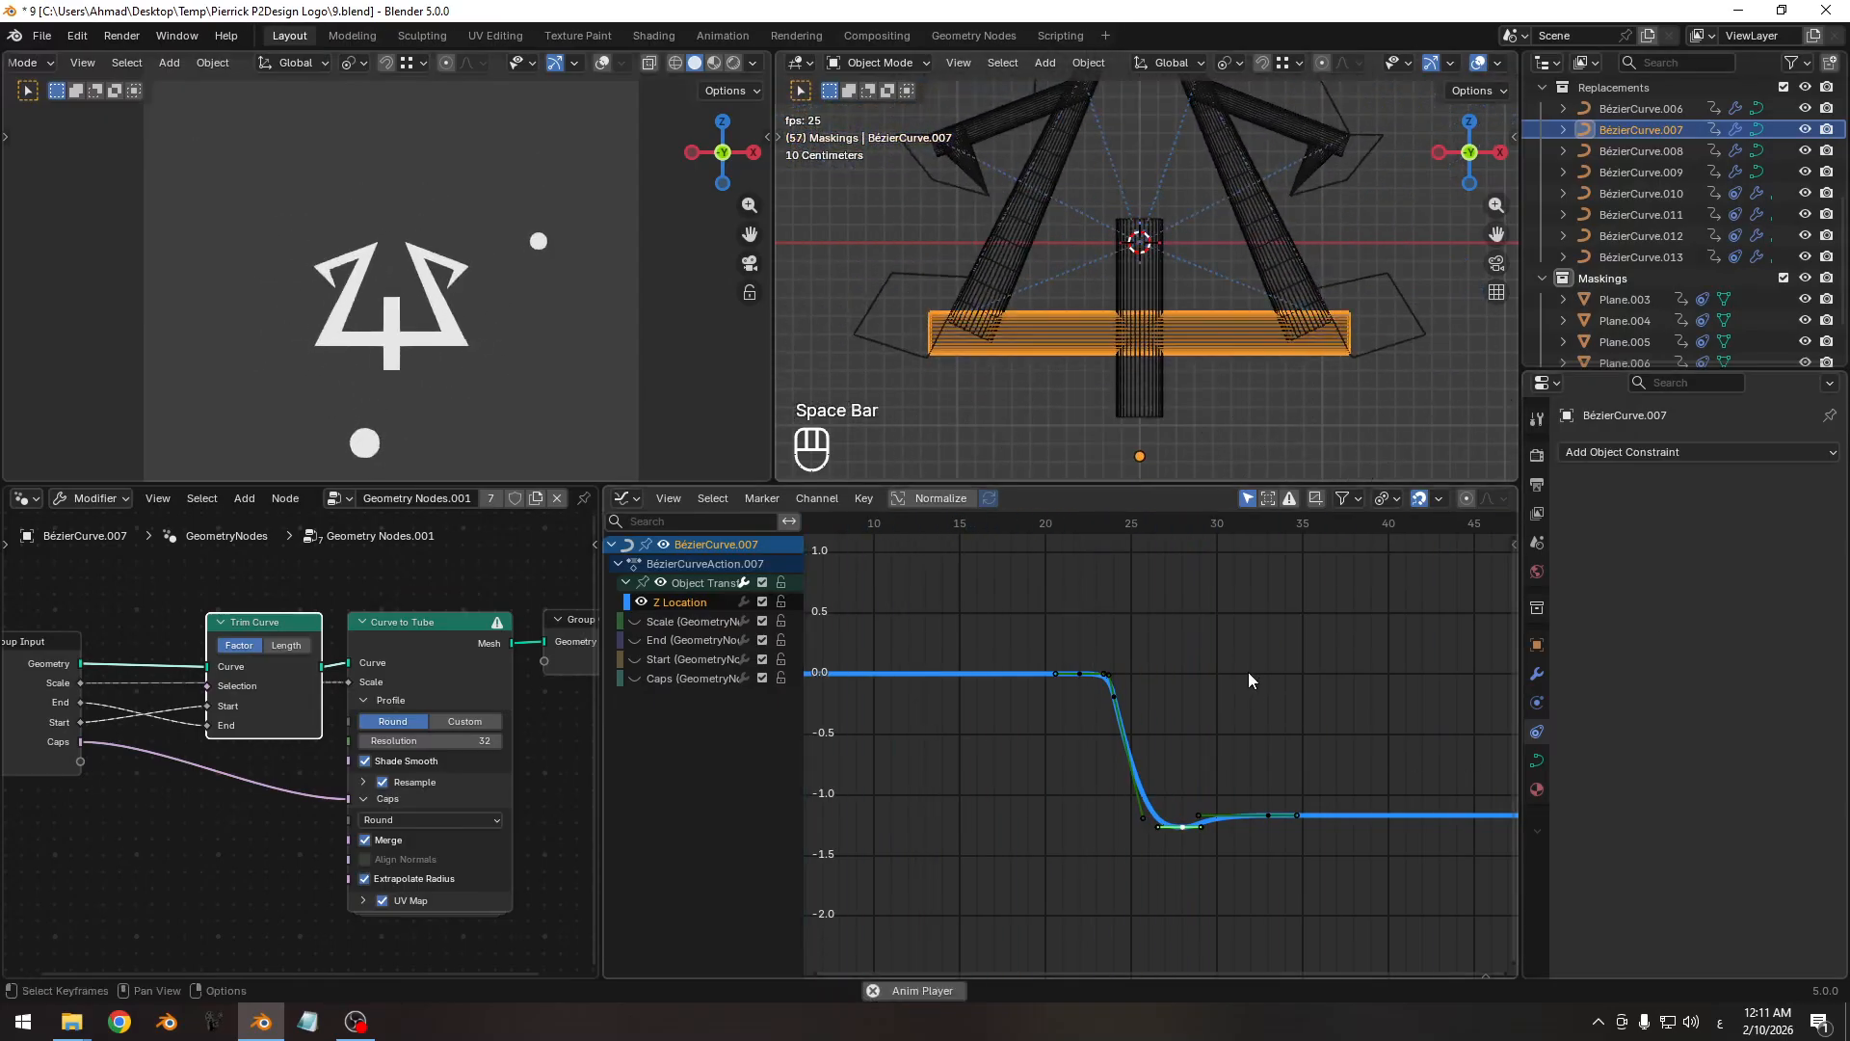
key("space")
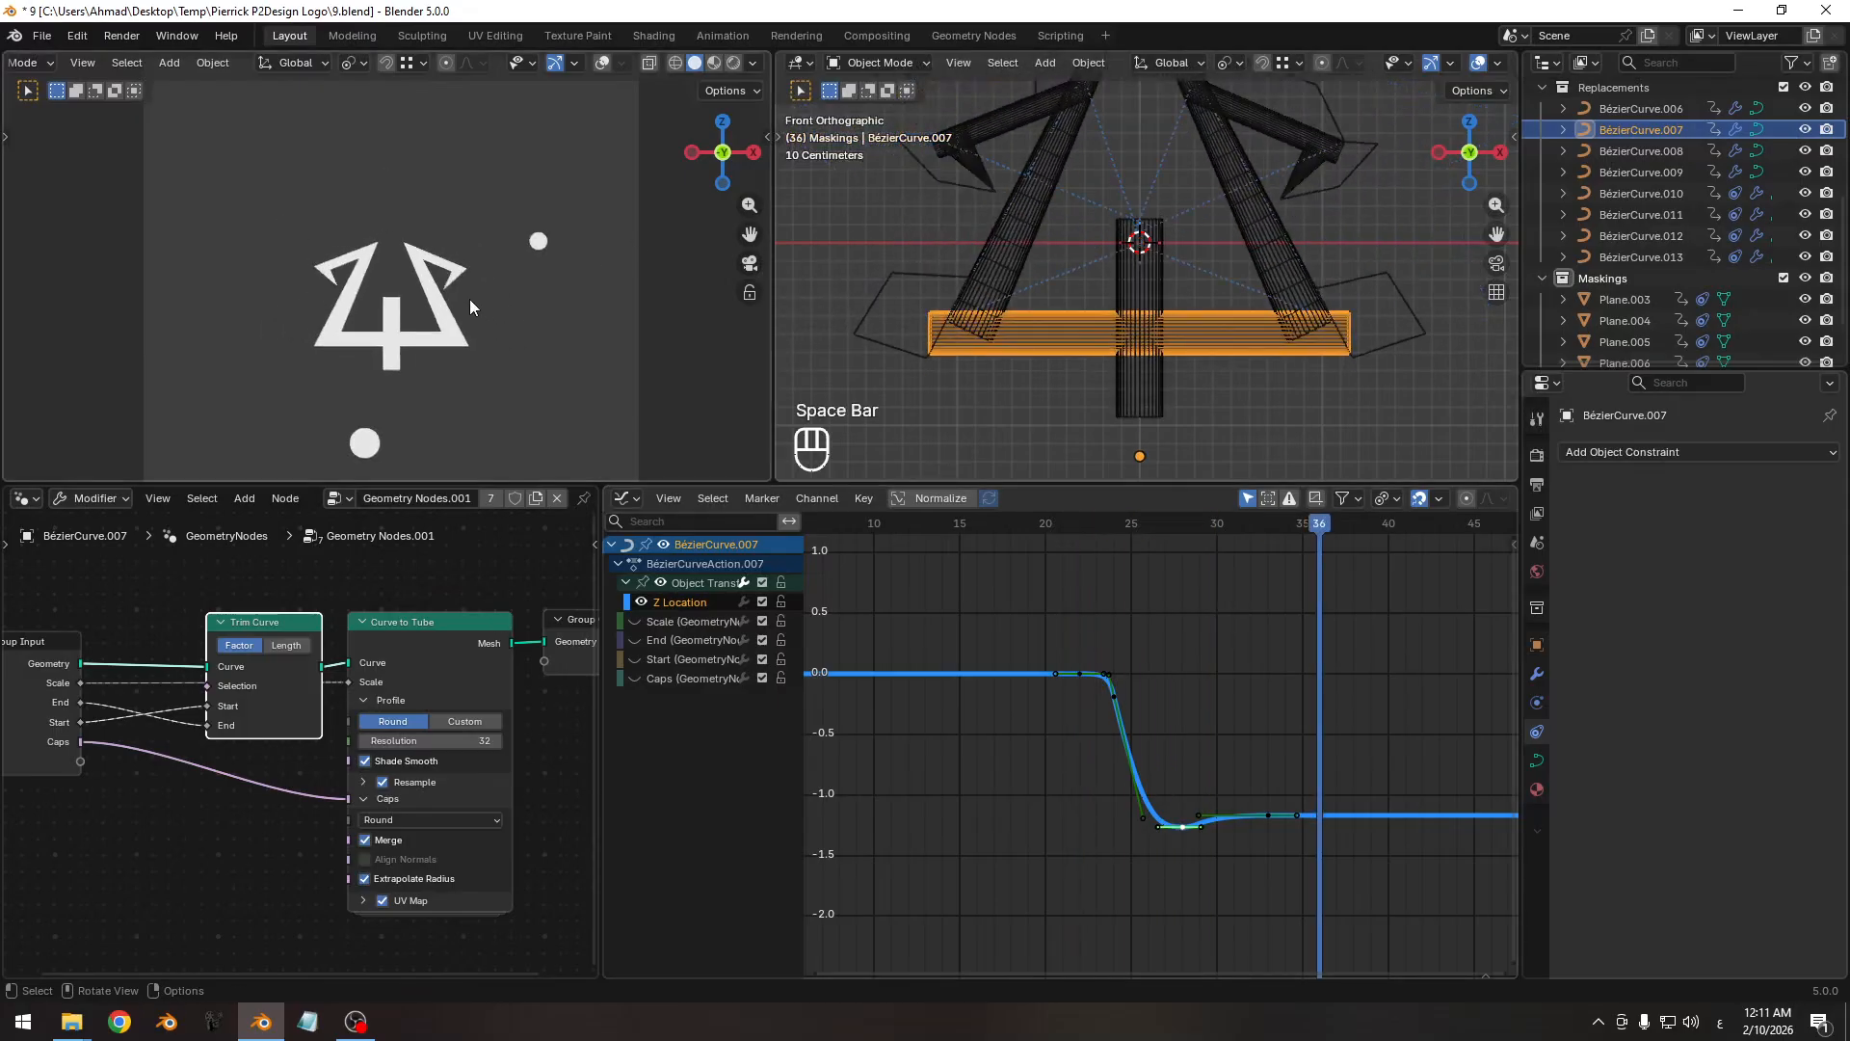
middle_click_drag(466, 301, 589, 252, "shift")
middle_click_drag(482, 326, 387, 290, "ctrl")
middle_click_drag(1041, 656, 999, 653, "ctrl")
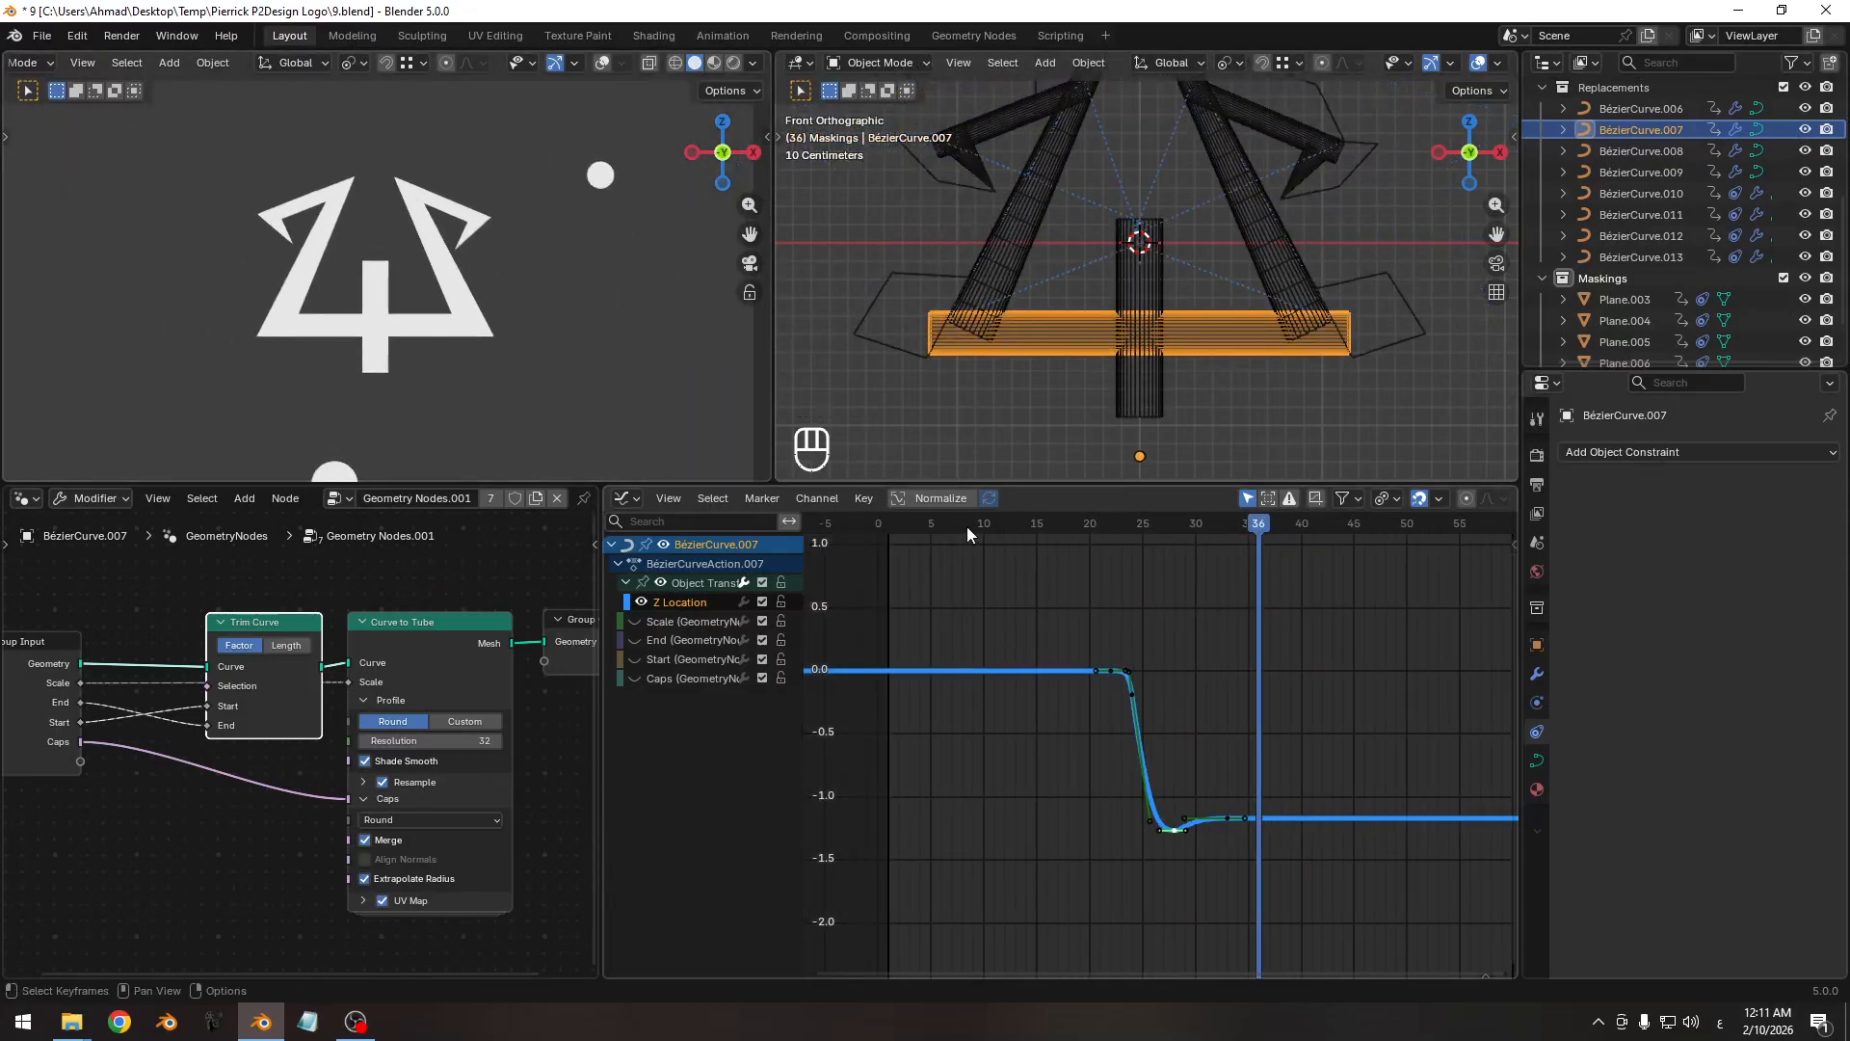
left_click_drag(967, 526, 1201, 534)
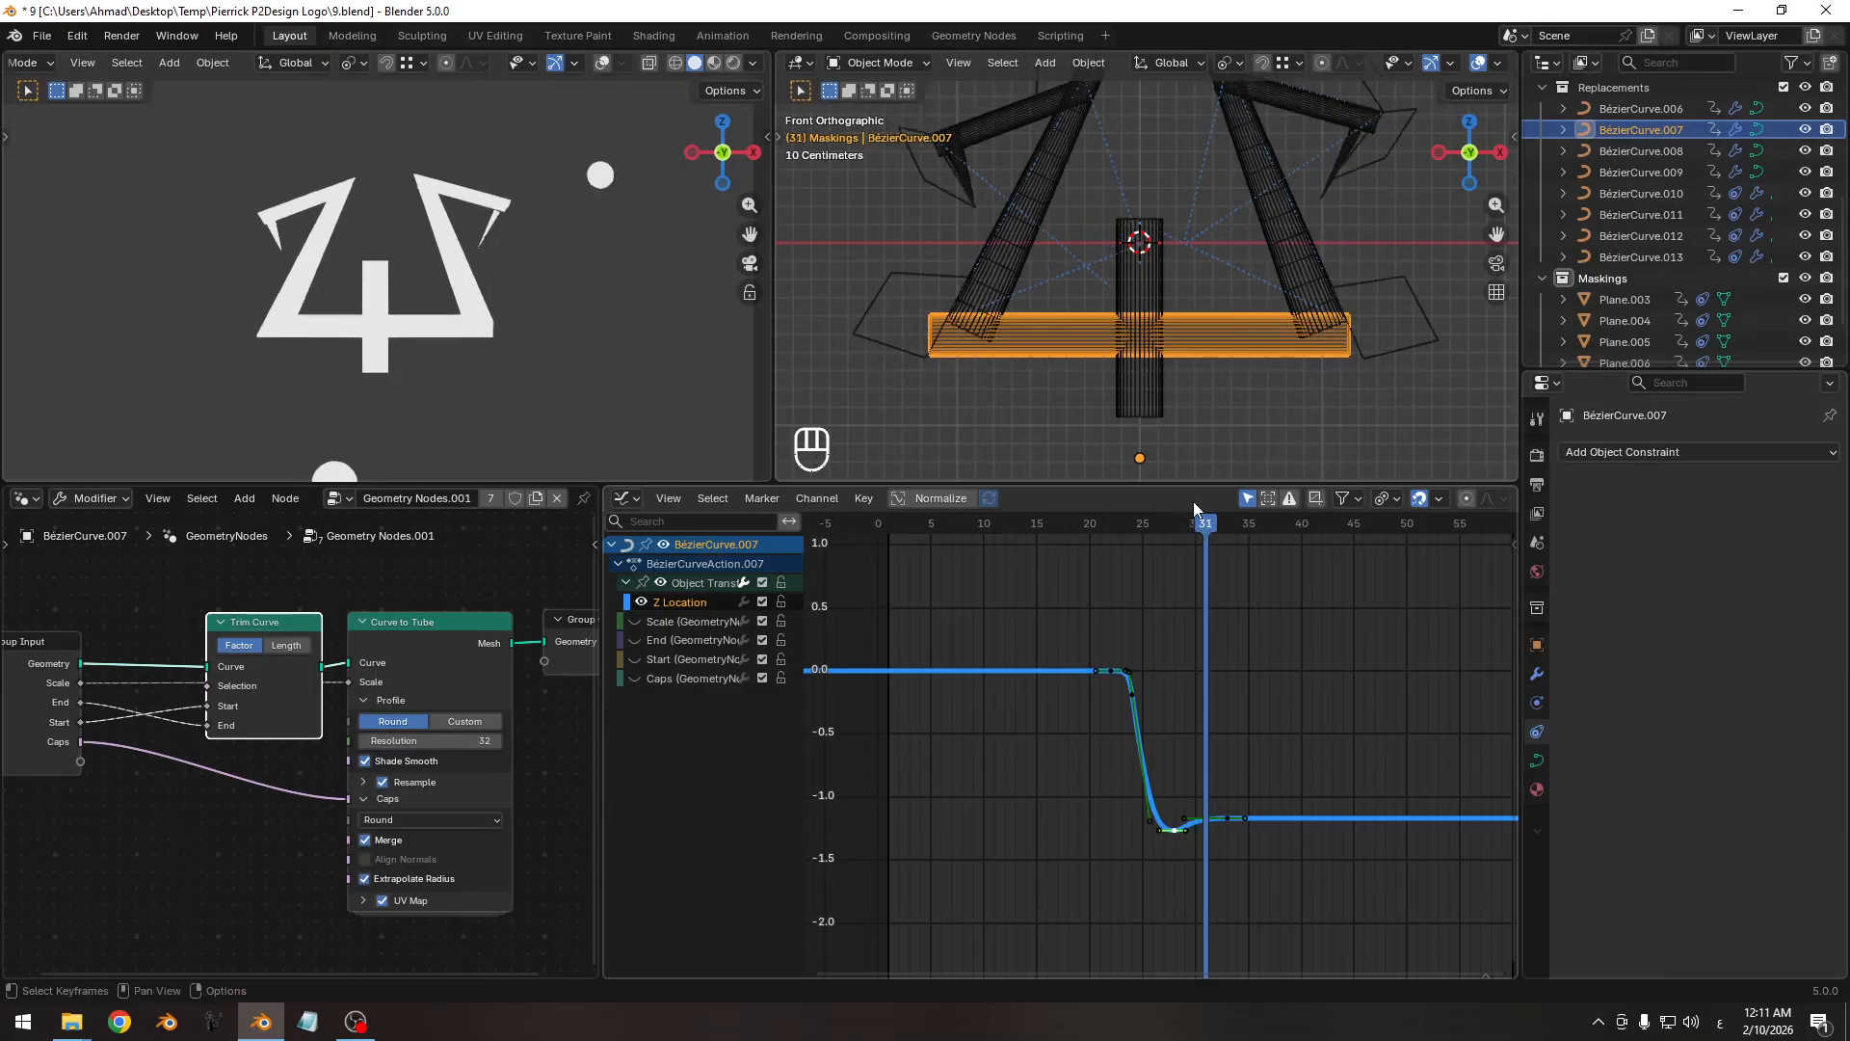
Select BézierCurve.008, the left slanted arm, check its curve in Edit Mode, and save the file.
middle_click_drag(988, 298, 1166, 298, "shift")
middle_click_drag(1169, 365, 1172, 312, "ctrl")
left_click(1178, 316)
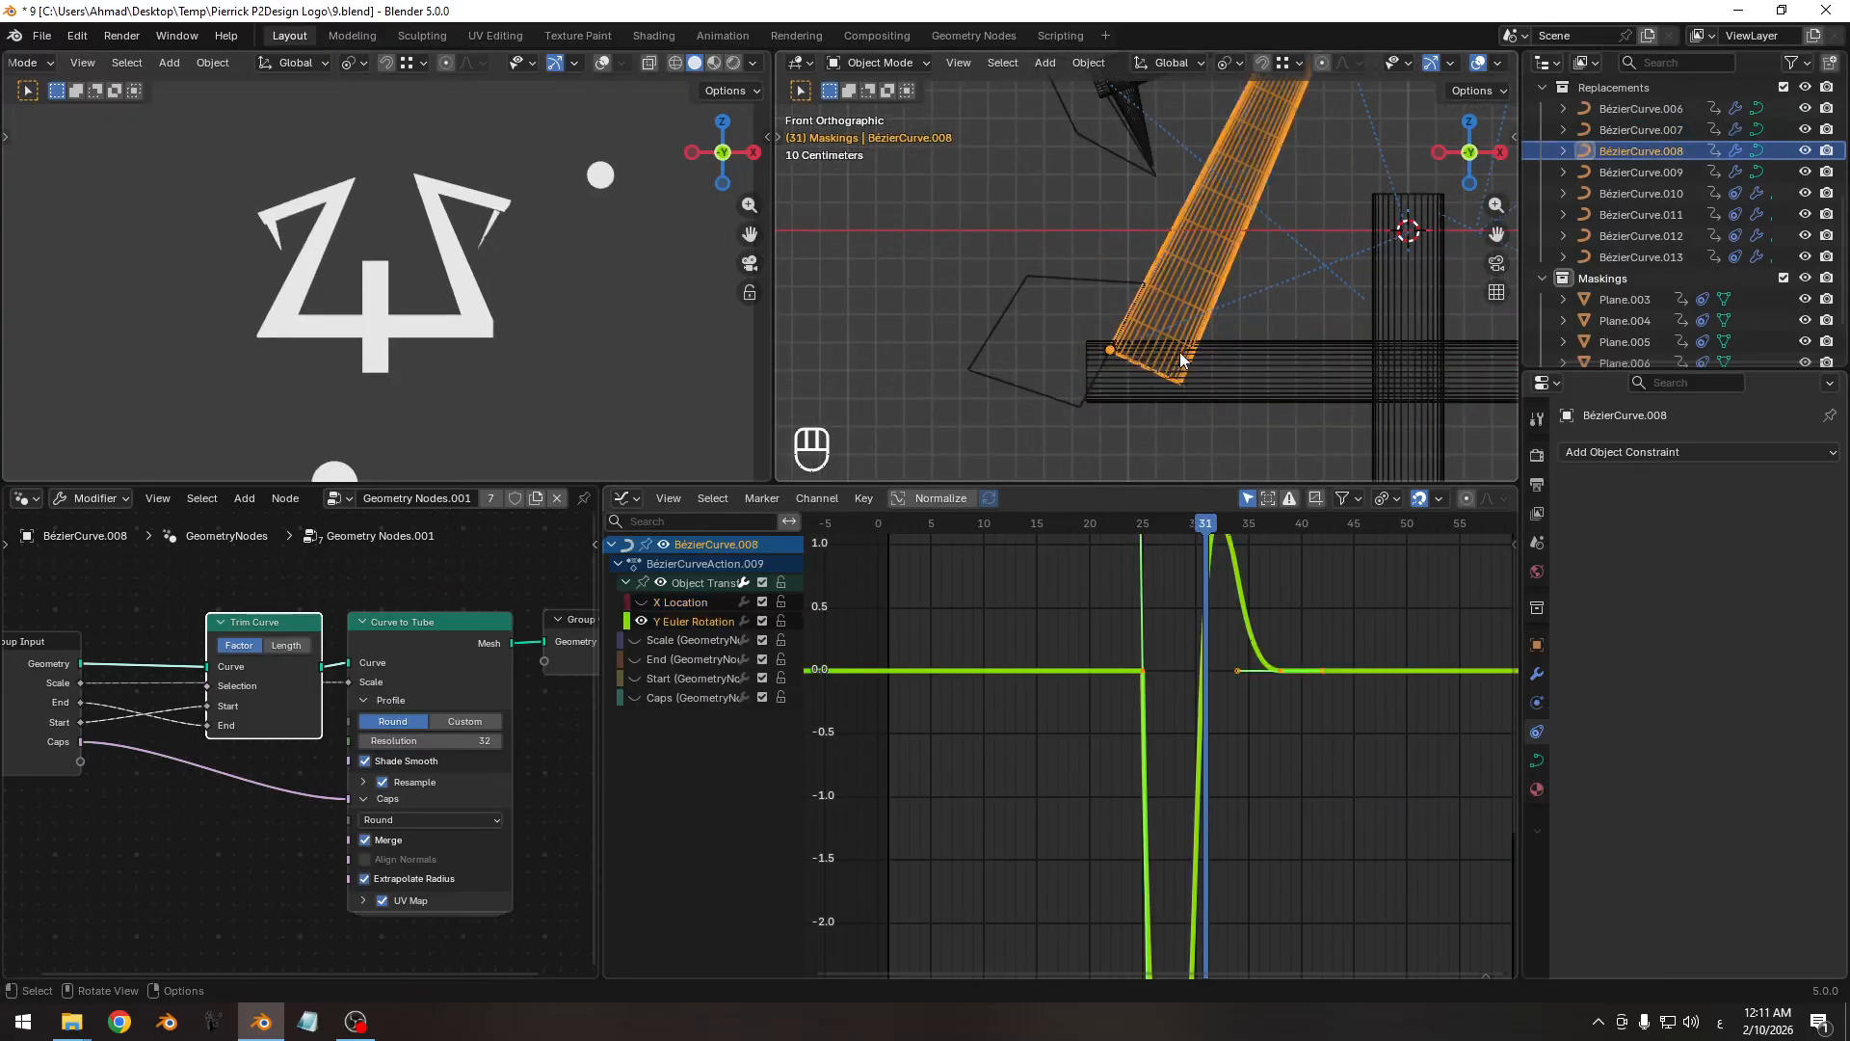
key("Tab")
key("Tab")
key("Tab")
mouse_move(1205, 382)
middle_mouse_down("ctrl")
mouse_move(1151, 382)
mouse_move(1183, 387)
middle_mouse_up("ctrl")
key("Tab")
middle_click_drag(1216, 664, 1133, 637, "ctrl")
key("ctrl+s")
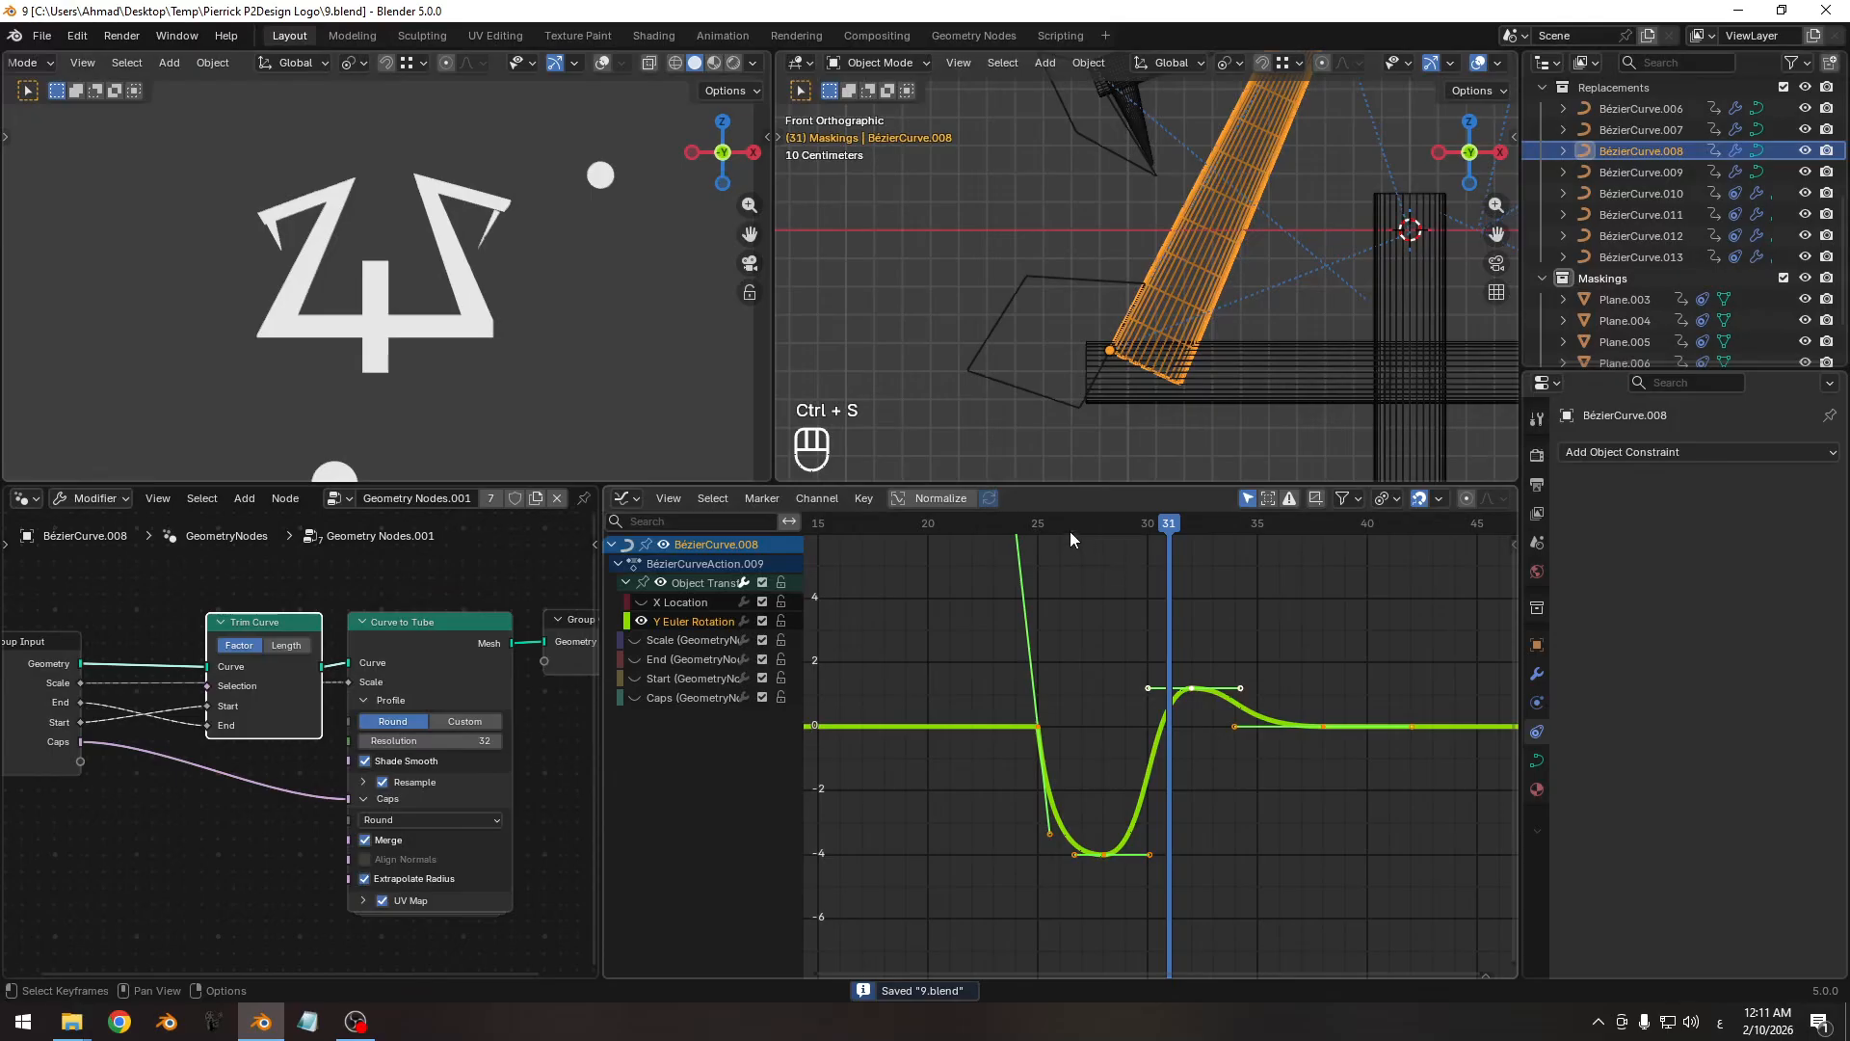
Play back and scrub the animation to check the left arm's joint with the bar, stopping on frame 28.
left_click_drag(1069, 528, 1191, 534)
middle_click_drag(461, 368, 543, 355, "ctrl")
key("space")
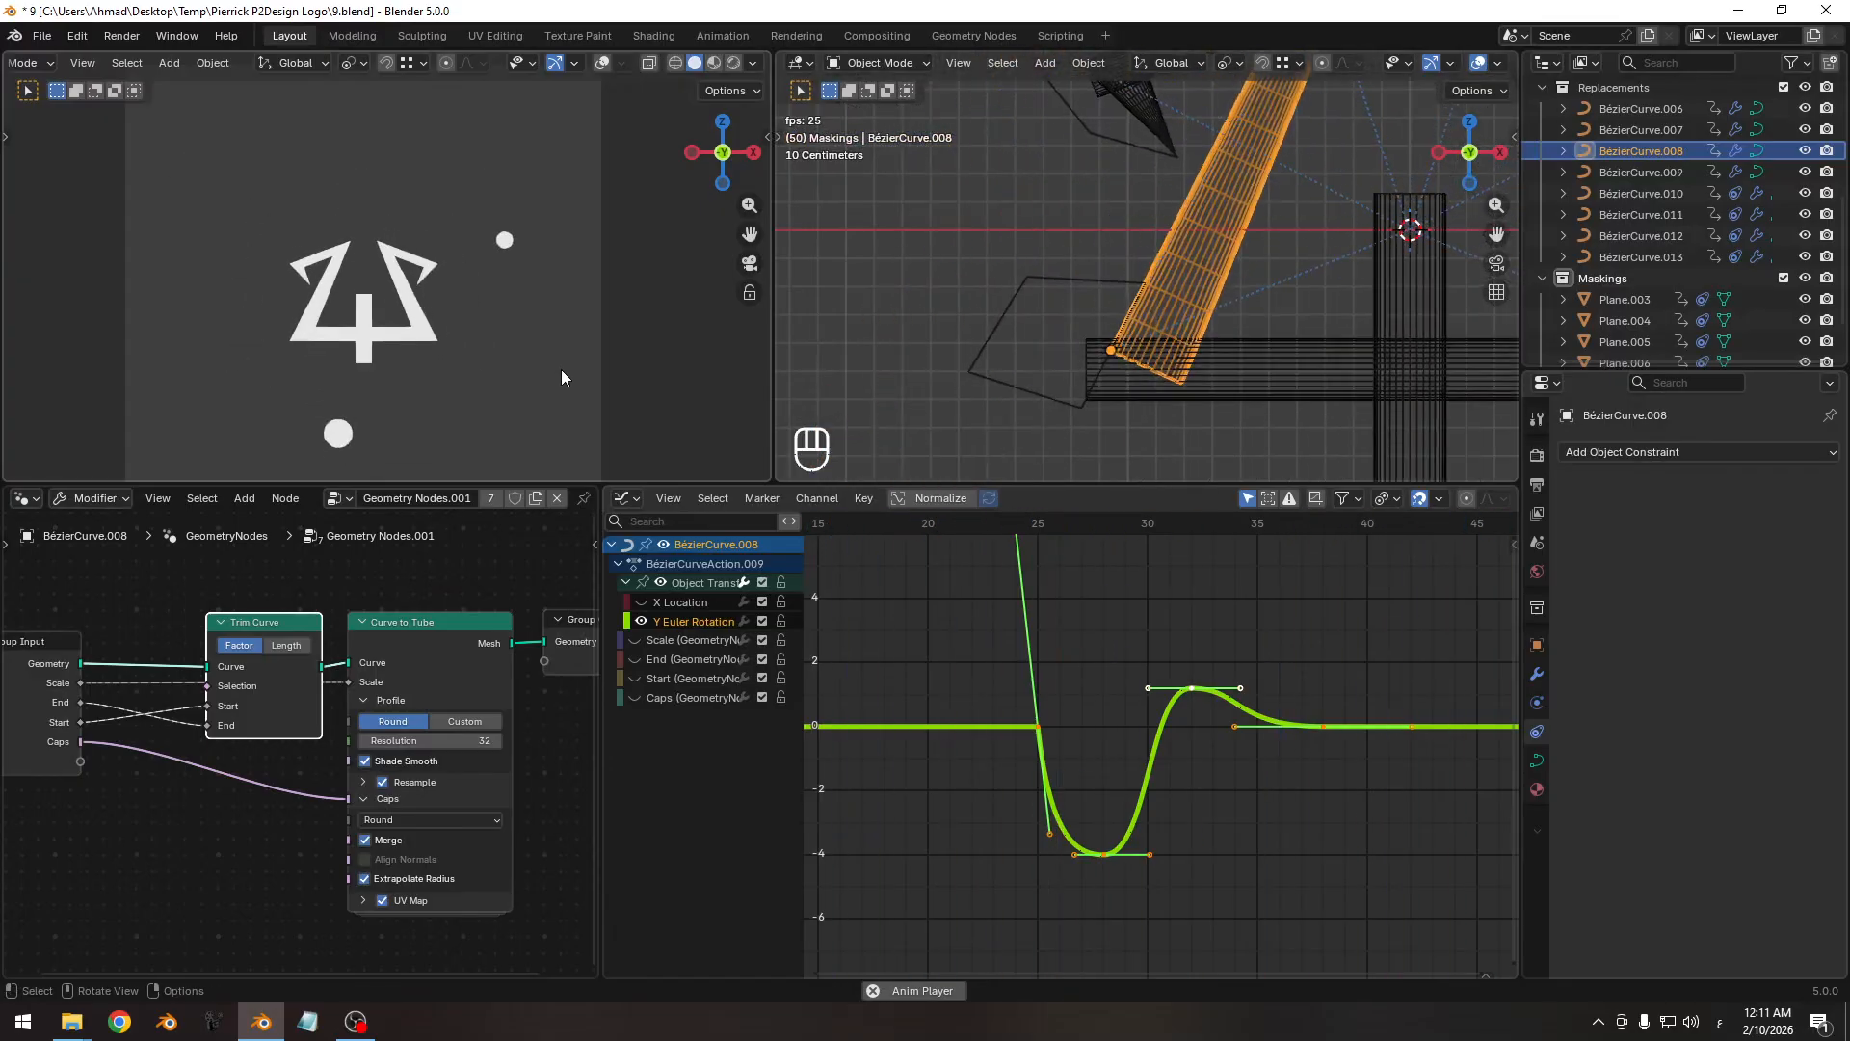
key("space")
left_click_drag(990, 528, 1103, 525)
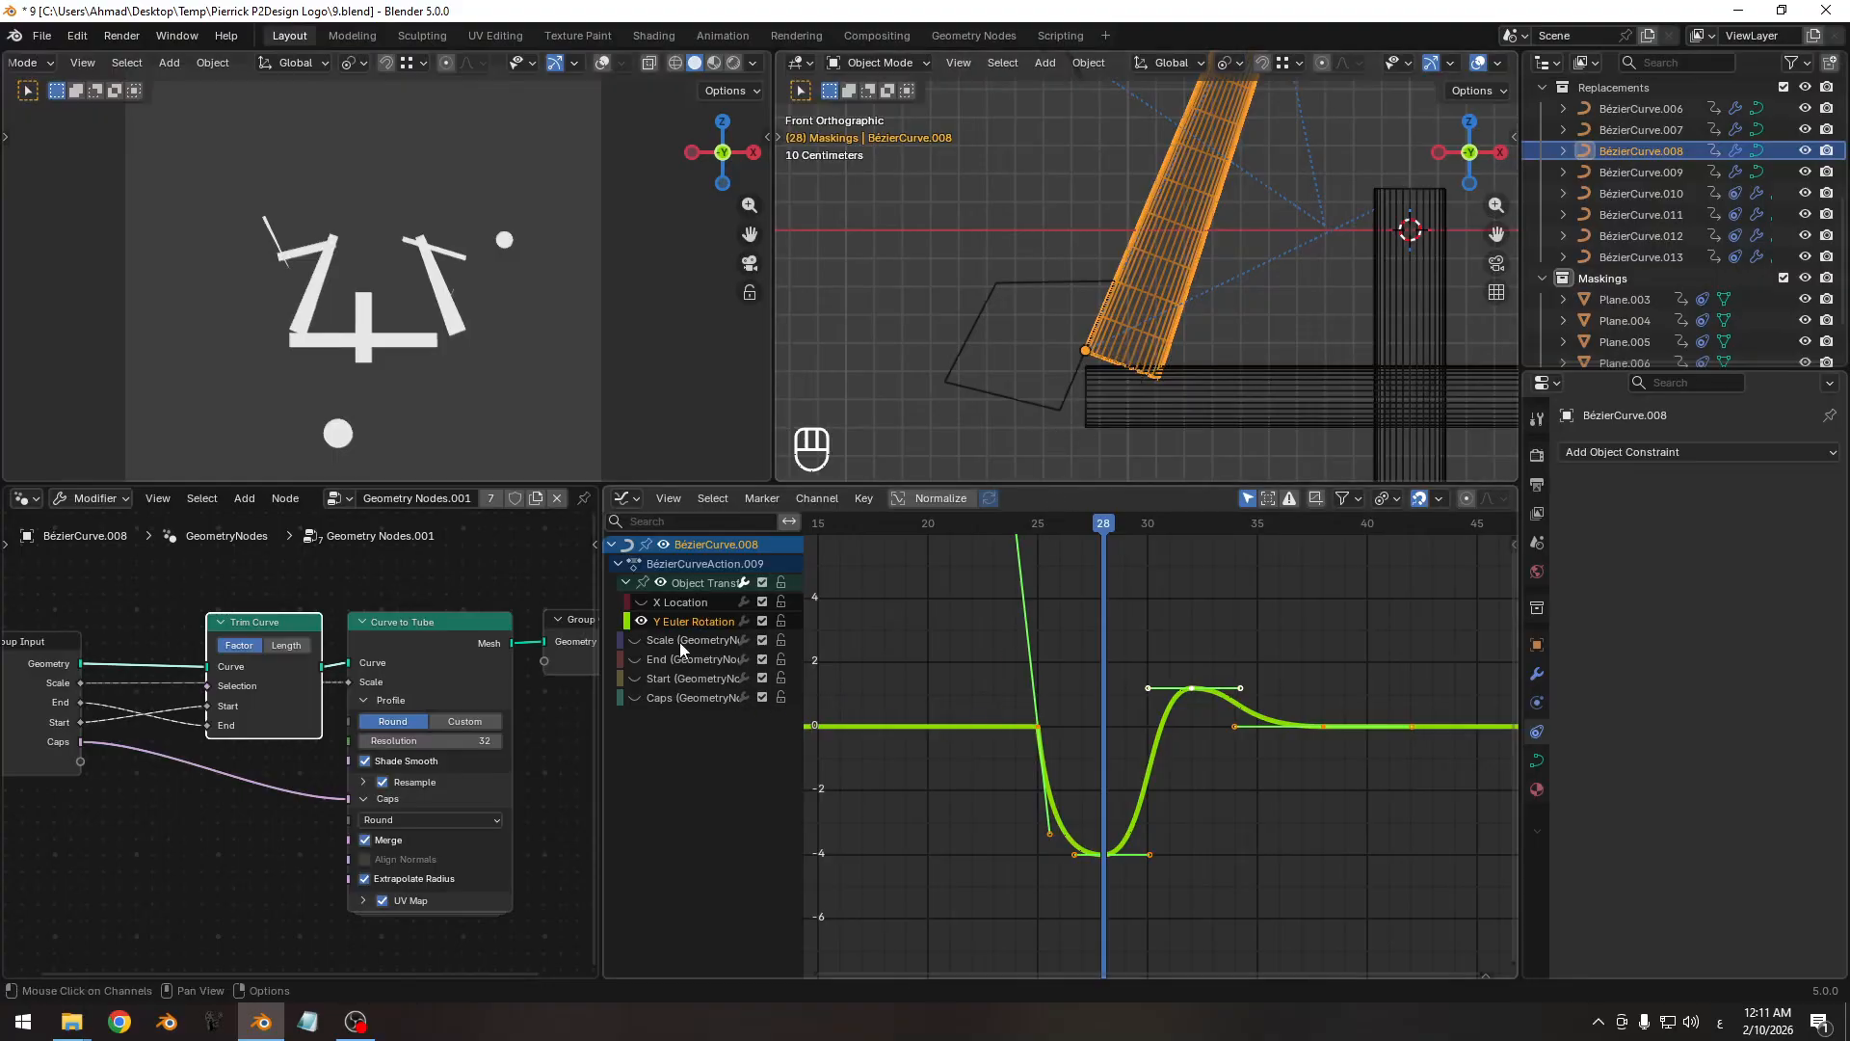
left_click(649, 659)
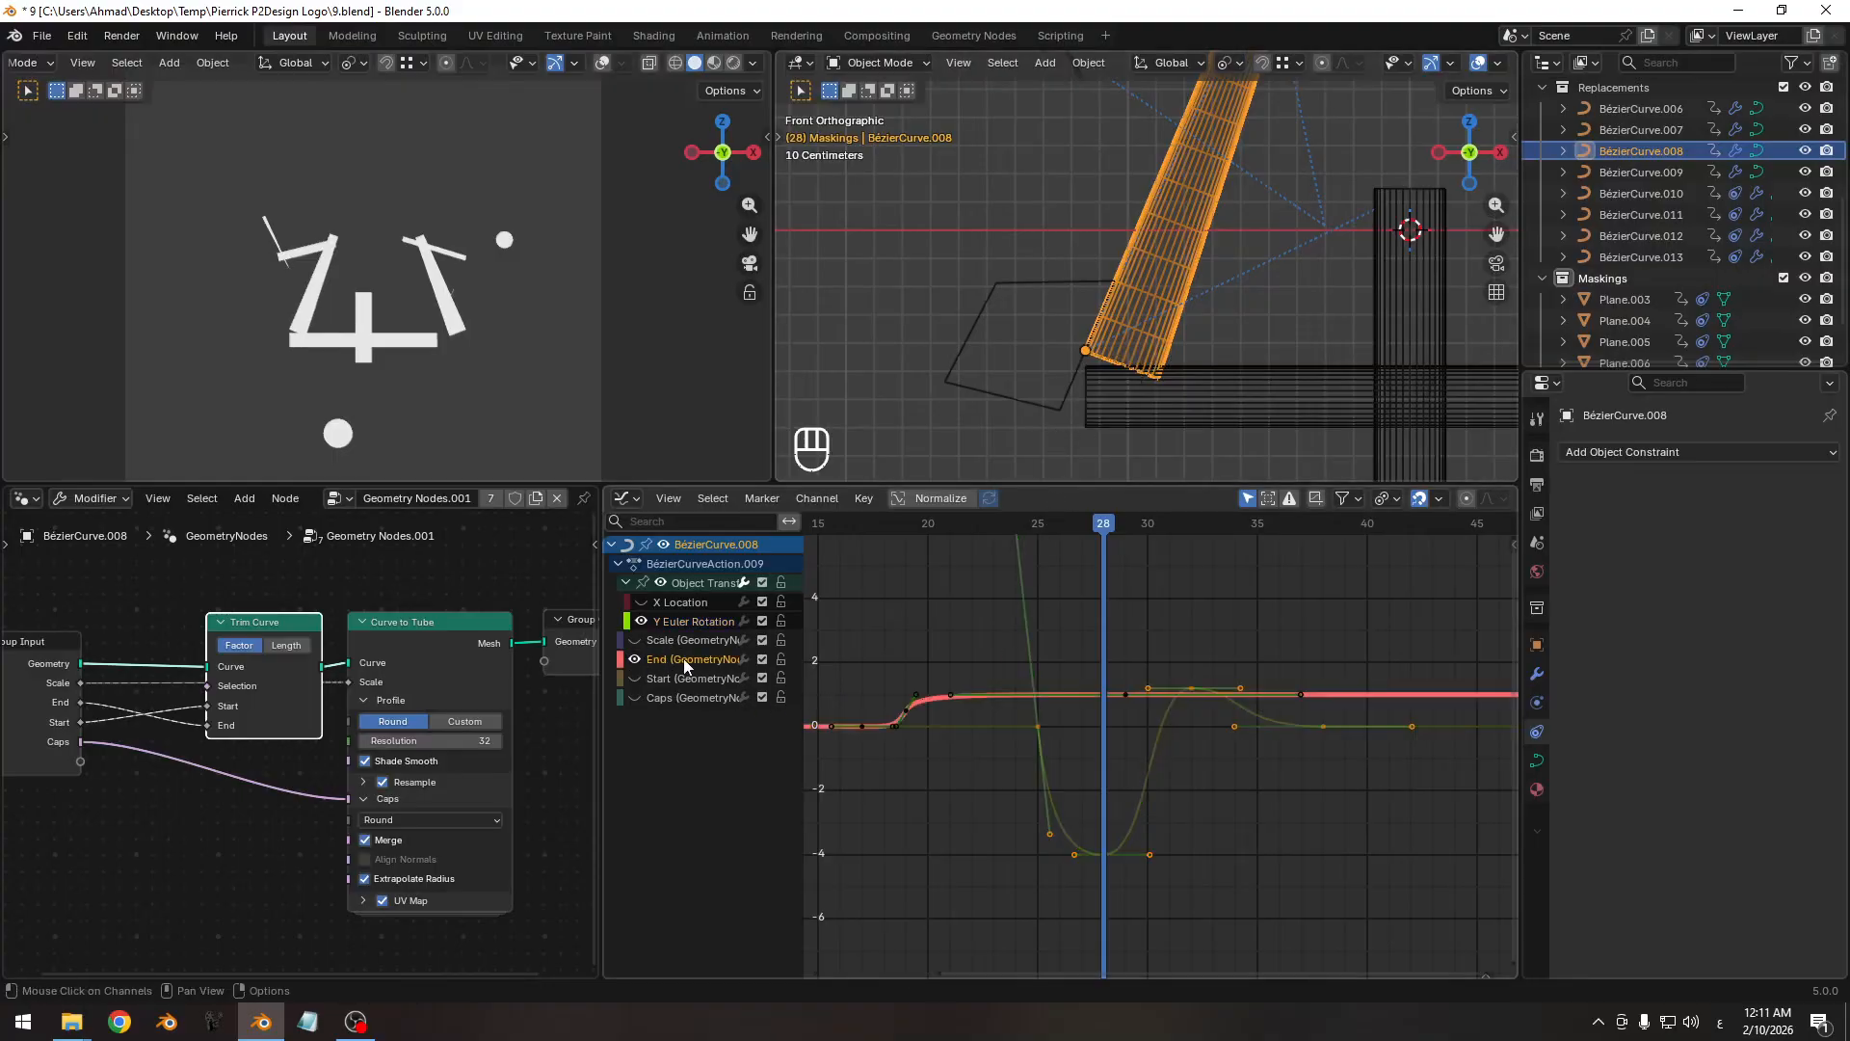
double_click(686, 658)
middle_click_drag(1137, 744, 1123, 697, "ctrl")
key("g")
key("y")
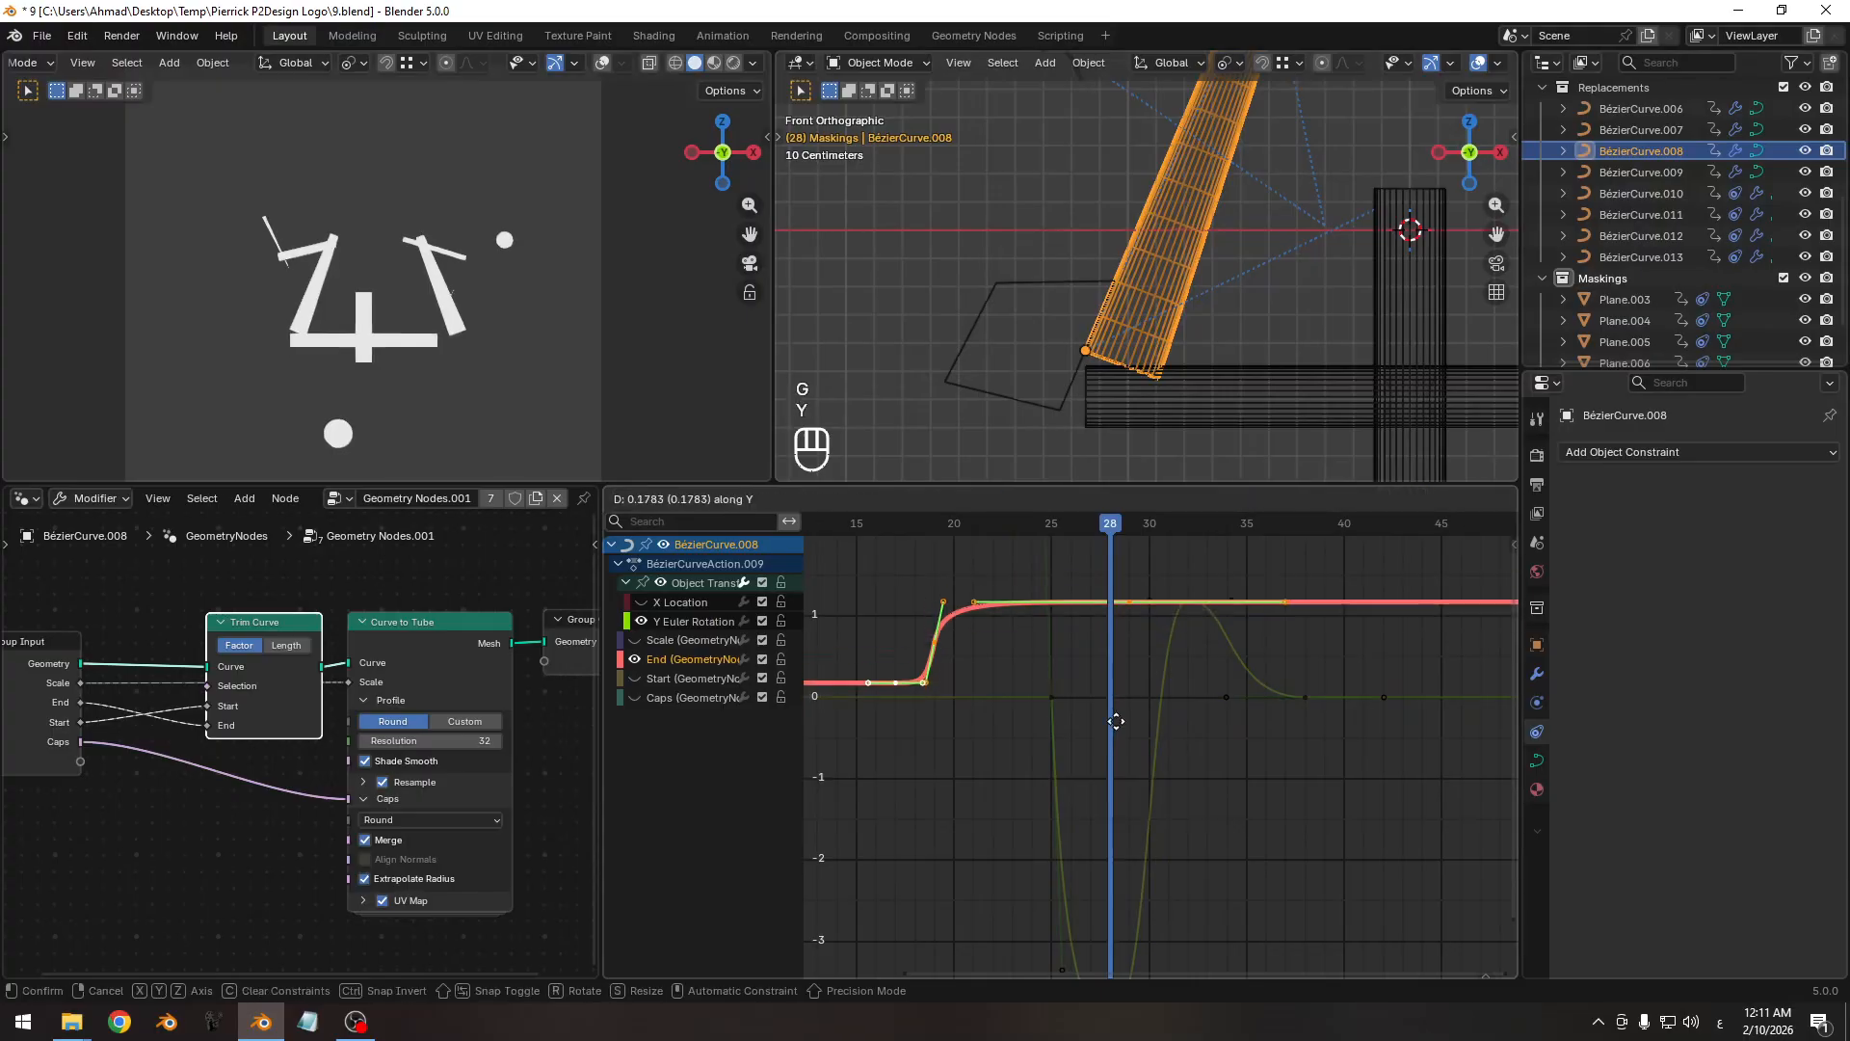
key("Escape")
Isolate BézierCurve.008's Start channel in the Graph Editor and hide the other curves.
left_click(640, 677)
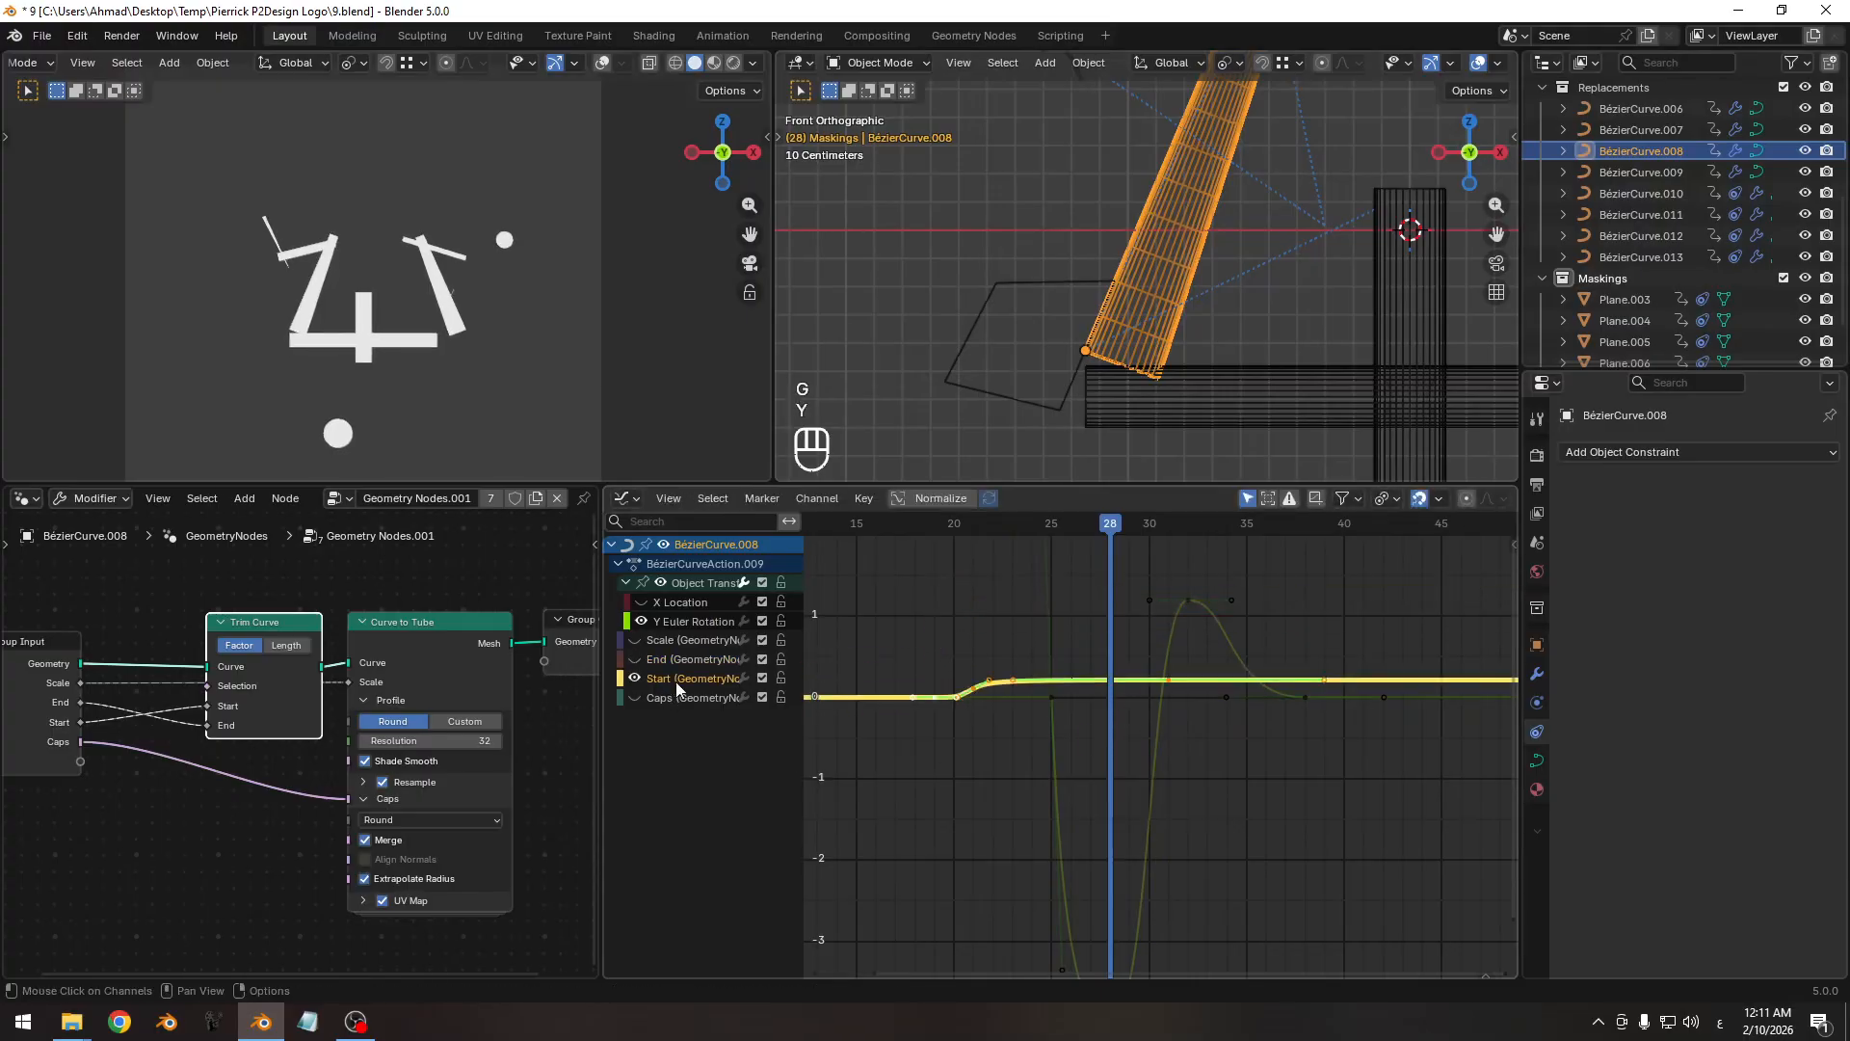
middle_click_drag(1032, 773, 1040, 670, "ctrl")
key("shift+h")
middle_click_drag(1040, 666, 1087, 717)
Insert Start keyframes for BézierCurve.008 on frames 27 and 28, using Only Selected Channels.
key("Left")
key("Left")
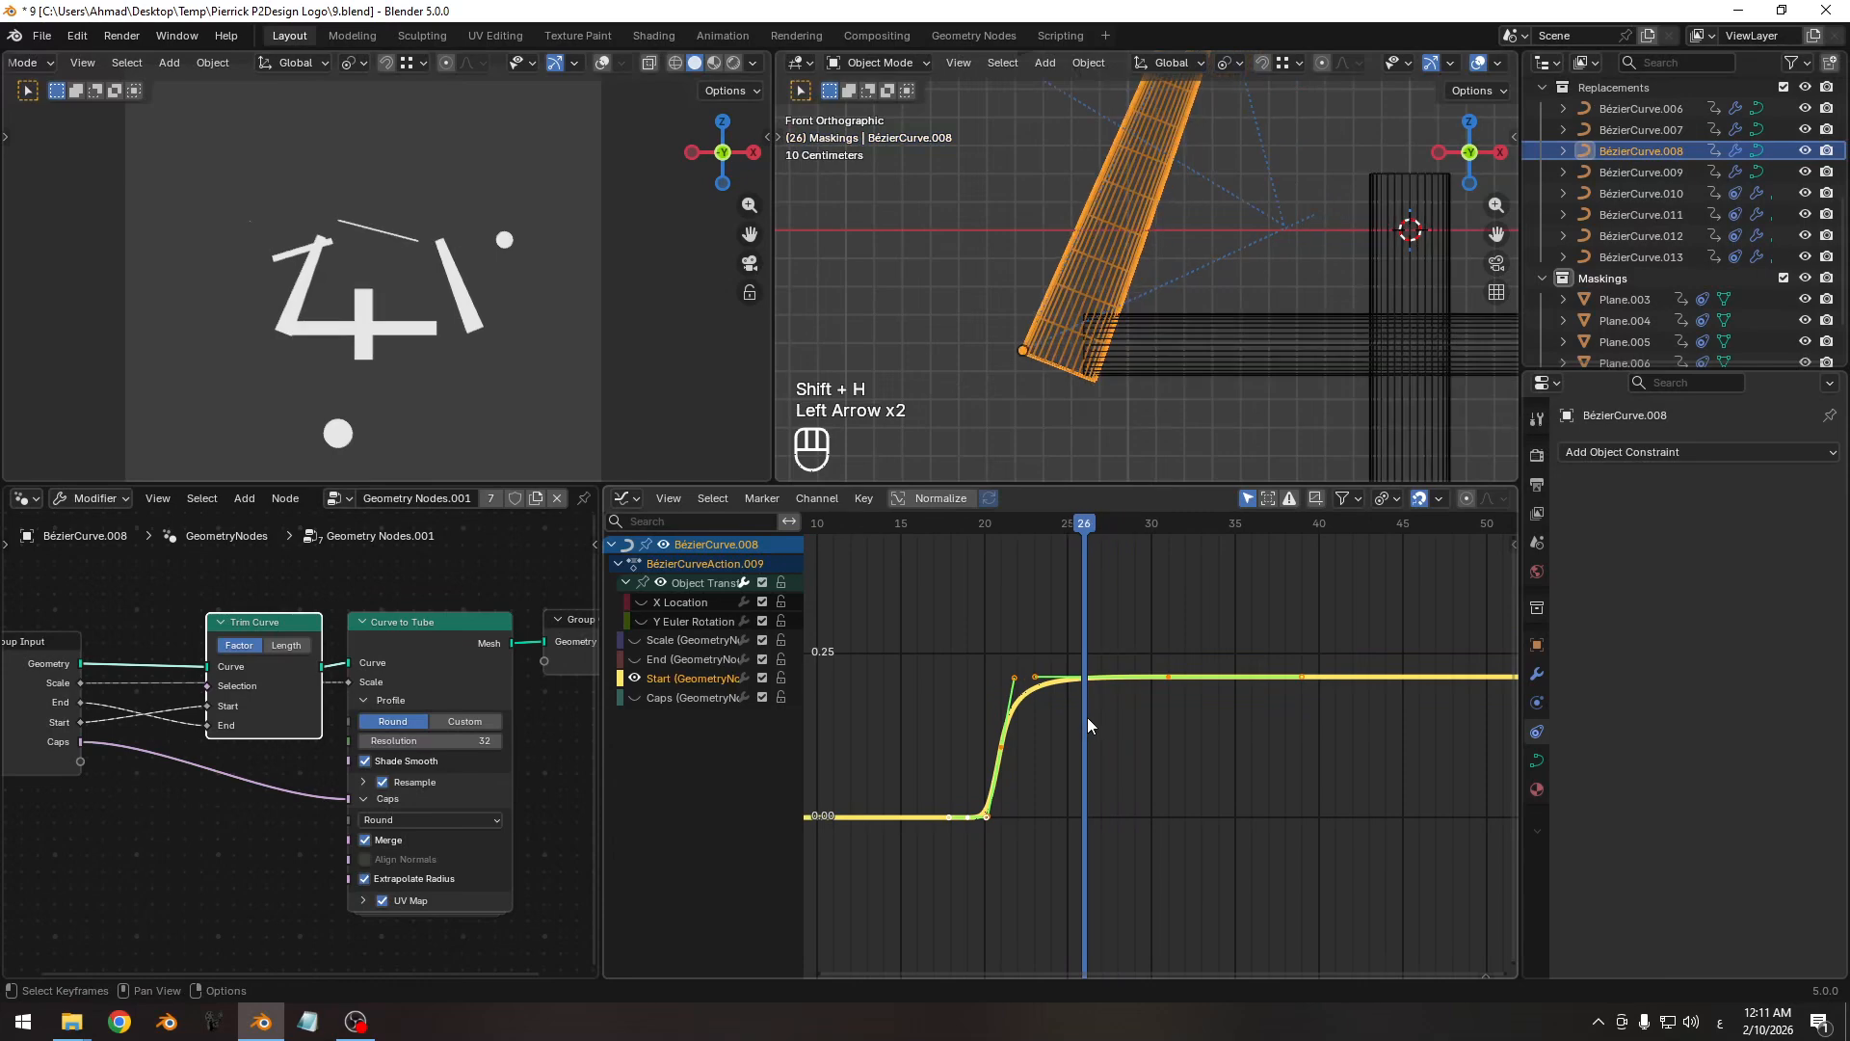
key("Right")
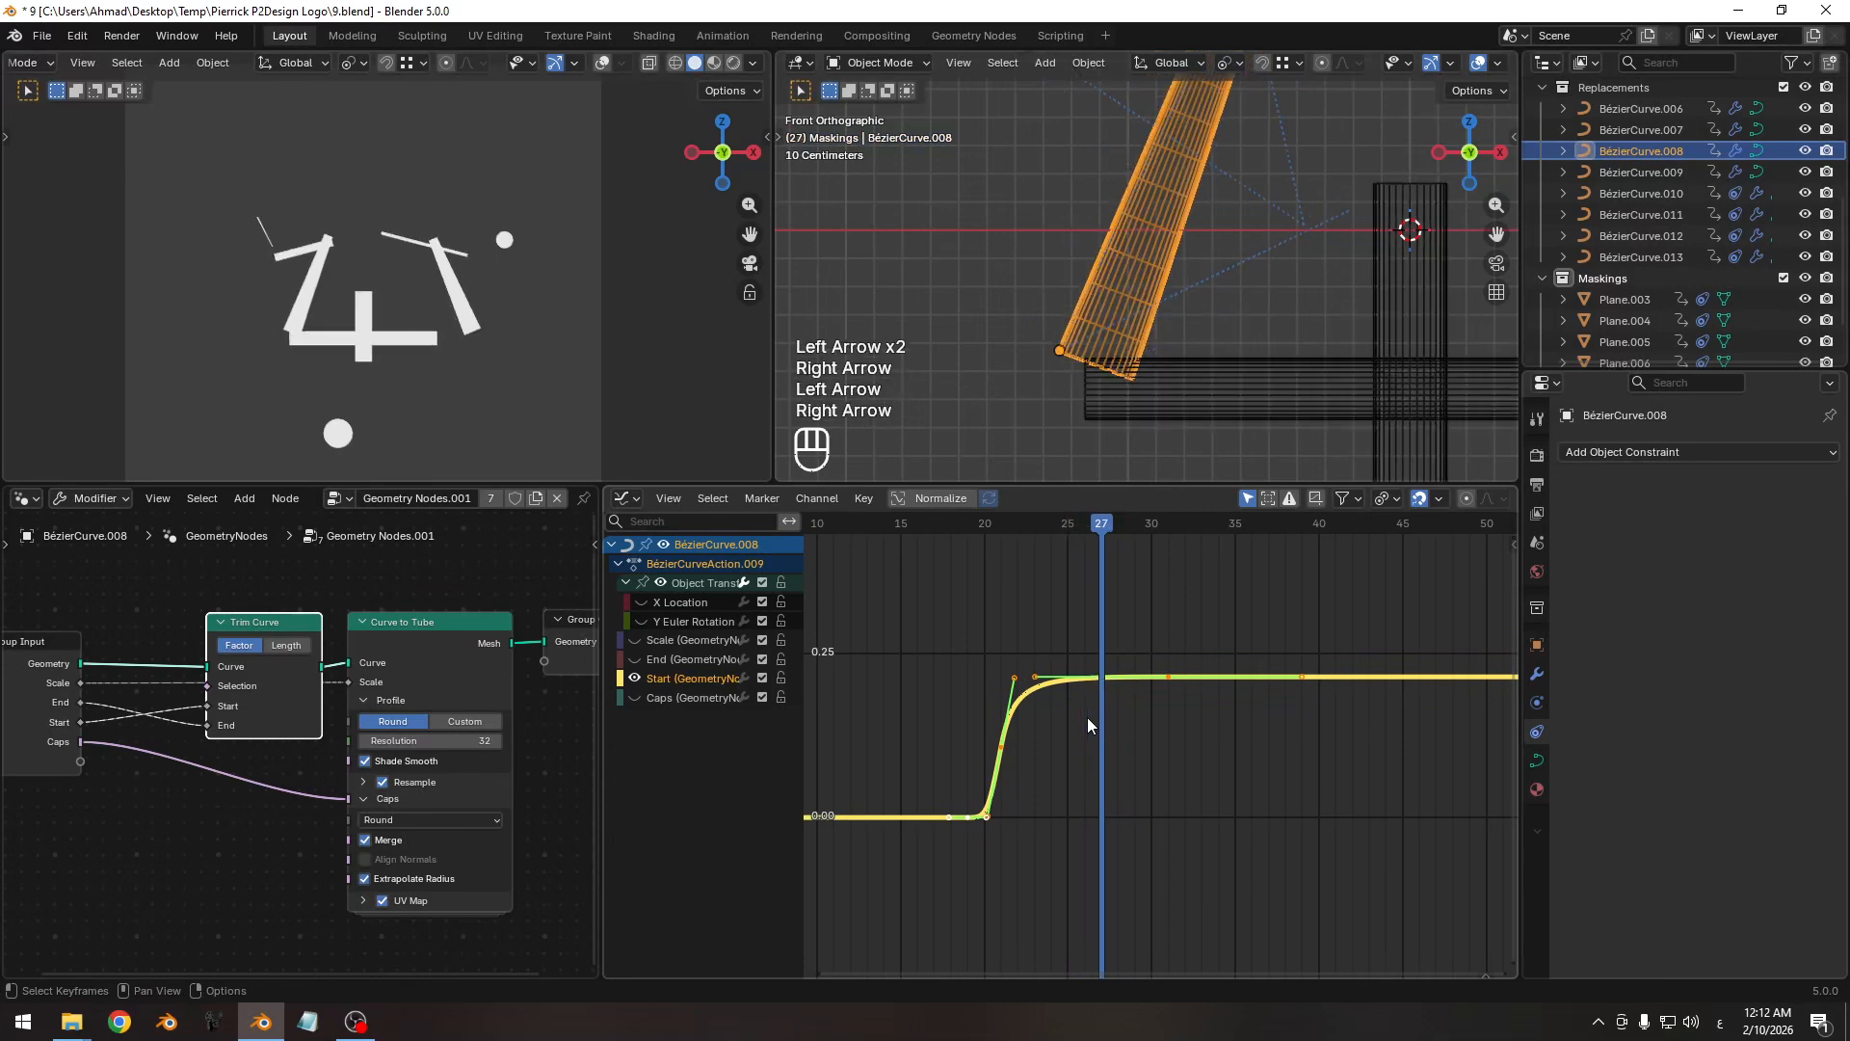
scroll(349, 281, "up", 2)
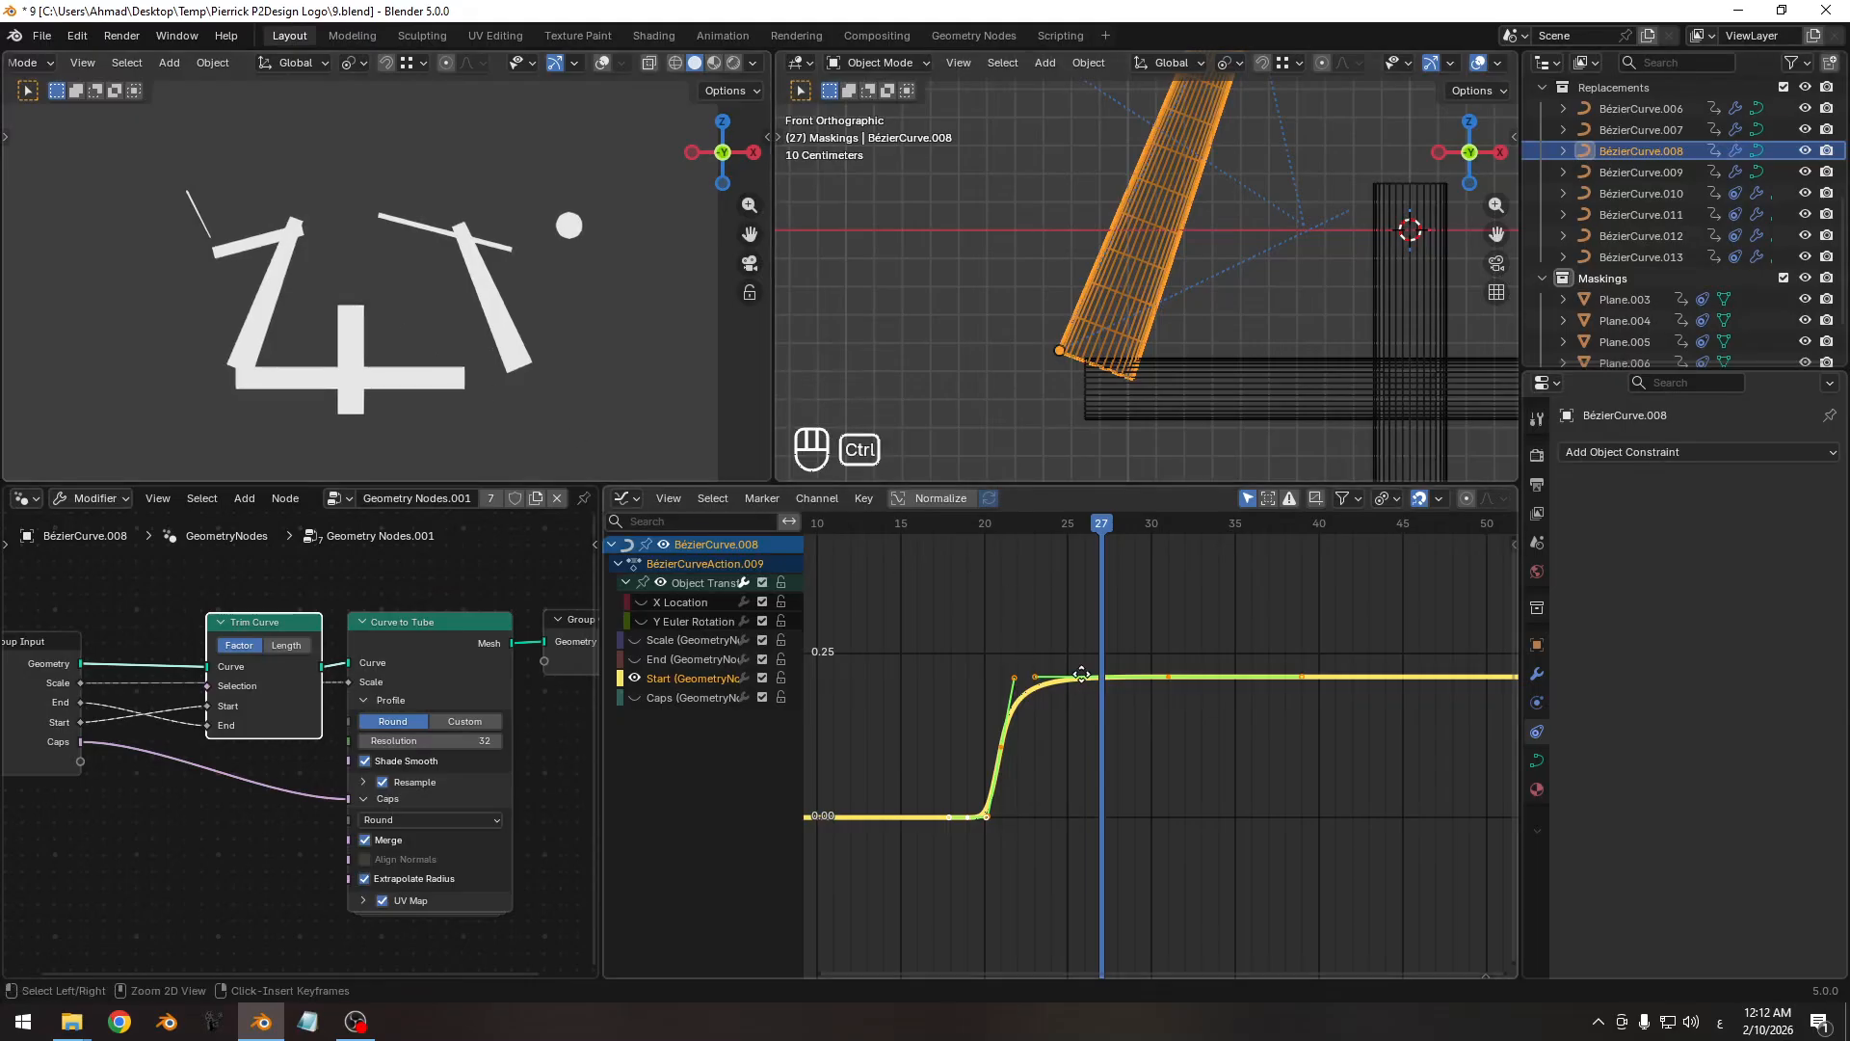
middle_click_drag(1081, 674, 1223, 723, "ctrl")
key("i")
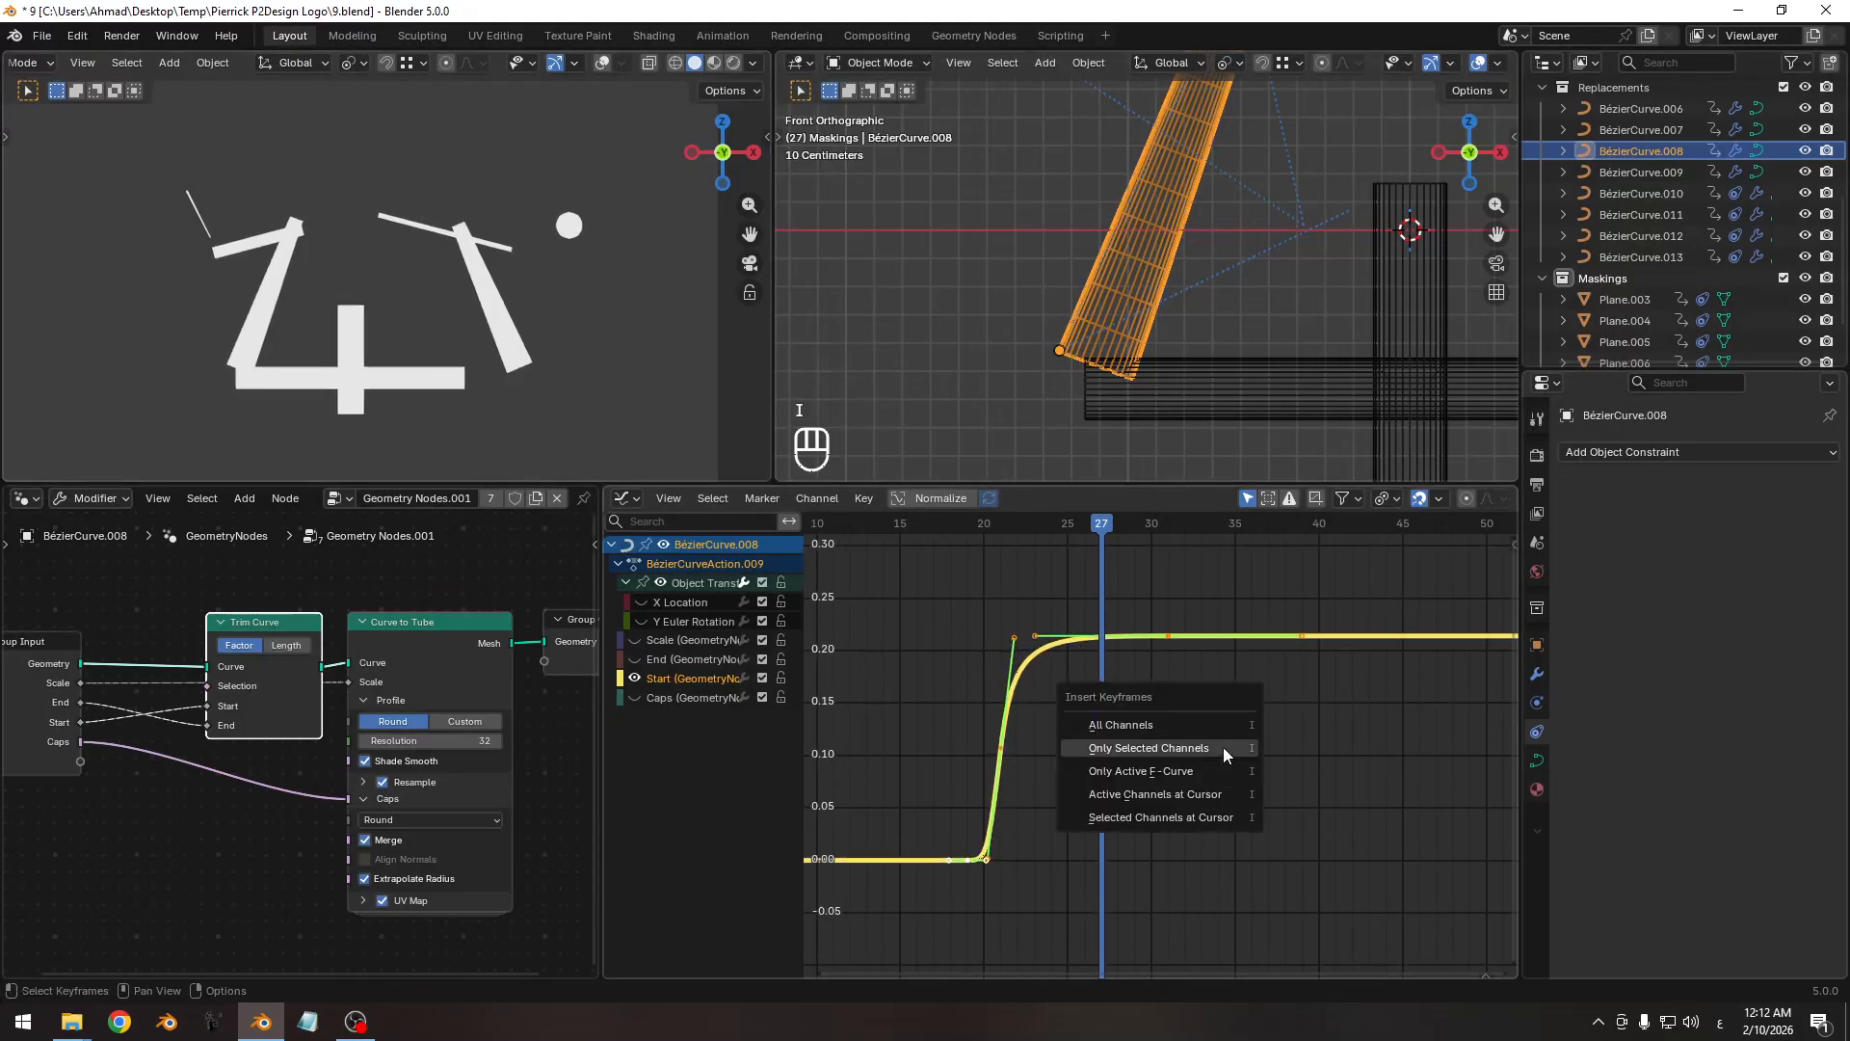
left_click(1223, 748)
key("Right")
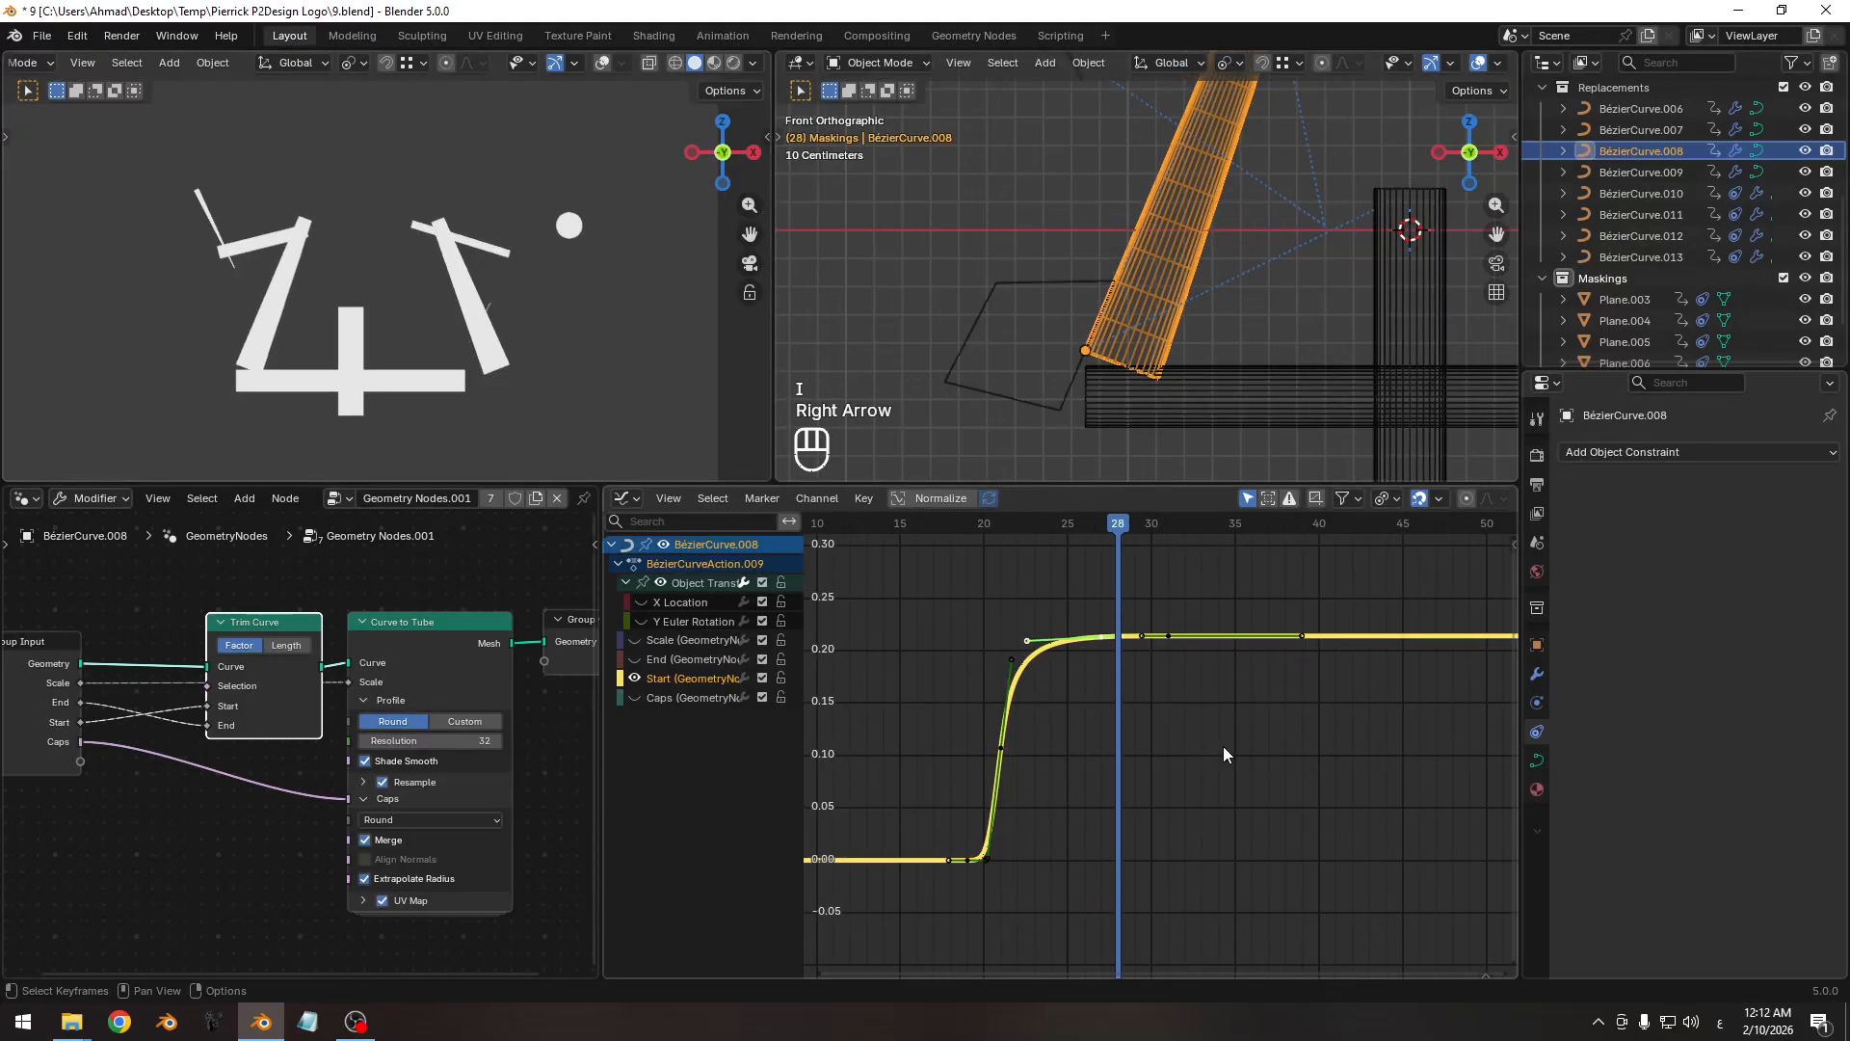
key("i")
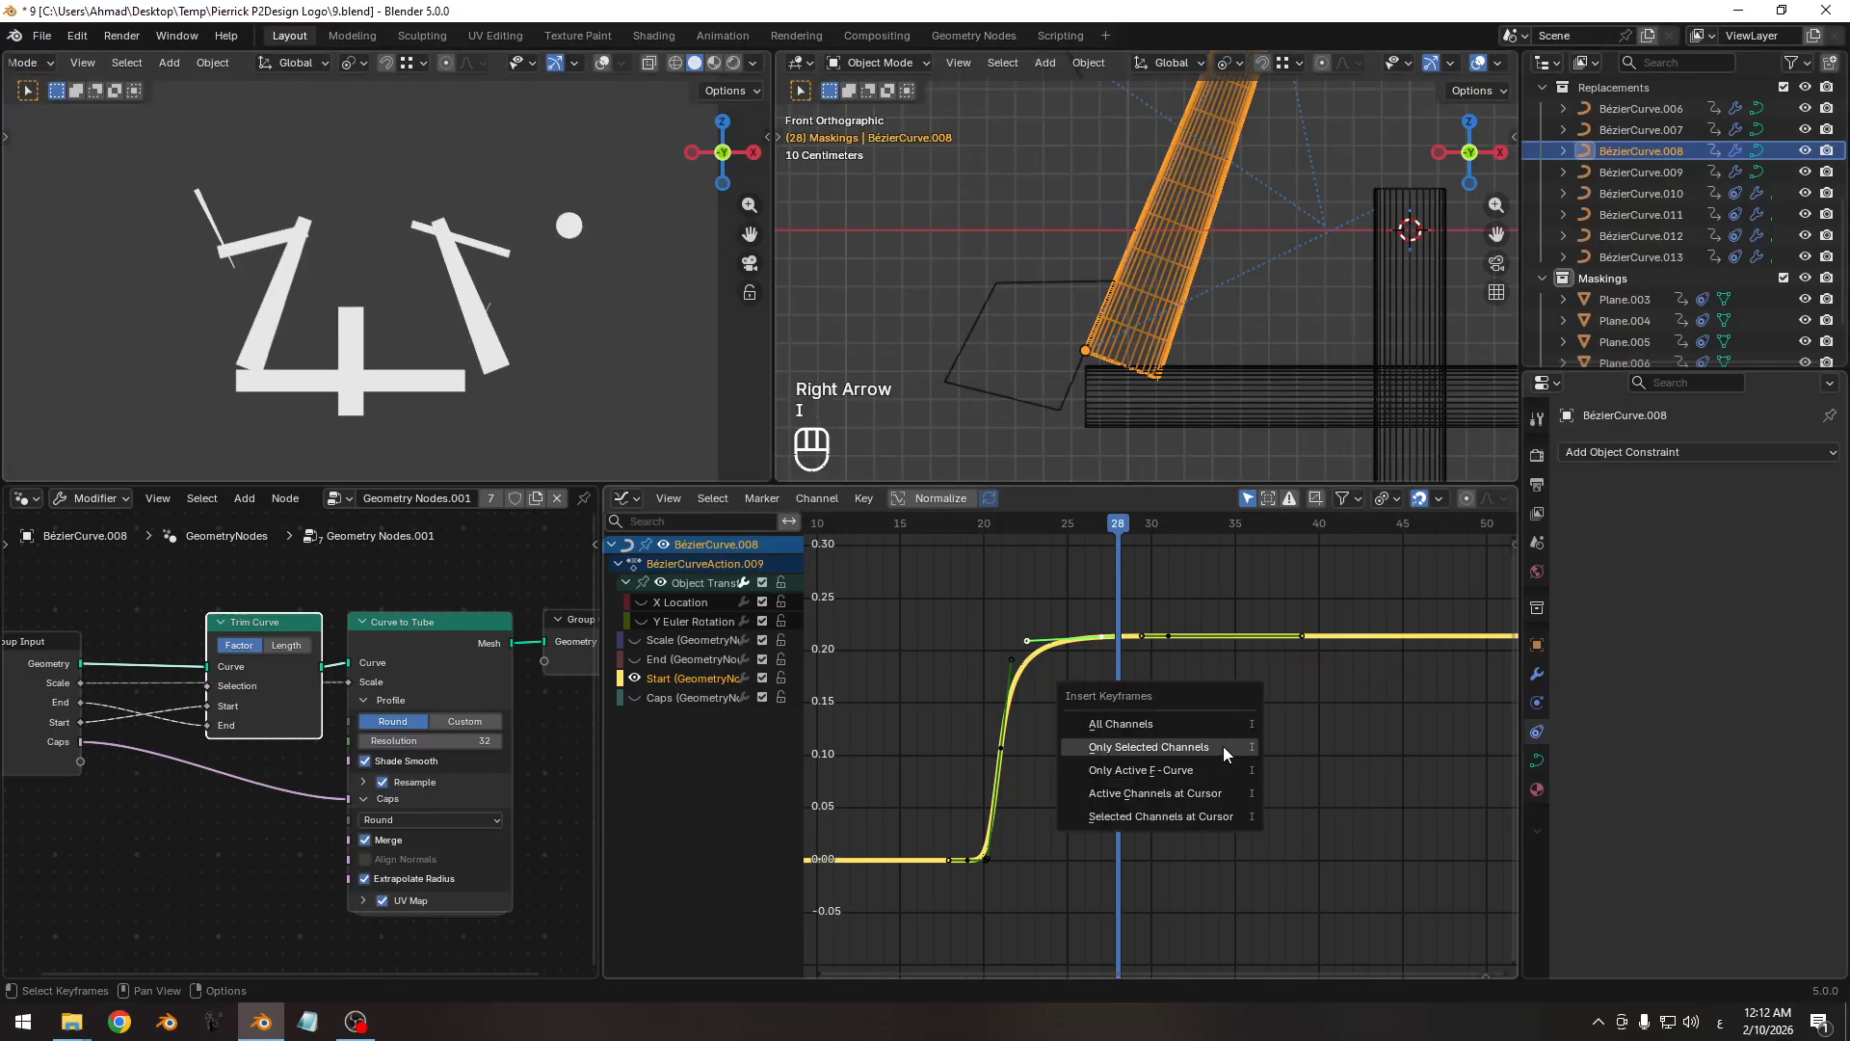
left_click(1223, 746)
key("Right")
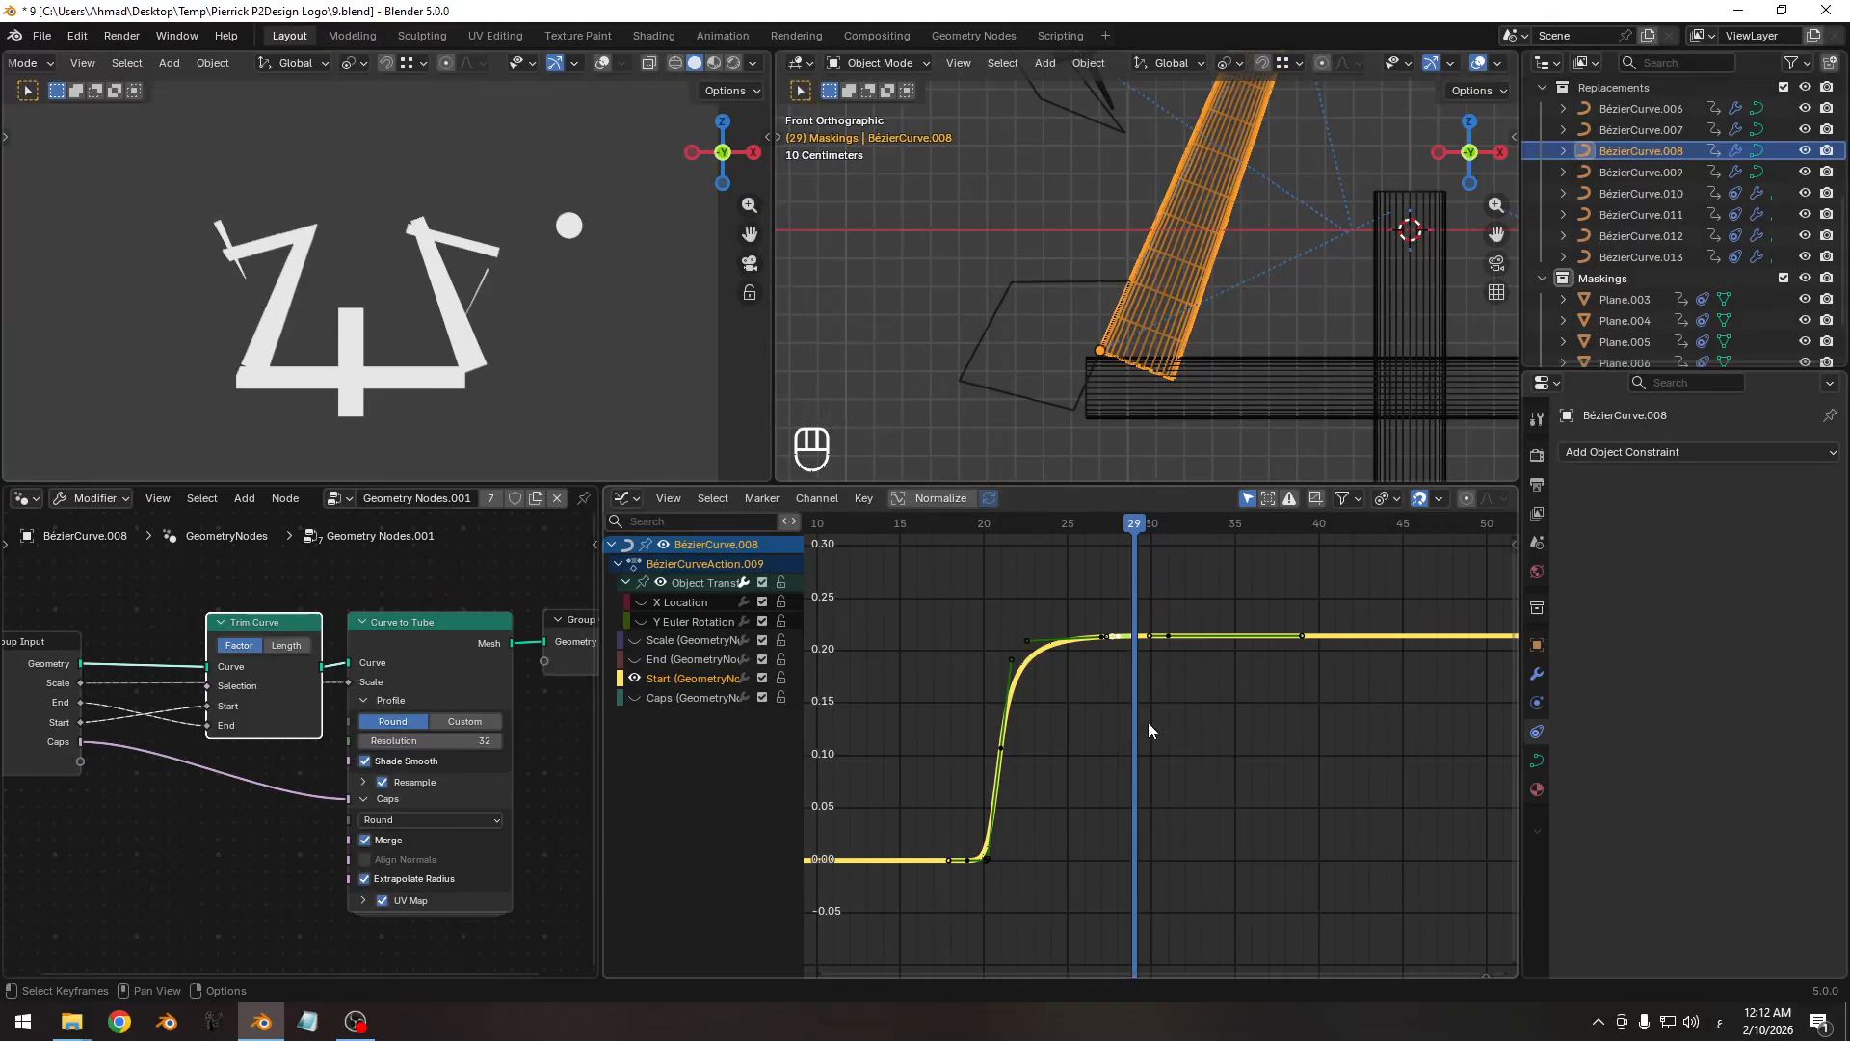
Go to frame 28 and select BézierCurve.008's Start keyframe there in the Graph Editor.
middle_click_drag(1148, 720, 1136, 809, "ctrl")
middle_click_drag(1137, 902, 1164, 711, "shift")
left_click(1206, 848)
left_click_drag(1141, 524, 1124, 598)
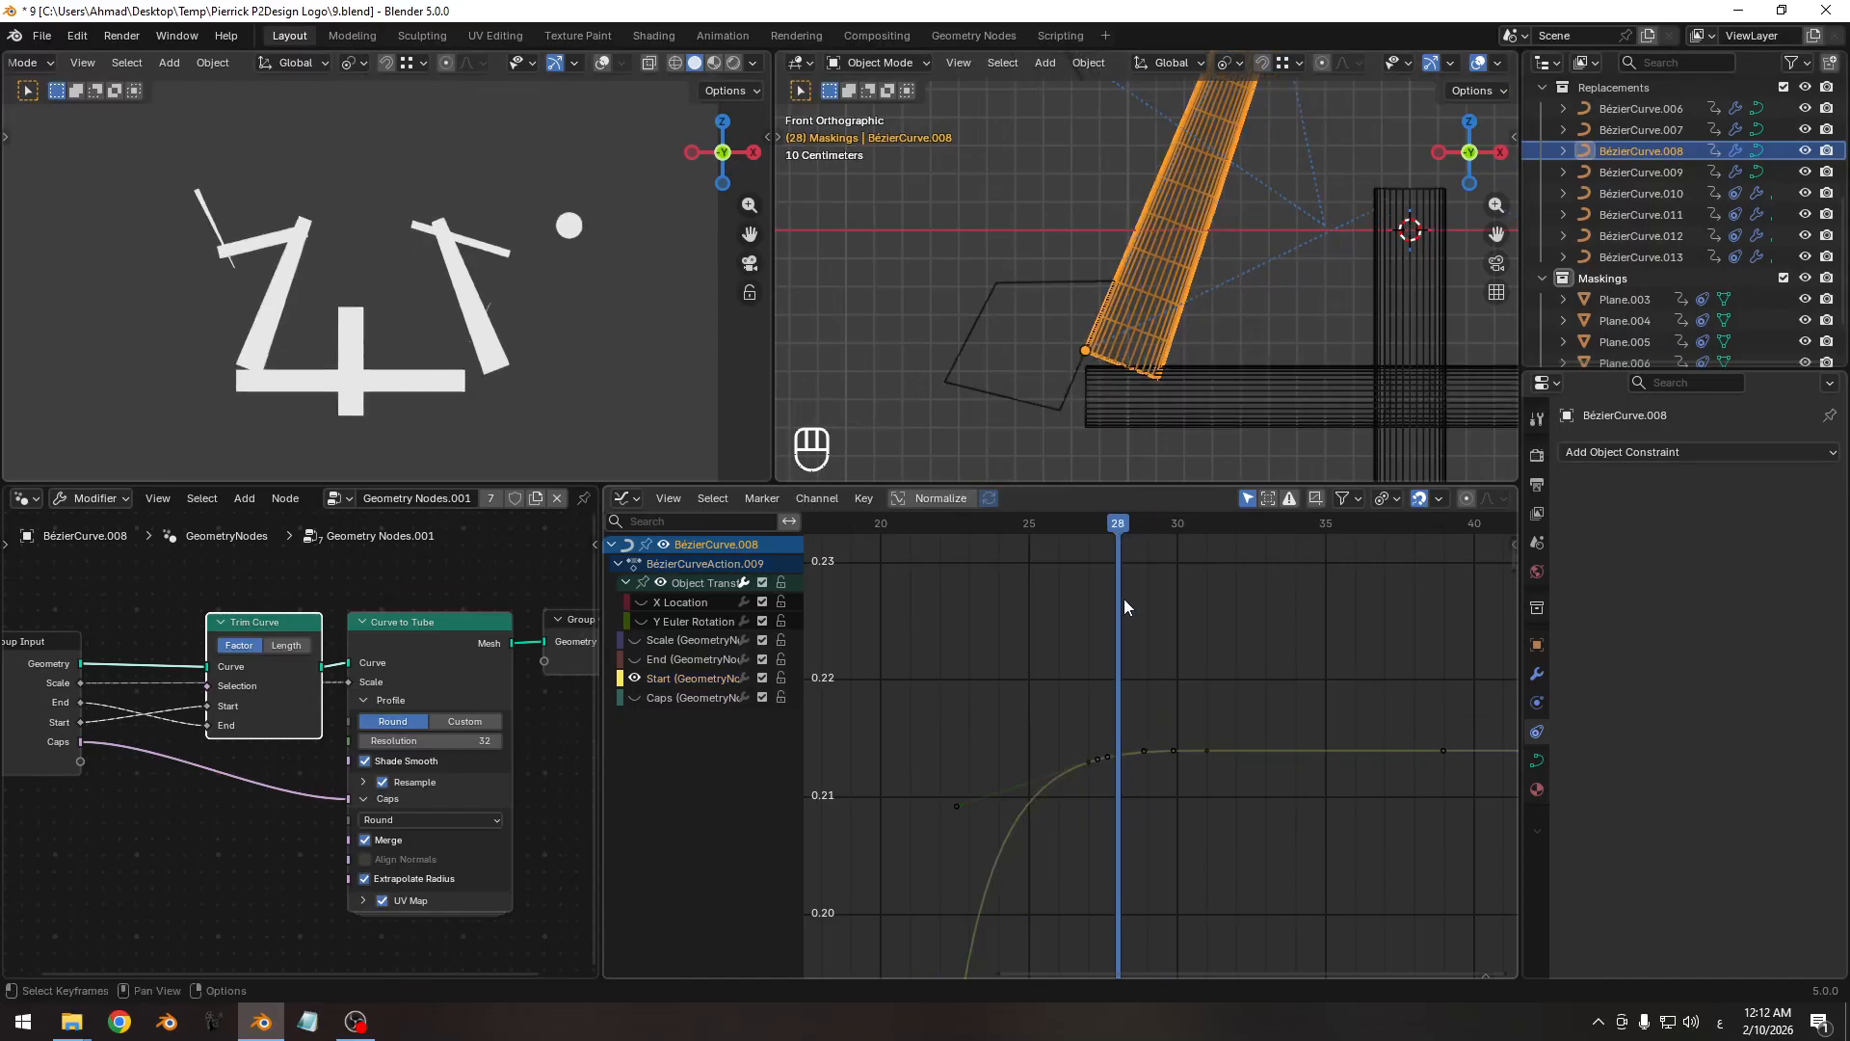
left_click(1118, 749)
key("g")
key("y")
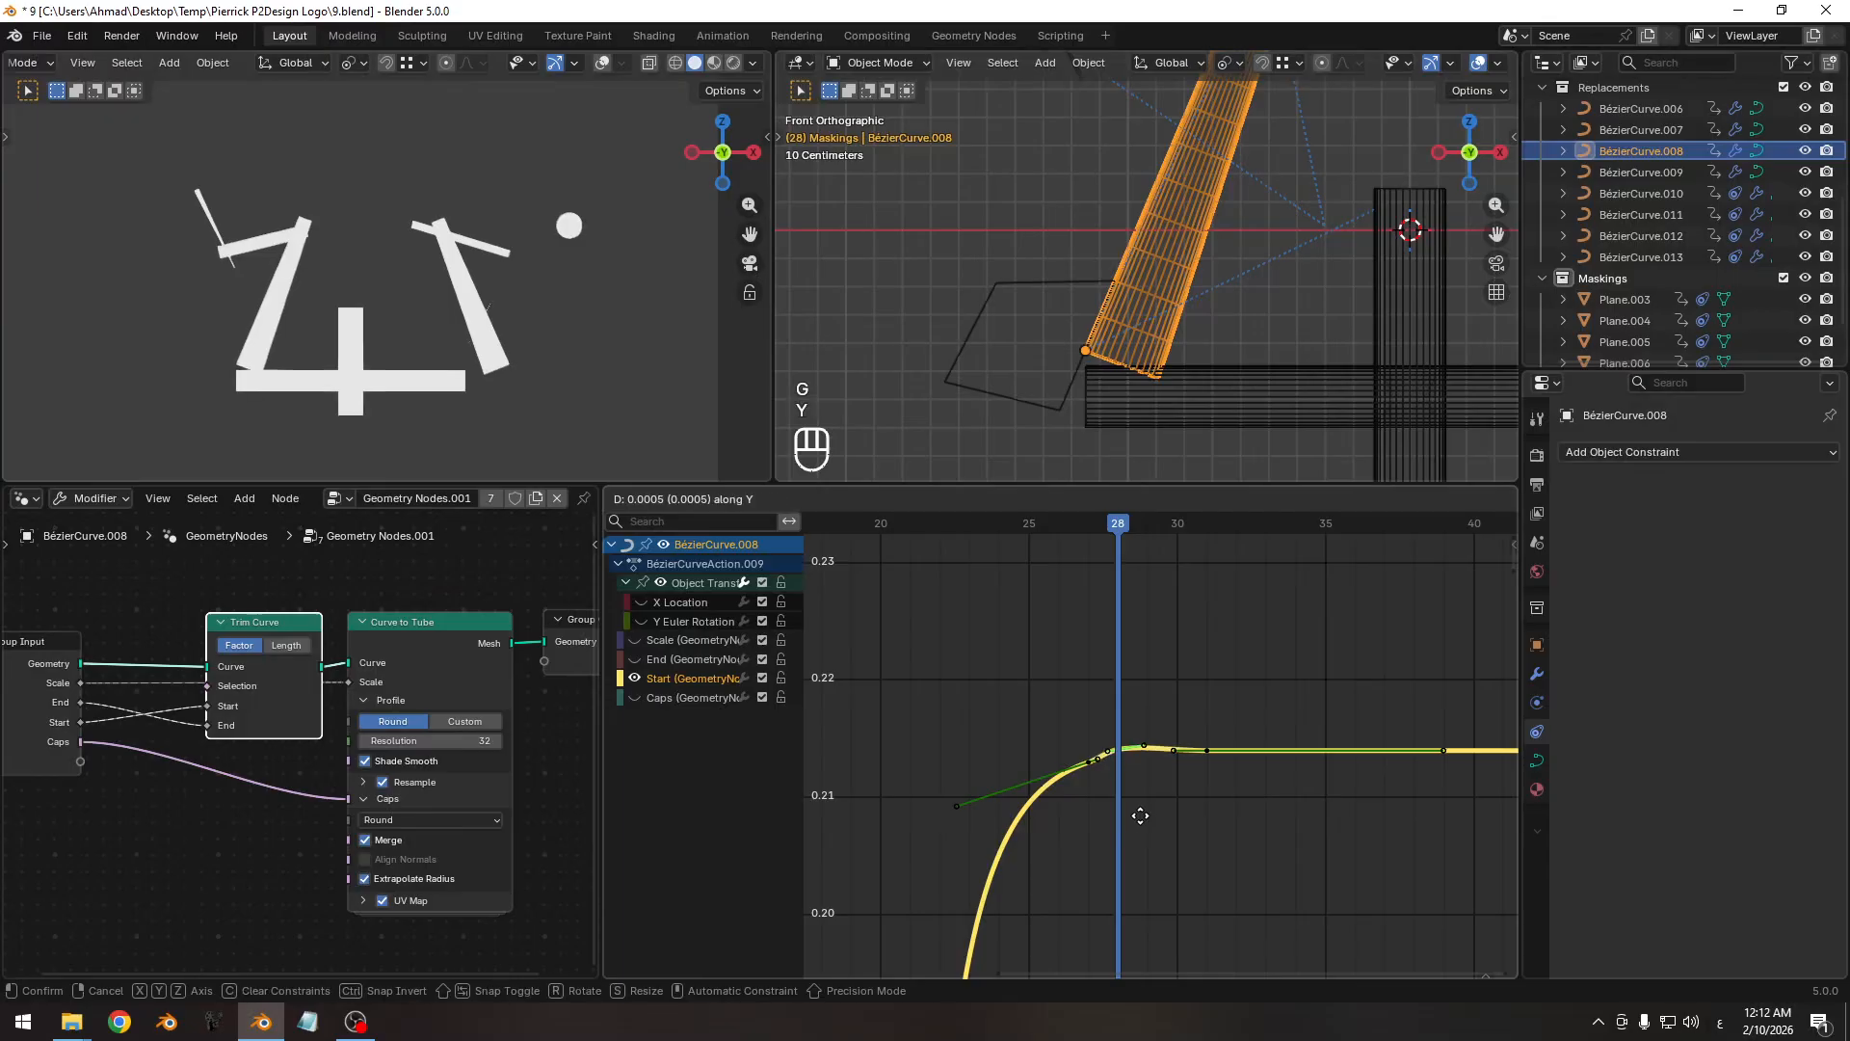
right_click(1145, 711)
key("g")
key("y")
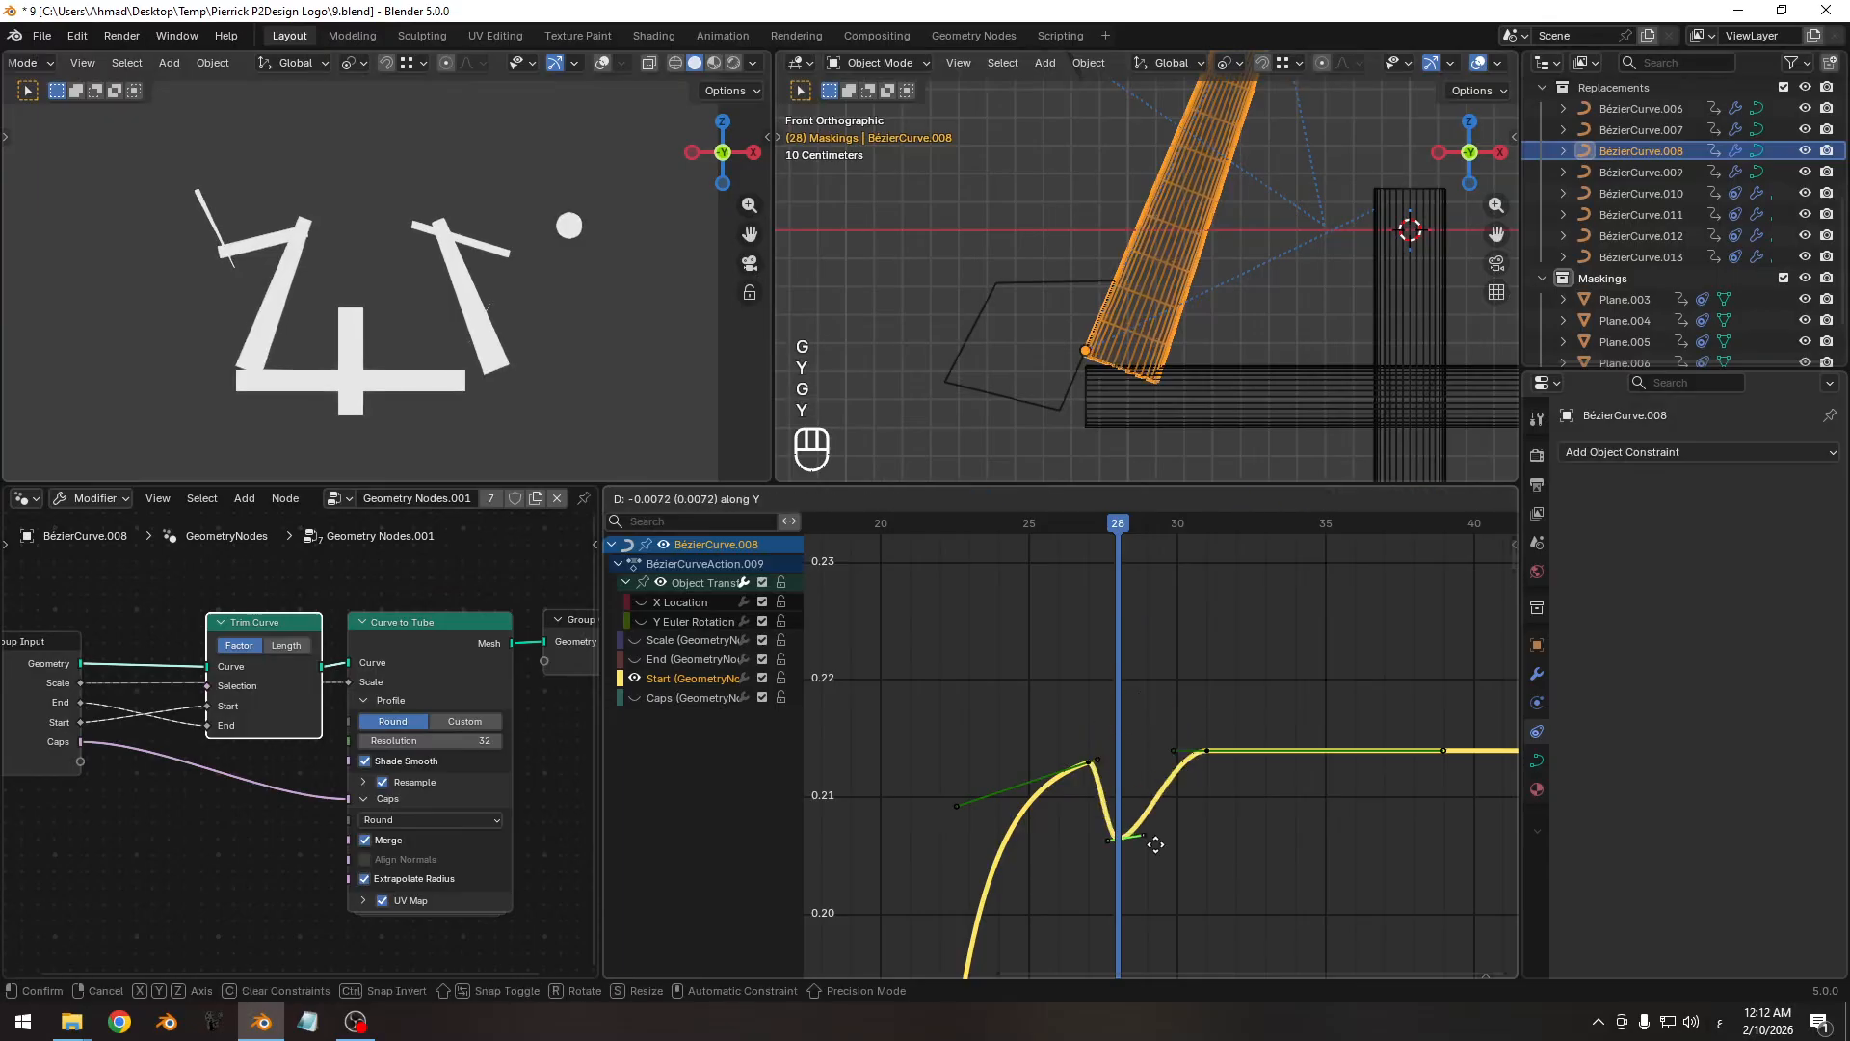
right_click(1169, 879)
key("g")
key("y")
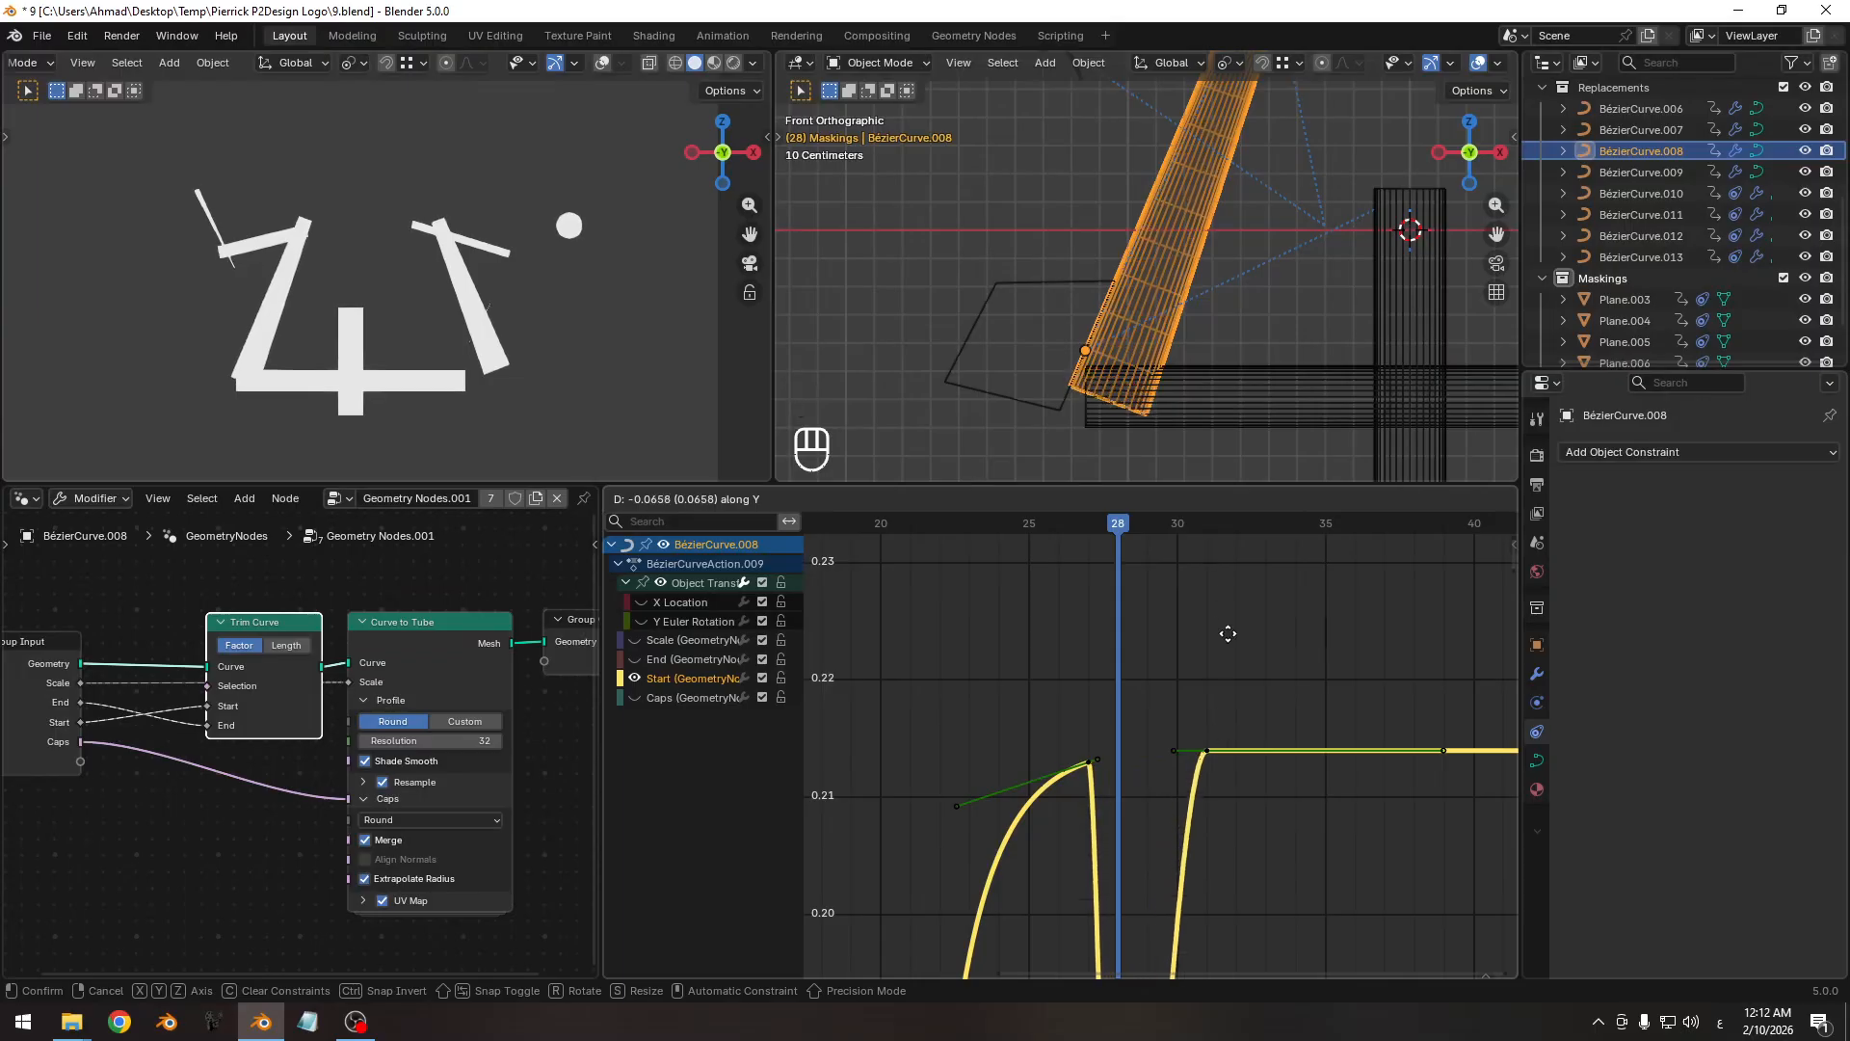
right_click(1184, 688)
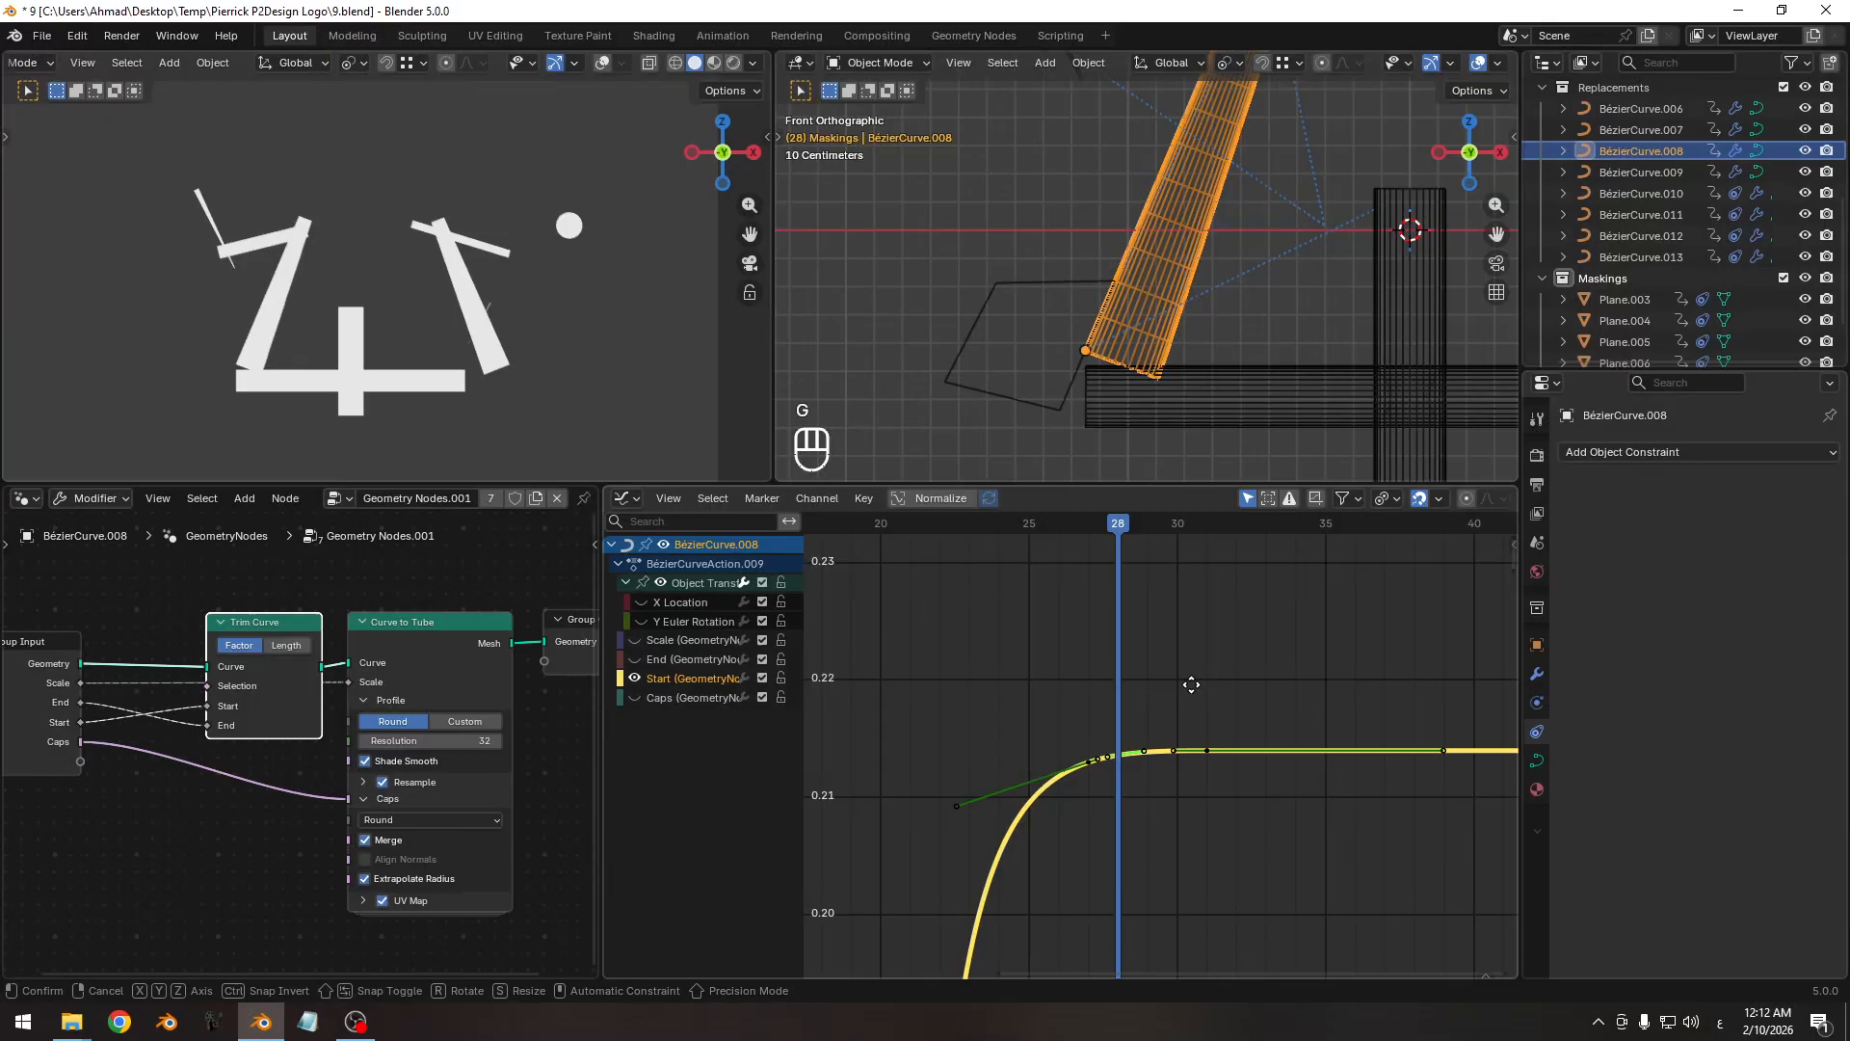
Lower the selected Start keyframe on frame 28 by about 0.0267 along the value axis.
key("g")
key("y")
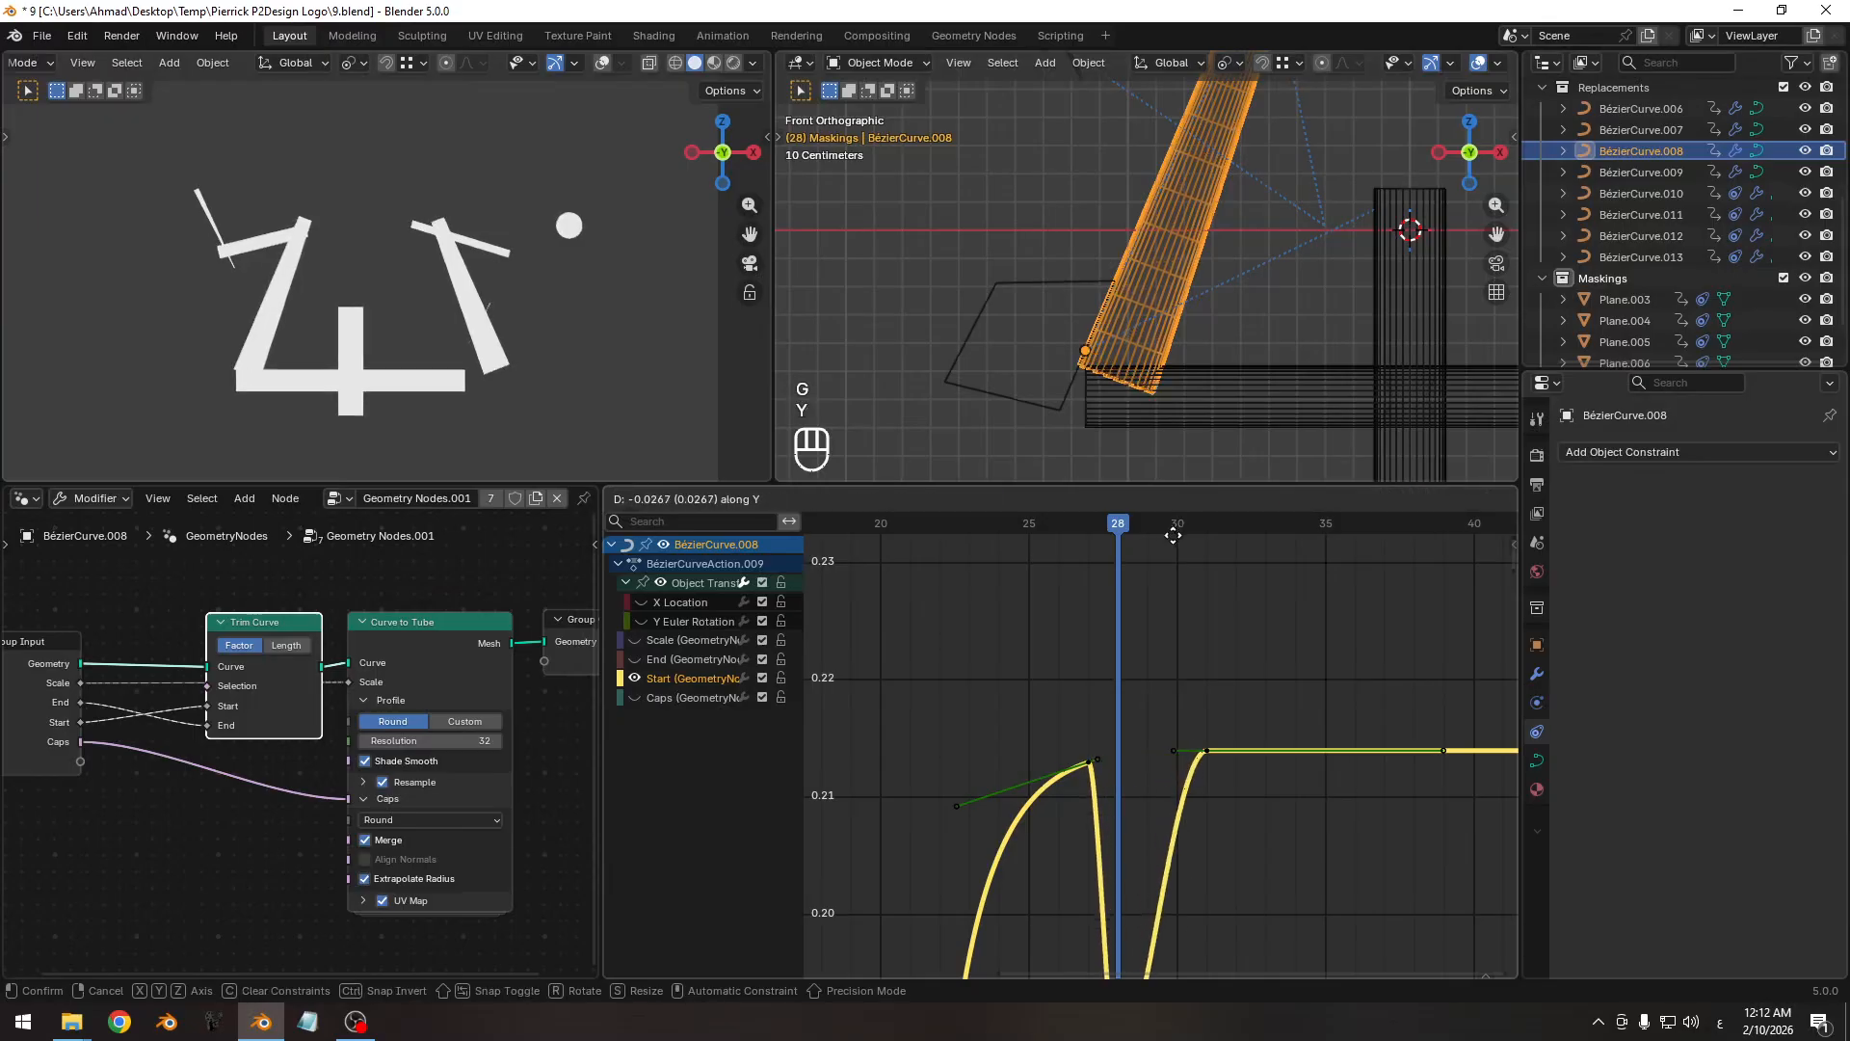
left_click(1170, 533)
Step back and forth through the frames around 28 to check how the left arm meets the horizontal bar.
key("Right")
key("Right")
key("Right")
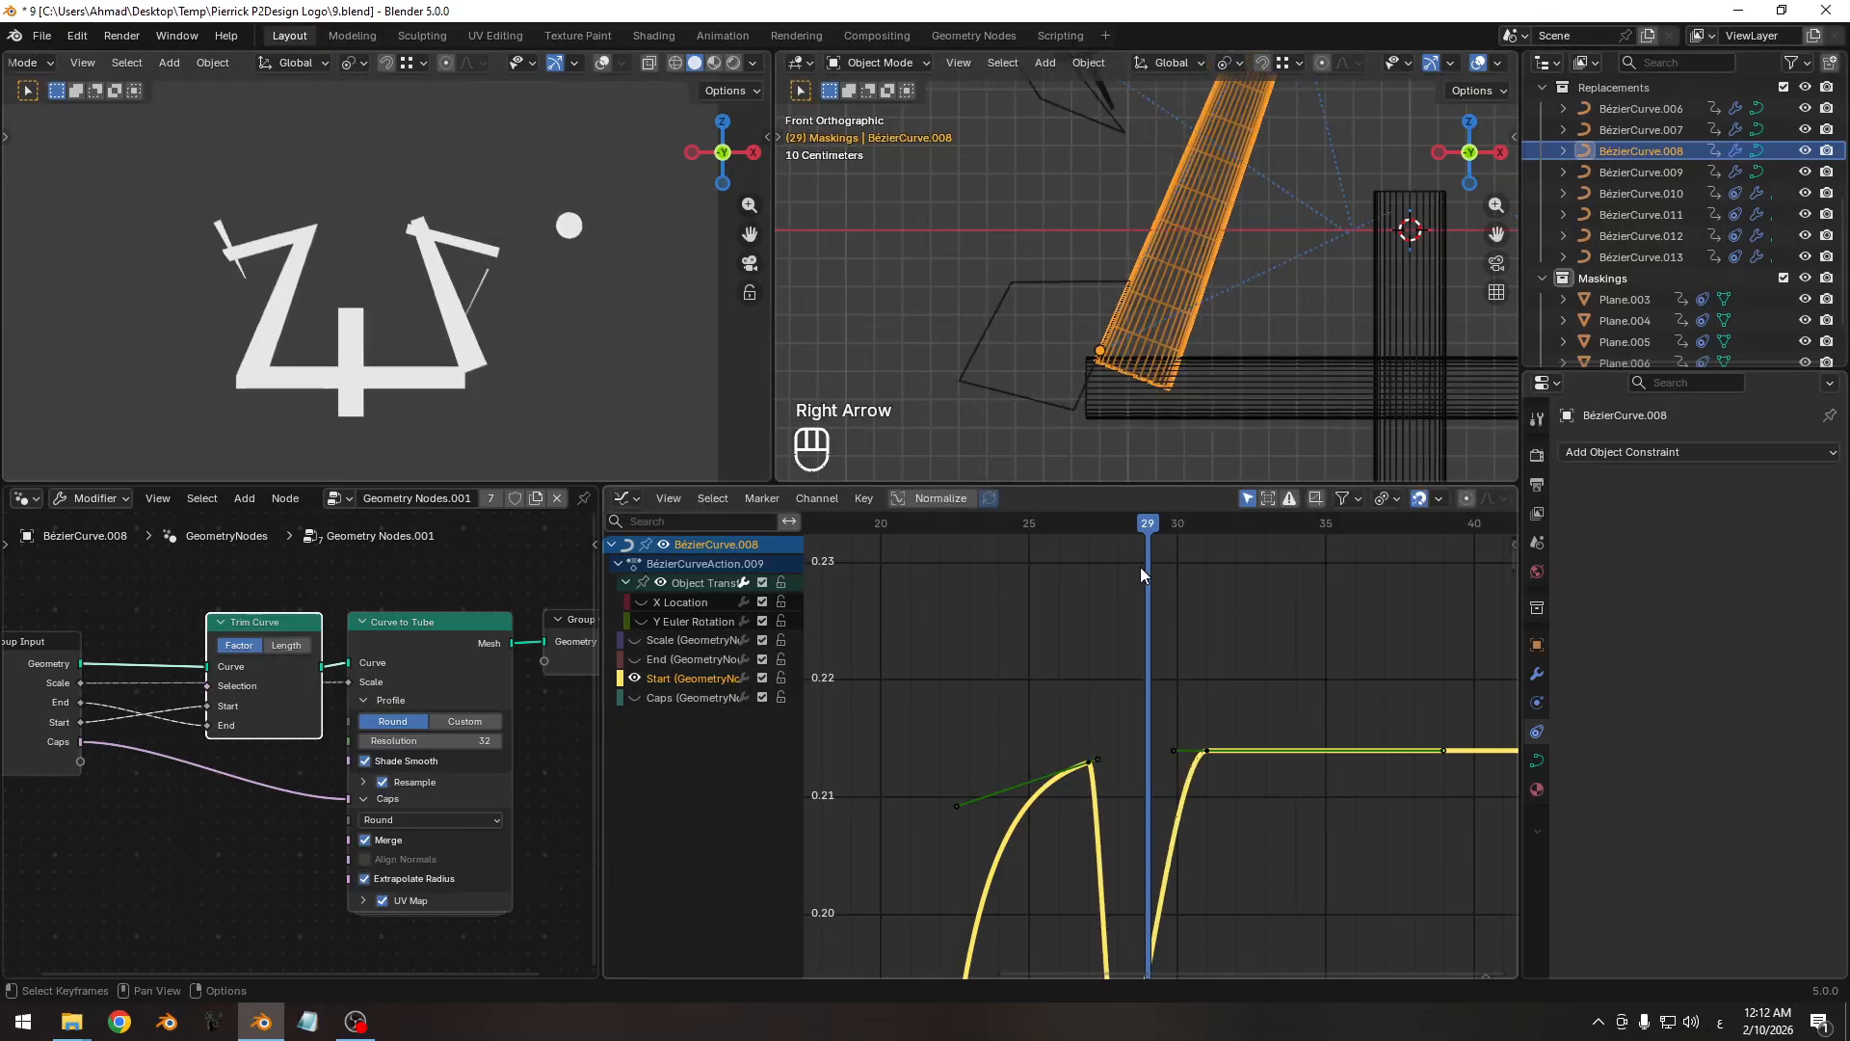
key("Right")
key("Left")
key("Left")
key("Left")
key("Left")
key("Left")
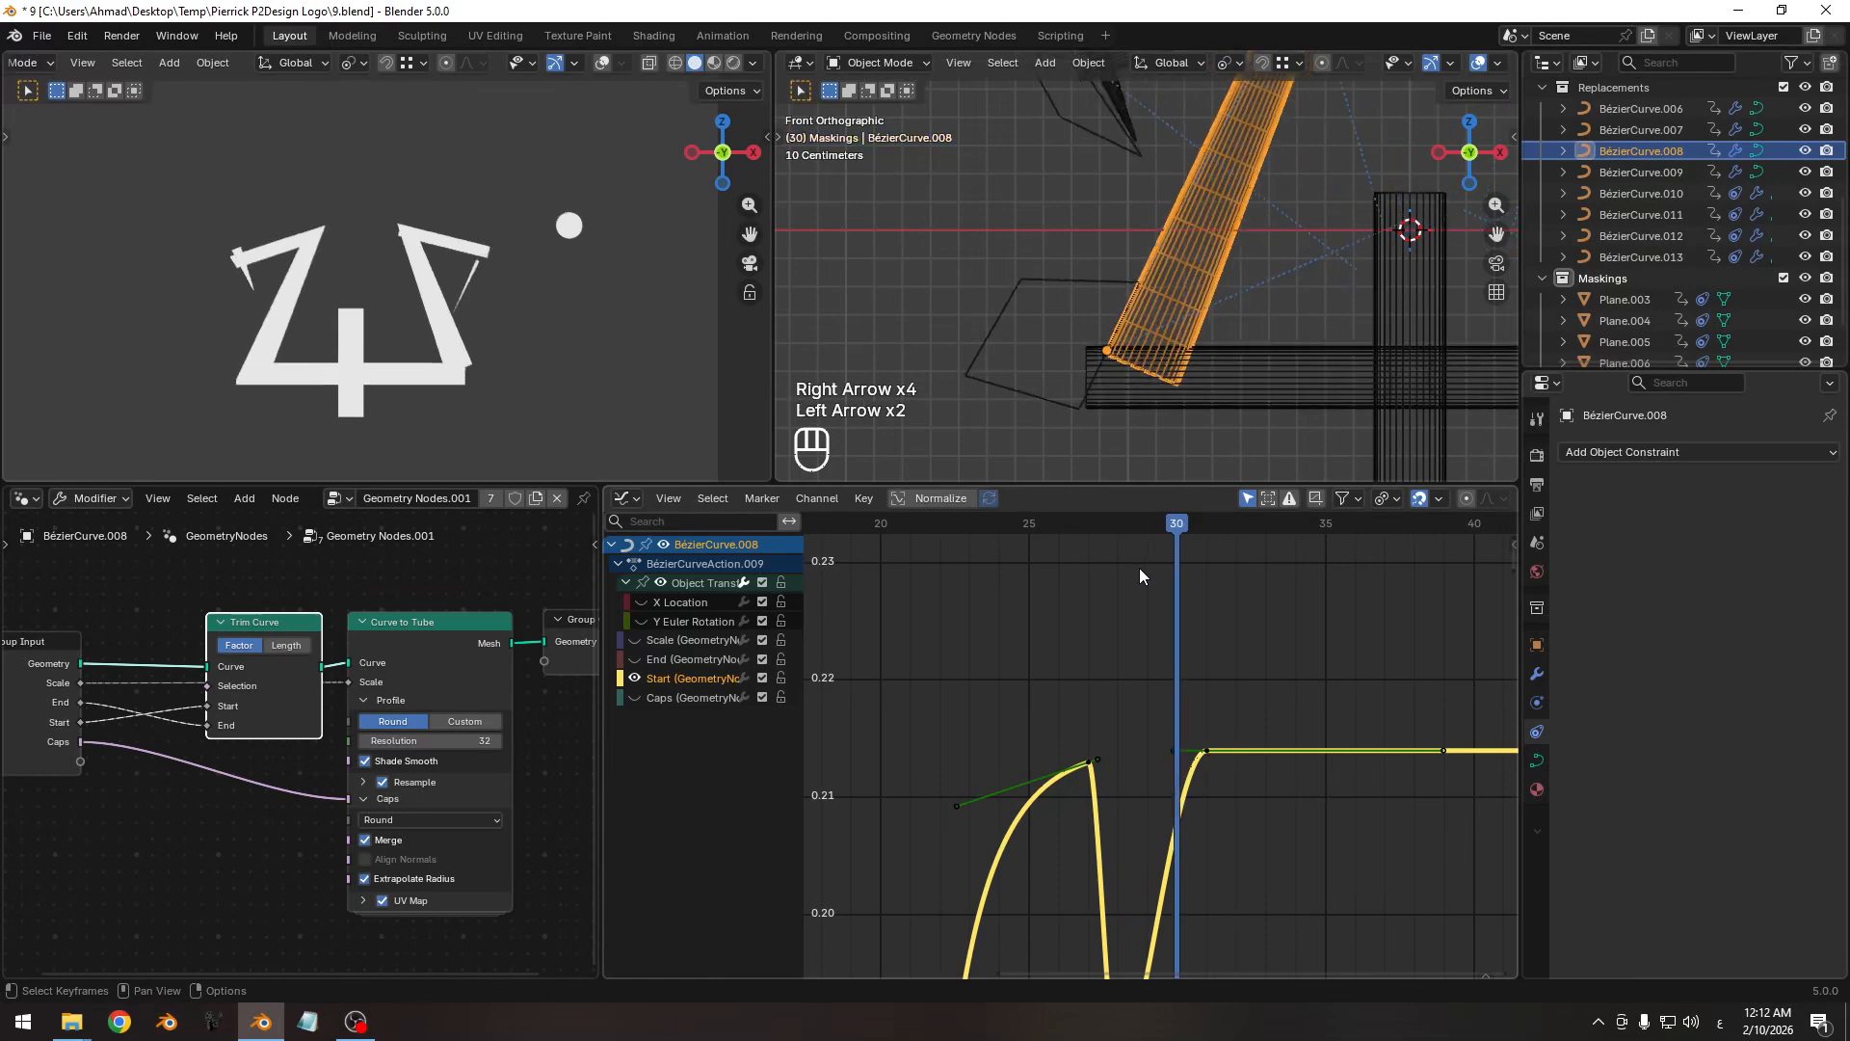
key("Right")
key("Right")
key("Right")
key("Left")
key("Left")
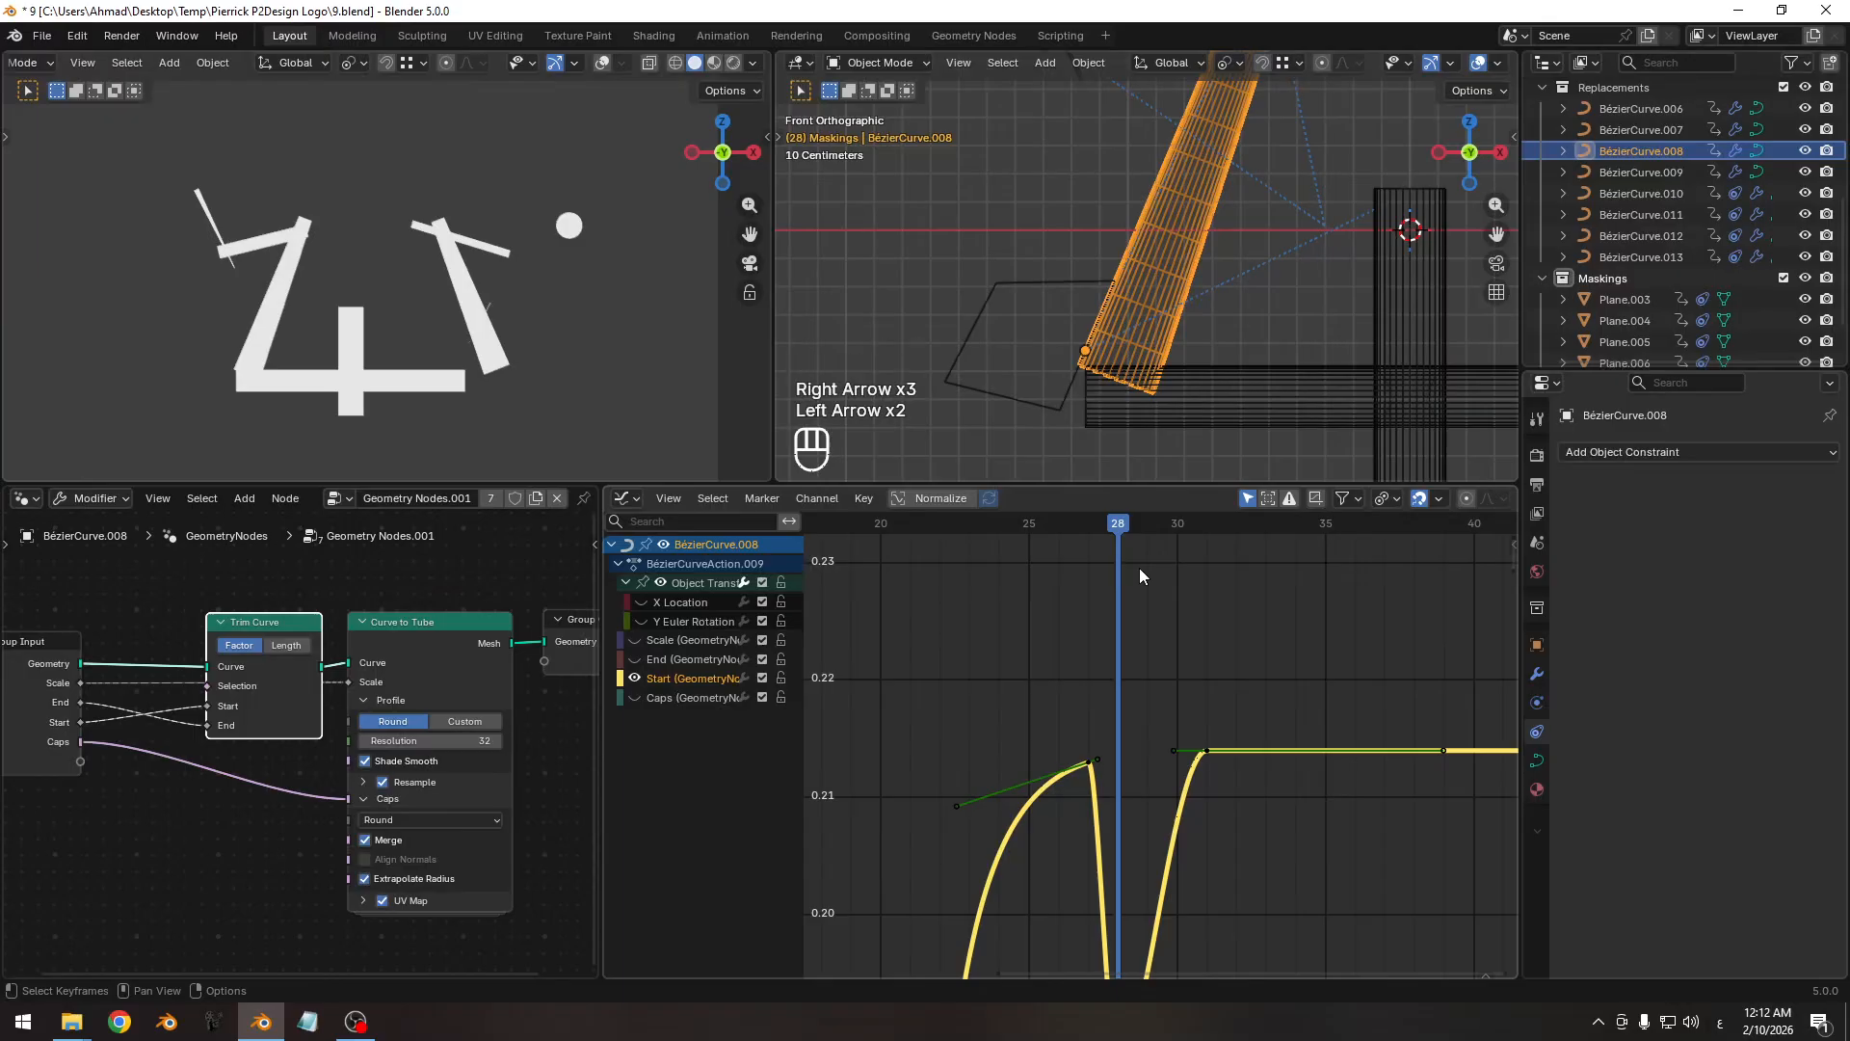
Play the animation from frame 1 to check the dip in the left arm's Start trim.
scroll(1169, 648, "down", 3)
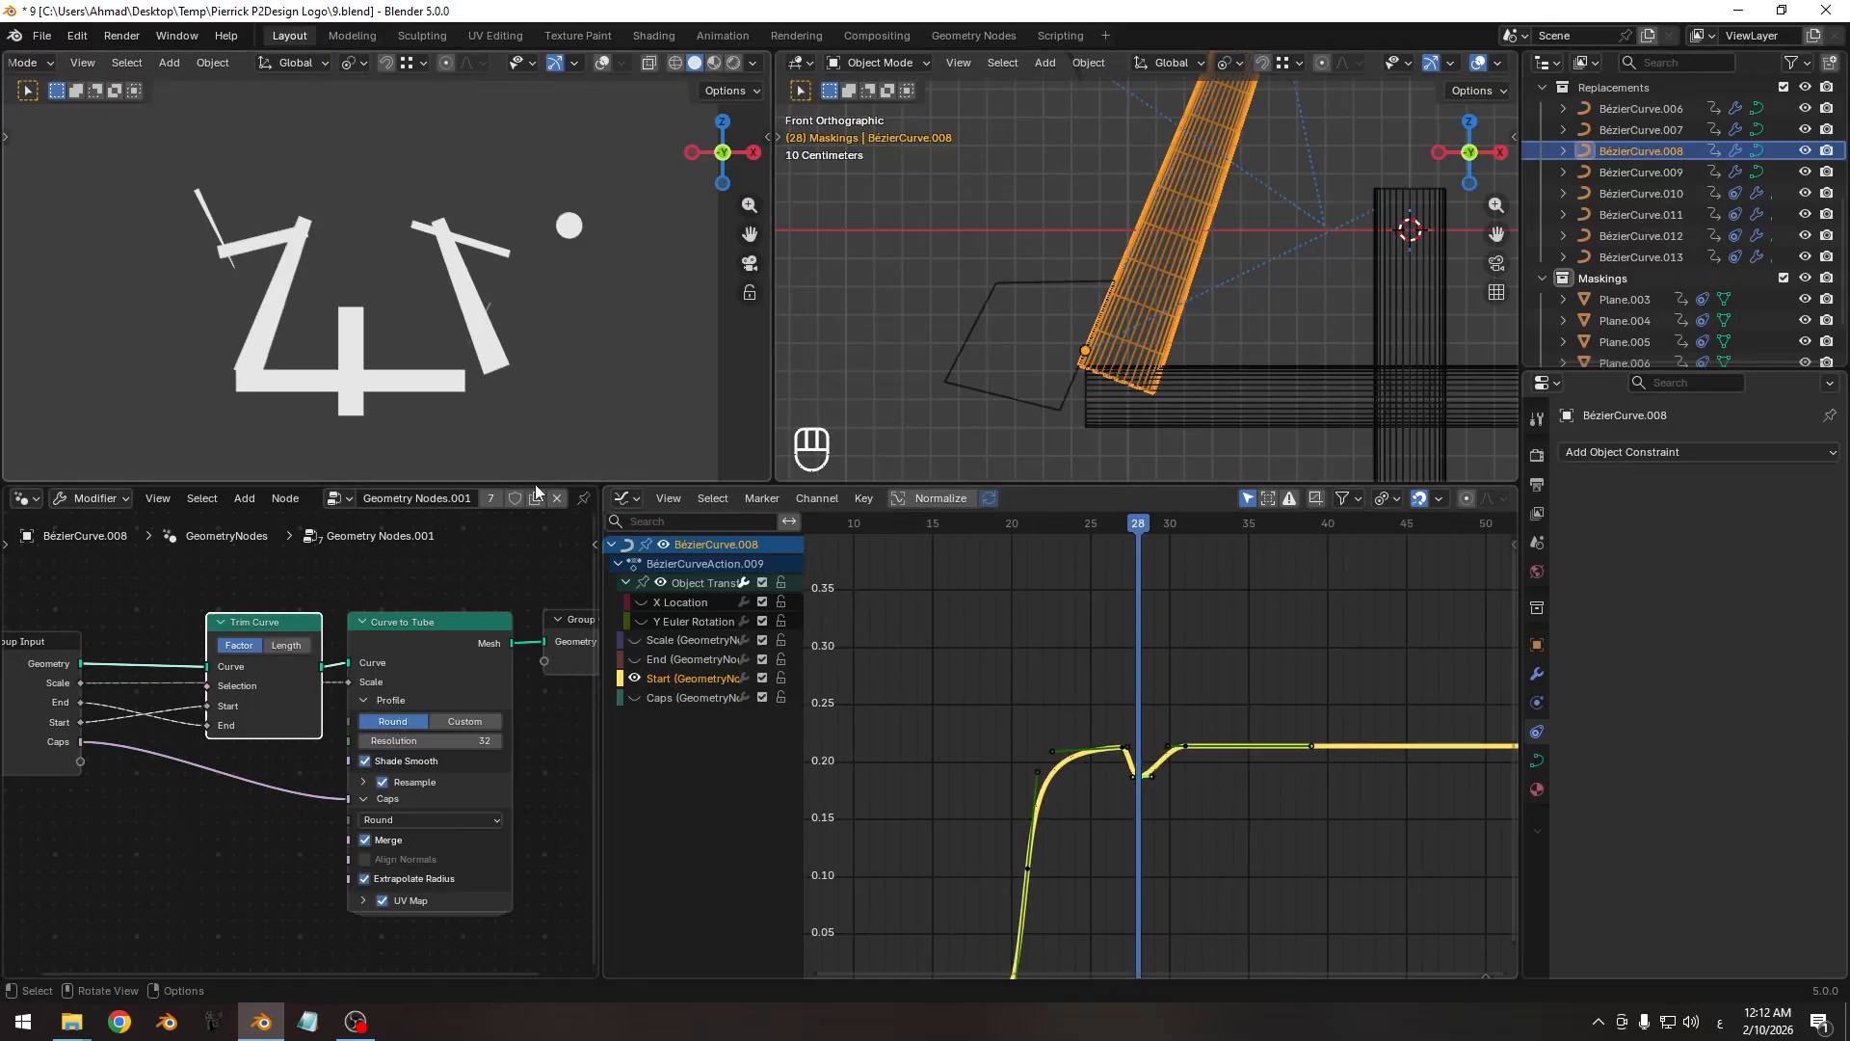
middle_click_drag(1132, 717, 1117, 738, "ctrl")
key("shift+Left")
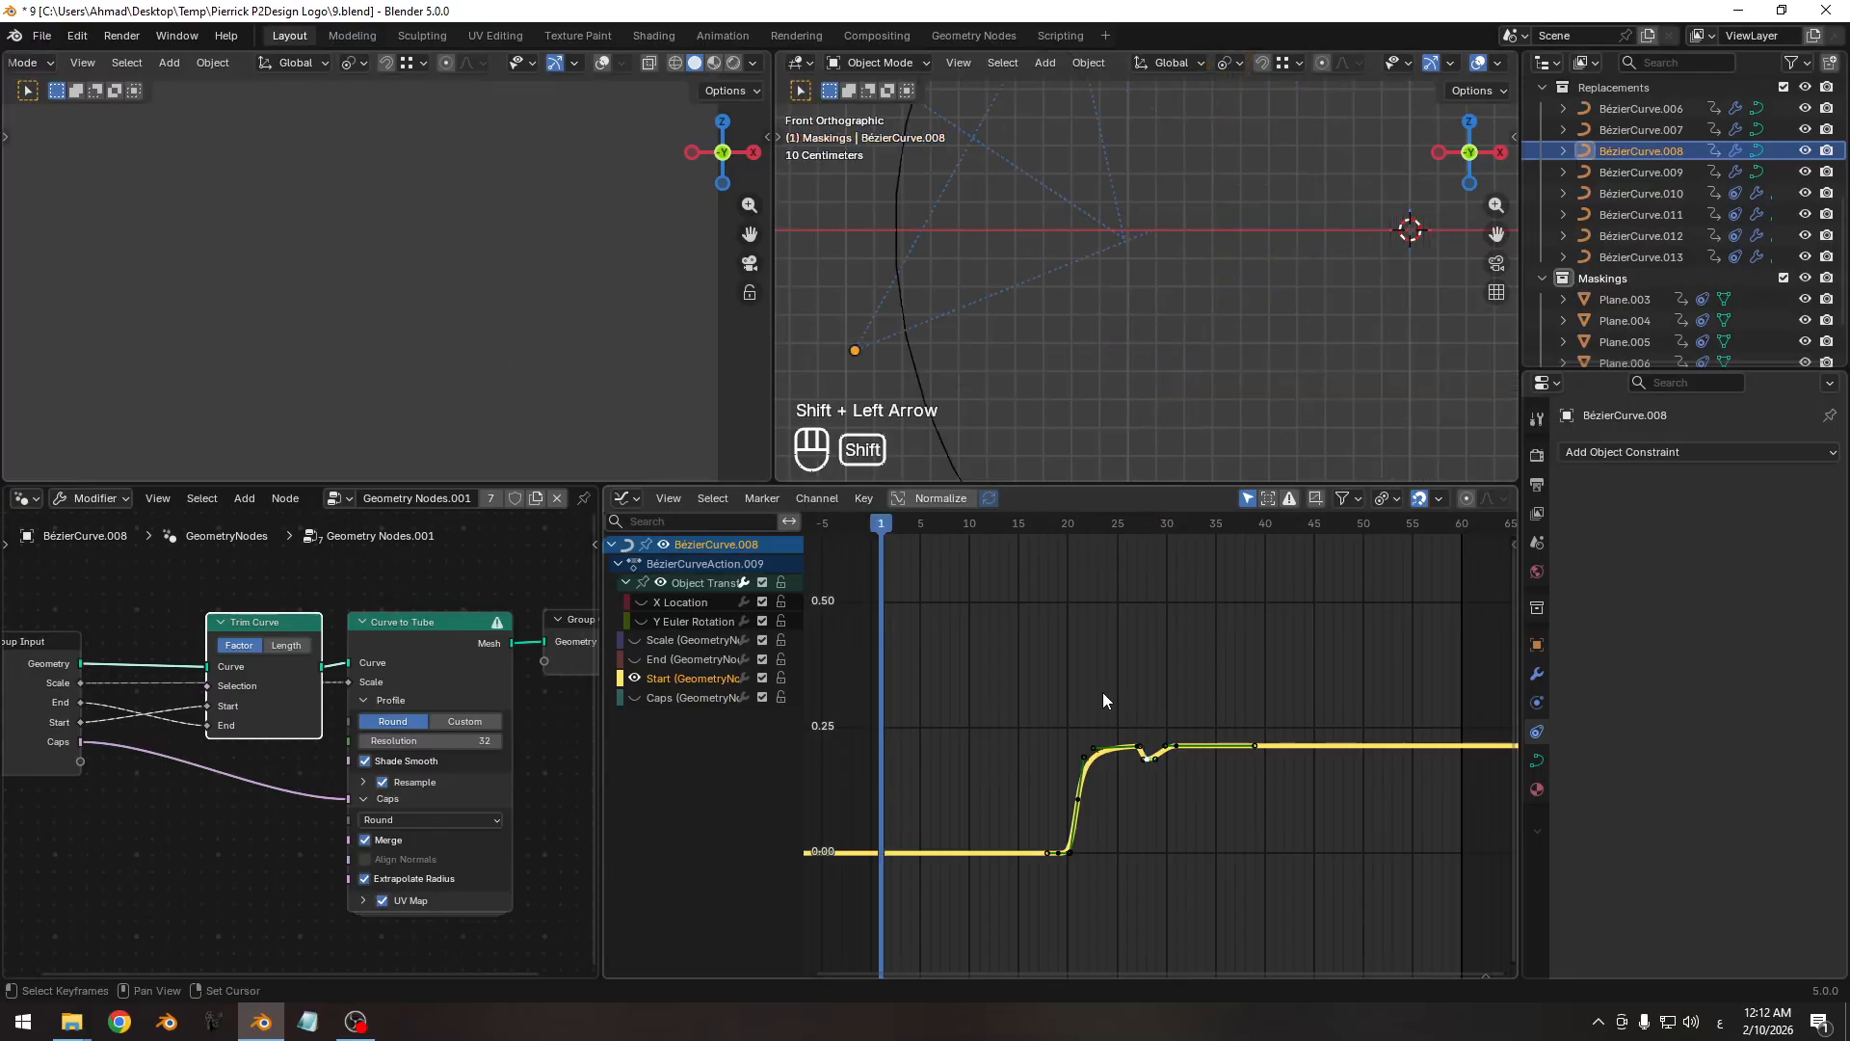
key("space")
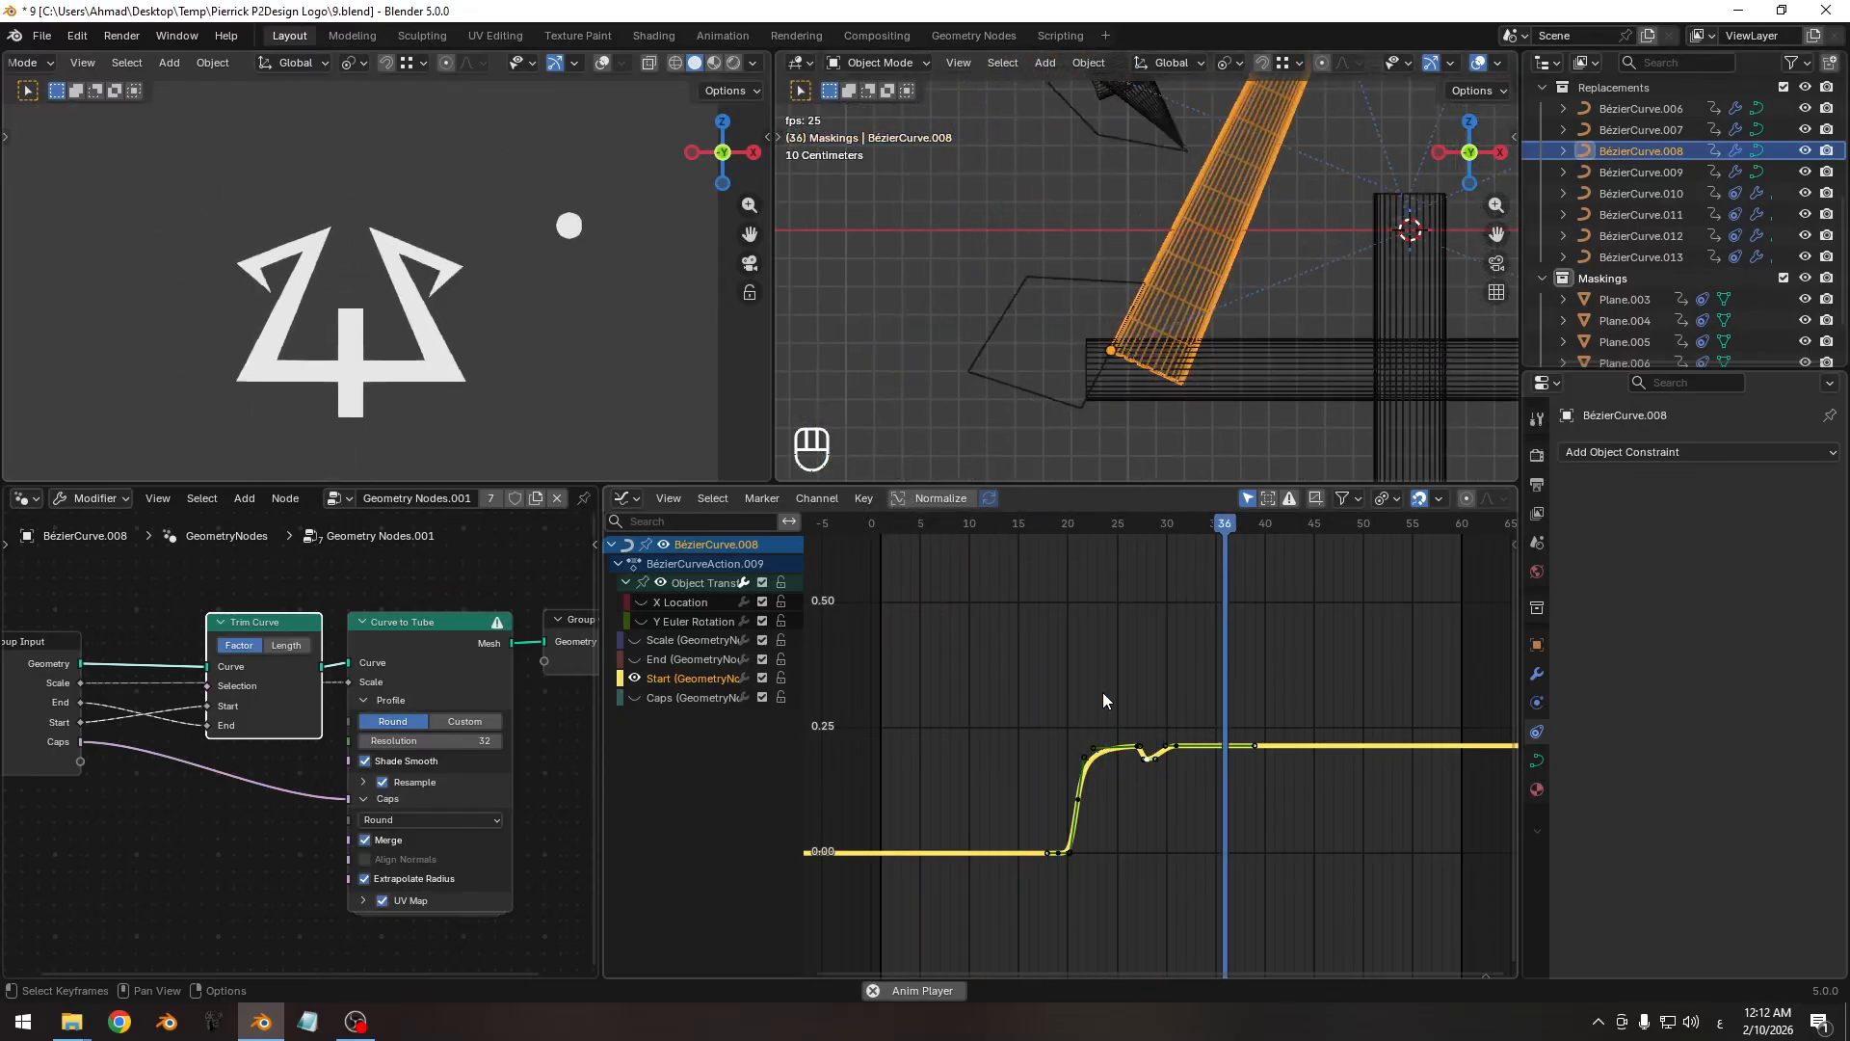
key("space")
Select BézierCurve.006, the central vertical bar, and save the file.
left_click(1372, 332)
middle_click_drag(1372, 331, 1118, 289, "shift")
key("ctrl+s")
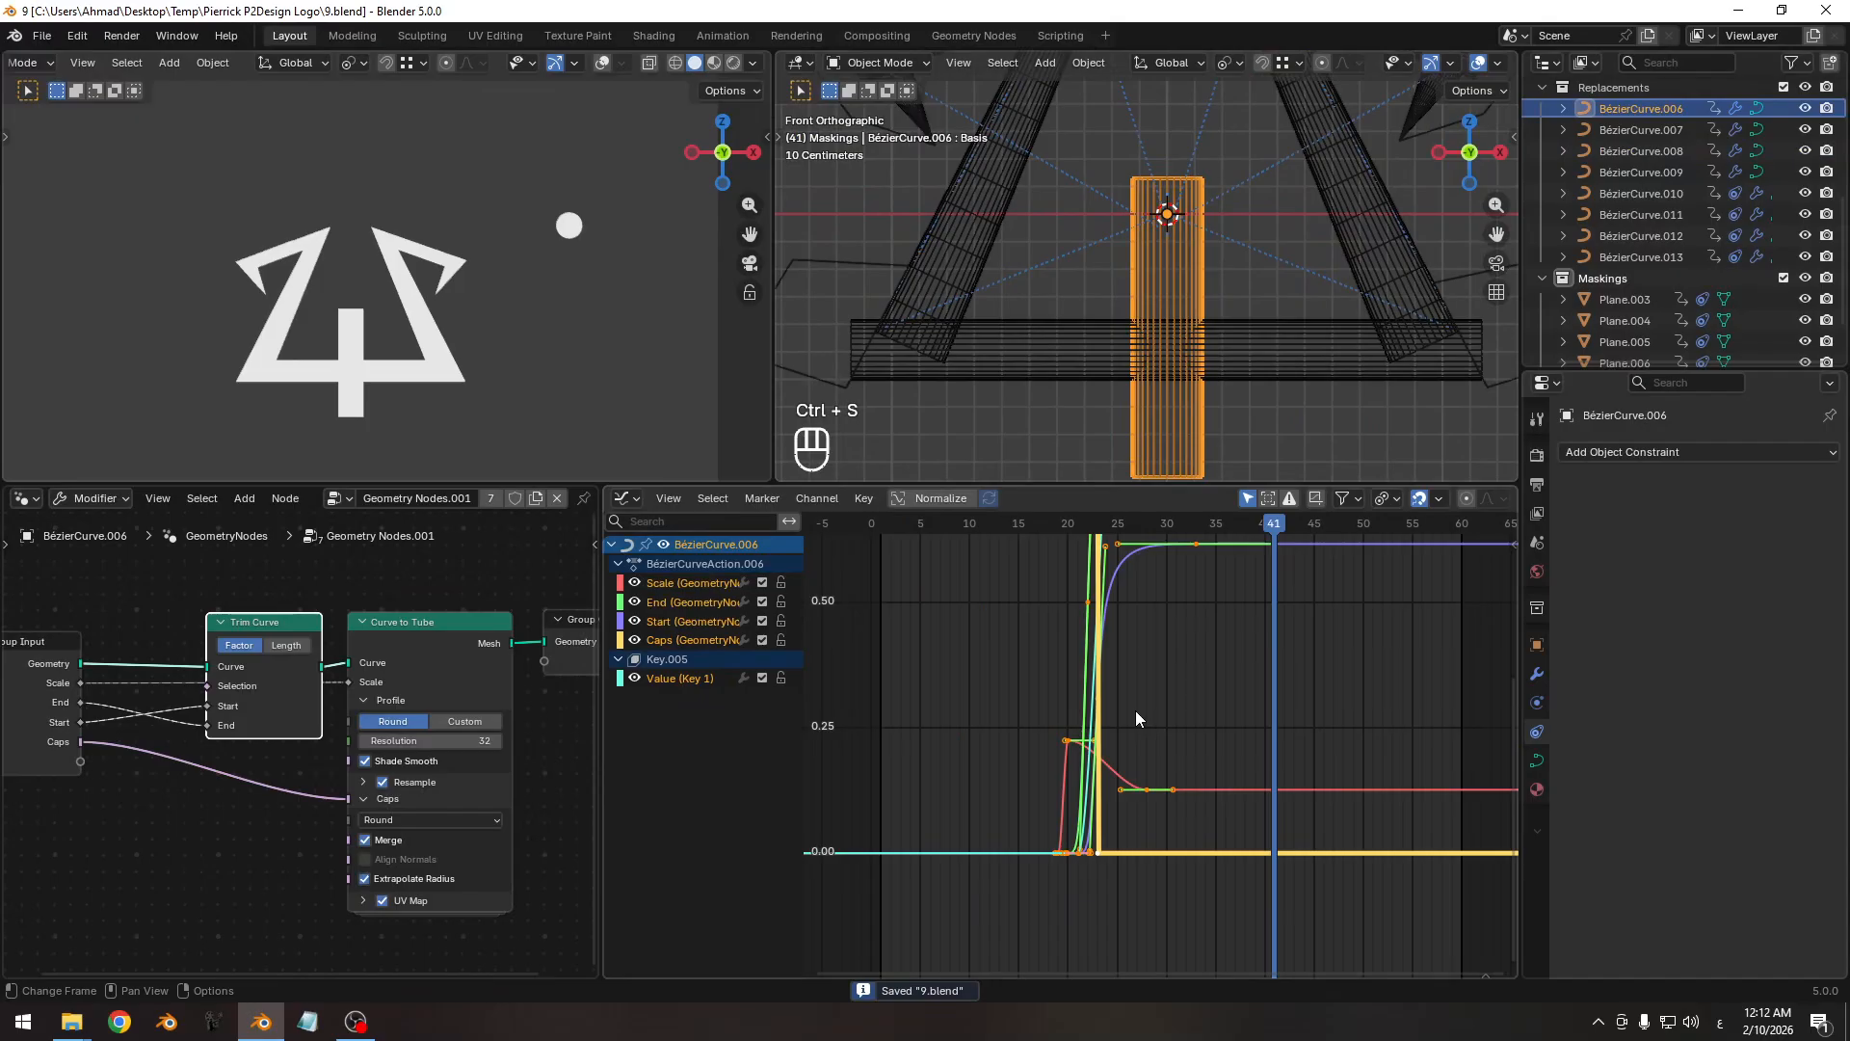
Insert a Z Location keyframe for BézierCurve.006 on frame 41 and isolate that channel in the Graph Editor.
scroll(1164, 339, "down", 1)
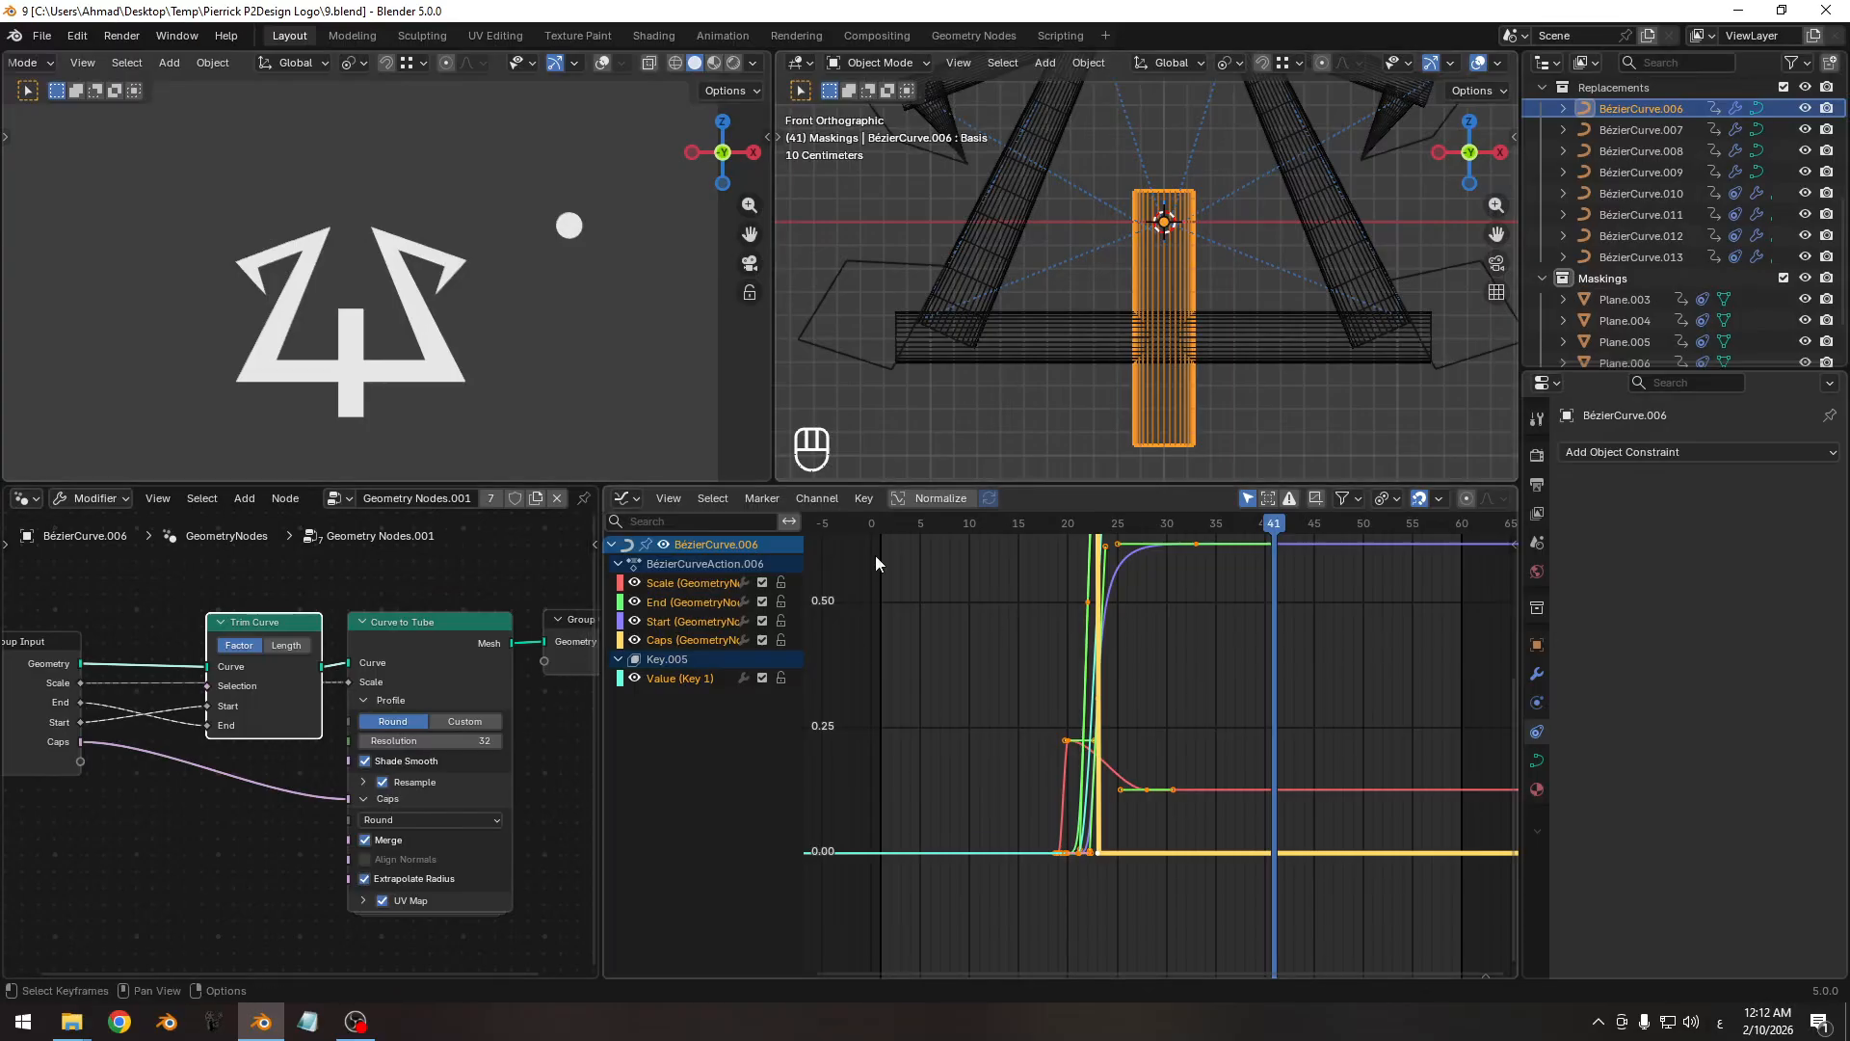
key("n")
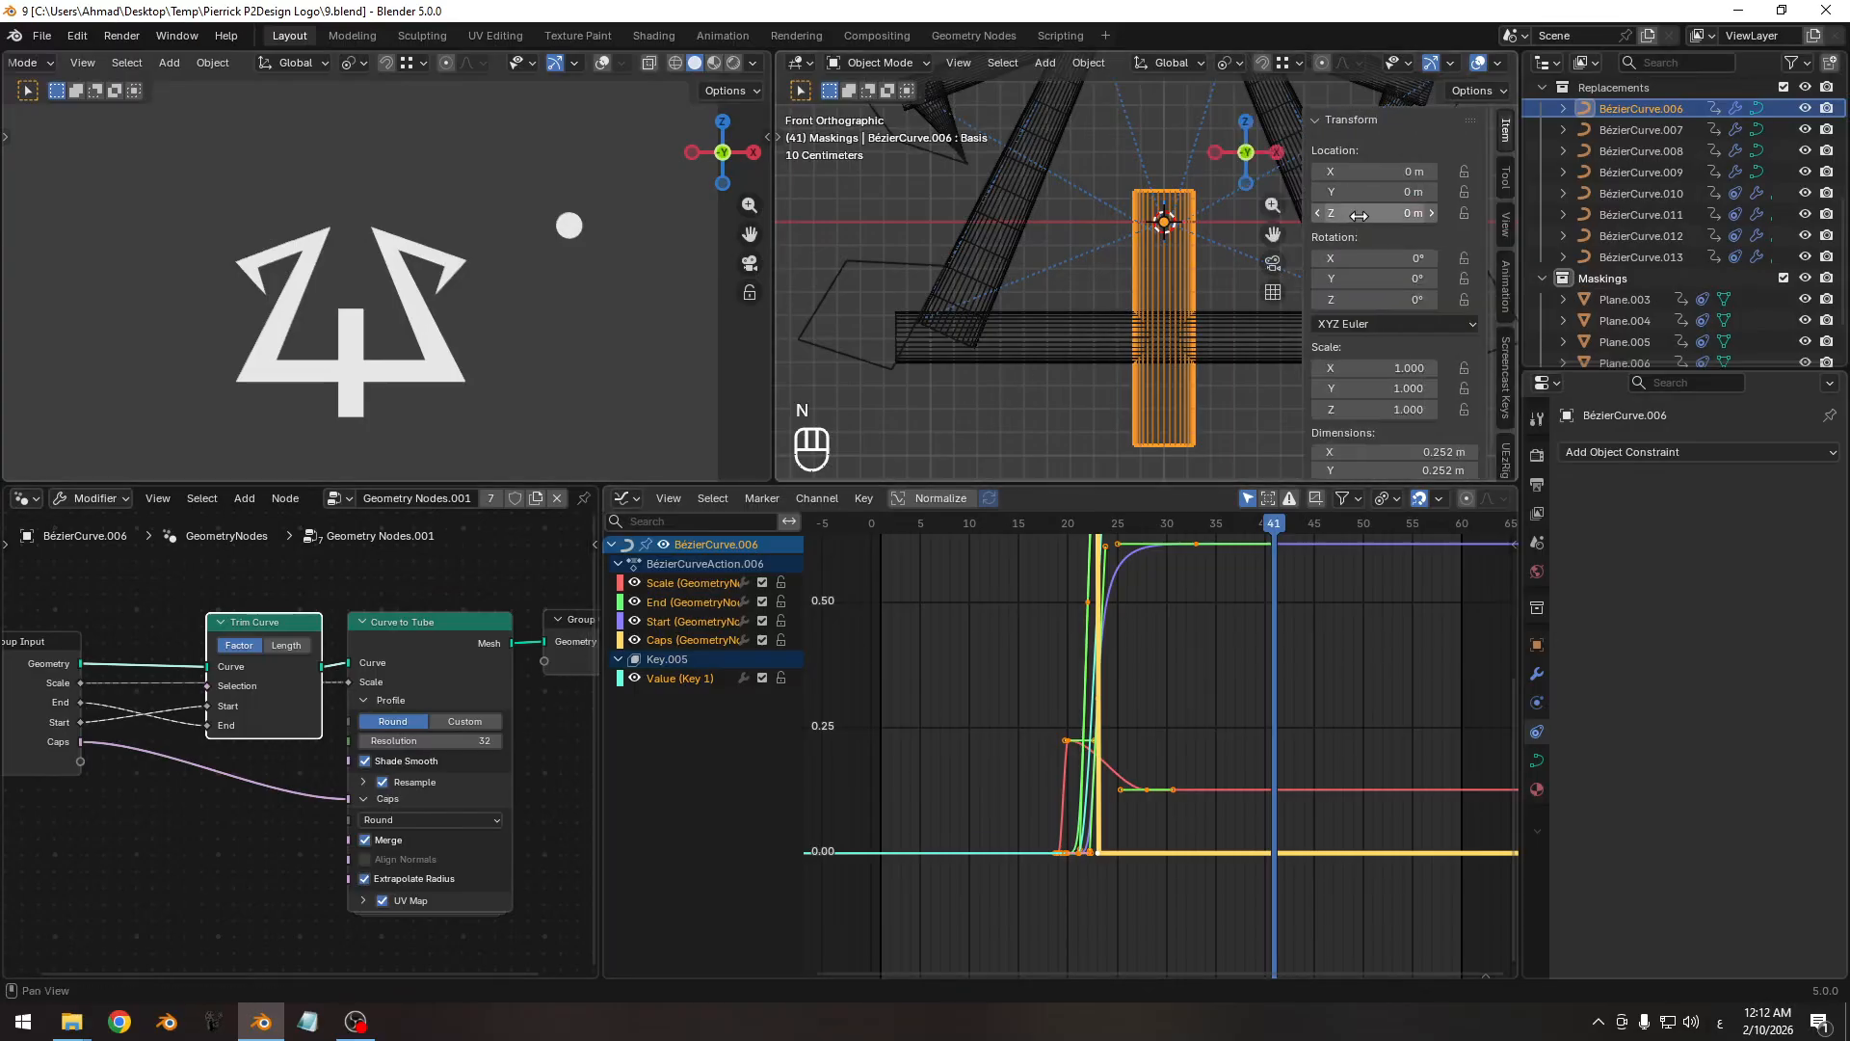
key("i")
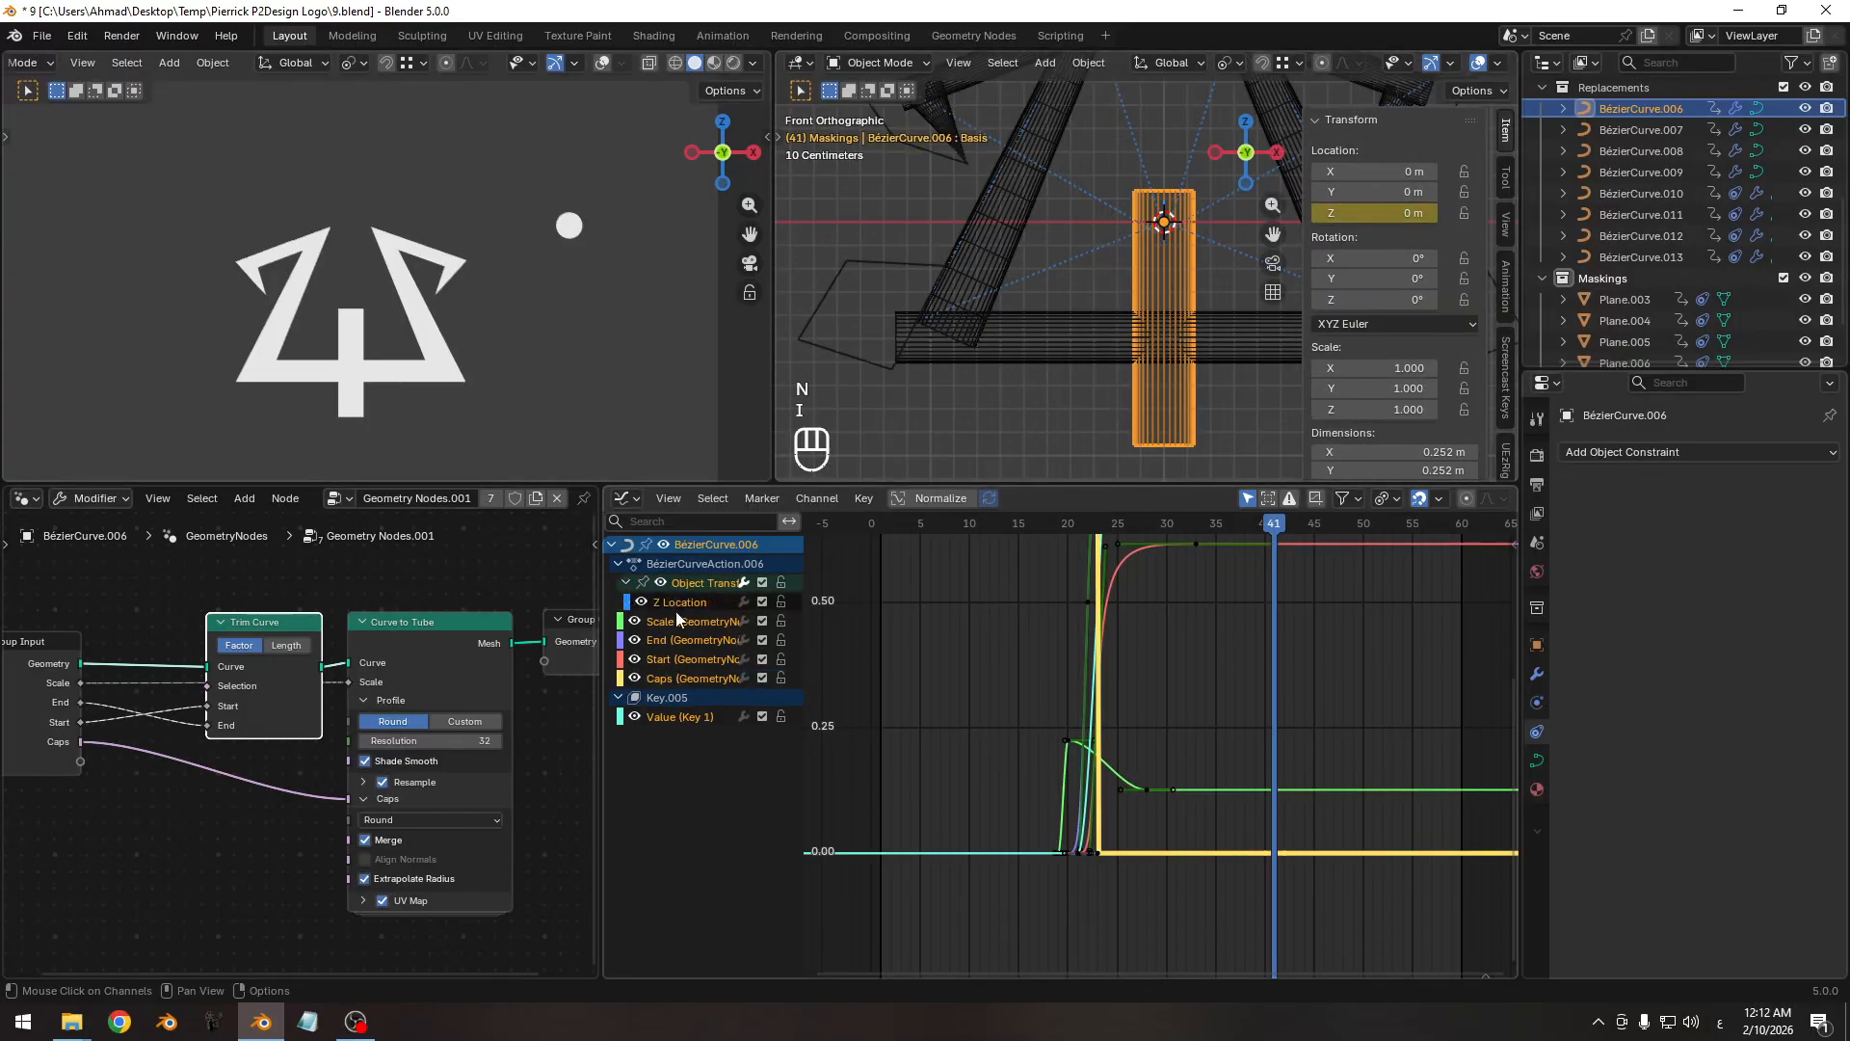
key("shift+h")
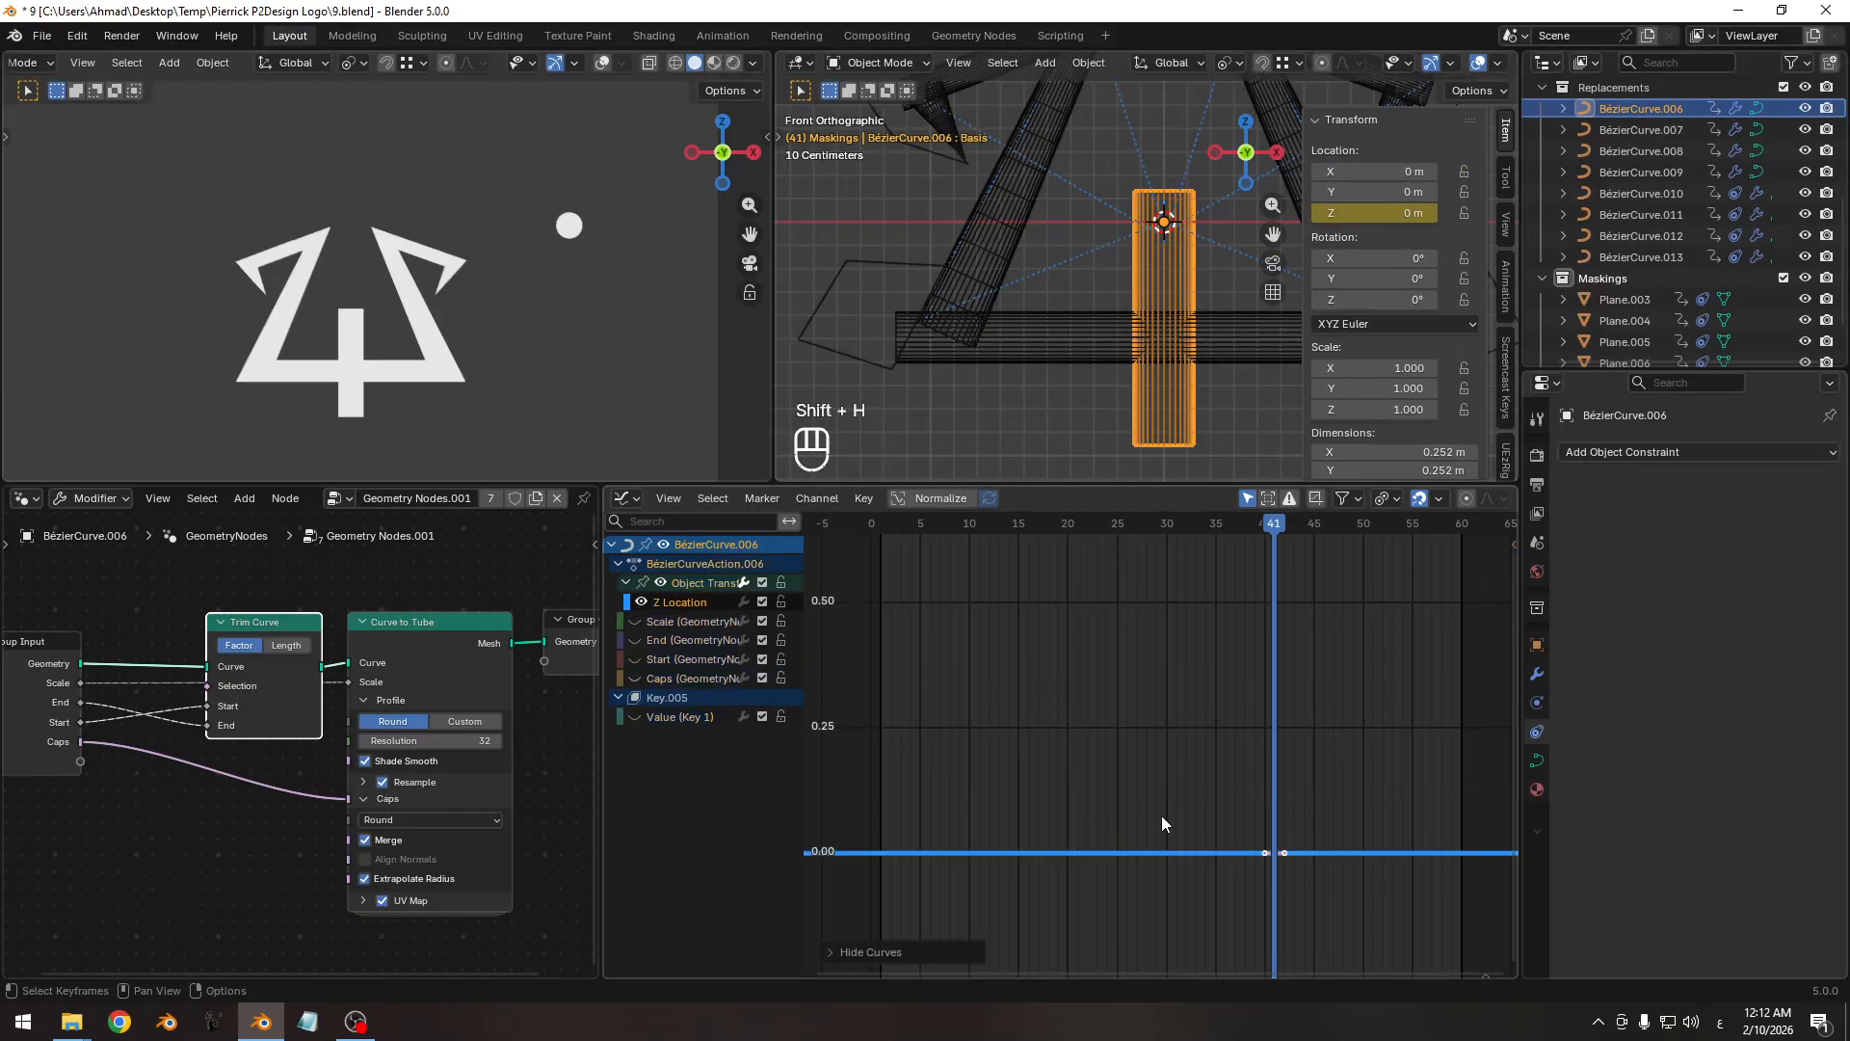
middle_click_drag(1222, 838, 1147, 776)
middle_click_drag(1147, 777, 1176, 776, "ctrl")
key("n")
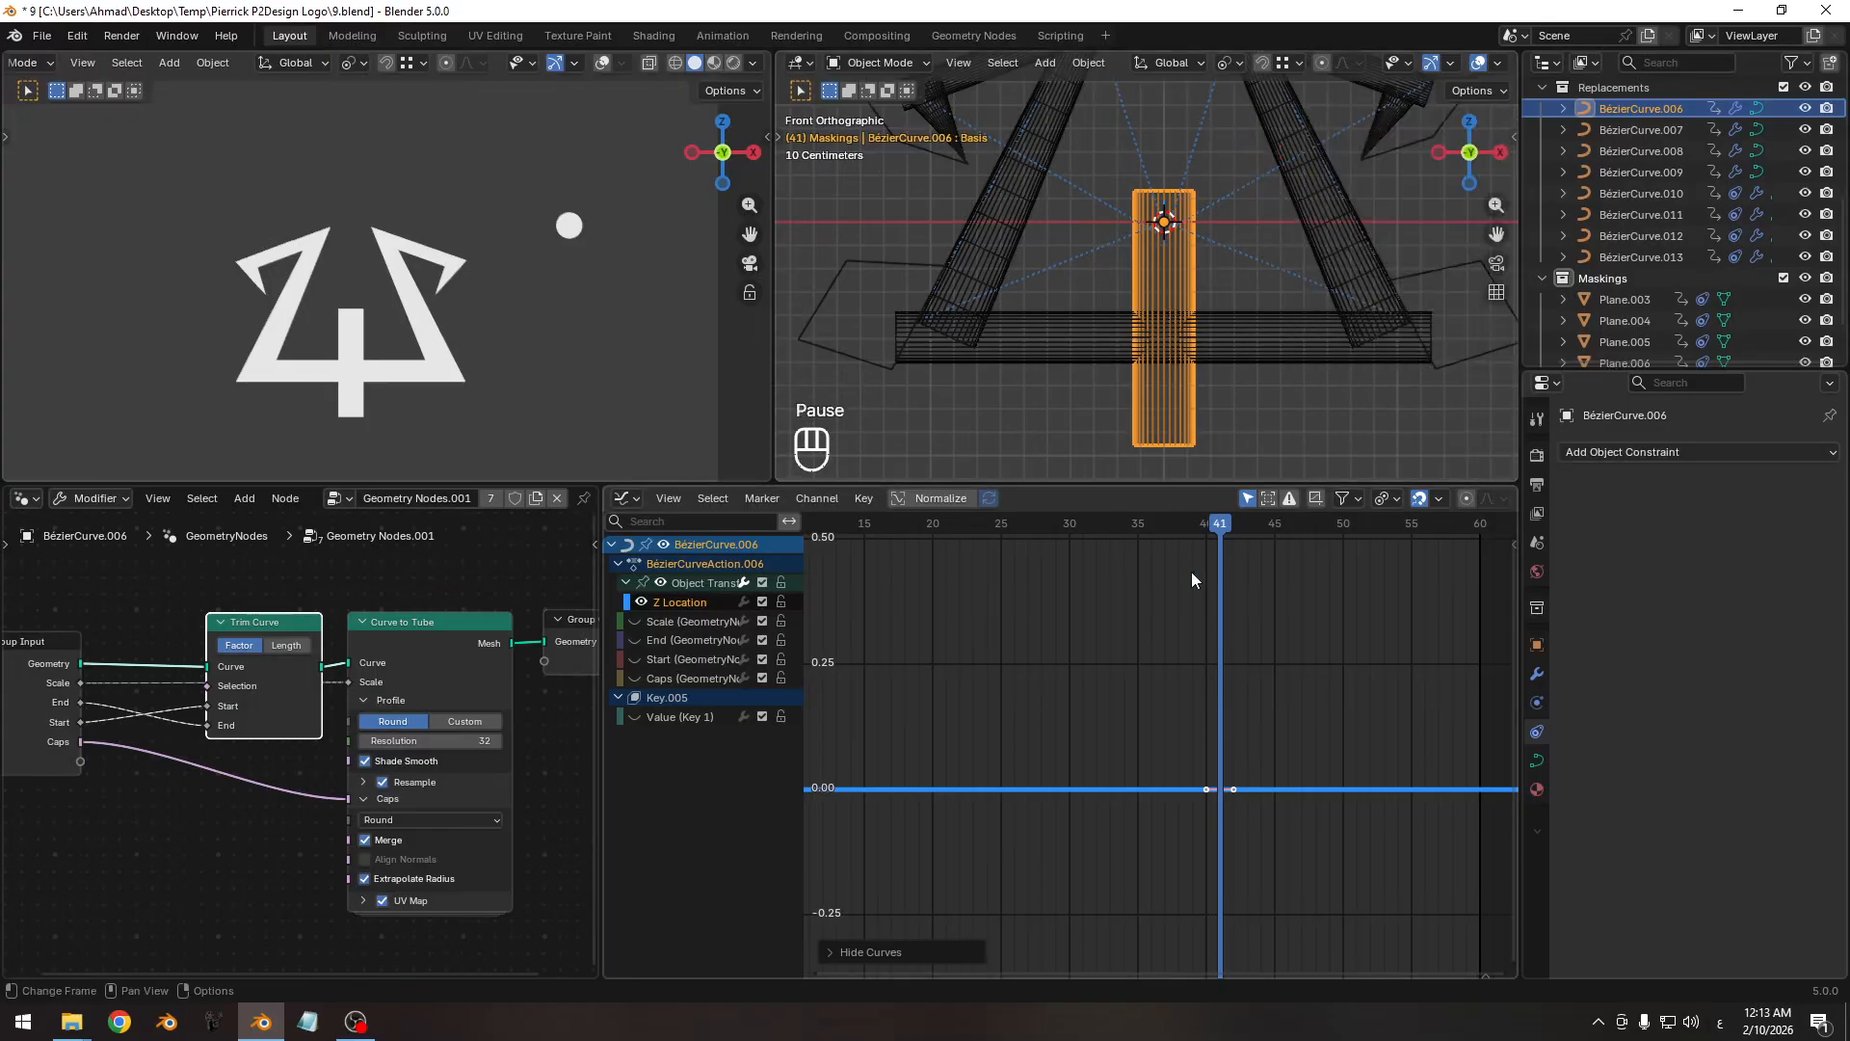
Step back from frame 41 to 27 and forward to 32, checking the vertical bar against the horizontal bar's overshoot.
key("Left")
key("Left")
key("Left")
key("Left")
key("Left")
key("Left")
key("Left")
key("Left")
key("Left")
key("Left")
key("Left")
key("Left")
key("Left")
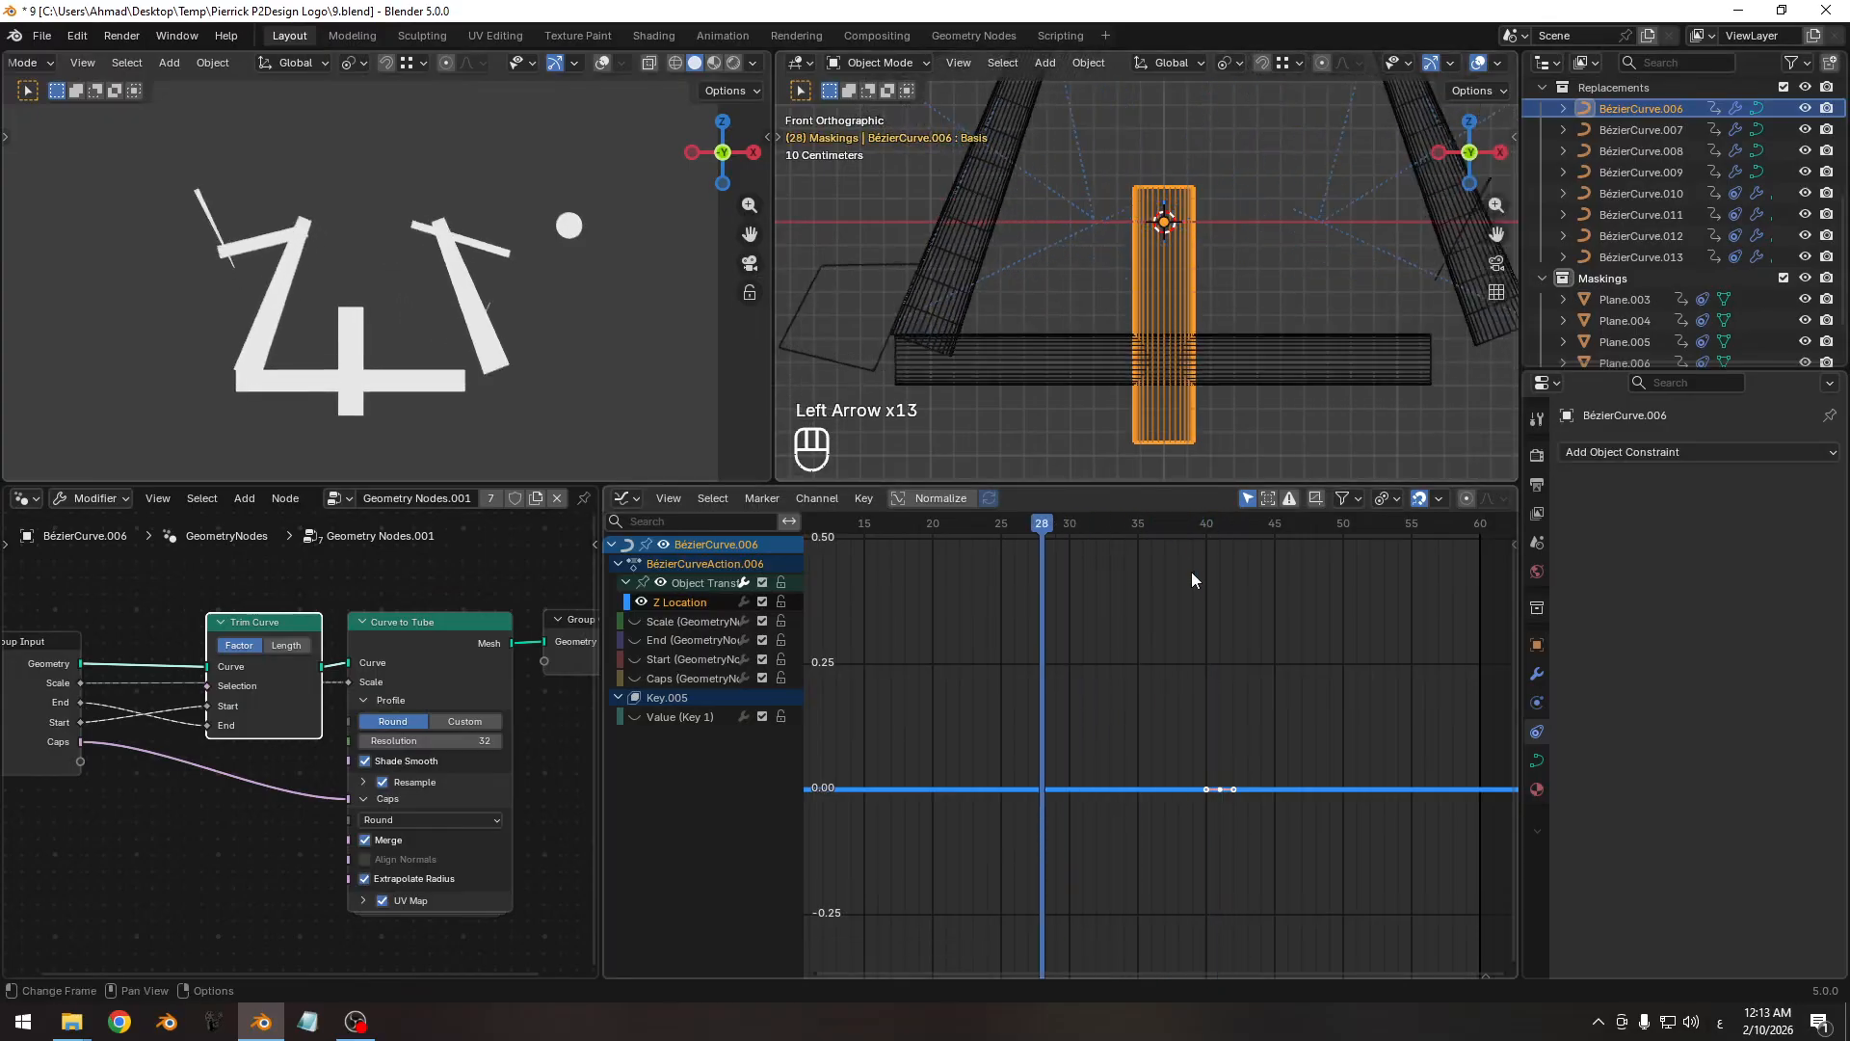
key("Left")
key("Right")
key("Right")
key("Right")
key("Right")
key("Right")
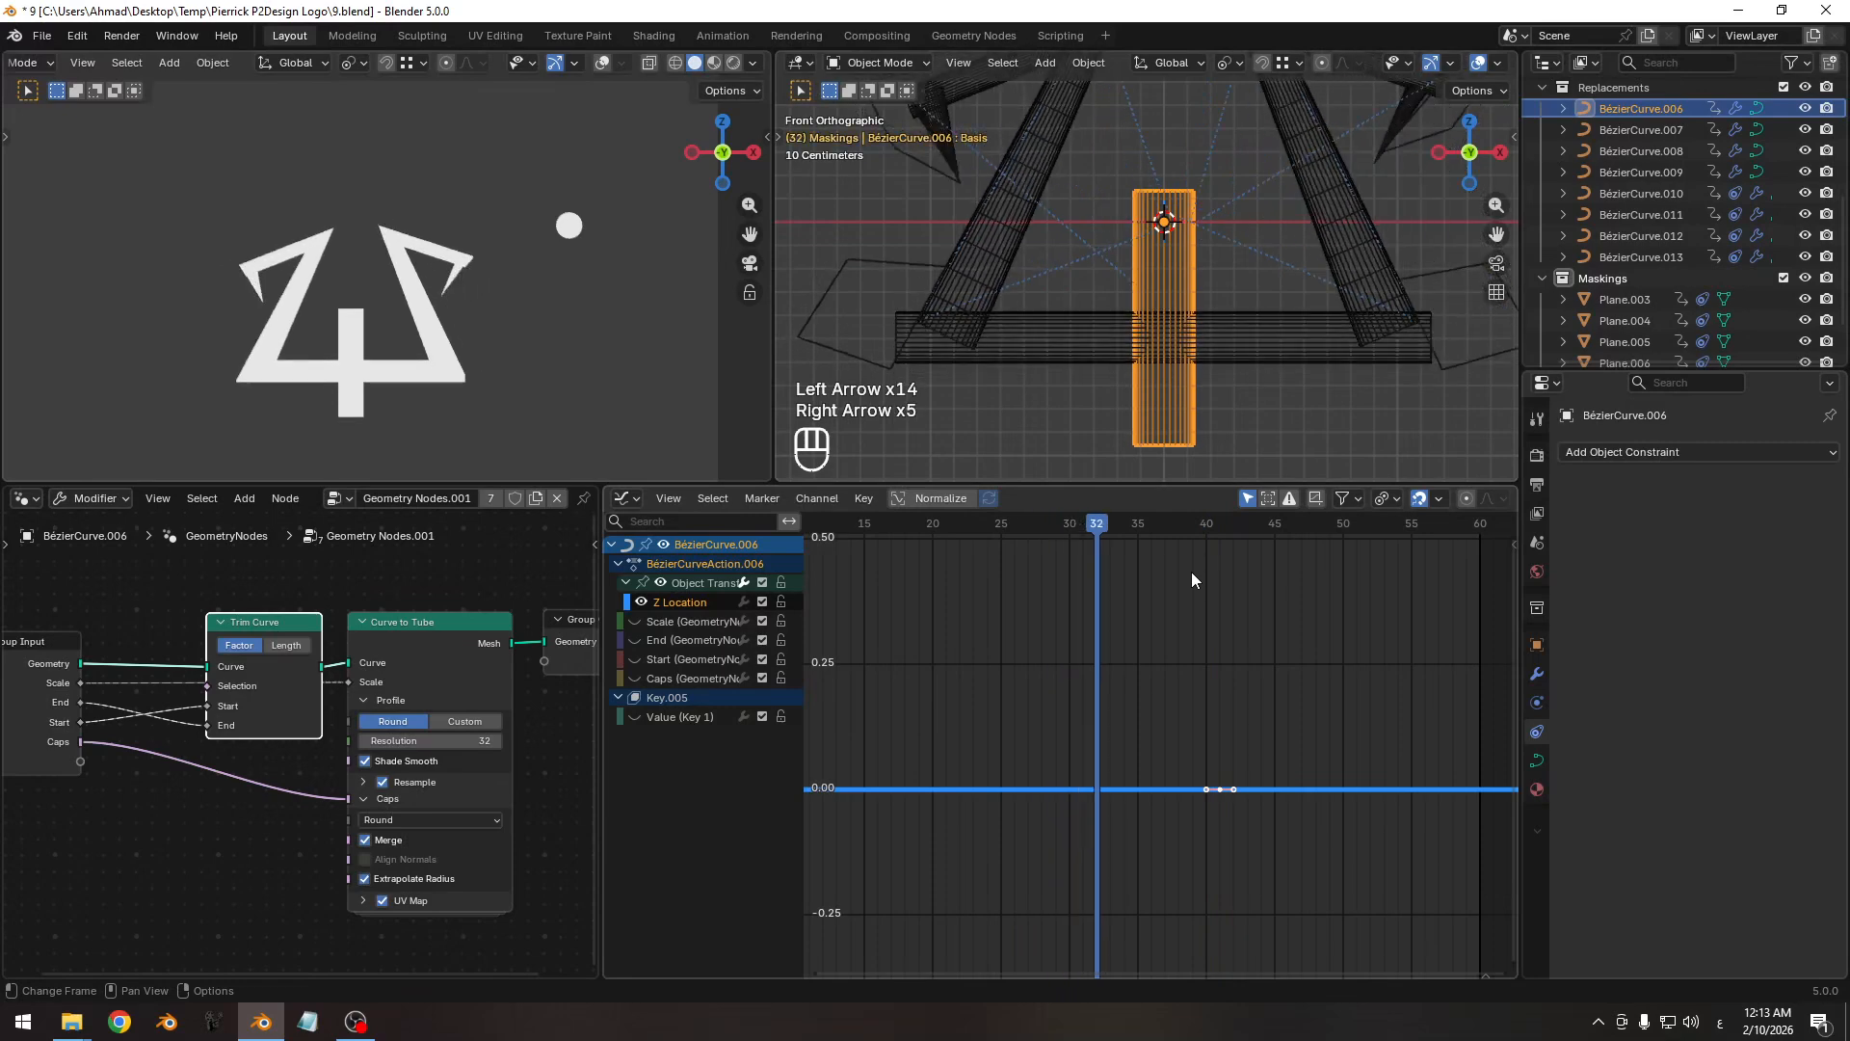
Delete BézierCurve.006's Z Location channel and show only its End and Start curves in the Graph Editor.
key("x")
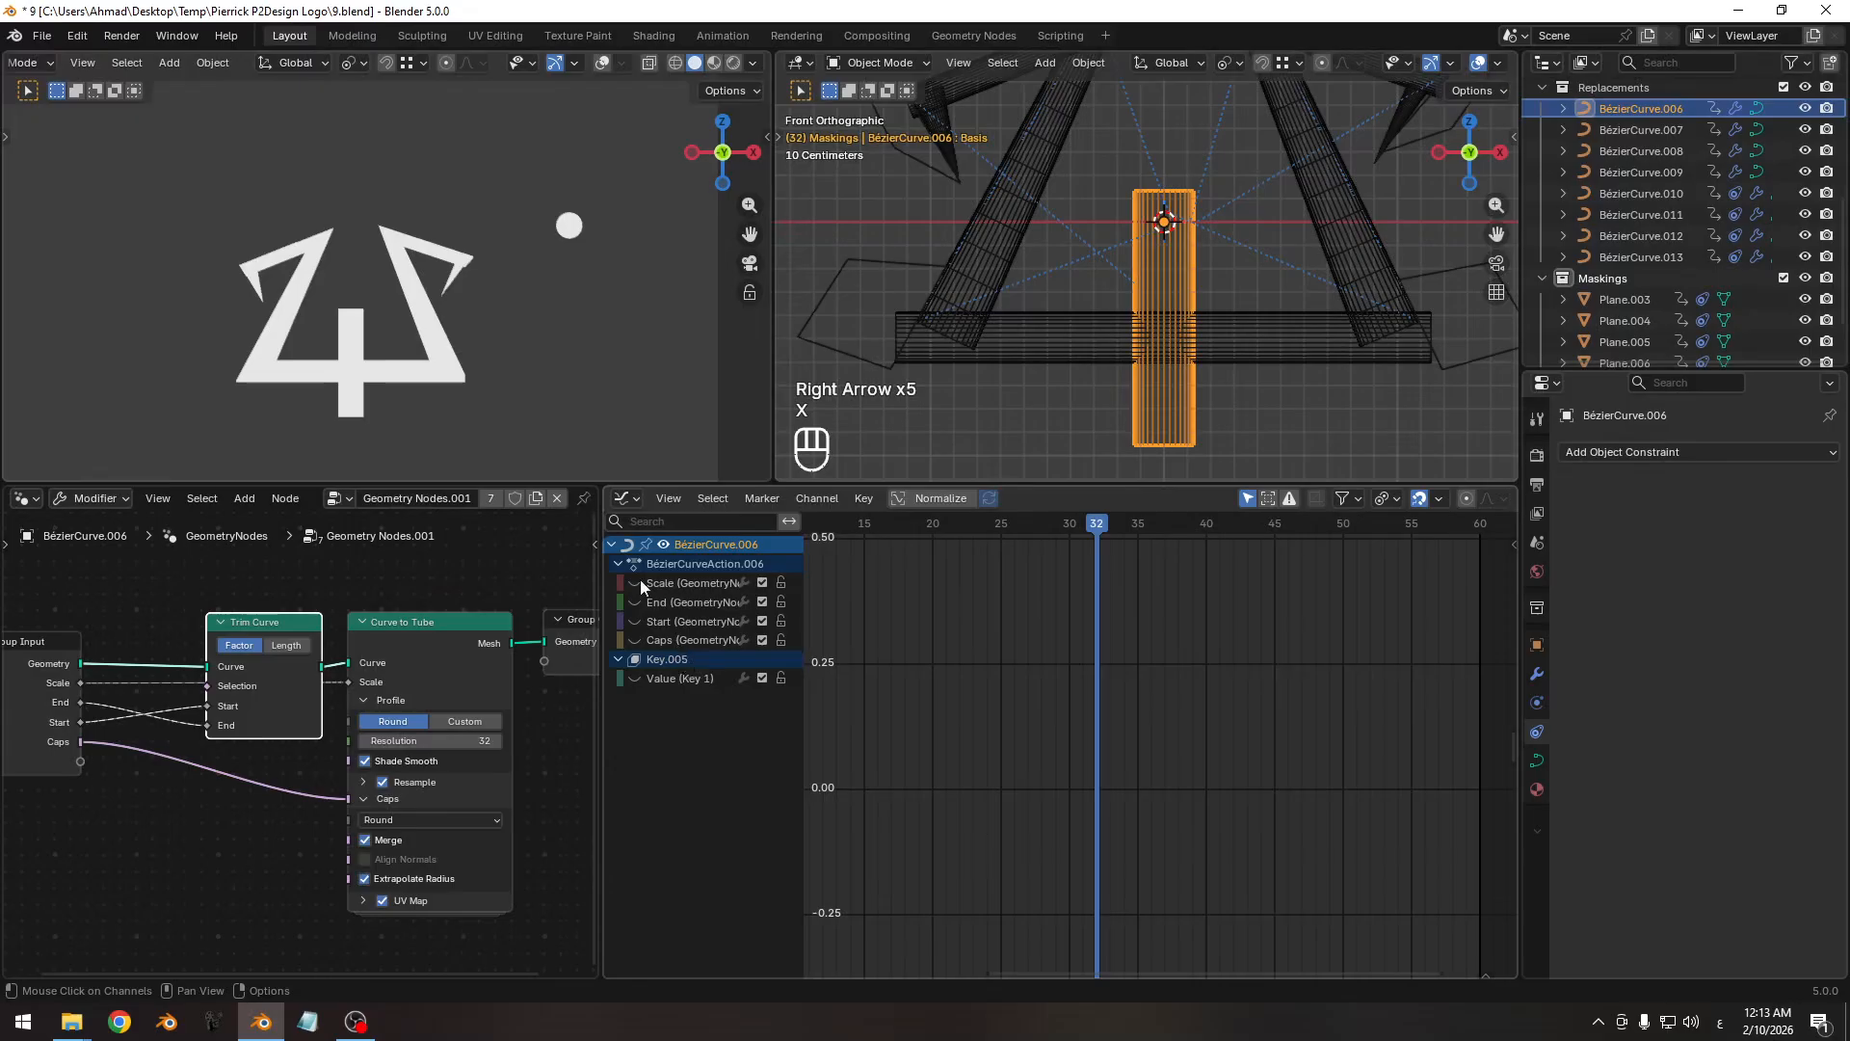
left_click_drag(633, 600, 633, 621)
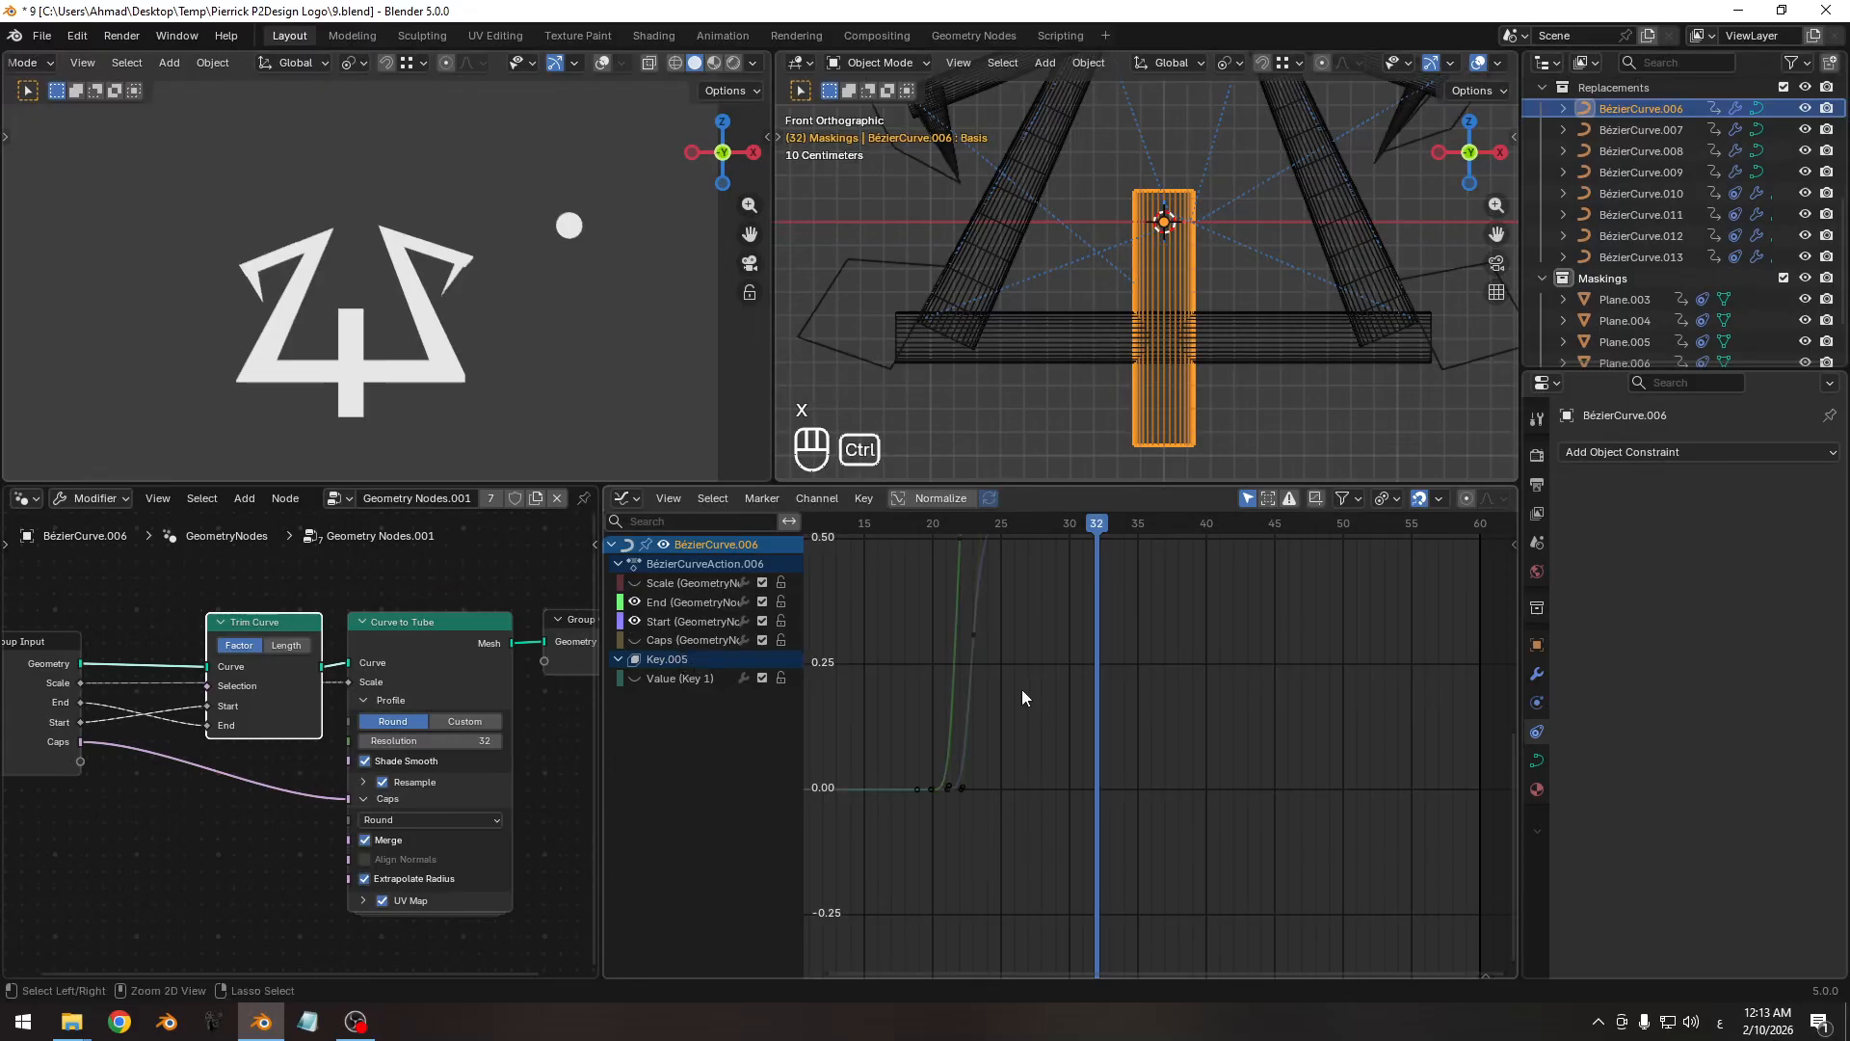
middle_click_drag(1021, 690, 1064, 641, "ctrl")
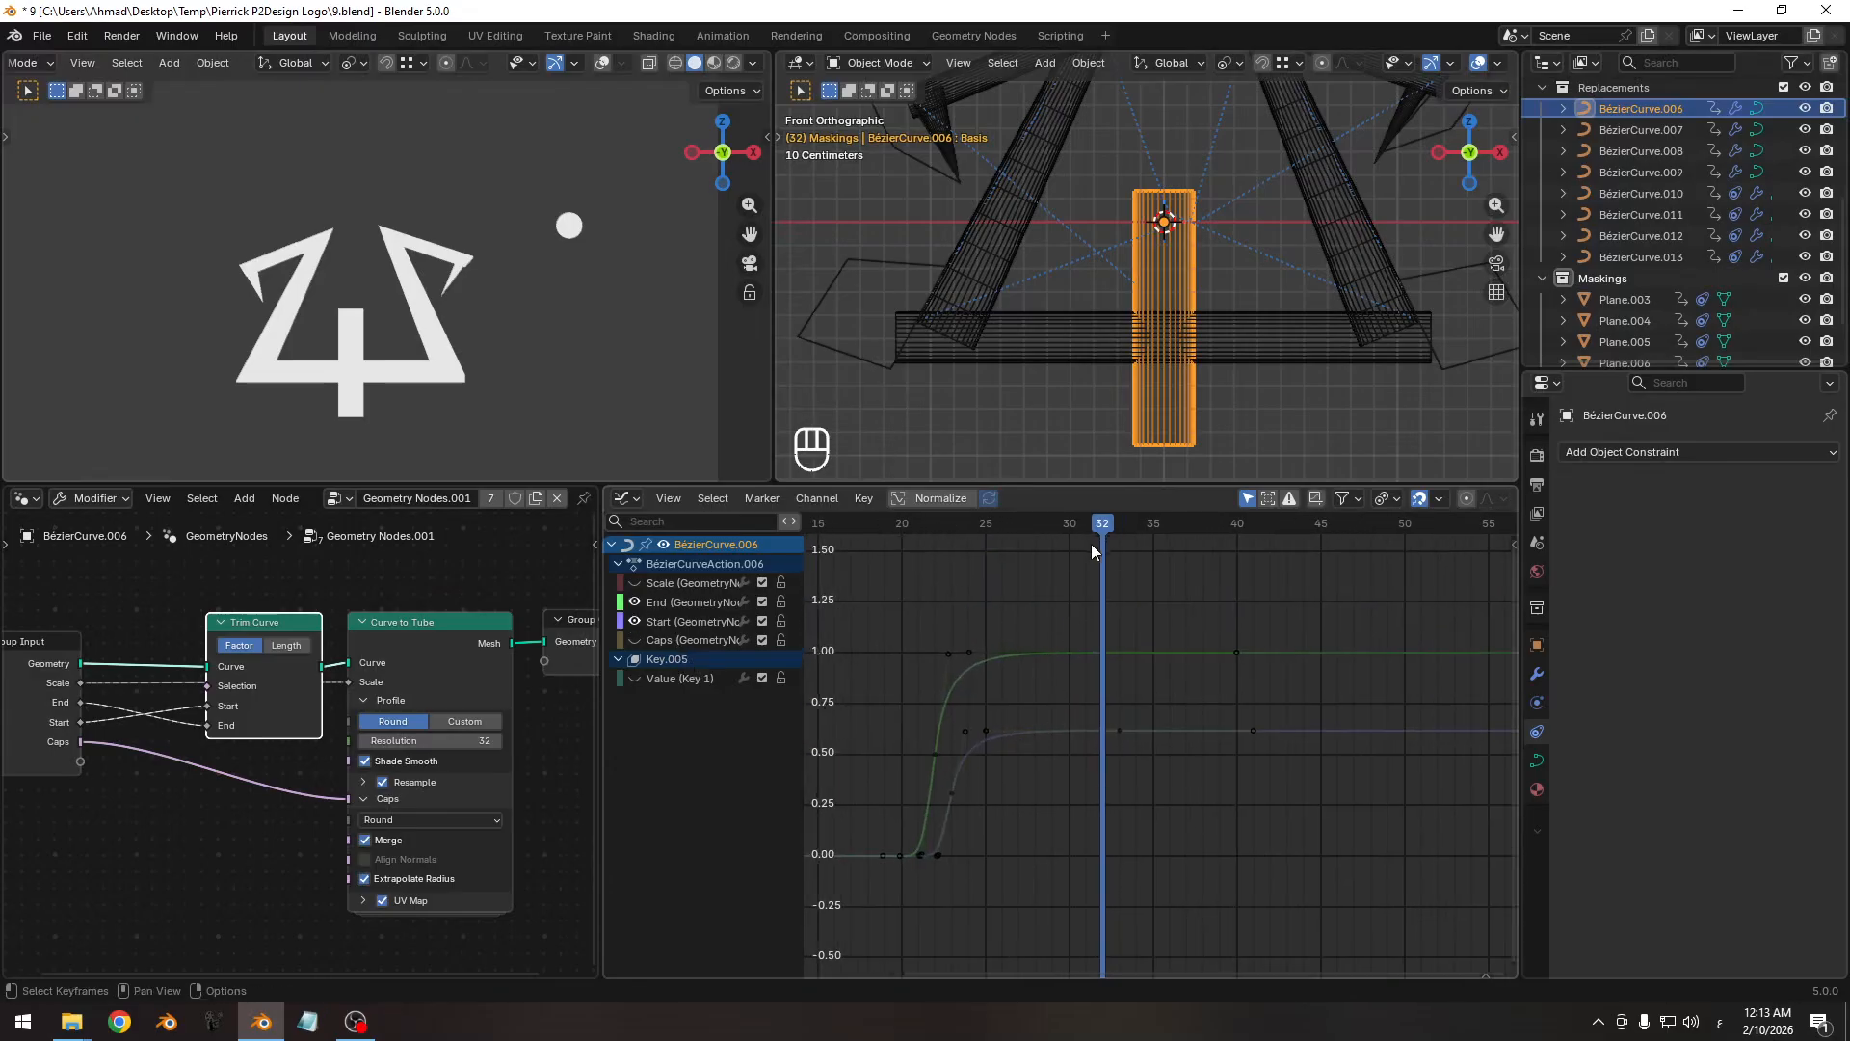
Move BézierCurve.006's last End and Start keyframes 5 frames earlier, to frames 27 and 28.
left_click_drag(1091, 543, 1040, 561)
left_click(1100, 729)
mouse_move(1090, 757)
middle_mouse_down("ctrl")
mouse_move(1121, 754)
mouse_move(1060, 756)
mouse_move(1094, 756)
middle_mouse_up("ctrl")
left_click(1076, 649, "shift")
key("g")
key("x")
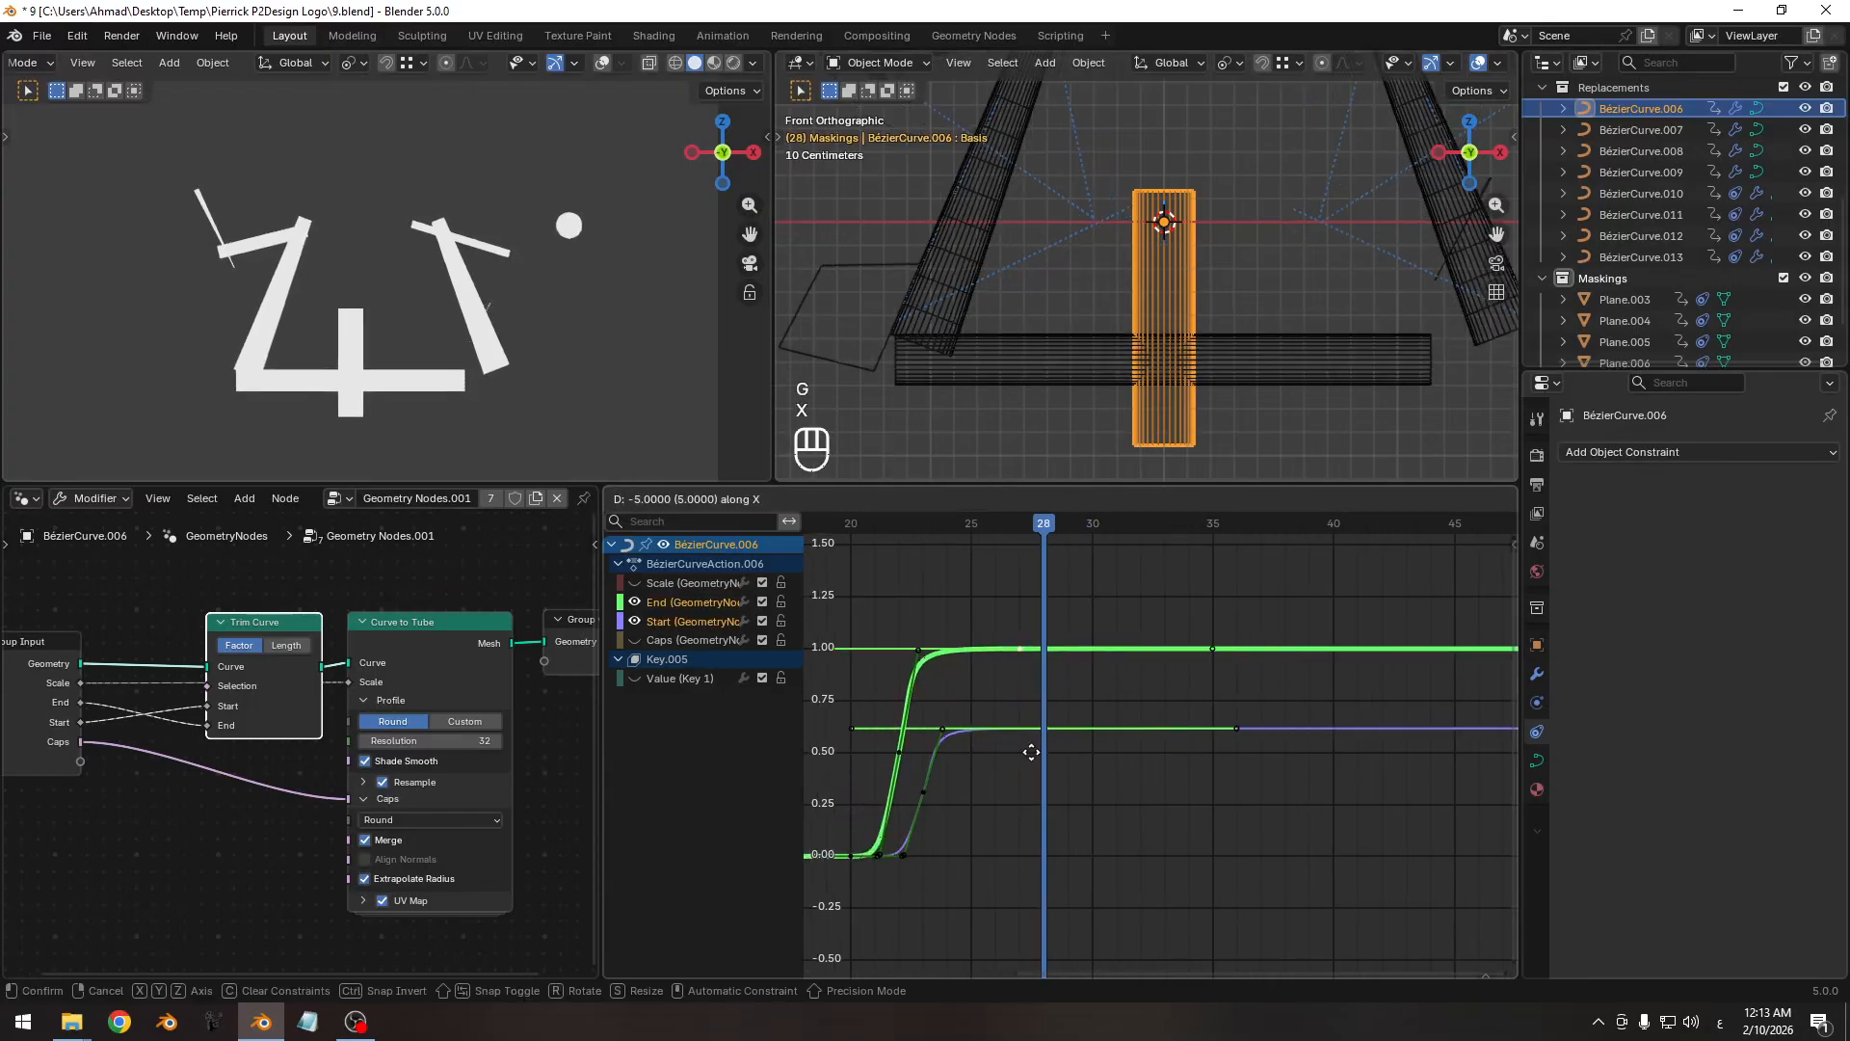
left_click(1044, 790)
Scale down the handles of the selected End and Start keyframes.
key("s")
left_click(1135, 792)
key("s")
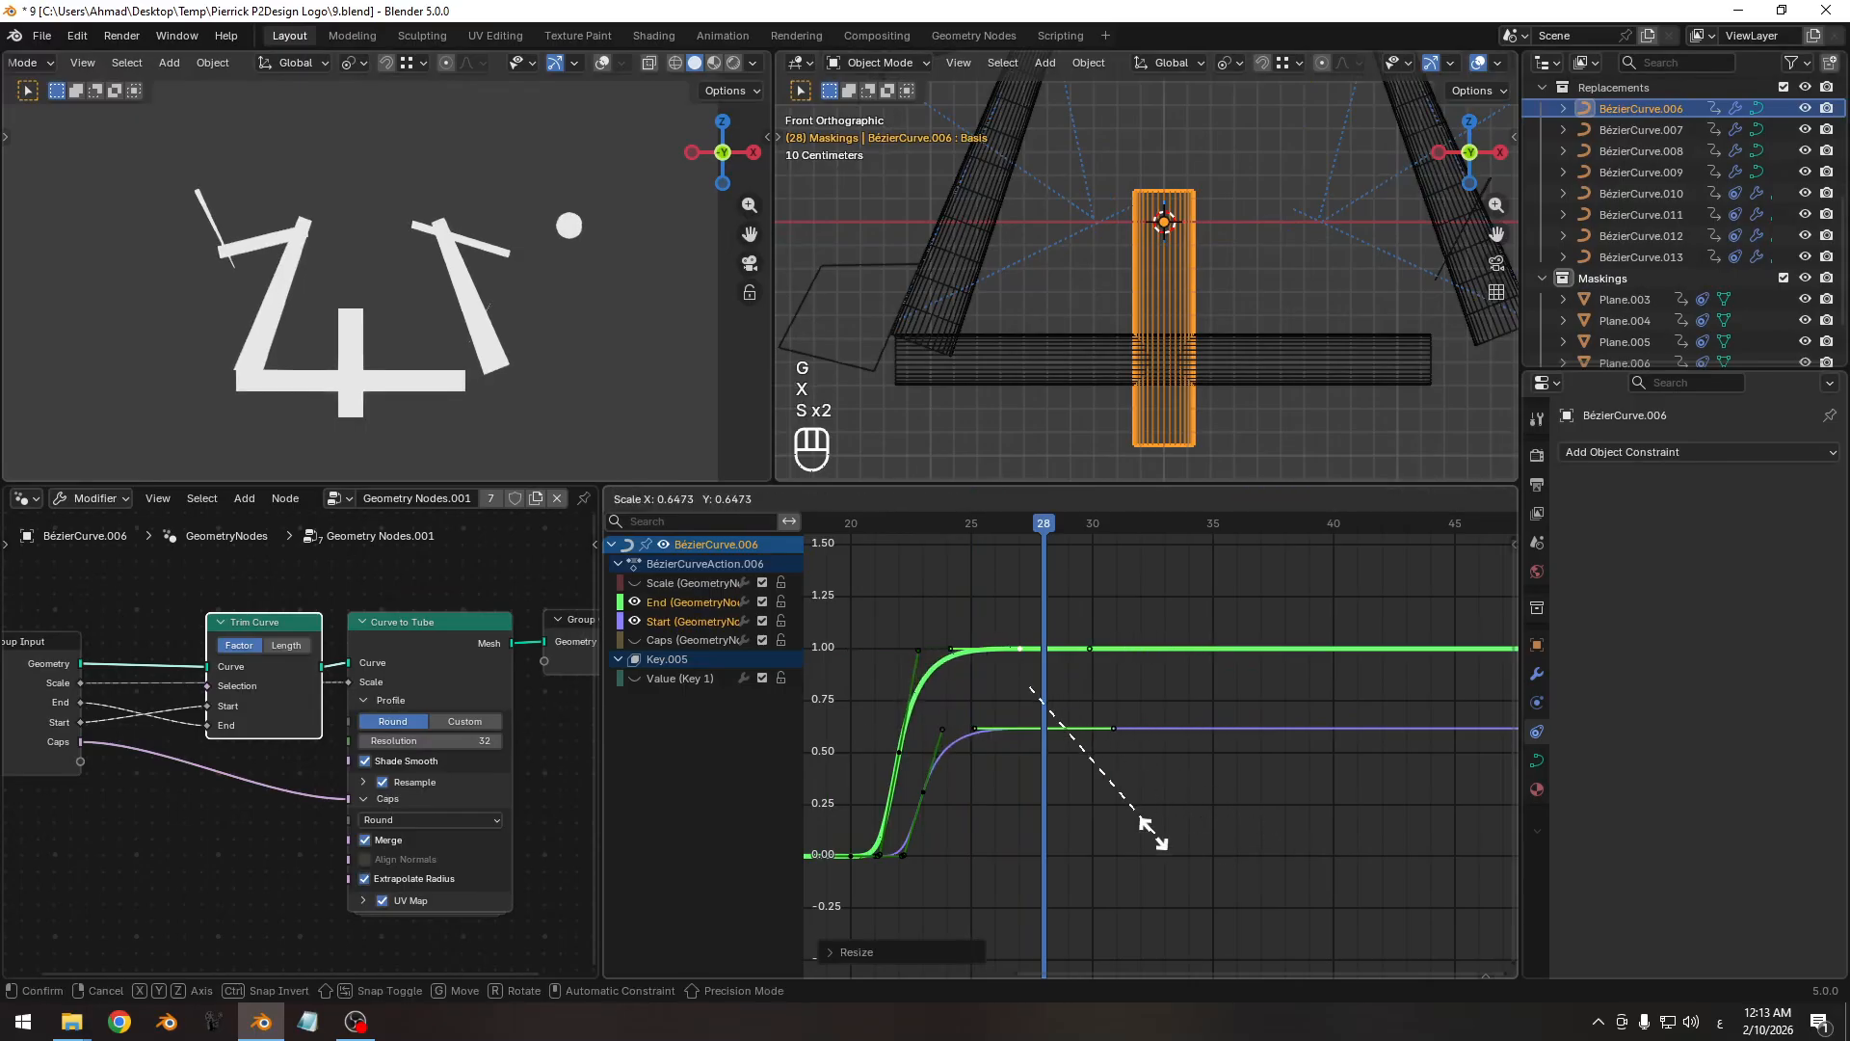
left_click(1143, 828)
key("s")
right_click(1180, 844)
middle_click_drag(1070, 779, 1140, 777, "shift")
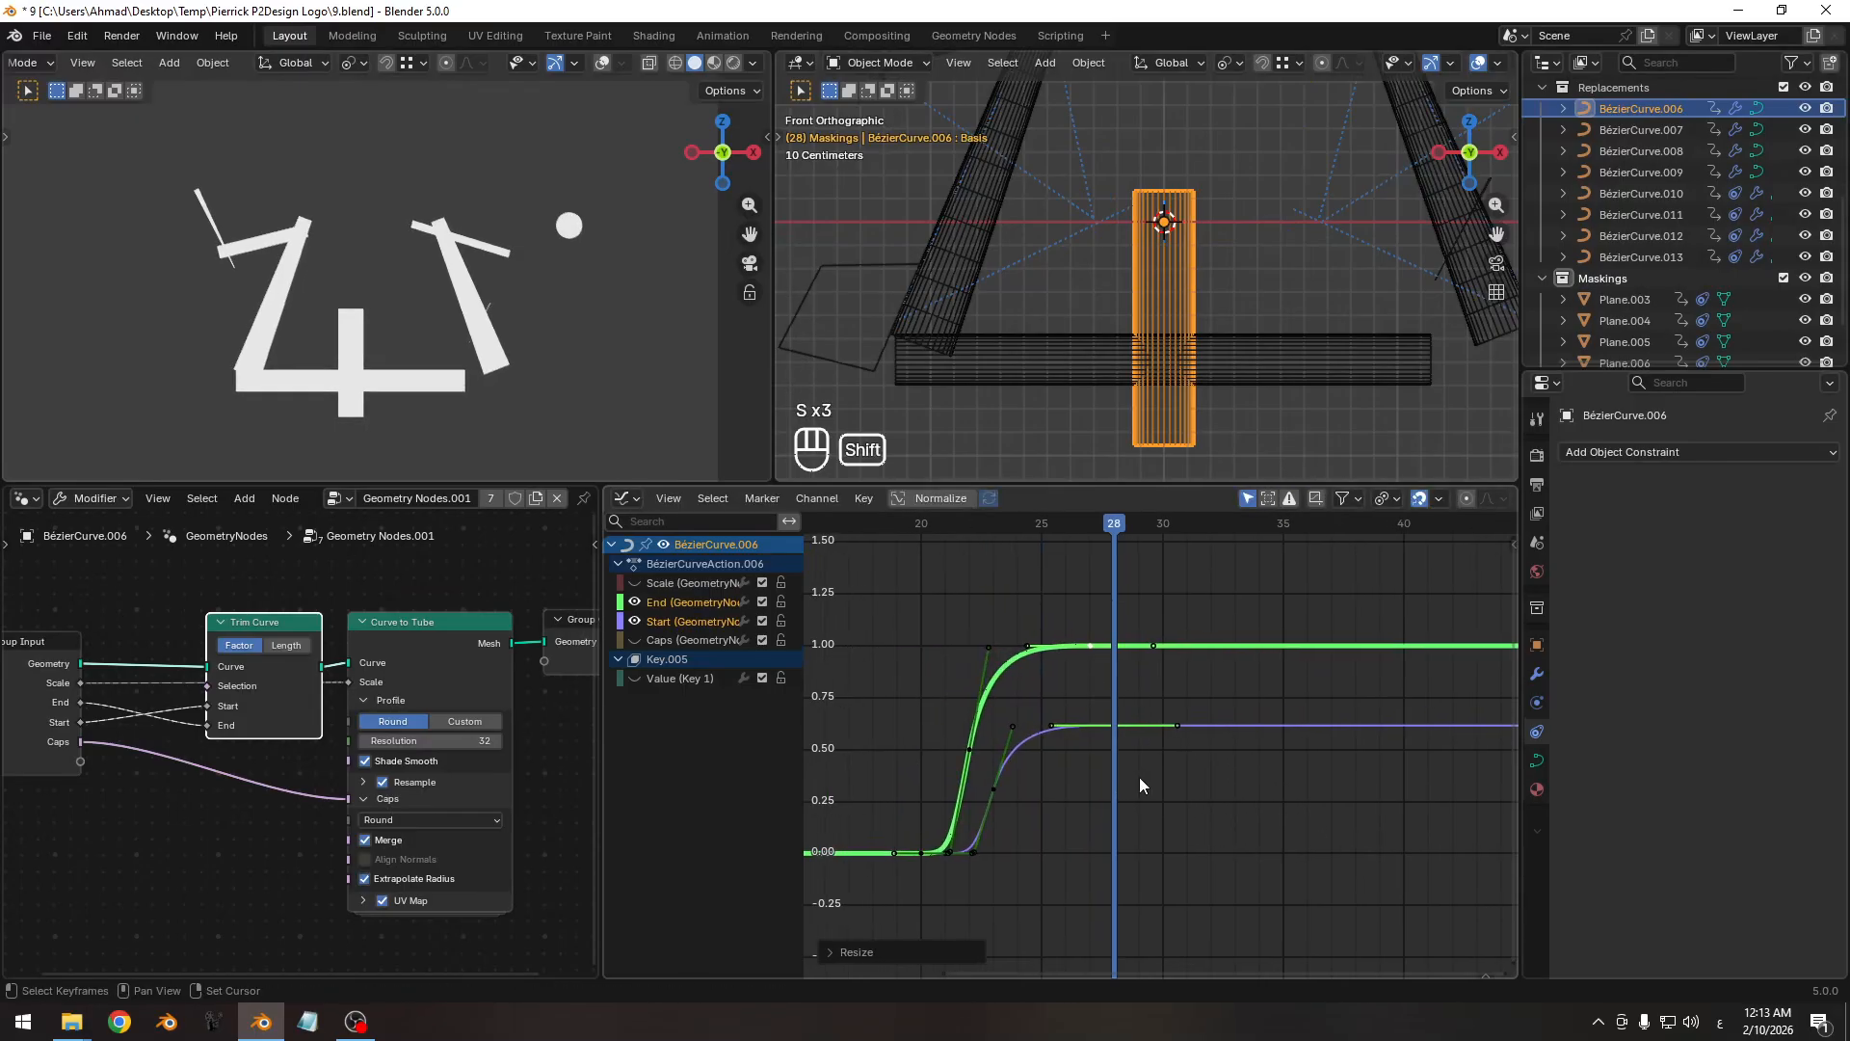
Move the selected End and Start keyframes one frame earlier and shorten their handles slightly.
key("g")
key("x")
left_click(1076, 783)
key("s")
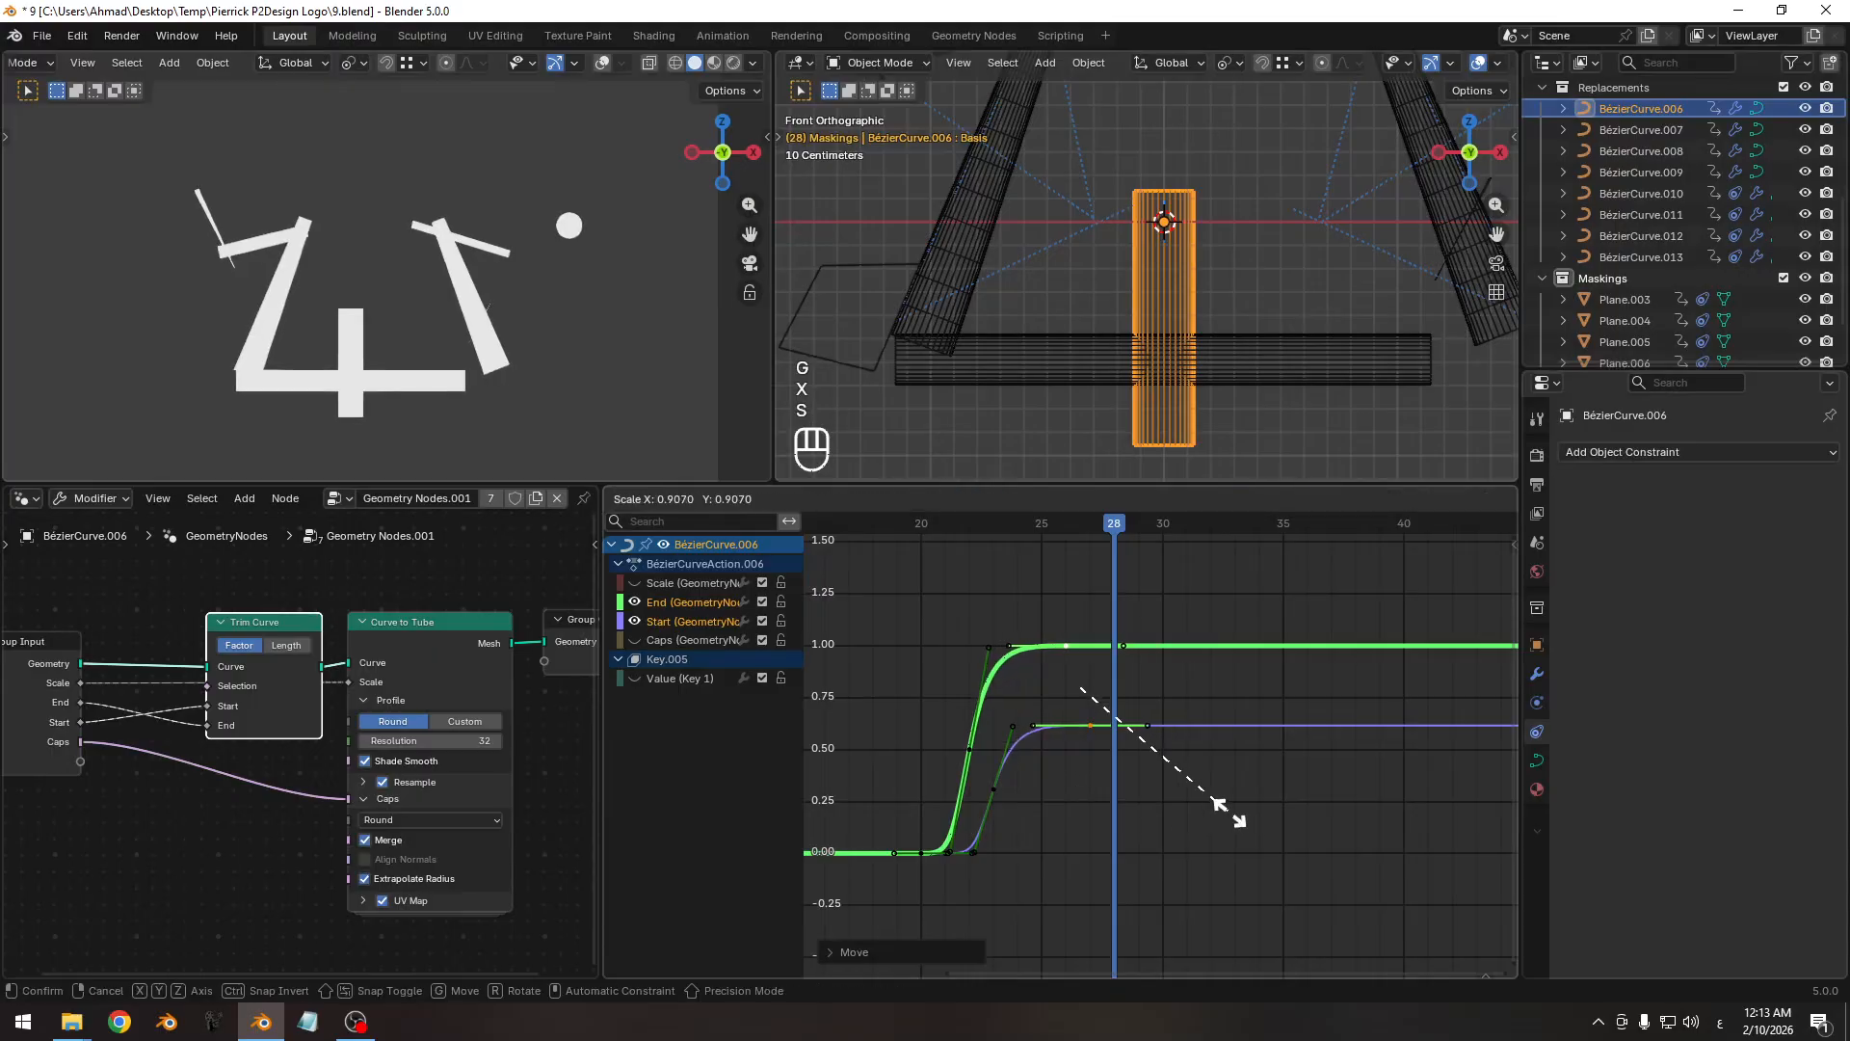
left_click(1226, 796)
Step from frame 27 through the following frames to check the vertical bar's motion, stopping on frame 35.
key("Left")
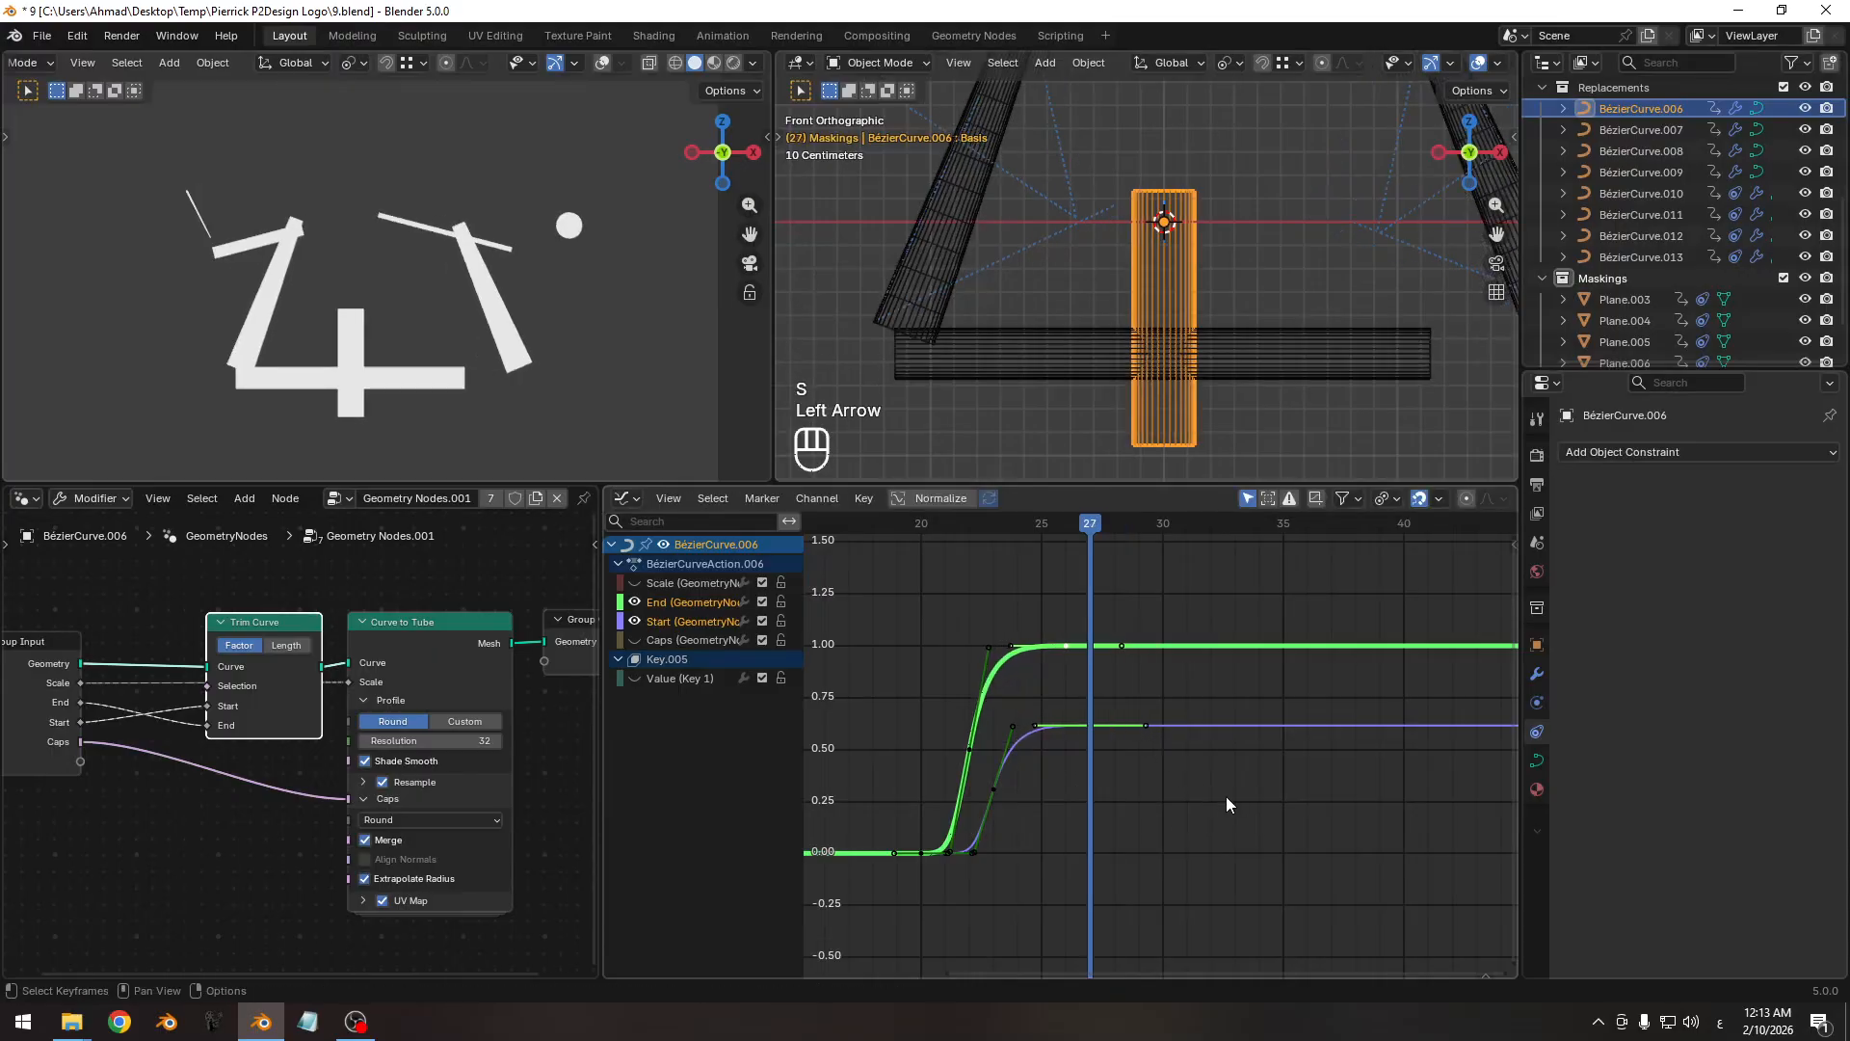
key("Right")
key("Right")
key("Right")
key("Right")
key("Right")
key("Right")
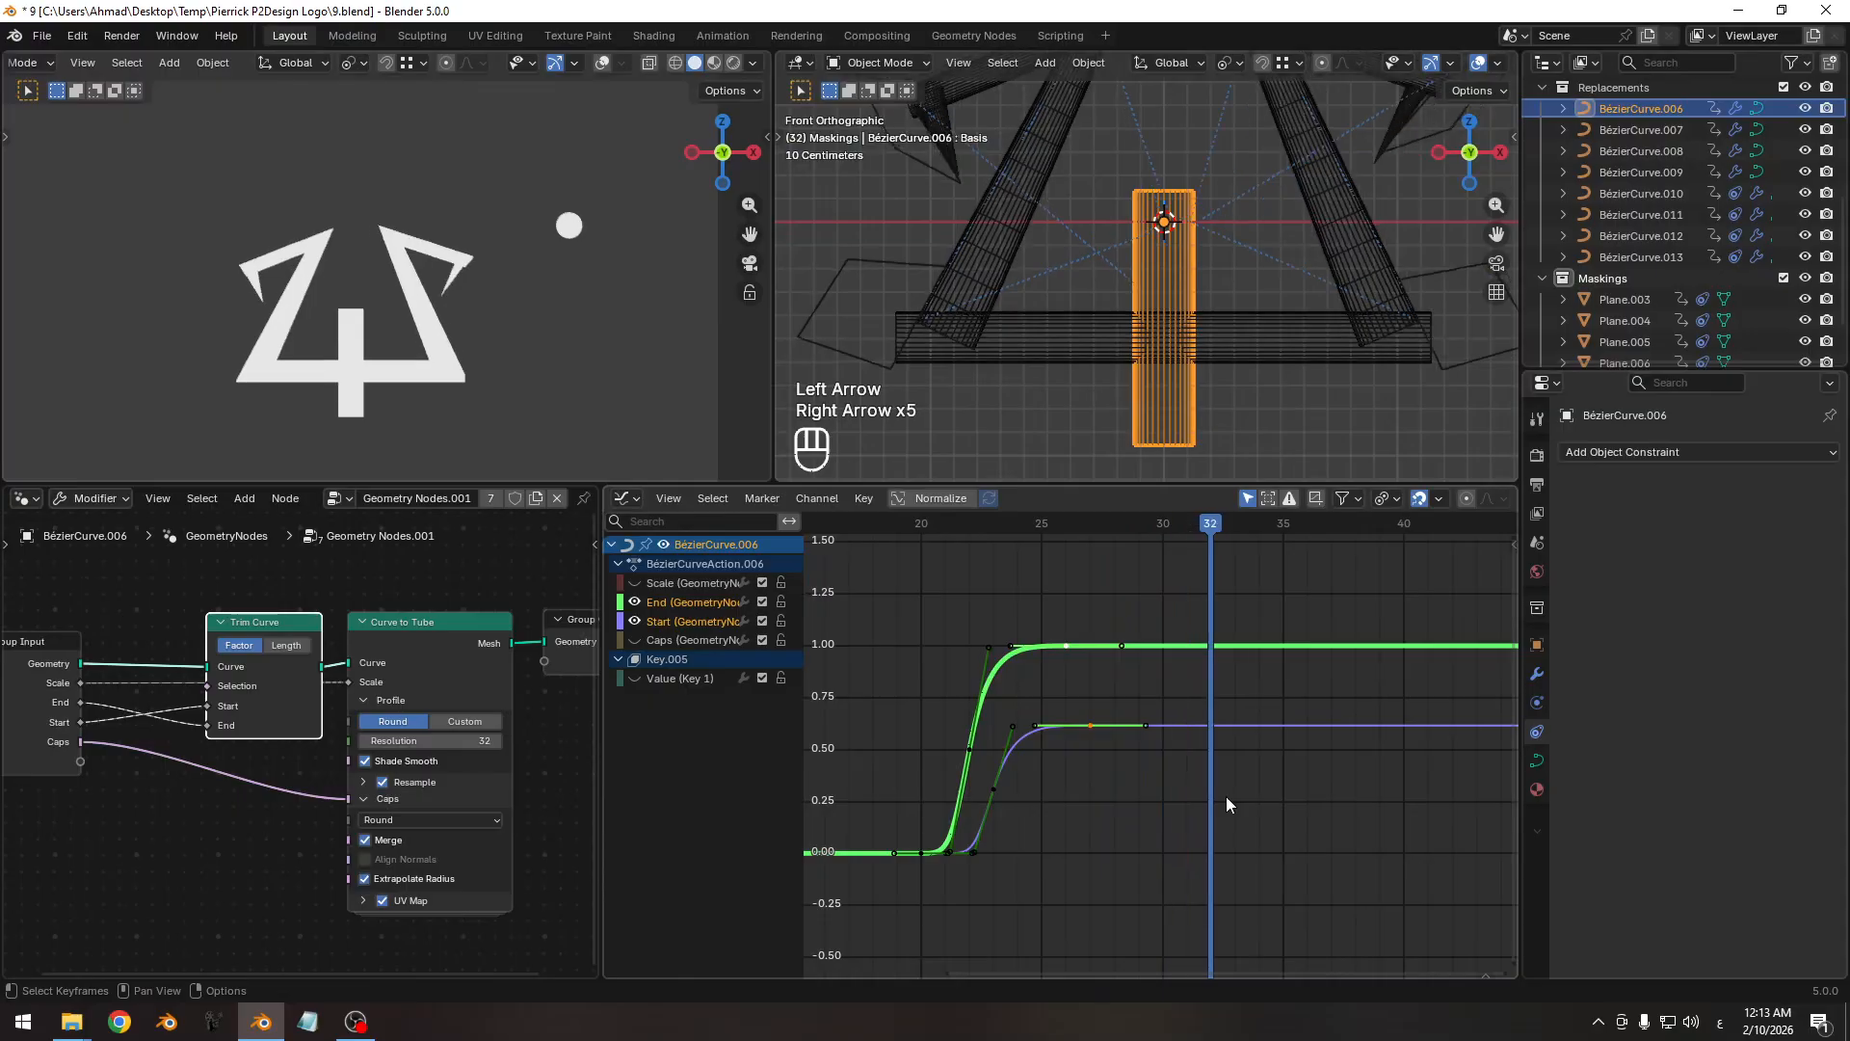
key("Right")
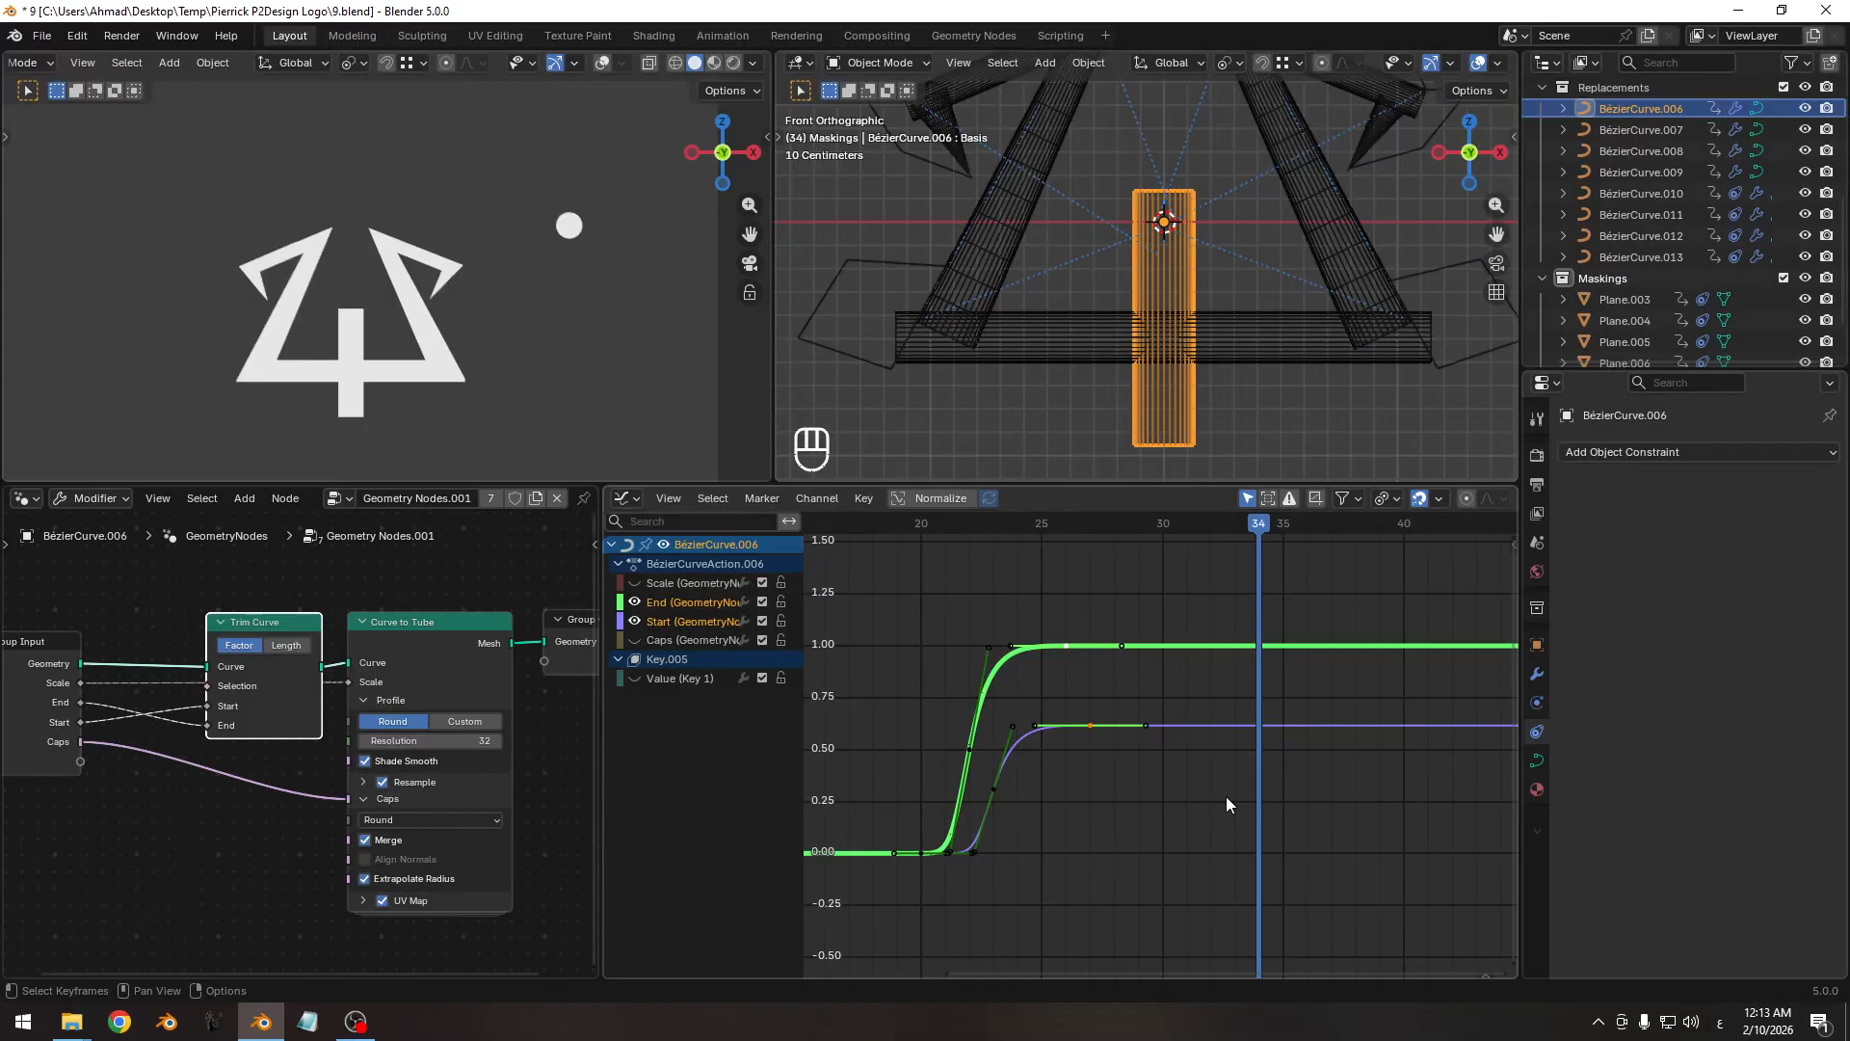
key("Right")
Move the selected End and Start keyframes one frame later, to frames 27 and 28, and lengthen their handles.
key("g")
key("x")
left_click(1201, 800)
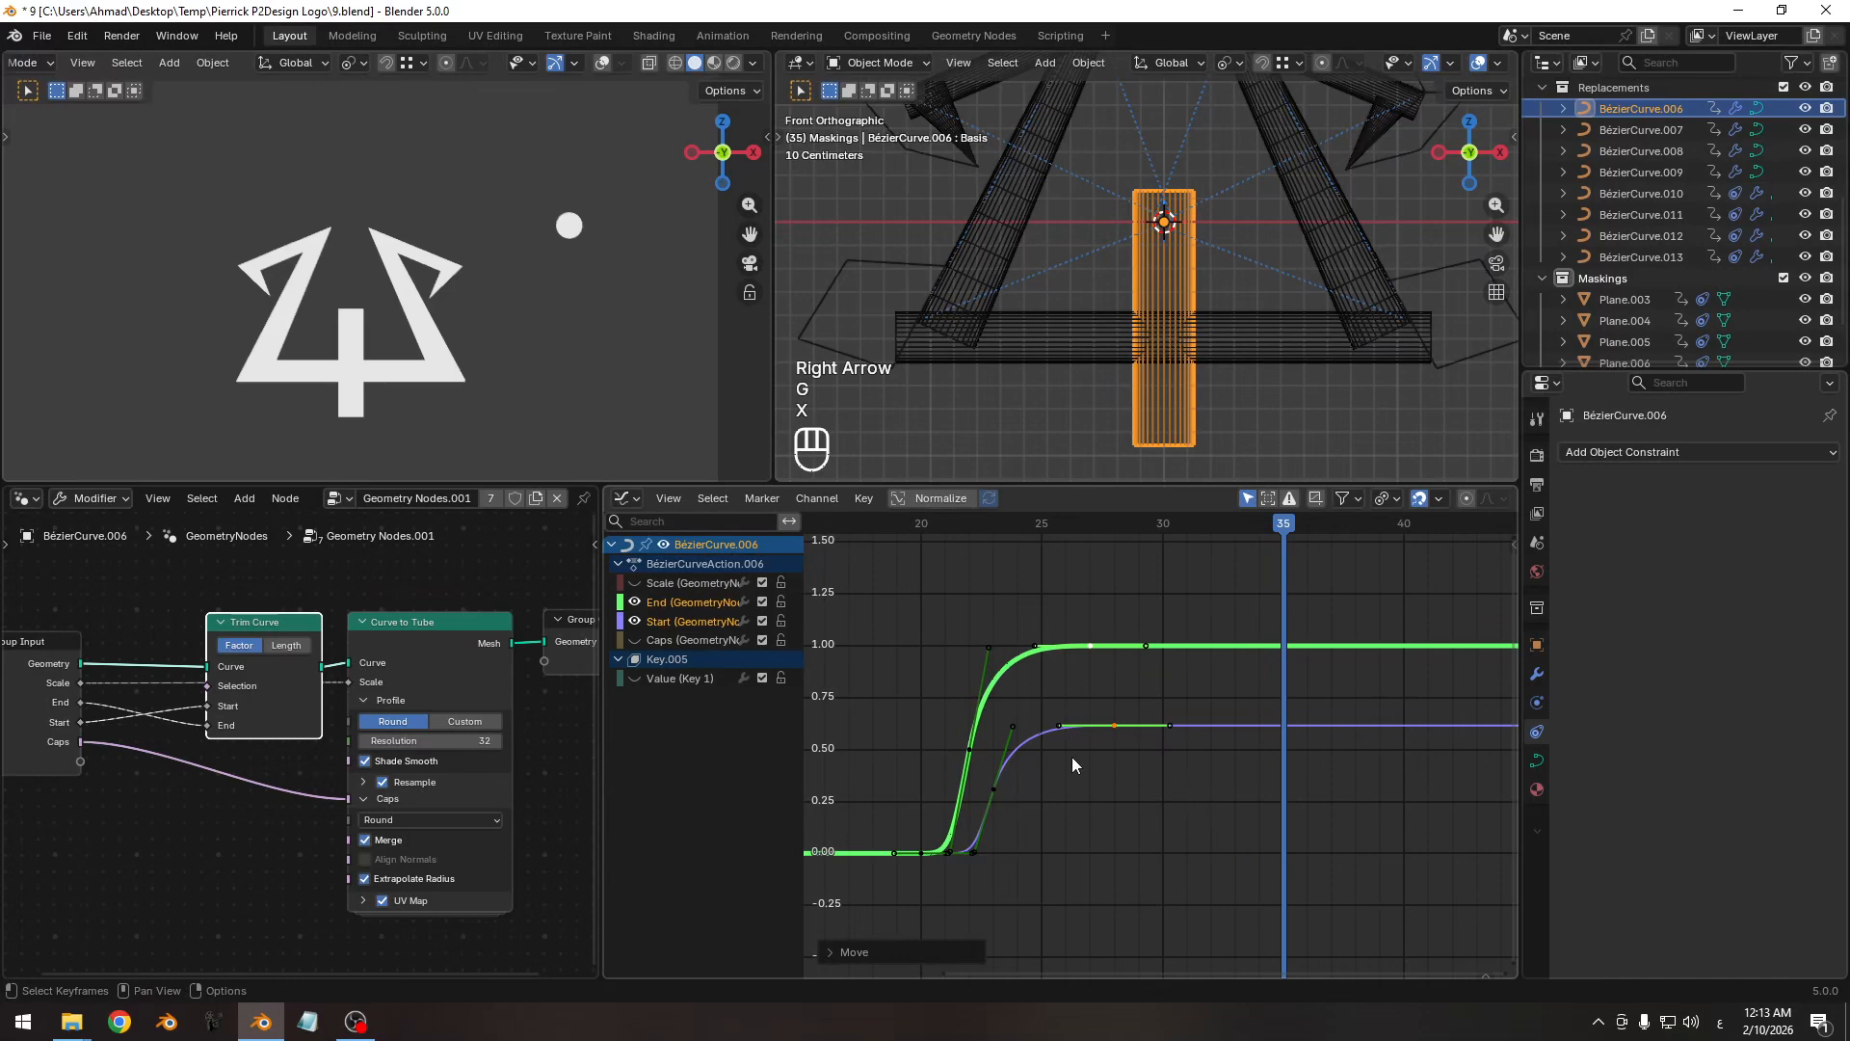
key("s")
left_click(1017, 743)
Insert End and Start keyframes for BézierCurve.006 on frame 35.
middle_click_drag(1039, 731, 997, 717)
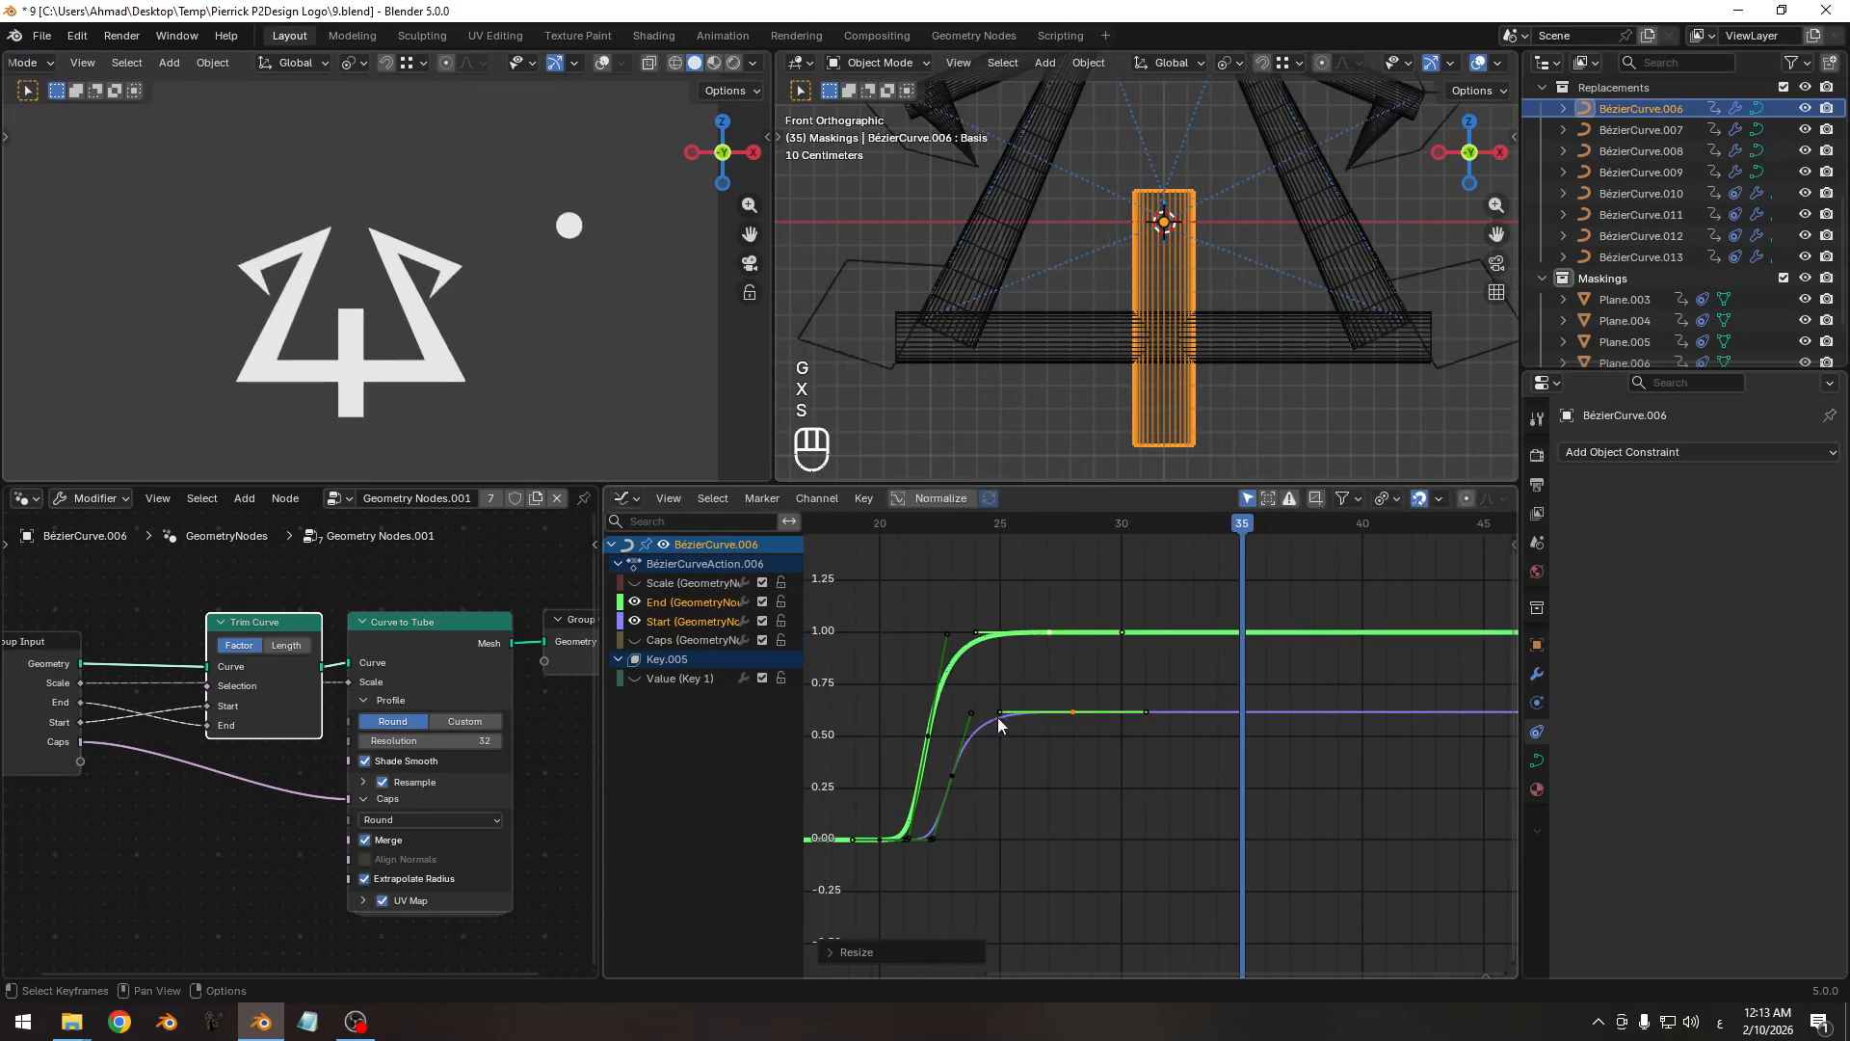
key("i")
left_click(1058, 650)
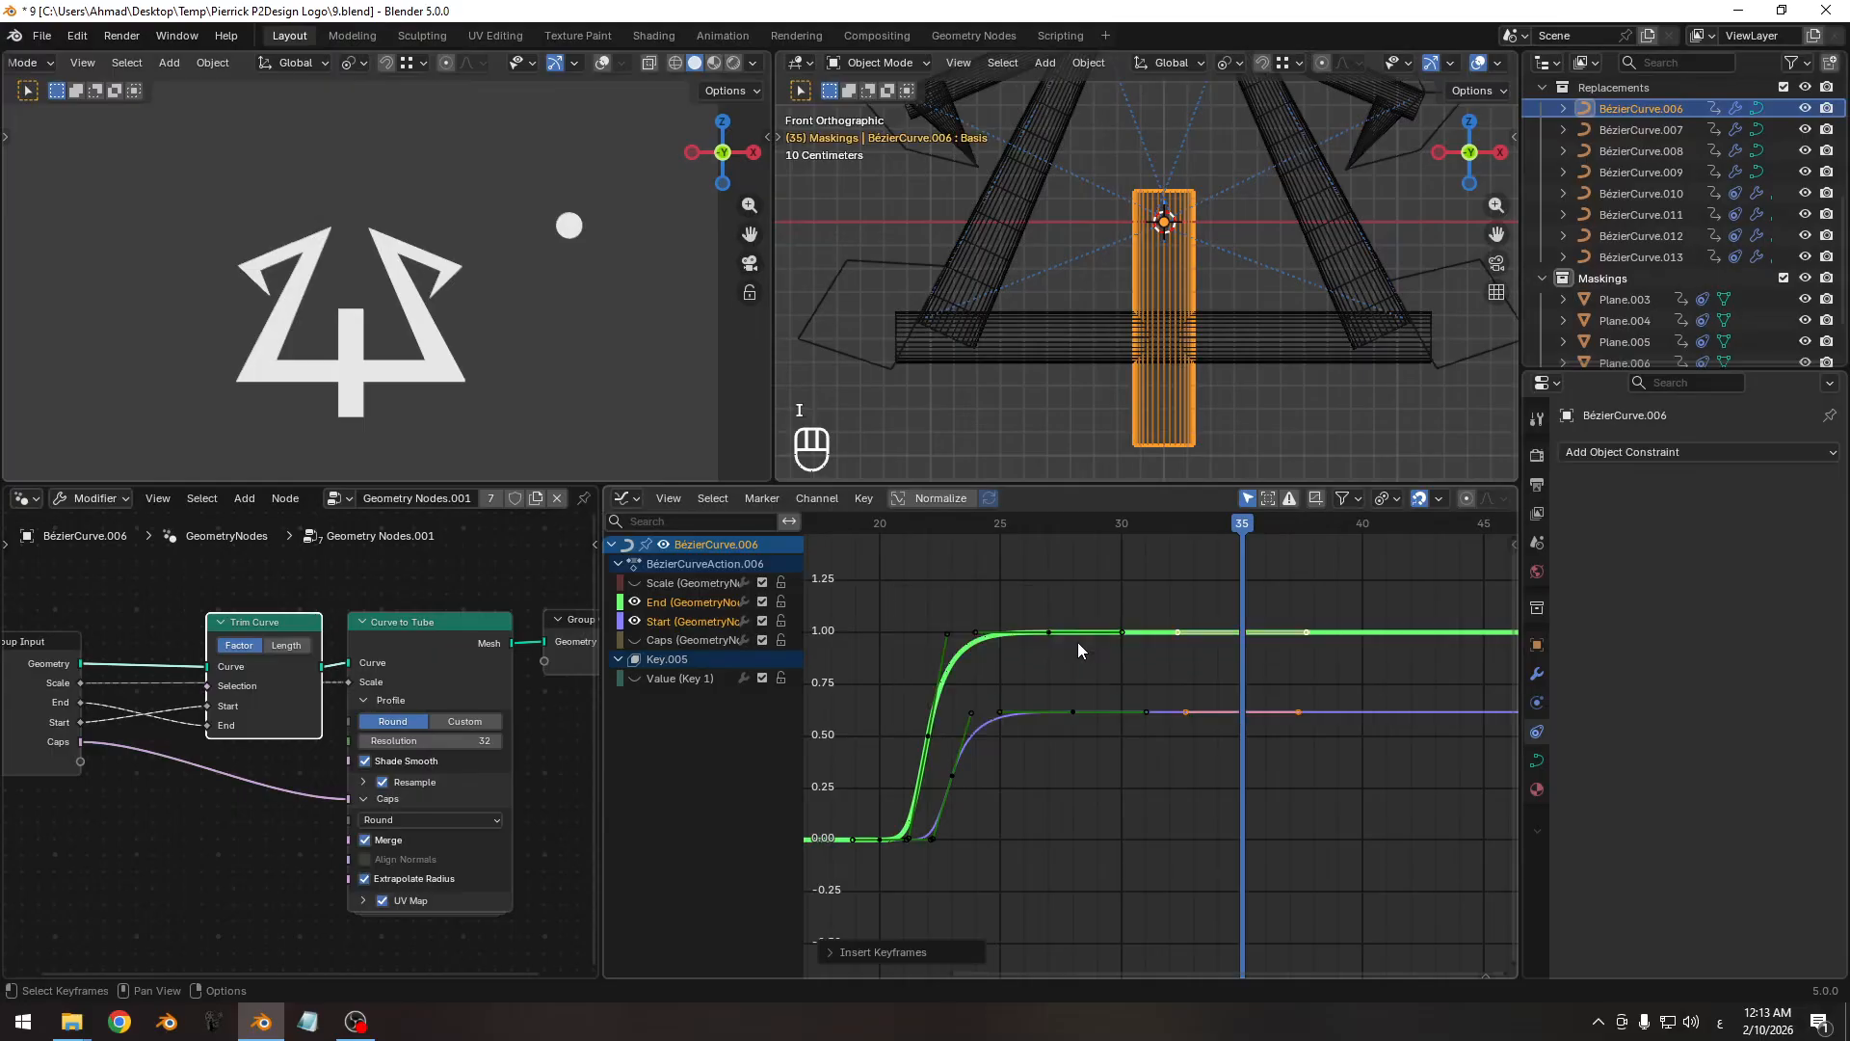
Try to raise the vertical bar's Start keyframe at frame 28 along the value axis.
left_click_drag(1175, 537, 1067, 574)
left_click(1075, 712)
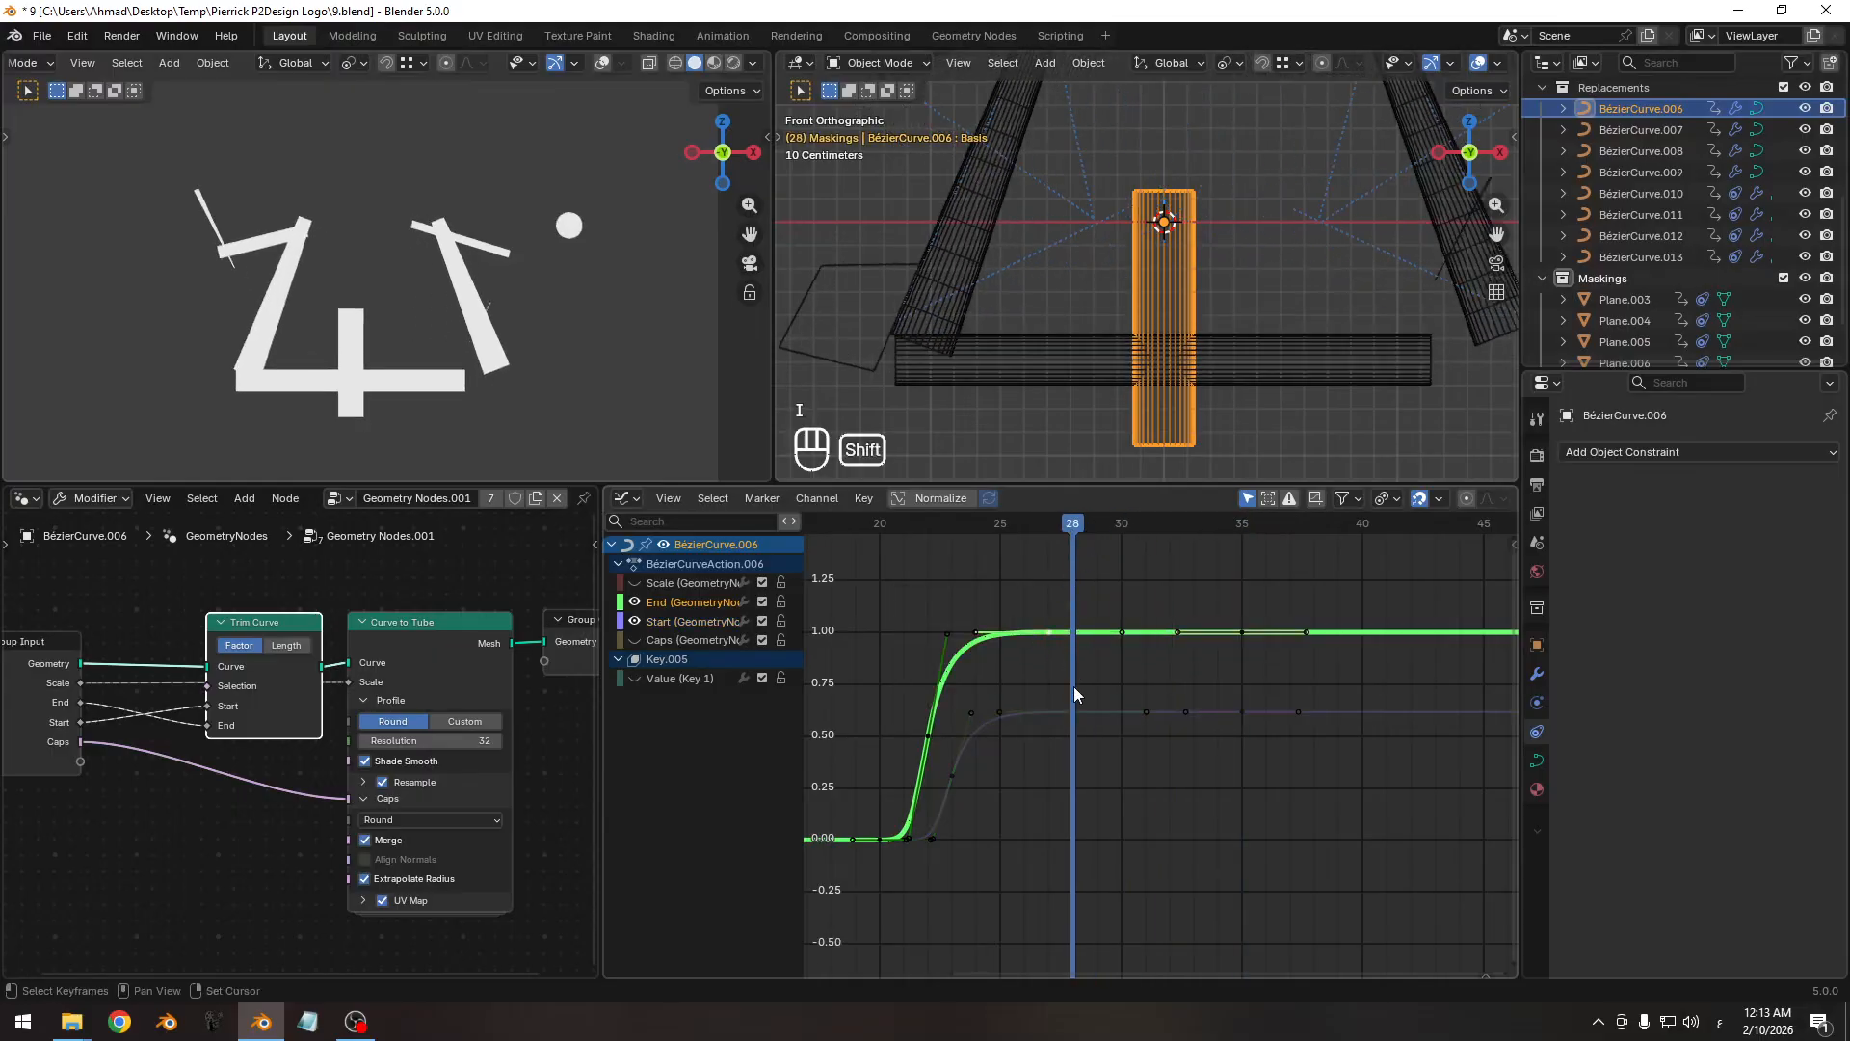
left_click_drag(1054, 686, 1085, 750)
key("g")
key("y")
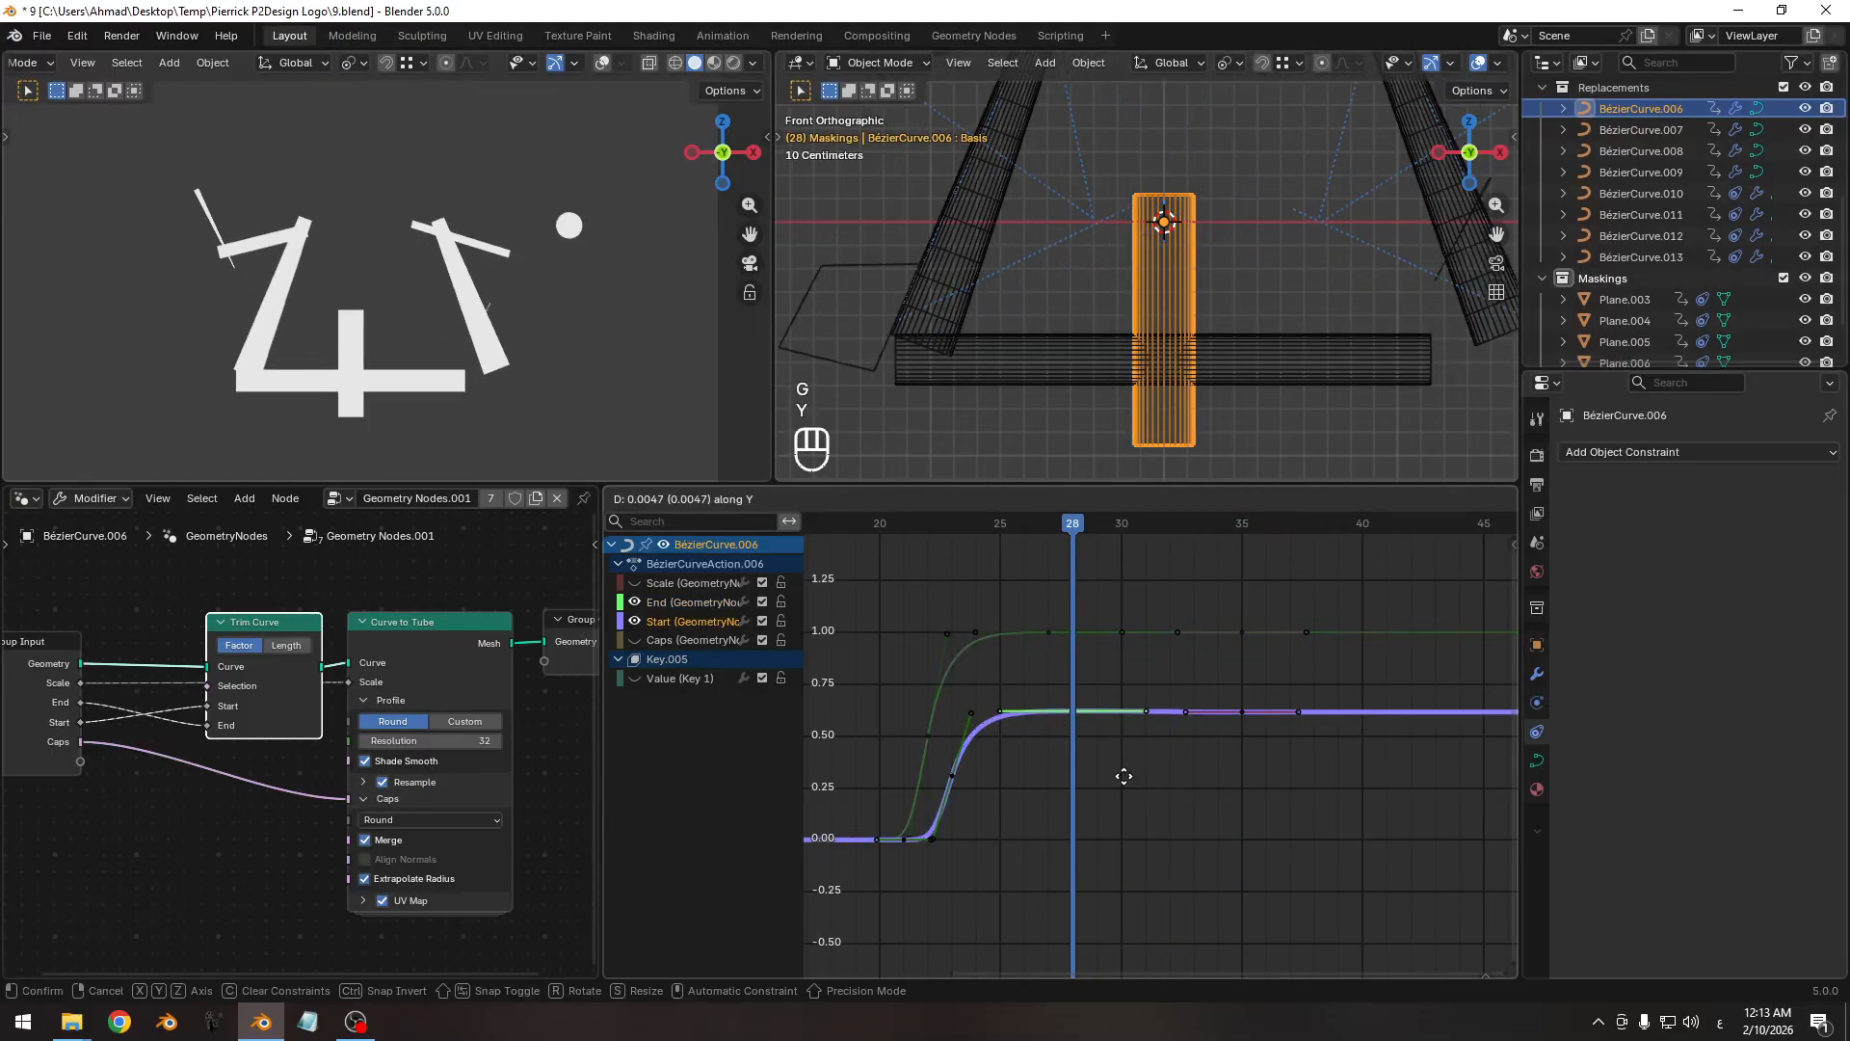
right_click(1122, 775)
middle_click_drag(1152, 790, 1056, 676, "ctrl")
key("g")
key("y")
right_click(1149, 844)
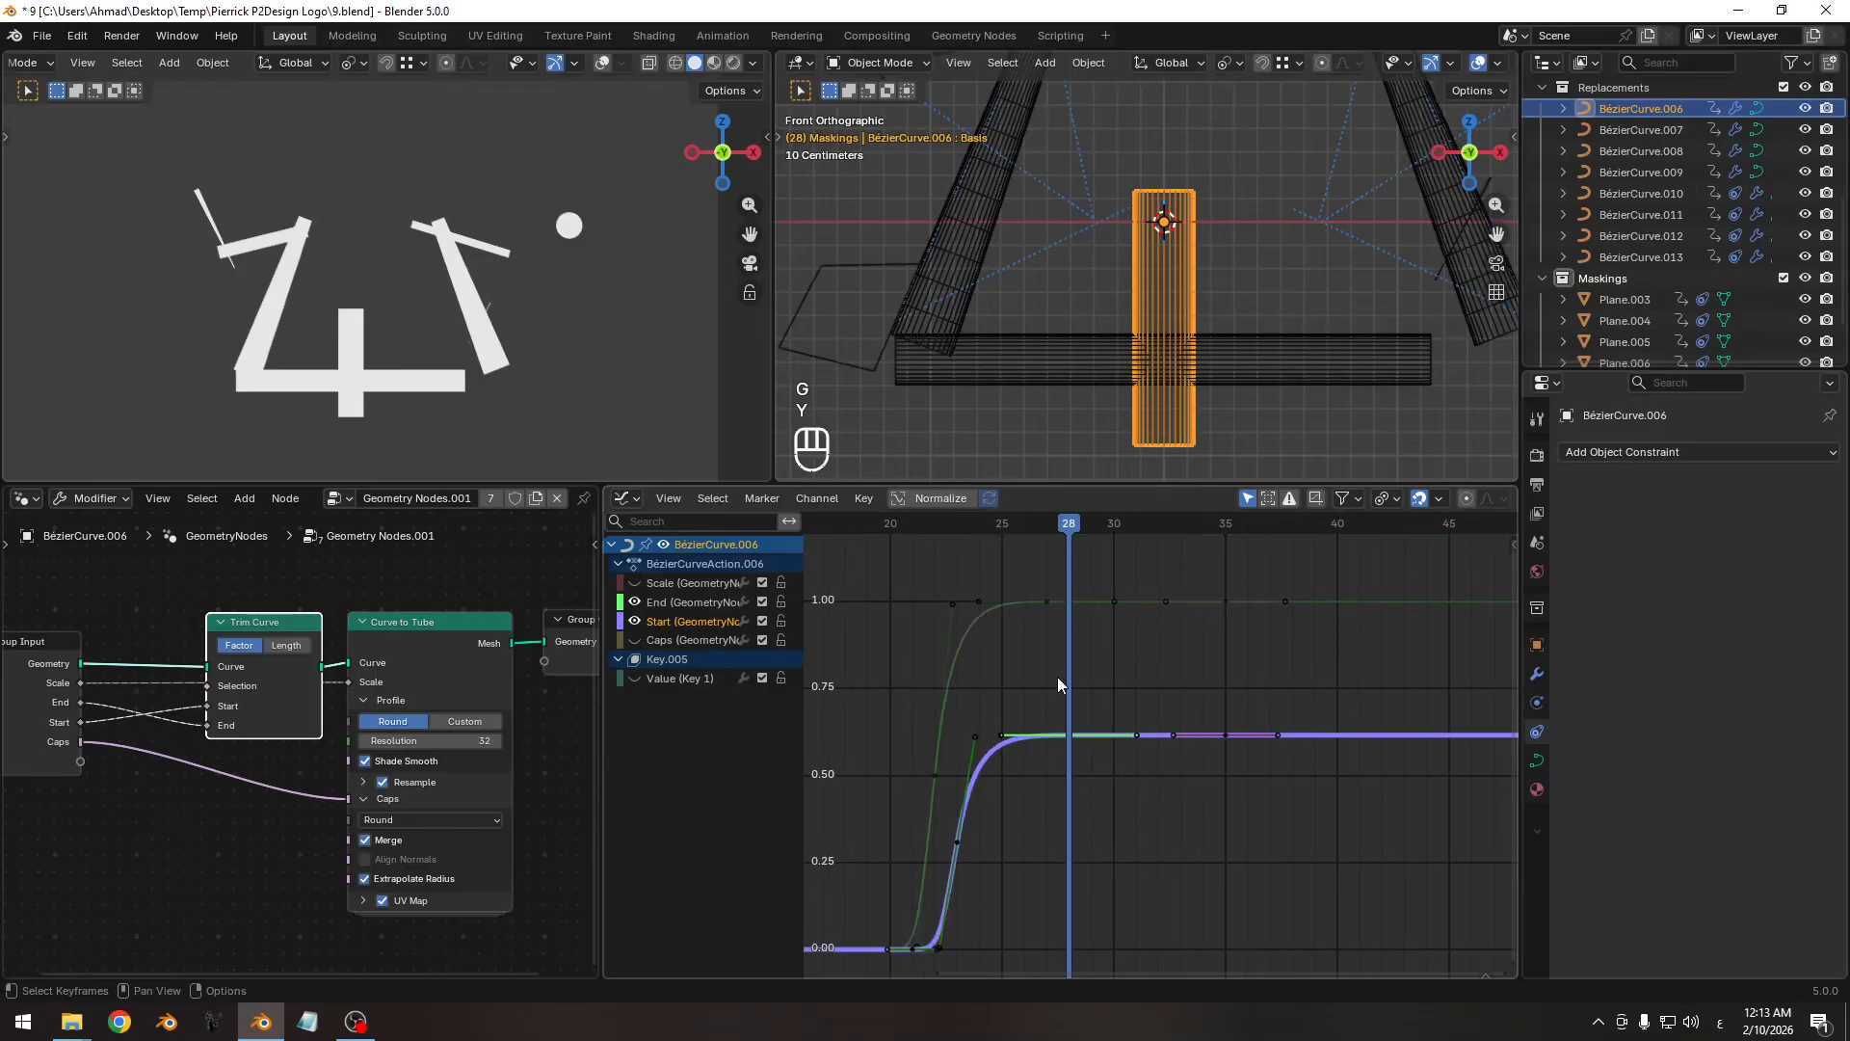
Try to shift the vertical bar's End keyframe at frame 27 together with the Start keyframe along the value axis.
left_click(1048, 611, "shift")
key("g")
key("y")
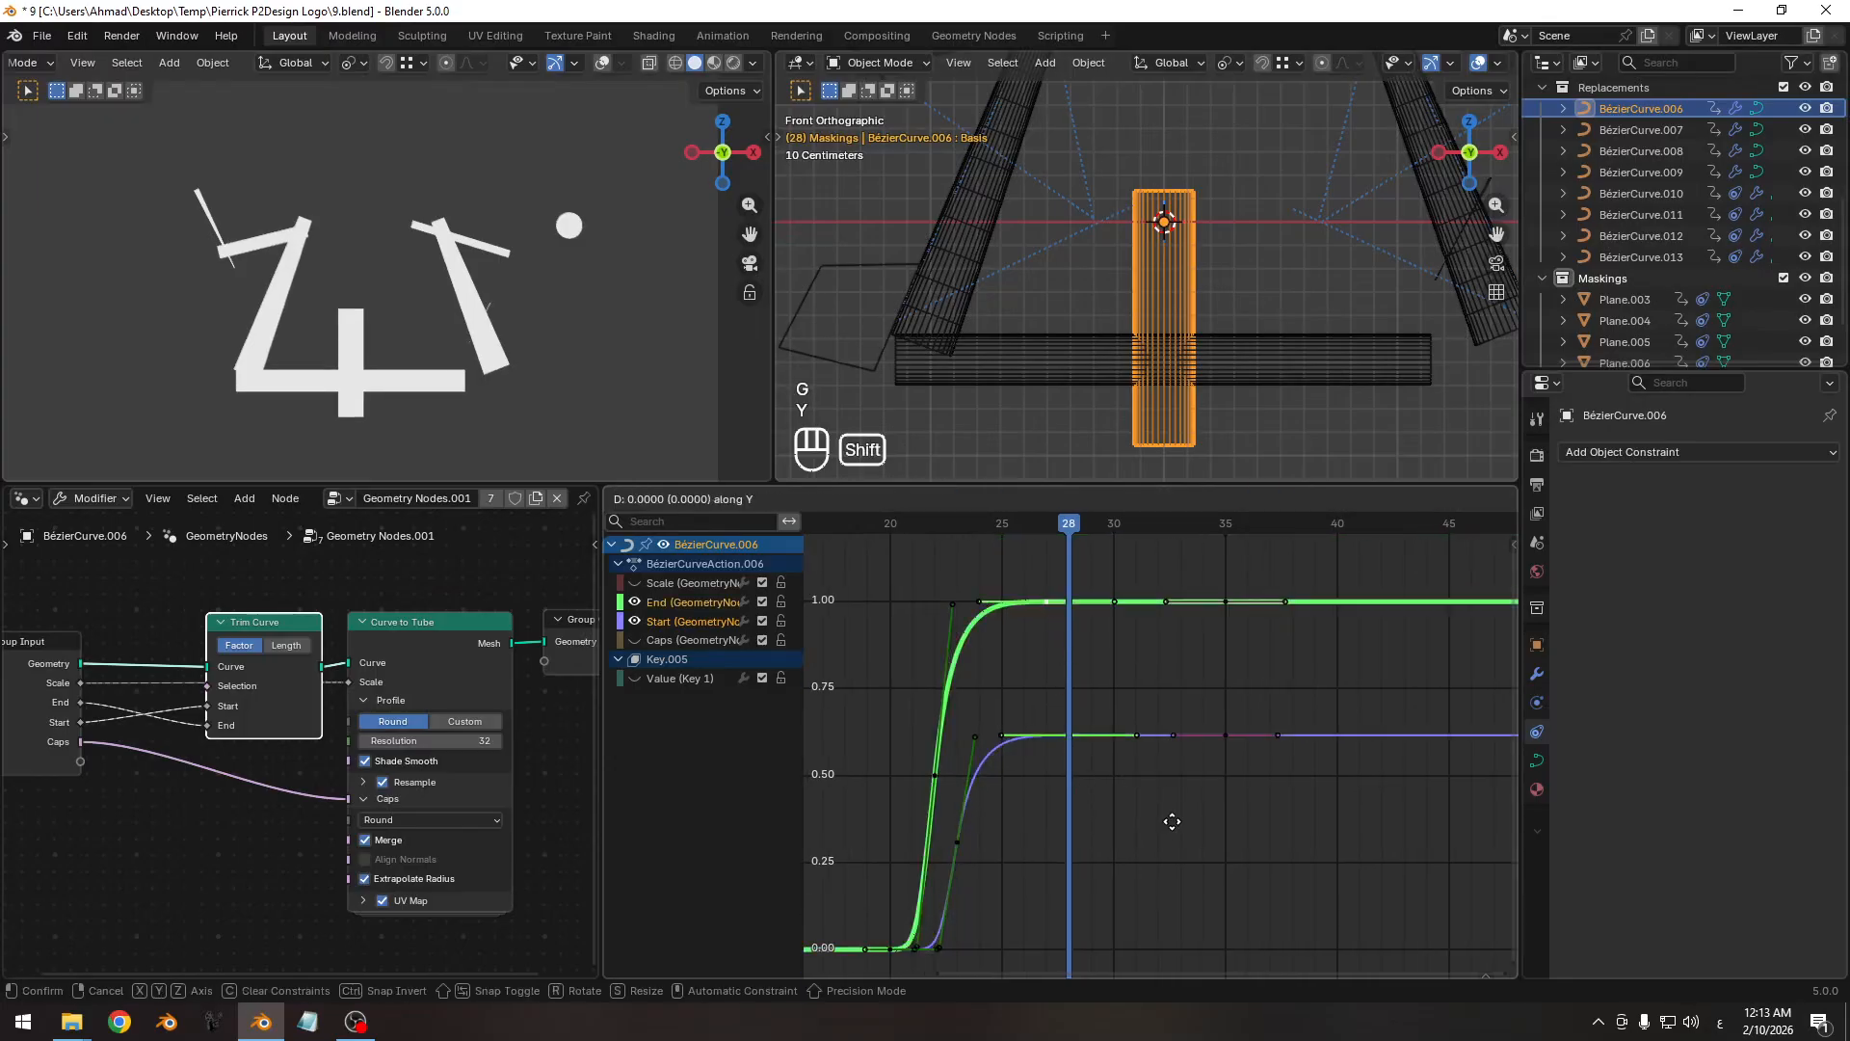
right_click(1168, 852)
key("g")
key("y")
right_click(1162, 800)
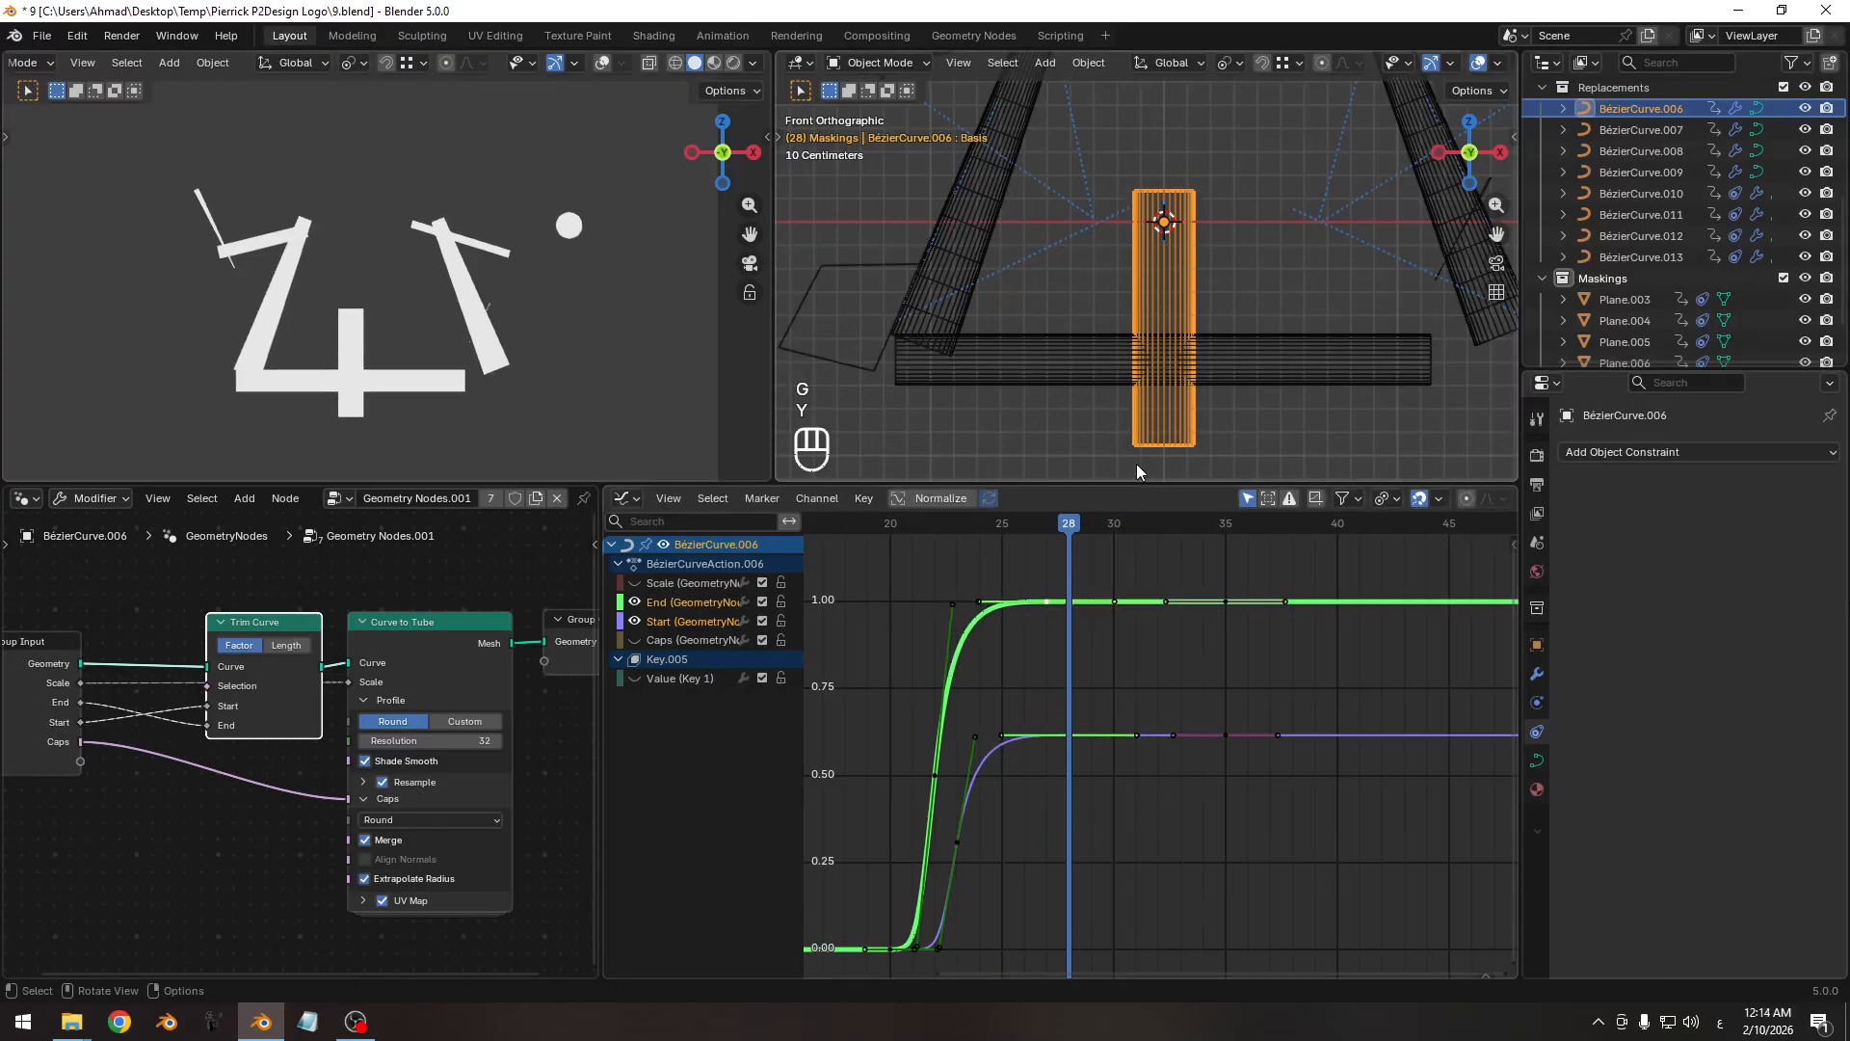
Move the control points of BézierCurve.006 downward along Z in Edit Mode, then return to Object Mode.
middle_click_drag(1199, 403, 1165, 337, "ctrl")
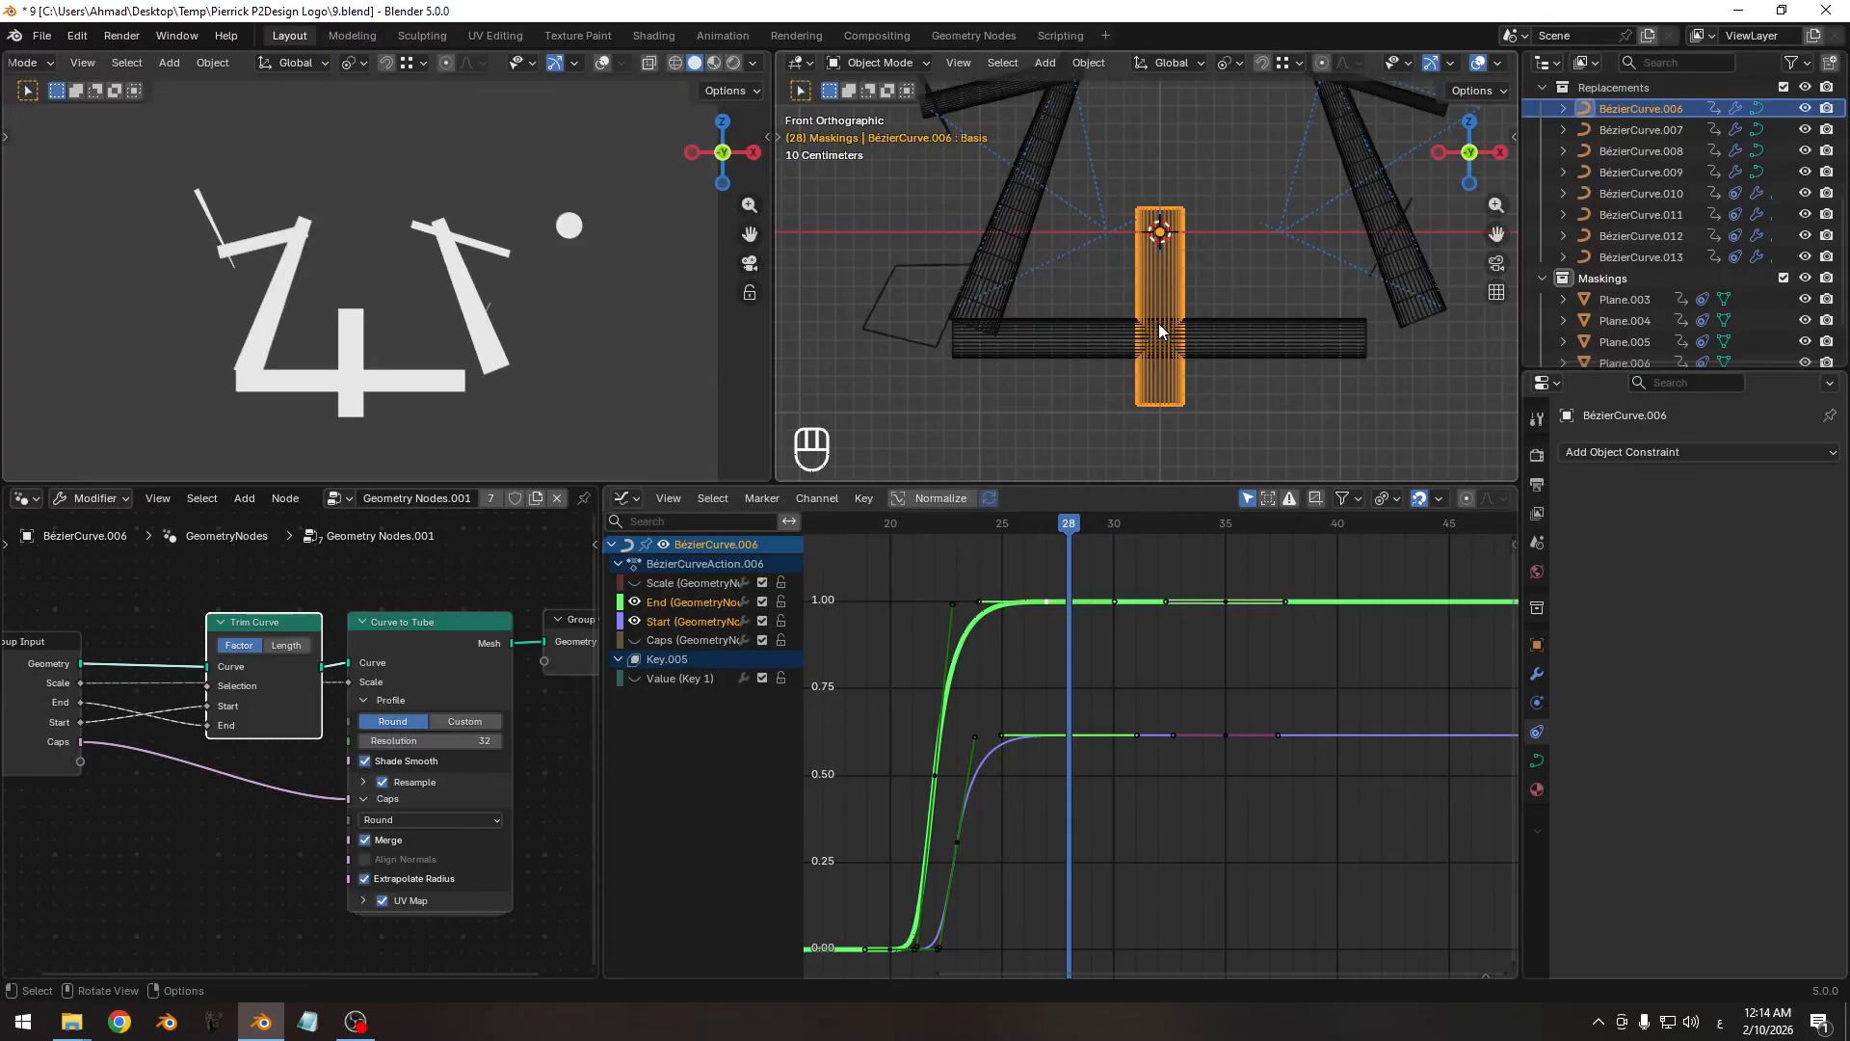
key("Tab")
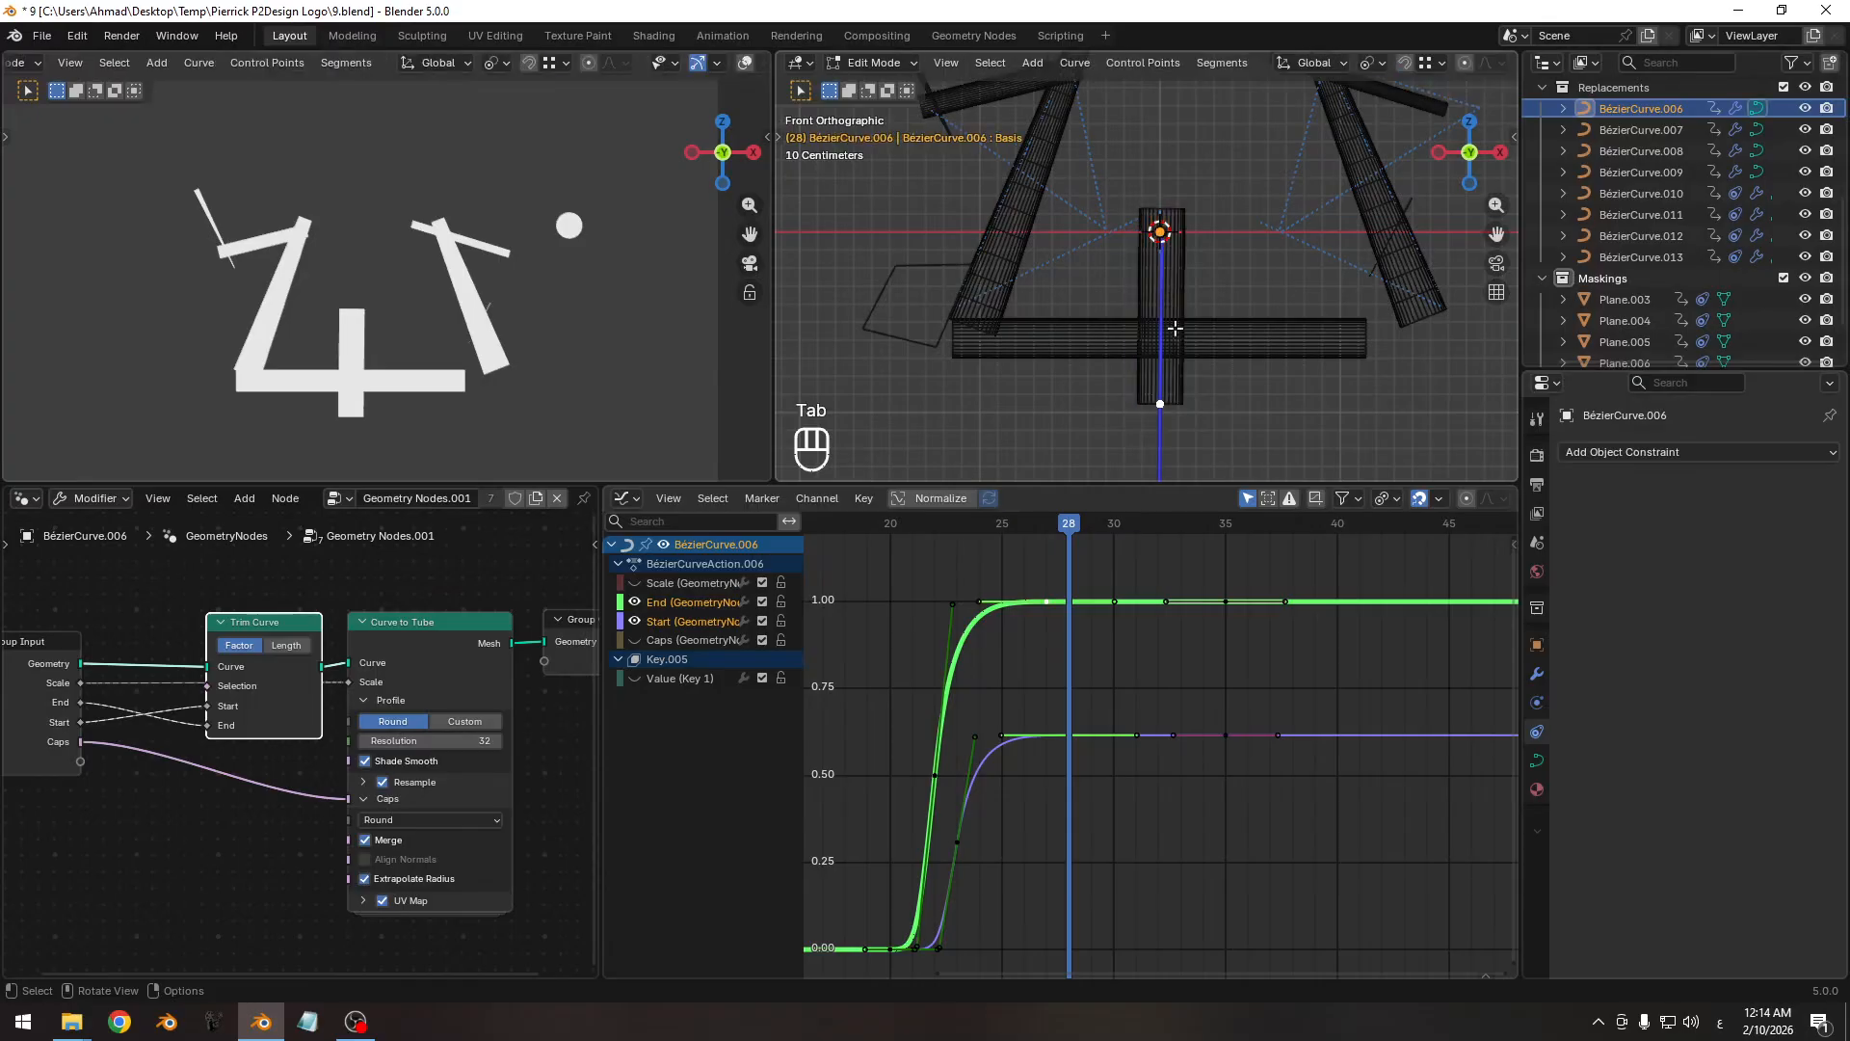
middle_click_drag(1170, 318, 1192, 355, "ctrl")
key("g")
key("z")
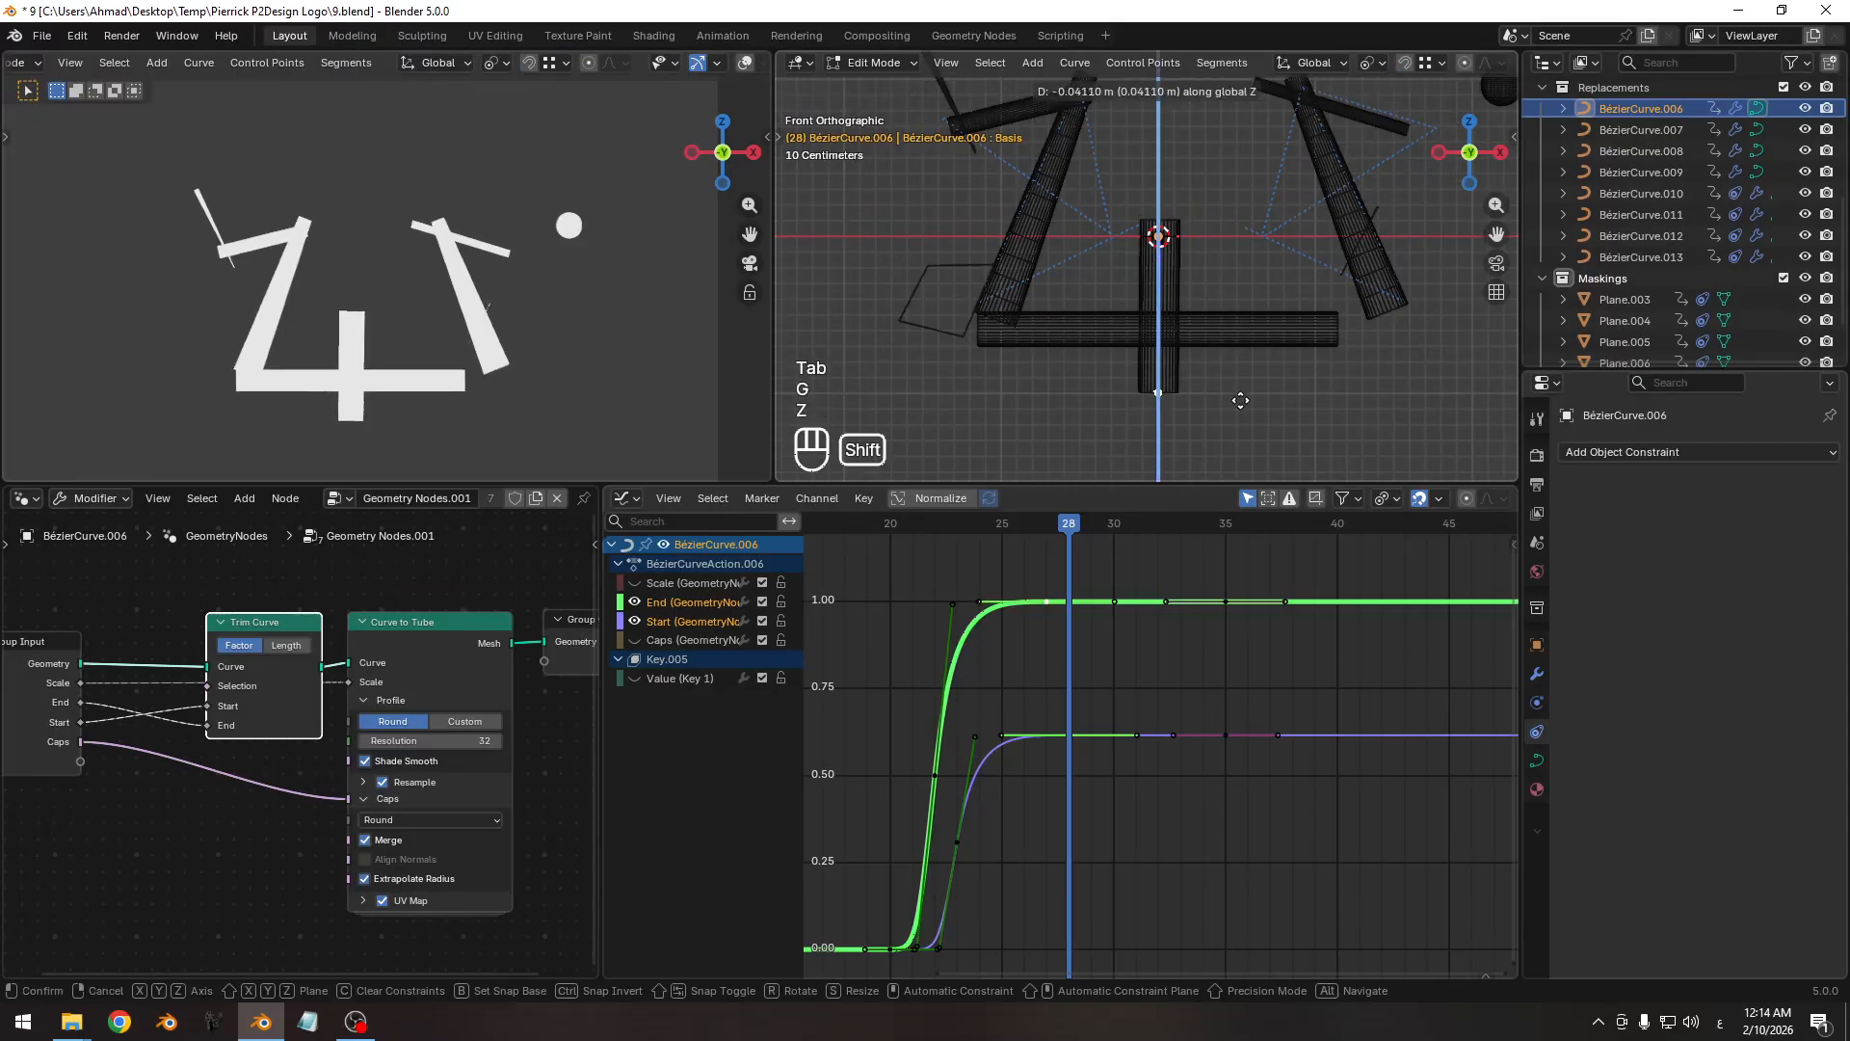
right_click(1247, 433)
key("g")
key("z")
left_click(1251, 239)
key("Tab")
middle_click_drag(1017, 690, 1026, 697, "ctrl")
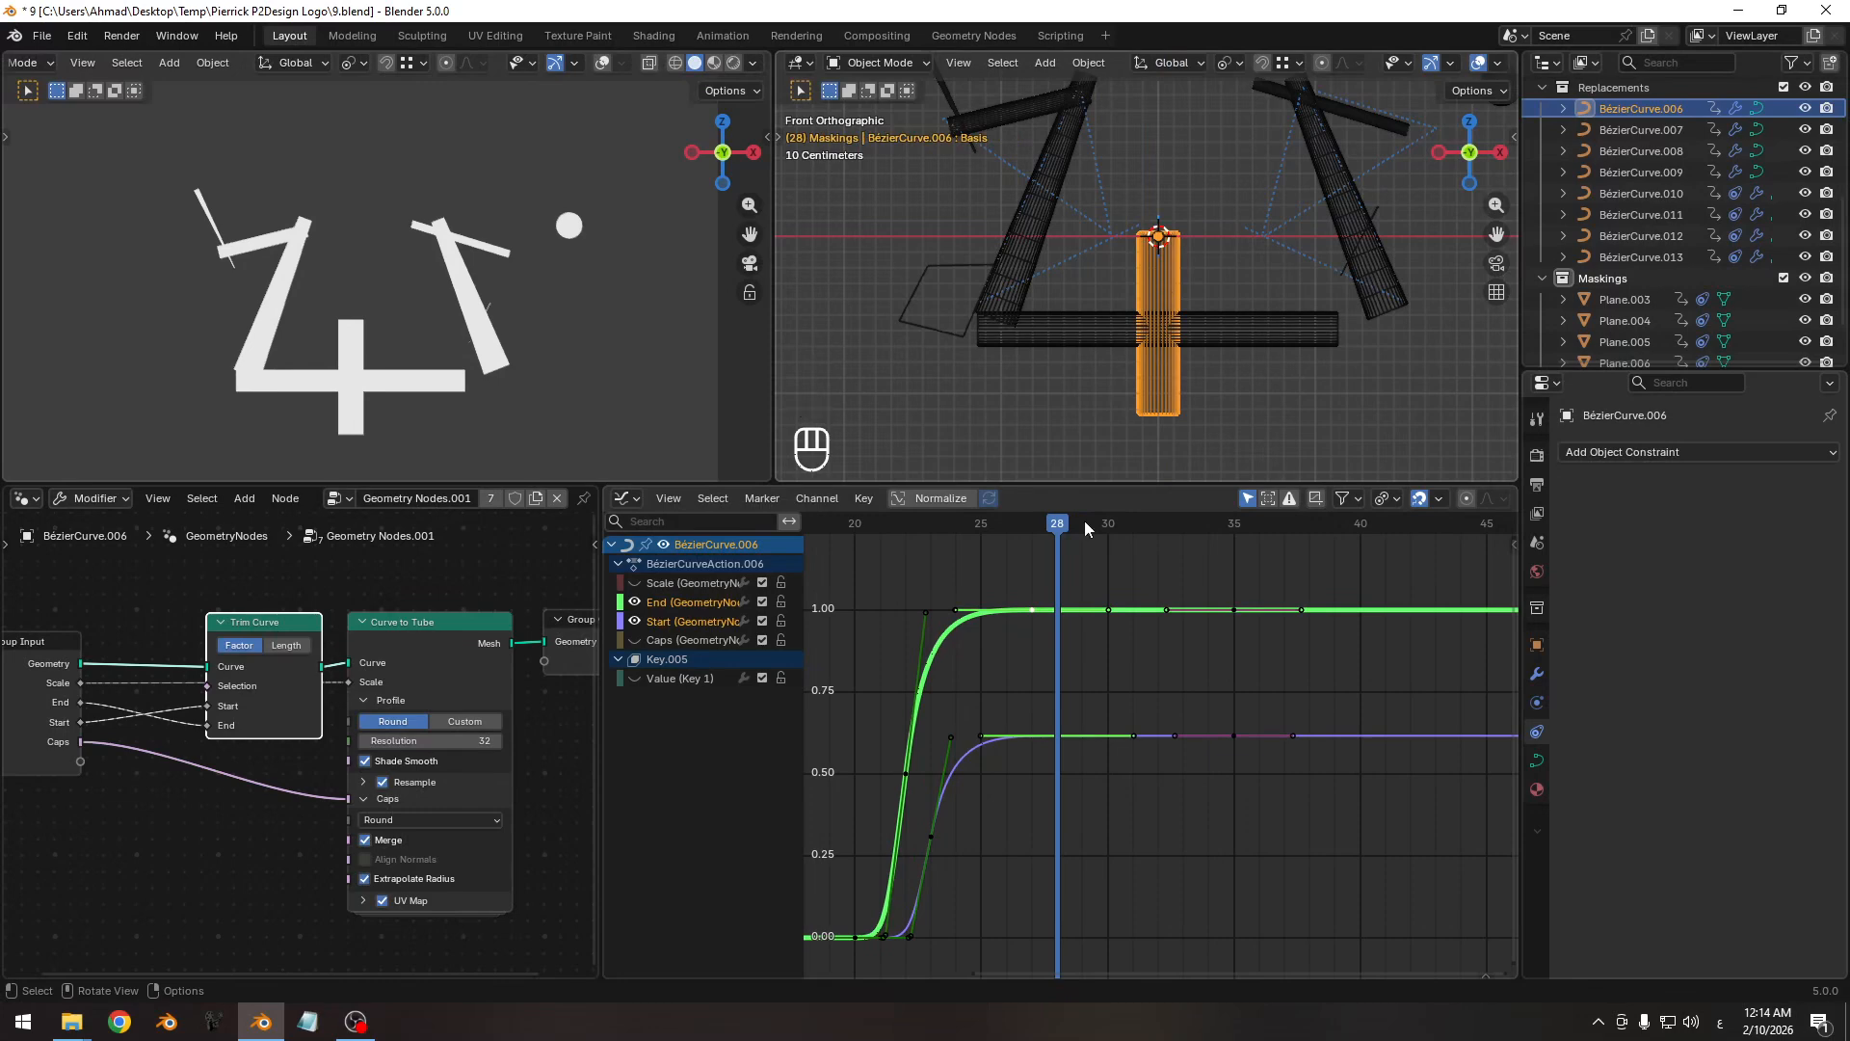
Go to frame 20 and try to raise the vertical bar's End keyframe there.
key("Pause")
key("Pause")
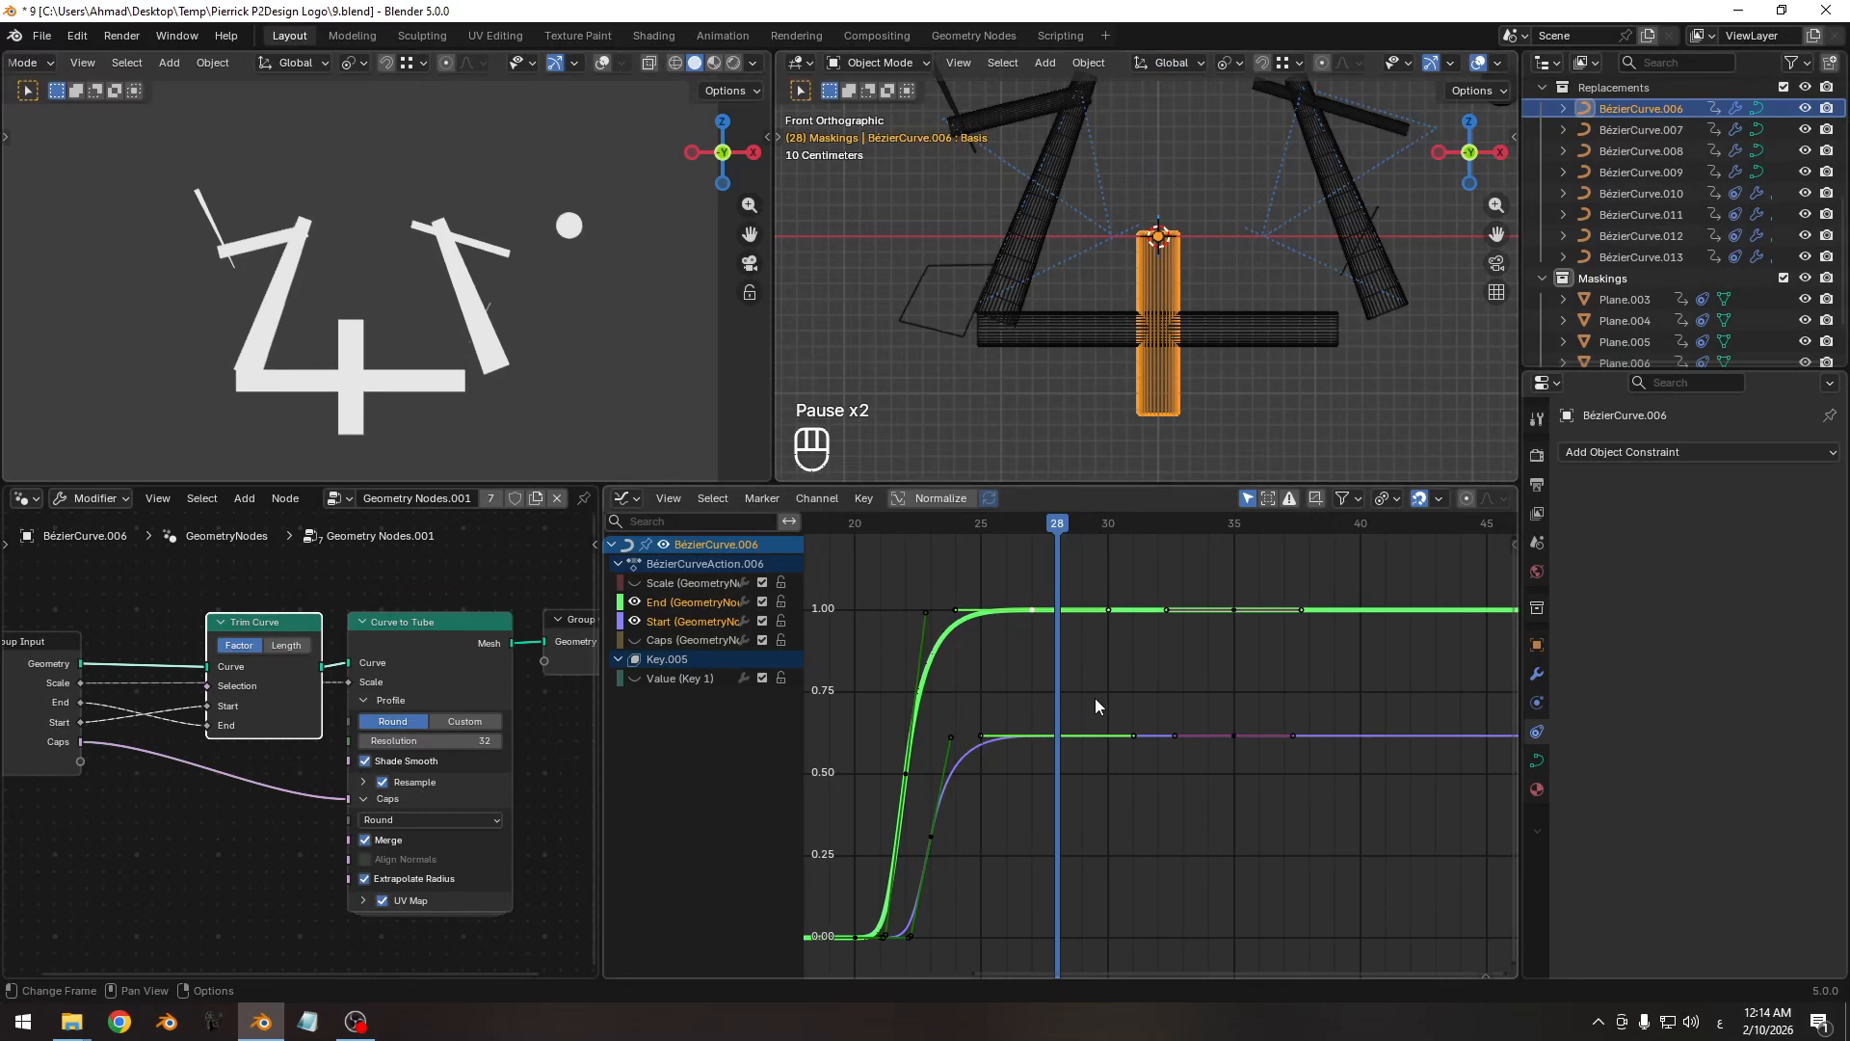
left_click_drag(1041, 519, 1100, 536)
left_click(1059, 549)
middle_click_drag(1149, 248, 1106, 329, "ctrl")
middle_click_drag(1115, 888, 1112, 792)
middle_click_drag(1112, 792, 1065, 822, "ctrl")
left_click(1062, 878)
key("g")
key("y")
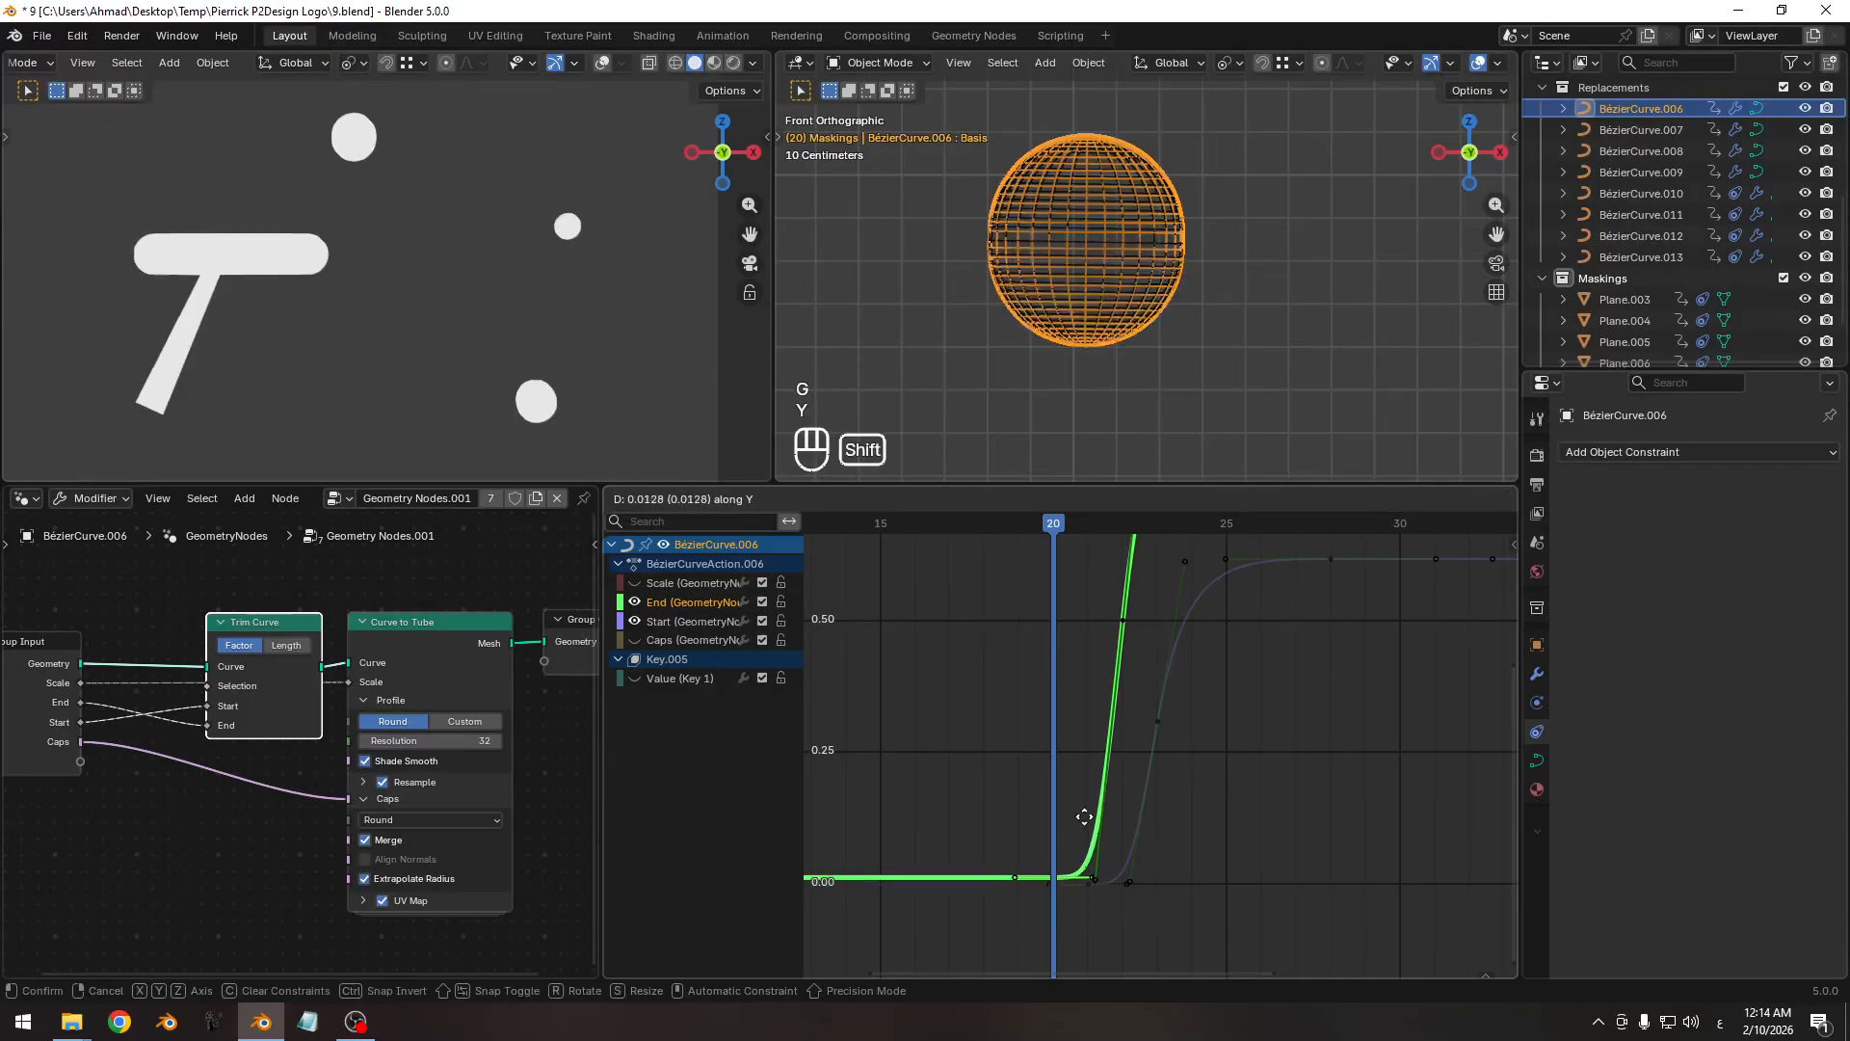
right_click(1092, 814, "shift")
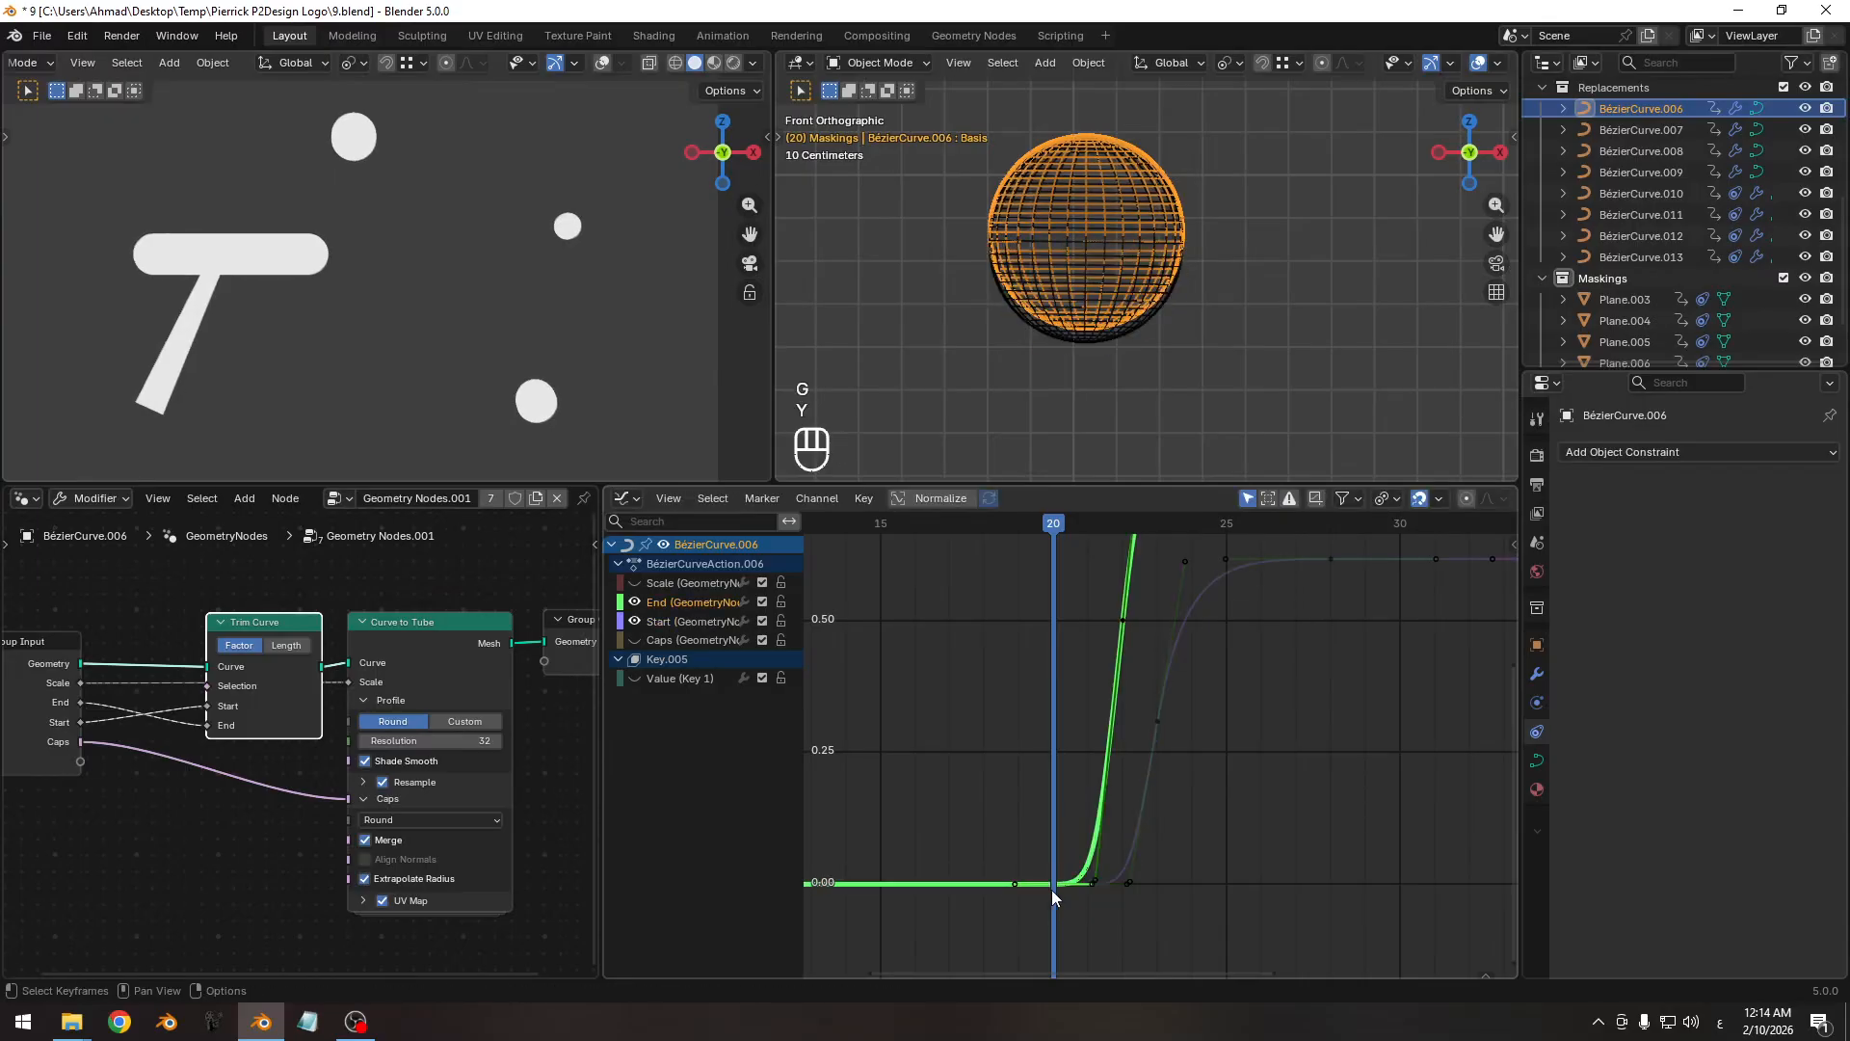
Isolate the Start curve and raise its keyframe at frame 21 by about 0.0055.
left_click(1140, 801)
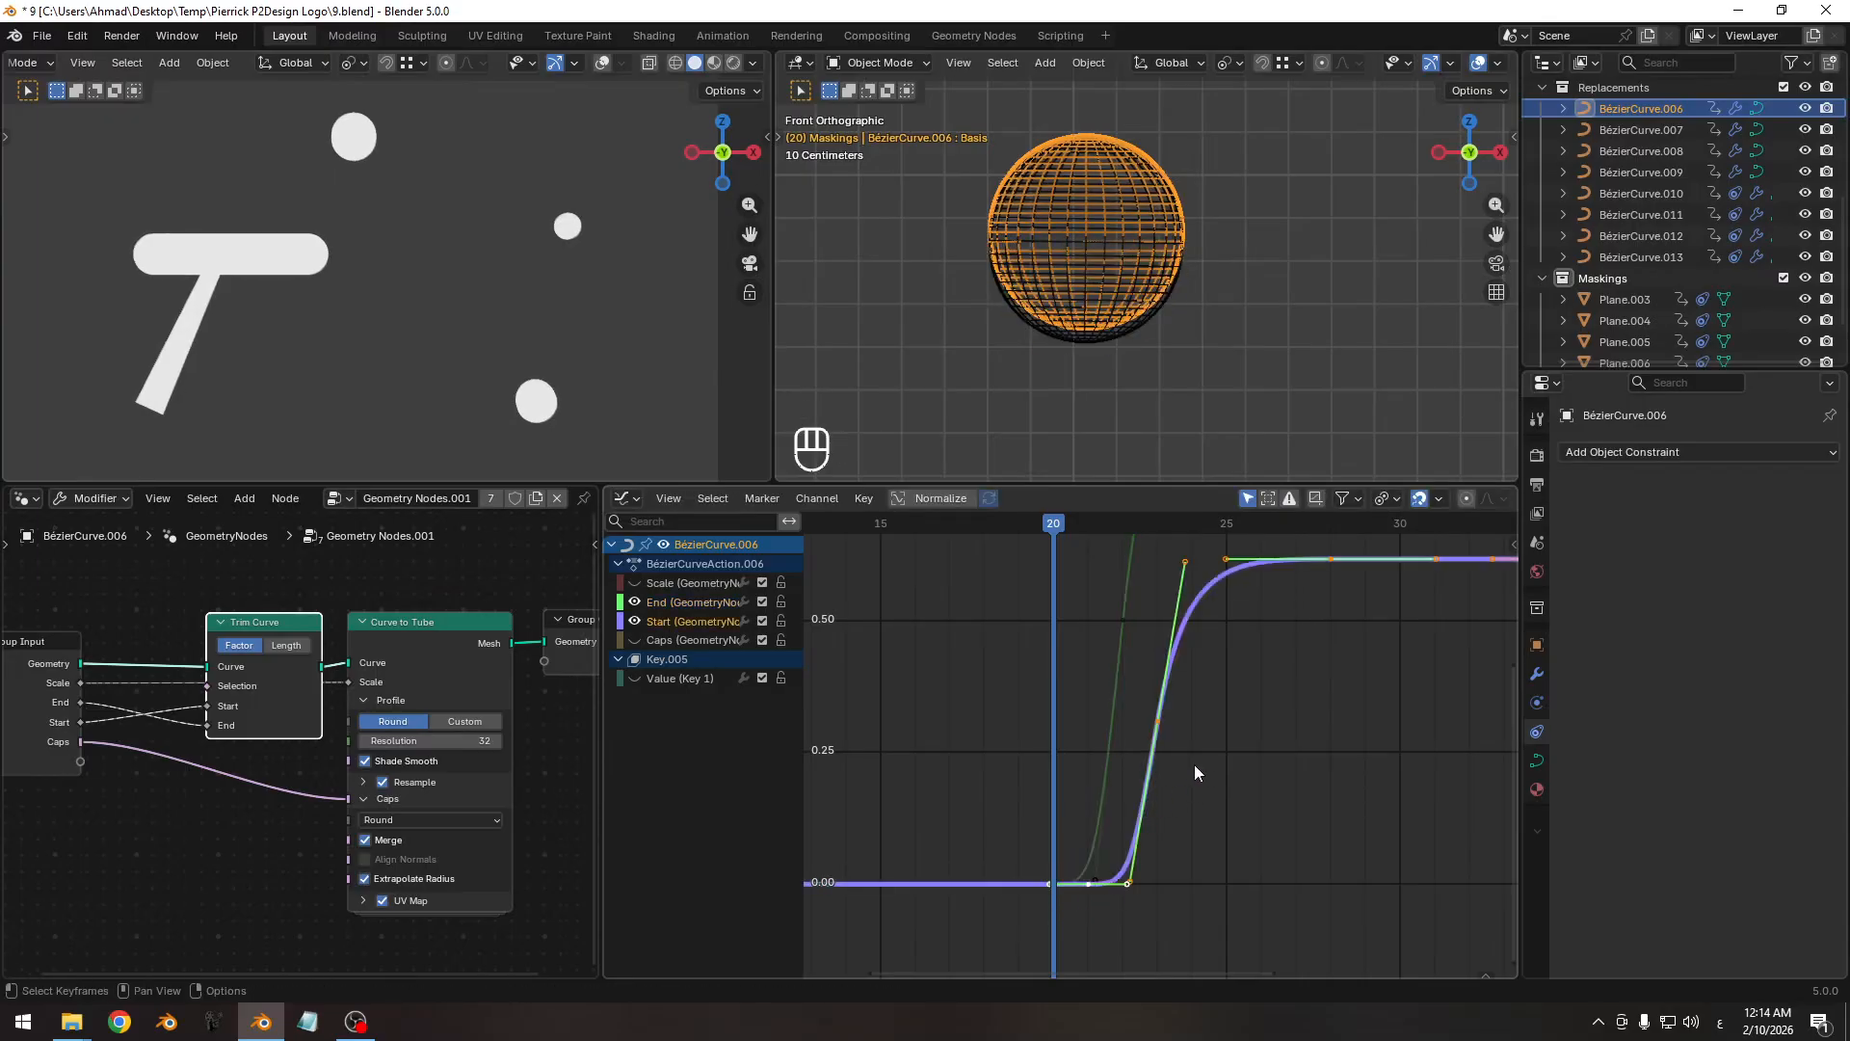
key("shift+h")
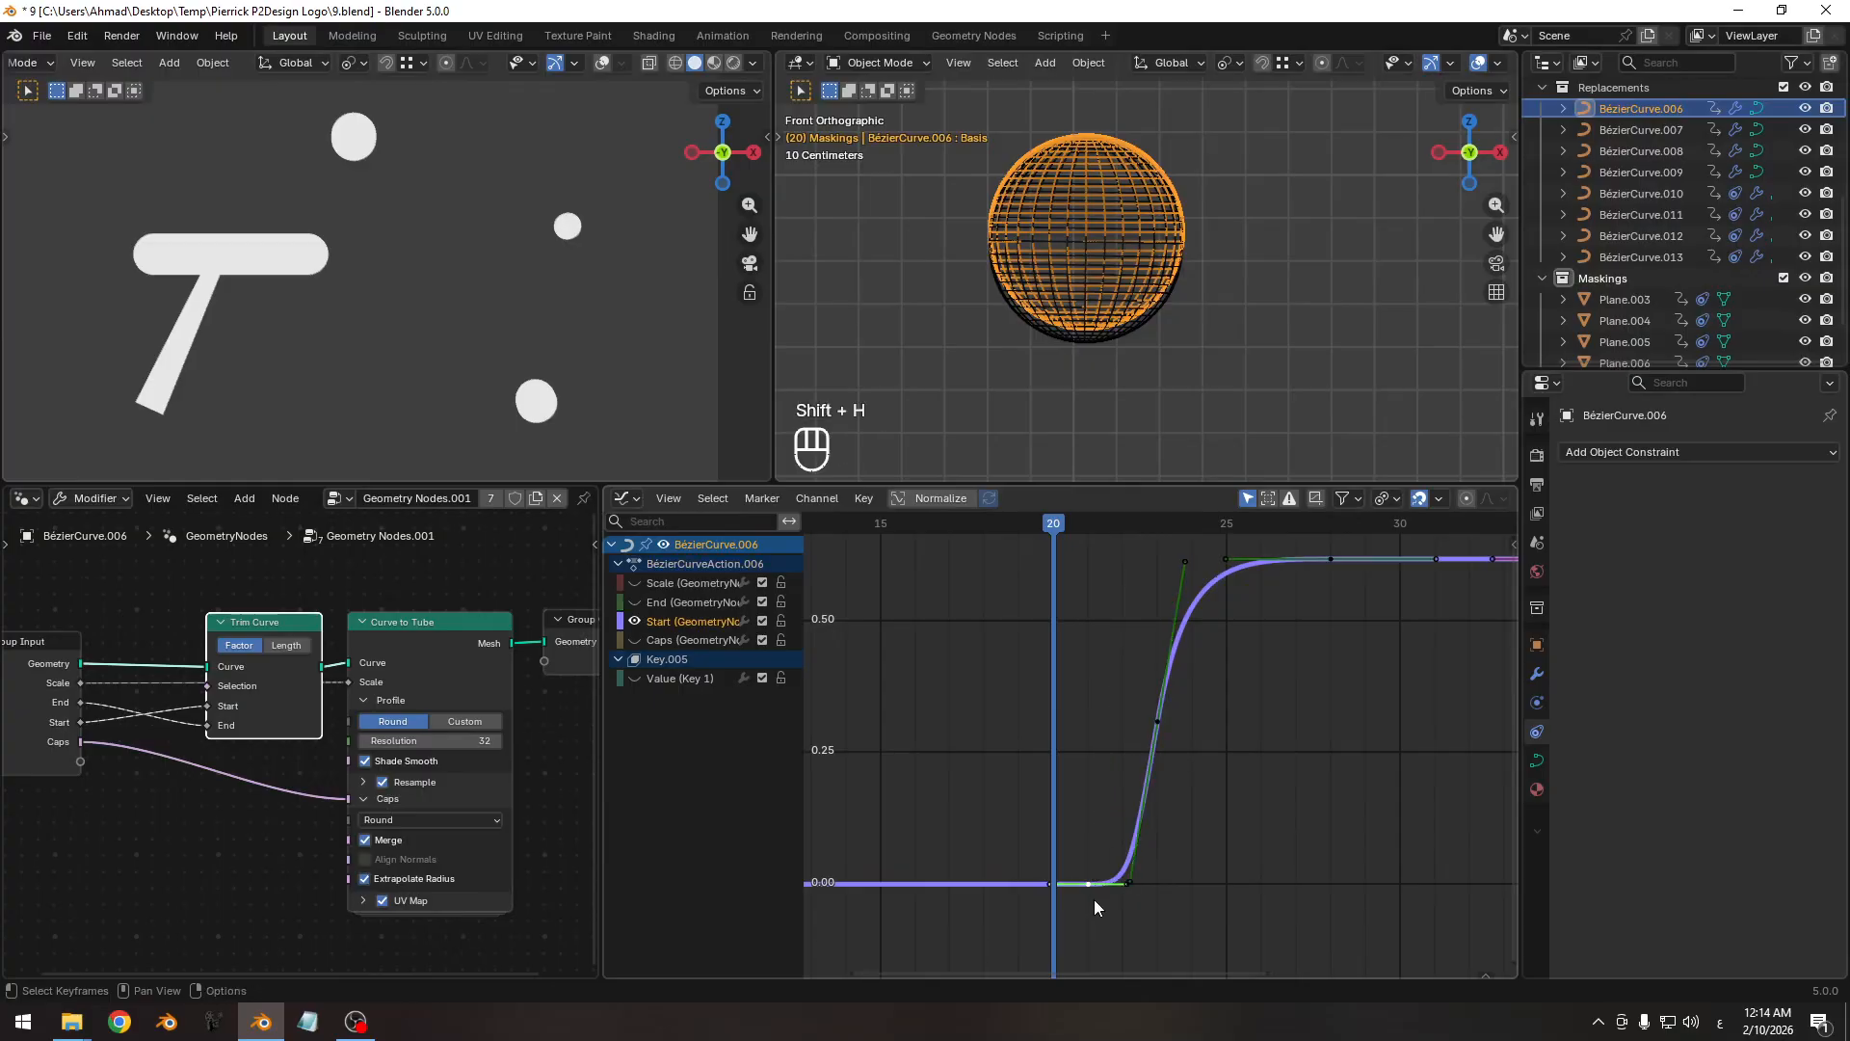
key("g")
key("y")
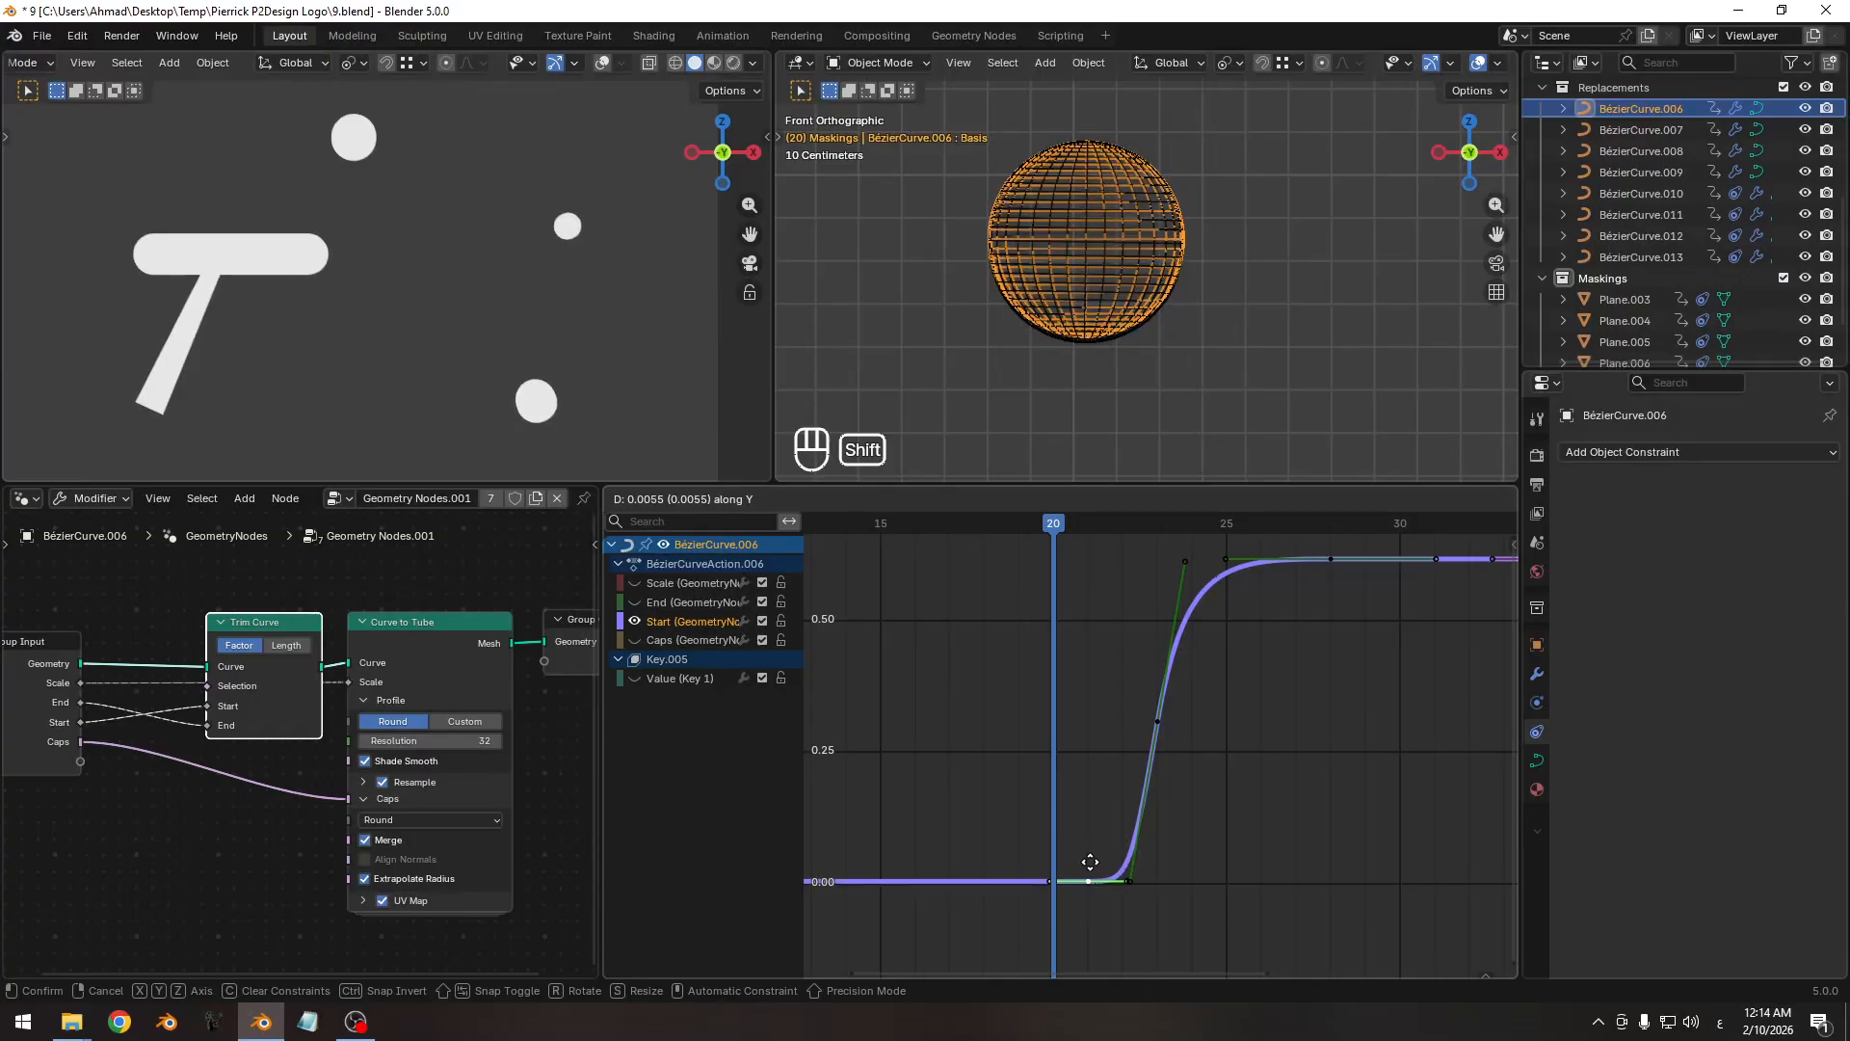
left_click(1090, 861)
Go to frame 27, reveal all animation curves, and isolate the End and Start curves of BézierCurve.006.
left_click_drag(1049, 532, 1291, 586)
scroll(1282, 634, "down", 3)
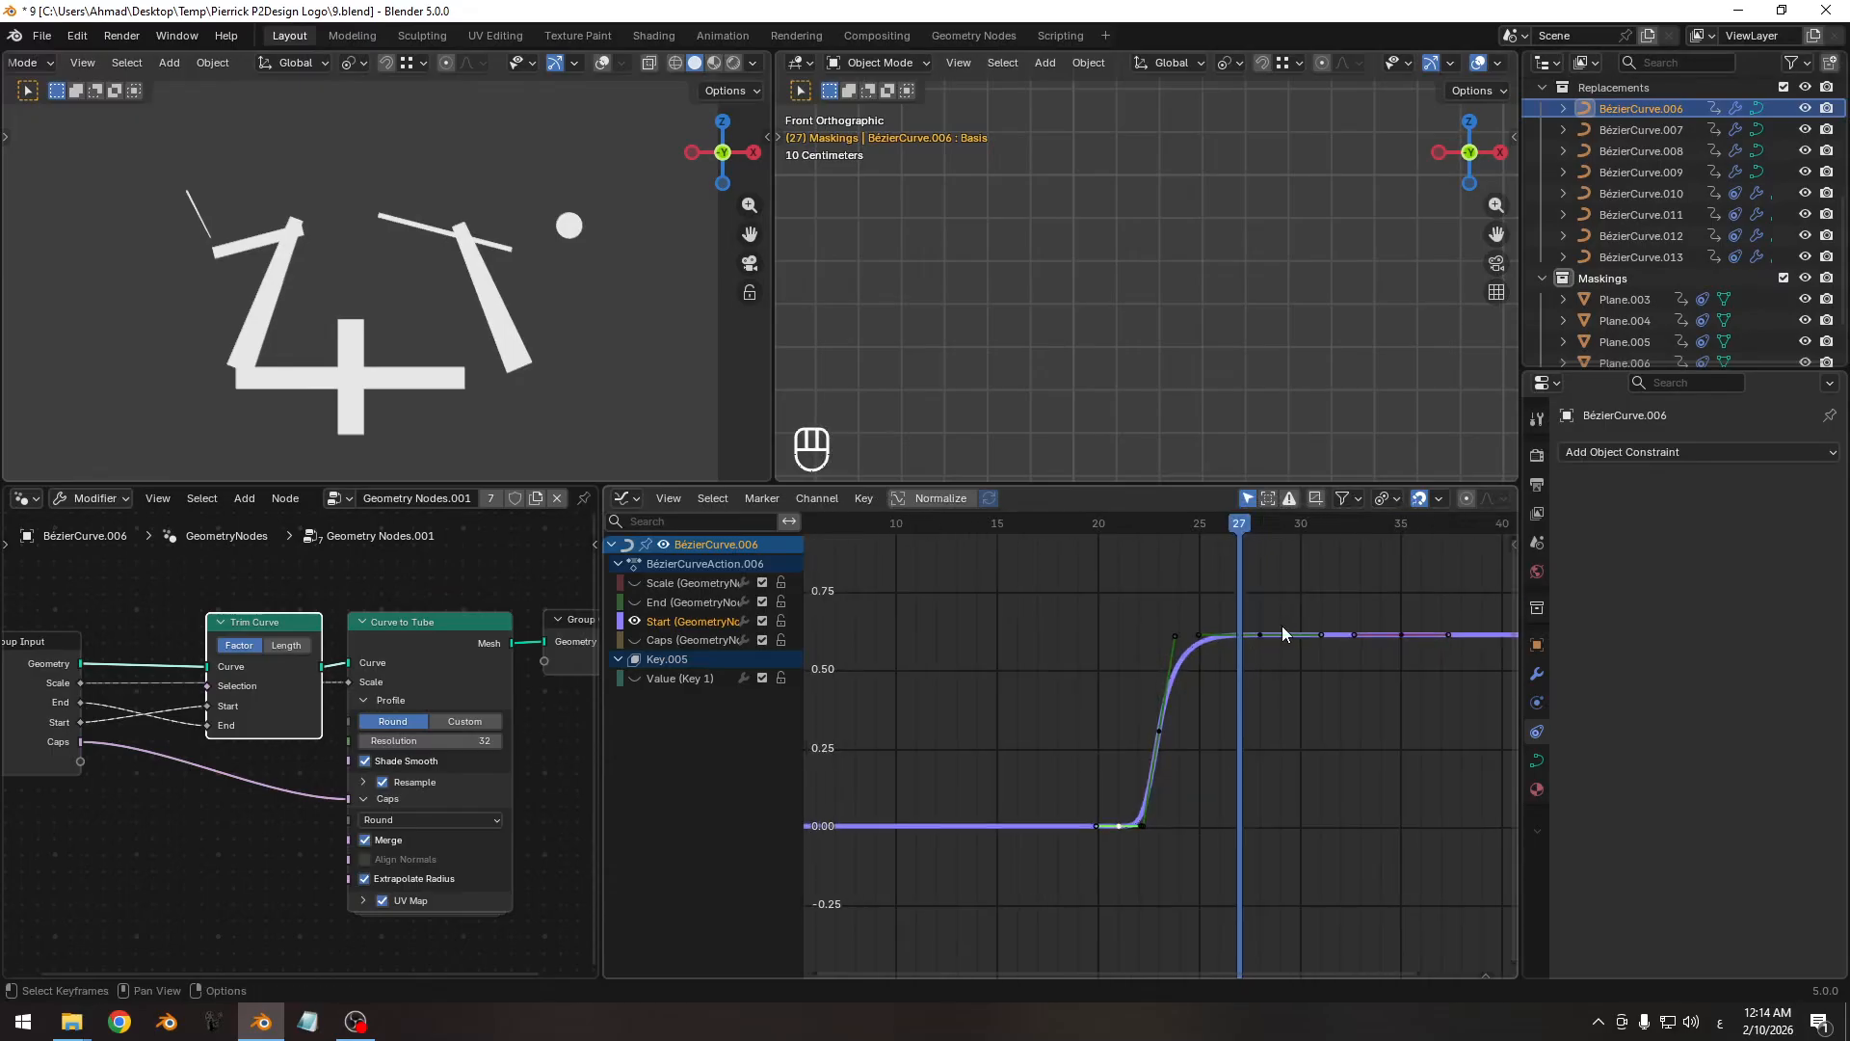
key("alt+h")
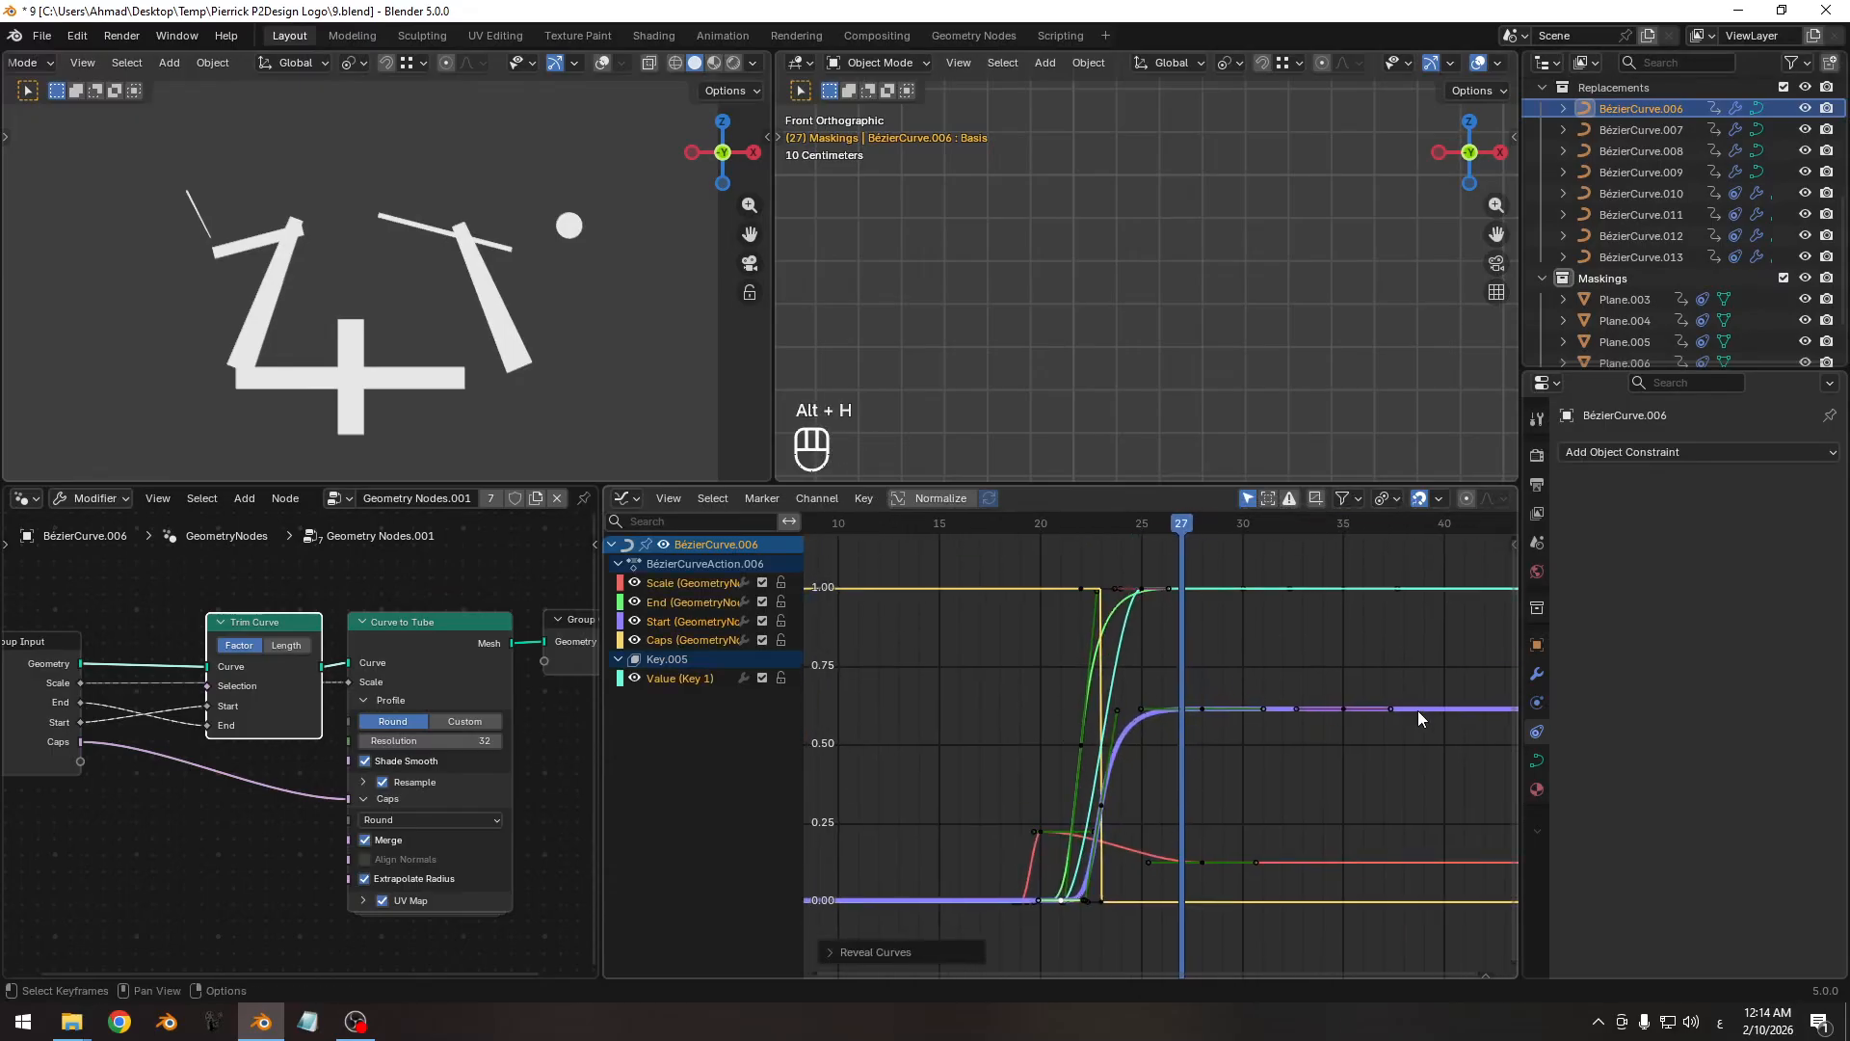
middle_click_drag(1418, 710, 1291, 727)
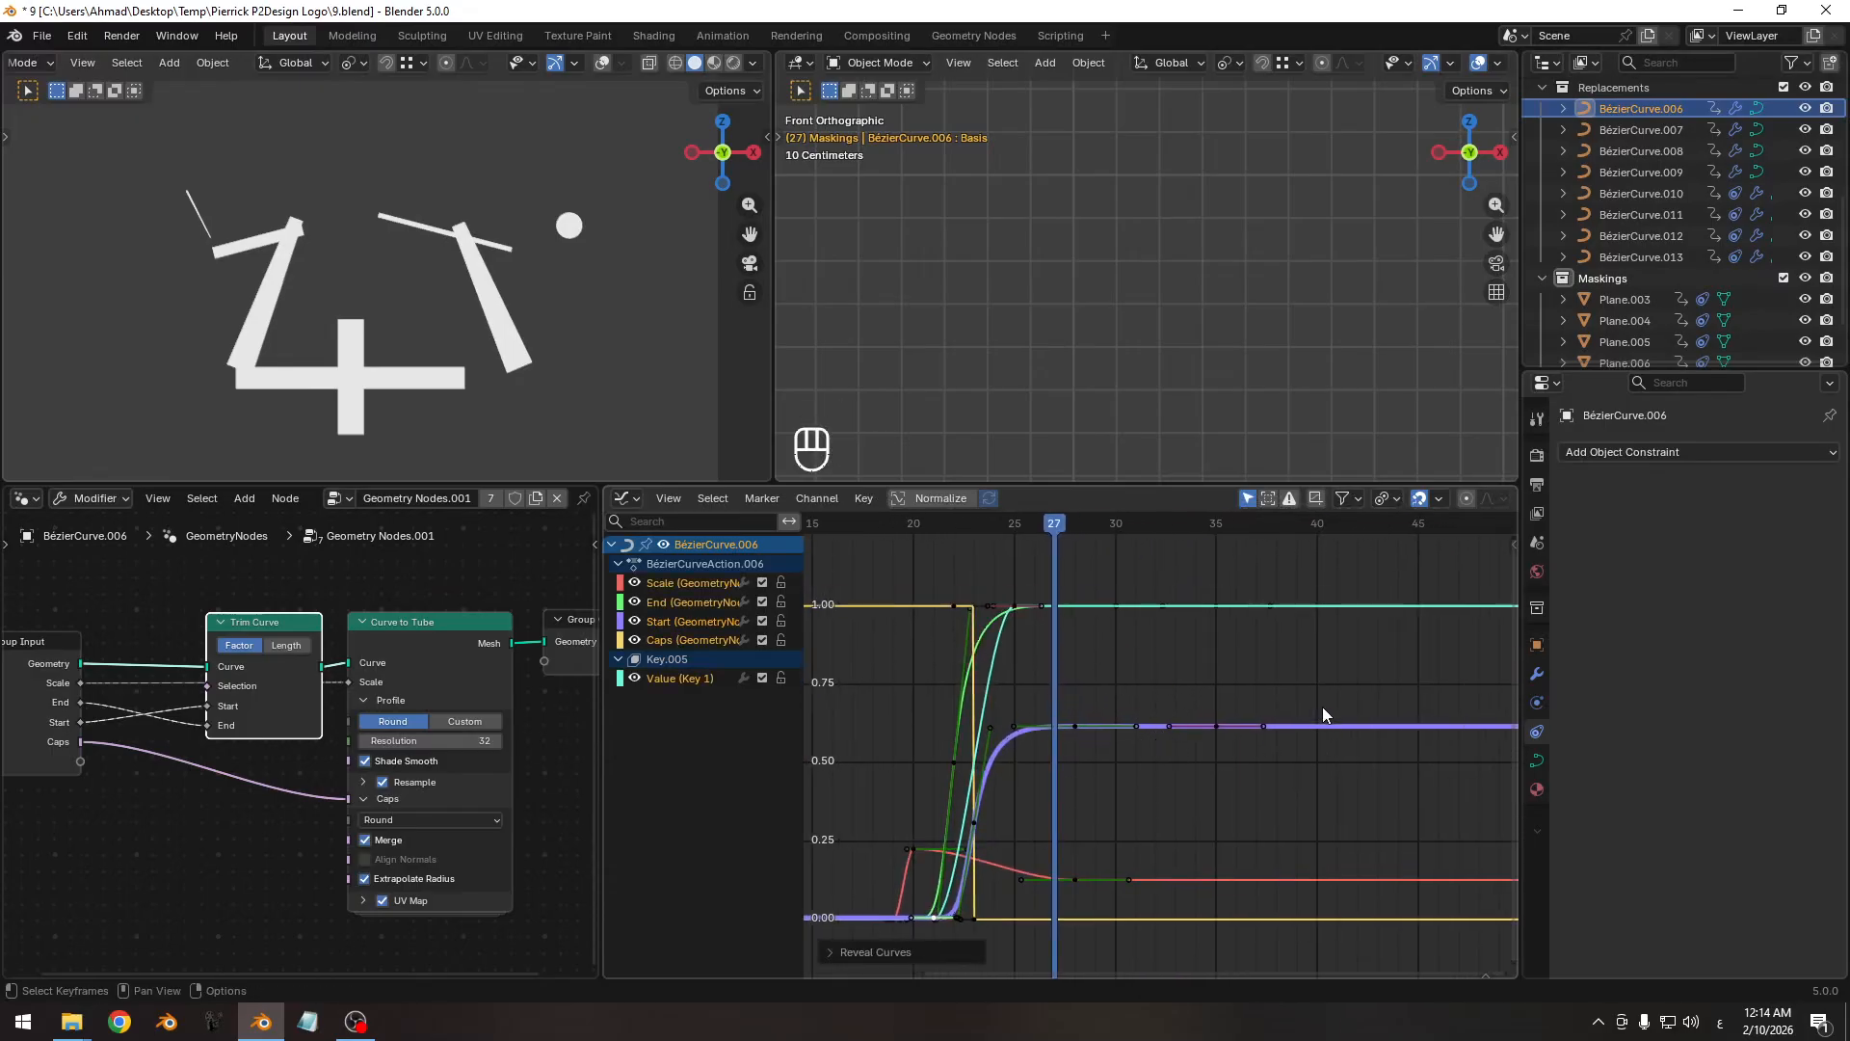
key("a")
left_click(664, 652)
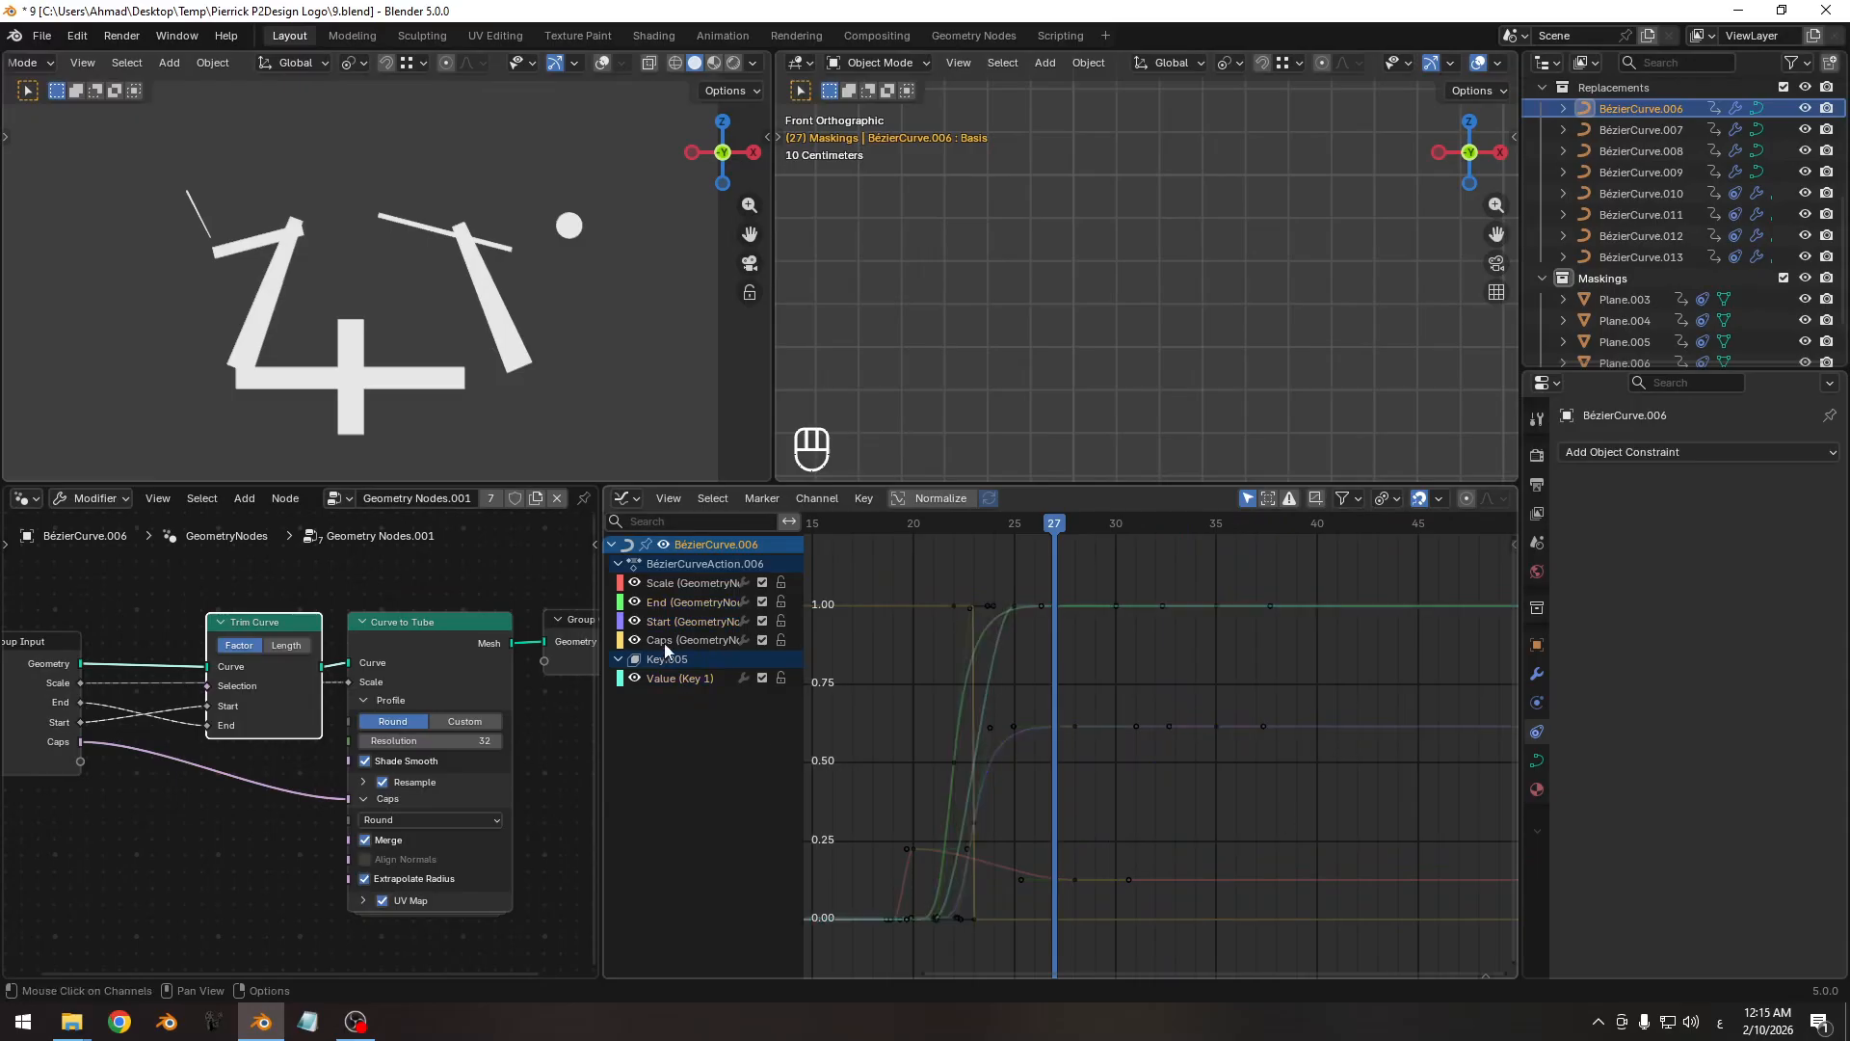
left_click(665, 596)
left_click(692, 622, "ctrl")
key("shift+h")
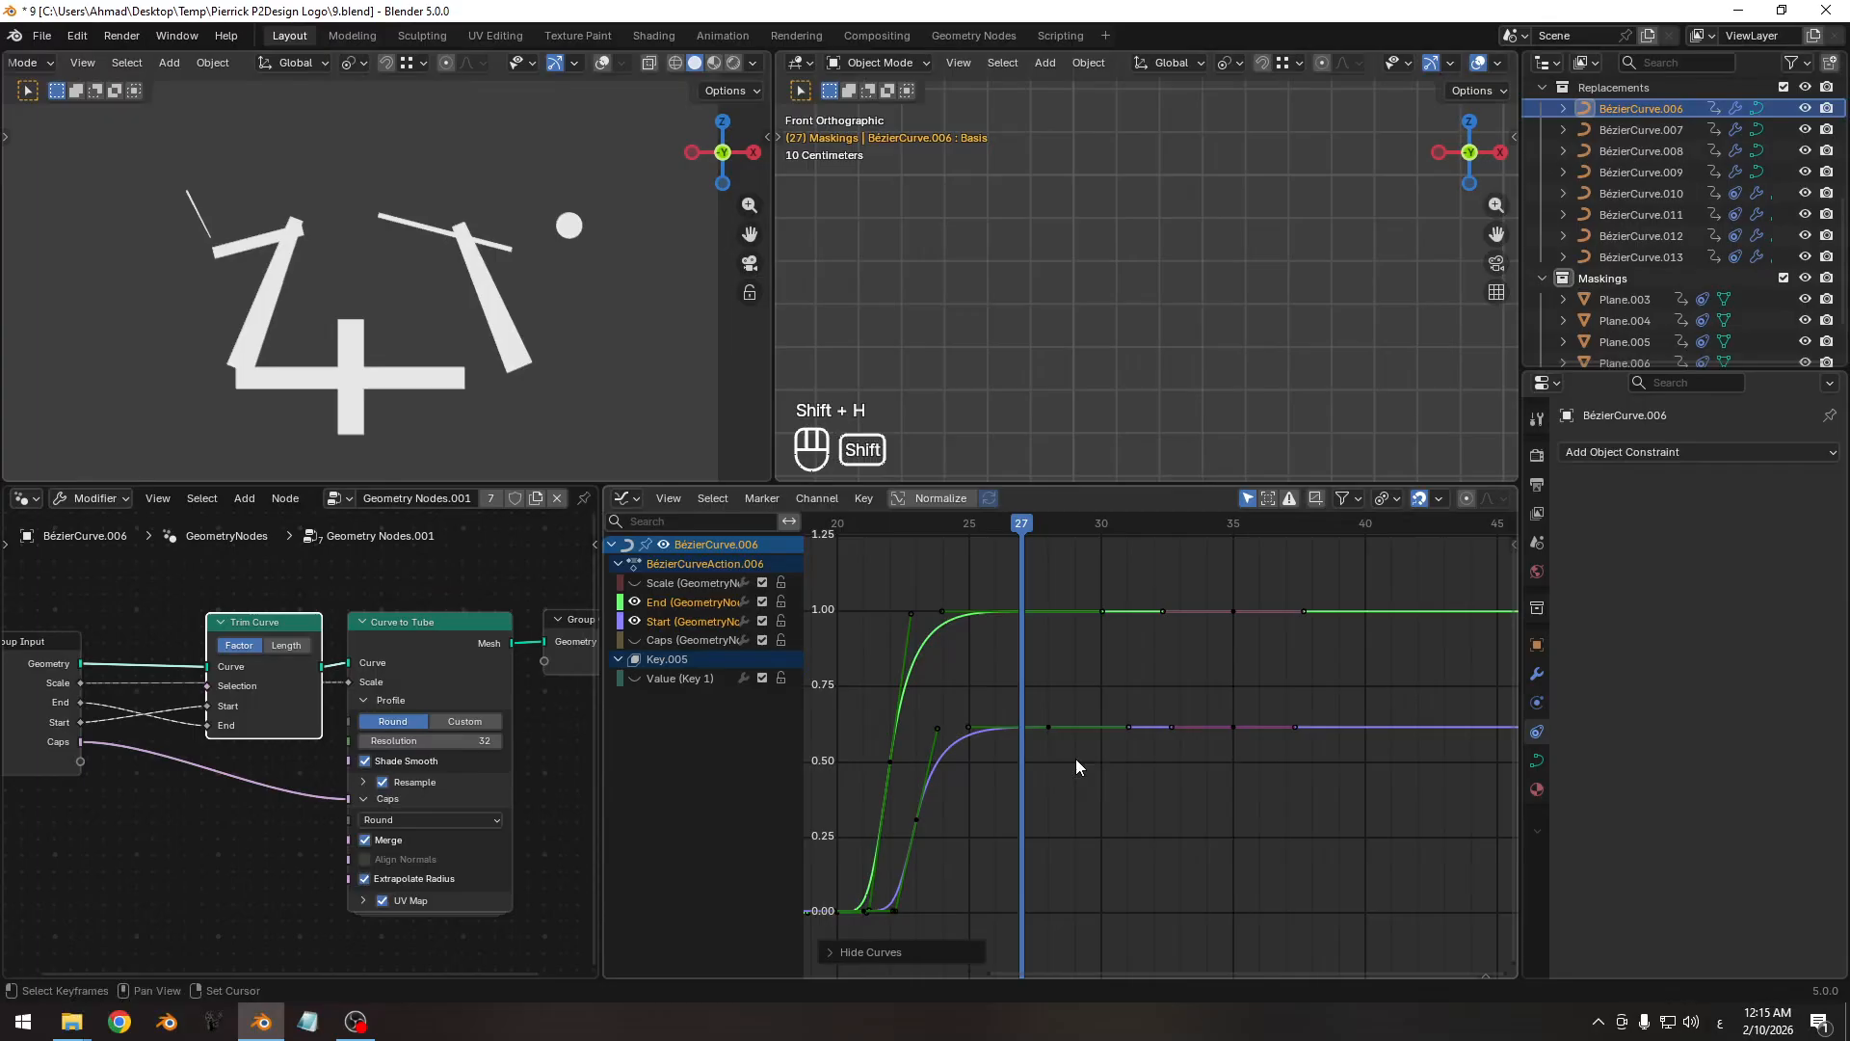
Go to frame 28 and try to raise the End and Start keyframes at frames 27 and 28 together.
left_click_drag(1018, 528, 1046, 539)
left_click(1044, 746)
left_click(1010, 636, "shift")
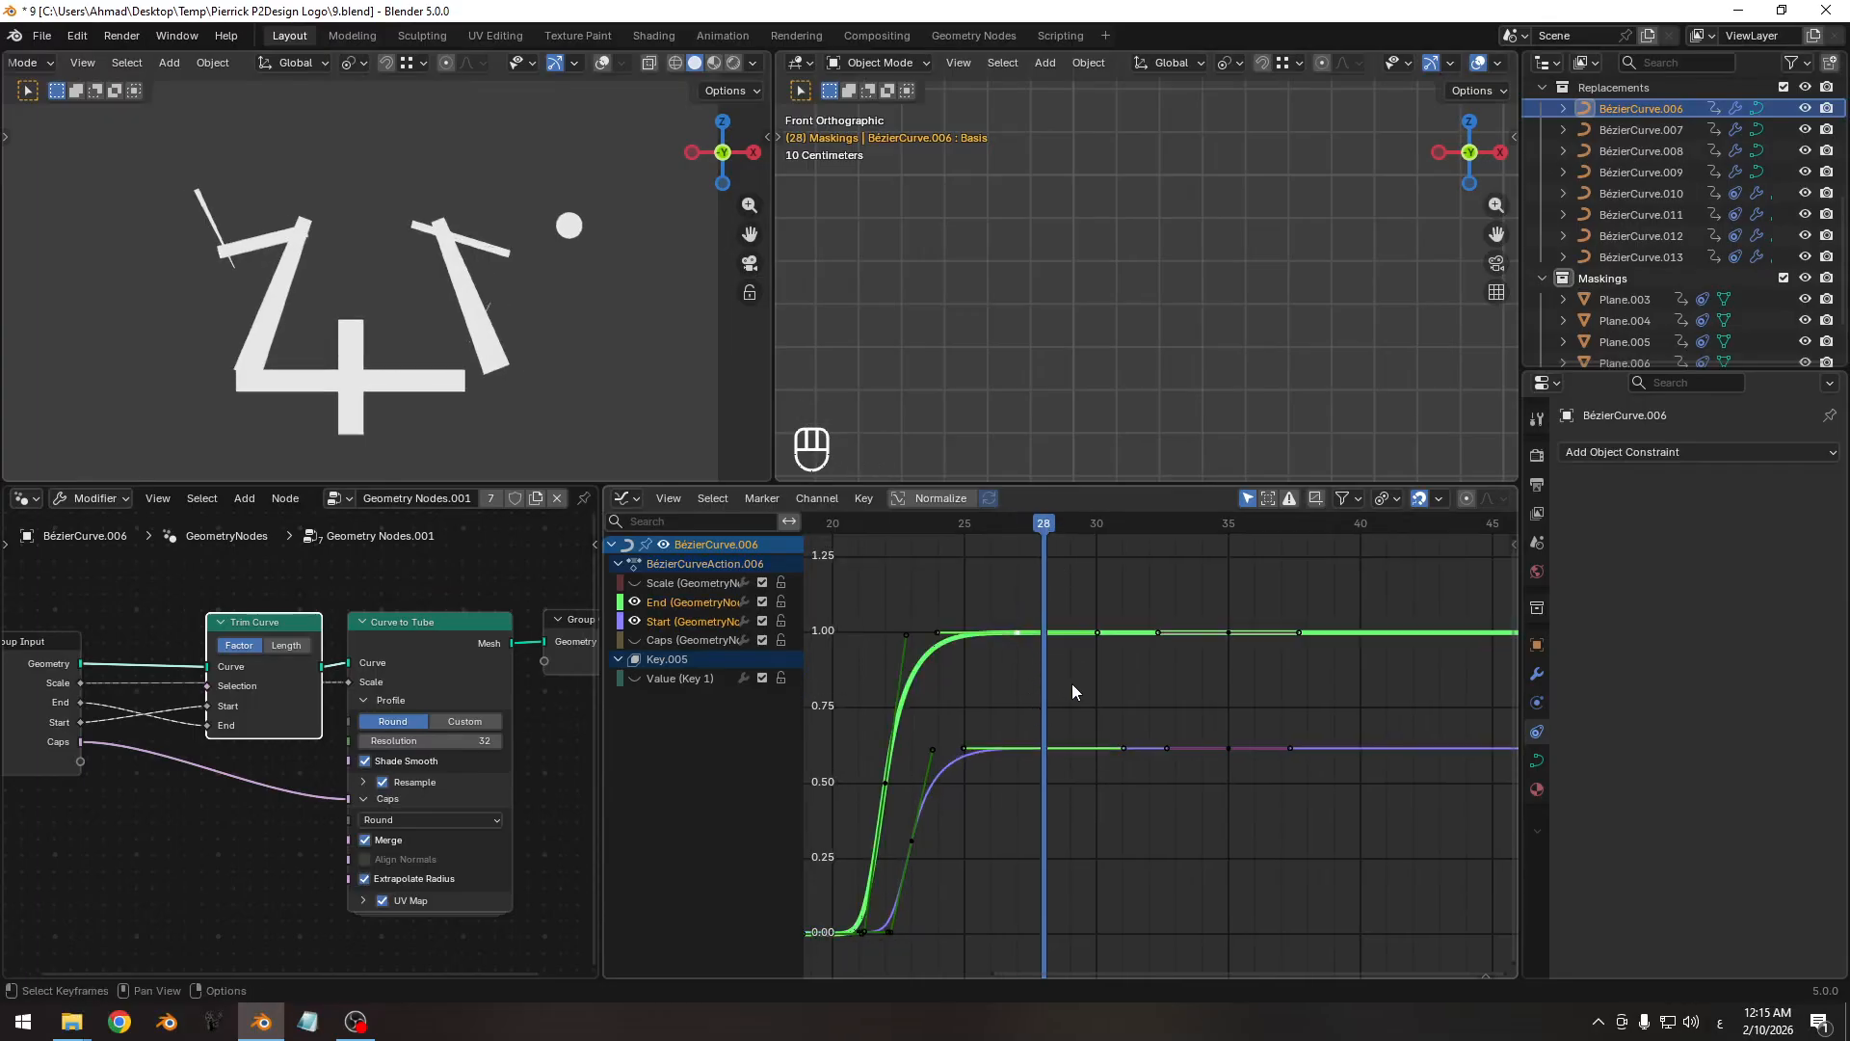
key("g")
key("y")
key("g")
key("y")
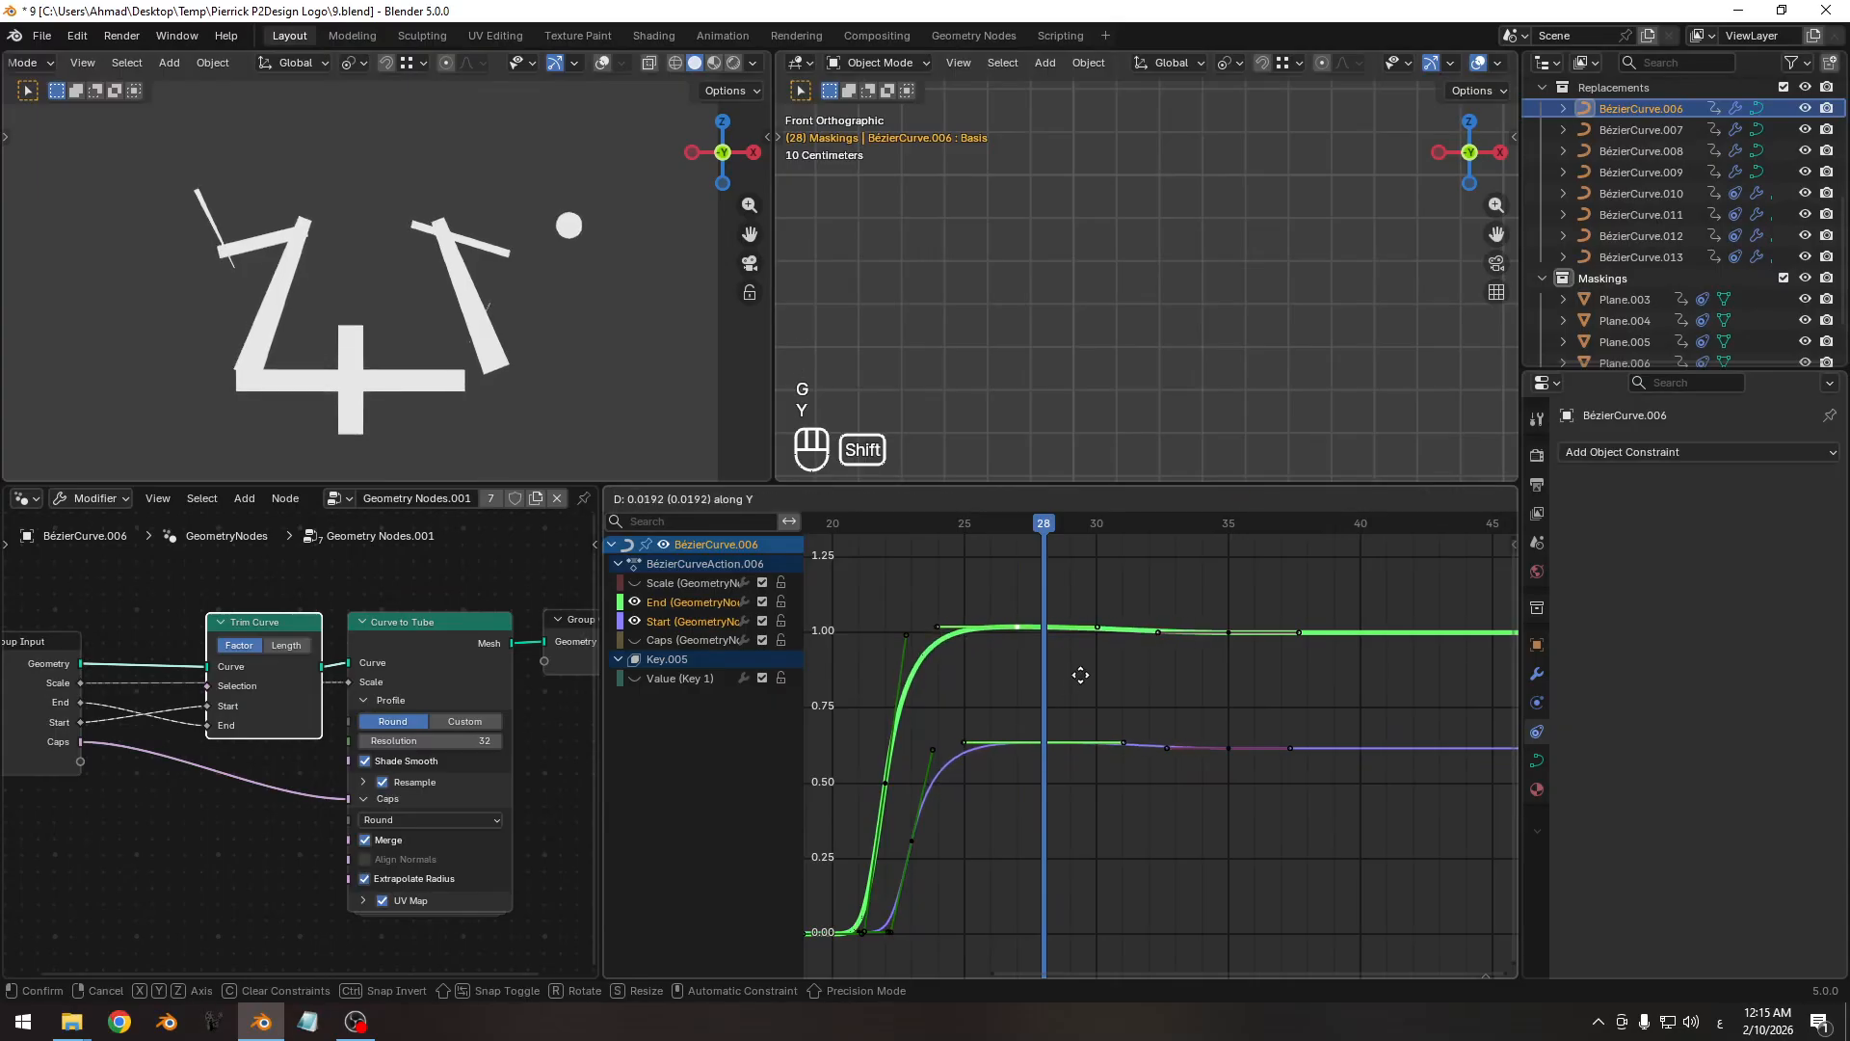
left_click(1060, 732)
left_click(1050, 749)
key("h")
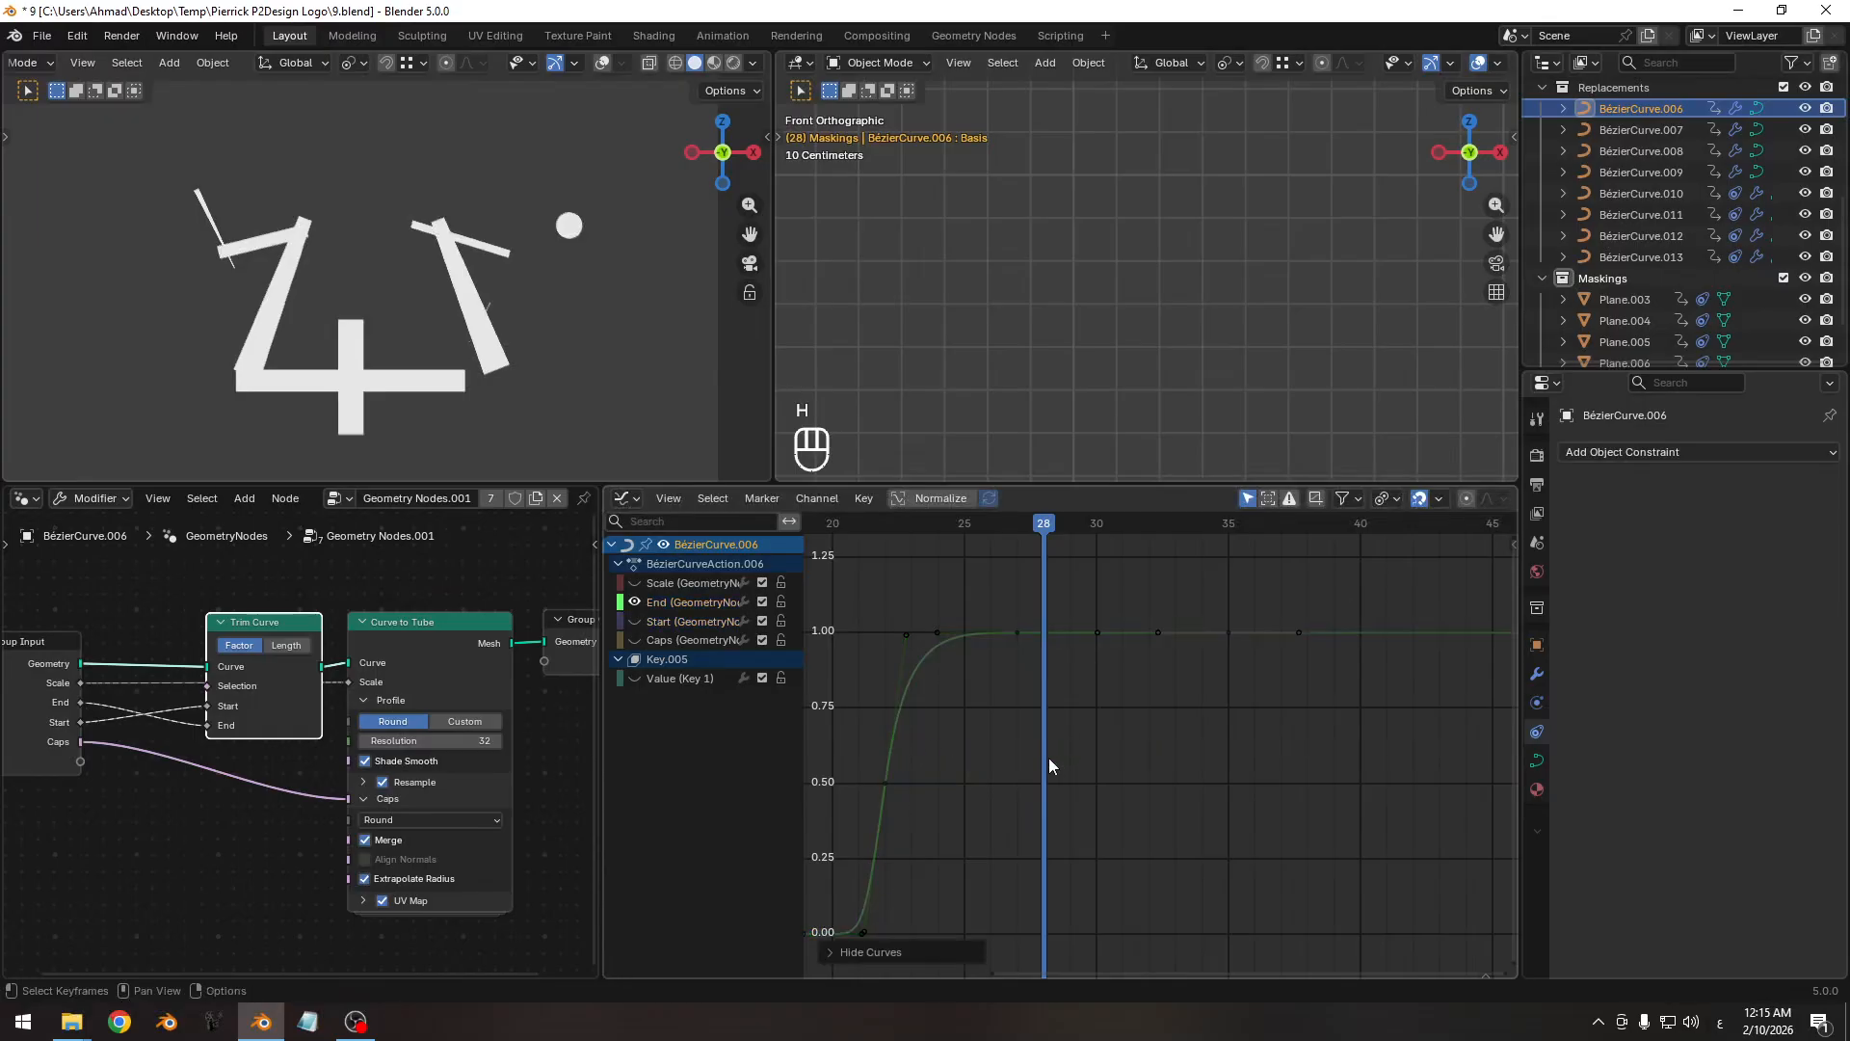
key("ctrl+z")
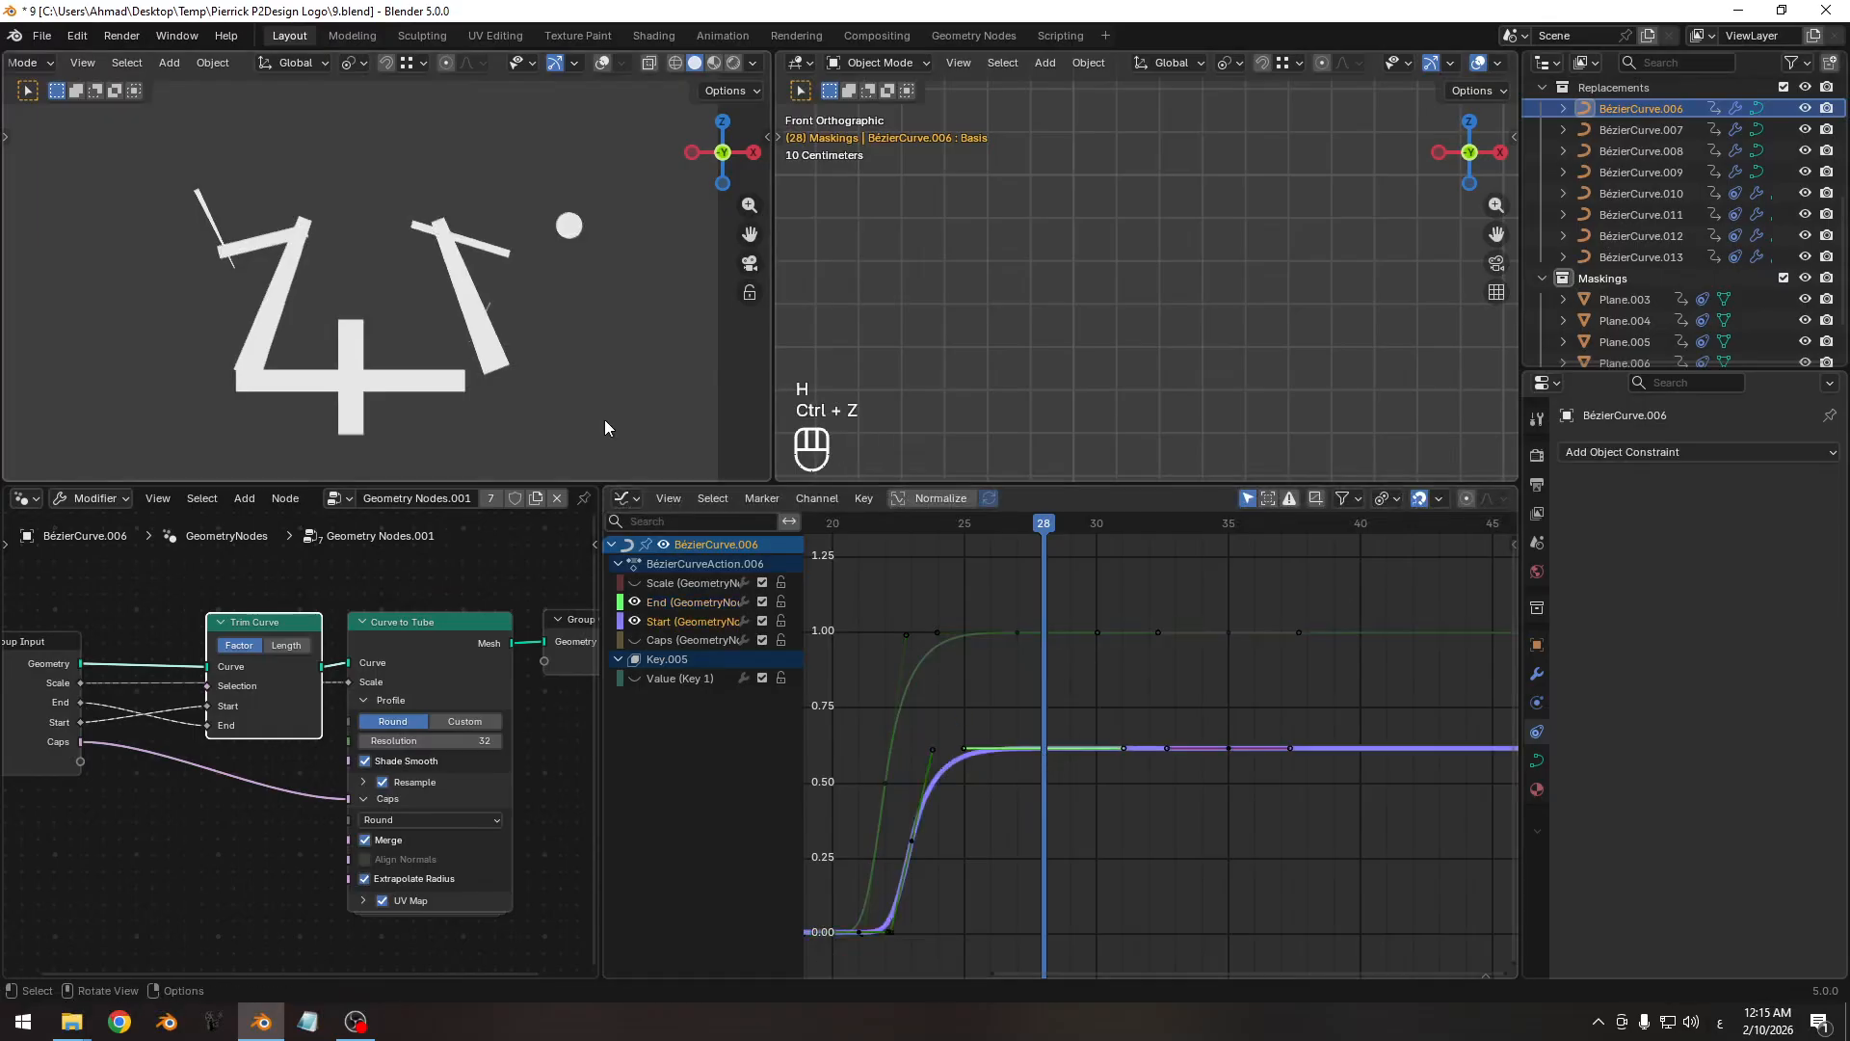
Show the camera viewport in wireframe with overlays, framing the vertical bar against the reference logo.
key("z")
key("shift+alt+z")
middle_click_drag(368, 446, 459, 333, "shift")
scroll(403, 289, "up", 4)
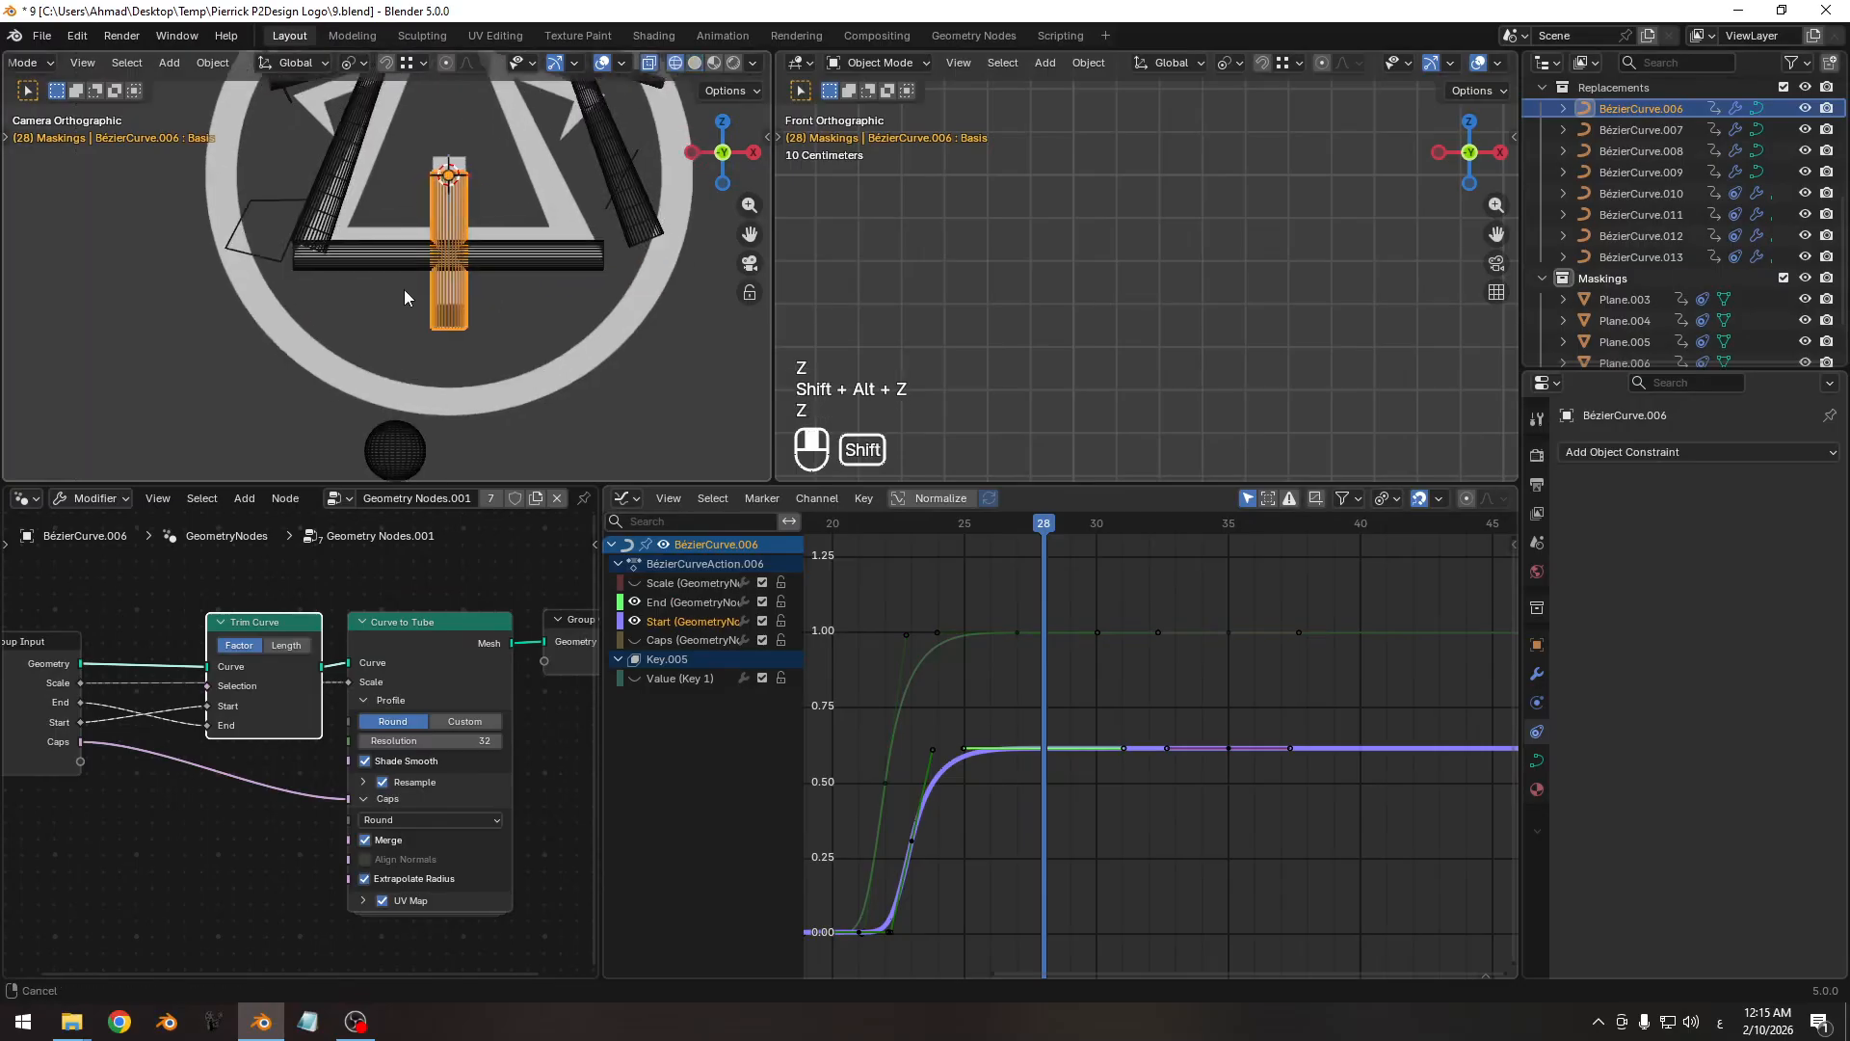
key("z")
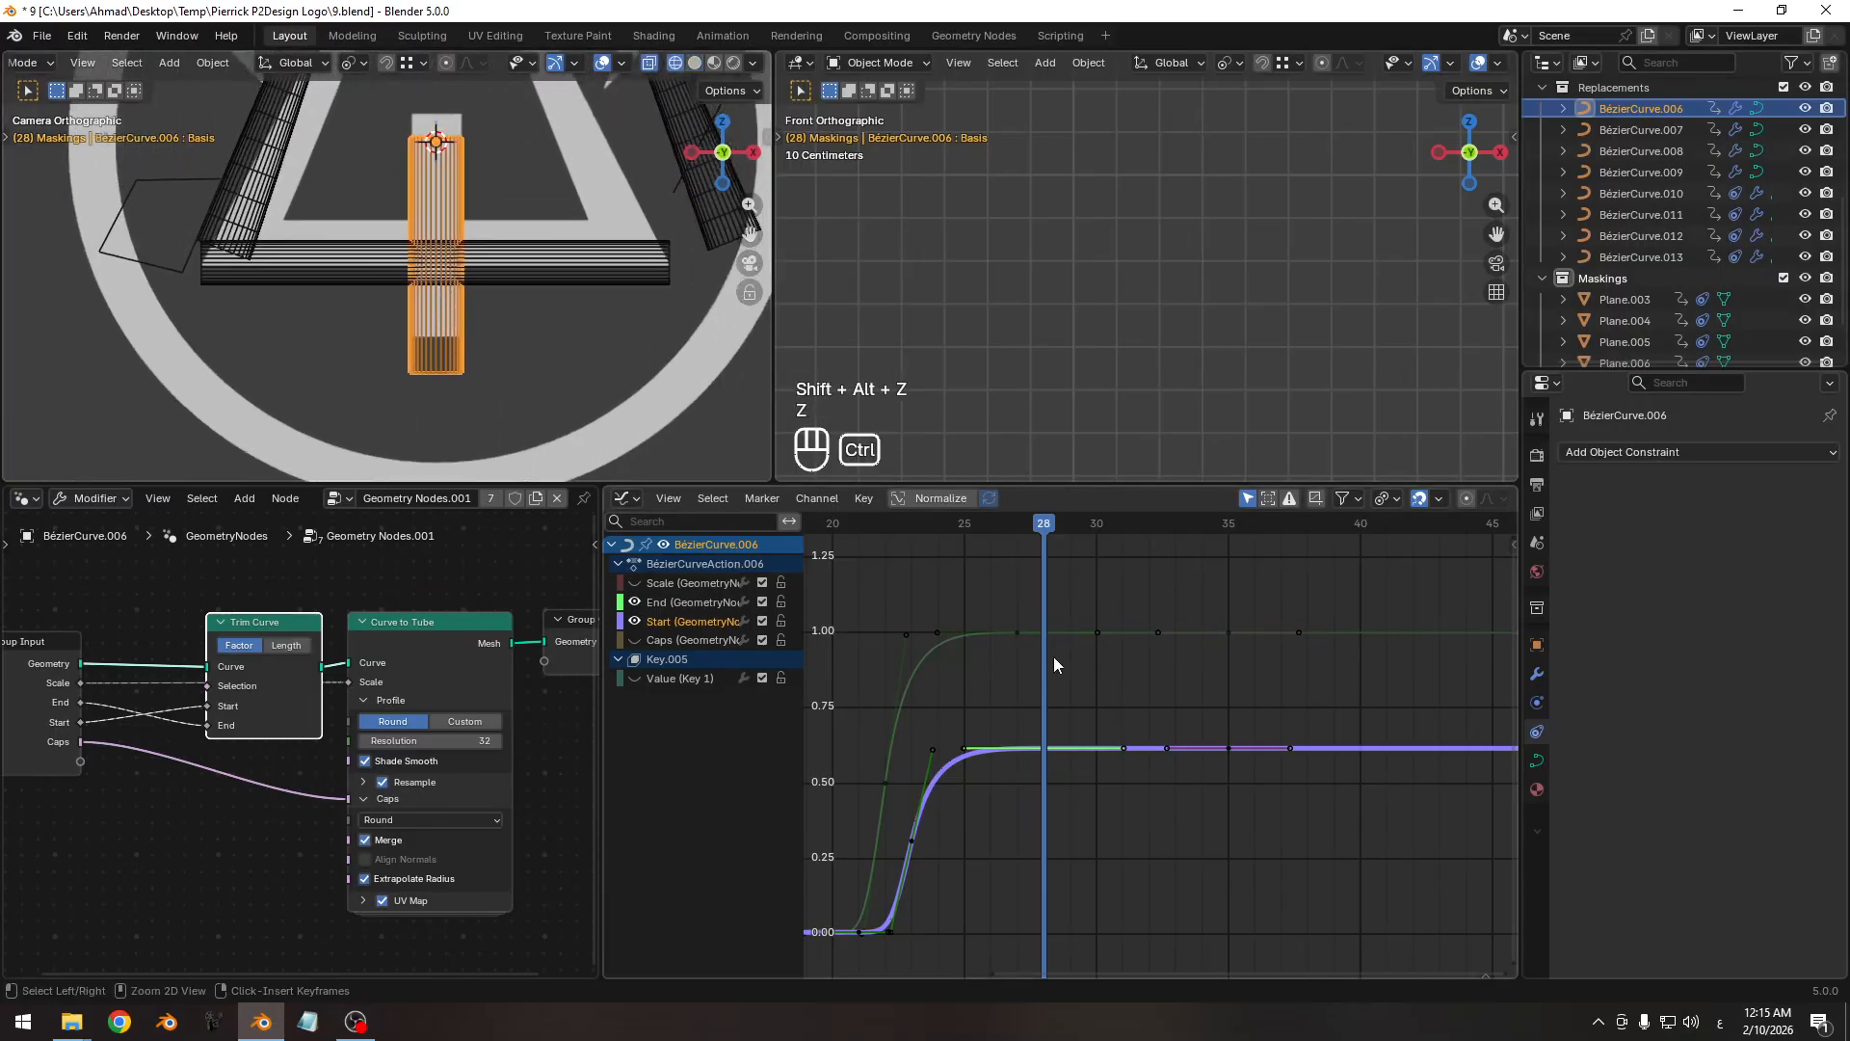
middle_click_drag(1054, 664, 1047, 666, "ctrl")
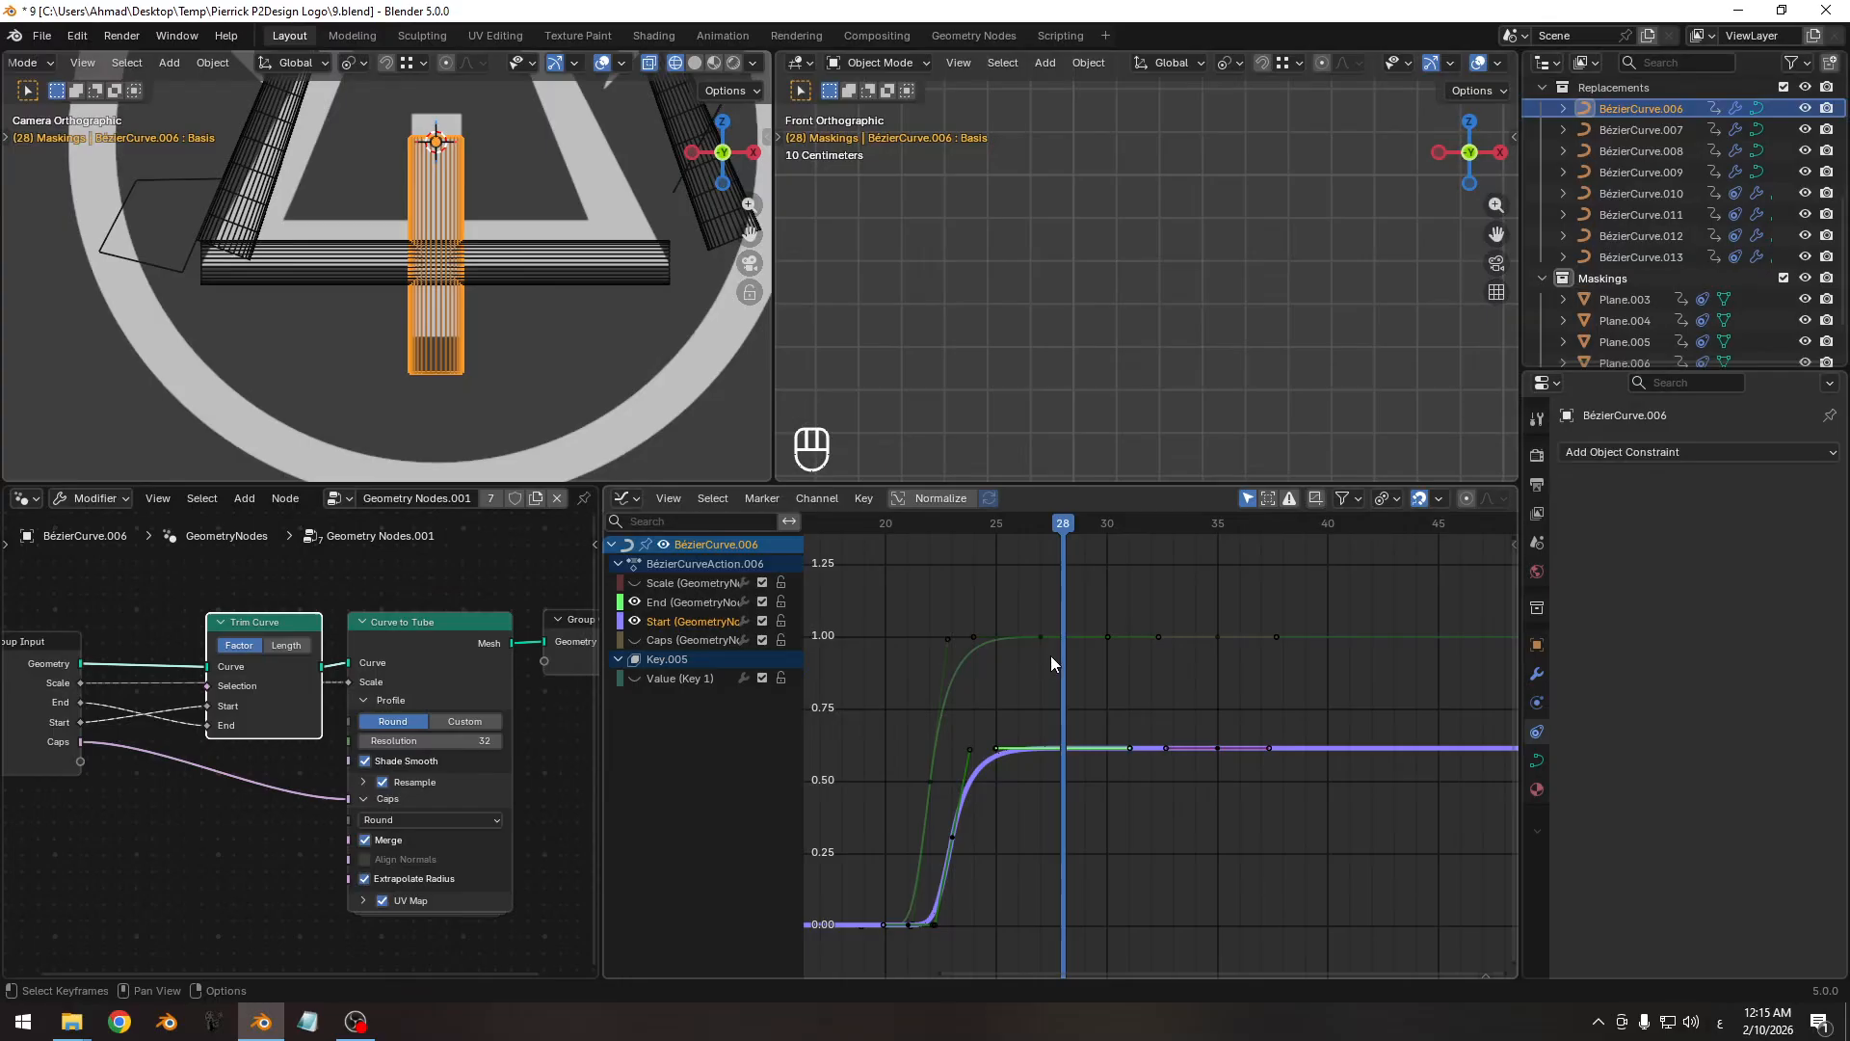
At frame 38, lower the frame 35 End and Start keyframes together until the bar's top matches the reference logo.
left_click_drag(1075, 526, 1286, 545)
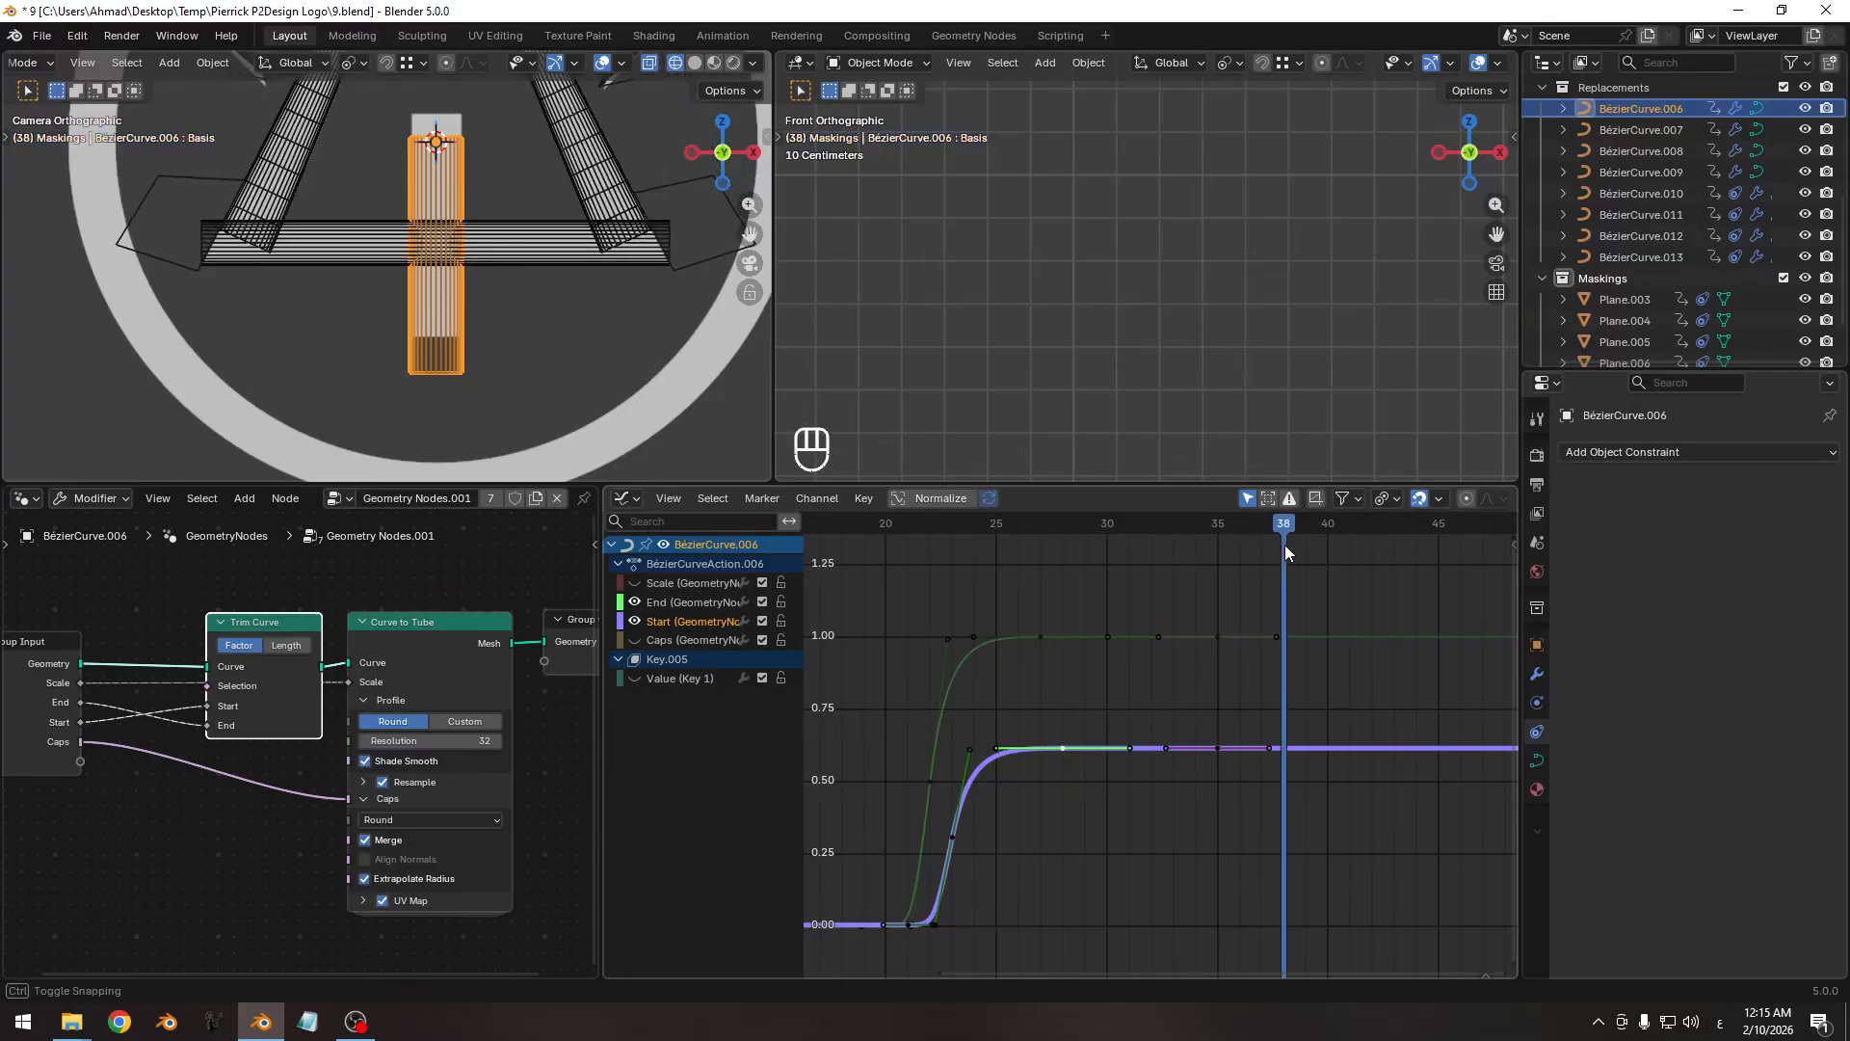
left_click(1216, 742)
left_click(1217, 638, "shift")
middle_click_drag(924, 627, 899, 705, "shift")
middle_click_drag(468, 306, 467, 352, "shift")
scroll(466, 352, "up", 1)
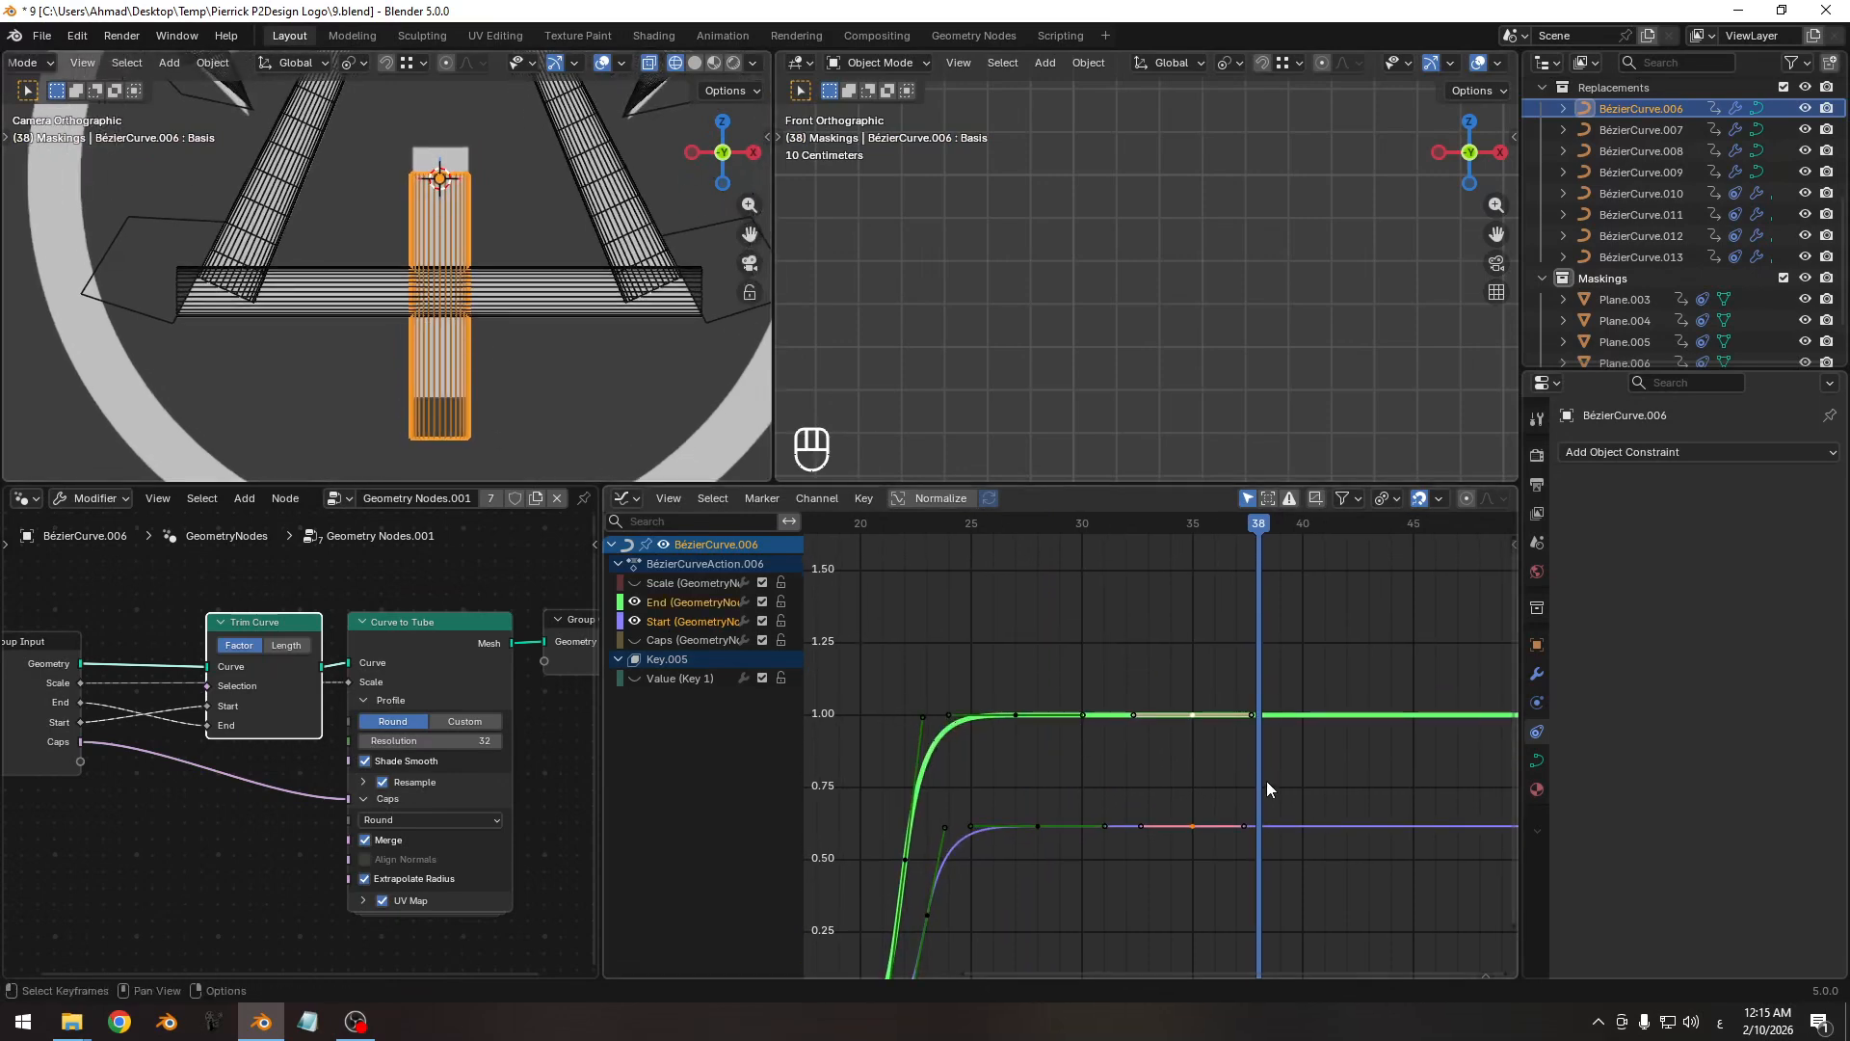
key("g")
key("y")
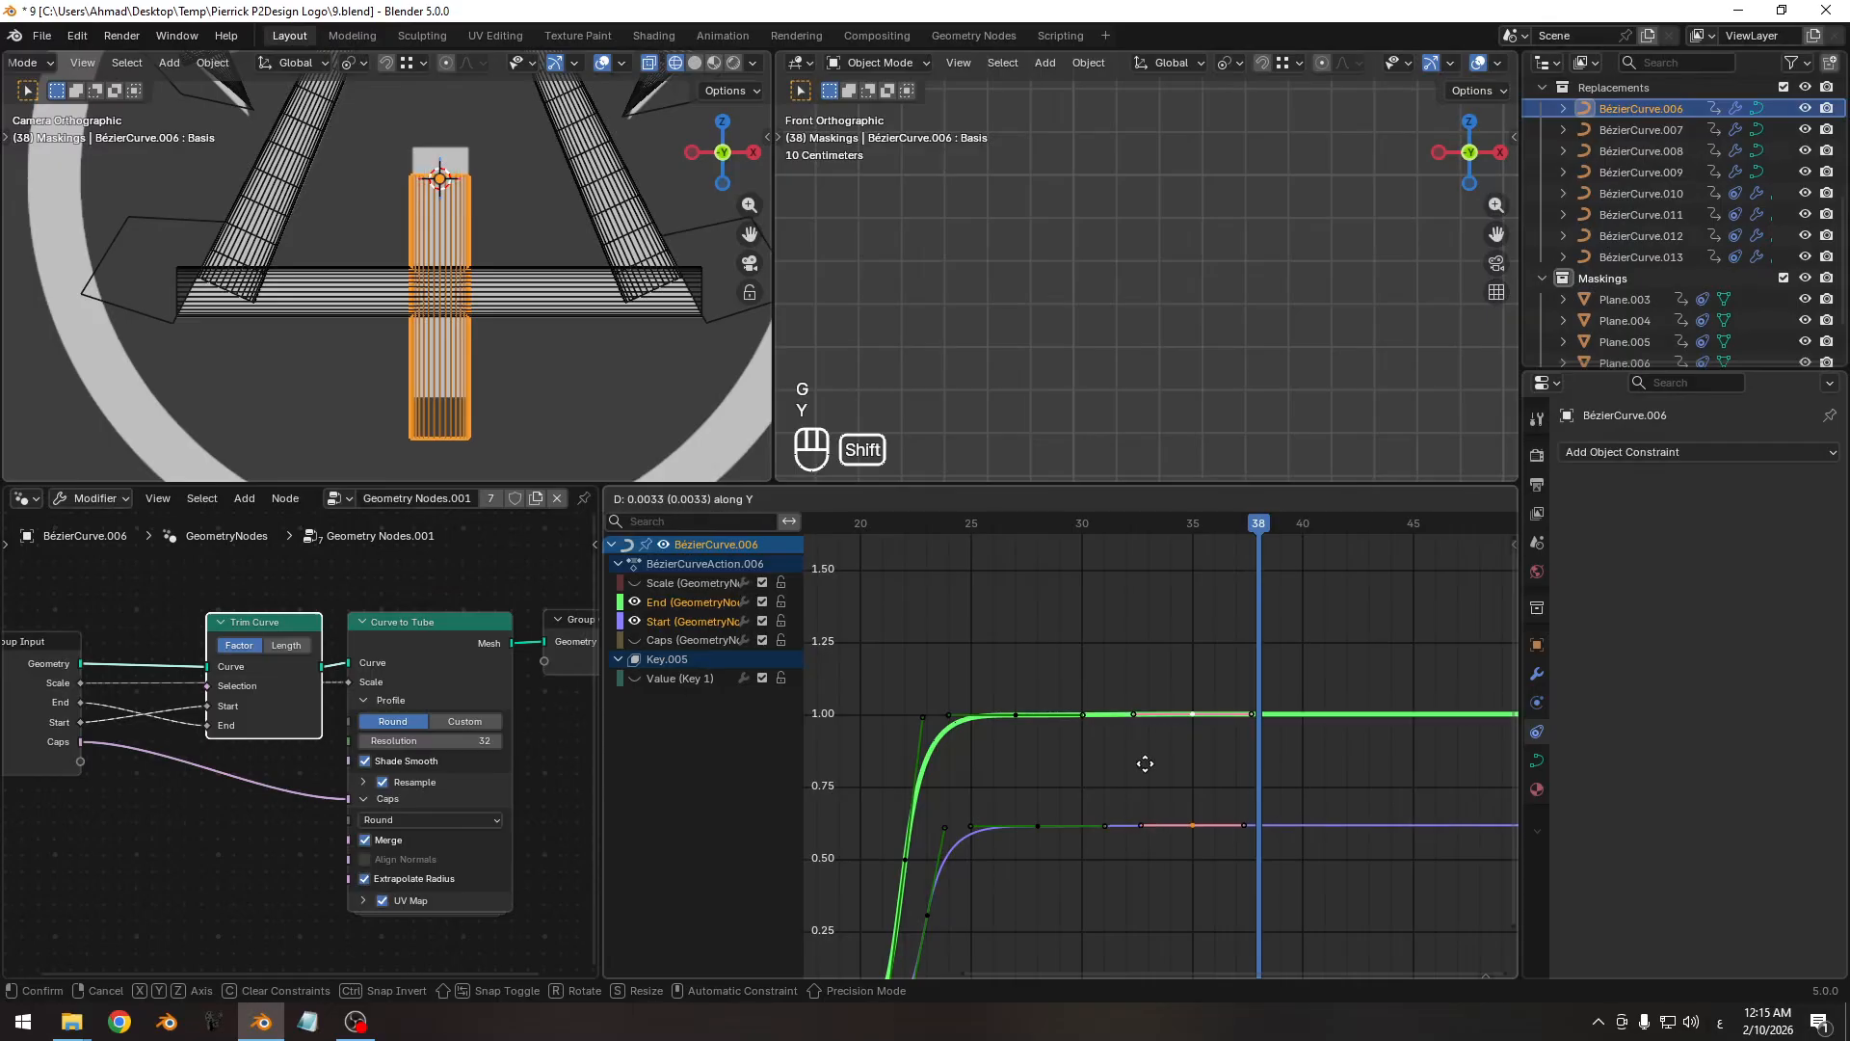
left_click(1163, 889)
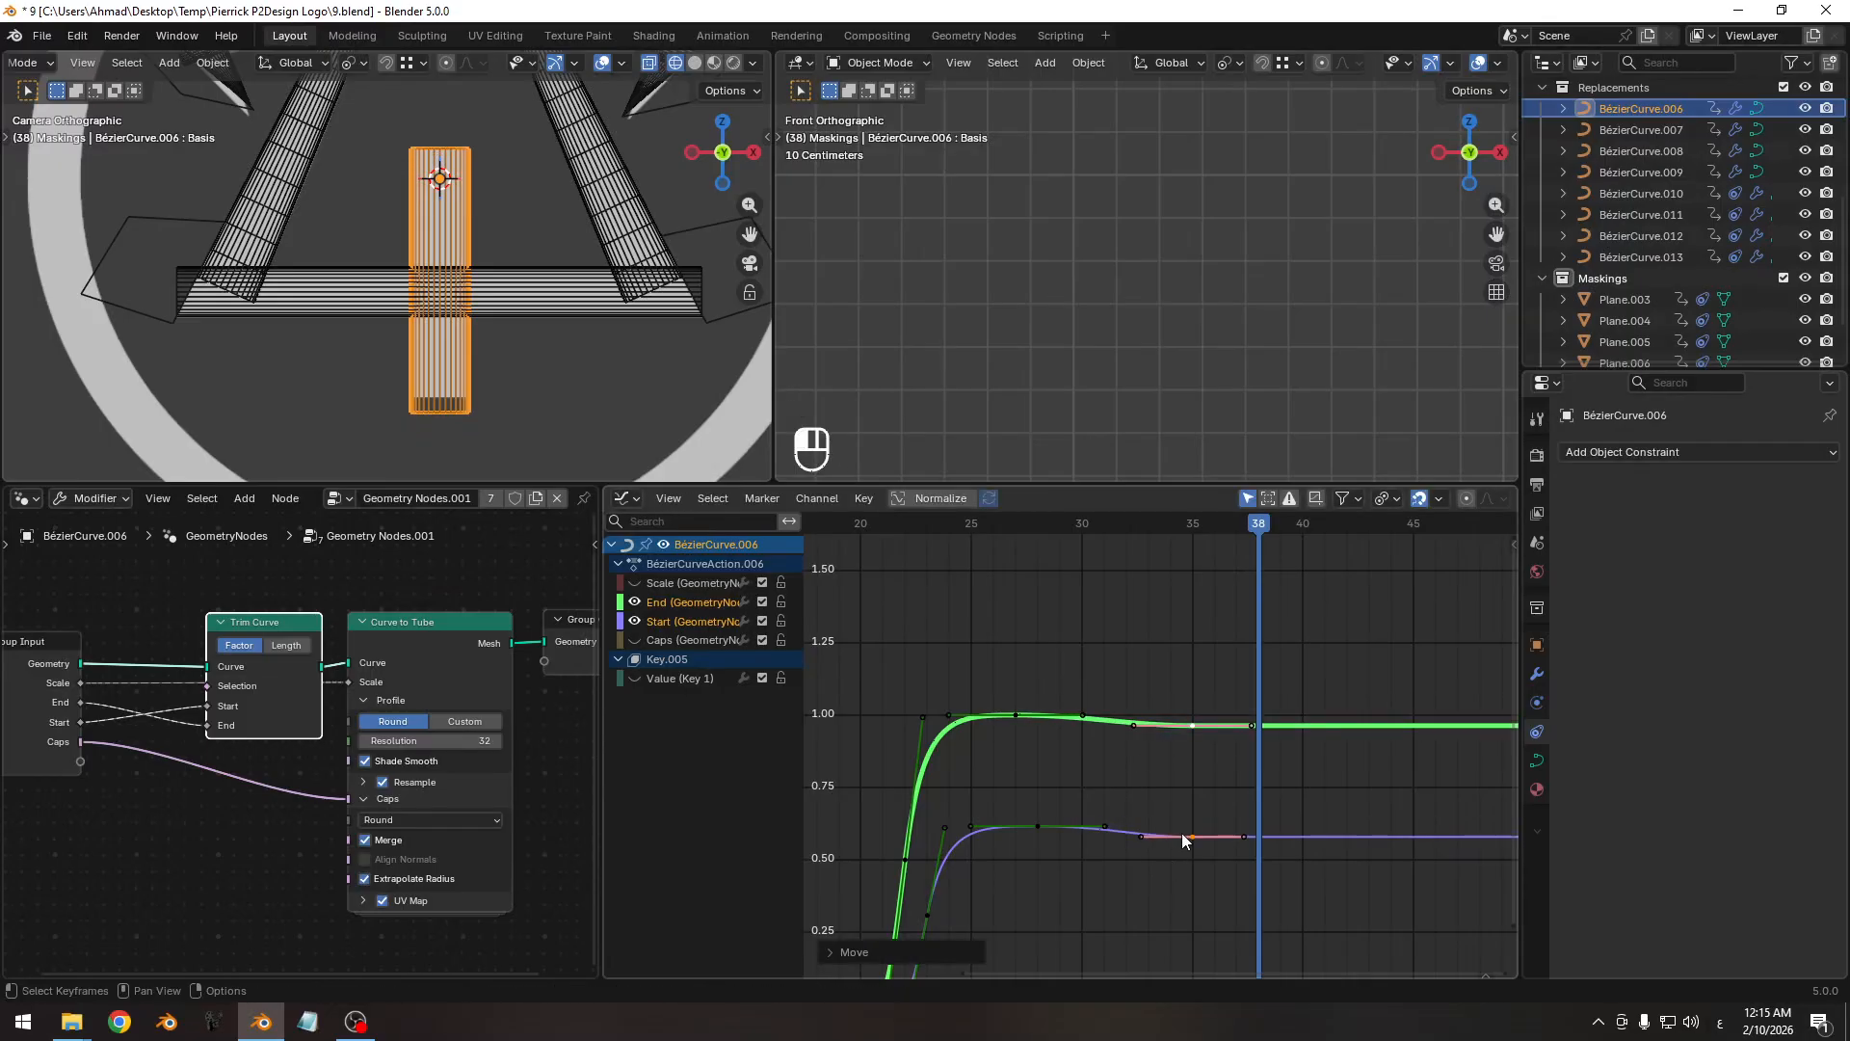
Lower the End keyframe at frame 35 to about 0.94 to match the bar's lower end to the logo.
left_click(1183, 836)
key("g")
key("y")
right_click(1188, 879)
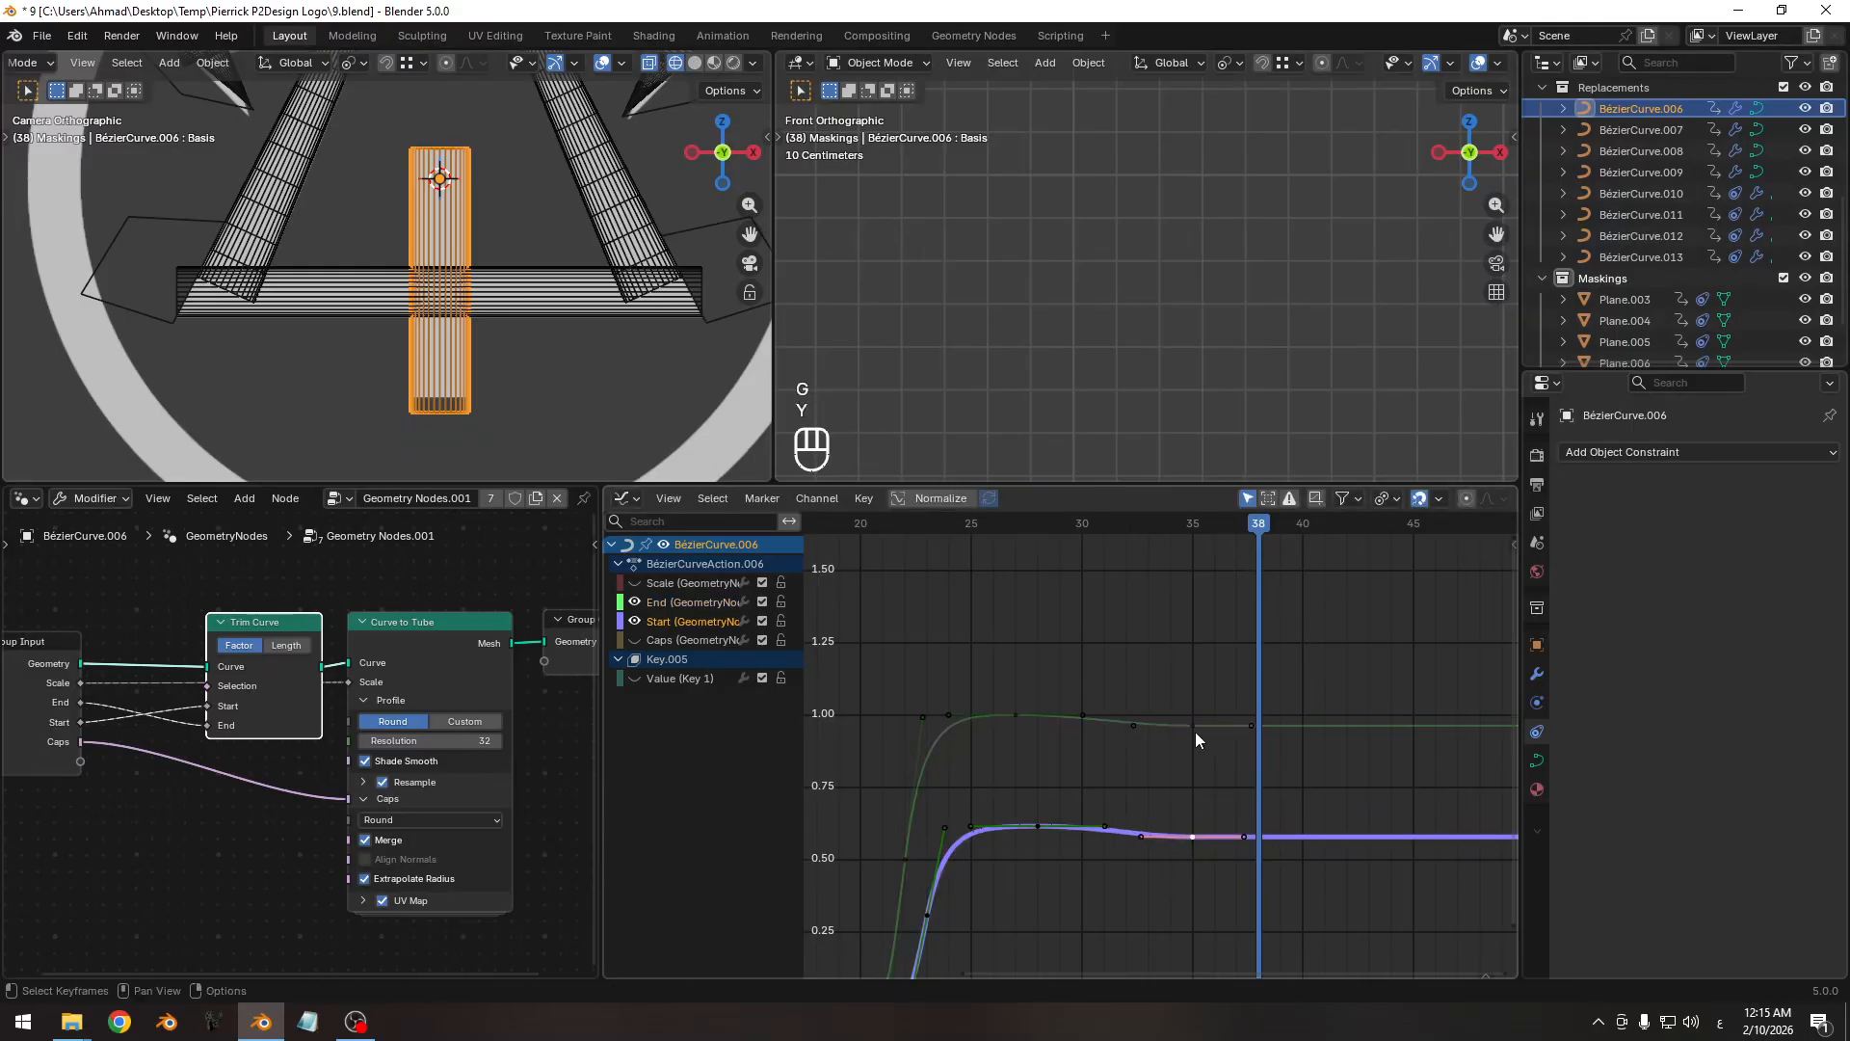
left_click_drag(1193, 725, 1198, 804)
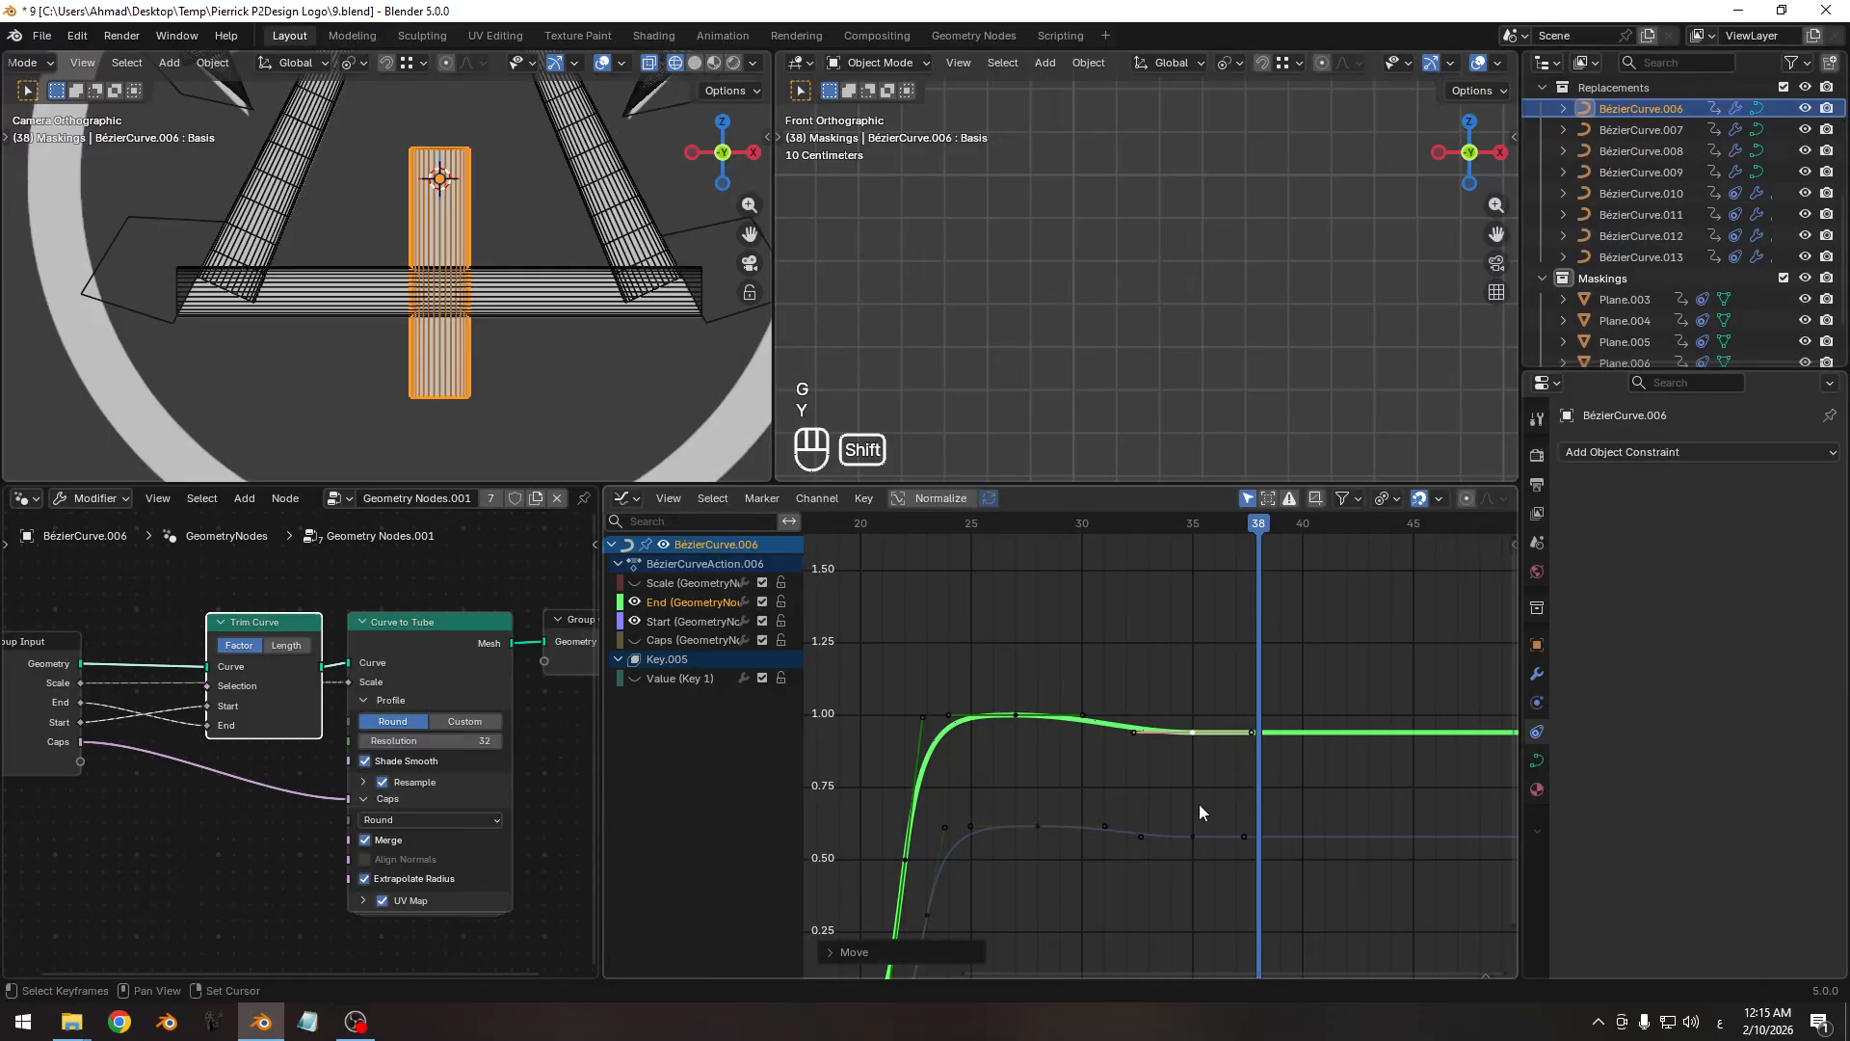
Maximize the Graph Editor and shorten the outgoing handle of the End keyframe at frame 27.
key("ctrl+space")
middle_click_drag(1012, 649, 997, 569, "ctrl")
left_click(948, 337)
key("s")
left_click(1072, 354)
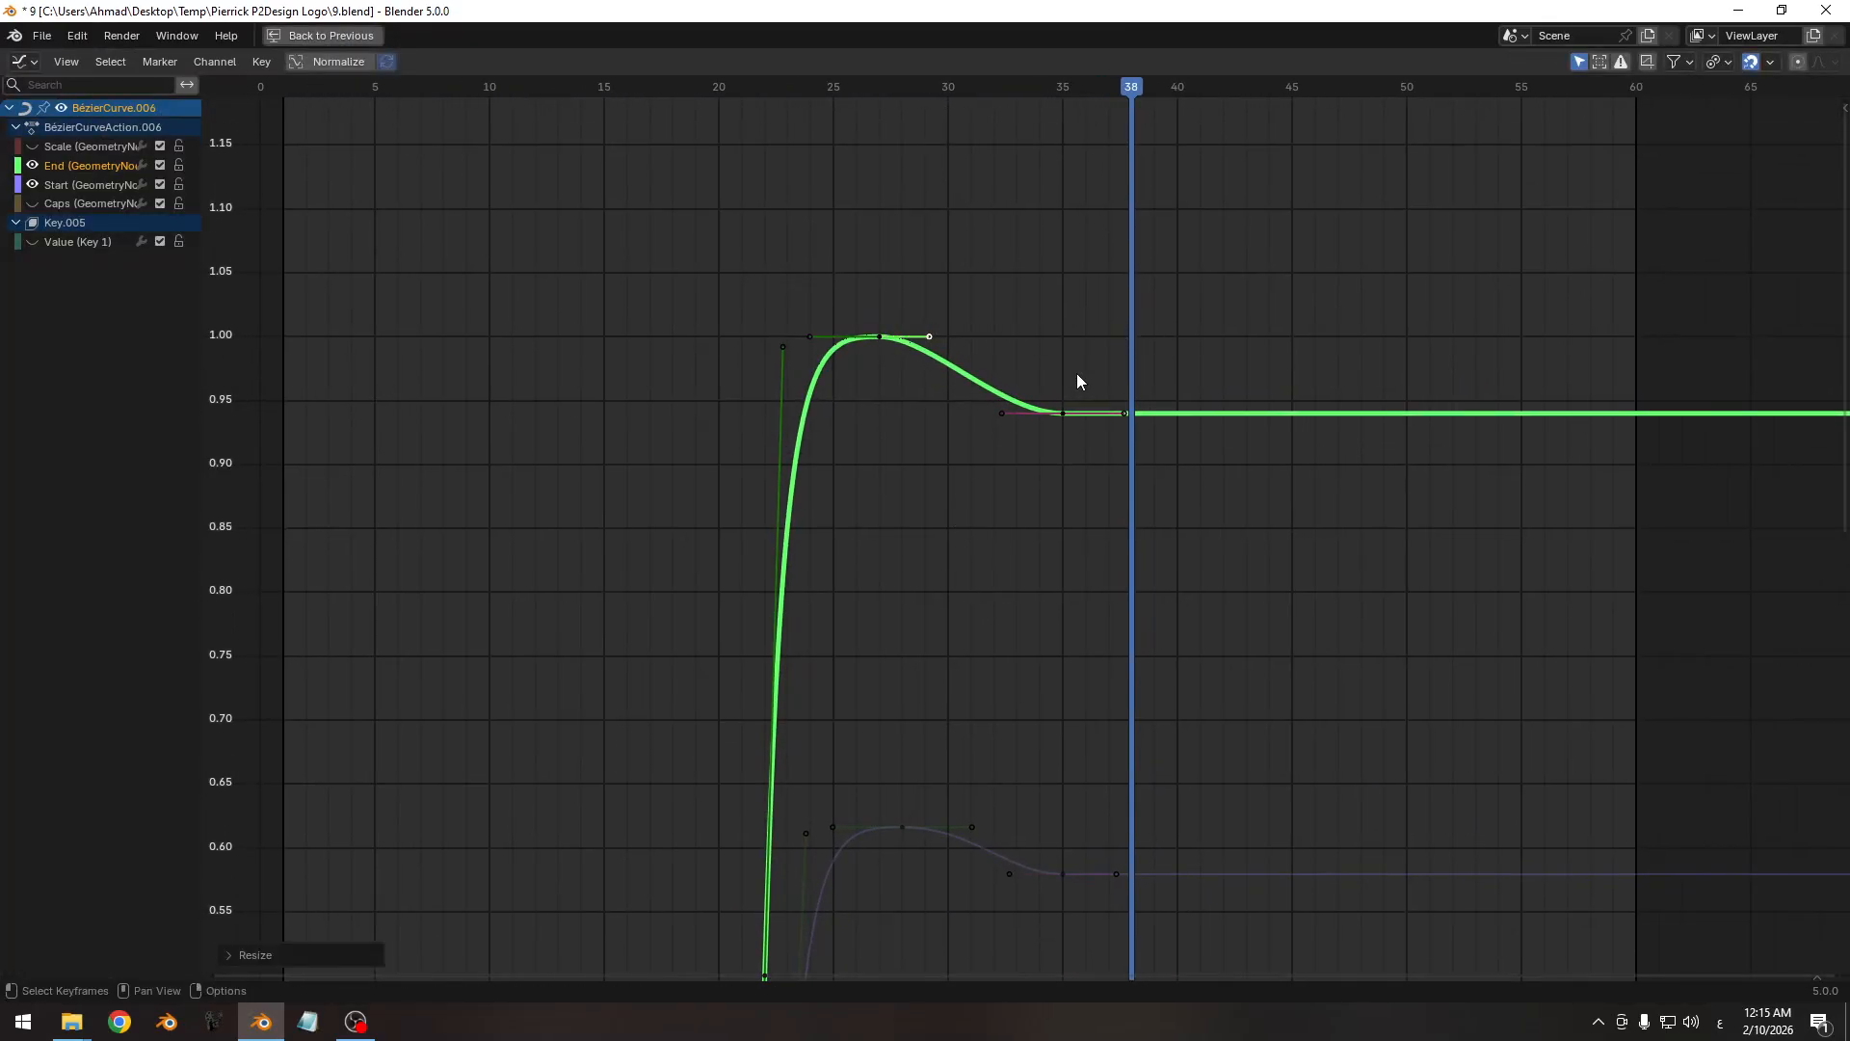
Lengthen both handles of the End keyframe at frame 35 to about double.
left_click_drag(1042, 370, 1083, 437)
key("s")
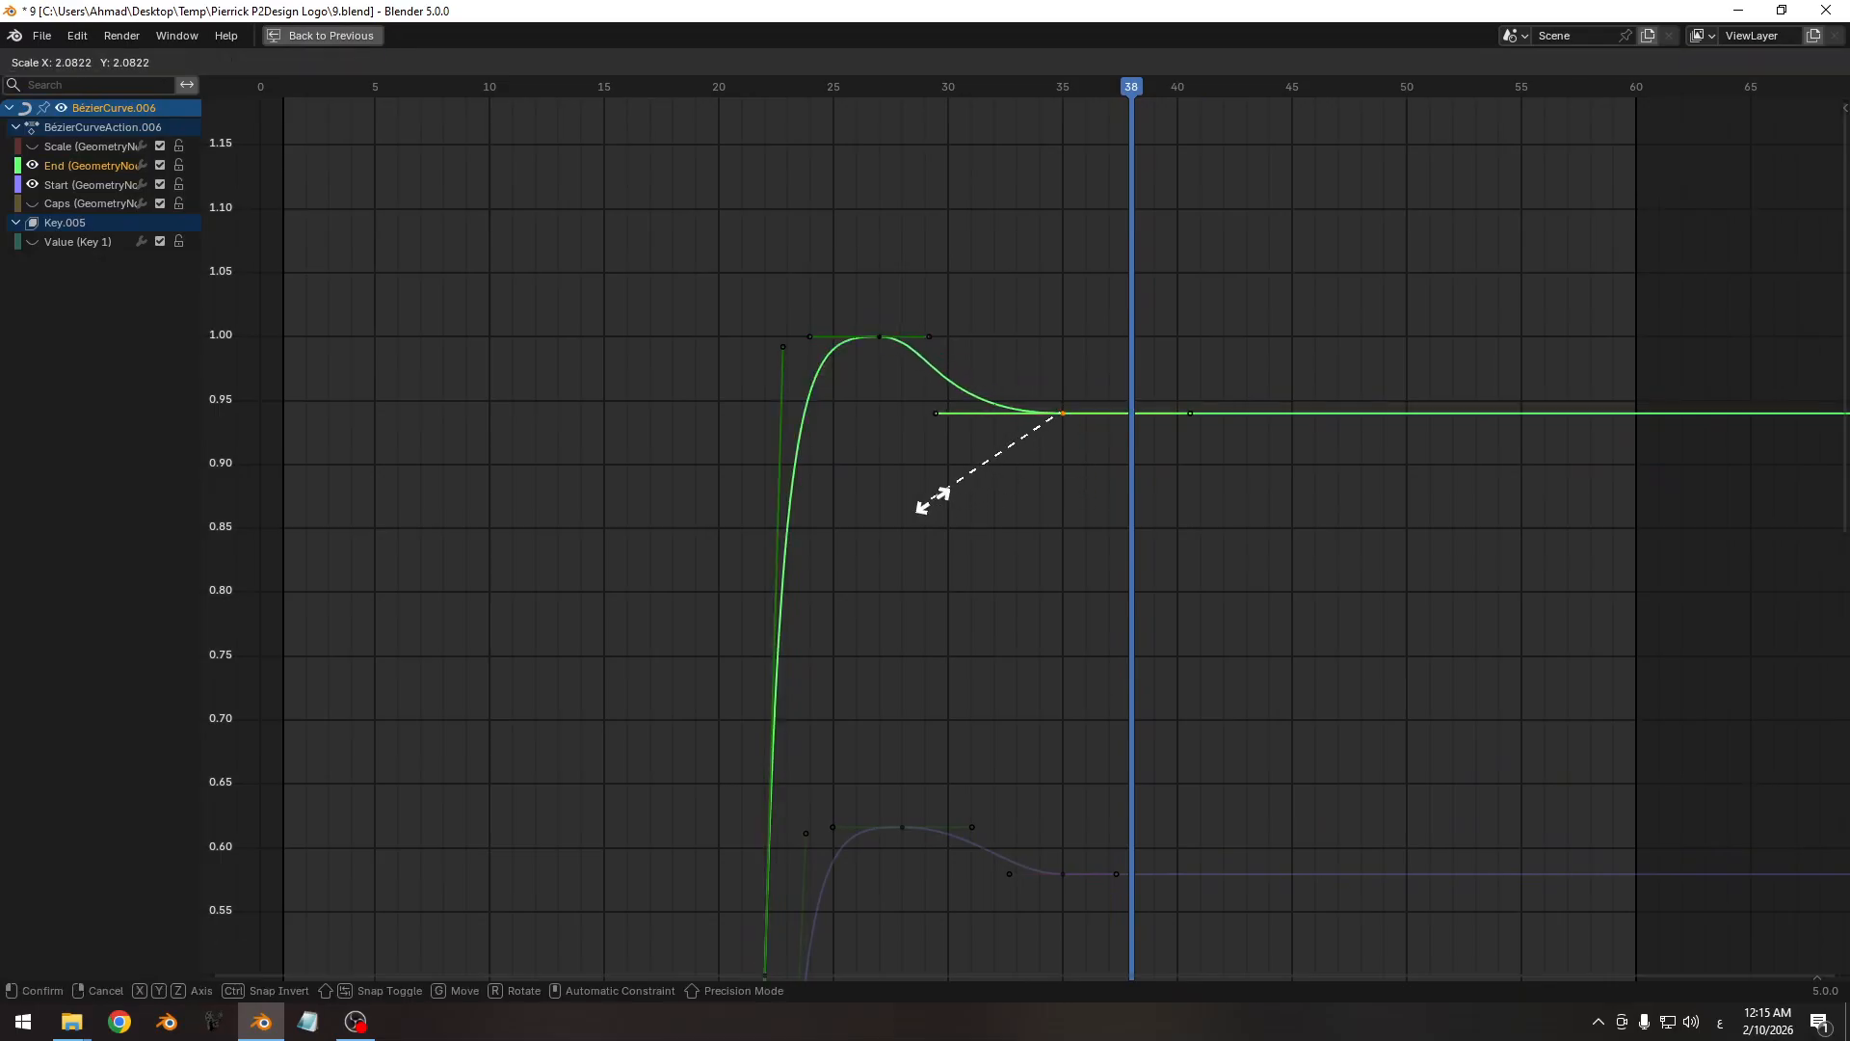
left_click(934, 501)
middle_click_drag(947, 657, 990, 511)
Slightly shorten the outgoing handle of the Start keyframe at frame 28.
left_click(993, 671)
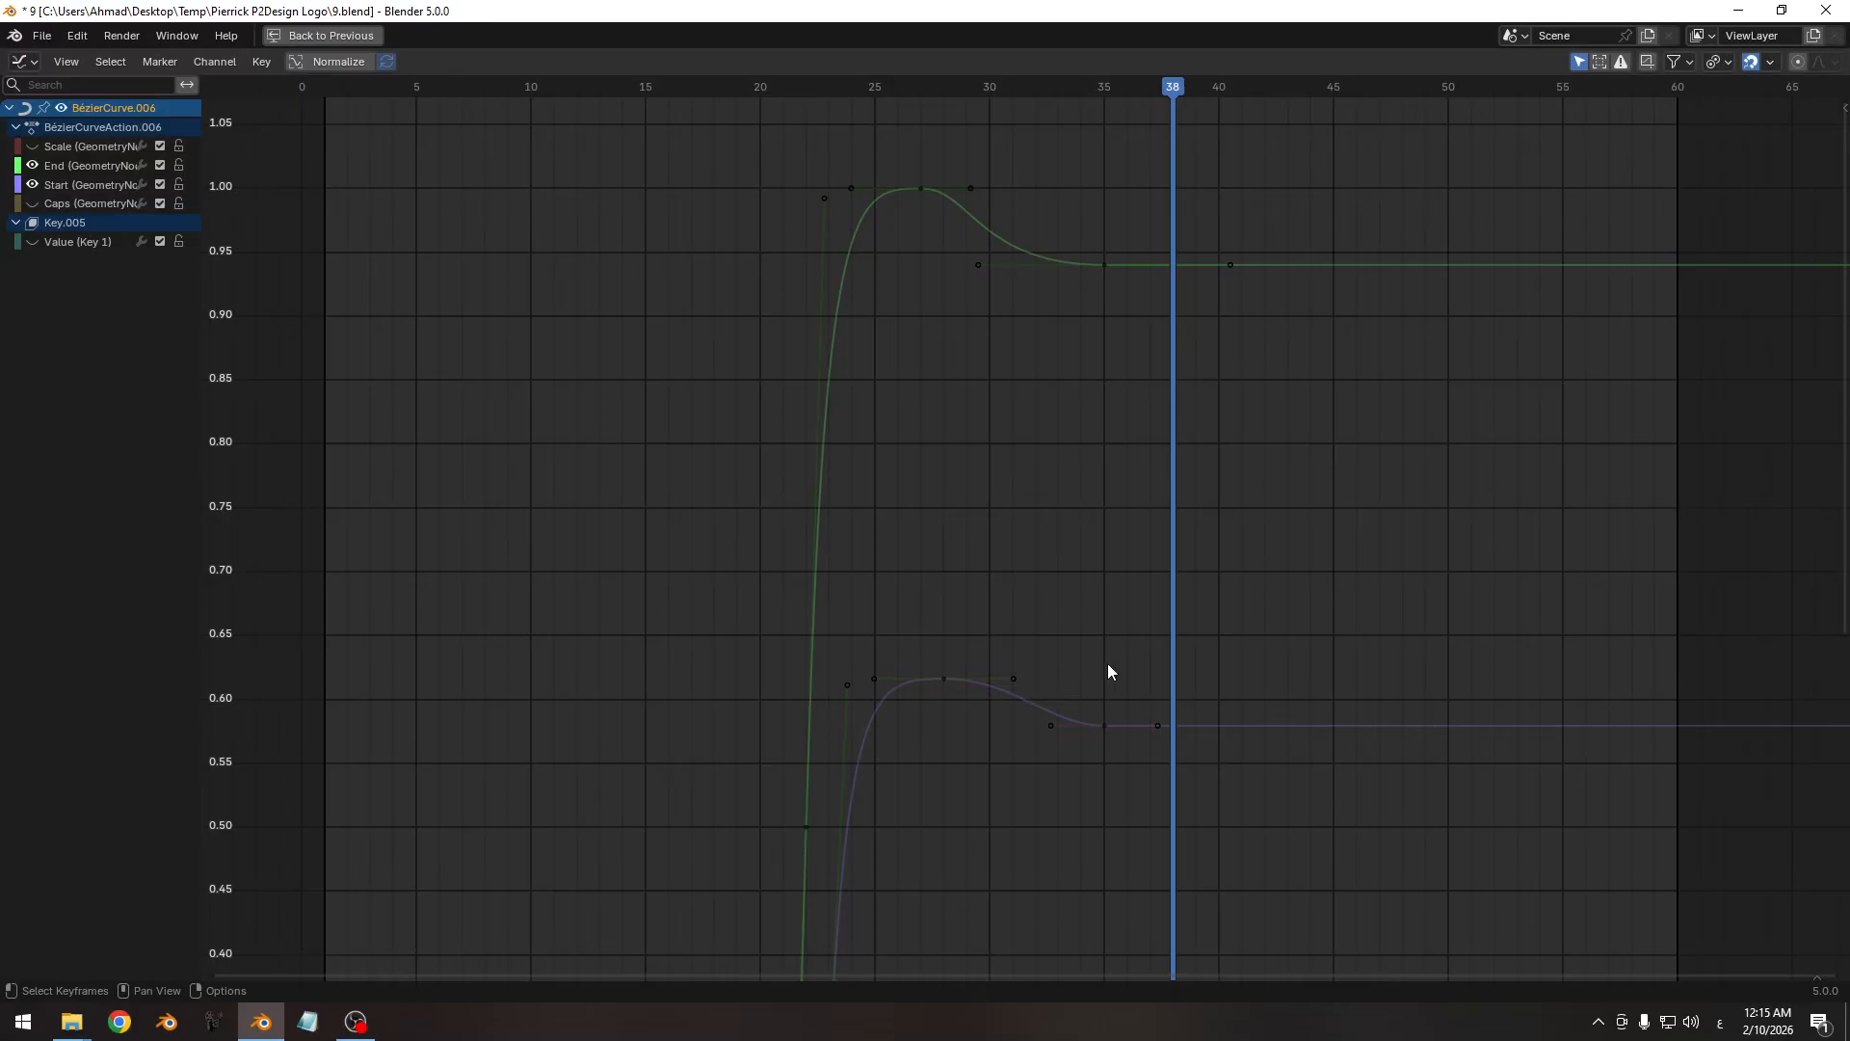
right_click(1107, 663)
left_click(1014, 679)
middle_click_drag(1104, 704, 1117, 308, "ctrl")
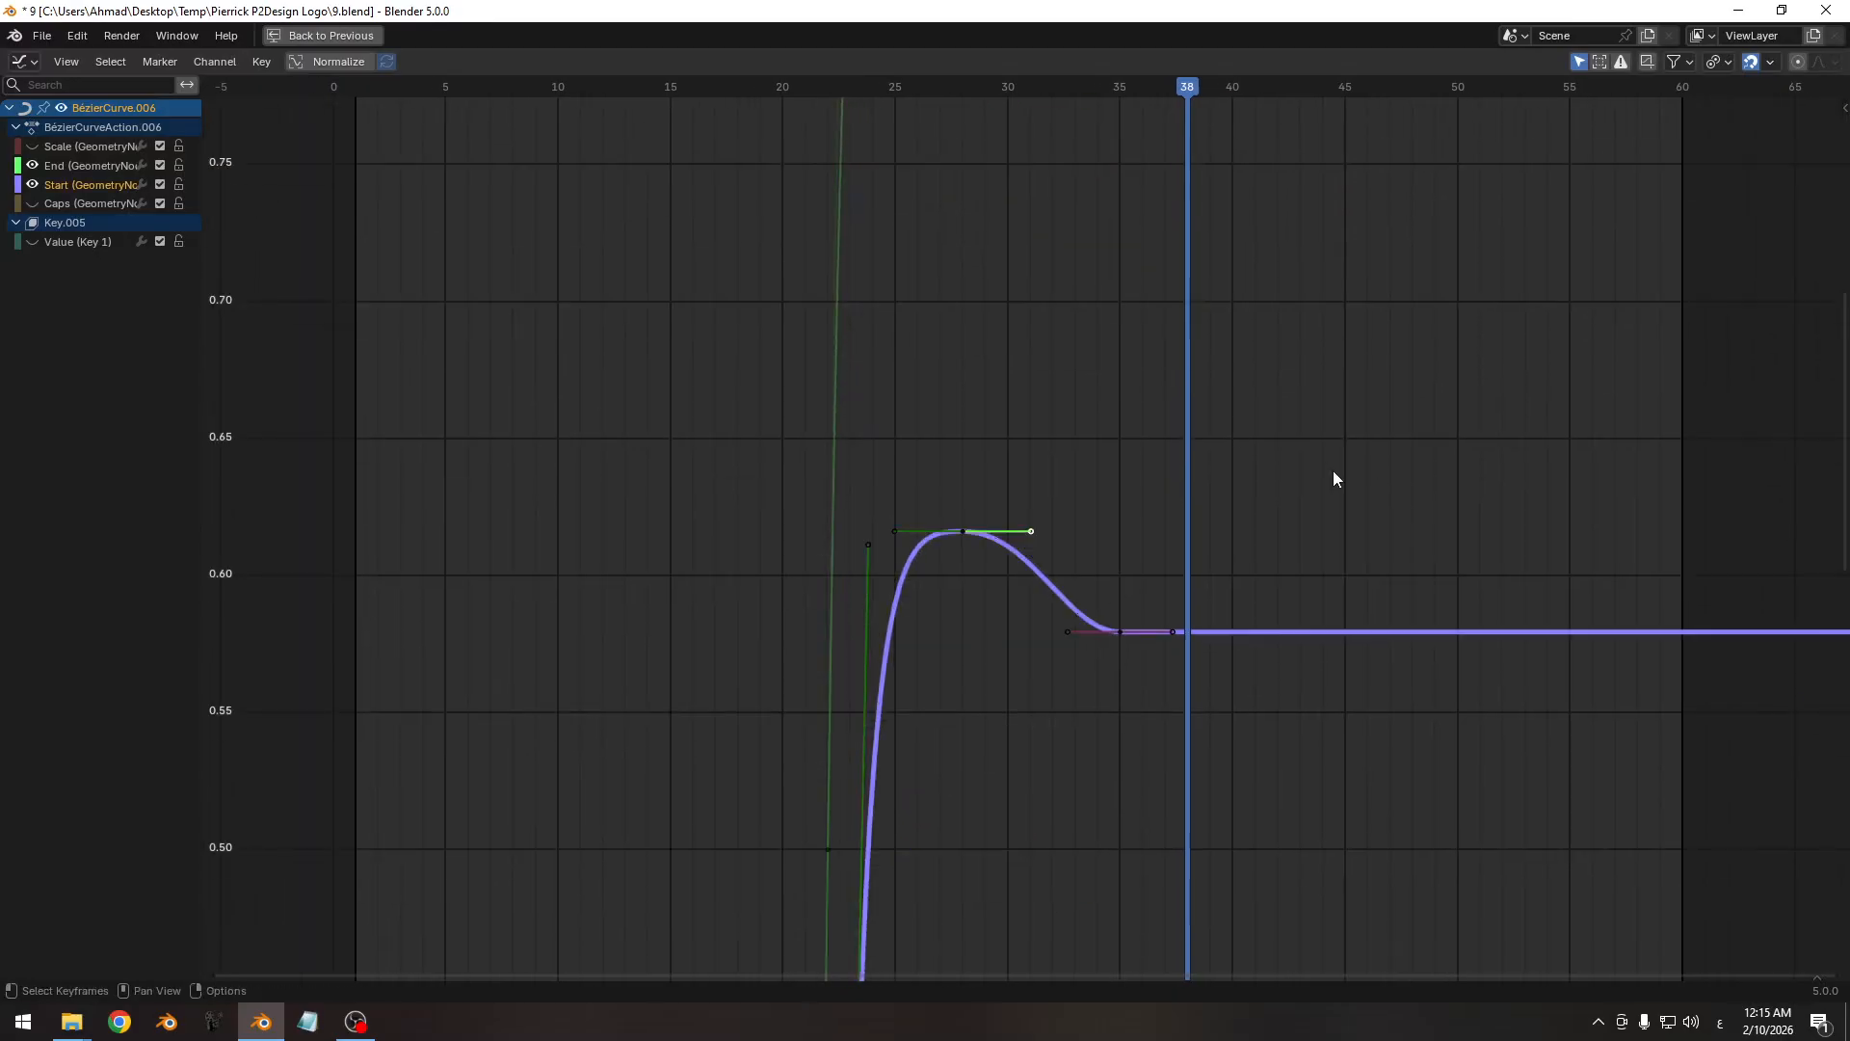
key("s")
left_click(1318, 473)
key("s")
left_click(1270, 485)
Lengthen the Start keyframe's handles at frame 35 to about double and slightly shorten the incoming handle at frame 28.
left_click(1132, 635)
key("s")
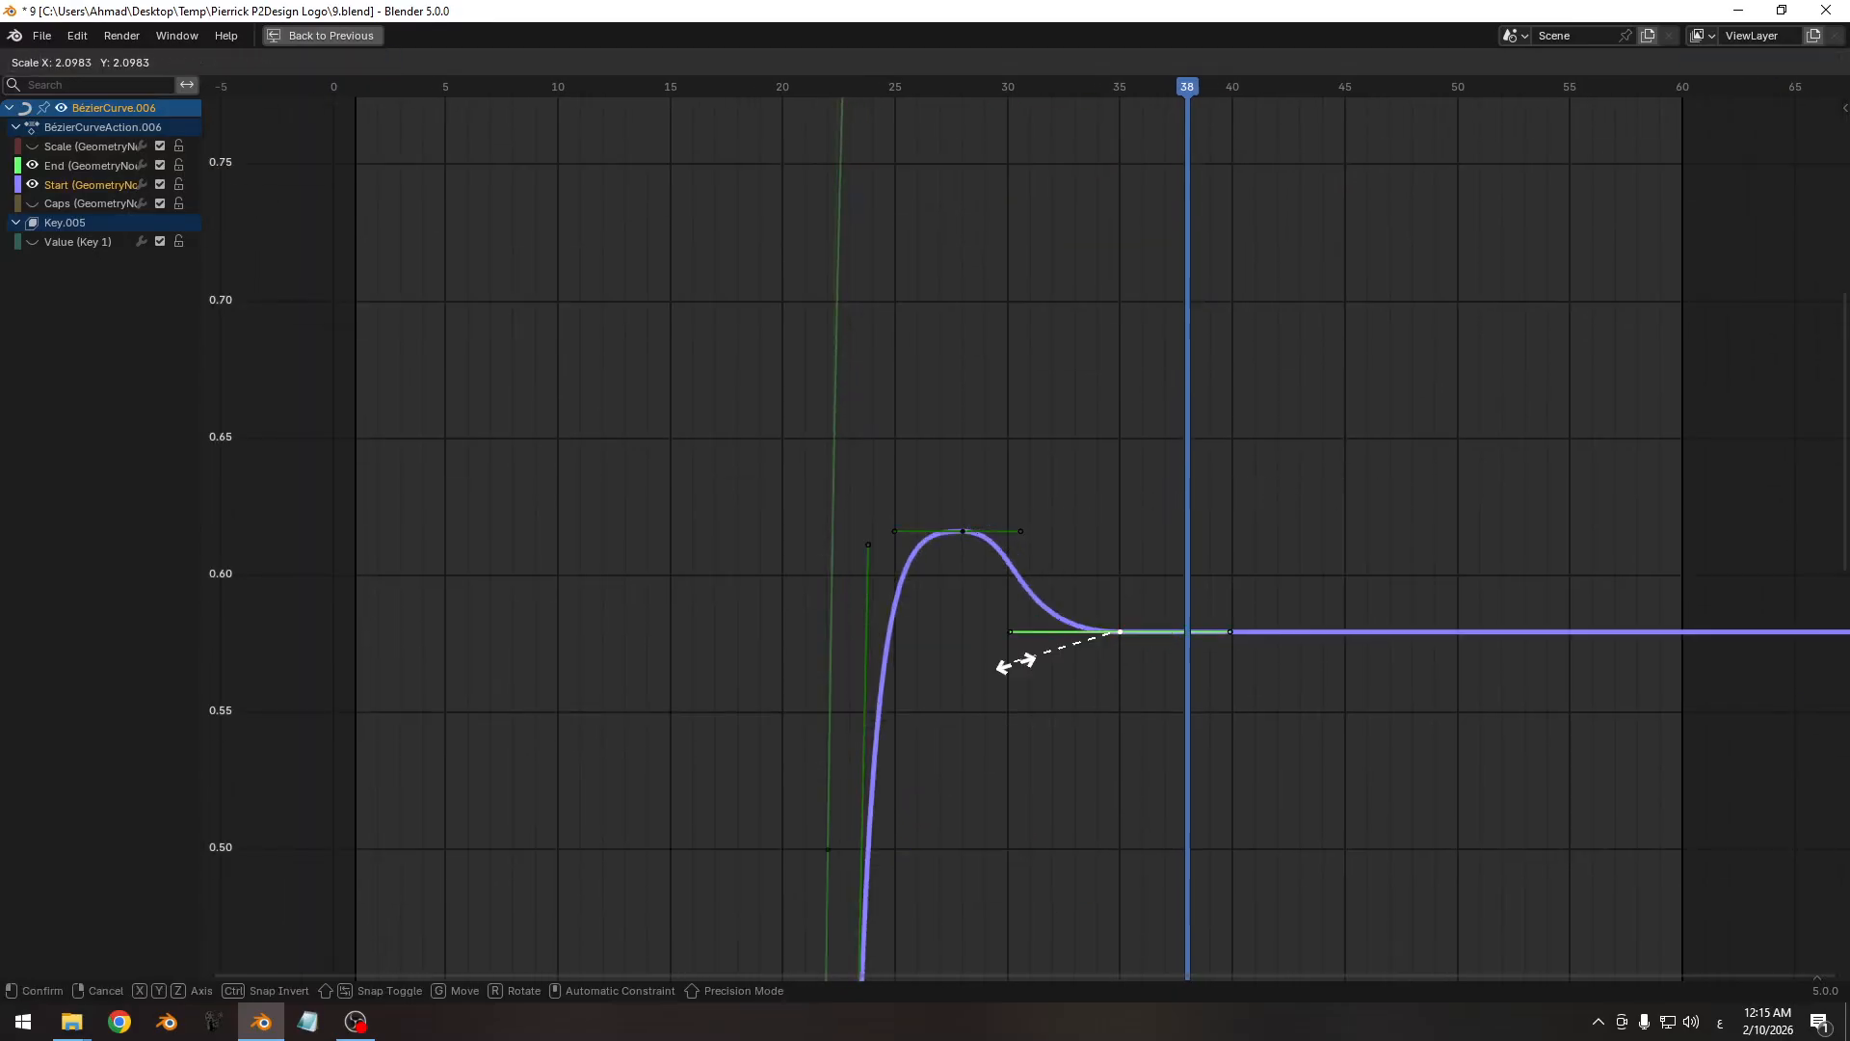
left_click(999, 661)
left_click(894, 531)
key("s")
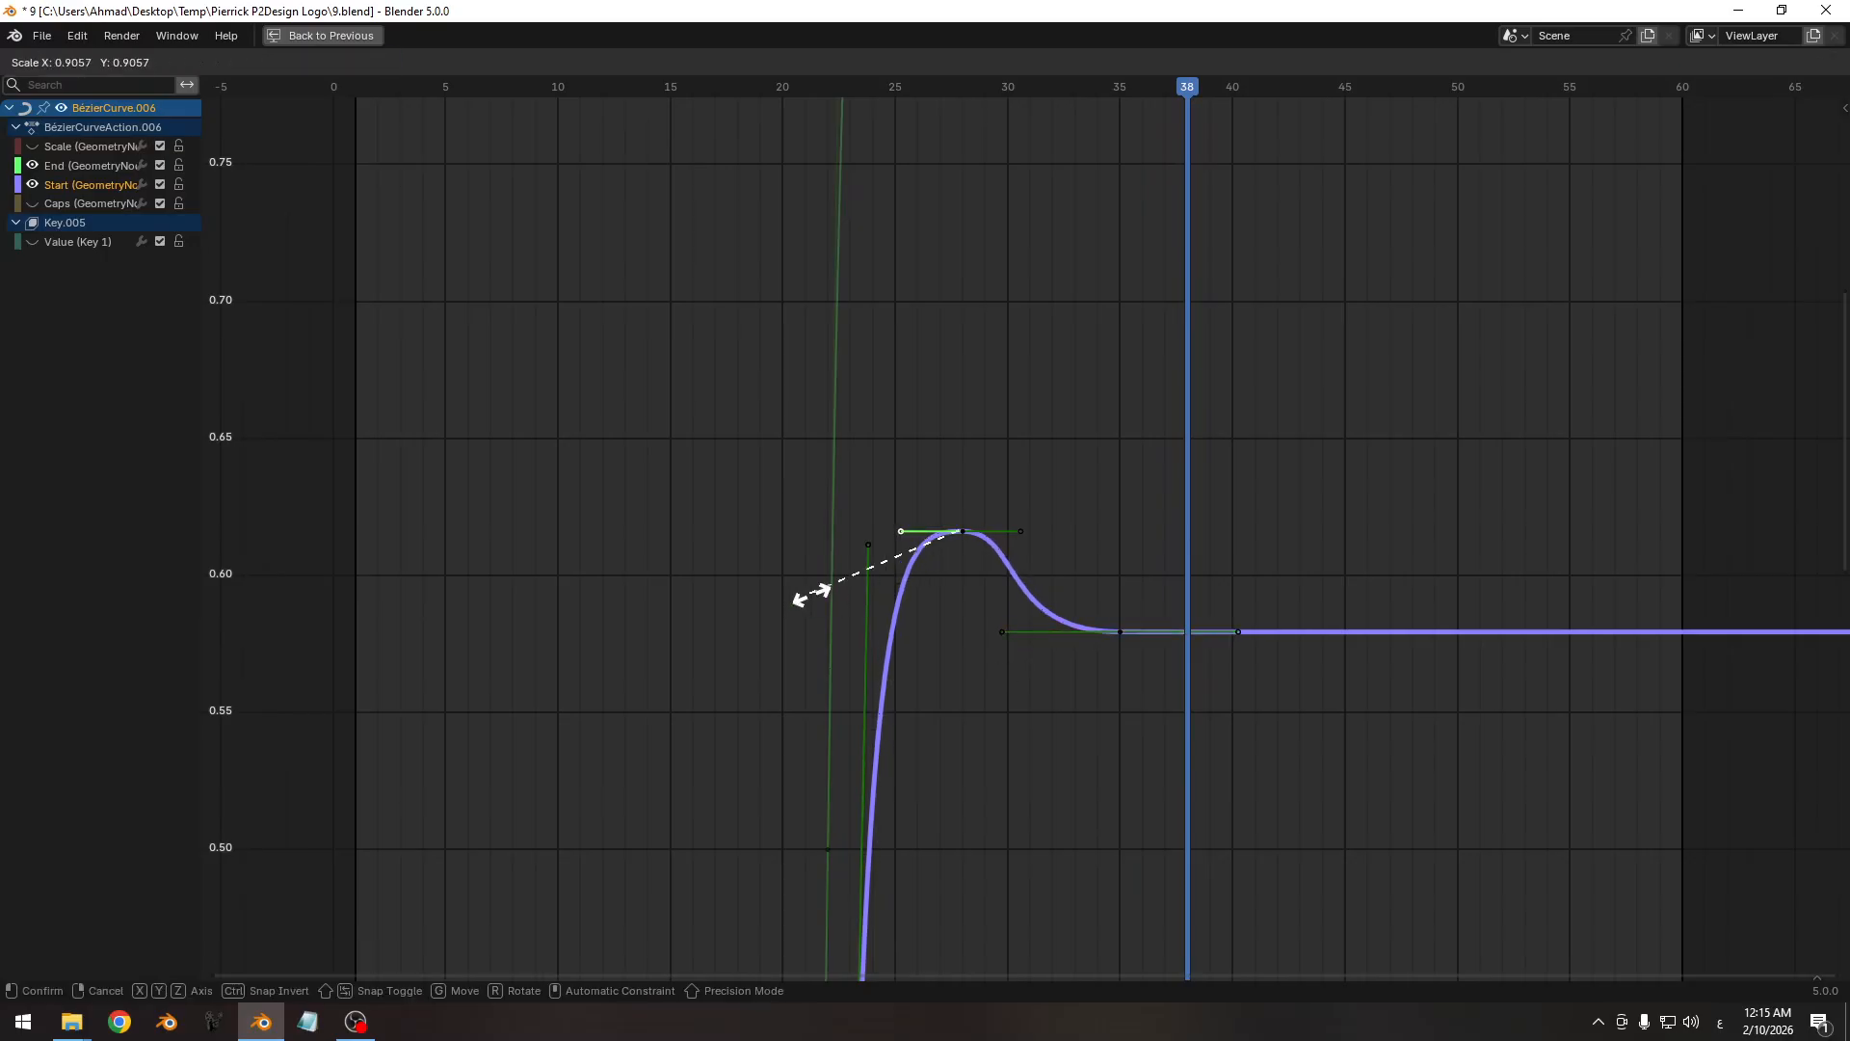
left_click(806, 598)
Restore the Graph Editor to its normal size in the layout and save the file.
key("ctrl+space")
middle_click_drag(1056, 719, 1052, 855, "ctrl")
key("ctrl+s")
middle_click_drag(1100, 696, 1074, 737)
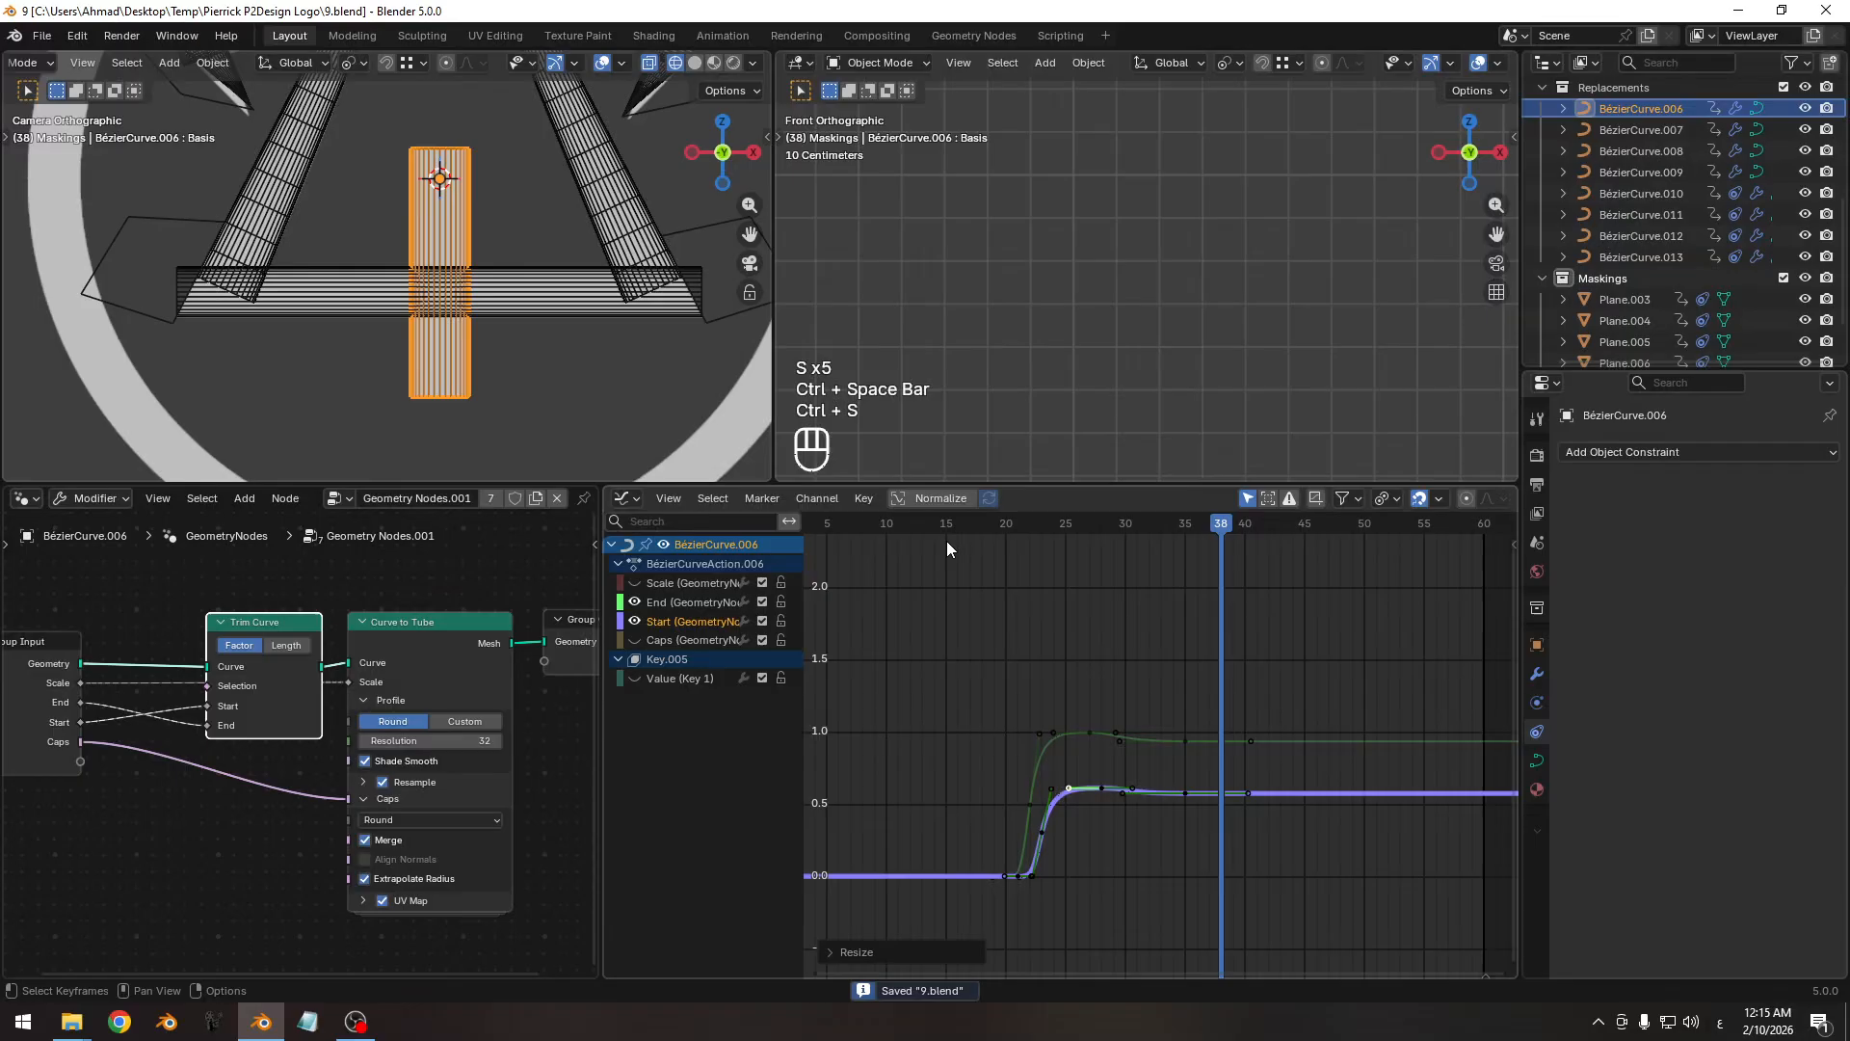
Return the camera viewport to solid shading without overlays, frame the whole logo and go to frame 24.
left_click_drag(923, 526, 970, 528)
key("z")
middle_click_drag(592, 286, 514, 368, "ctrl")
key("shift+alt+z")
left_click_drag(967, 530, 1056, 538)
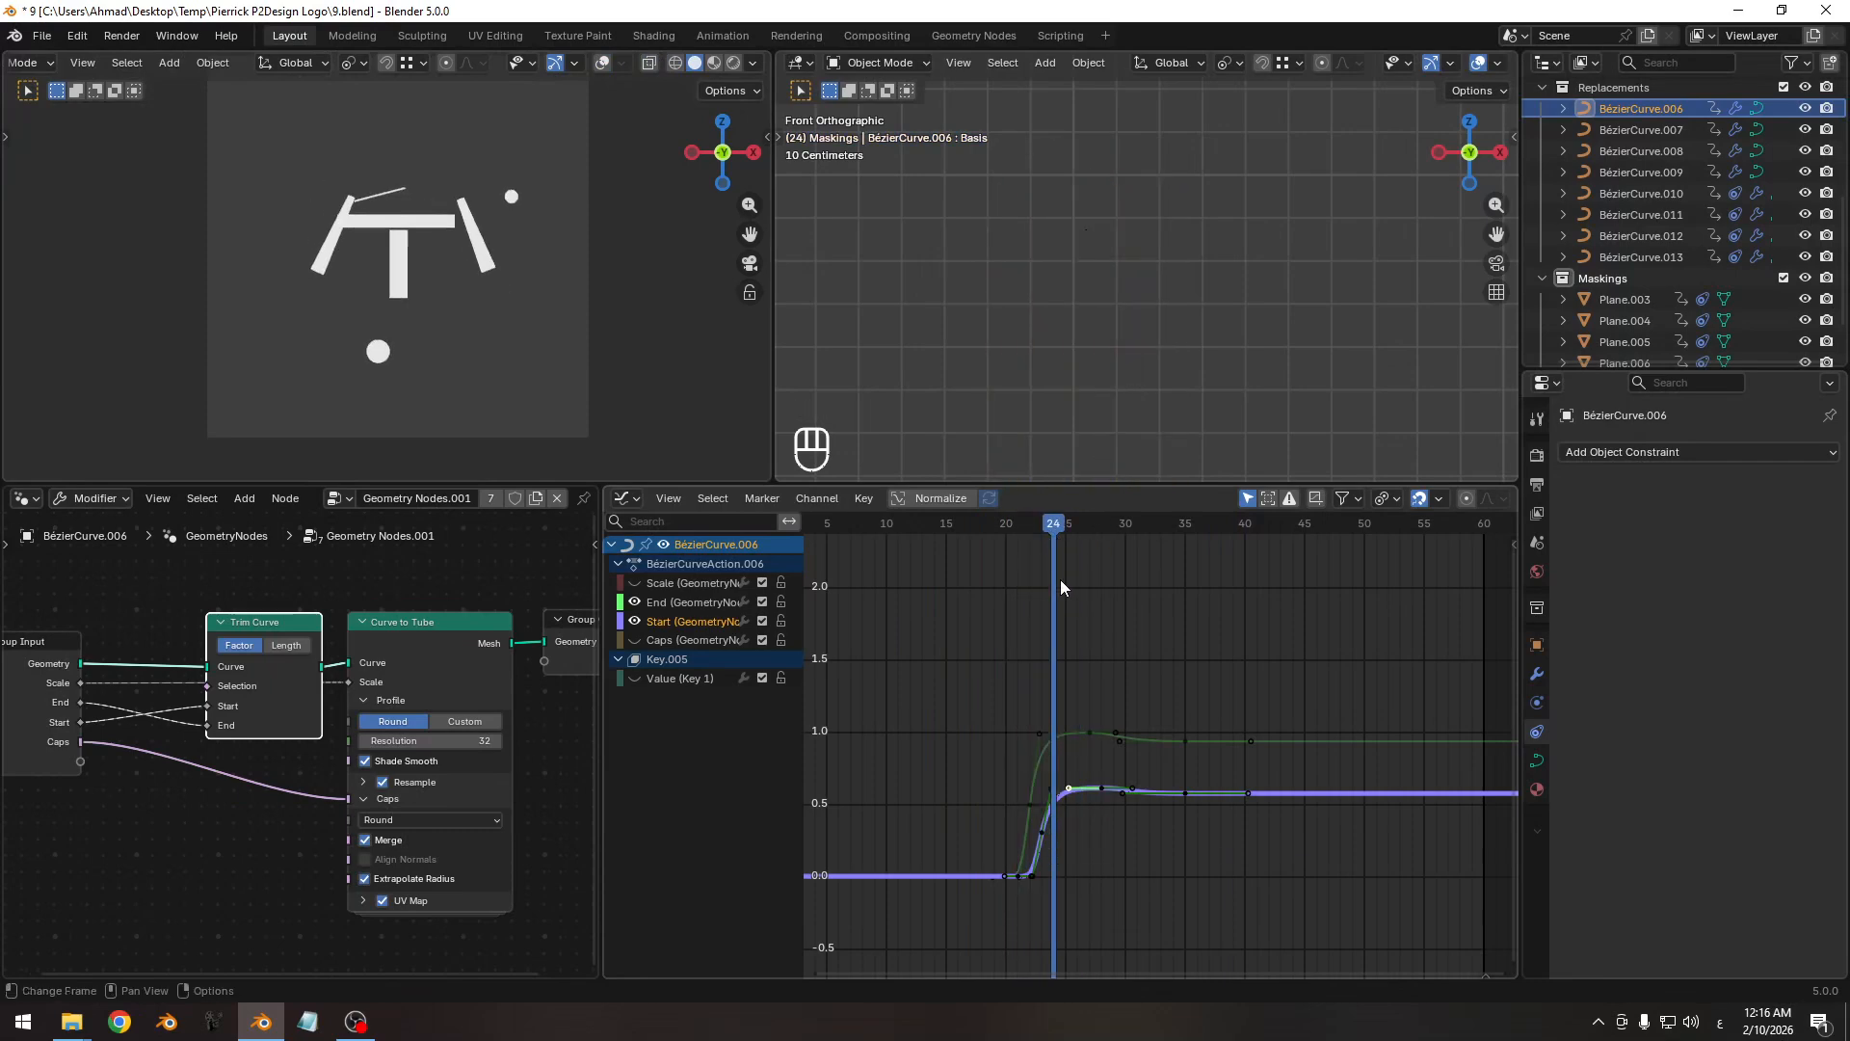
Snap the Graph Editor's cursor value to the End keyframe at frame 20.
middle_click_drag(1060, 580, 1065, 748, "ctrl")
left_click(1067, 863)
left_click(1004, 908)
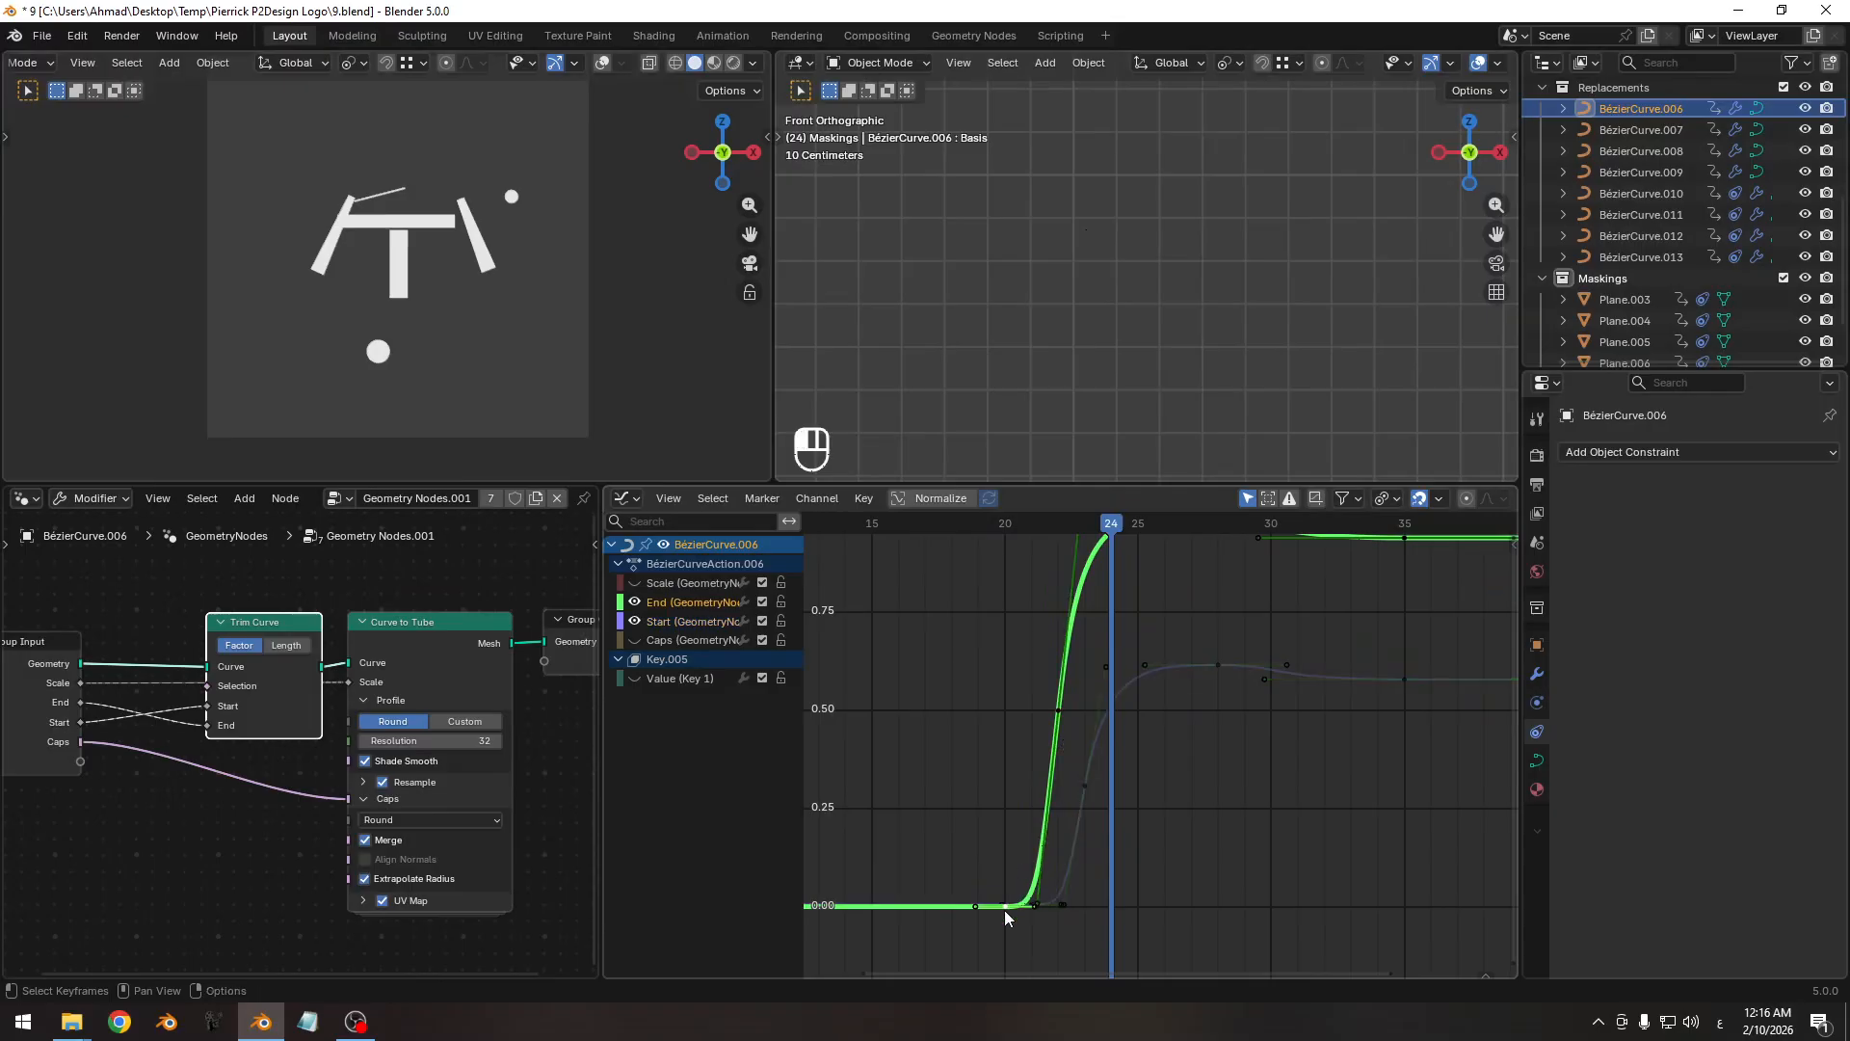
key("shift+s")
left_click(1052, 825)
Scale the steep-section End and Start keyframes at frames 22 and 23 to about 0.8 in value around the 2D cursor.
left_click(1100, 772)
left_click(1084, 783)
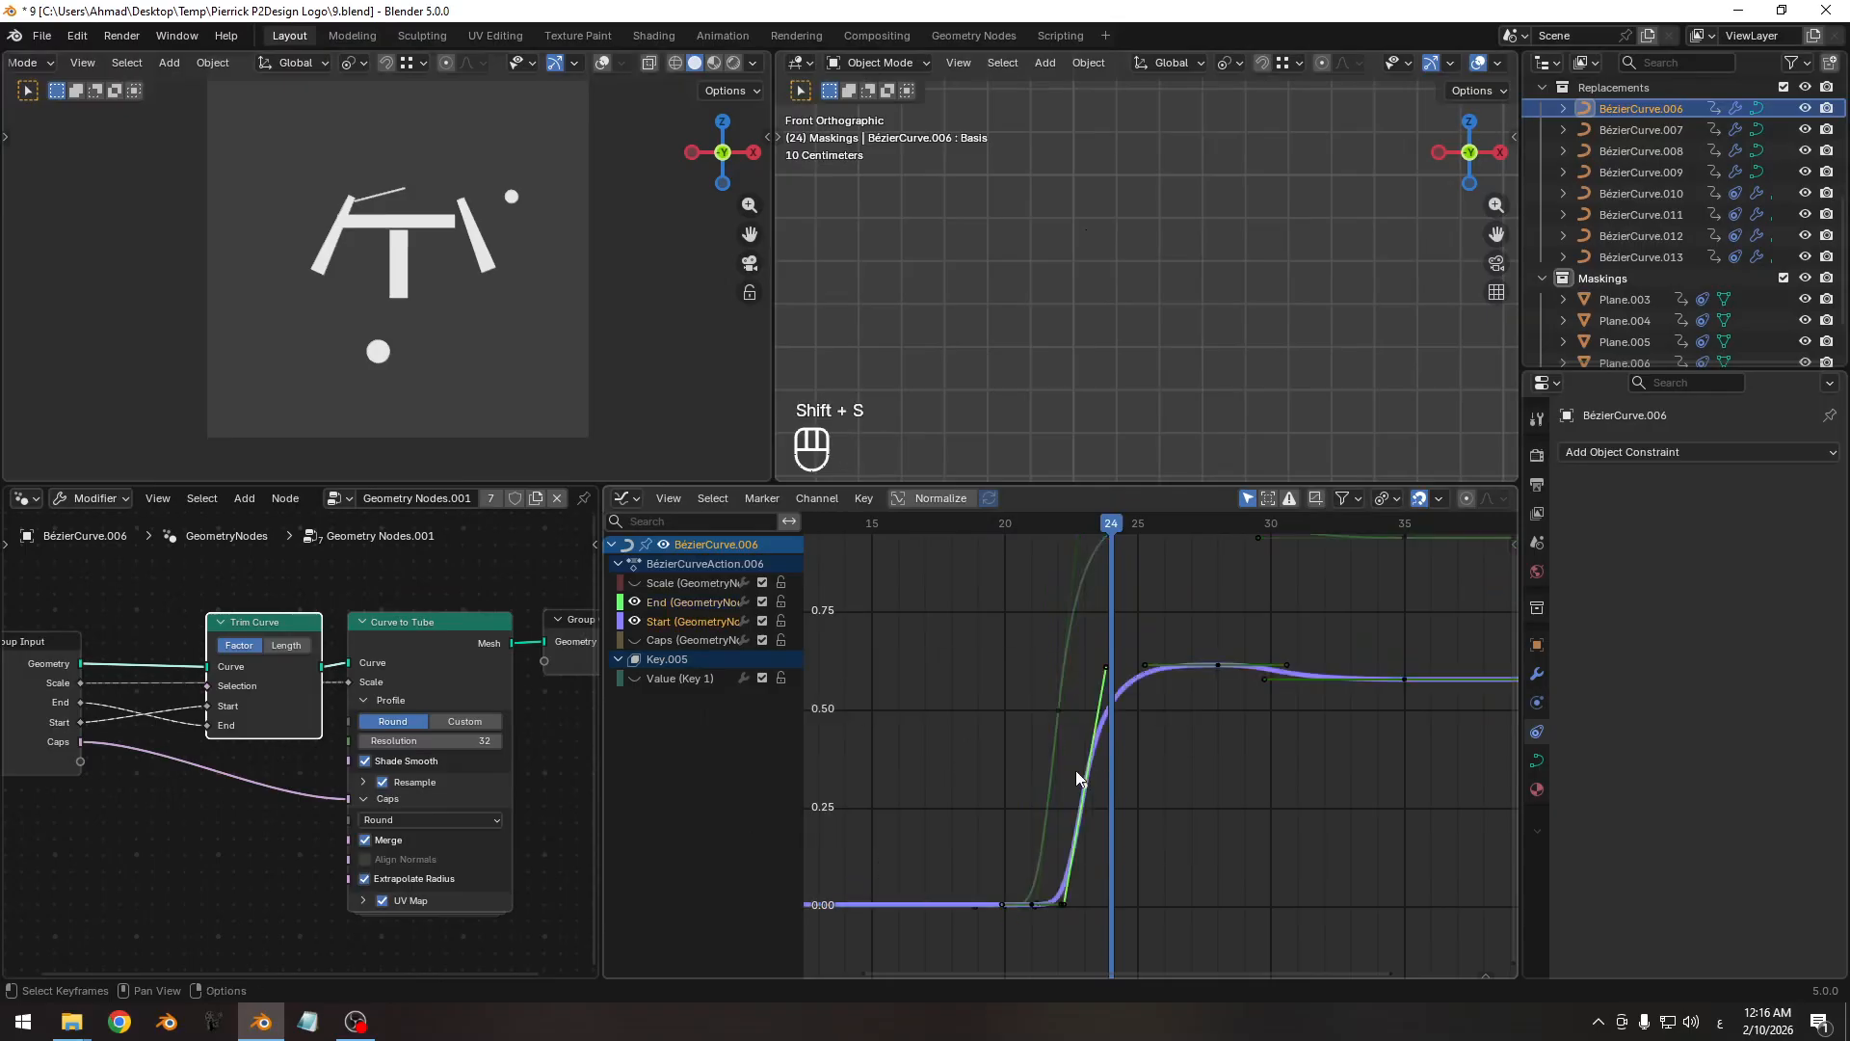
left_click(1059, 712, "shift")
left_click(1386, 499)
left_click(1403, 572)
middle_click_drag(1164, 759, 1256, 725, "ctrl")
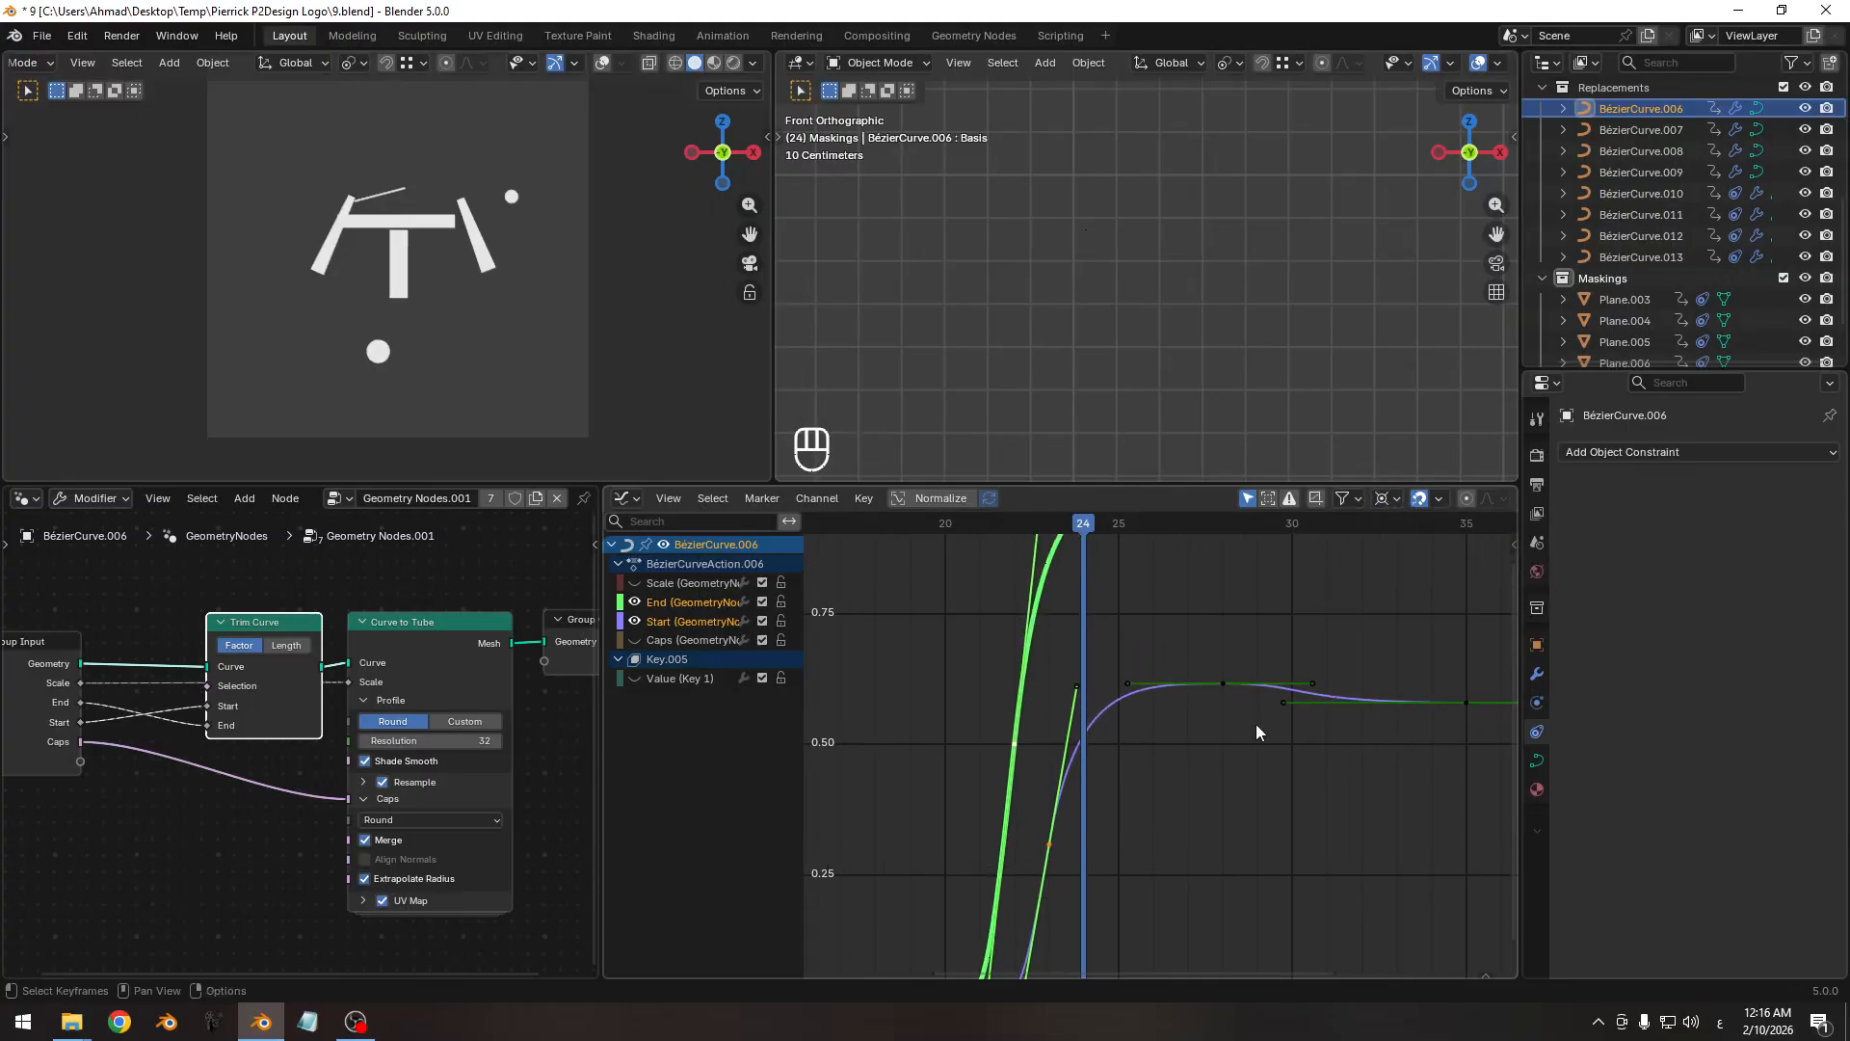
key("s")
key("y")
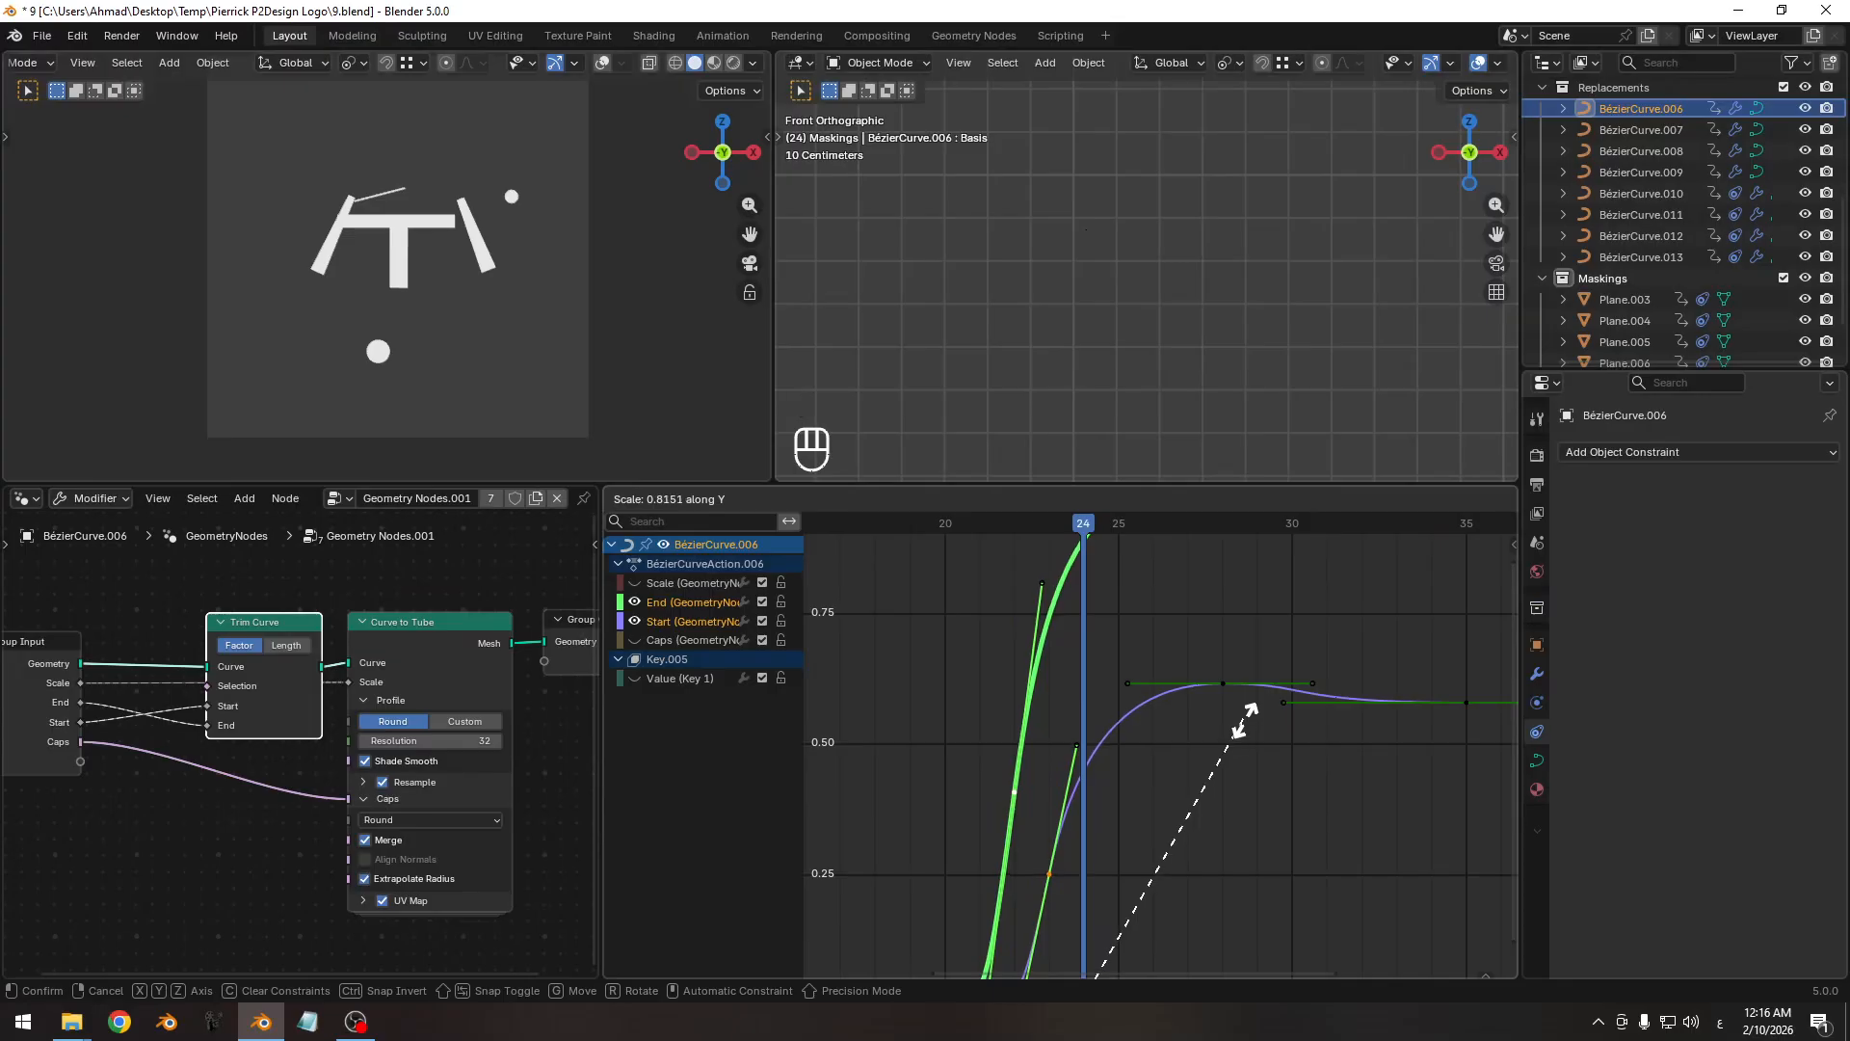
left_click(1239, 713)
middle_click_drag(1066, 663, 1095, 585, "ctrl")
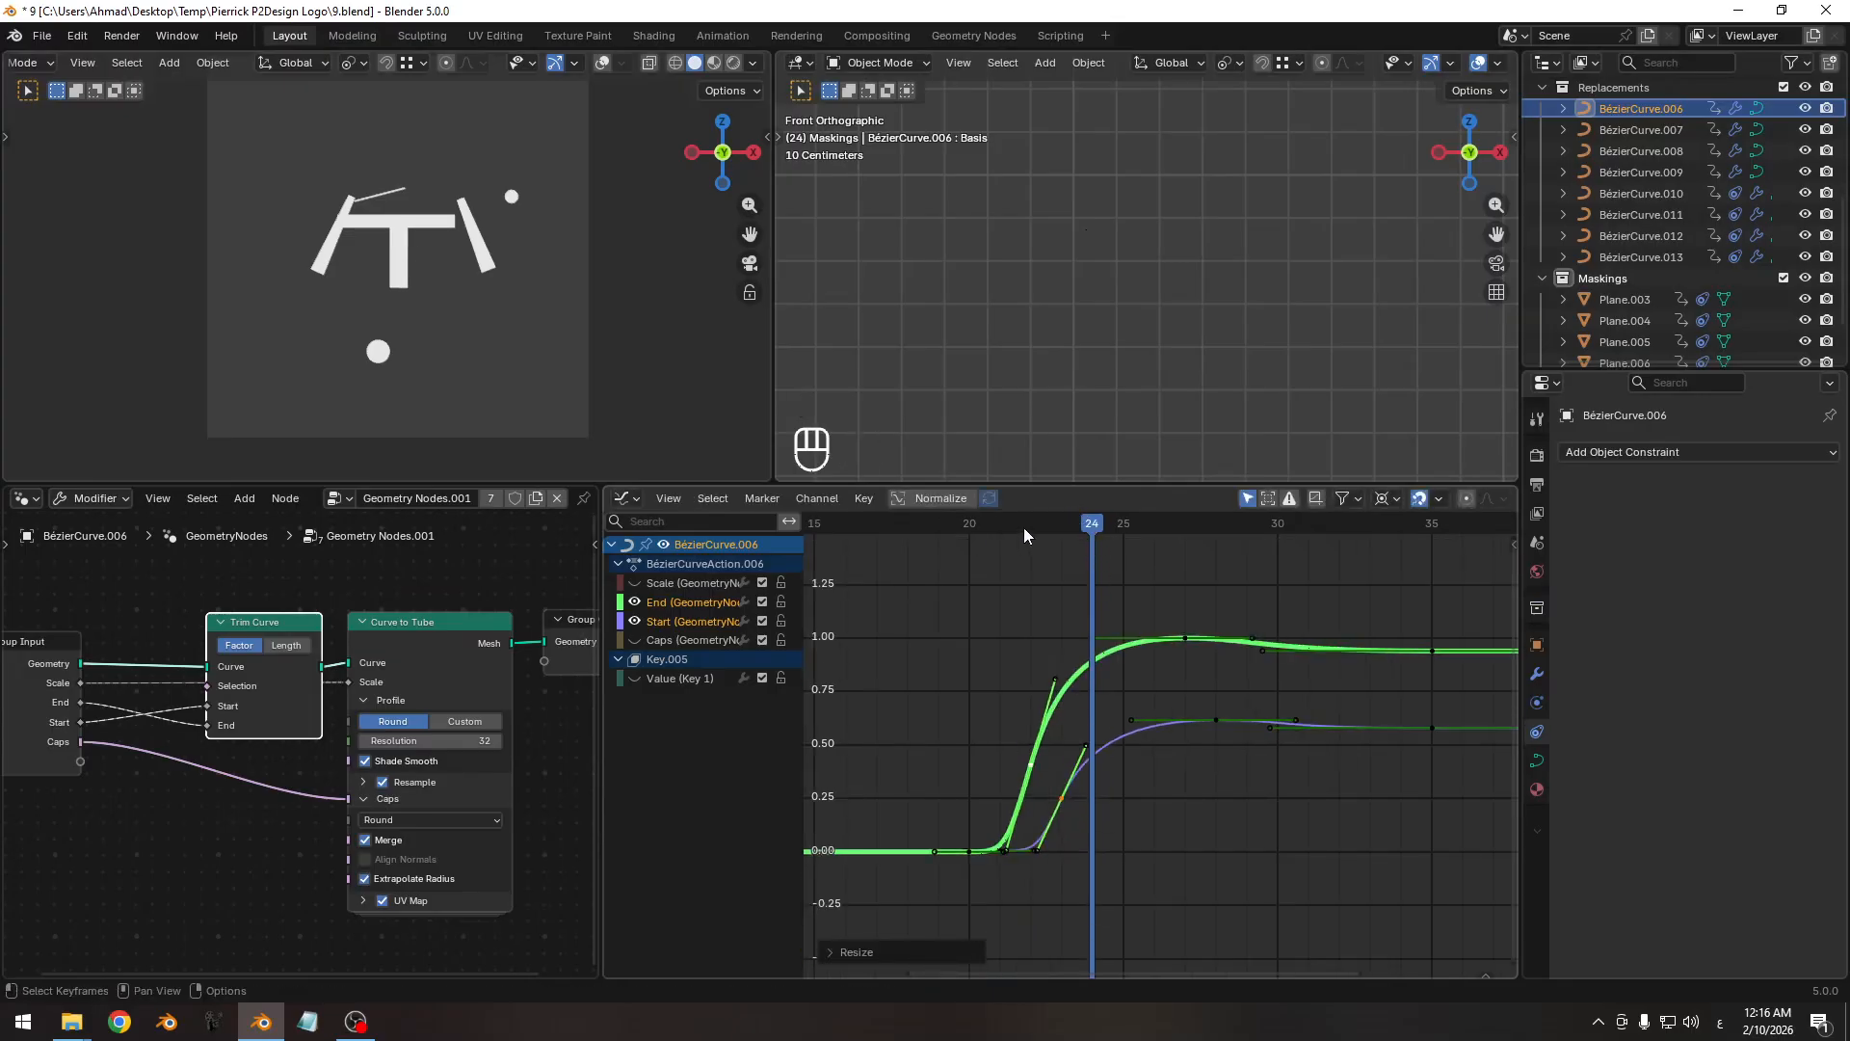
left_click_drag(1023, 528, 1102, 535)
middle_click_drag(1102, 535, 1077, 642, "ctrl")
key("s")
right_click(1125, 576)
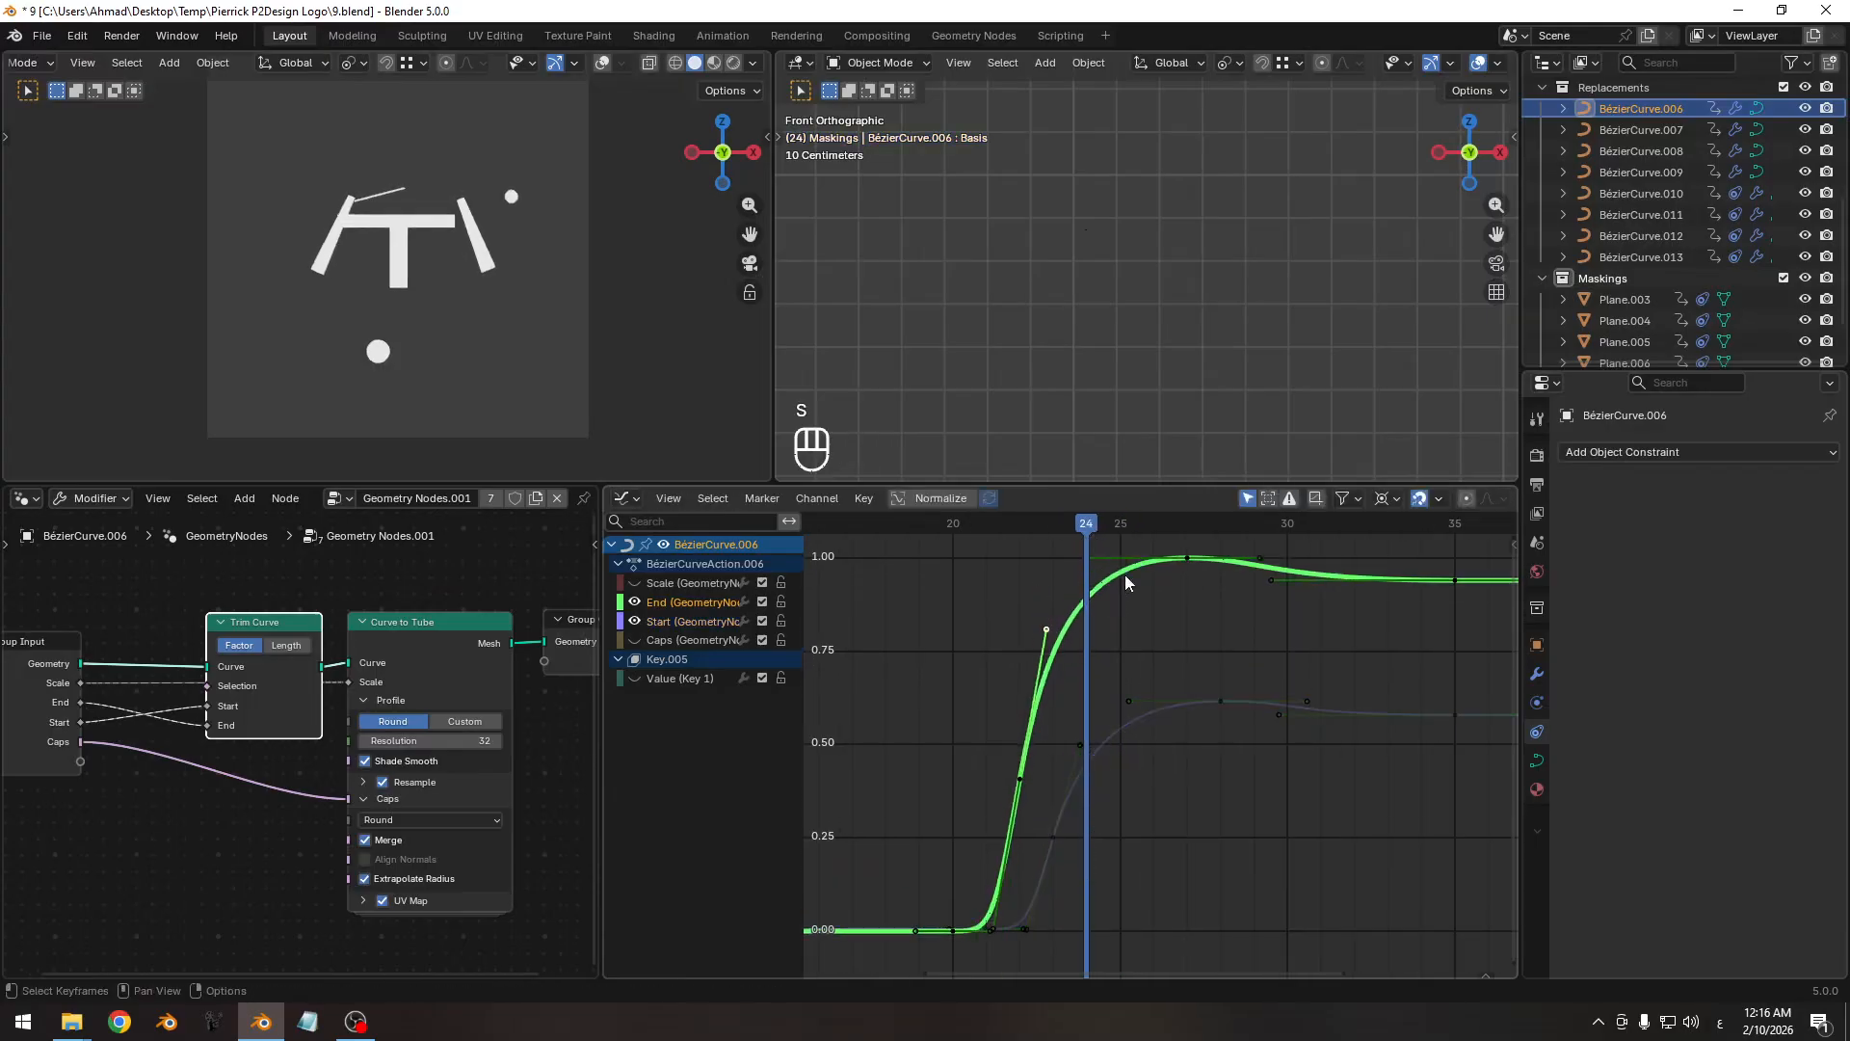
left_click(1083, 748)
key("s")
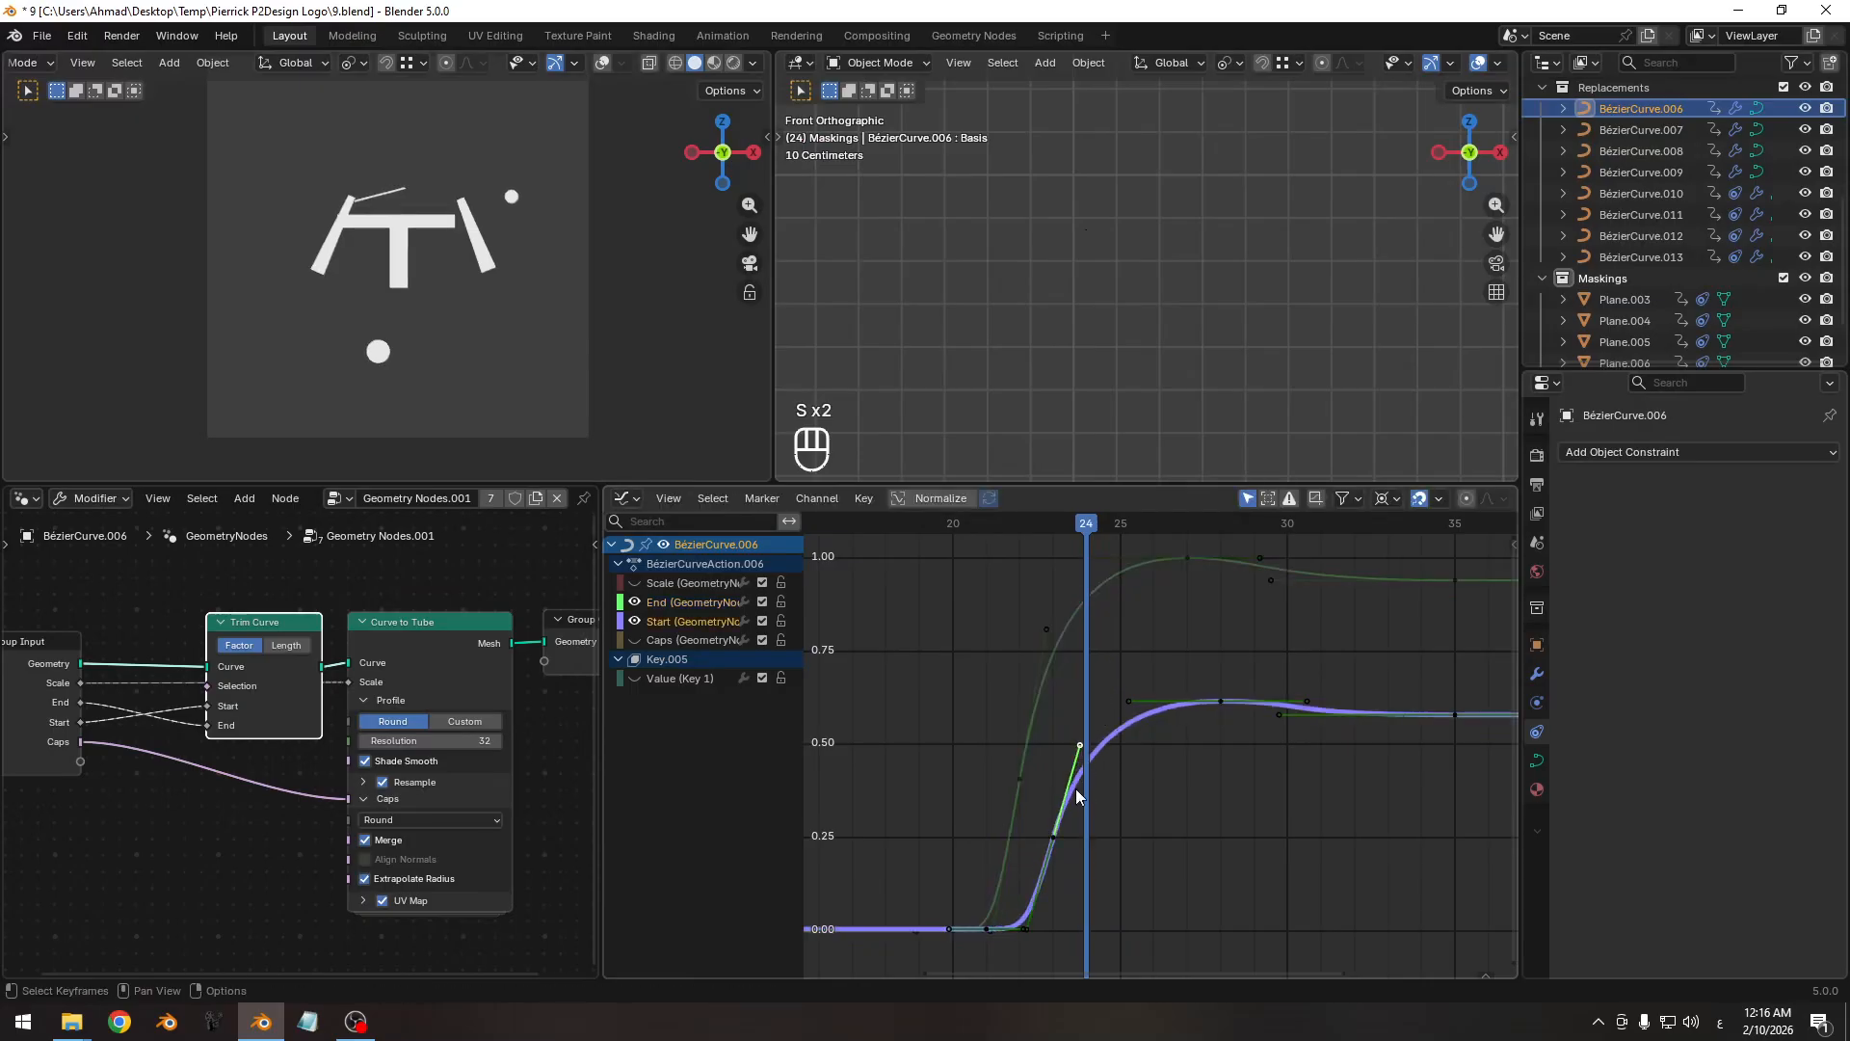
key("s")
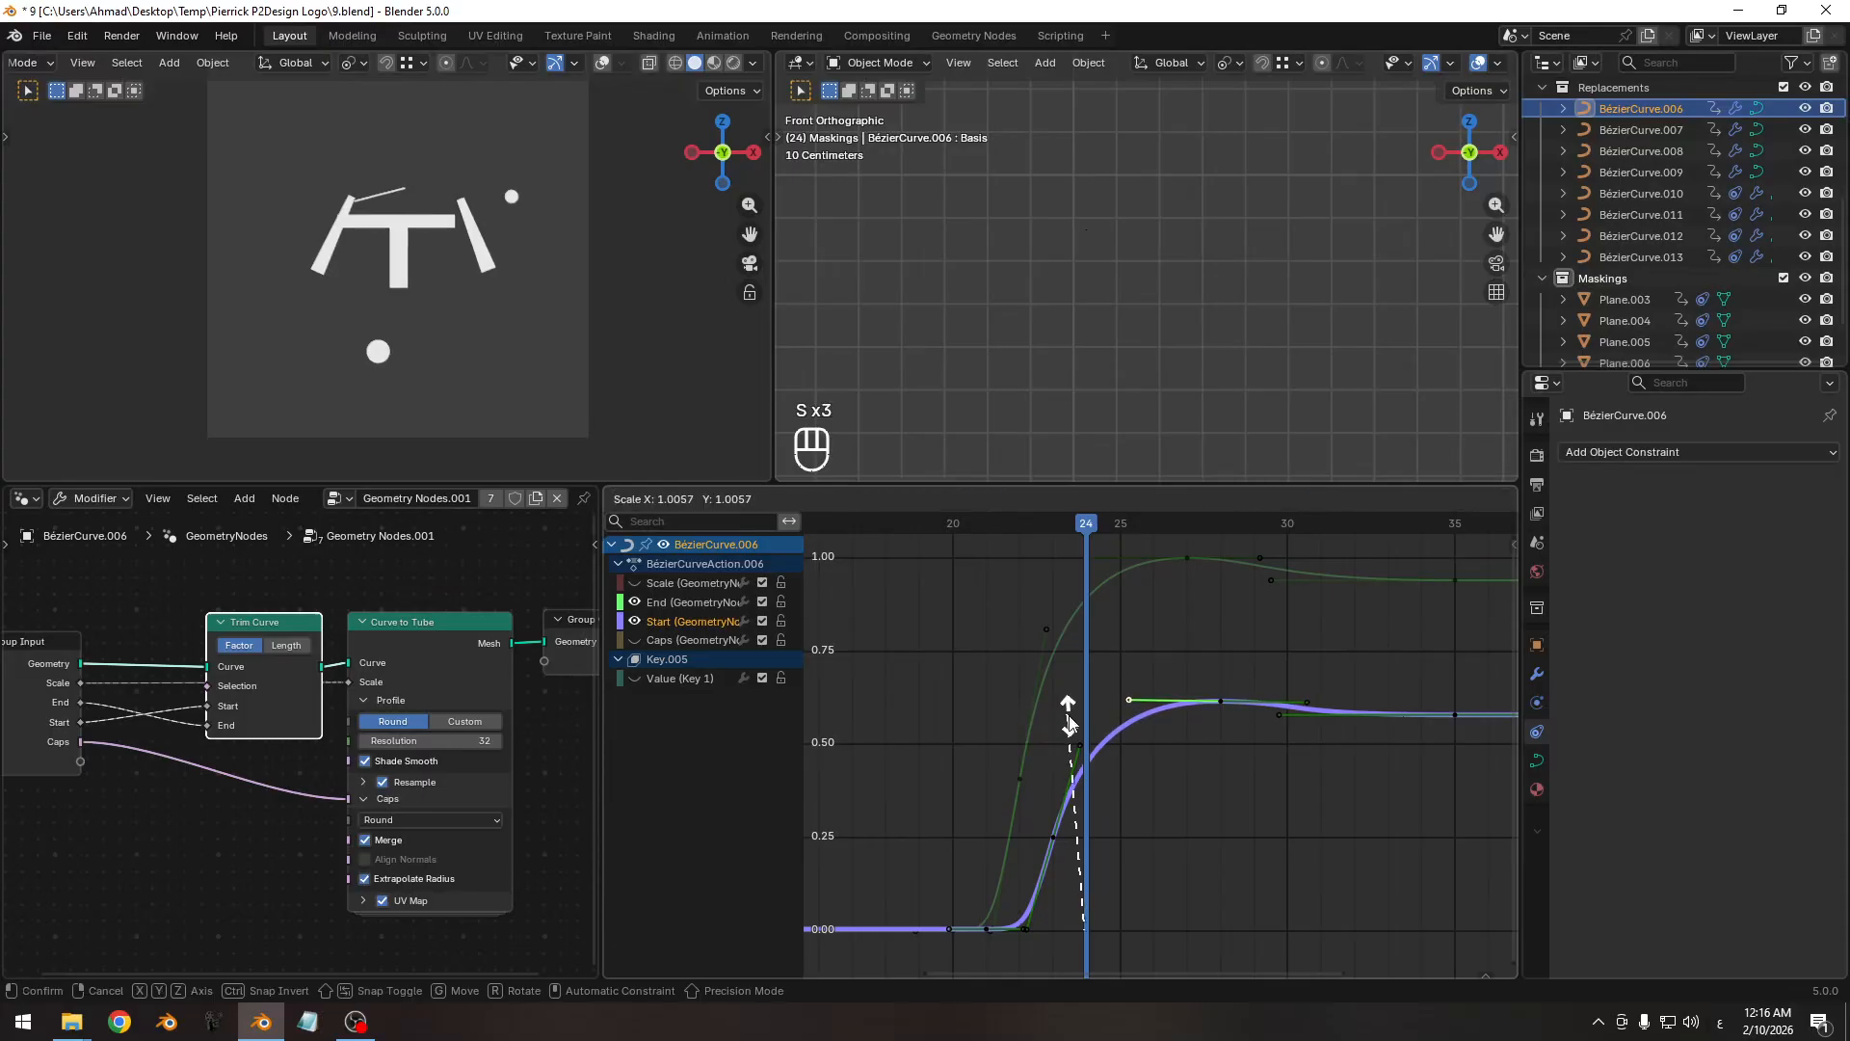
key("g")
key("x")
right_click(1008, 807)
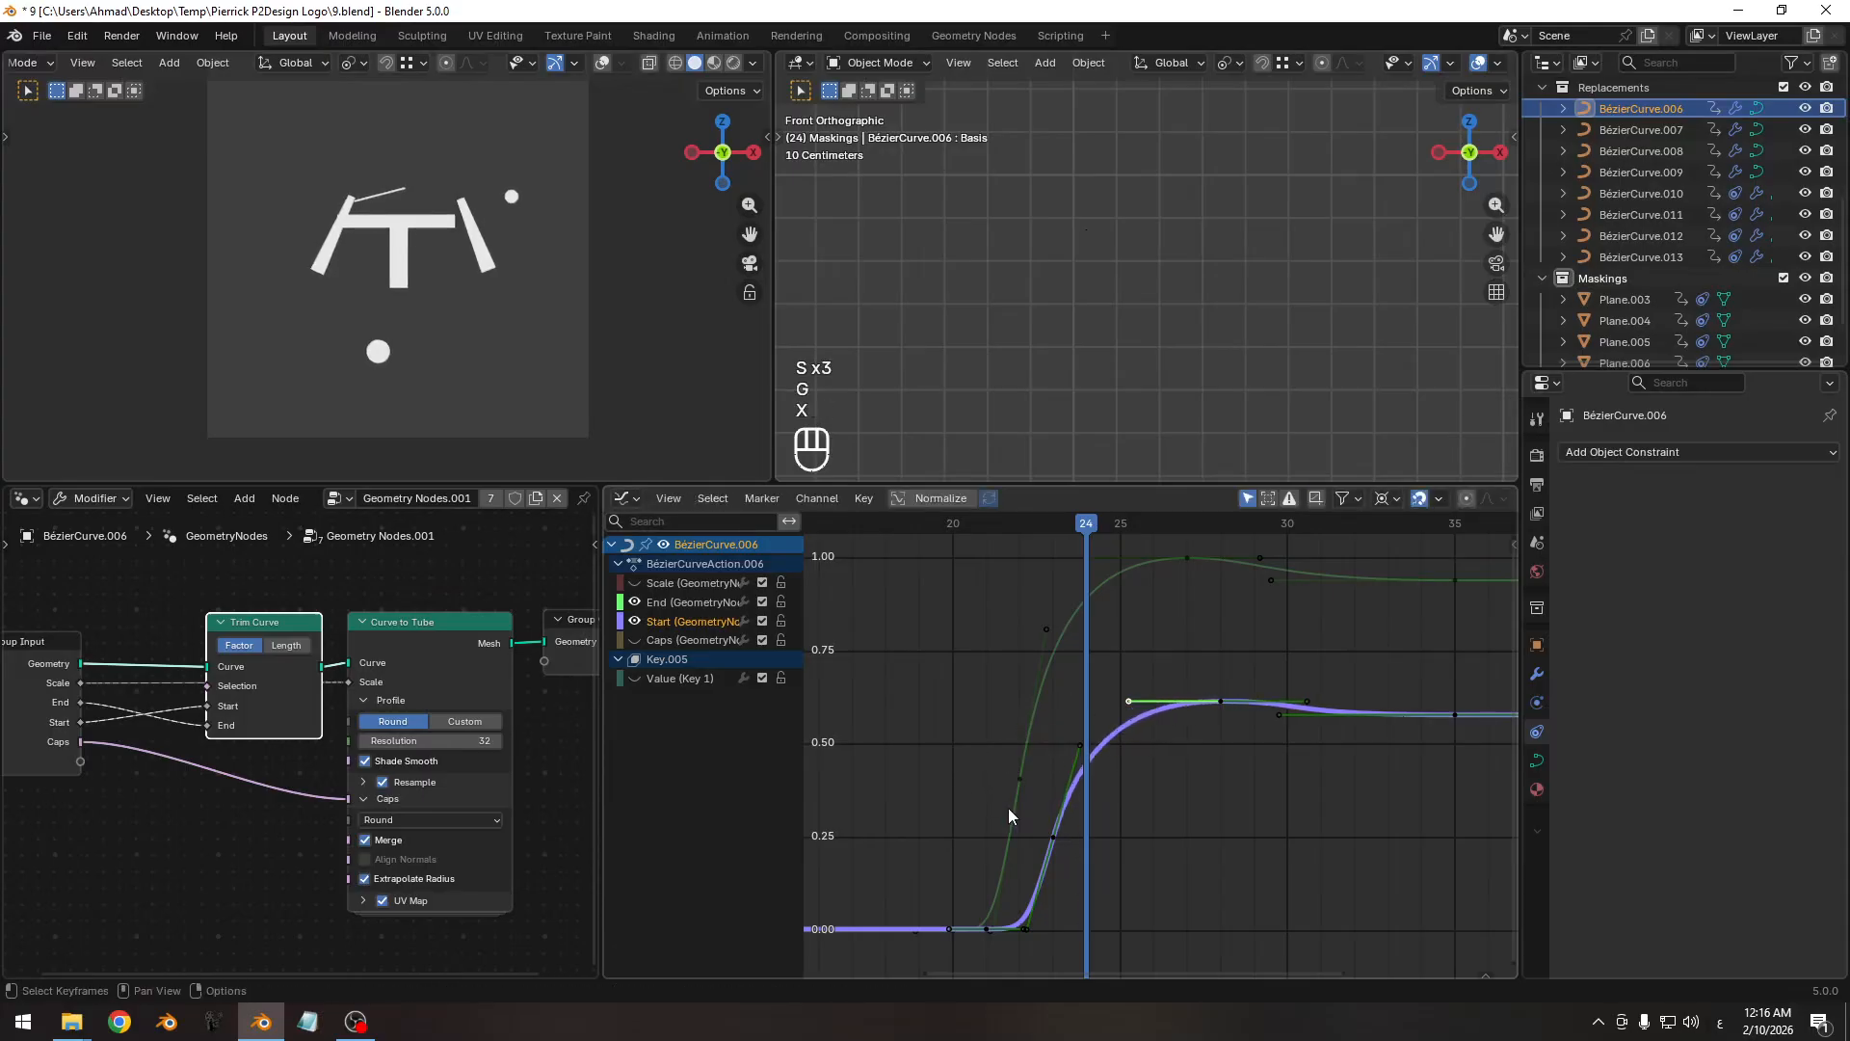
Set the Graph Editor's pivot point back to Individual Centers and save the file.
middle_click_drag(1095, 851, 1095, 763, "shift")
left_click(1387, 498)
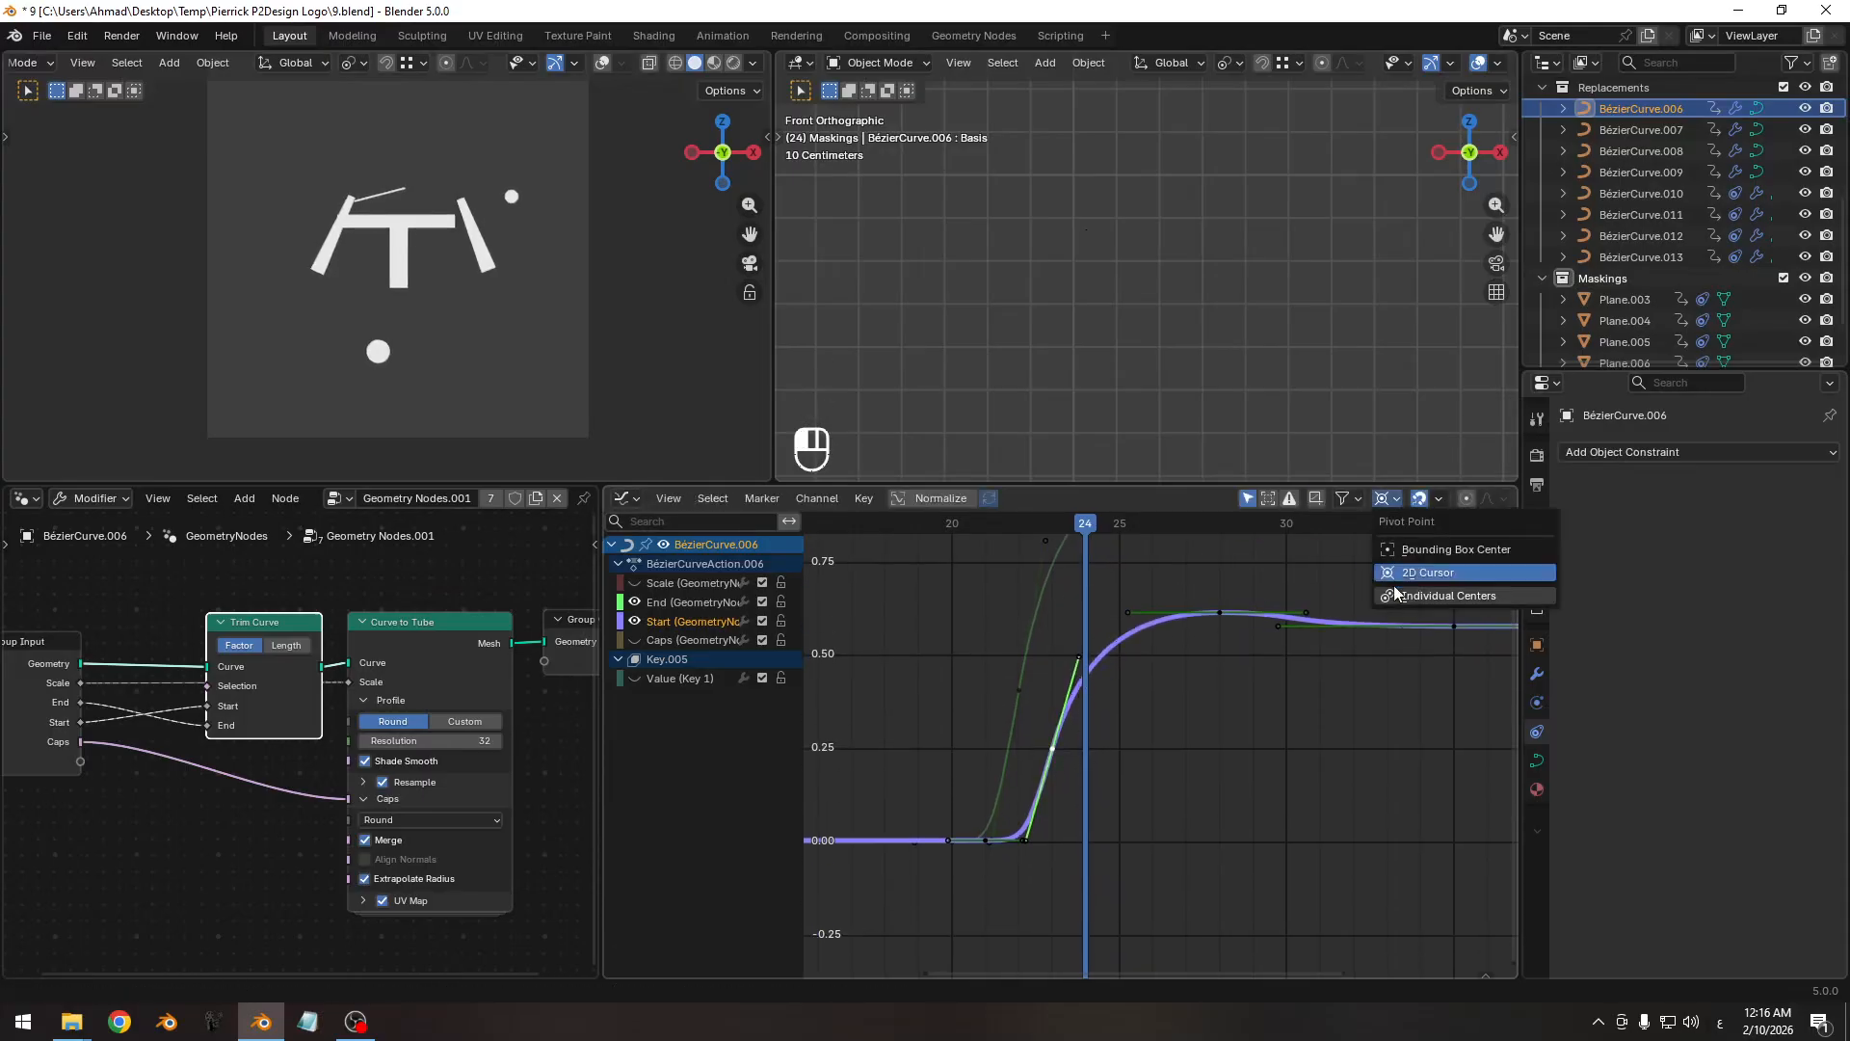
left_click(1416, 596)
key("s")
right_click(1156, 604)
middle_click_drag(1145, 675, 1026, 730, "ctrl")
key("ctrl+s")
key("ctrl+s")
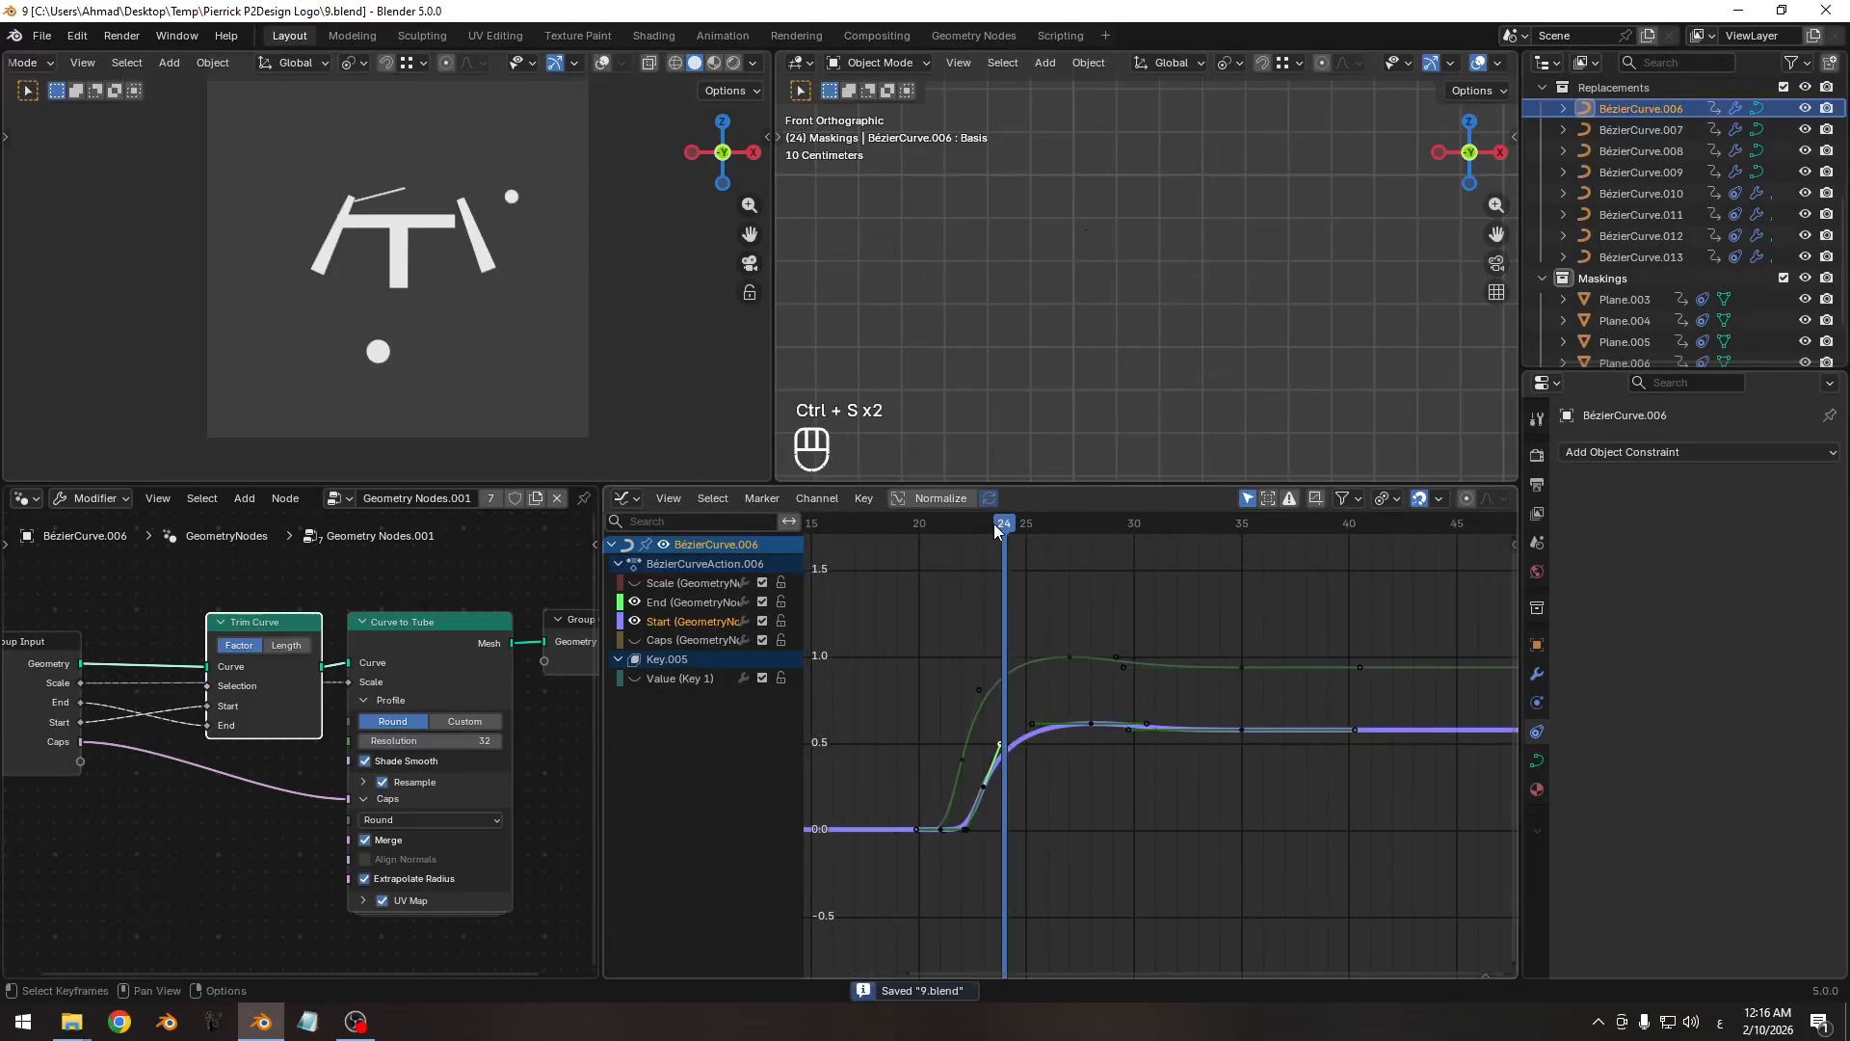
Play and scrub the animation, examining how the vertical bar overshoots and settles against the rest of the trident.
left_click_drag(997, 531, 1078, 587)
key("ctrl+s")
mouse_move(1081, 724)
middle_mouse_down("ctrl")
mouse_move(1031, 694)
mouse_move(1081, 713)
middle_mouse_up("ctrl")
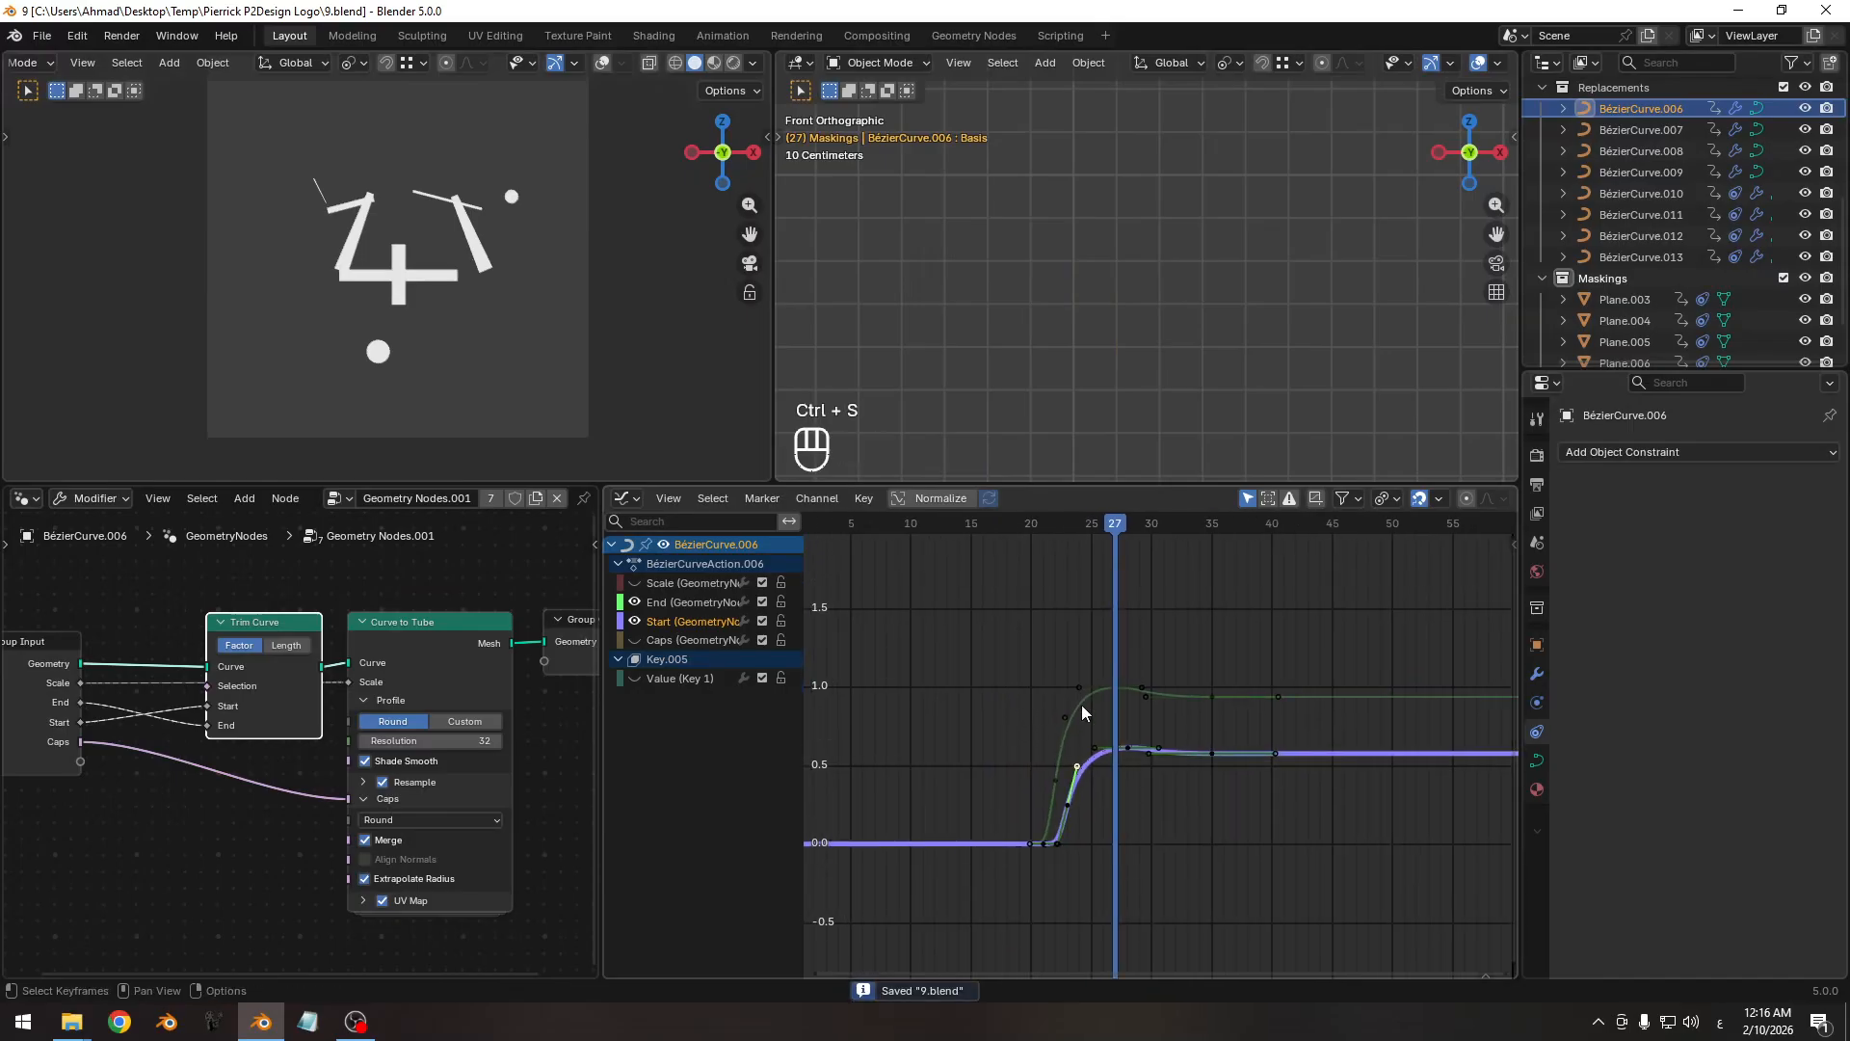
key("Pause")
key("Pause")
key("shift+Left")
key("space")
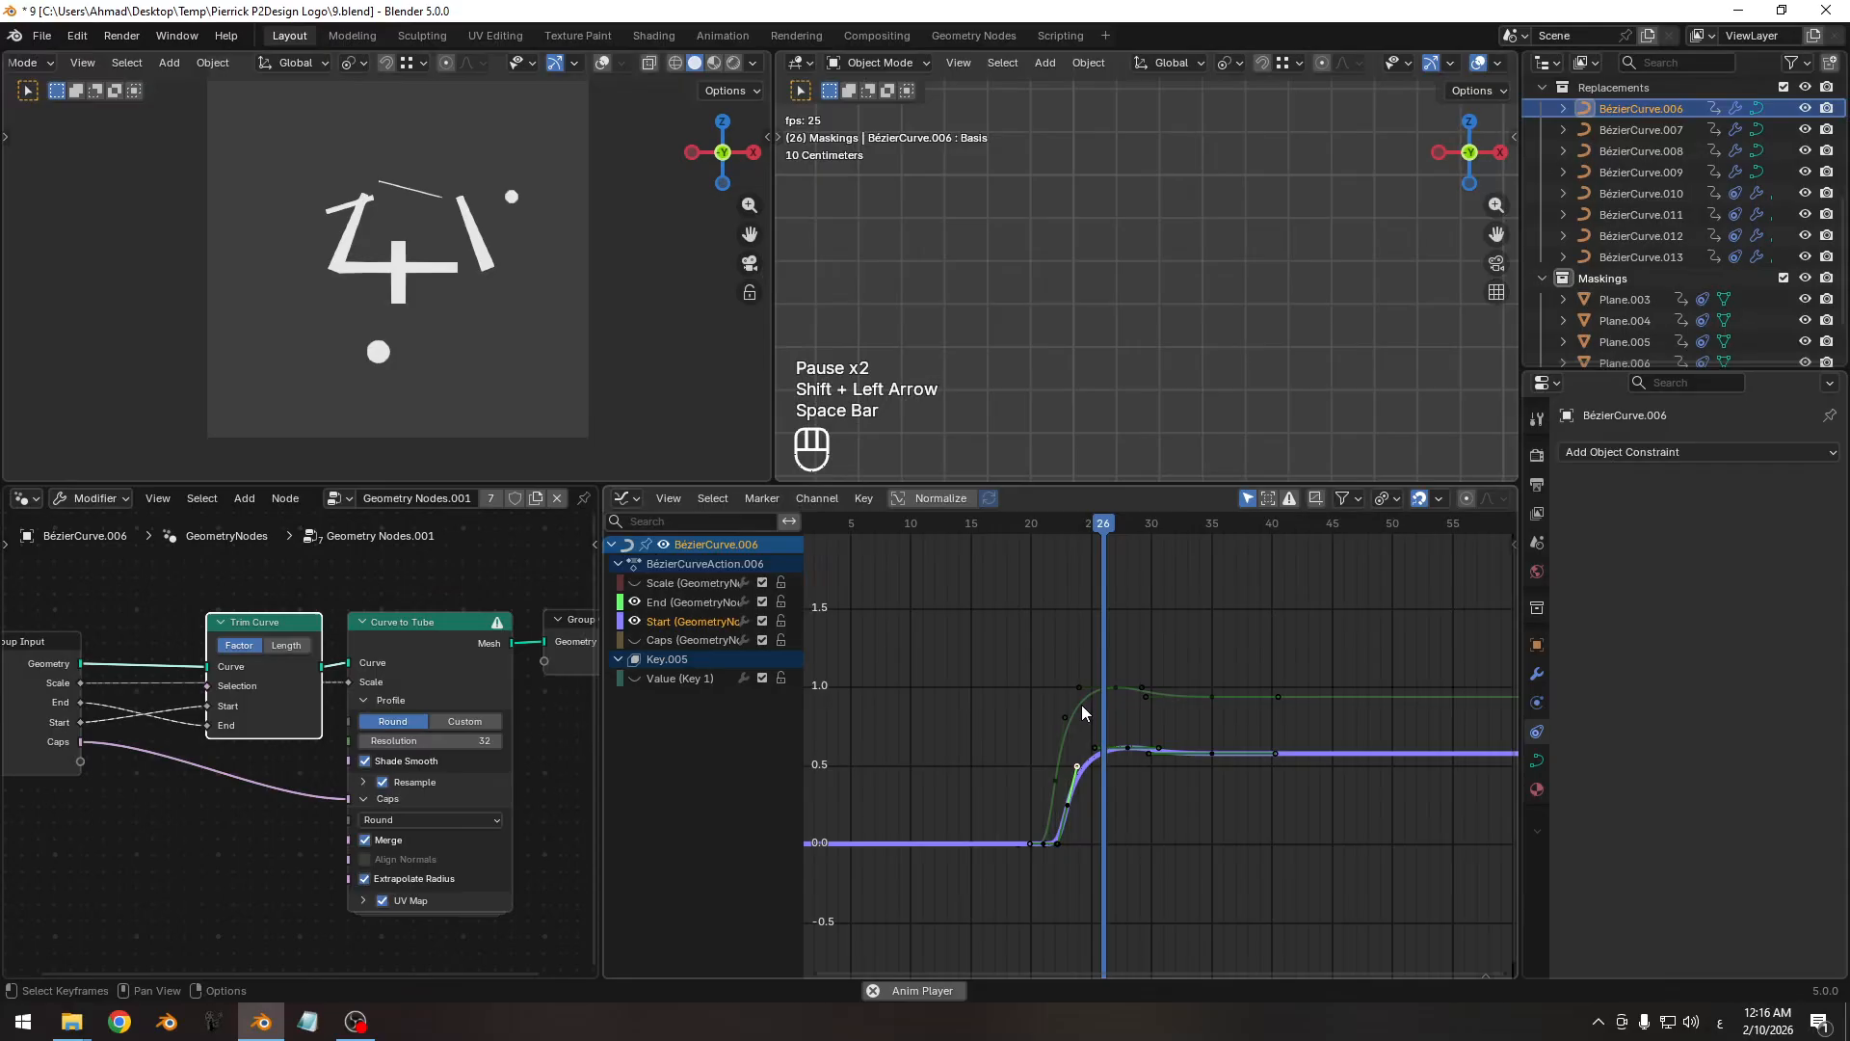
key("space")
key("shift+Left")
key("space")
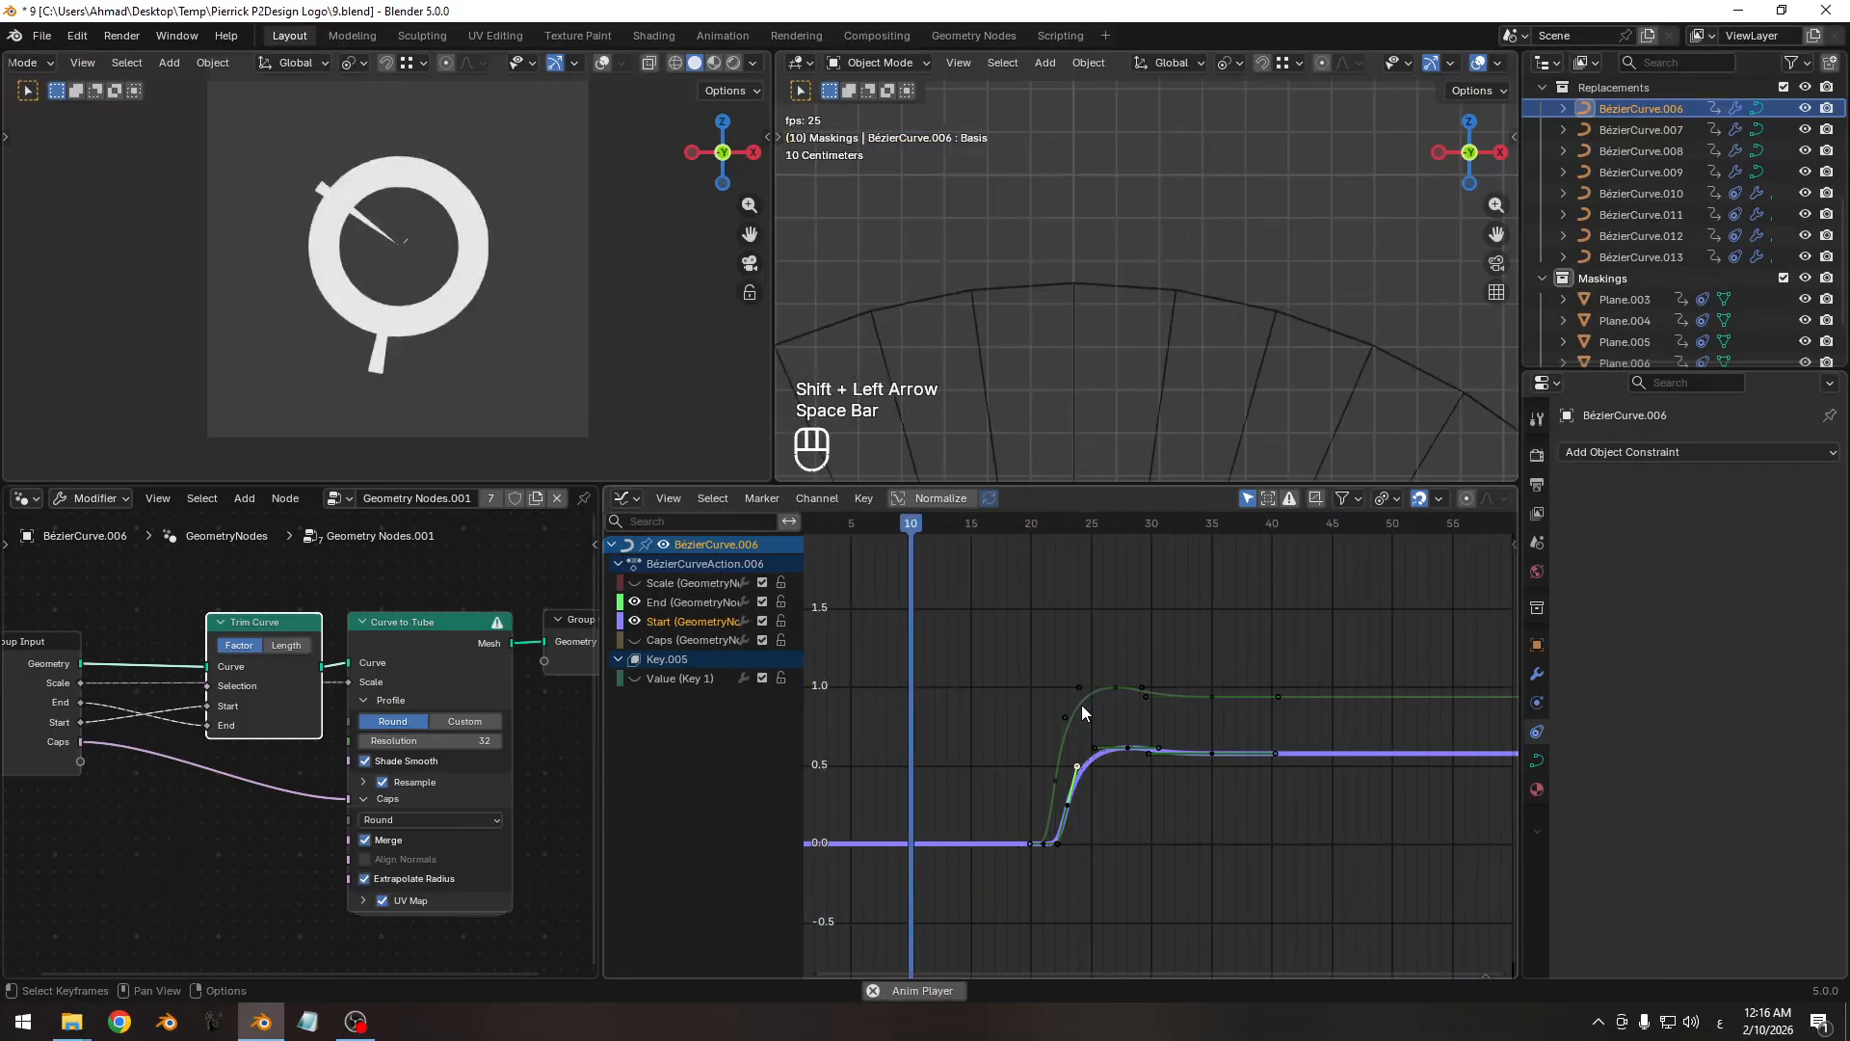
key("space")
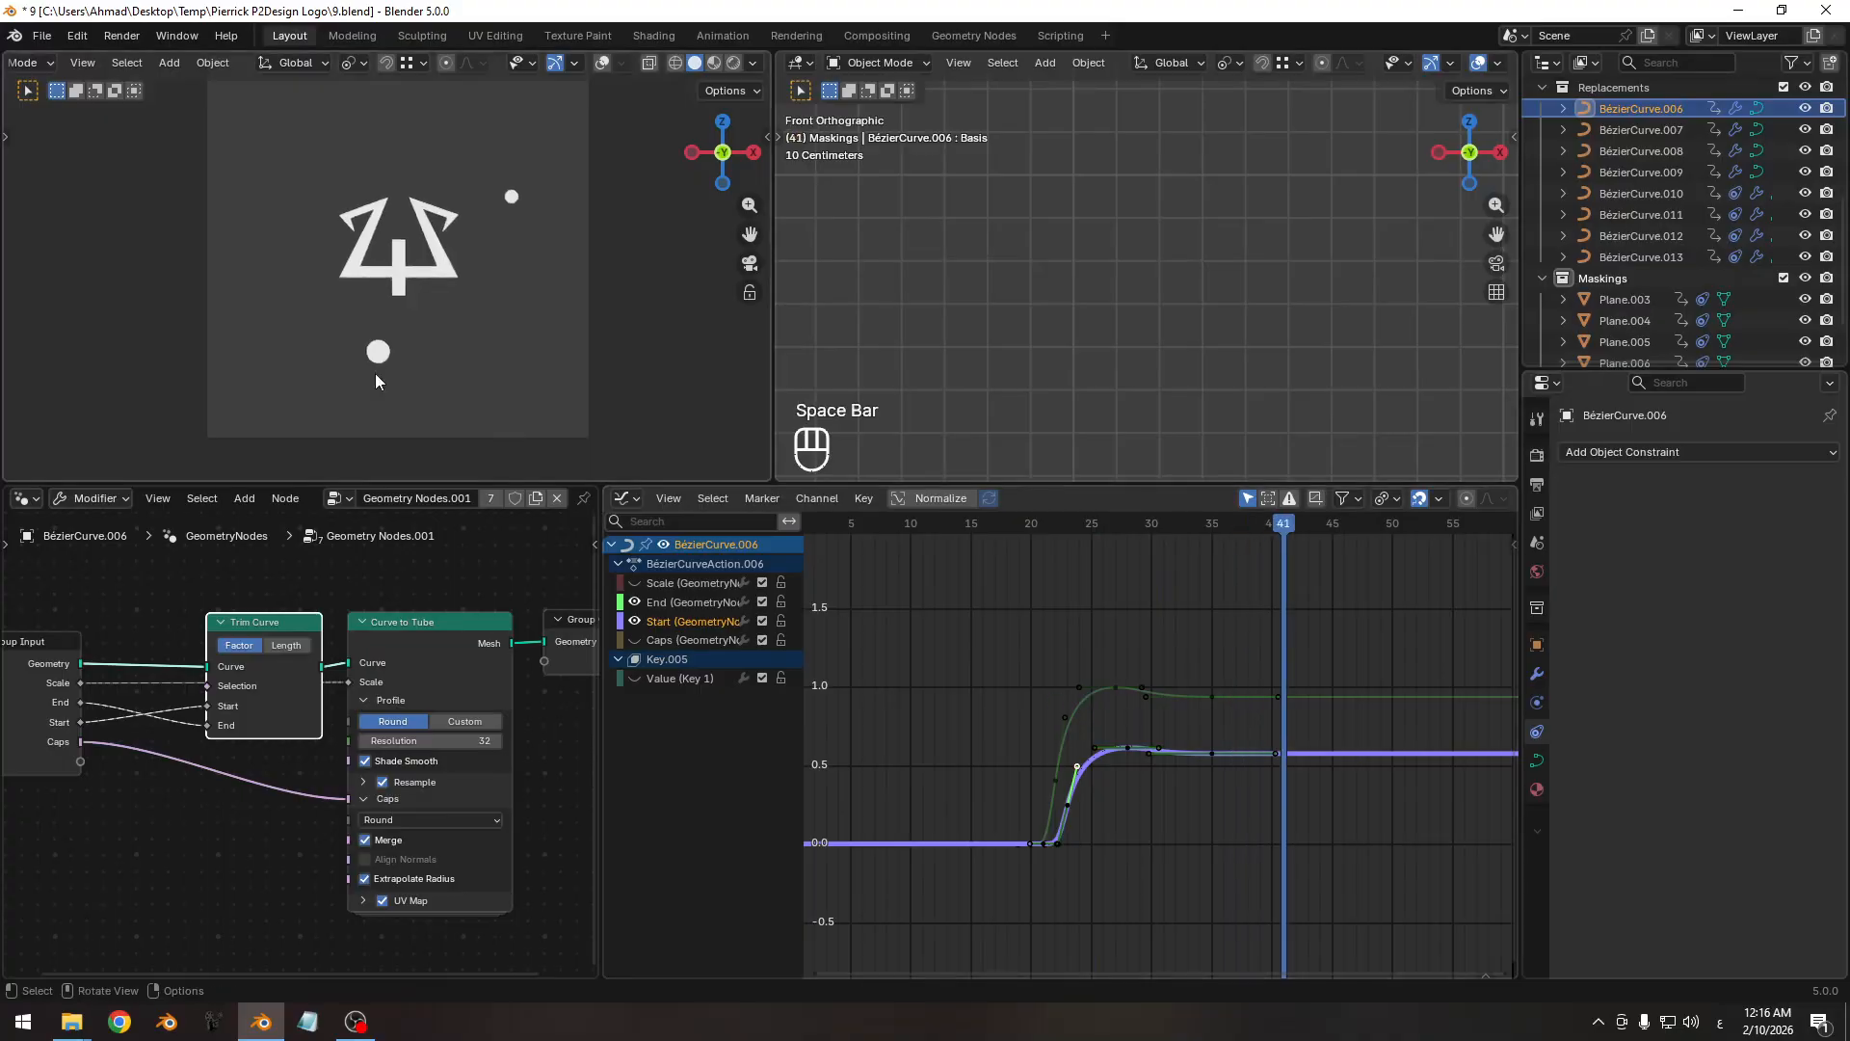
middle_click_drag(375, 373, 420, 197, "ctrl")
middle_click_drag(1245, 740, 1100, 736, "shift")
middle_click_drag(1118, 739, 1104, 801, "ctrl")
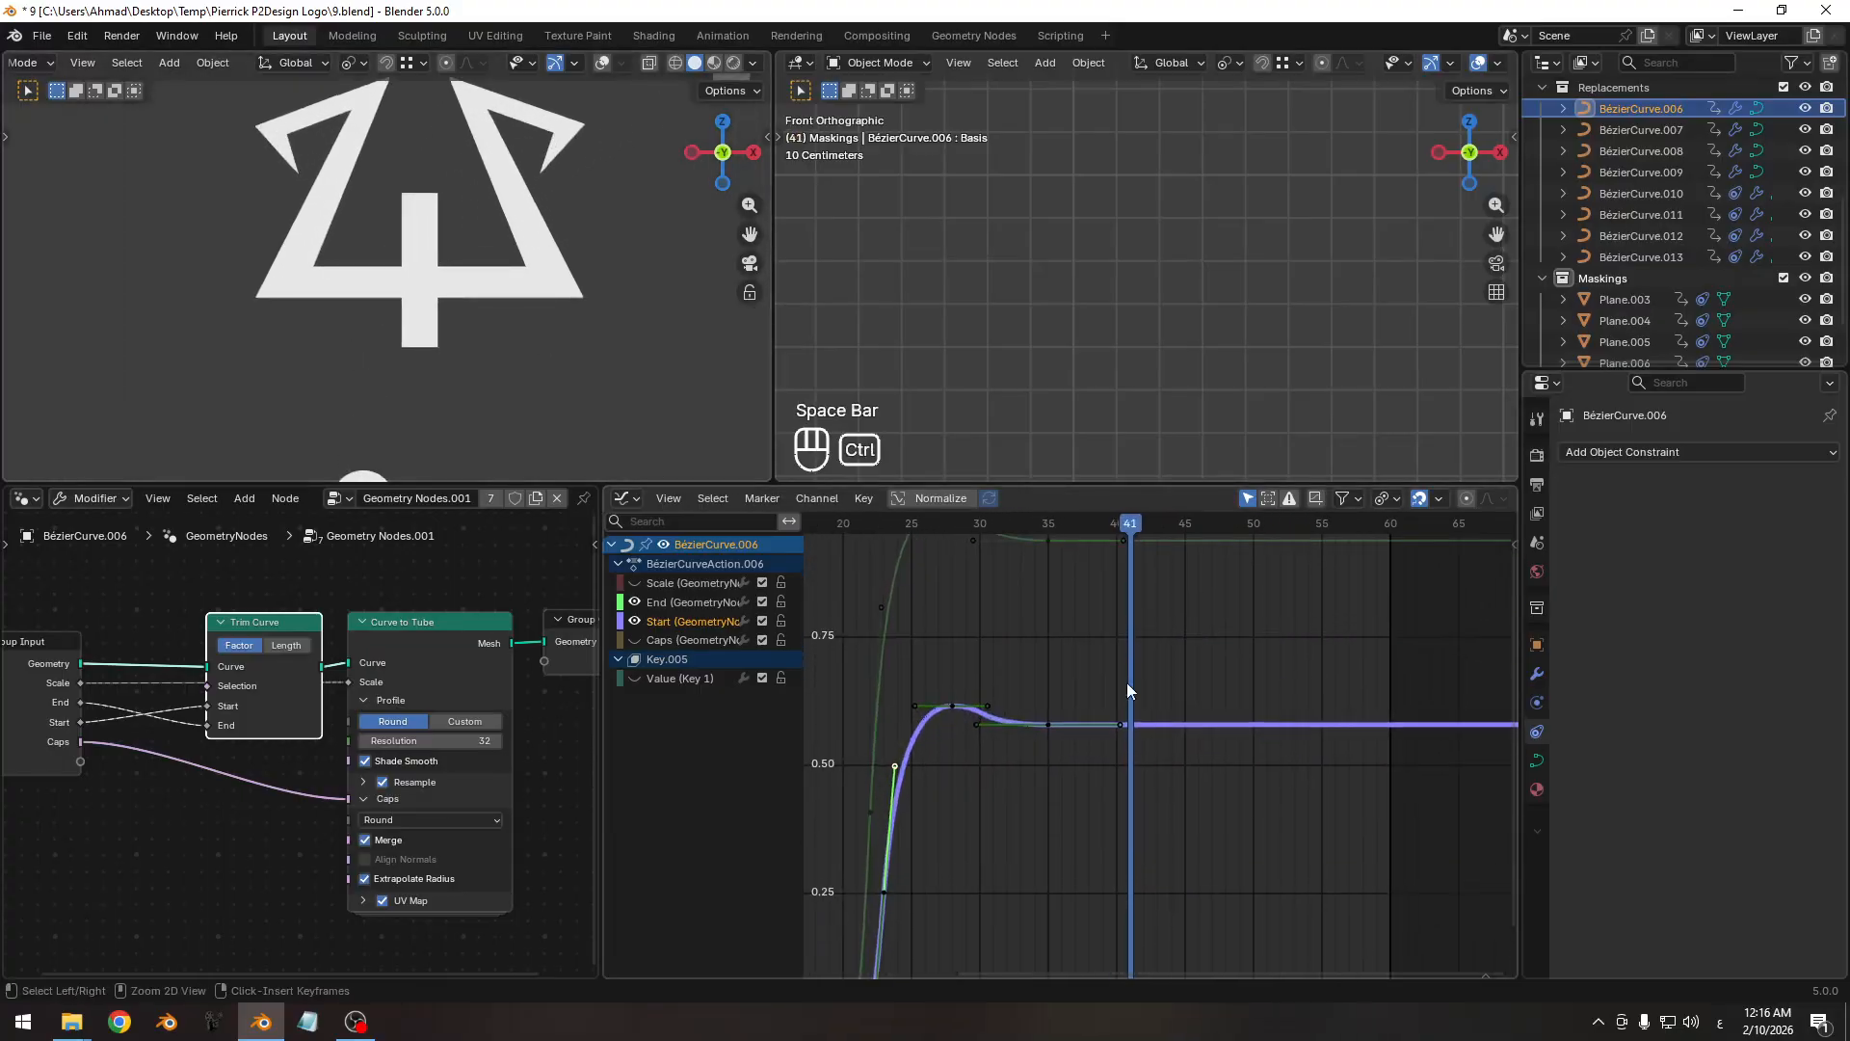
left_click_drag(1015, 525, 1071, 550)
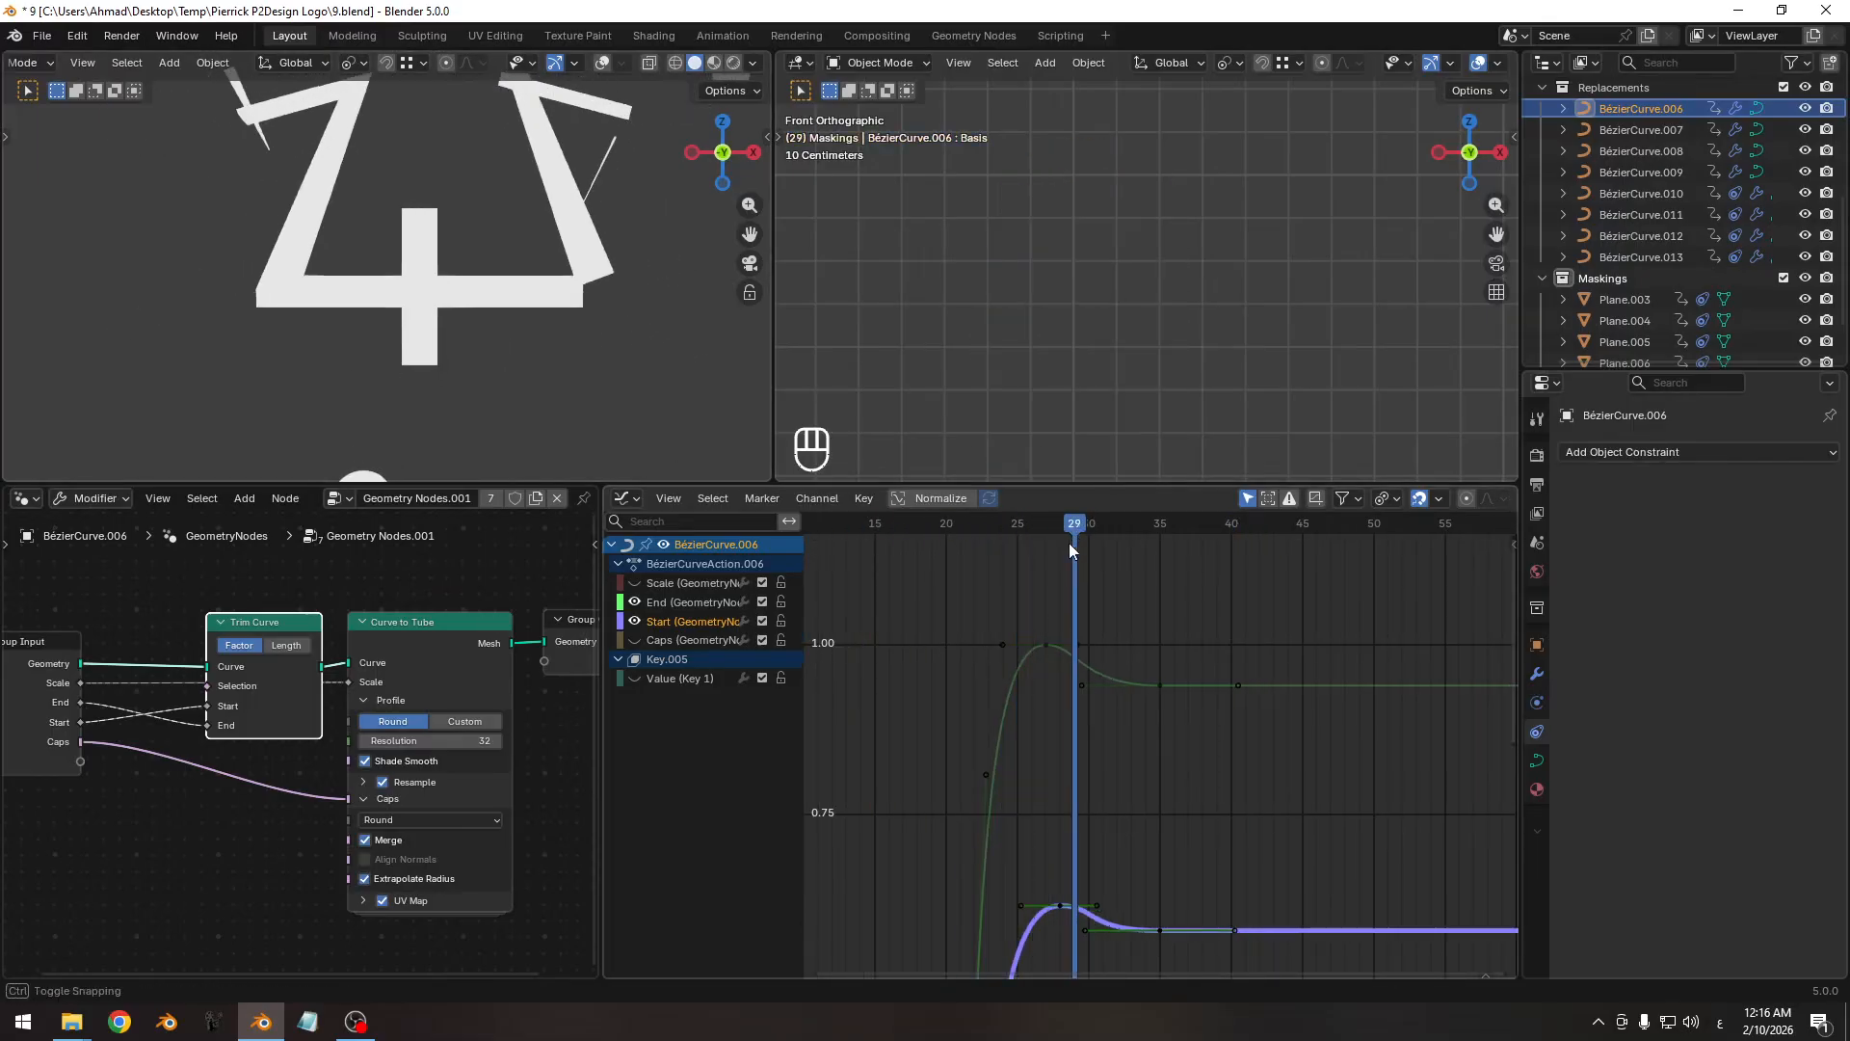
Move the End keyframe at frame 35 two frames forward to frame 37.
left_click(1161, 688)
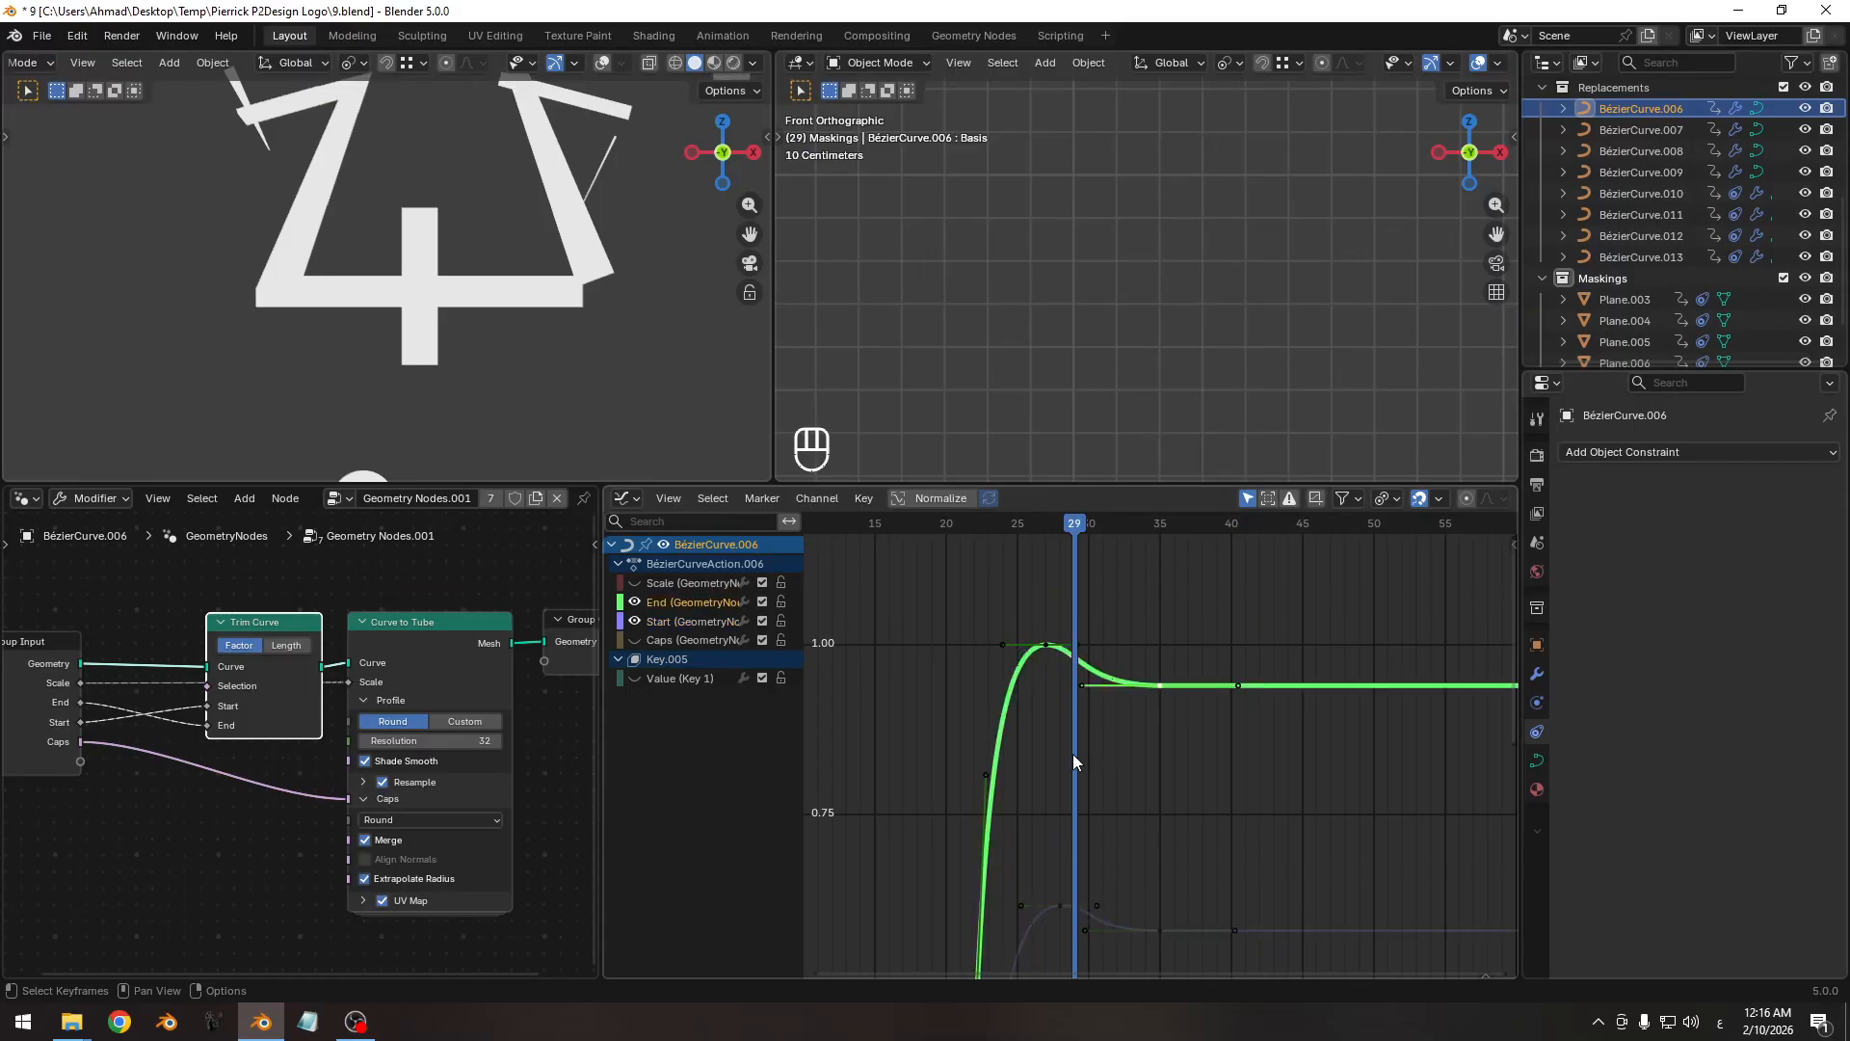
key("g")
key("y")
middle_click_drag(1081, 730, 1096, 680, "ctrl")
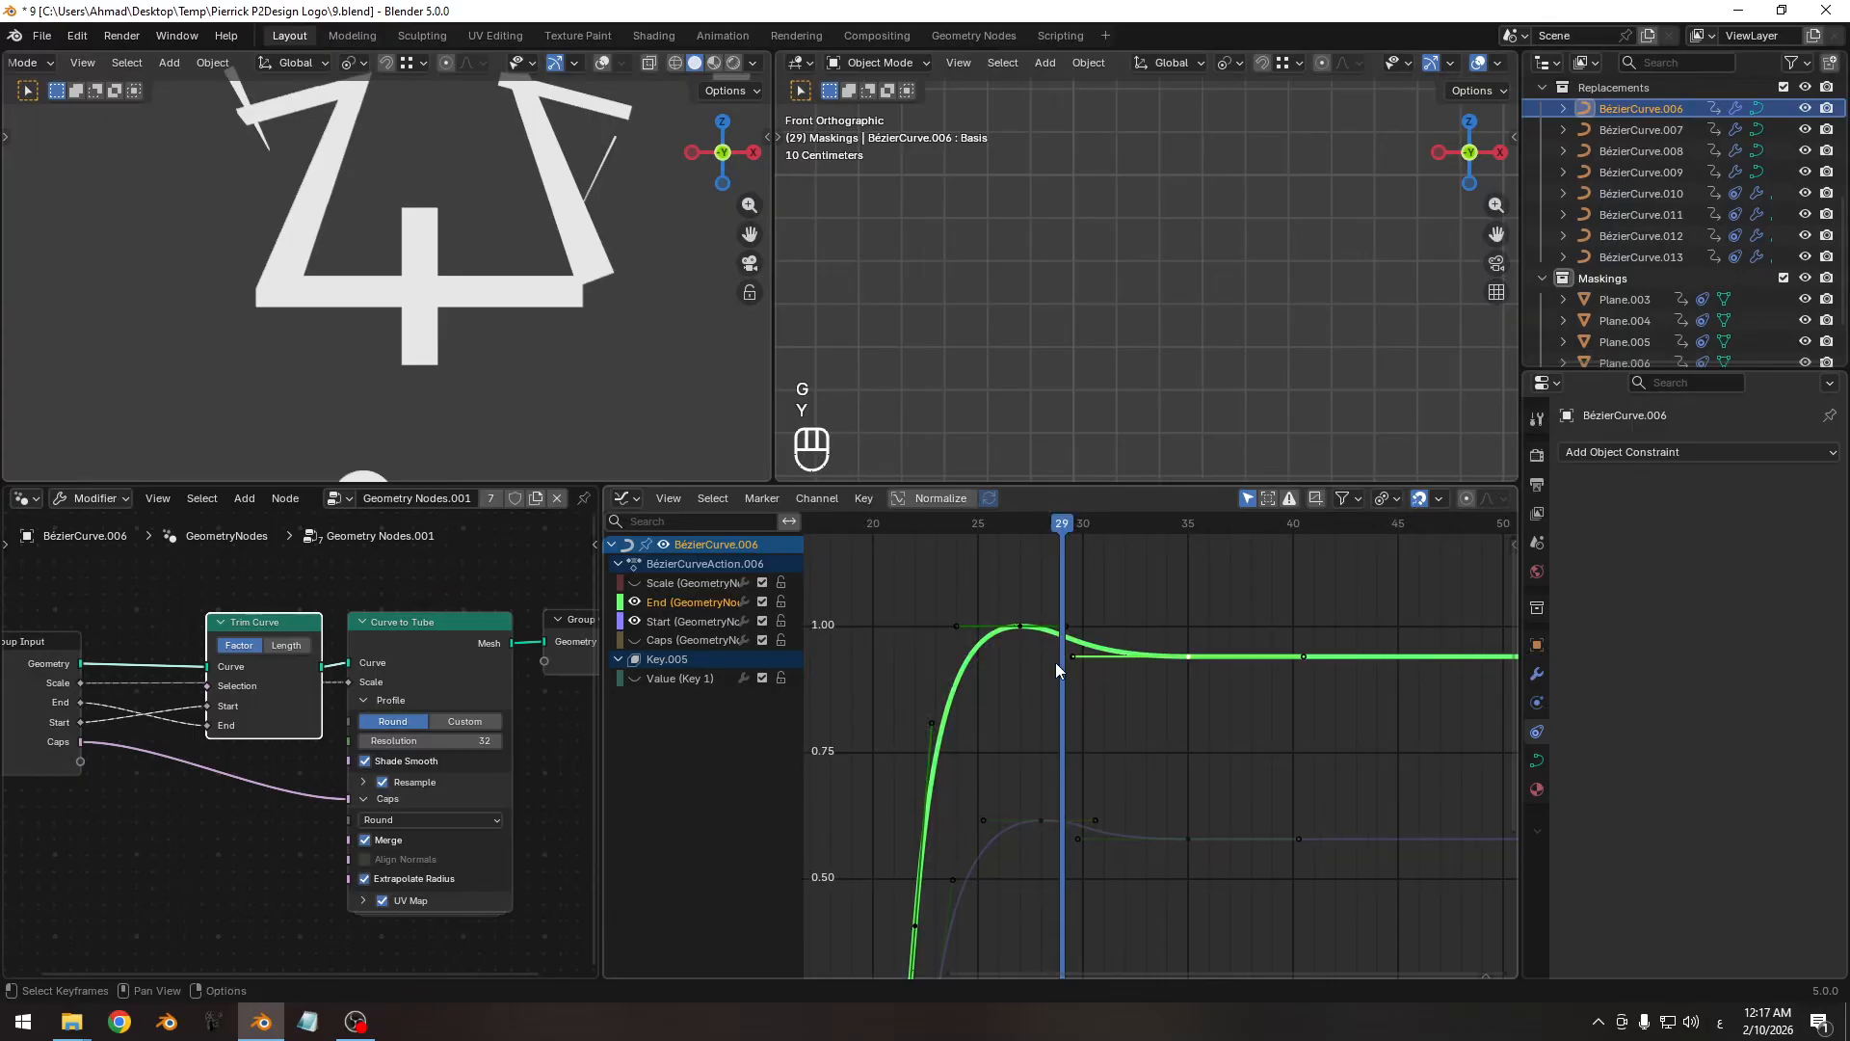
left_click(1027, 634)
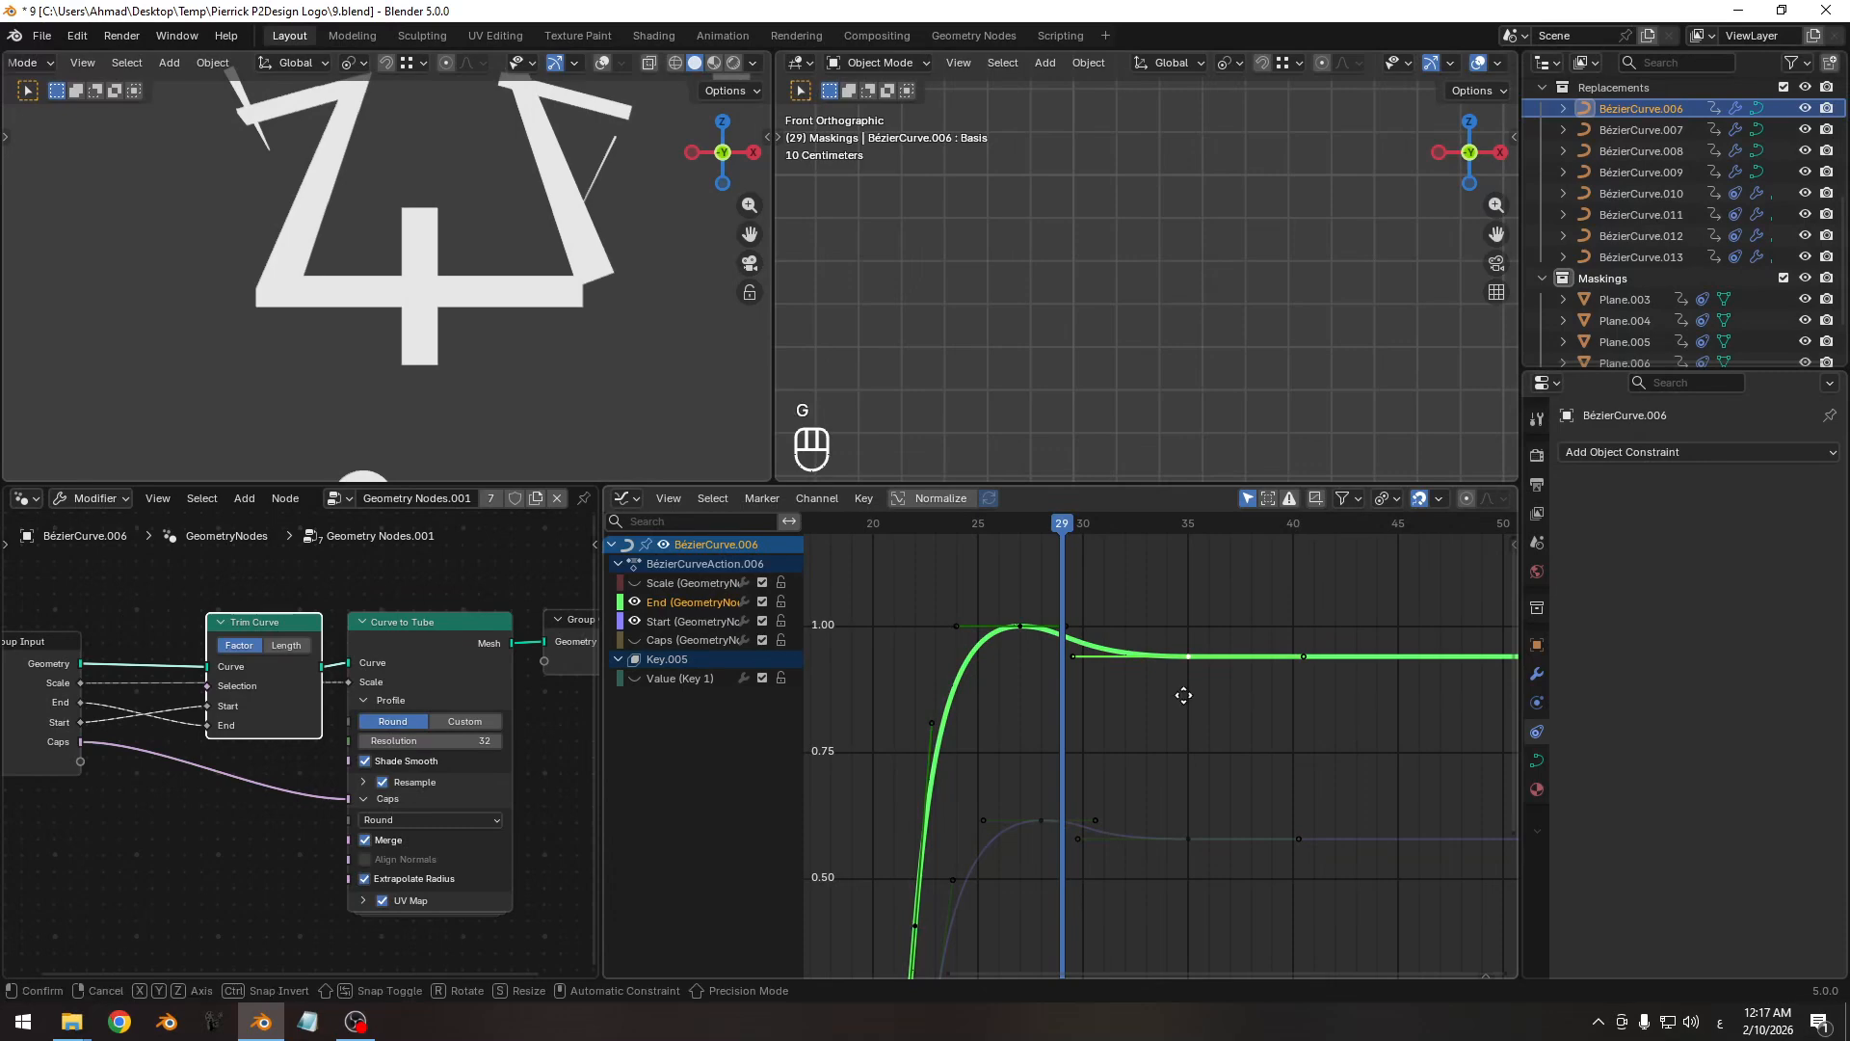
key("g")
key("KP_2")
key("KP_Enter")
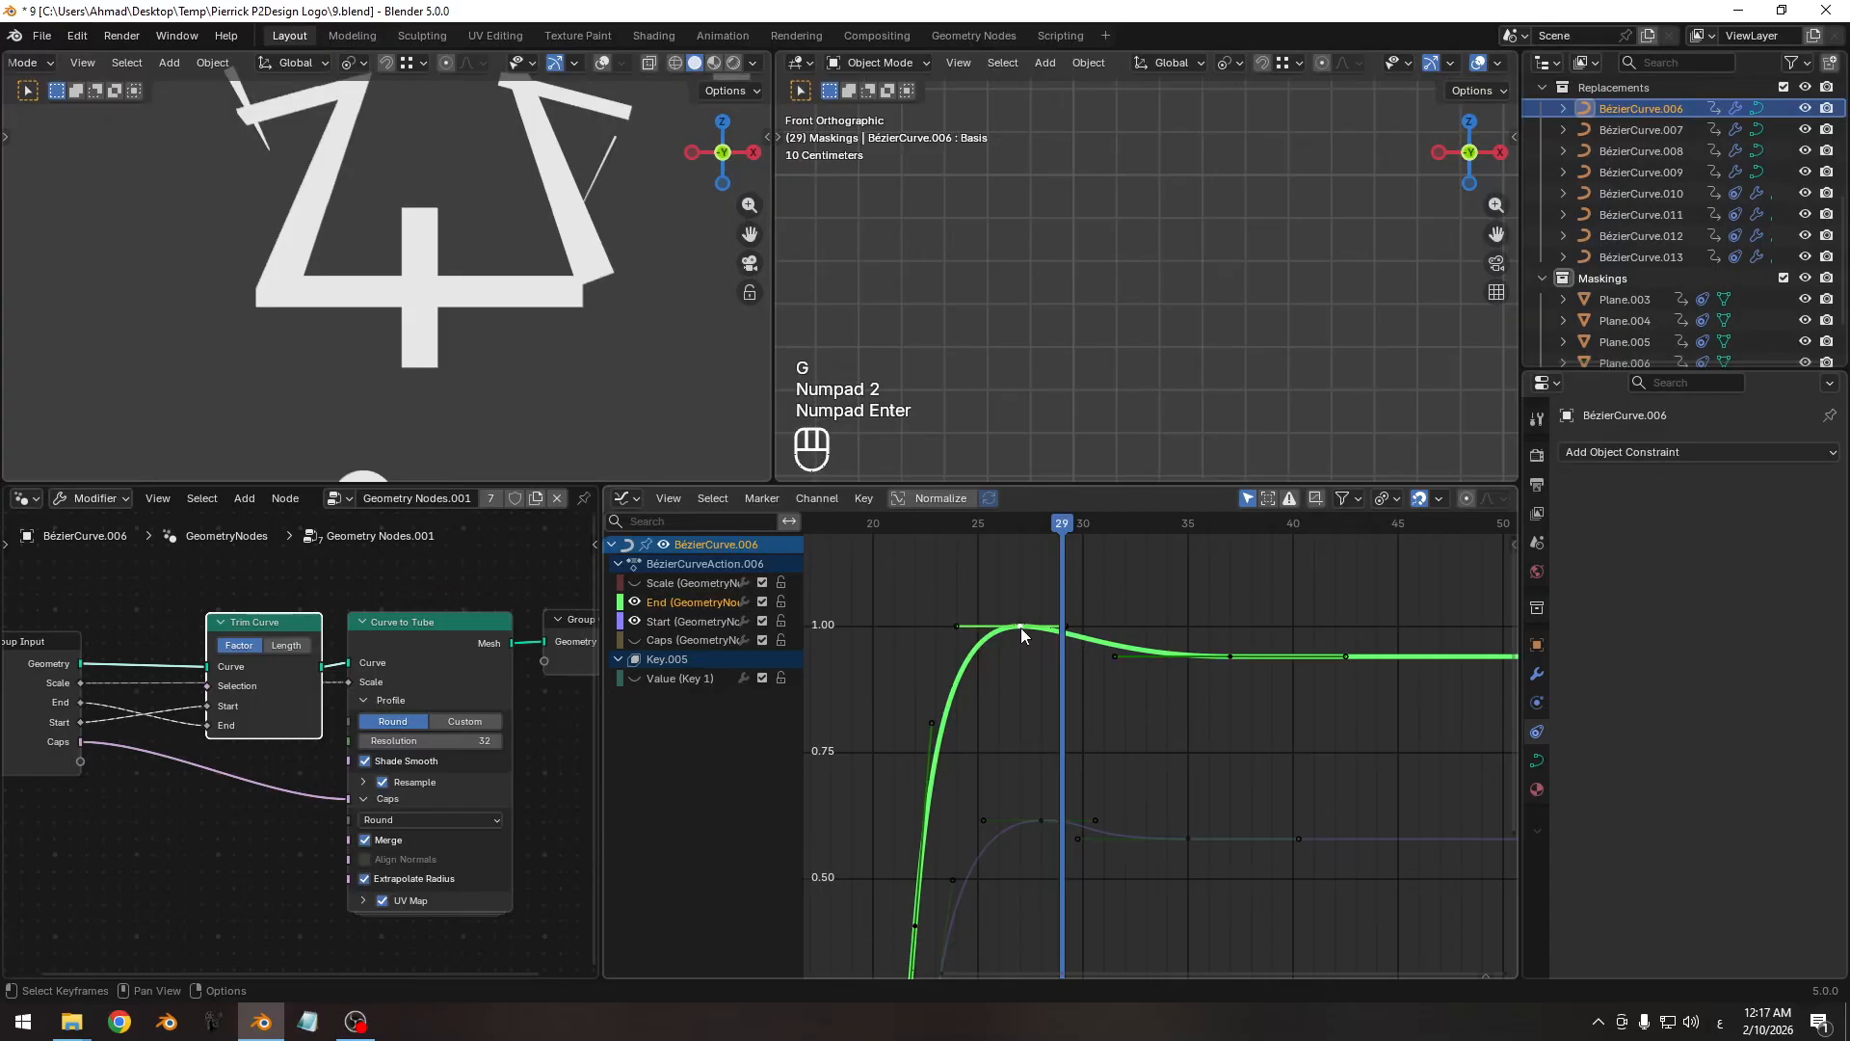
Lengthen the outgoing handle of the End keyframe at frame 27 until it reaches about frame 32.
key("s")
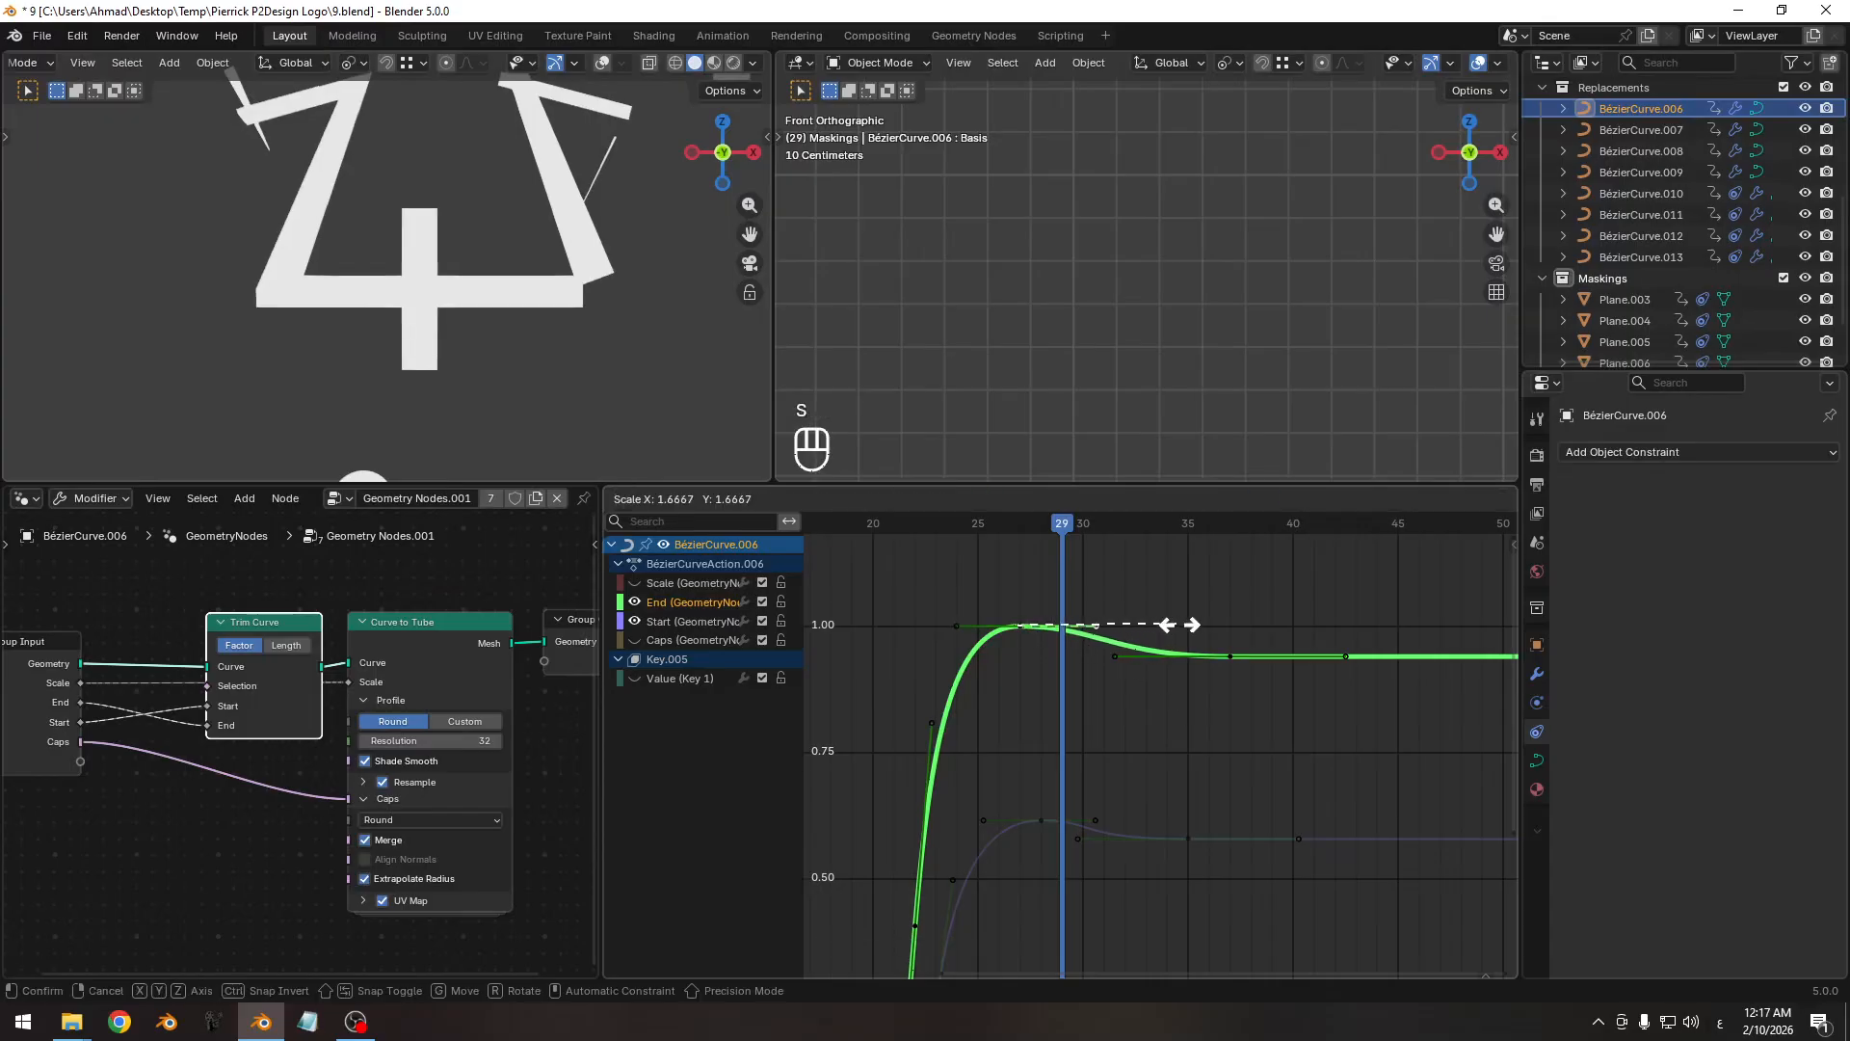
left_click(1219, 618)
middle_click_drag(1219, 618, 1058, 690, "ctrl")
key("s")
left_click(1183, 615)
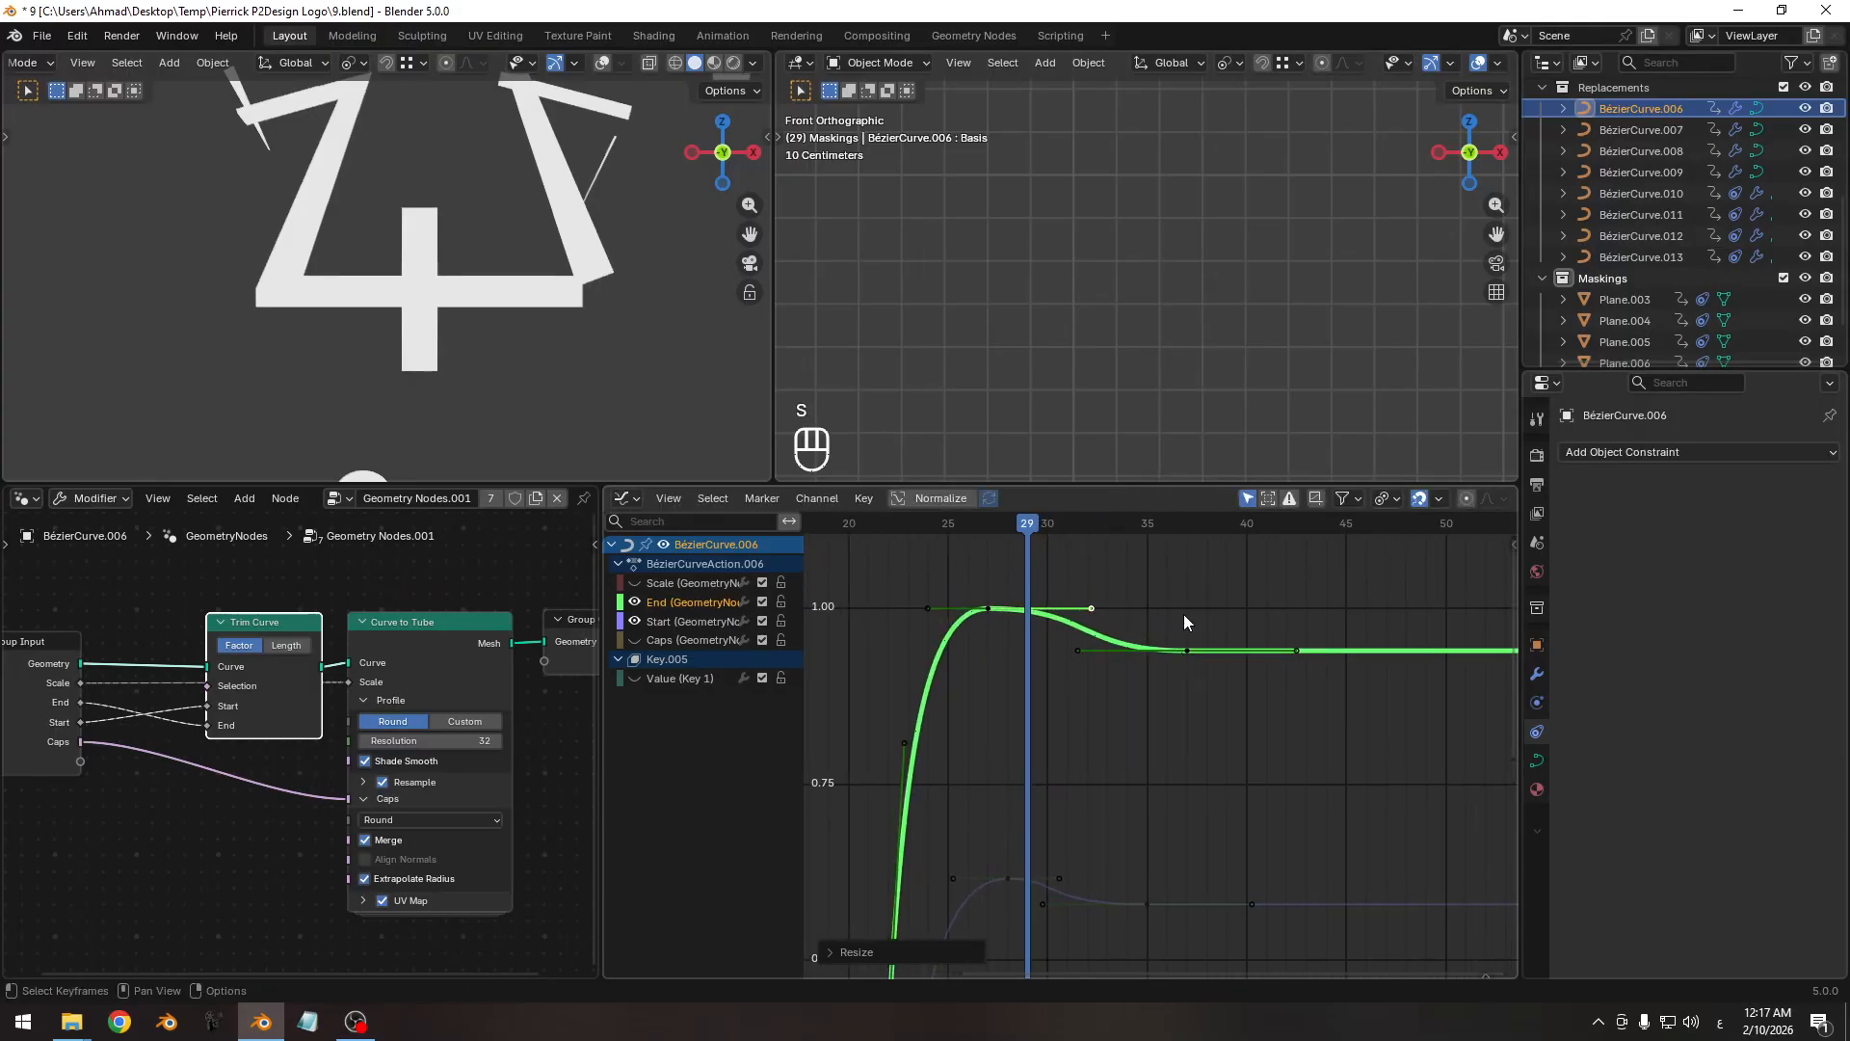
Scrub and play the animation again, examining the timing with which the bar's lower end settles.
middle_click_drag(1181, 616, 1127, 647, "ctrl")
left_click_drag(1050, 525, 1101, 546)
middle_click_drag(1095, 554, 1068, 641, "ctrl")
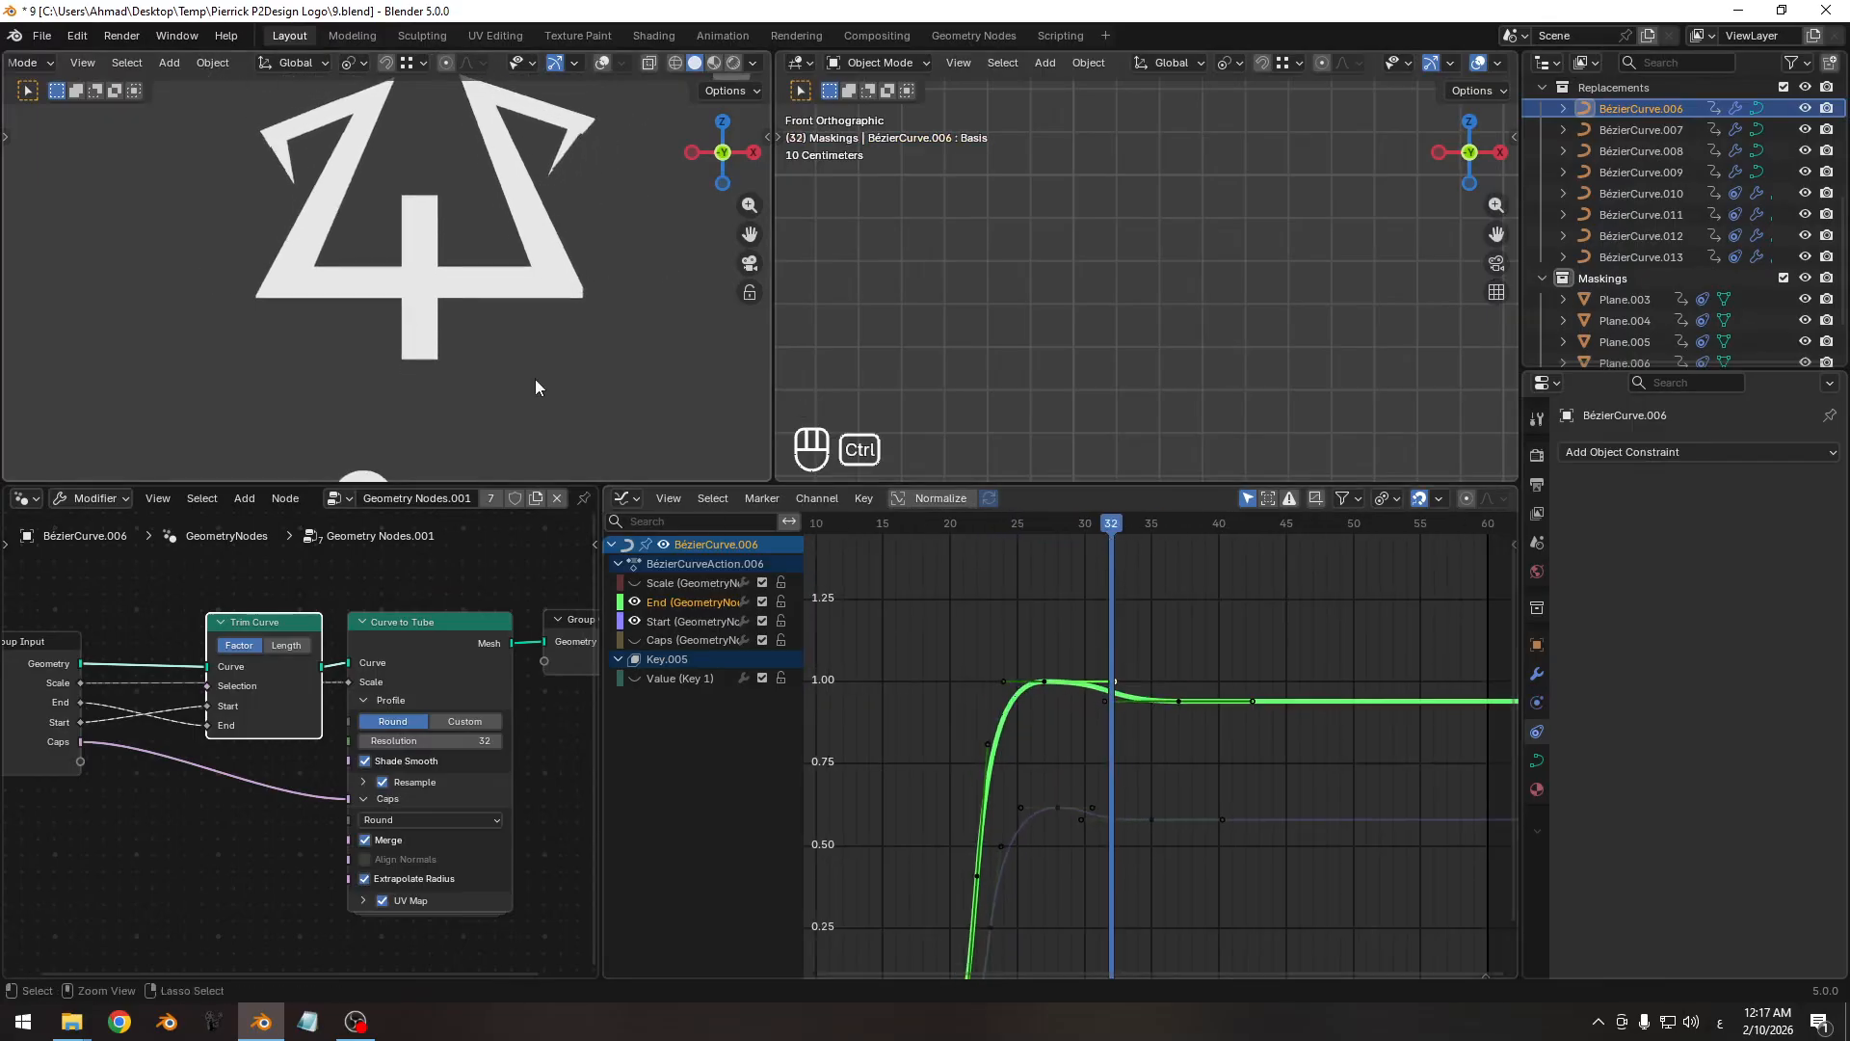
middle_click_drag(516, 328, 441, 302, "ctrl")
key("space")
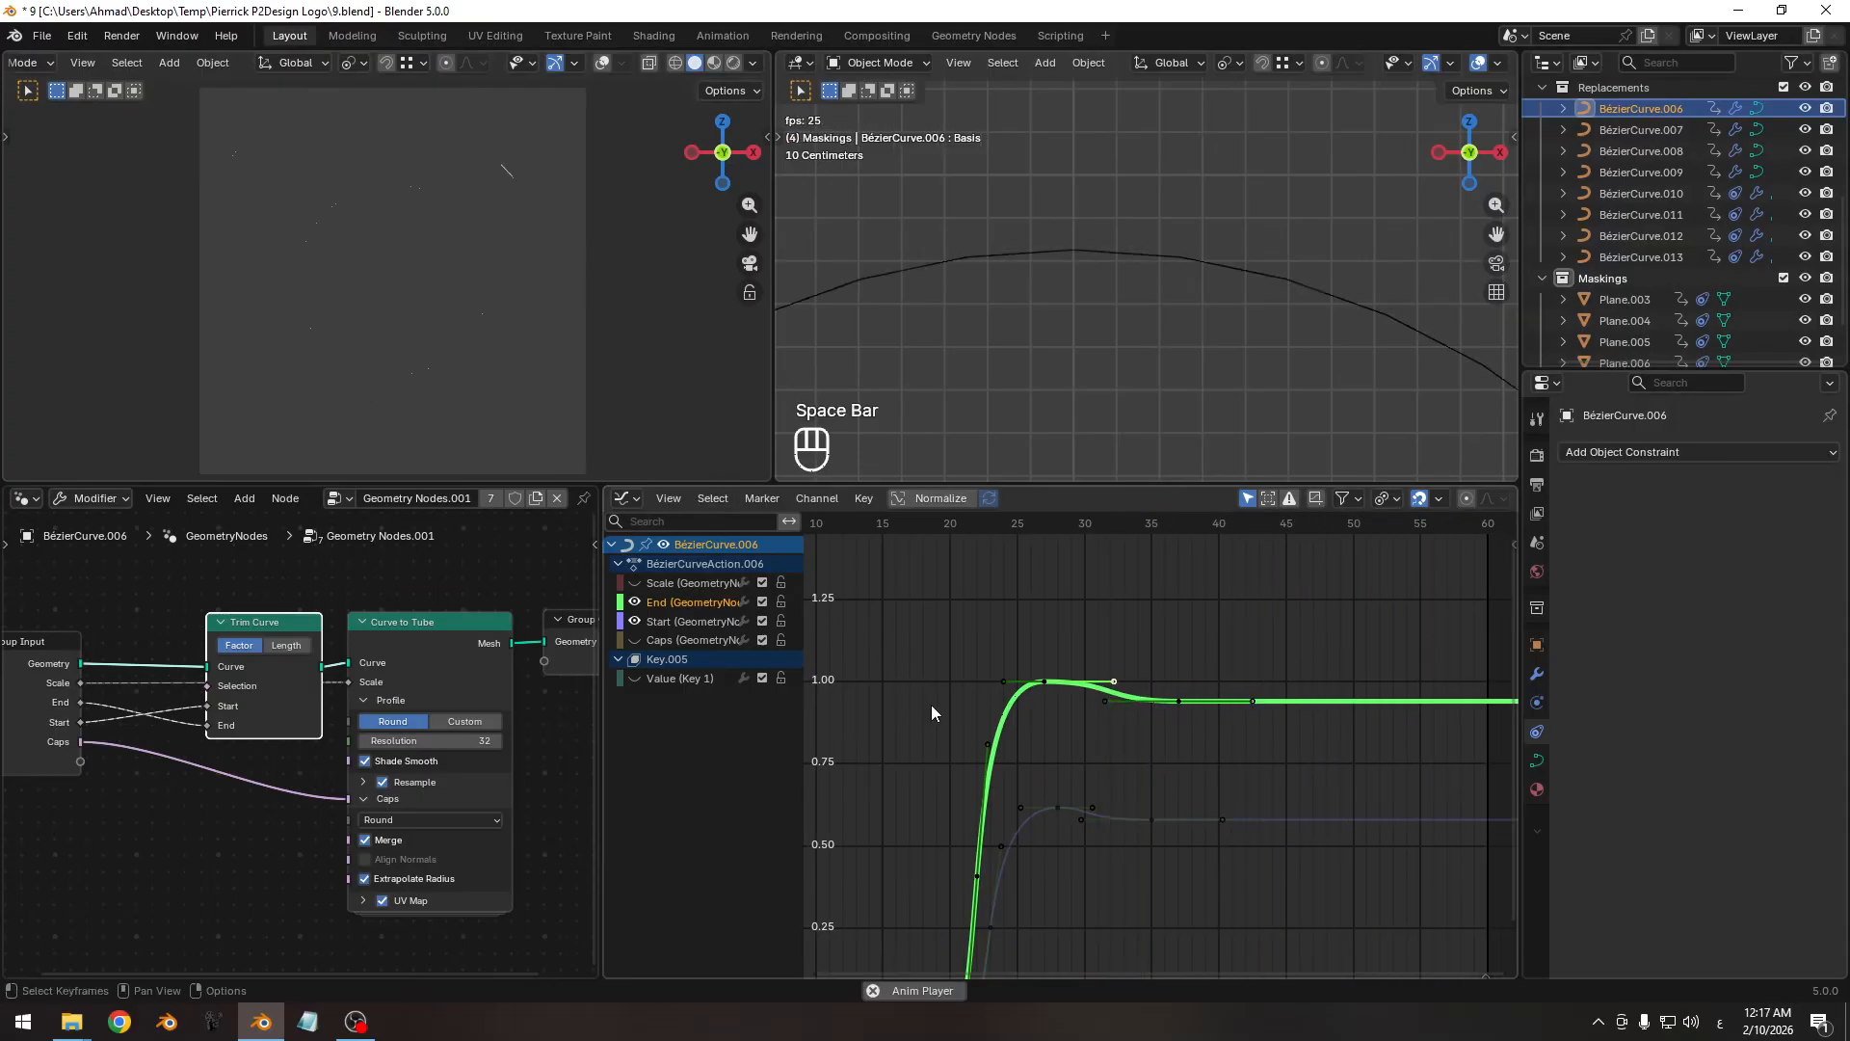
key("space")
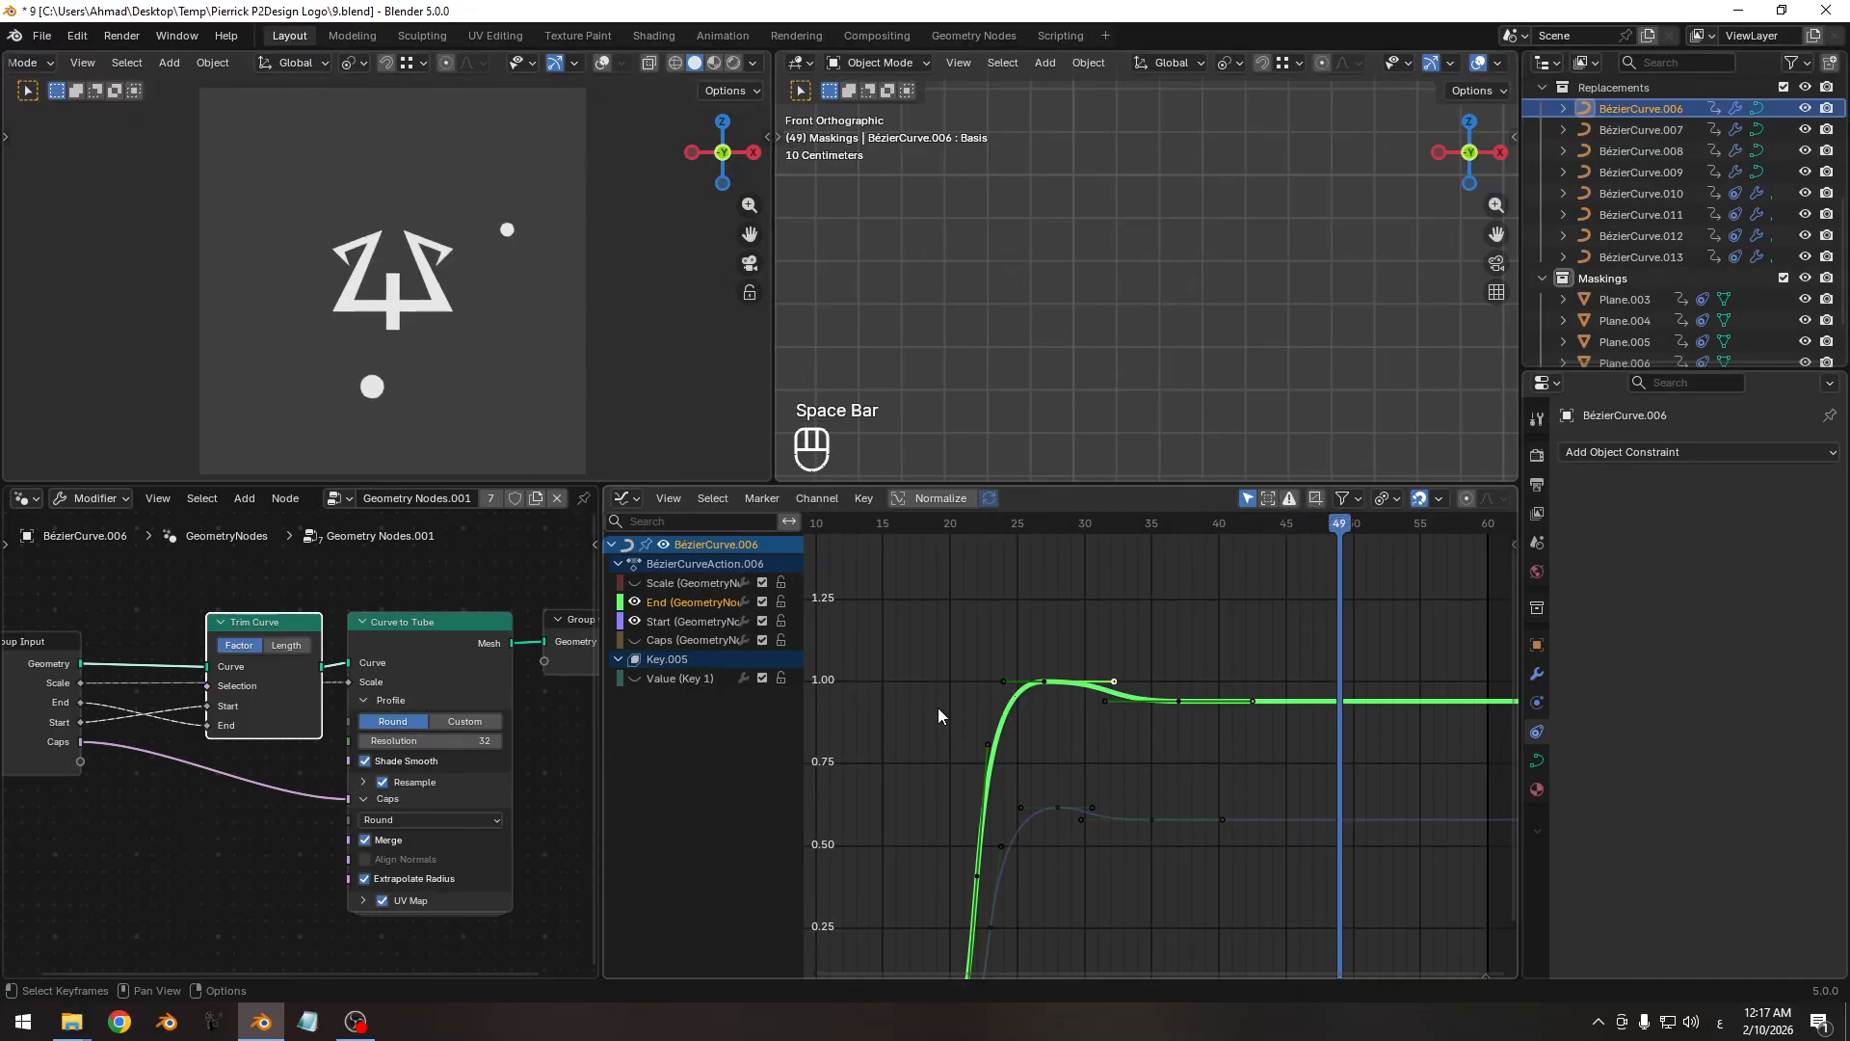
middle_click_drag(366, 308, 586, 417, "ctrl")
key("space")
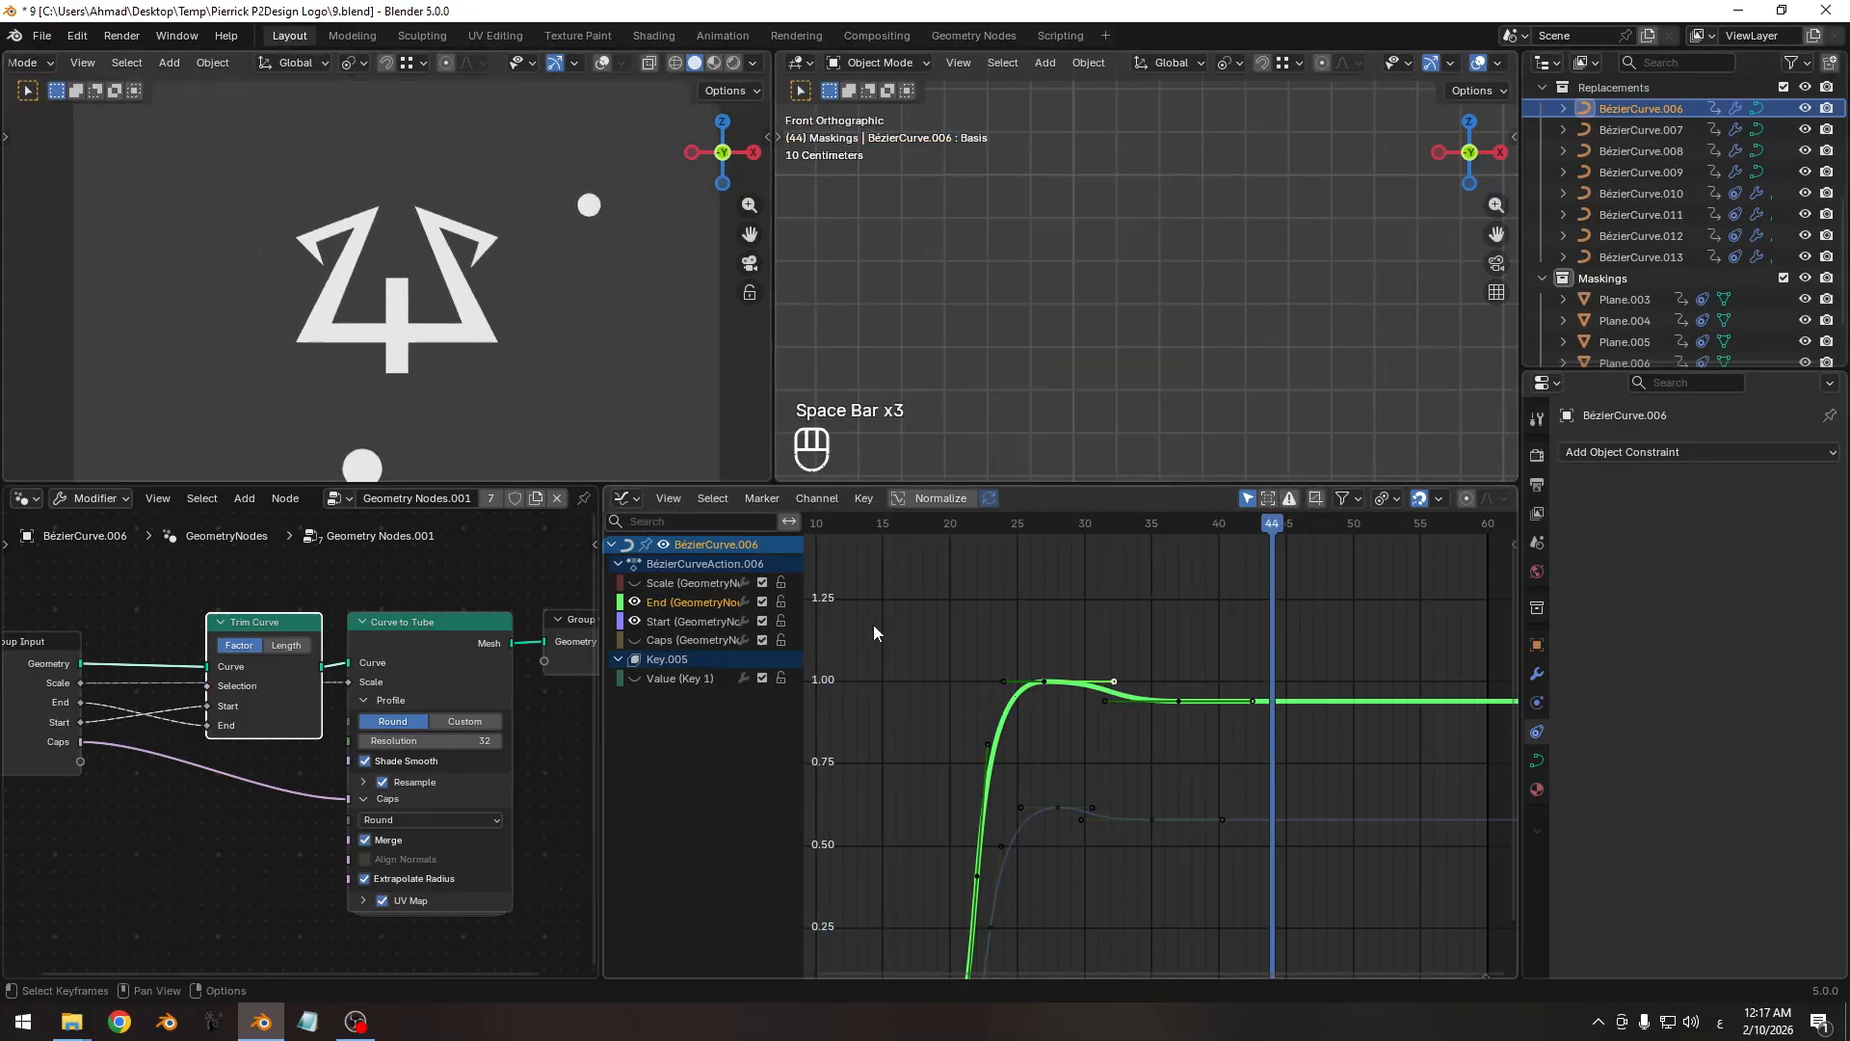
key("space")
Shorten the outgoing handle of the End keyframe at frame 27 so it ends near frame 30.5.
scroll(1070, 632, "up", 3)
key("s")
left_click(1197, 680)
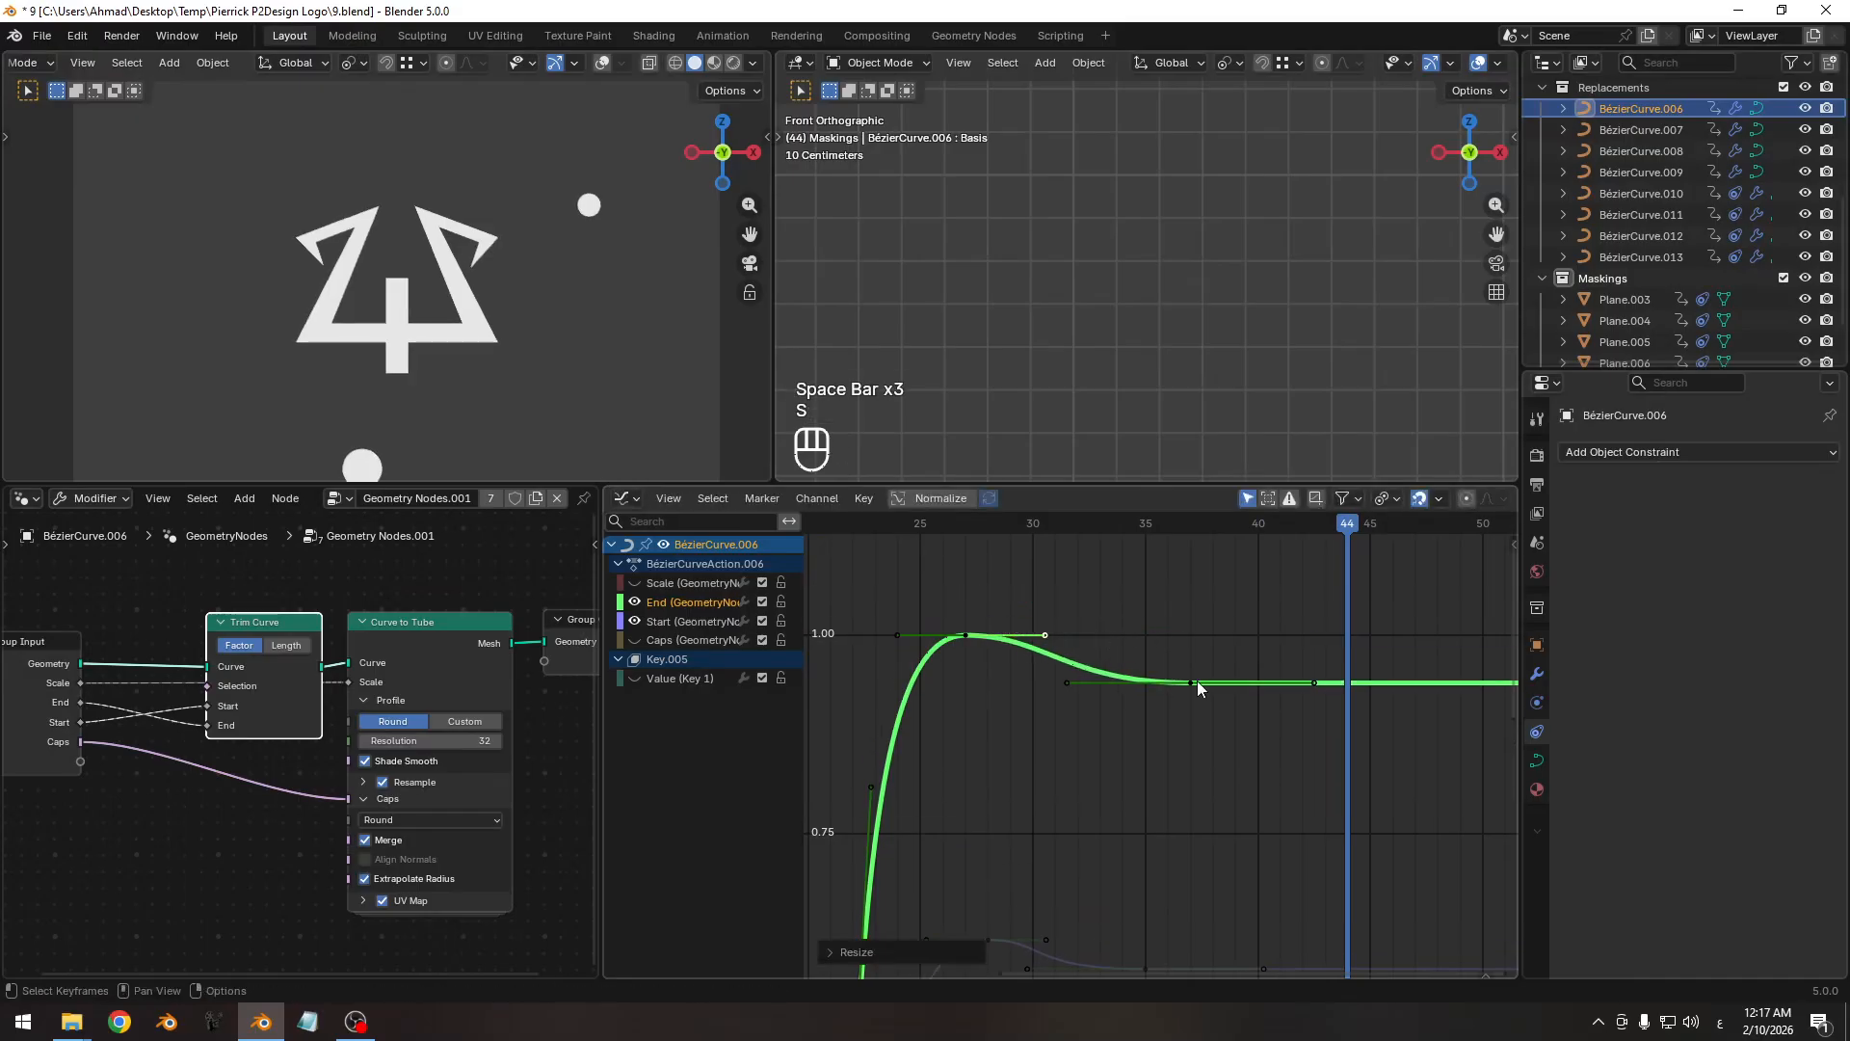
Shorten the outgoing handle of the End keyframe at frame 27 to about frame 30, and lengthen frame 37's incoming handle to about frame 29.5.
key("space")
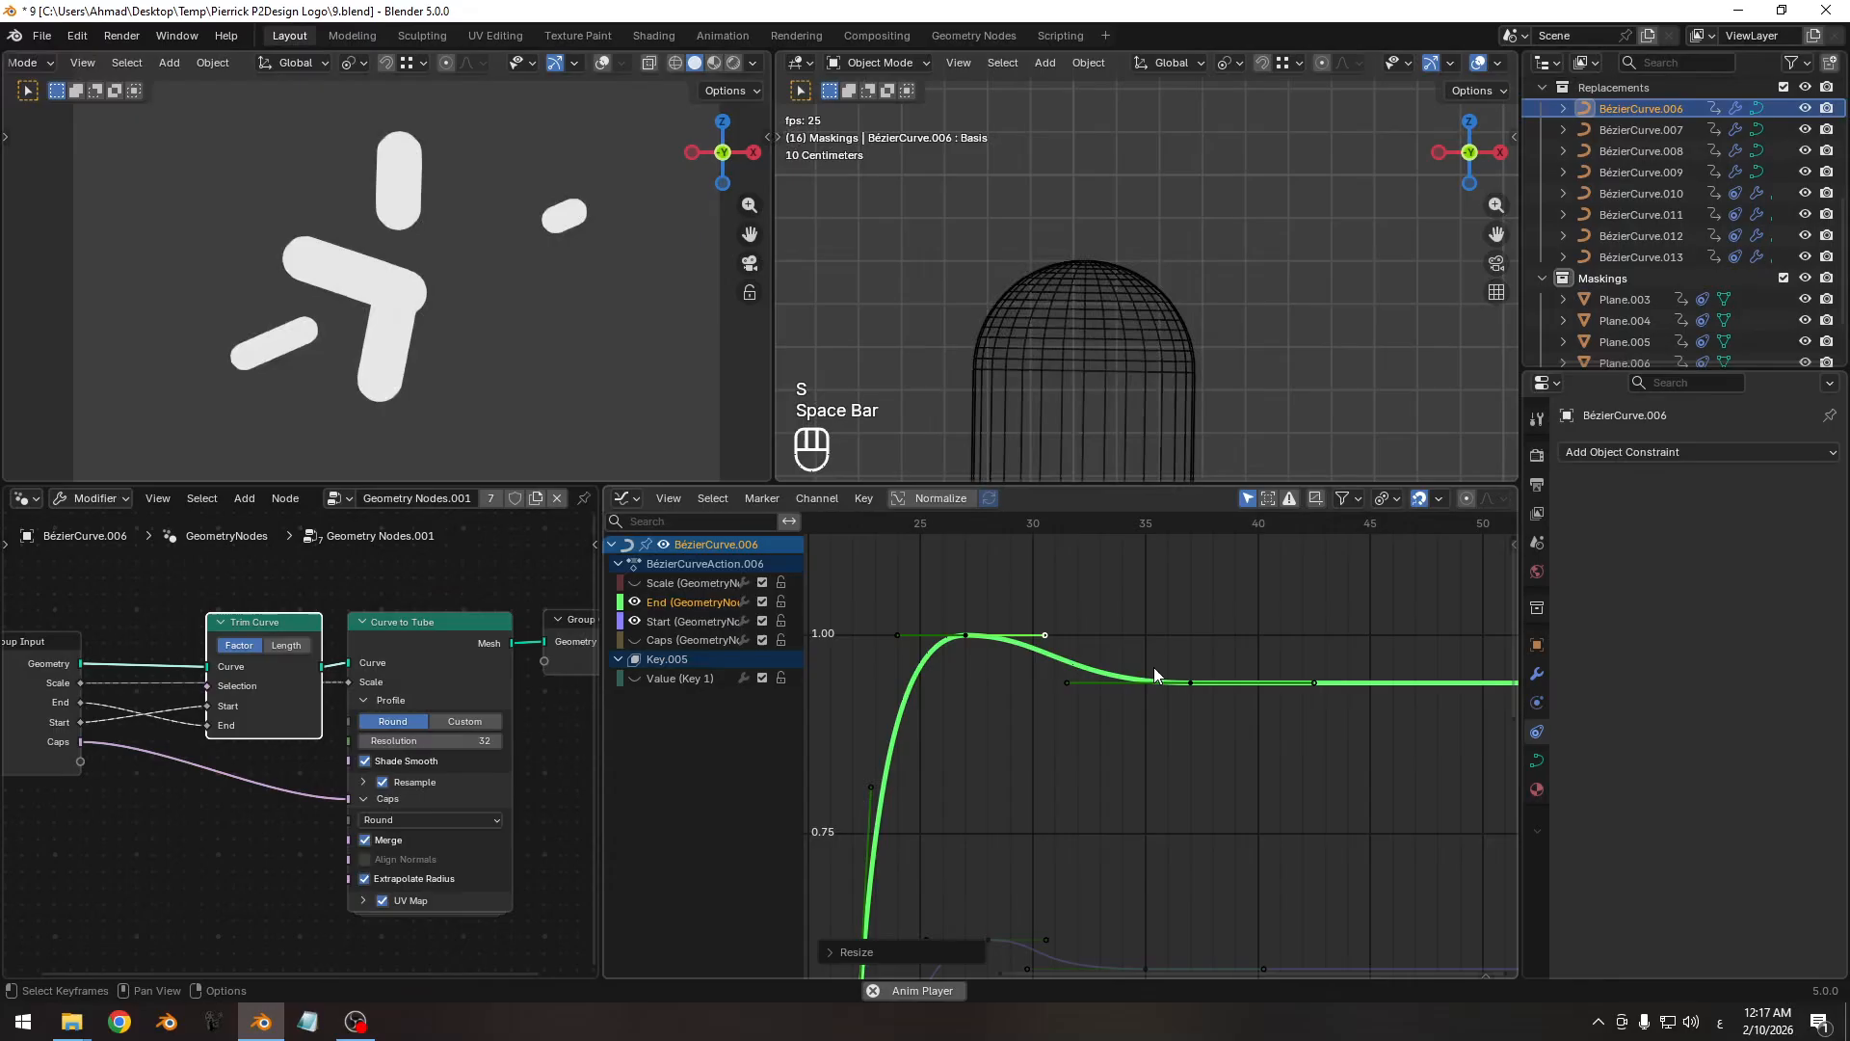
key("space")
middle_click_drag(1183, 681, 1125, 675, "ctrl")
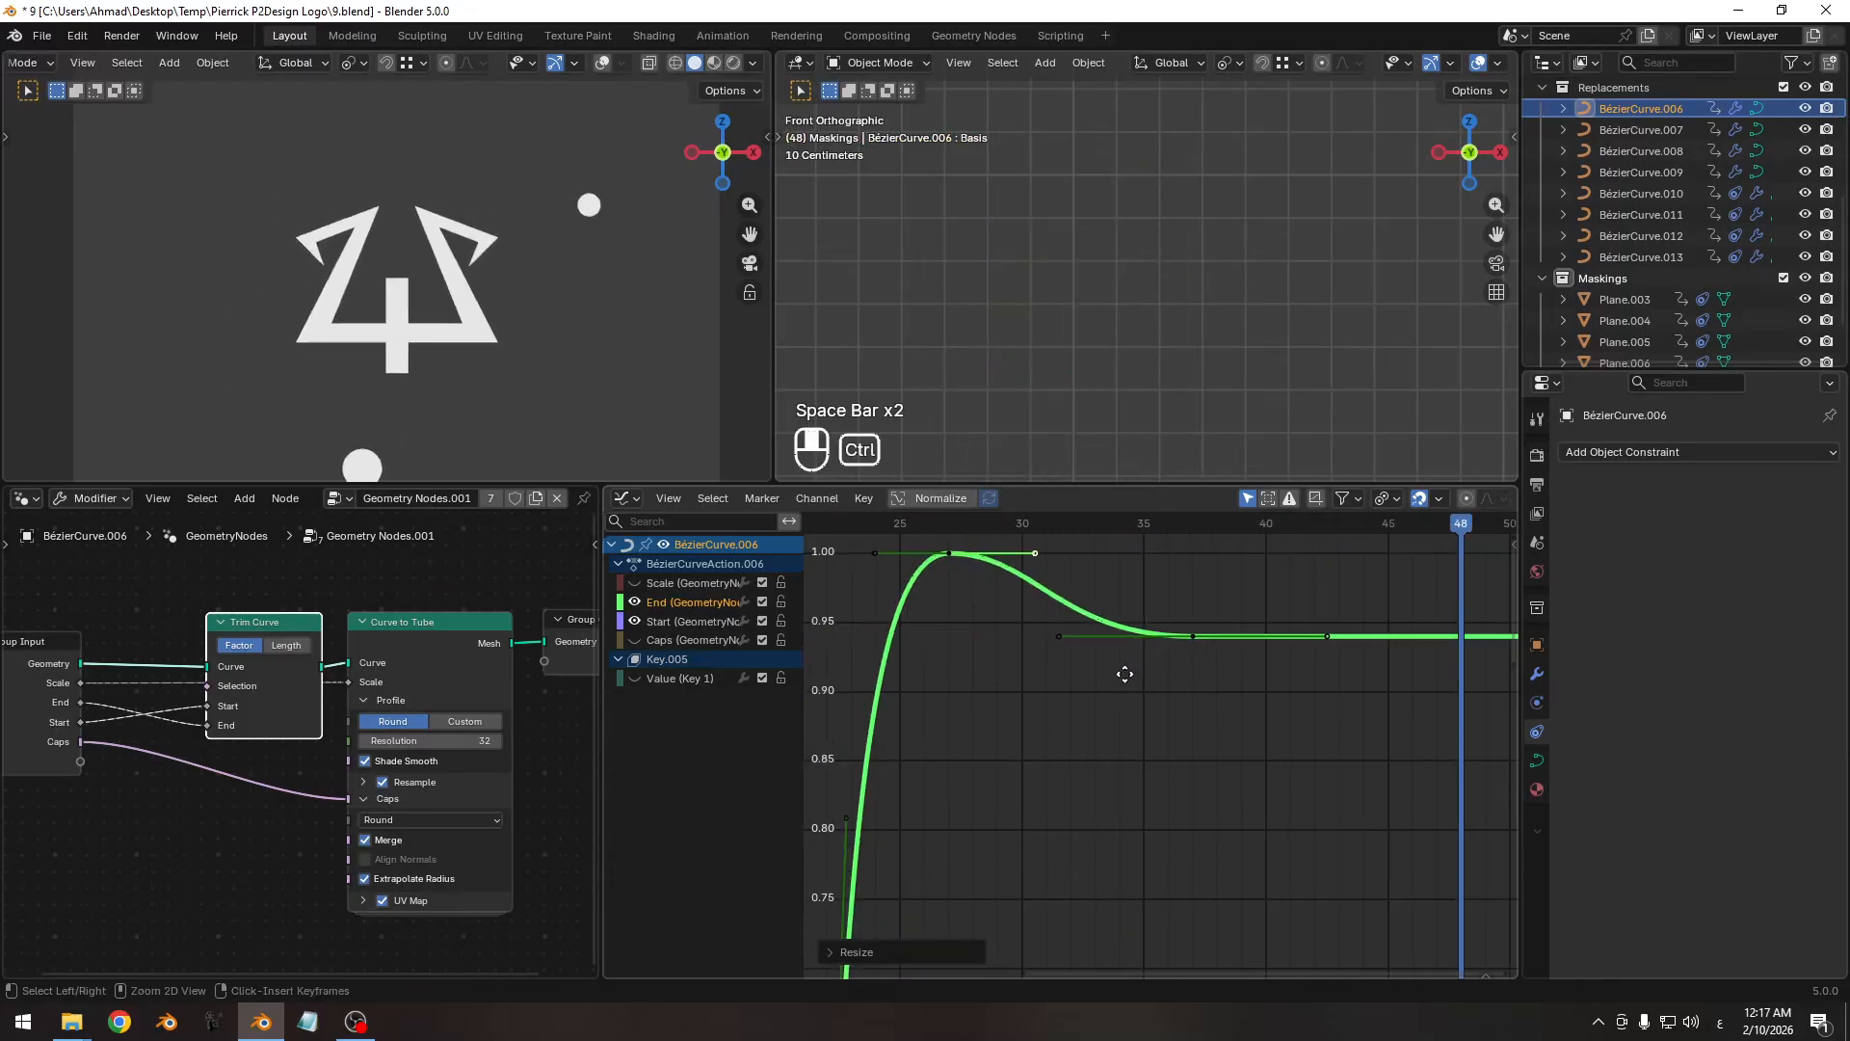
key("s")
left_click(981, 652)
left_click(1039, 562)
key("s")
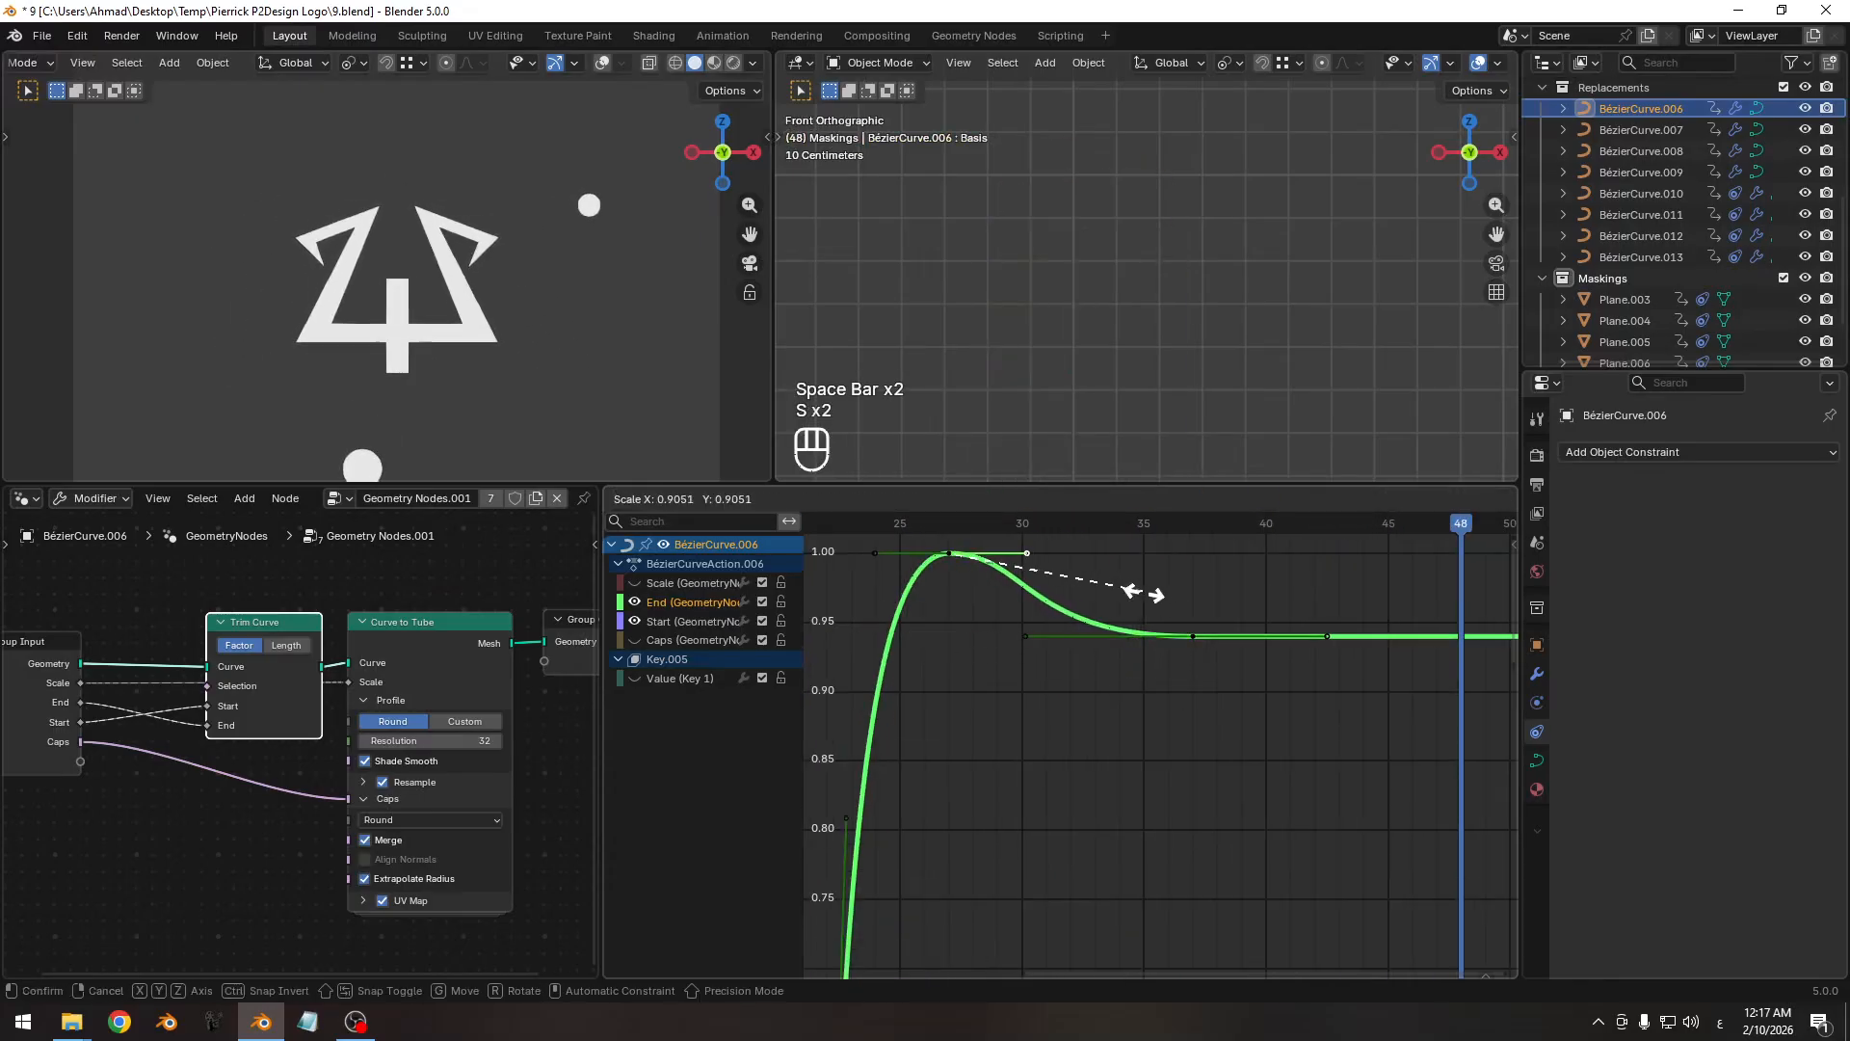
left_click(1118, 590)
left_click(1025, 636)
key("s")
left_click(984, 649)
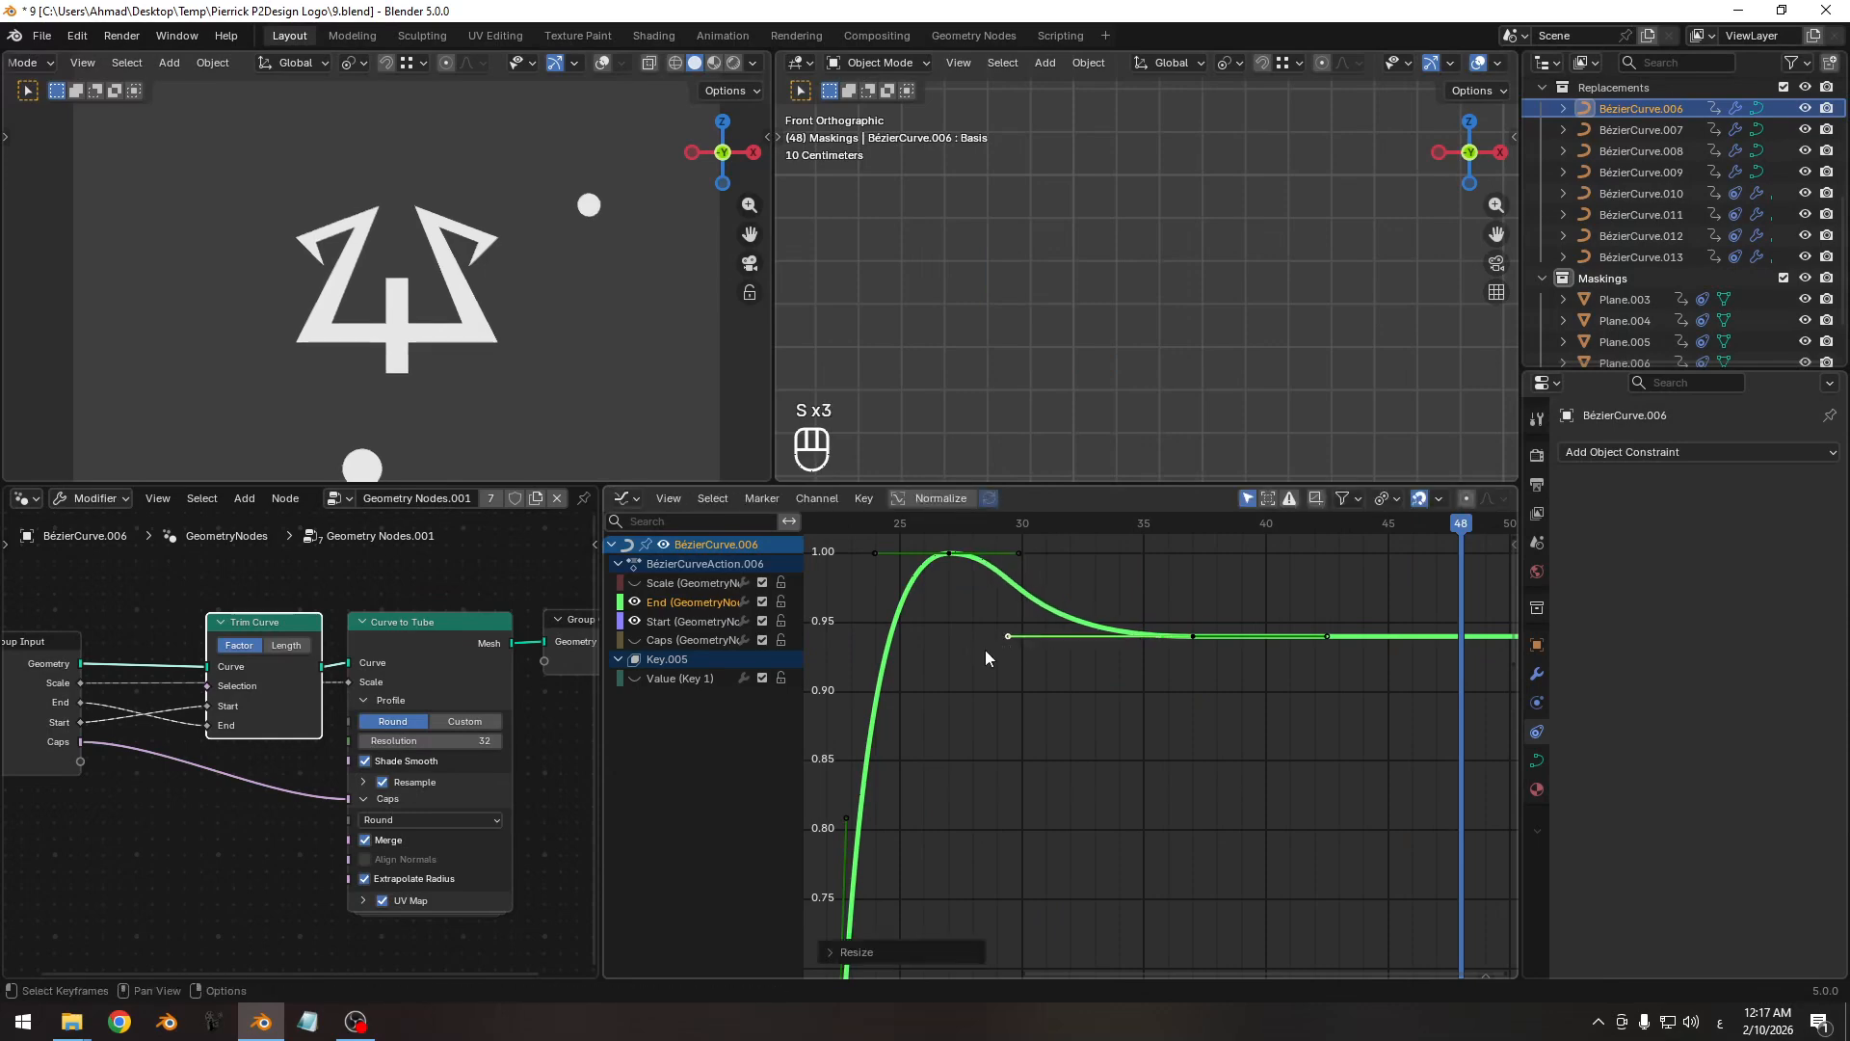
Shorten the frame 27 End keyframe's outgoing handle slightly more and extend frame 37's incoming handle to about frame 29.
key("space")
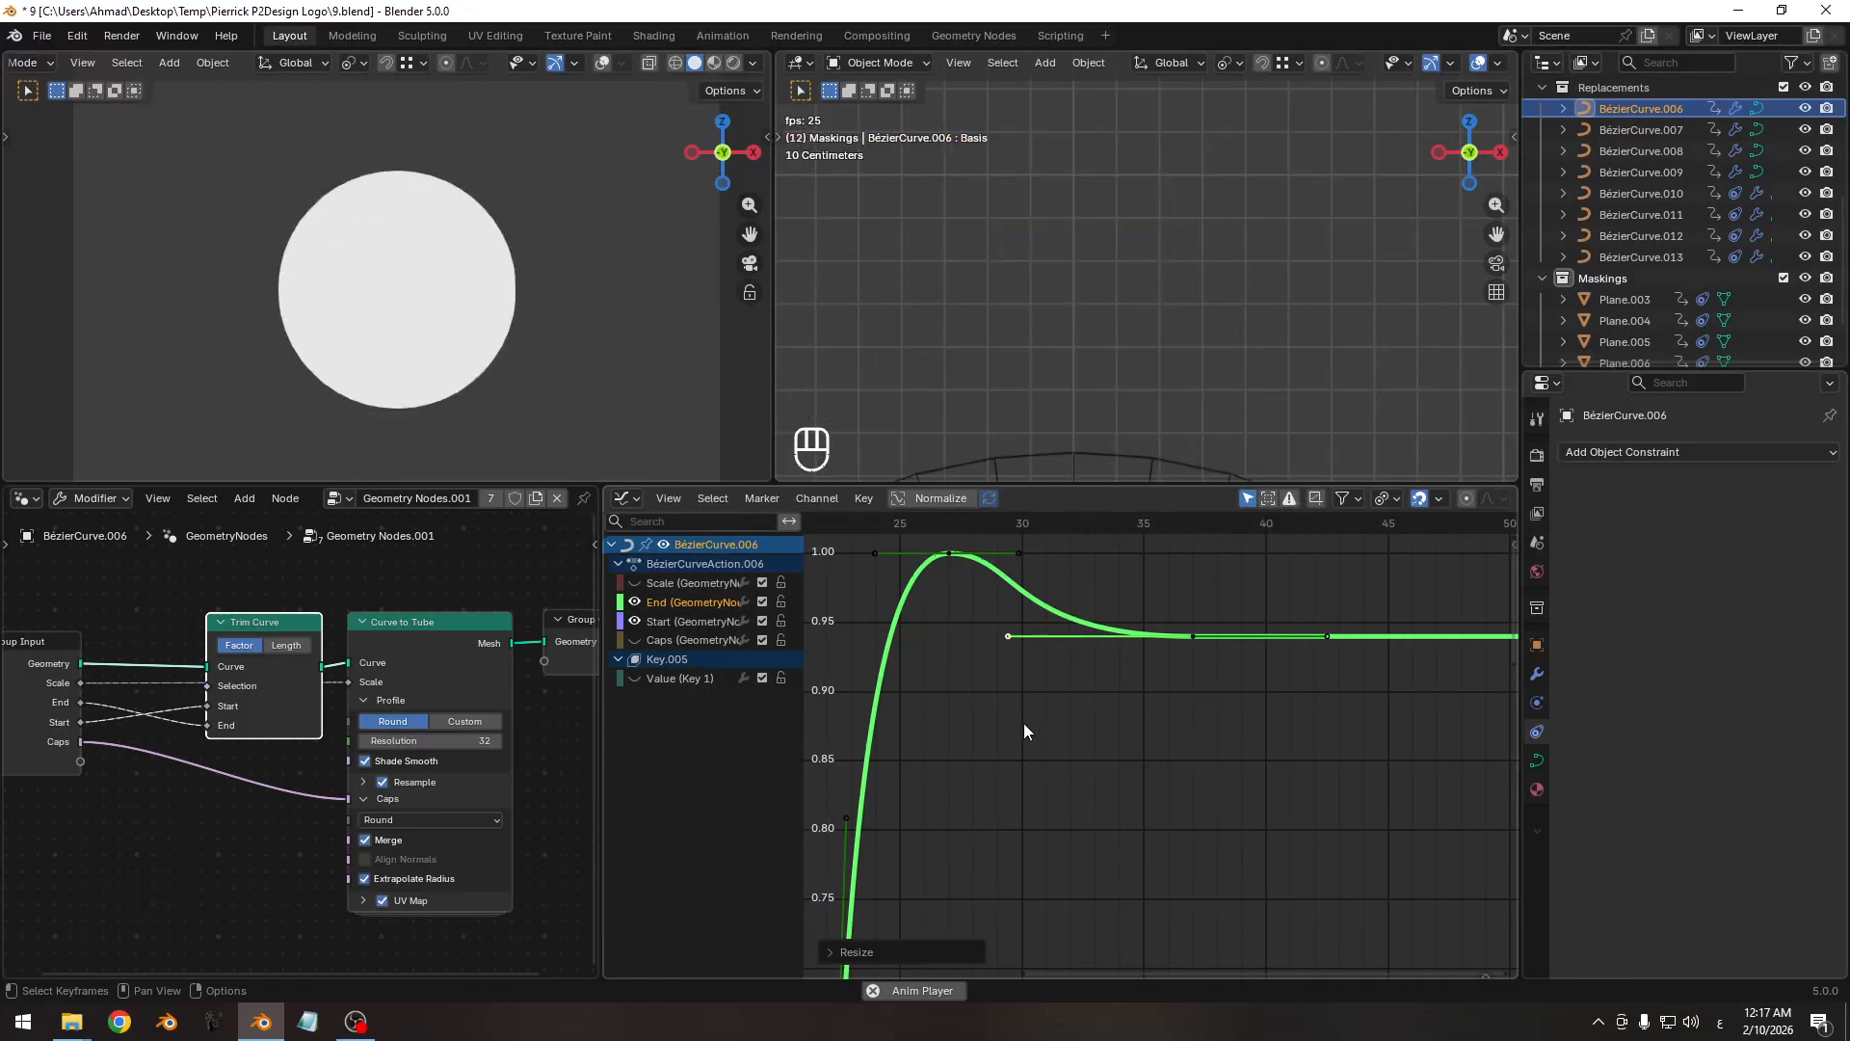
key("space")
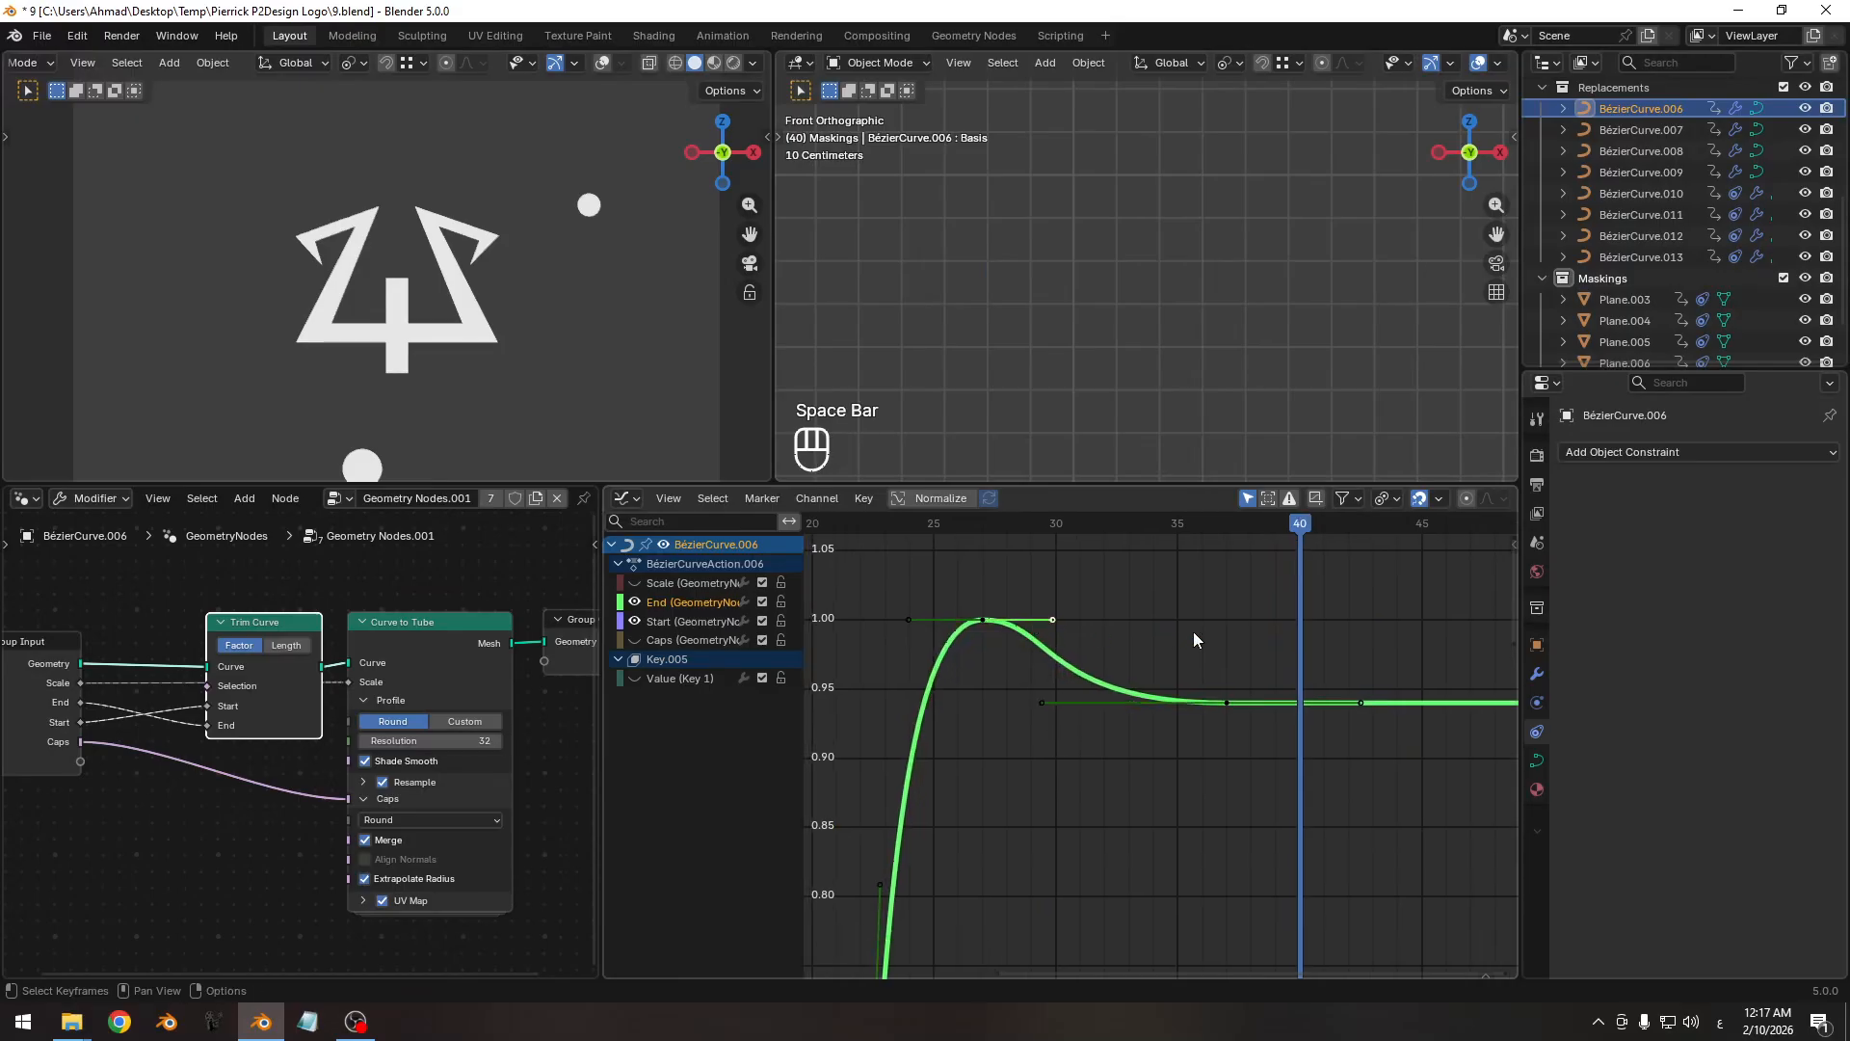
key("s")
right_click(1068, 700)
key("s")
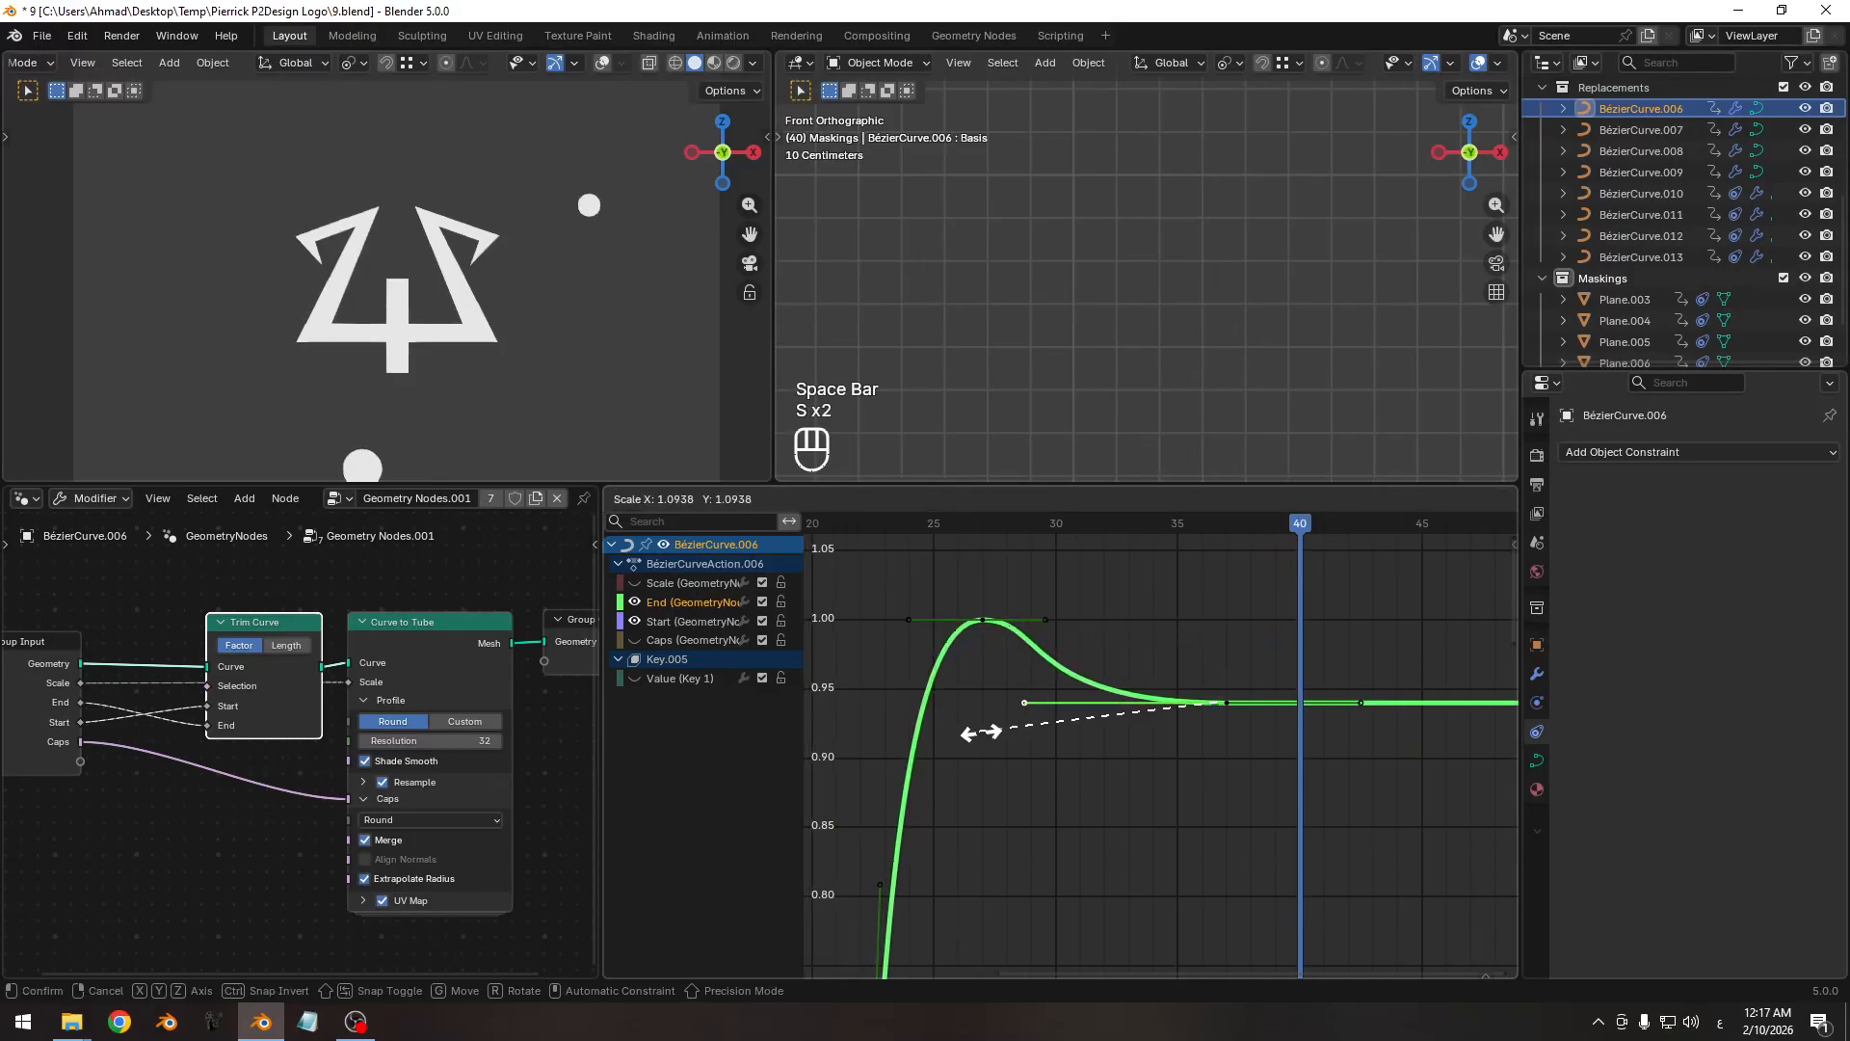
left_click(980, 733)
Play the animation to check how the bar settles, and save the project file.
key("space")
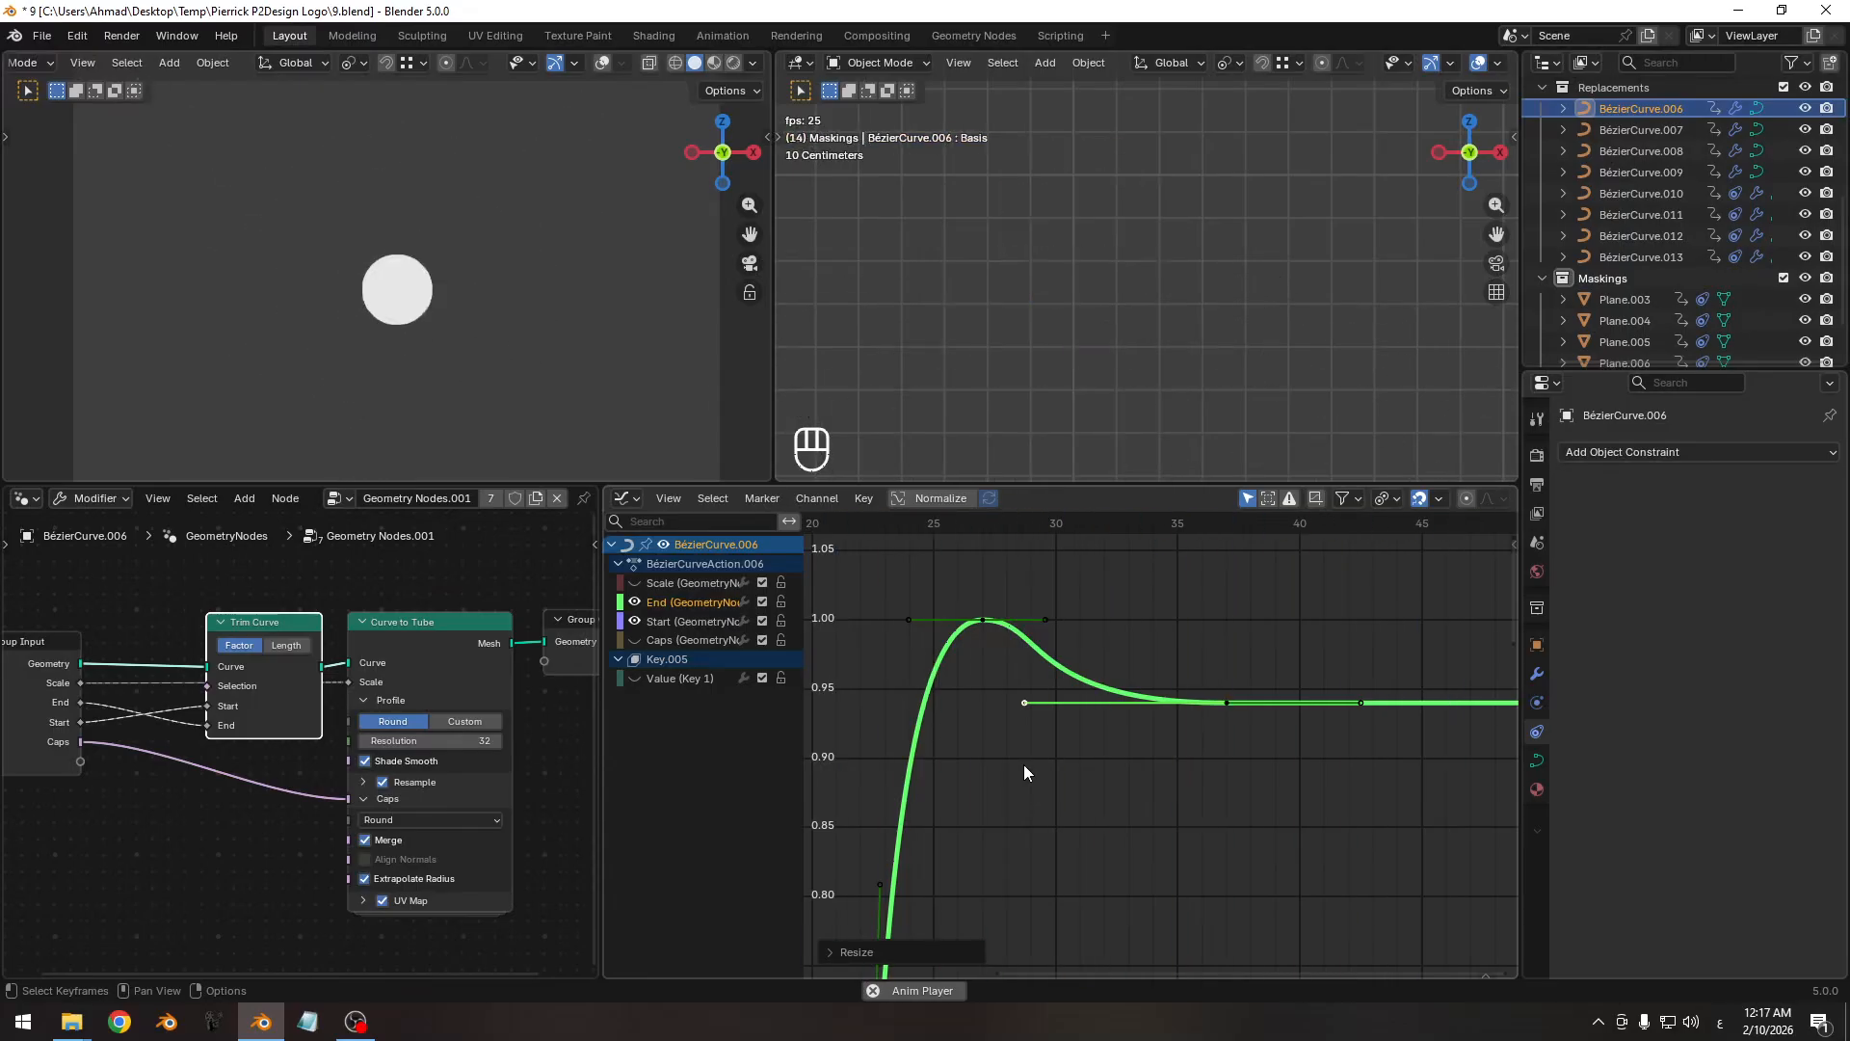
key("space")
key("ctrl+s")
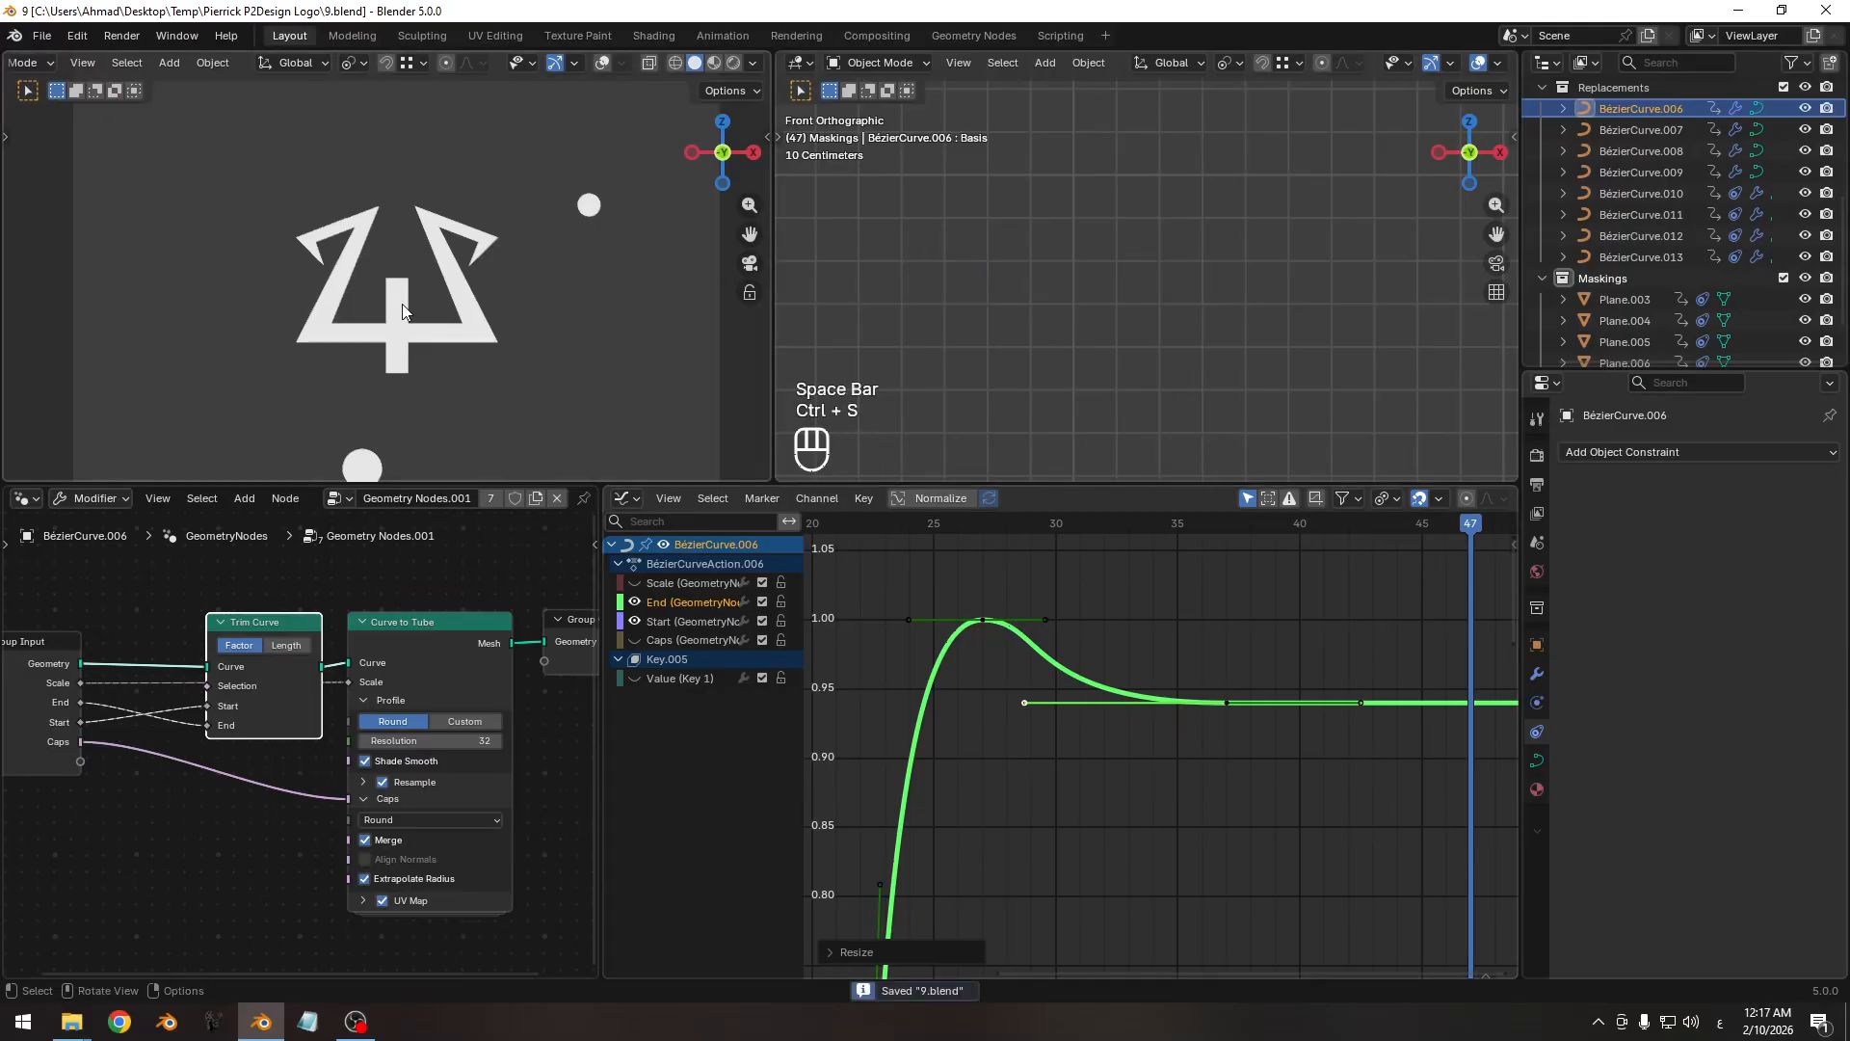
scroll(410, 296, "down", 3)
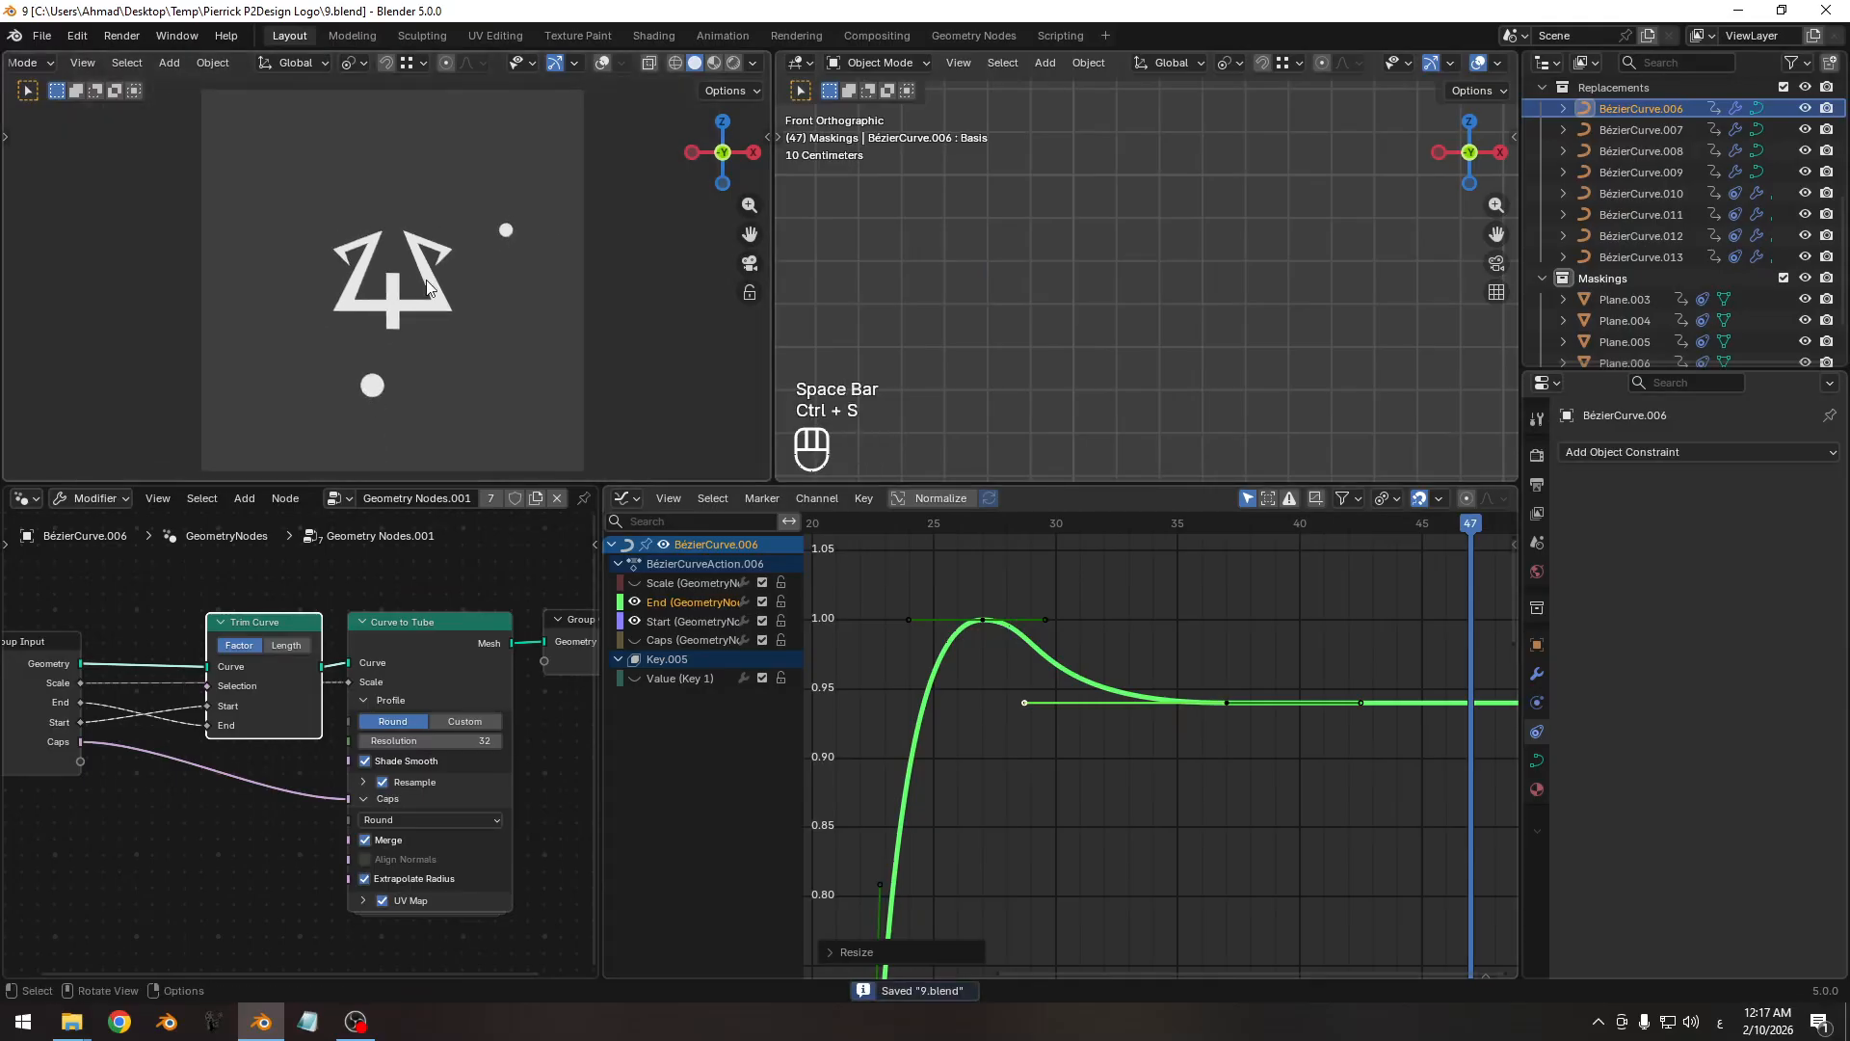
scroll(427, 286, "up", 2)
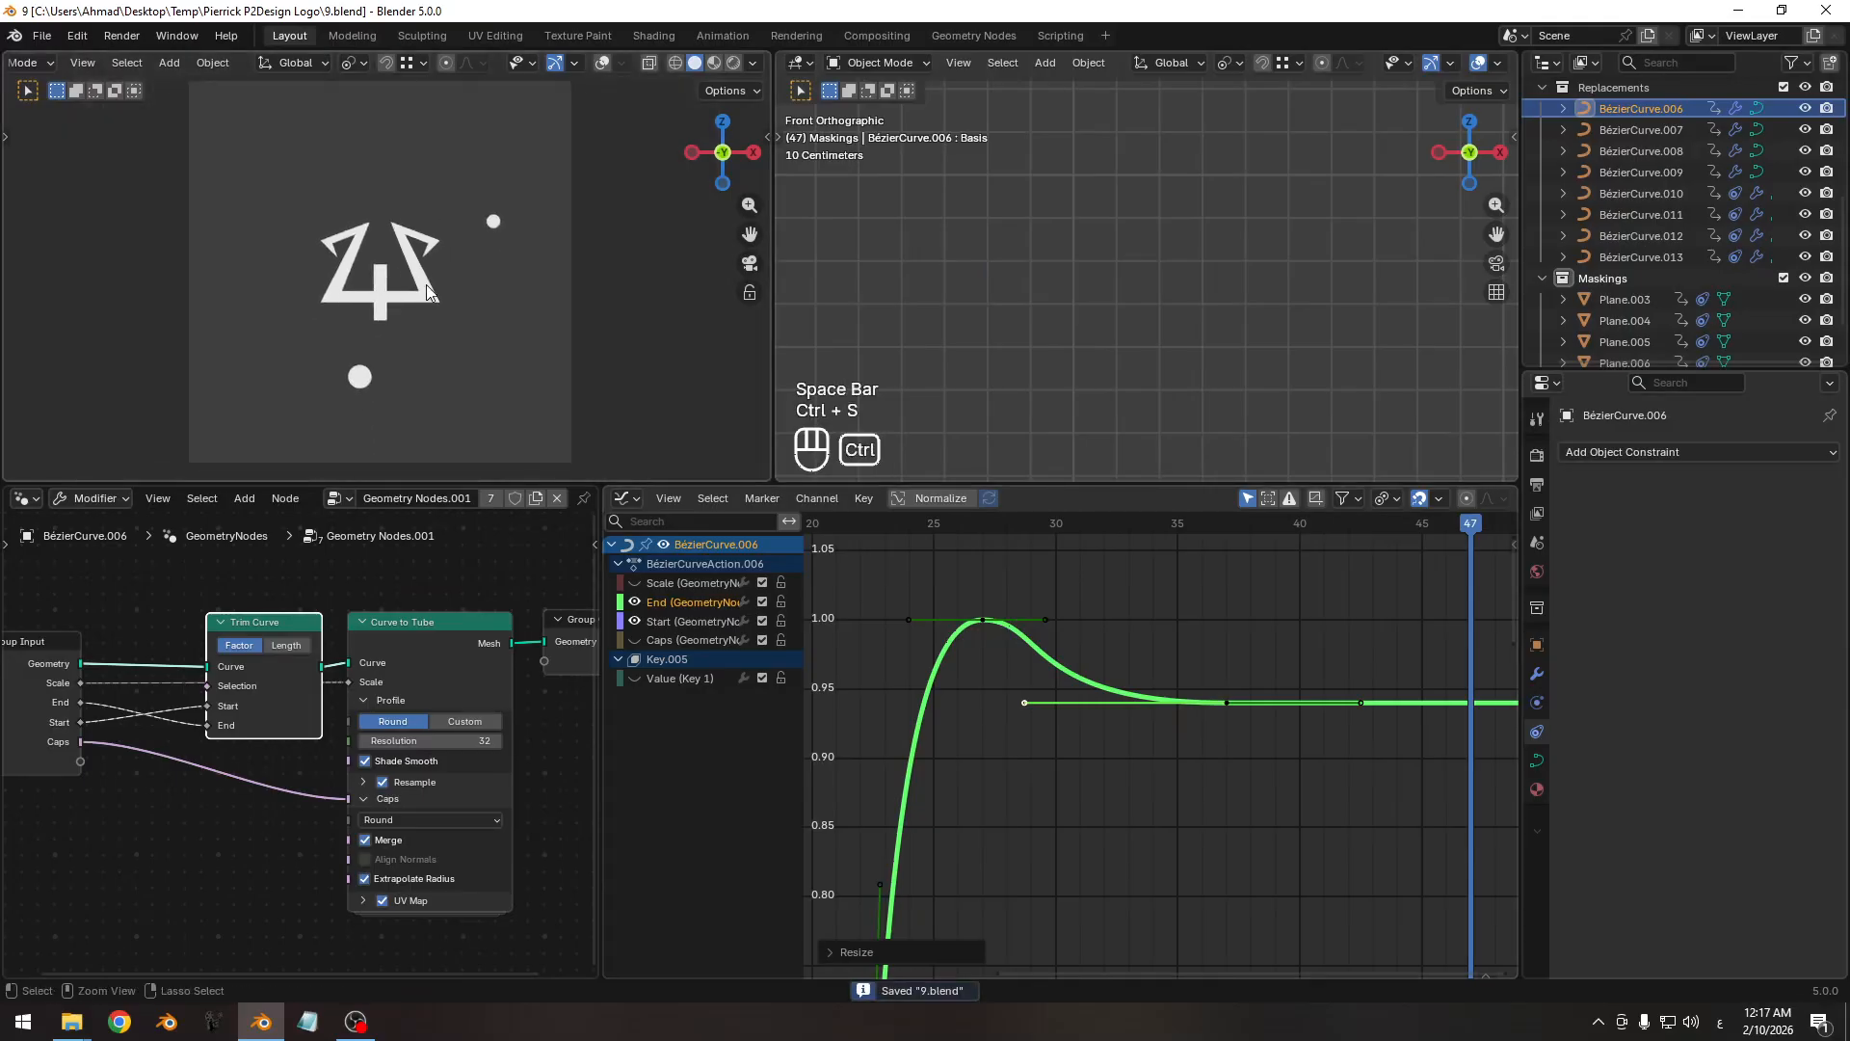
key("ctrl+s")
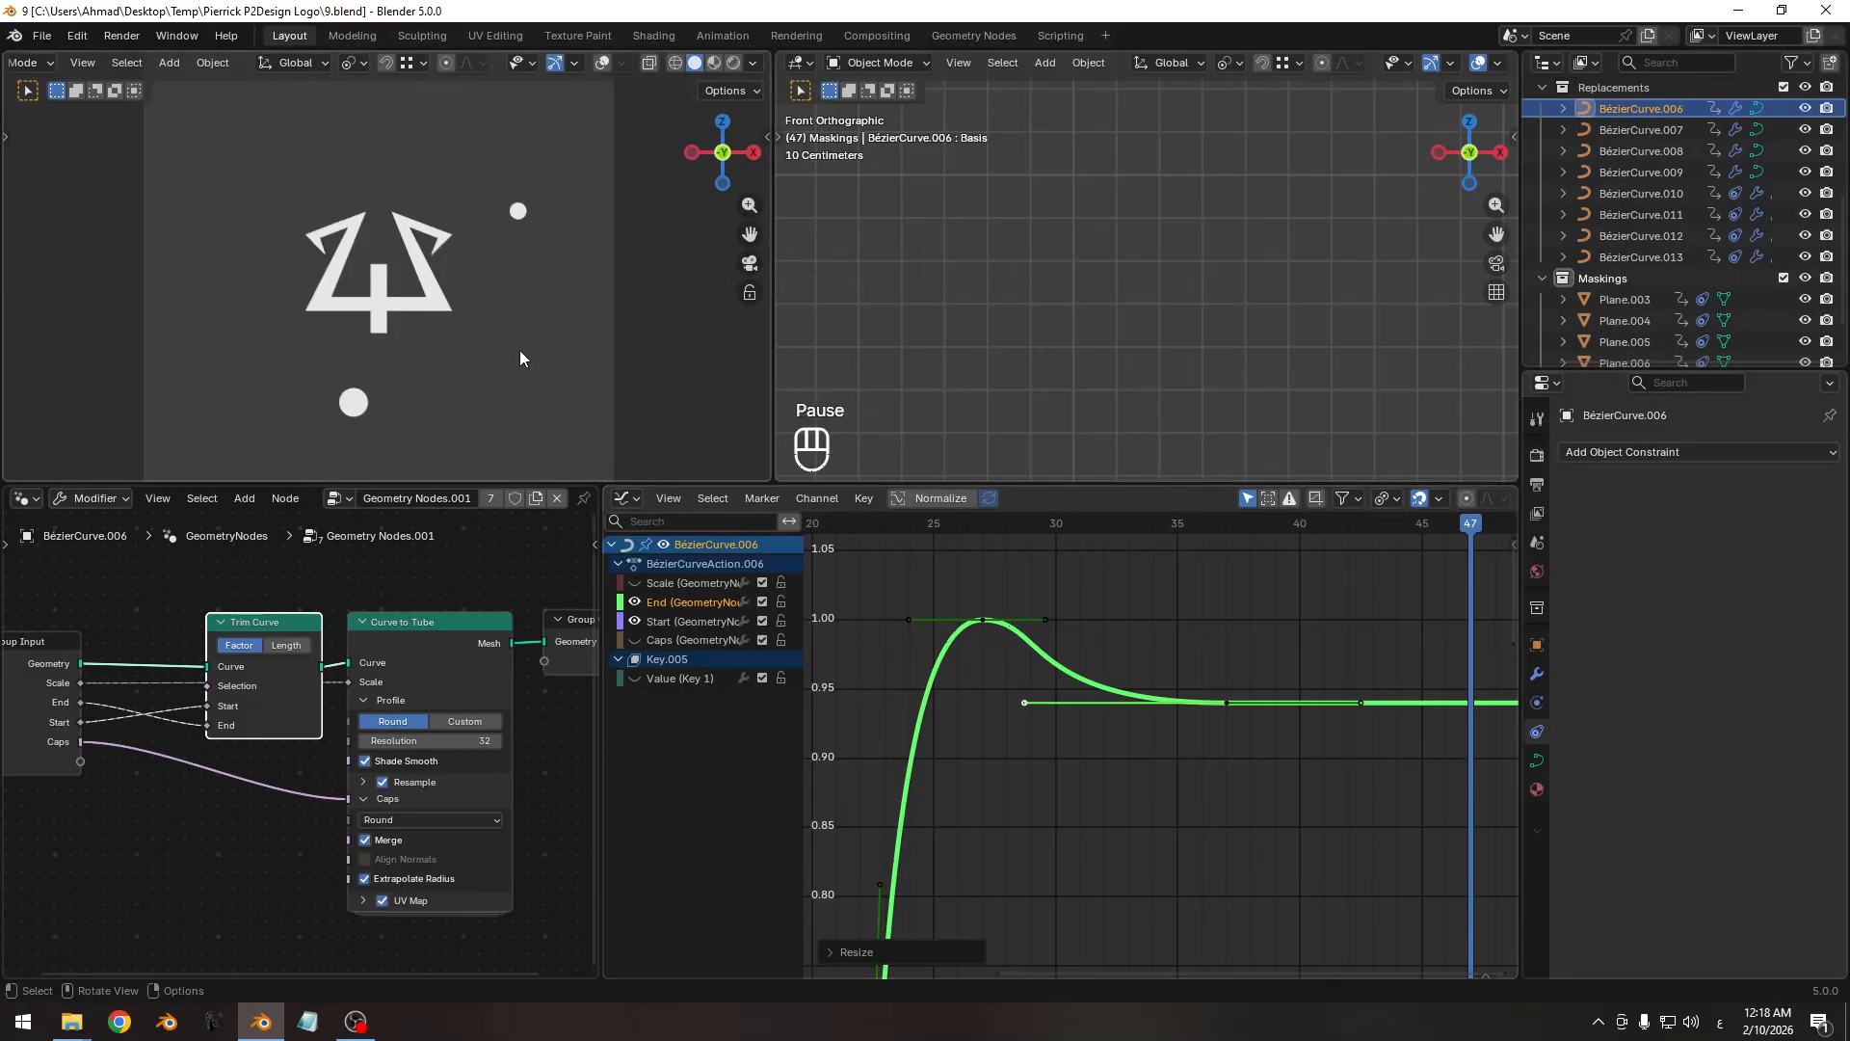
Select the small dot curve BézierCurve.004, scrub the animation to frame 21, and save the file.
middle_click_drag(1183, 659, 1150, 718, "ctrl")
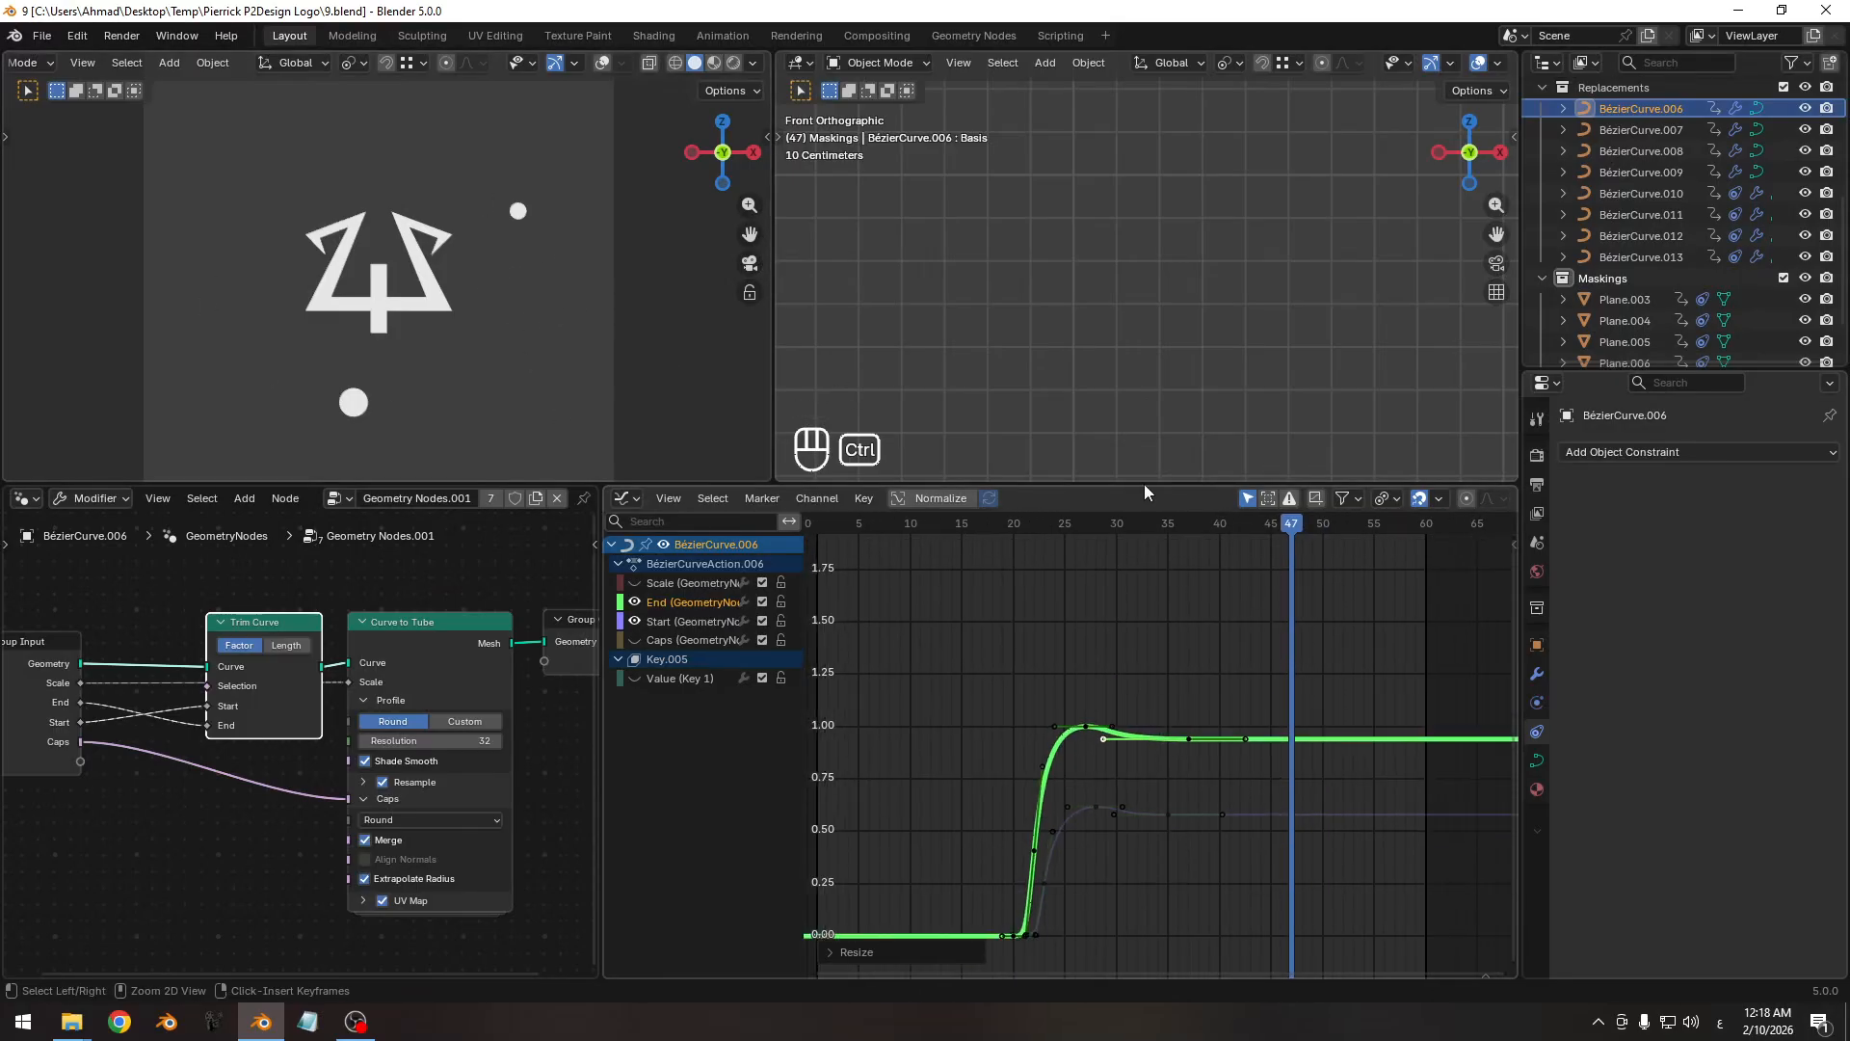
middle_click_drag(1140, 265, 1178, 268, "ctrl")
middle_click_drag(1216, 314, 1201, 293, "shift")
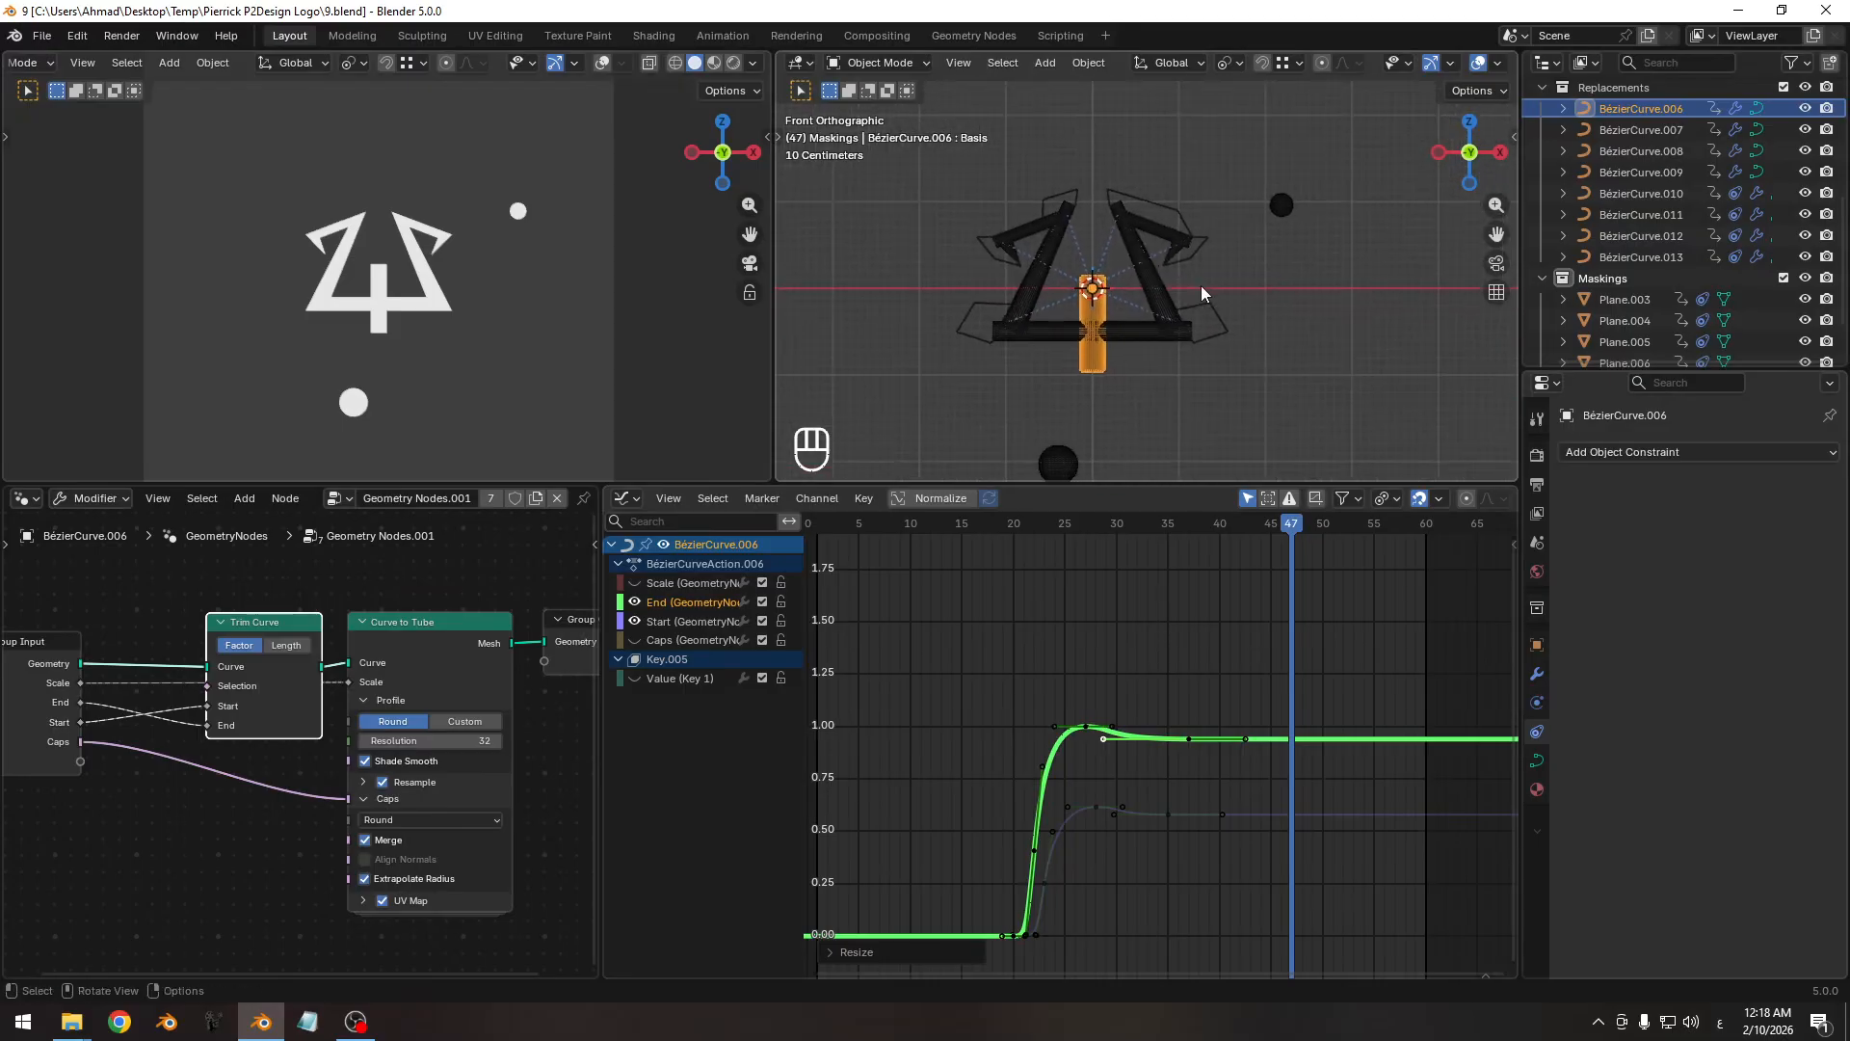
key("ctrl+s")
left_click(1284, 206)
key("ctrl+s")
middle_click_drag(1152, 599, 1052, 537, "ctrl")
left_click_drag(1051, 537, 1148, 532)
key("ctrl+s")
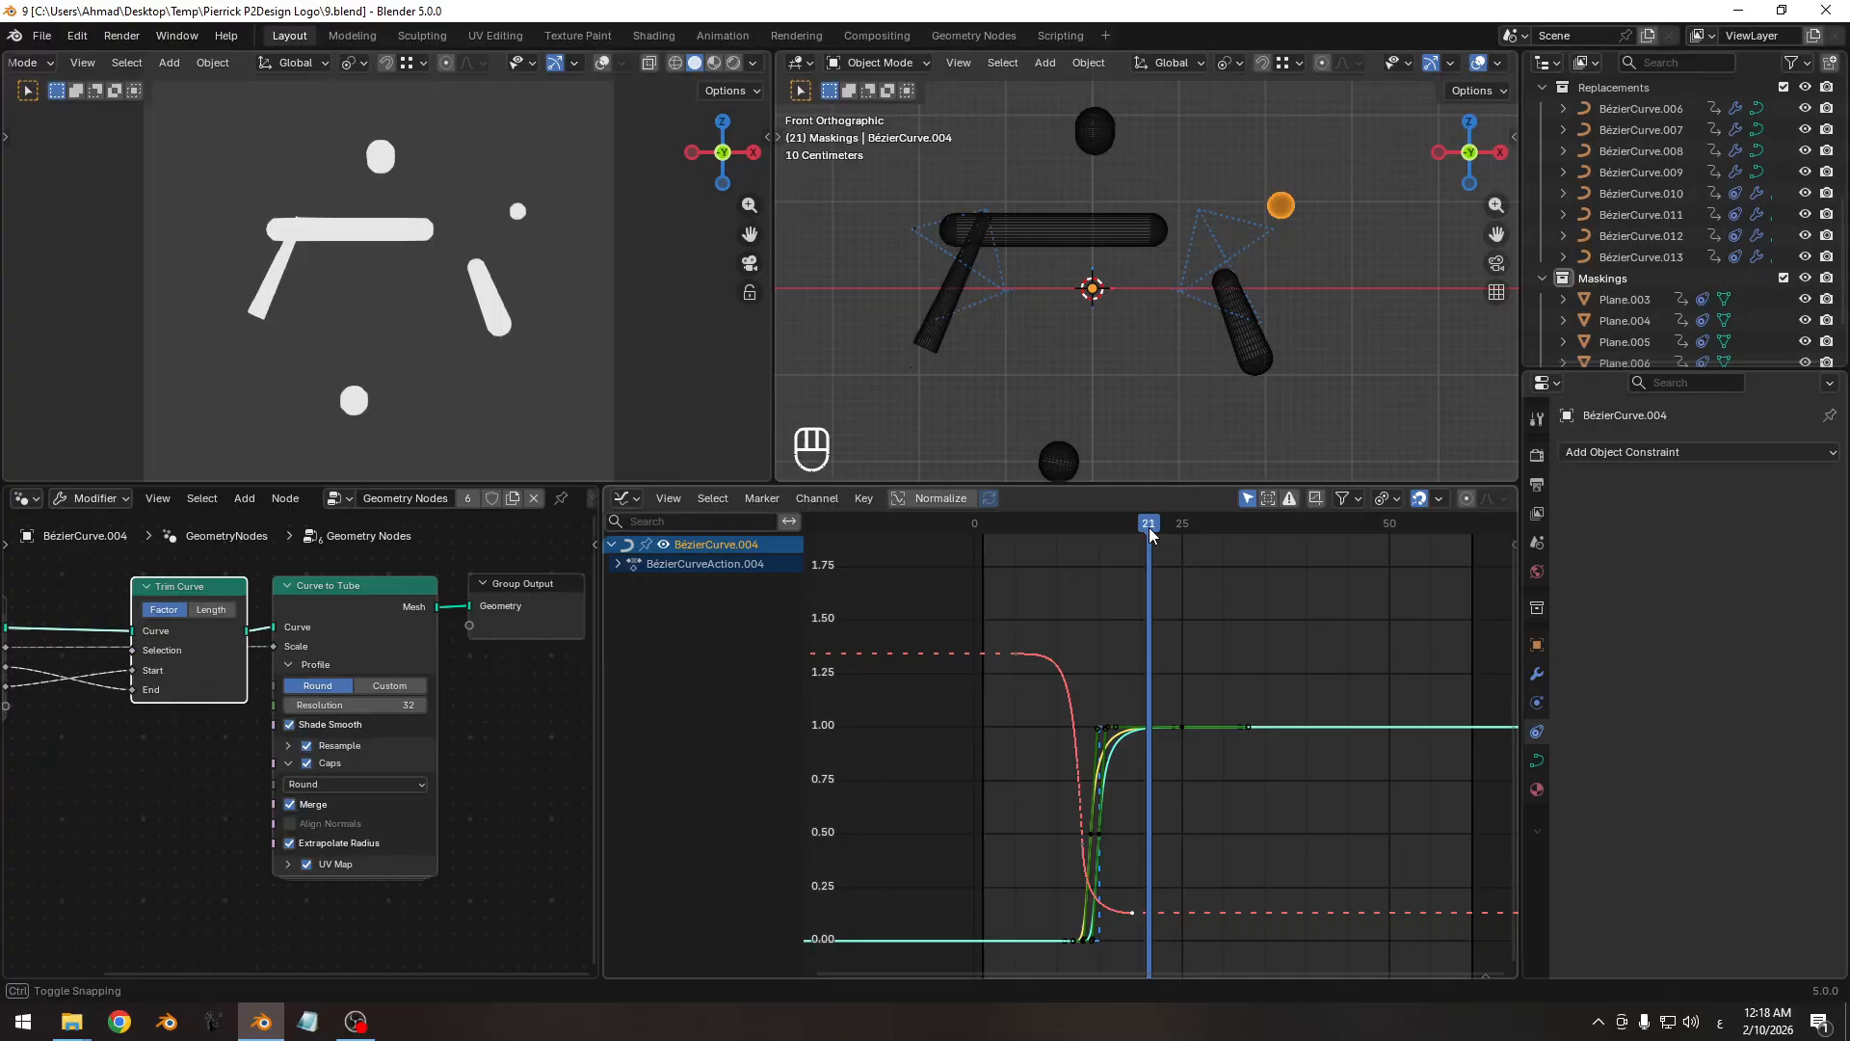
key("ctrl+s")
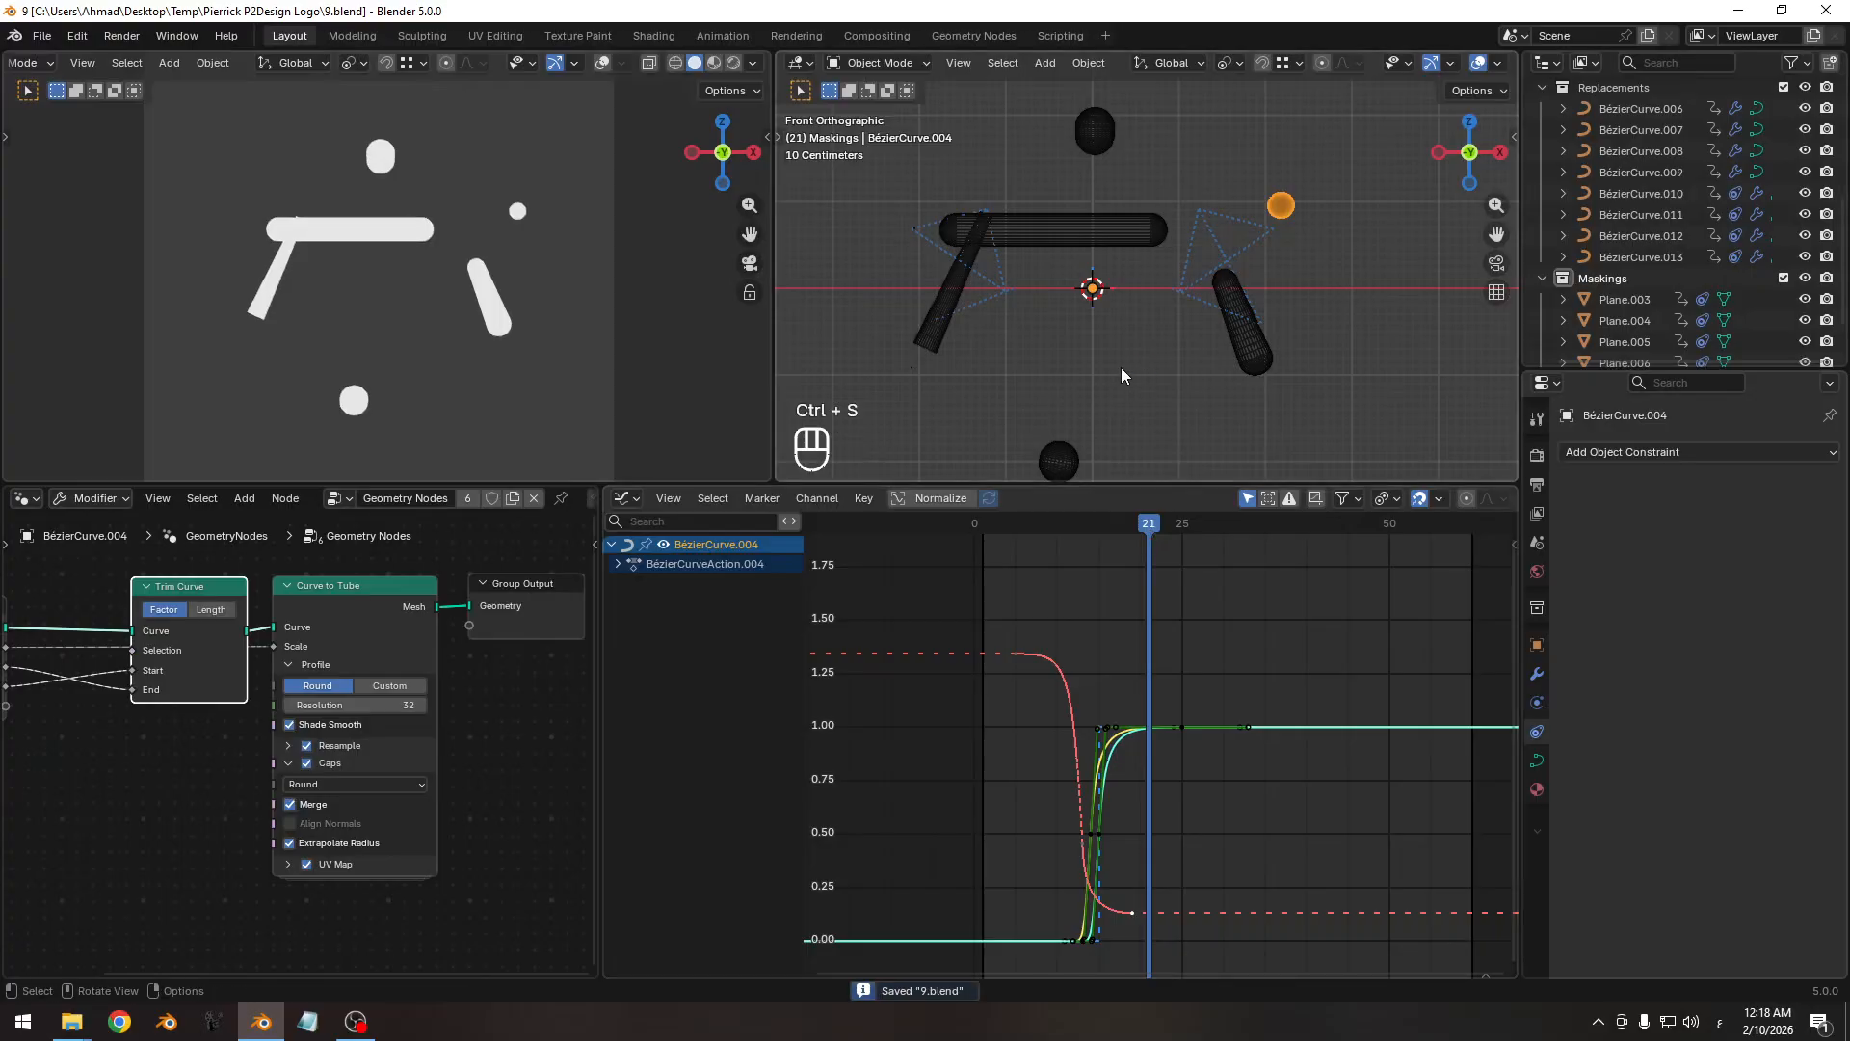
Show the overlays in the camera view and make the Replacements collection active.
key("shift+alt+z")
scroll(1638, 318, "up", 3)
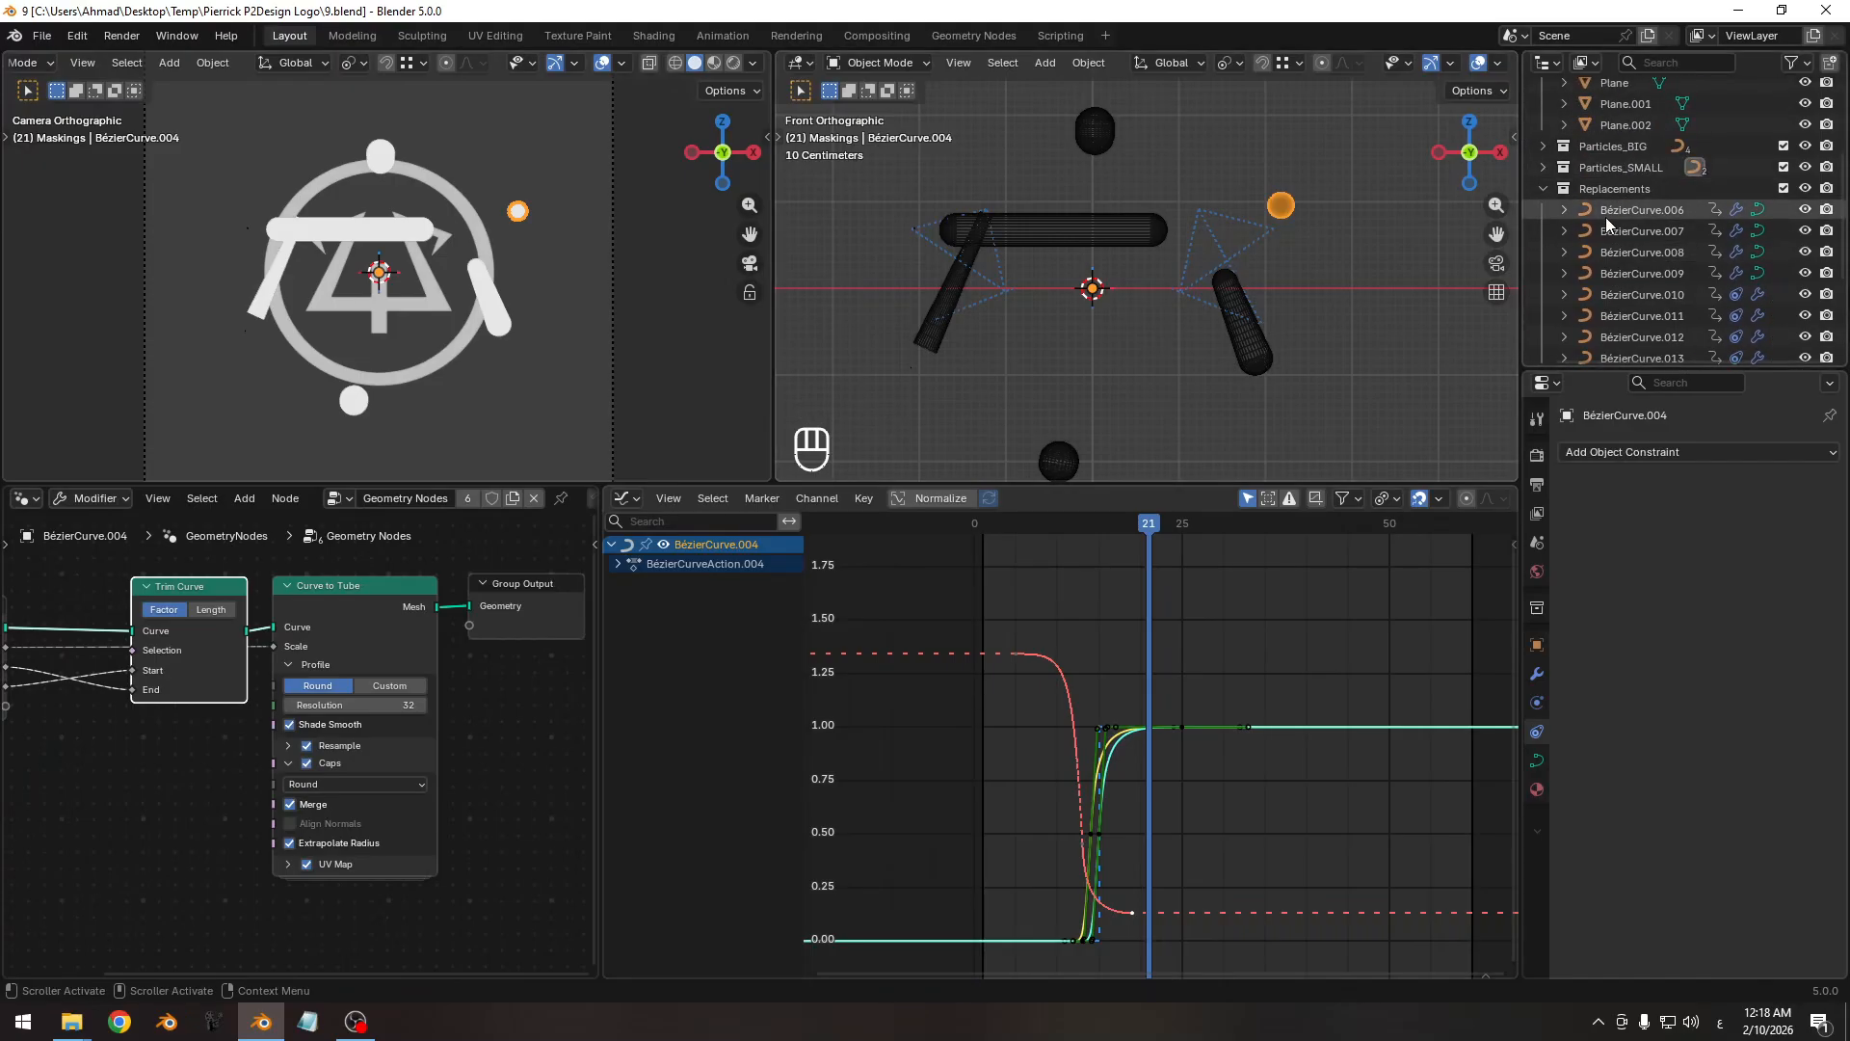
scroll(1628, 217, "down", 2)
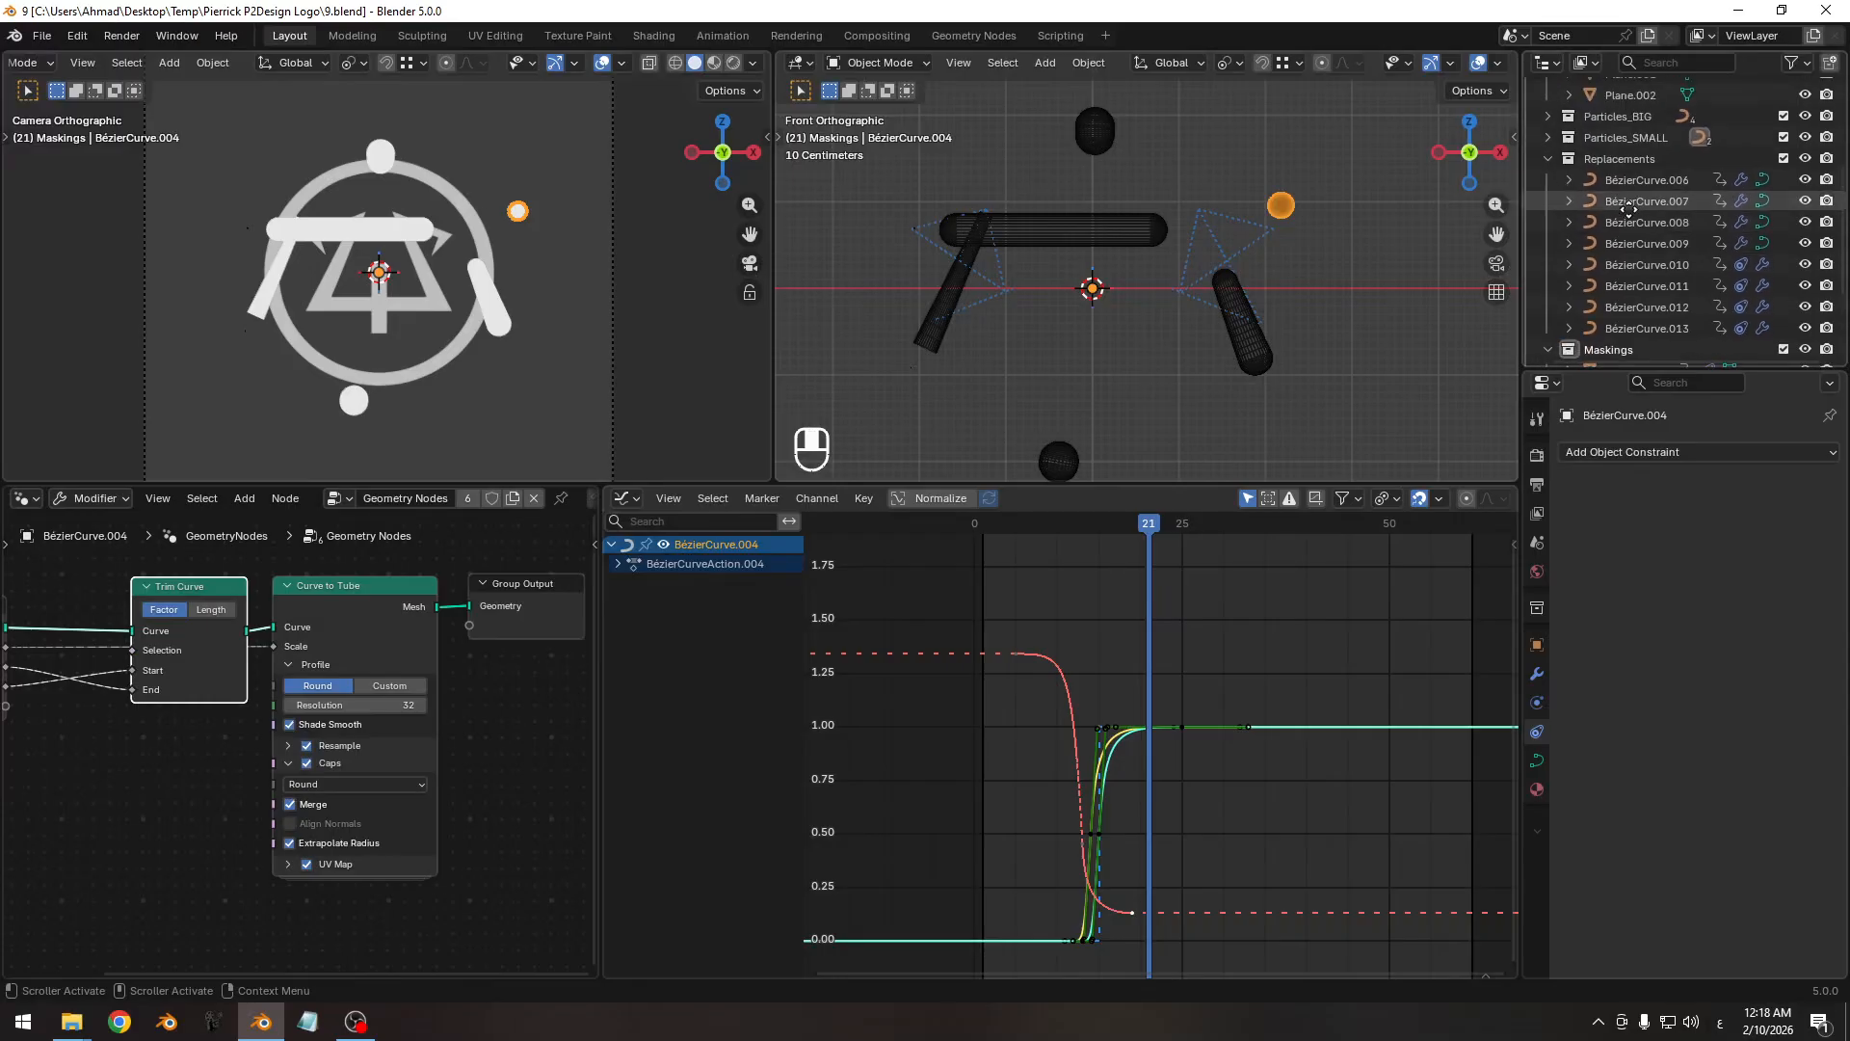
left_click(1628, 159)
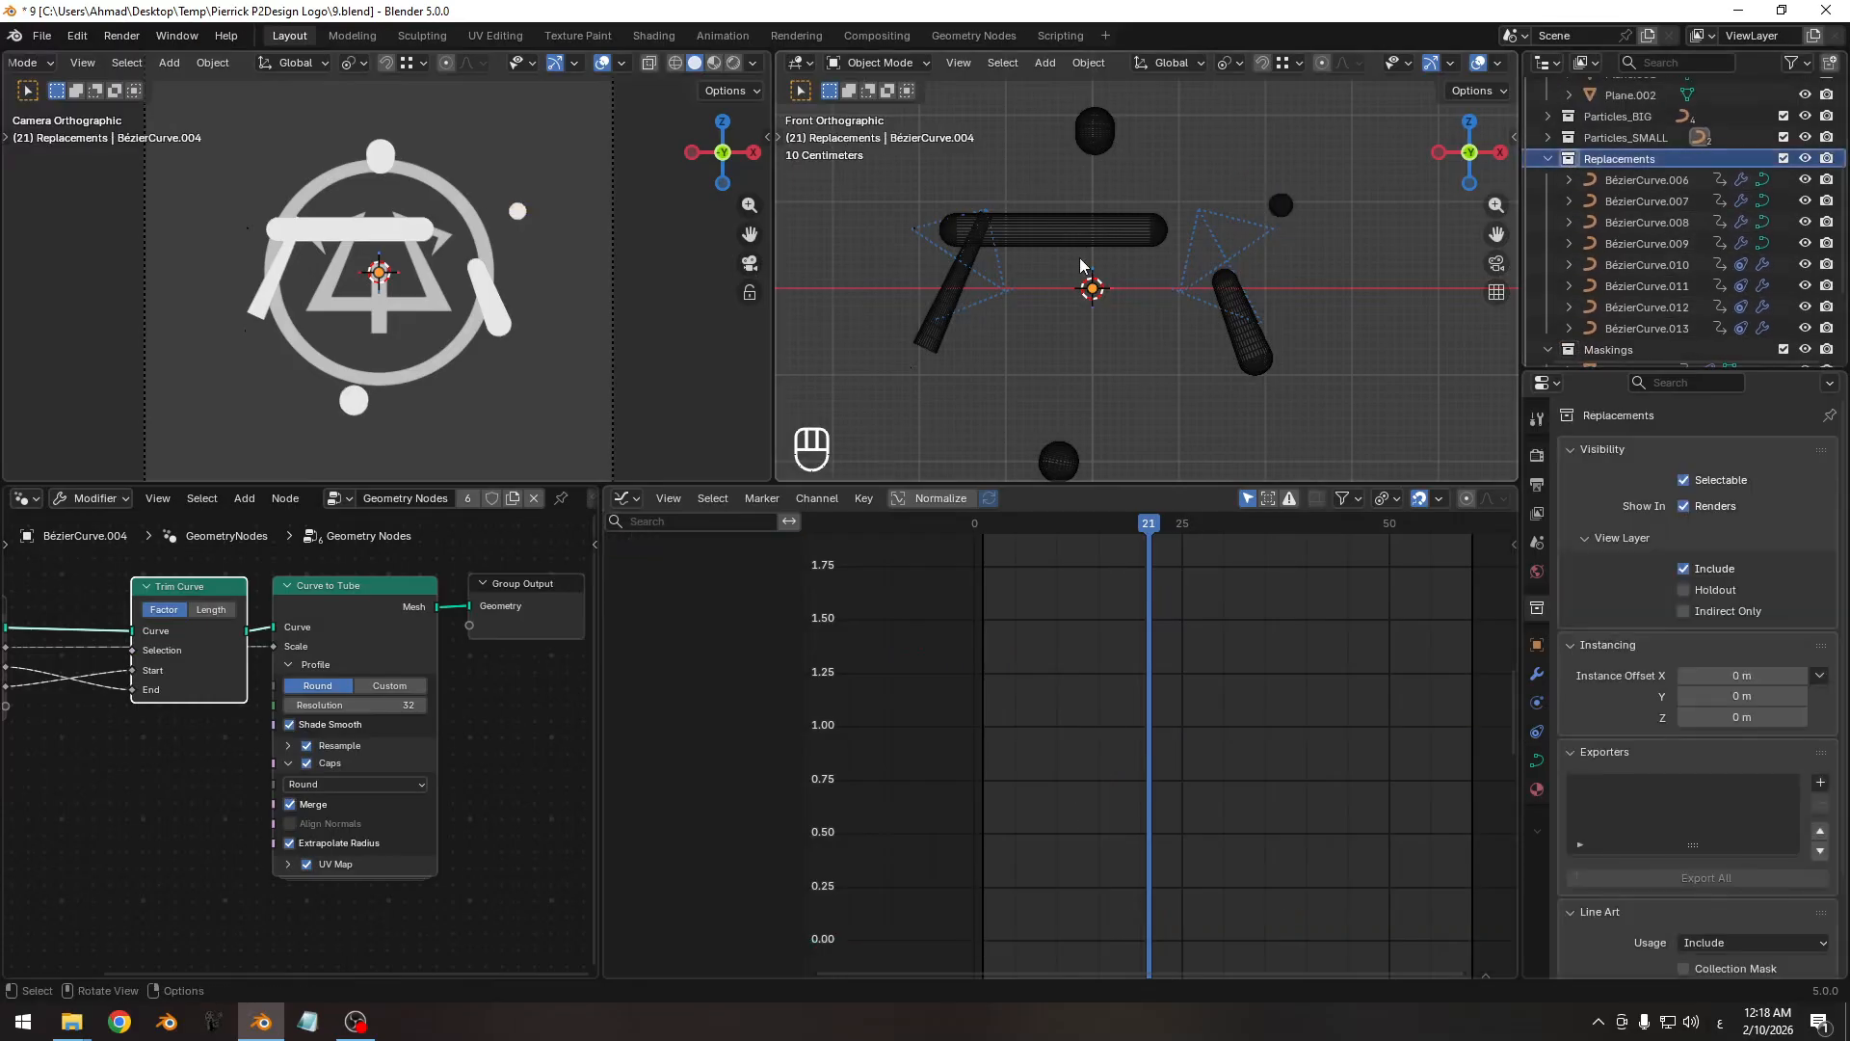
Add a Bézier circle to the Replacements collection and delete it again.
key("shift+a")
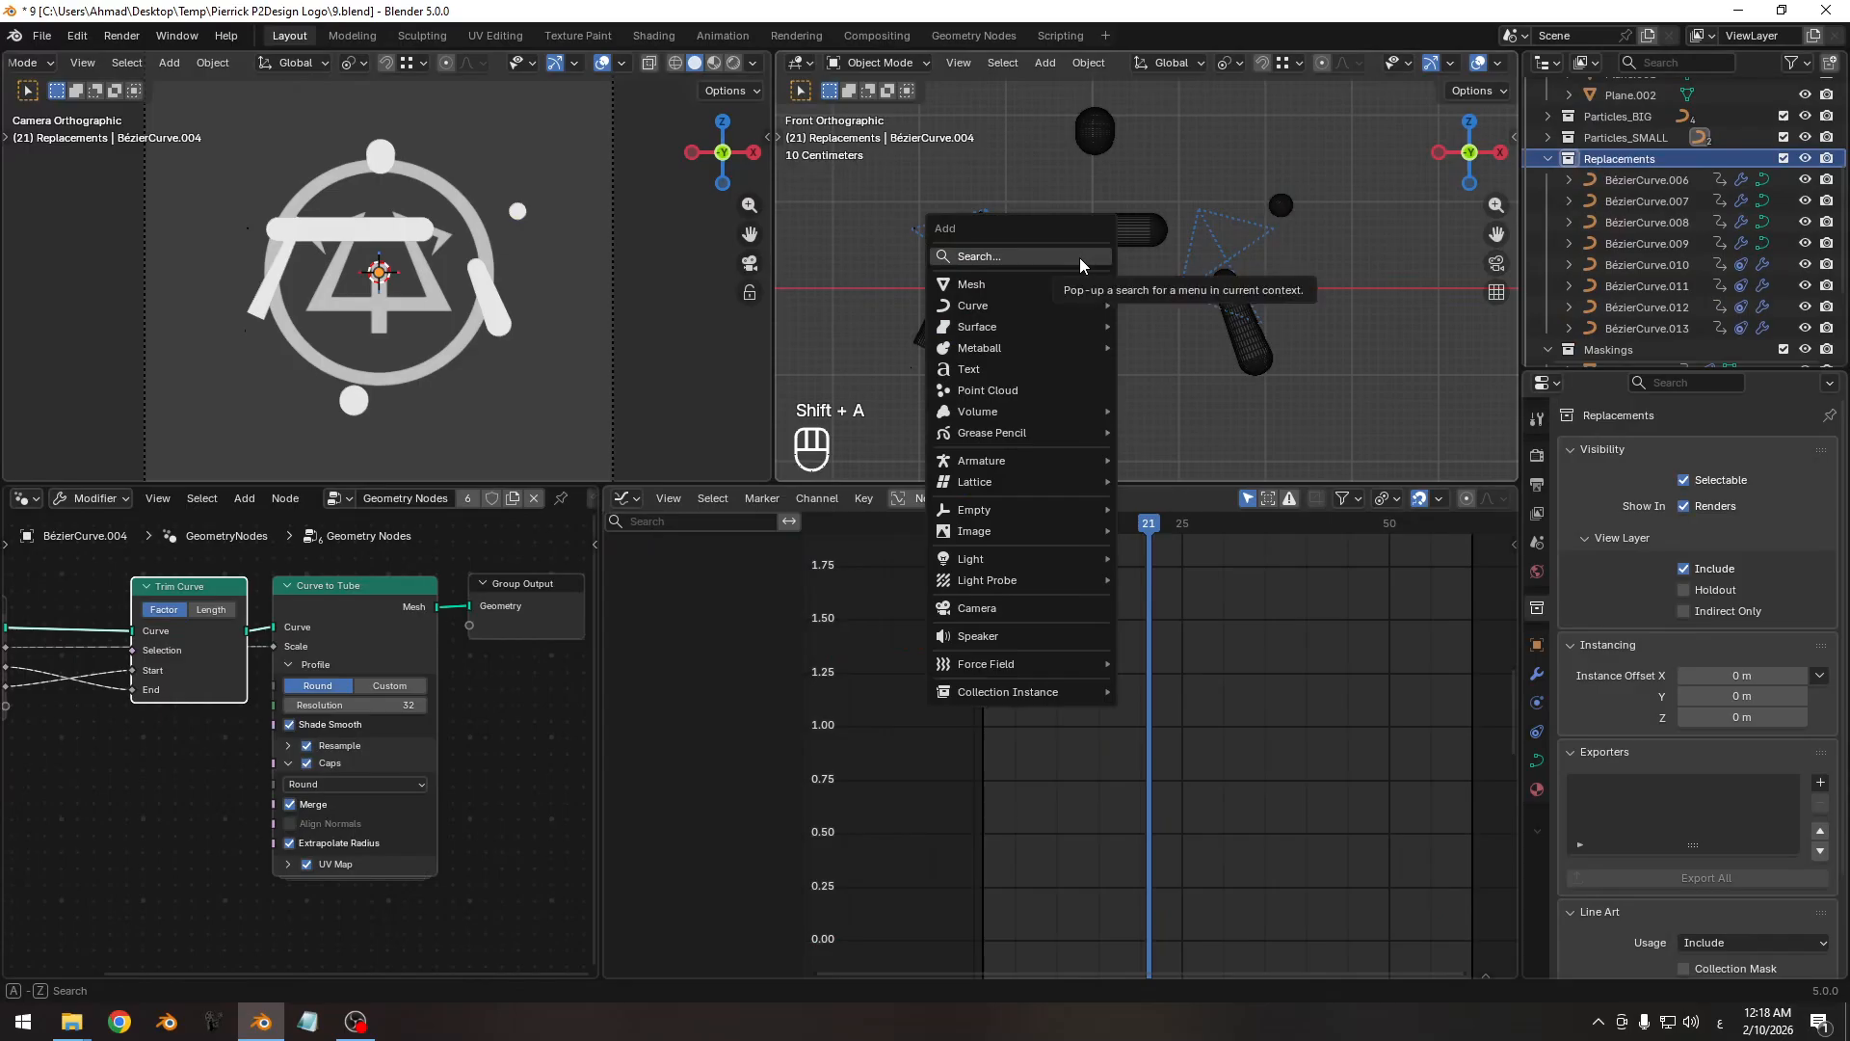
scroll(1662, 193, "down", 4)
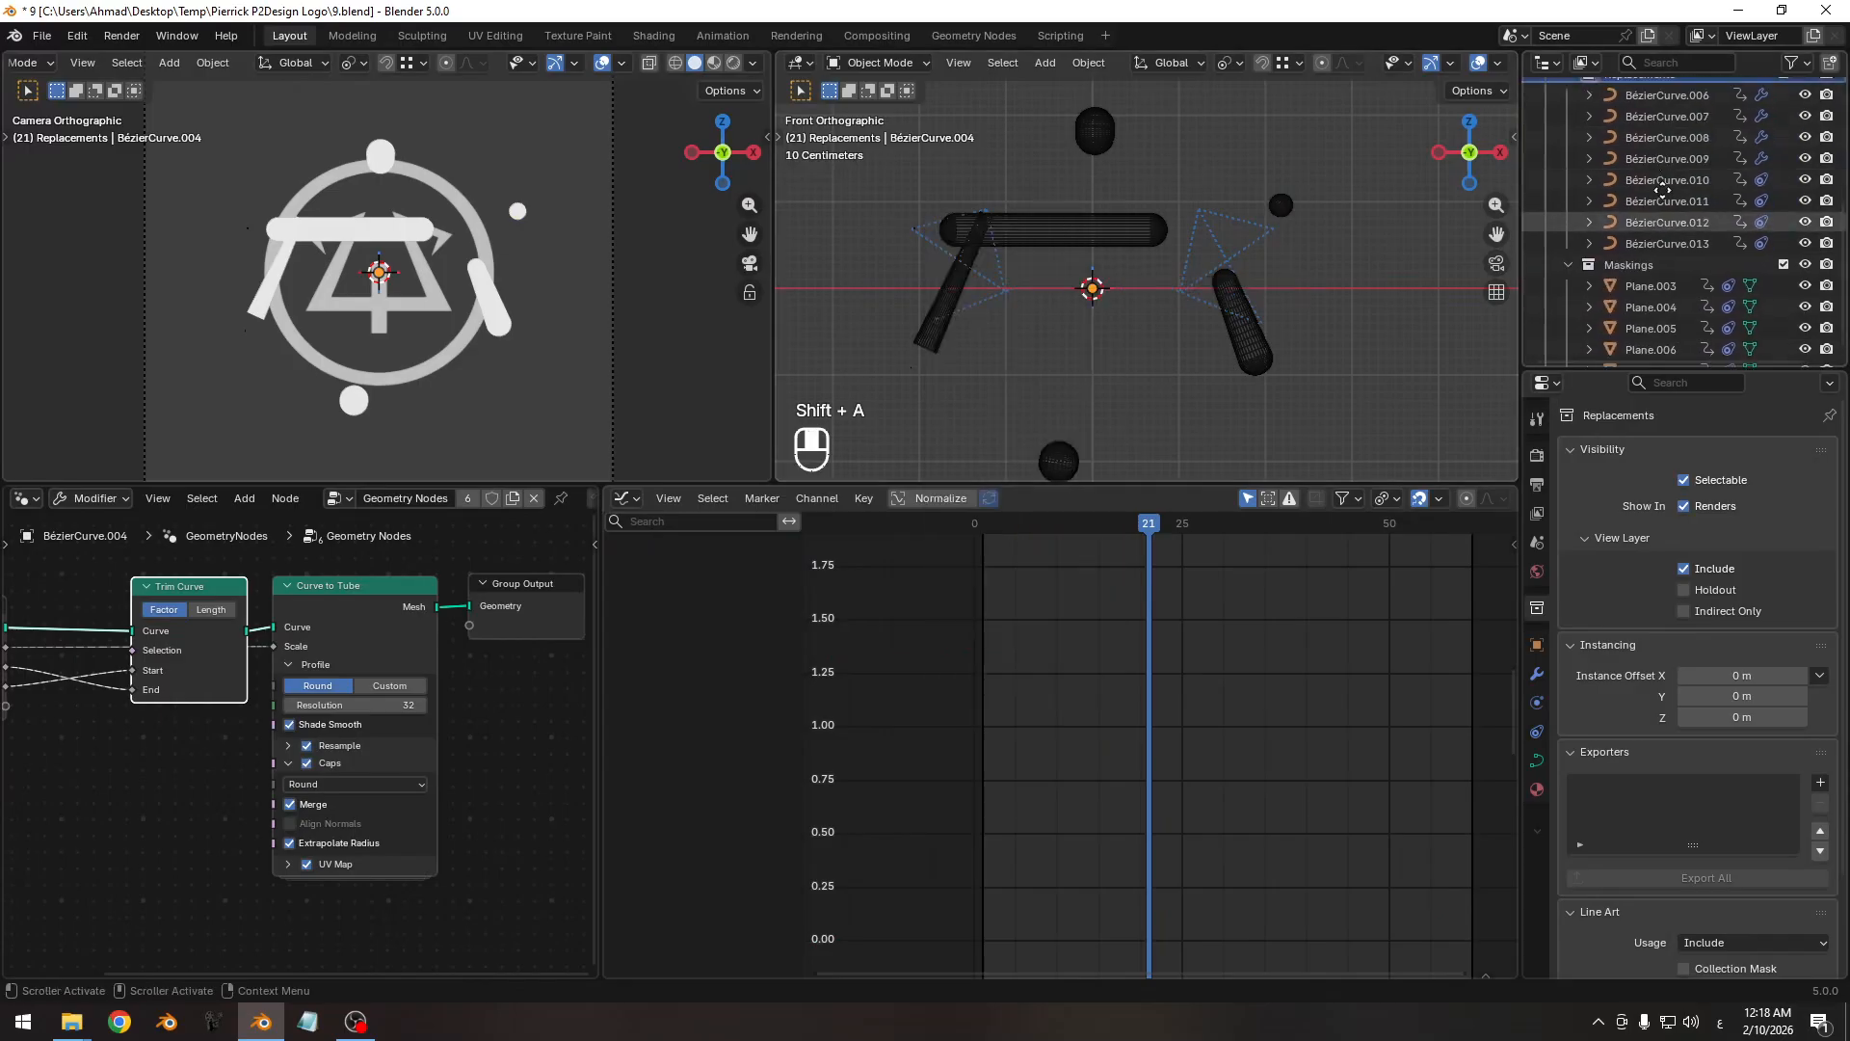
scroll(1662, 189, "up", 4)
key("shift+a")
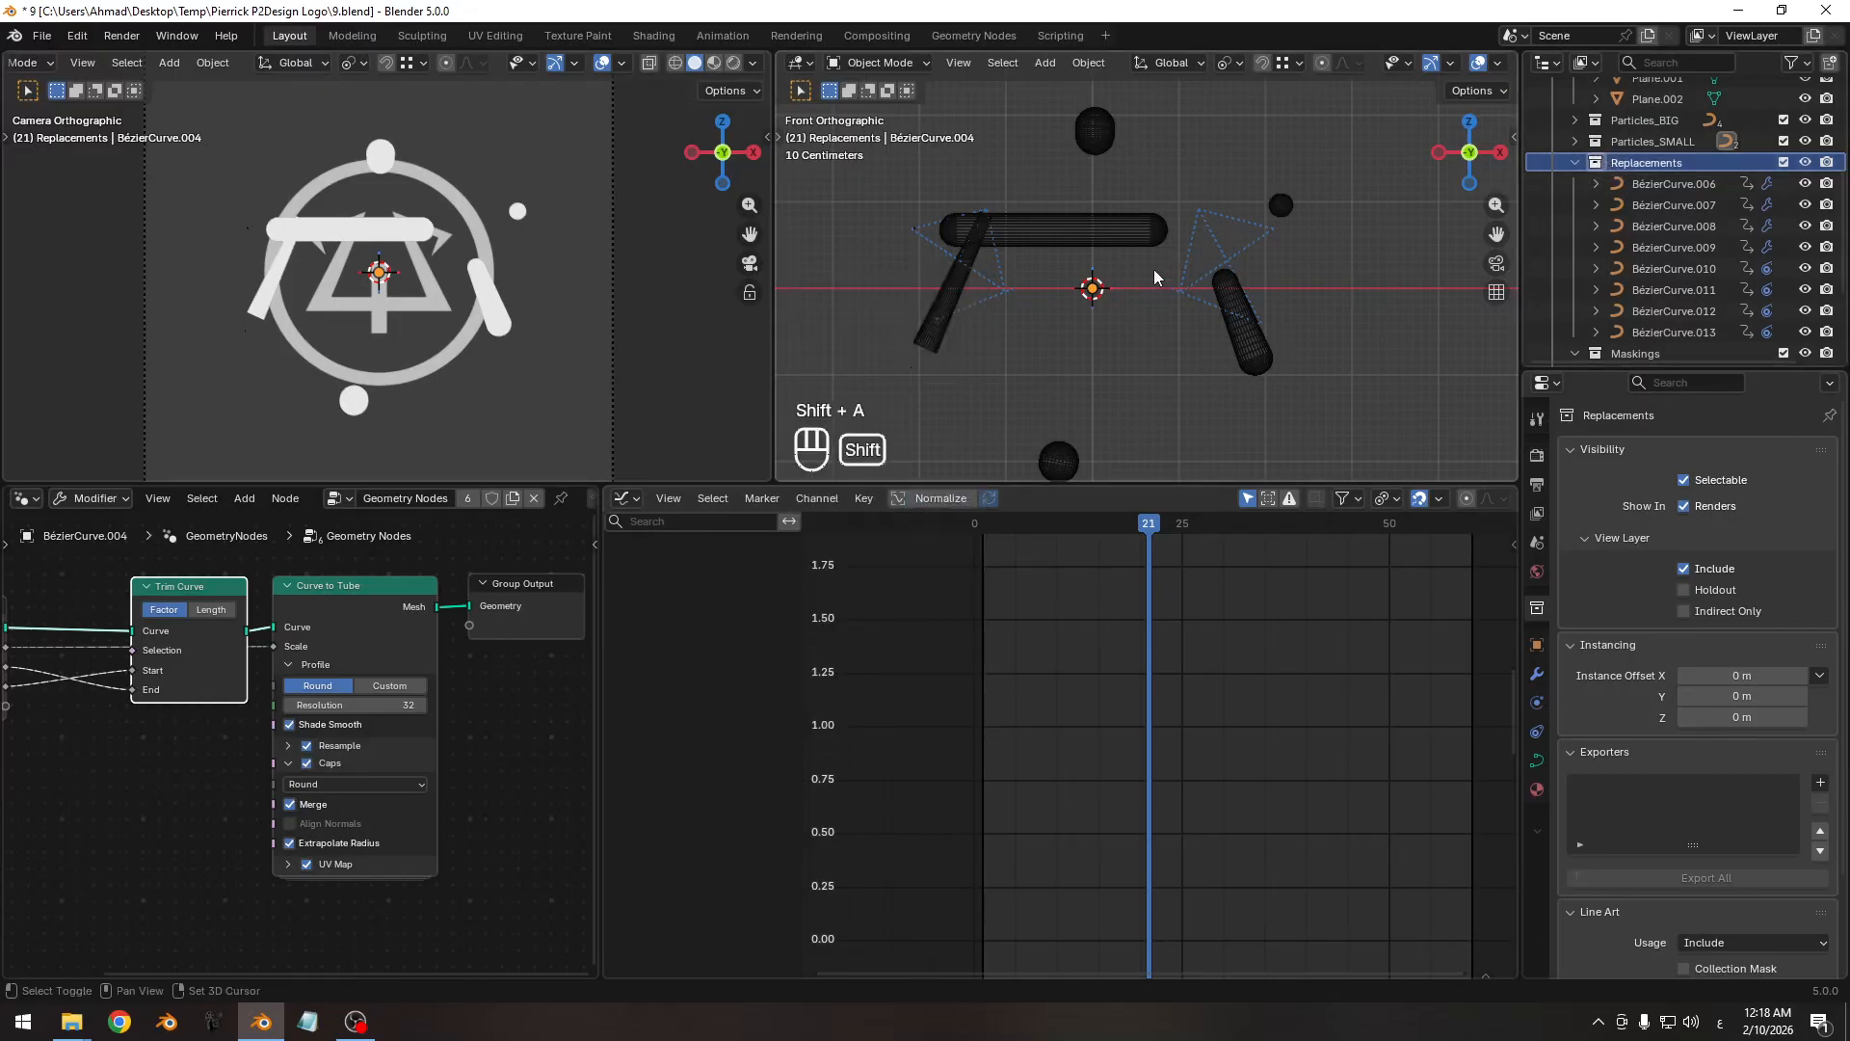
key("shift+a")
mouse_move(907, 332)
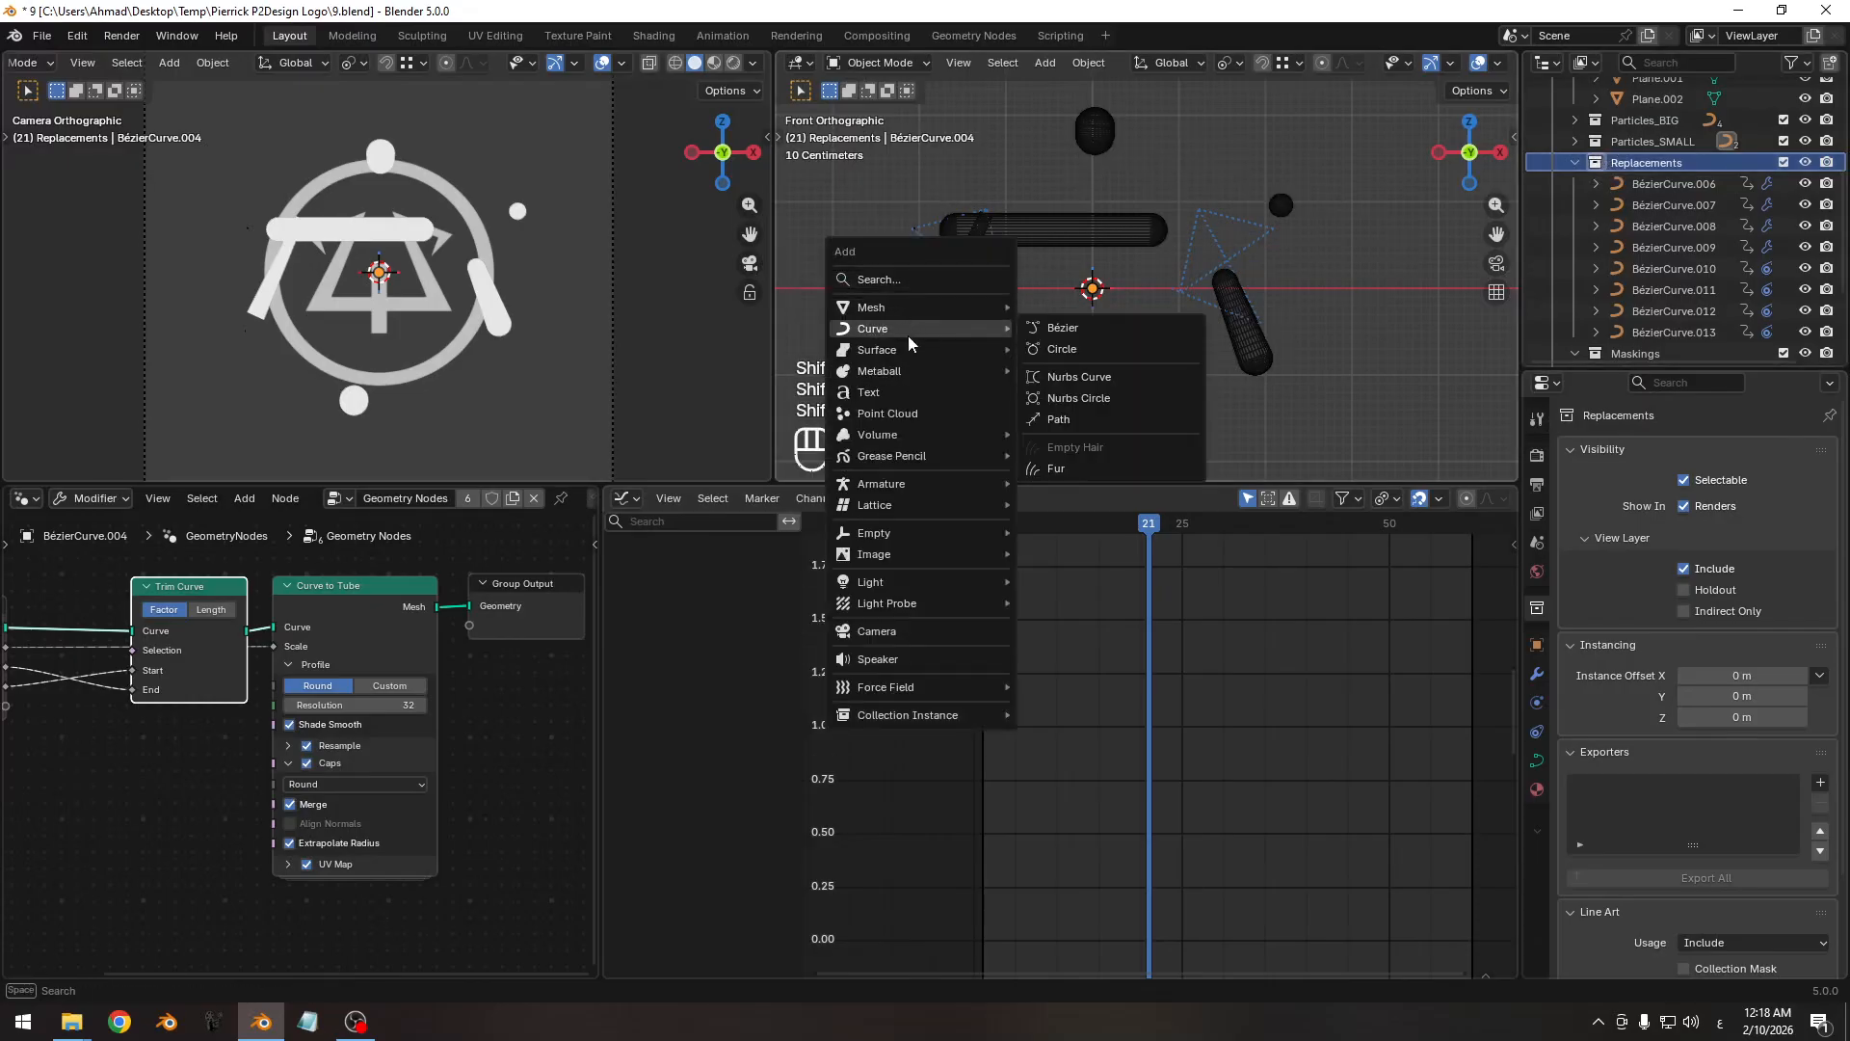
left_click(1066, 350)
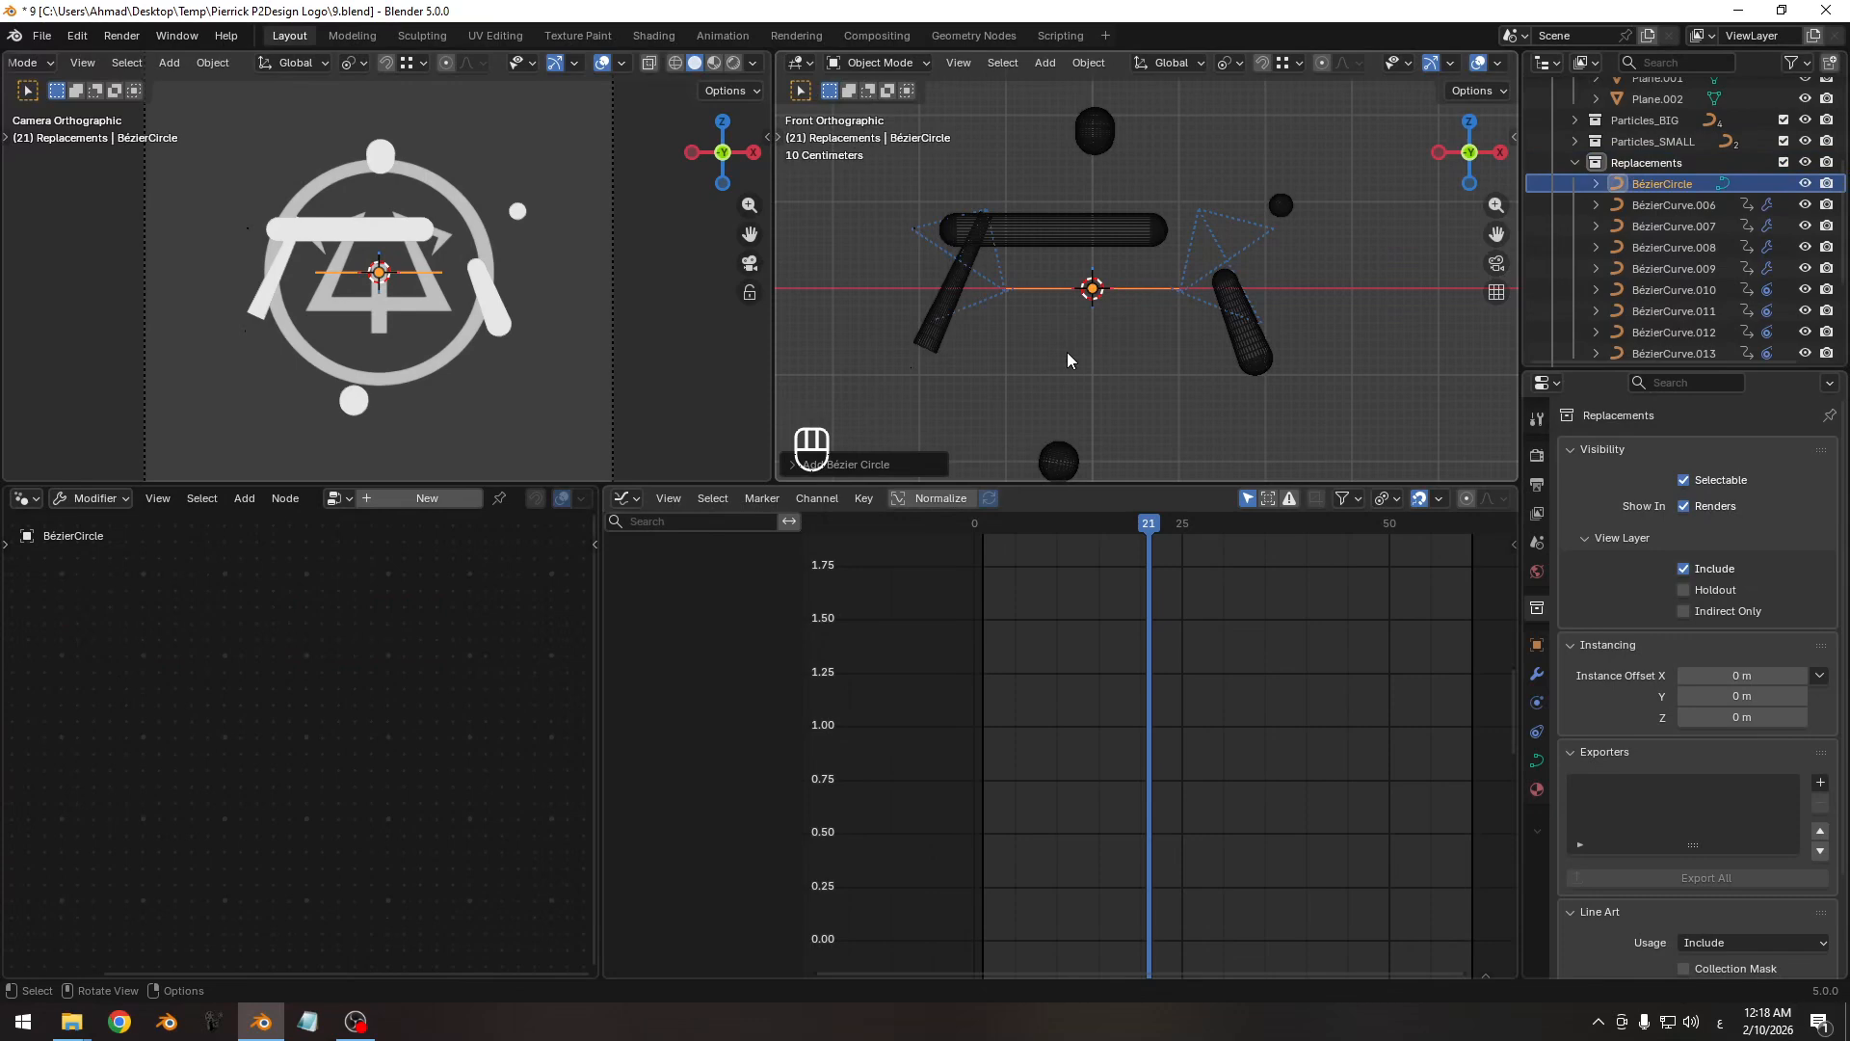
key("x")
left_click(1066, 351)
Add a Bézier circle at the 3D cursor and rotate it 90° around the X axis to face the camera.
key("shift+a")
mouse_move(1079, 291)
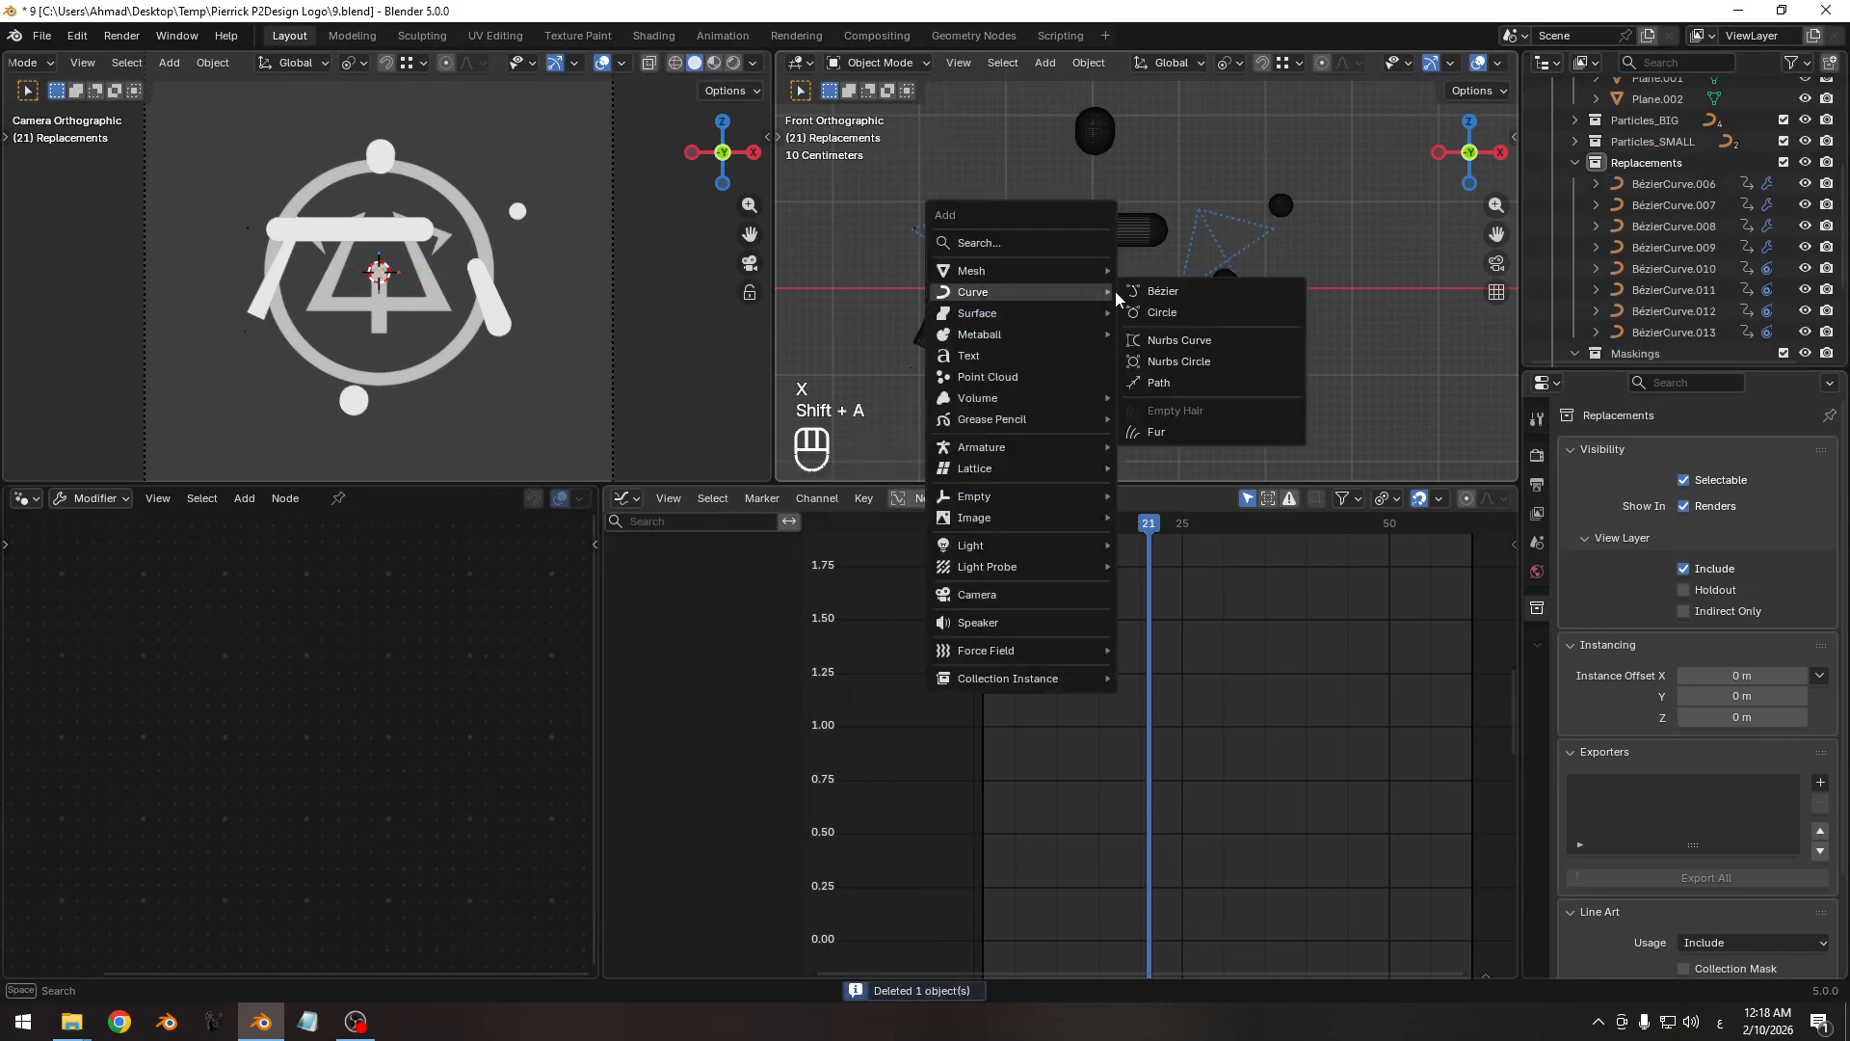
left_click(1130, 313)
key("r")
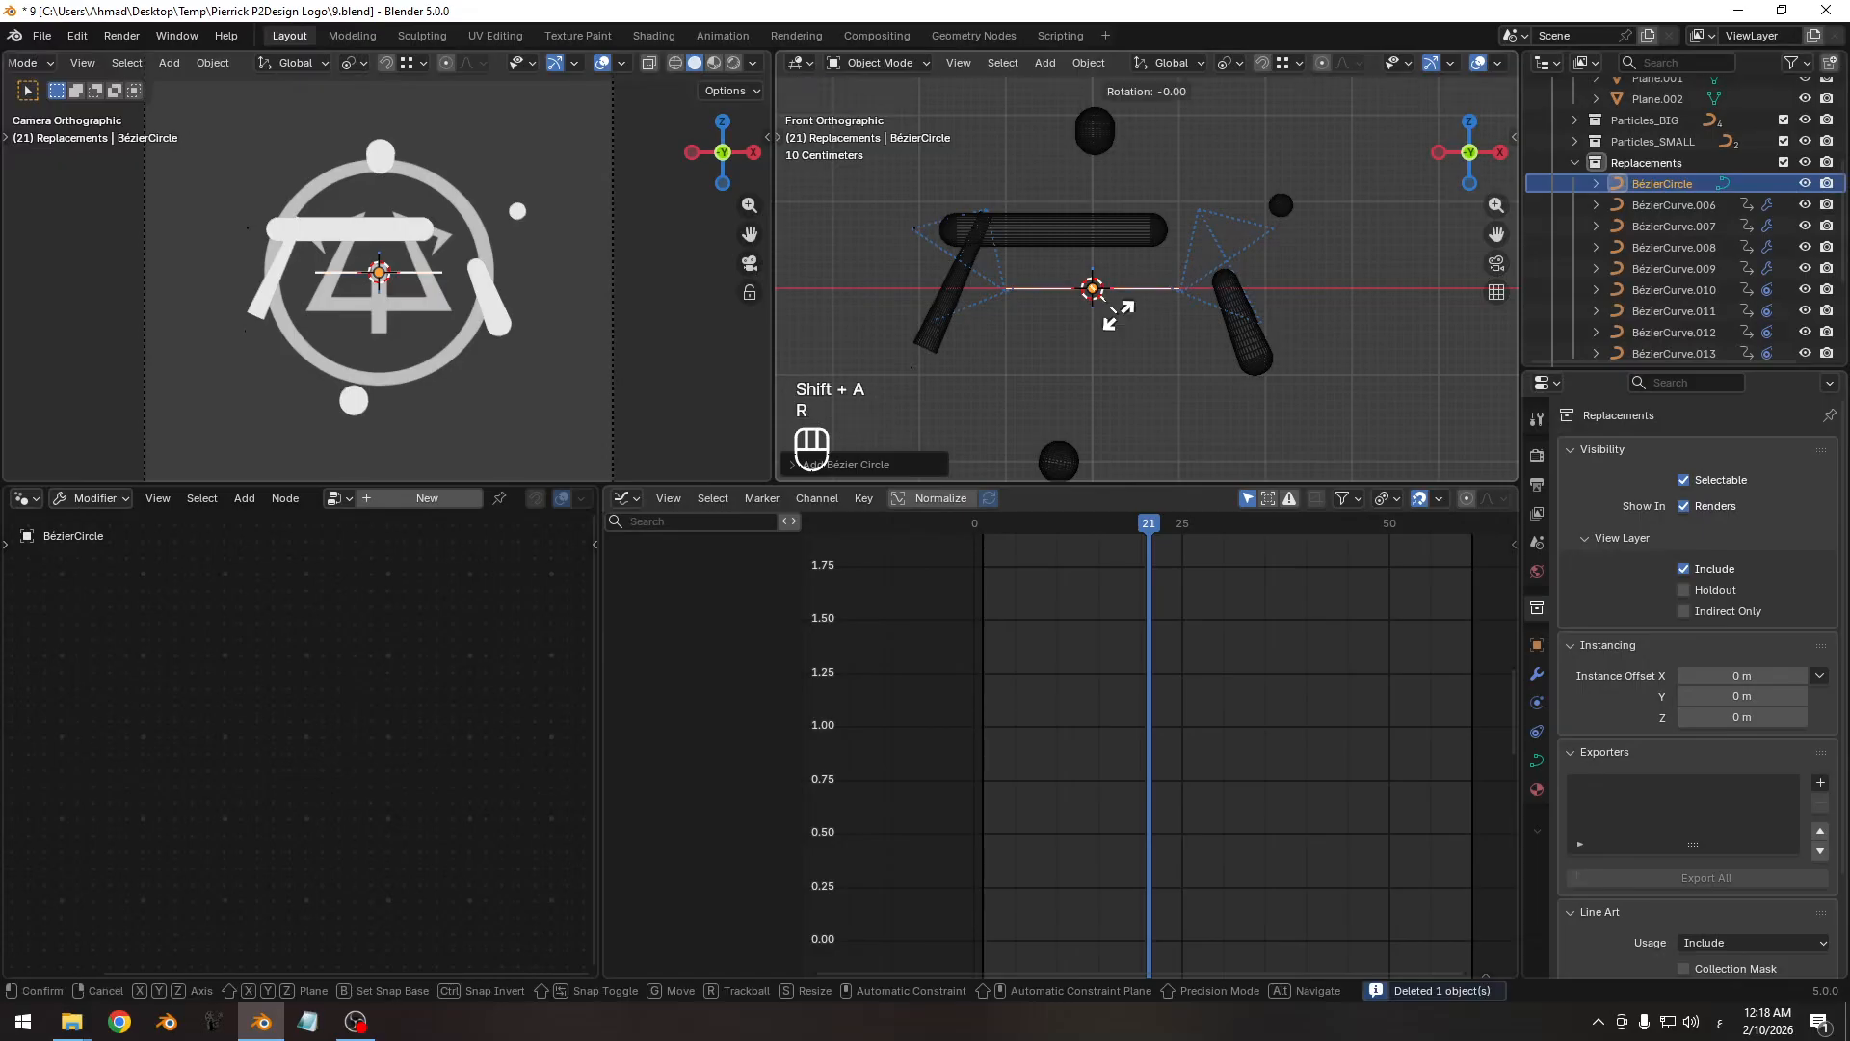
key("x")
key("KP_9")
key("KP_0")
key("KP_Enter")
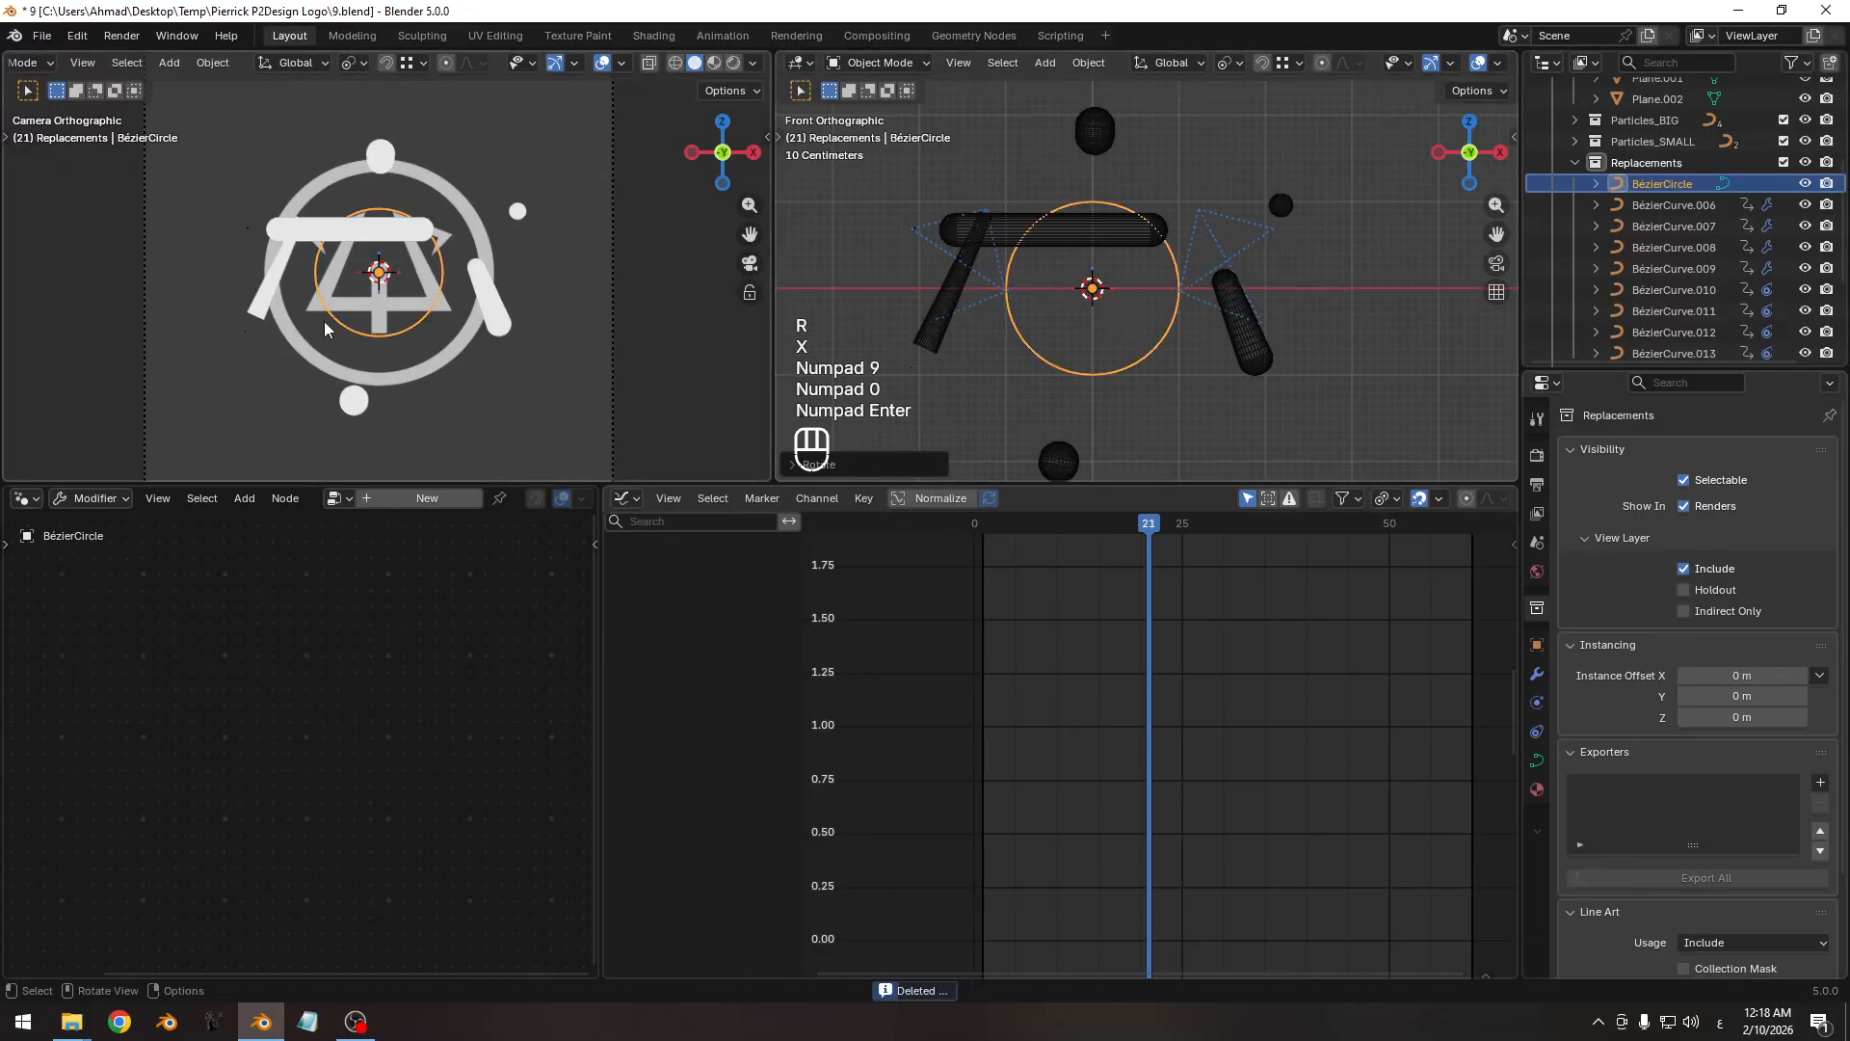
Enter Edit Mode on the circle with all its points selected, and set the transform pivot to Median Point.
middle_click_drag(333, 327, 345, 231, "ctrl")
key("Tab")
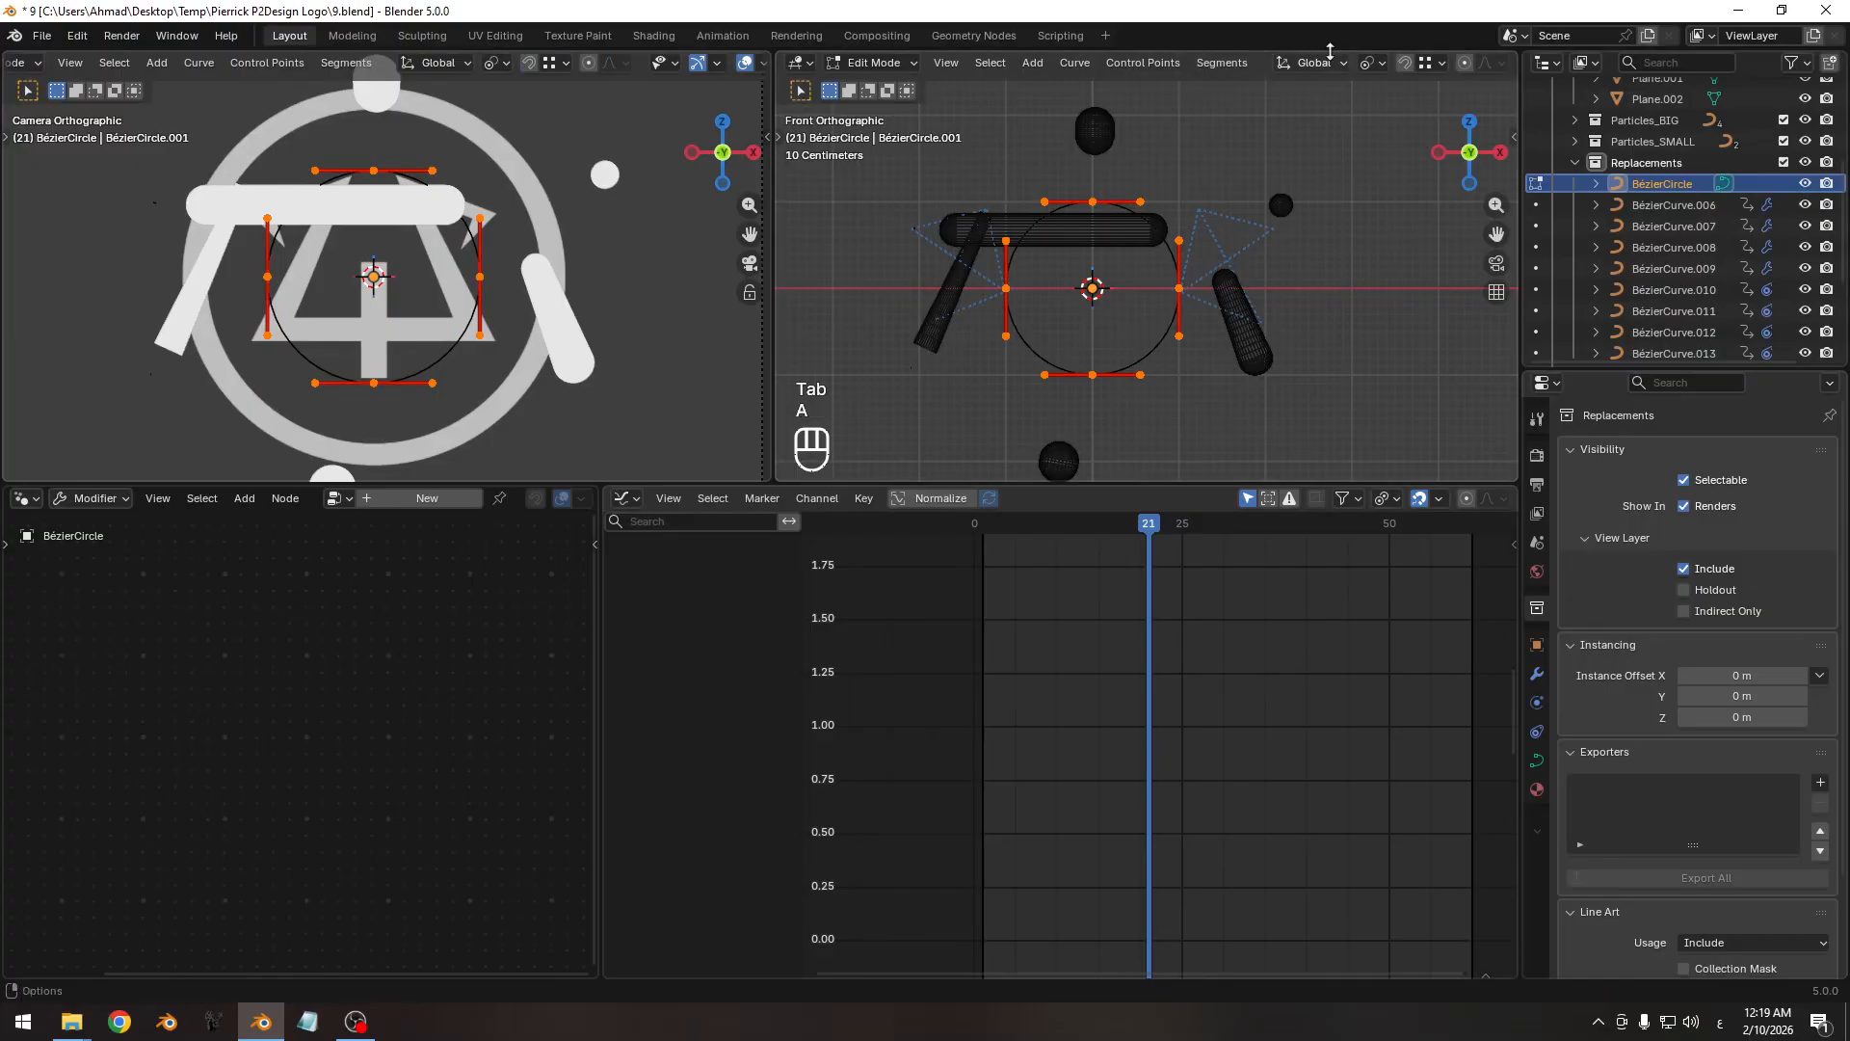
left_click(1369, 63)
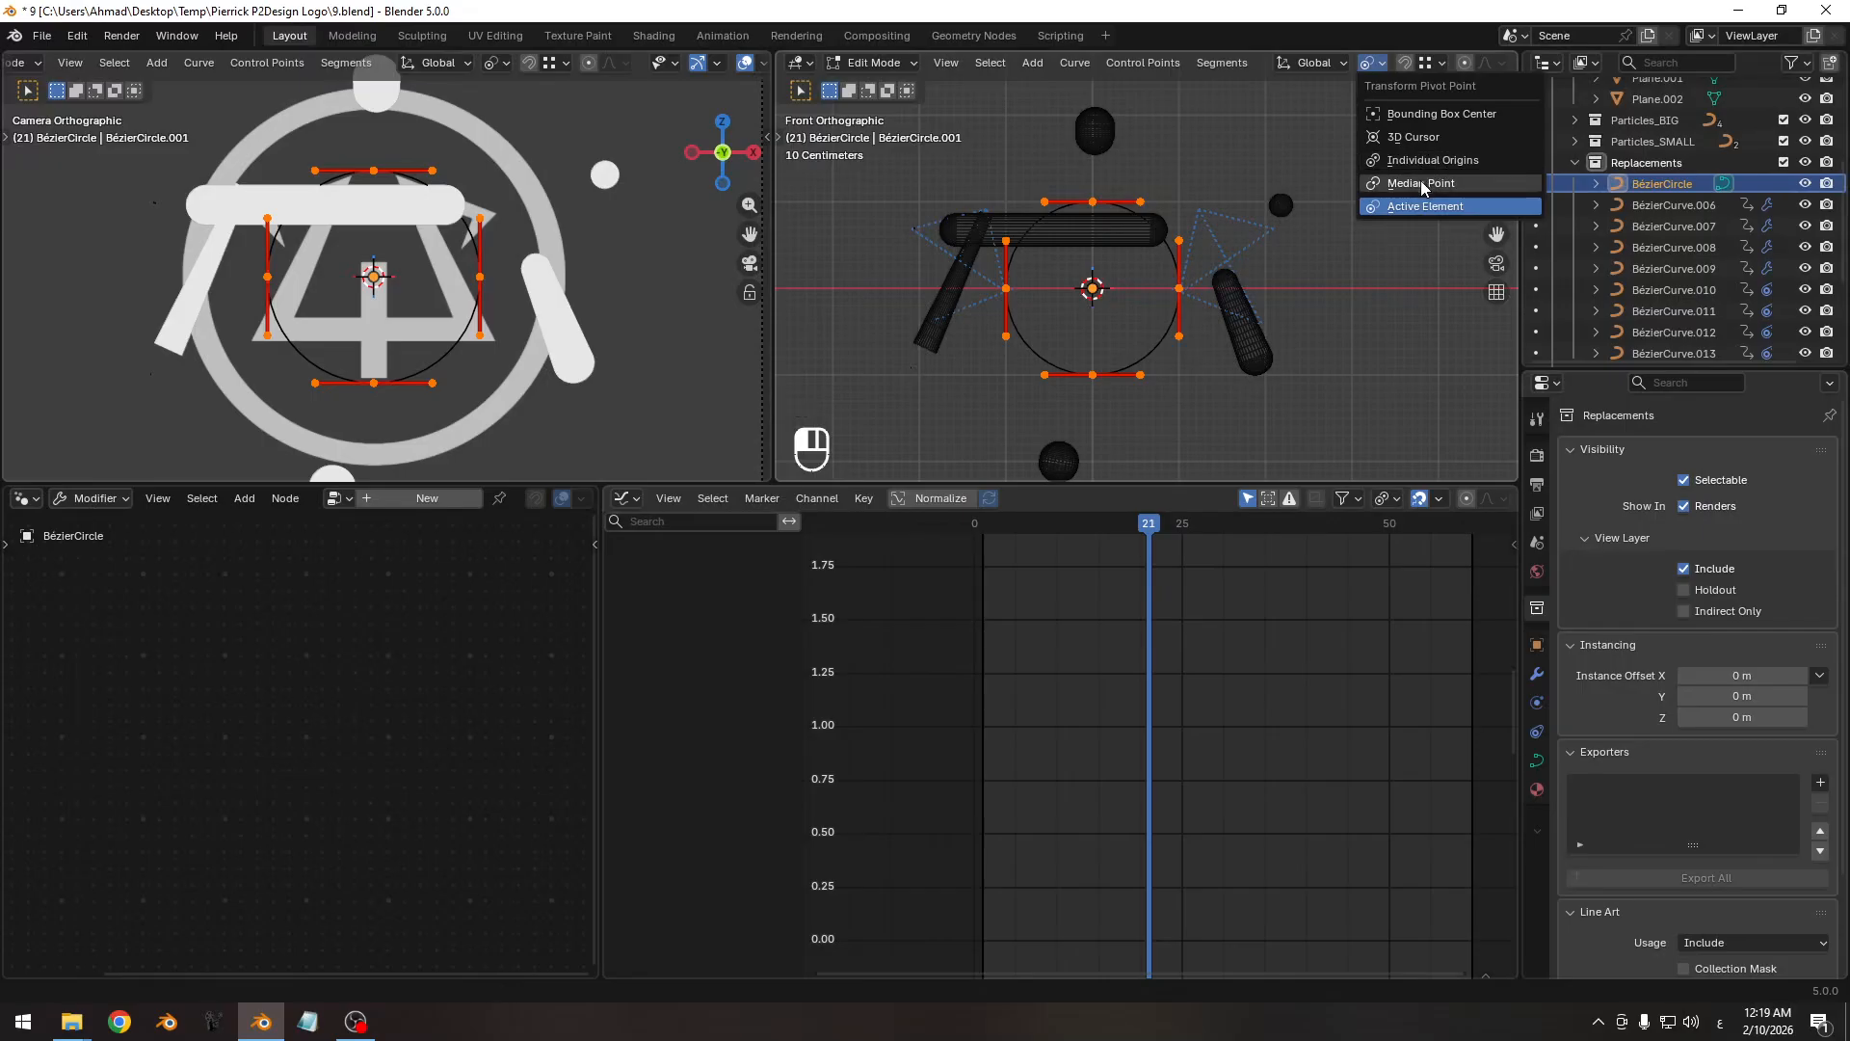
left_click(1422, 183)
Try scaling the circle's points up towards the logo's outer ring, undo both resizes, and return to Object Mode.
key("s")
key("s")
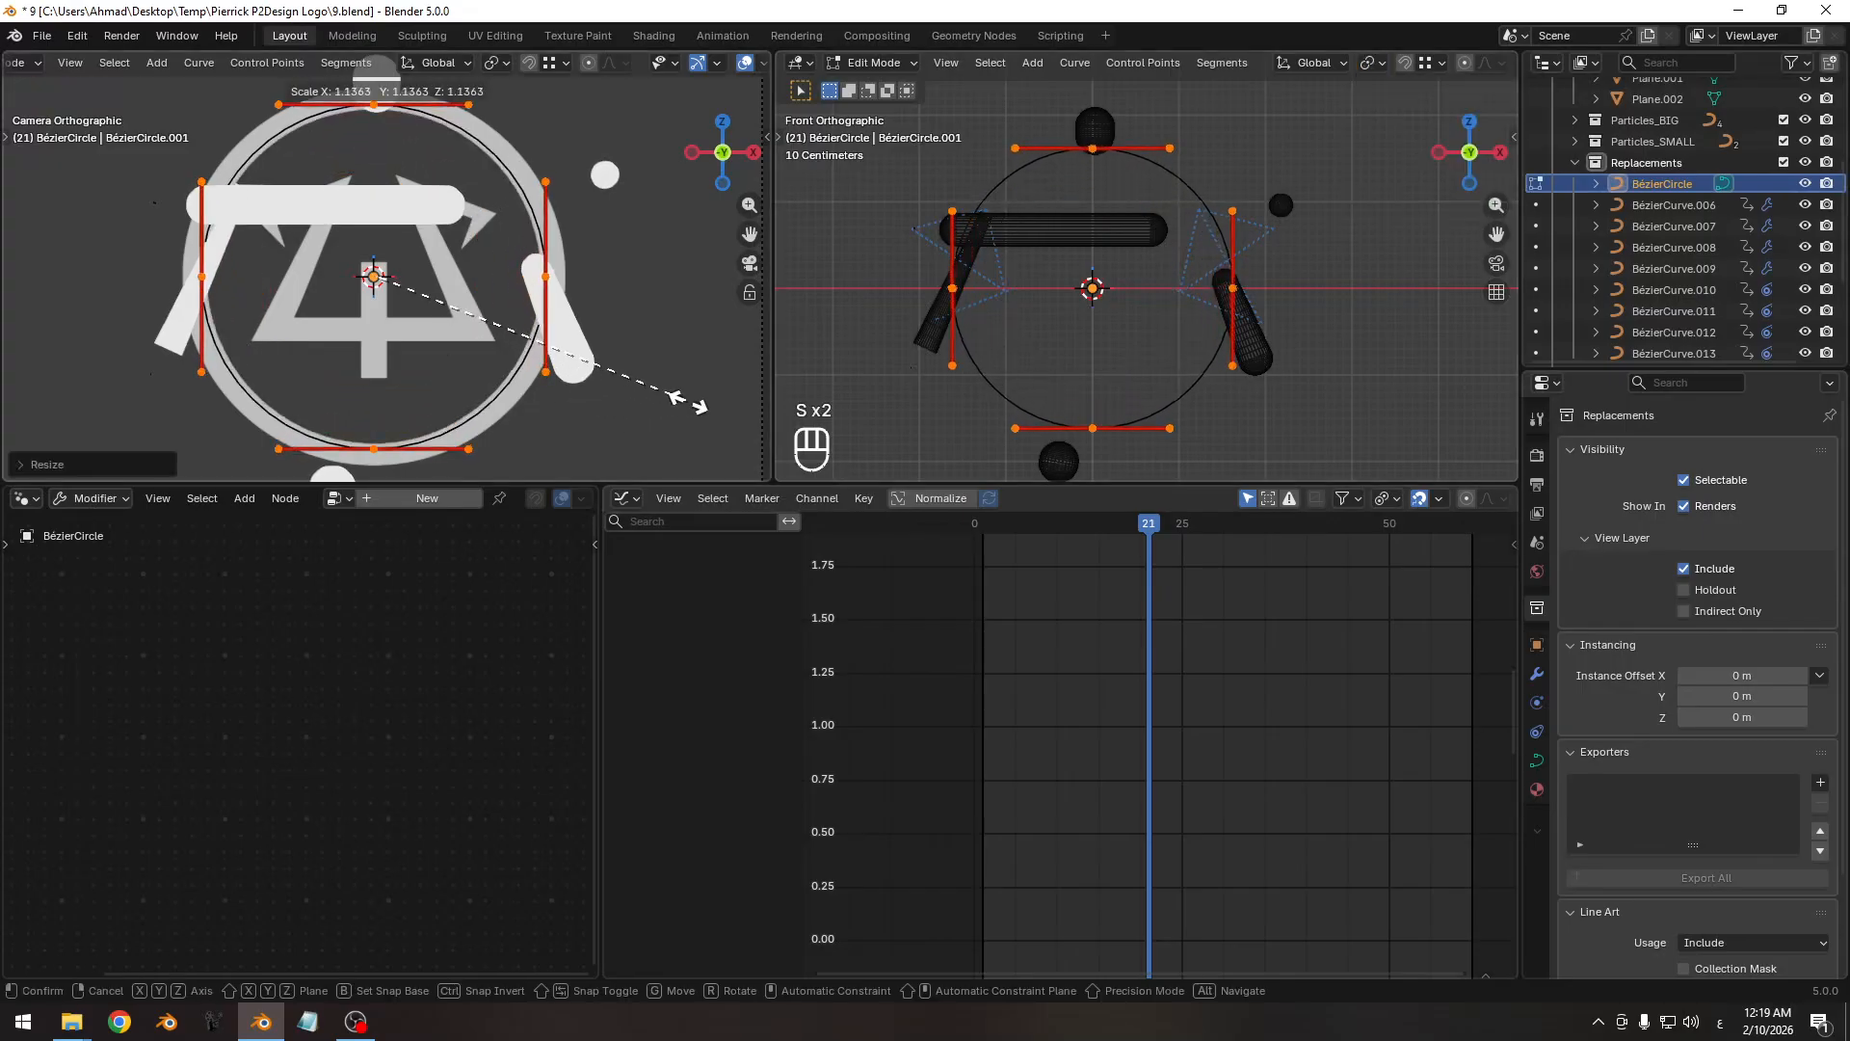
left_click(700, 407)
key("ctrl+z")
key("ctrl+z")
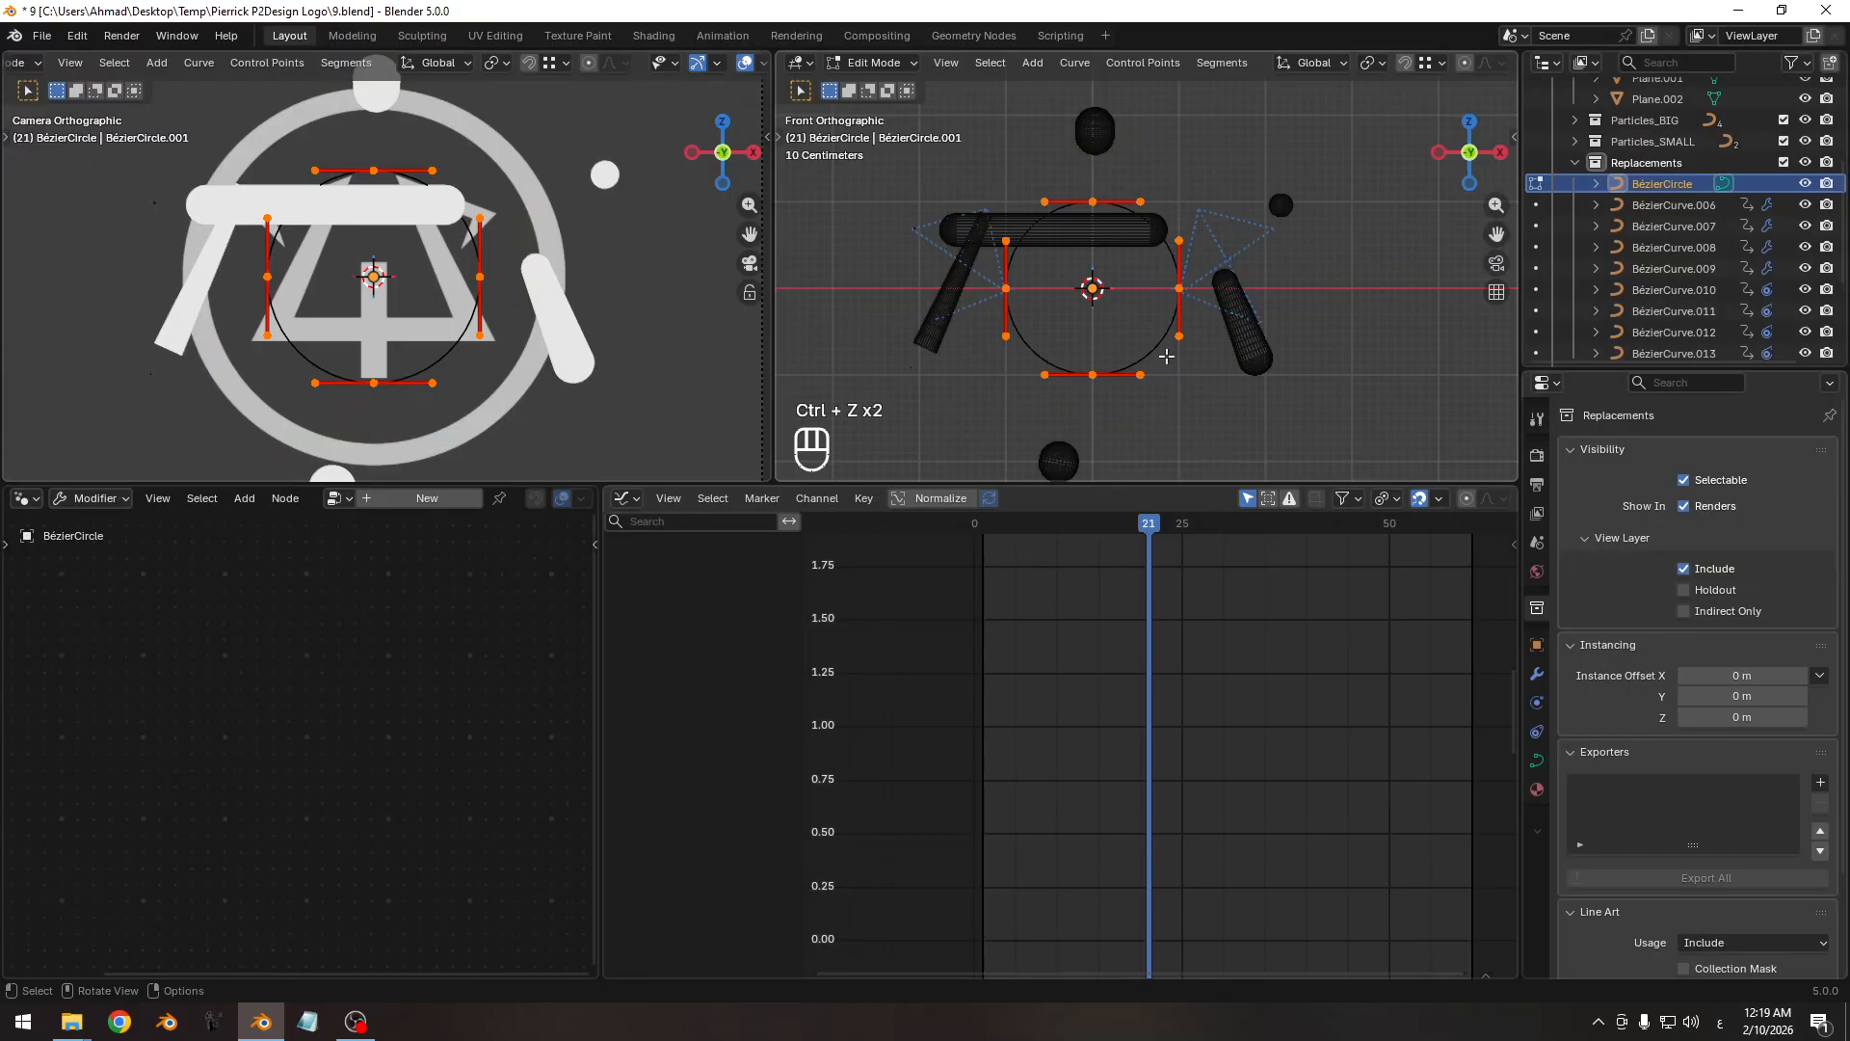
key("Tab")
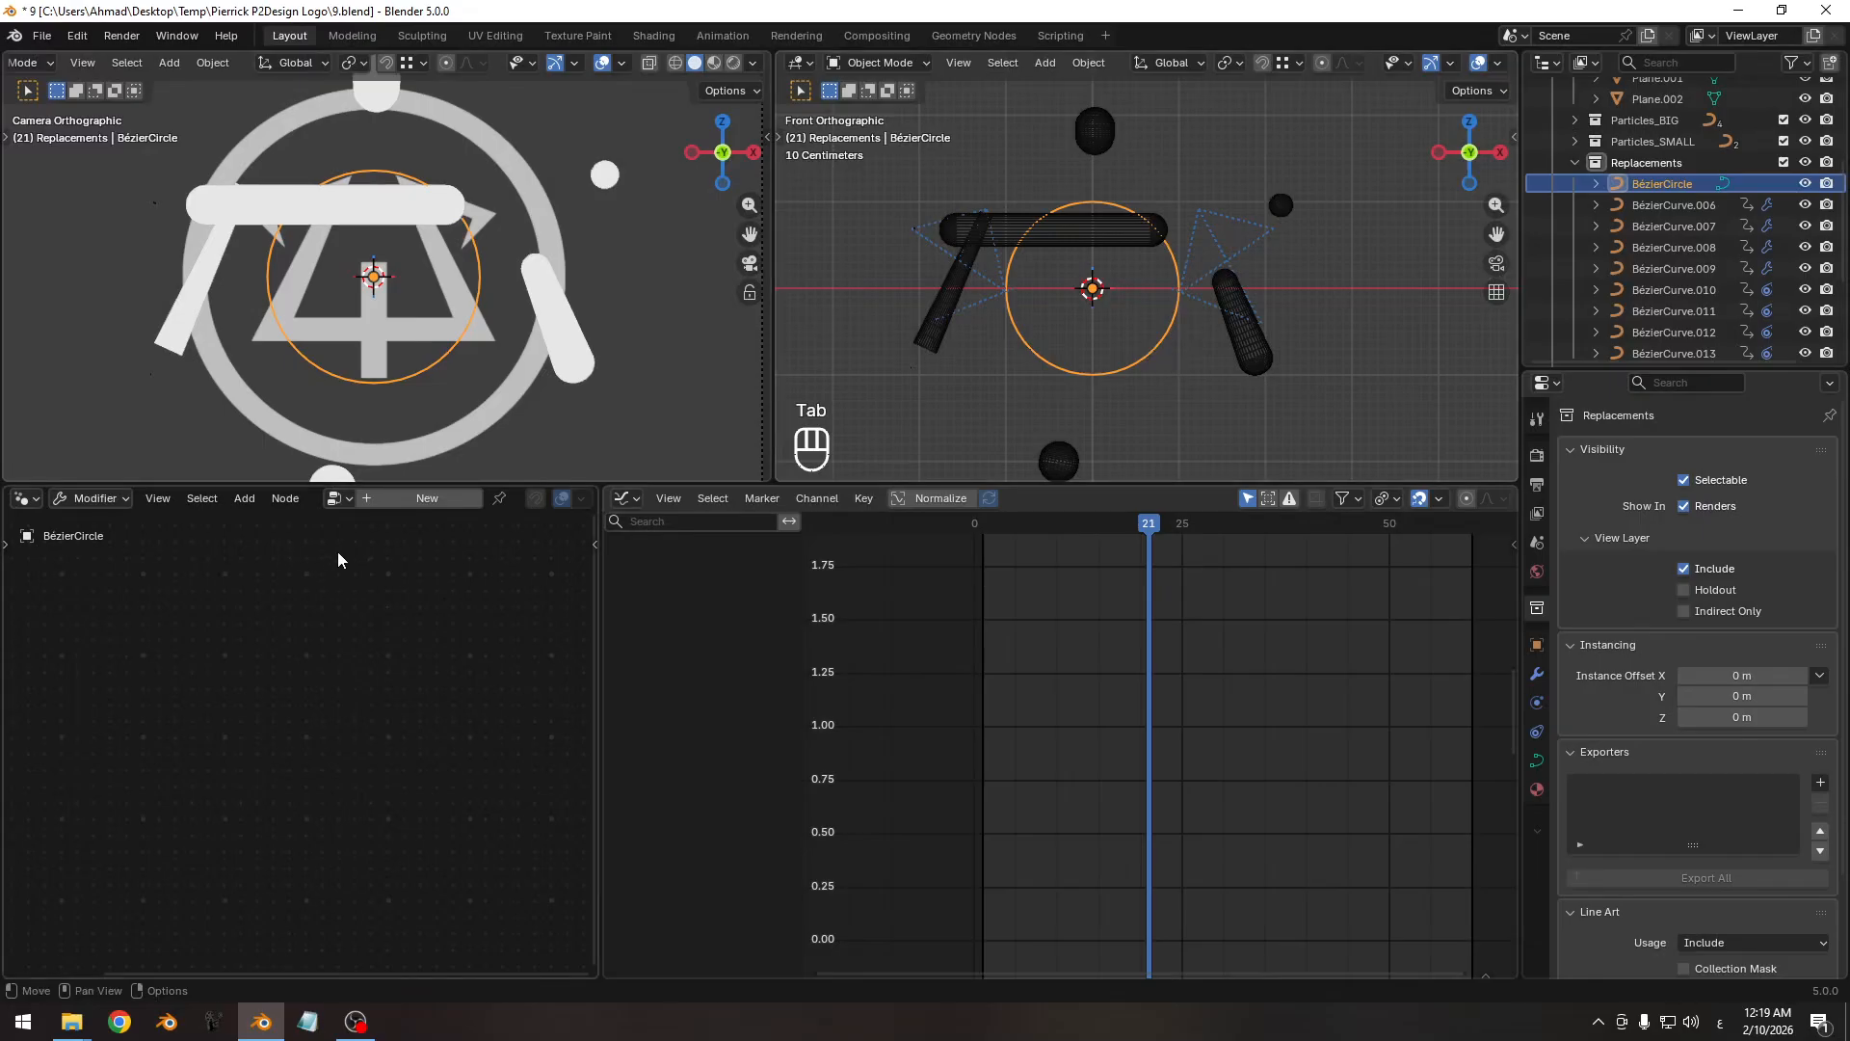
Create a Geometry Nodes tree on the Bézier circle and insert a Trim Curve node between Group Input and Group Output.
left_click(409, 500)
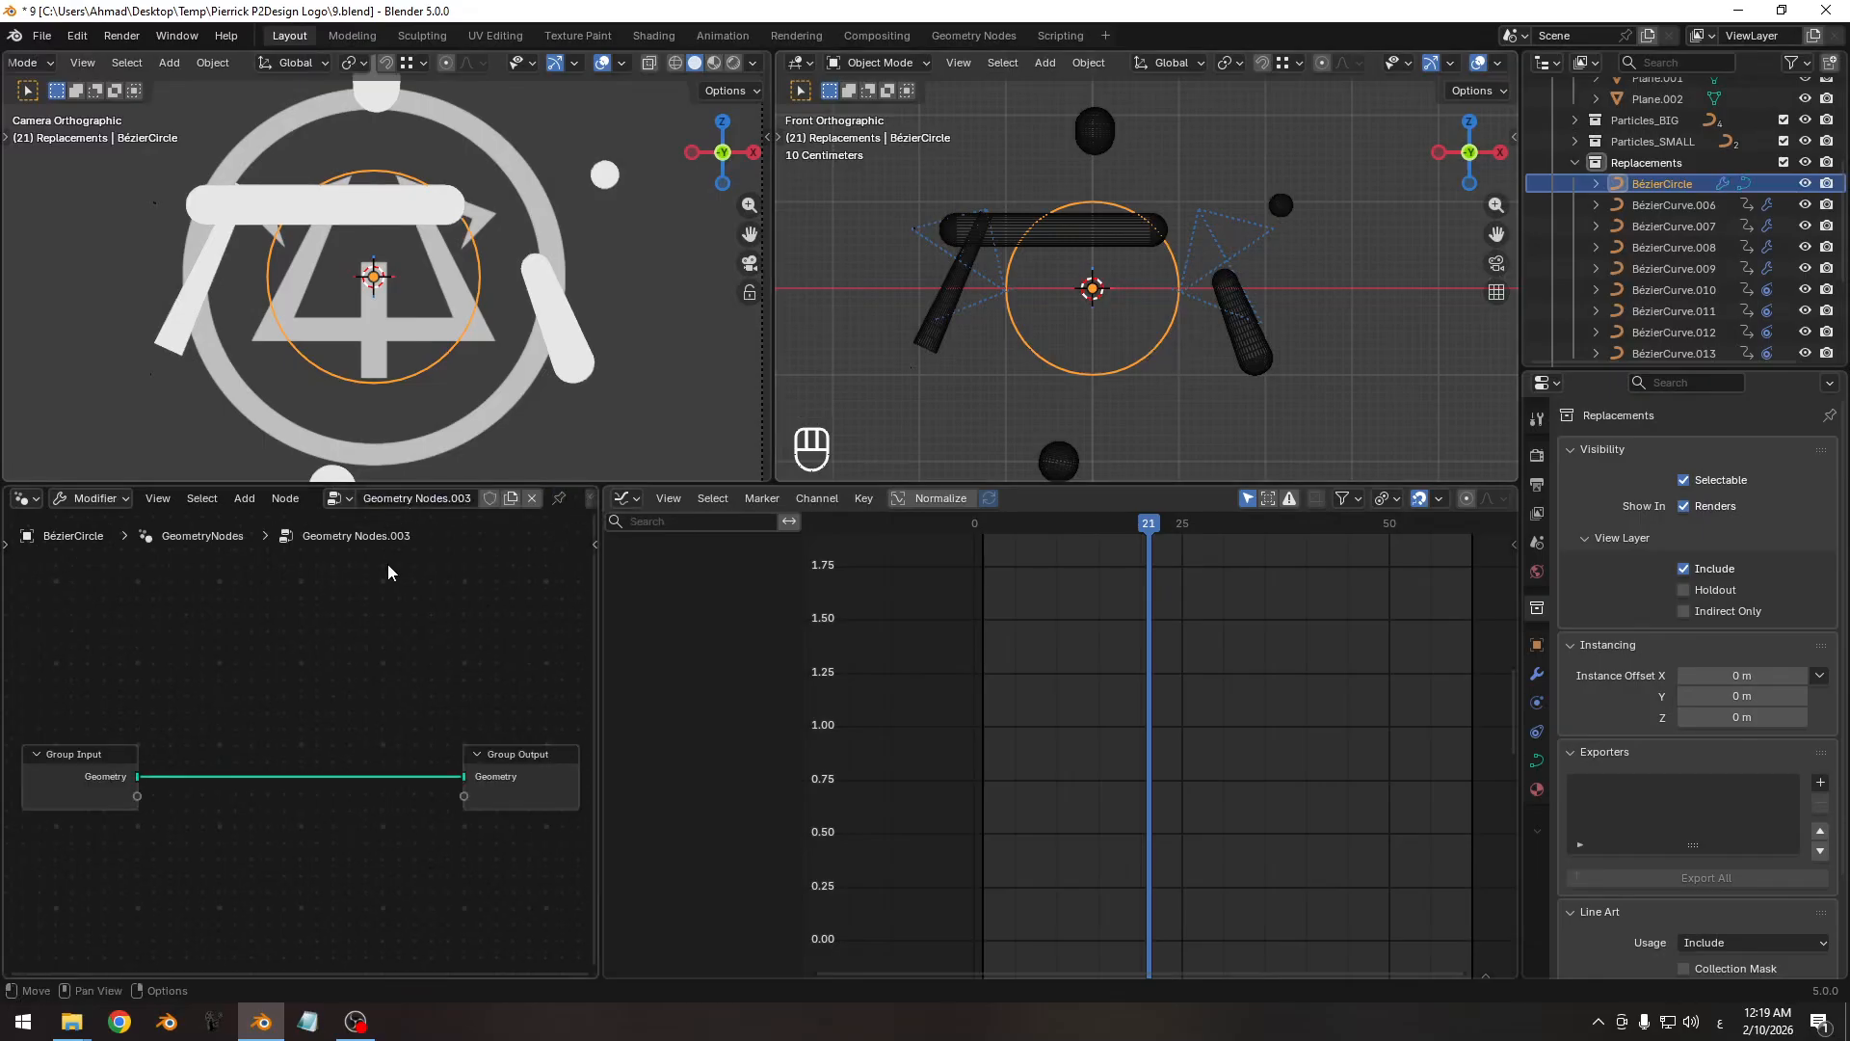
key("shift+a")
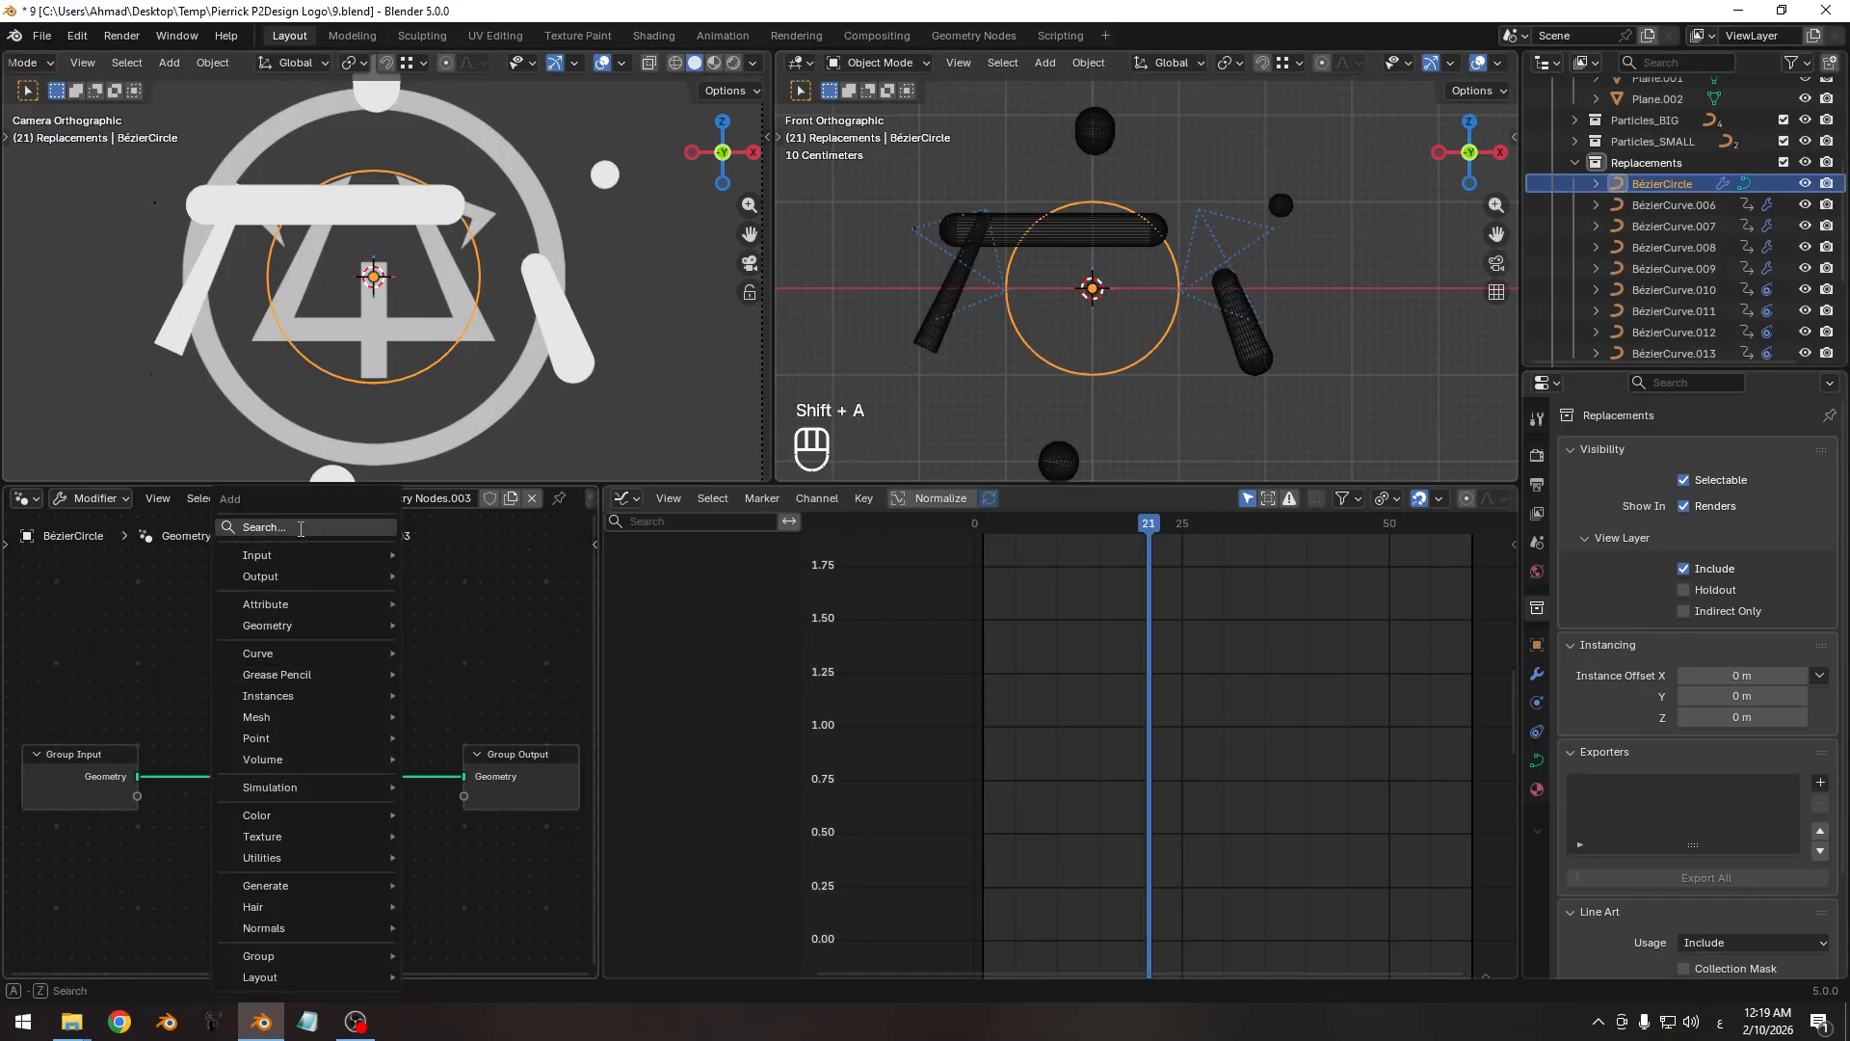
left_click(300, 529)
type("فقفه")
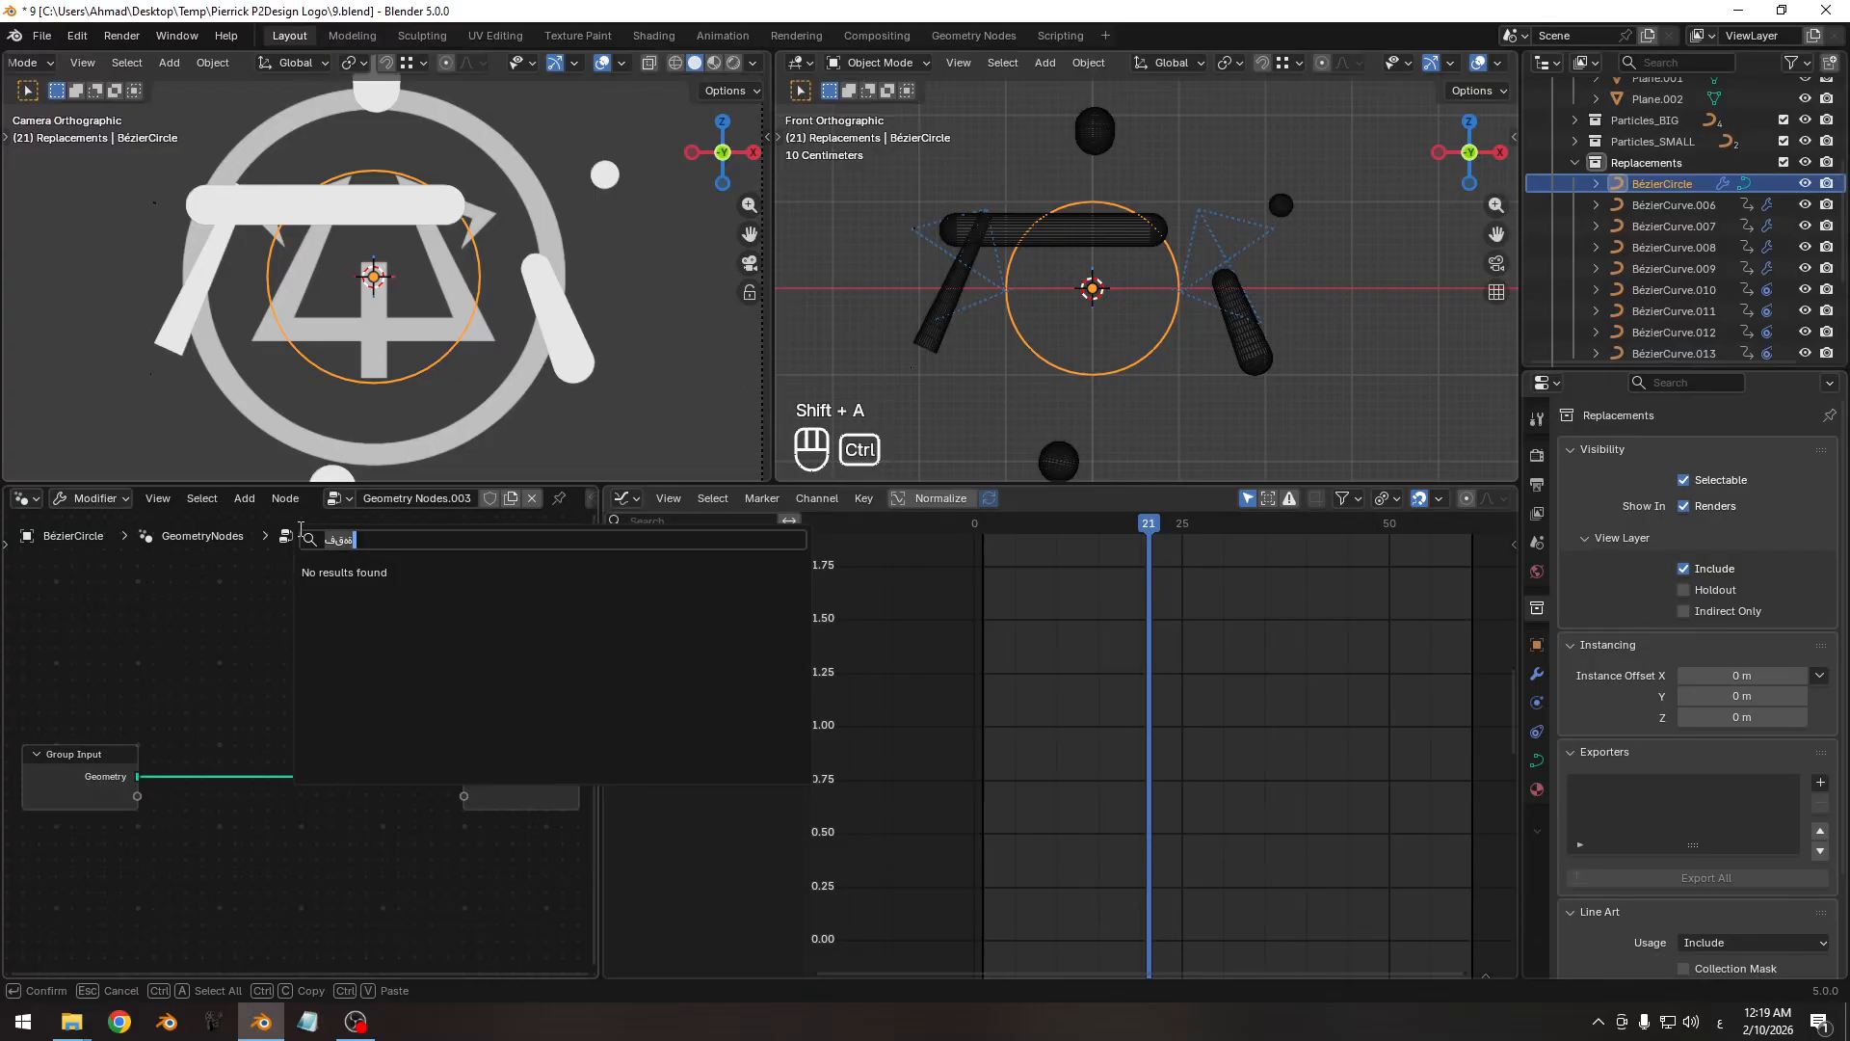
type("trim")
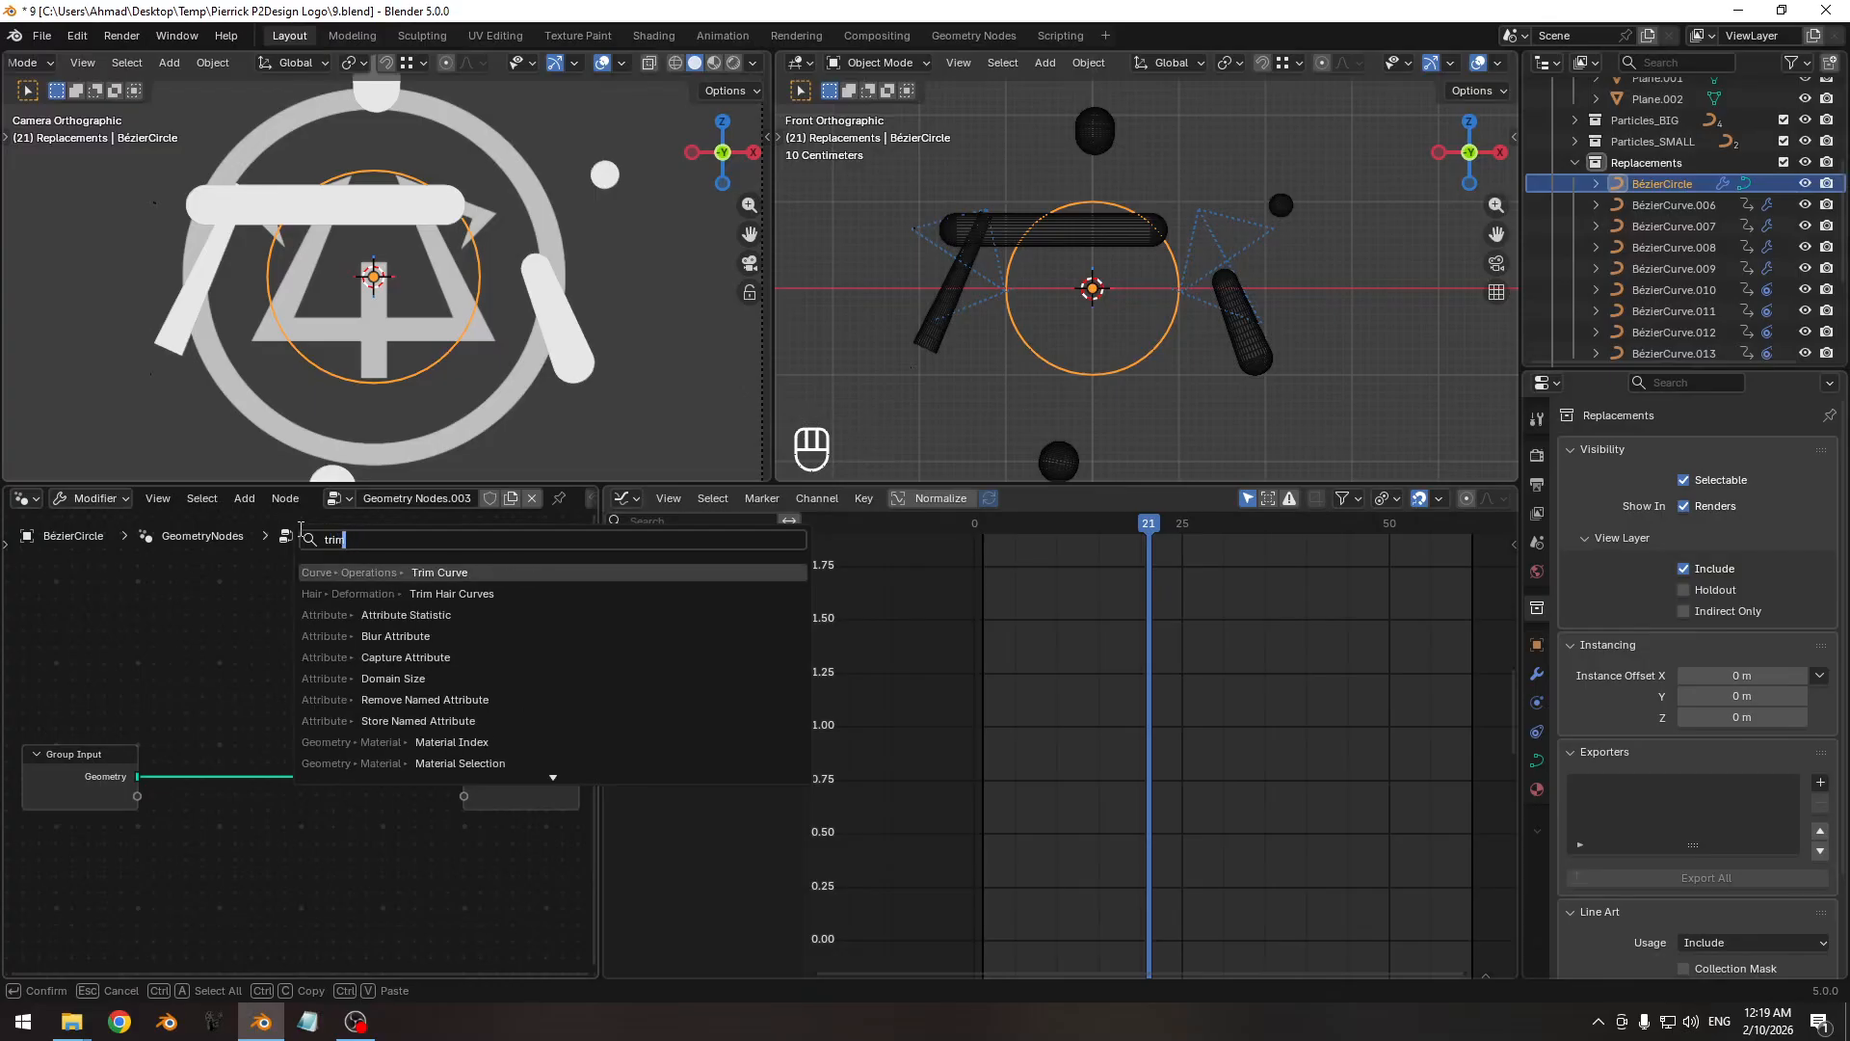
key("Return")
left_click(267, 846)
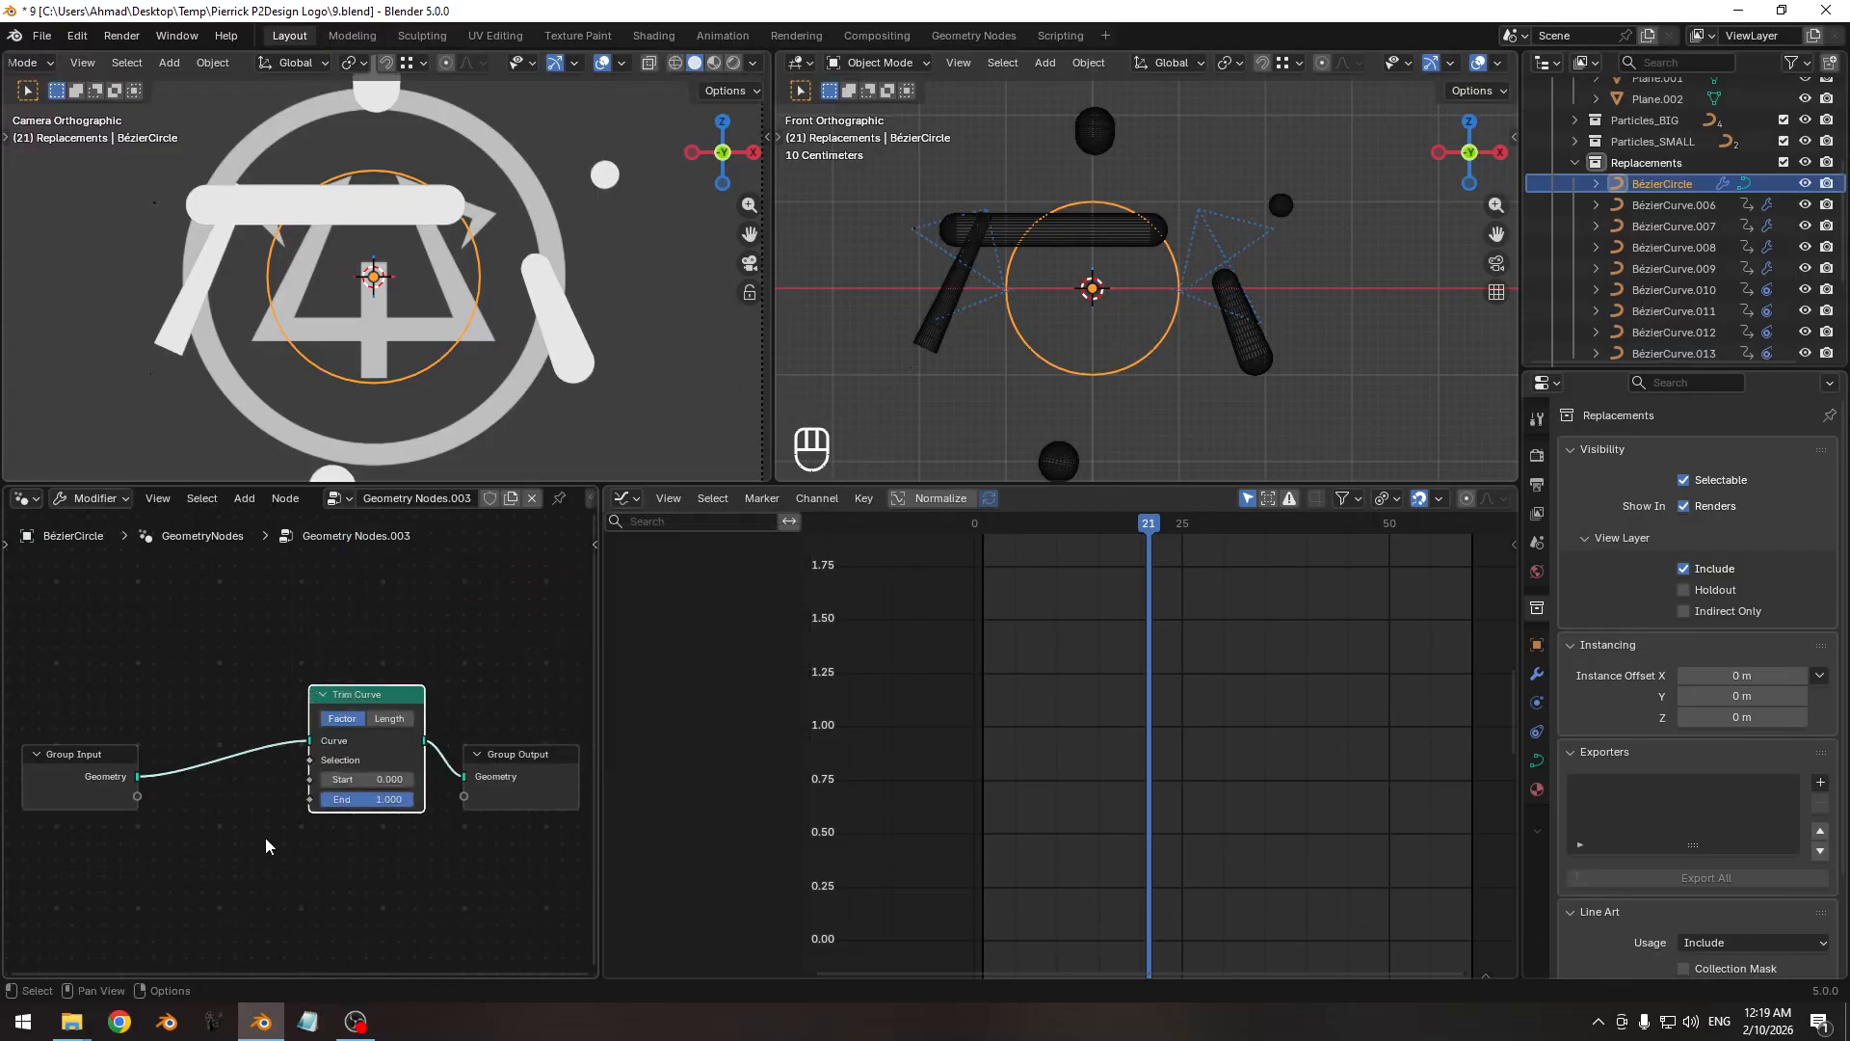
Expose Trim Curve's Start and End as group inputs, check them in the modifier settings, and space the nodes apart.
left_click_drag(171, 797, 154, 797)
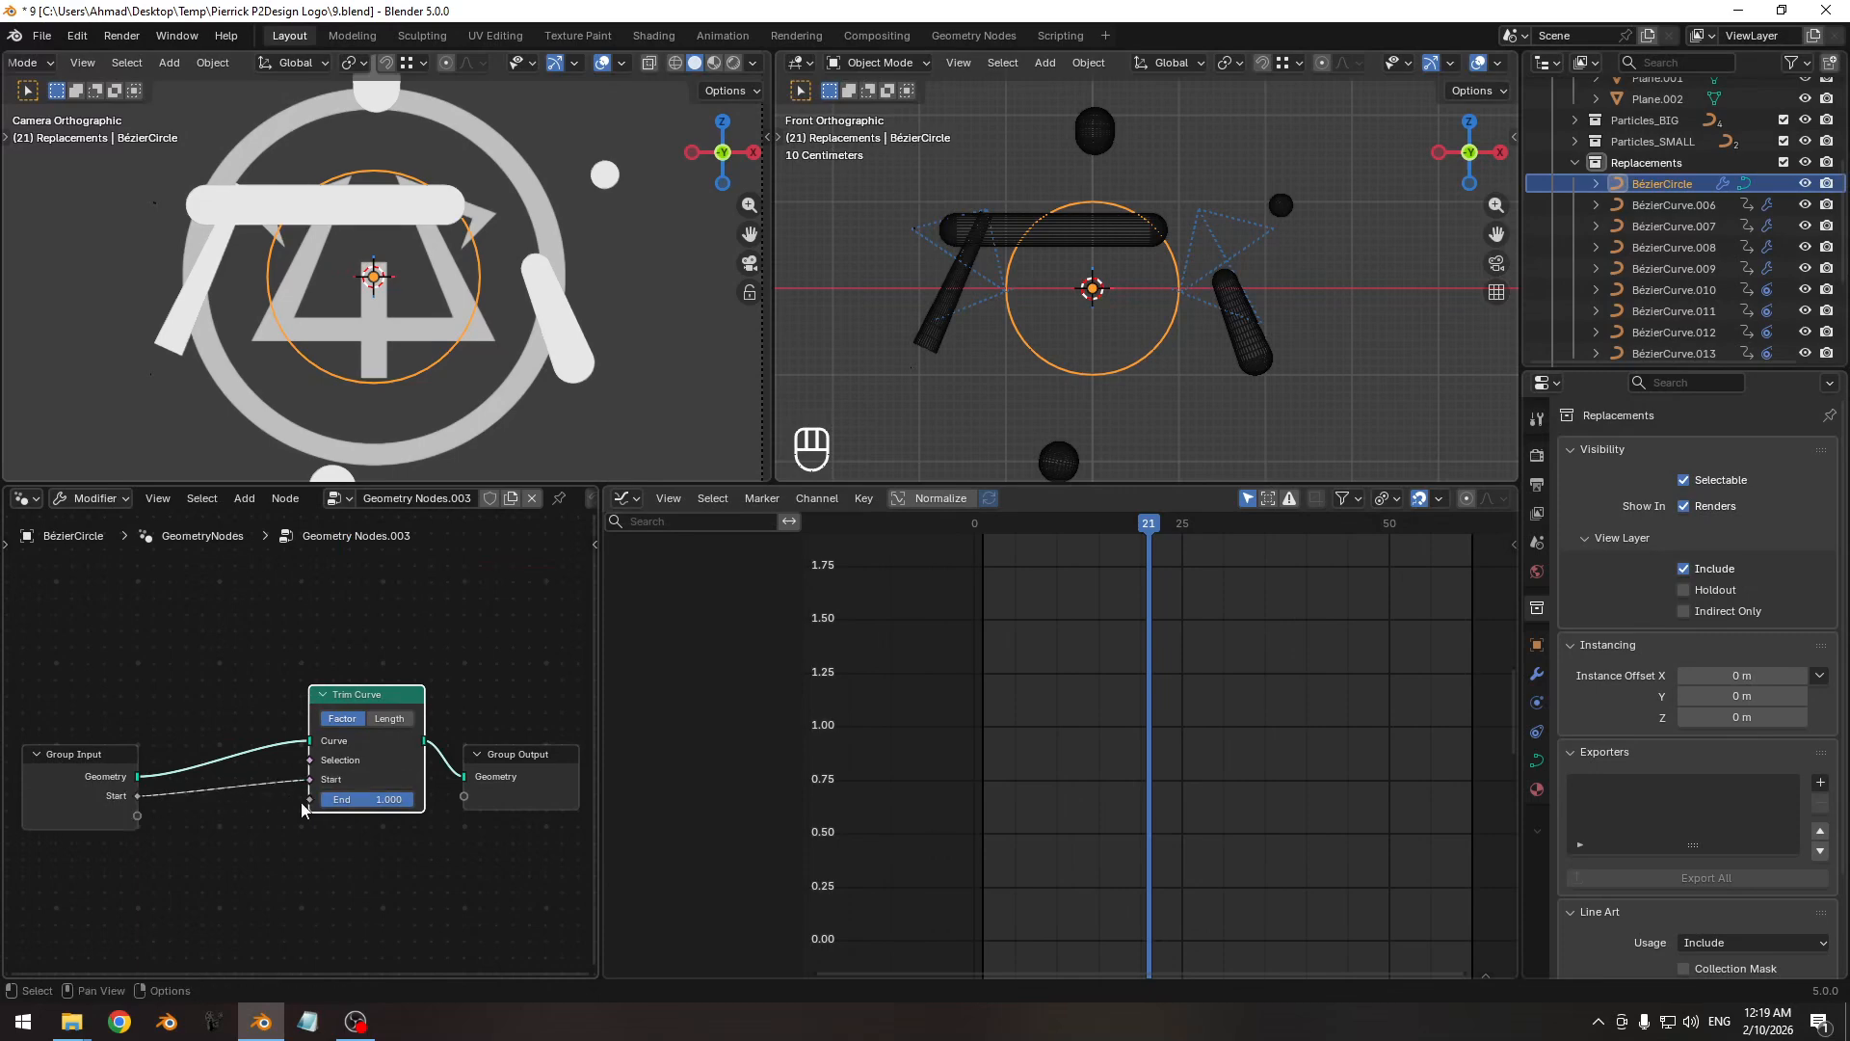
left_click(1537, 674)
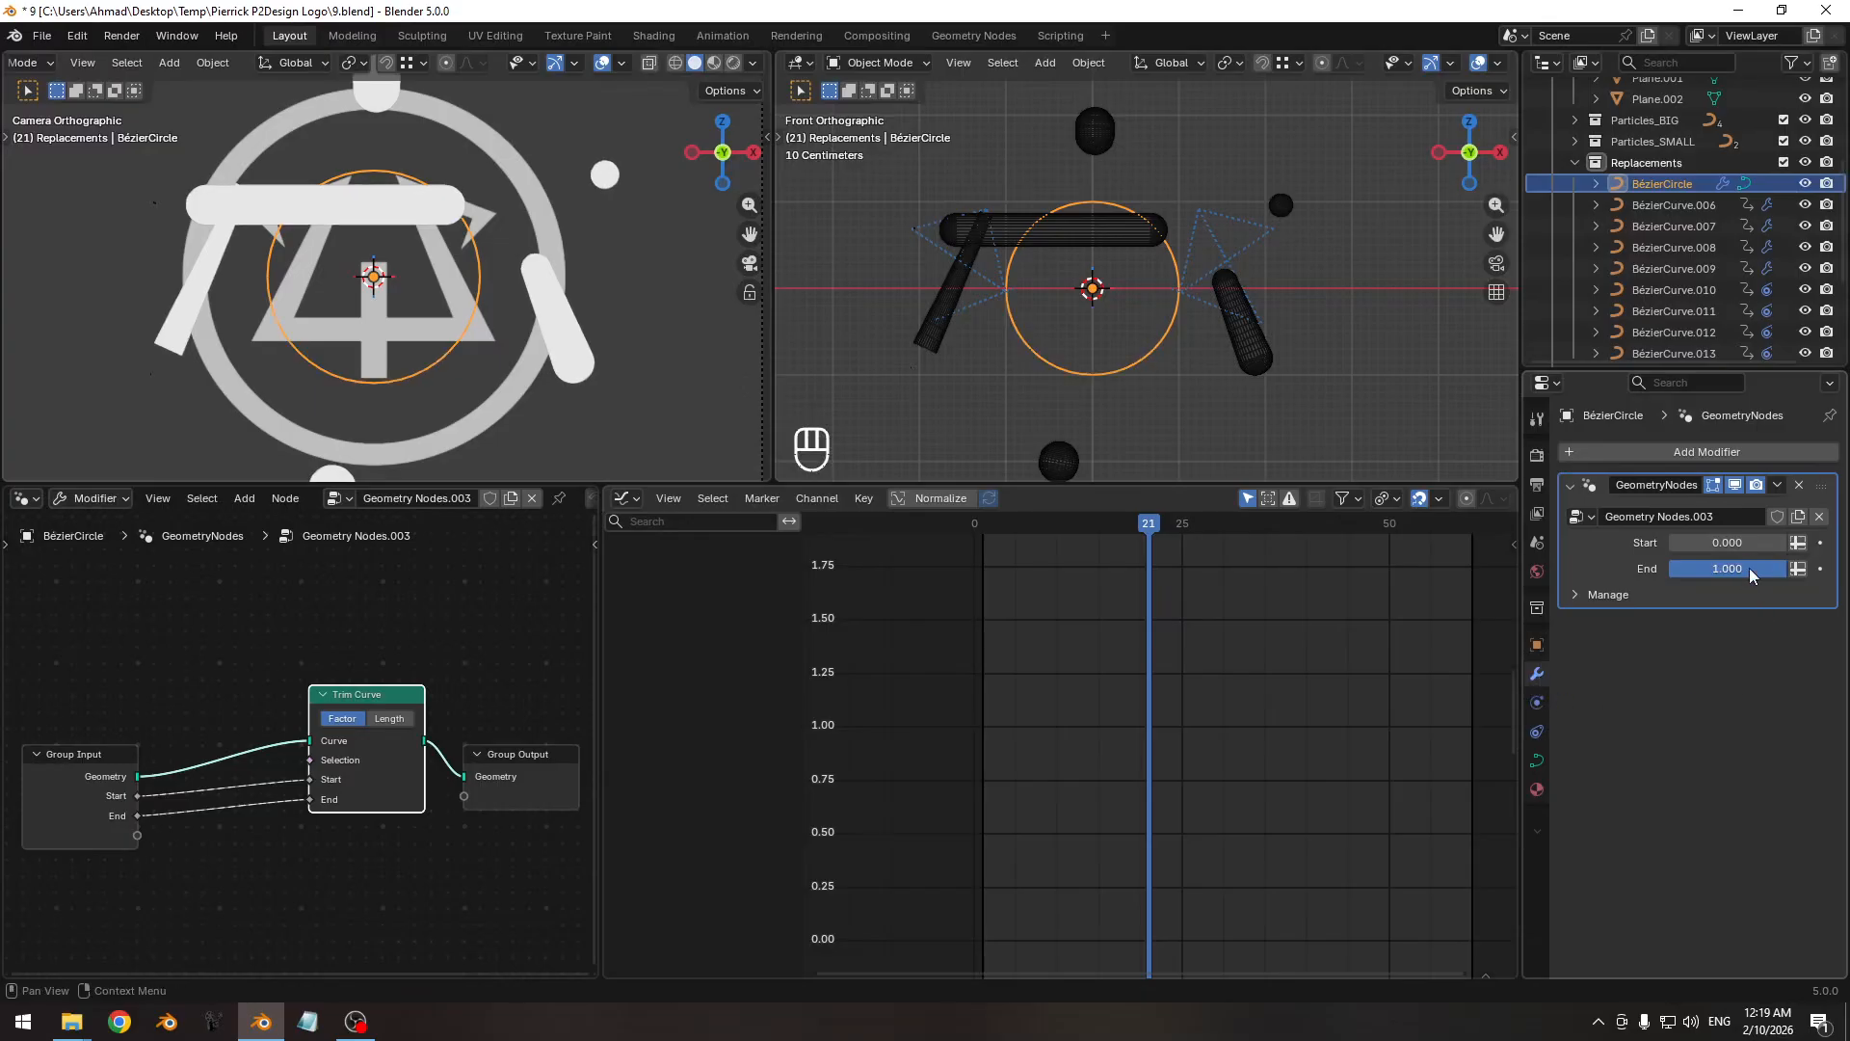
left_click_drag(375, 697, 389, 755)
middle_click_drag(203, 779, 290, 771)
left_click_drag(177, 751, 110, 762)
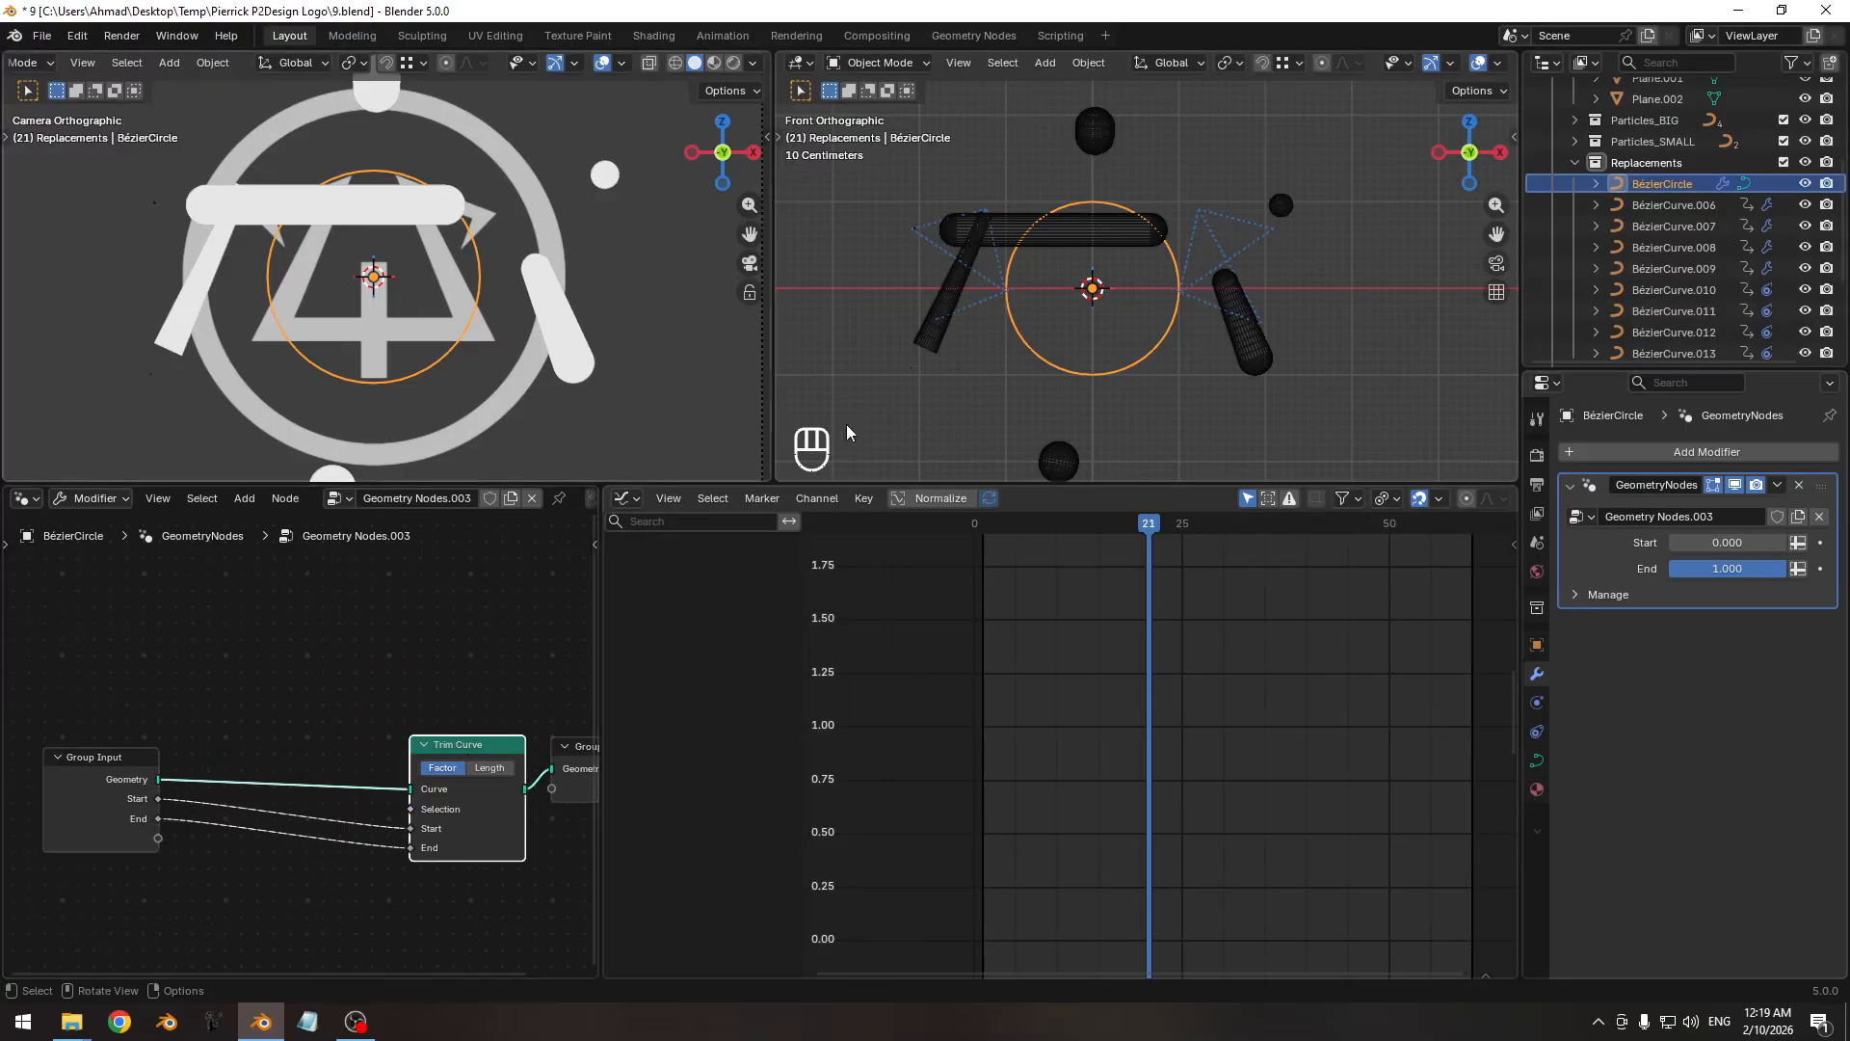
Expand the circle's curve Geometry settings, including the bevel's Start & End Mapping.
left_click(1537, 760)
scroll(1646, 607, "down", 2)
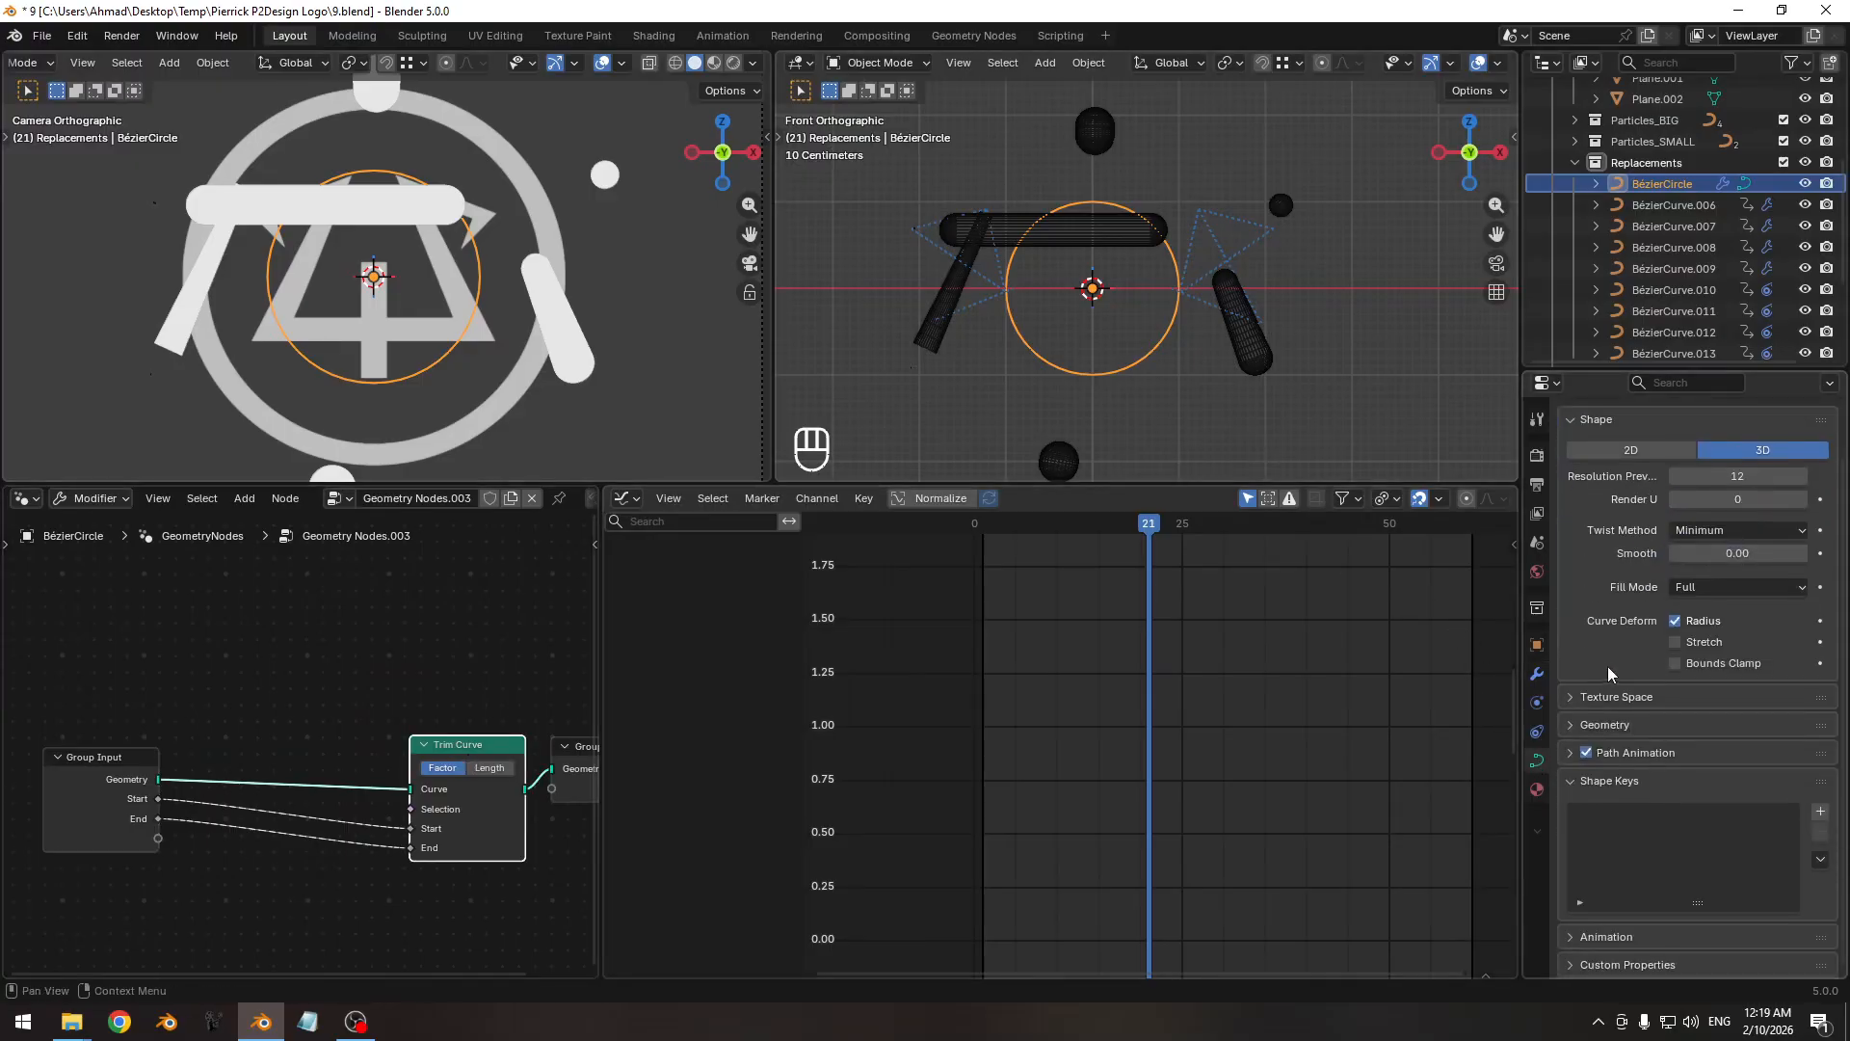
left_click(1605, 725)
scroll(1619, 655, "down", 3)
left_click(1623, 850)
scroll(1655, 815, "down", 1)
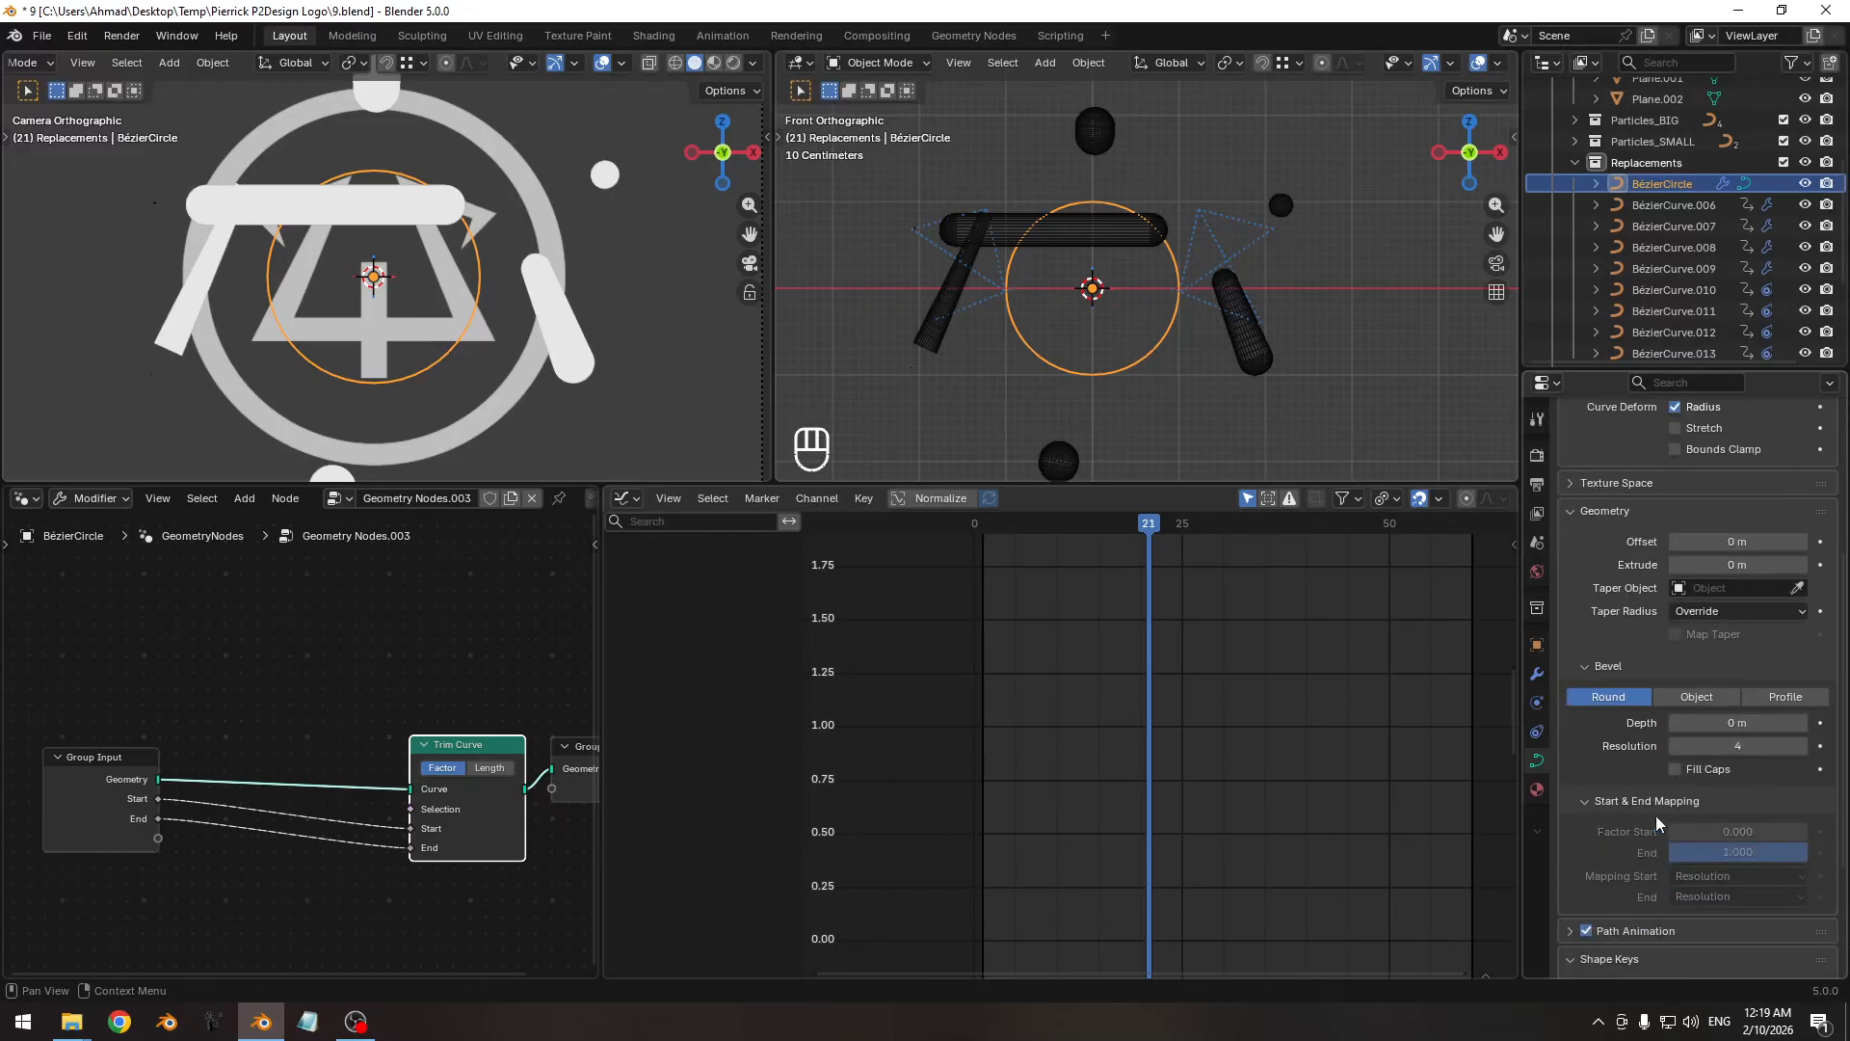
Scale all the circle's points up in Edit Mode until the curve runs along the middle of the logo's outer ring.
middle_click_drag(1093, 347, 1097, 338, "shift")
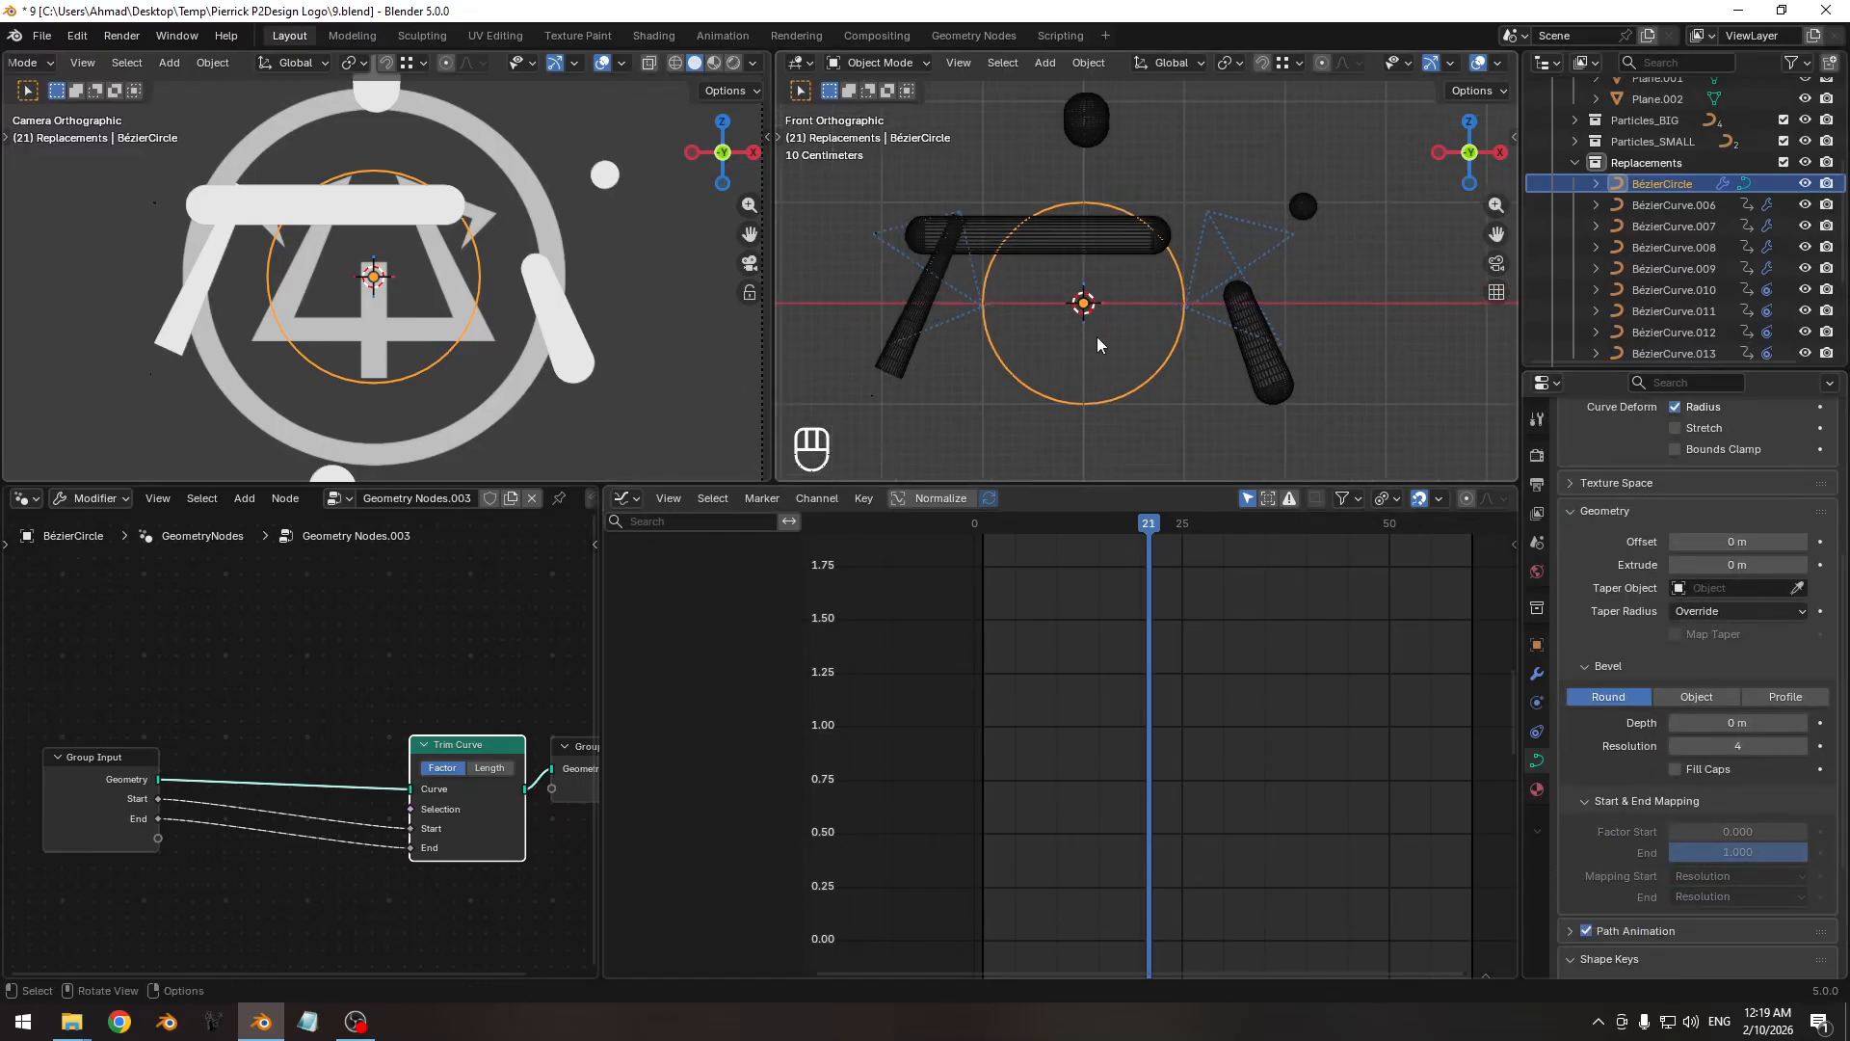
key("Pause")
key("Pause")
key("Tab")
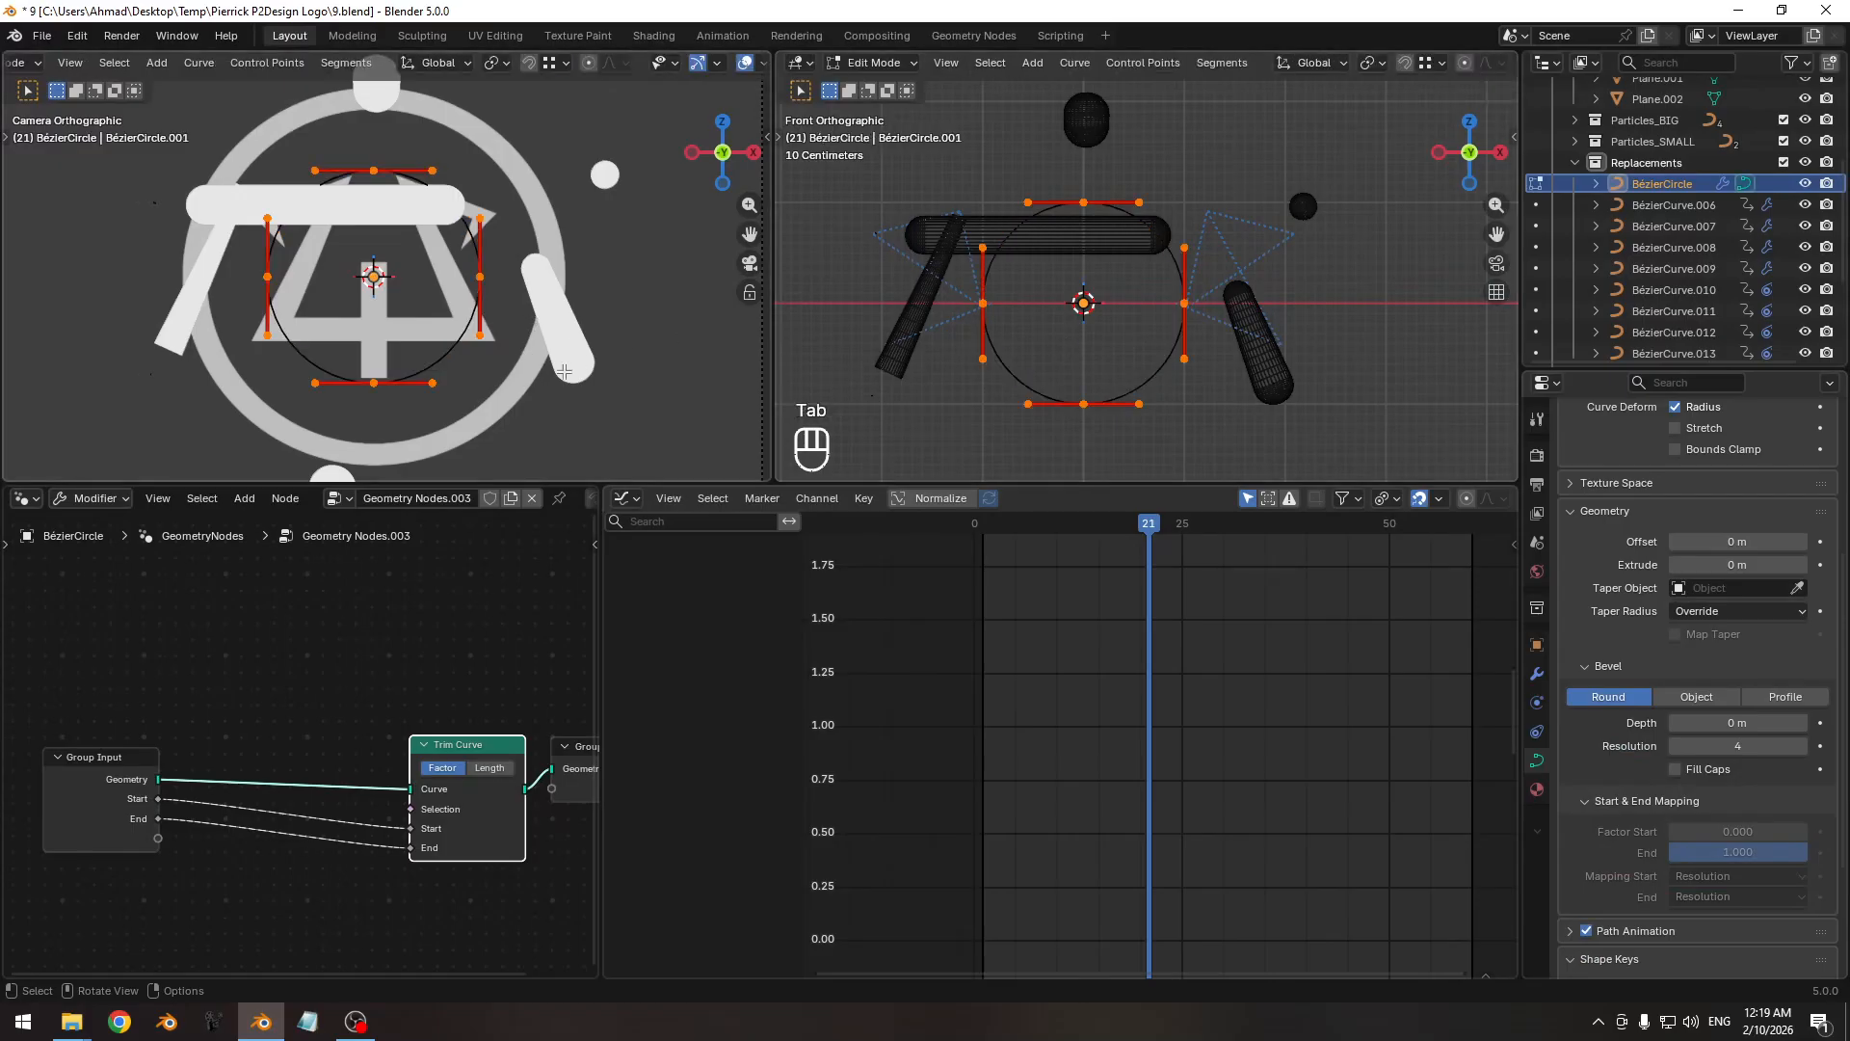
key("s")
left_click(640, 408)
key("s")
left_click(652, 397)
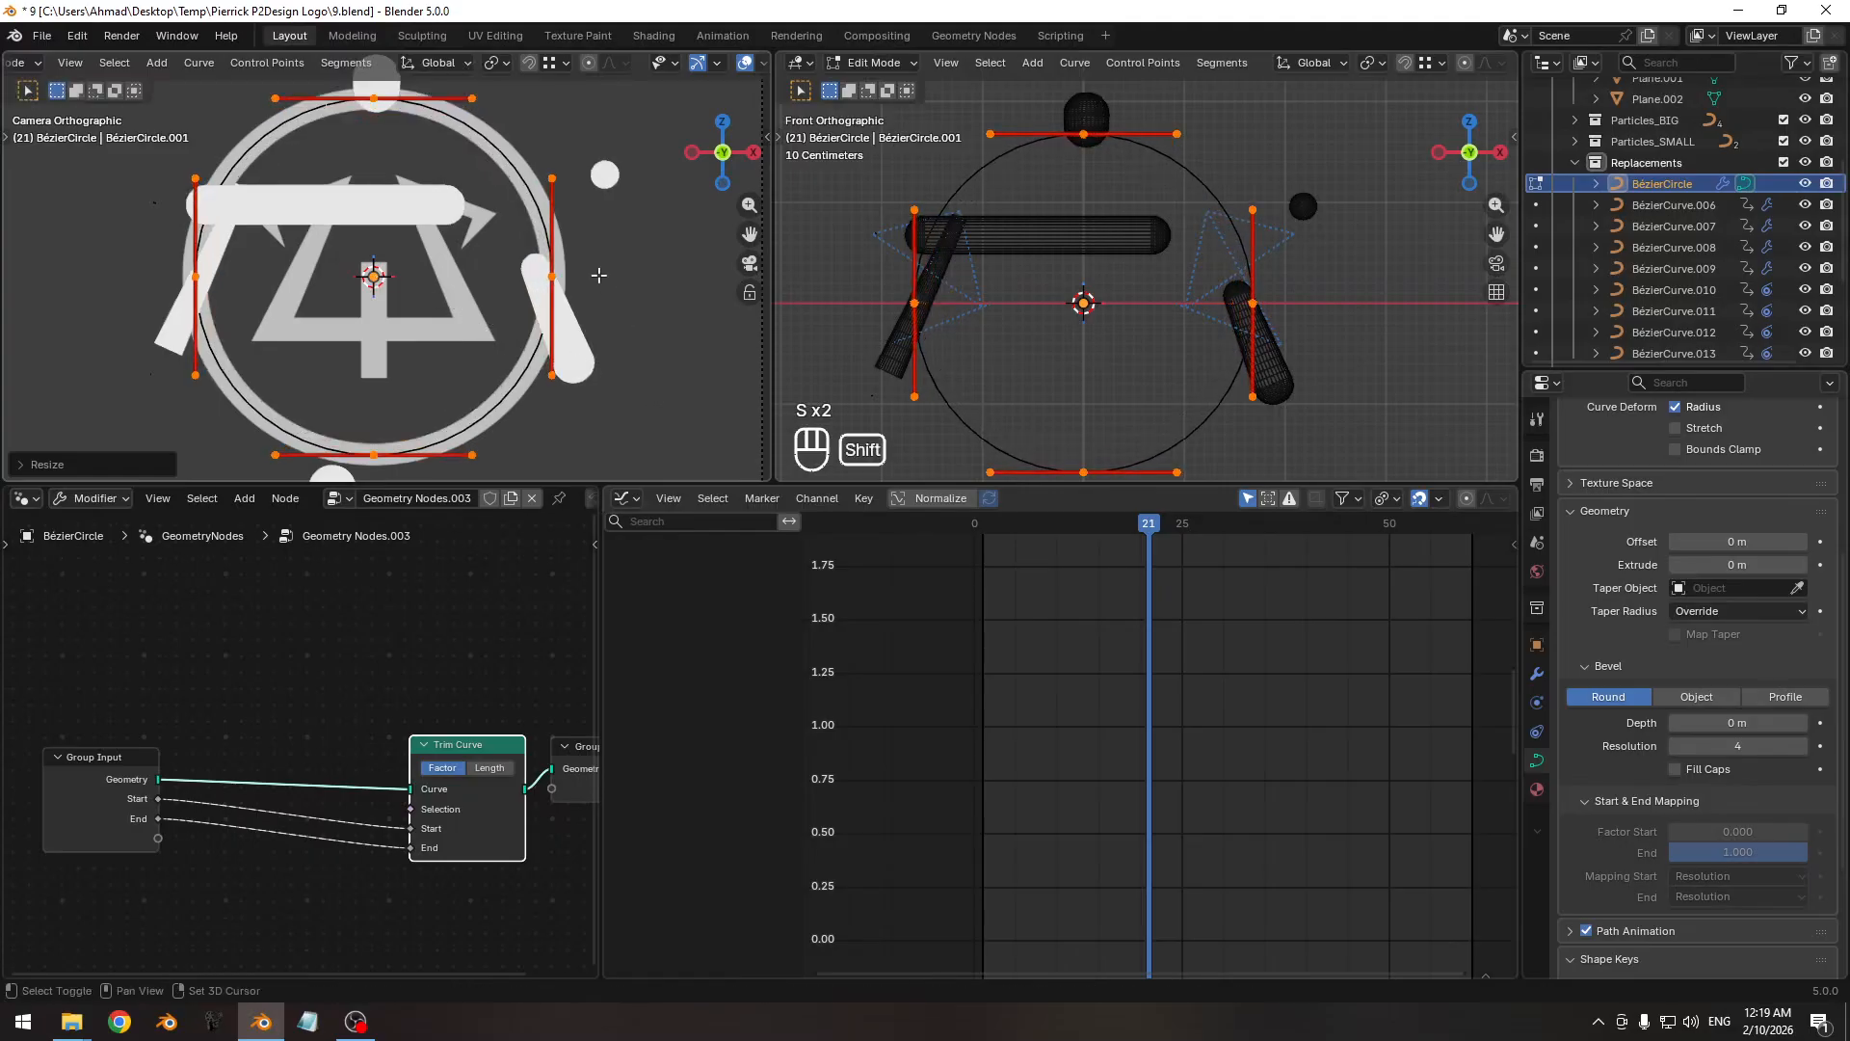
scroll(598, 275, "up", 2)
key("s")
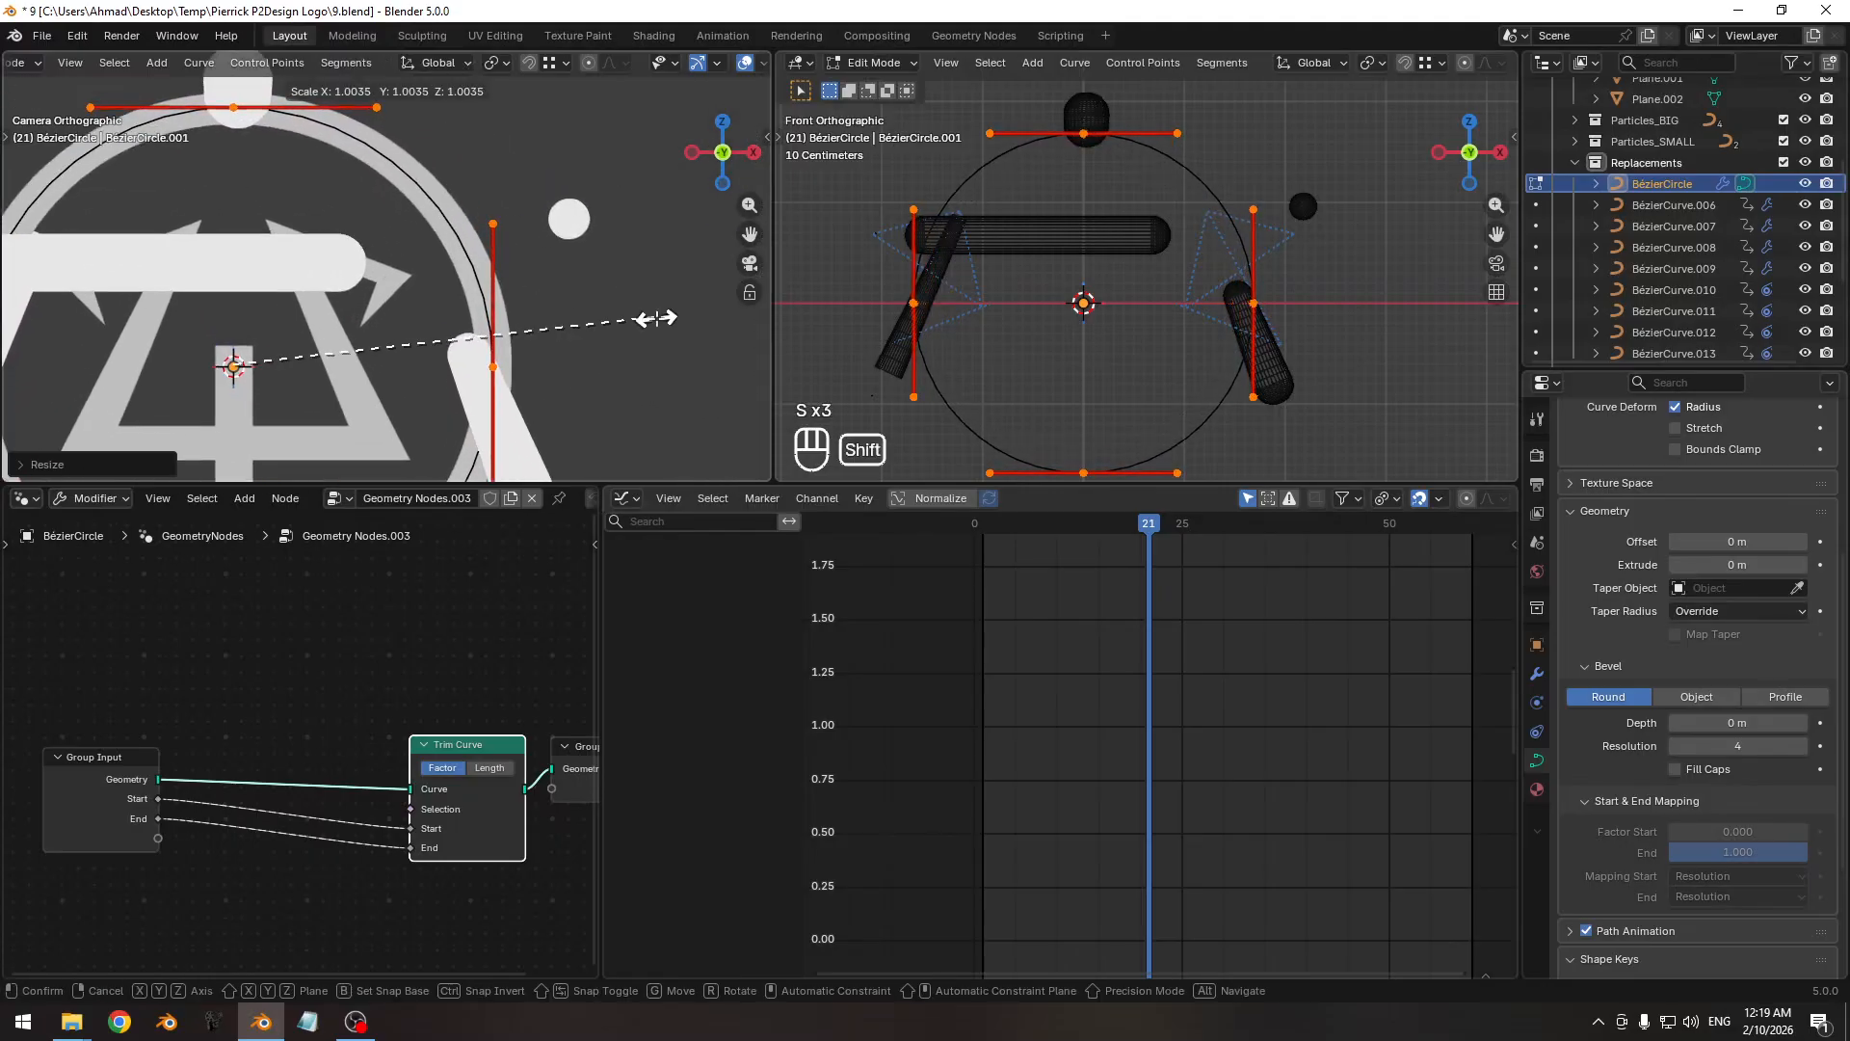
left_click(656, 318)
Return to Object Mode and save the file.
key("Tab")
scroll(433, 337, "down", 4)
key("ctrl+s")
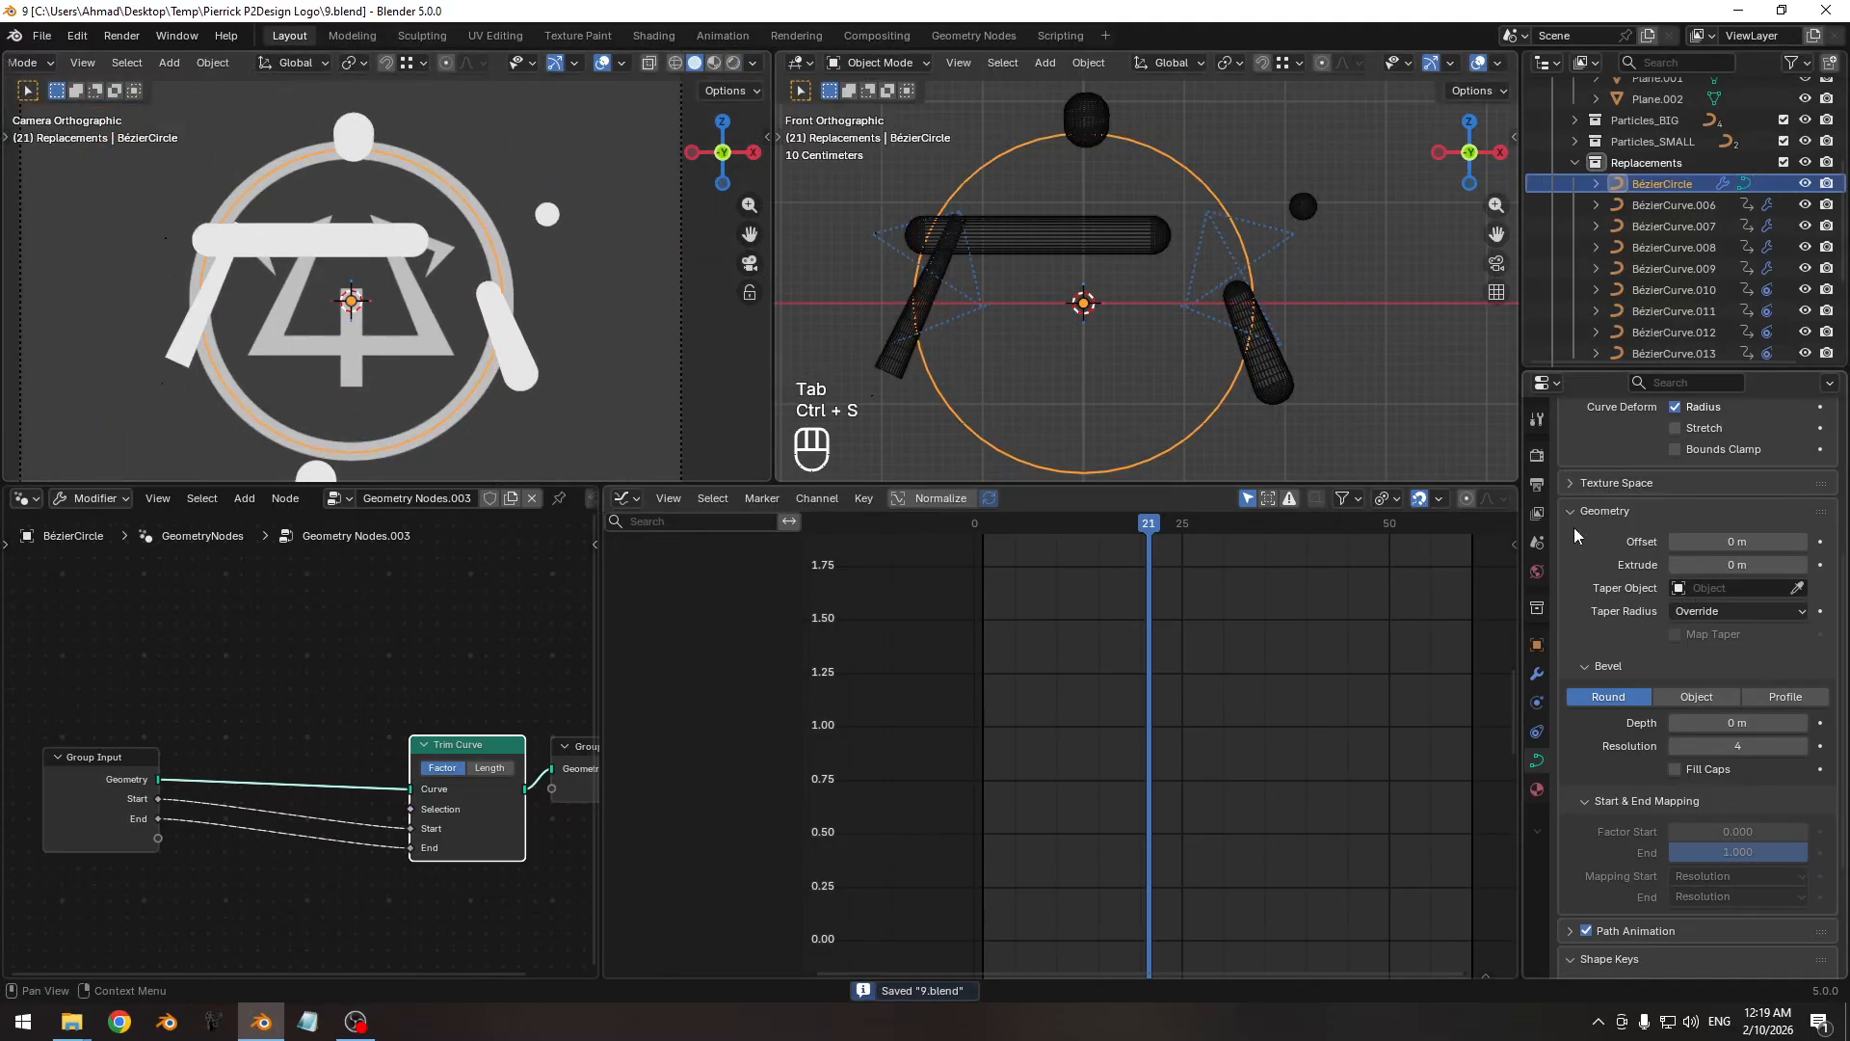
Set the circle's preview resolution to 64 and add two shape keys, a basis and one for deformation.
scroll(1666, 794, "up", 6)
left_click_drag(1711, 544, 1831, 544)
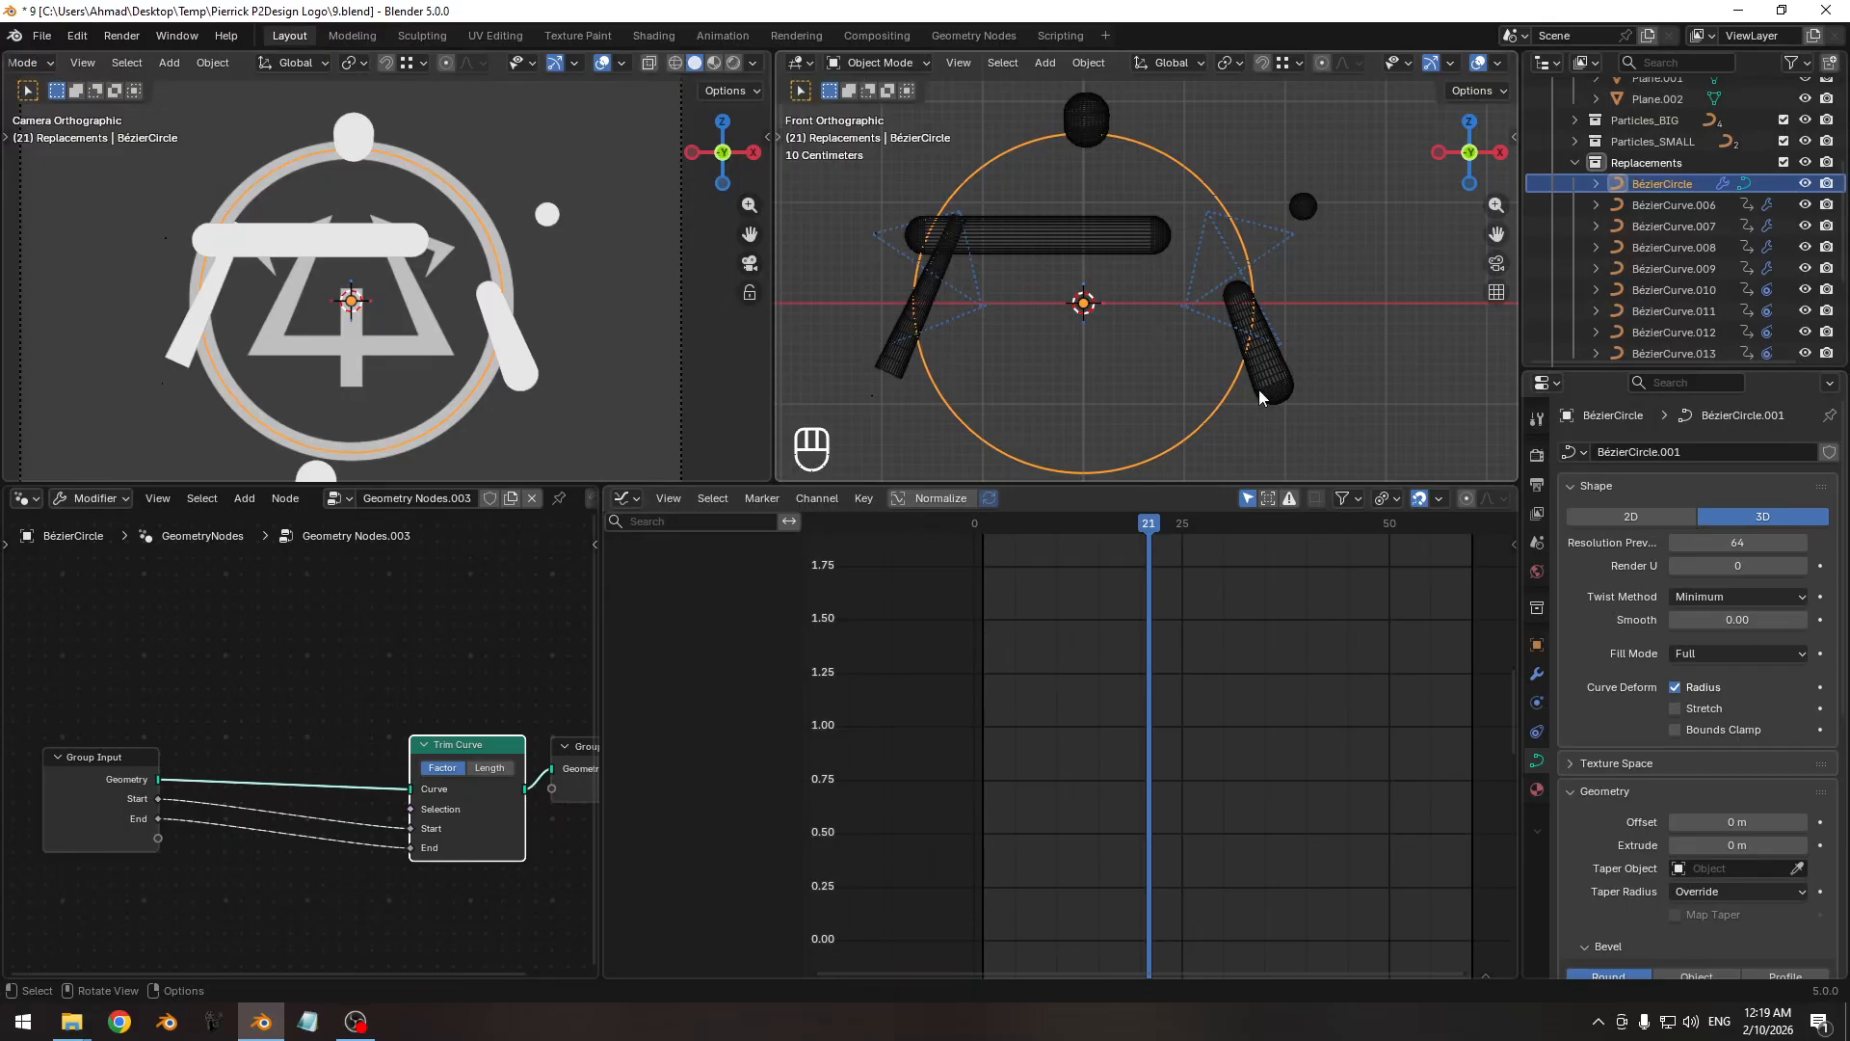
scroll(1611, 792, "down", 10)
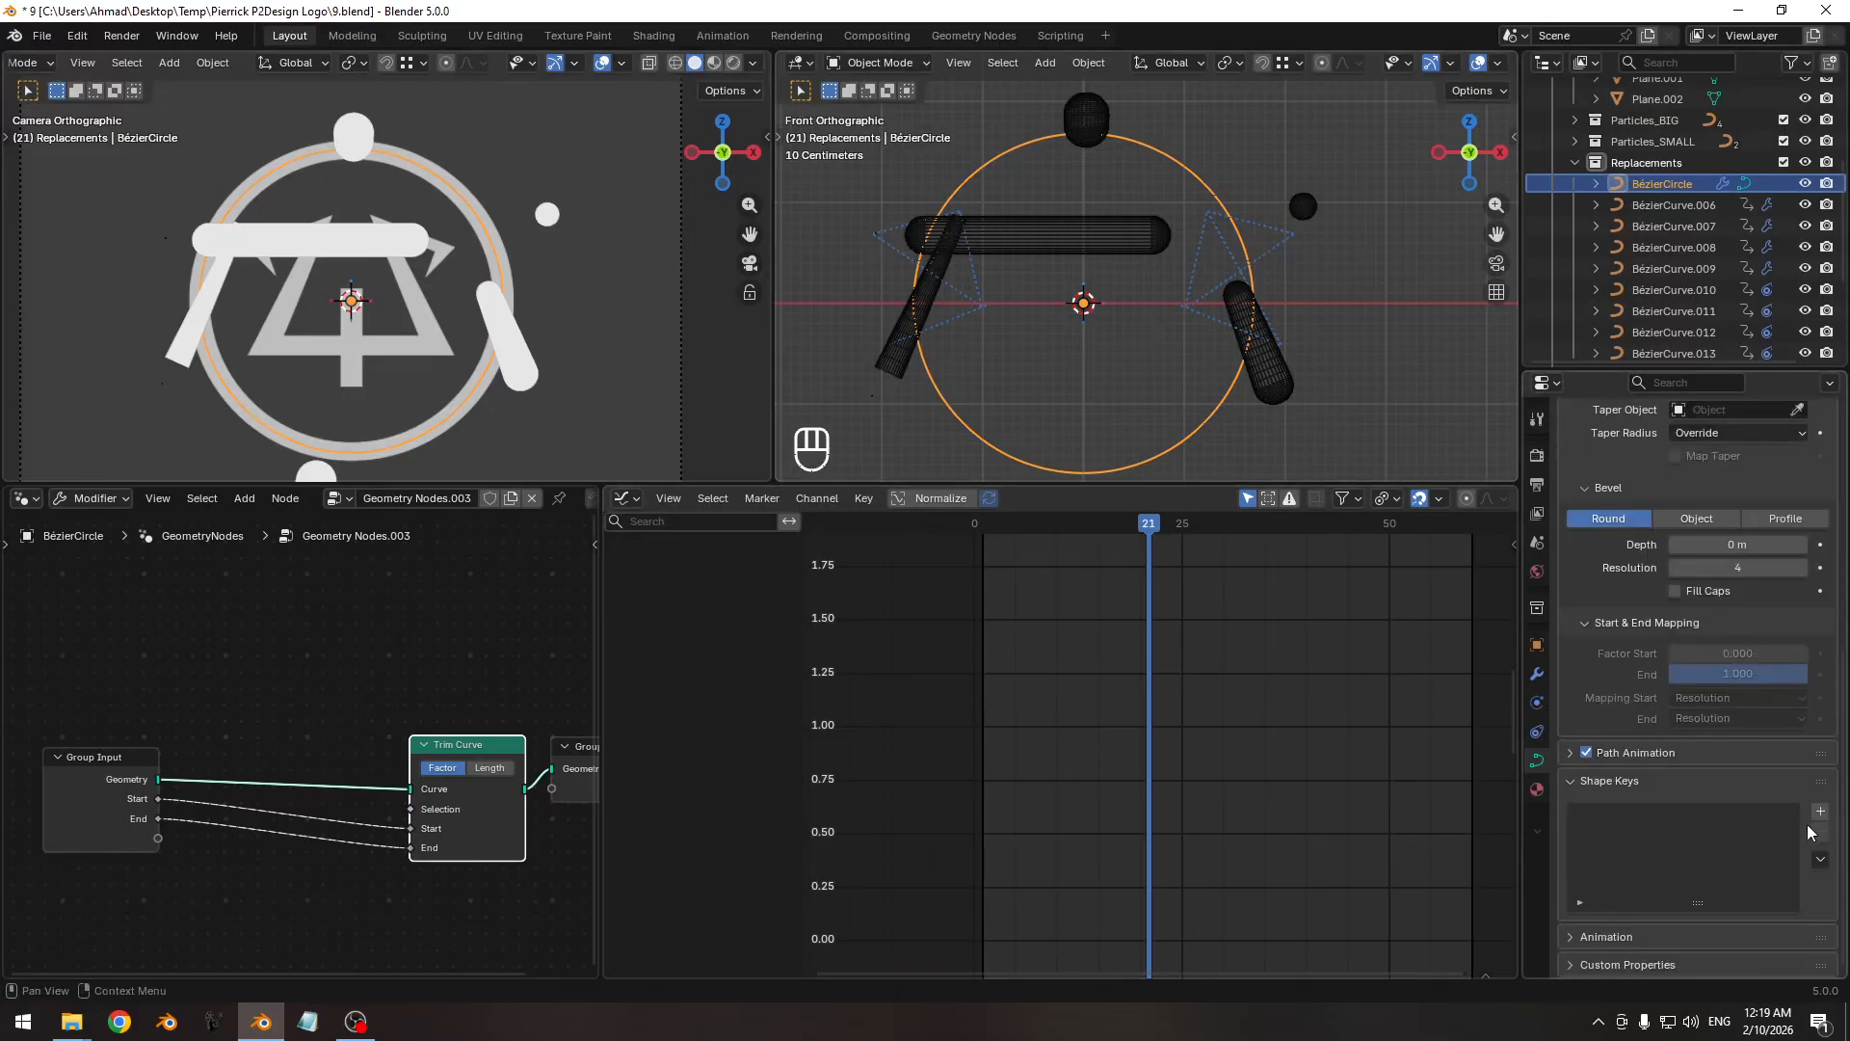
left_click(1820, 810)
left_click(1820, 810)
Enlarge all the circle's points in Edit Mode on the Key 1 shape, out towards the small sphere outside the ring.
key("Tab")
key("s")
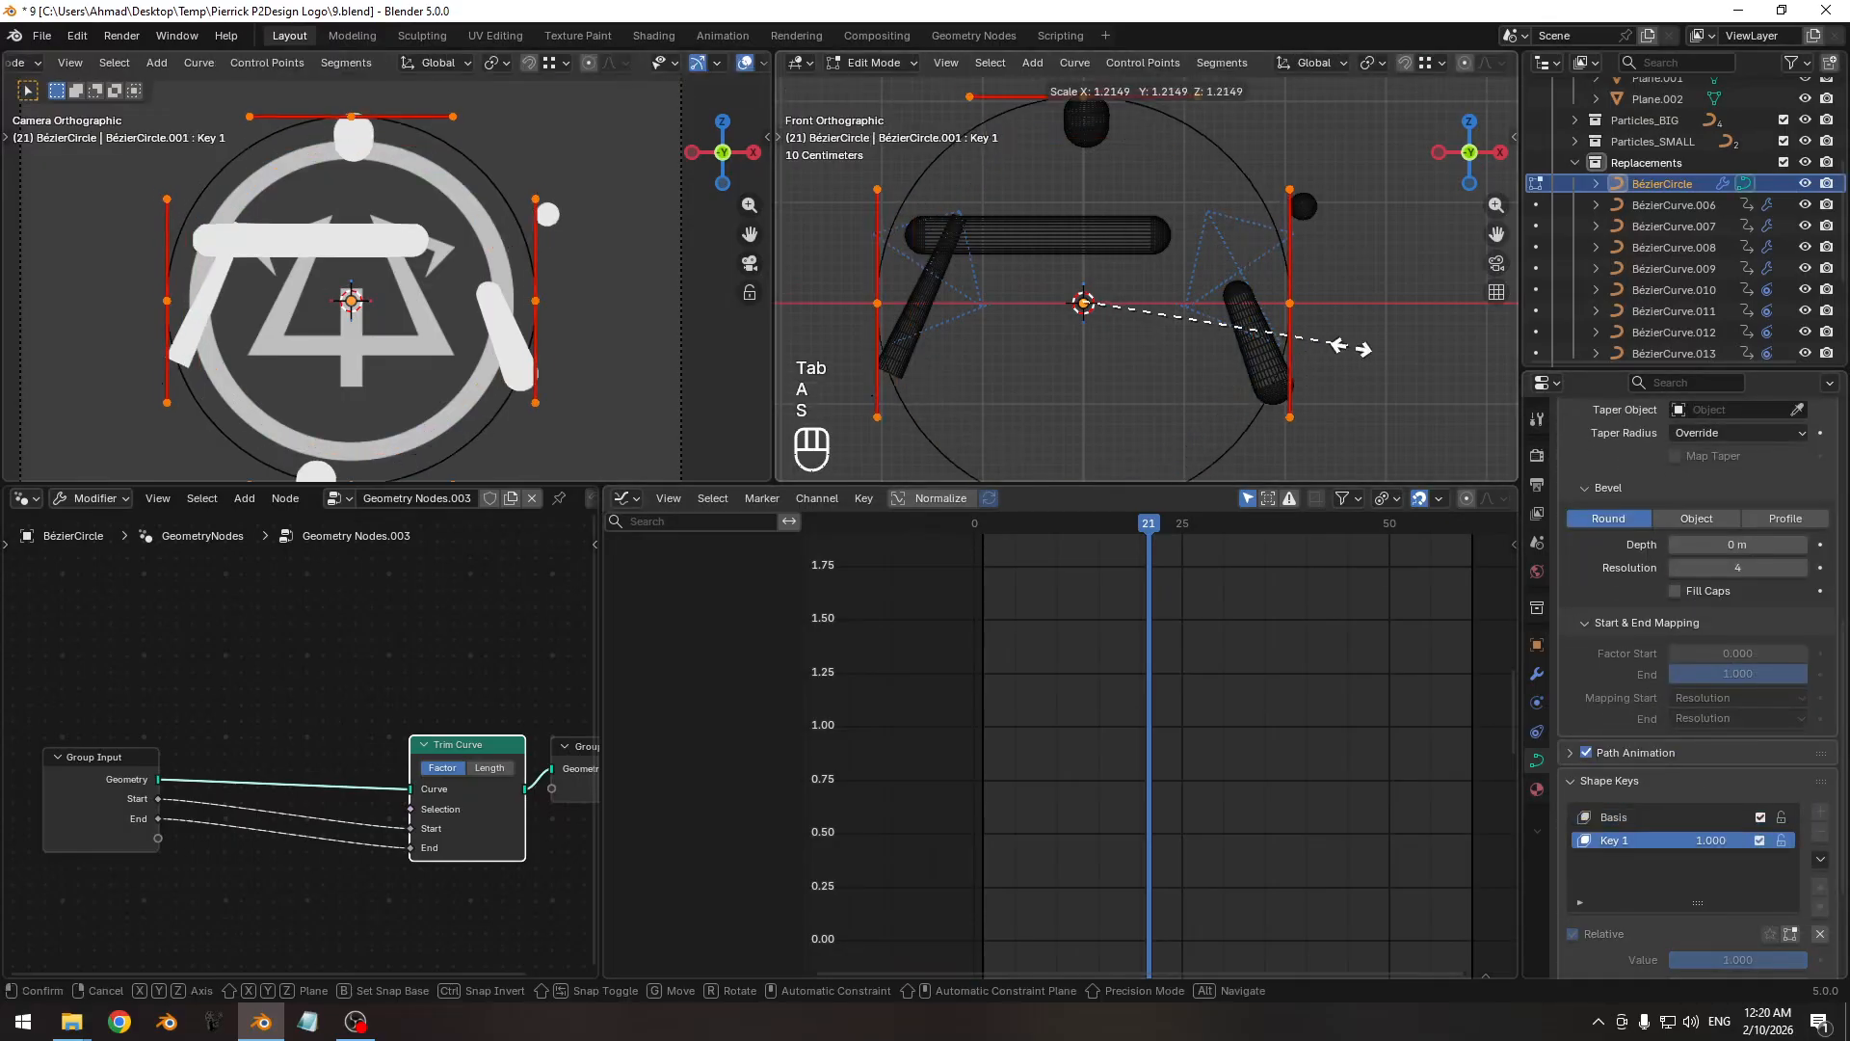
left_click(1360, 349)
middle_click_drag(1361, 348, 1130, 457, "shift")
middle_click_drag(1129, 457, 1123, 334, "ctrl")
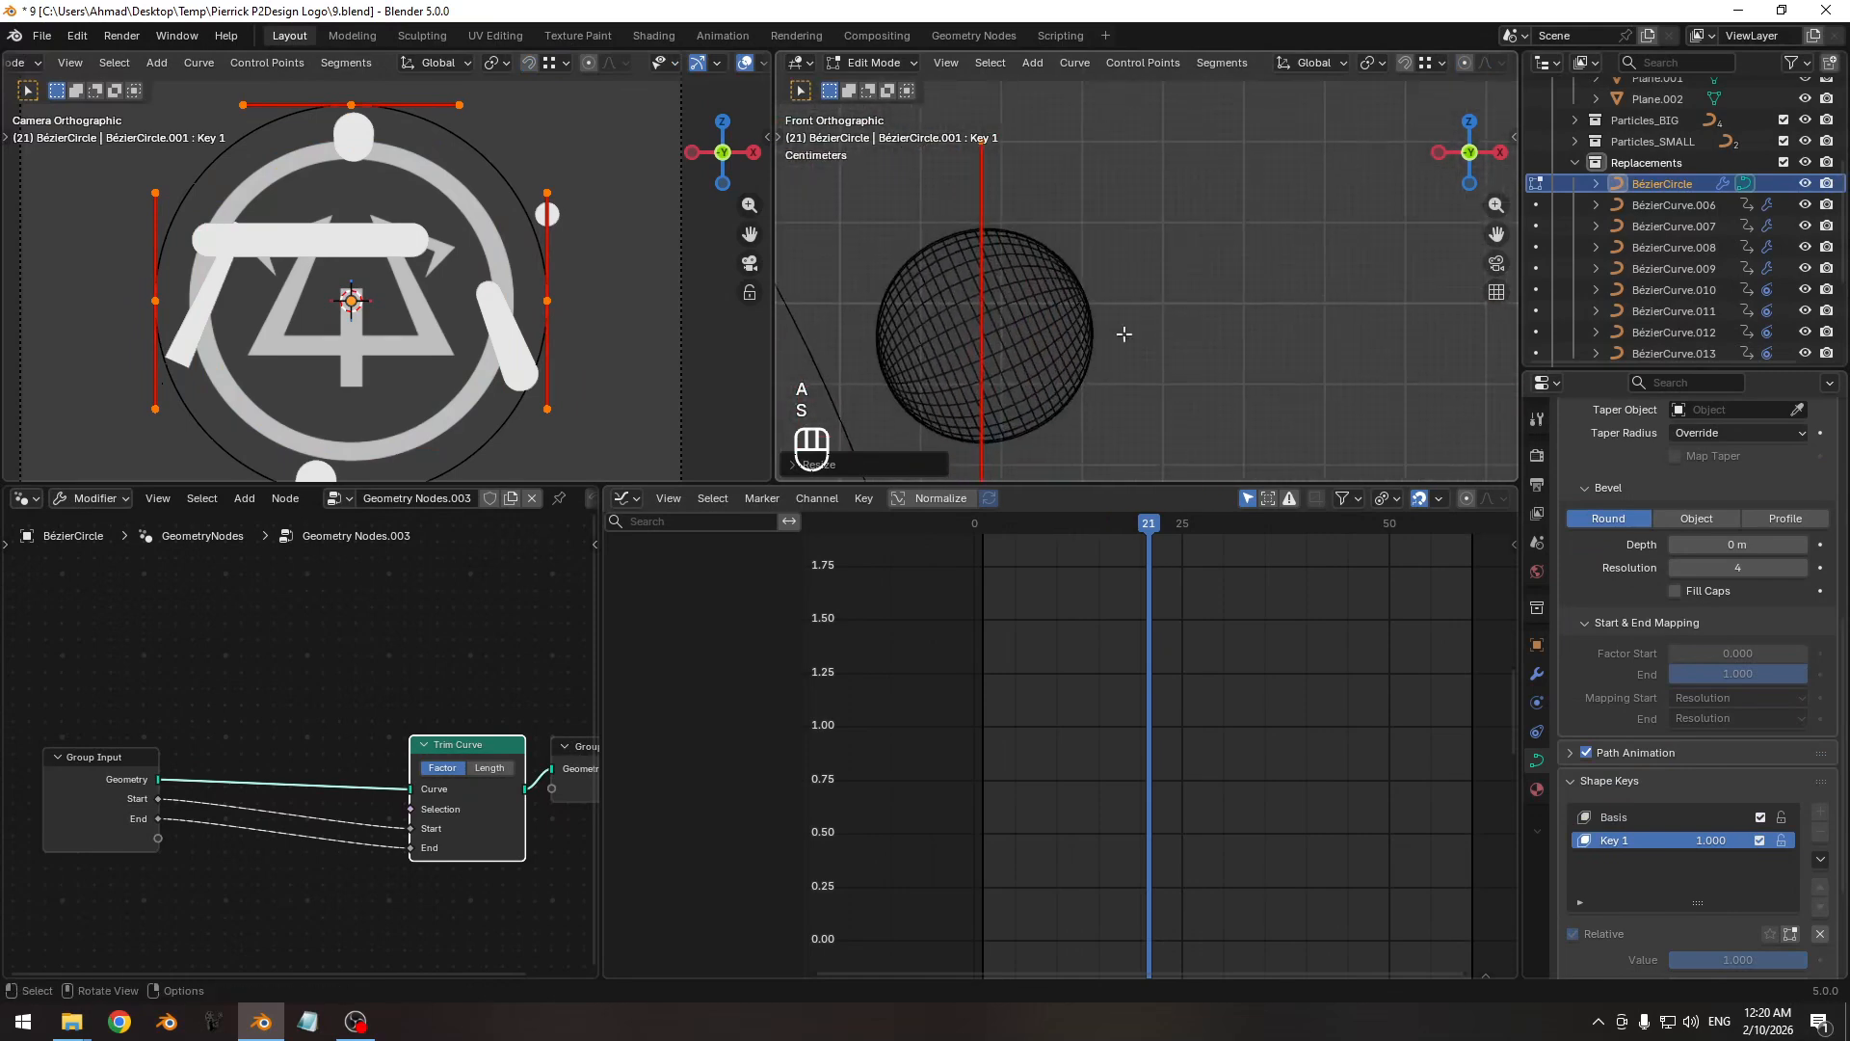
key("s")
left_click(1270, 345)
Fine-tune the Key 1 scale so the circle passes through the small sphere outside the ring, and return to Object Mode.
middle_click_drag(1050, 414, 1036, 347, "ctrl")
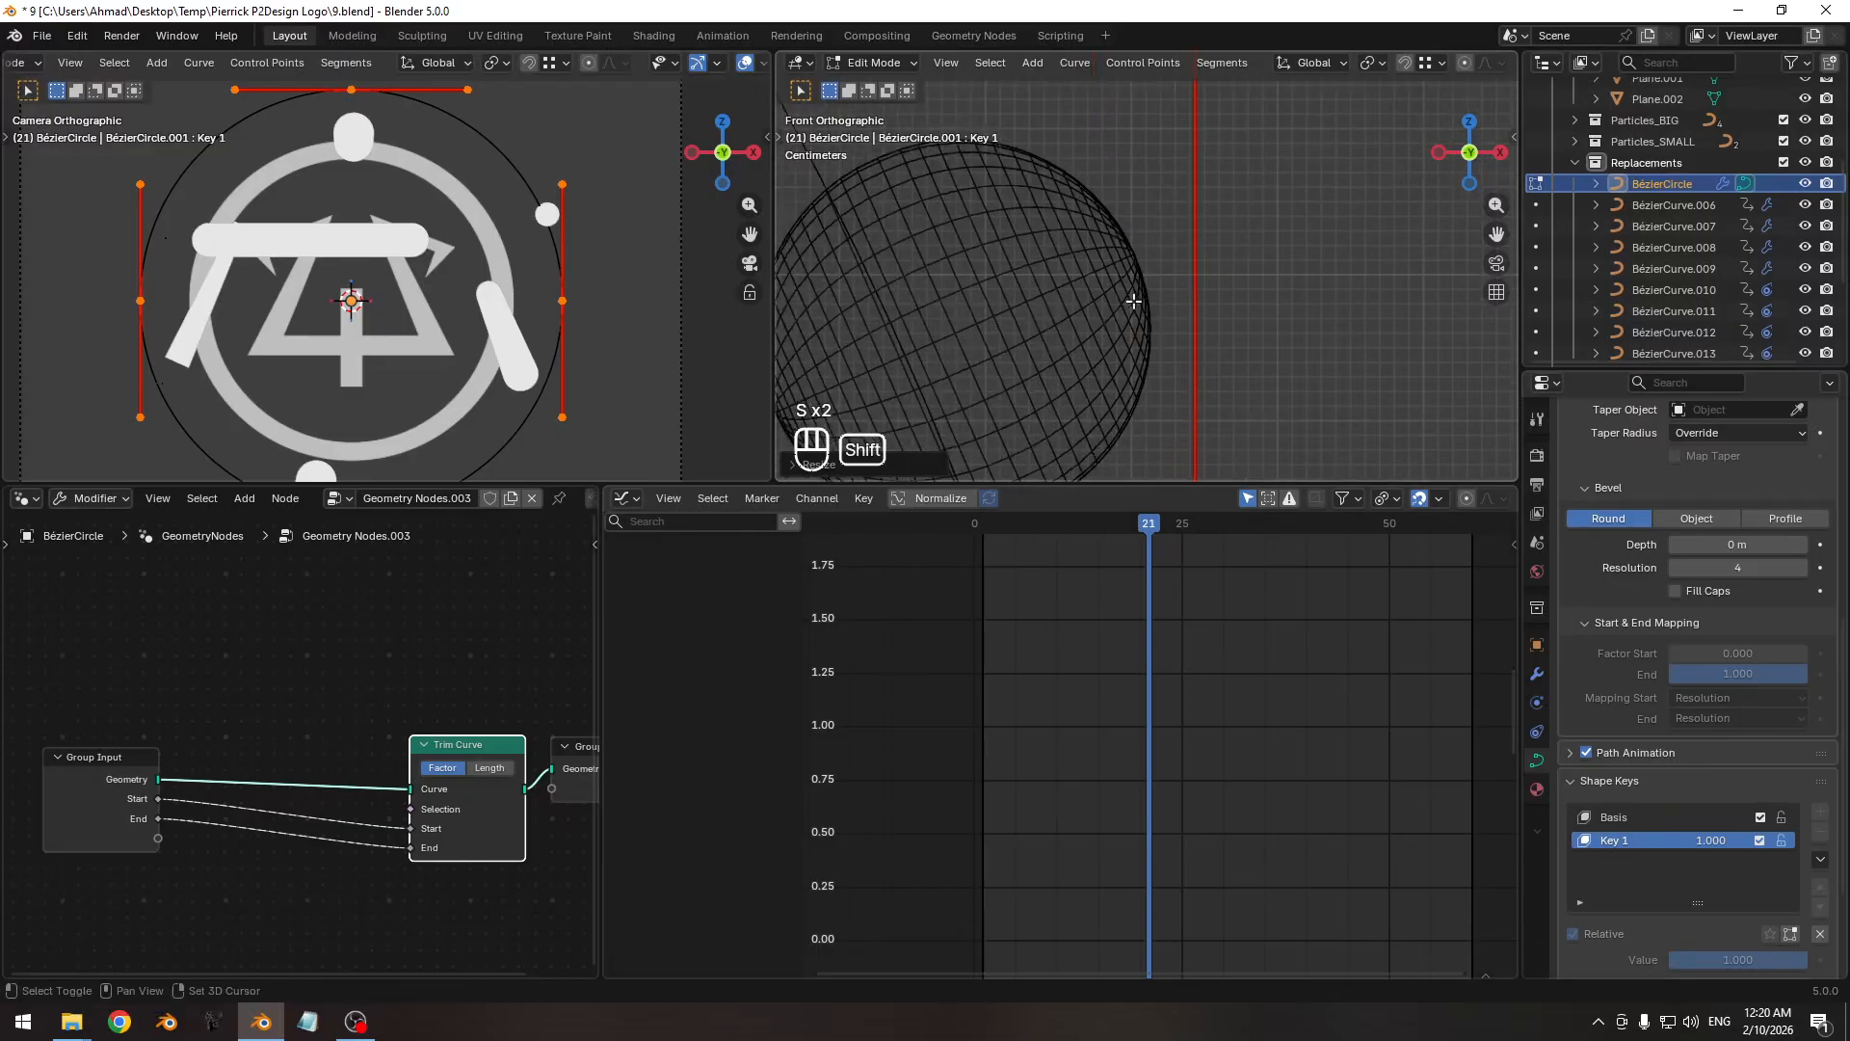
key("s")
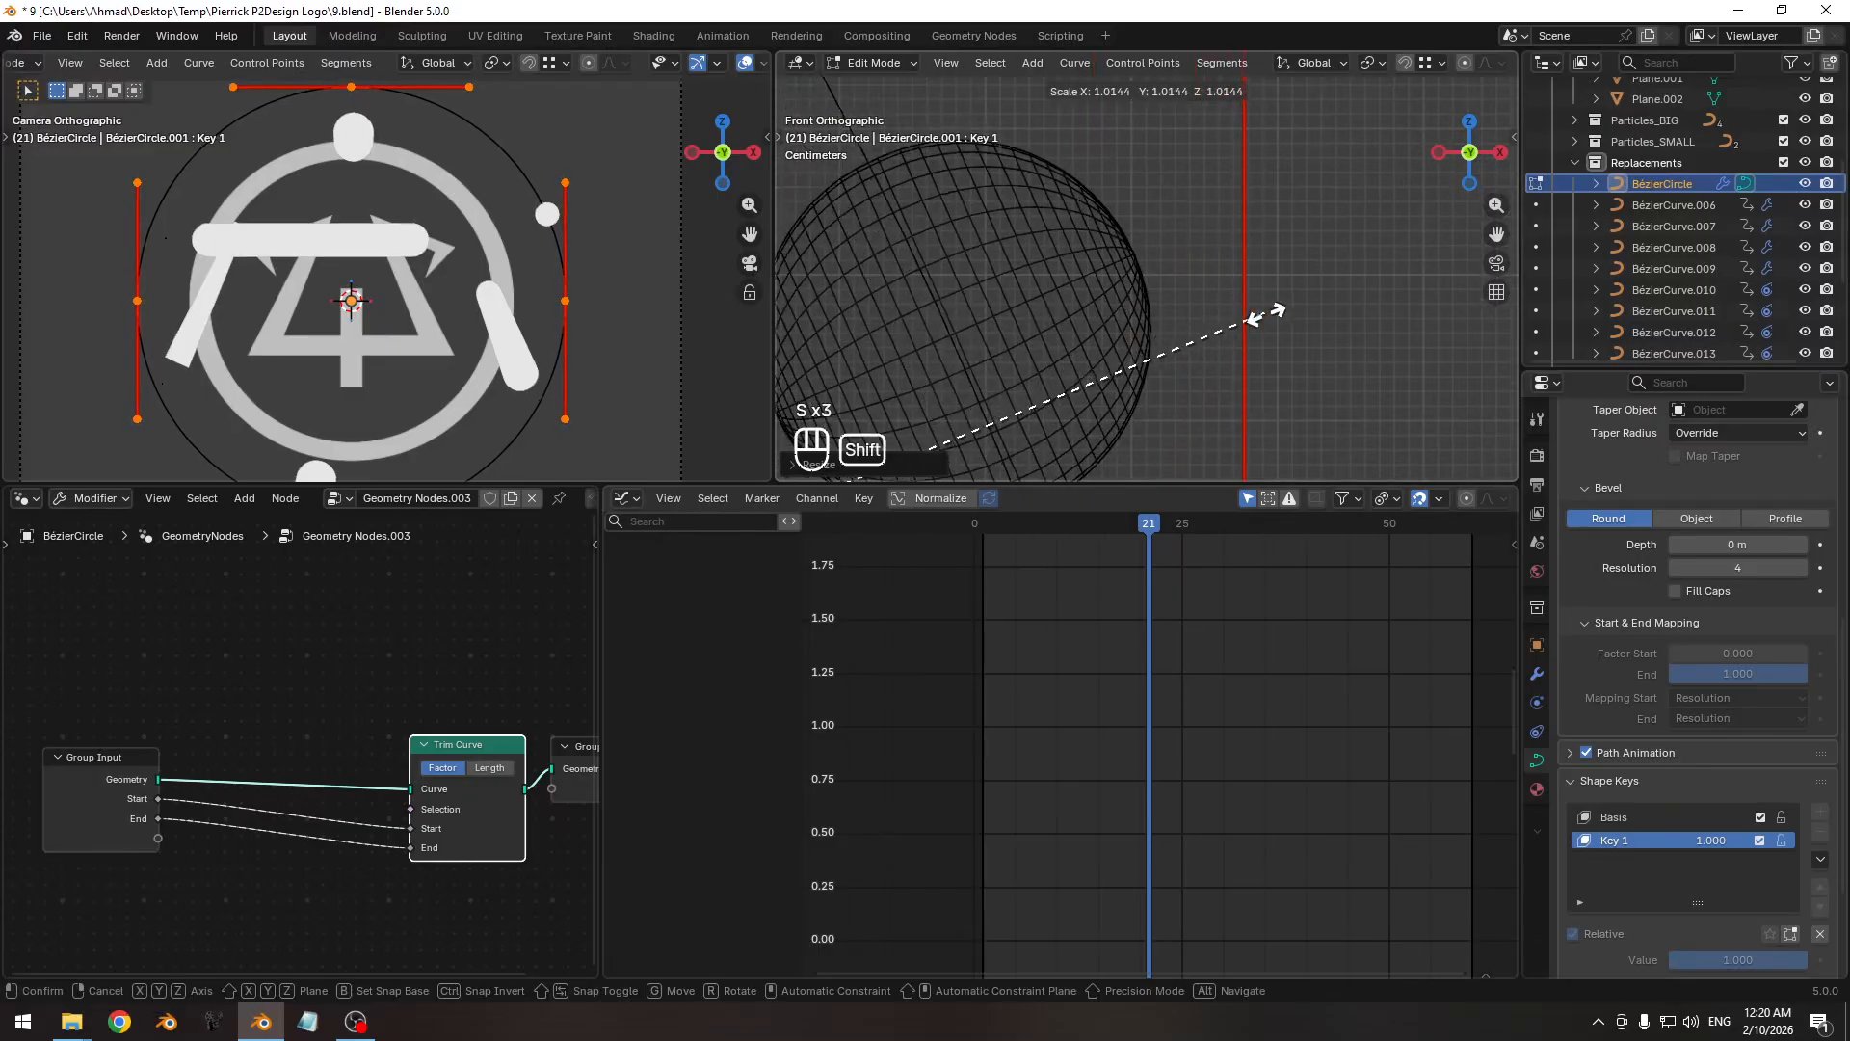
left_click(1310, 310)
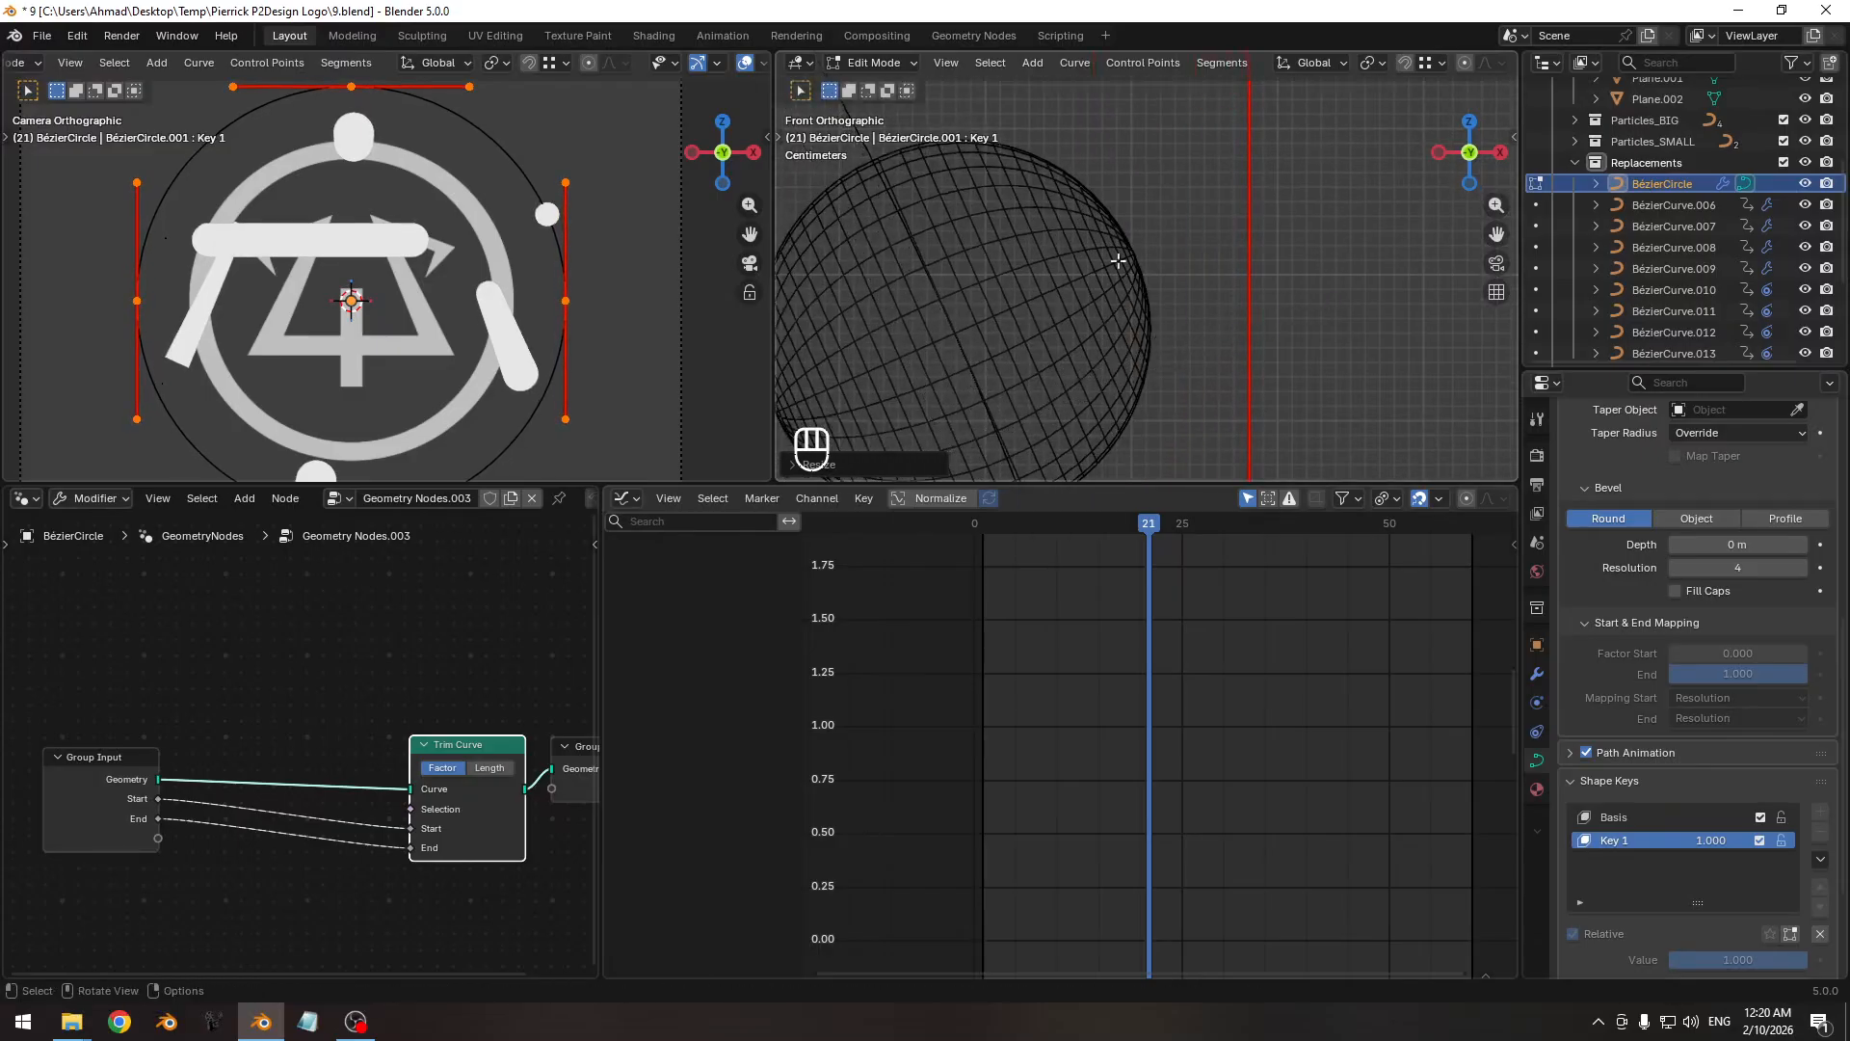
scroll(1014, 414, "down", 8)
key("Tab")
middle_click_drag(421, 227, 425, 287, "ctrl")
middle_click_drag(1105, 626, 1116, 639, "shift")
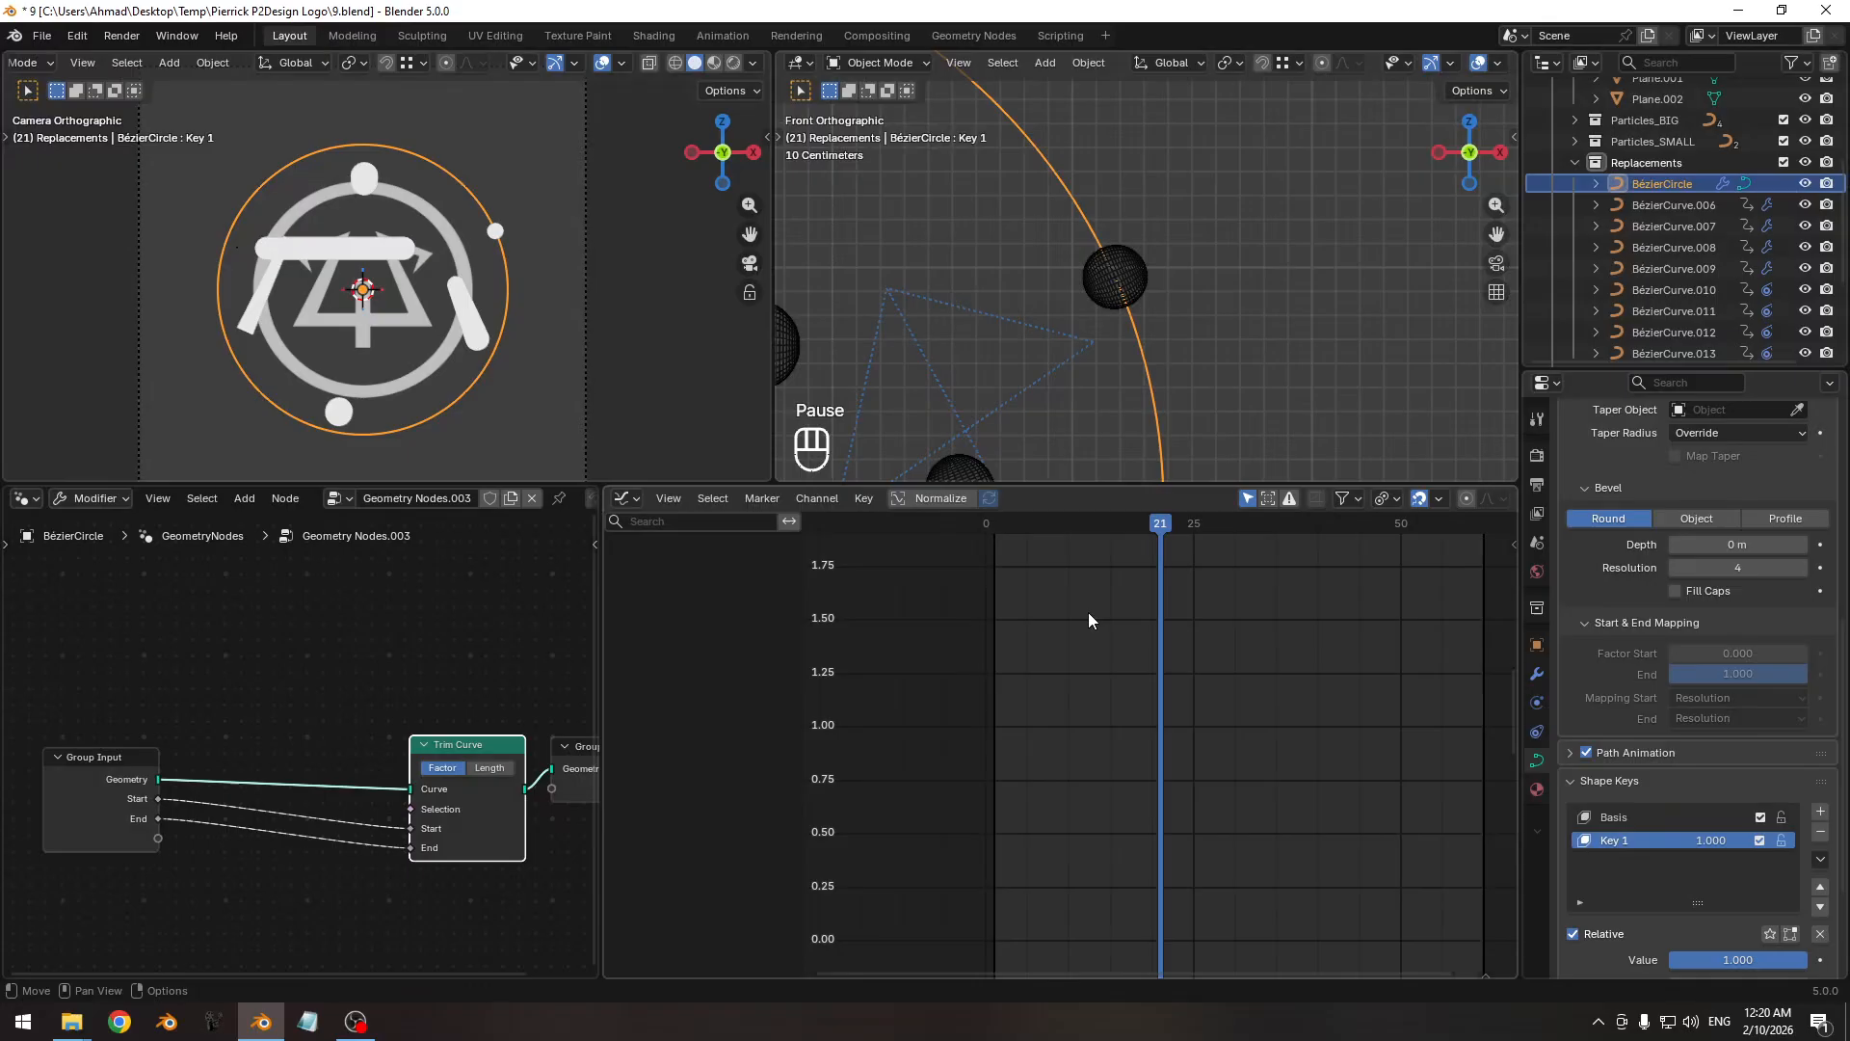
Add a Curve to Tube node to the BézierCircle's geometry node tree.
middle_click_drag(269, 782, 453, 714)
key("shift+a")
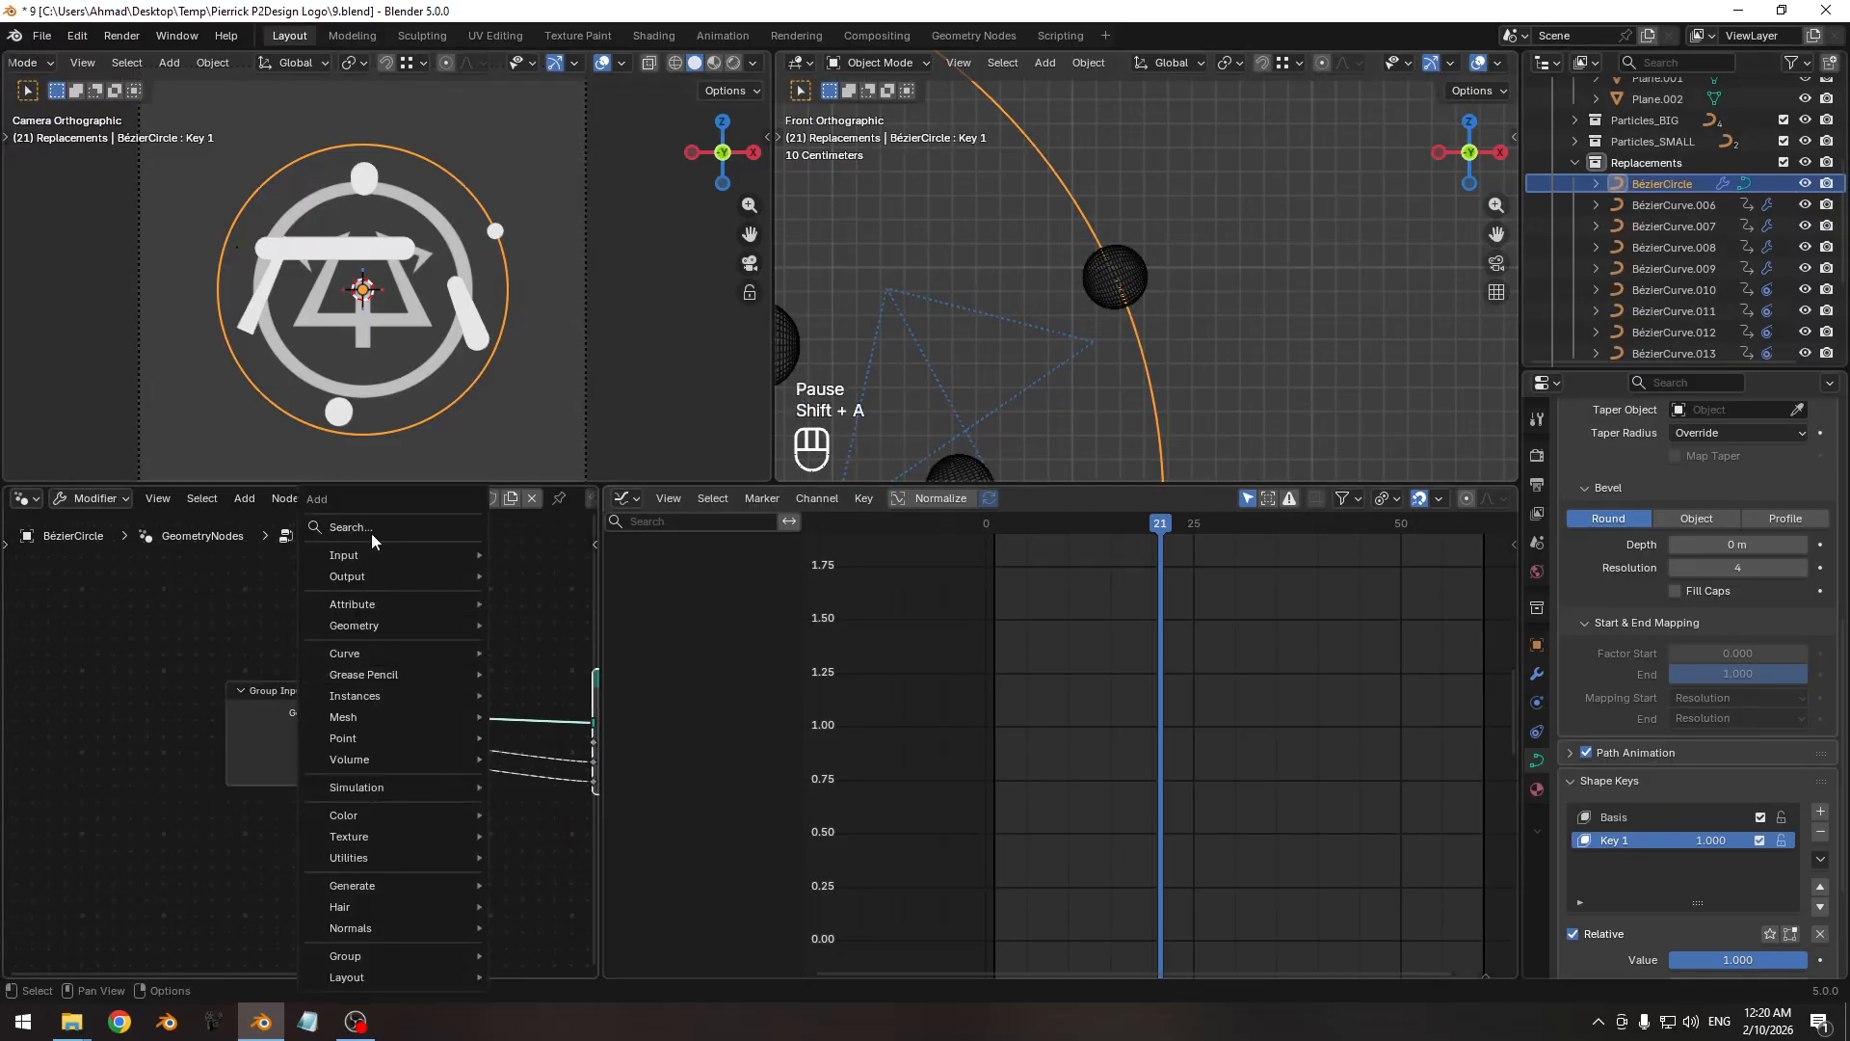
left_click(372, 521)
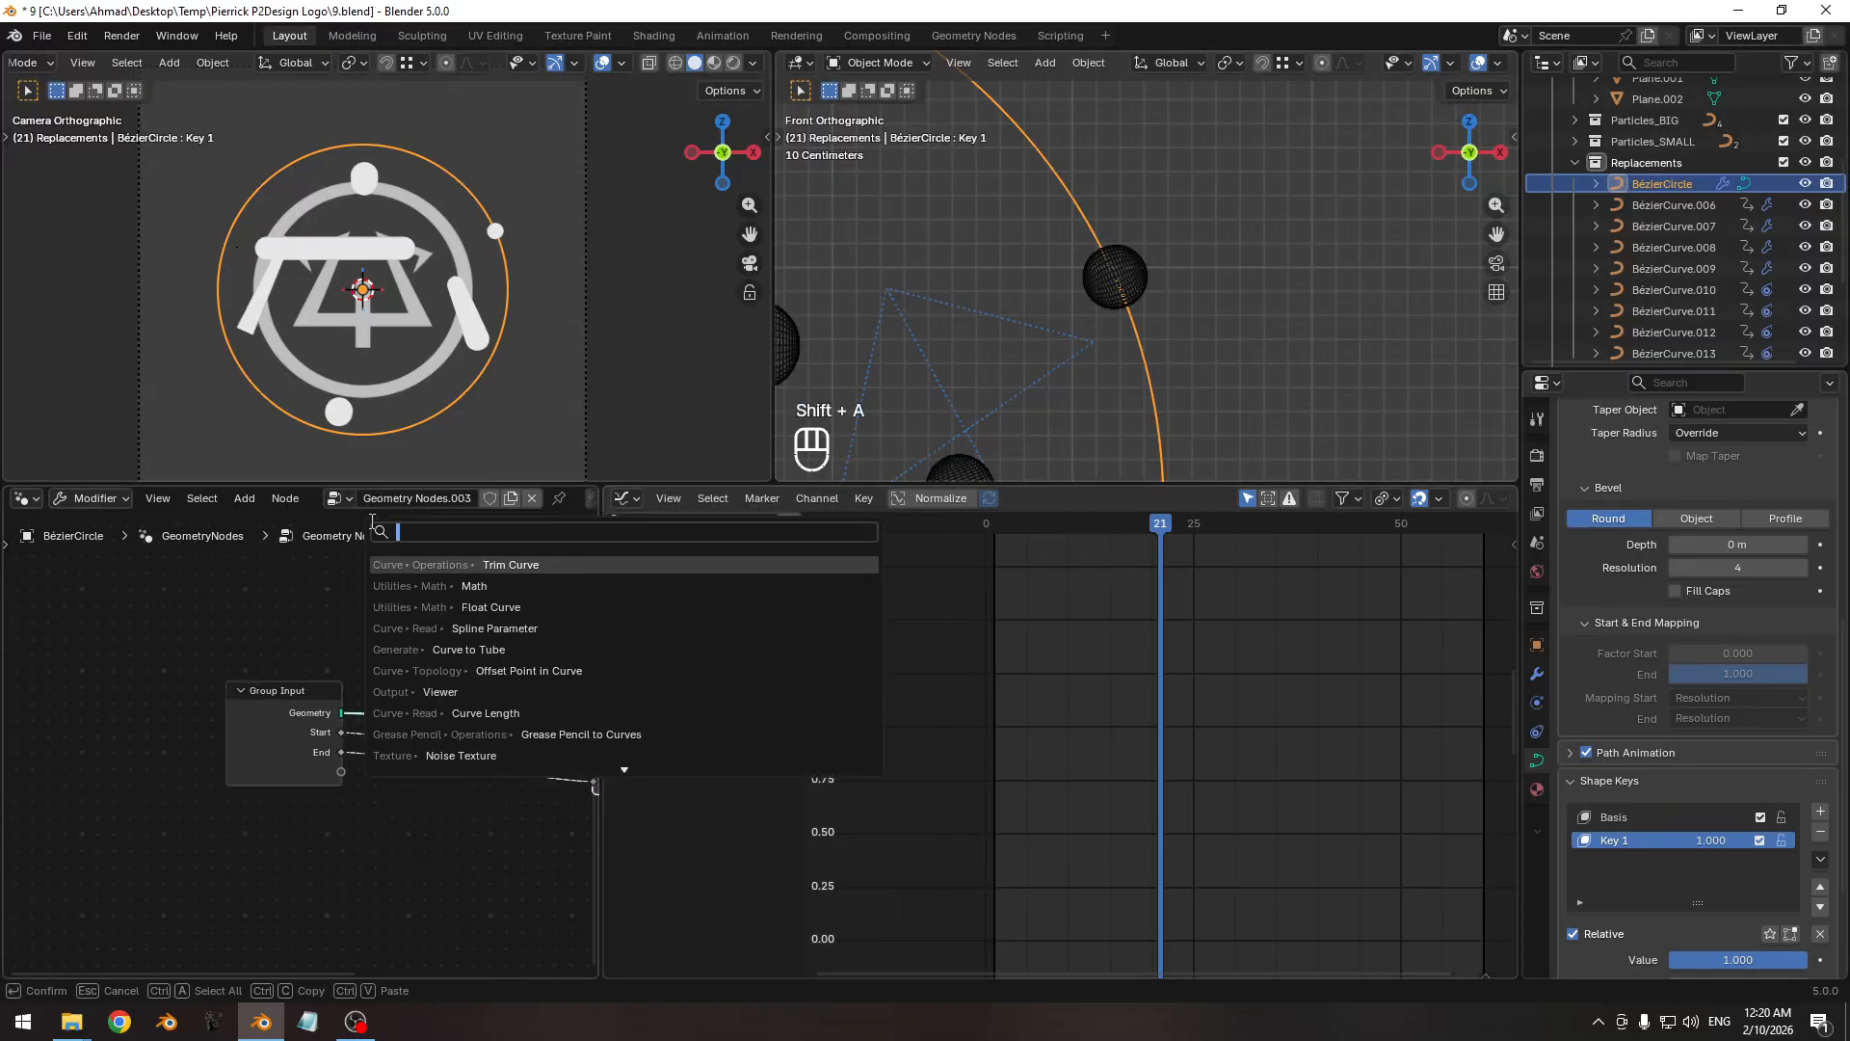
type("tube")
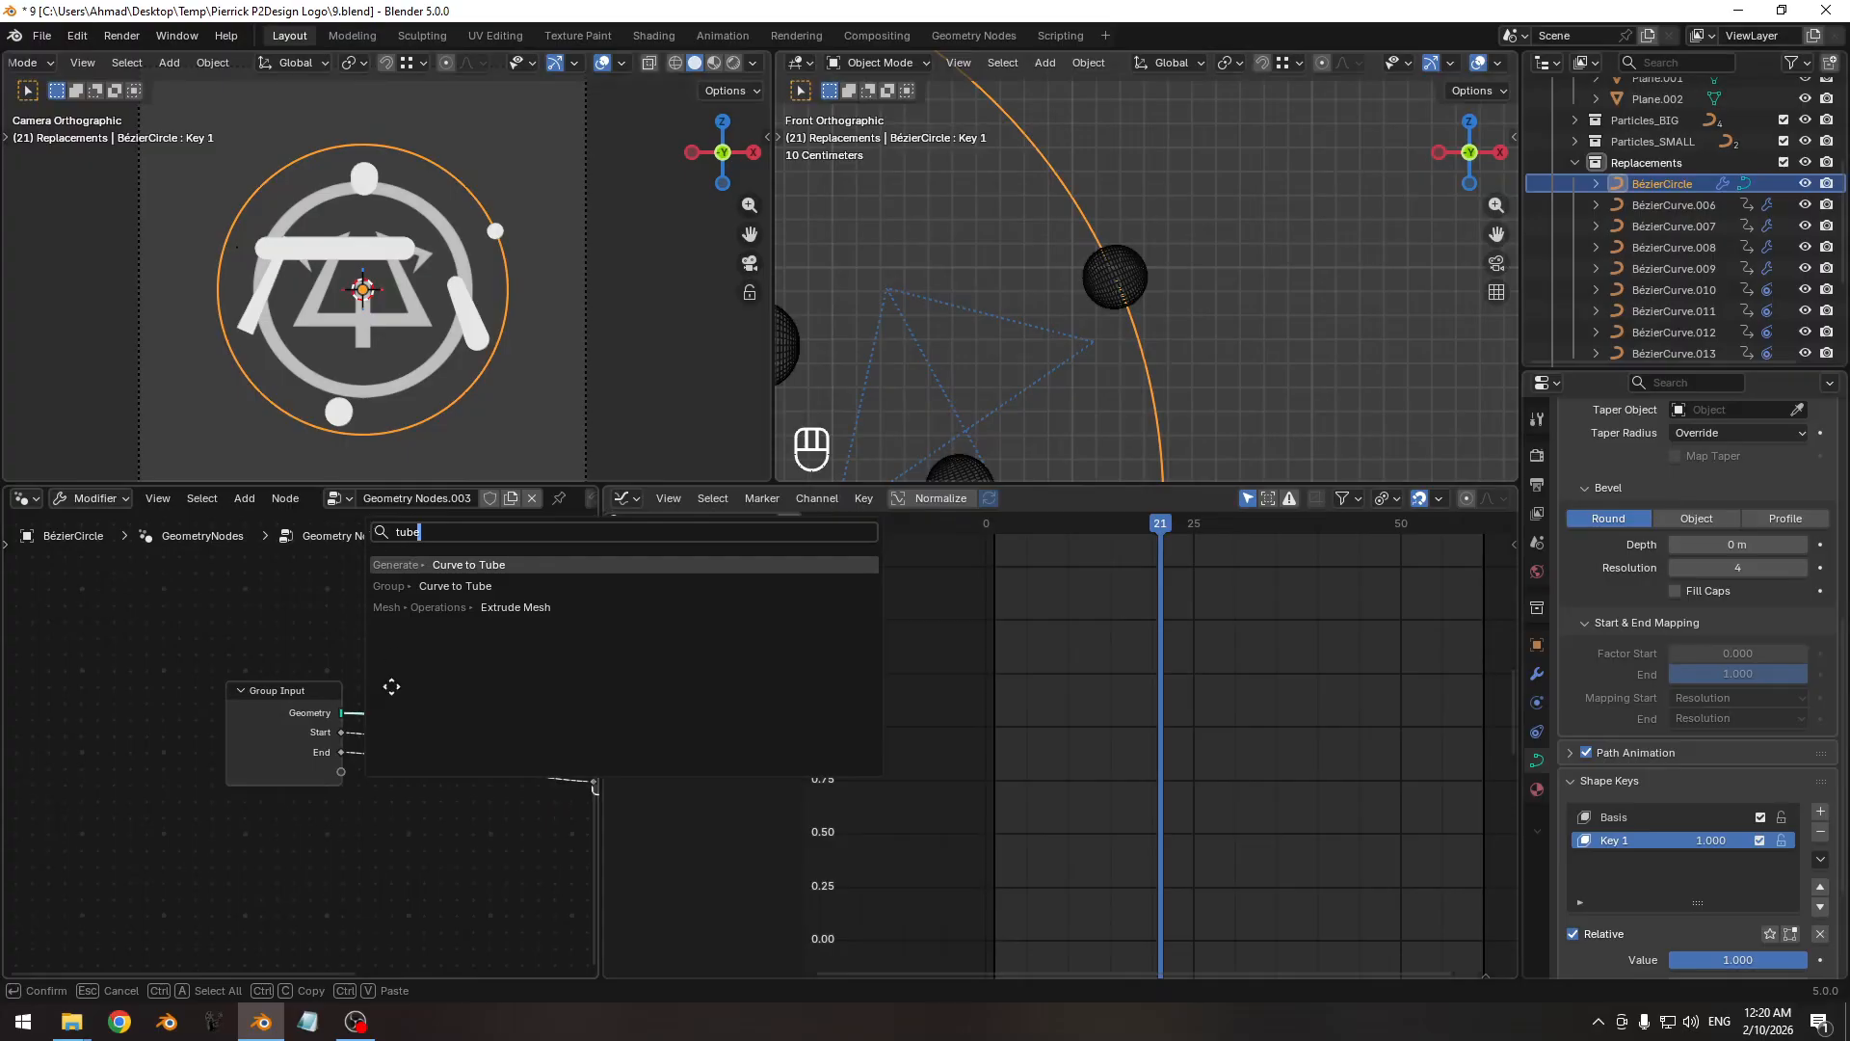
key("Return")
left_click(380, 801)
Insert the Curve to Tube node between Trim Curve and Group Output, spacing the nodes apart.
key("ctrl+space")
middle_click_drag(1253, 525, 756, 579, "ctrl")
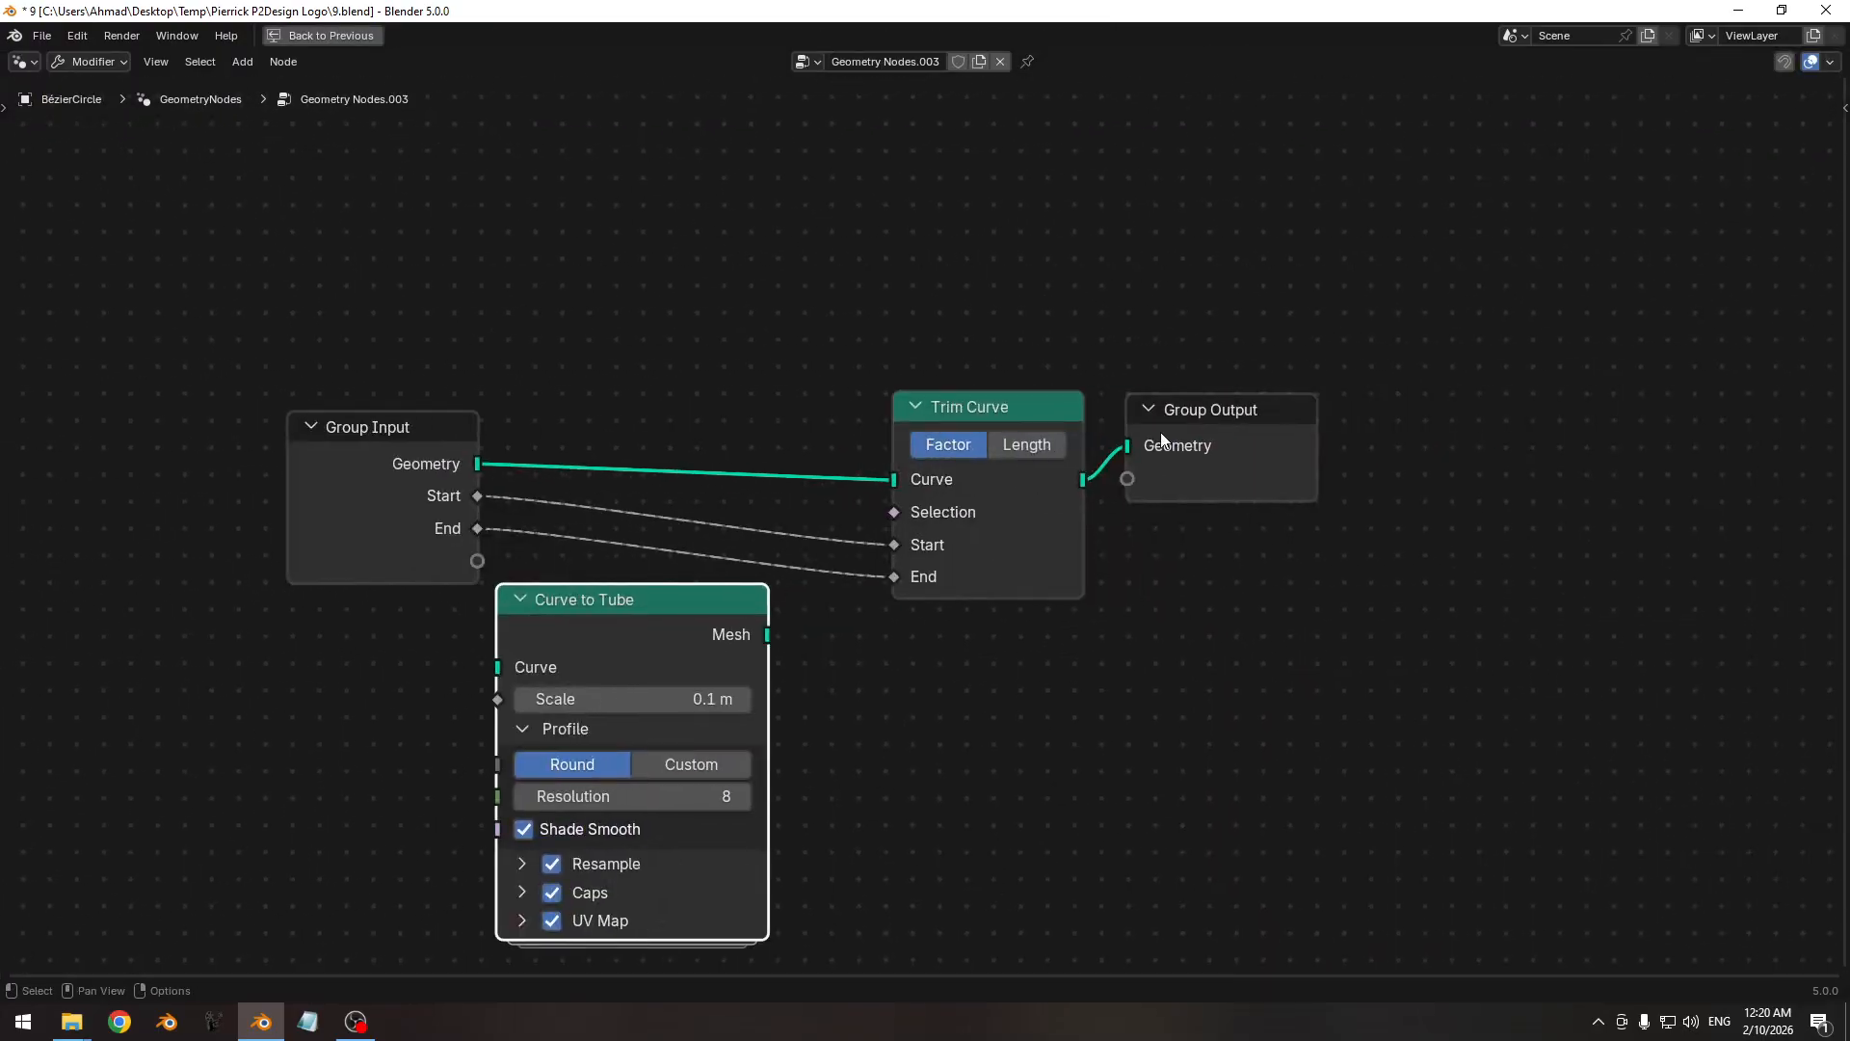
left_click_drag(1164, 424, 1512, 424)
left_click_drag(661, 613, 1300, 434)
mouse_move(1239, 541)
middle_mouse_down()
mouse_move(750, 558)
mouse_move(1254, 522)
middle_mouse_up()
left_click_drag(1006, 383, 1012, 419)
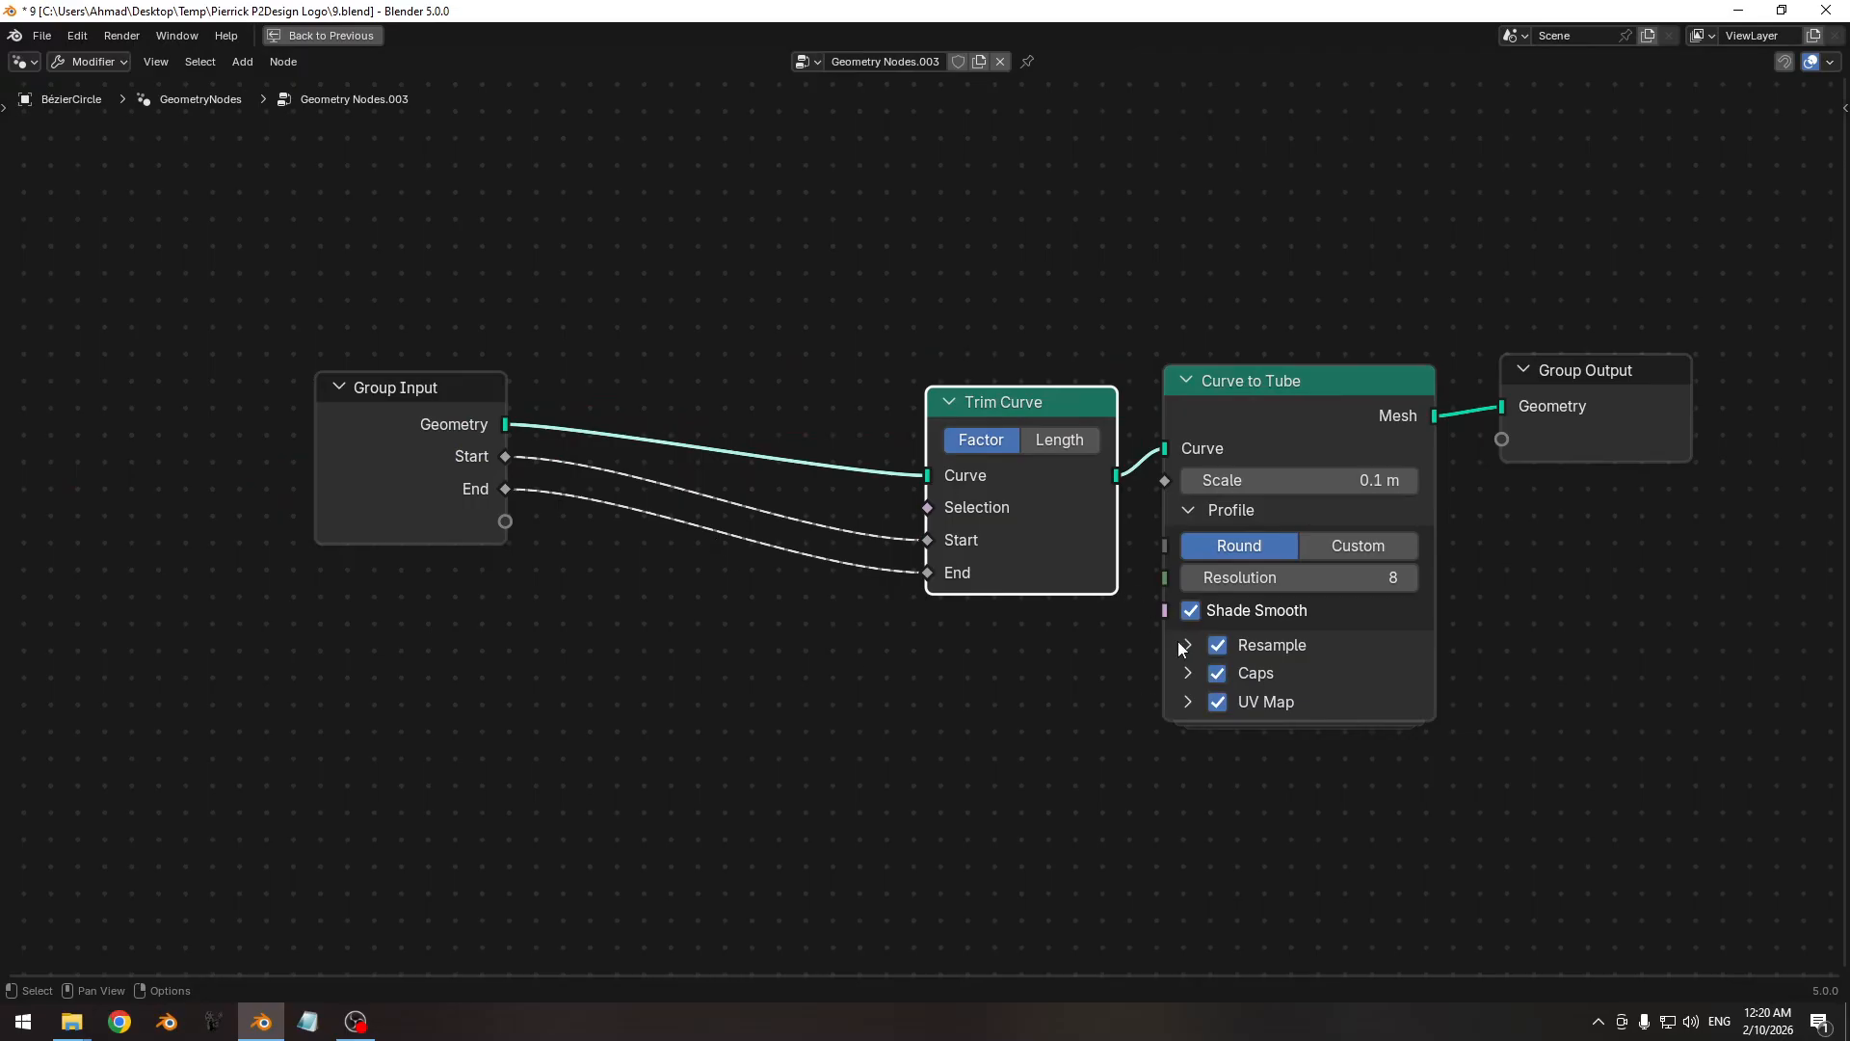
Set the Curve to Tube caps to Round and shorten the circle to an End factor of 0.460.
left_click(1188, 672)
left_click(1253, 709)
left_click(1251, 821)
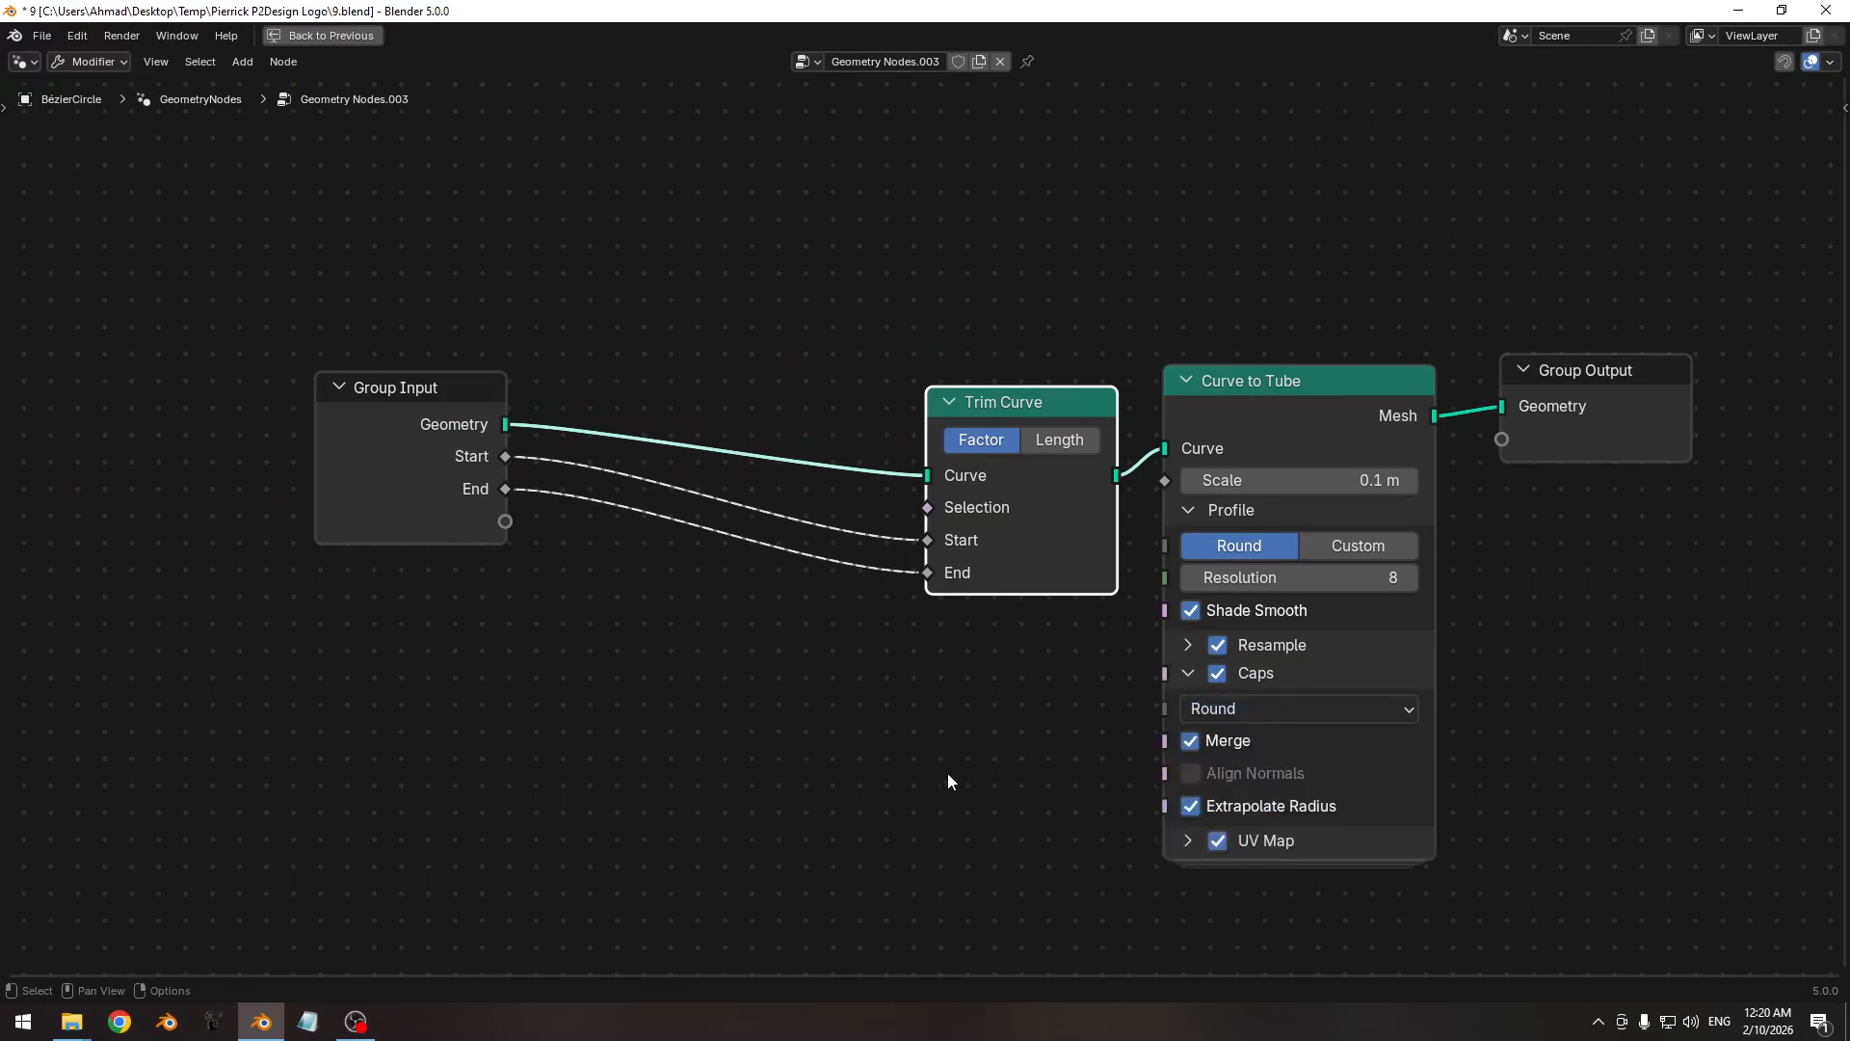
key("ctrl+space")
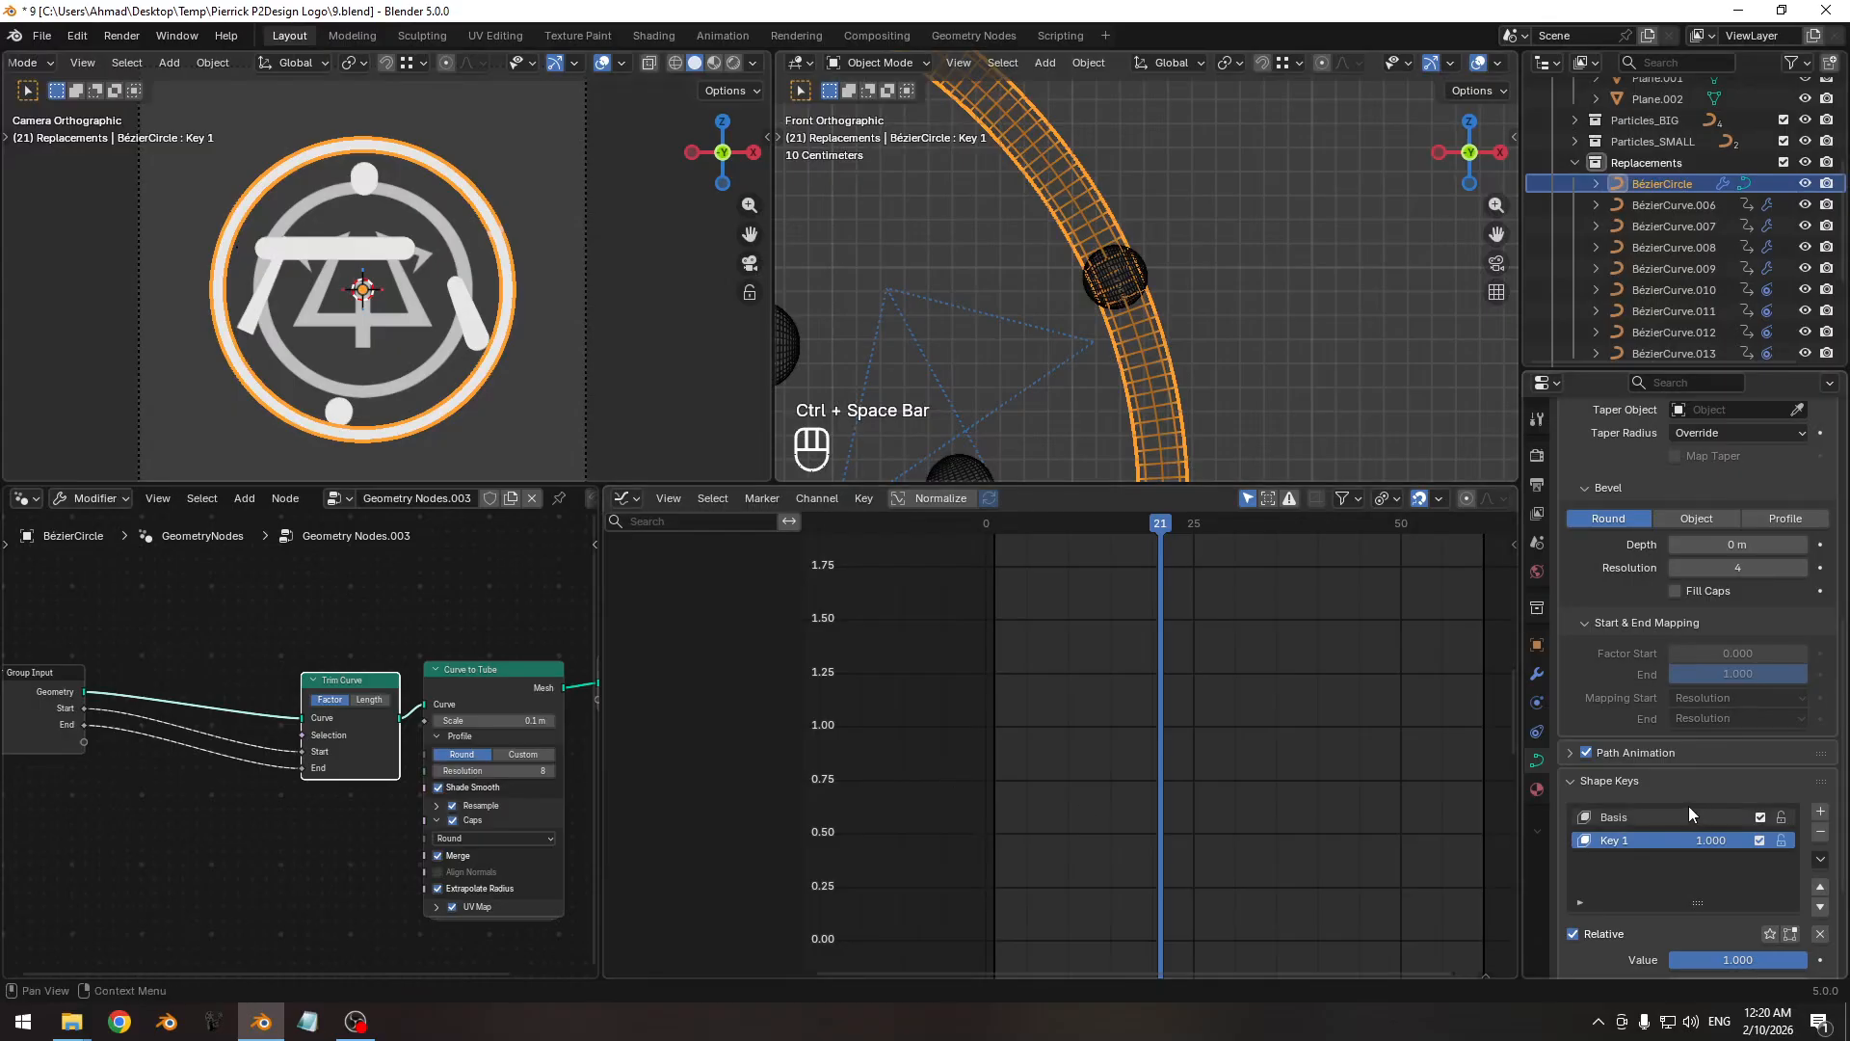
left_click(1537, 674)
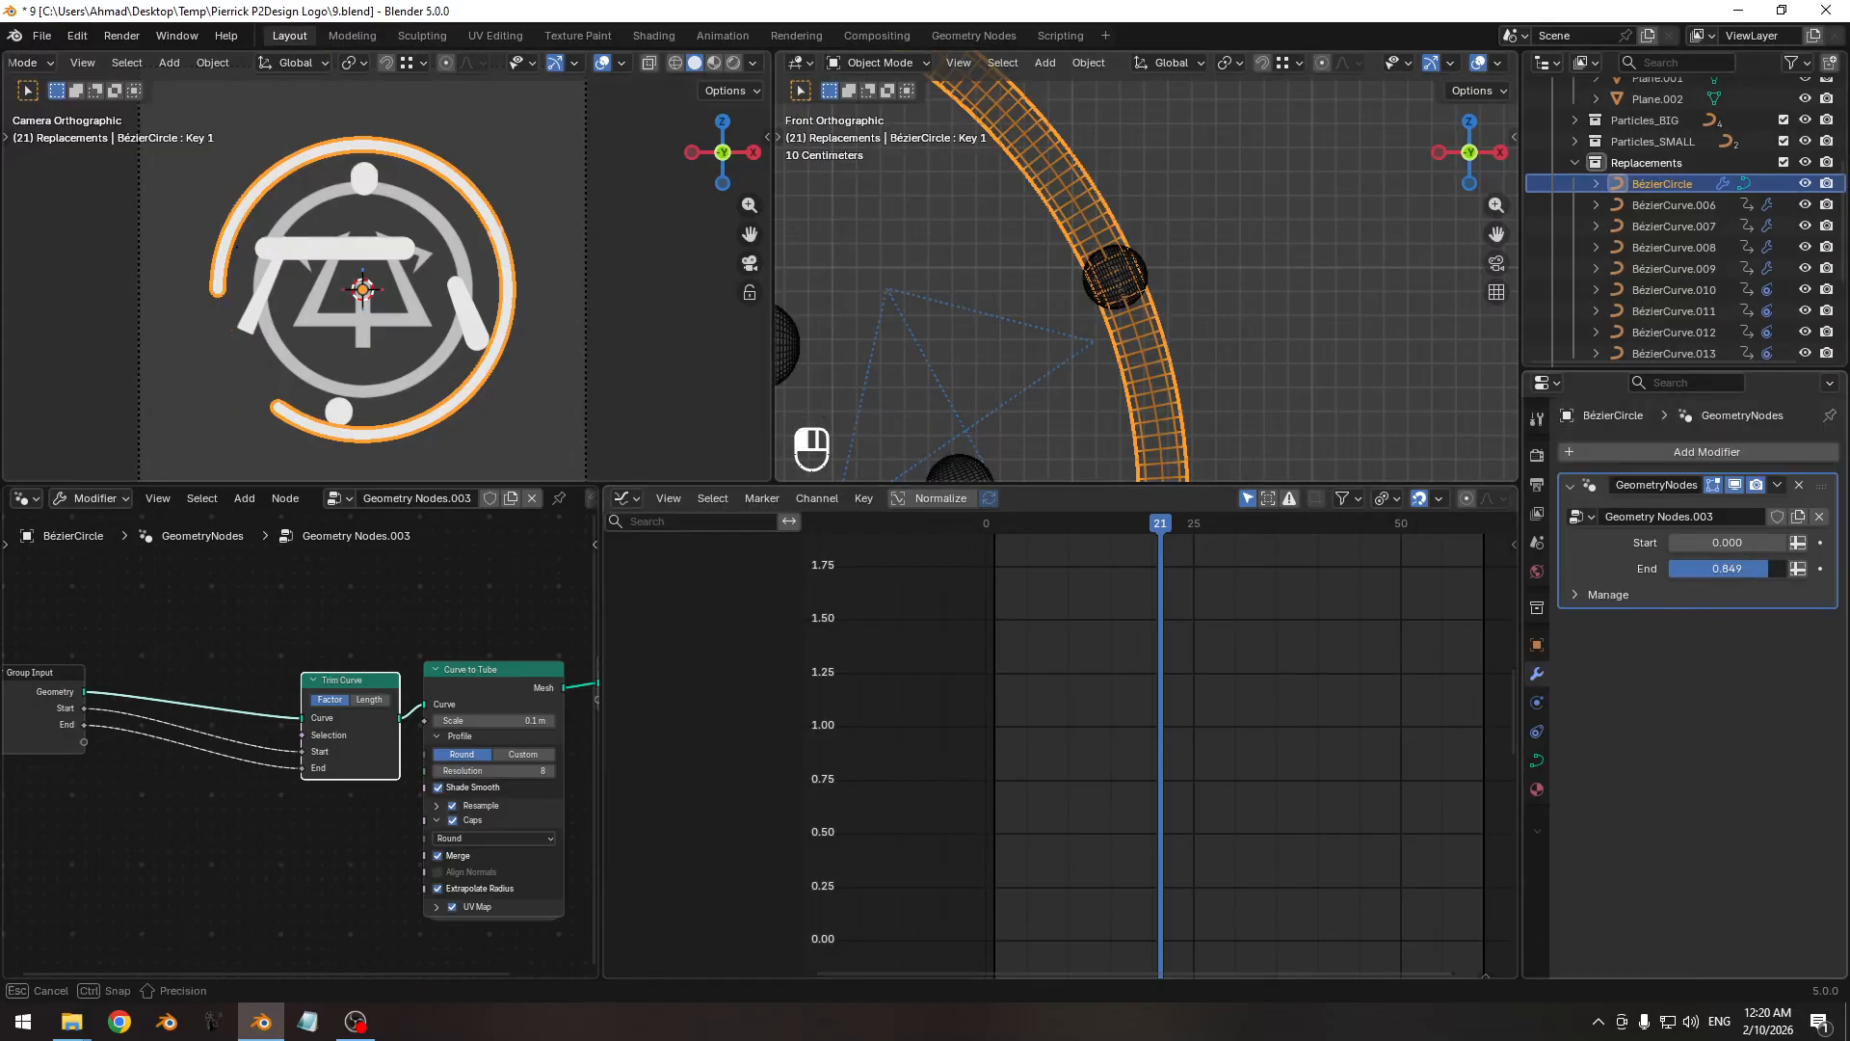
left_click_drag(1779, 568, 1723, 569)
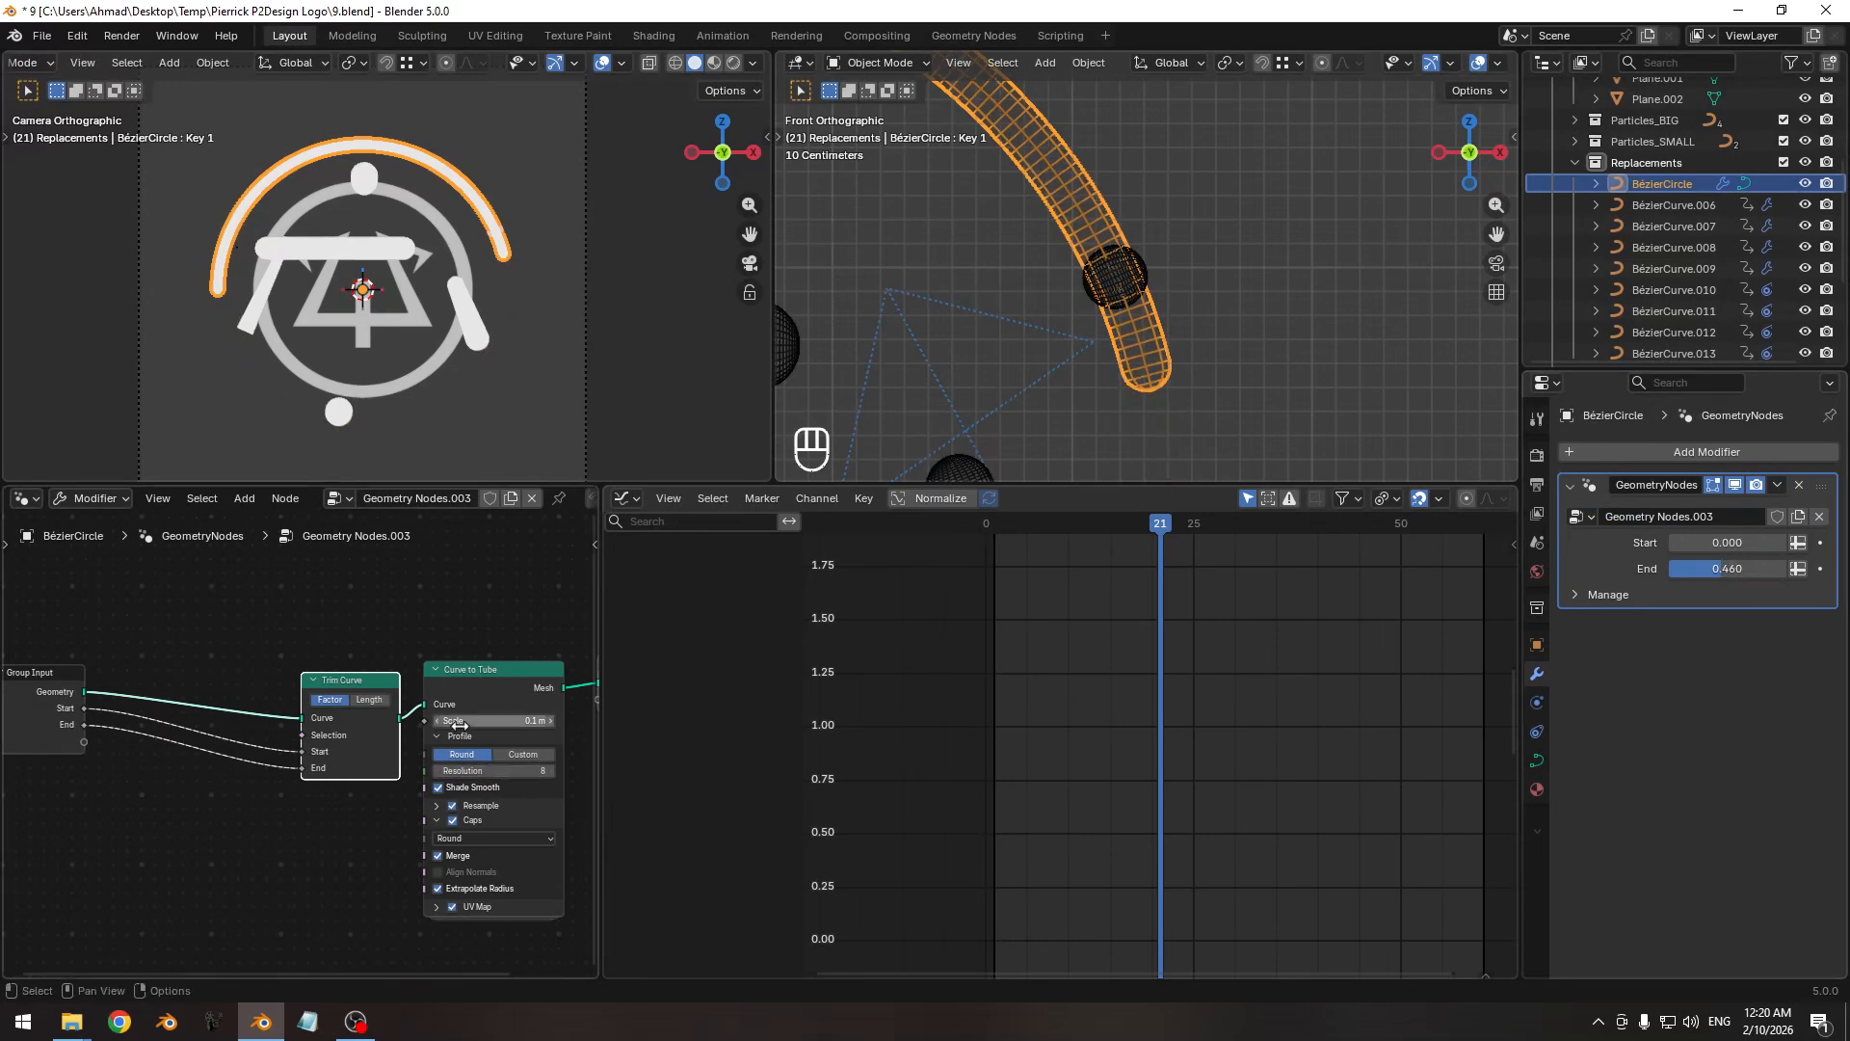
Expose the tube's Scale as a modifier input through the Group Input and set it to 0.127 m.
left_click_drag(424, 704, 100, 743)
middle_click_drag(1010, 342, 1117, 229, "shift")
middle_click_drag(1089, 328, 1084, 281, "ctrl")
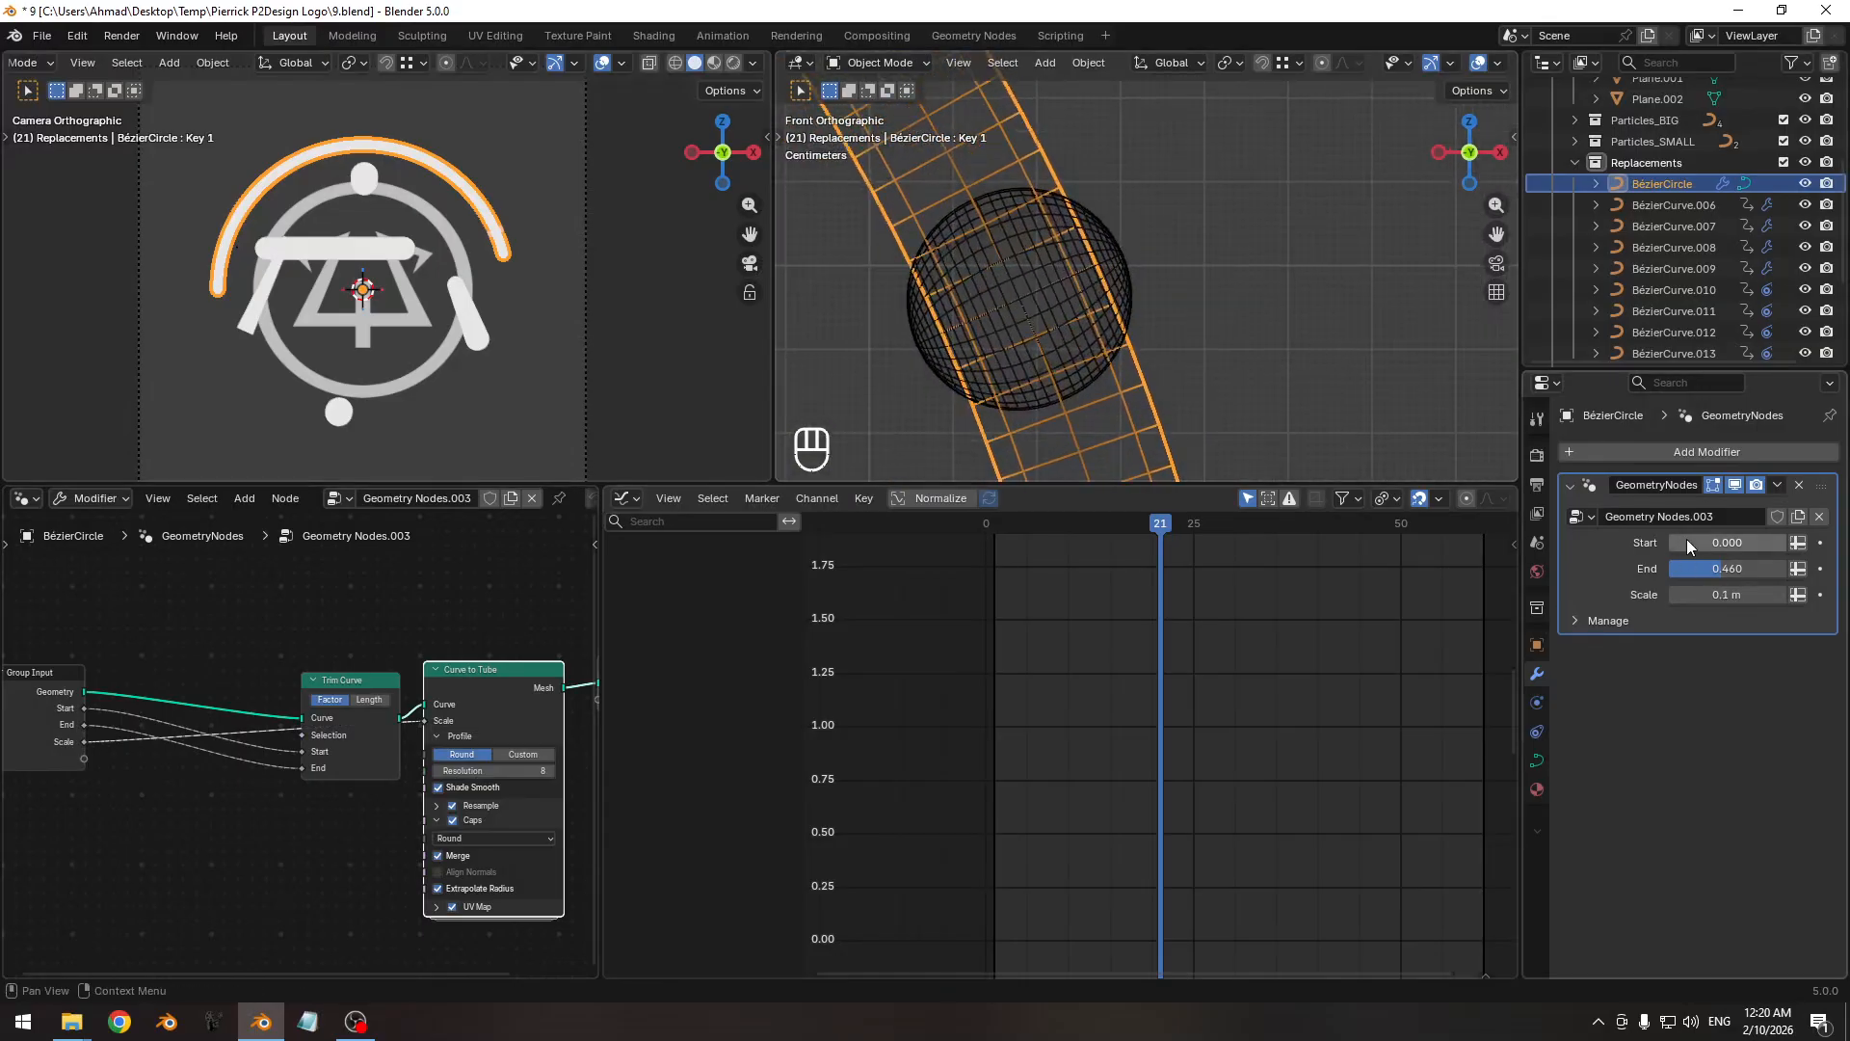
left_click_drag(1730, 595, 1778, 595, "shift")
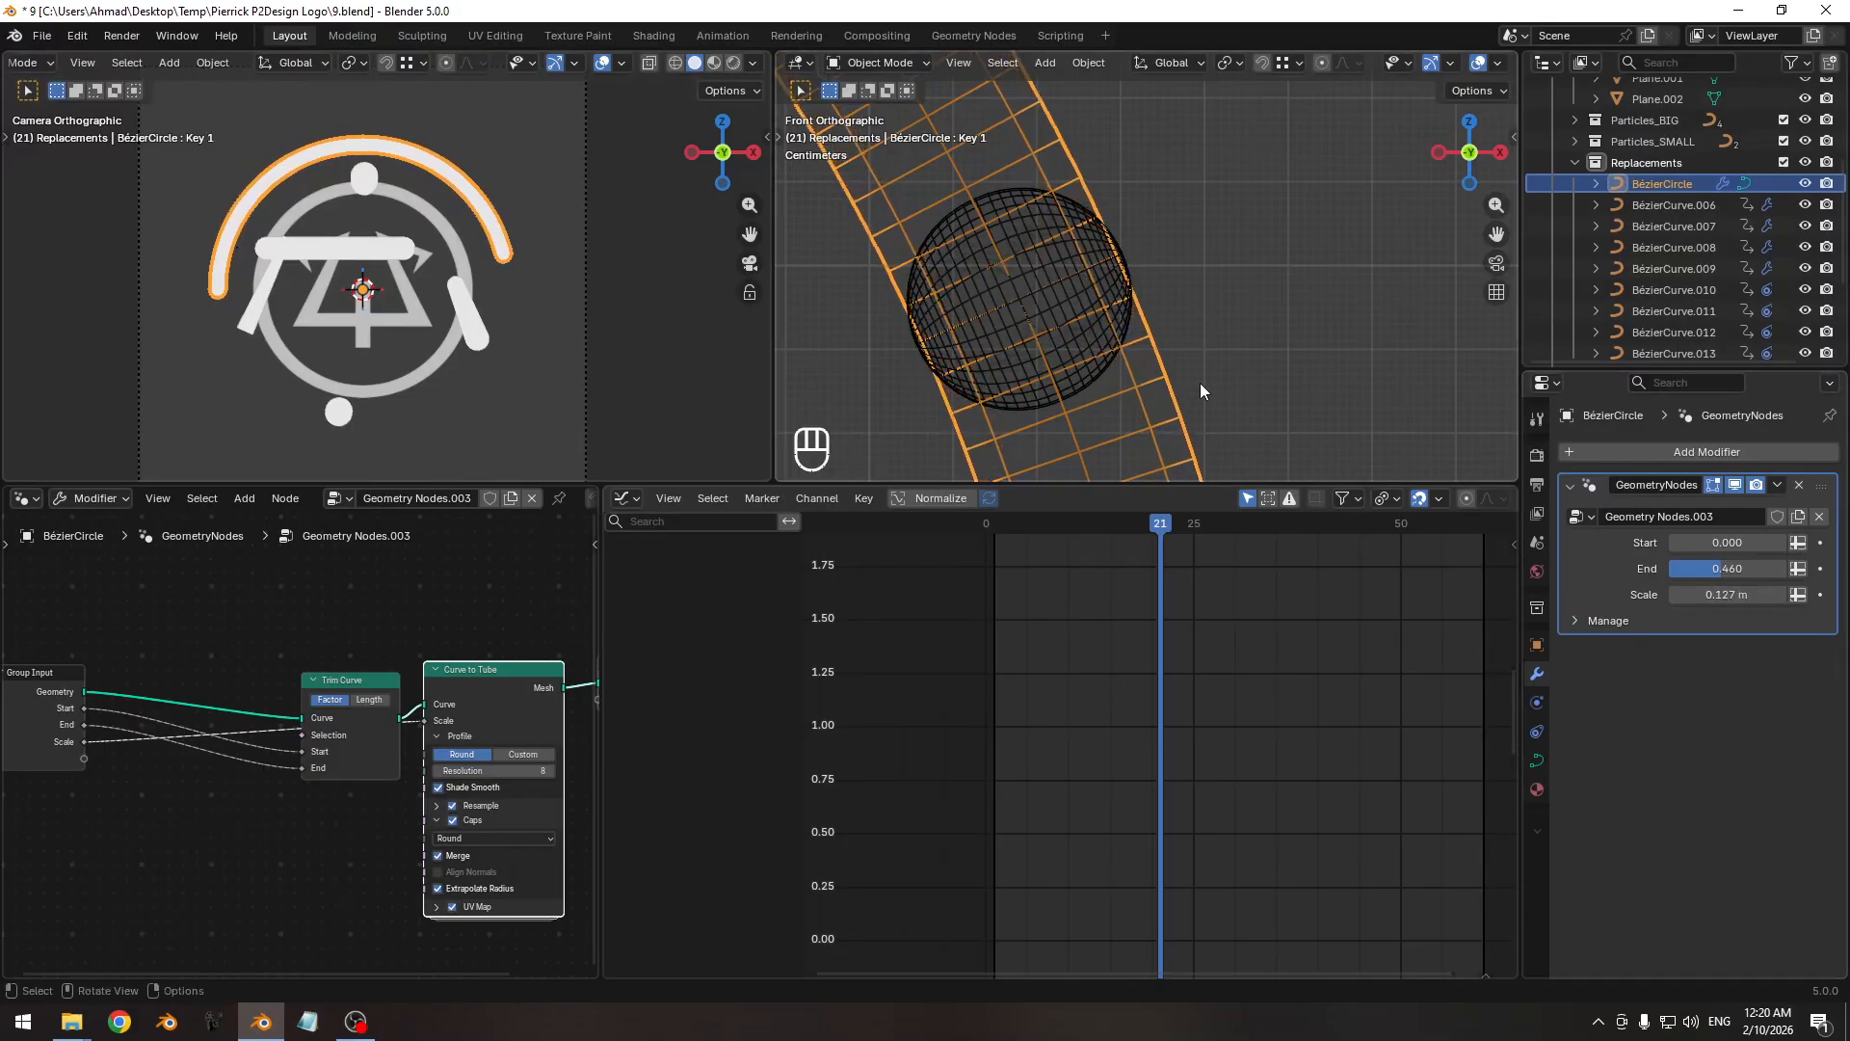
Copy the Scale value of the small sphere BézierCurve.004 and paste it into the BézierCircle's Scale.
left_click(1057, 296)
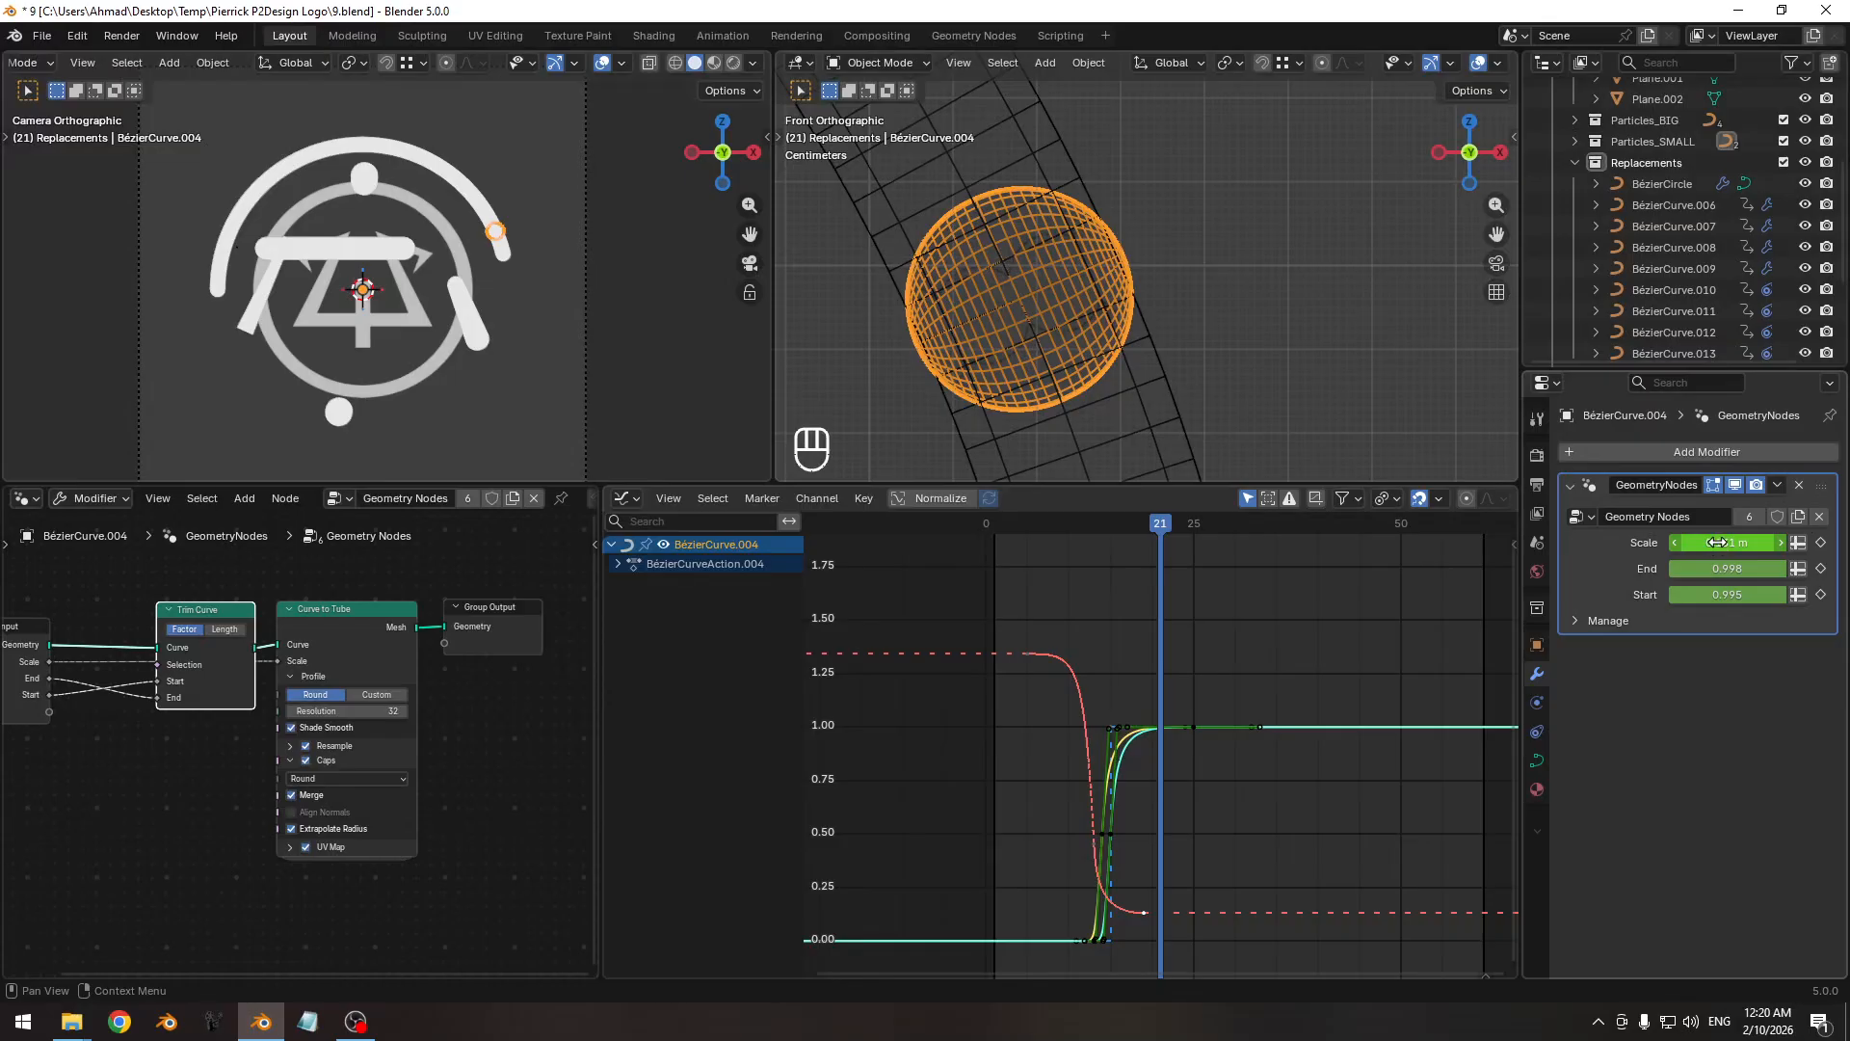
key("ctrl+c")
left_click(1104, 223)
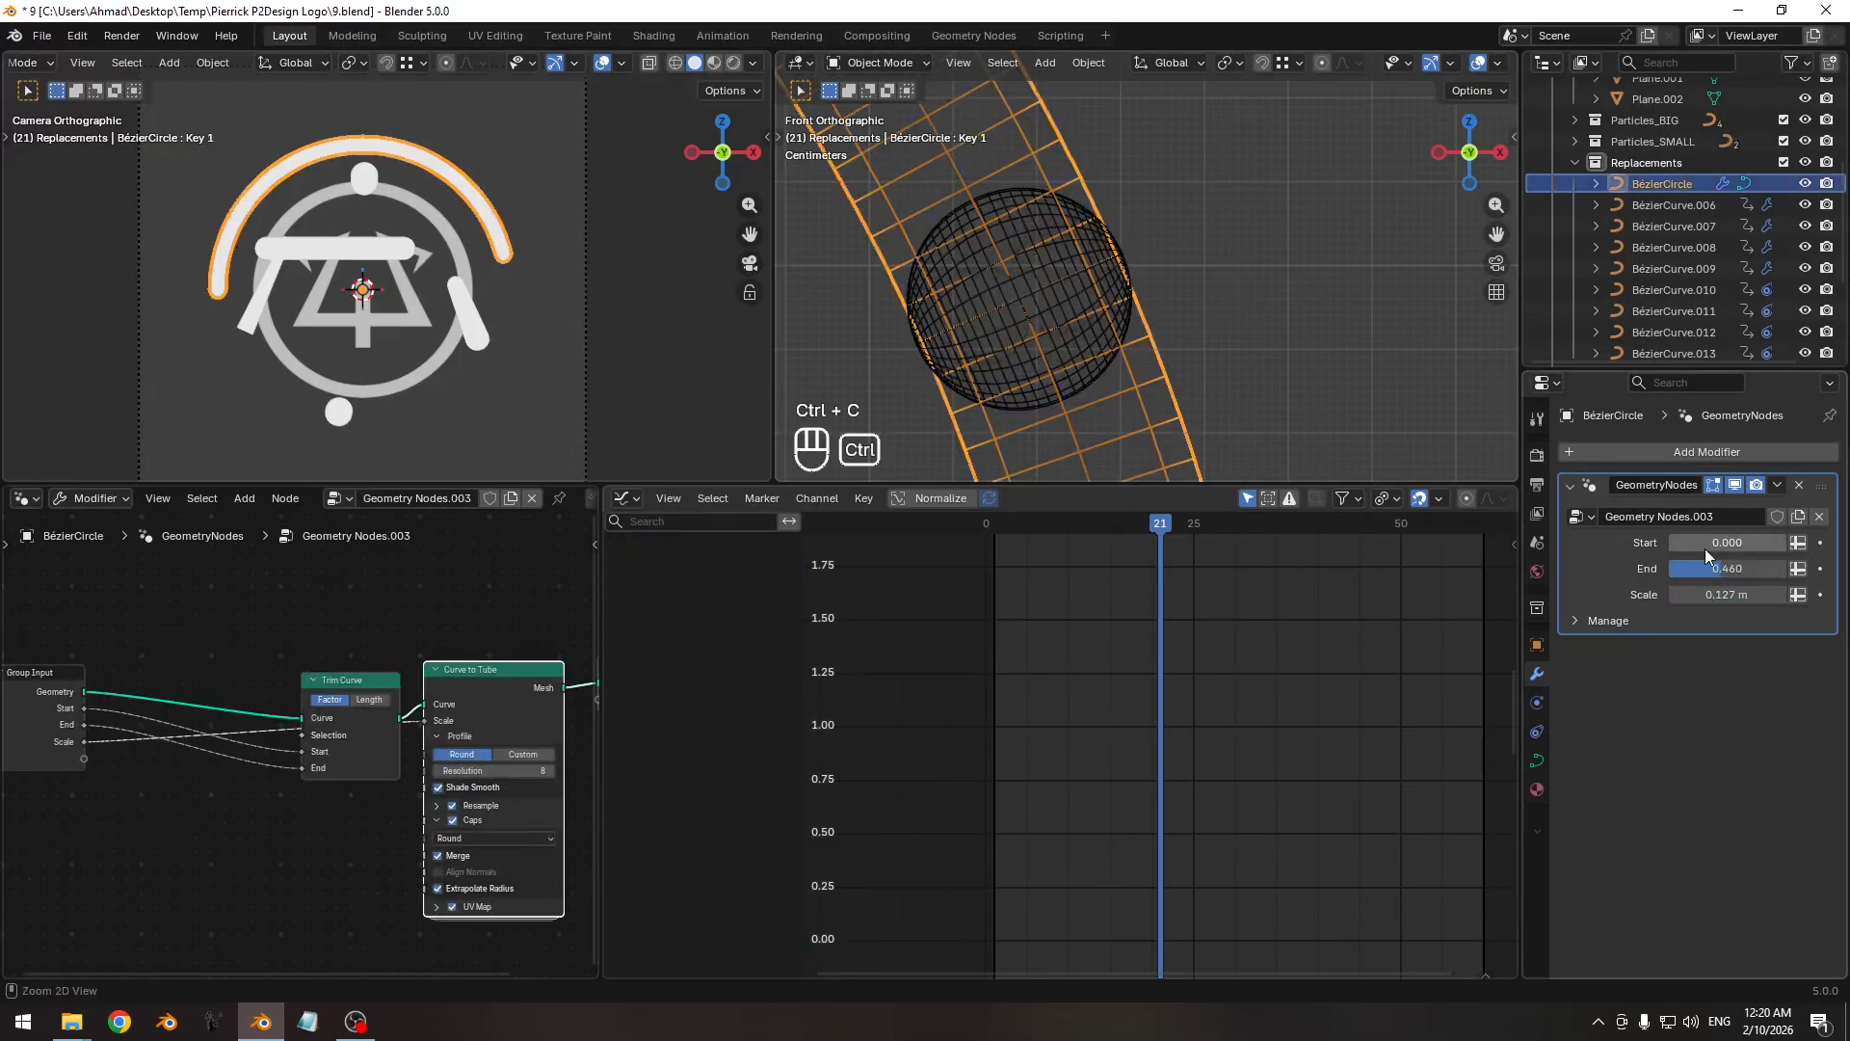
key("ctrl+v")
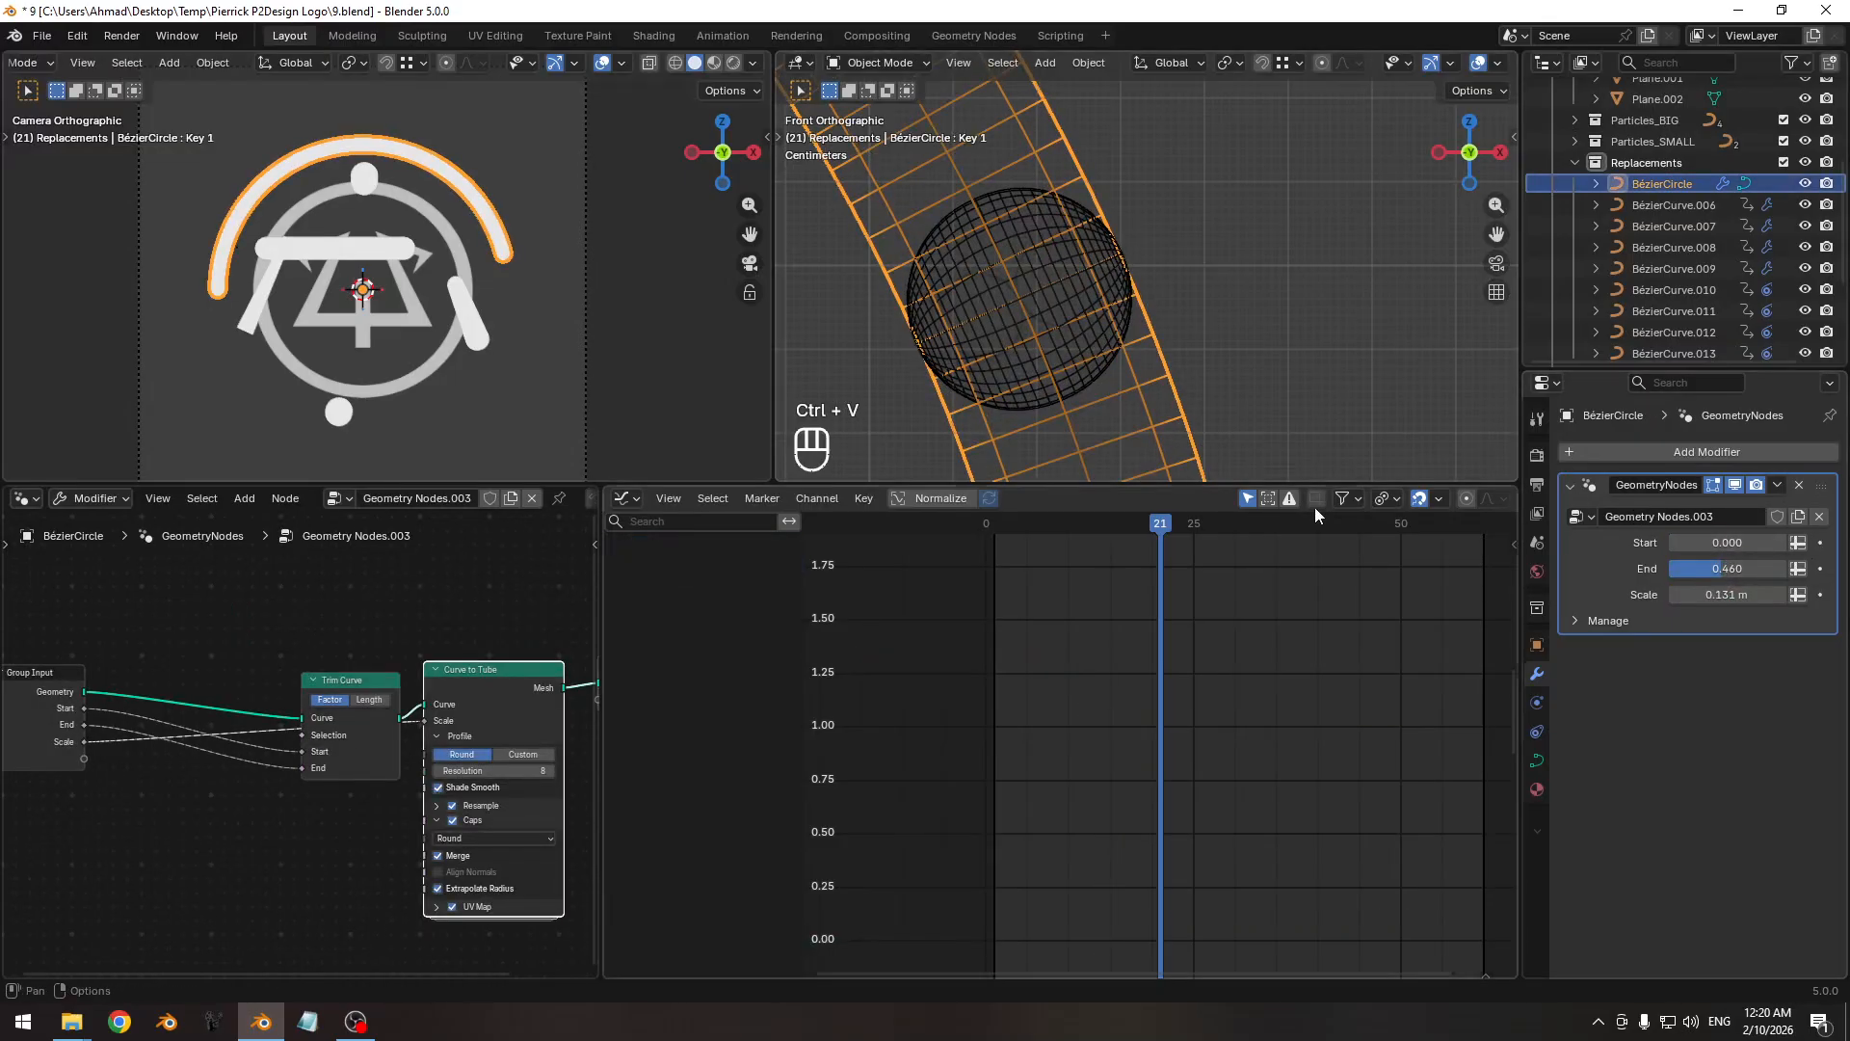
Set the BézierCircle's Scale to 0.135 m so the tube's edge matches the sphere's outline.
scroll(1060, 262, "up", 6)
scroll(1118, 250, "up", 3)
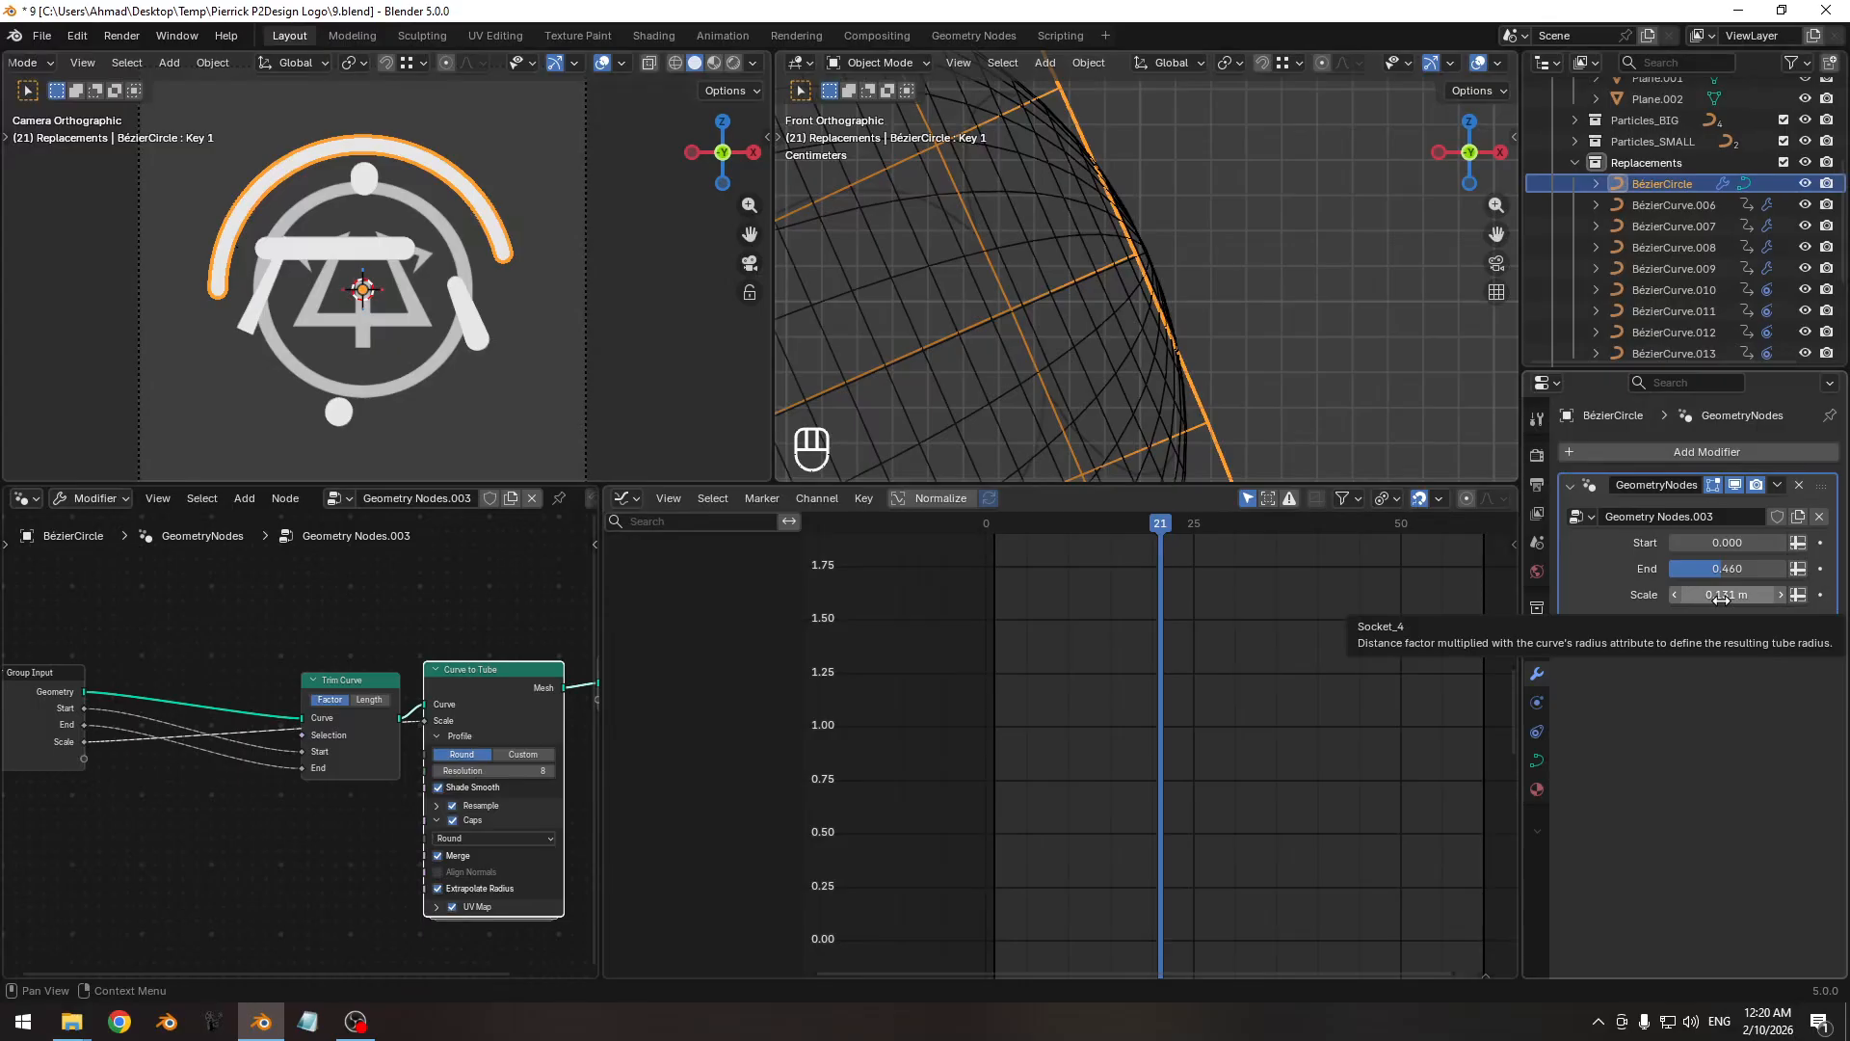
left_click_drag(1732, 595, 1753, 594, "shift")
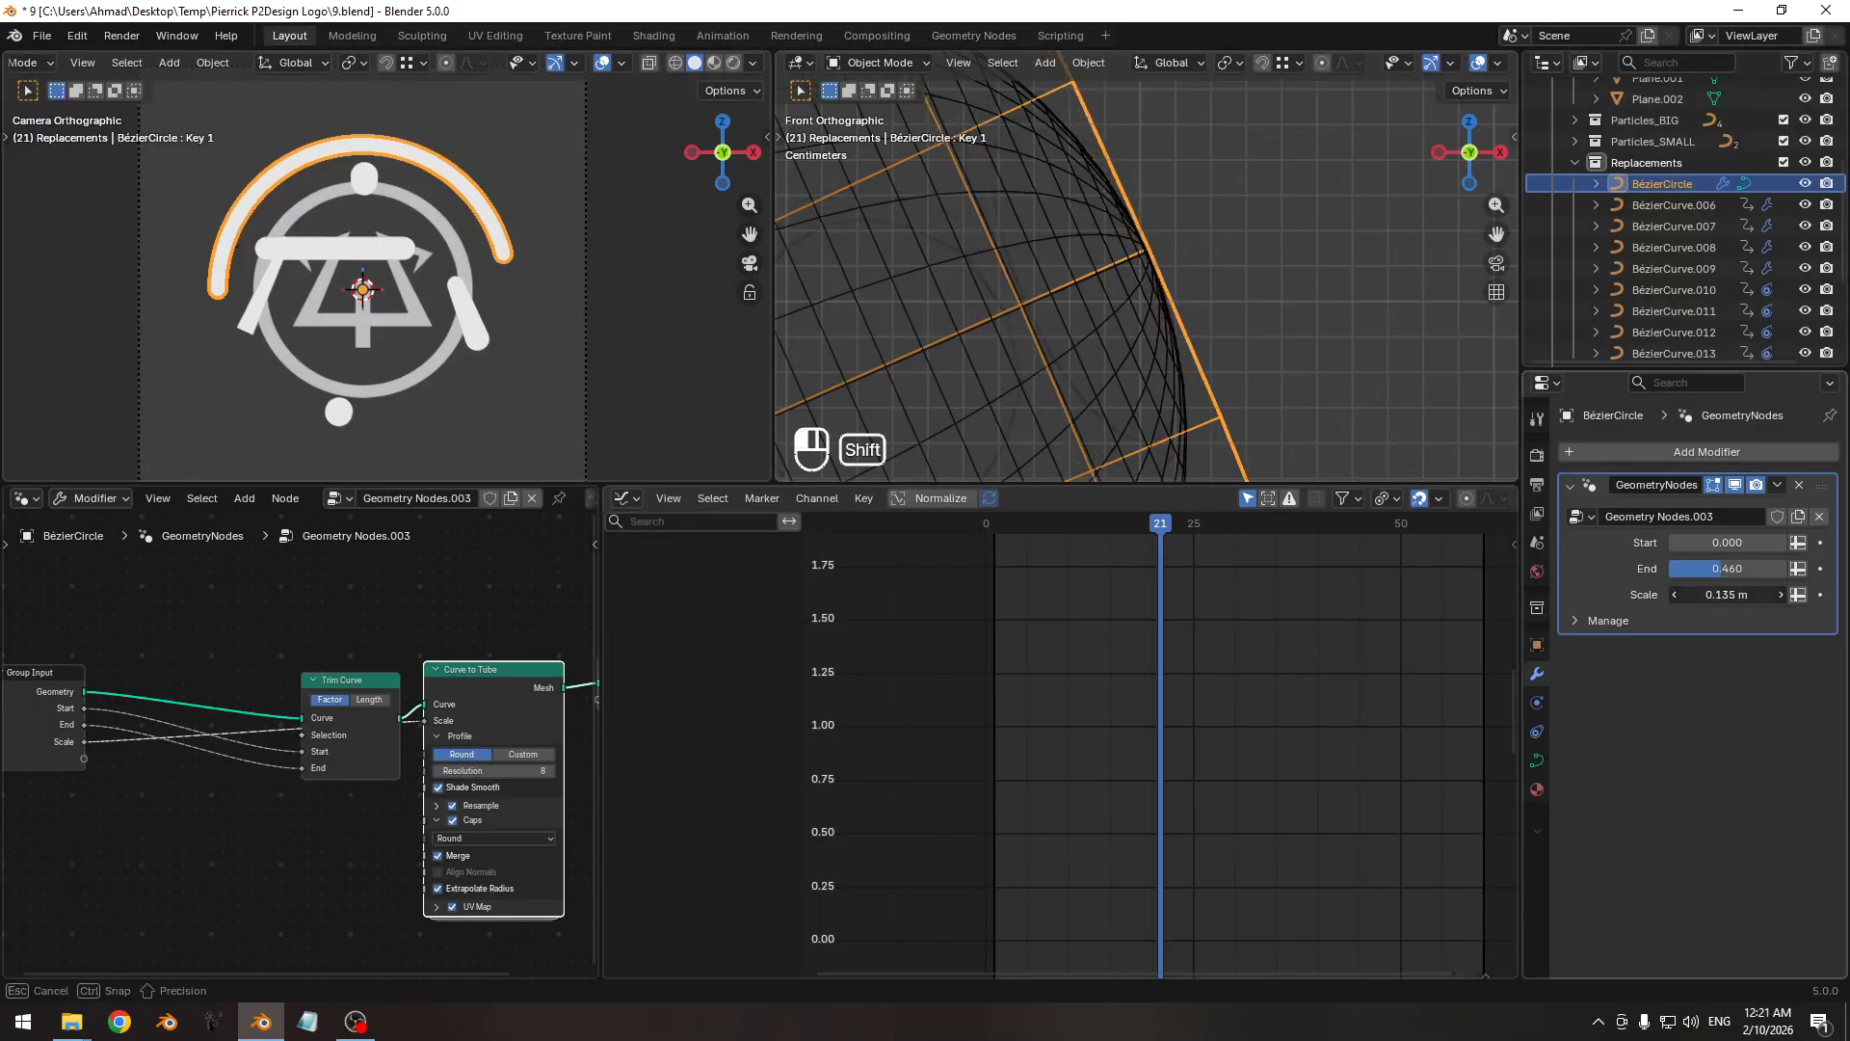
left_click_drag(1753, 595, 1754, 594, "shift")
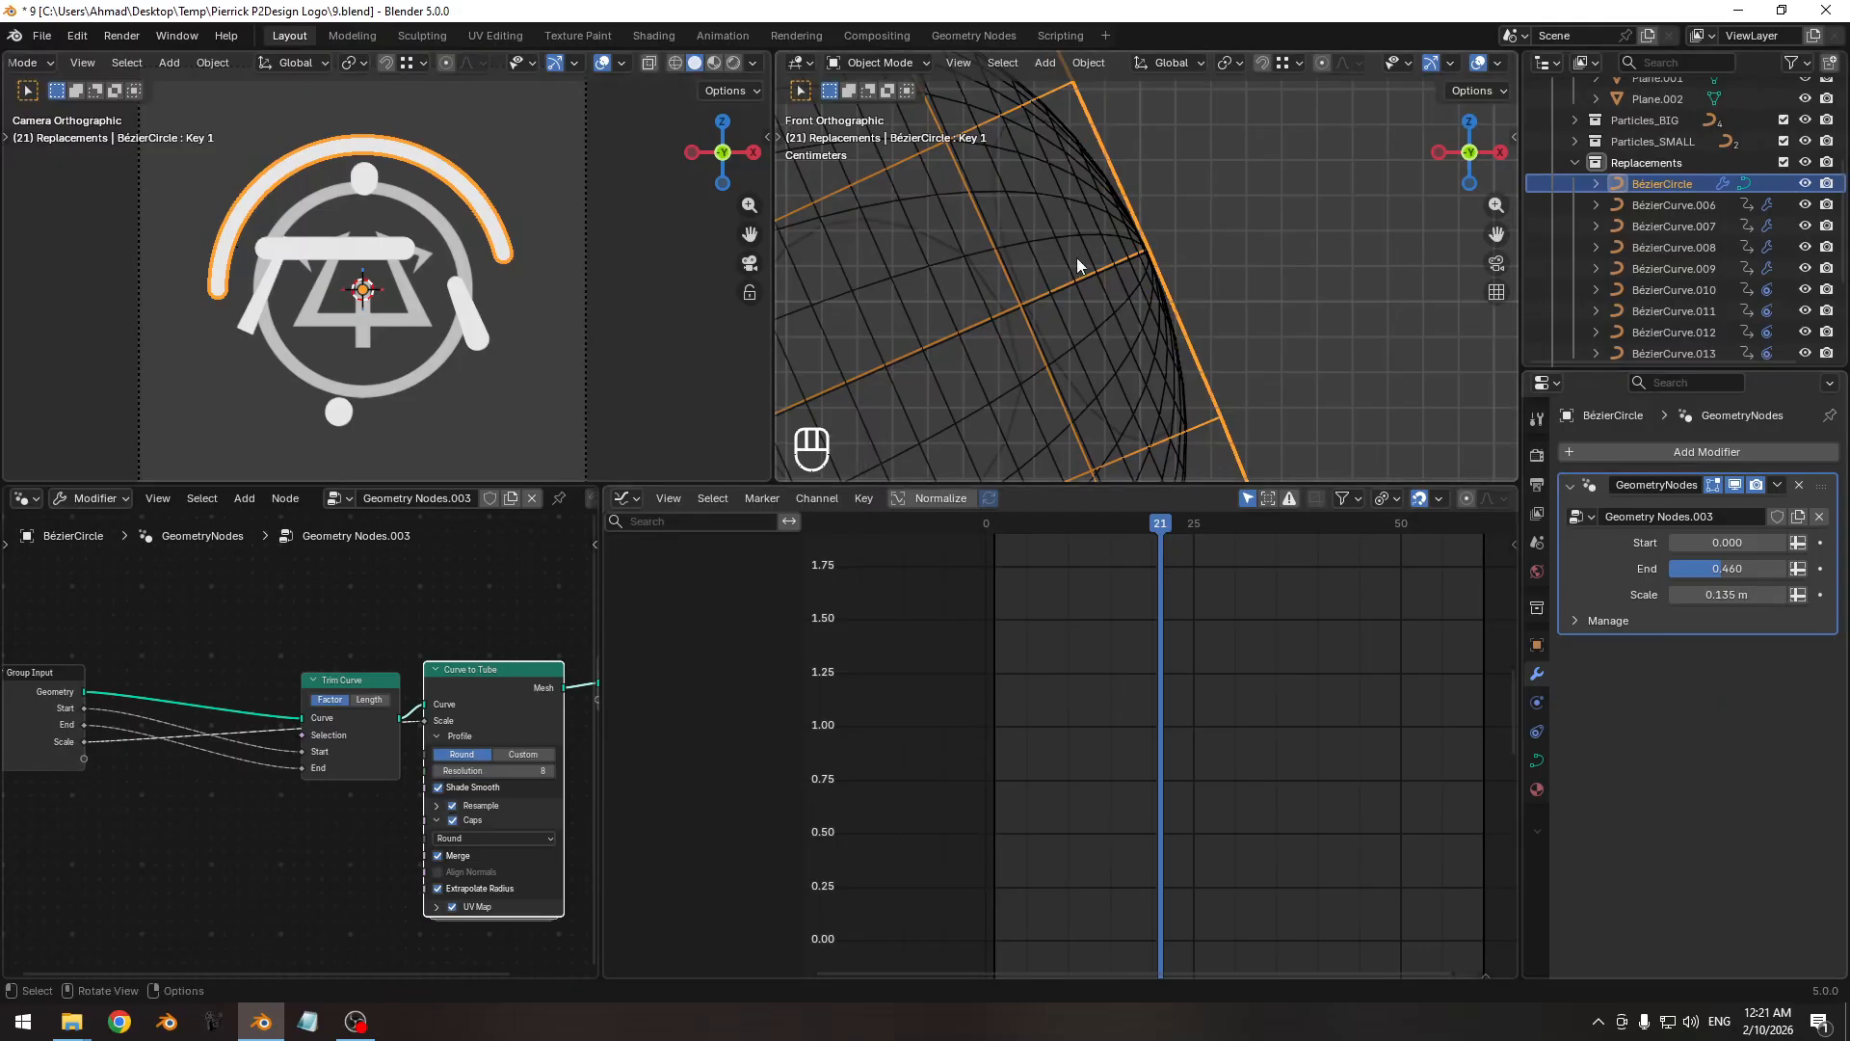
Set the BézierCircle's End factor to 0.433 so the tube's rounded tip lines up with the small sphere.
scroll(1079, 258, "down", 10)
middle_click_drag(955, 358, 1087, 341, "shift")
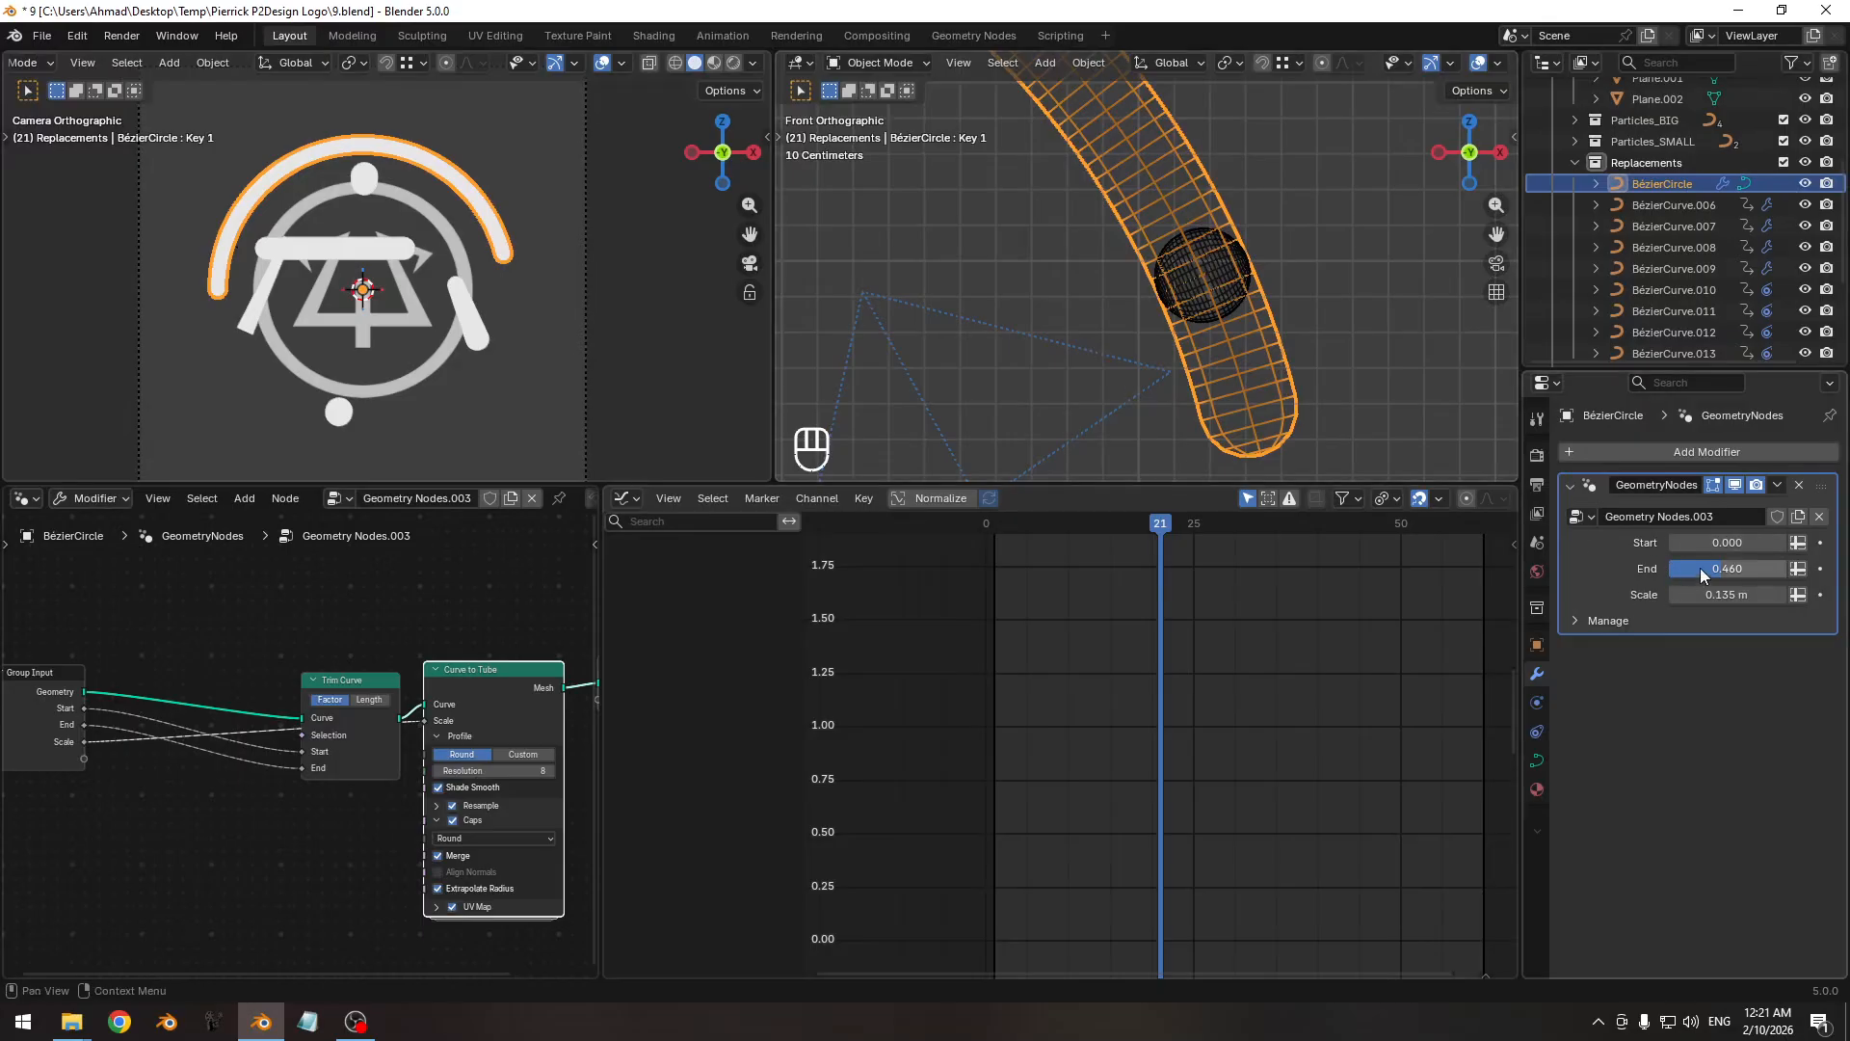
mouse_move(1701, 575)
left_mouse_down()
mouse_move(1782, 575)
mouse_move(1710, 575)
left_mouse_up()
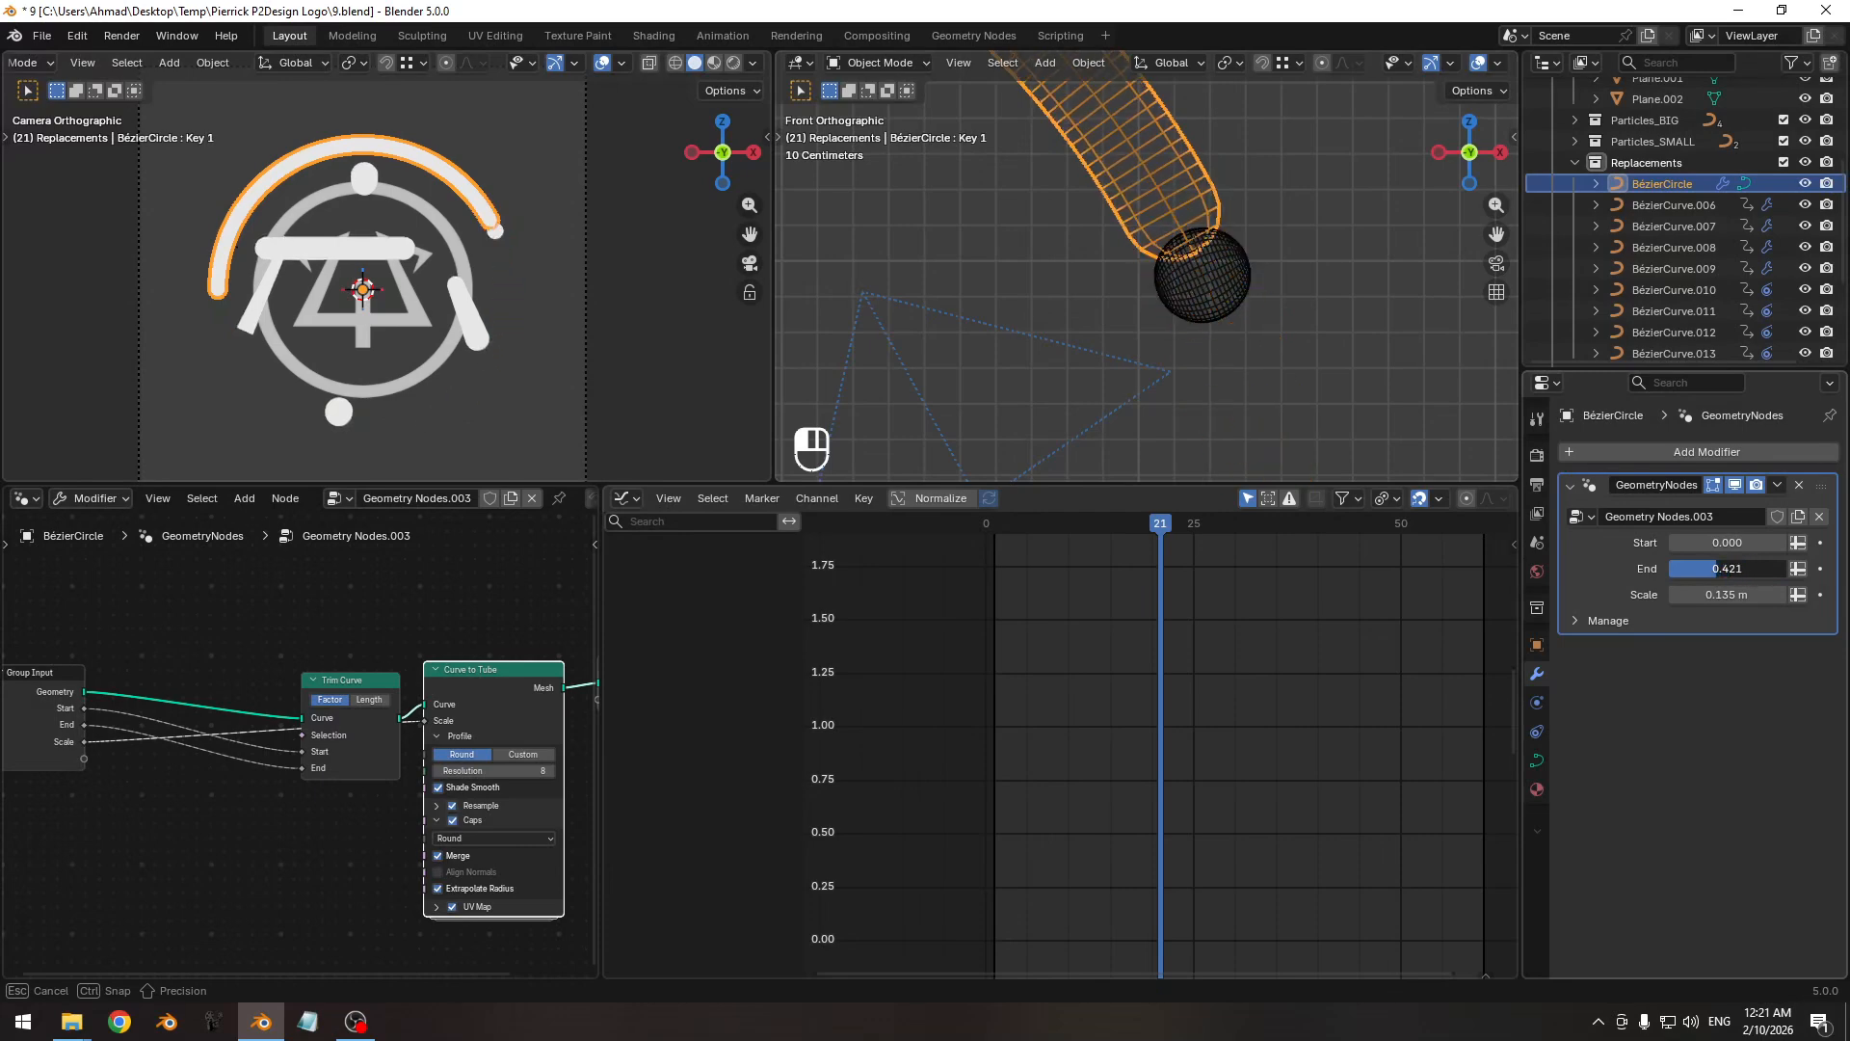
middle_click_drag(1108, 268, 1070, 281, "shift")
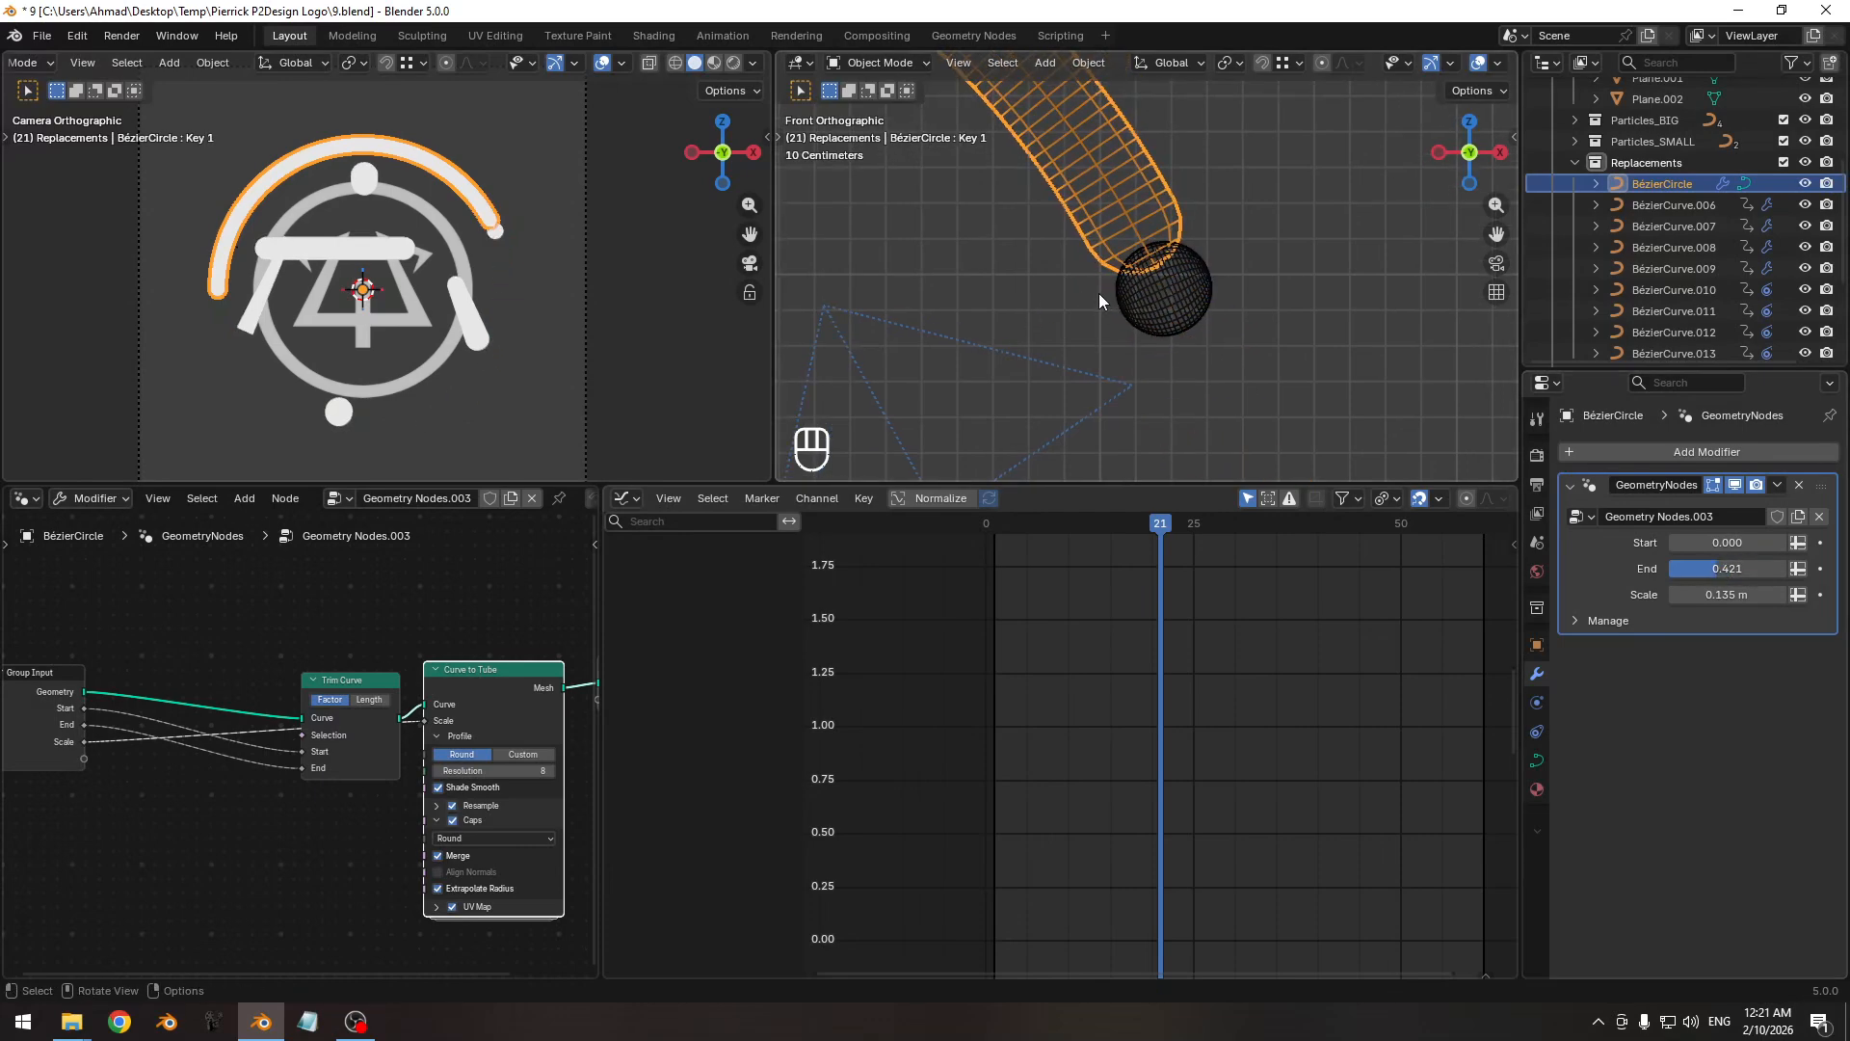
scroll(1099, 293, "up", 5)
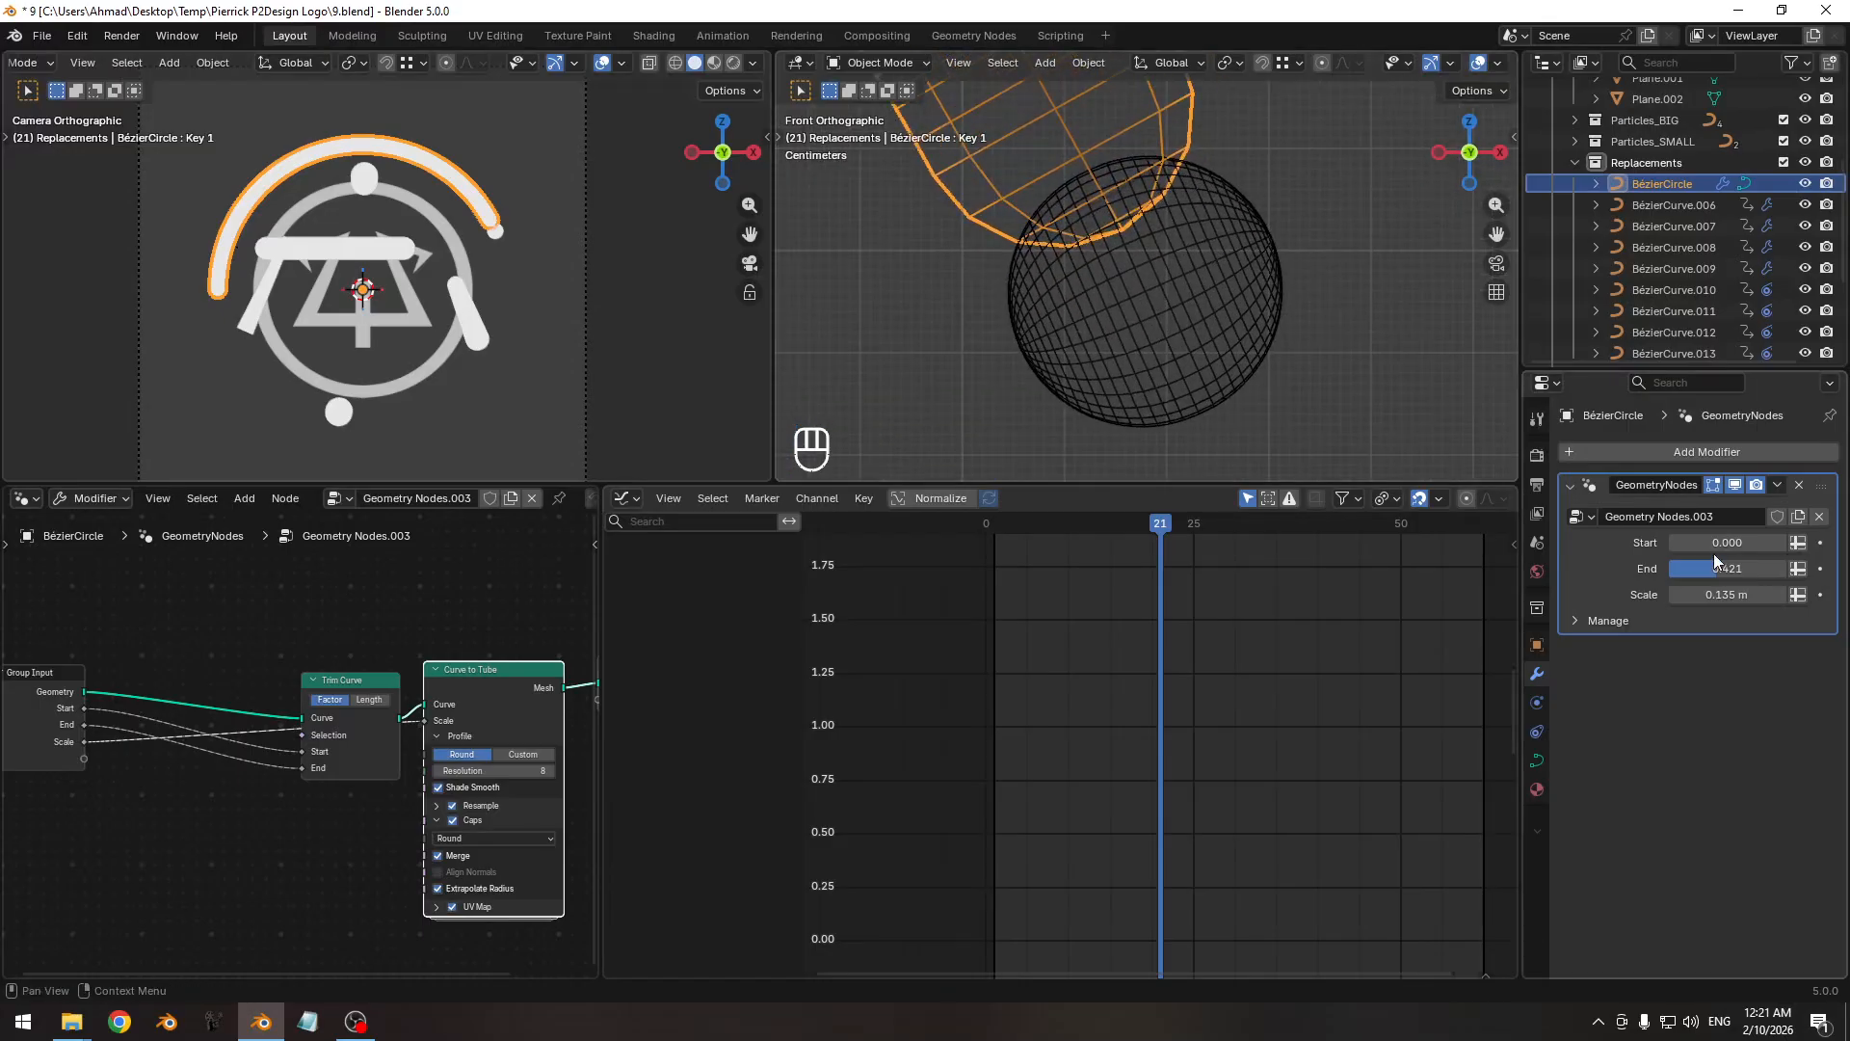
left_click_drag(1711, 575, 1742, 579, "shift")
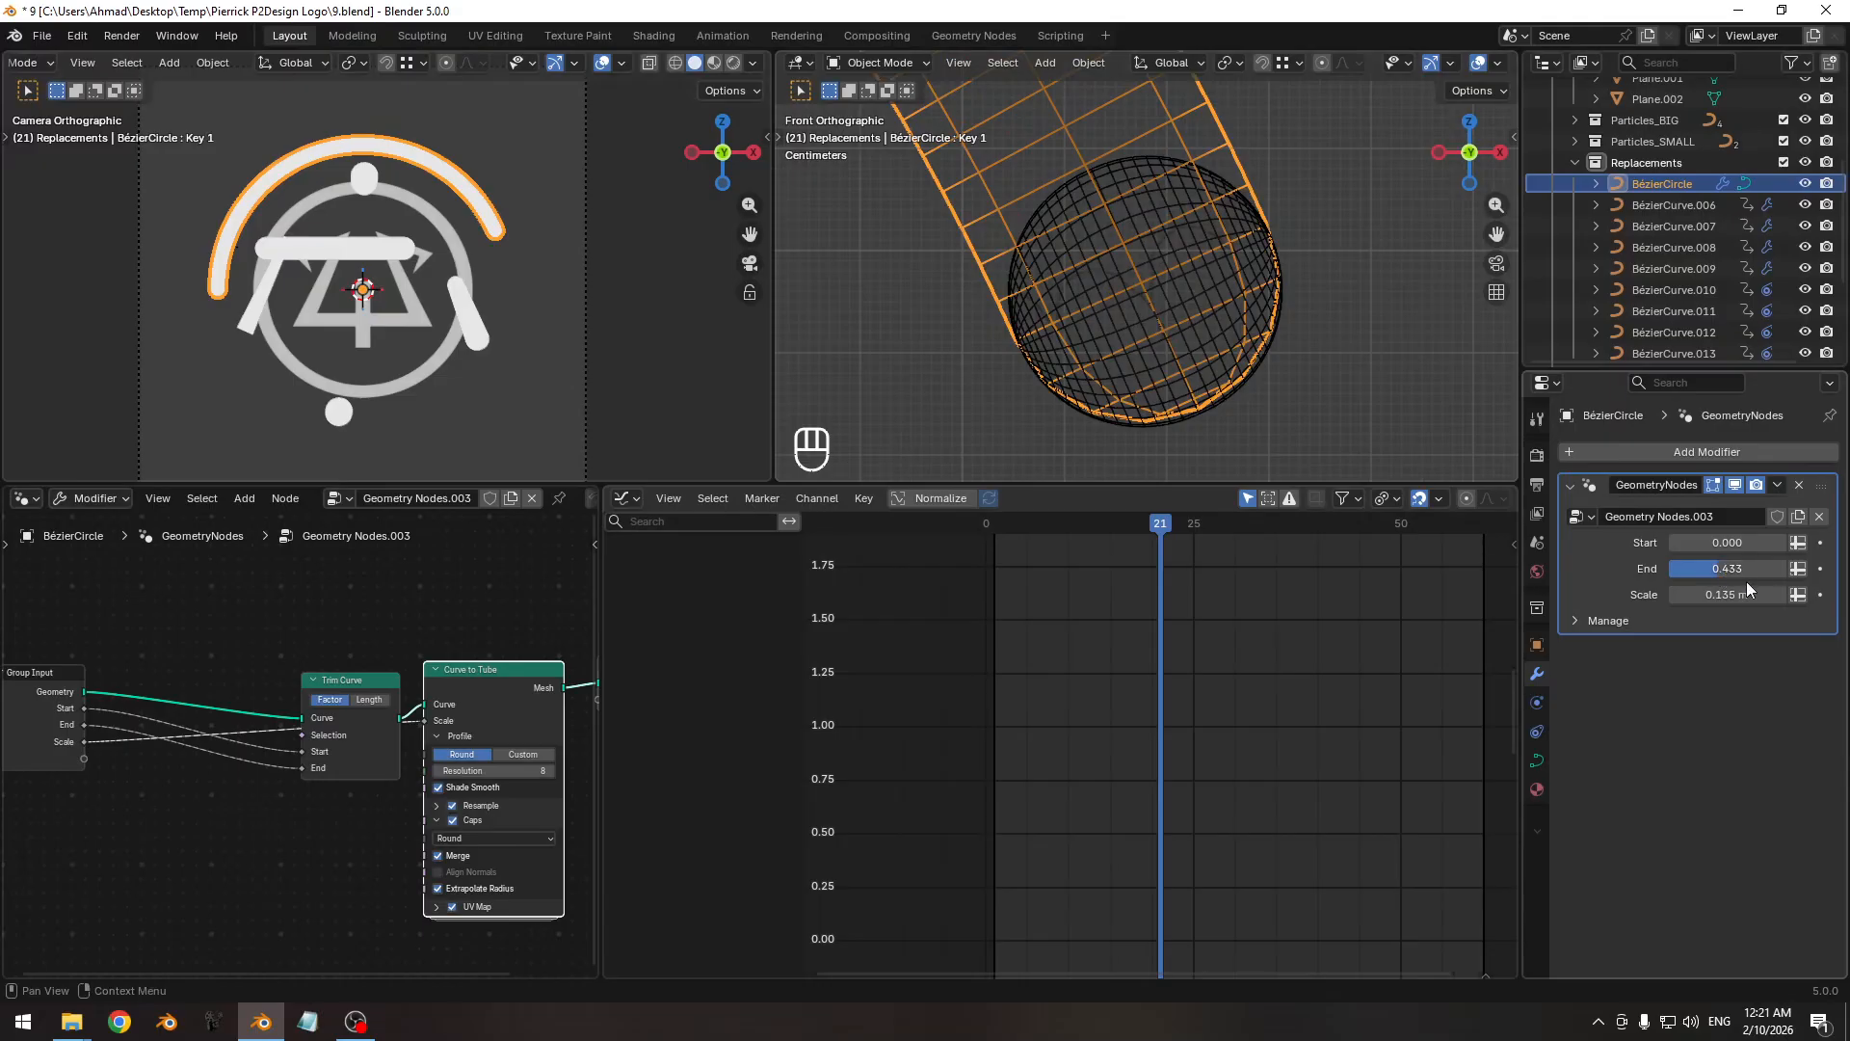
Keyframe the End factor at frame 21 and raise its key vertically to 0.434.
left_click(1820, 570)
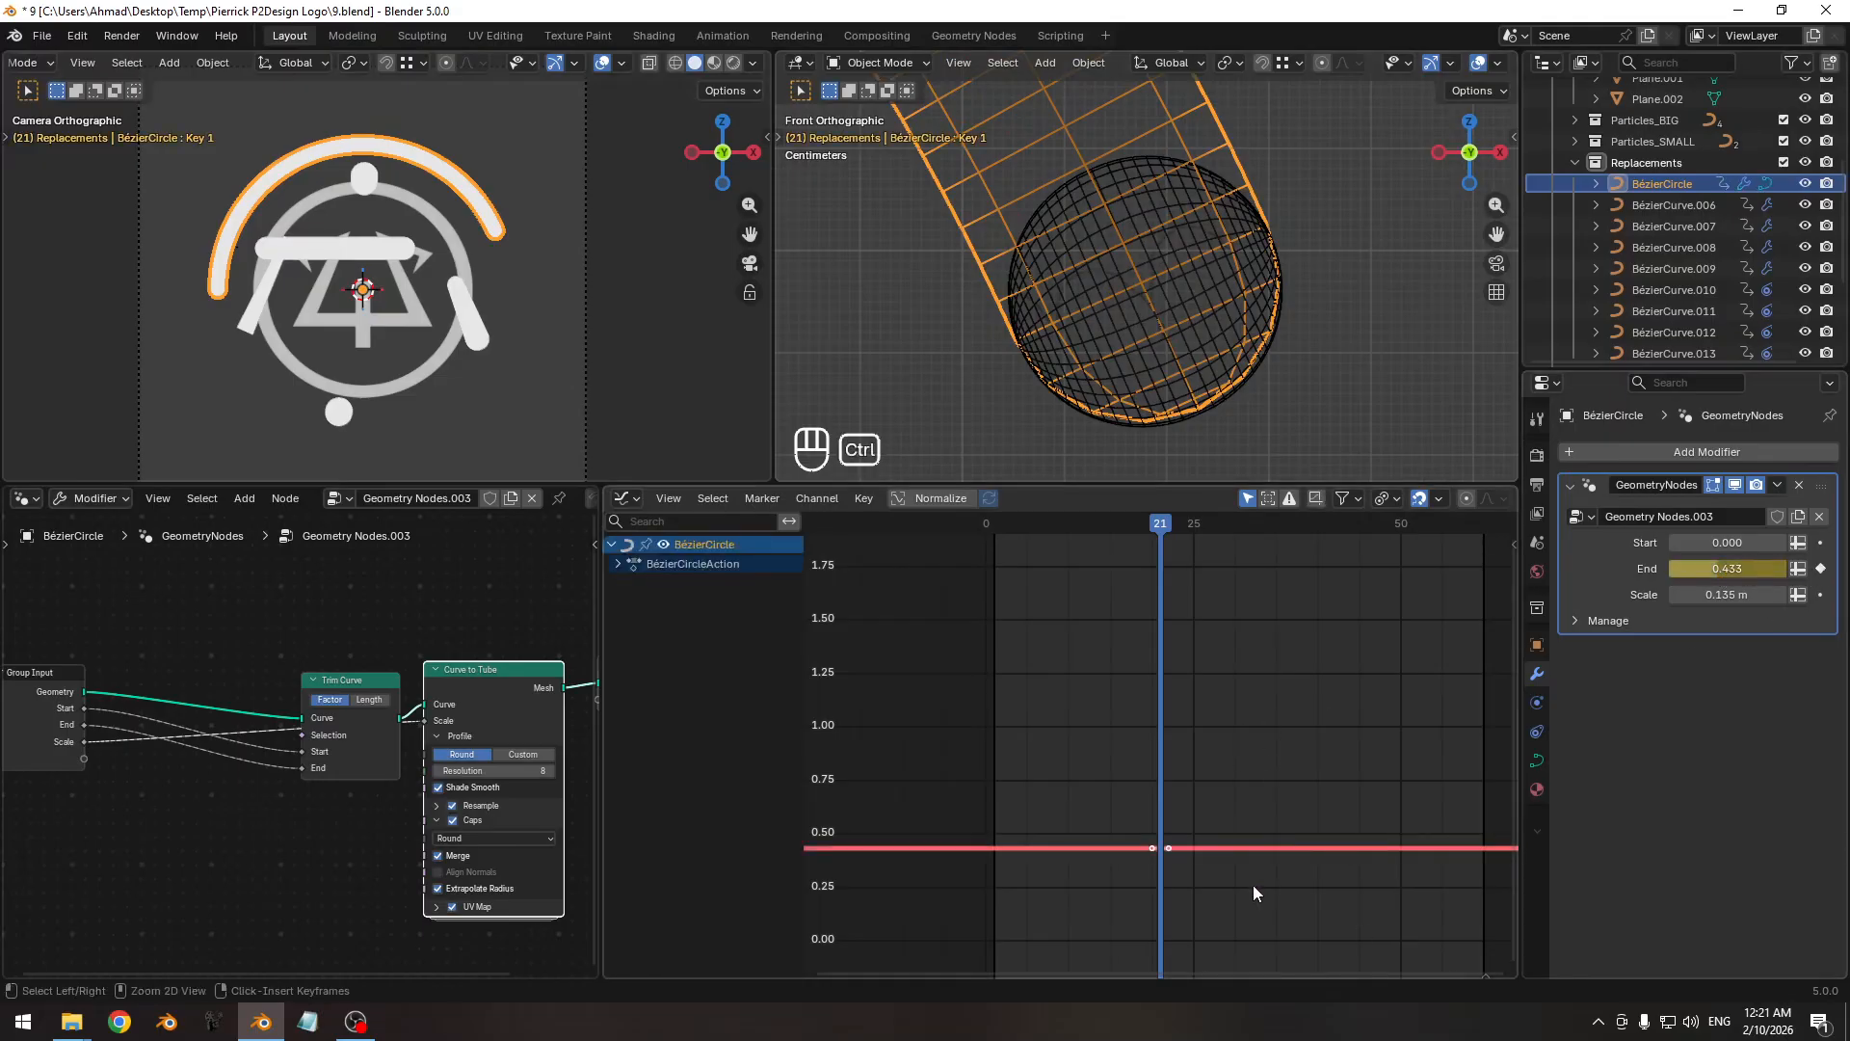
middle_click_drag(1254, 888, 1253, 838, "ctrl")
key("g")
key("y")
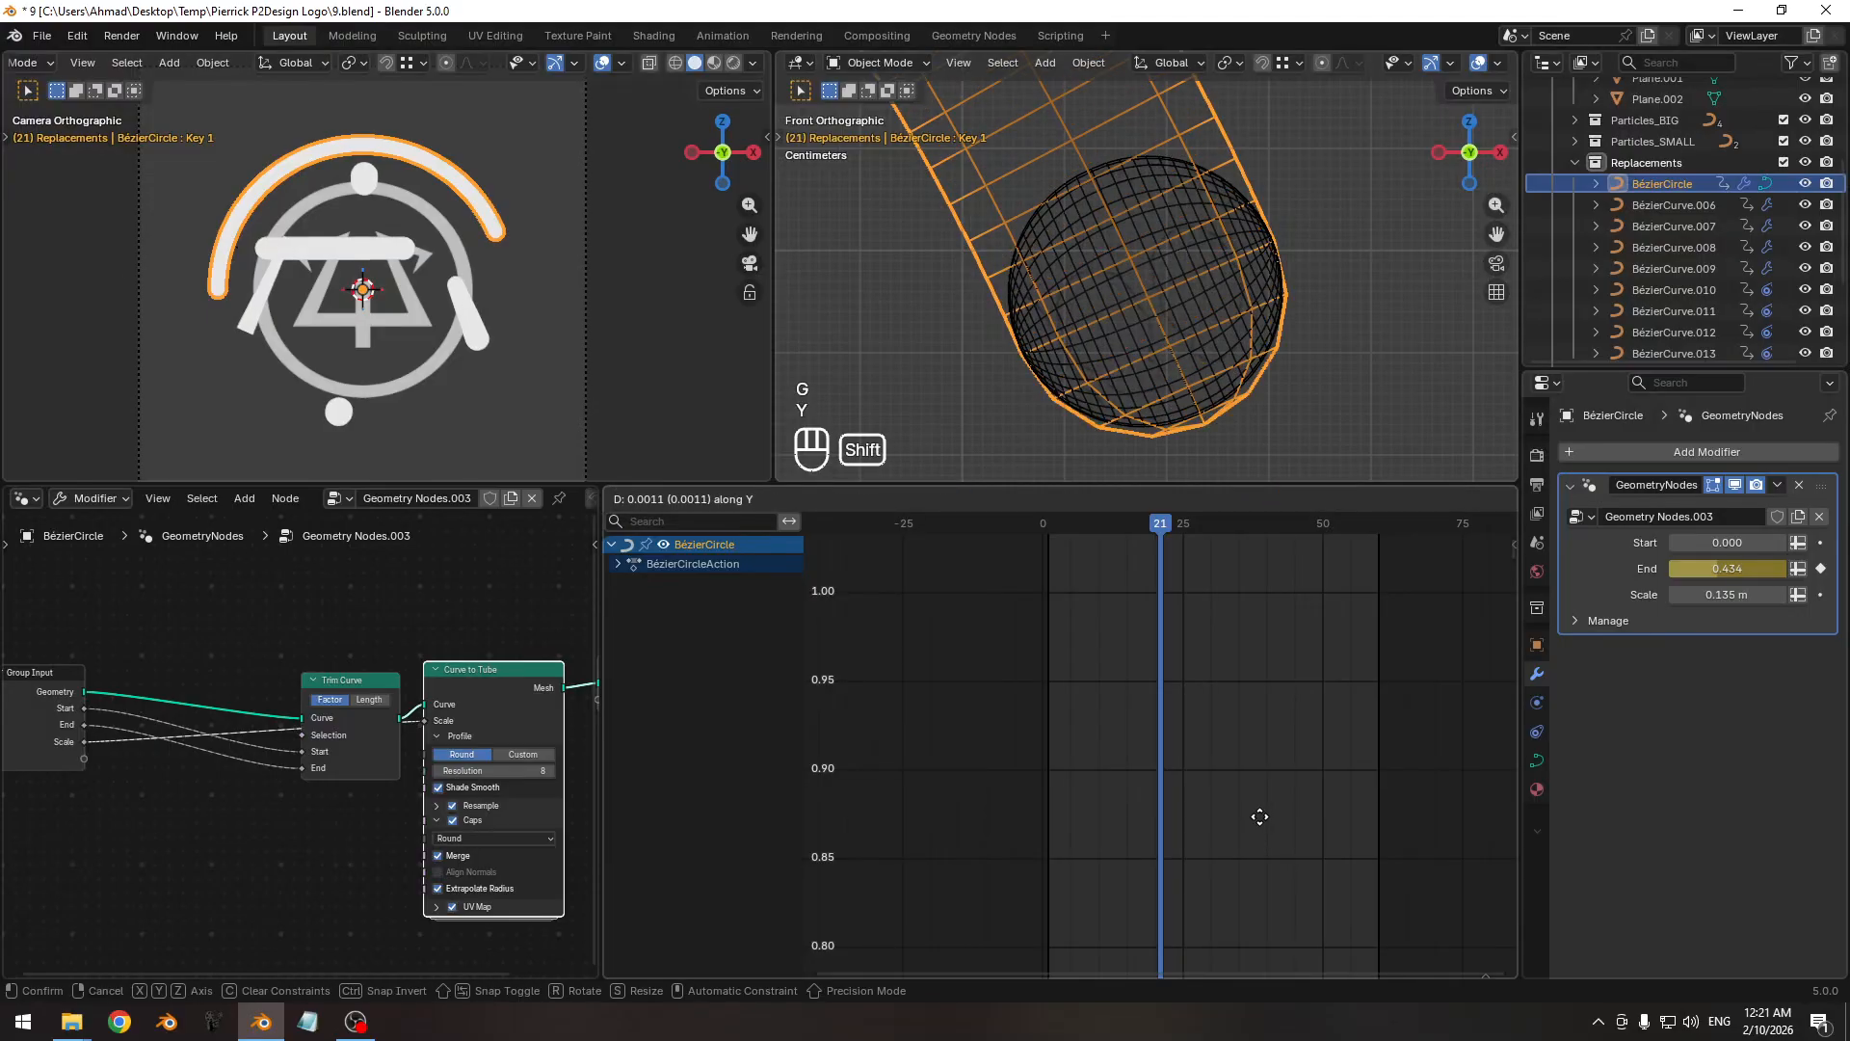
left_click(1261, 819)
middle_click_drag(1284, 871, 1275, 775, "ctrl")
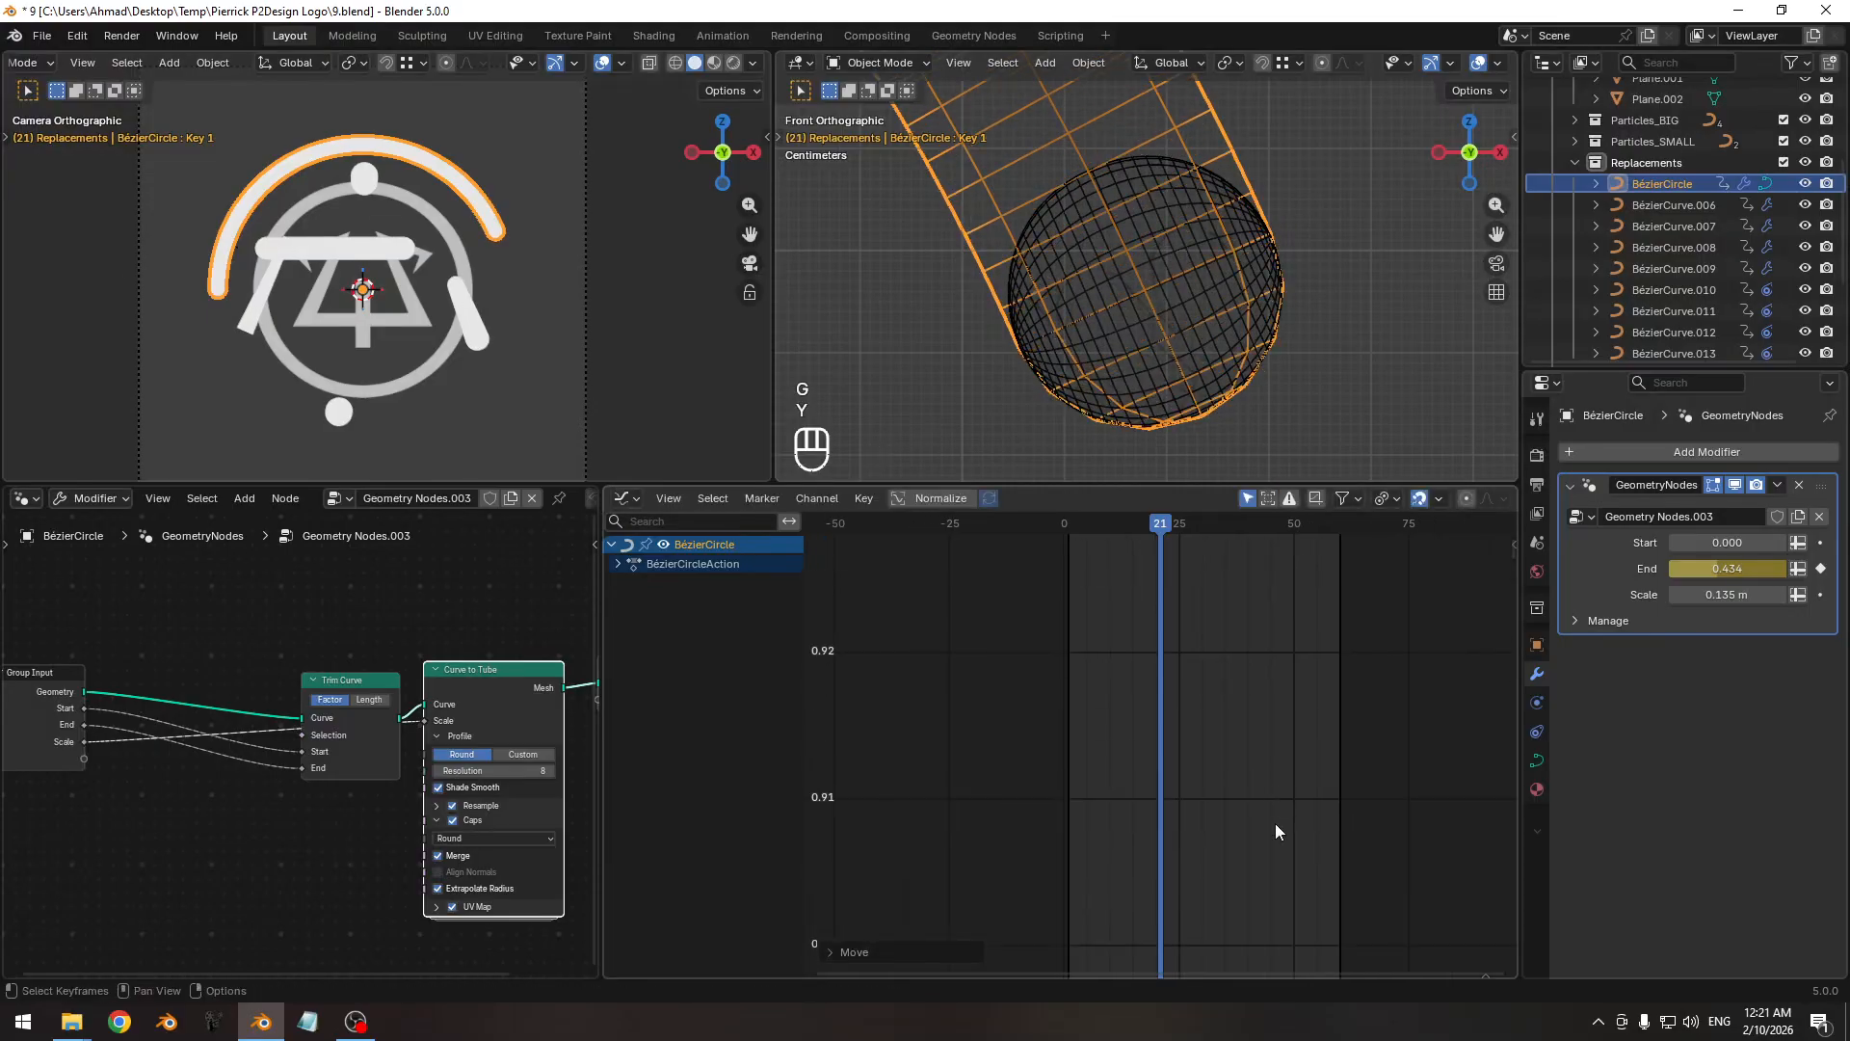
Move the Trim Curve node lower and set the Curve to Tube profile resolution to 32.
middle_click_drag(457, 819, 378, 737)
left_click_drag(333, 656, 316, 739)
middle_click_drag(463, 819, 422, 770)
middle_click_drag(443, 785, 294, 776, "ctrl")
left_click(326, 745)
type("32")
key("Return")
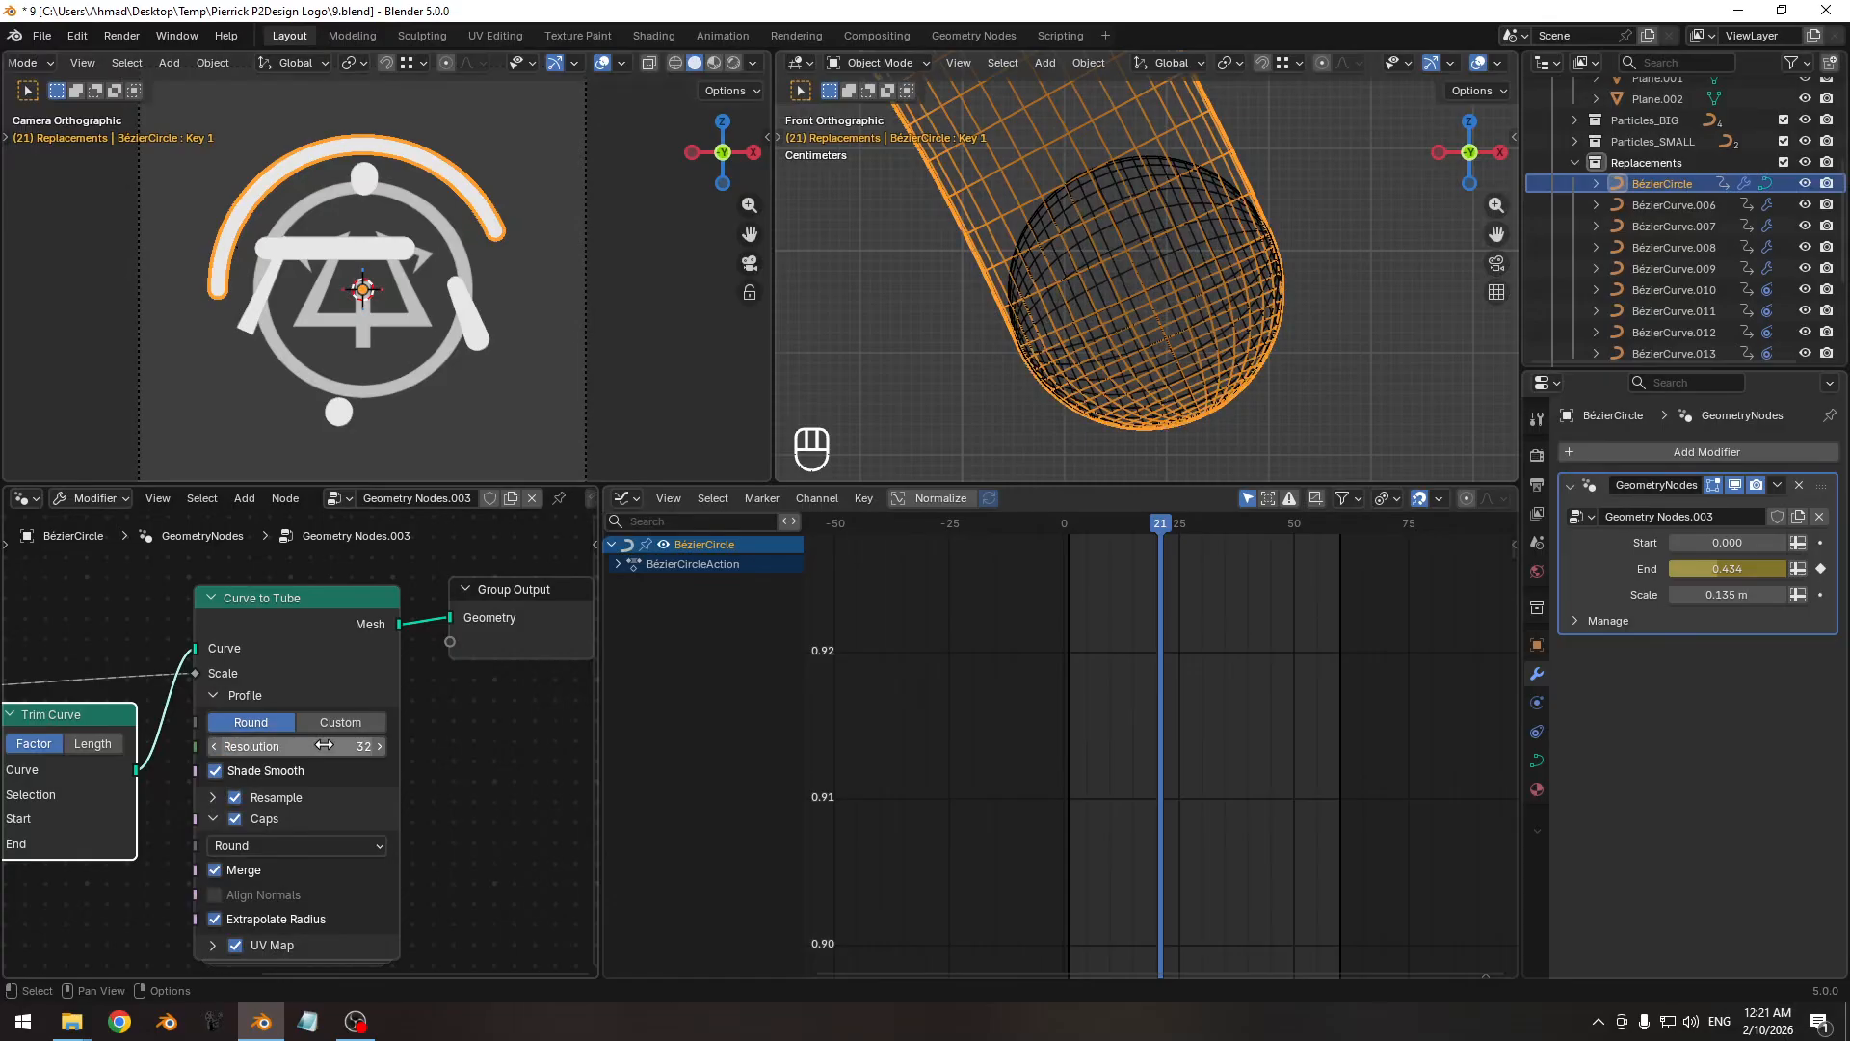
Keyframe the BézierCircle's Start factor at frame 21 with a value of 0.421.
scroll(1070, 332, "up", 3)
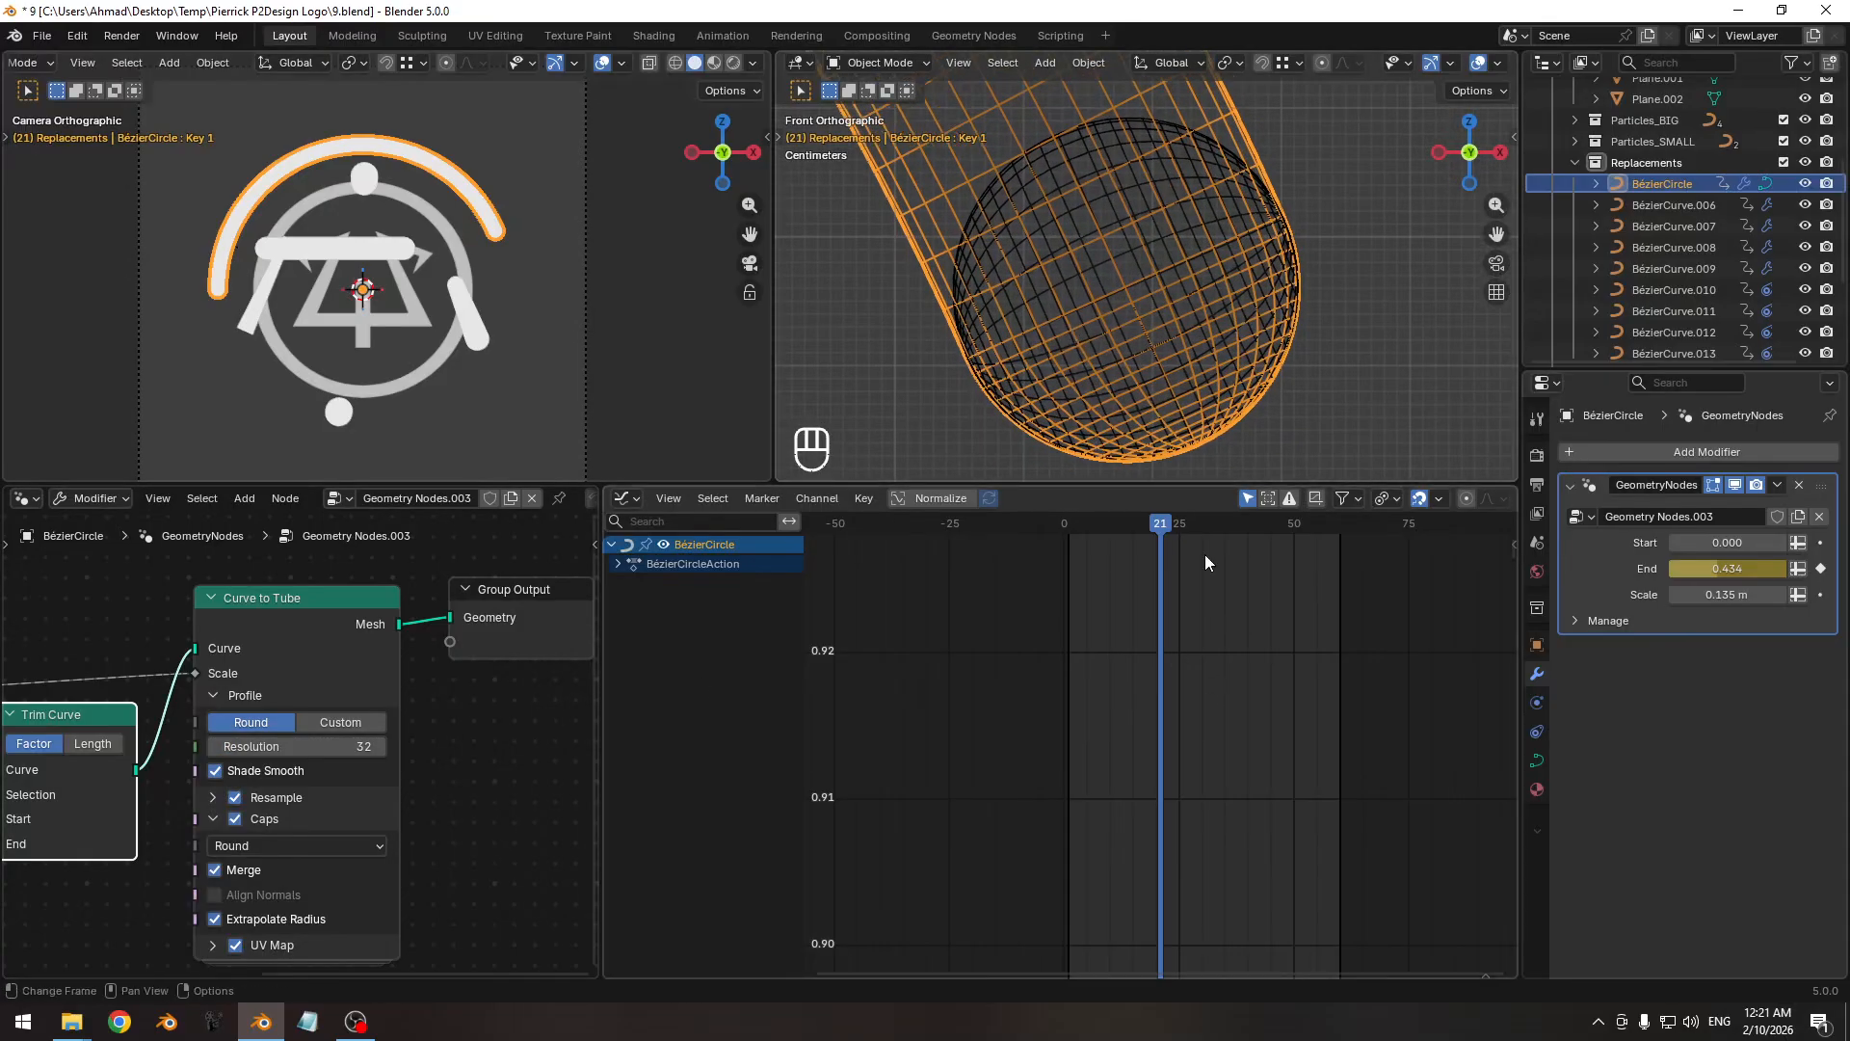
scroll(1146, 345, "up", 4)
middle_click_drag(1165, 345, 1263, 175, "shift")
scroll(1263, 175, "down", 5)
scroll(1148, 249, "down", 2)
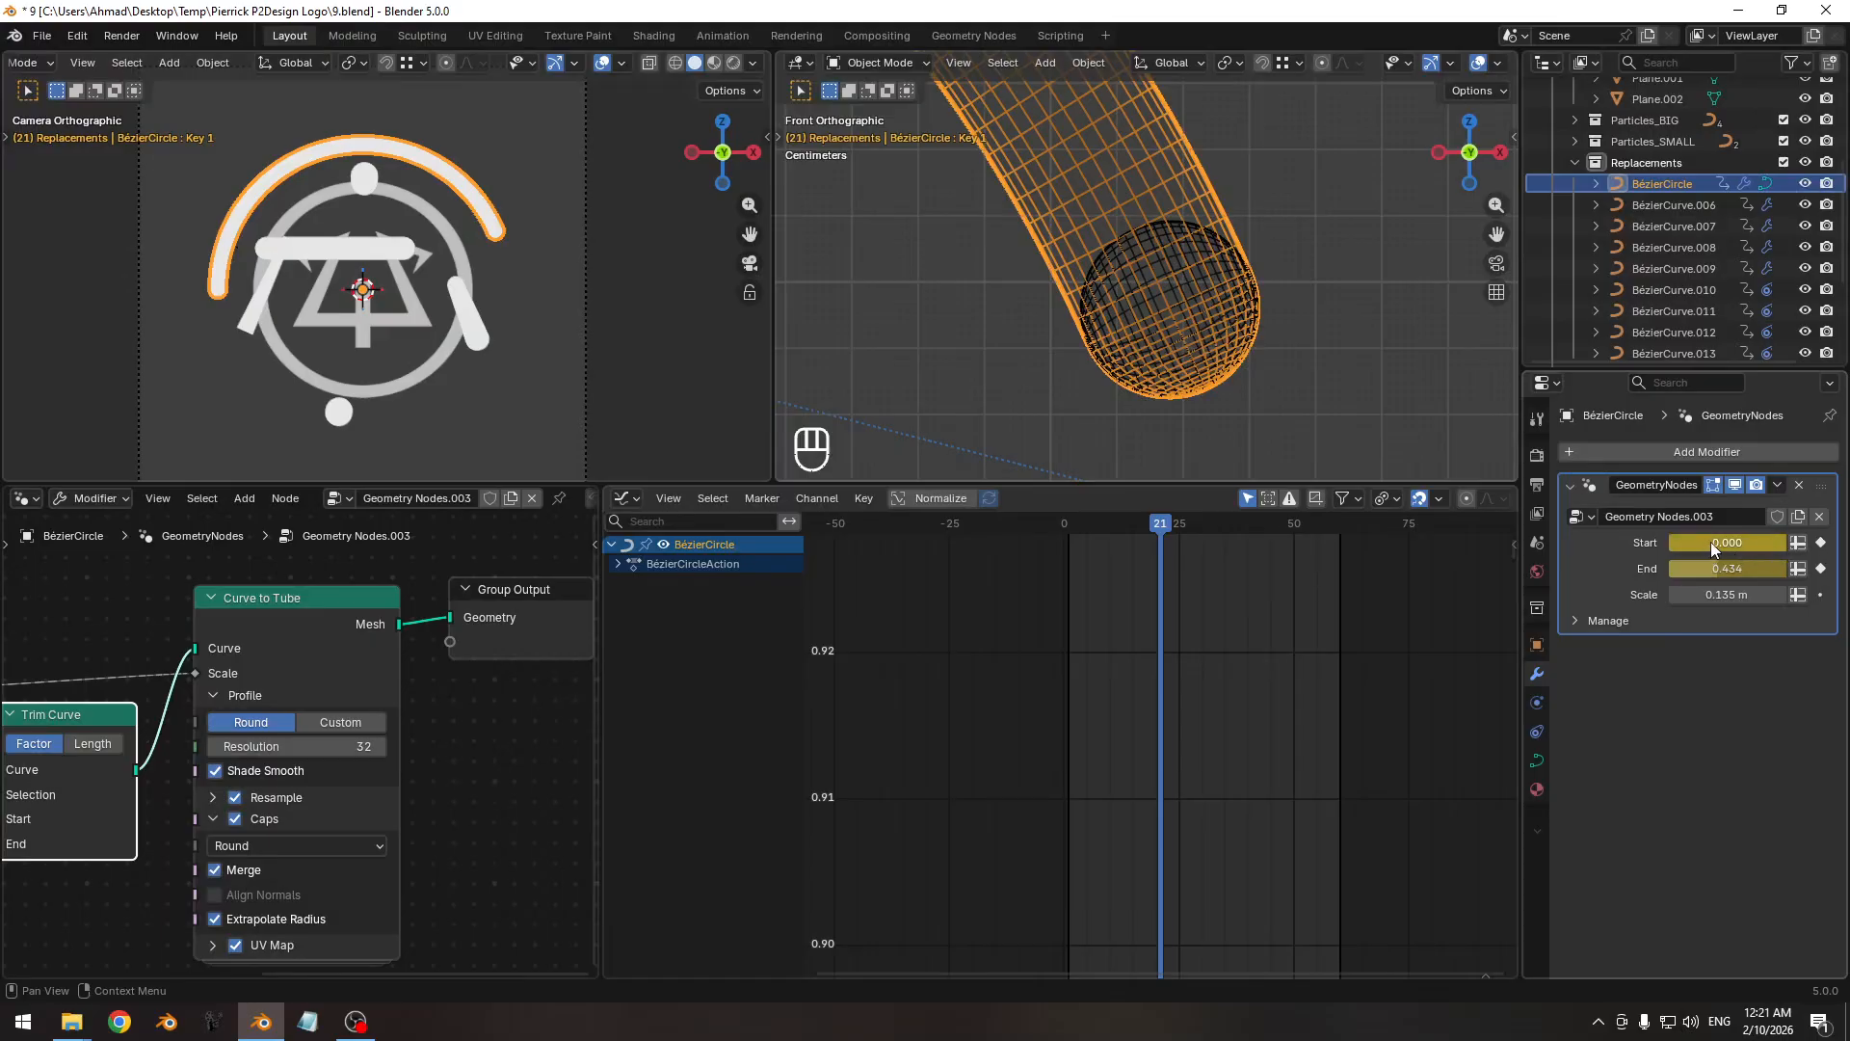
mouse_move(1712, 549)
left_mouse_down()
mouse_move(1802, 549)
mouse_move(1739, 561)
left_mouse_up()
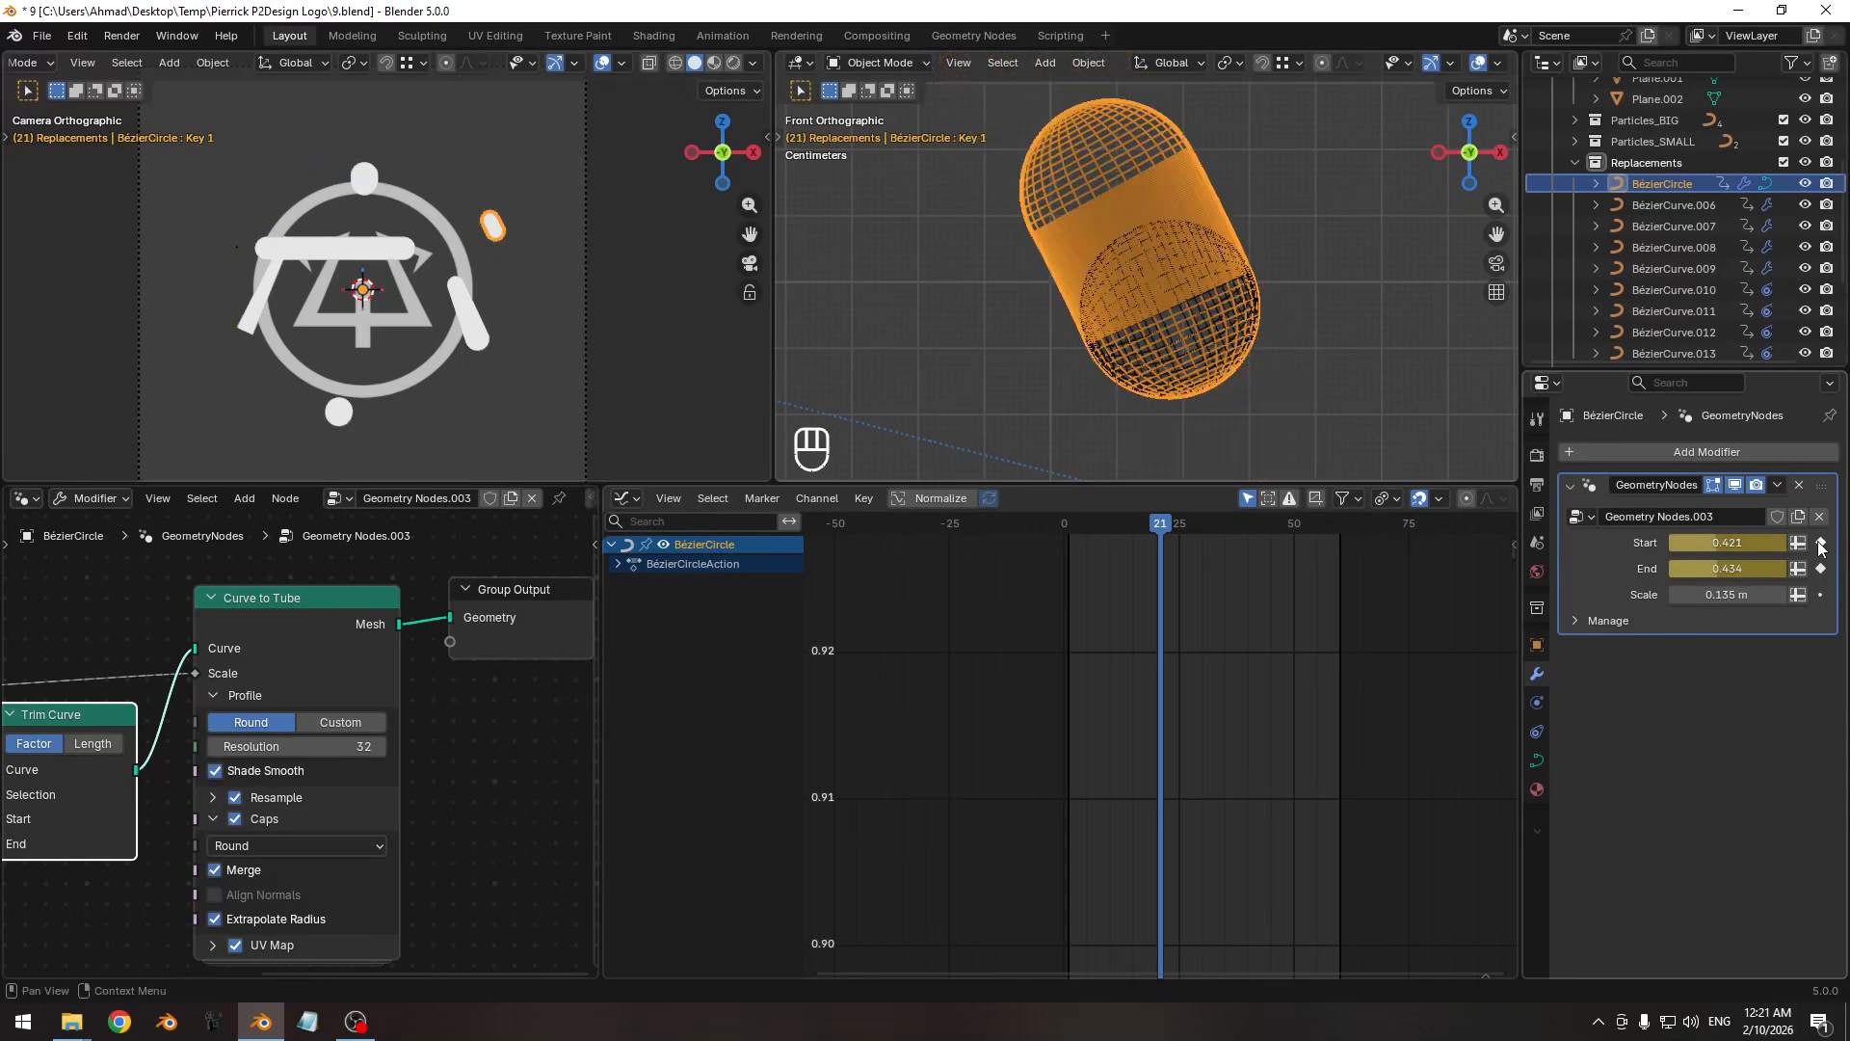
Raise the Start key vertically in the graph to 0.433, shrinking the tube towards the sphere.
key("Home")
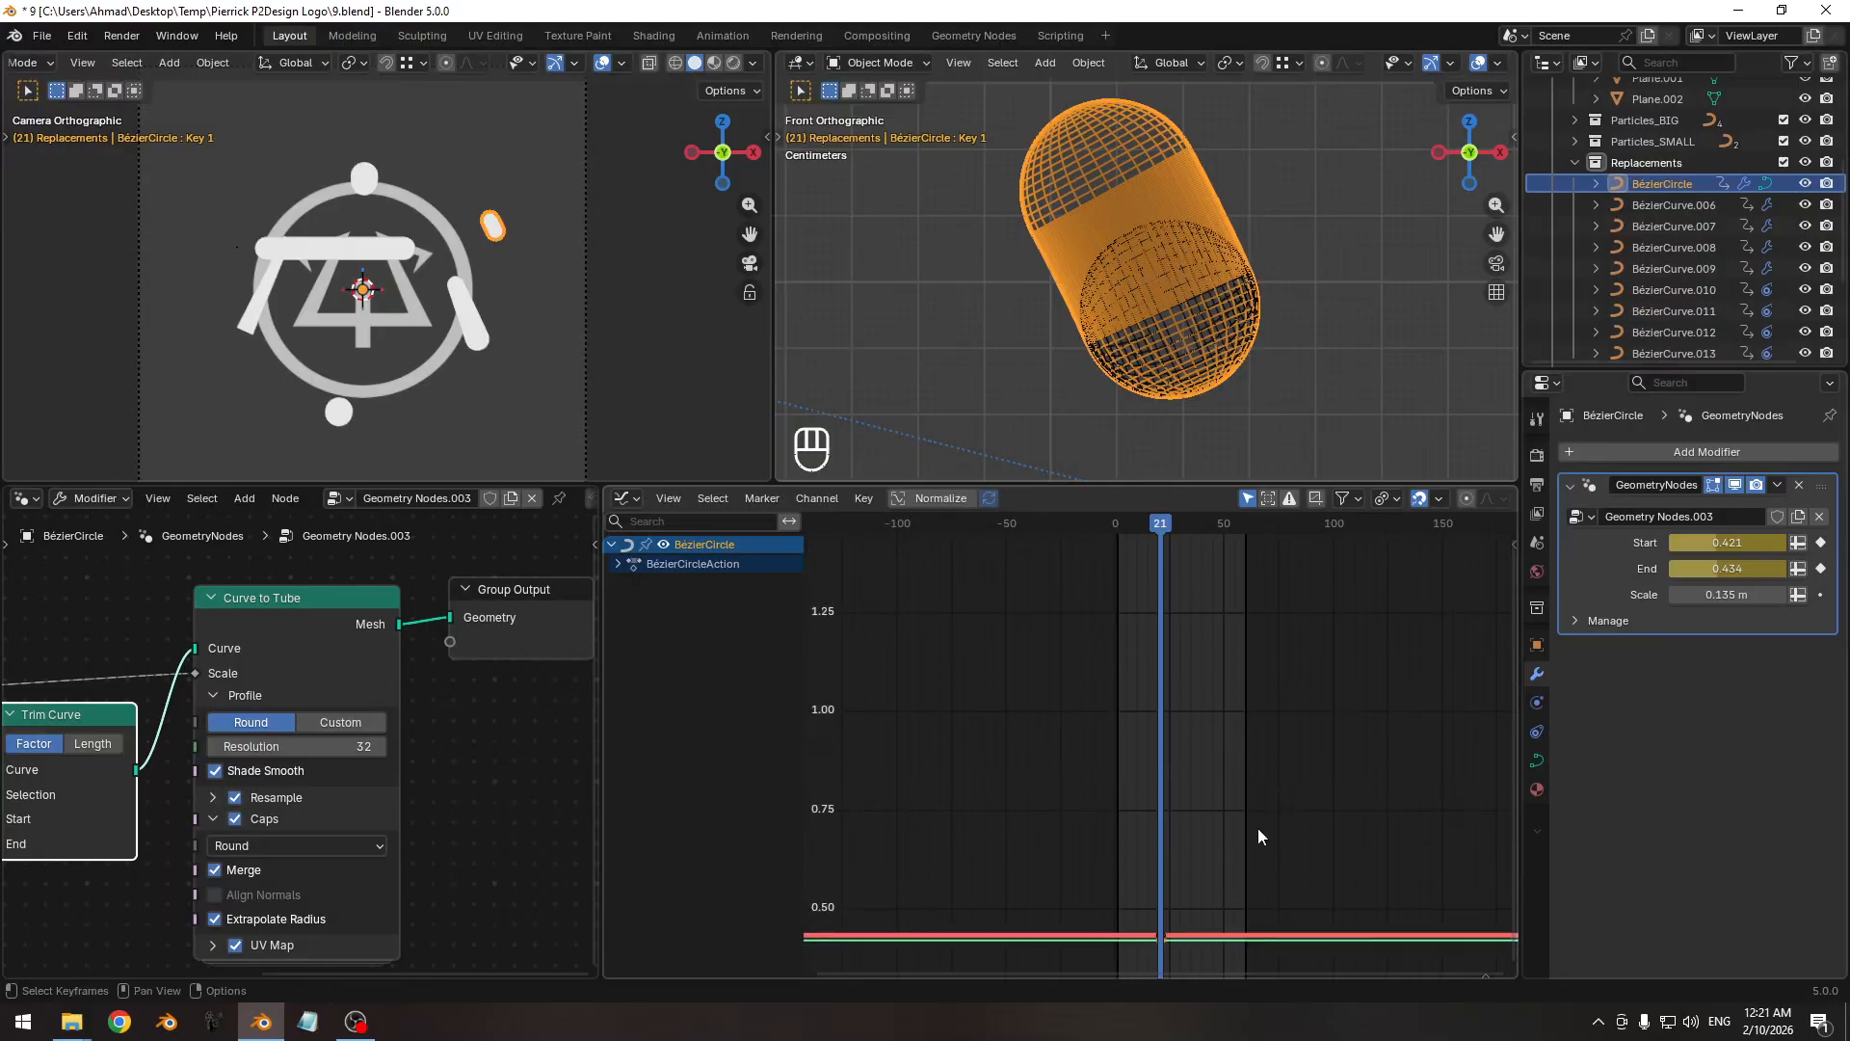
middle_click_drag(1258, 837, 1252, 636, "ctrl")
middle_click_drag(1252, 726, 1202, 759, "ctrl")
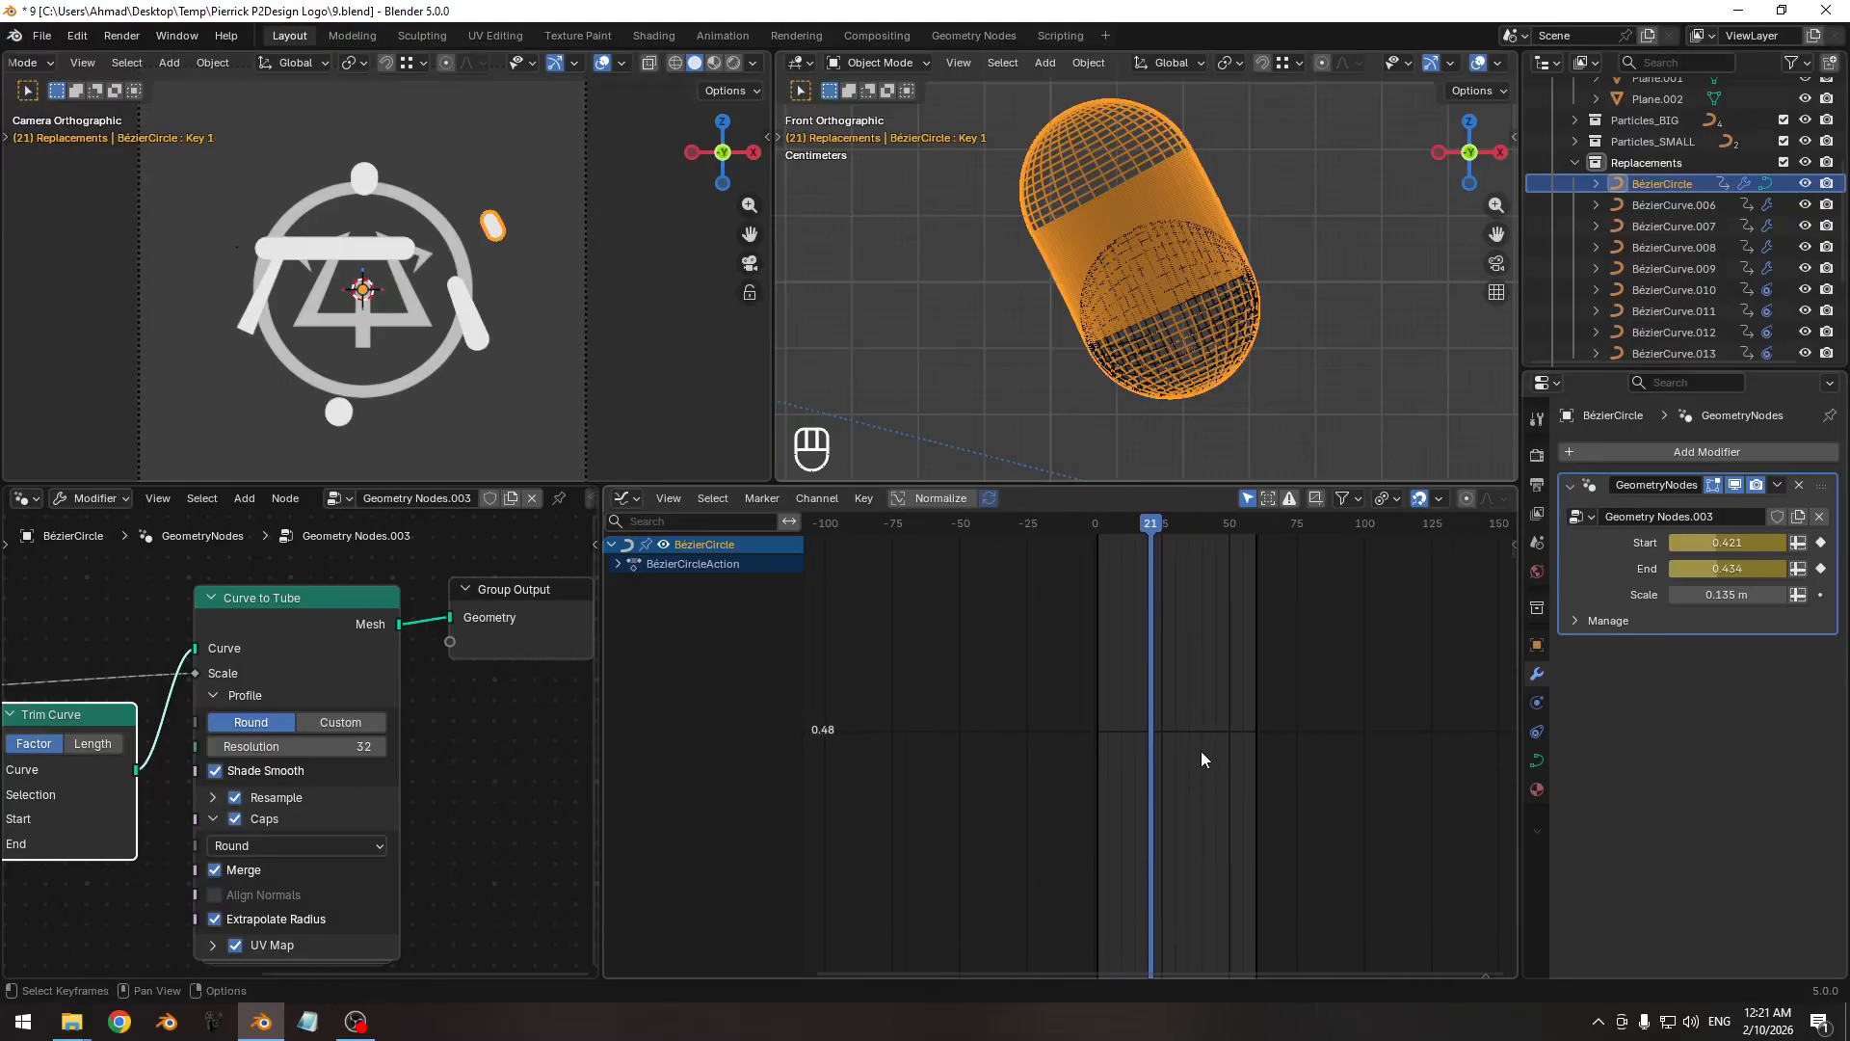
key("g")
key("y")
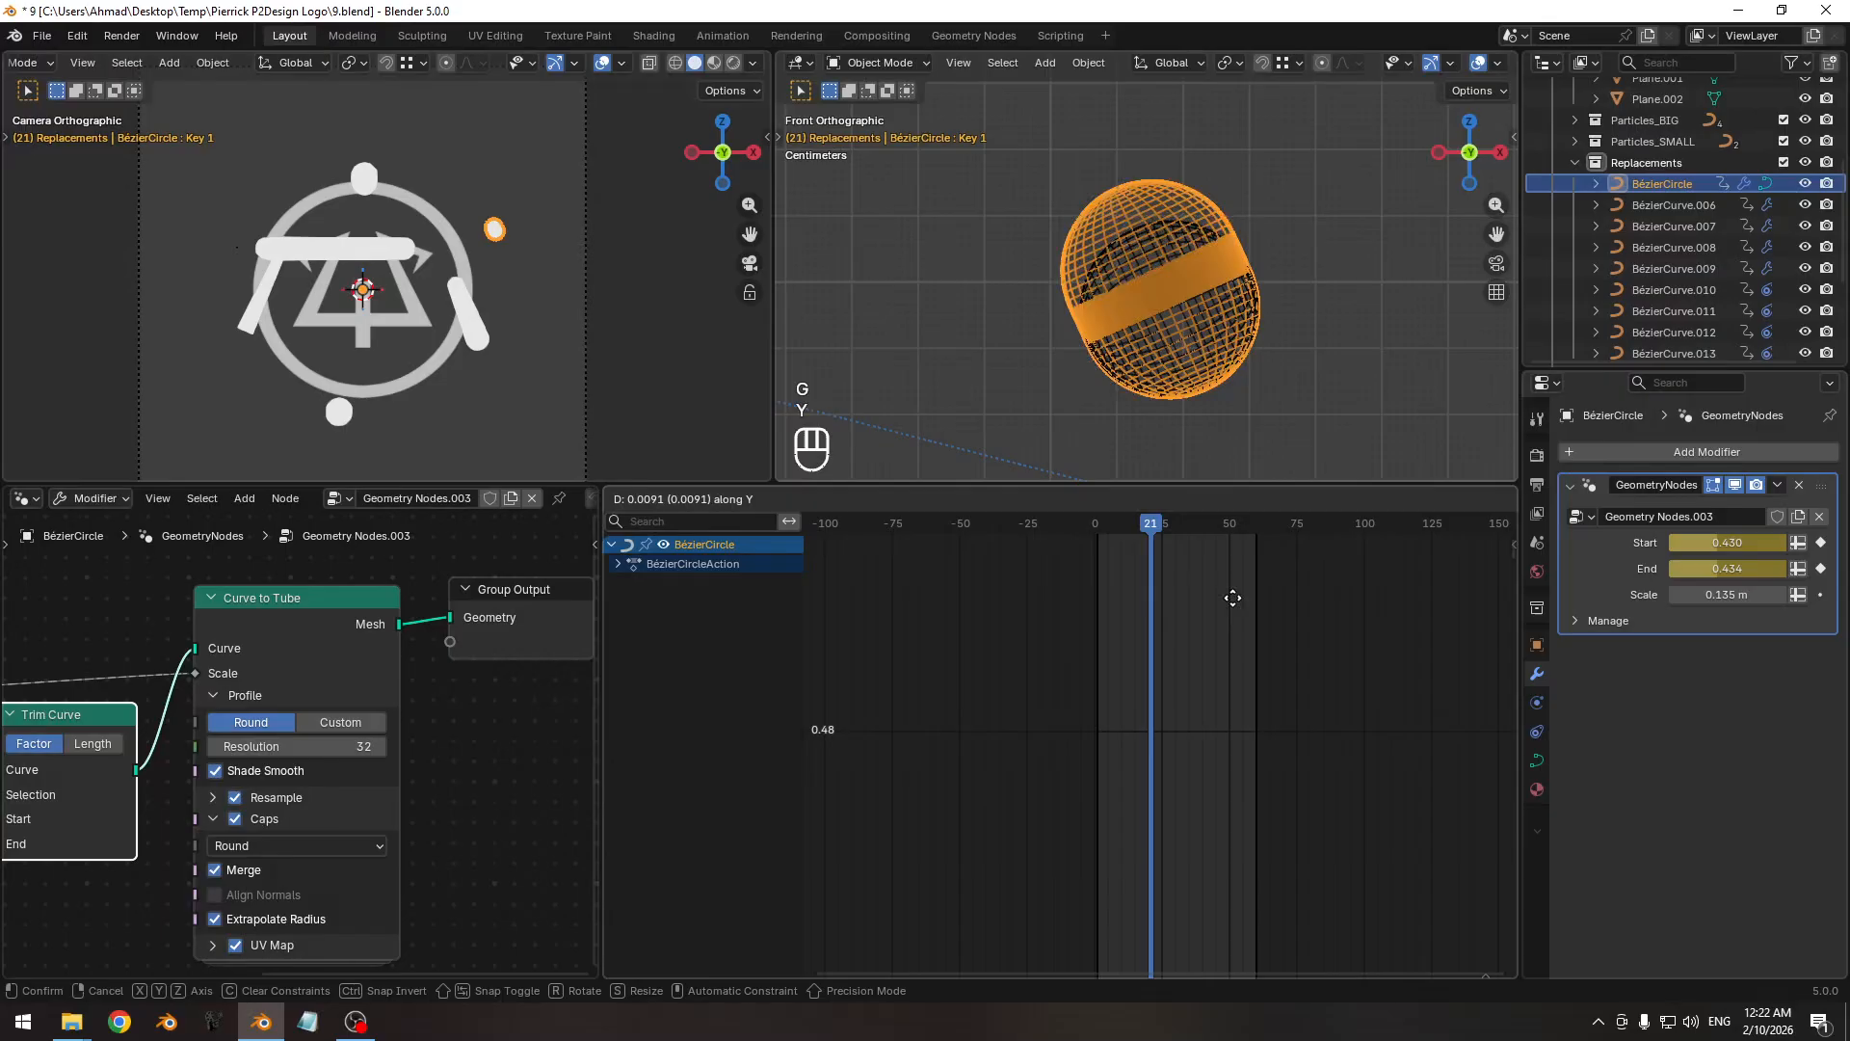
left_click(1243, 529)
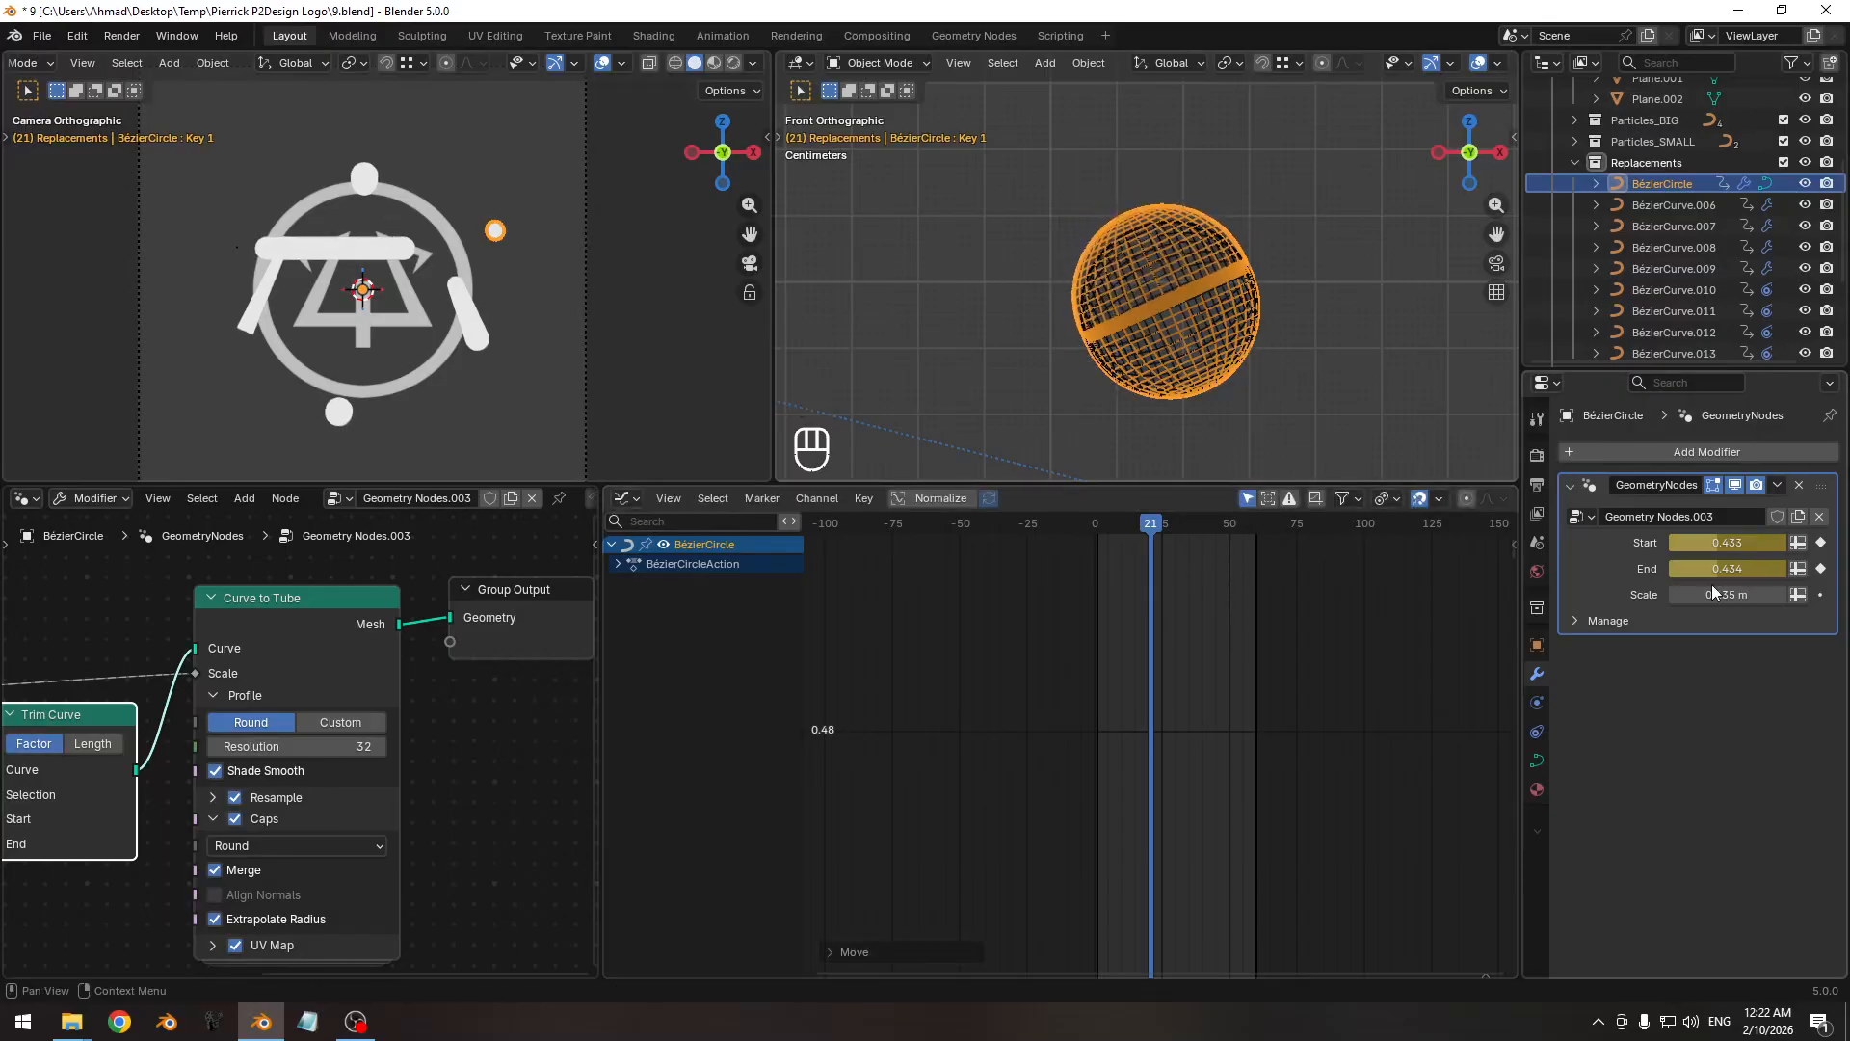
Raise the Start key vertically in the graph to 0.434 so the tube closes into a sphere, and save the file.
middle_click_drag(1270, 300, 1241, 243, "ctrl")
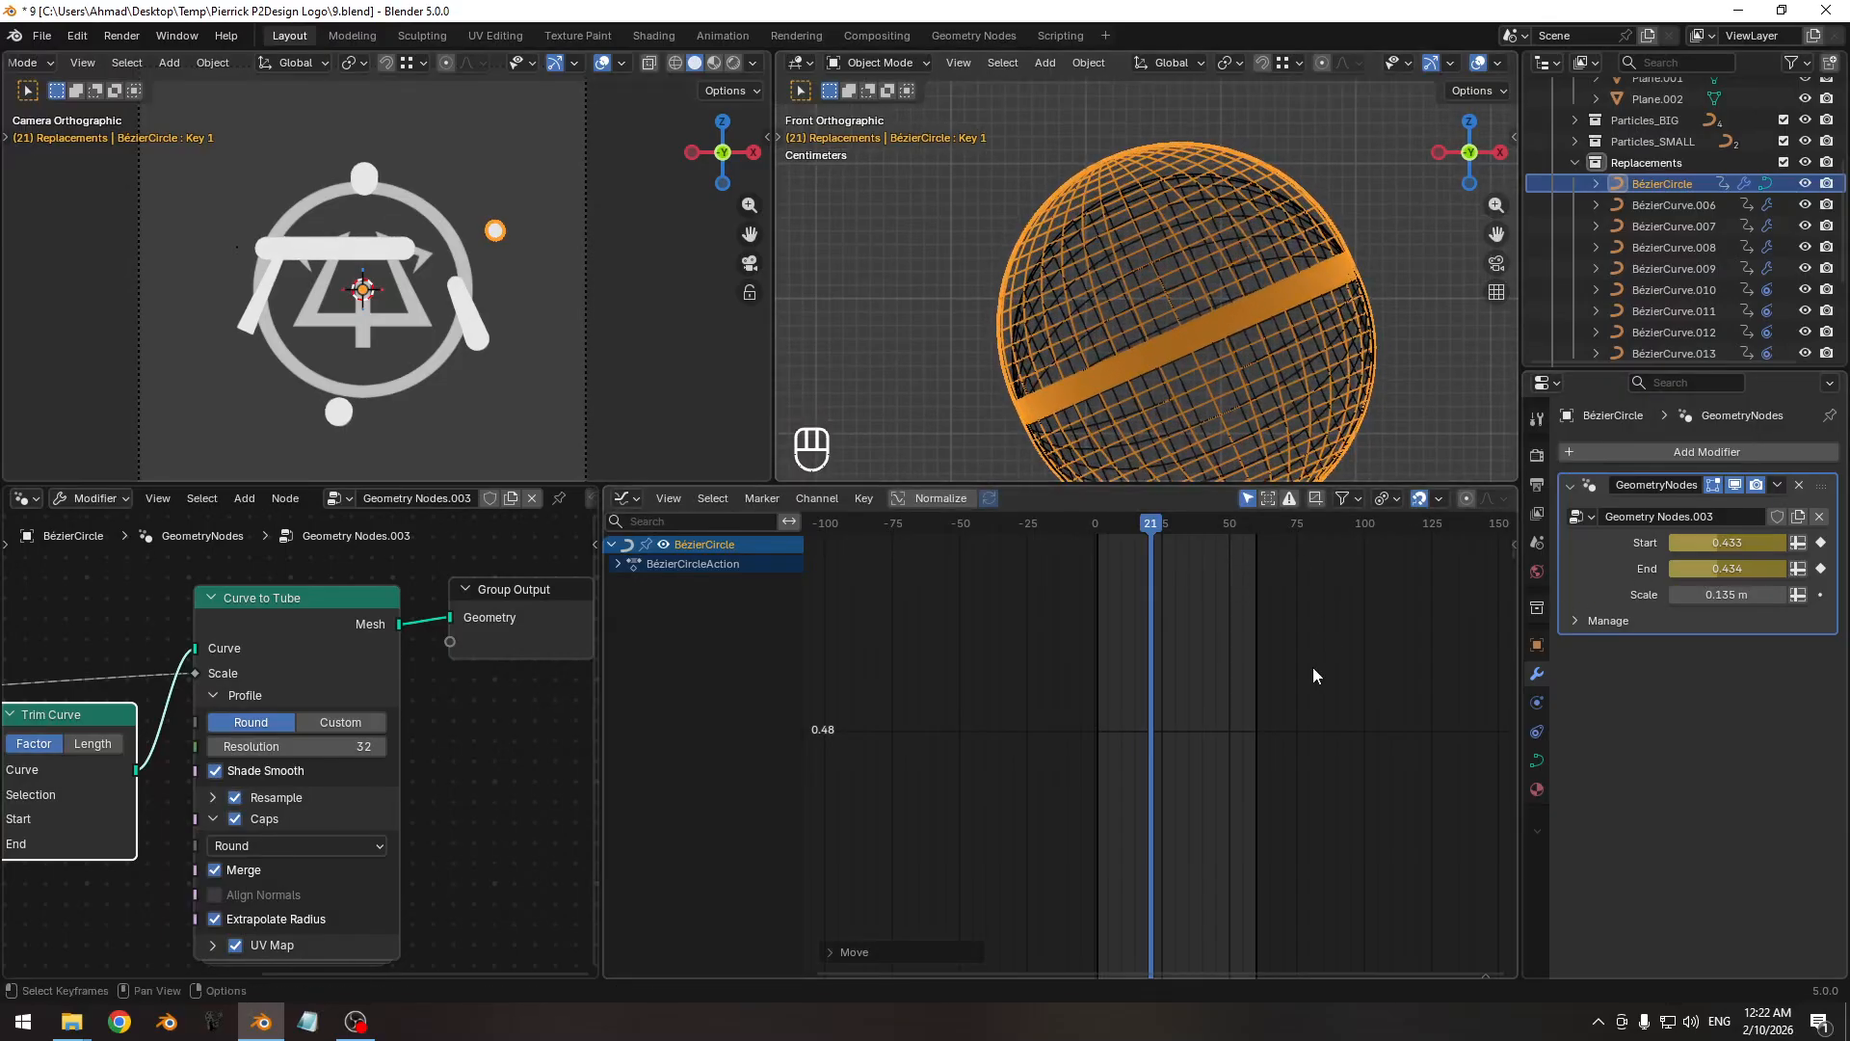
key("g")
key("y")
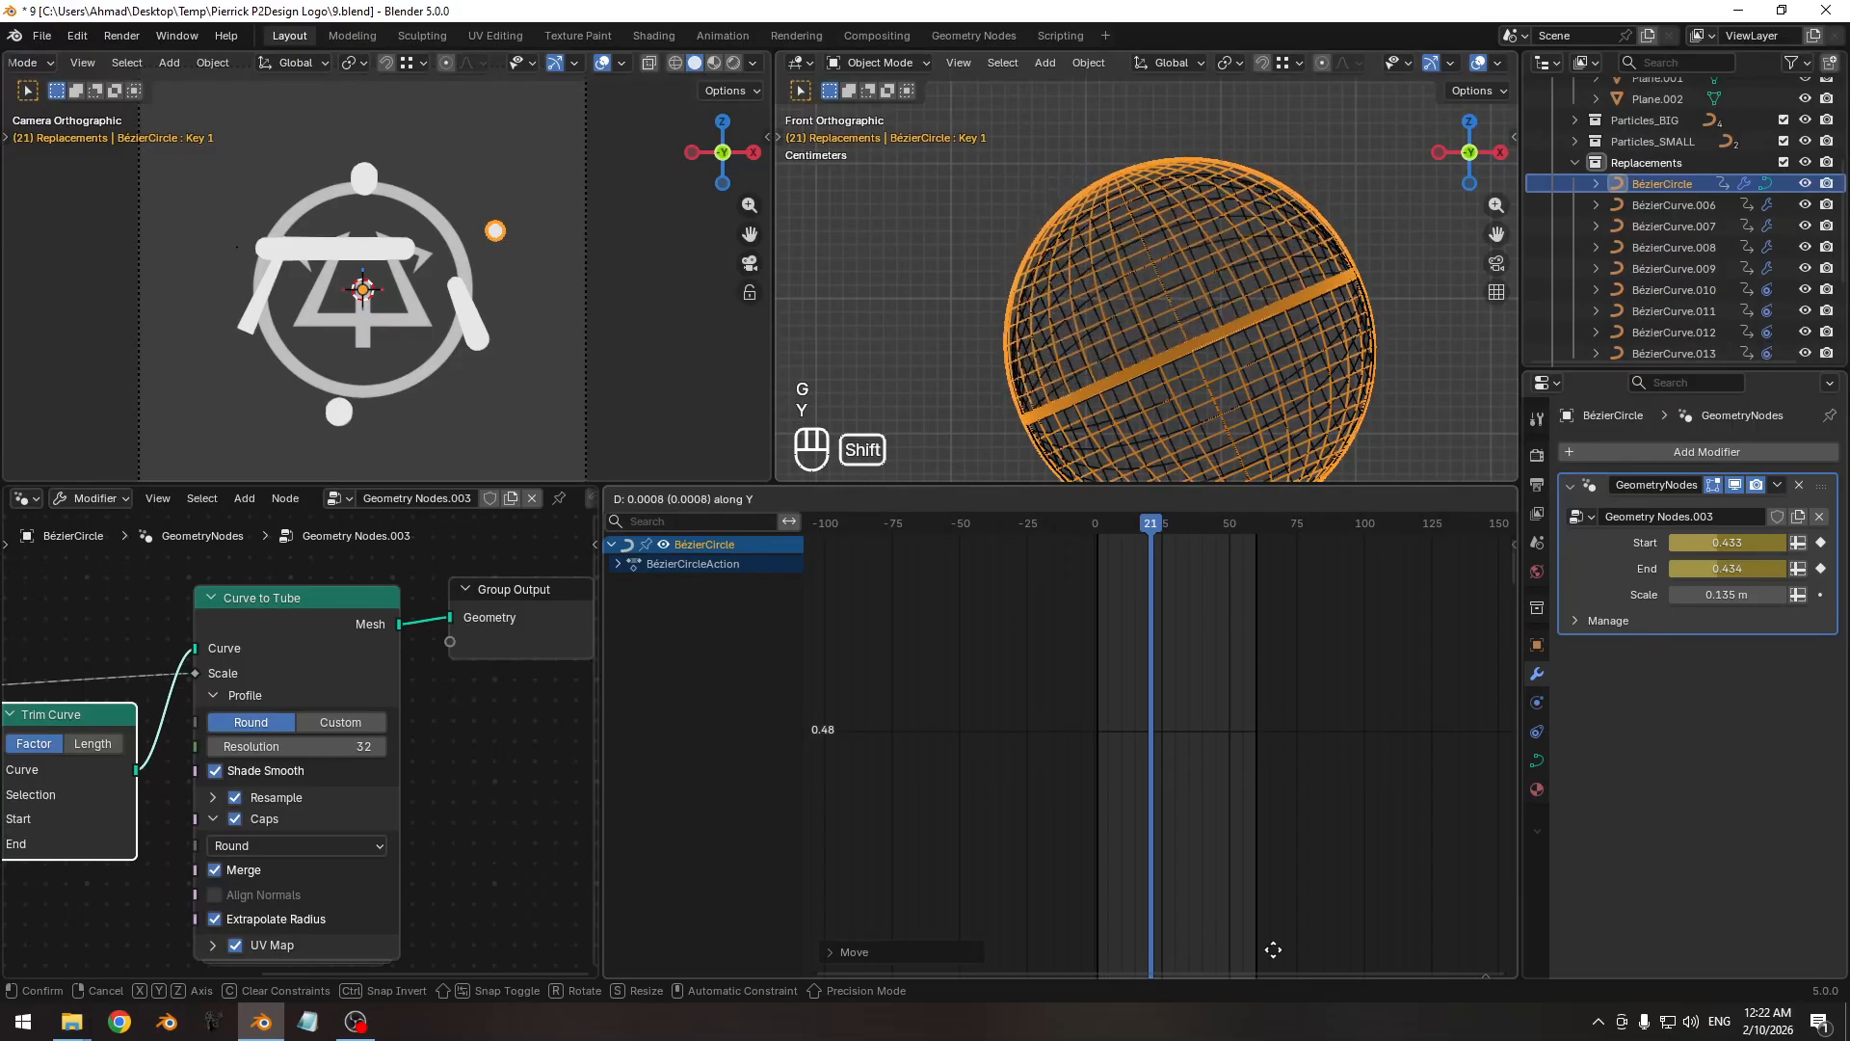
left_click(1280, 837)
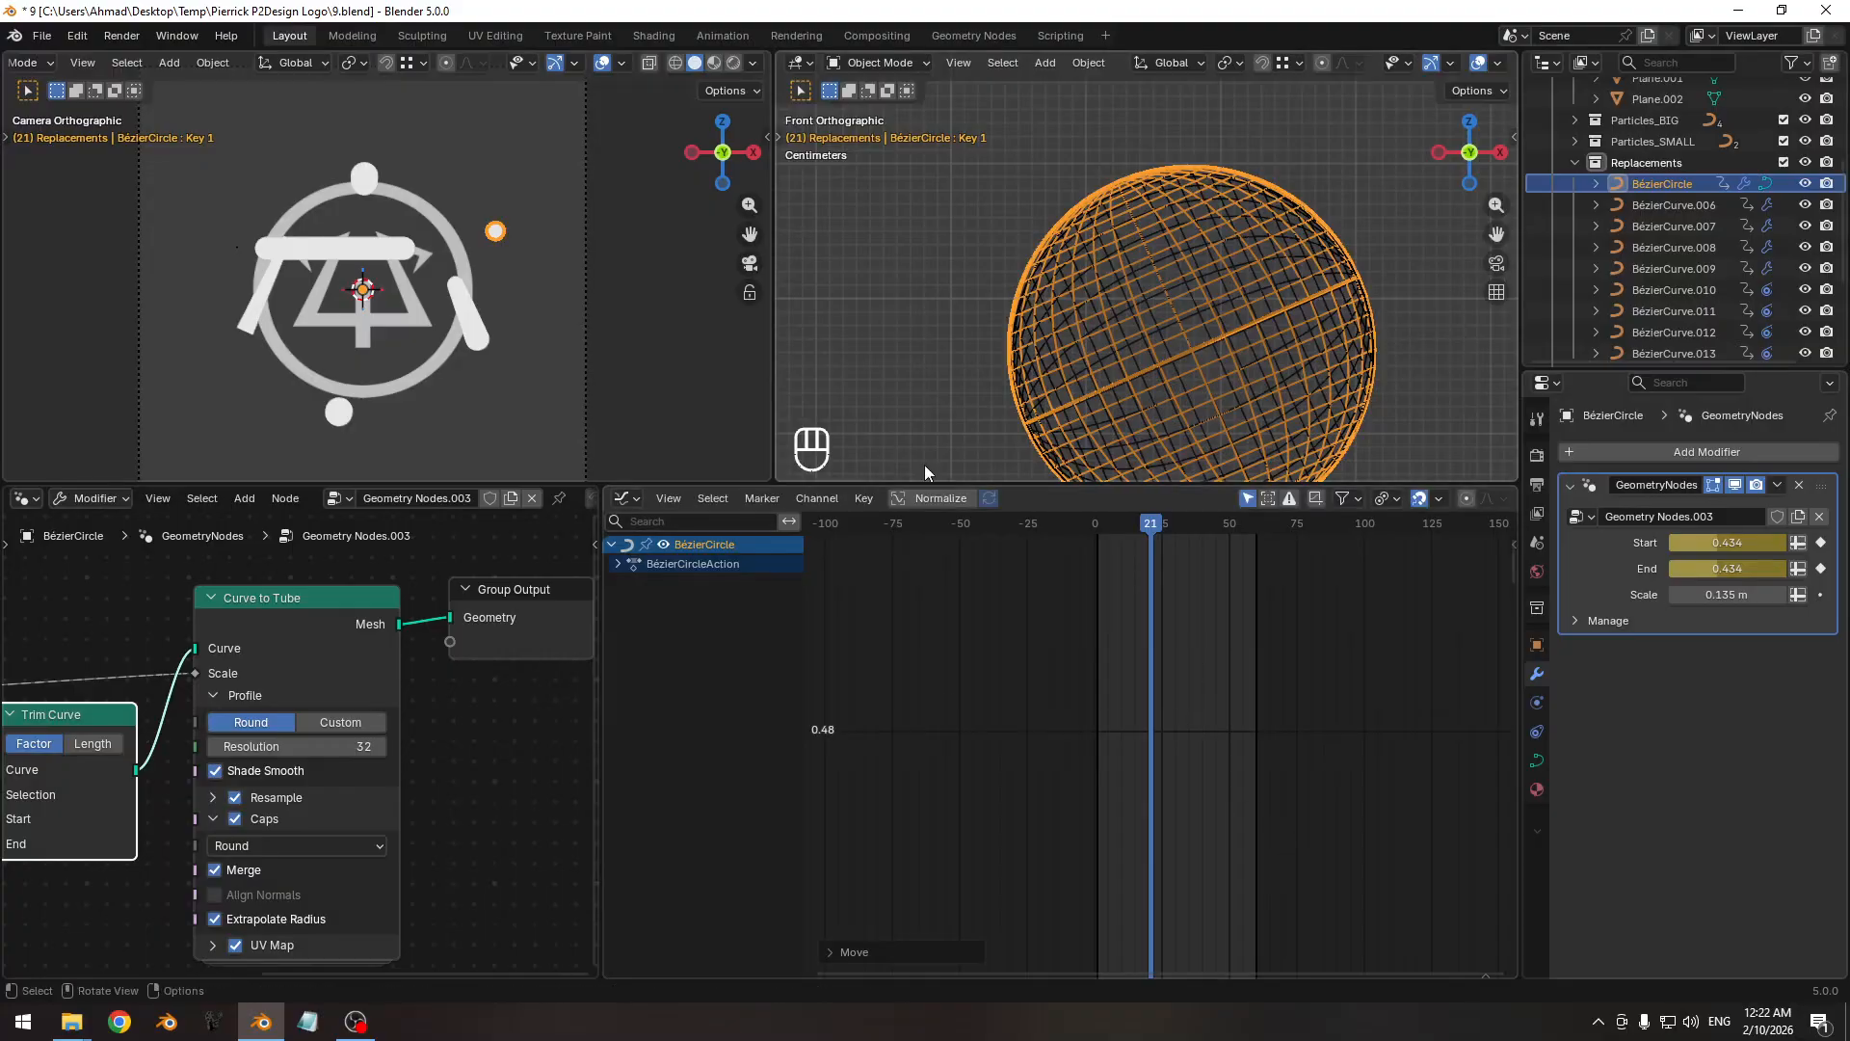
scroll(1176, 293, "down", 5)
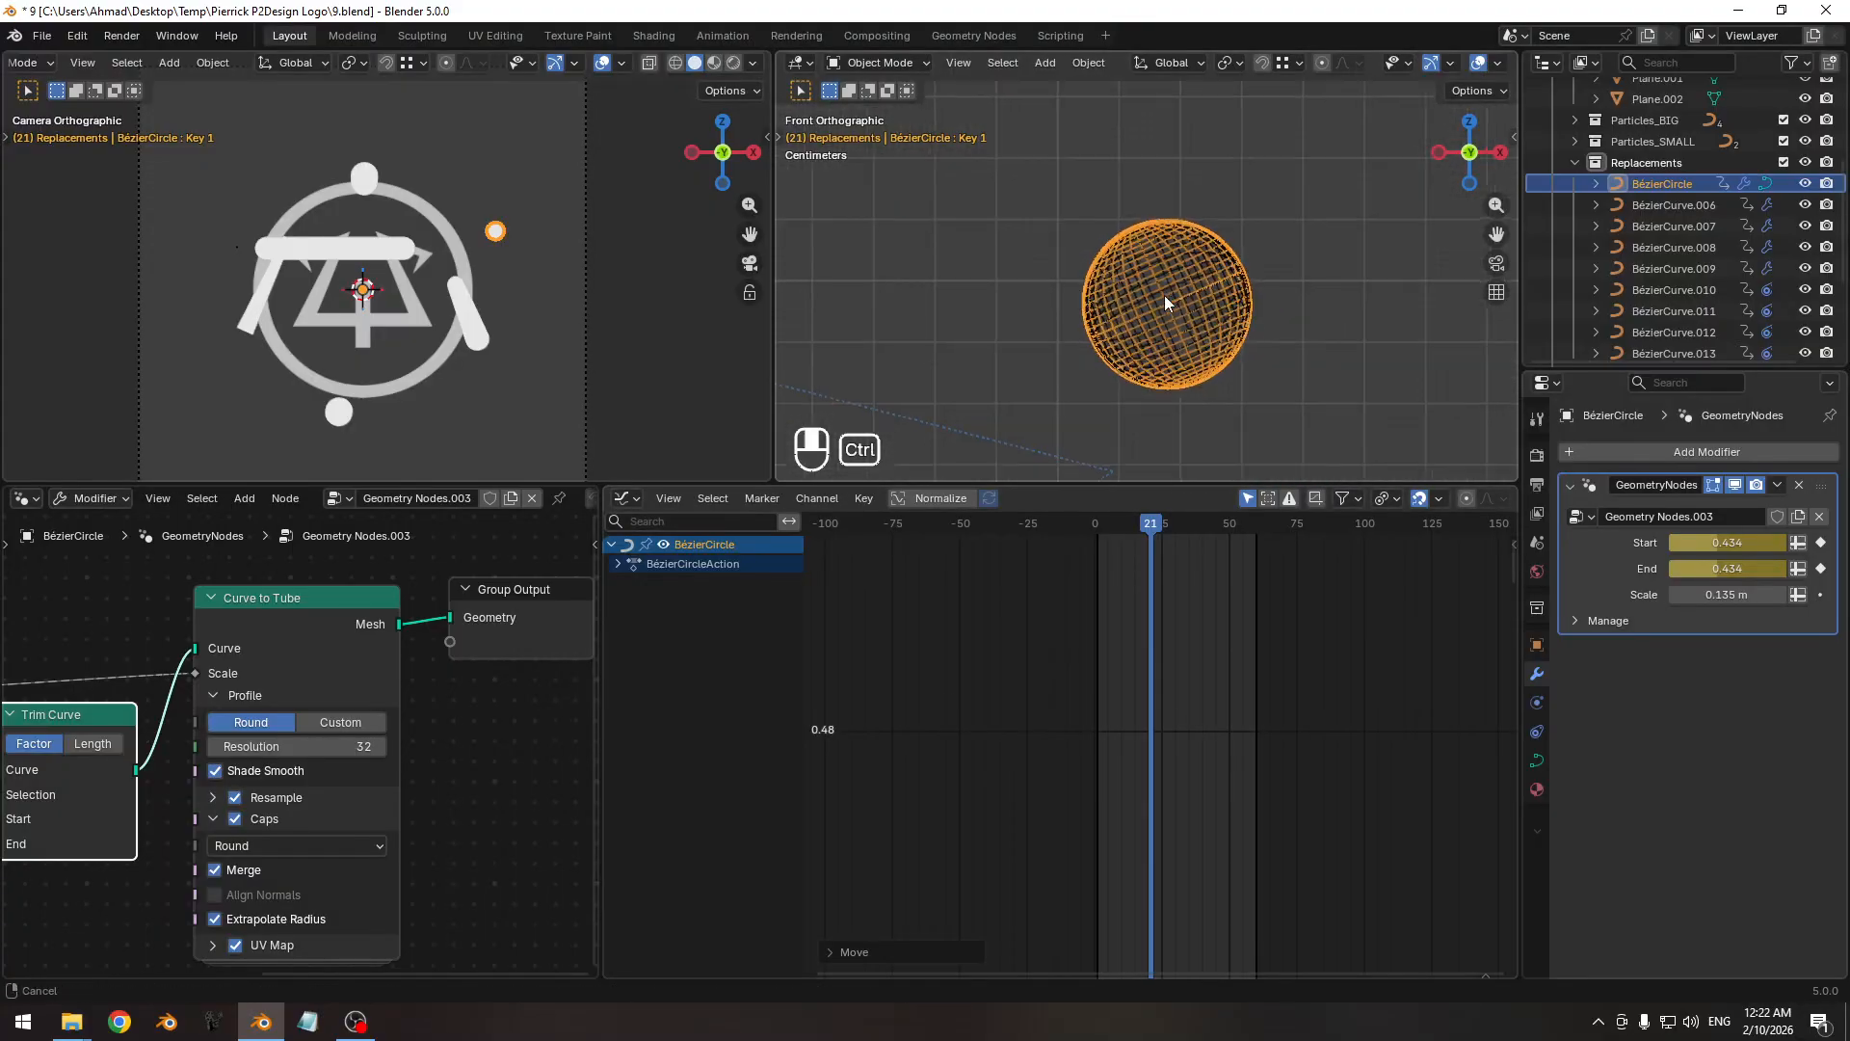
mouse_move(1170, 322)
middle_mouse_down("ctrl")
mouse_move(1181, 351)
mouse_move(1136, 331)
mouse_move(1172, 334)
middle_mouse_up("ctrl")
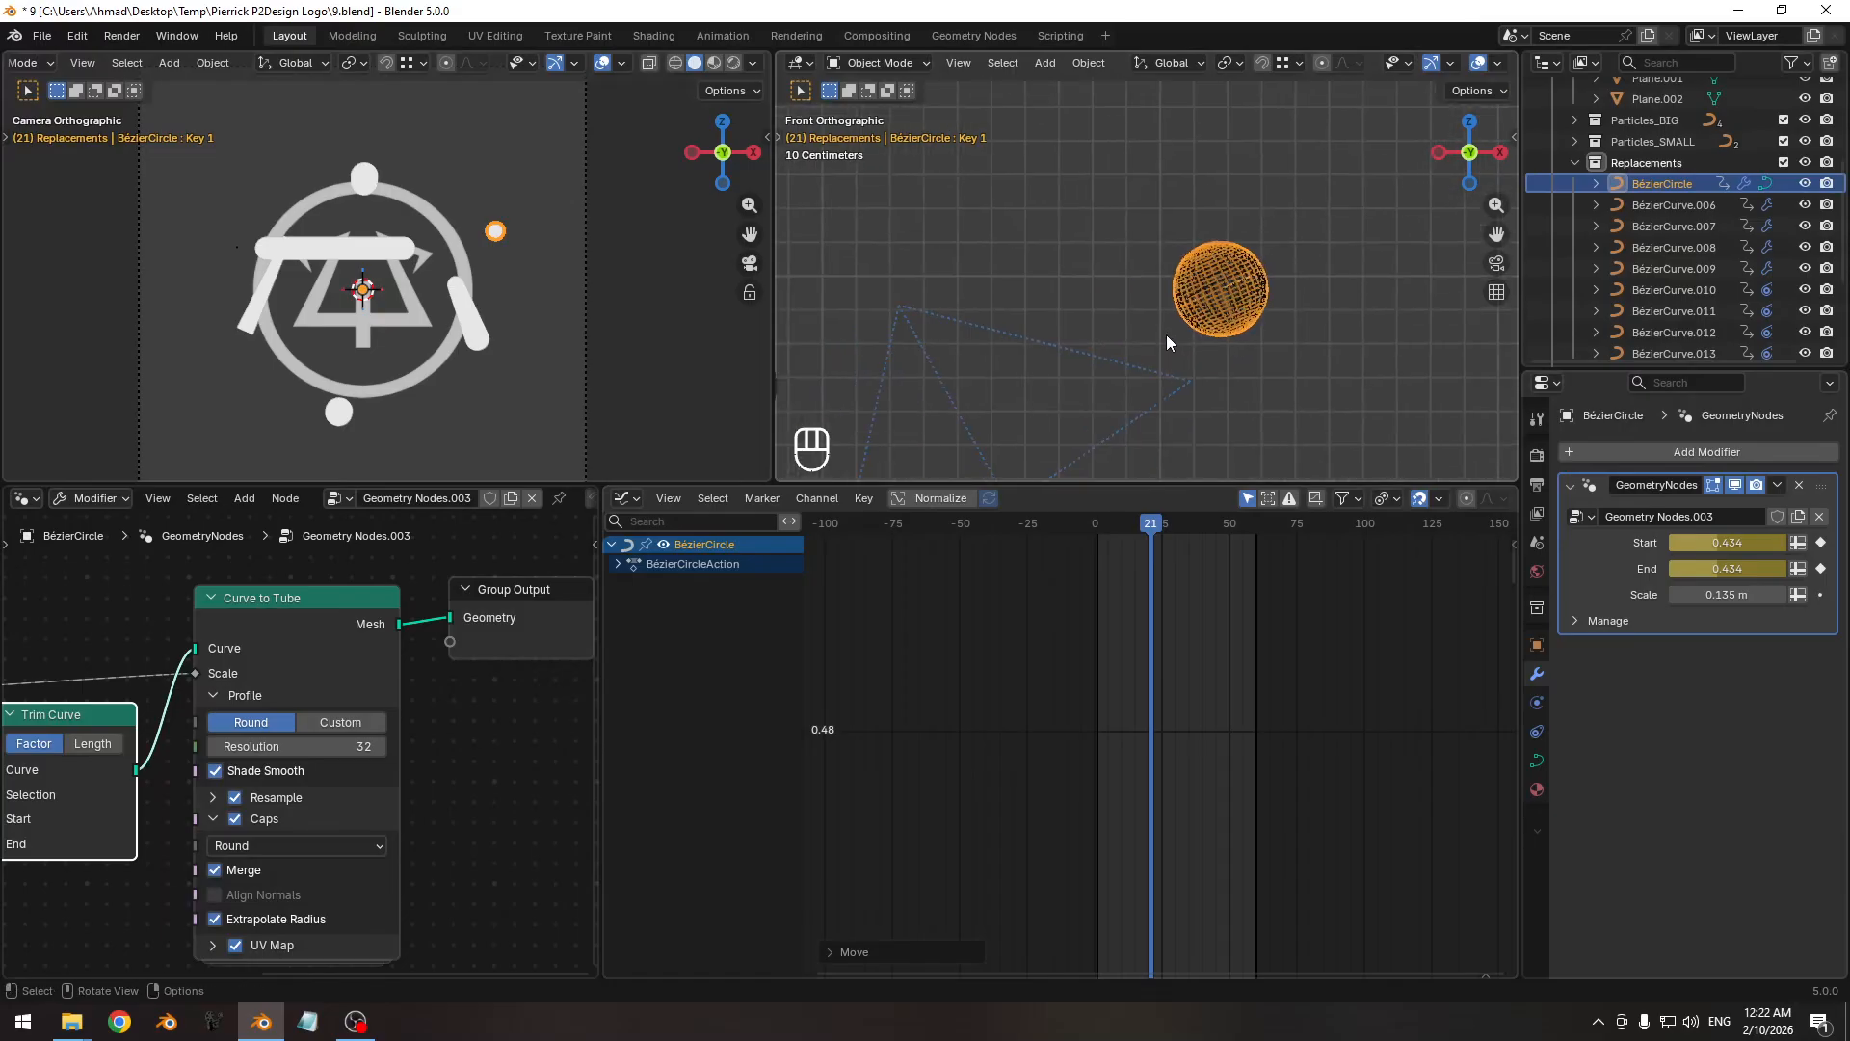
key("ctrl+s")
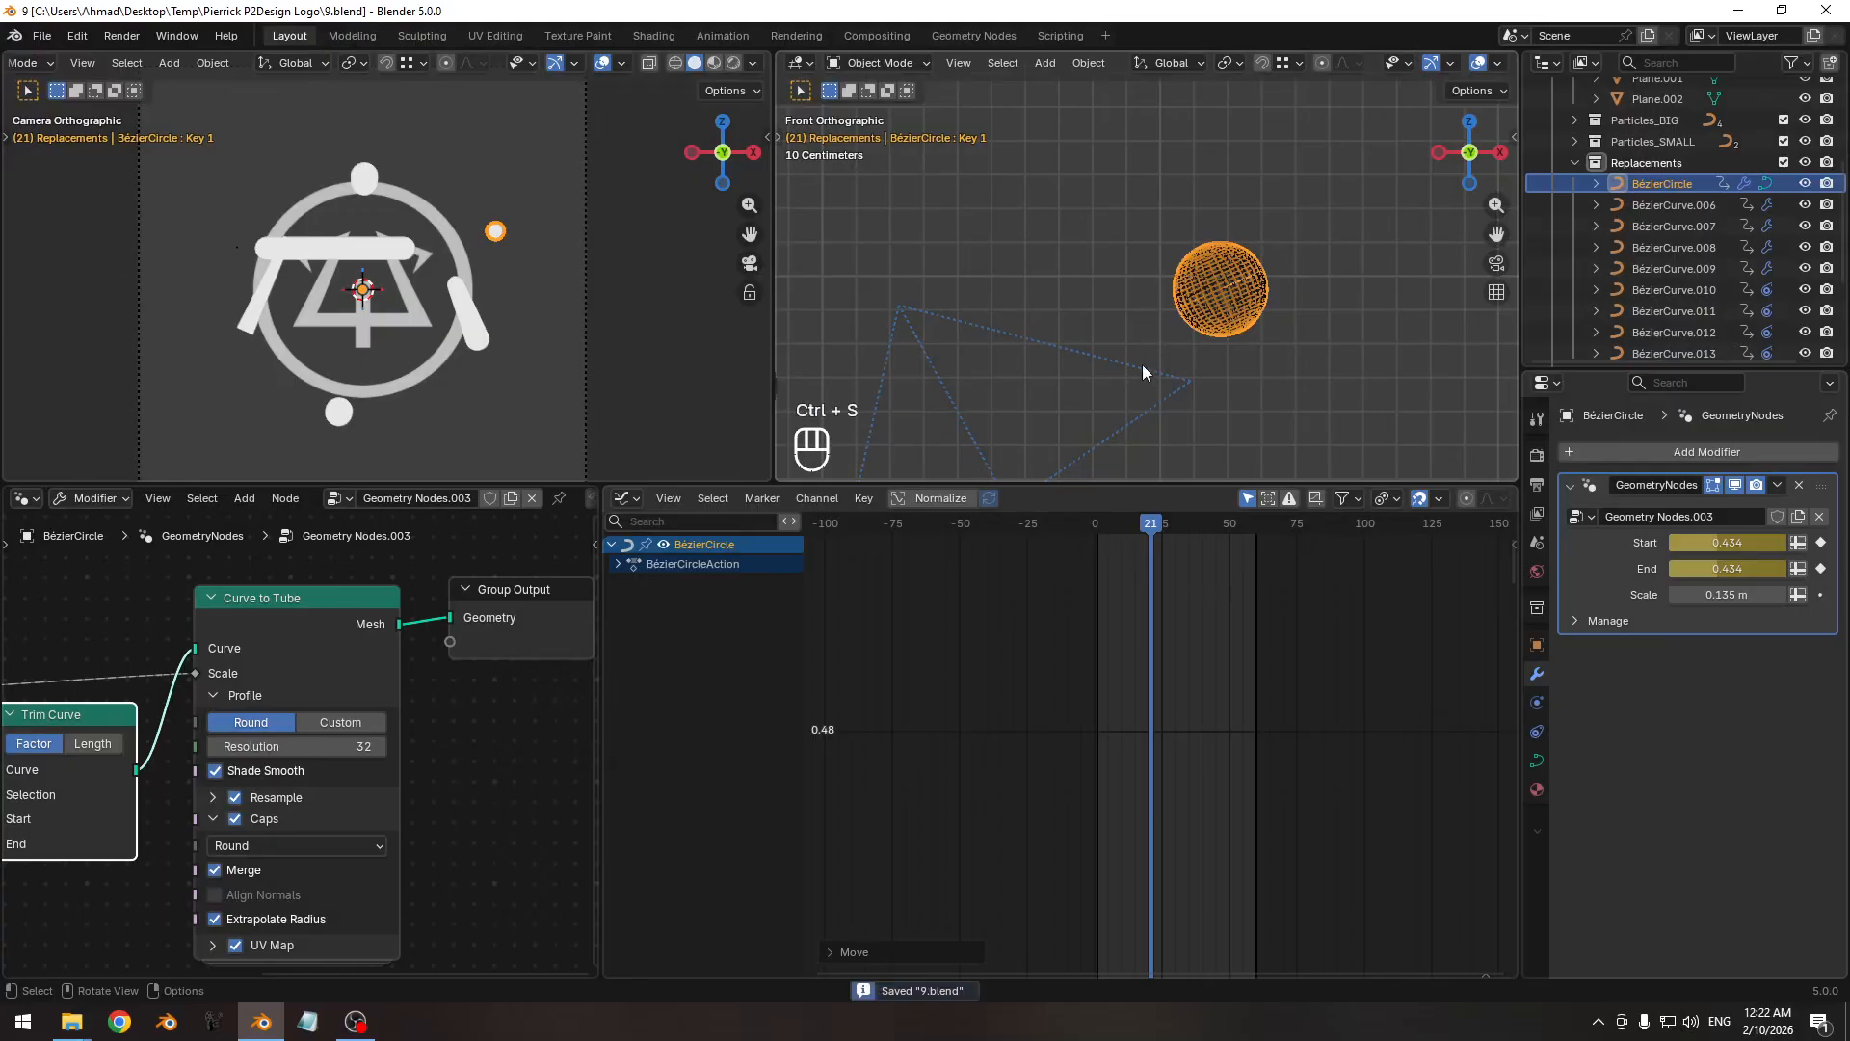
Delete all of the BézierCircle's Start and End keyframes in the graph.
middle_click_drag(1141, 365, 1311, 341, "ctrl")
key("a")
key("x")
left_click(1207, 714)
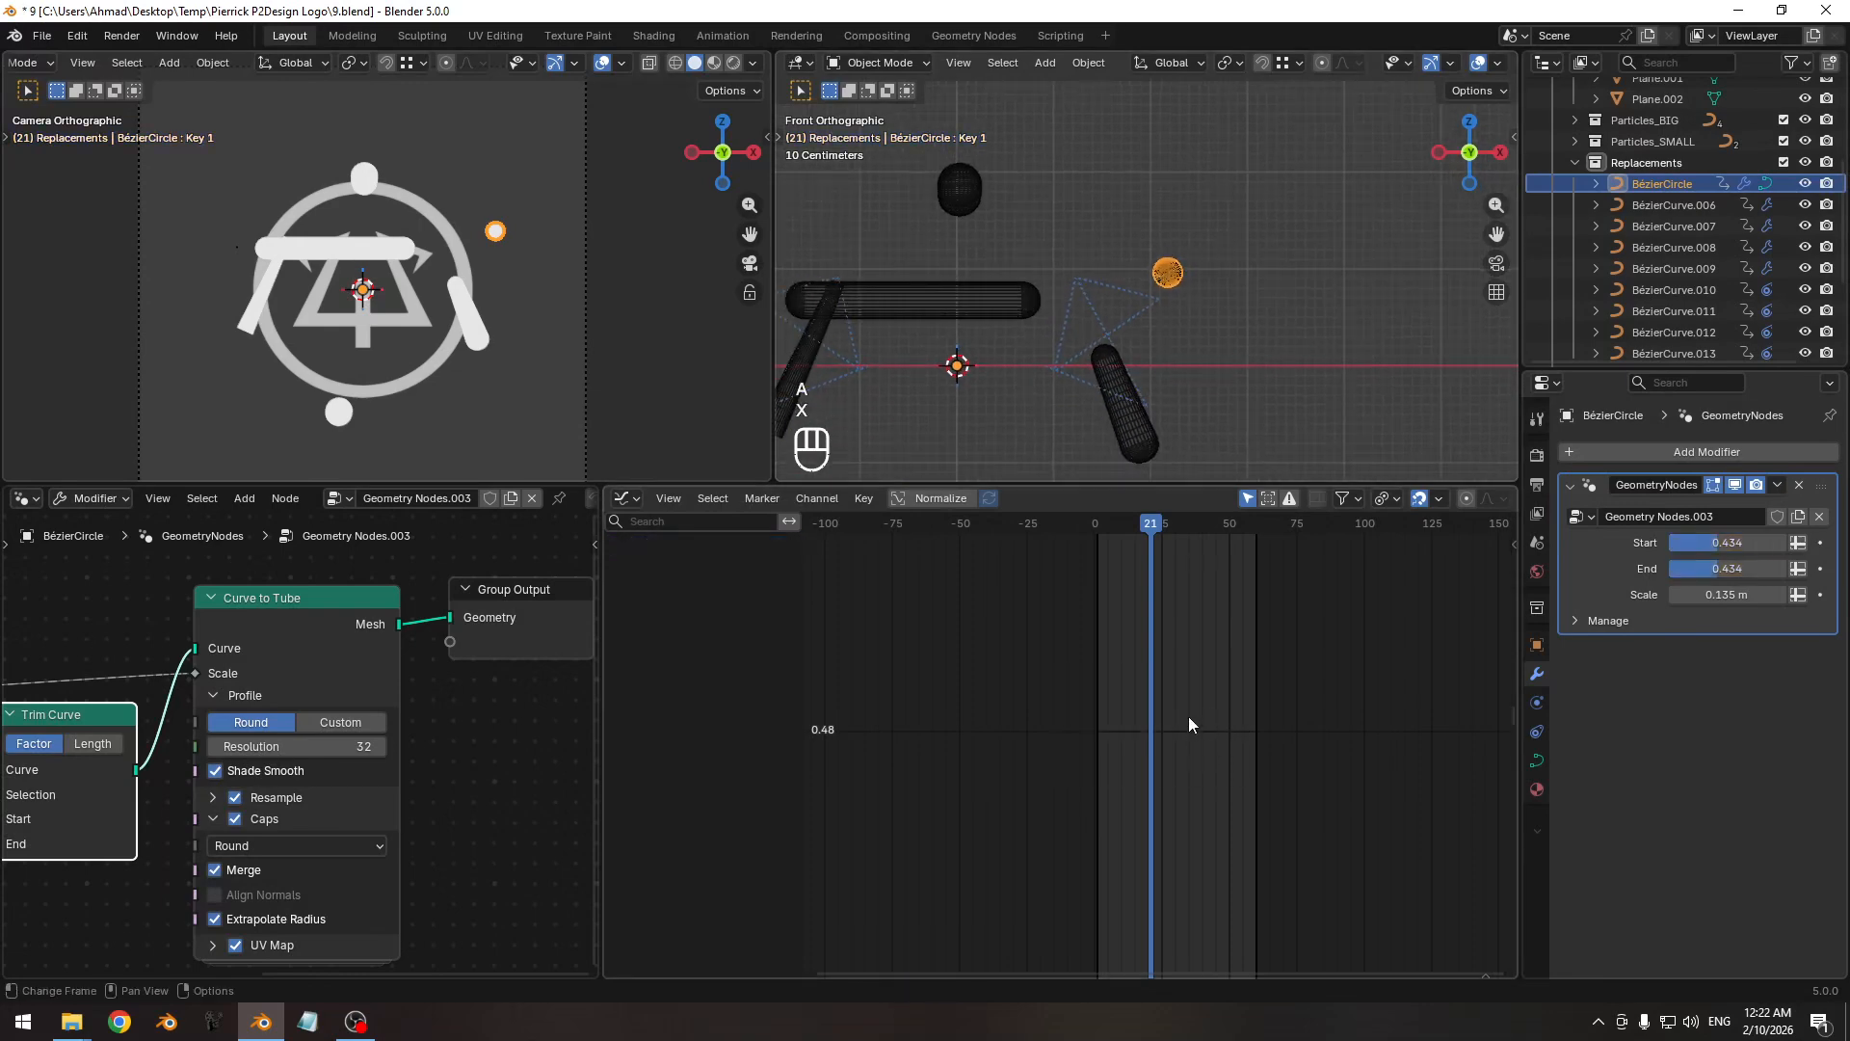
key("Home")
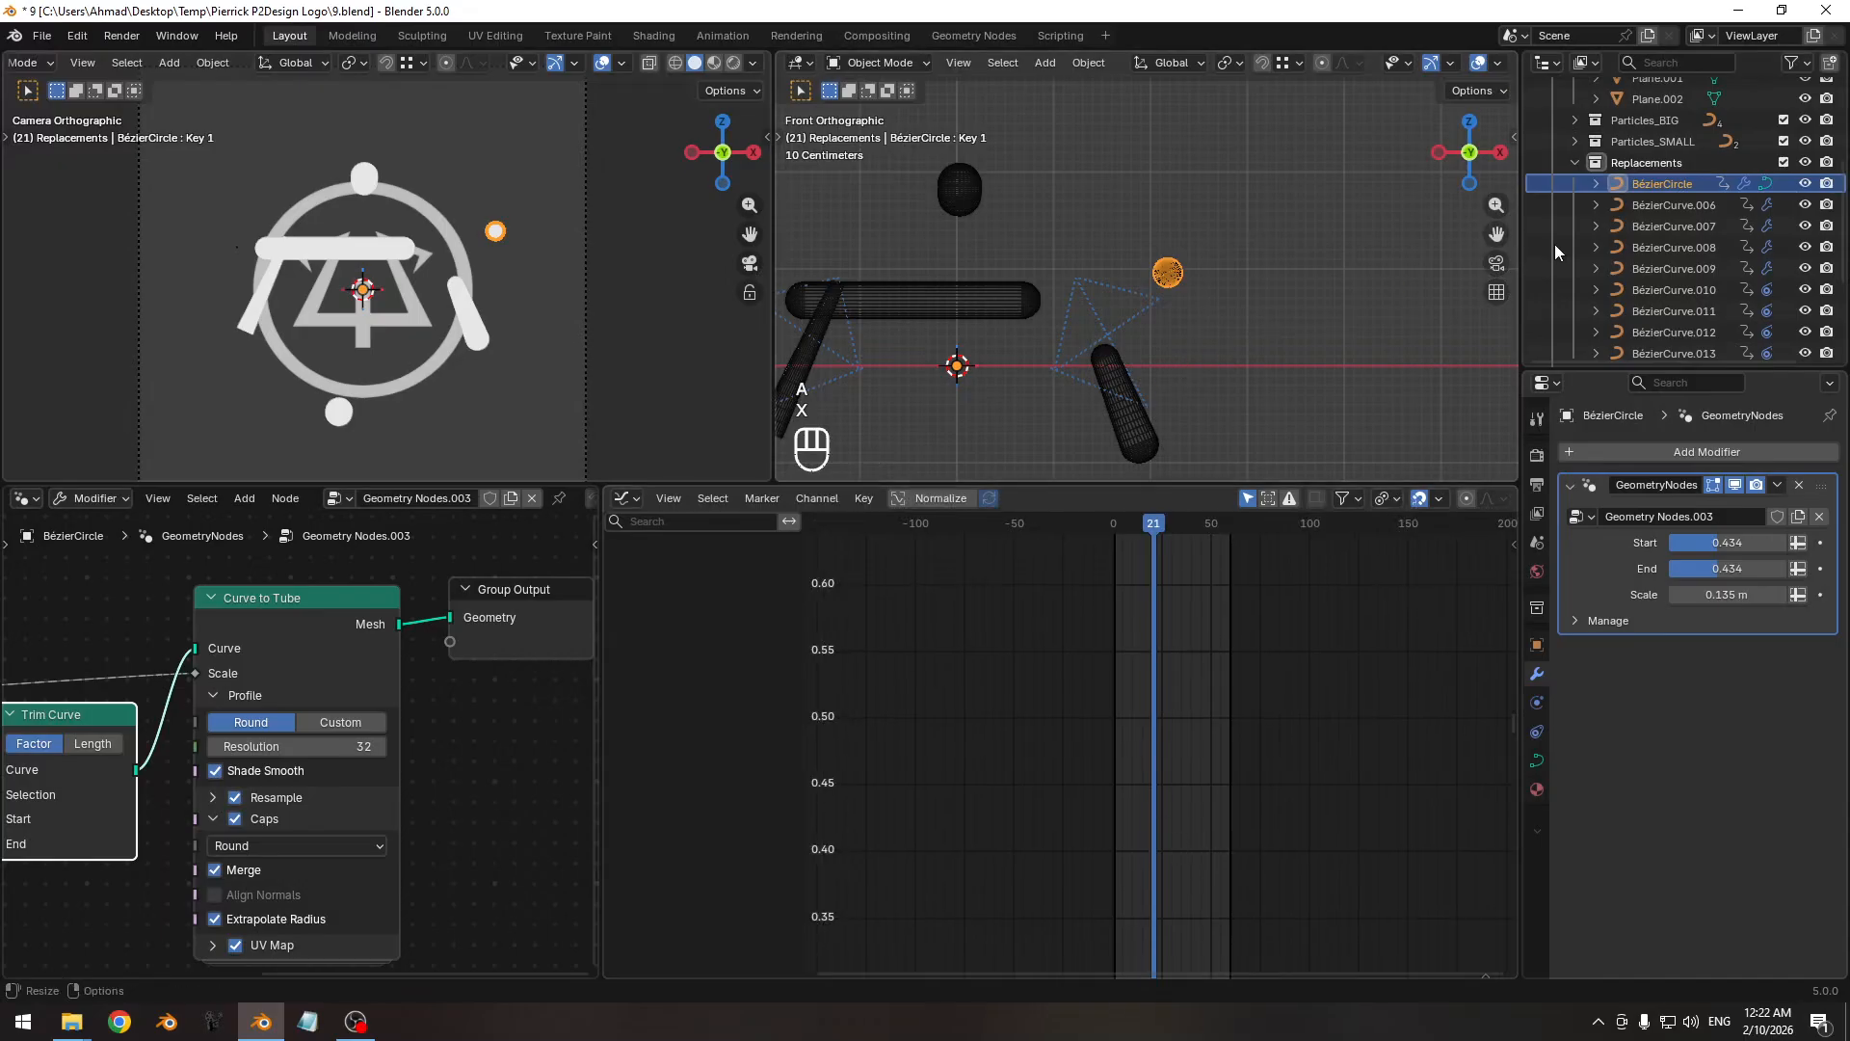
Try renaming the BézierCircle object as z_Circle, and undo the rename.
double_click(1664, 183)
scroll(1664, 188, "up", 1)
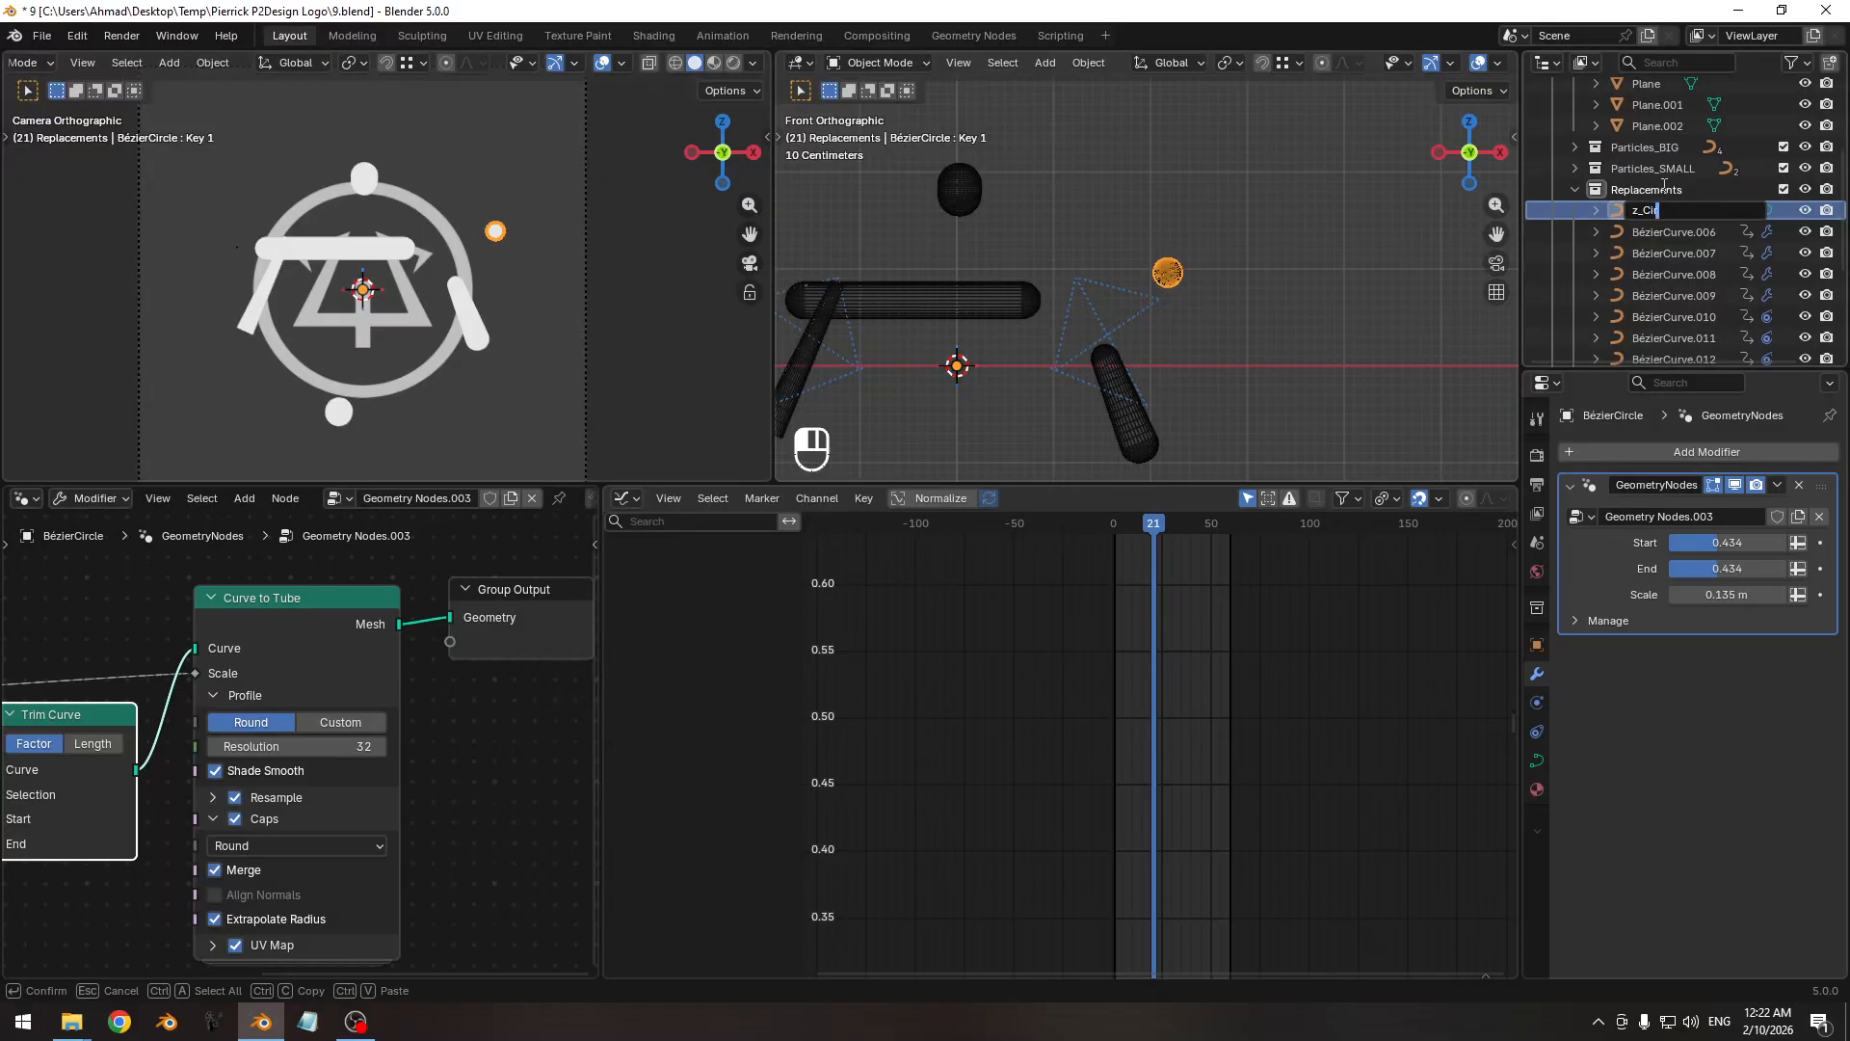
type("z_Circle")
key("Return")
scroll(1686, 200, "down", 4)
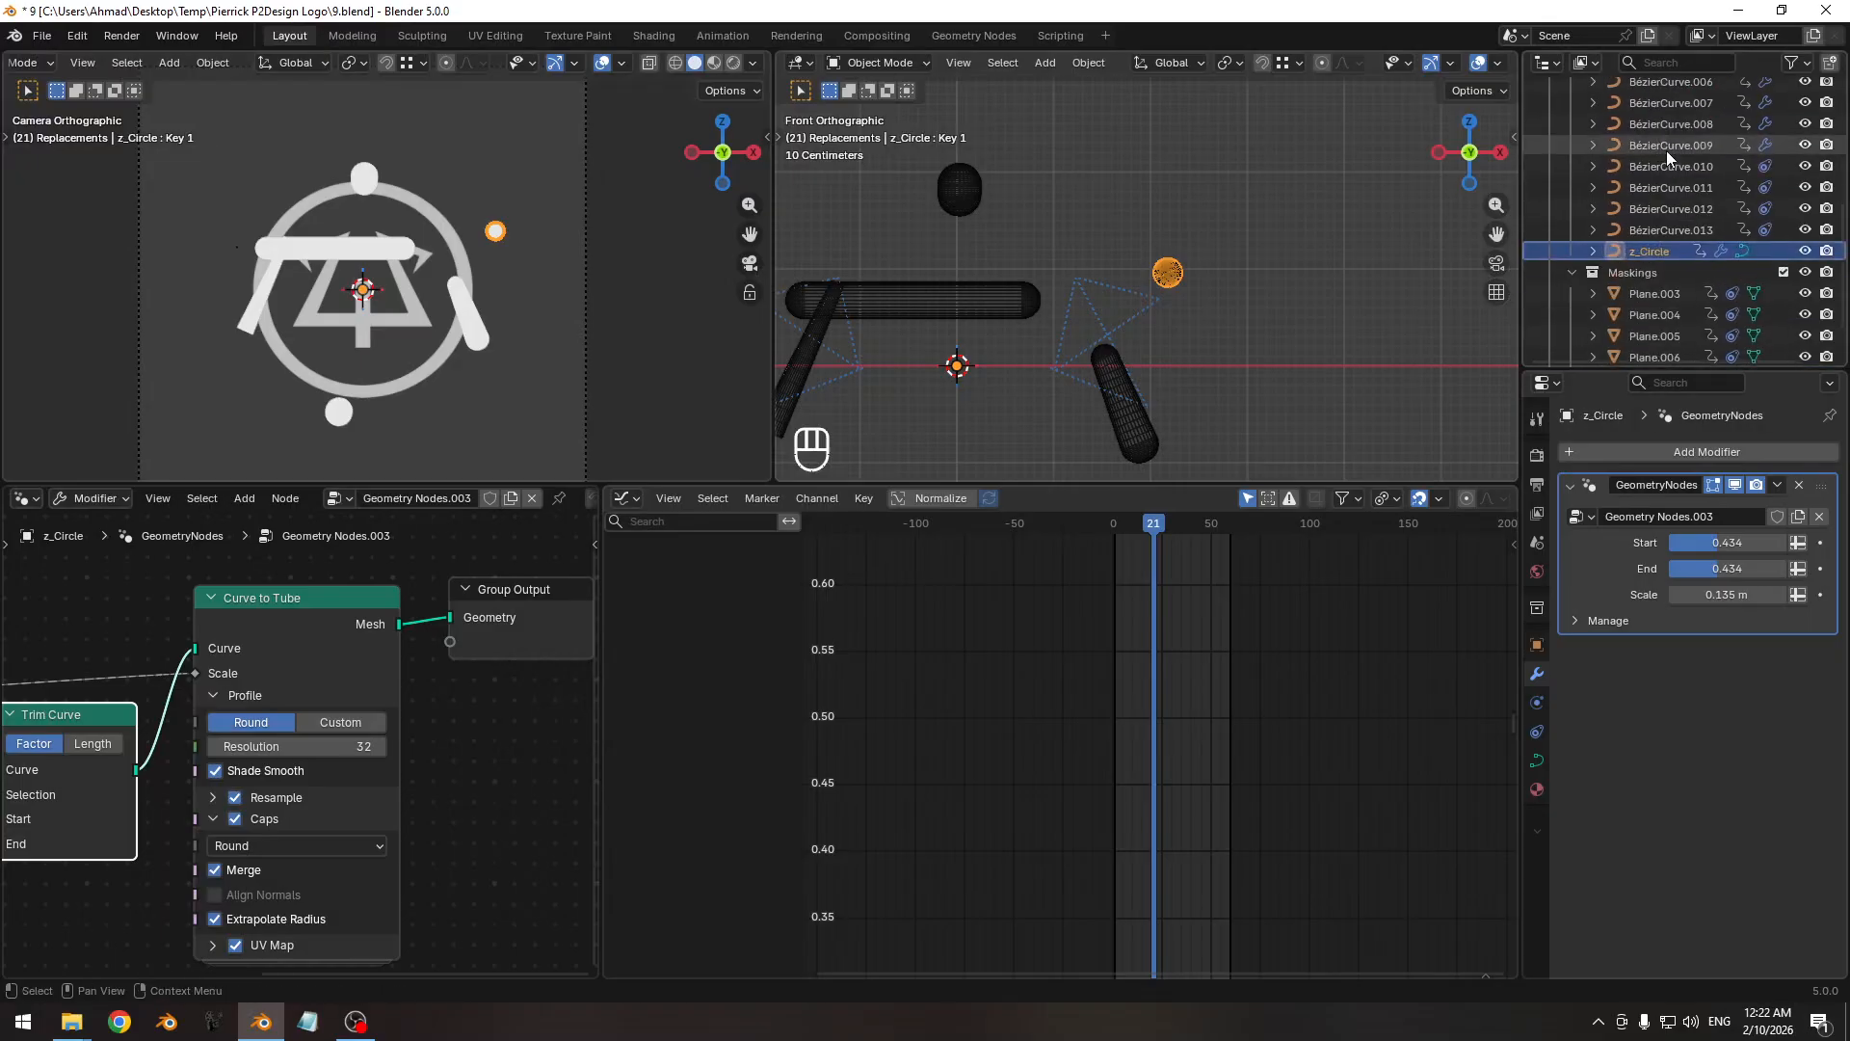
scroll(1124, 322, "down", 1)
middle_click_drag(1195, 292, 1245, 272, "shift")
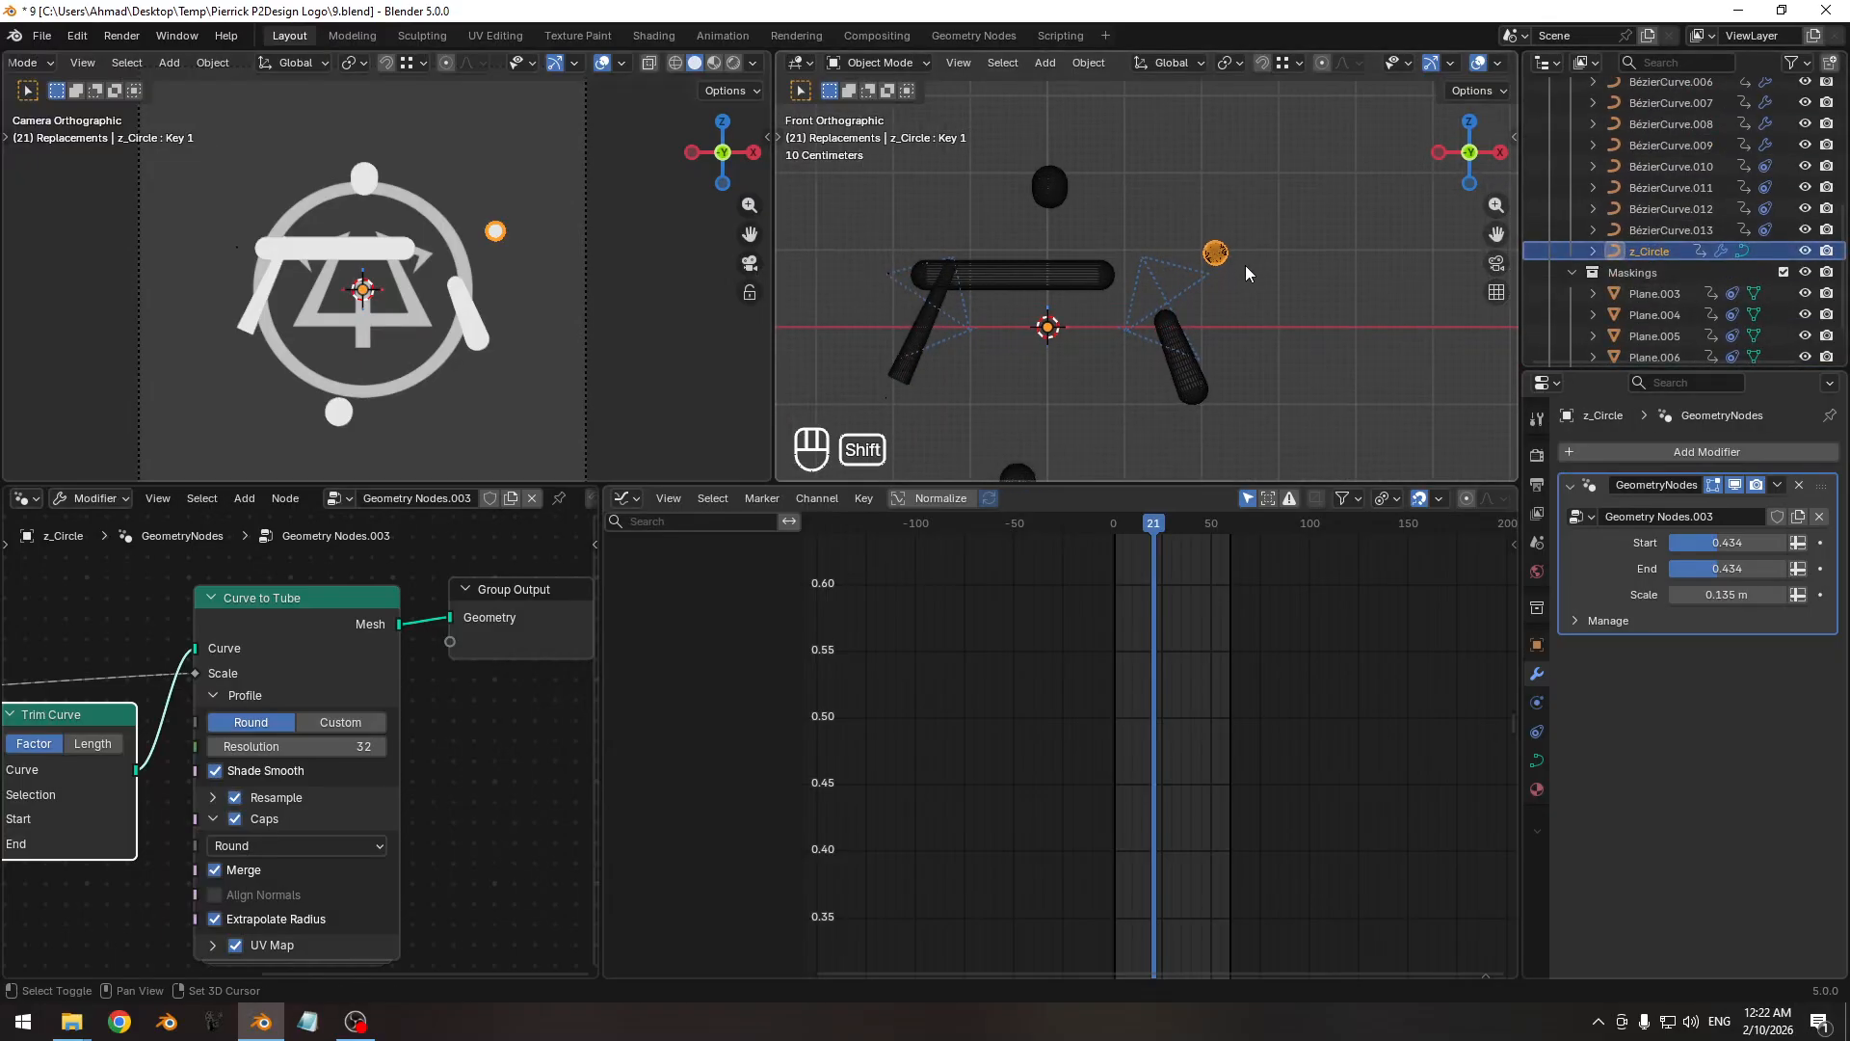
middle_click_drag(1204, 339, 1197, 292, "ctrl")
middle_click_drag(997, 322, 1037, 304, "shift")
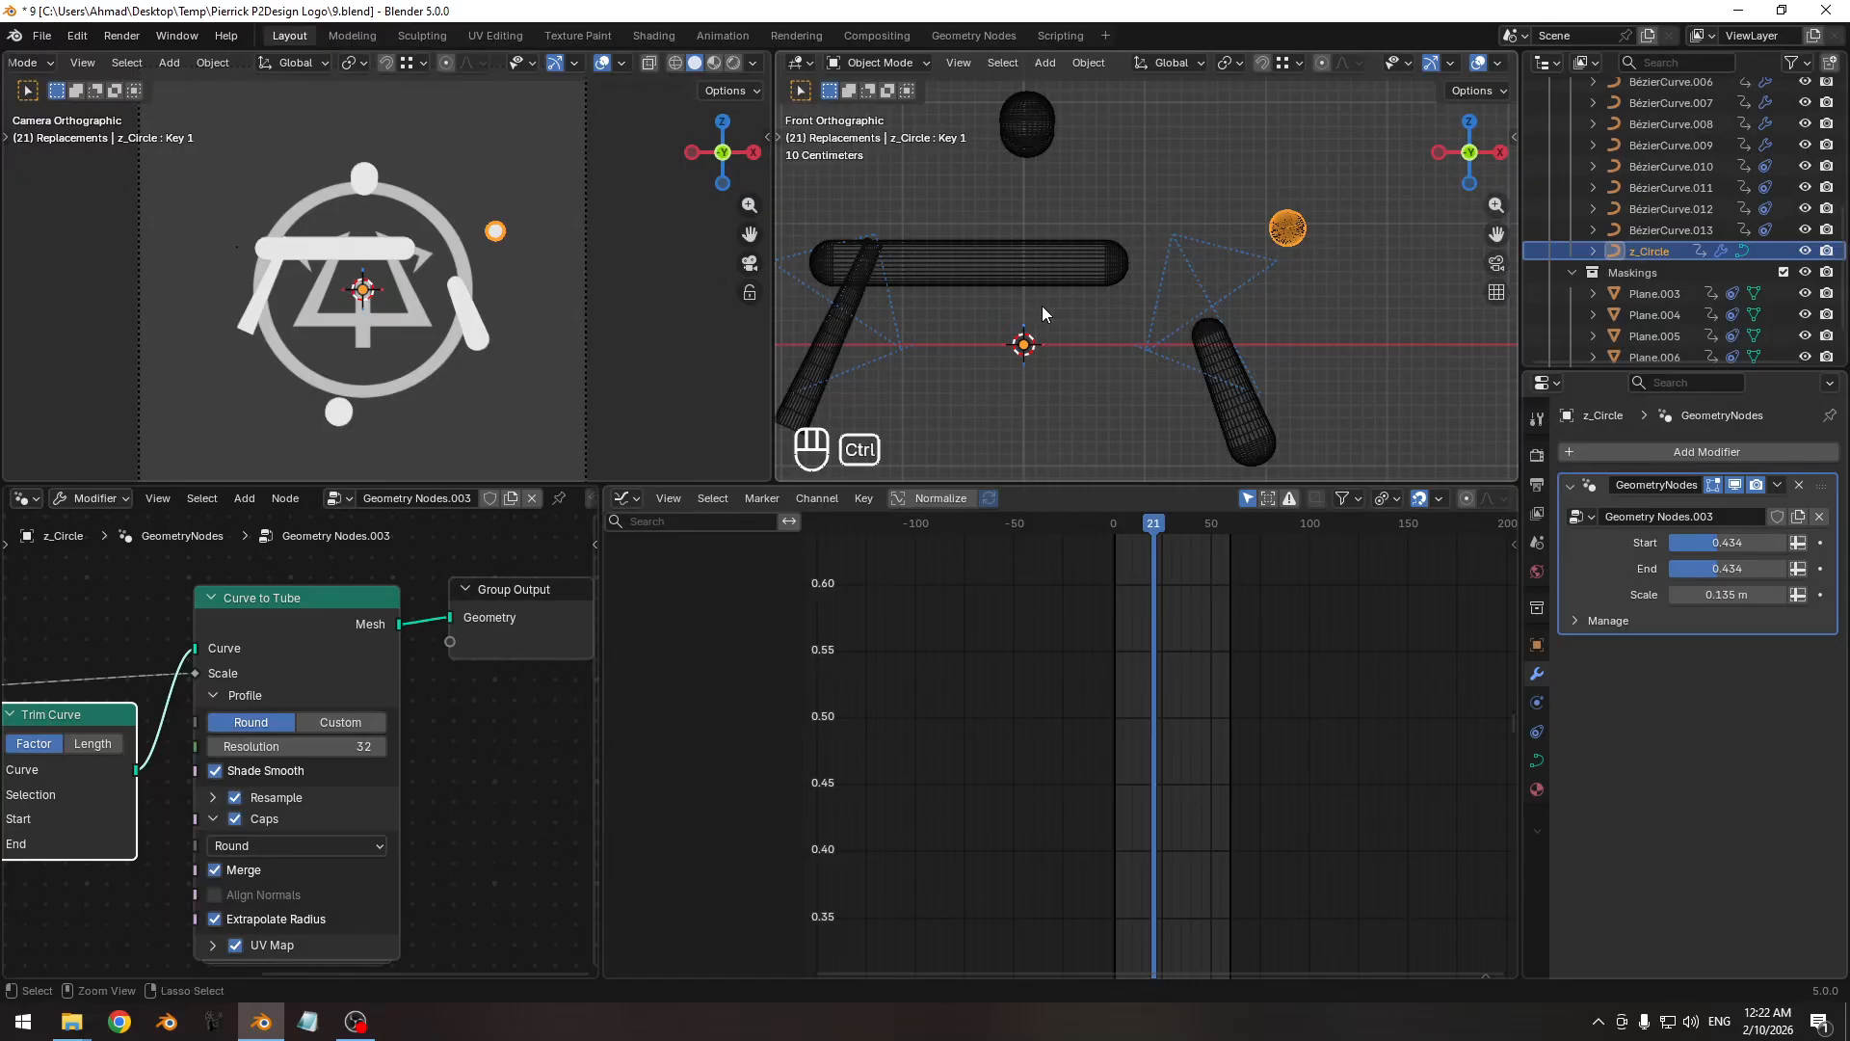
key("ctrl+z")
Copy the name of BézierCurve.013 and use it to rename the BézierCircle as BézierCurve.014_C.
double_click(1686, 258)
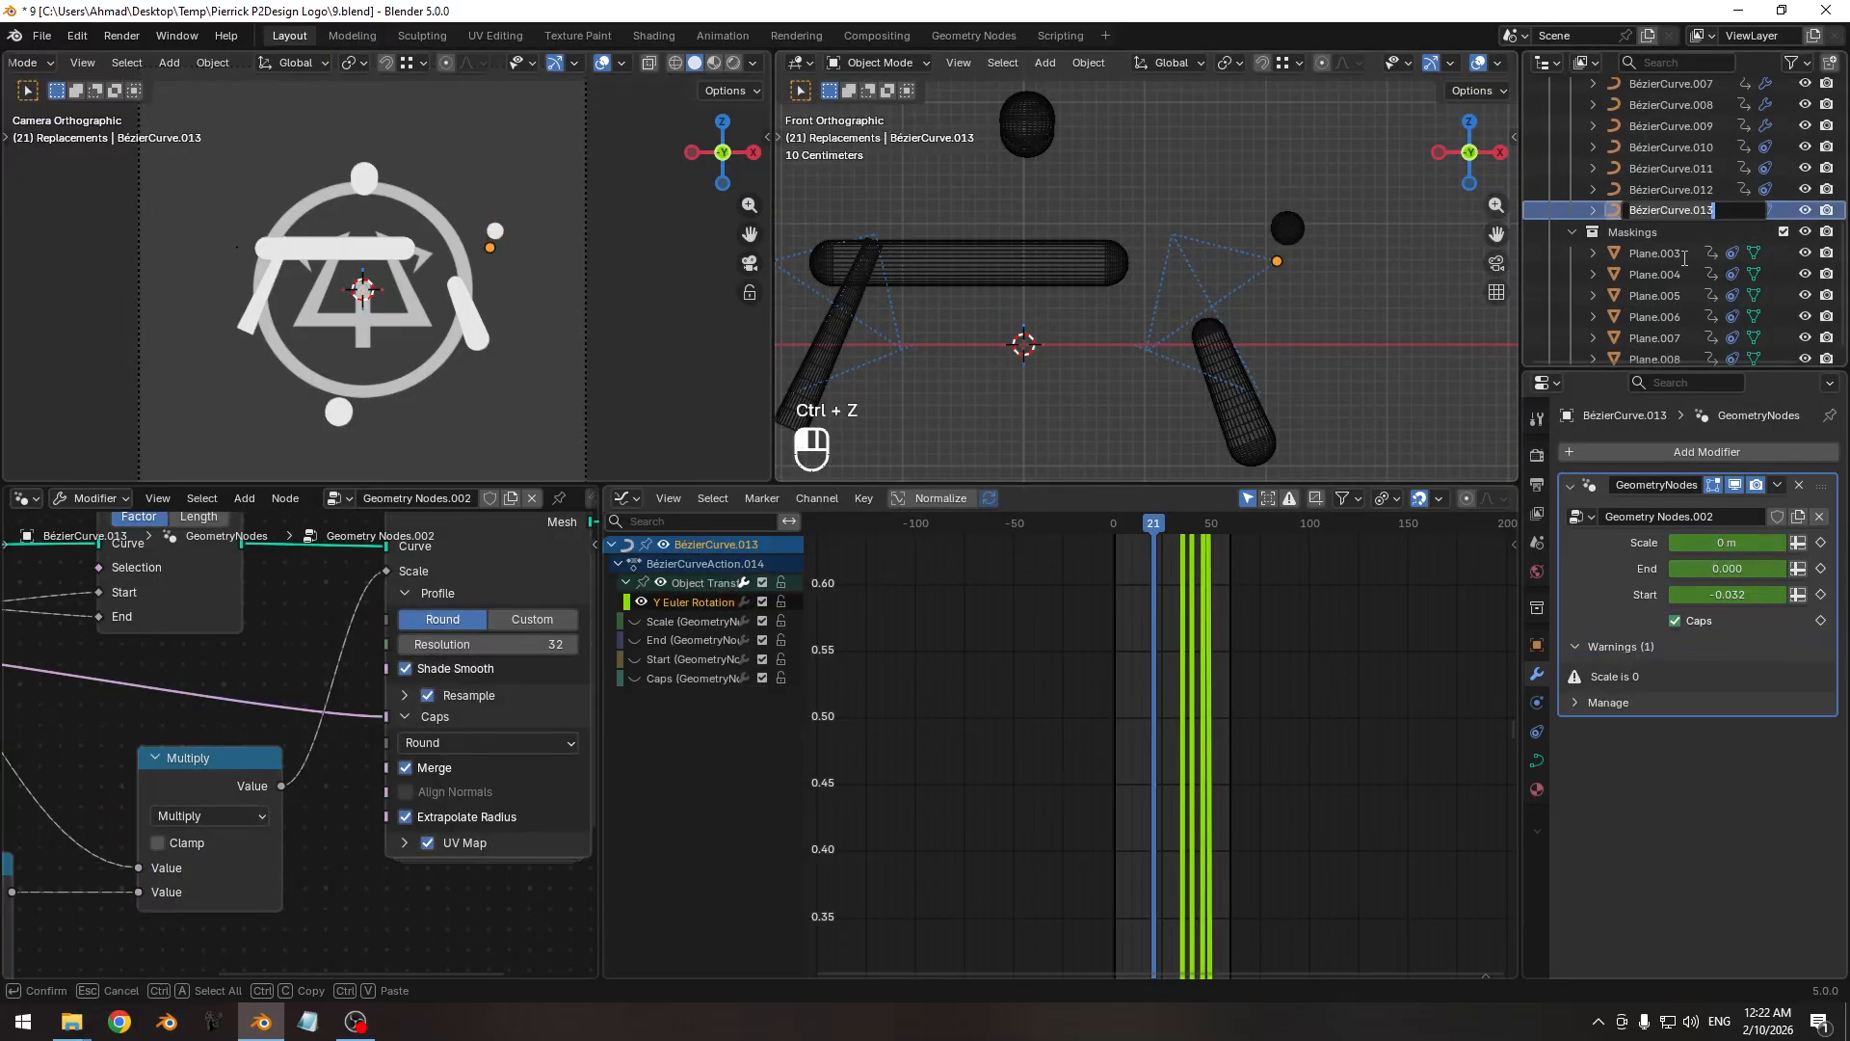
key("ctrl+c")
left_click(1629, 252)
scroll(1640, 275, "up", 3)
double_click(1641, 140)
key("ctrl+v")
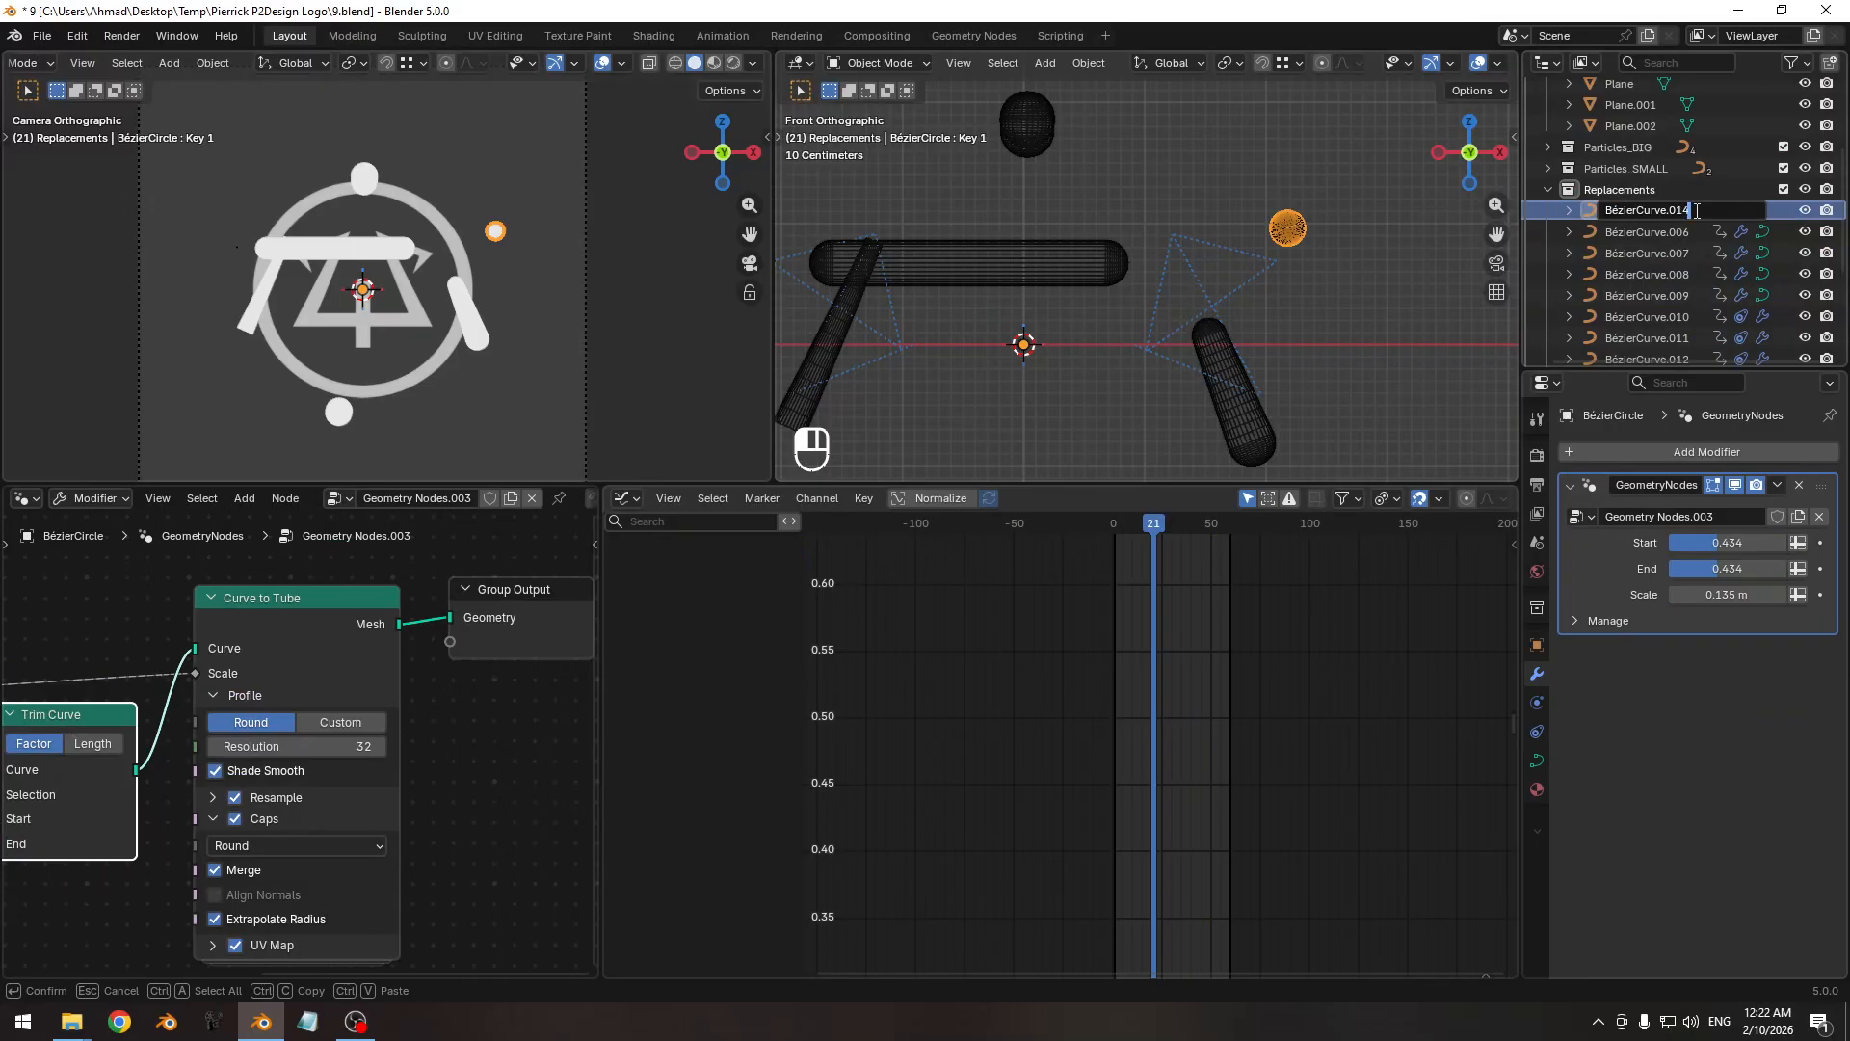
key("Return")
scroll(1669, 210, "down", 5)
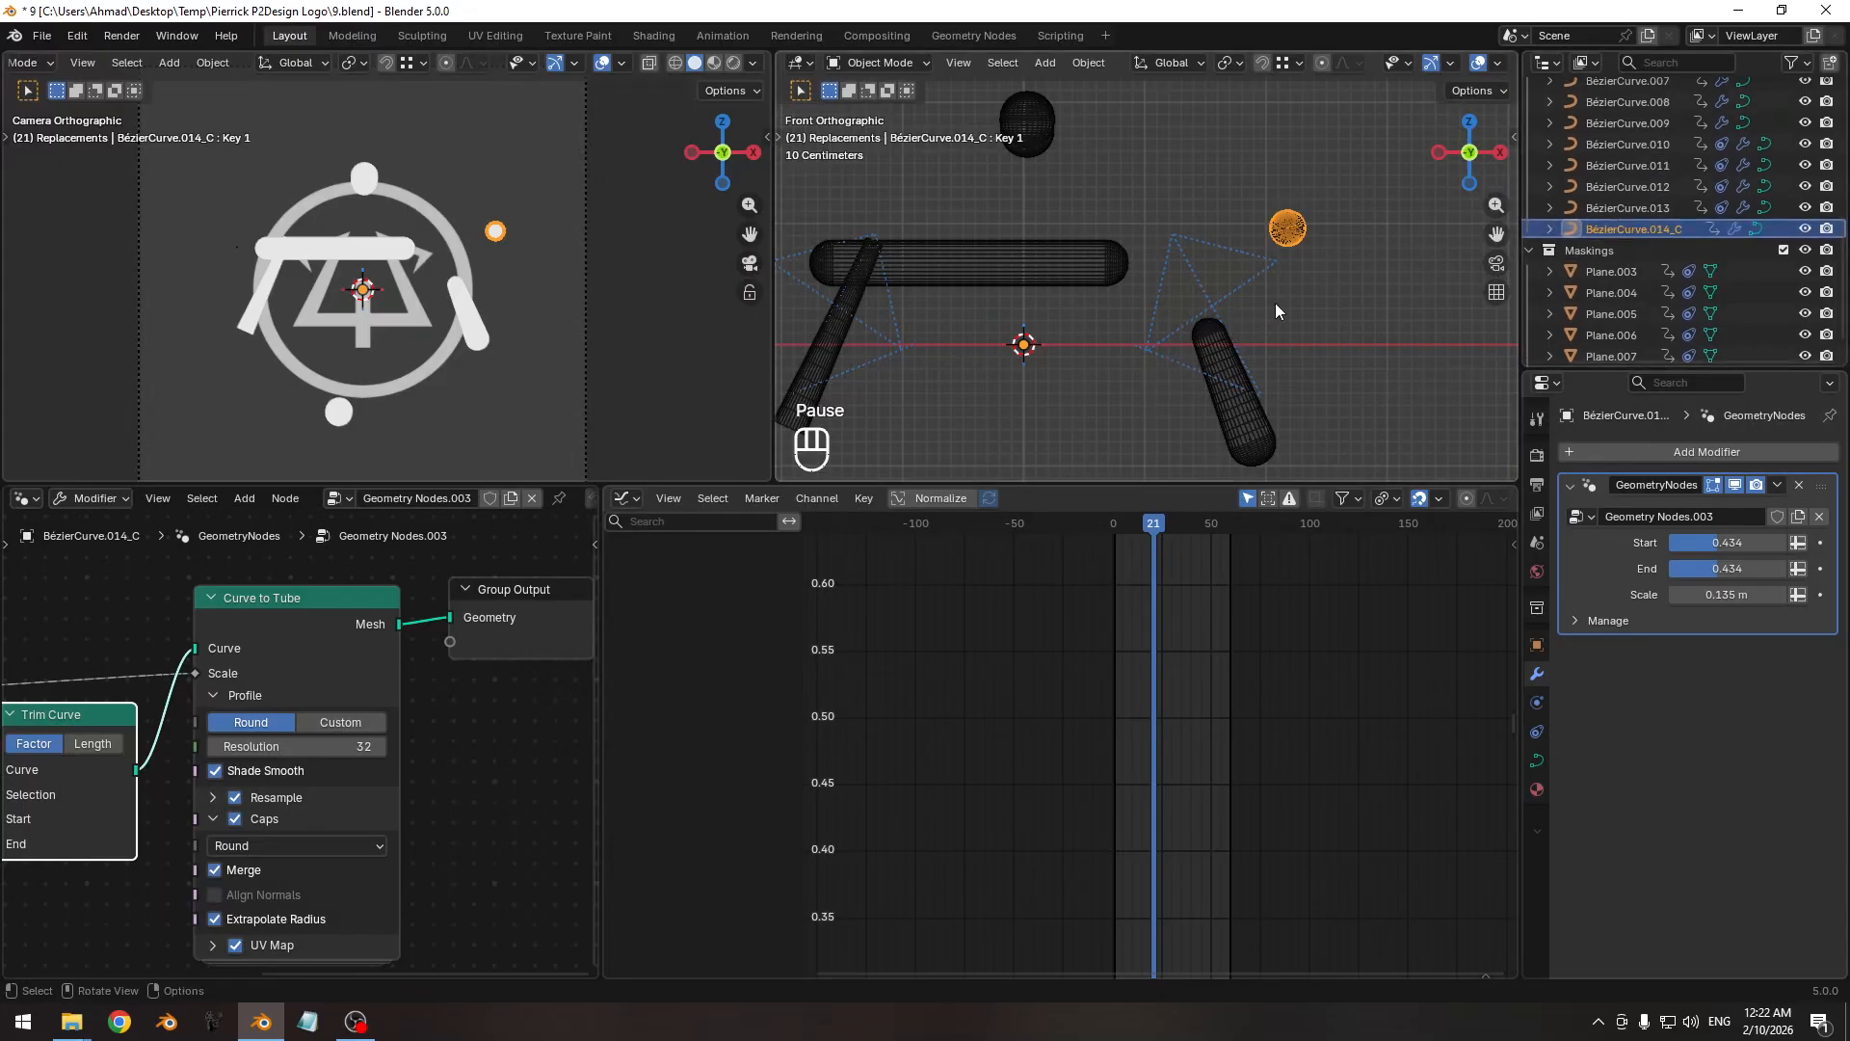
Remove the _C suffix from the circle's name, leaving BézierCurve.014, and duplicate the object in place.
double_click(1674, 233)
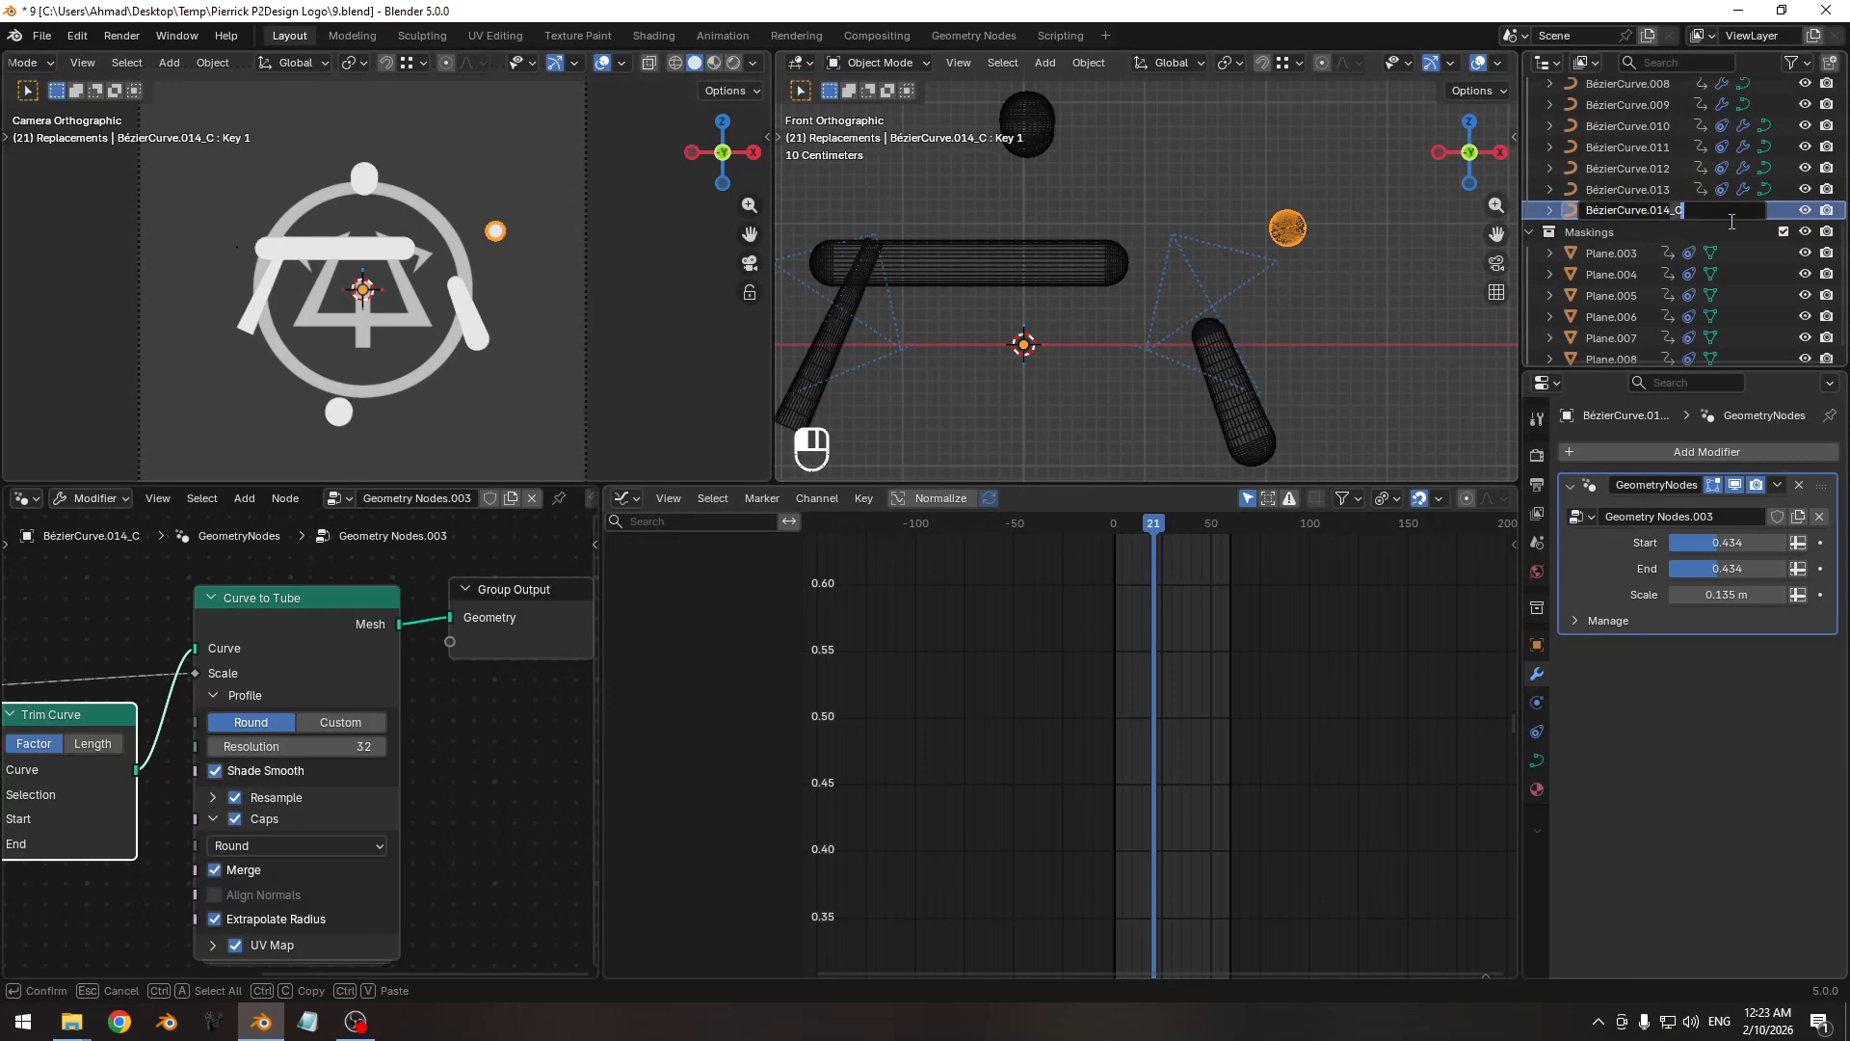
key("BackSpace")
key("BackSpace")
key("Return")
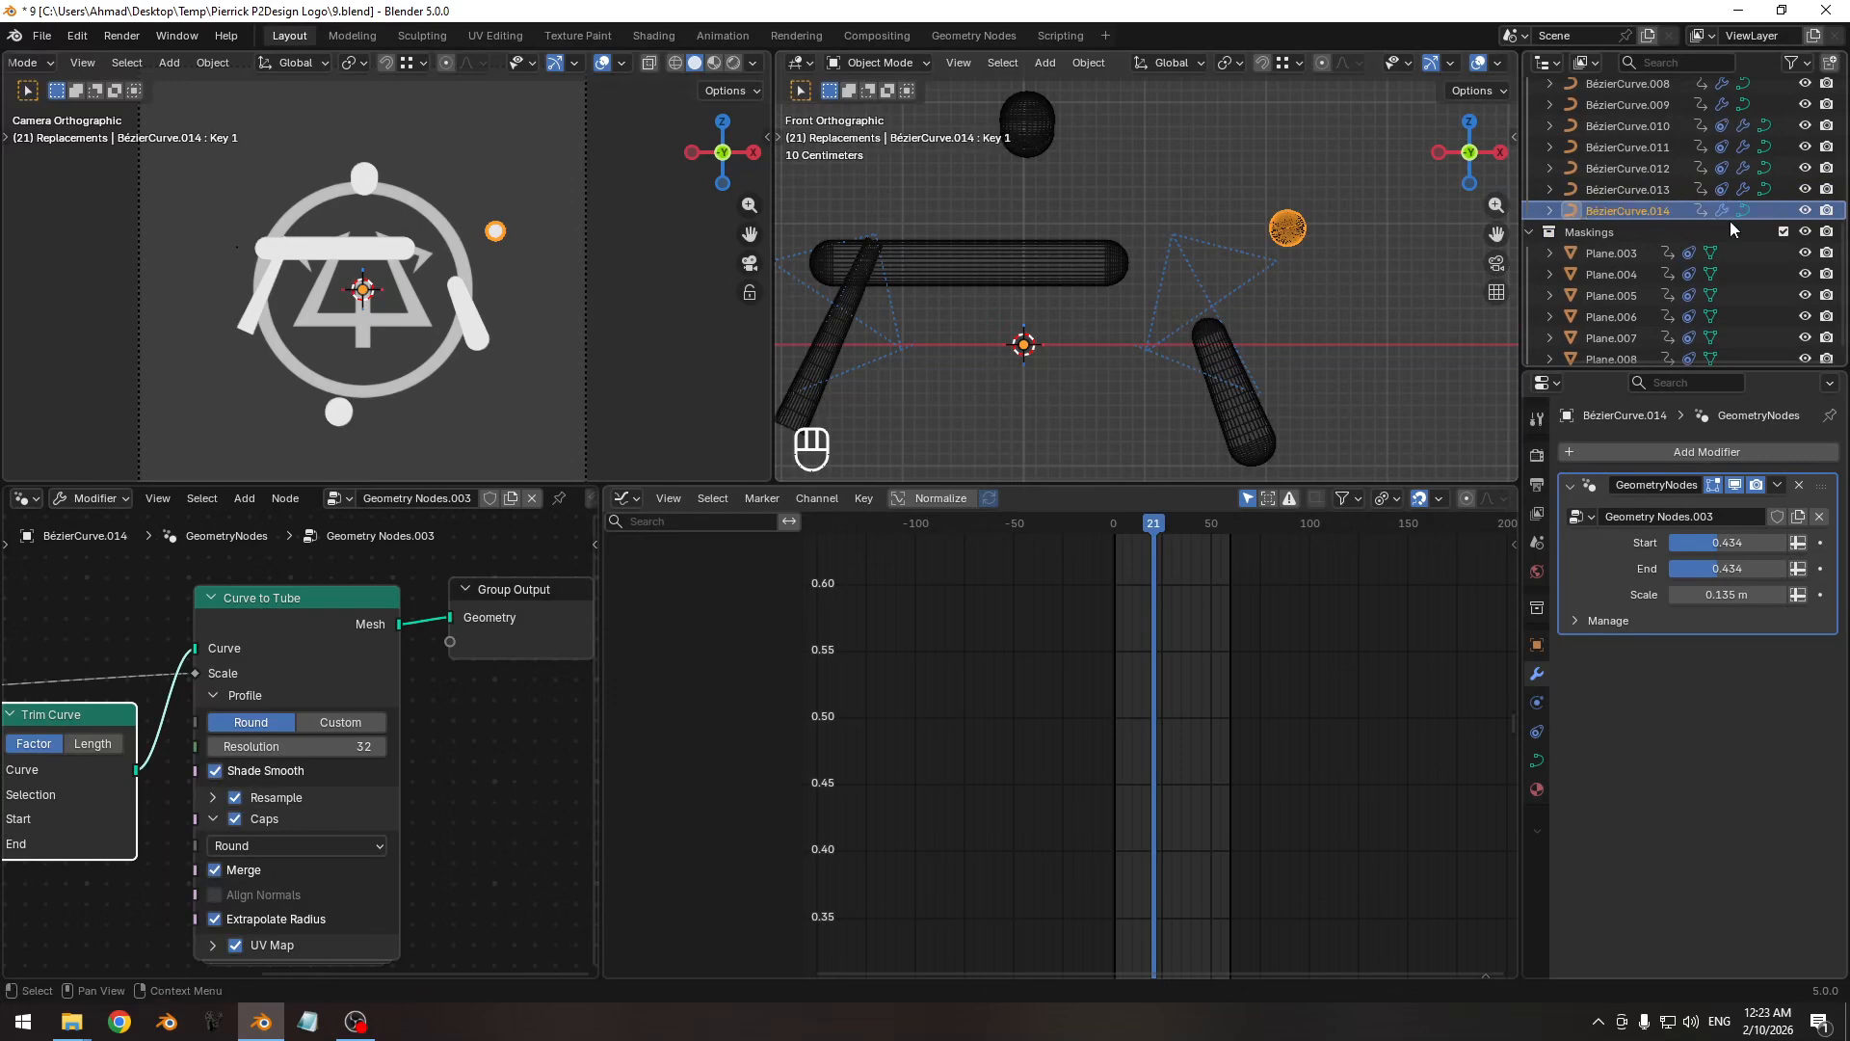
key("shift+d")
right_click(1225, 305)
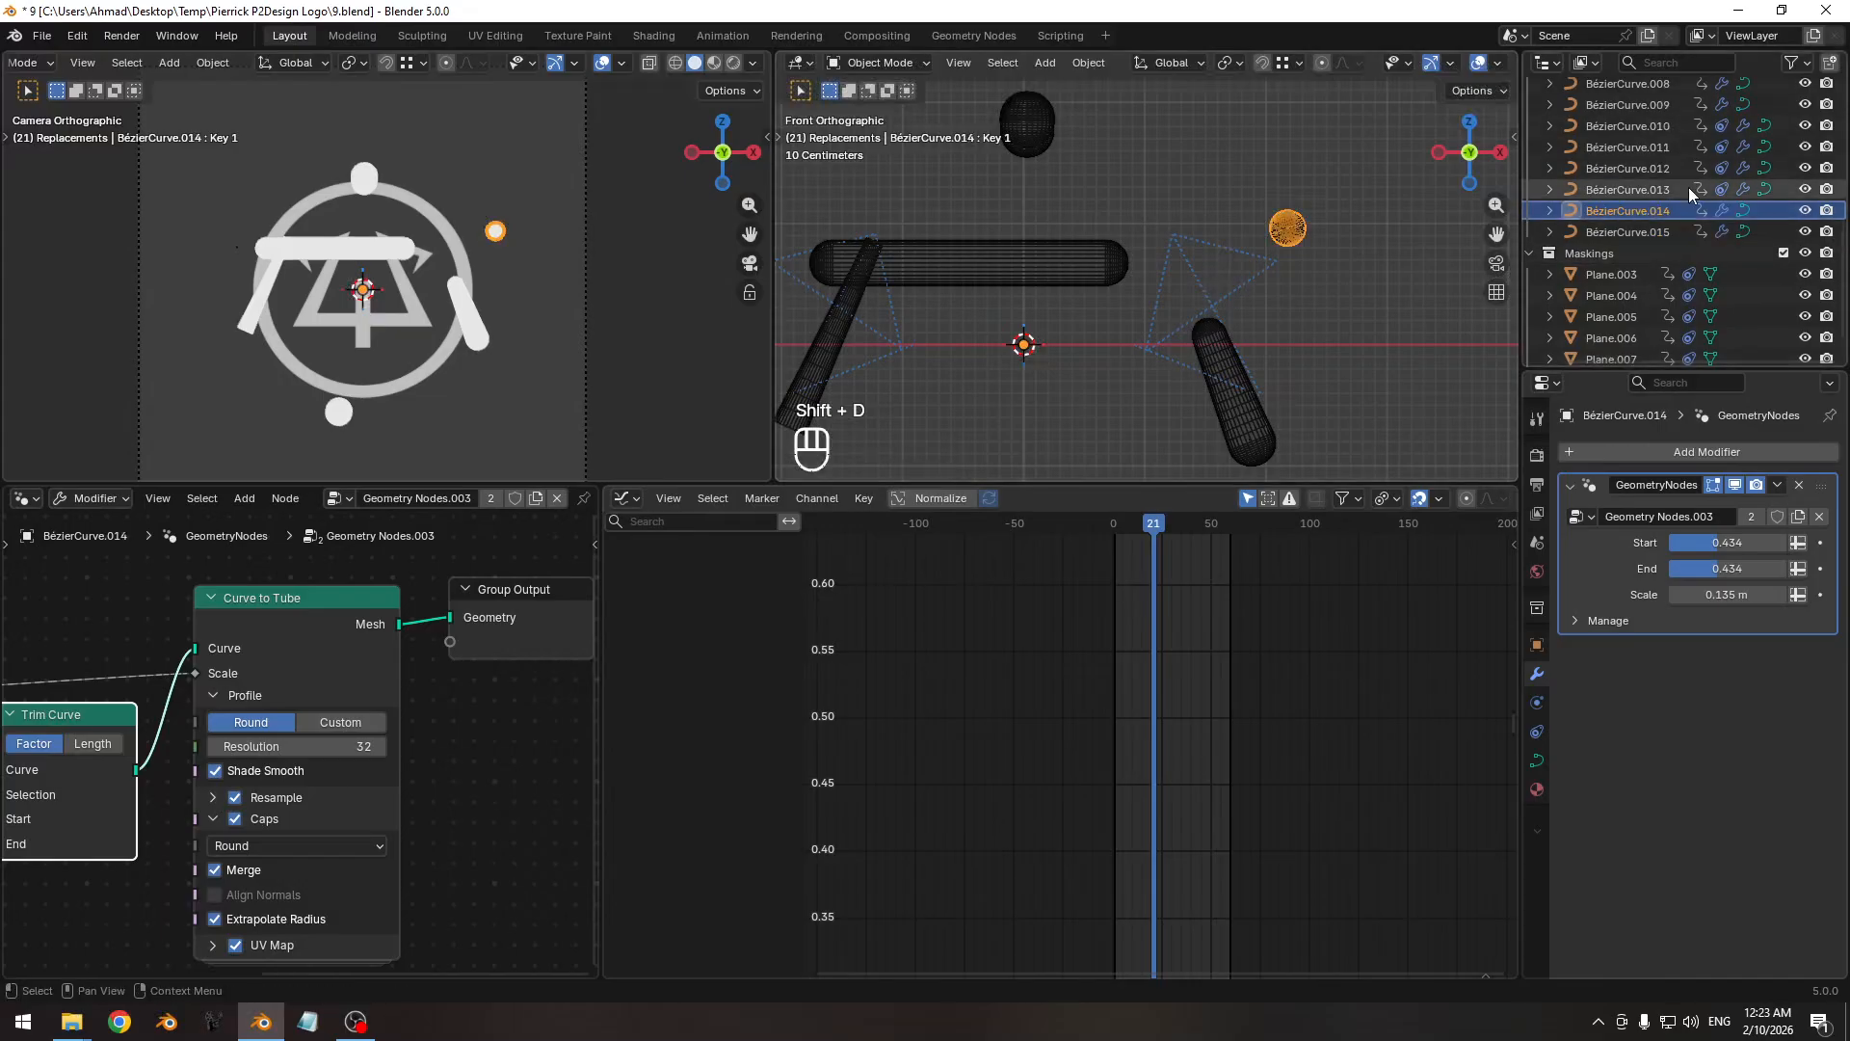
Rename the original circle as BézierCurve.014_C and its duplicate as BézierCurve.015_C.
double_click(1684, 211)
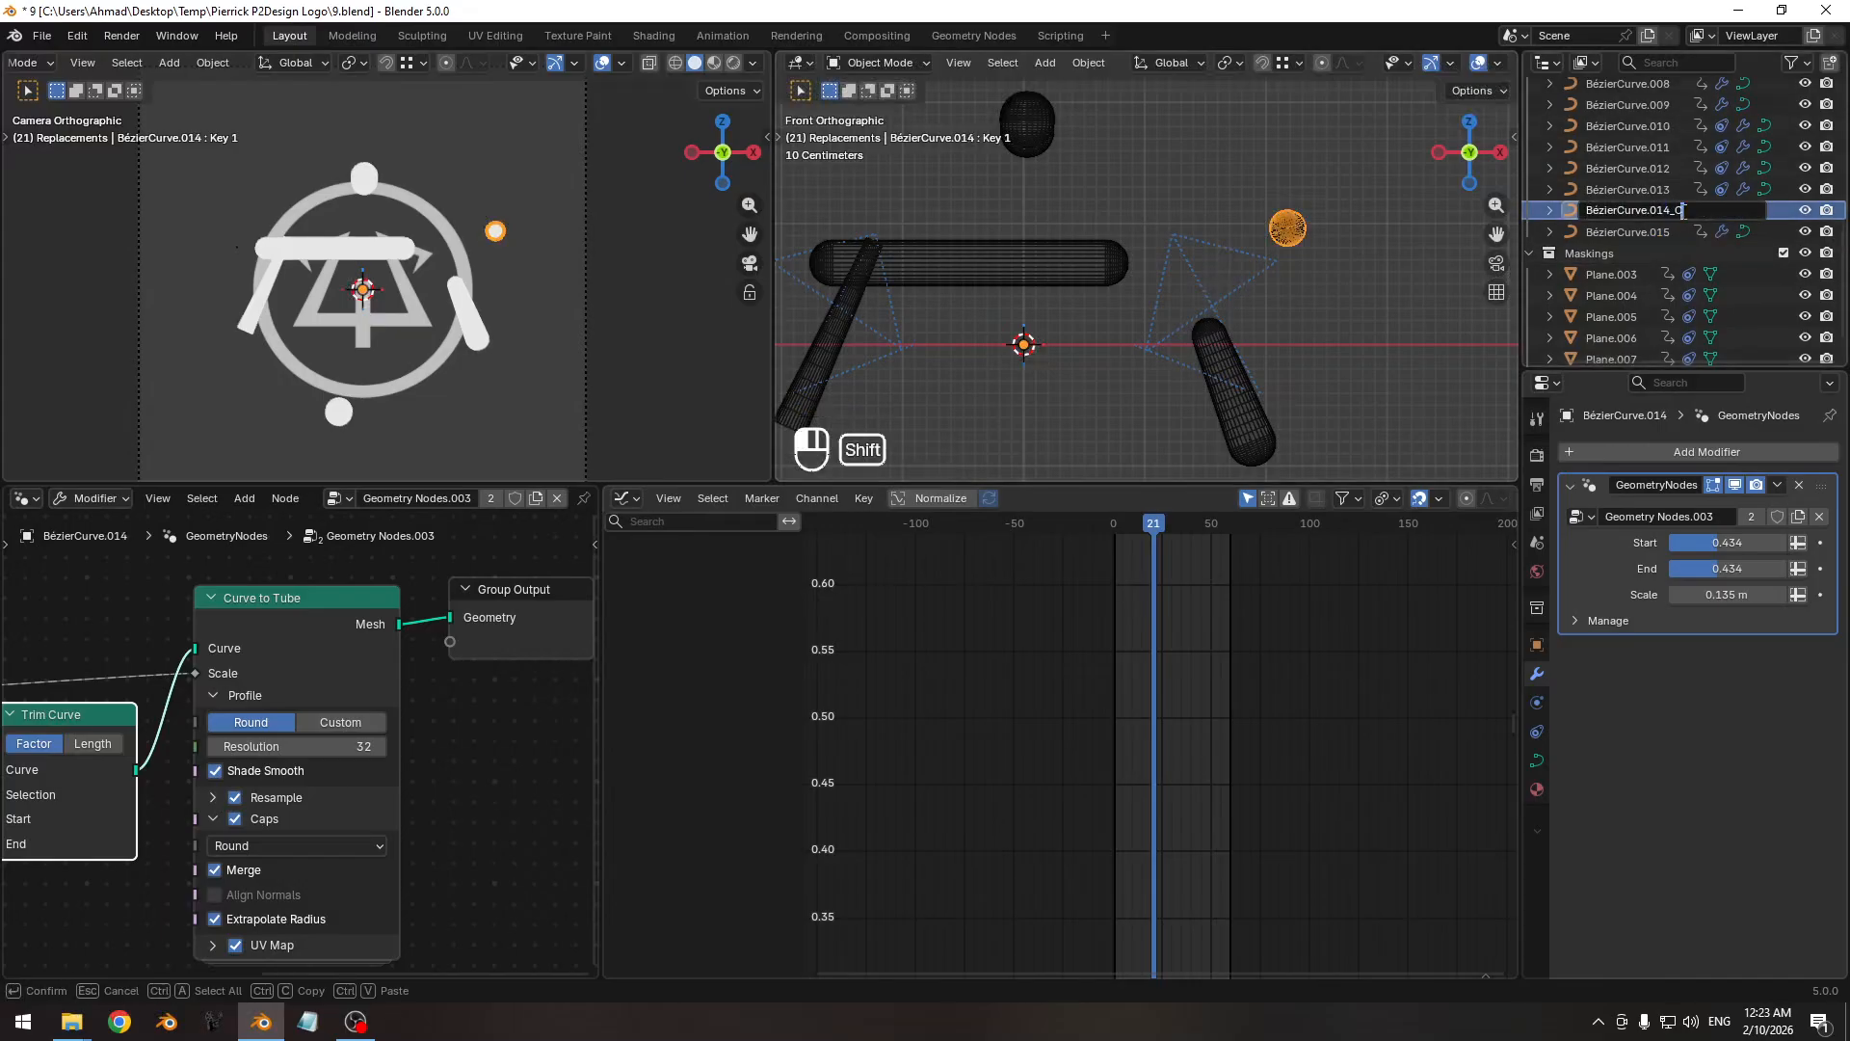
key("Return")
double_click(1656, 232)
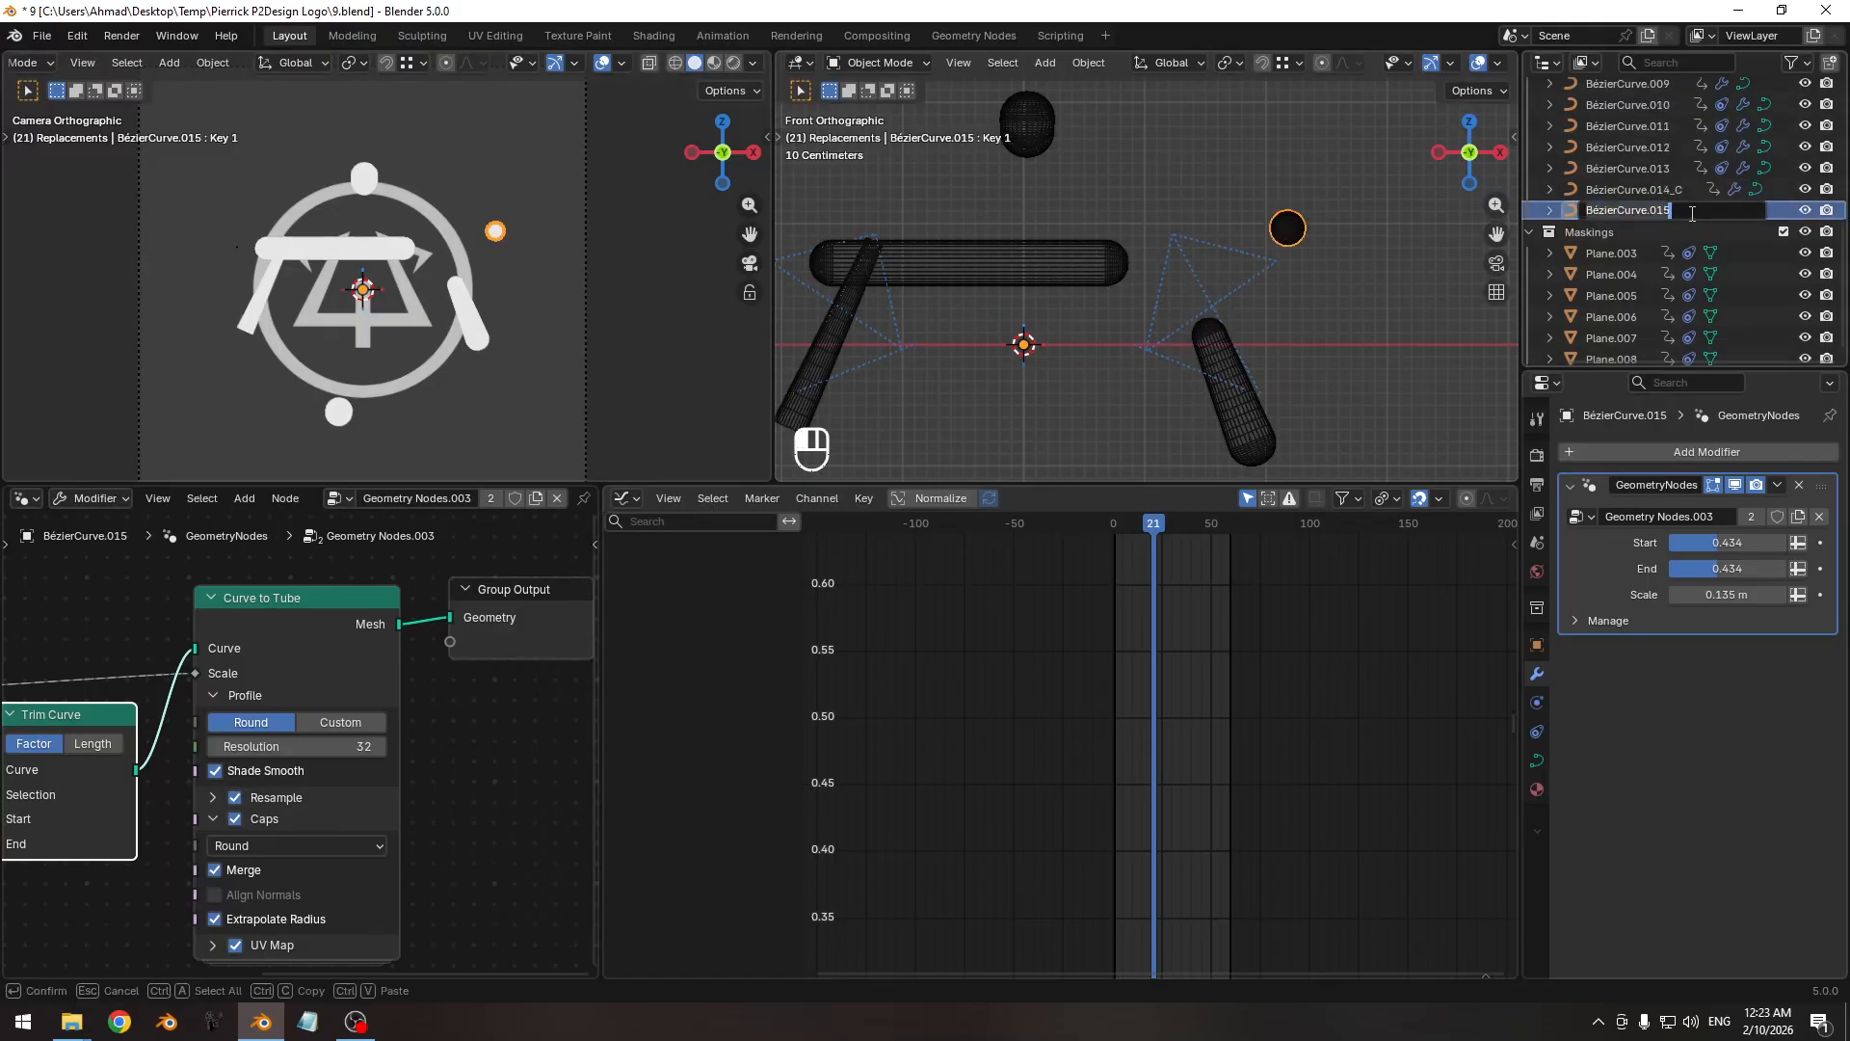
type("_C")
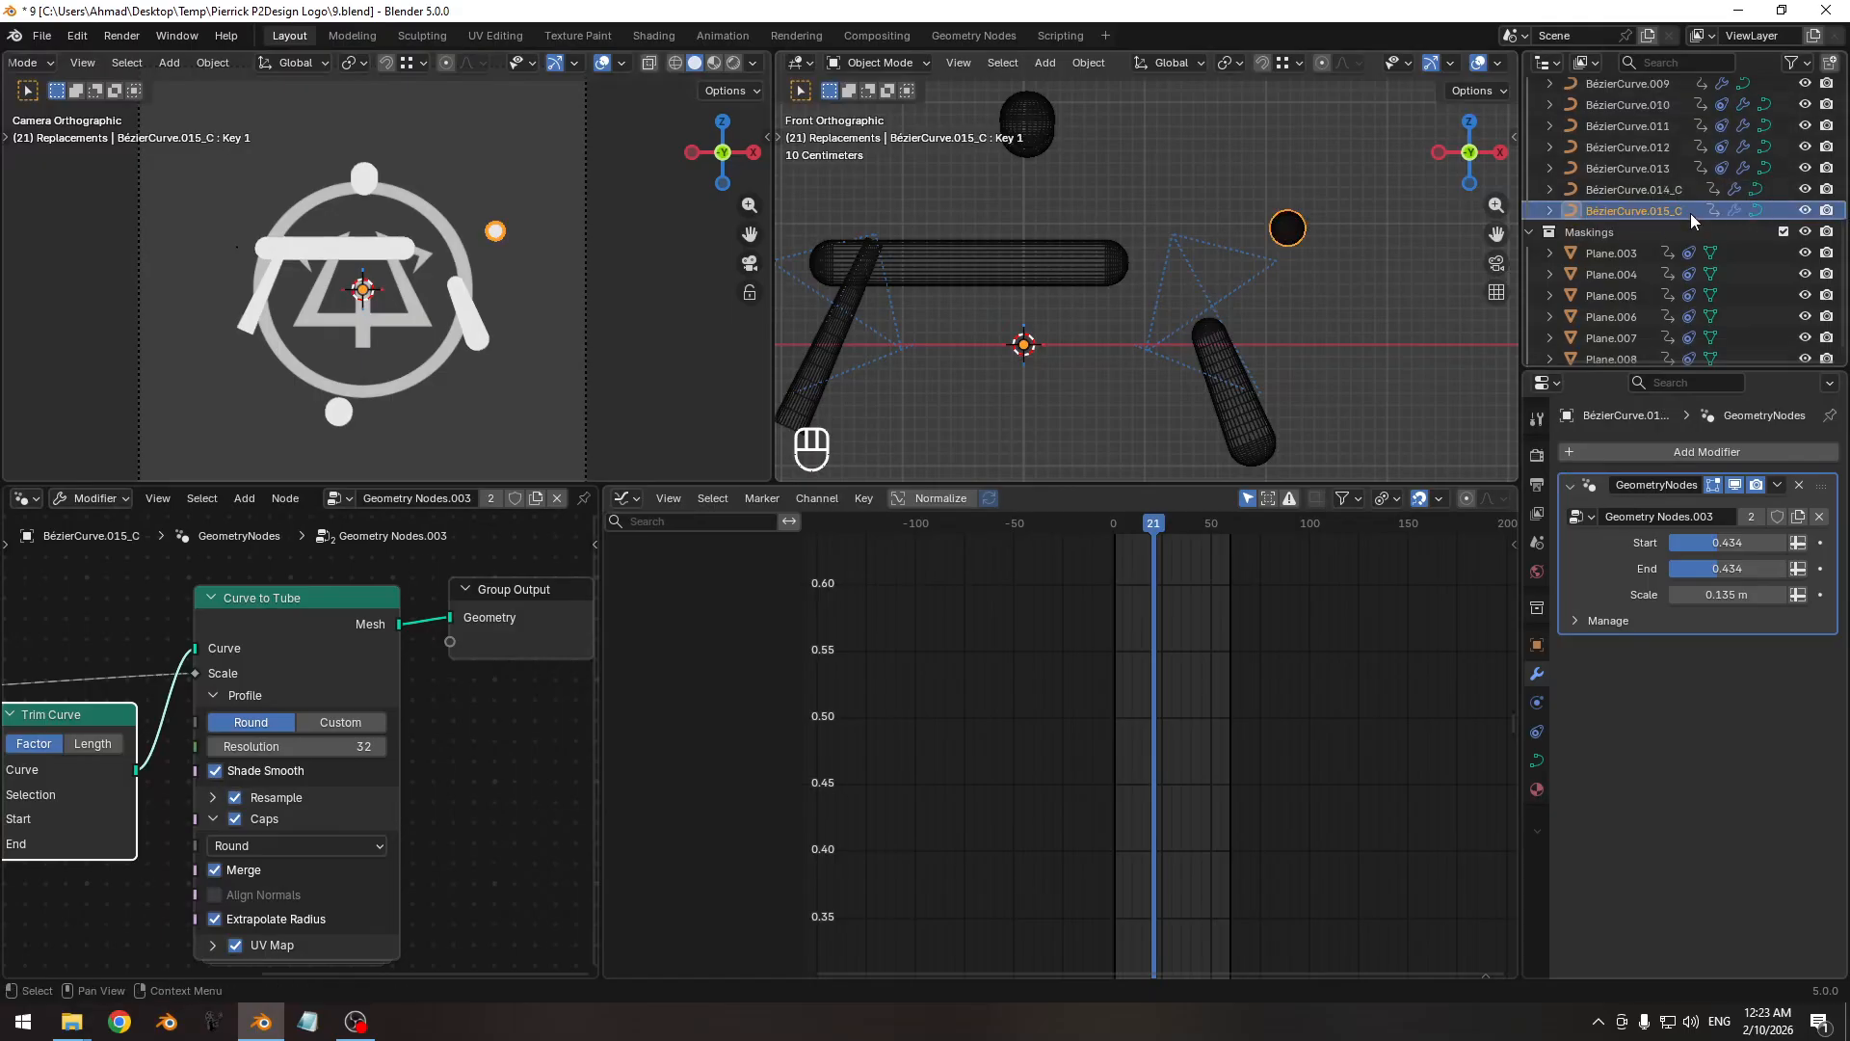
key("Return")
Rotate BézierCurve.015_C around the logo's centre until its small sphere sits just beneath the lower sphere.
scroll(1131, 224, "down", 3)
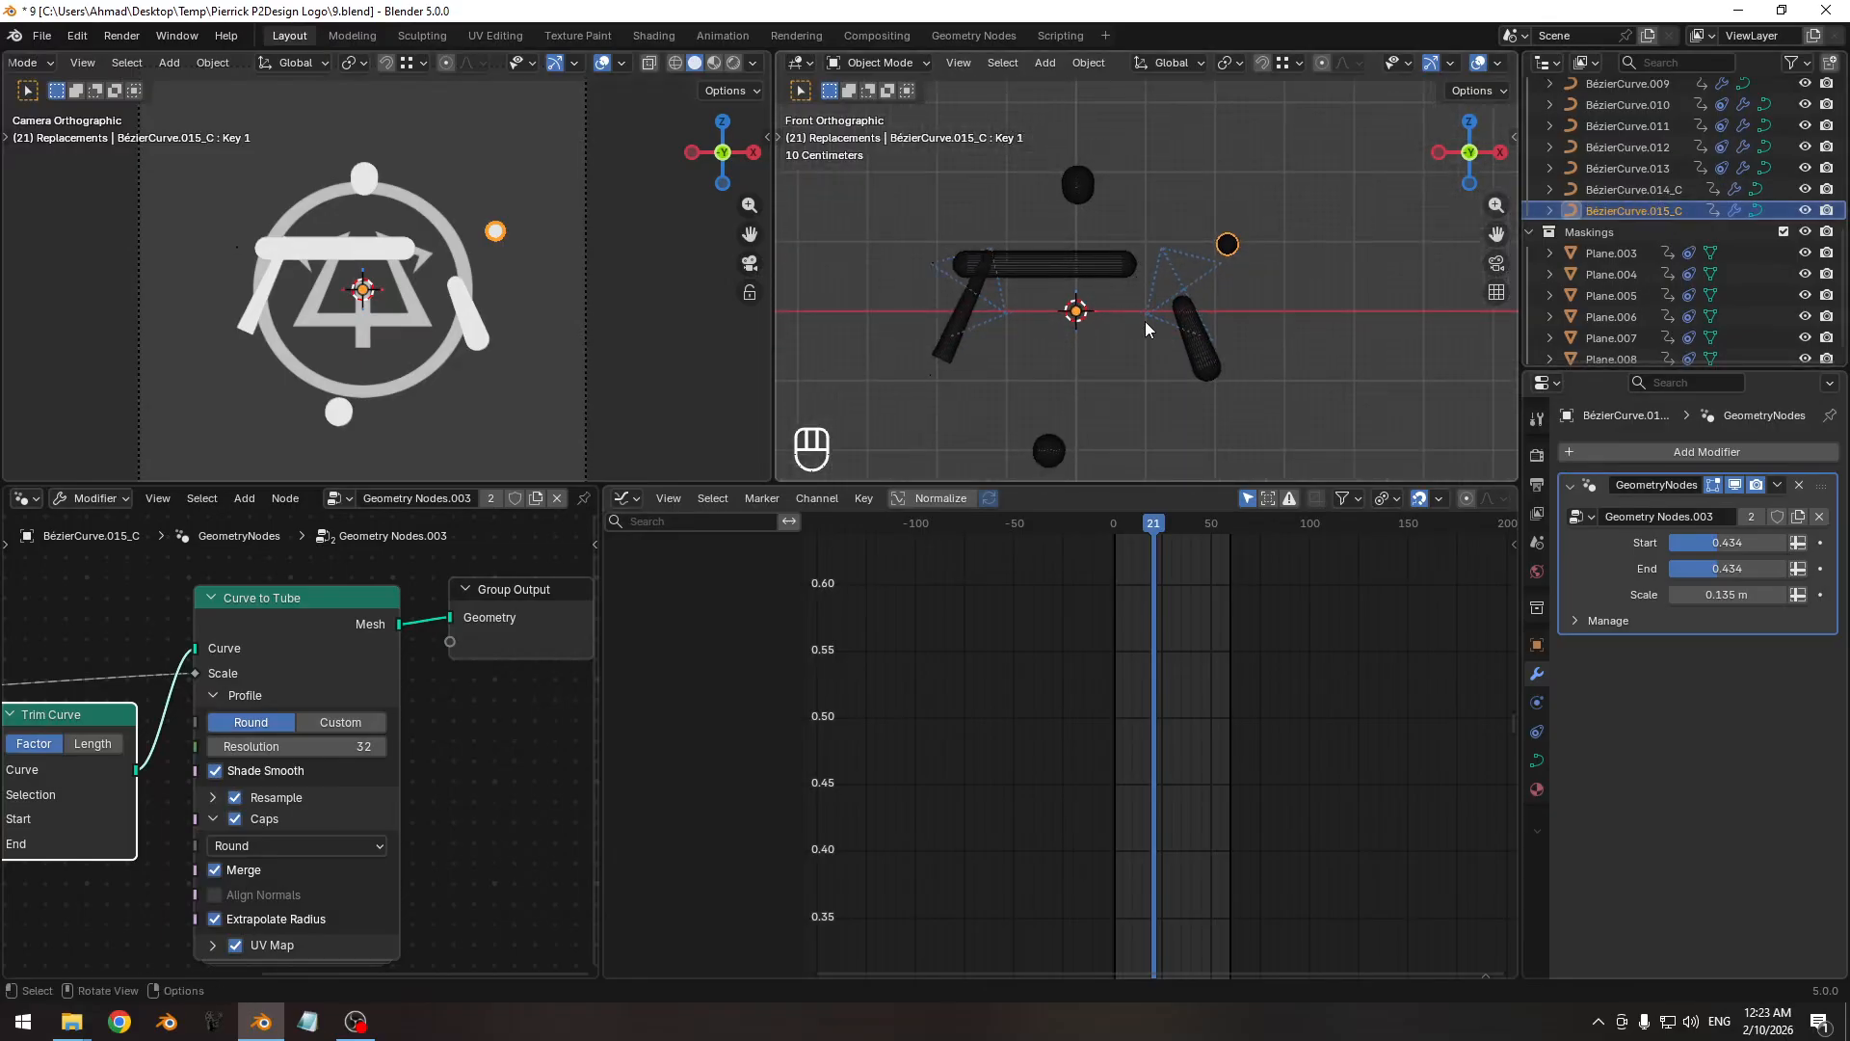
middle_click_drag(1145, 321, 1183, 258, "shift")
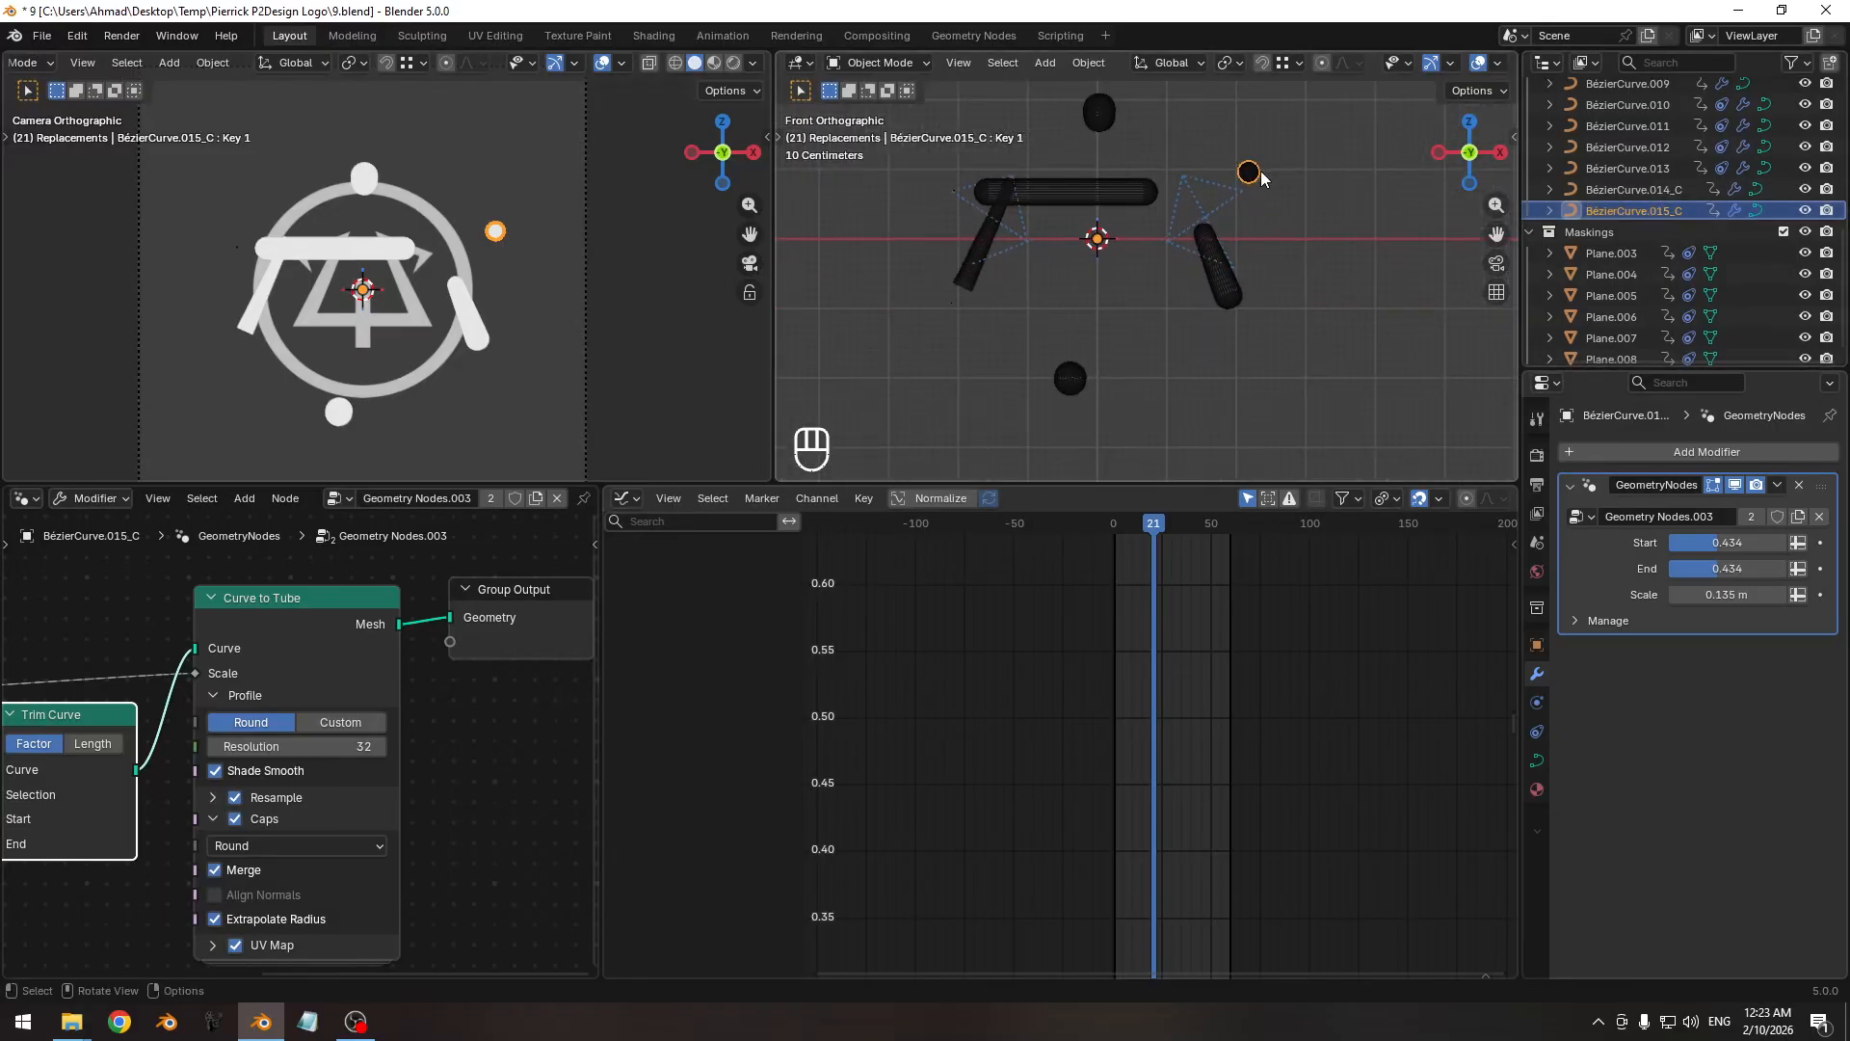
key("r")
key("r")
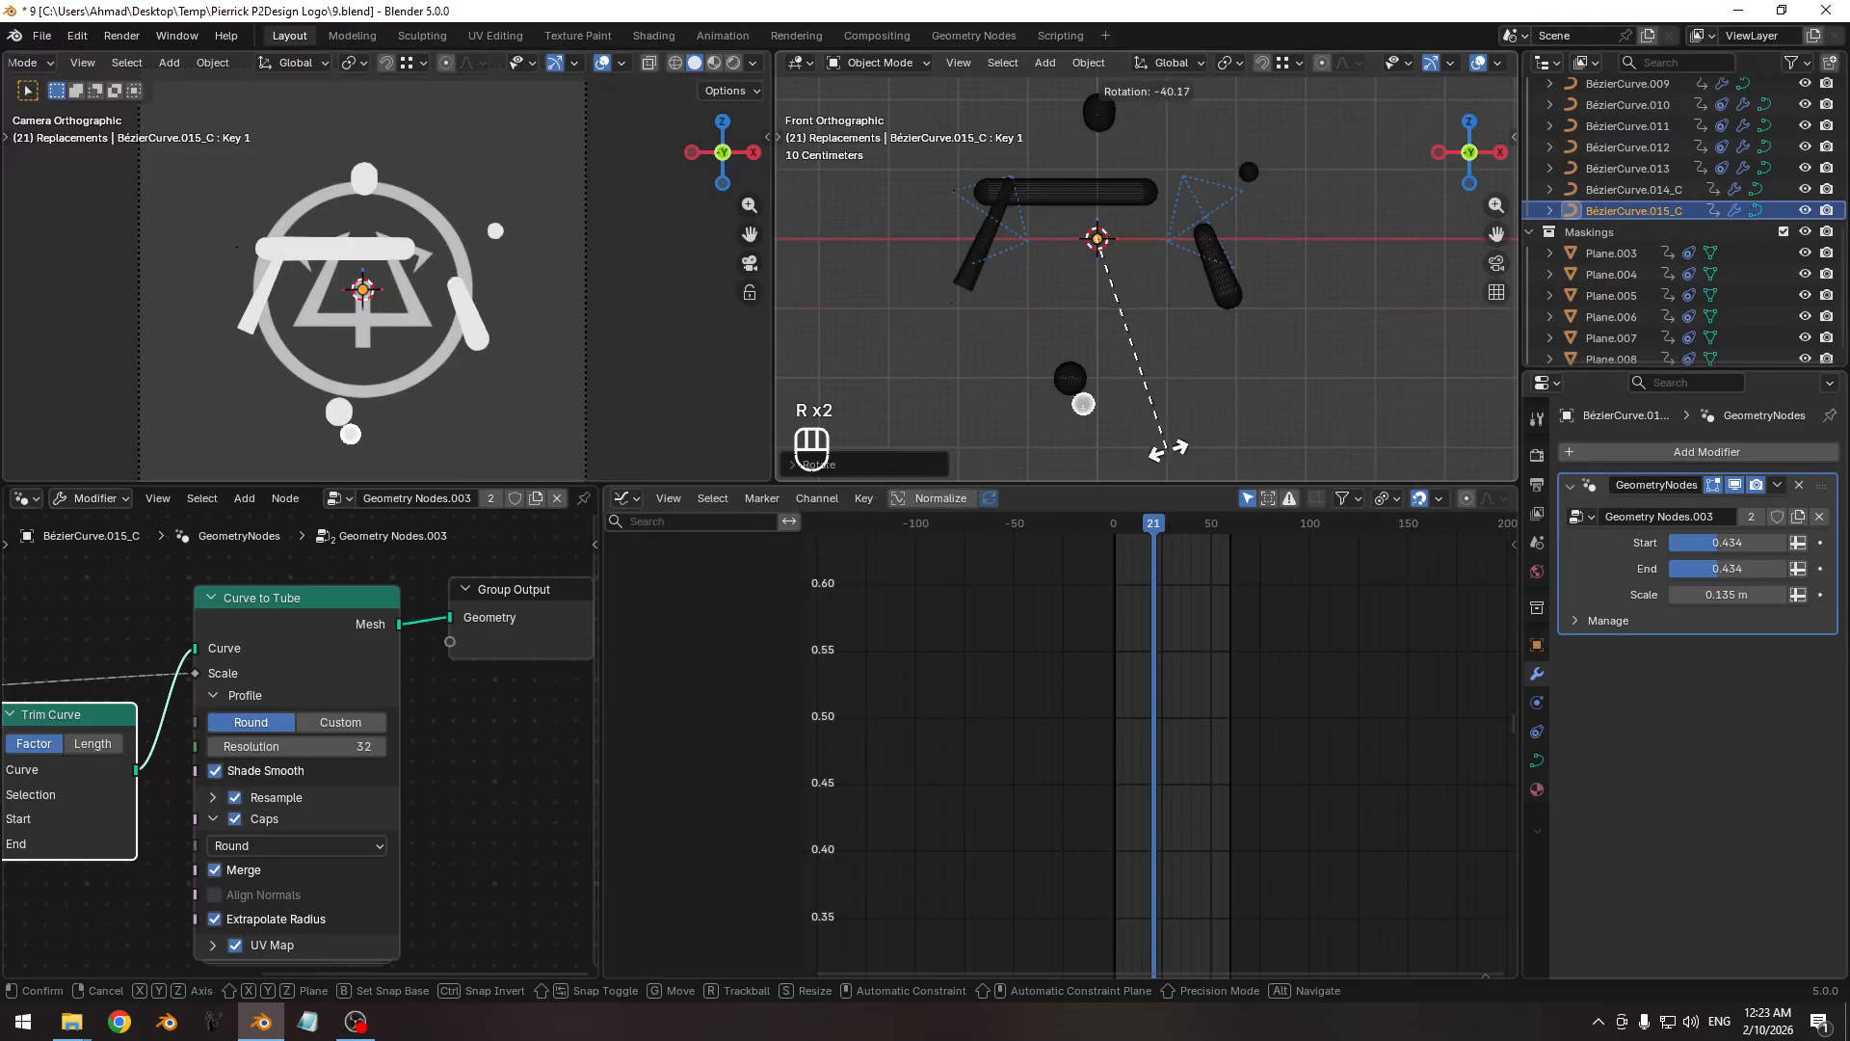
left_click(1143, 449)
middle_click_drag(1153, 392, 1172, 343, "shift")
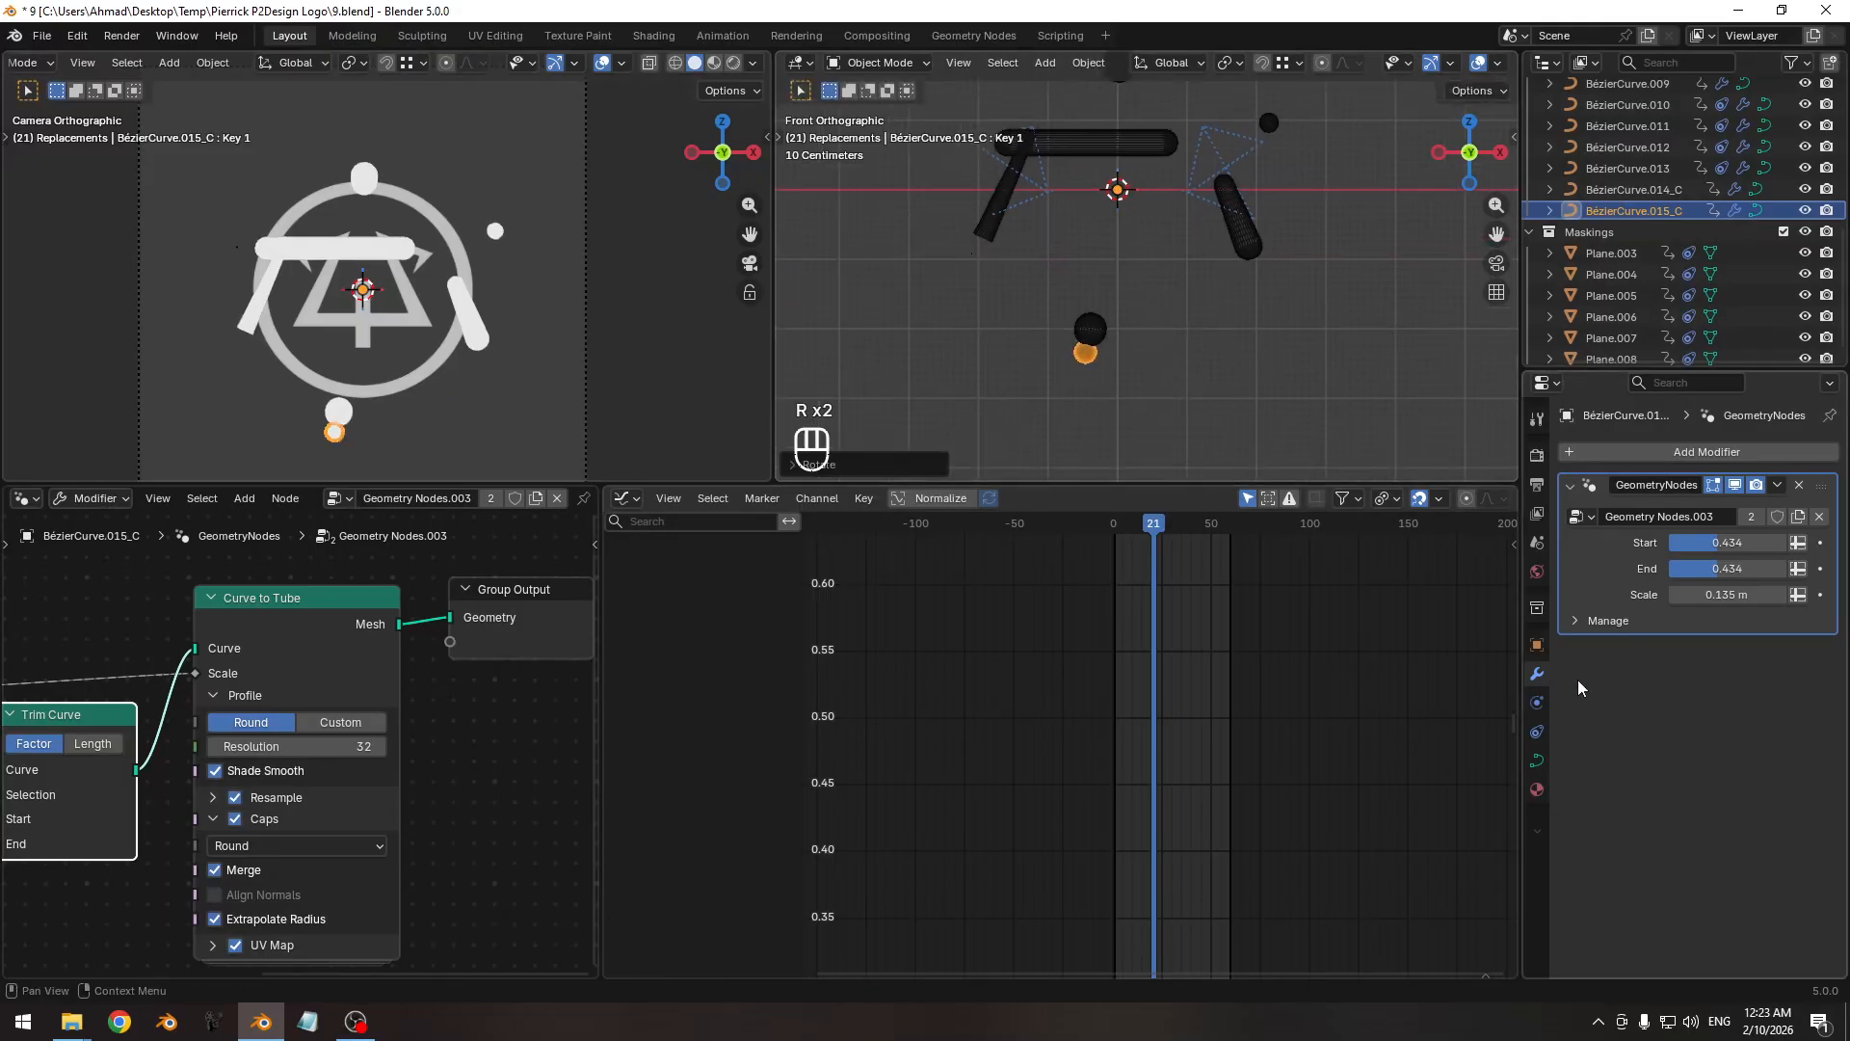
Set the Key 1 shape key value of BézierCurve.015_C to 0.529, moving its sphere inside the lower sphere.
left_click(1537, 758)
scroll(1090, 388, "up", 2)
middle_click_drag(1089, 388, 1156, 258, "shift")
scroll(1176, 257, "up", 4)
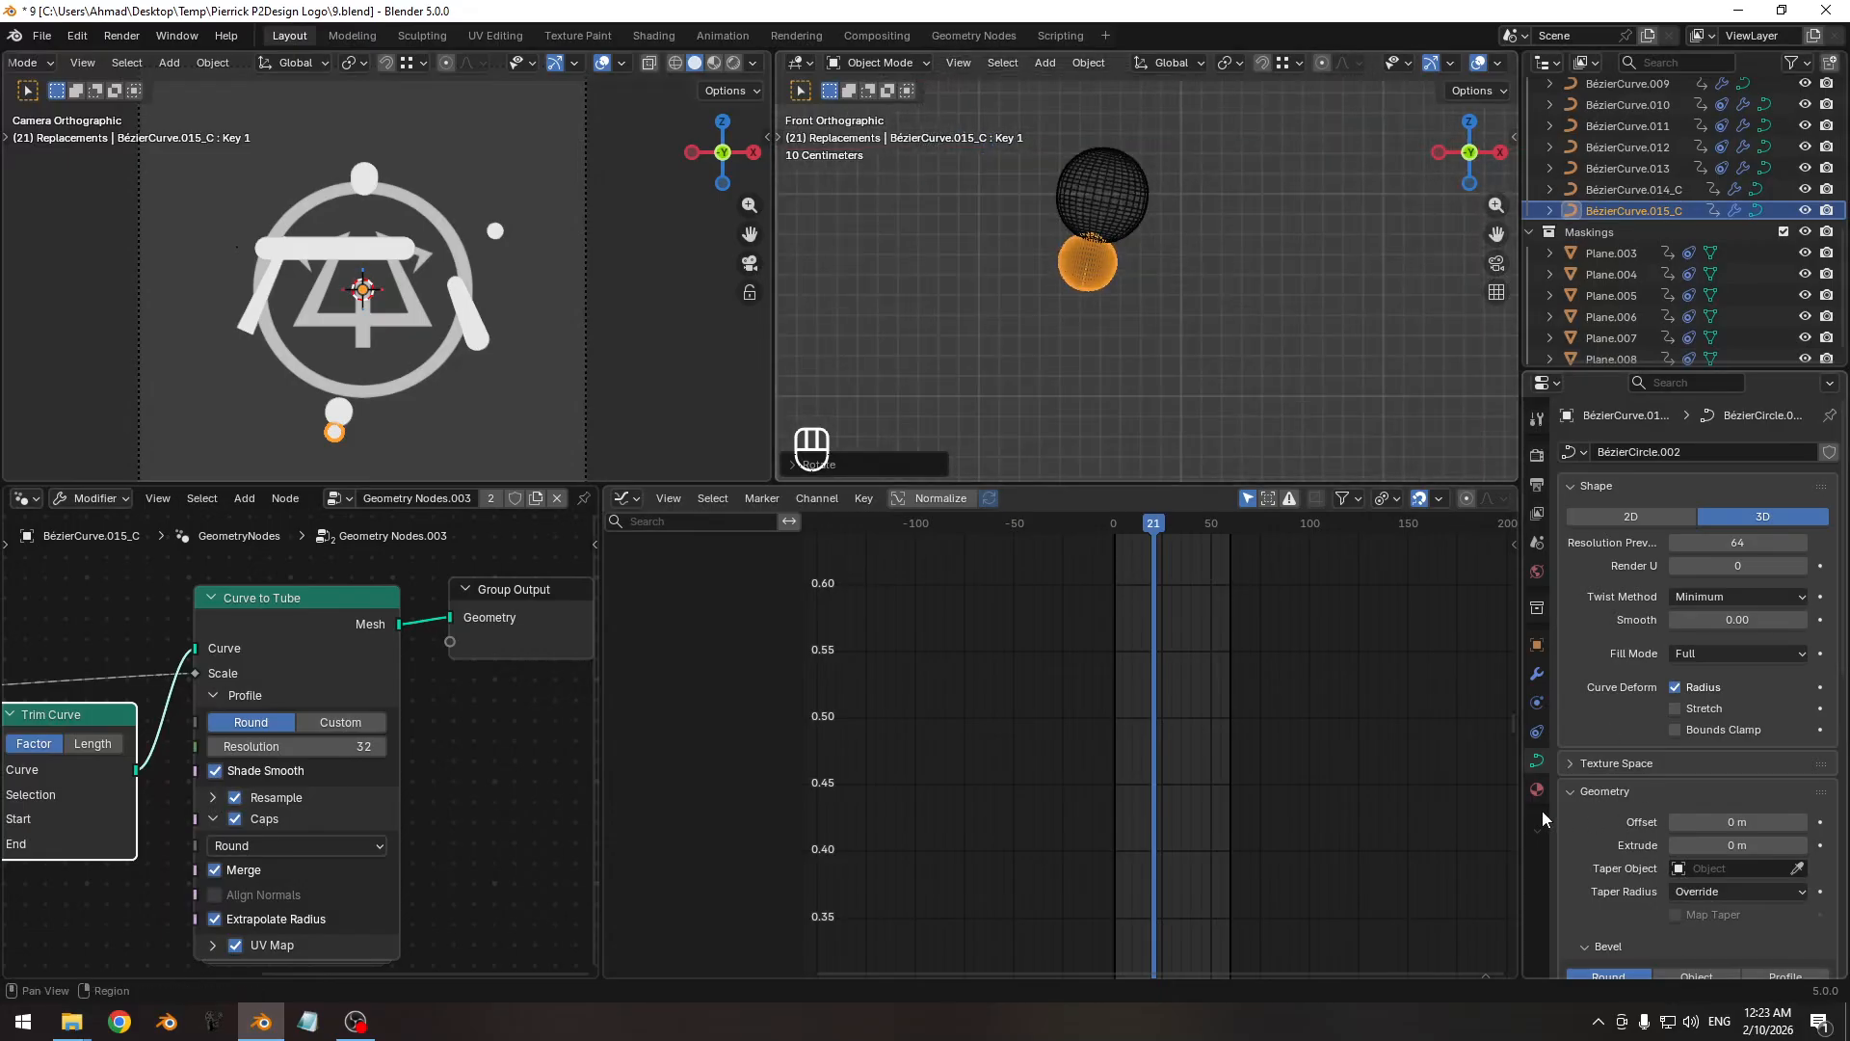
middle_click_drag(1625, 818, 1627, 578)
middle_click_drag(1630, 828, 1635, 554)
middle_click_drag(1646, 819, 1648, 727)
middle_click_drag(1147, 261, 1227, 361, "ctrl")
left_click_drag(1737, 804, 1678, 805)
left_click_drag(1742, 806, 1721, 805, "shift")
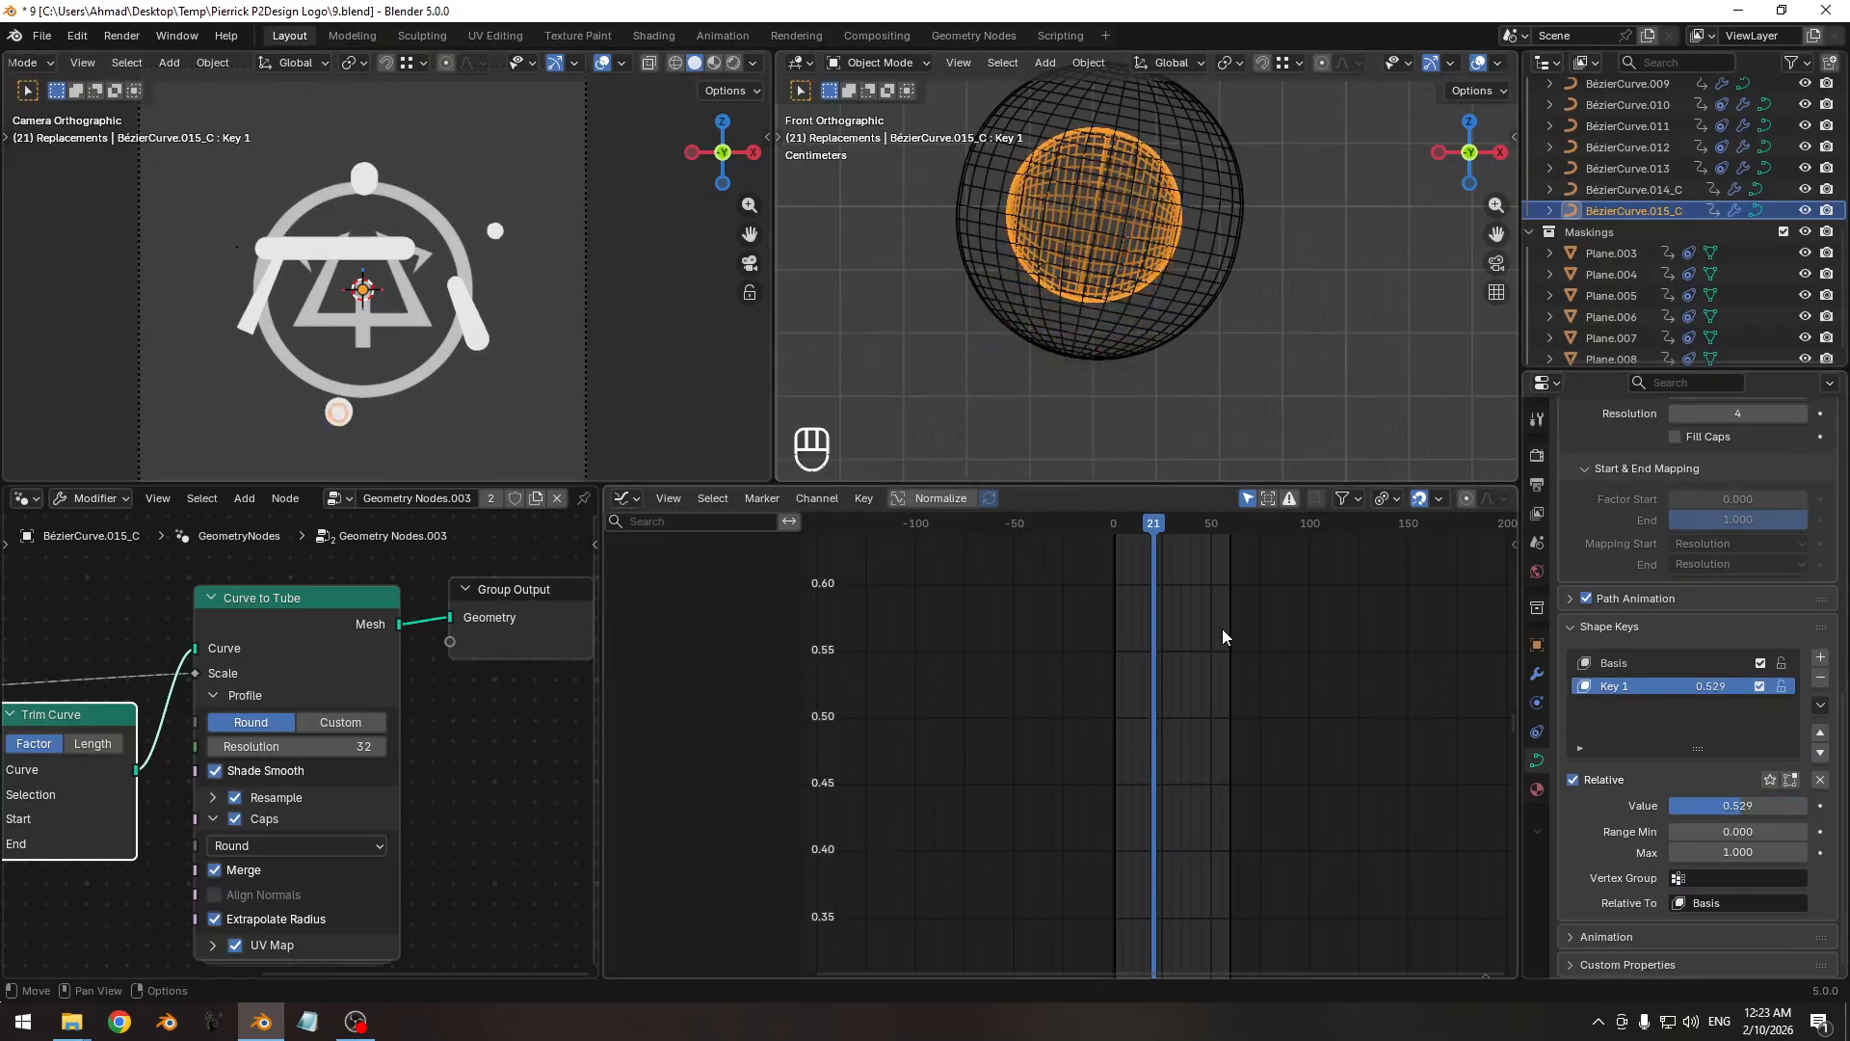
Set the Geometry Nodes Scale of BézierCurve.015_C to 0.227 m and rotate it slightly to line up with the lower sphere.
left_click(1537, 676)
middle_click_drag(1134, 271, 1135, 362, "shift")
middle_click_drag(1135, 362, 1194, 404, "ctrl")
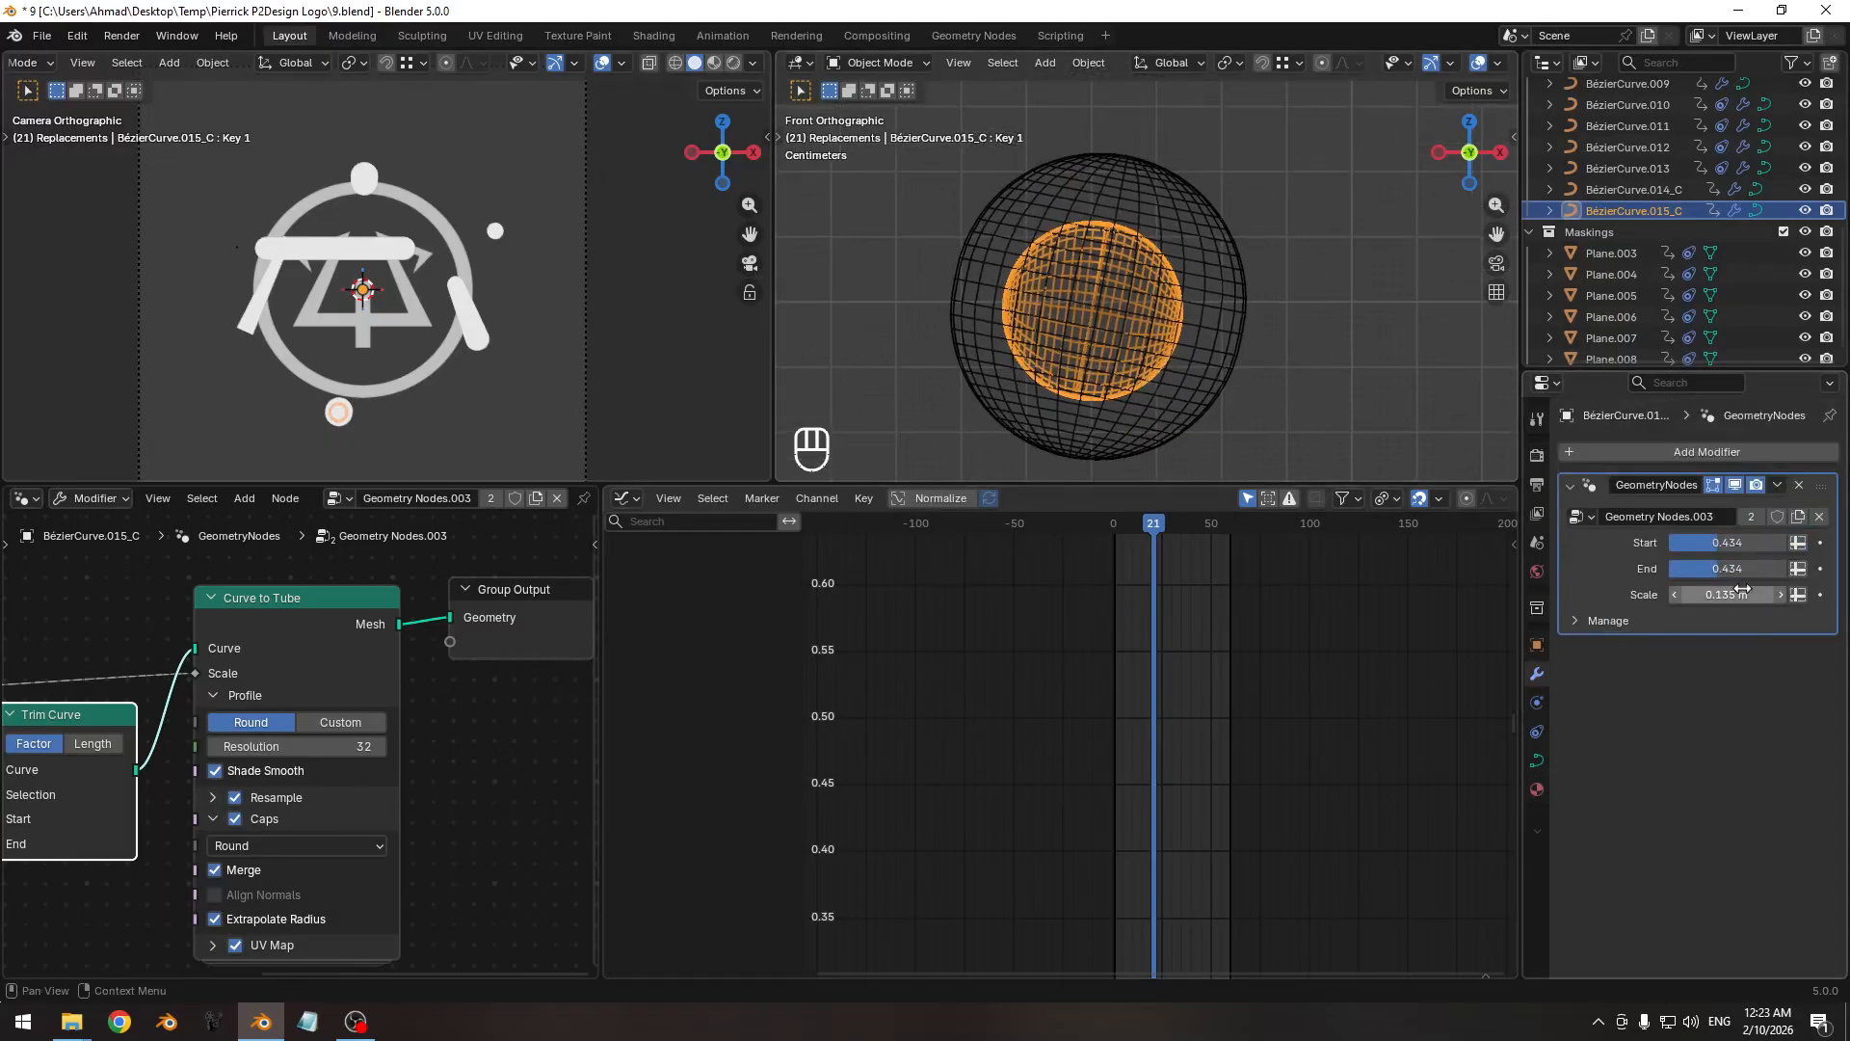
left_click_drag(1742, 592, 1811, 592, "shift")
key("r")
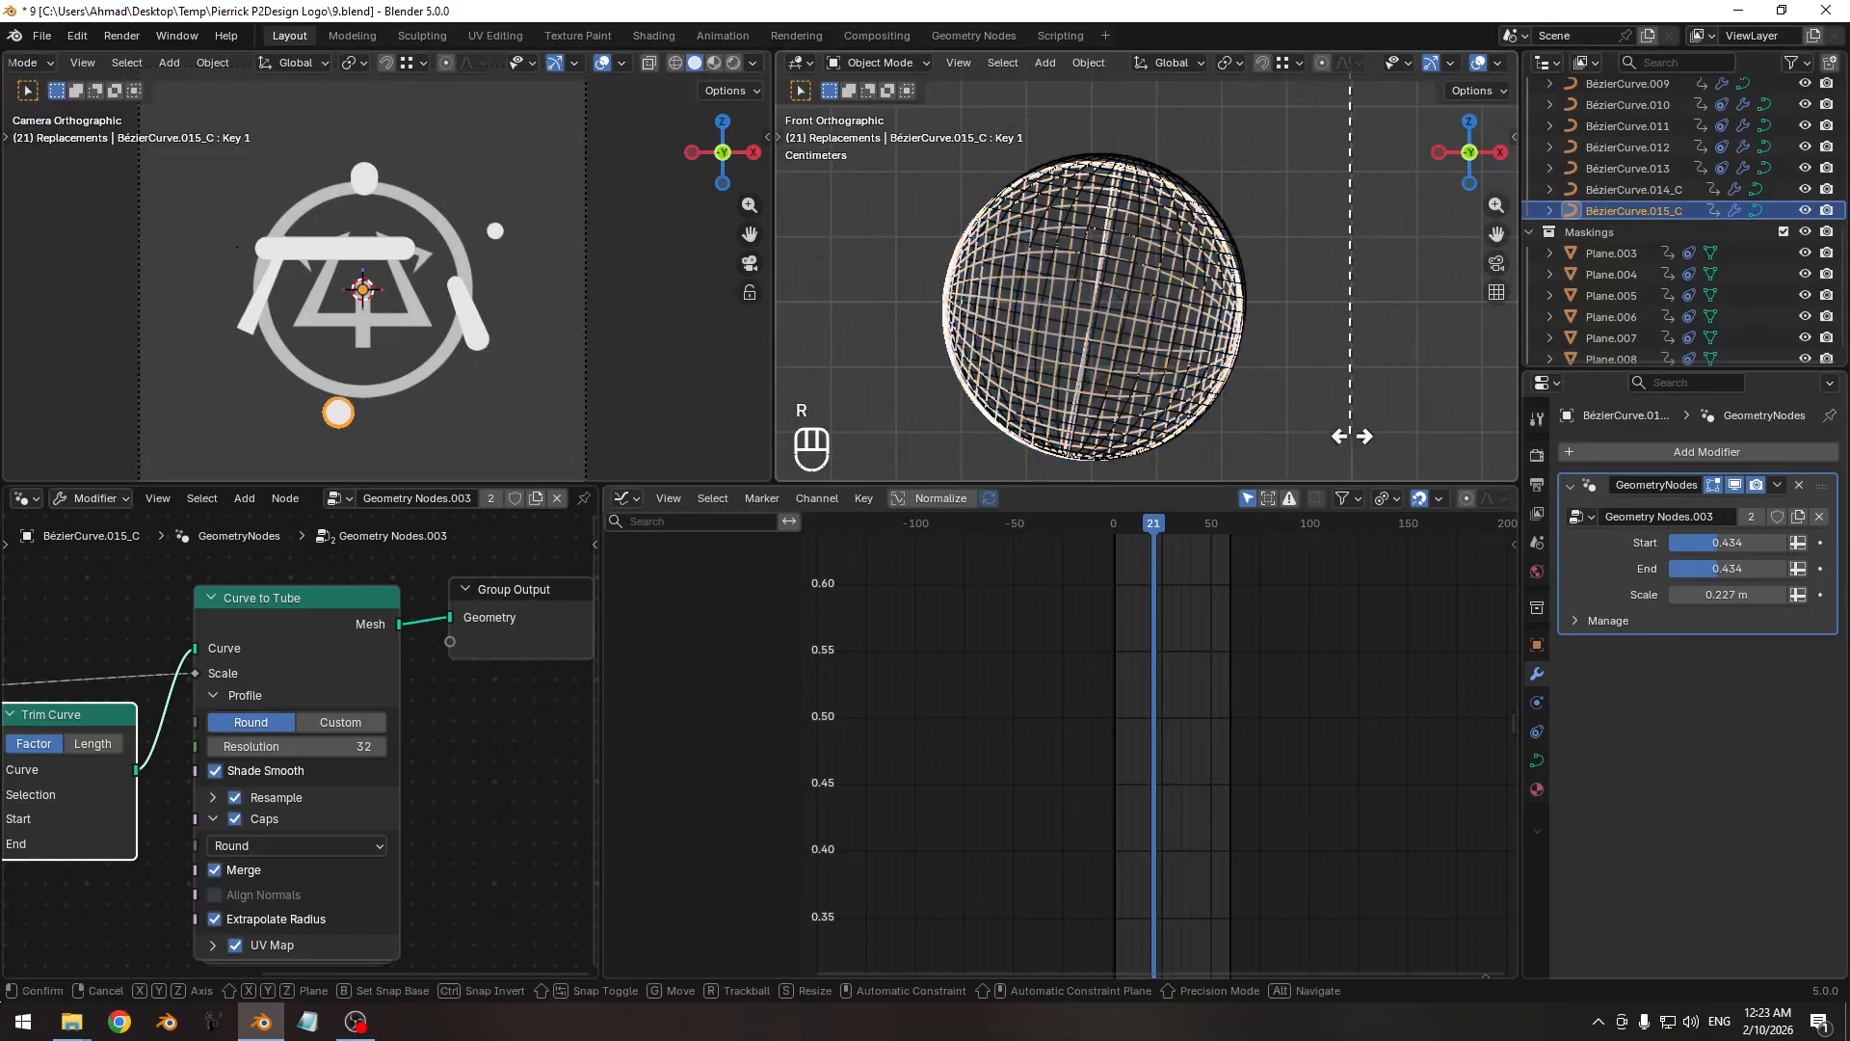
left_click(1455, 424)
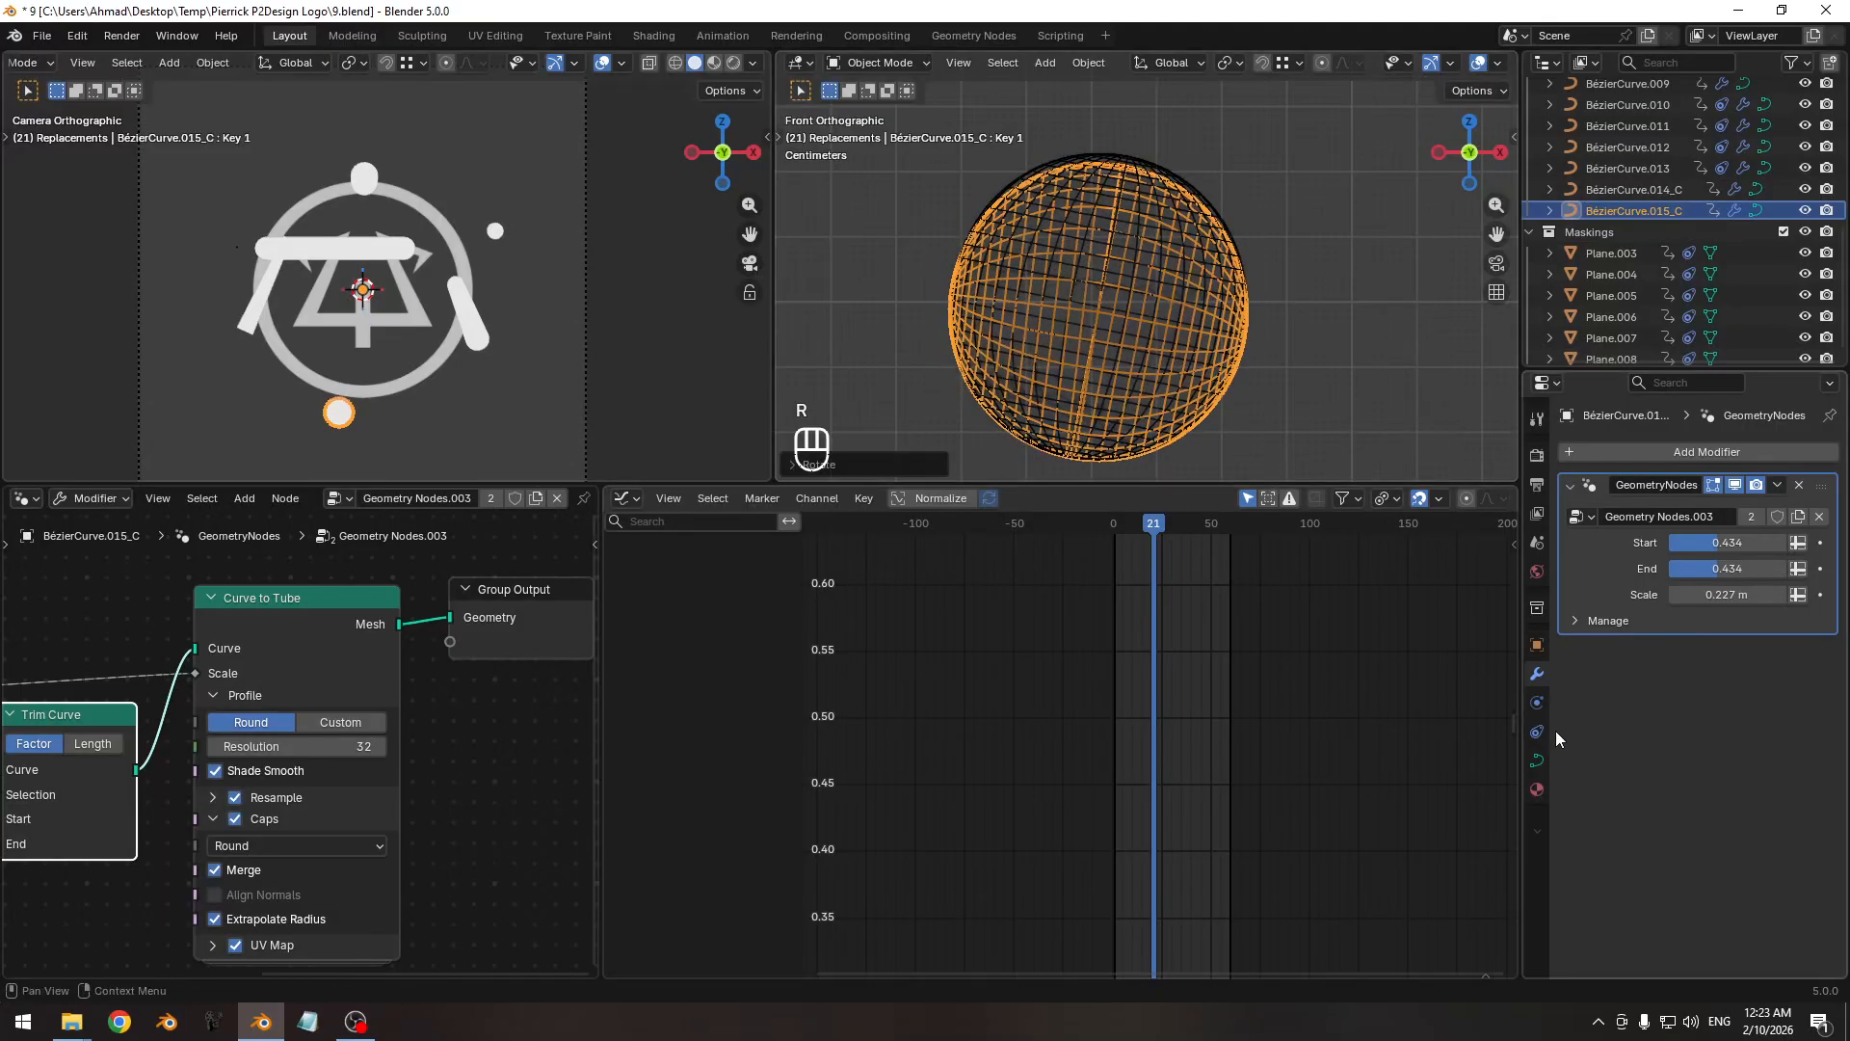
Set the Key 1 shape key value of BézierCurve.015_C to 0.519 to match the lower sphere, and save the file.
left_click(1536, 759)
scroll(1720, 771, "down", 5)
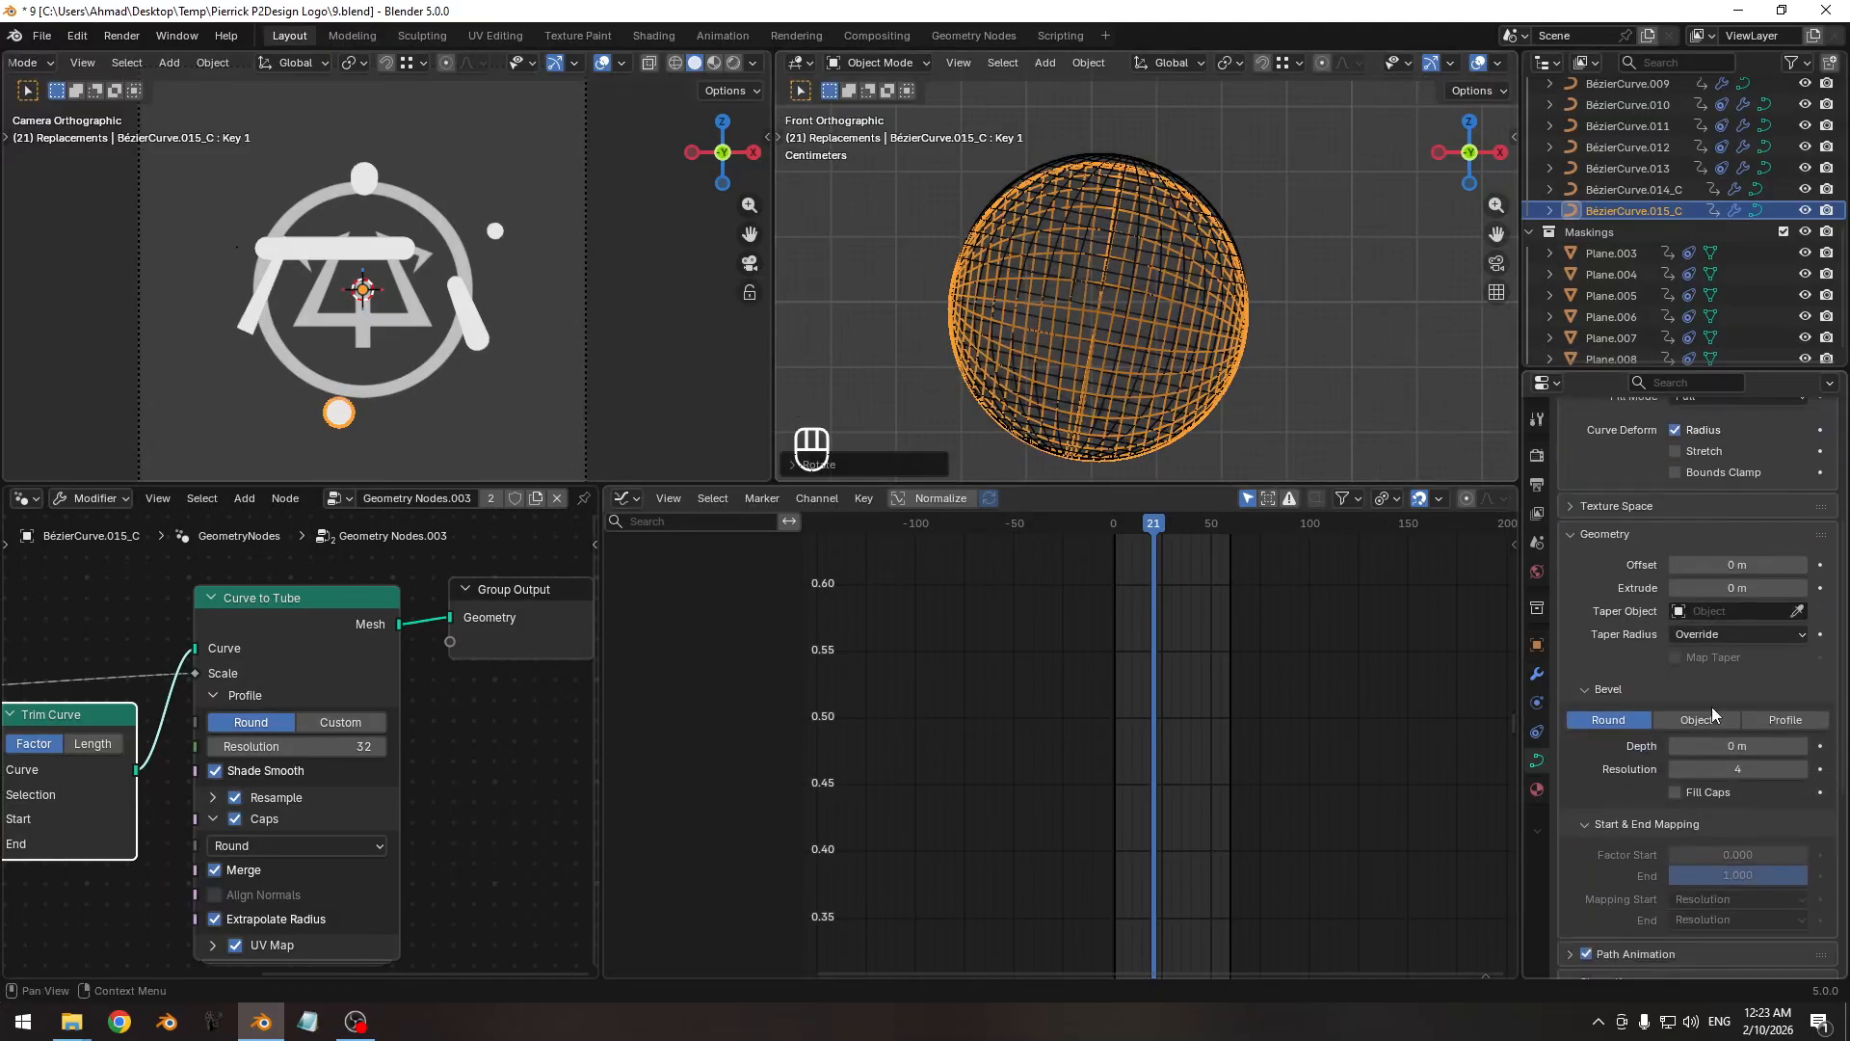
scroll(1725, 639, "down", 6)
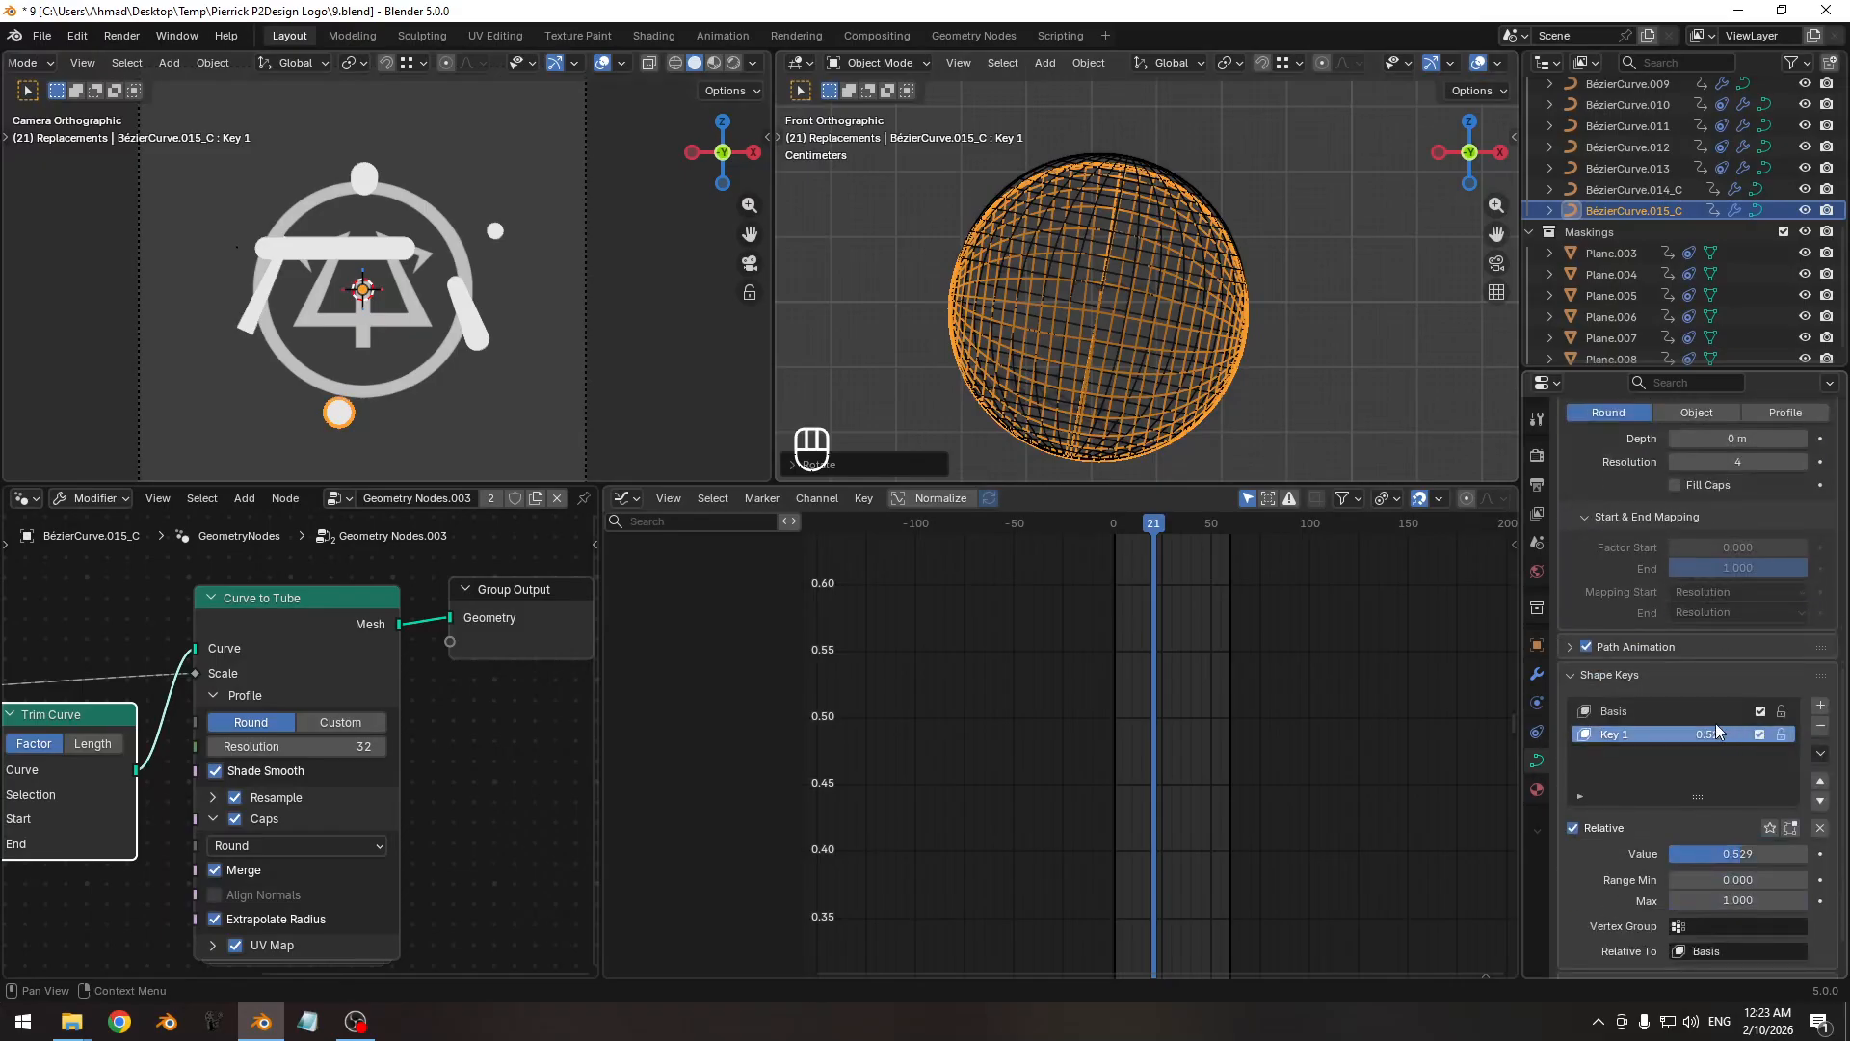
left_click_drag(1714, 734, 1726, 734, "shift")
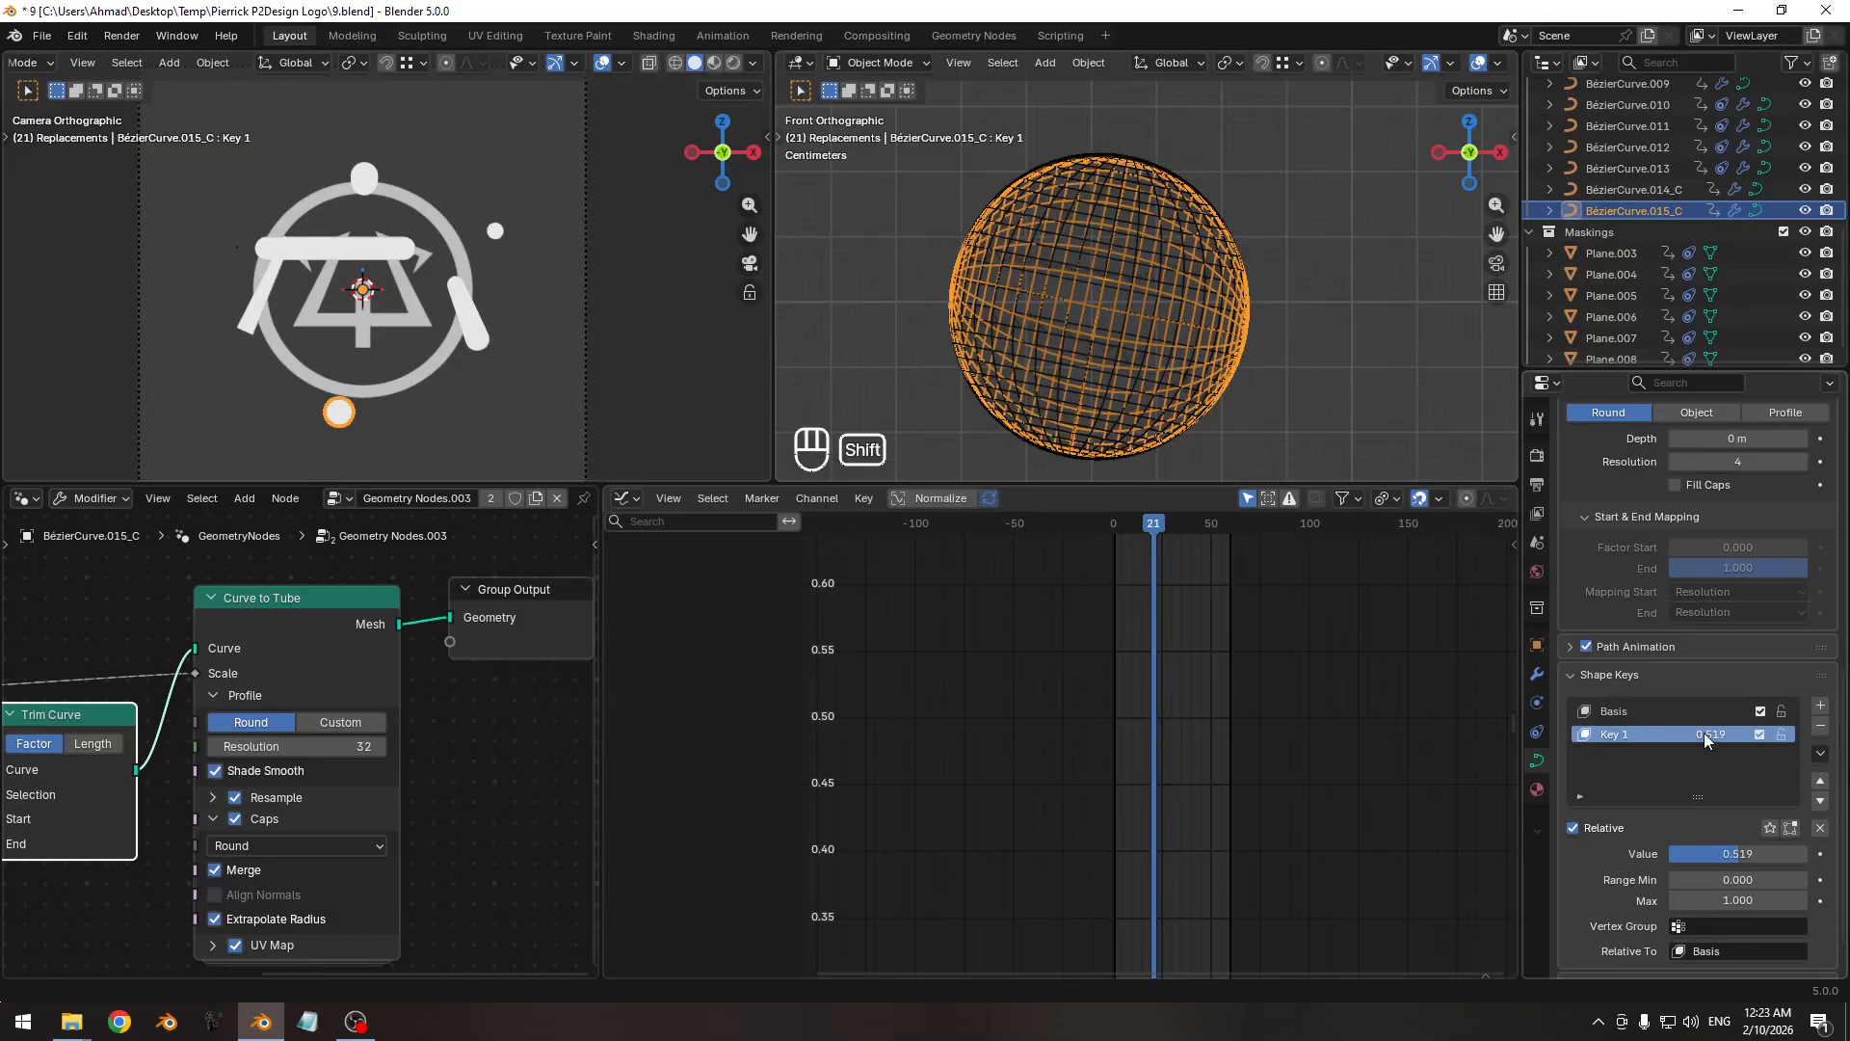
scroll(1106, 291, "down", 5)
key("ctrl+s")
scroll(1185, 233, "down", 6)
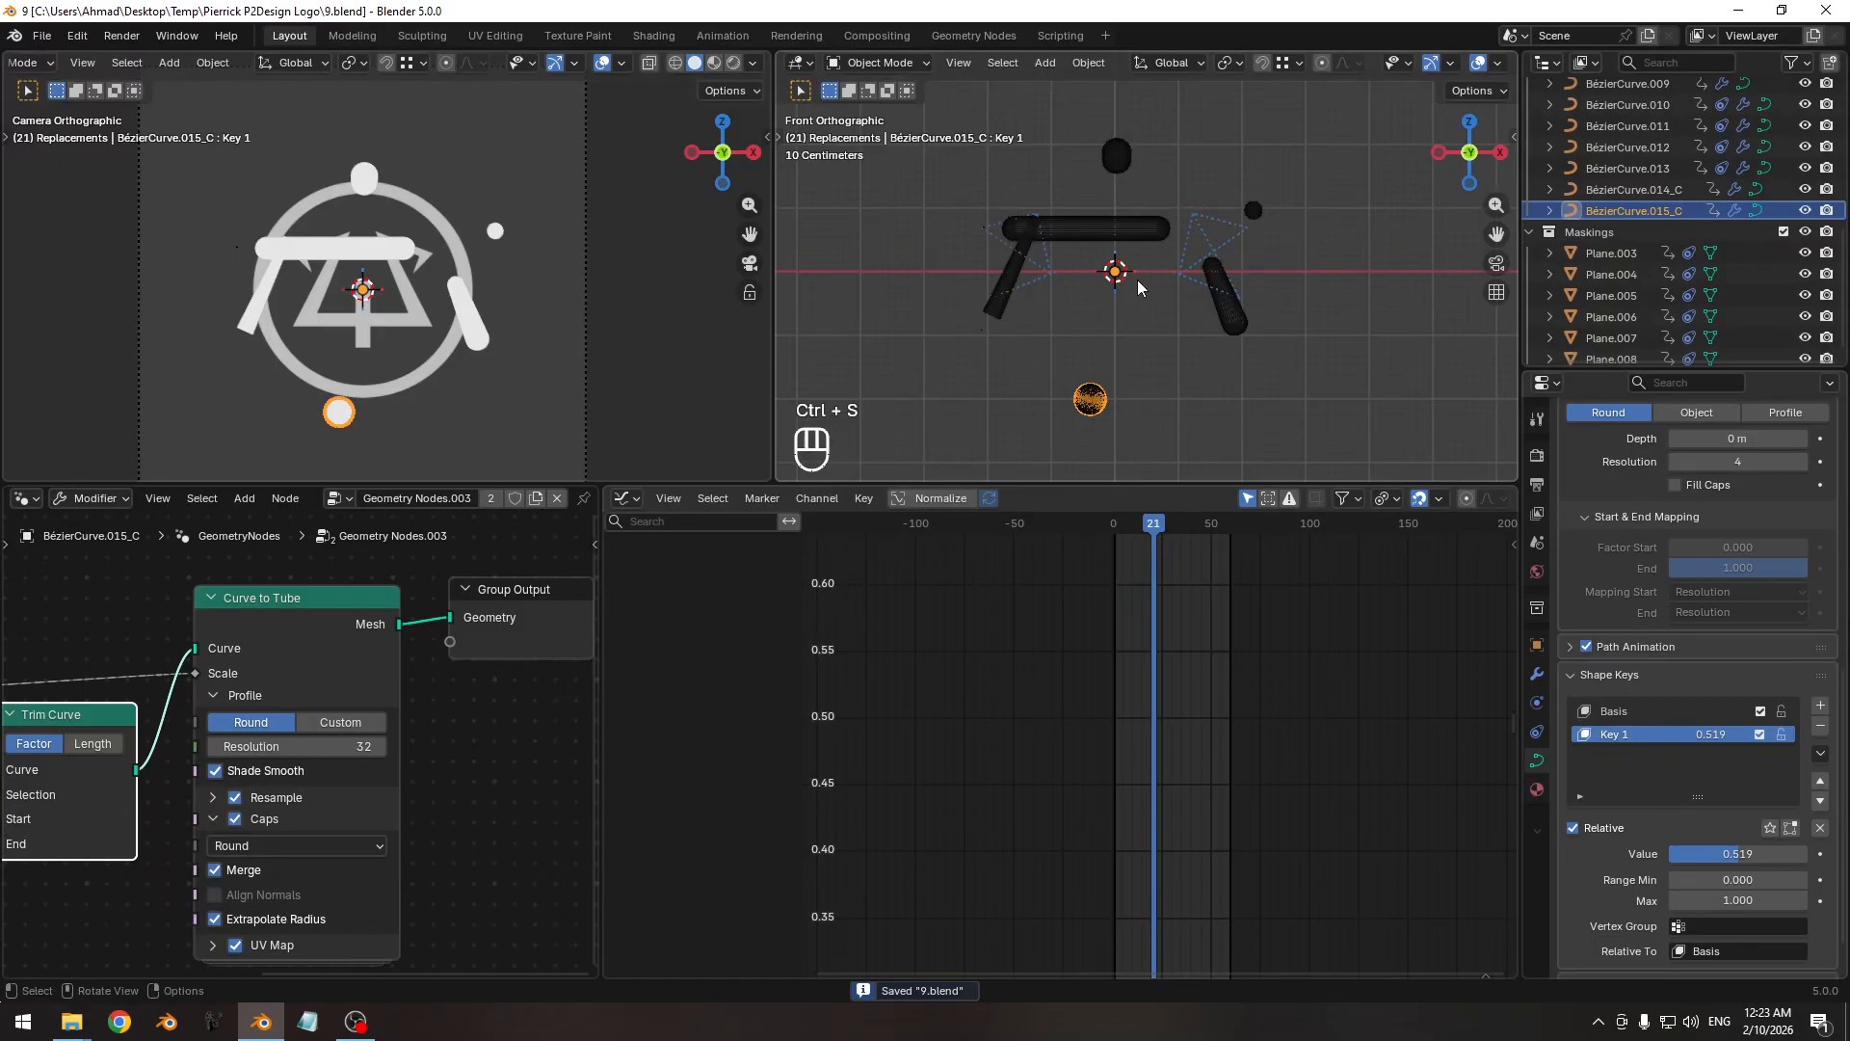
key("Pause")
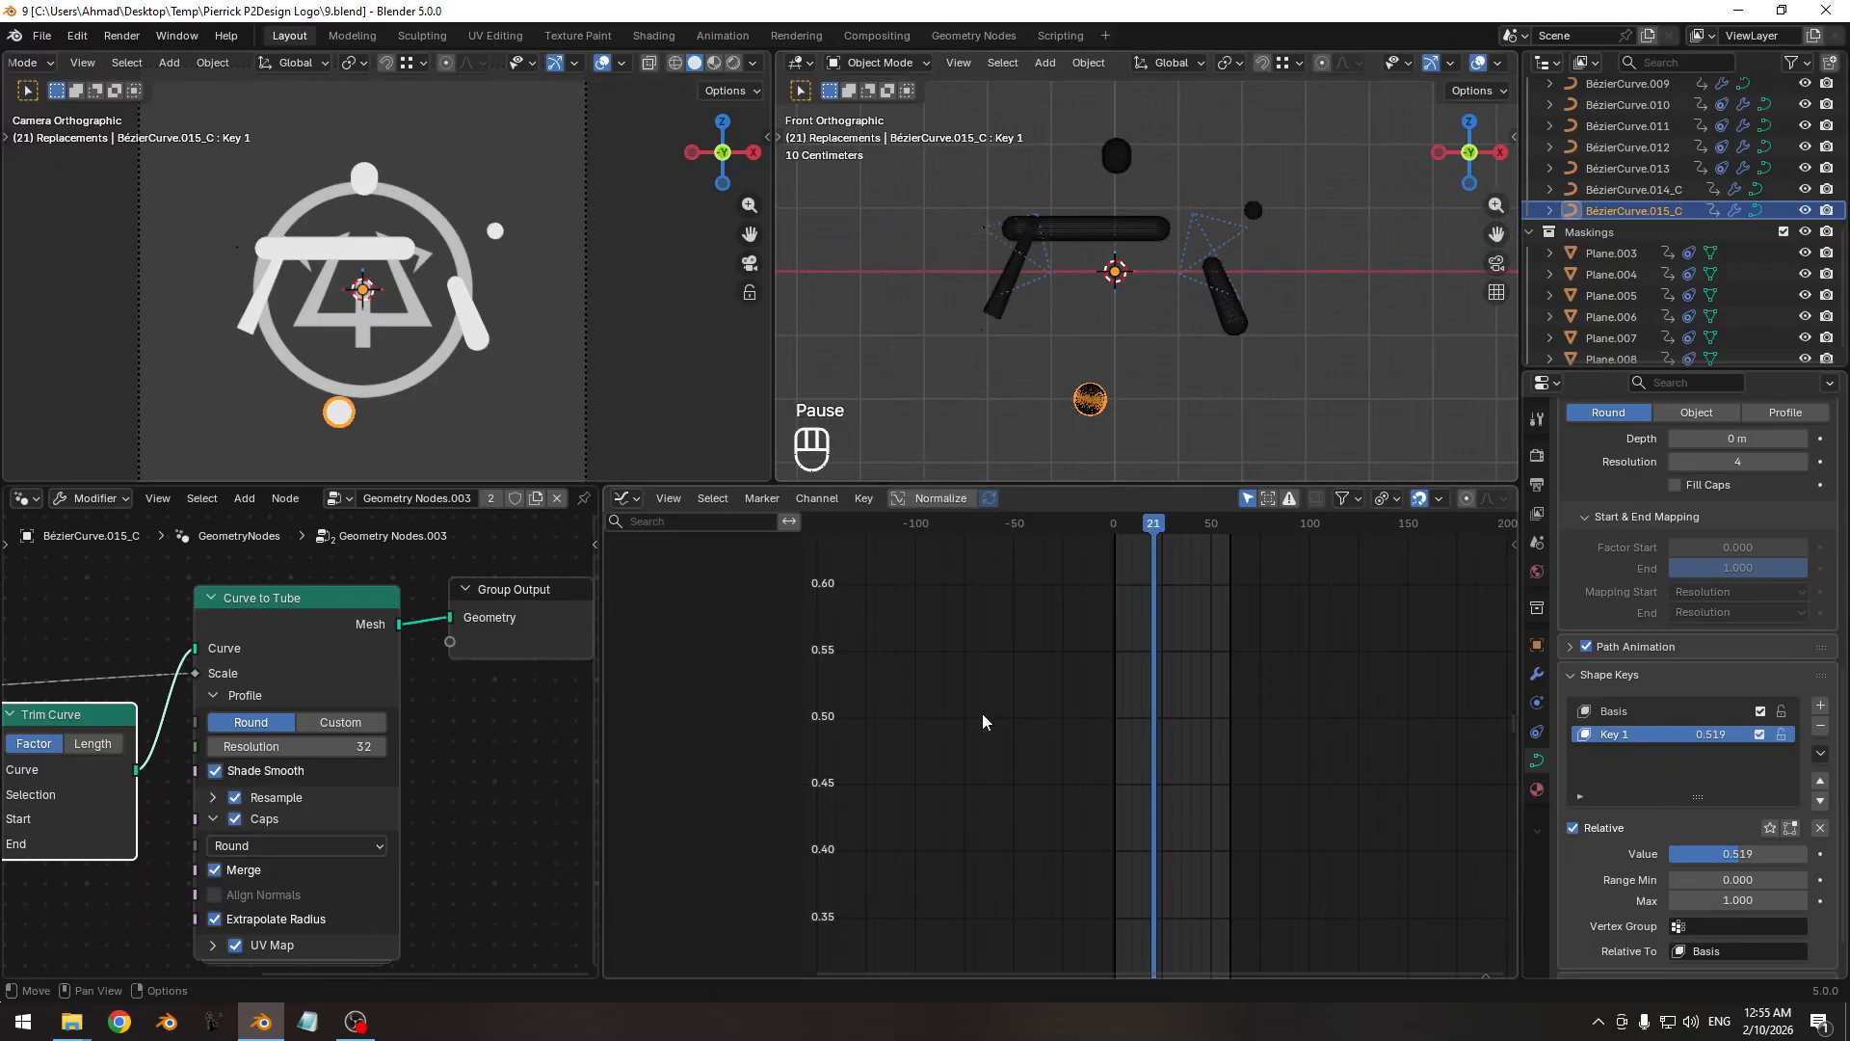
Set the Geometry Nodes Start and End values of BézierCurve.014_C to 0.000.
left_click(1637, 192)
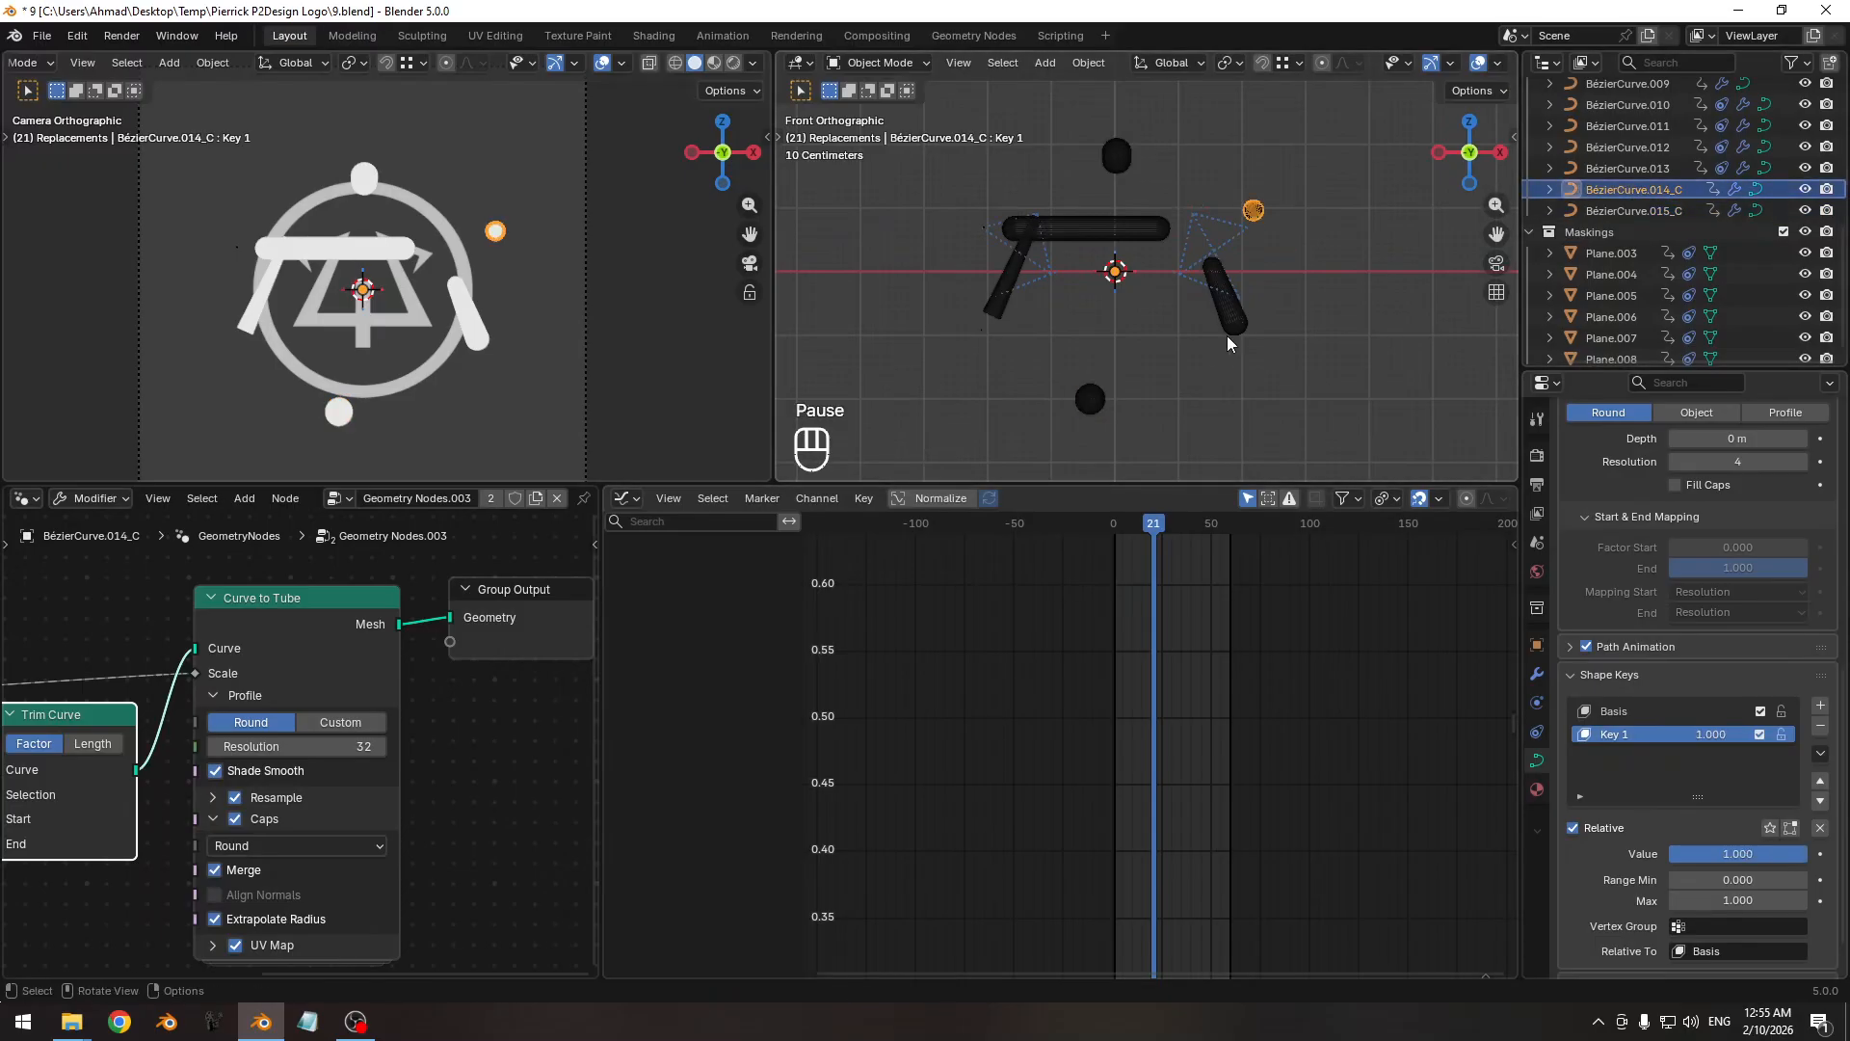
mouse_move(1227, 335)
middle_mouse_down("ctrl")
mouse_move(1220, 309)
mouse_move(1231, 347)
middle_mouse_up("ctrl")
scroll(1638, 742, "up", 5)
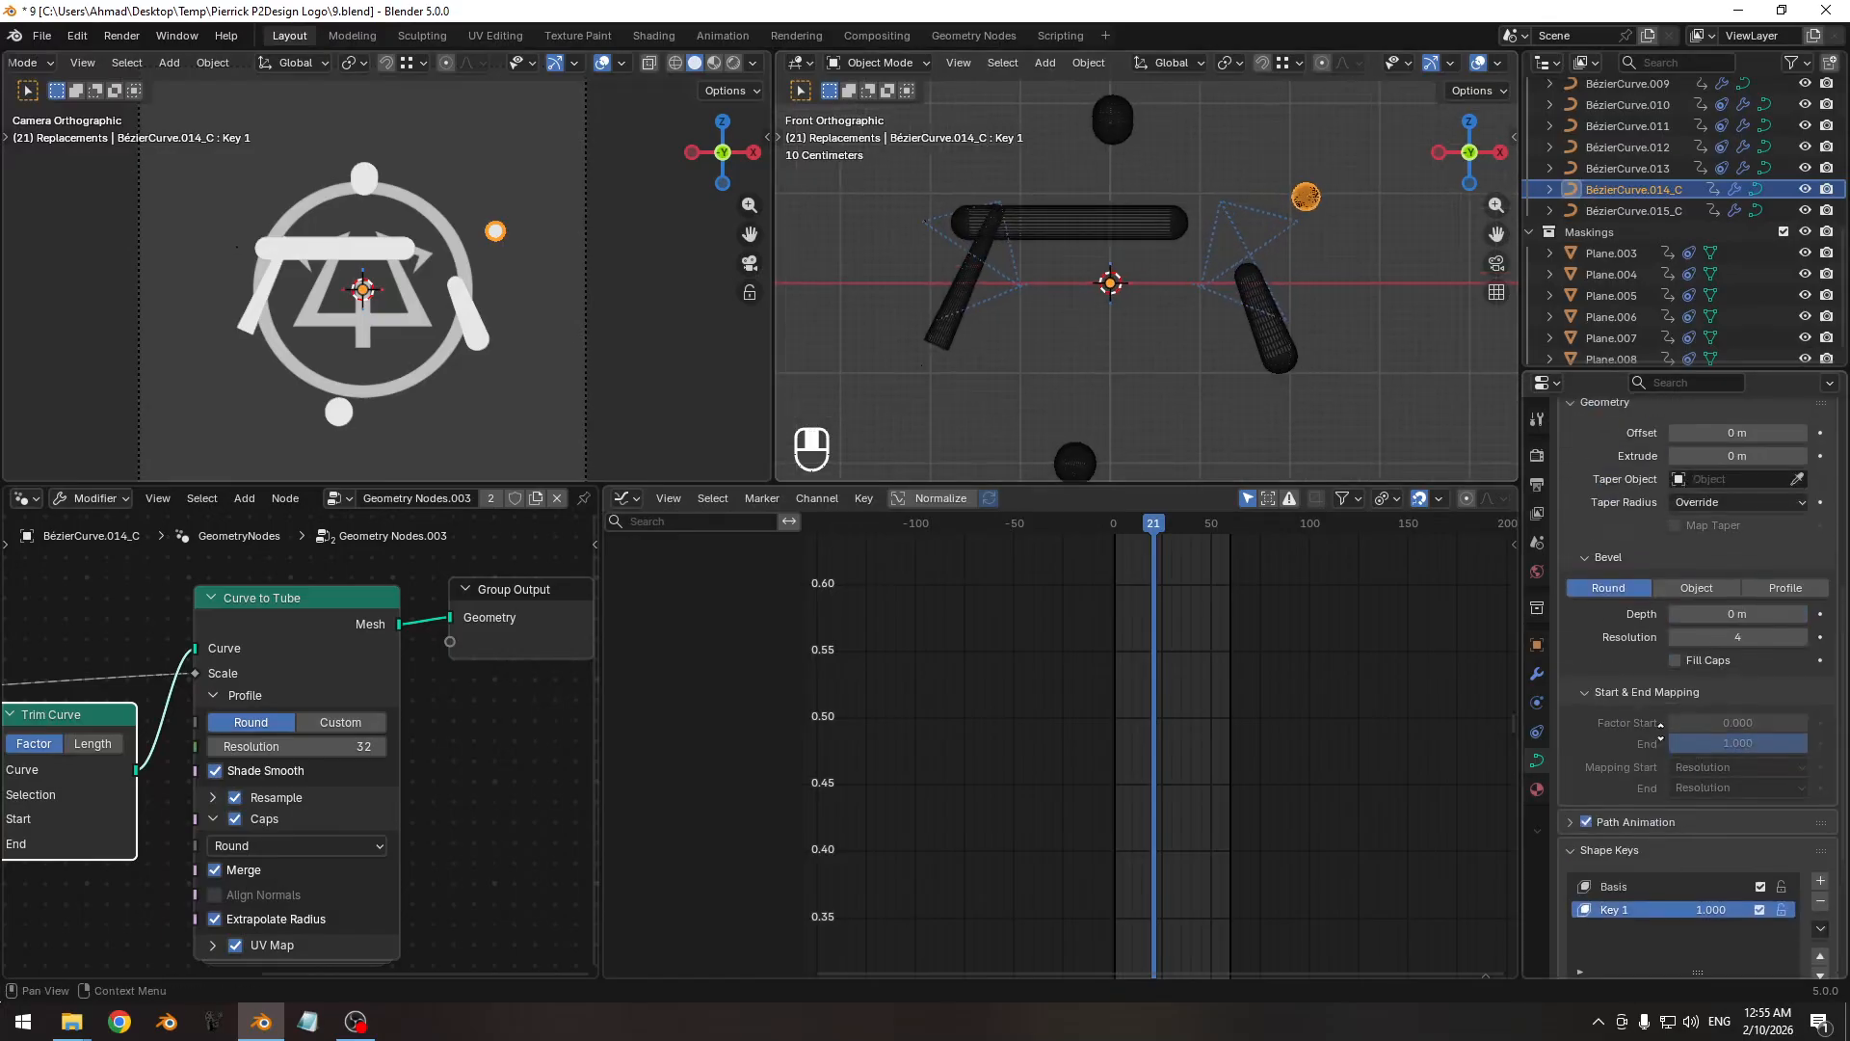
left_click(1537, 675)
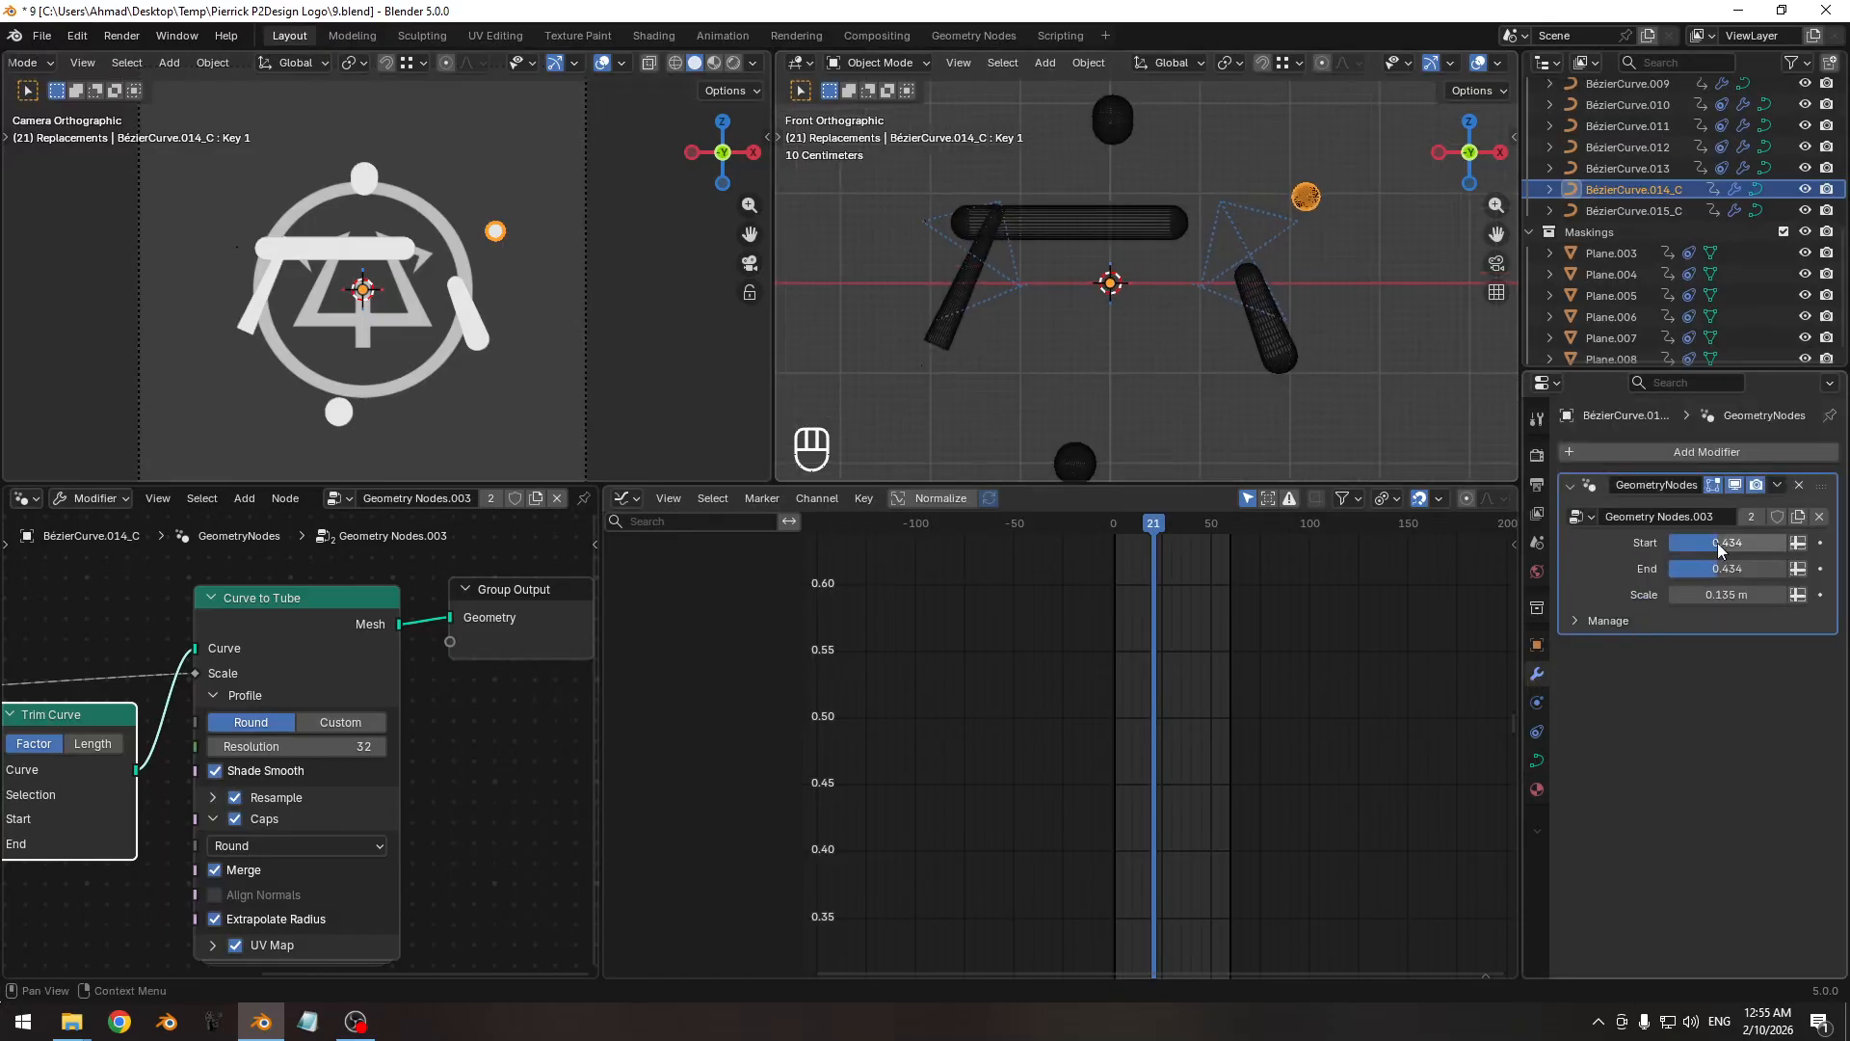
mouse_move(1717, 569)
left_mouse_down()
mouse_move(1763, 569)
mouse_move(1681, 569)
left_mouse_up()
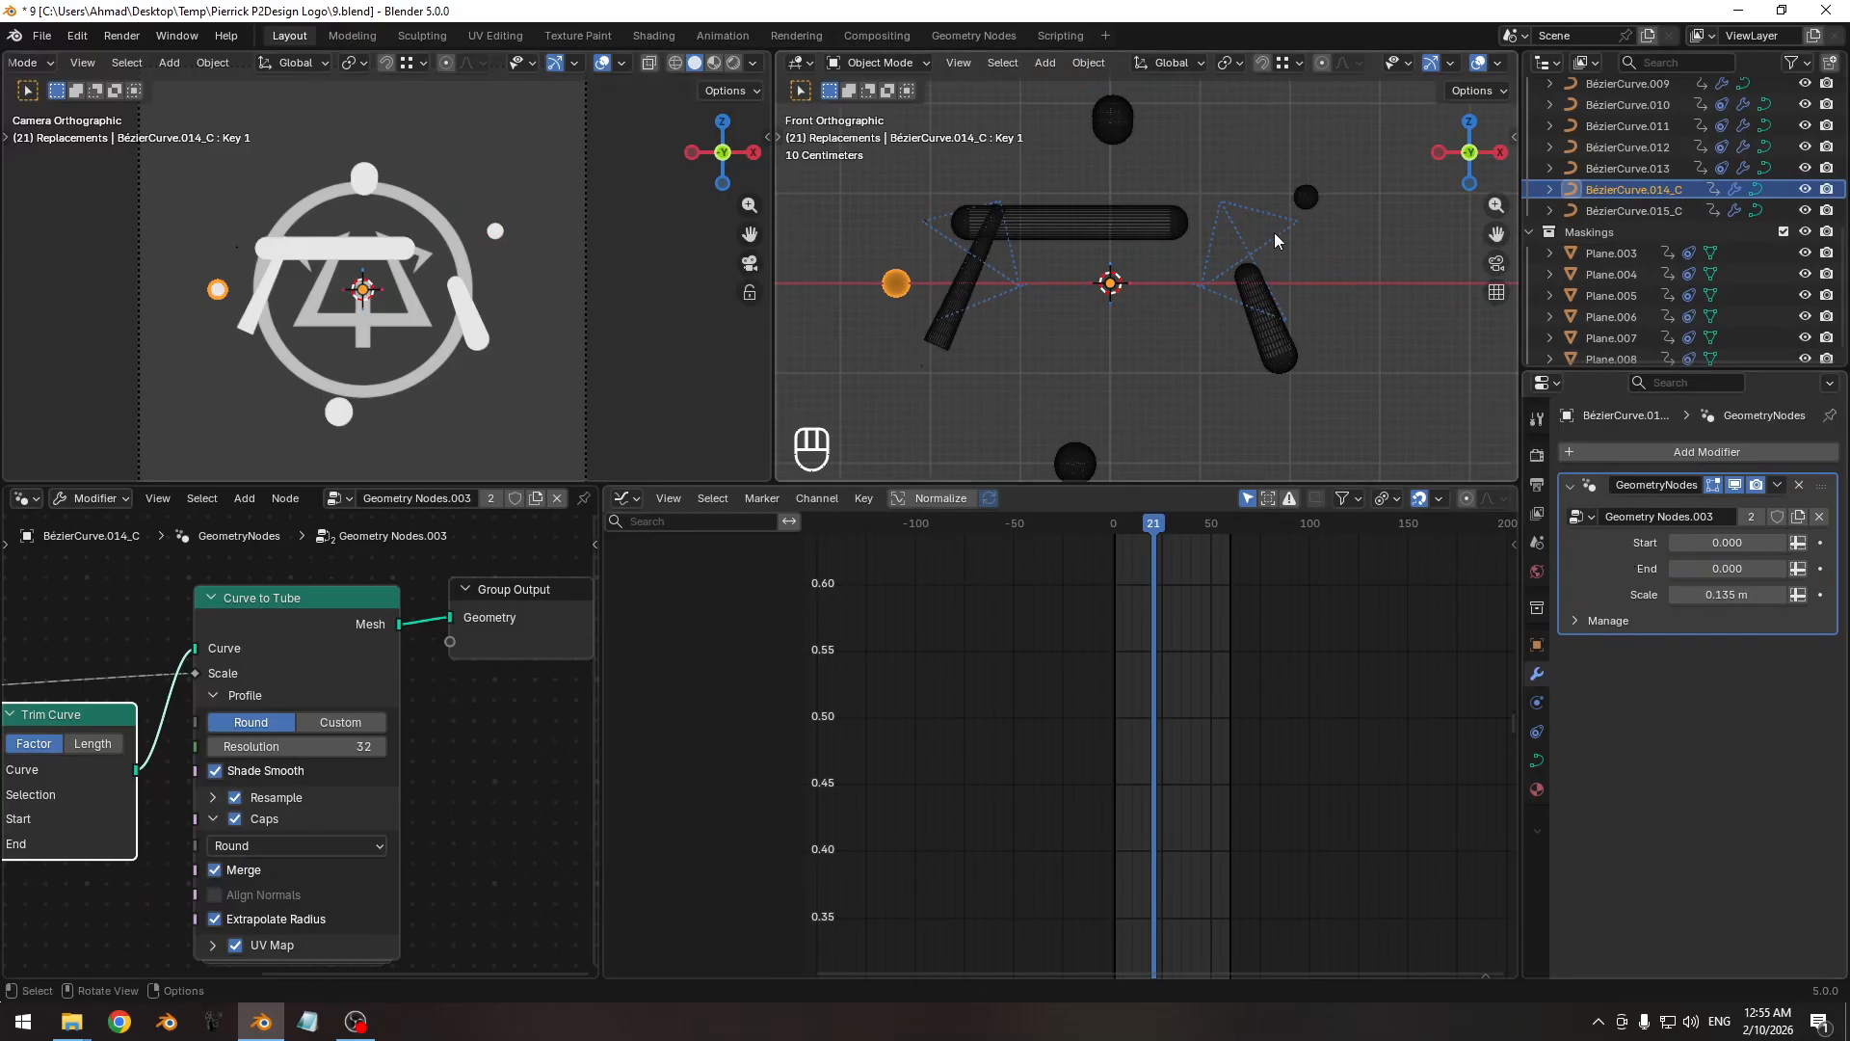
Rotate BézierCurve.014_C around the logo's centre until its sphere overlaps the small upper-right sphere of BézierCurve.004.
key("r")
left_click(1298, 369)
key("r")
left_click(1320, 325)
key("r")
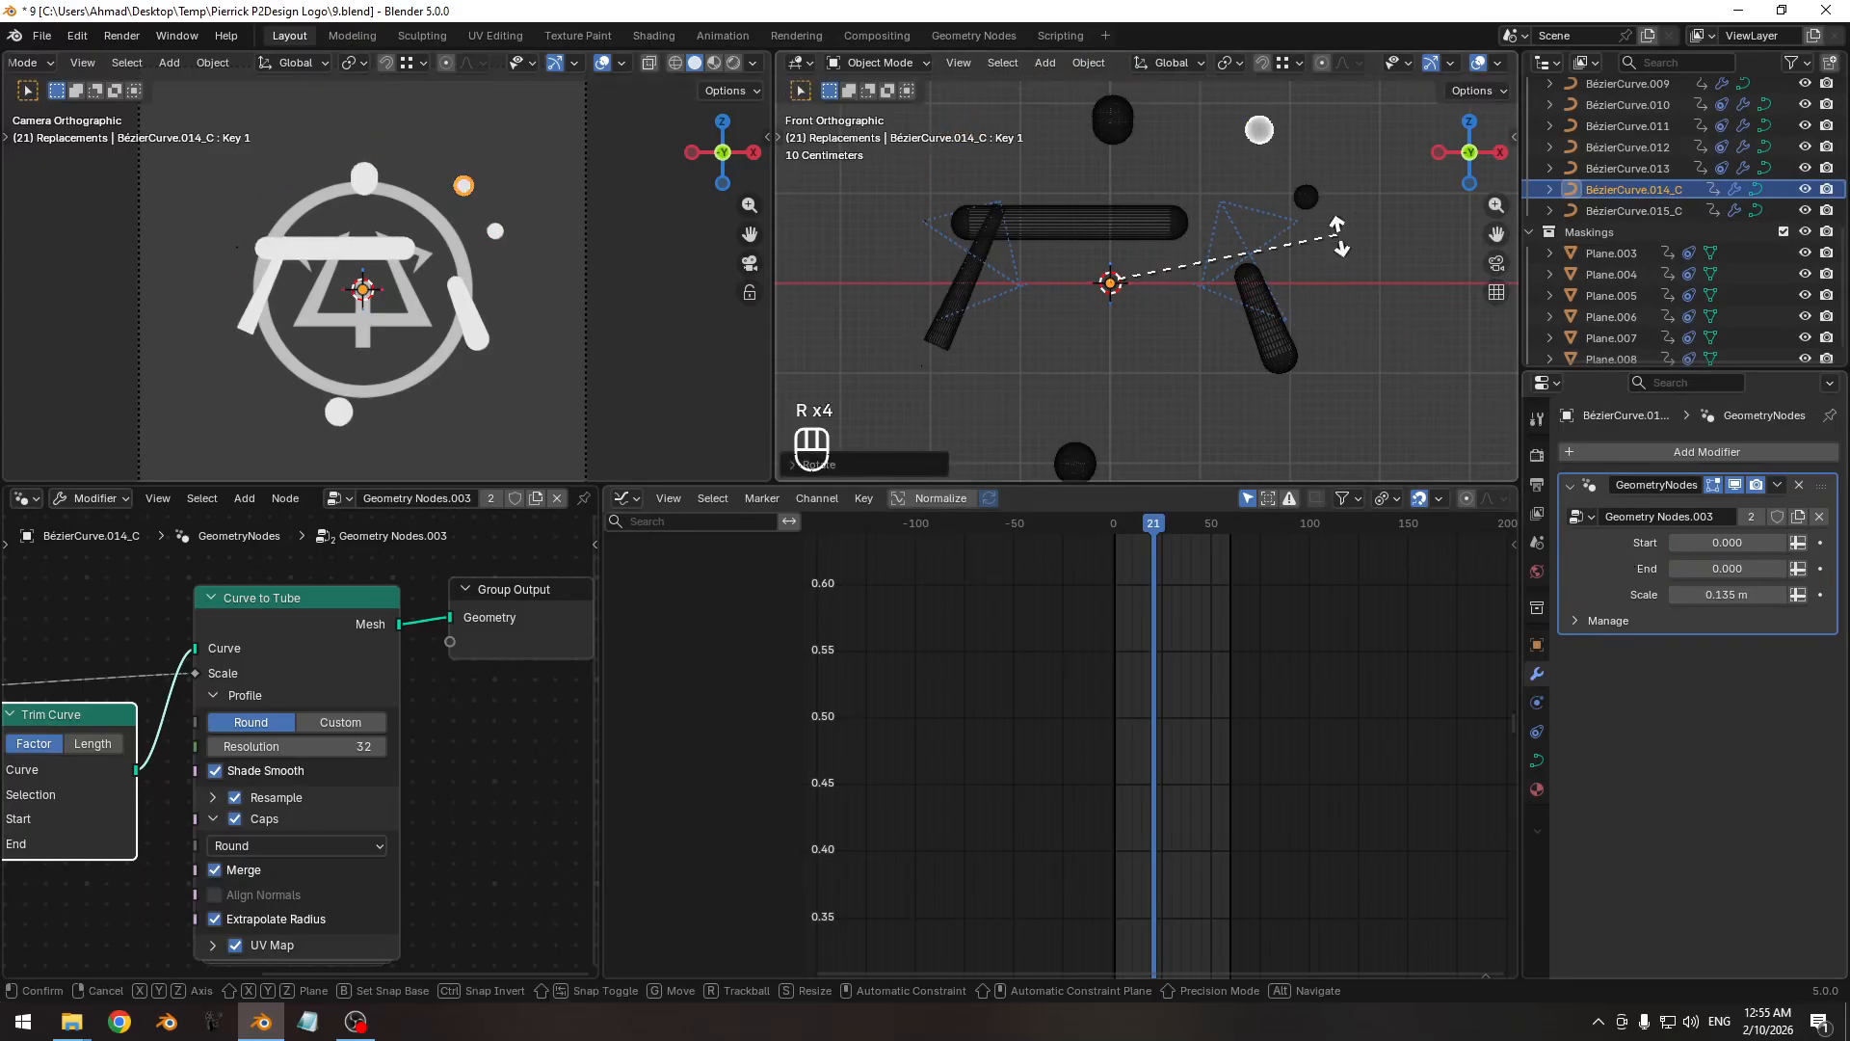
left_click(1322, 297)
middle_click_drag(1305, 274, 1153, 292, "shift")
scroll(1258, 237, "up", 6)
scroll(1153, 292, "up", 3)
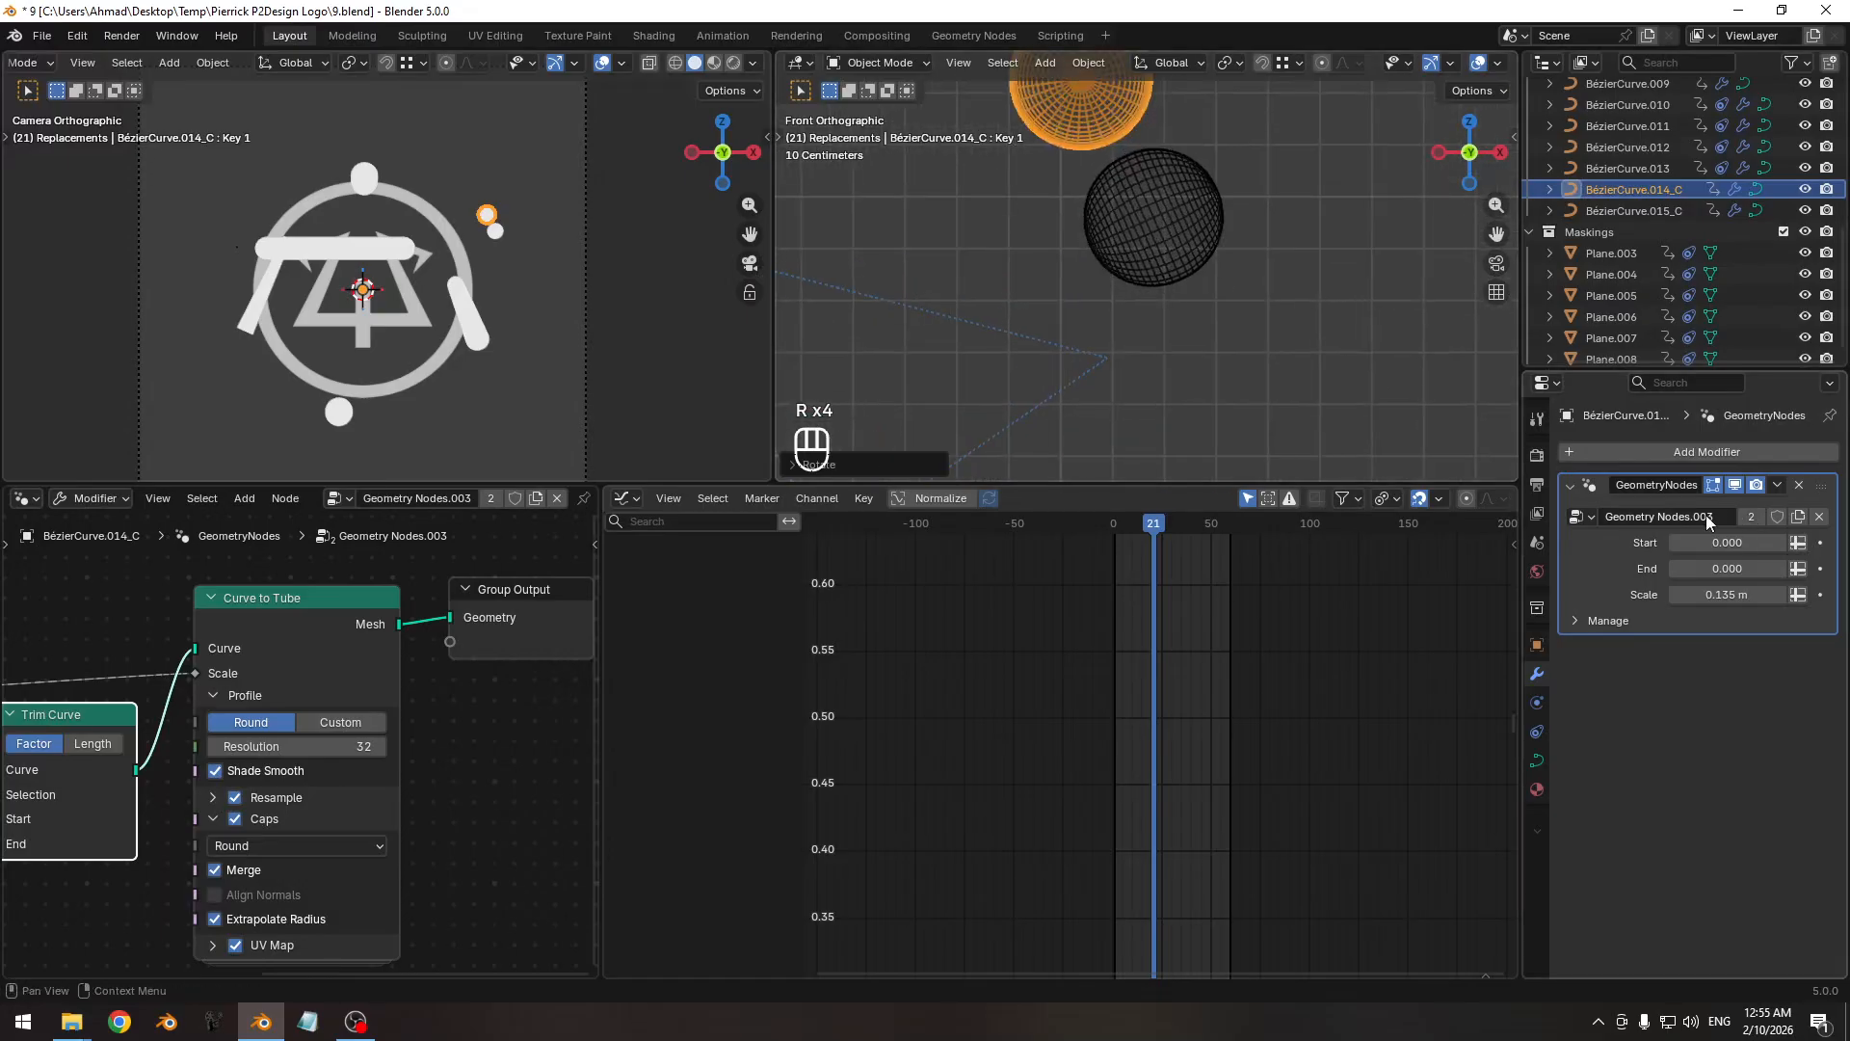
middle_click_drag(1215, 216, 1227, 328, "shift")
key("r")
left_click(1279, 350)
Fine-tune the rotation of BézierCurve.014_C so its sphere coincides with the BézierCurve.004 sphere.
scroll(1252, 258, "up", 3)
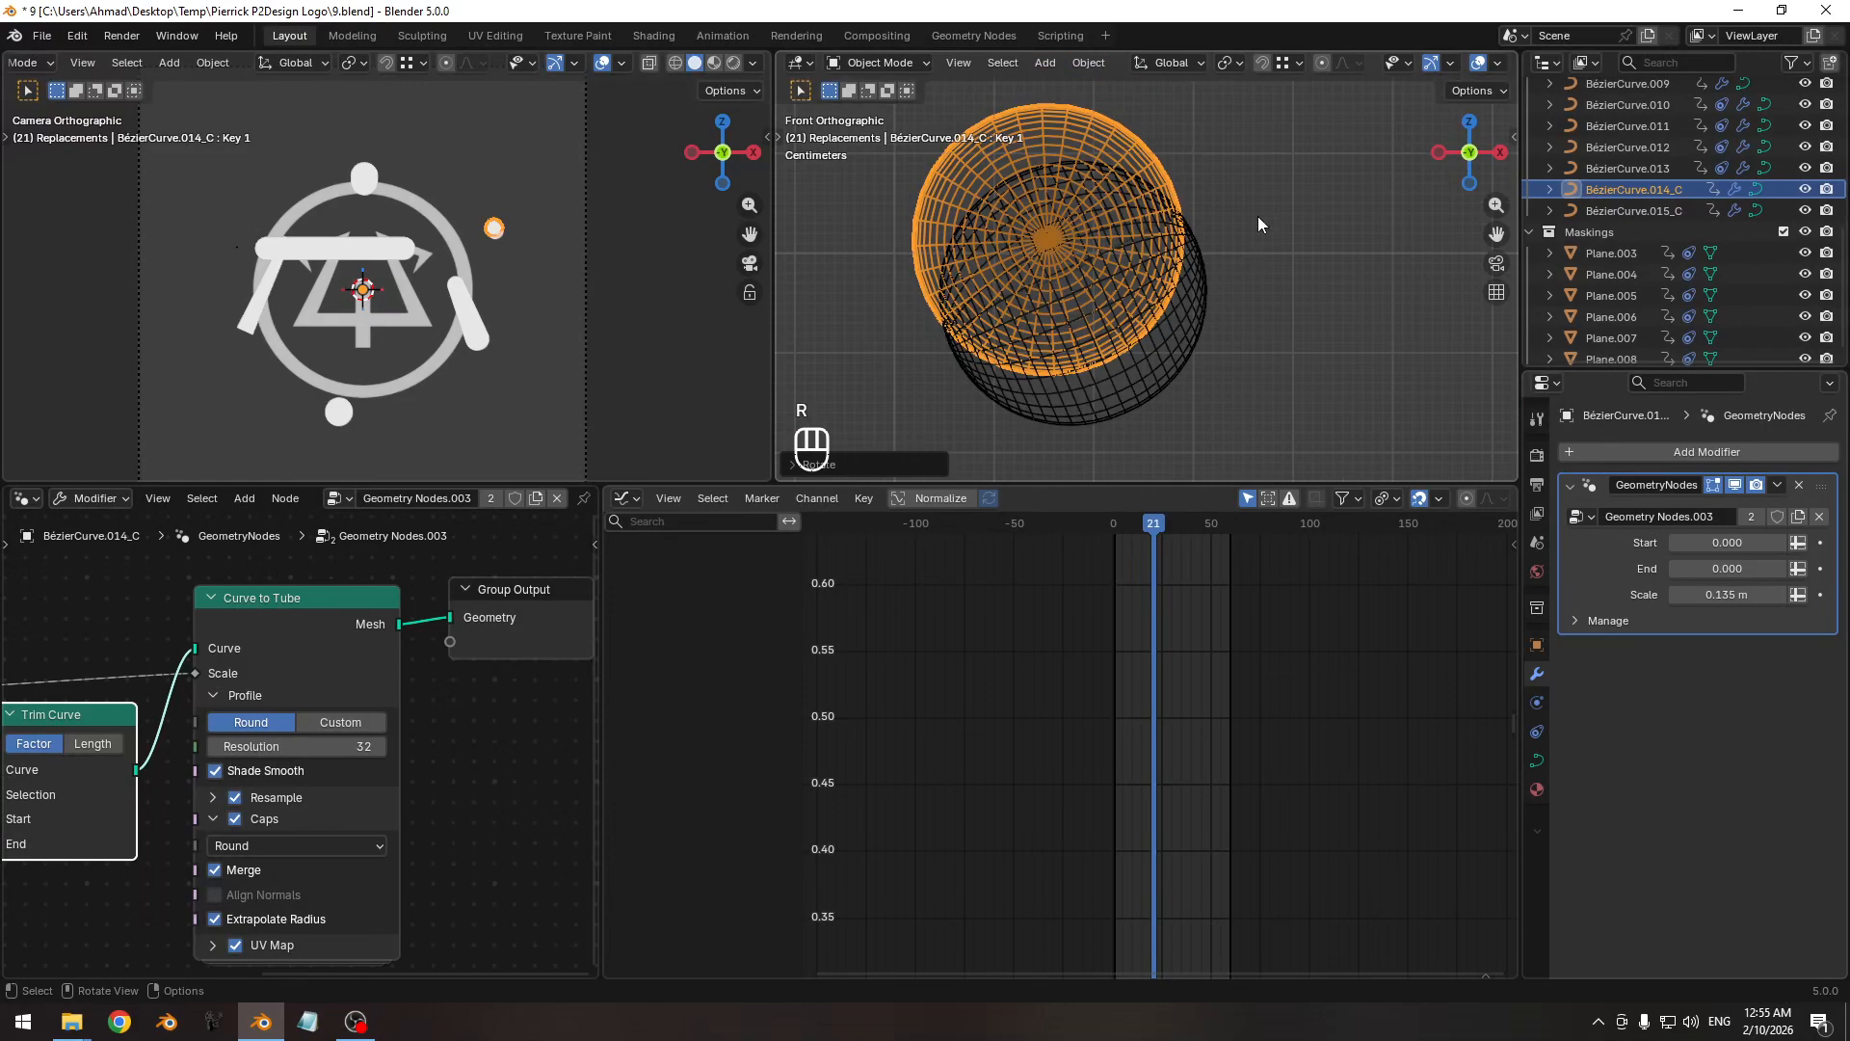
key("r")
left_click(1280, 240)
middle_click_drag(1280, 240, 1245, 210, "ctrl")
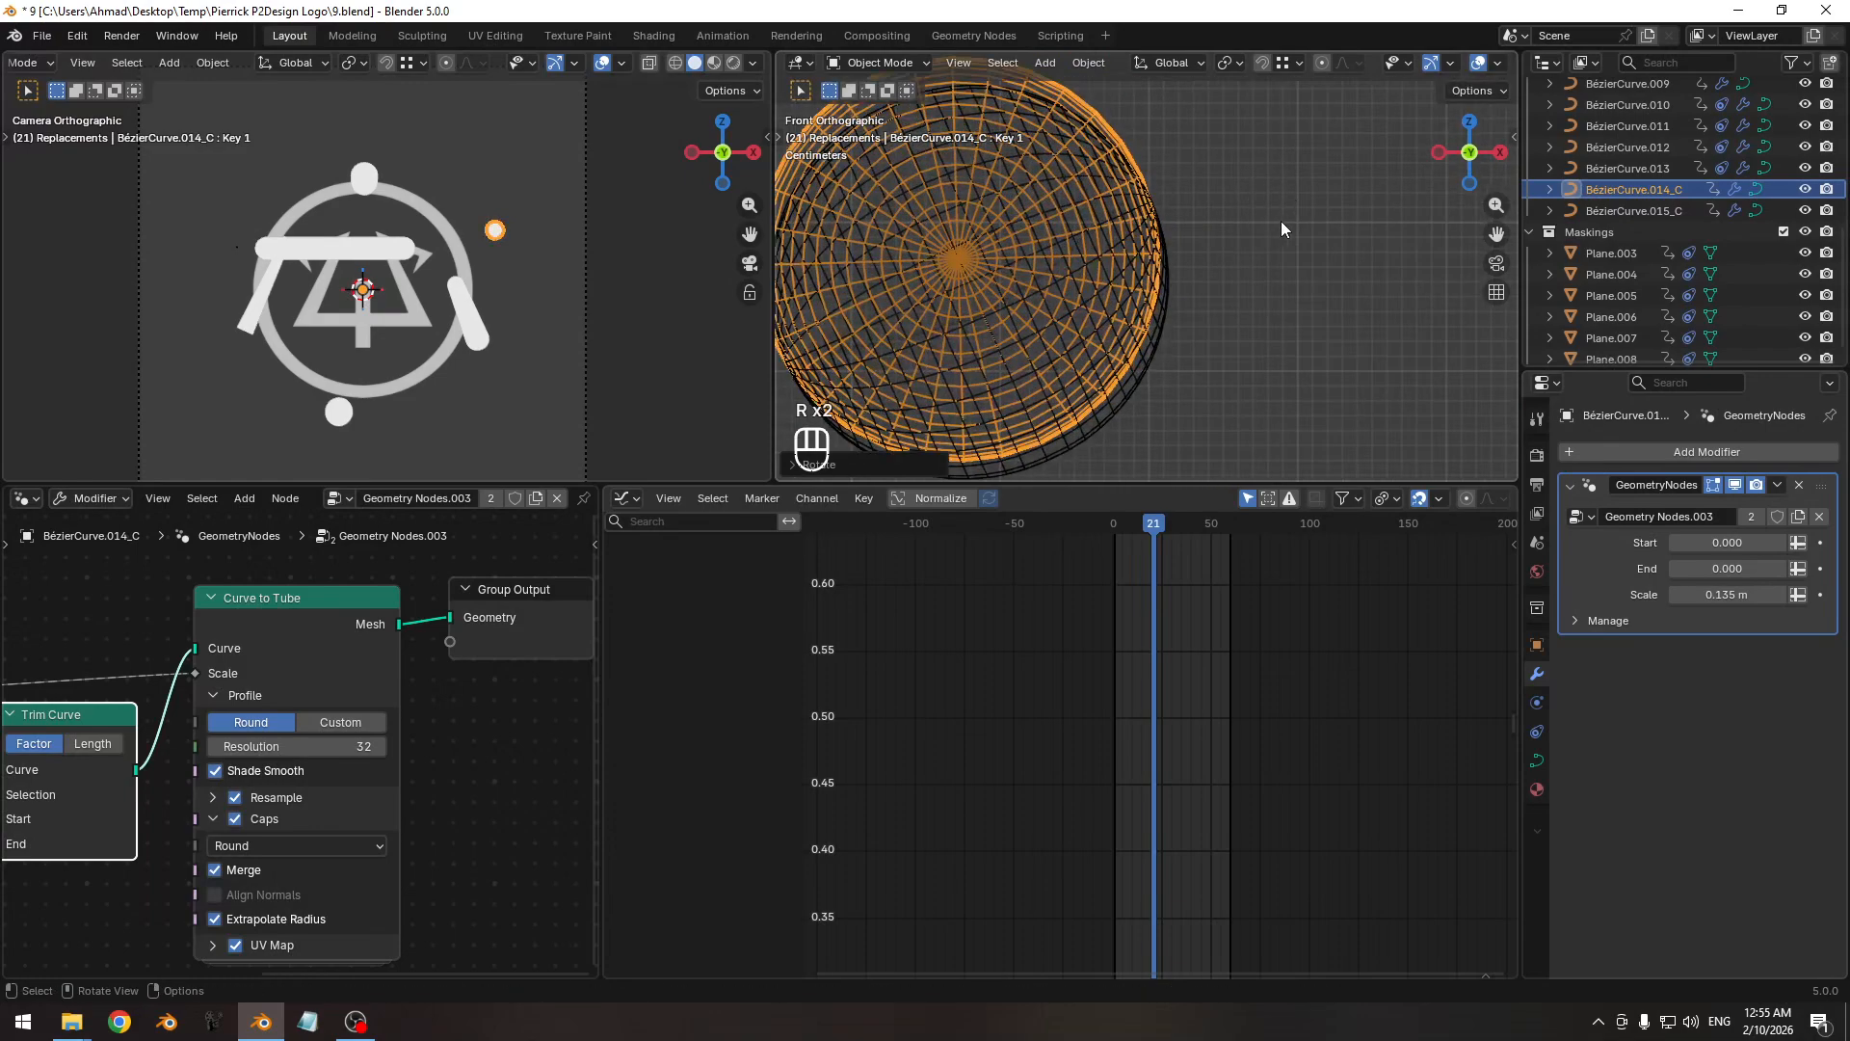
key("r")
left_click(1298, 264)
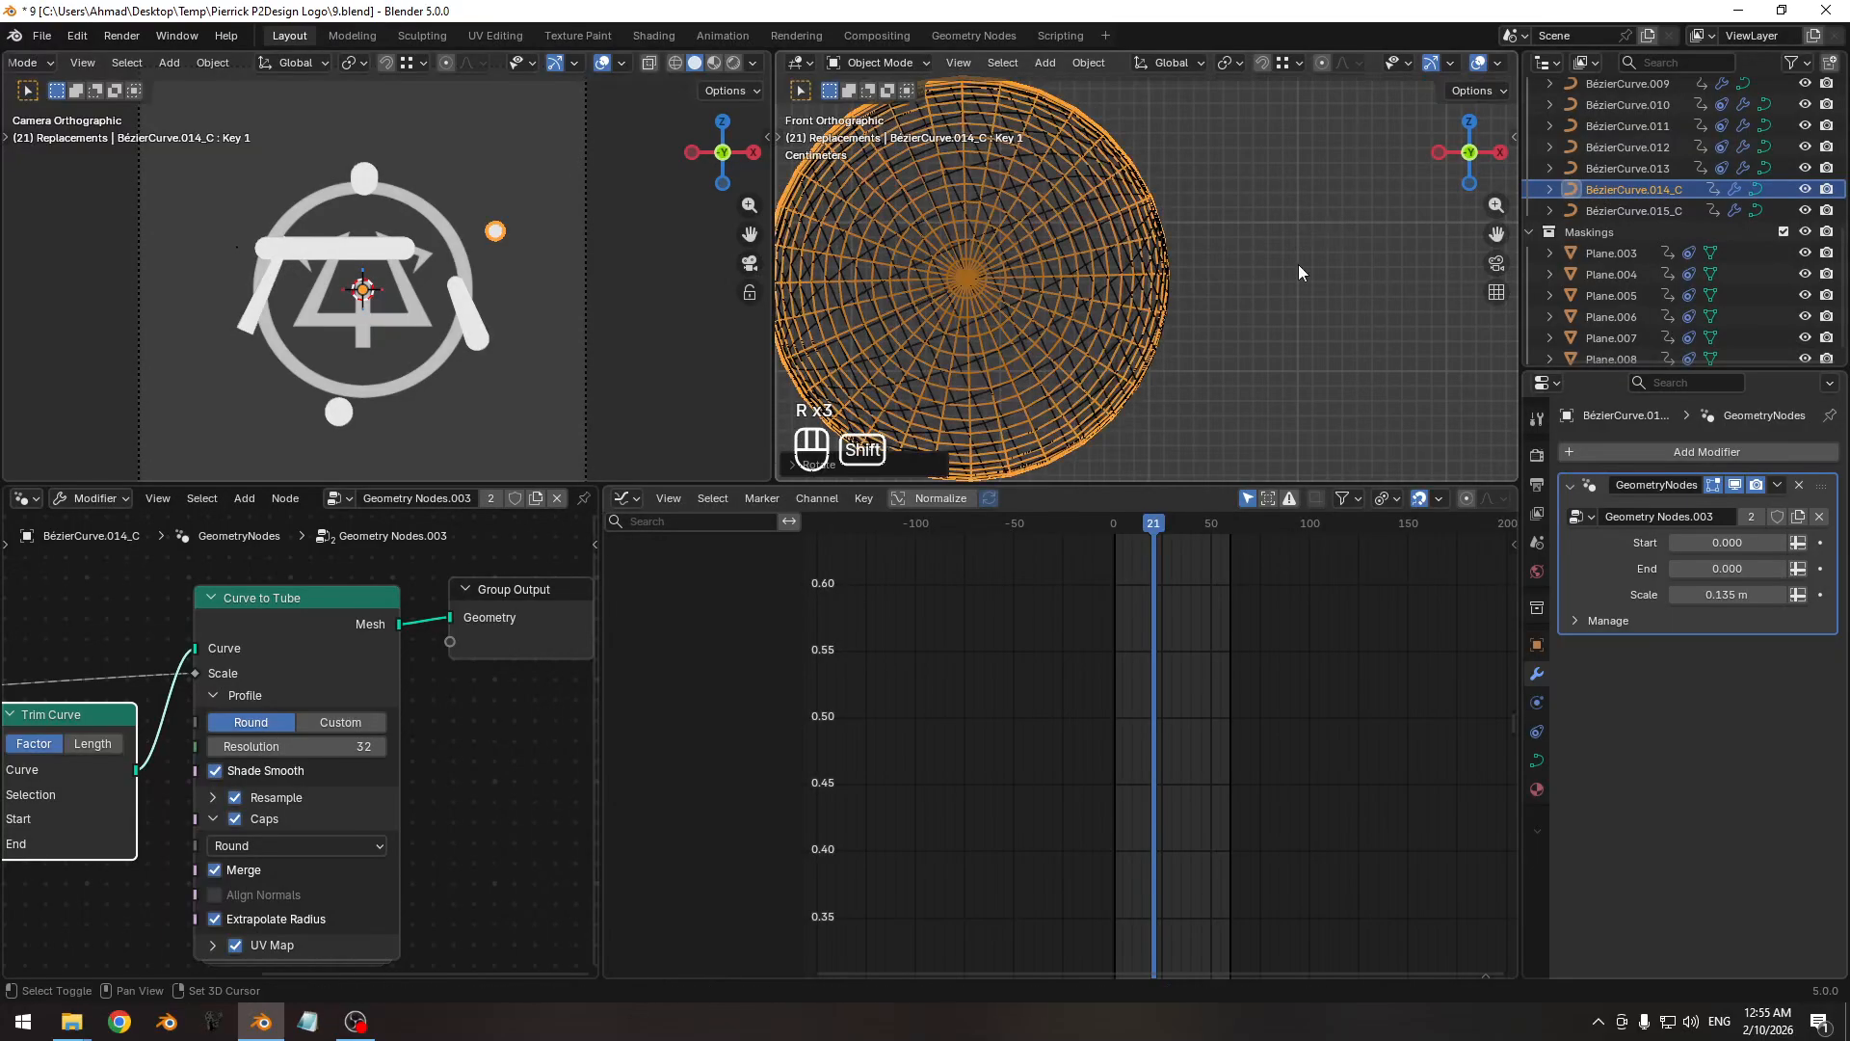
Widen the Graph Editor and frame the animation range in it, keeping the playhead at frame 21.
middle_click_drag(1298, 264, 1162, 395, "ctrl")
middle_click_drag(1158, 629, 1222, 686, "ctrl")
middle_click_drag(1207, 684, 1147, 672, "shift")
left_click_drag(800, 653, 742, 653)
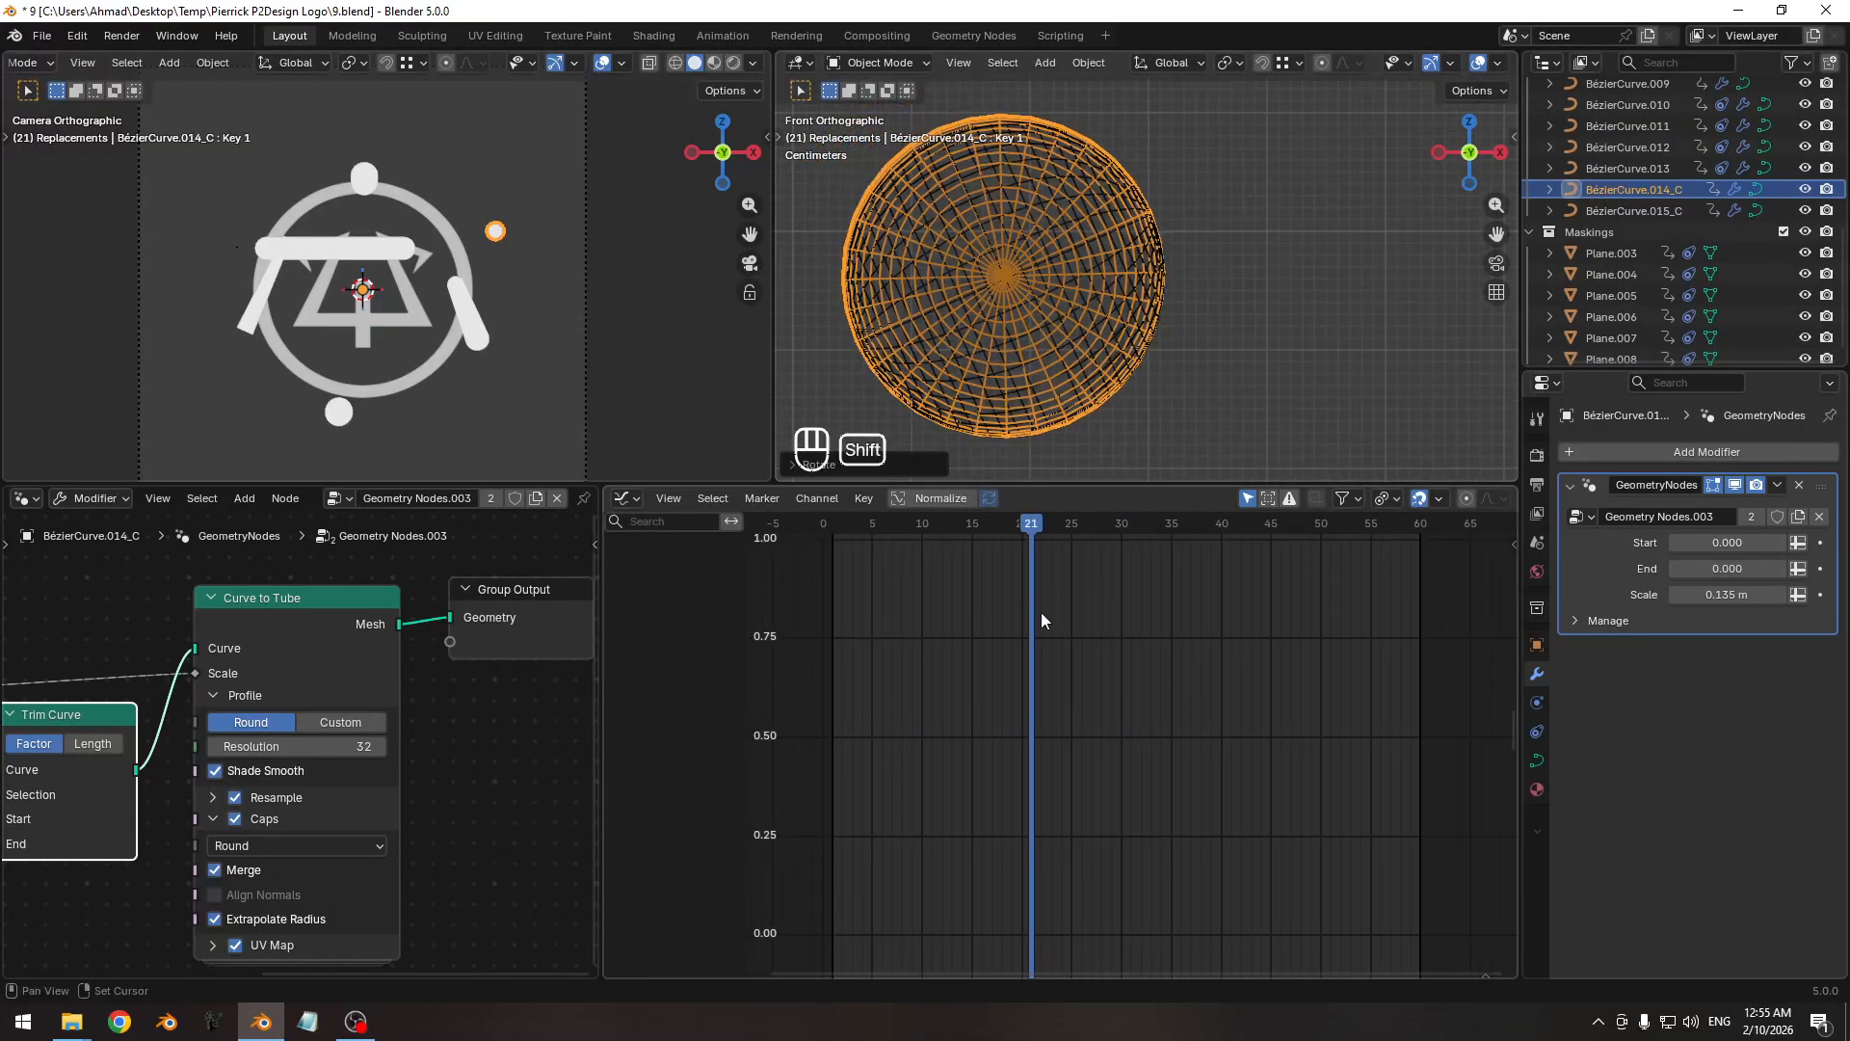
middle_click_drag(1044, 620, 1054, 643, "ctrl")
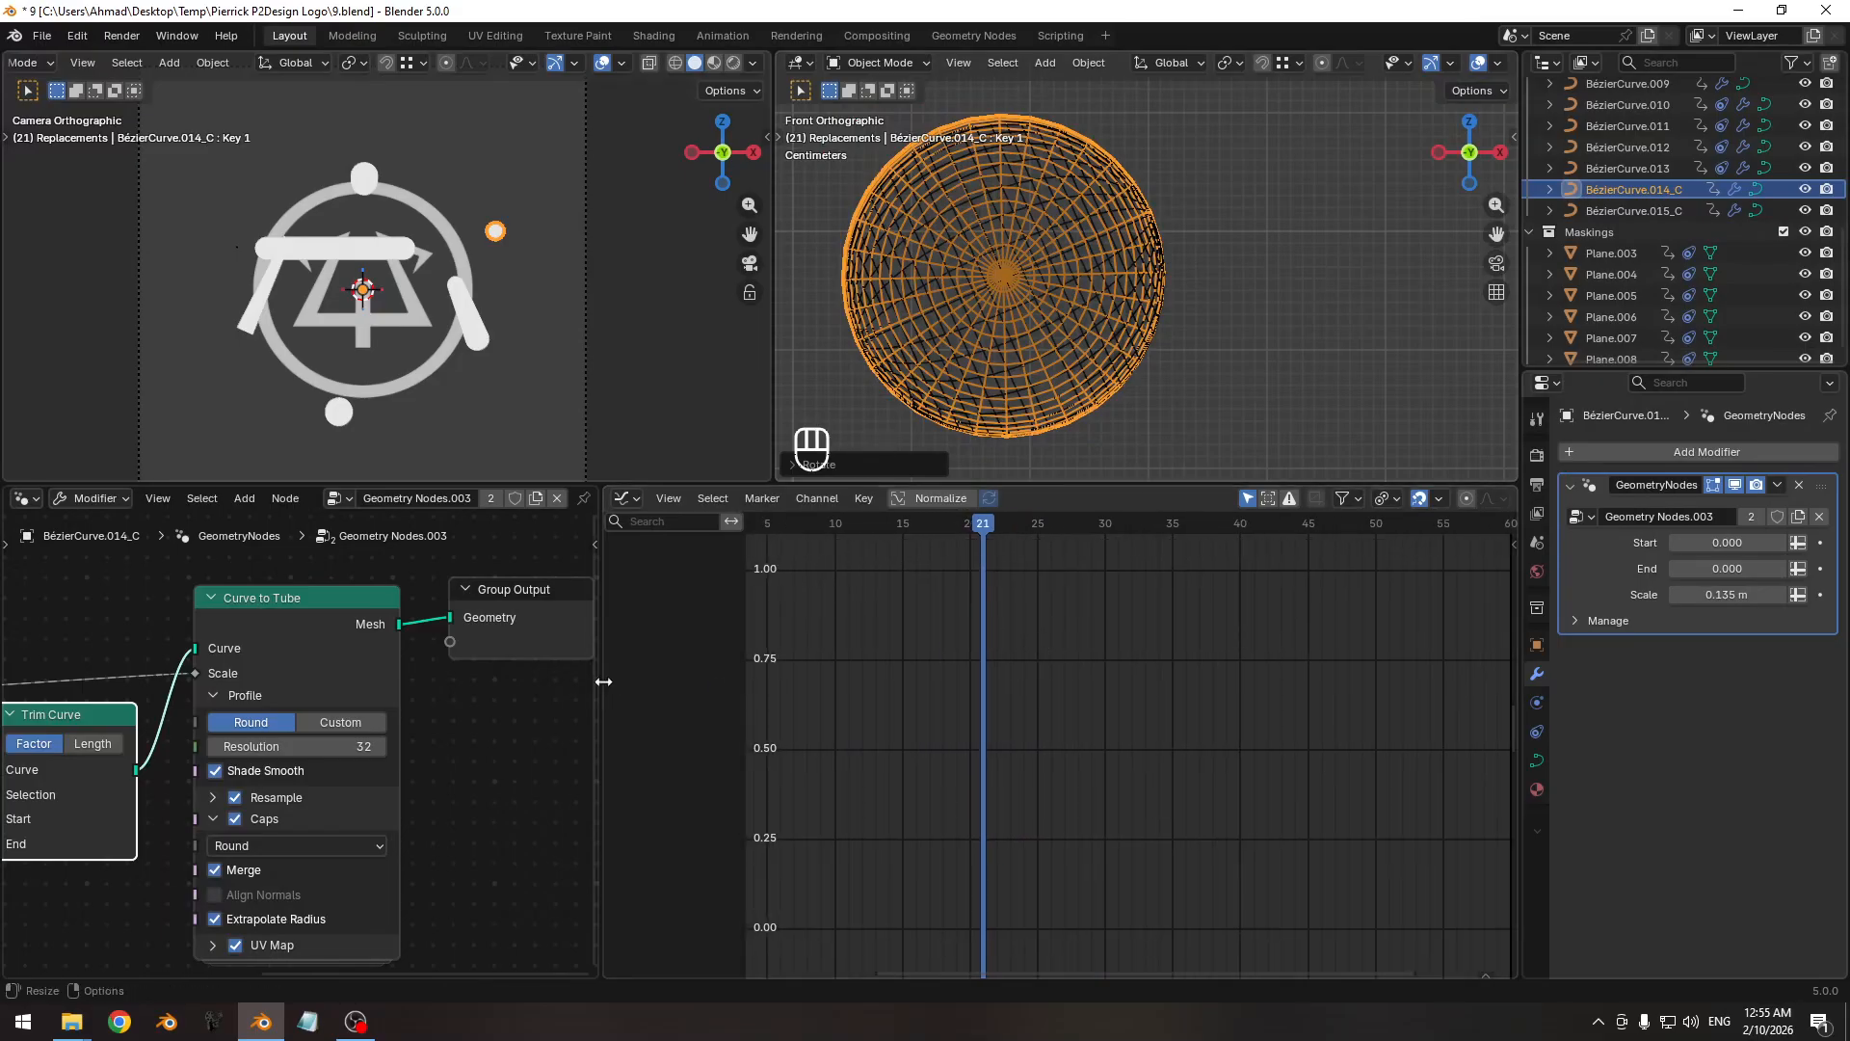
left_click_drag(596, 681, 381, 692)
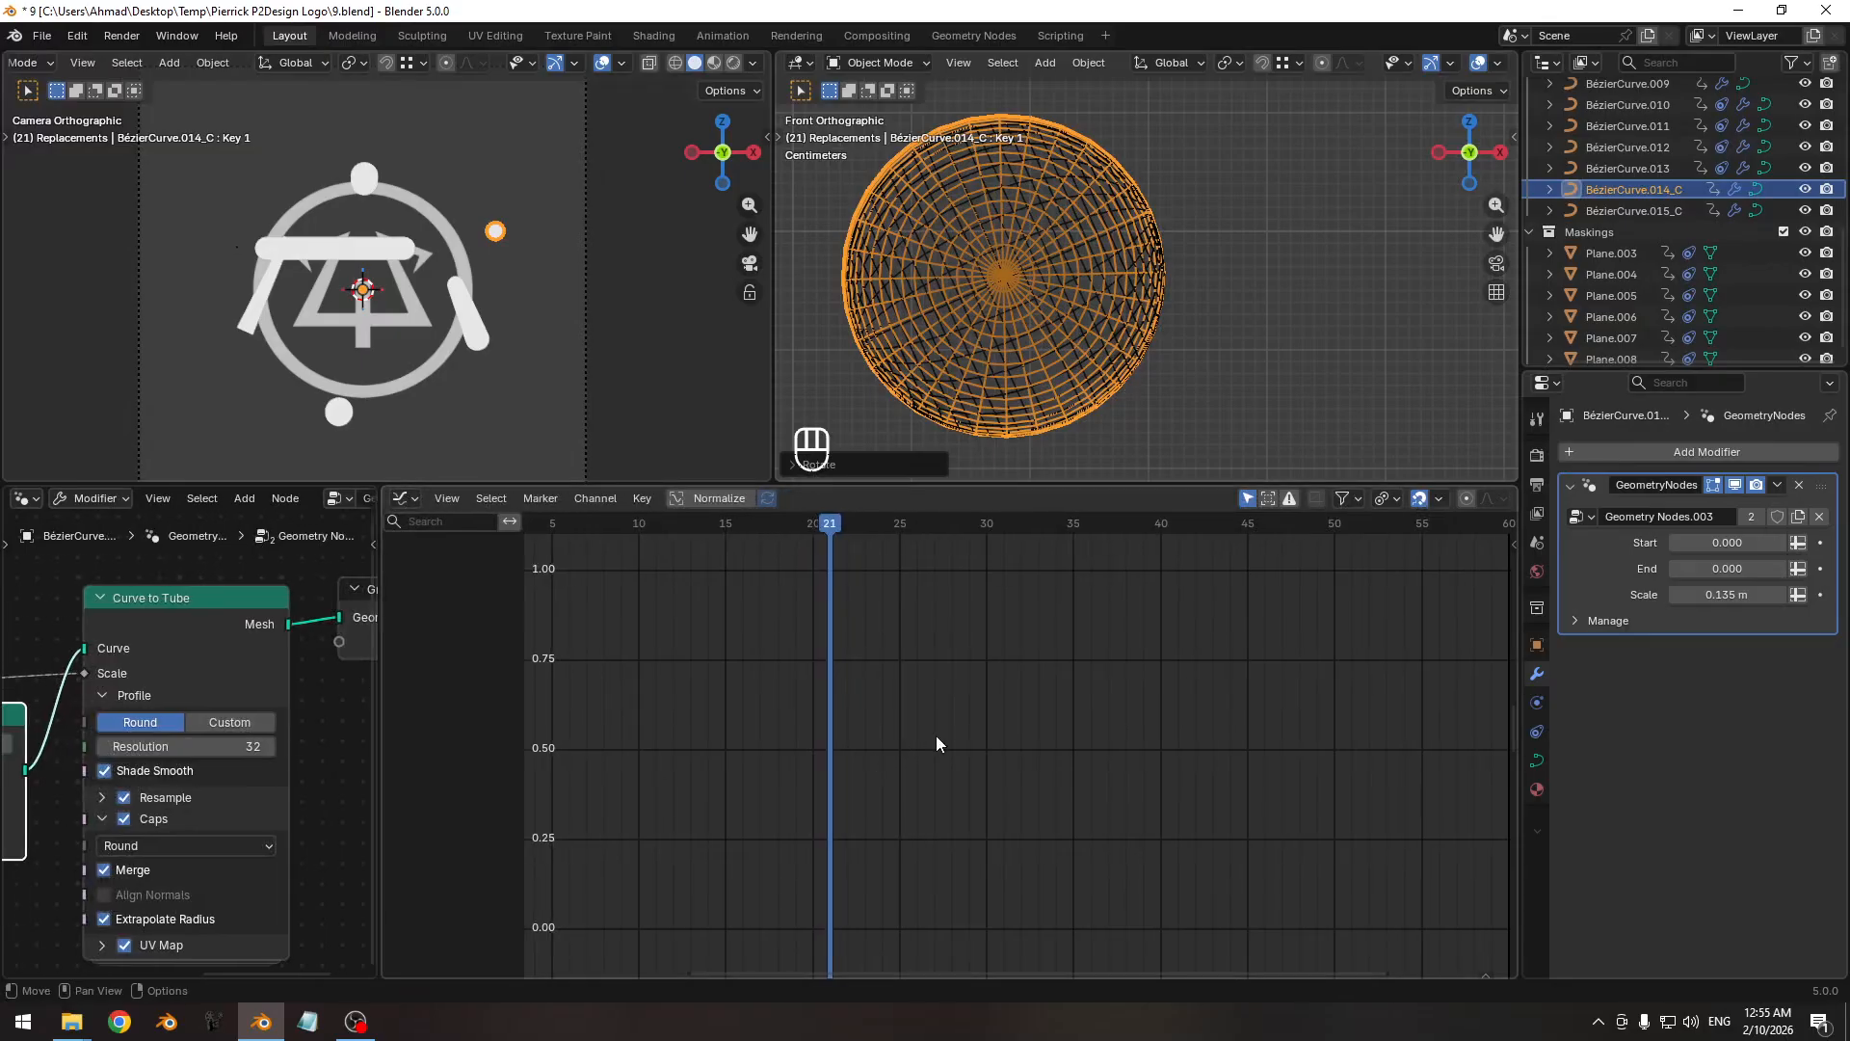
left_click(663, 521)
left_click_drag(663, 520, 844, 530)
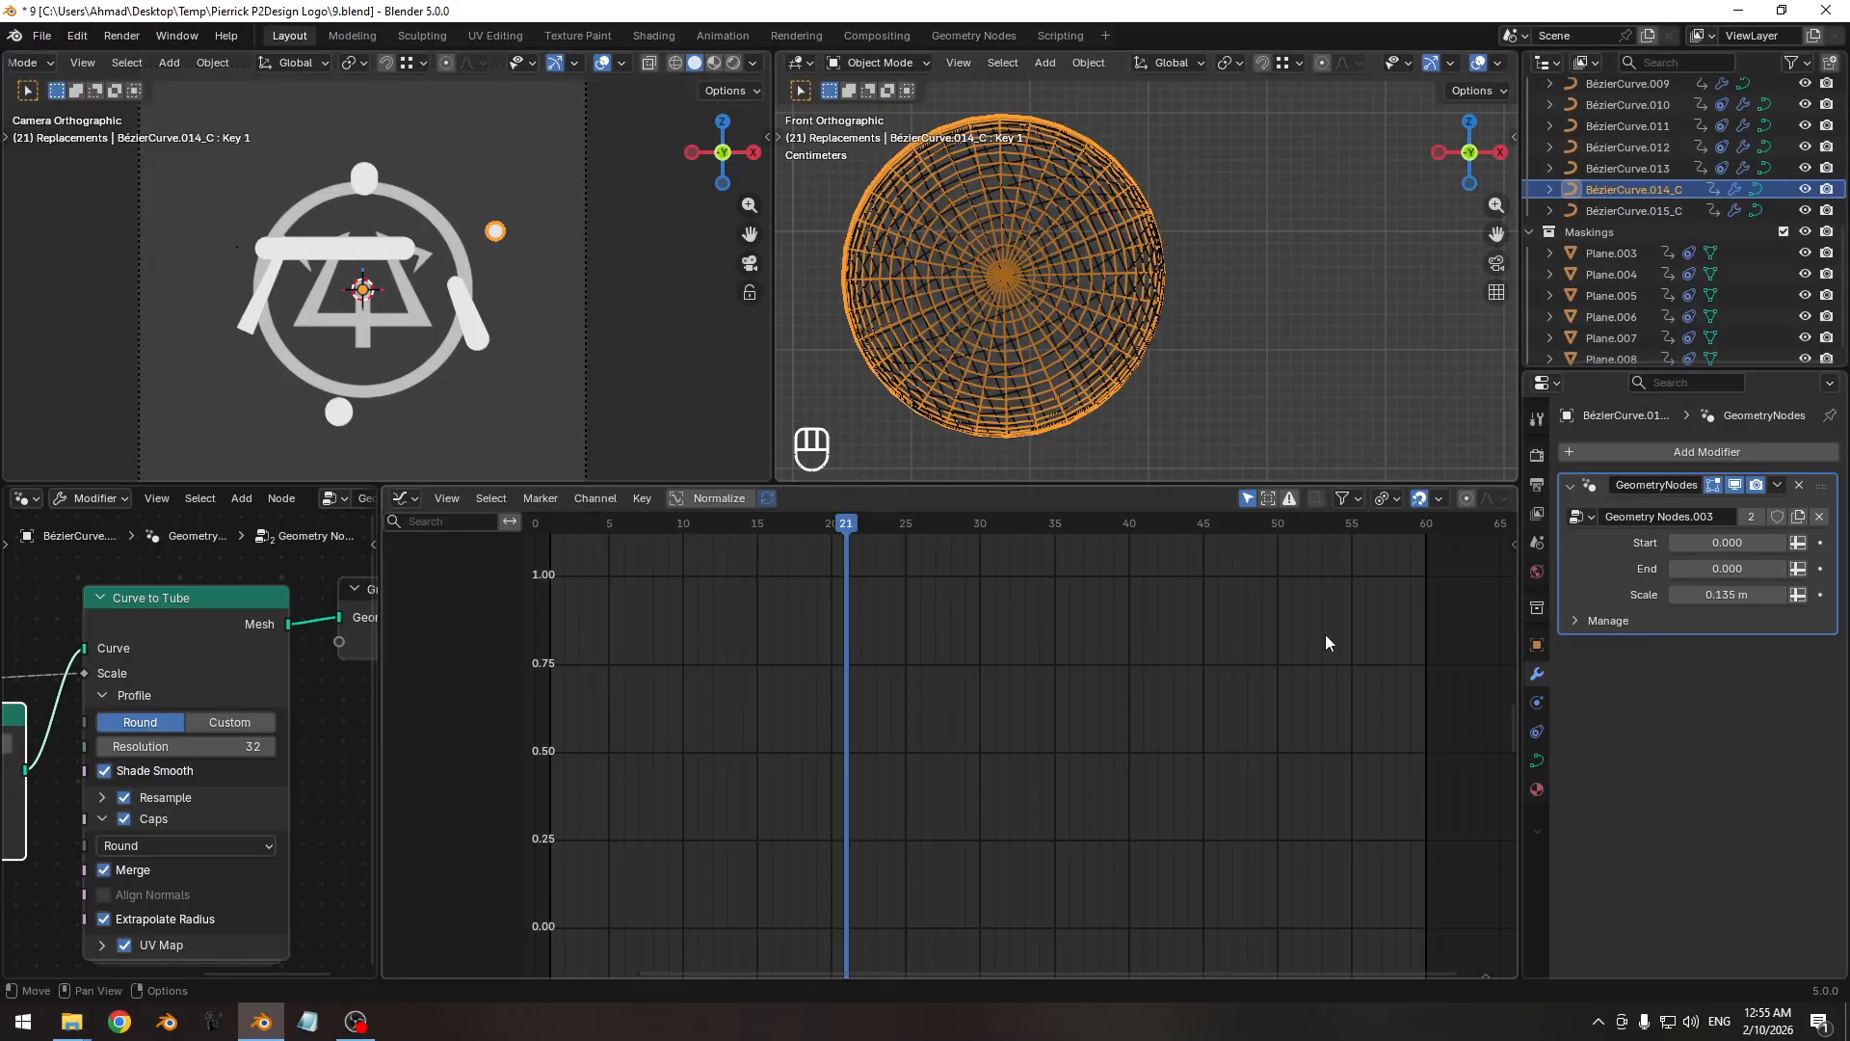
Keyframe the Scale of BézierCurve.014_C at 0.135 m on frame 21 and 0 m on frame 20.
left_click(1820, 595)
key("Left")
left_click_drag(1720, 592, 1628, 592)
left_click(1820, 595)
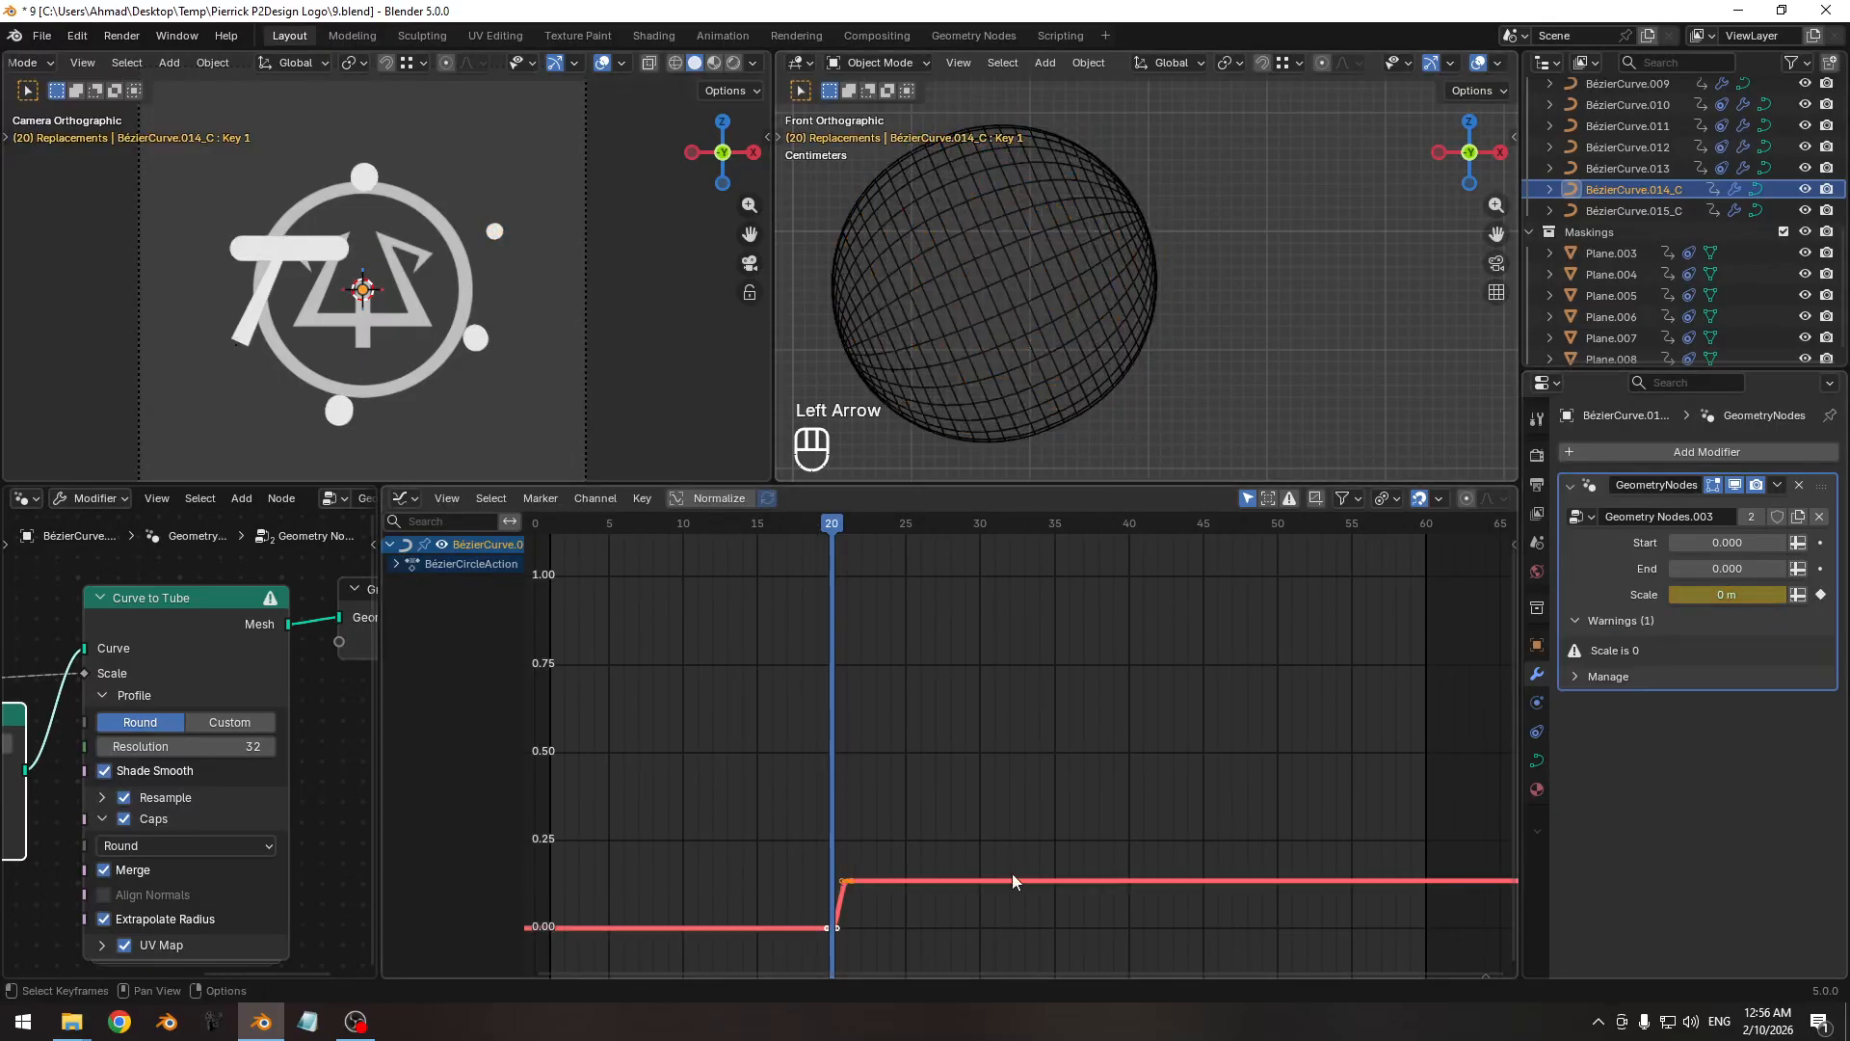
key("t")
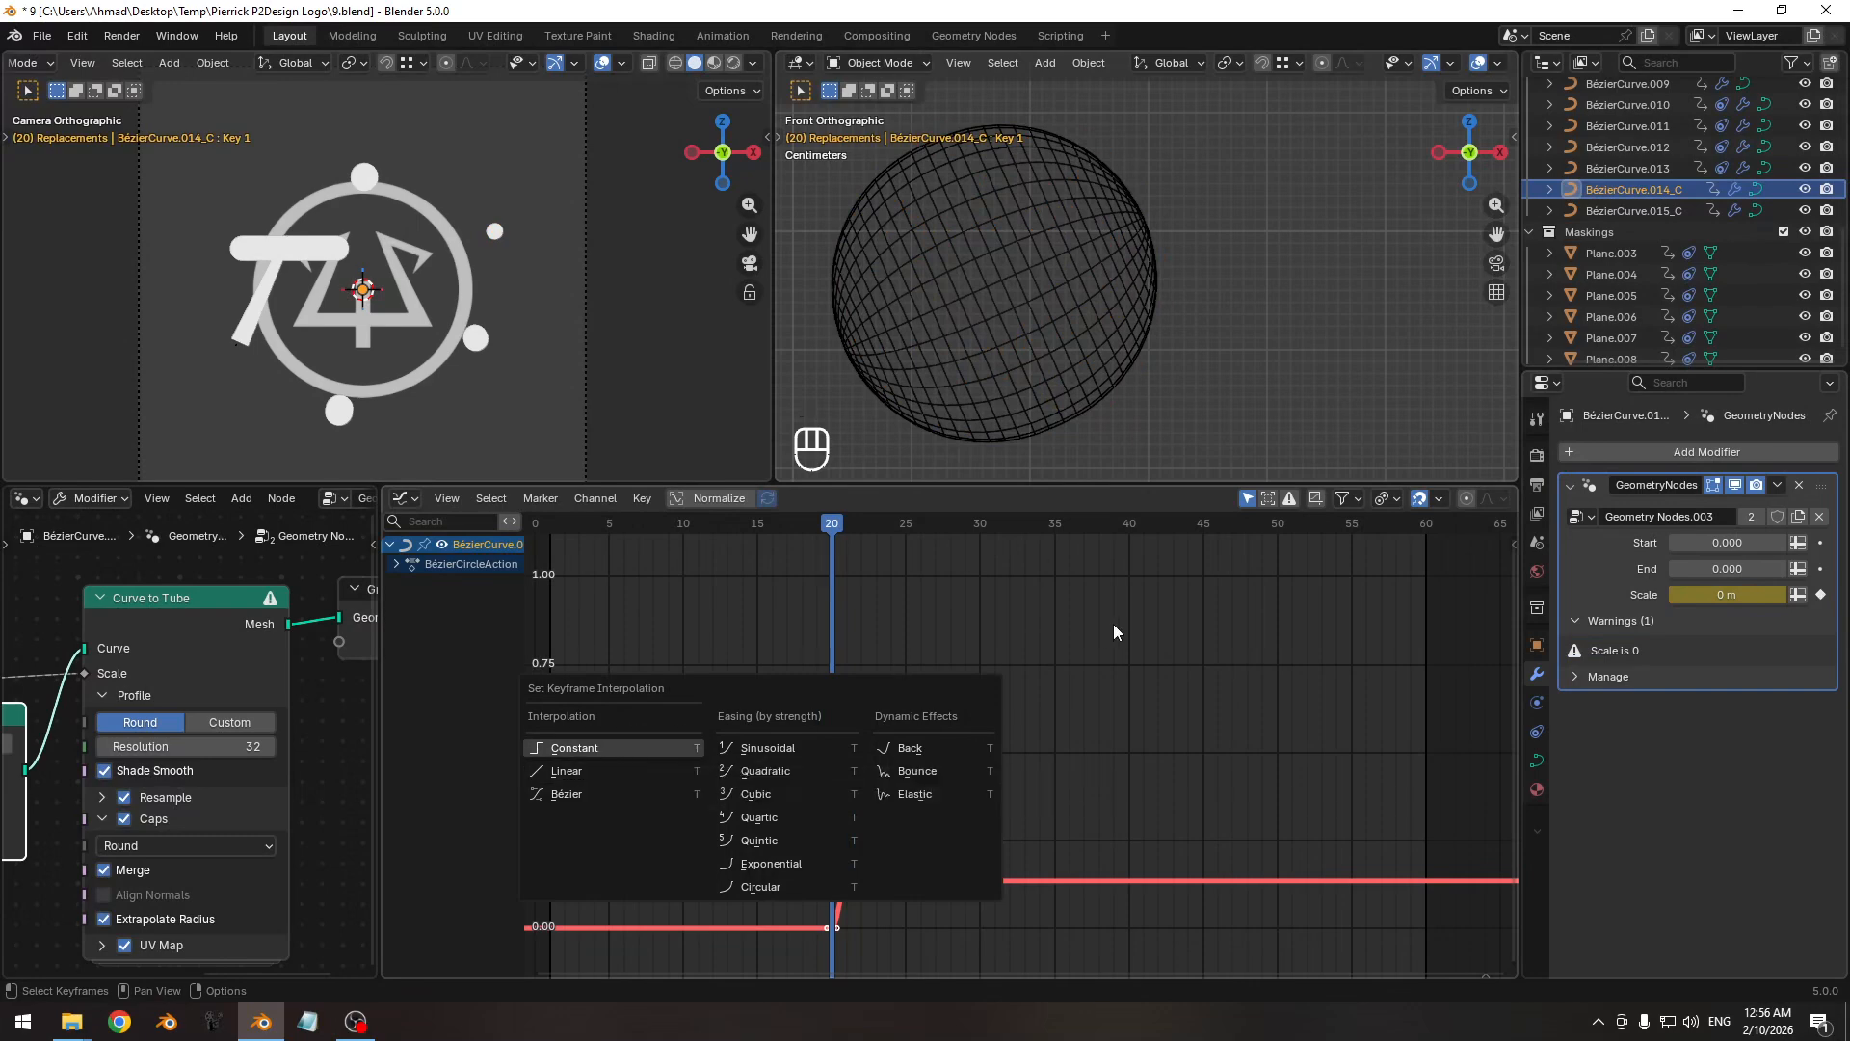
key("Right")
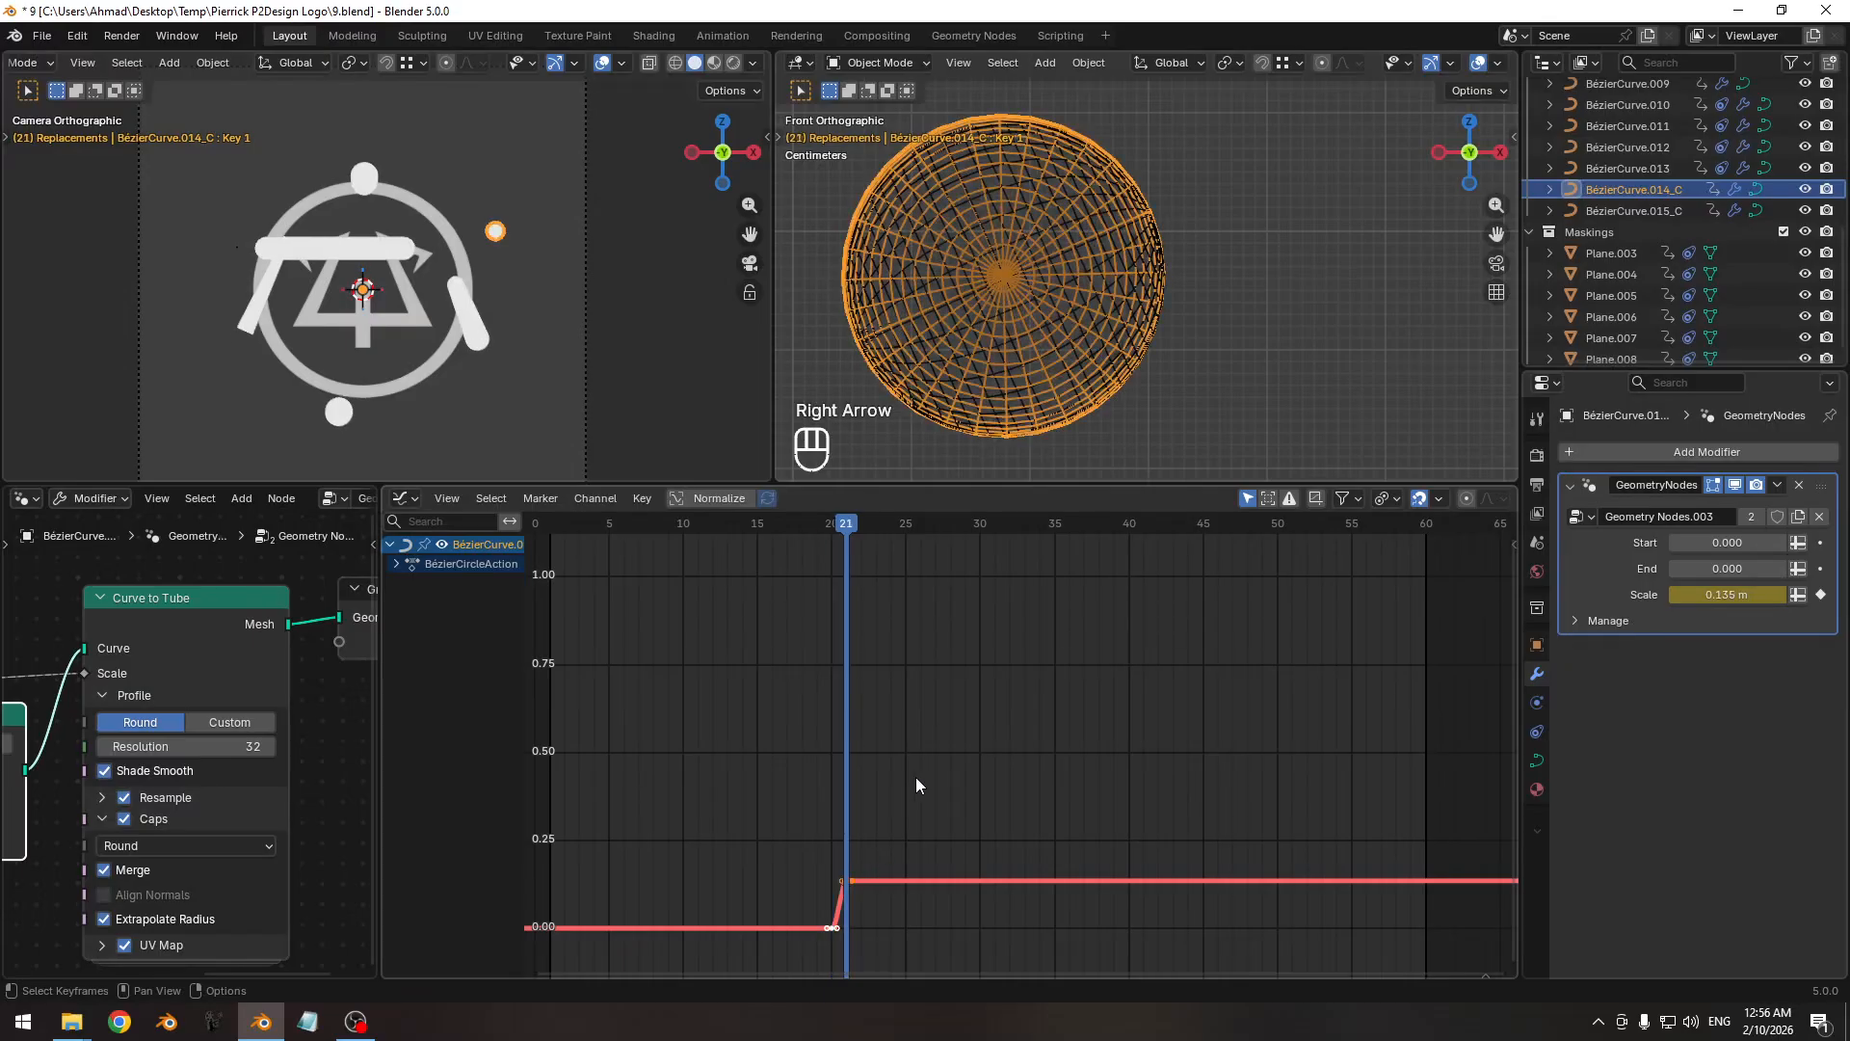
key("Left")
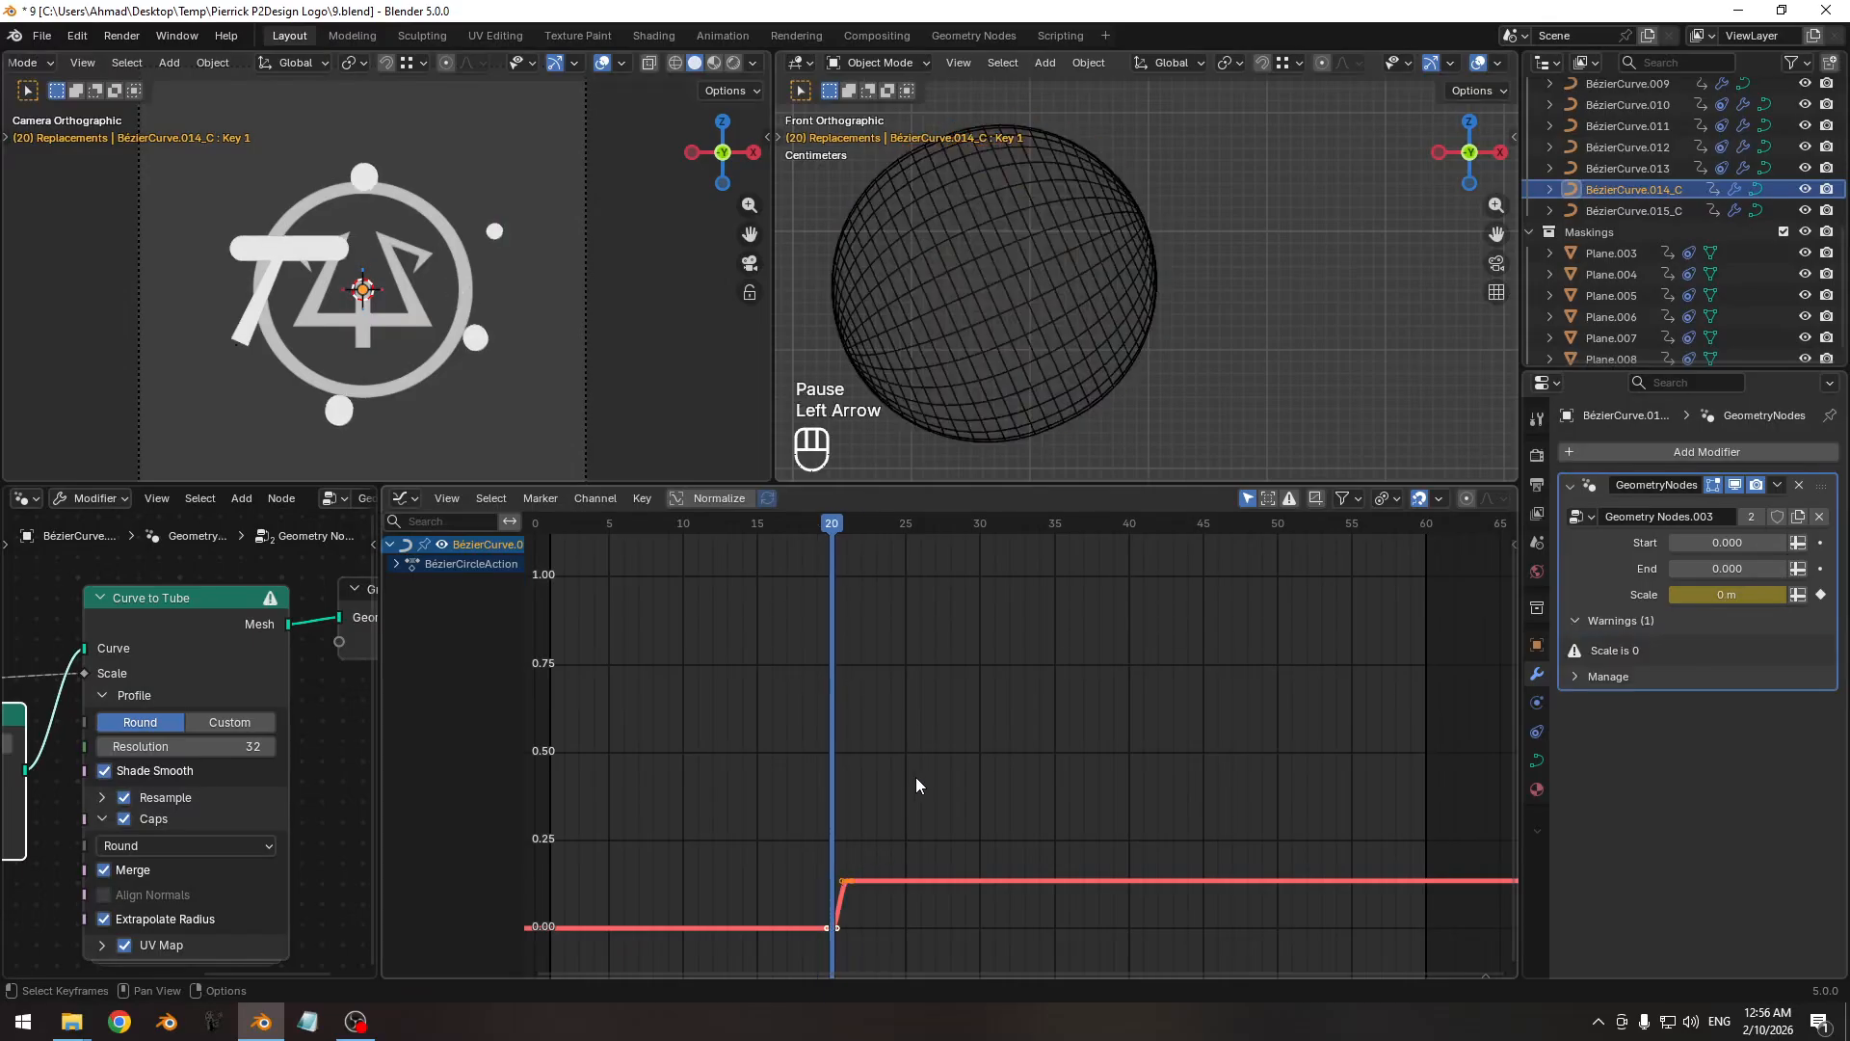
Select BézierCurve.004 and isolate its Scale channel in the Graph Editor, unlocking it for editing.
left_click(1042, 281)
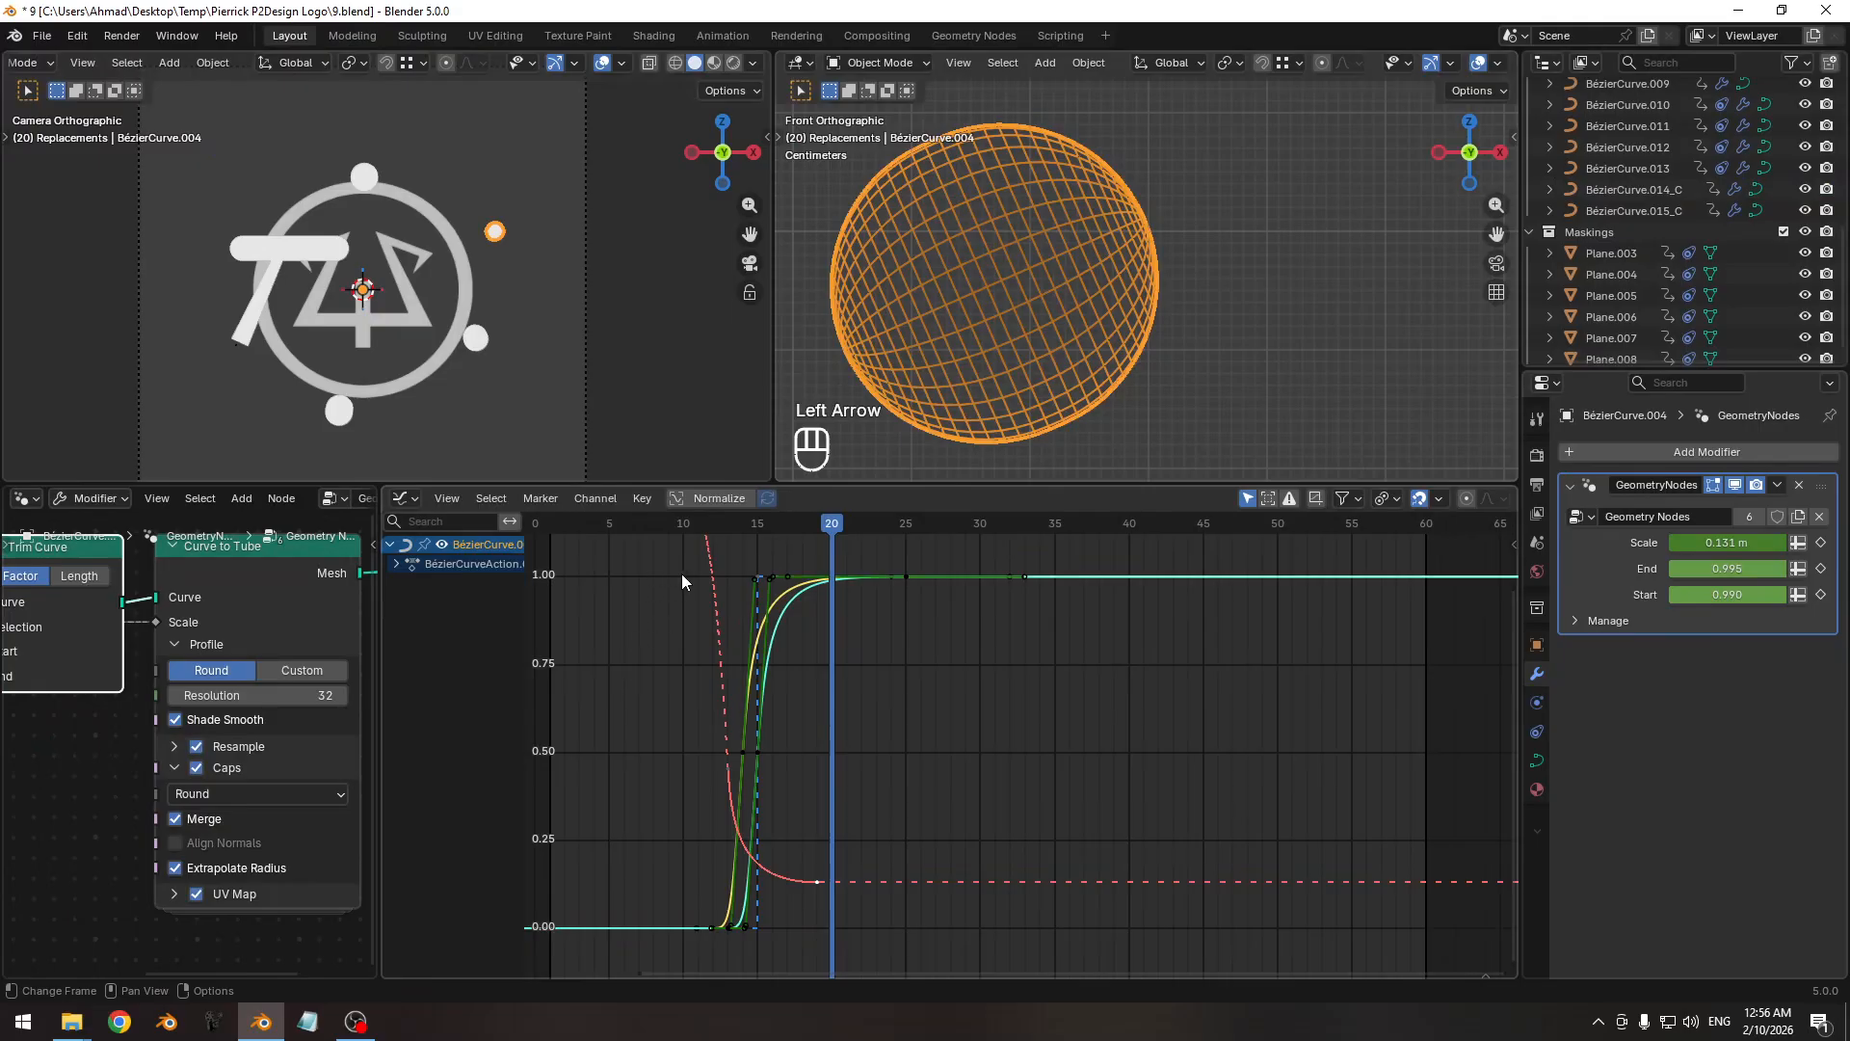
left_click(714, 622)
middle_click_drag(711, 622, 806, 674)
left_click(397, 565)
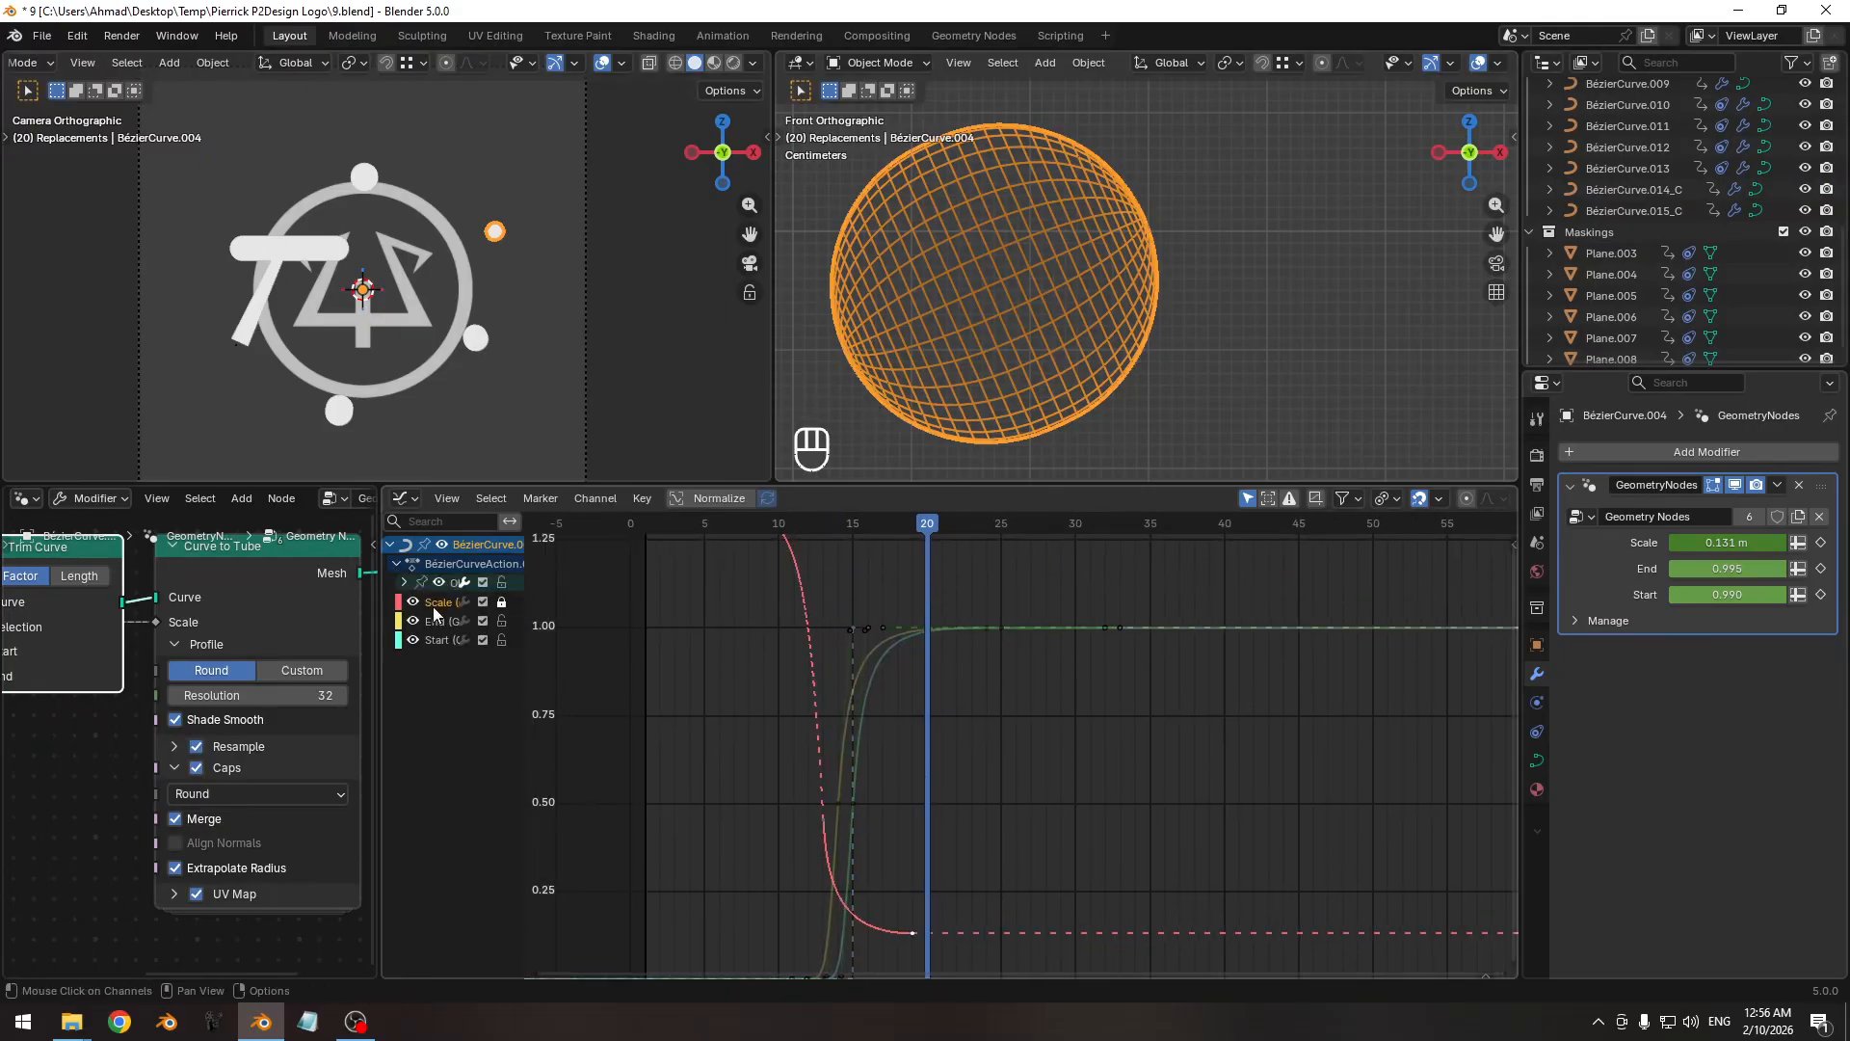
left_click(433, 607)
key("shift+h")
key("Tab")
mouse_move(958, 671)
middle_mouse_down("ctrl")
mouse_move(933, 703)
mouse_move(963, 707)
middle_mouse_up("ctrl")
Insert a keyframe on only the selected Scale channel of BézierCurve.004 at frame 20.
key("Left")
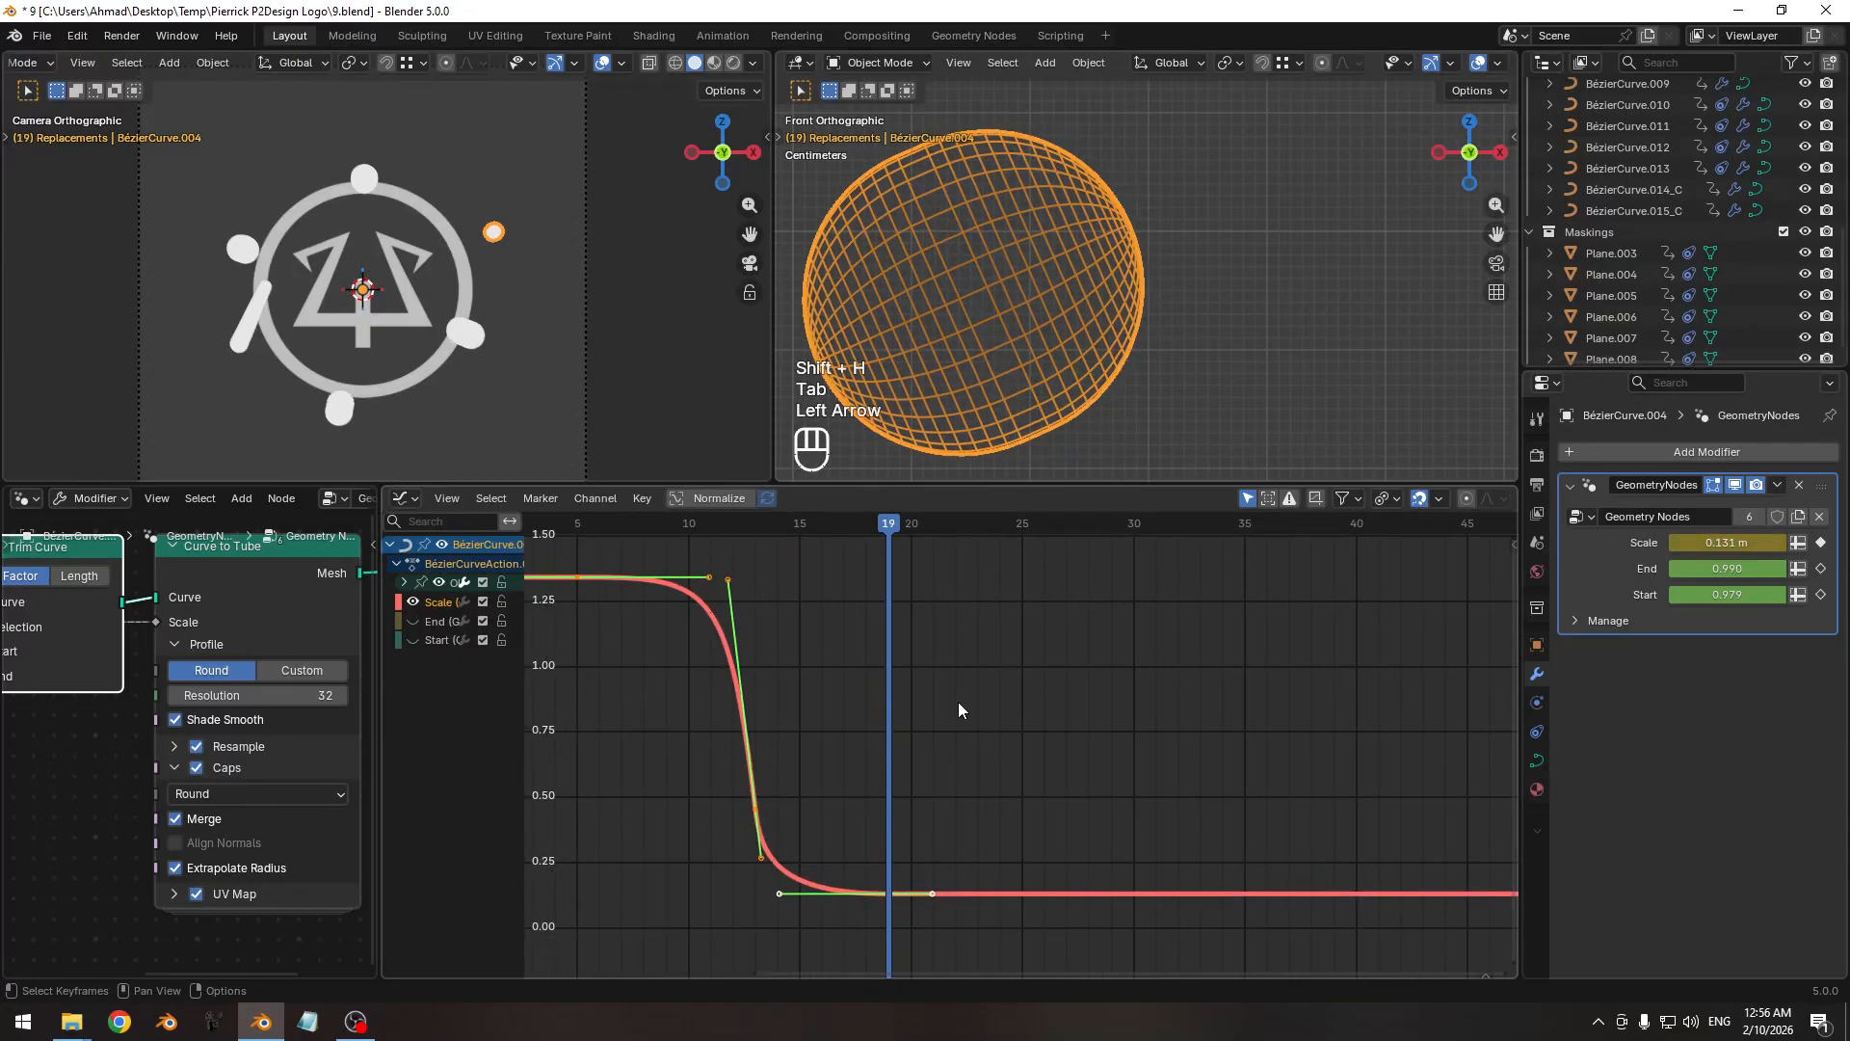
key("Right")
key("Right")
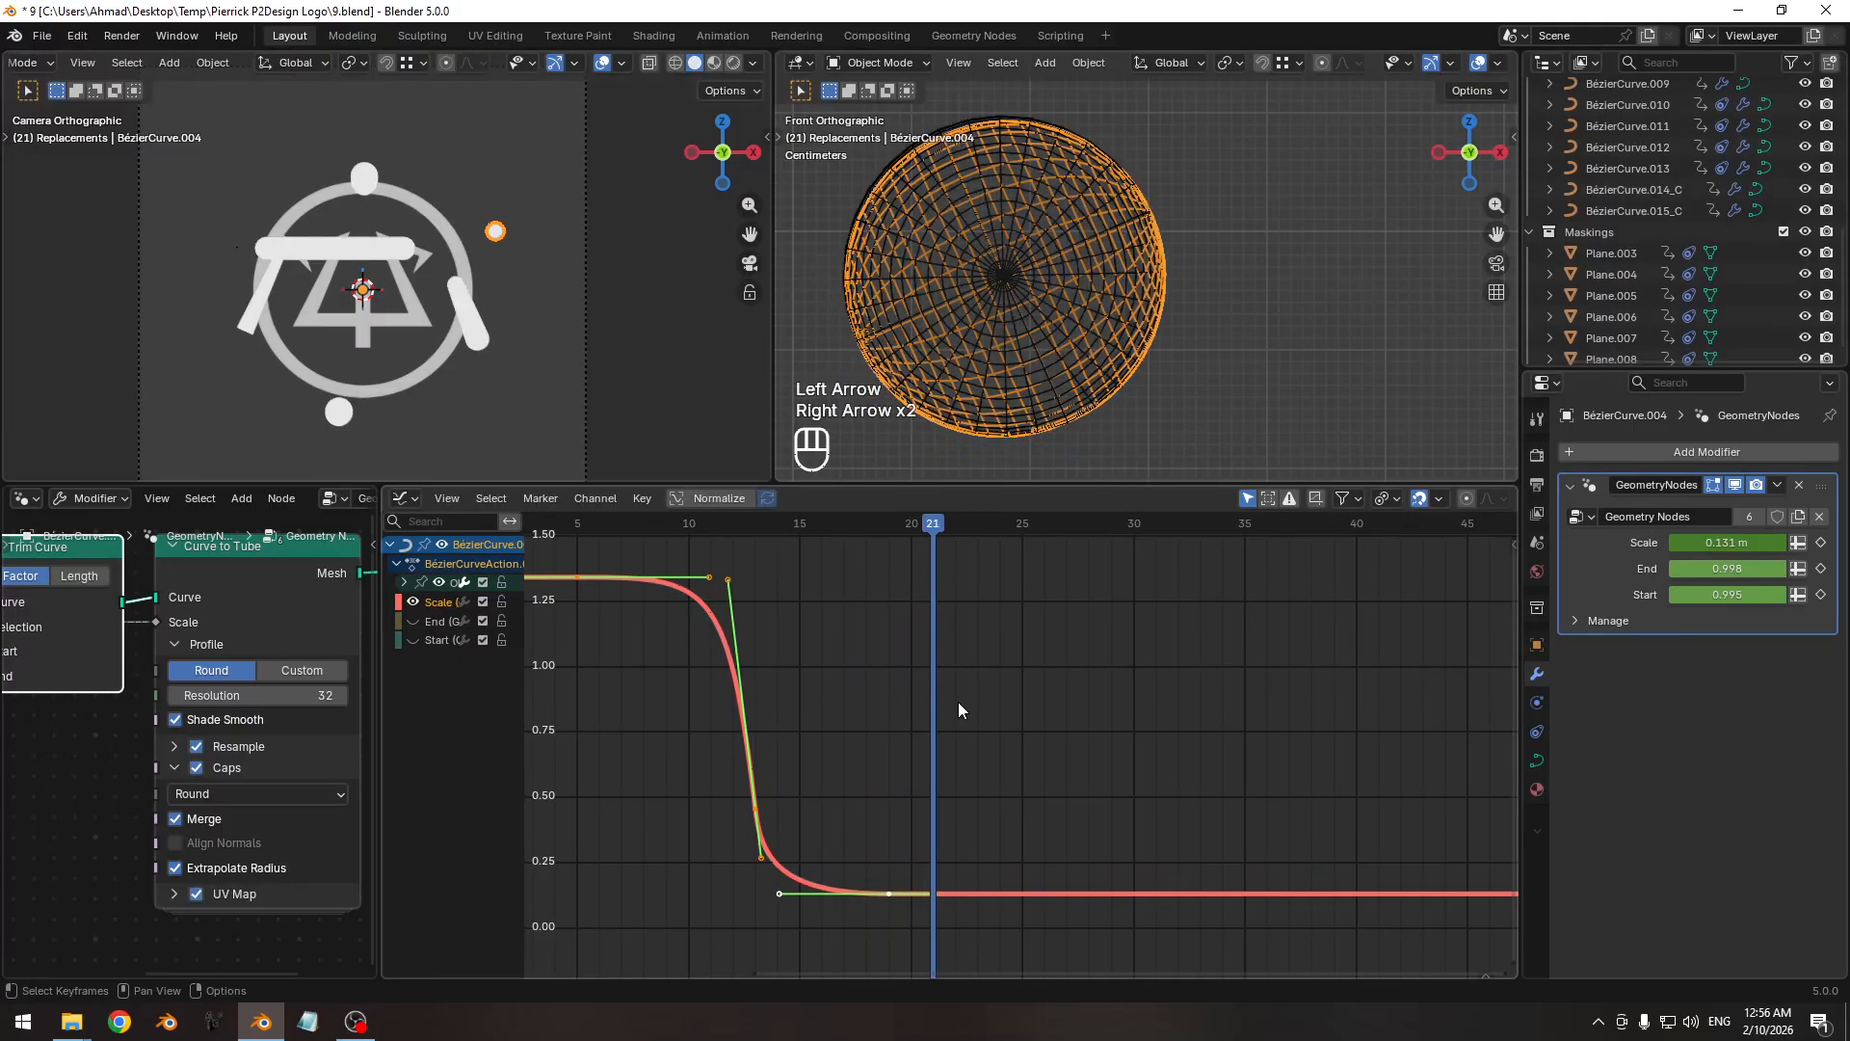
key("Left")
key("i")
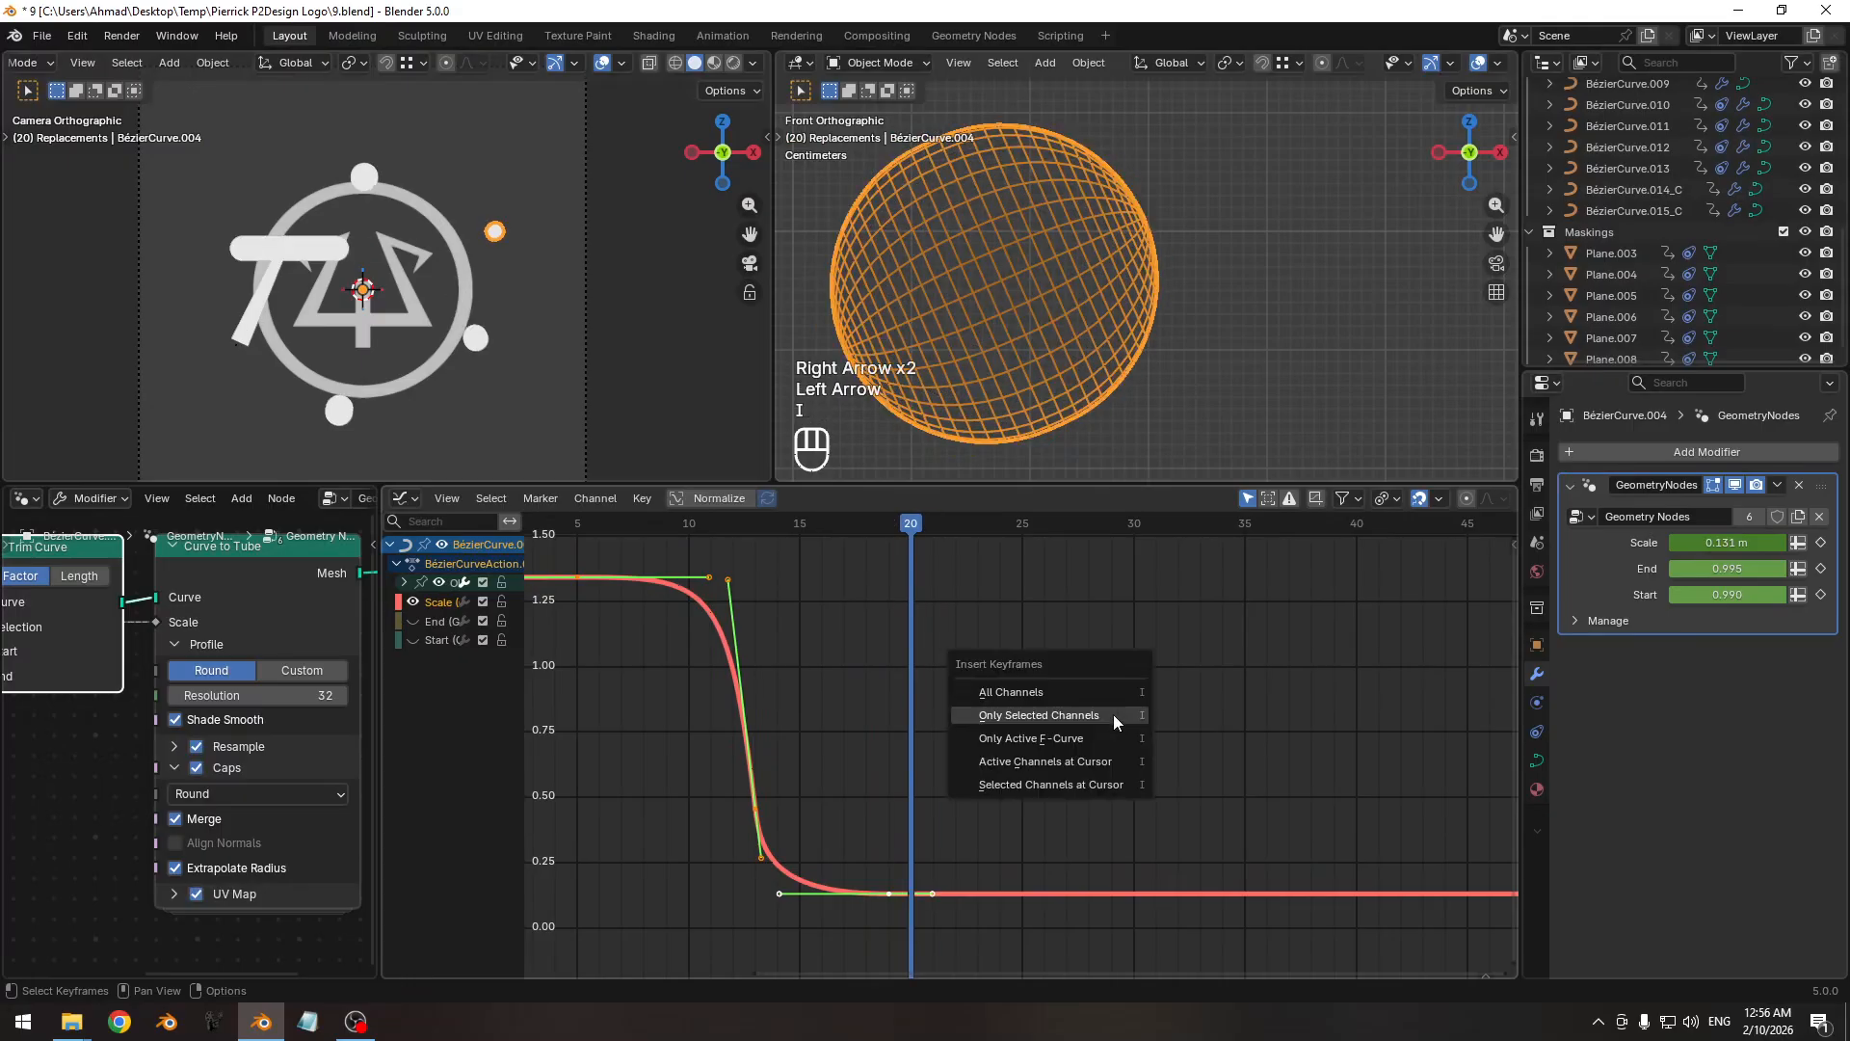
left_click(1108, 713)
Set the Scale of BézierCurve.004 to 0 m at frame 21 and keyframe it.
key("Right")
double_click(1713, 543)
type("0")
key("Return")
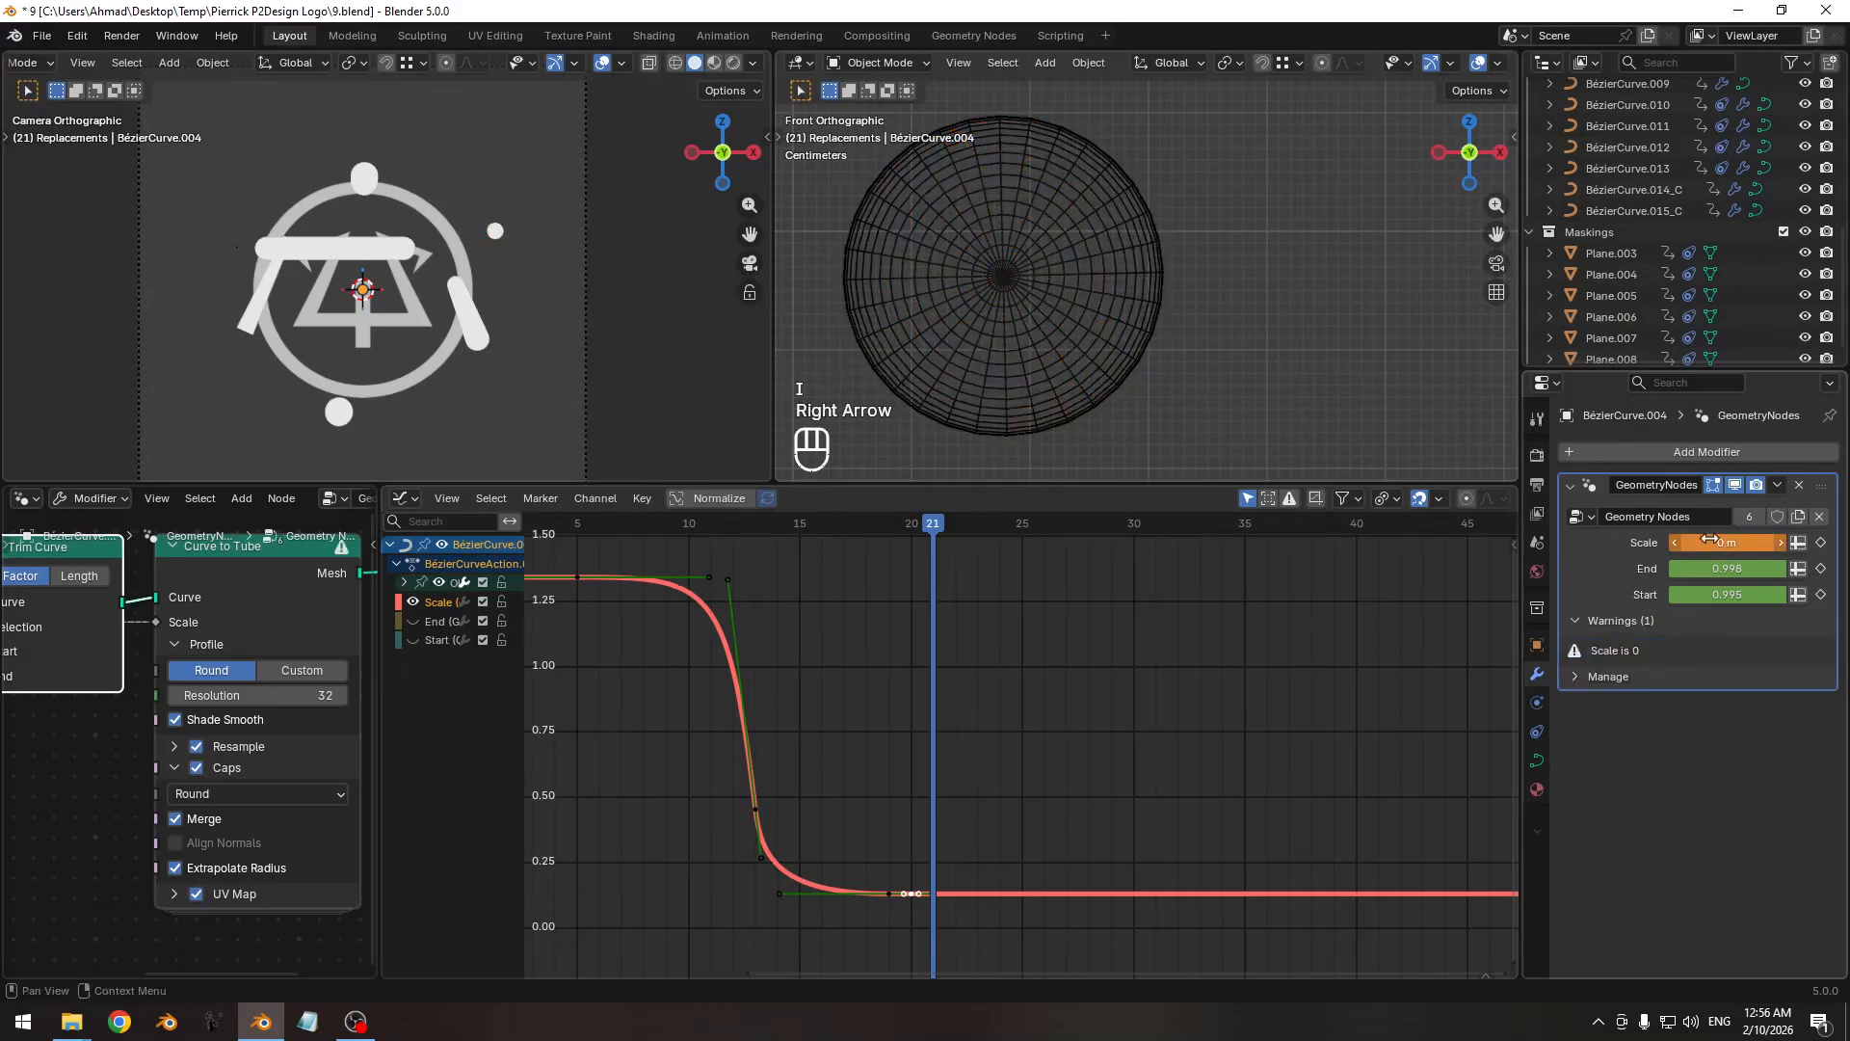
left_click(1819, 542)
Hide the camera view's overlays and compare frames 20 and 21 to examine the swap between the two spheres.
key("Left")
key("Right")
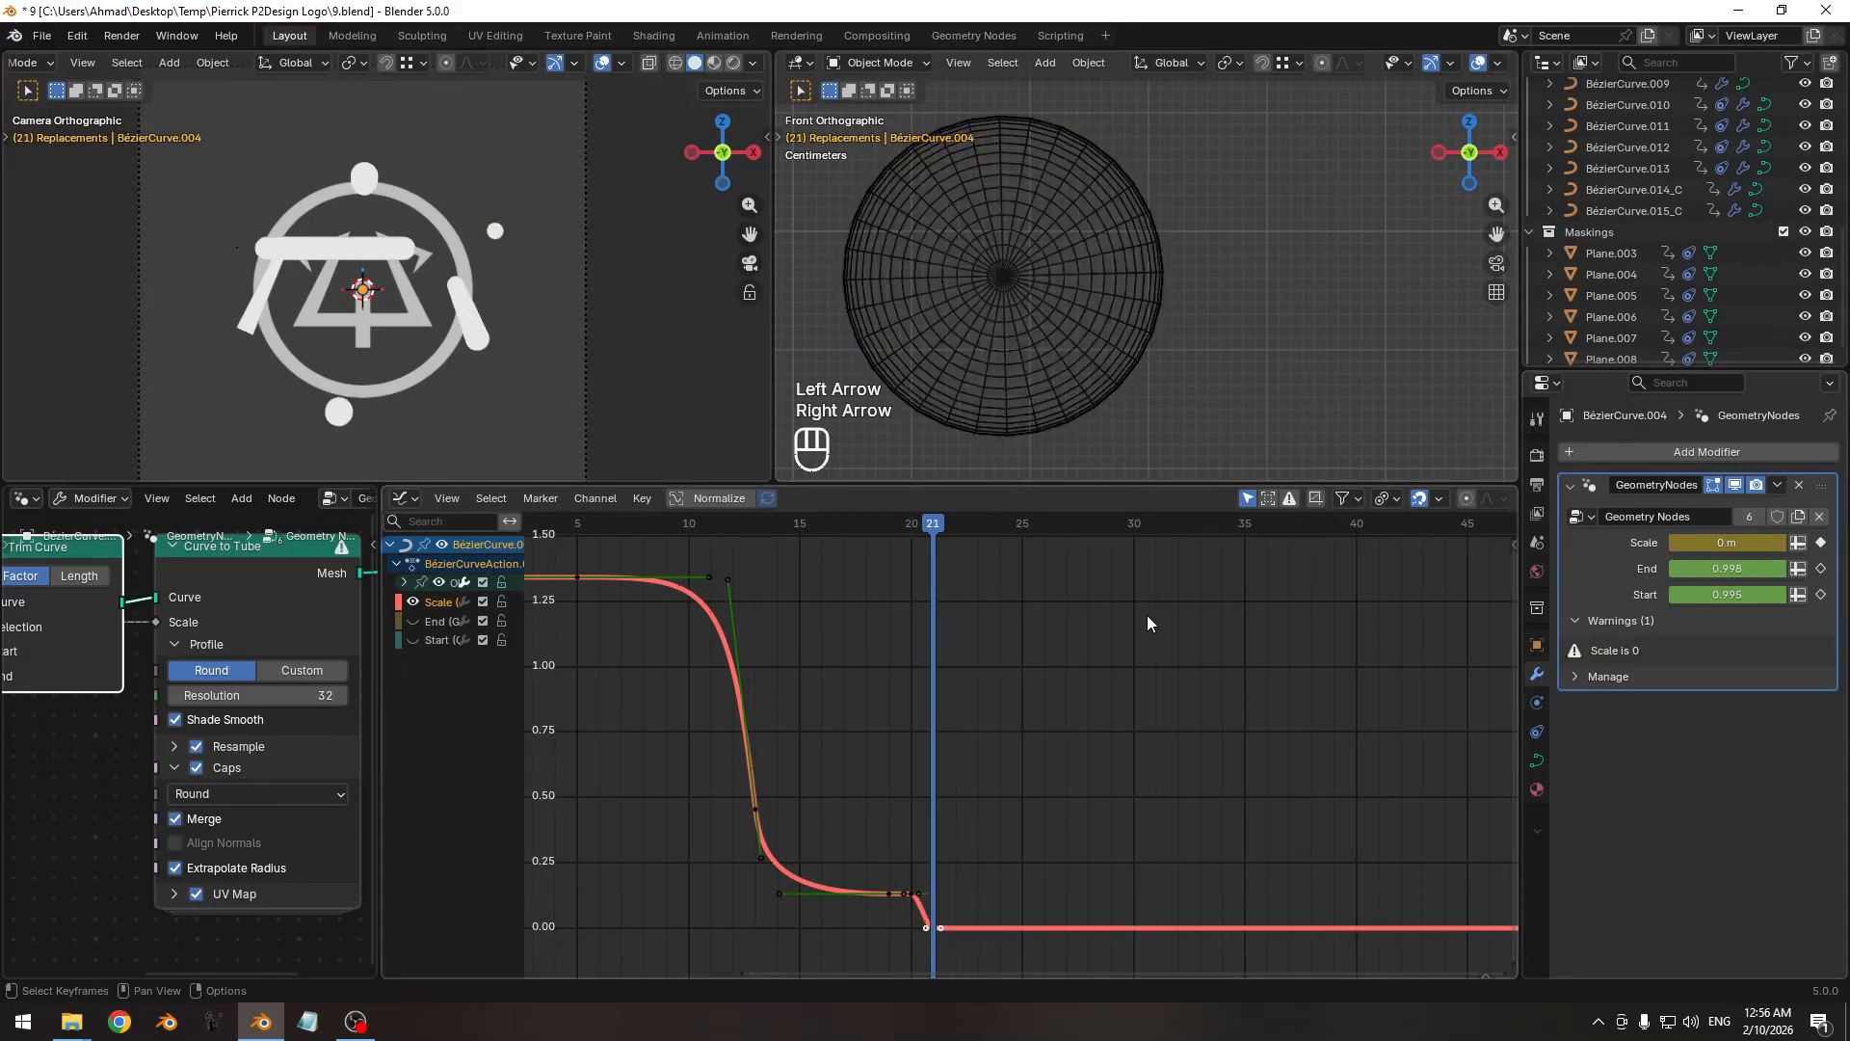
key("Left")
key("Right")
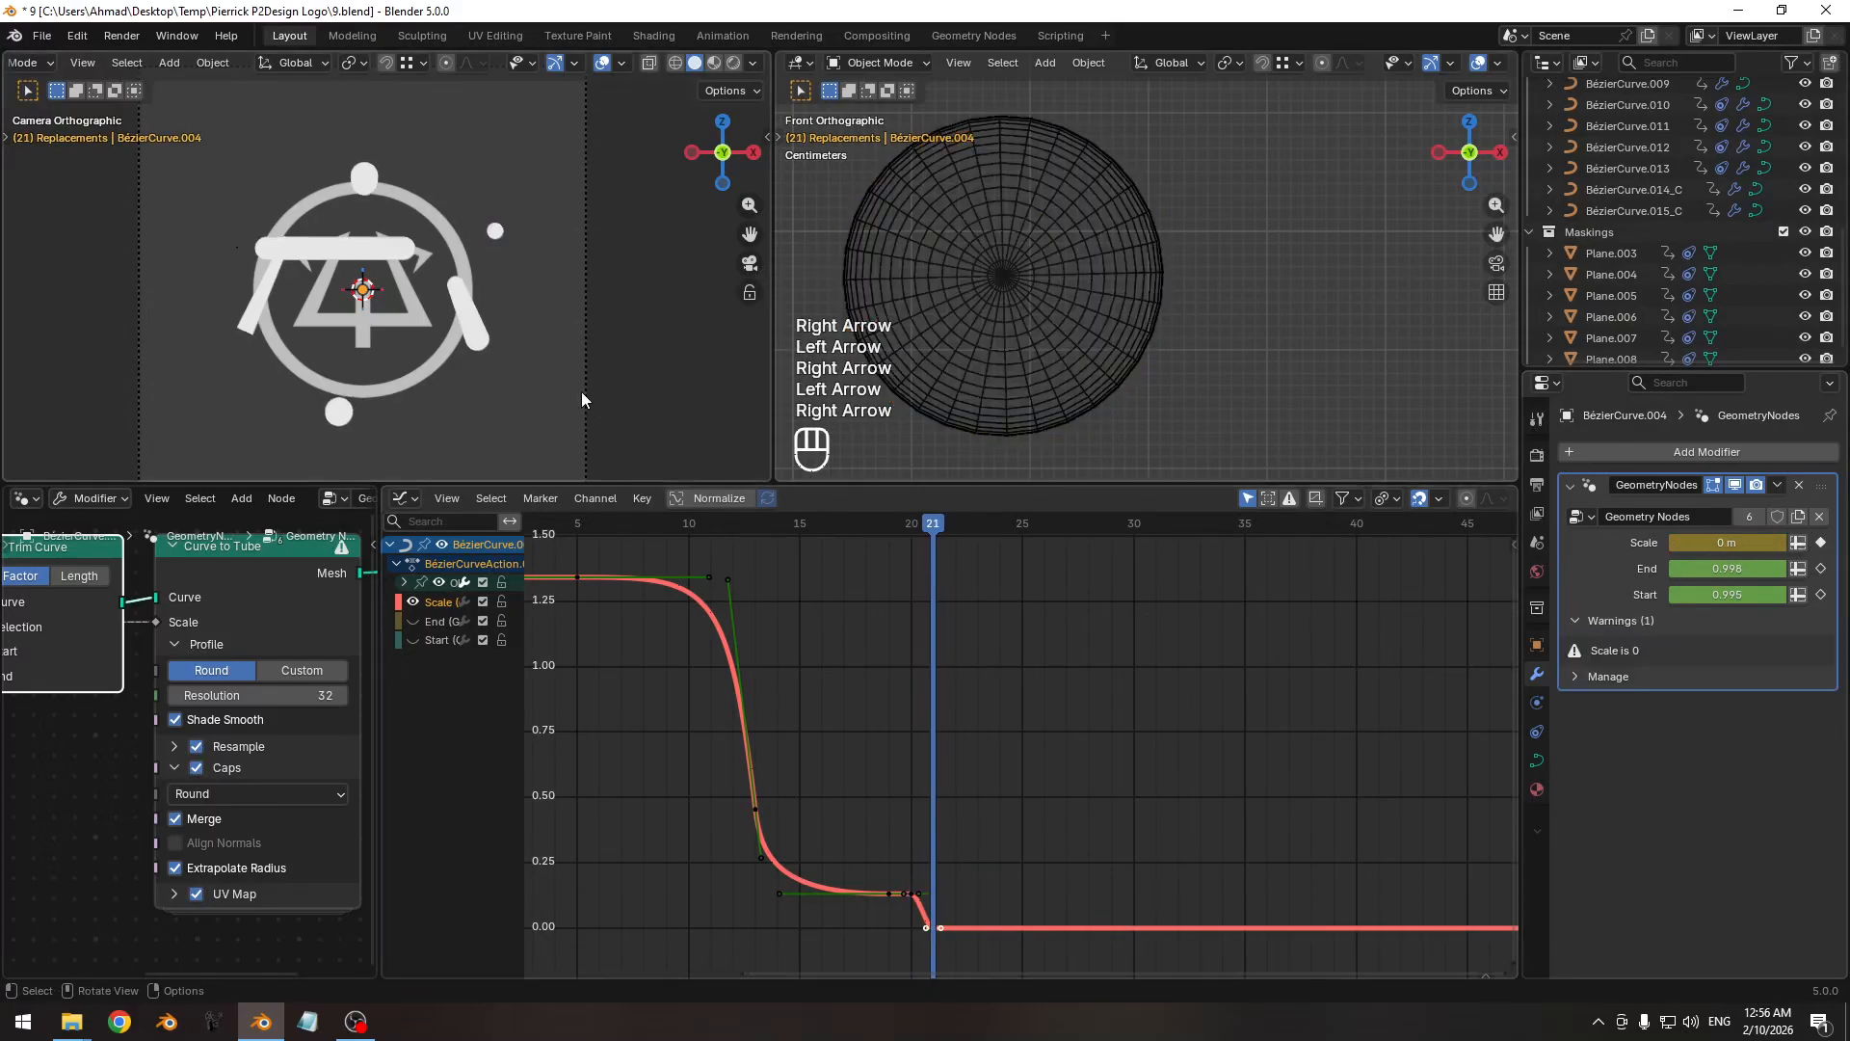
key("shift+alt+z")
key("Left")
key("Right")
key("Left")
key("Right")
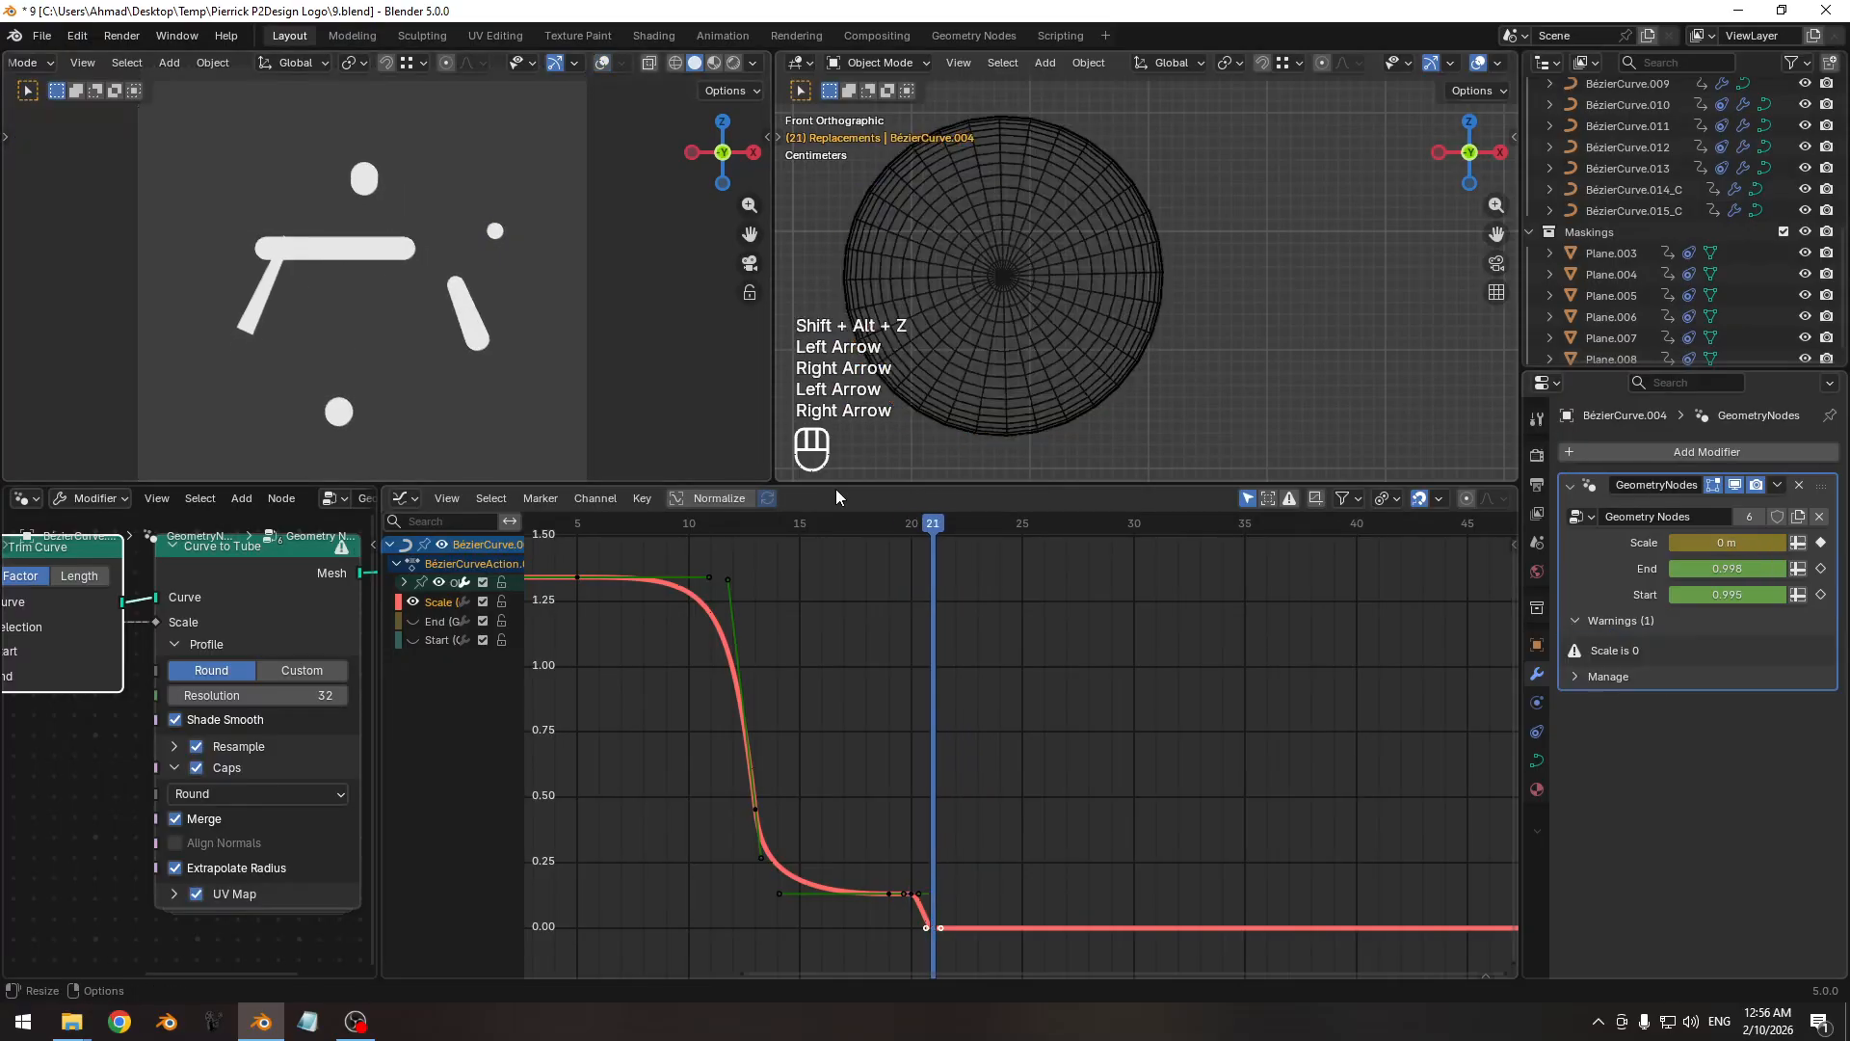
key("Left")
key("Right")
key("Left")
key("Right")
key("Left")
key("Right")
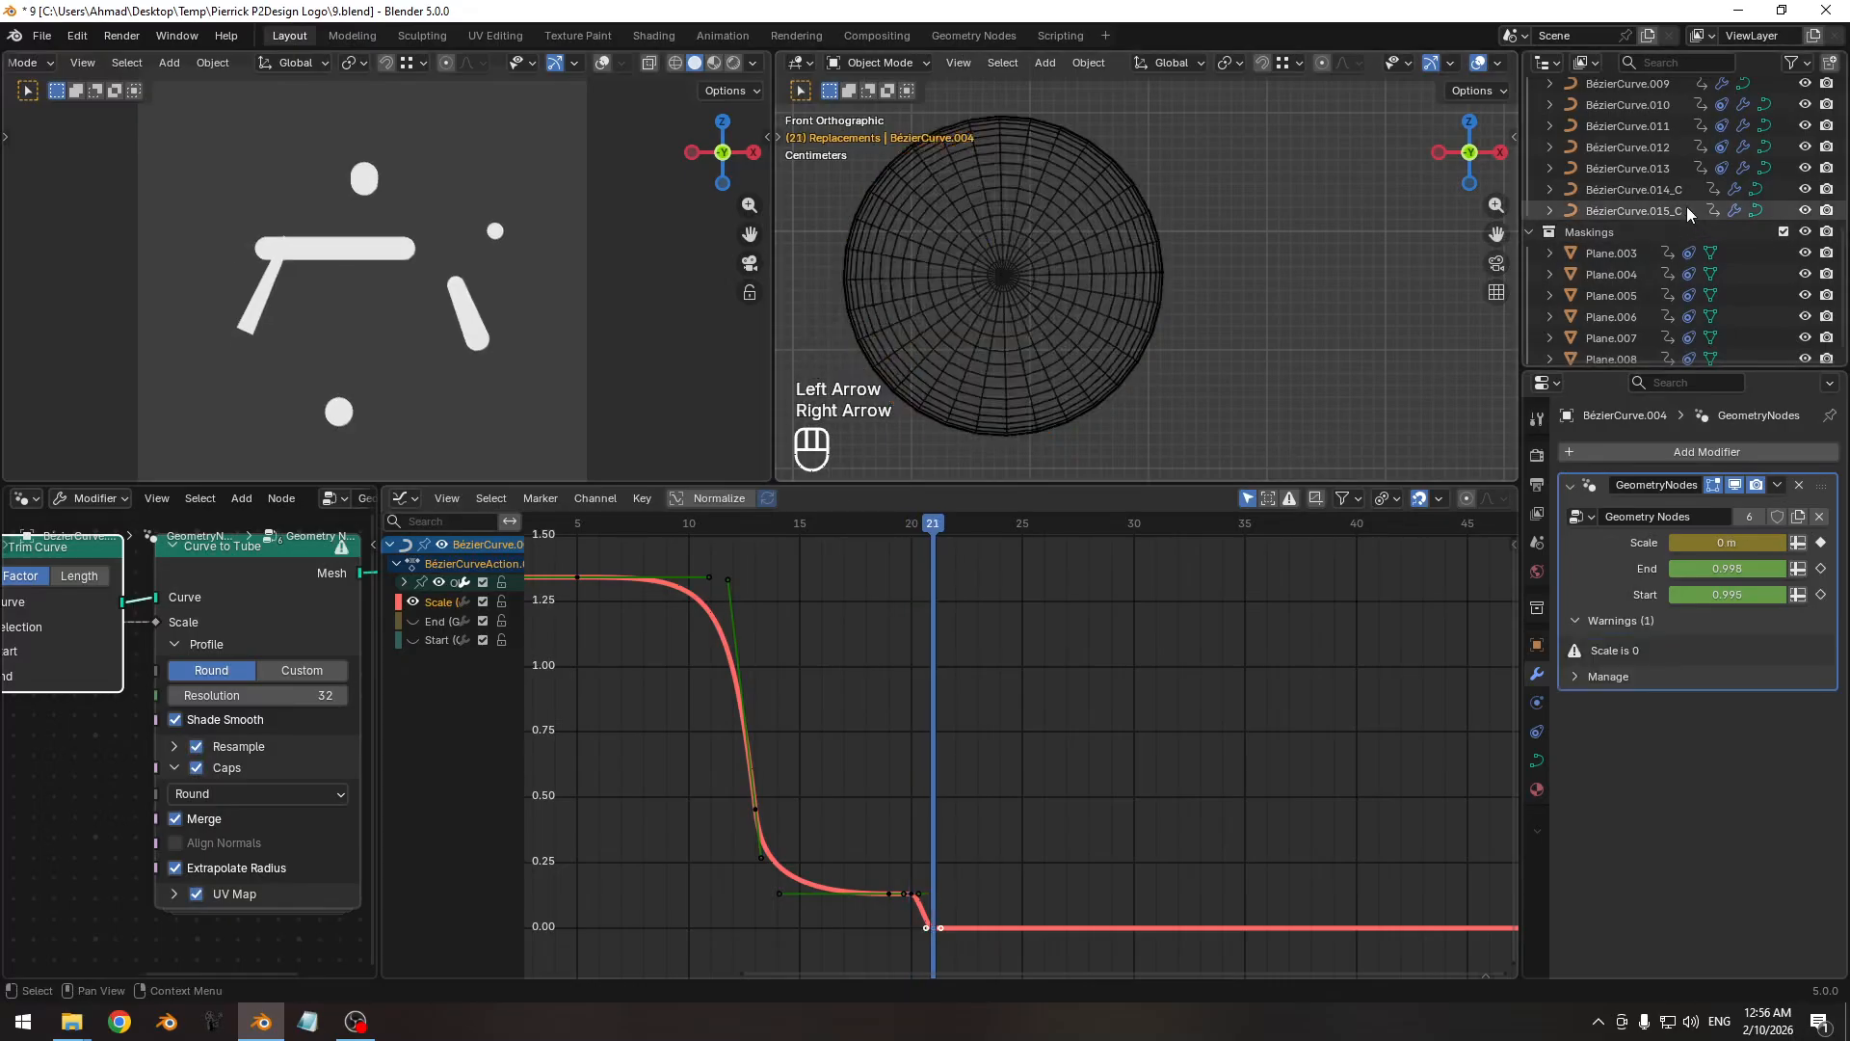
Select BézierCurve.014_C, compare frames 20 and 21, and test how its Start value travels along the circle.
left_click(1077, 339)
middle_click_drag(958, 702, 967, 723, "ctrl")
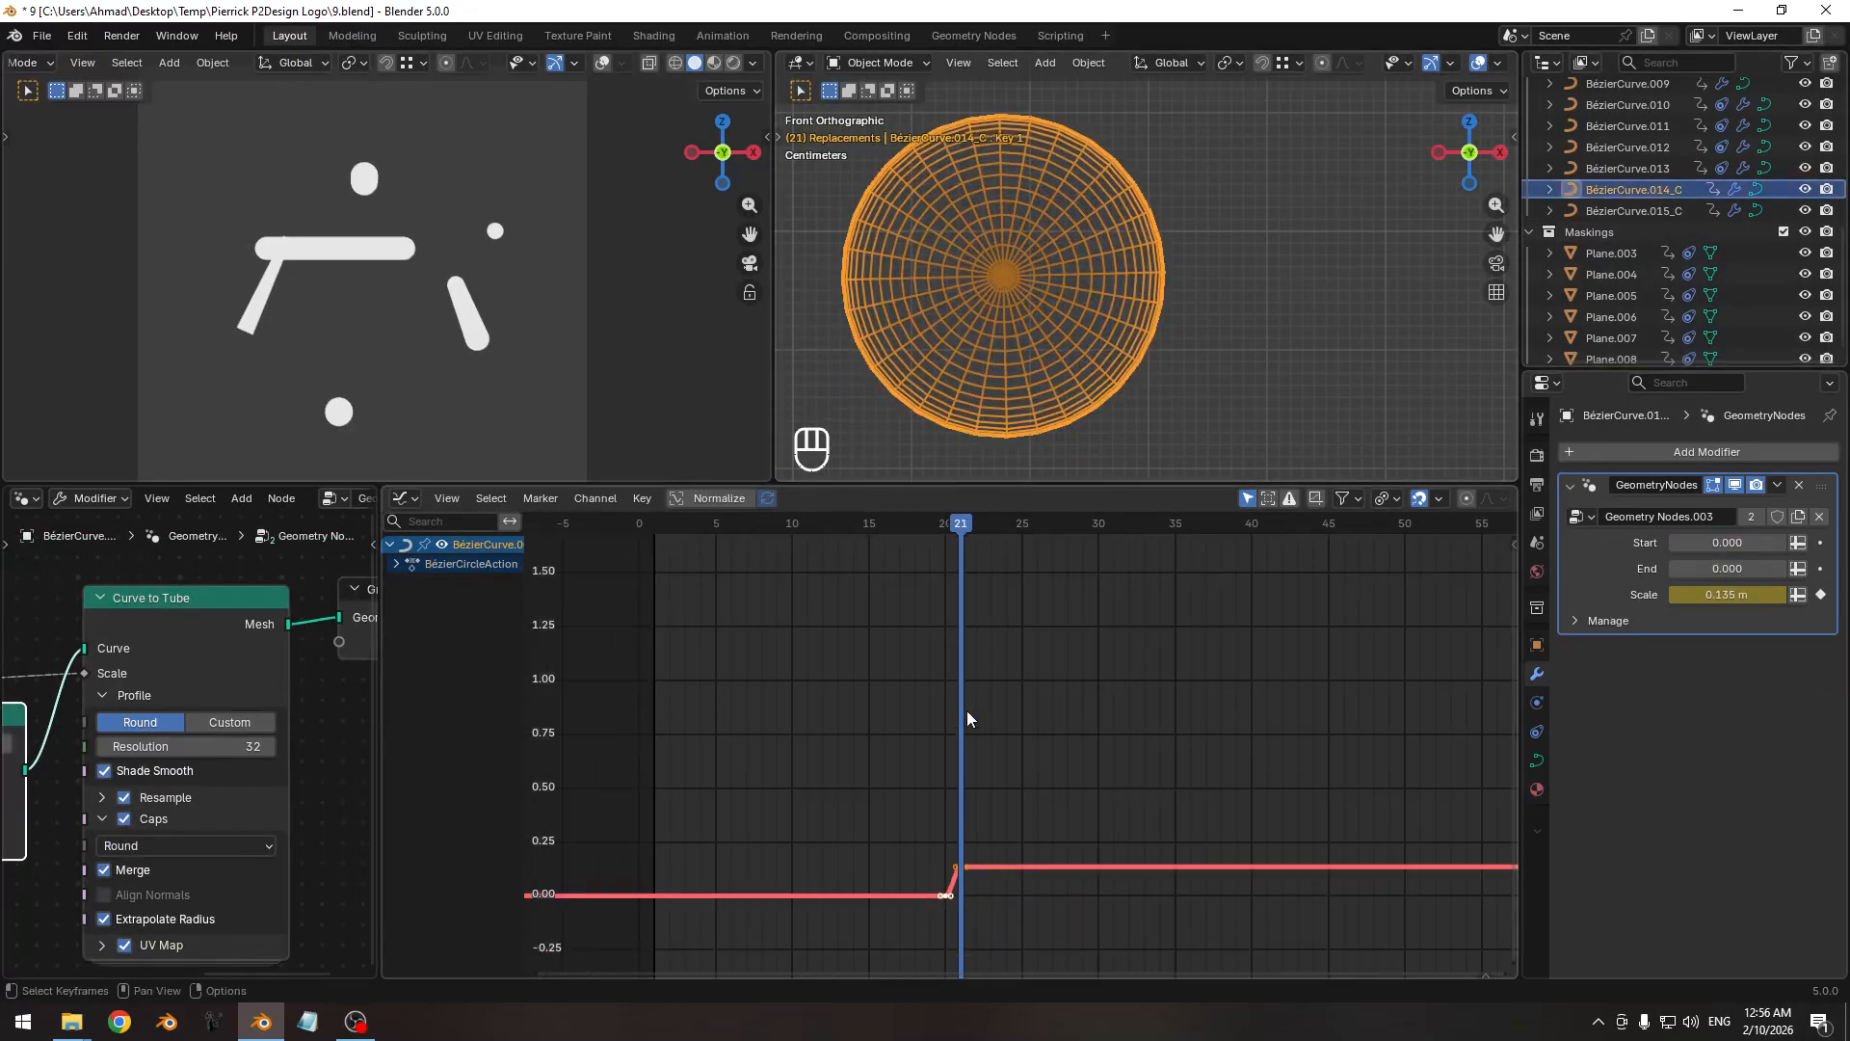
middle_click_drag(1099, 722, 1085, 713, "ctrl")
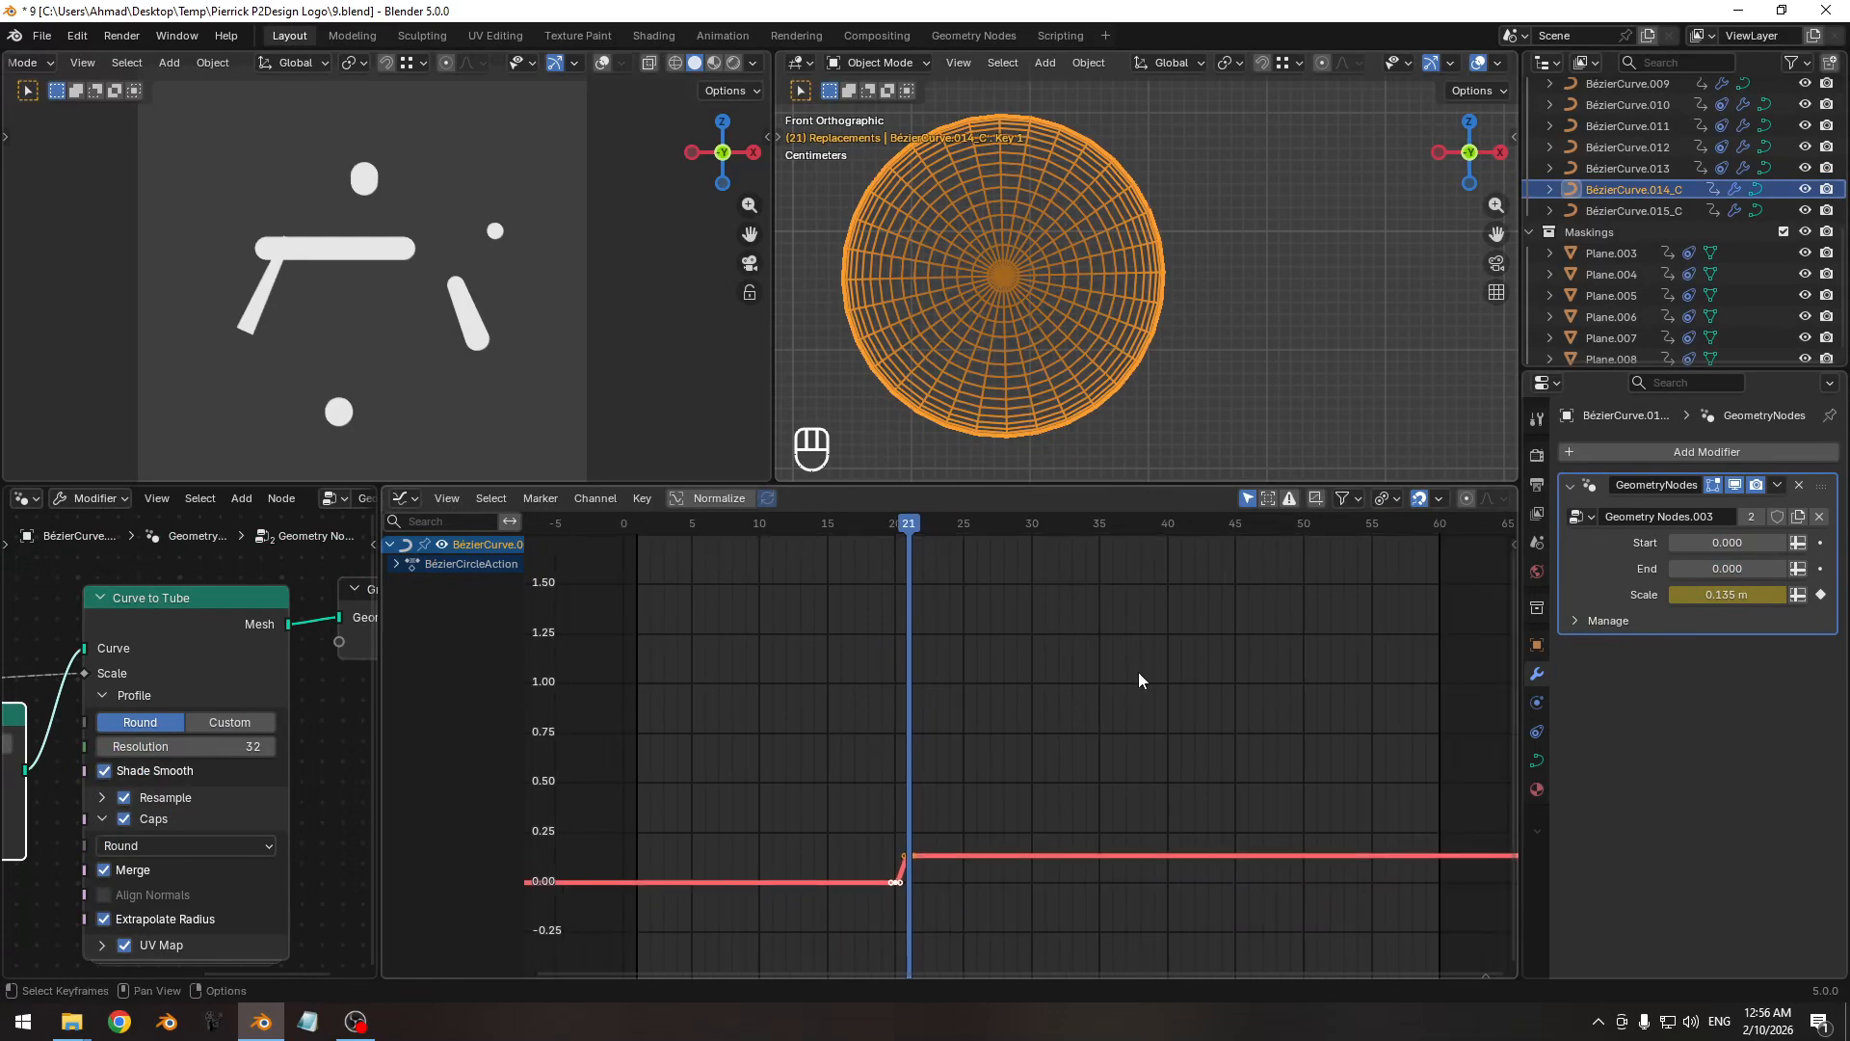
key("Left")
key("Right")
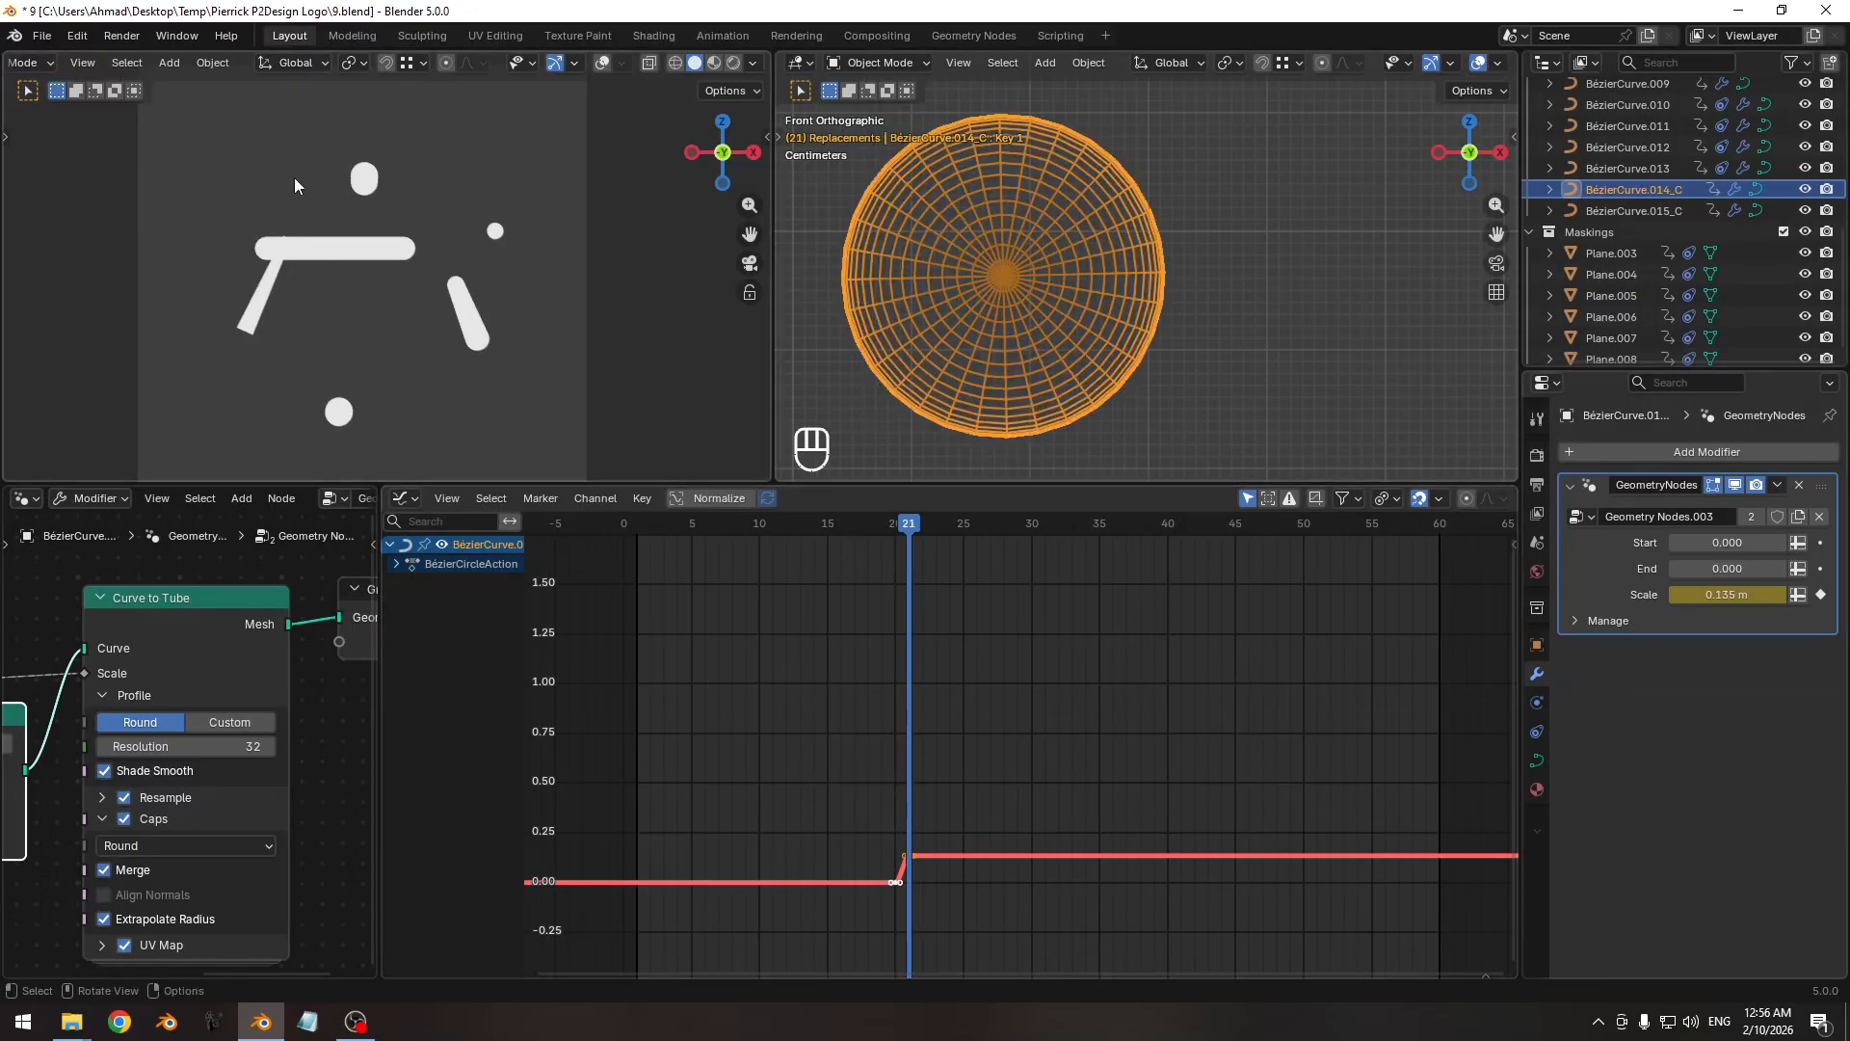
left_click_drag(1724, 542, 1602, 578)
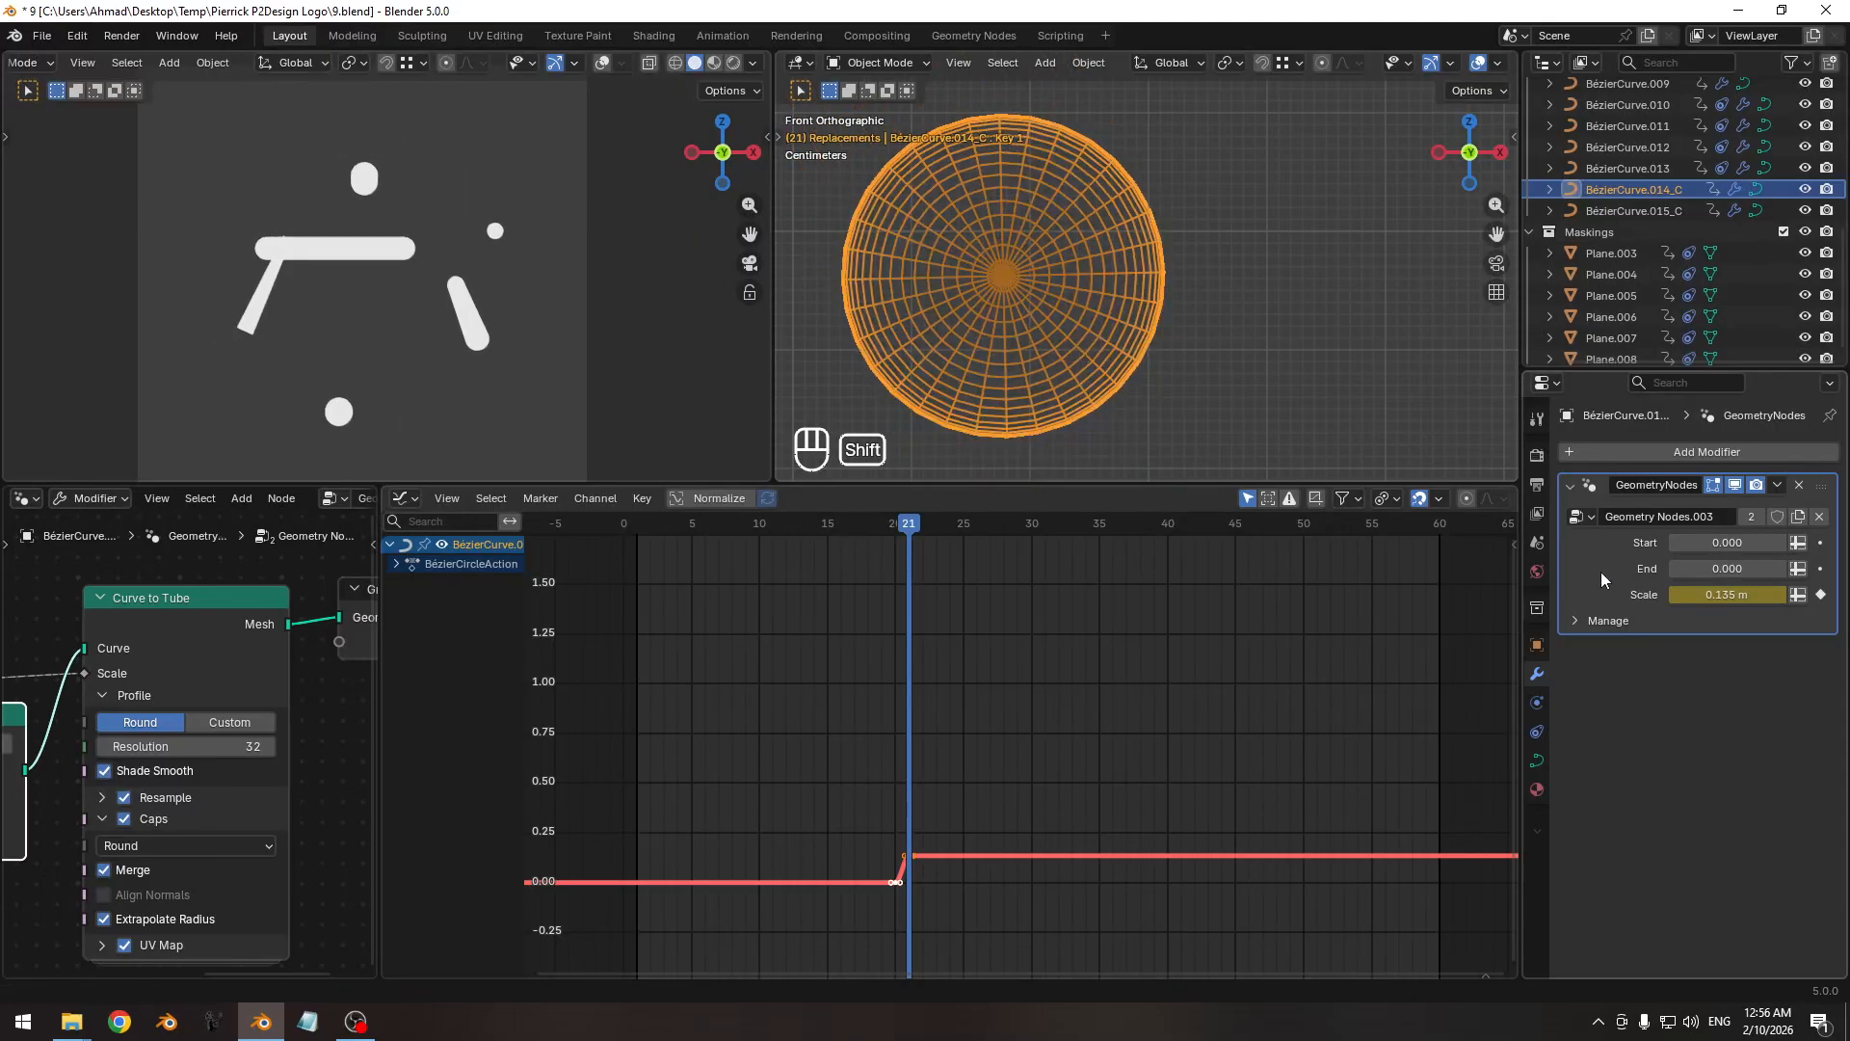
Switch the direction of the whole BézierCurve.014_C curve in Edit Mode and return to Object Mode.
key("Tab")
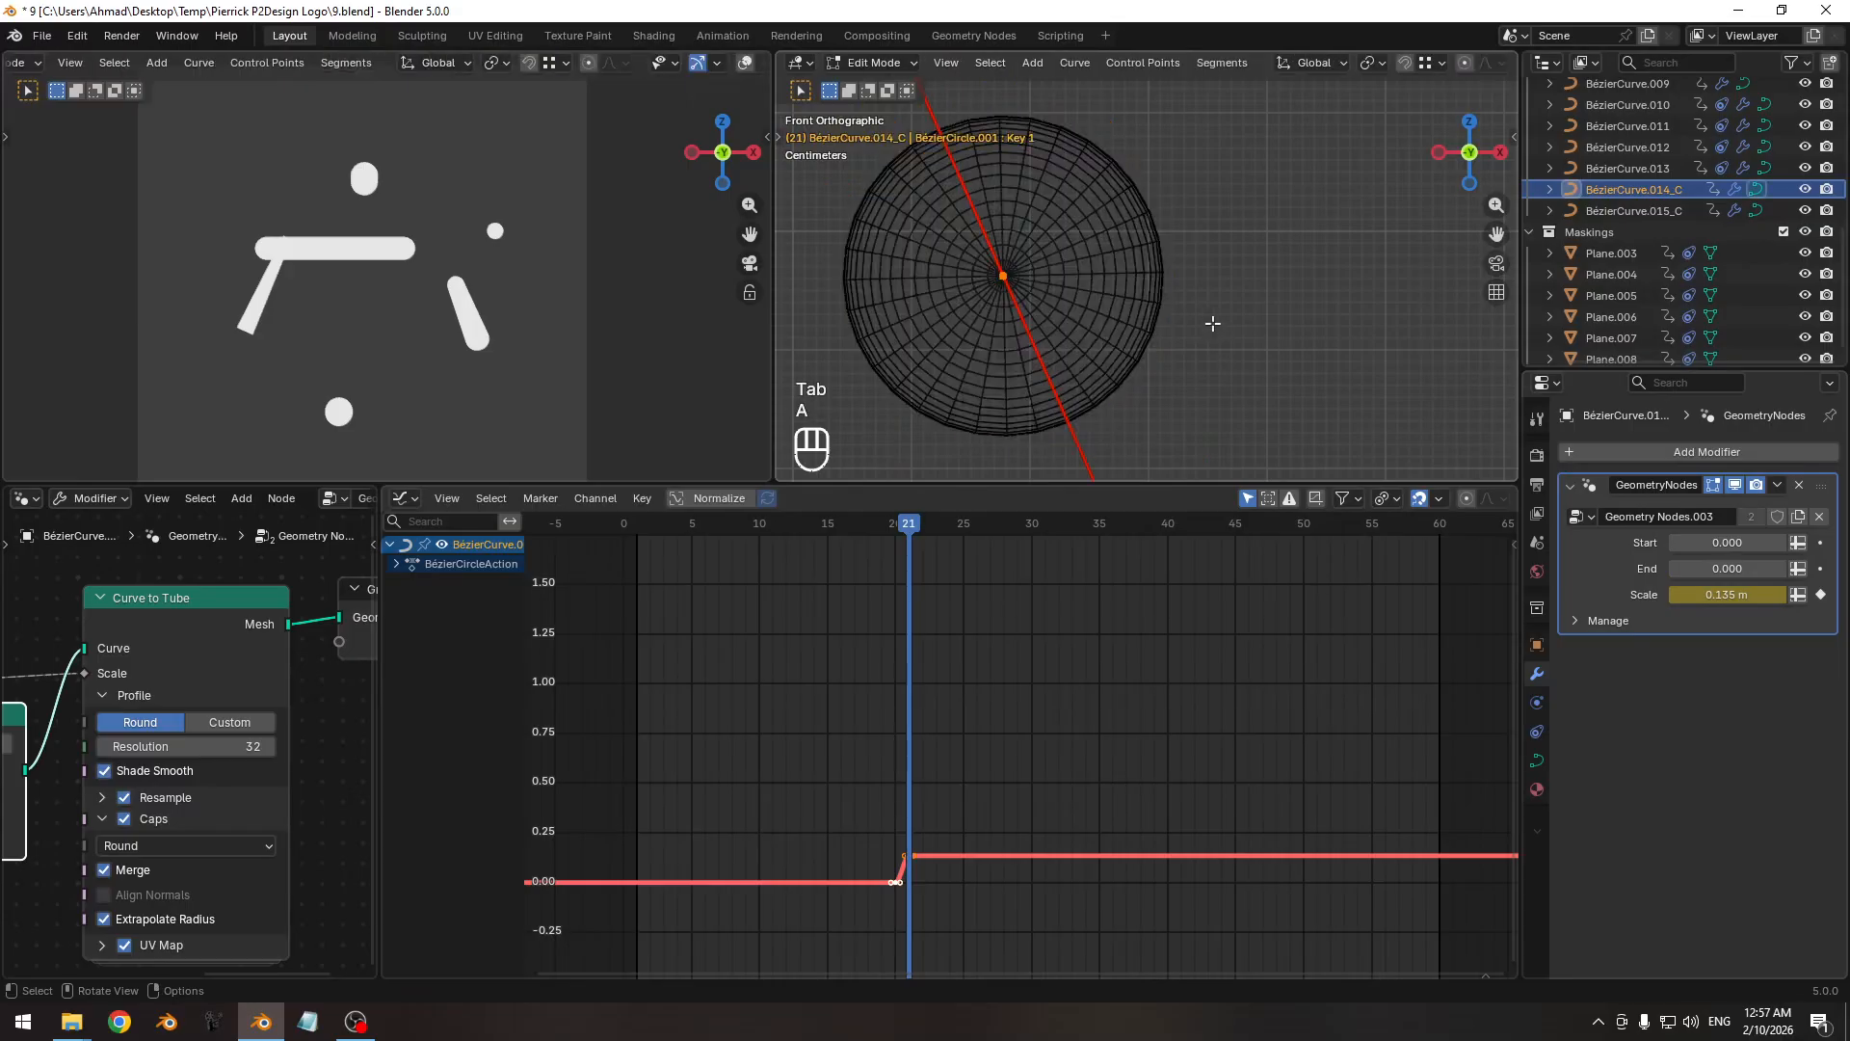
key("a")
right_click(1210, 297)
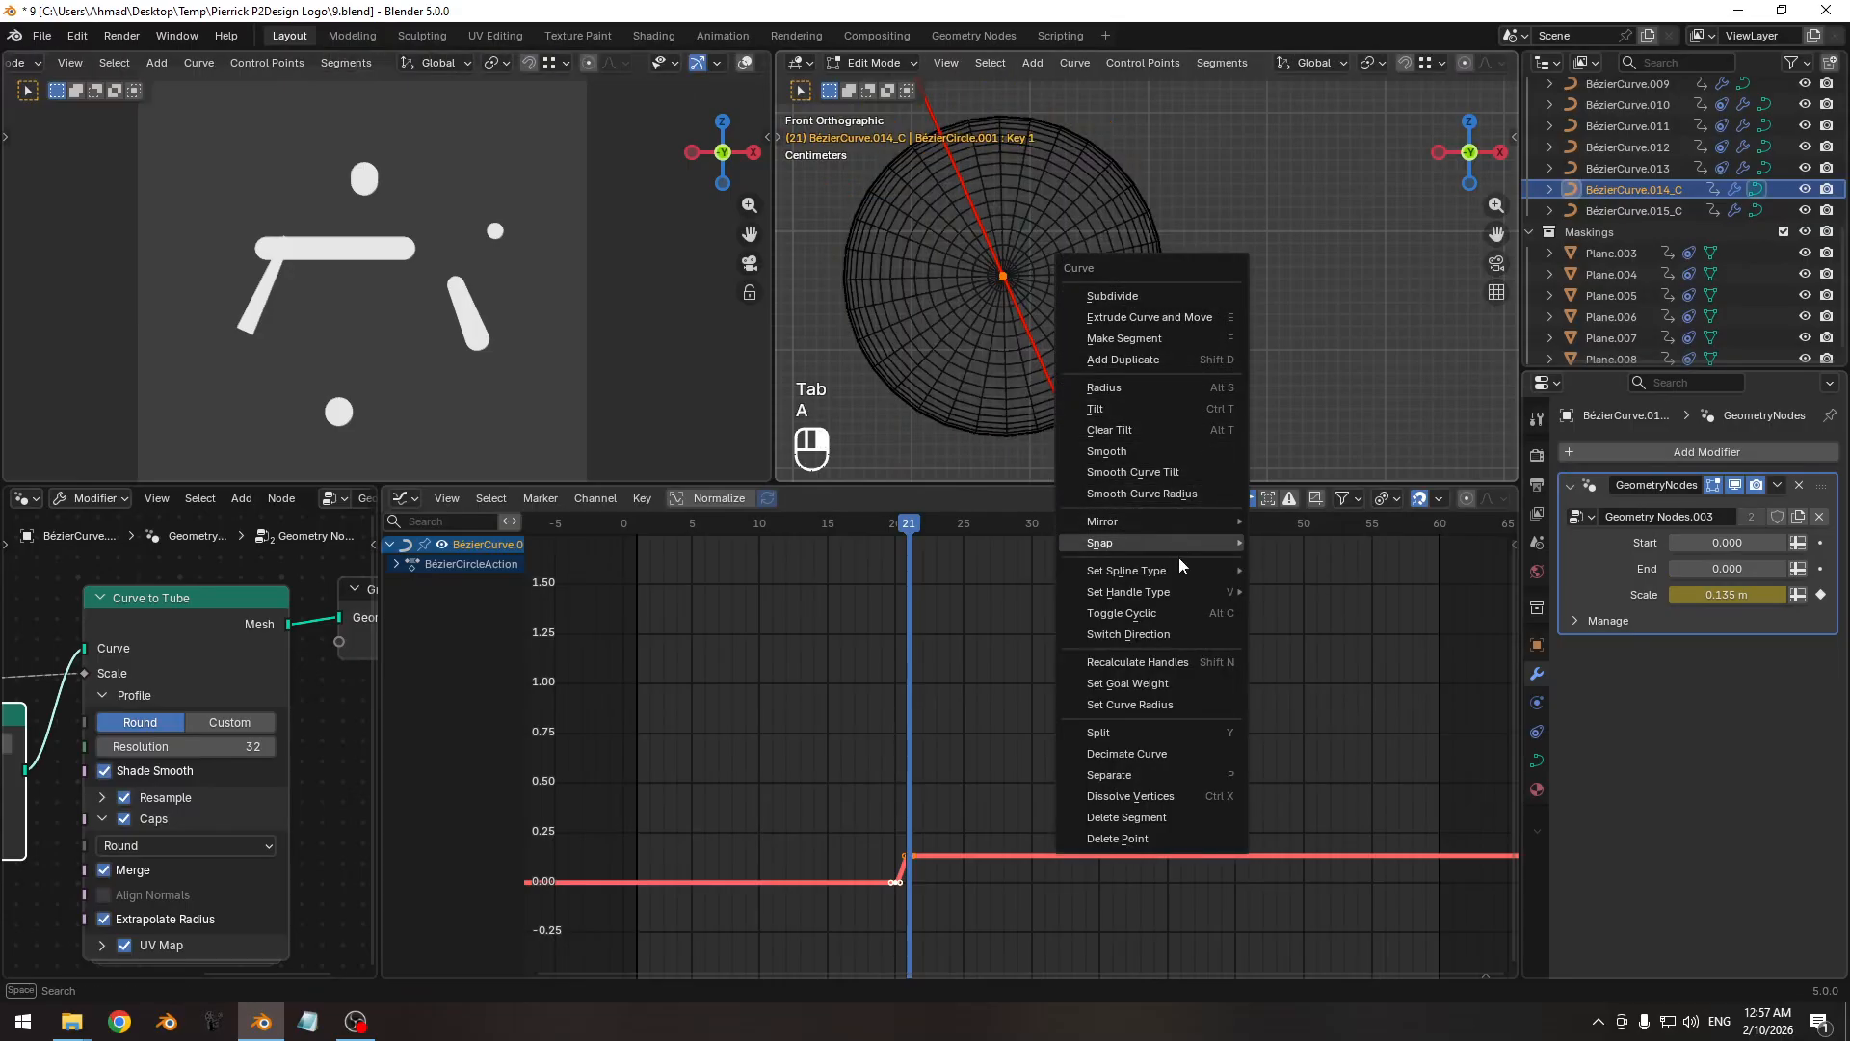
left_click(1176, 632)
key("Tab")
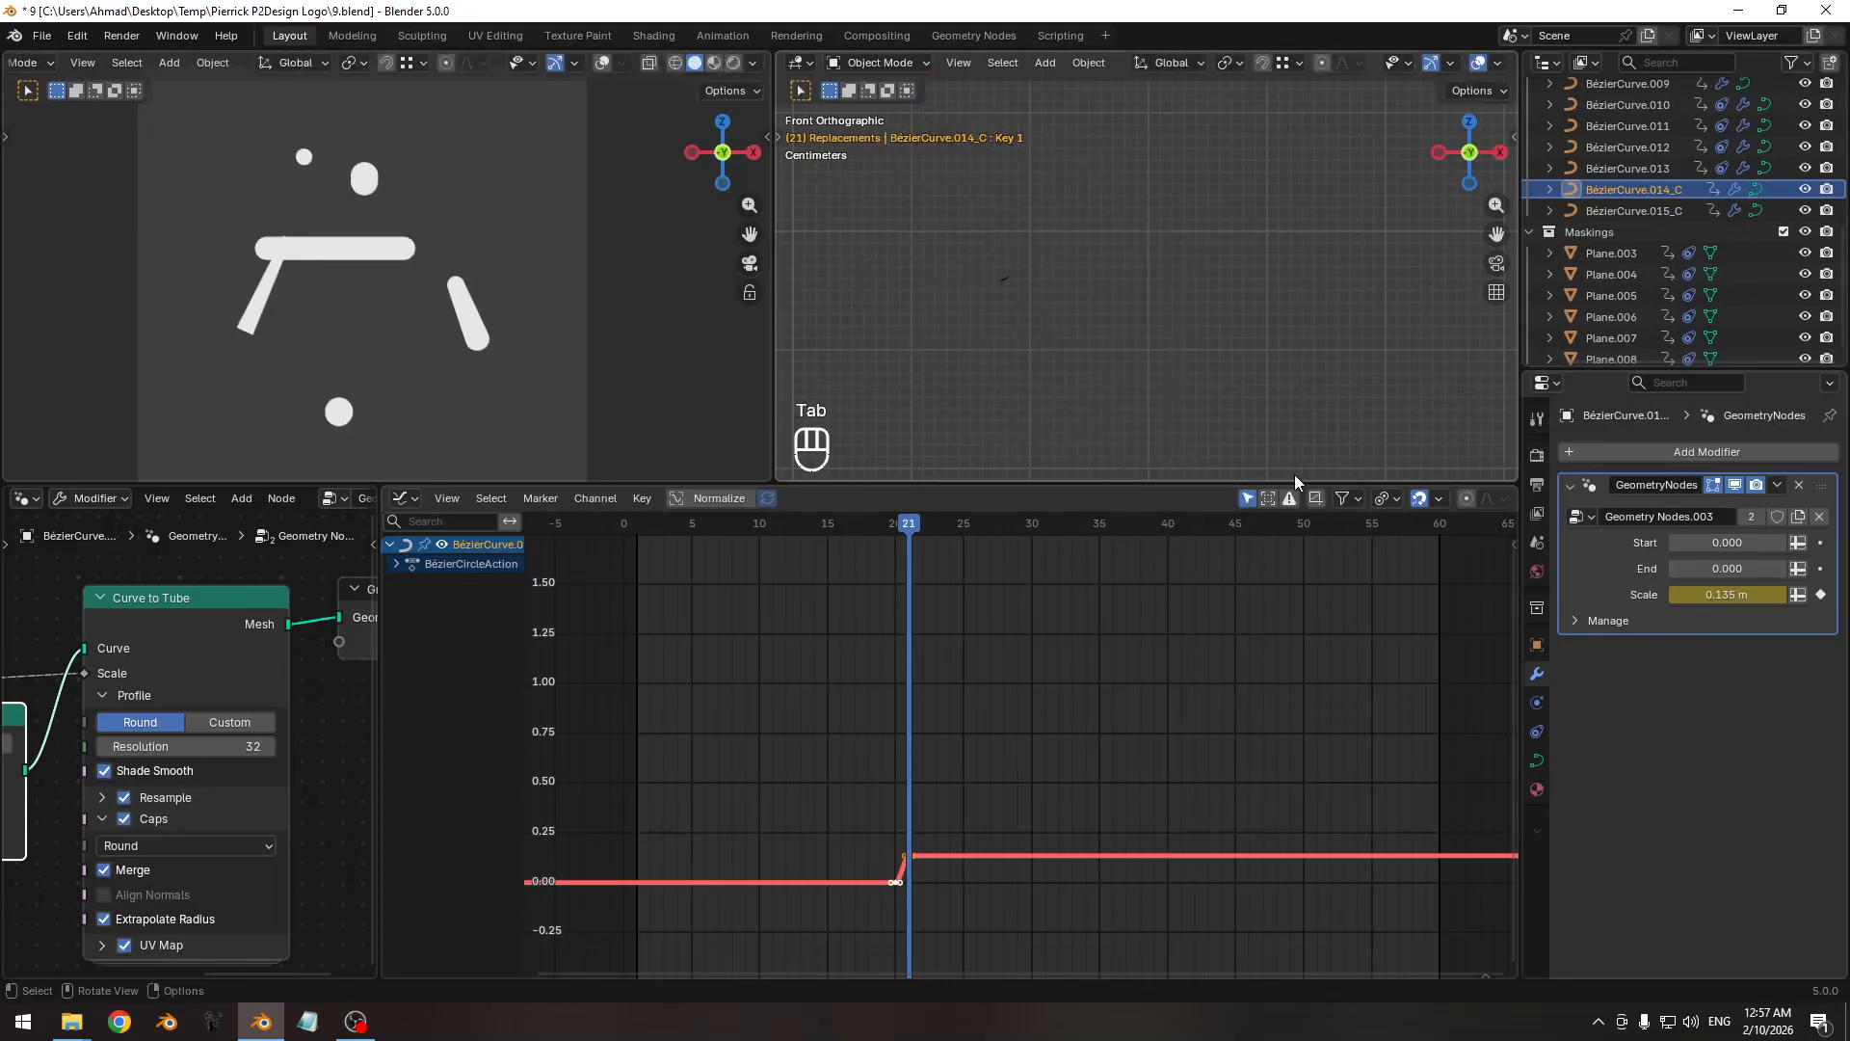
middle_click_drag(1293, 474, 1141, 229, "ctrl")
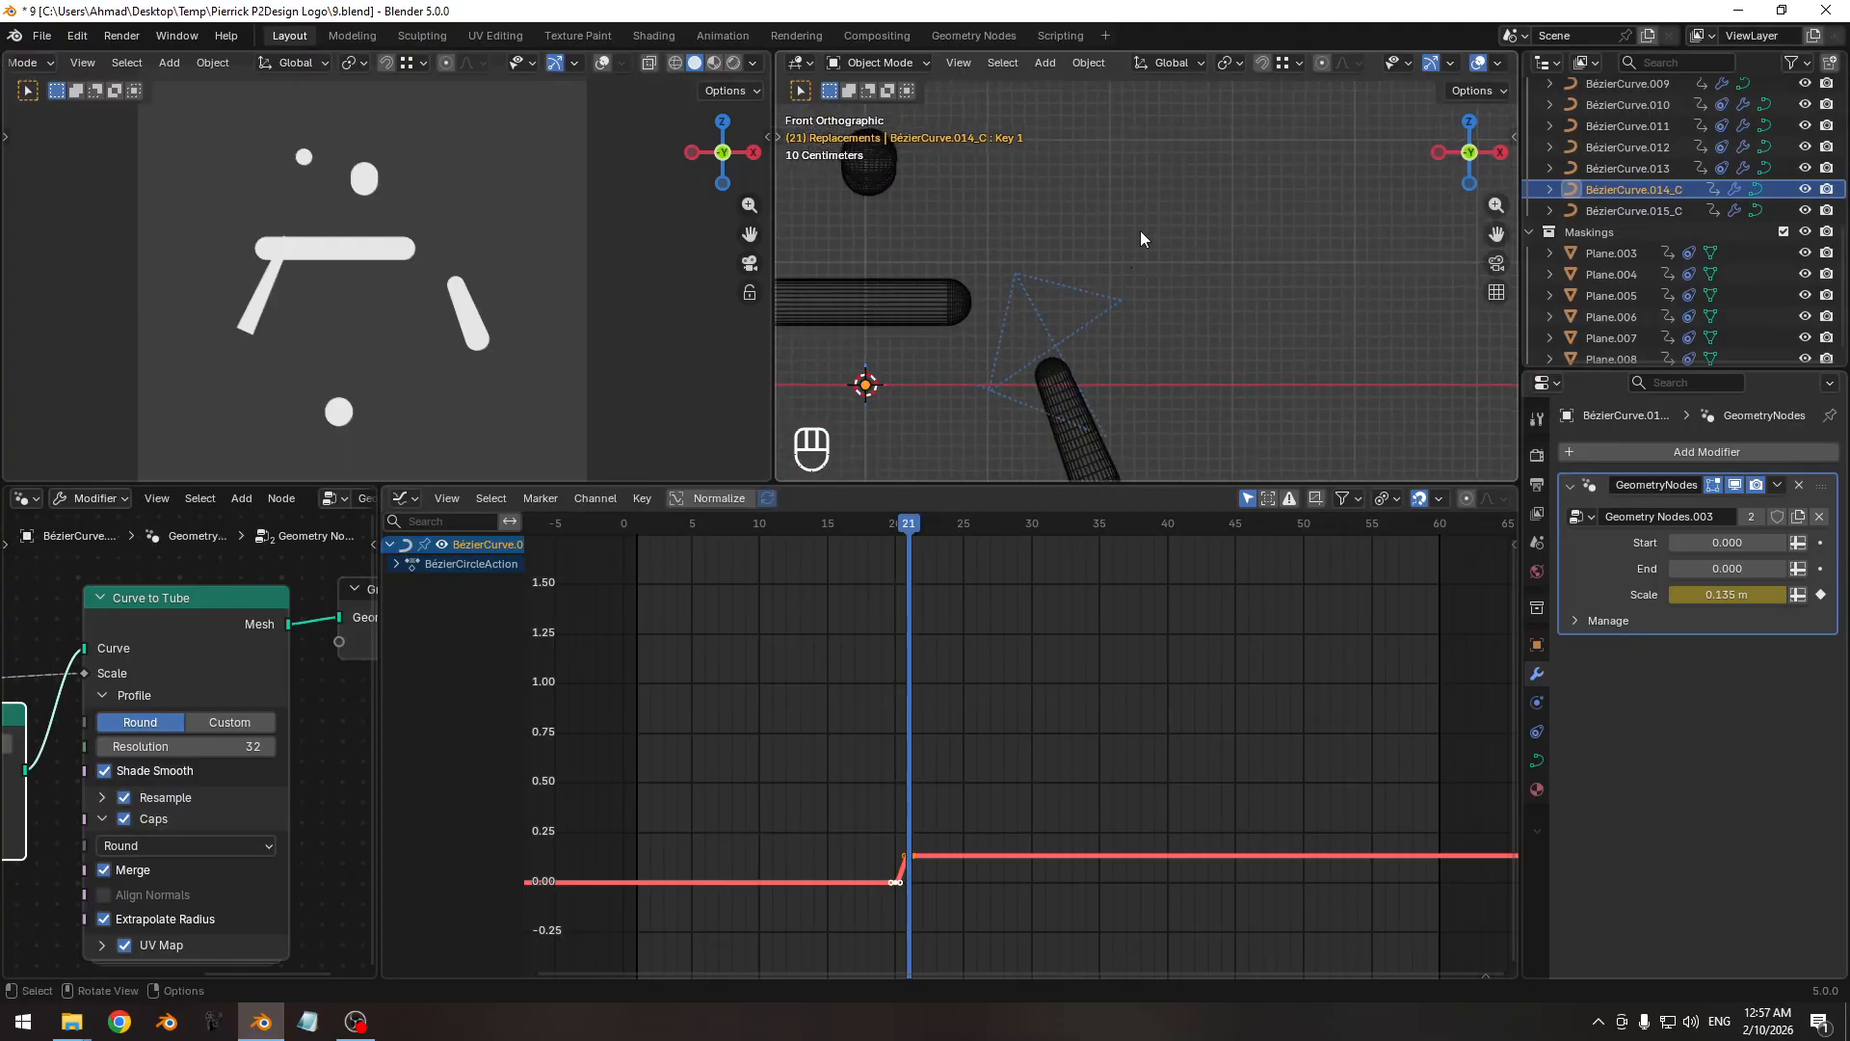
Undo the direction switch on the BézierCurve.014_C circle and return to Object Mode.
key("ctrl+z")
key("ctrl+z")
key("Tab")
Try rotating BézierCurve.014_C by 180° around the global Z axis, revert it, and return to the front view.
middle_click_drag(1204, 239, 1050, 364, "ctrl")
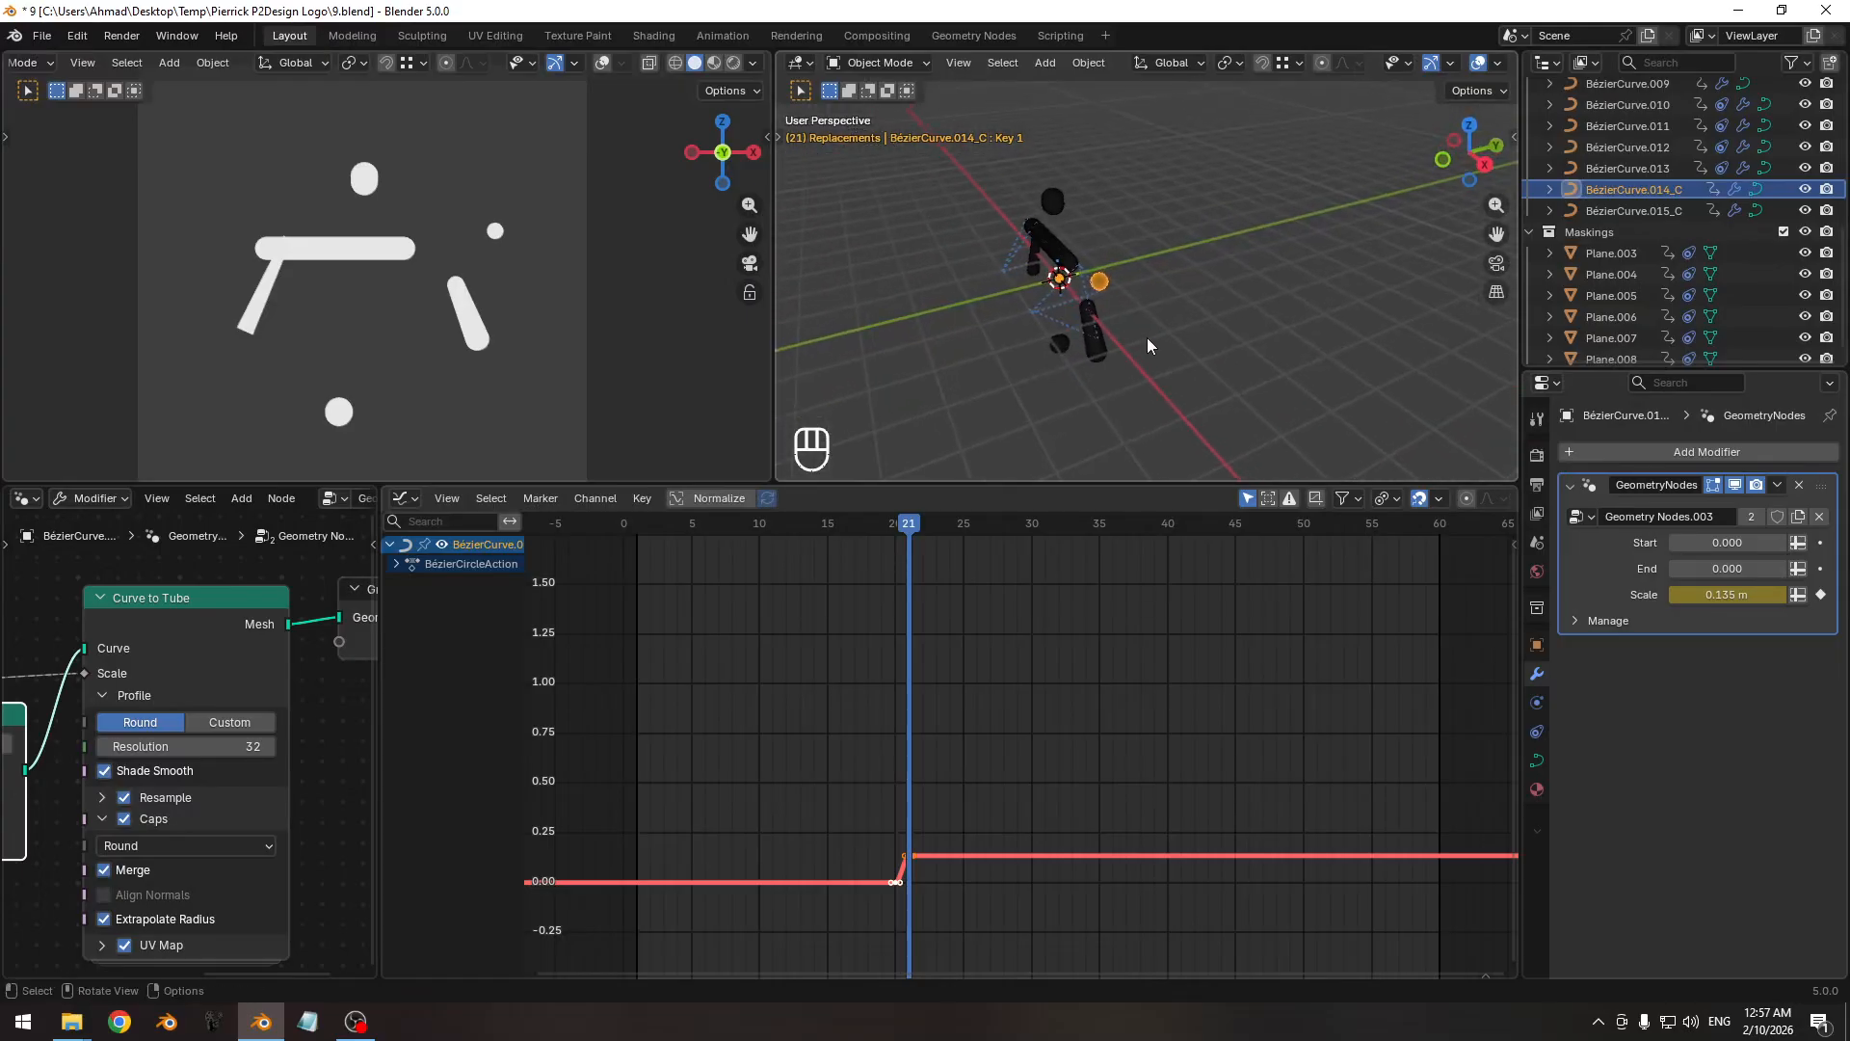
key("r")
key("z")
key("KP_1")
key("KP_8")
key("KP_0")
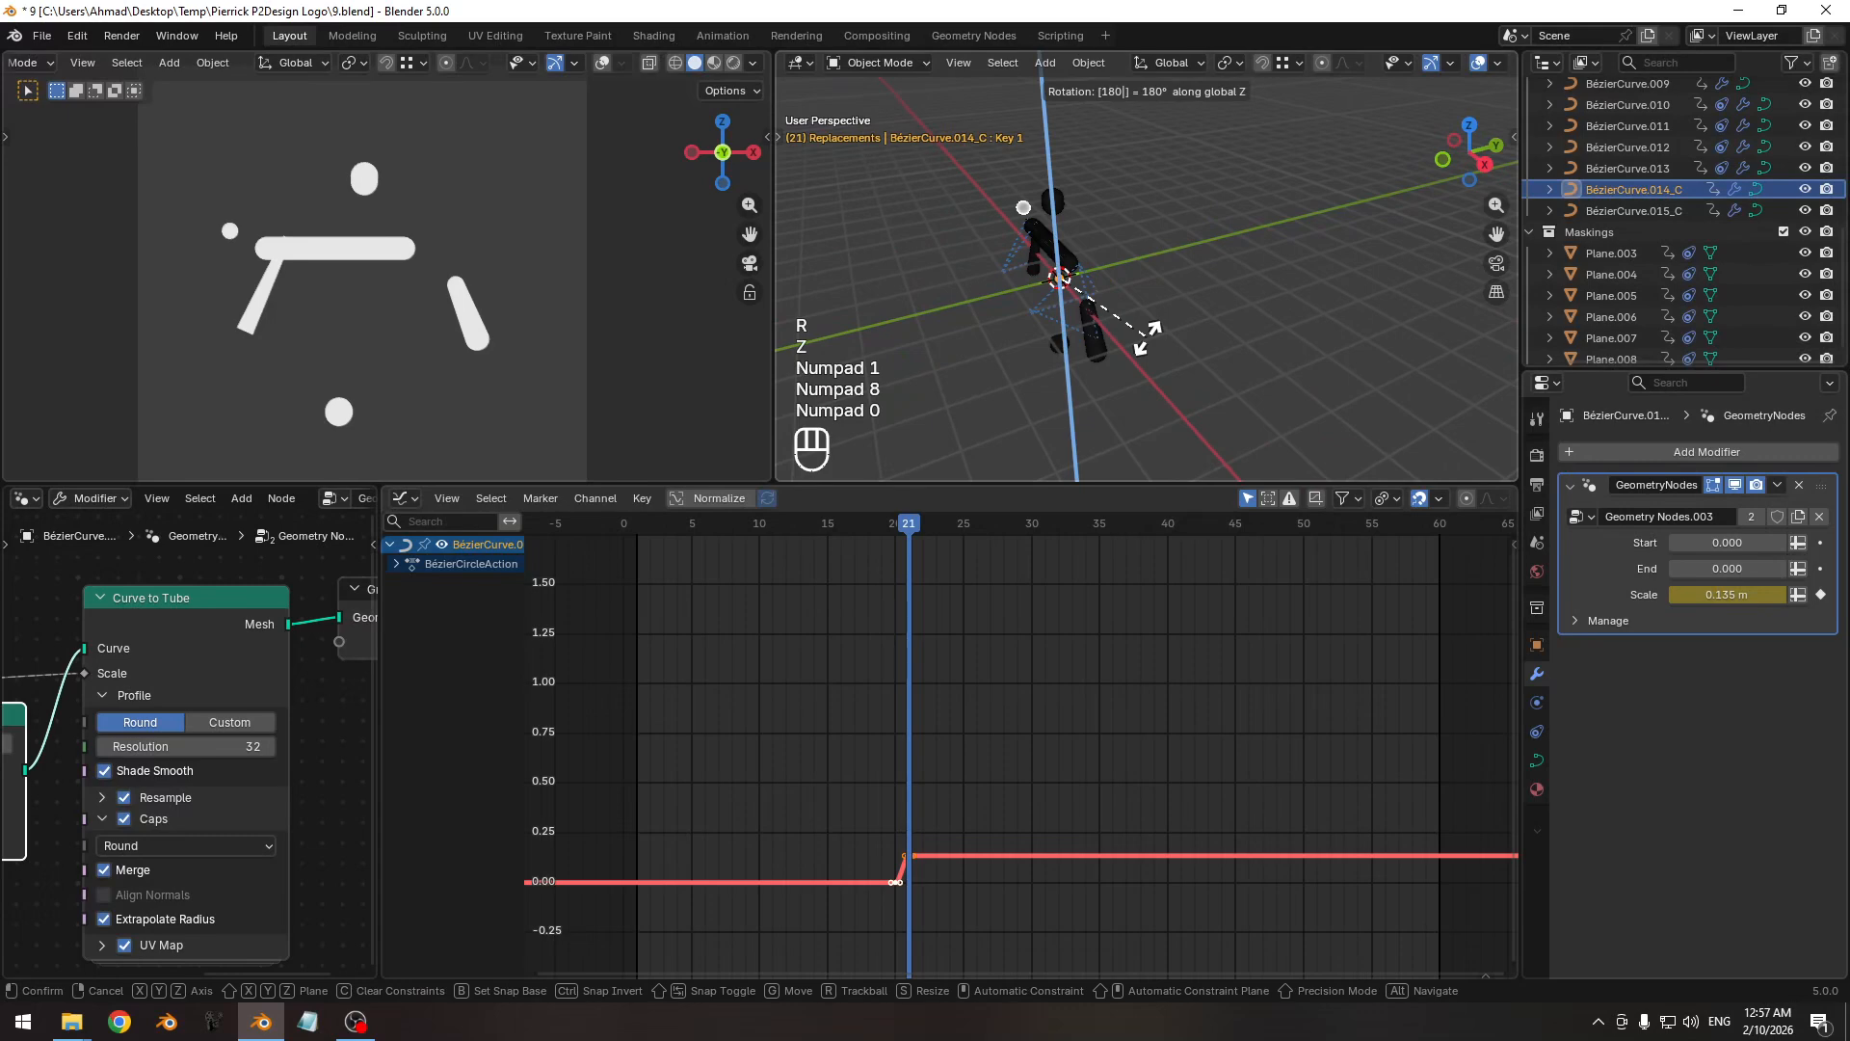
left_click(1146, 337)
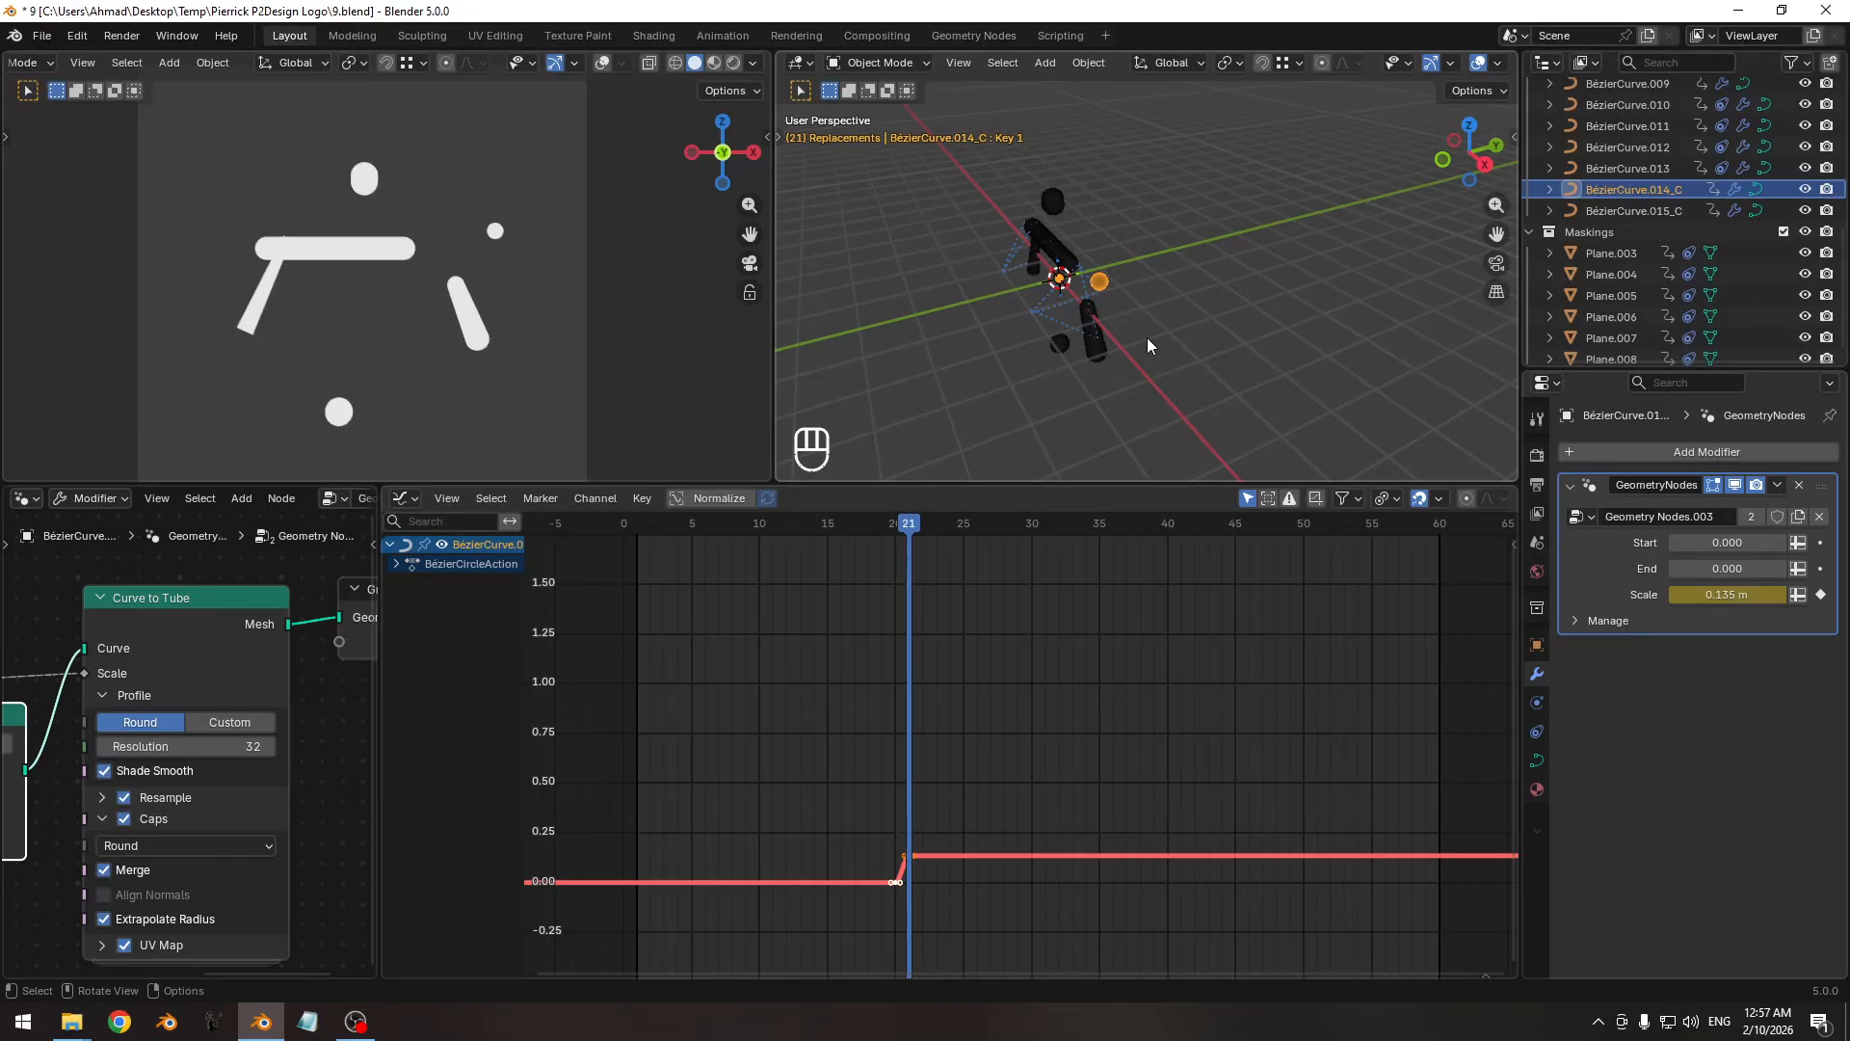
left_click(1442, 159)
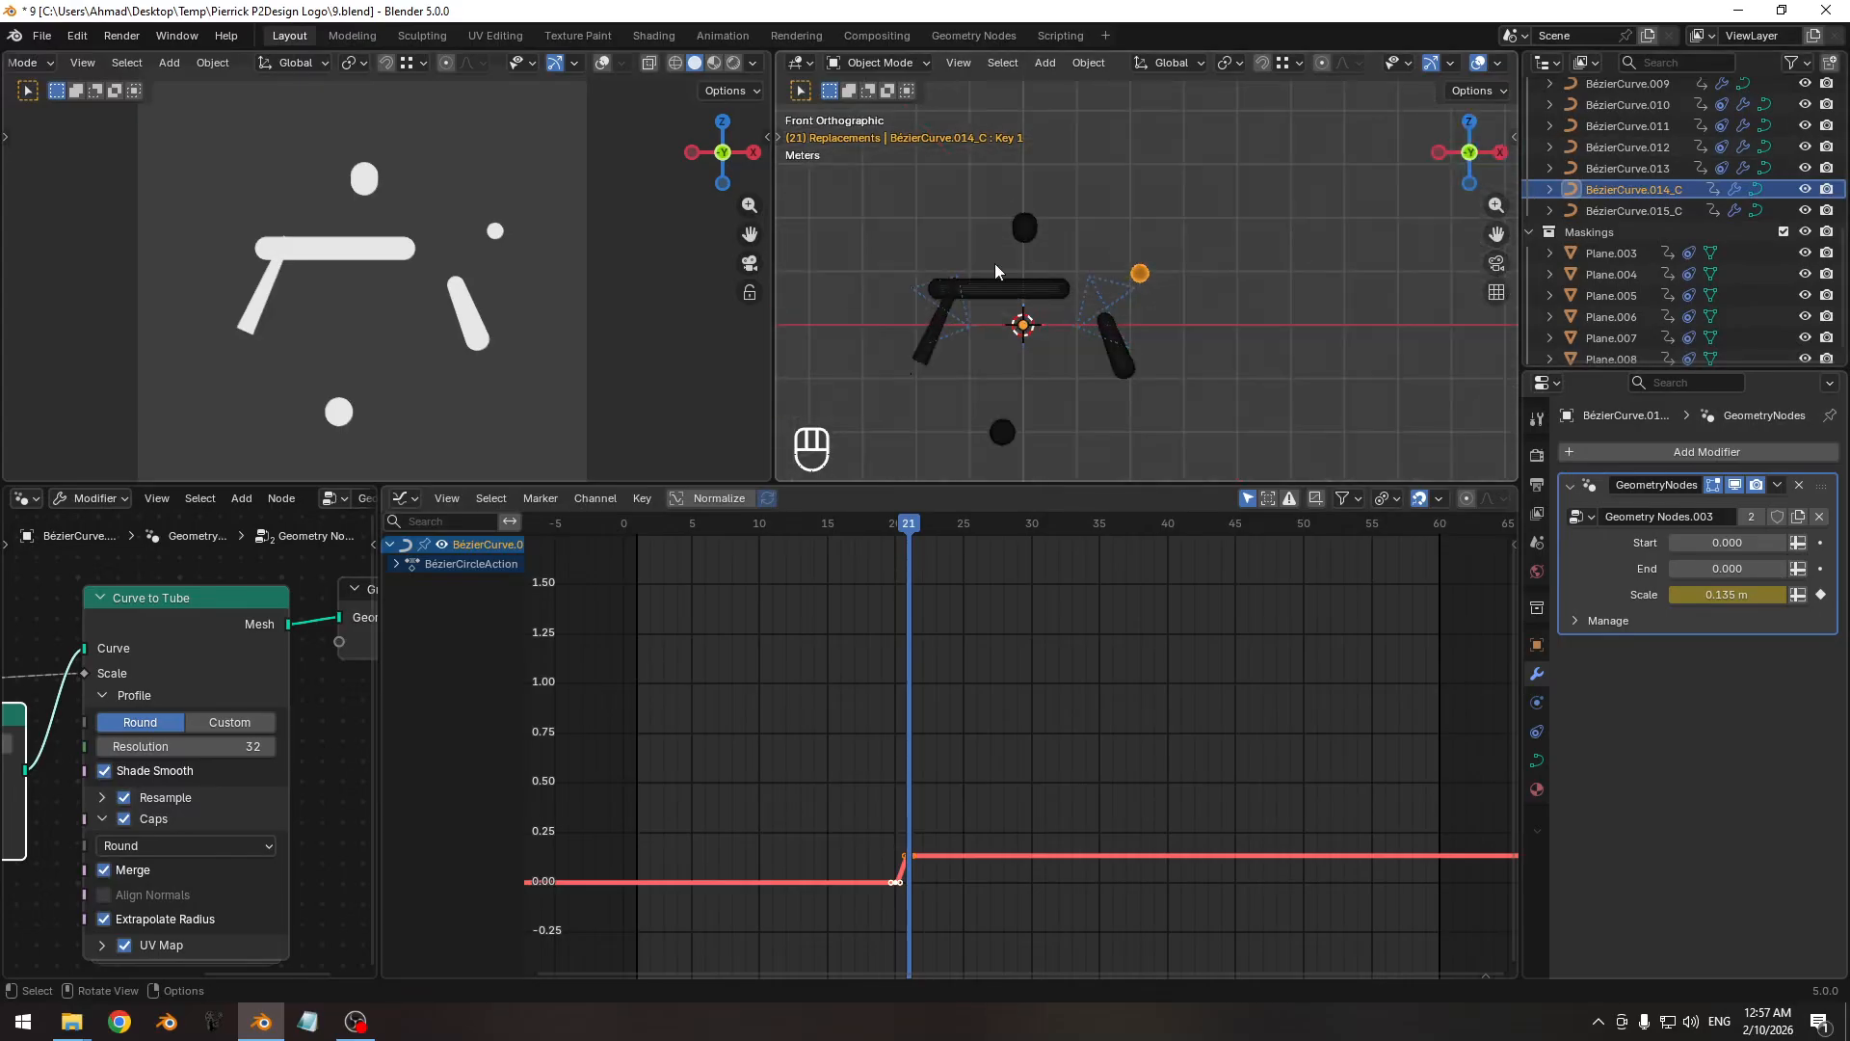
Set the Start value of BézierCurve.014_C to 1.000 at frame 21 and keyframe it.
scroll(1095, 337, "up", 3)
middle_click_drag(1114, 292, 1097, 303, "shift")
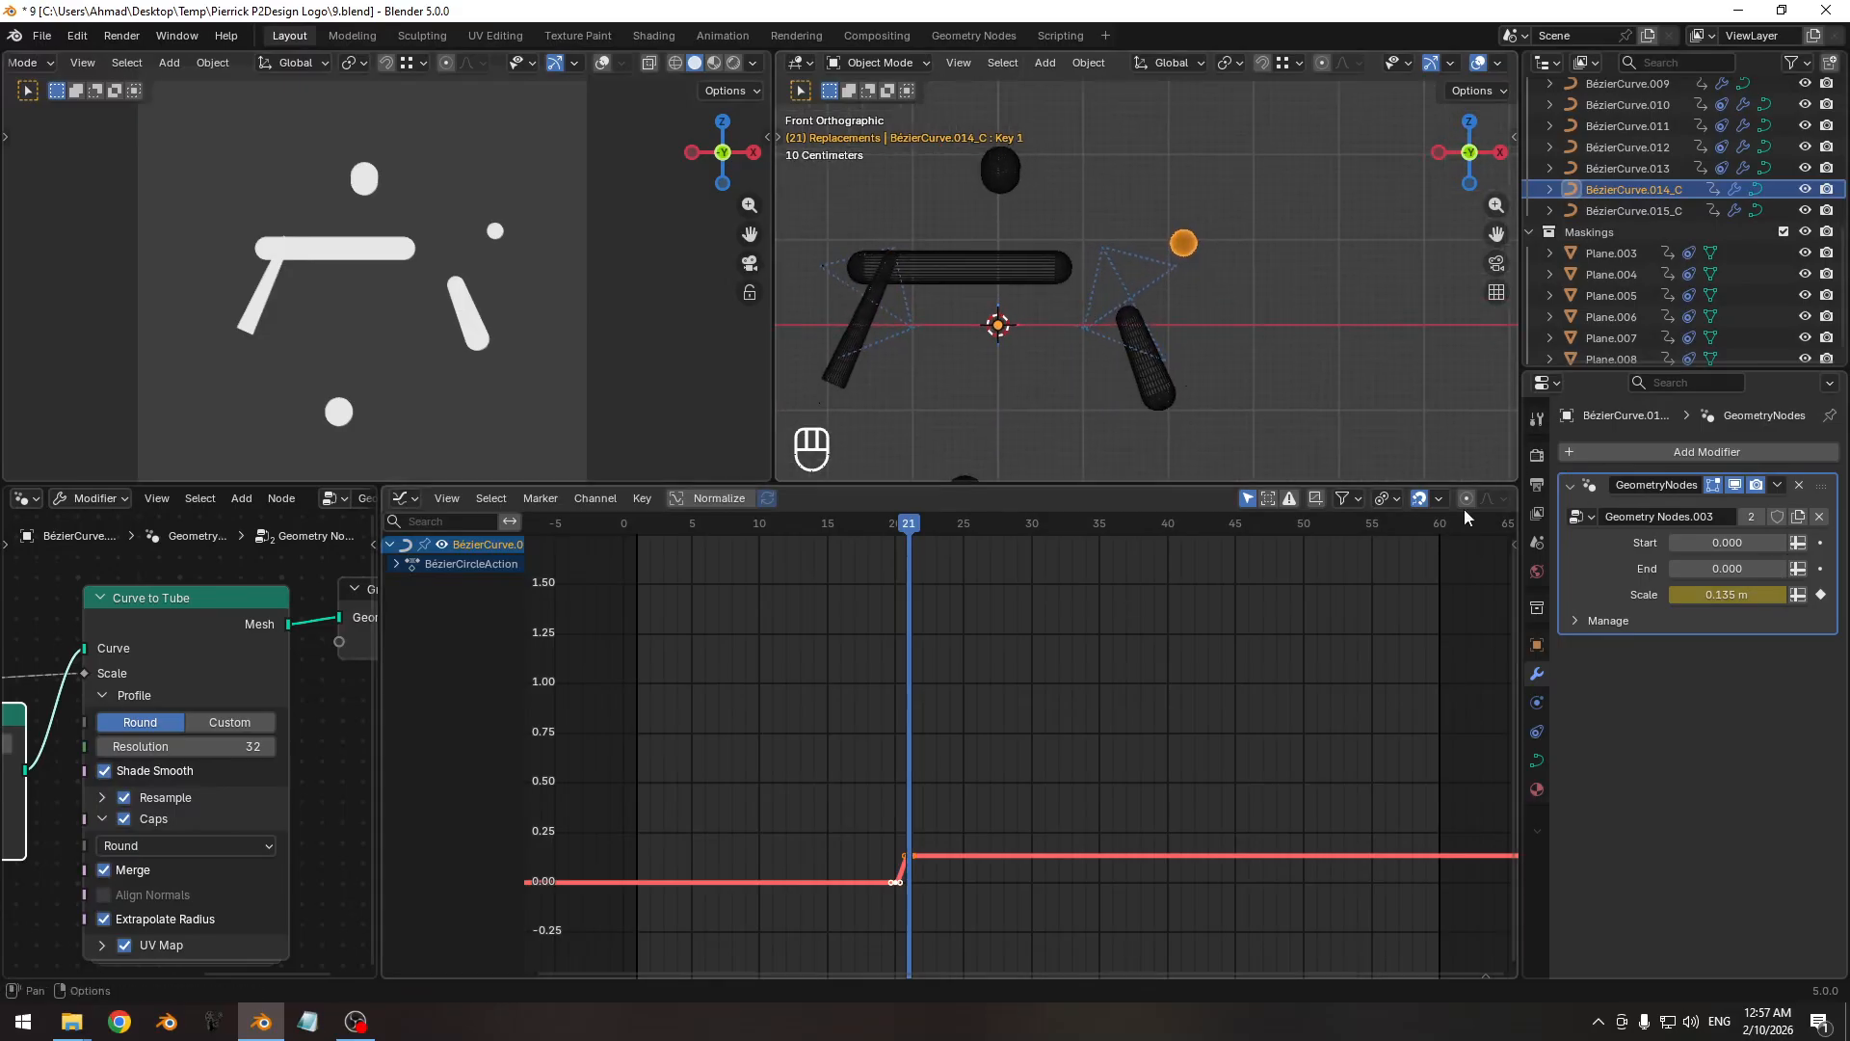
left_click_drag(1711, 551, 1831, 552)
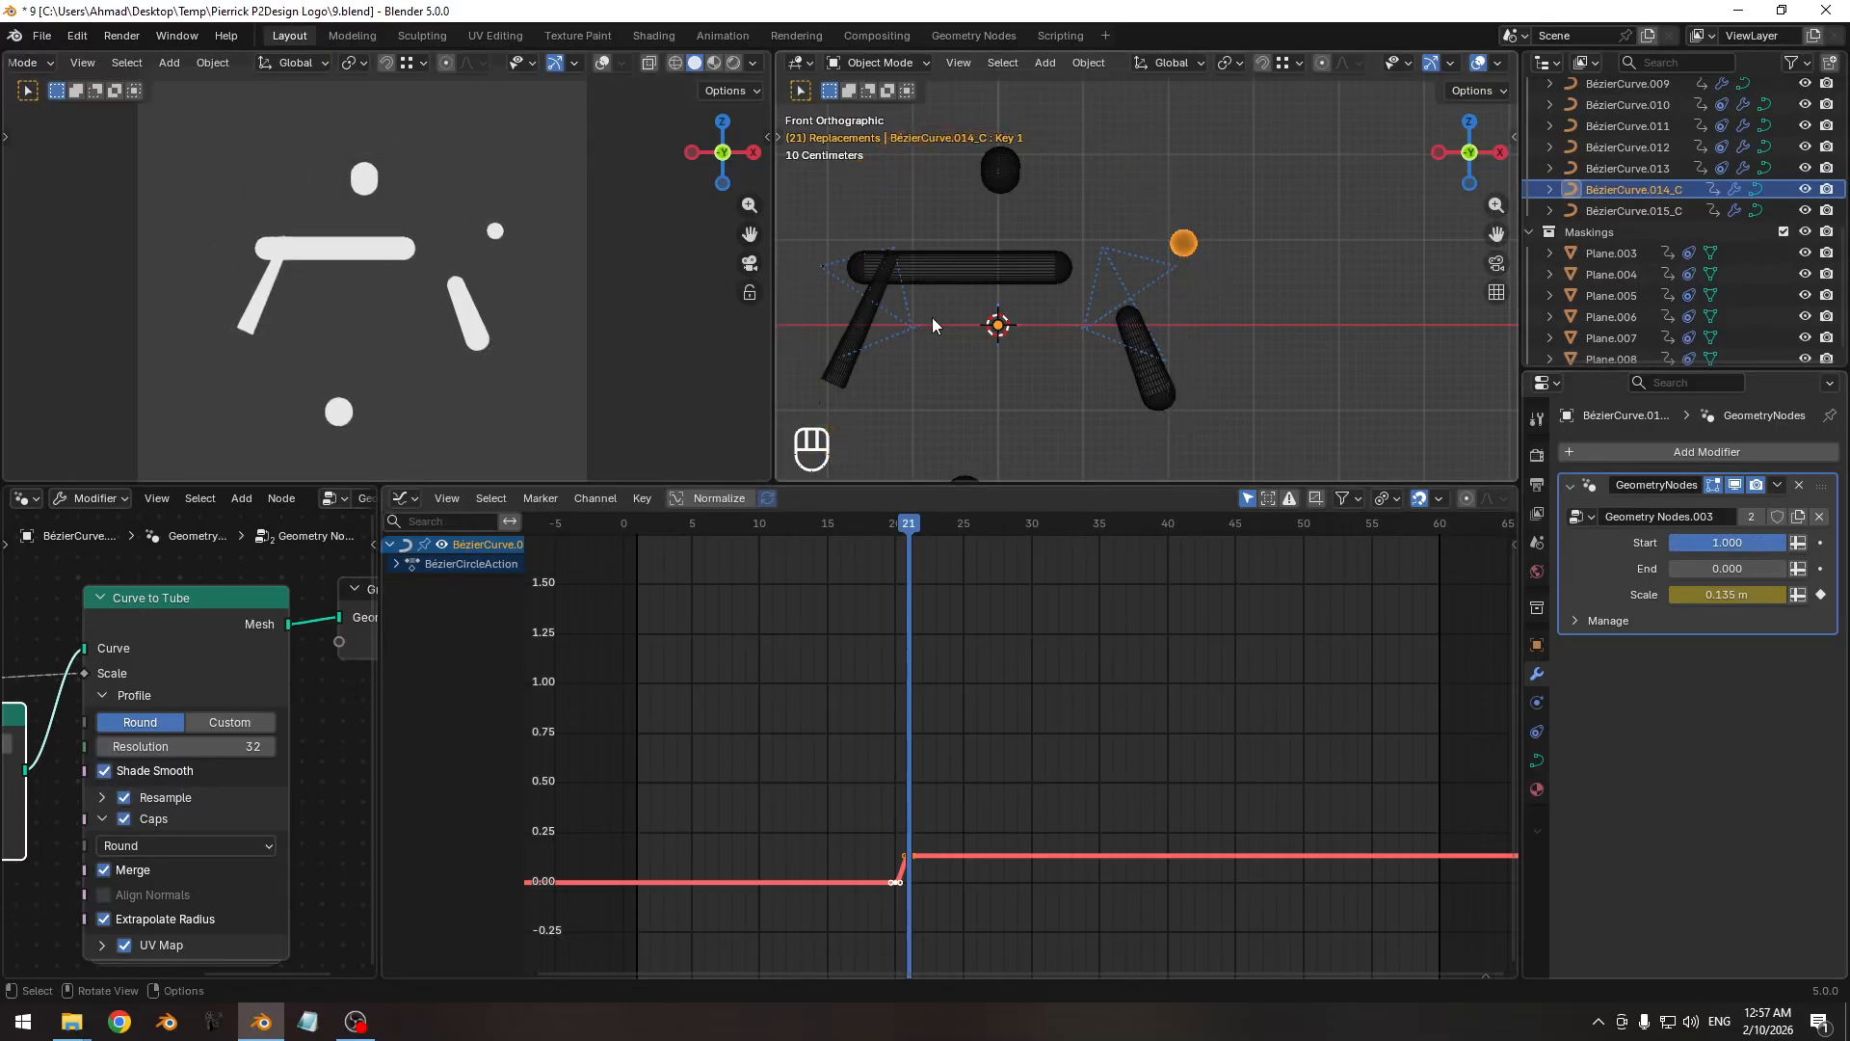
middle_click_drag(933, 316, 1069, 268, "ctrl")
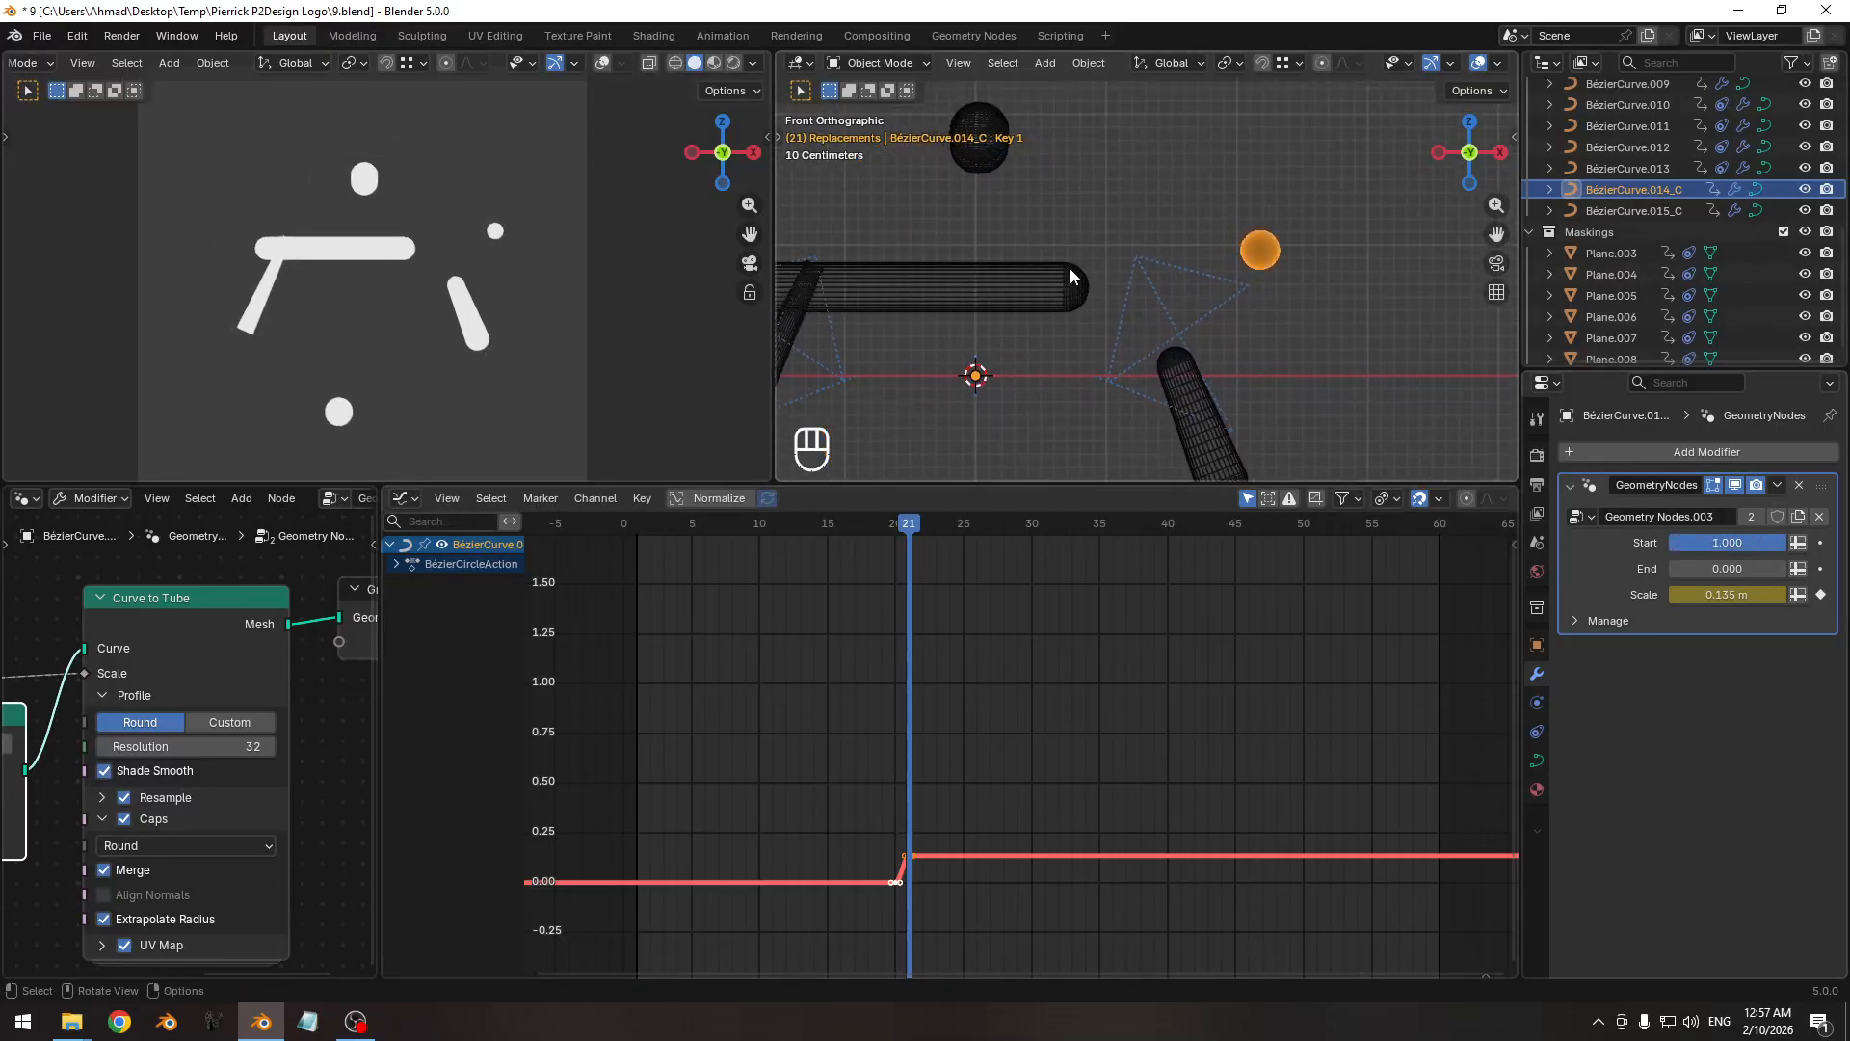
left_click(1828, 546)
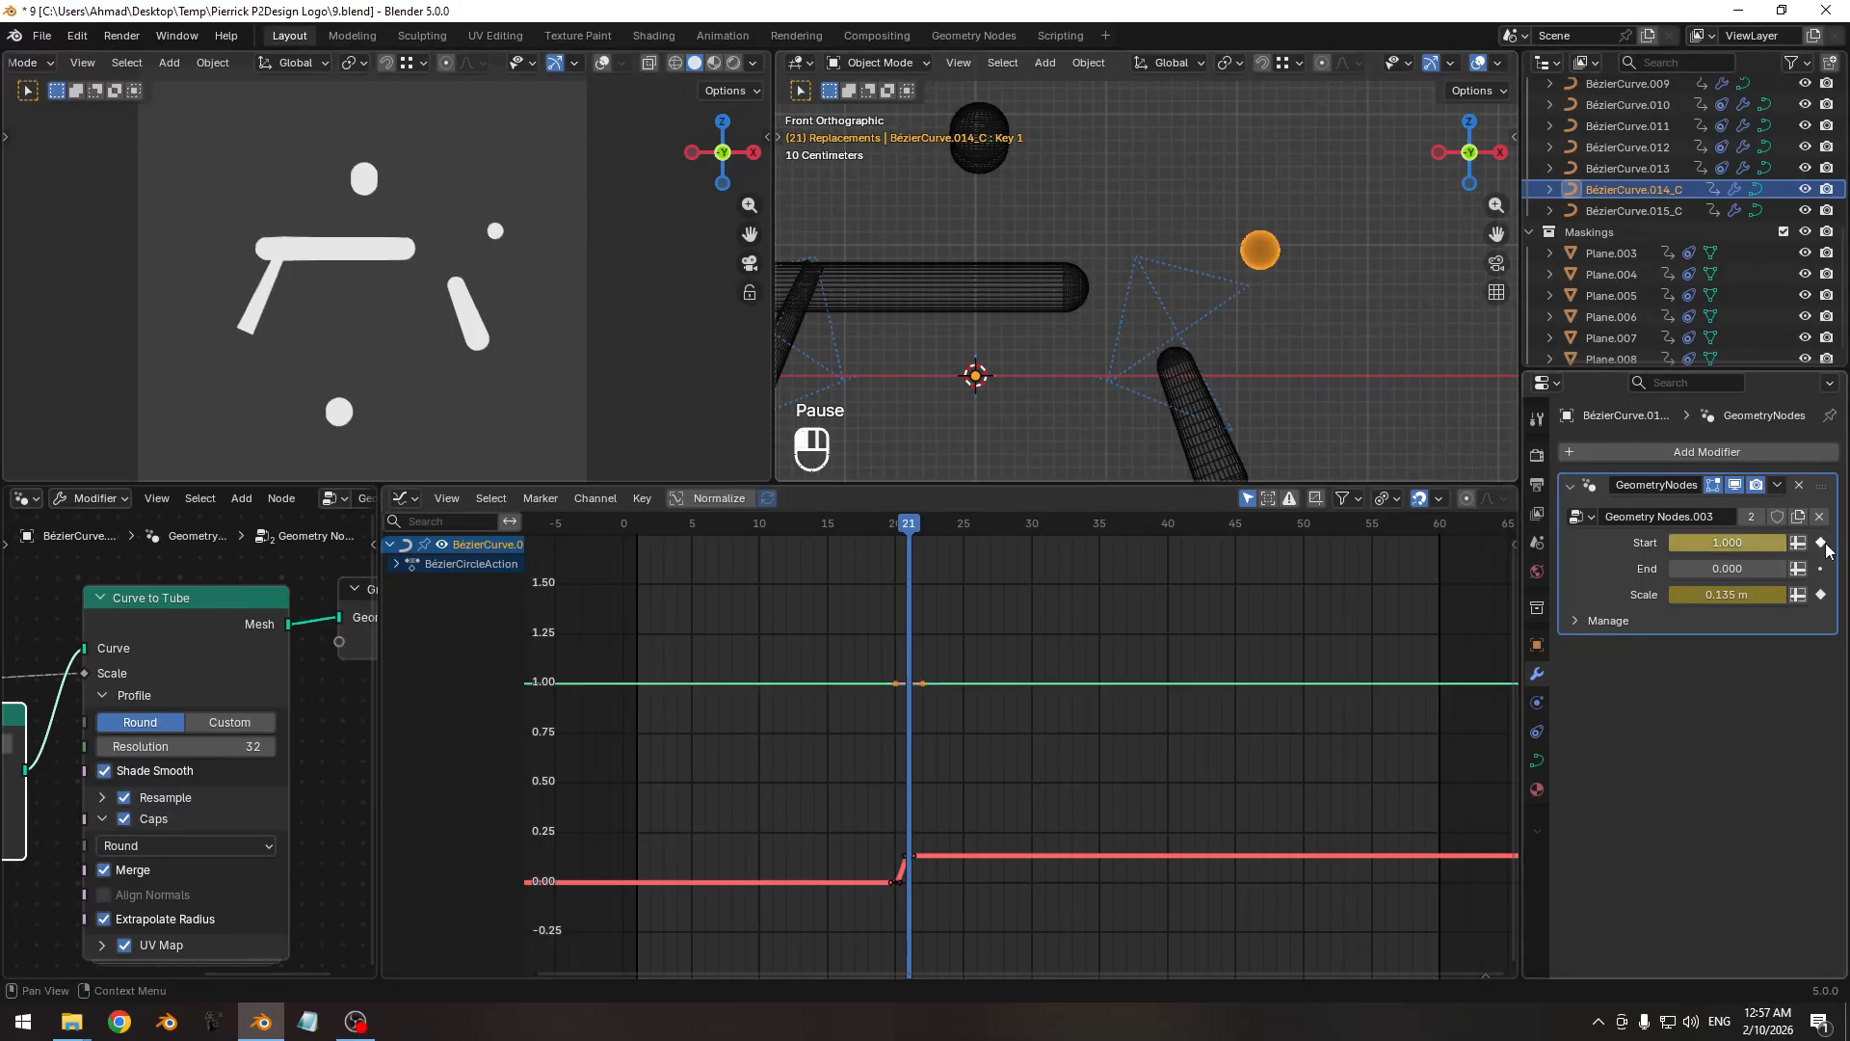
Set the Start value of BézierCurve.014_C to 0.8 at frame 35 and keyframe it.
scroll(1141, 690, "down", 1)
key("Right")
key("Right")
key("Right")
key("Right")
key("Right")
key("Right")
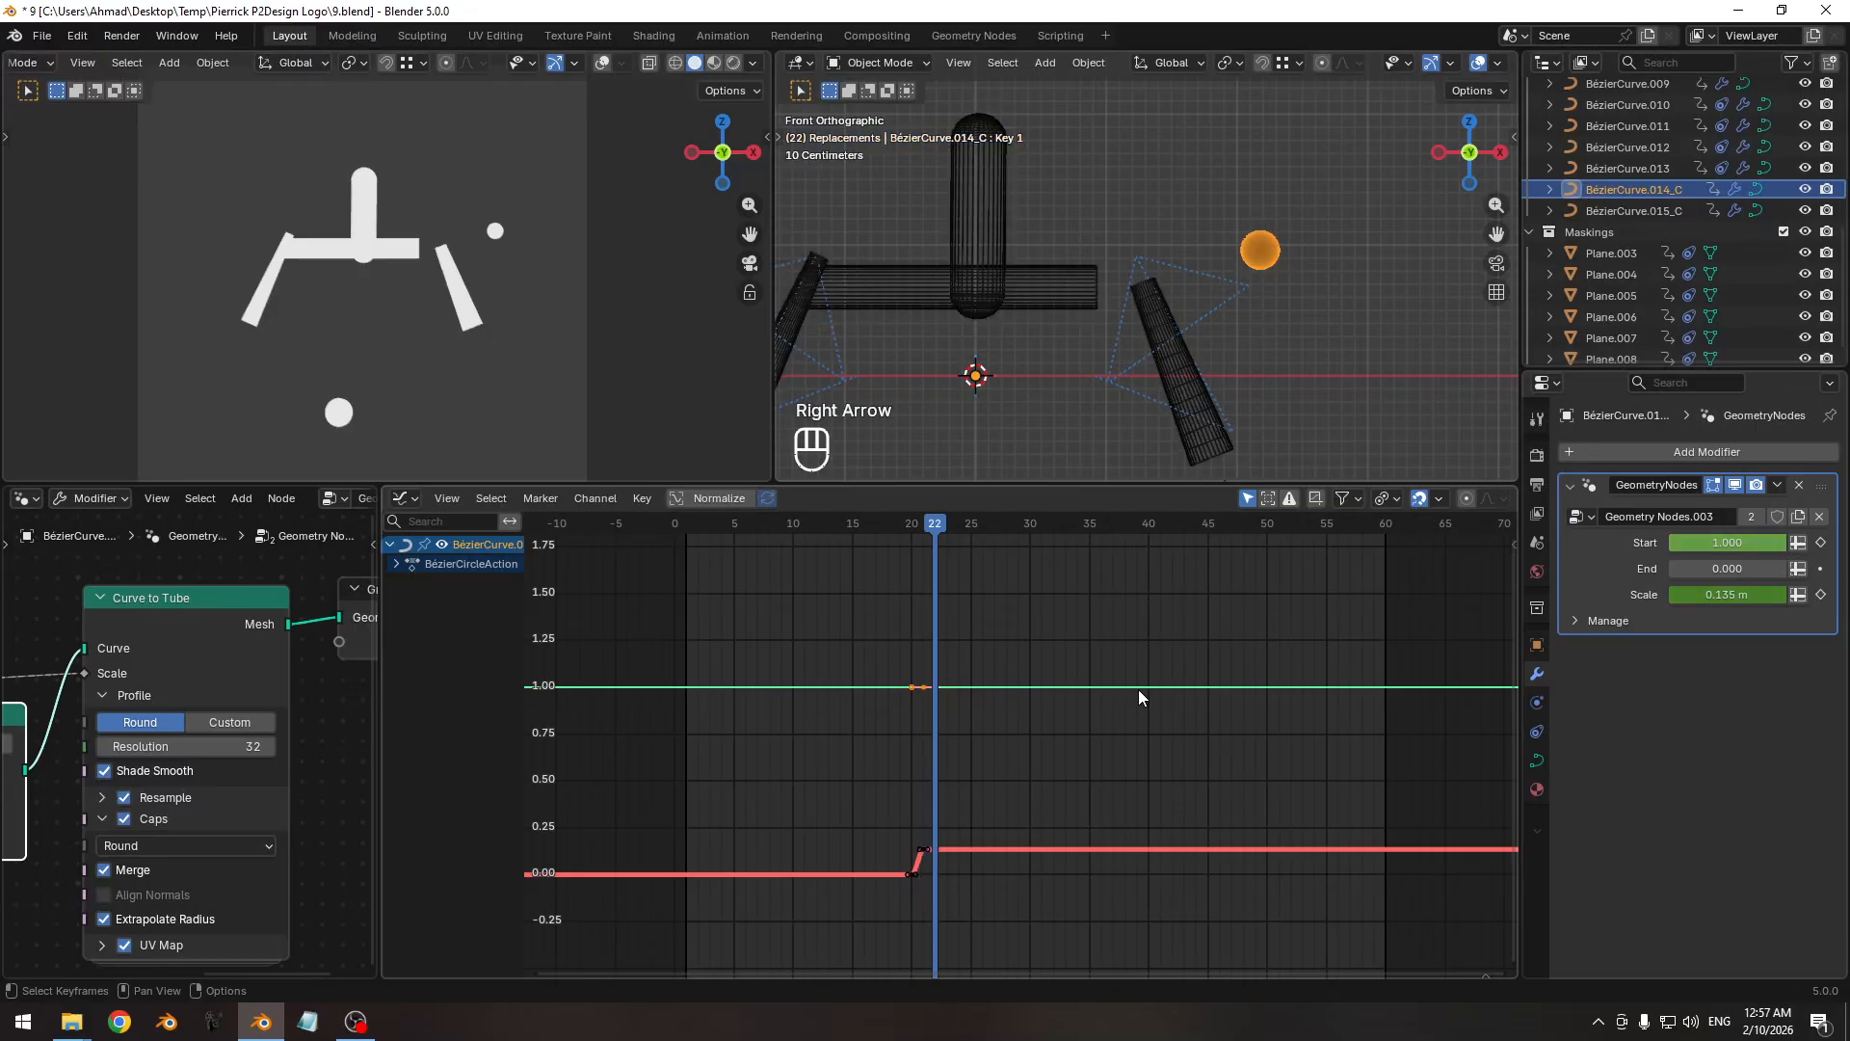
key("Right")
key("Right")
key("Right")
key("Right")
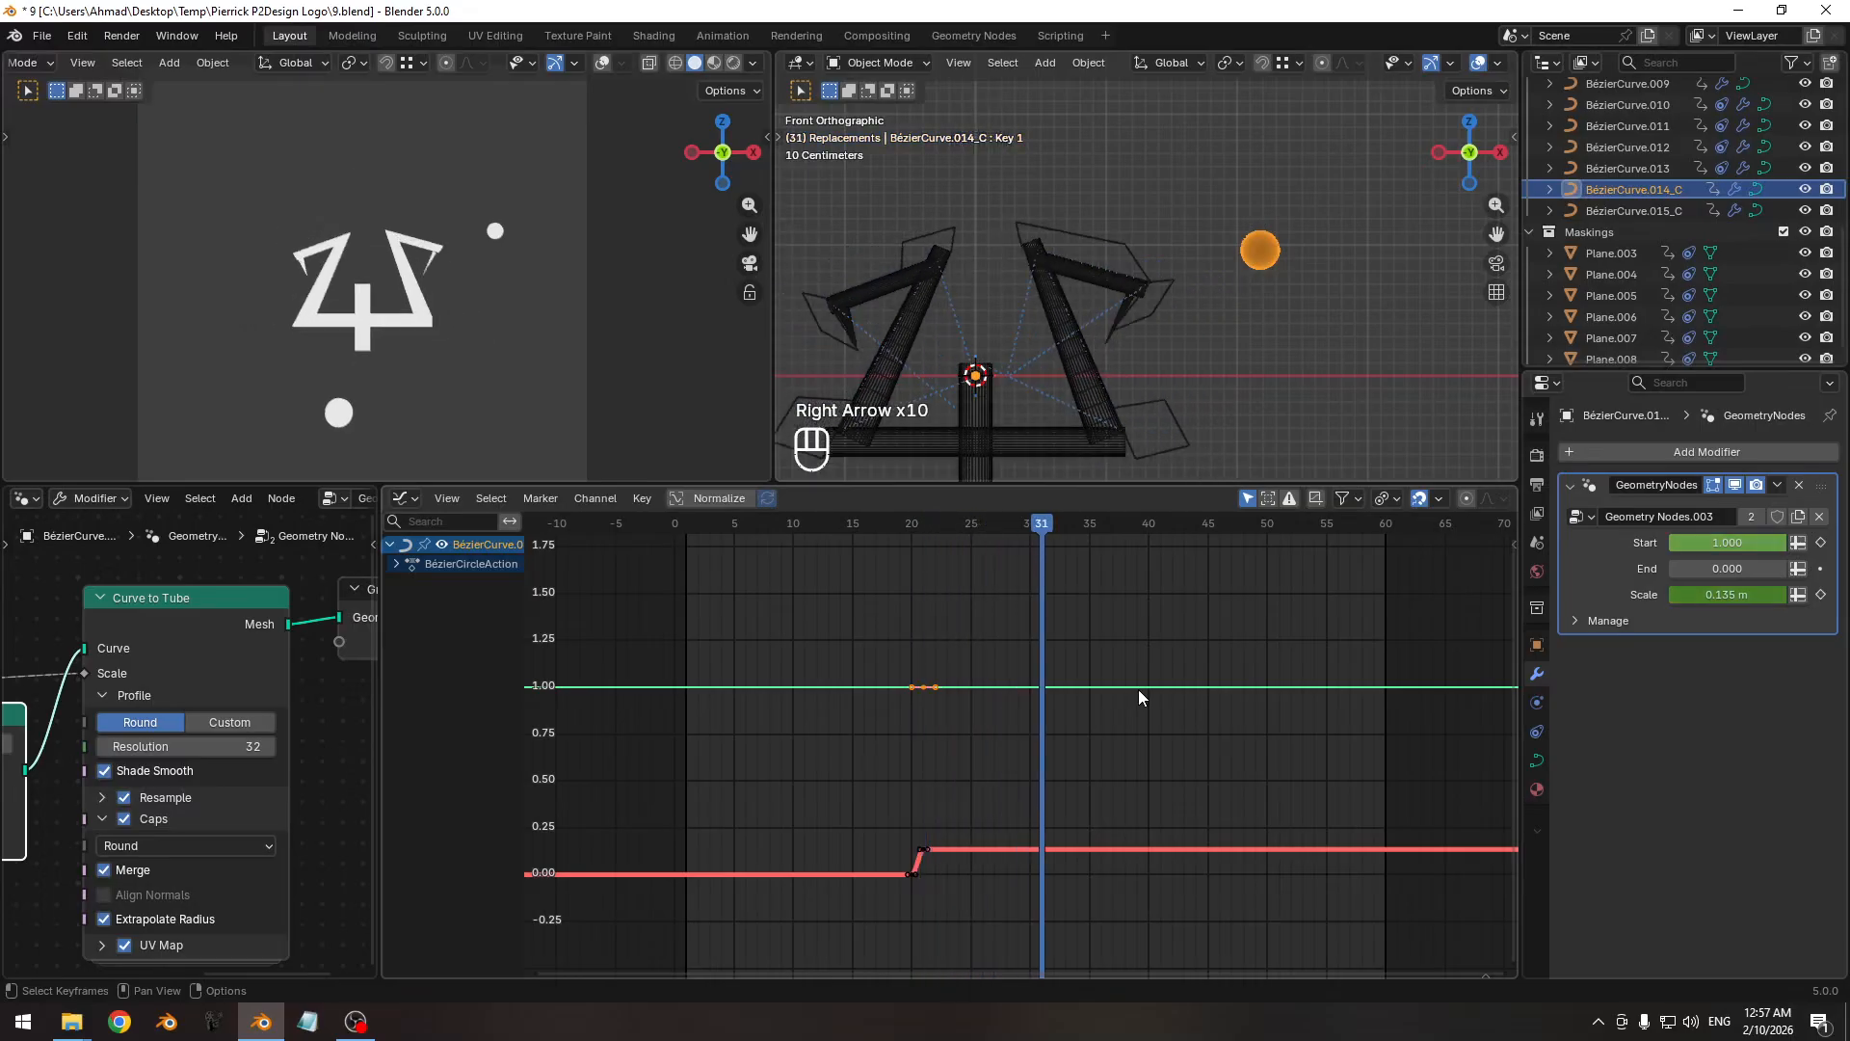
key("Right")
key("Right")
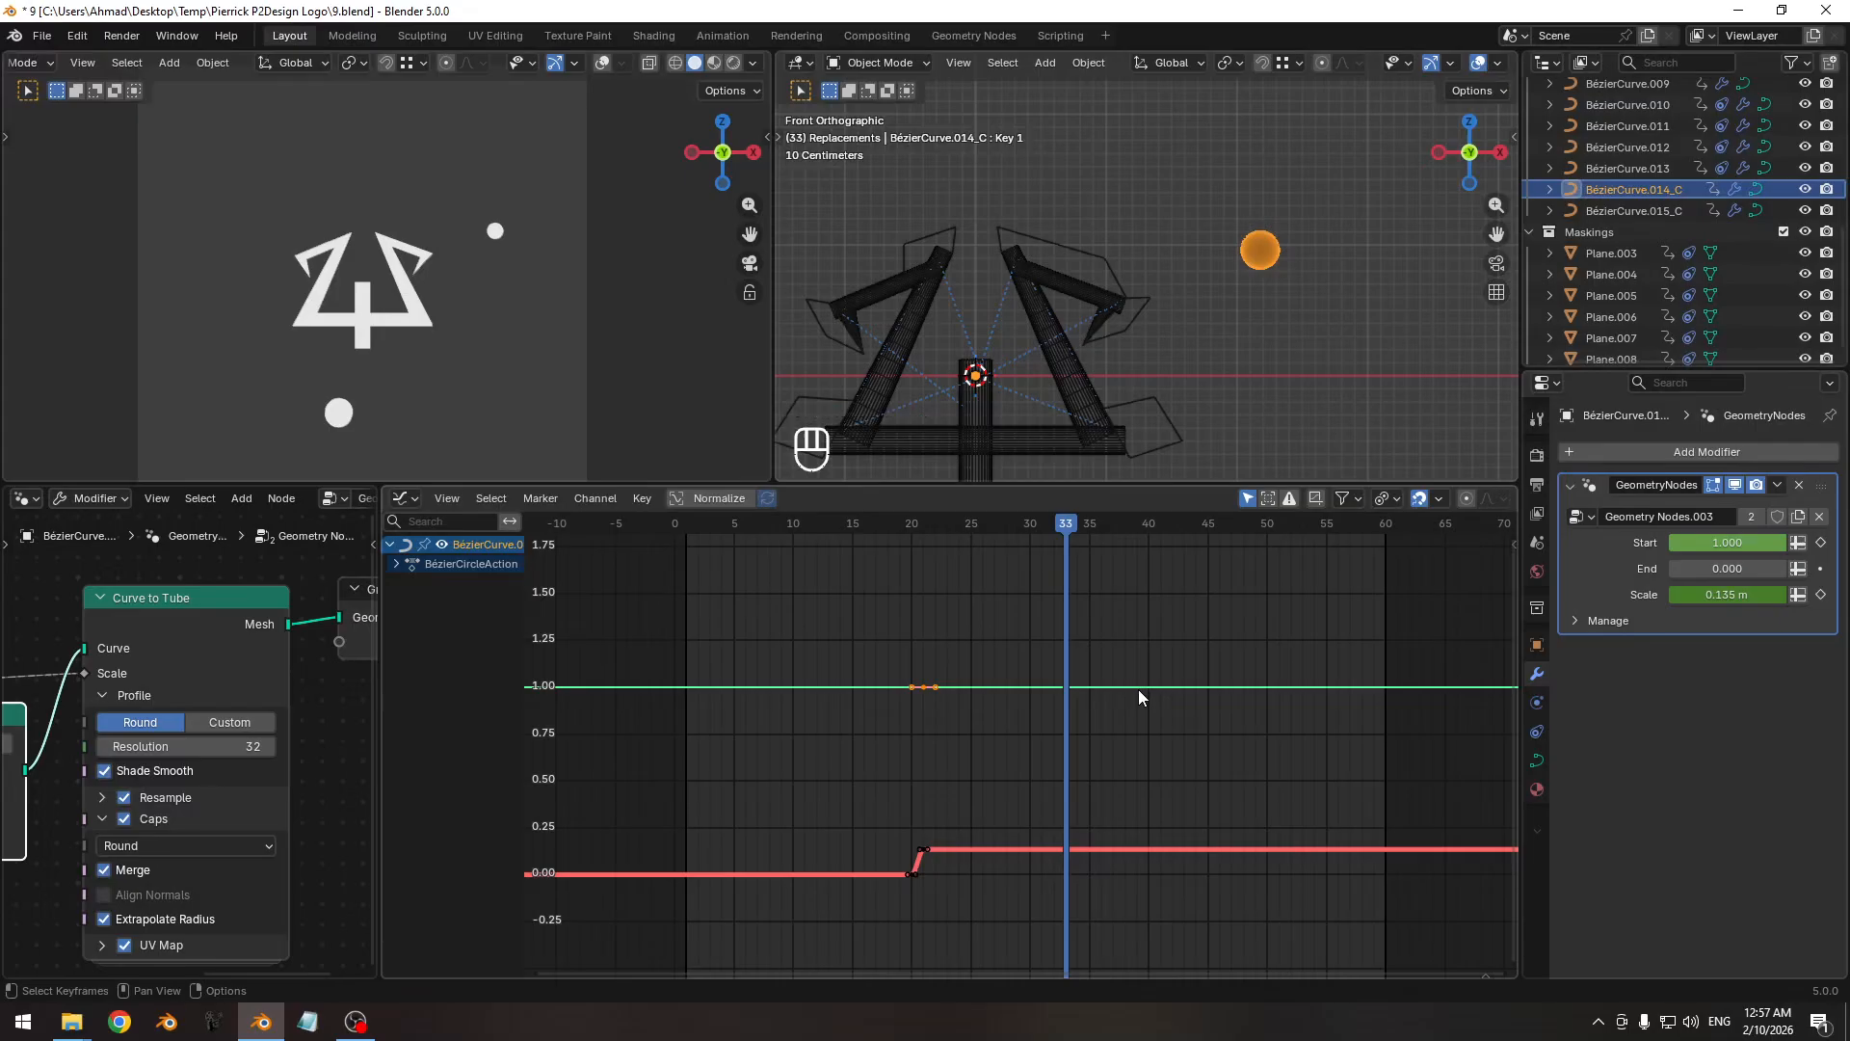
key("Right")
key("Right")
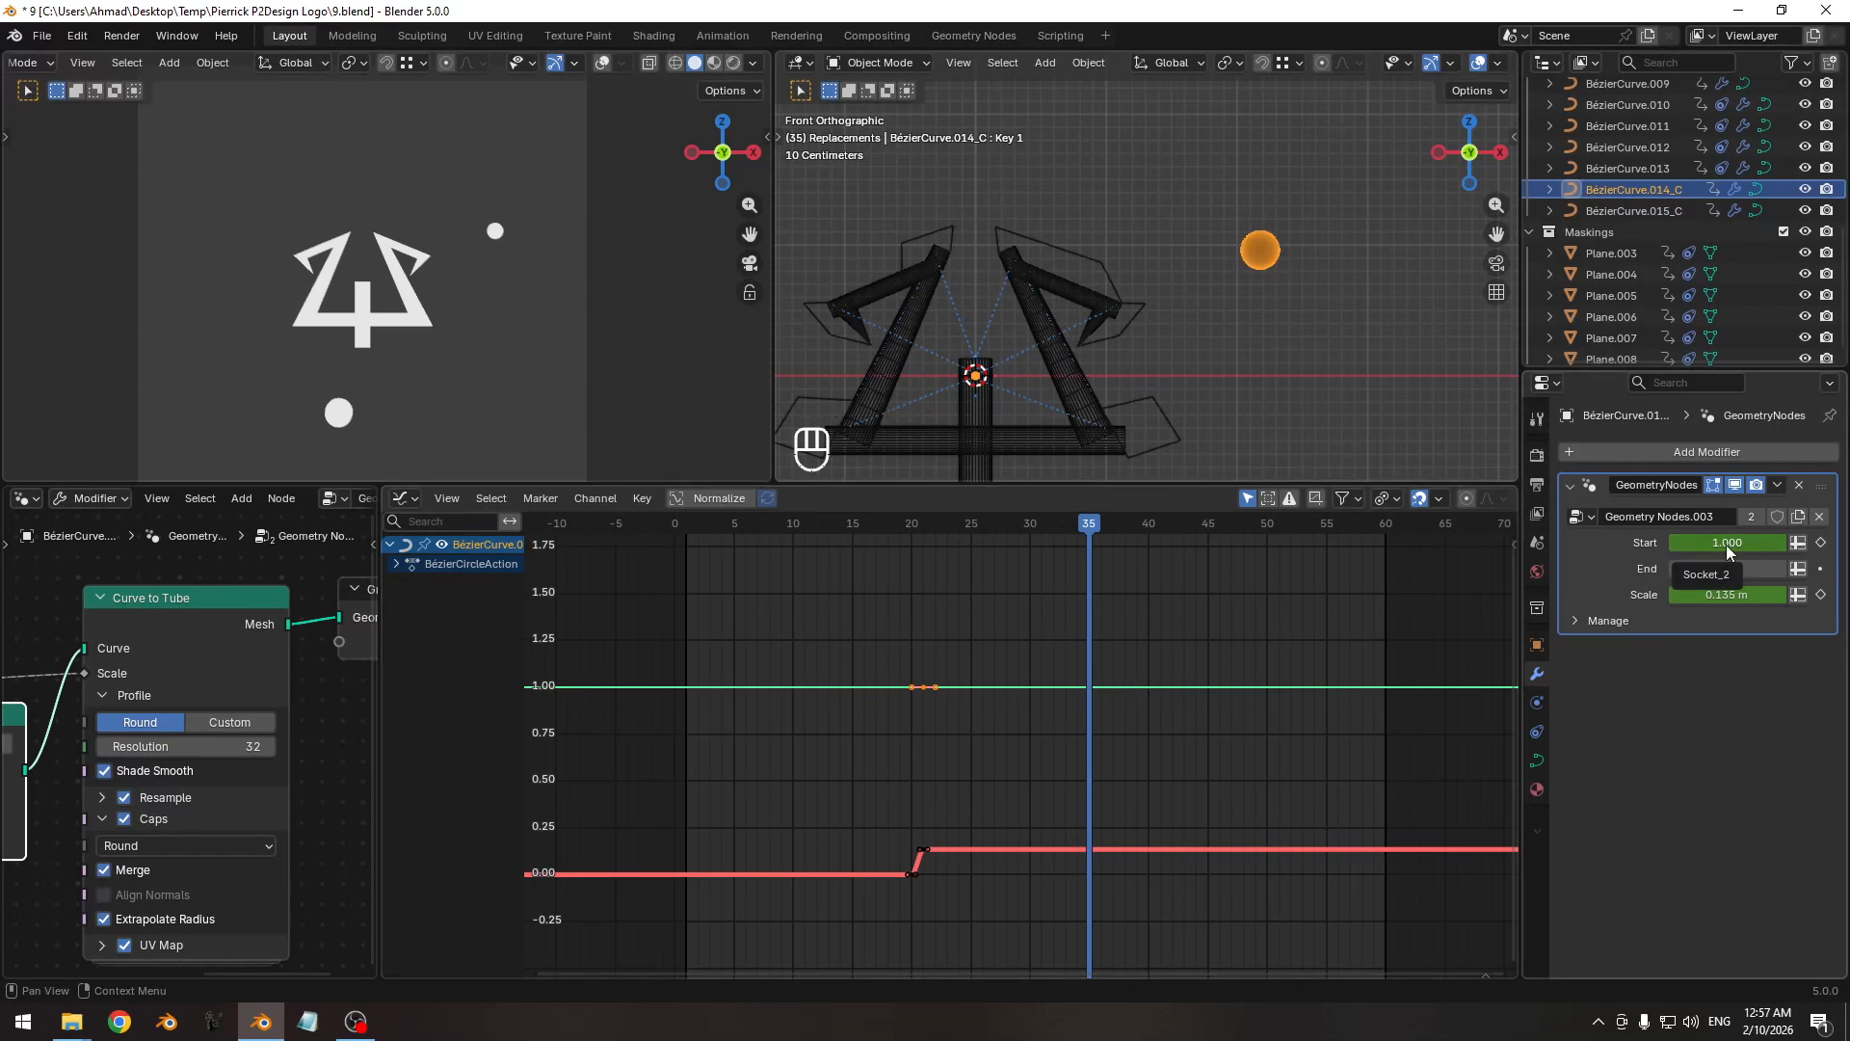
left_click_drag(1726, 545, 1632, 545)
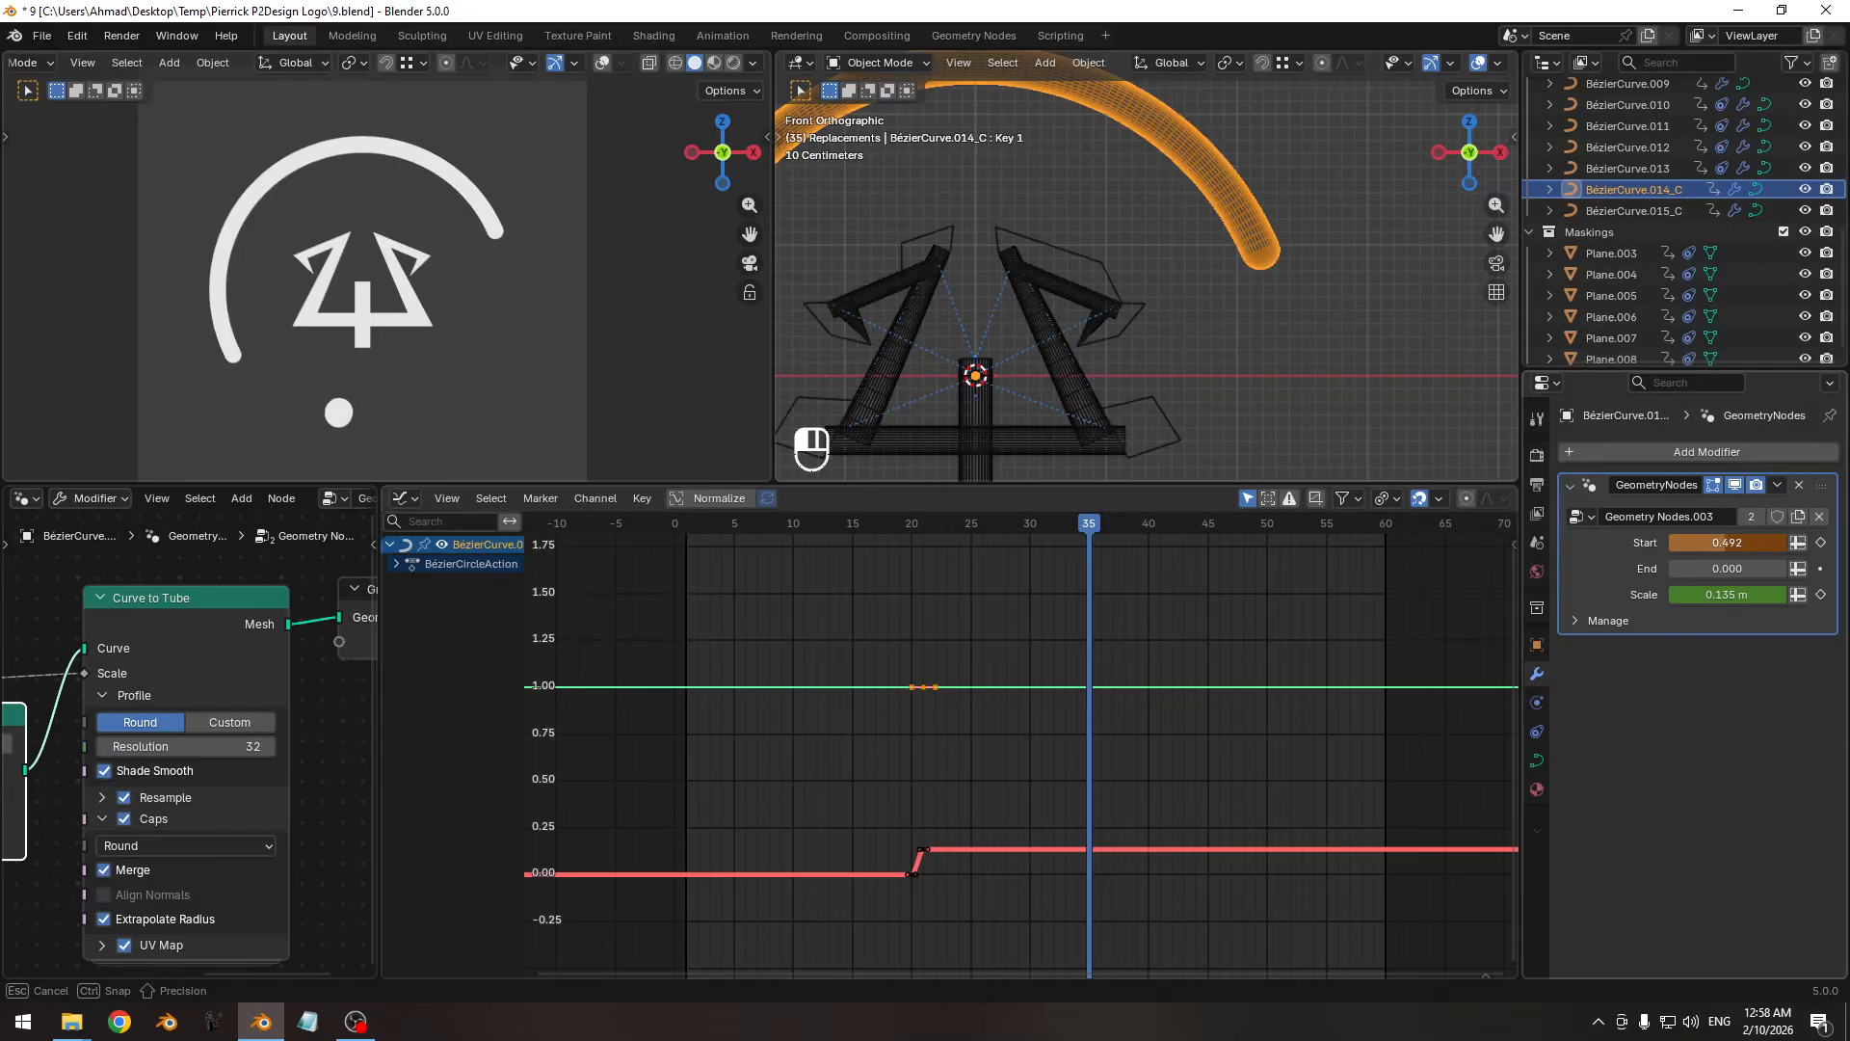
left_click_drag(1628, 545, 1628, 546)
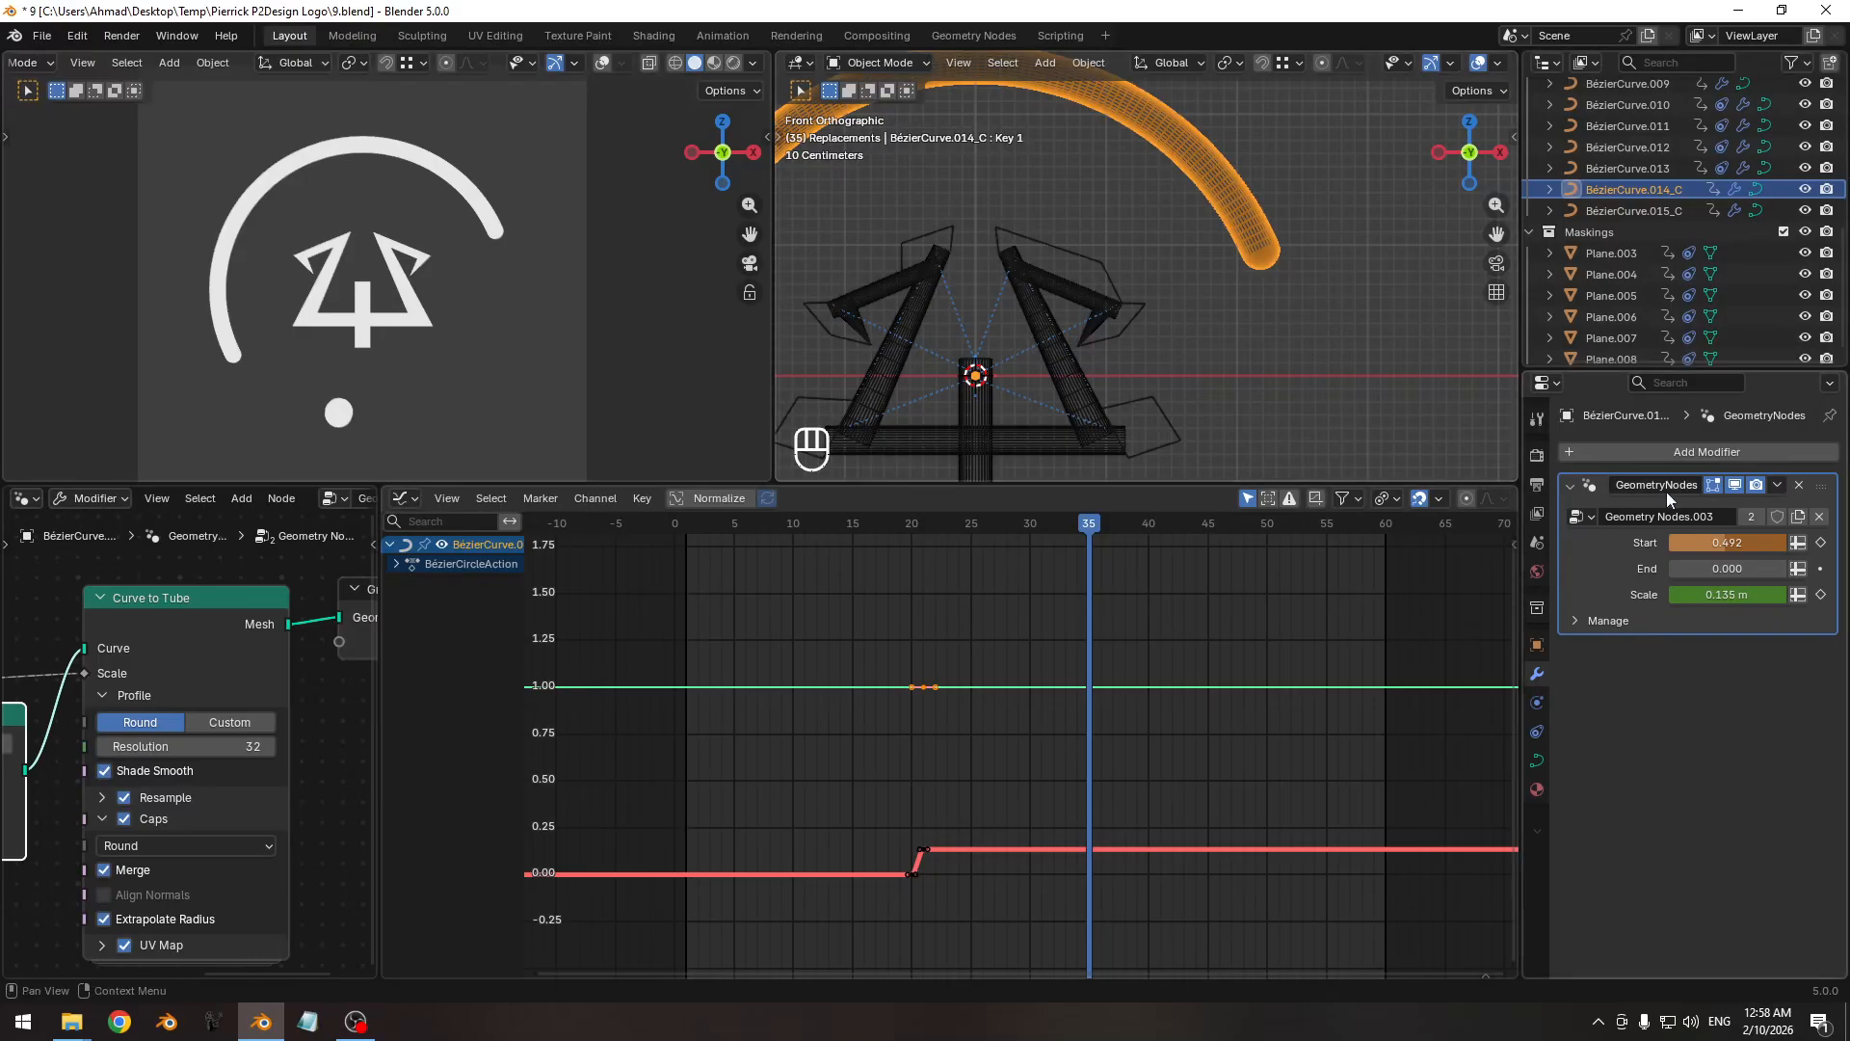
left_click_drag(1696, 542, 1774, 542)
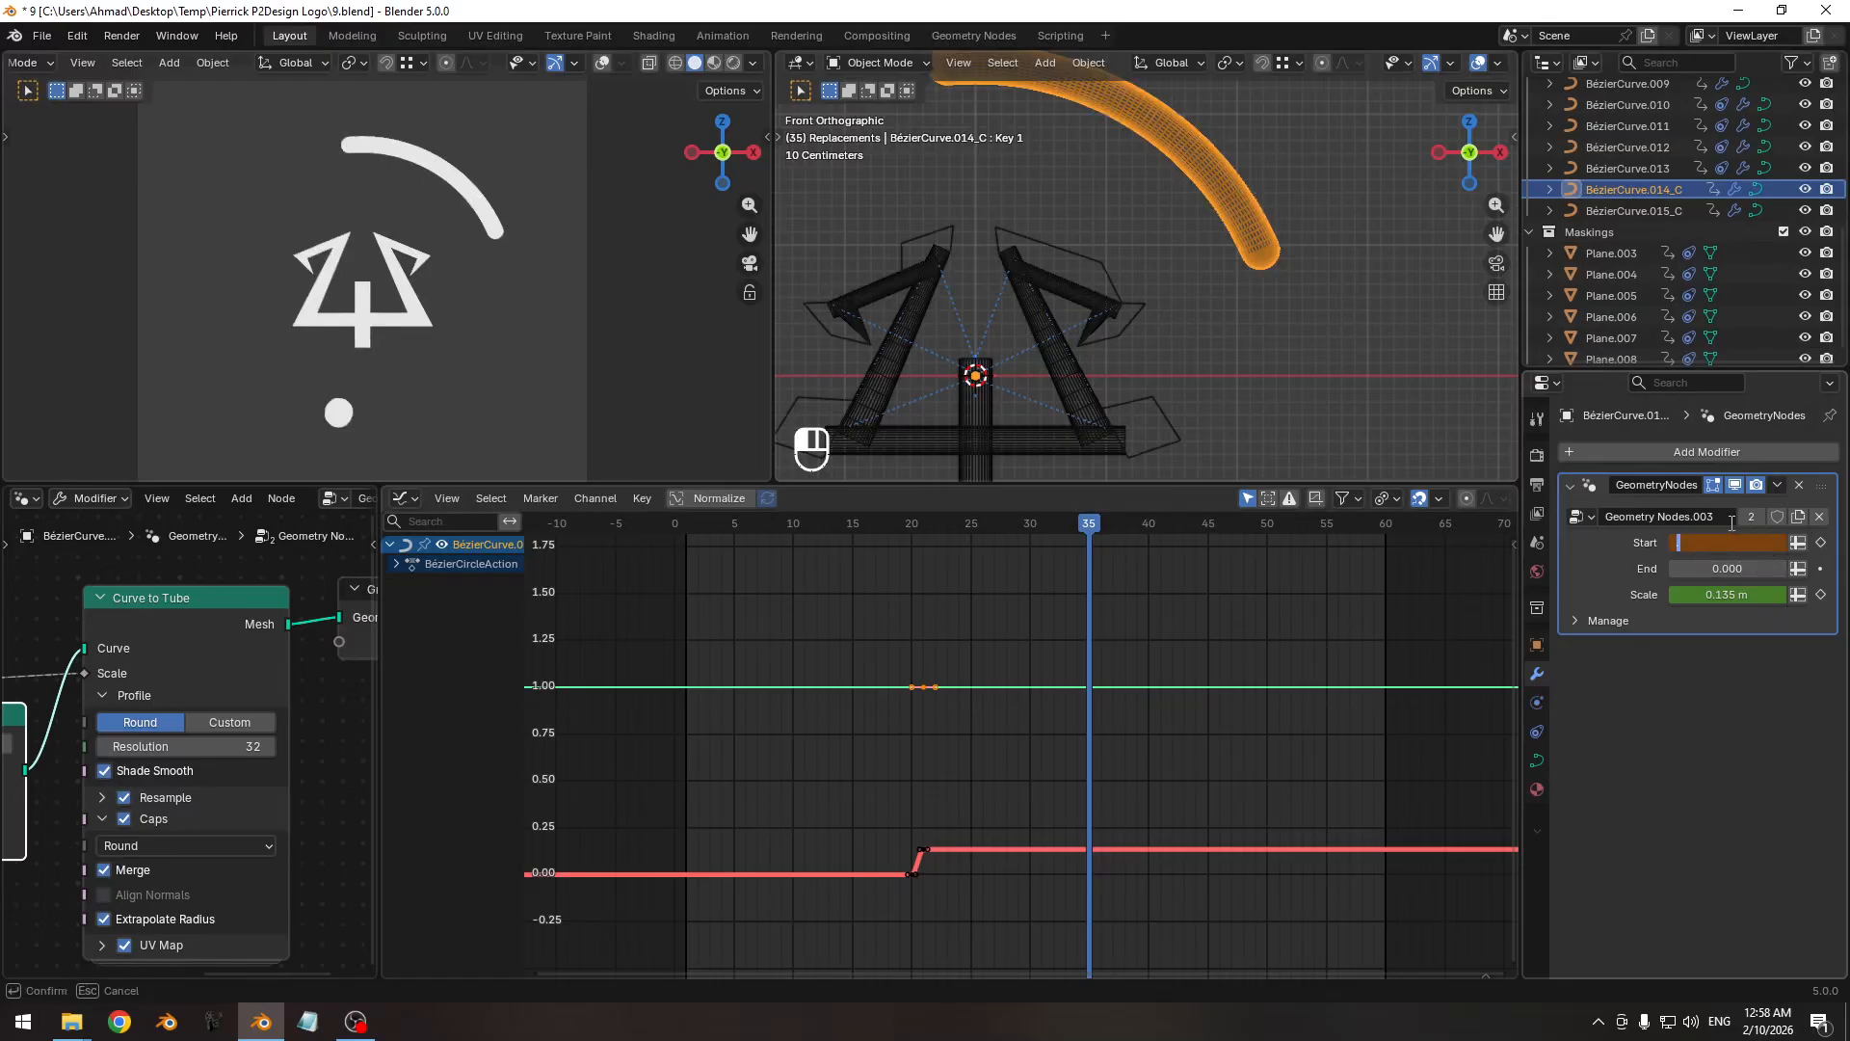
type("0.8")
key("Return")
left_click(1820, 542)
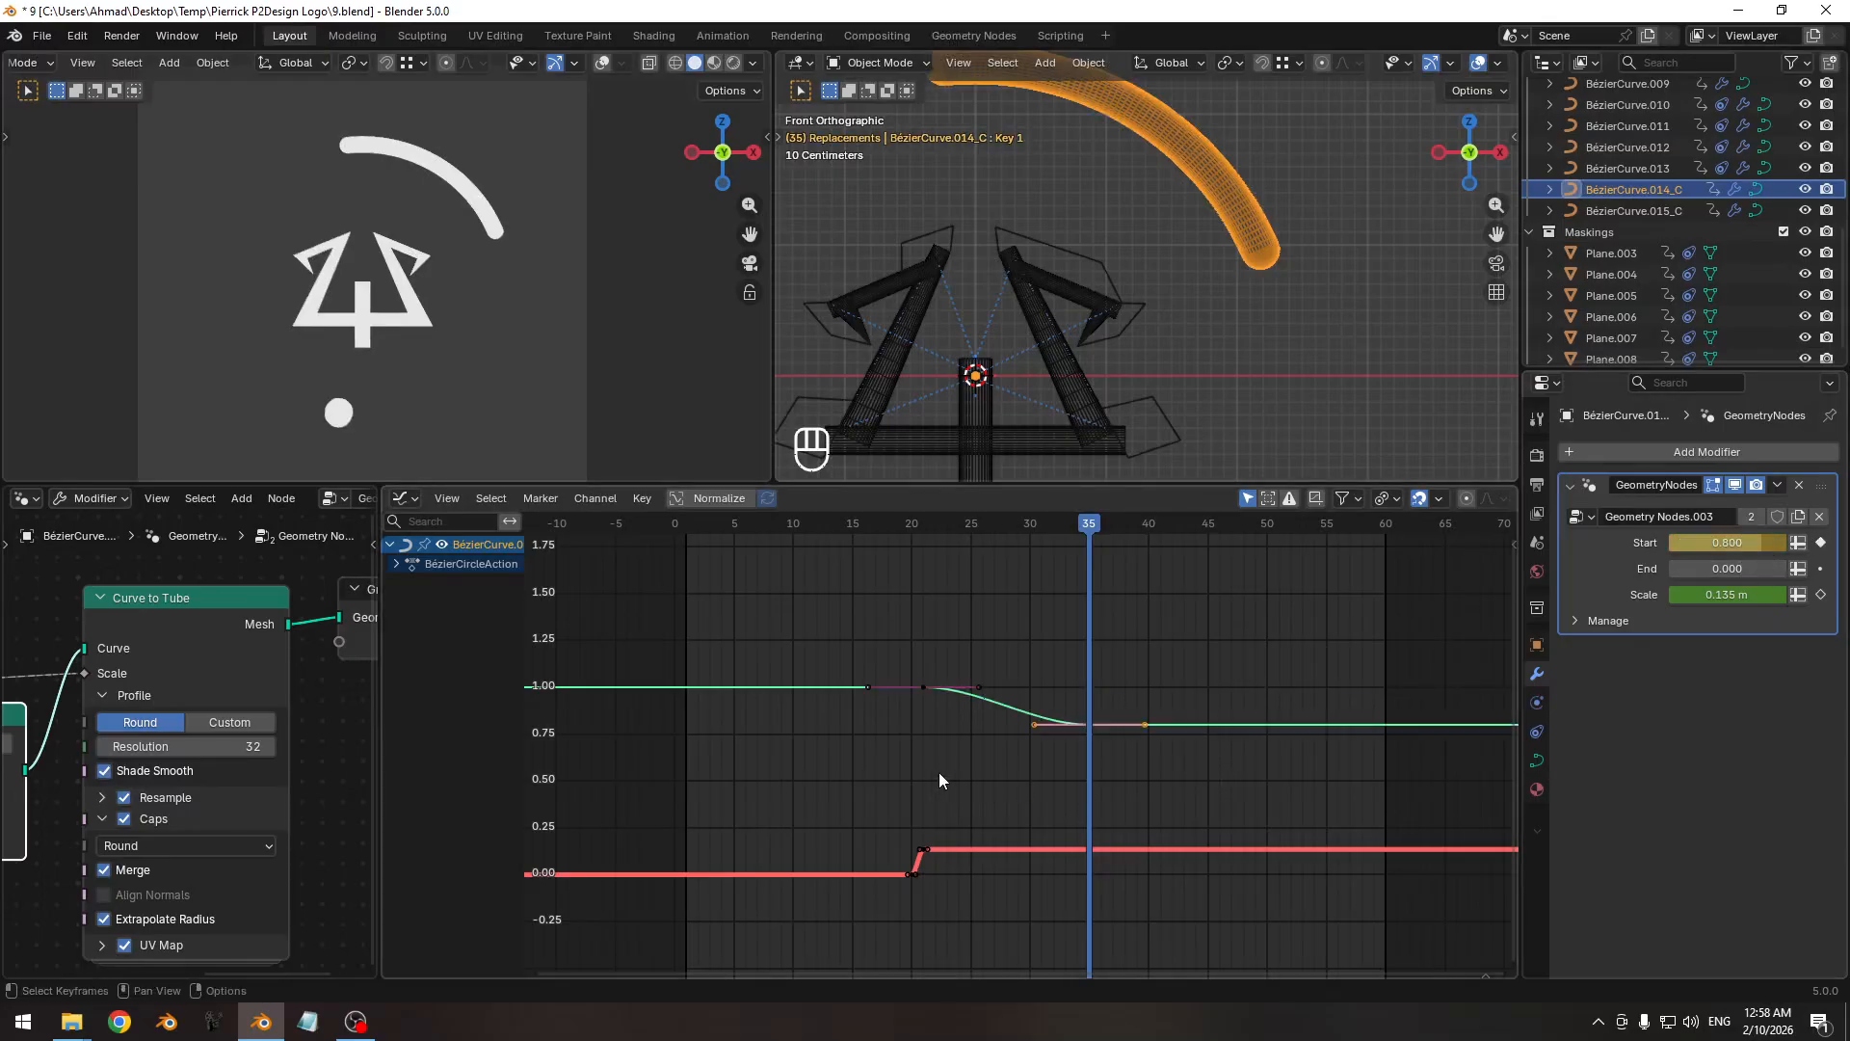
Insert an intermediate keyframe on the Start animation curve at frame 28.
middle_click_drag(978, 665, 1079, 656, "ctrl")
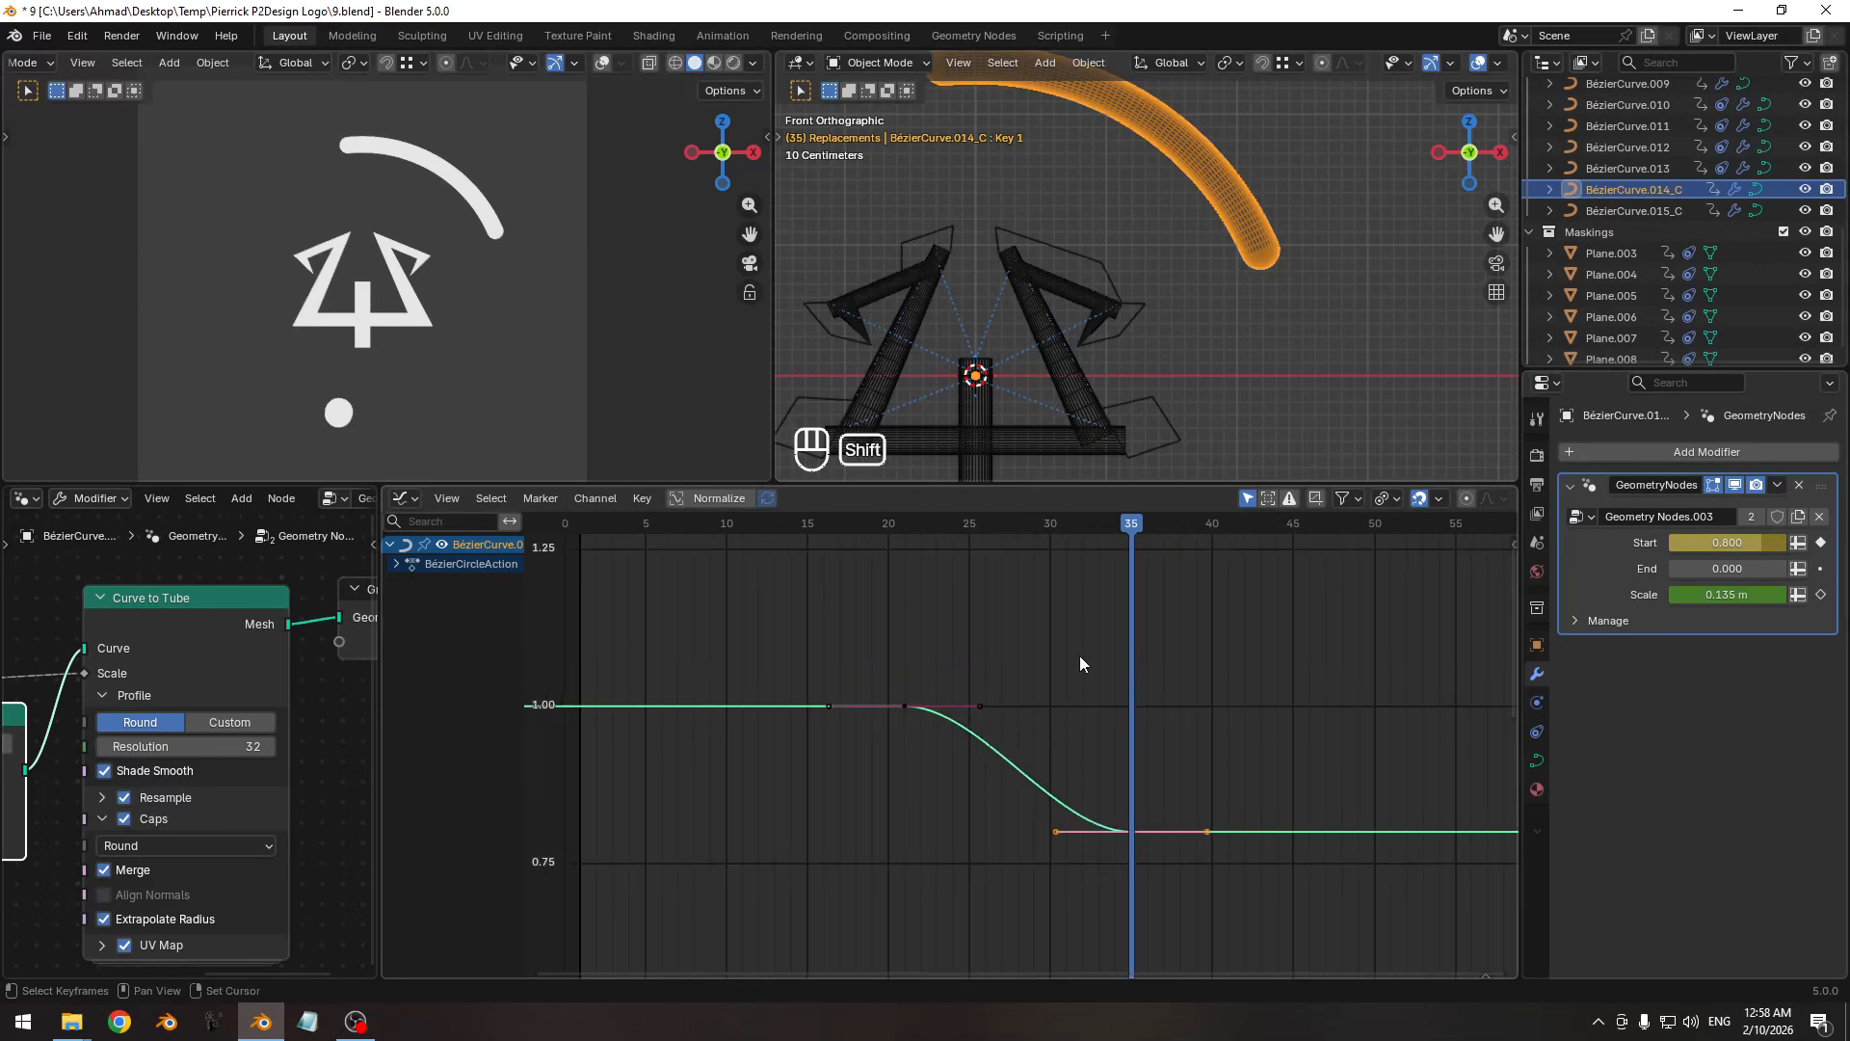
left_click_drag(1079, 525, 1012, 528)
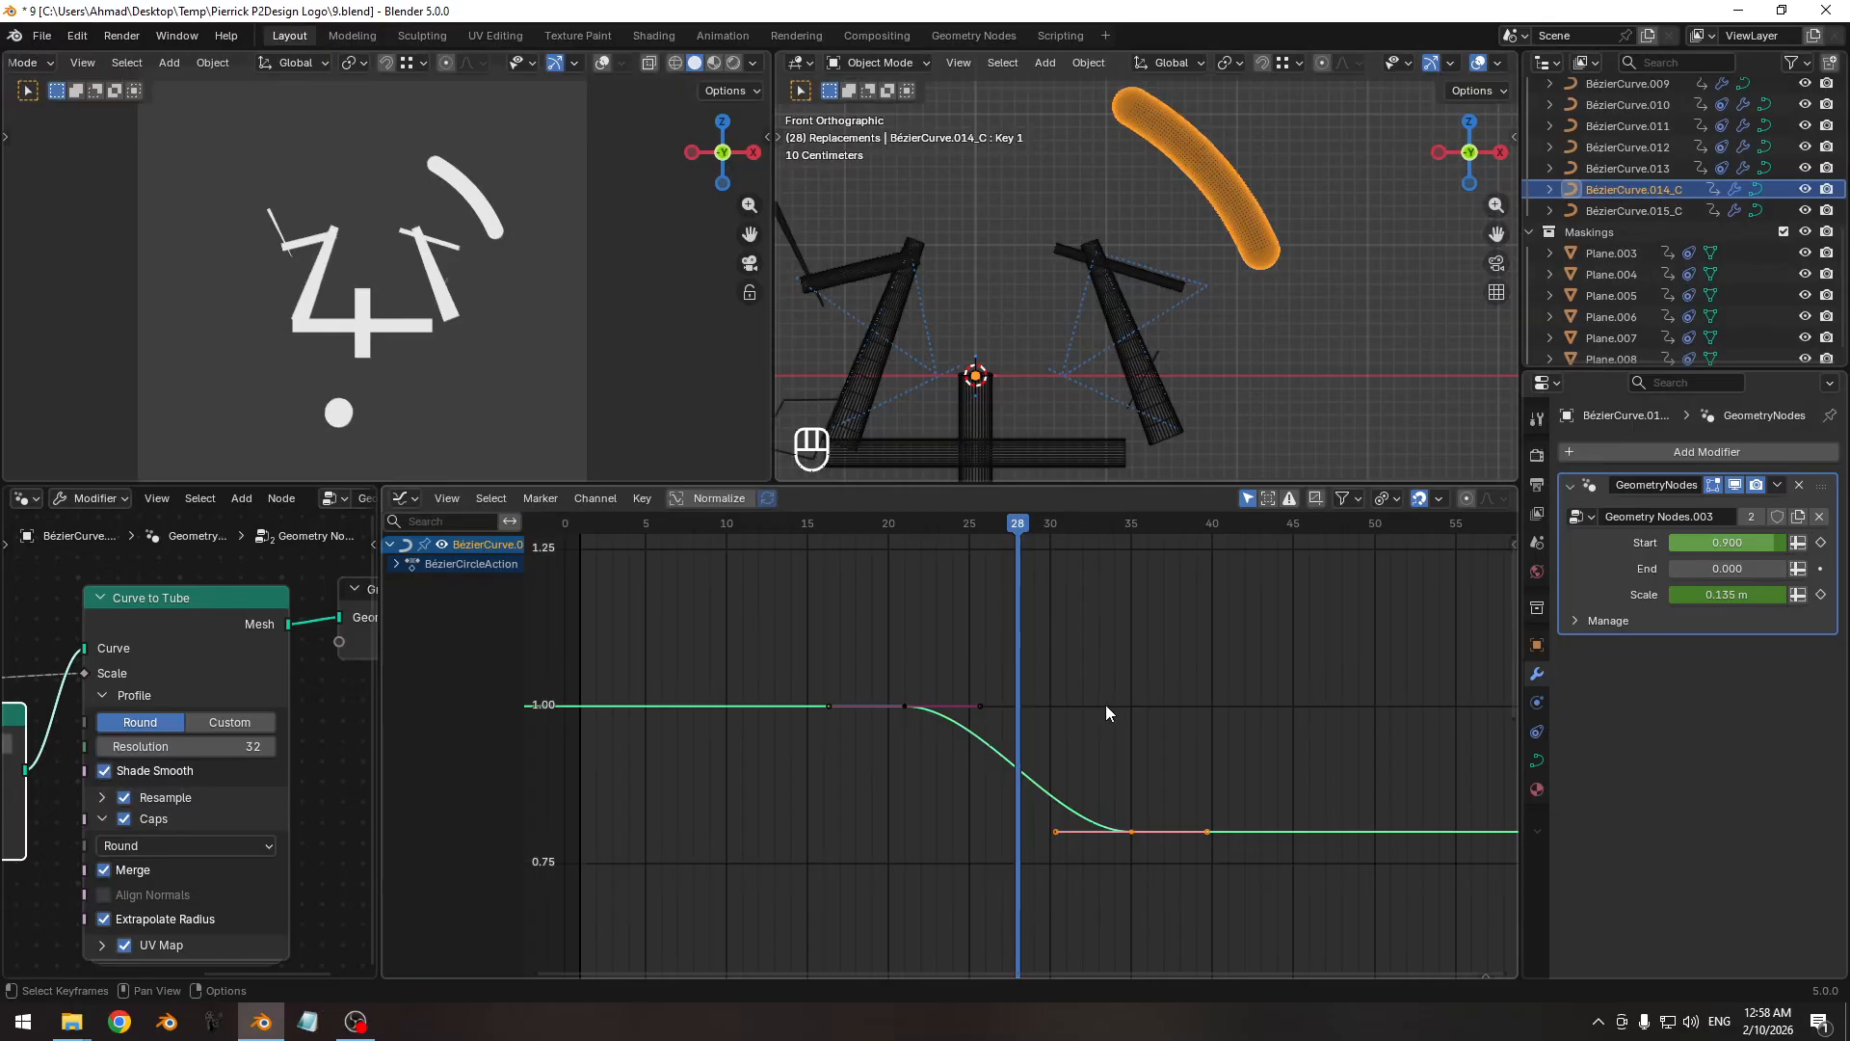
key("i")
left_click(1117, 735)
middle_click_drag(960, 782, 1062, 742, "ctrl")
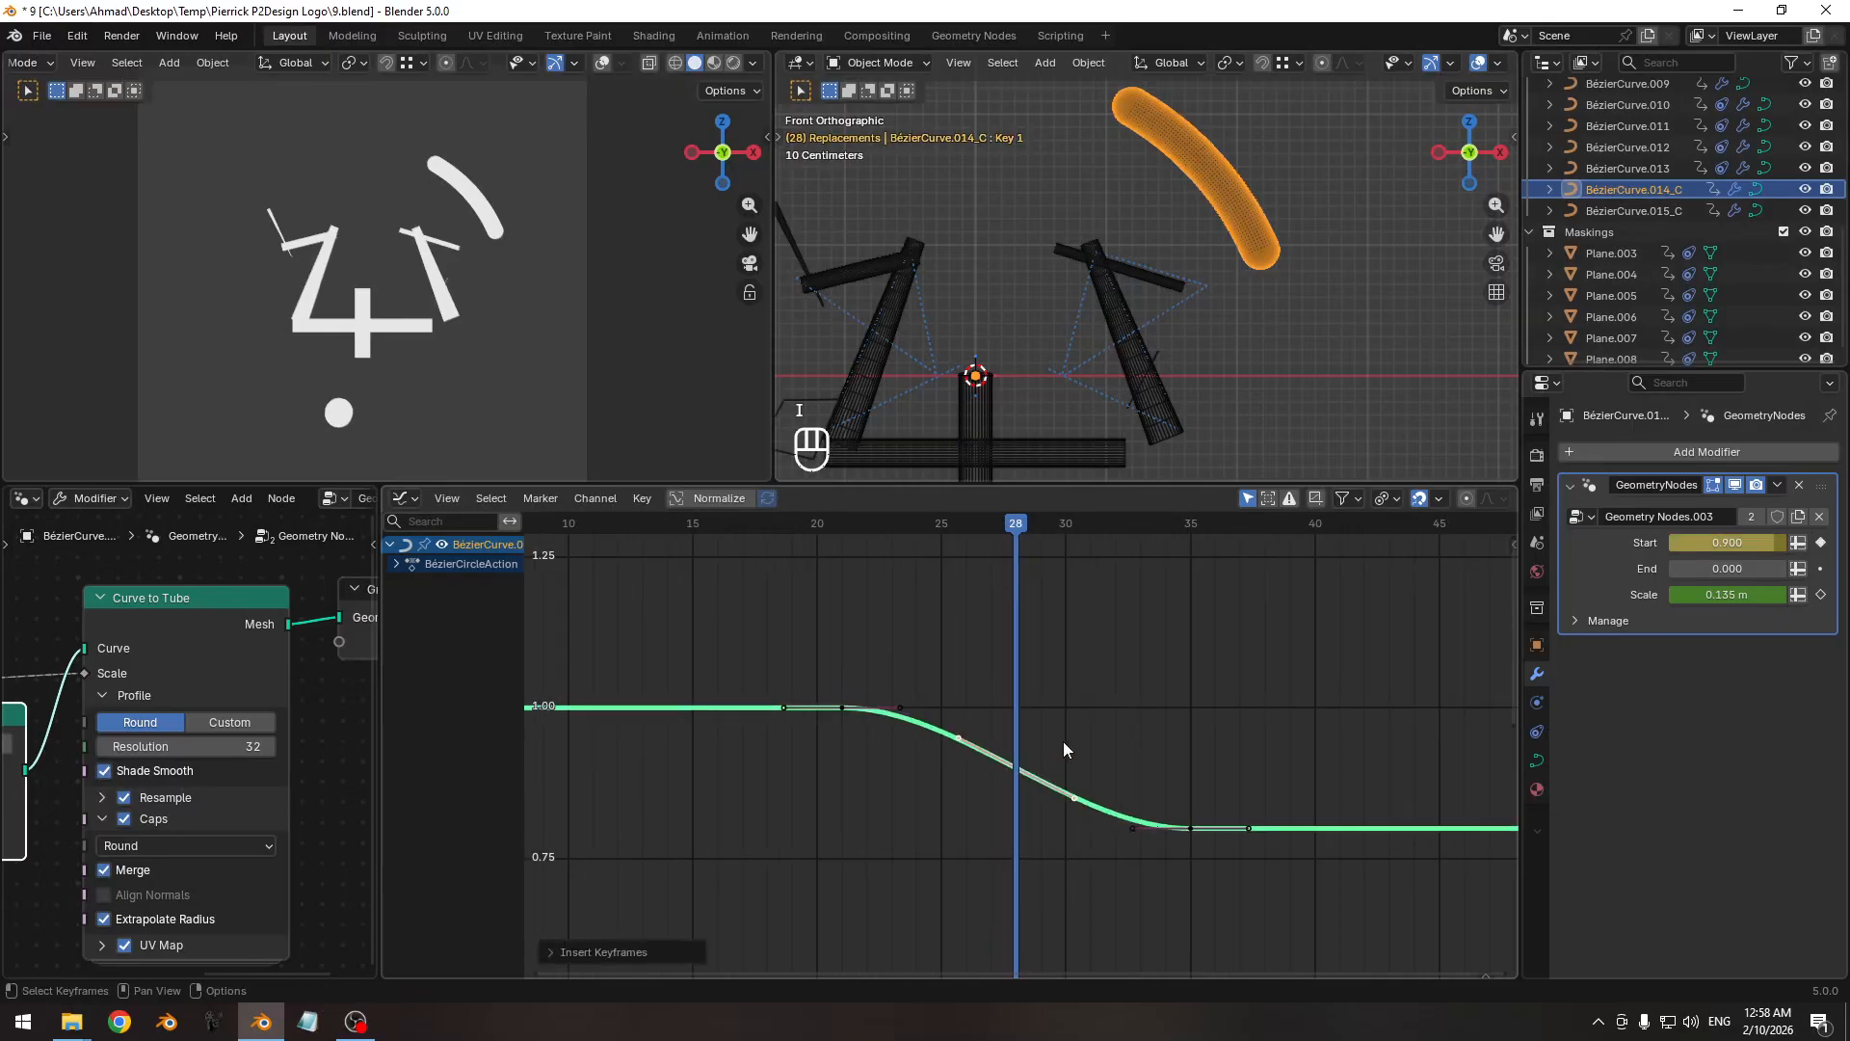
Rotate and scale the middle Start keyframe's handles to make the transition steeper, and move the keyframe to frame 25.
left_click(1129, 734)
key("r")
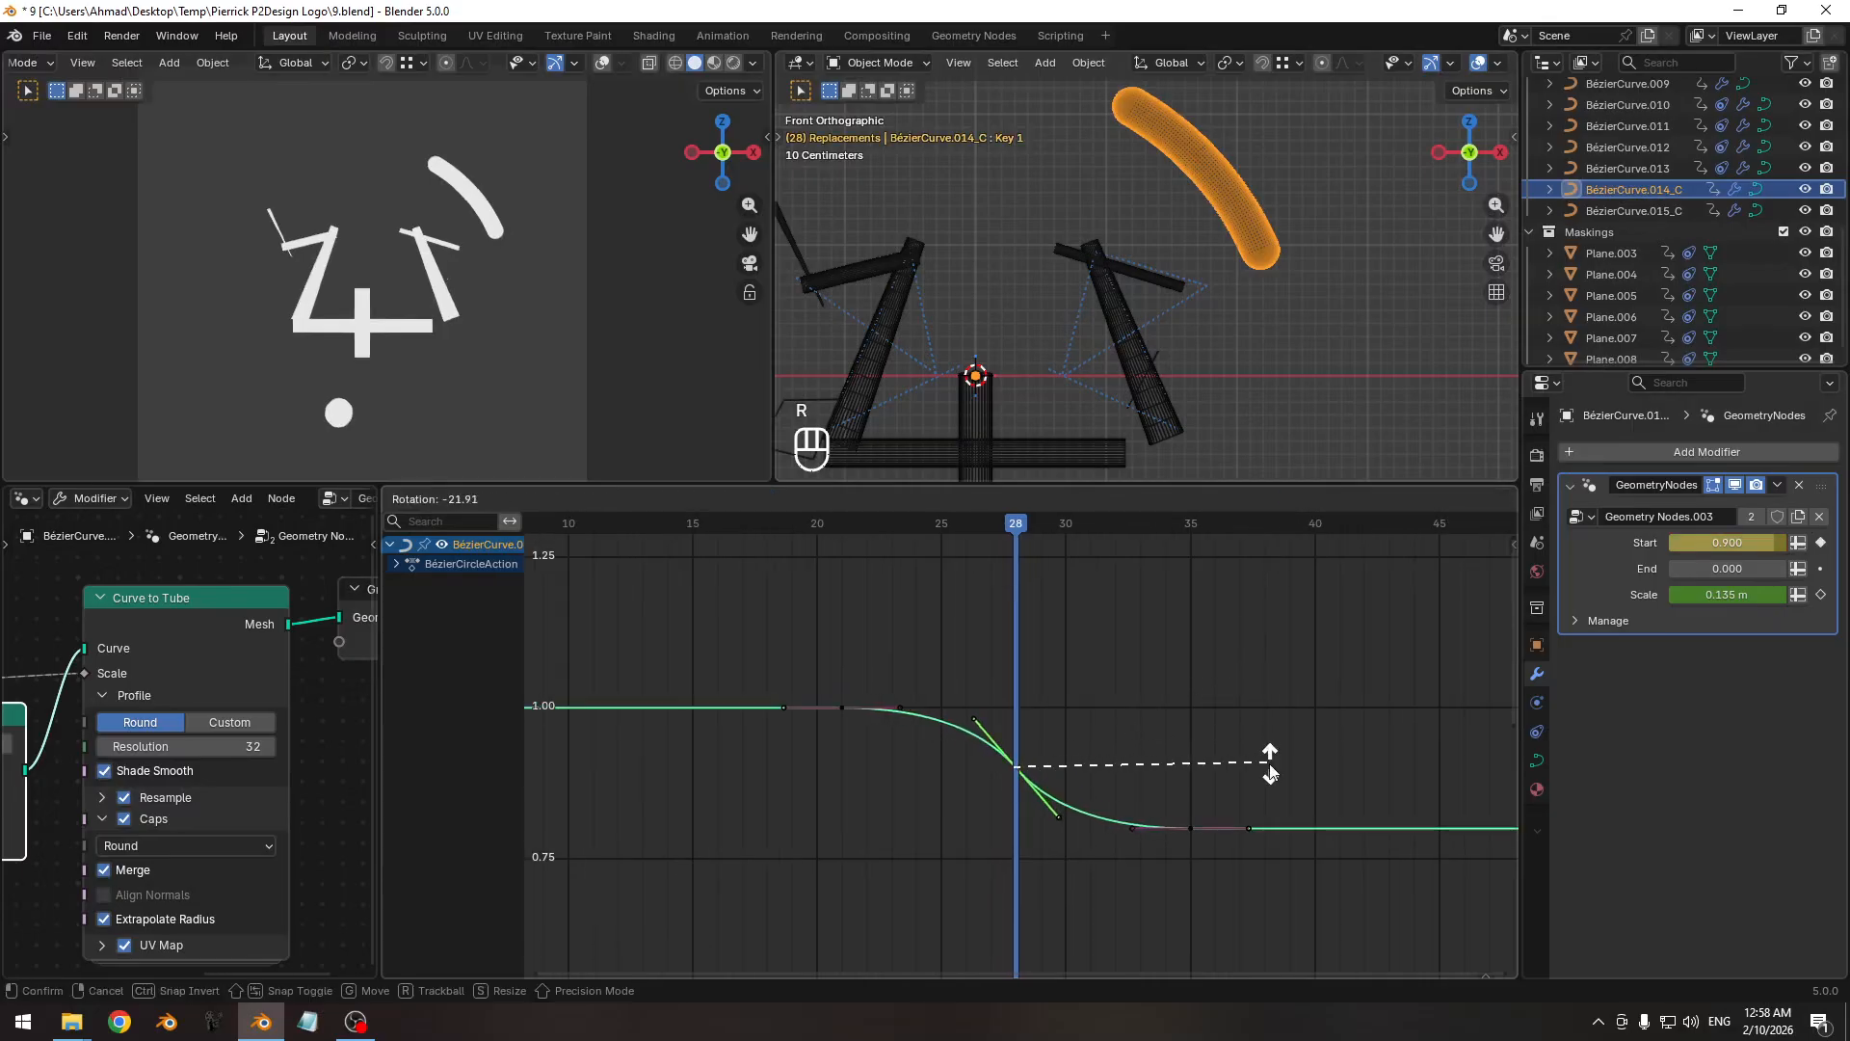
left_click(1268, 756)
middle_click_drag(1234, 748, 1233, 698, "ctrl")
key("s")
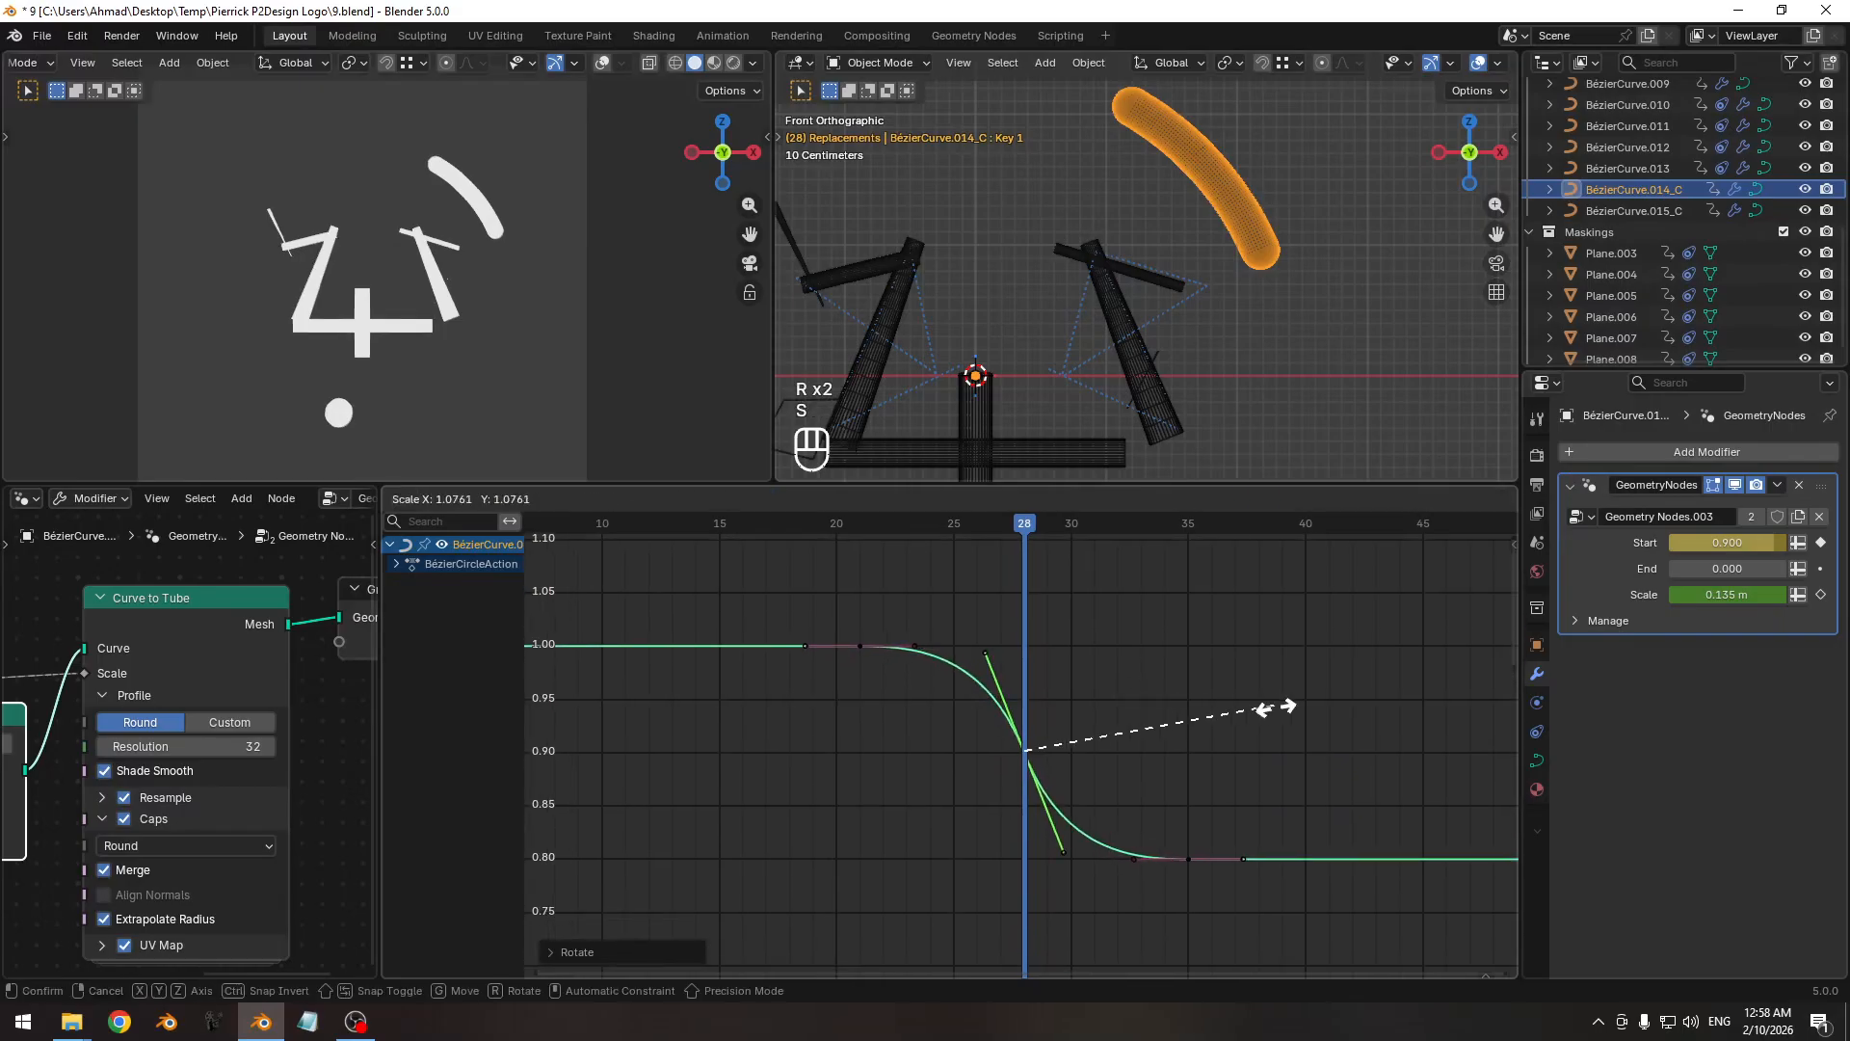
left_click(1287, 717)
key("g")
key("x")
left_click(1209, 711)
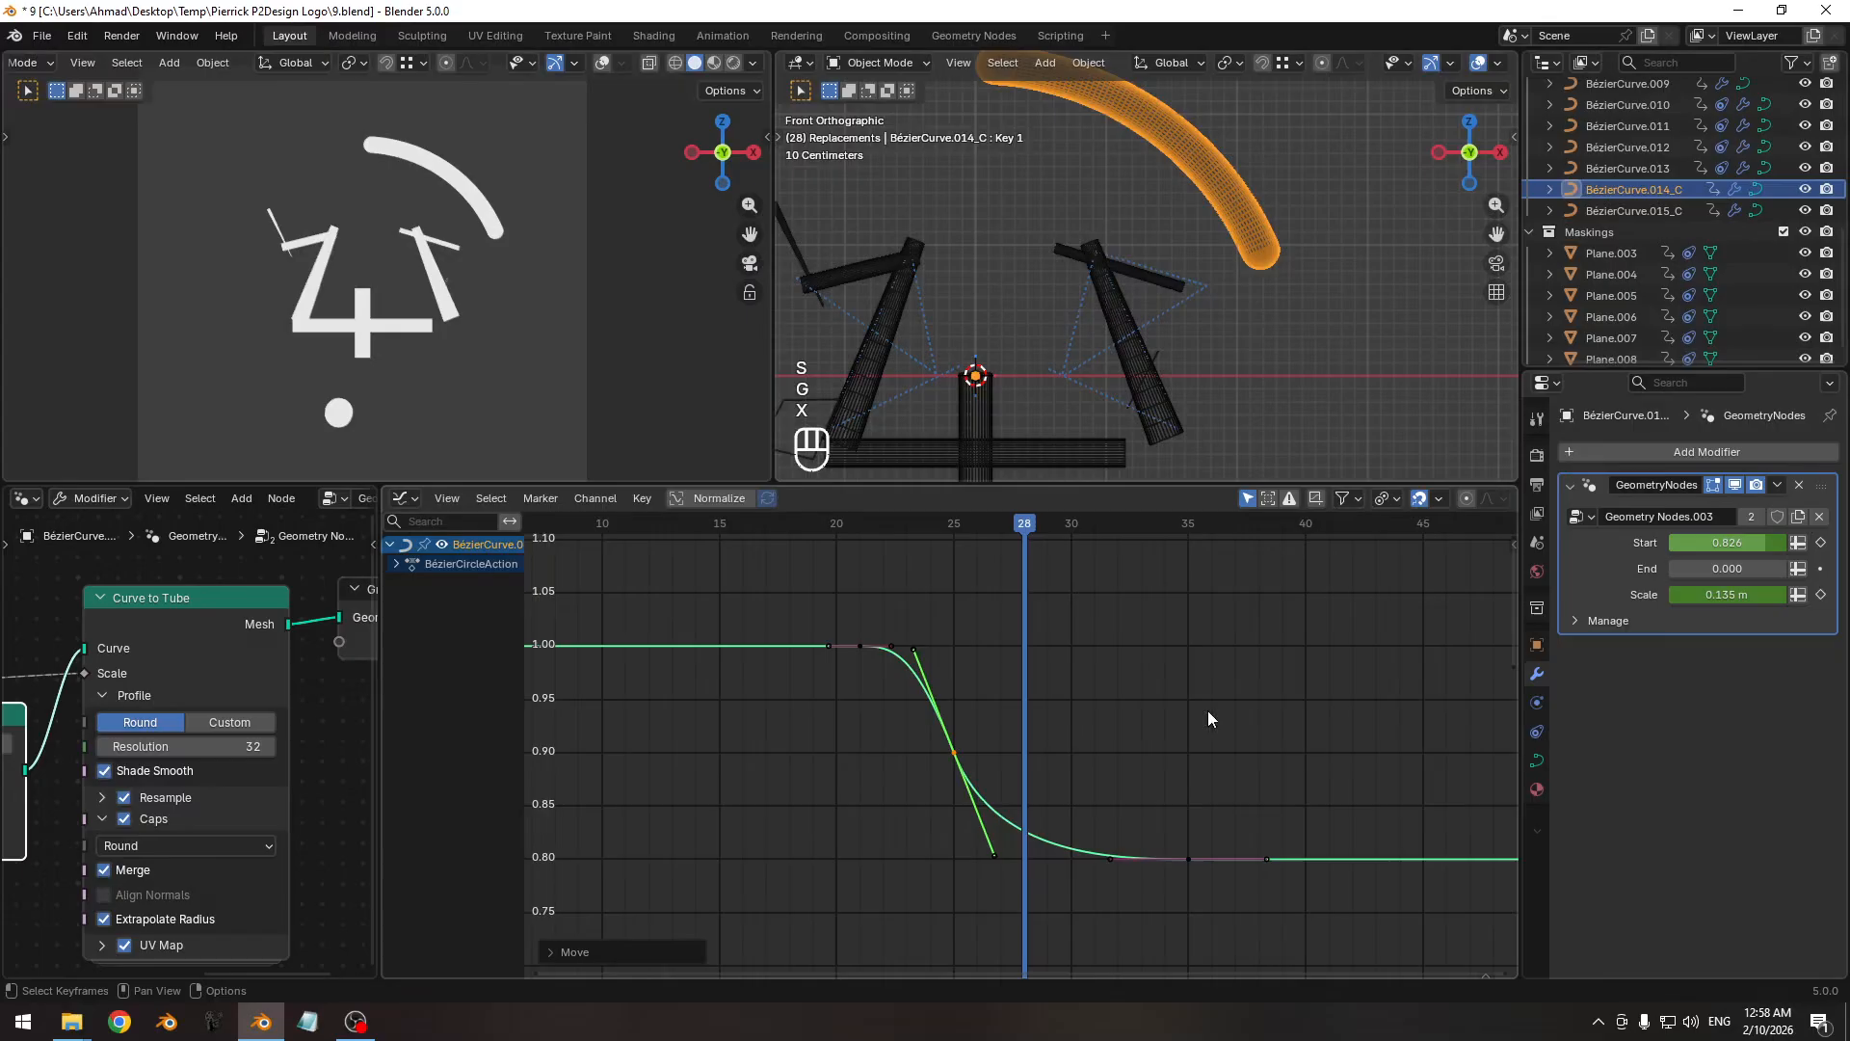
Lengthen the handles of the Start keyframes at frames 35 and 21 to smooth the easing.
left_click_drag(1162, 799, 1201, 922)
key("s")
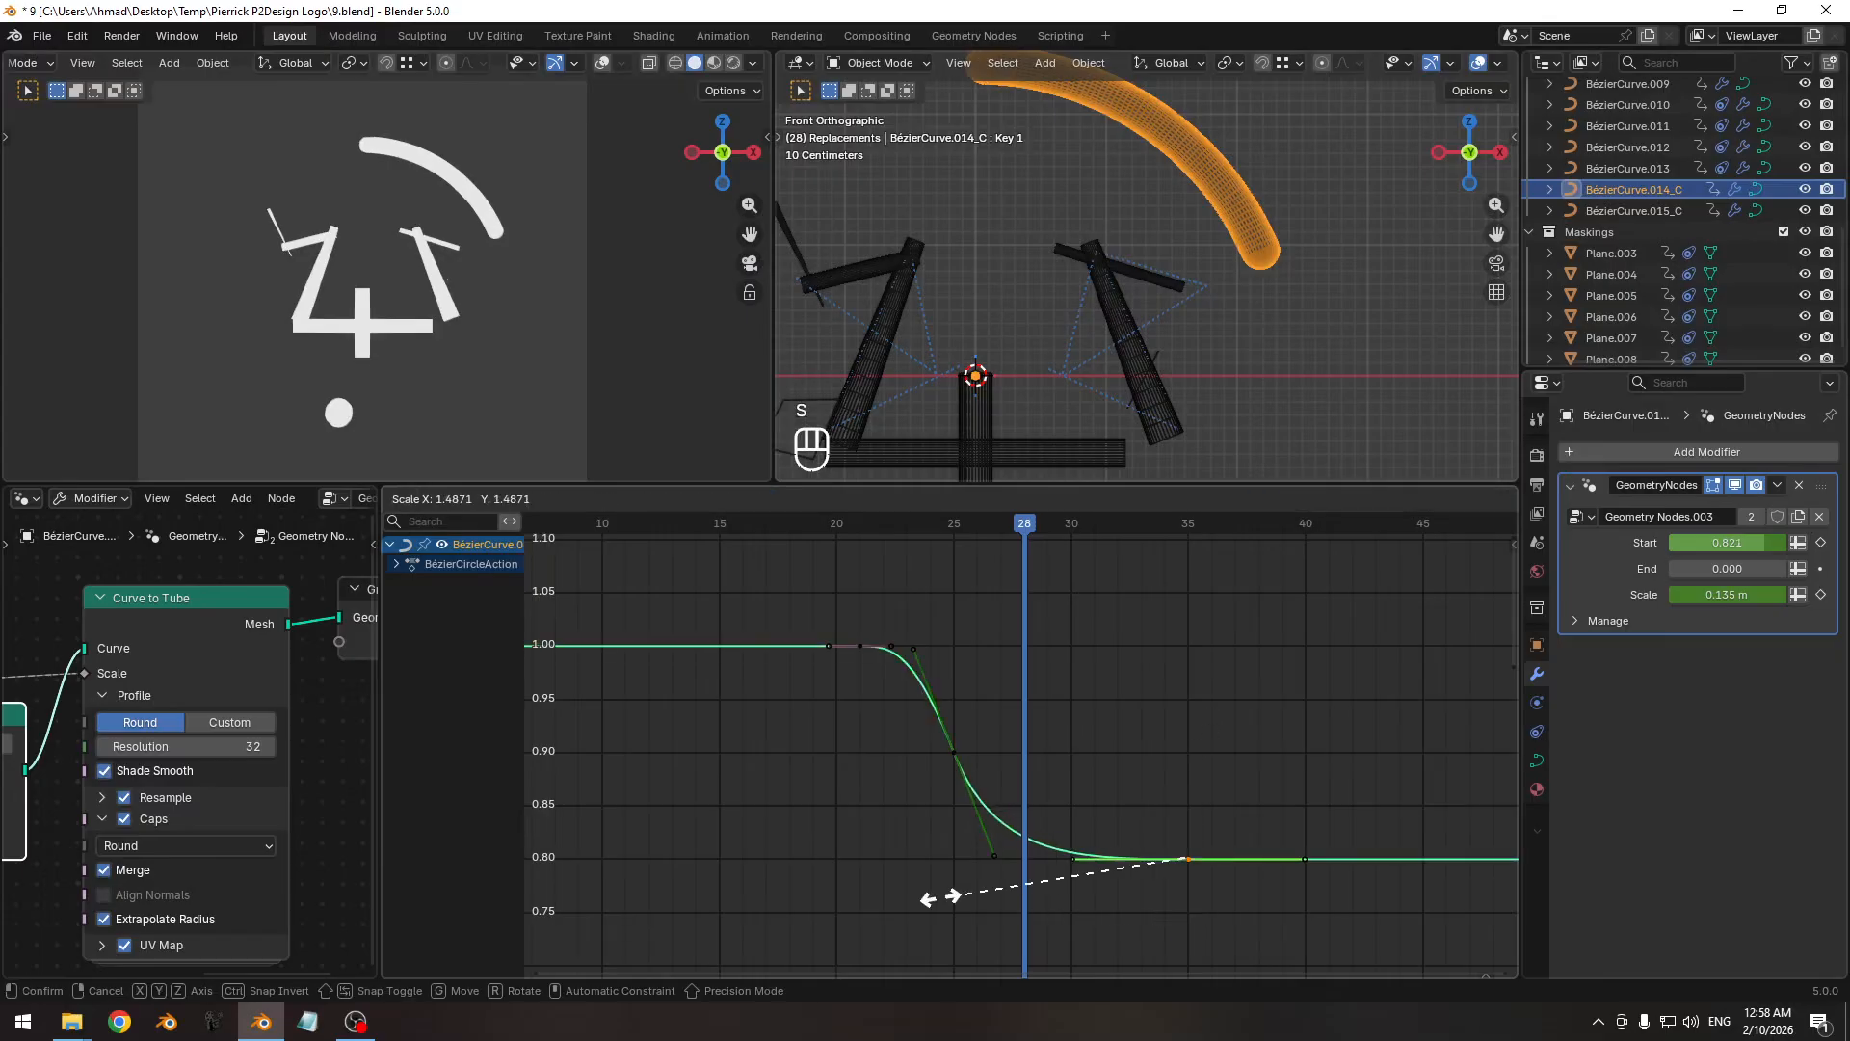
left_click(853, 887)
left_click_drag(841, 607, 892, 699)
key("s")
left_click(998, 738)
middle_click_drag(1135, 678, 1032, 688, "ctrl")
Go back to frame 21, save the file, and keyframe the Y rotation of BézierCurve.014_C.
left_click_drag(995, 525, 925, 545)
key("ctrl+s")
middle_click_drag(944, 661, 939, 703, "ctrl")
key("n")
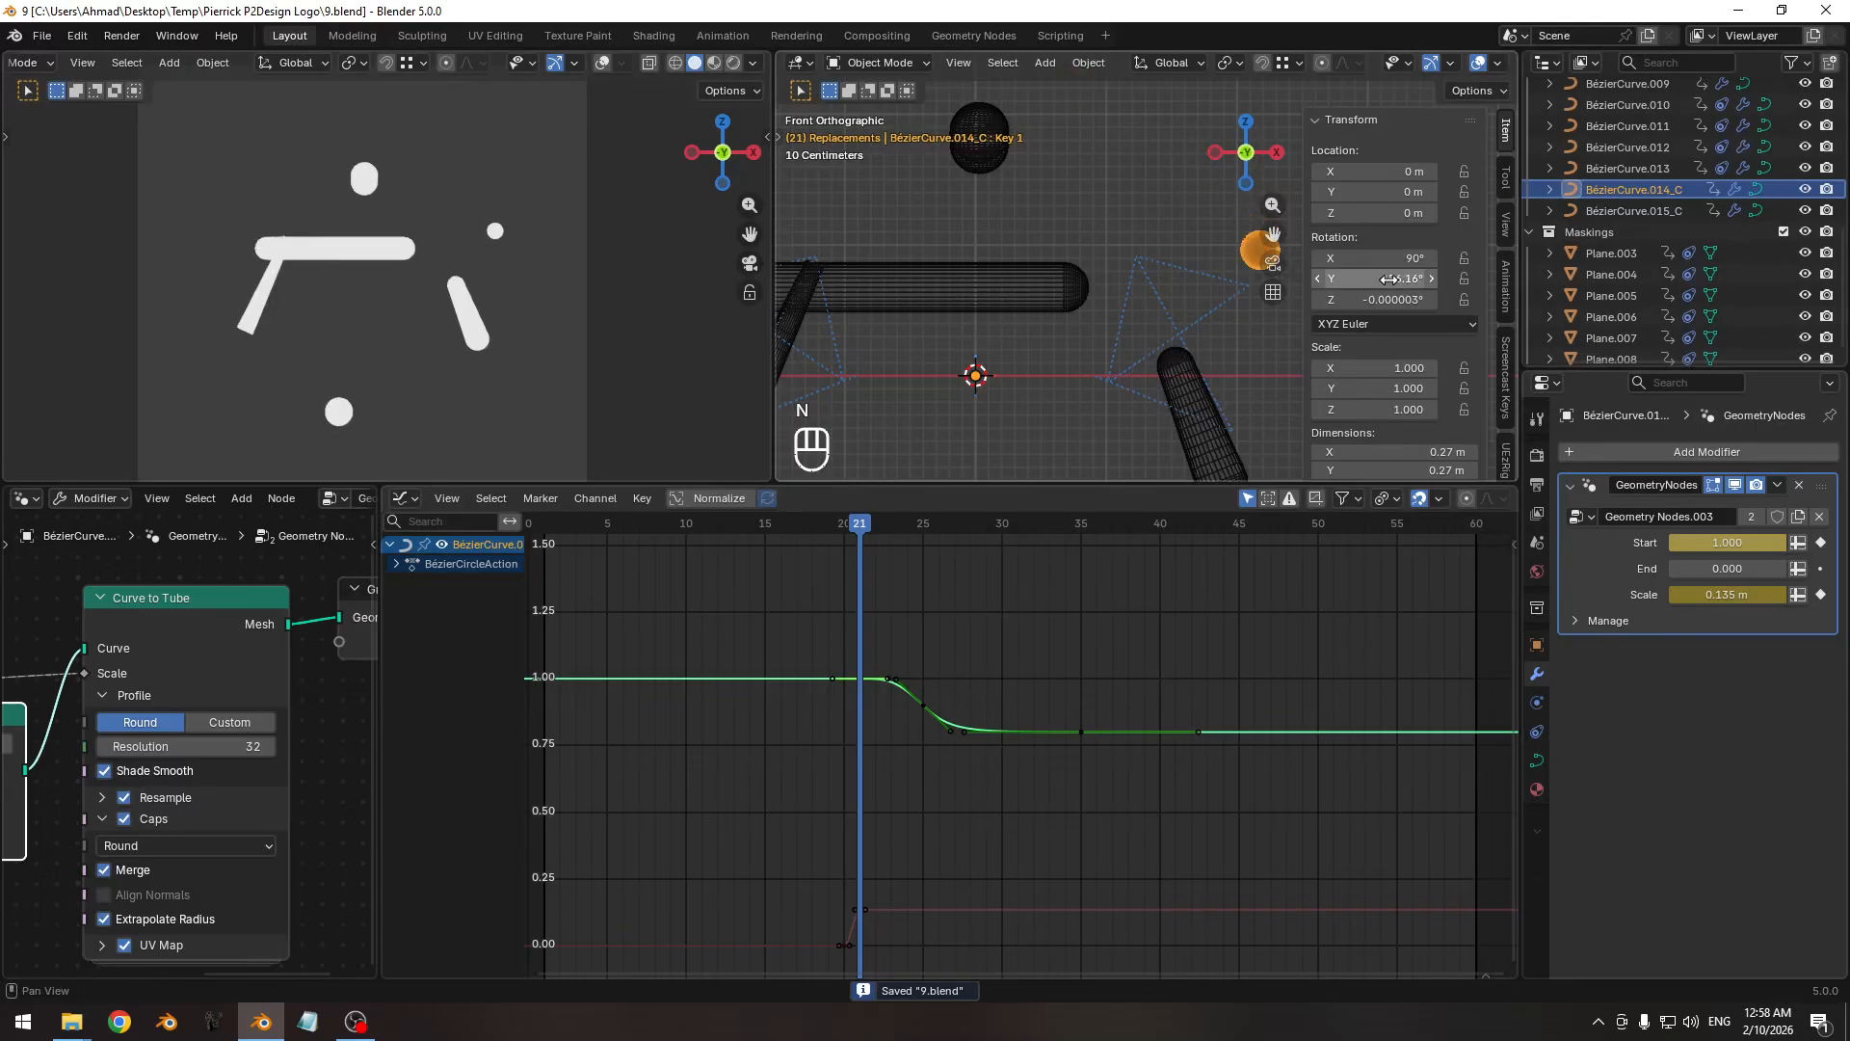
key("i")
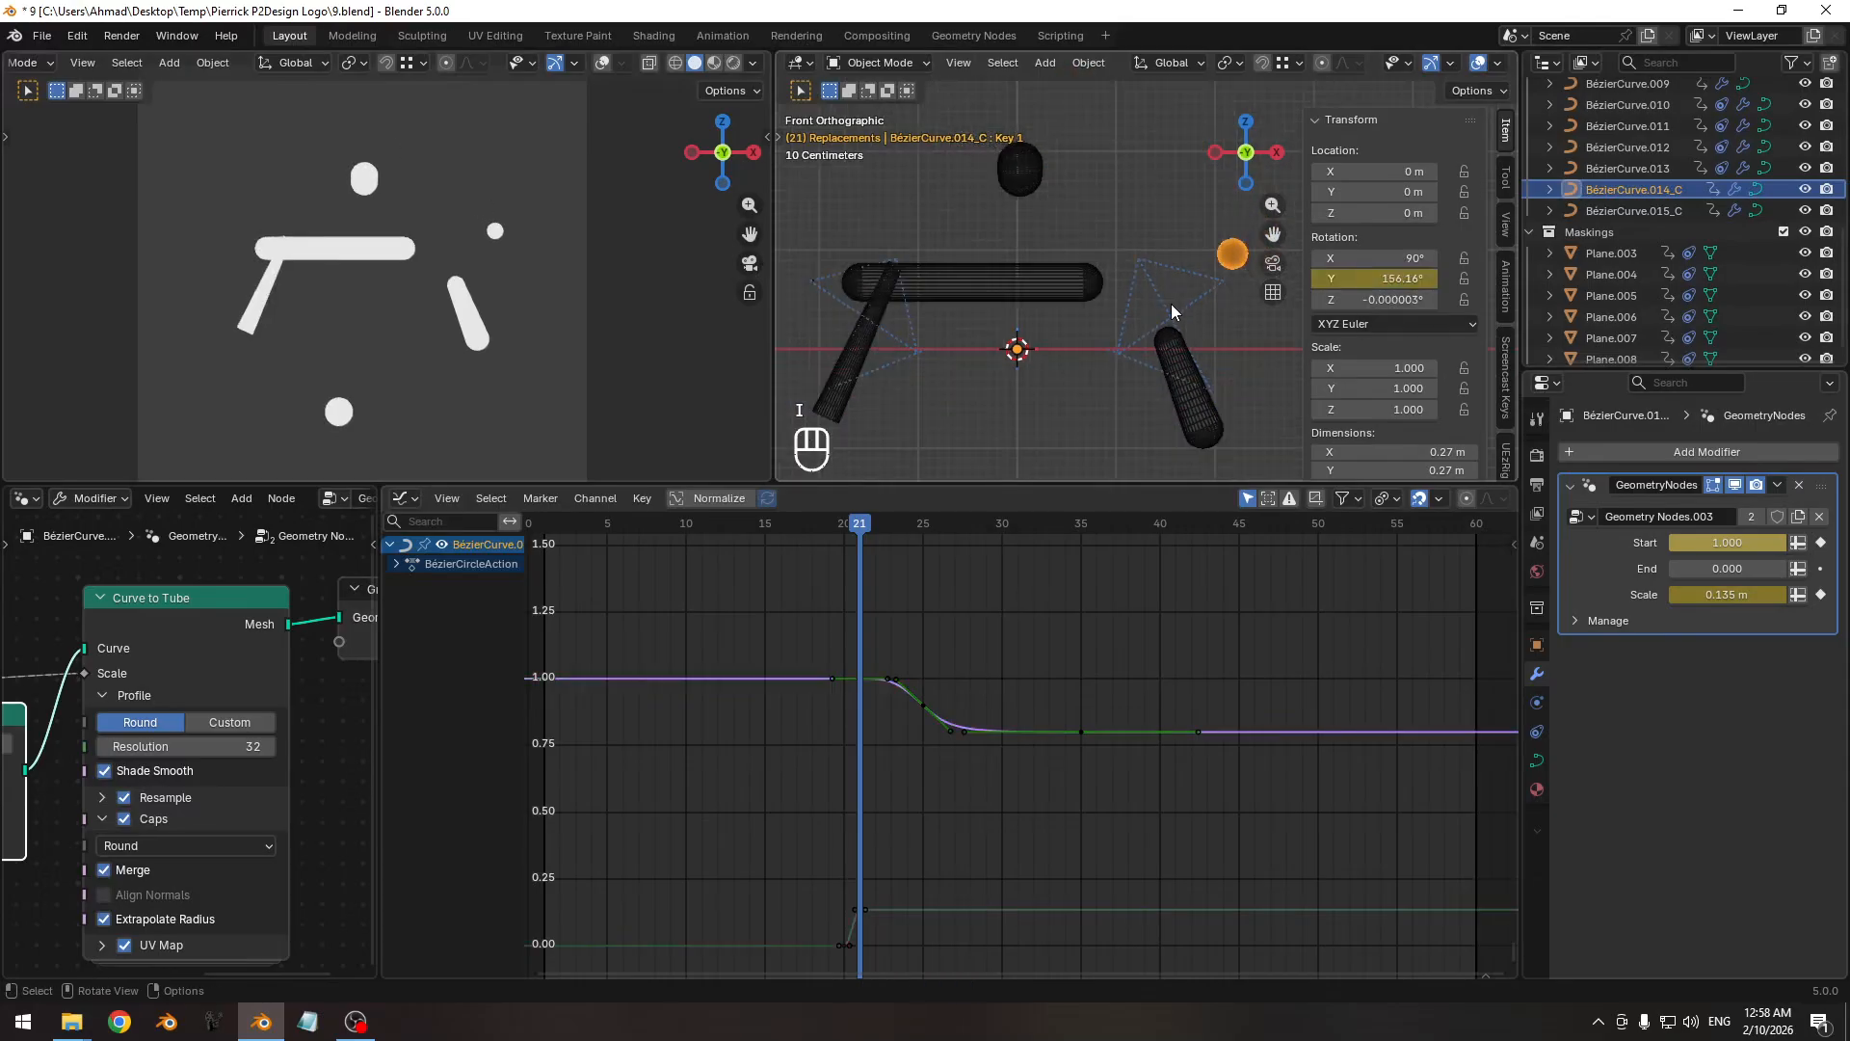
key("n")
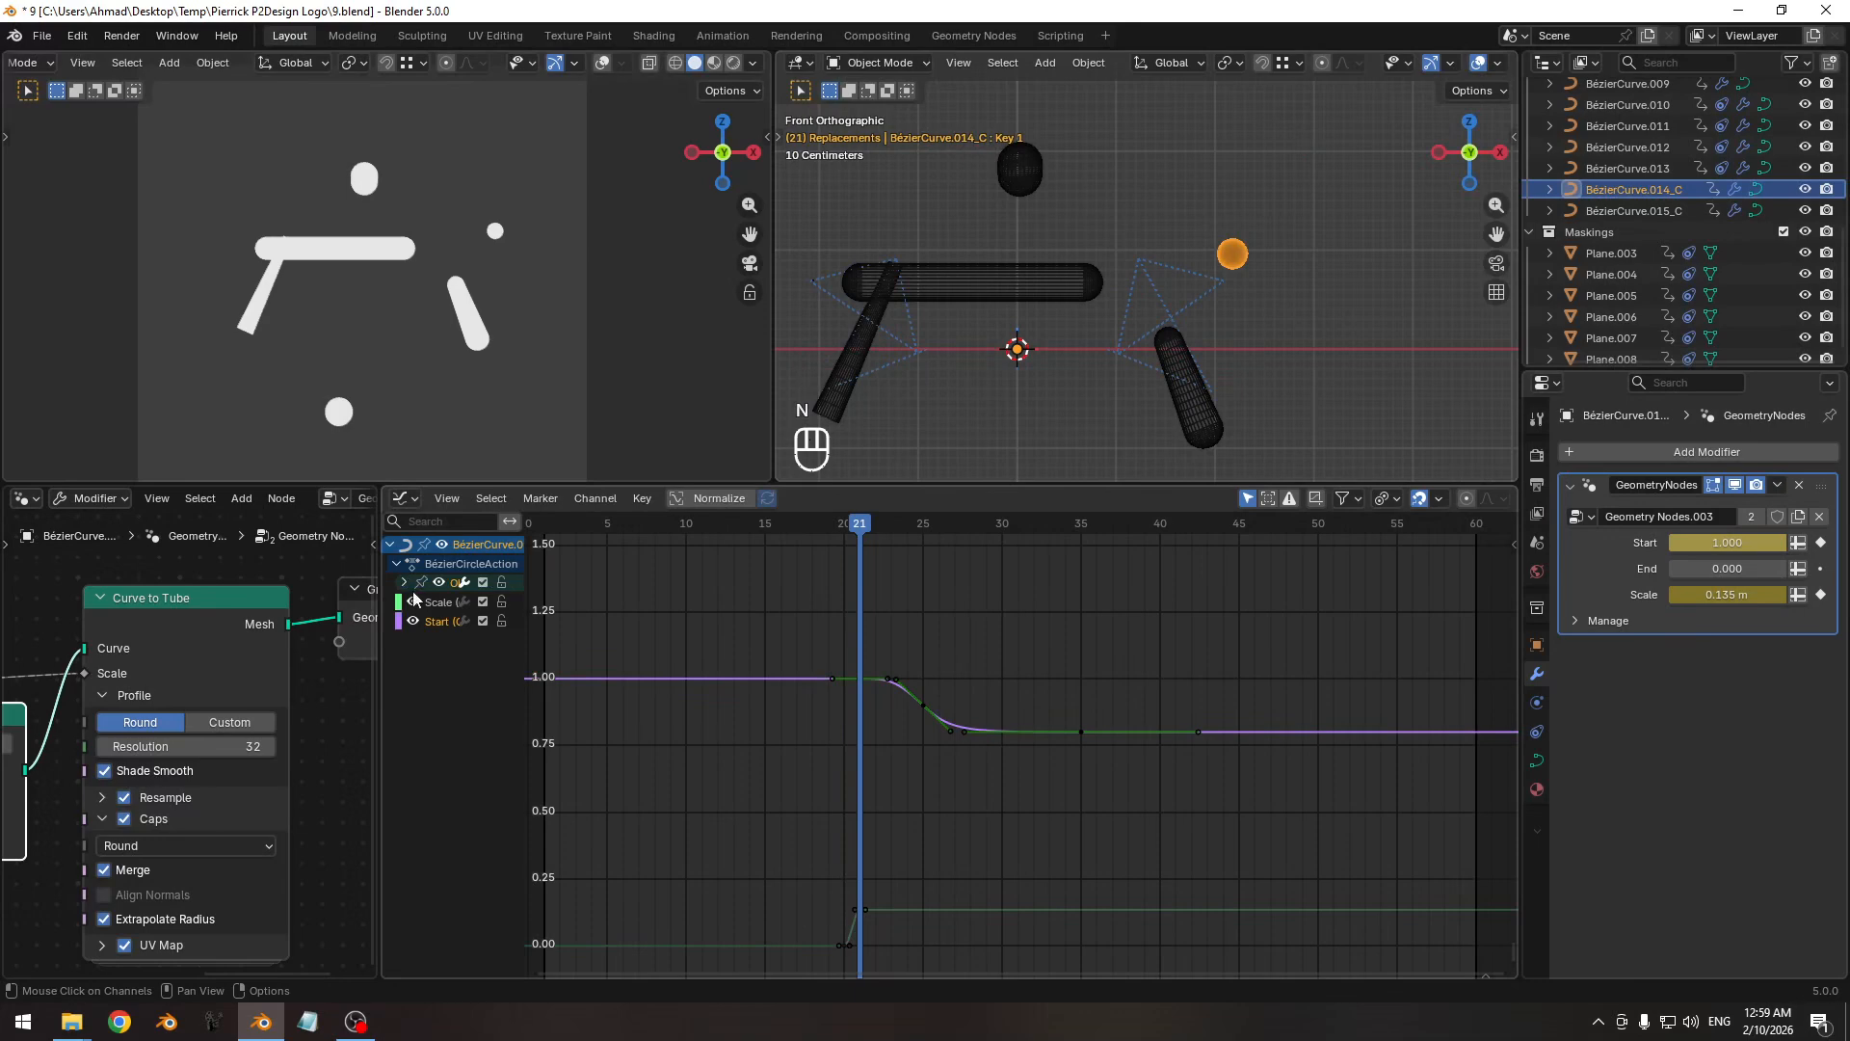
Isolate the Y Euler rotation channel in the Graph Editor, enable Normalize, and save the file.
left_click(420, 602)
key("Home")
left_click(713, 498)
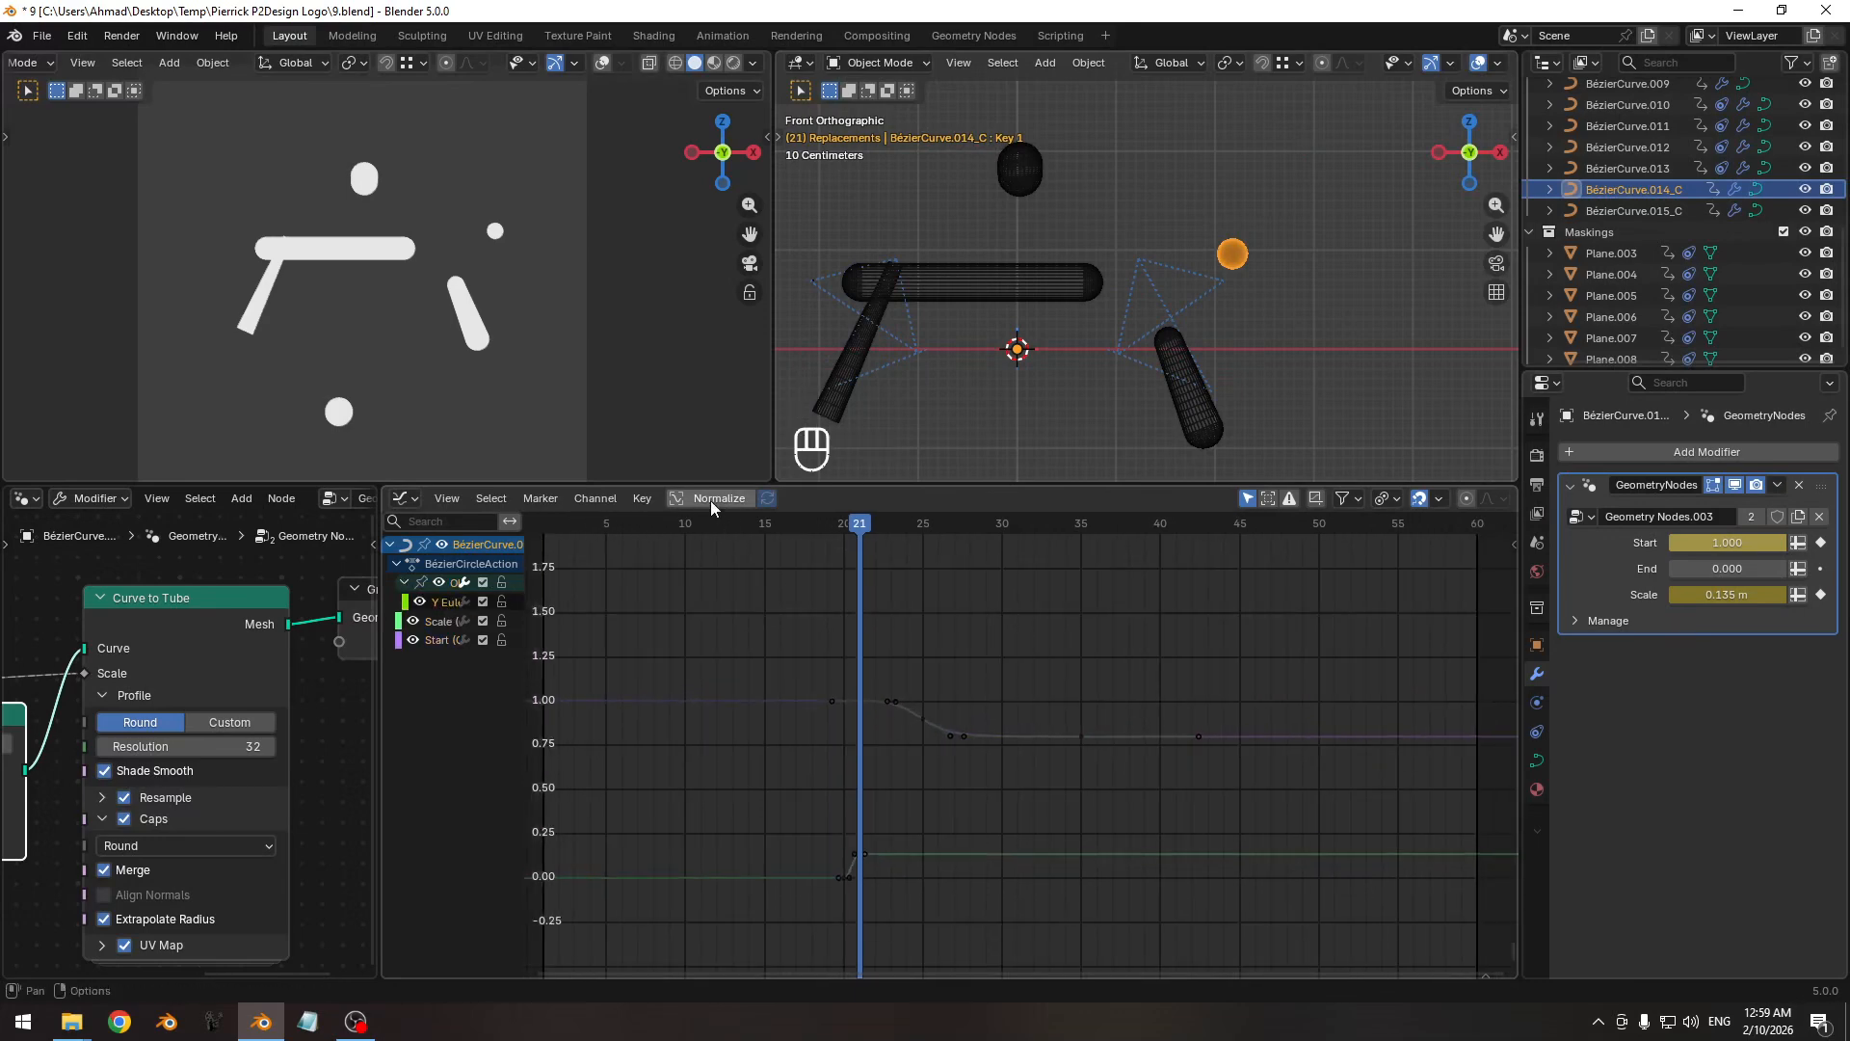
middle_click_drag(820, 684, 965, 763, "ctrl")
key("ctrl+s")
Insert a keyframe at frame 37 on only the selected Y rotation channel of BézierCurve.014_C.
key("Right")
key("Right")
key("Right")
key("Right")
key("Right")
key("Right")
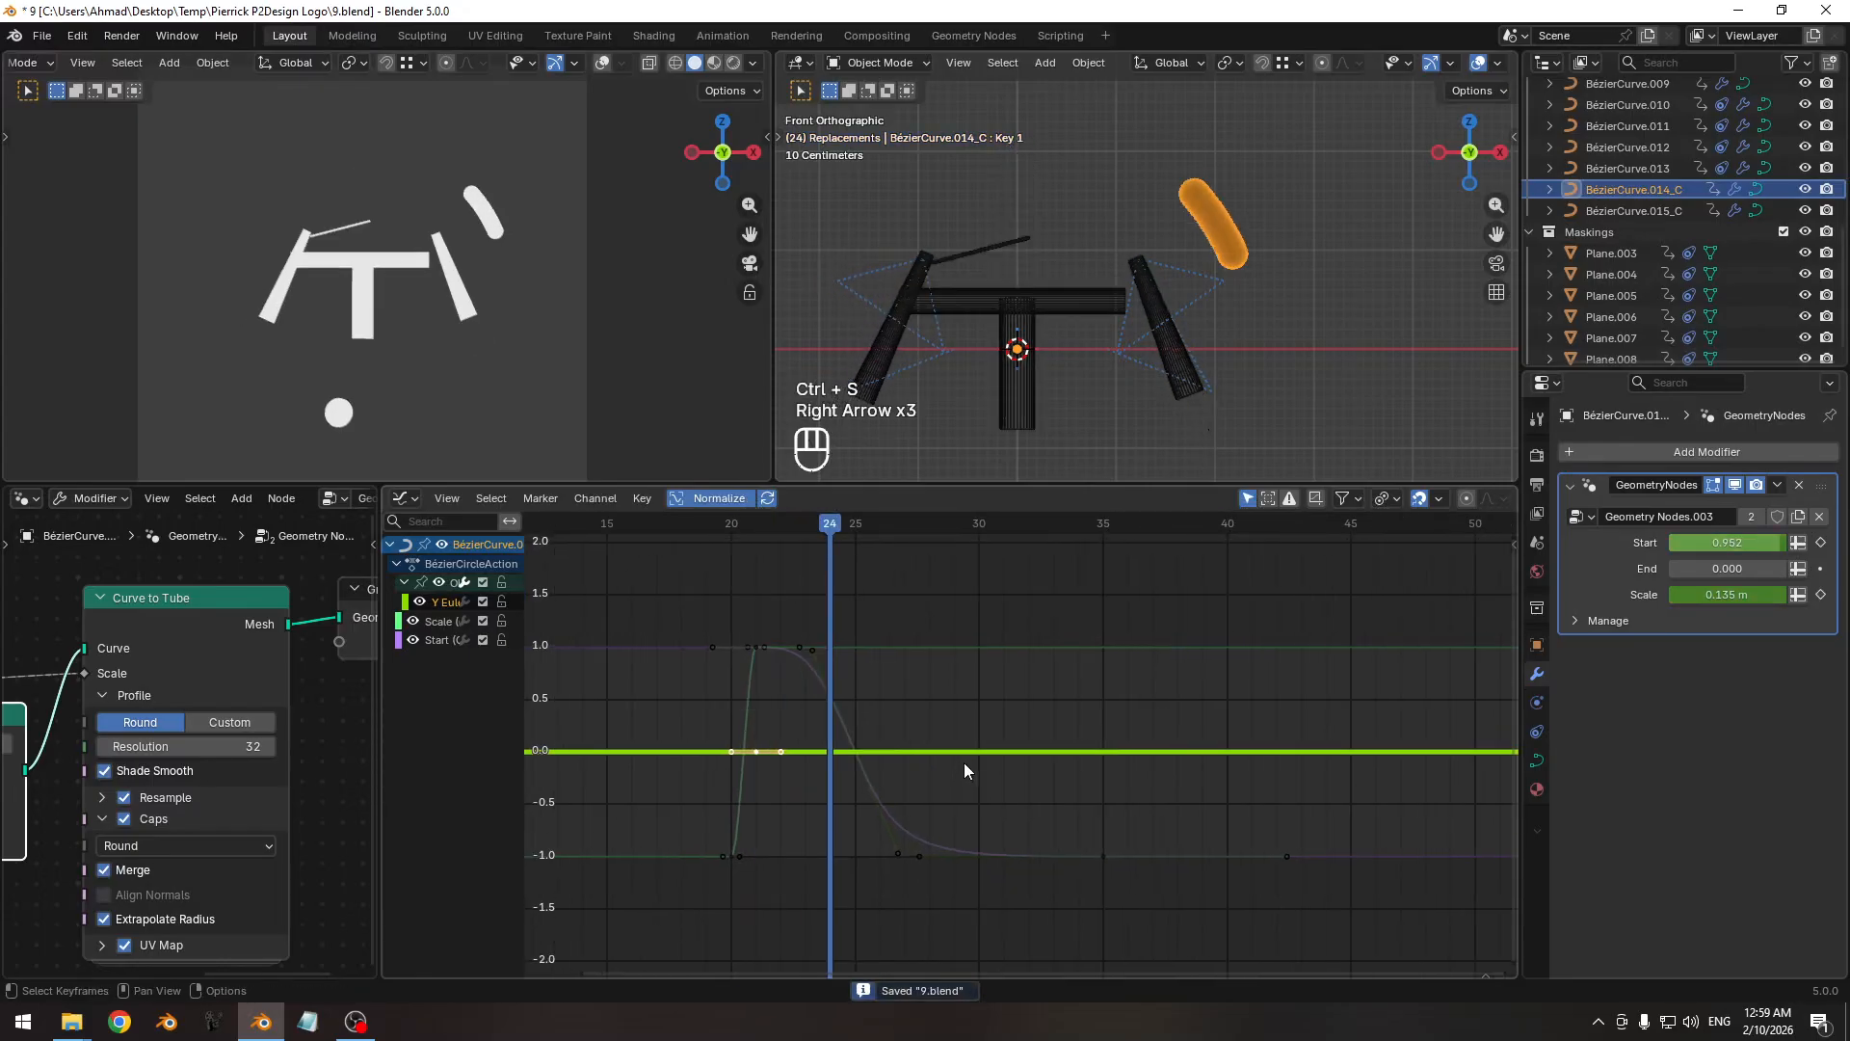
key("Right")
key("Right")
key("Right")
key("Right")
key("Right")
key("Right")
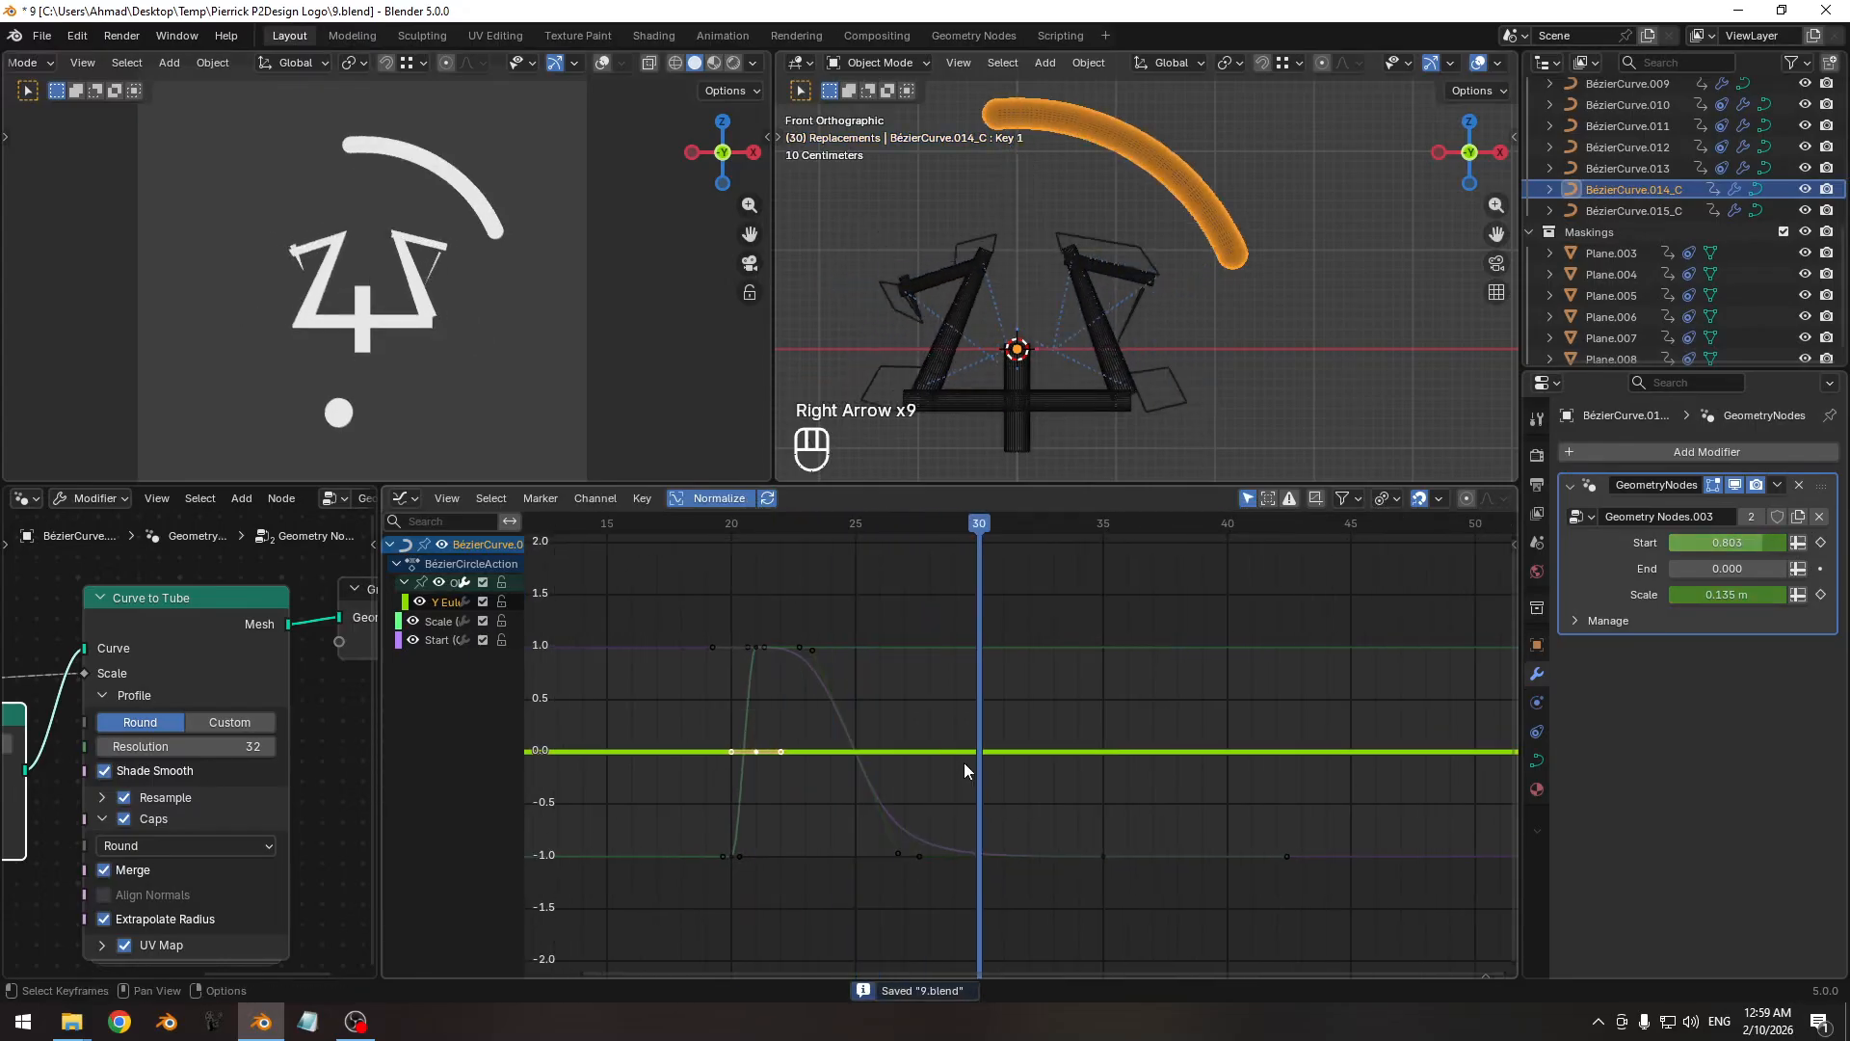
middle_click_drag(1097, 748, 1010, 758, "ctrl")
middle_click_drag(1039, 753, 1021, 760, "shift")
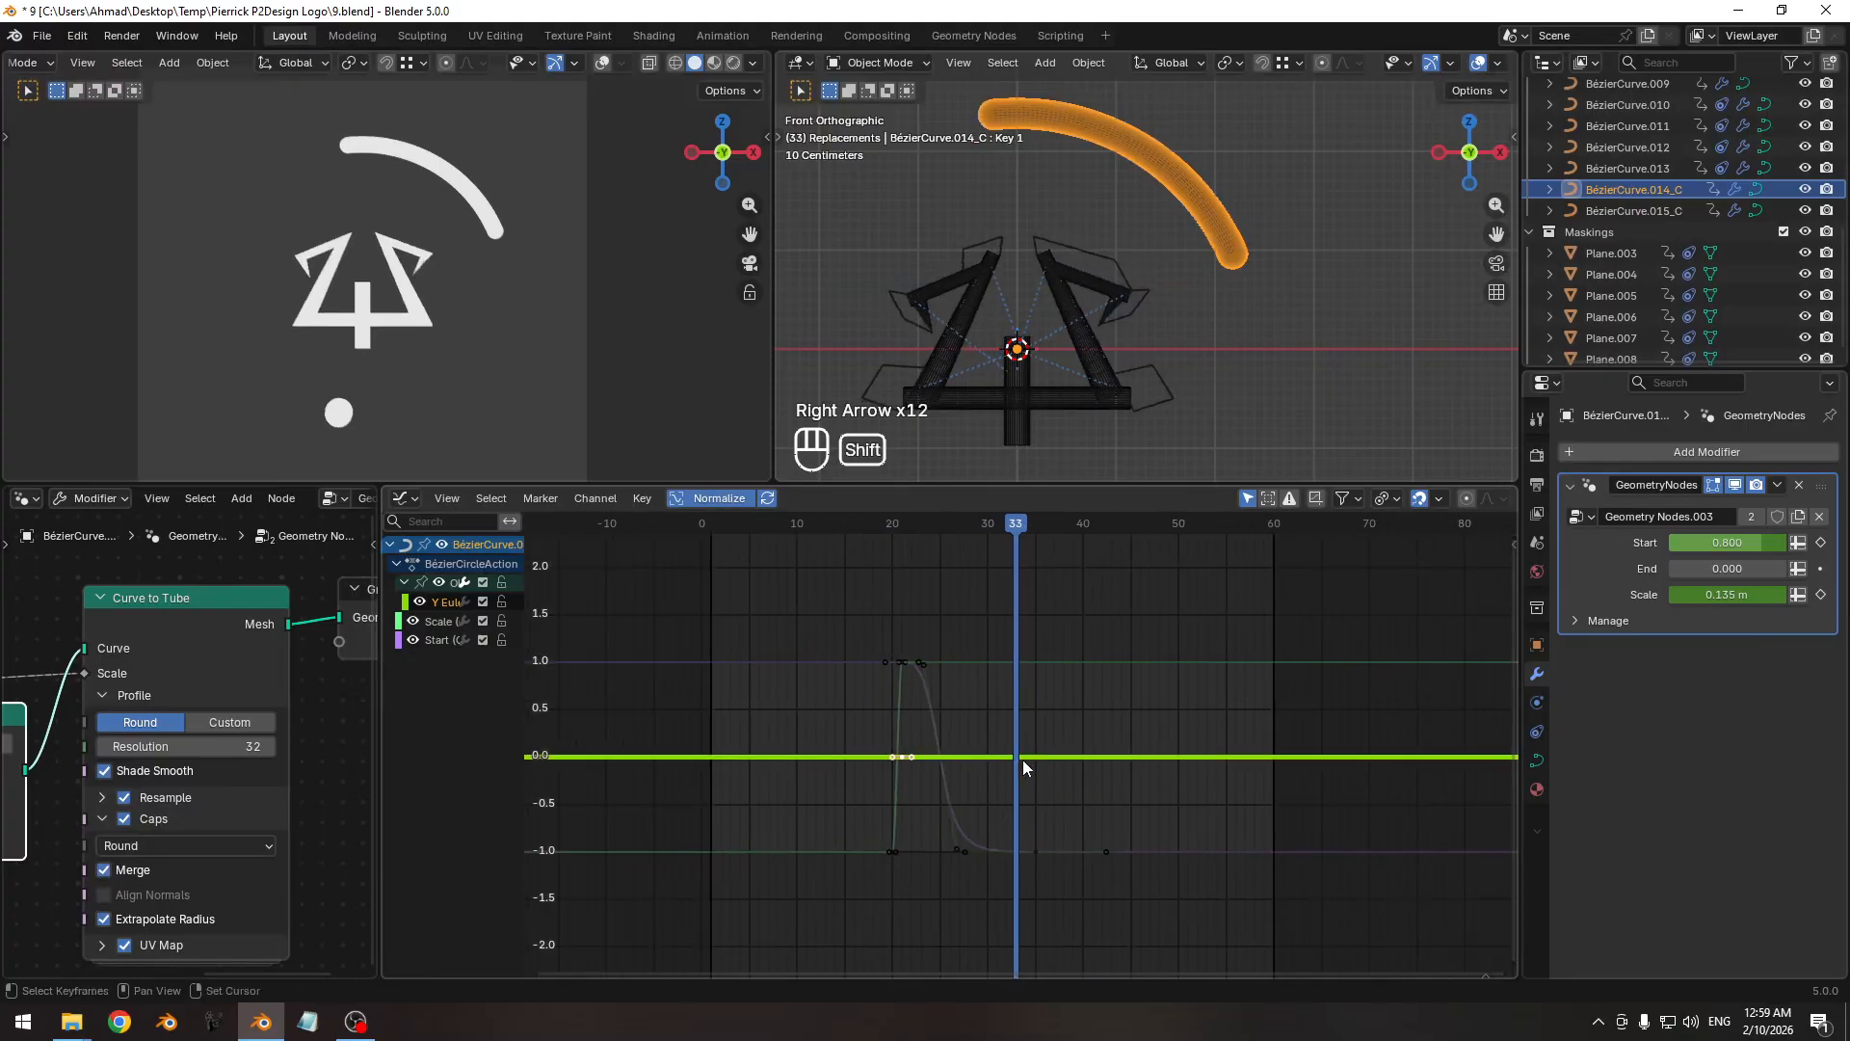
key("Right")
key("Right")
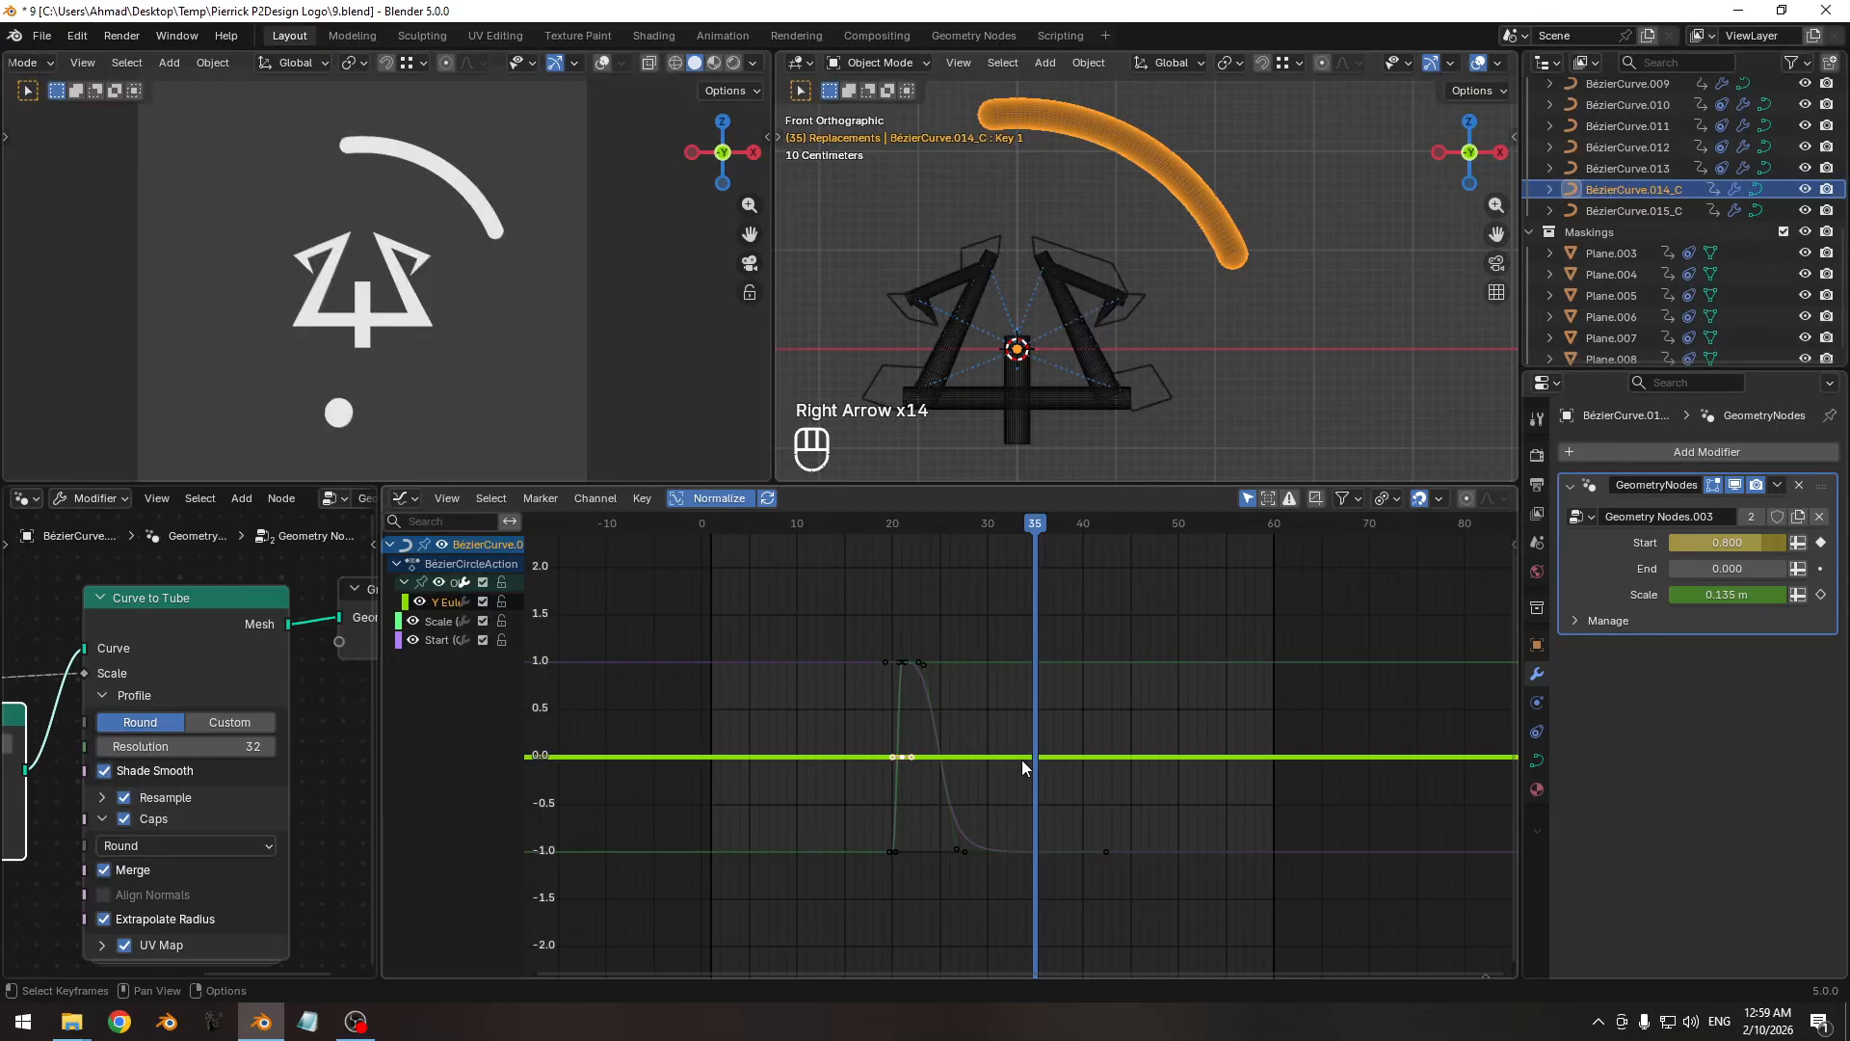
key("Right")
key("Right")
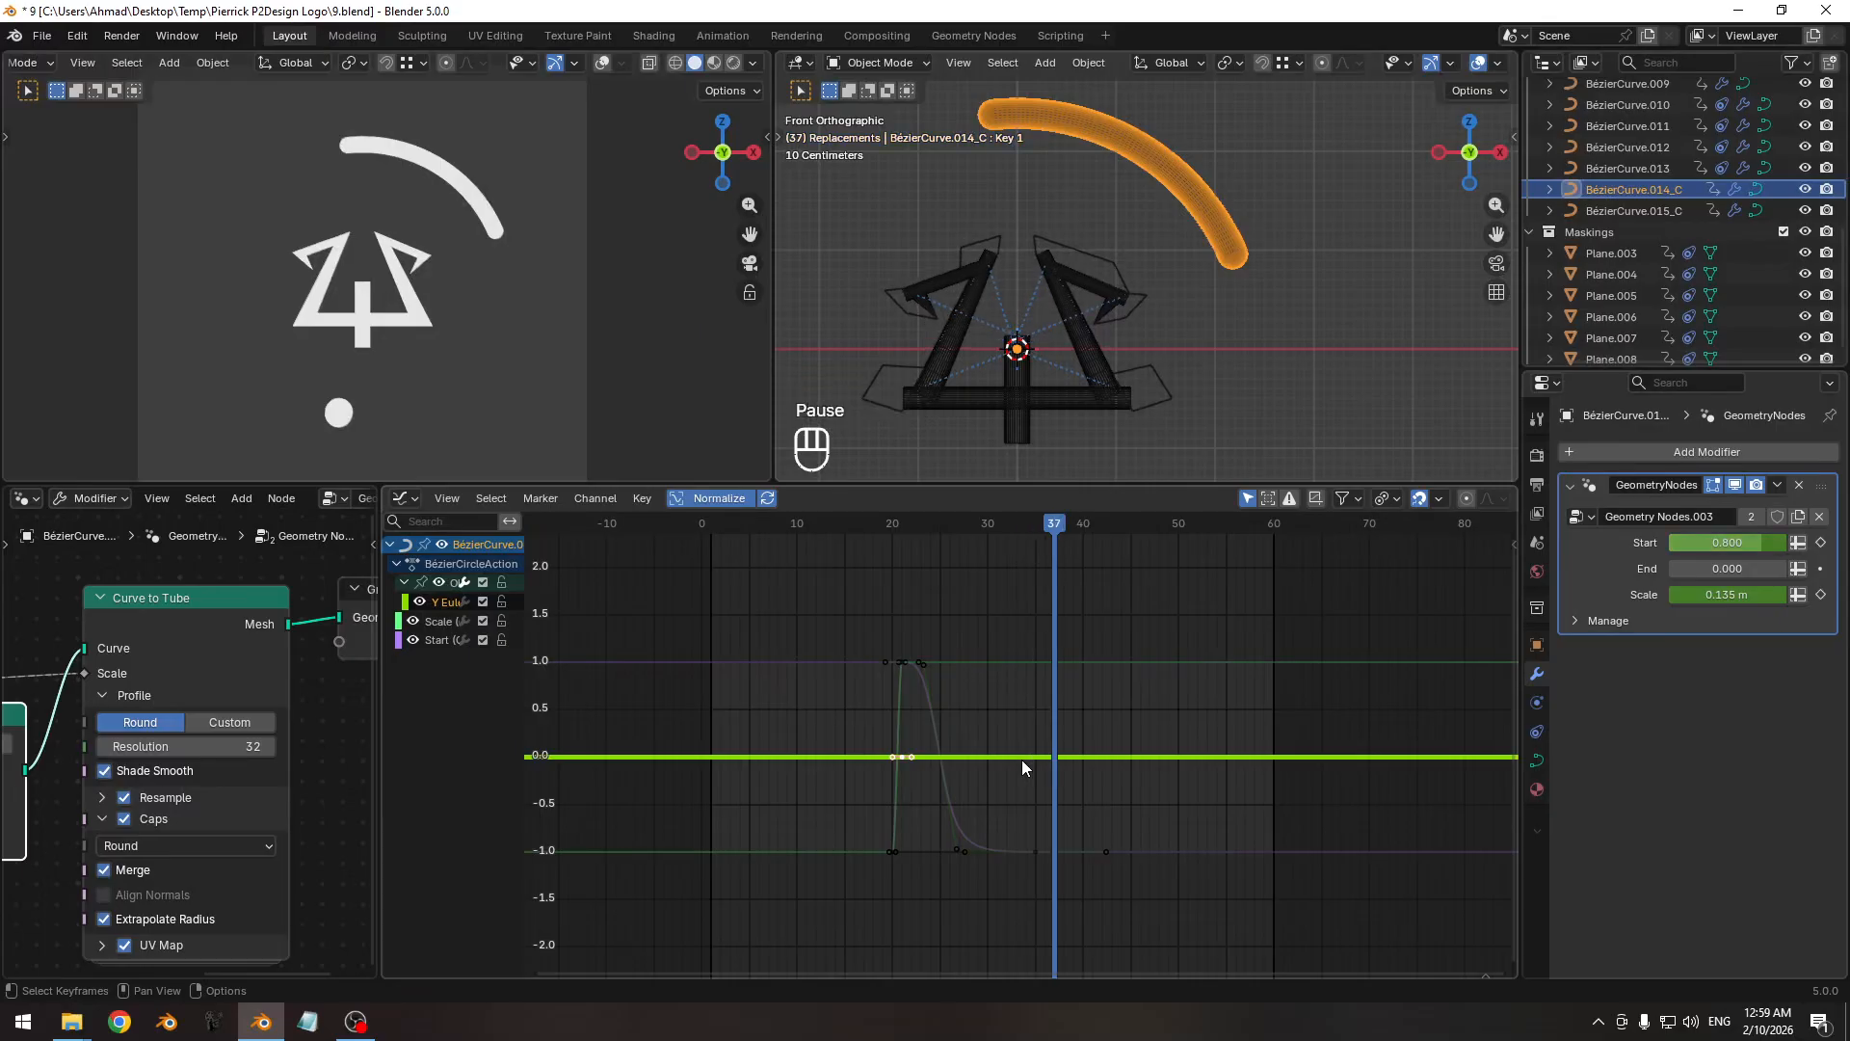
key("i")
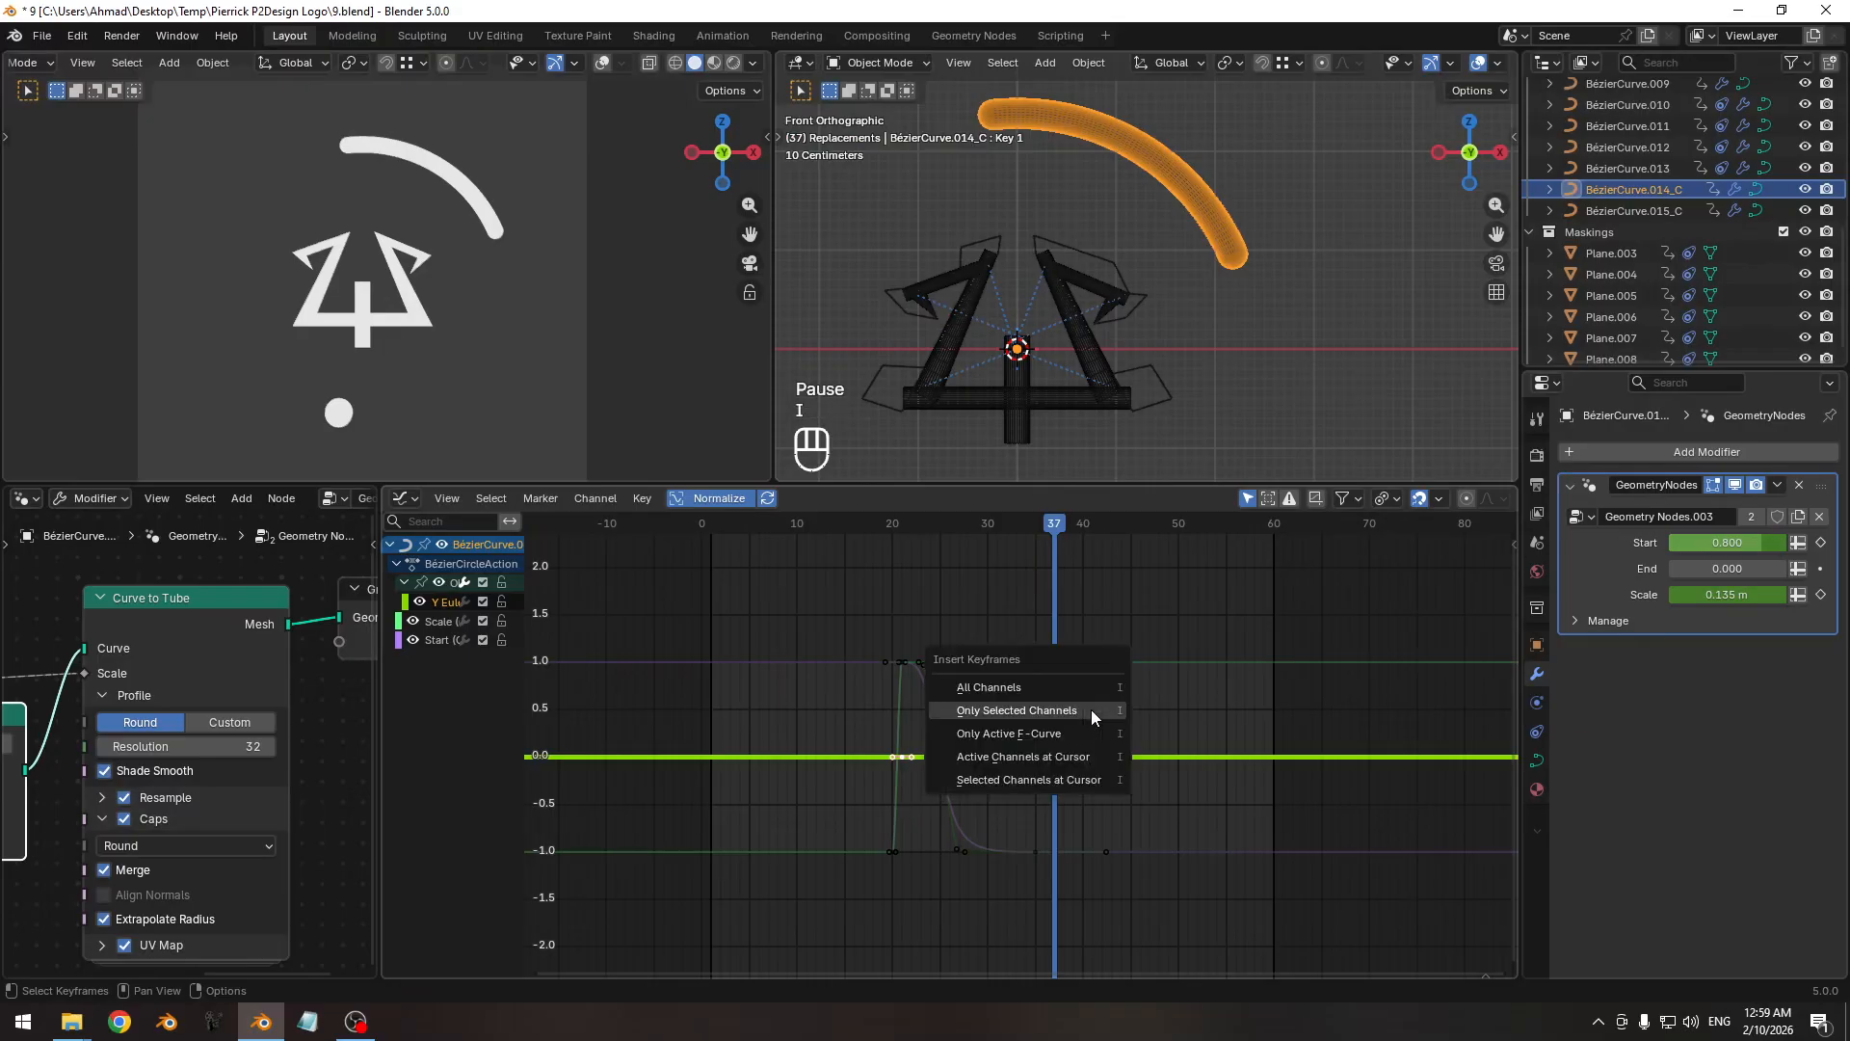
left_click(1091, 709)
Move the second Y rotation keyframe 3 frames forward to frame 40.
middle_click_drag(1012, 731, 992, 744, "ctrl")
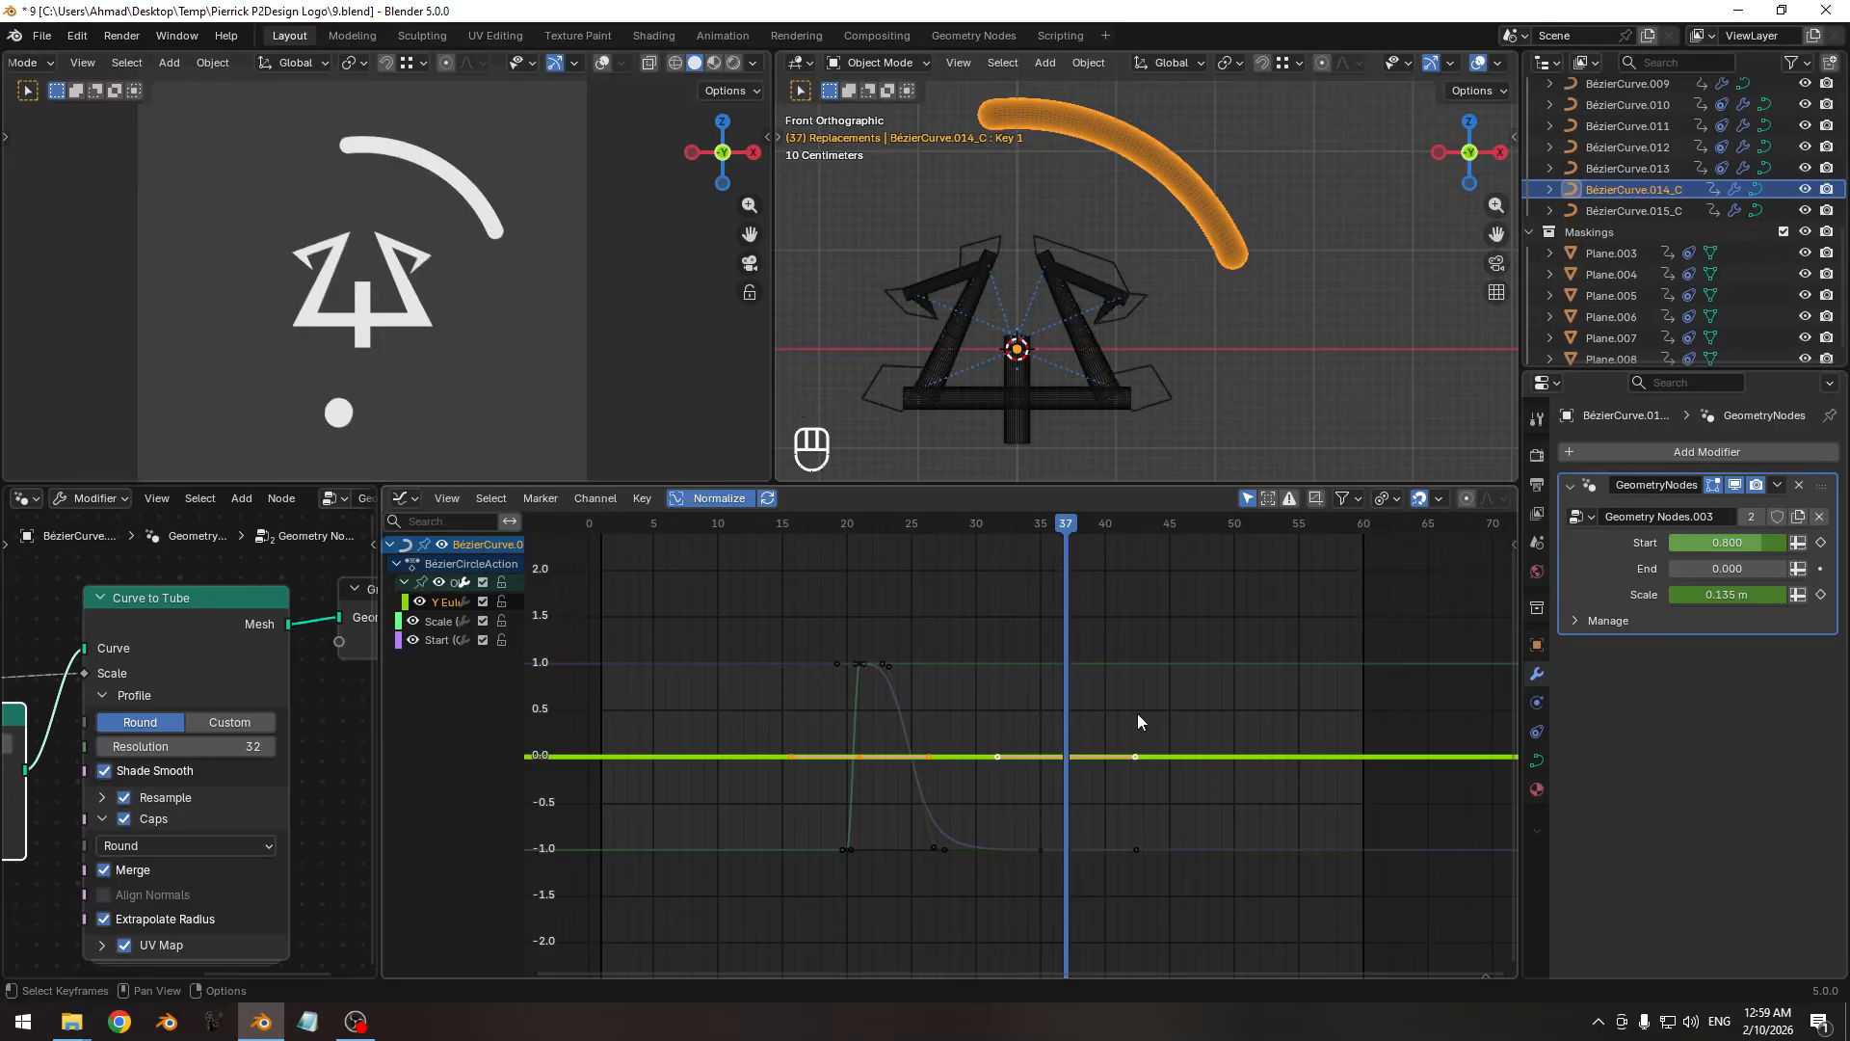
key("g")
key("x")
key("KP_3")
key("KP_Enter")
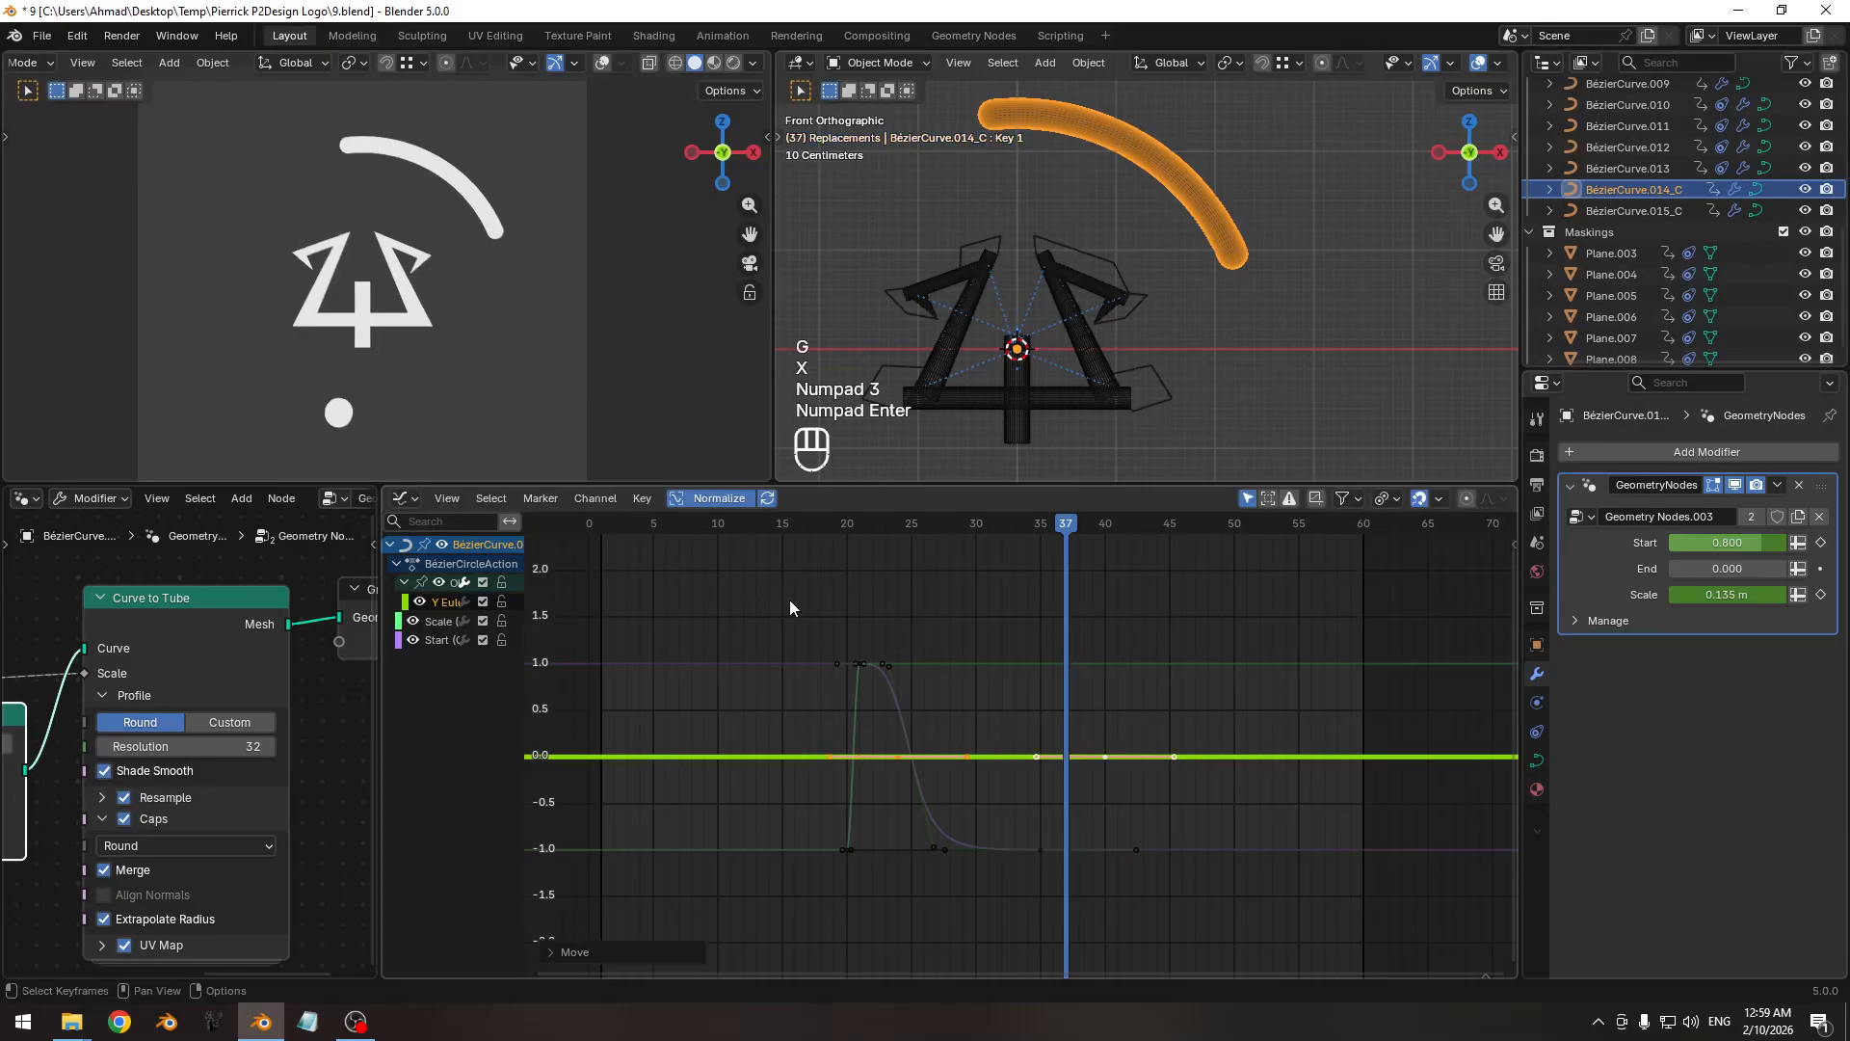
Set the Y rotation of BézierCurve.014_C to -100° at frame 40 and keyframe it.
left_click_drag(1019, 526, 1104, 524)
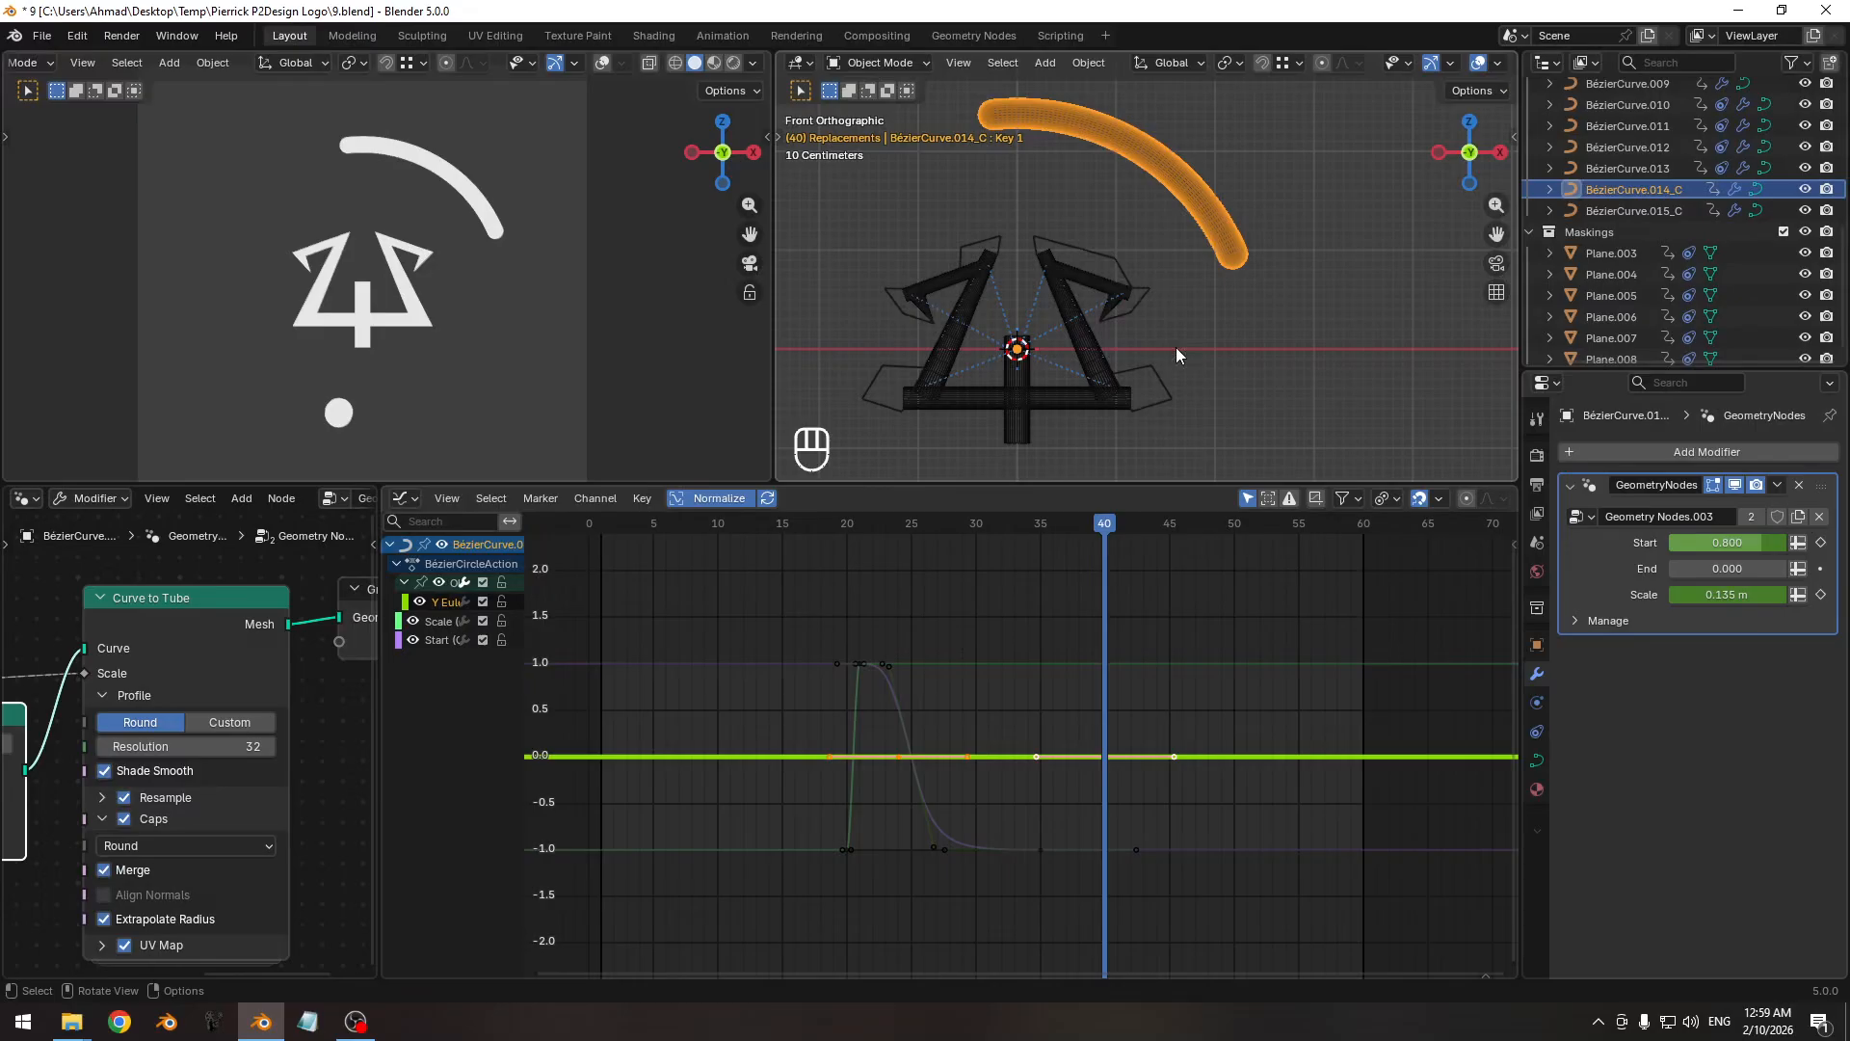
key("n")
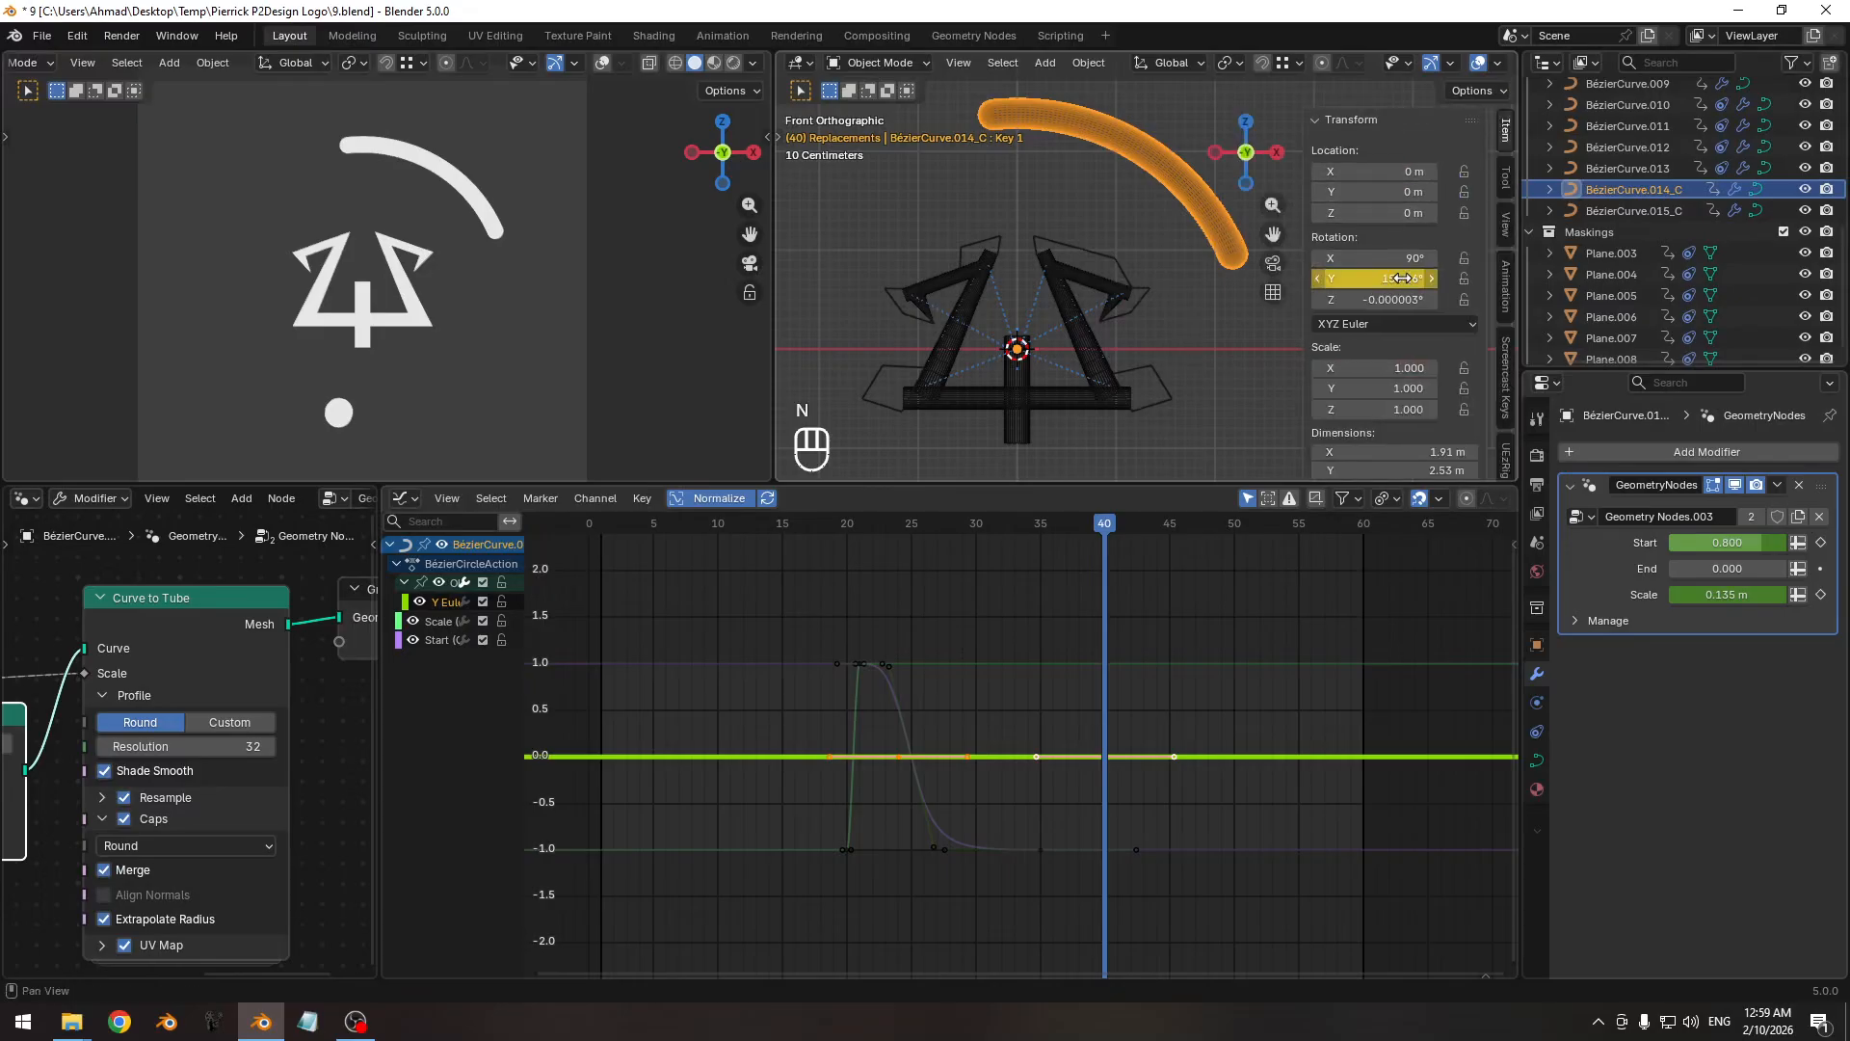
left_click_drag(1402, 277, 1272, 278)
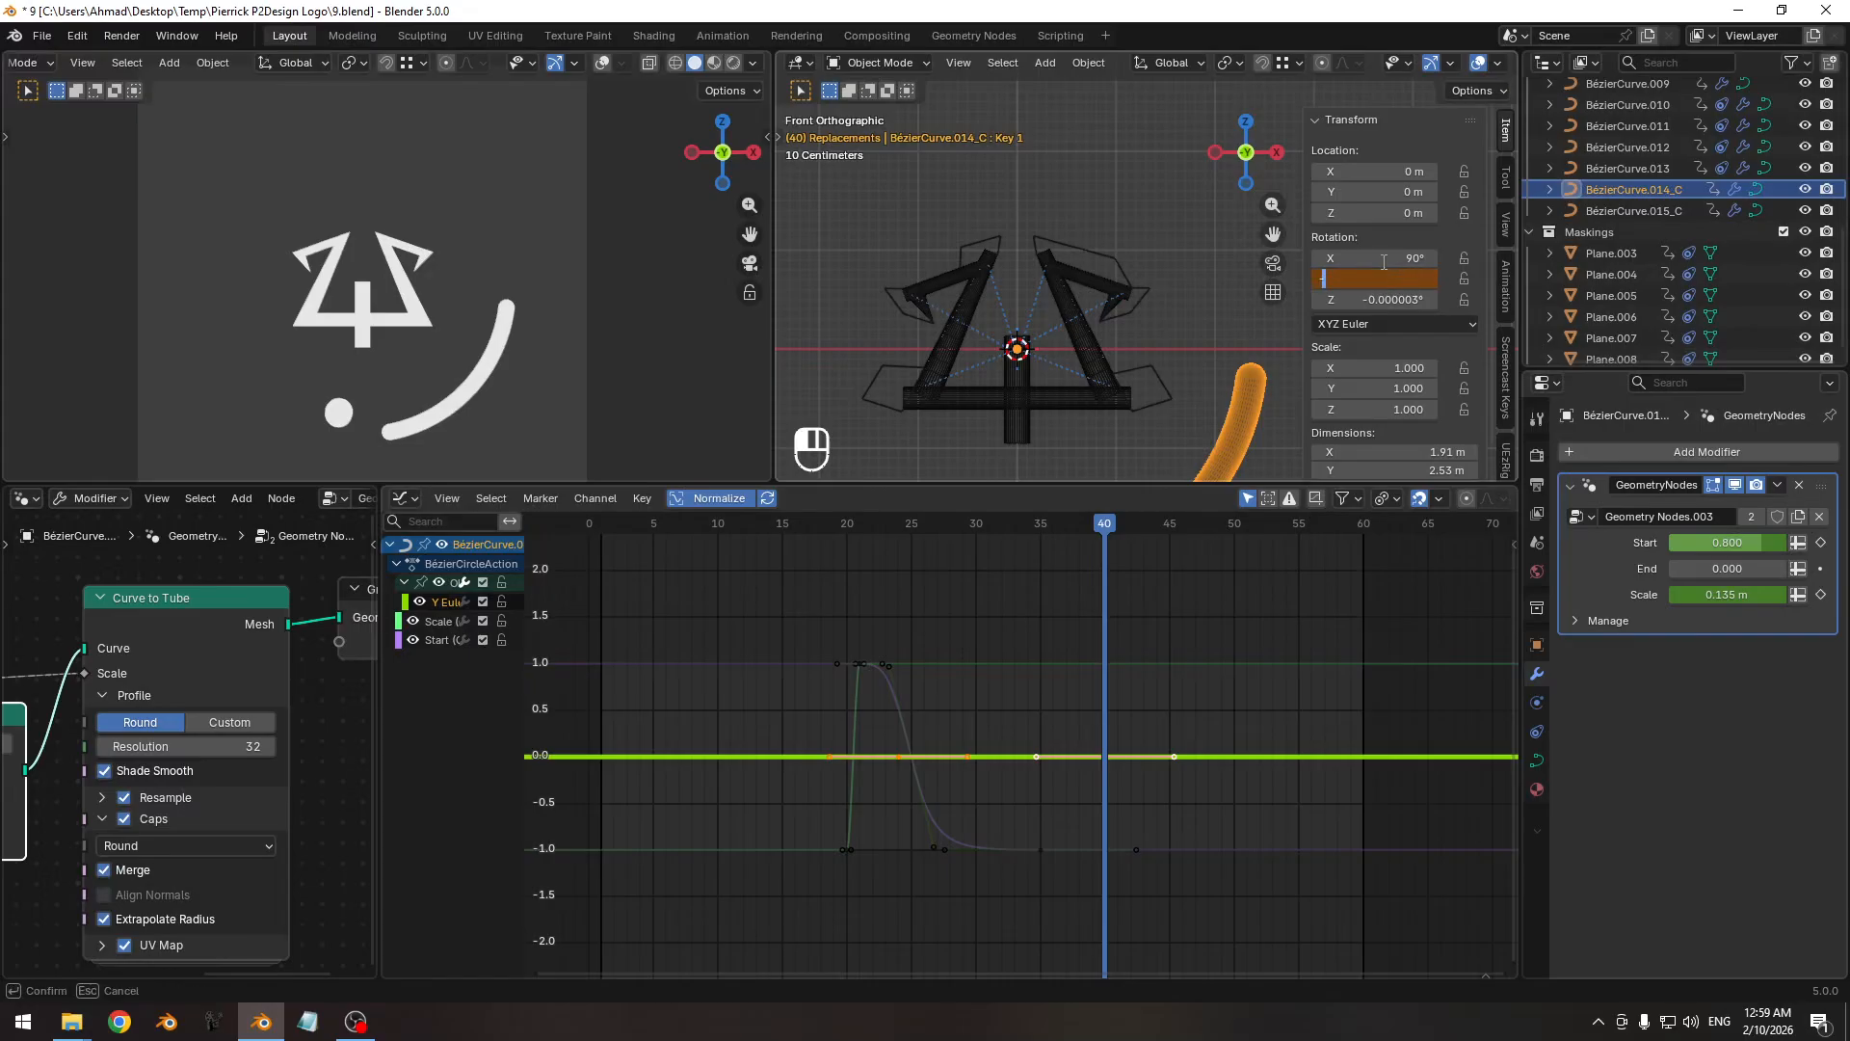
type("-100")
key("Return")
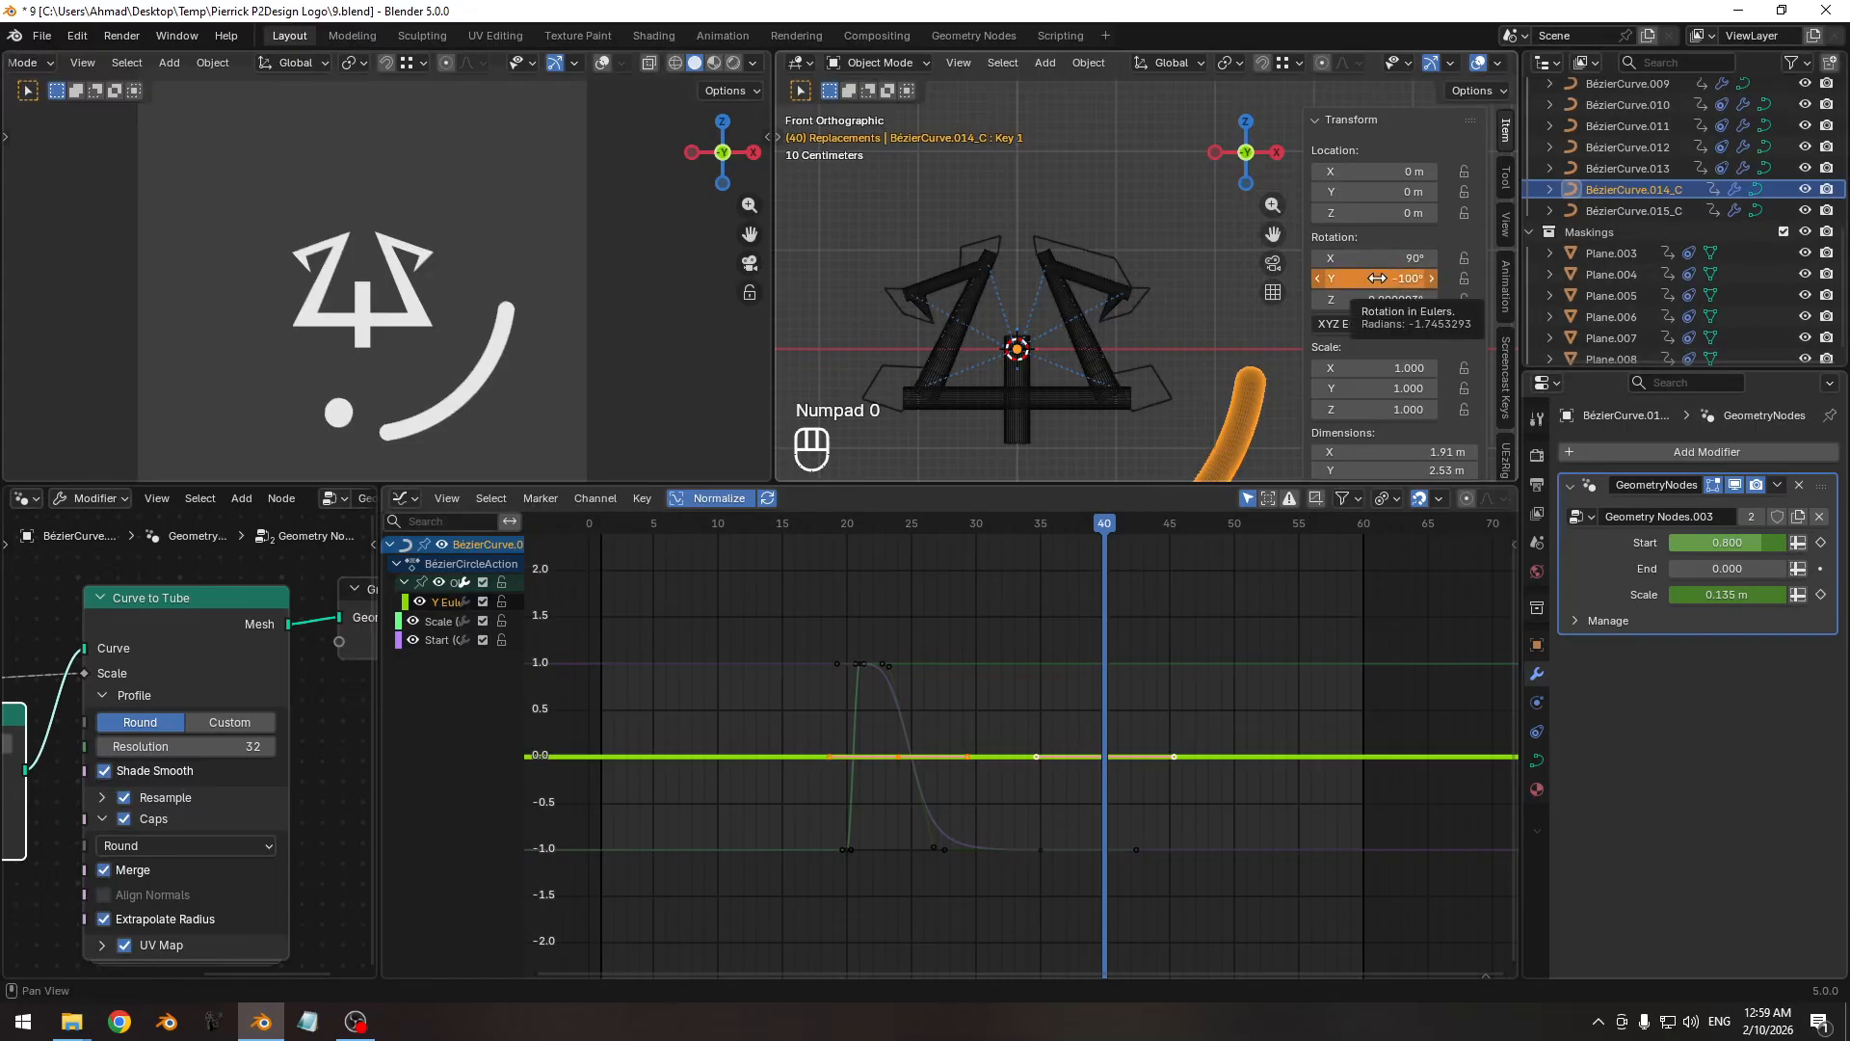
key("i")
middle_click_drag(1020, 692, 955, 689, "ctrl")
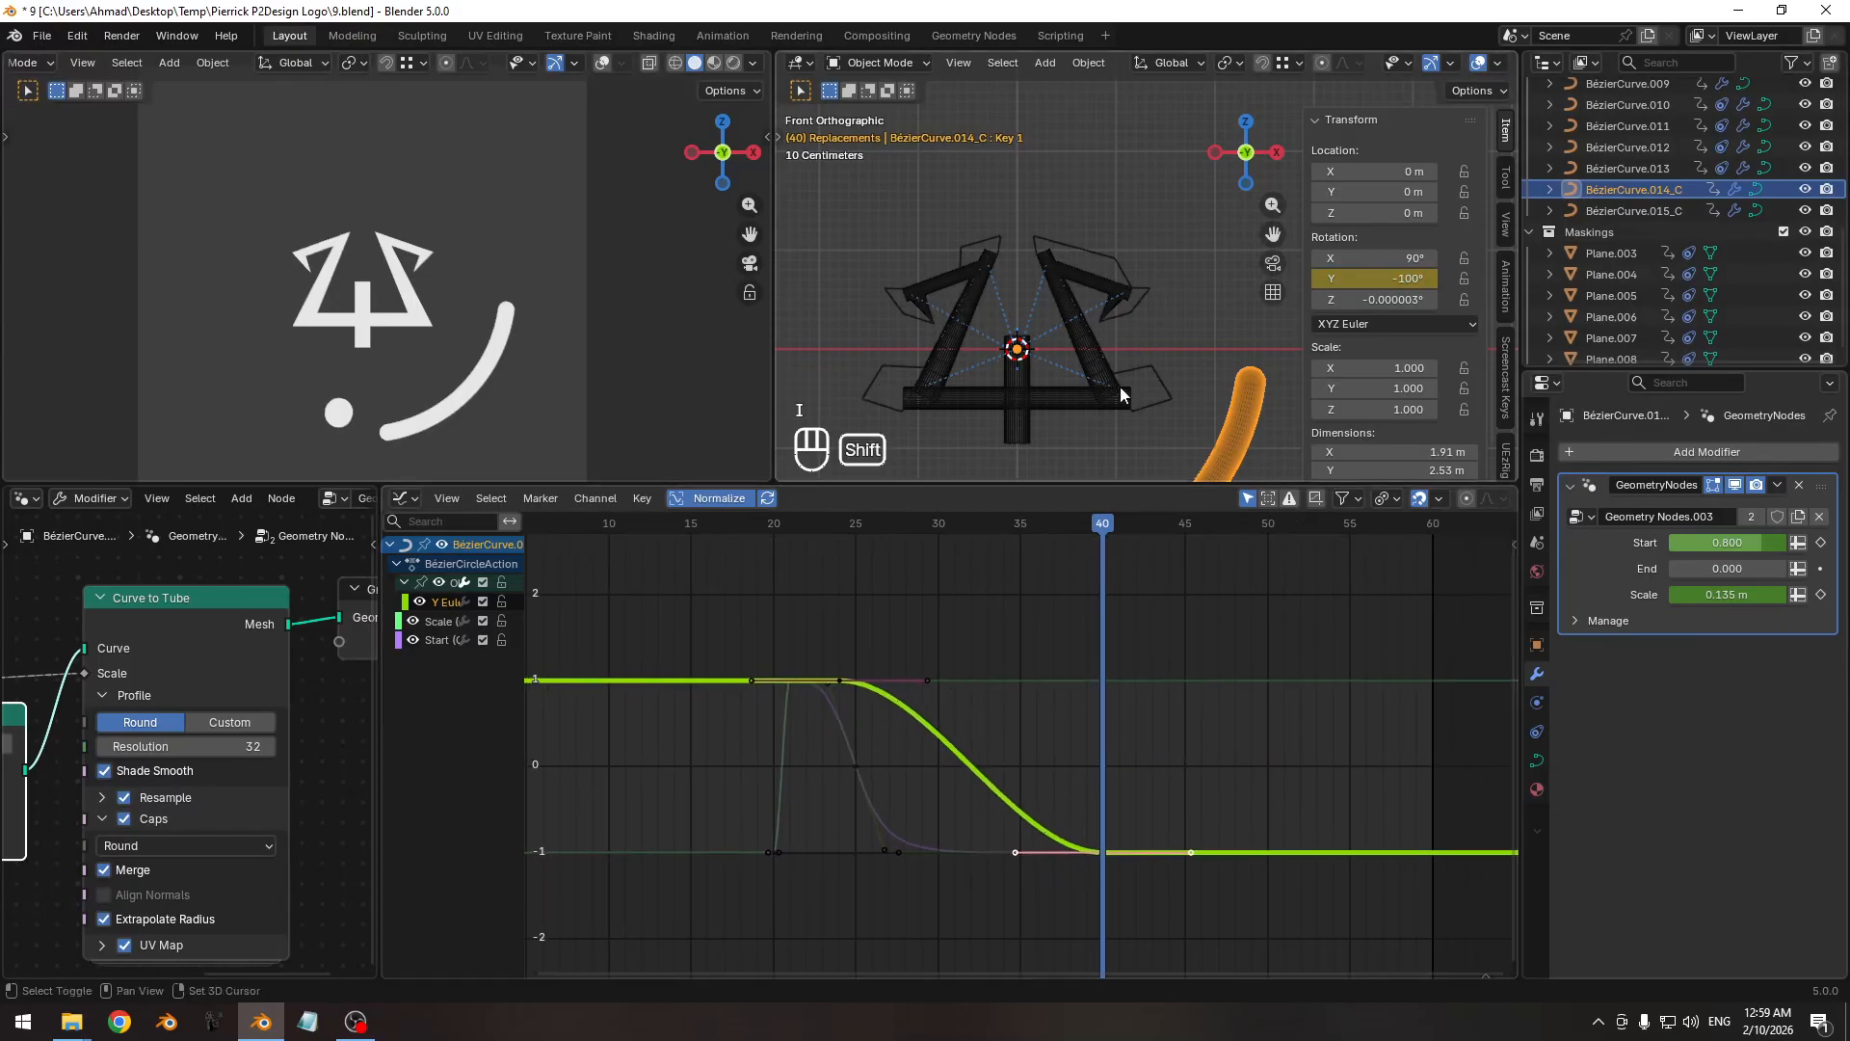
key("n")
Insert a middle keyframe at frame 32 on the Y rotation curve and select it.
mouse_move(973, 525)
left_mouse_down()
mouse_move(954, 559)
mouse_move(969, 553)
left_mouse_up()
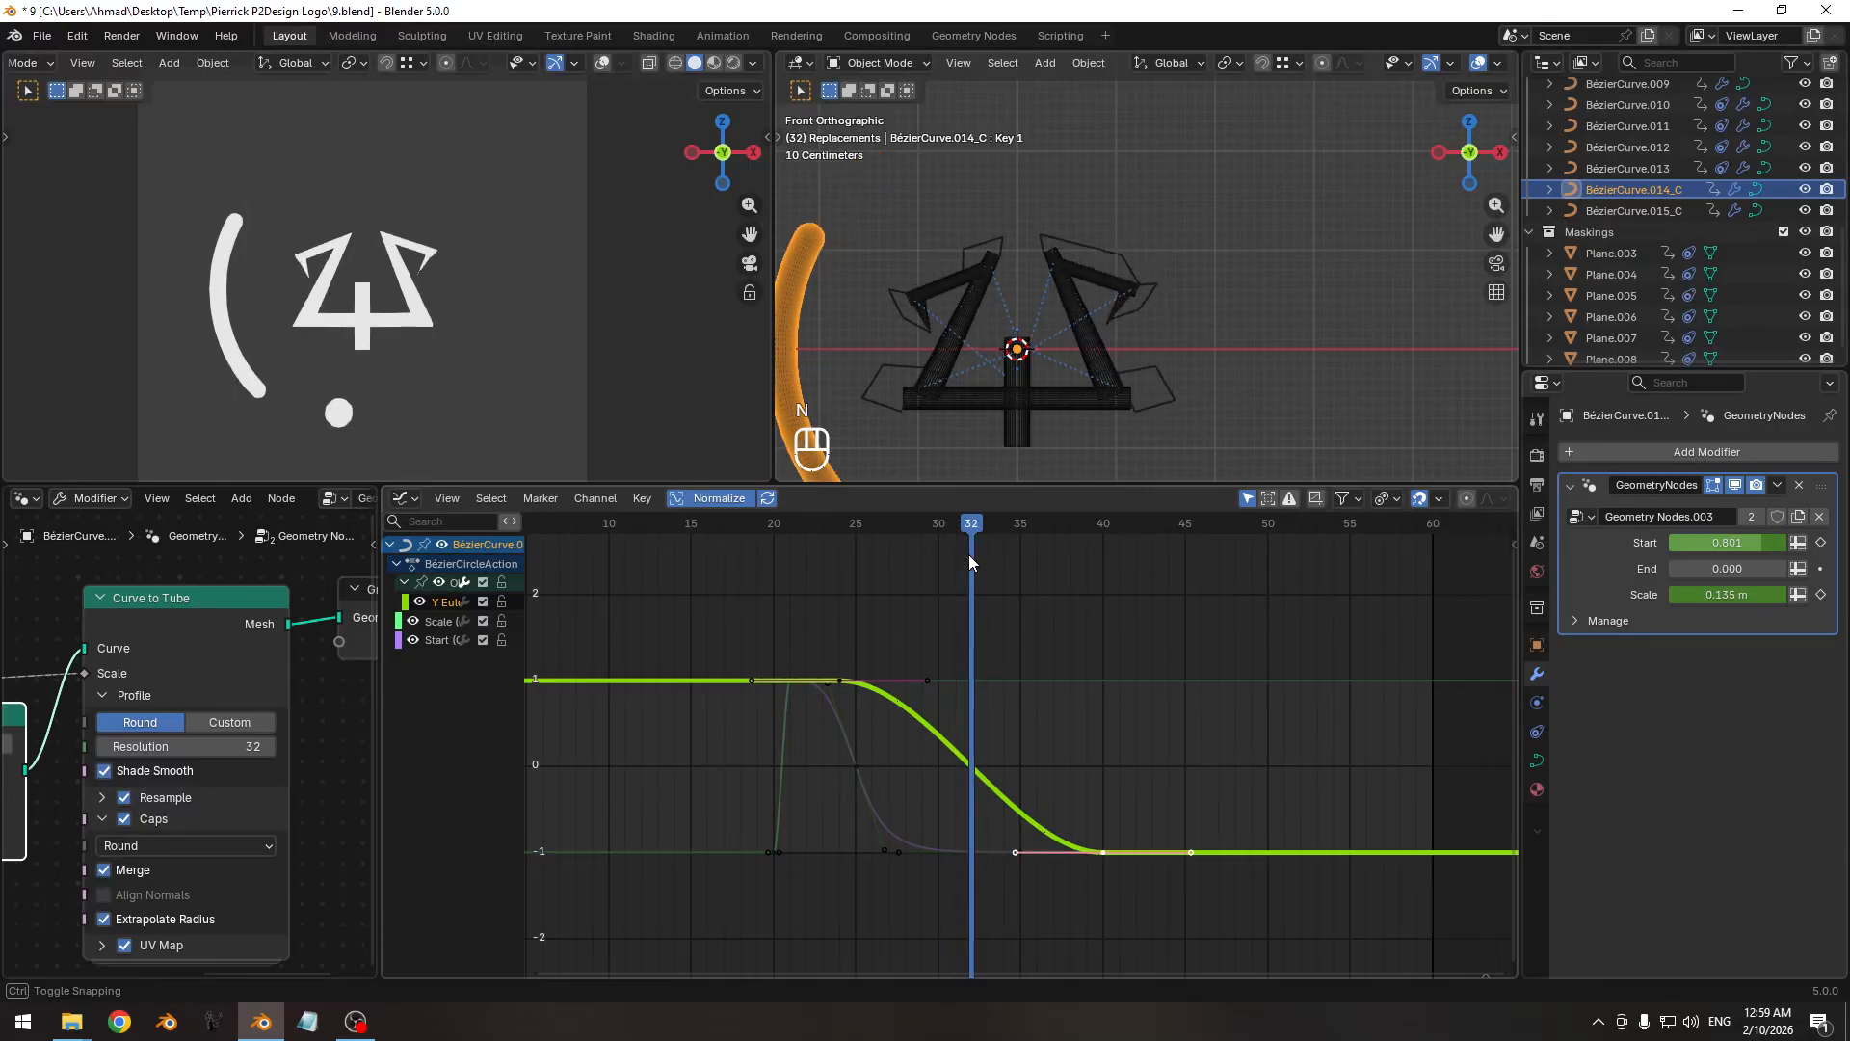
key("i")
left_click(1071, 748)
left_click_drag(1046, 732, 965, 779)
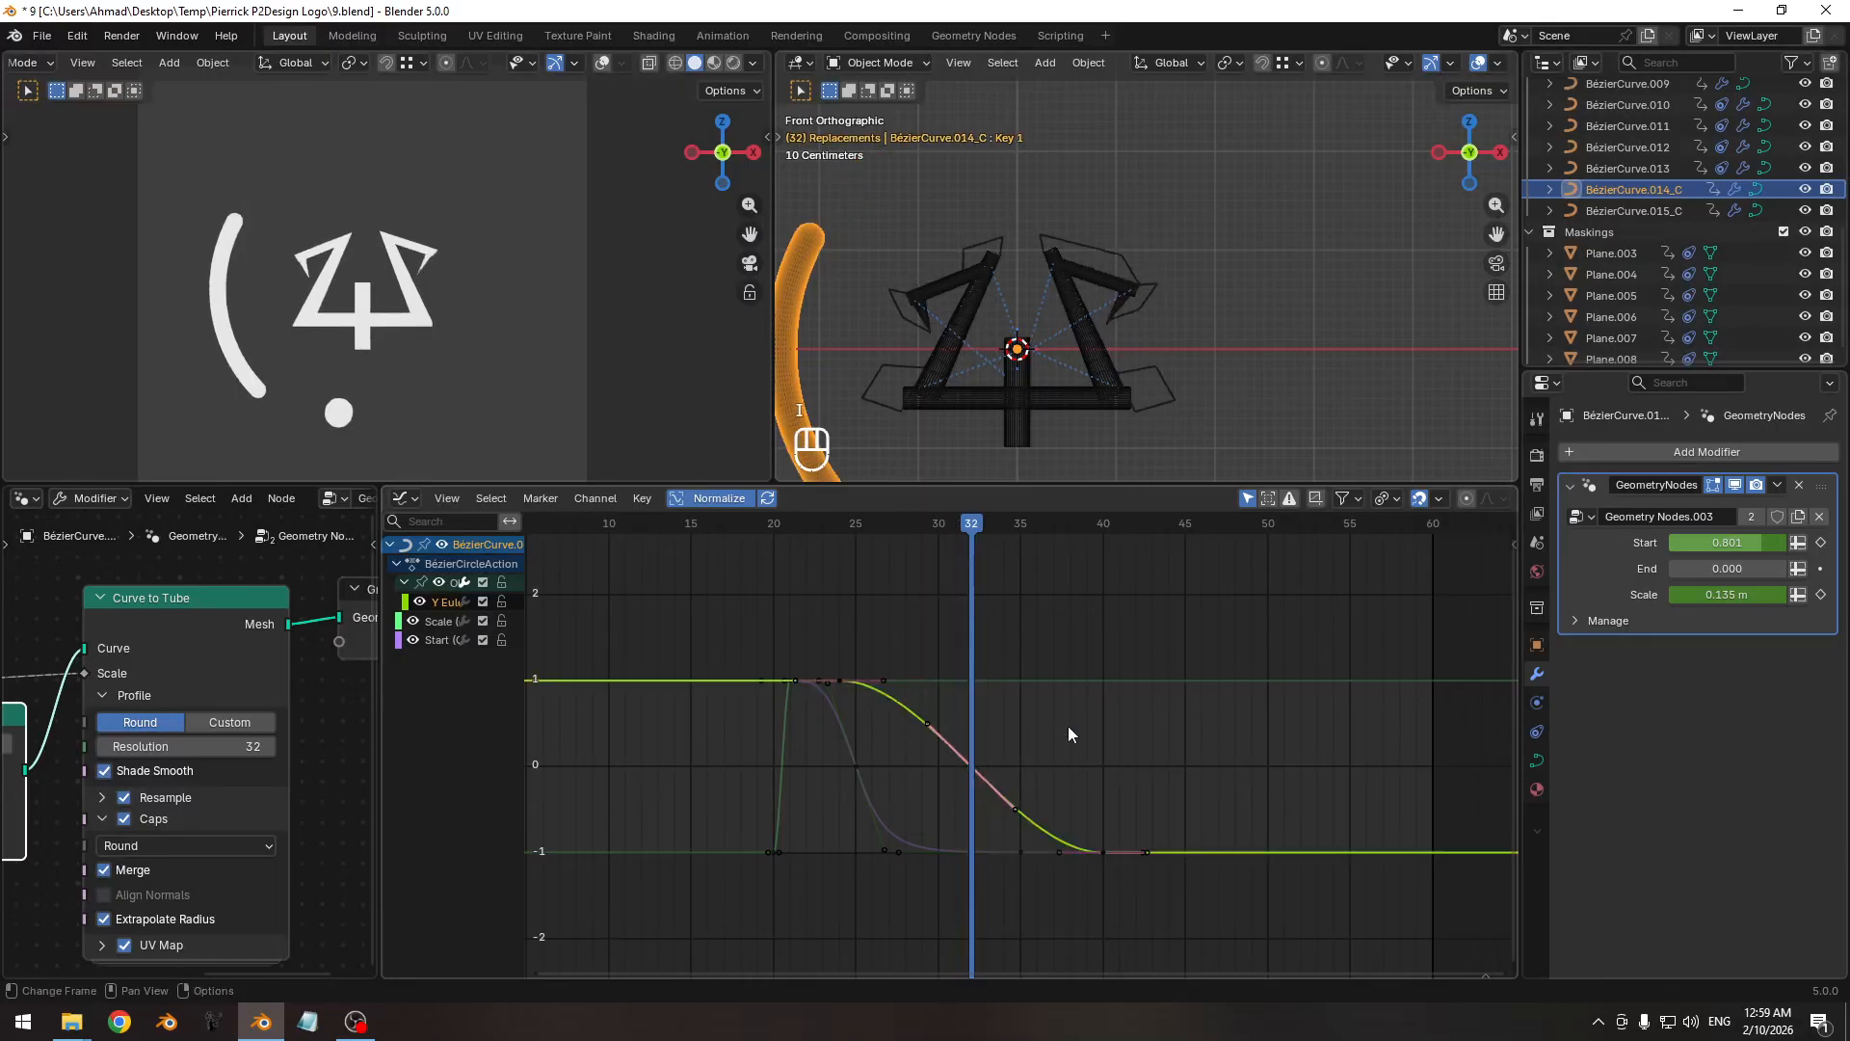
Rotate and scale the middle Y rotation keyframe's handles to make the curve much steeper through that point.
key("r")
left_click(1167, 748)
key("r")
left_click(1178, 763)
key("s")
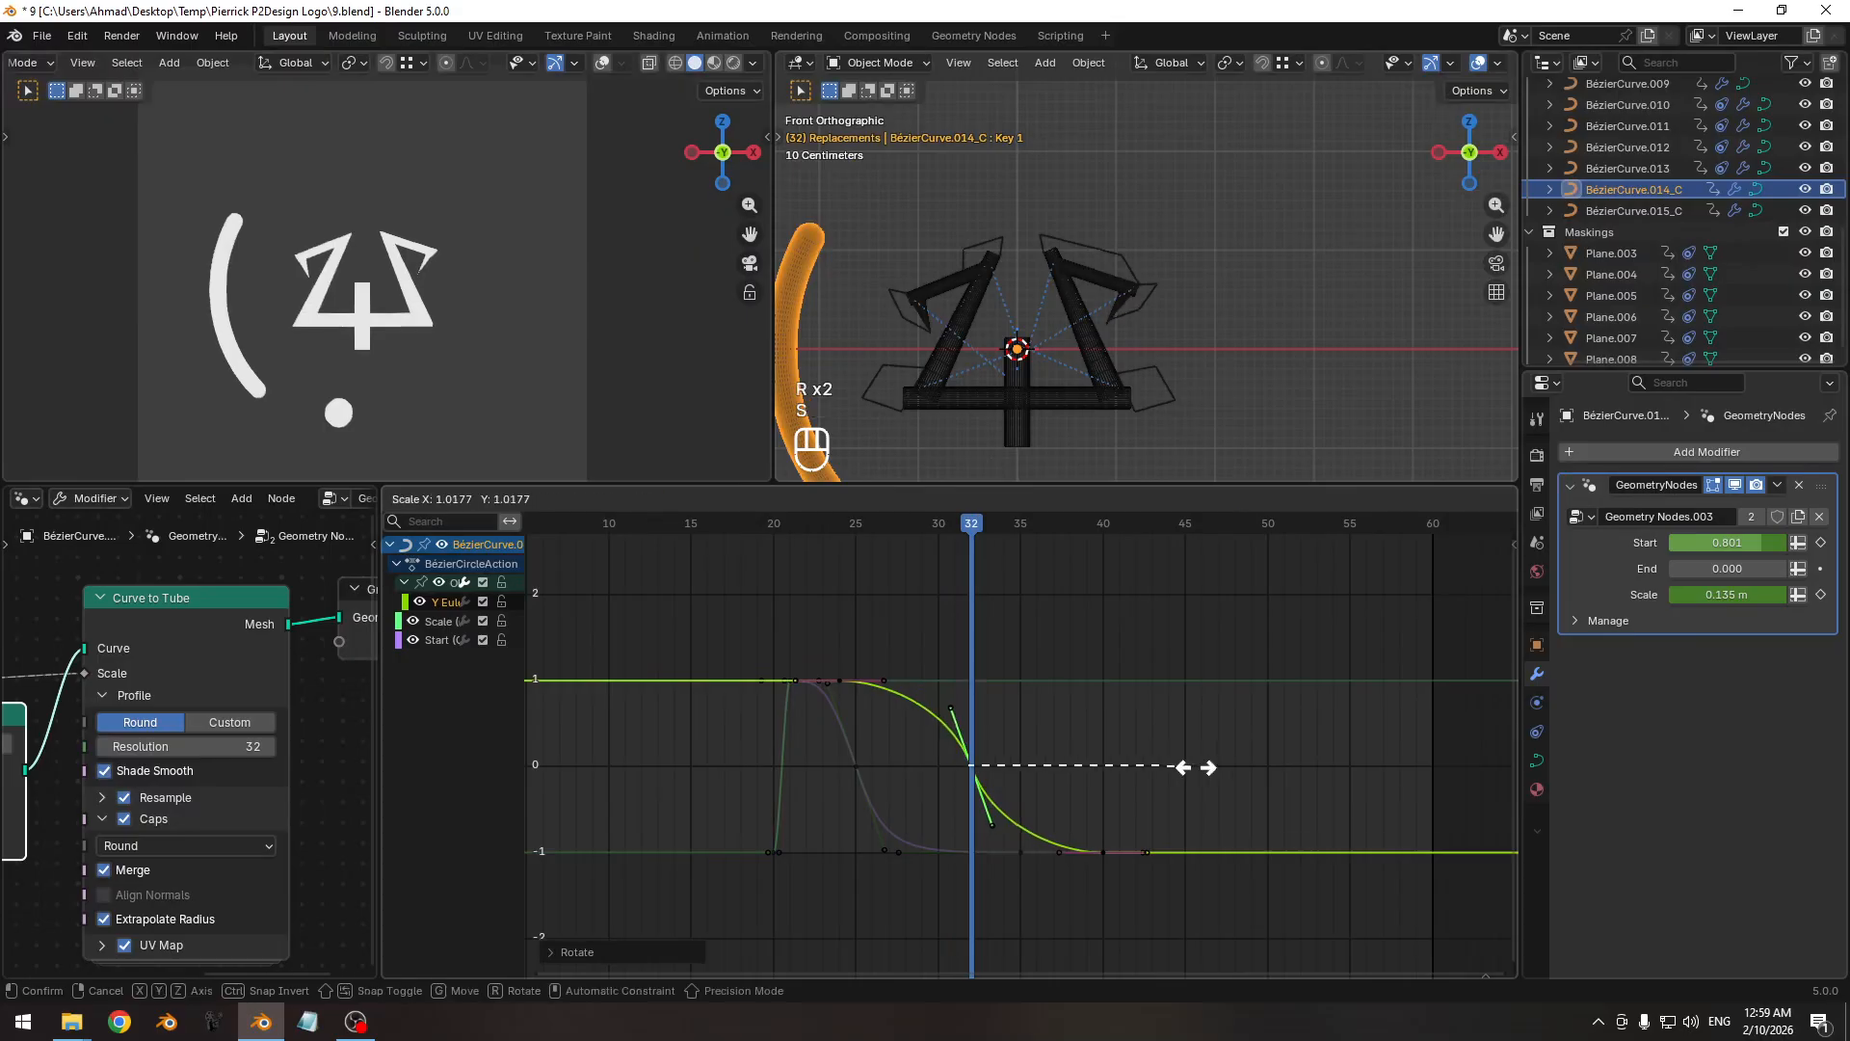
left_click(1256, 774)
key("r")
left_click(1260, 775)
key("s")
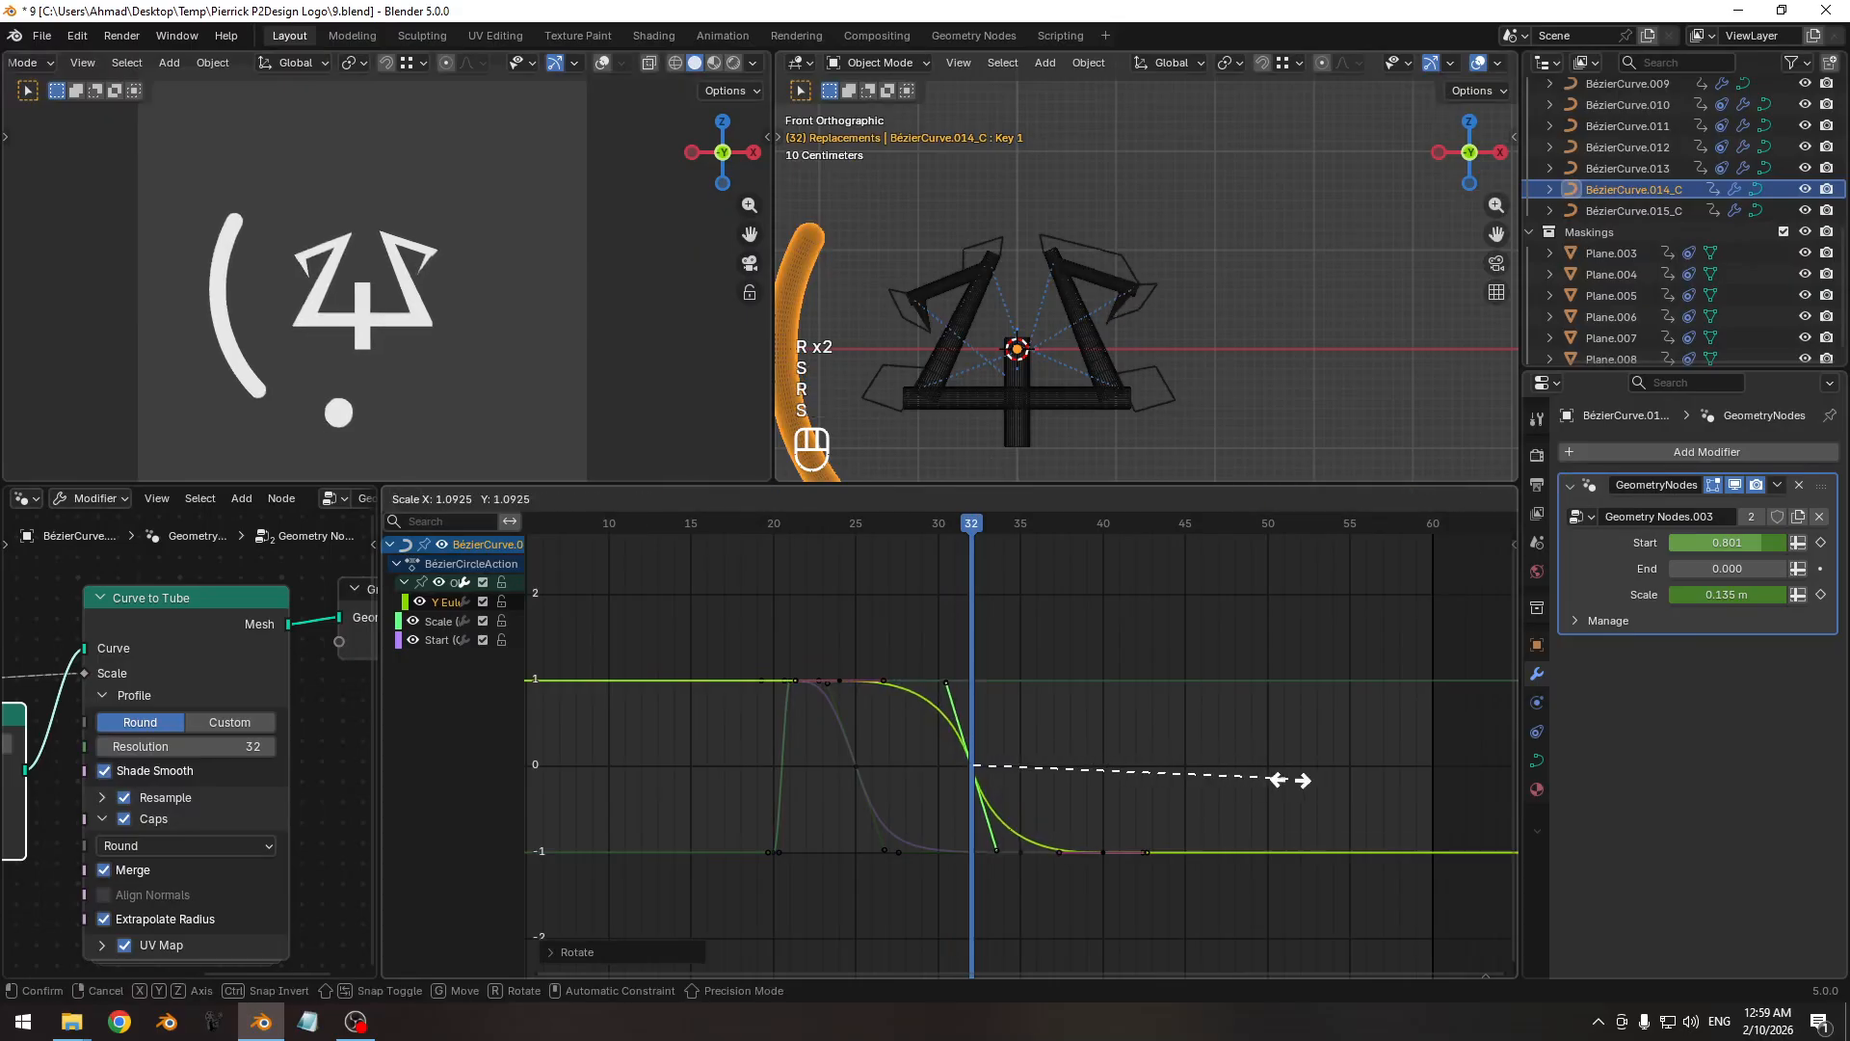
left_click(1289, 779)
Move the middle Y rotation keyframe along the time axis from frame 32 to frame 28.
key("g")
key("x")
left_click(1224, 777)
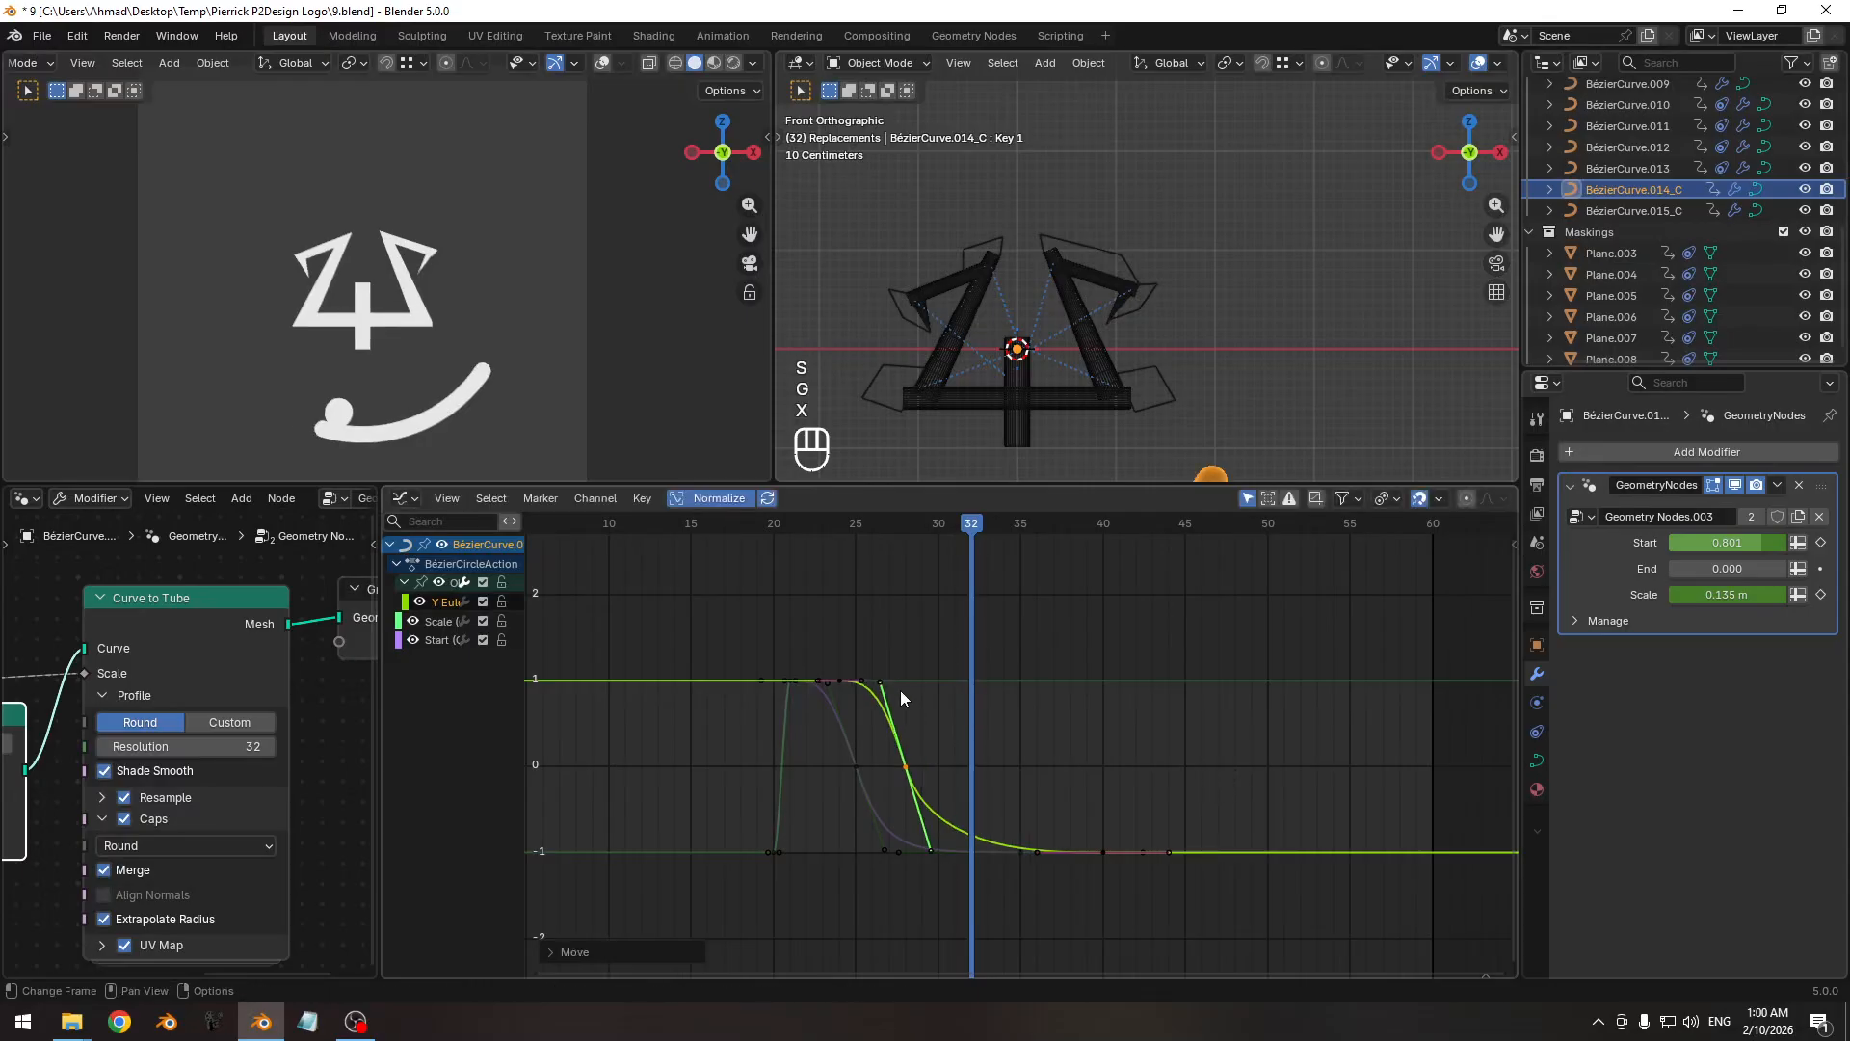
Isolate the Y rotation curve and scale up the handles of its first and last keyframes to smooth the easing.
key("shift+h")
left_click(837, 682)
key("s")
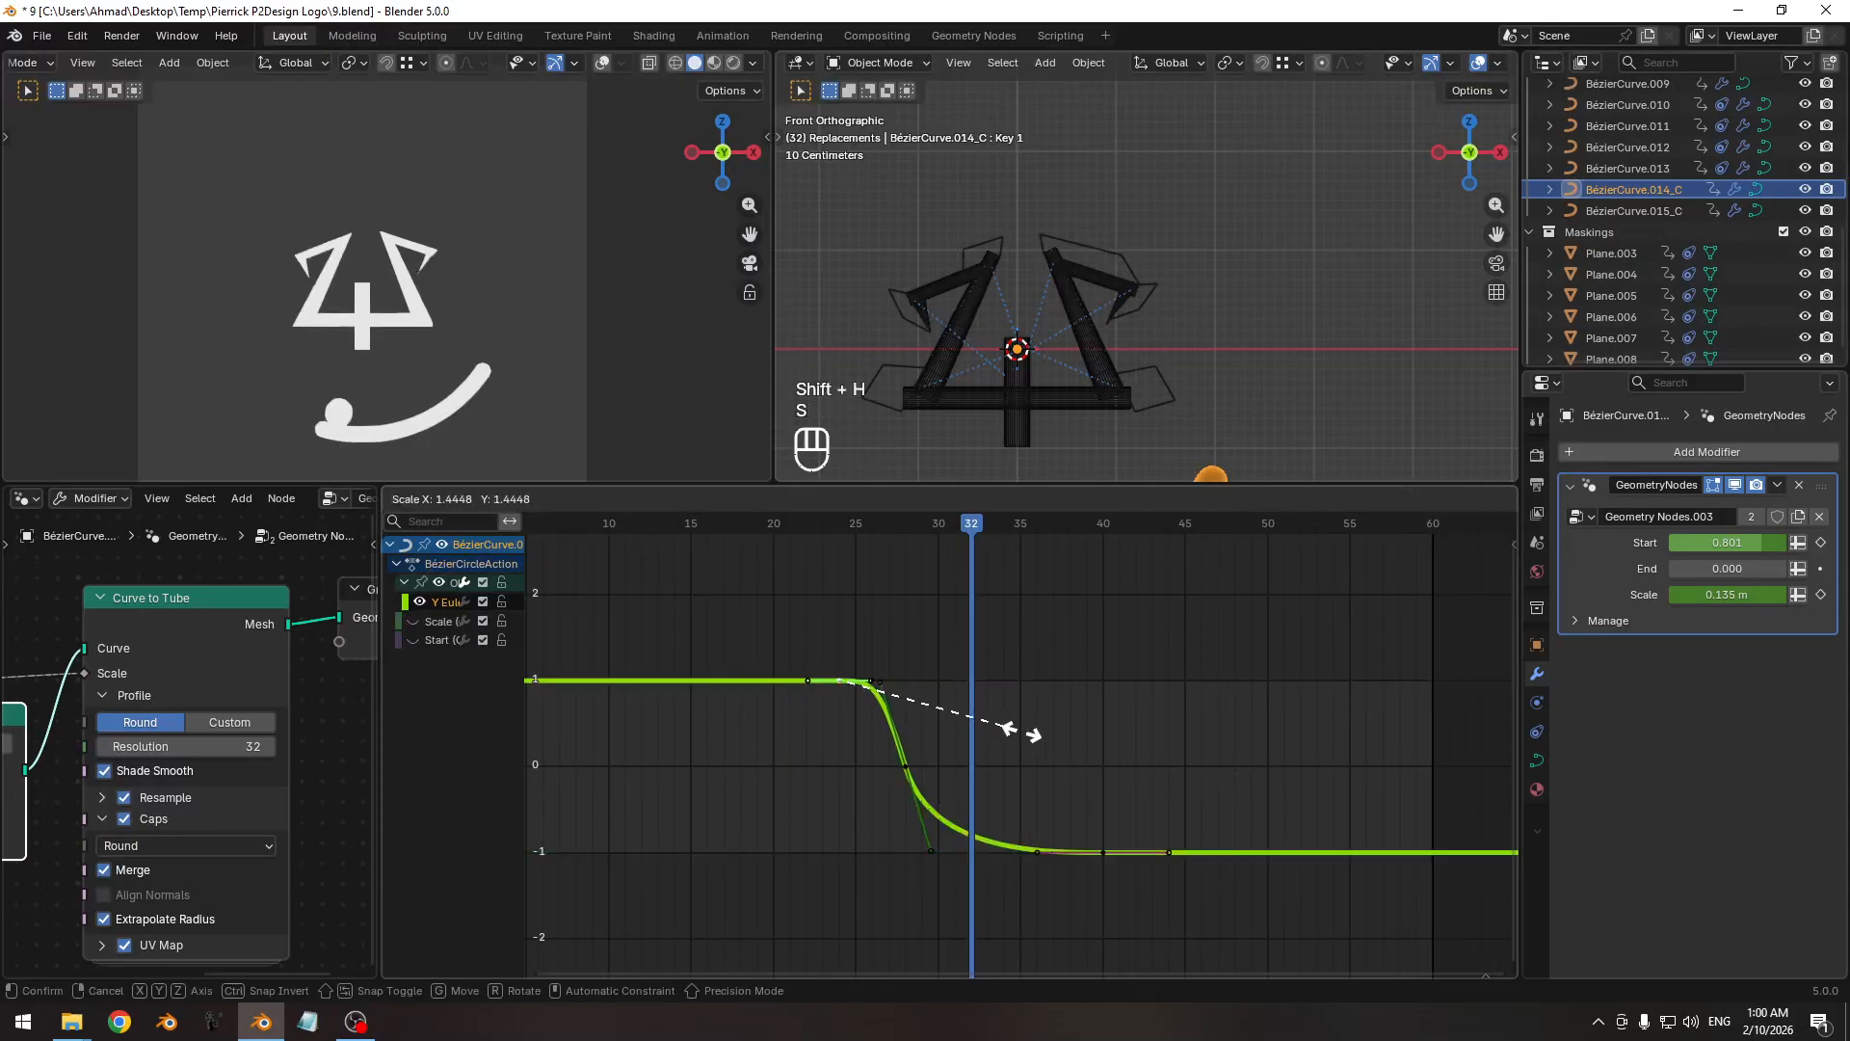
left_click(1019, 733)
left_click_drag(1085, 815, 1125, 882)
key("s")
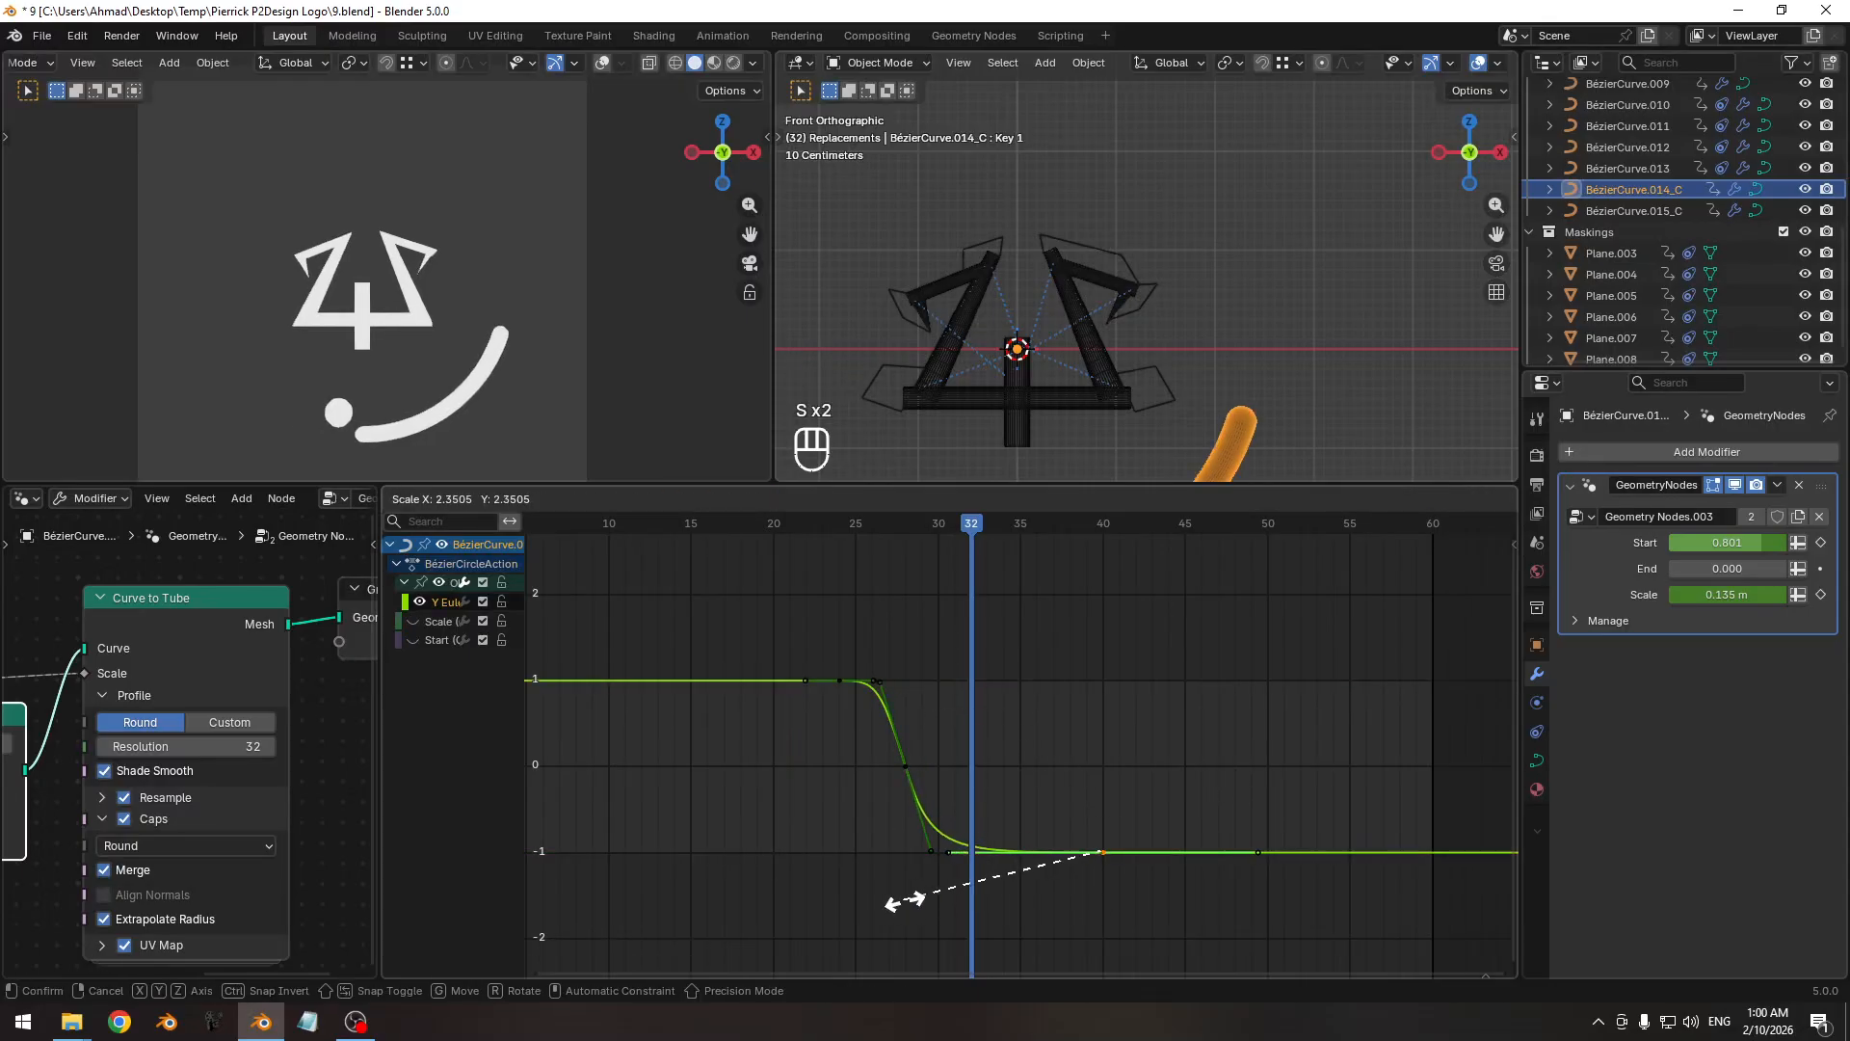
left_click(945, 875)
key("s")
left_click(840, 874)
middle_click_drag(841, 873, 862, 650, "ctrl")
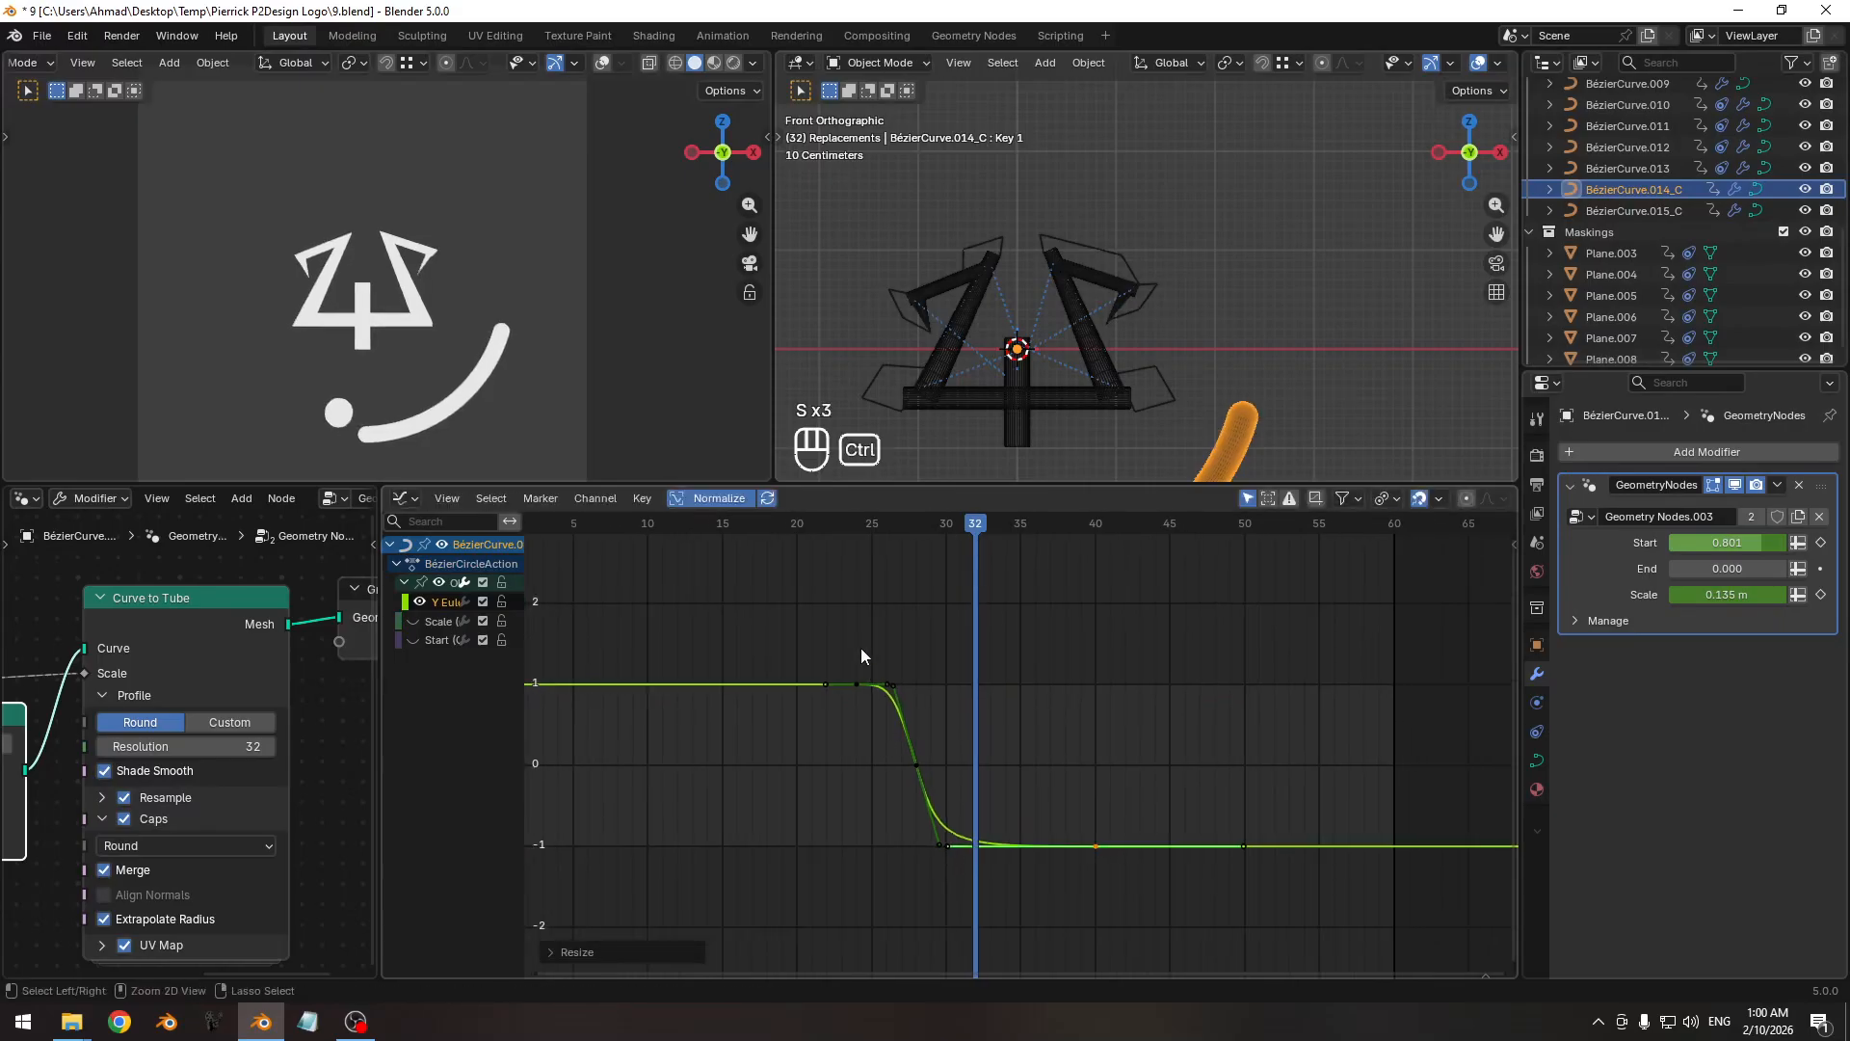
Try different Start and End values on BézierCurve.014_C at frame 34, and save the file.
left_click_drag(871, 528, 1005, 505)
left_click_drag(1720, 556, 1688, 556)
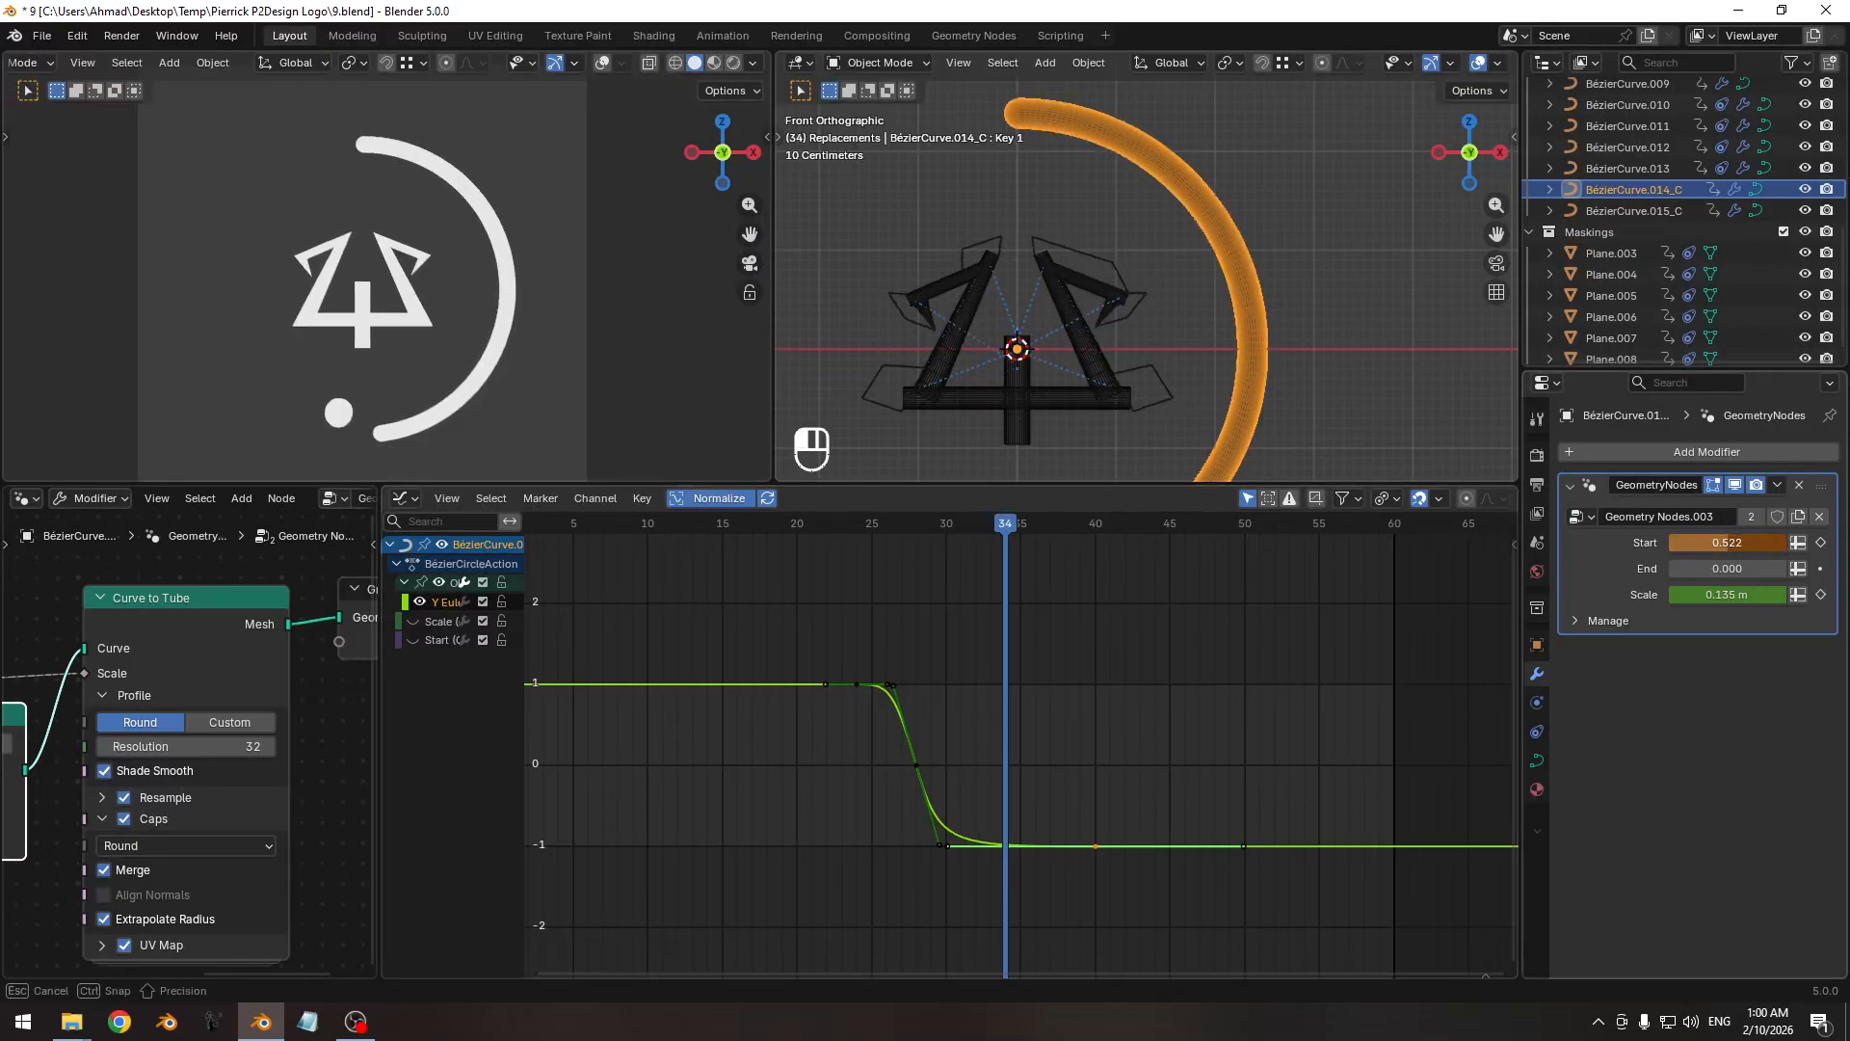
key("Escape")
key("ctrl+s")
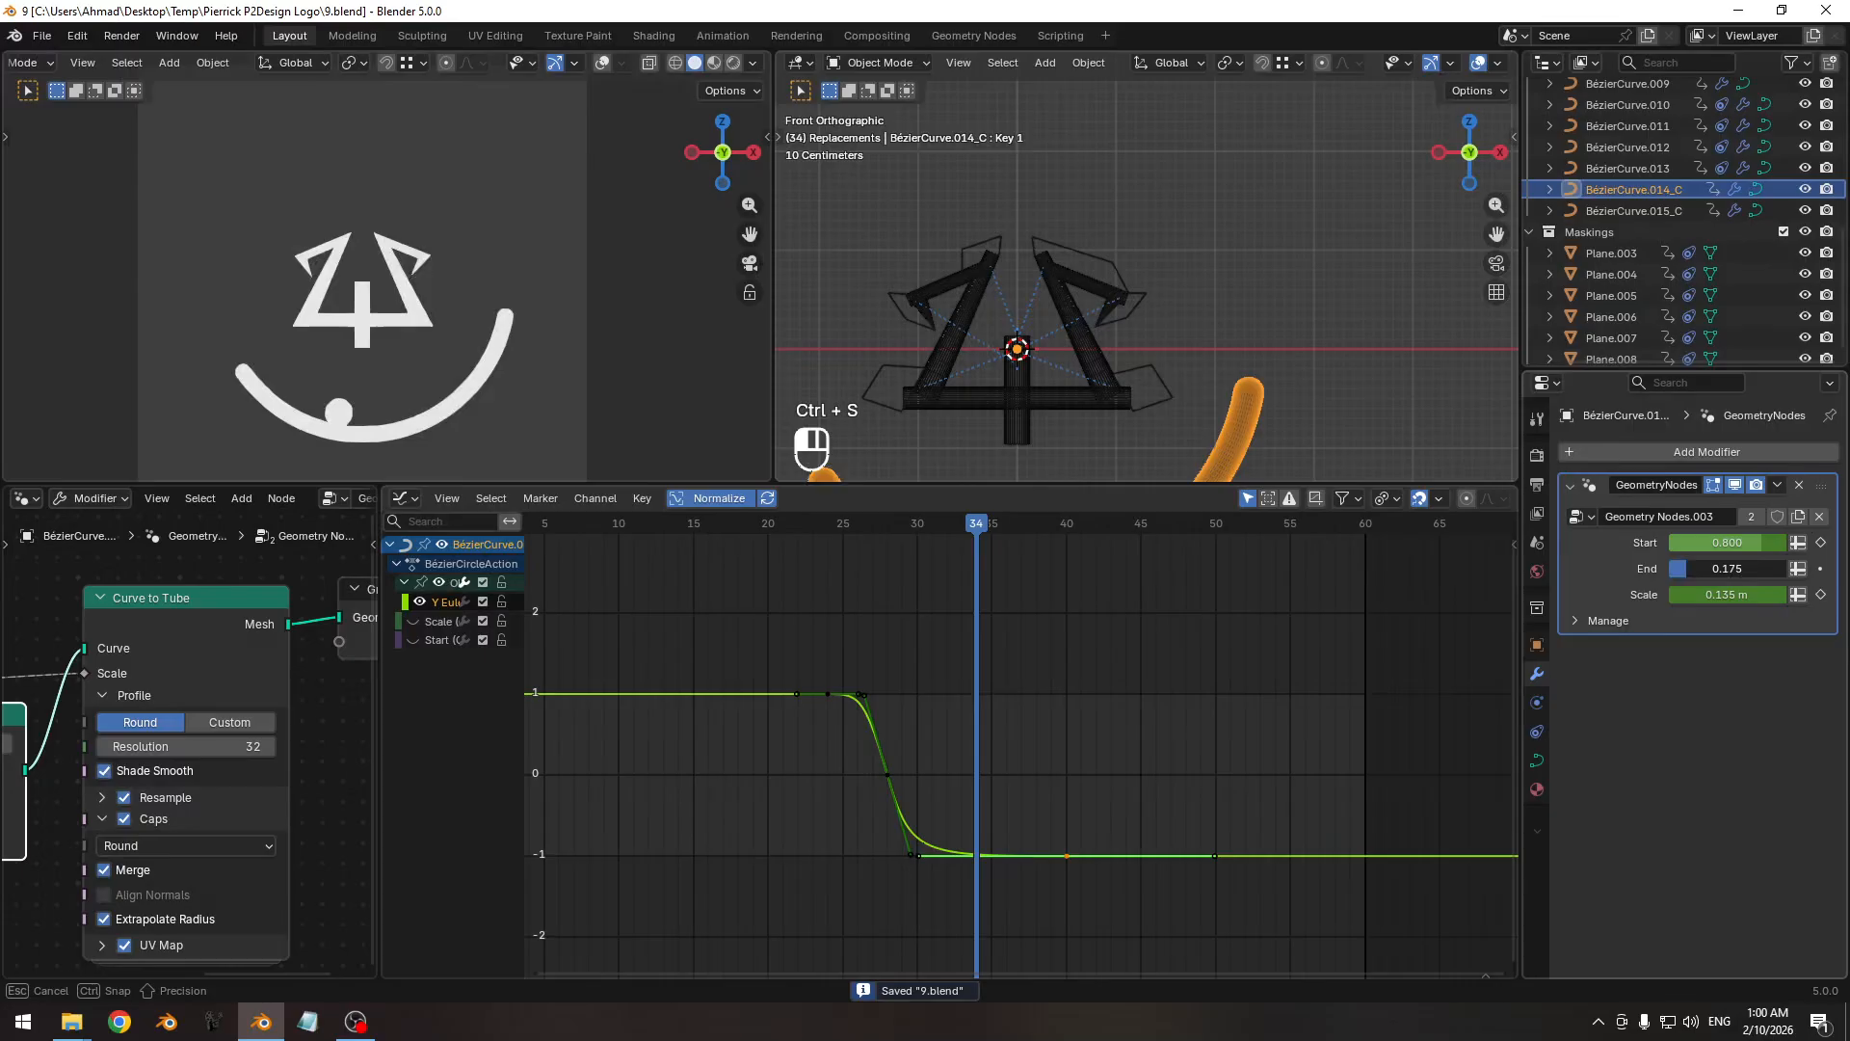
left_click_drag(1726, 569, 1676, 568)
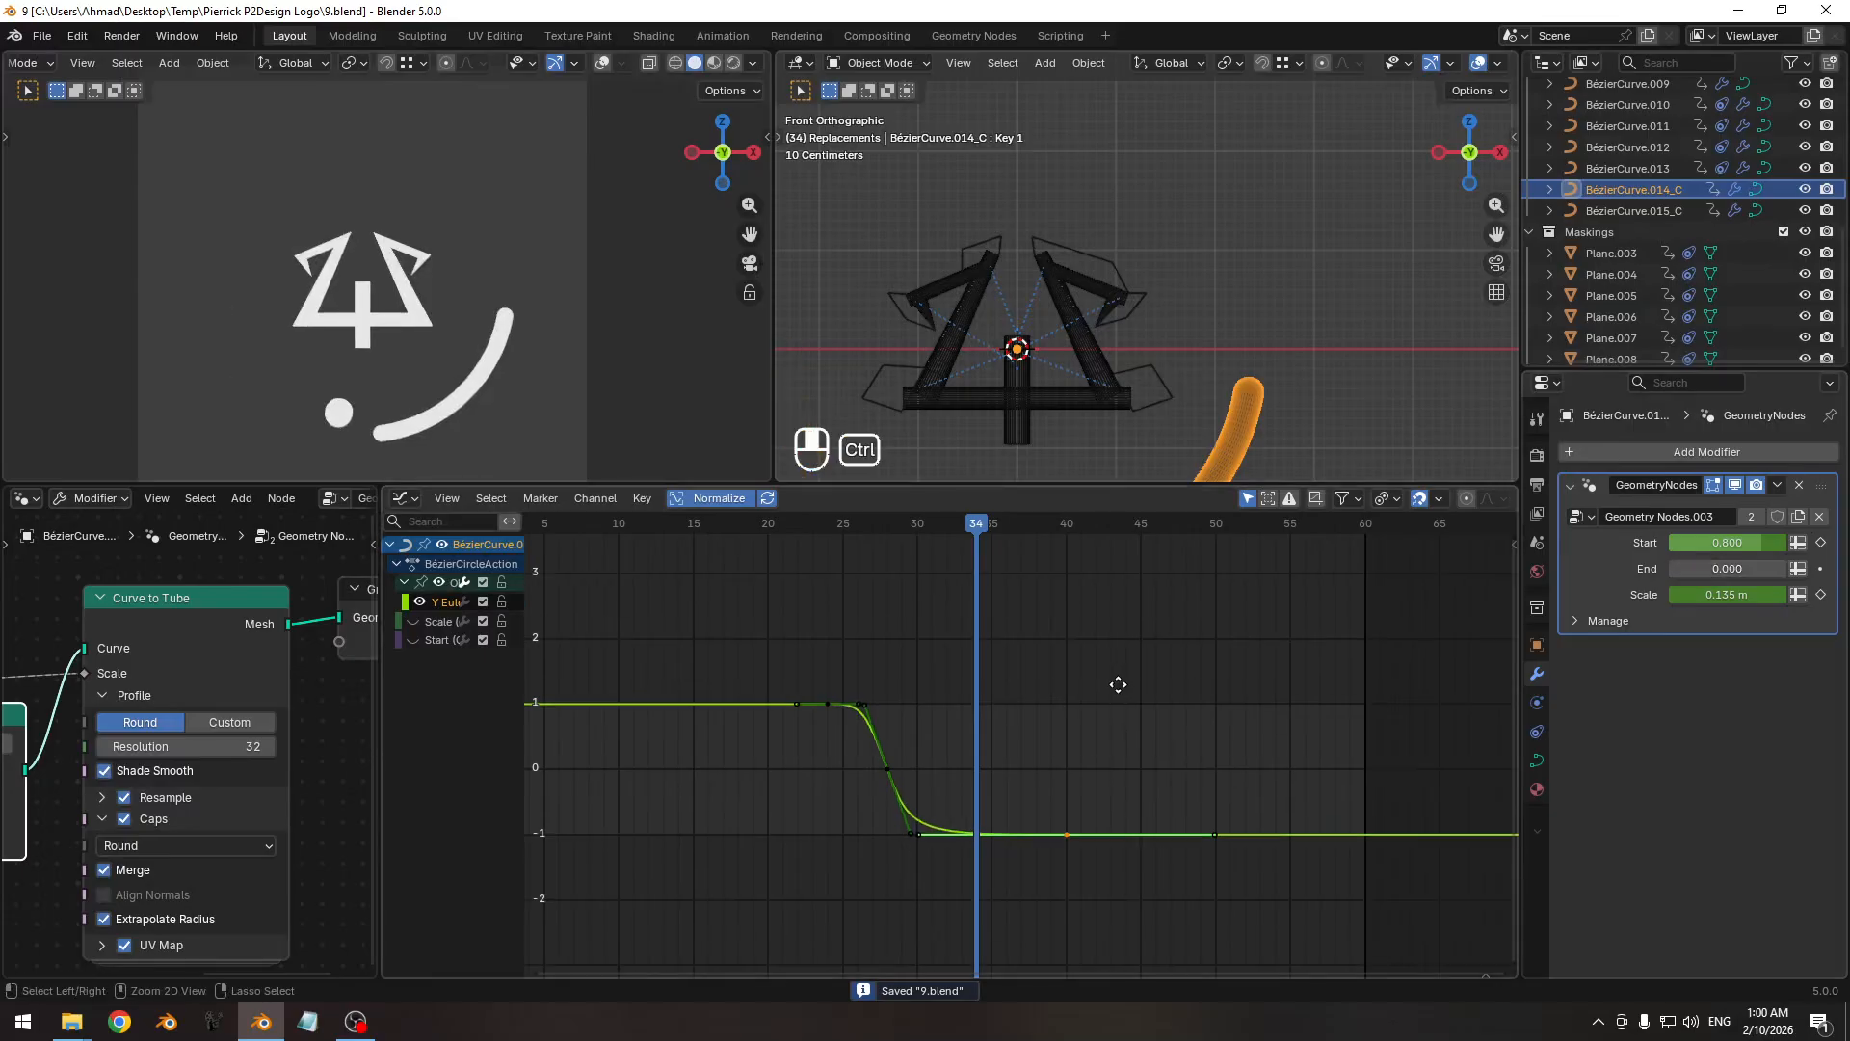
key("ctrl+s")
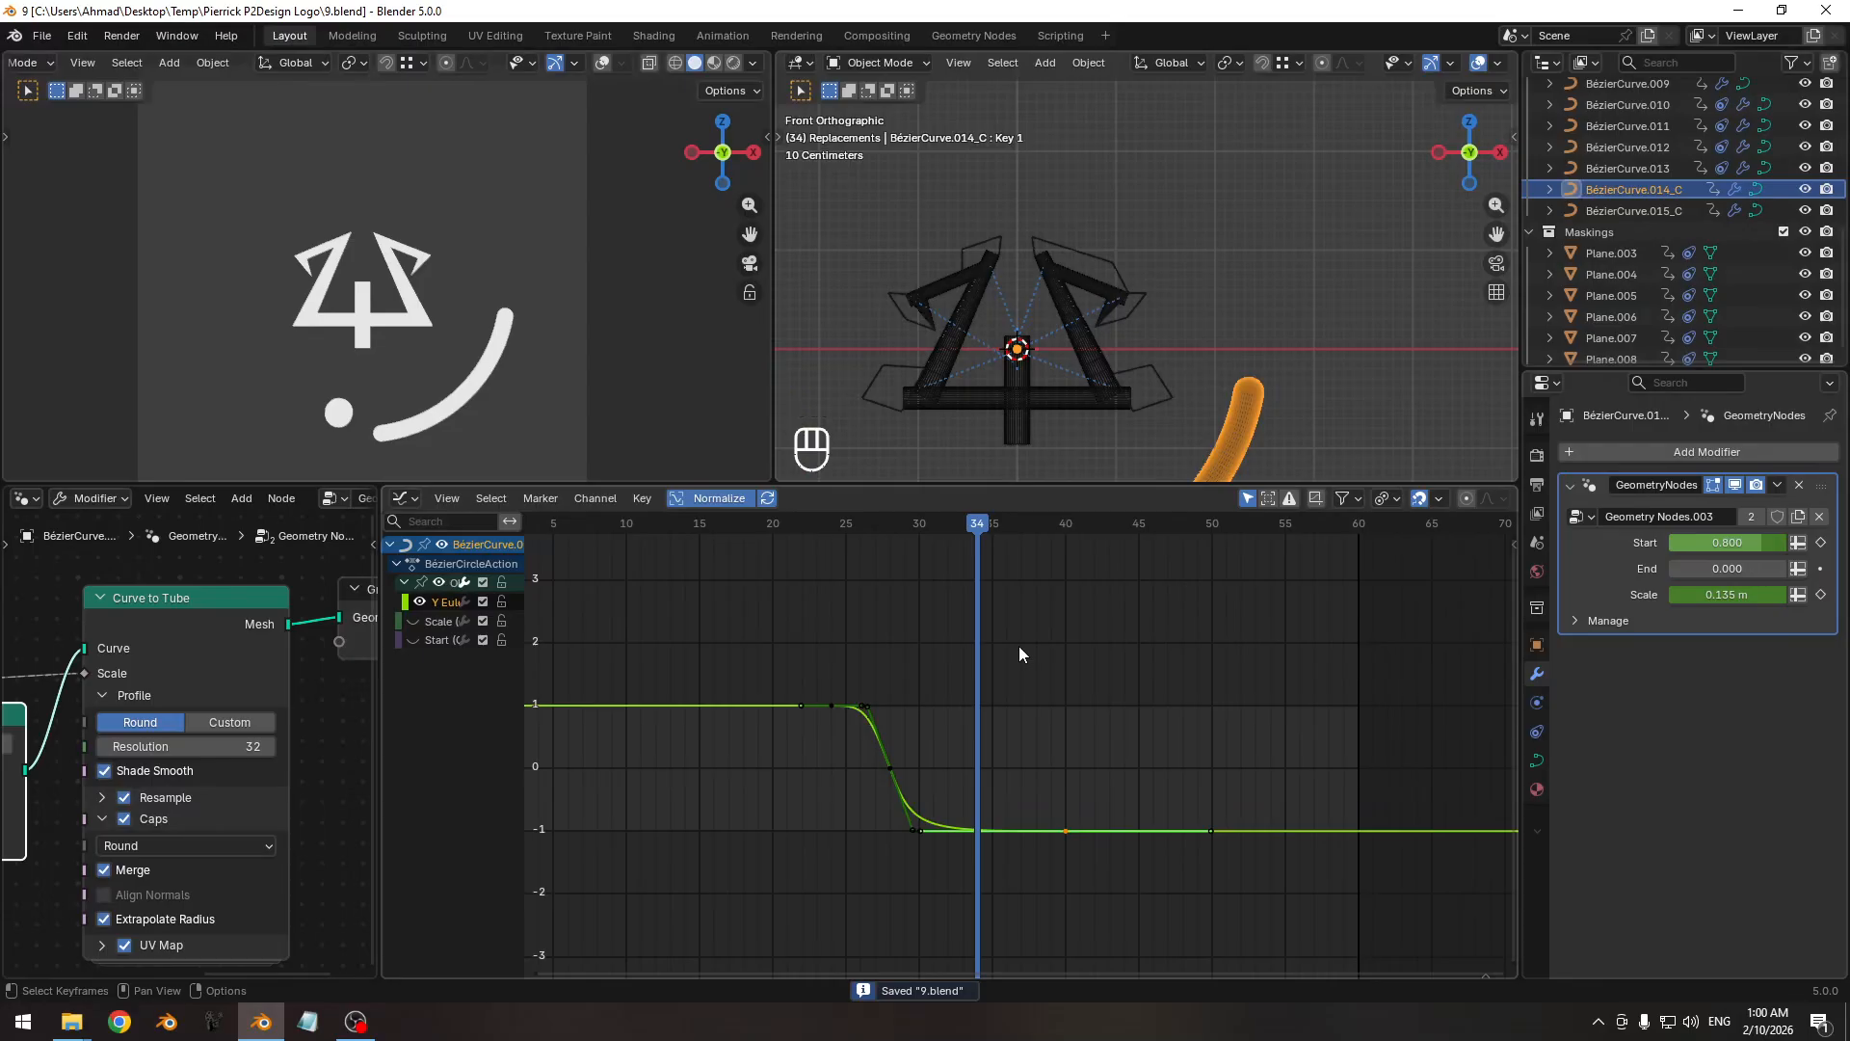
At frame 29, select the ball BézierCurve.015_C and set its Key 1 shape key value to 0.519.
left_click_drag(853, 524, 904, 542)
middle_click_drag(1023, 430, 1119, 280, "shift")
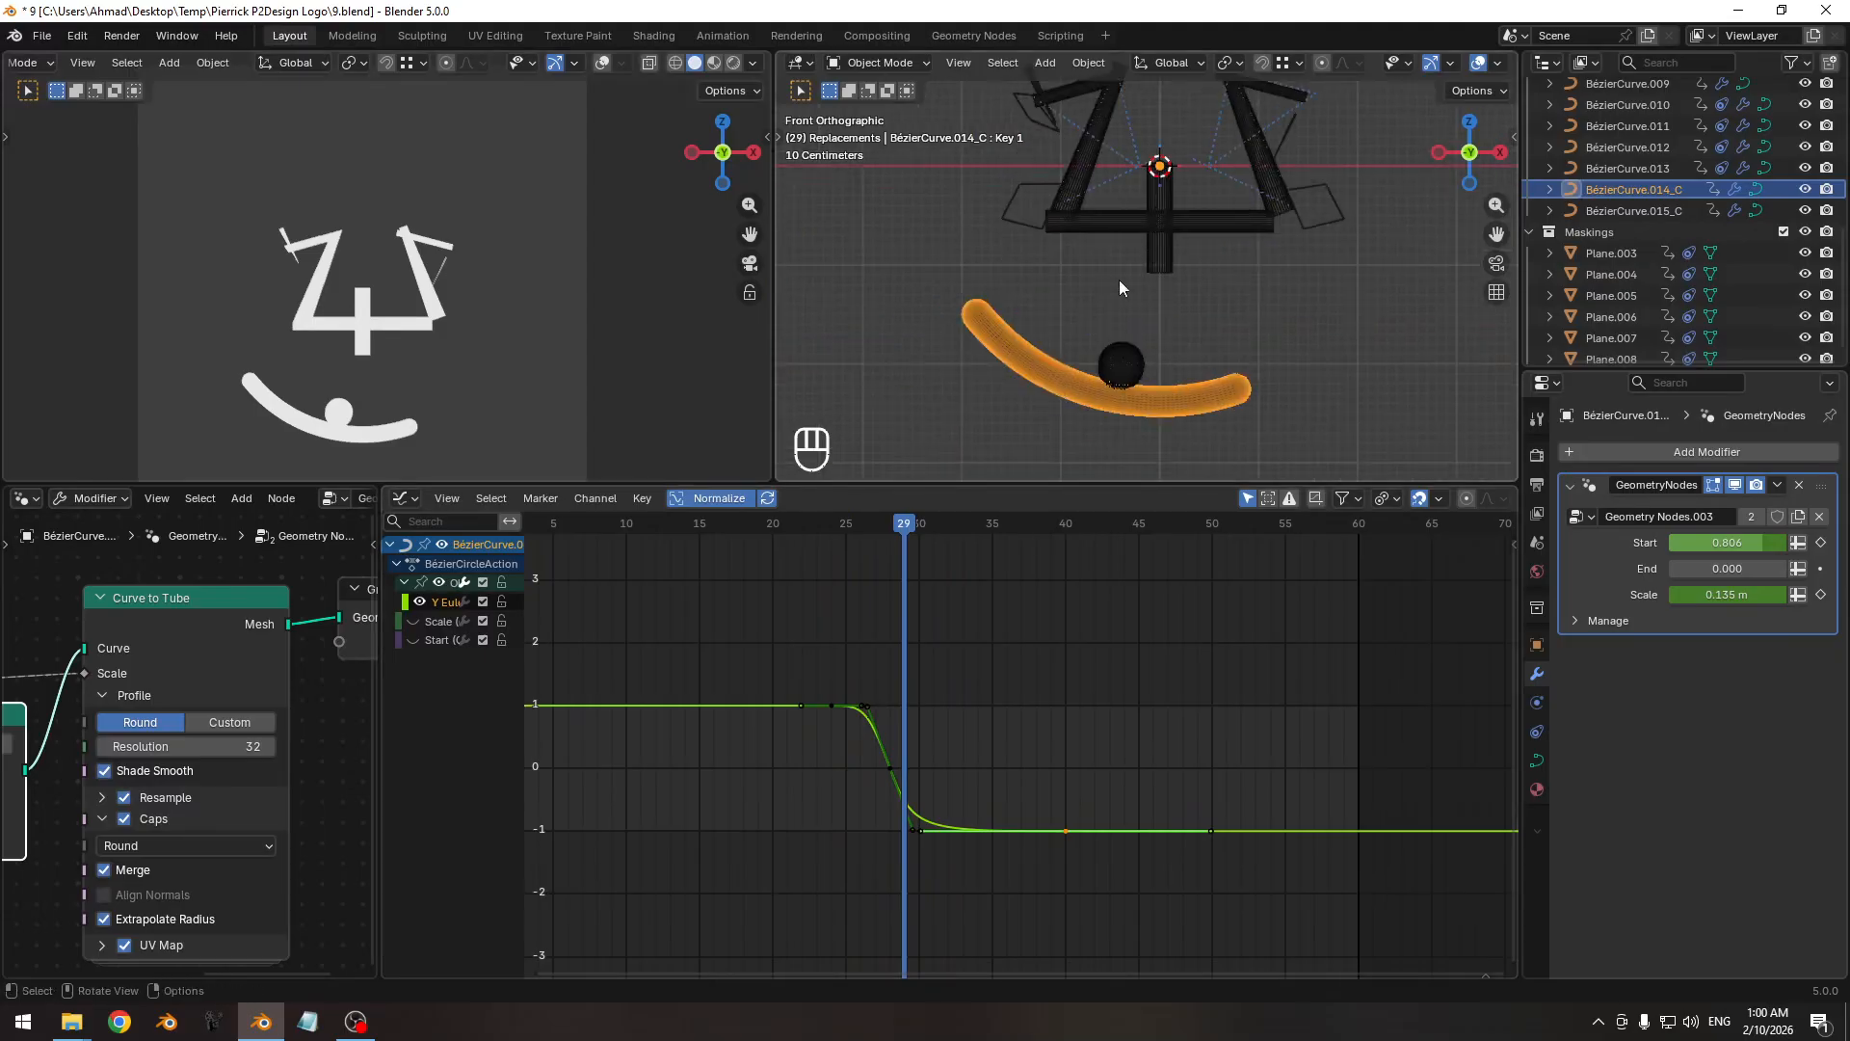
key("Pause")
left_click(1121, 364)
left_click(1536, 760)
scroll(1603, 824, "down", 8)
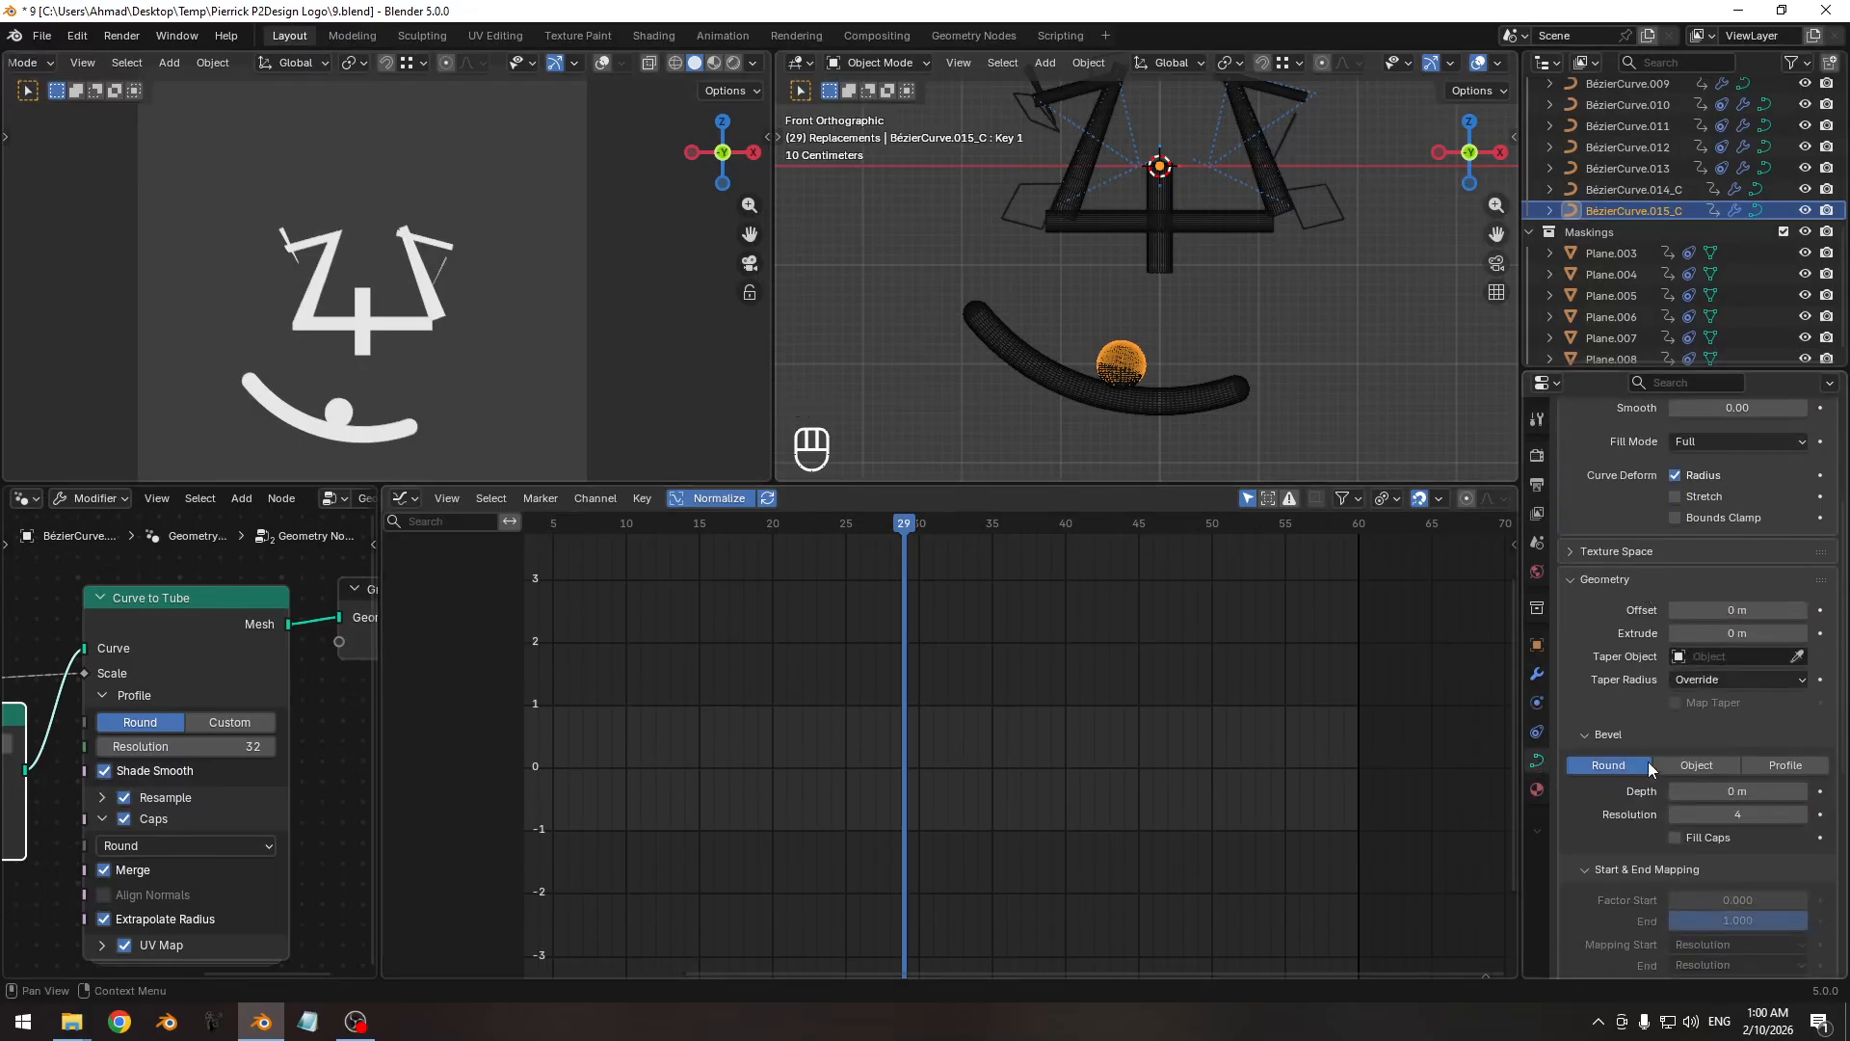
scroll(1705, 868, "down", 4)
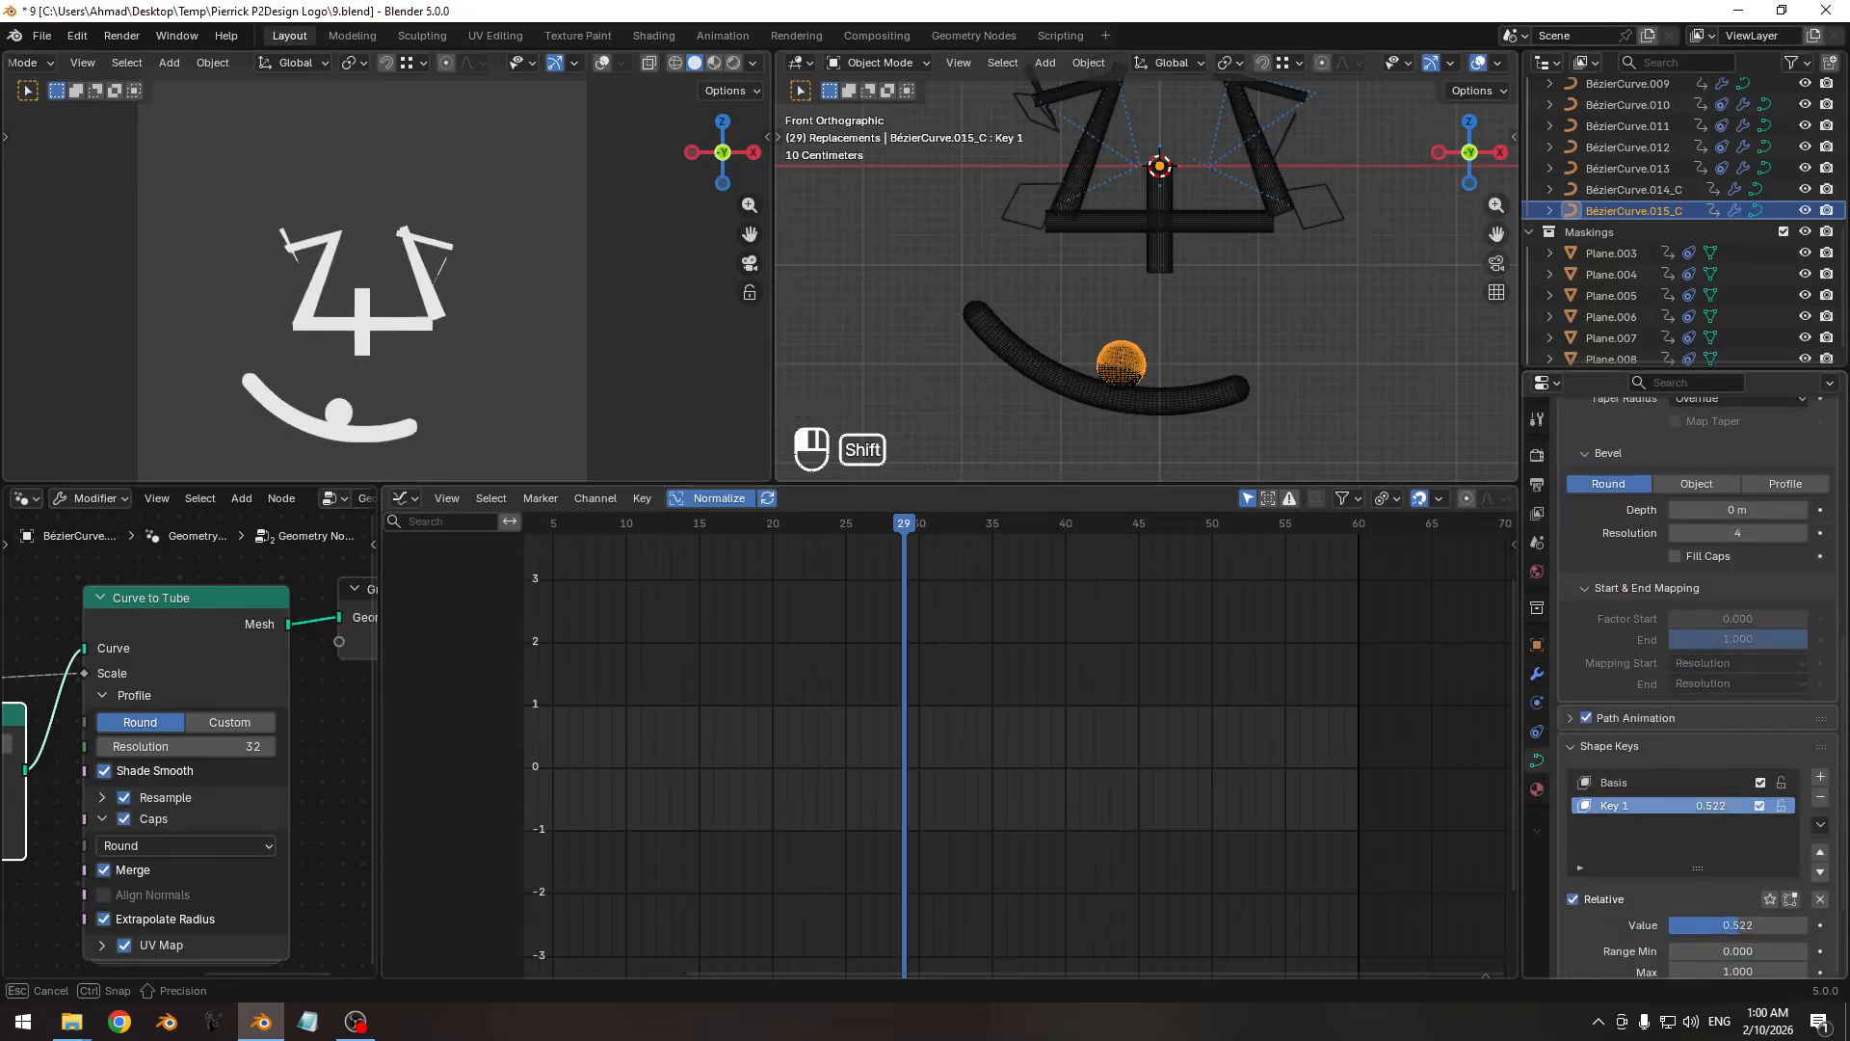
left_click_drag(1740, 925, 1274, 744, "shift")
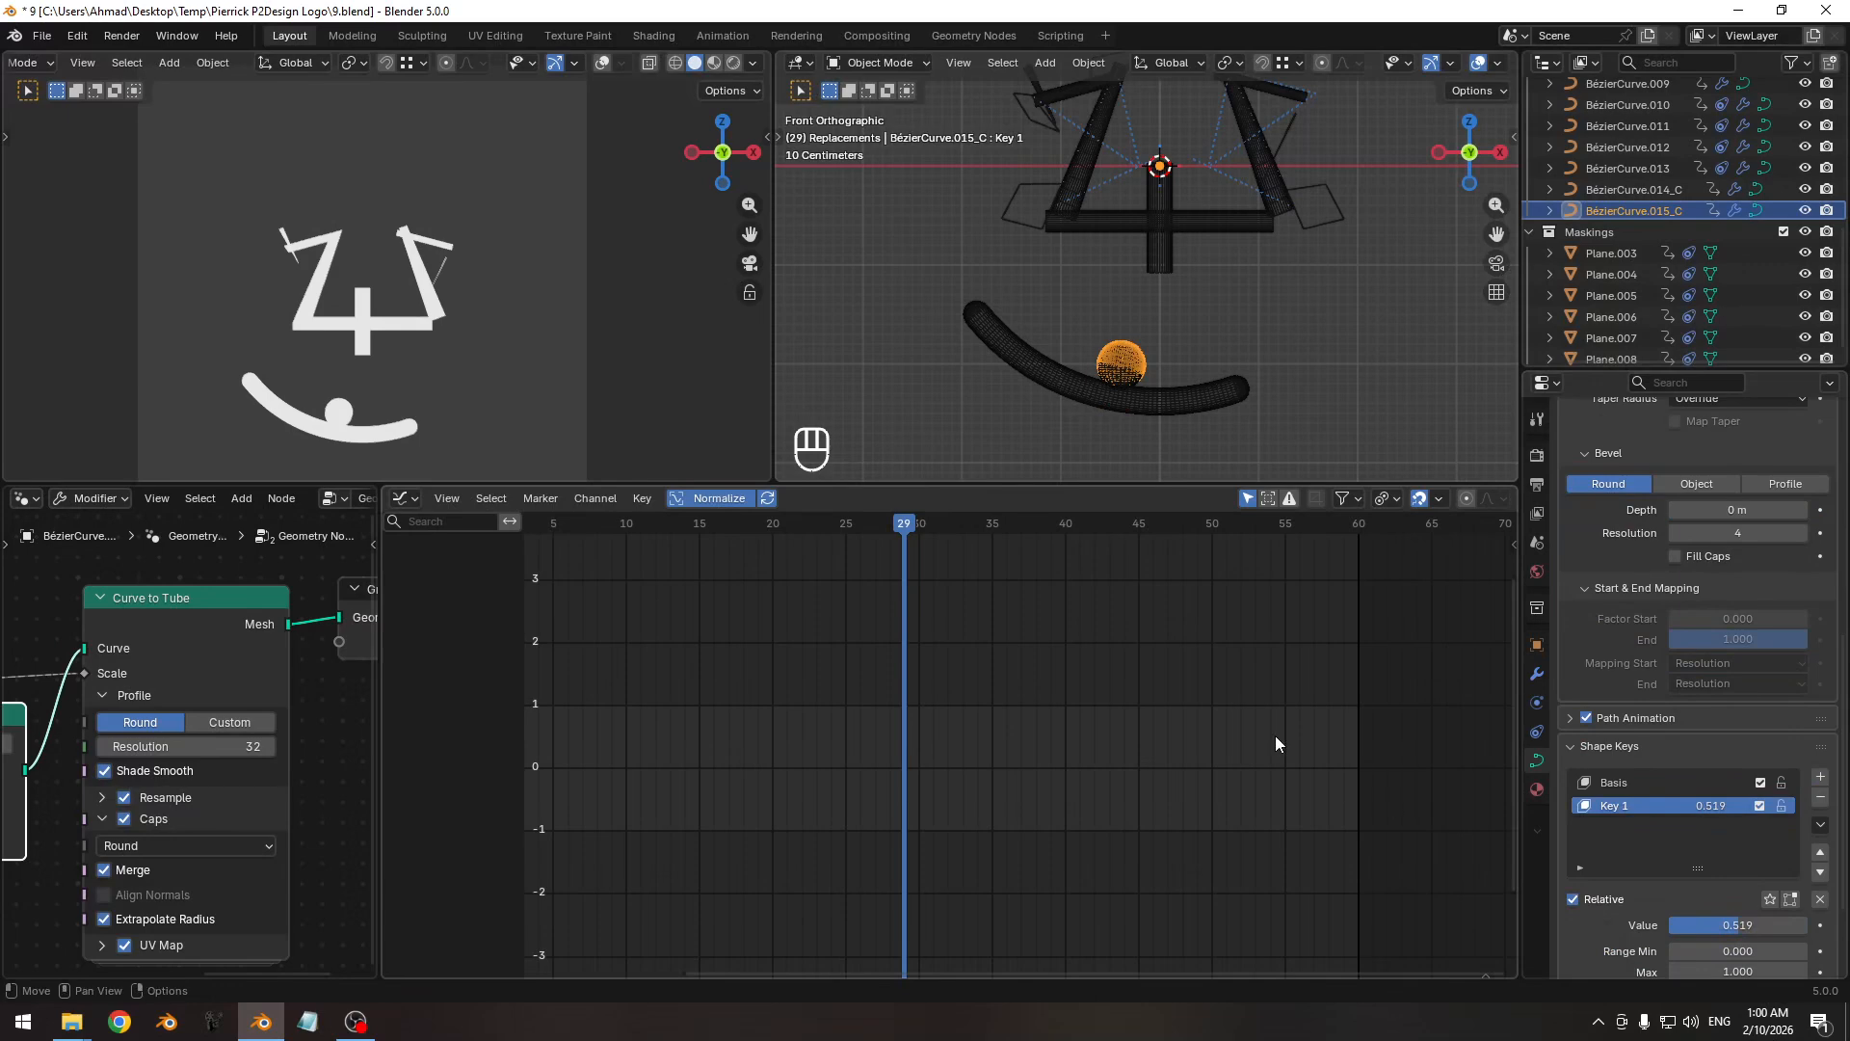
Select the overlapping ball BézierCurve.001 and go to frame 22 to check its animation curves.
left_click_drag(896, 528, 852, 558)
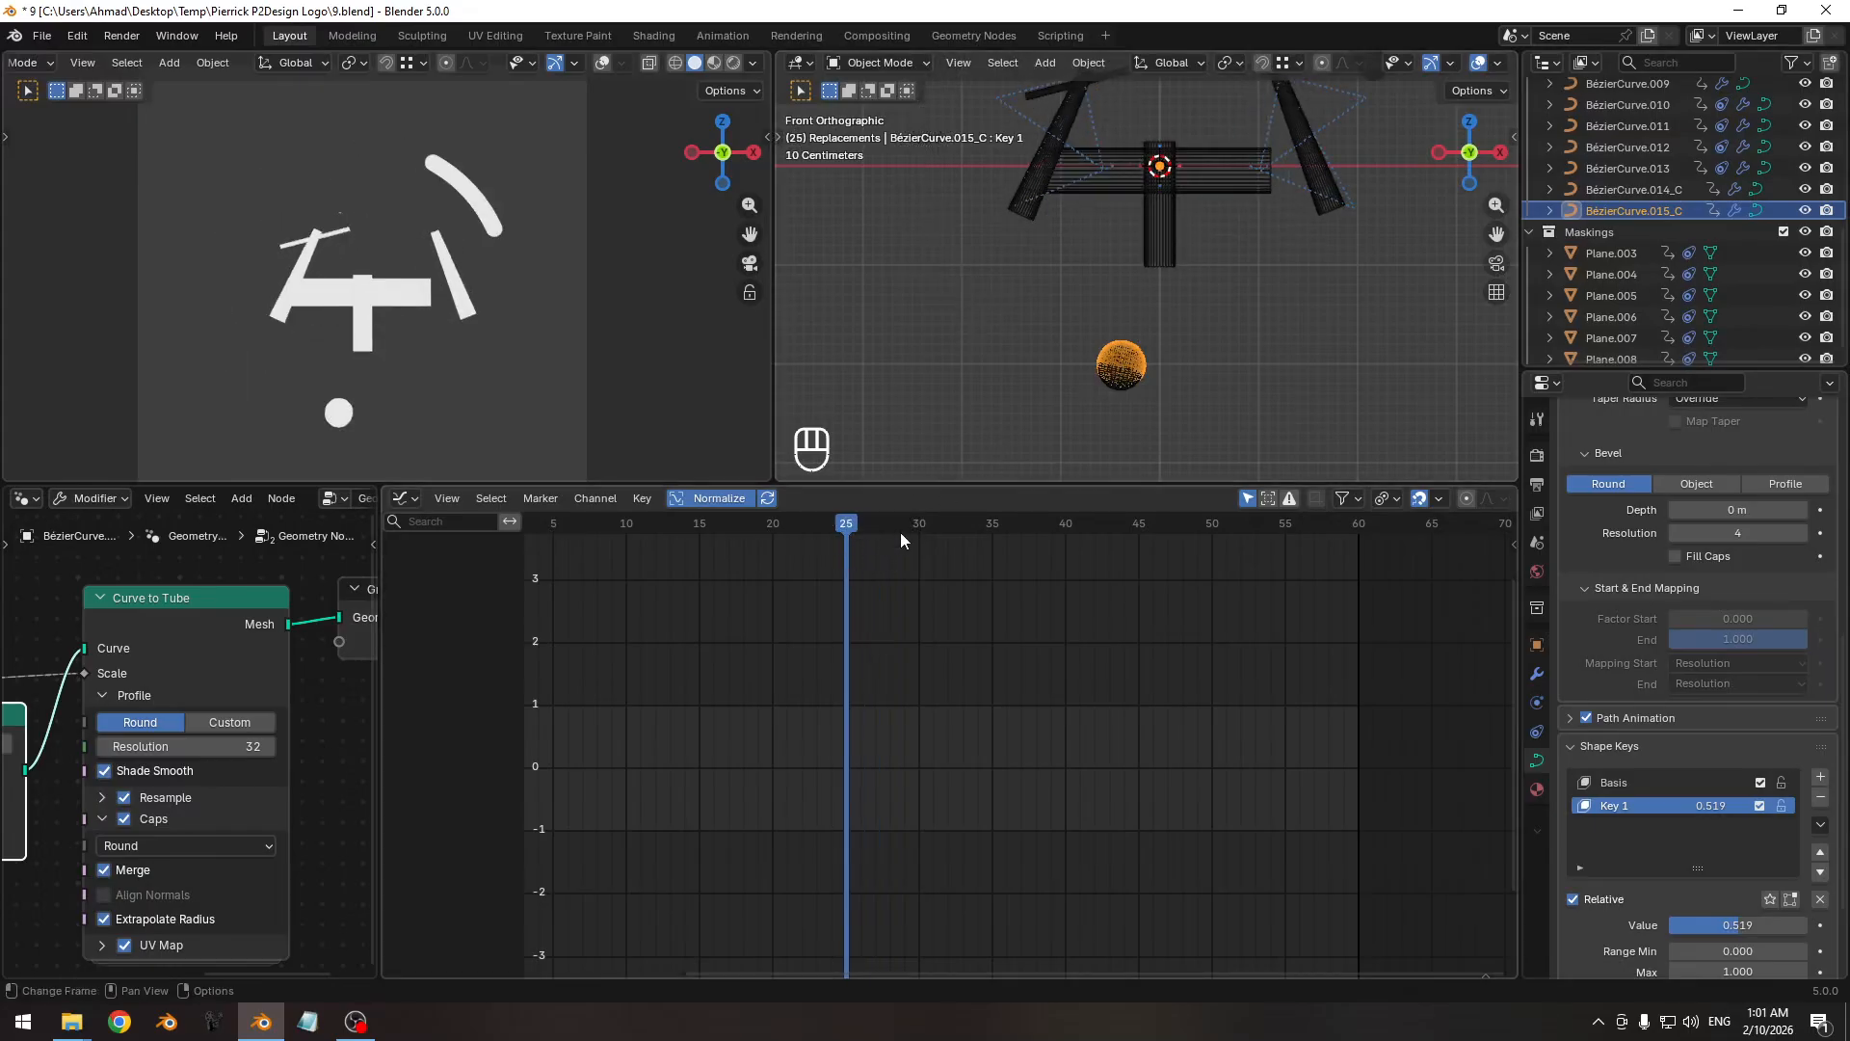
left_click(1128, 378)
middle_click_drag(771, 677, 891, 666, "ctrl")
middle_click_drag(892, 667, 1035, 691, "shift")
middle_click_drag(1036, 691, 949, 636, "ctrl")
left_click_drag(965, 527, 969, 576)
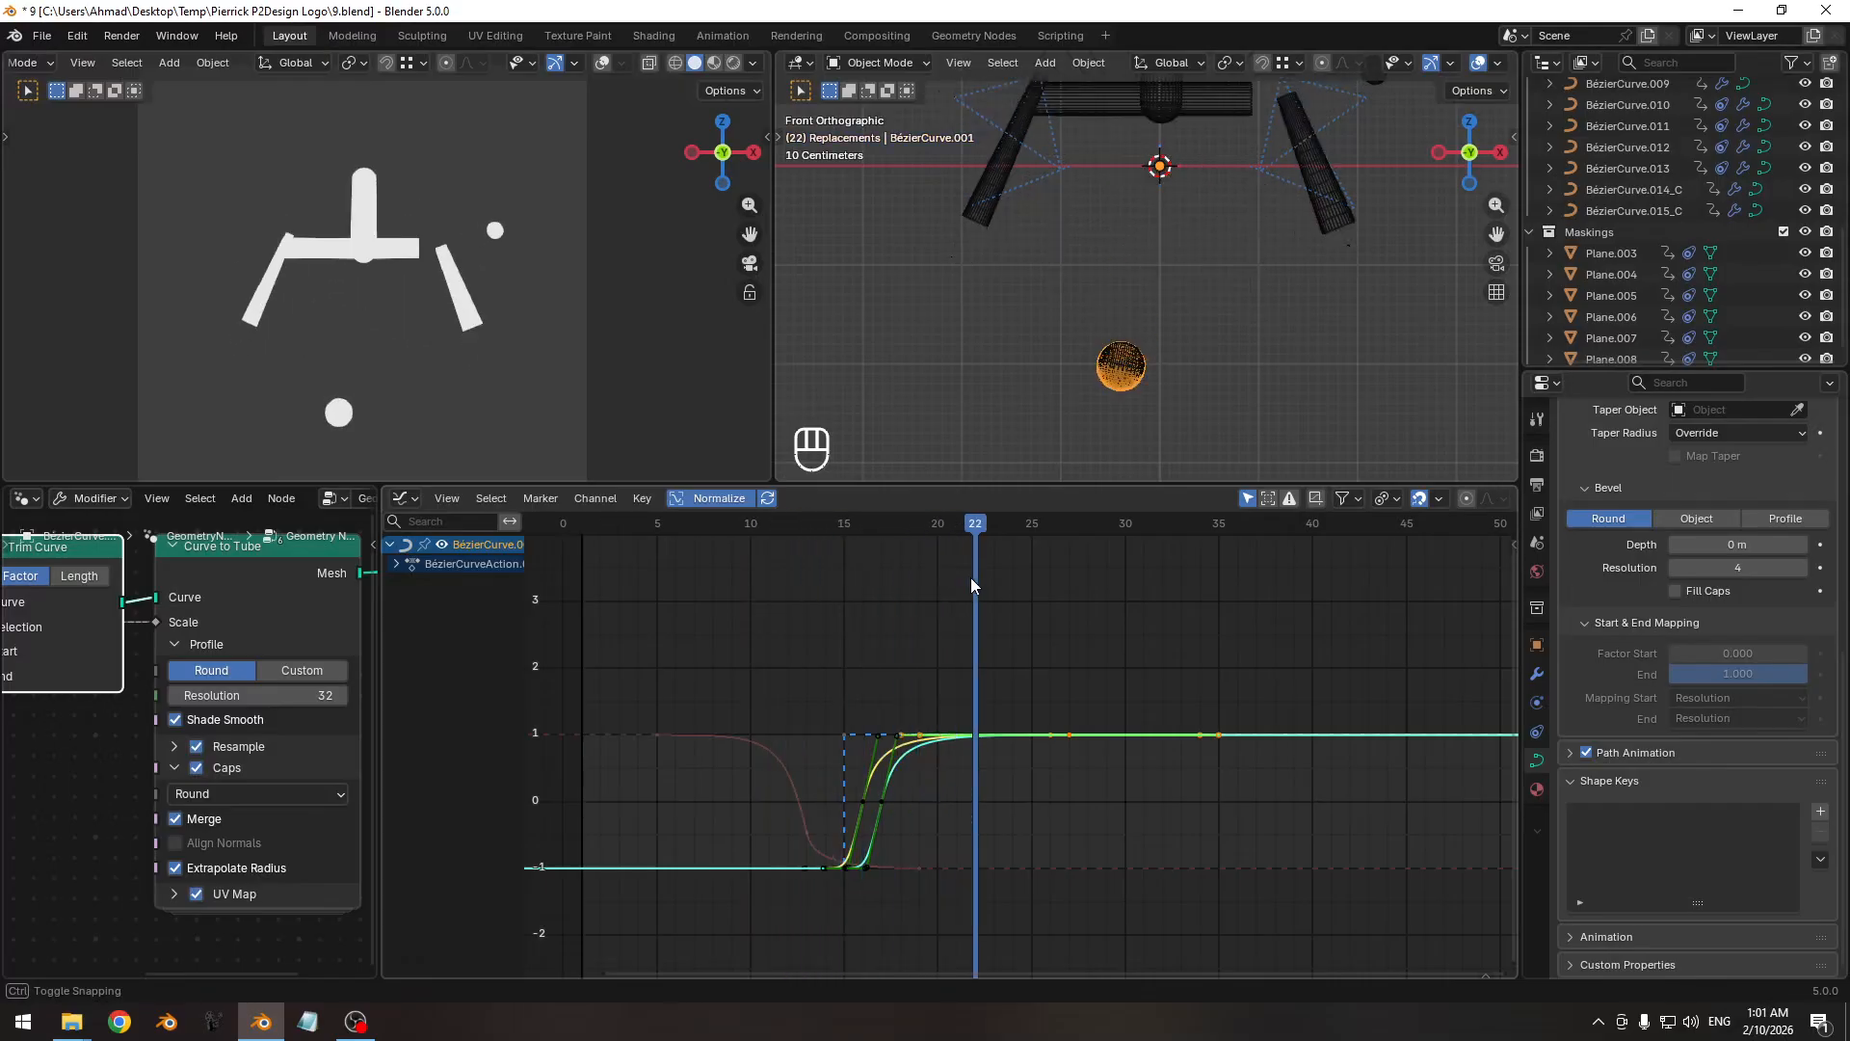
middle_click_drag(1148, 374, 1147, 267, "shift")
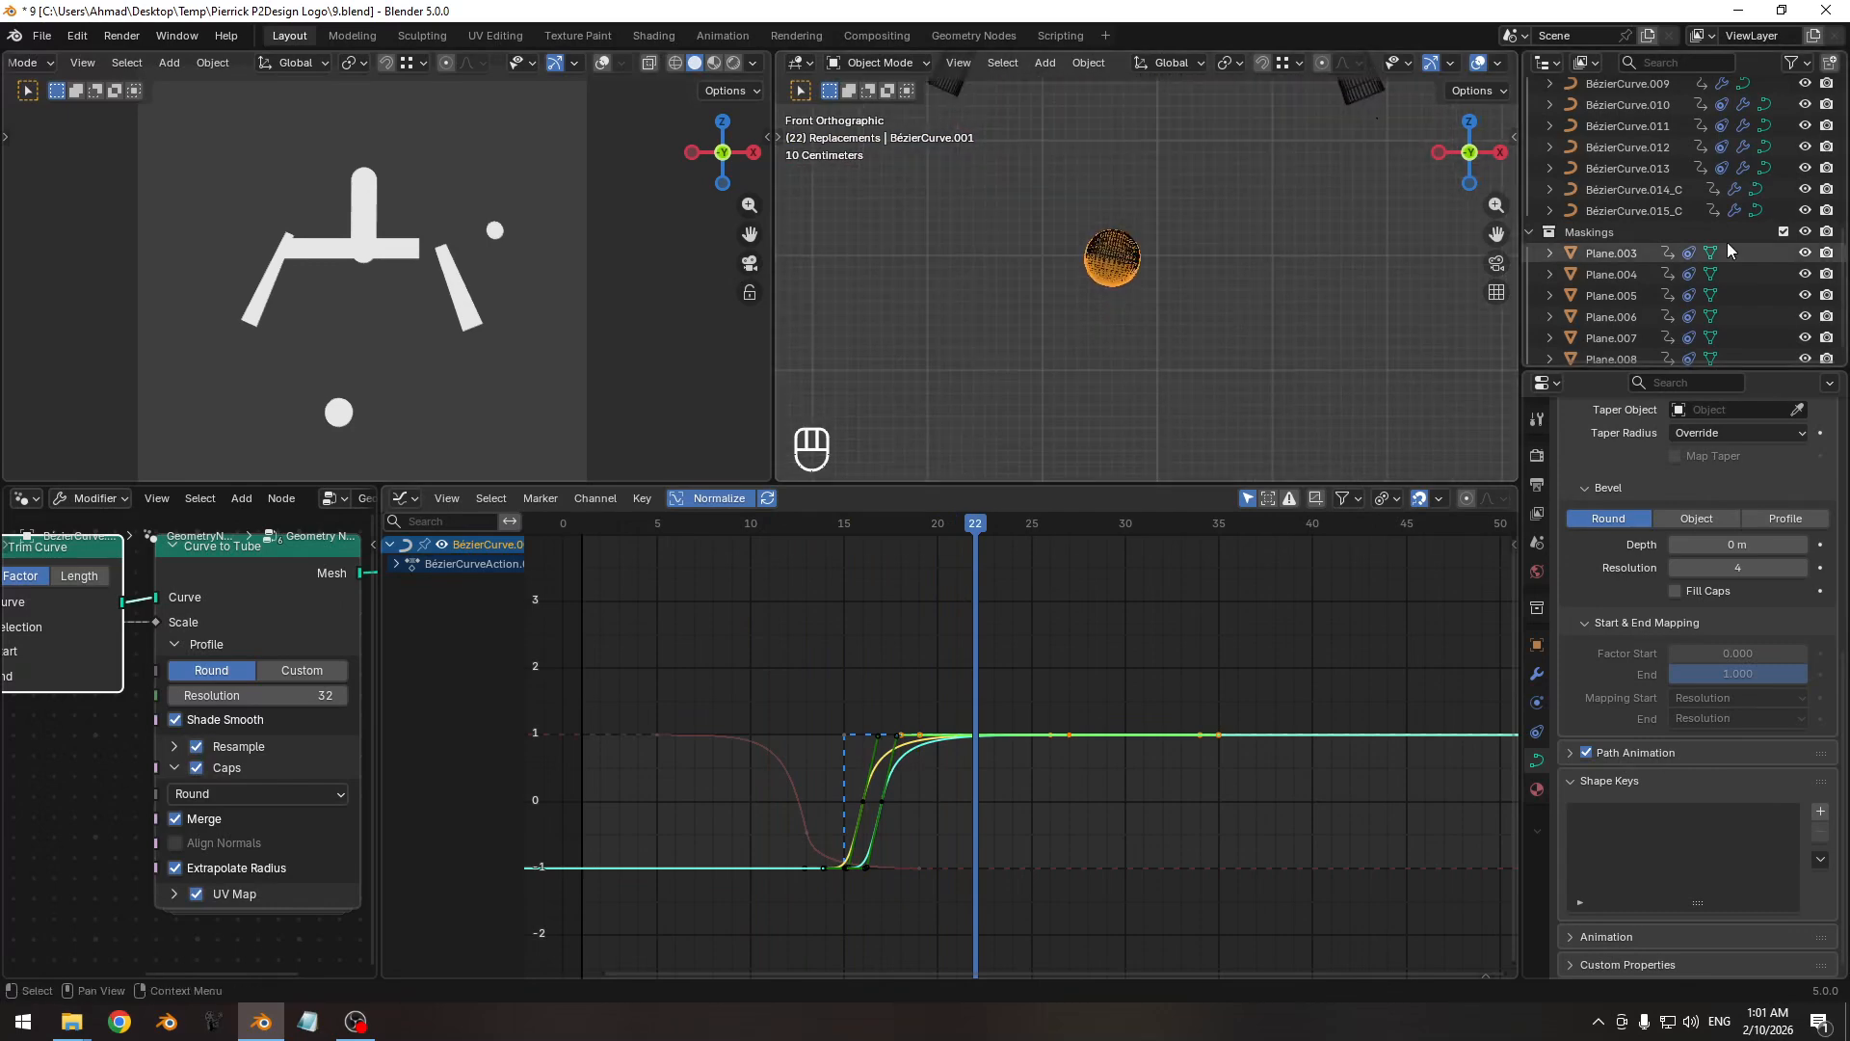
Select BézierCurve.015_C and keyframe its Geometry Nodes Scale at frames 22 and 23.
scroll(1739, 245, "up", 1)
left_click(1638, 228)
scroll(1698, 667, "up", 10)
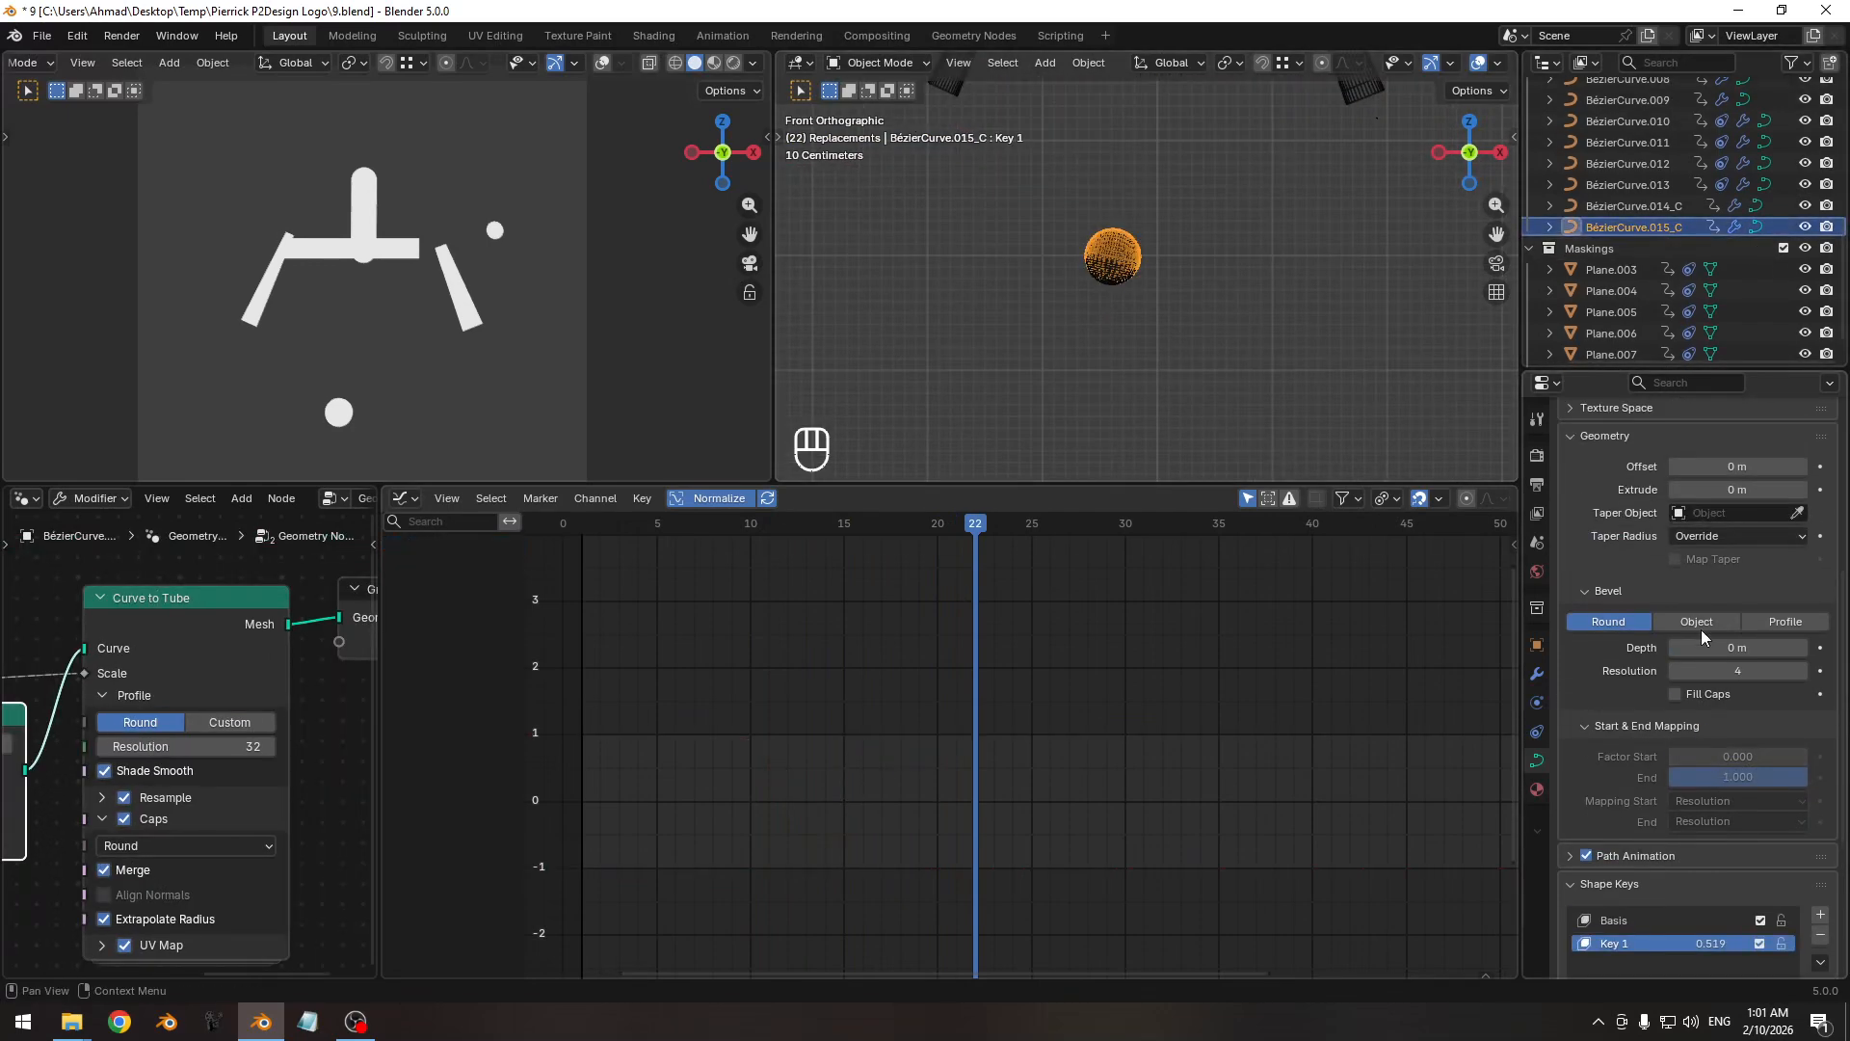
left_click(1537, 673)
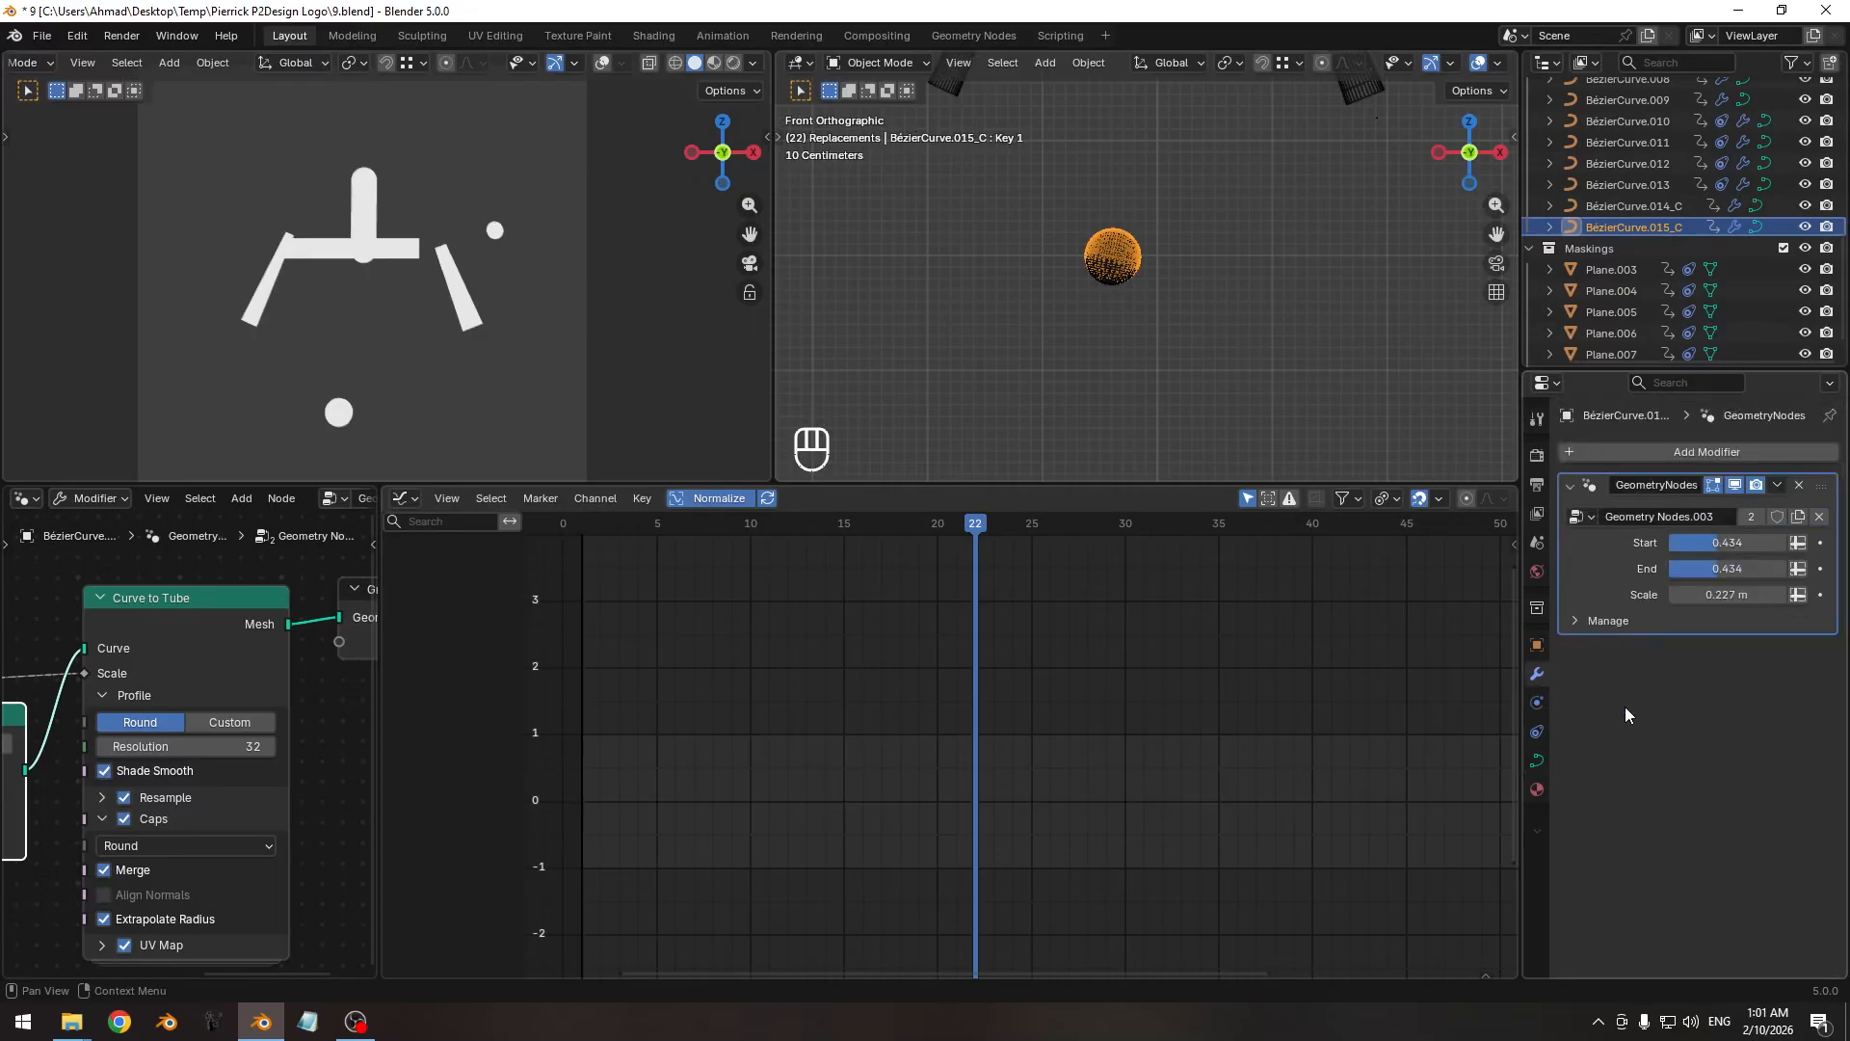
left_click(1821, 596)
key("Right")
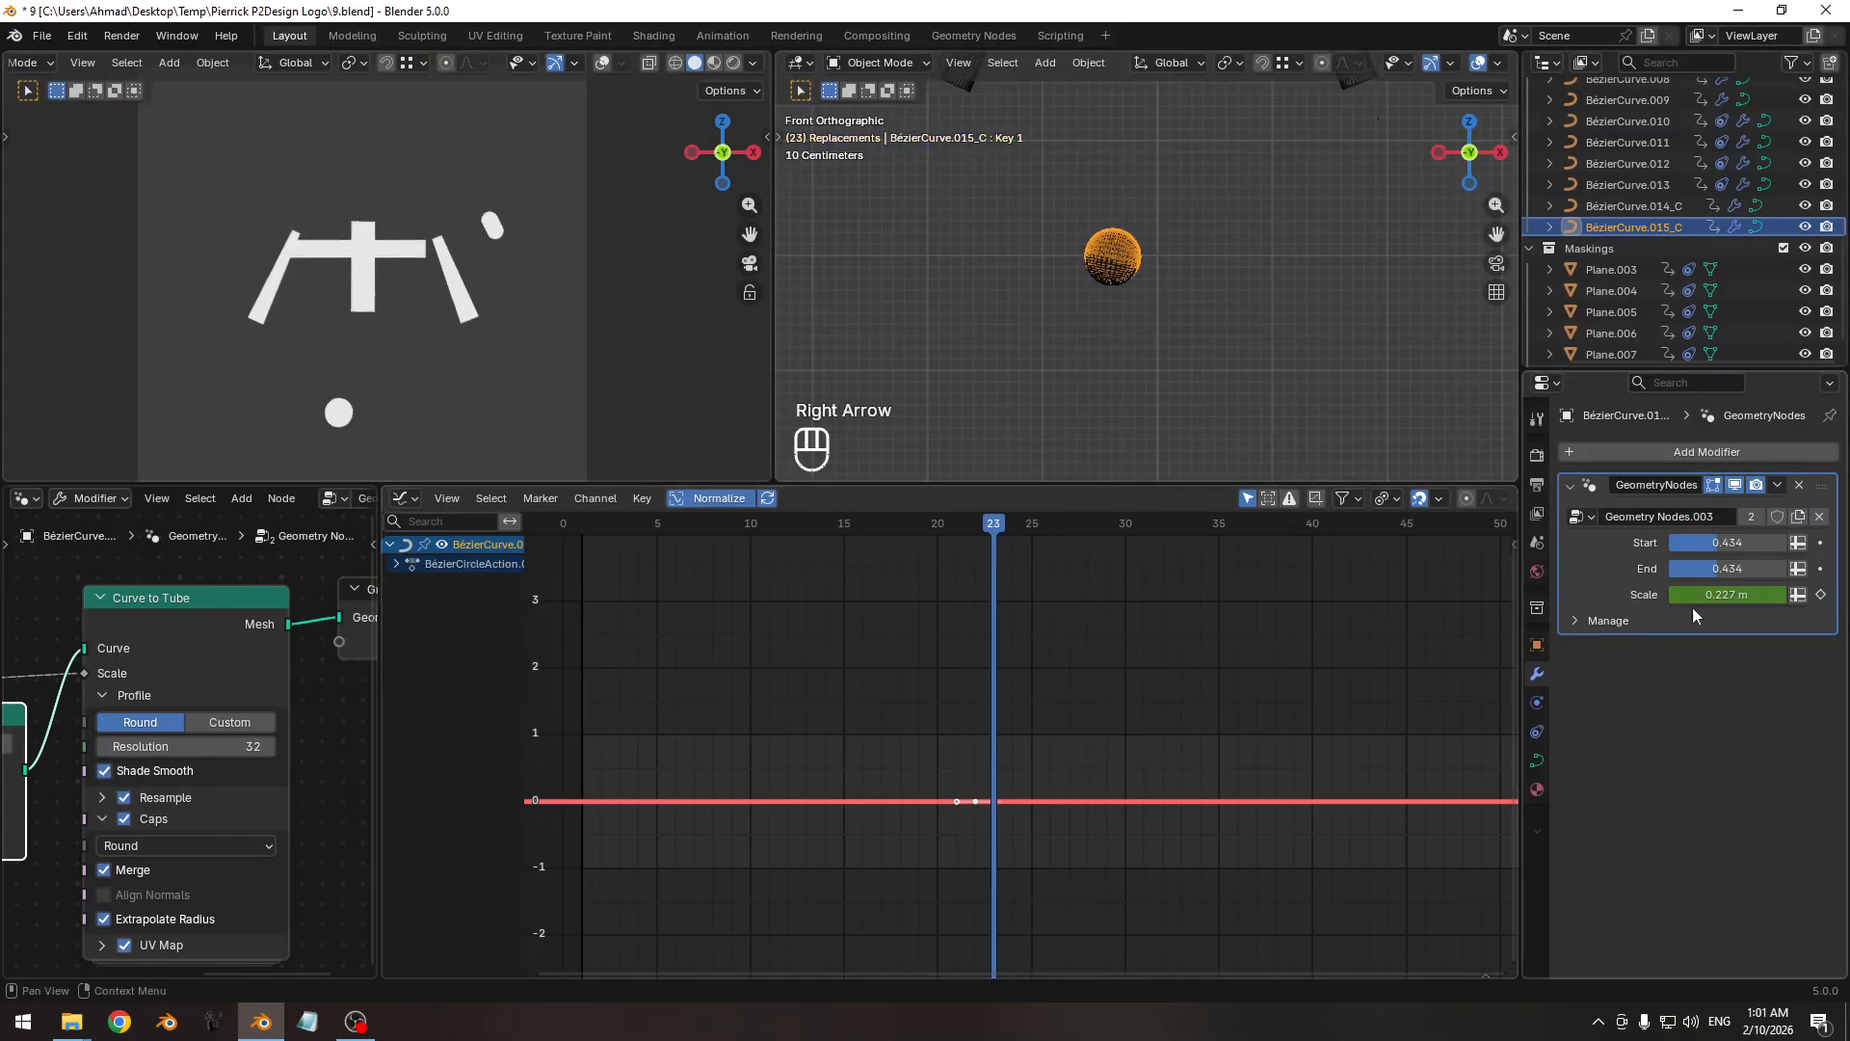
key("i")
key("Left")
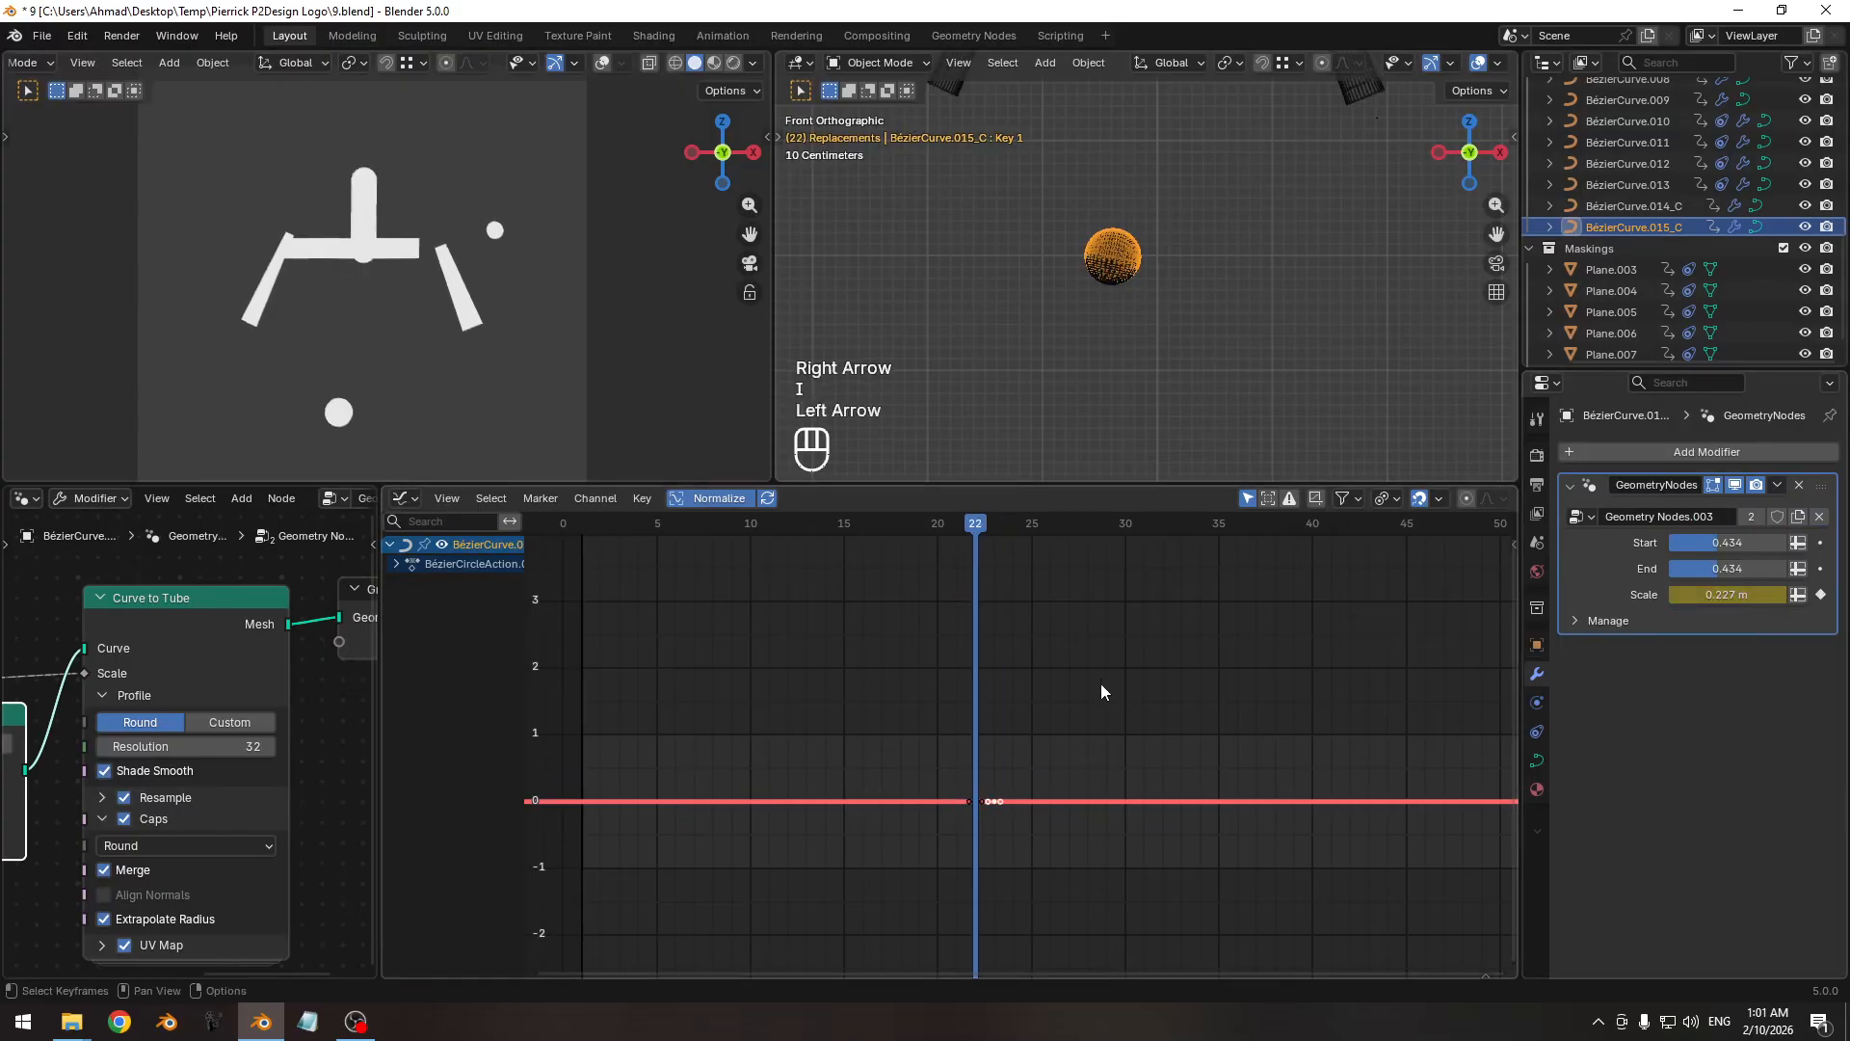
Set the Scale of BézierCurve.015_C to 0 at frame 22 and update its keyframe.
left_click_drag(1742, 595, 1696, 595)
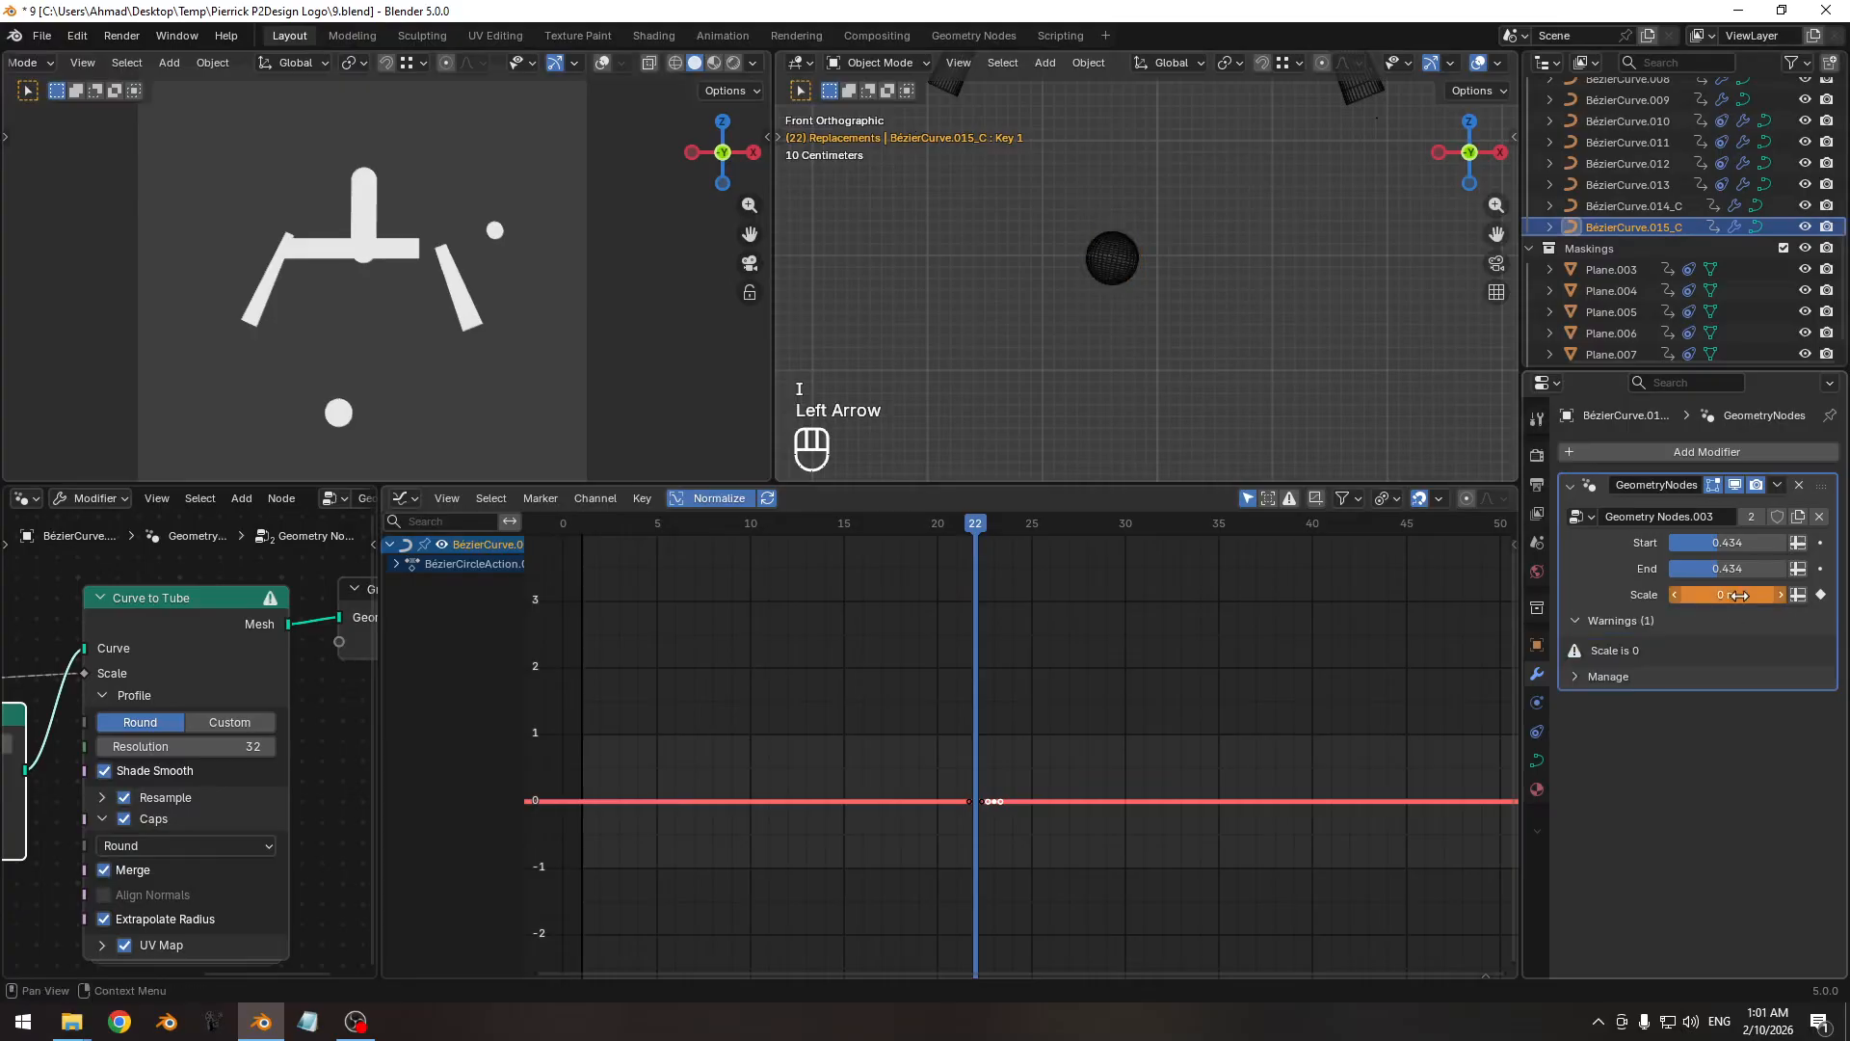
key("i")
key("Right")
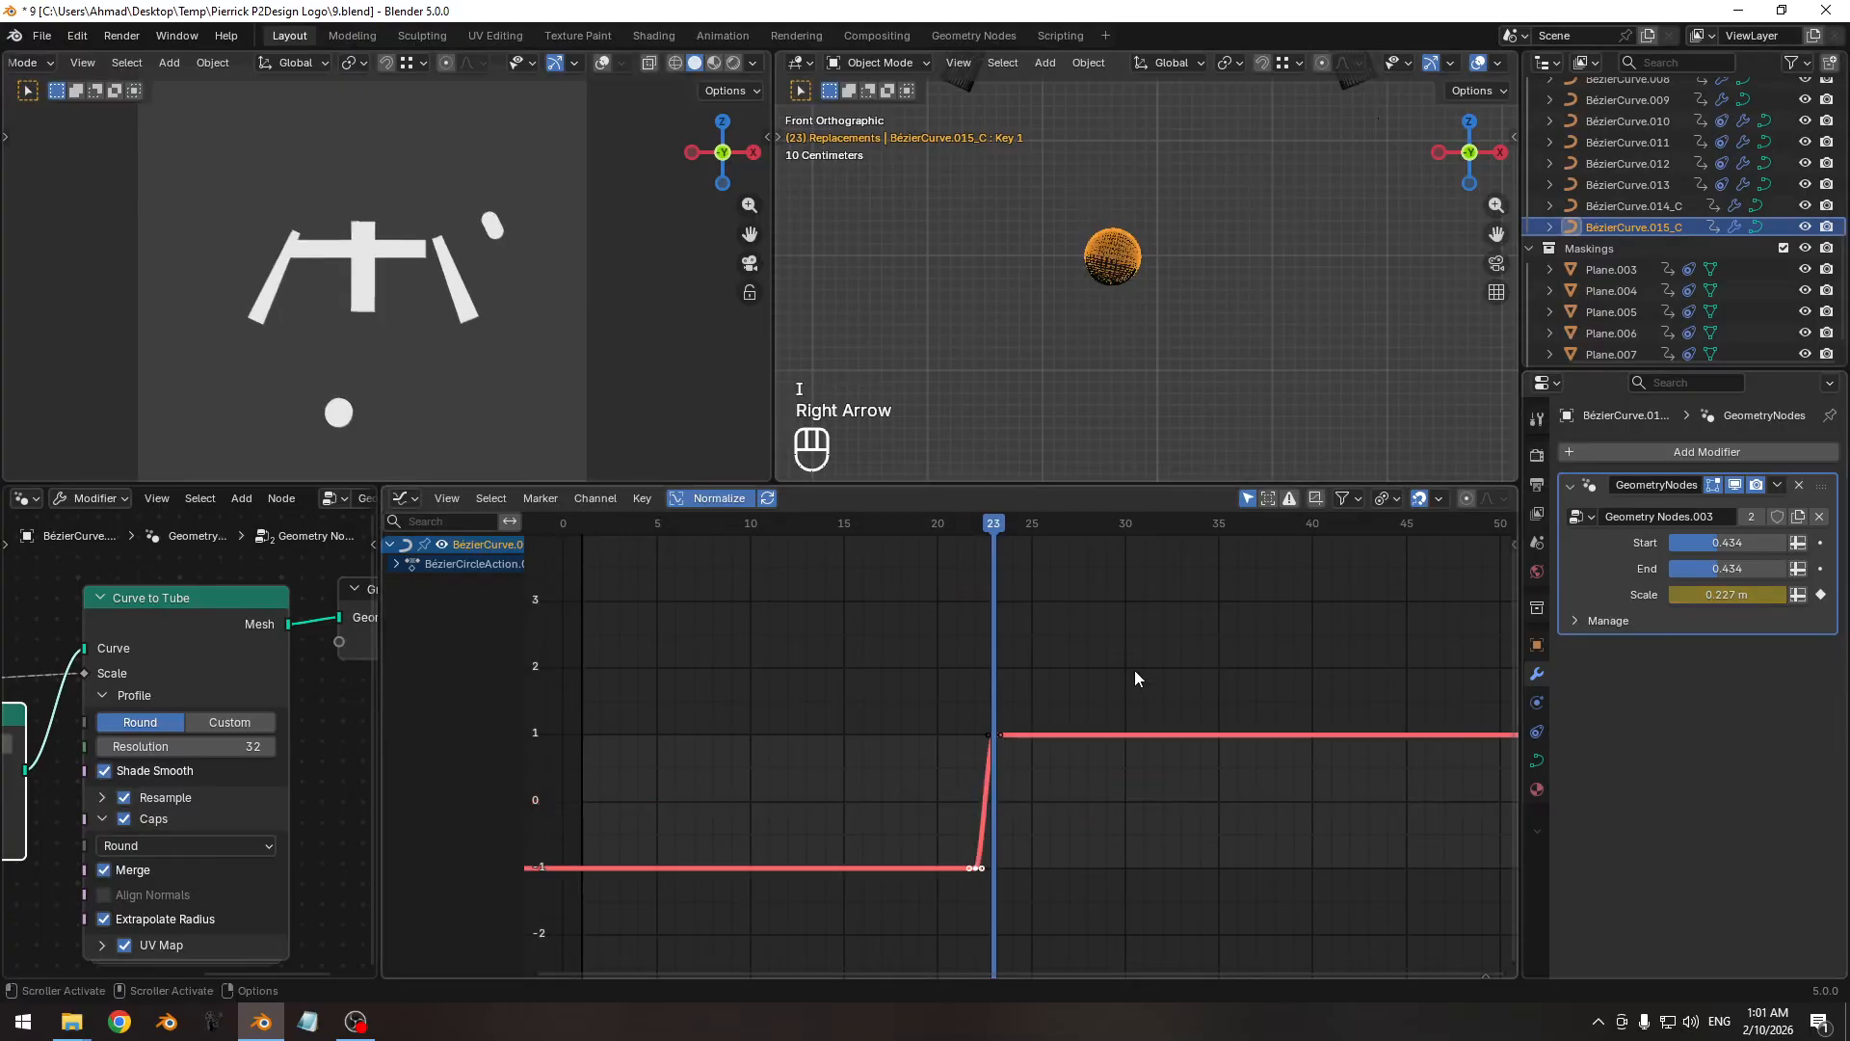
key("Left")
Select the ball BézierCurve.001 and isolate its Scale animation curve for editing at frame 22.
left_click(1121, 272)
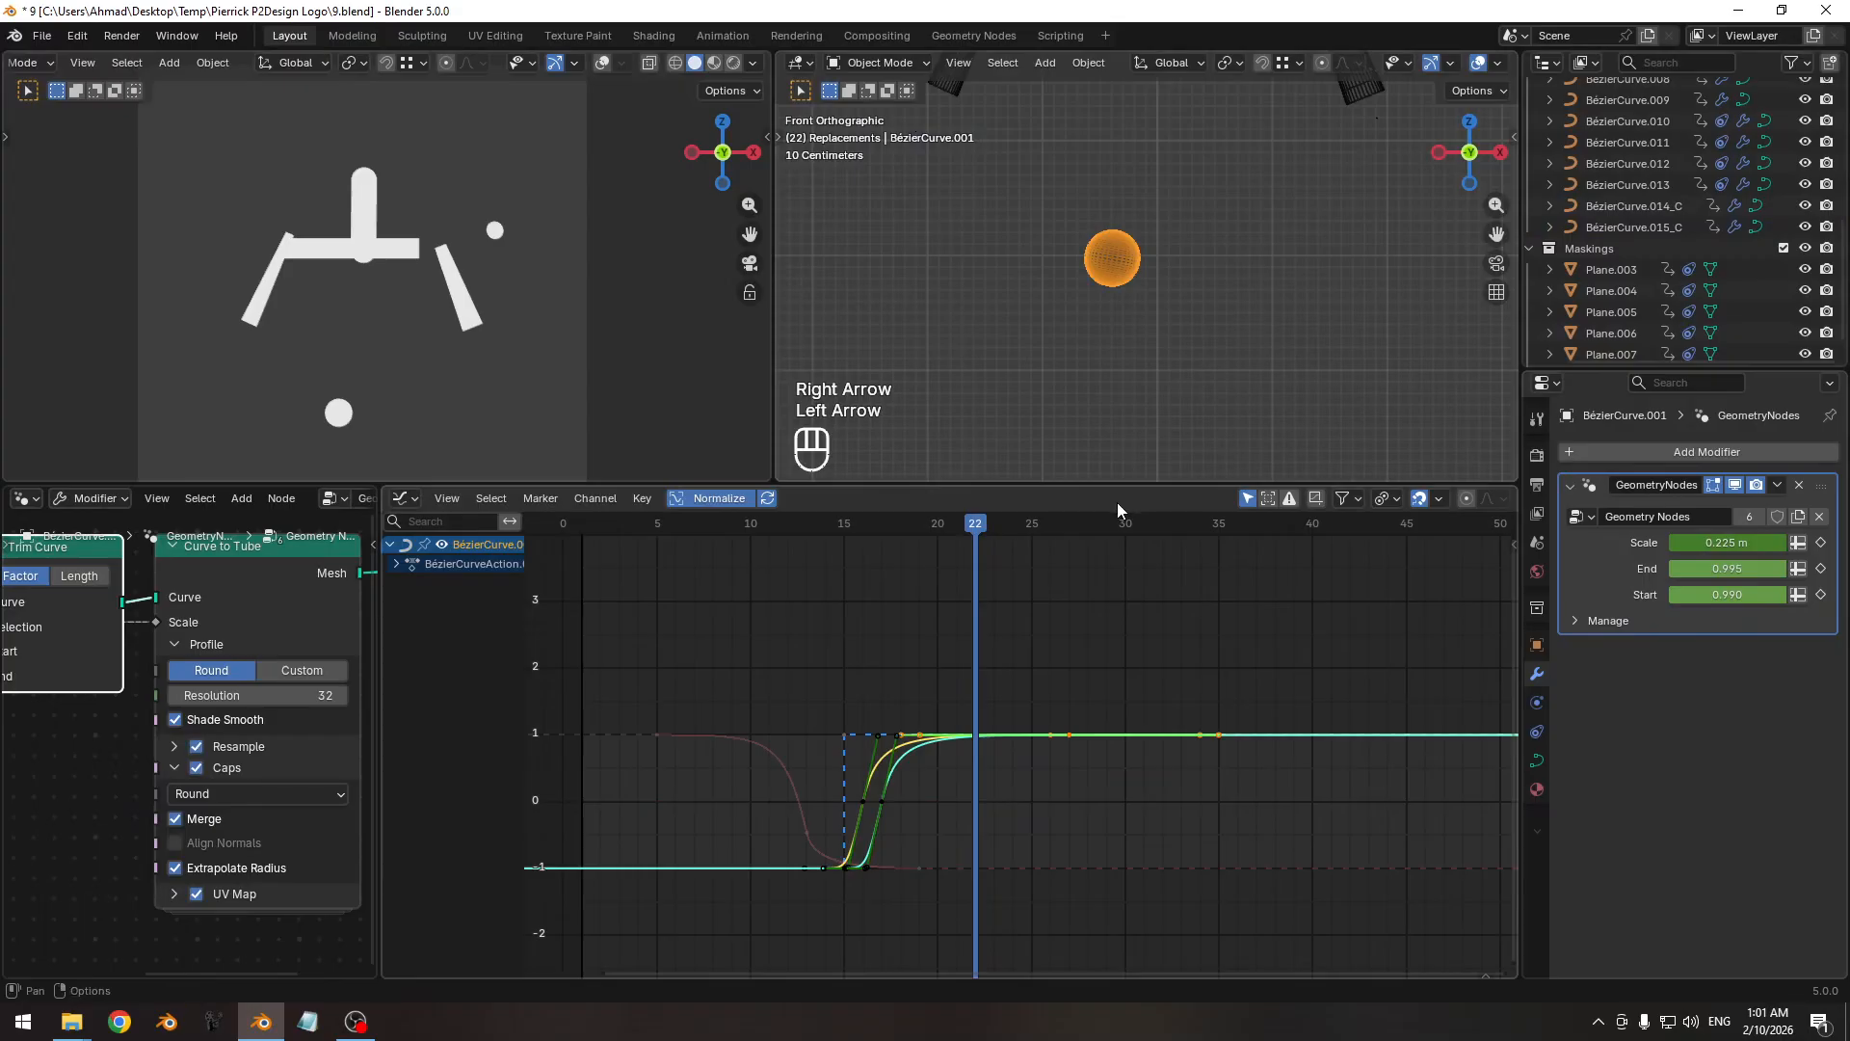
key("Right")
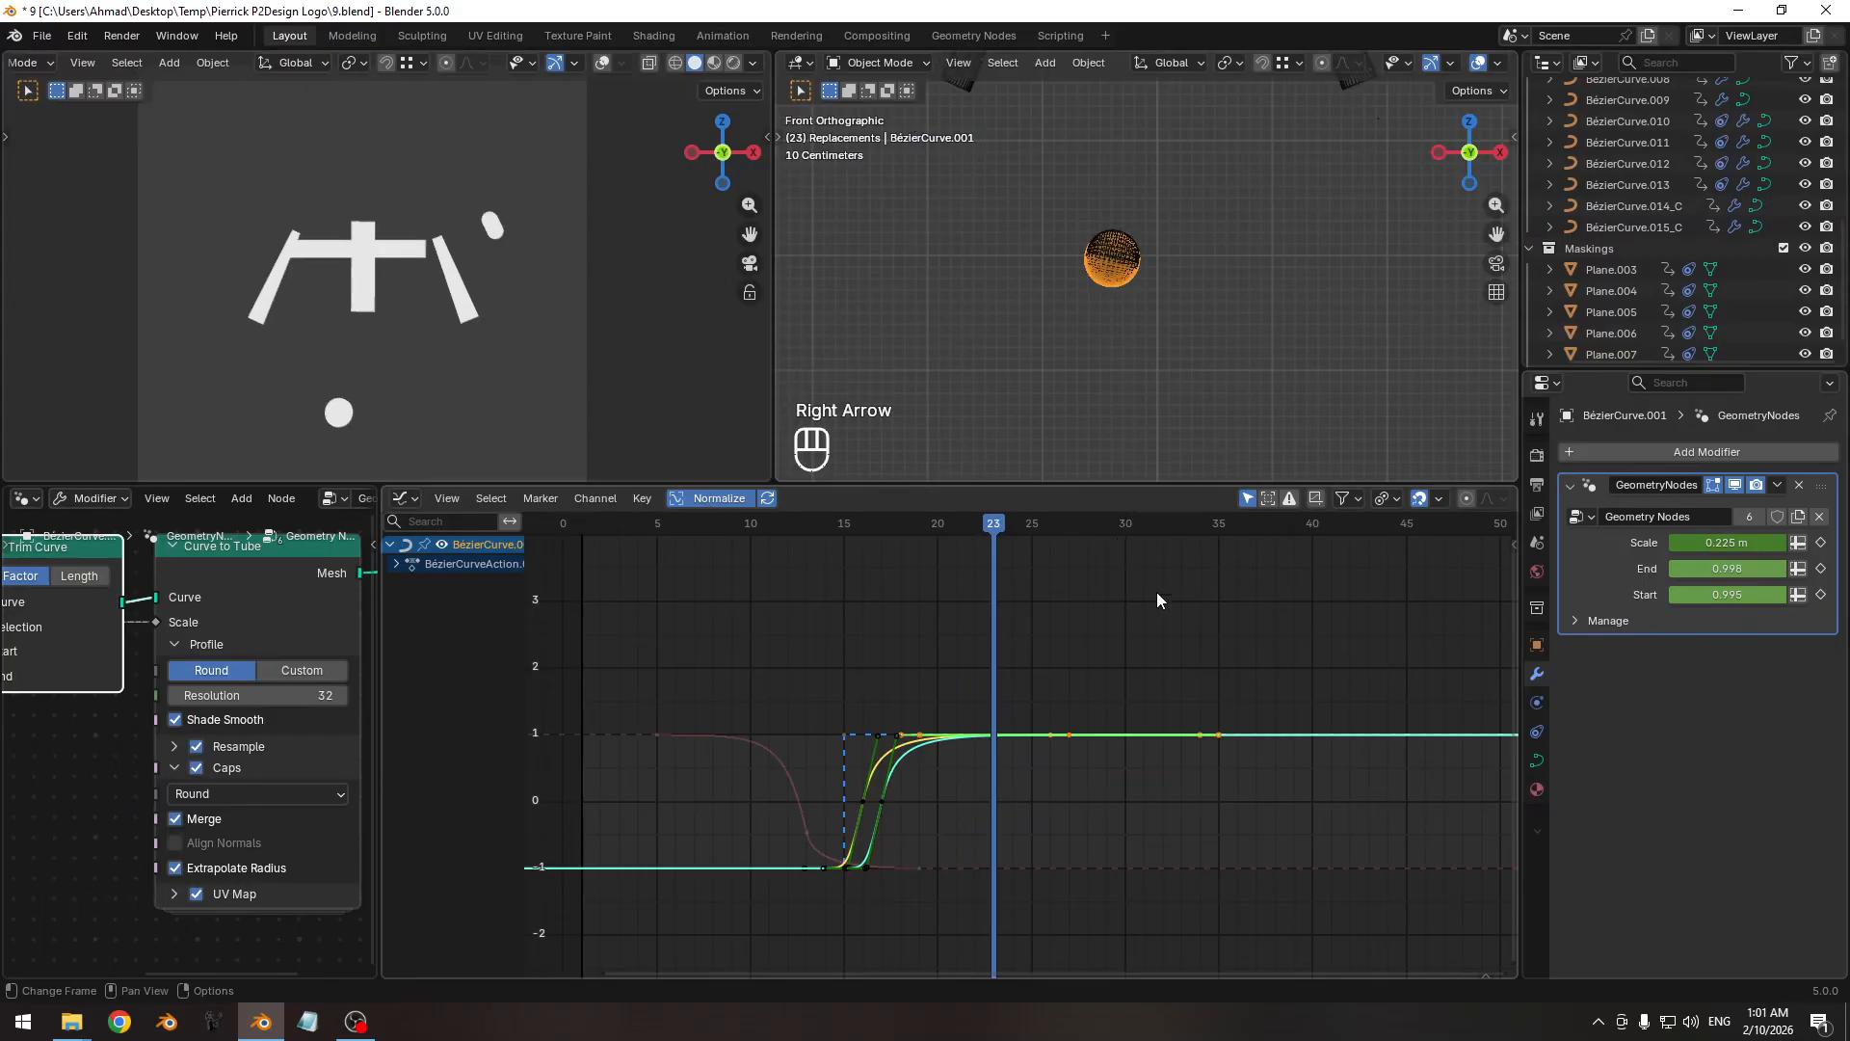
key("Left")
left_click_drag(700, 692, 735, 763)
key("shift+h")
middle_click_drag(817, 836, 929, 792, "ctrl")
key("Tab")
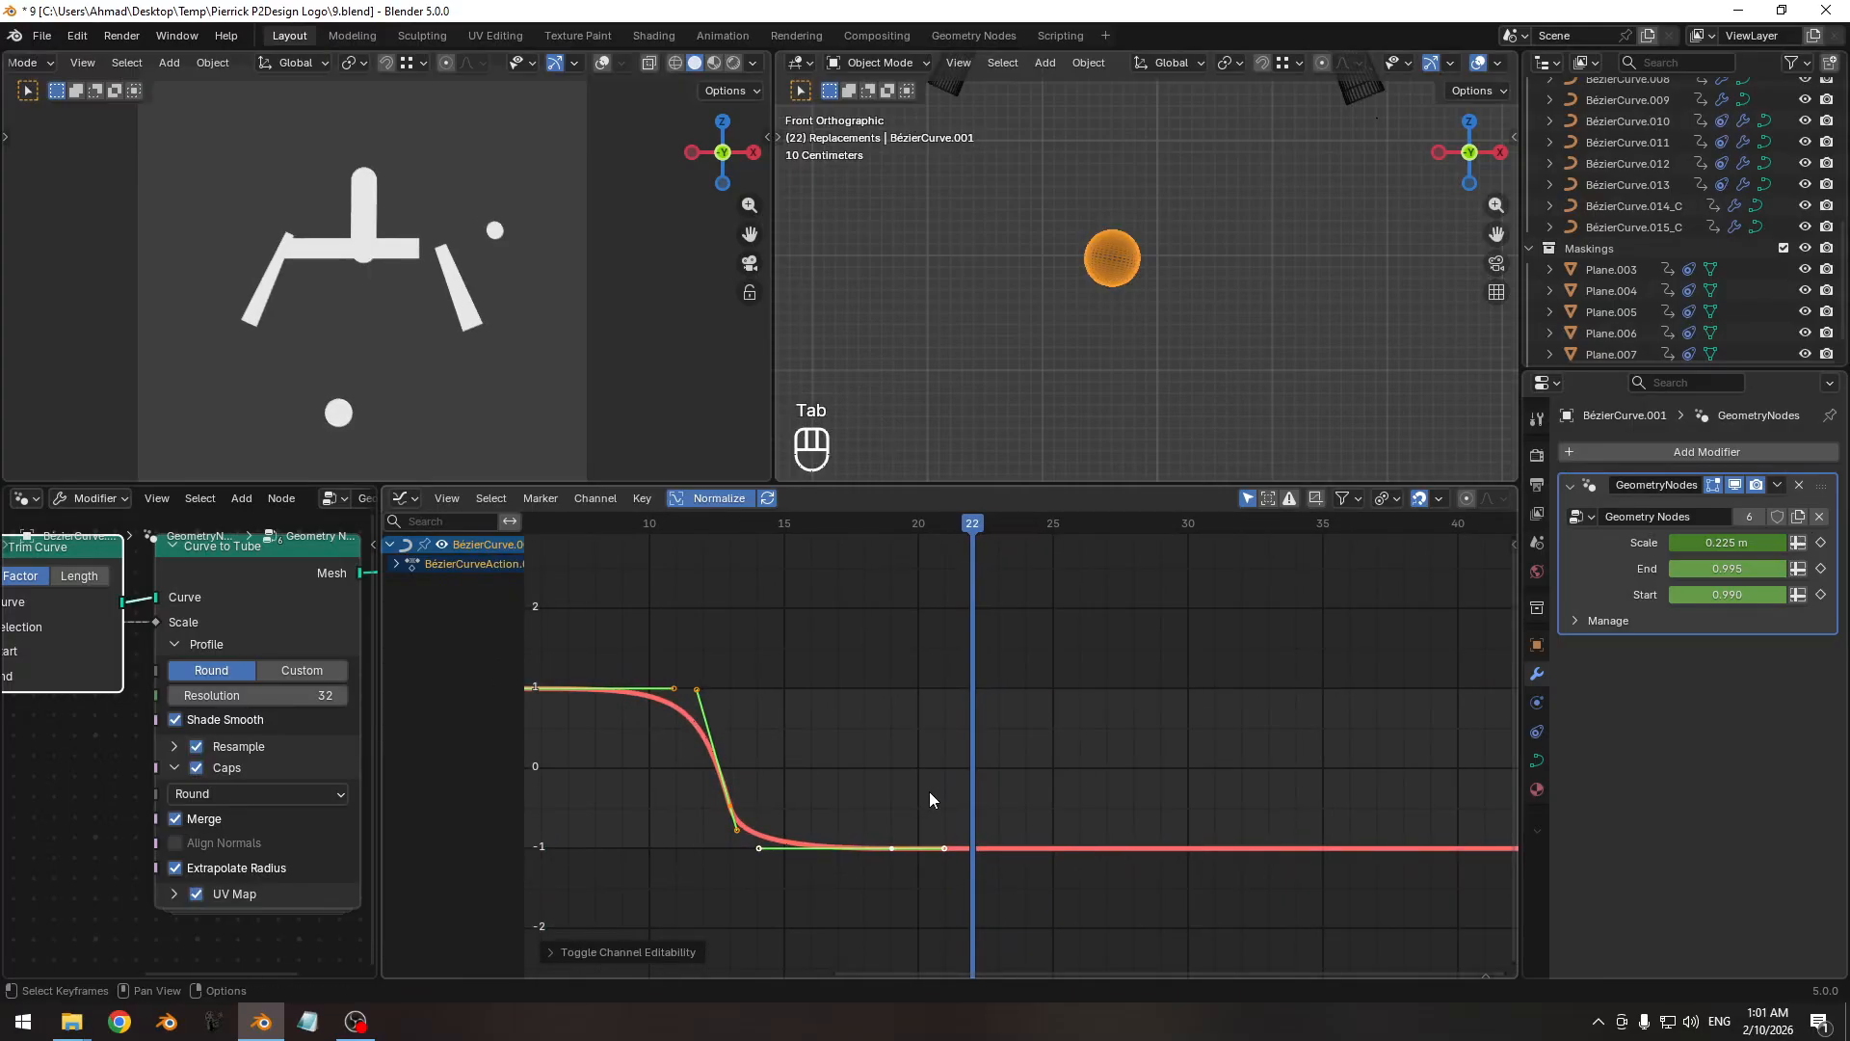
key("Right")
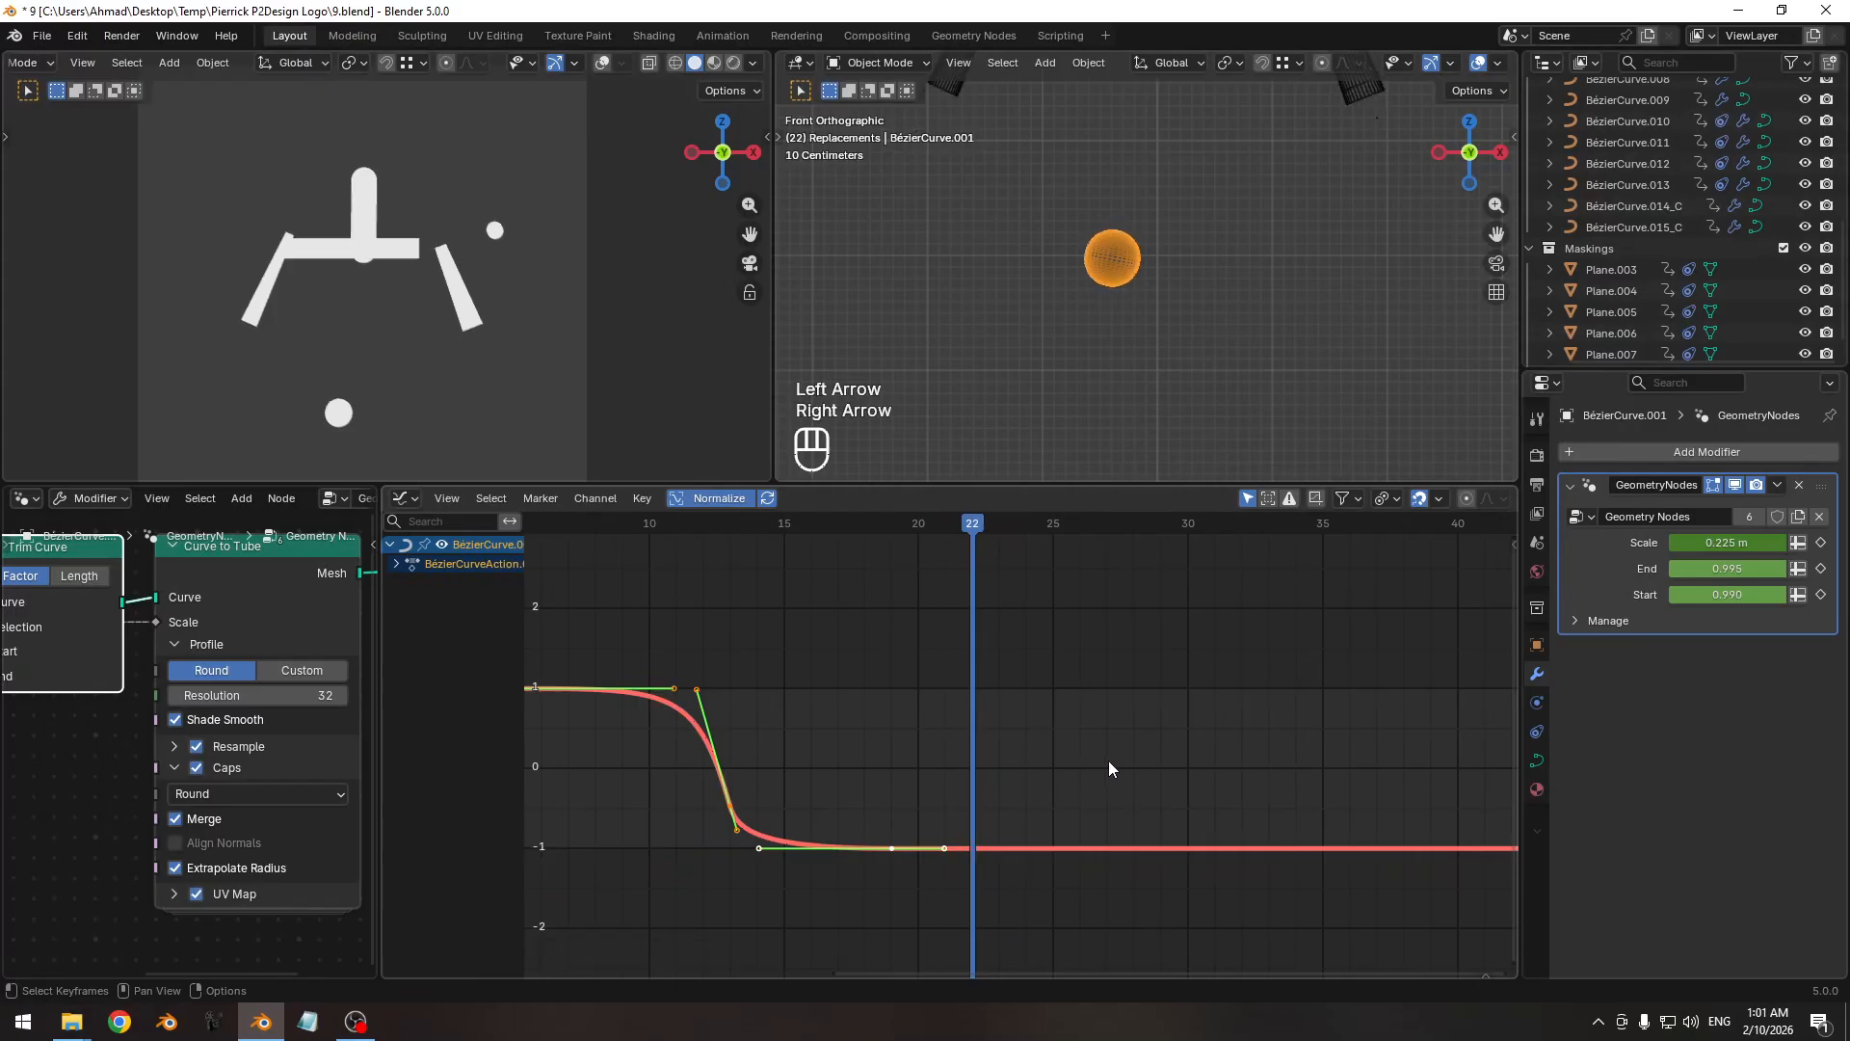
key("Right")
key("Left")
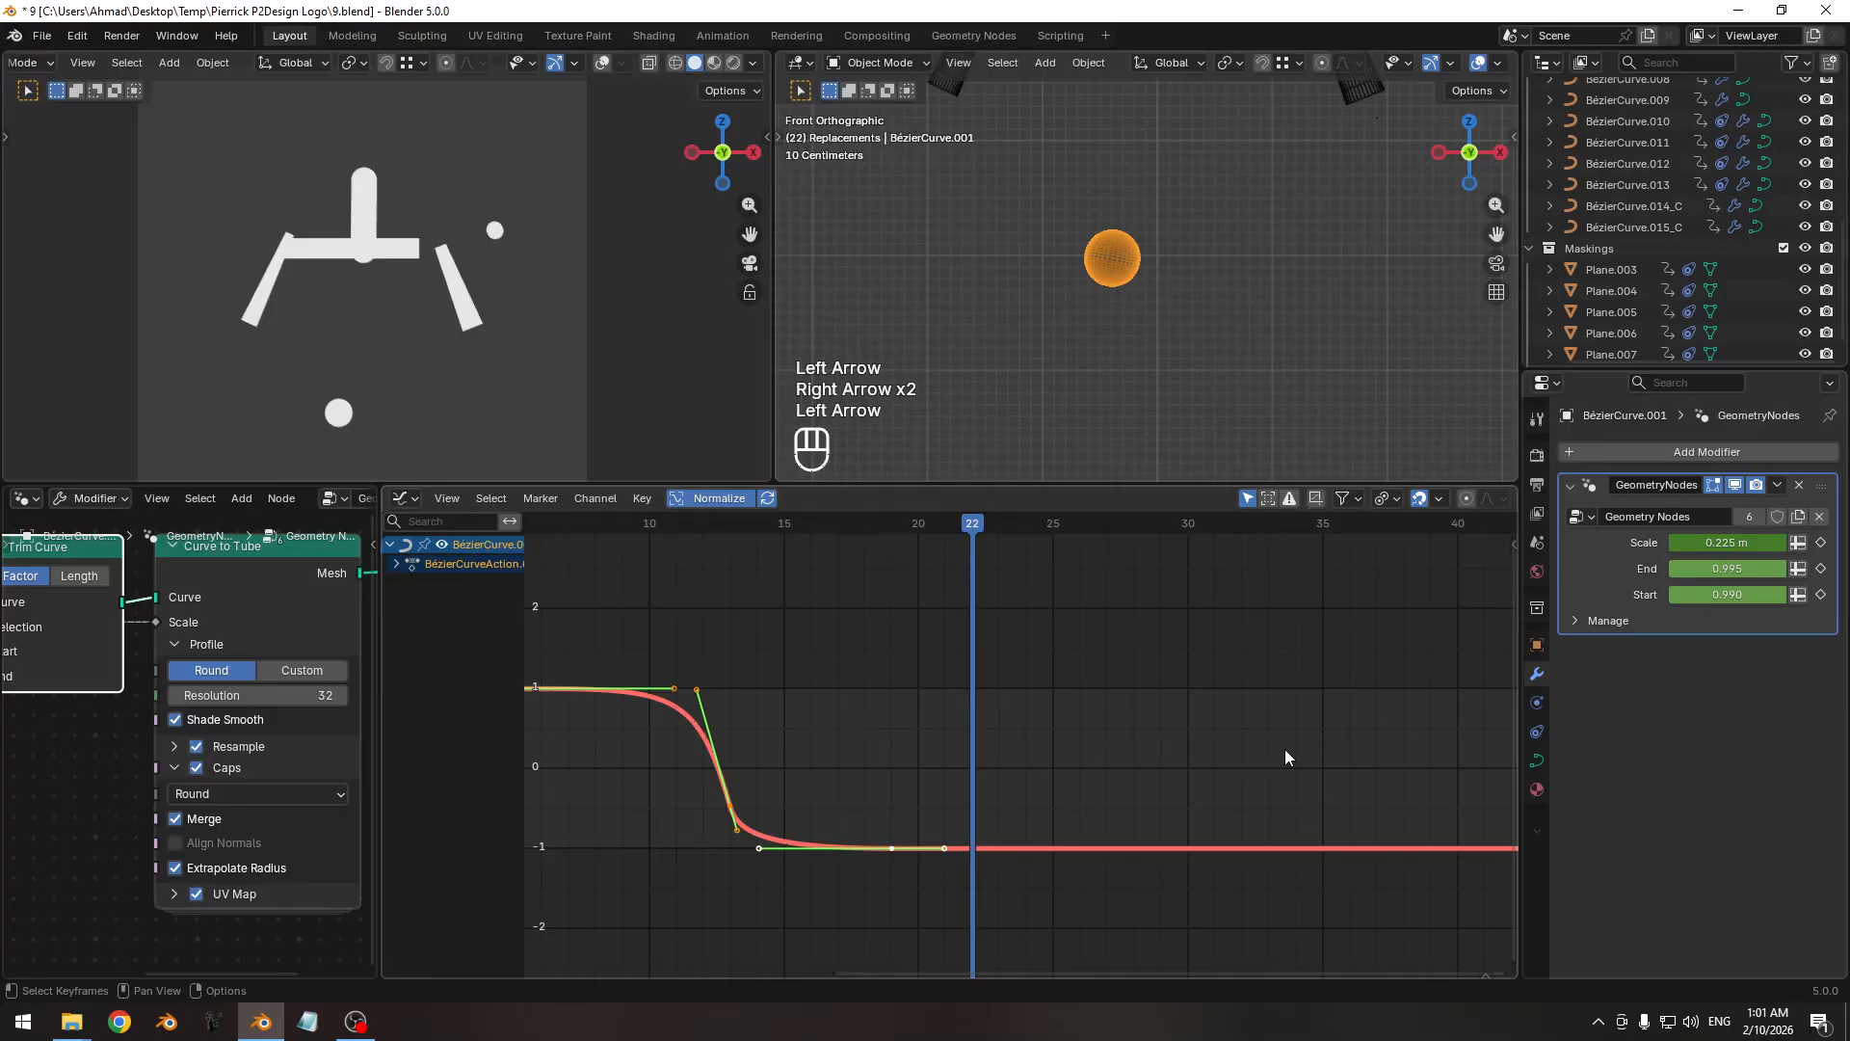
key("Left")
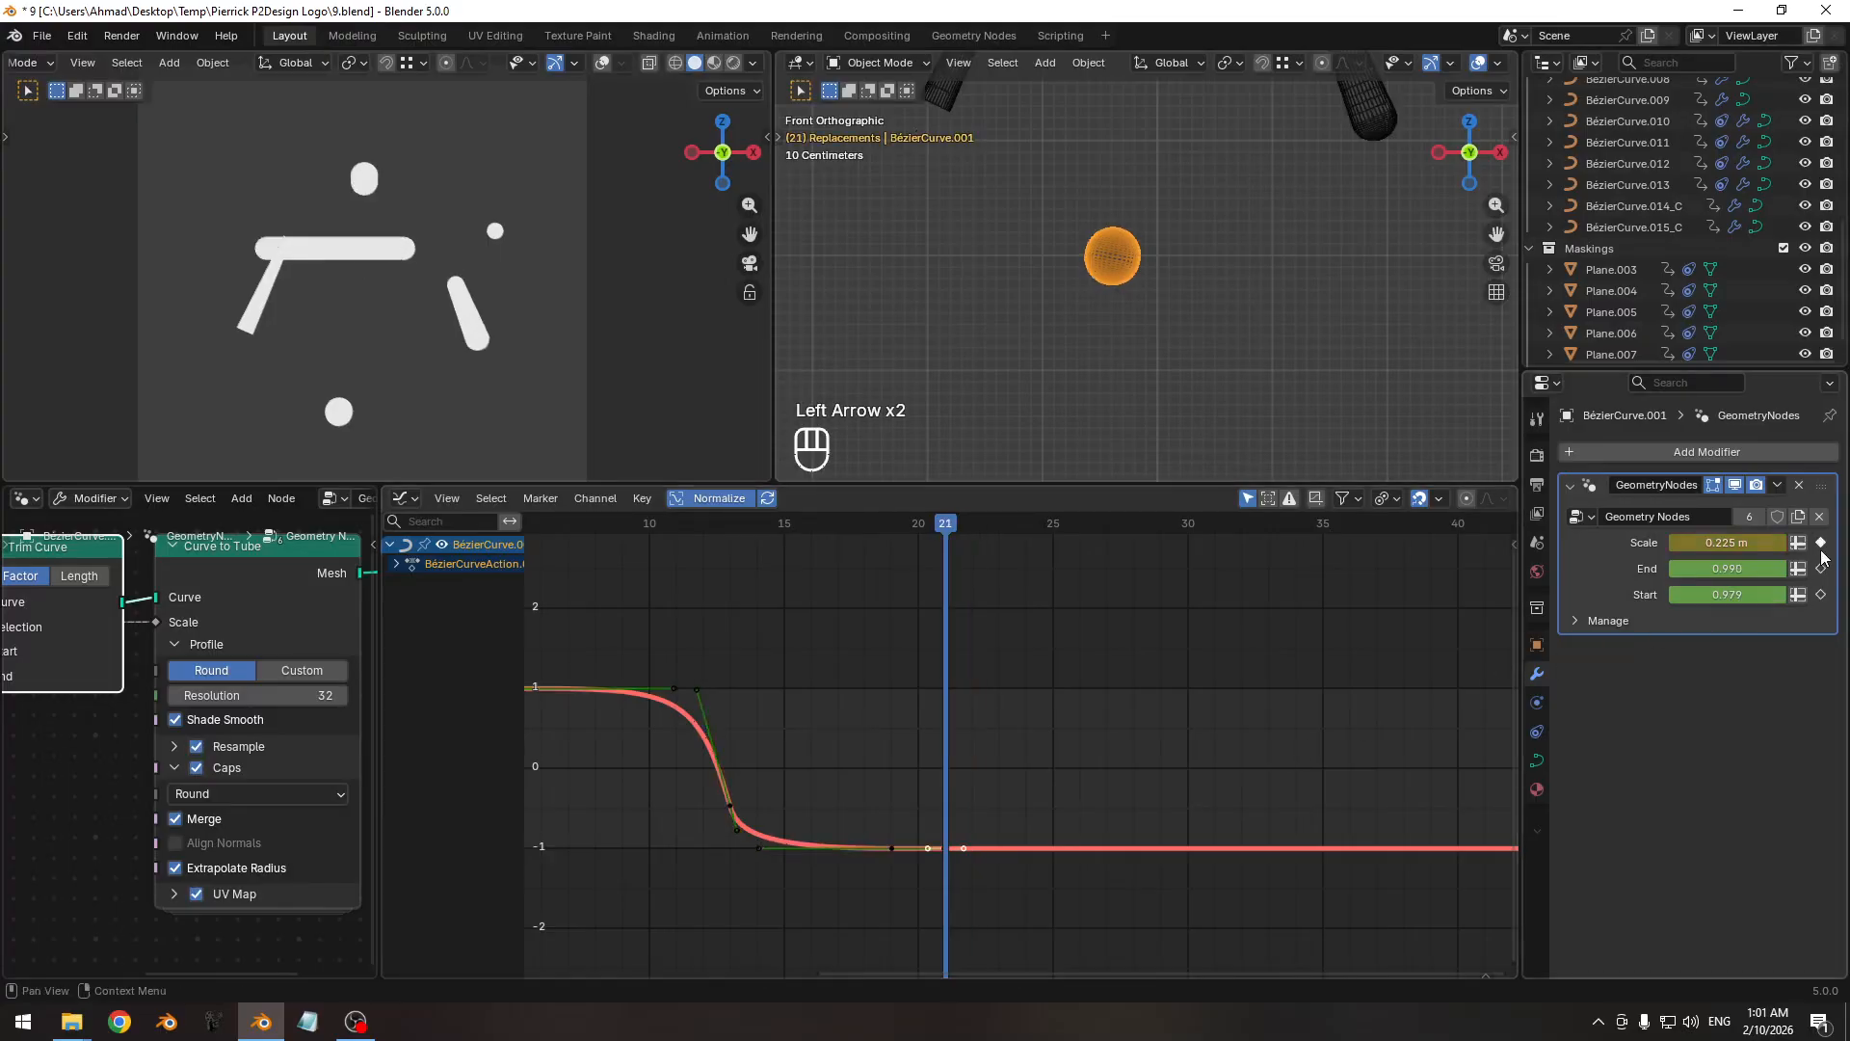
key("ctrl+z")
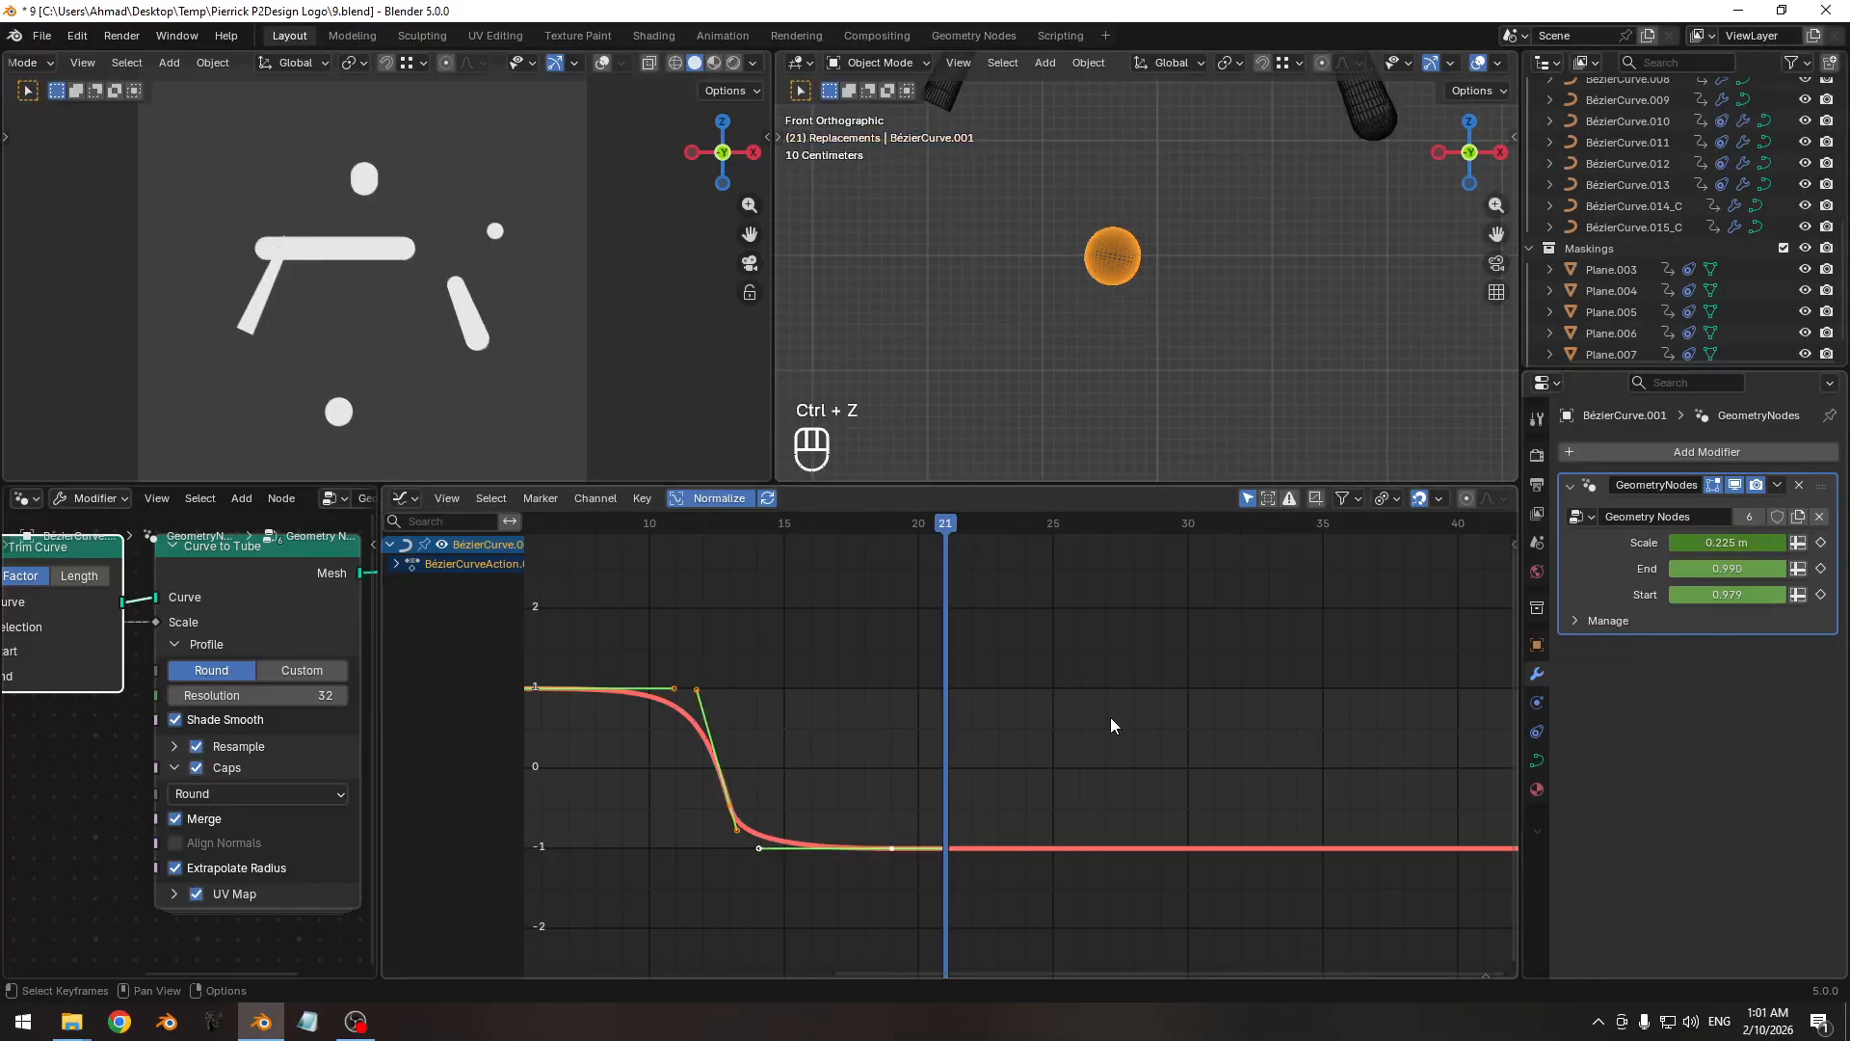
Keyframe the Scale of BézierCurve.001 at frame 22 and set it to 0 with a keyframe at frame 23.
key("Right")
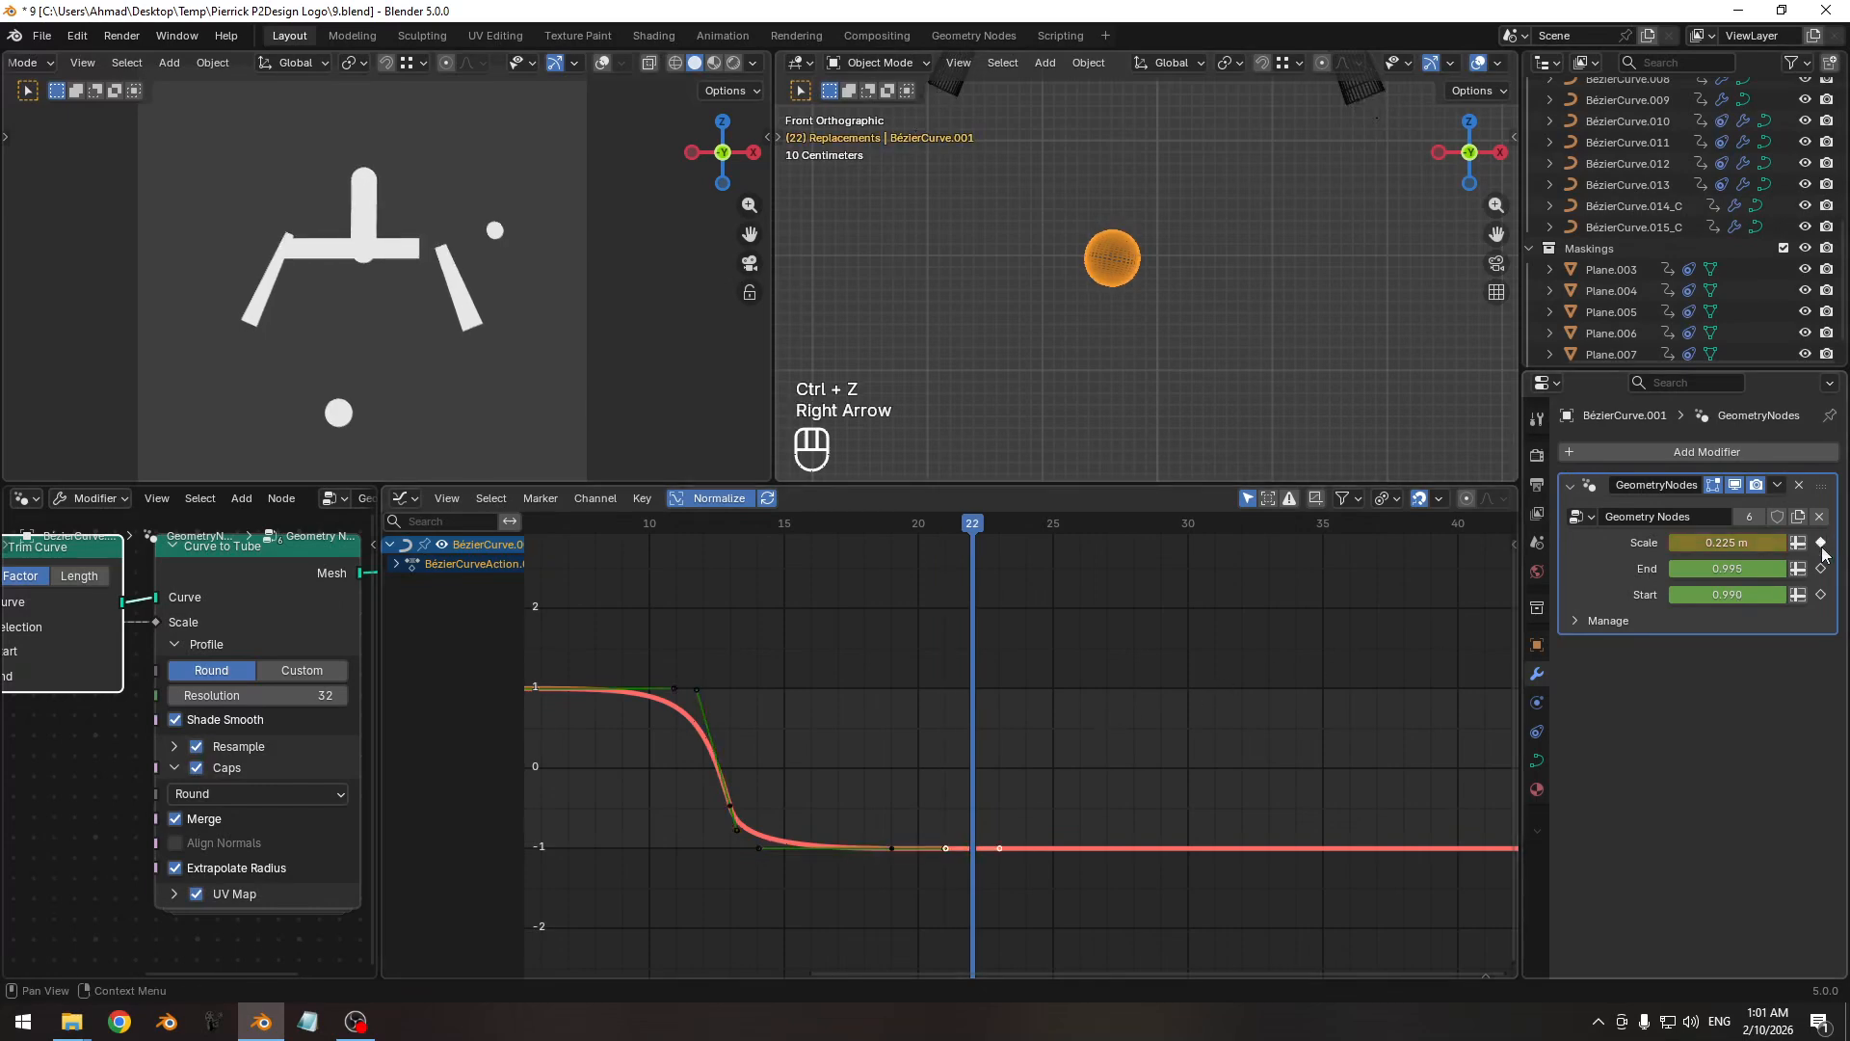
key("Right")
left_click_drag(1728, 545, 1638, 544)
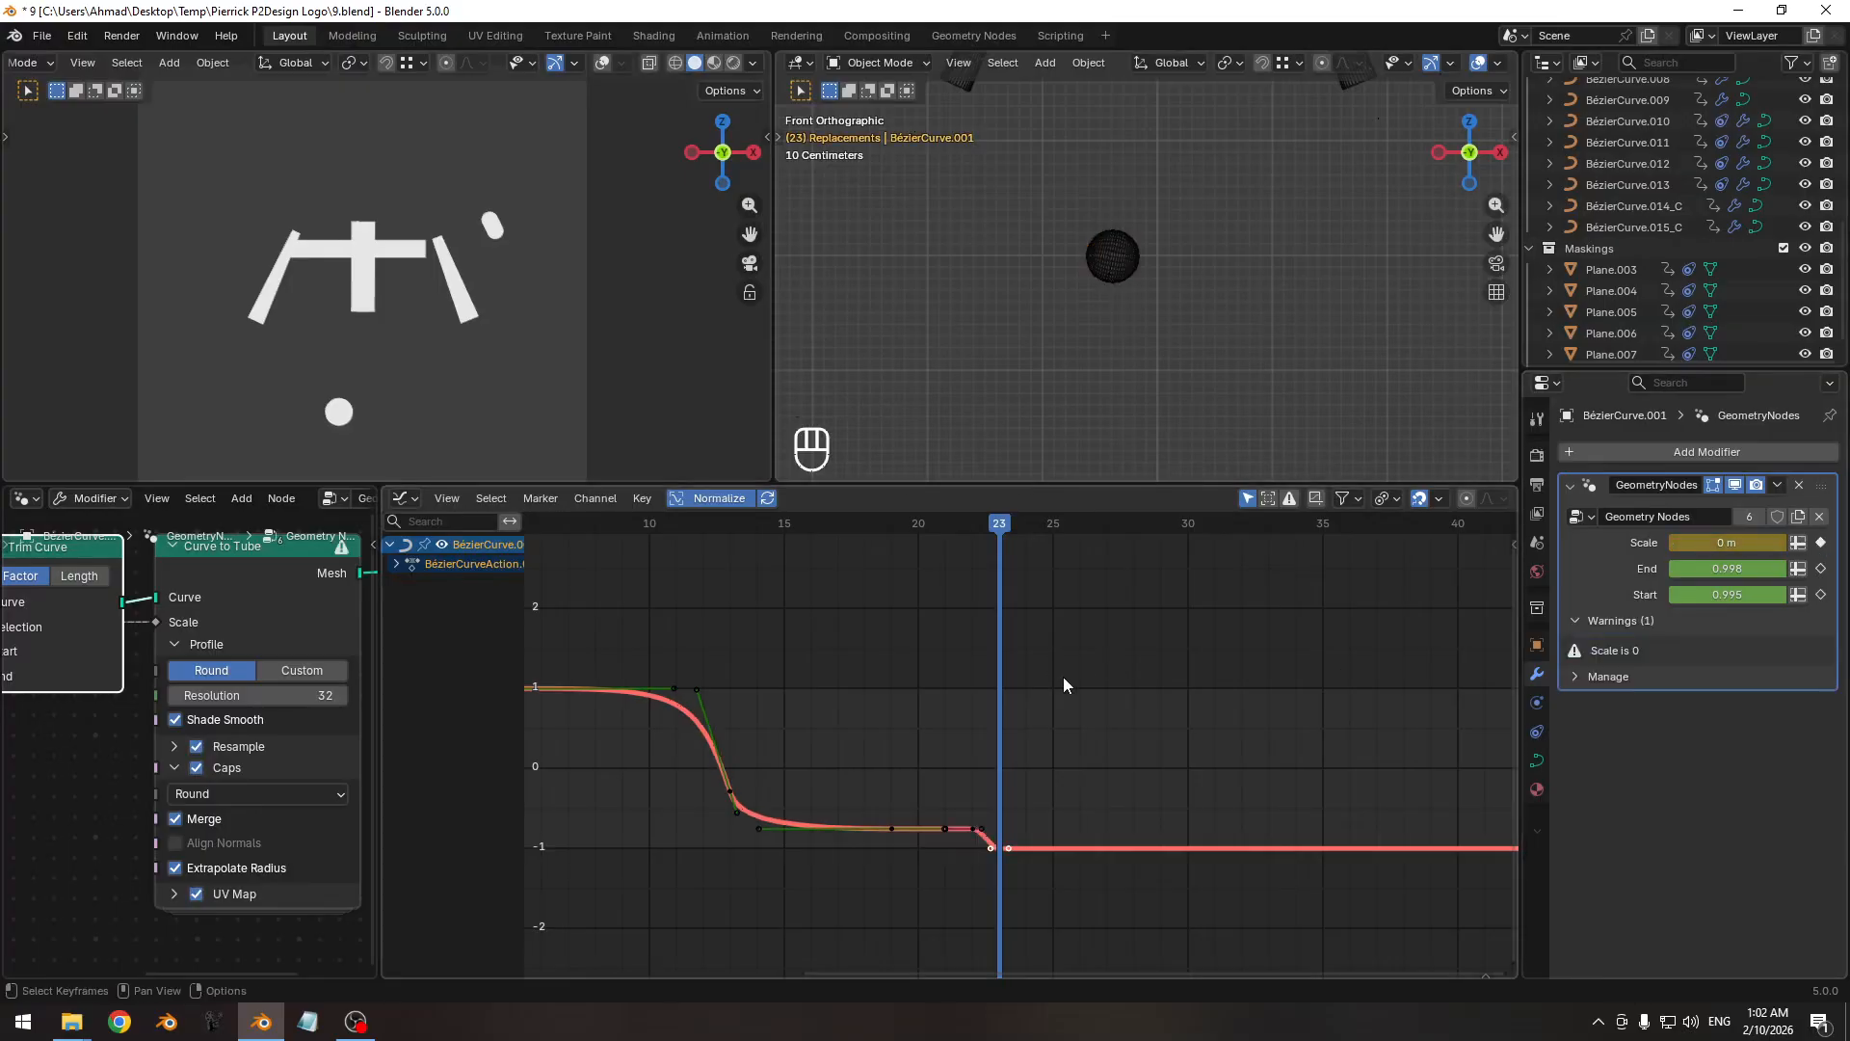
Save the file, then save an incremental copy as 10.blend with the playhead returned to frame 23.
key("ctrl+s")
middle_click_drag(1037, 702, 979, 714, "ctrl")
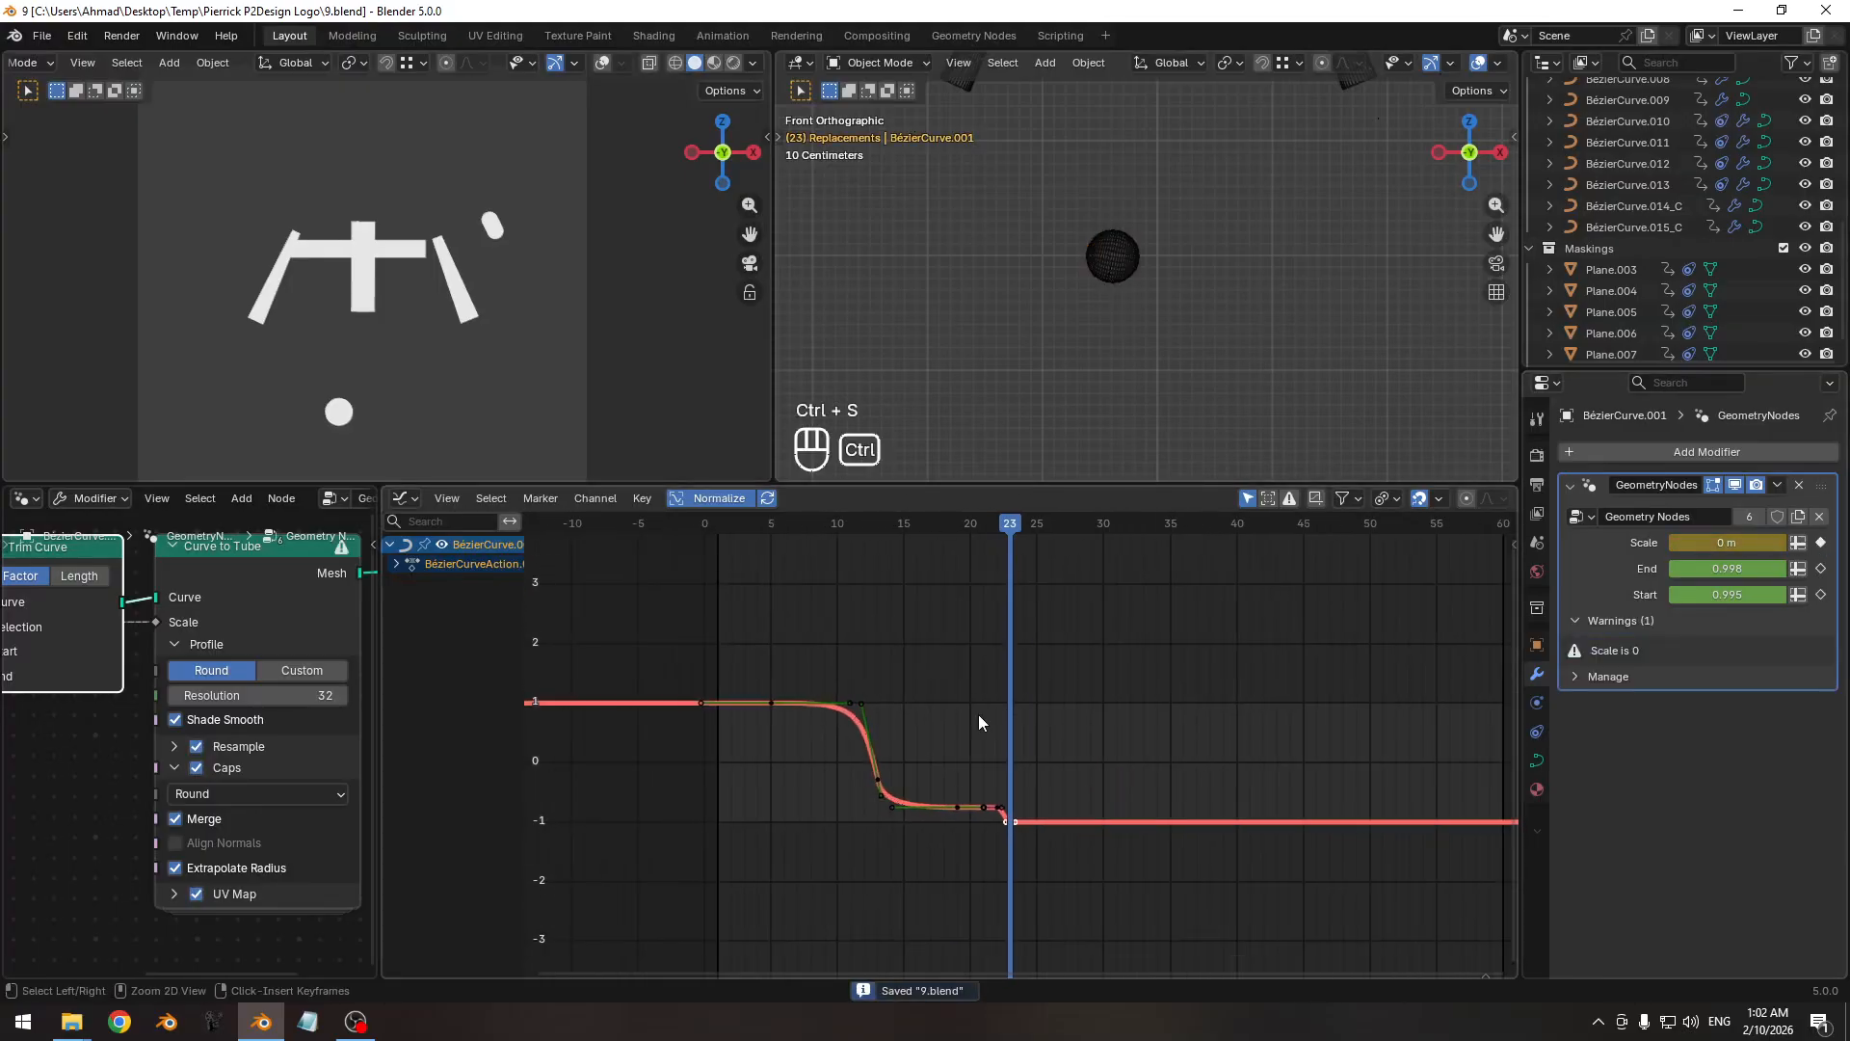
key("ctrl+alt+s")
left_click_drag(896, 525, 1014, 527)
key("ctrl+s")
Select the ball BézierCurve.015_C and set its Geometry Nodes Start and End values to 0.
middle_click_drag(1113, 311, 1100, 406, "shift")
left_click(1100, 372)
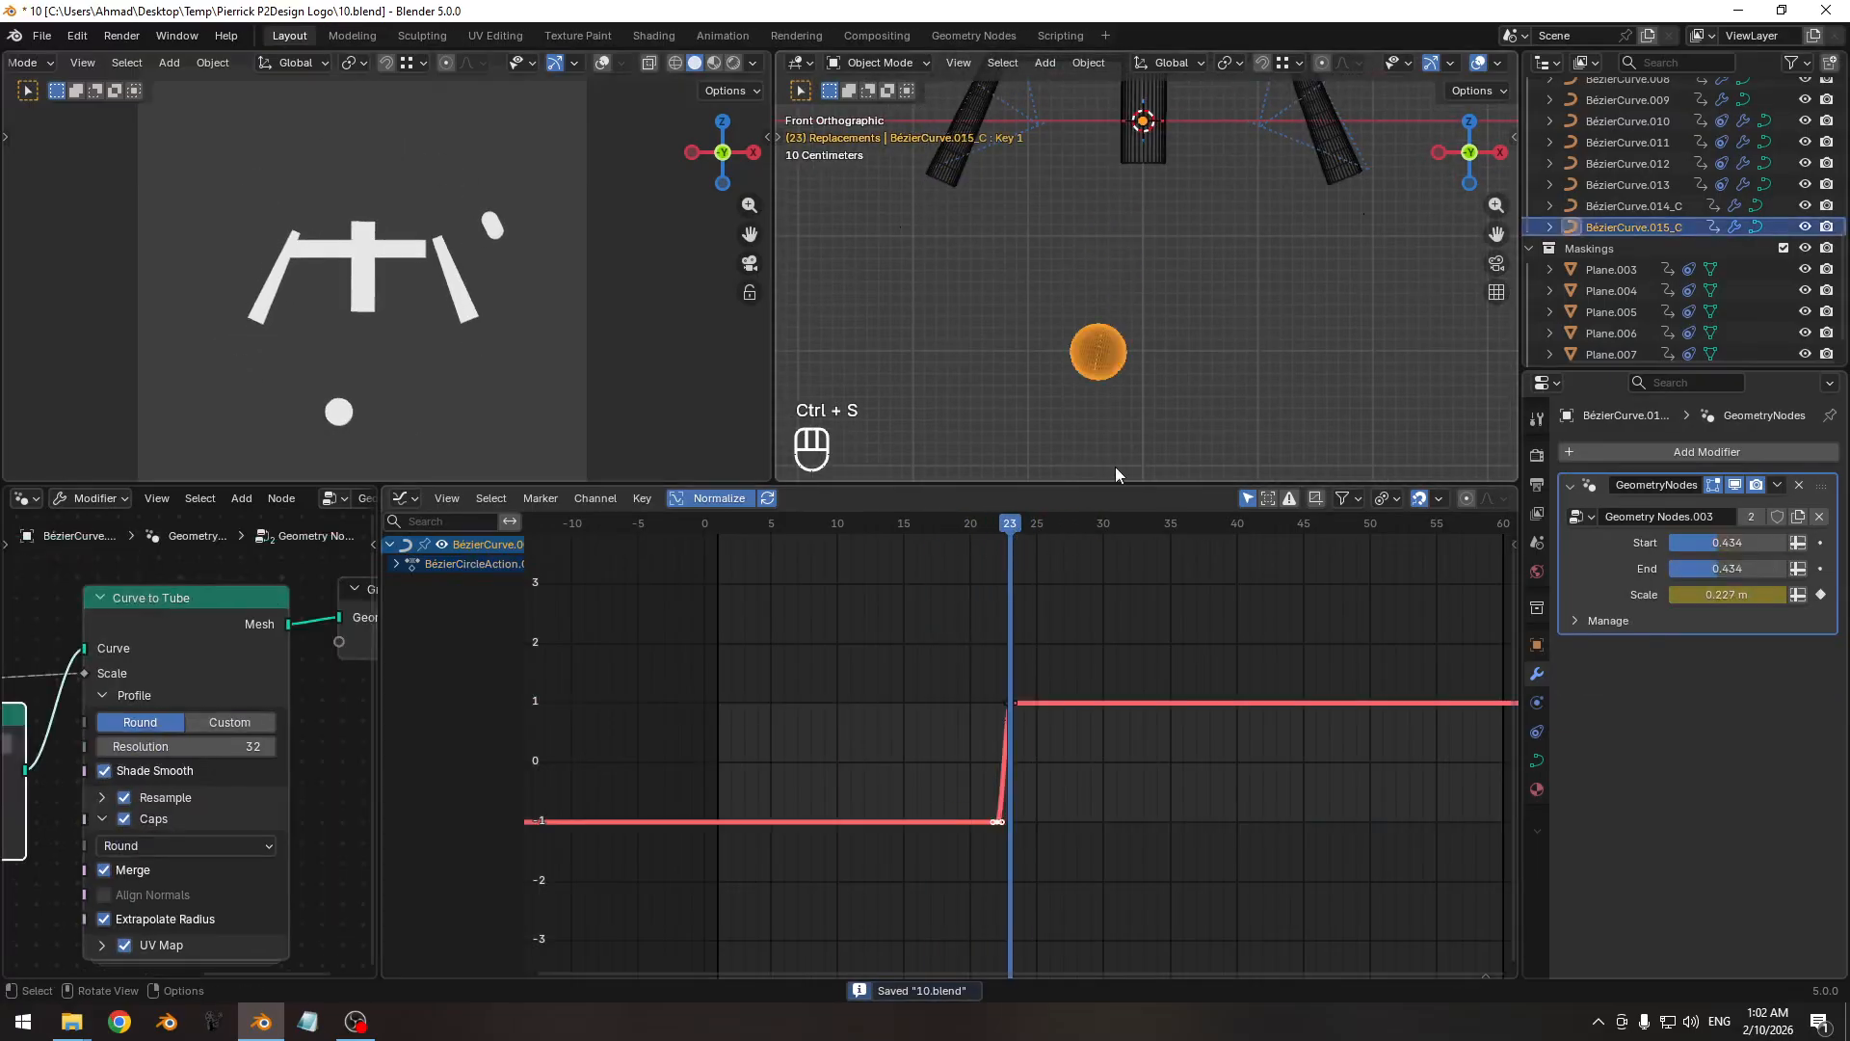
key("Pause")
middle_click_drag(1108, 316, 1112, 341, "ctrl")
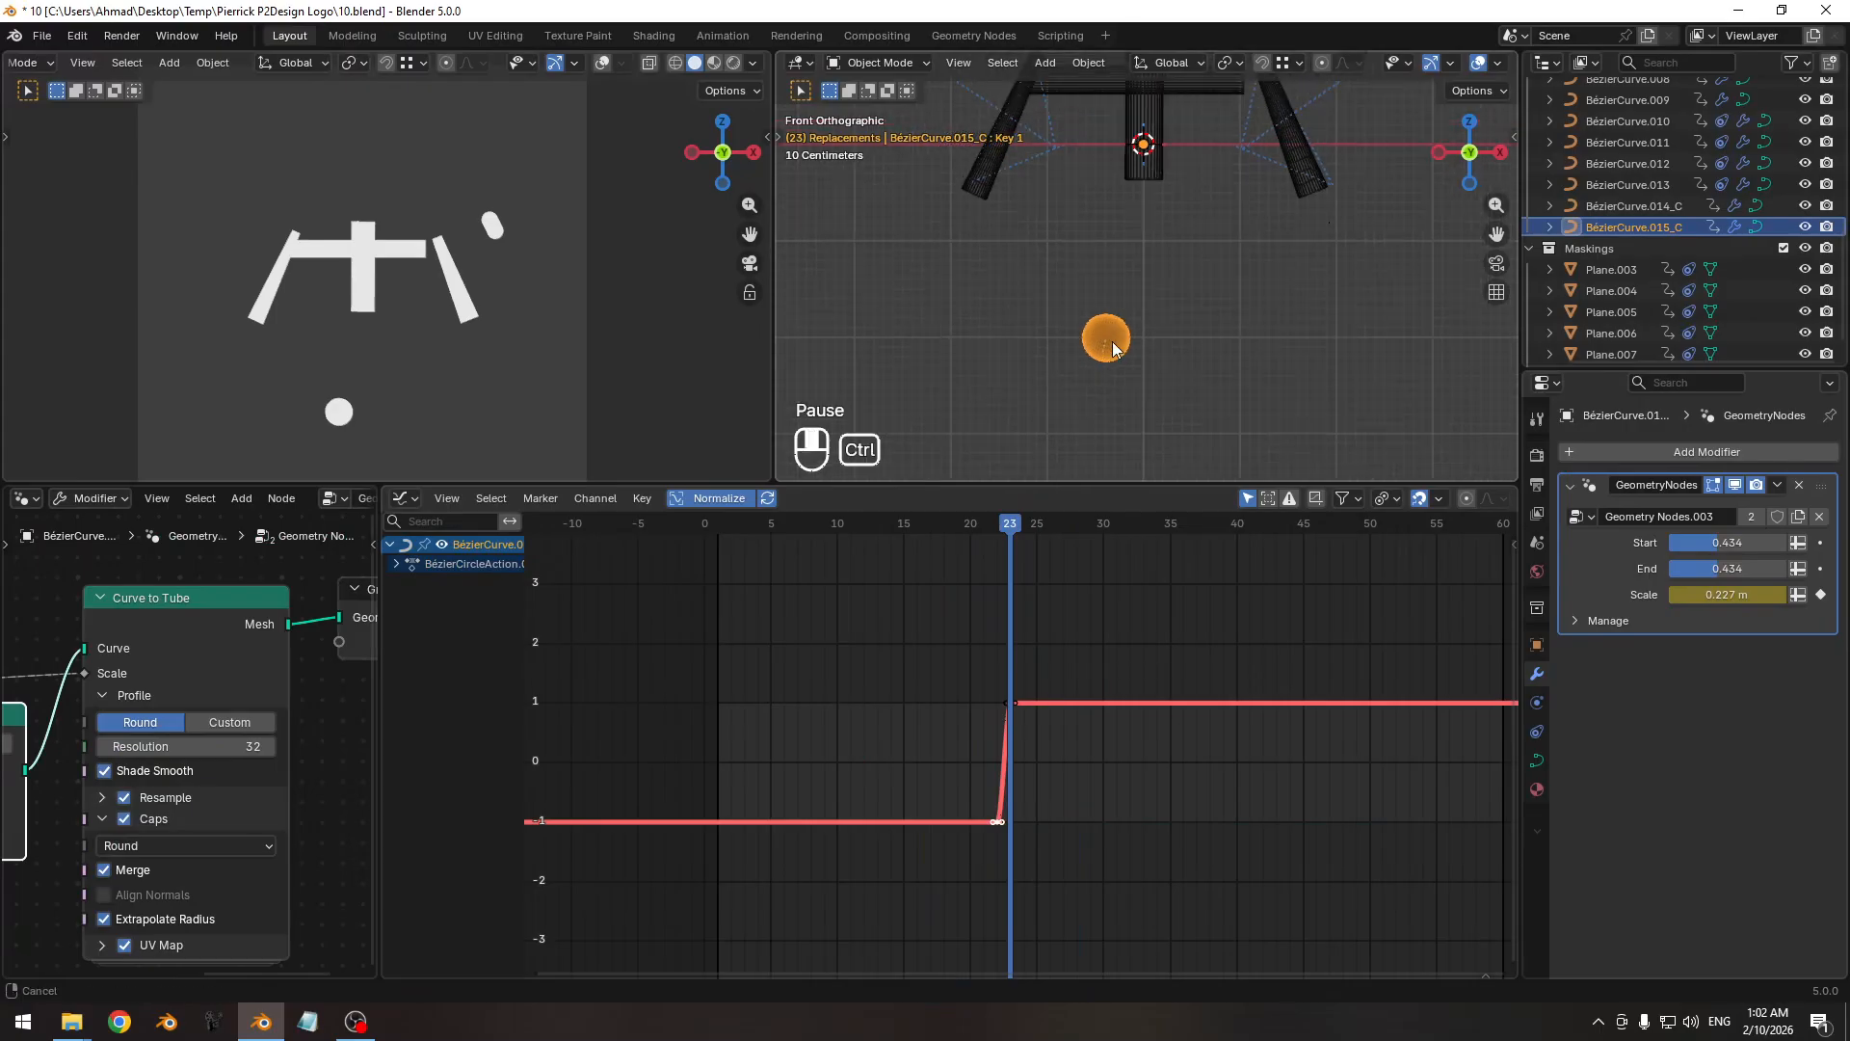
left_click_drag(1726, 542, 1653, 541)
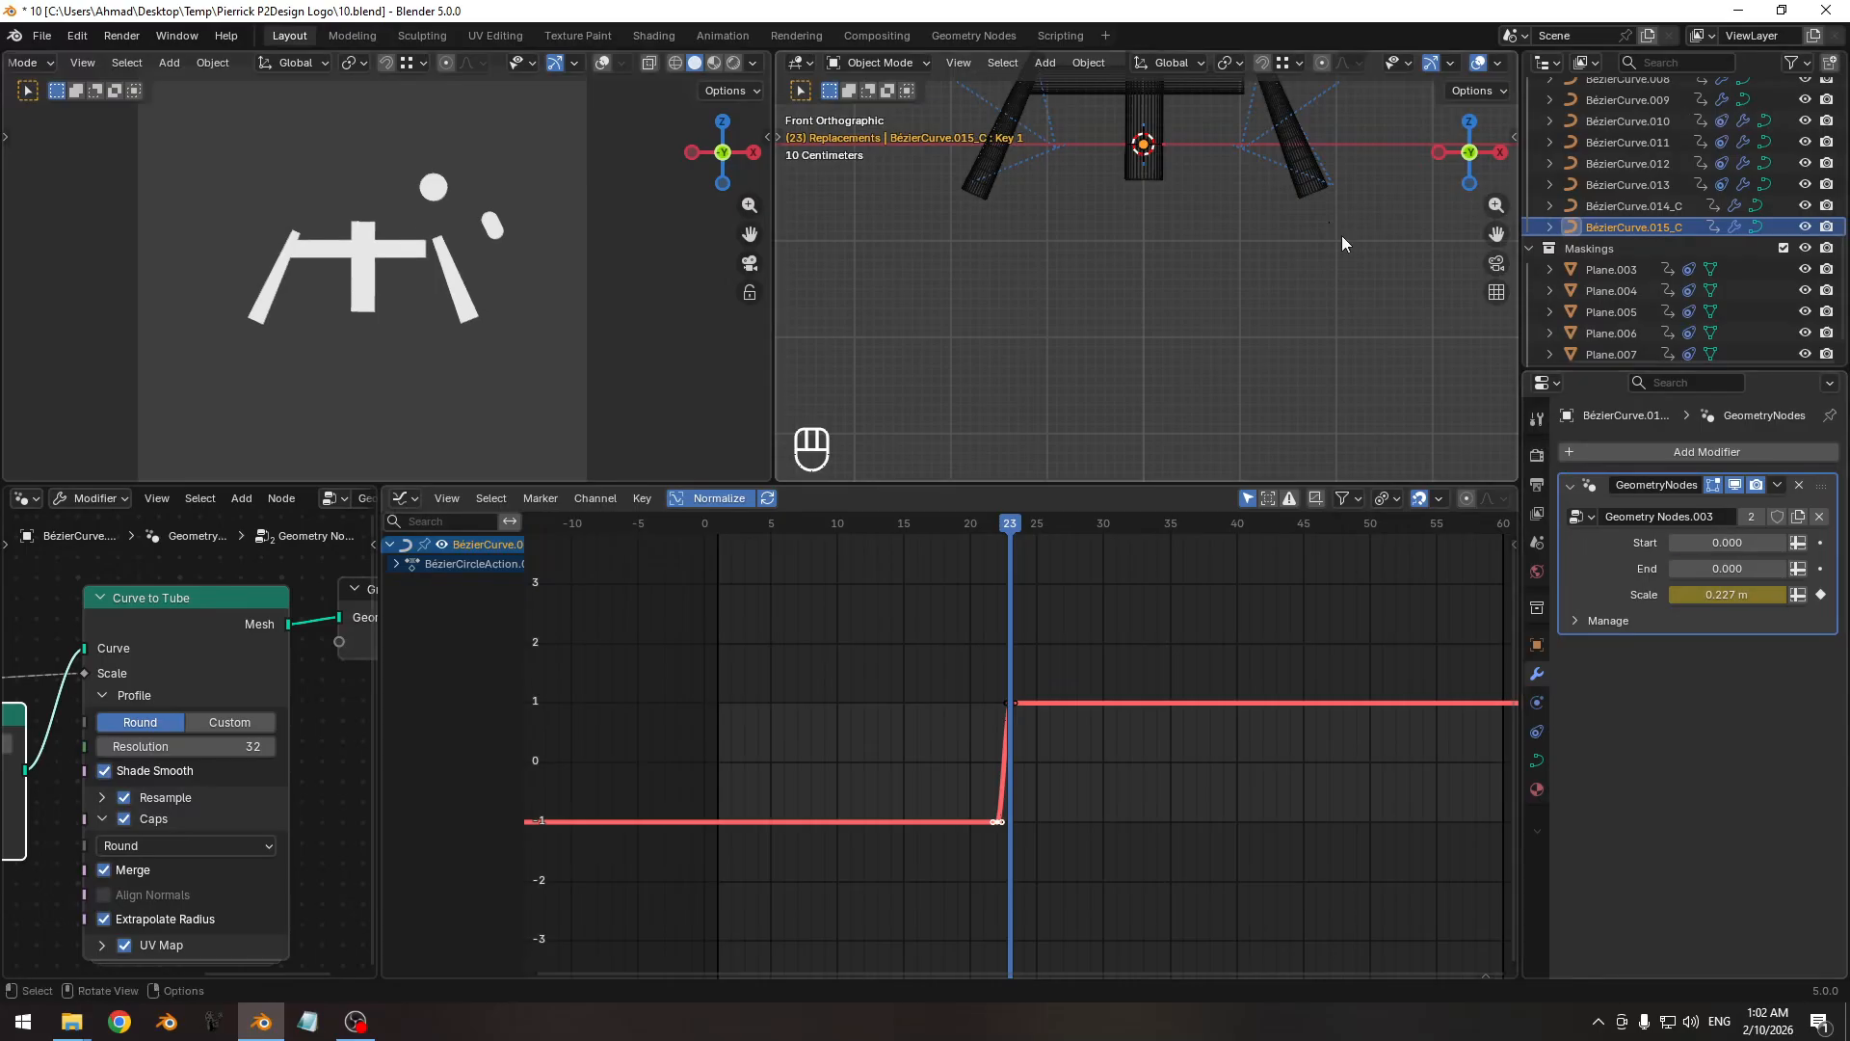
Rotate BézierCurve.015_C about its origin until the ball returns to the old ball's place below the logo.
key("r")
left_click(1159, 393)
key("r")
left_click(1116, 414)
key("r")
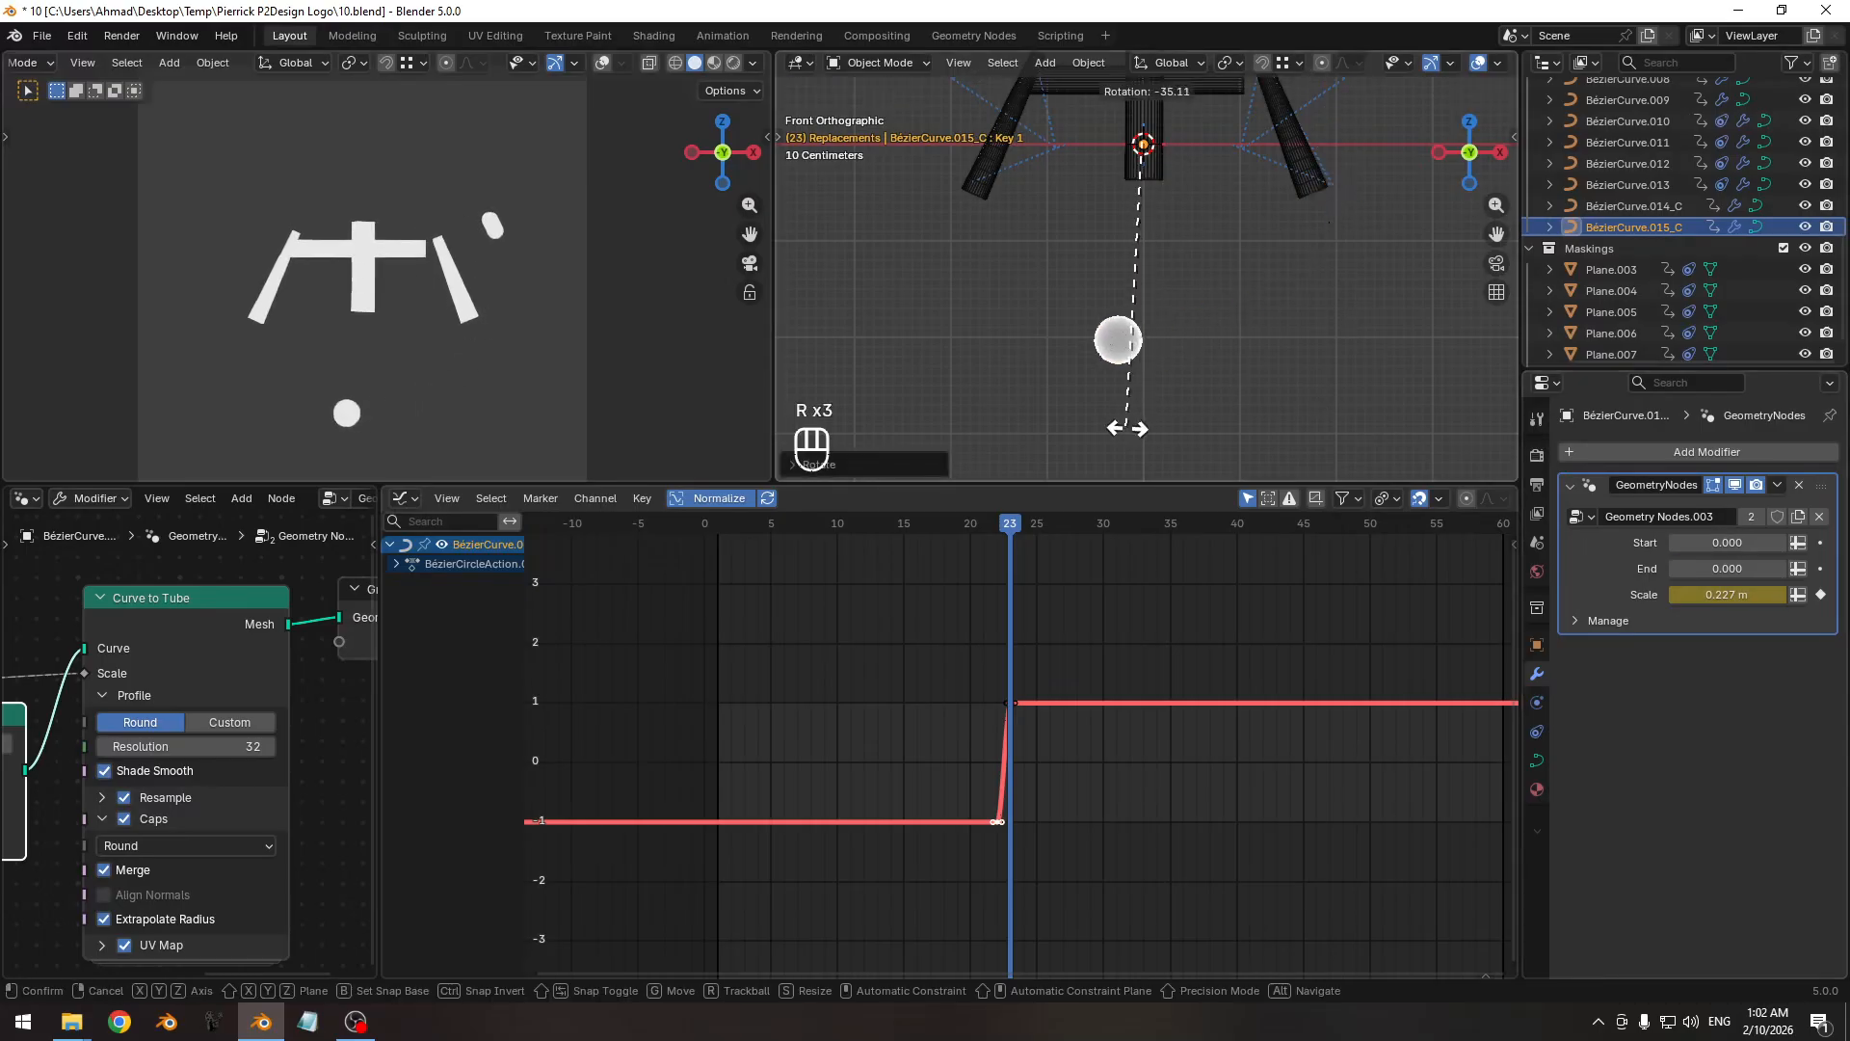
left_click(1119, 430)
Compare the placement of BézierCurve.015_C with the old ball by stepping between frames 20 and 23.
key("Left")
key("Right")
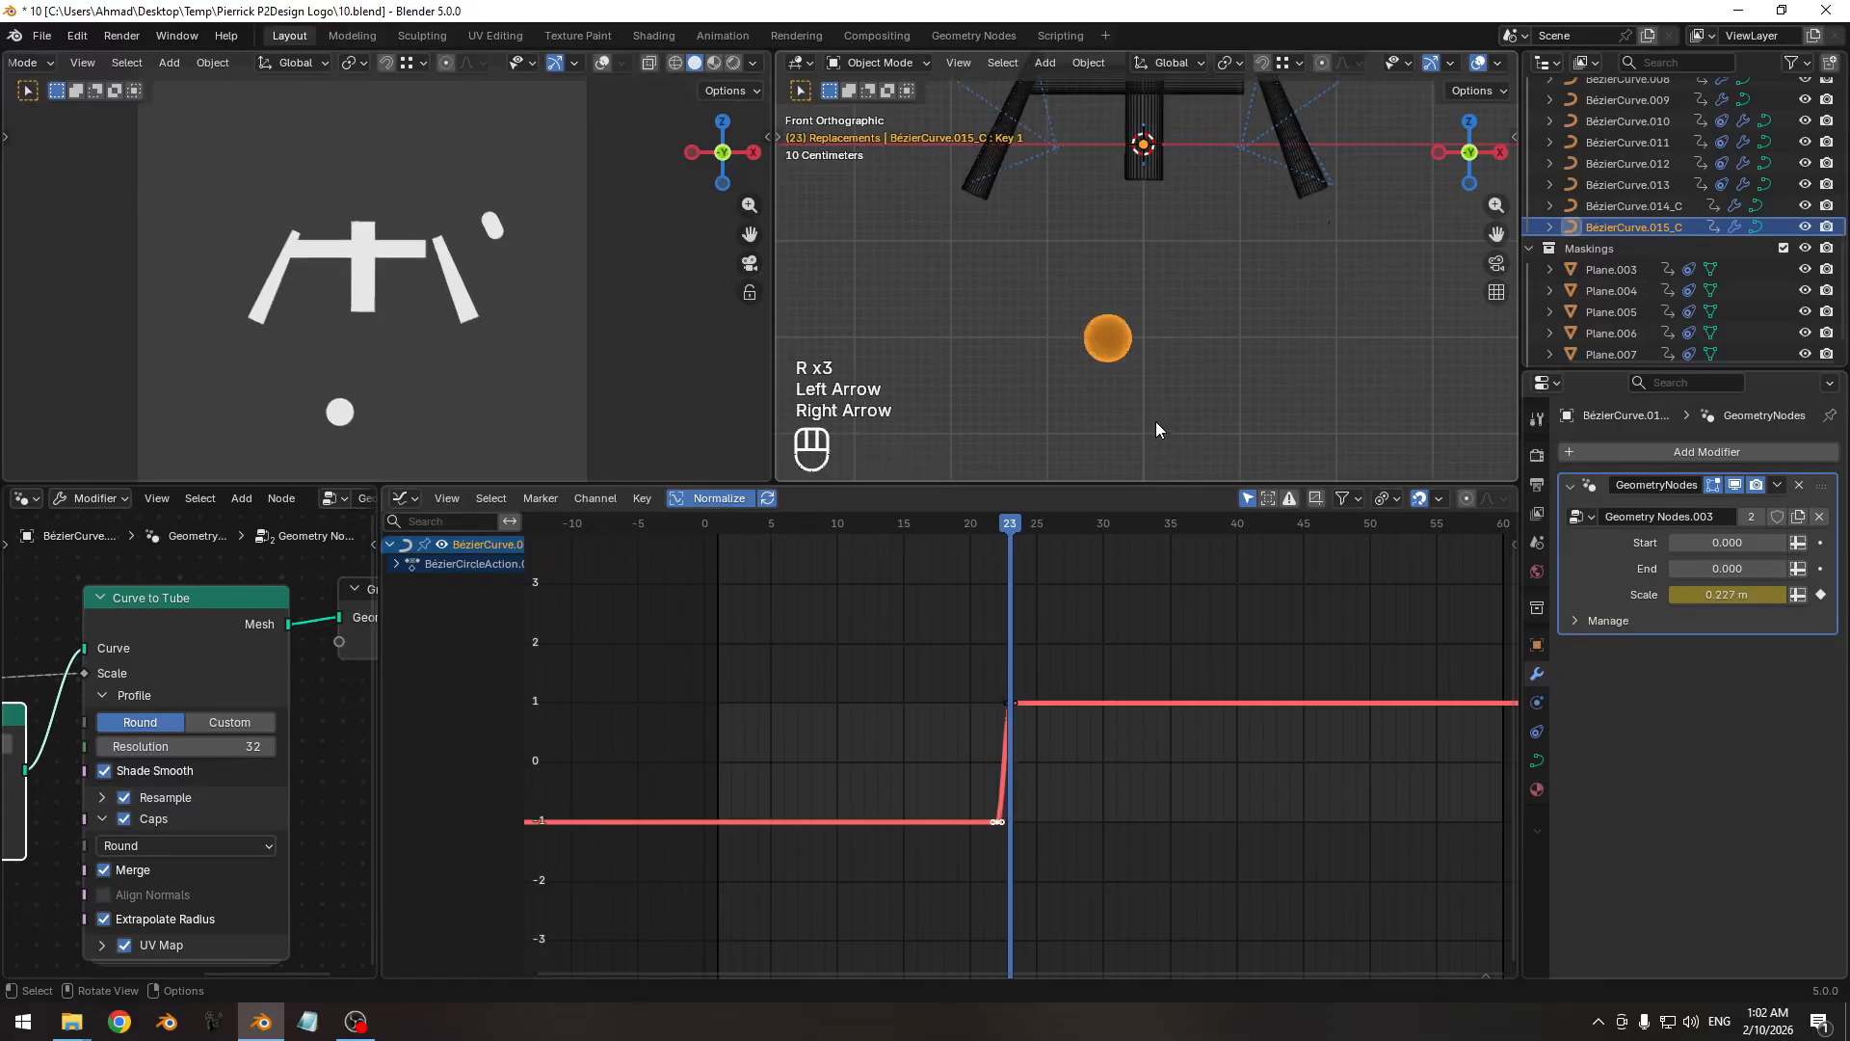
key("Left")
key("Right")
key("Left")
key("Left")
key("Left")
key("Right")
key("Right")
key("Right")
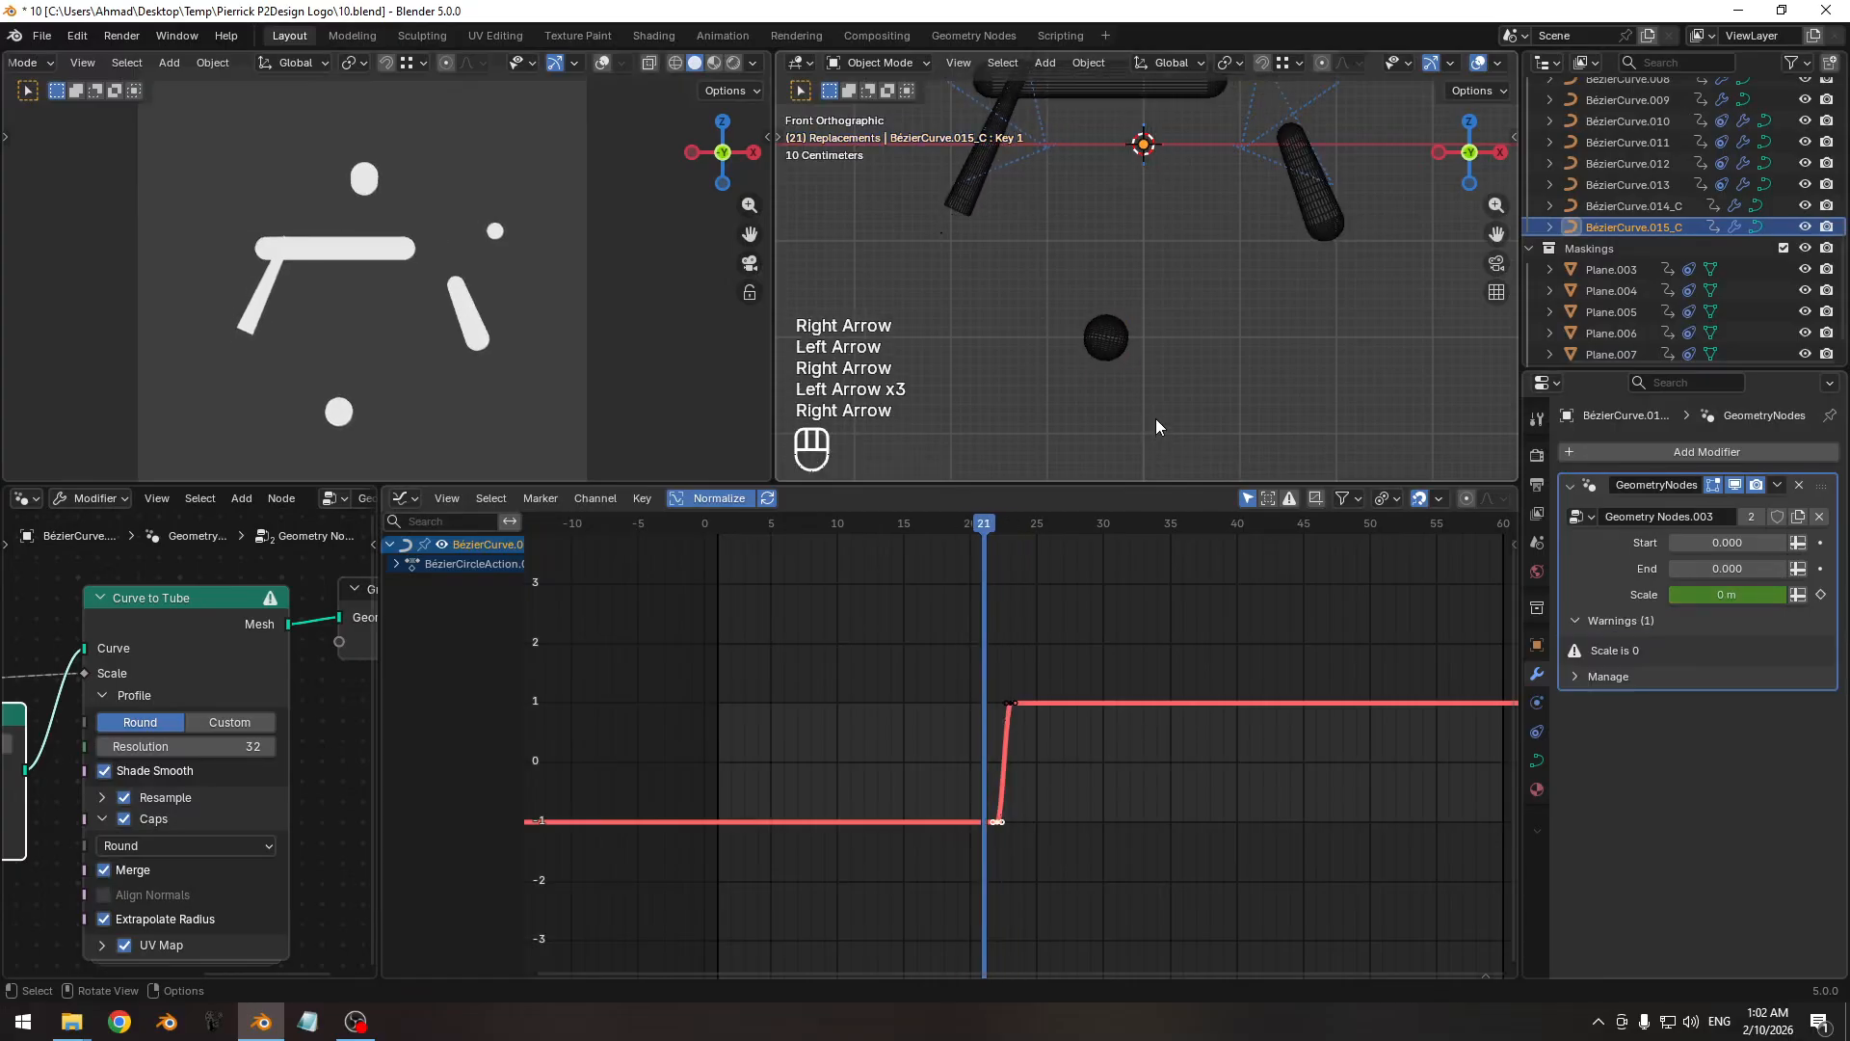
middle_click_drag(1156, 414, 1180, 343, "shift")
middle_click_drag(1179, 343, 1205, 346, "ctrl")
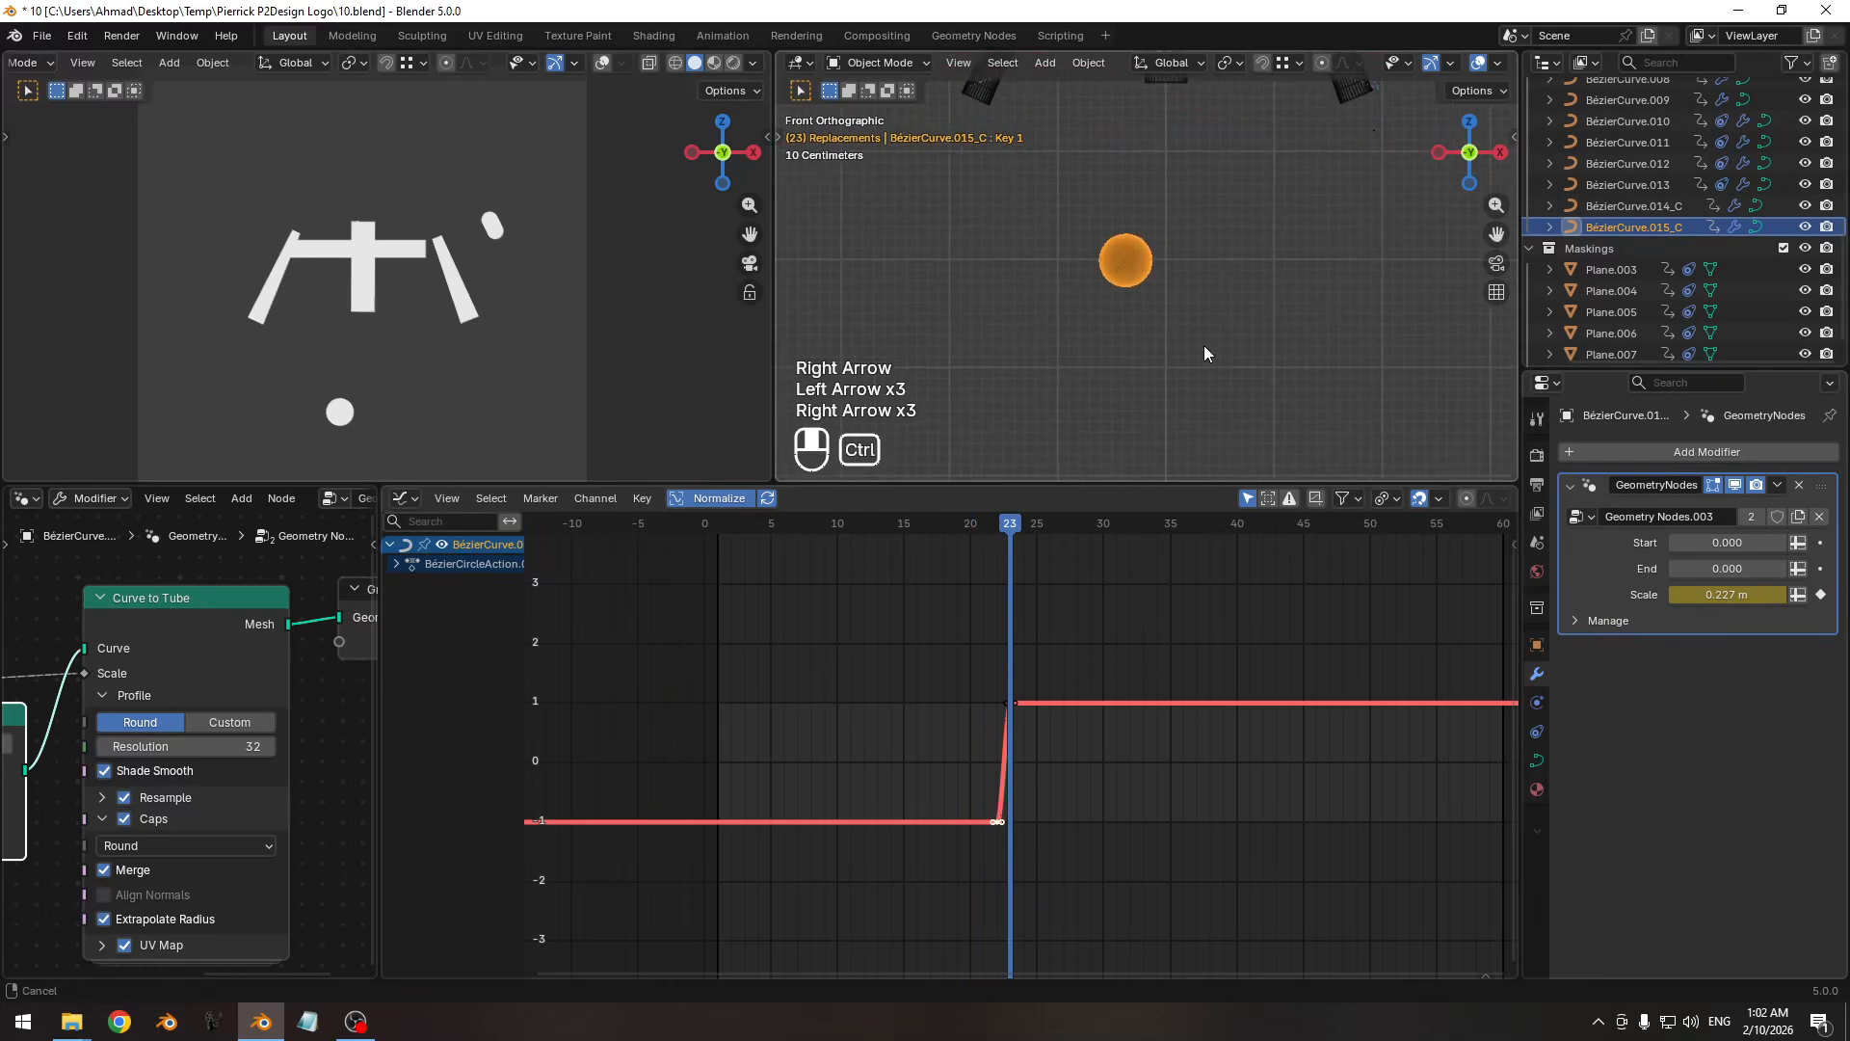
key("r")
right_click(1344, 364)
key("Left")
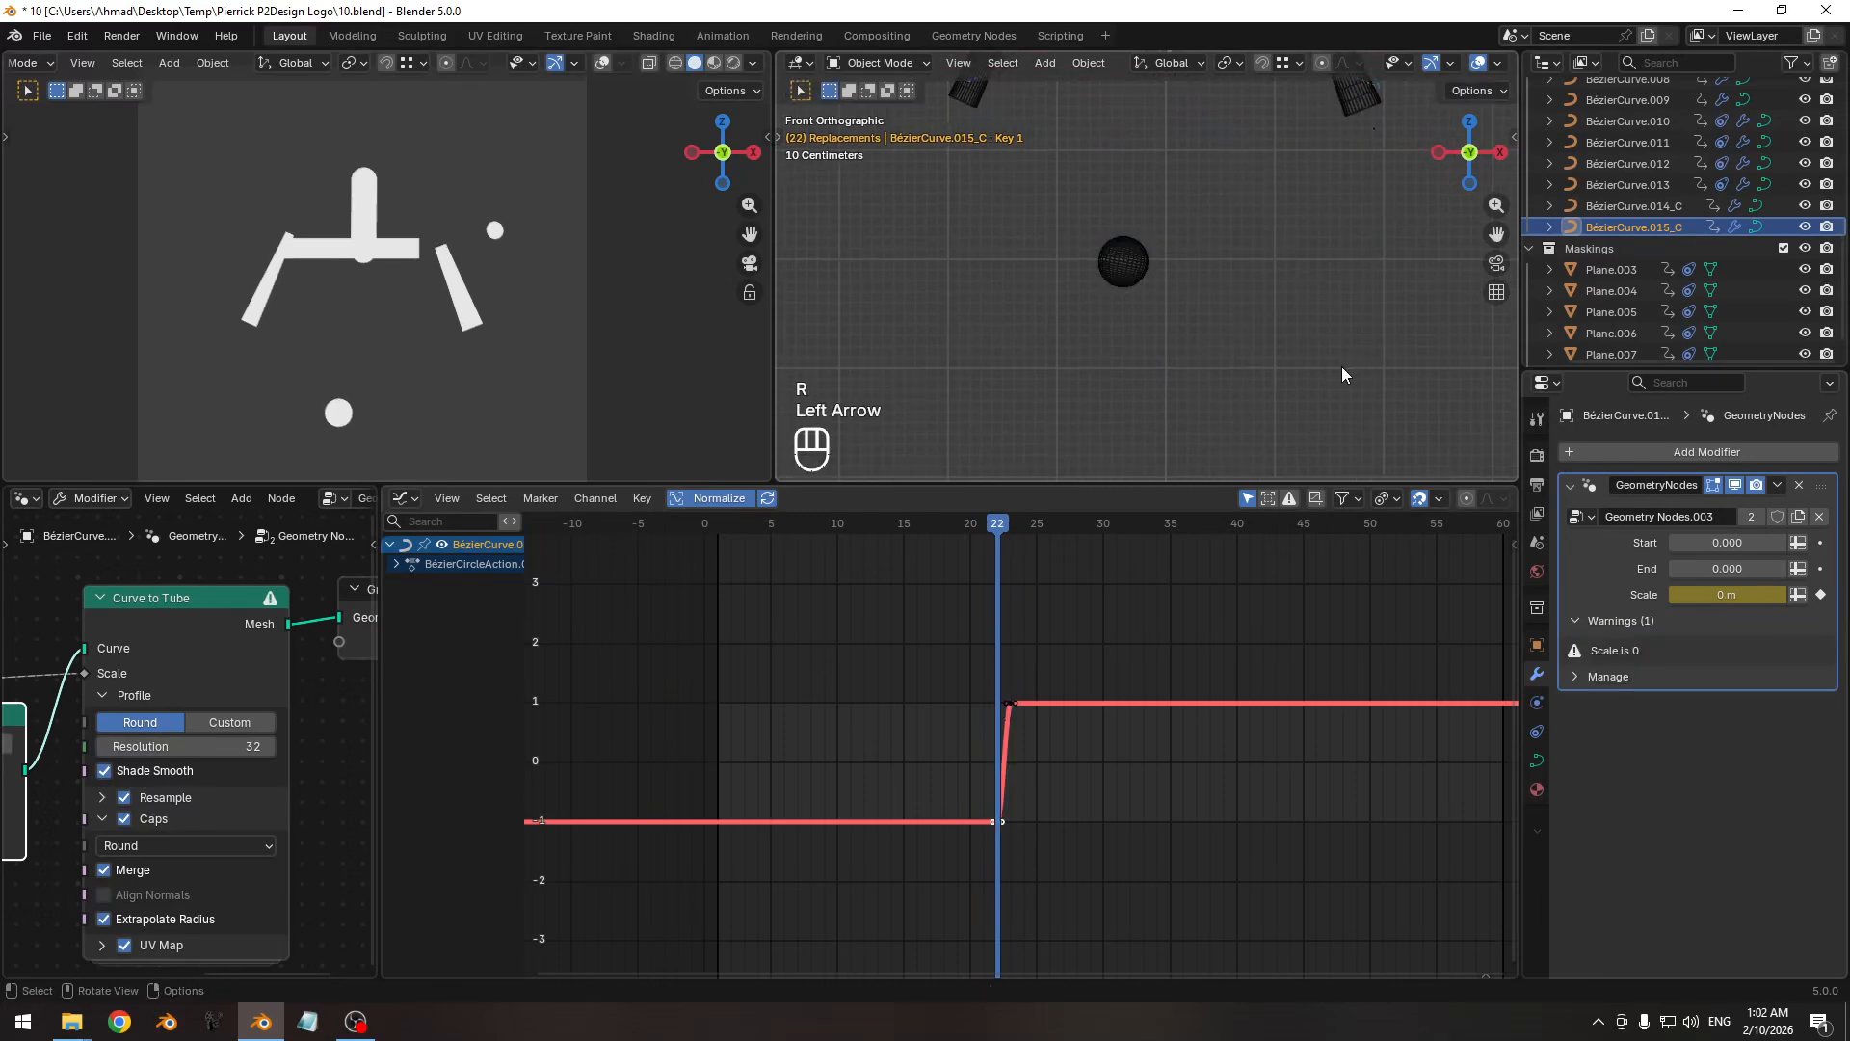
key("Right")
middle_click_drag(1326, 368, 1193, 297, "ctrl")
key("Left")
key("Right")
key("Left")
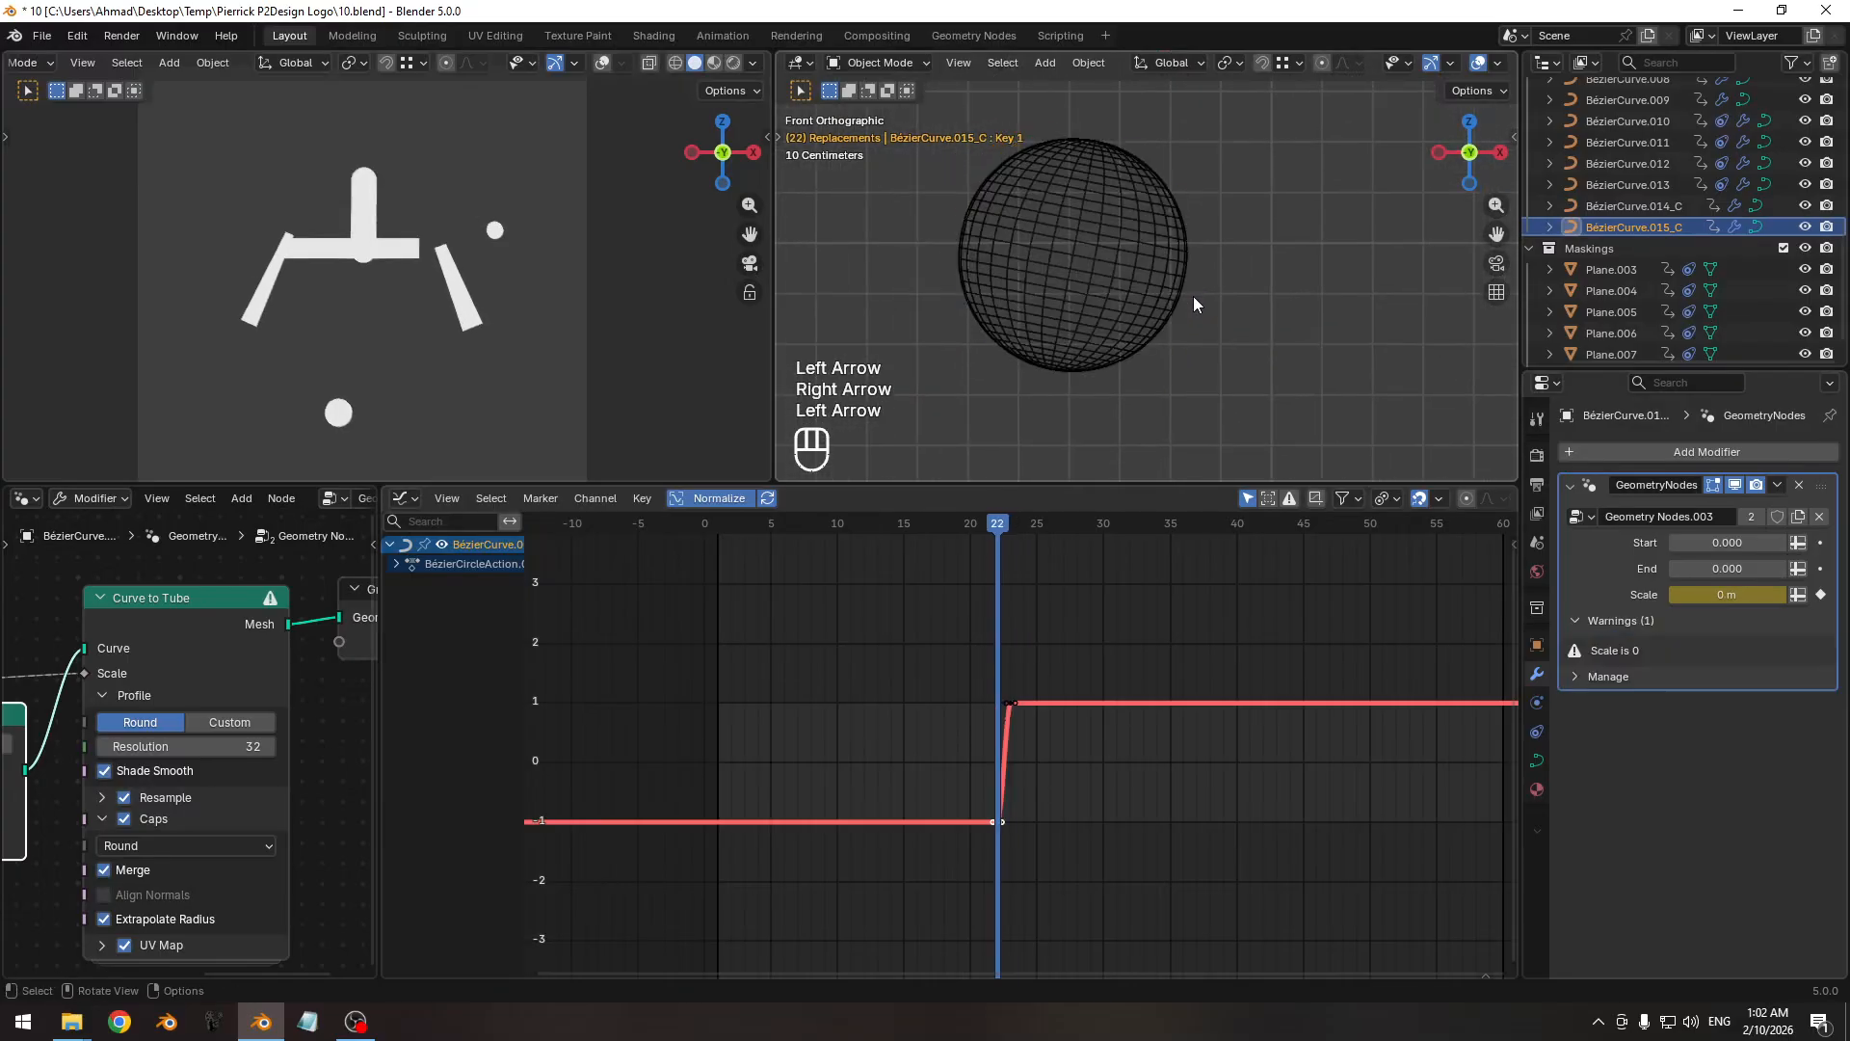
key("Right")
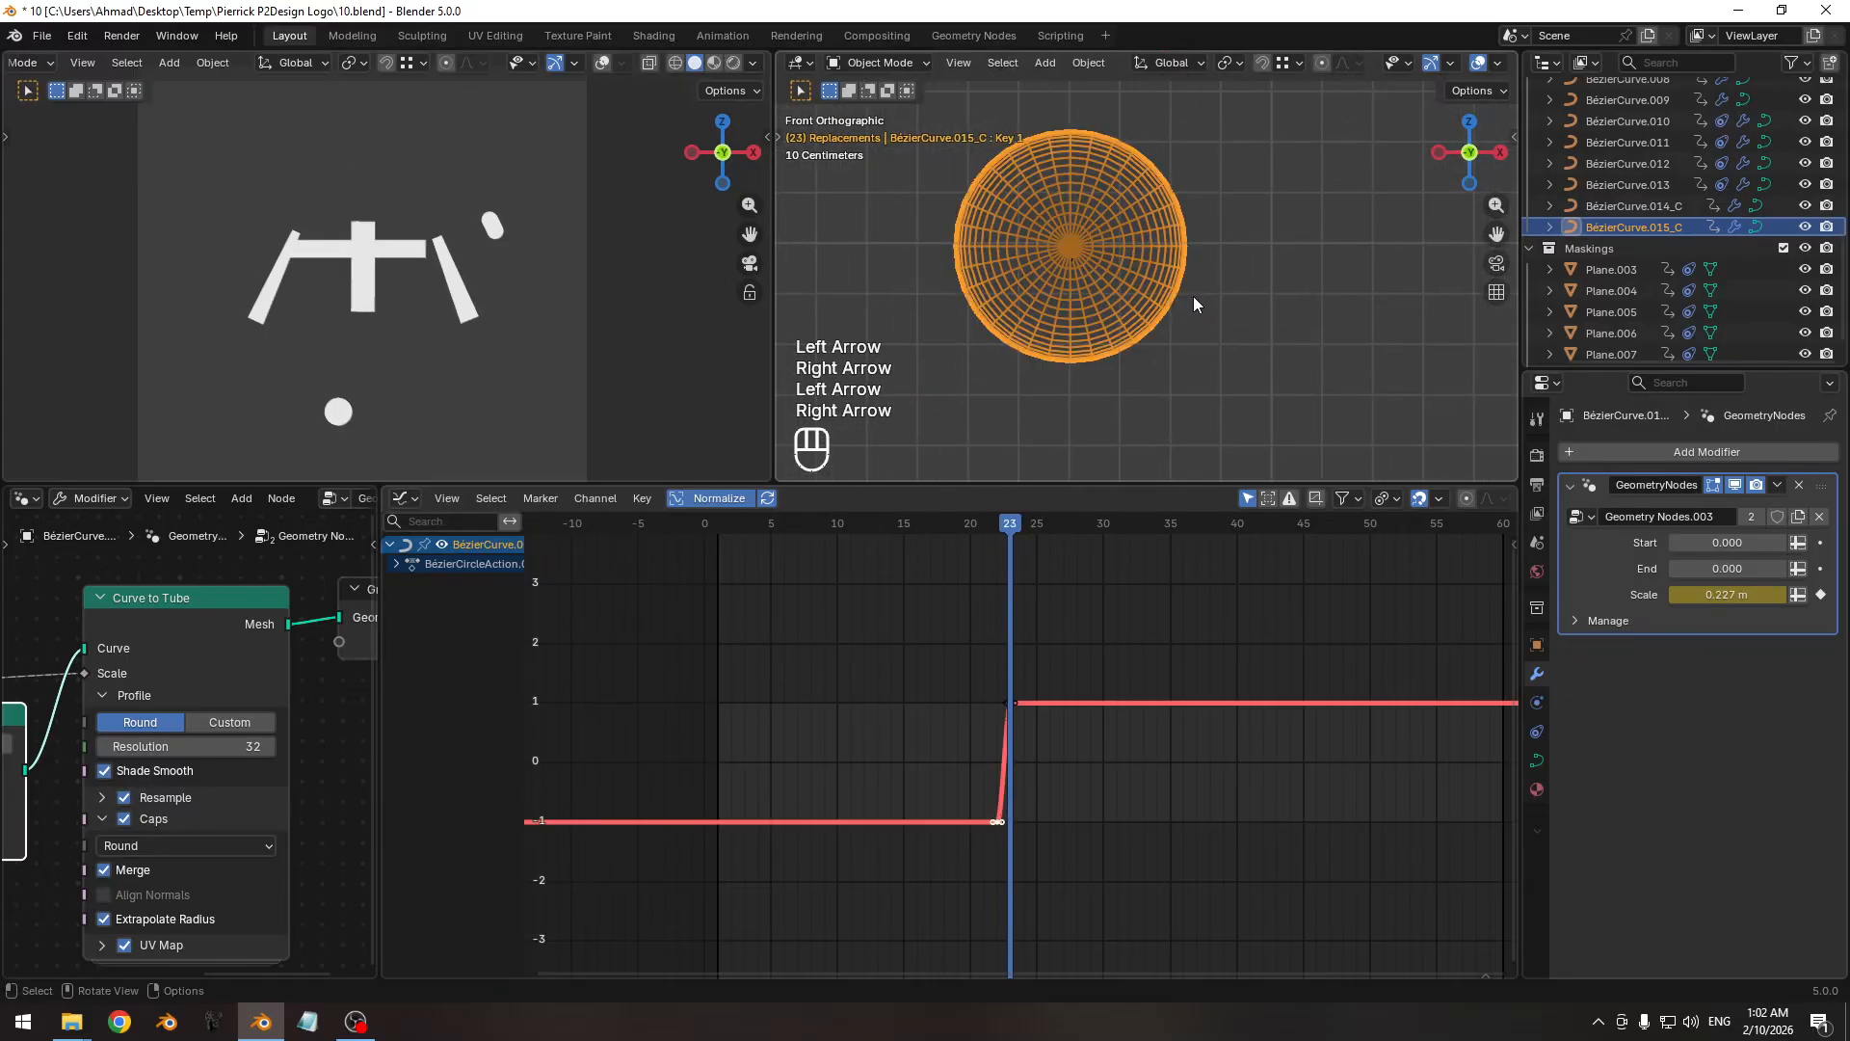
key("Left")
key("Right")
Rotate BézierCurve.015_C by about 0.28° to fine-tune its alignment, checking against the old ball at frames 22 and 23.
key("r")
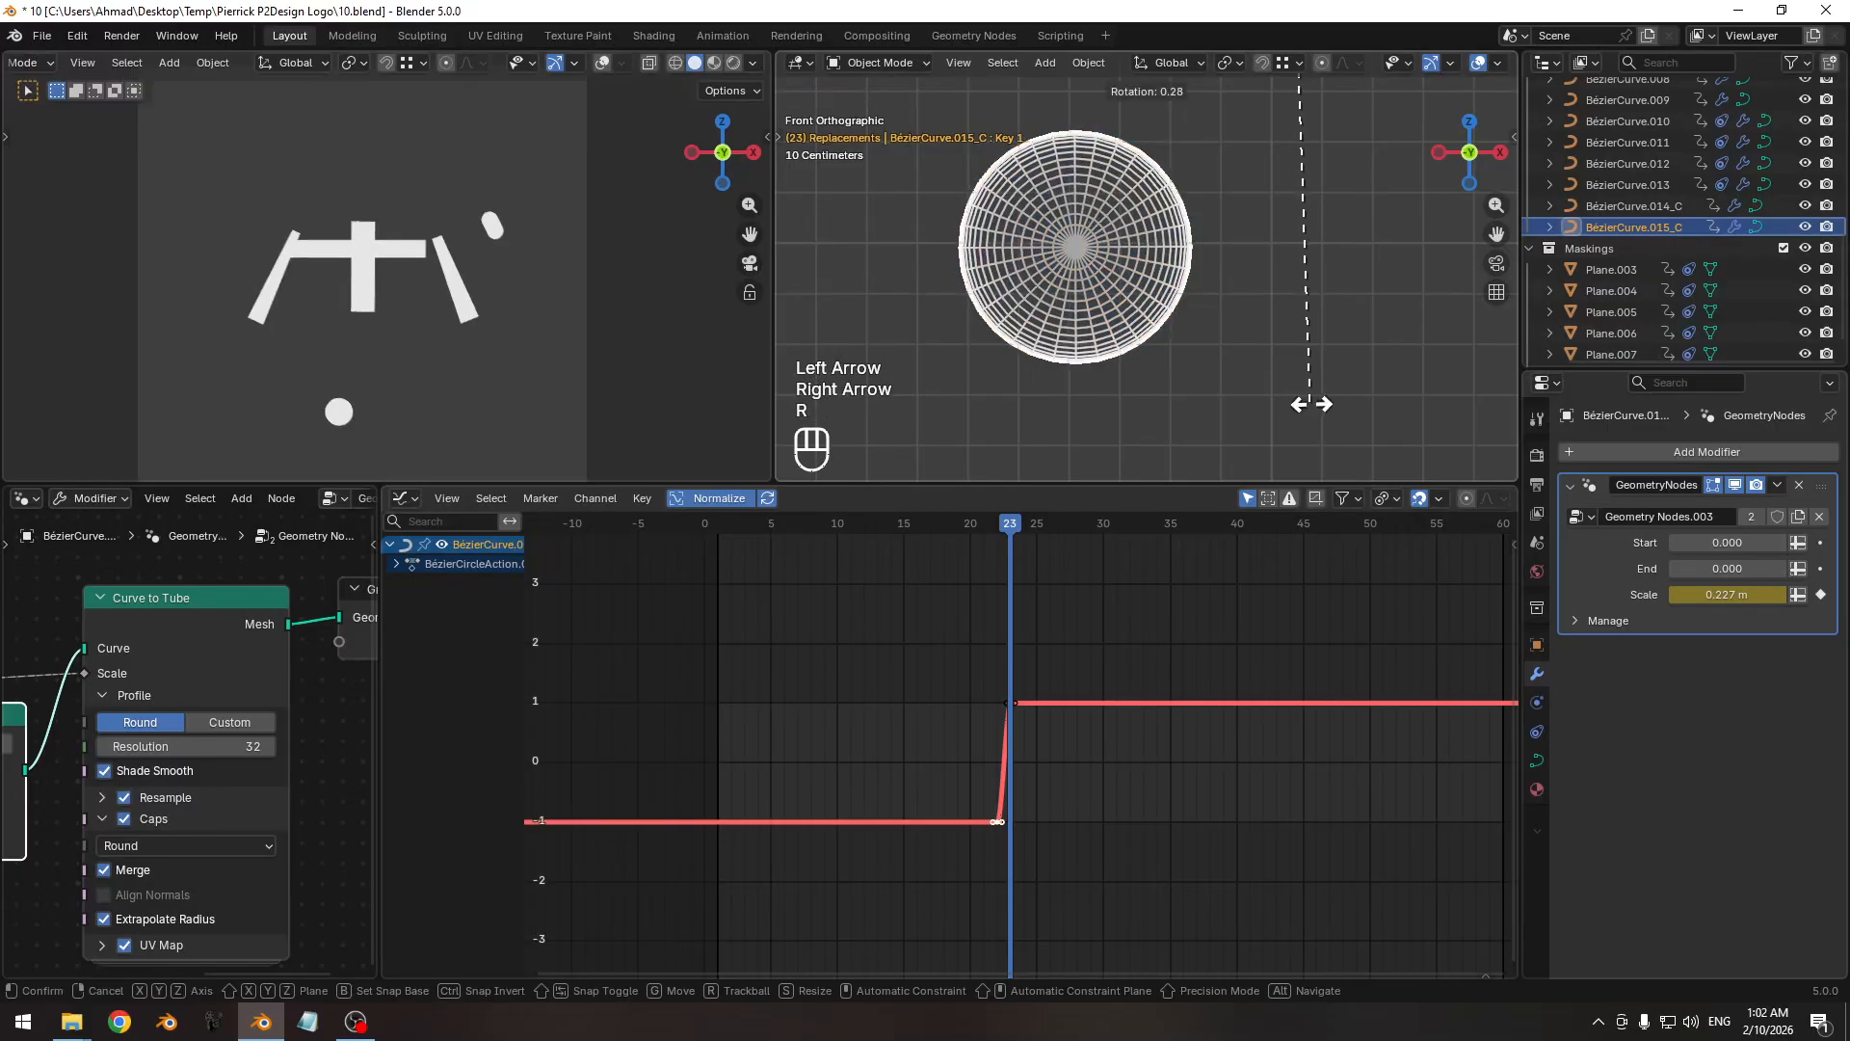
left_click(1312, 403)
key("Left")
key("Right")
key("Left")
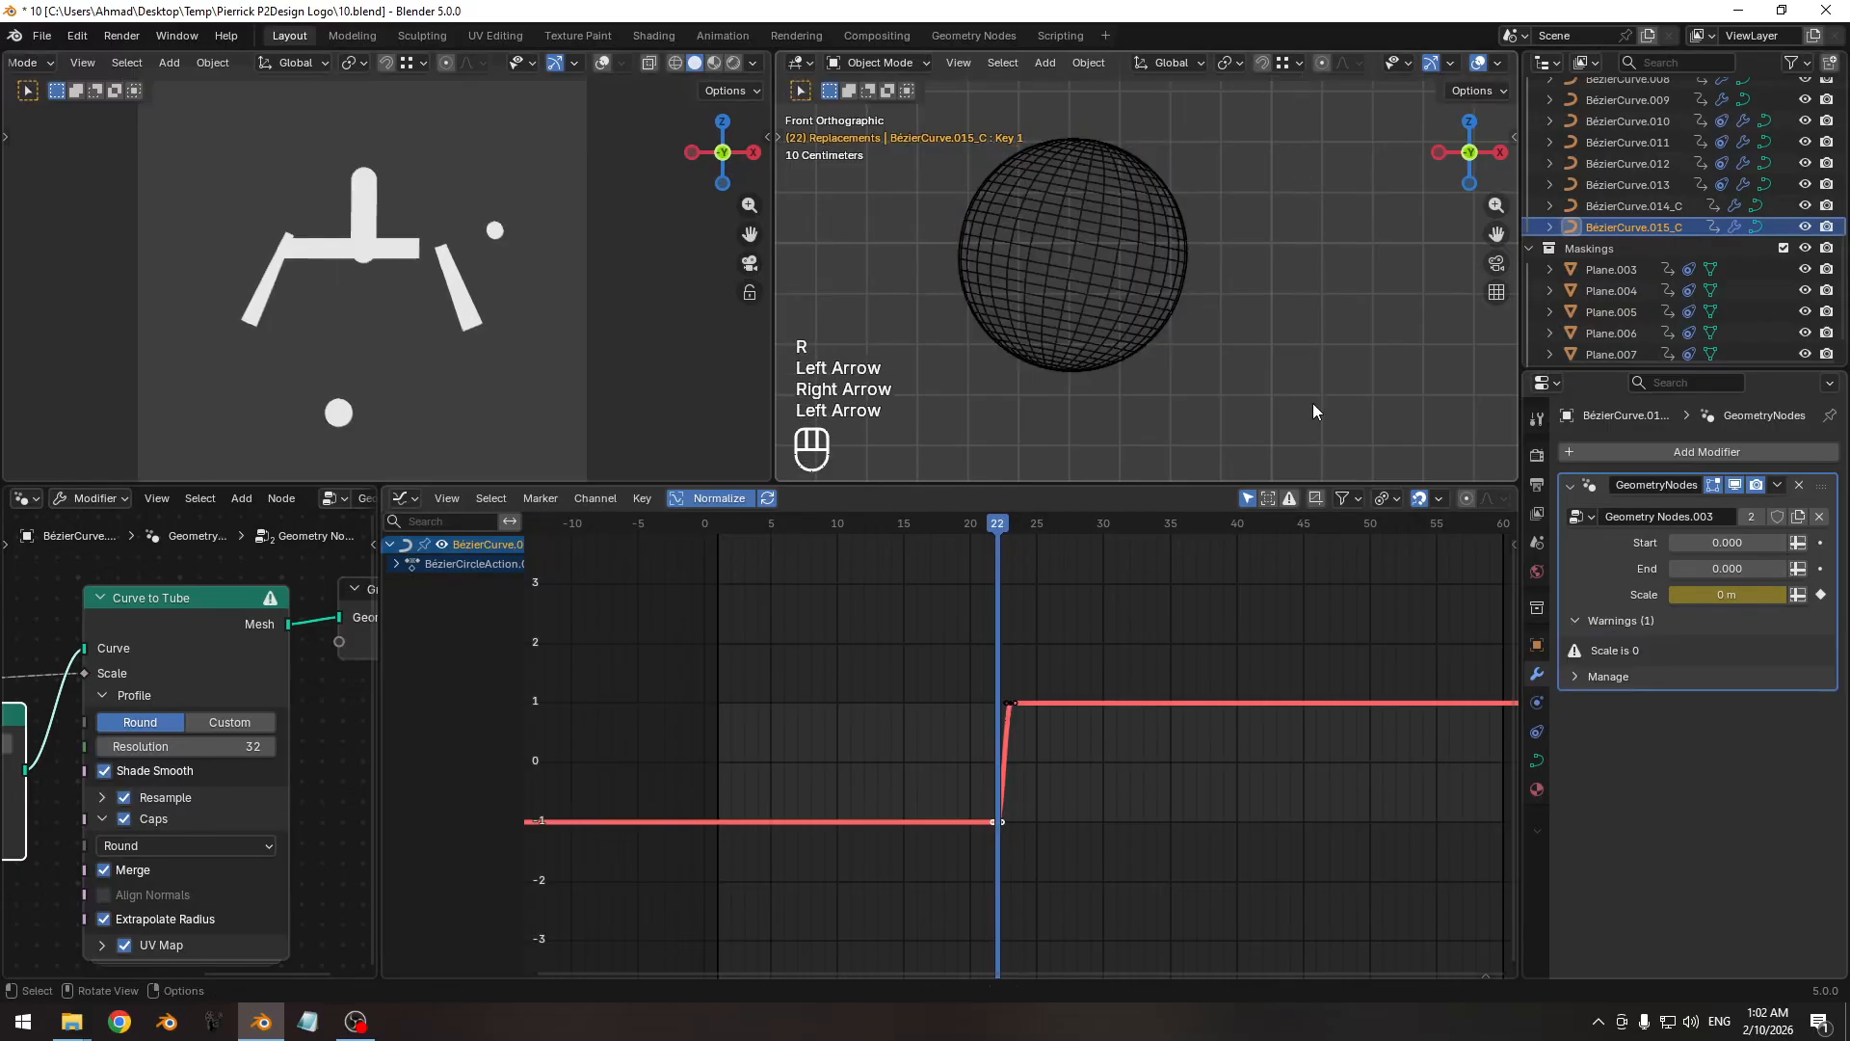
key("Right")
Move the Scale keyframes of BézierCurve.015_C about 7 frames earlier so both balls overlap at frame 22.
left_click_drag(1205, 644, 1265, 771)
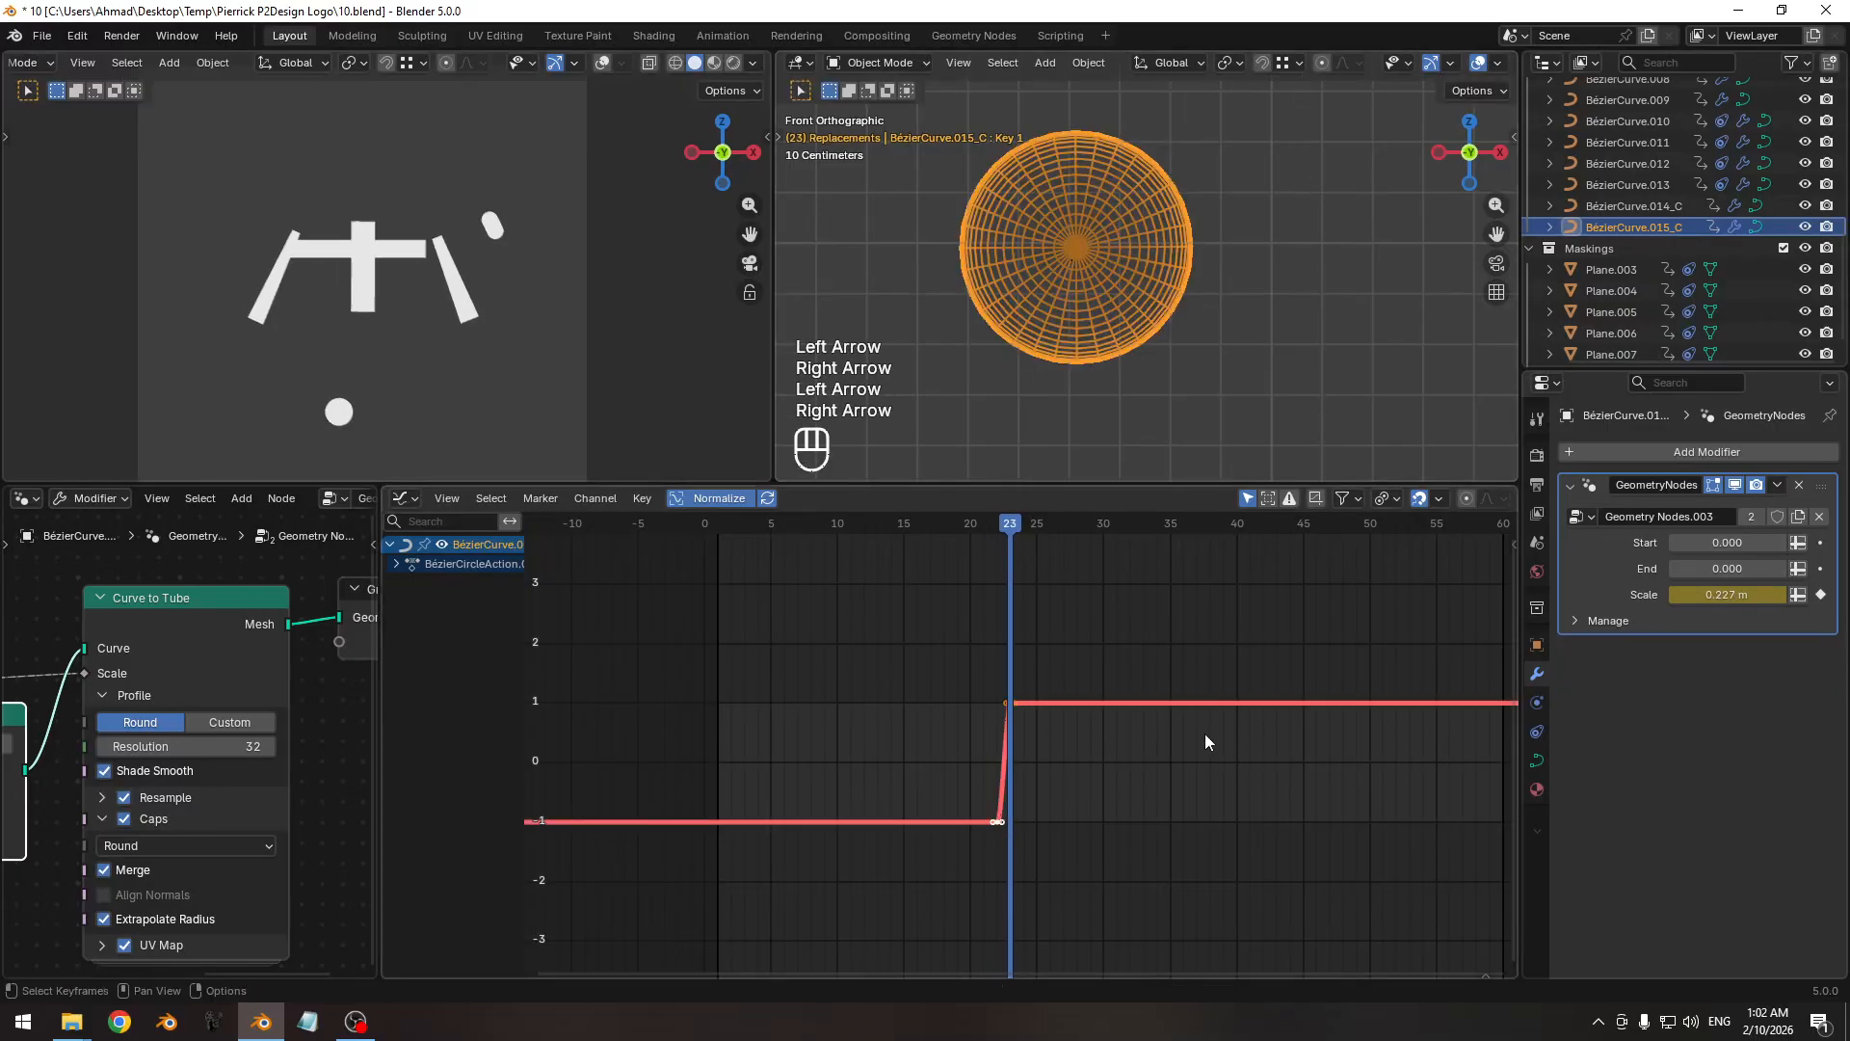
key("g")
key("x")
left_click(1116, 744)
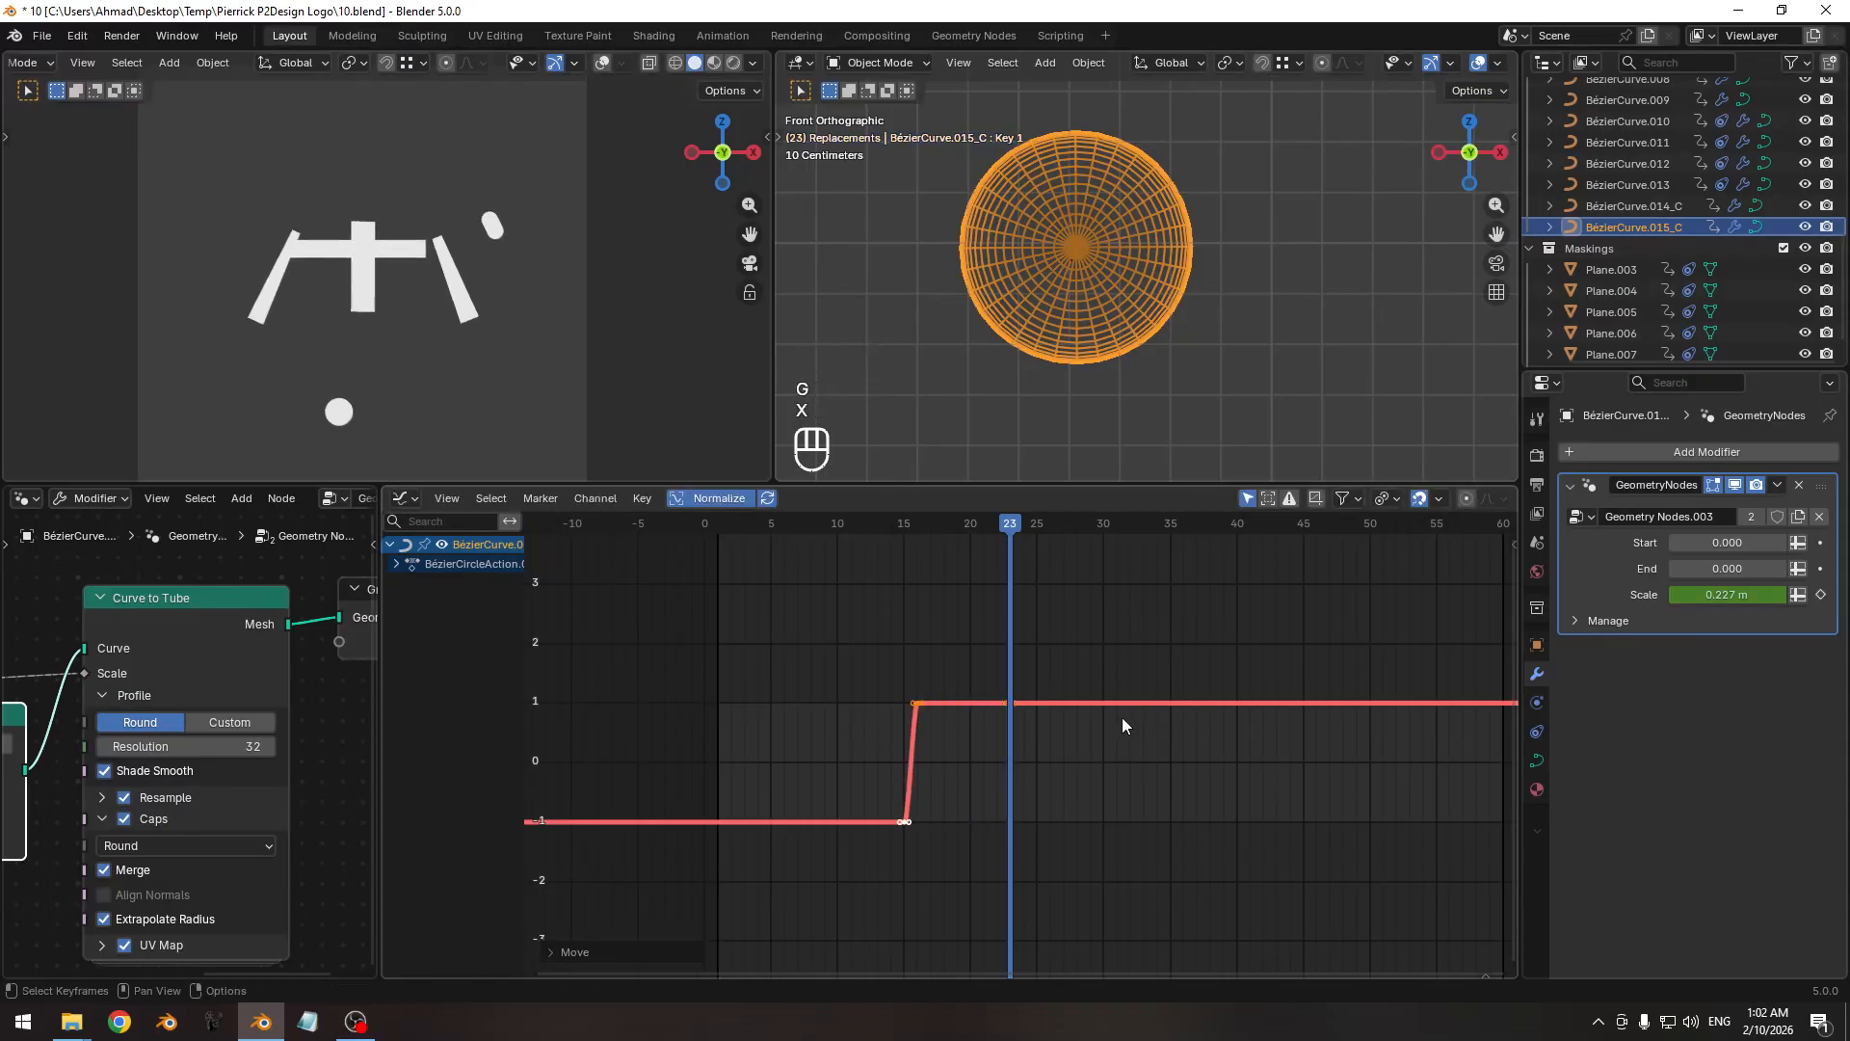
key("Left")
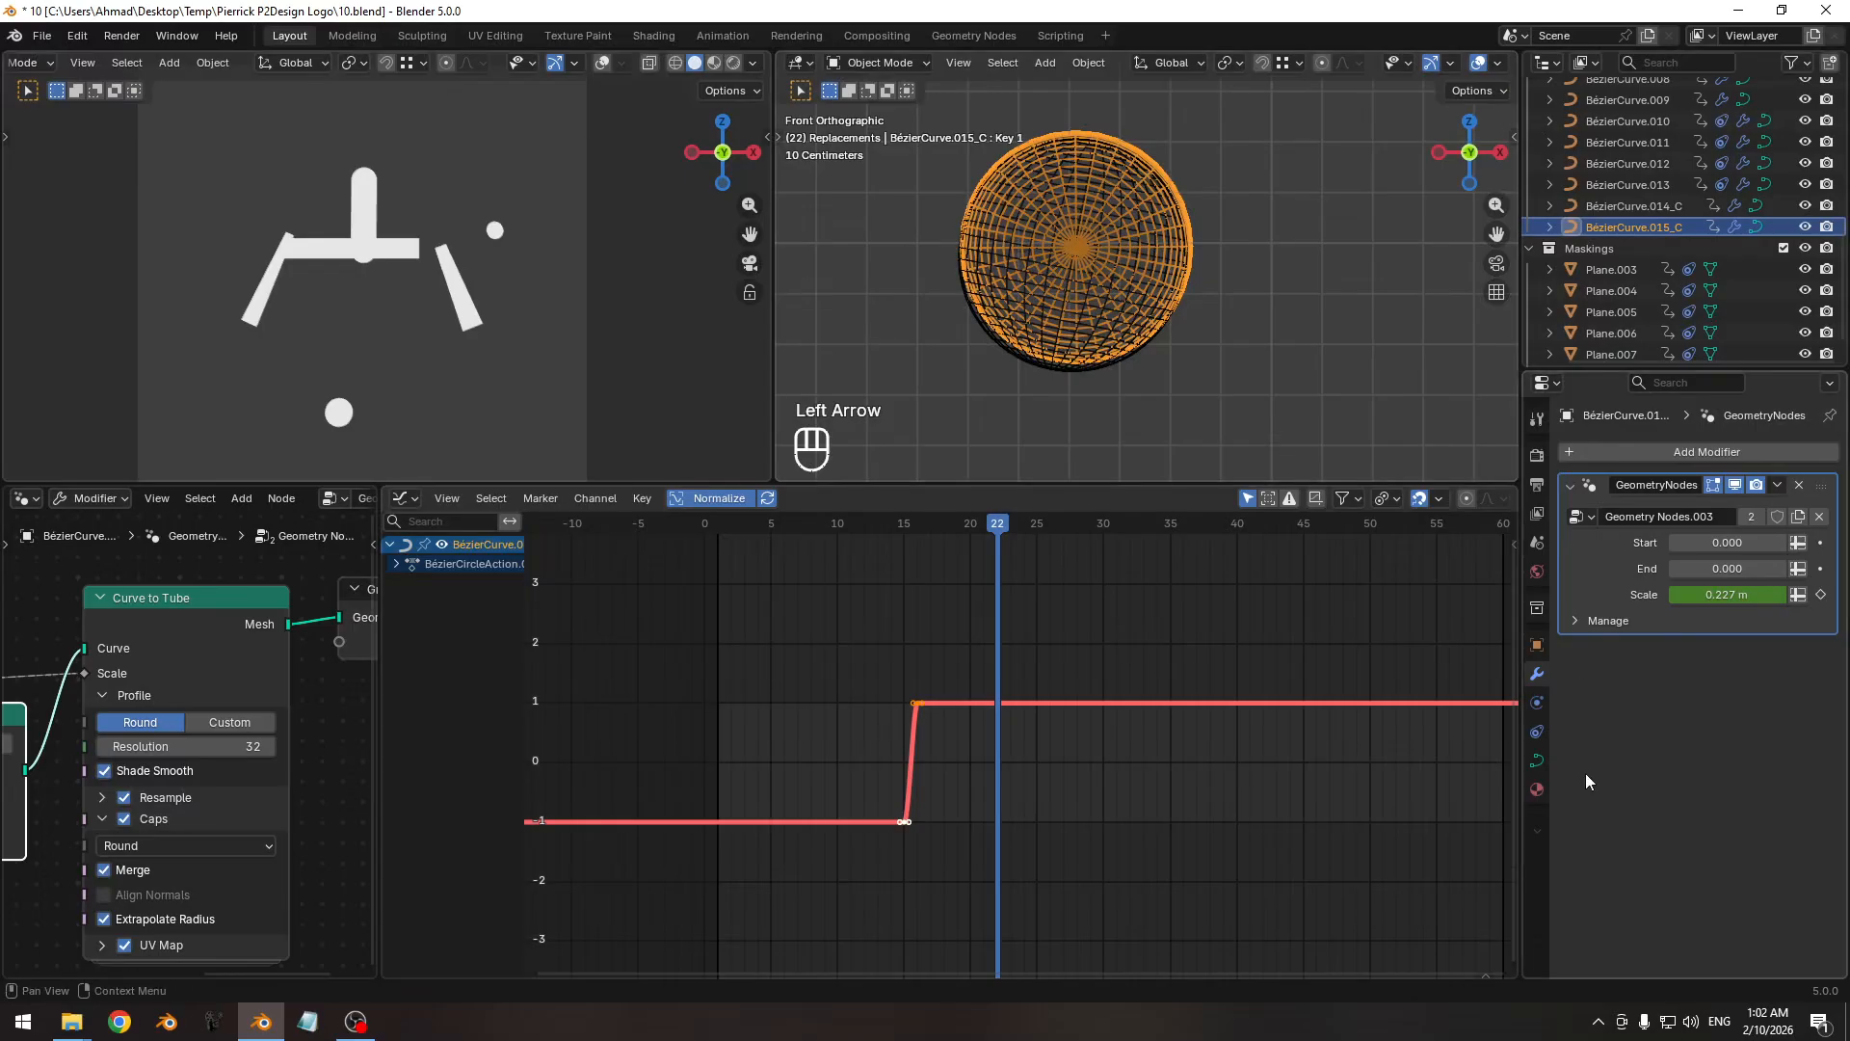
Set the Key 1 shape key of BézierCurve.015_C to 0.544 and check the overlap around frame 22.
left_click(1537, 760)
scroll(1589, 607, "down", 10)
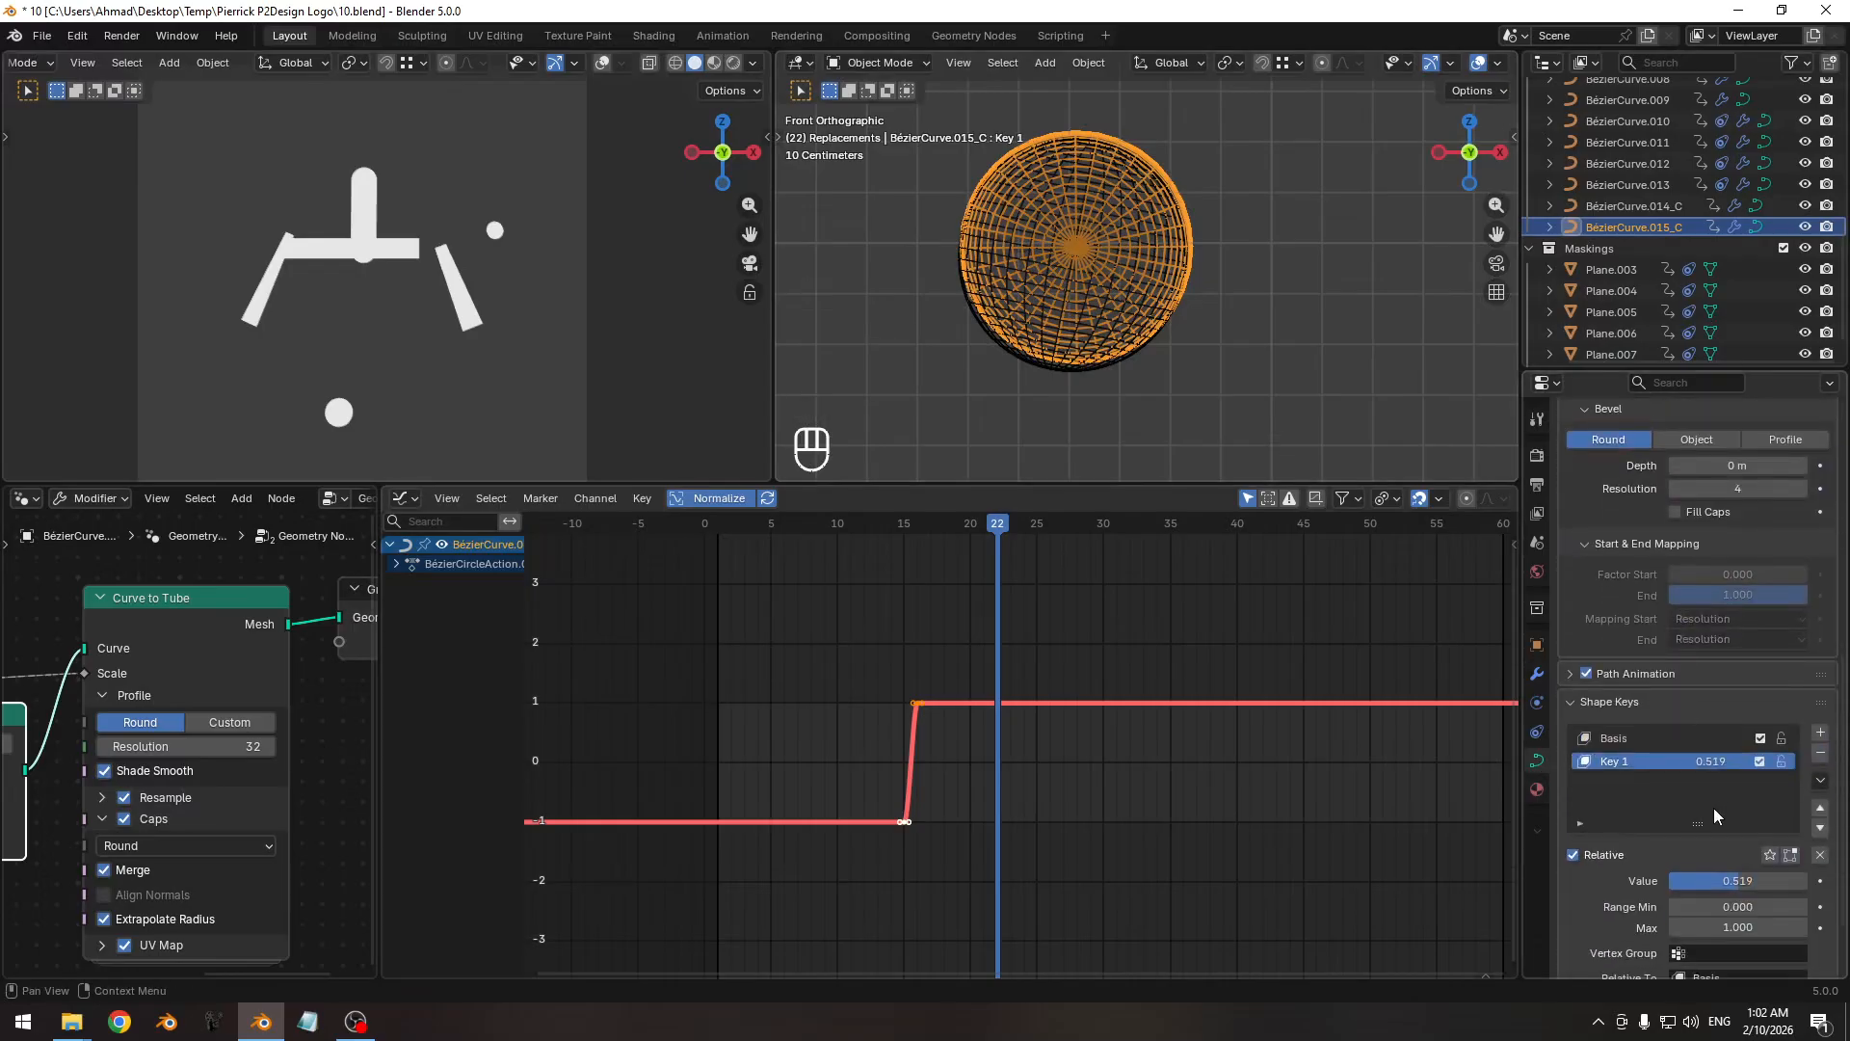
left_click_drag(1710, 761, 1732, 762, "shift")
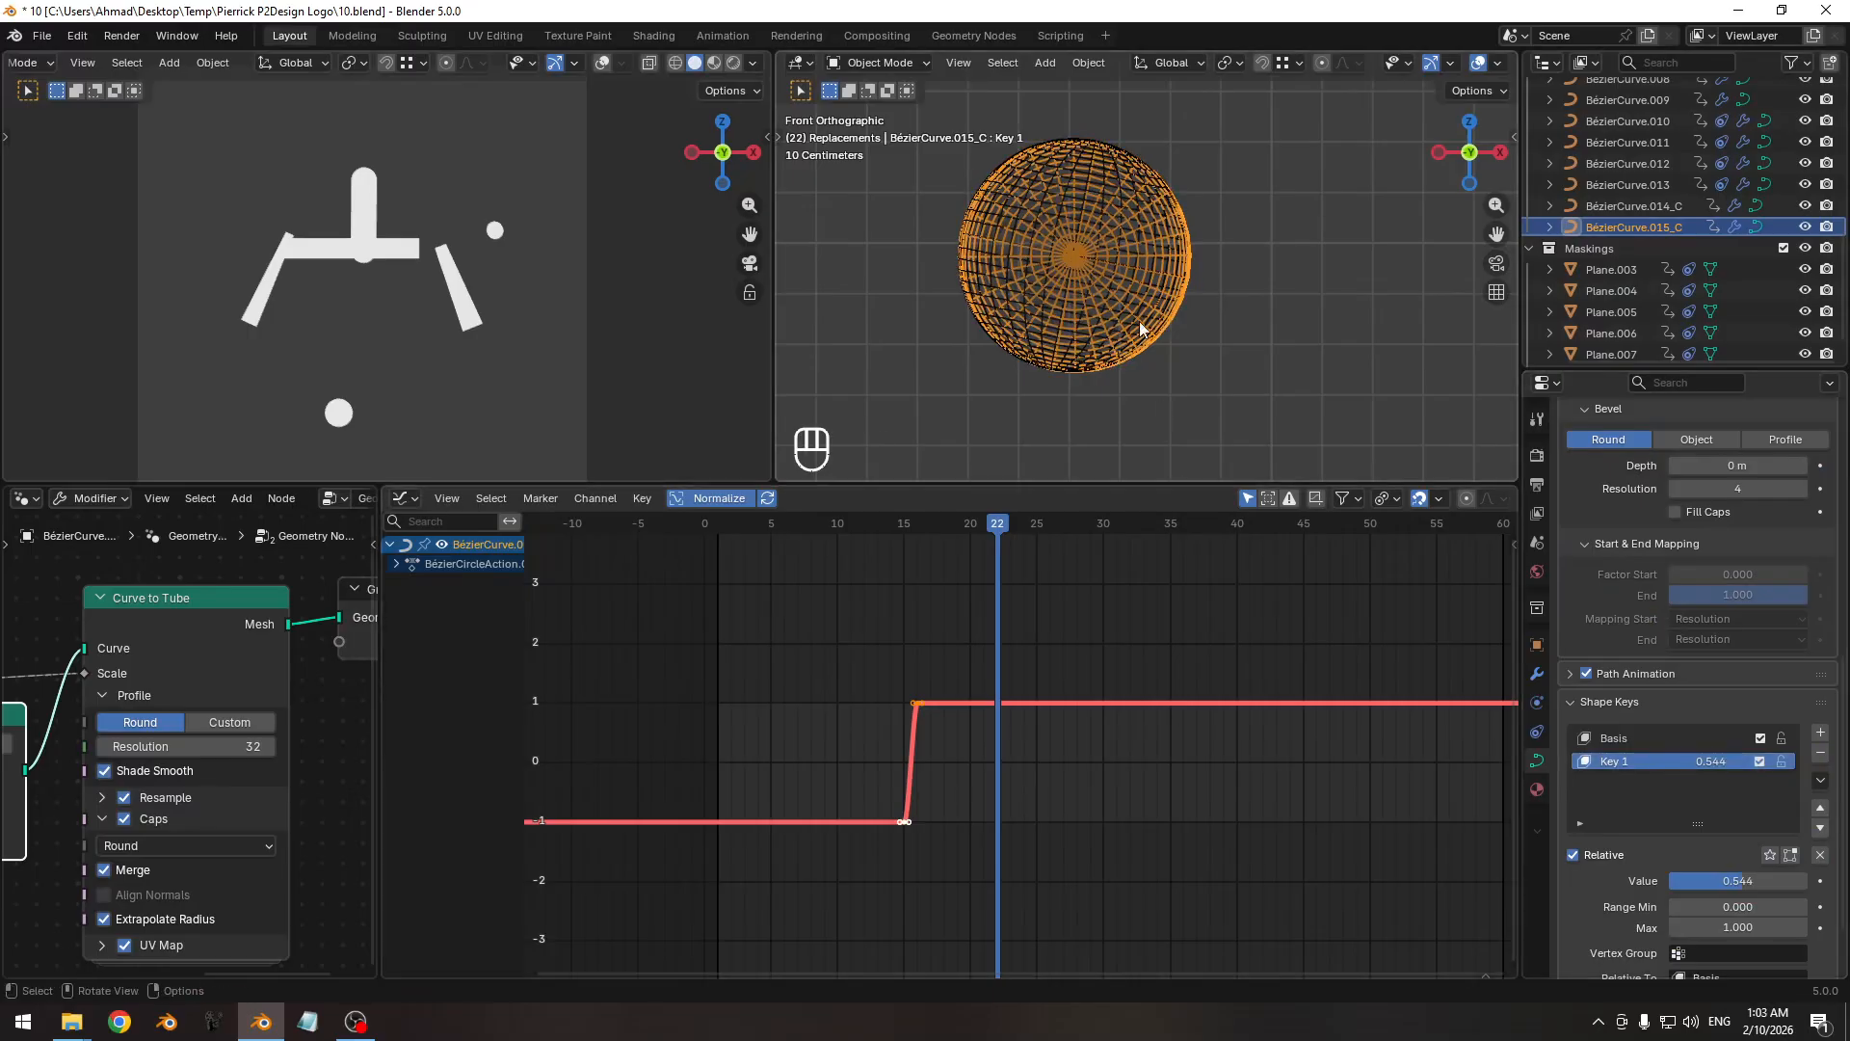
key("Right")
key("Left")
key("Left")
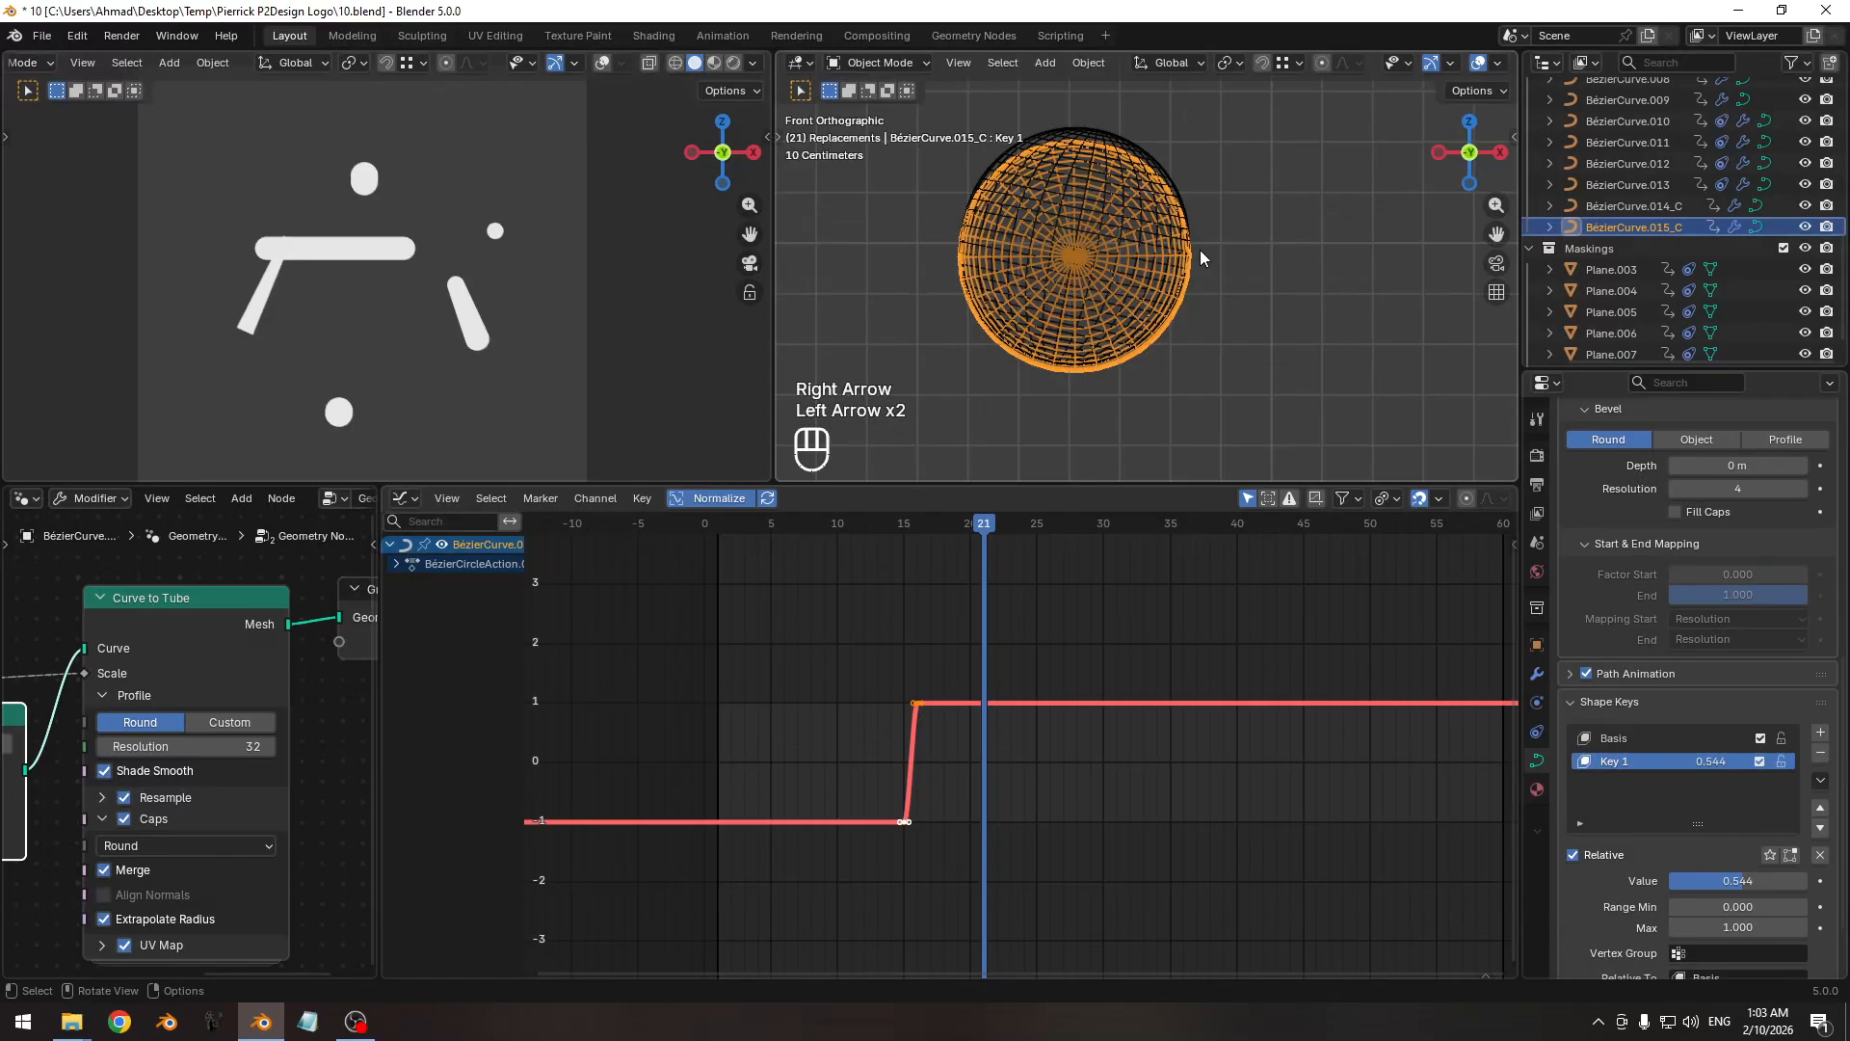
key("Right")
key("Right")
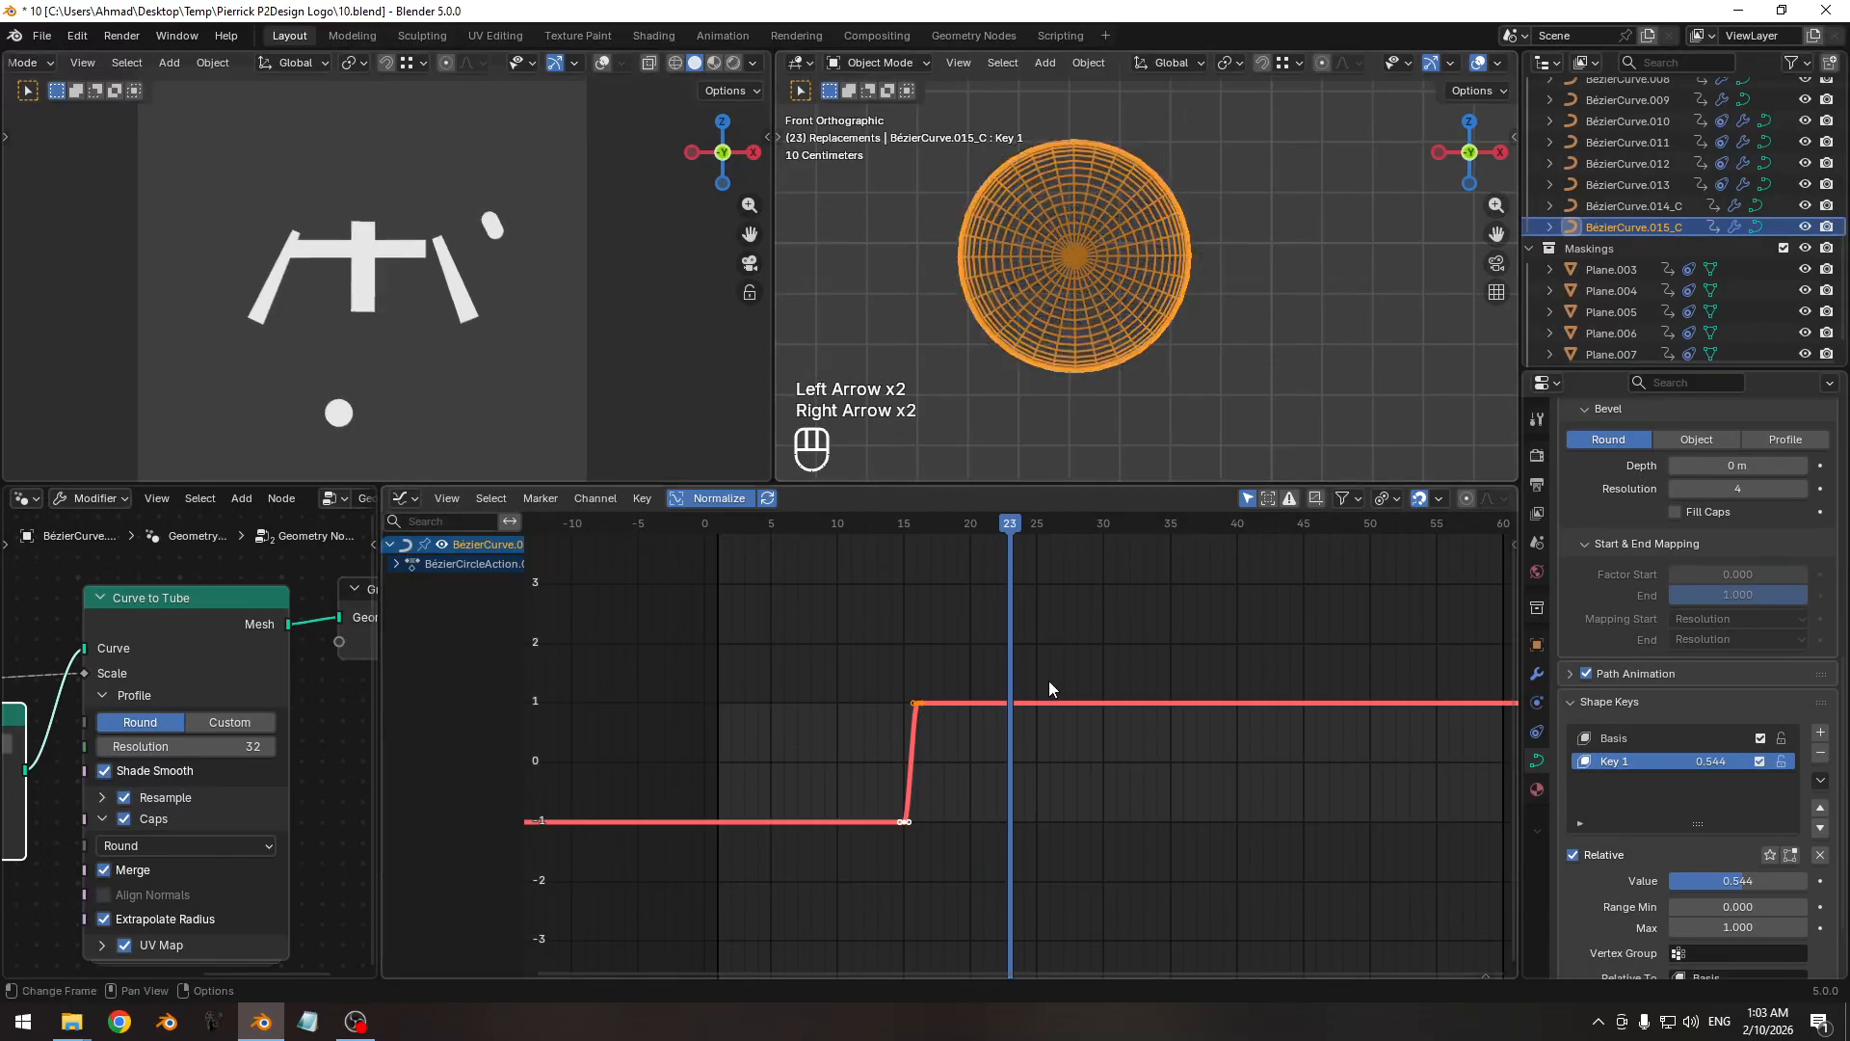
Move the Scale keyframes of BézierCurve.015_C back to frames 22 and 23, check the swap, and save the file.
key("g")
key("x")
left_click(1141, 681)
key("Left")
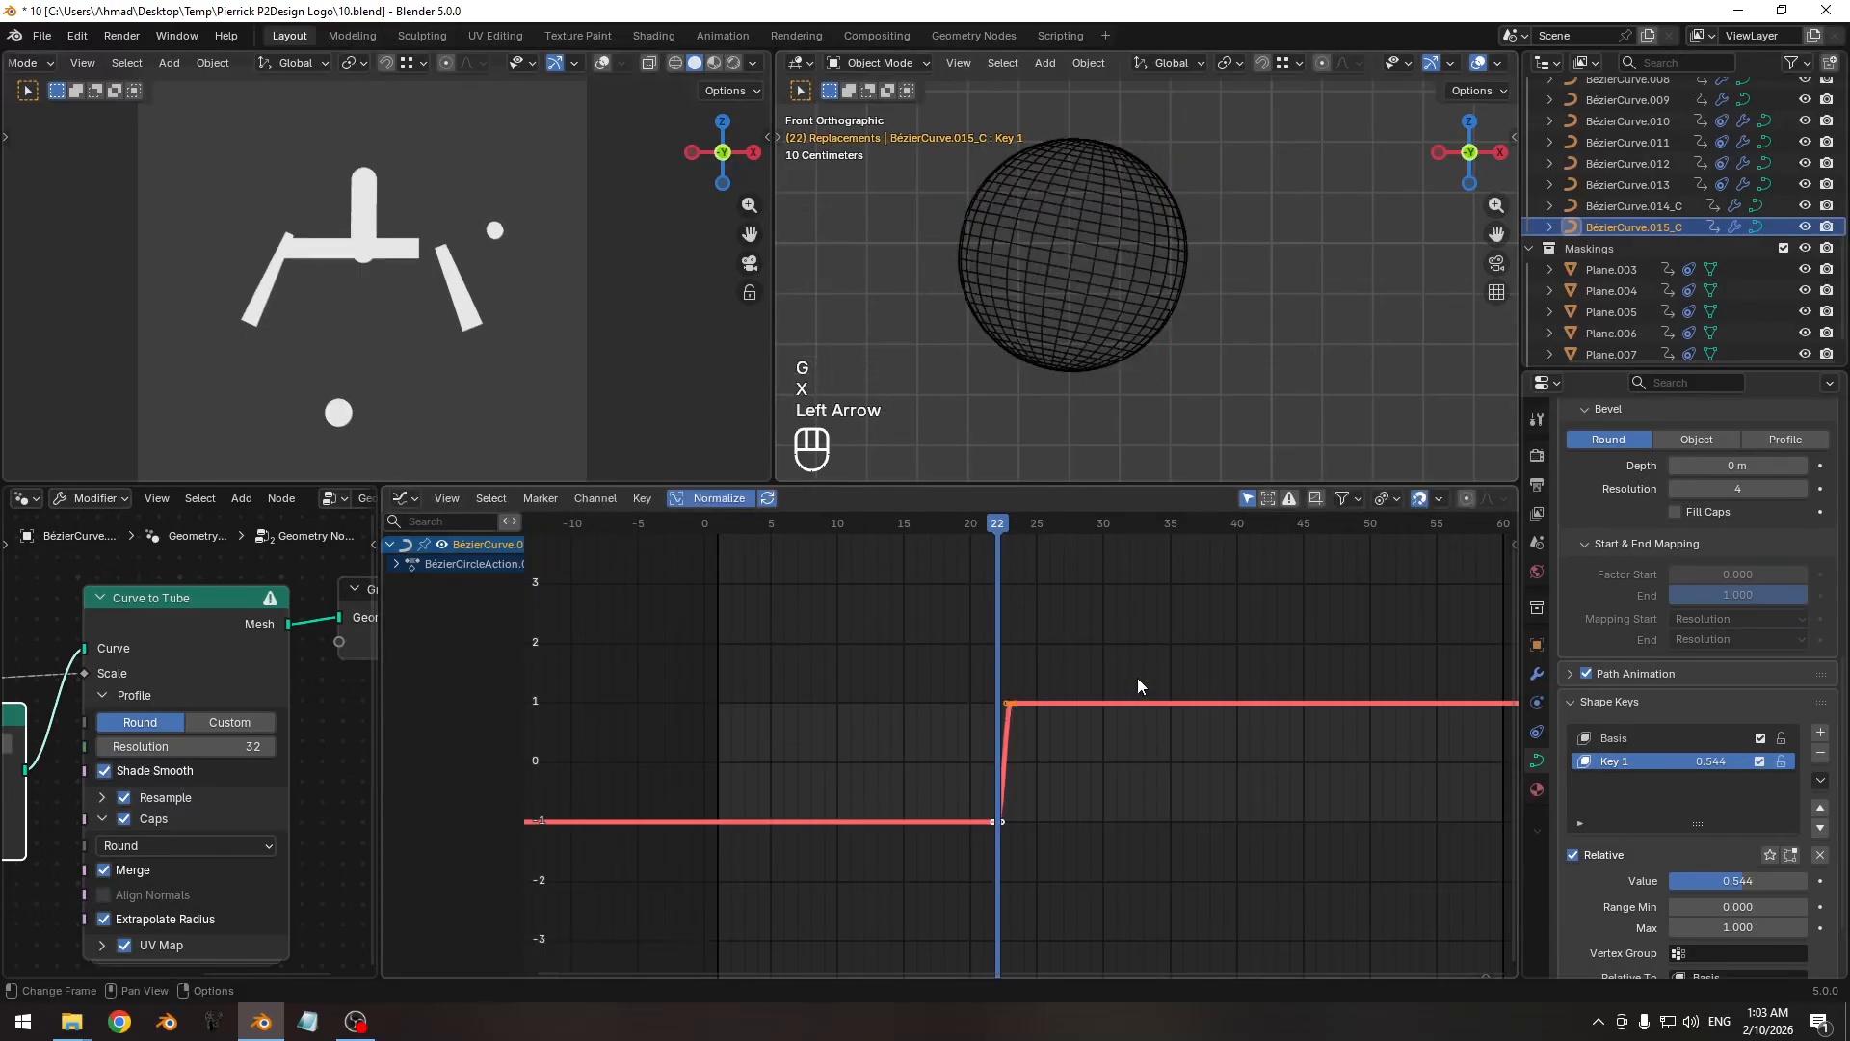
key("Right")
key("Left")
key("Right")
key("ctrl+s")
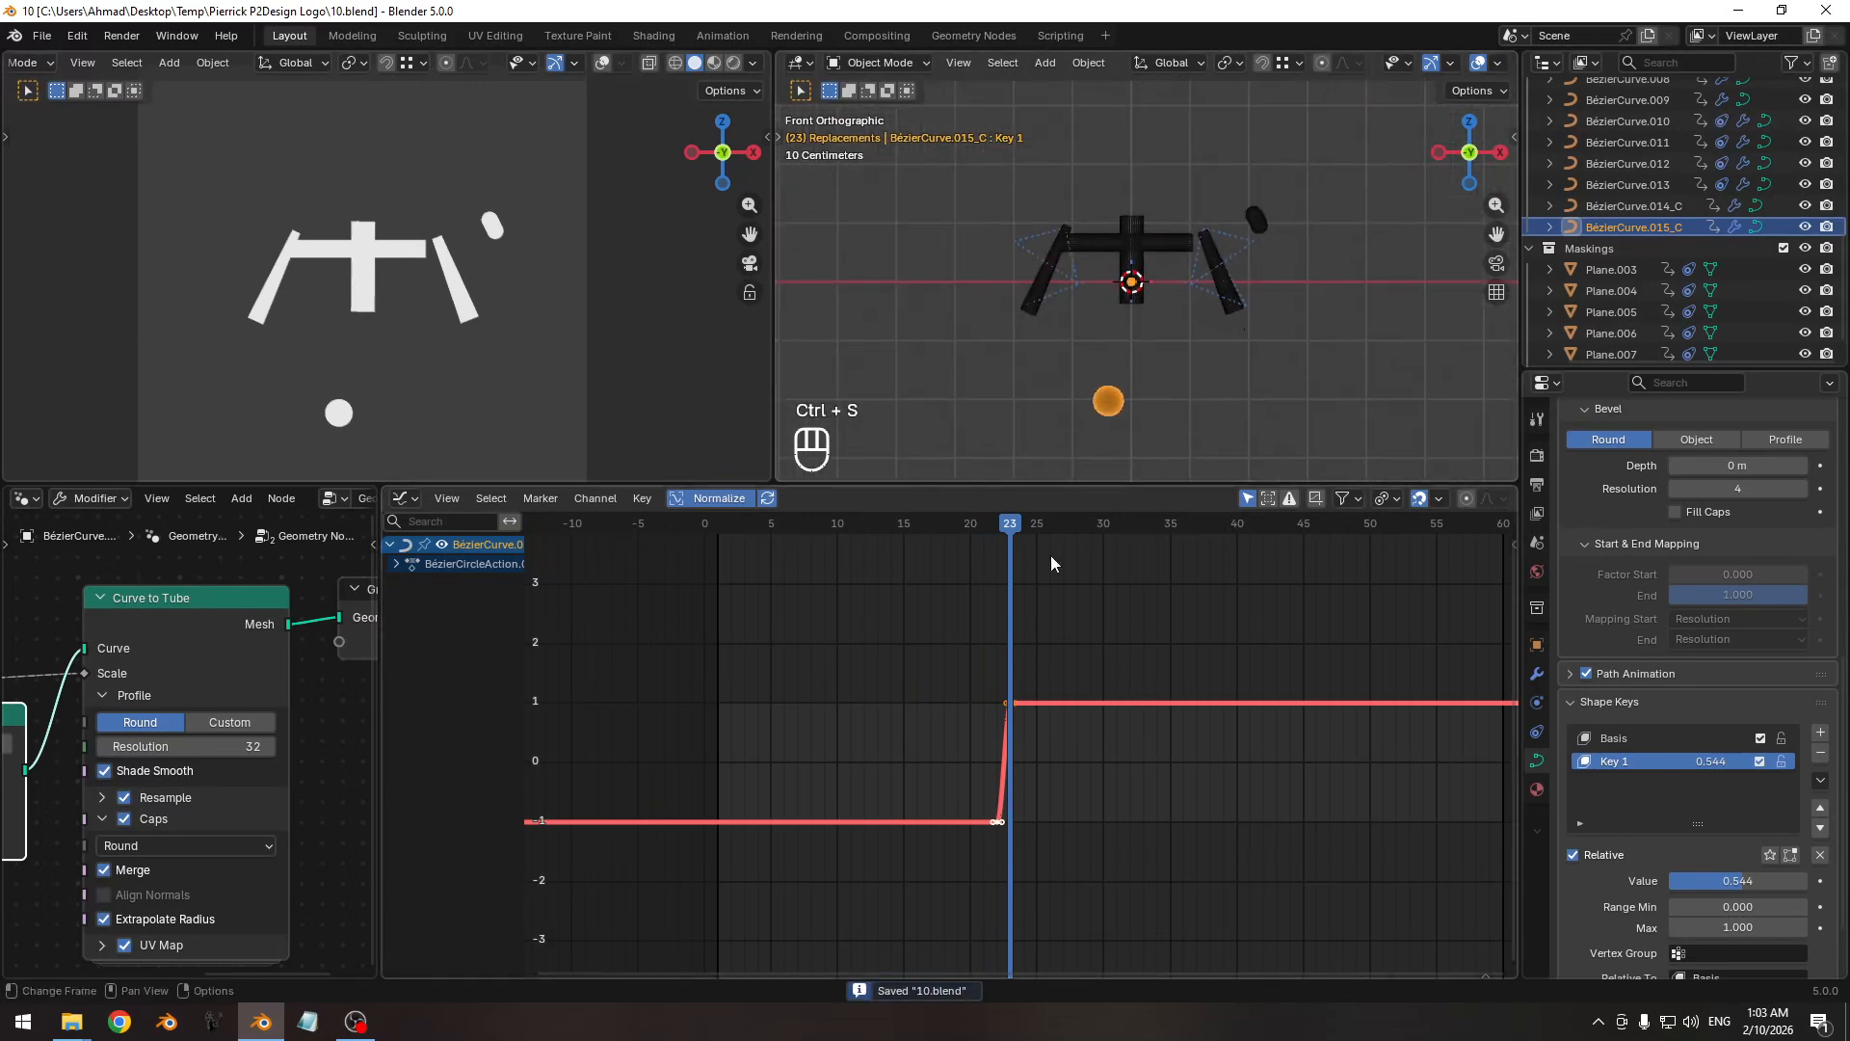
Step through frames 21 to 28 to examine the ball swap and the surrounding logo motion.
key("Left")
key("Right")
key("Left")
key("Right")
key("Right")
key("Right")
key("Right")
key("Right")
key("Right")
key("Left")
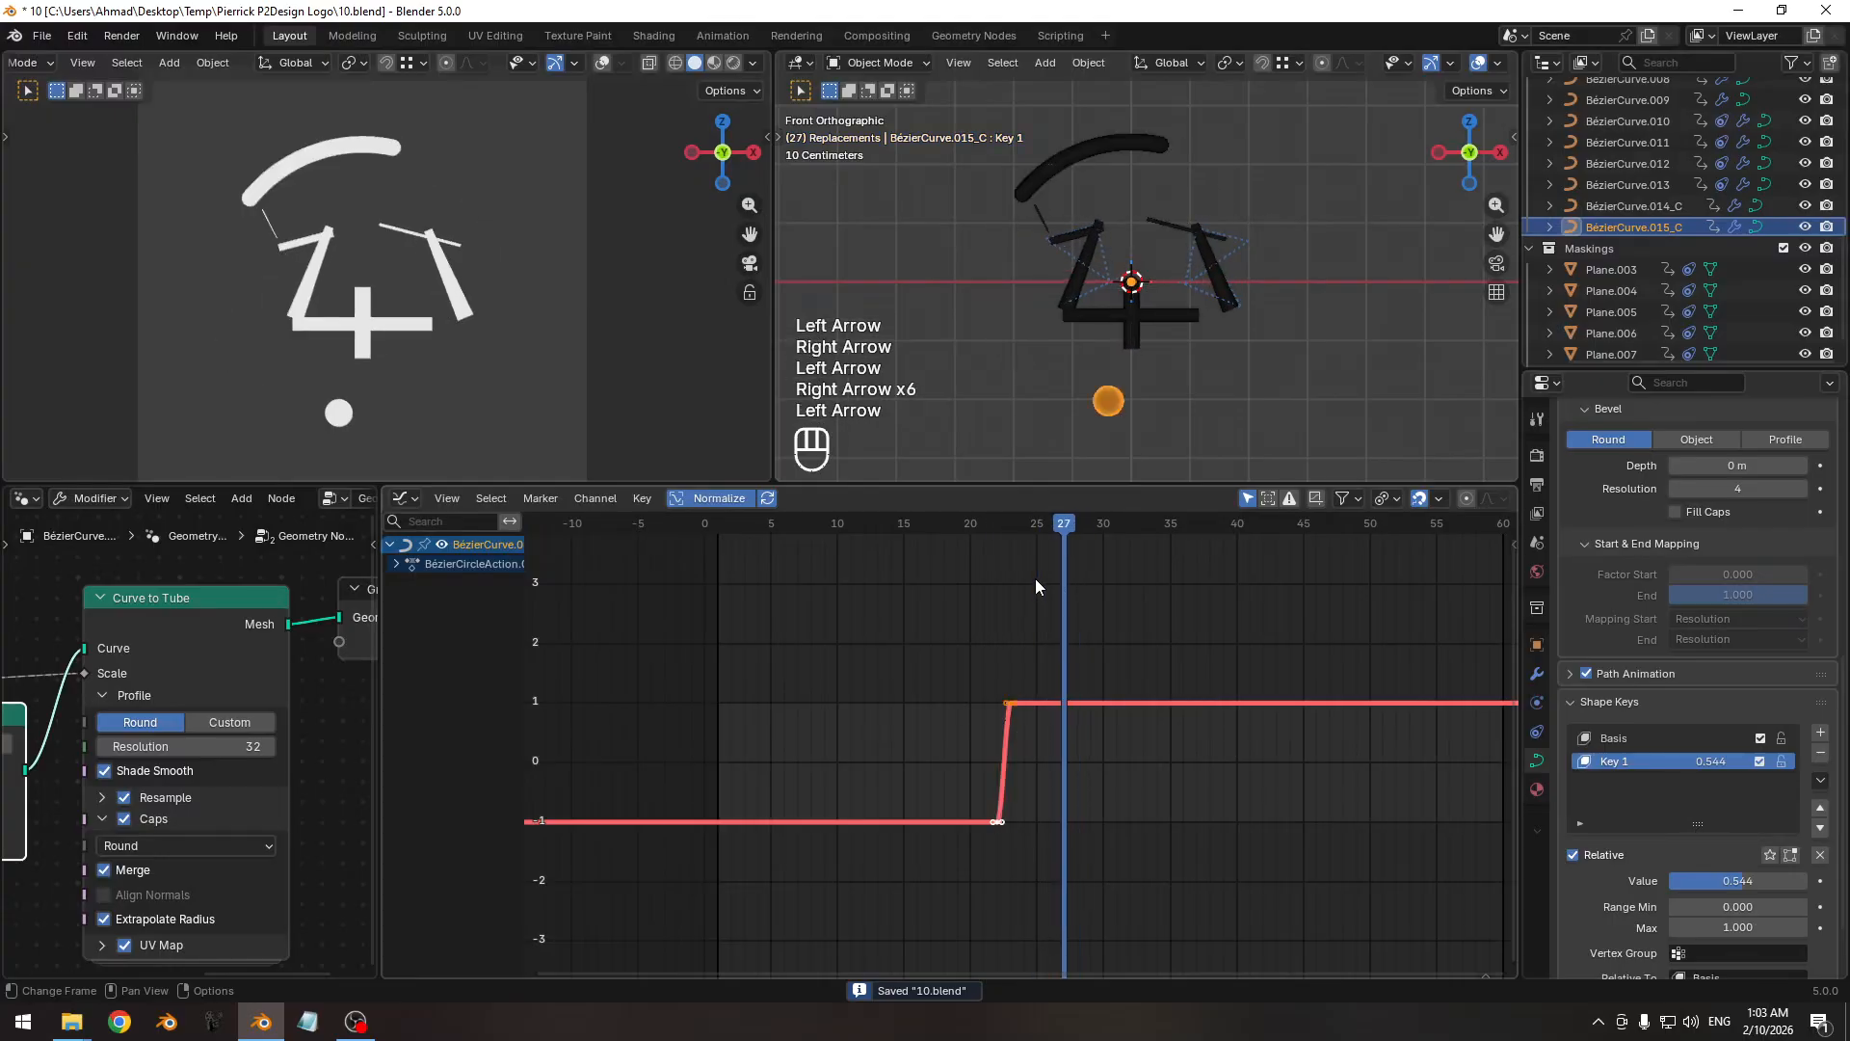
key("Left")
key("Left")
key("Left")
key("Left")
key("Left")
key("Left")
mouse_move(990, 529)
left_mouse_down()
mouse_move(839, 529)
mouse_move(1060, 534)
mouse_move(985, 542)
mouse_move(1009, 553)
left_mouse_up()
Save the file and step between frames 21 and 23 to recheck the ball swap.
key("ctrl+s")
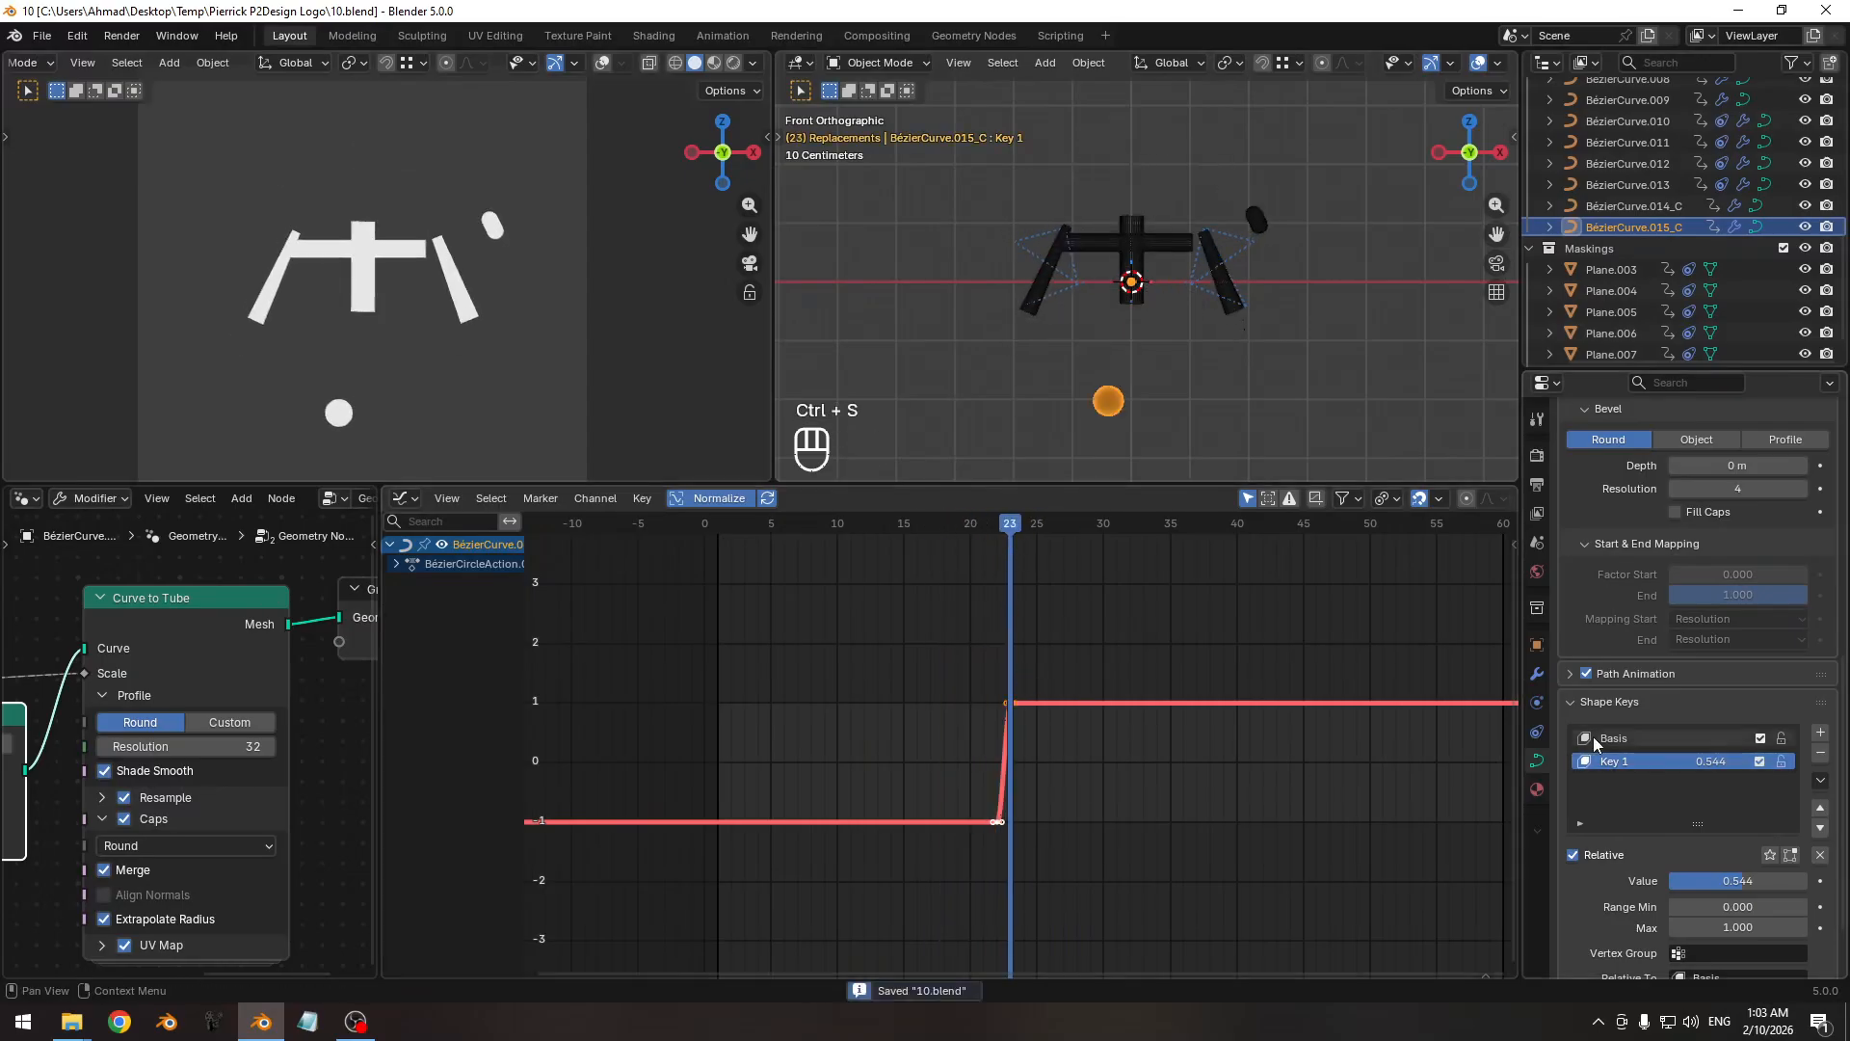
left_click(1537, 673)
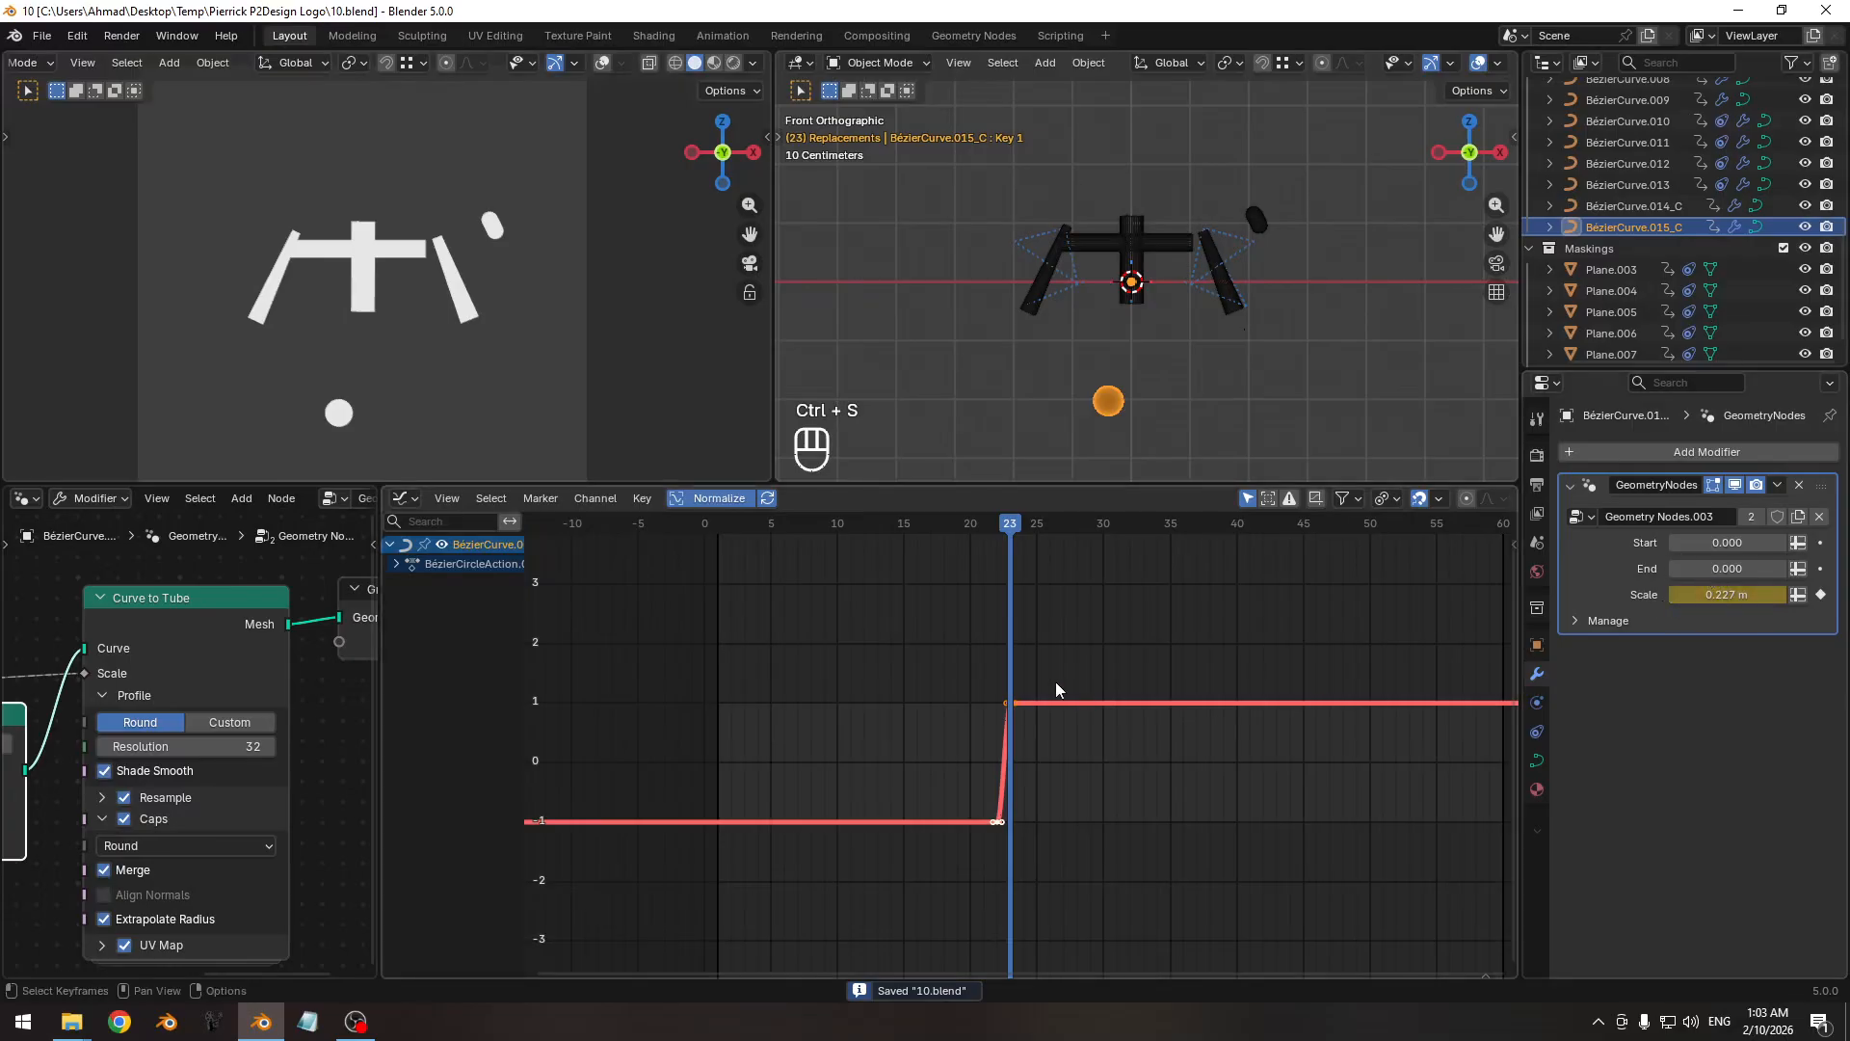
key("ctrl+s")
middle_click_drag(1055, 680, 980, 668, "ctrl")
key("Left")
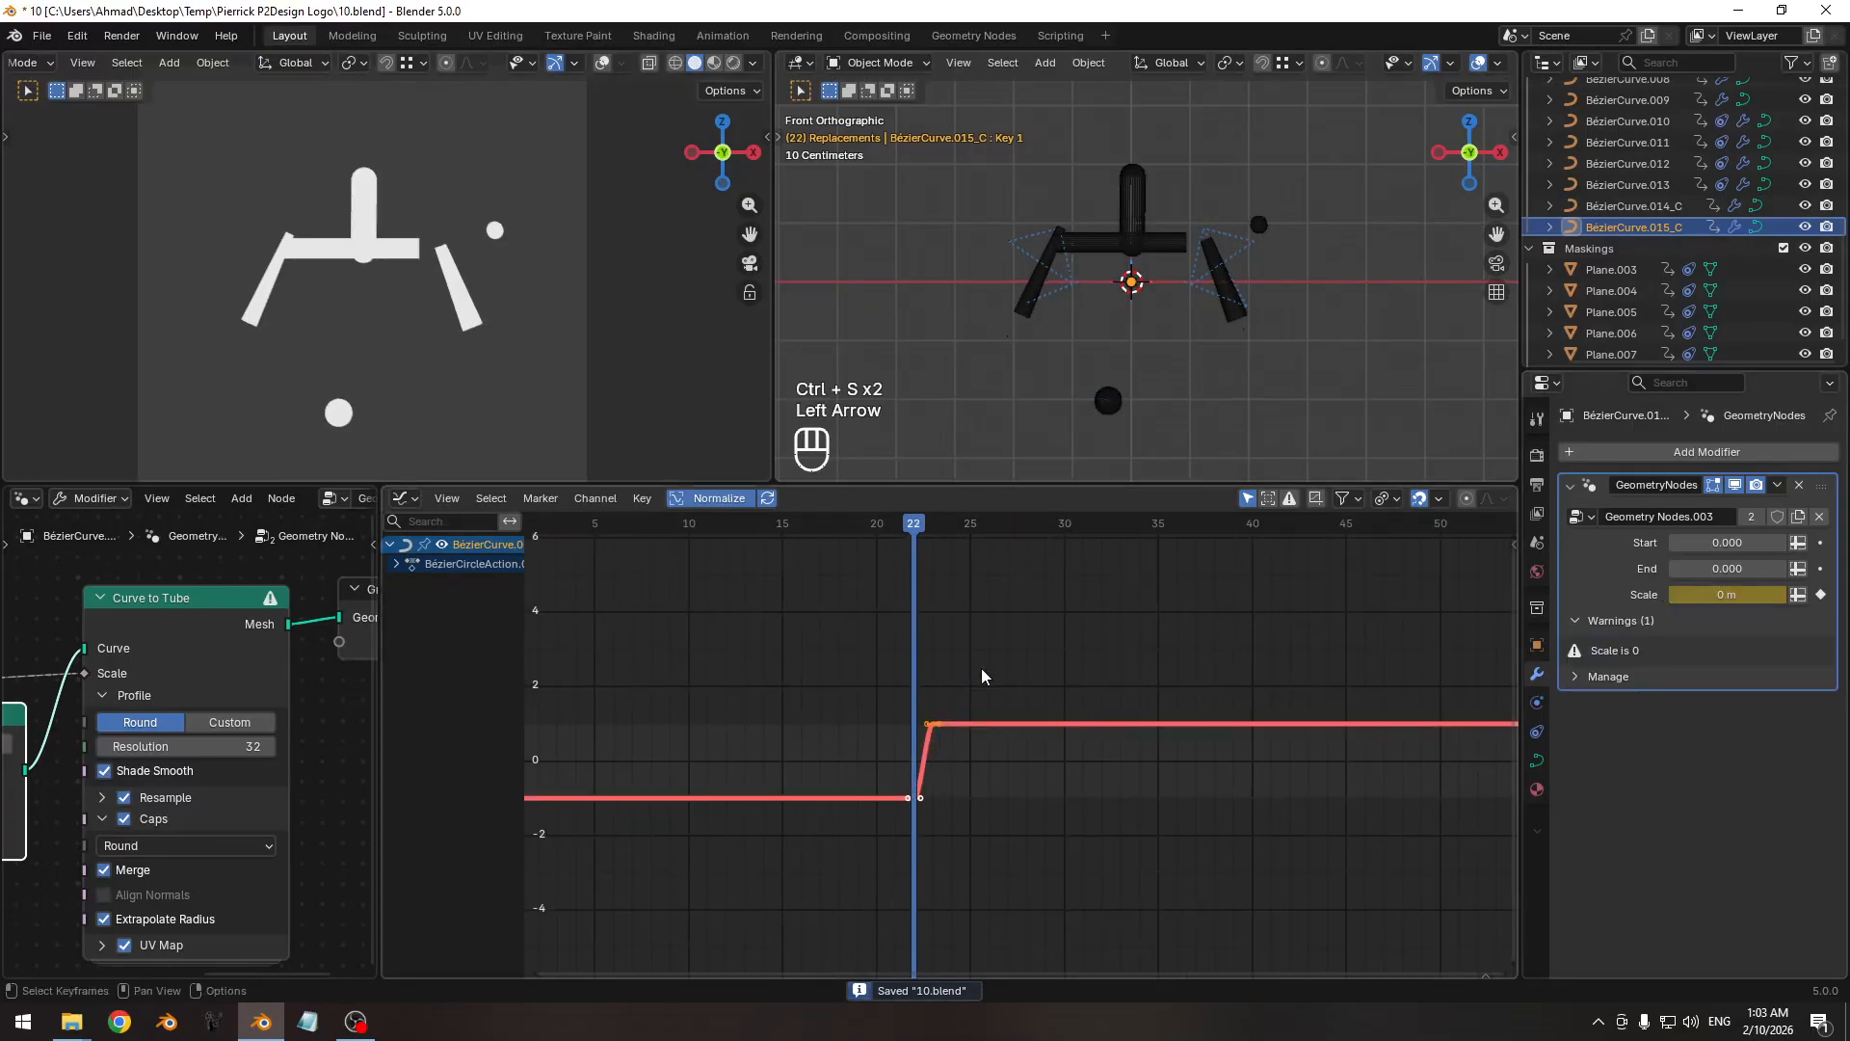
key("Left")
key("Right")
key("Left")
key("Right")
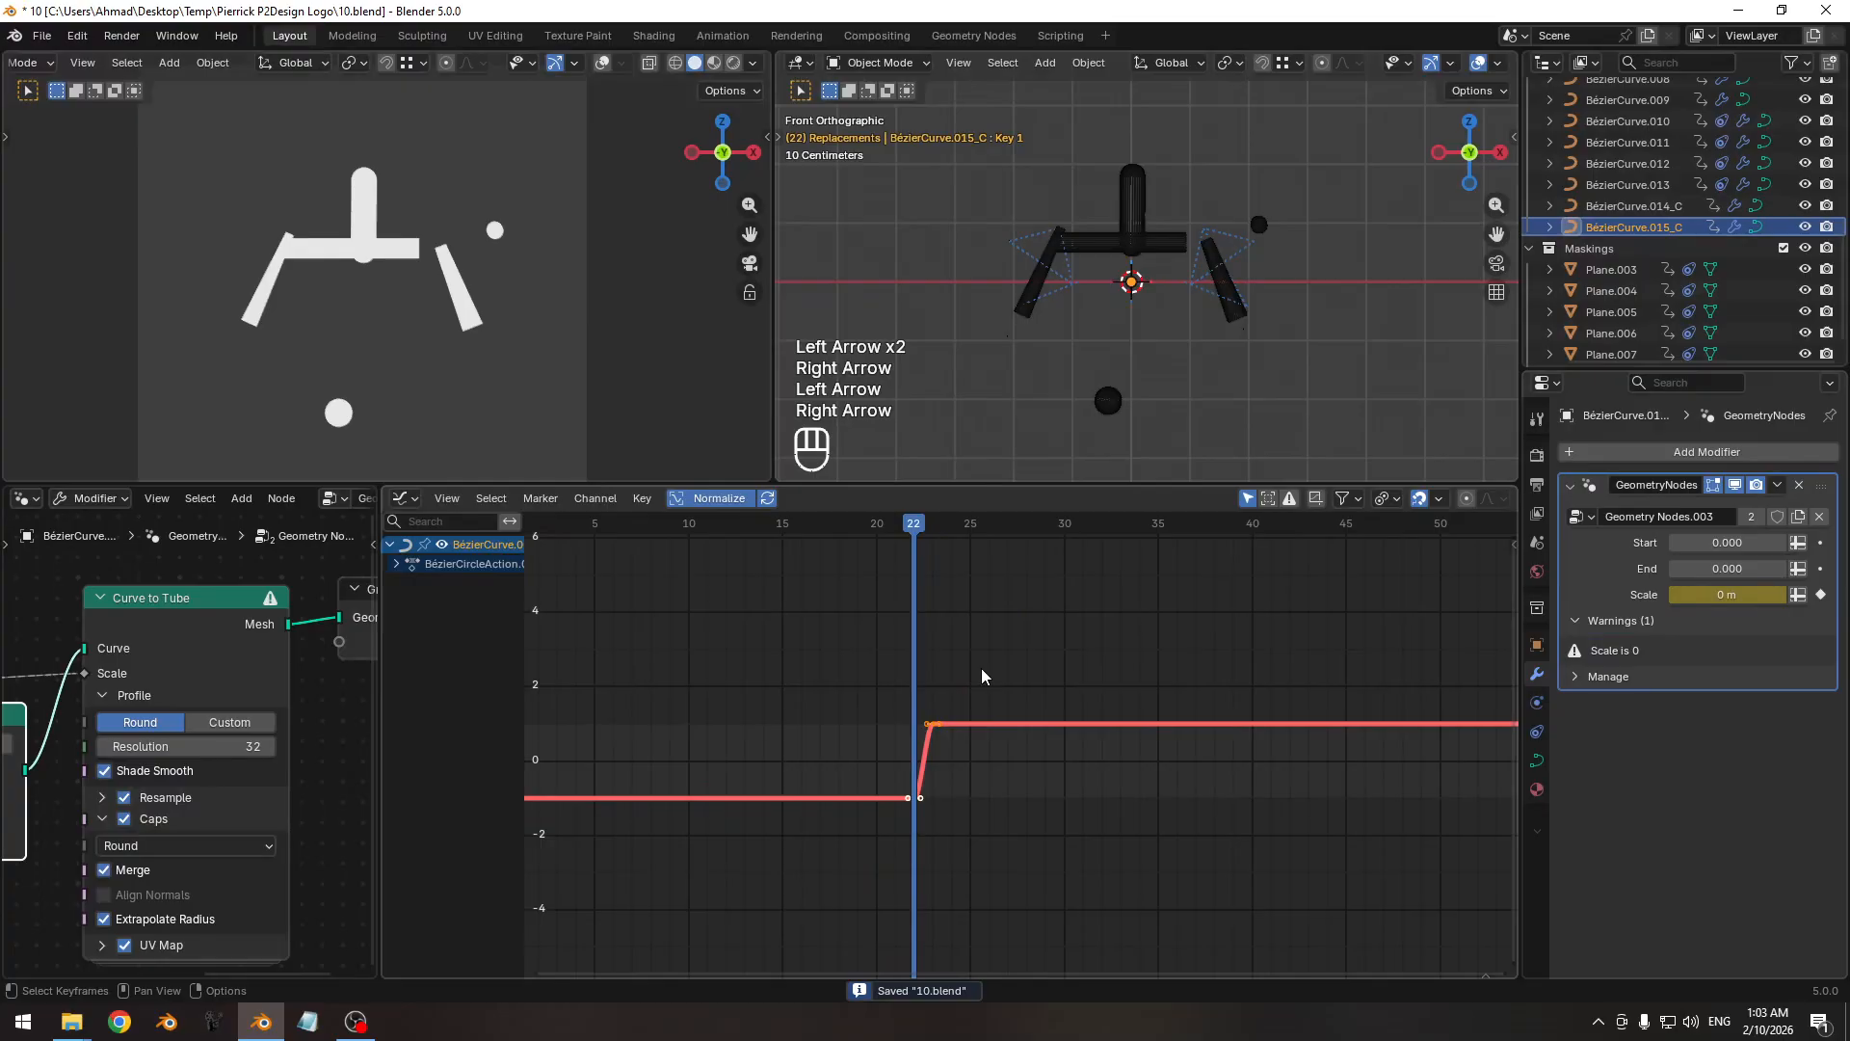
key("Right")
key("Left")
key("Right")
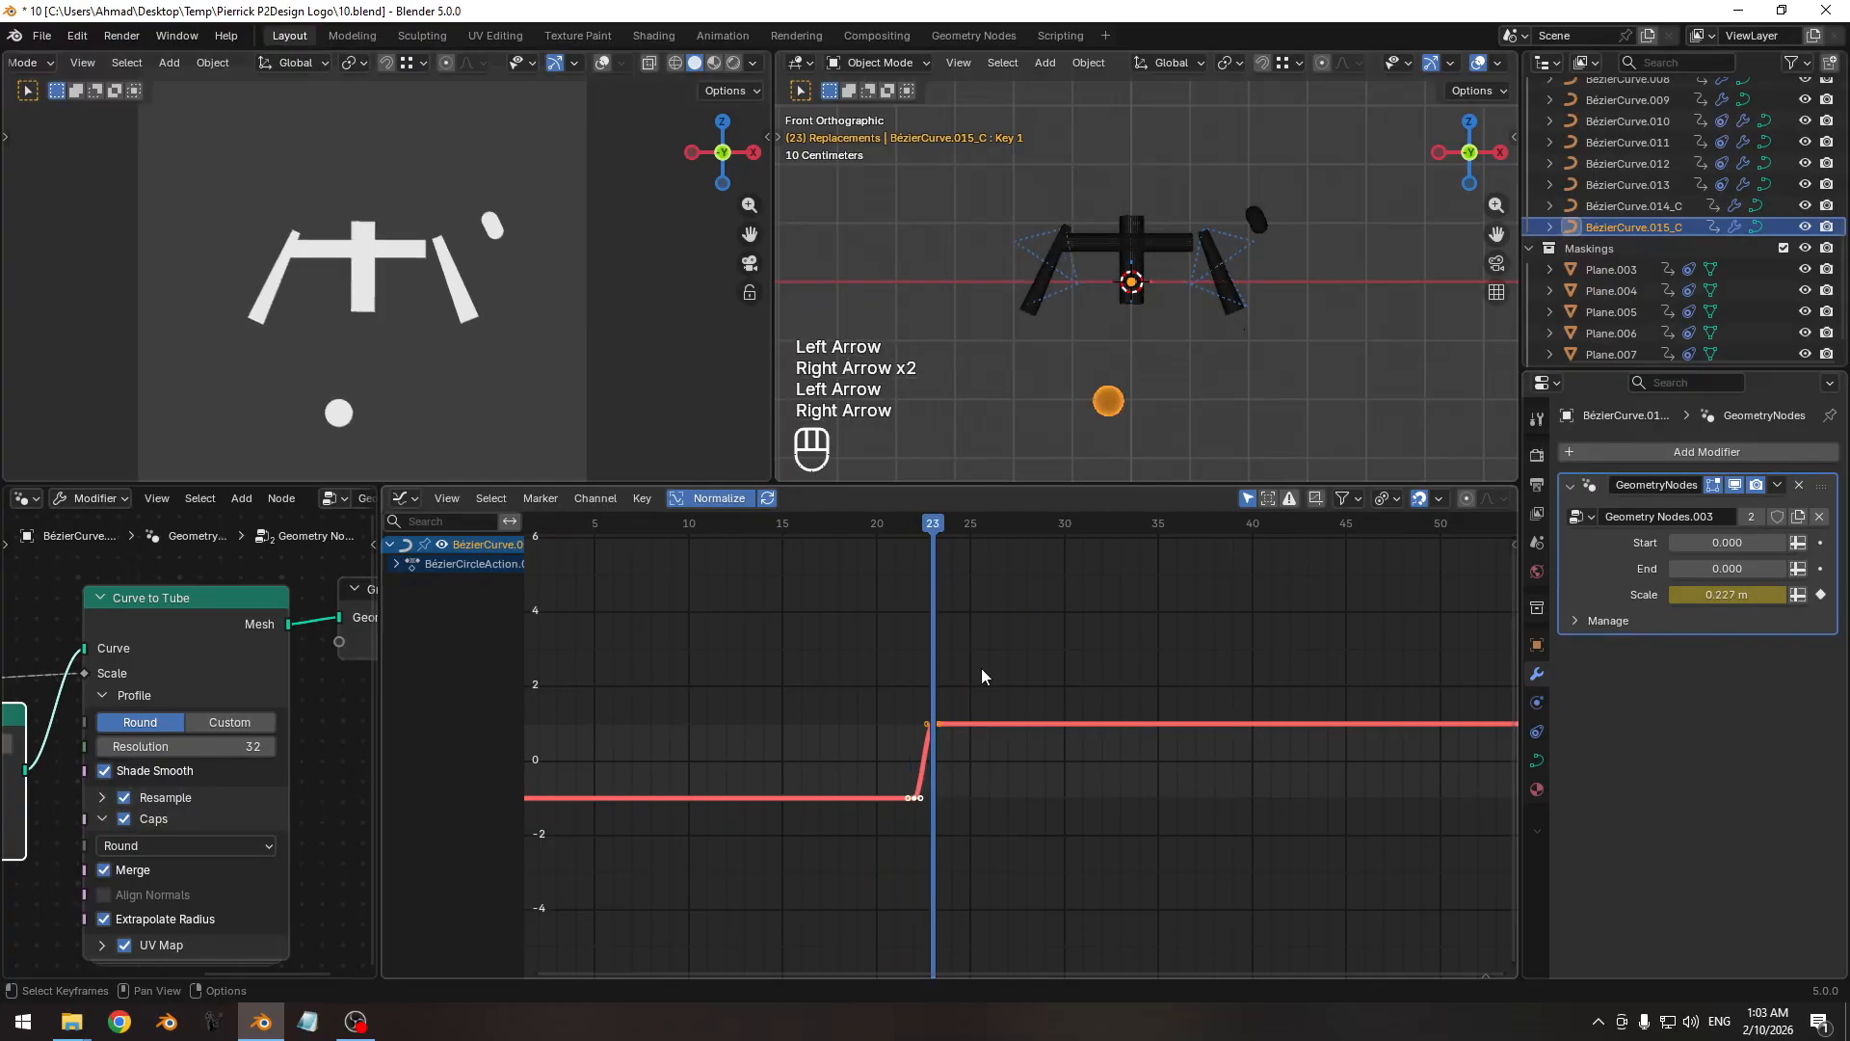
Set the modifier's Start value on BézierCurve.015_C to 1.000 and copy all Start keyframes of BézierCurve.014_C.
left_click_drag(1709, 542, 1749, 541)
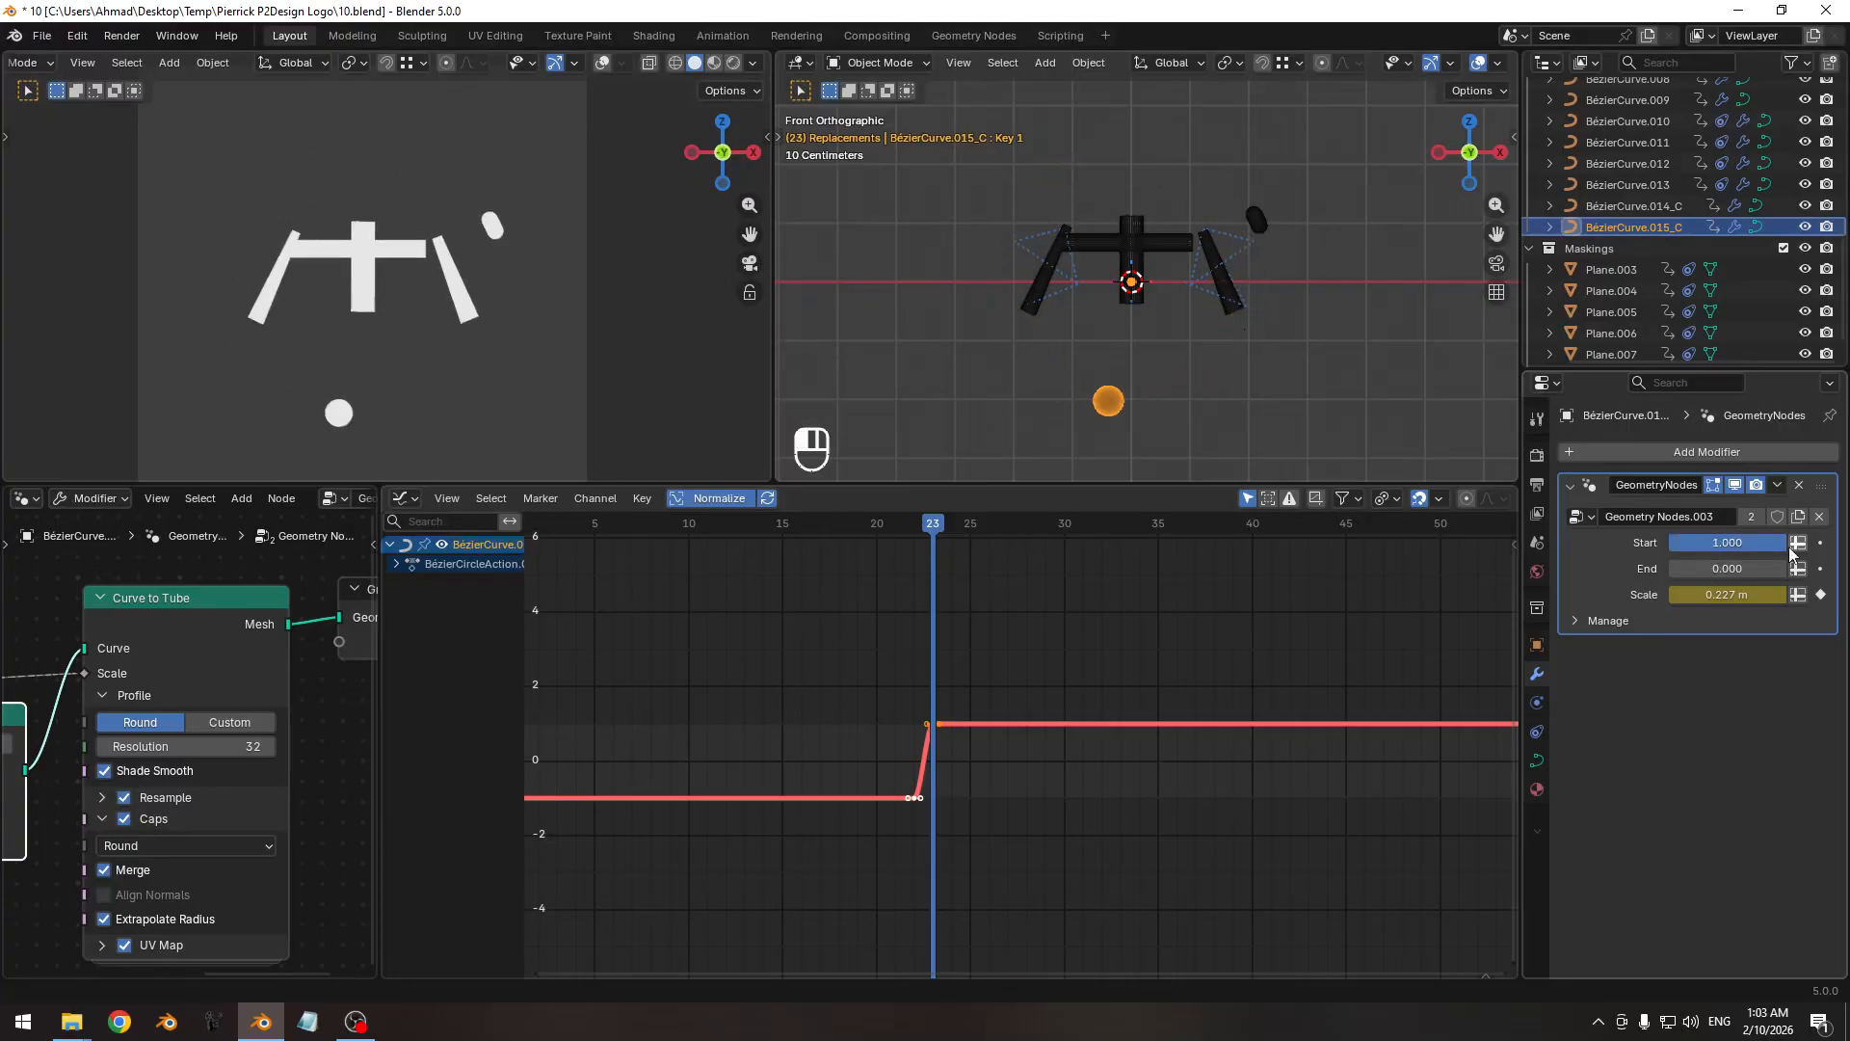
left_click(1265, 224)
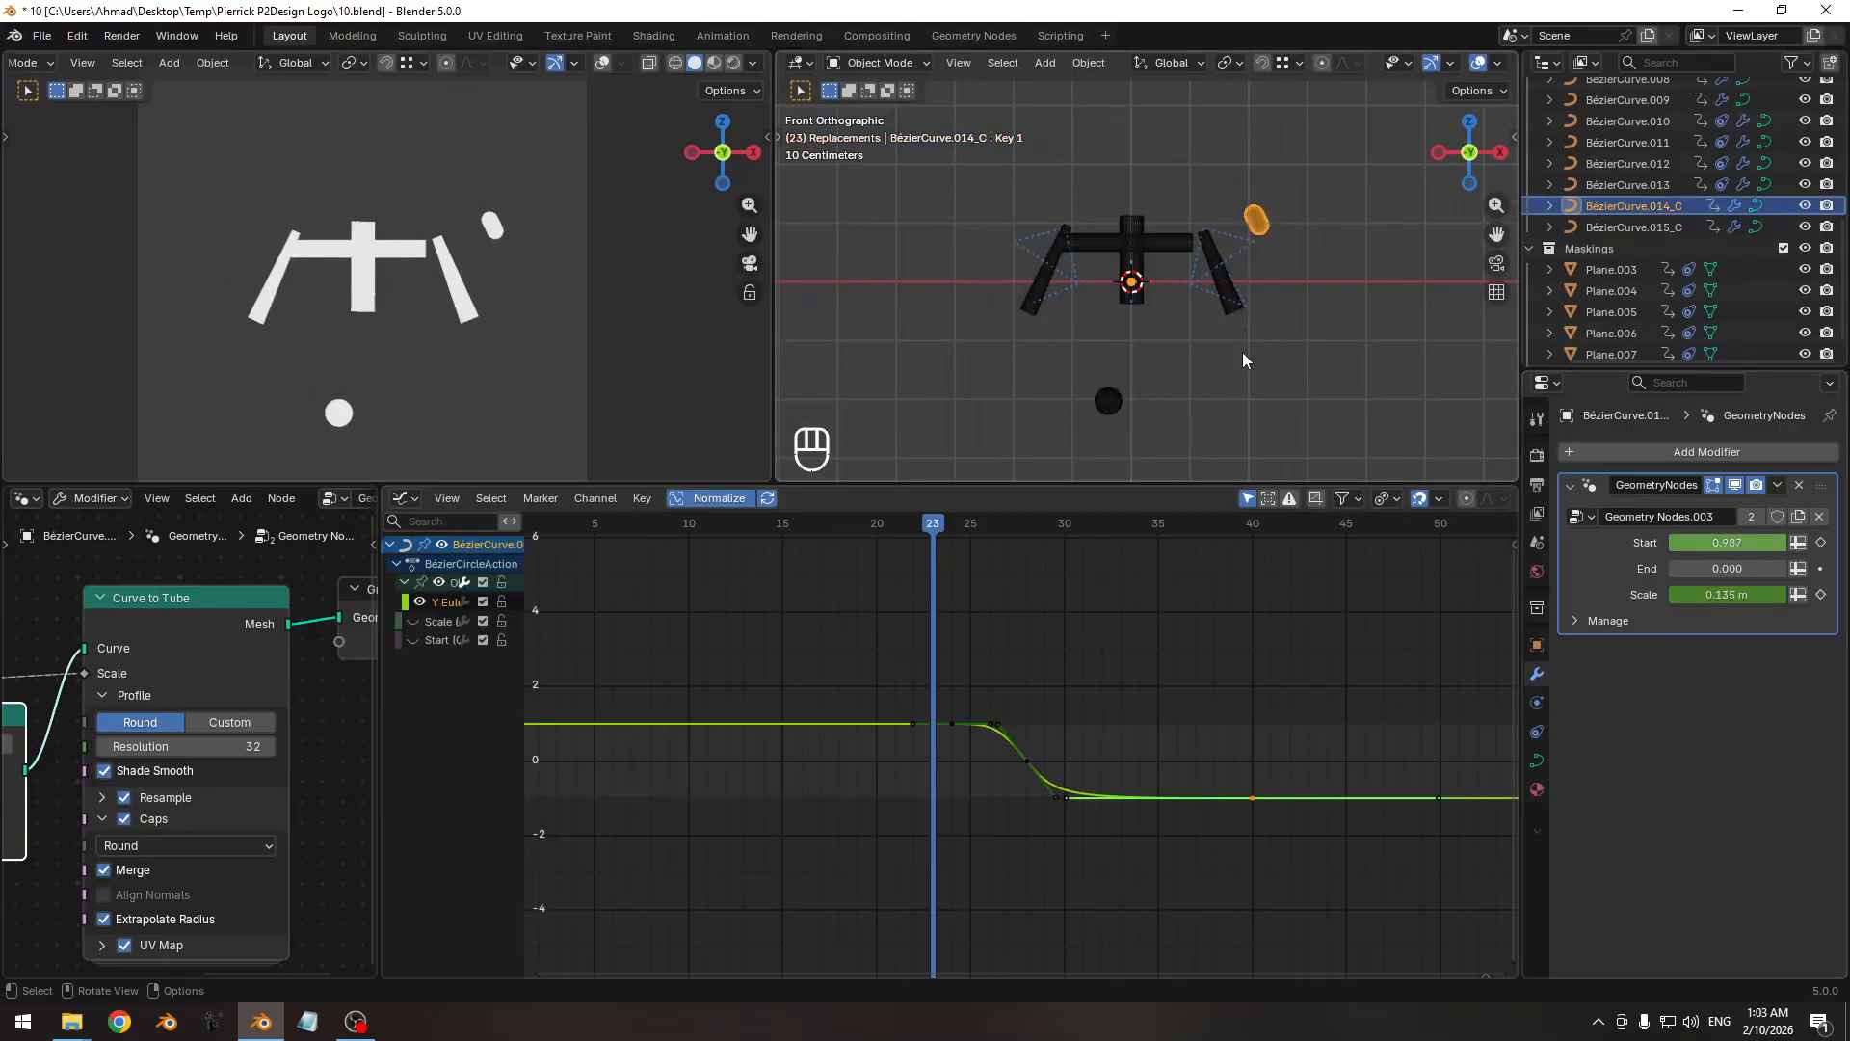
left_click(420, 601)
left_click_drag(413, 623, 416, 634)
middle_click_drag(847, 784, 819, 759, "ctrl")
left_click(448, 623)
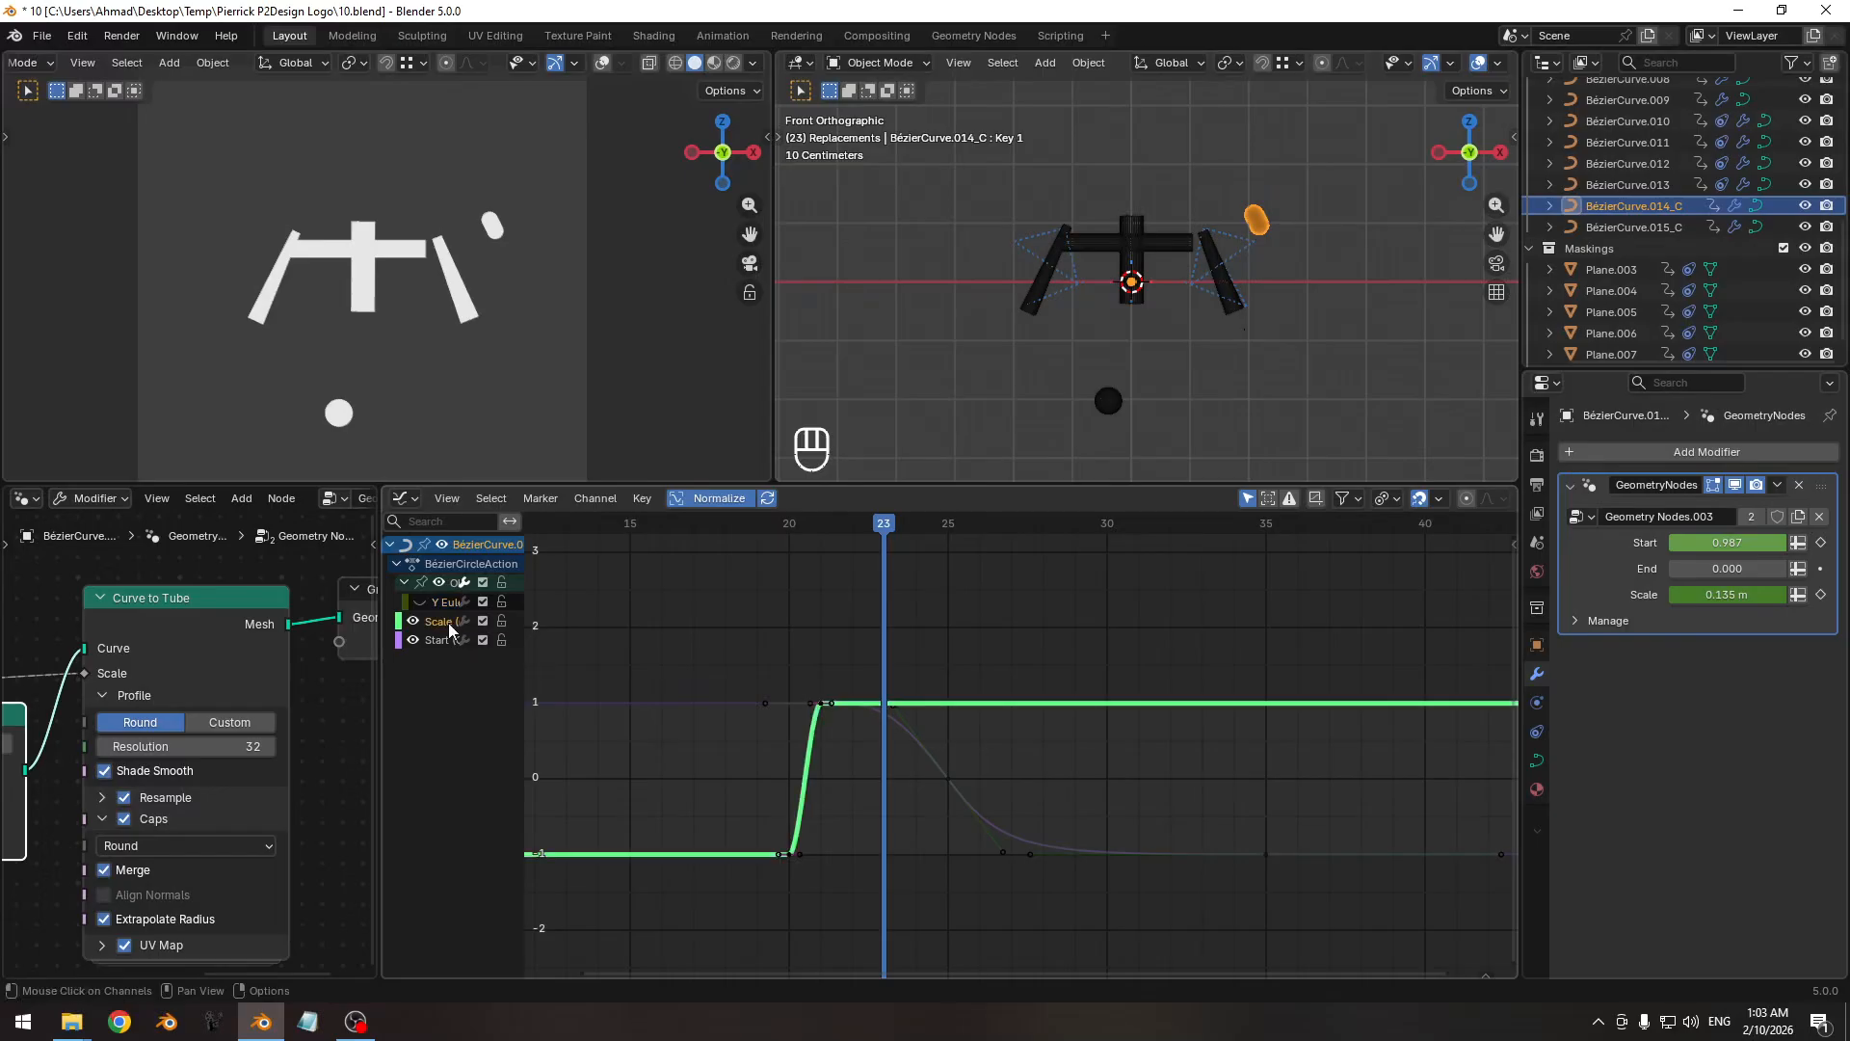
left_click_drag(416, 622, 420, 644)
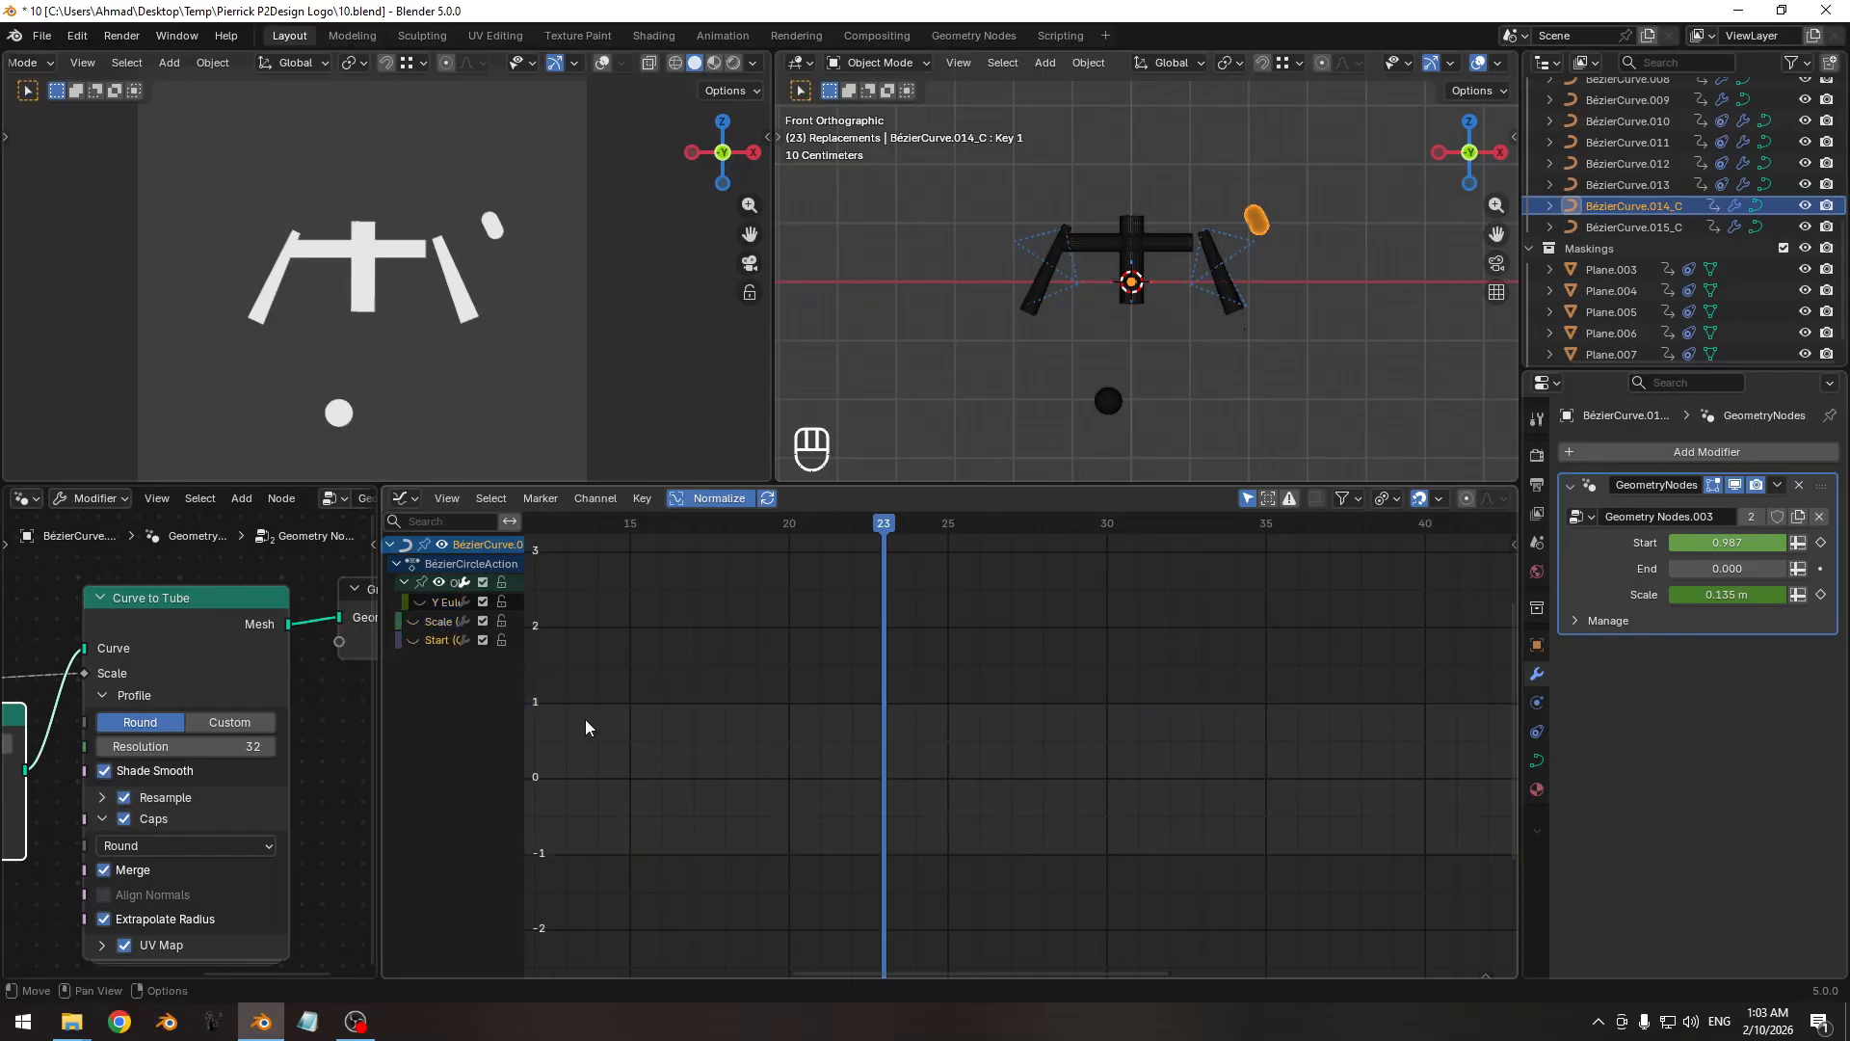
left_click(414, 640)
key("a")
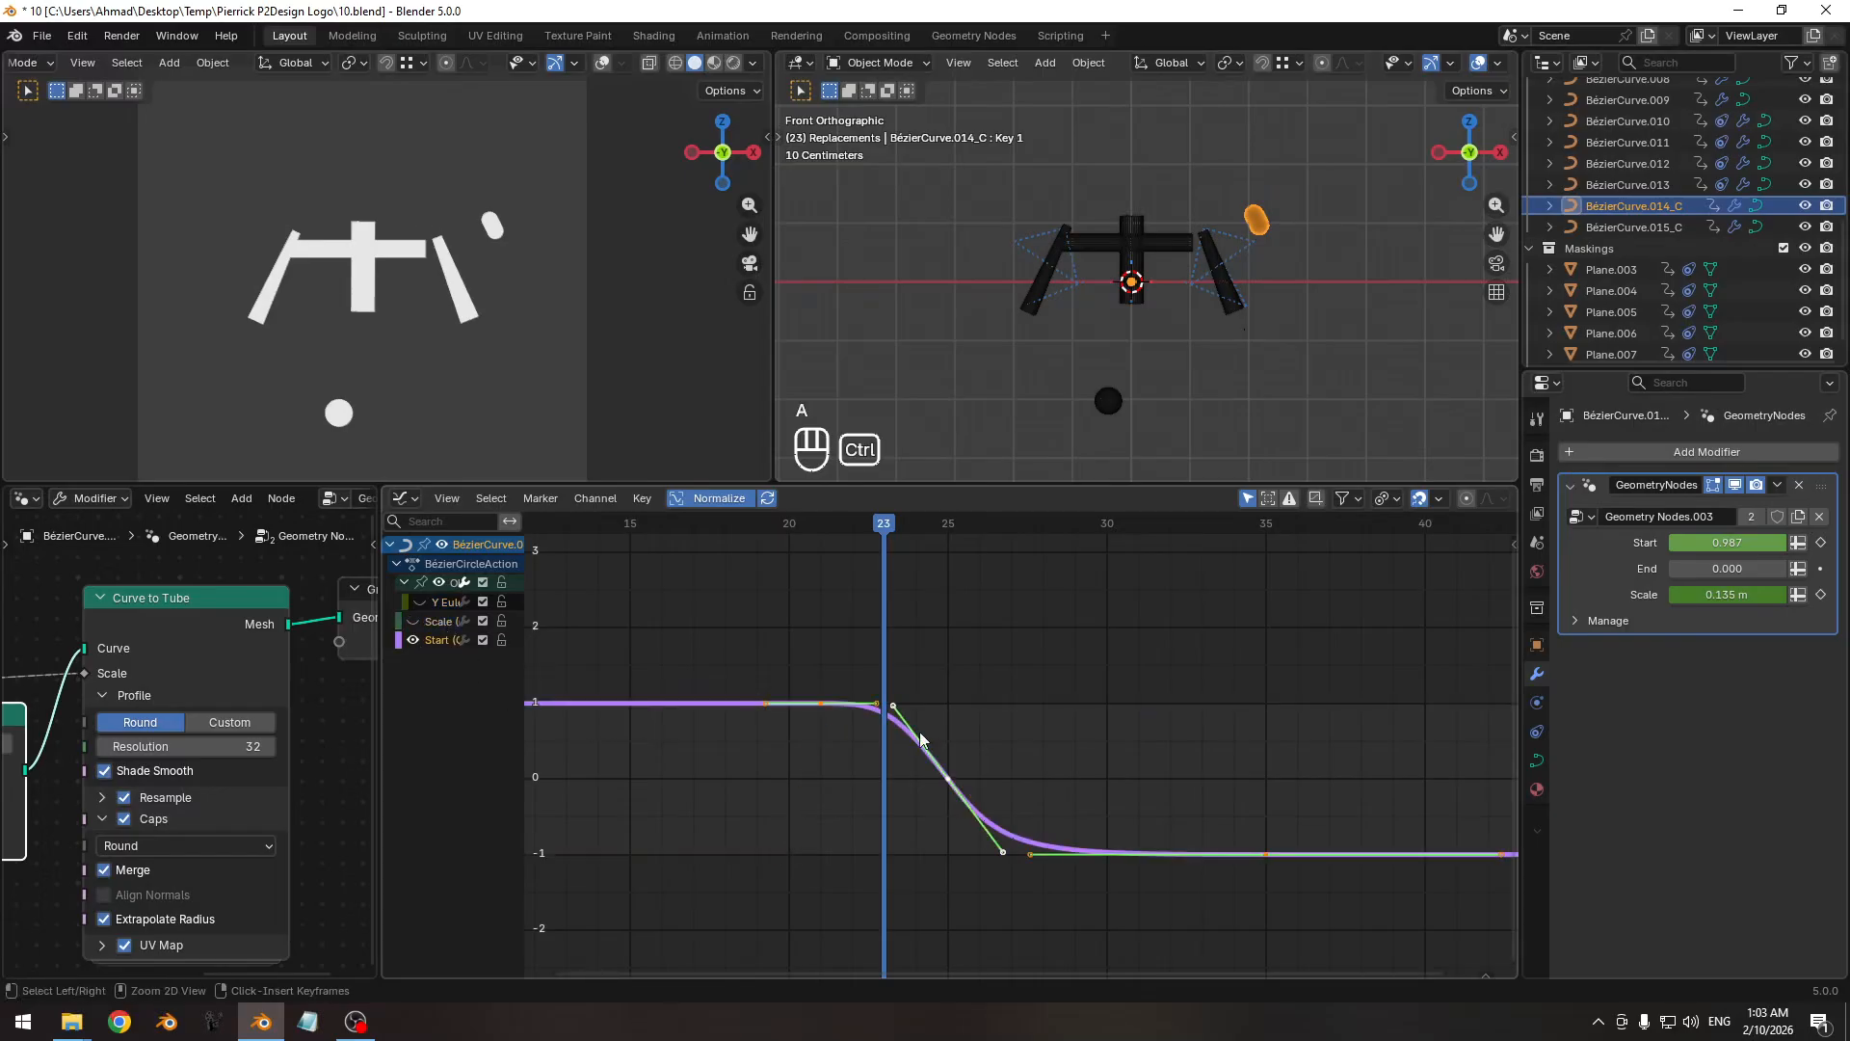
key("ctrl+c")
Keyframe the Start value of BézierCurve.015_C at frame 23 and paste the copied Start animation onto it.
left_click(1107, 402)
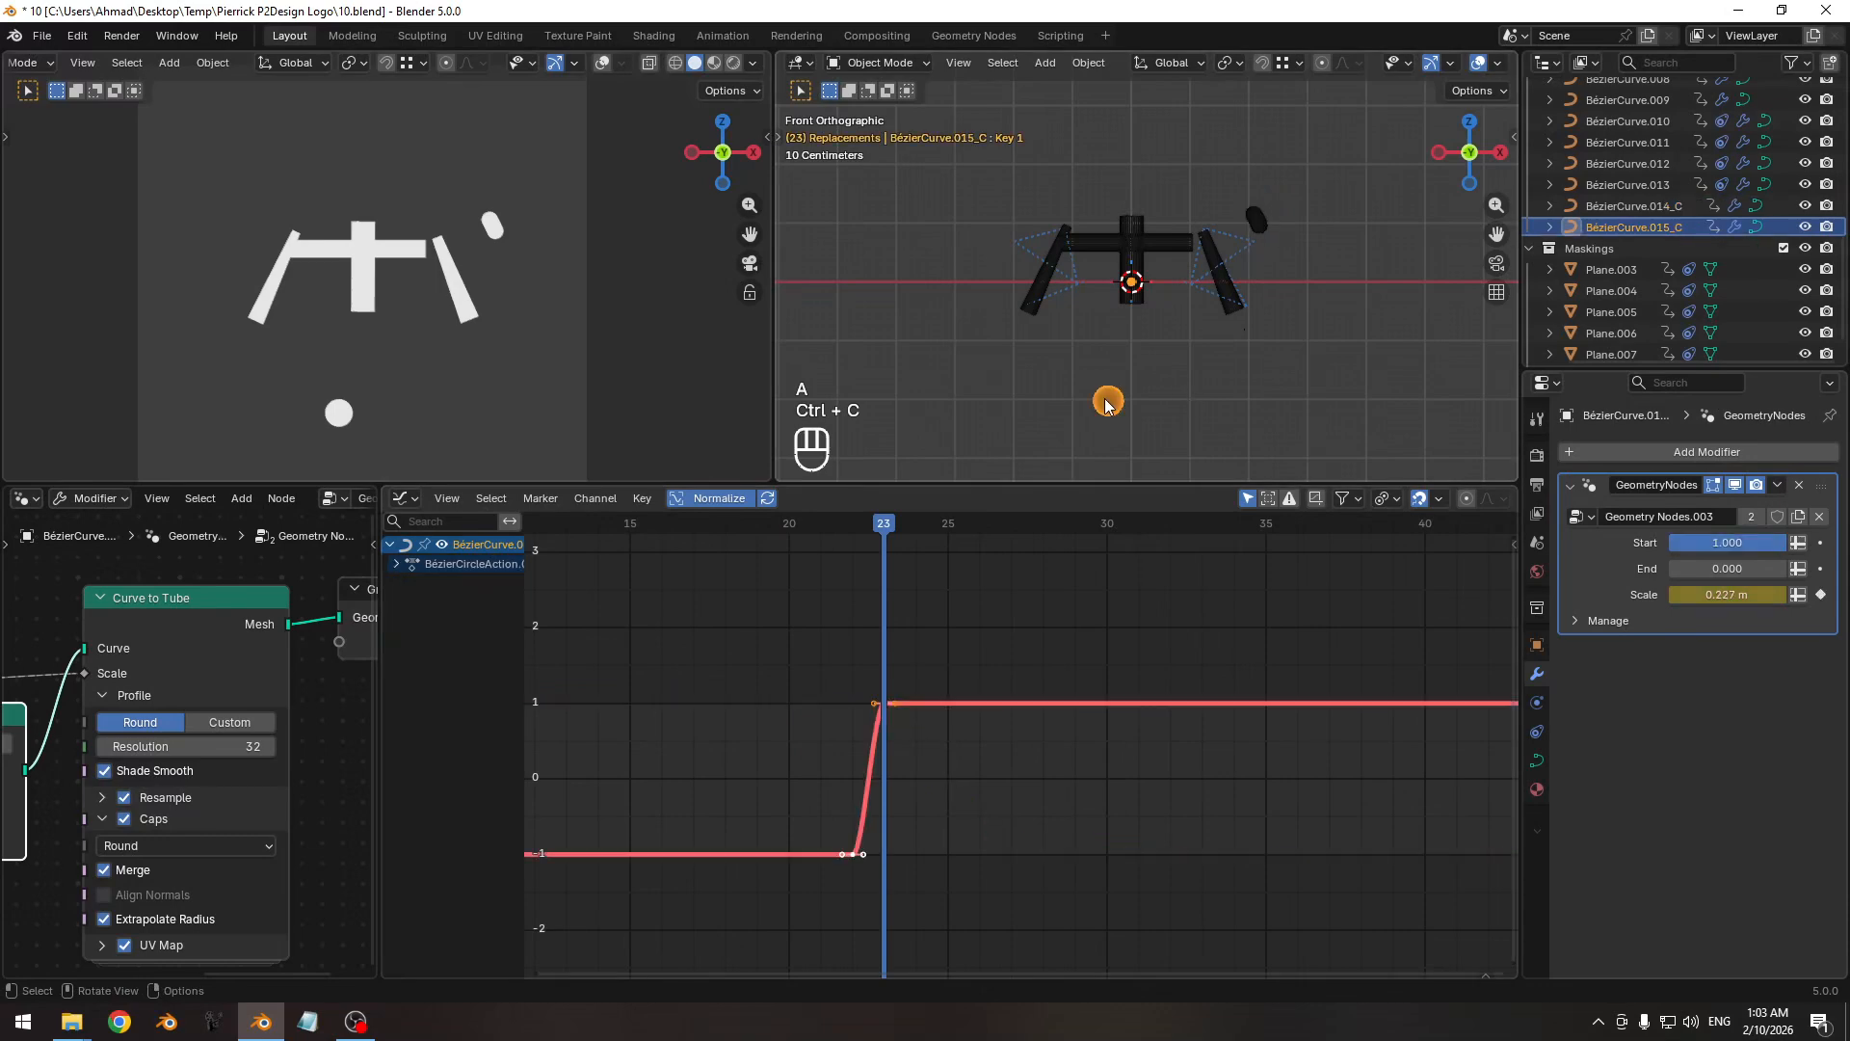
key("ctrl+z")
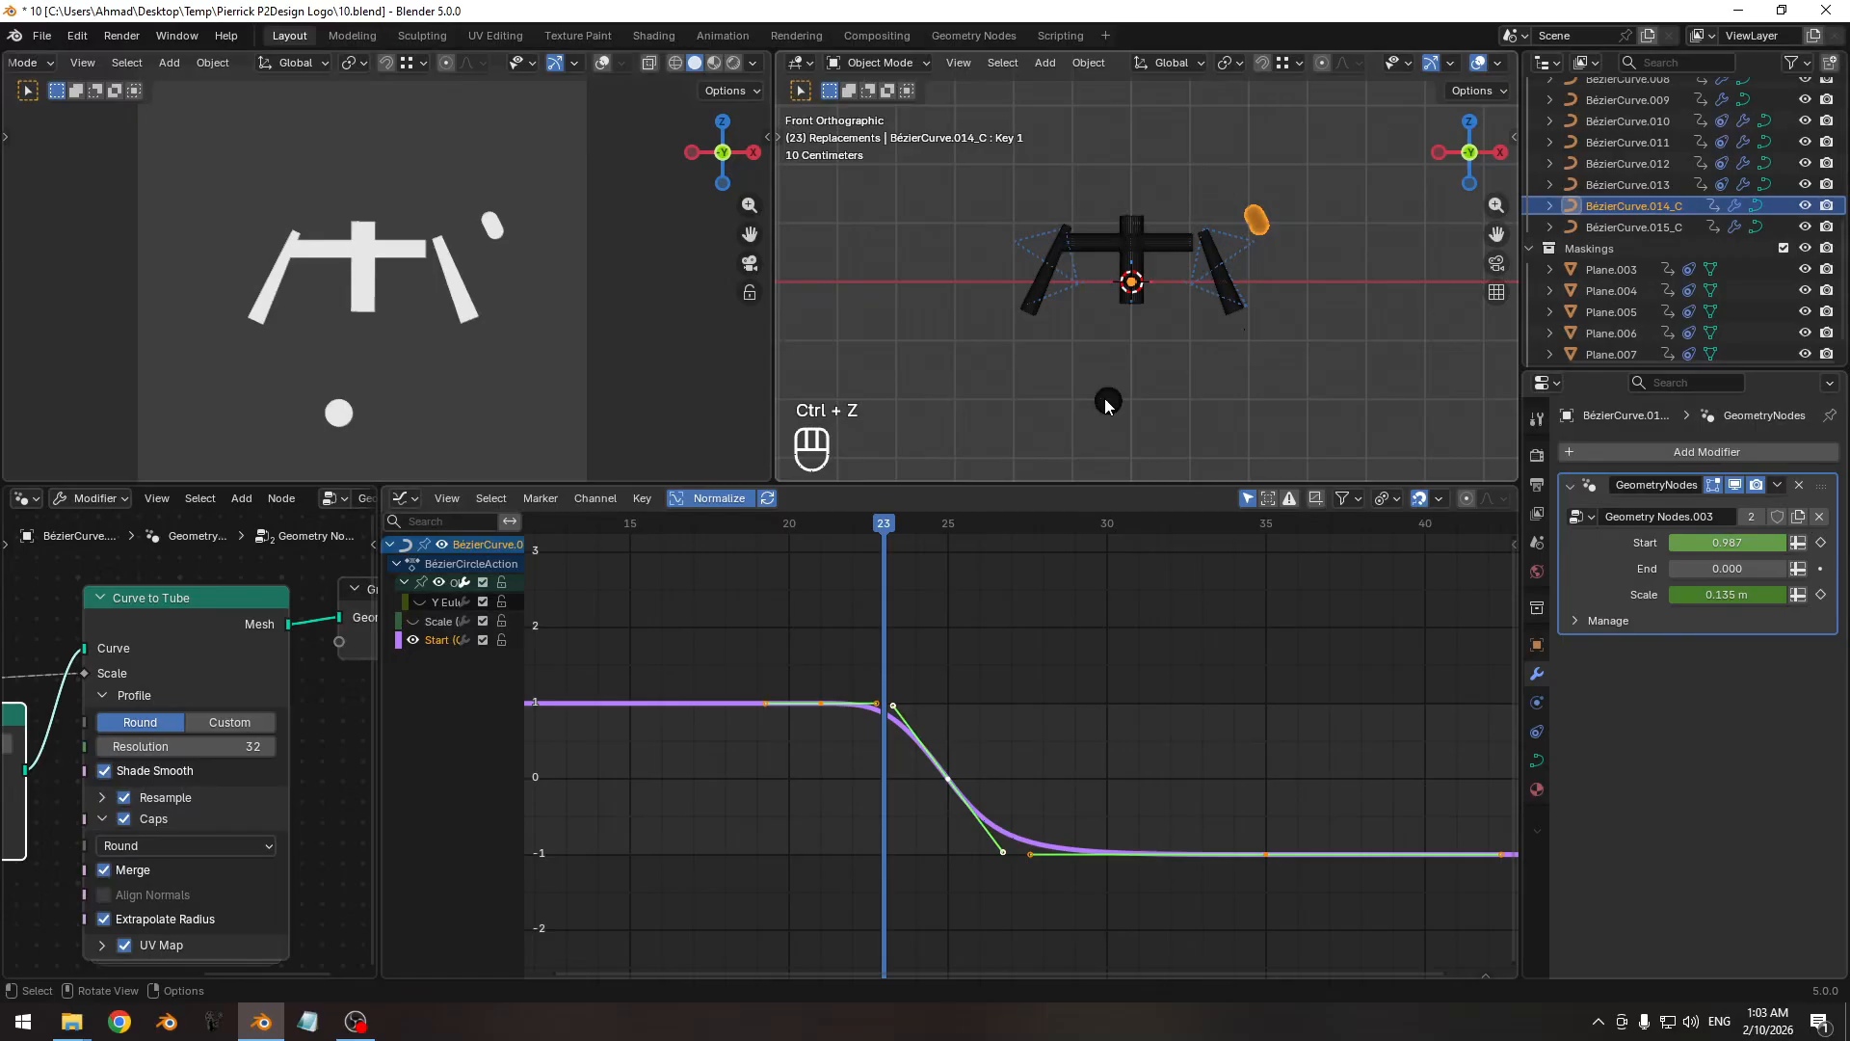
left_click(1107, 404)
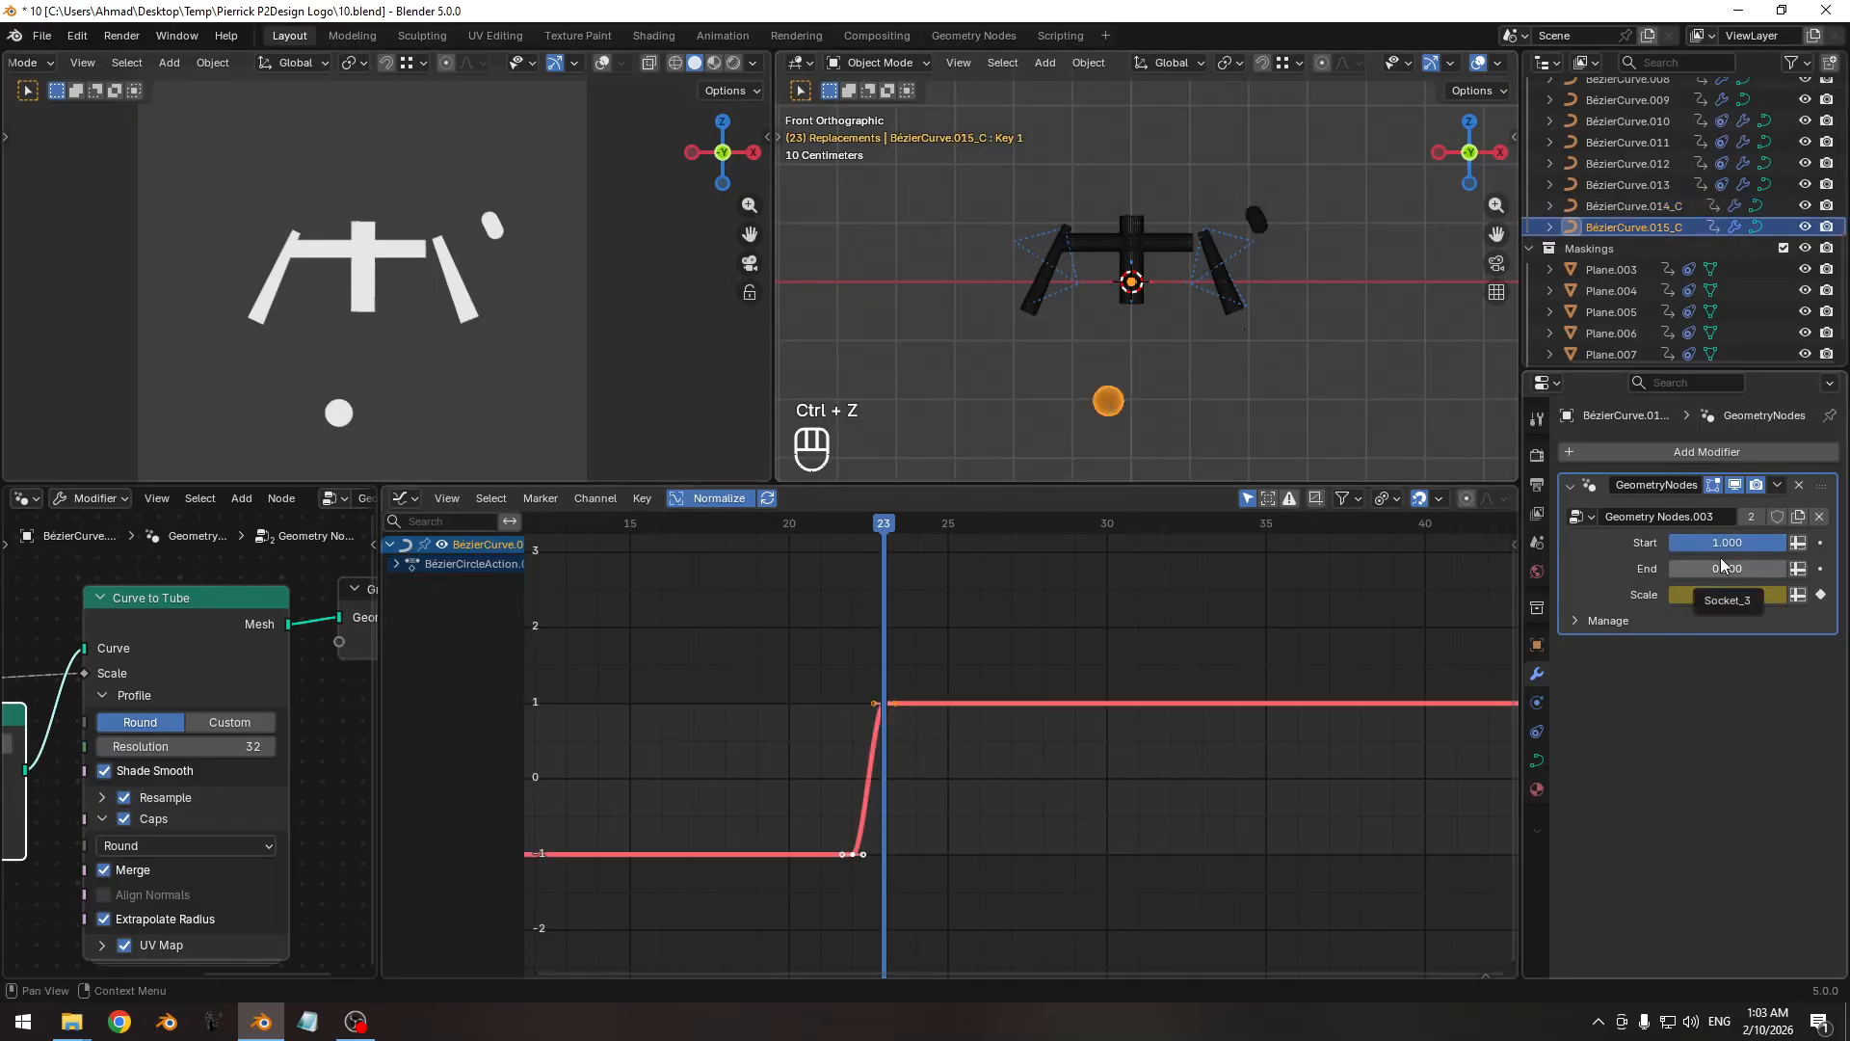
left_click(1820, 543)
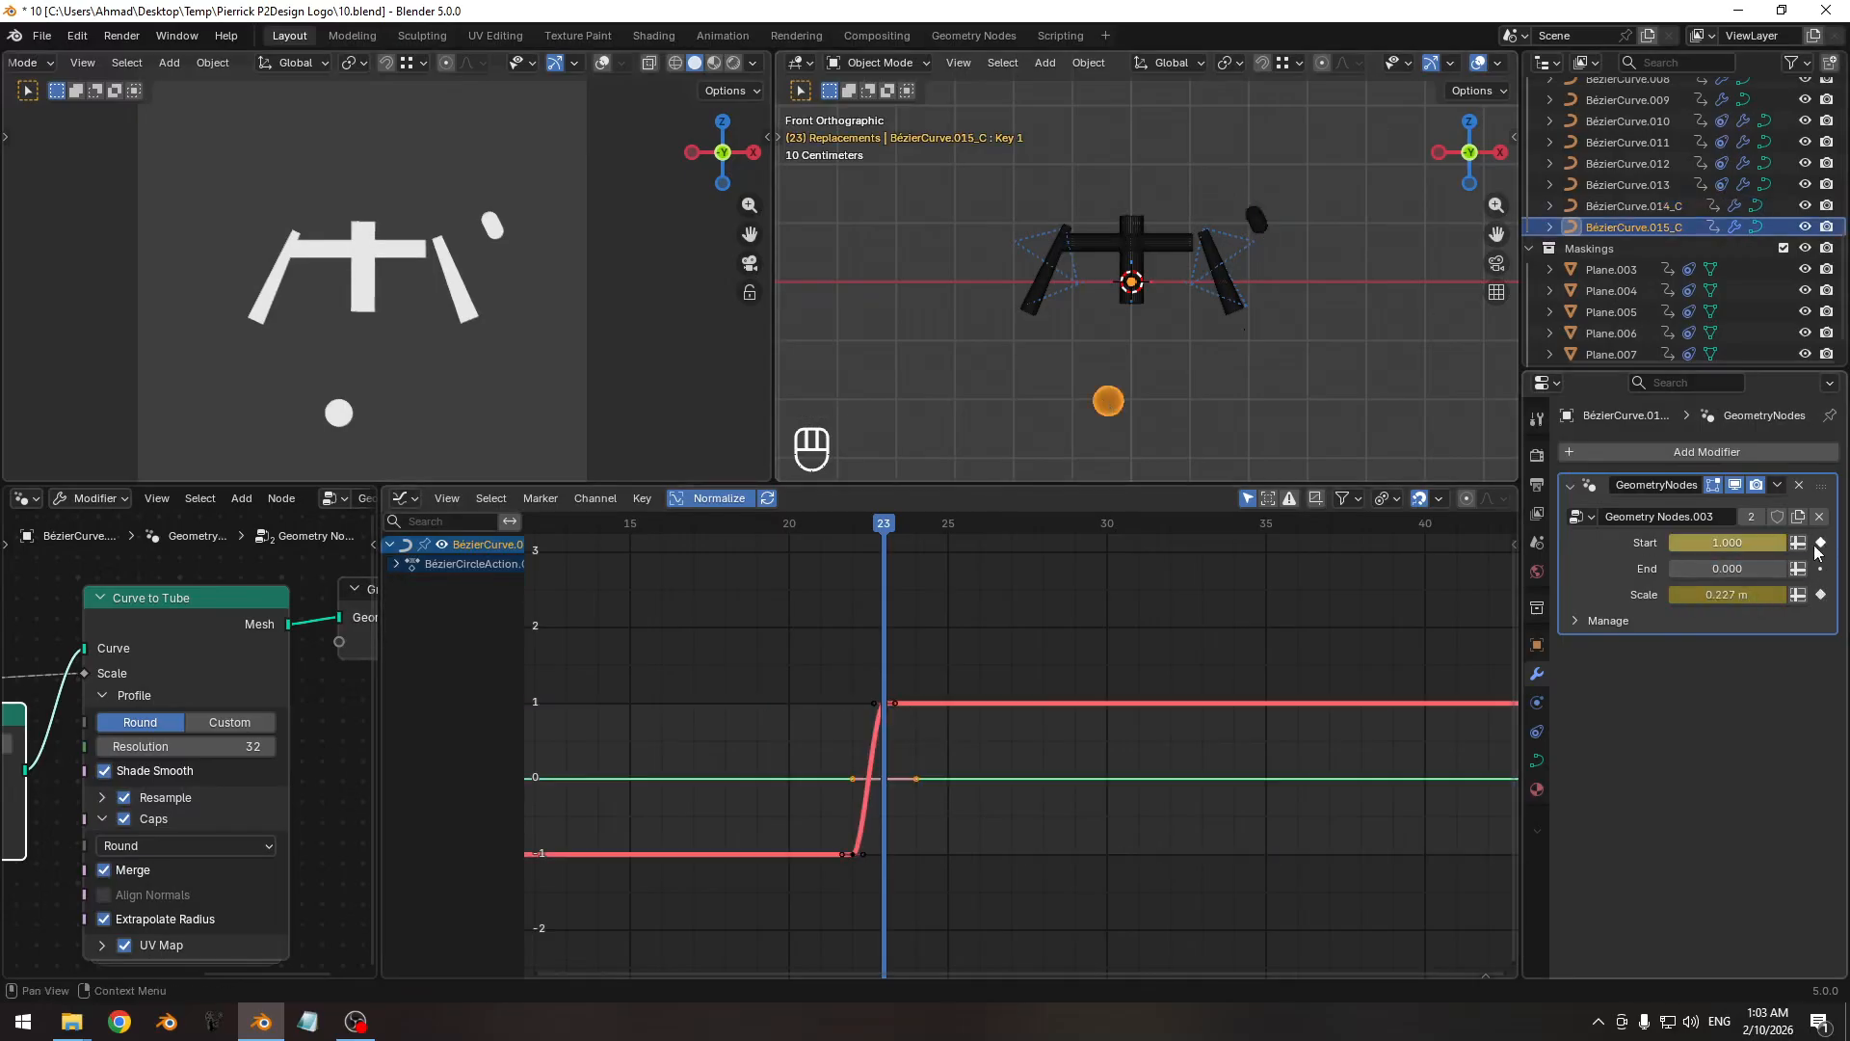
key("ctrl+v")
middle_click_drag(1095, 785, 1113, 728, "ctrl")
Step back and forth through the frames from 22 onward to examine how BézierCurve.015_C grows against the other tube.
key("Left")
key("Right")
key("Right")
key("Right")
key("Right")
key("Right")
key("Right")
key("Right")
key("Right")
key("Right")
key("Right")
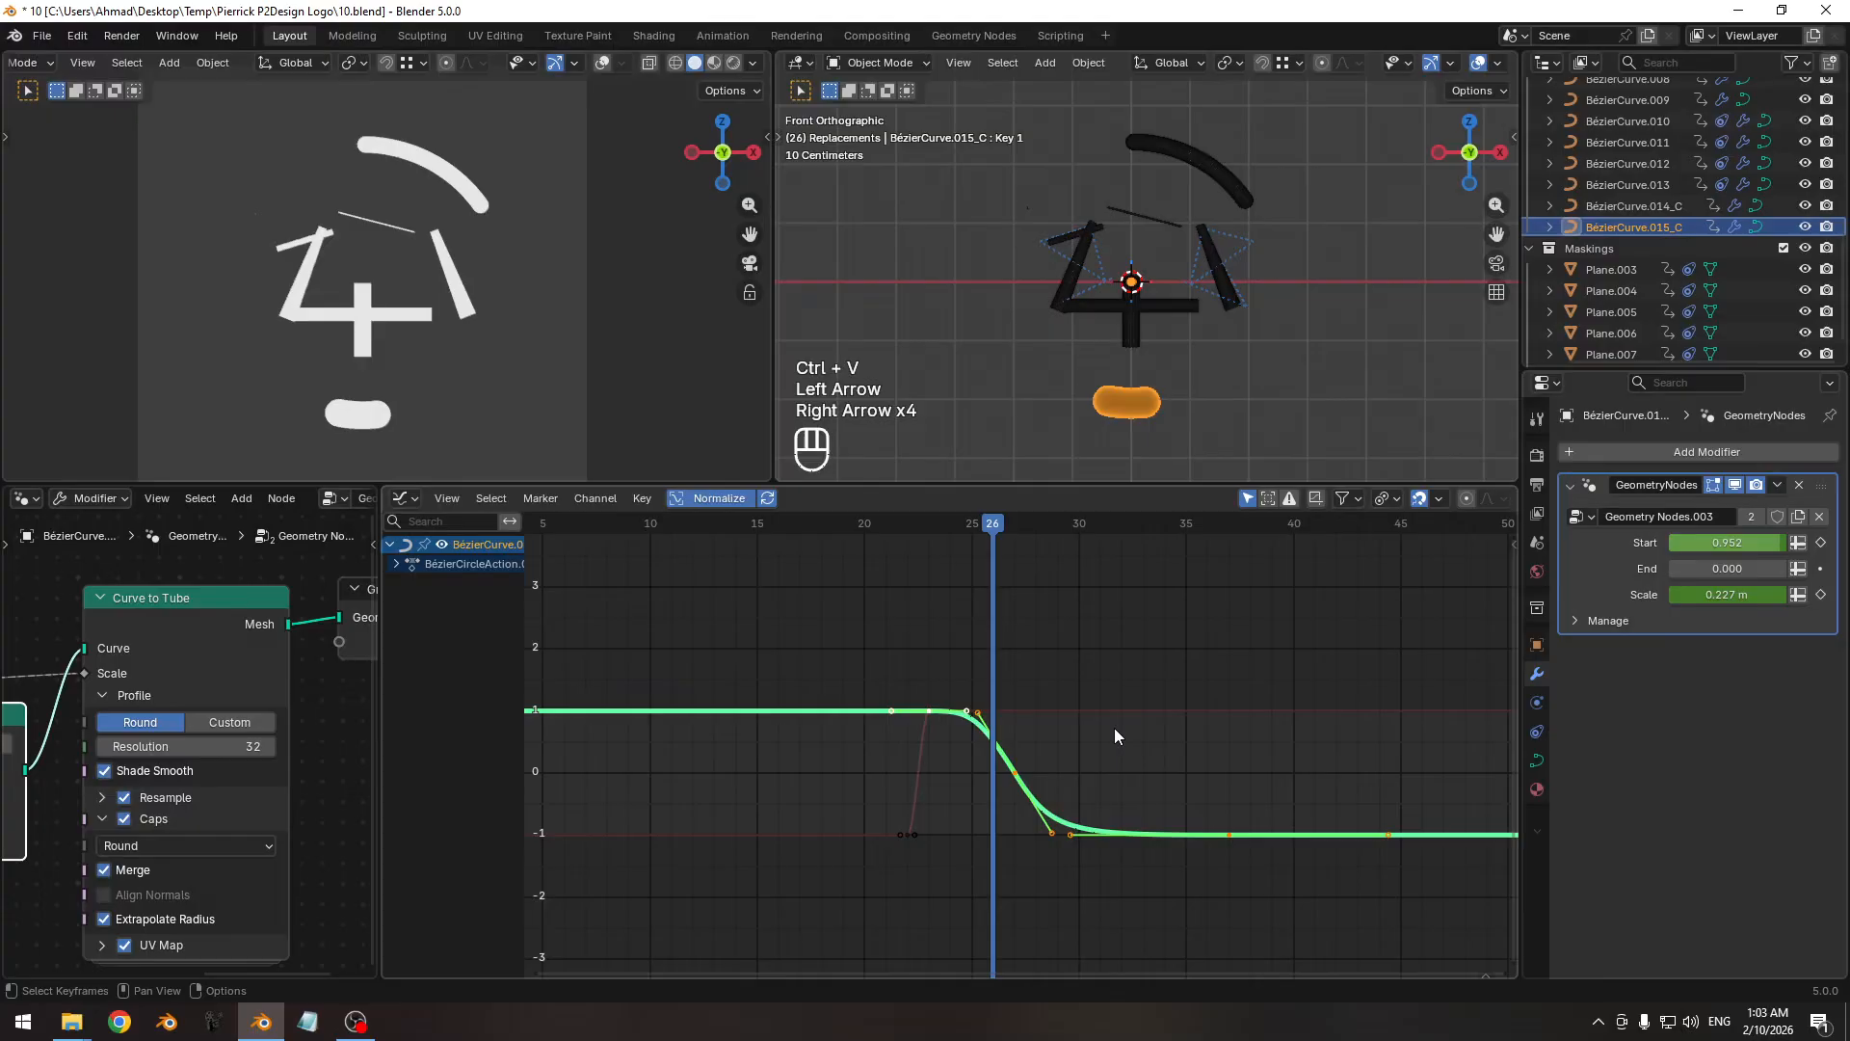
key("Left")
key("Left")
key("Left")
key("Left")
key("Left")
key("Left")
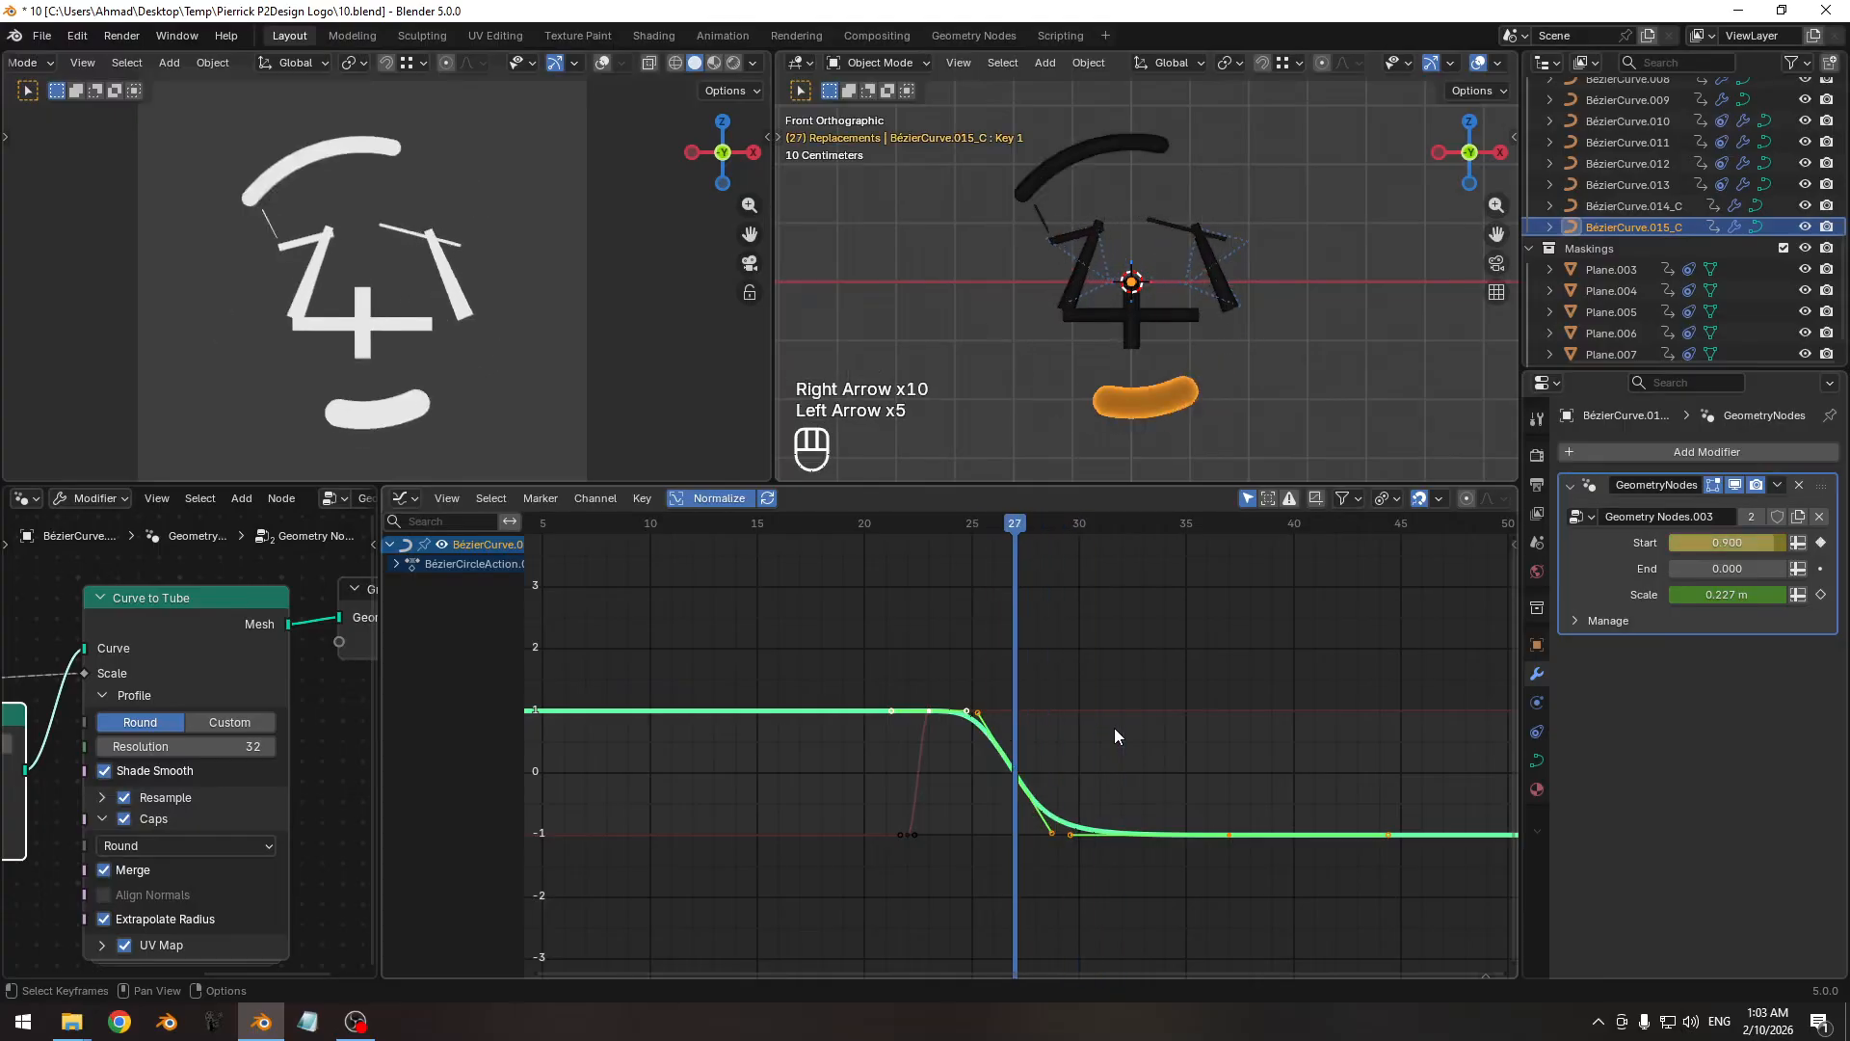
key("Right")
key("Right")
key("Right")
key("Right")
key("Right")
key("Right")
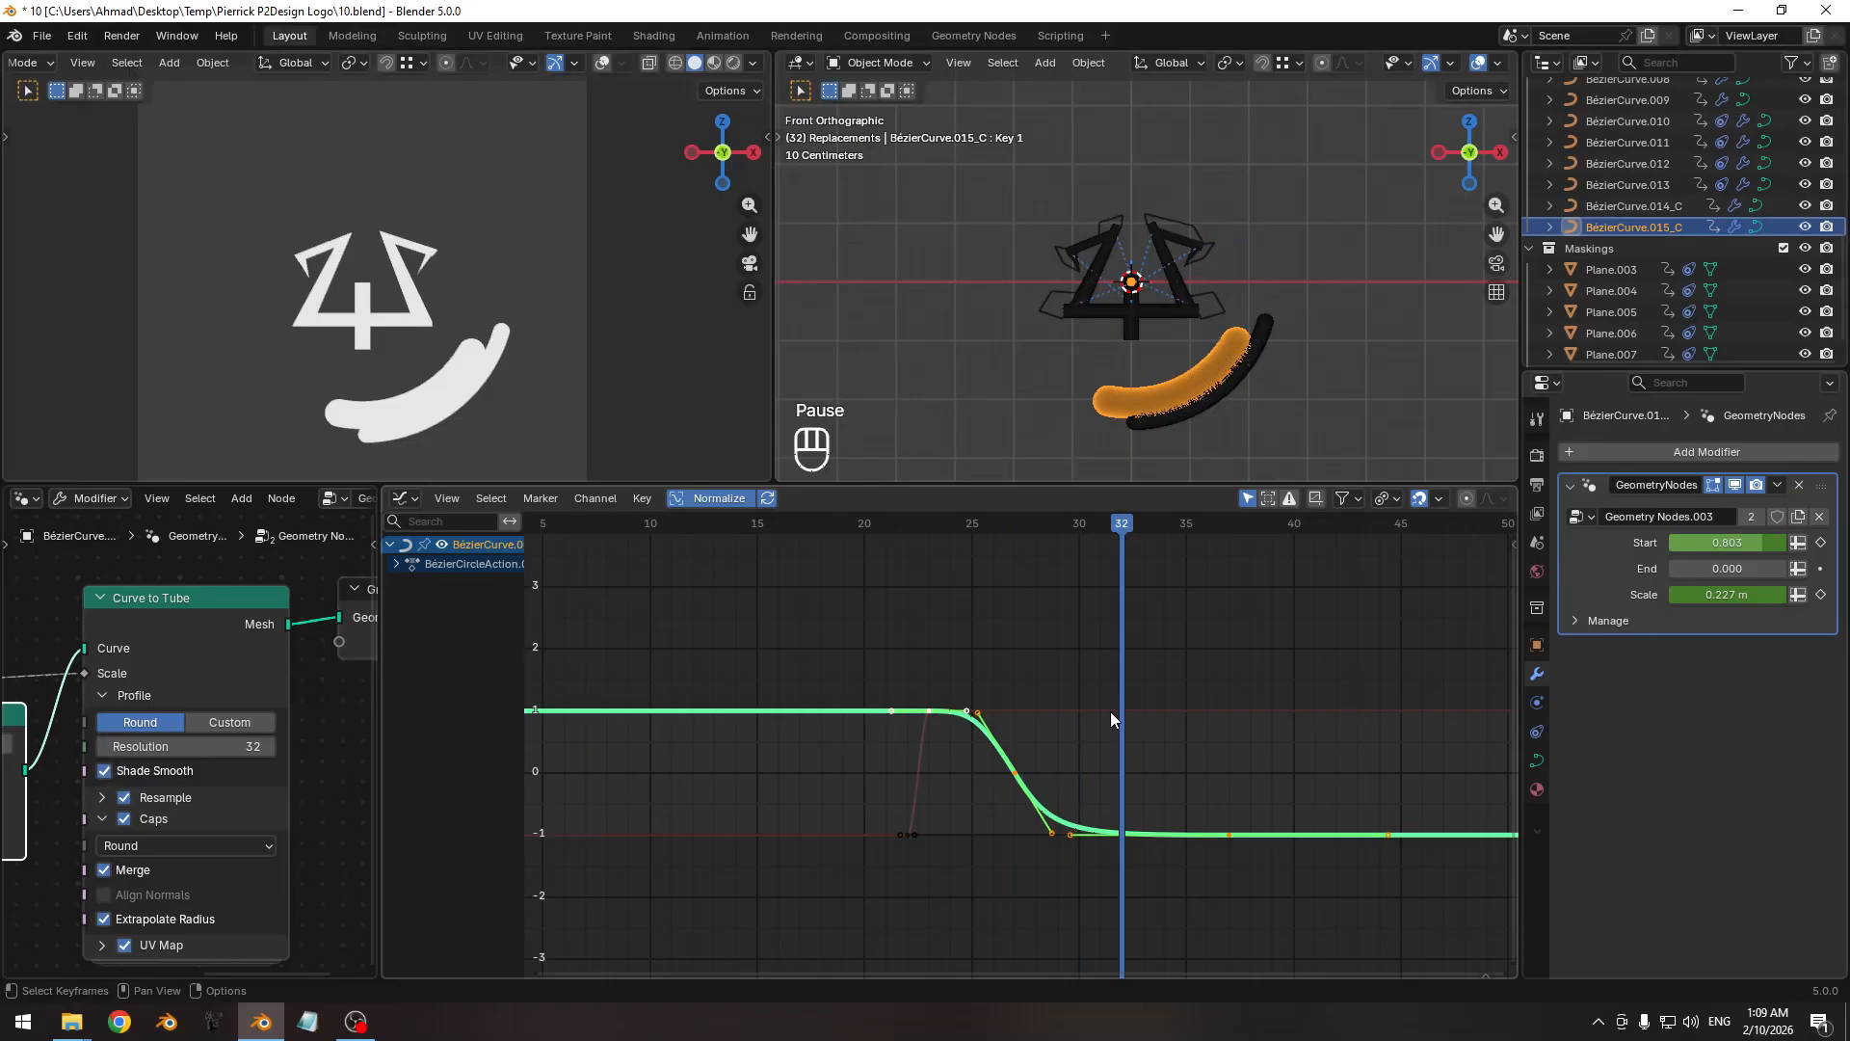
At frame 28, isolate the Y Euler Rotation curve of BézierCurve.014_C and copy its keyframes.
left_click_drag(956, 530, 1036, 532)
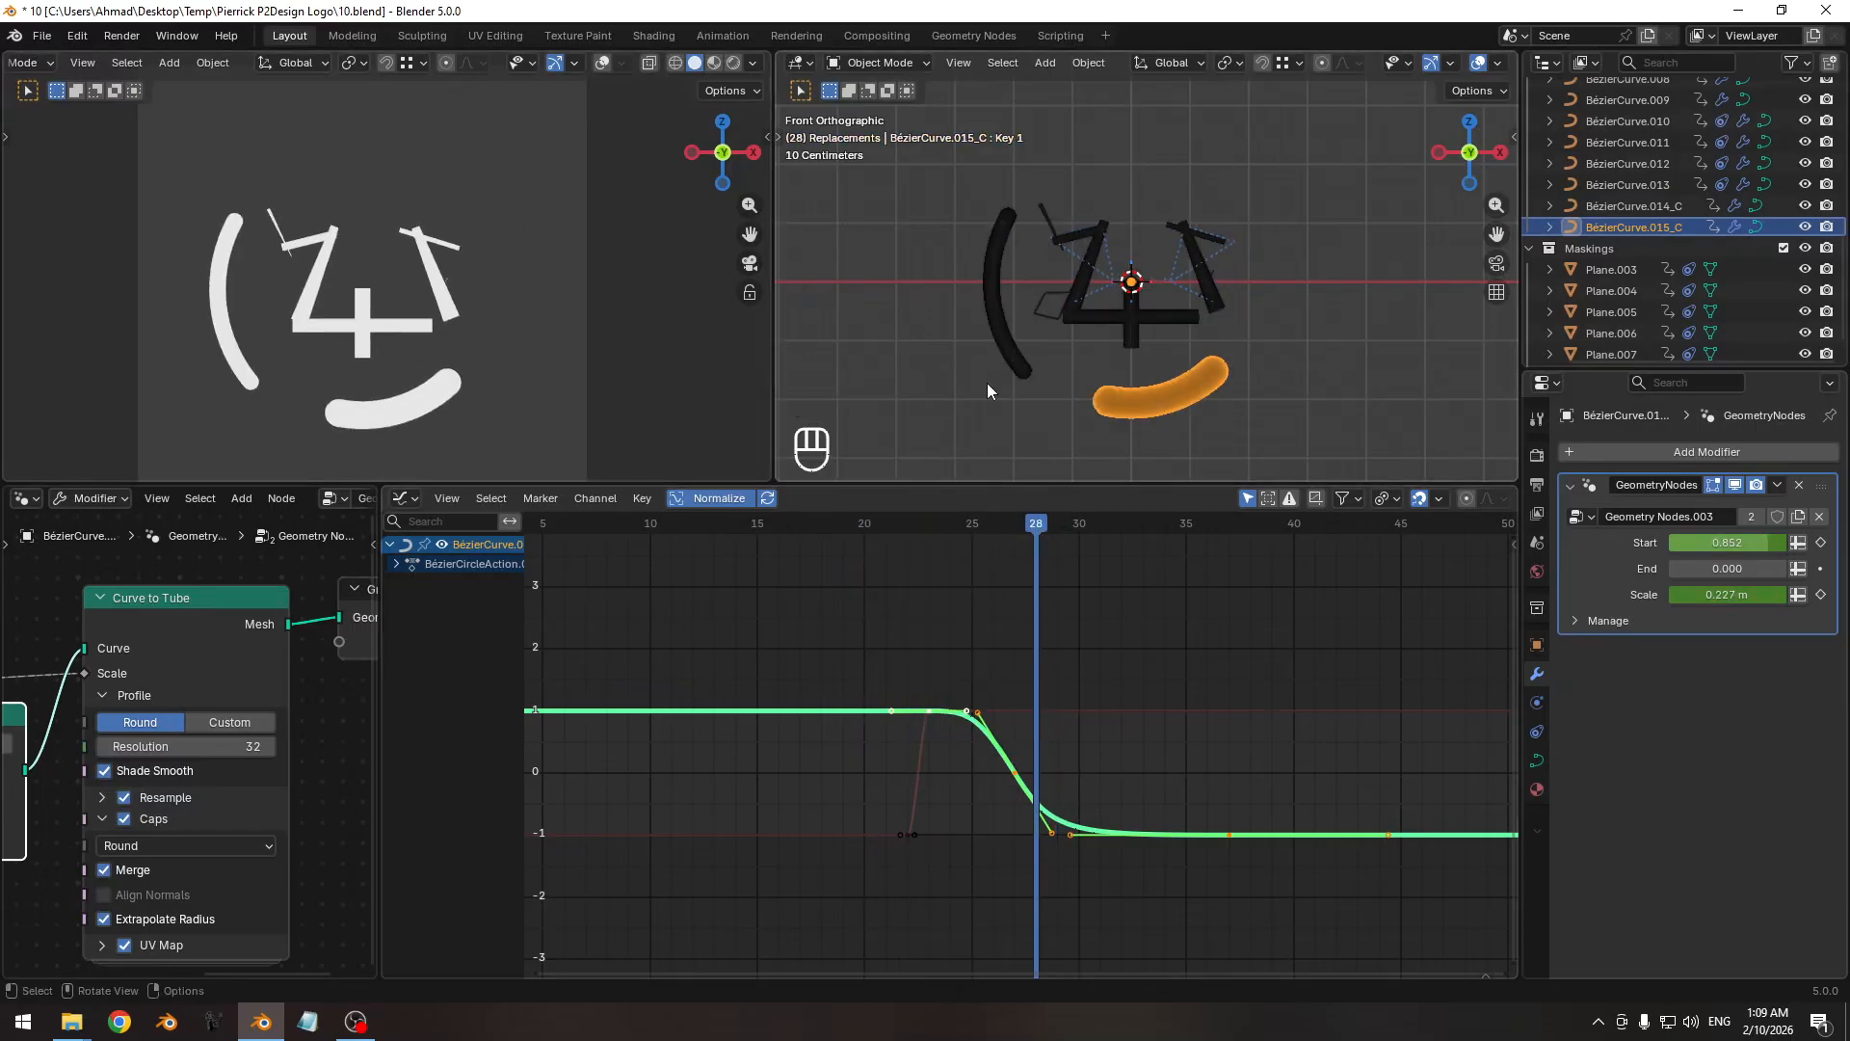
left_click(997, 302)
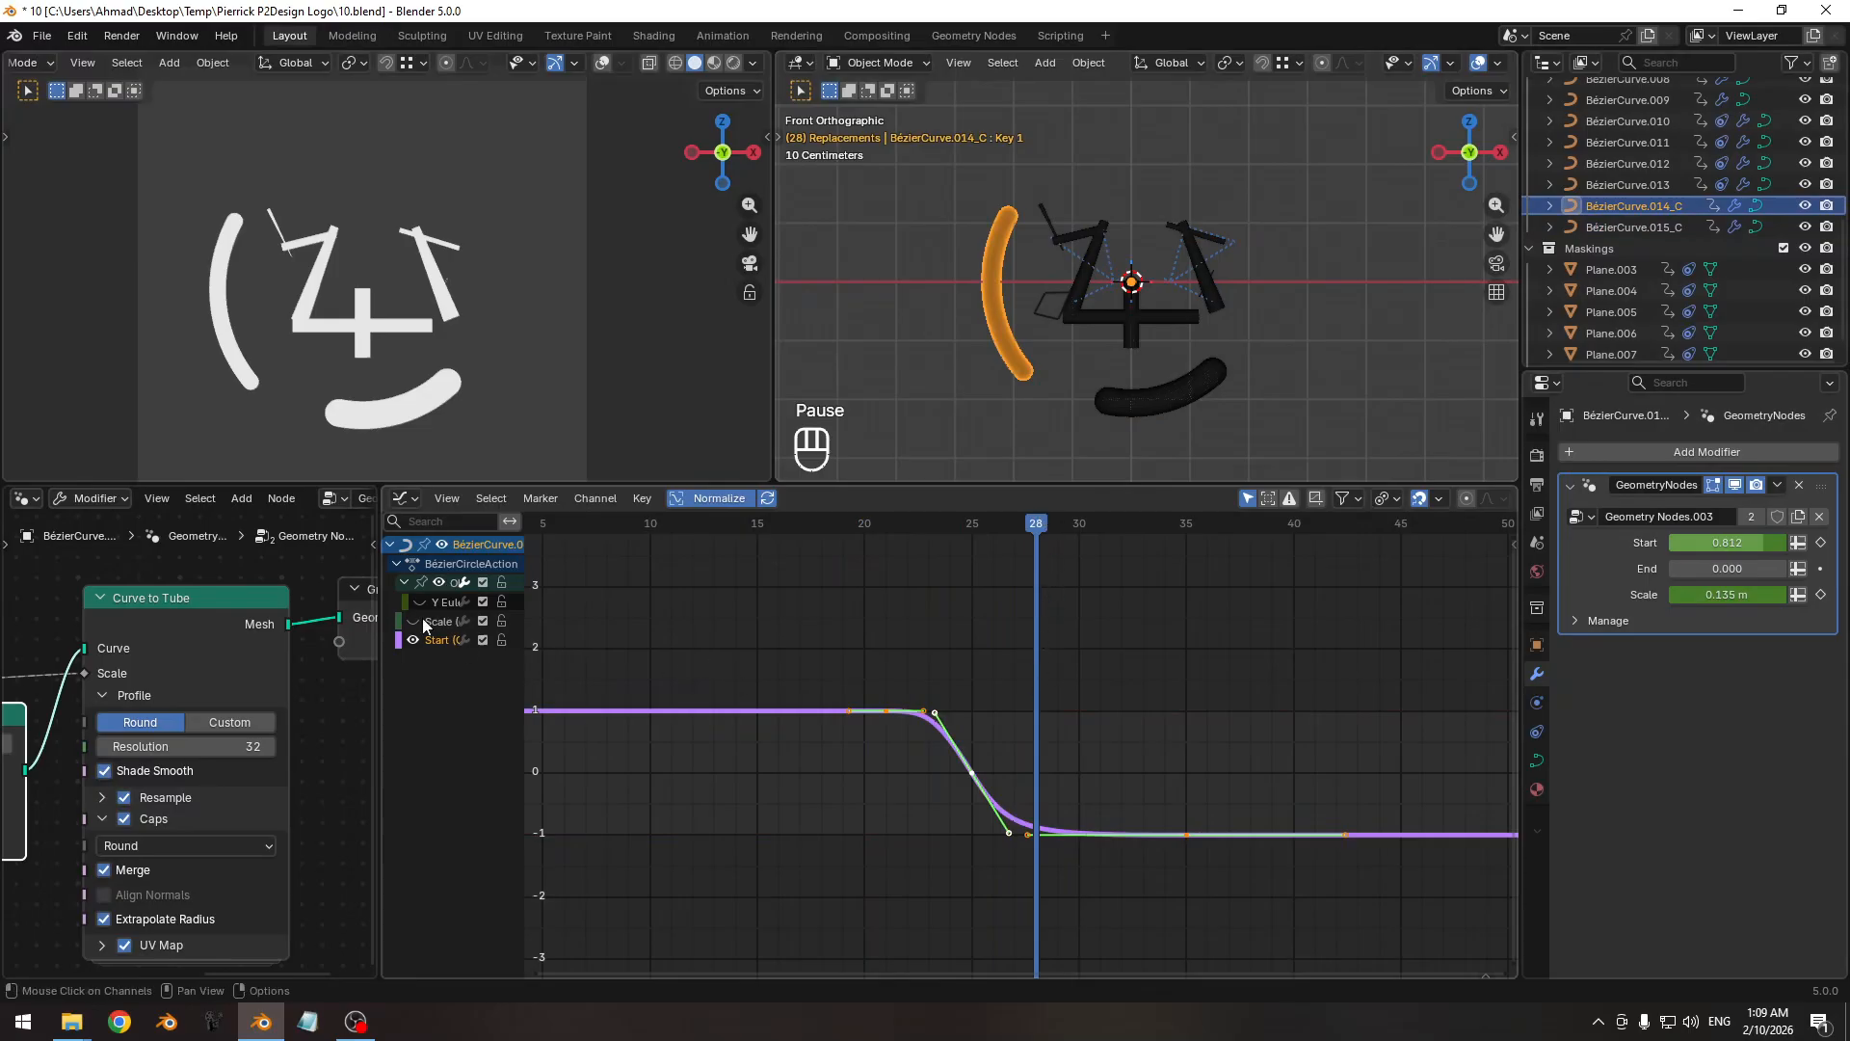
left_click_drag(413, 622, 541, 673)
left_click(831, 710)
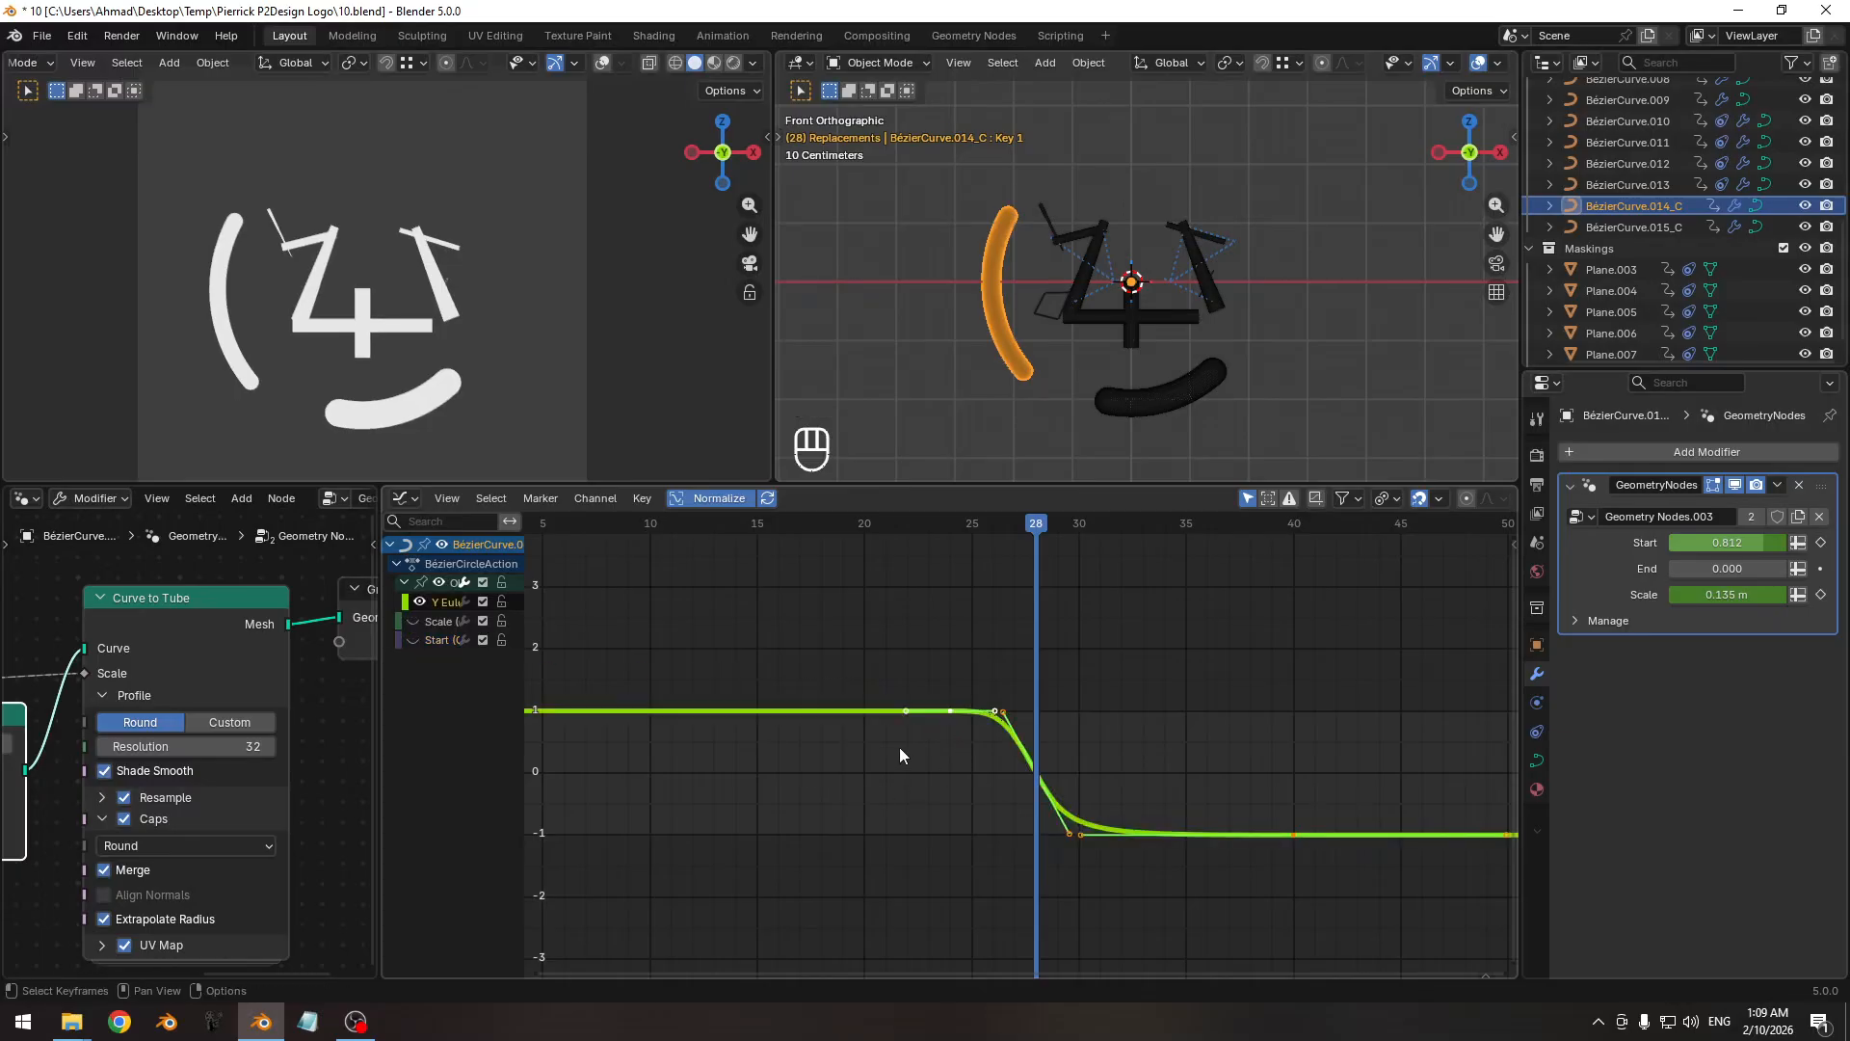
key("ctrl+c")
Keyframe the Y rotation of BézierCurve.015_C at frame 28 and paste the copied rotation keyframes at frame 29.
left_click(1188, 391)
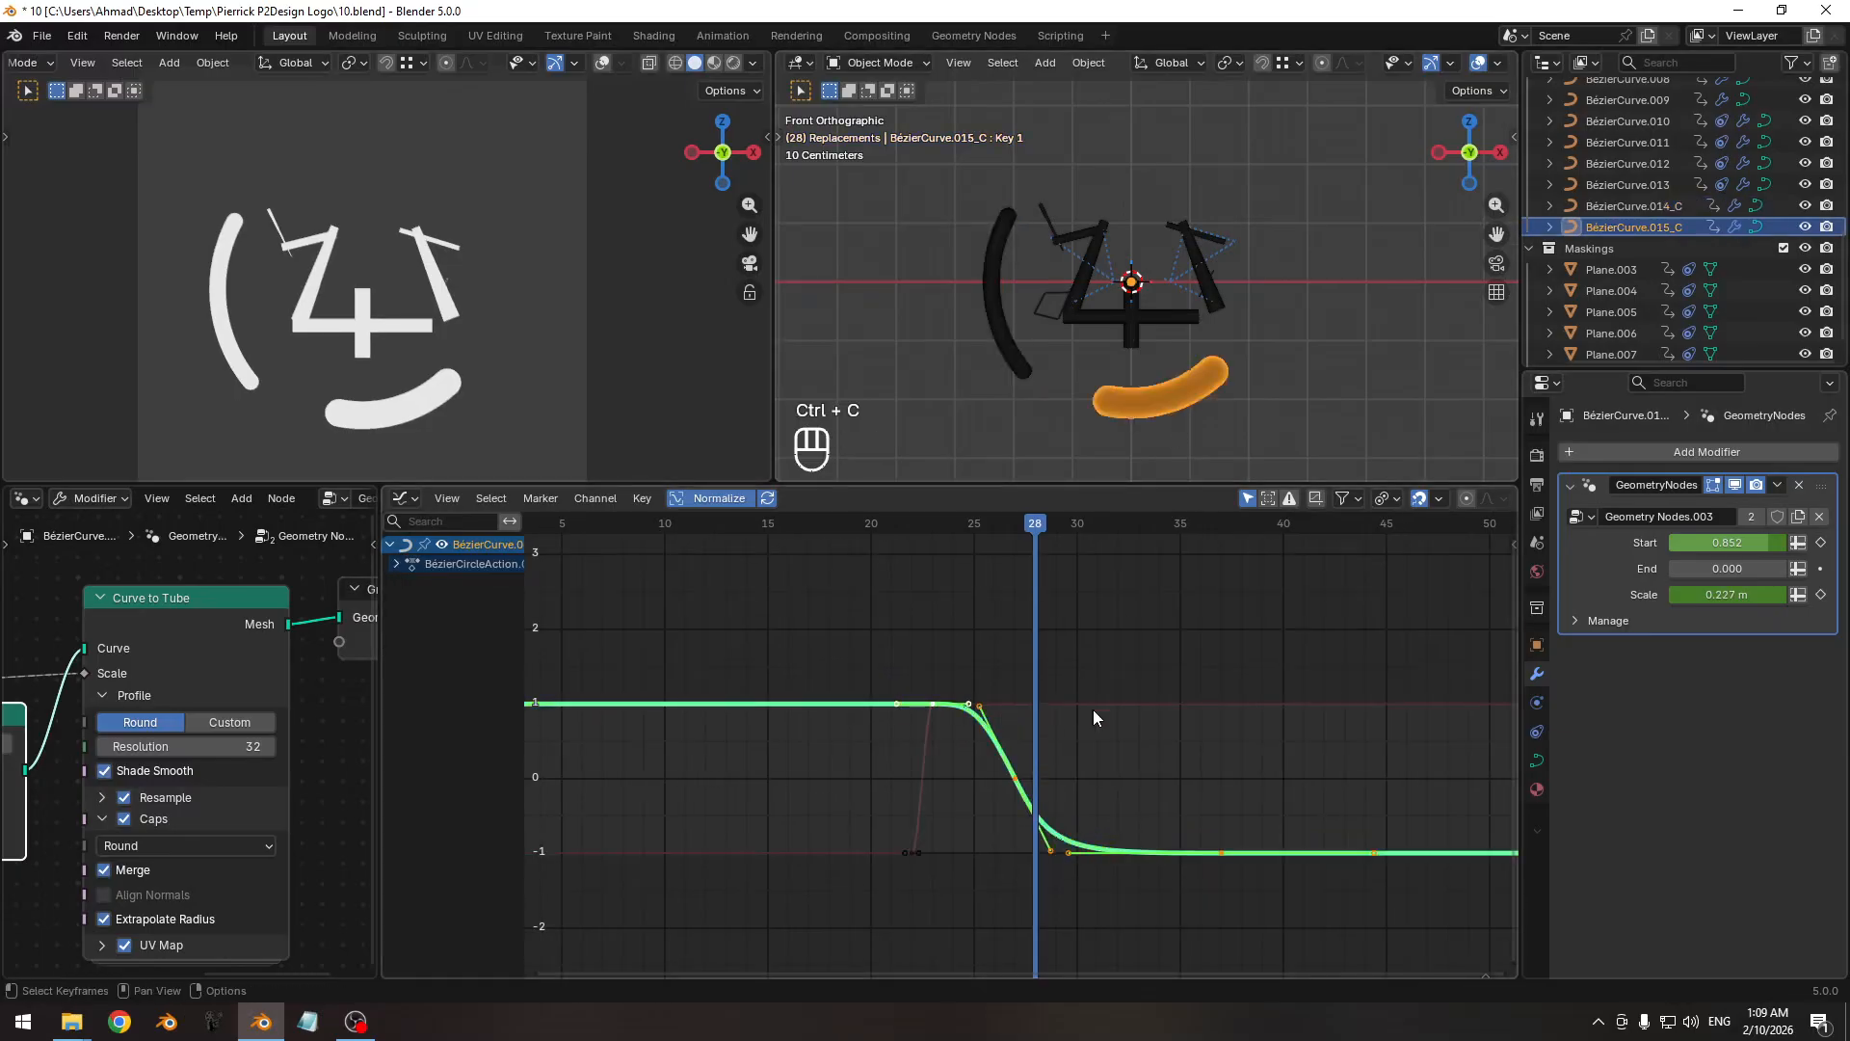
key("n")
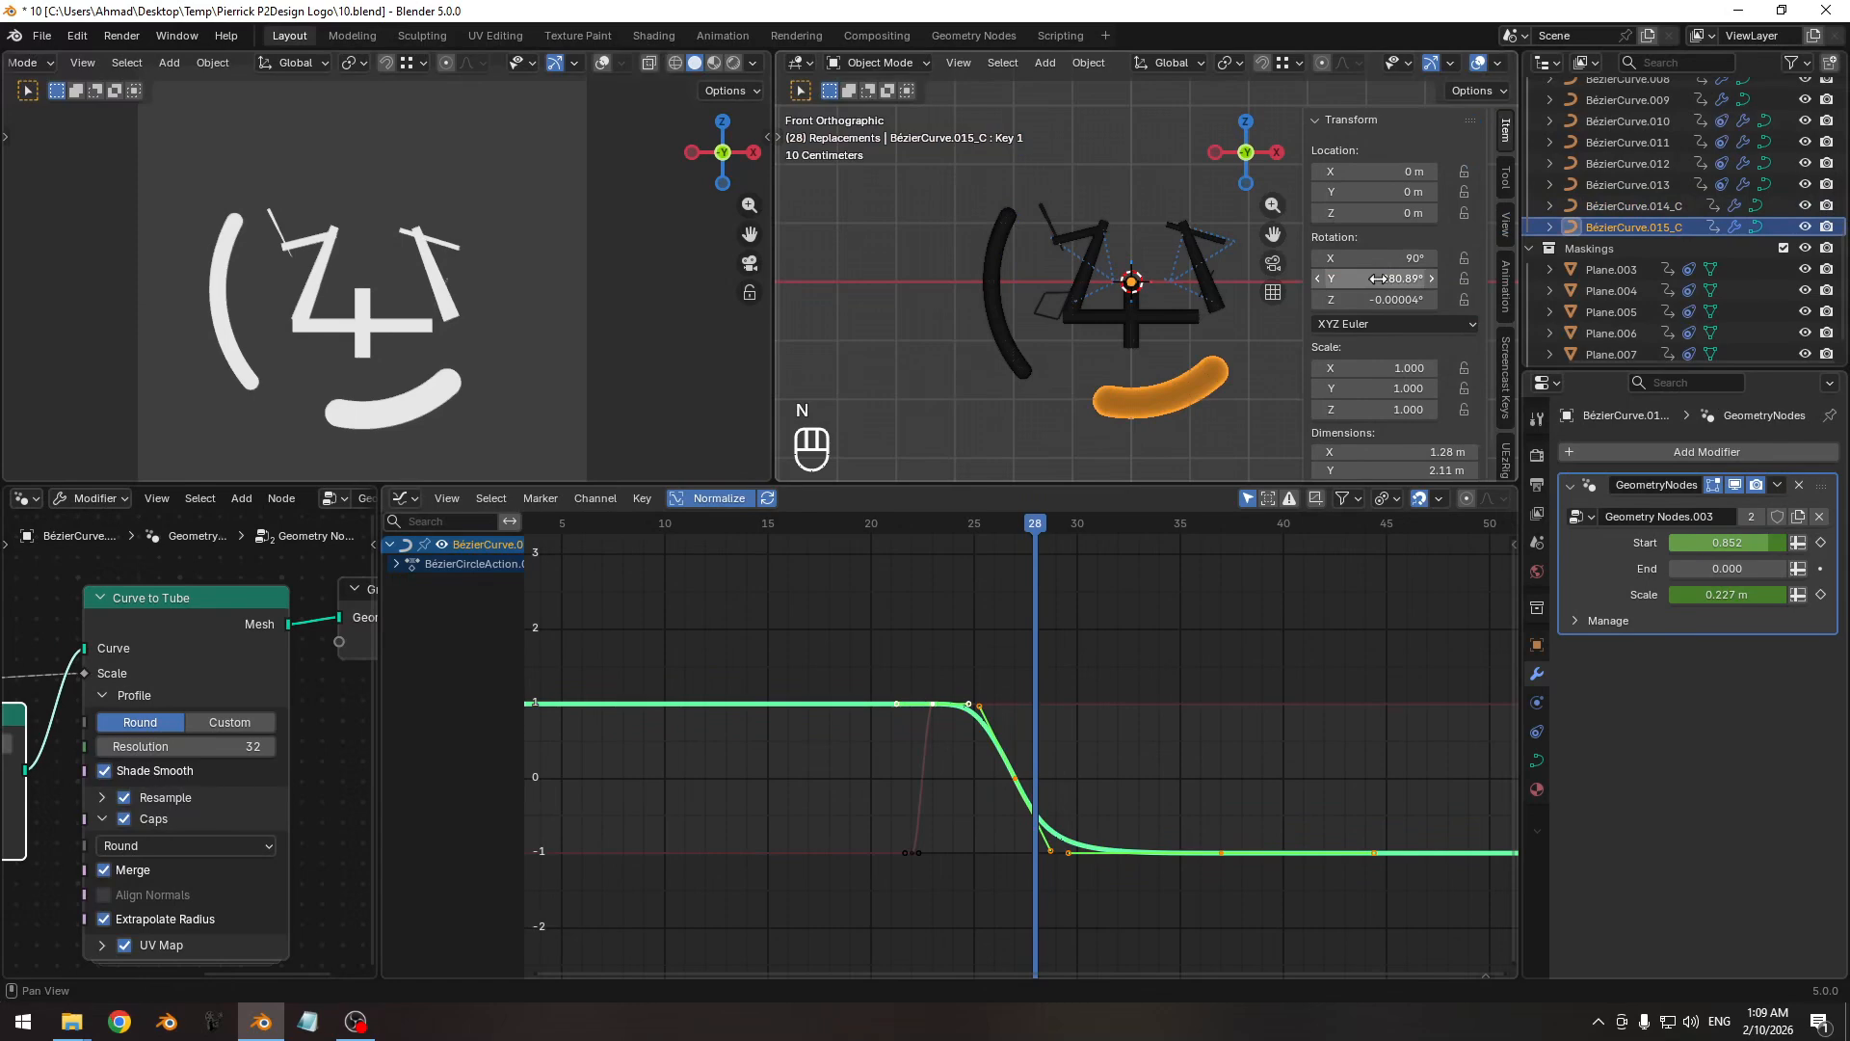
key("i")
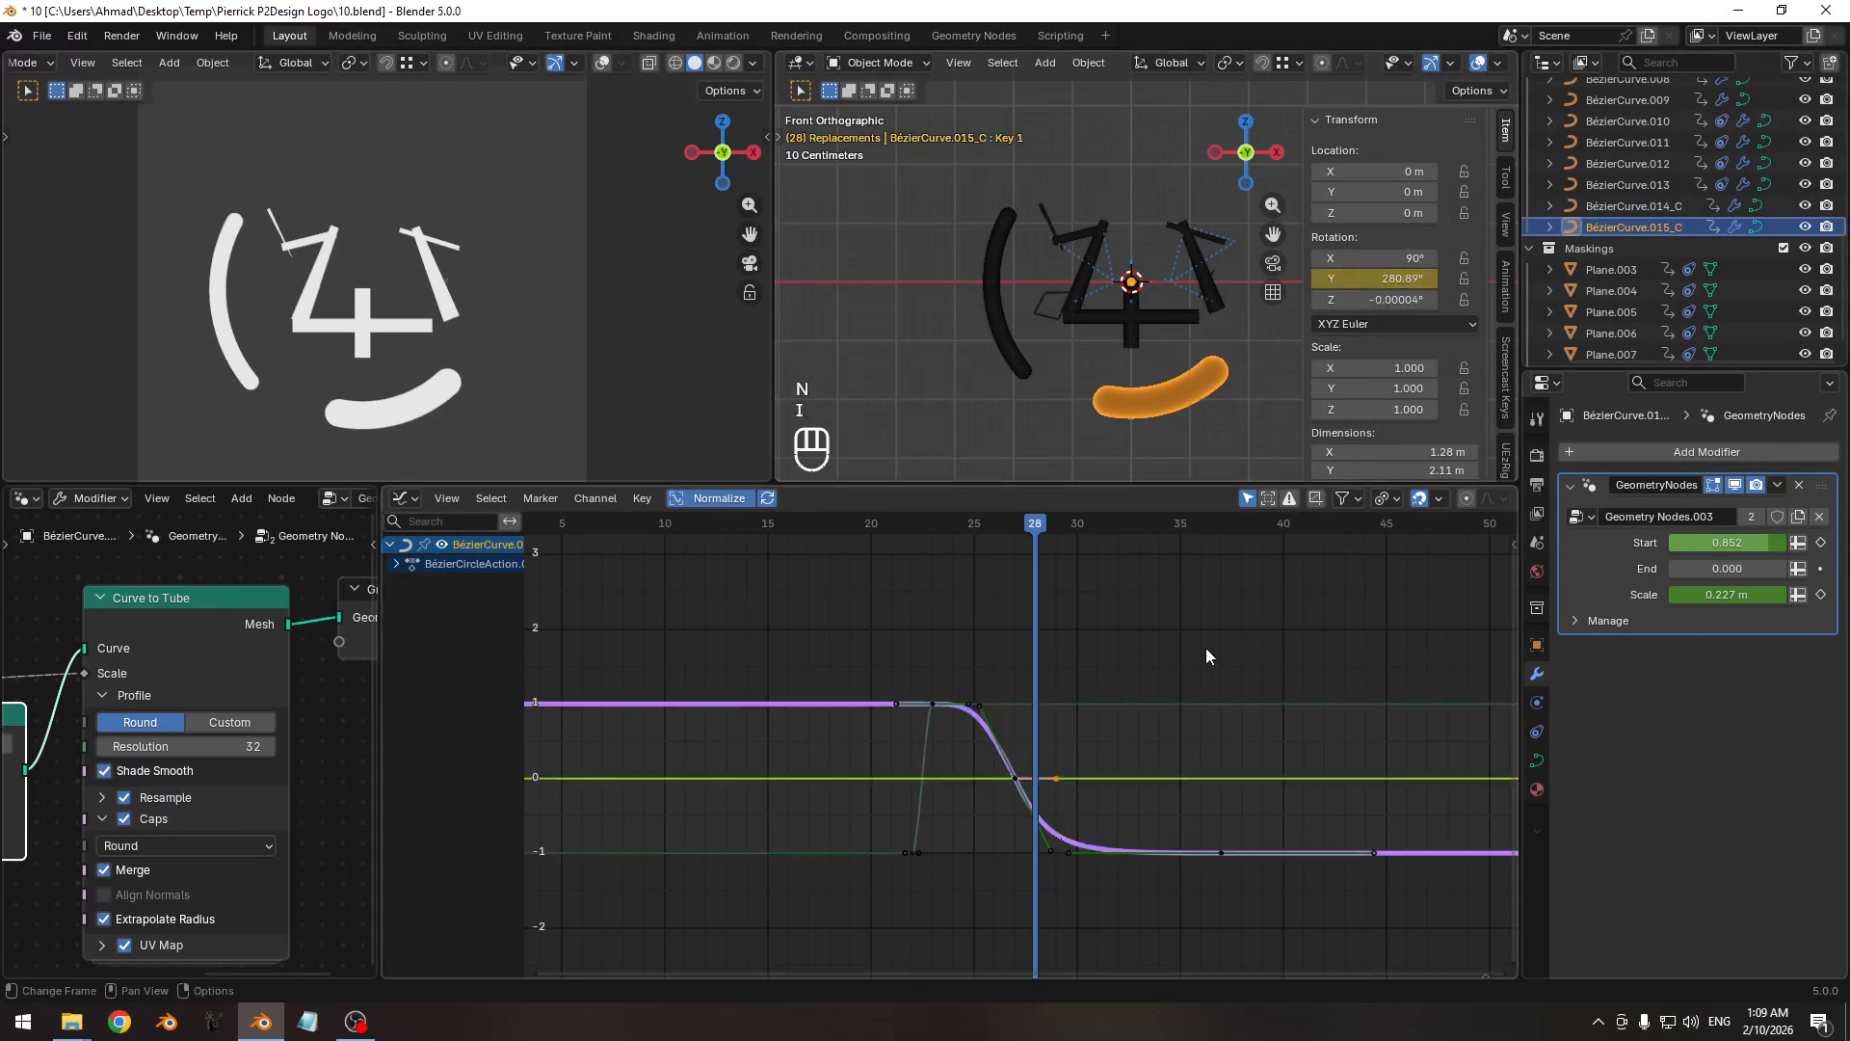
left_click(1151, 766)
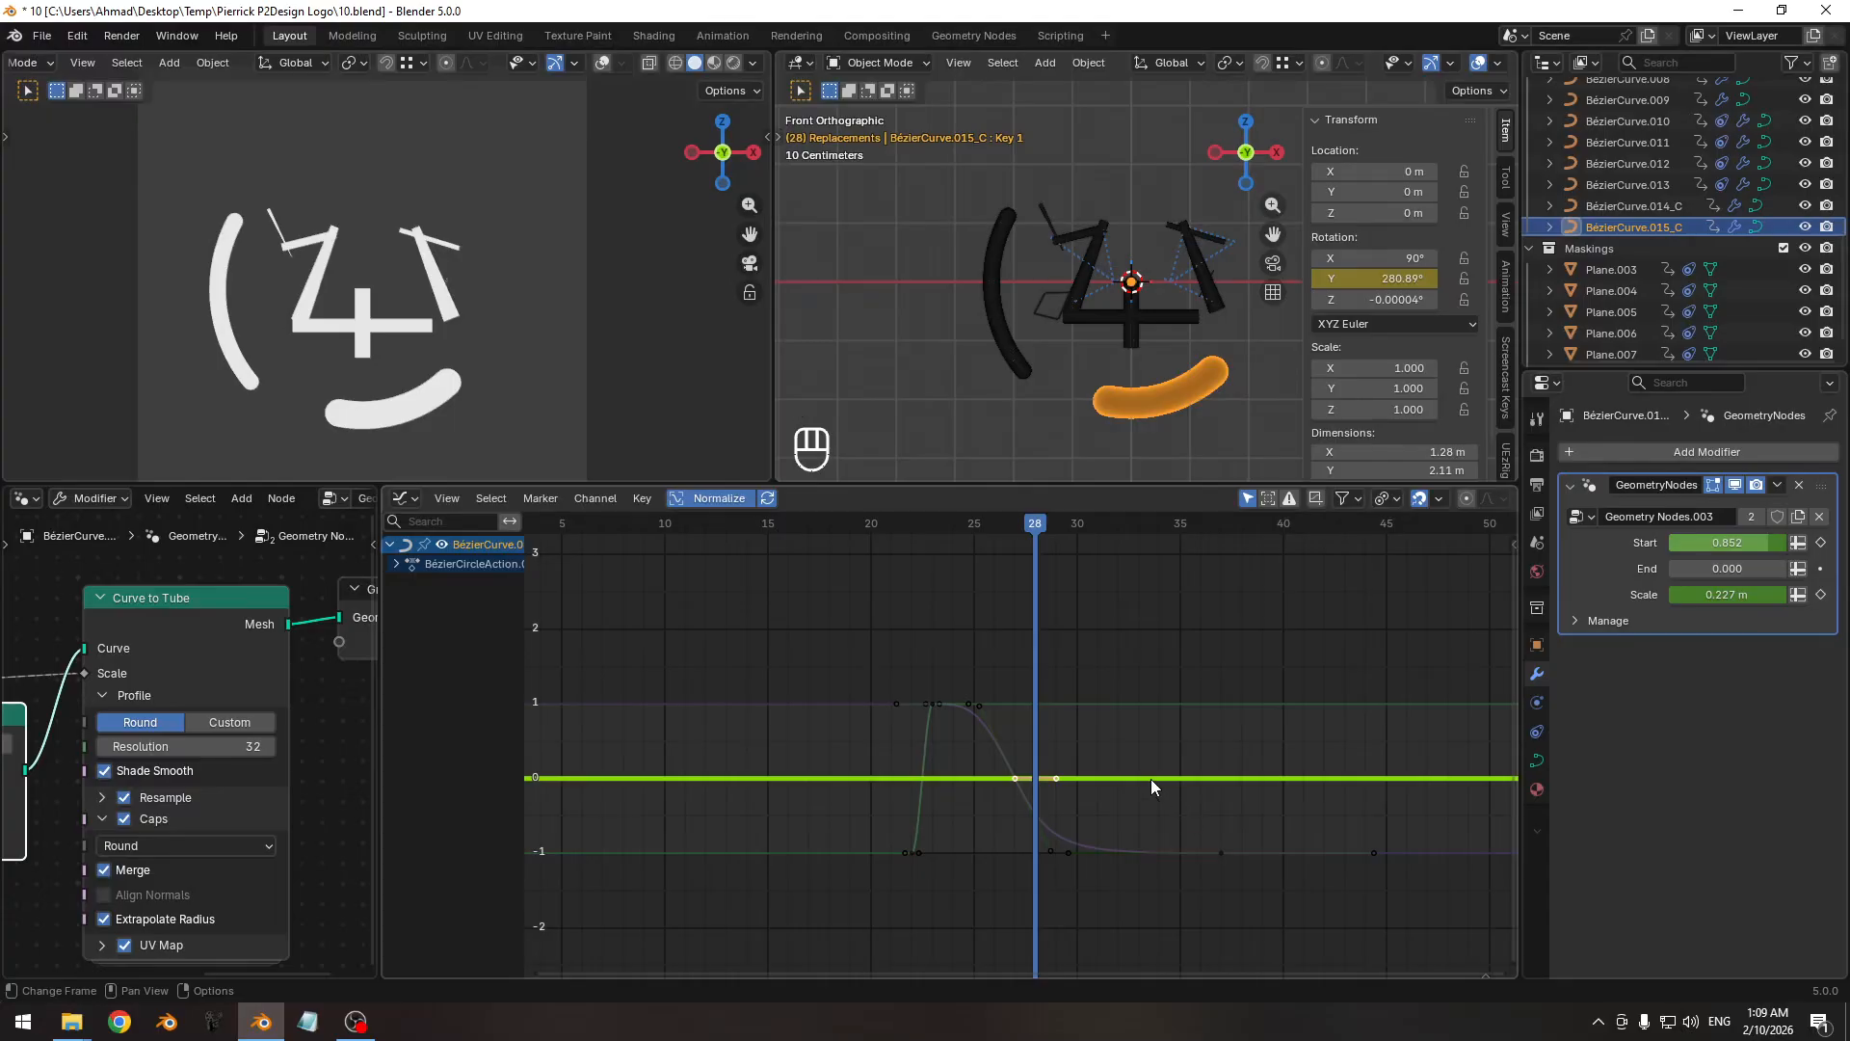
key("Right")
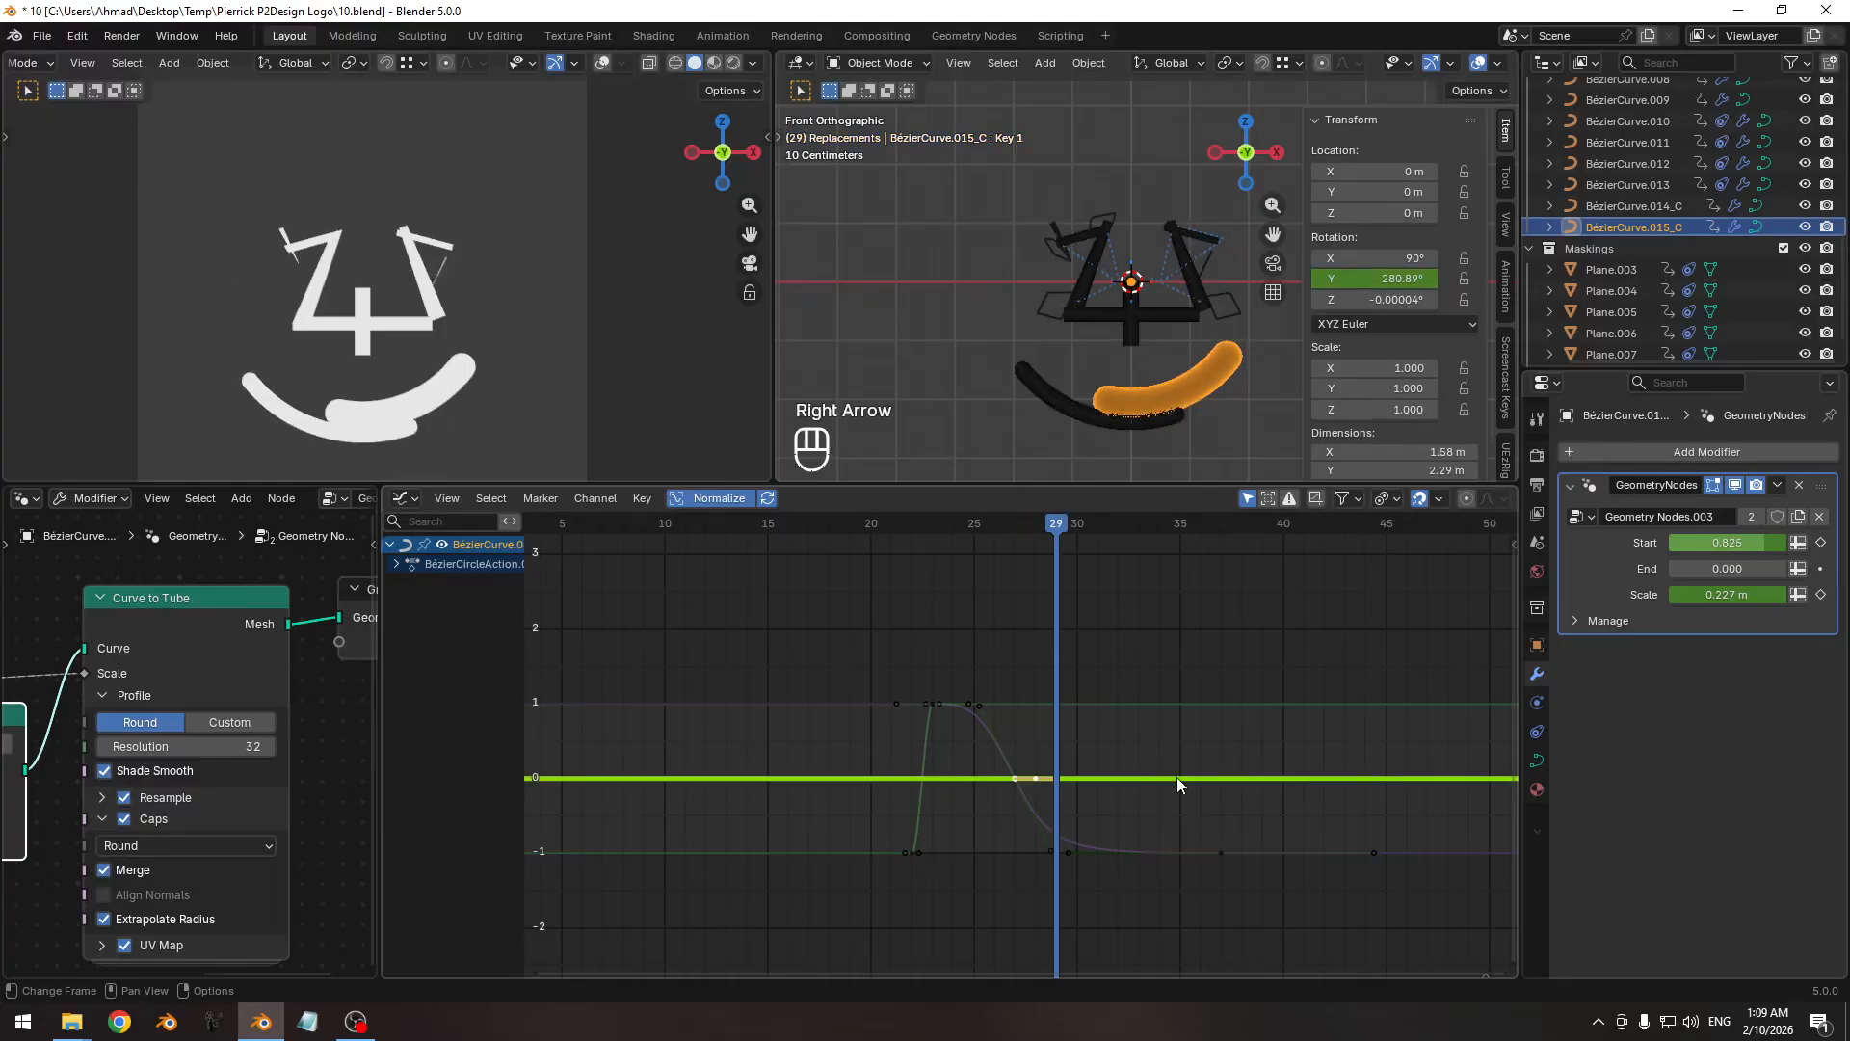
key("ctrl+v")
Turn off curve normalization and raise the pasted Y rotation keyframes until the first one sits at about 280°.
key("ctrl+space")
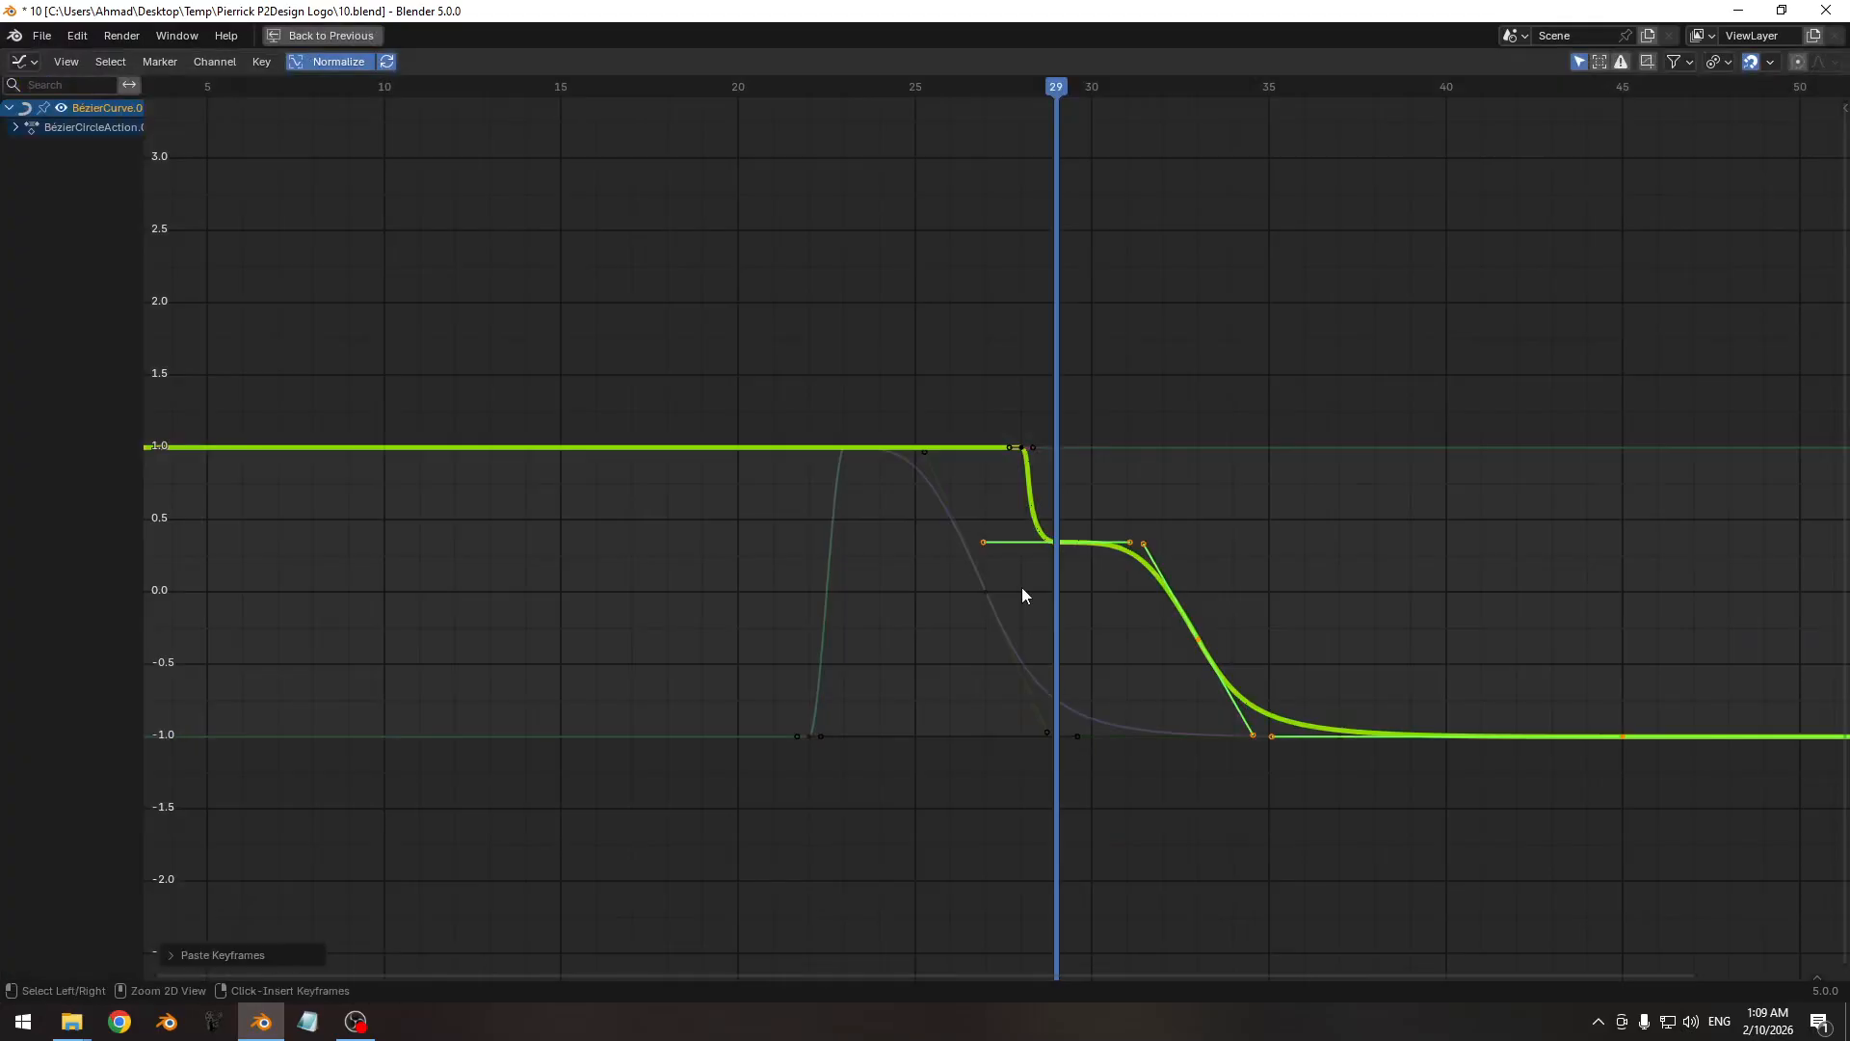
middle_click_drag(1022, 586, 1028, 685, "ctrl")
key("g")
key("y")
left_click(979, 545)
left_click(364, 60)
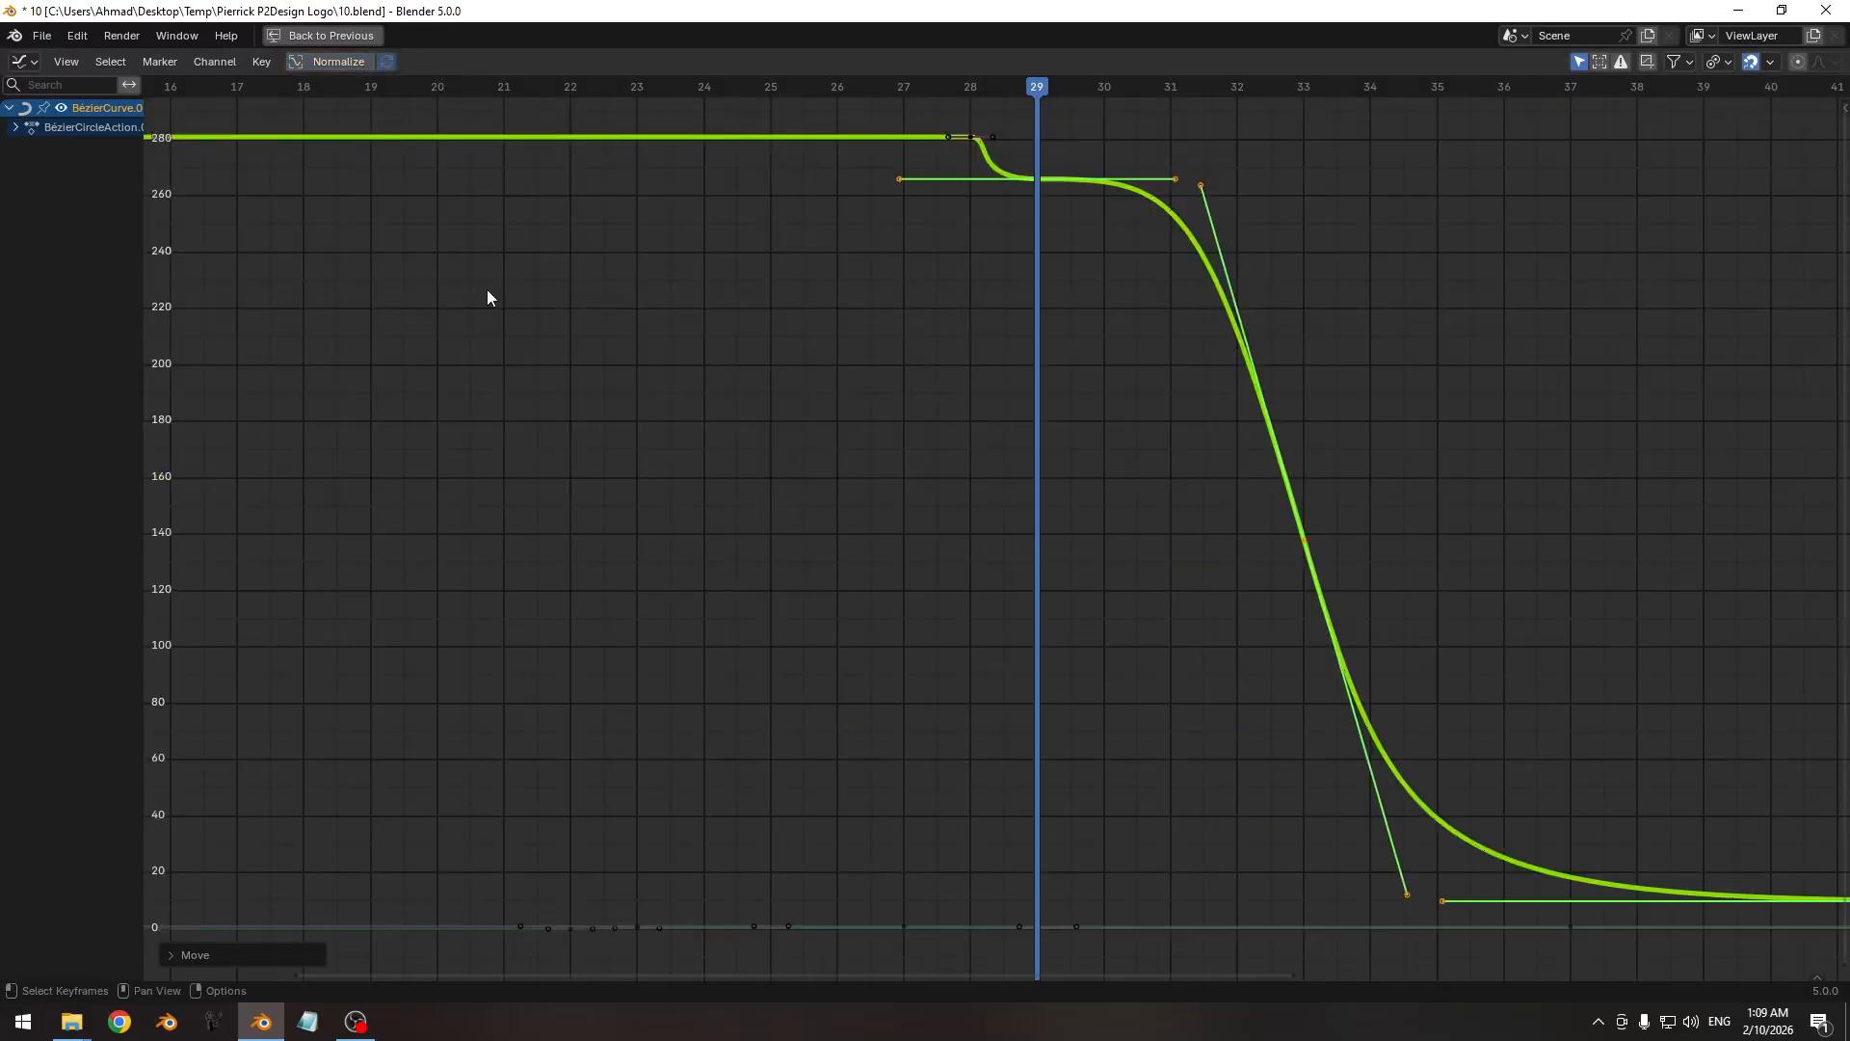
middle_click_drag(822, 421, 819, 665)
middle_click_drag(819, 665, 896, 424, "ctrl")
middle_click_drag(896, 424, 901, 753)
middle_click_drag(902, 669, 915, 598, "ctrl")
middle_click_drag(920, 613, 907, 770)
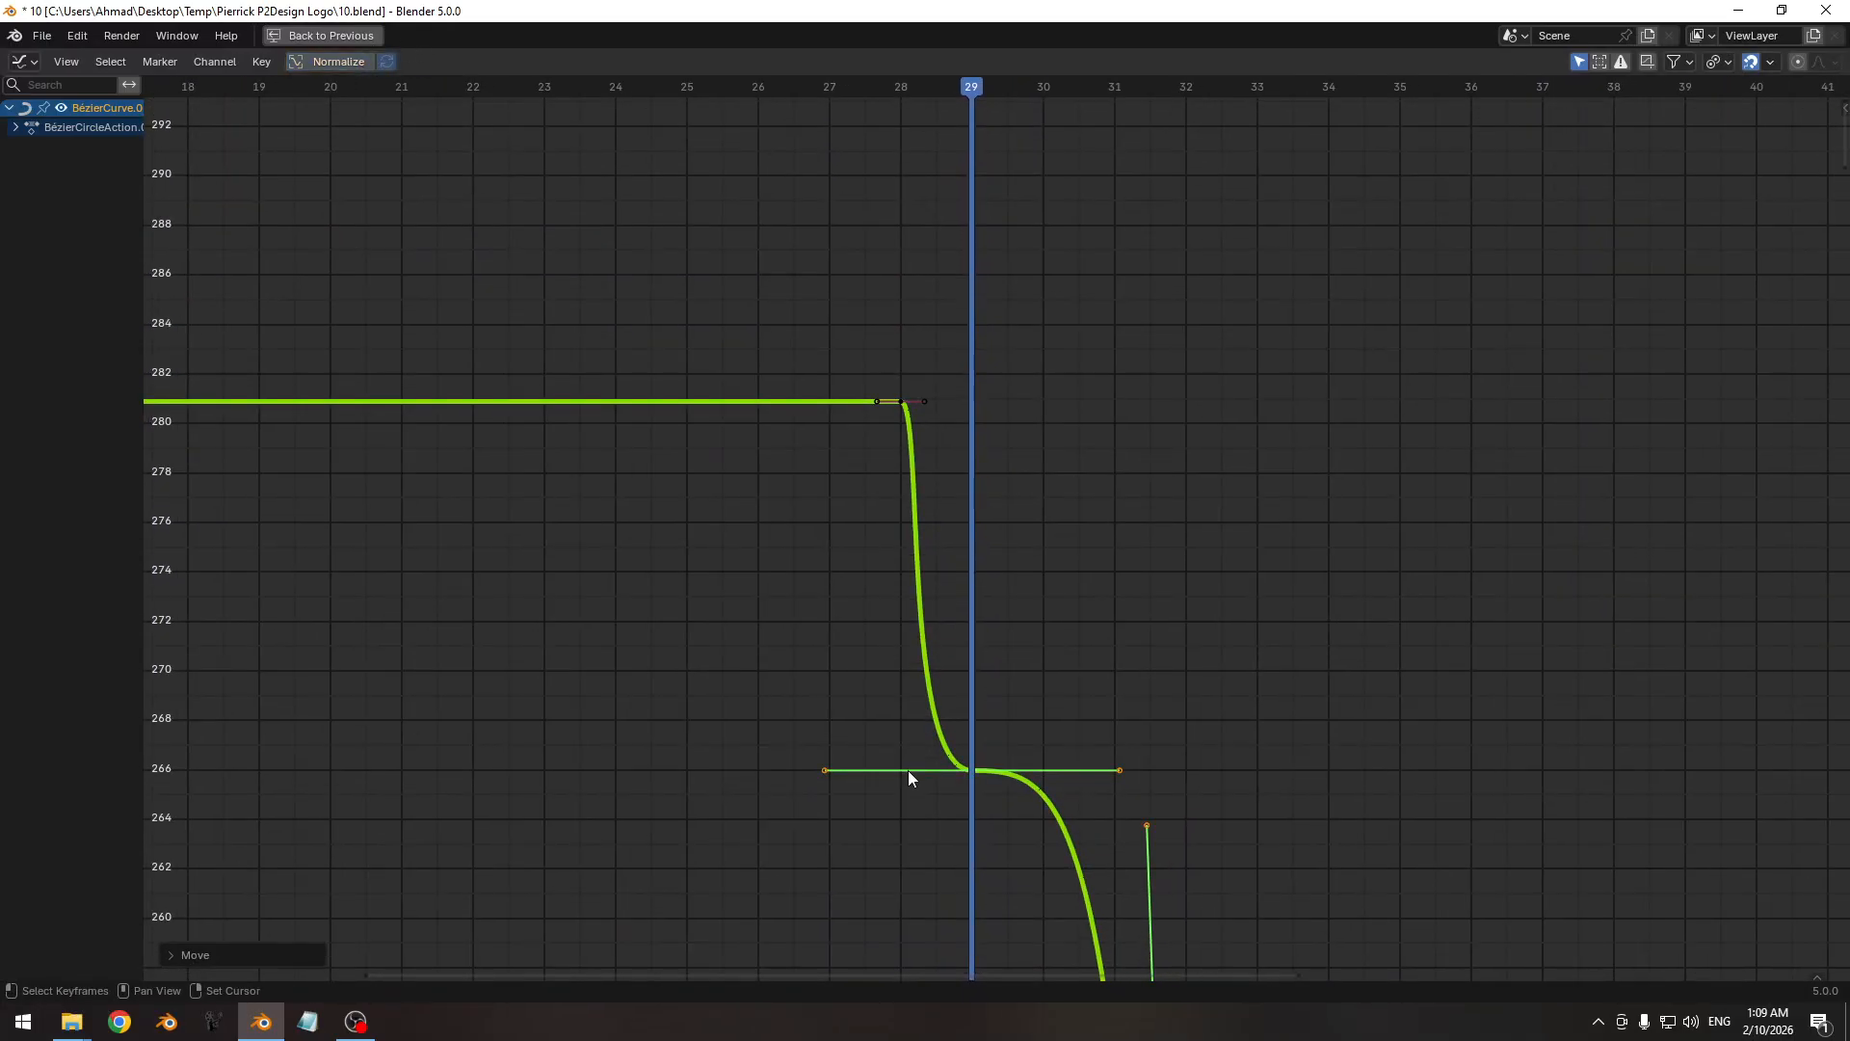
key("g")
left_click(881, 443)
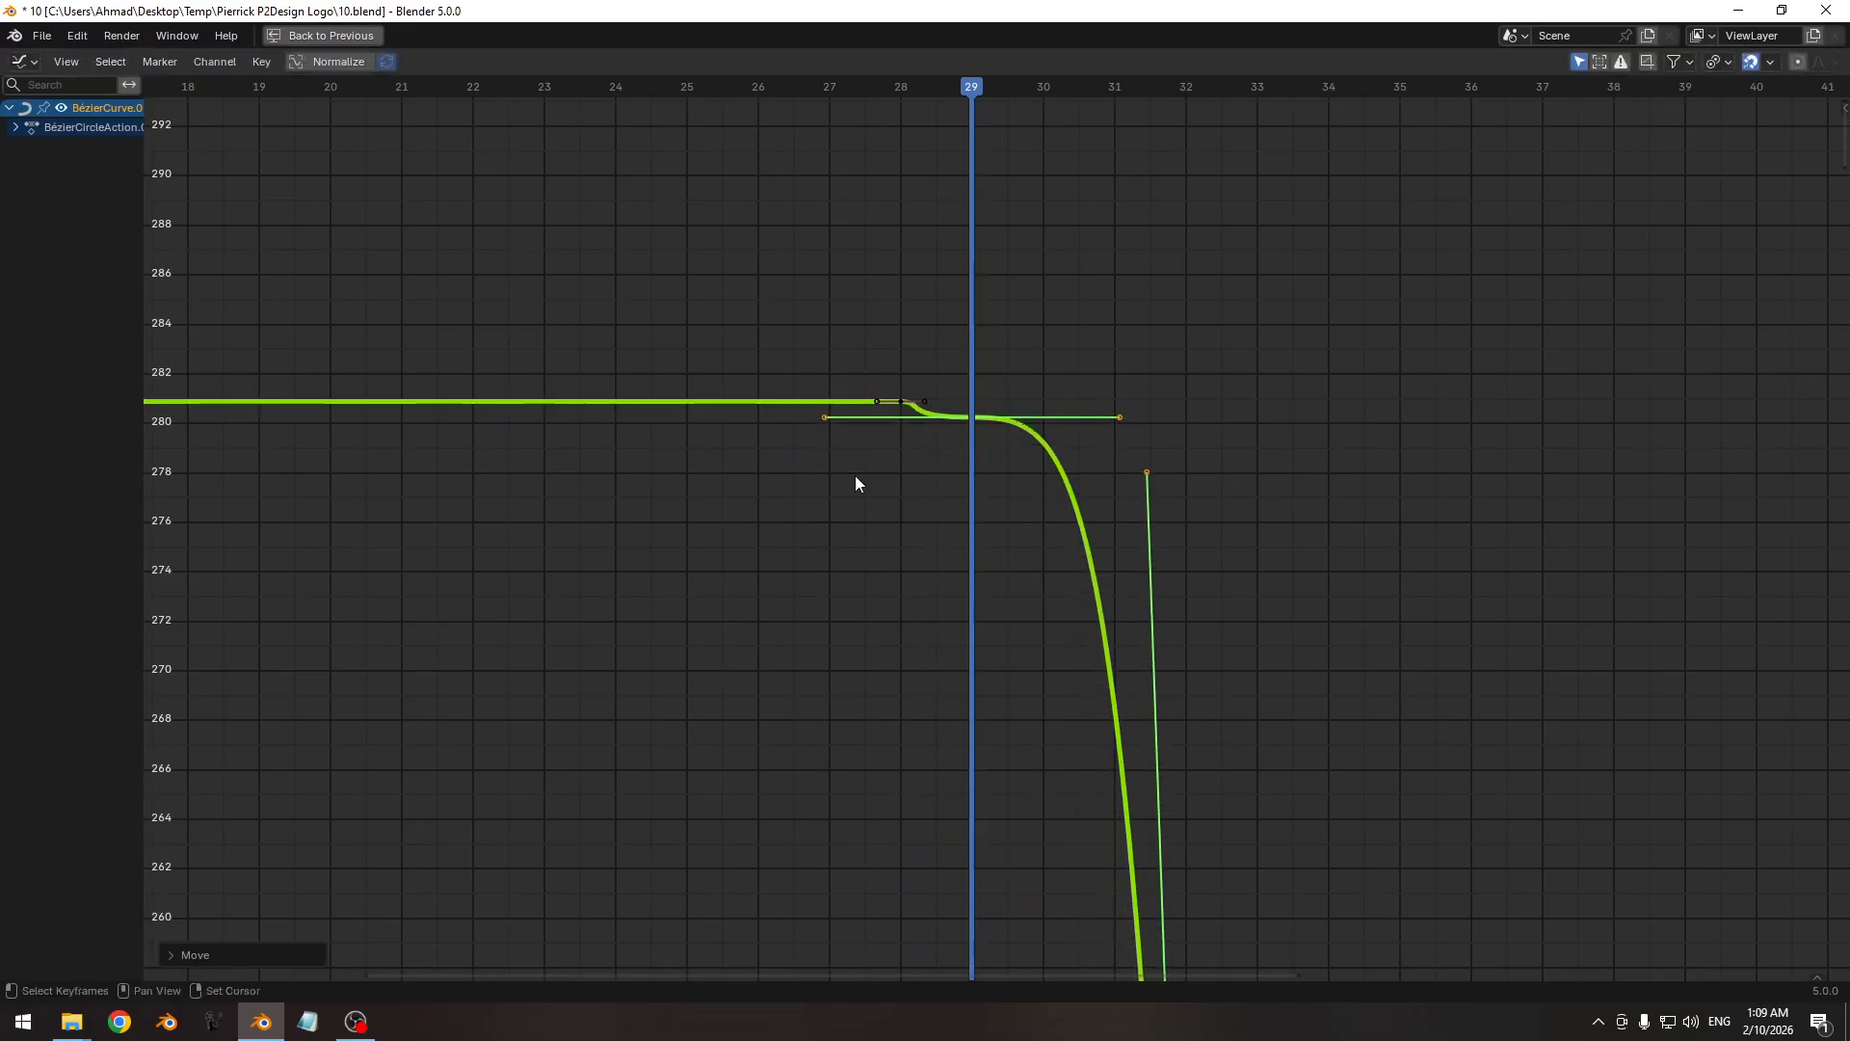
Raise the pasted keyframes to match the frame 28 key at about 280.89° and delete that redundant key.
middle_click_drag(855, 483, 904, 753, "ctrl")
key("g")
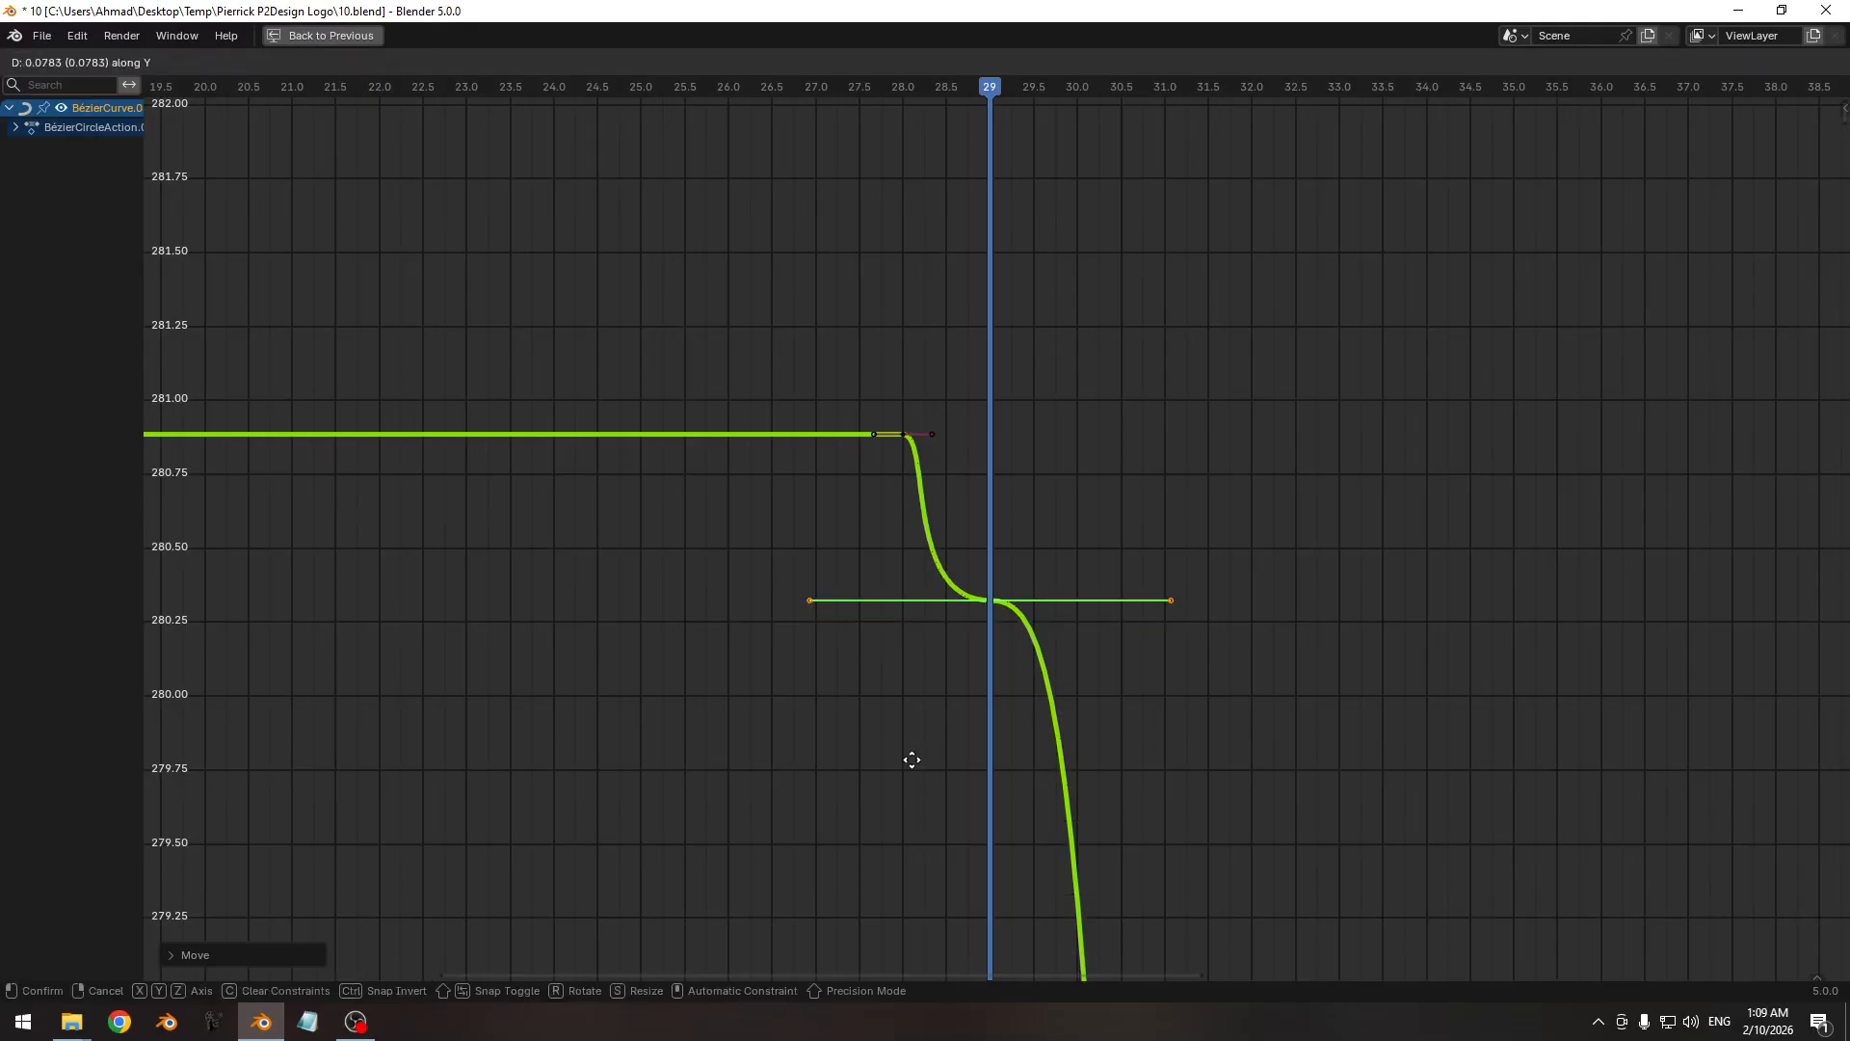
left_click(901, 625)
middle_click_drag(920, 659, 909, 806)
key("g")
key("y")
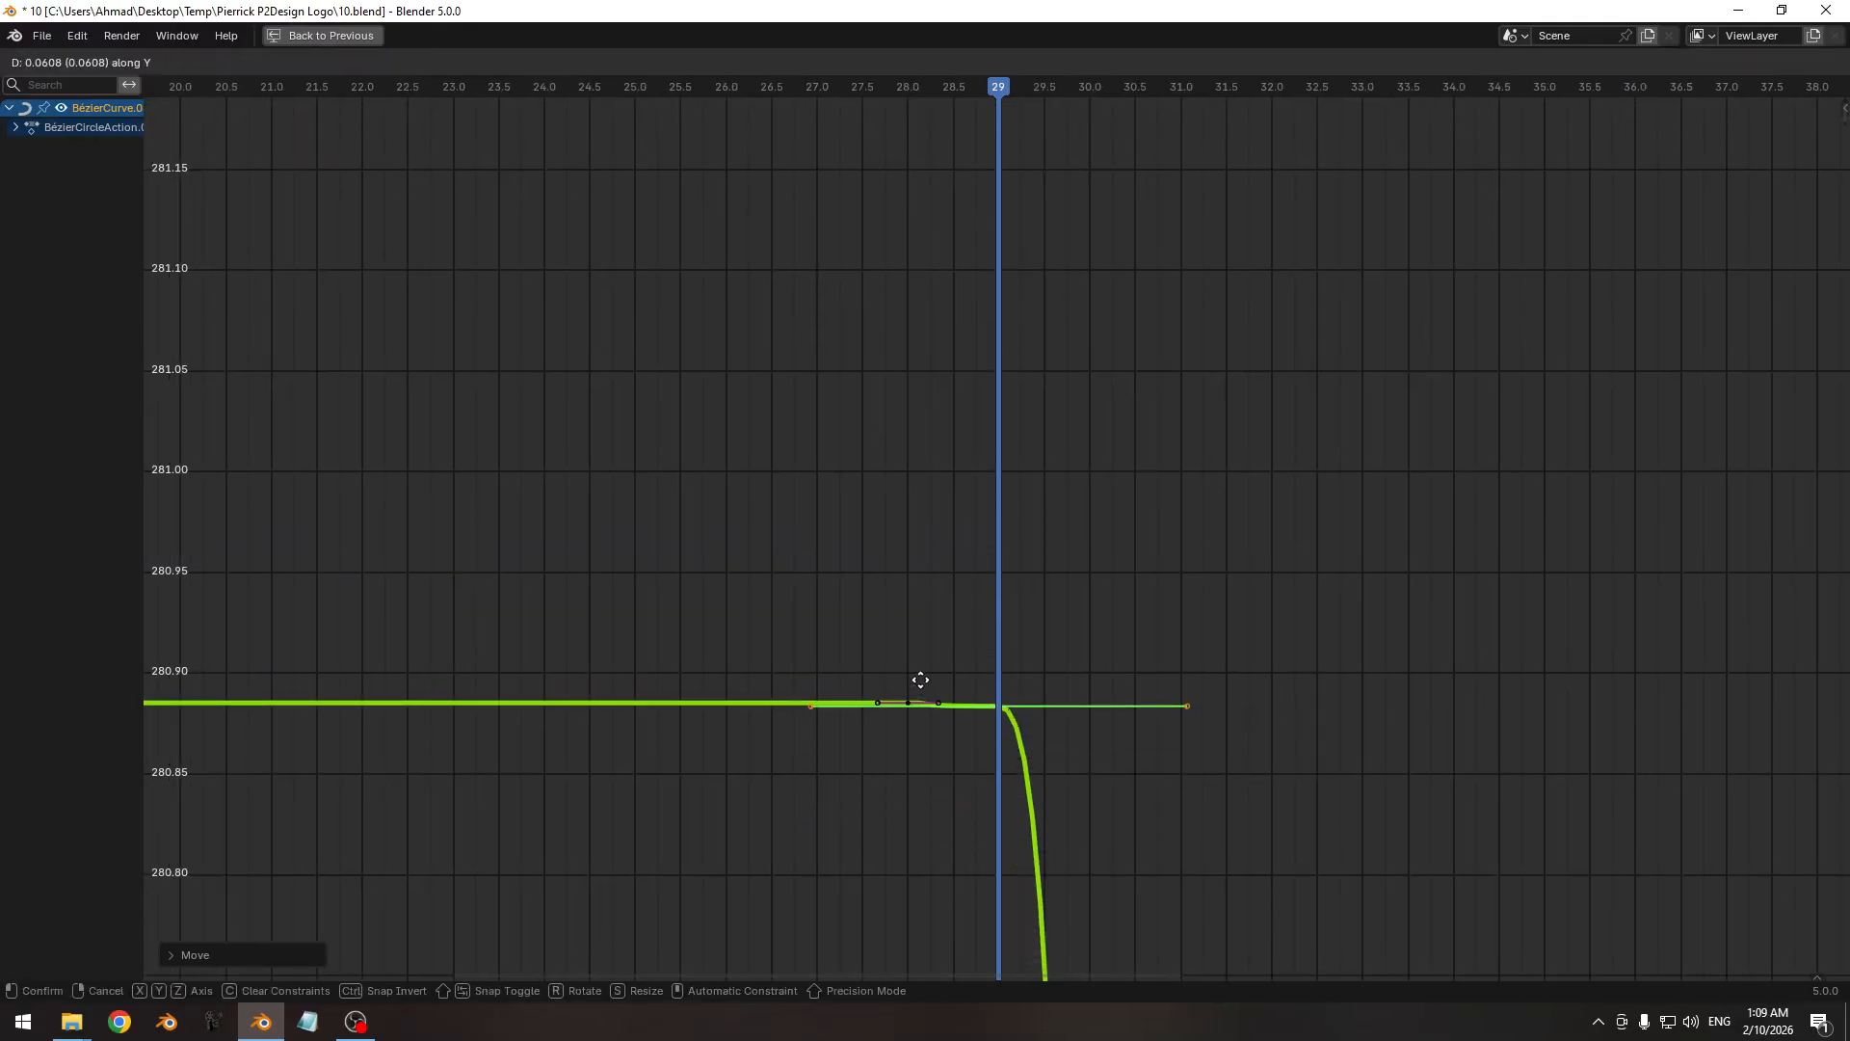
left_click(925, 658)
key("x")
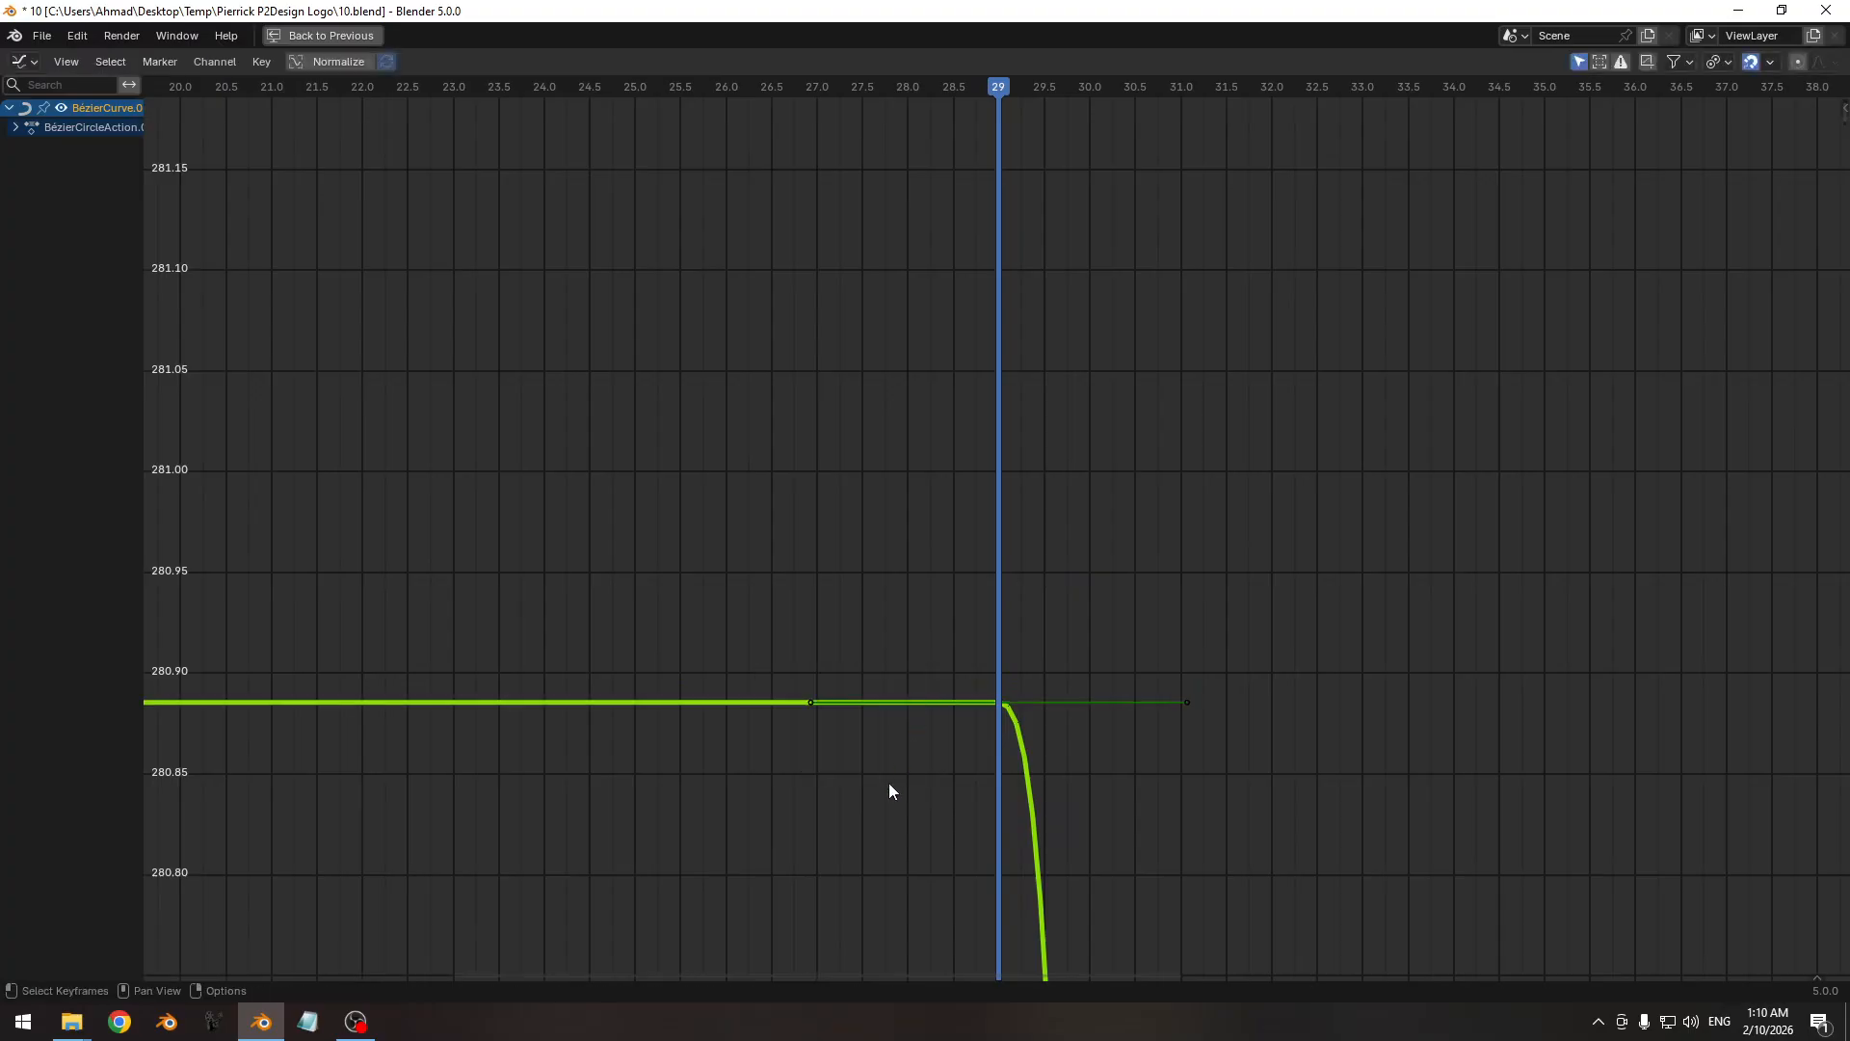
key("ctrl+space")
Compare frames 22 and 23 up close to check that the ball lines up across the swap.
middle_click_drag(938, 776, 1041, 694, "ctrl")
left_click_drag(925, 524, 690, 534)
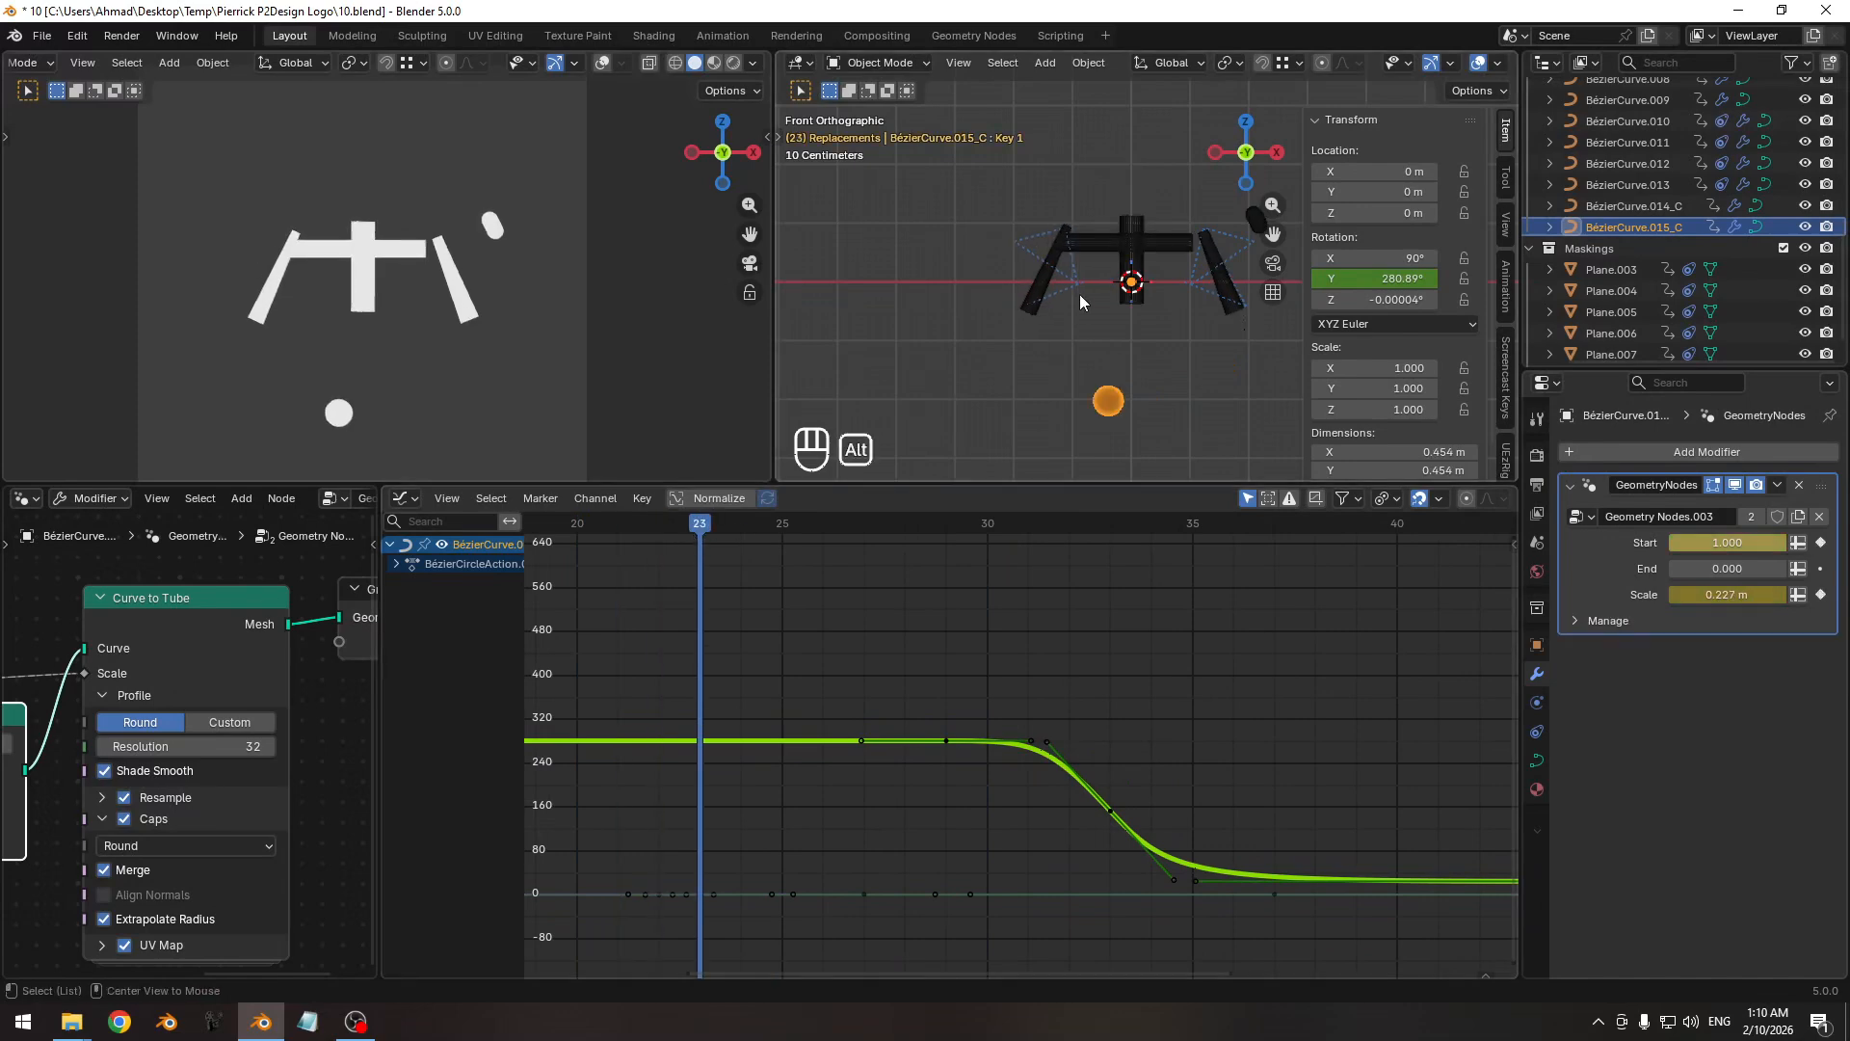
key("shift+alt+z")
key("shift+alt+z")
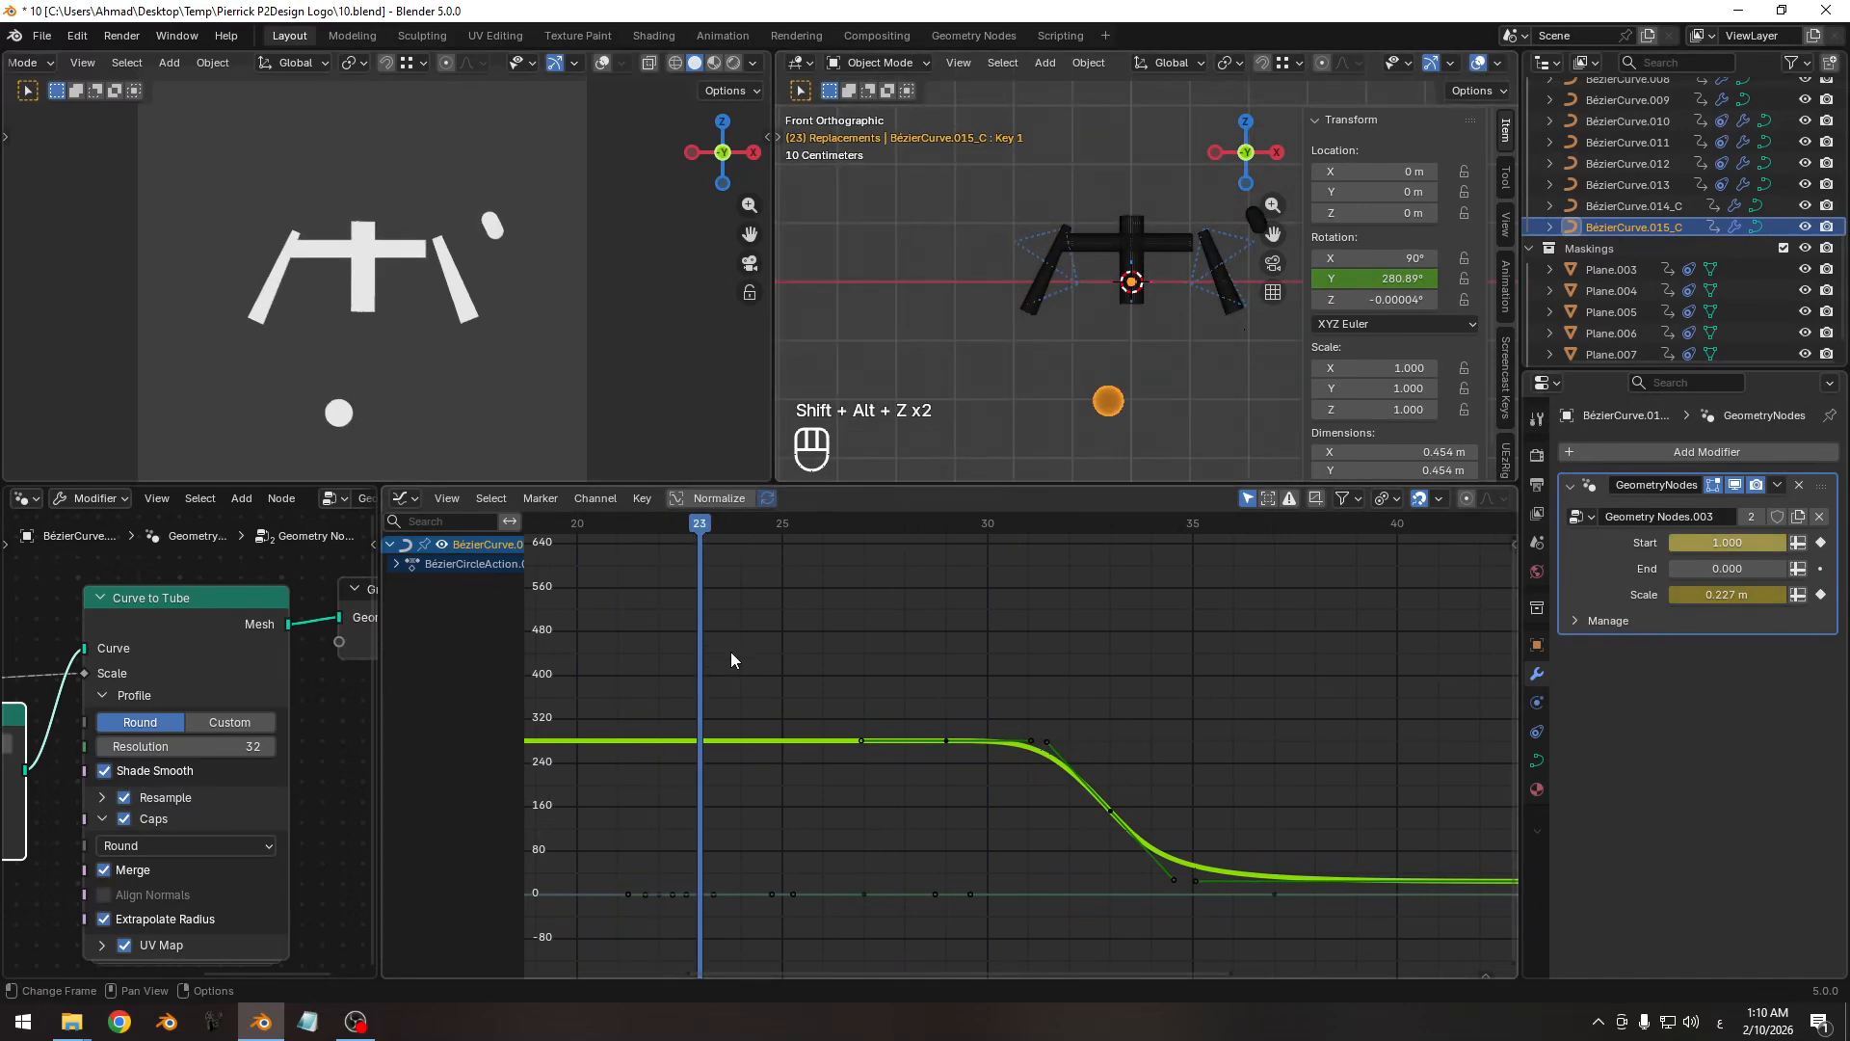
middle_click_drag(453, 414, 494, 268, "ctrl")
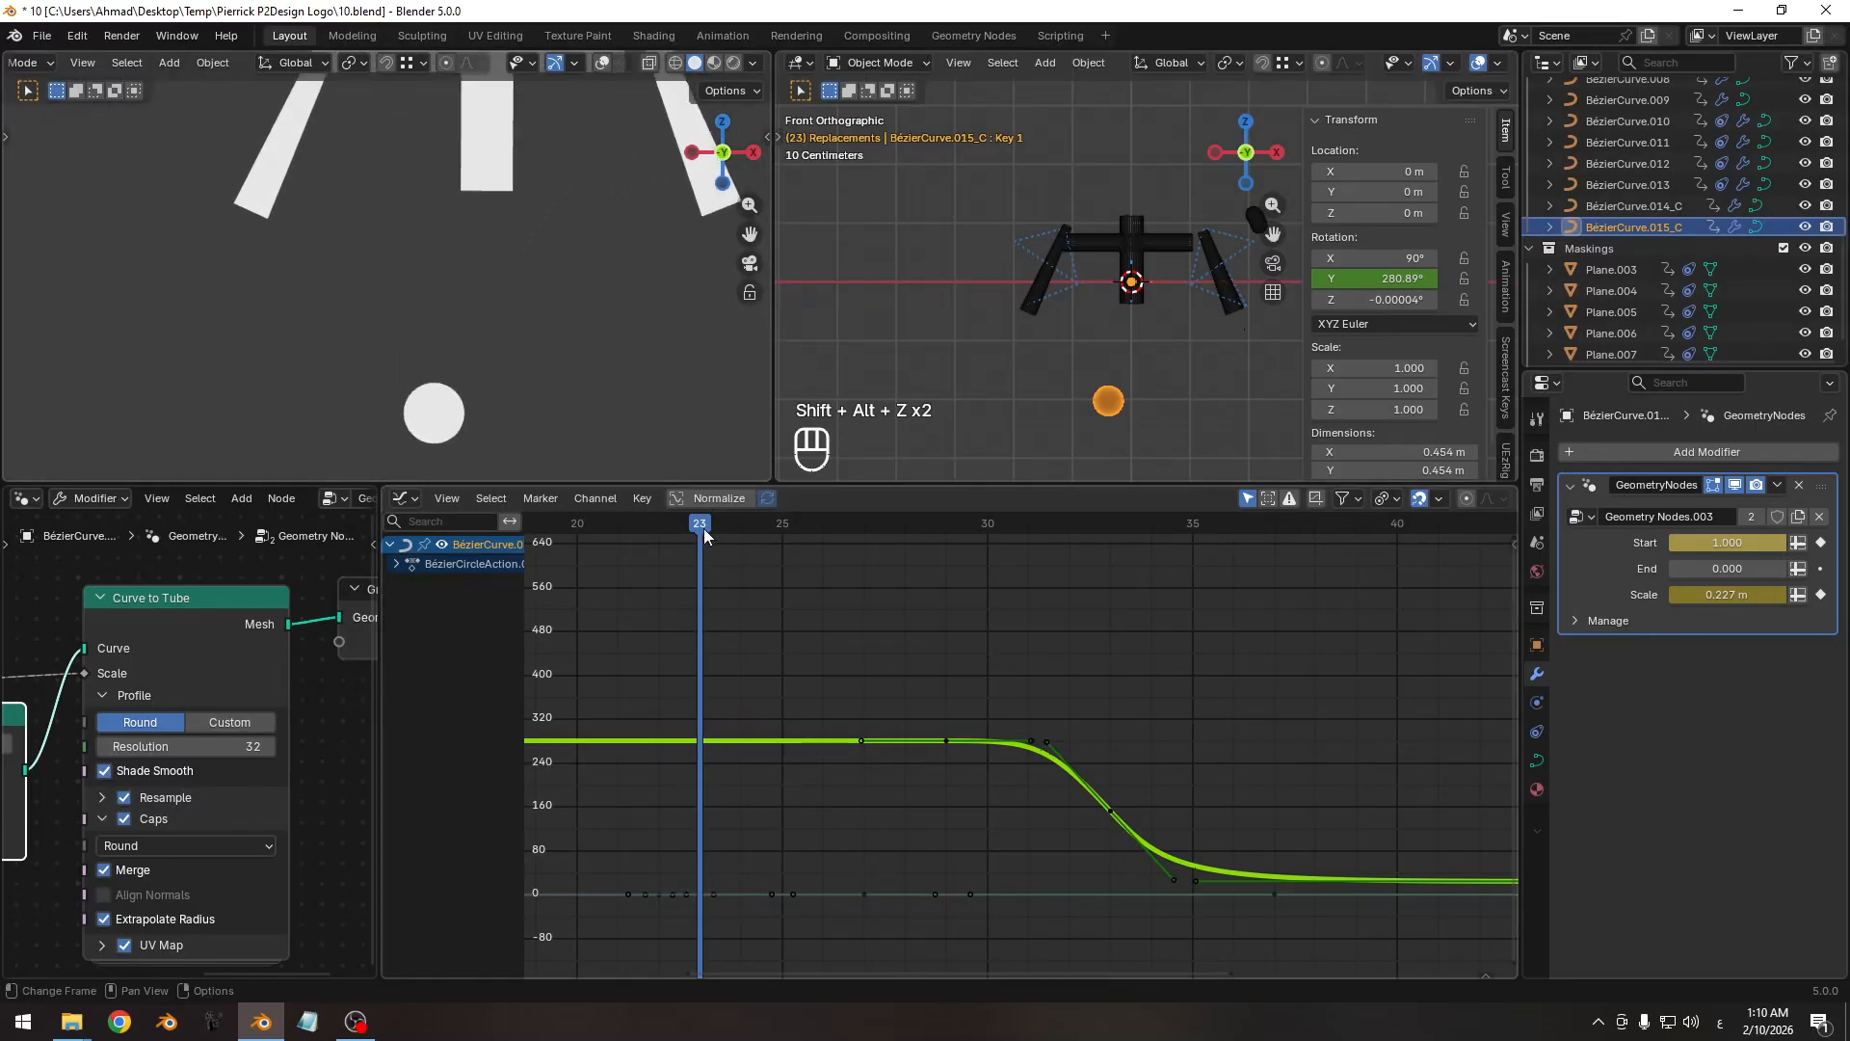
mouse_move(703, 528)
left_mouse_down()
mouse_move(667, 530)
mouse_move(744, 530)
mouse_move(661, 536)
mouse_move(690, 534)
left_mouse_up()
left_click_drag(784, 696, 844, 799)
middle_click_drag(844, 796, 809, 557, "ctrl")
key("Left")
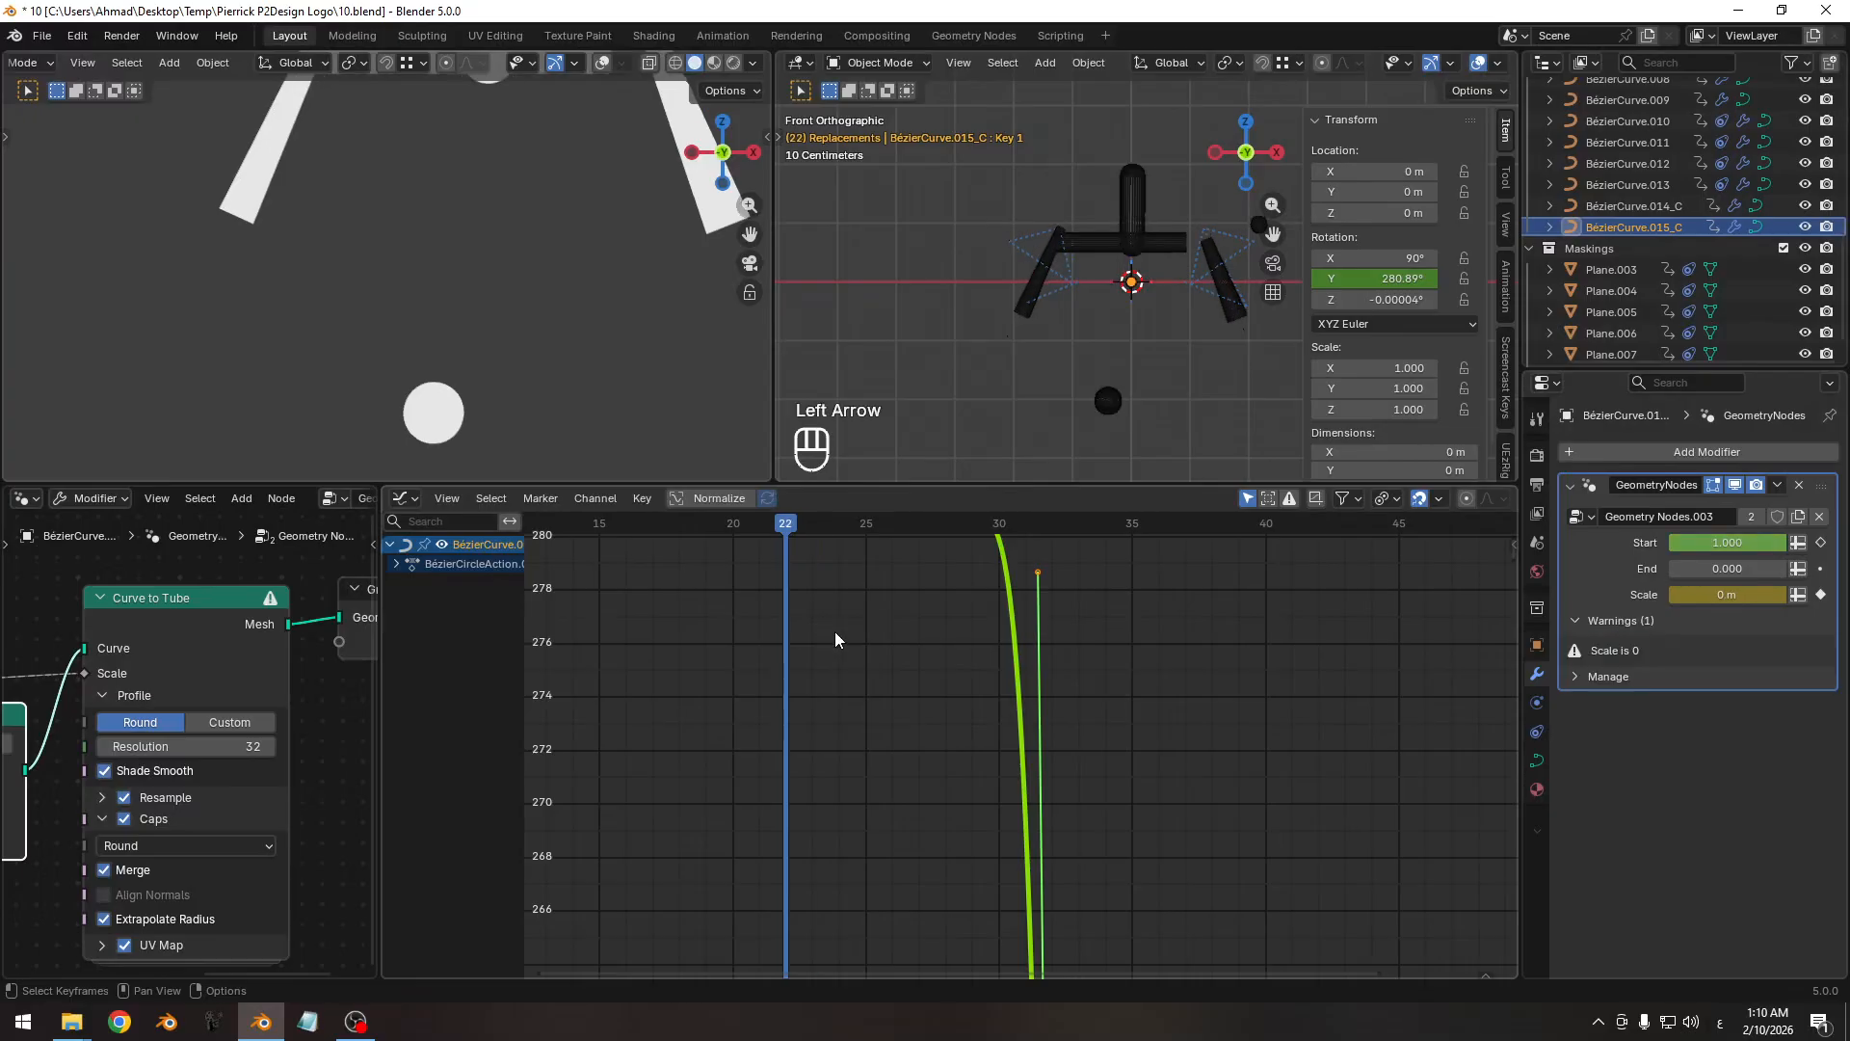
Shift the Y rotation keyframes of BézierCurve.015_C vertically to about 280.96° so the ball lines up across the frame 22–23 swap.
key("Right")
key("g")
key("y")
key("g")
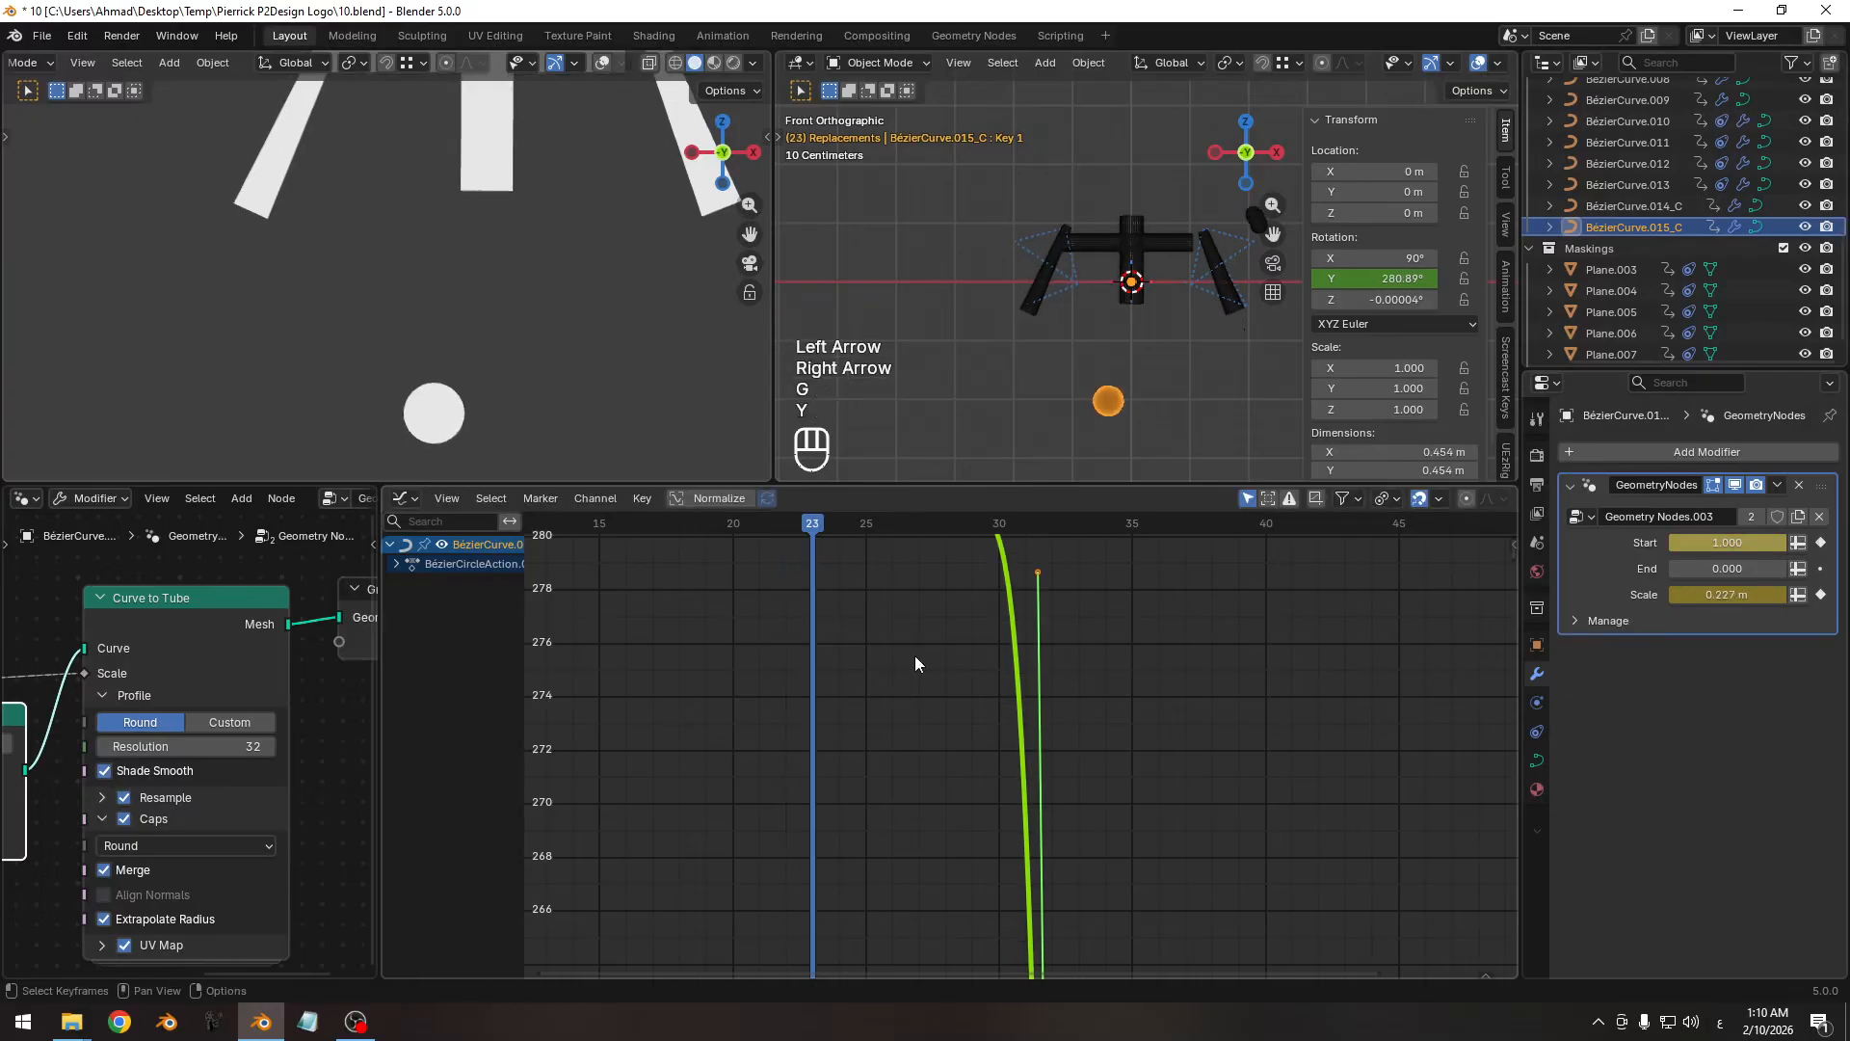
key("y")
left_click(918, 607)
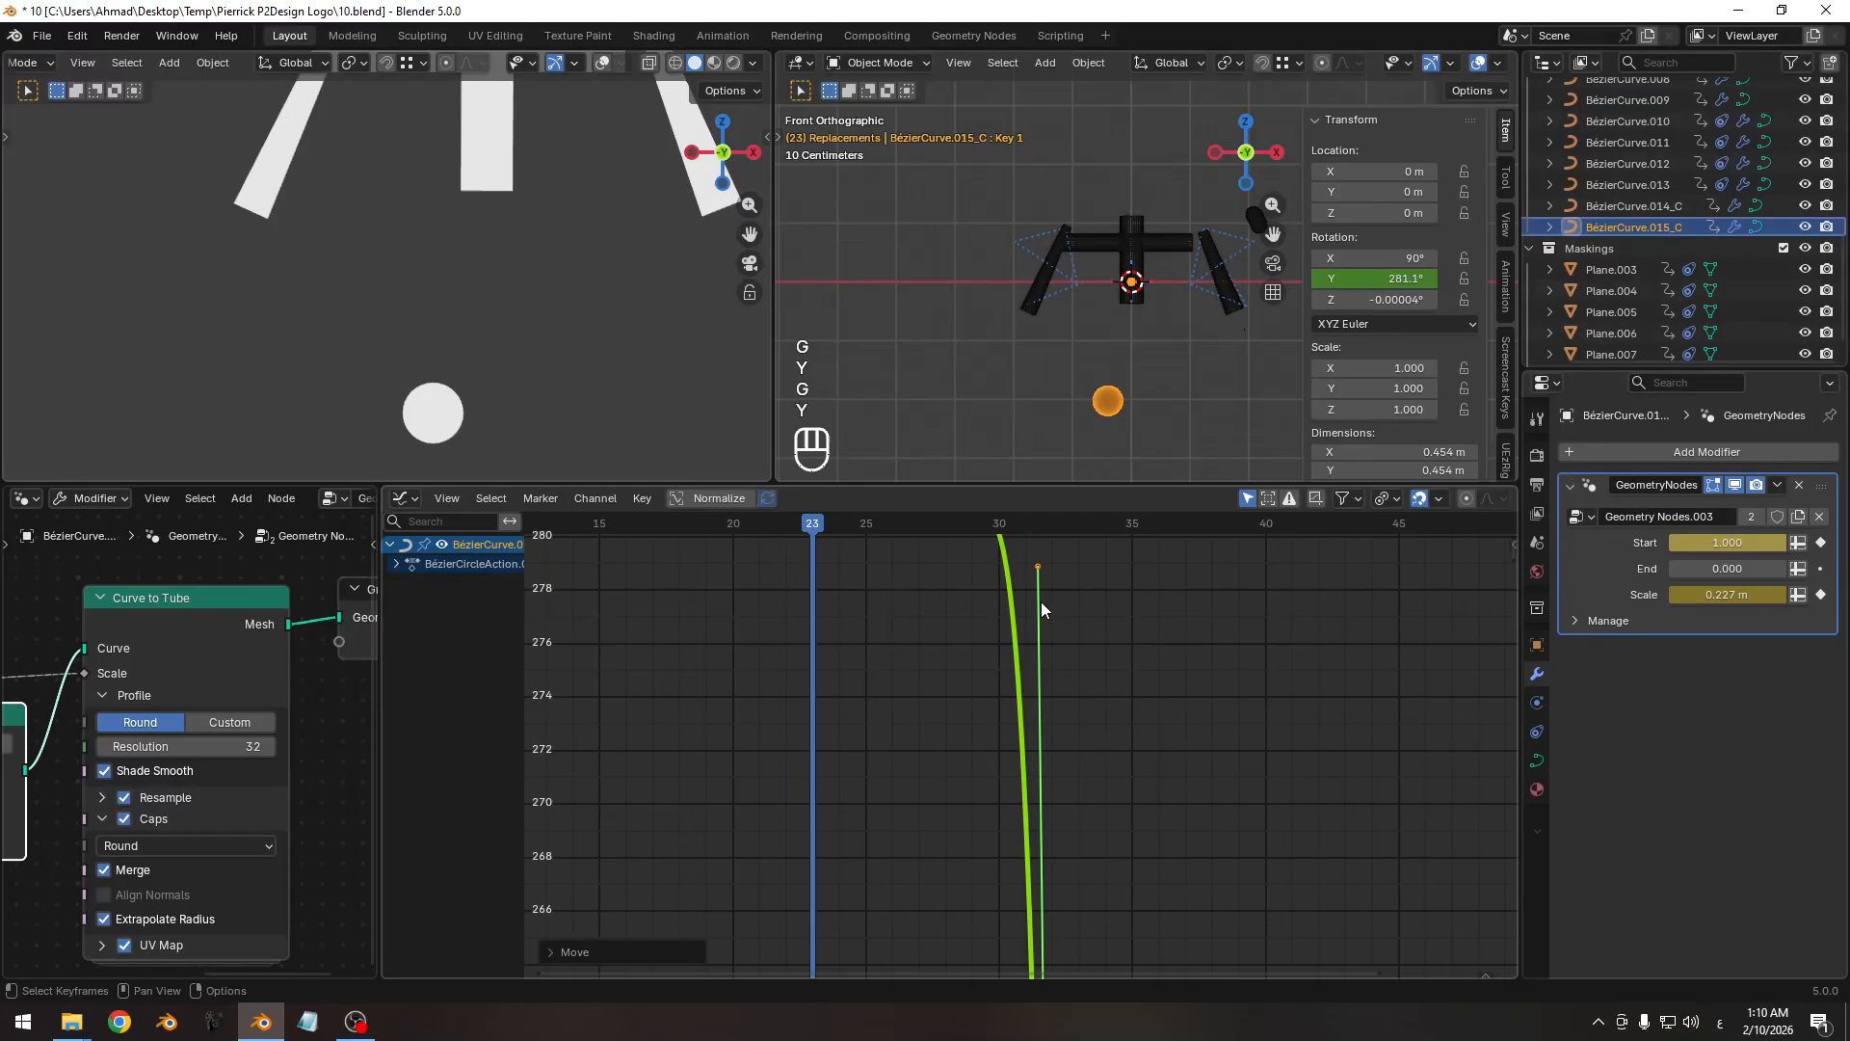
key("Left")
key("Right")
key("Right")
key("Left")
key("Left")
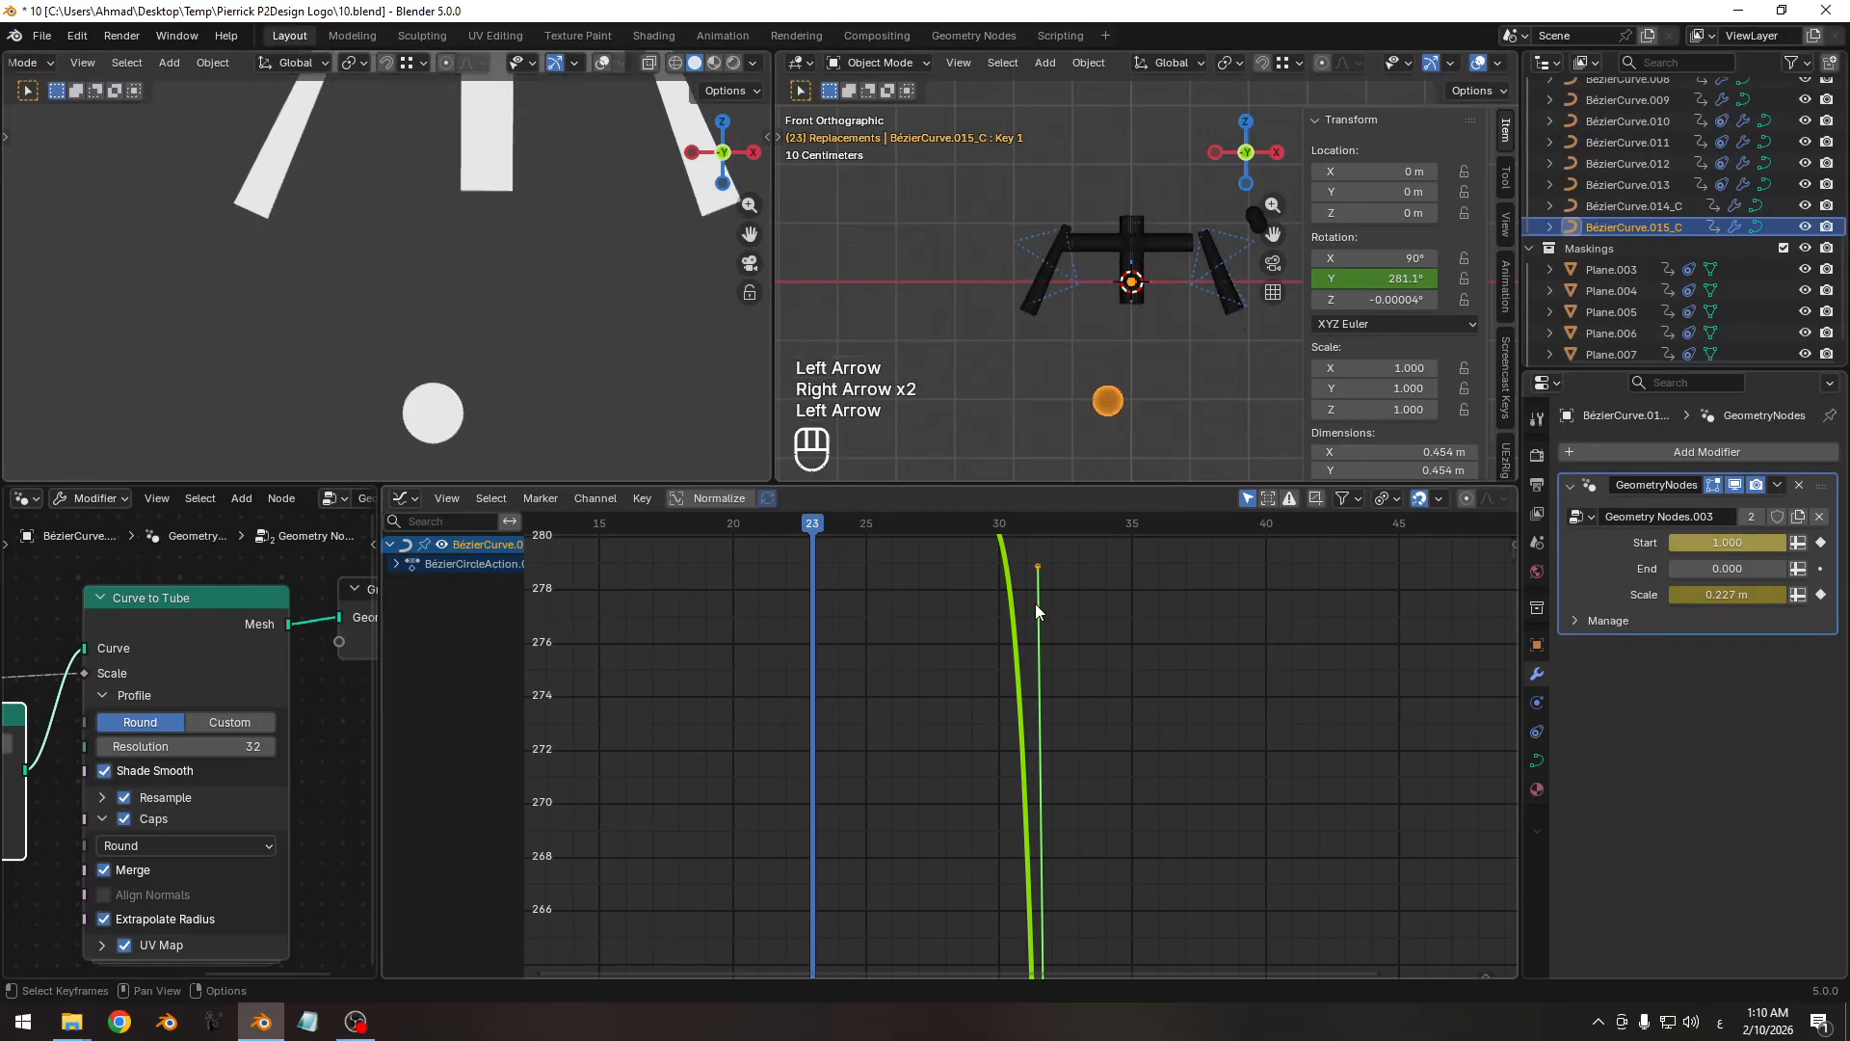
key("Right")
key("g")
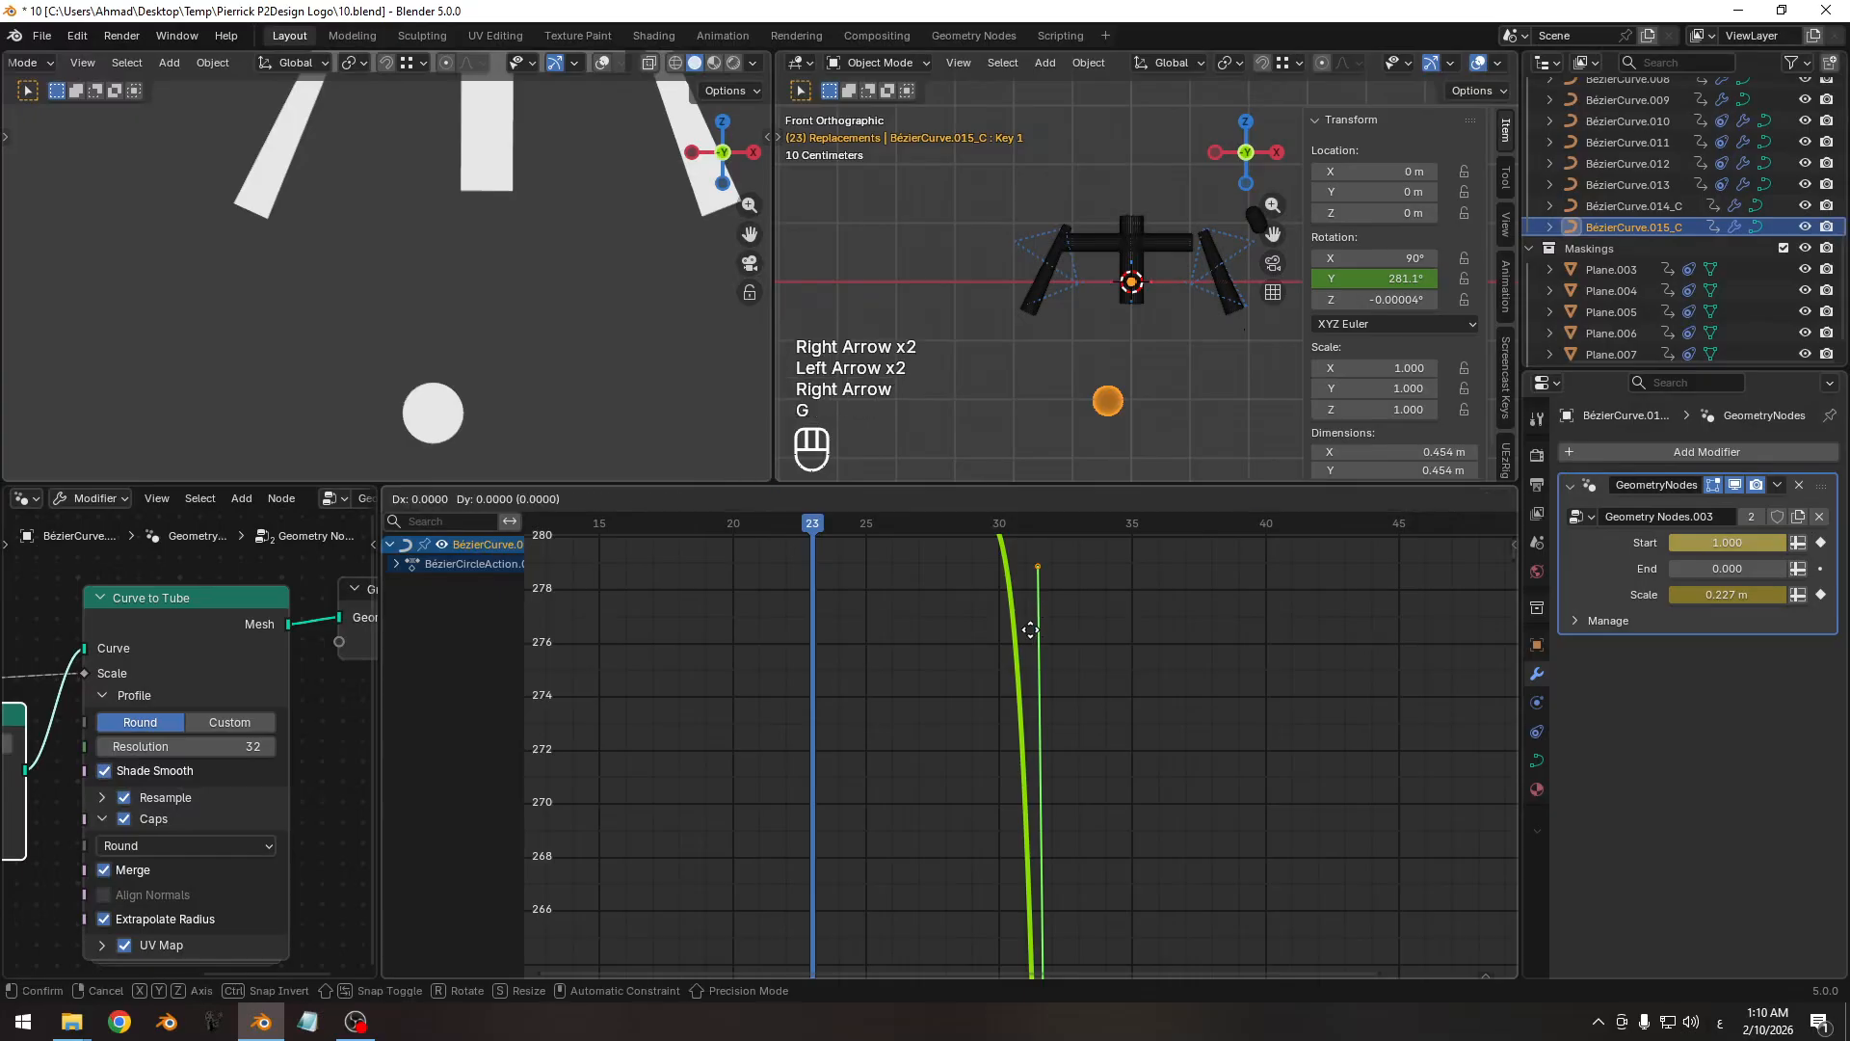
key("y")
left_click(1029, 661)
key("Home")
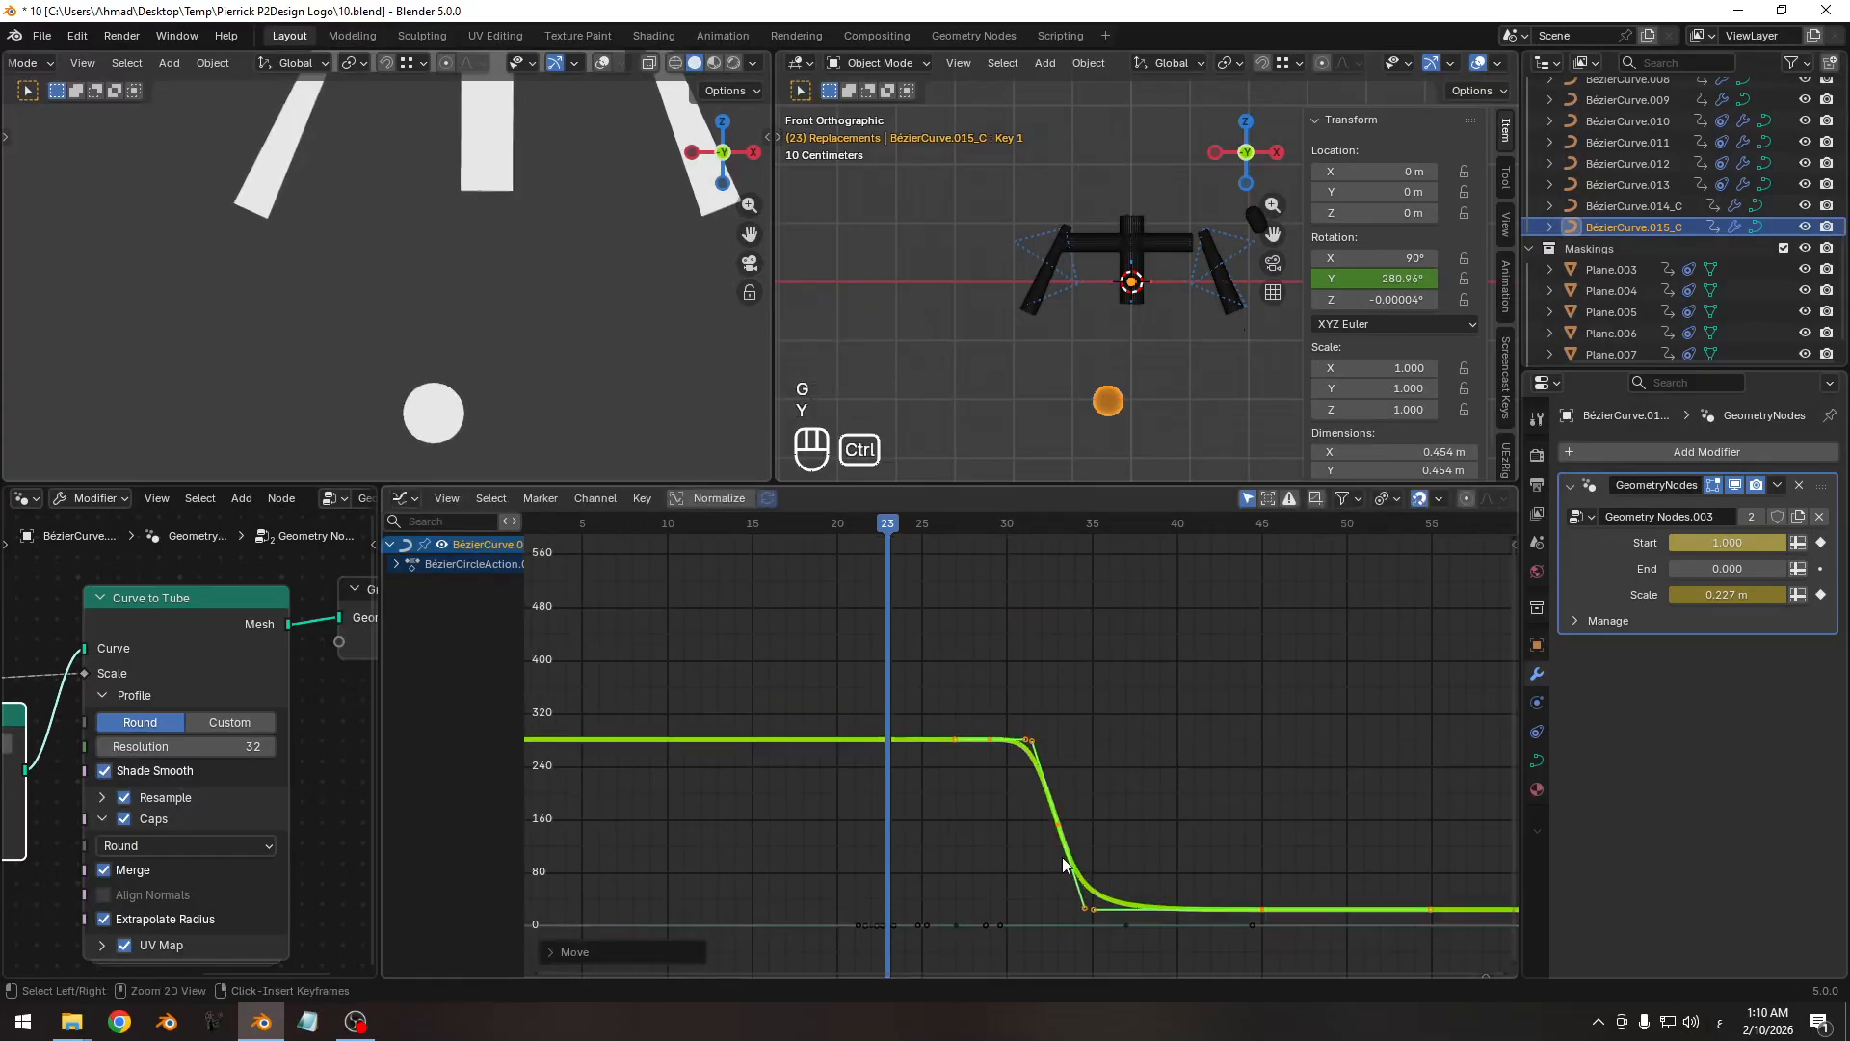
Shift the Y rotation keyframes of BézierCurve.015_C four frames earlier so they start at frame 25, and save the file.
left_click_drag(933, 528, 1055, 541)
left_click_drag(1060, 540, 1048, 549)
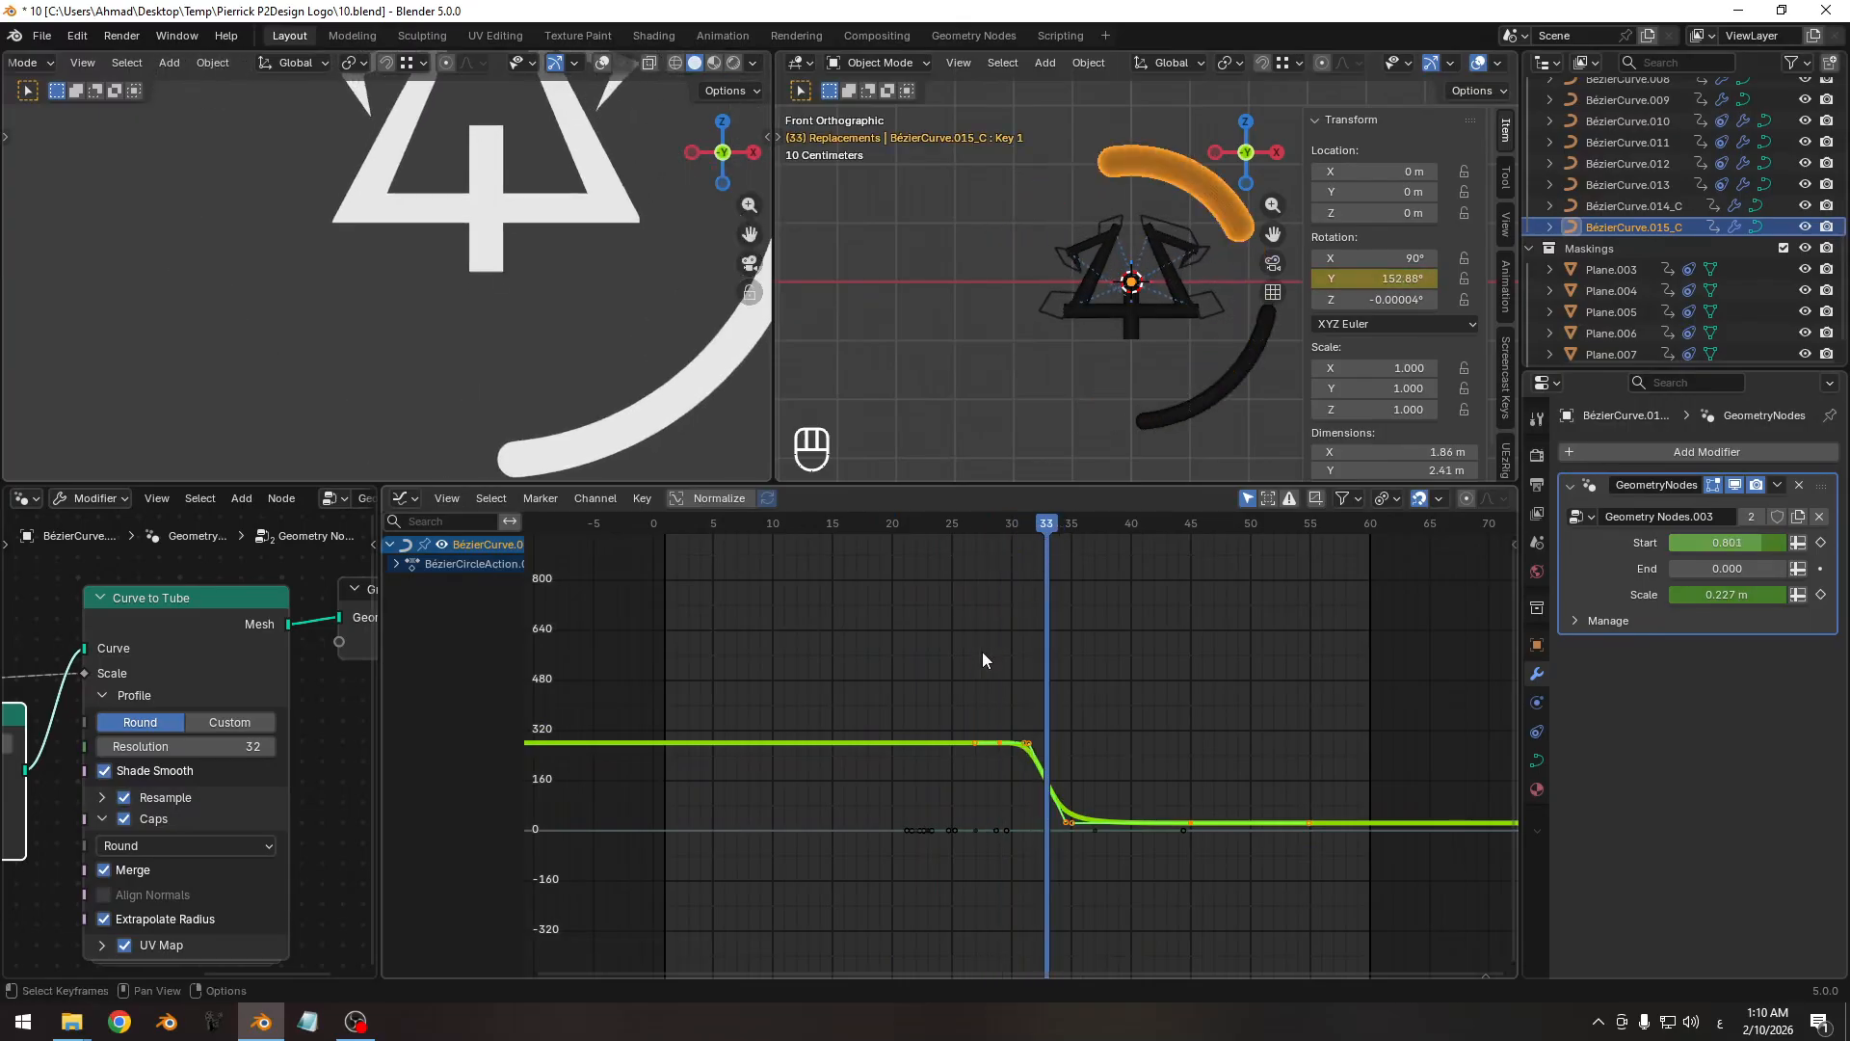
middle_click_drag(524, 246, 505, 292, "ctrl")
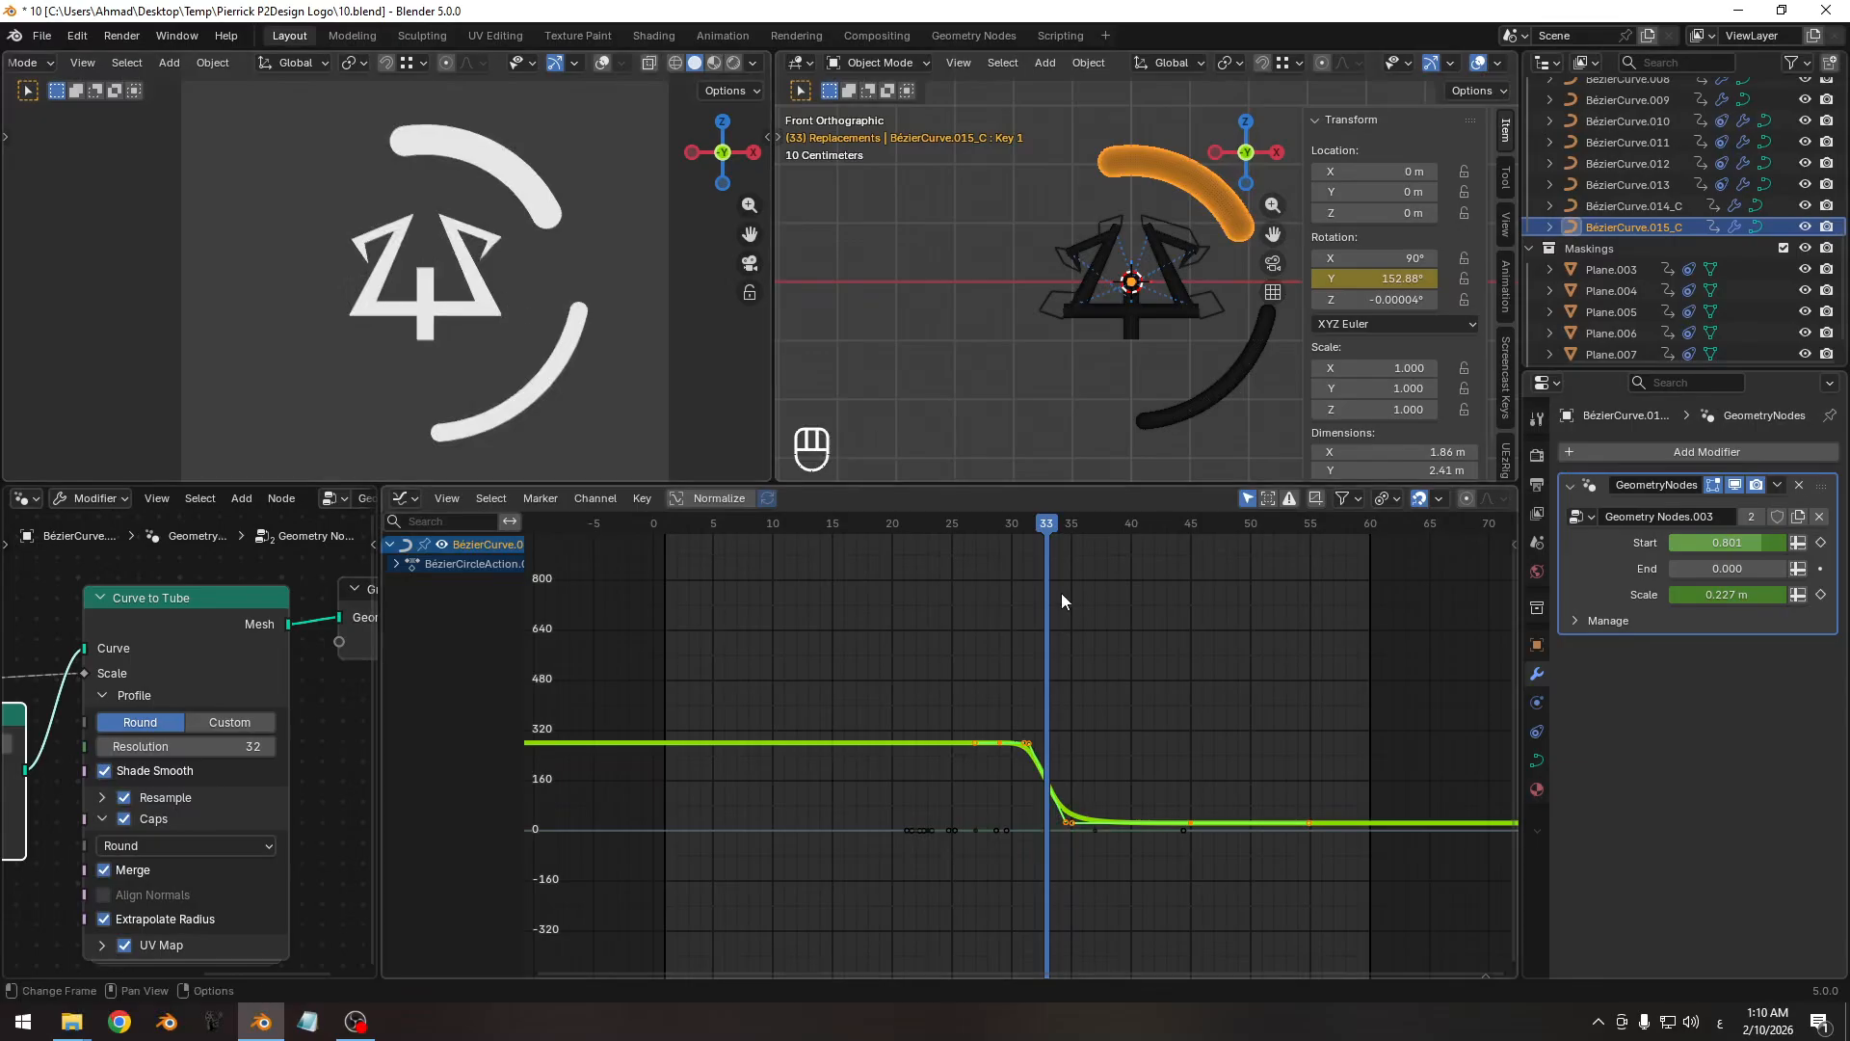
left_click_drag(1002, 528, 951, 536)
left_click_drag(935, 717, 911, 772)
key("g")
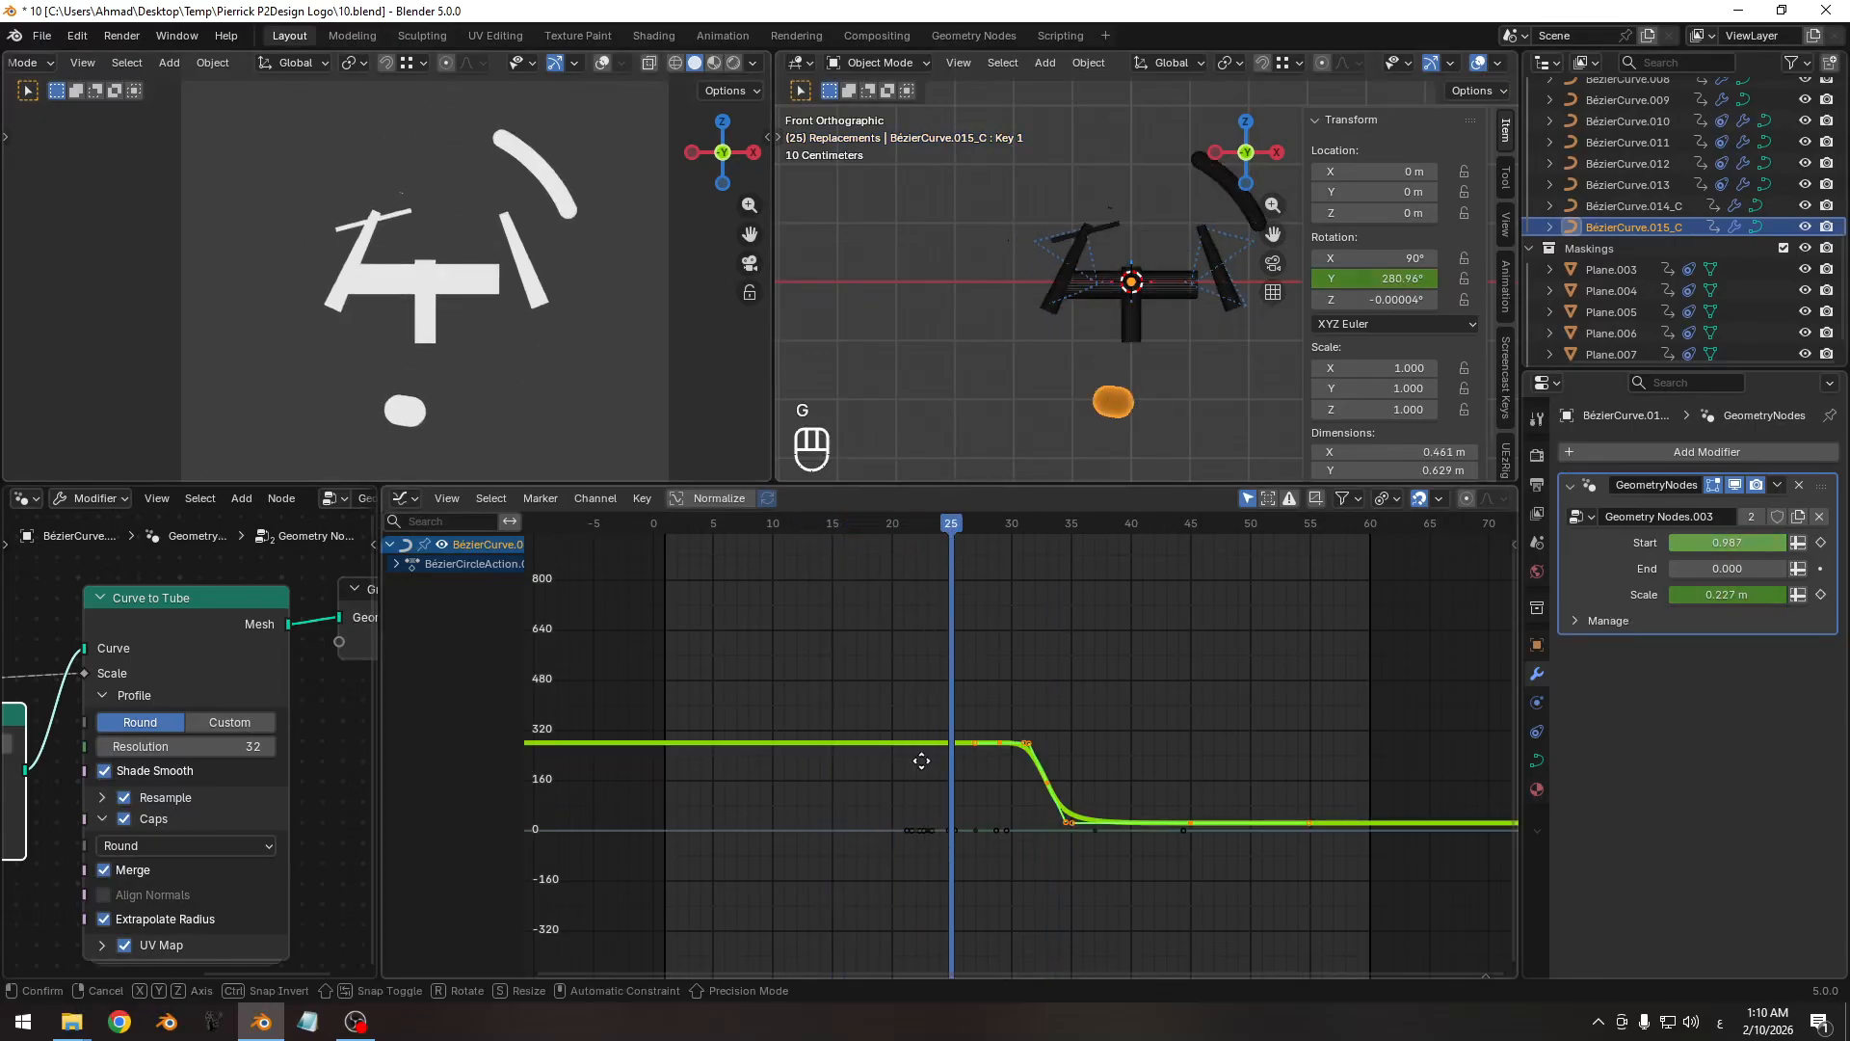
key("x")
left_click(875, 756)
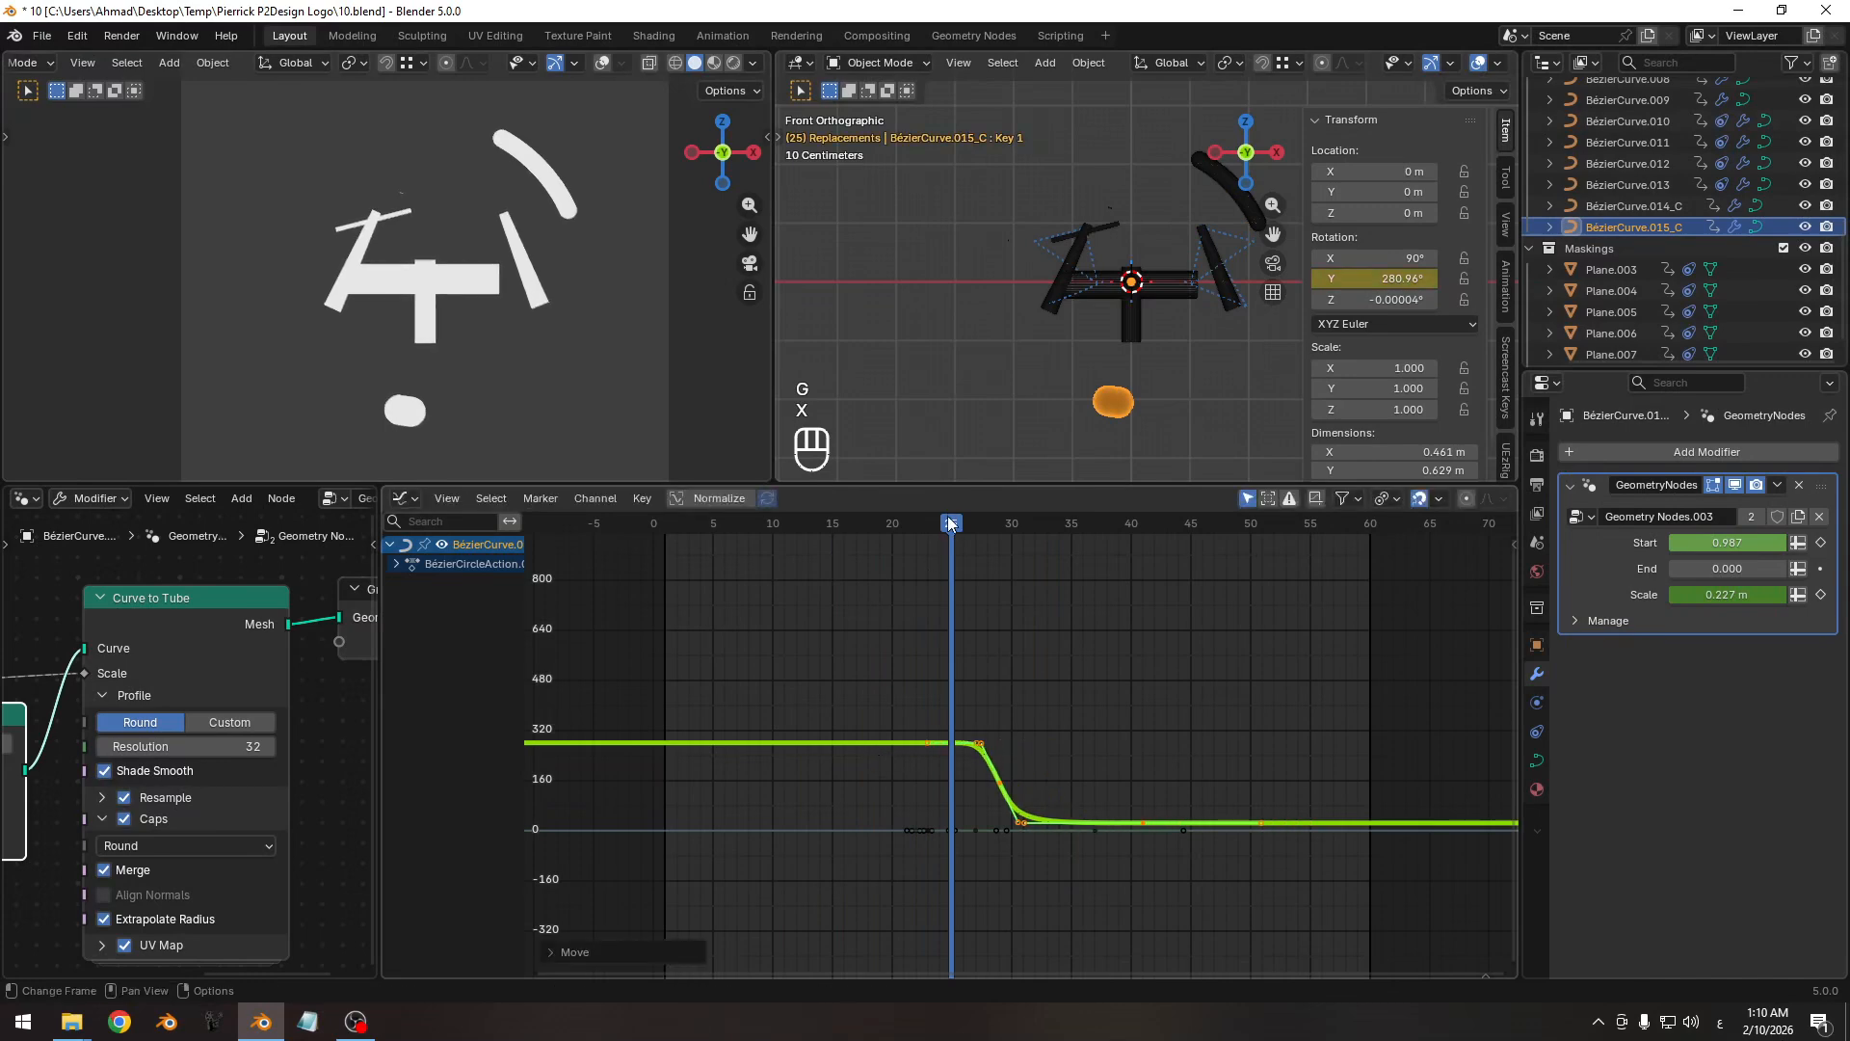
left_click_drag(950, 525, 1036, 524)
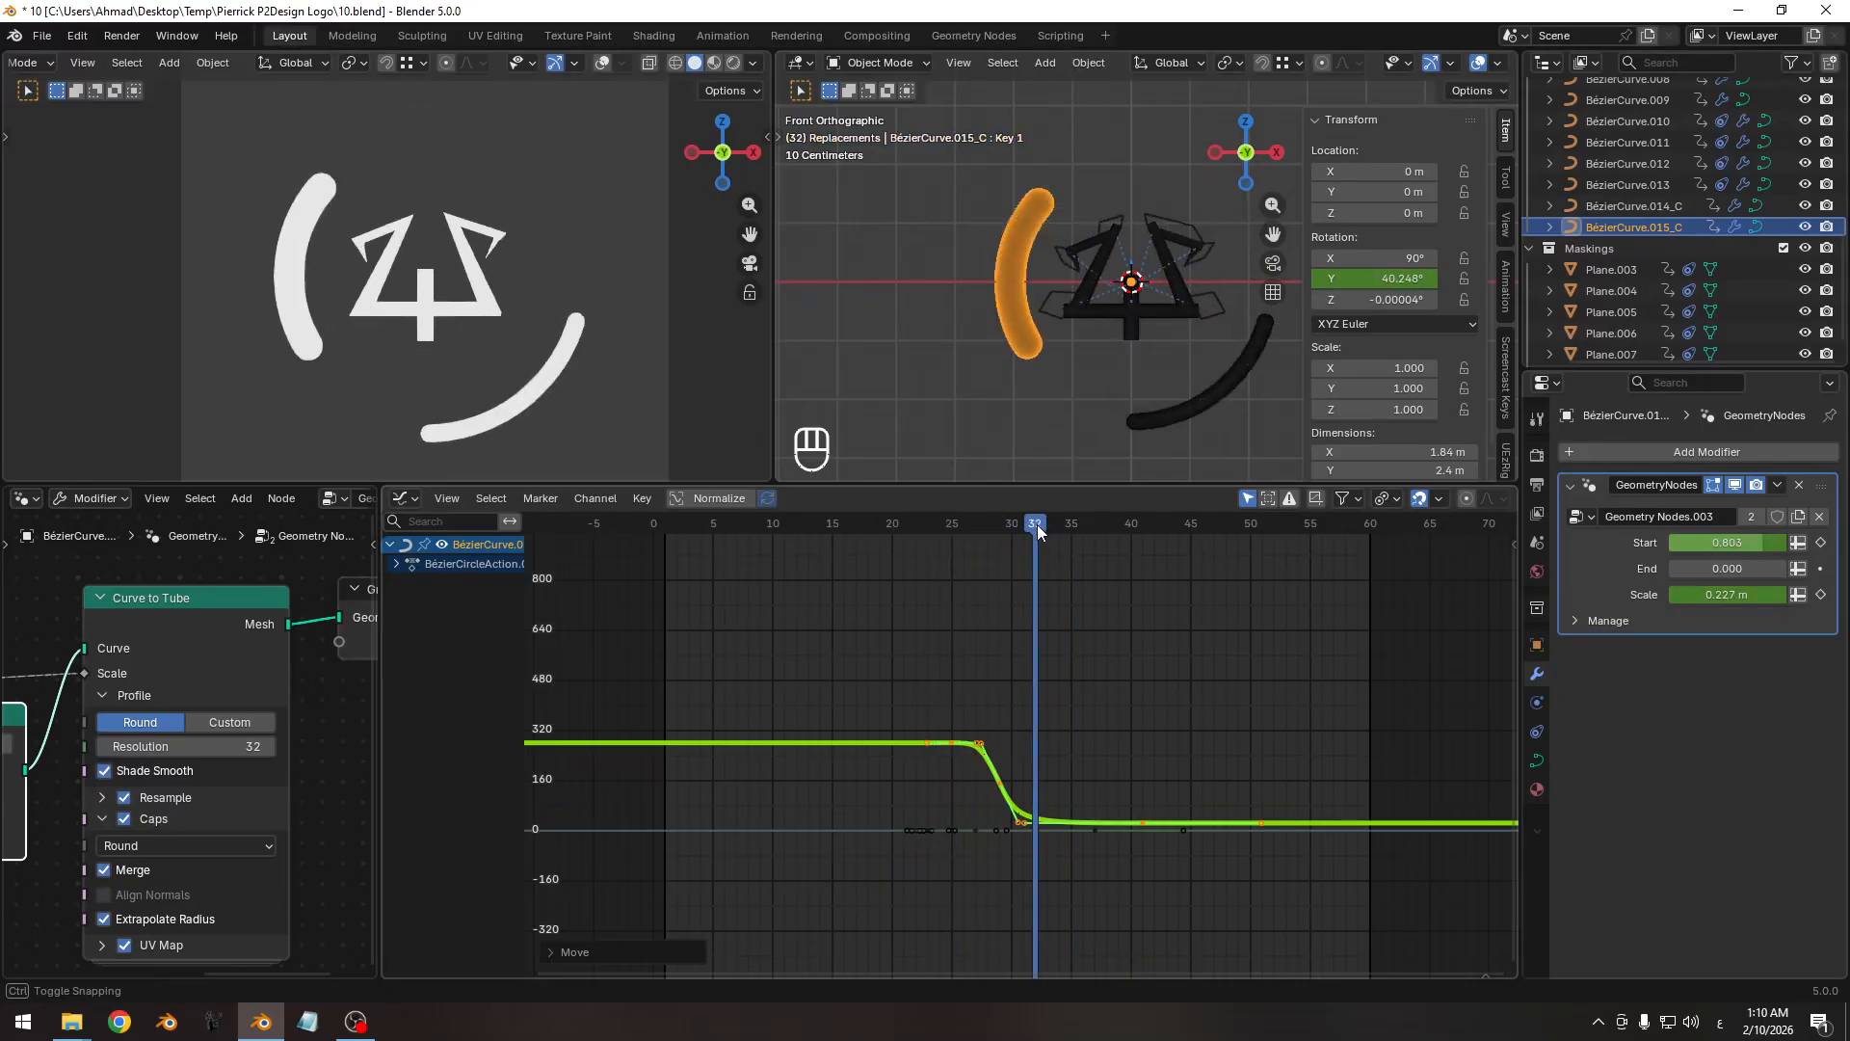
key("n")
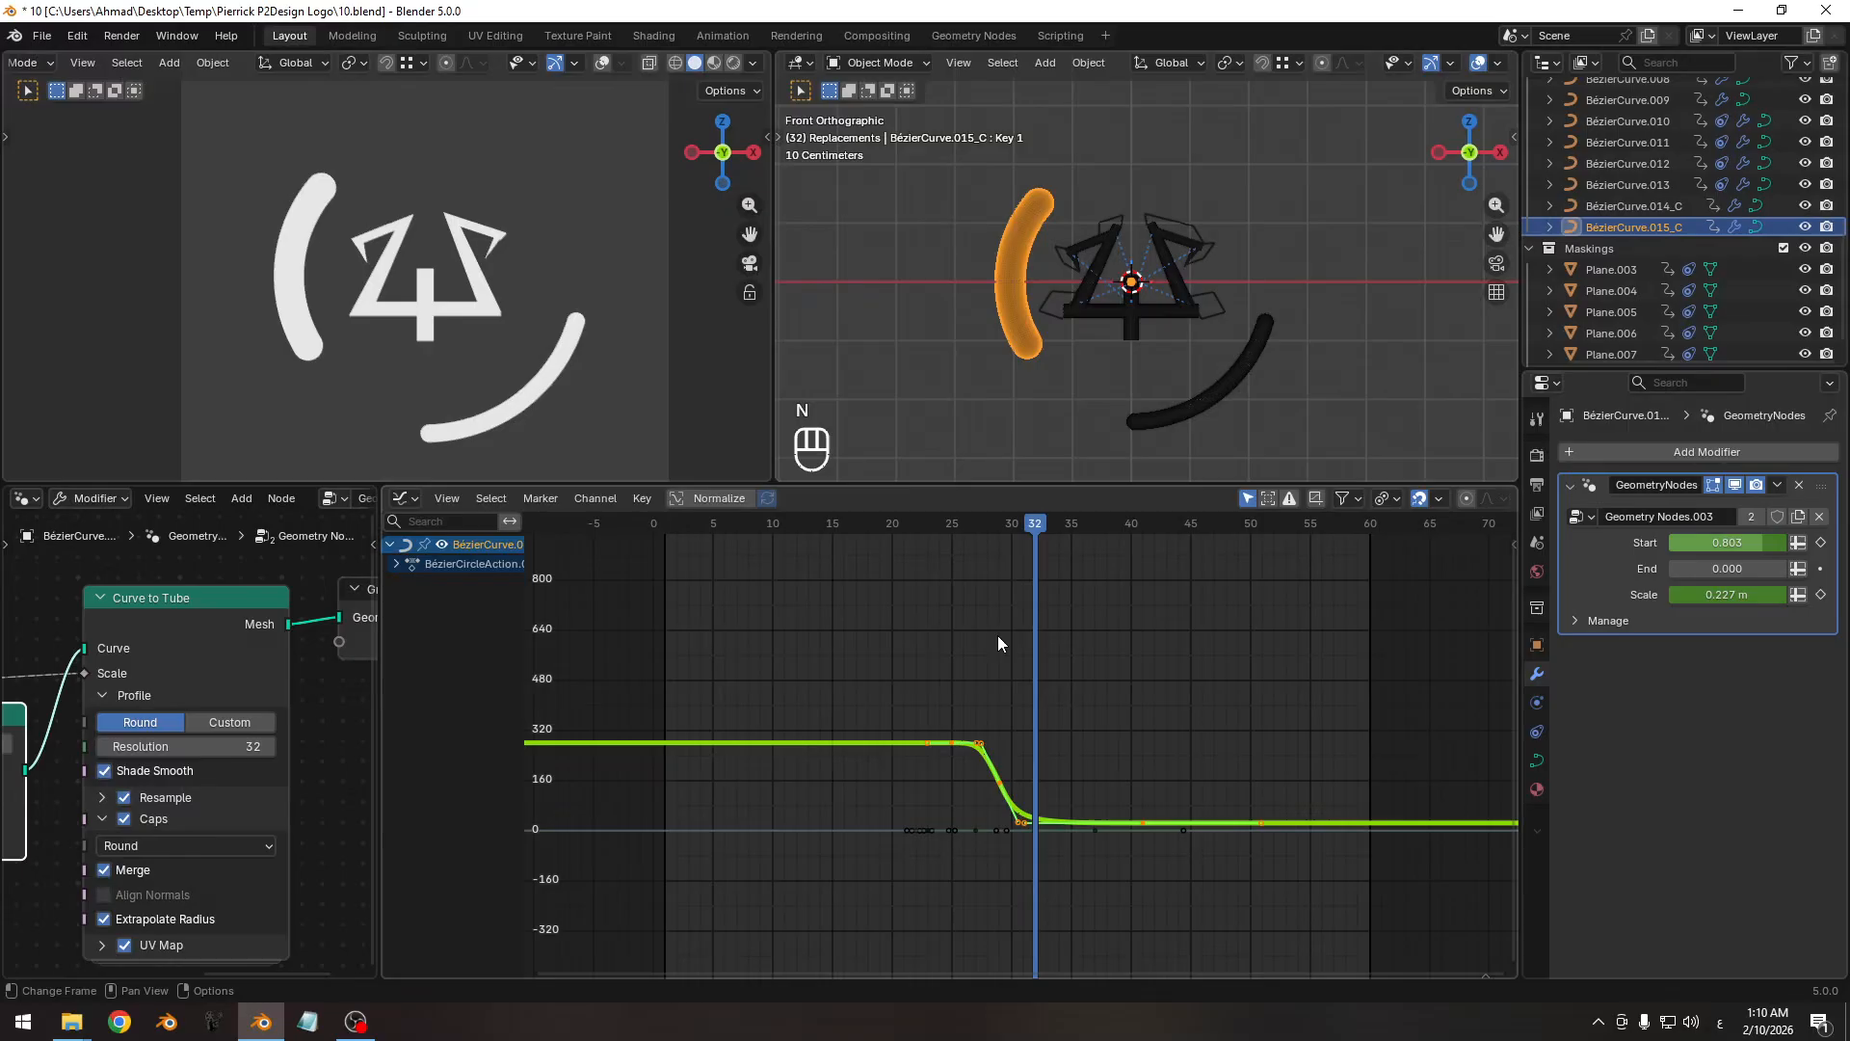
key("ctrl+s")
Keyframe the Key 1 shape key of BézierCurve.014_C at value 1.000 on frame 28.
scroll(933, 810, "up", 3)
left_click_drag(939, 530, 990, 538)
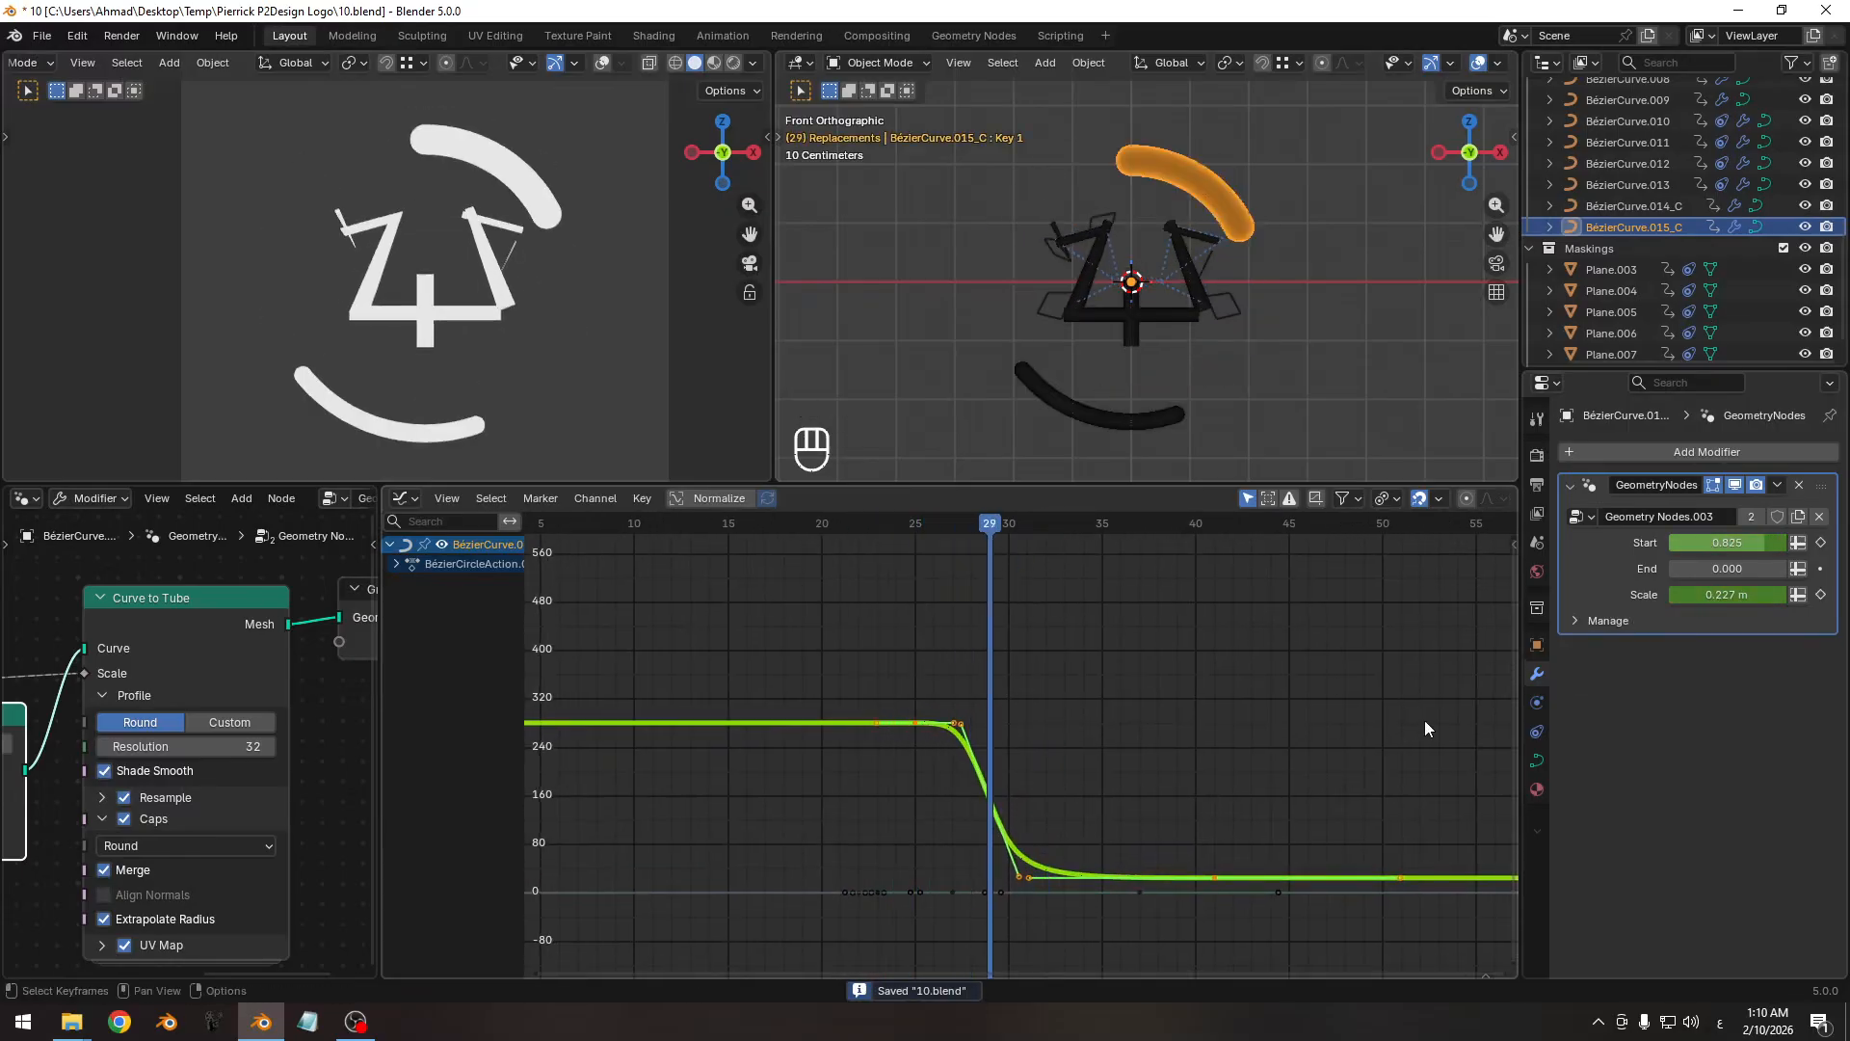
left_click(1536, 760)
scroll(1644, 692, "down", 5)
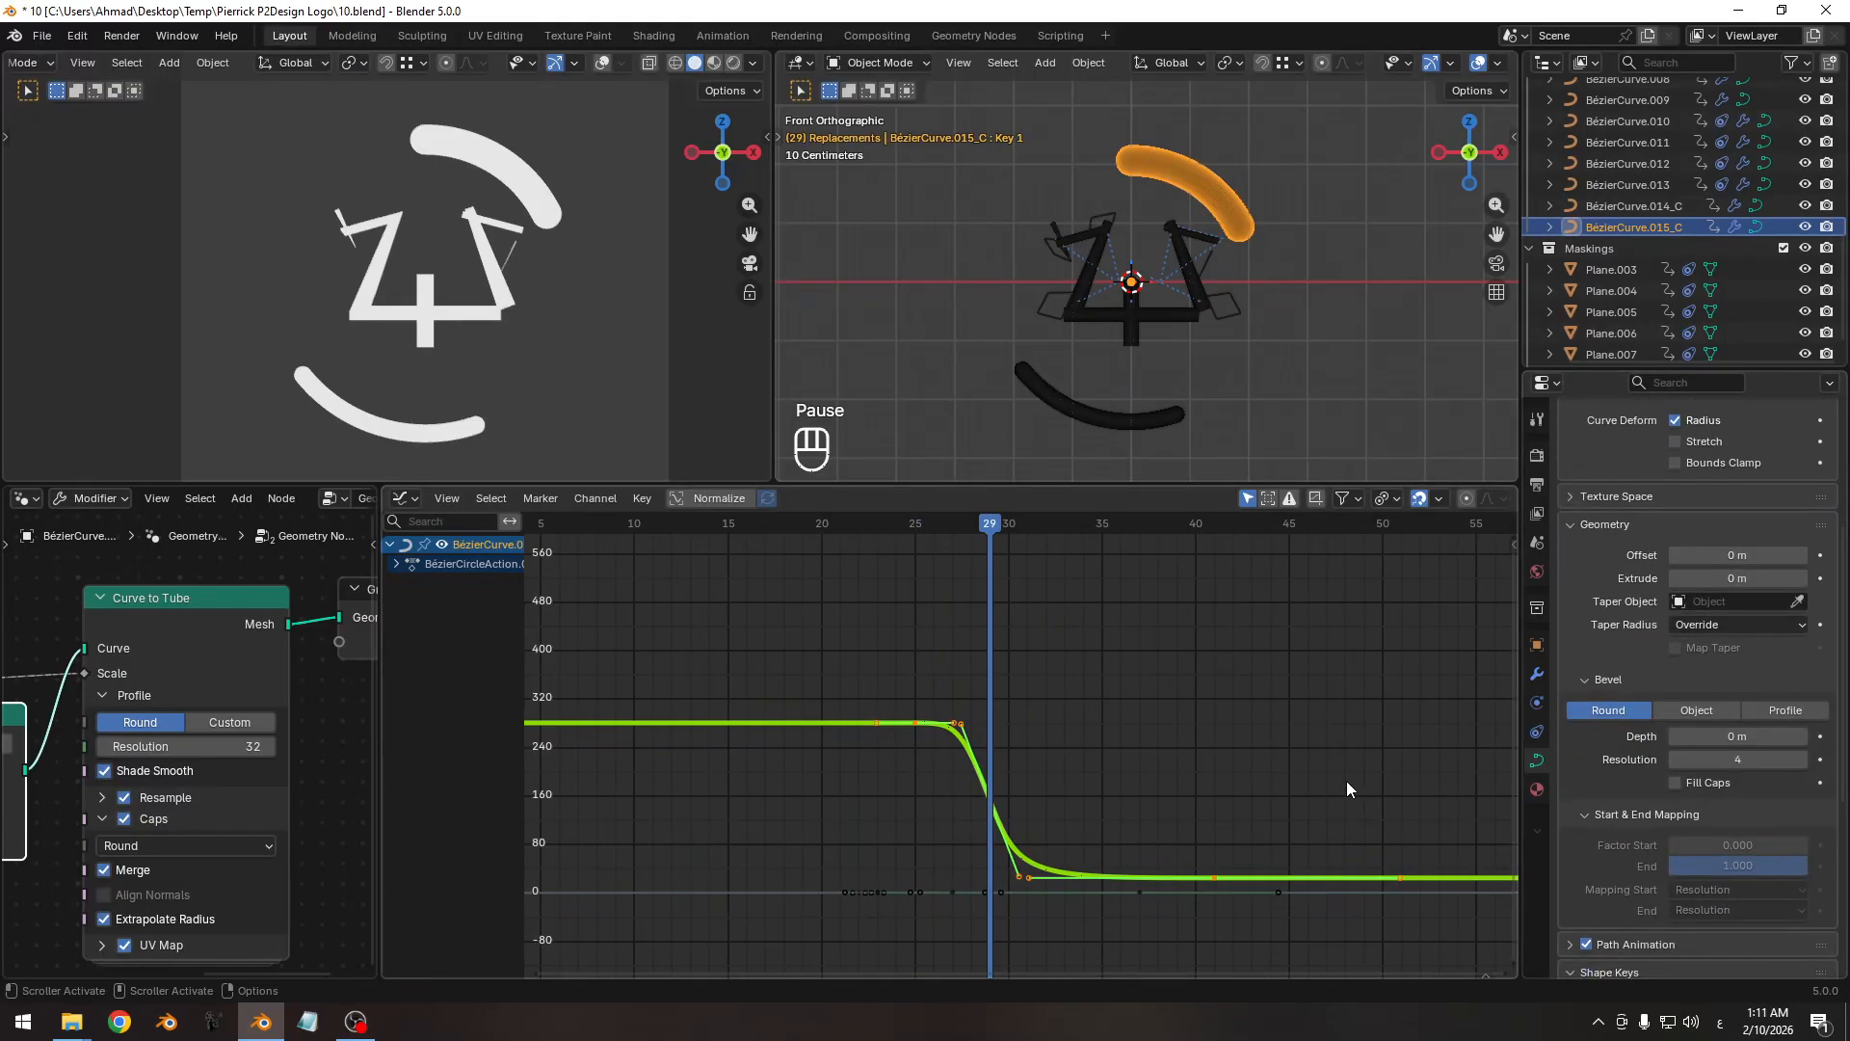
left_click(1089, 425)
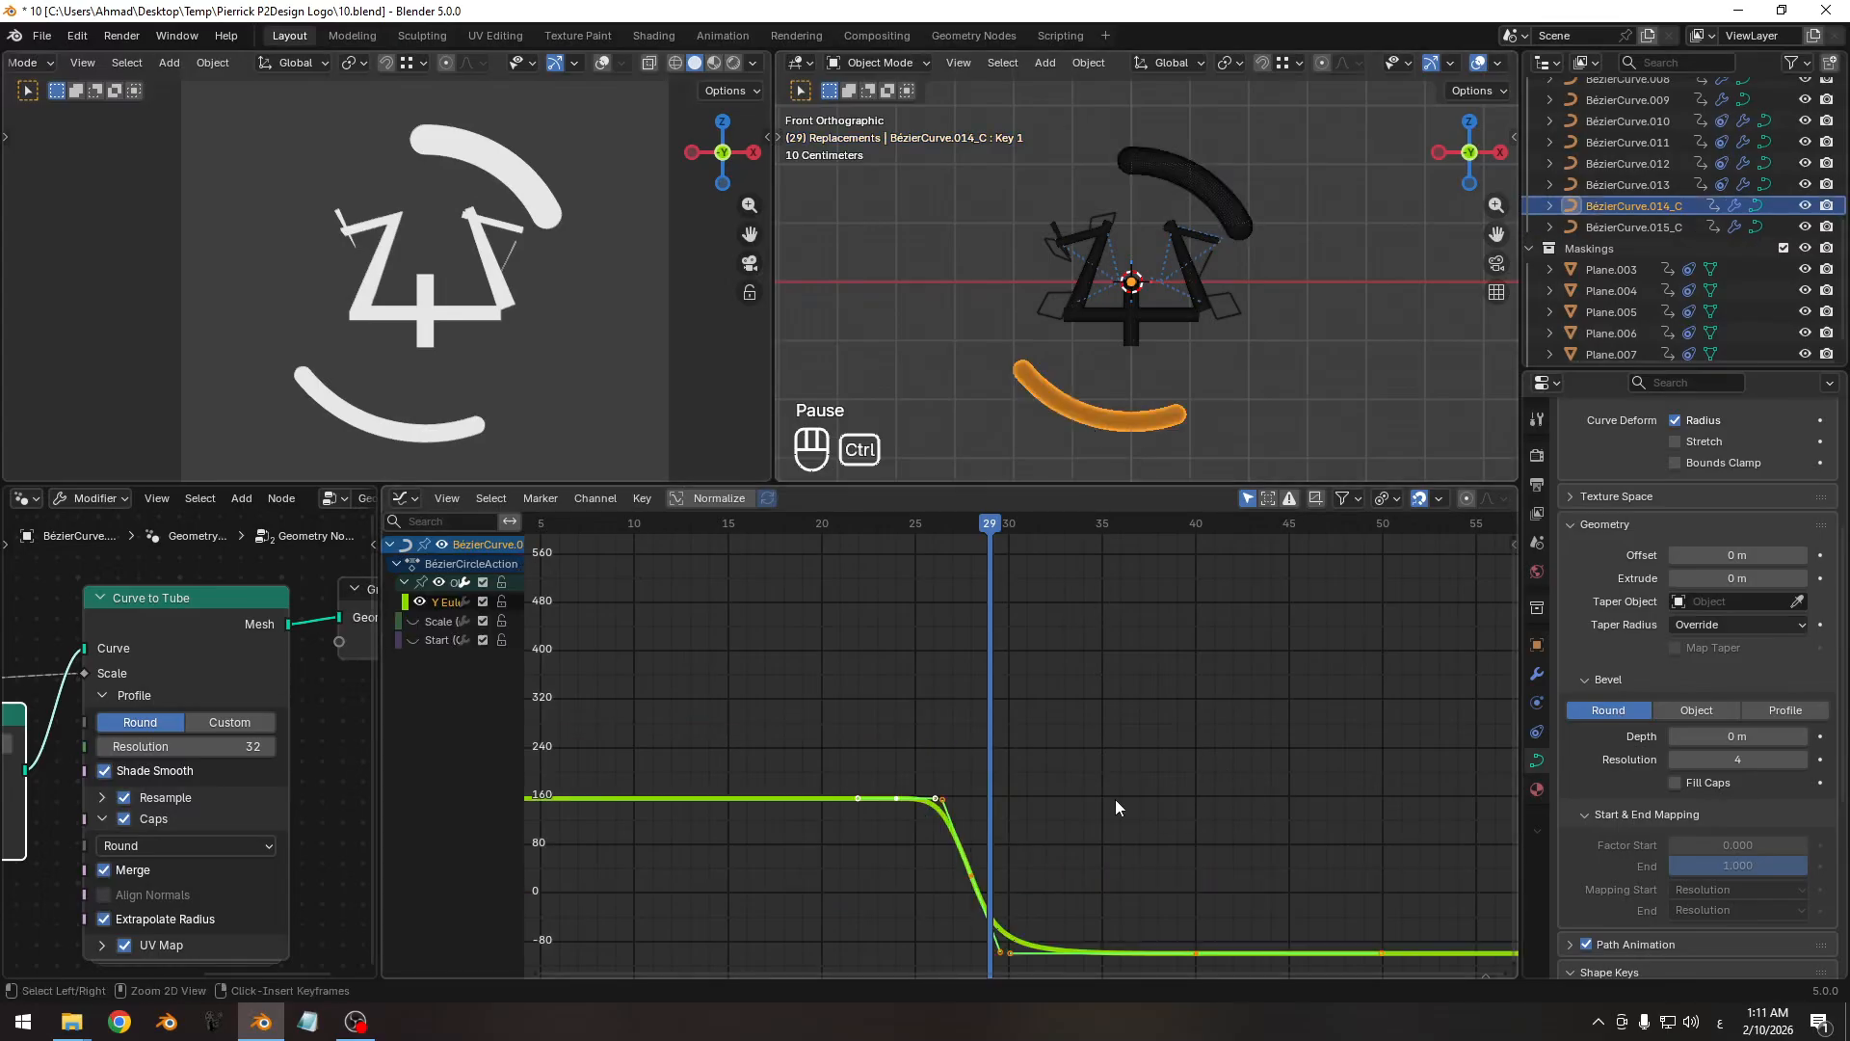
middle_click_drag(1114, 800, 1107, 790, "ctrl")
scroll(1616, 794, "down", 5)
scroll(1621, 819, "down", 2)
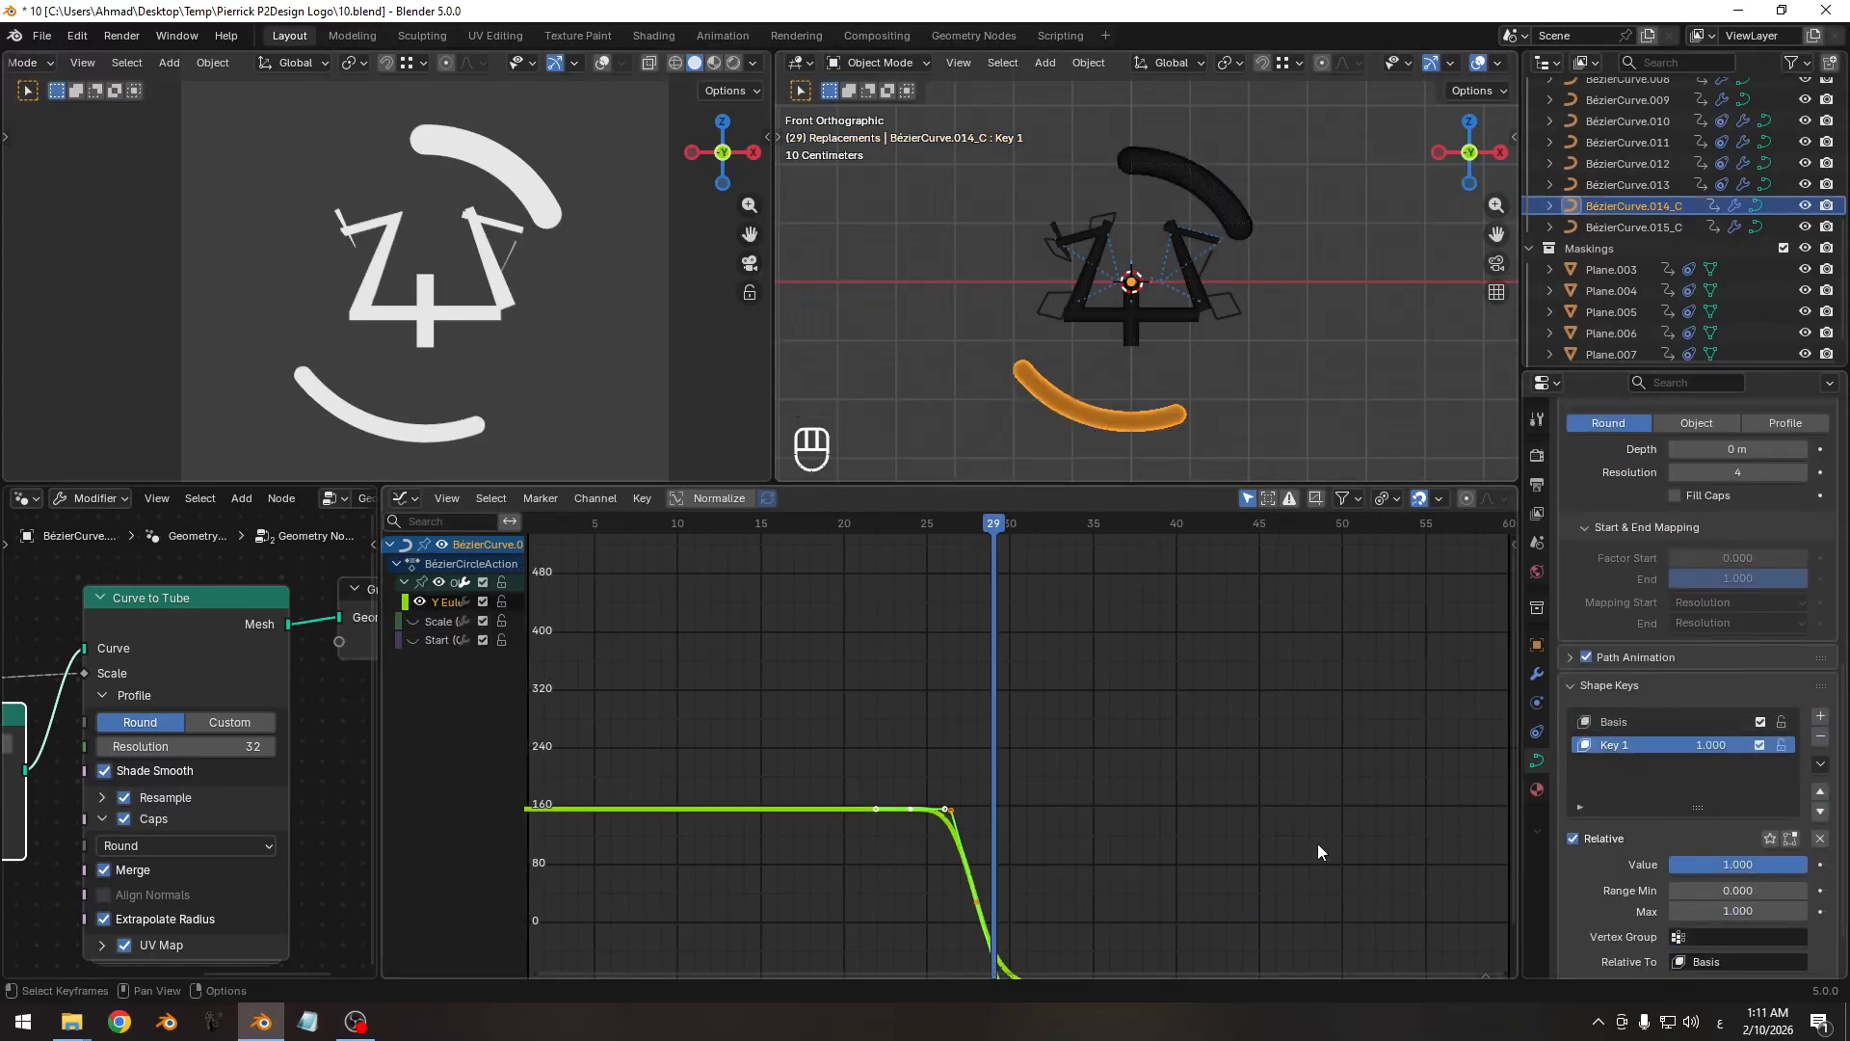
middle_click_drag(1316, 842, 1002, 752, "ctrl")
key("shift+alt+z")
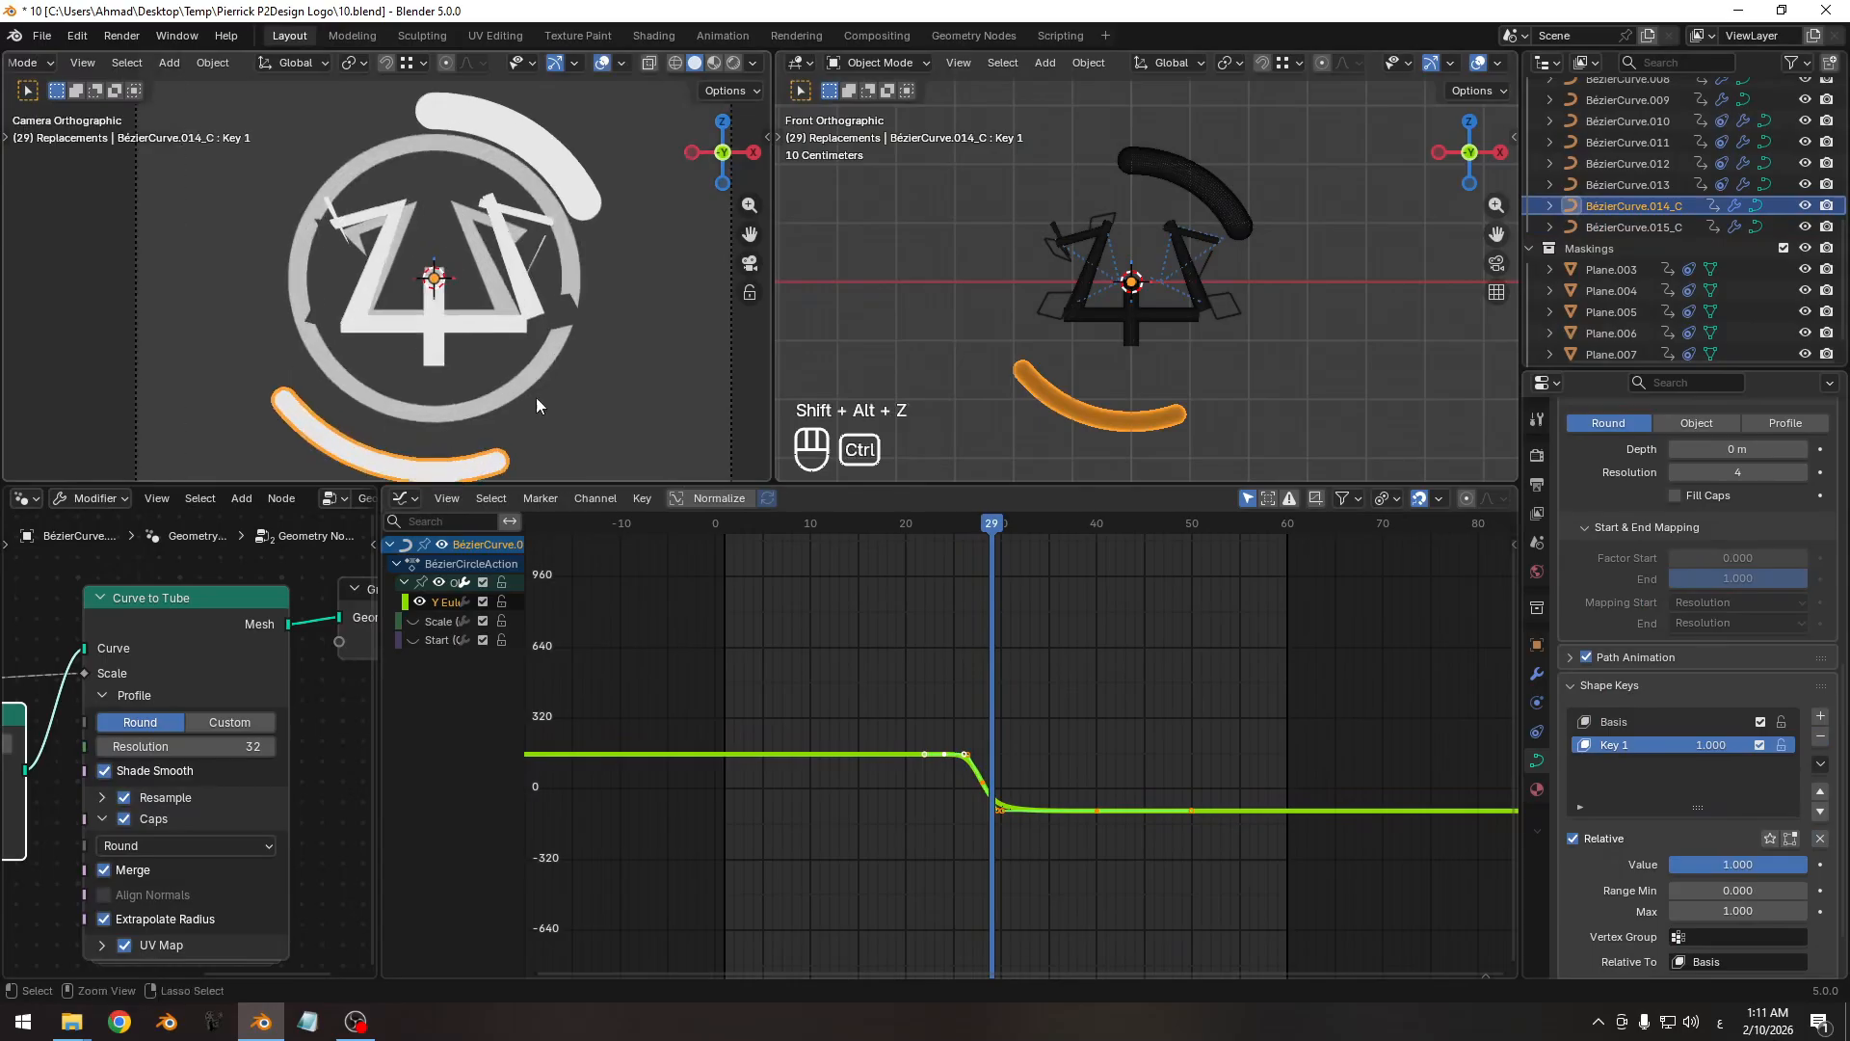
mouse_move(987, 522)
left_mouse_down()
mouse_move(877, 545)
mouse_move(986, 540)
left_mouse_up()
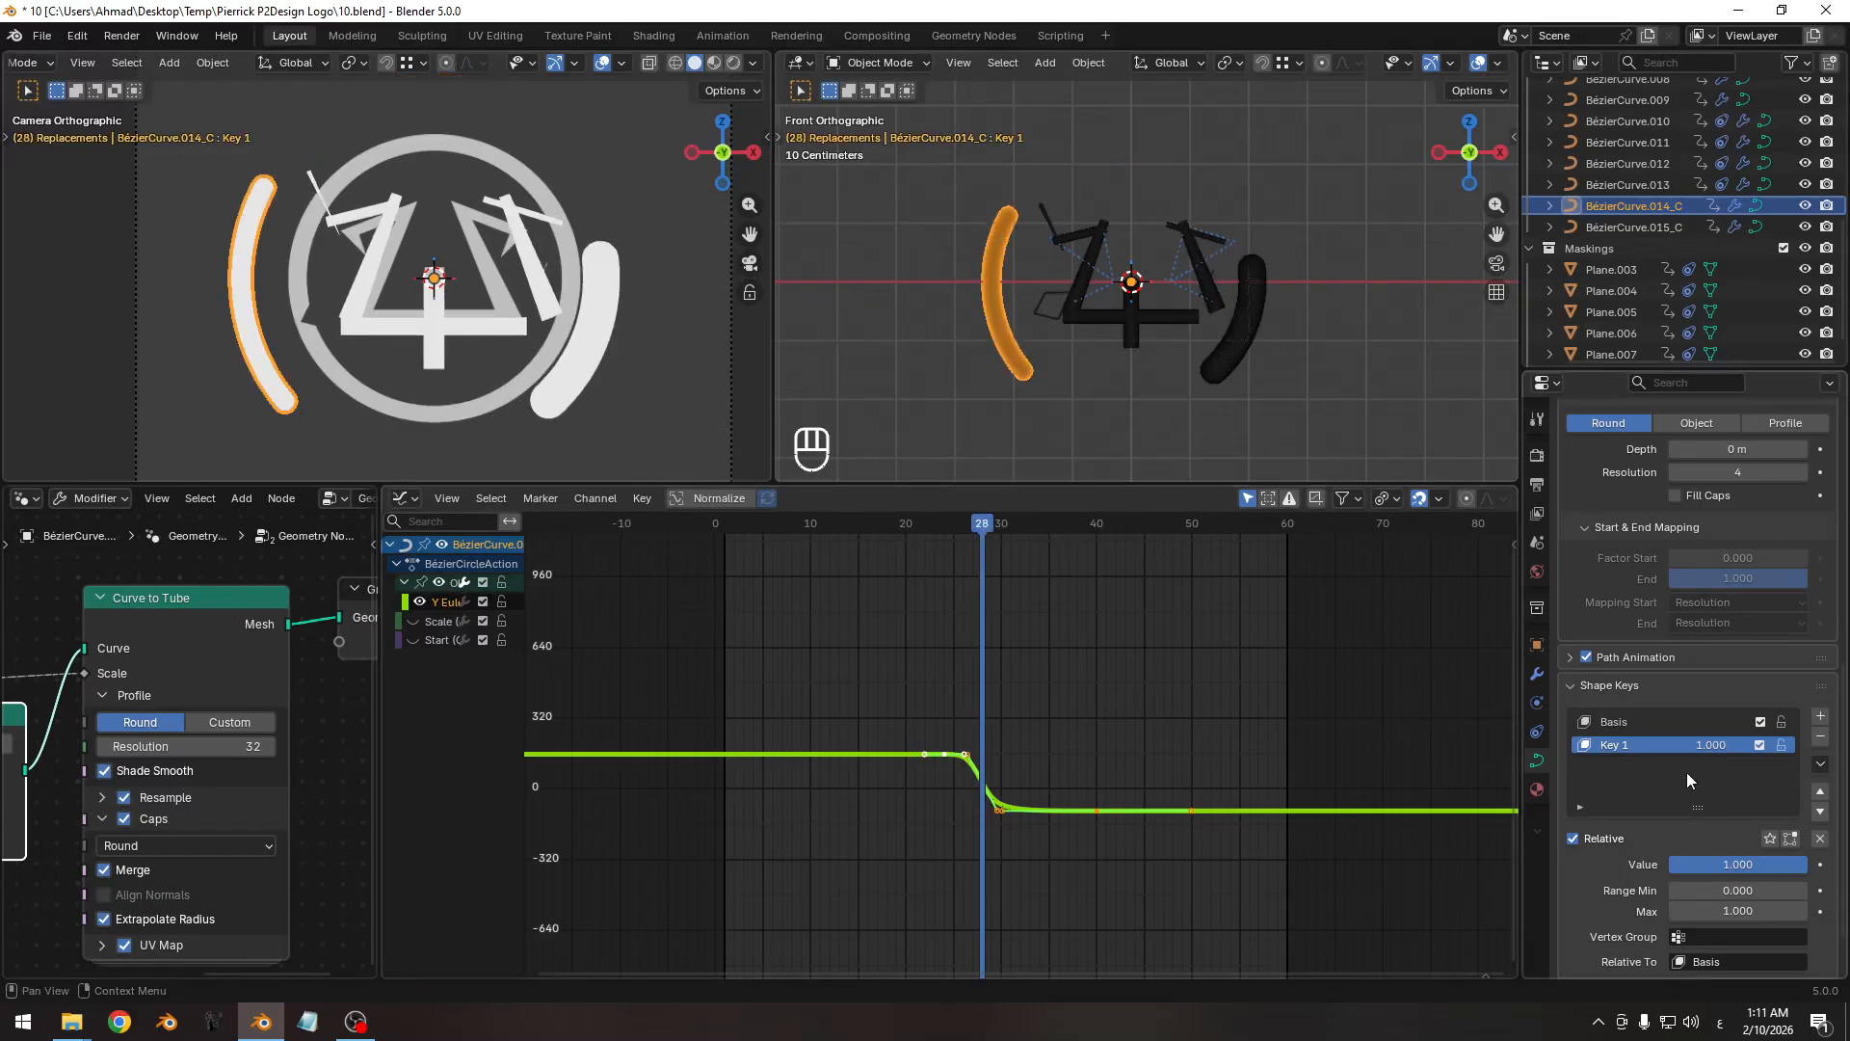
key("i")
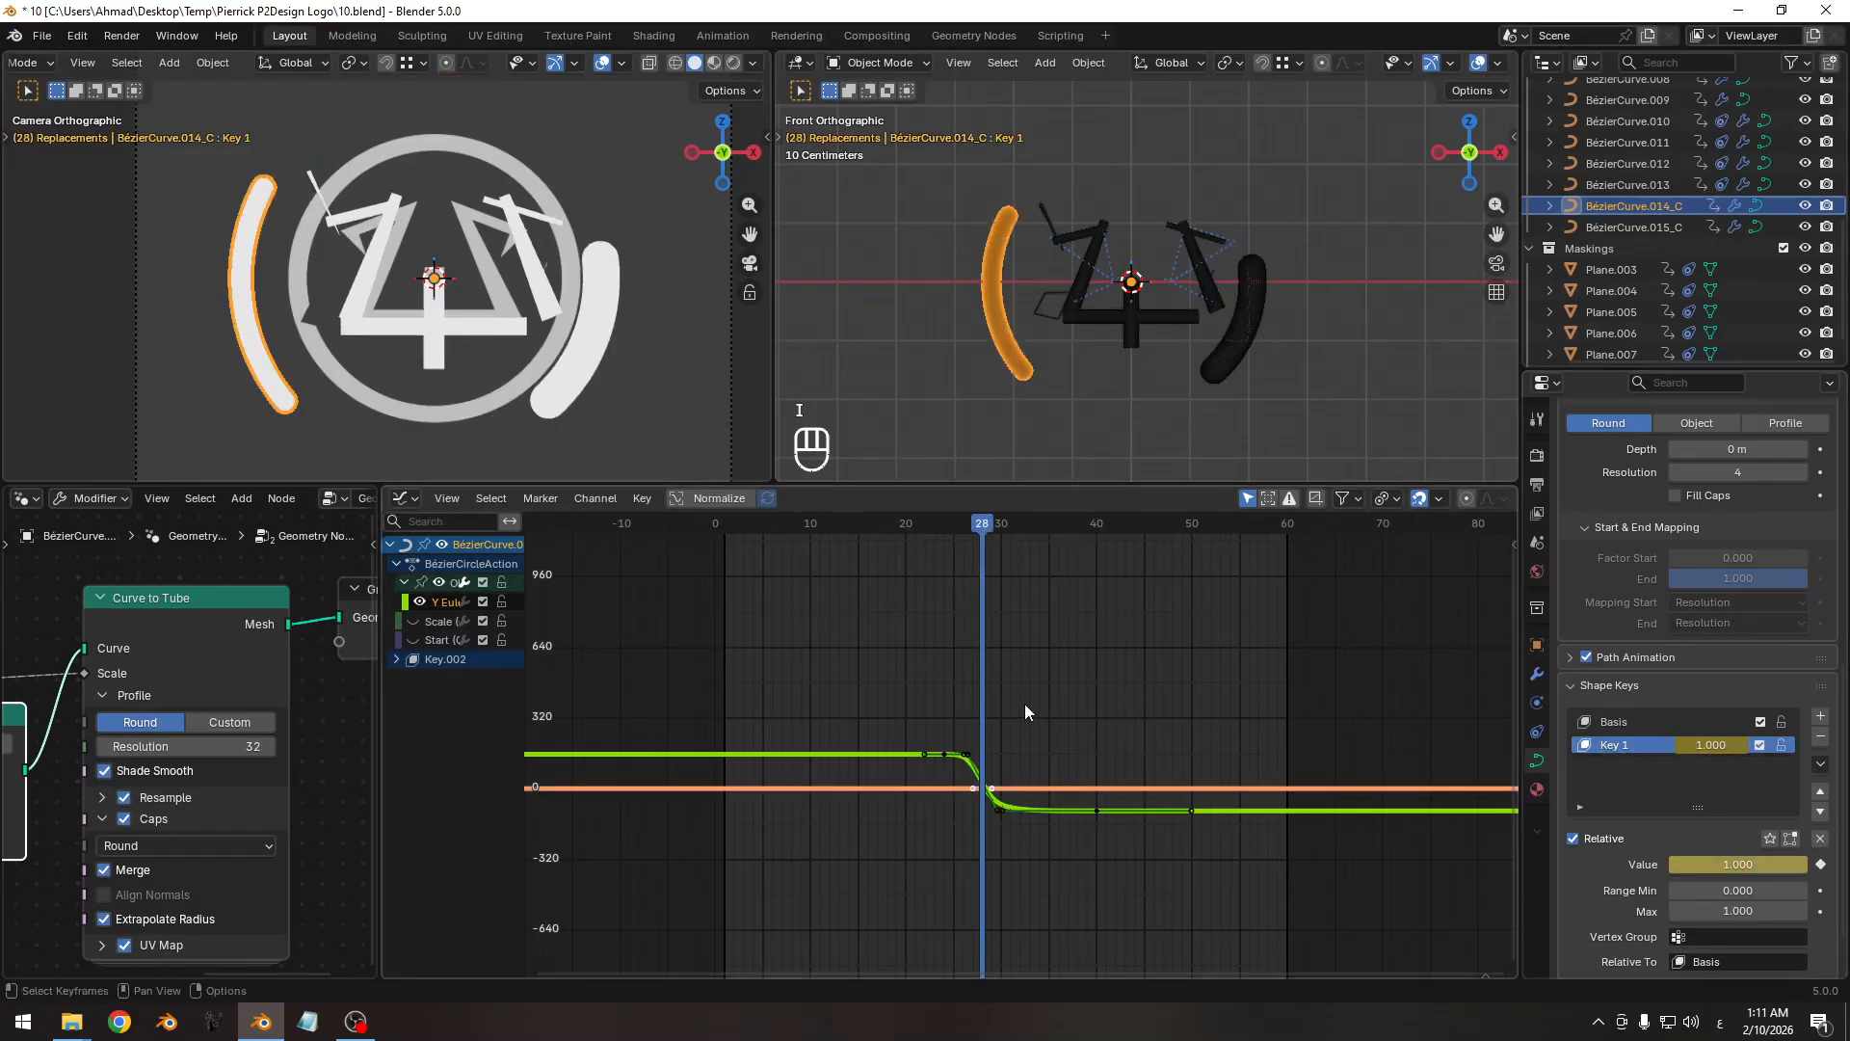
Set the Key 1 shape key to 0.000 at frame 36 and keyframe it.
key("Right")
key("Right")
key("Right")
key("Right")
key("Right")
key("Right")
key("Right")
key("Right")
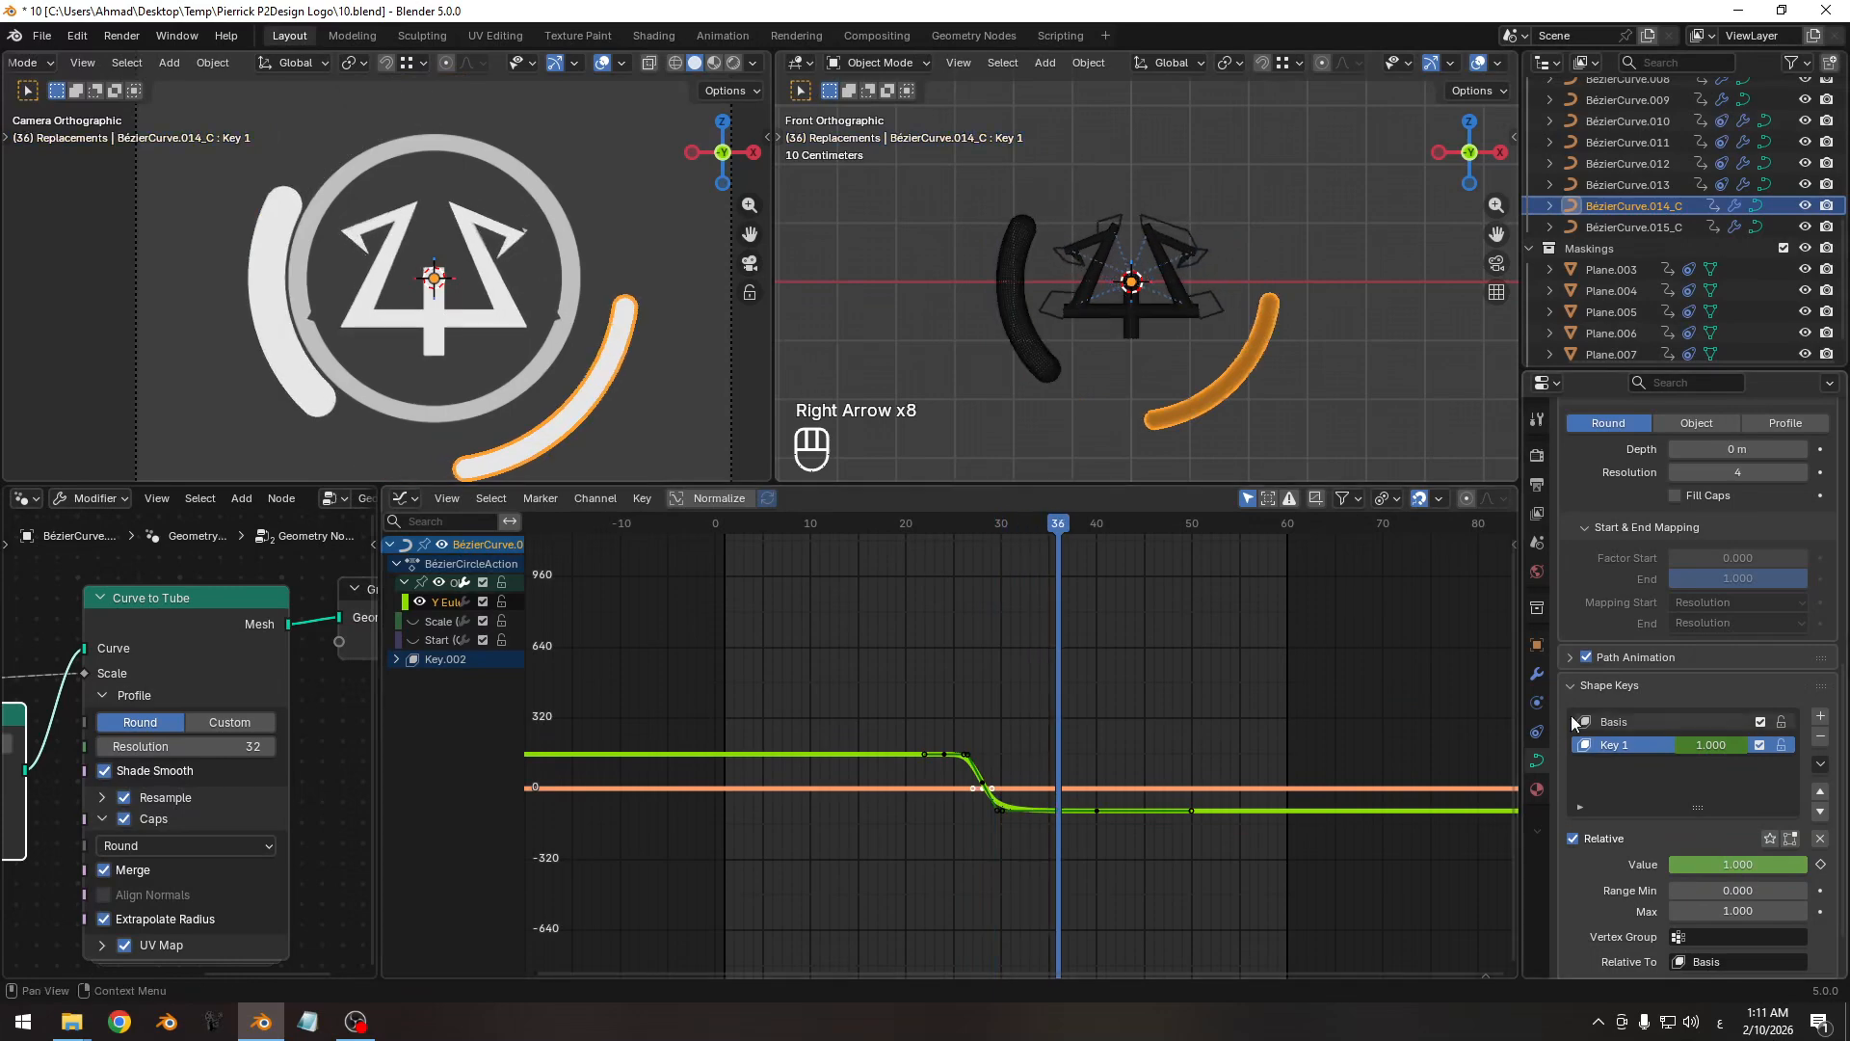
left_click_drag(1711, 745, 1638, 745)
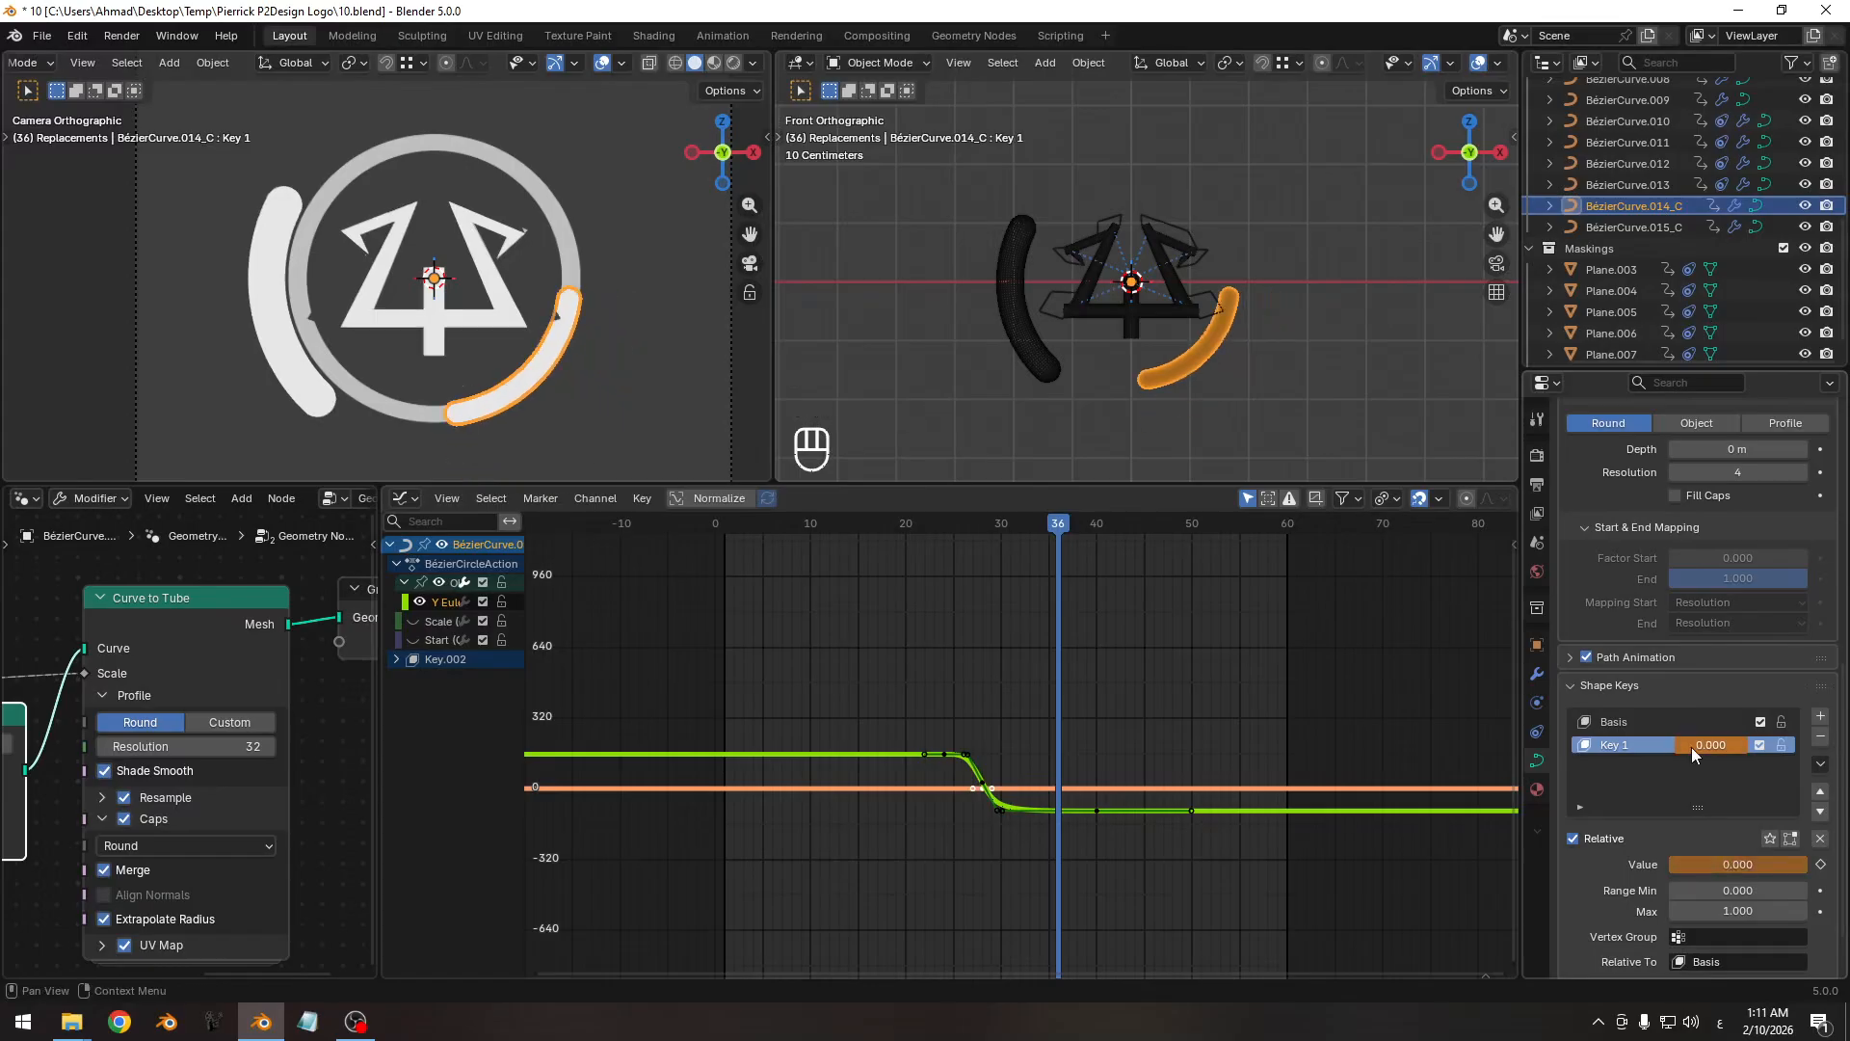
key("i")
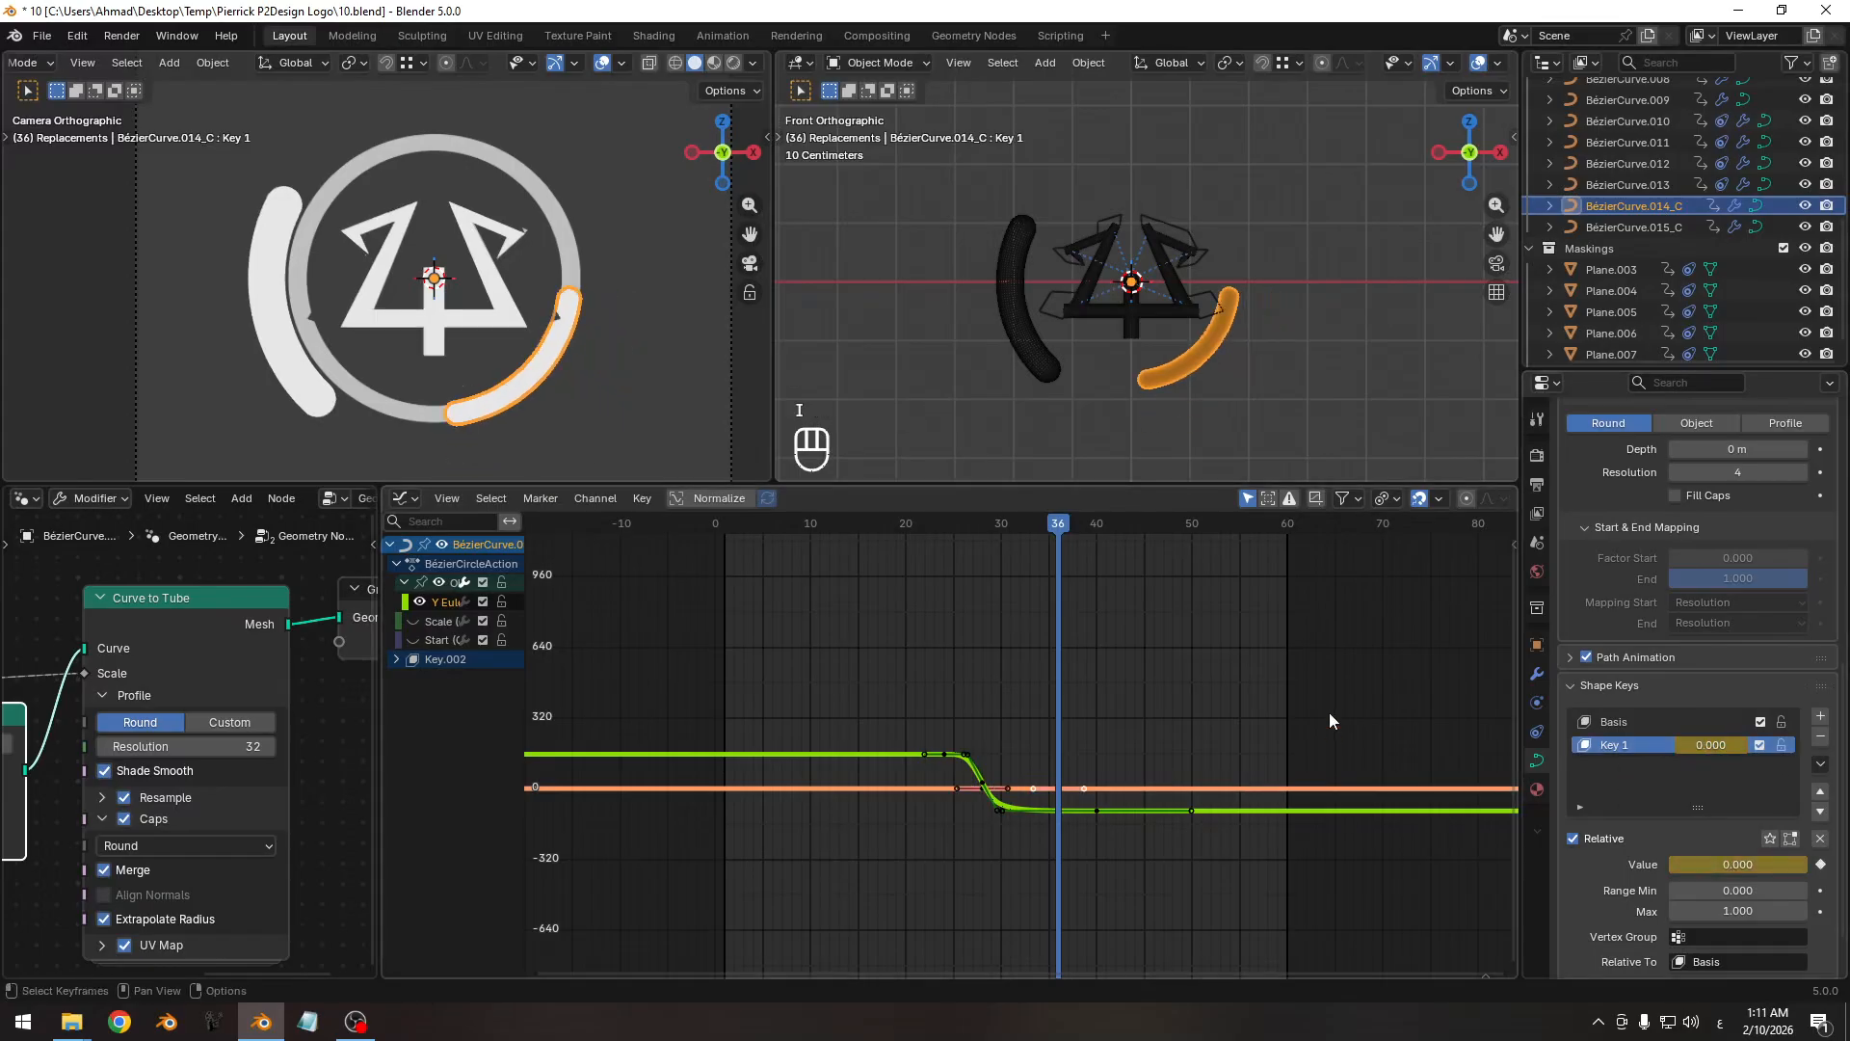
Normalize the graph view, isolate the Key 1 value curve, and lengthen the handles of its frame 36 keyframe.
middle_click_drag(755, 780, 769, 777, "shift")
left_click(719, 498)
middle_click_drag(848, 616, 1164, 796, "ctrl")
key("shift+h")
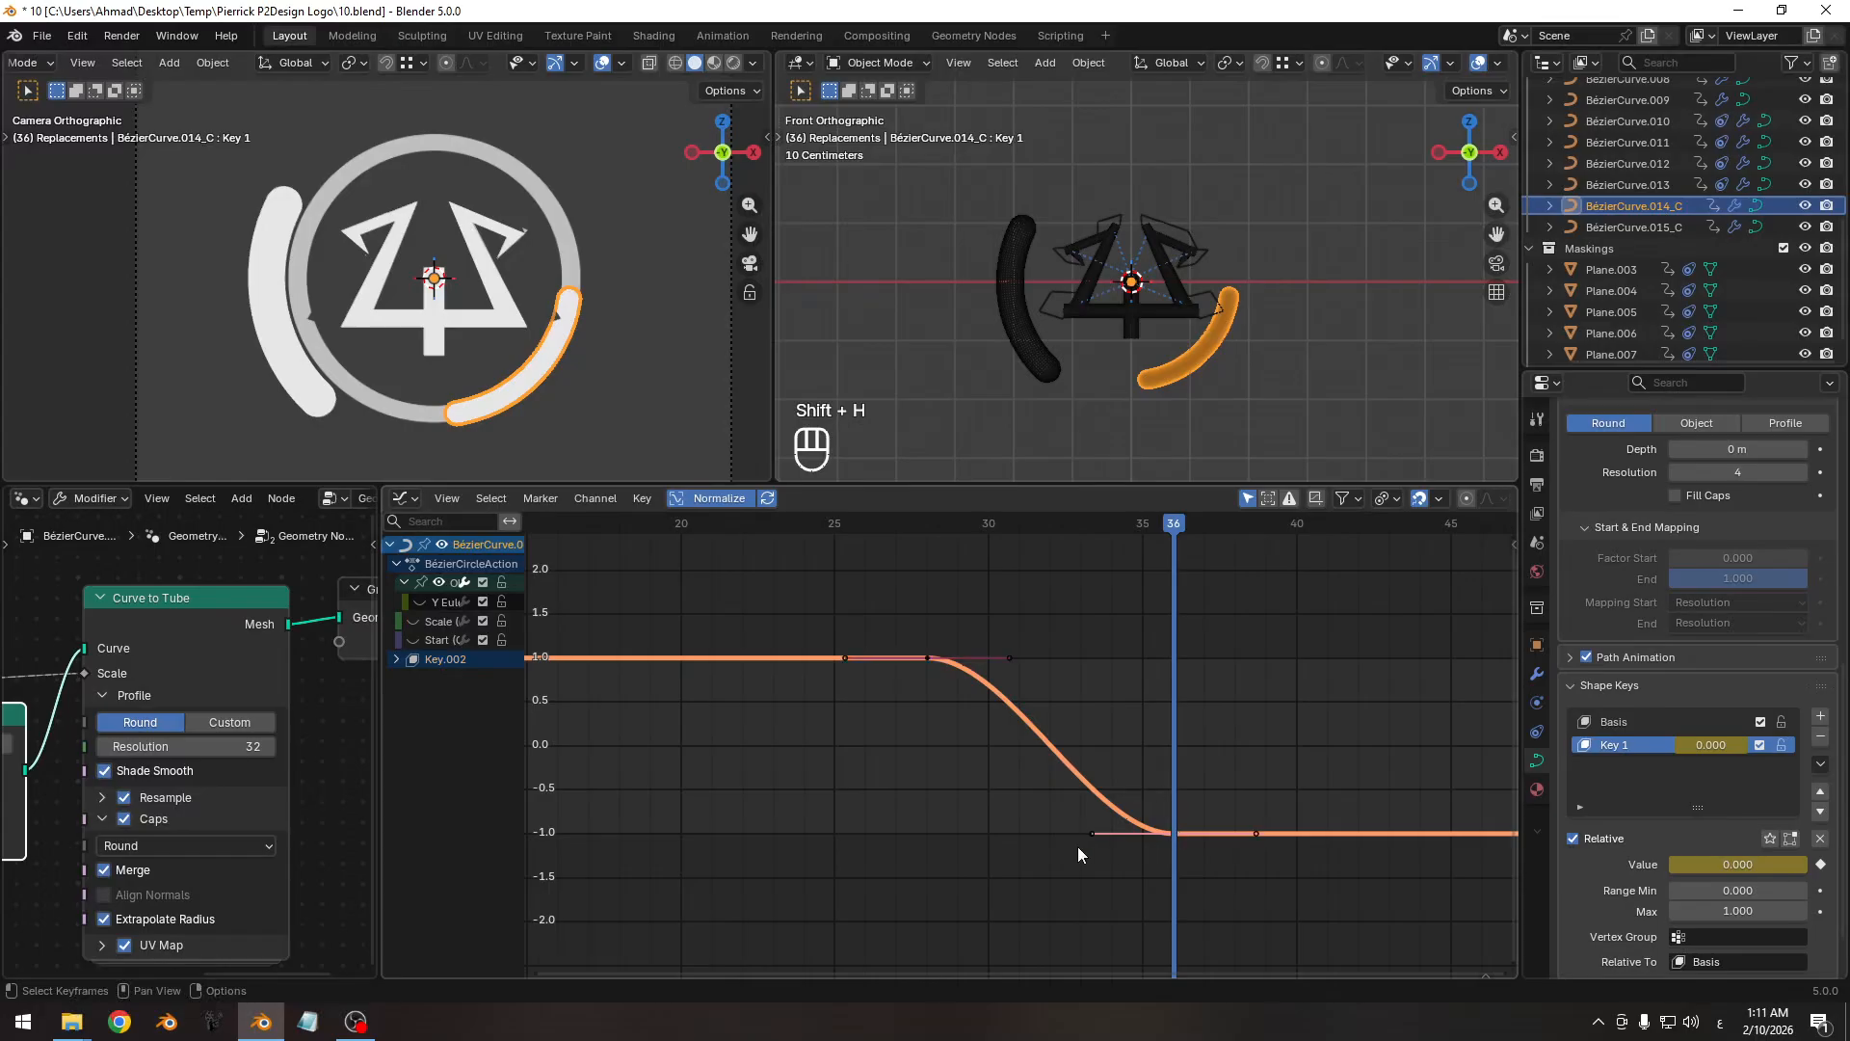
left_click(1077, 846)
key("s")
left_click(896, 747)
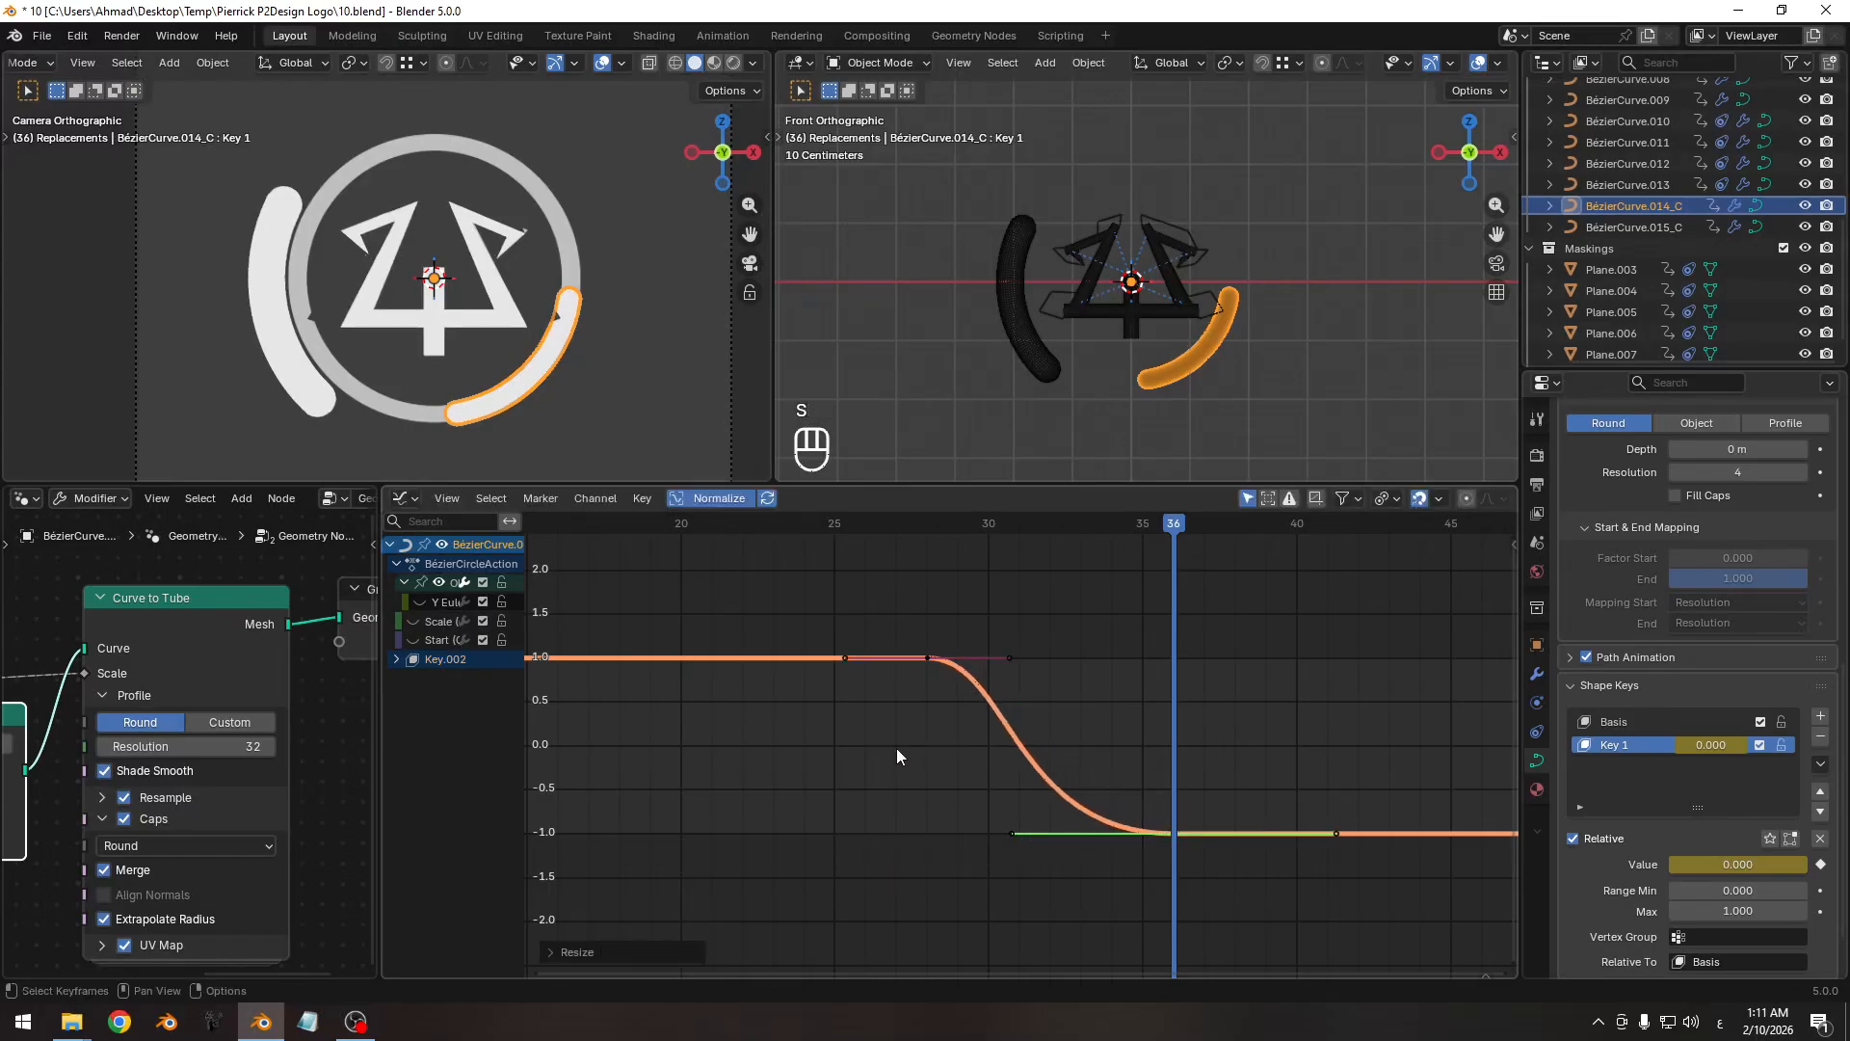
Lengthen the handles of the frame 28 shape key keyframe, fine-tune the frame 36 handles, and save the file.
left_click(925, 663)
key("s")
left_click(1253, 734)
key("s")
left_click(1230, 730)
left_click(1165, 838)
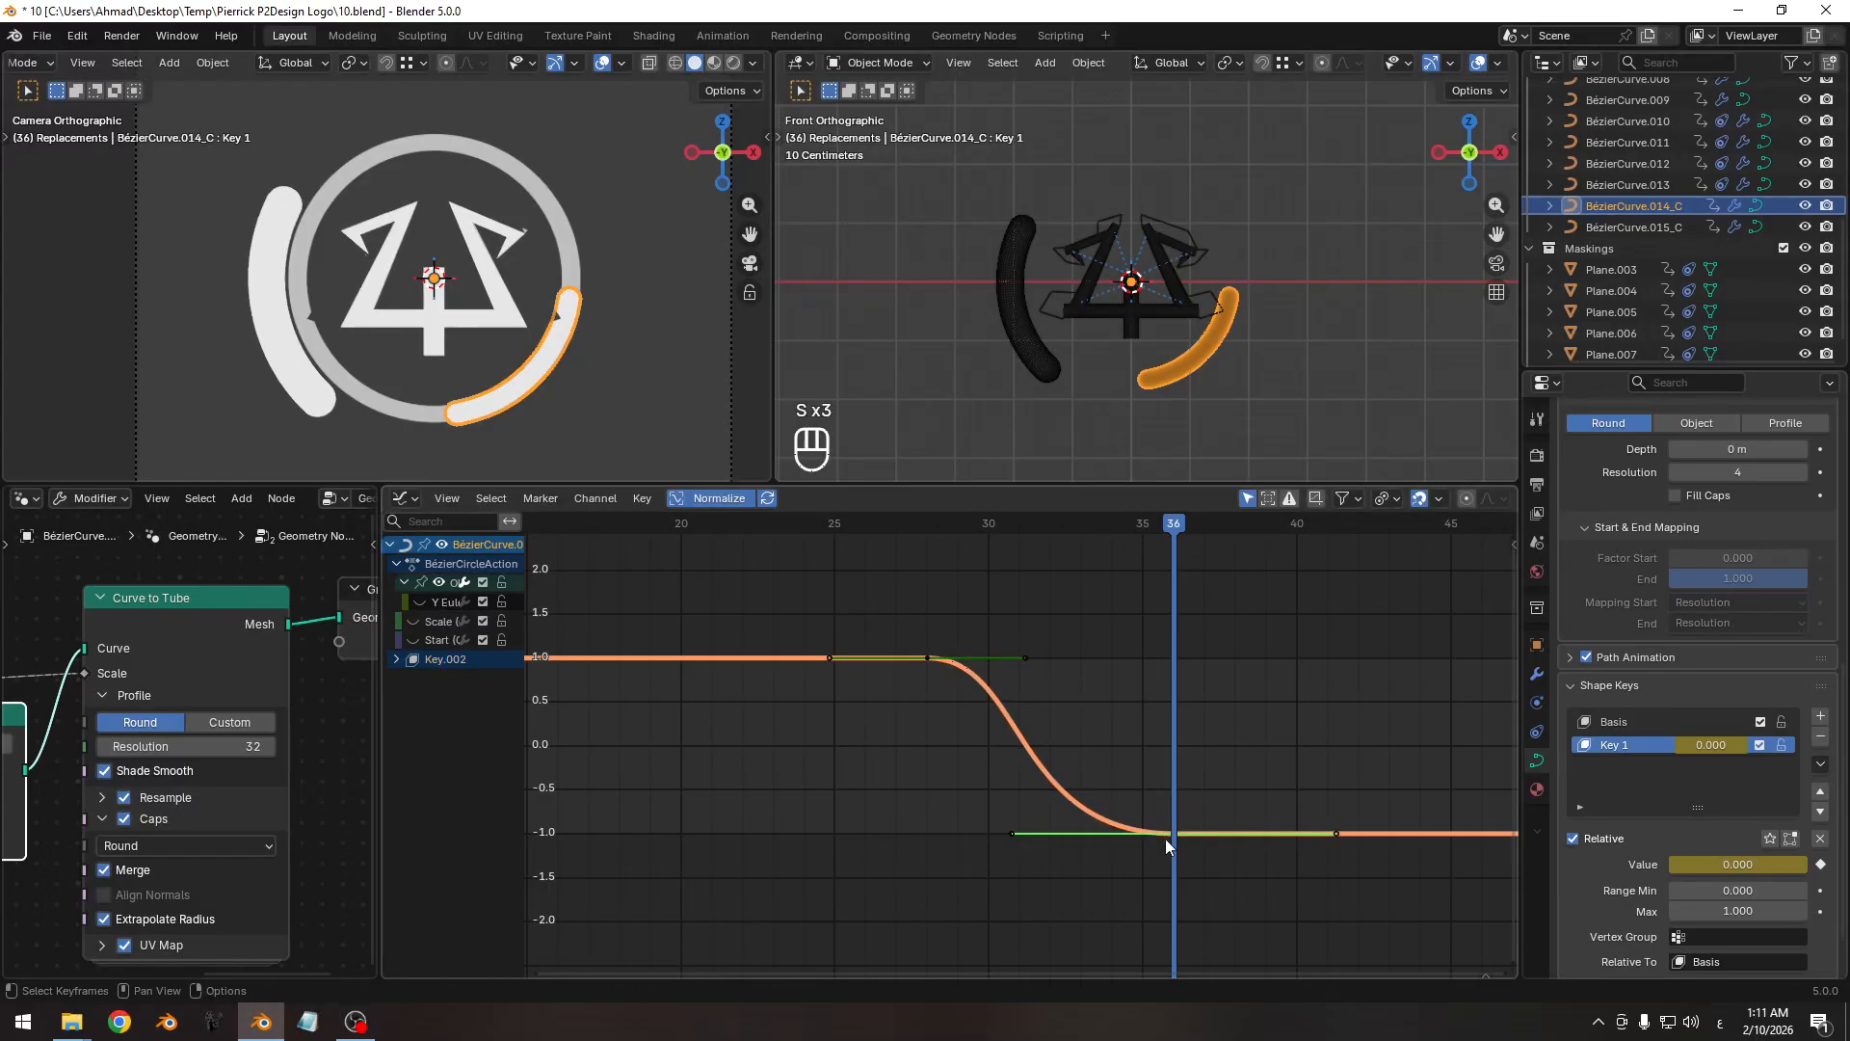
key("s")
left_click(897, 862)
key("ctrl+s")
scroll(1002, 772, "down", 5)
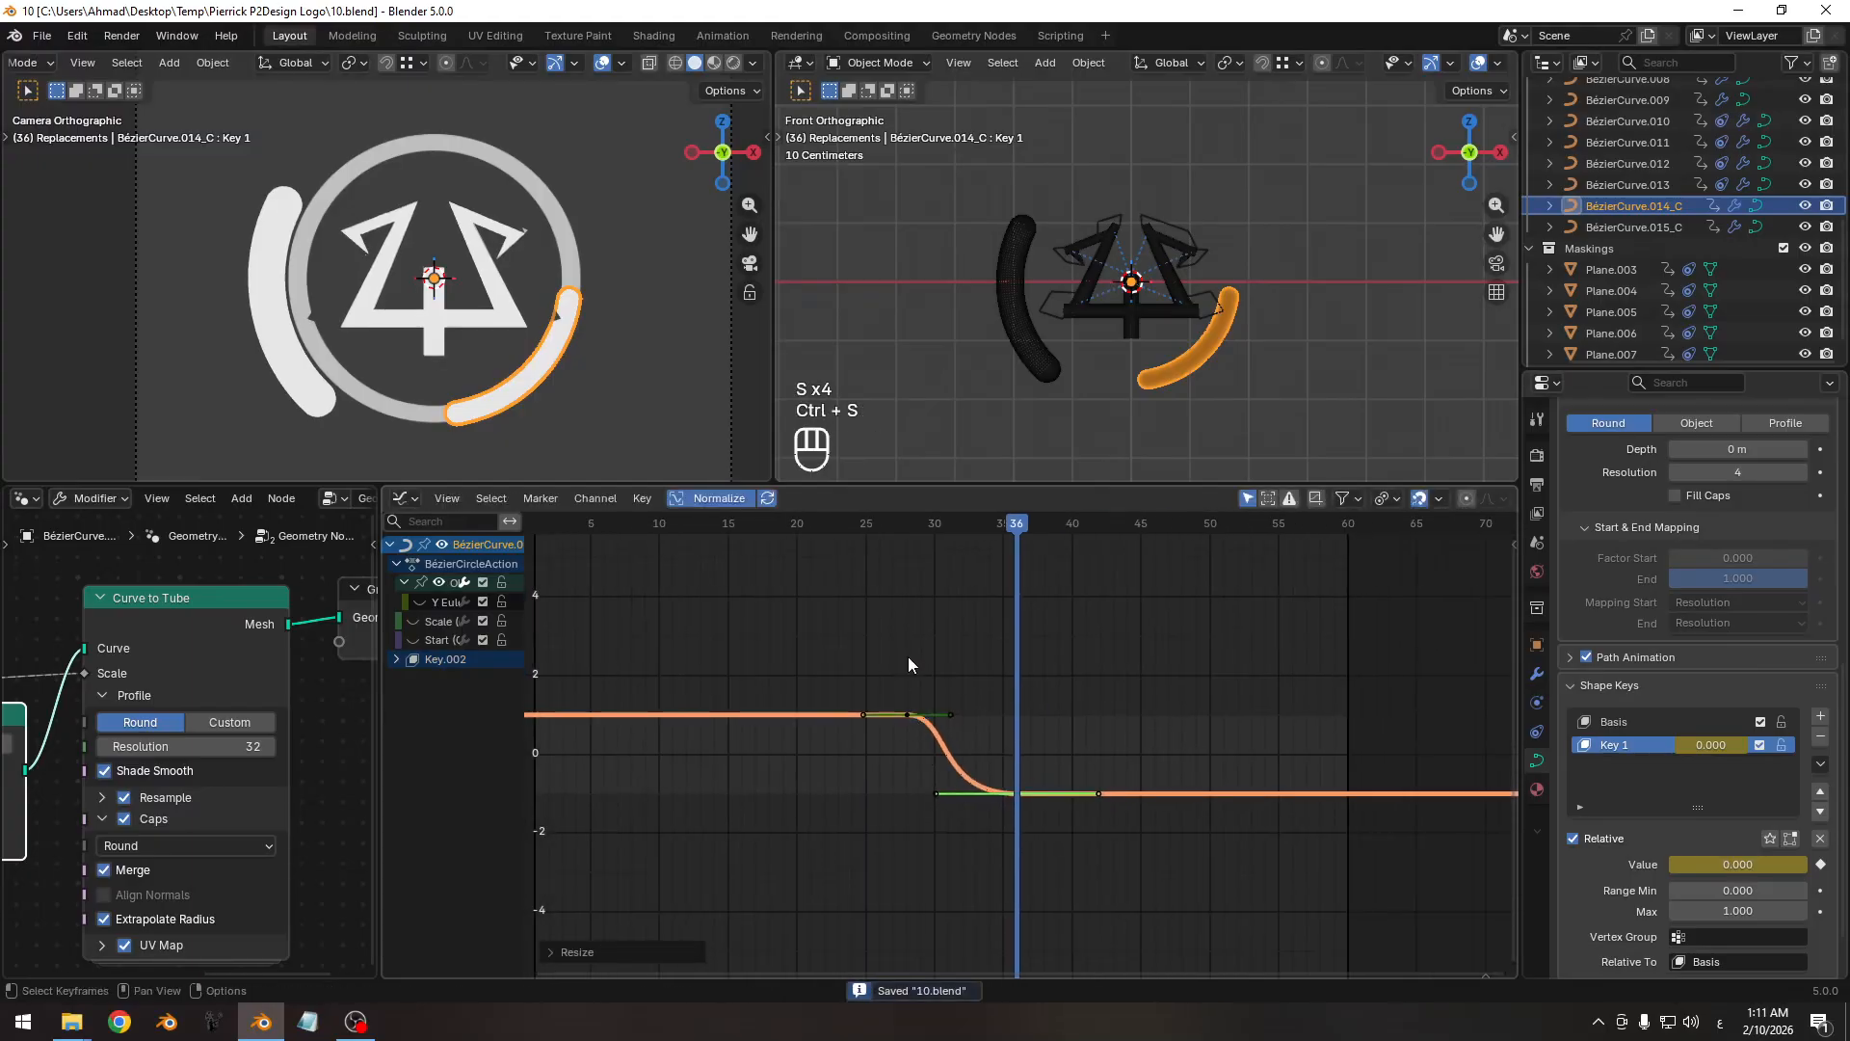
At frame 37, move the outer vertices of the Plane.007 mask inward so it clears the lower-right arc.
left_click_drag(894, 530, 1027, 509)
key("shift+alt+z")
scroll(1154, 295, "up", 8)
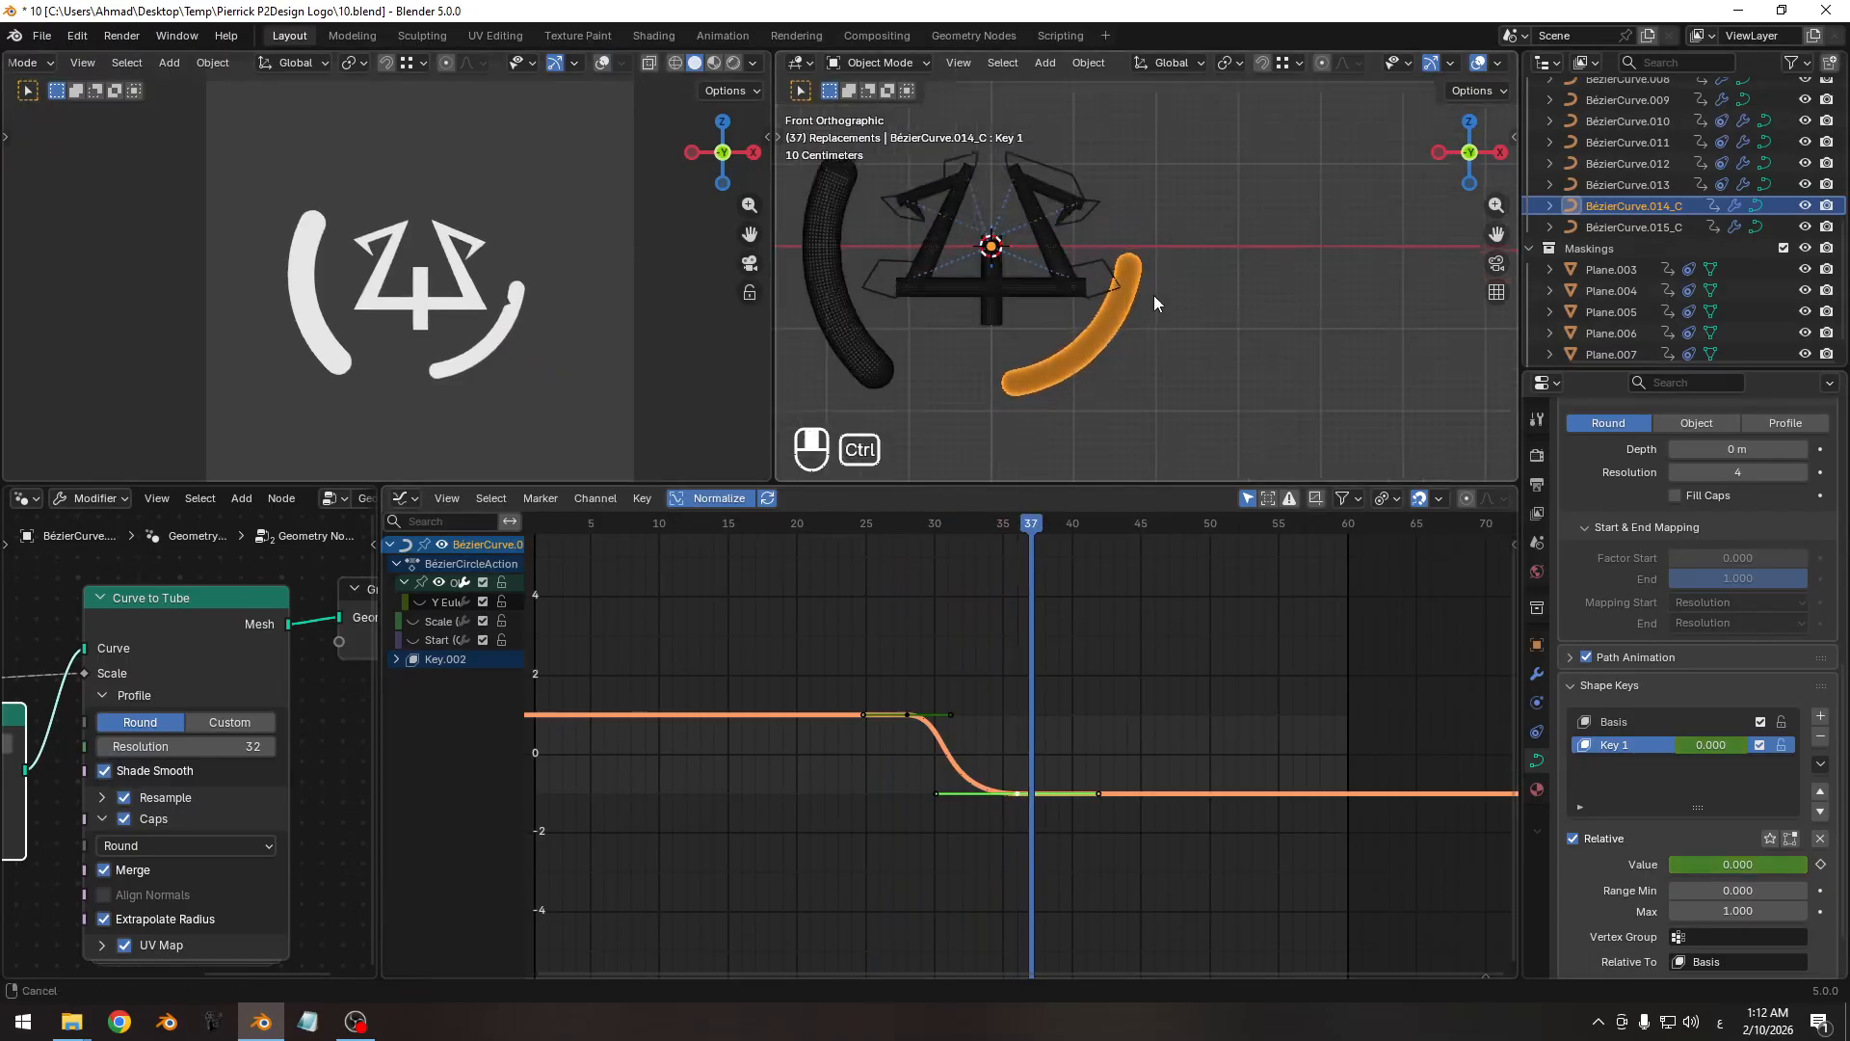
left_click(1148, 280)
key("Tab")
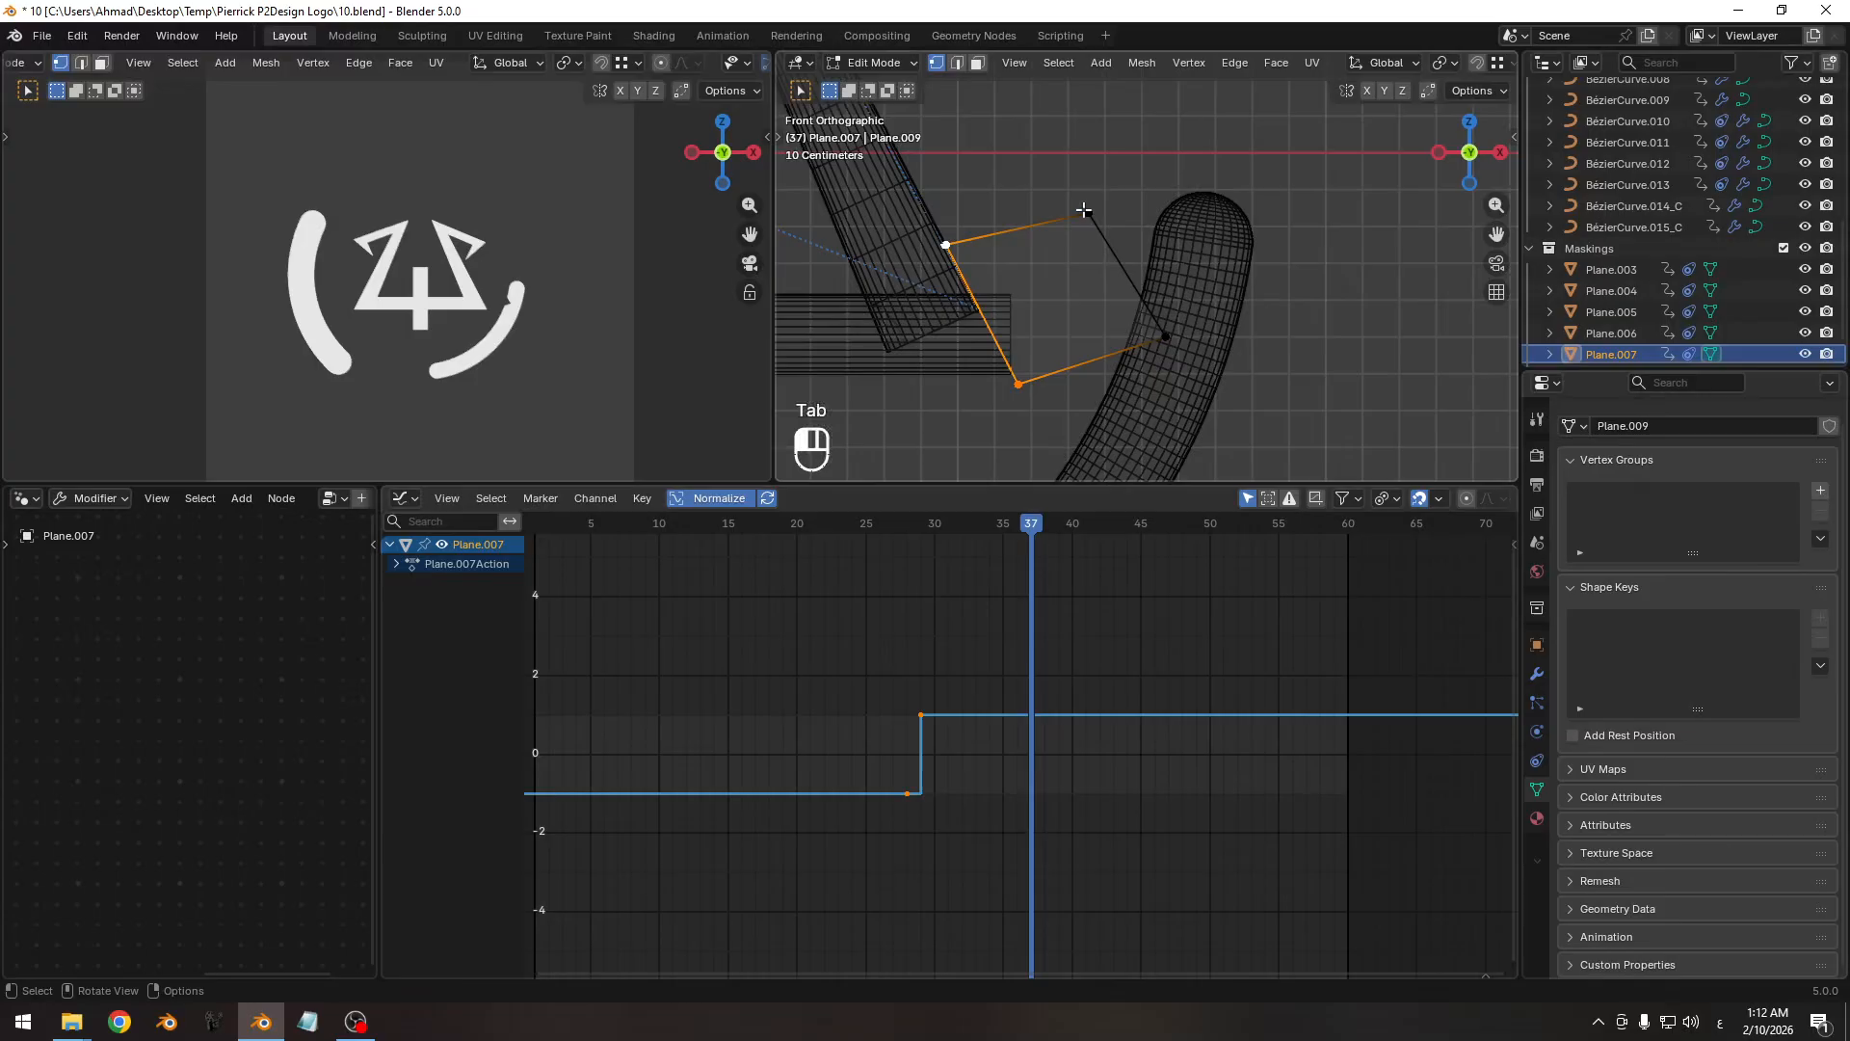
key("g")
left_click(1176, 334)
key("g")
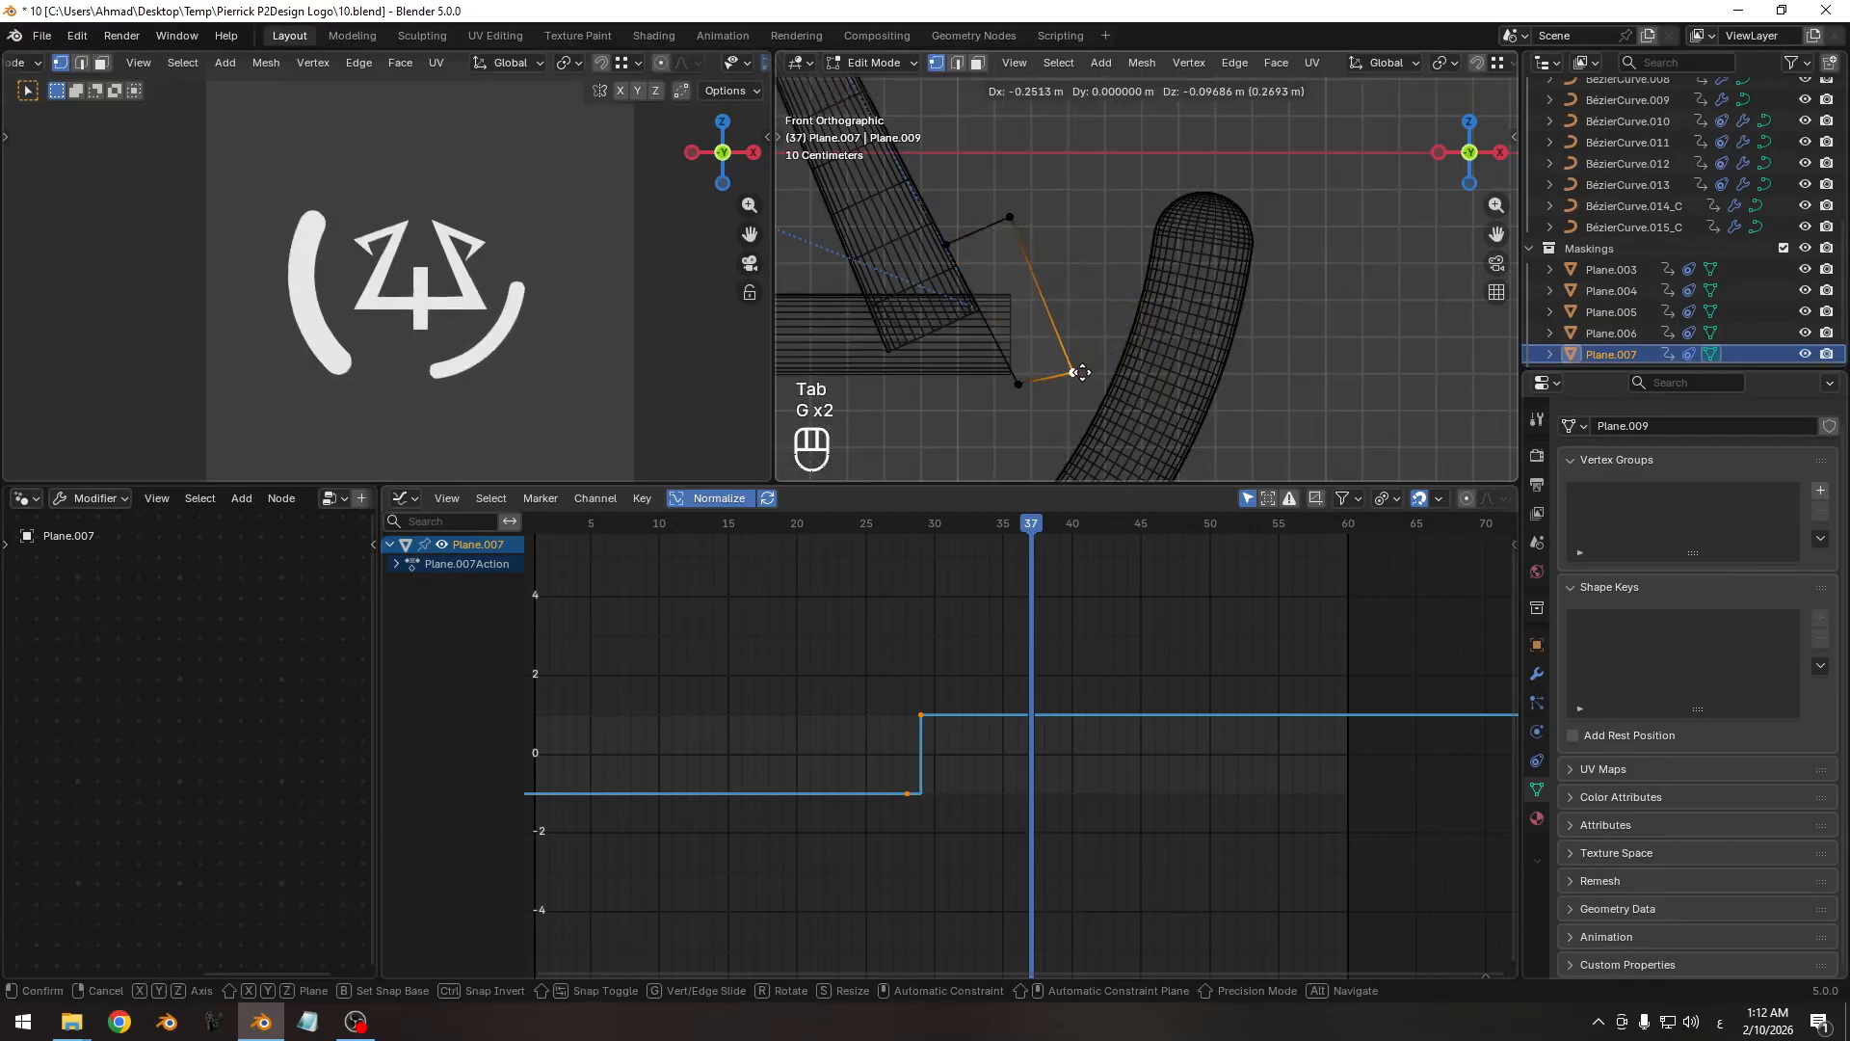
left_click(1080, 366)
left_click(1006, 222)
key("g")
left_click(1006, 227)
key("Tab")
Review the masked motion around frame 36, show the modifier settings of the lower-right tube BézierCurve.014_C, and save the file.
middle_click_drag(1056, 262, 1089, 352, "ctrl")
left_click_drag(867, 528, 1024, 518)
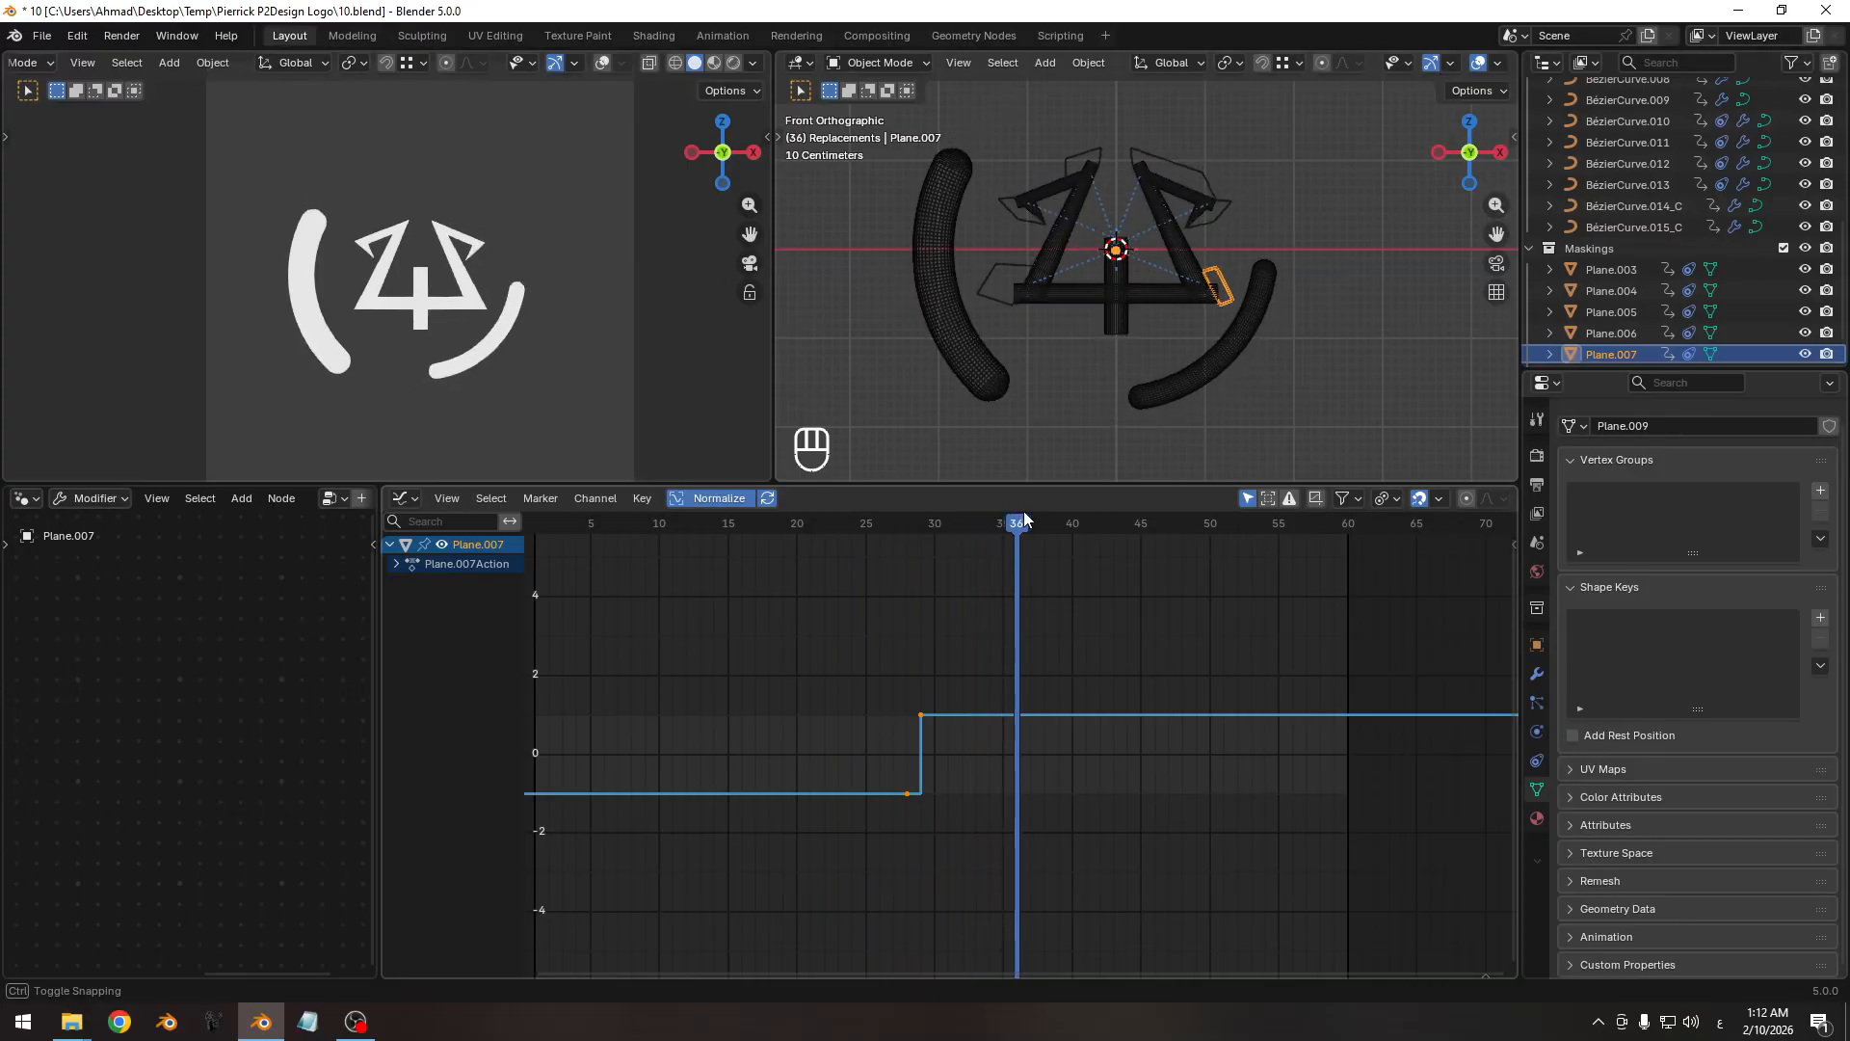
left_click(1199, 345)
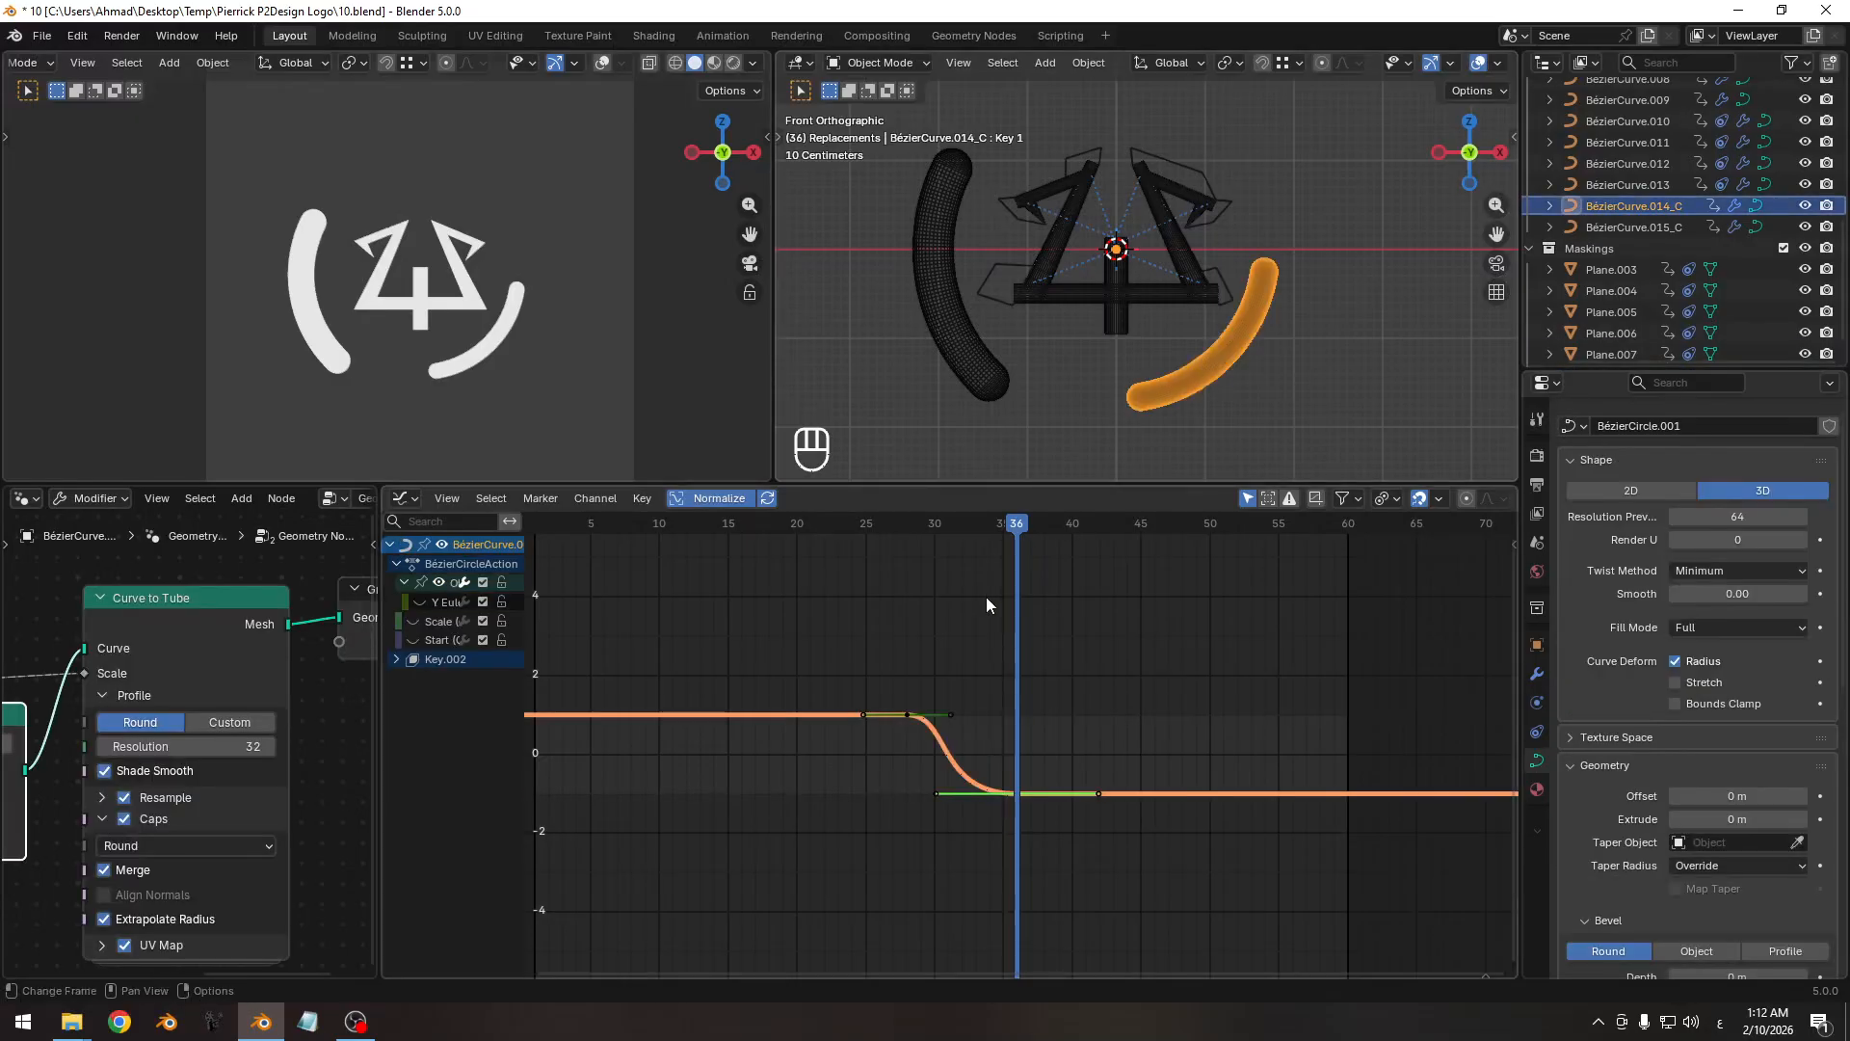
left_click(1537, 674)
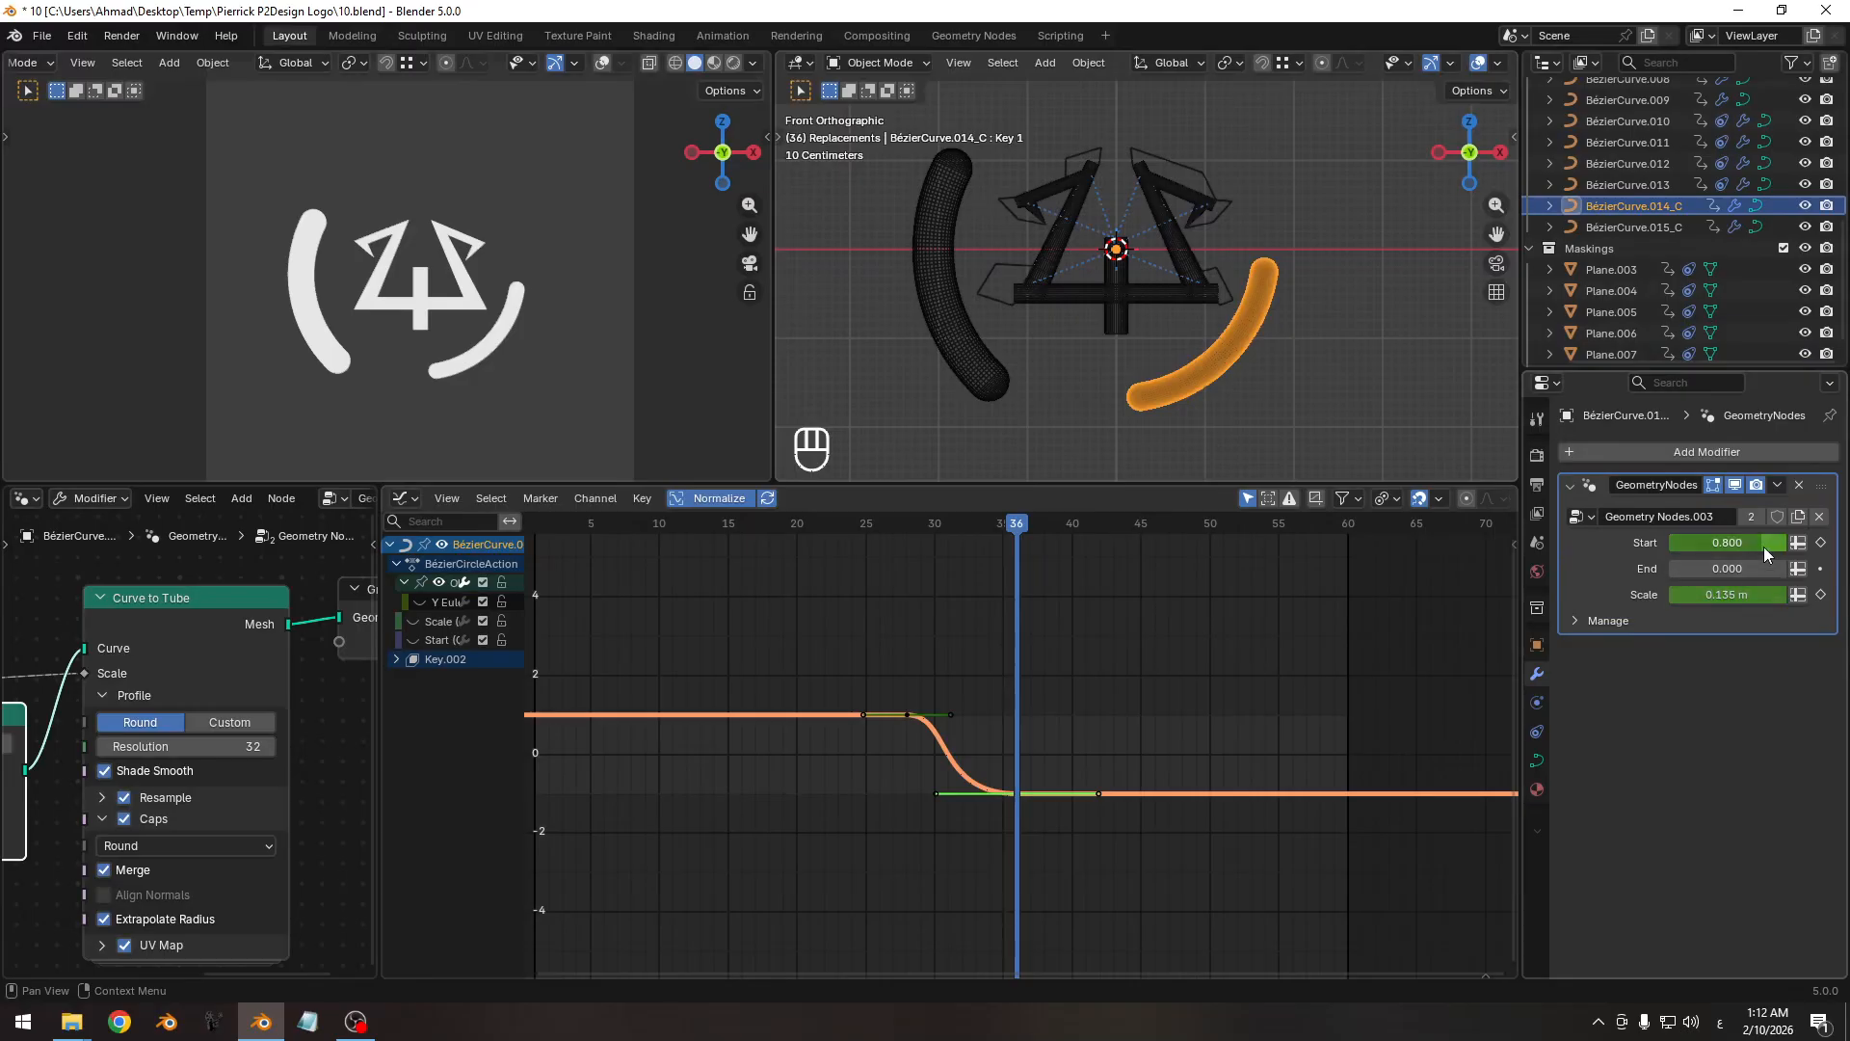
left_click_drag(1750, 548, 1733, 549)
right_click(1733, 549)
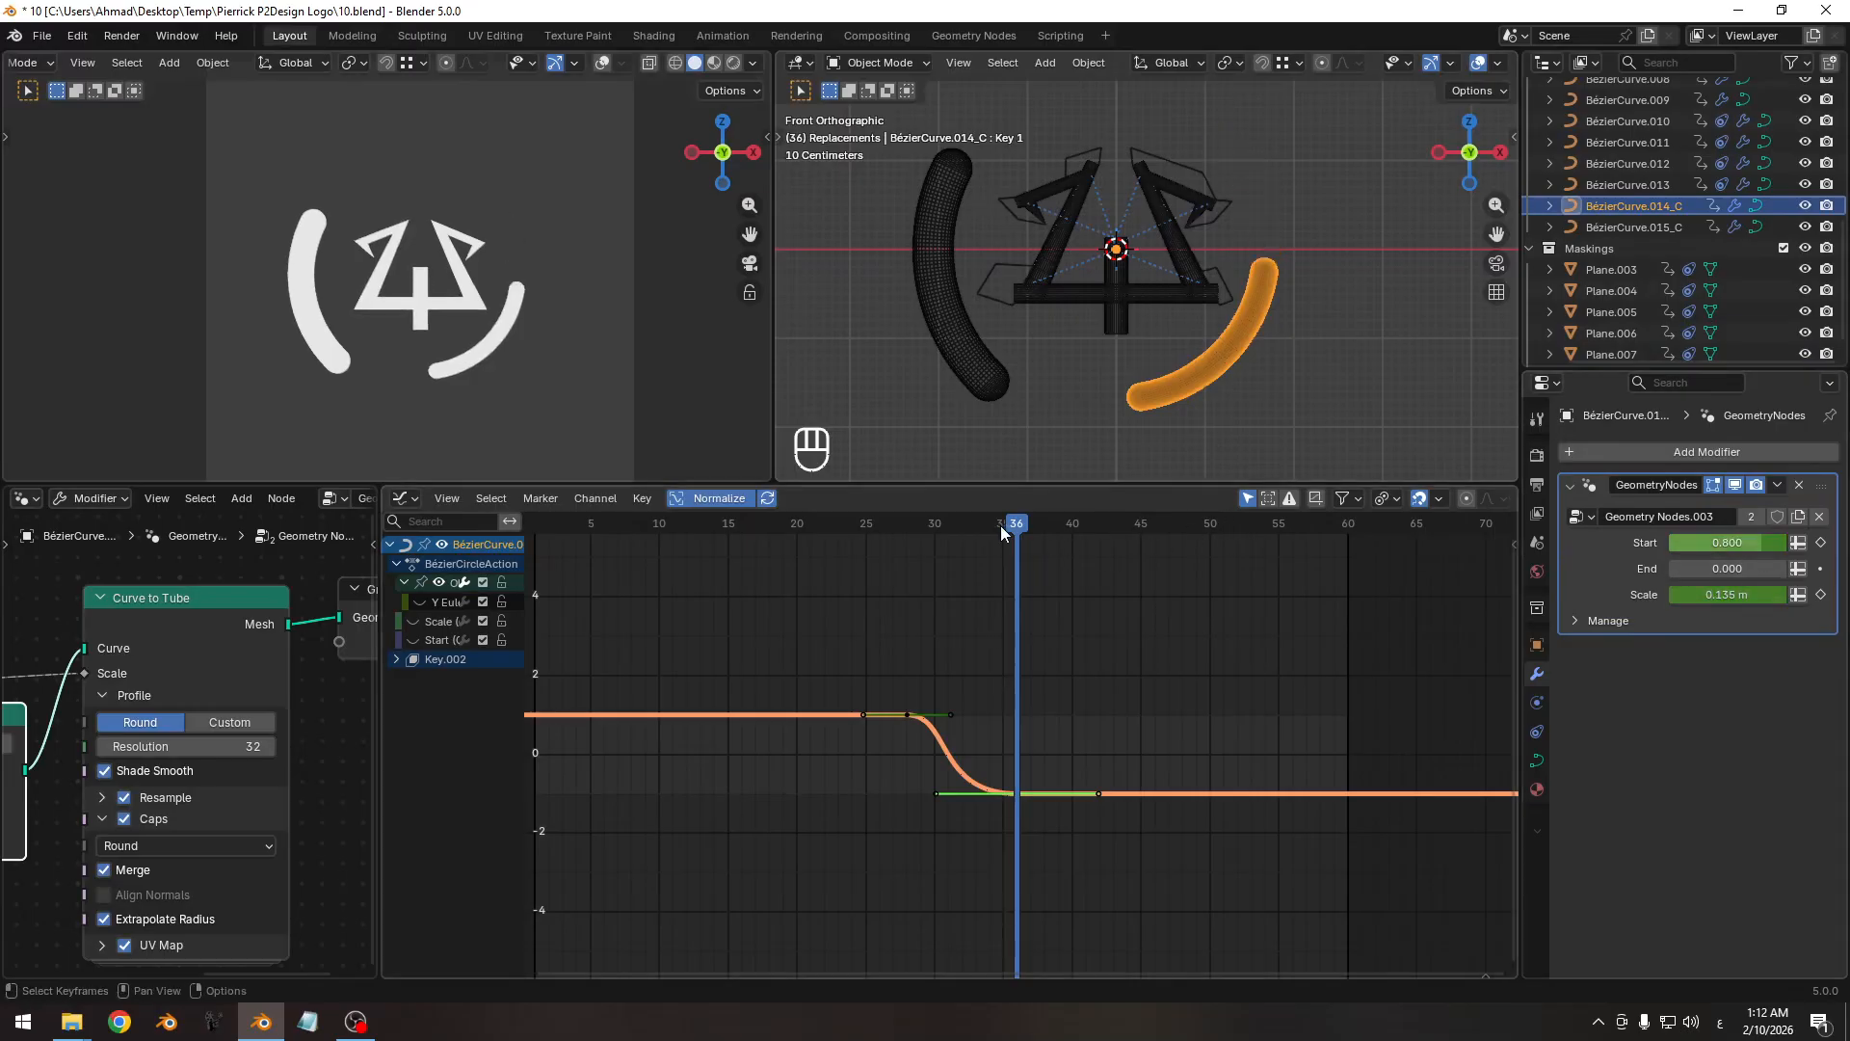
left_click_drag(1015, 529, 942, 547)
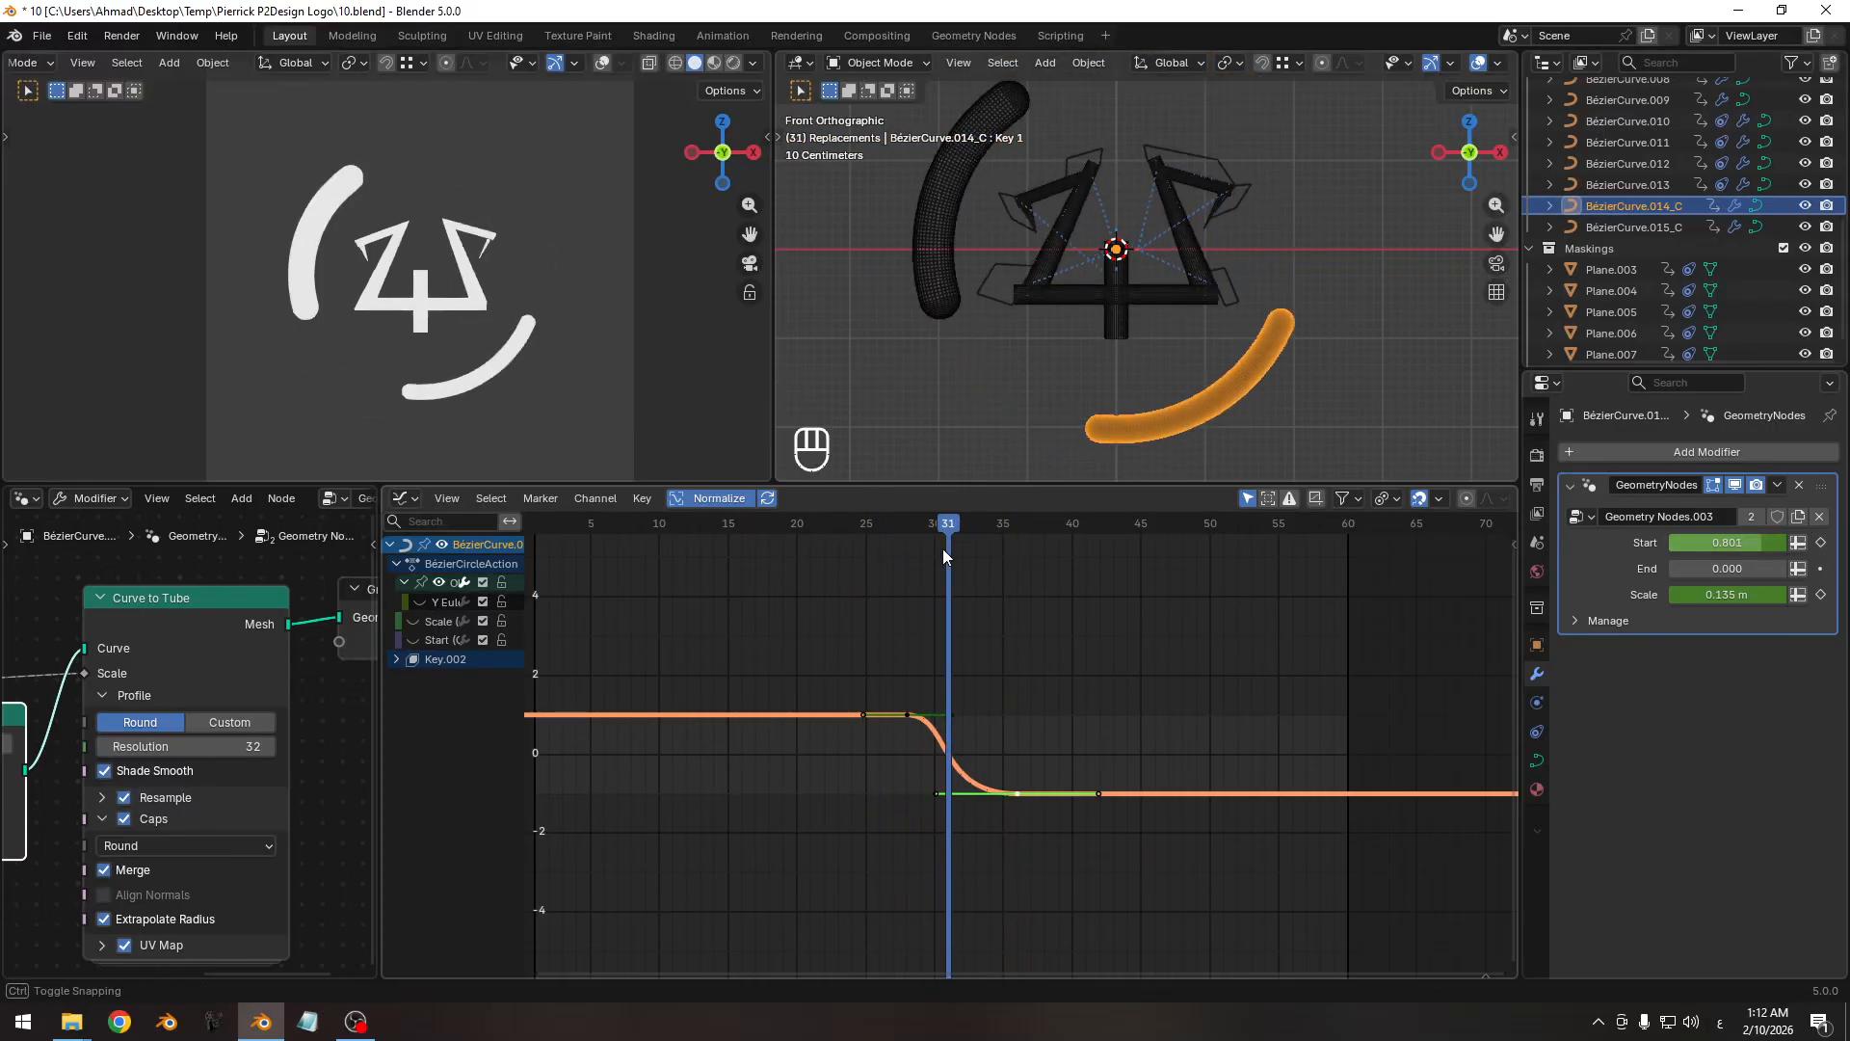
key("ctrl+s")
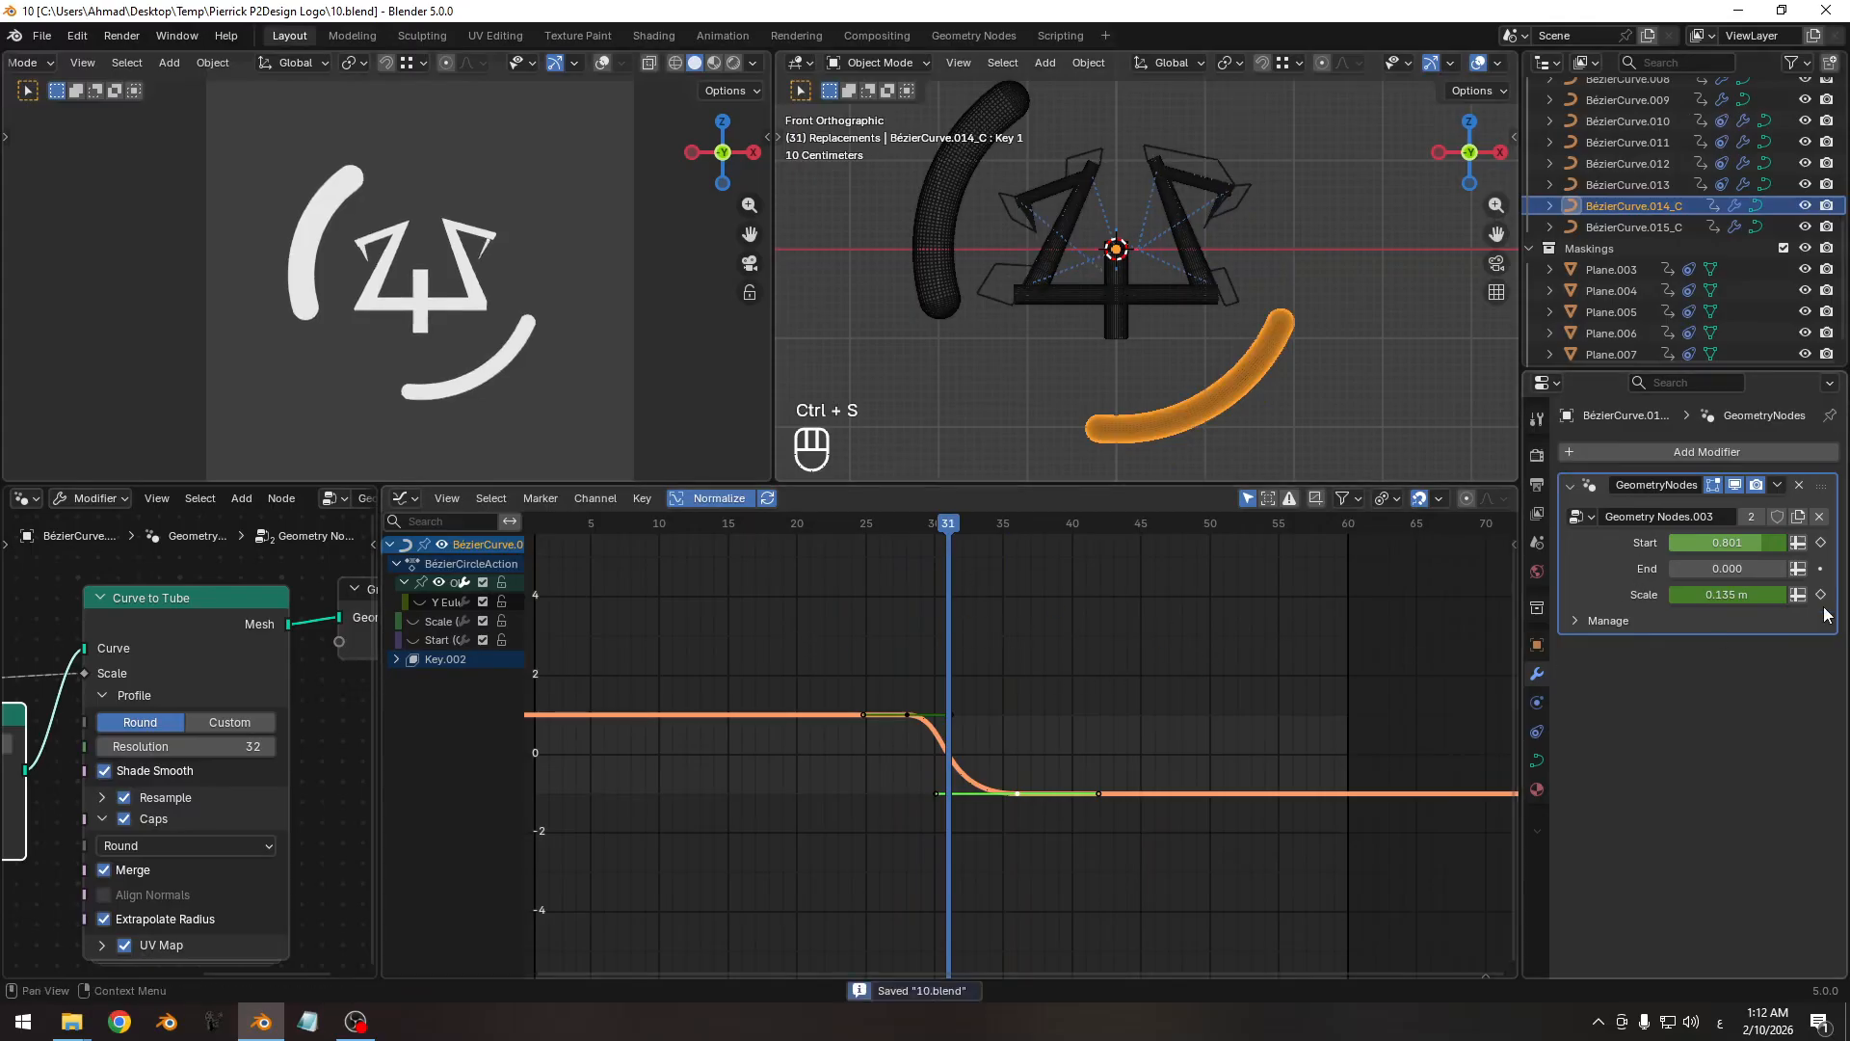
At frame 33, try extending the lower-right tube by setting the modifier's End value to 0.2.
middle_click_drag(795, 601, 794, 634, "shift")
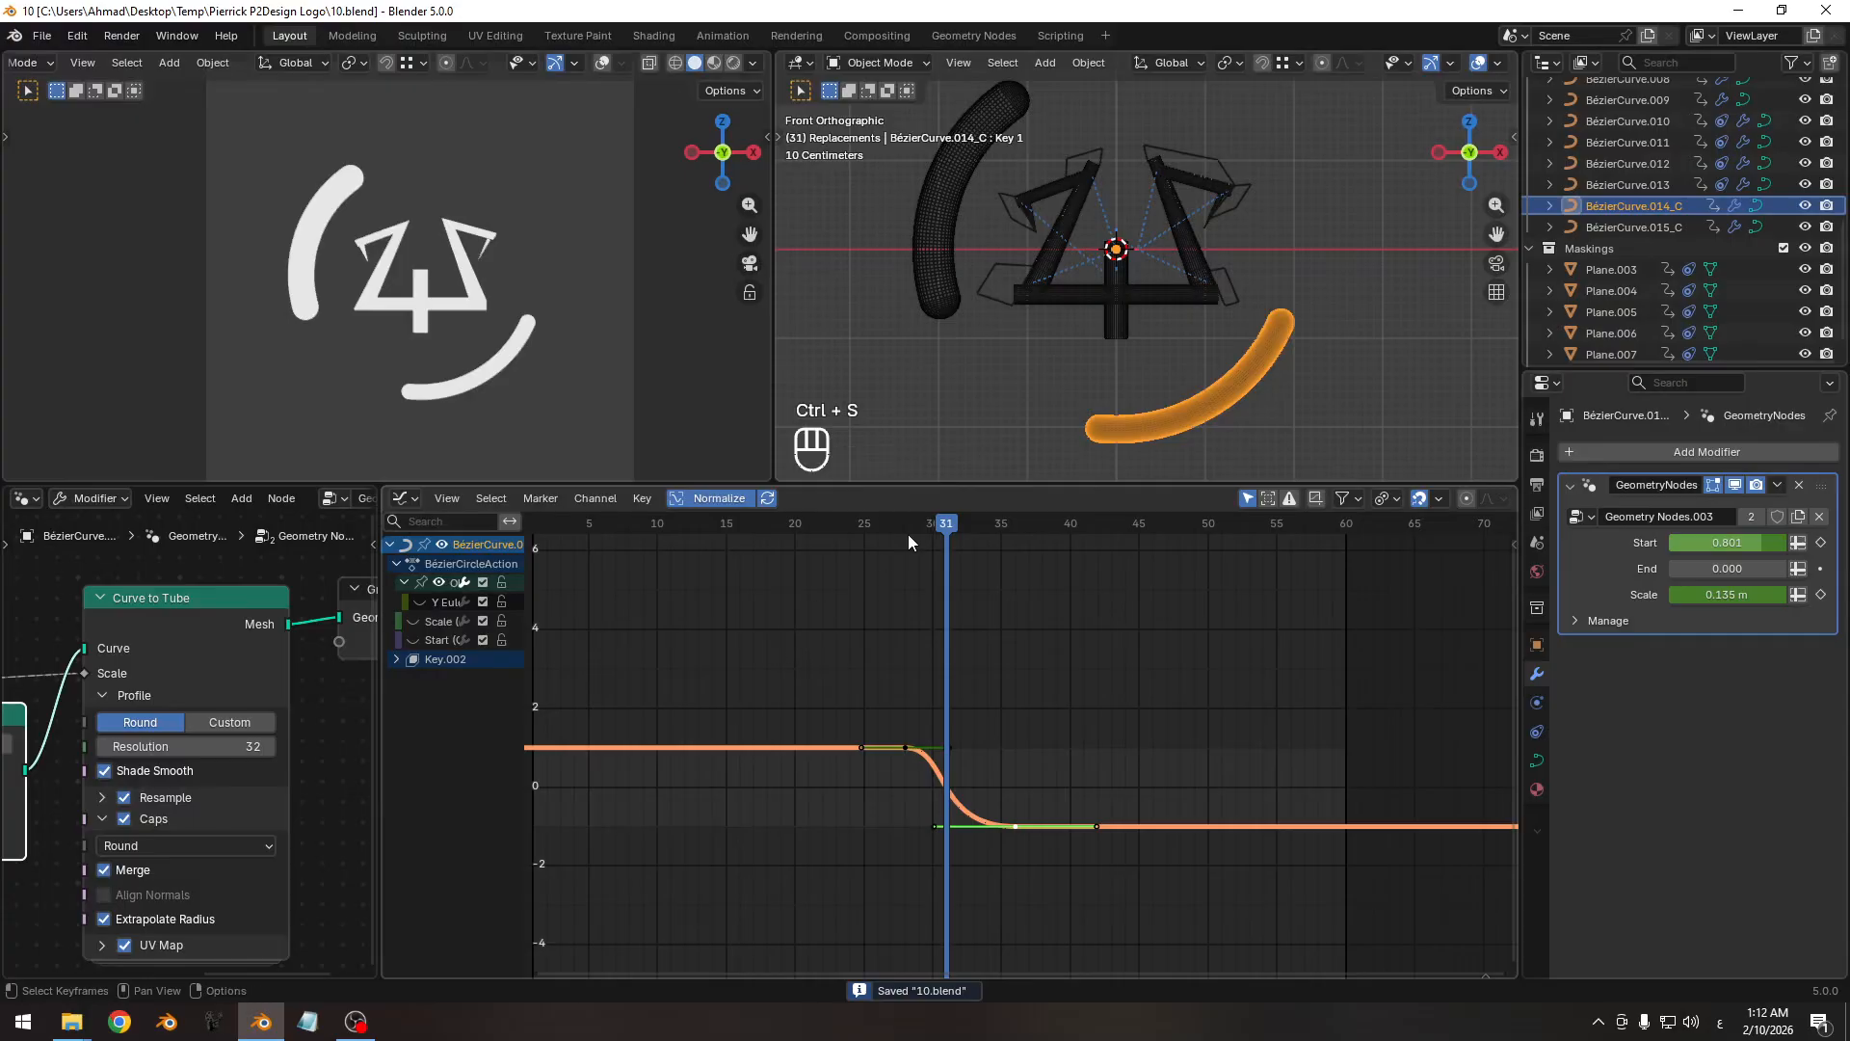
left_click_drag(907, 533, 970, 526)
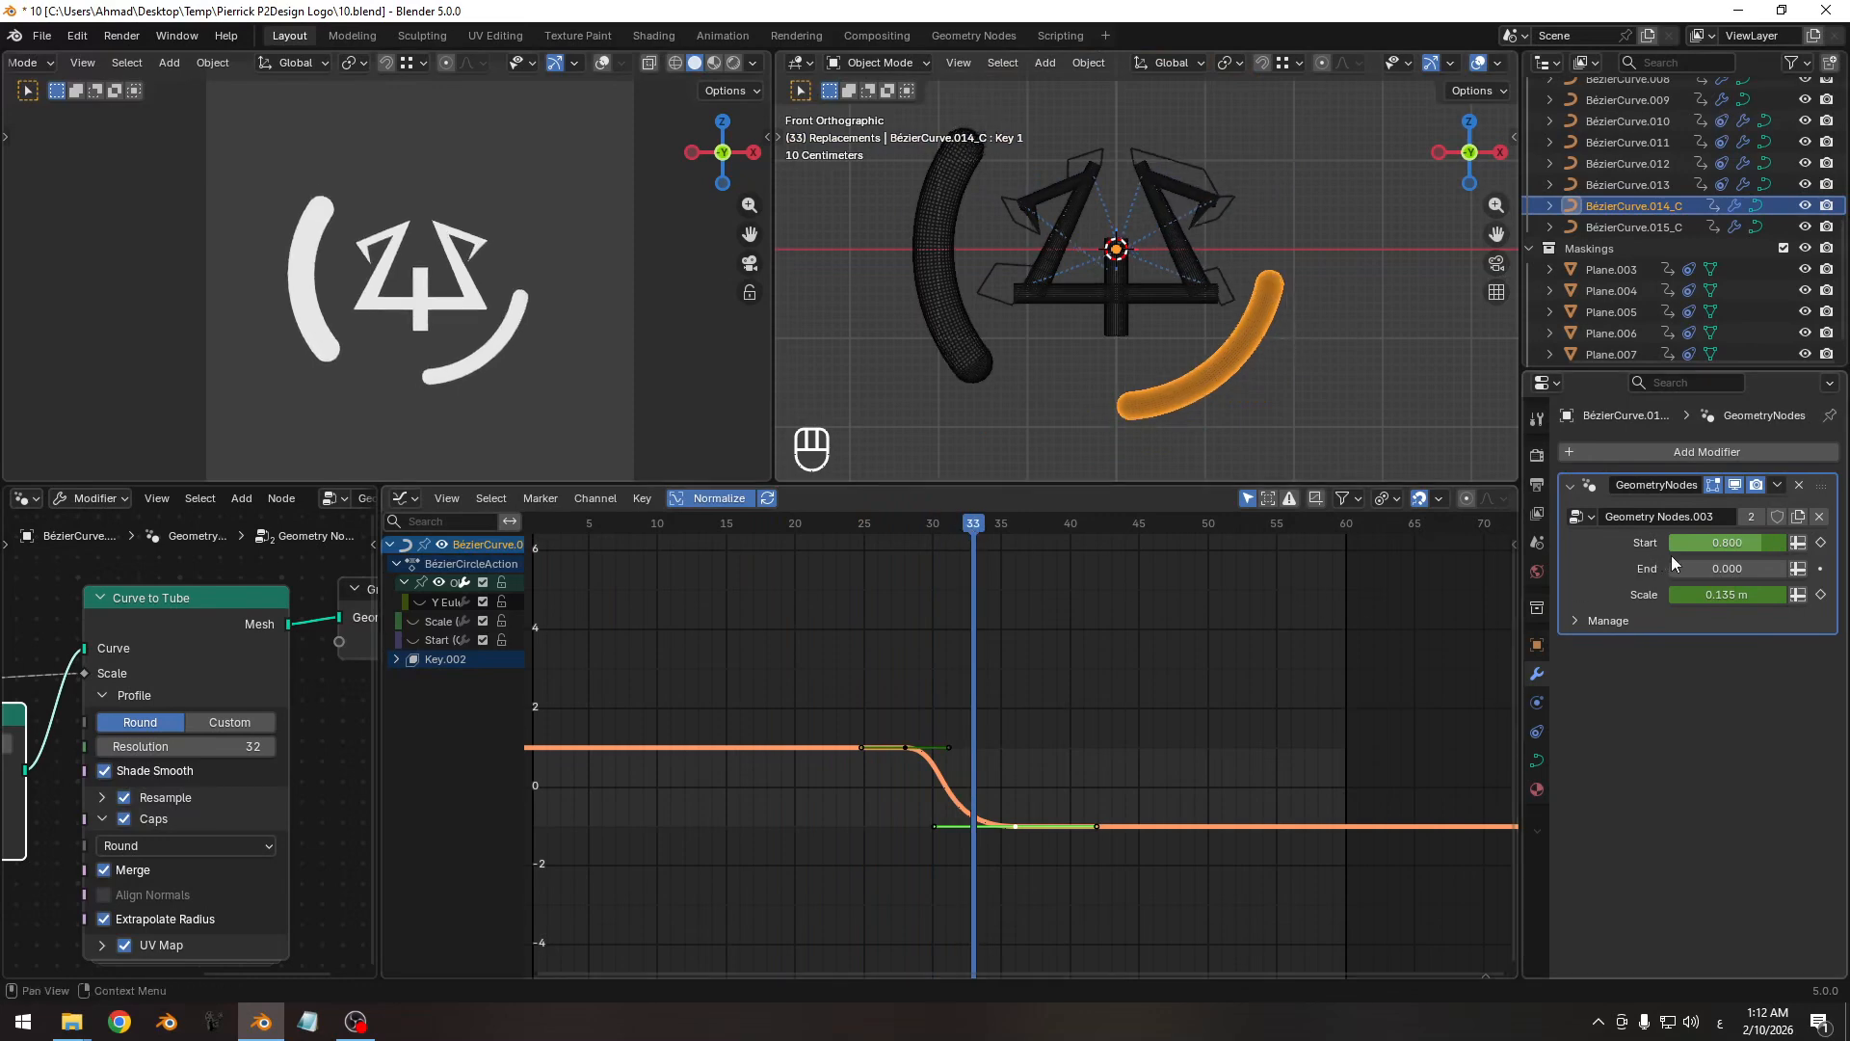
left_click_drag(1719, 568, 1735, 569)
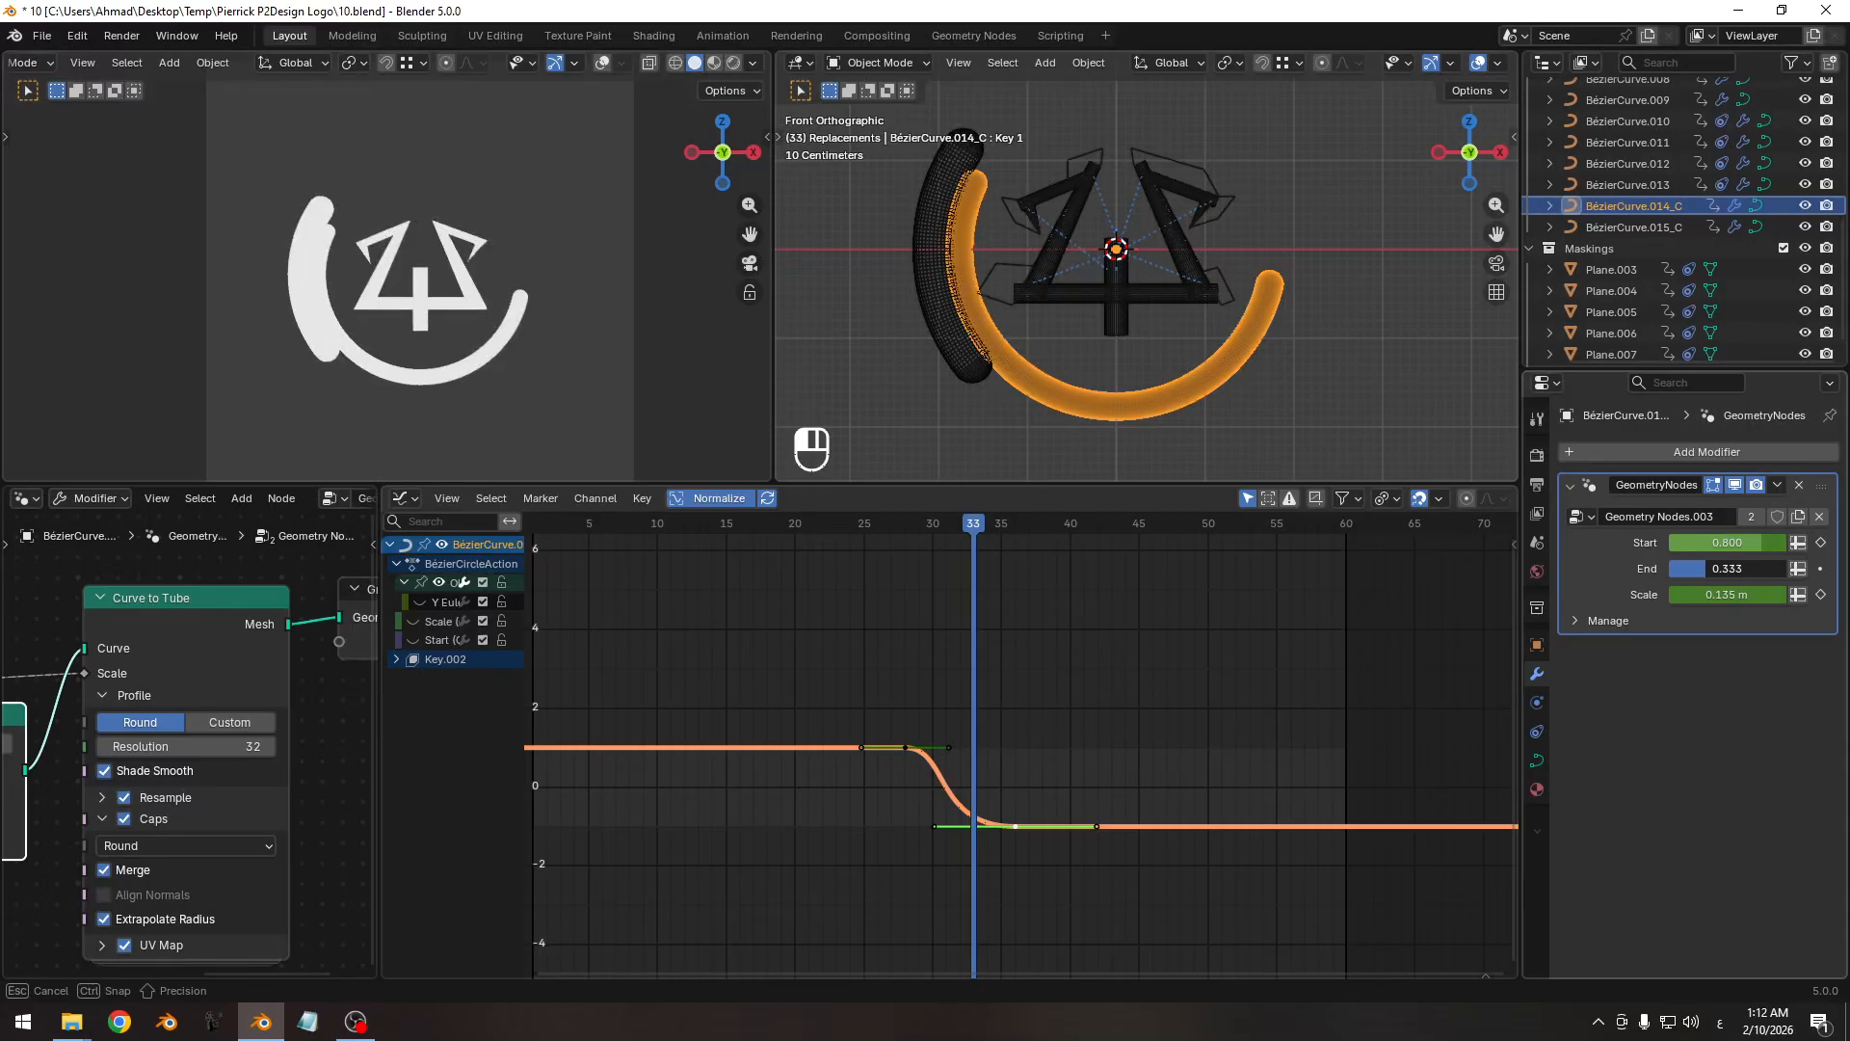
left_click_drag(1735, 569, 1707, 568)
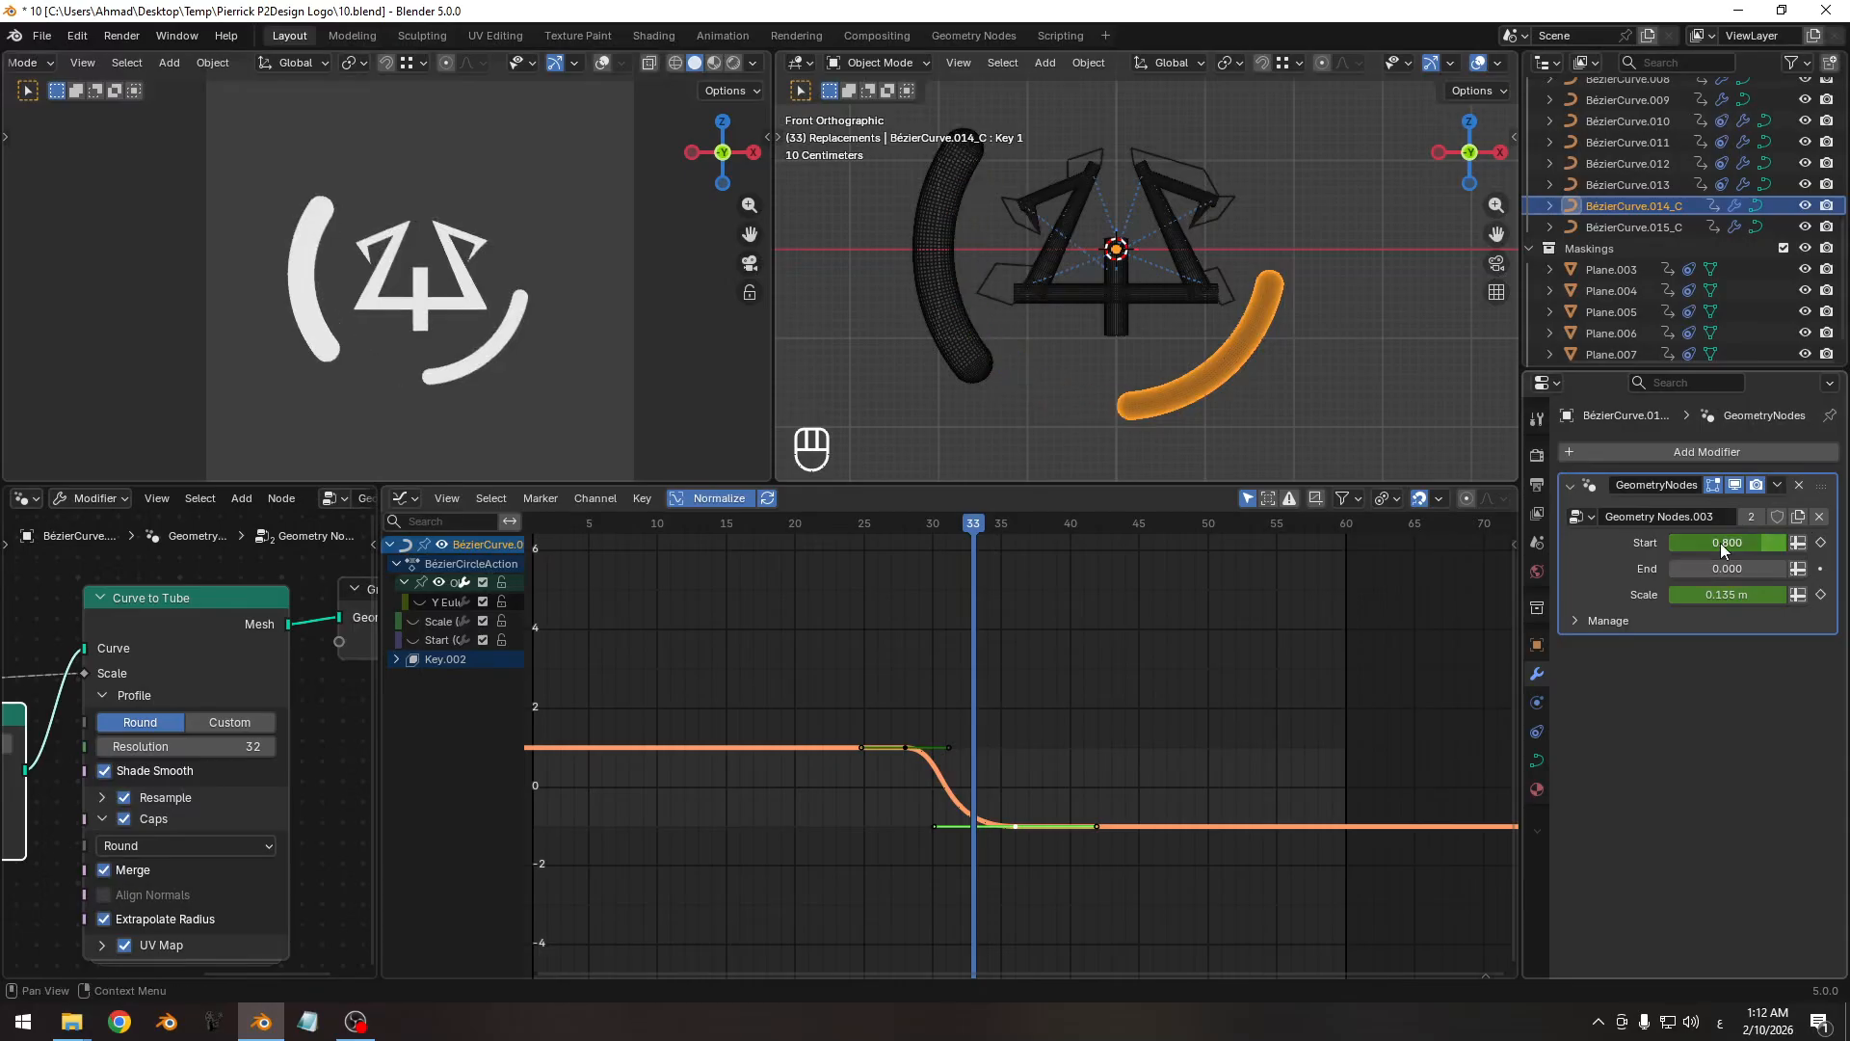
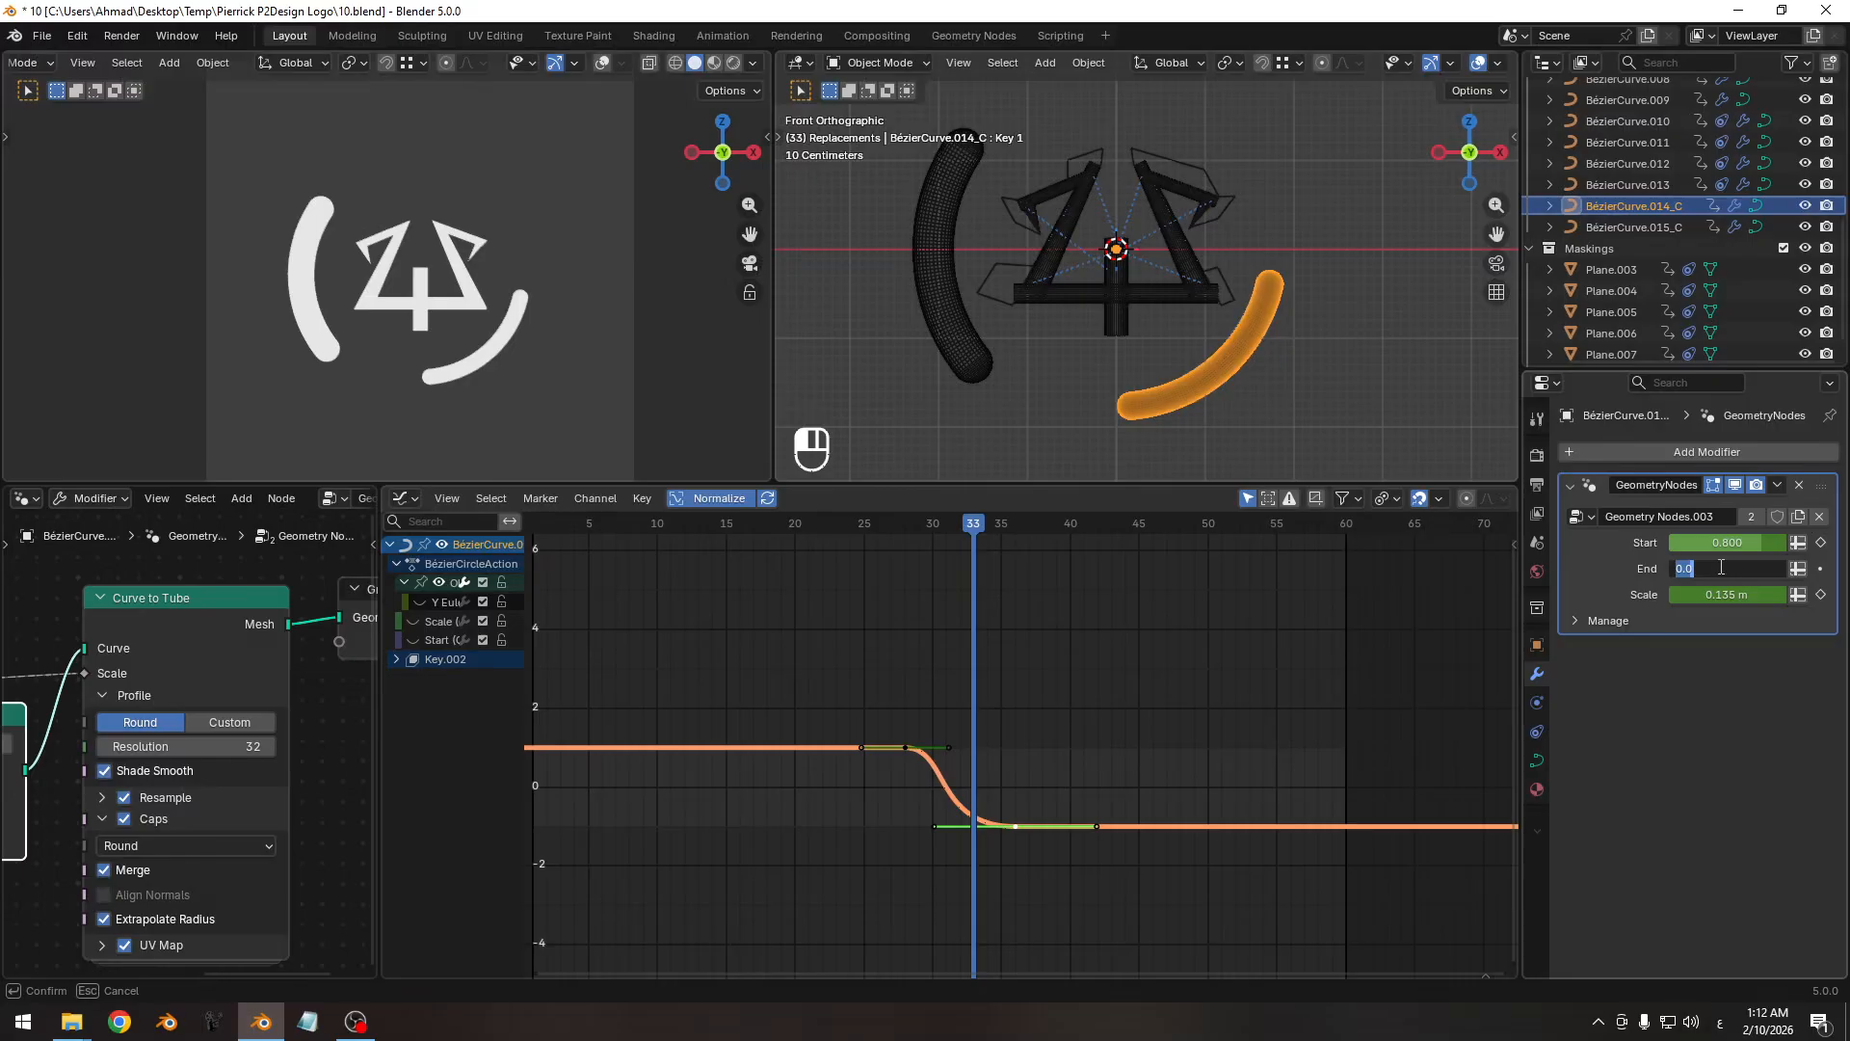
type("0.2")
key("Return")
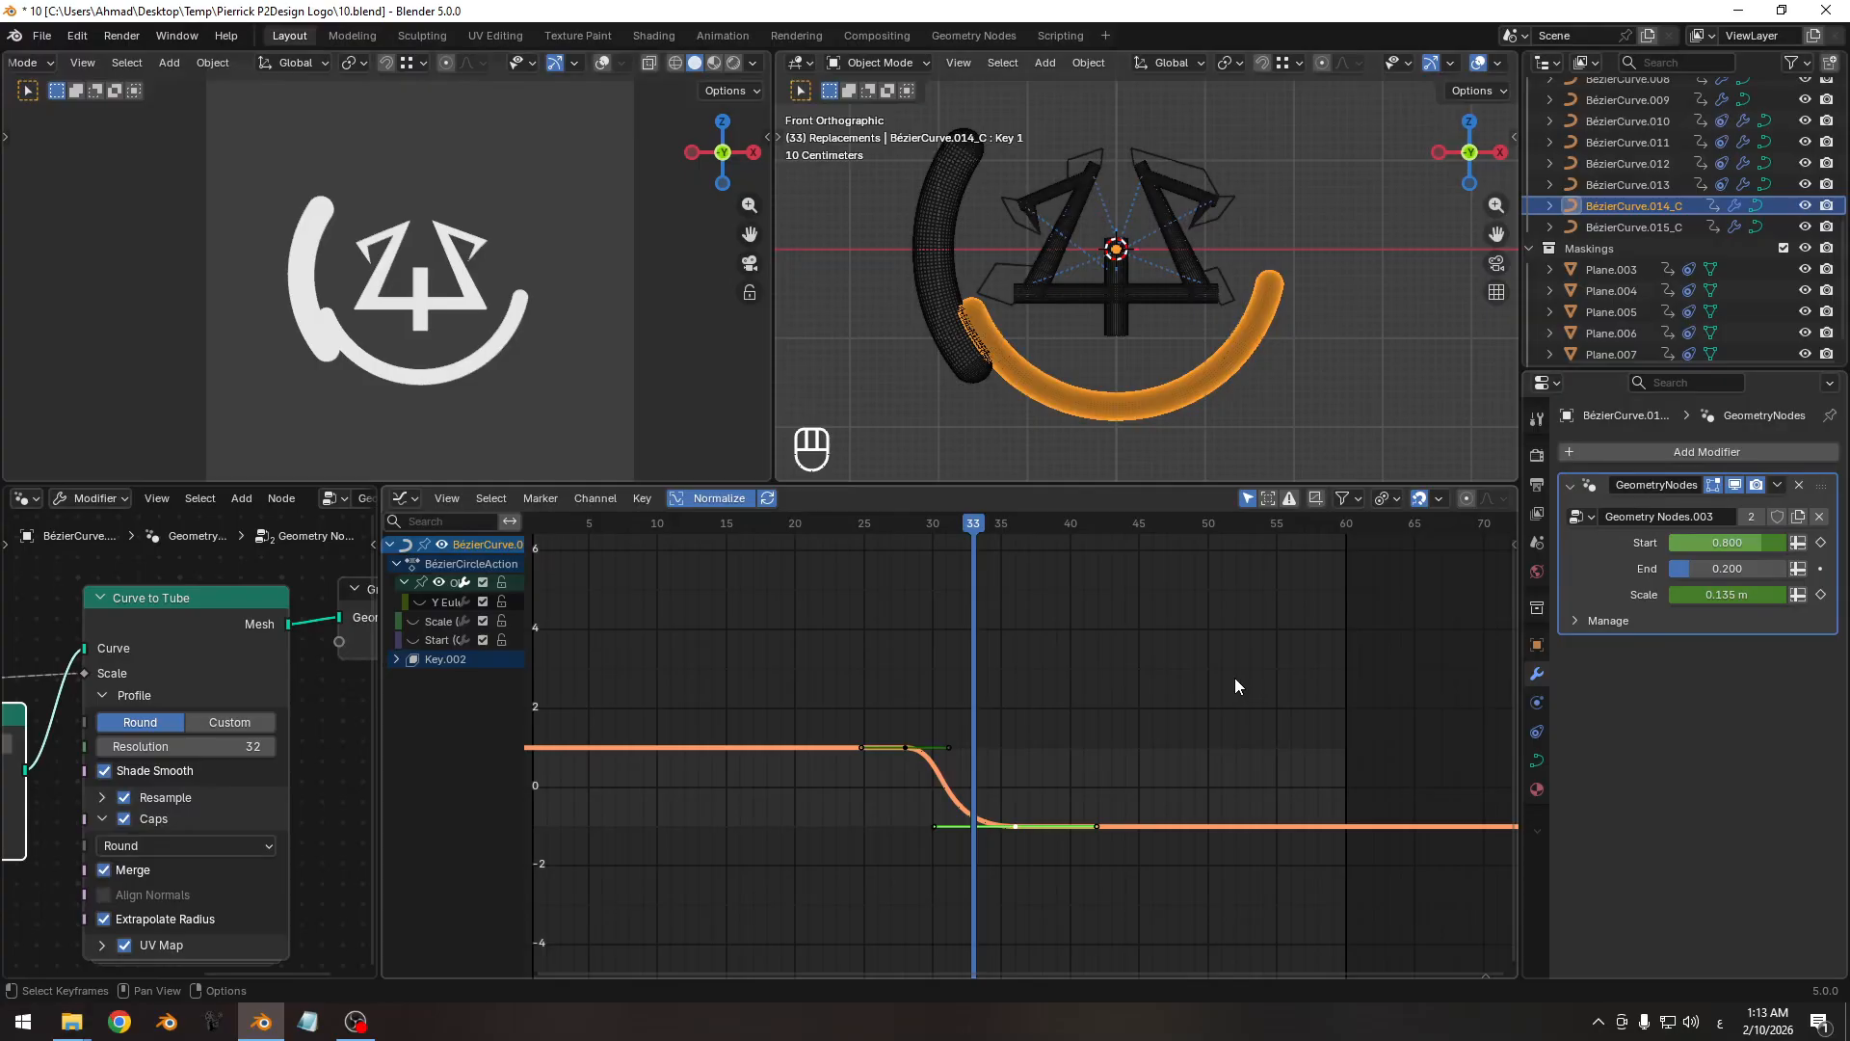
At frame 28, set the End value of BézierCurve.014_C to 0.000 and keyframe it.
key("Left")
key("Left")
key("Left")
key("Left")
key("Left")
key("Left")
key("Left")
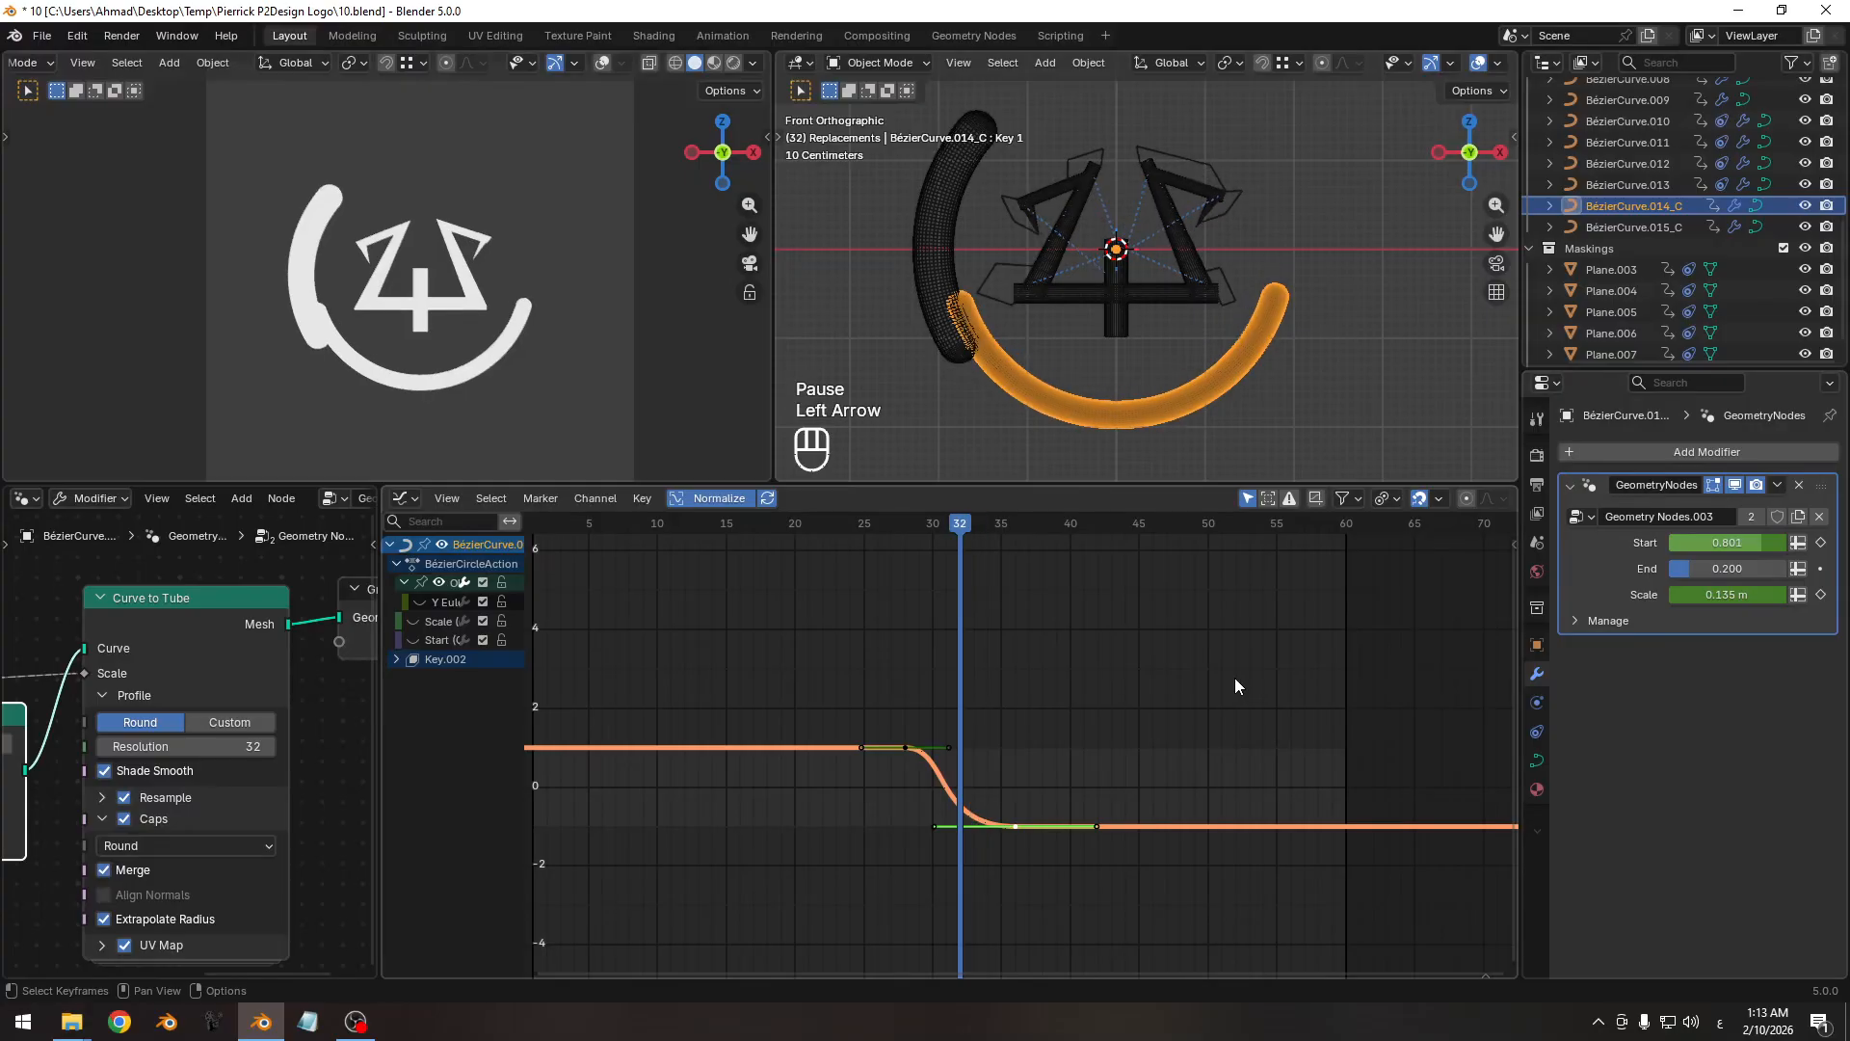
key("Left")
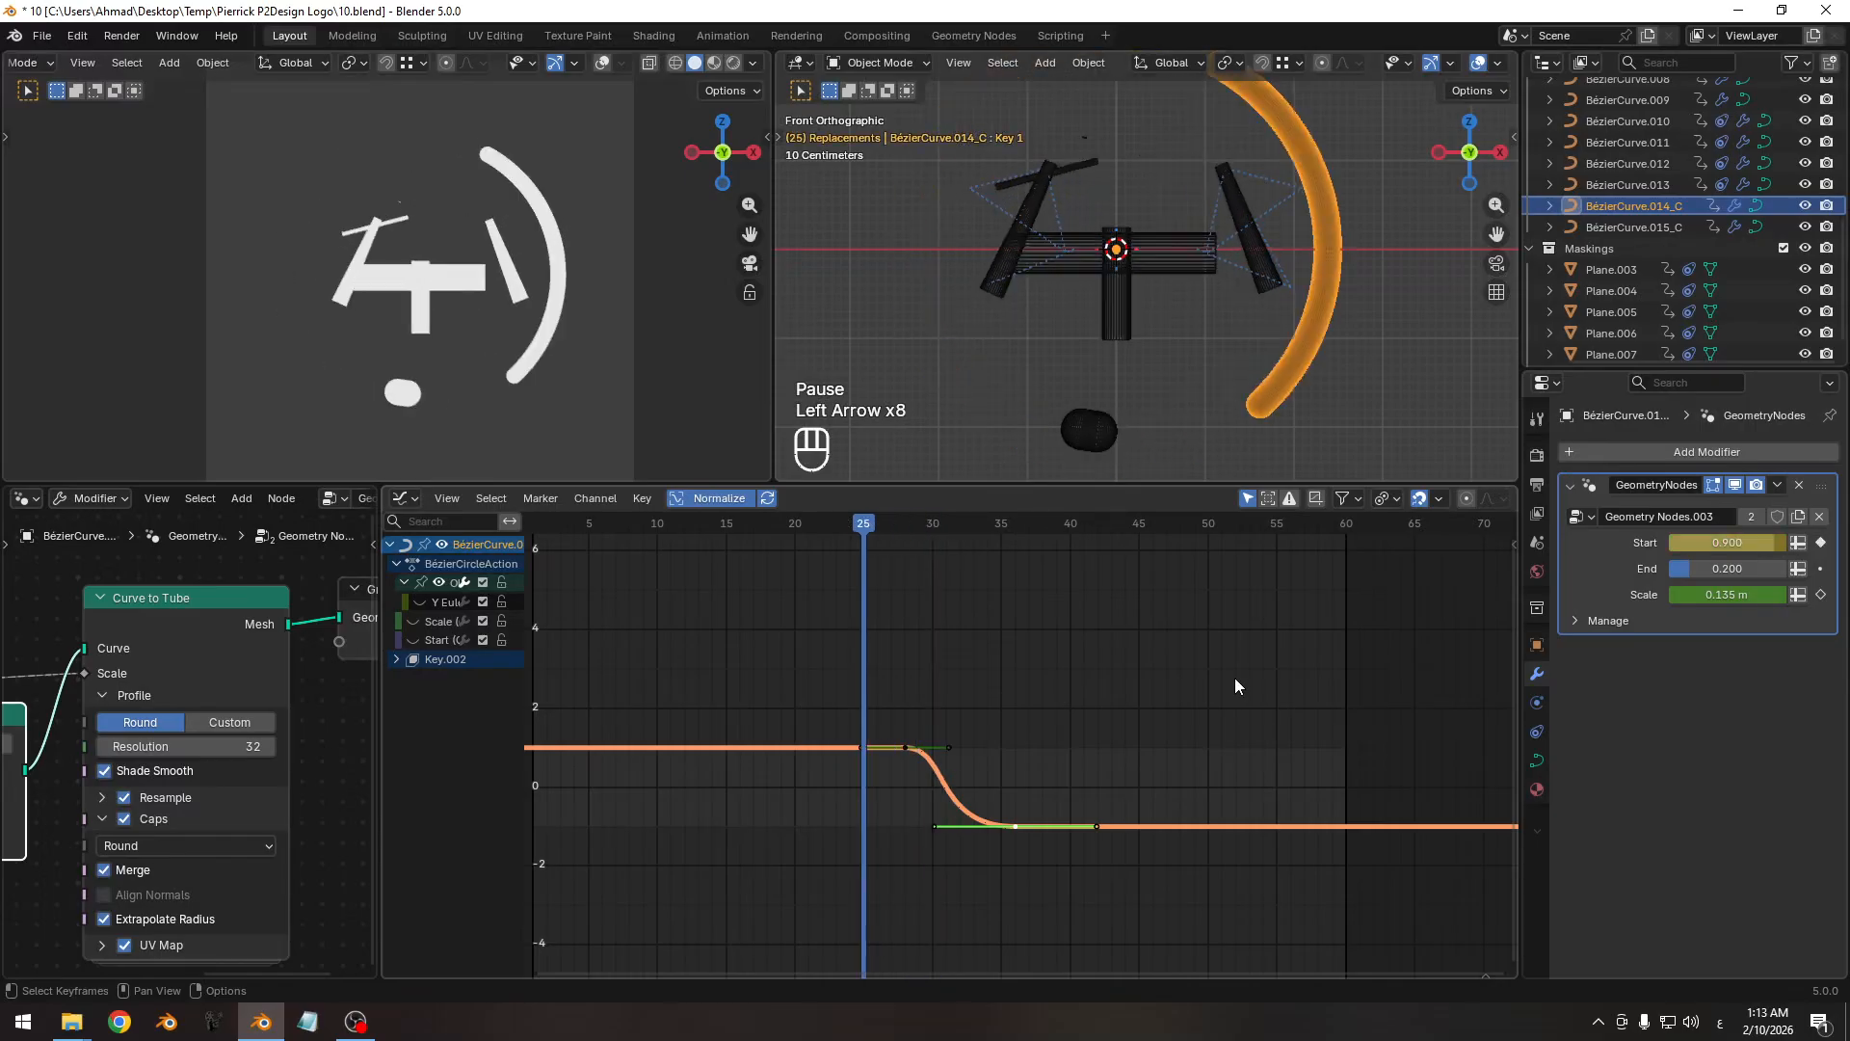
key("Right")
key("Right")
key("Right")
key("Right")
key("Left")
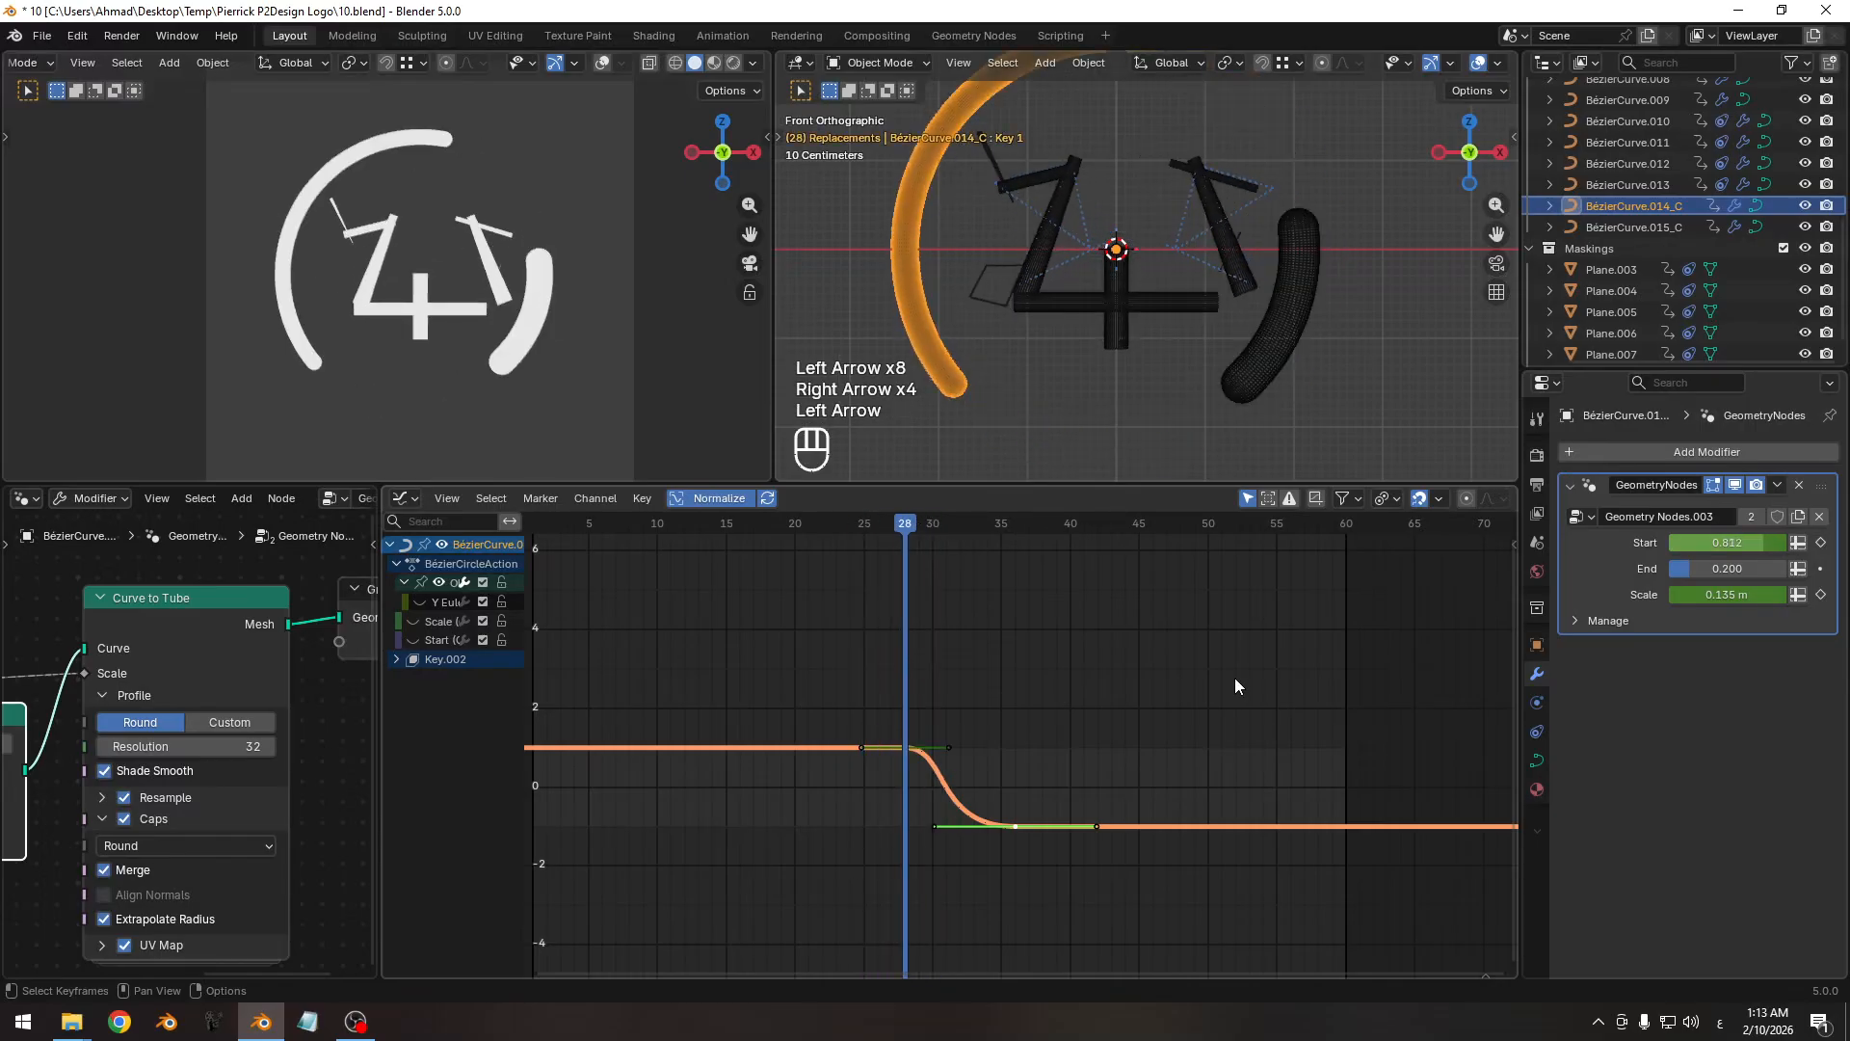
left_click_drag(1726, 568, 1678, 575)
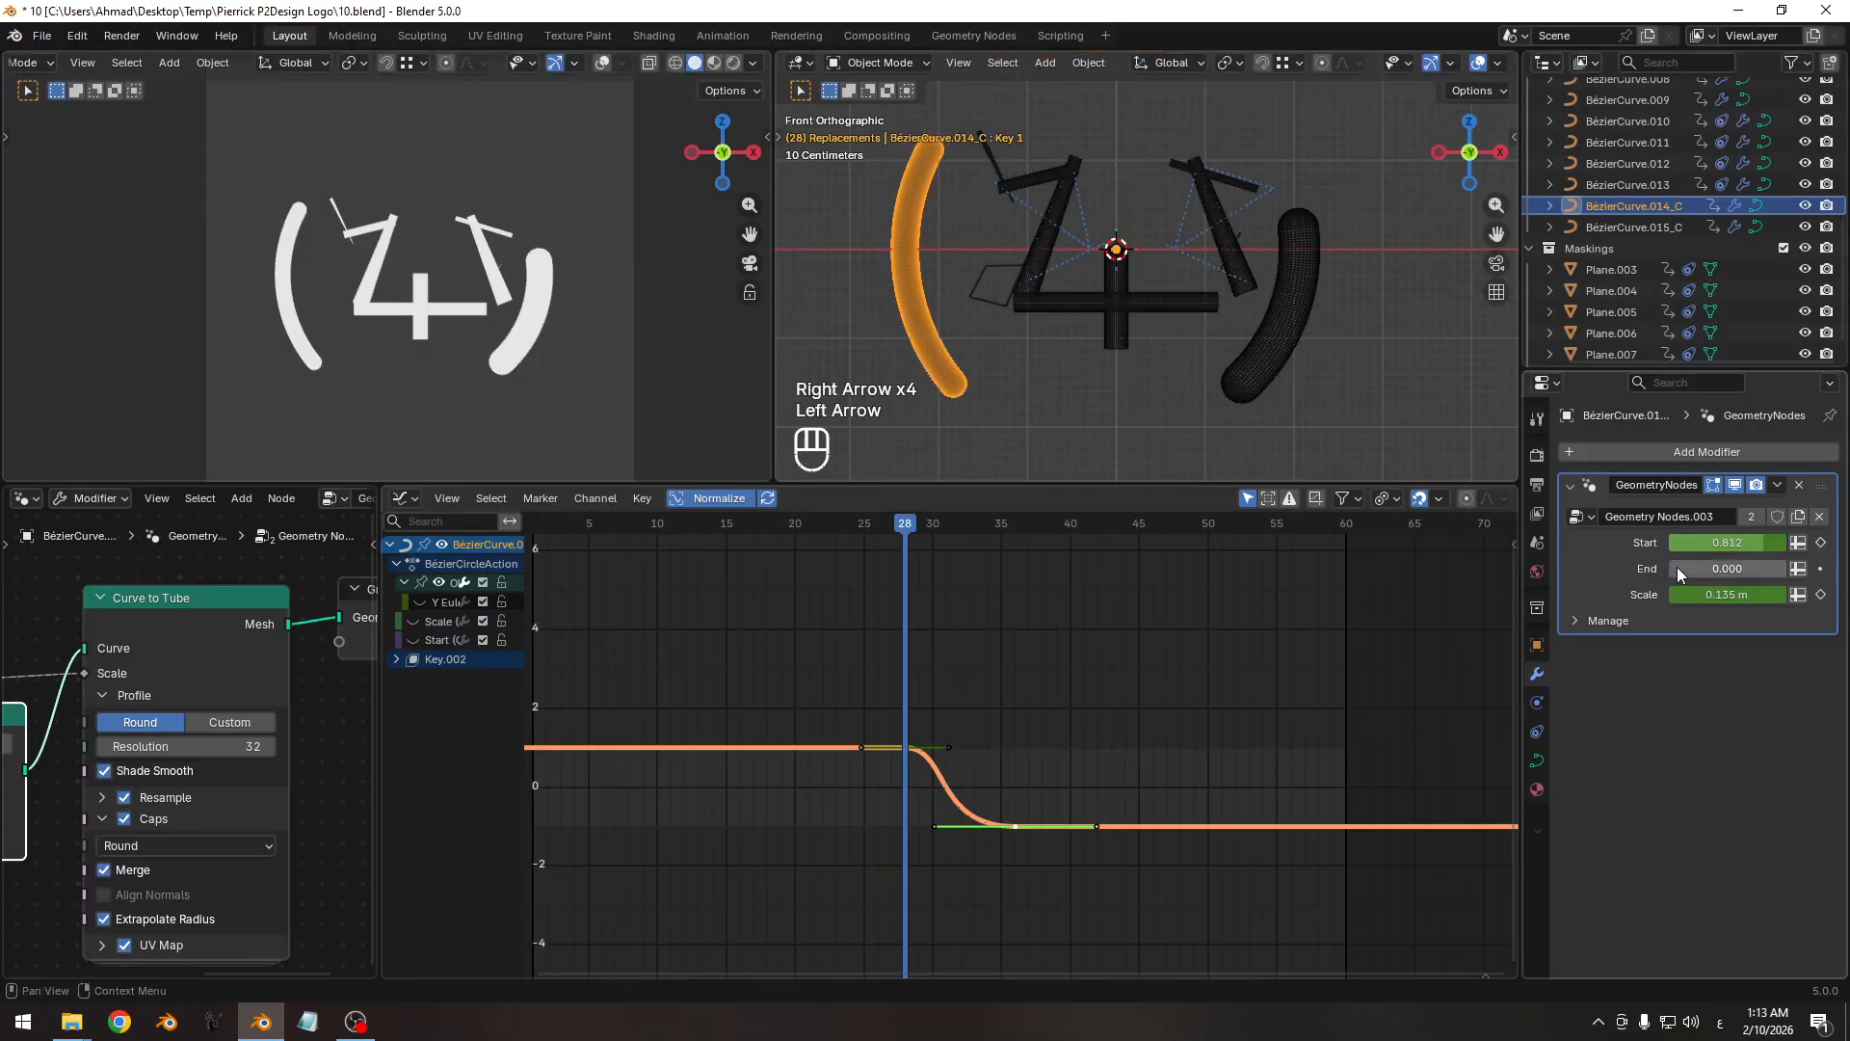
key("i")
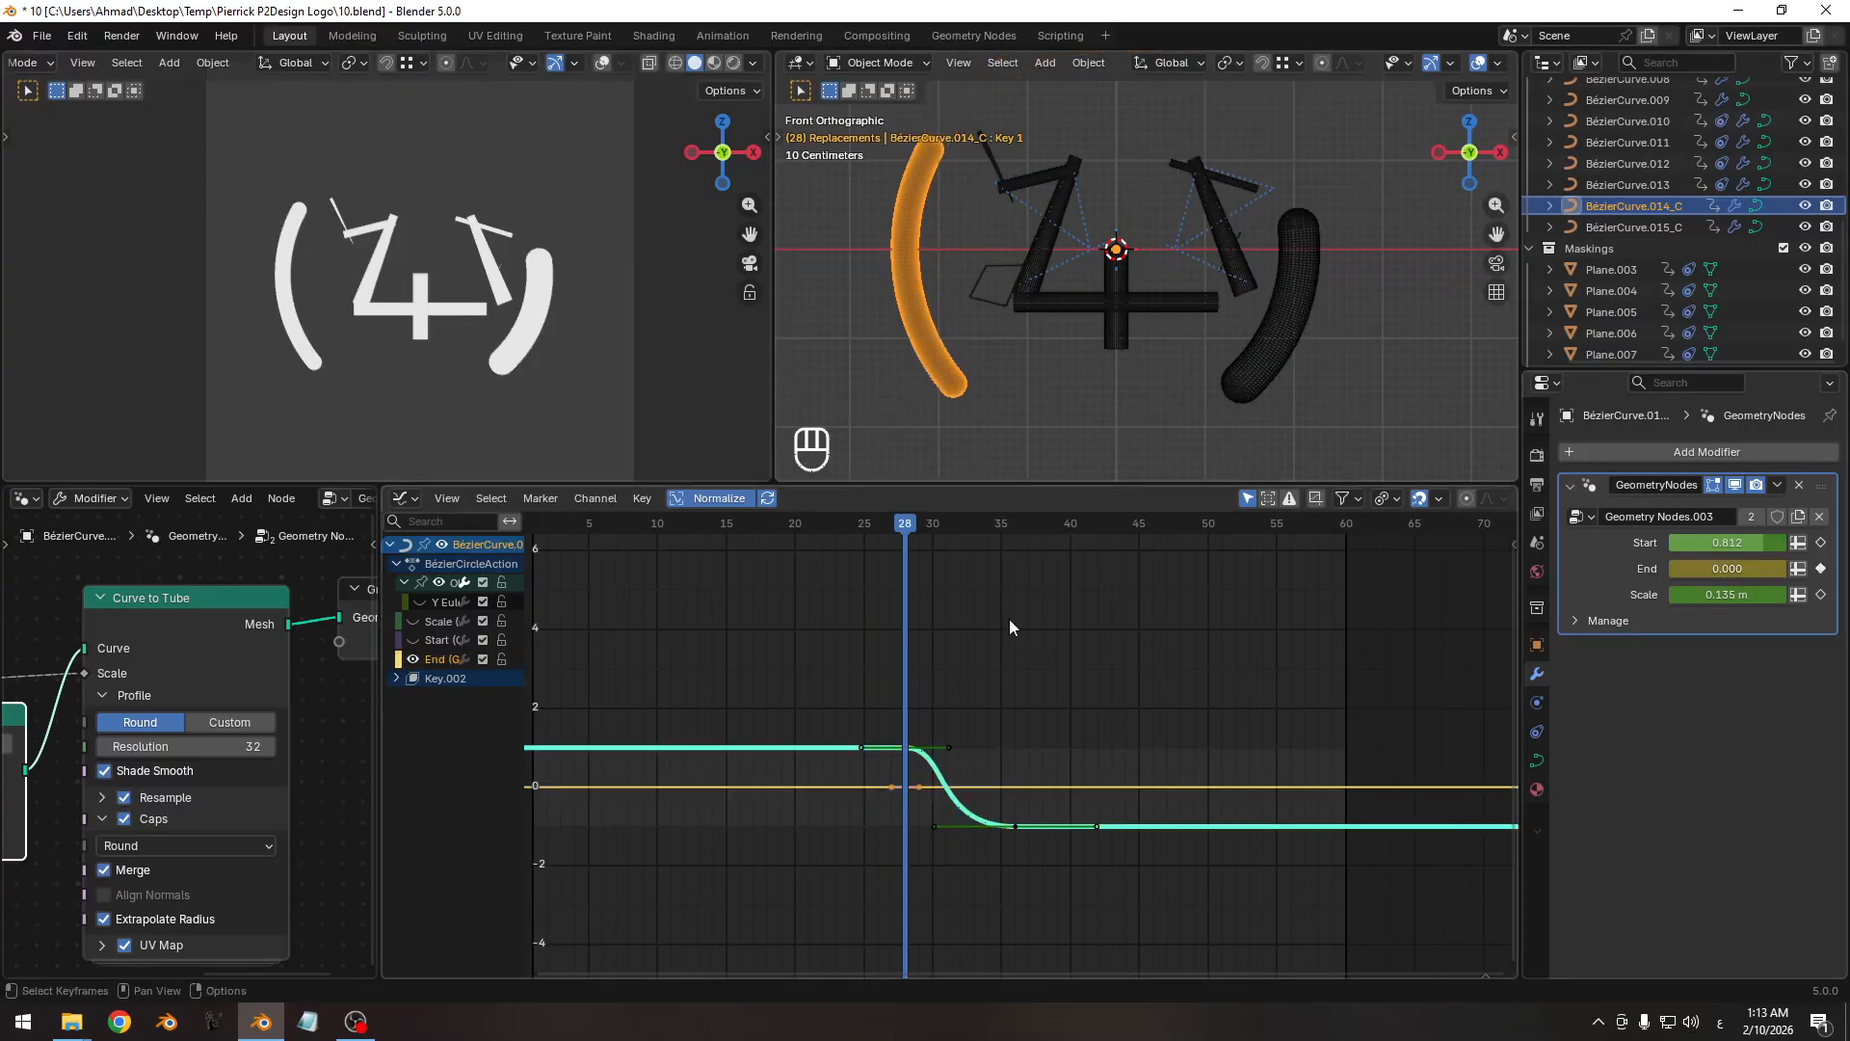
At frame 40, set the tube's End value to 0.2 and keyframe it.
key("Right")
key("Right")
key("Right")
key("Right")
key("Right")
key("Right")
key("Right")
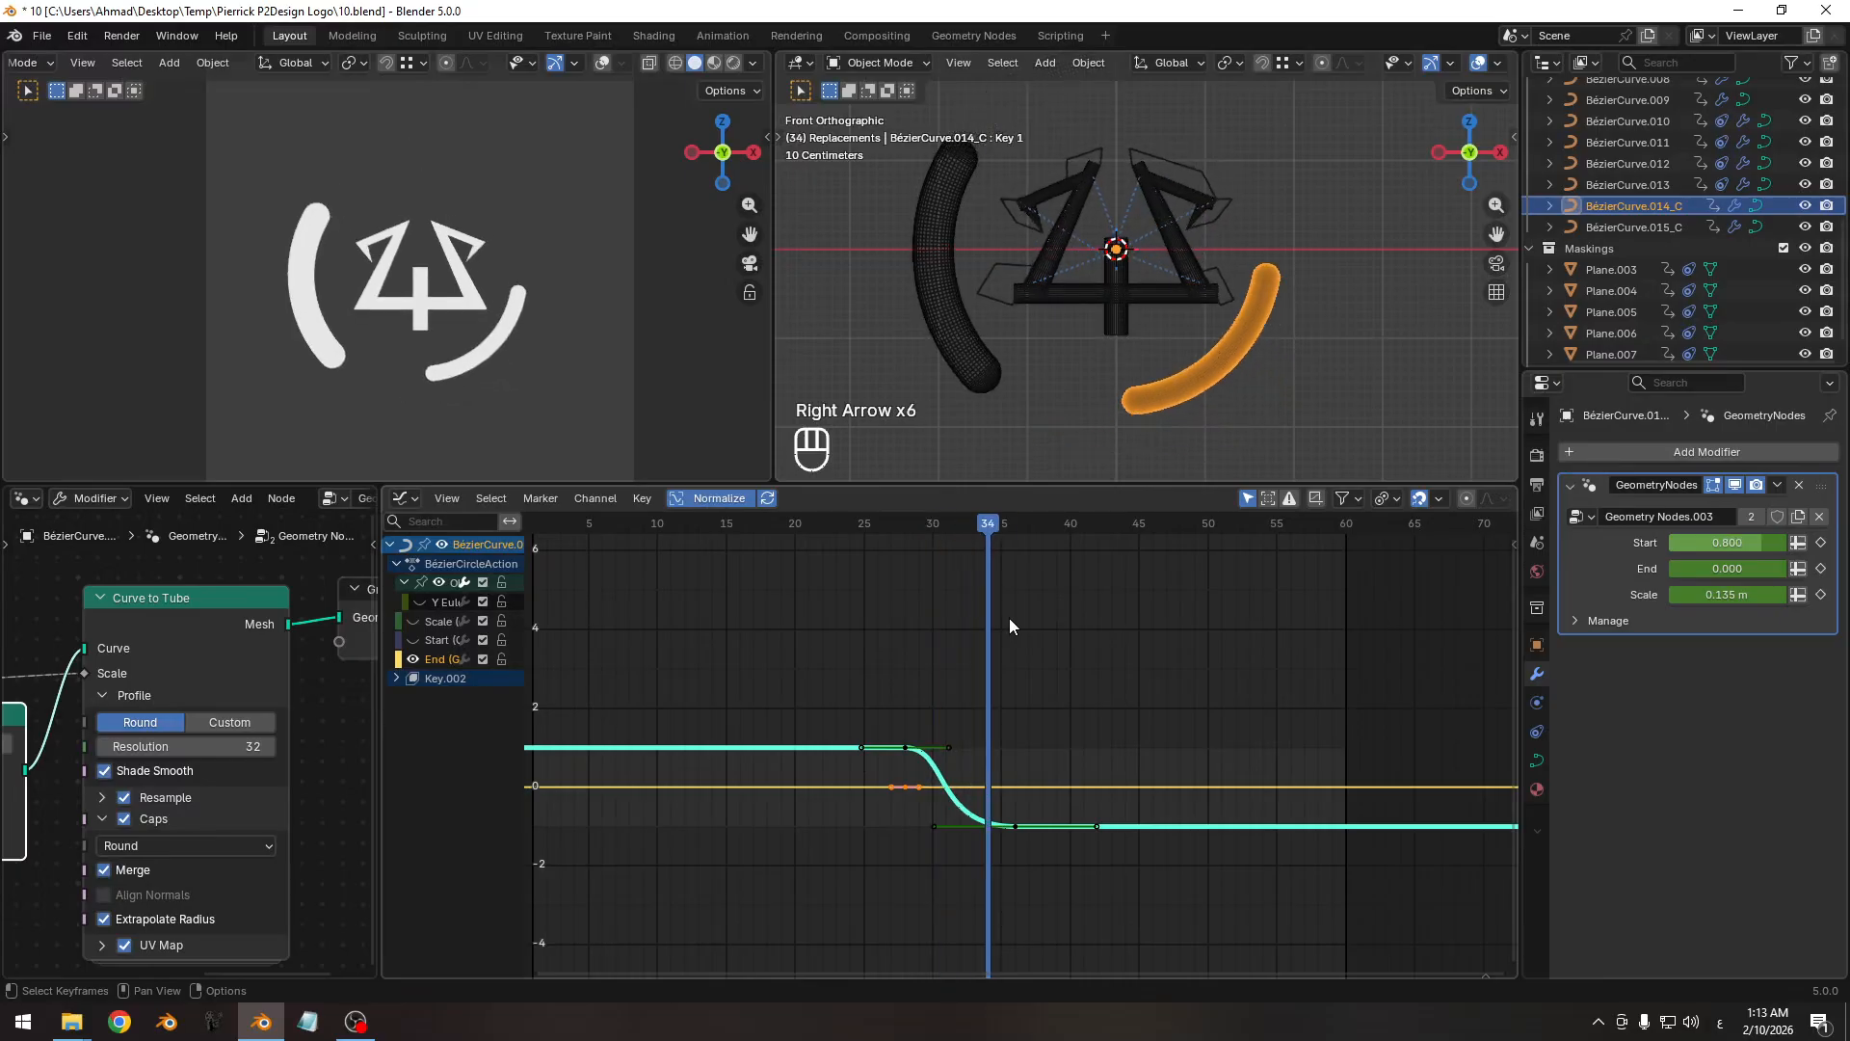
key("Right")
key("Right")
key("Right")
key("Right")
key("Right")
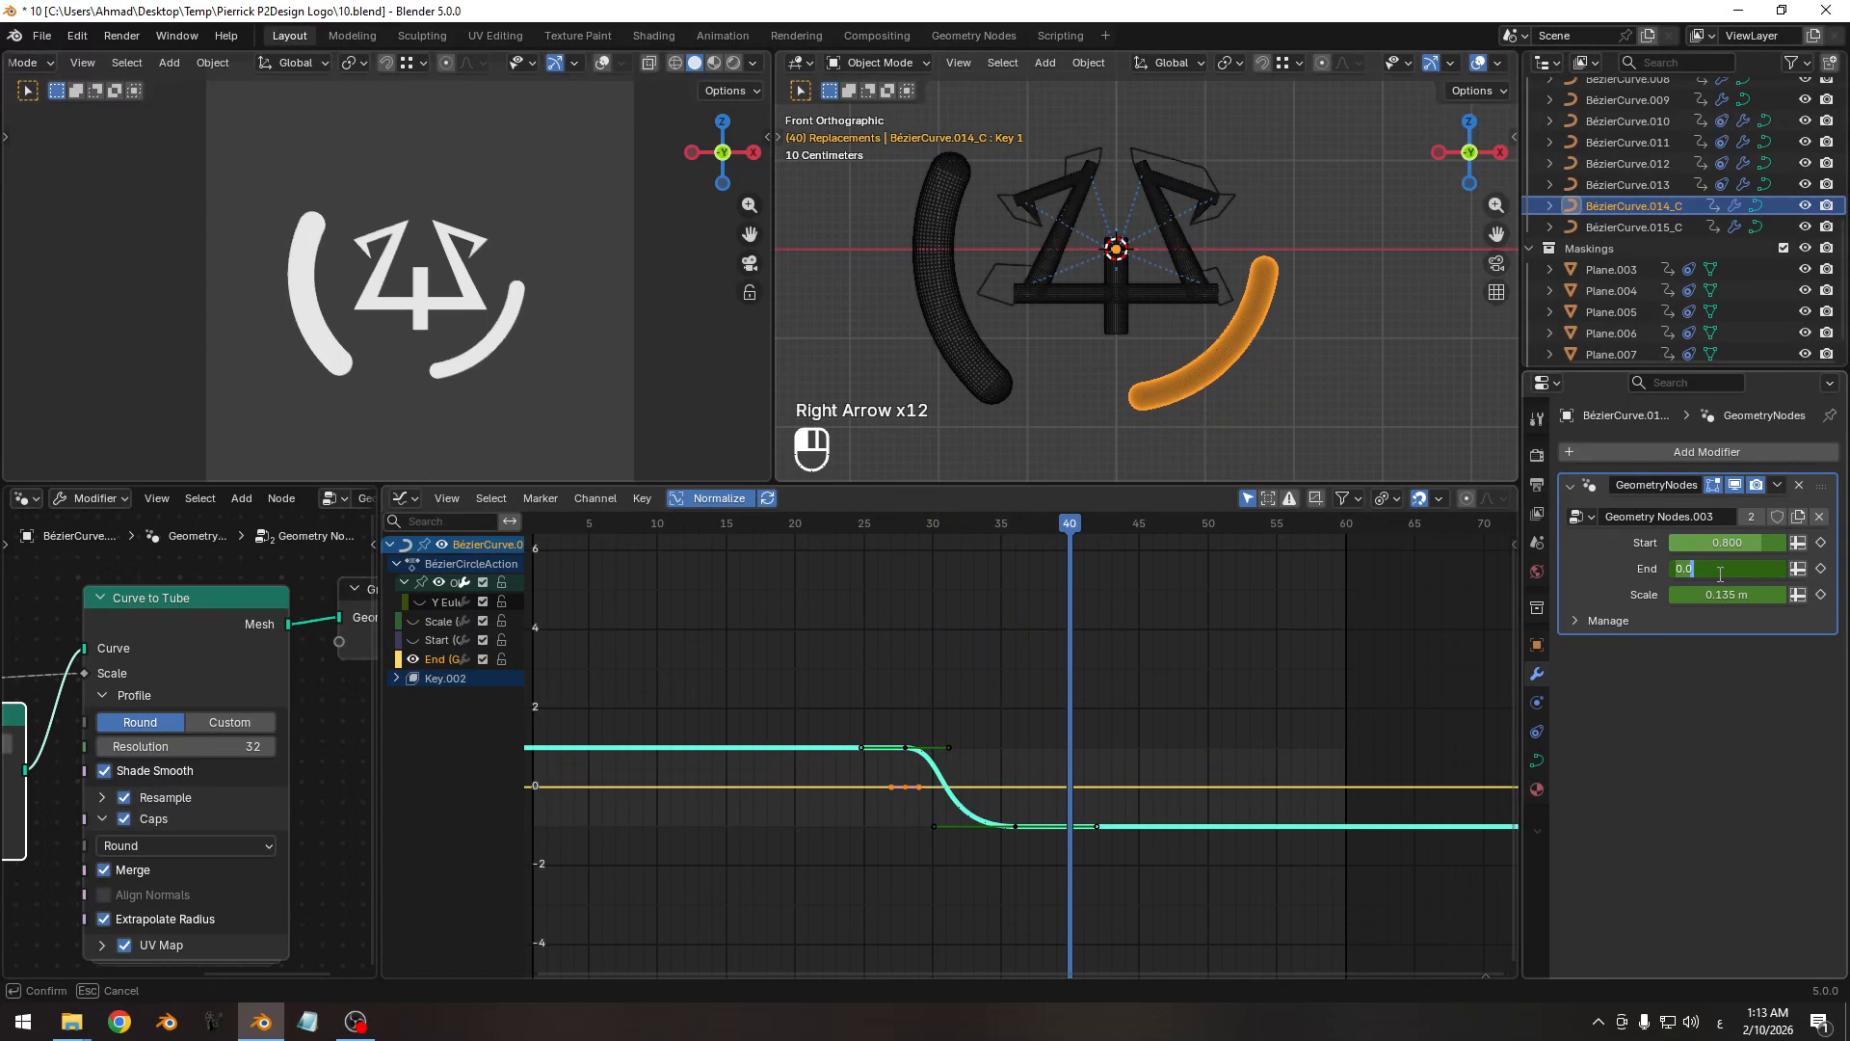
type("2")
key("Return")
left_click(1820, 568)
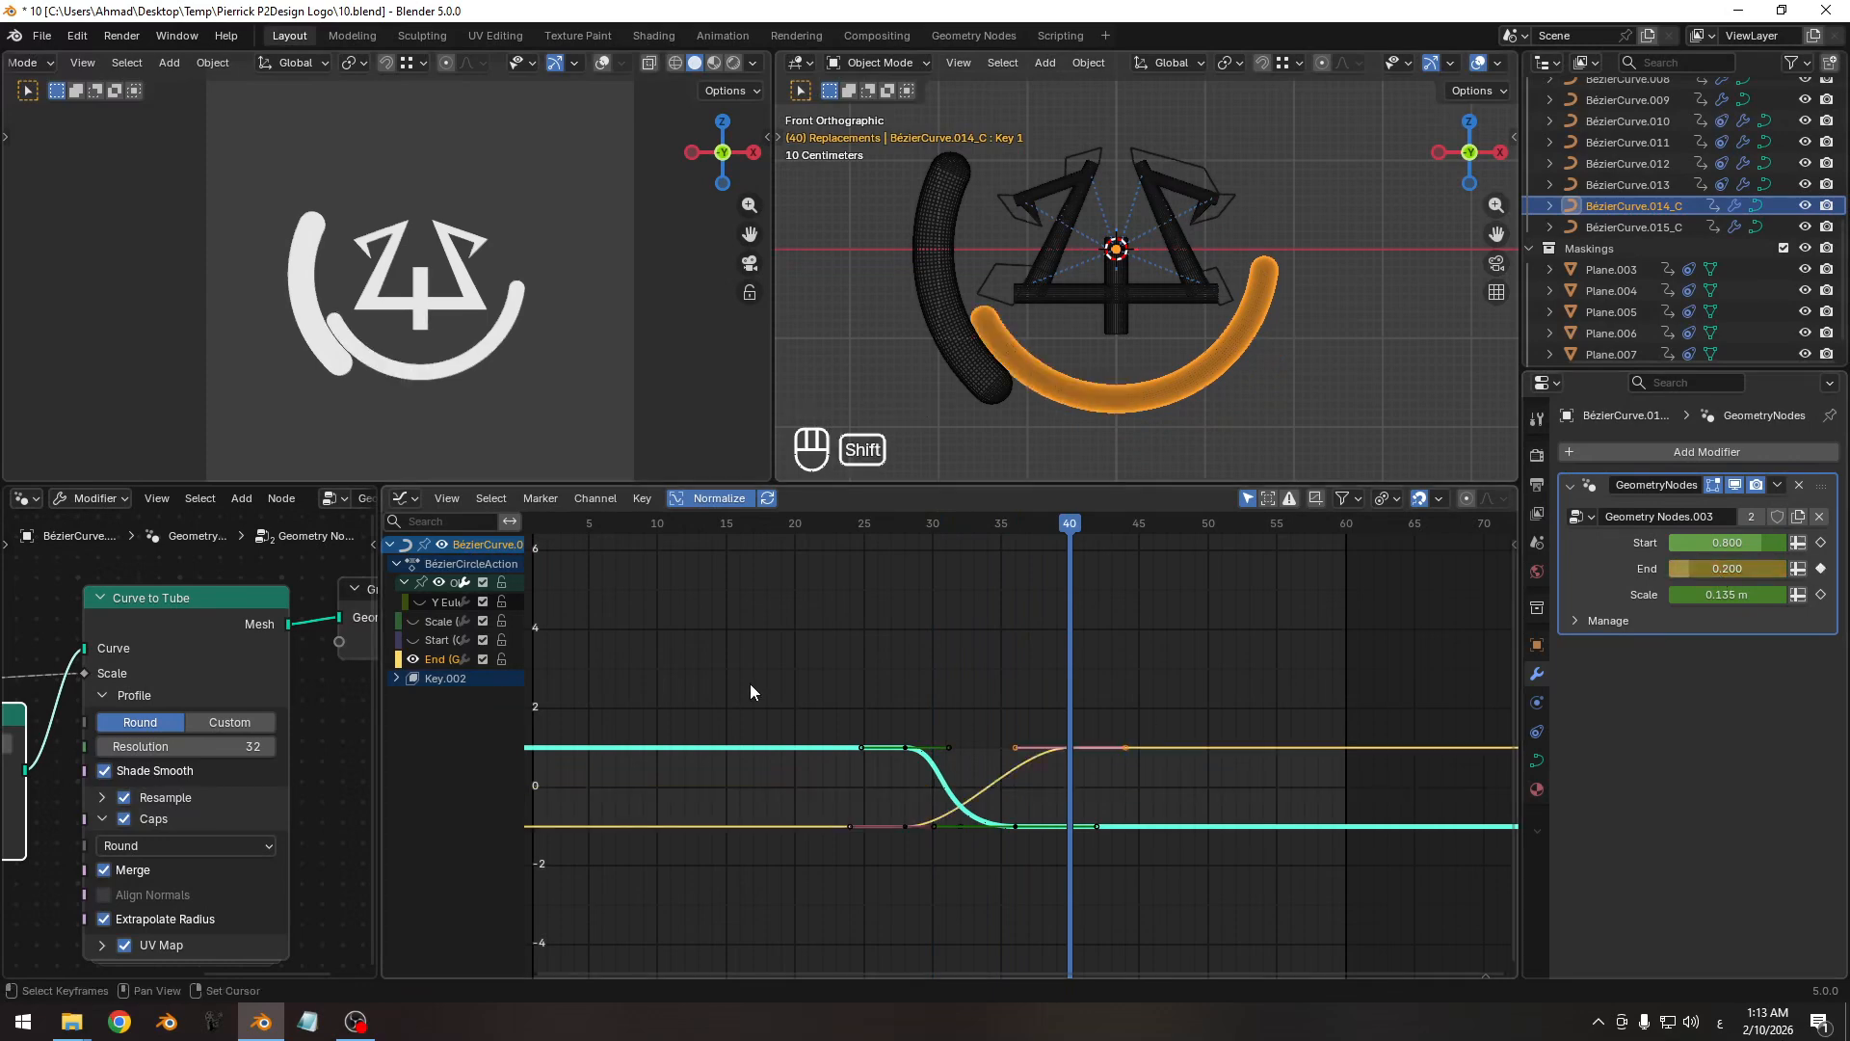
Isolate the End curve in the graph and insert a keyframe on it at frame 34.
middle_click_drag(750, 685, 829, 631)
middle_click_drag(829, 632, 1074, 528, "ctrl")
left_click(1059, 725)
key("shift+h")
left_click(1049, 530)
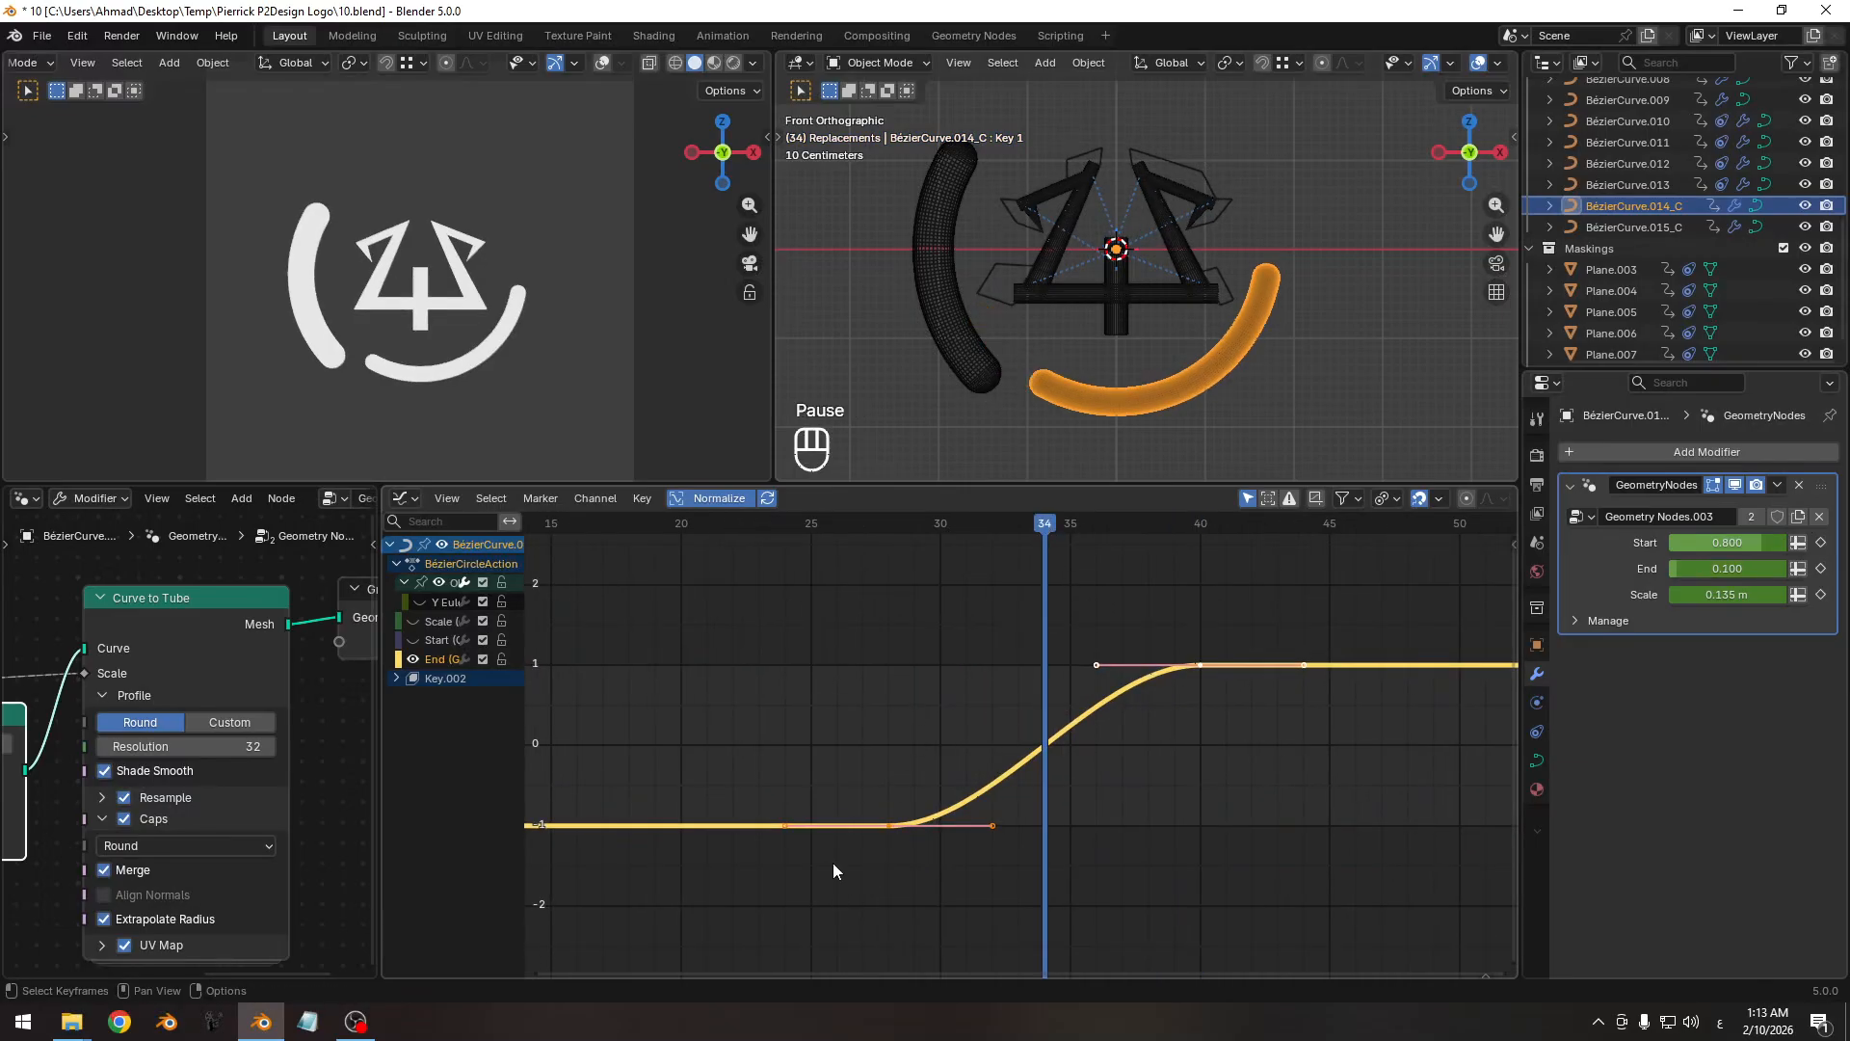
key("i")
Rotate and scale the middle End keyframe's handles for a steeper transition, and move the keyframe to frame 32.
left_click(891, 818)
left_click_drag(976, 733, 1070, 766)
key("r")
left_click(1231, 672)
key("r")
left_click(1238, 698)
key("s")
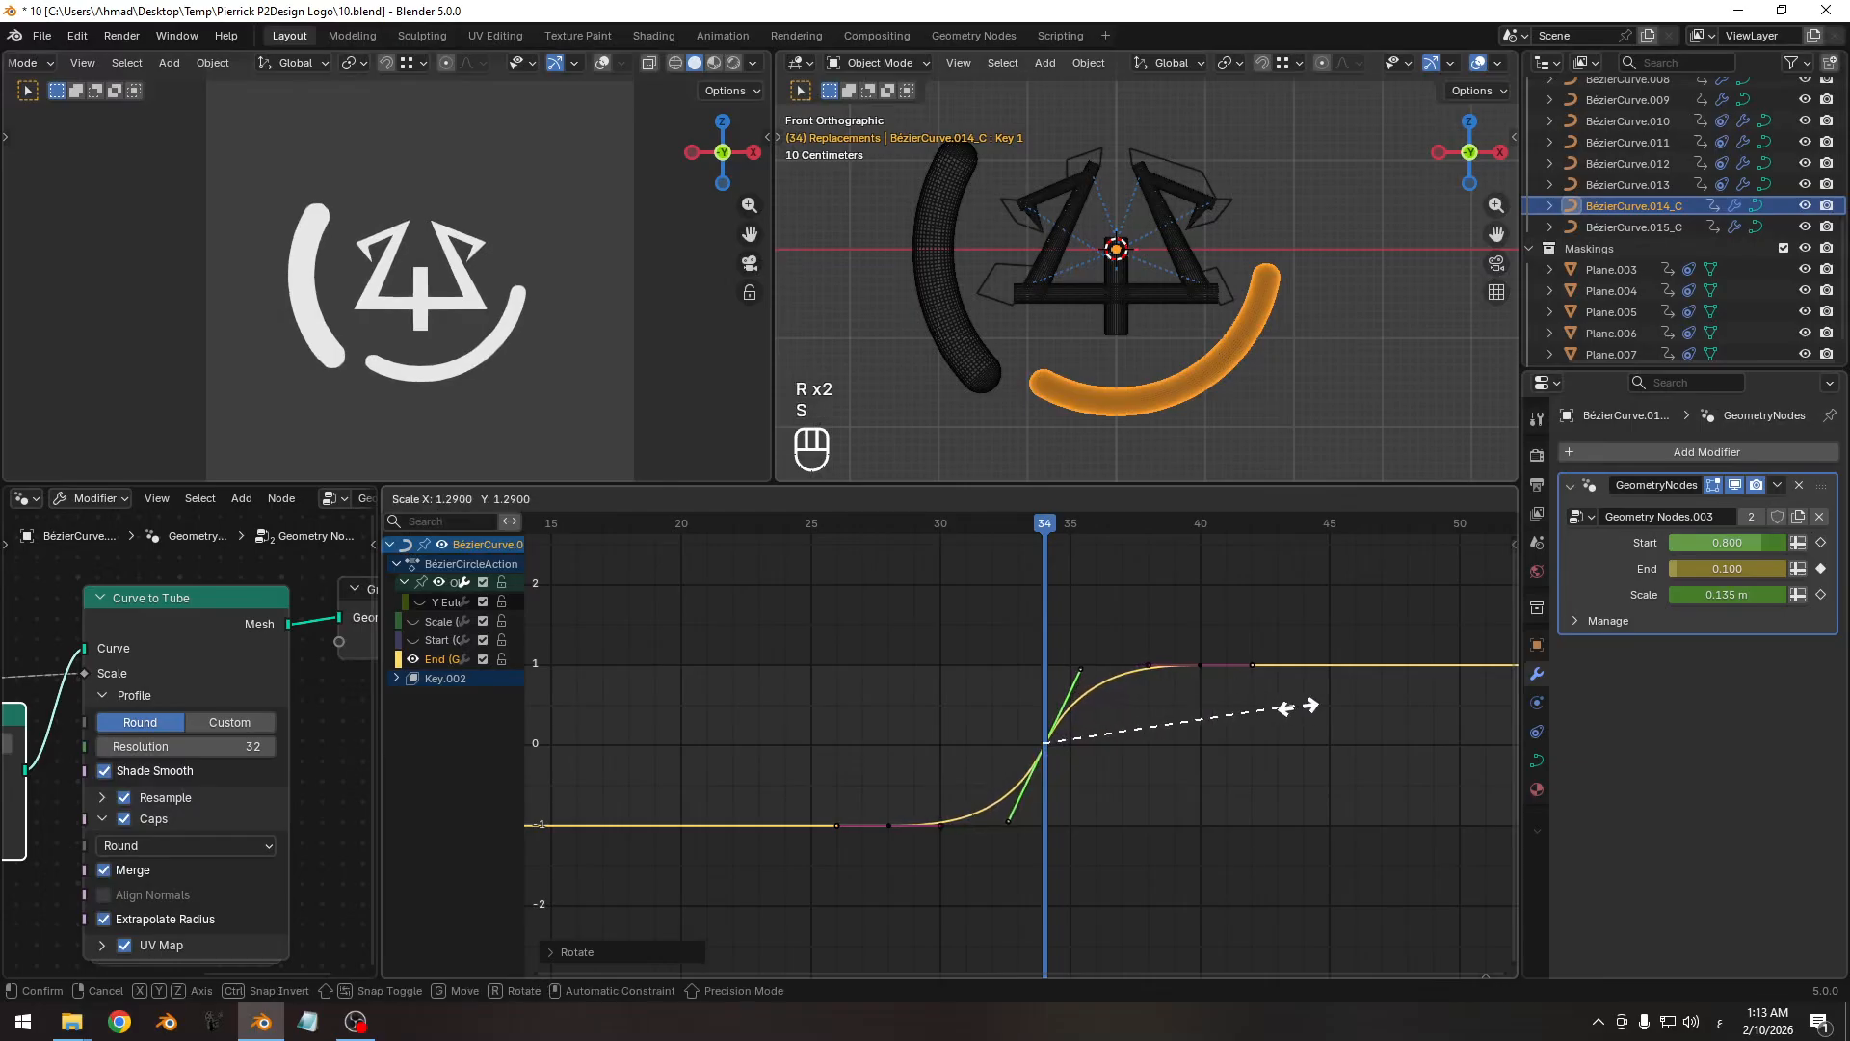
left_click(1304, 706)
key("g")
key("x")
left_click(1249, 713)
Scale the handles of the End keyframes at frames 28 and 40 for a smoother ease, and save the file.
left_click_drag(880, 788, 901, 836)
key("s")
left_click(1052, 882)
left_click(1200, 665)
key("s")
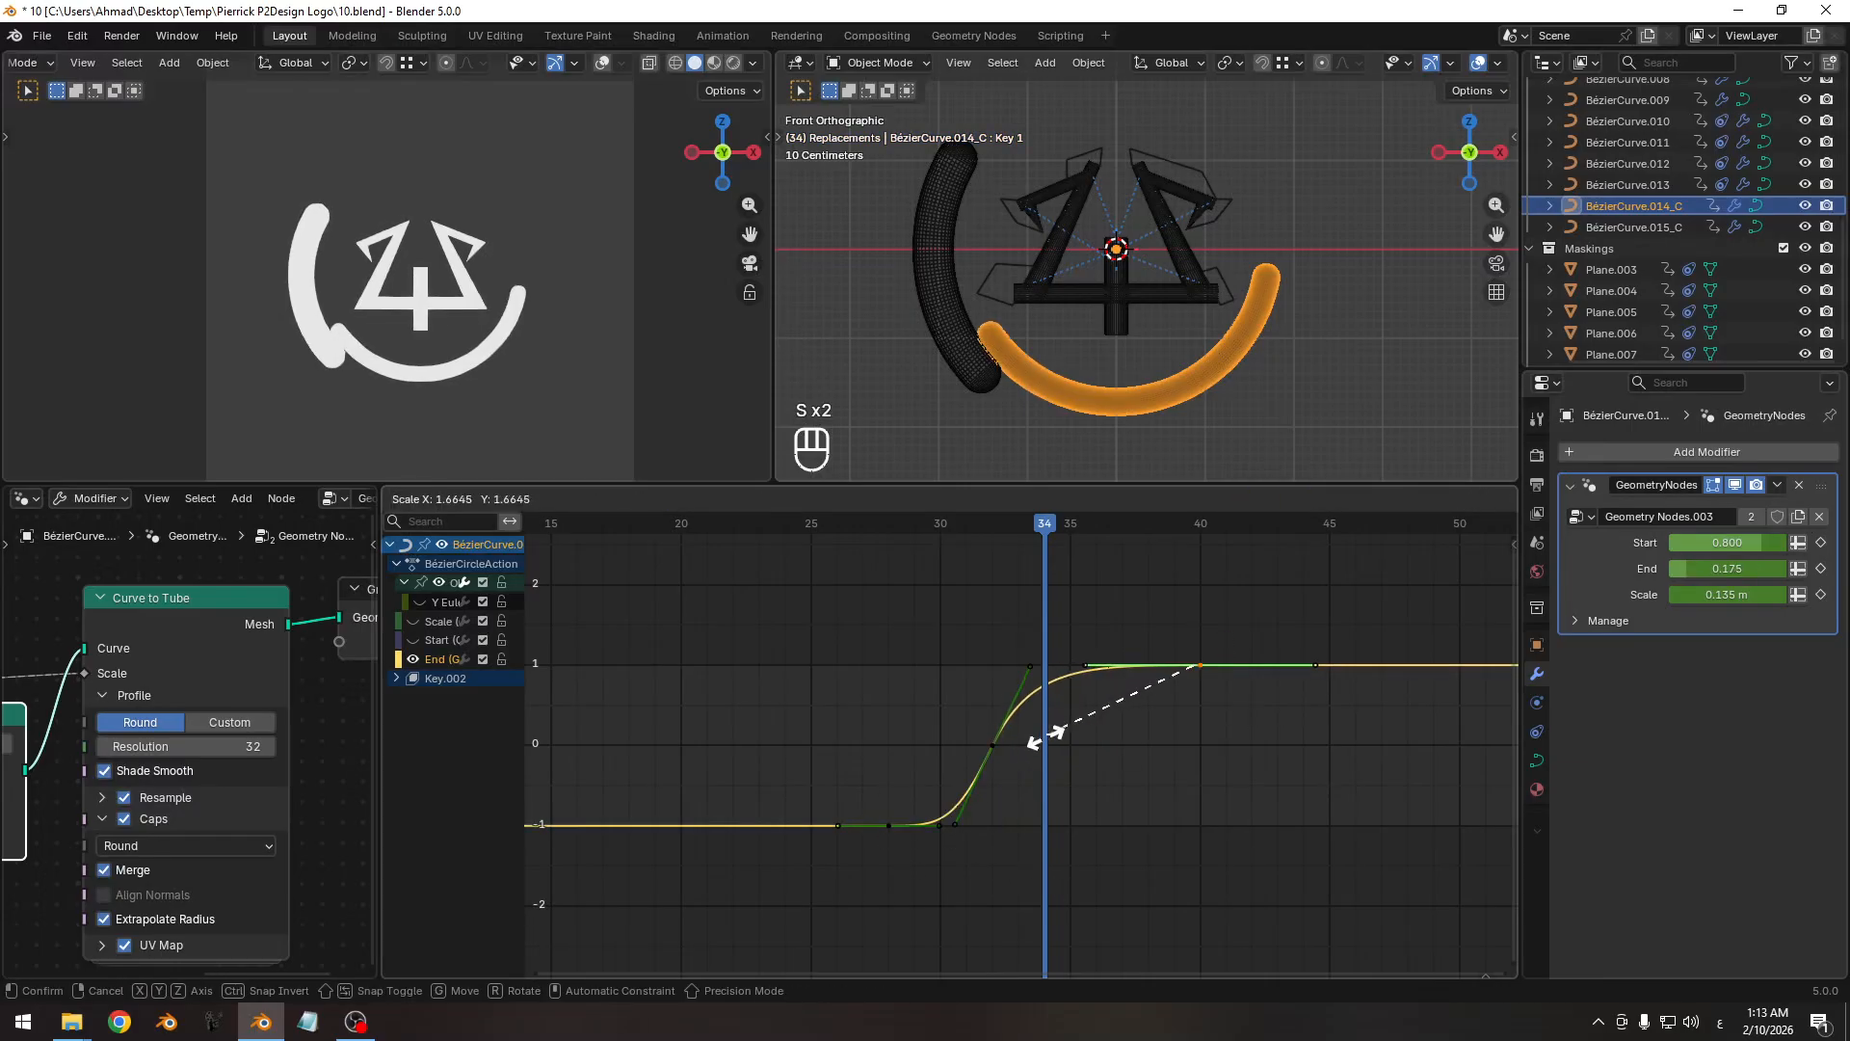
left_click(996, 745)
key("ctrl+s")
scroll(1012, 684, "down", 3)
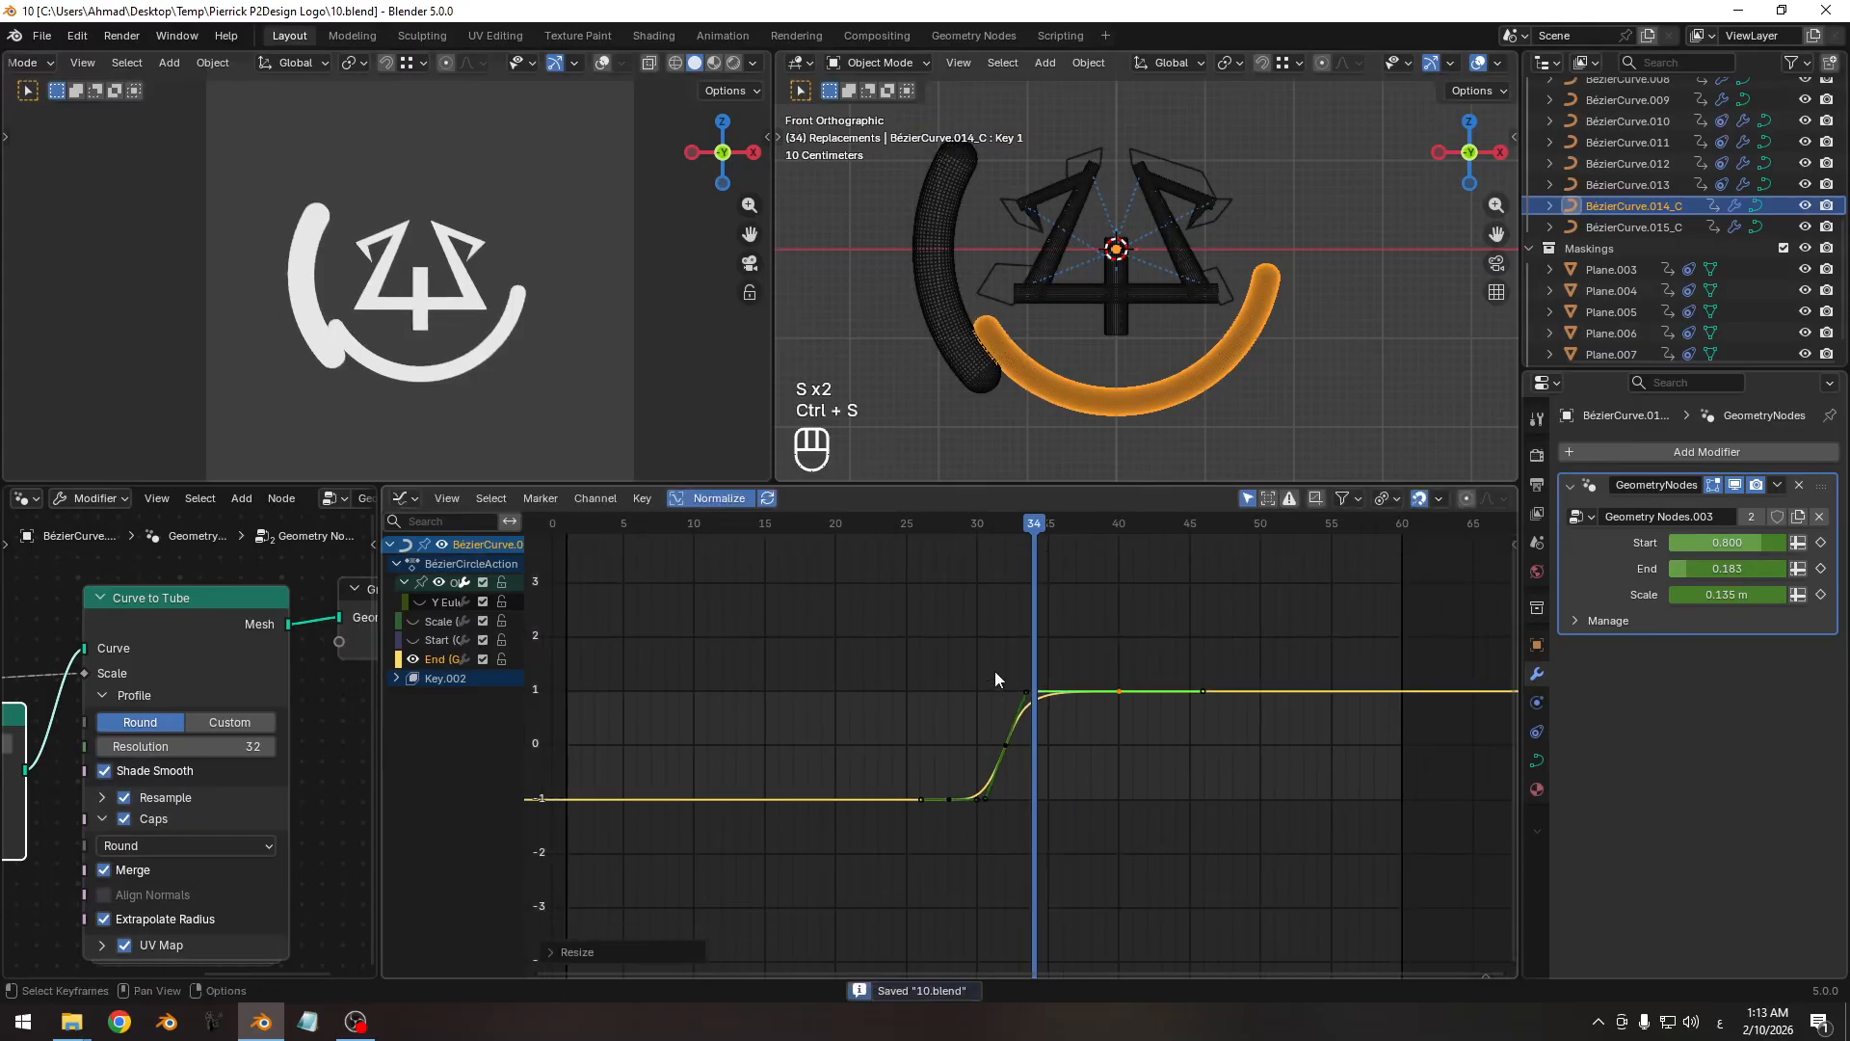
Shift all End keyframes 2 frames earlier and scrub the timeline to review the tube's growth.
mouse_move(937, 539)
left_mouse_down()
mouse_move(865, 533)
mouse_move(991, 536)
mouse_move(892, 541)
mouse_move(956, 536)
left_mouse_up()
key("a")
key("g")
key("x")
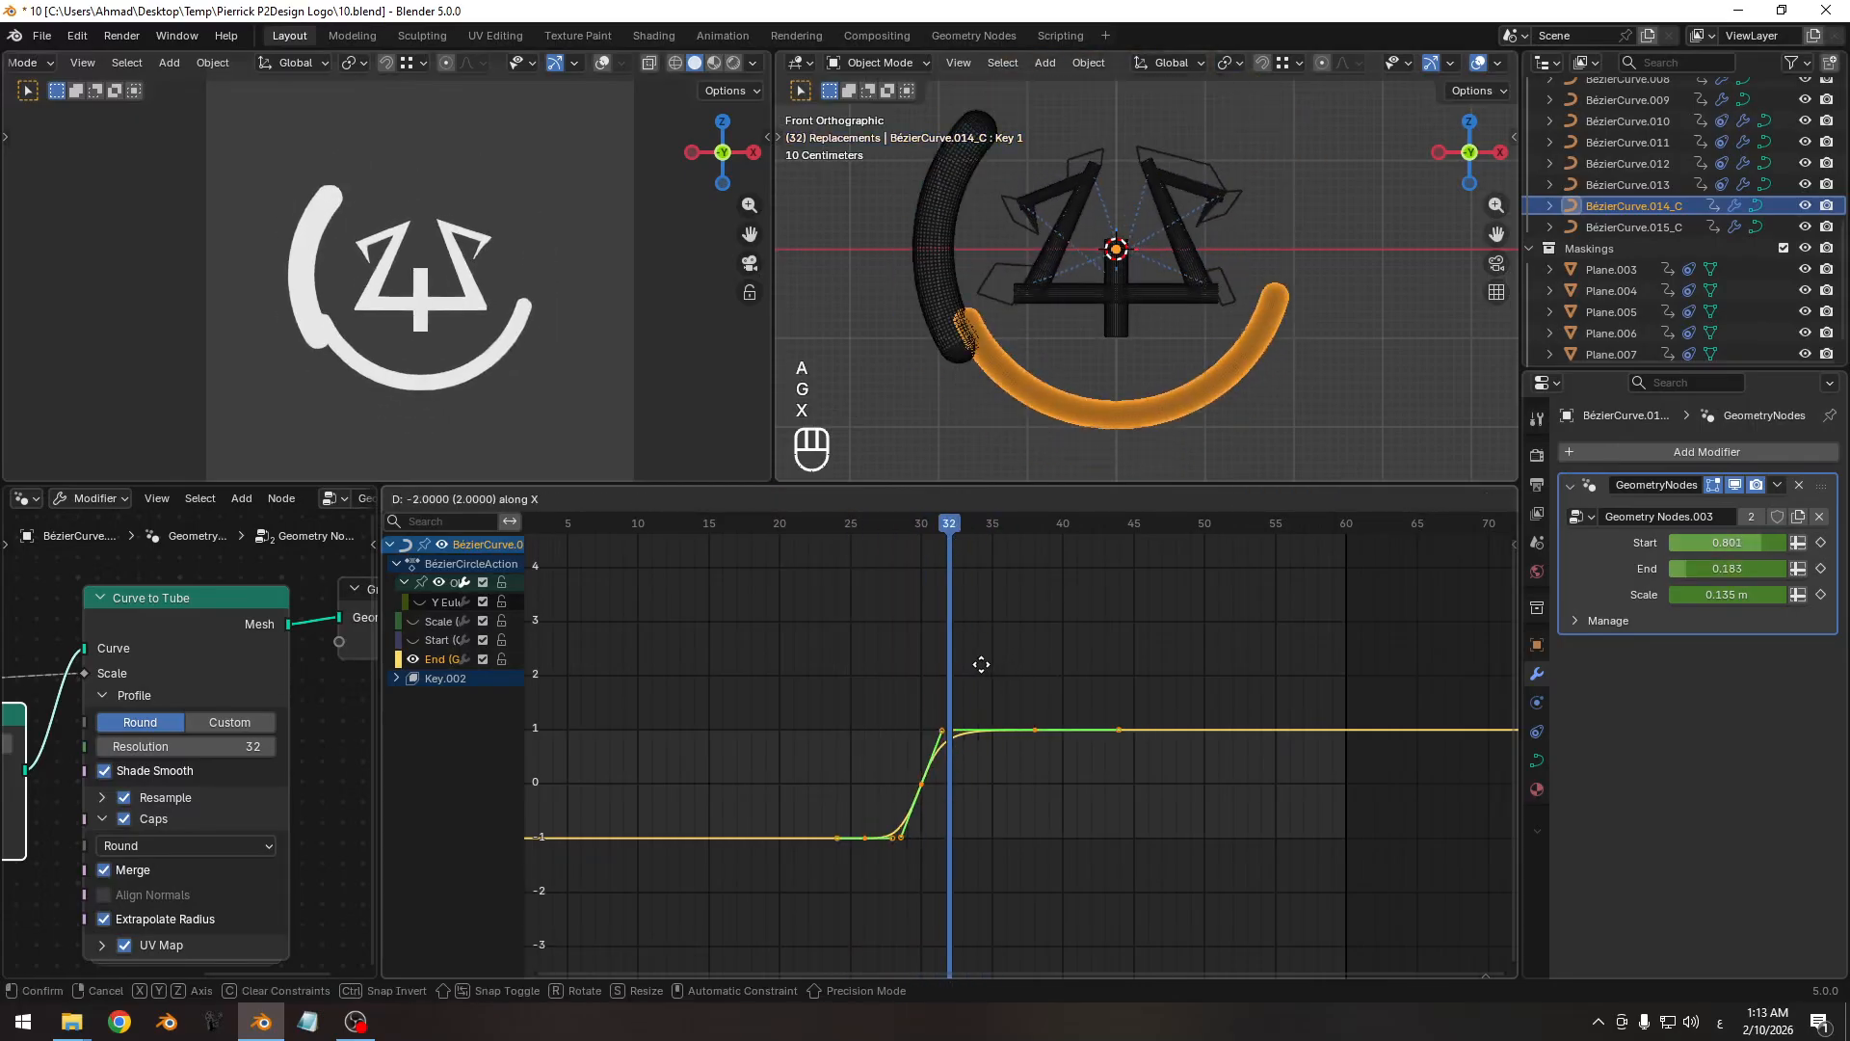
left_click(977, 661)
left_click(808, 528)
left_click_drag(808, 528, 907, 530)
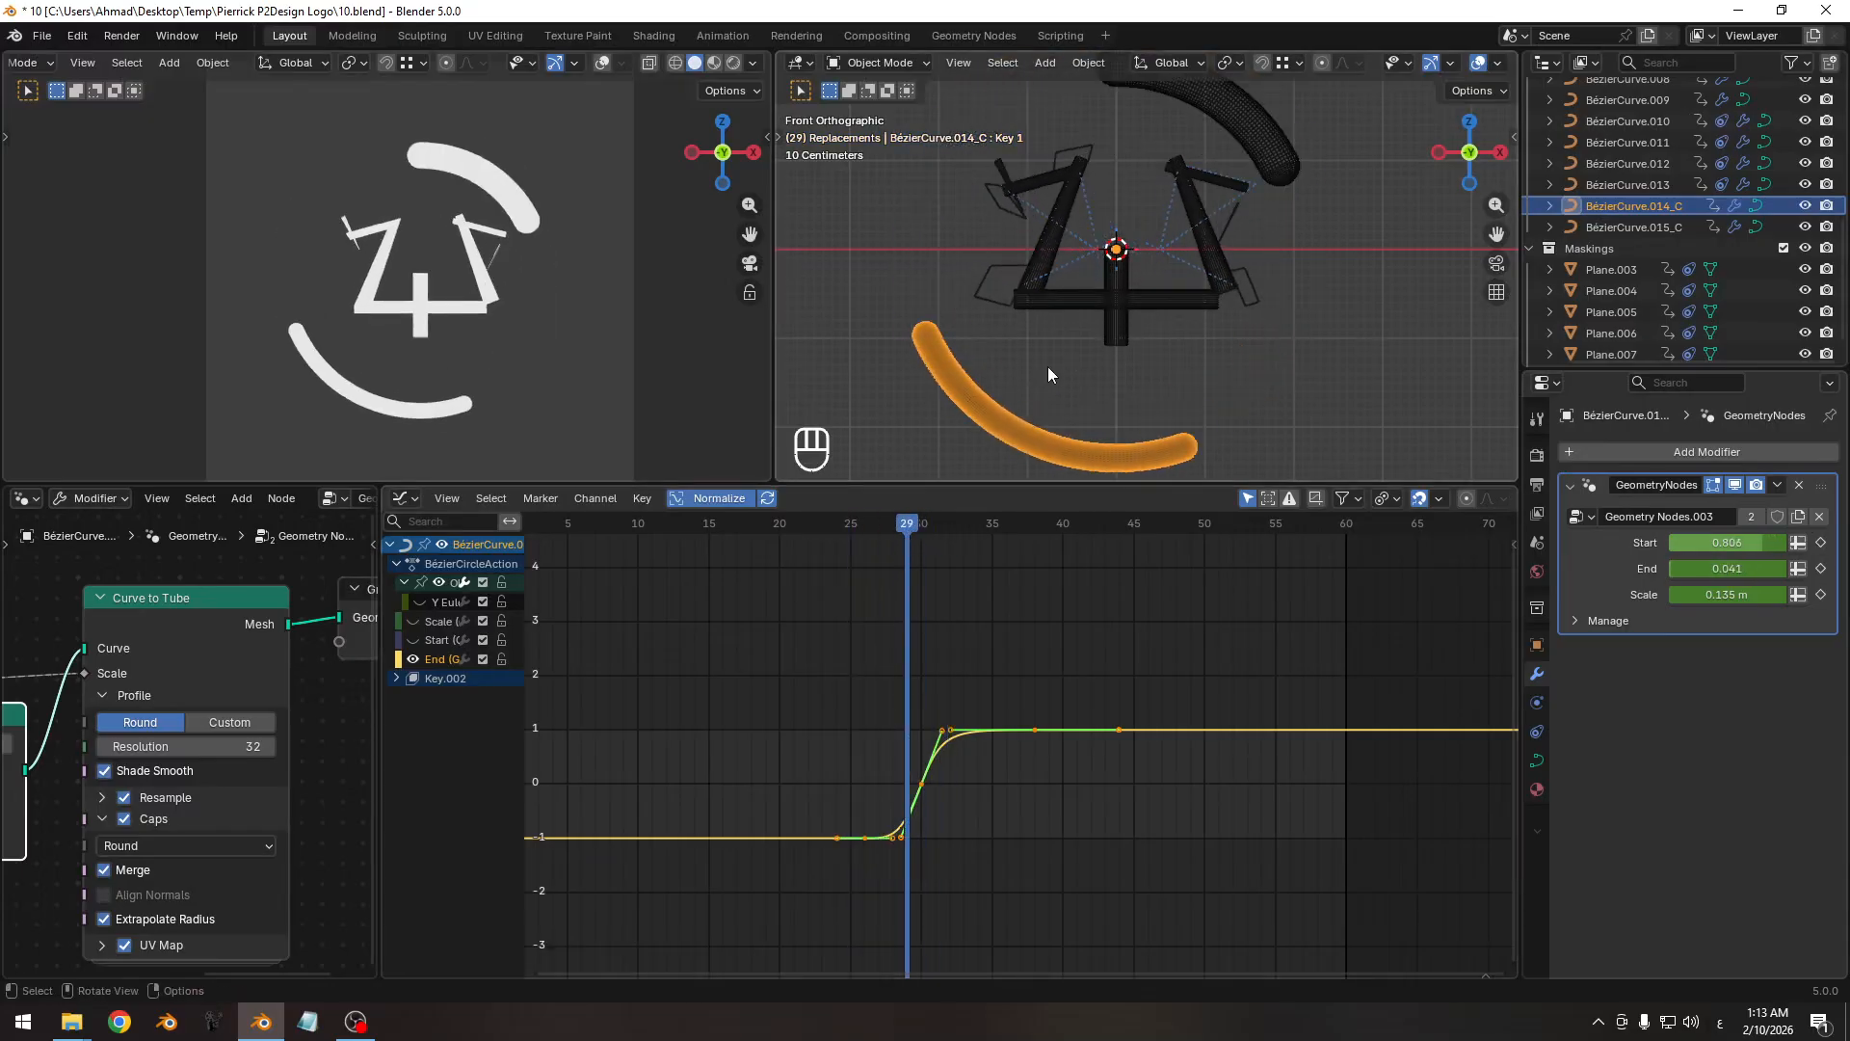
Isolate the Y rotation curve of the thick tube BézierCurve.015_C and show its values without normalization.
left_click(1151, 188)
middle_click_drag(981, 718, 900, 642, "ctrl")
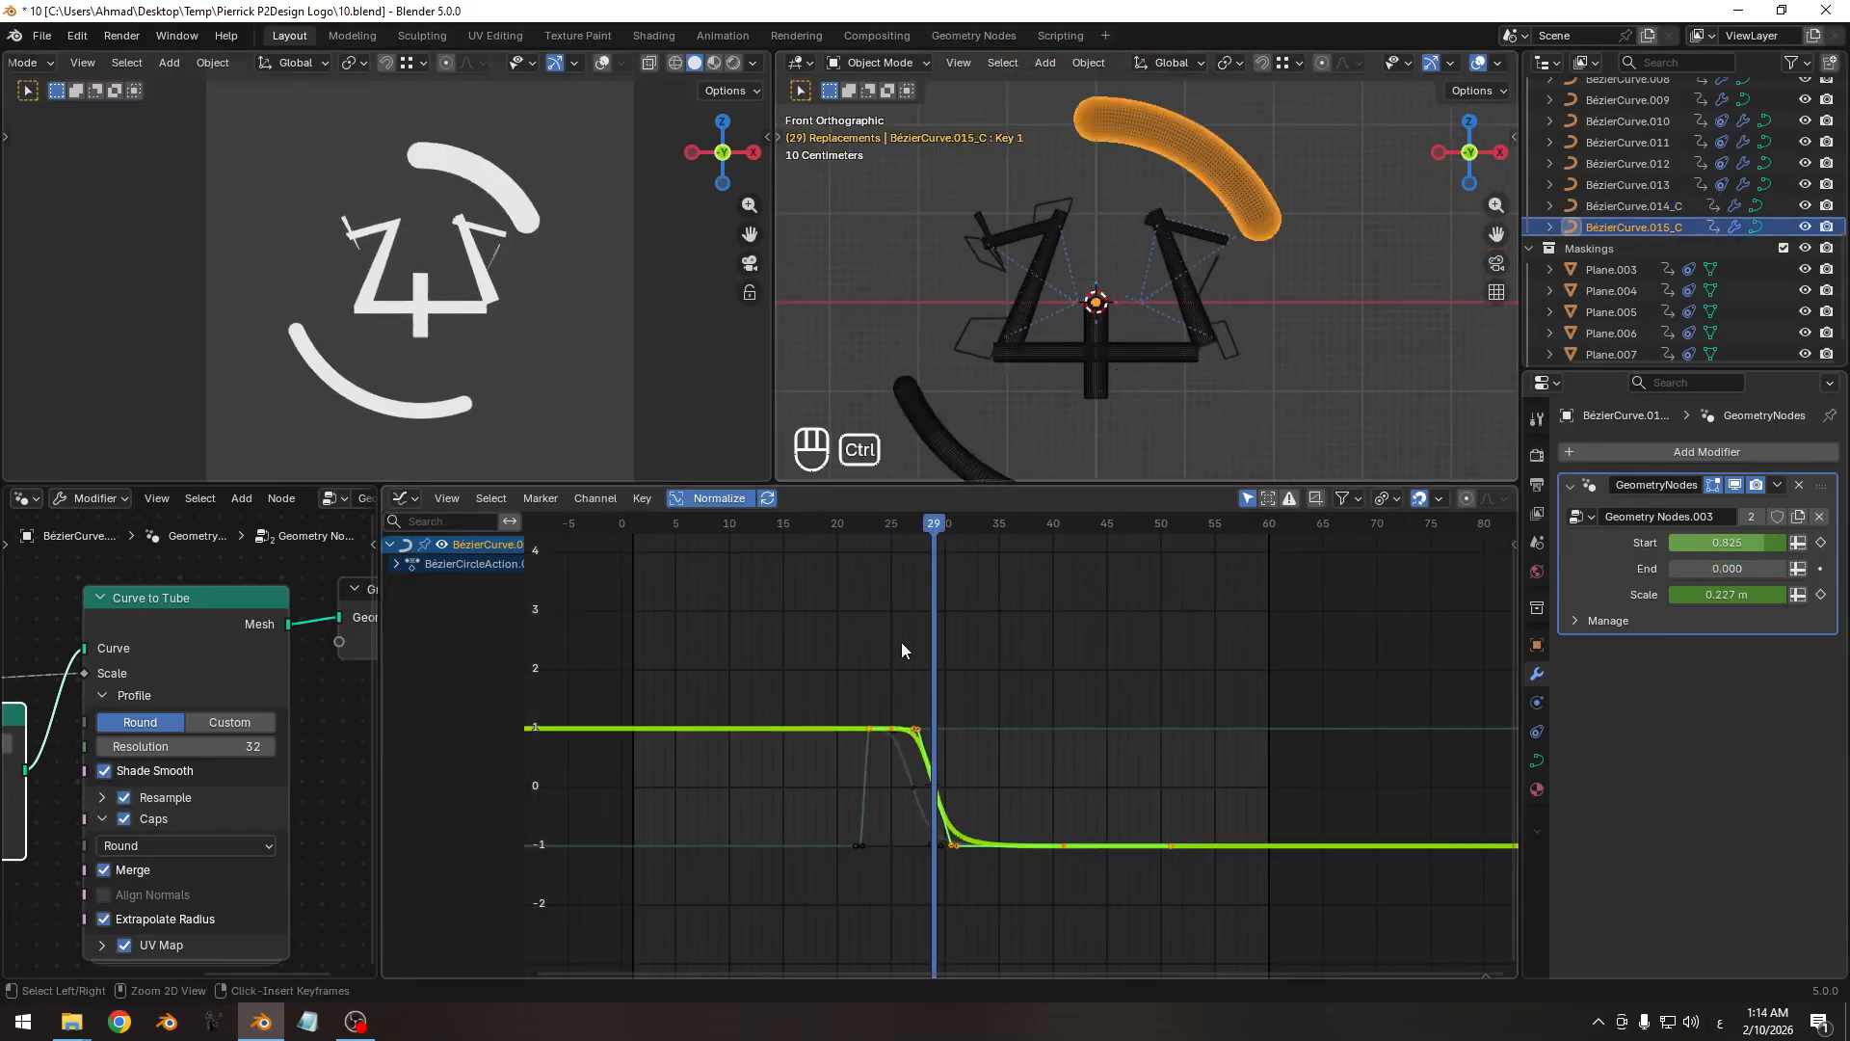
left_click_drag(917, 530, 1045, 550)
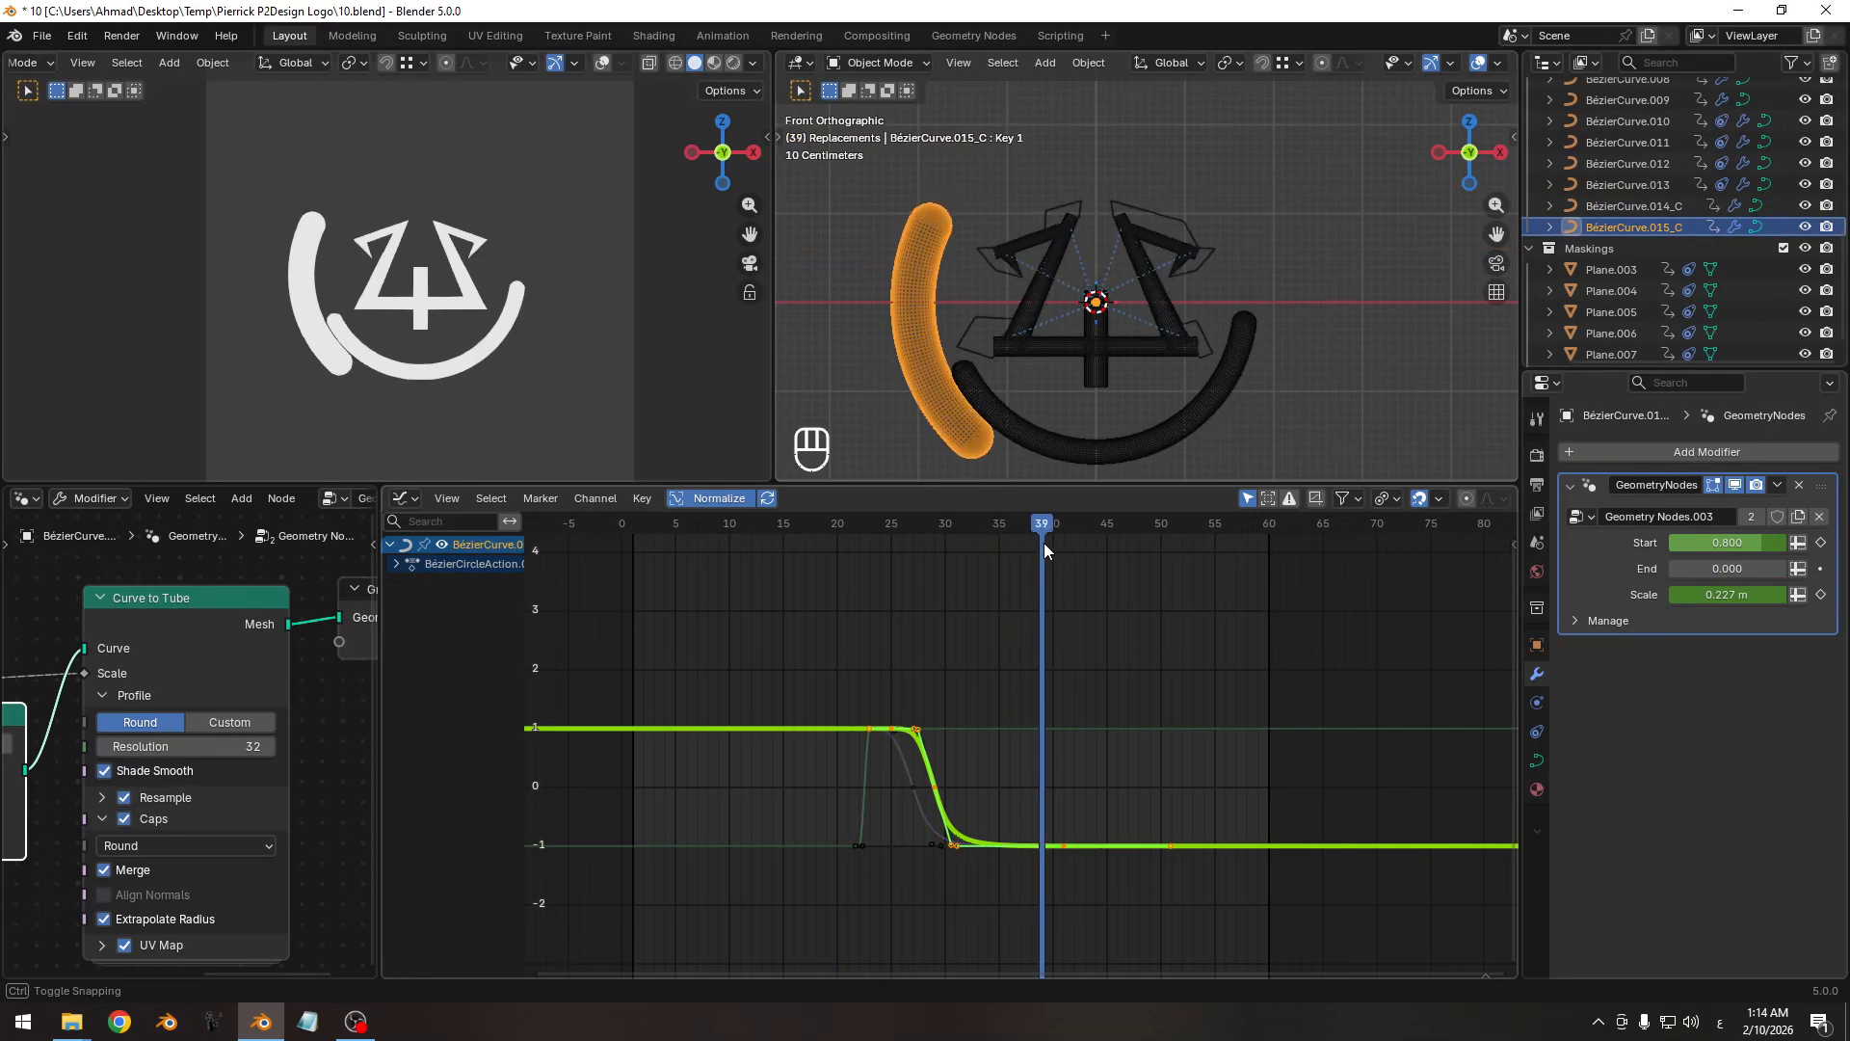
middle_click_drag(978, 744, 1018, 735, "ctrl")
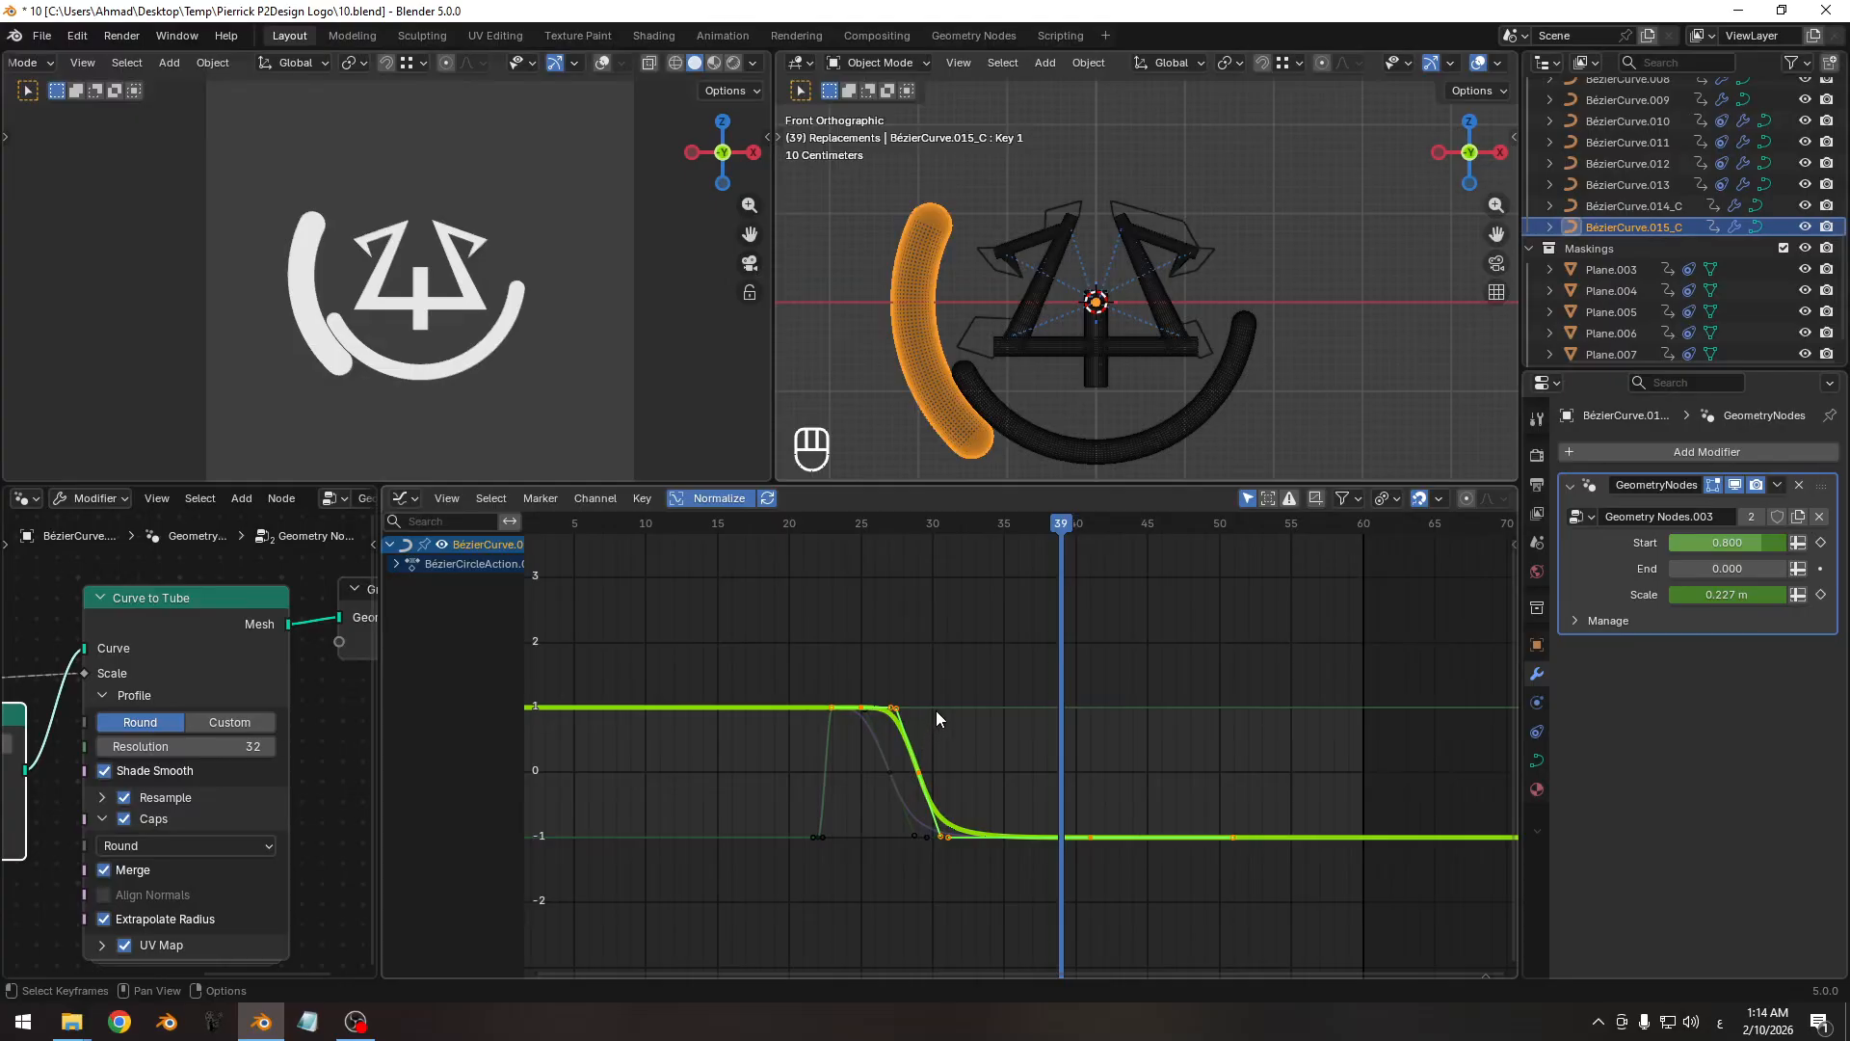
key("shift+h")
left_click(719, 505)
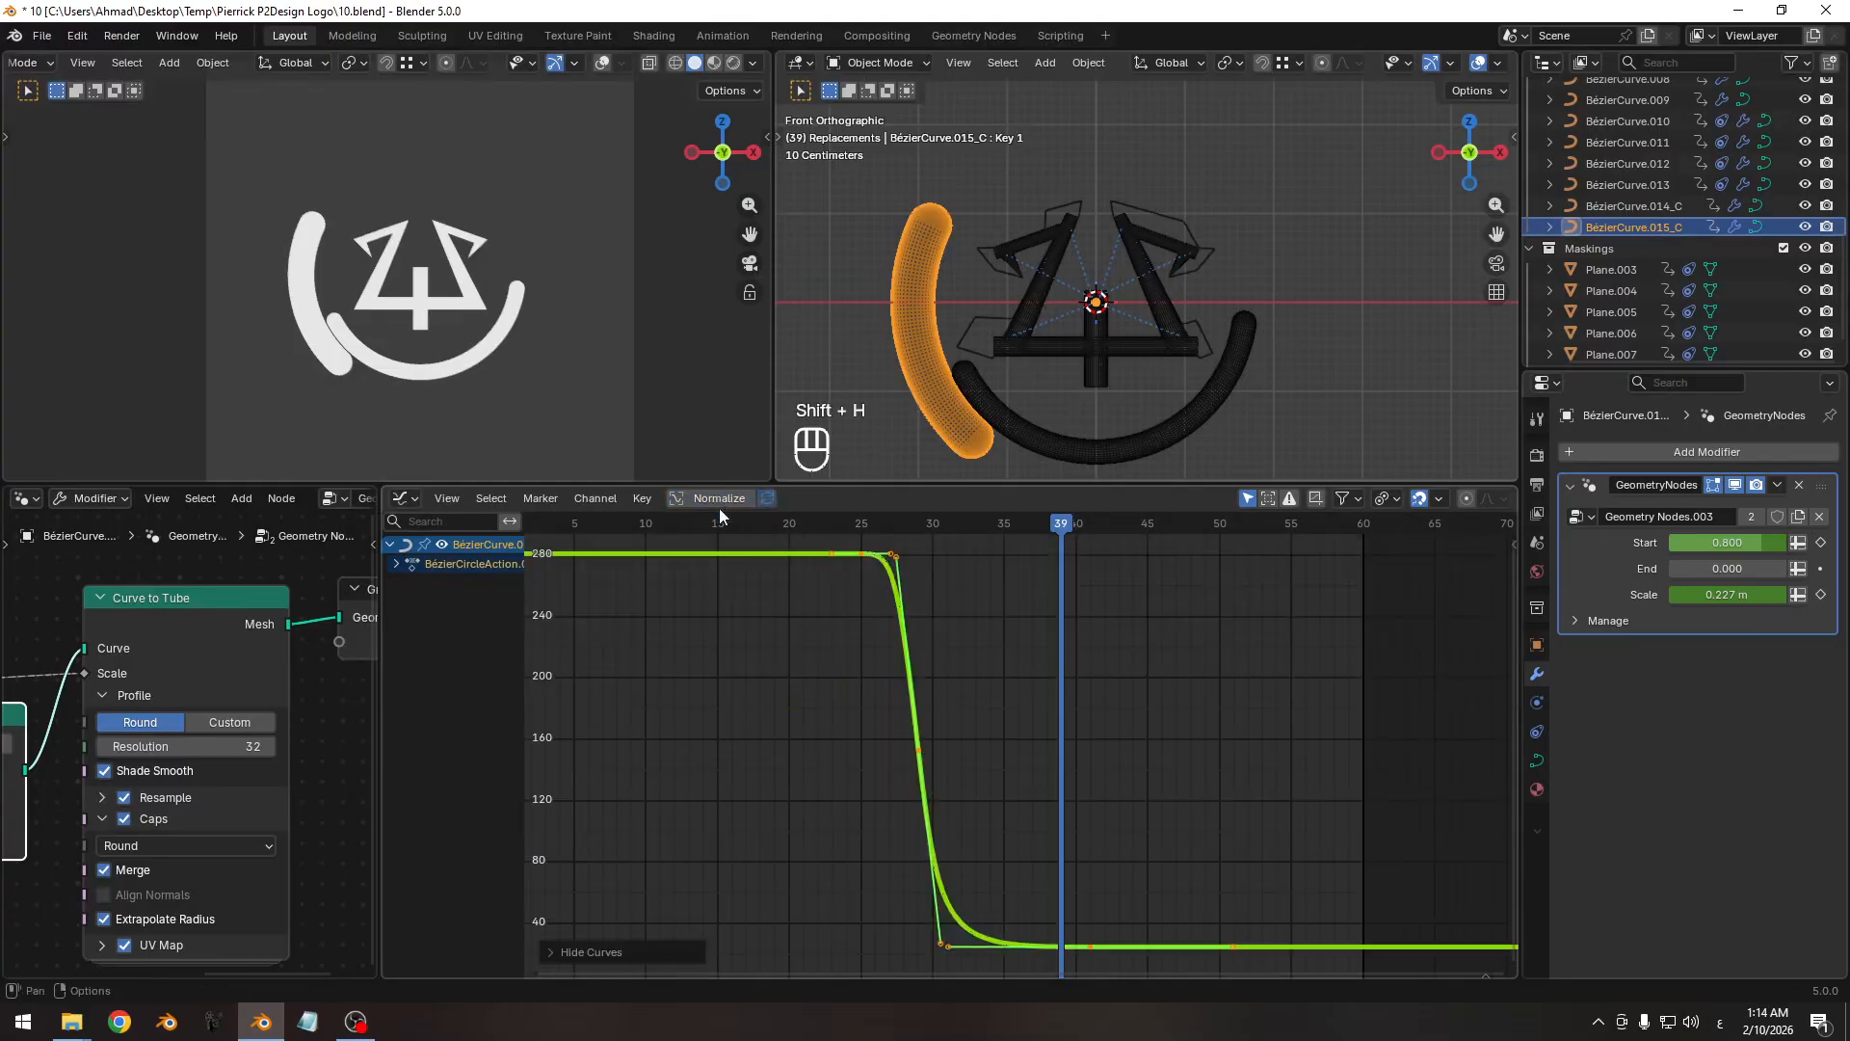
Snap the 2D cursor to the rotation curve's starting keyframe and make it the pivot for scaling all keyframes.
key("shift+s")
key("a")
middle_click_drag(967, 697, 1073, 719, "ctrl")
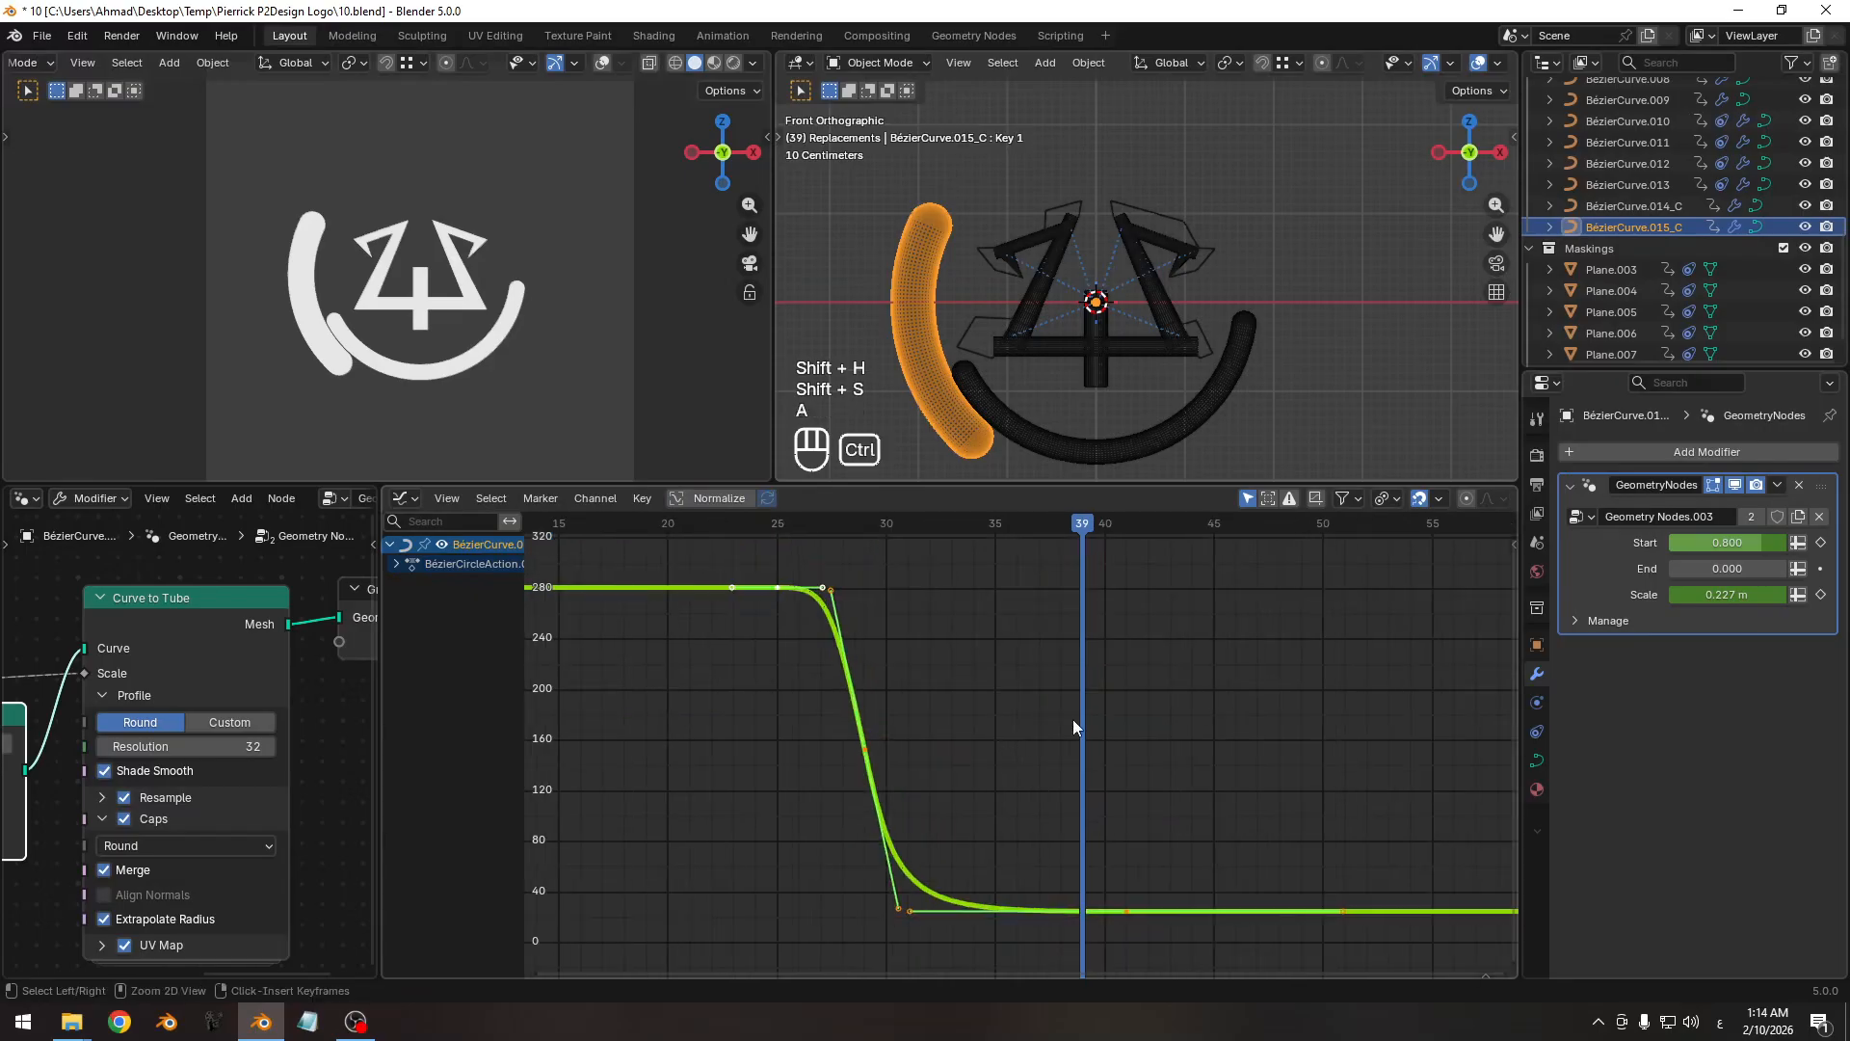
left_click(1397, 499)
left_click(1403, 573)
middle_click_drag(1252, 732, 996, 595, "ctrl")
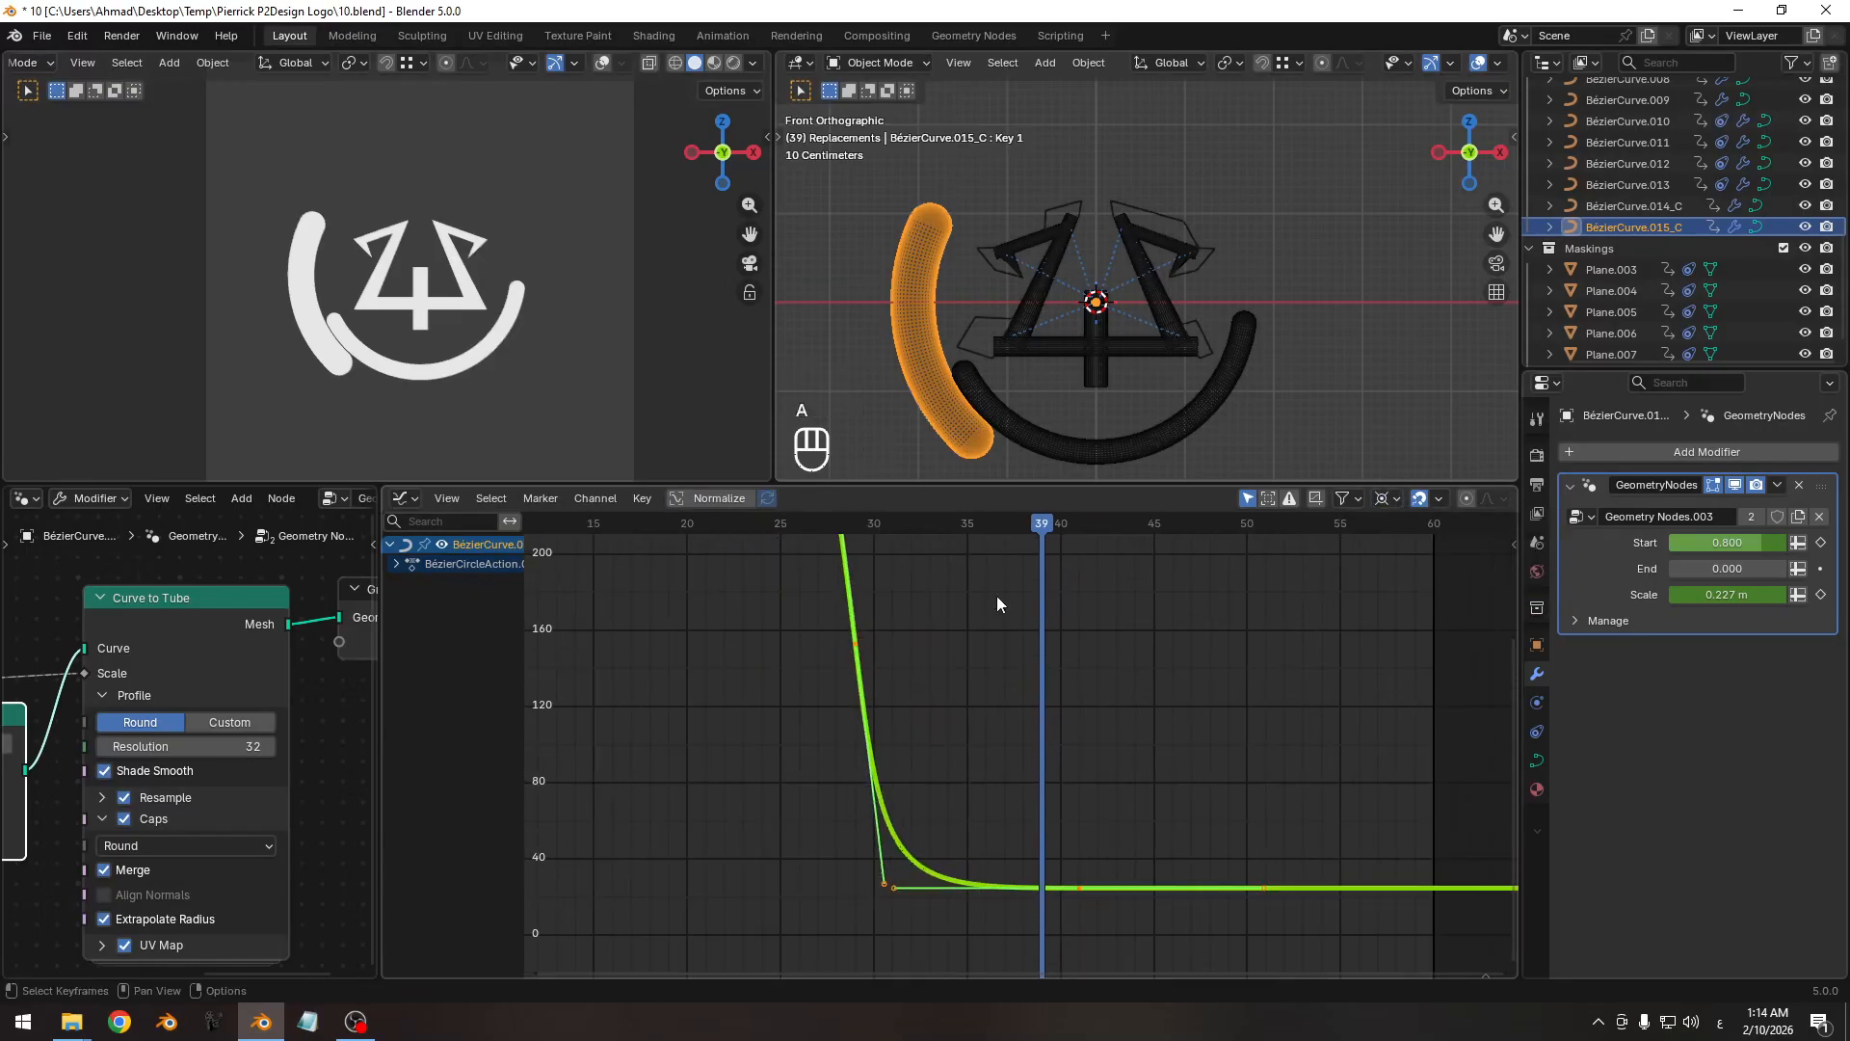
Scale the rotation keyframes vertically so BézierCurve.015_C settles at about 49 degrees, clear of the lower arc, and save the file.
left_click_drag(1054, 530, 1117, 530)
middle_click_drag(1095, 806, 1155, 842, "ctrl")
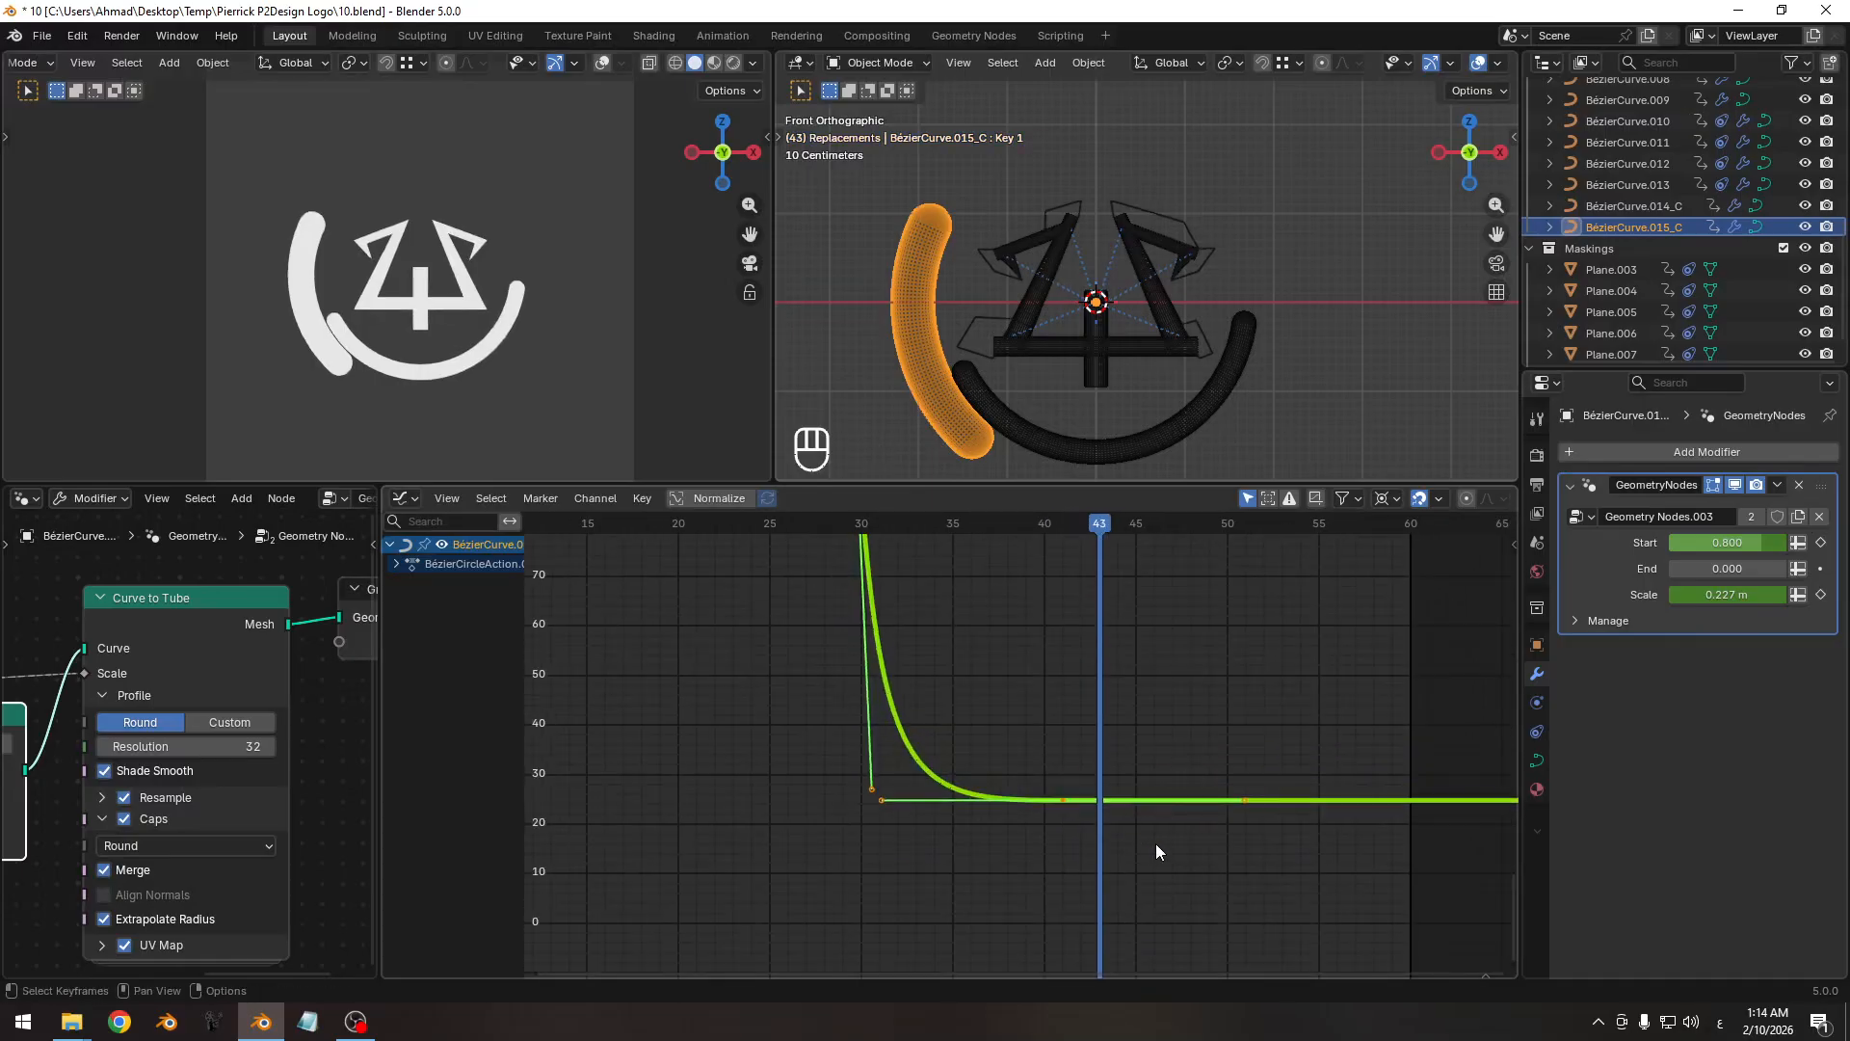
key("s")
key("y")
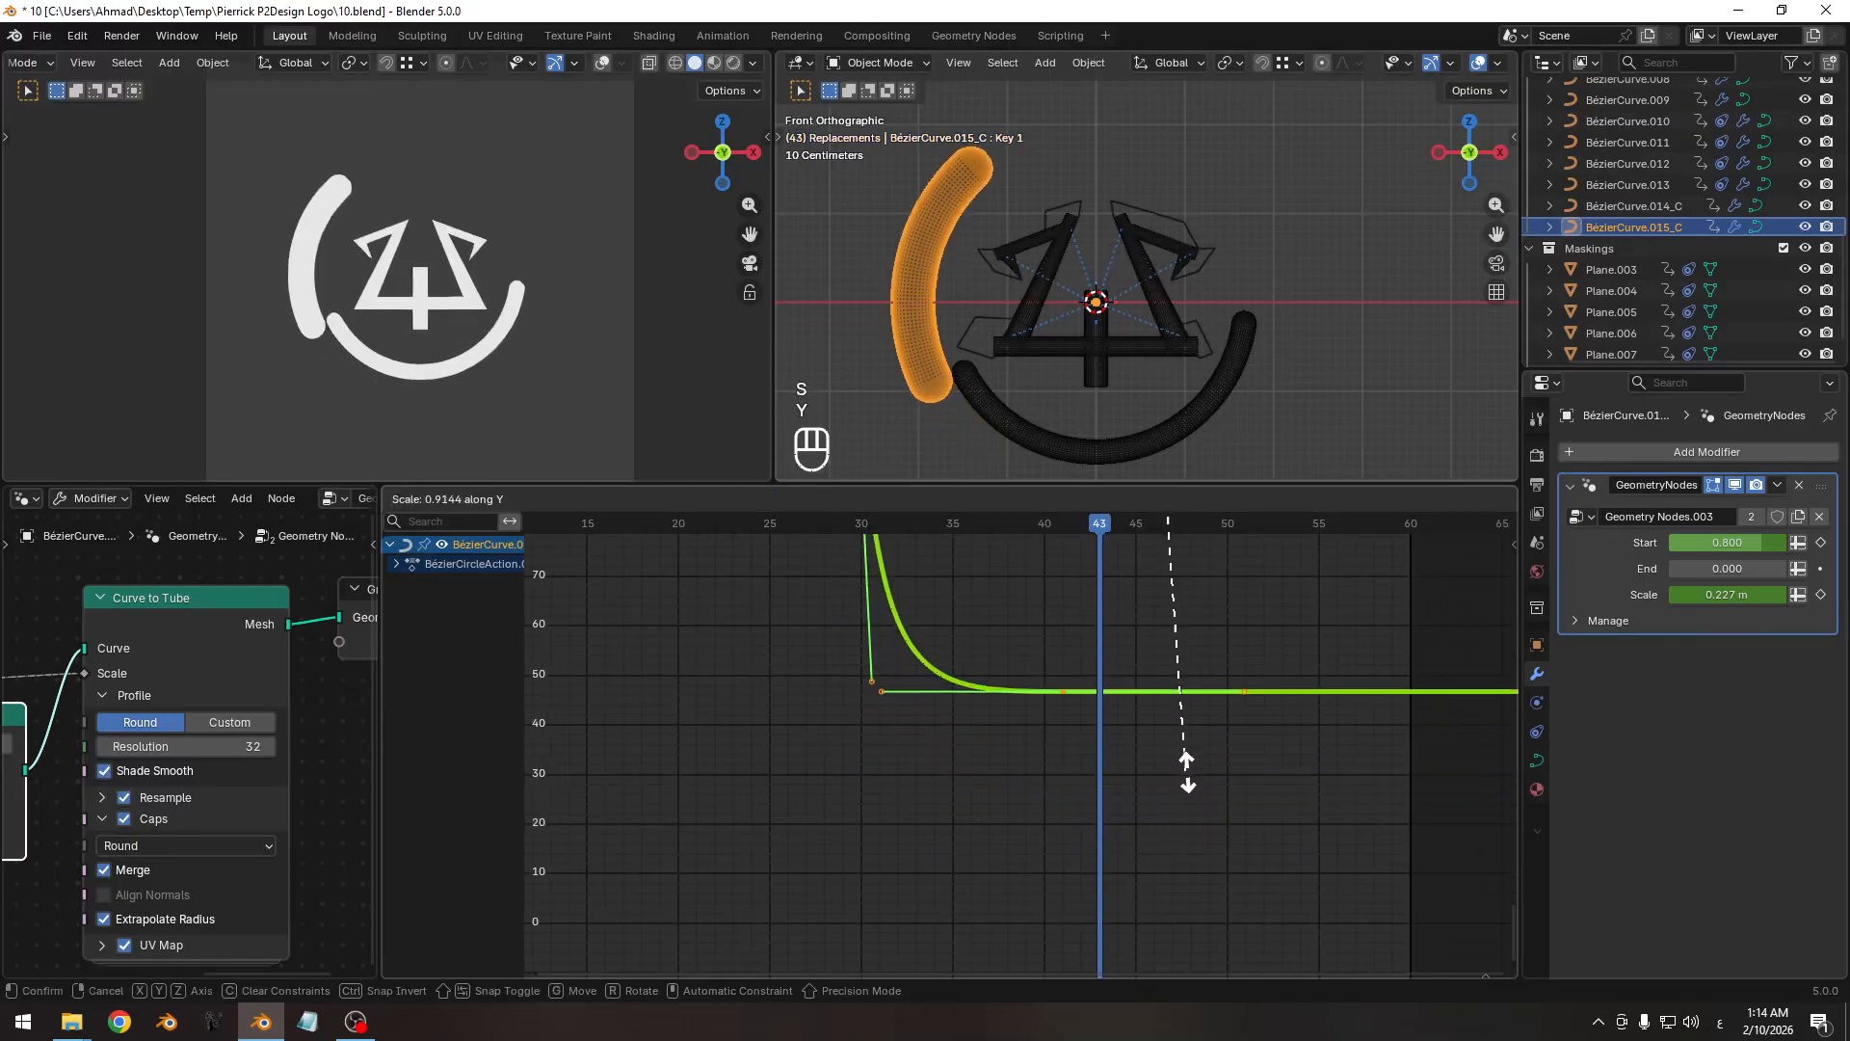
left_click(1183, 718, "ctrl")
middle_click_drag(1017, 669, 968, 651, "ctrl")
key("ctrl+s")
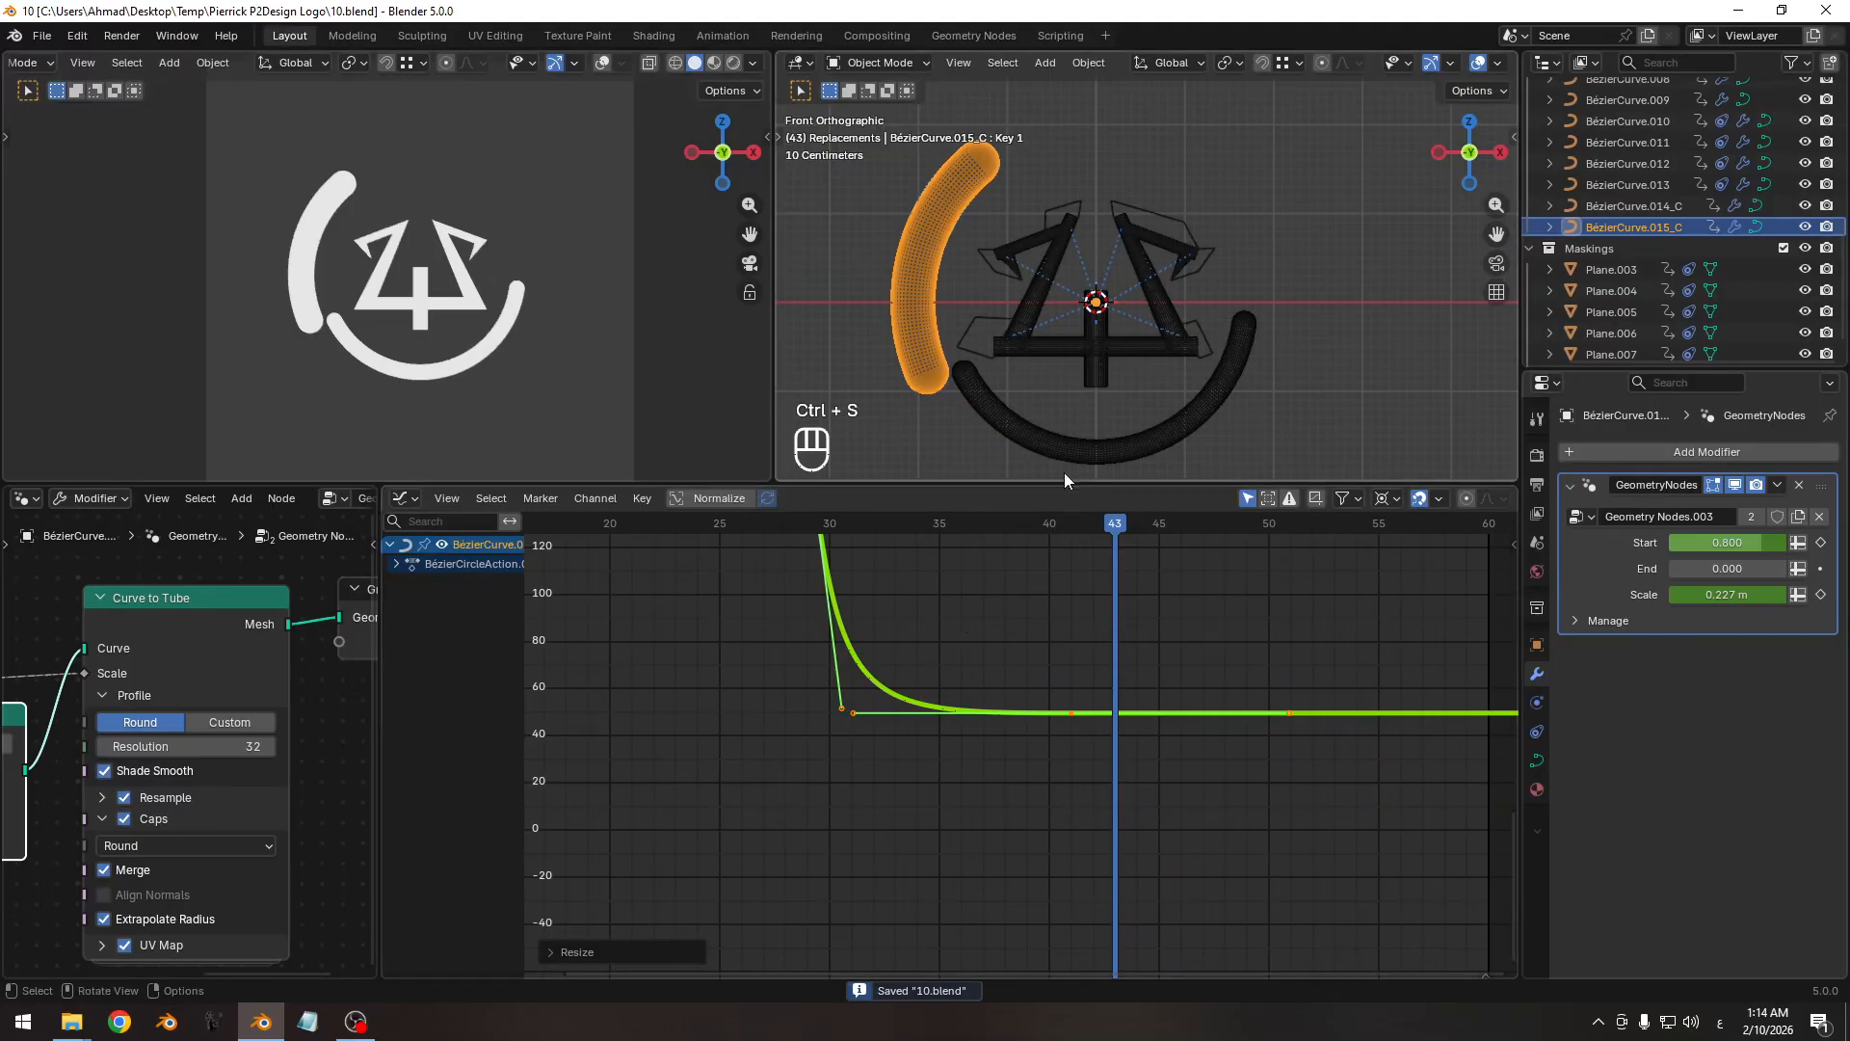
Isolate the Key 1 value curve of the thin lower tube BézierCurve.014_C and display it normalized.
left_click(1144, 440)
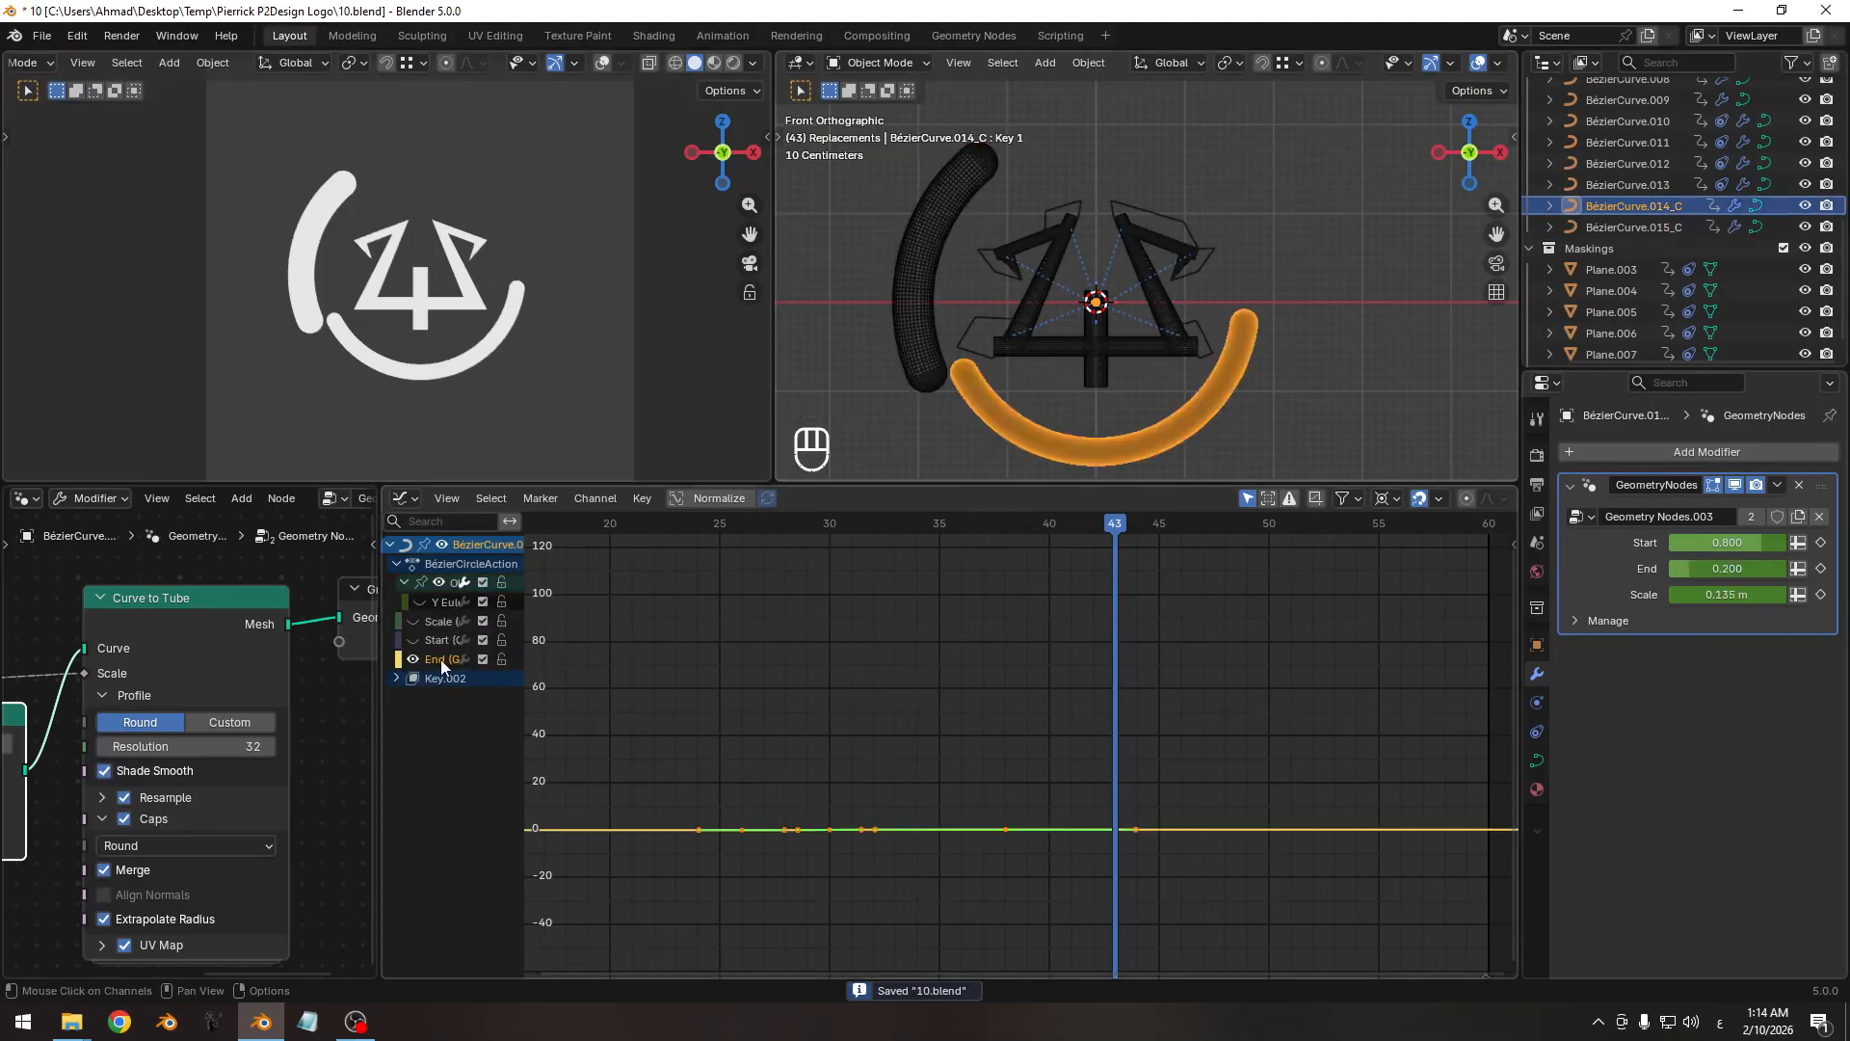
left_click(396, 678)
key("shift+h")
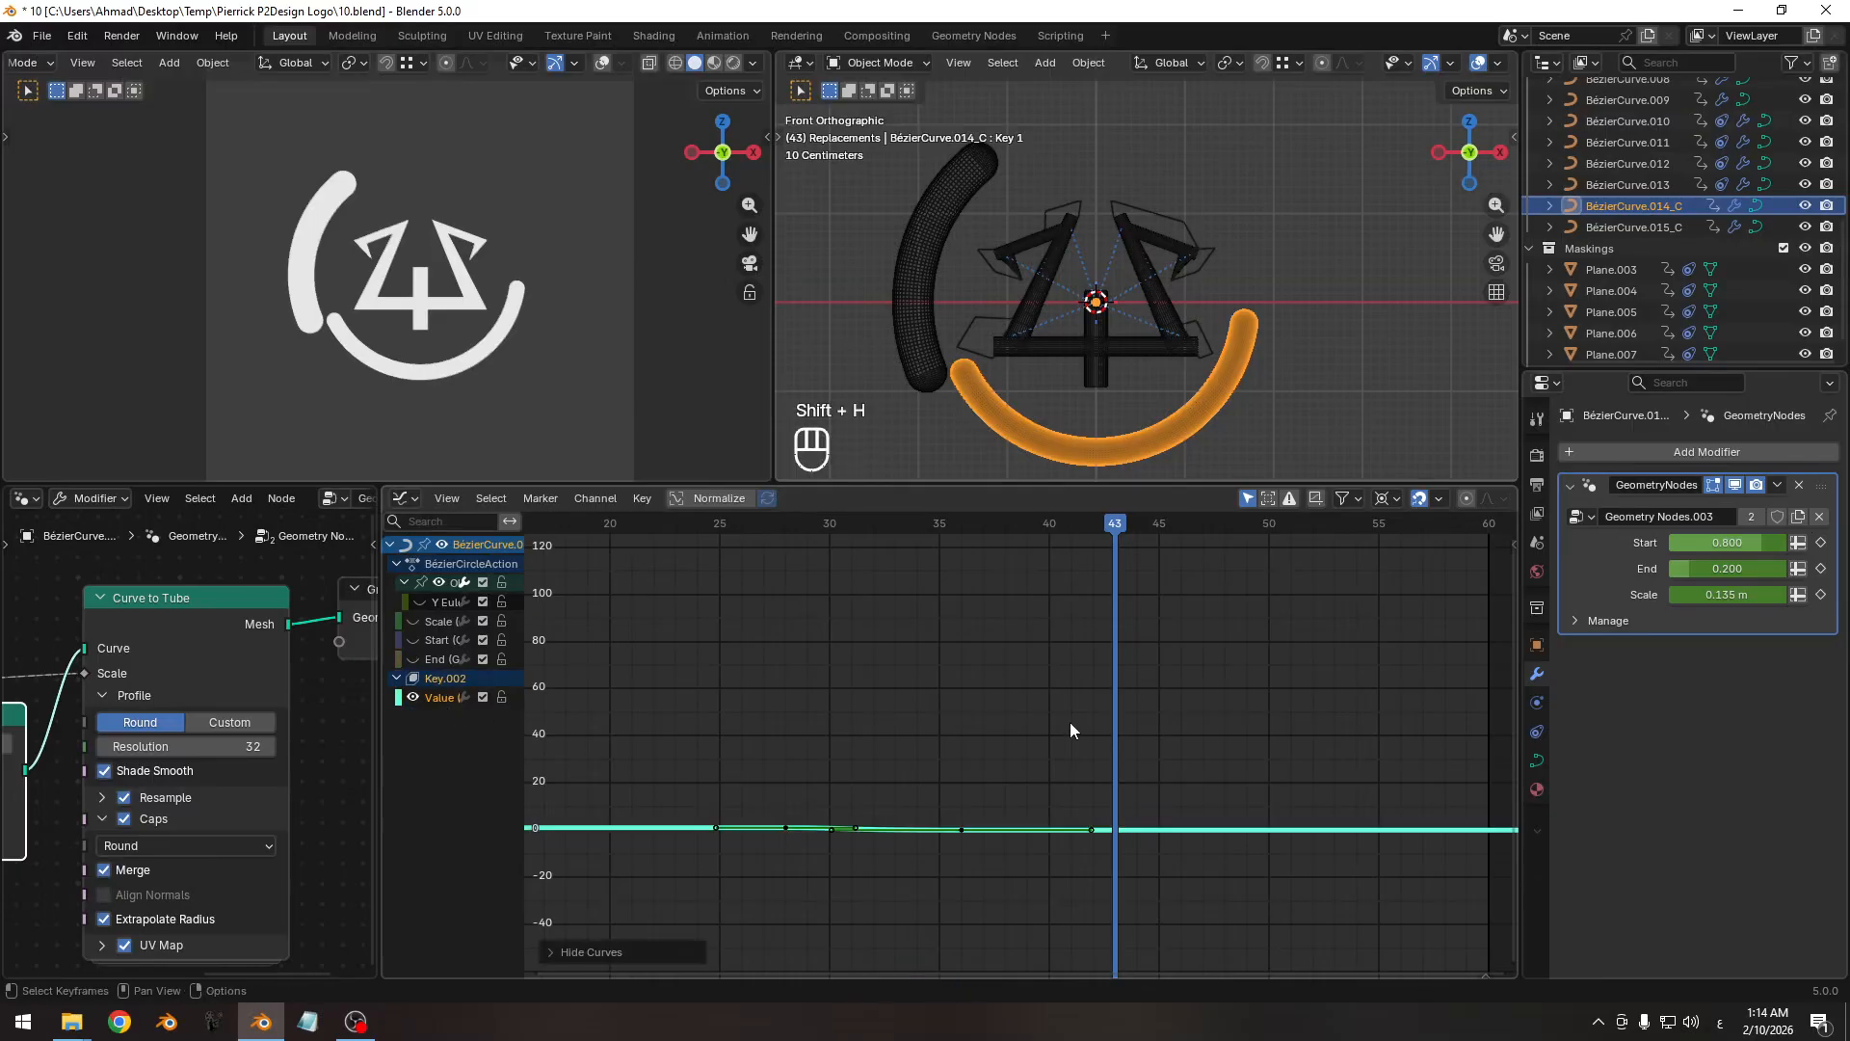
left_click(729, 500)
left_click_drag(897, 723, 804, 757)
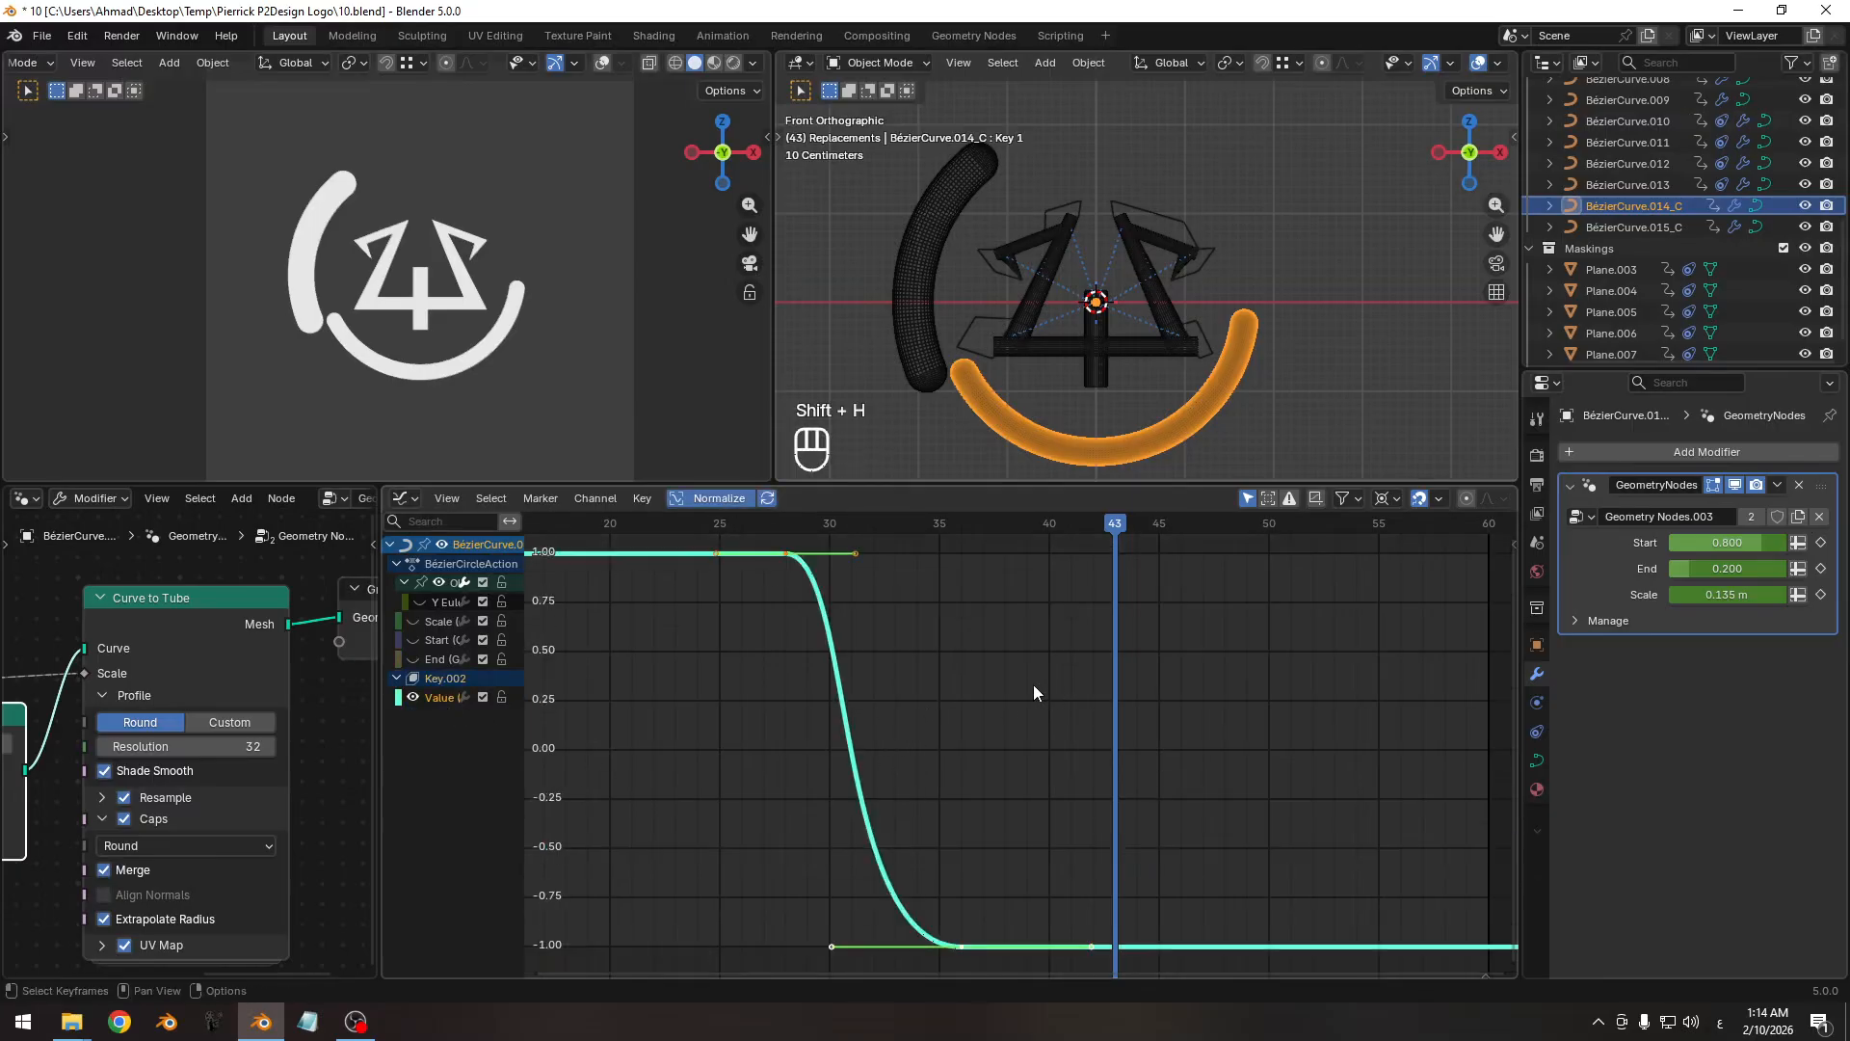
key("ctrl+c")
Keyframe the Key 1 shape key value of the thick tube BézierCurve.015_C at frame 28.
left_click(933, 343)
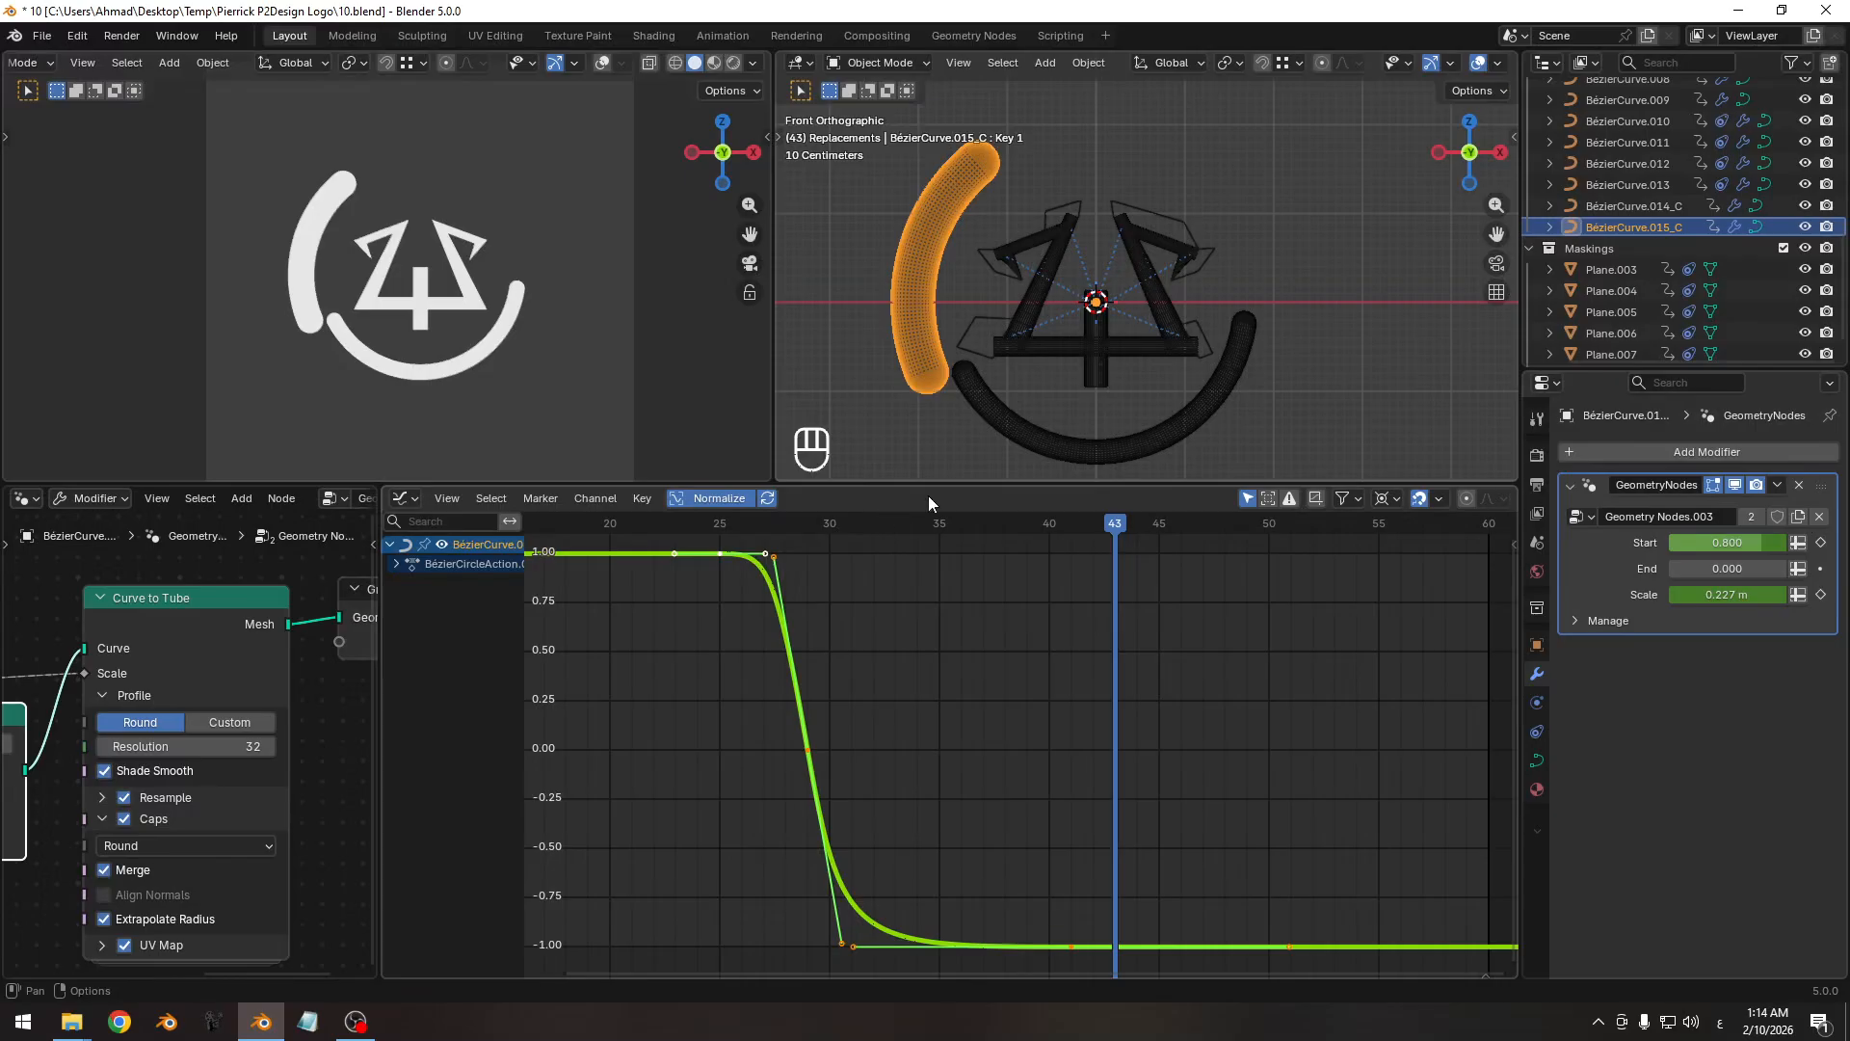
left_click(1002, 424)
left_click_drag(841, 524, 785, 524)
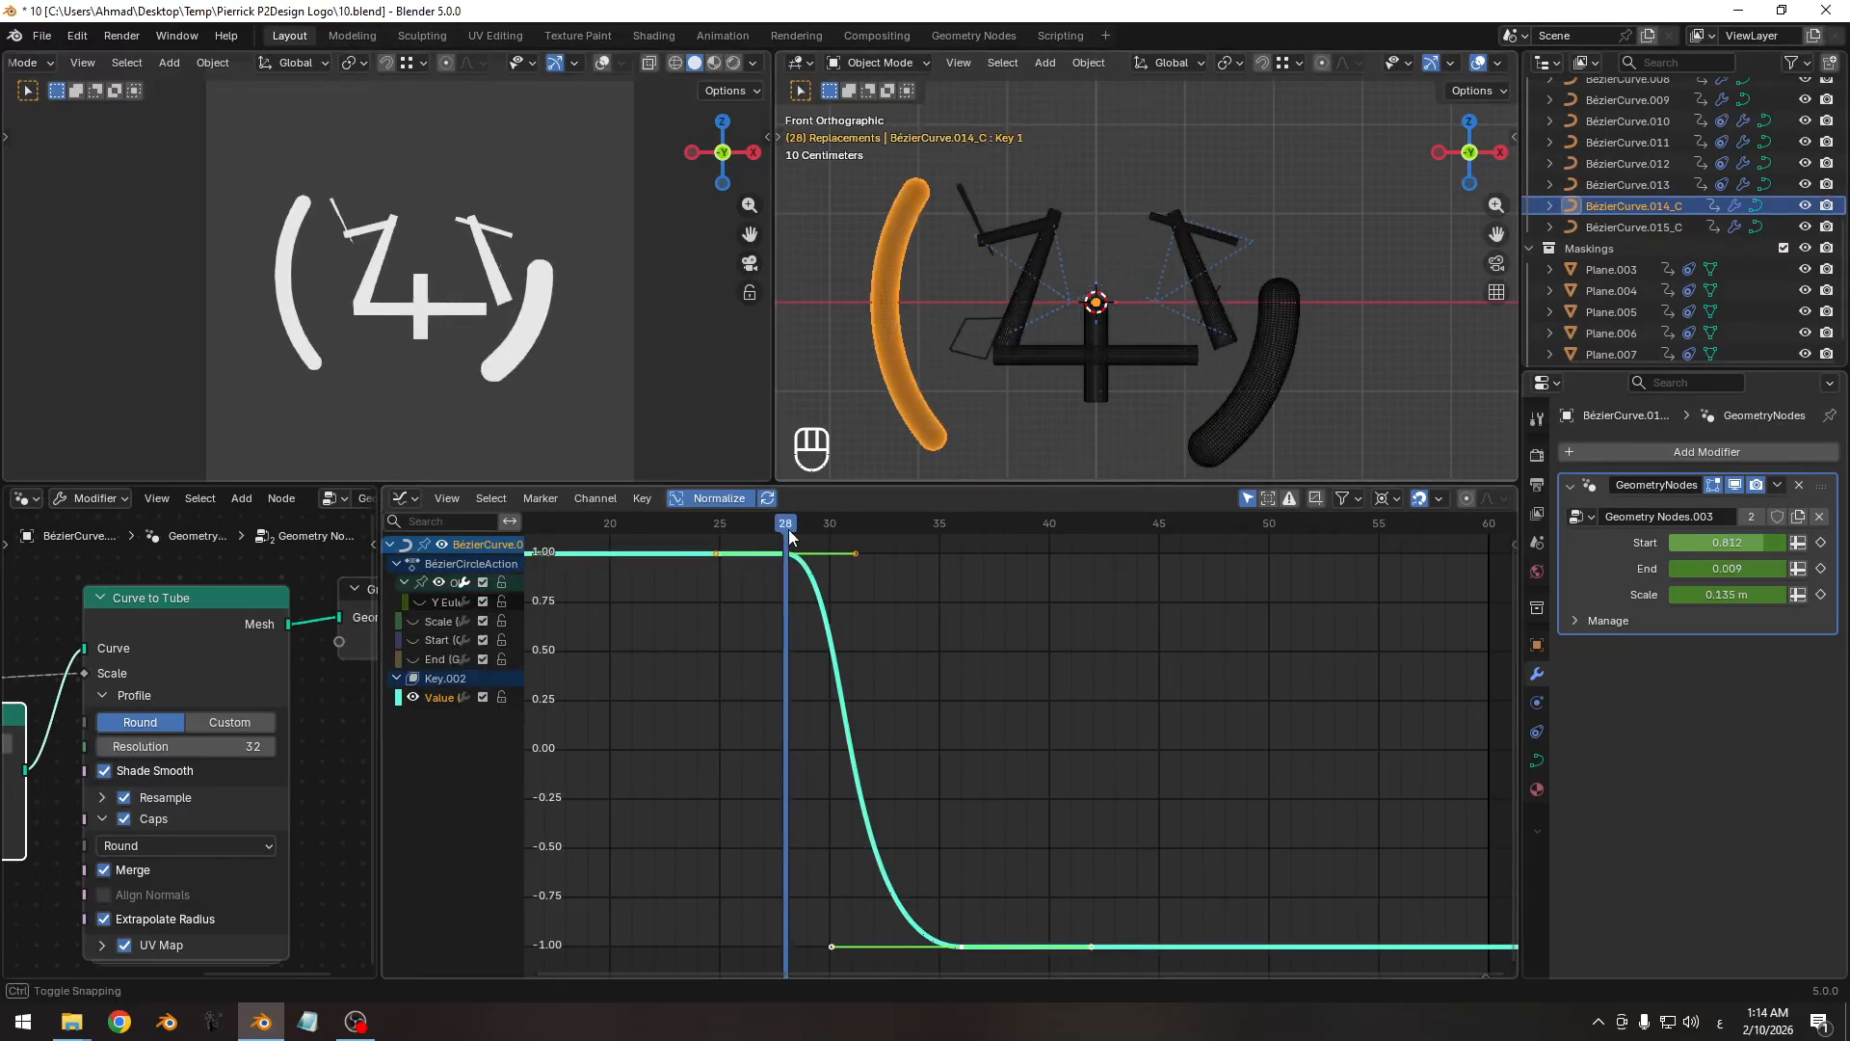
left_click(1267, 375)
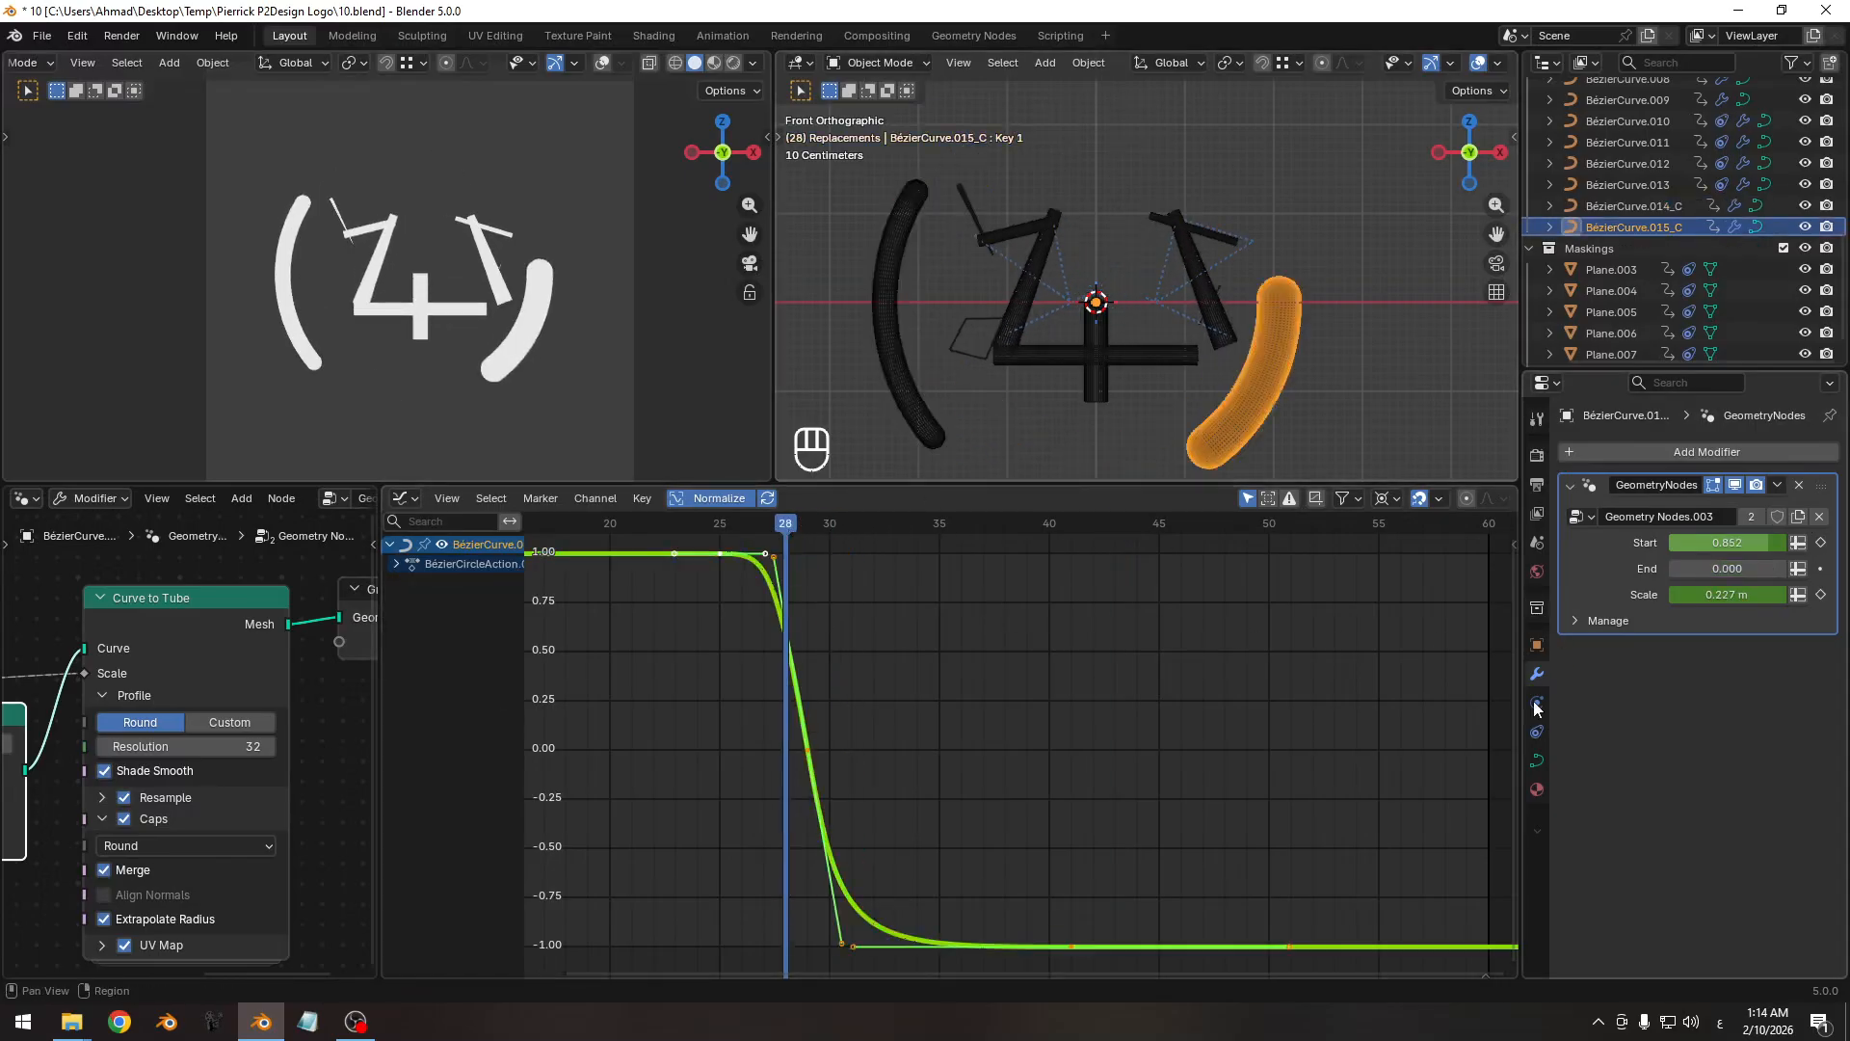
left_click(1537, 760)
scroll(1638, 730, "down", 10)
scroll(1643, 733, "down", 3)
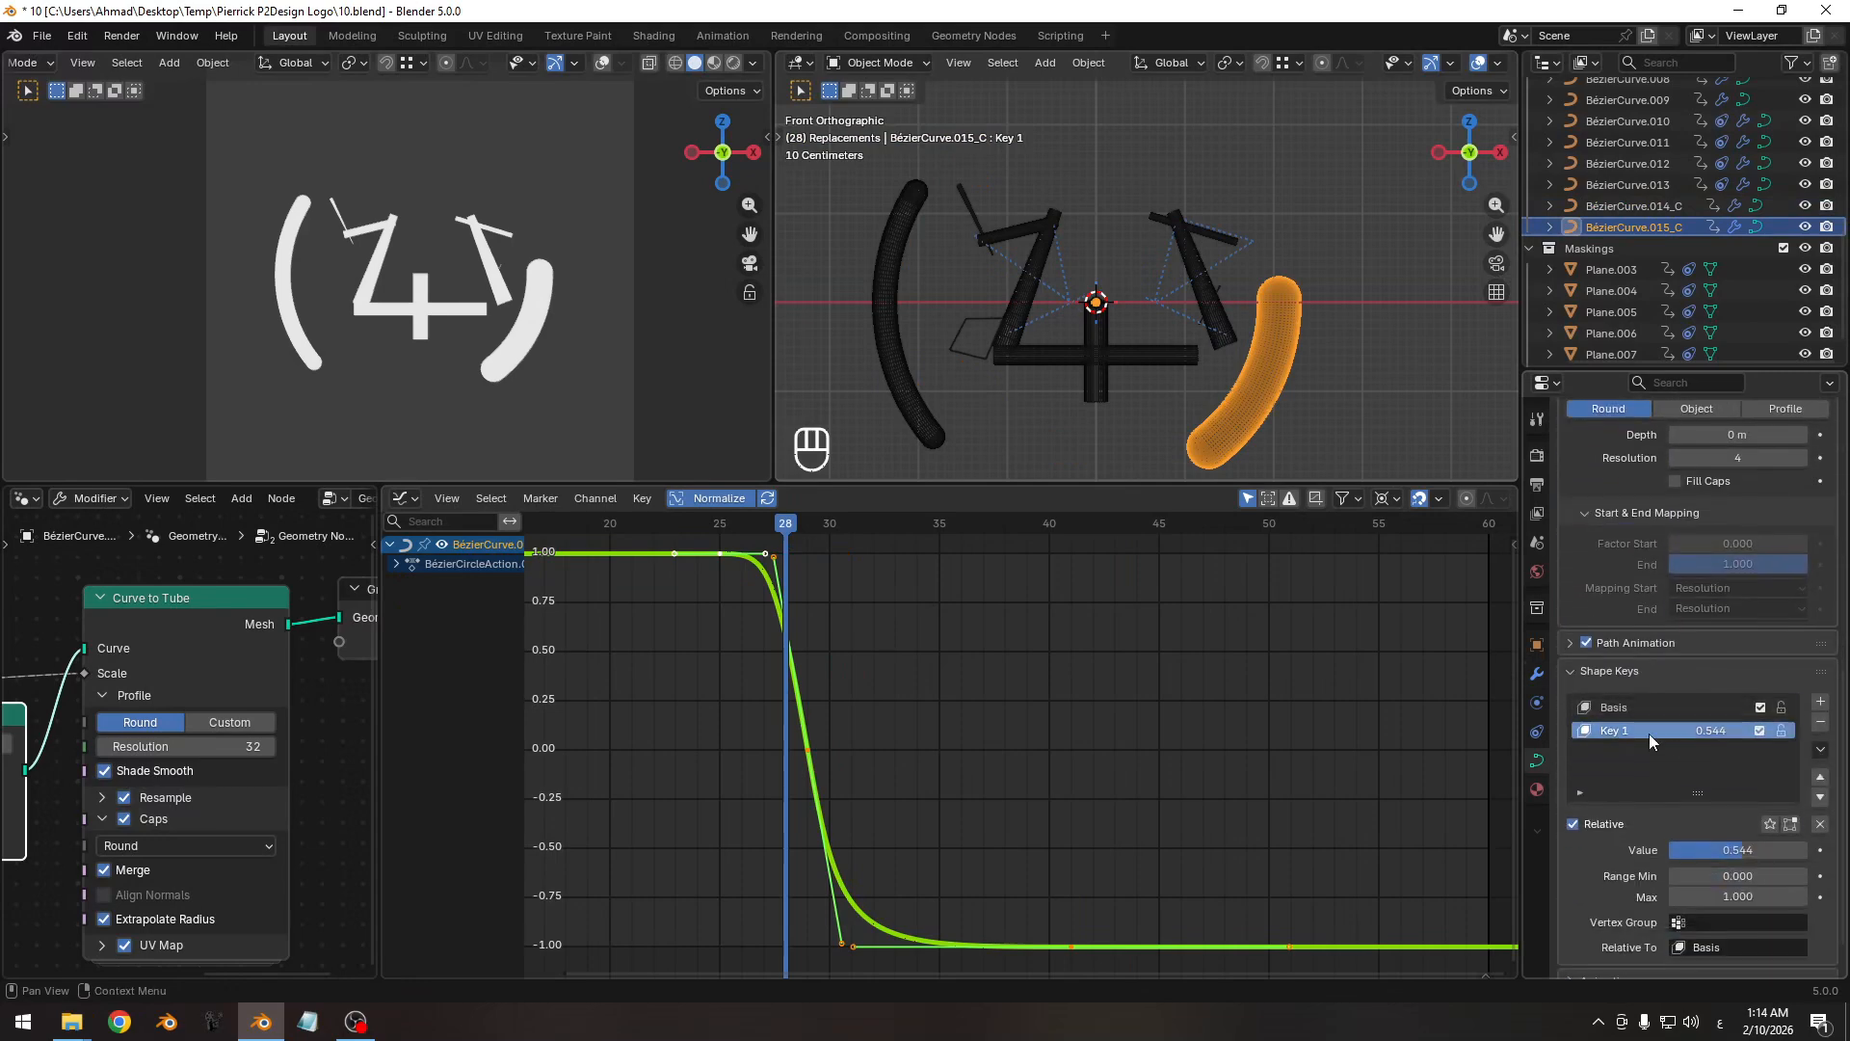
key("i")
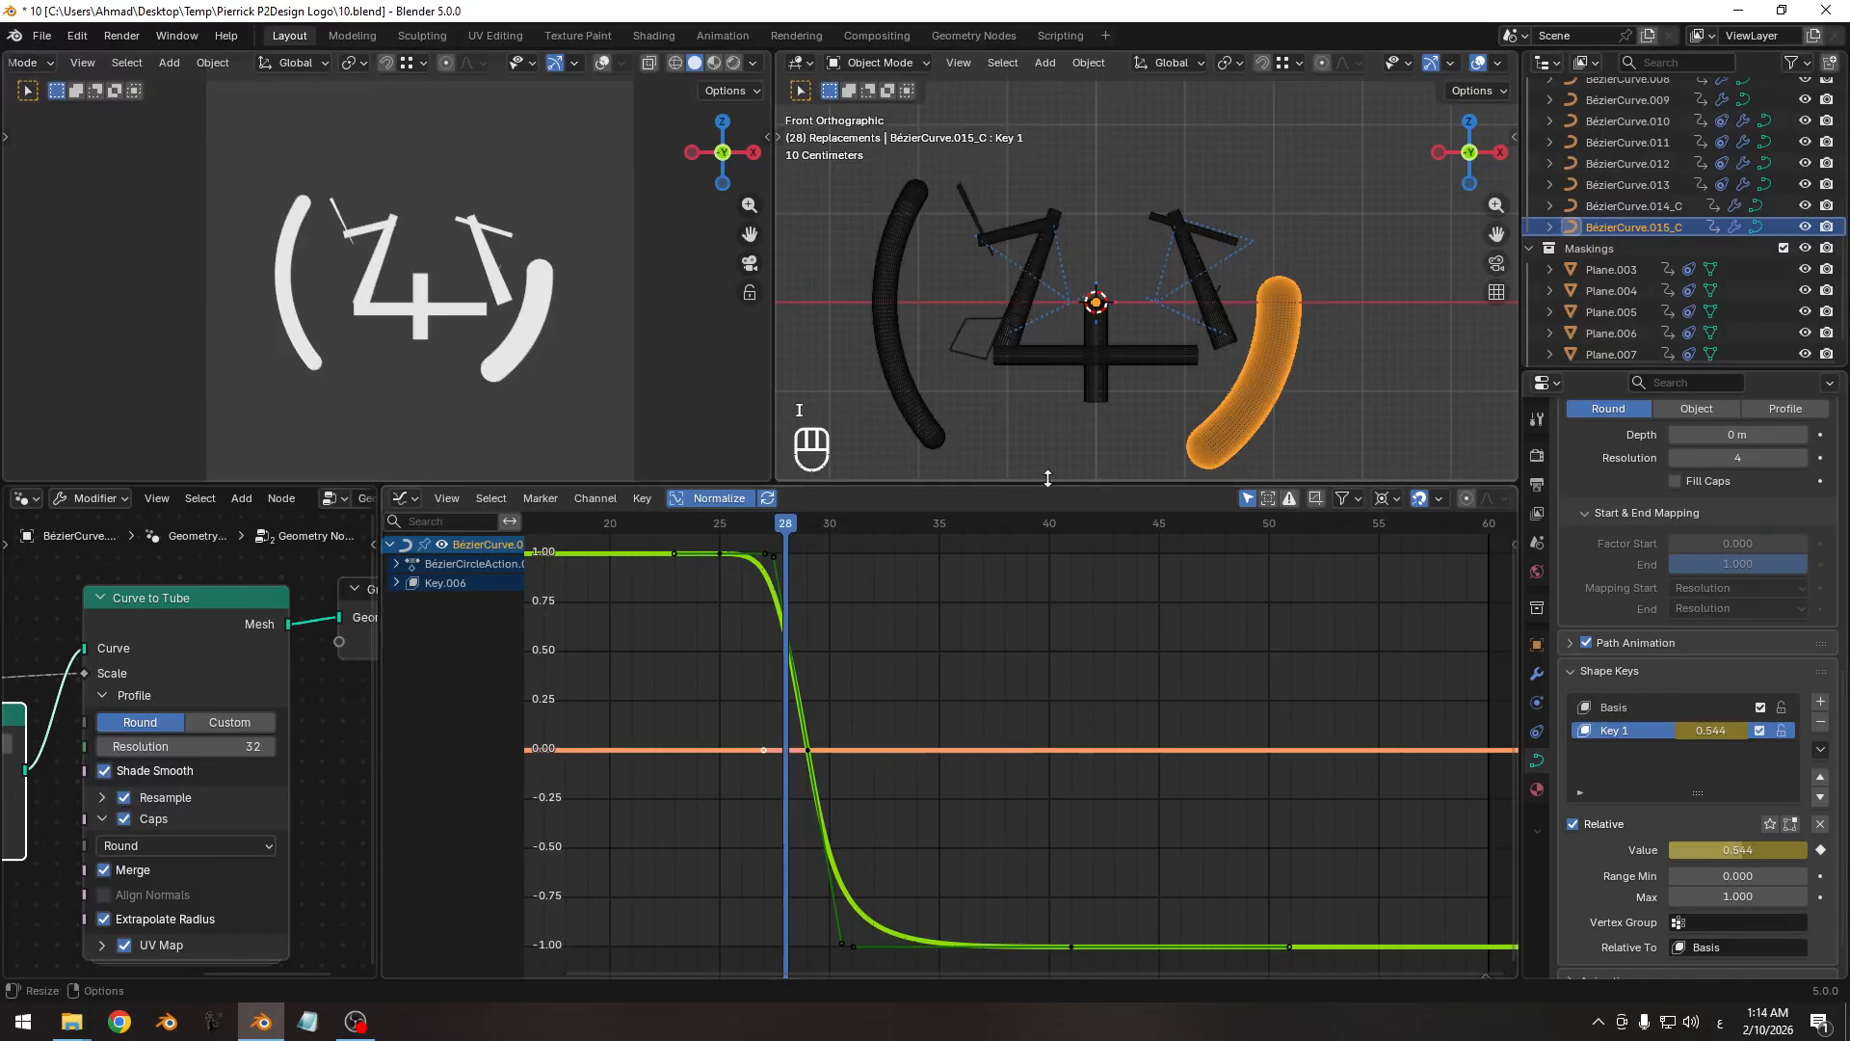
Step through BézierCurve.014_C's animation frame by frame to locate where its Key 1 curve ends.
left_click(887, 369)
key("Right")
key("Right")
key("Right")
key("Right")
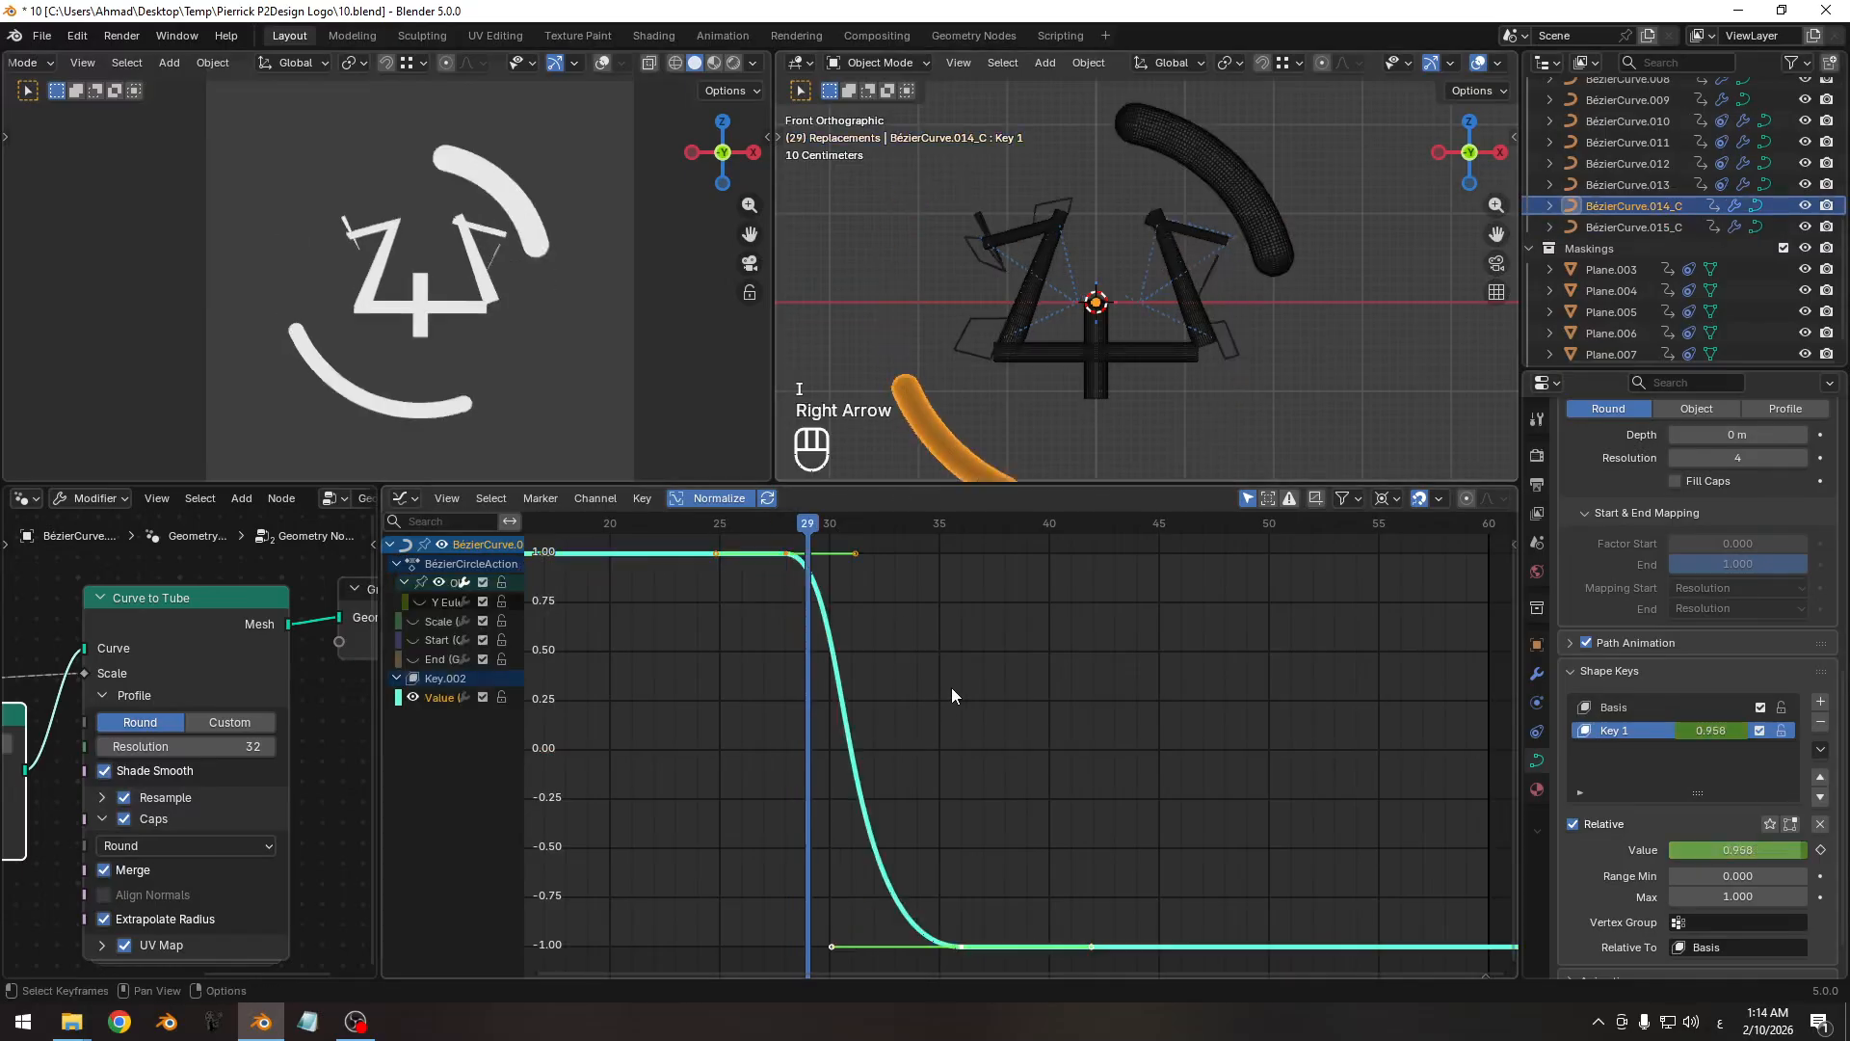
key("Up")
key("Right")
key("Right")
key("Right")
key("Right")
key("Right")
key("Right")
key("Right")
key("Right")
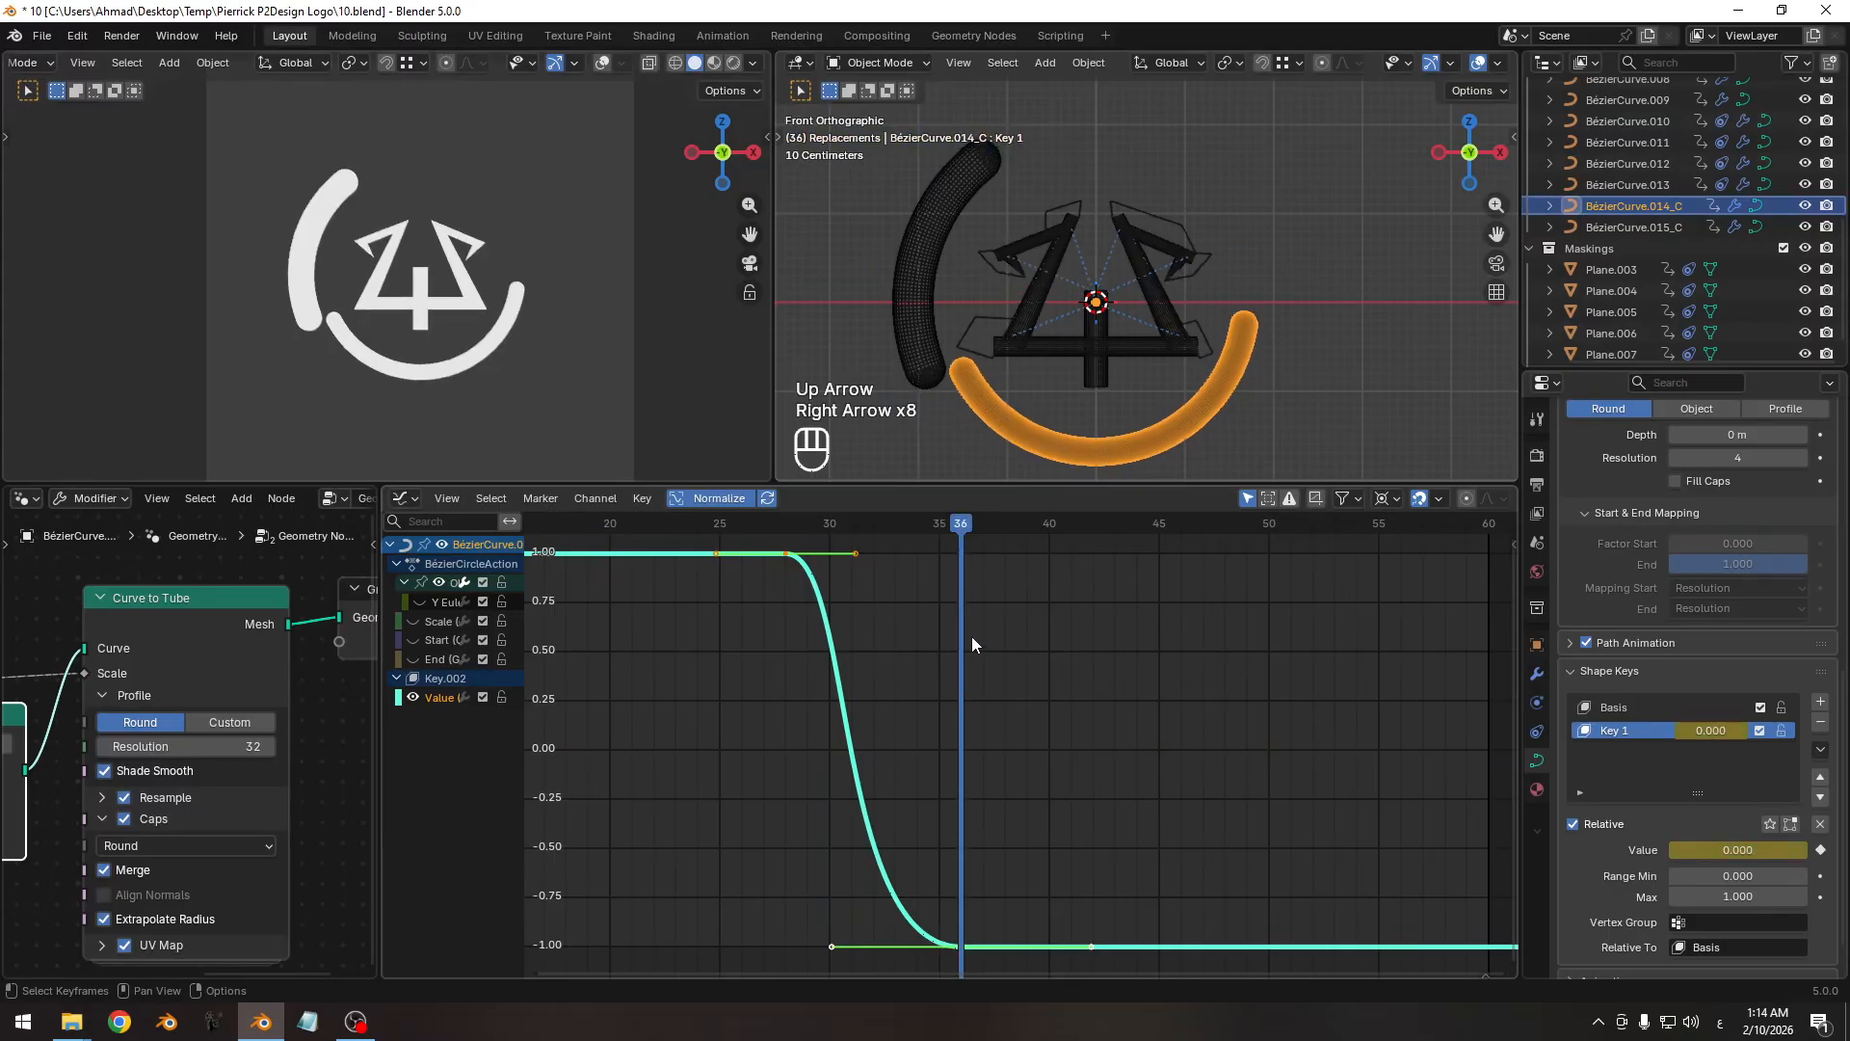
key("Pause")
Set BézierCurve.015_C's Key 1 value to 0 at frame 36 and keyframe it.
left_click(933, 357)
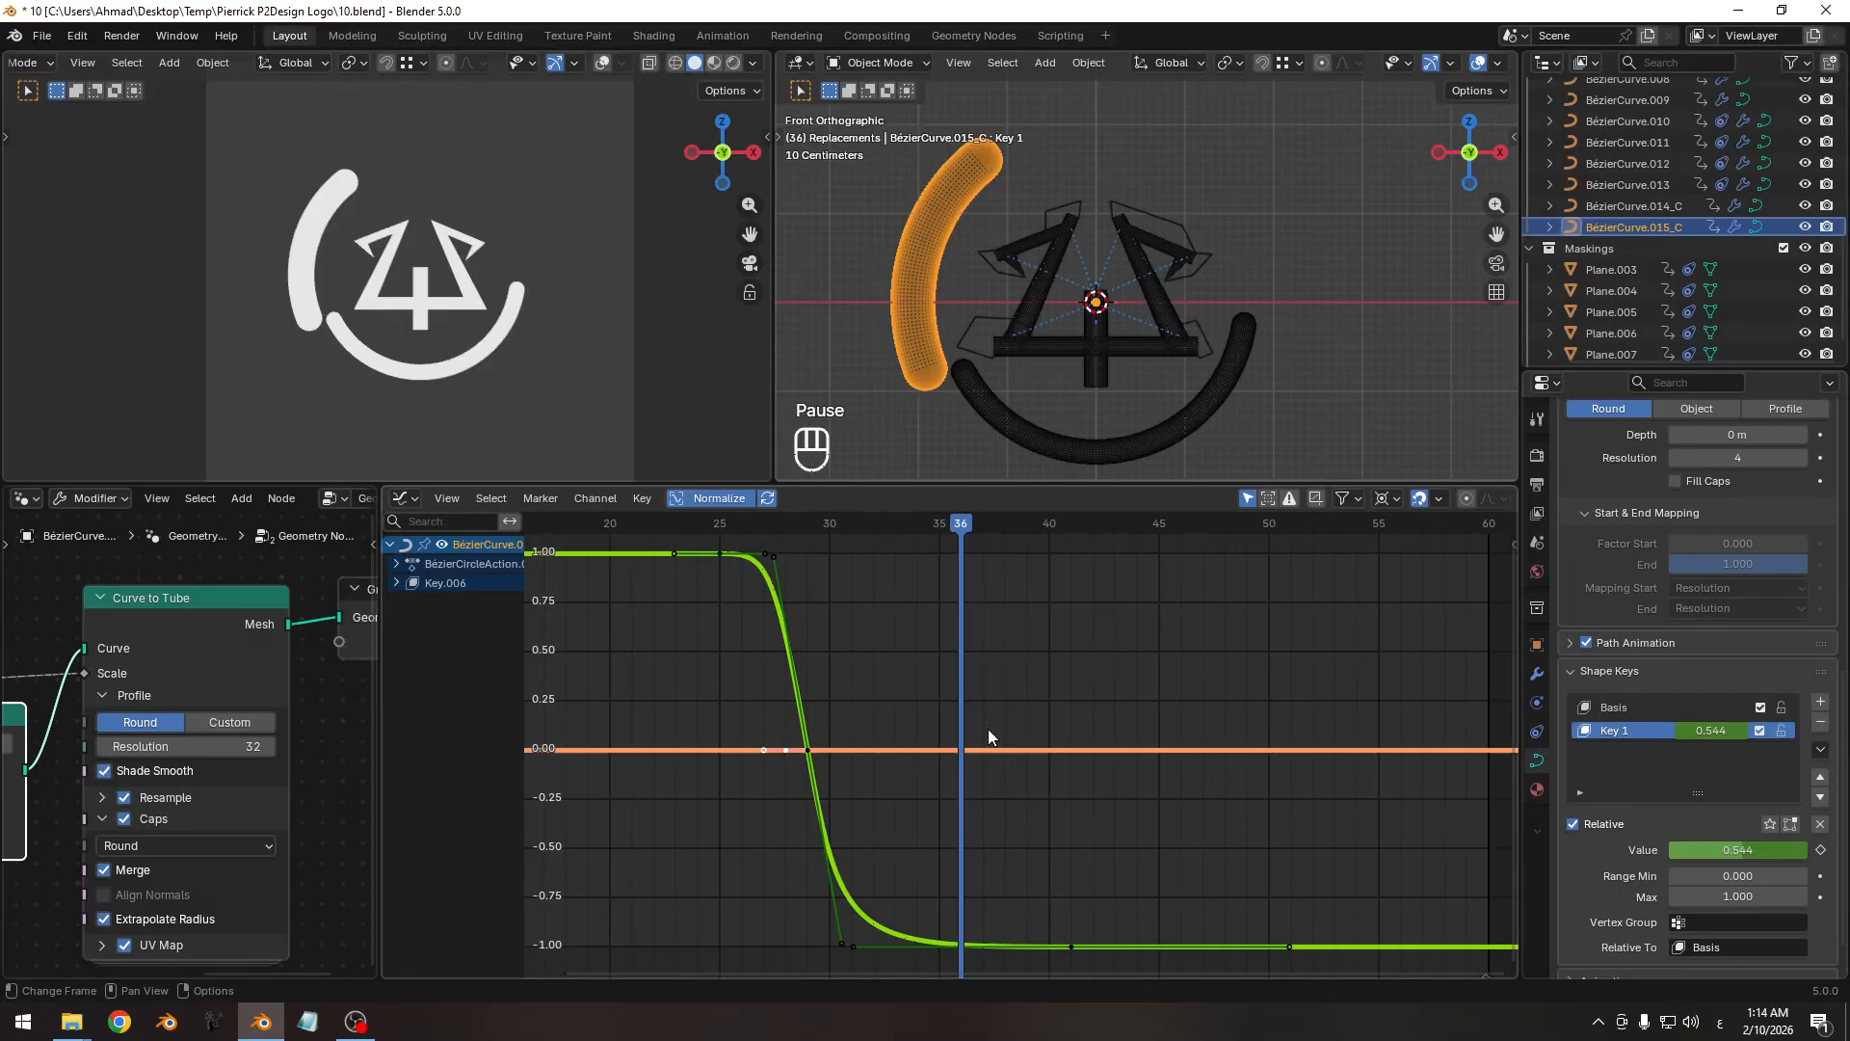
left_click_drag(841, 530, 786, 529)
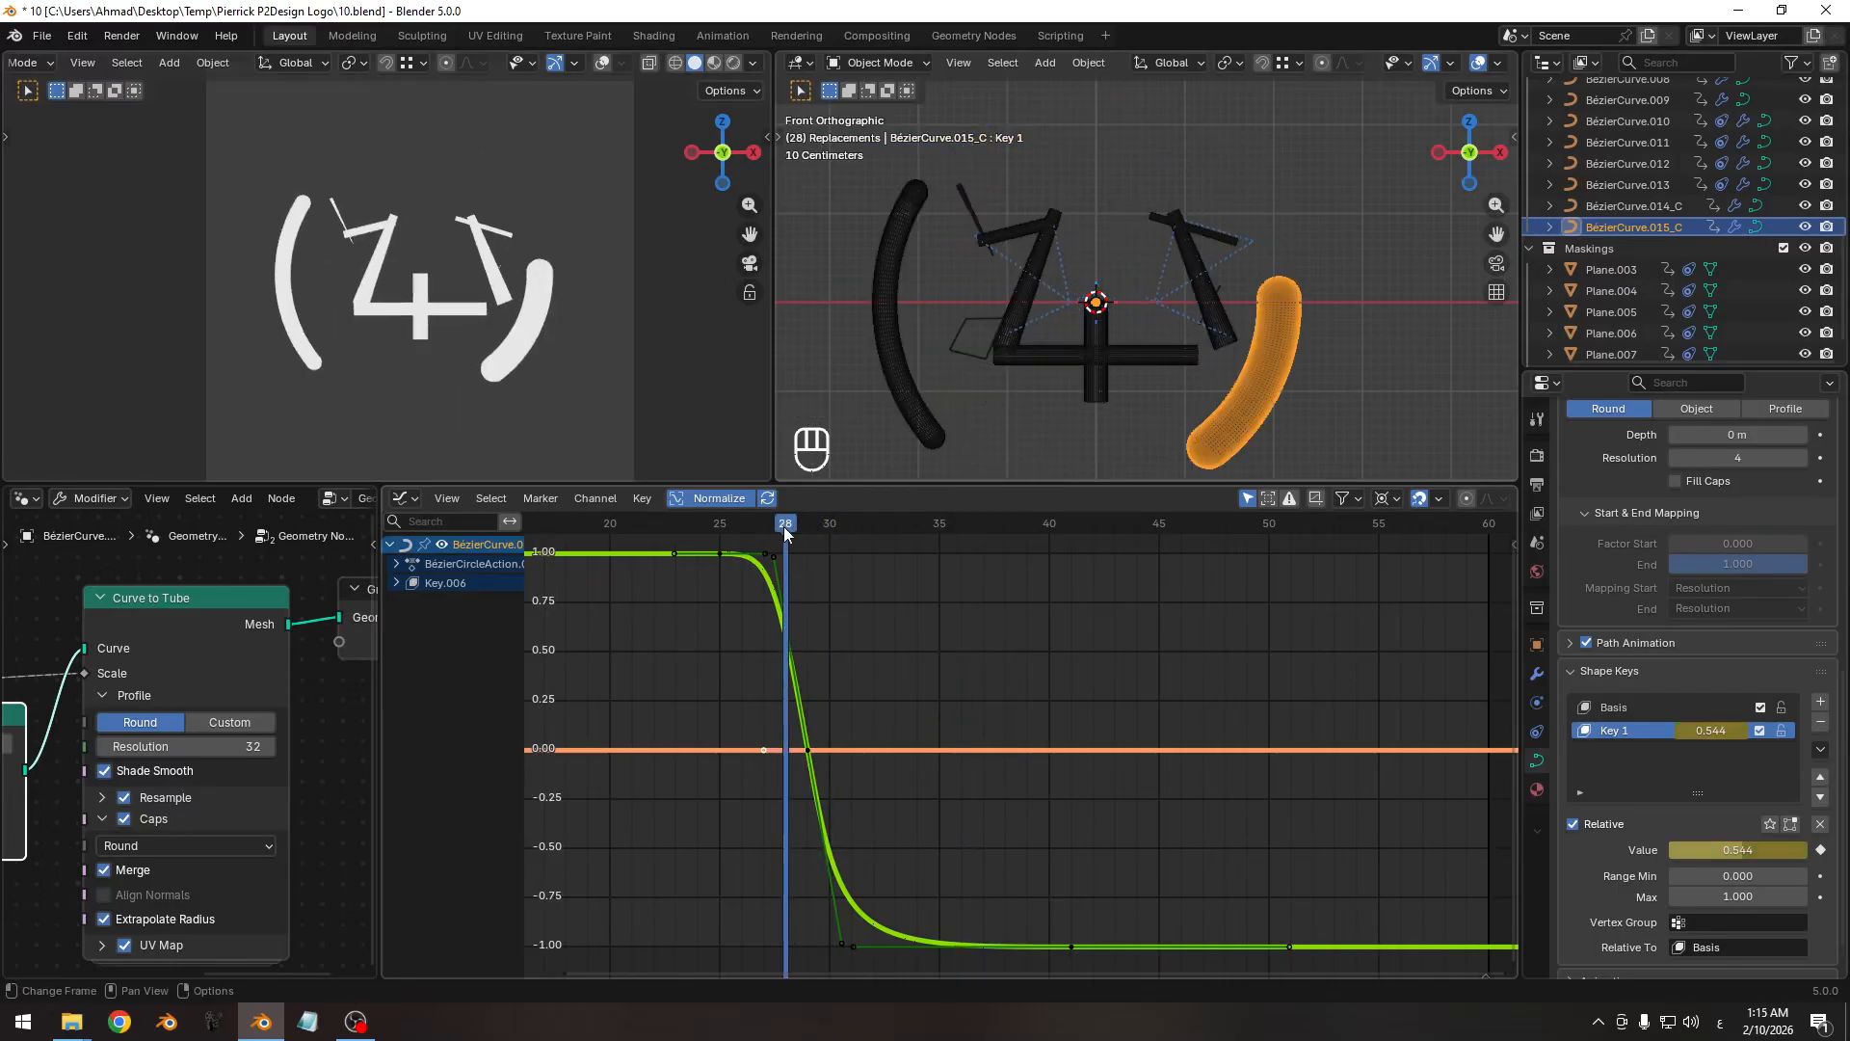
key("Right")
key("Right")
key("Right")
key("Right")
key("Right")
key("Right")
key("Right")
key("Right")
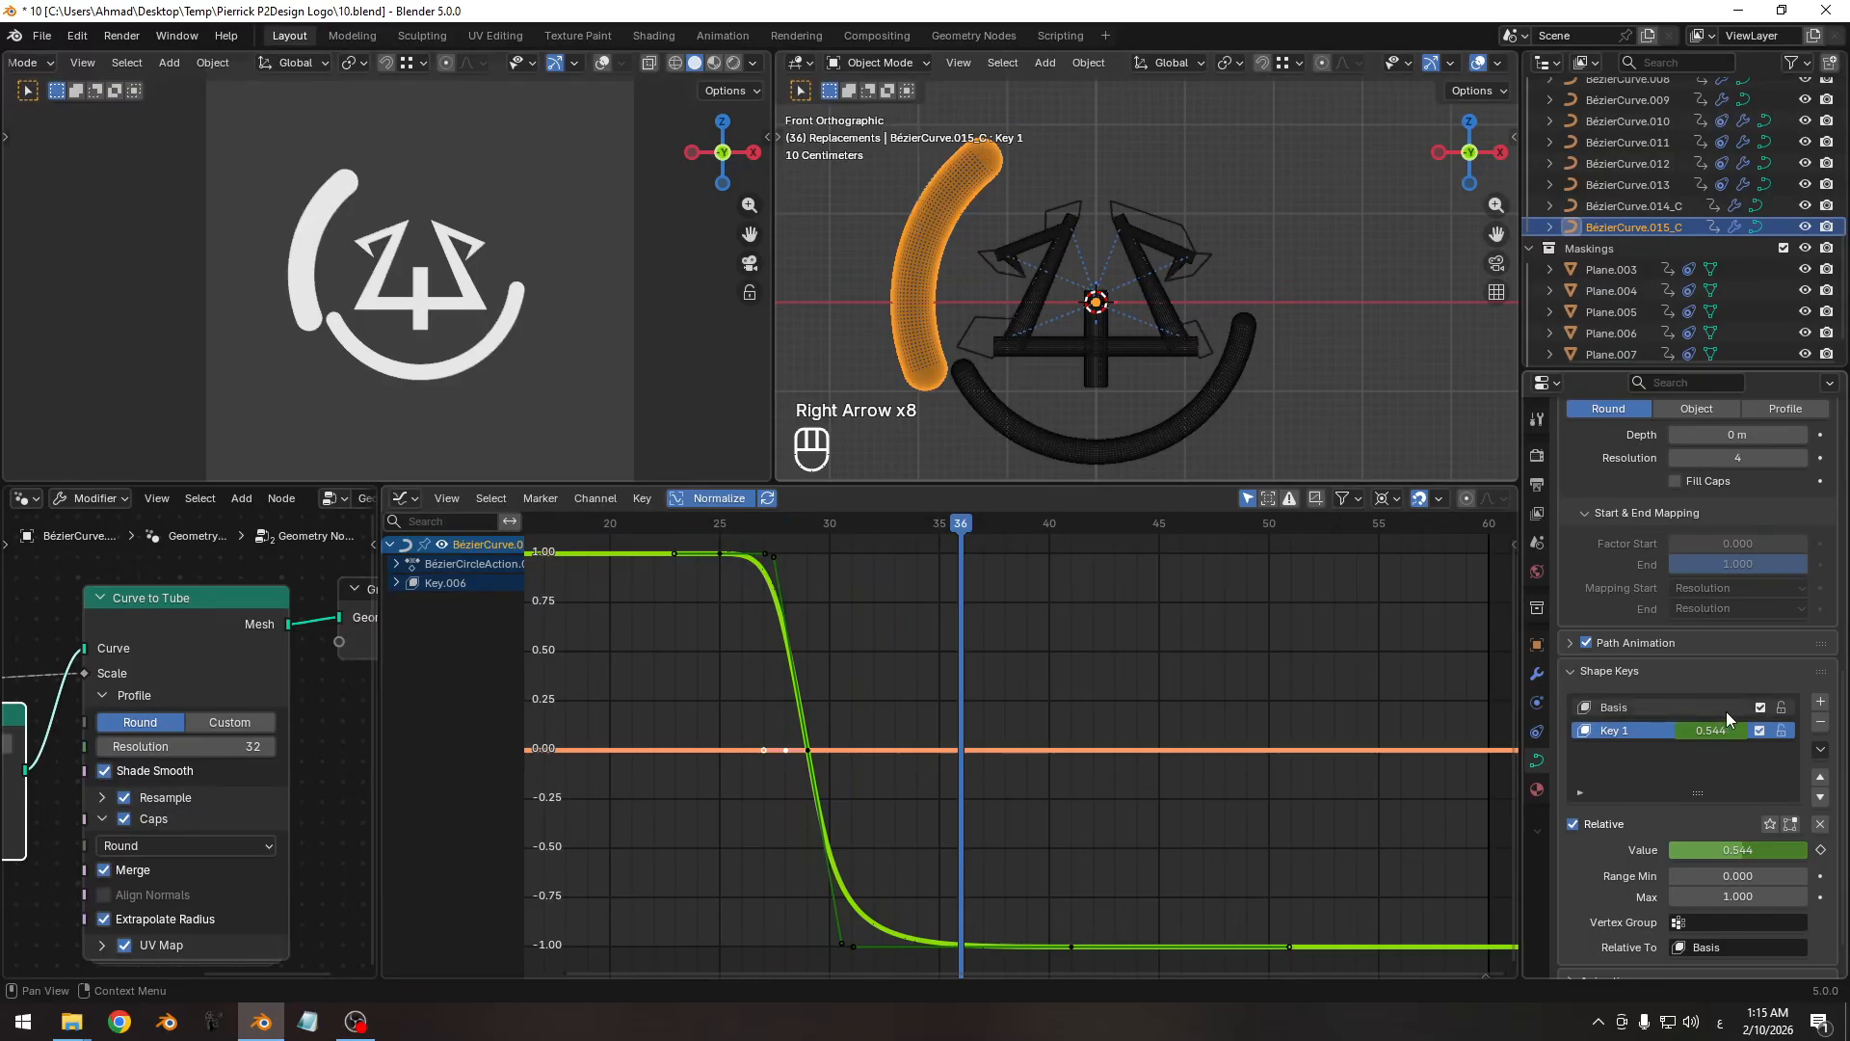
left_click_drag(1720, 732, 1681, 732)
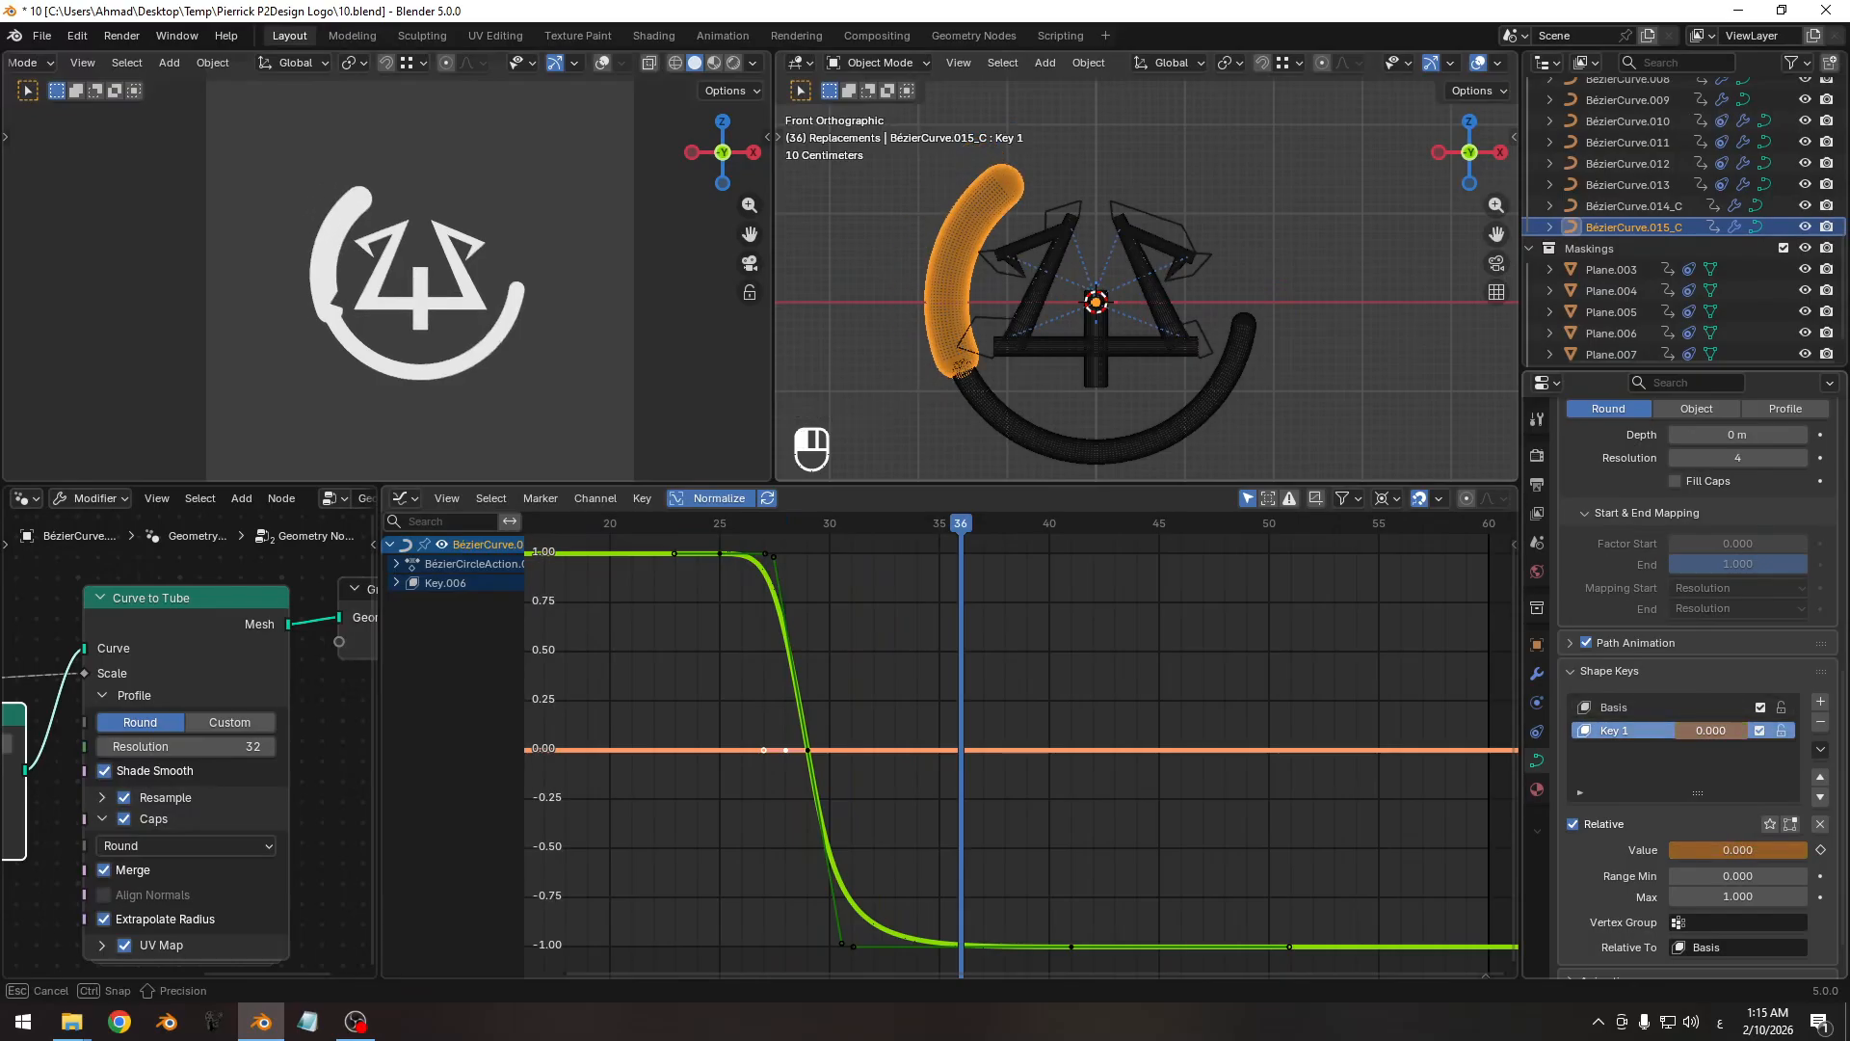
key("i")
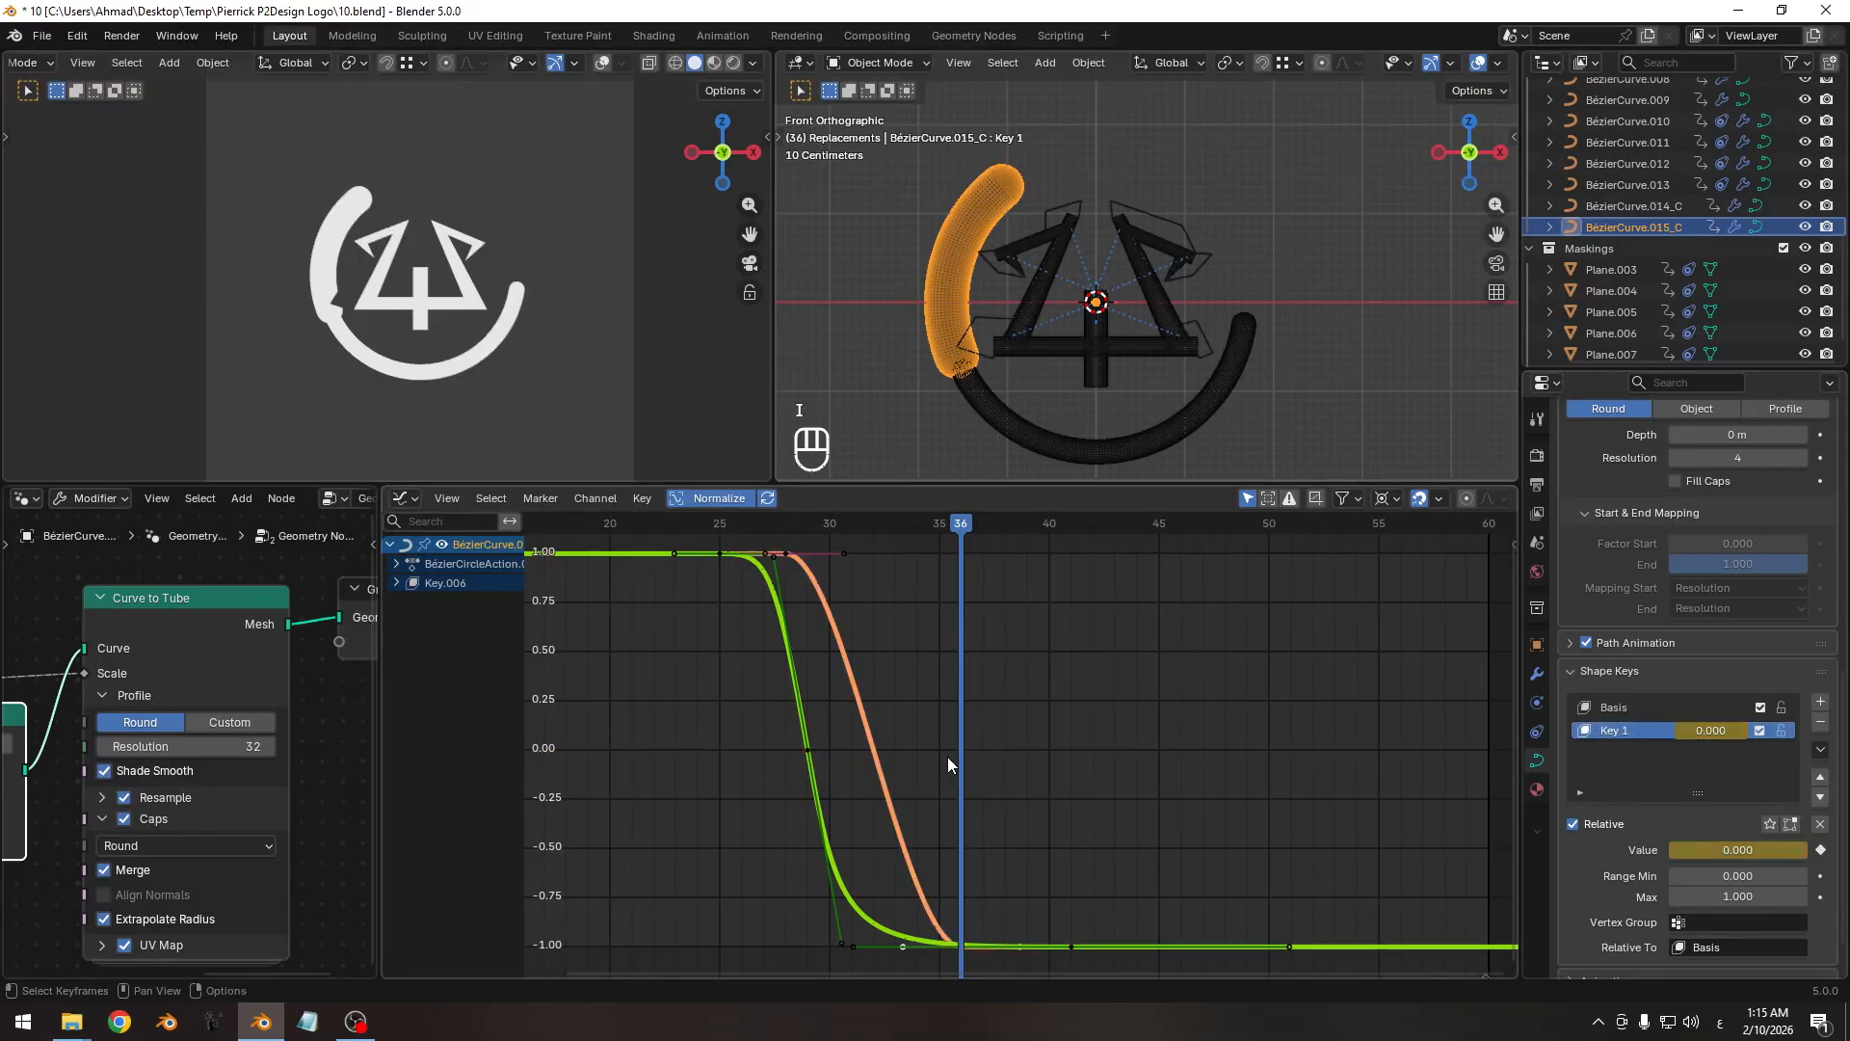
Isolate BézierCurve.015_C's Key 1 curve, lengthen the frame 36 keyframe's handles using individual centers as pivot, and save the file.
middle_click_drag(946, 755, 875, 694, "ctrl")
left_click_drag(909, 720, 844, 761)
key("shift+h")
left_click(968, 884)
middle_click_drag(967, 884, 1008, 906, "ctrl")
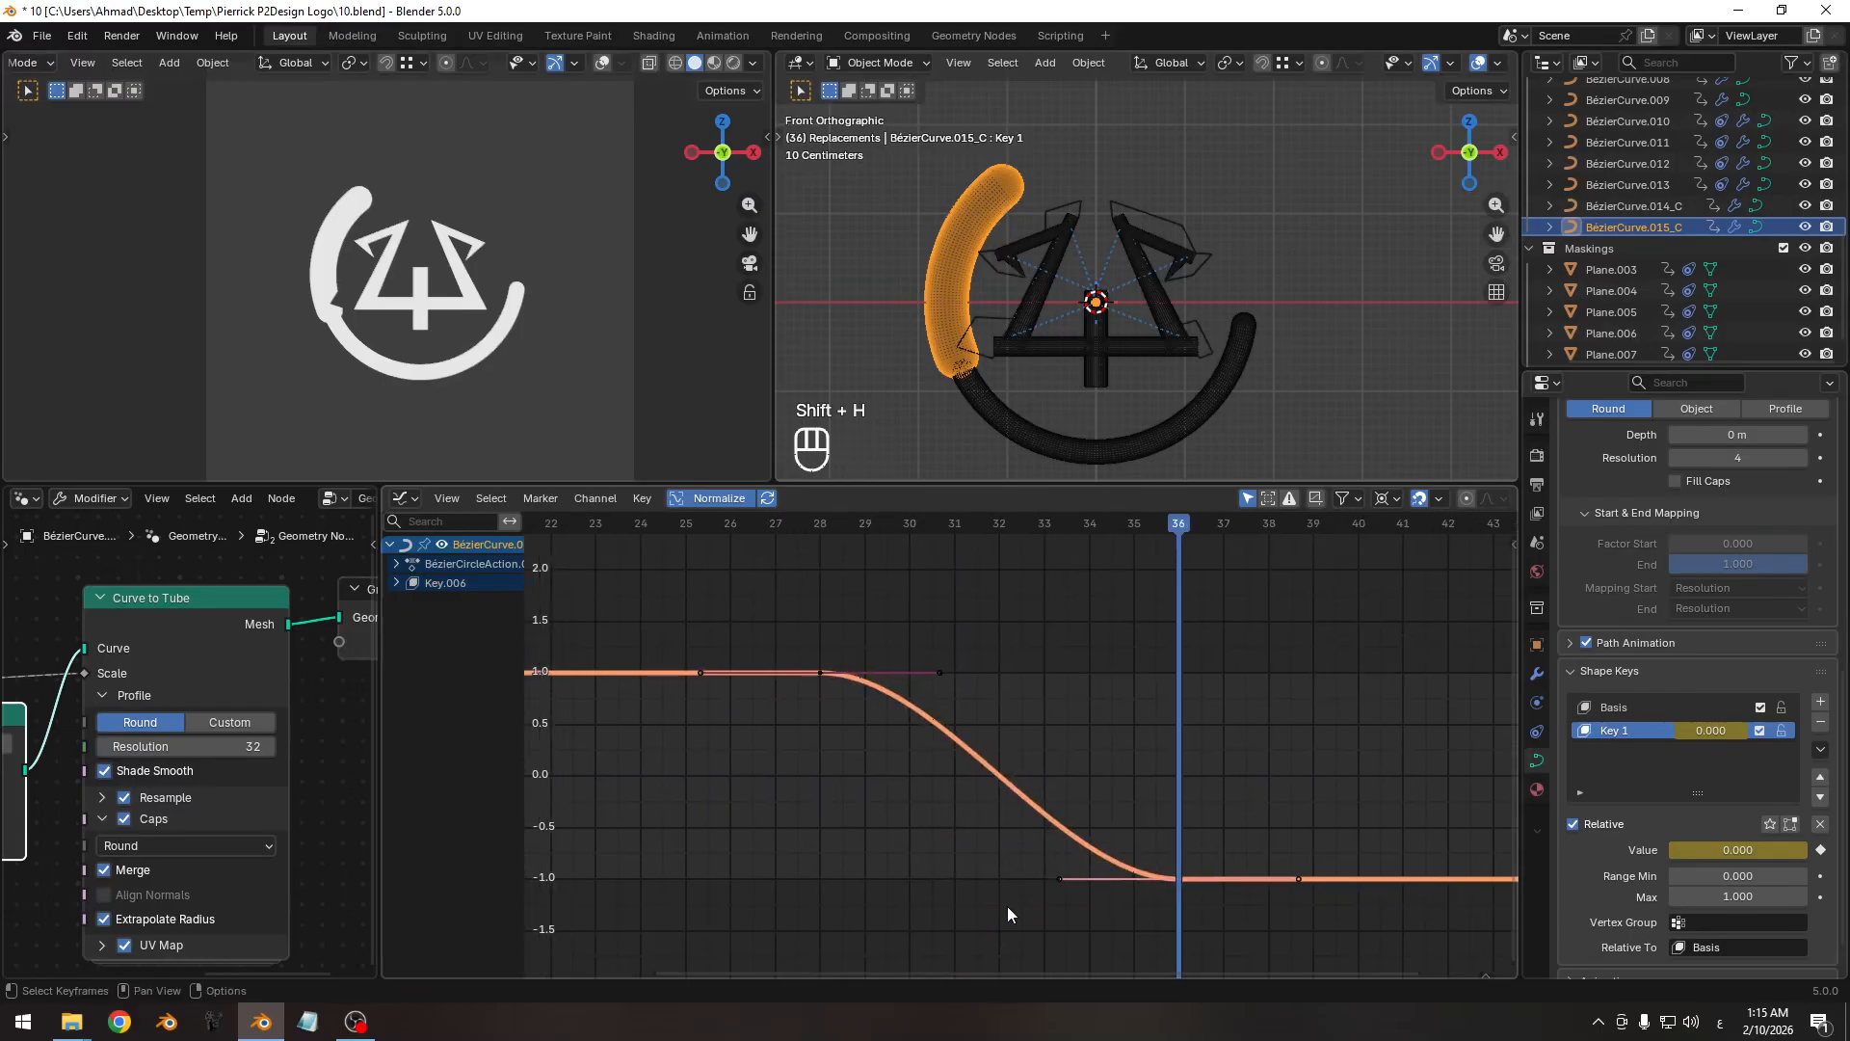
key("s")
right_click(933, 904)
left_click(1420, 499)
left_click(1383, 604)
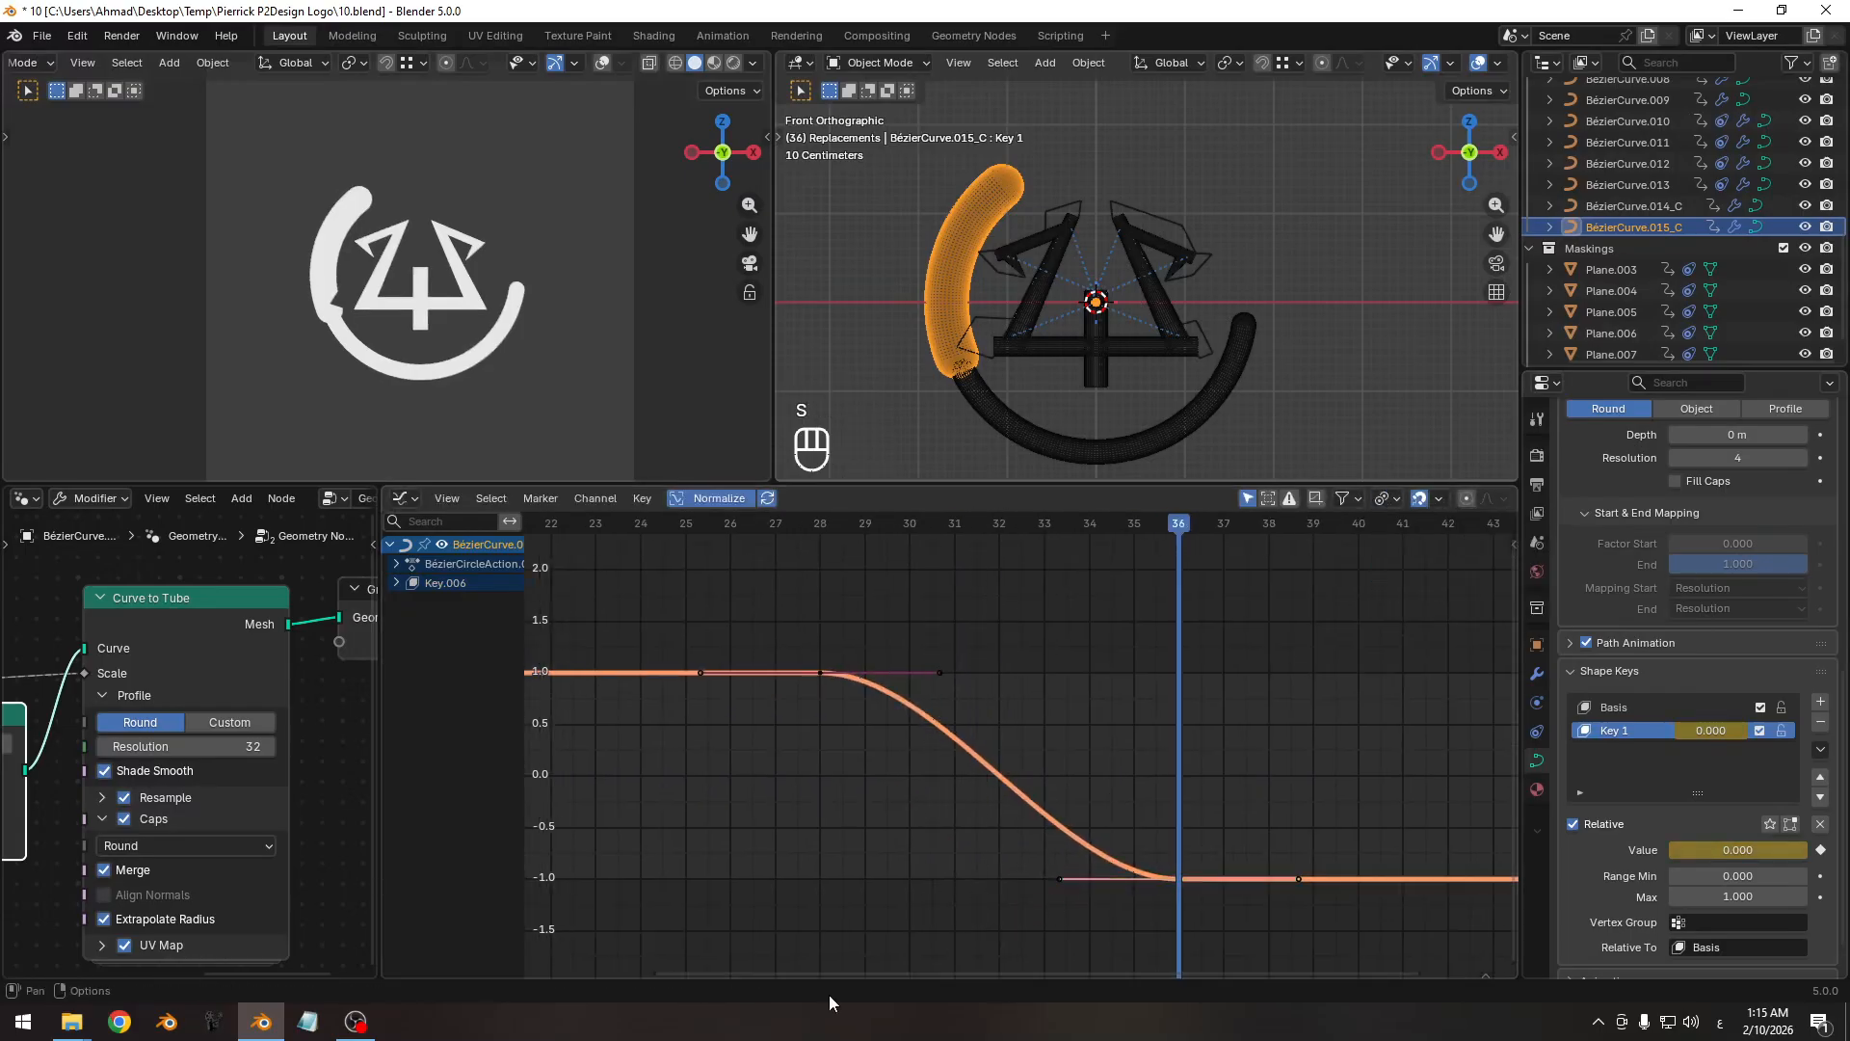
key("s")
left_click(801, 921)
key("s")
left_click(782, 917)
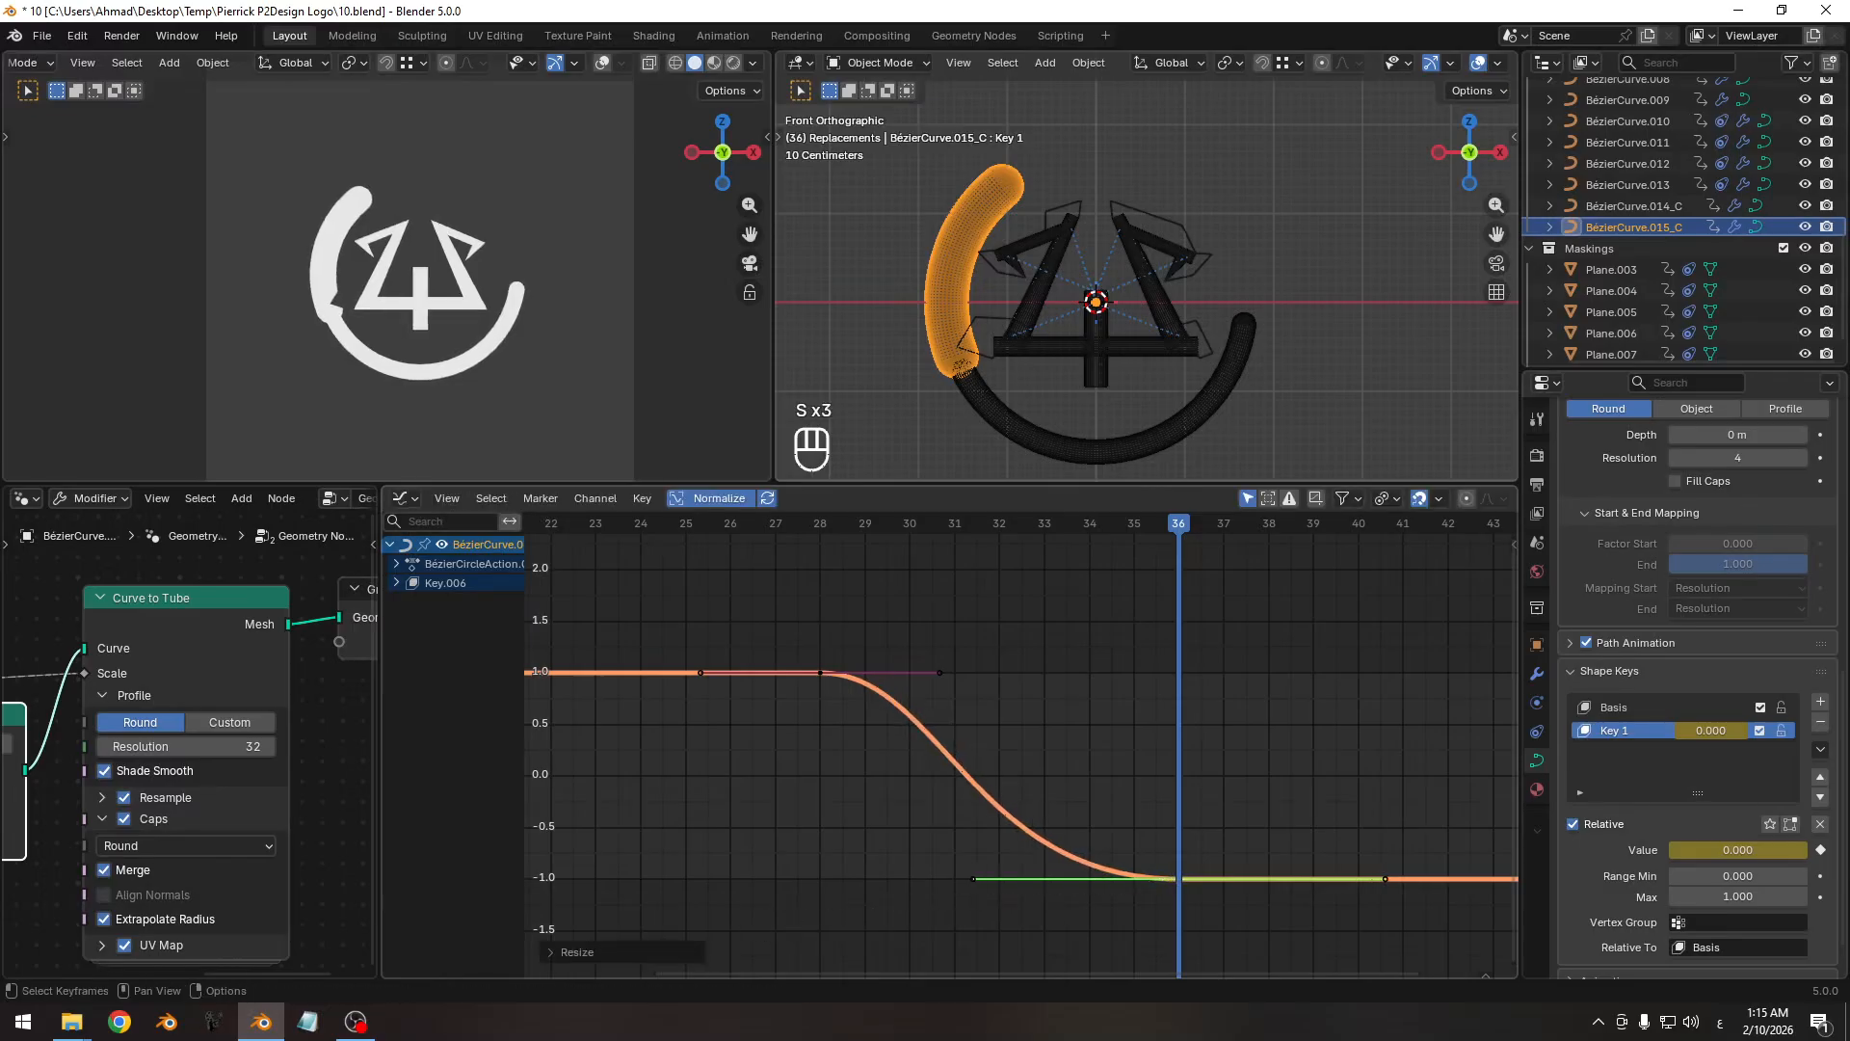
key("ctrl+s")
Scrub the timeline to review the thick tube settling, save the file and widen the graph's channel list.
scroll(932, 655, "down", 3)
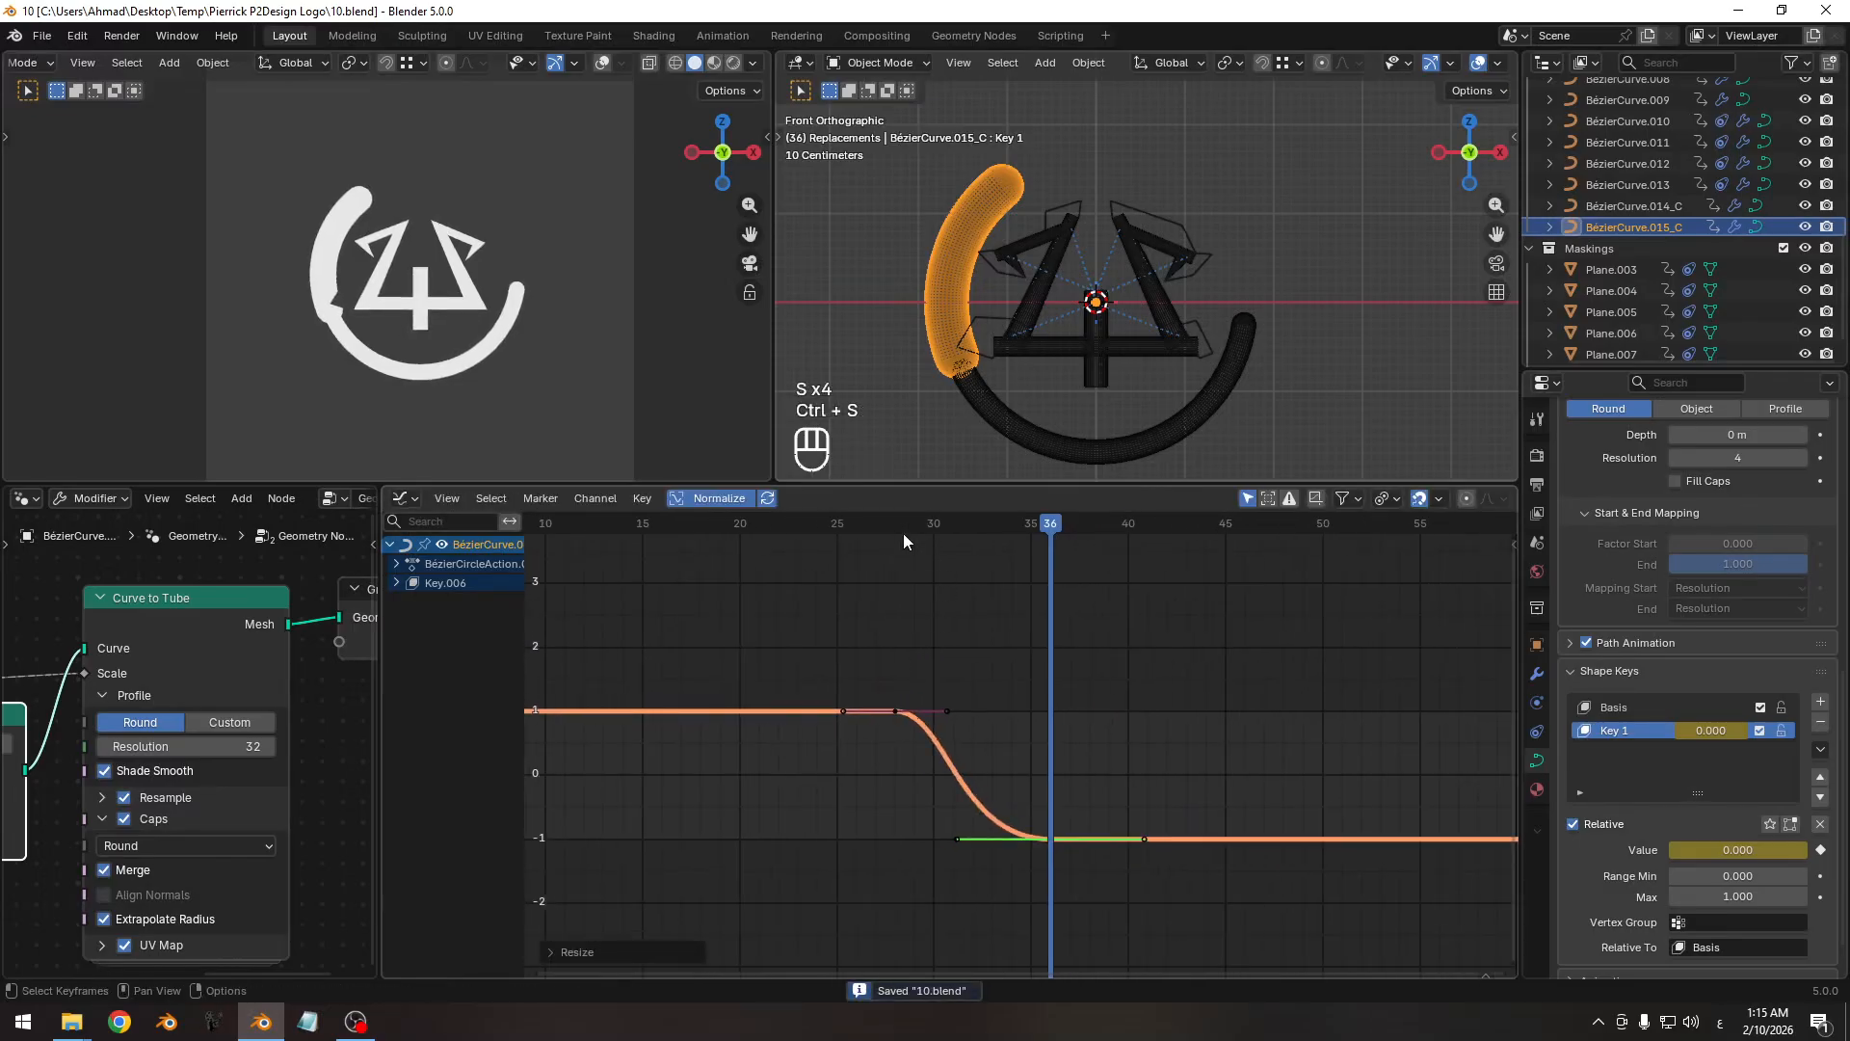
left_click(838, 525)
left_click_drag(838, 525, 1049, 540)
key("ctrl+s")
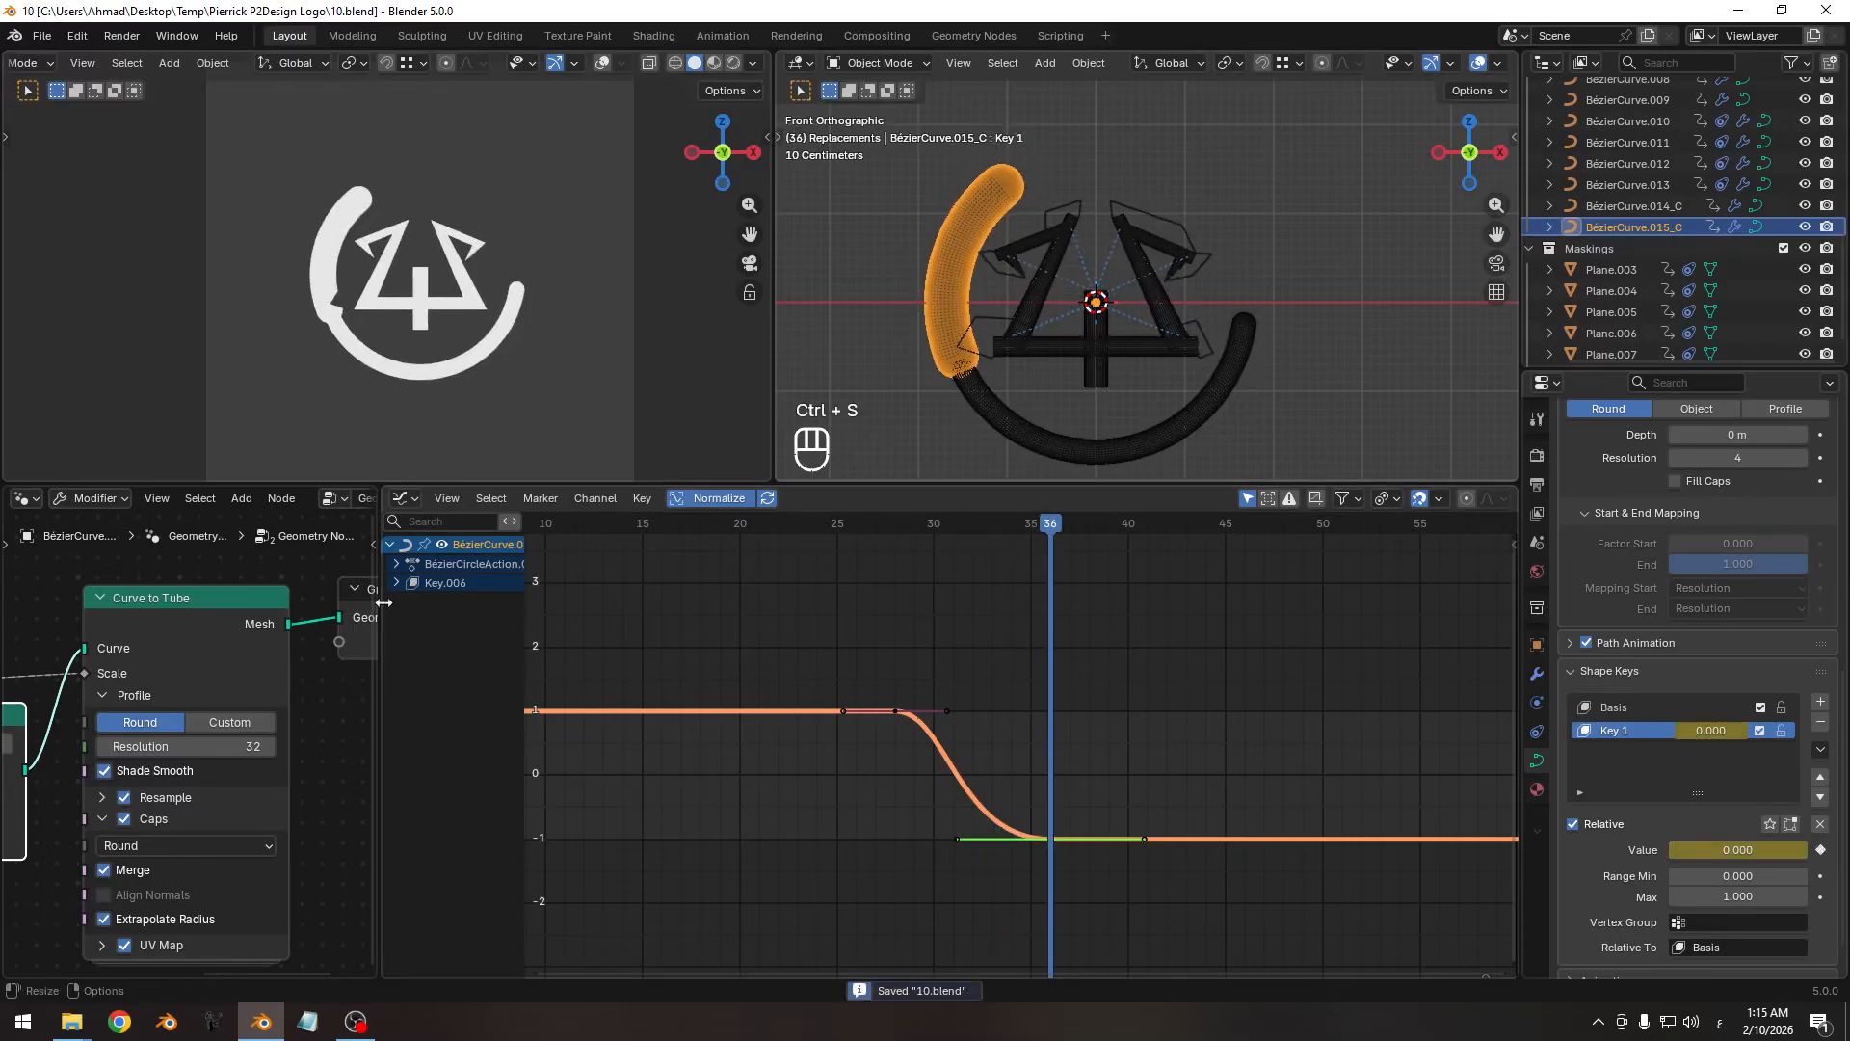
left_click_drag(525, 626, 610, 631)
key("ctrl+s")
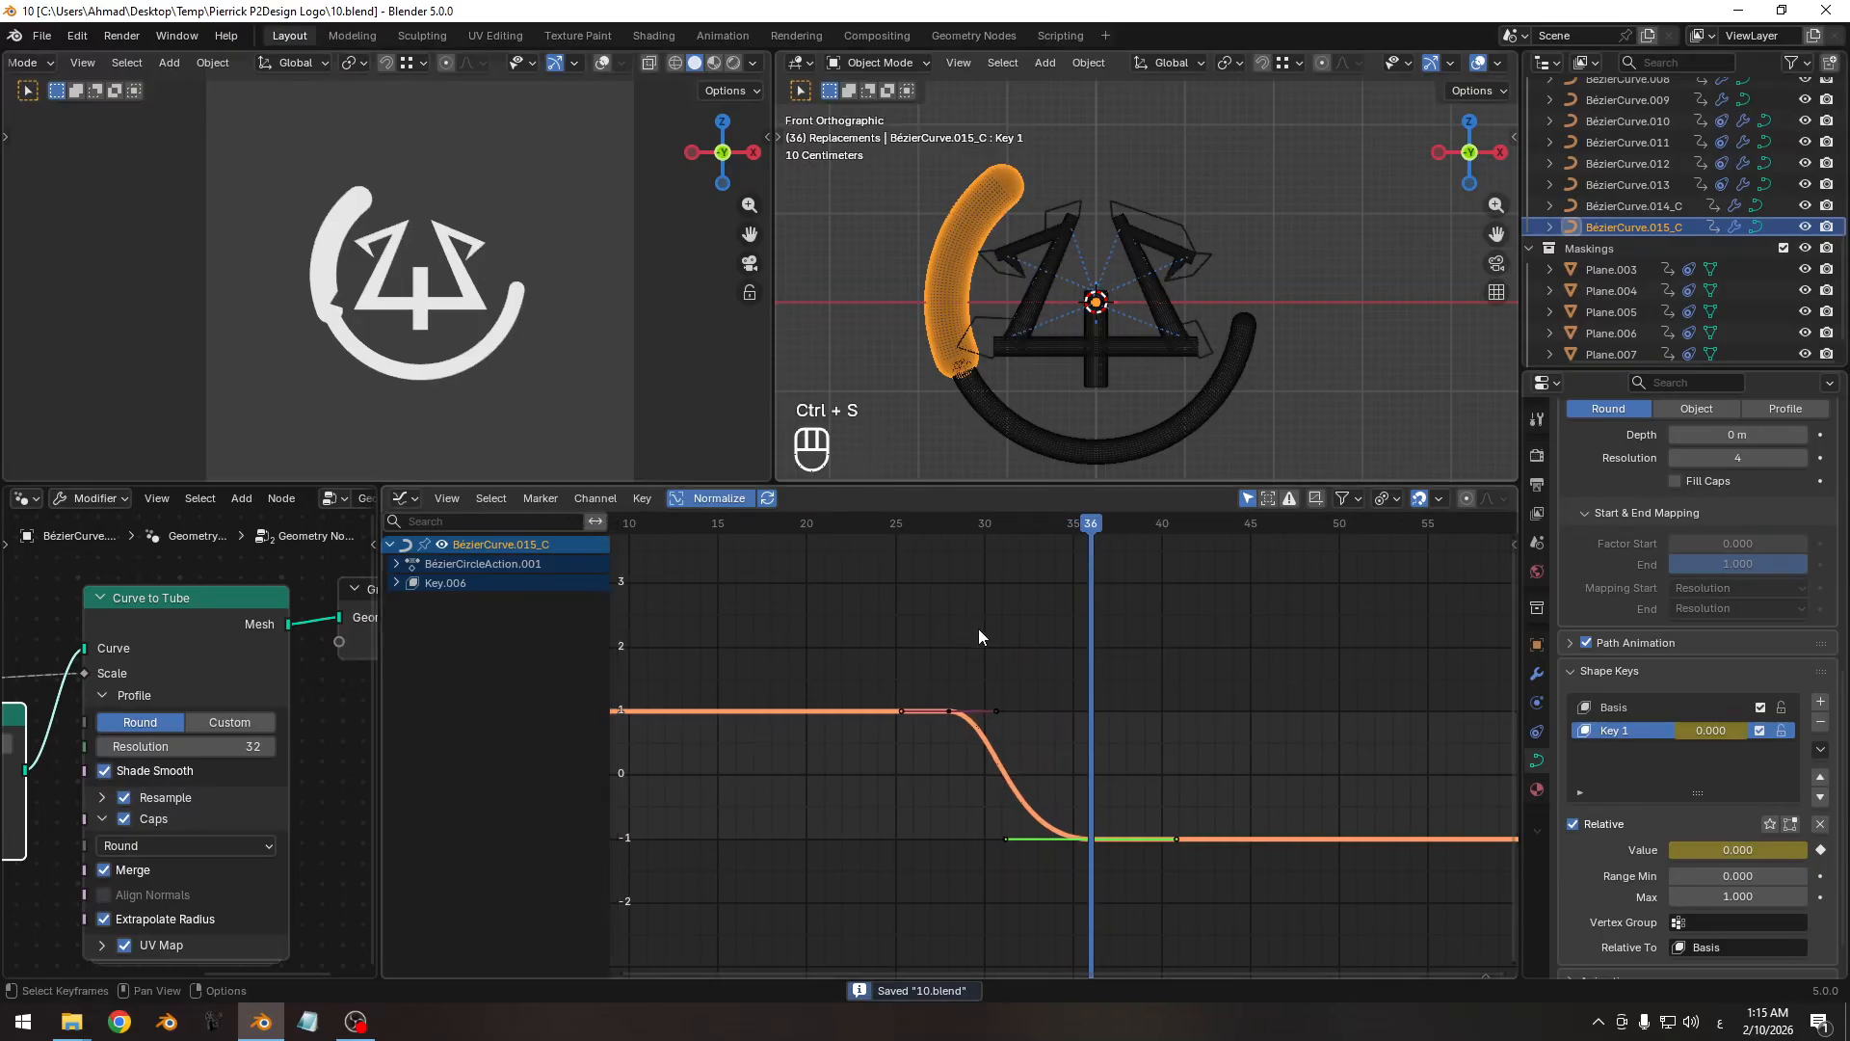
middle_click_drag(1035, 617, 1010, 601, "ctrl")
left_click_drag(1009, 525, 1138, 523)
scroll(1049, 376, "down", 2, "ctrl")
Move the two outer vertices of mask Plane.008 inward, away from the thick tube's lower end.
scroll(1086, 277, "up", 5)
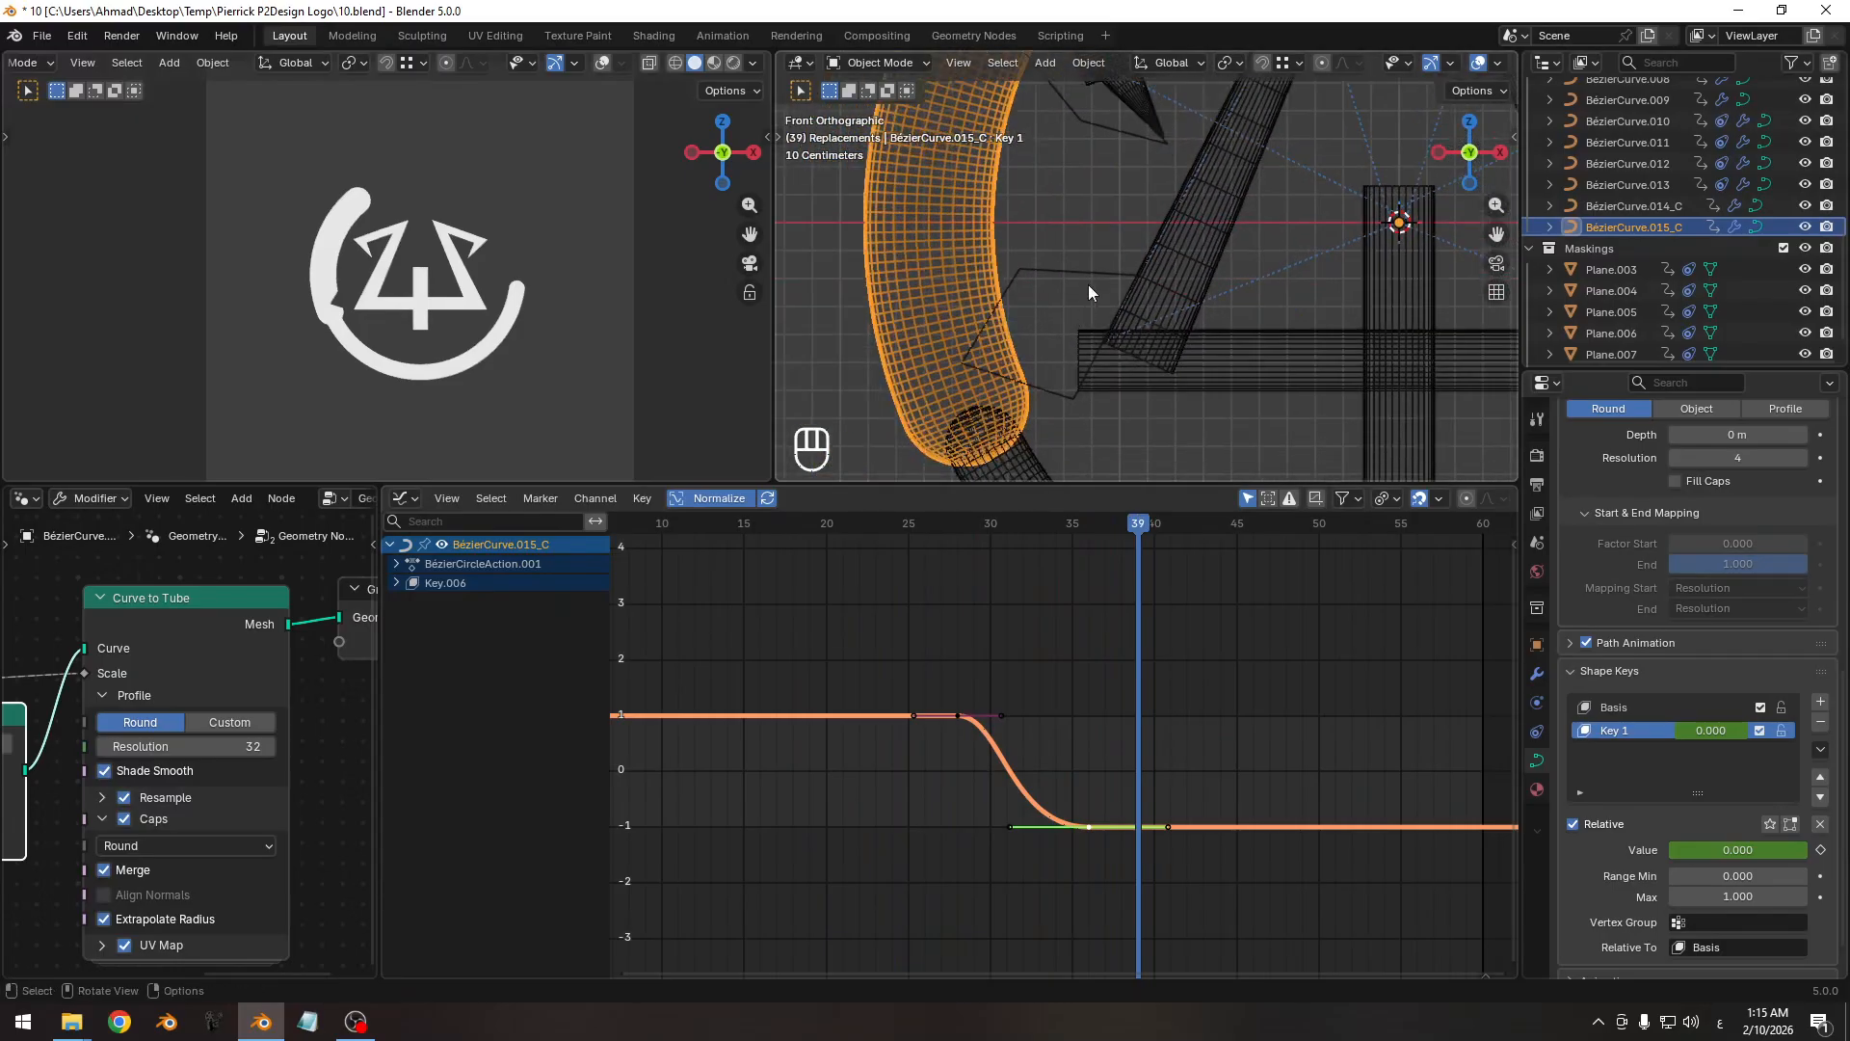
left_click(1090, 281)
key("Tab")
key("g")
key("g")
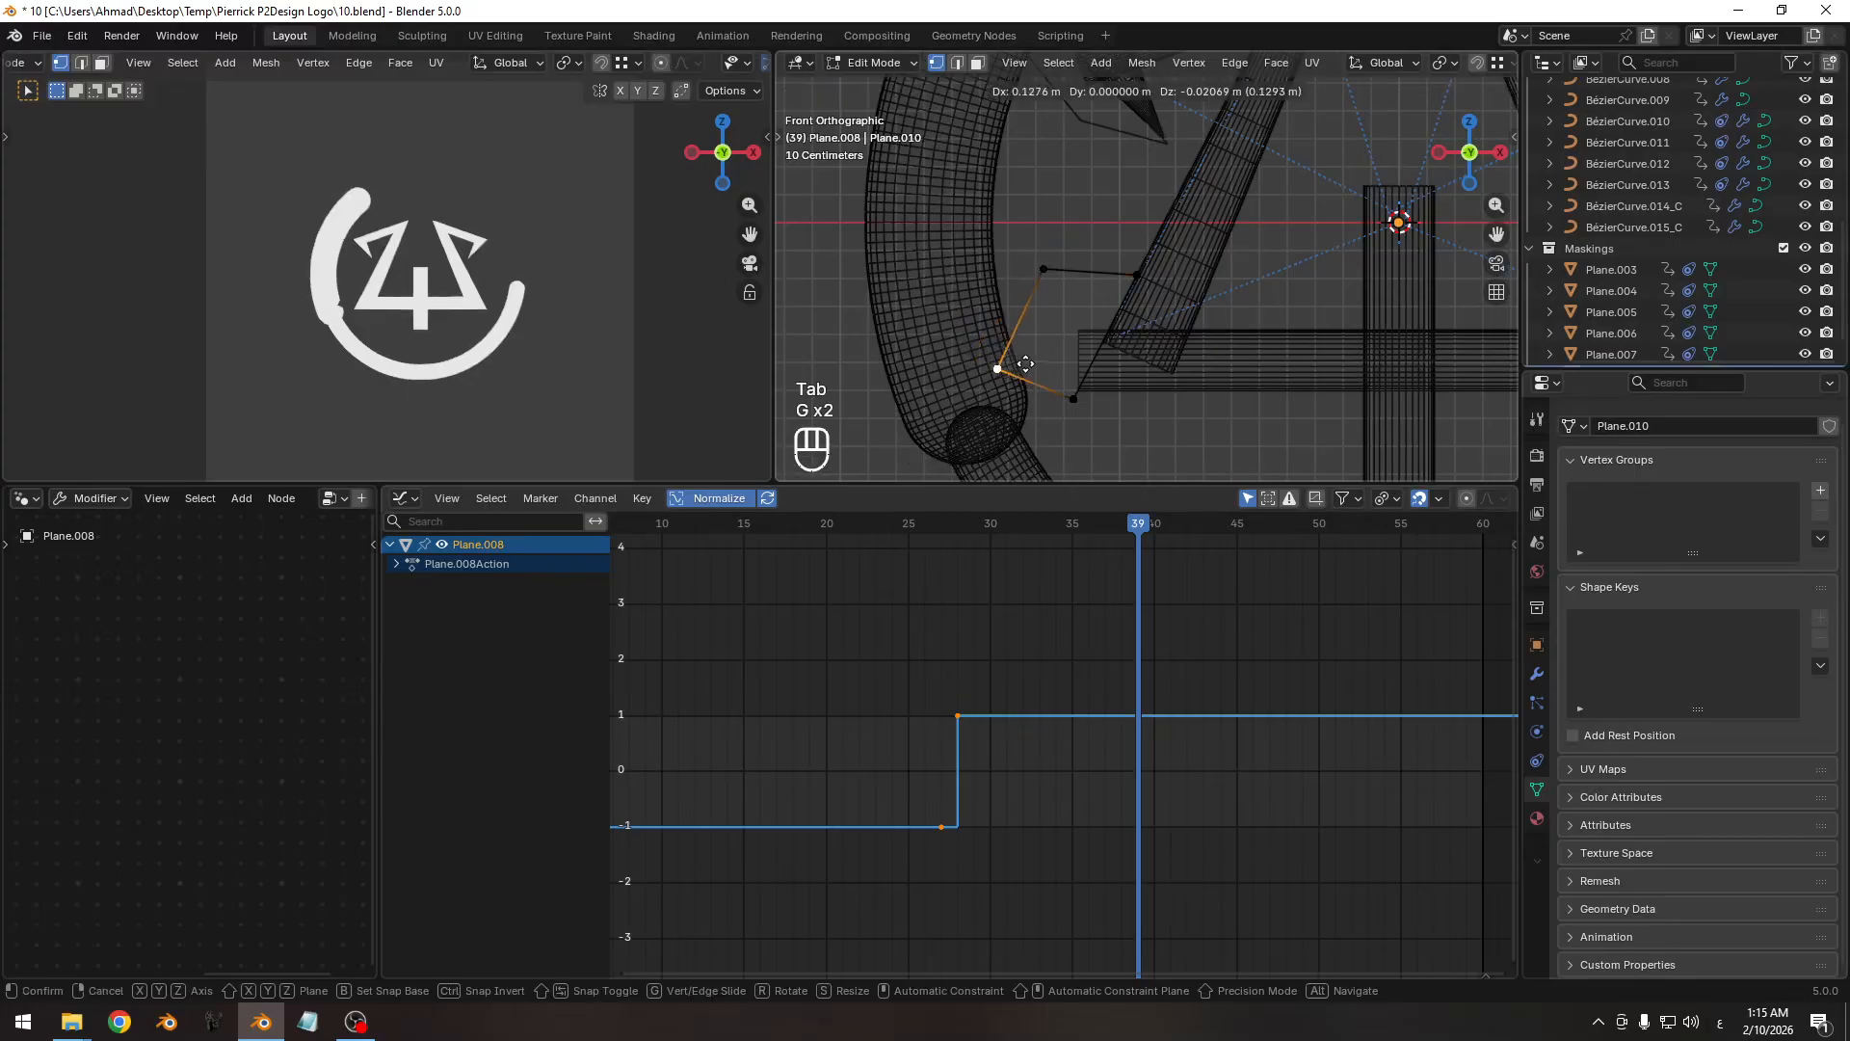
left_click(1058, 373)
left_click(1049, 267)
key("g")
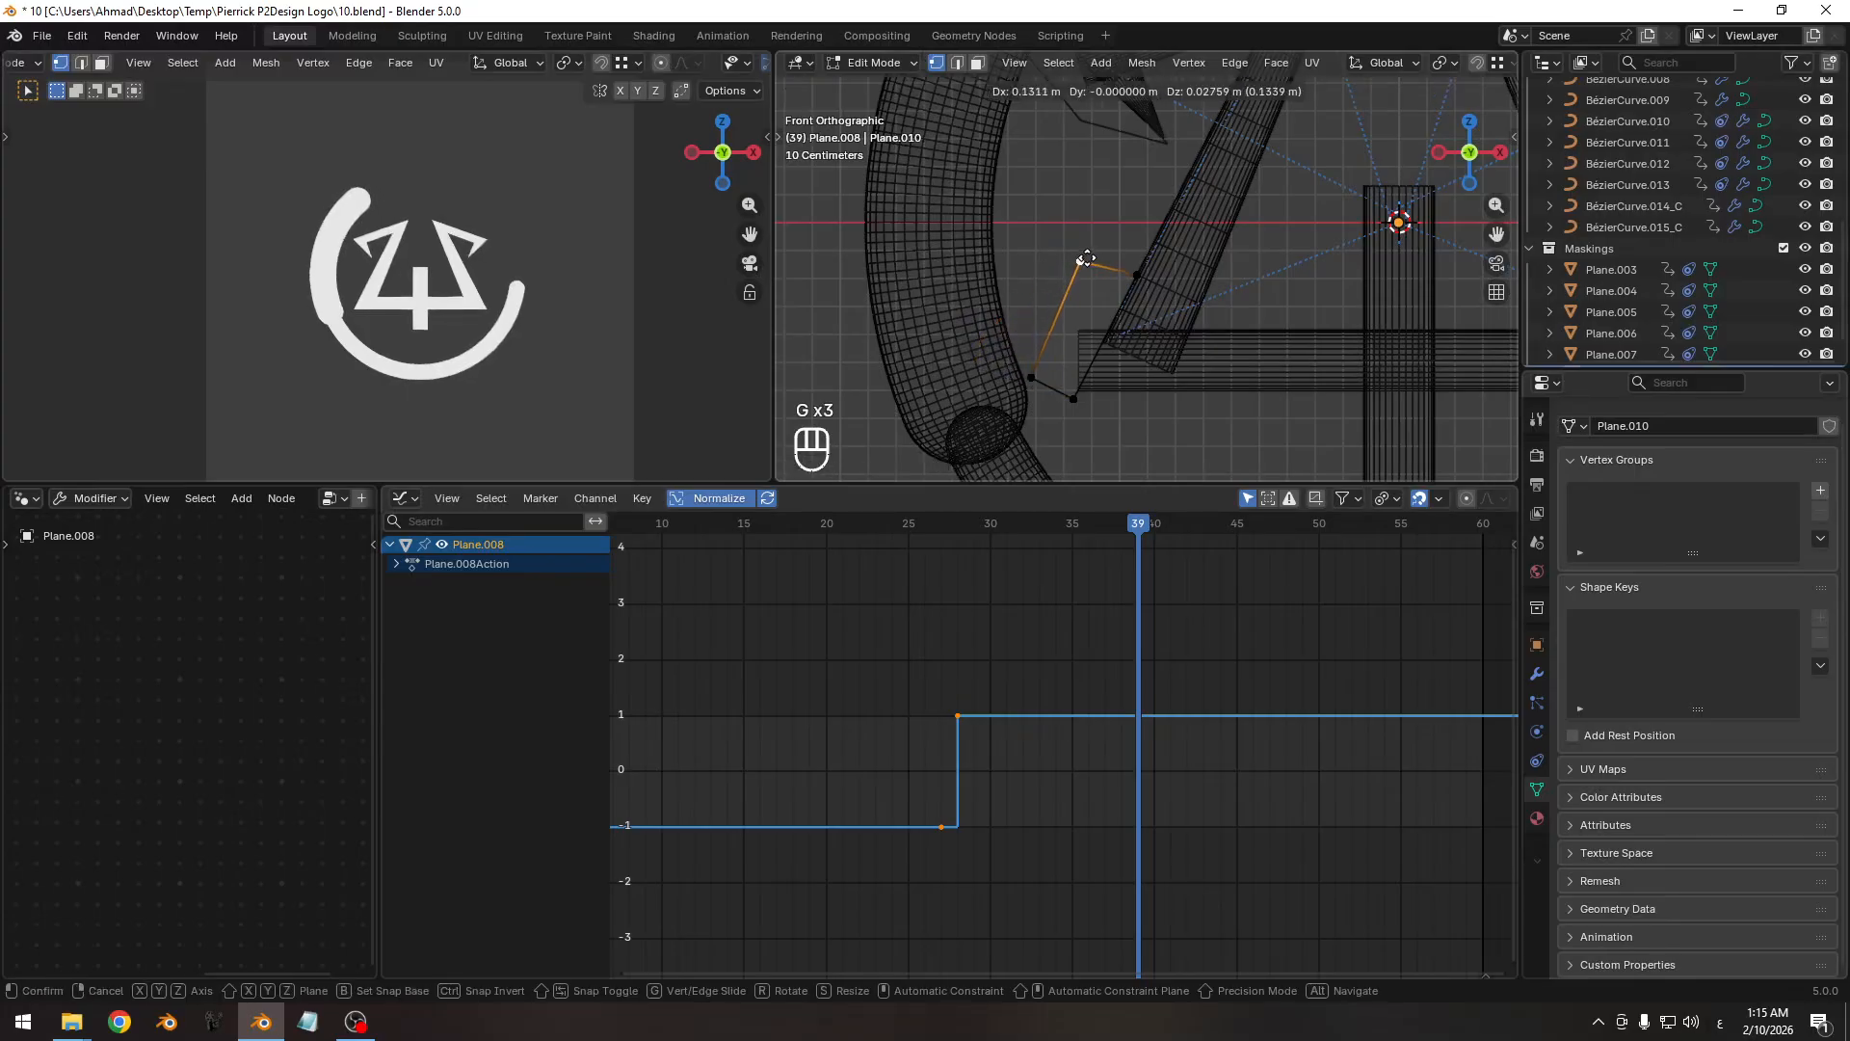
left_click(1093, 257)
key("Tab")
Move the two outer vertices of mask Plane.004 inward, away from the thick tube.
middle_click_drag(1083, 143, 1073, 323, "shift")
left_click(1062, 297)
key("Tab")
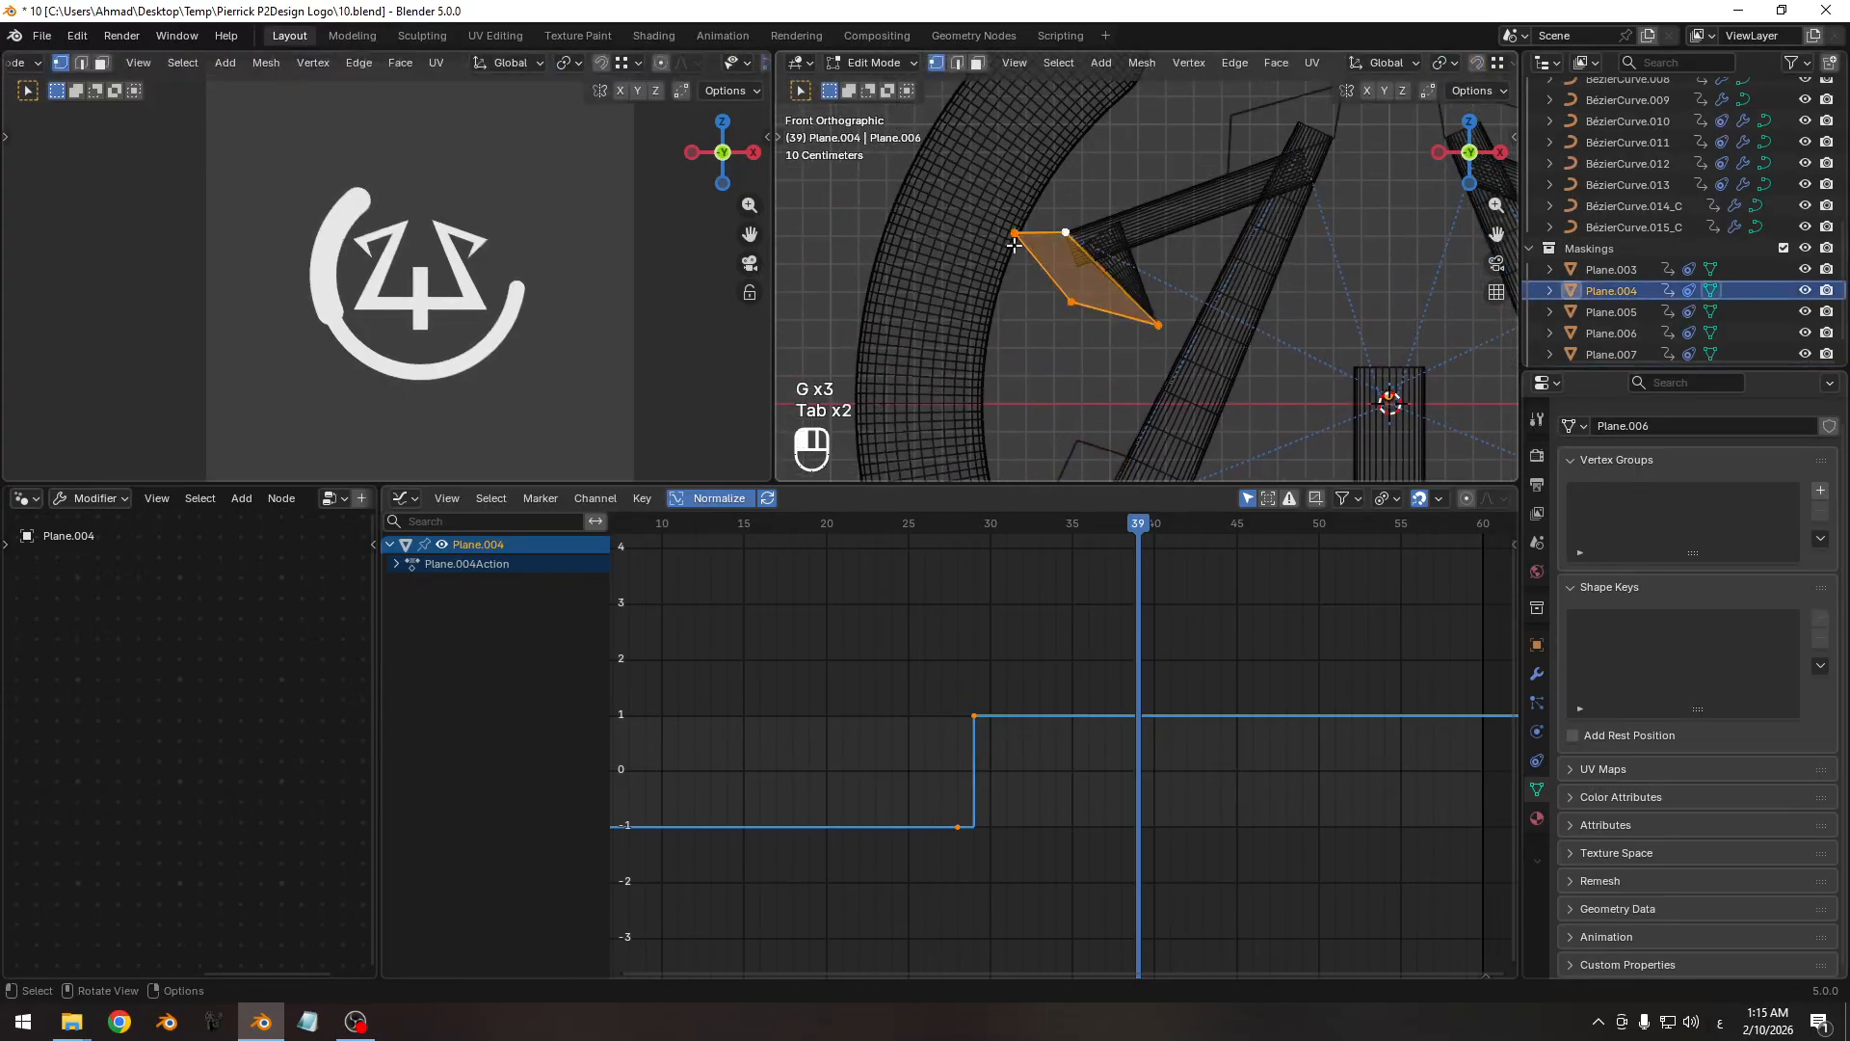
left_click(1014, 245)
key("g")
left_click(1045, 251)
left_click(1074, 307)
key("g")
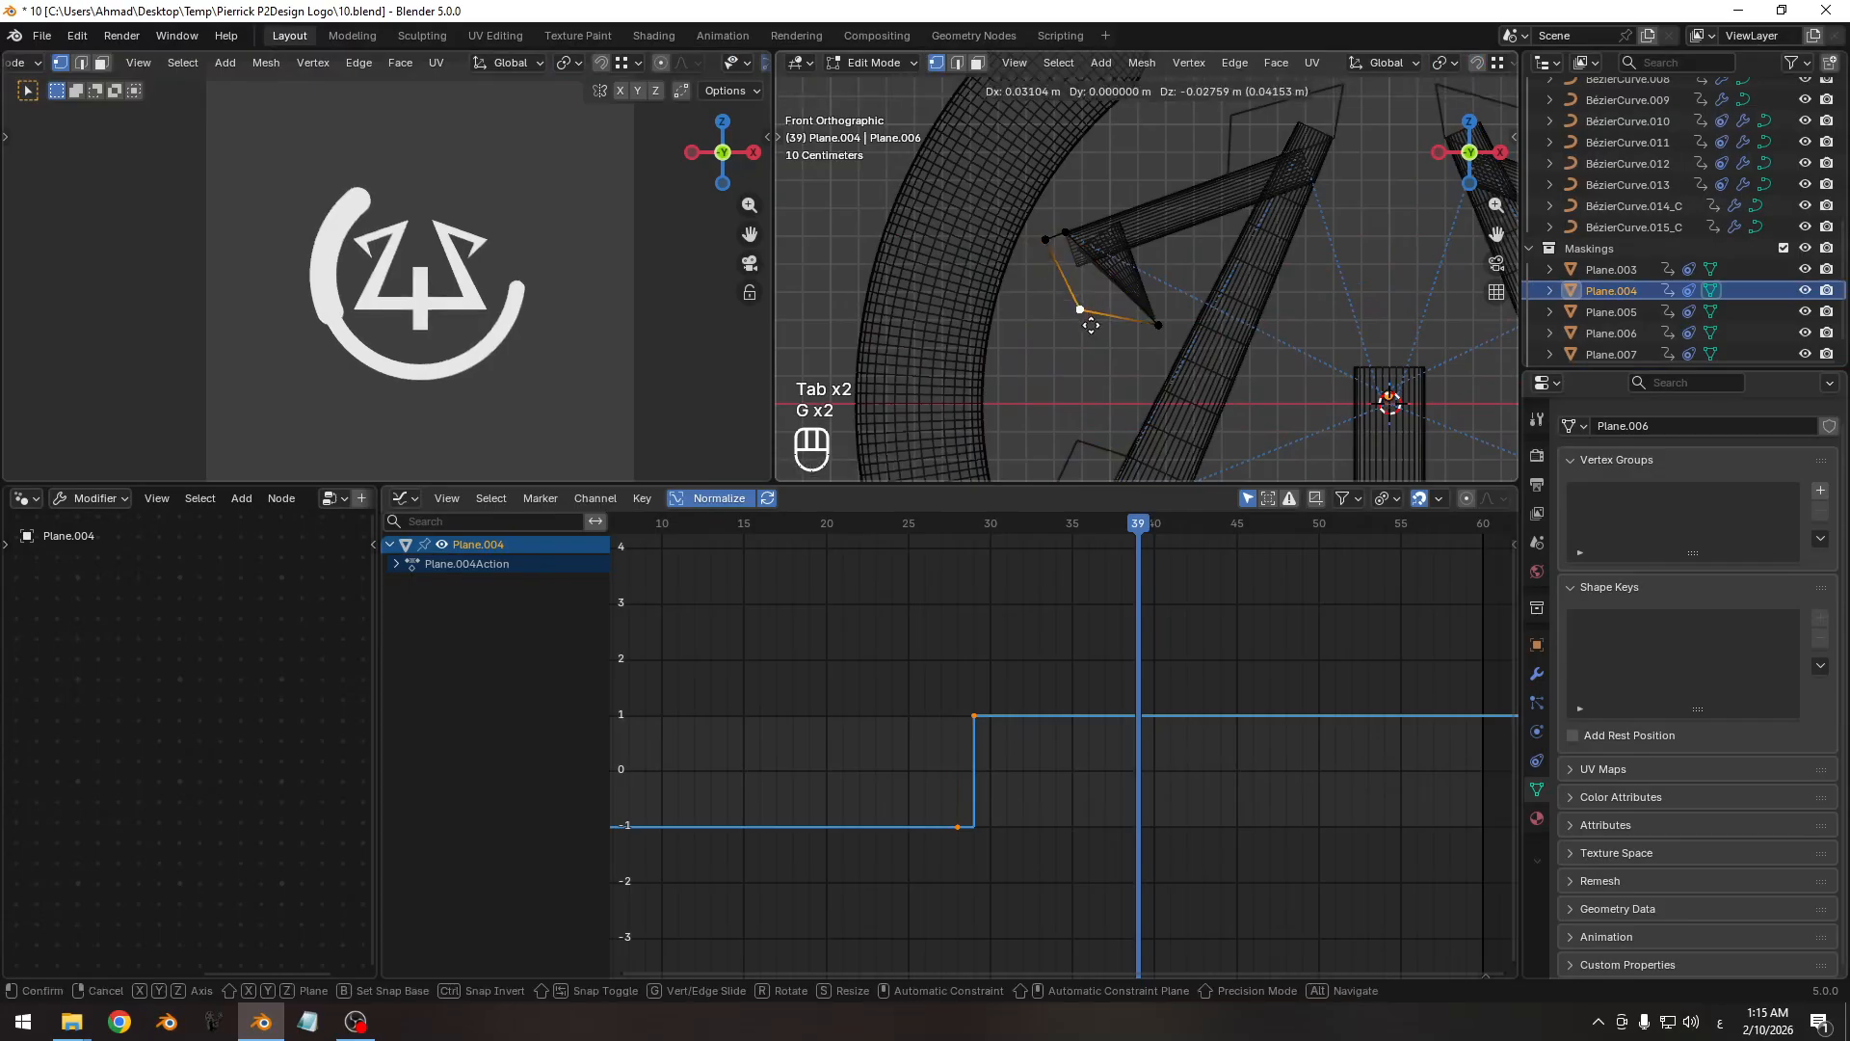
left_click(1088, 318)
key("Tab")
Turn on overlays in the camera view and scrub between frames 34 and 39 to check the adjusted masks.
middle_click_drag(1217, 278, 1097, 326, "ctrl")
left_click_drag(1116, 525, 1050, 542)
key("shift+alt+z")
scroll(512, 392, "up", 4)
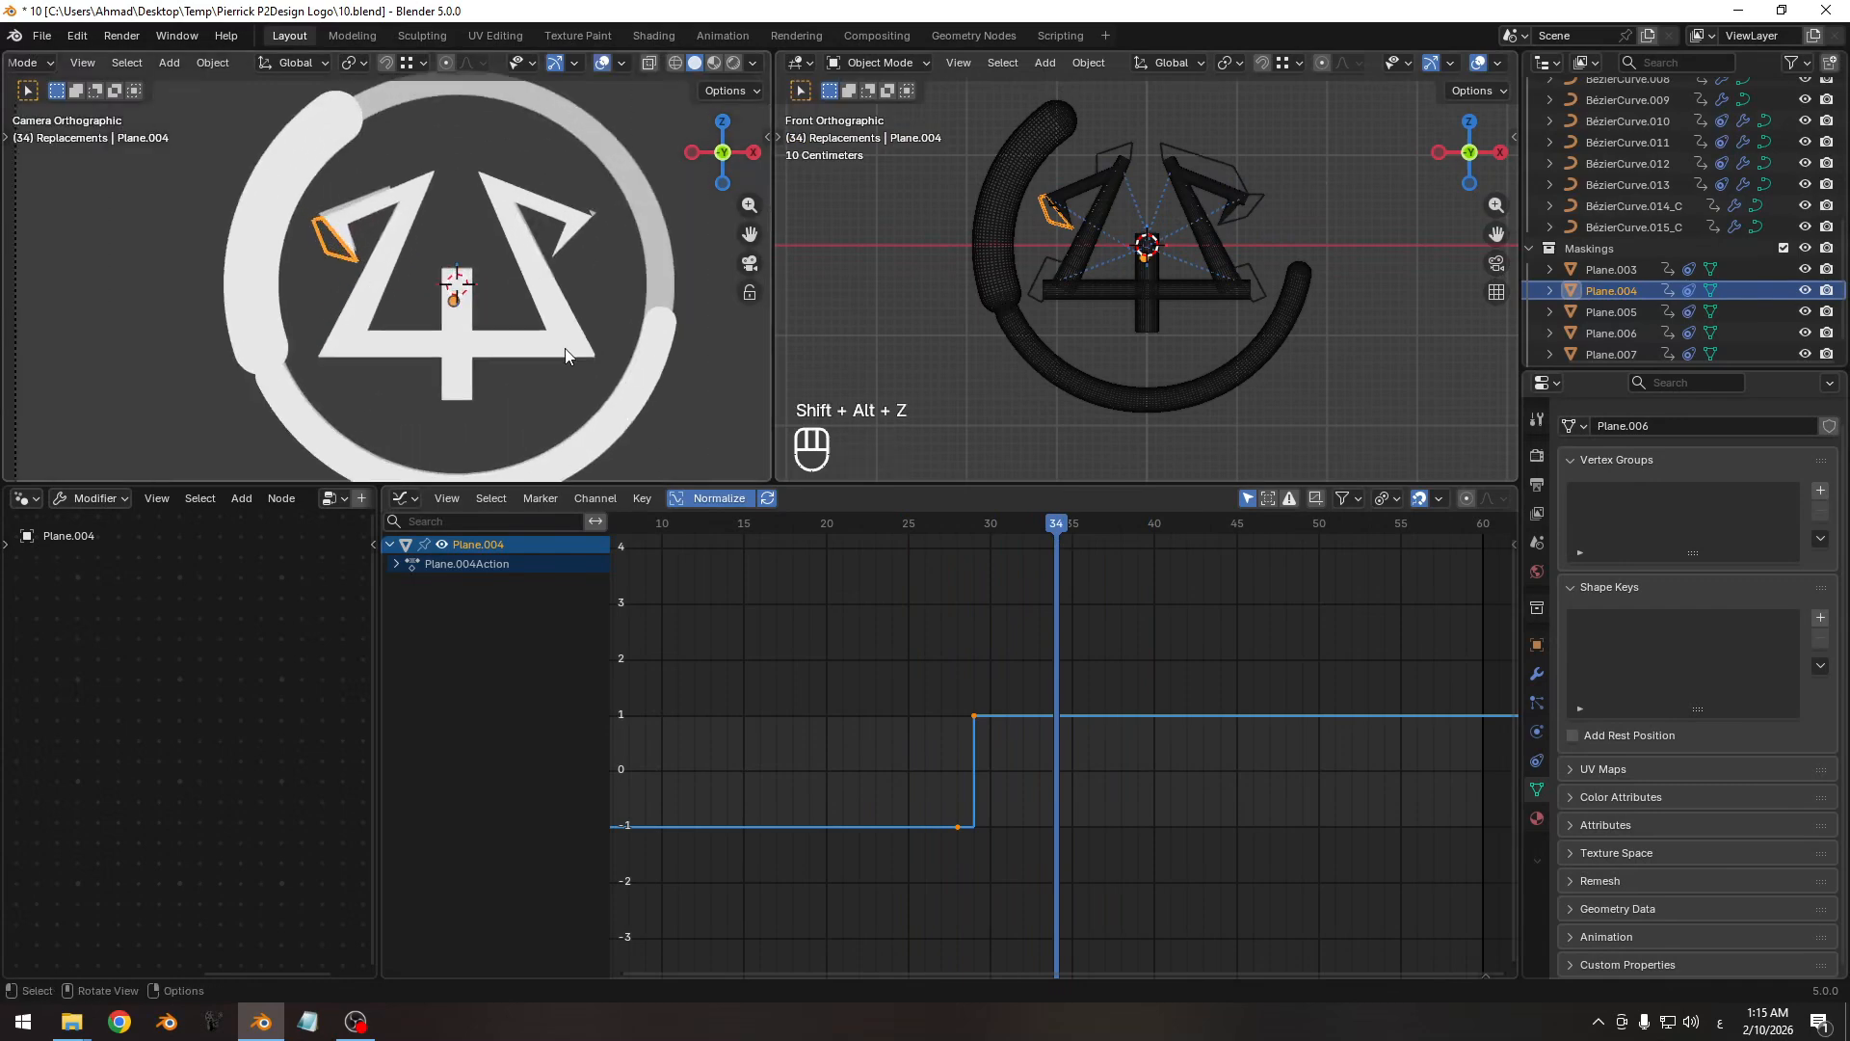
left_click_drag(1058, 530, 1139, 528)
Switch the camera view to wireframe and compare the thin tube BézierCurve.014_C with the logo's ring.
key("z")
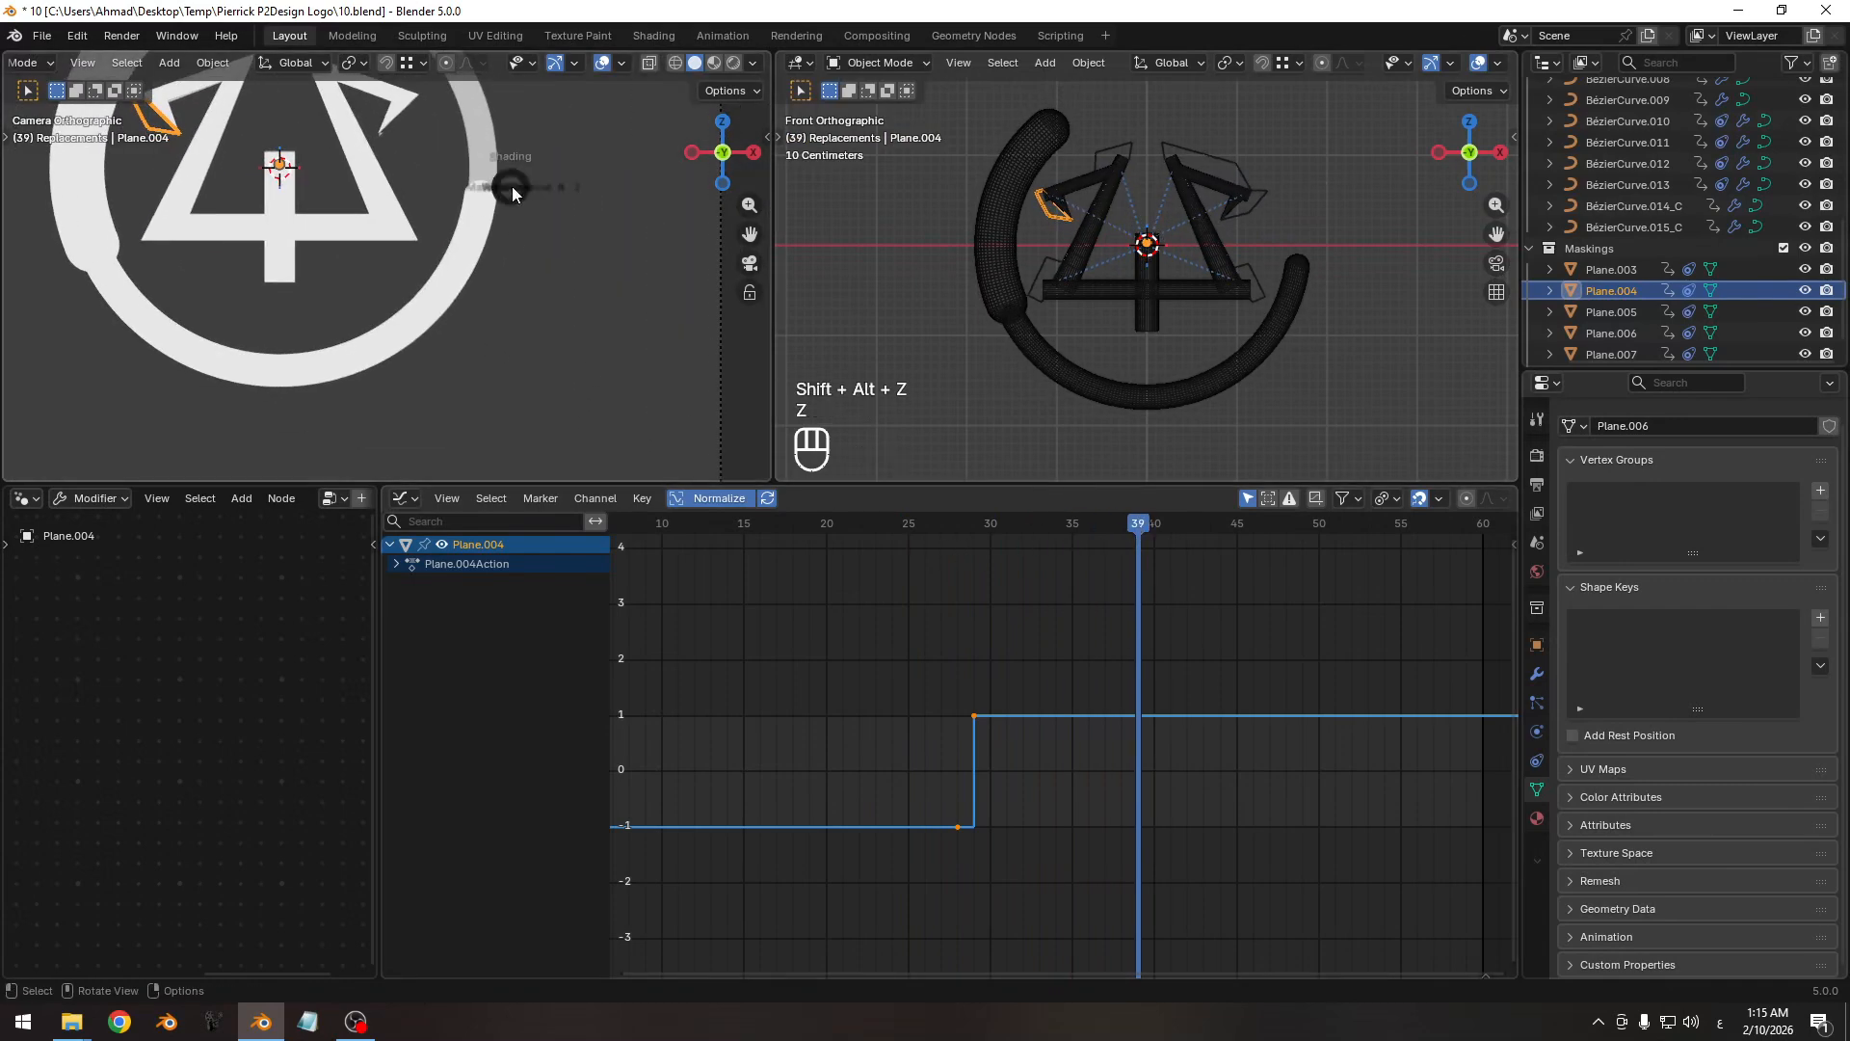
left_click(438, 193)
middle_click_drag(401, 314, 420, 262, "shift")
left_click(426, 282)
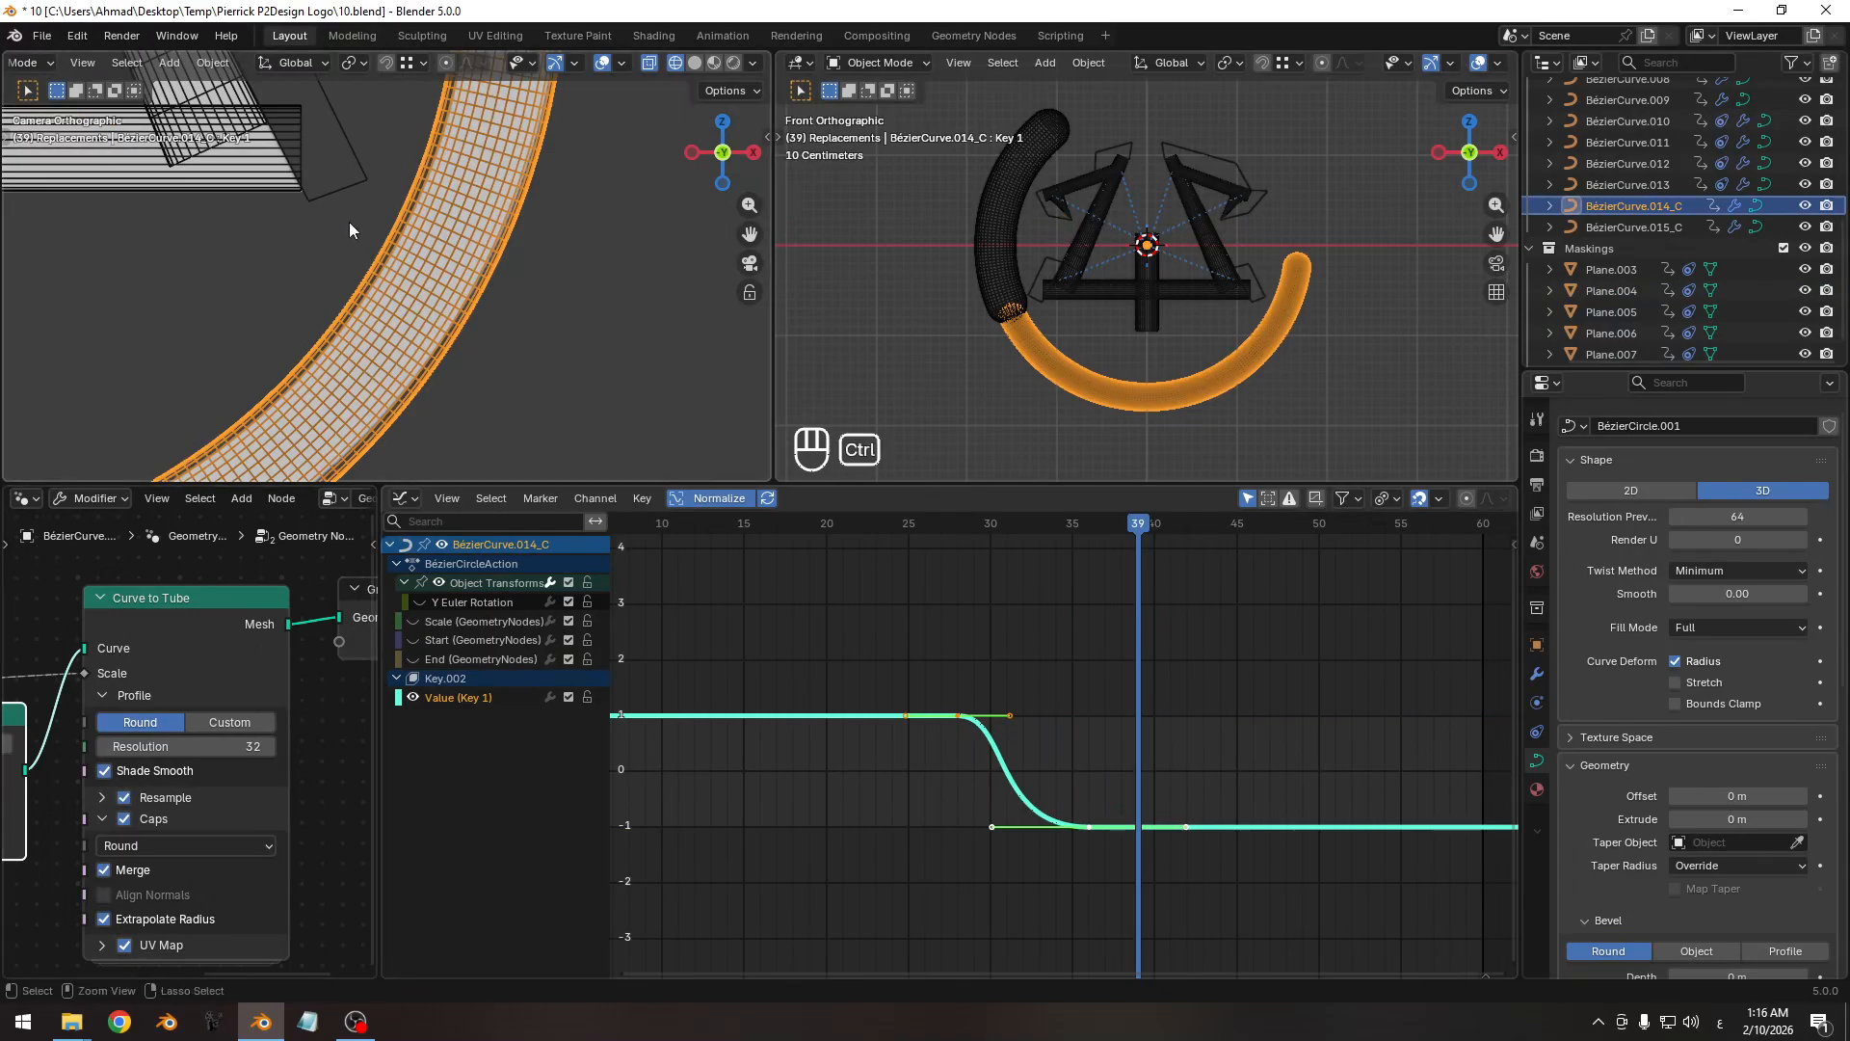
middle_click_drag(348, 228, 353, 252, "ctrl")
Show BézierCurve.014_C's modifier settings, isolate its Scale curve and select that curve's final keyframe at frame 21.
left_click(1536, 673)
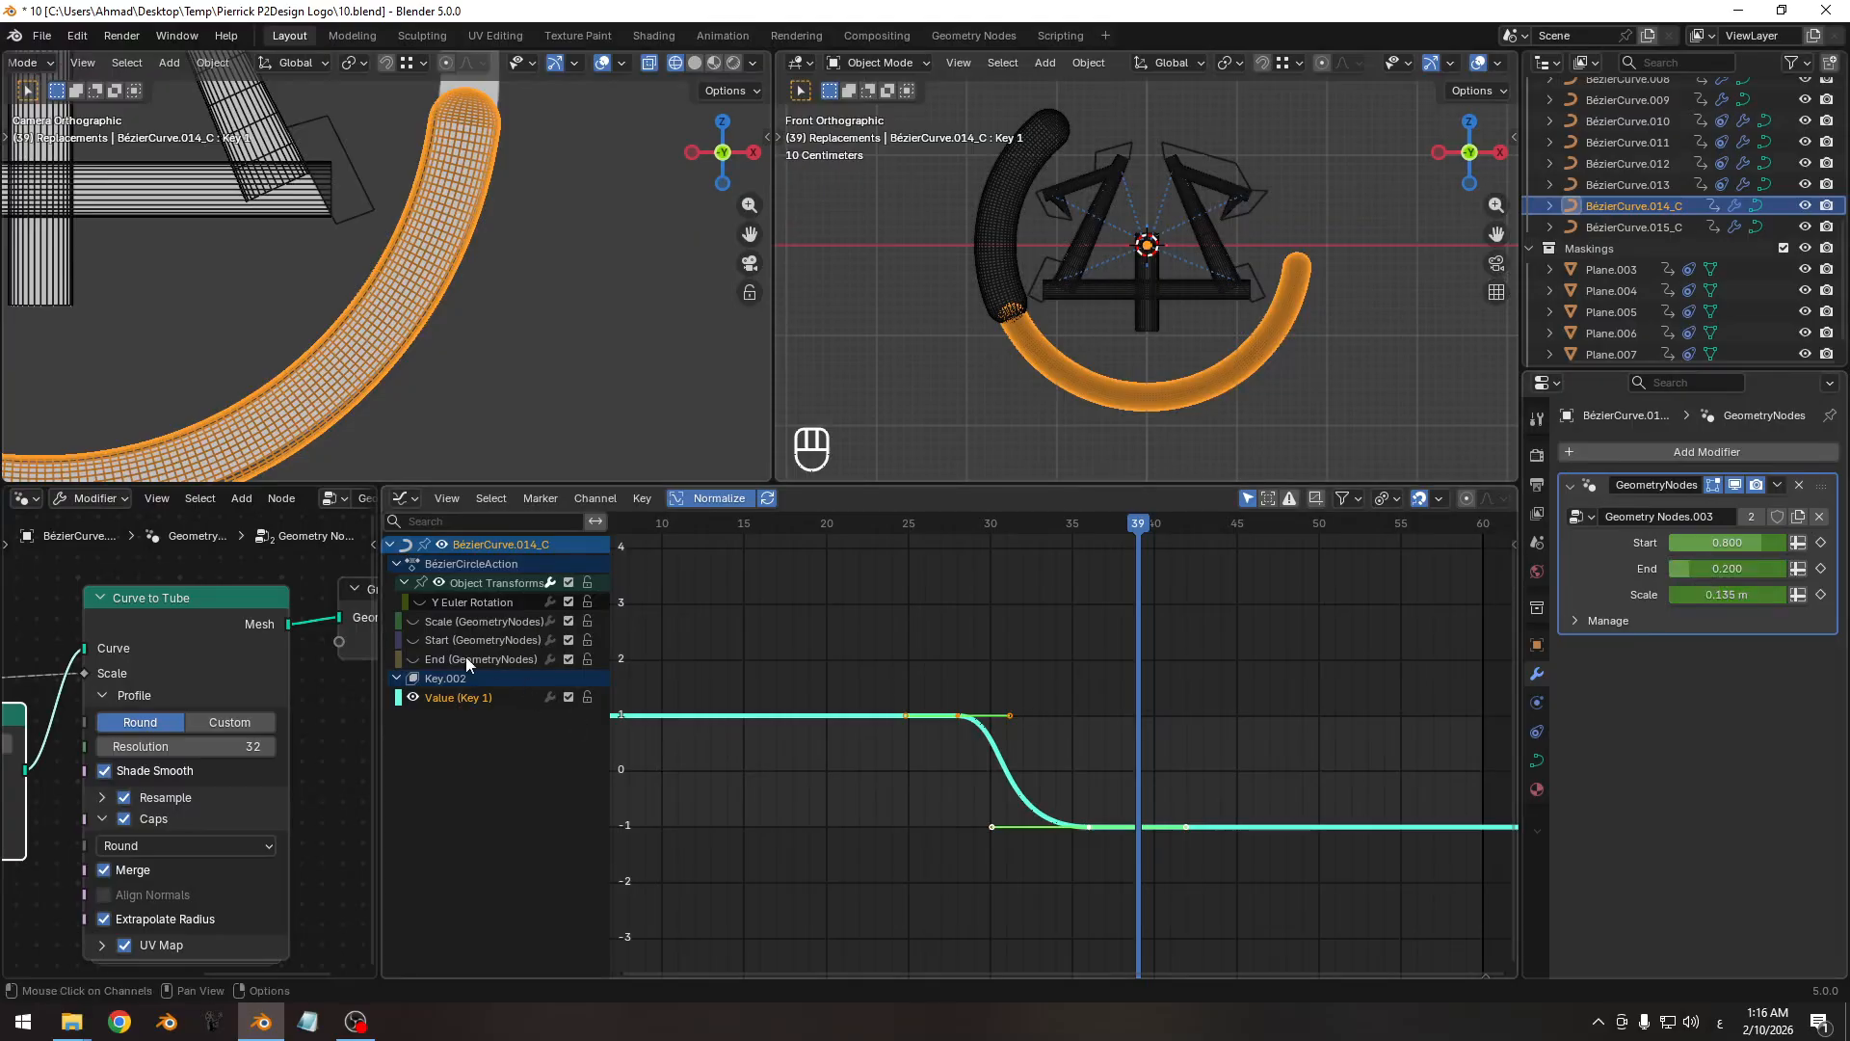
left_click(454, 618)
key("shift+h")
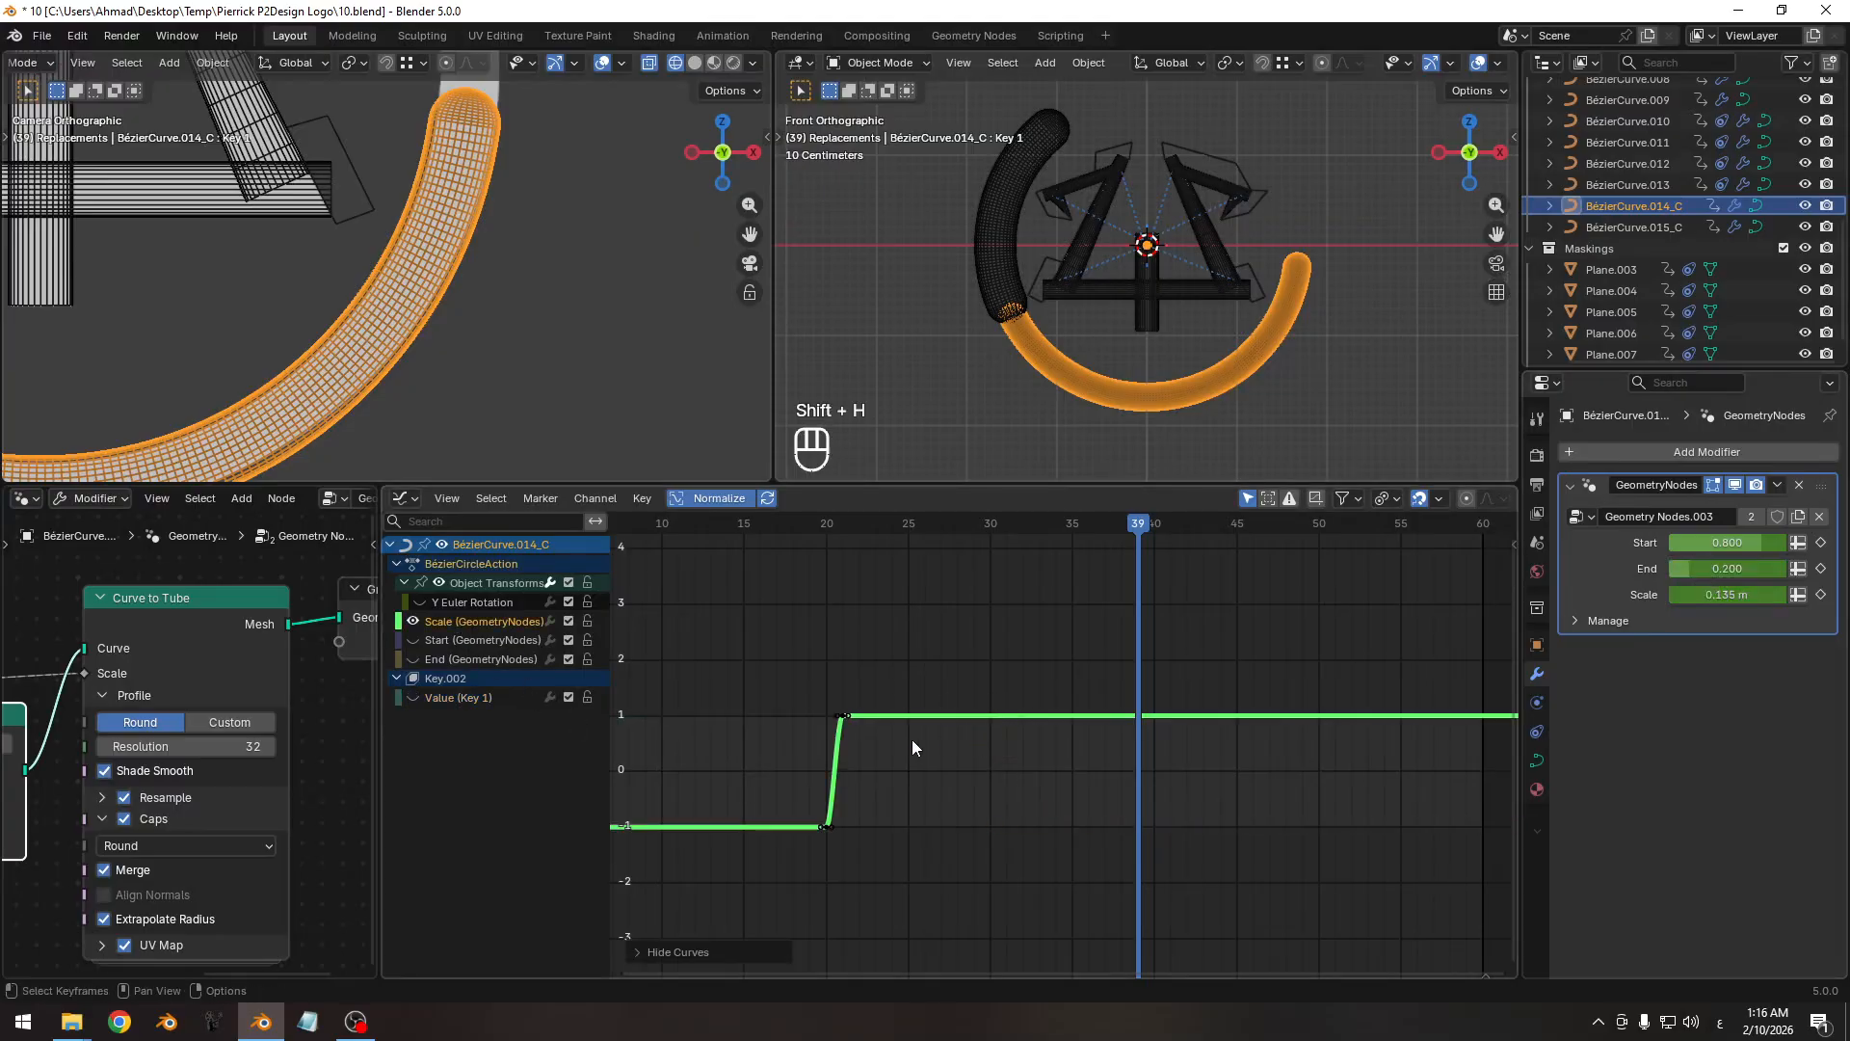
middle_click_drag(836, 742, 1114, 790, "ctrl")
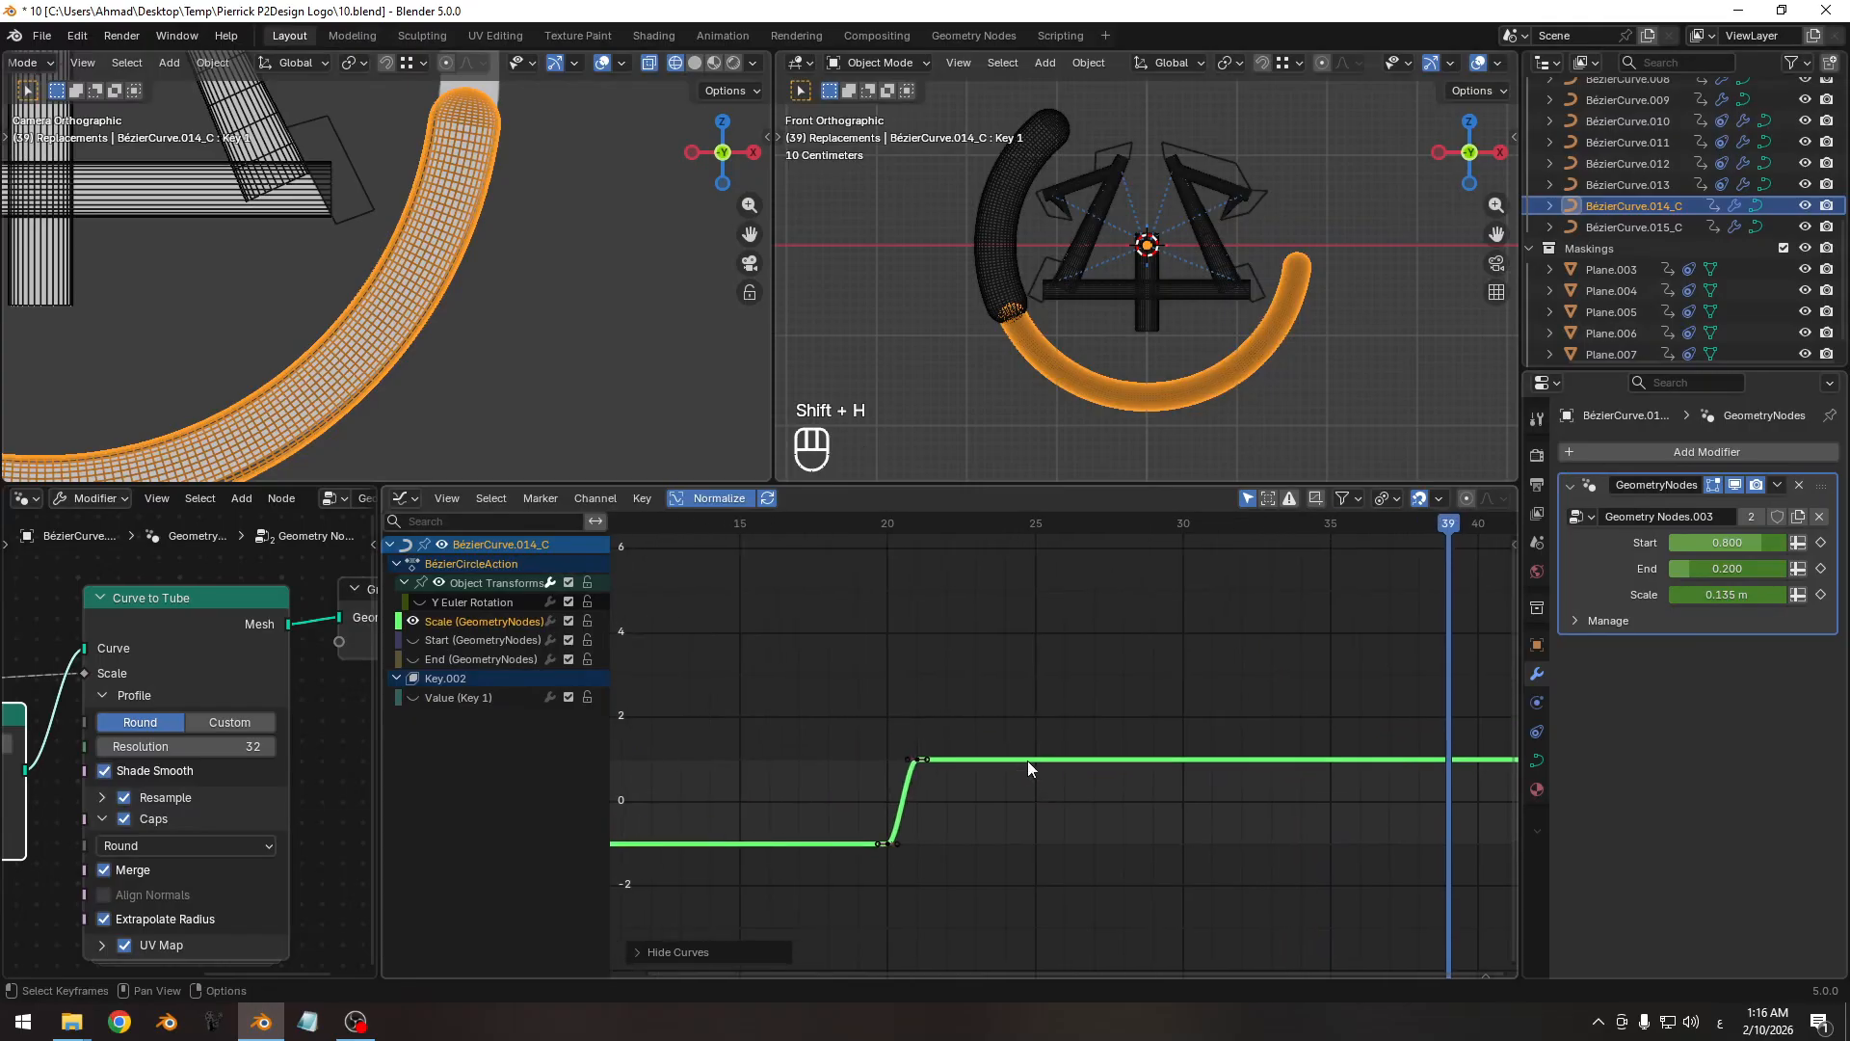
left_click_drag(1027, 764, 777, 725)
Inspect the thin tube's thickness against the ring, save the file and scrub the early frames of its growth.
scroll(488, 372, "up", 5)
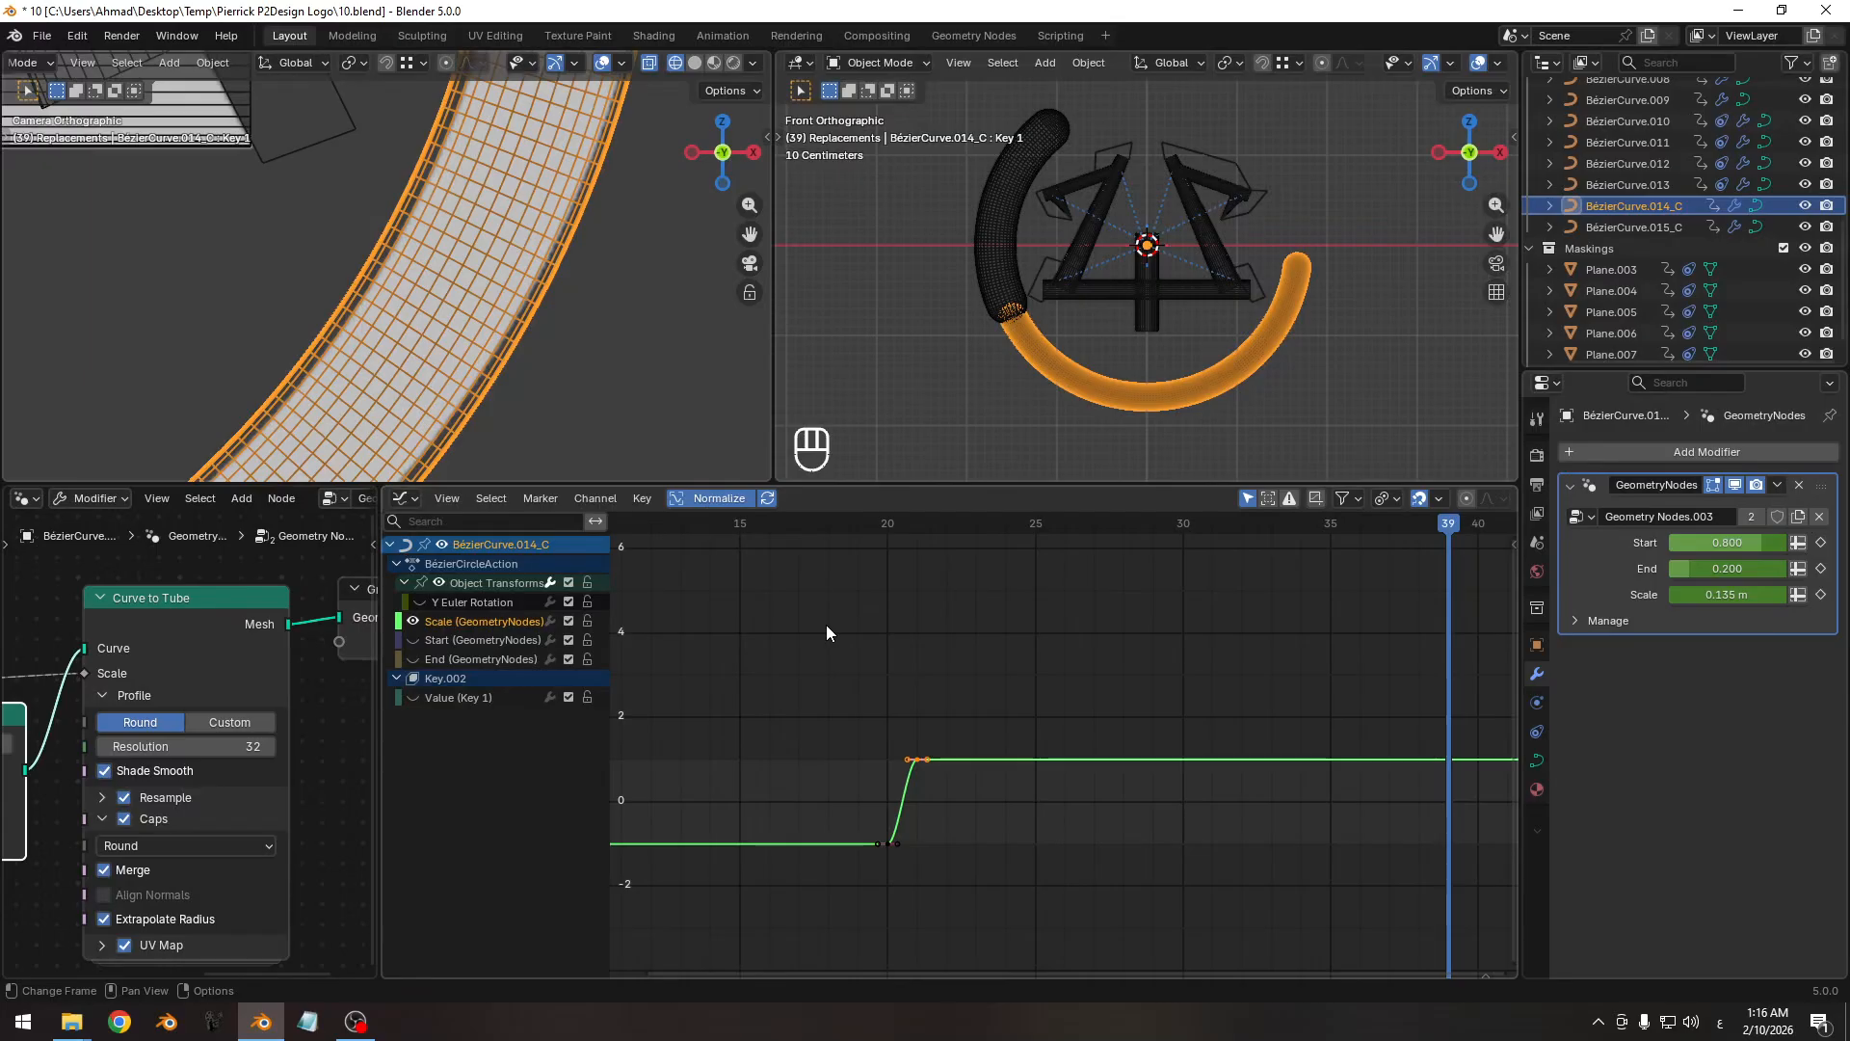
middle_click_drag(444, 173, 446, 285, "ctrl")
key("ctrl+s")
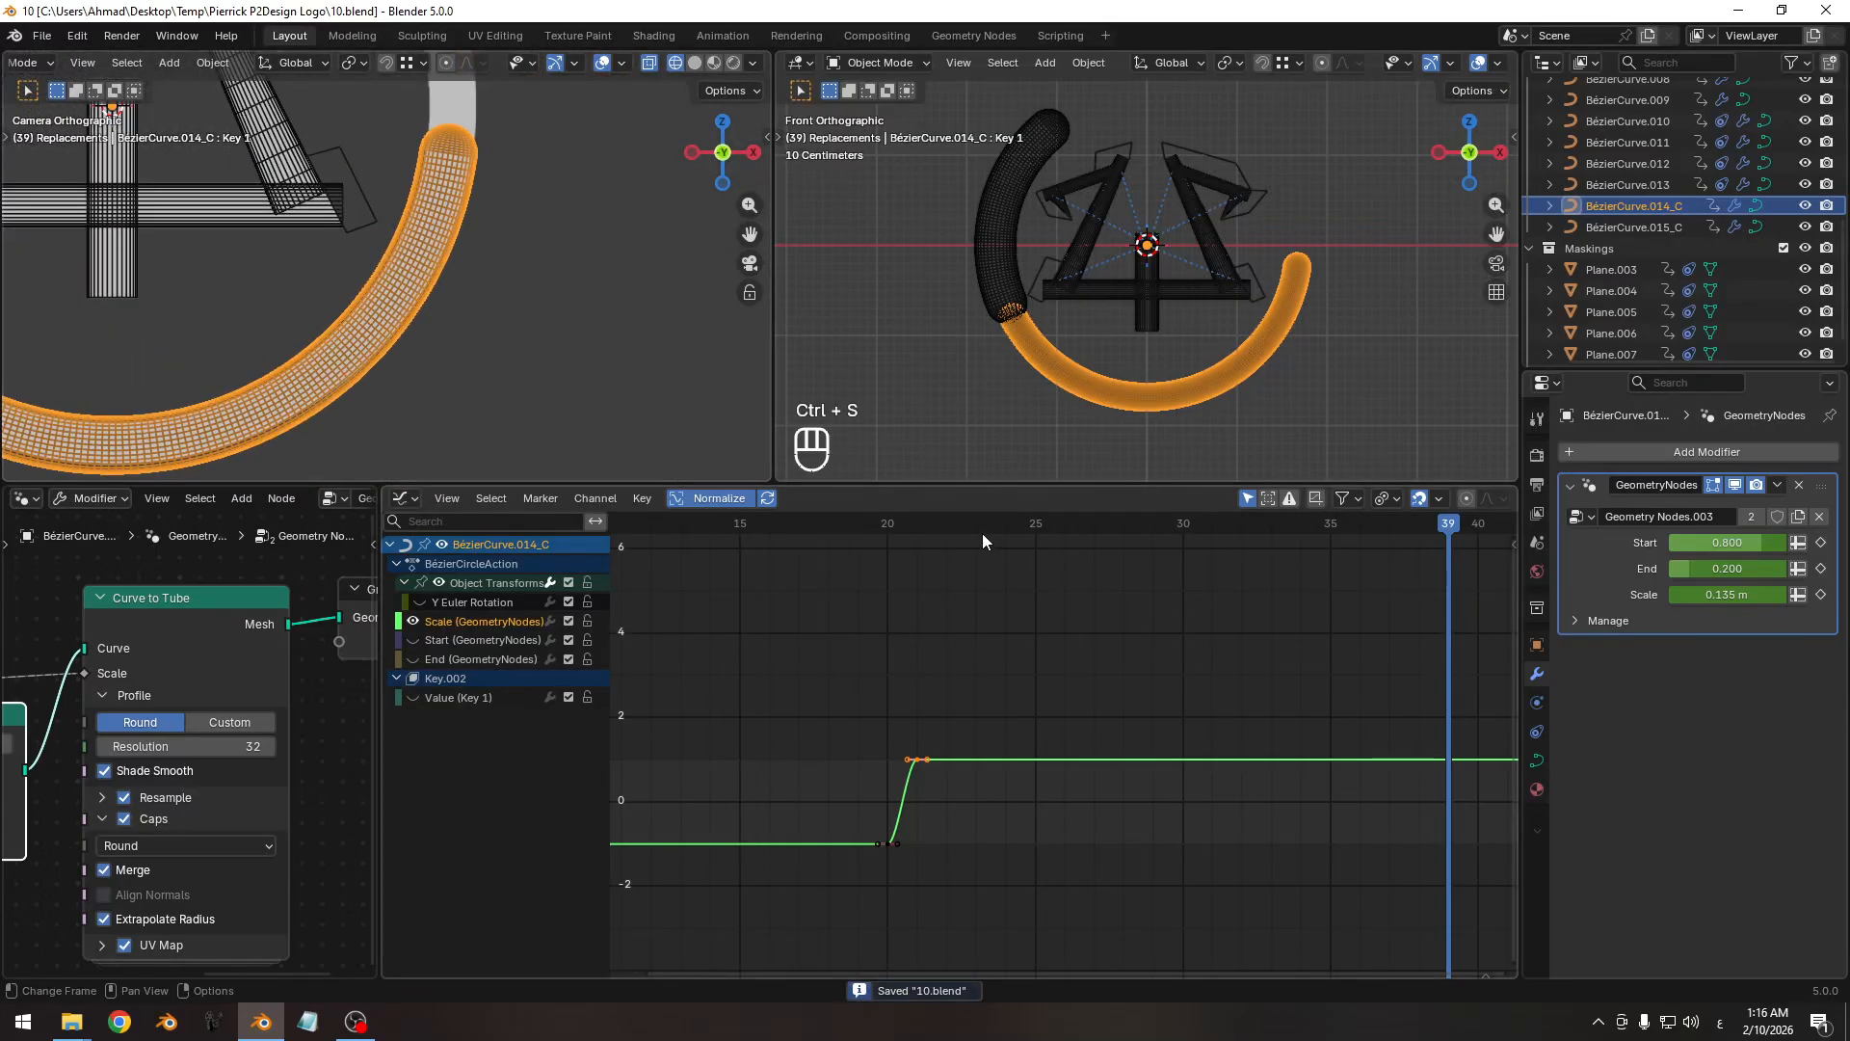
key("Pause")
key("Pause")
middle_click_drag(361, 200, 419, 243, "ctrl")
middle_click_drag(419, 243, 418, 268, "shift")
left_click_drag(893, 528, 980, 532)
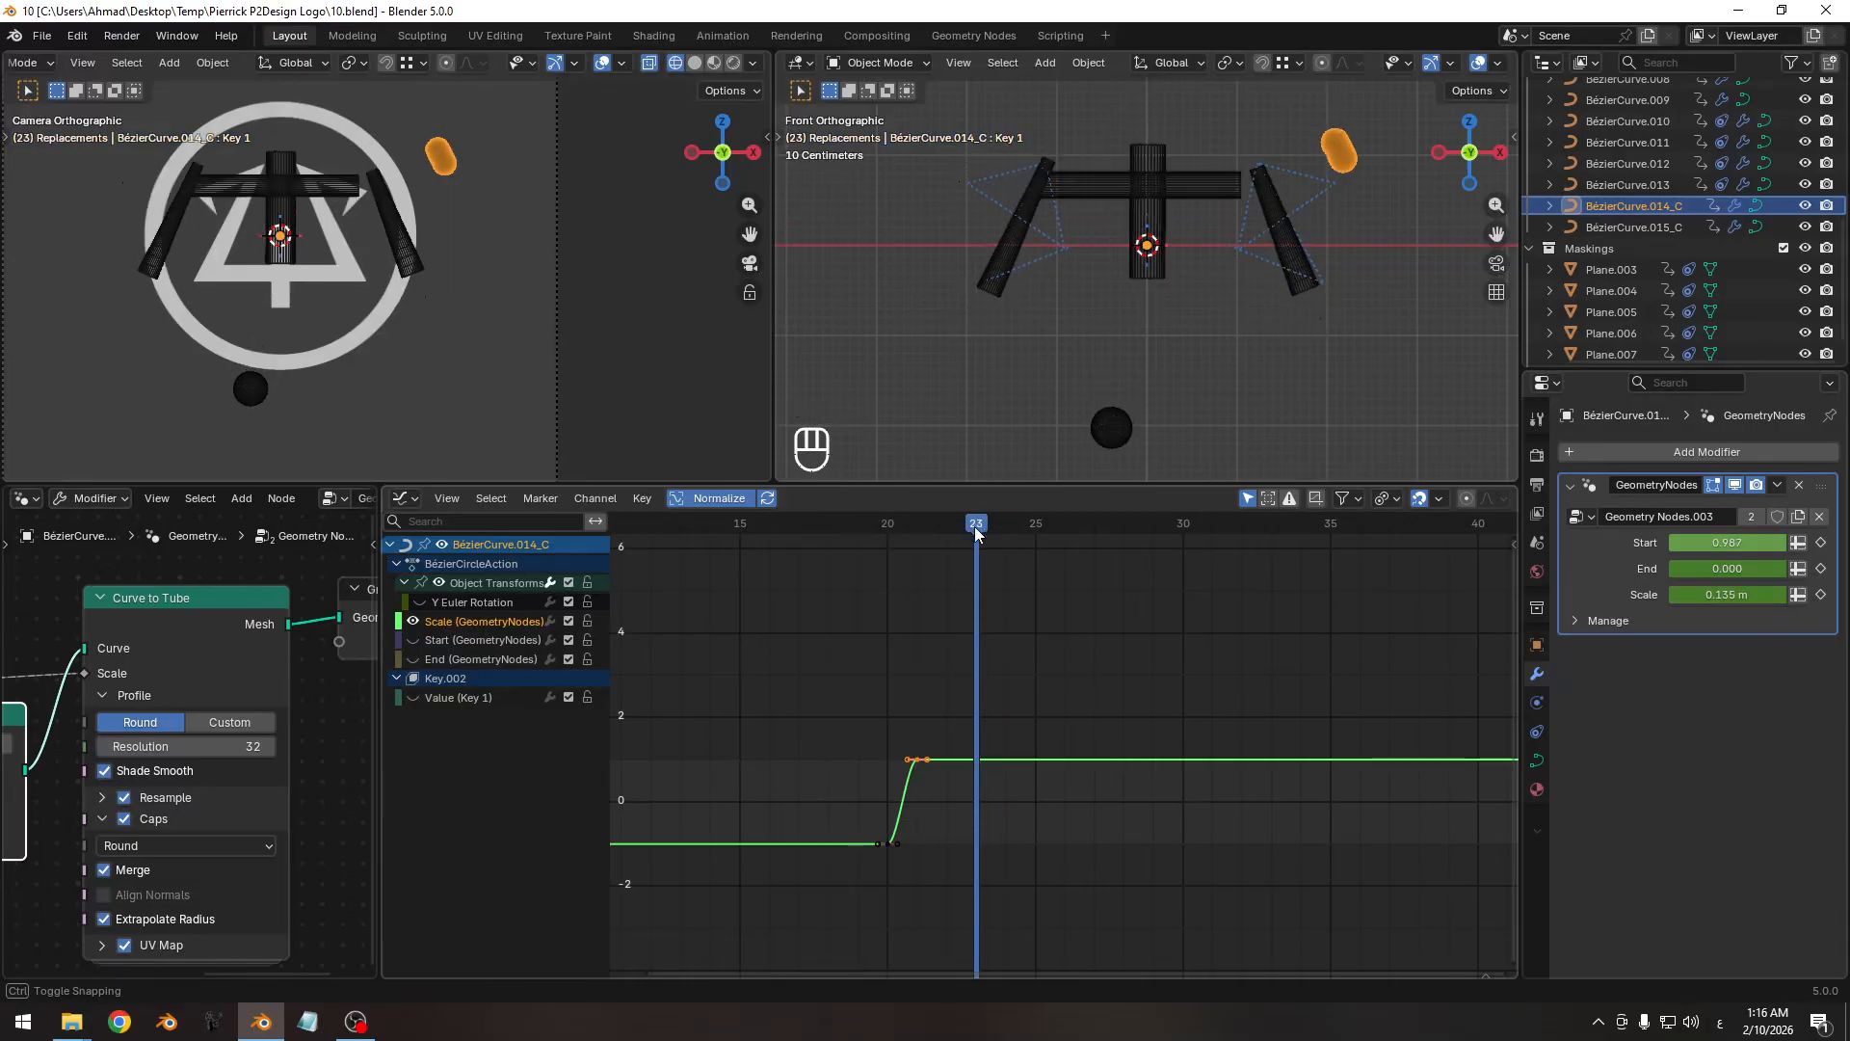
Insert a keyframe at frame 23 on BézierCurve.014_C's Scale curve only.
left_click(1065, 736)
key("i")
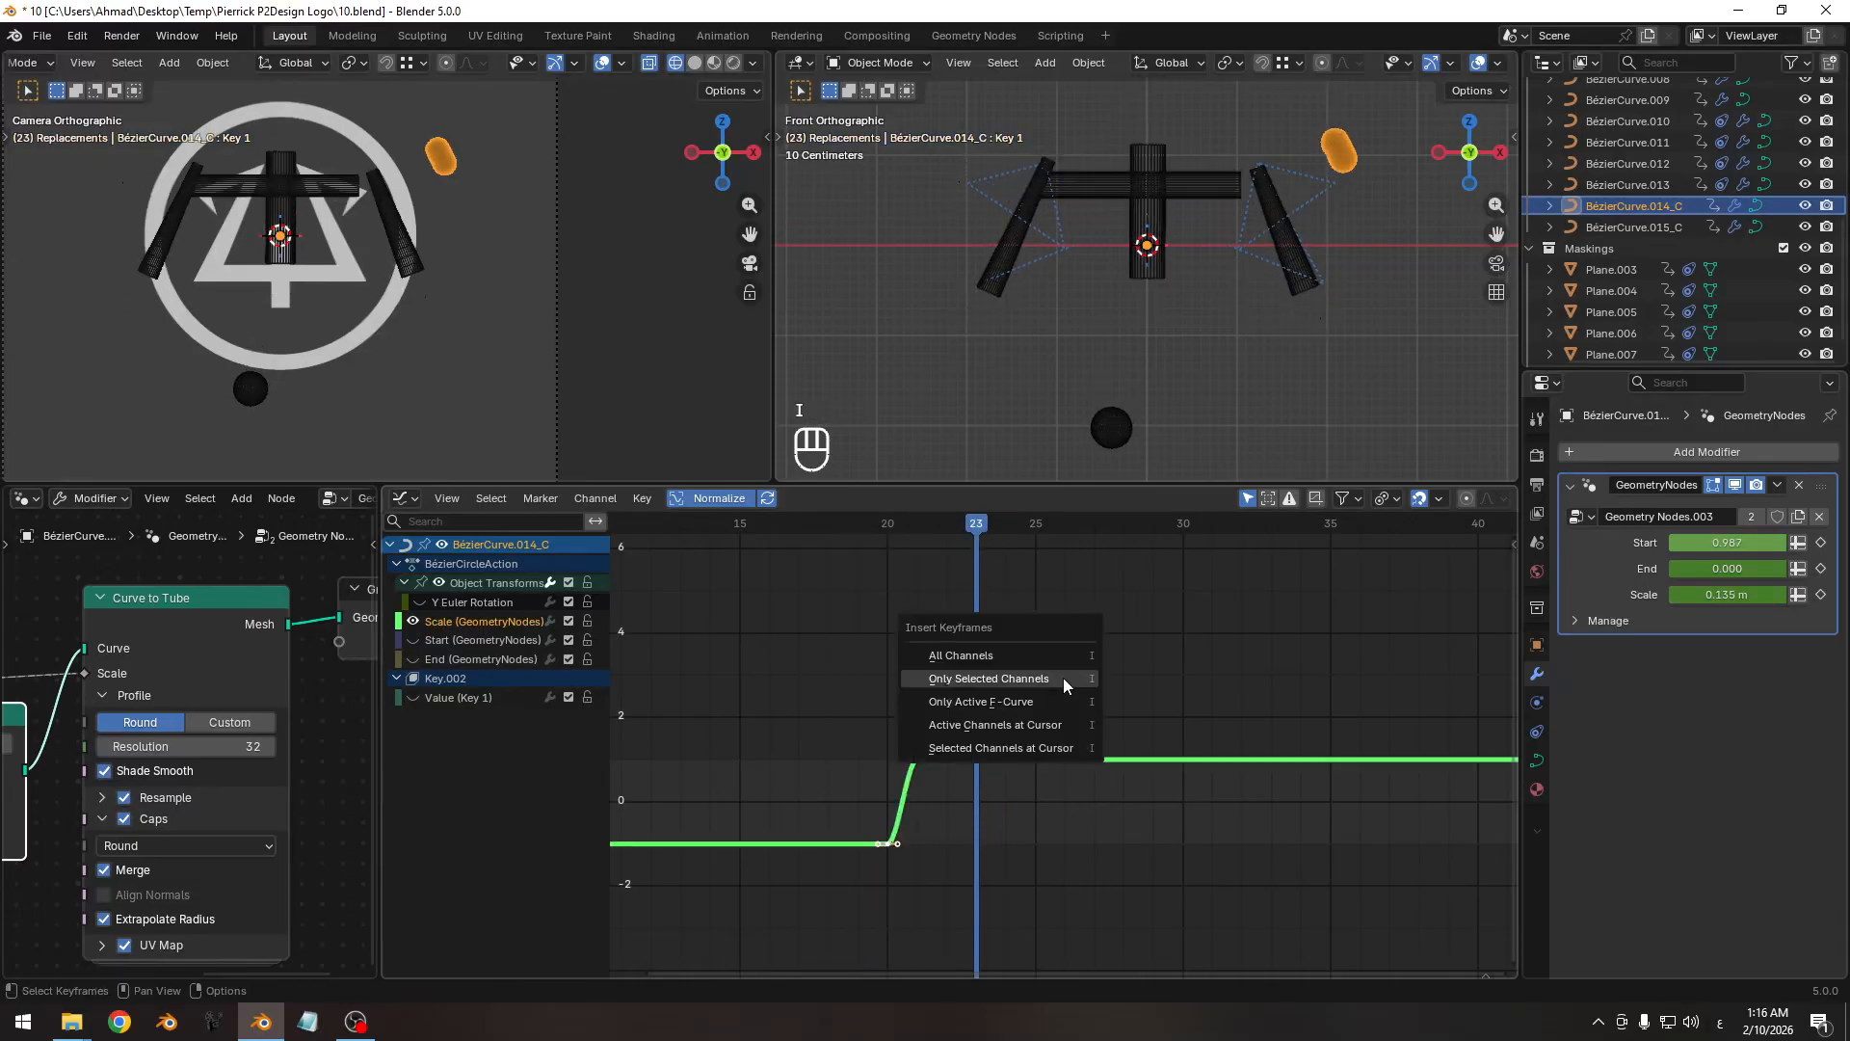
left_click(1062, 678)
Advance to frame 35 and insert a second holding keyframe on BézierCurve.014_C's Scale curve.
key("Right")
key("Right")
key("Right")
key("Right")
key("Right")
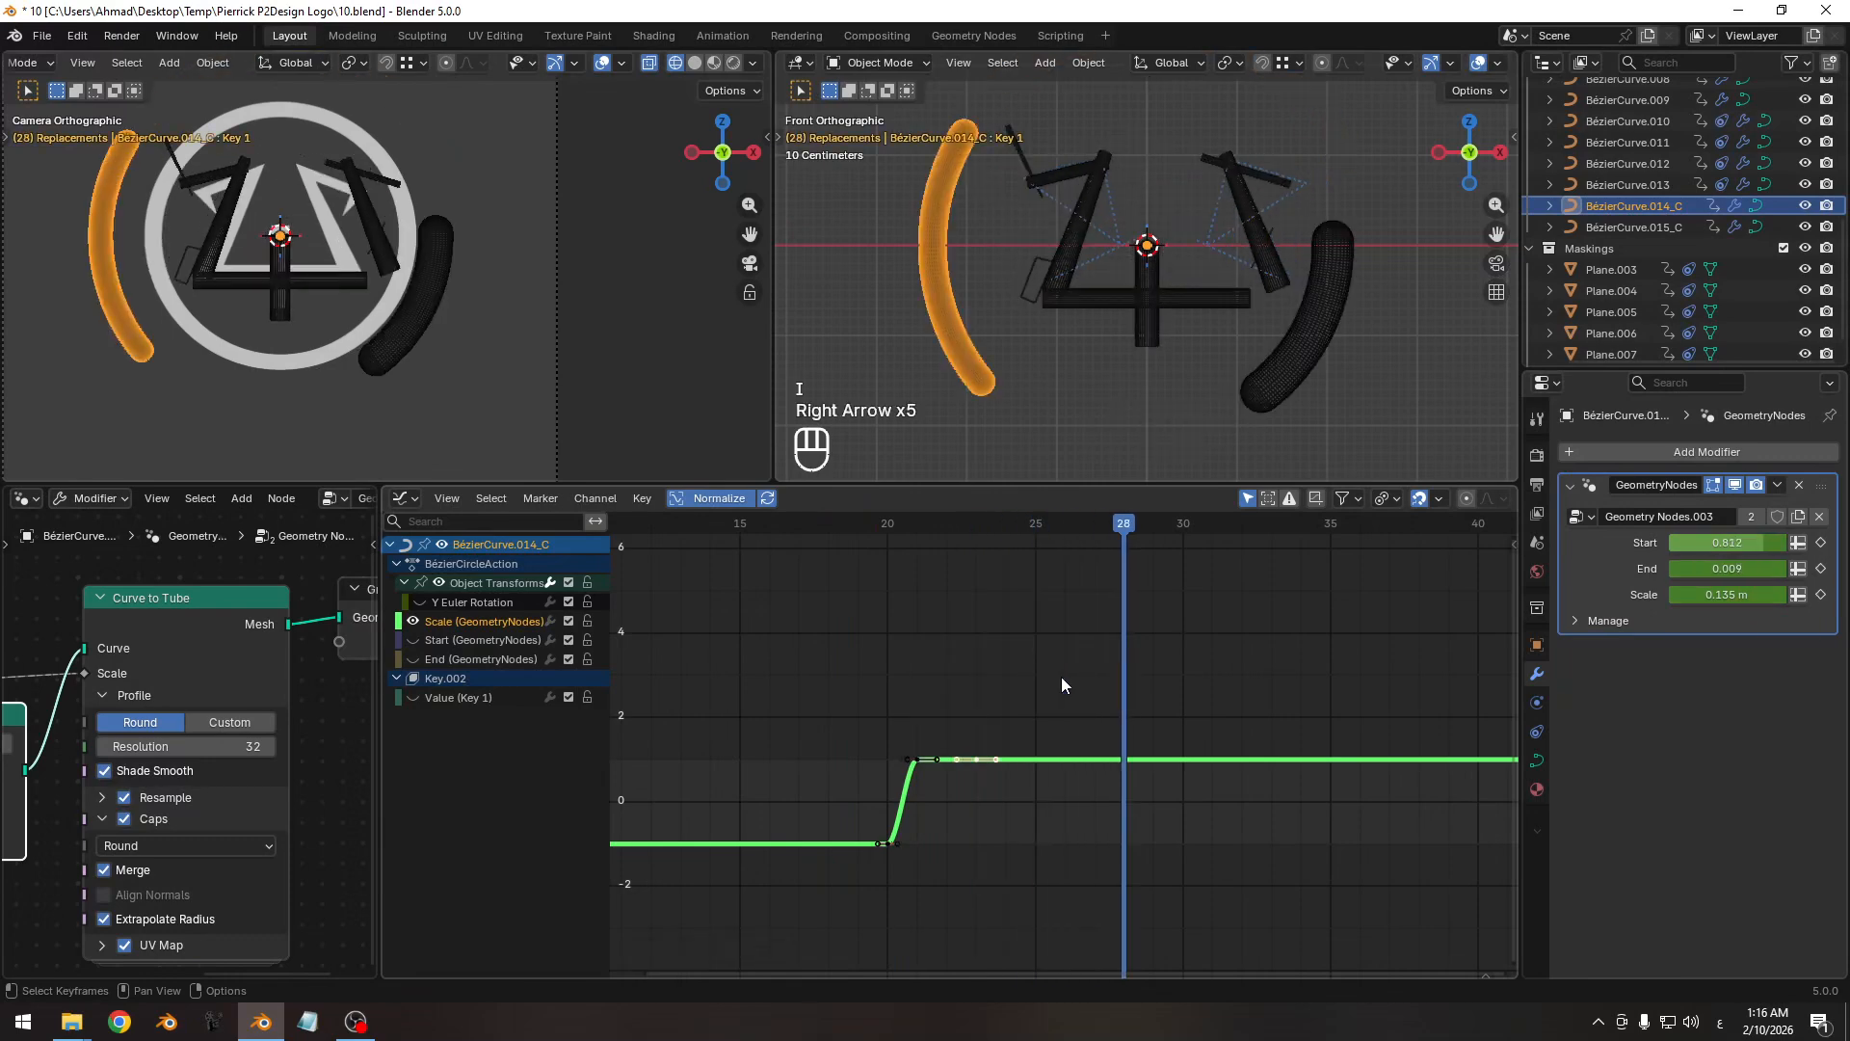
key("Right")
key("Right")
key("Right")
key("Right")
key("Right")
key("Right")
key("Right")
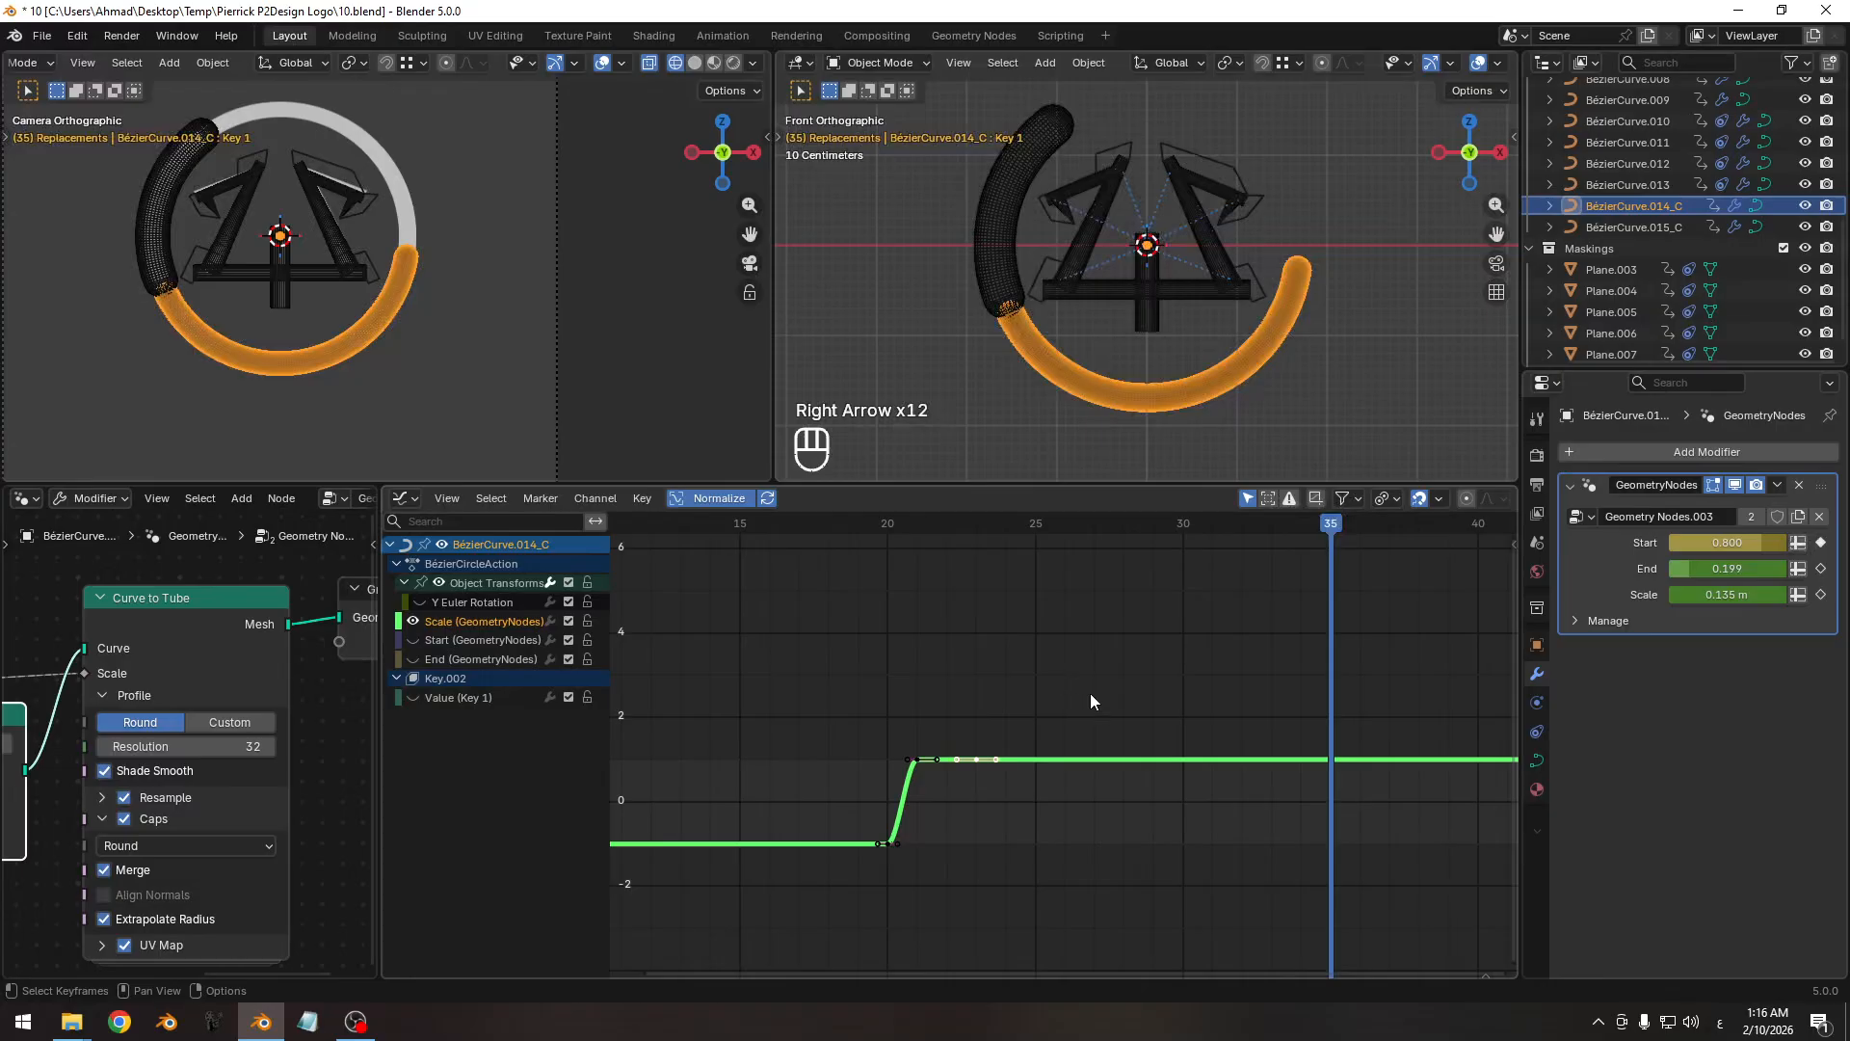
key("i")
left_click(1102, 694)
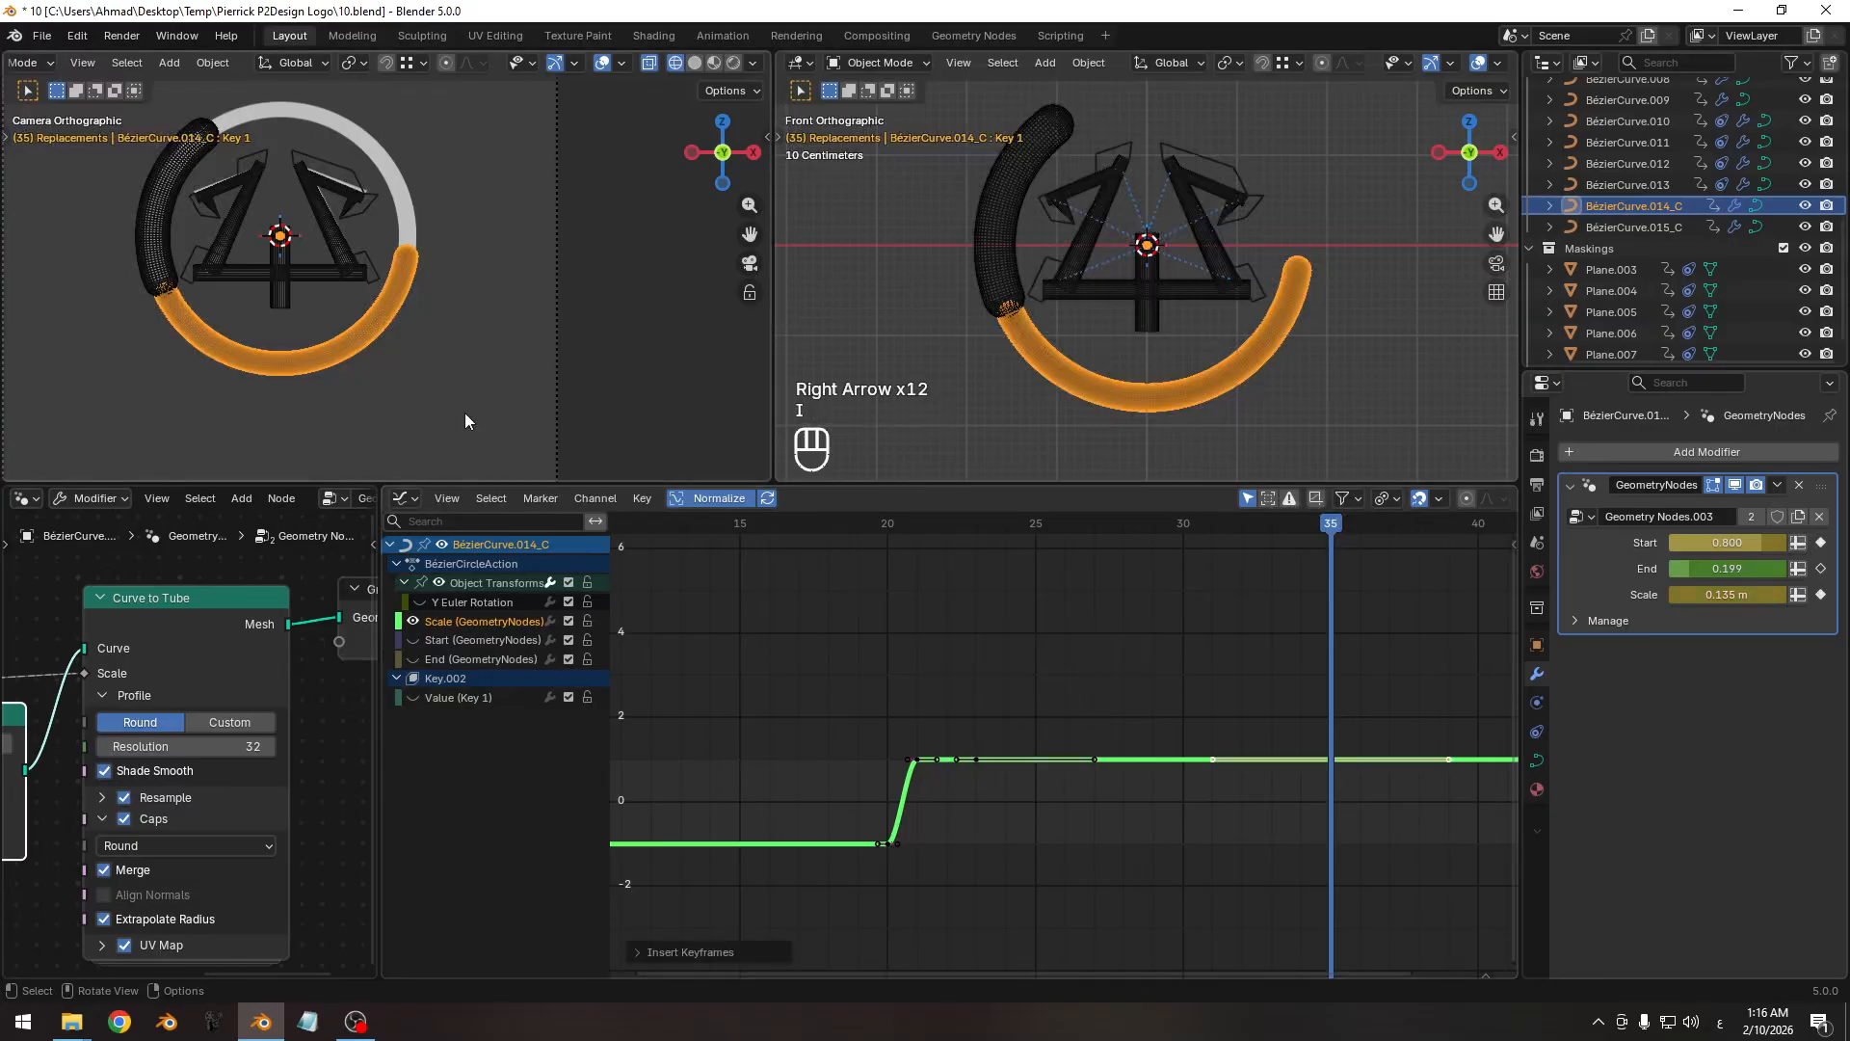
Lower the frame 35 Scale keyframe to about 0.111 m so BézierCurve.014_C's thickness matches the logo's ring.
scroll(391, 264, "up", 6)
middle_click_drag(413, 273, 417, 264, "ctrl")
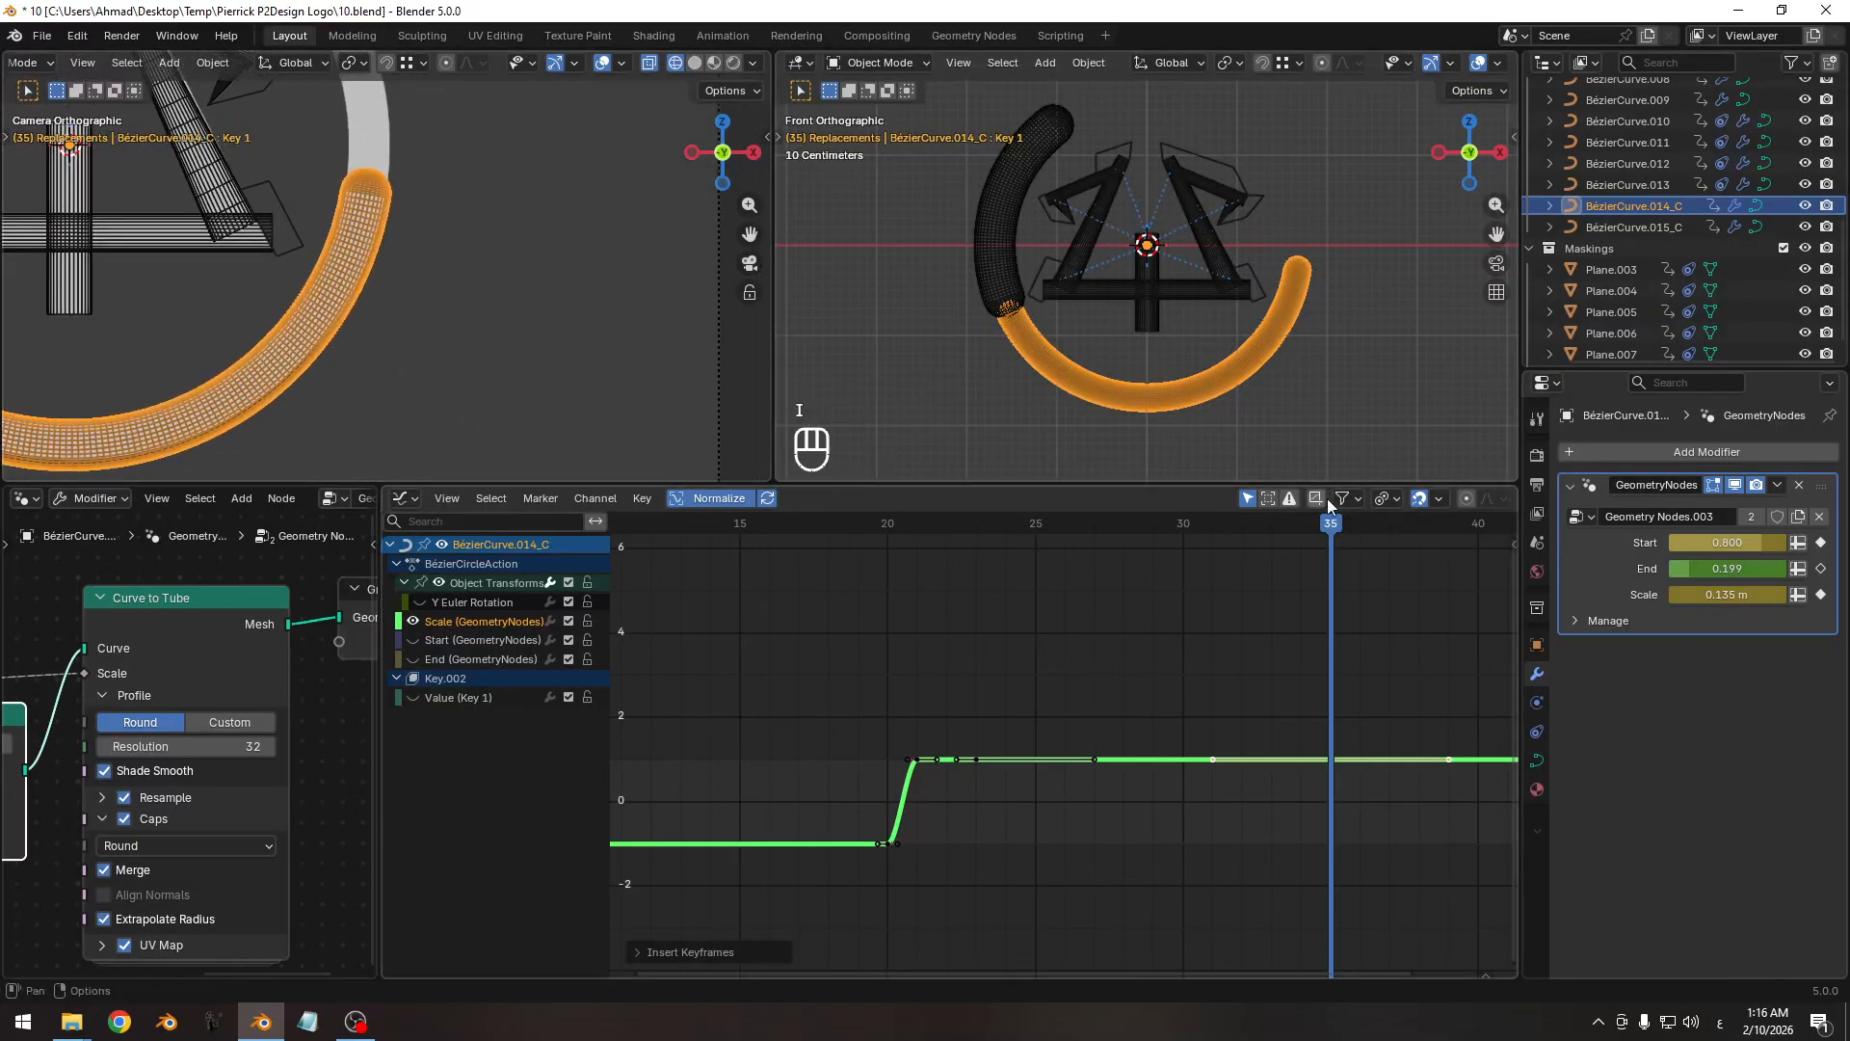
left_click_drag(1330, 523, 1597, 569)
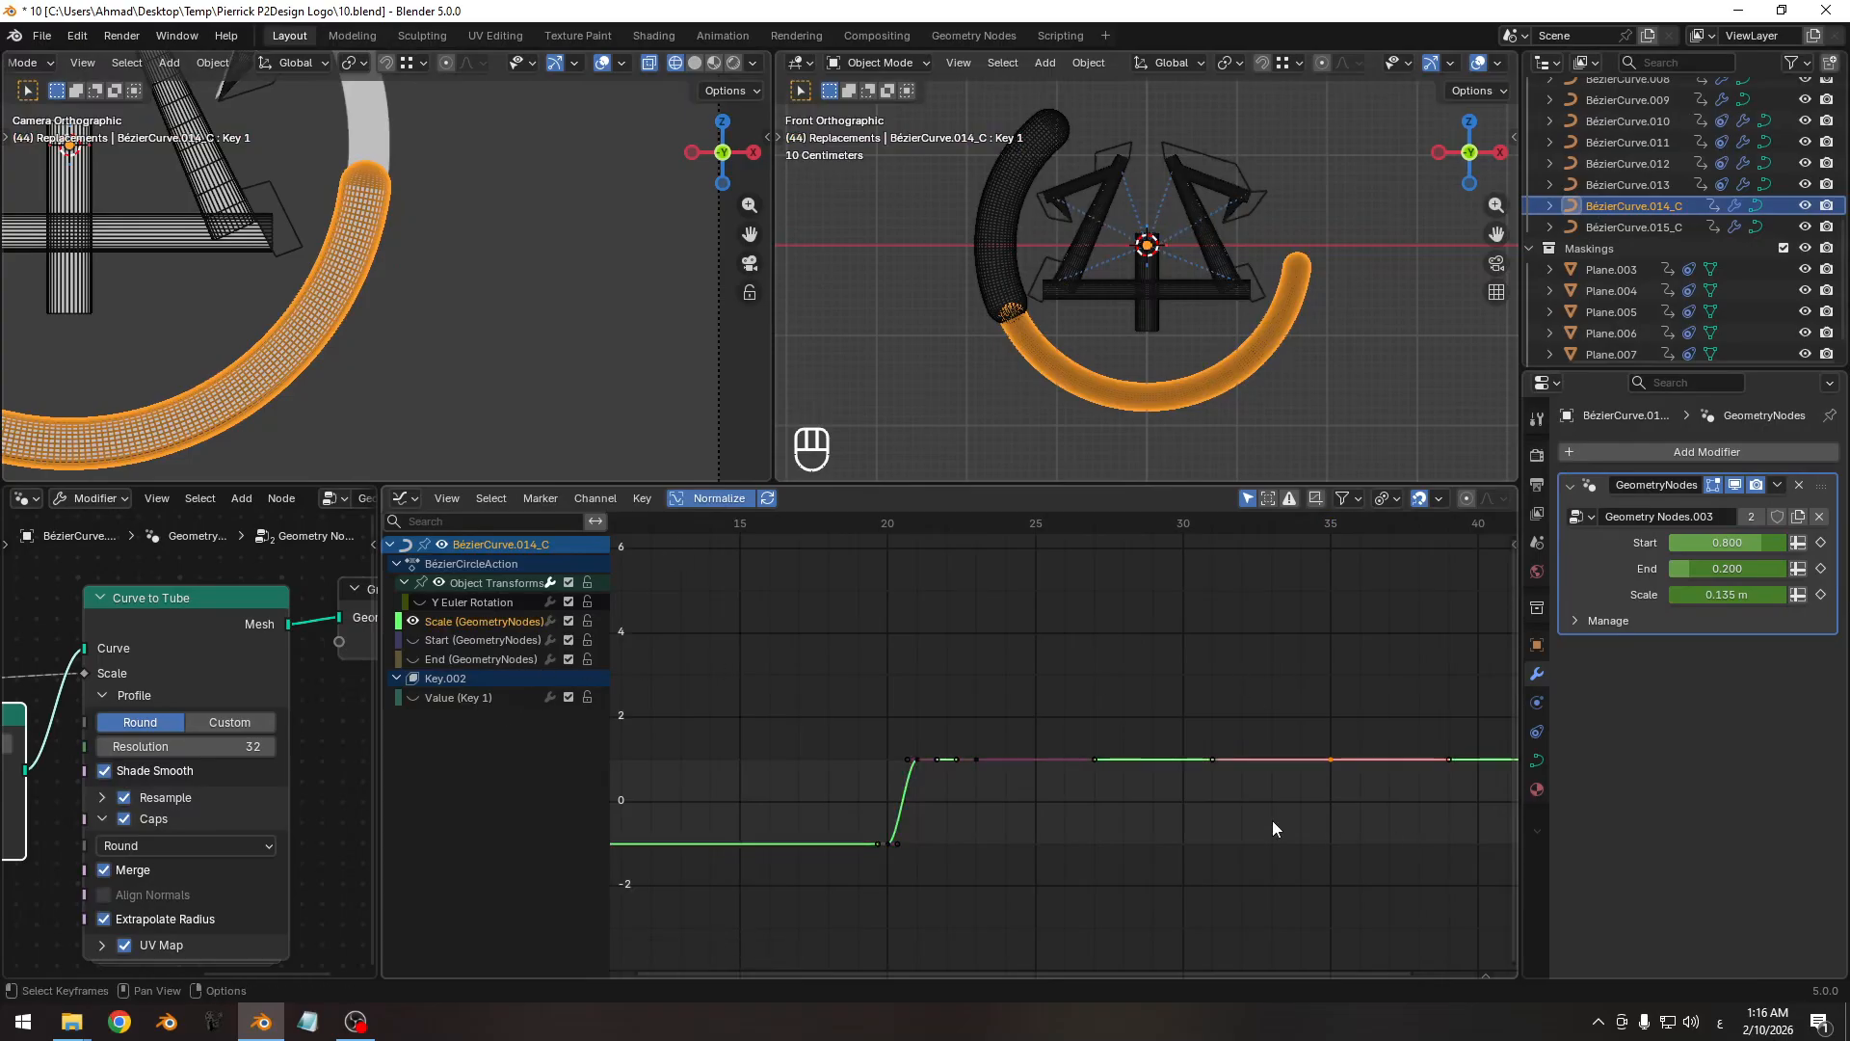
middle_click_drag(1272, 825, 1185, 694, "ctrl")
middle_click_drag(359, 392, 405, 223, "ctrl")
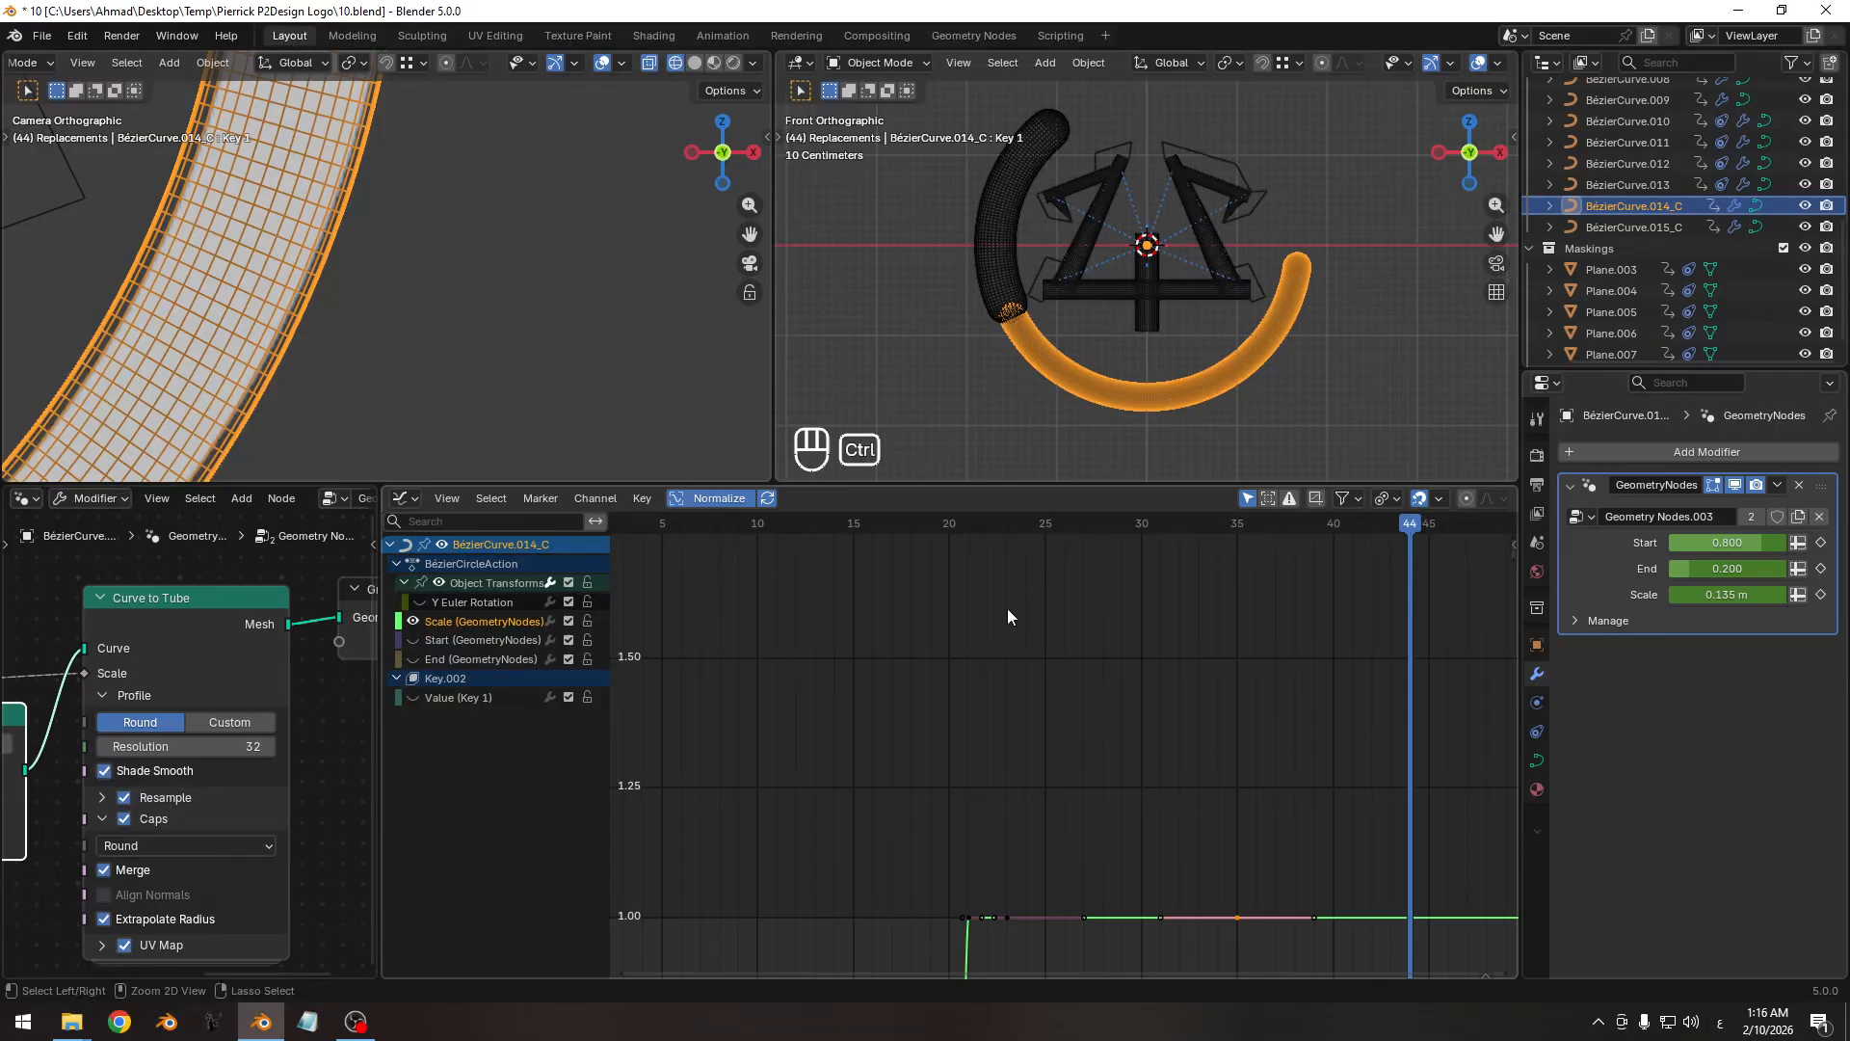
key("g")
key("y")
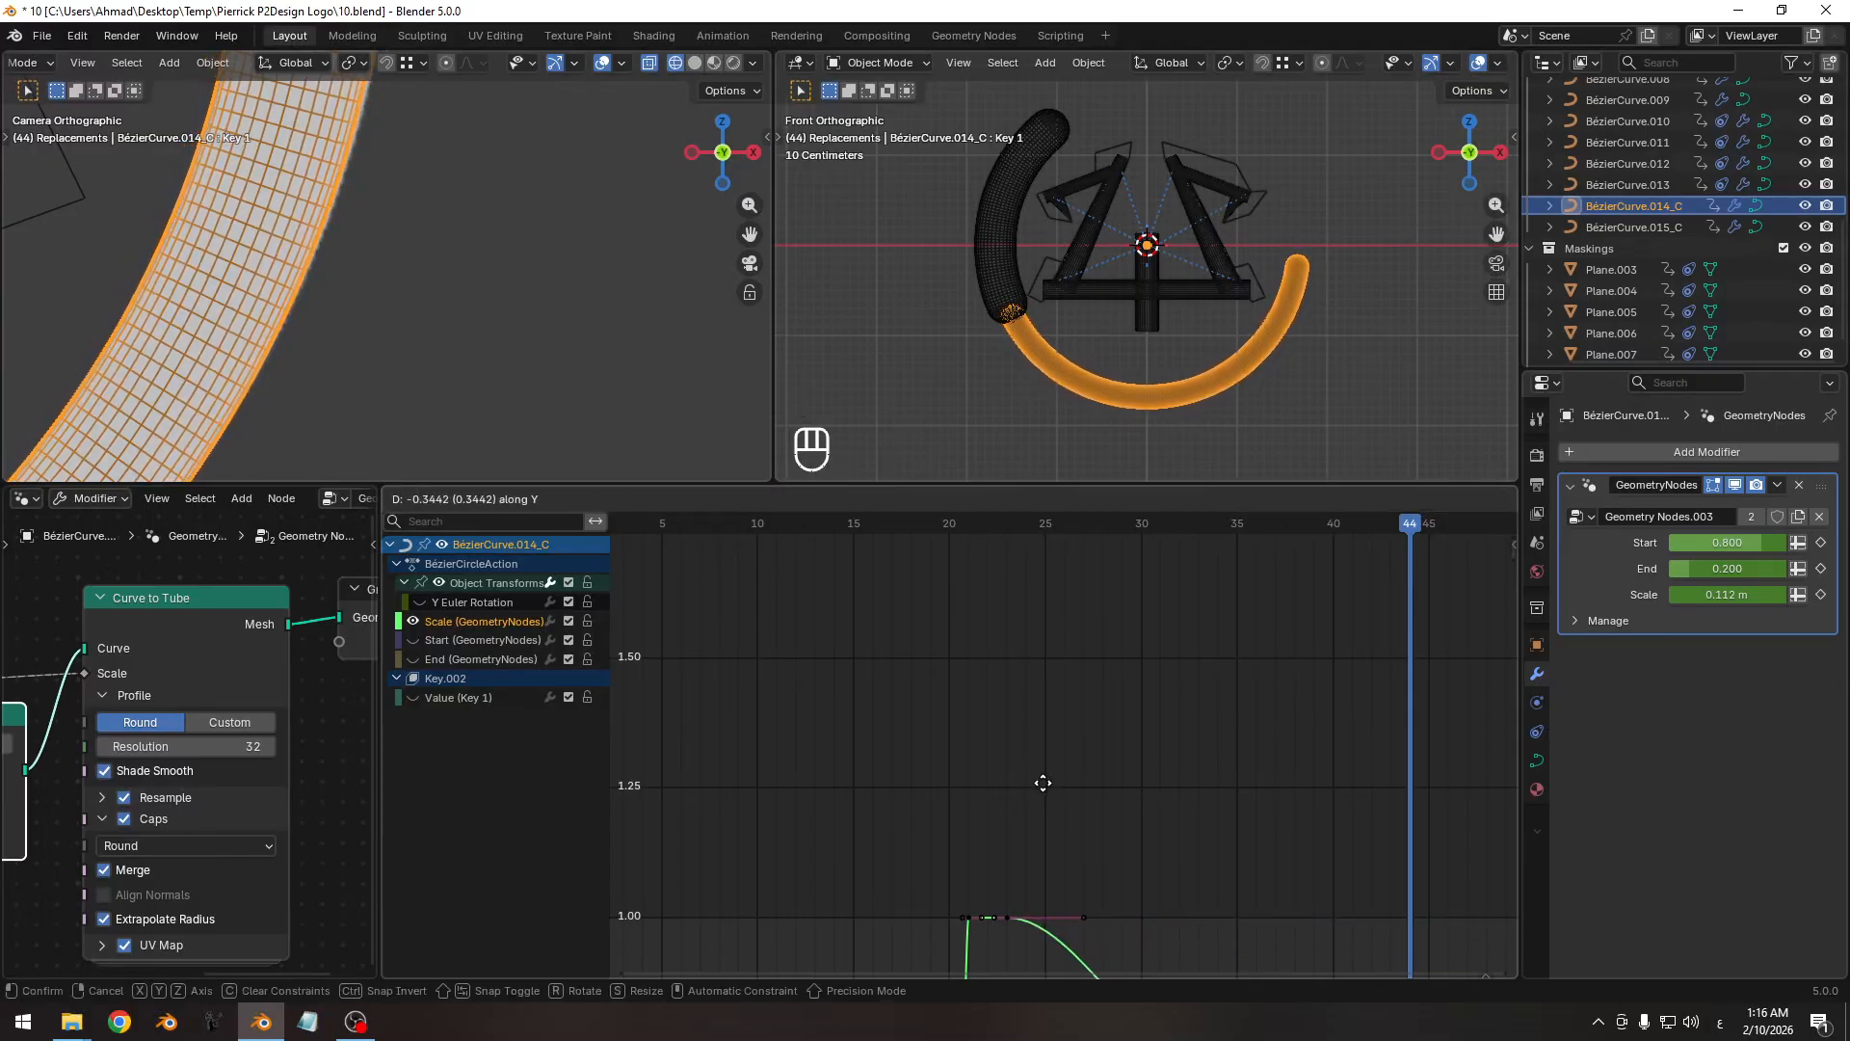
left_click(1045, 785)
Lengthen the handles of the frame 35 Scale keyframe for a smoother ease and copy that keyframe.
middle_click_drag(1072, 742, 1062, 788, "ctrl")
key("s")
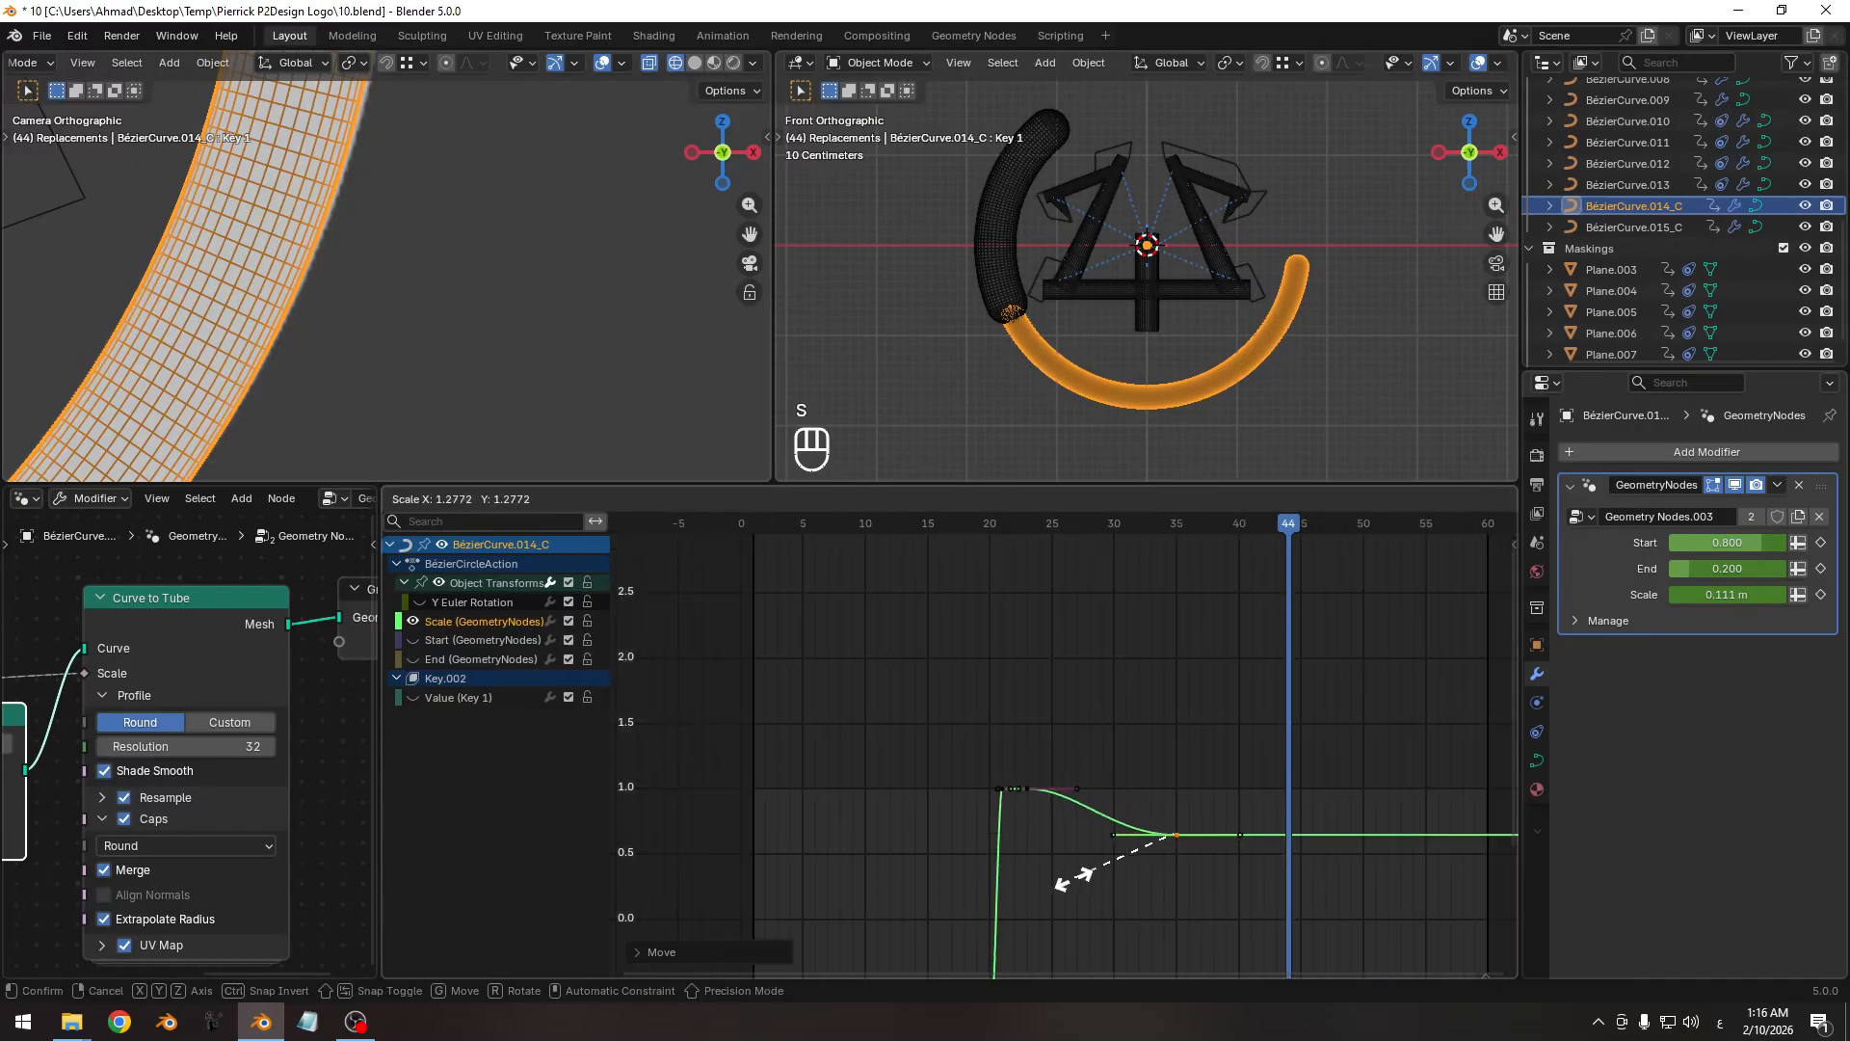
left_click(1062, 882)
key("s")
left_click(1041, 836)
middle_click_drag(377, 213, 634, 324, "ctrl")
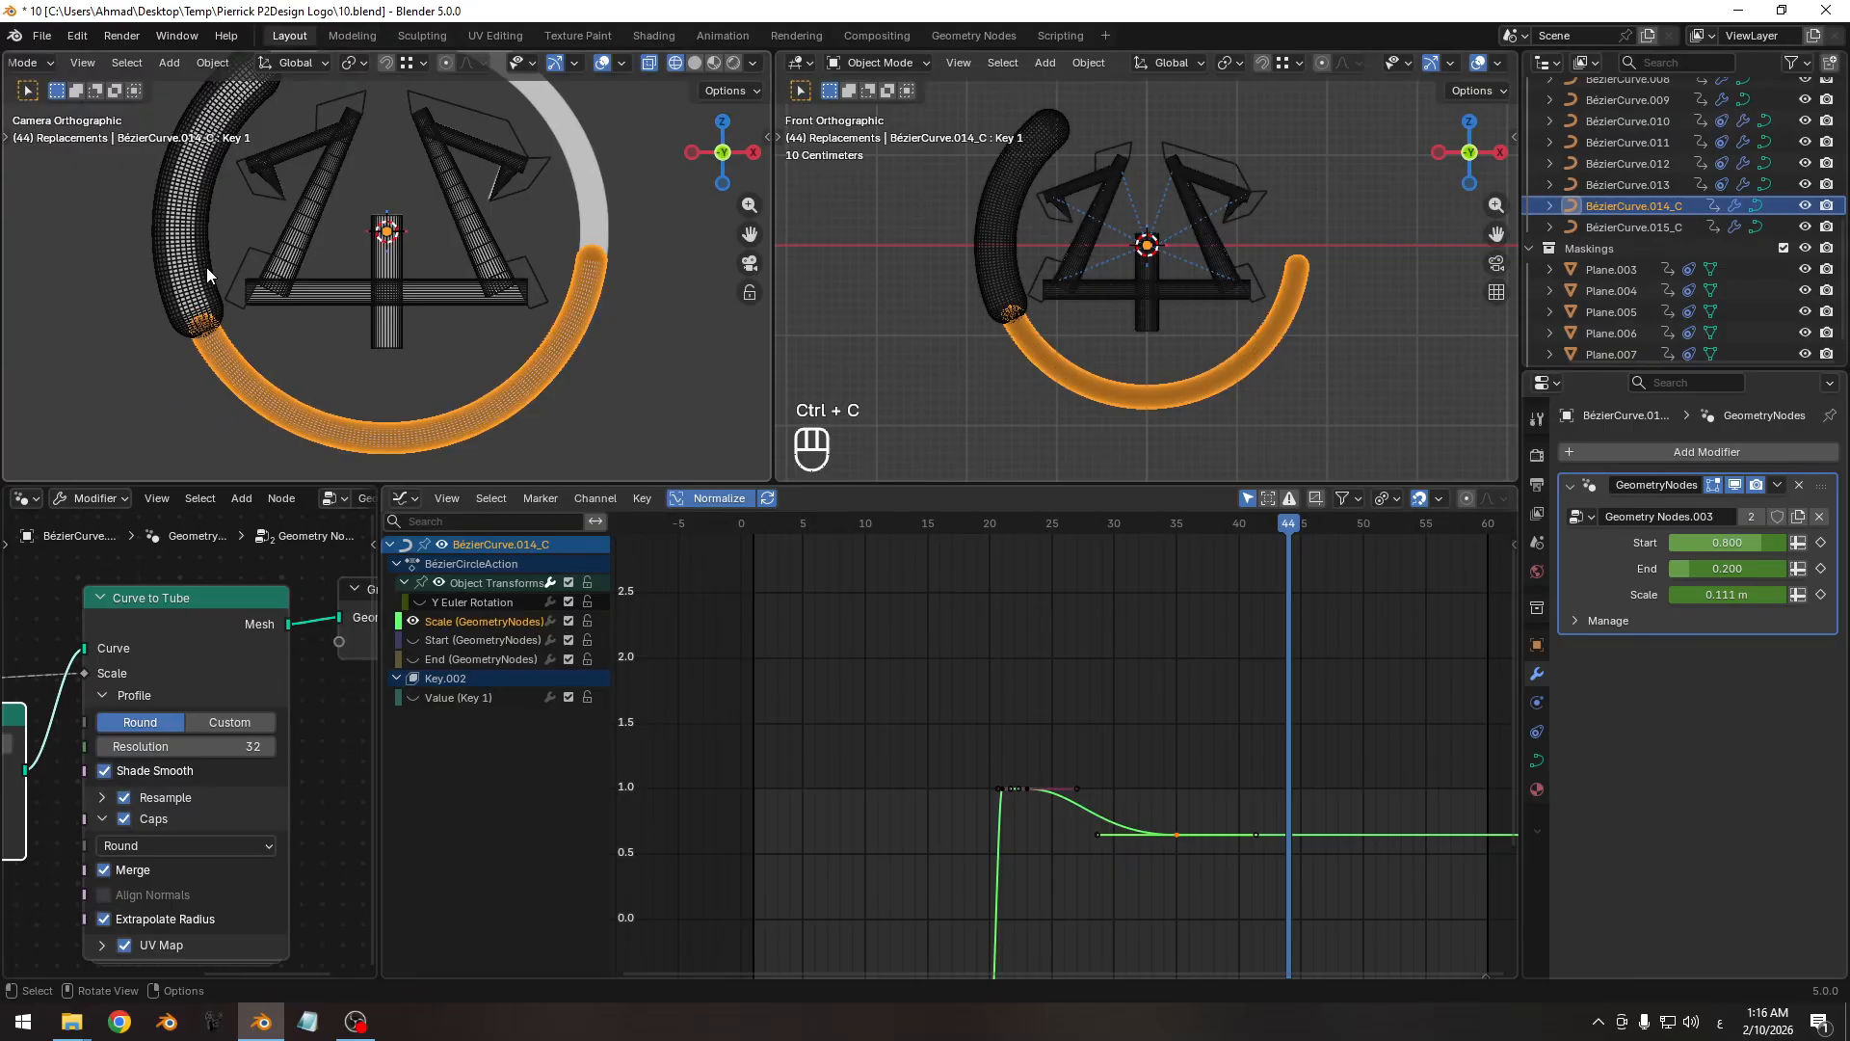
Go back to frame 23, select BézierCurve.015_C and isolate its Scale curve.
left_click_drag(1125, 537, 1026, 543)
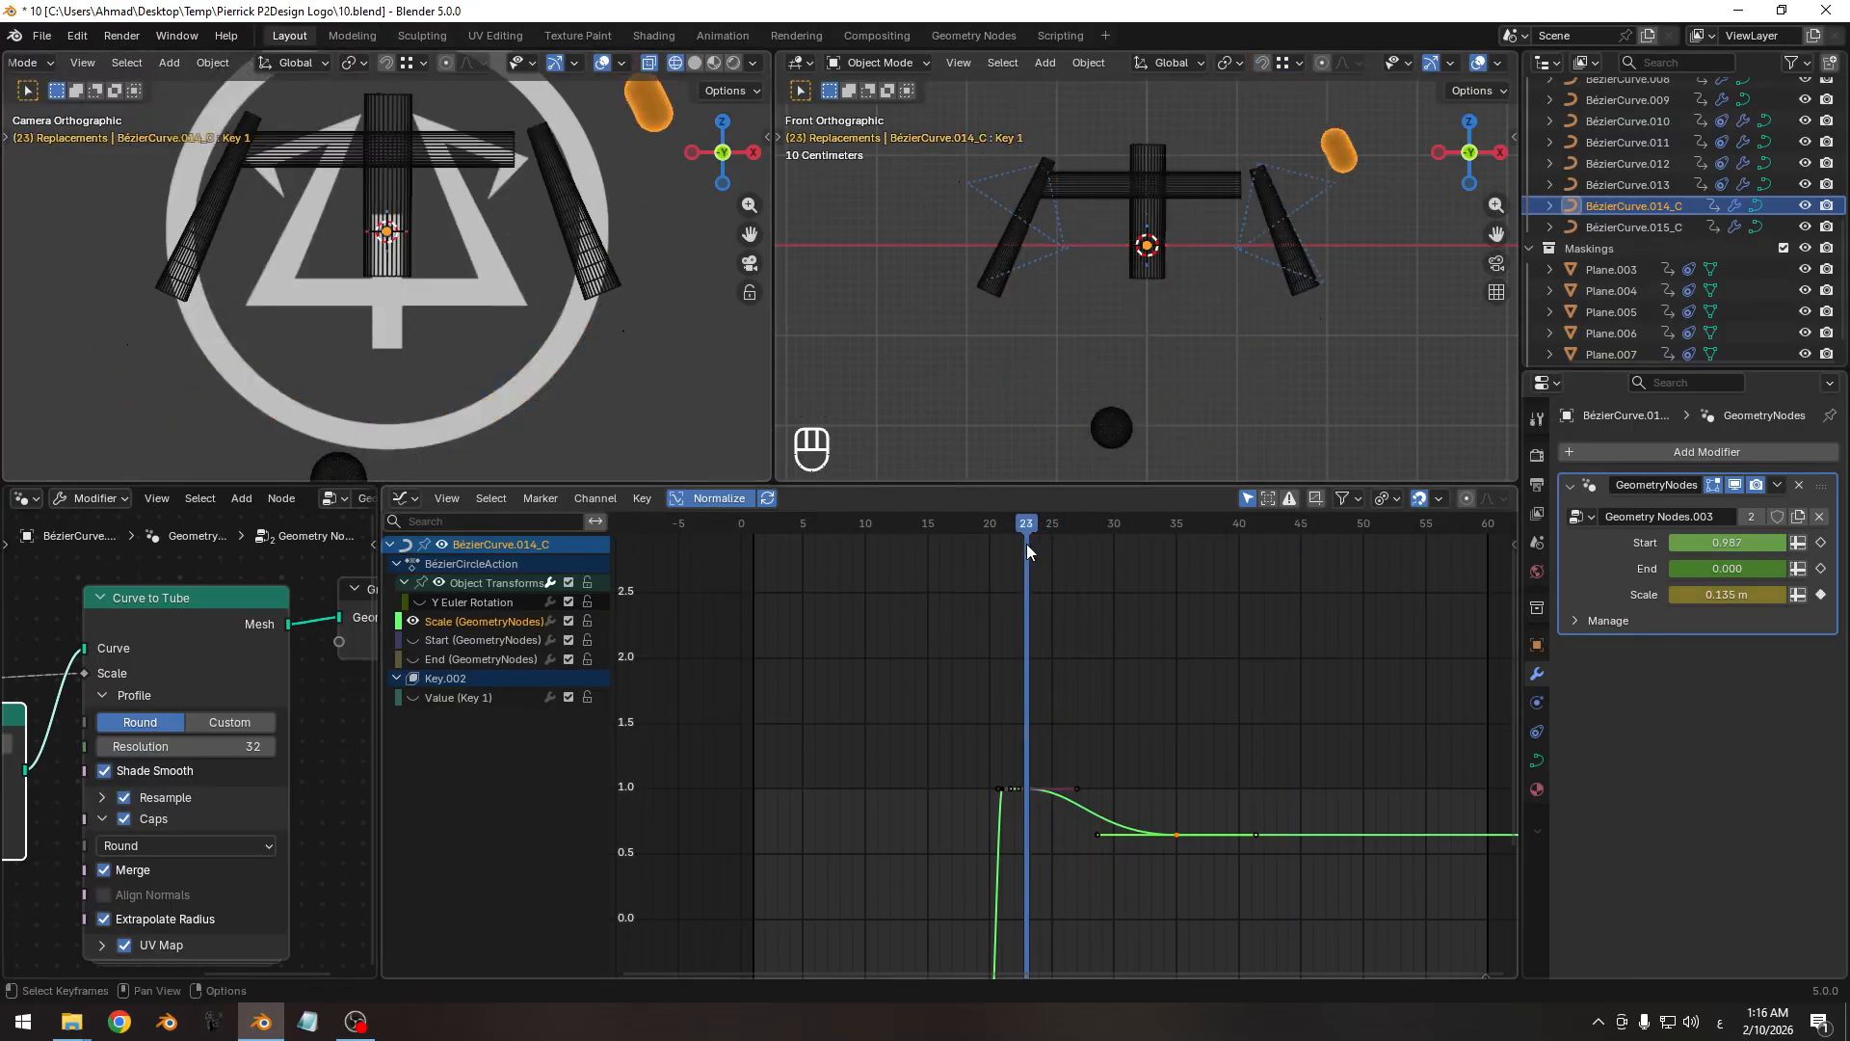
left_click(1125, 422)
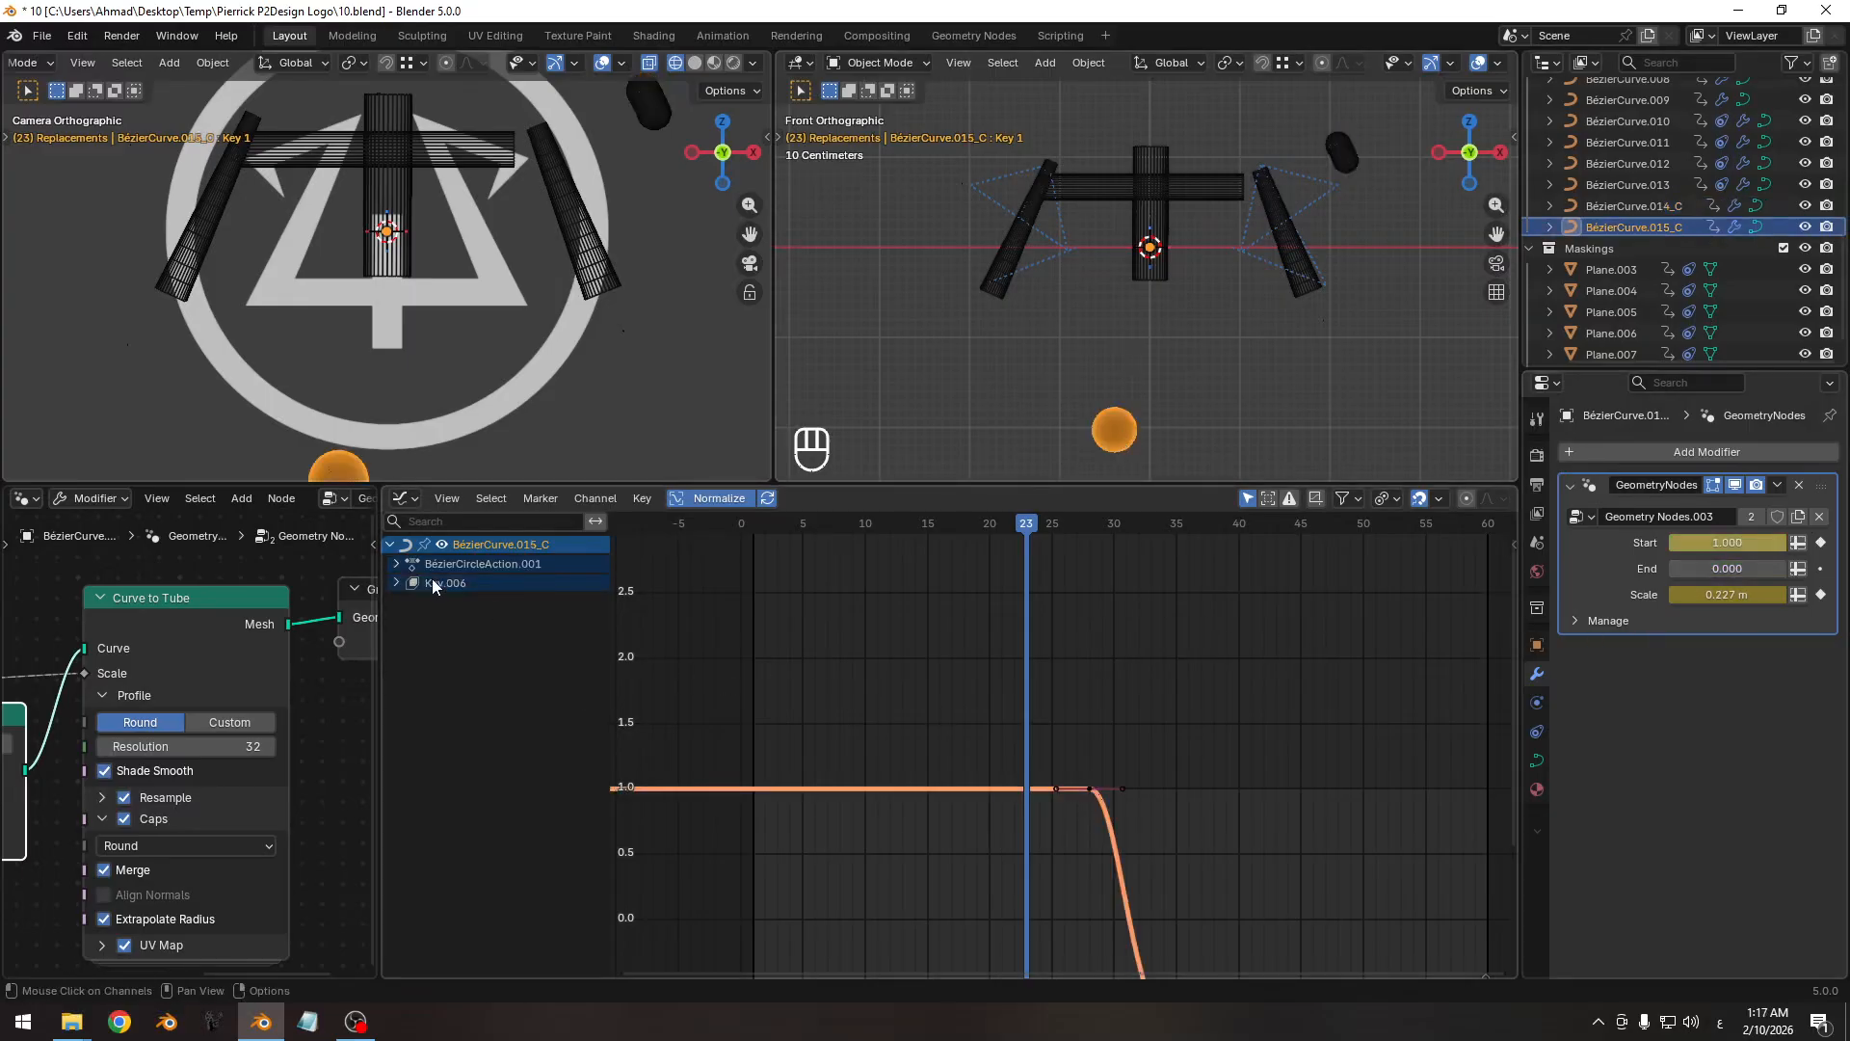
left_click(394, 565)
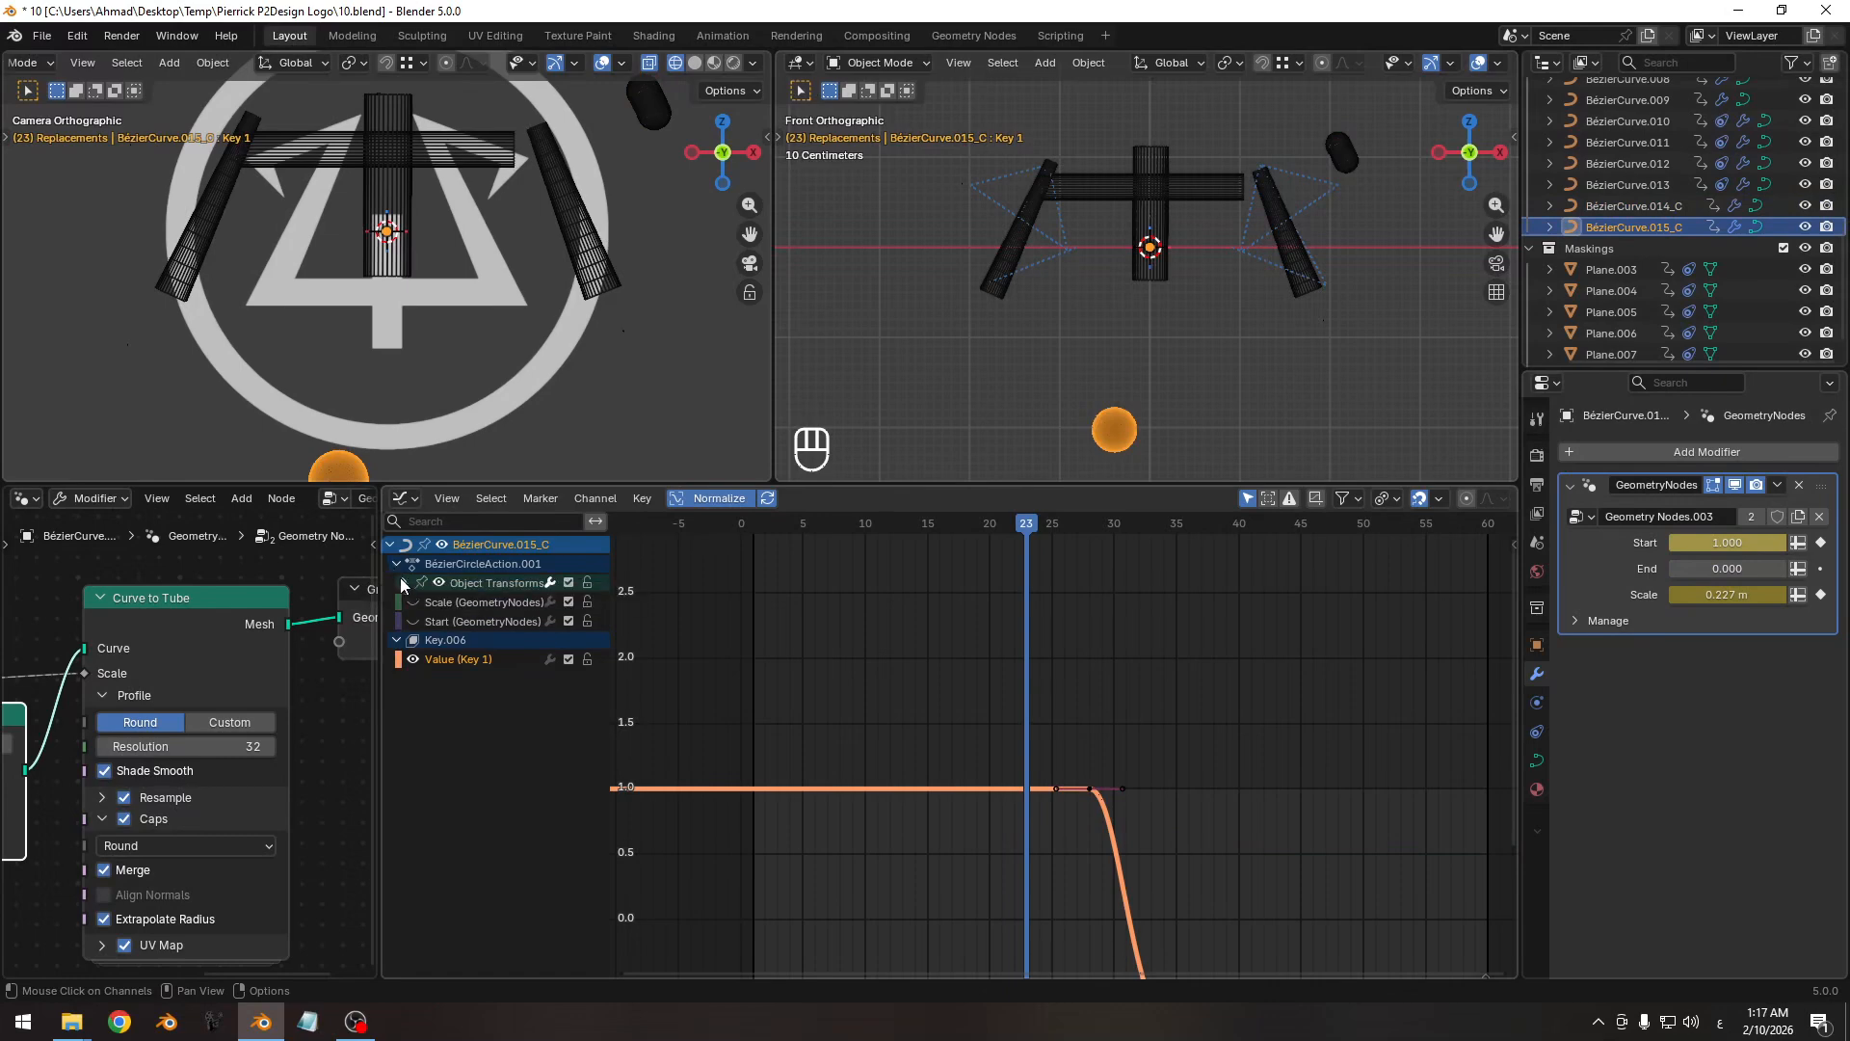
left_click(418, 599)
Paste the copied 0.111 m Scale keyframe onto BézierCurve.015_C's Scale curve at frame 35.
middle_click_drag(1012, 645, 1067, 709, "ctrl")
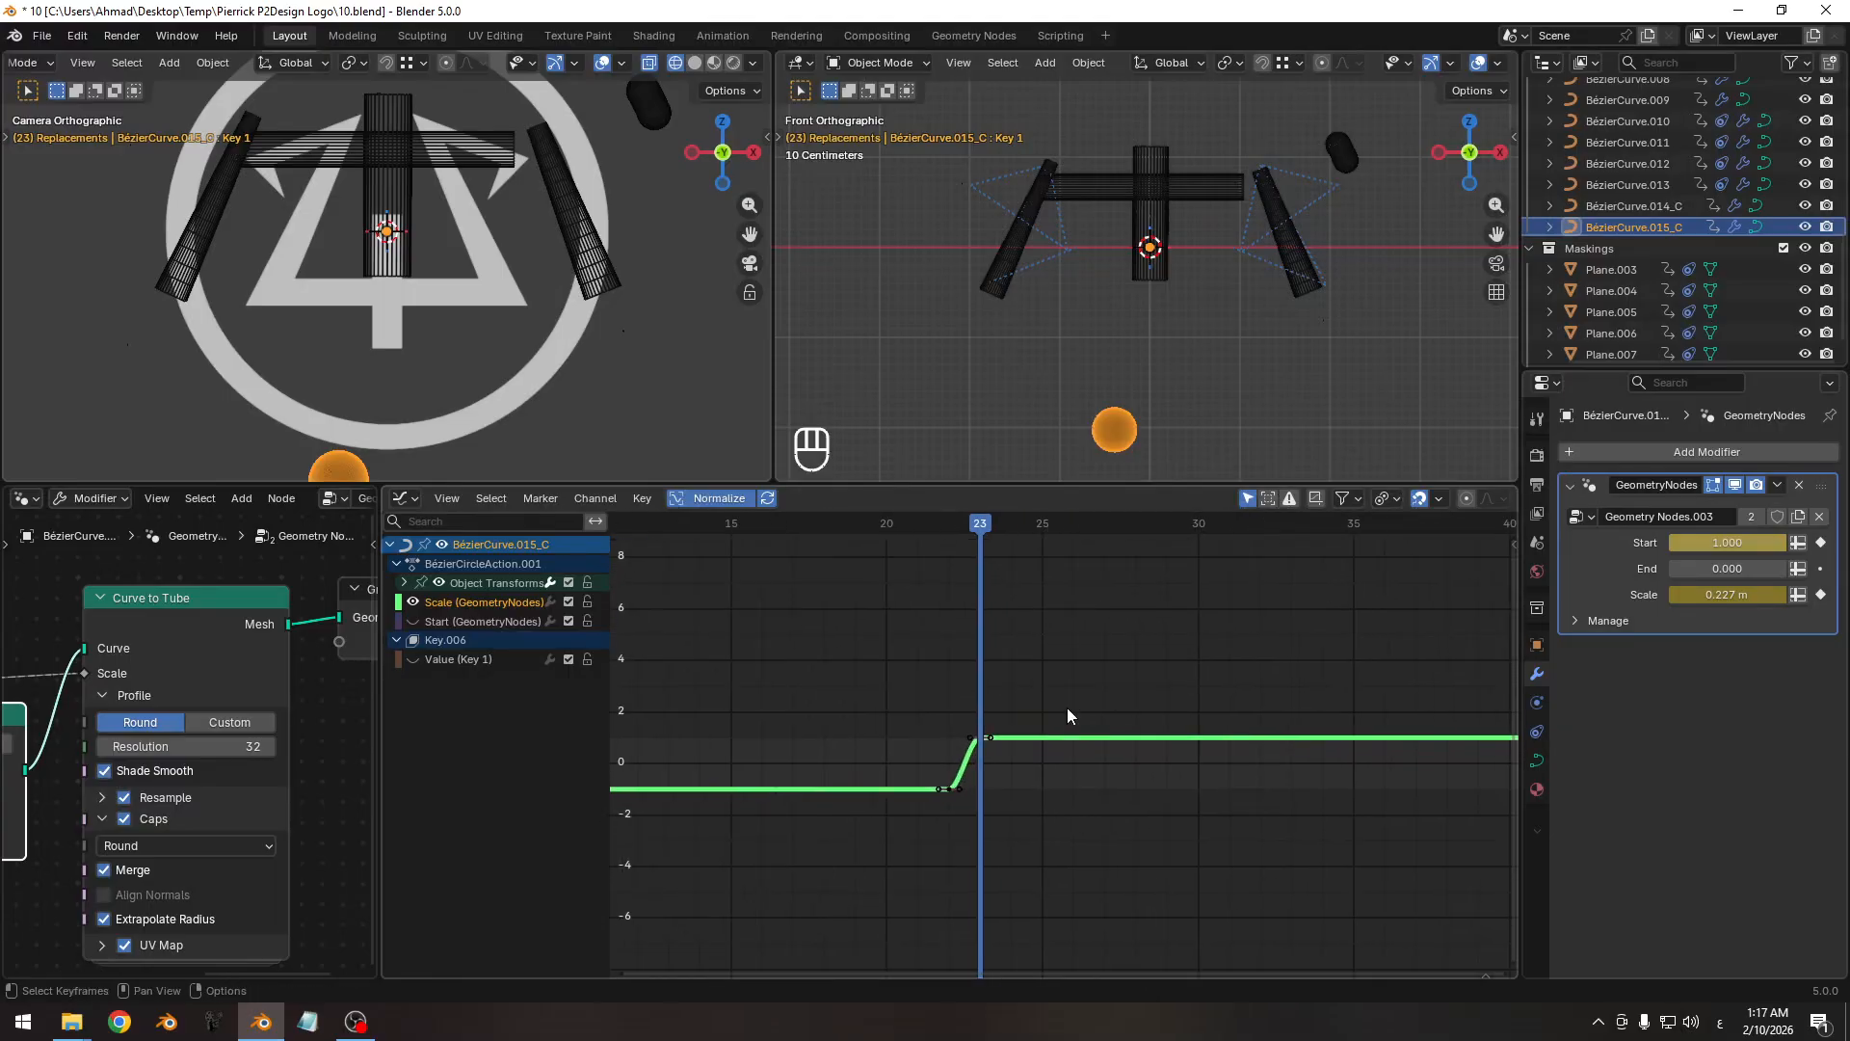
key("Right")
key("Right")
key("Right")
key("Right")
key("Right")
key("Right")
key("Right")
key("Right")
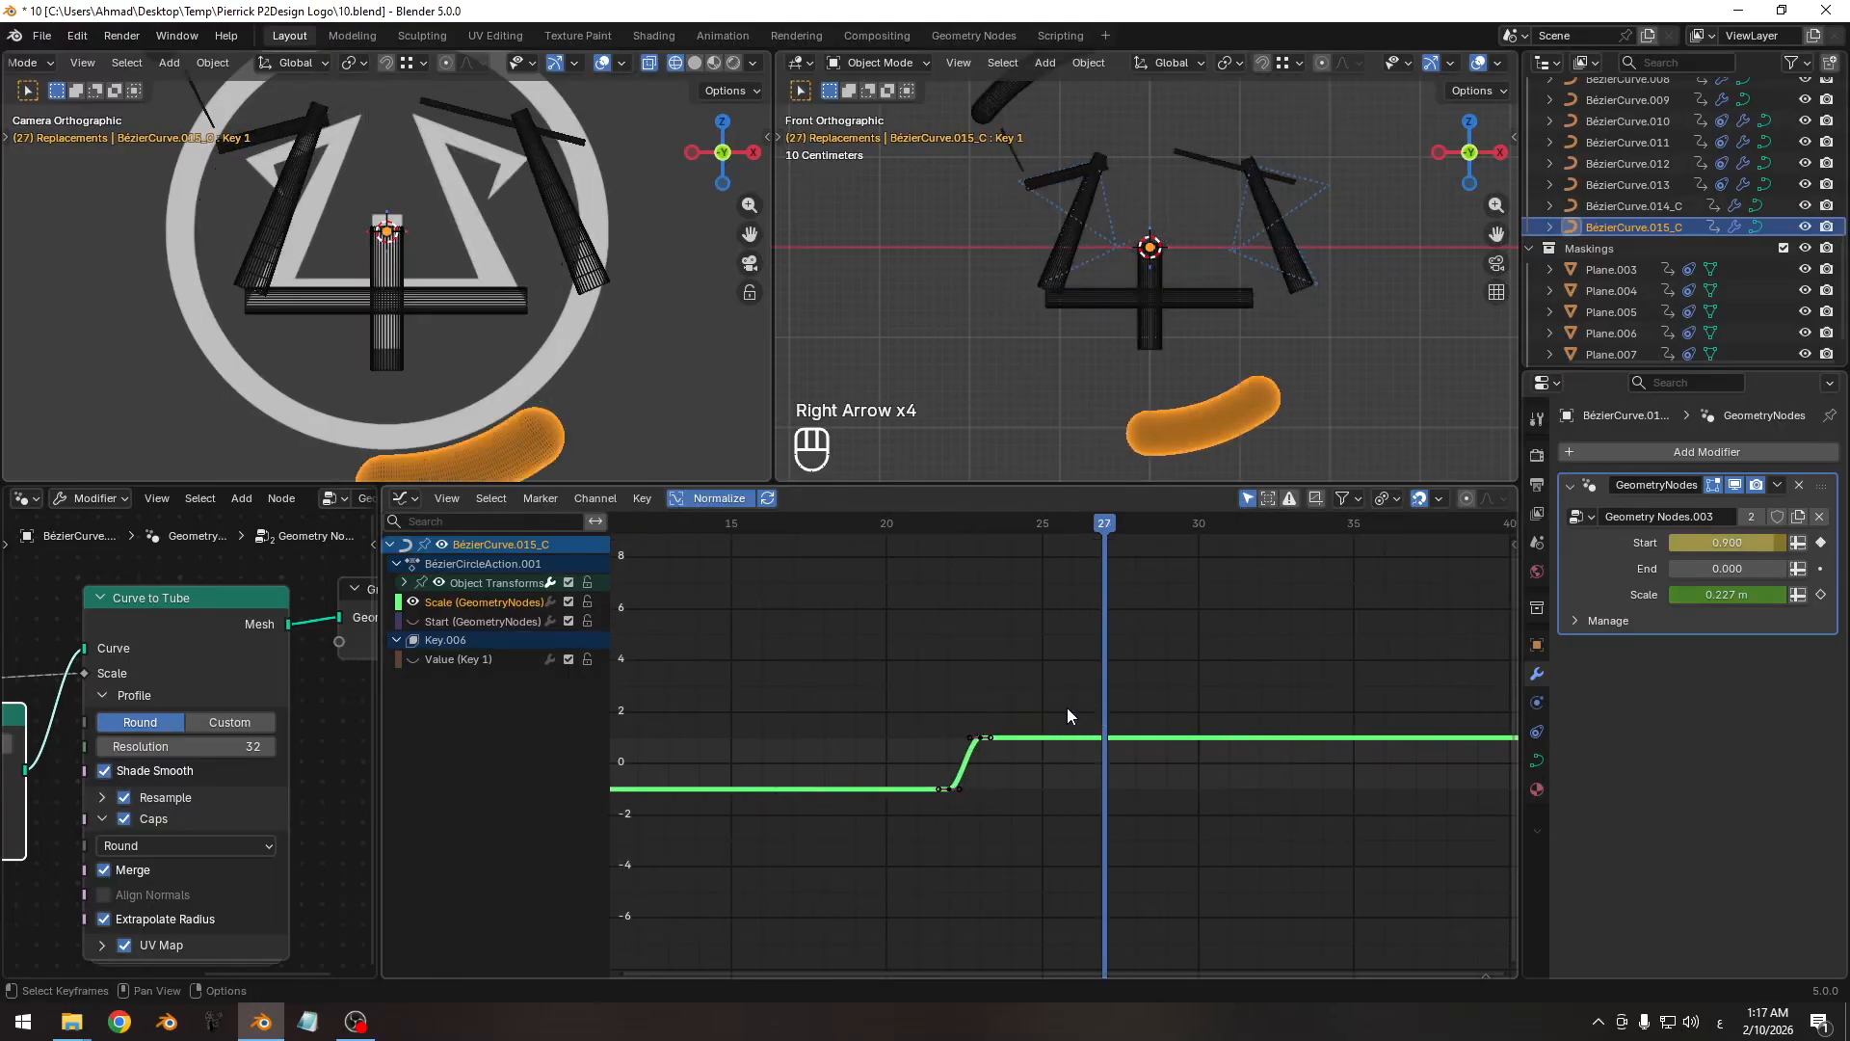
key("Right")
key("Right")
key("Right")
key("Right")
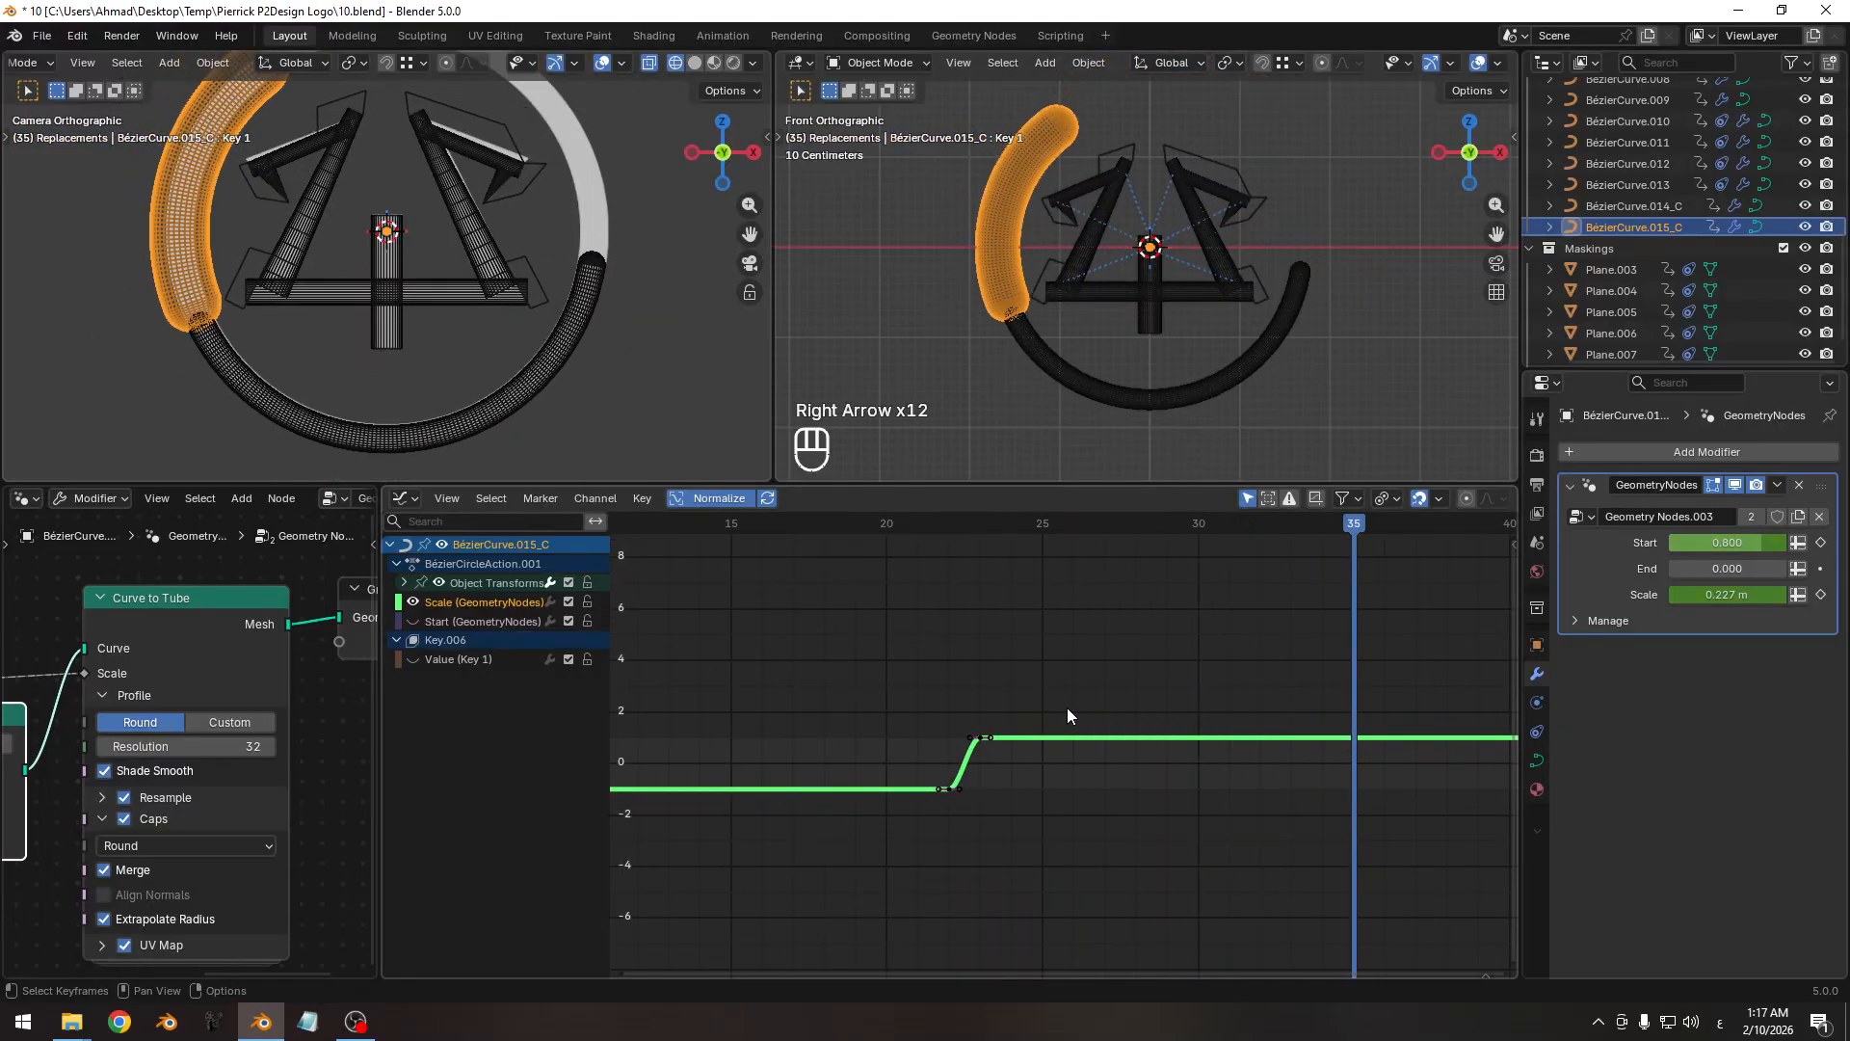
left_click(1147, 786, "ctrl")
key("ctrl+v")
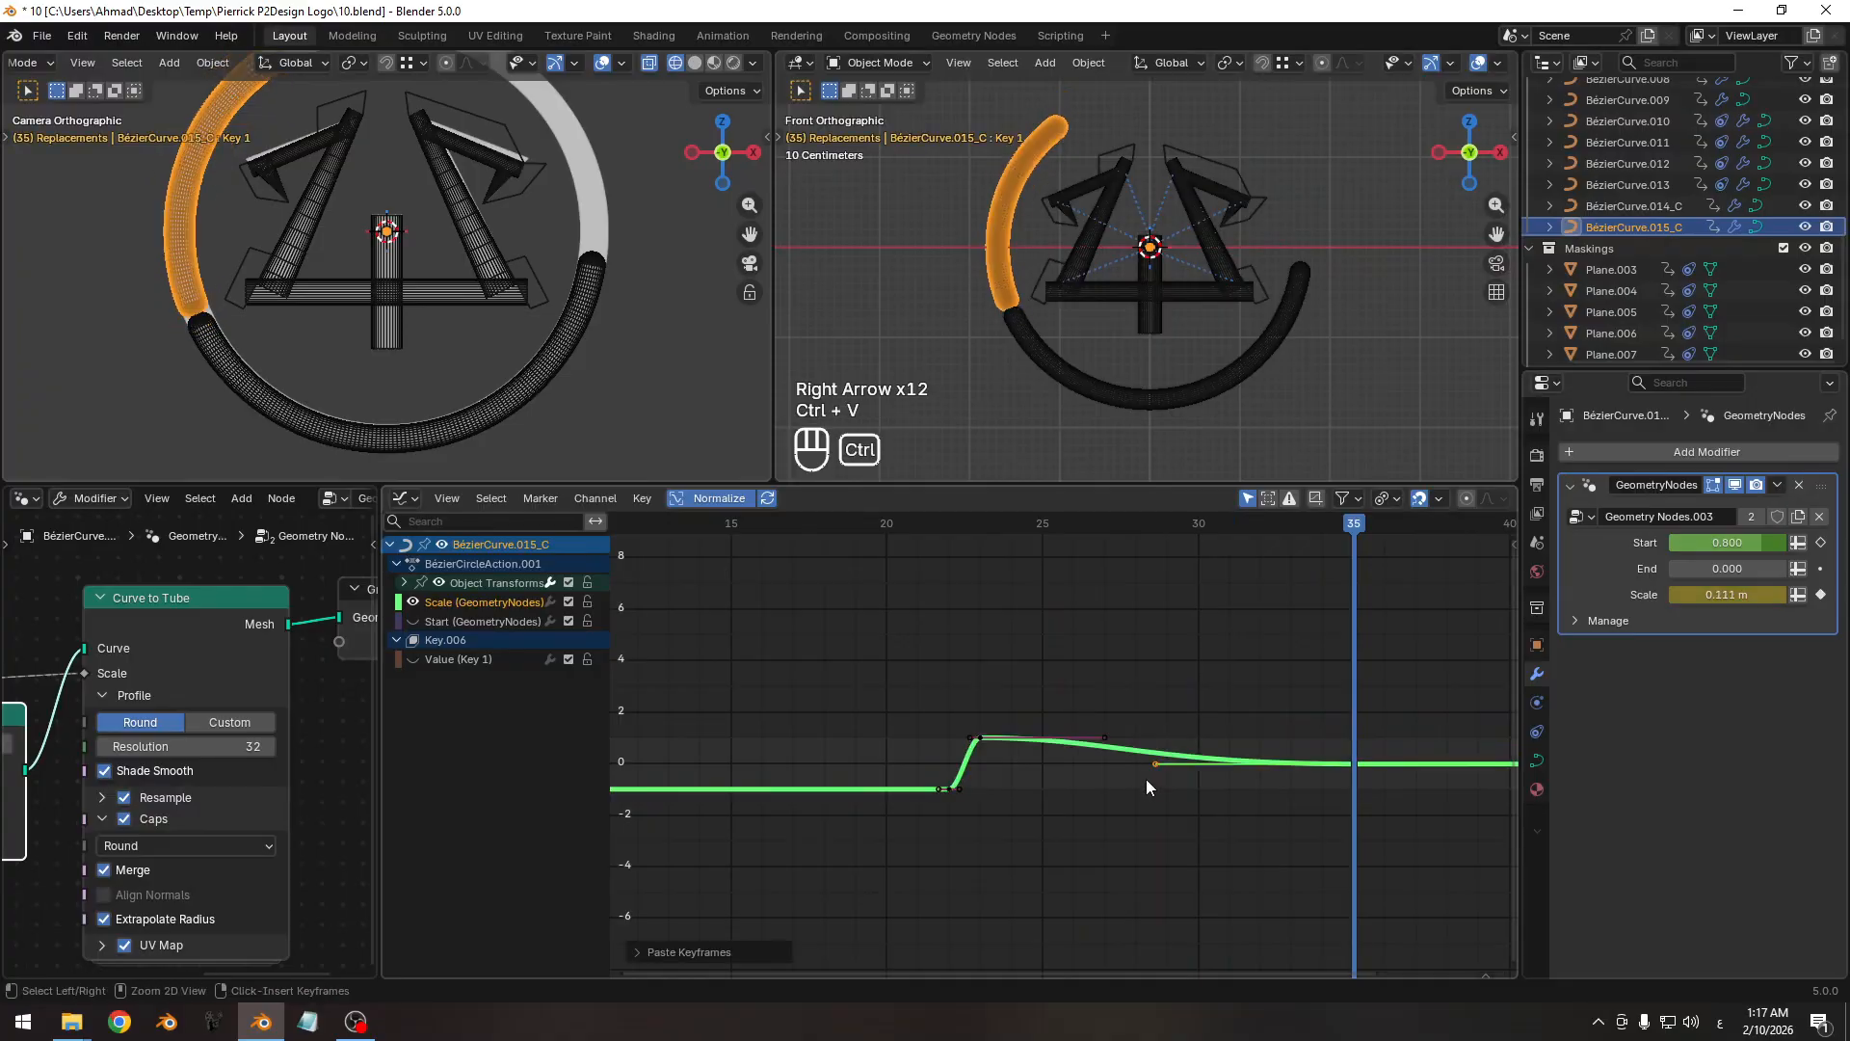
Show the camera view in solid shading without overlays and scrub around frame 36 to check where the two tubes meet.
key("Home")
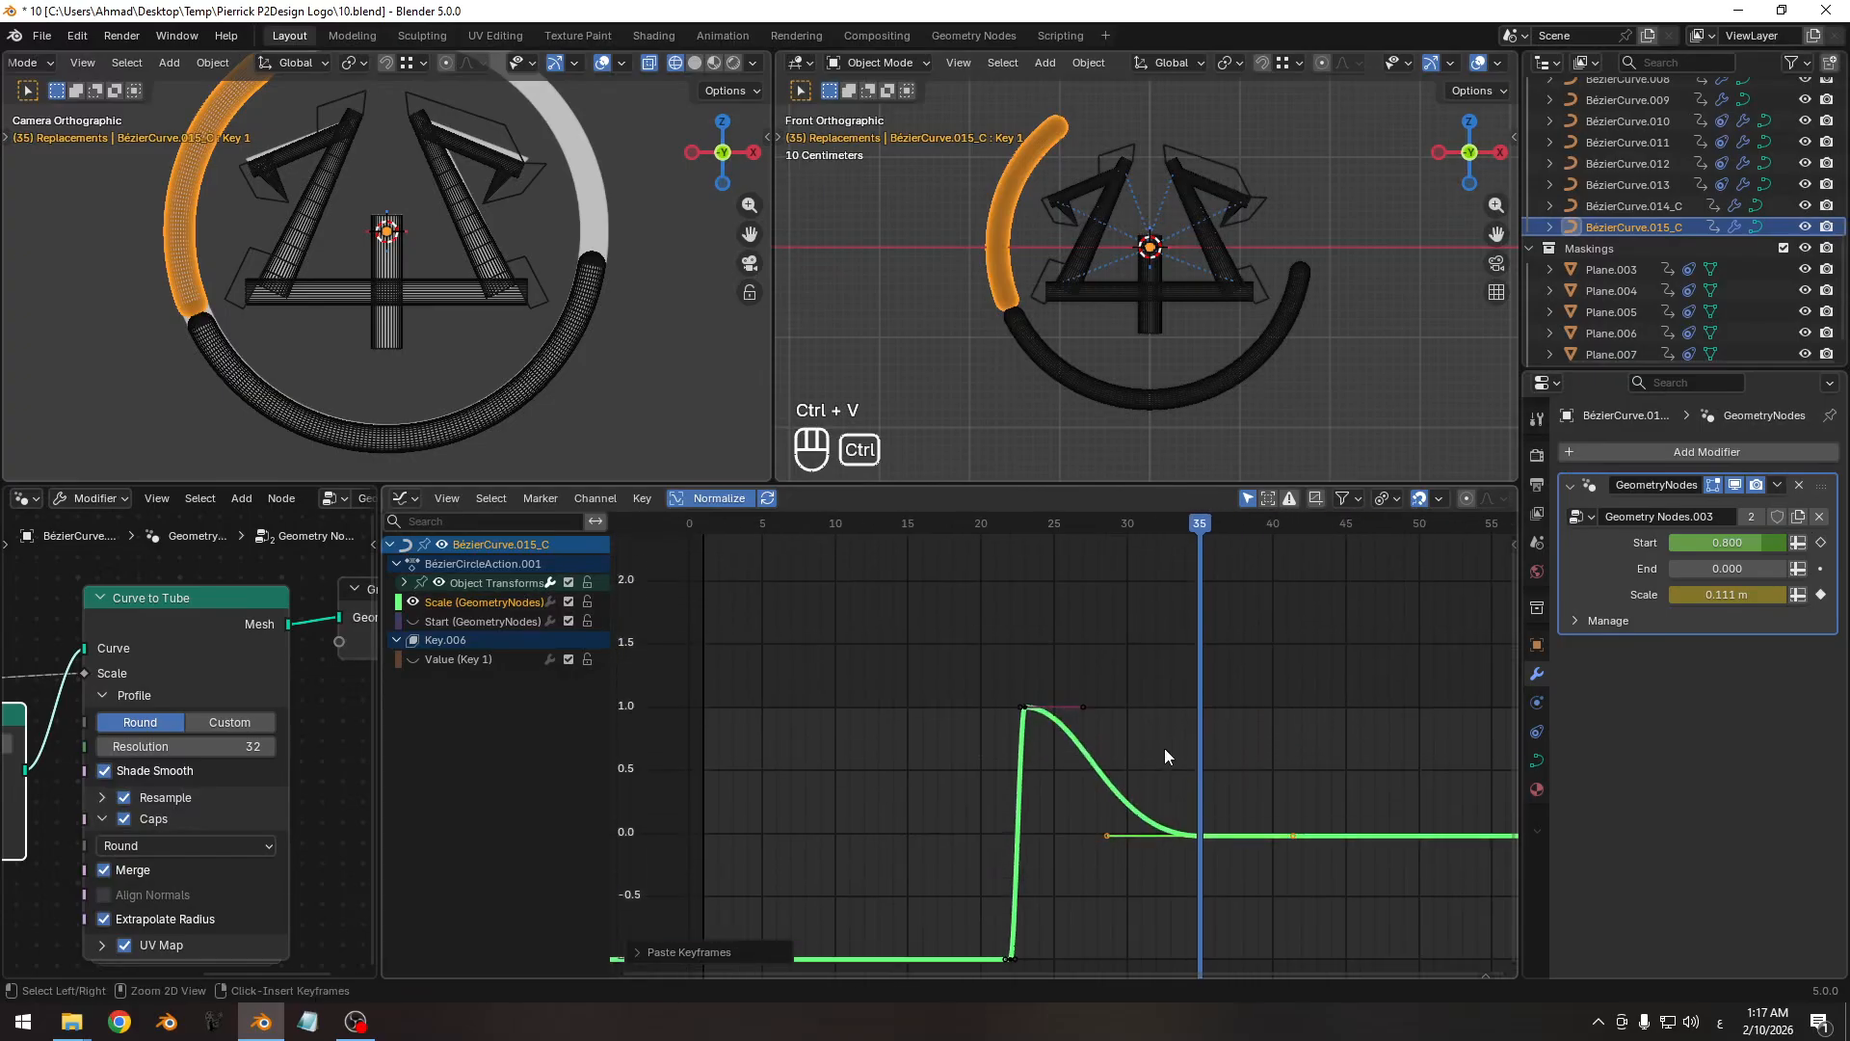
middle_click_drag(454, 224, 490, 341, "ctrl")
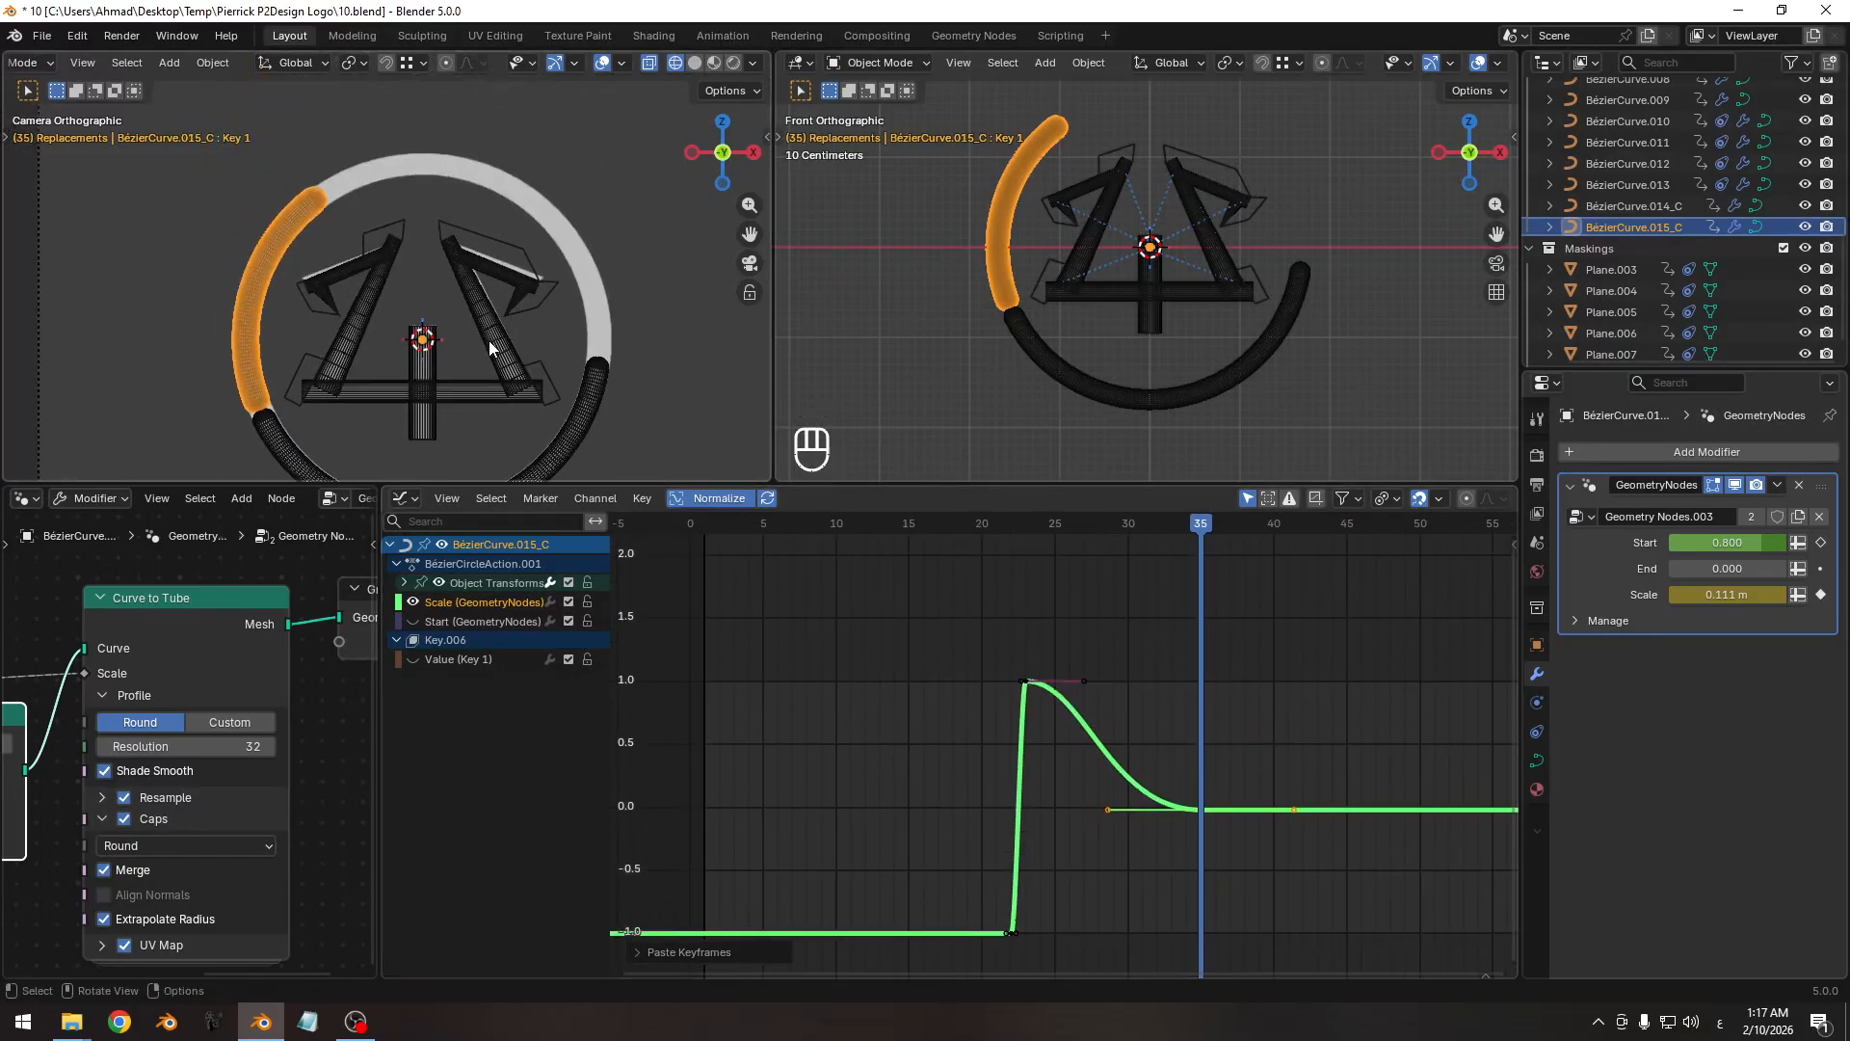
key("shift+alt+z")
key("z")
left_click(627, 322)
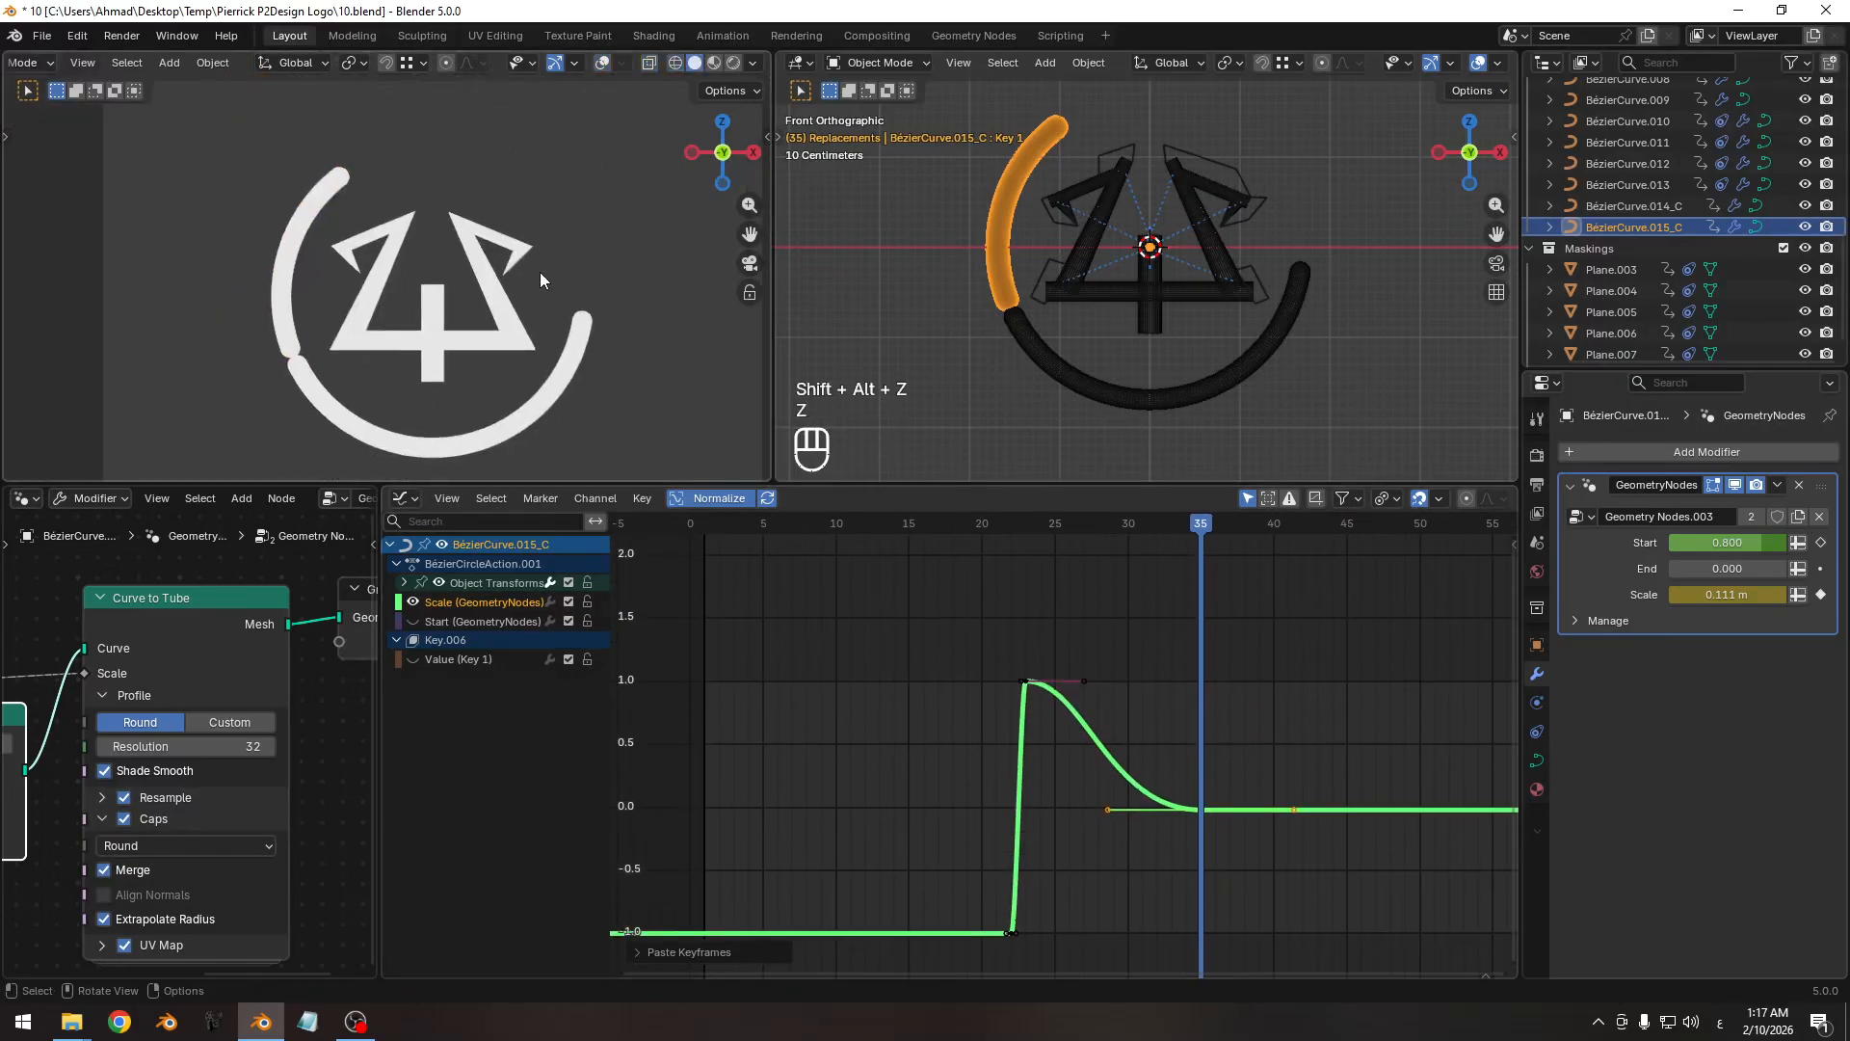
left_click_drag(1152, 528, 1215, 533)
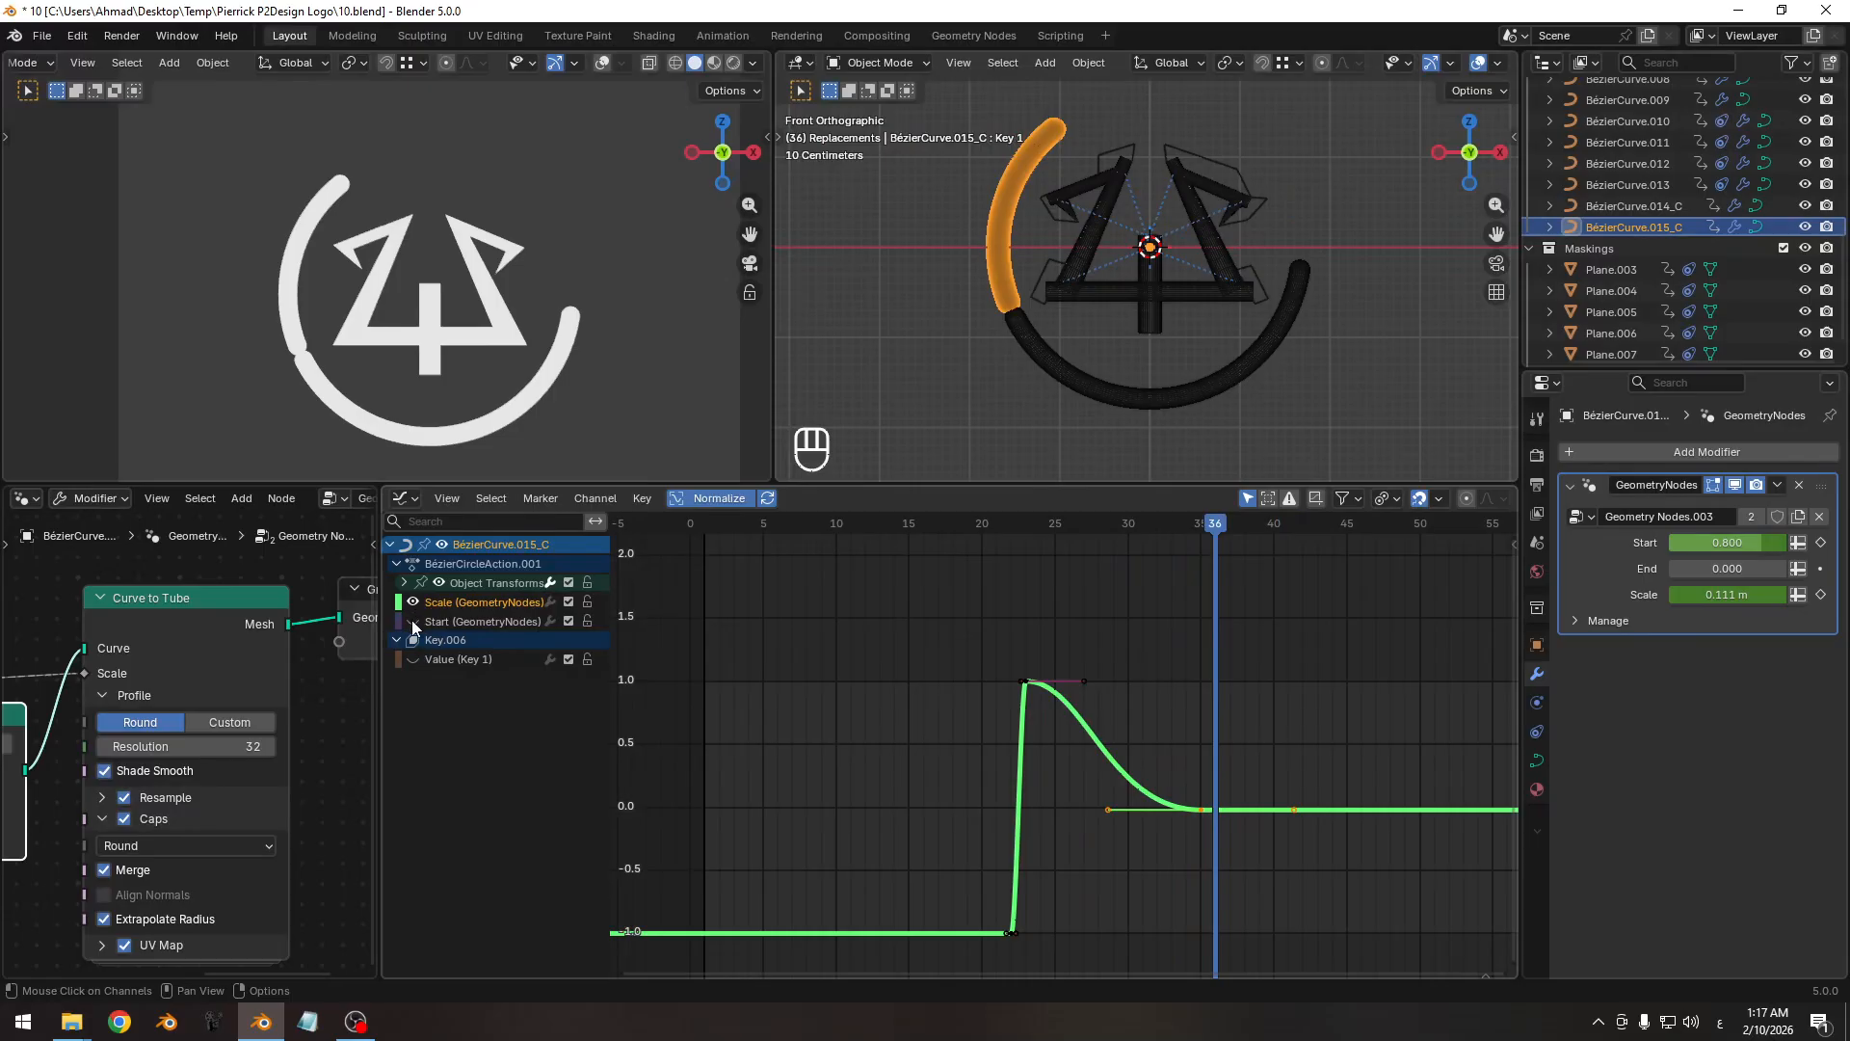
Isolate BézierCurve.015_C's Y Euler Rotation curve and turn off curve normalization.
left_click(404, 582)
left_click(468, 602)
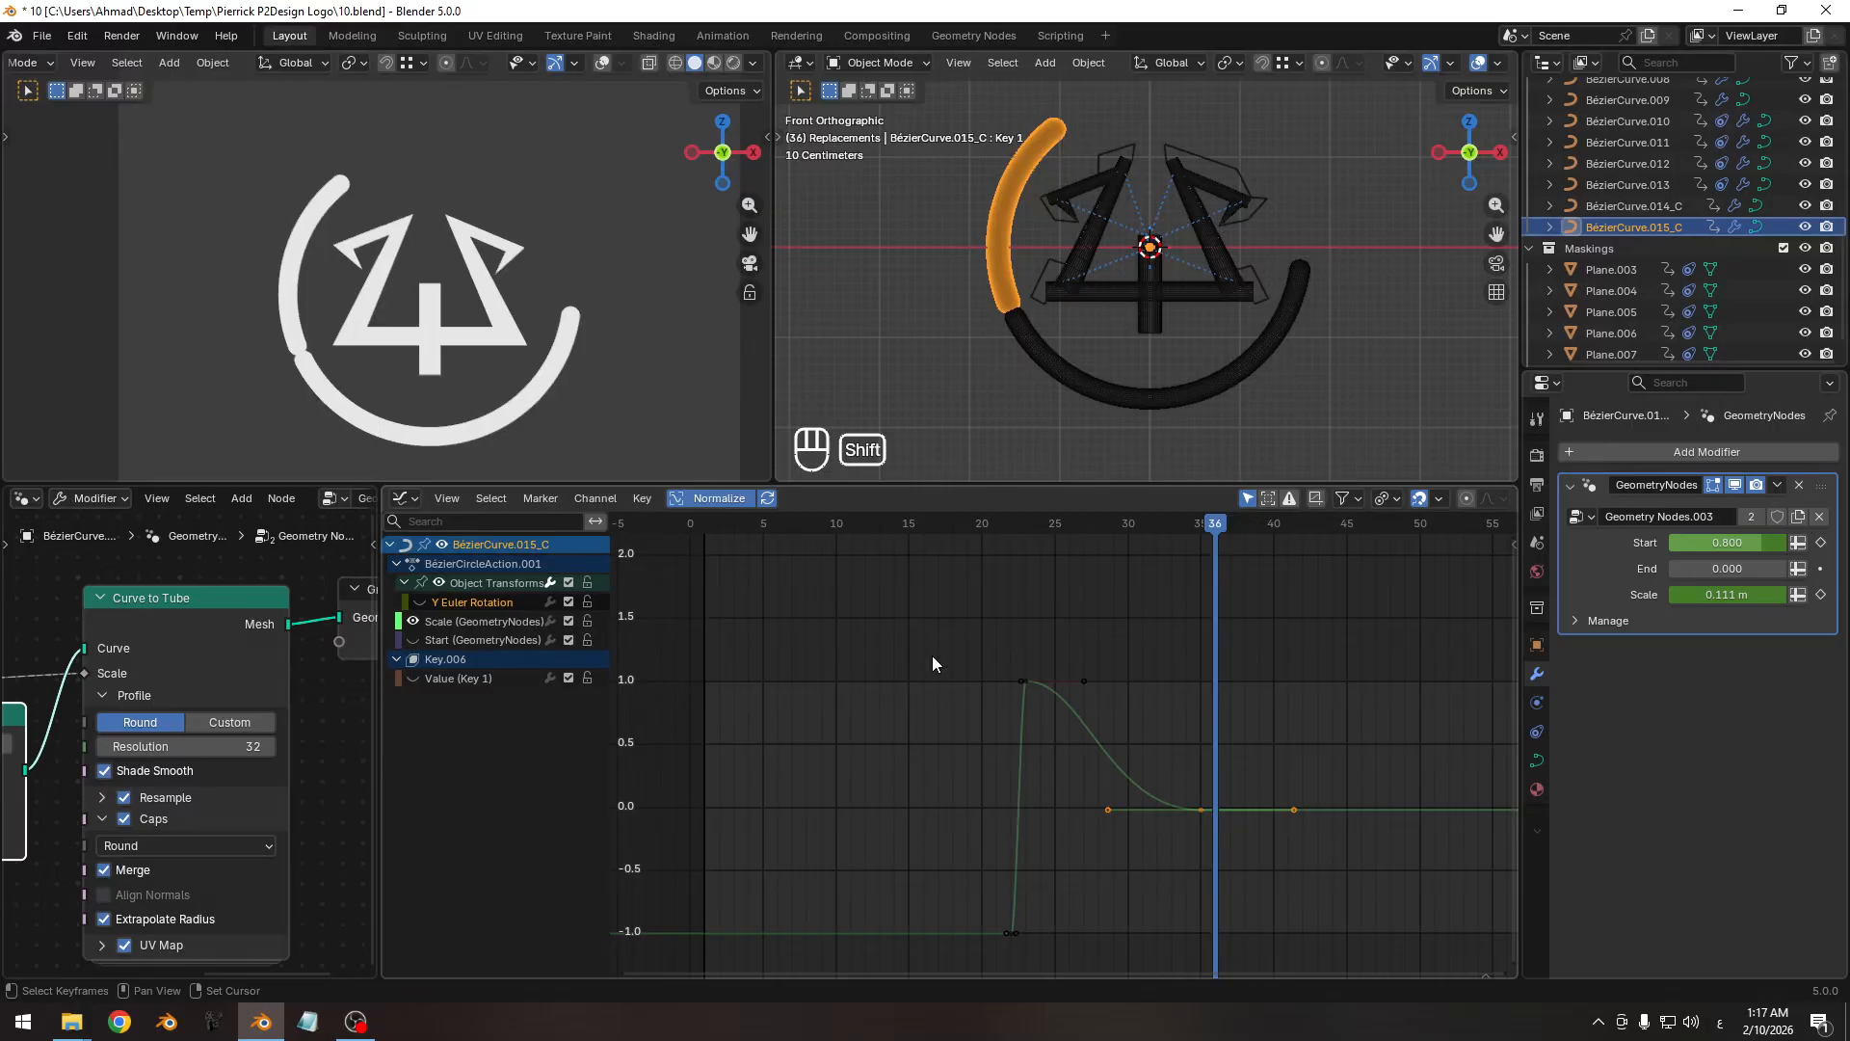
key("shift+h")
key("shift+s")
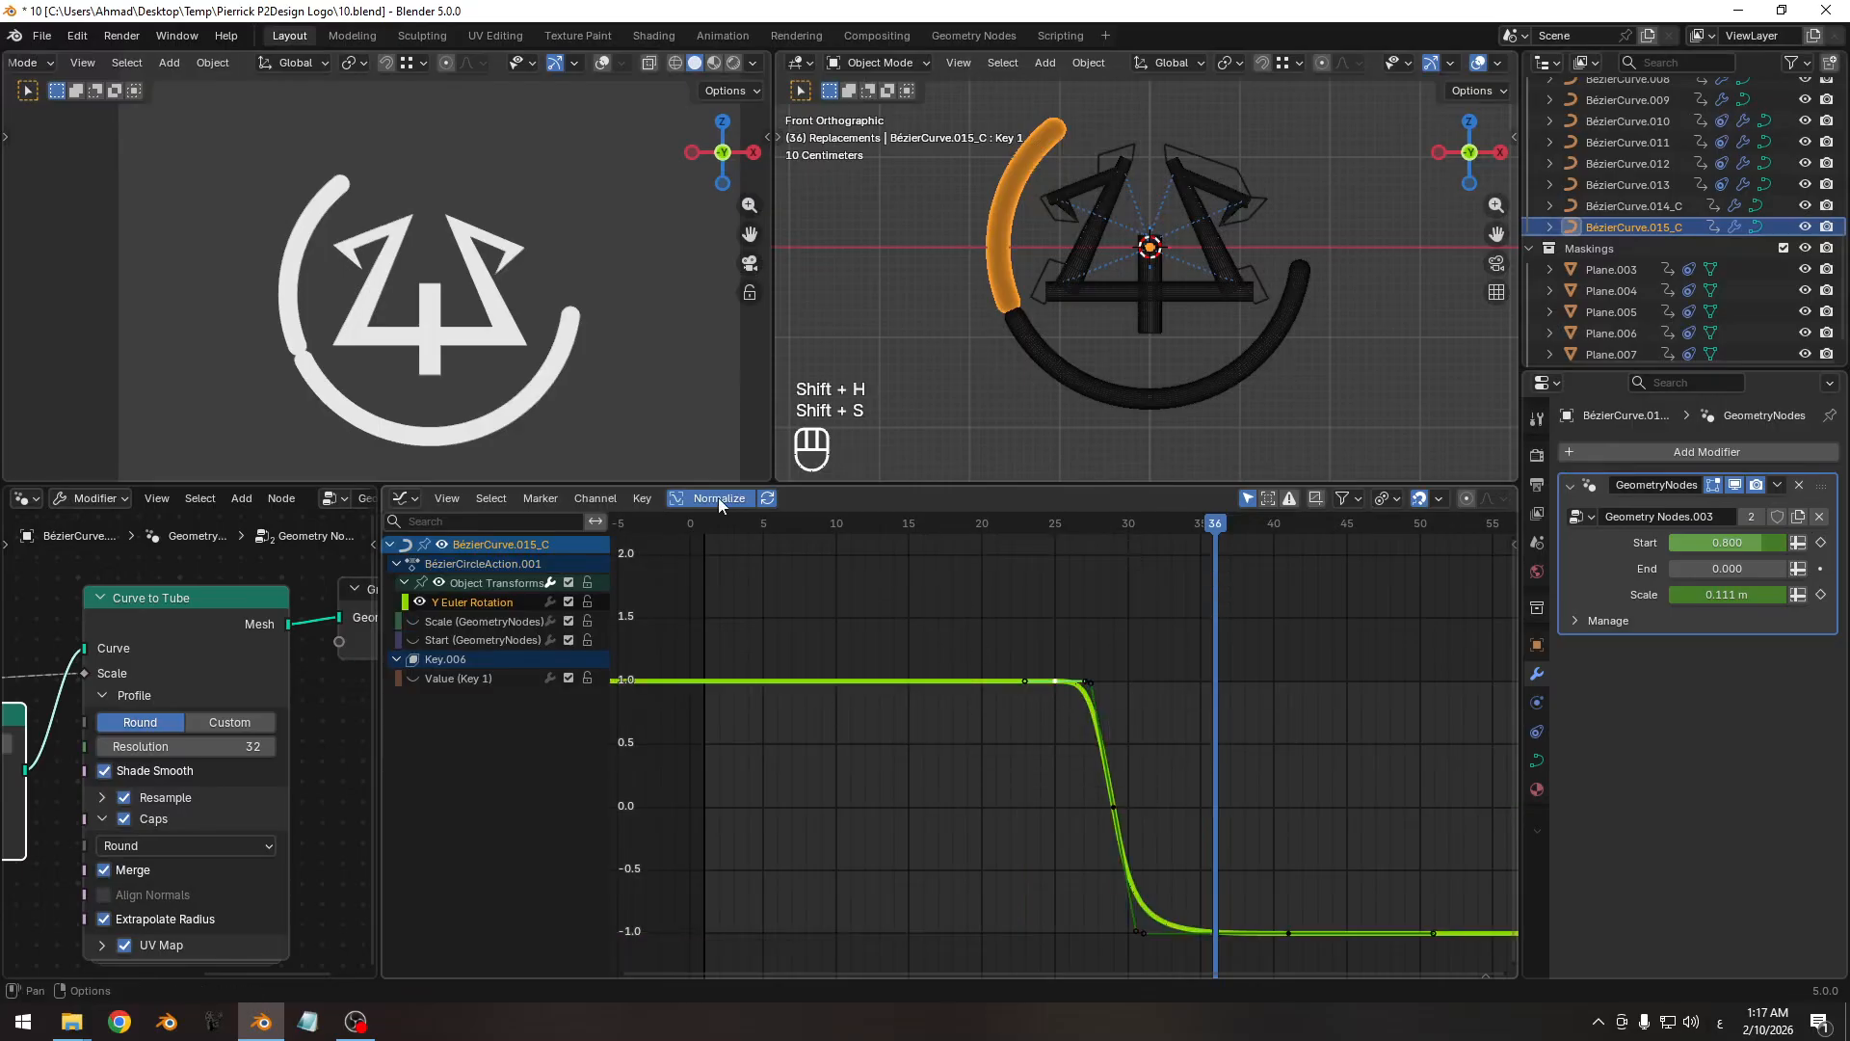
left_click(719, 497)
key("shift+s")
Change the pivot point and scale the rotation keyframes vertically until the final Y rotation is about 44°, closing the tubes' junction.
middle_click_drag(1200, 746, 1223, 679, "ctrl")
left_click(1386, 499)
left_click(1410, 569)
middle_click_drag(383, 330, 530, 316, "ctrl")
middle_click_drag(1268, 796, 1231, 892, "ctrl")
key("s")
key("y")
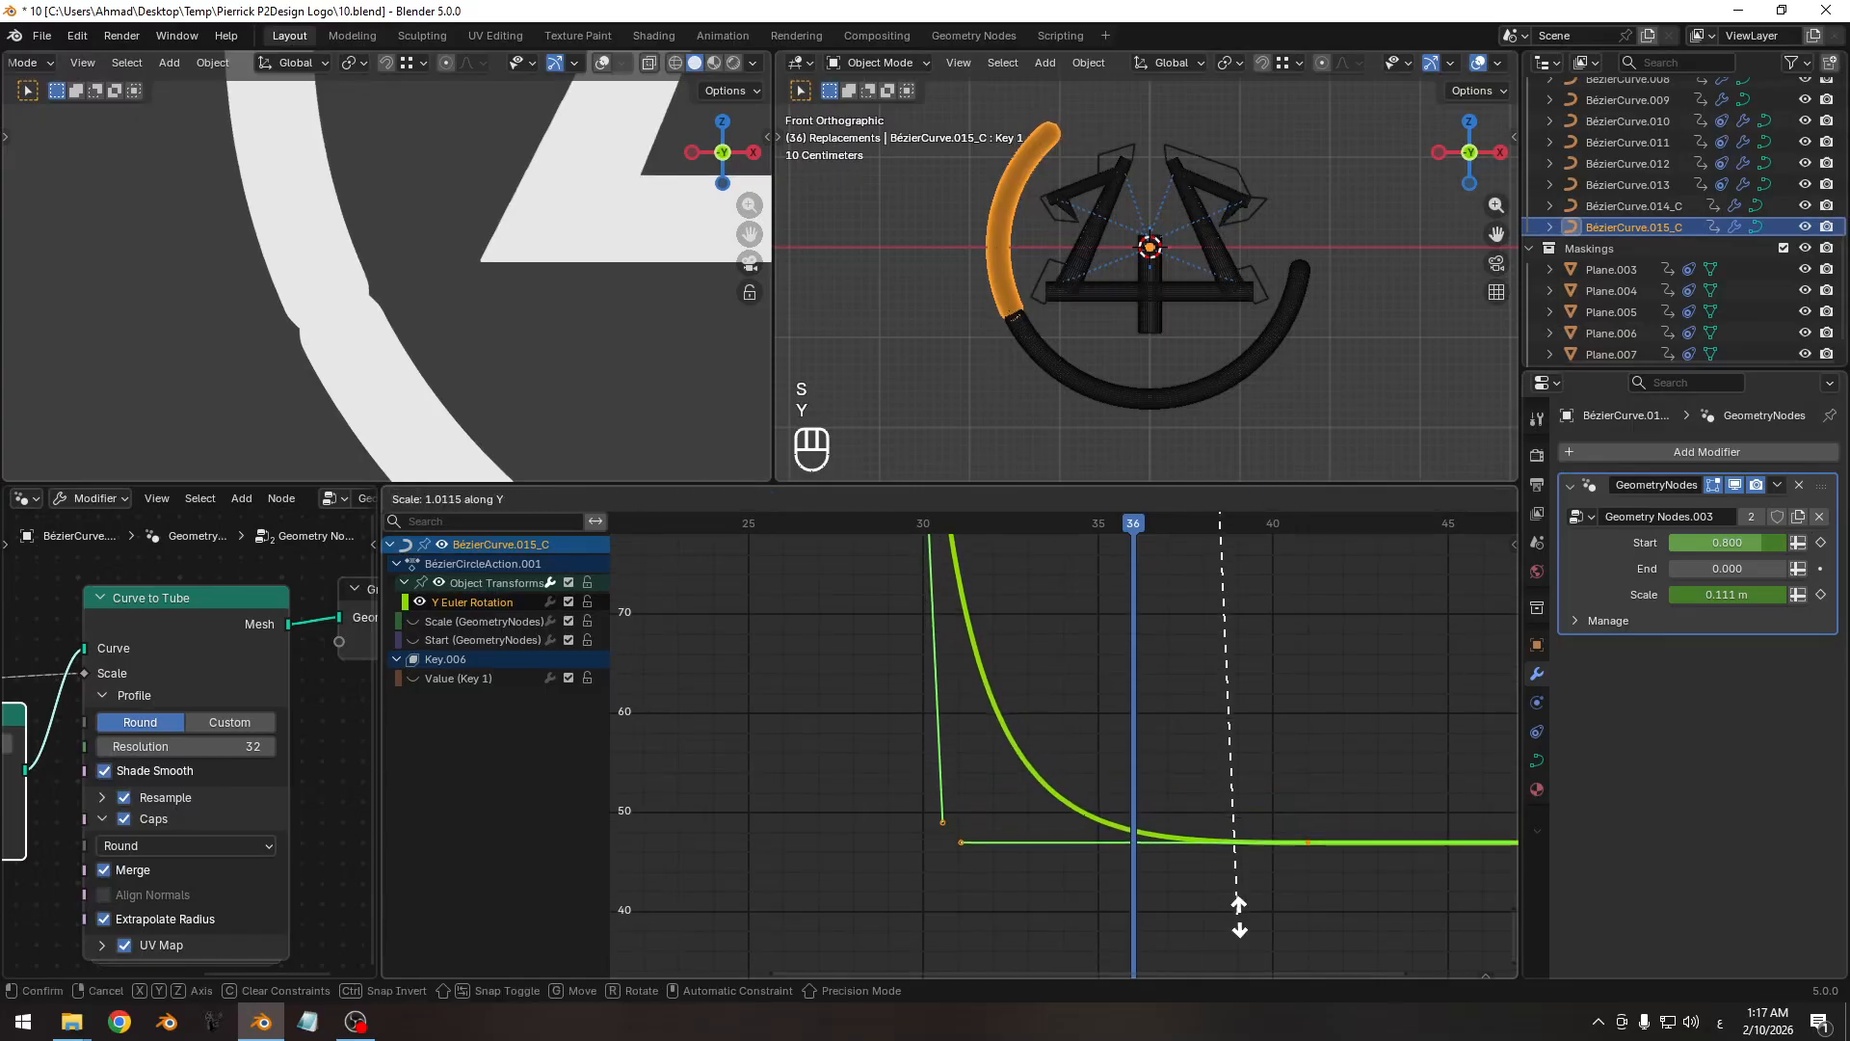
left_click(1249, 954)
Save the file and play the animation from the start to review both tubes settling onto the ring.
middle_click_drag(385, 289, 871, 633, "ctrl")
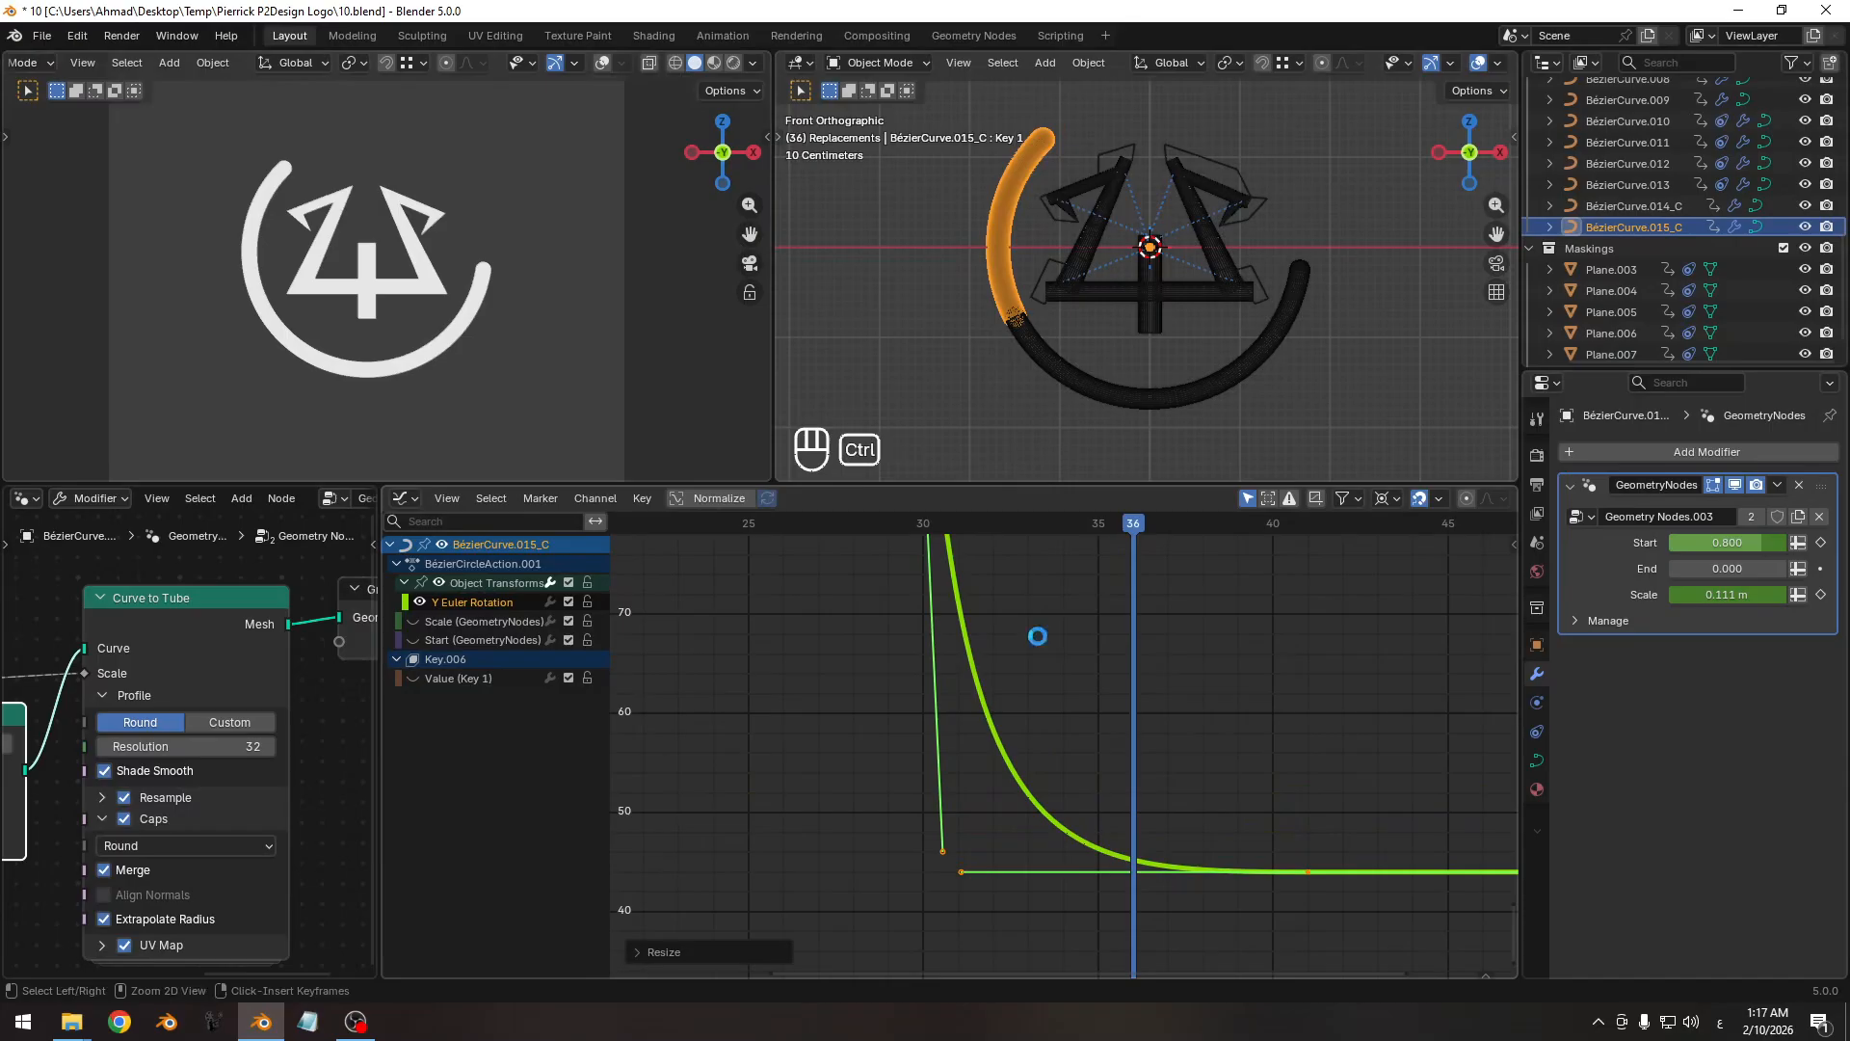
key("ctrl+s")
middle_click_drag(1037, 636, 944, 733, "ctrl")
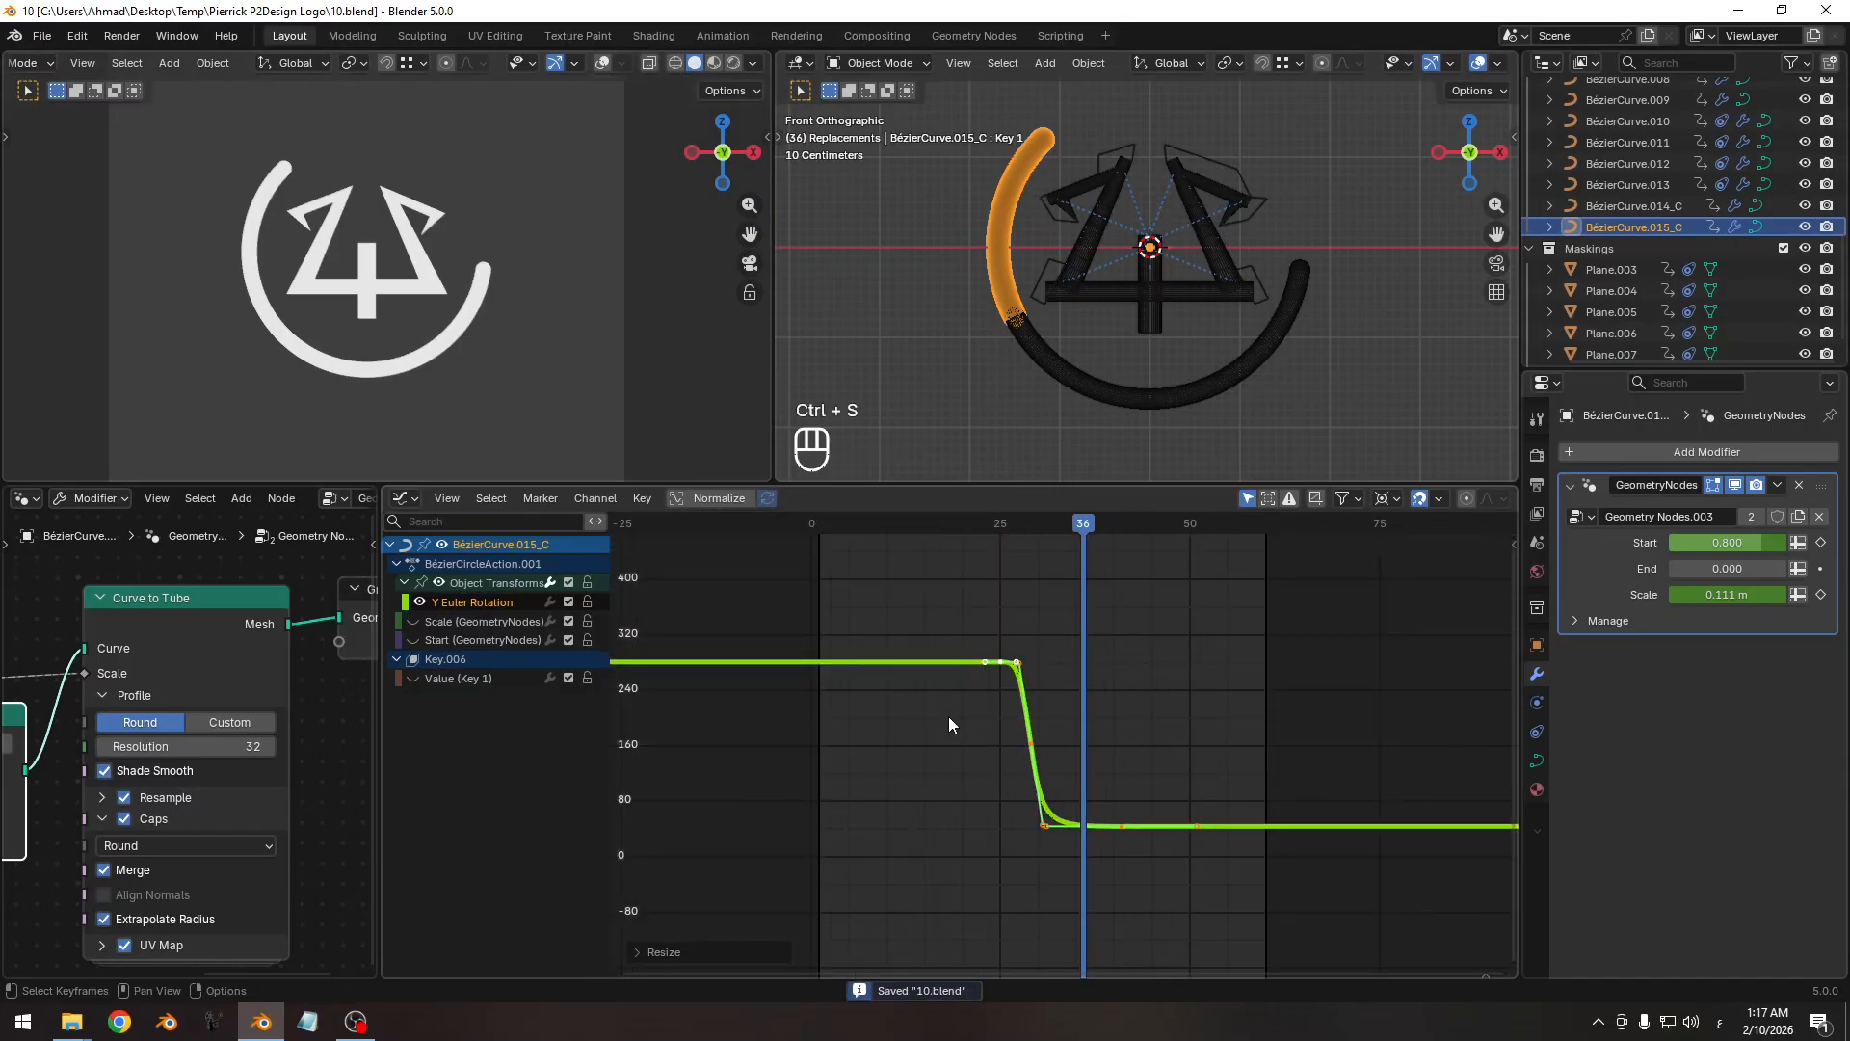
key("shift+Left")
key("space")
key("space")
key("space")
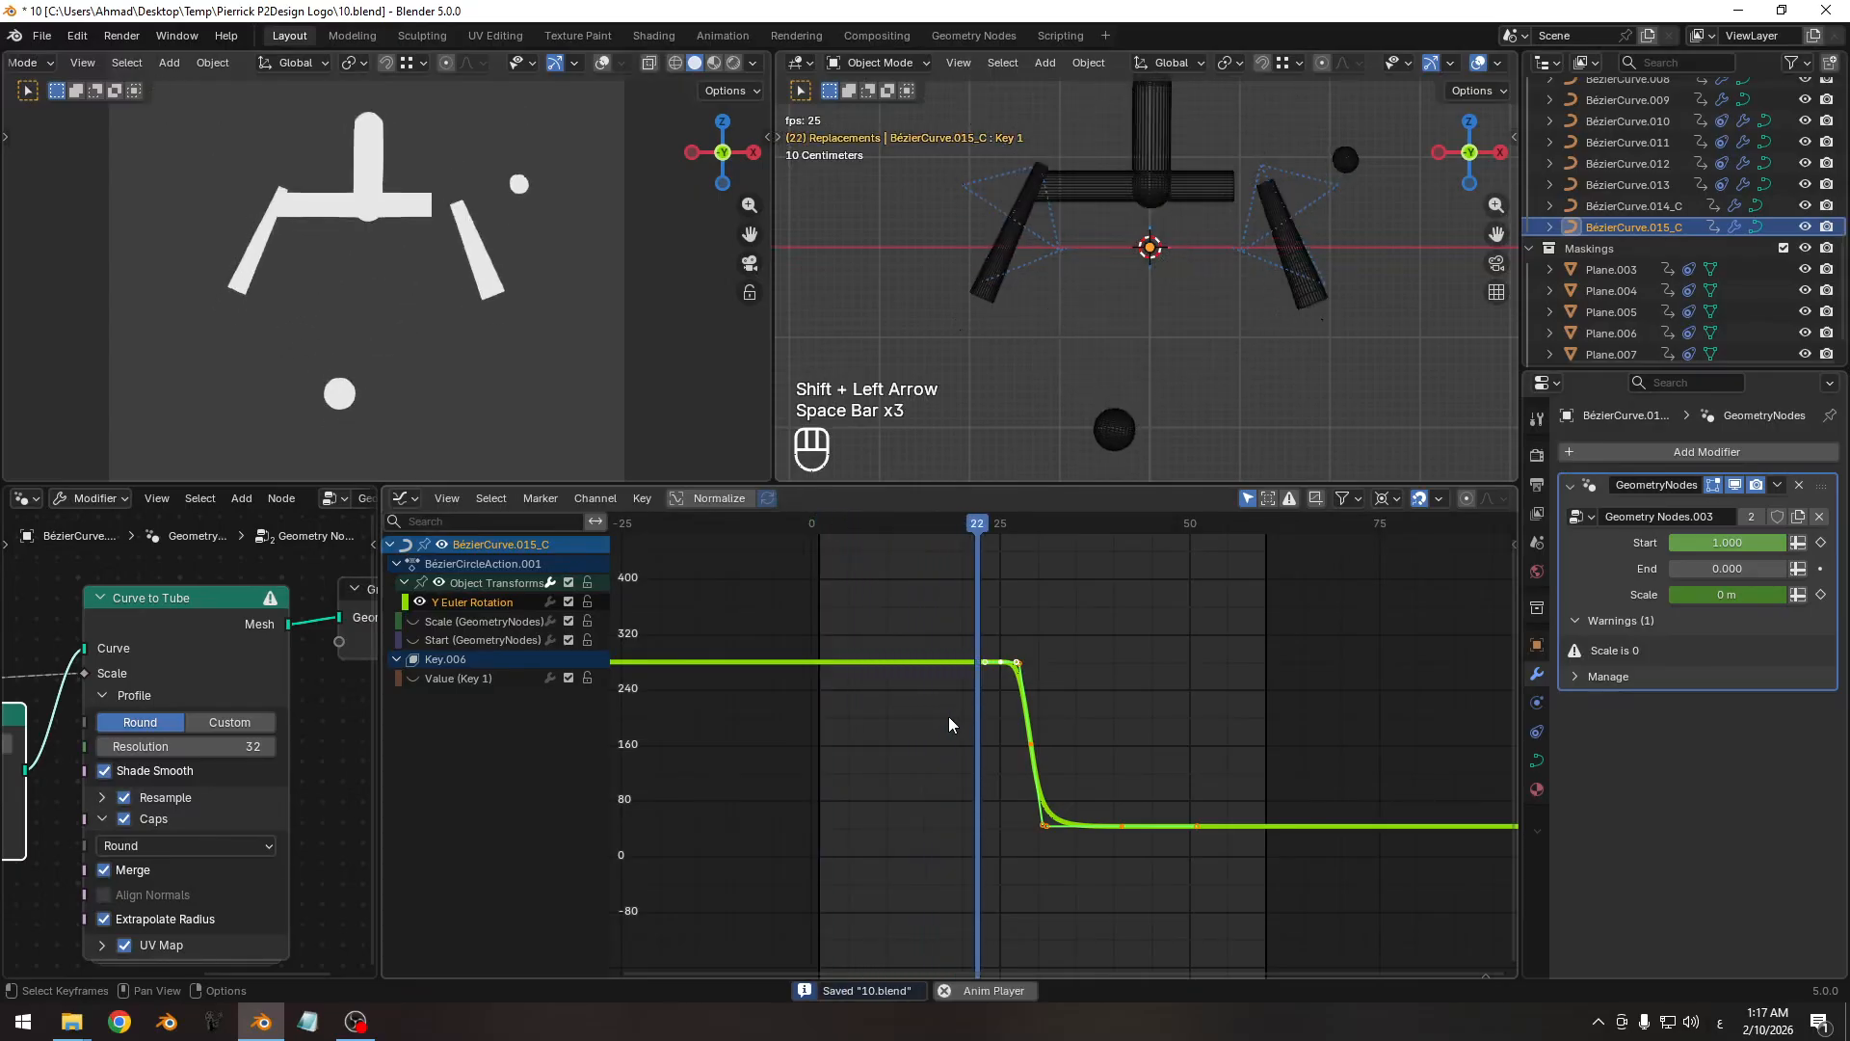
key("space")
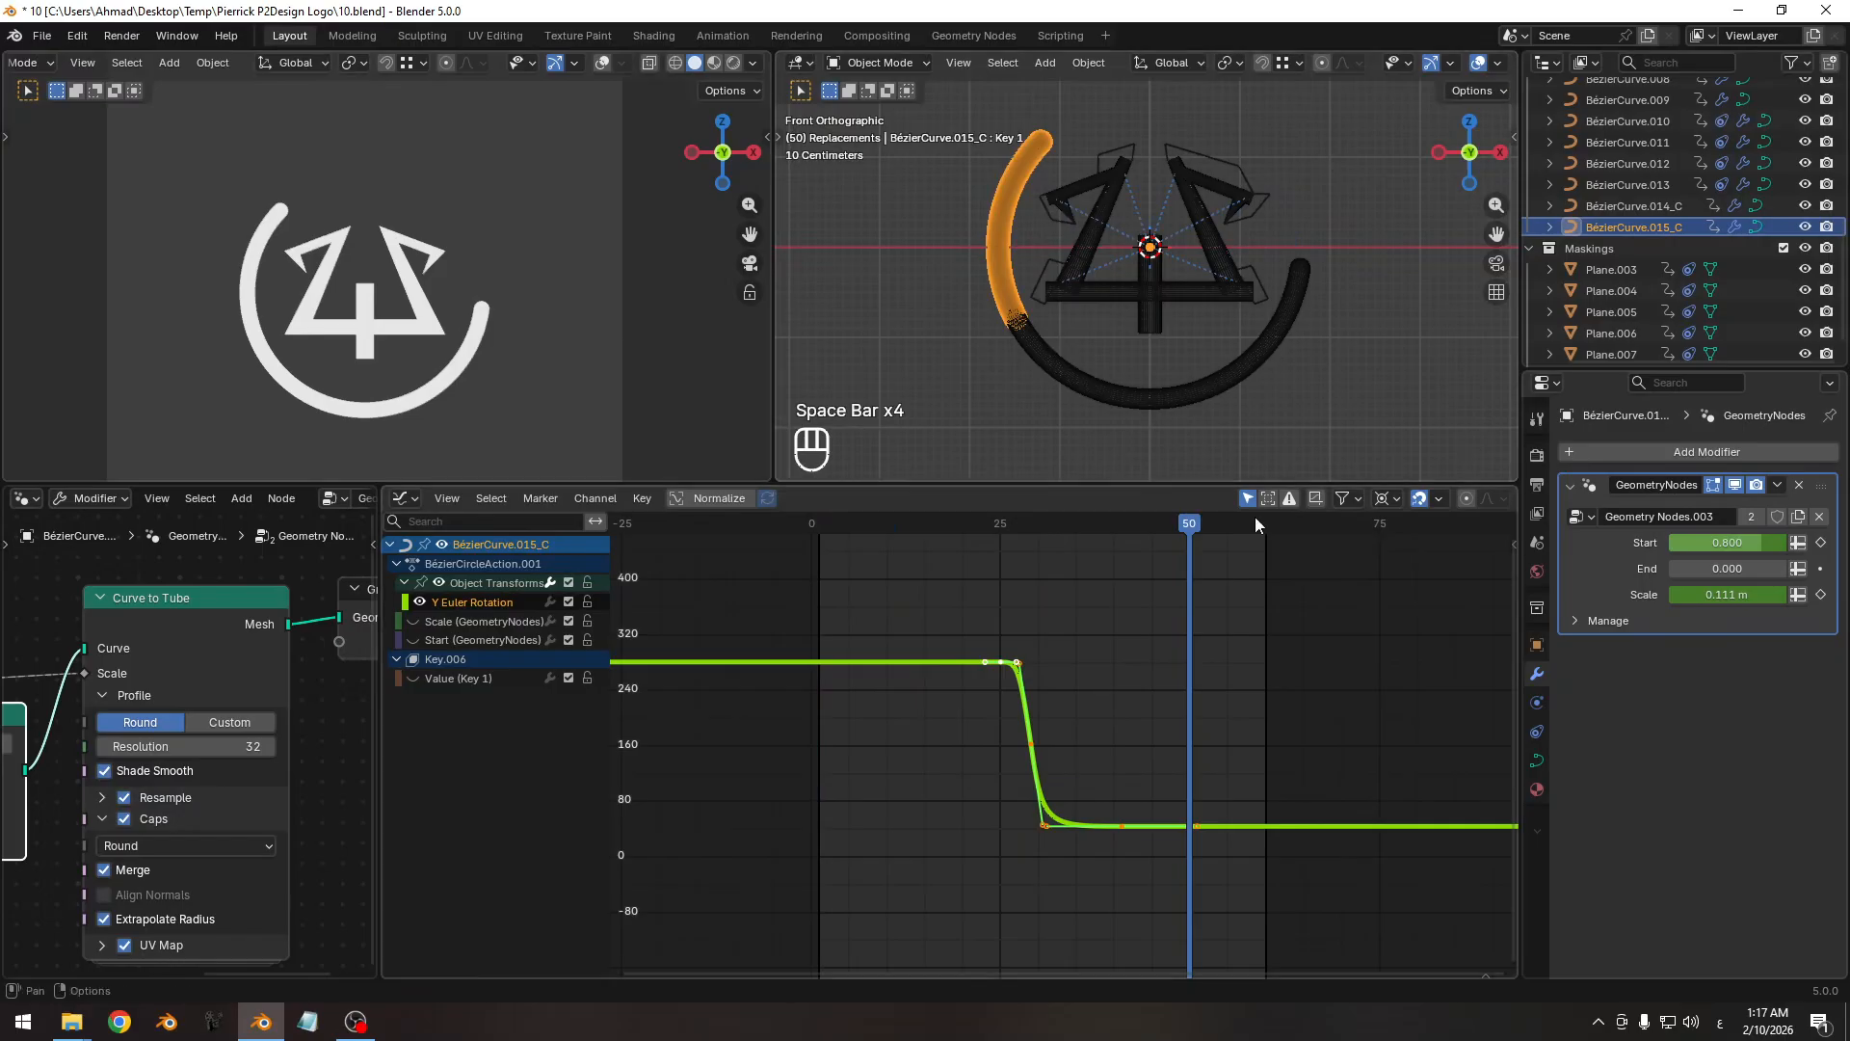
Keyframe BézierCurve.015_C's End at 0 on frame 27, select its curve and advance to frame 39.
mouse_move(1043, 526)
left_mouse_down()
mouse_move(979, 528)
mouse_move(1016, 526)
left_mouse_up()
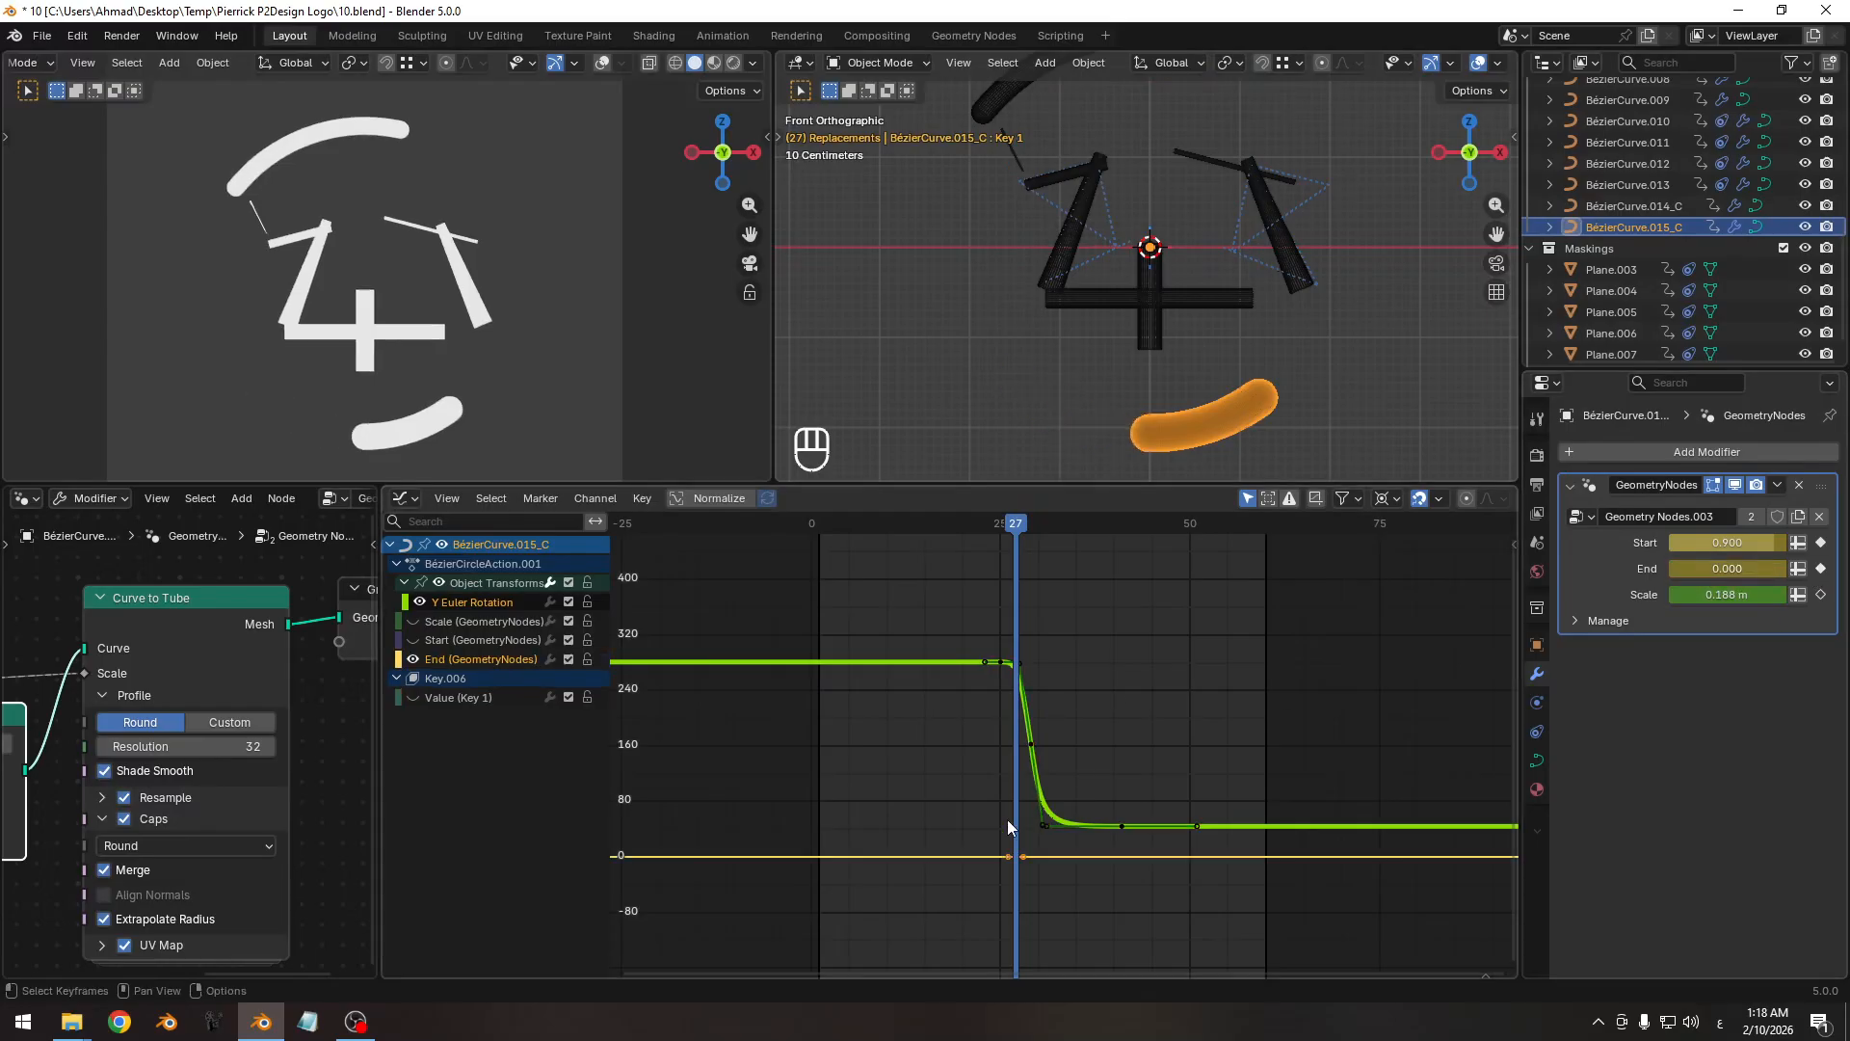
left_click(968, 855)
key("Right")
key("Right")
key("Right")
key("Right")
key("Right")
key("Right")
key("Right")
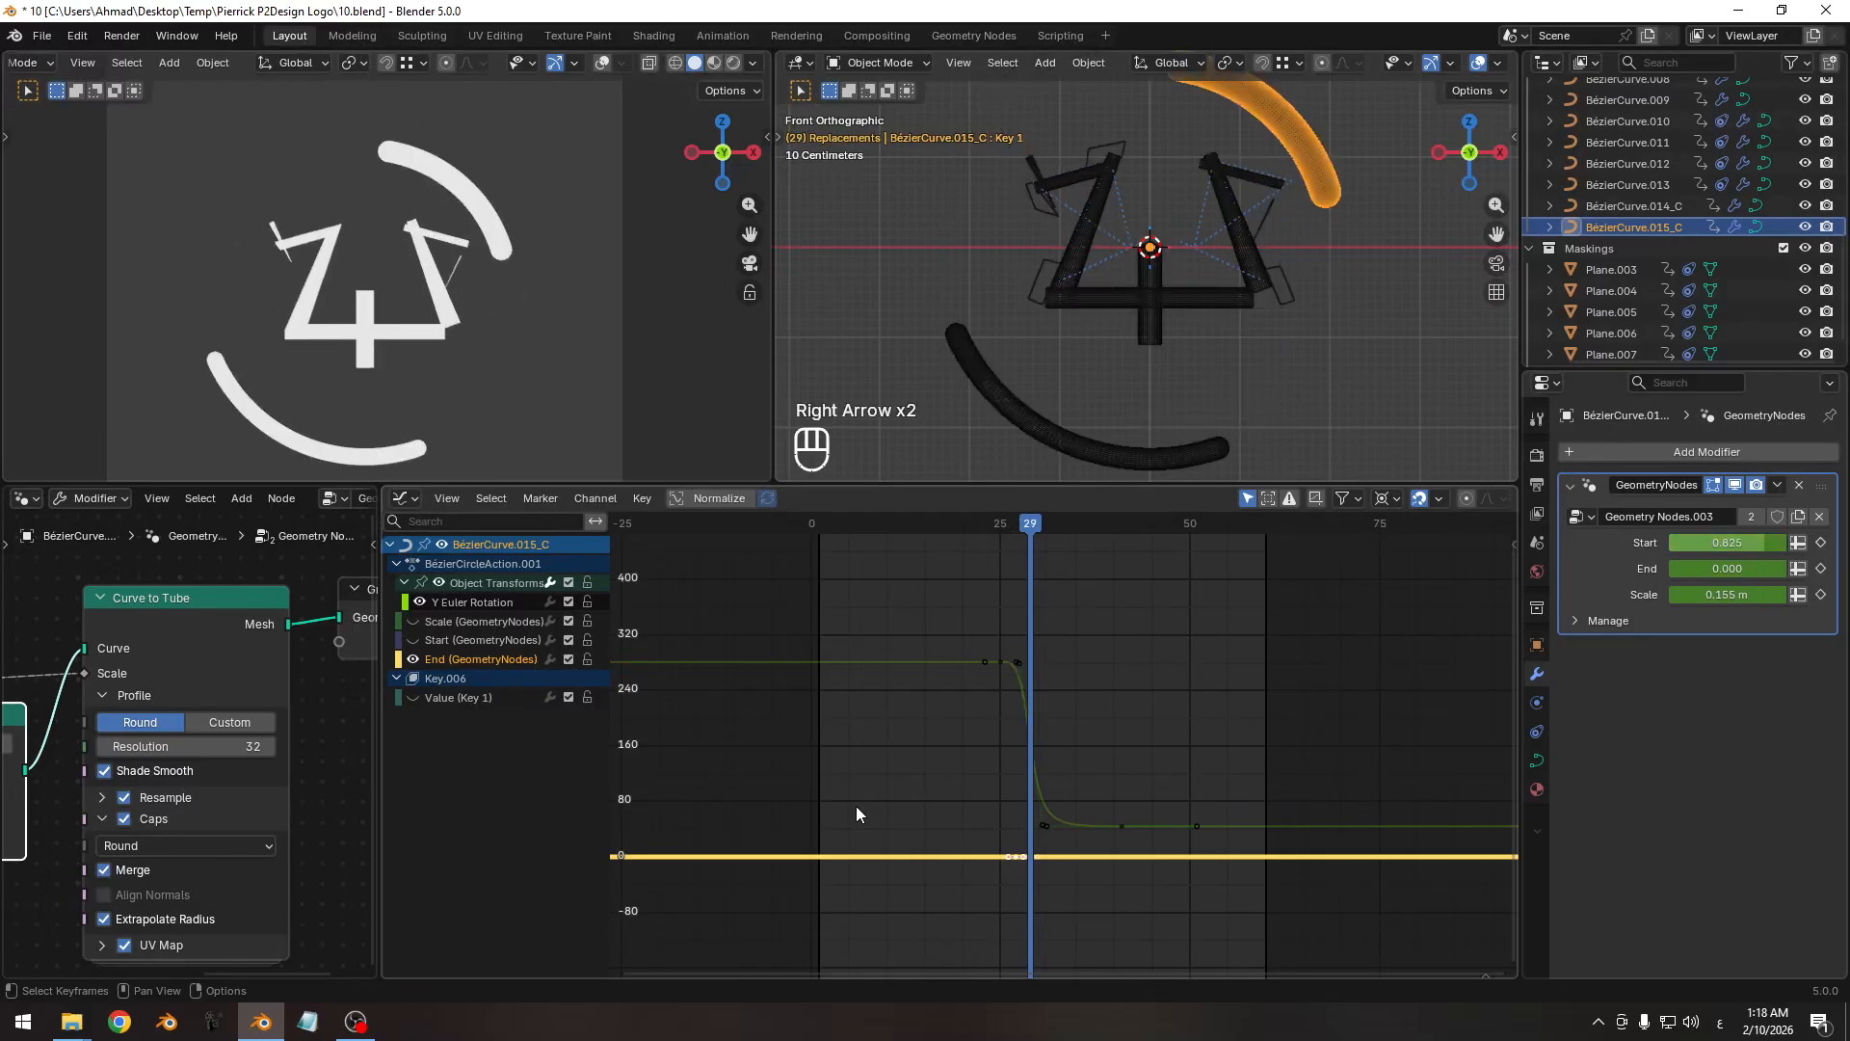
key("Right")
key("Right")
key("Right")
key("Right")
key("Right")
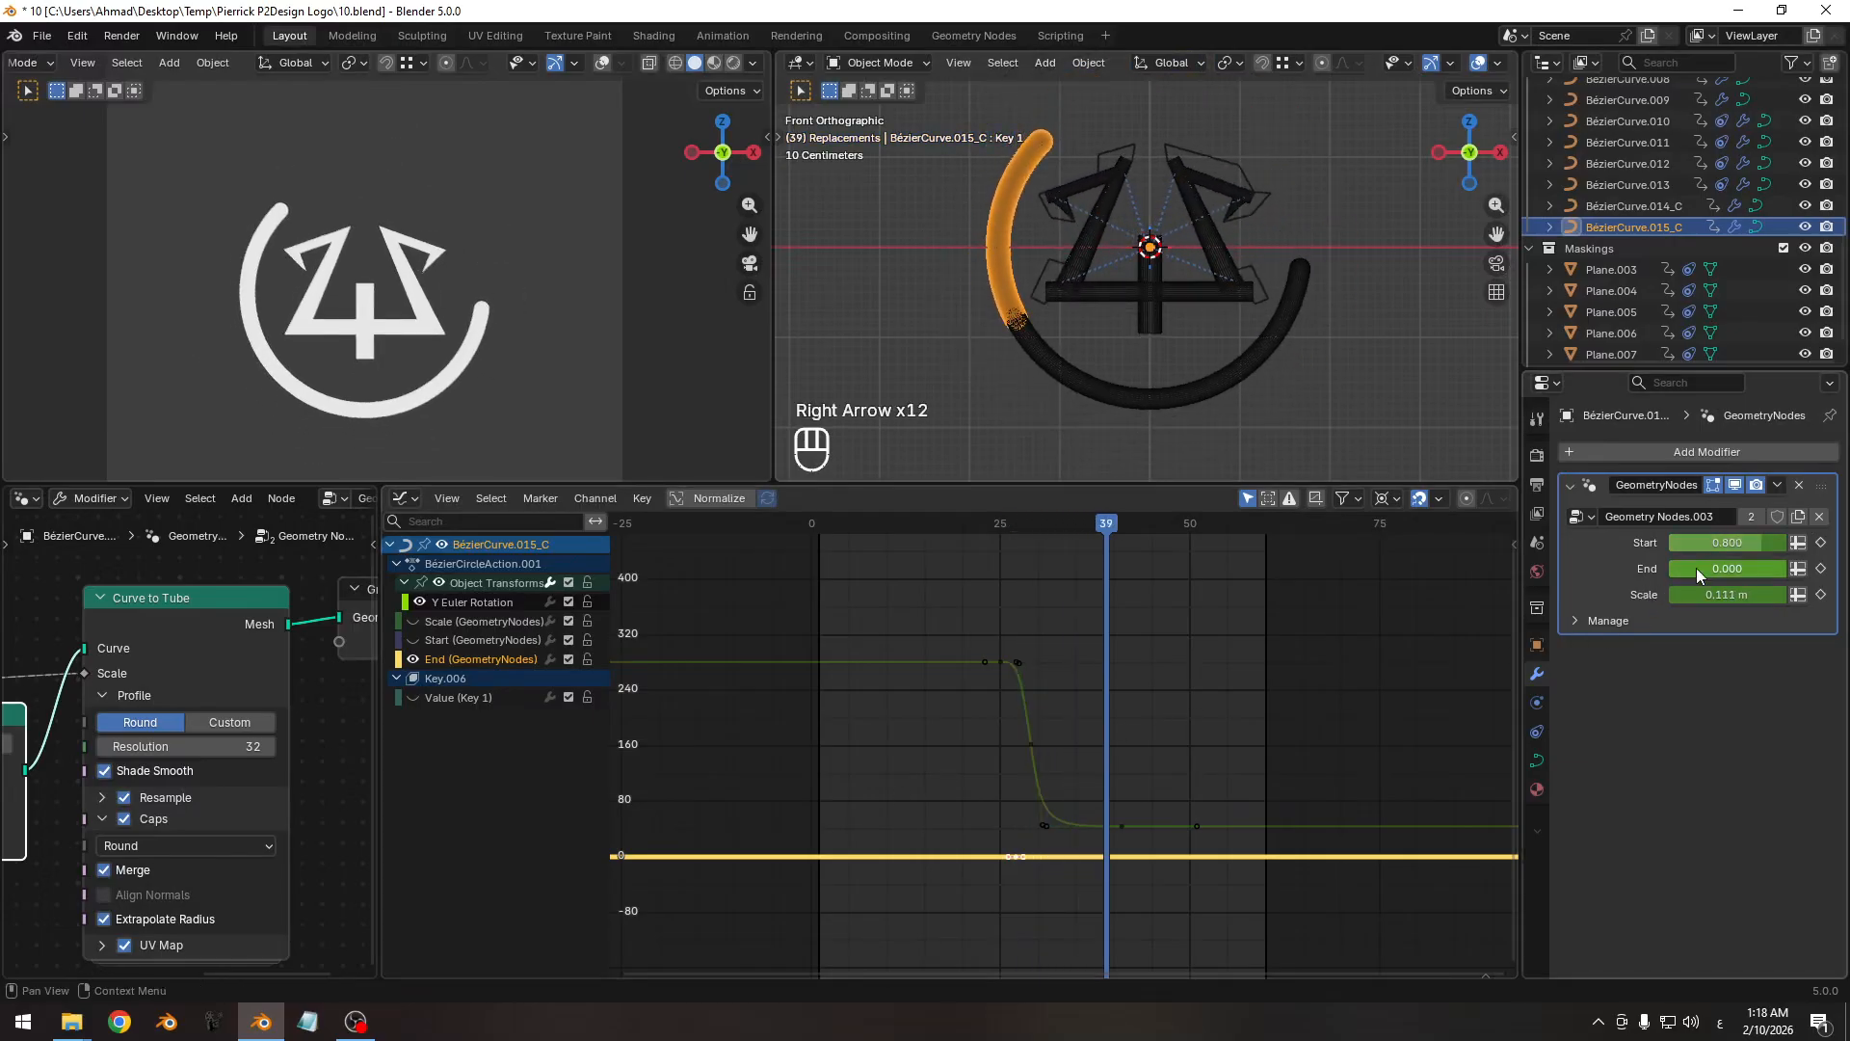
Raise BézierCurve.015_C's End to 0.400 so the tube closes the ring's gap, and keyframe it on frame 39.
left_click_drag(1704, 569, 1723, 568, "shift")
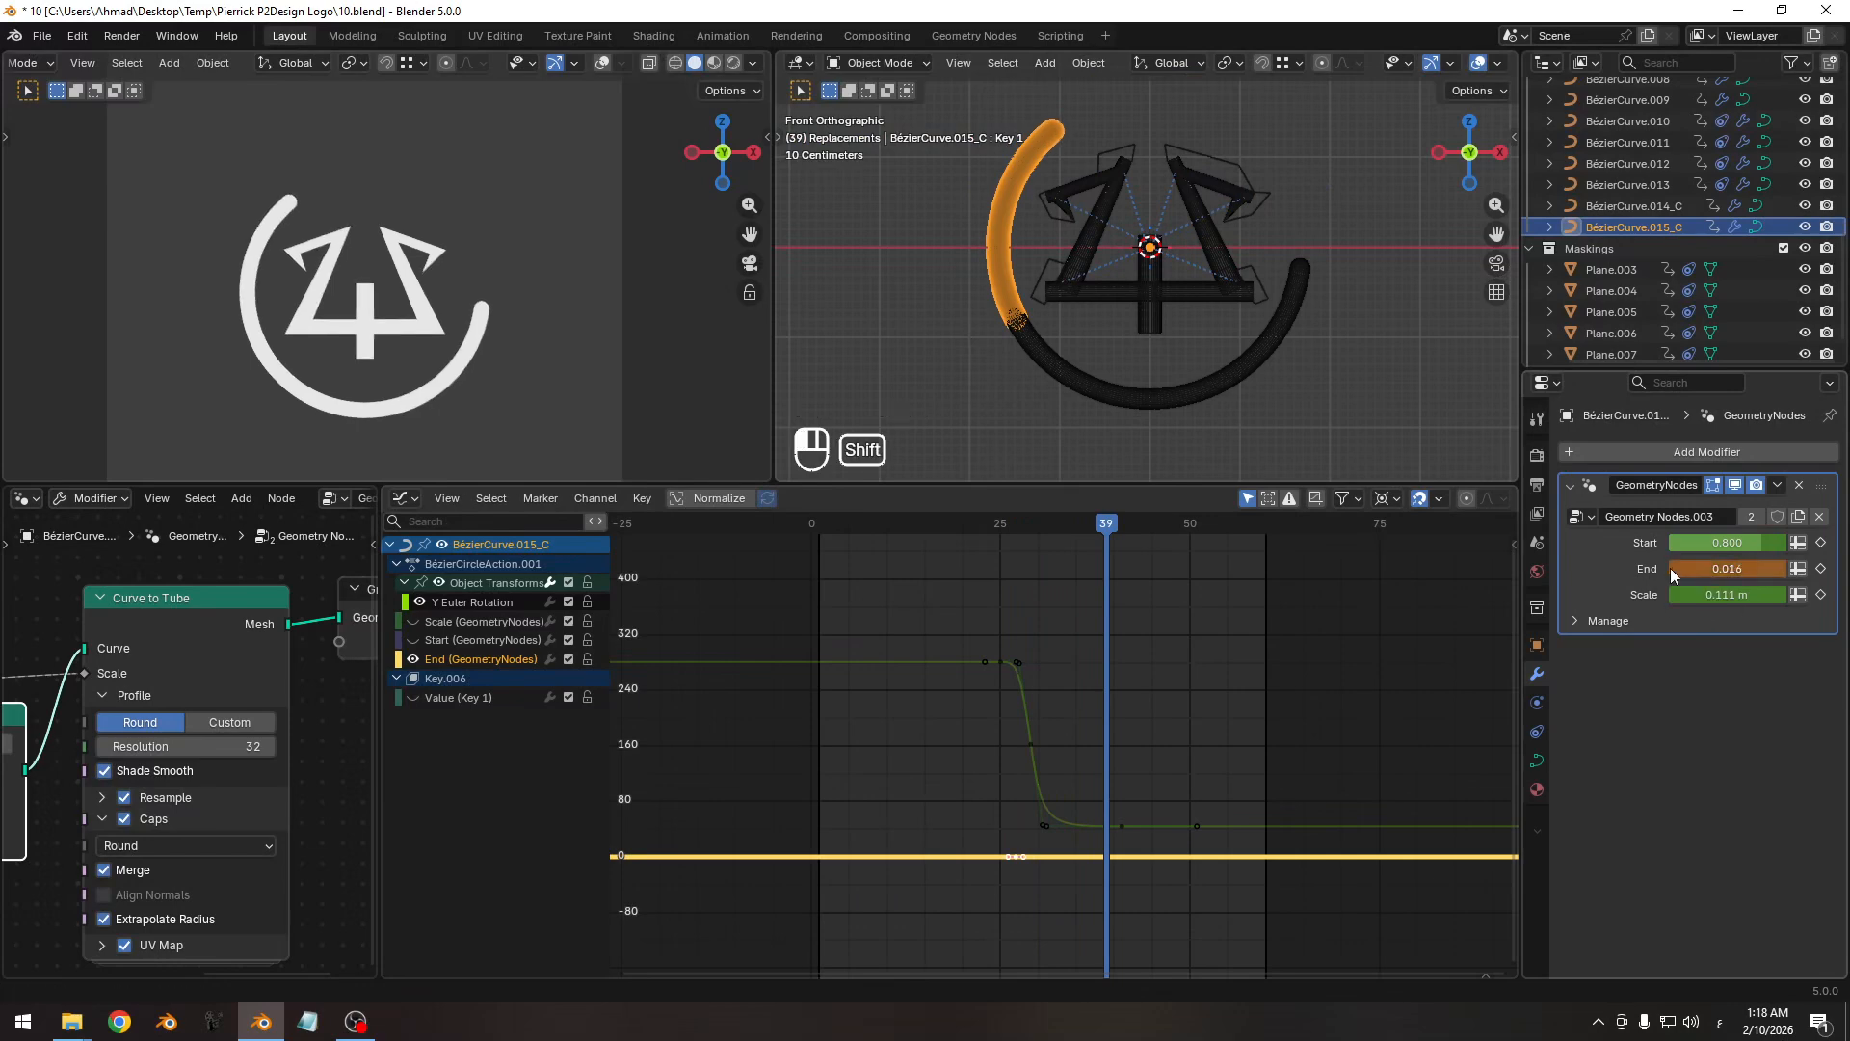
left_click(1675, 569)
type("0.2")
key("Return")
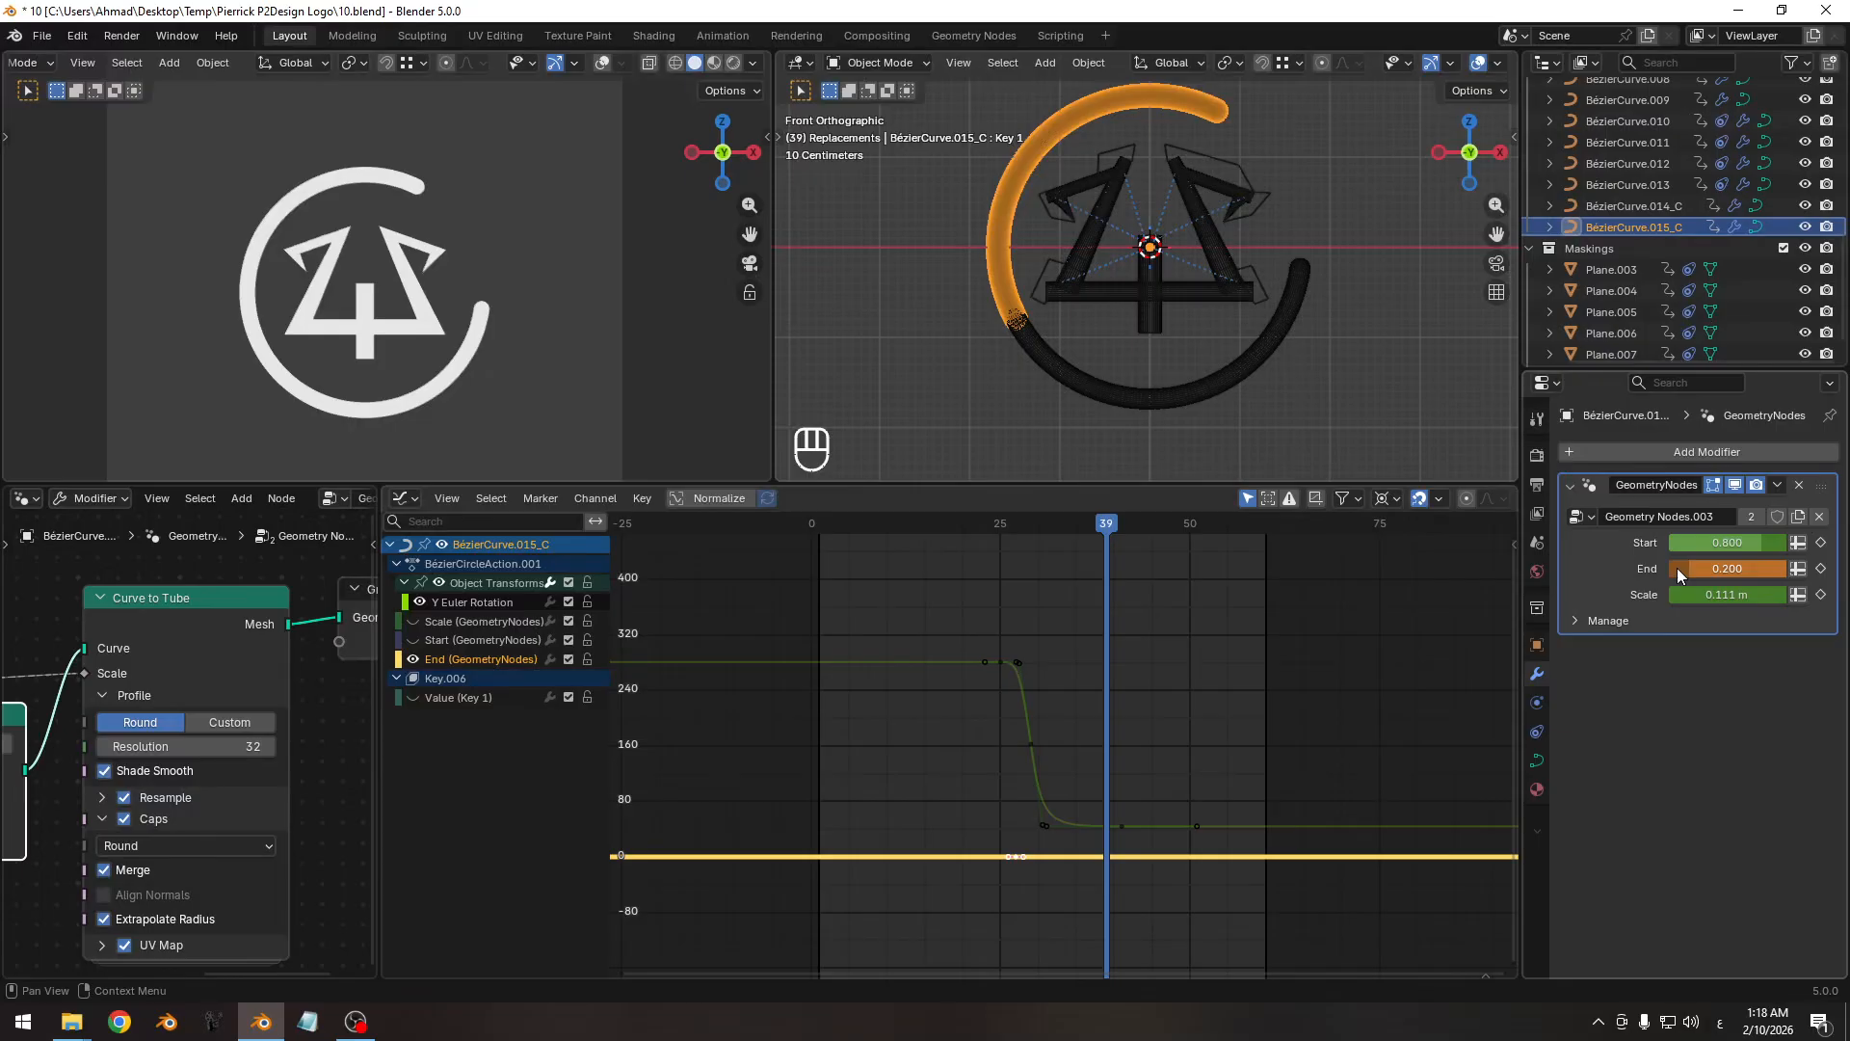
left_click_drag(1702, 573, 1721, 572, "shift")
scroll(431, 364, "up", 5)
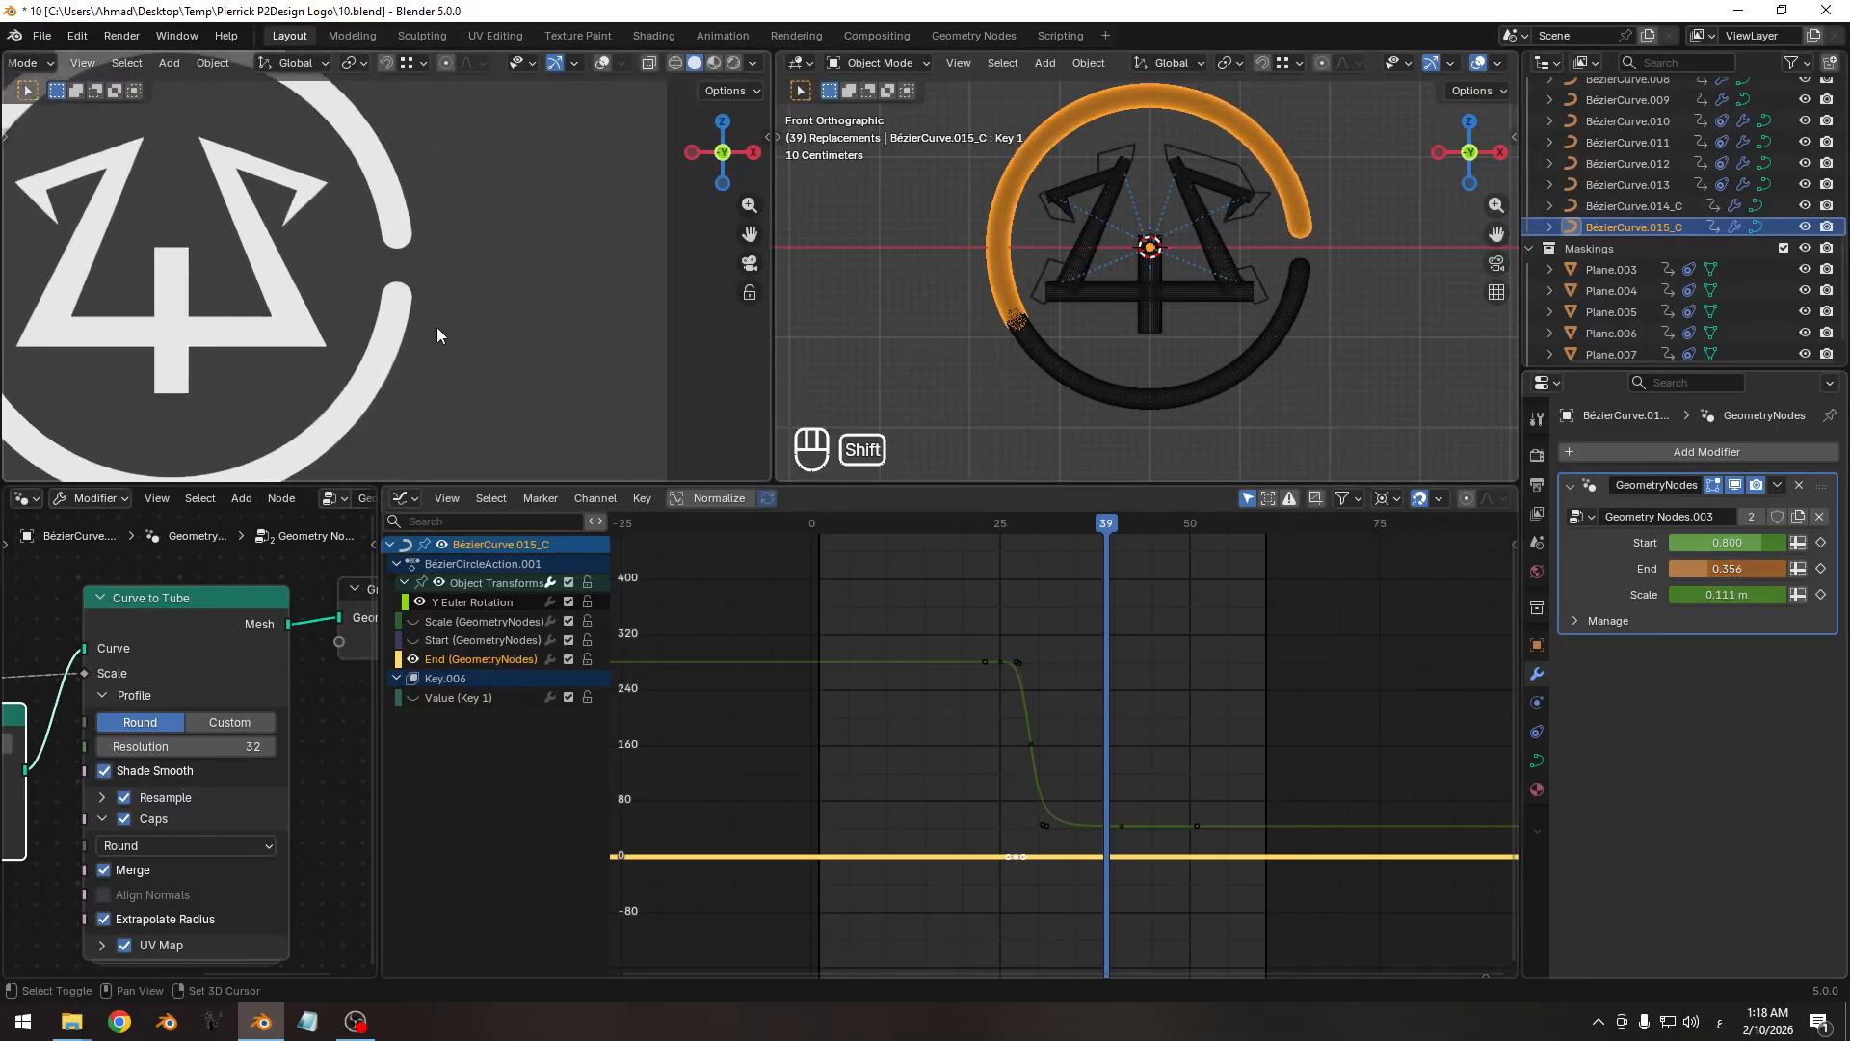
scroll(505, 227, "up", 3)
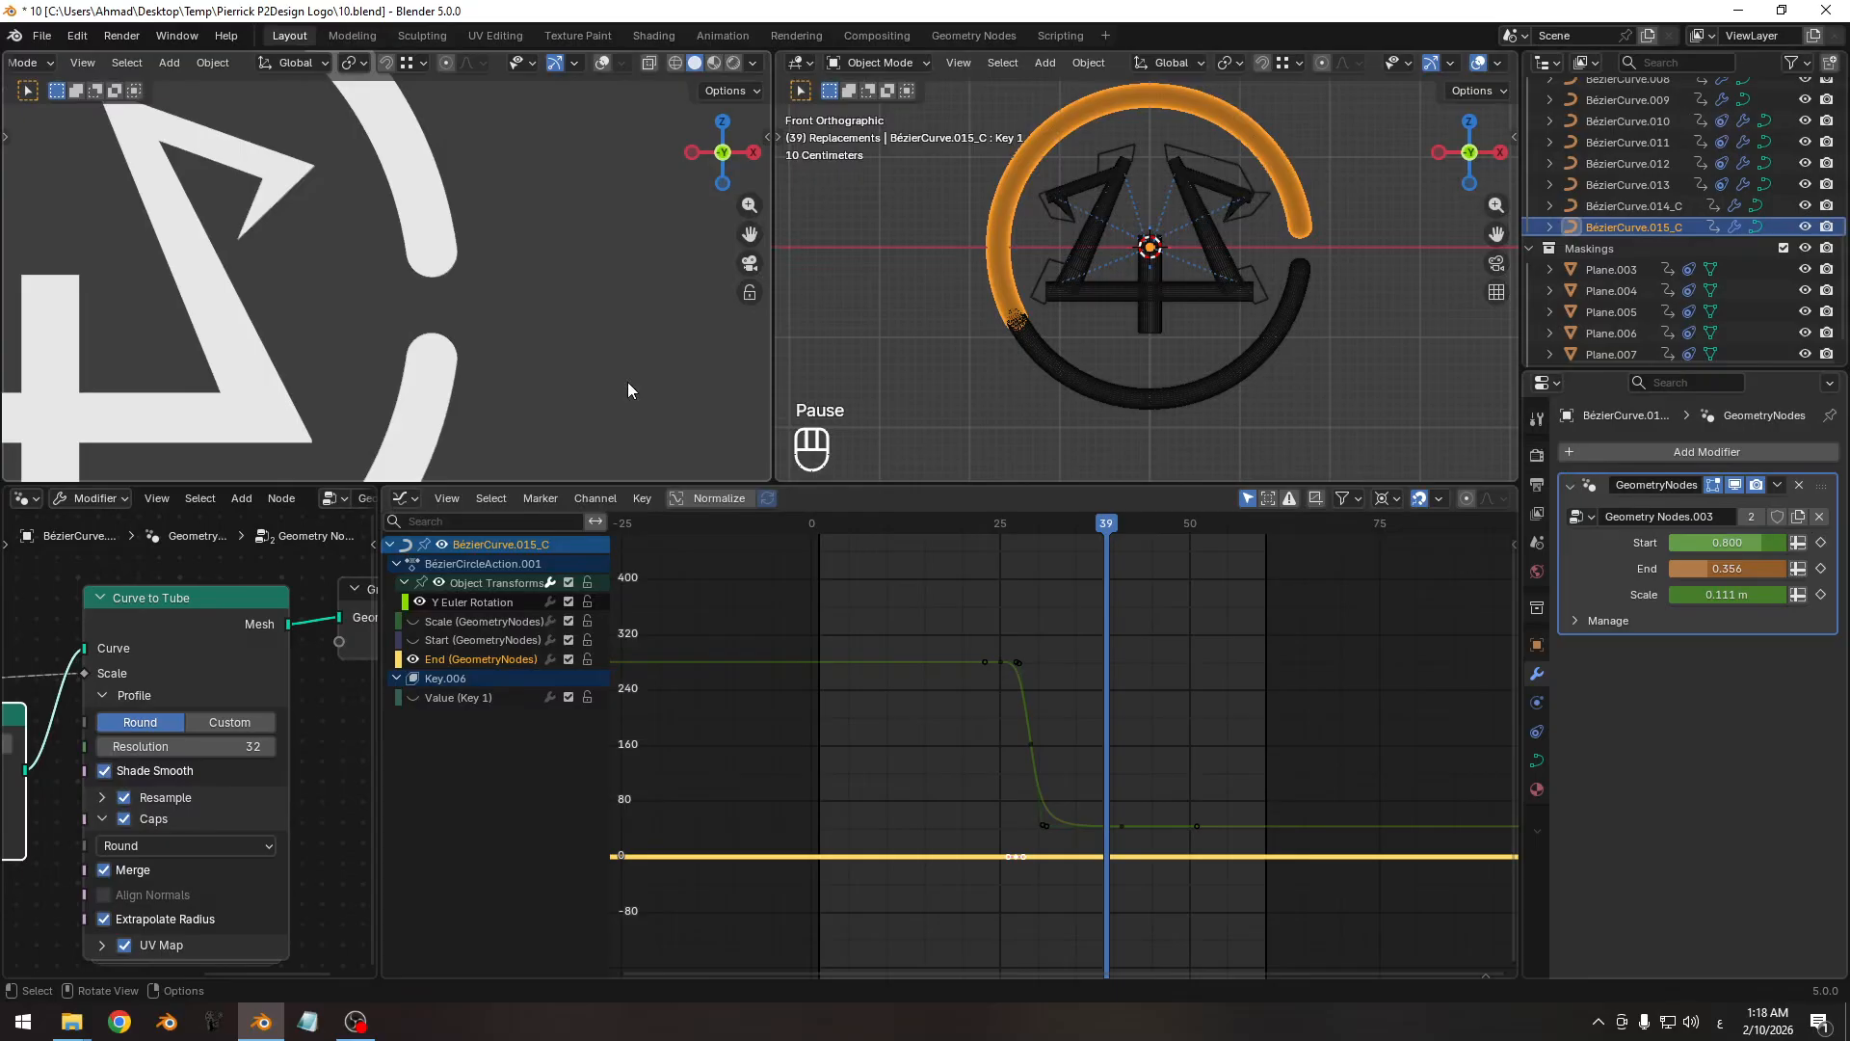
scroll(627, 382, "up", 1)
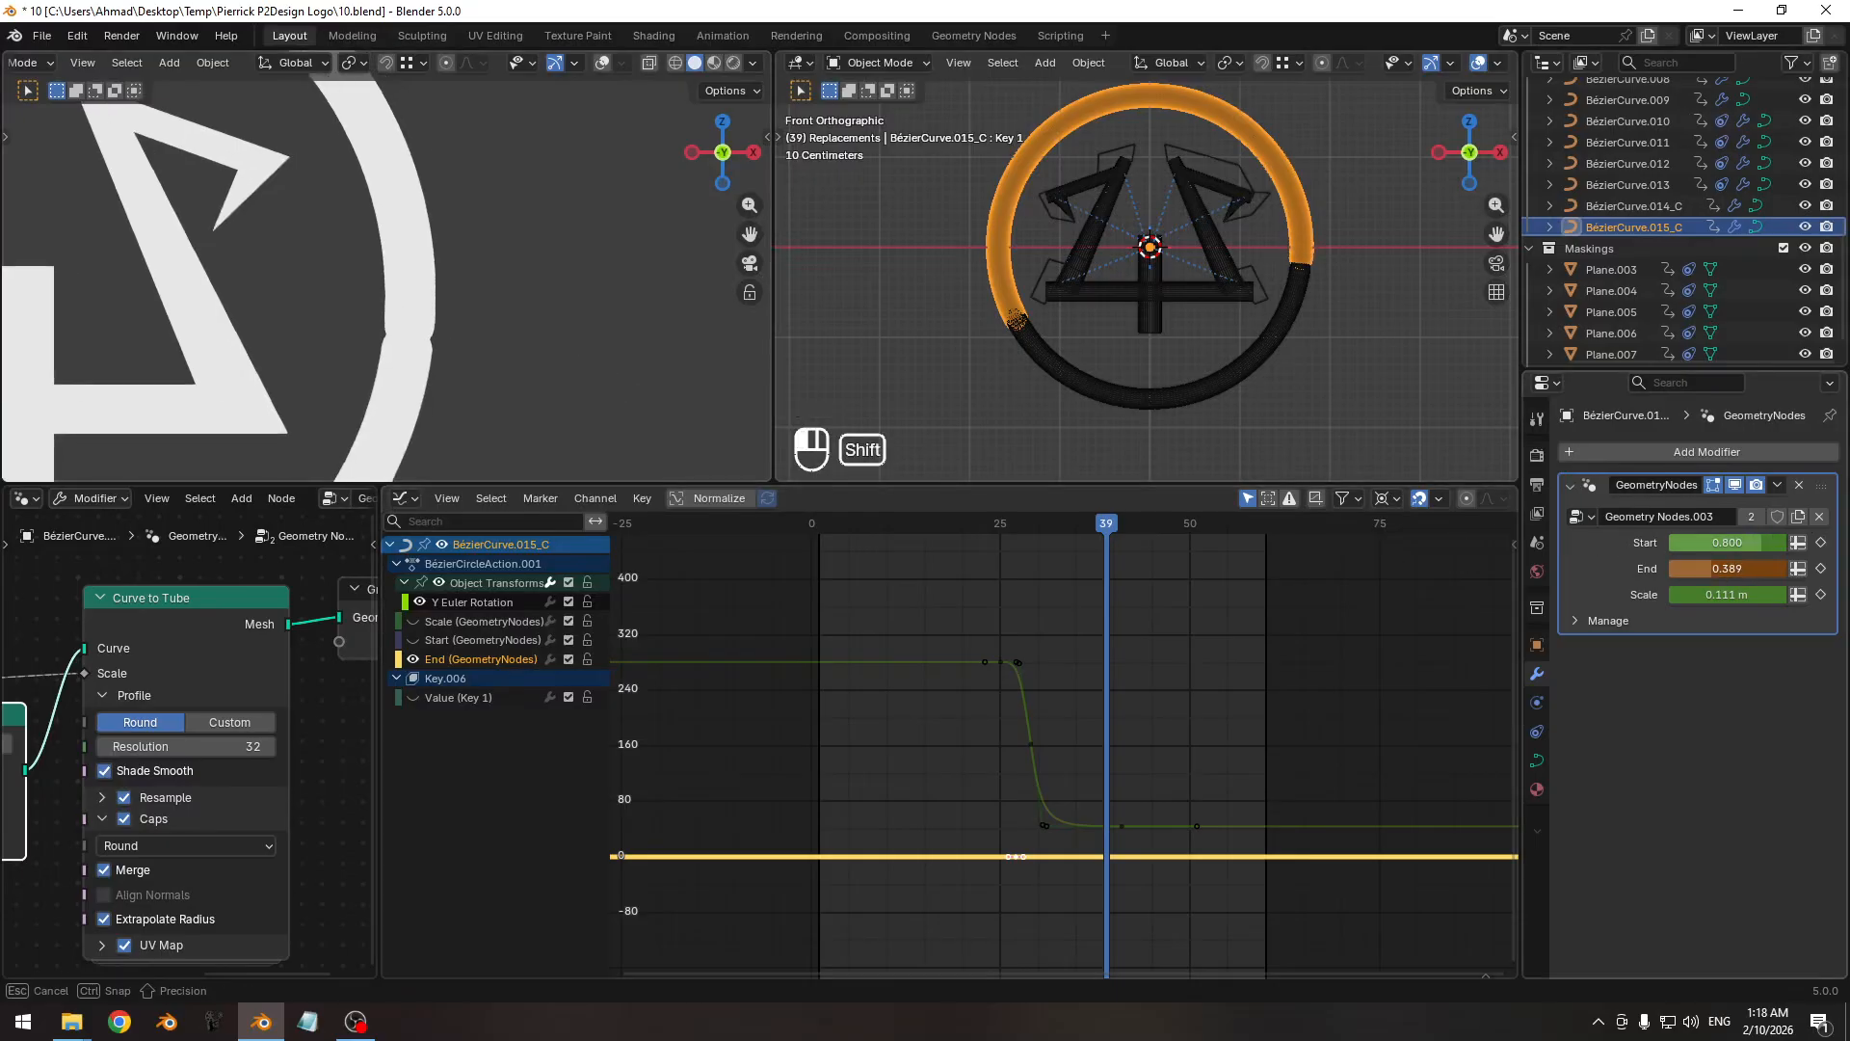
left_click(1821, 570)
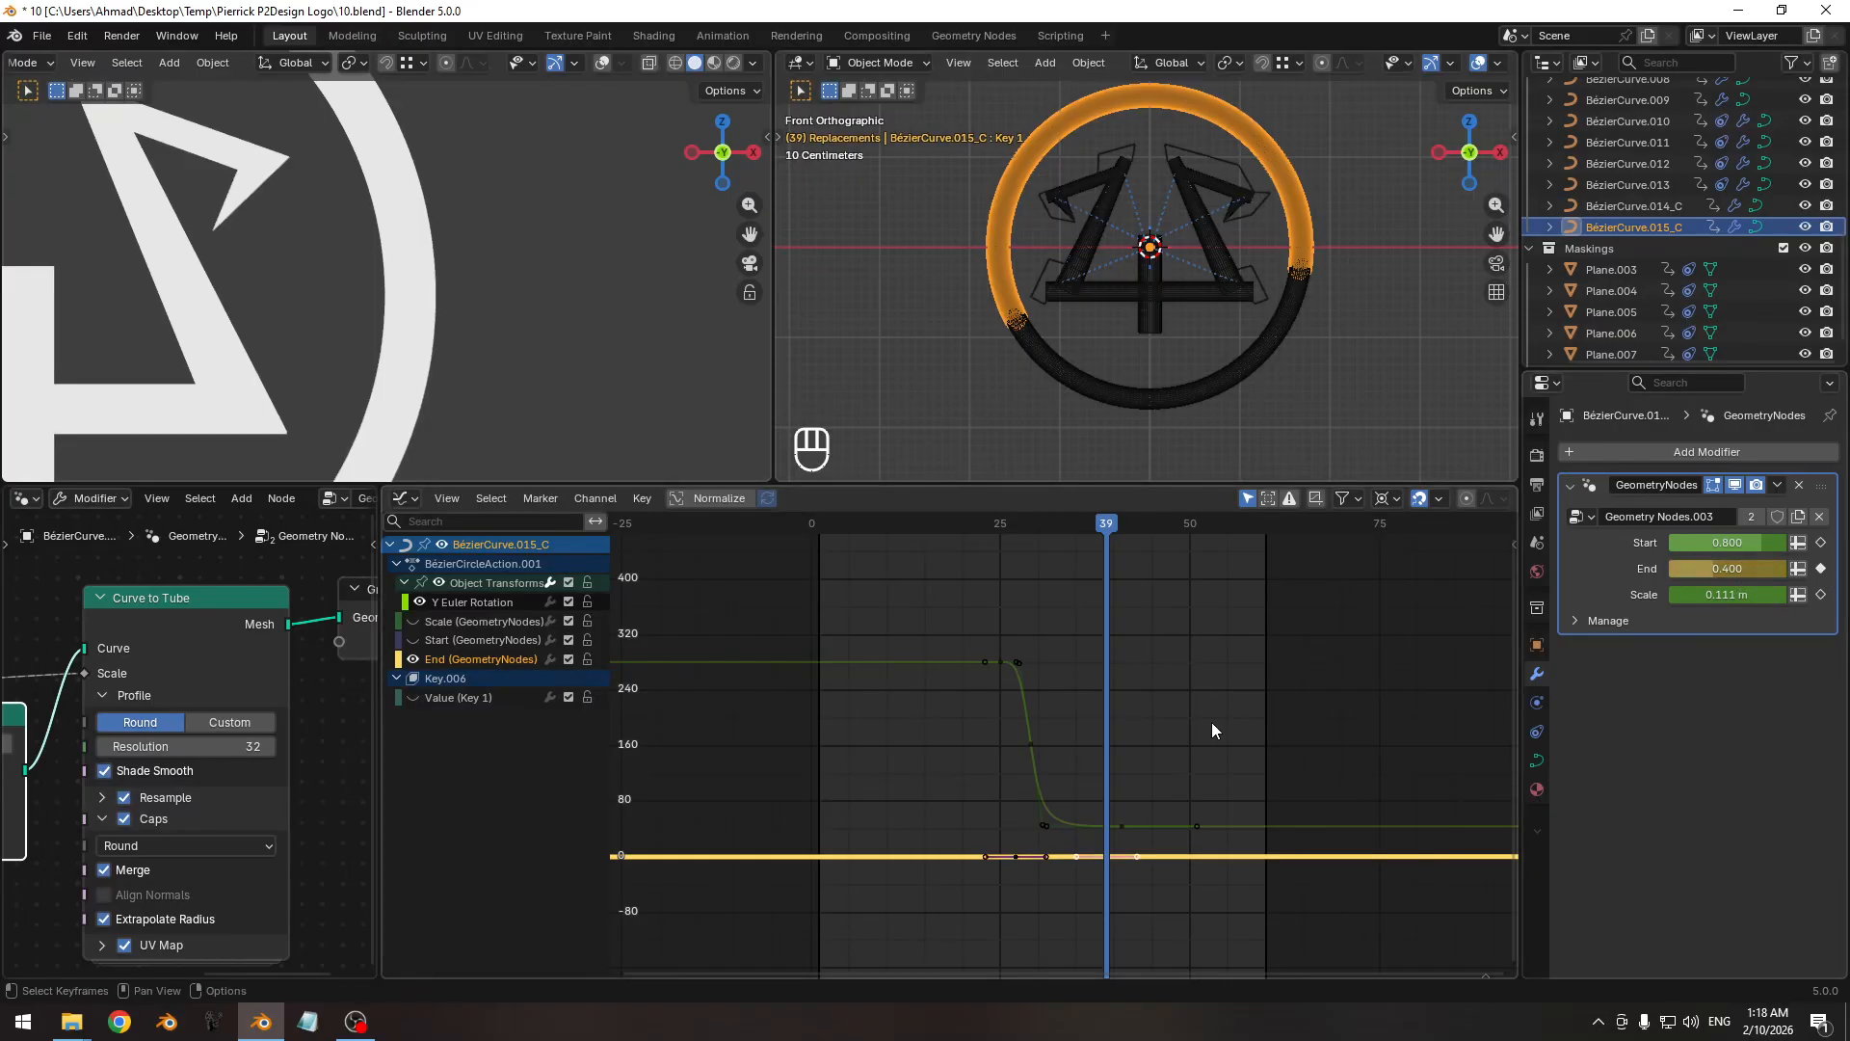
Hide the Y Euler Rotation curve and frame the End curve with normalization off.
scroll(1105, 675, "down", 3)
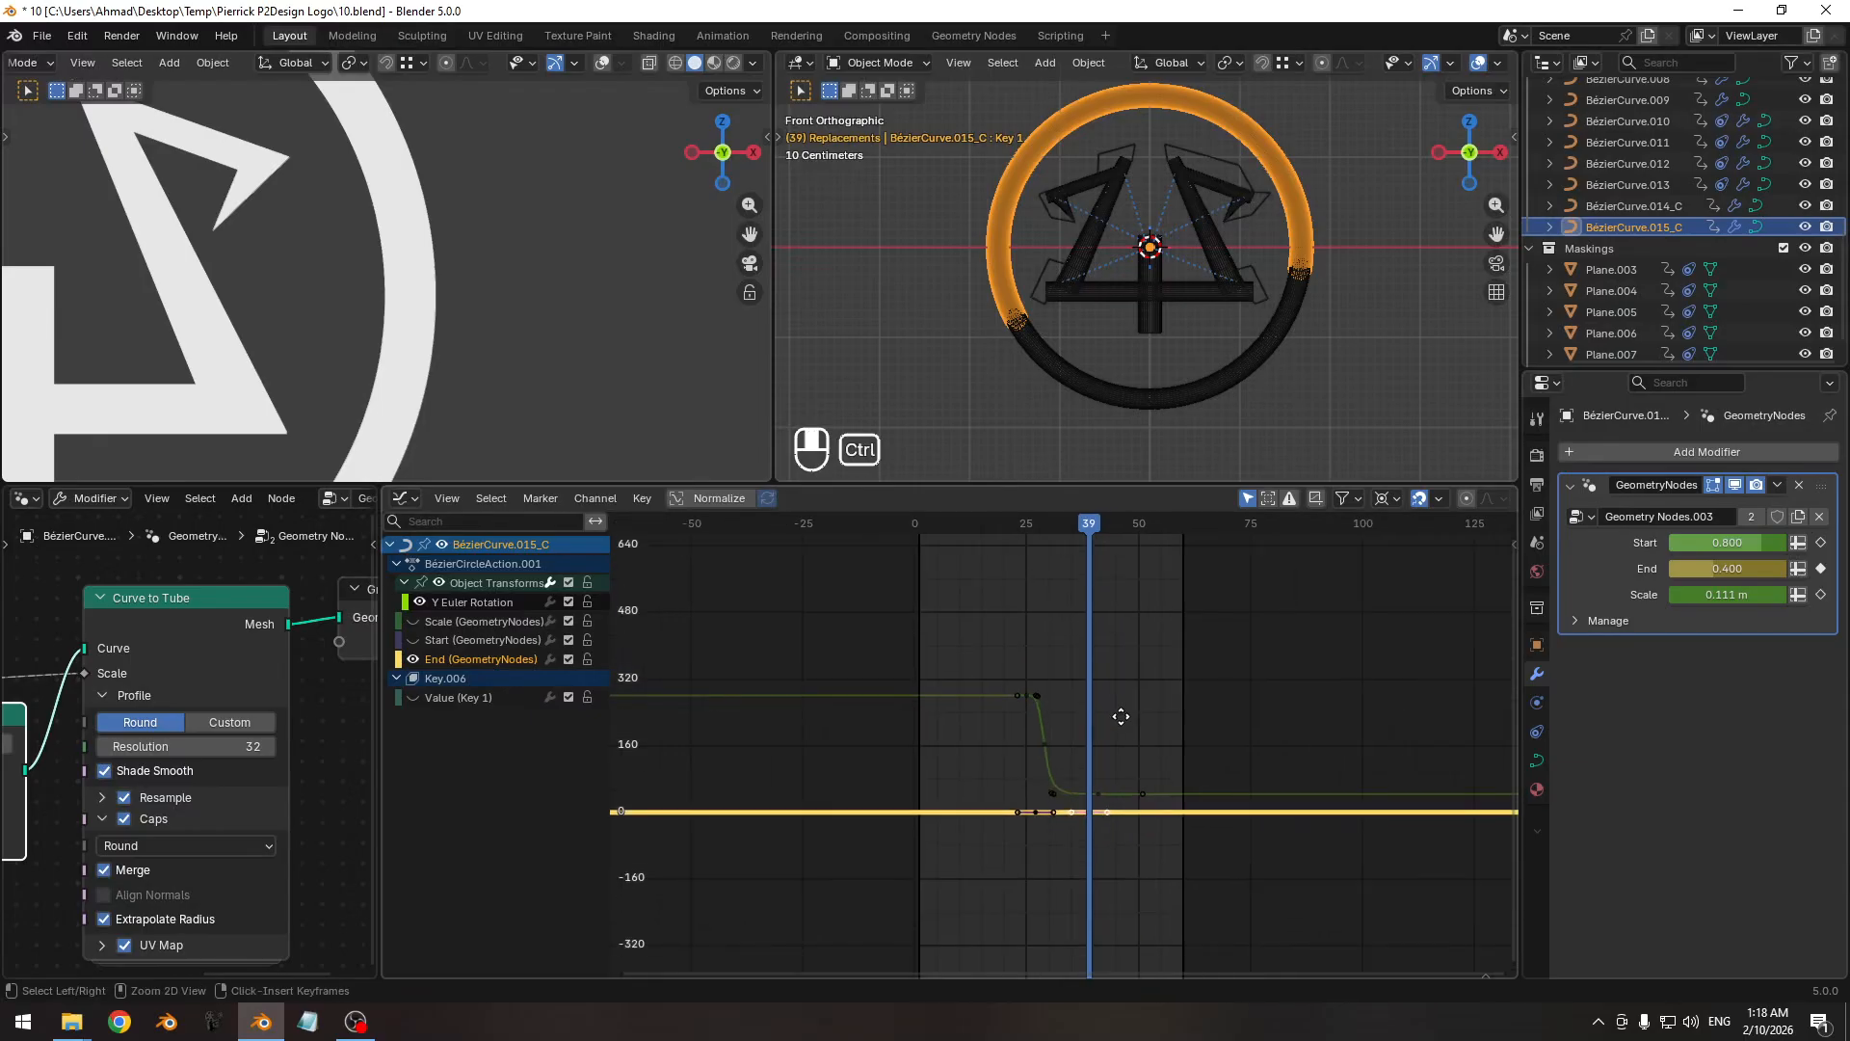
left_click(732, 499)
key("Home")
left_click(1026, 648)
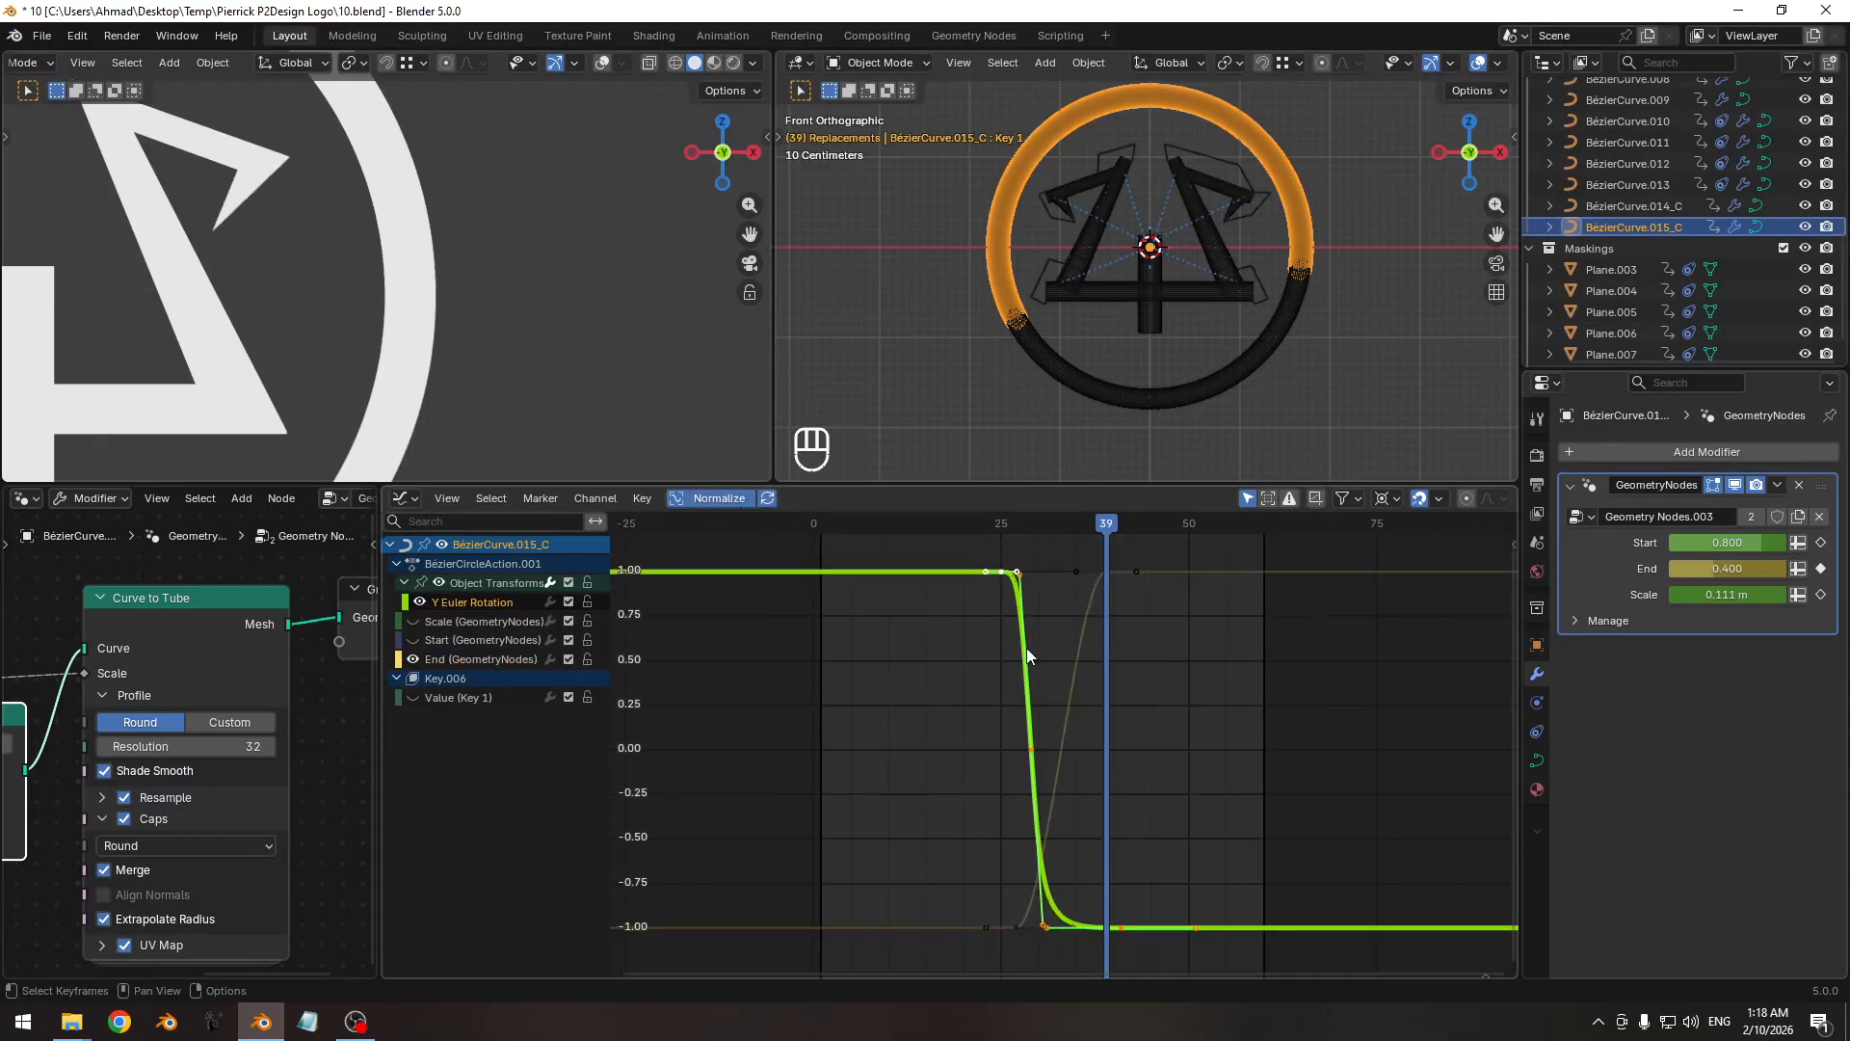
key("h")
left_click(719, 498)
key("Home")
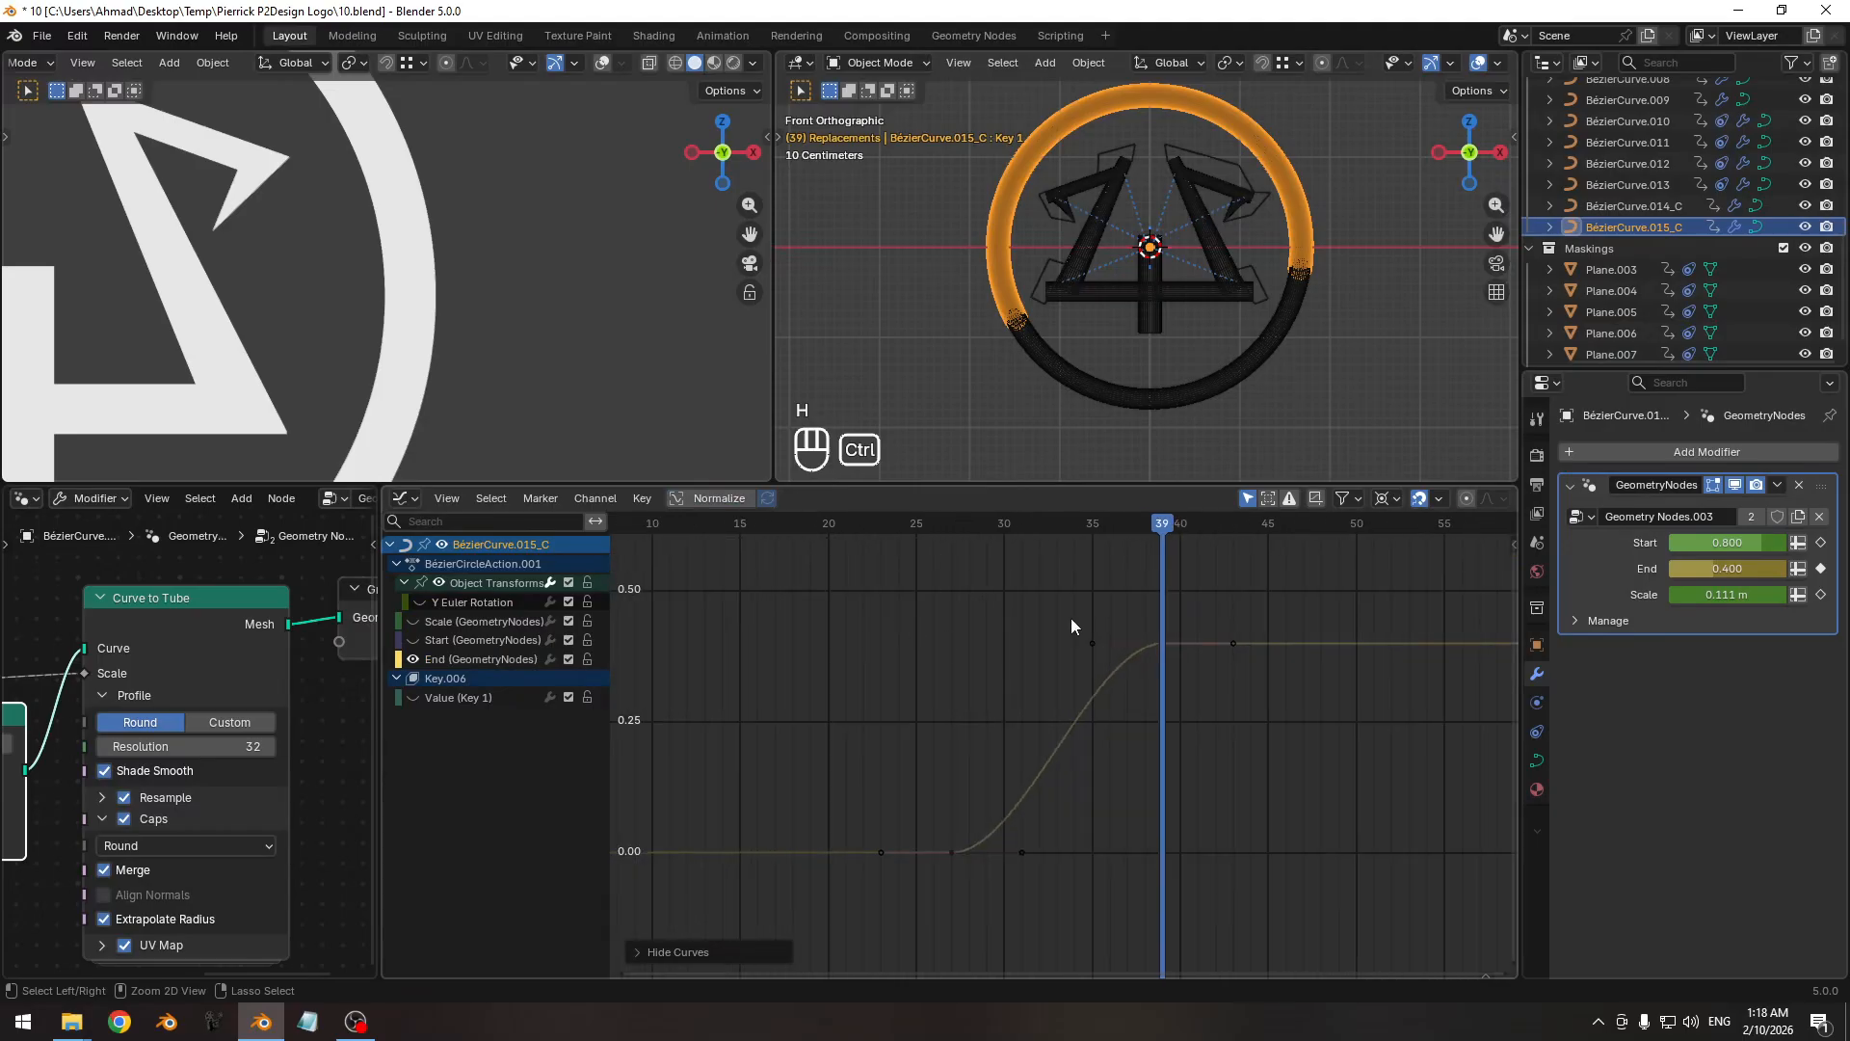
Insert a keyframe on the End curve at frame 33.
left_click_drag(1148, 525, 1060, 538)
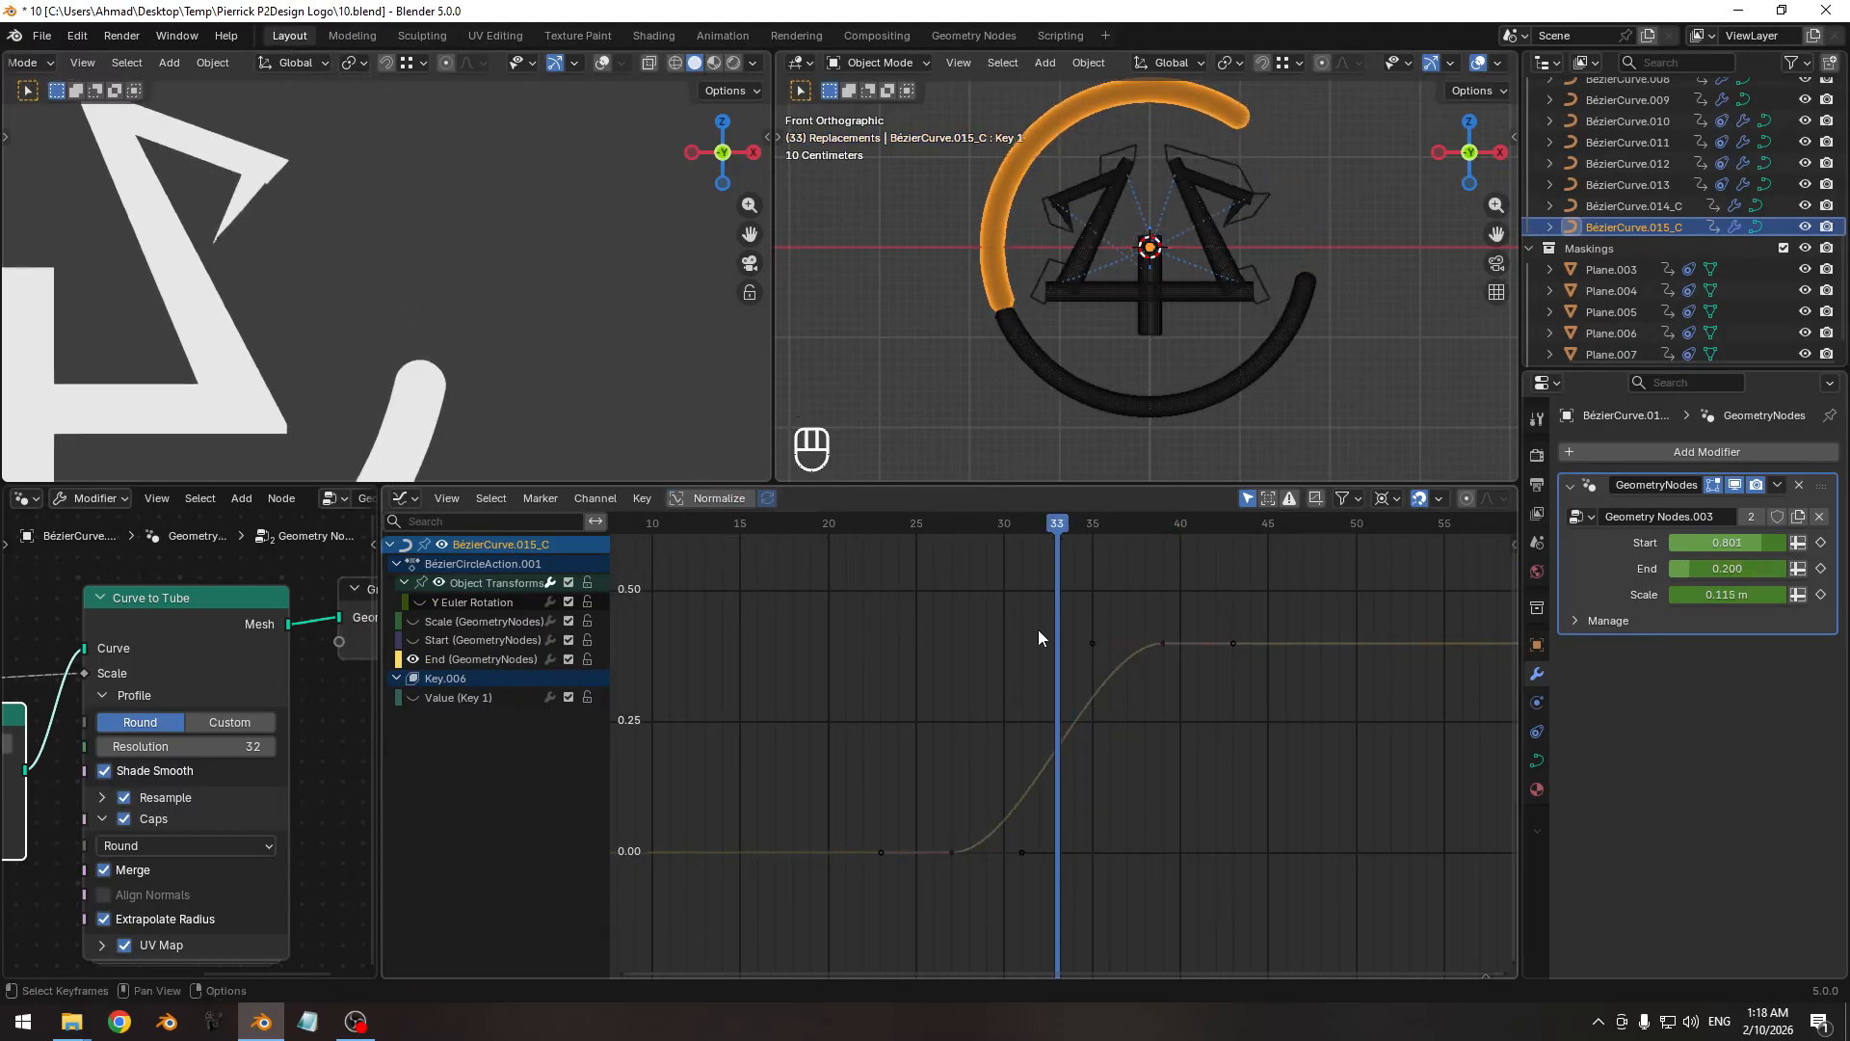
left_click(1075, 711)
key("i")
left_click(1148, 780)
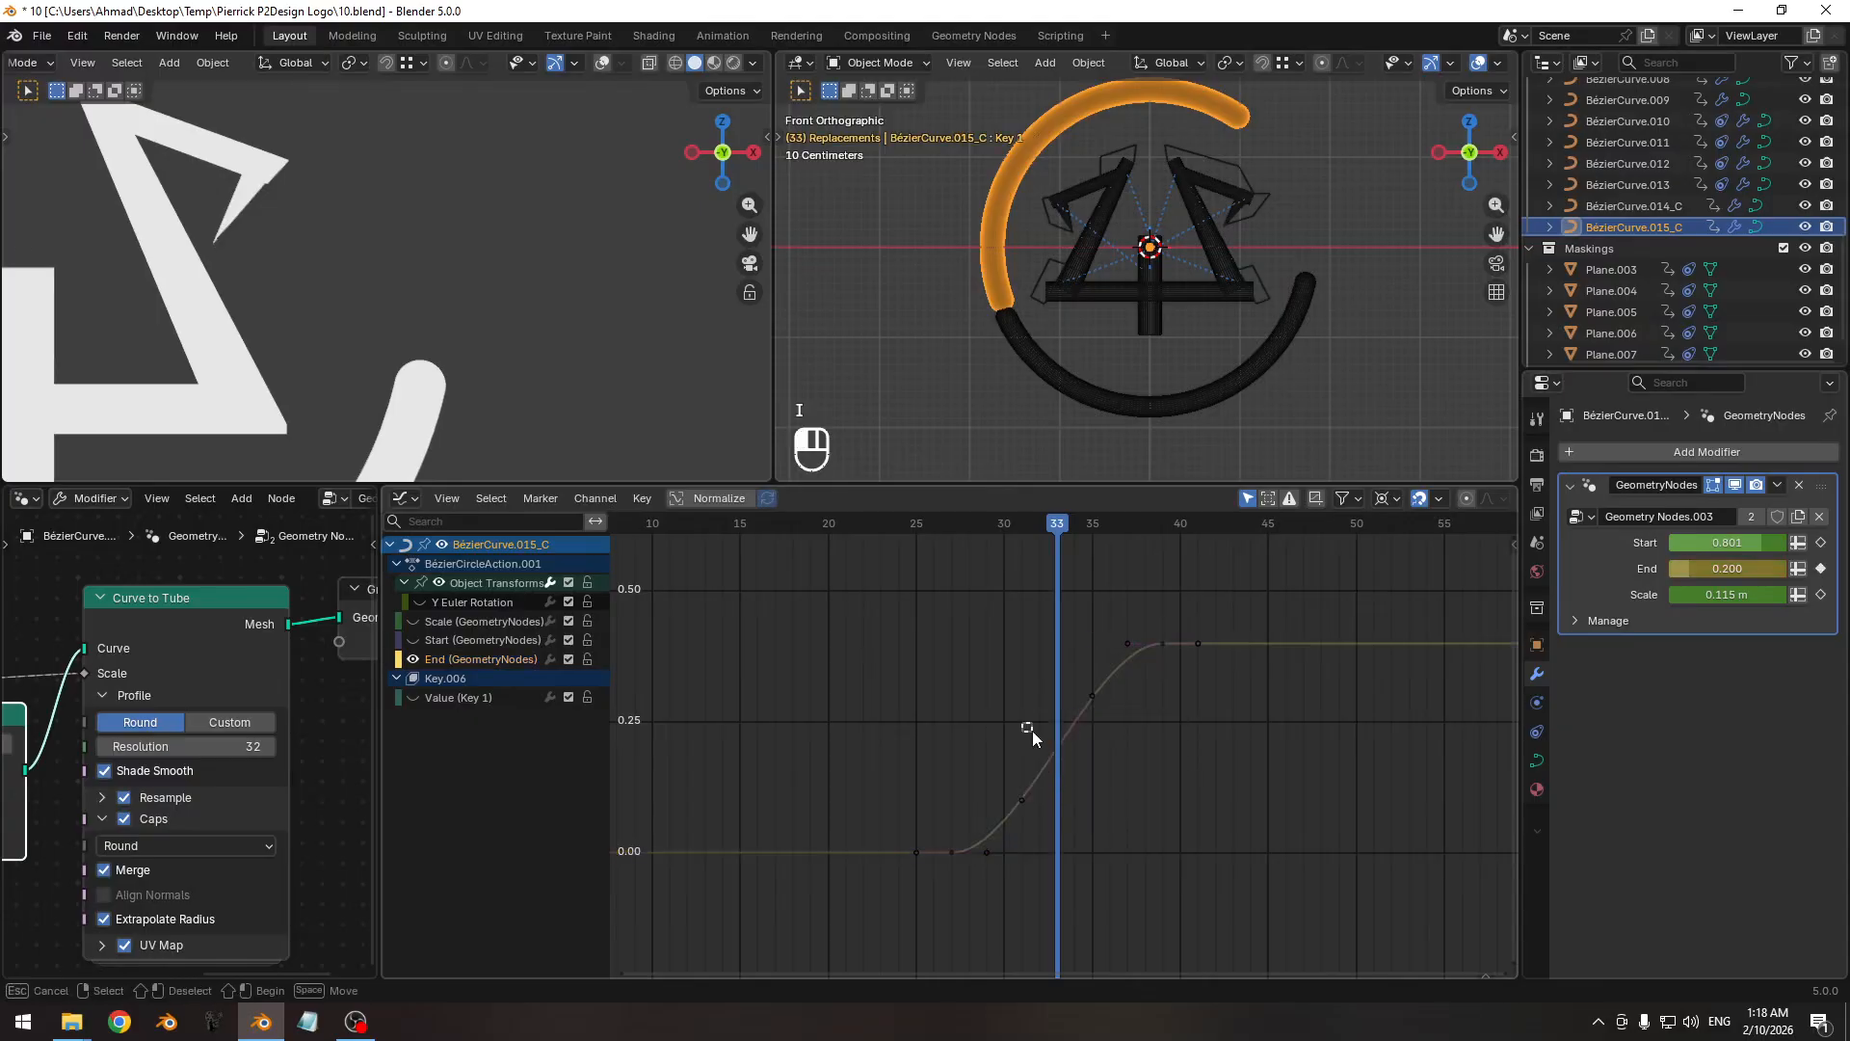
Change the pivot point, then rotate and scale the End curve's frame 33 handles to steepen its middle section.
key("r")
right_click(1360, 690)
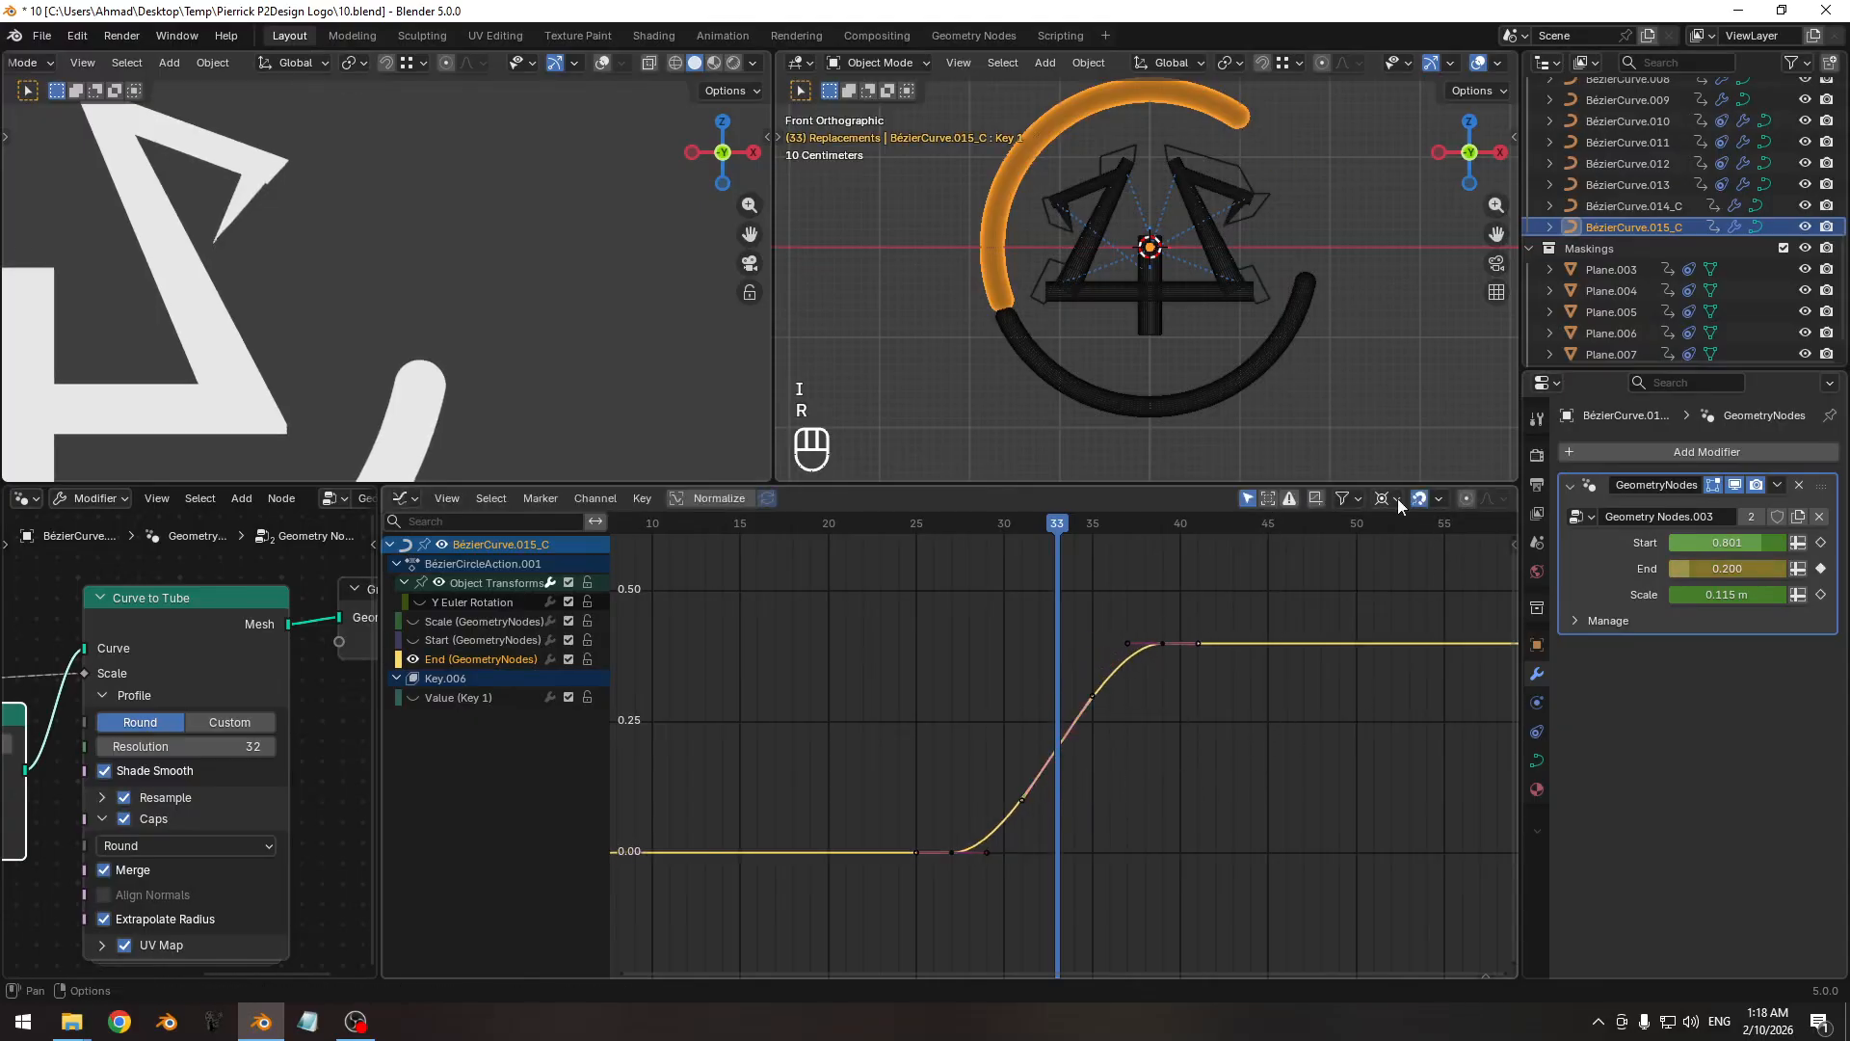
left_click(1397, 499)
left_click(1418, 599)
key("r")
left_click(1333, 723)
key("r")
left_click(1323, 725)
key("s")
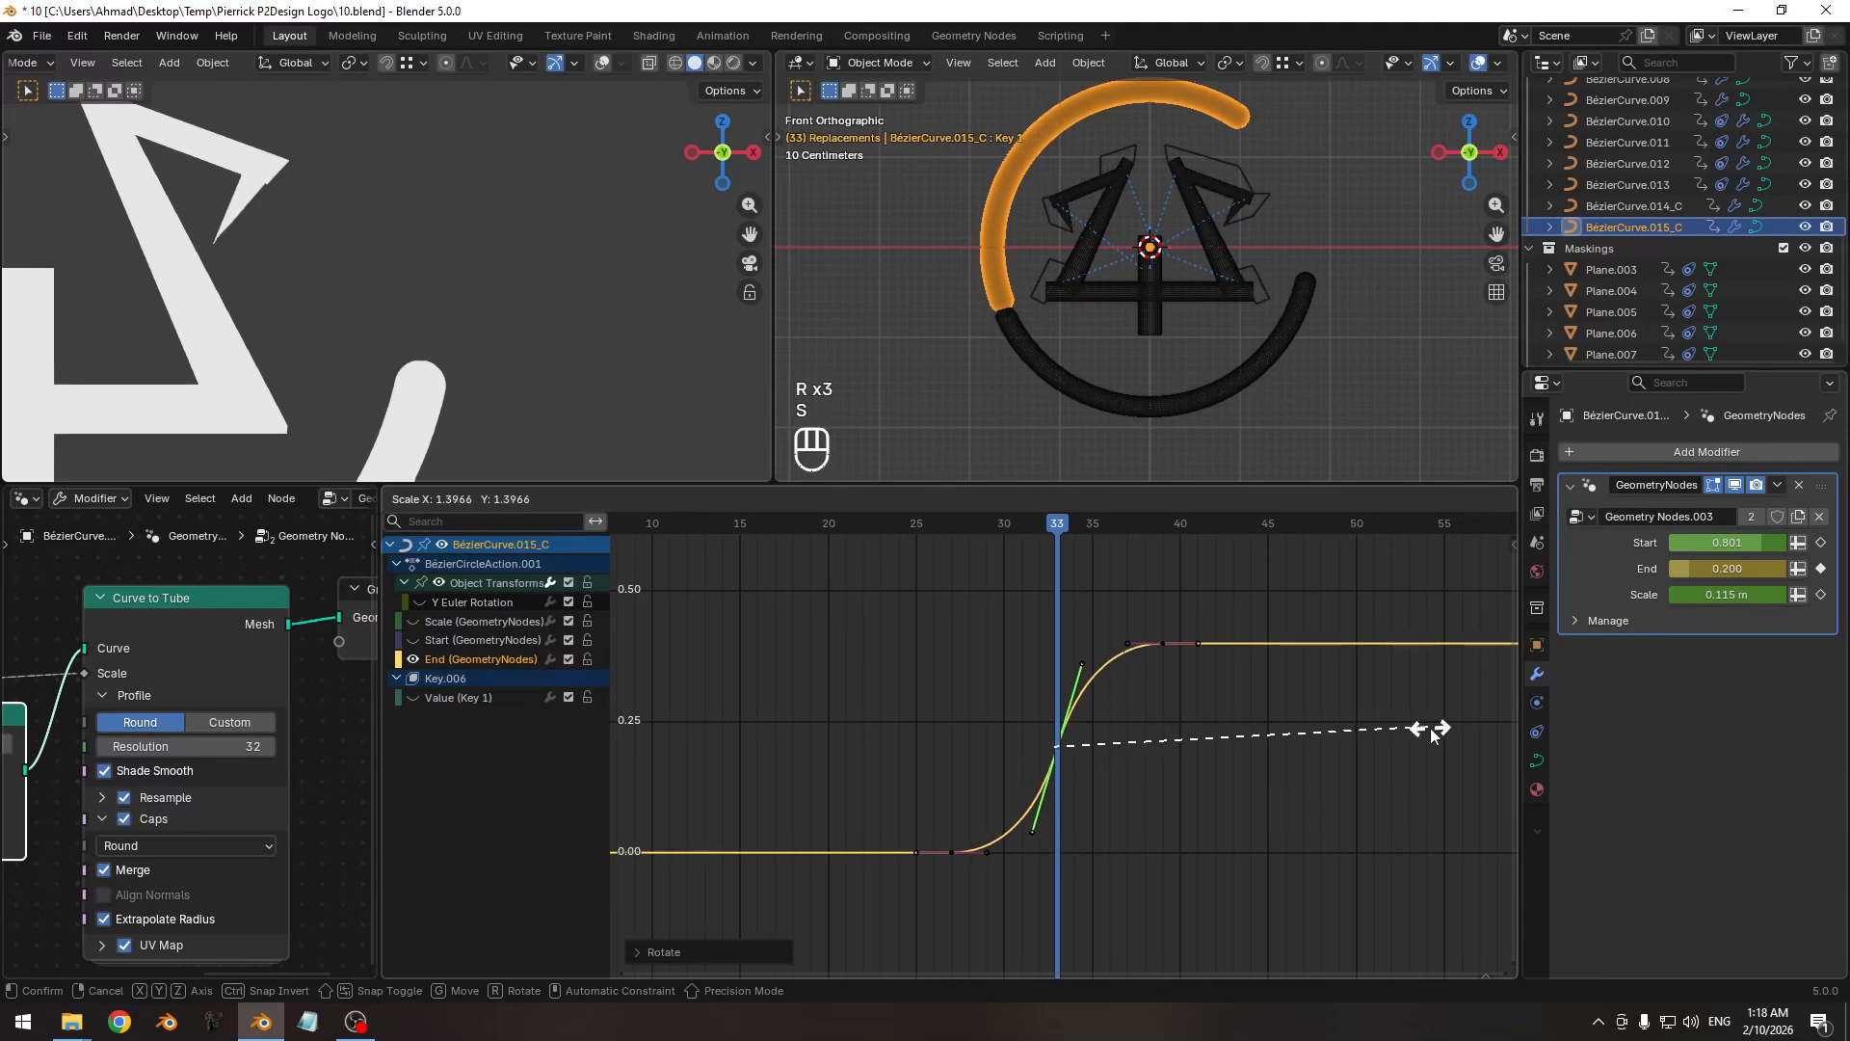
left_click(1432, 728)
key("r")
left_click(1297, 743)
key("s")
left_click(1333, 739)
Rotate the End curve's middle keyframe handles a little steeper and move that keyframe horizontally to frame 30.
middle_click_drag(1103, 748, 1361, 764, "ctrl")
key("r")
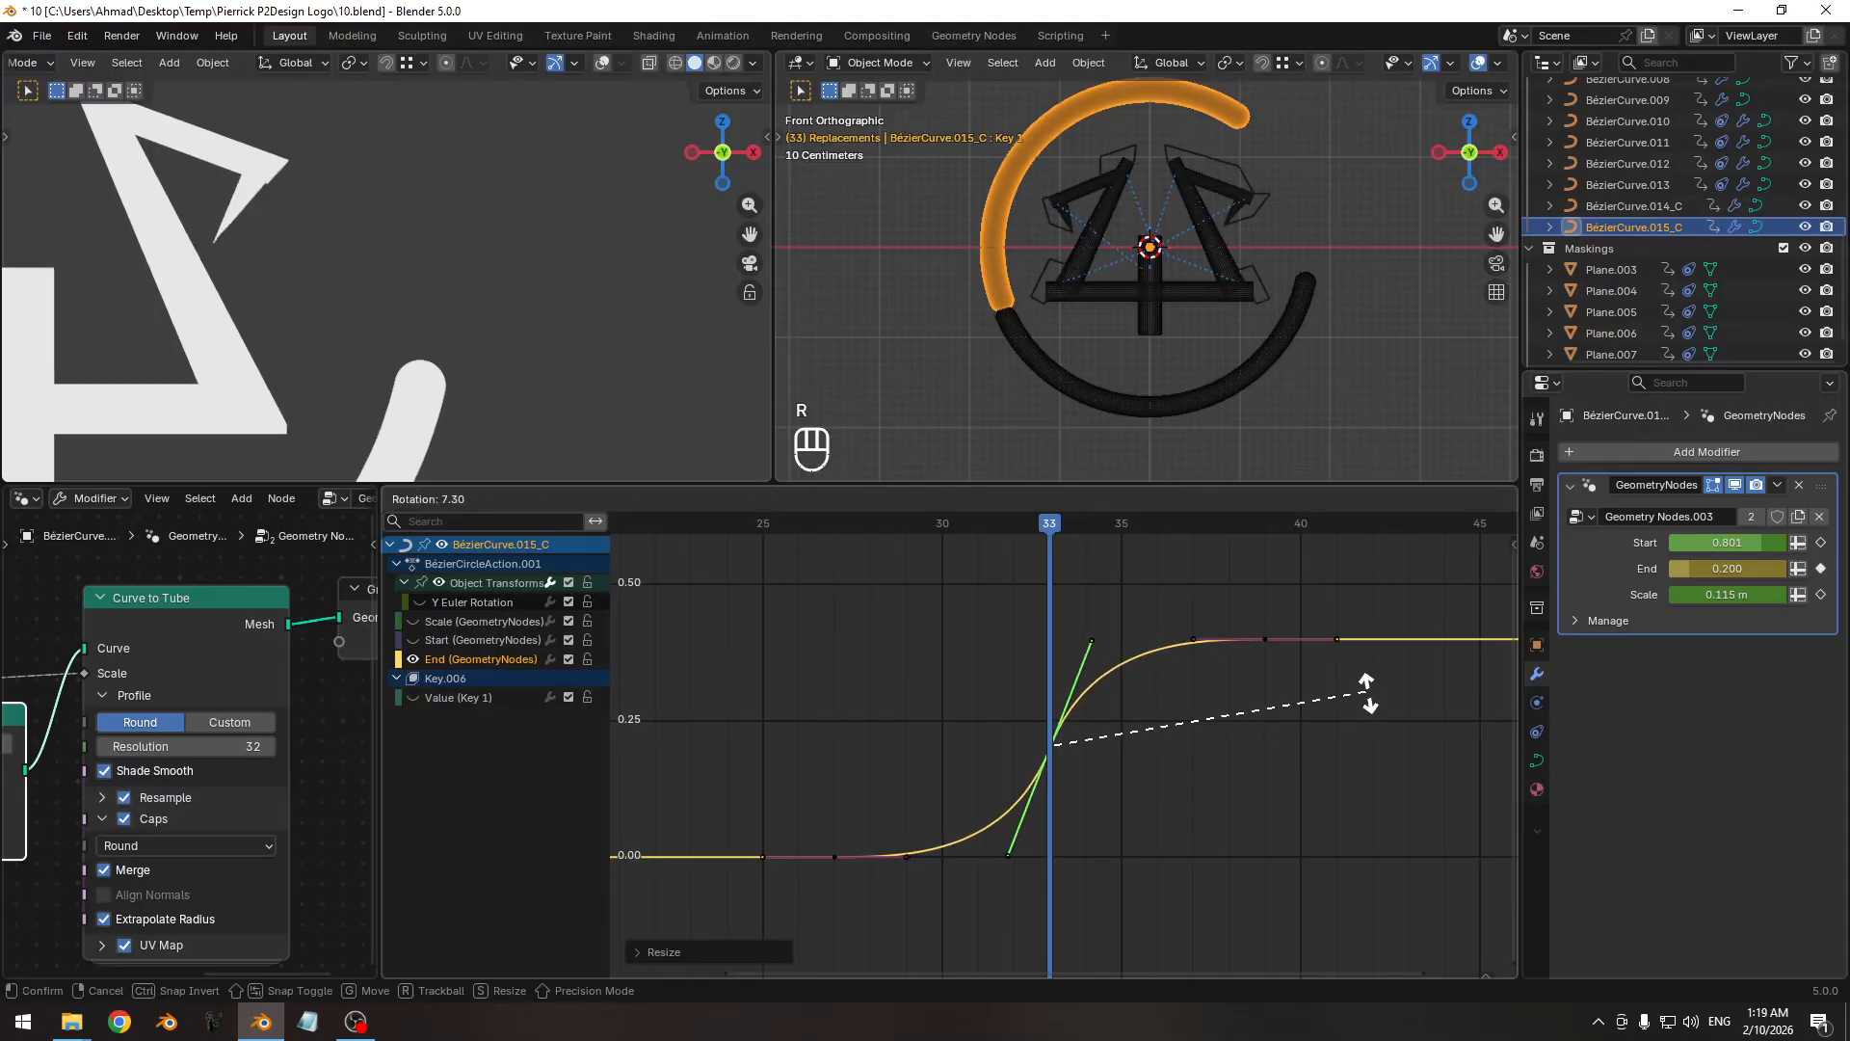
left_click(1364, 694)
key("g")
key("x")
left_click(1255, 718)
Lengthen the handles of the End curve's last keyframe and rescale those of its first keyframe to shape the easing.
left_click_drag(1300, 600, 1281, 643)
key("s")
left_click(1002, 731)
left_click(835, 855)
key("s")
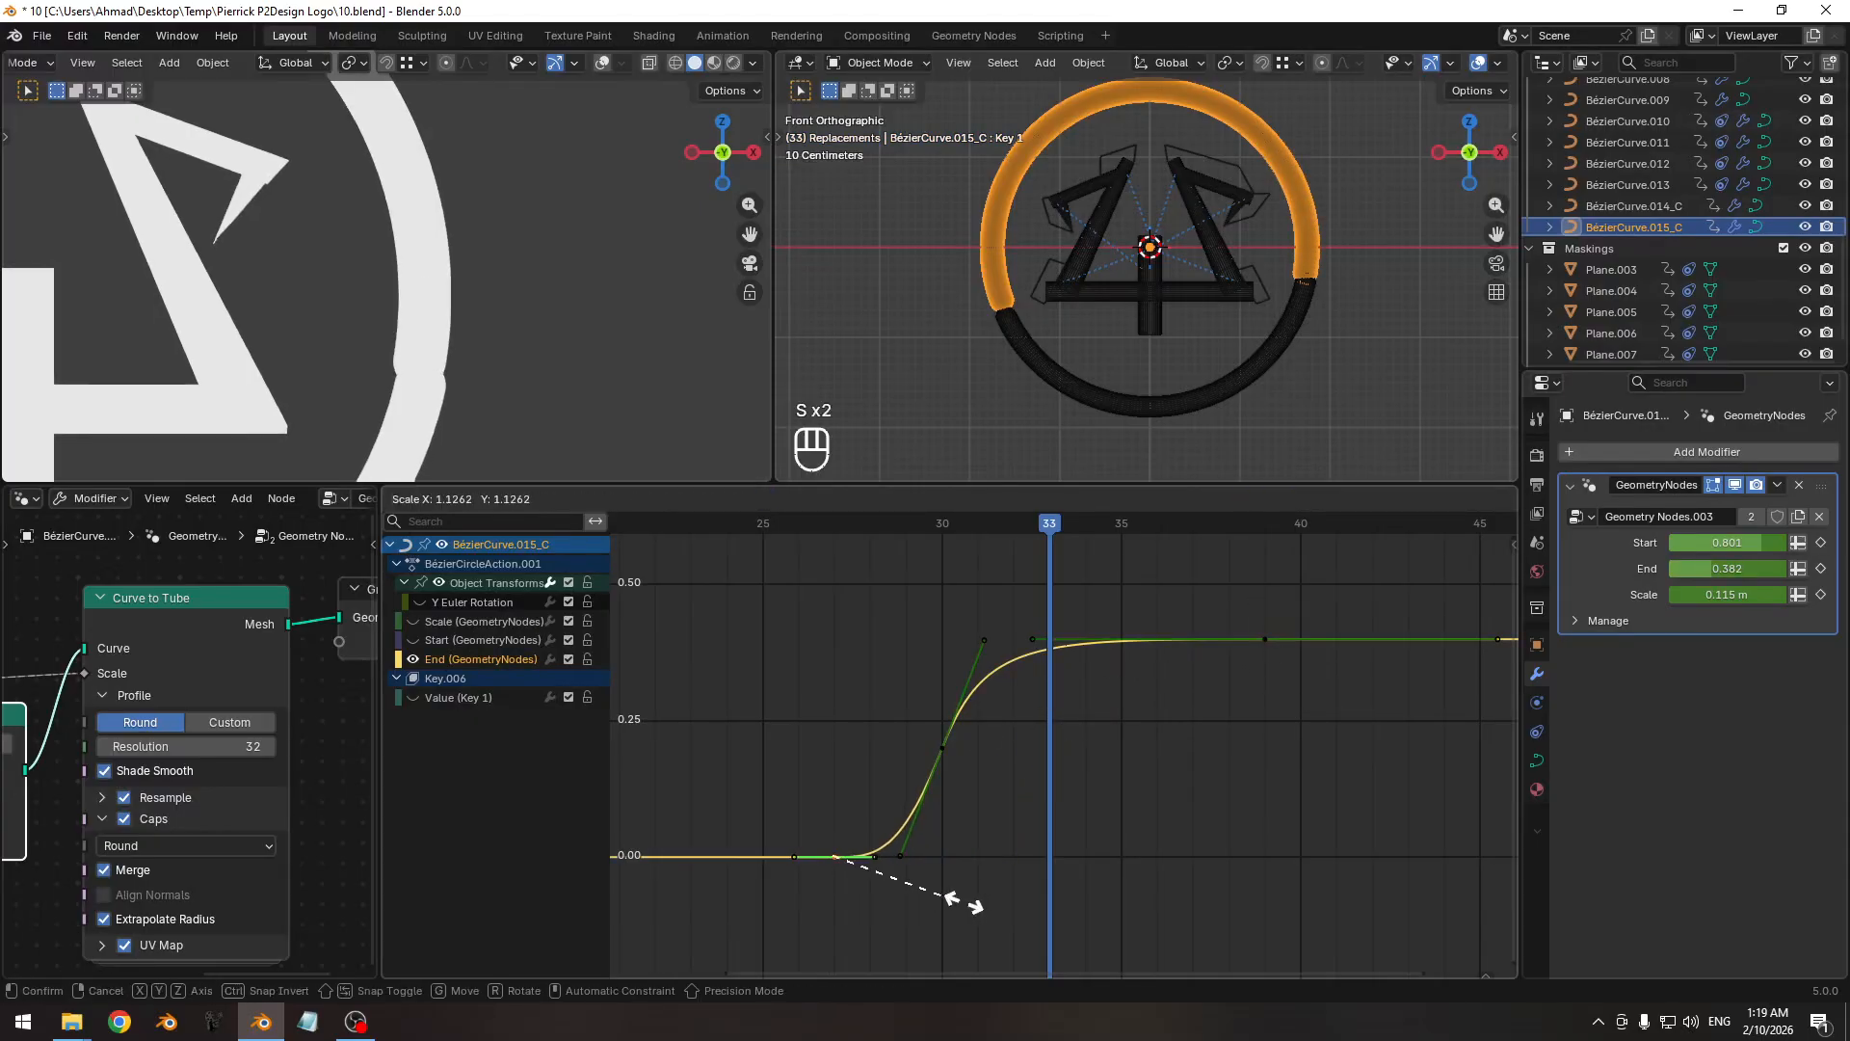
left_click(1015, 858)
middle_click_drag(1015, 857, 1064, 743, "ctrl")
Check the tubes' junction around frame 33 and isolate the shape key's Value (Key 1) curve.
scroll(387, 258, "down", 2)
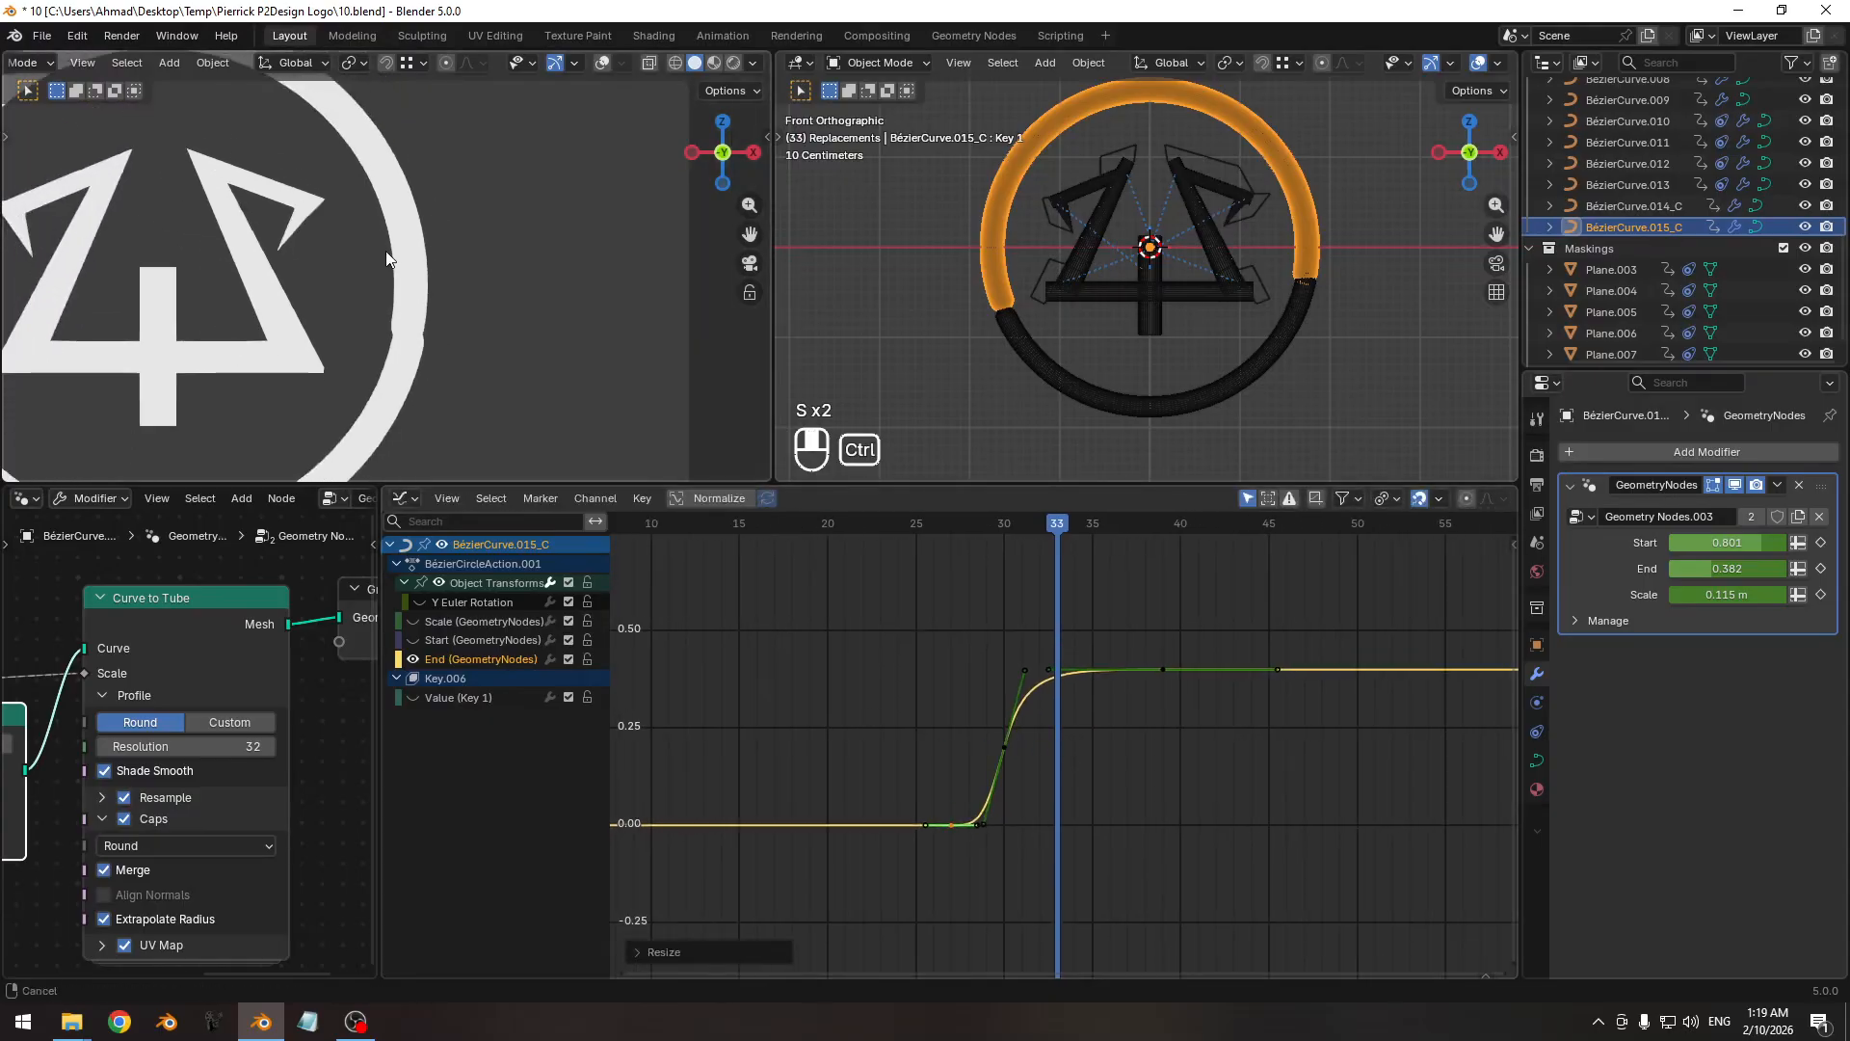
scroll(388, 258, "down", 1)
mouse_move(1068, 531)
left_mouse_down()
mouse_move(1107, 528)
mouse_move(981, 536)
mouse_move(1071, 543)
mouse_move(1056, 547)
left_mouse_up()
scroll(516, 397, "up", 1)
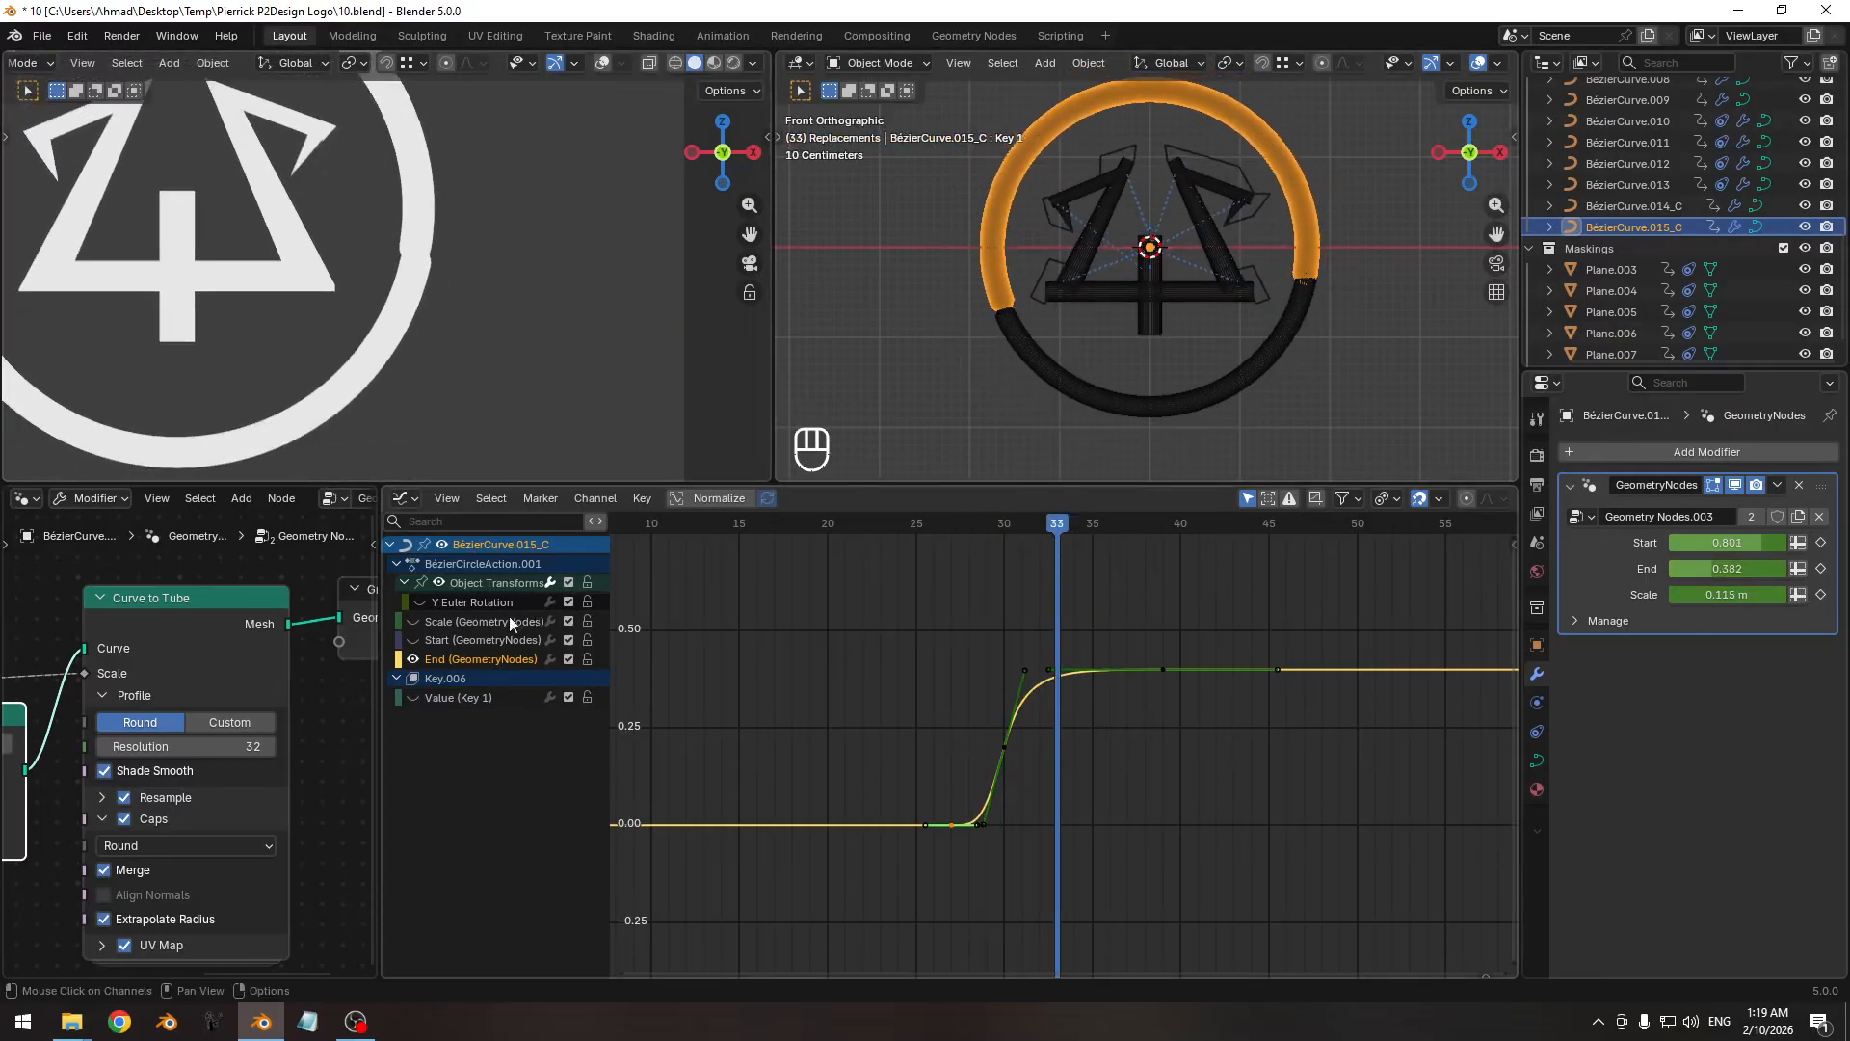
left_click(459, 702)
key("shift+h")
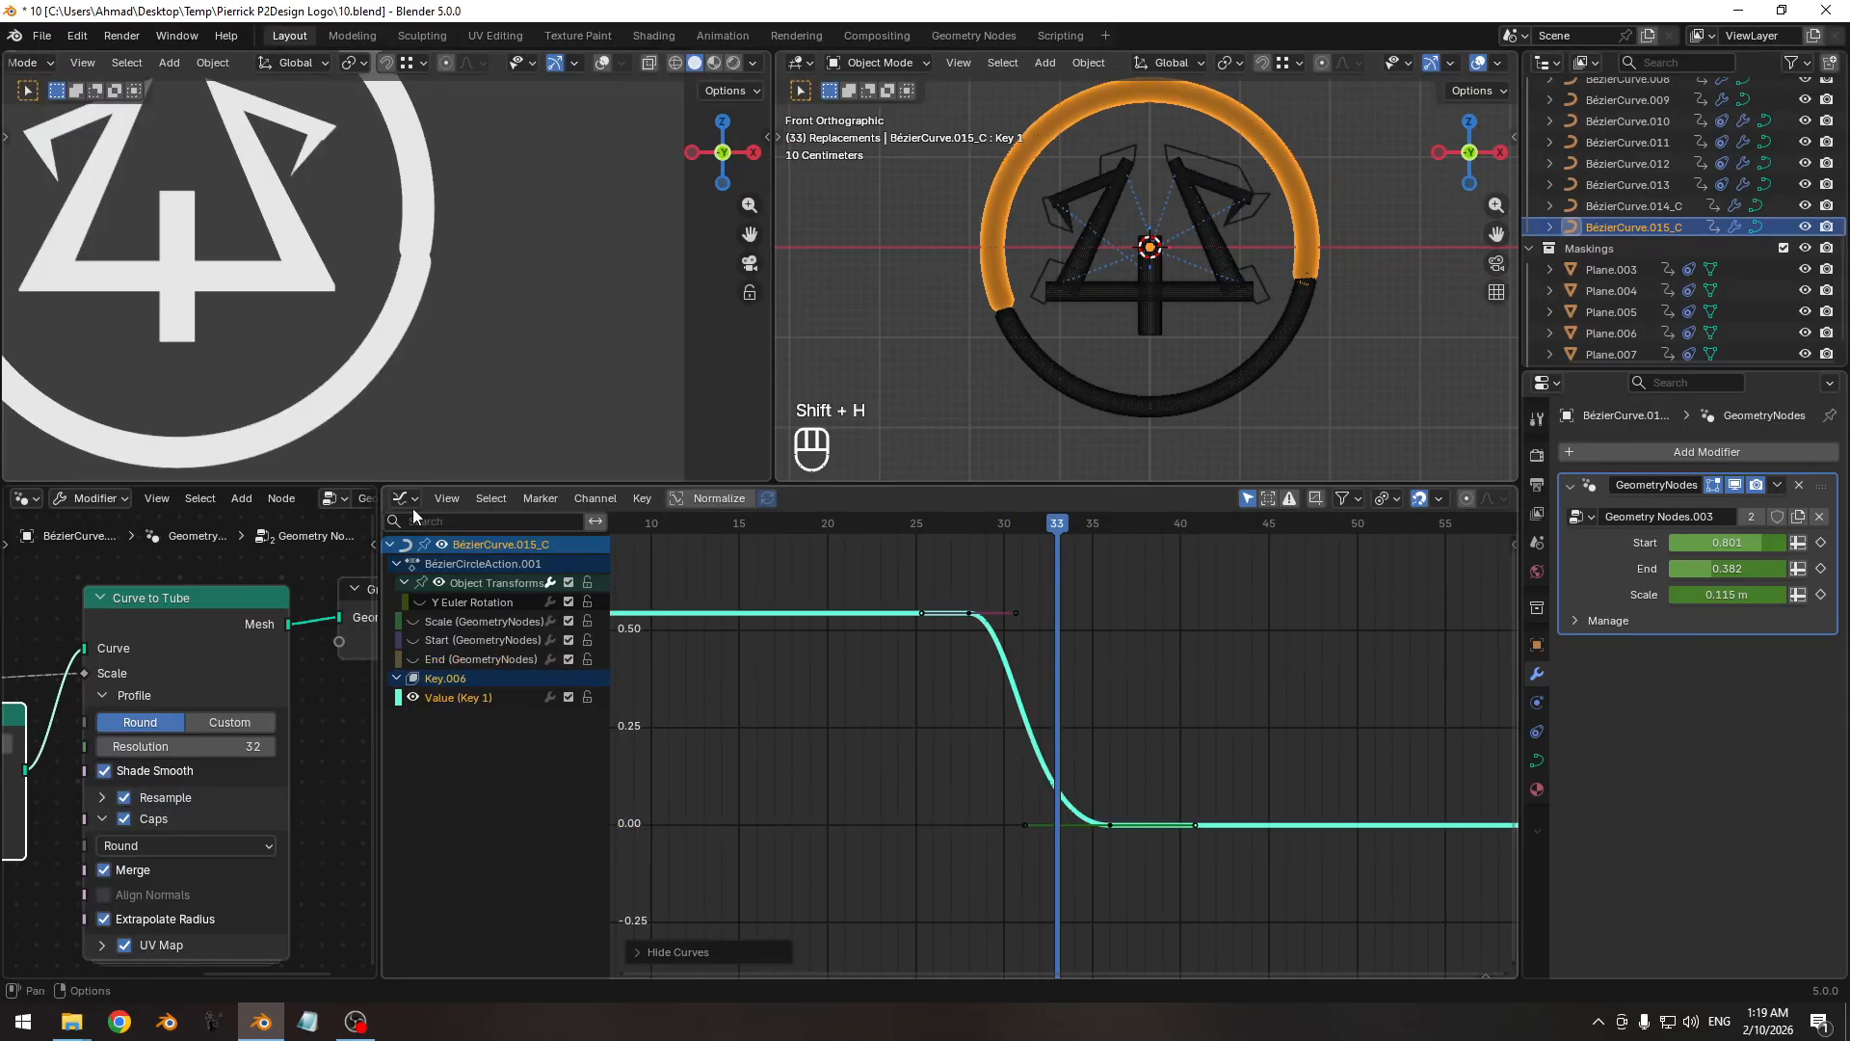
Shorten the handles of the Value (Key 1) curve's last keyframe by scaling them to about 0.77.
scroll(424, 338, "up", 6)
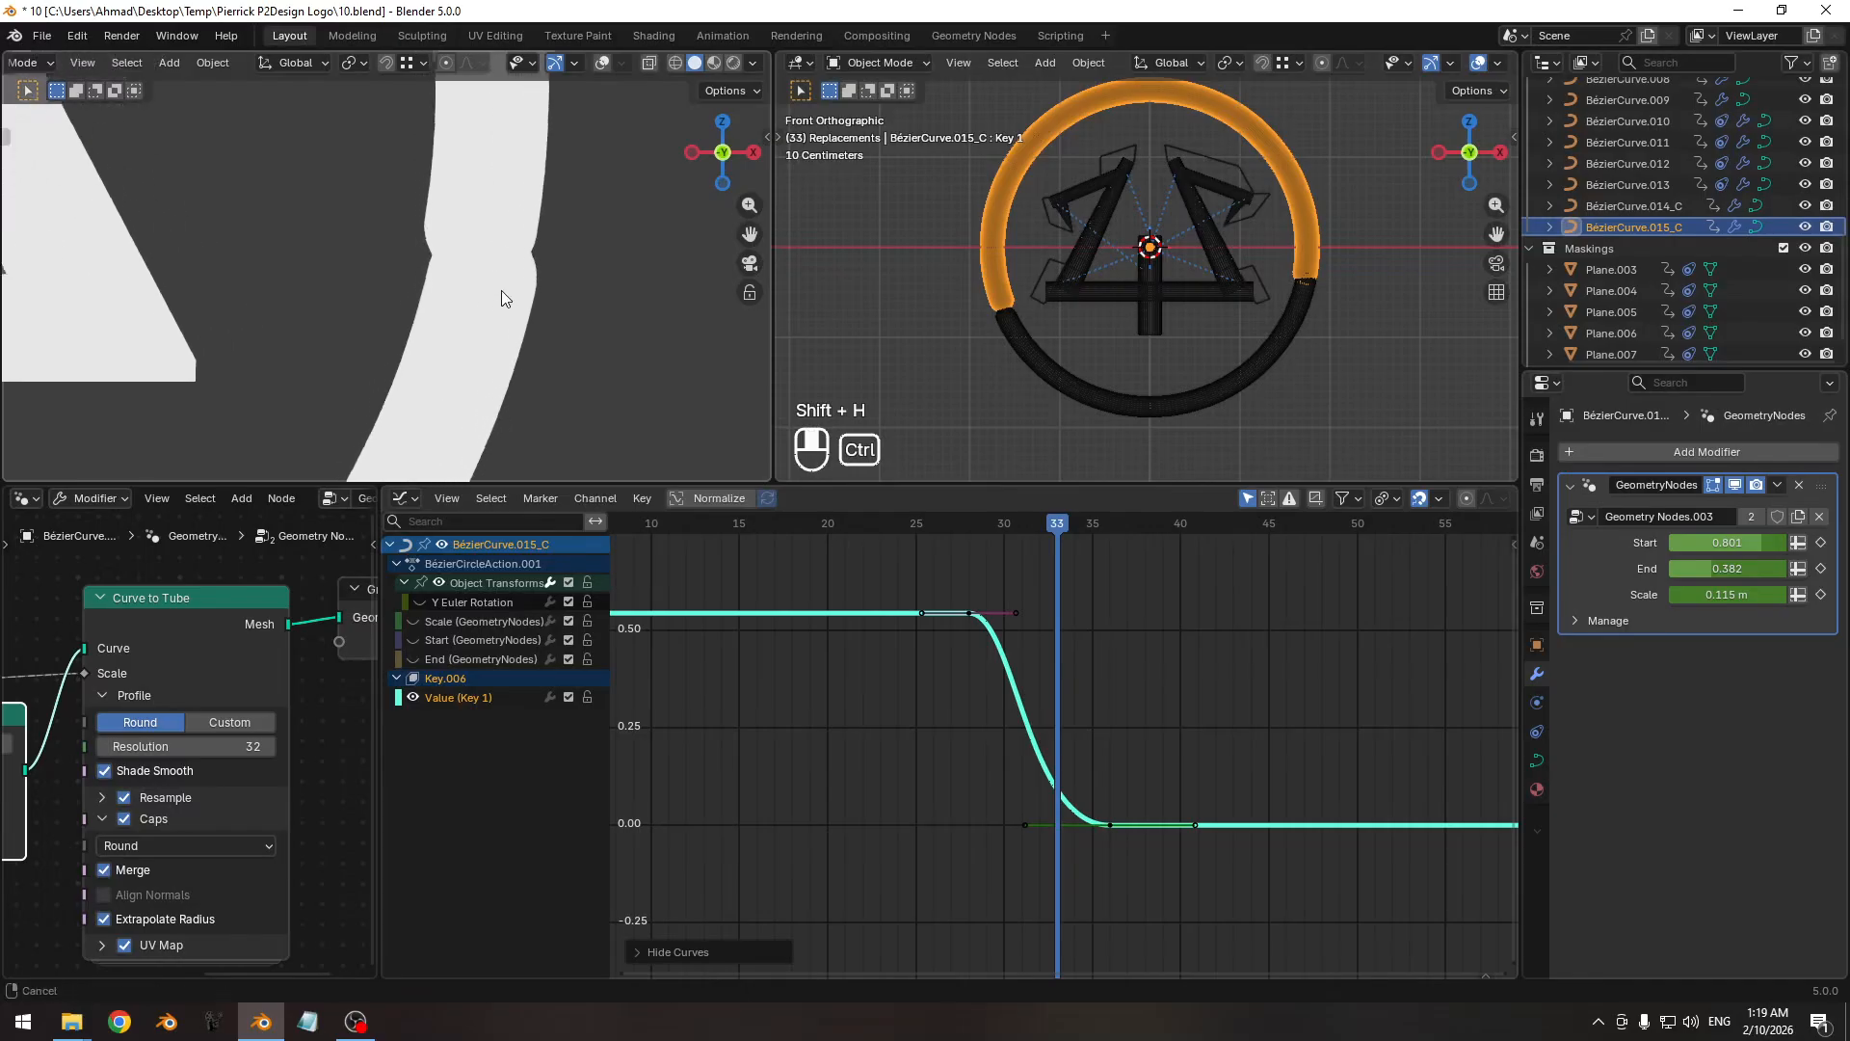
scroll(991, 717, "up", 3)
left_click_drag(1166, 834, 1084, 879)
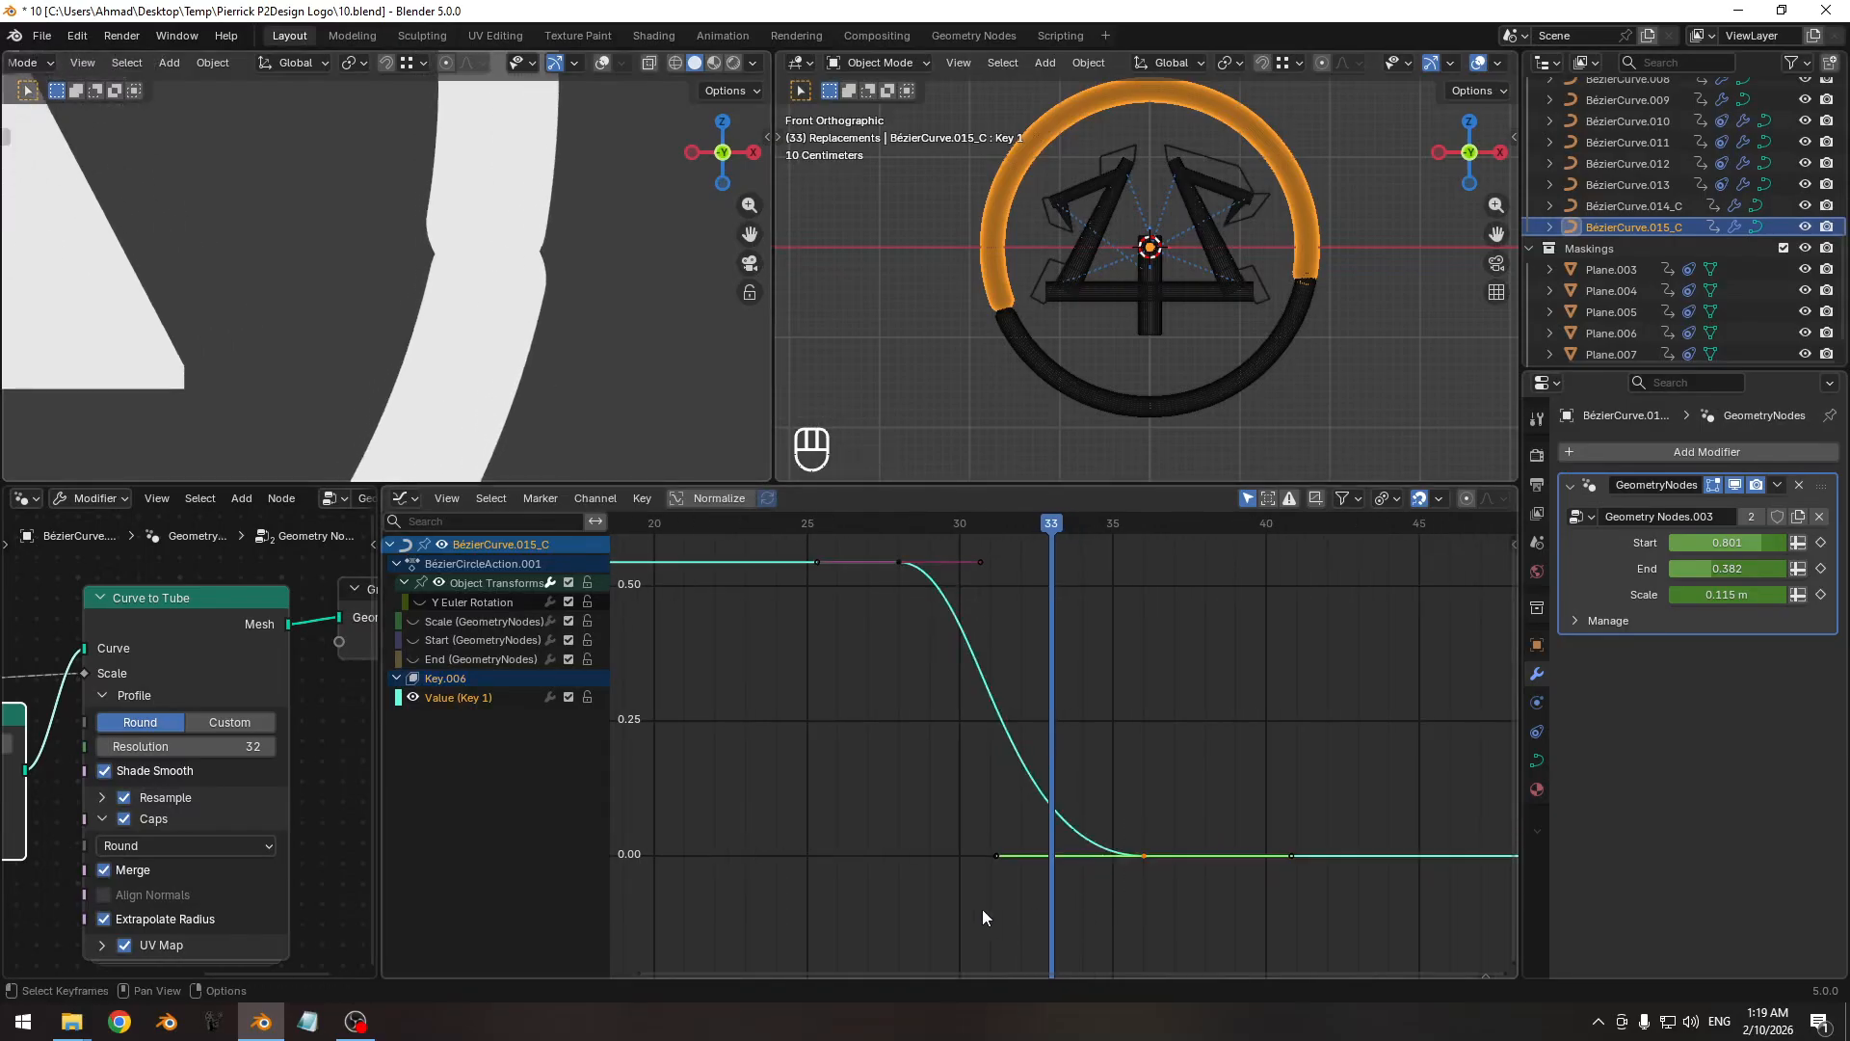
key("s")
right_click(906, 895)
key("s")
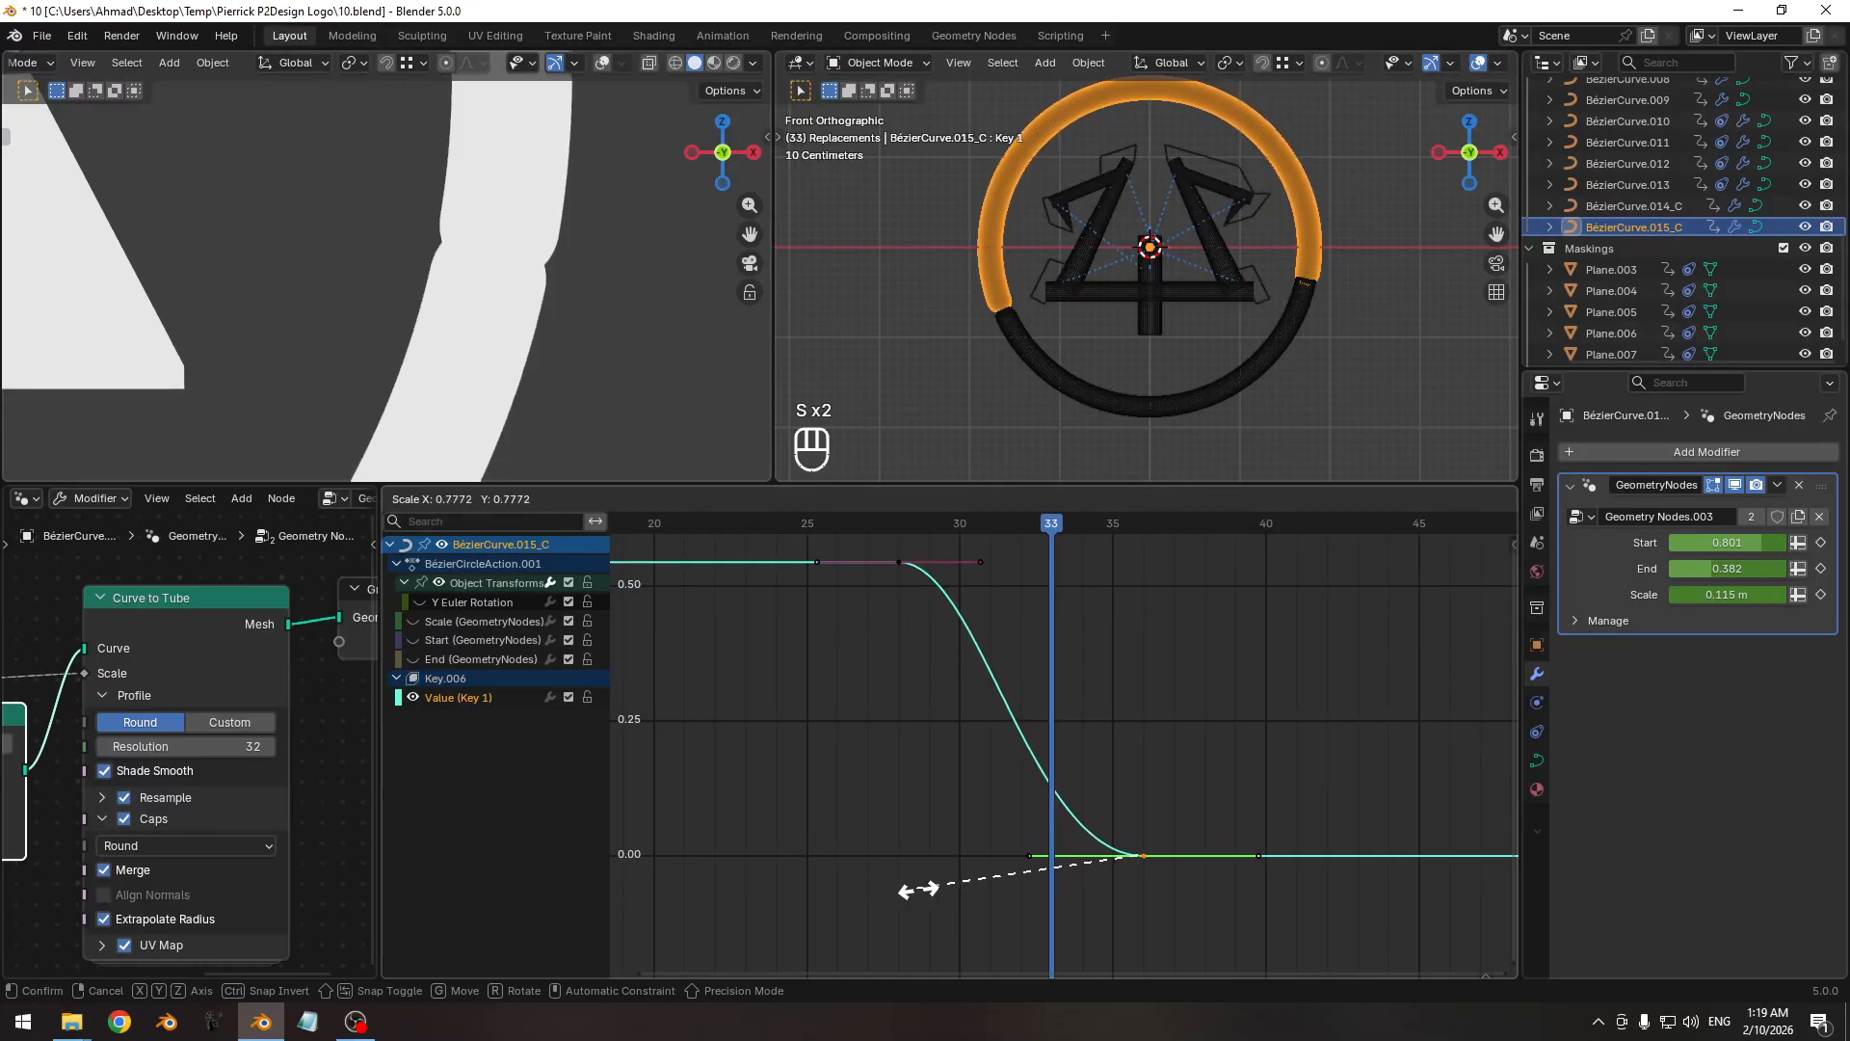
left_click(923, 889)
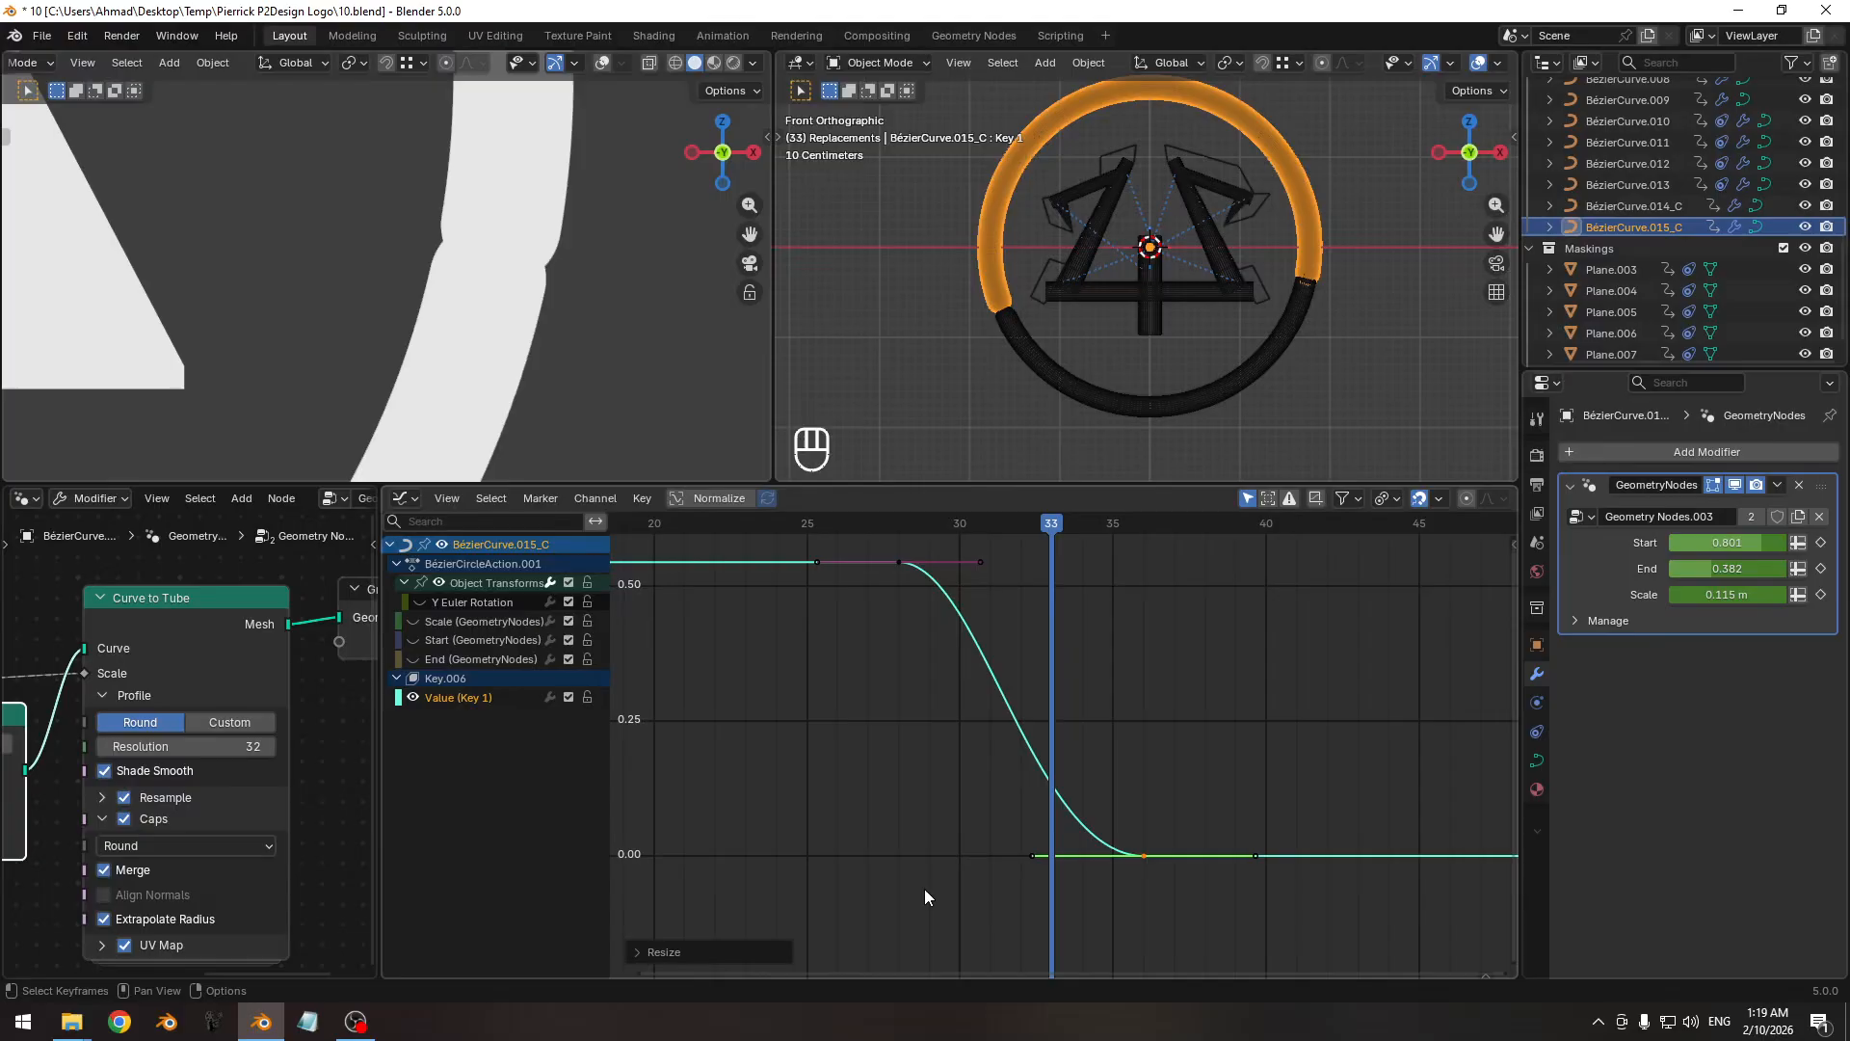
Insert keyframes on the Value (Key 1) curve at frames 33 and 34.
key("Right")
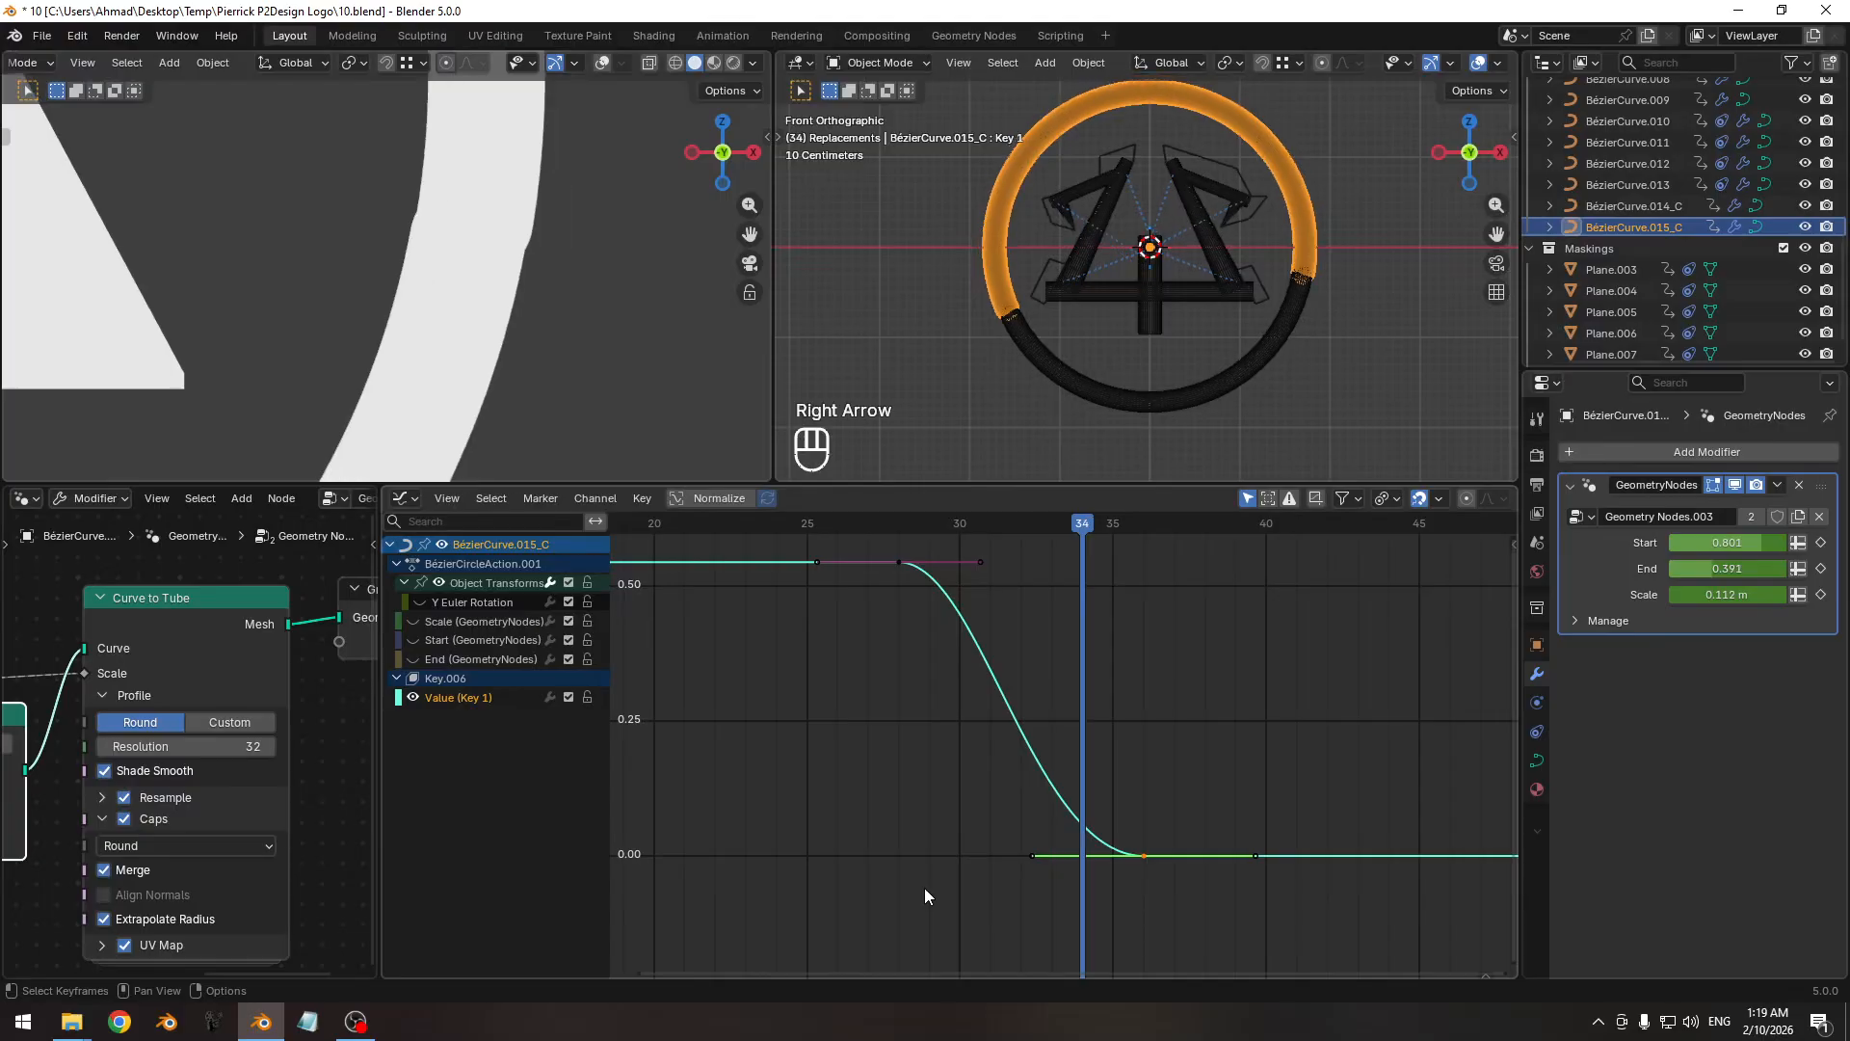
key("Left")
left_click(1058, 734)
left_click(1035, 724)
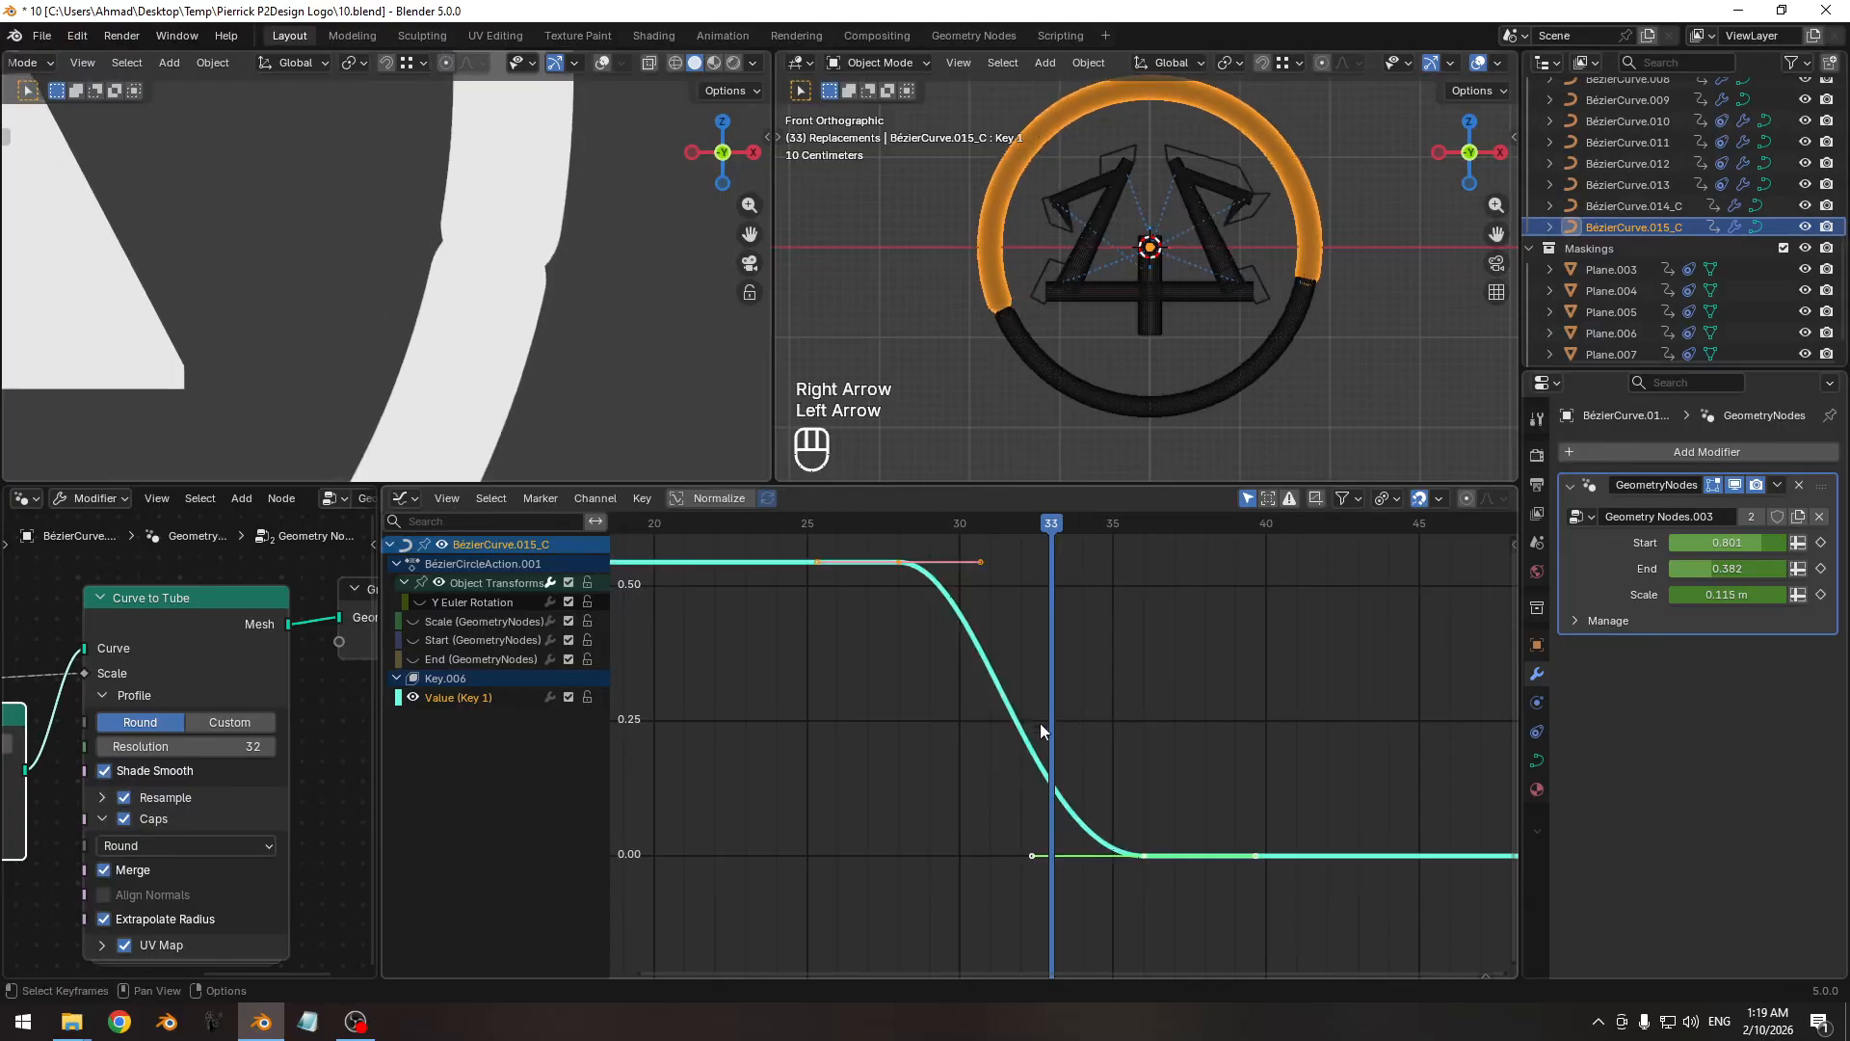
key("i")
left_click(1088, 710)
key("Right")
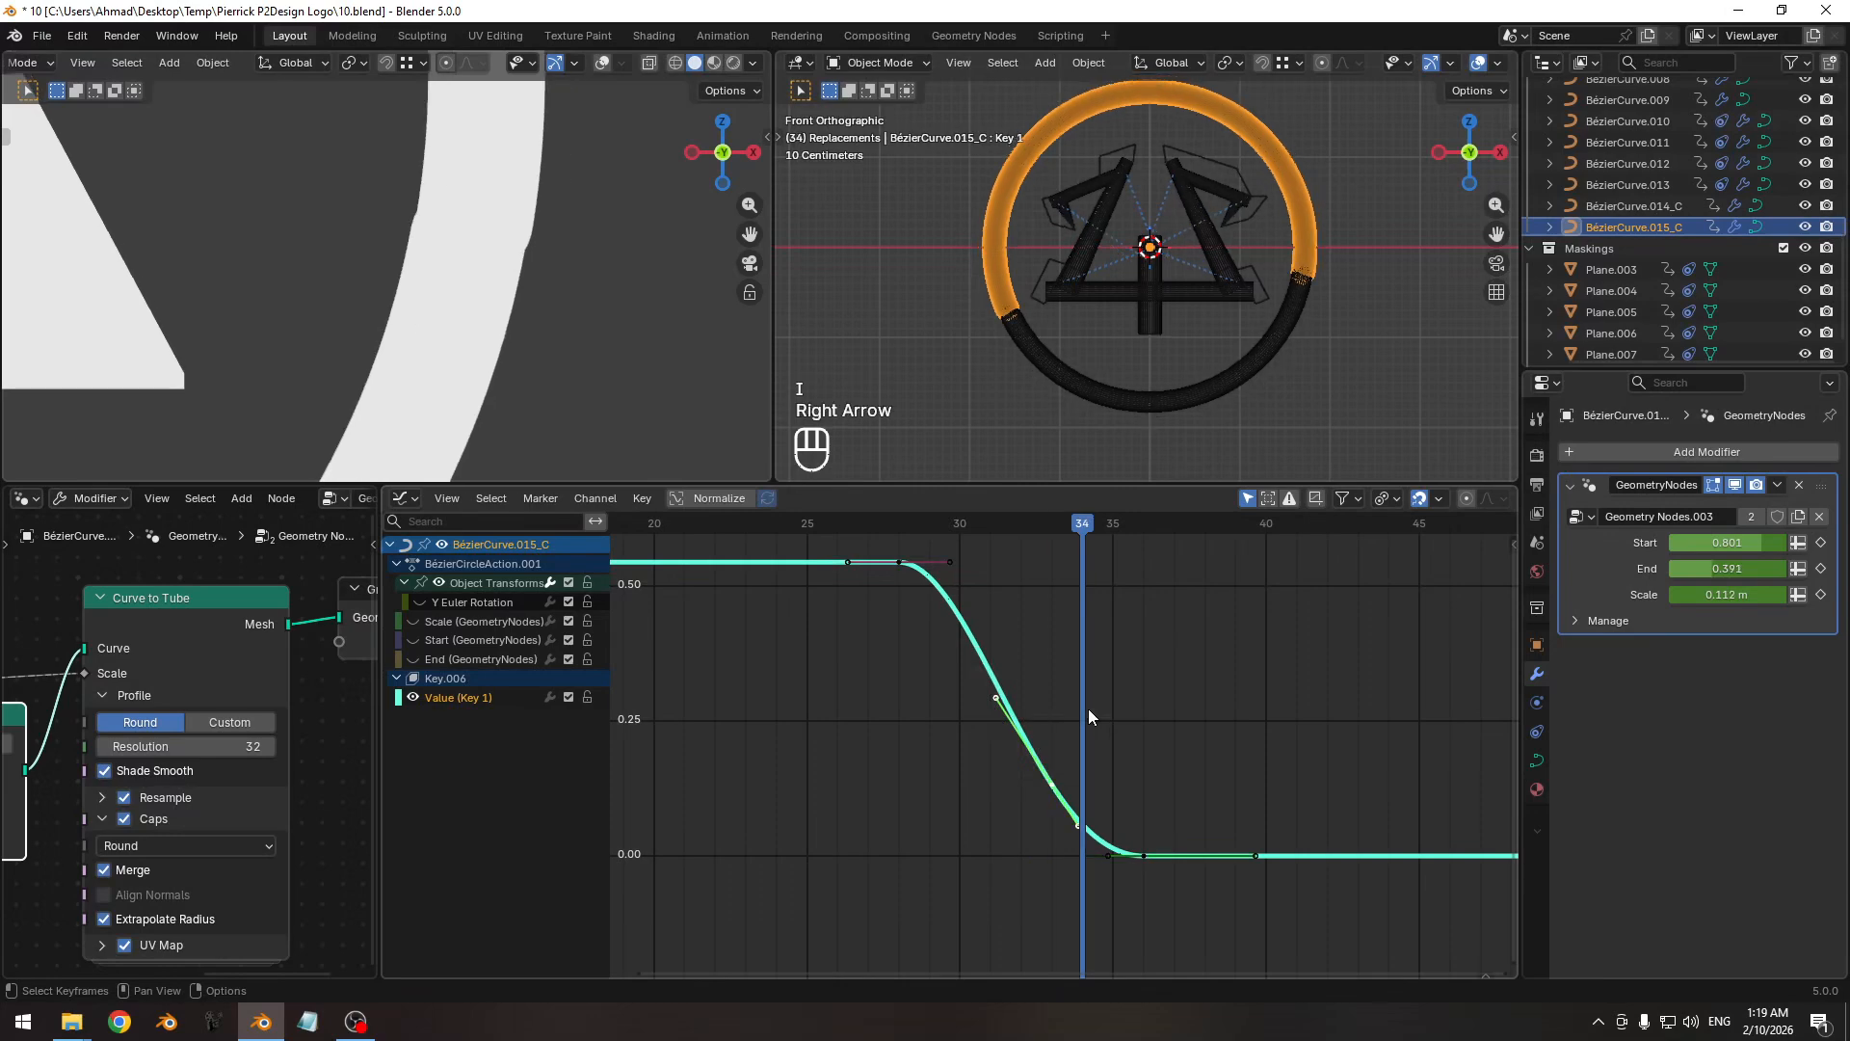
key("i")
left_click(1228, 704)
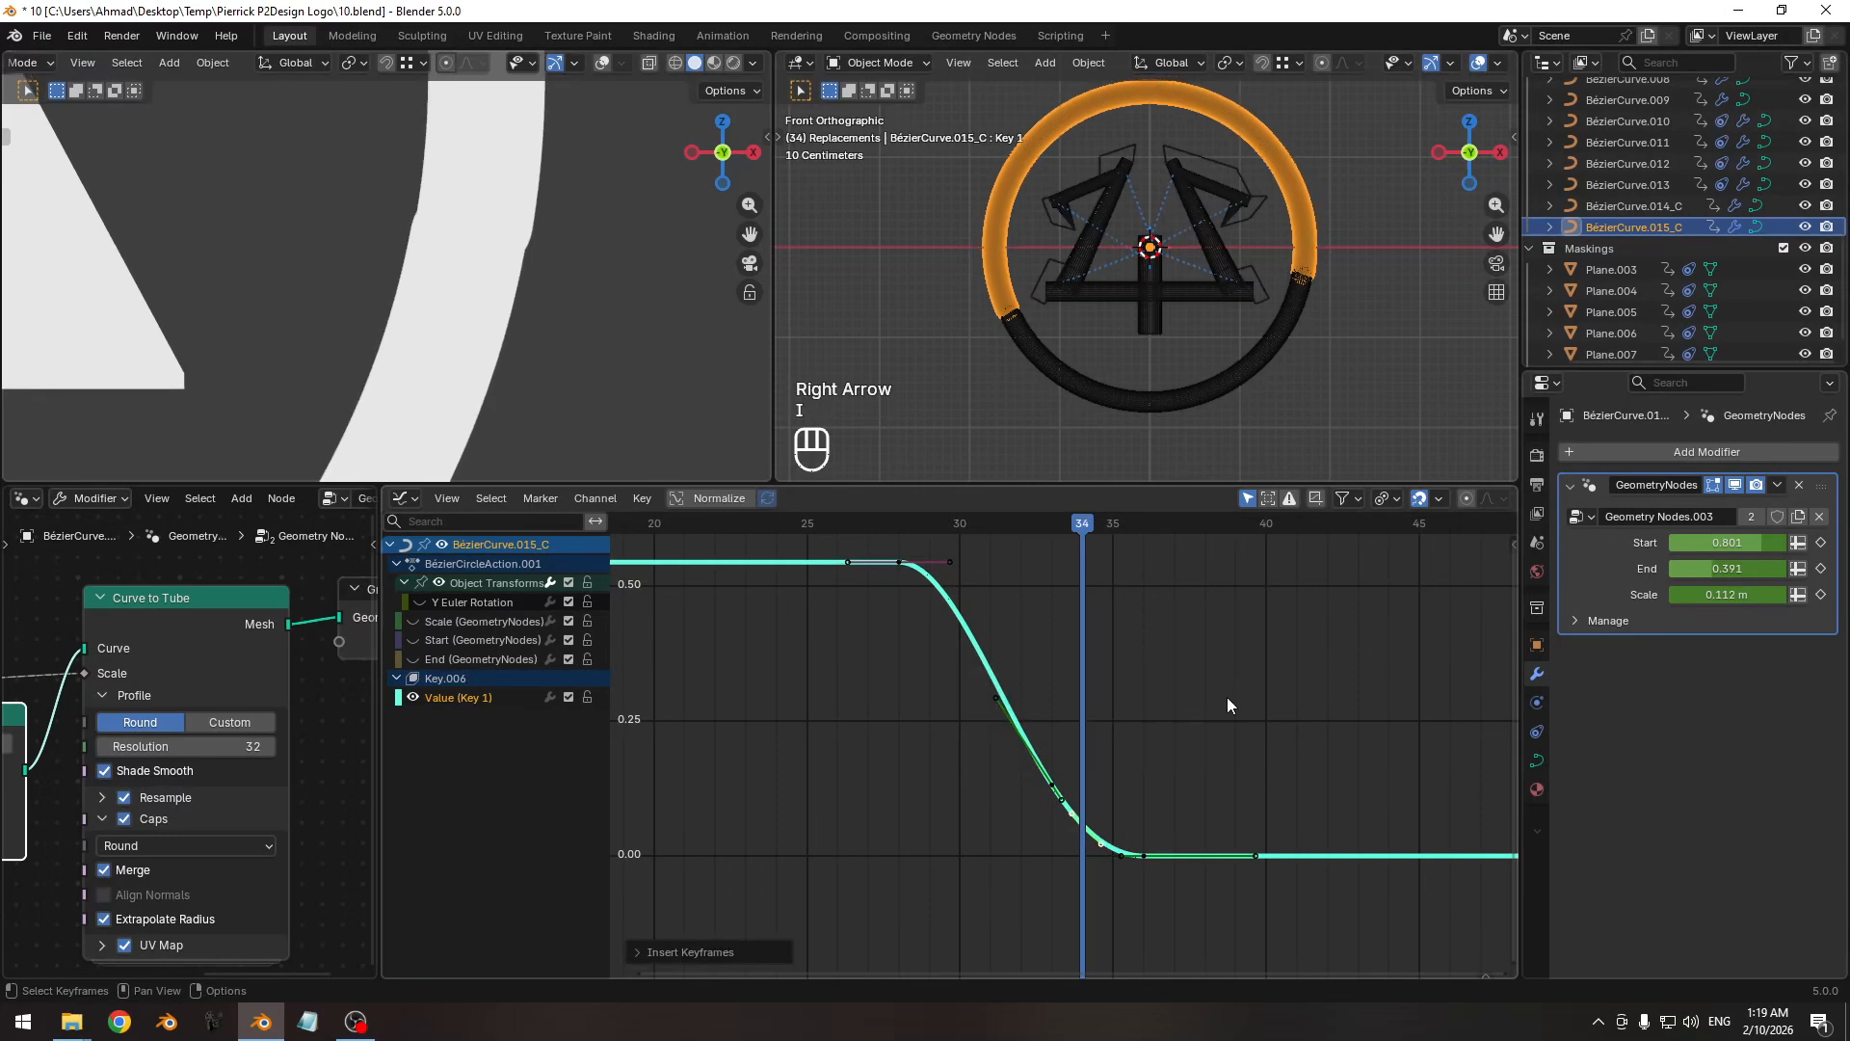
Lower the Value (Key 1) curve's frame 34 keyframe vertically by about 0.01 to align the tubes at their junction.
middle_click_drag(1094, 800, 1114, 783, "ctrl")
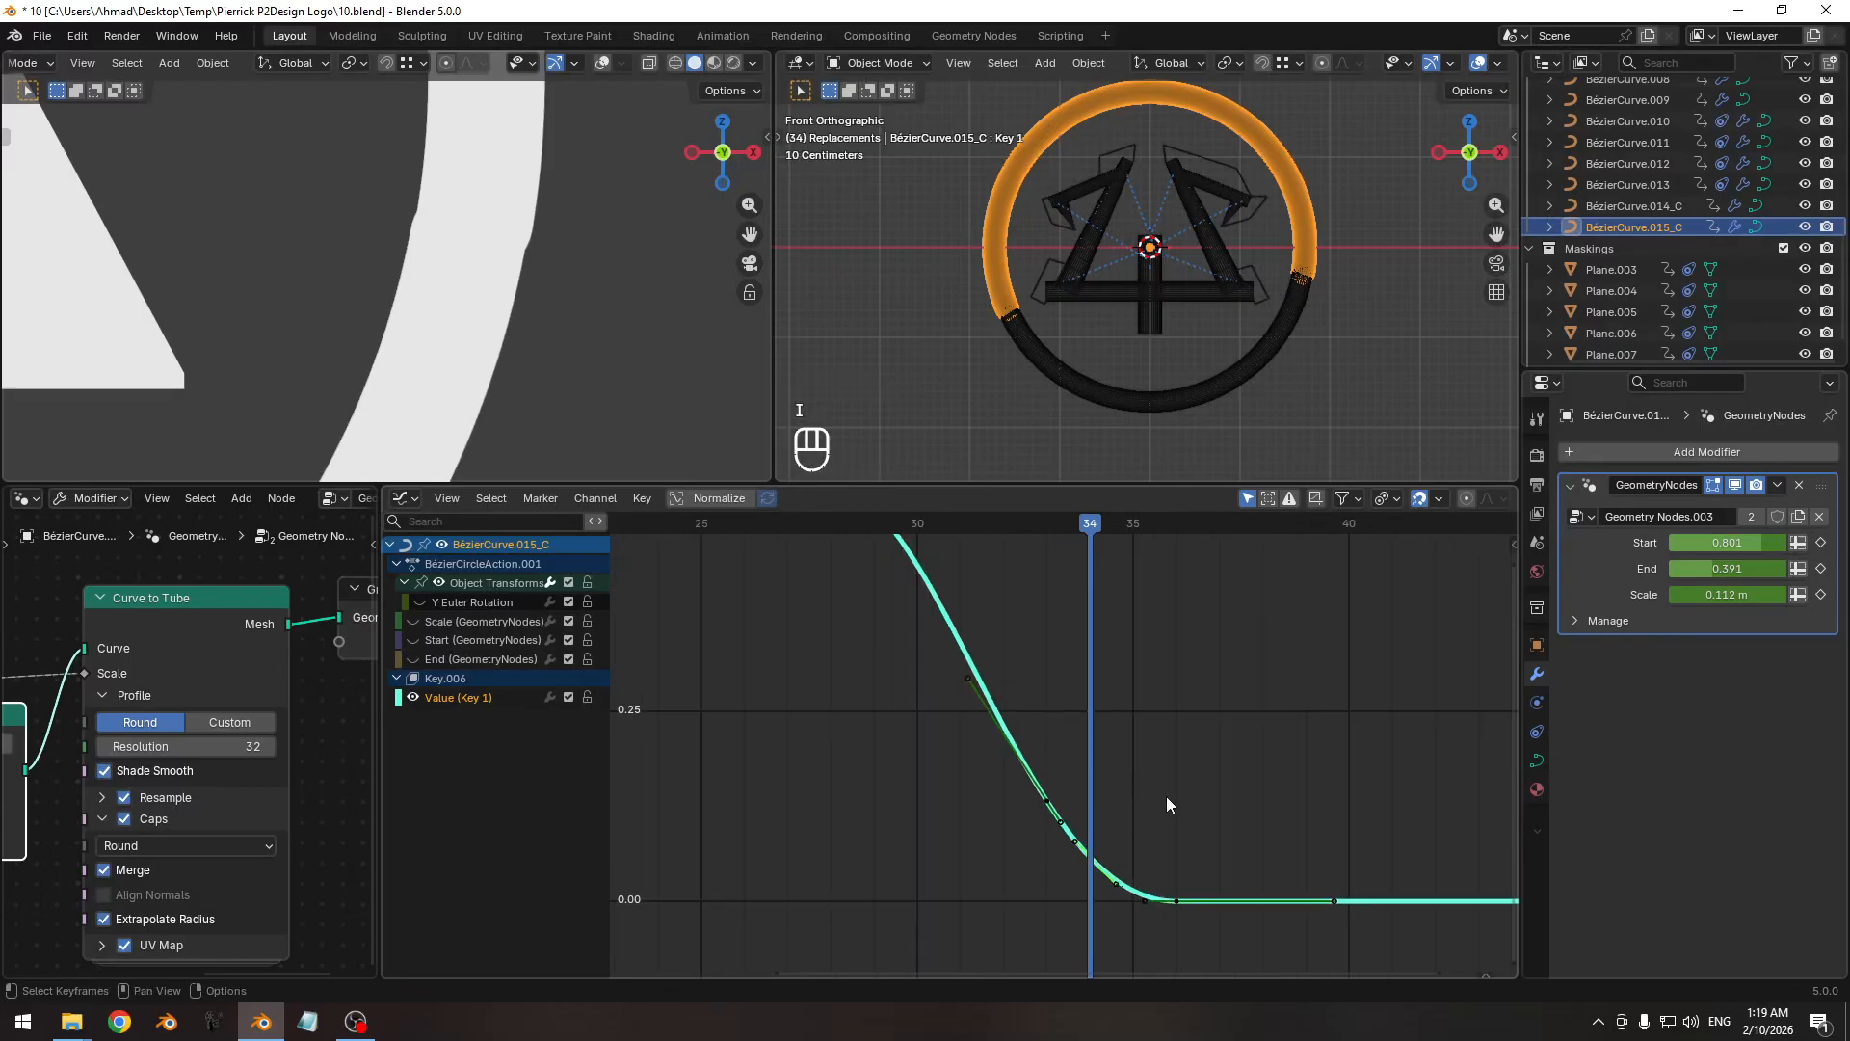
key("g")
key("y")
right_click(1181, 773)
key("g")
key("y")
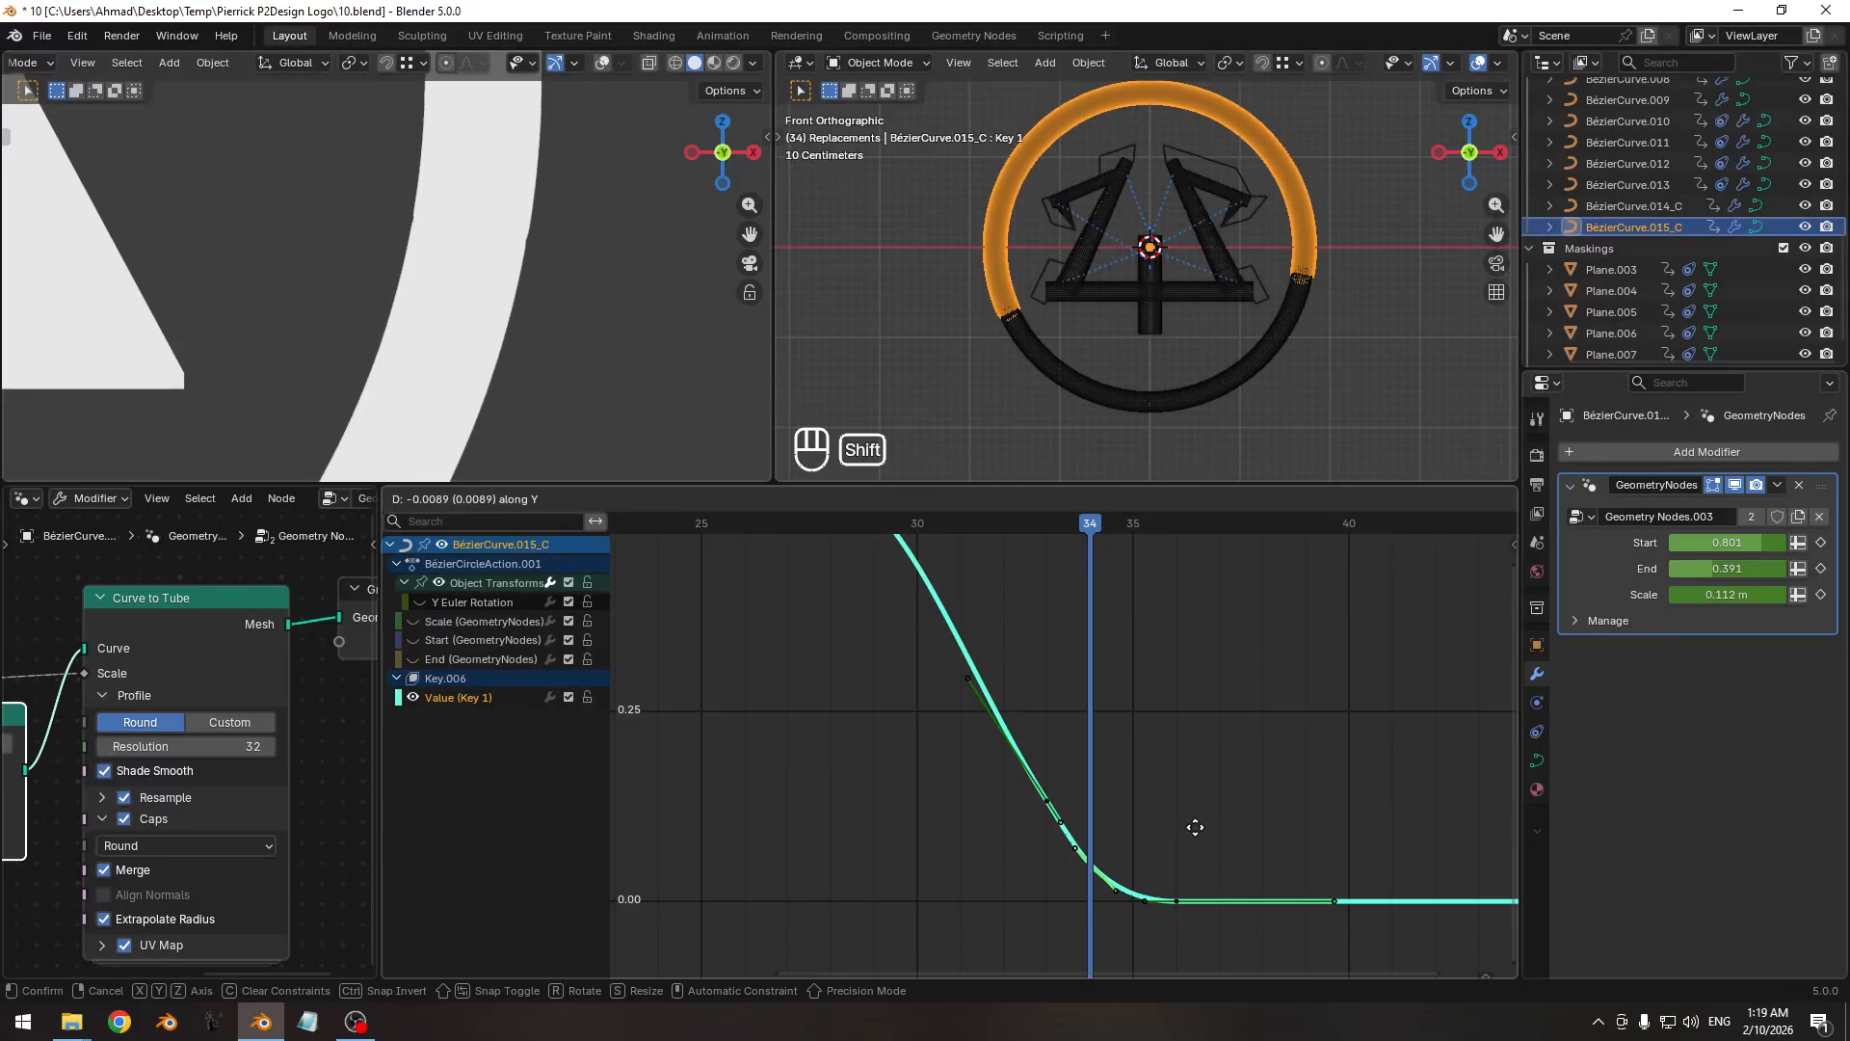
left_click(1199, 831)
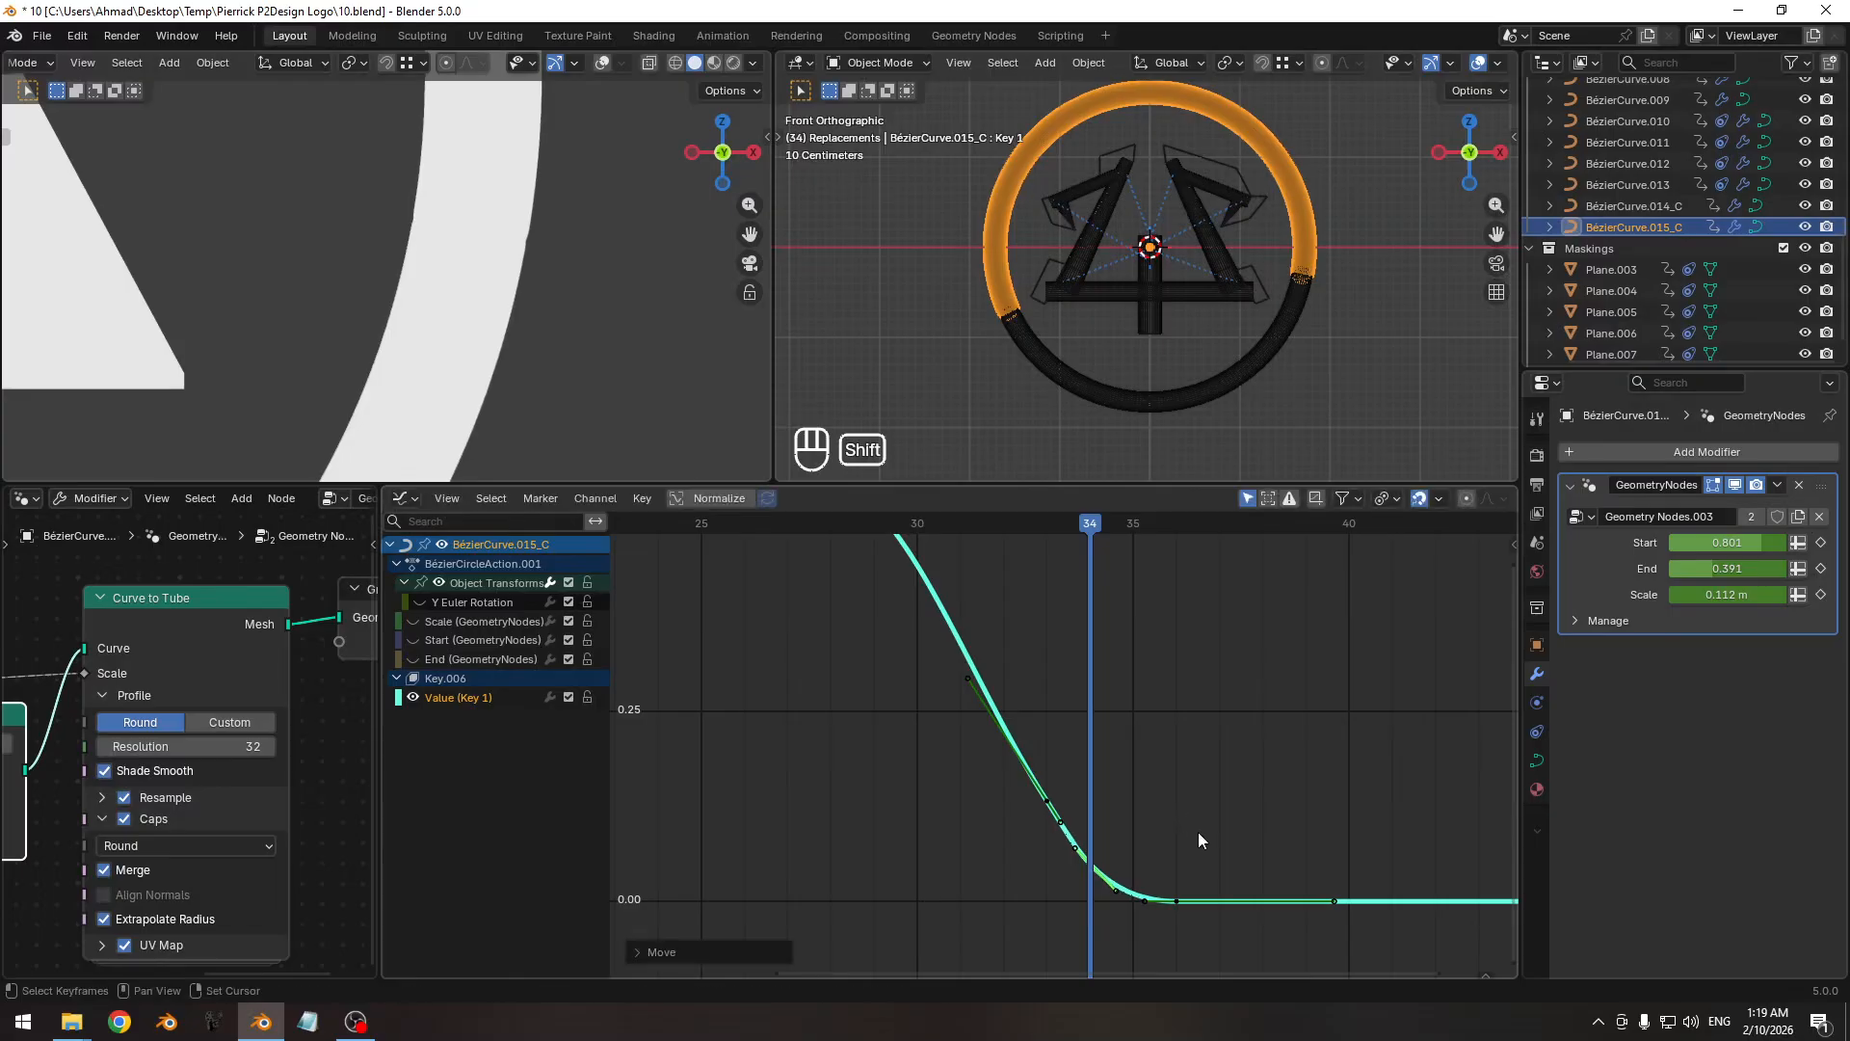
Step the animation forward to frame 38 and save the file.
key("Right")
key("Right")
key("Right")
key("Right")
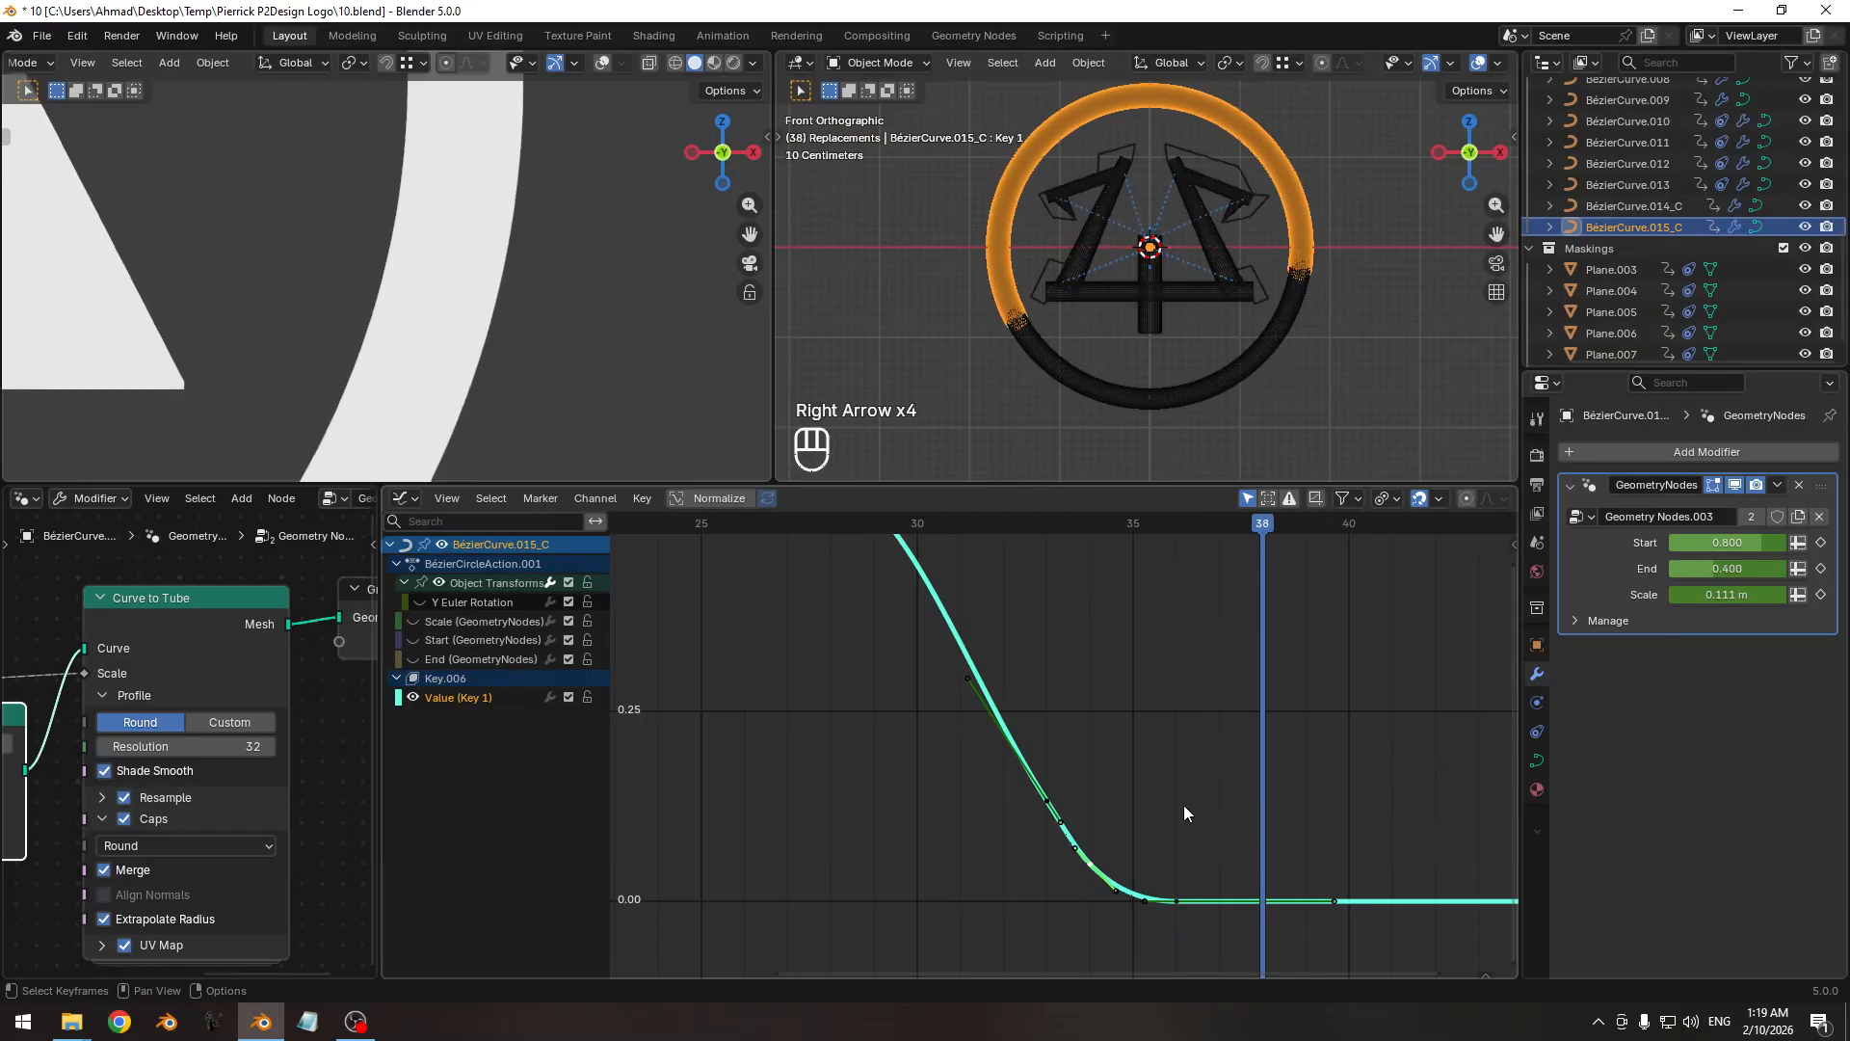
middle_click_drag(376, 320, 474, 298, "ctrl")
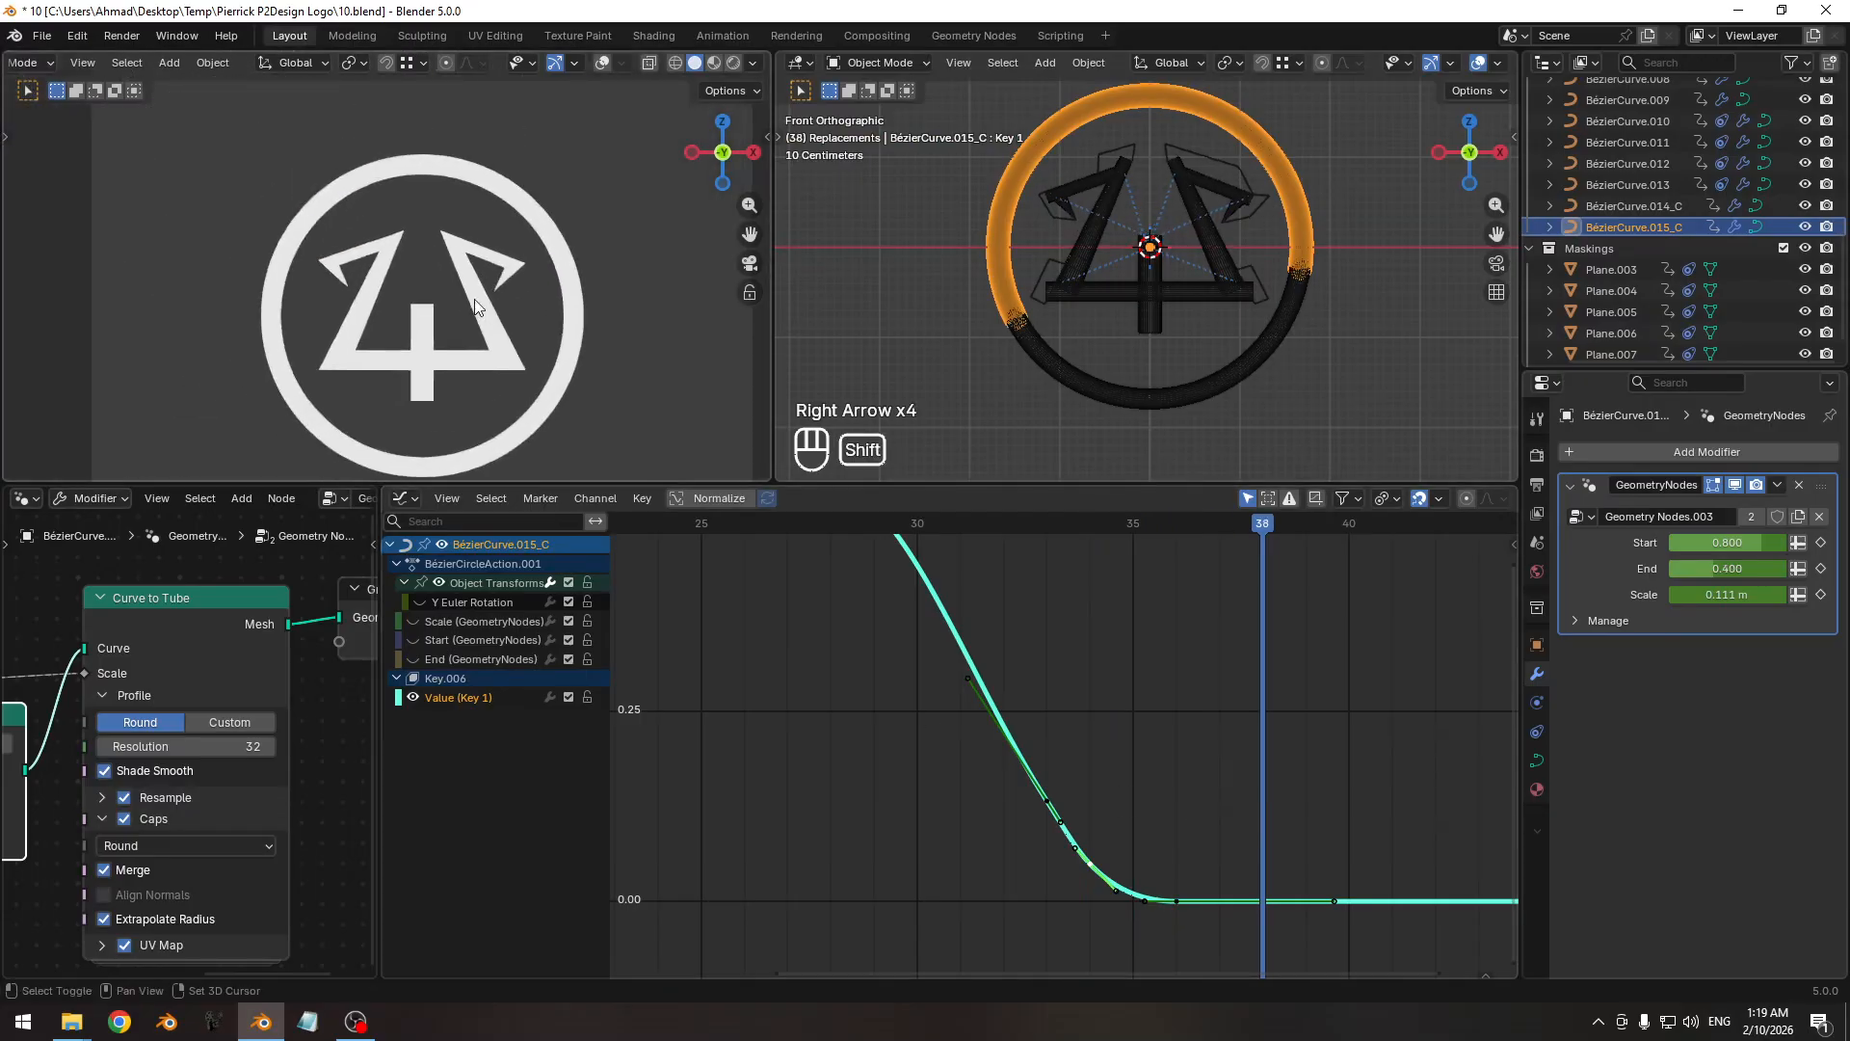
scroll(448, 285, "down", 2)
scroll(467, 268, "down", 1)
key("ctrl+s")
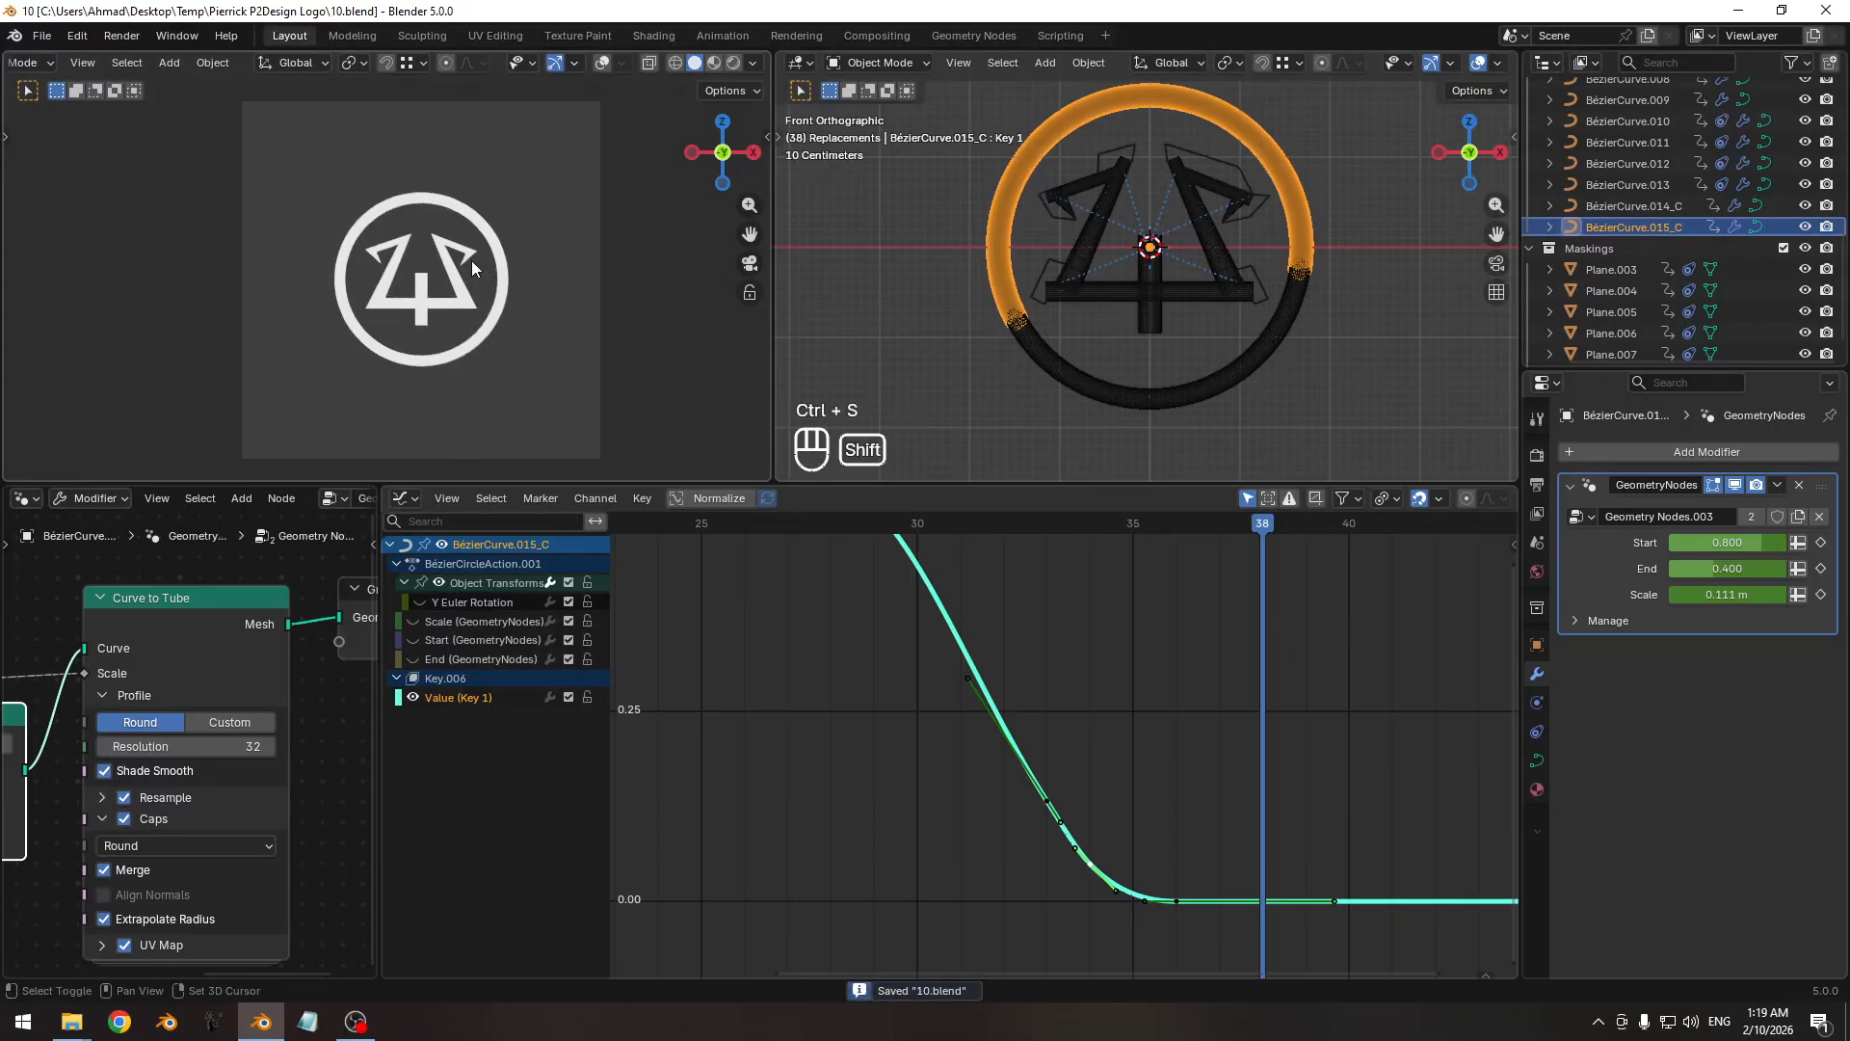
Play back the logo animation from the first frame and save the file.
key("shift+Left")
key("space")
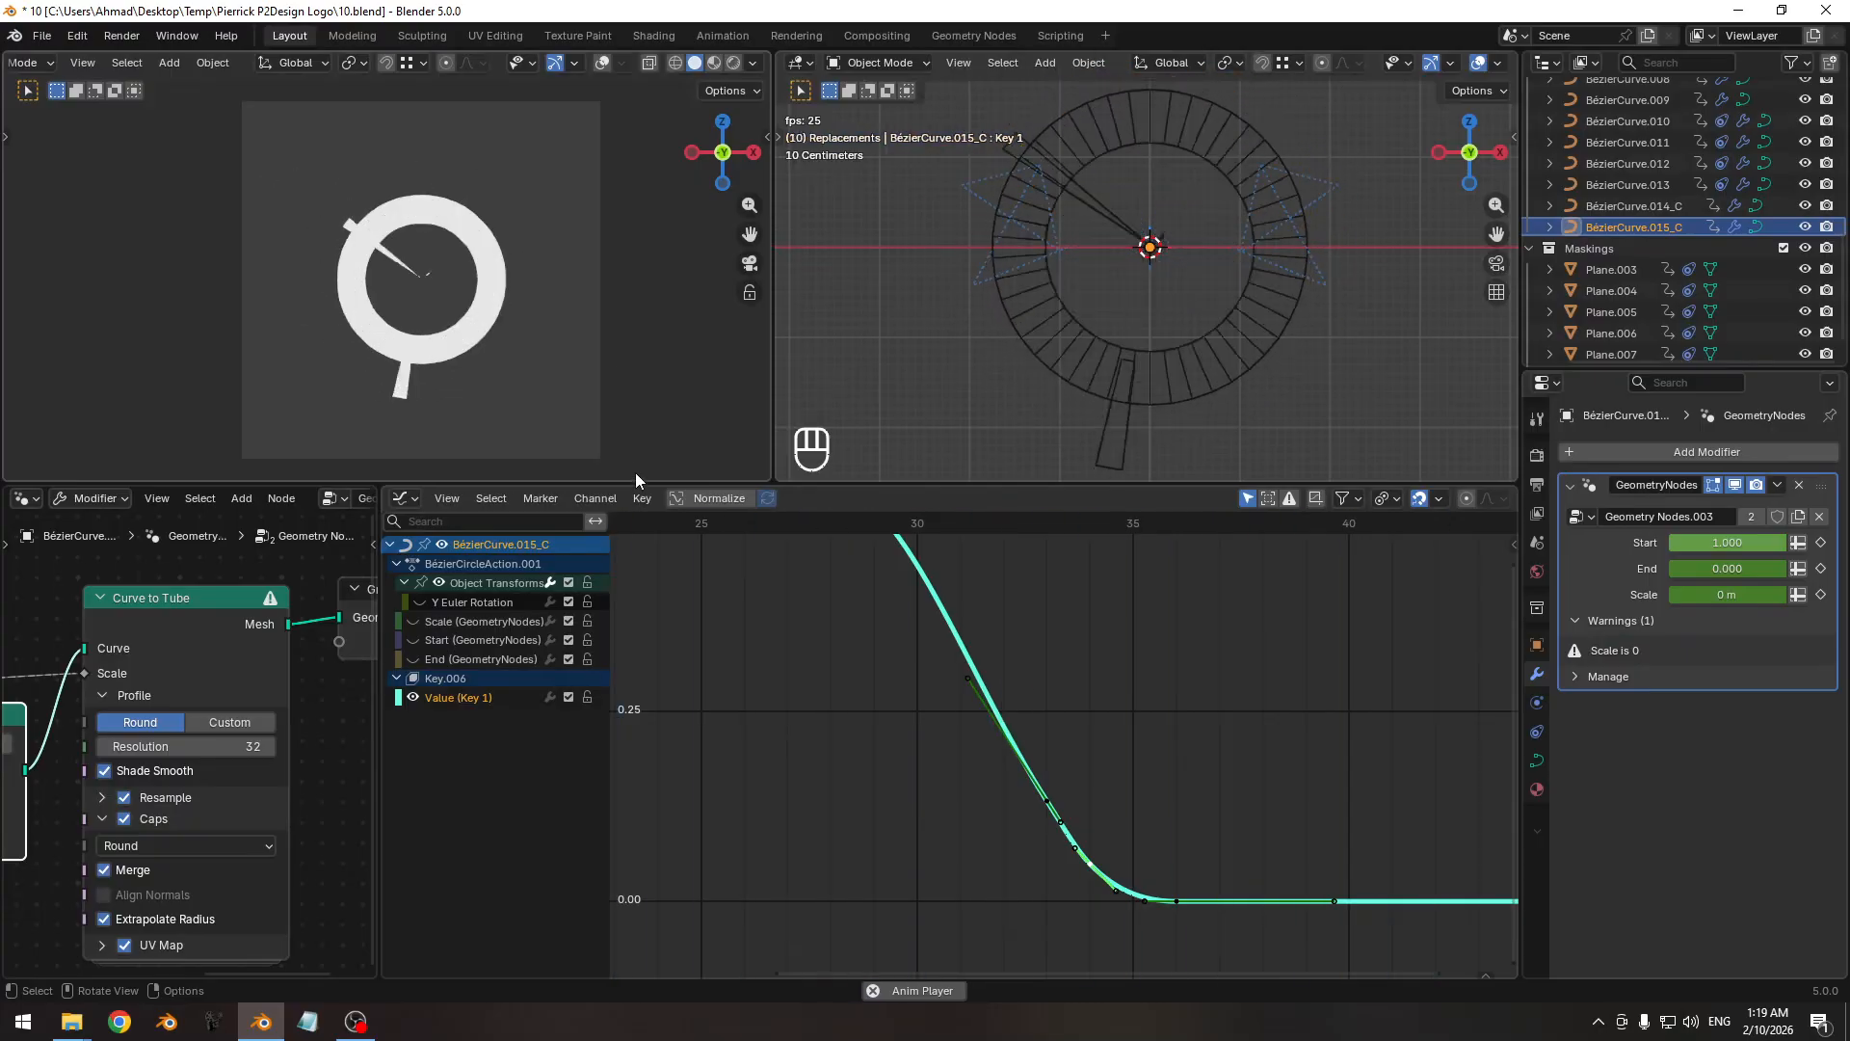
key("space")
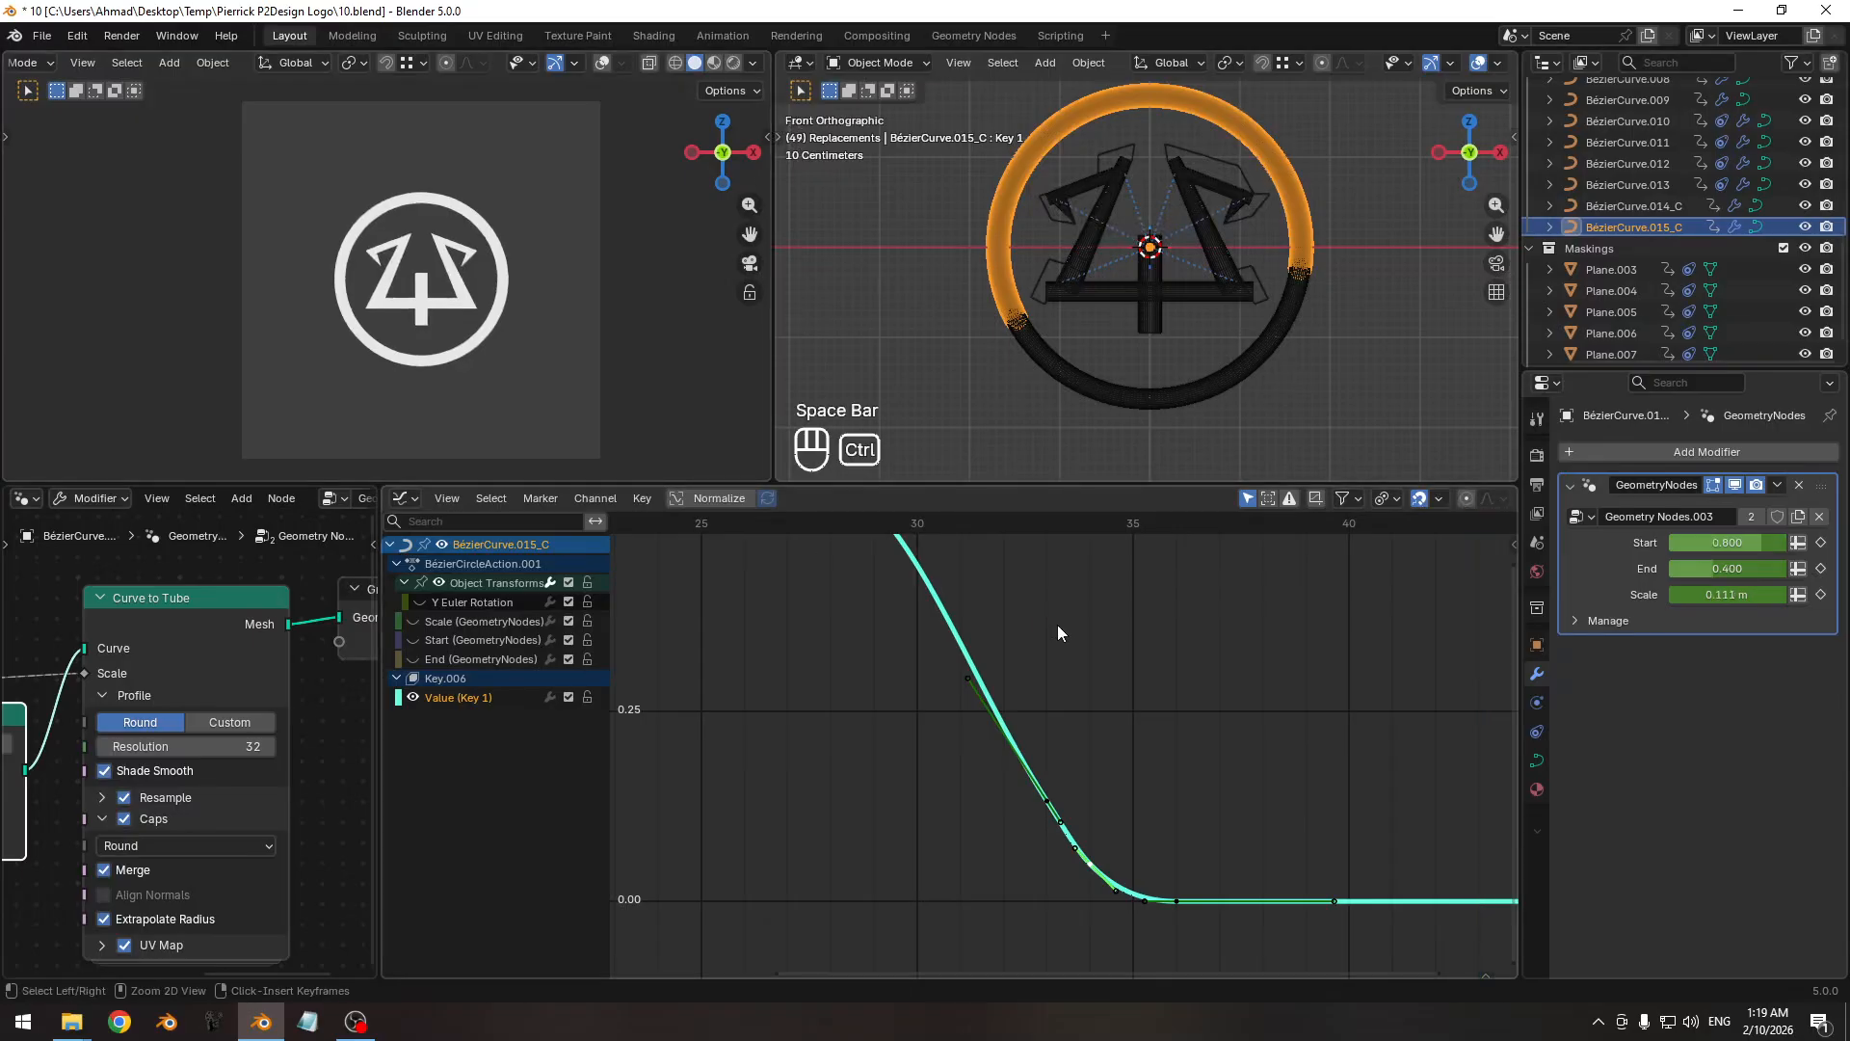
key("ctrl+s")
Isolate the upper arc's End (GeometryNodes) curve and shift its keyframes about 2 frames earlier along the time axis.
middle_click_drag(1056, 624, 910, 643, "ctrl")
left_click_drag(826, 528, 1055, 500)
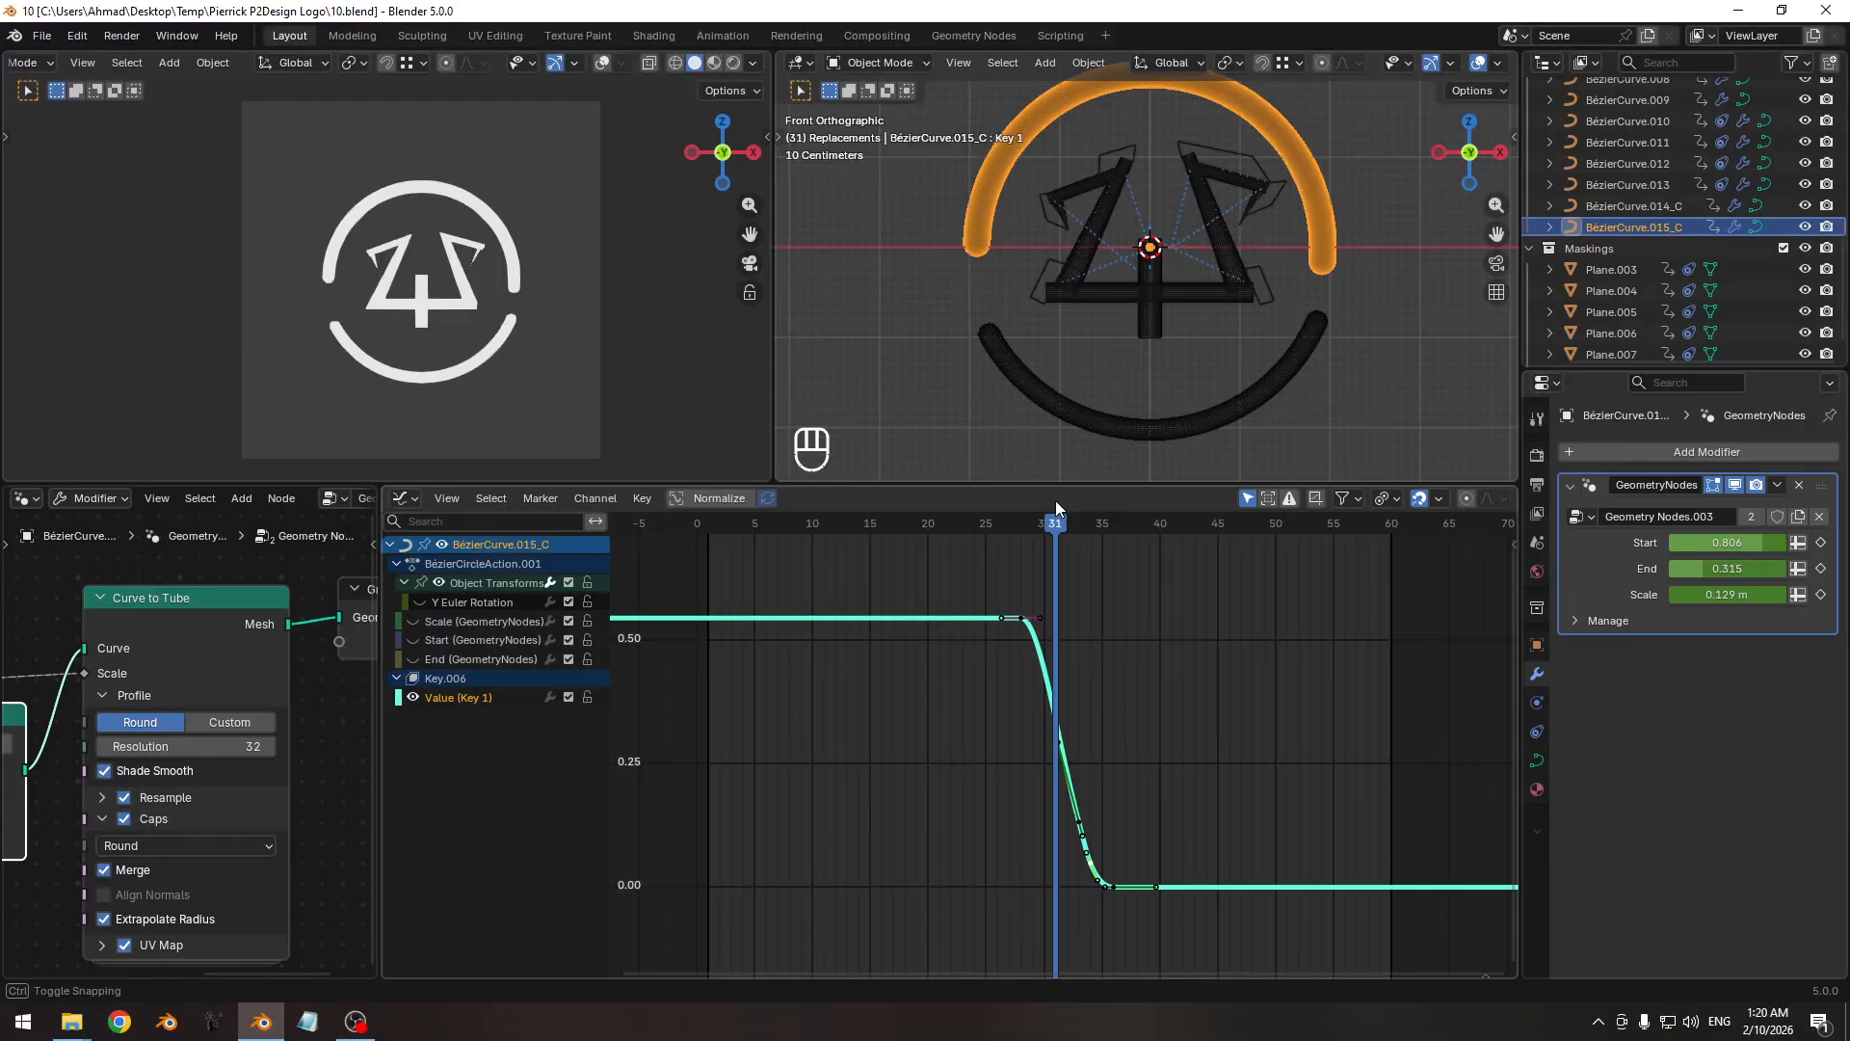
left_click(418, 658)
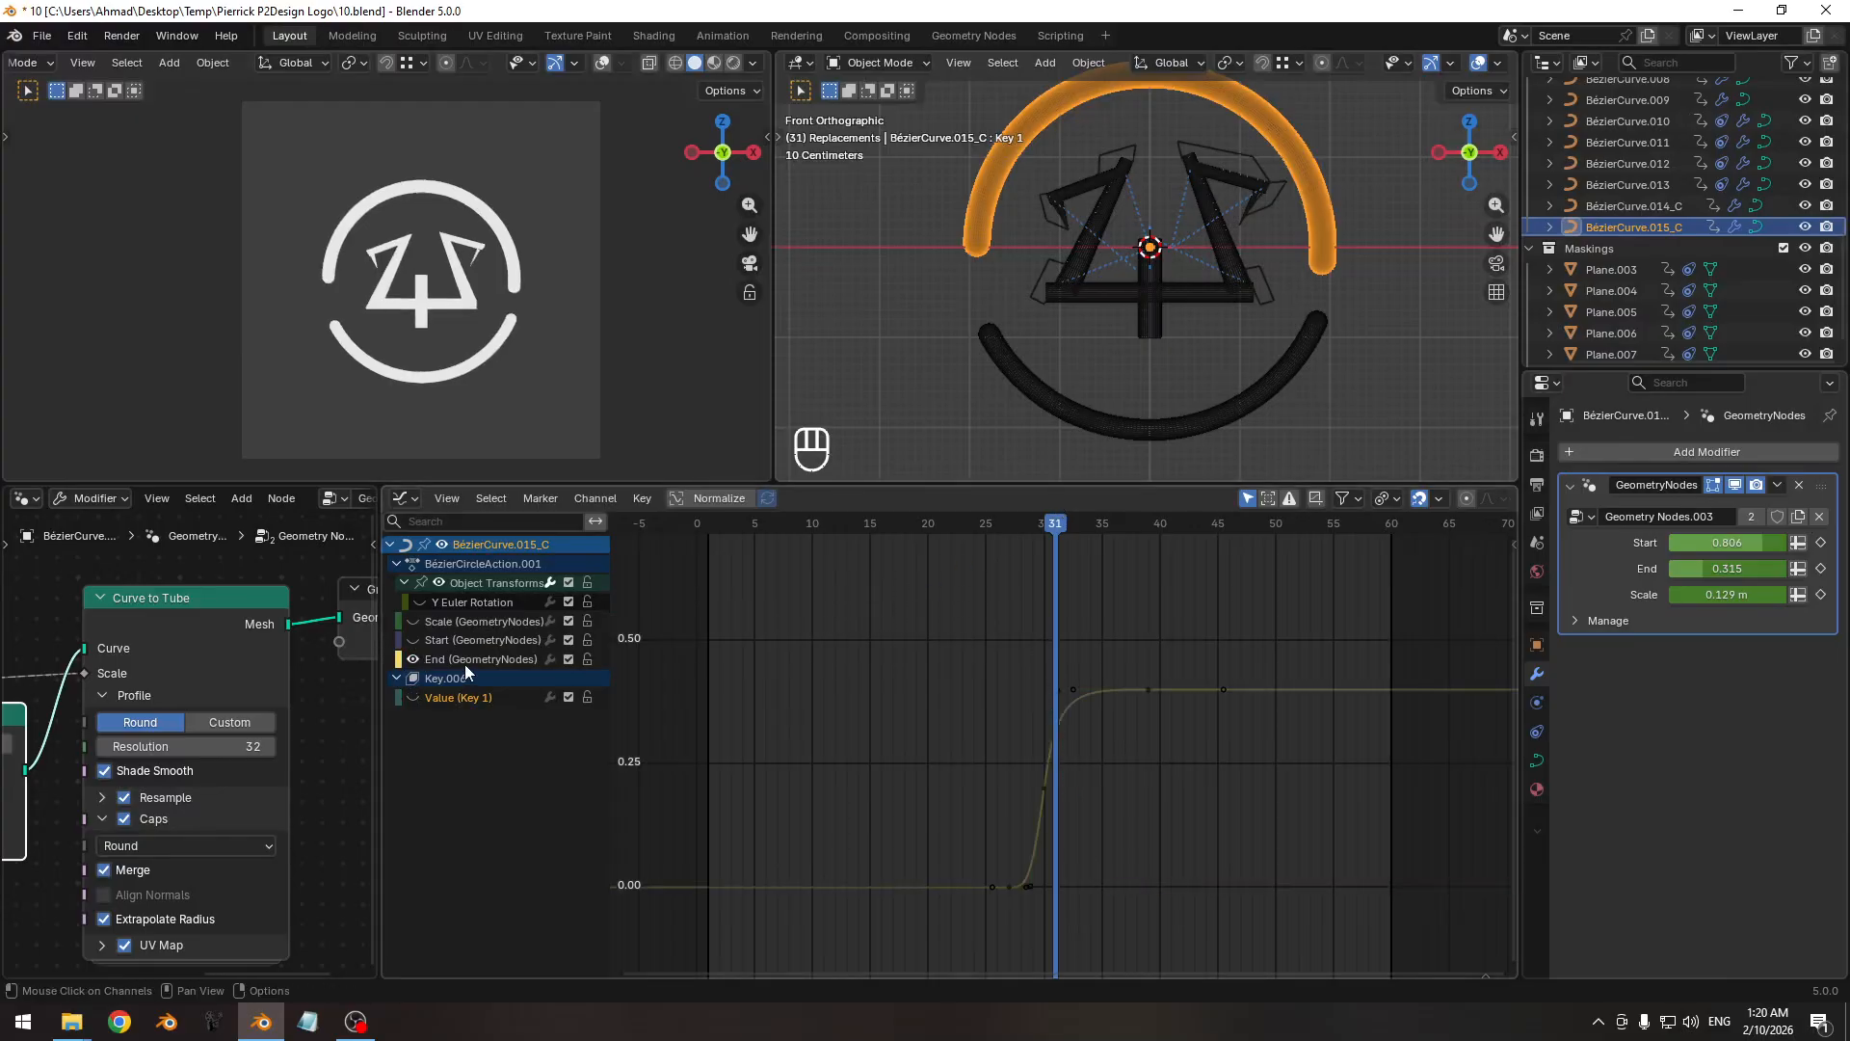
key("g")
key("x")
right_click(1002, 711)
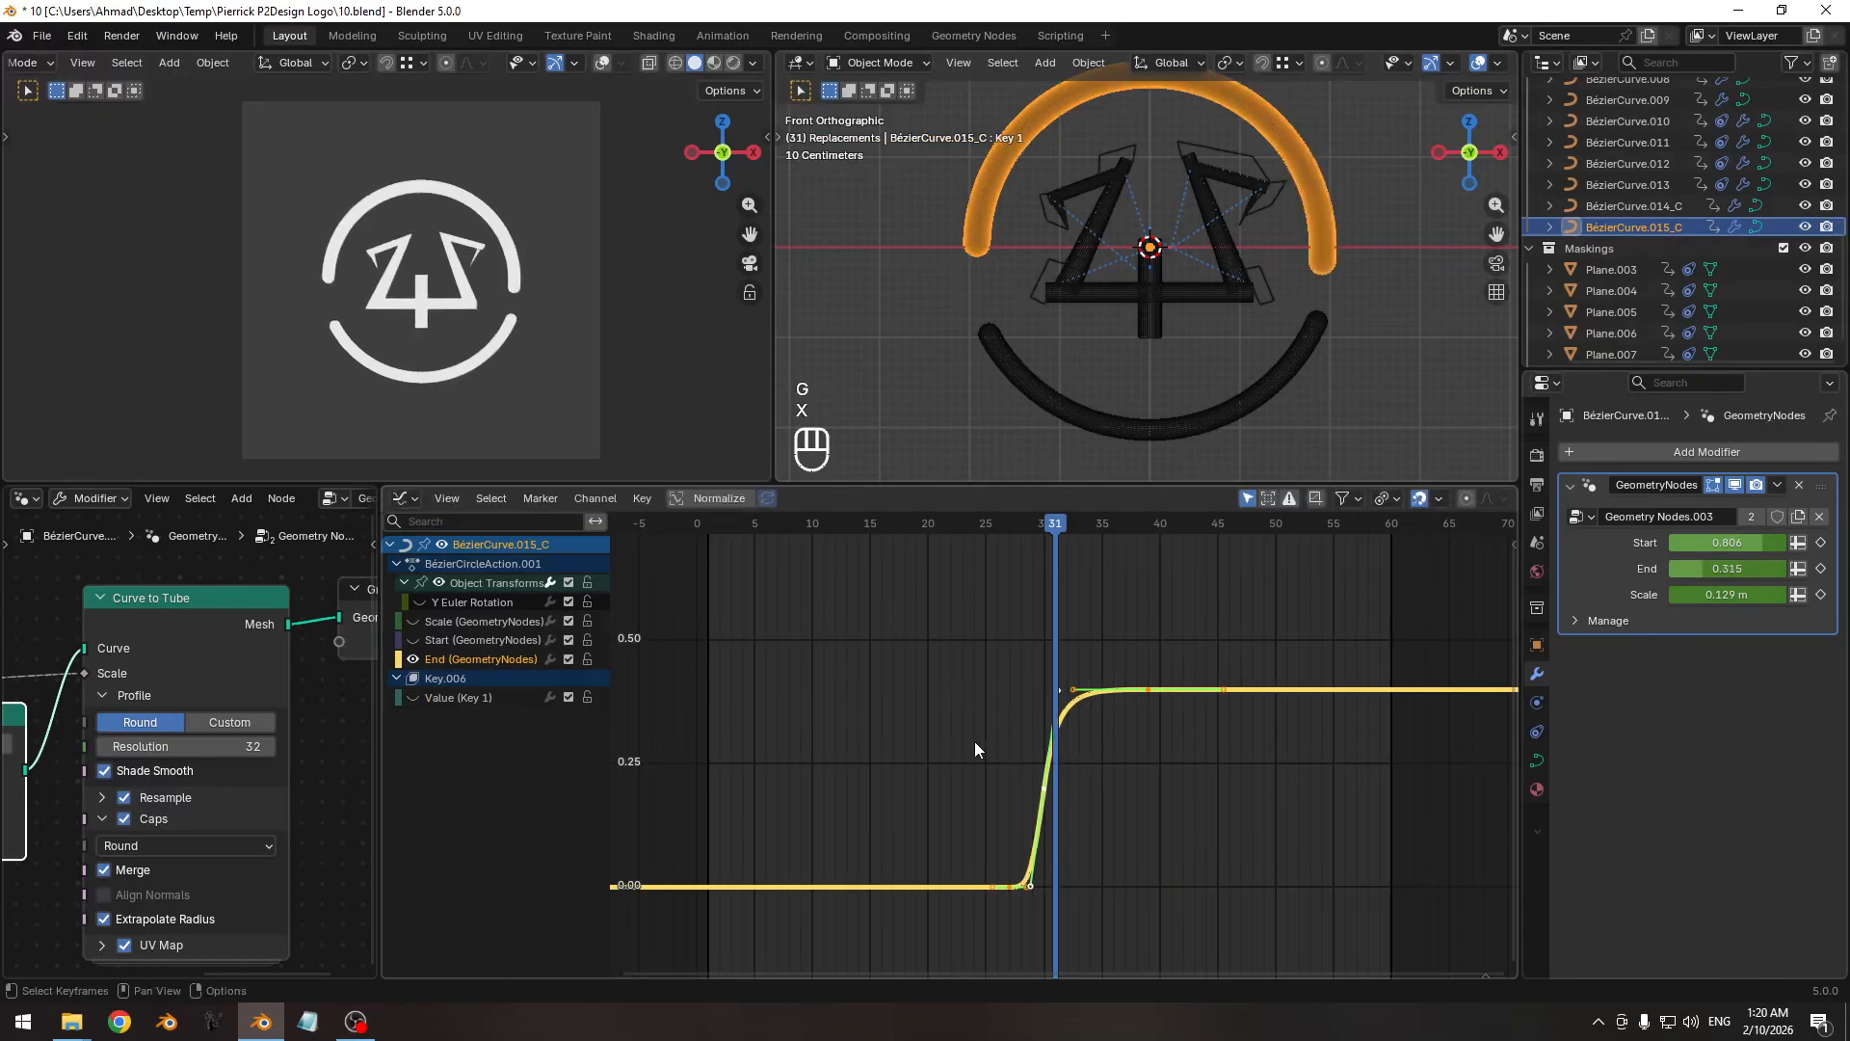
middle_click_drag(965, 649, 1021, 658, "ctrl")
key("g")
key("x")
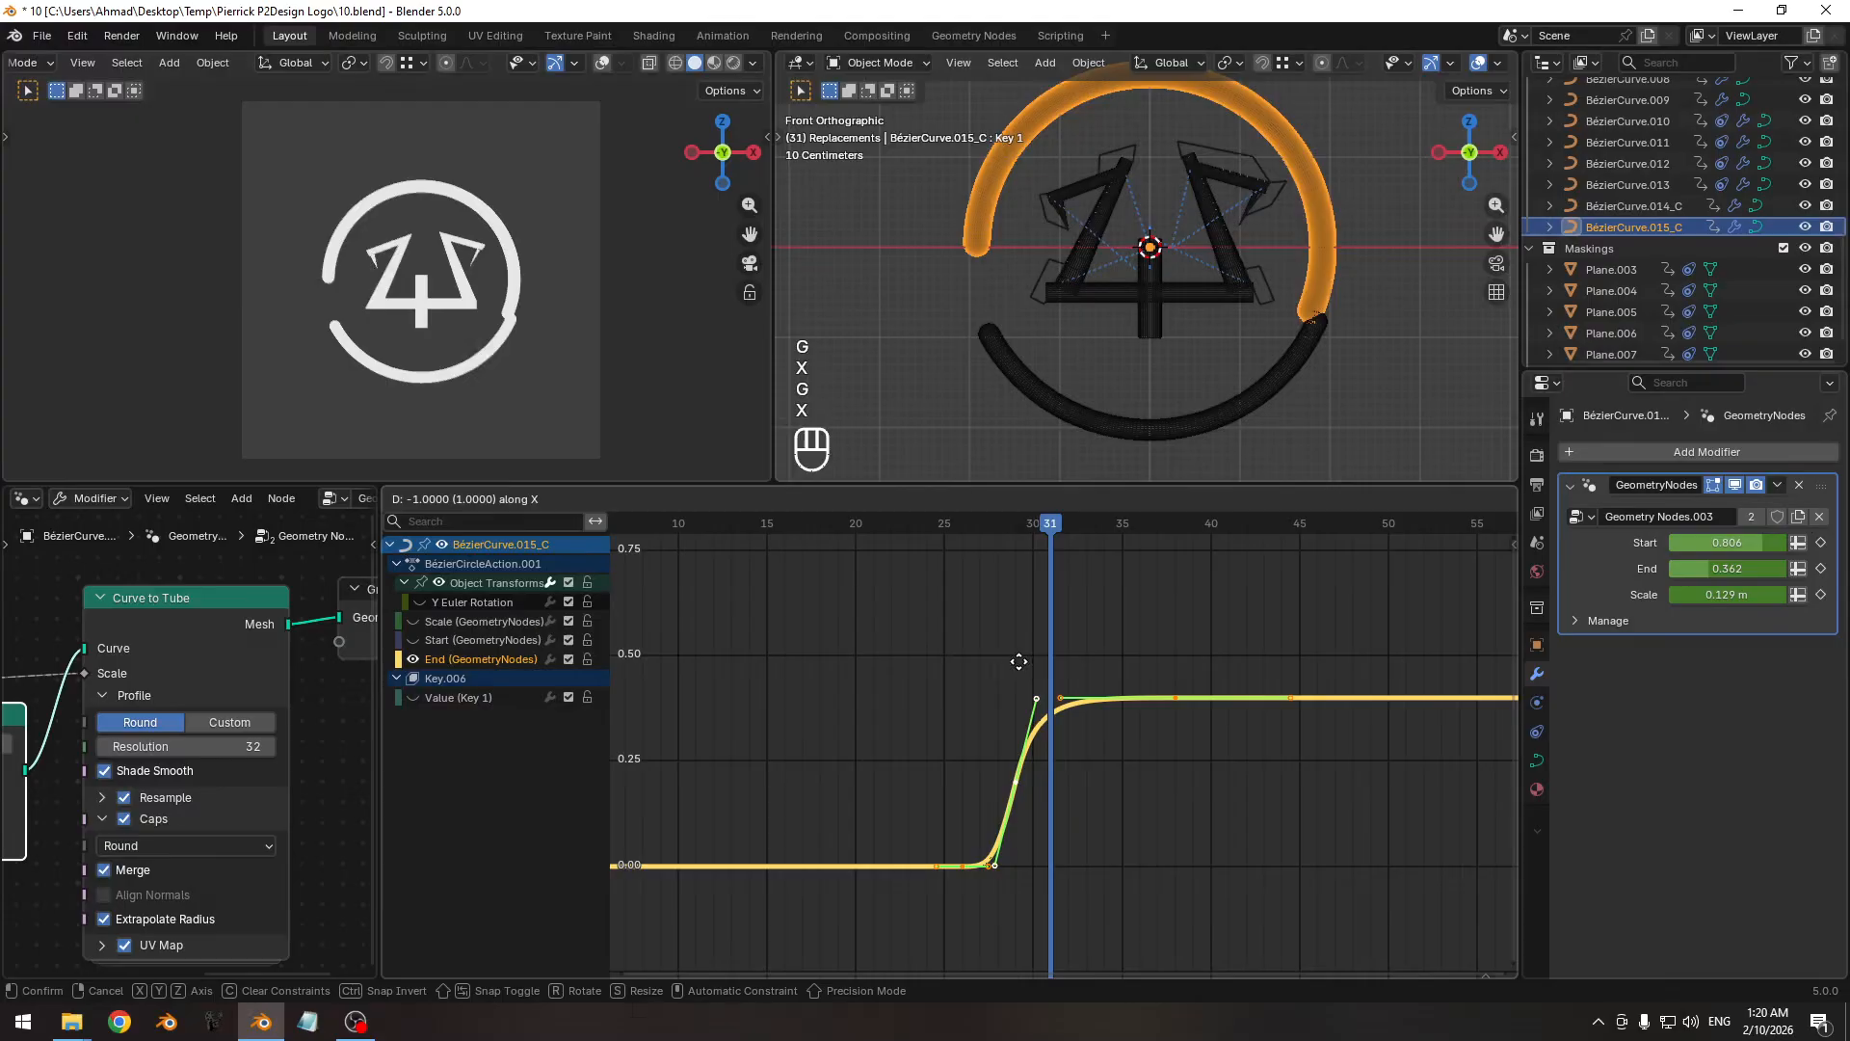
left_click(1002, 664)
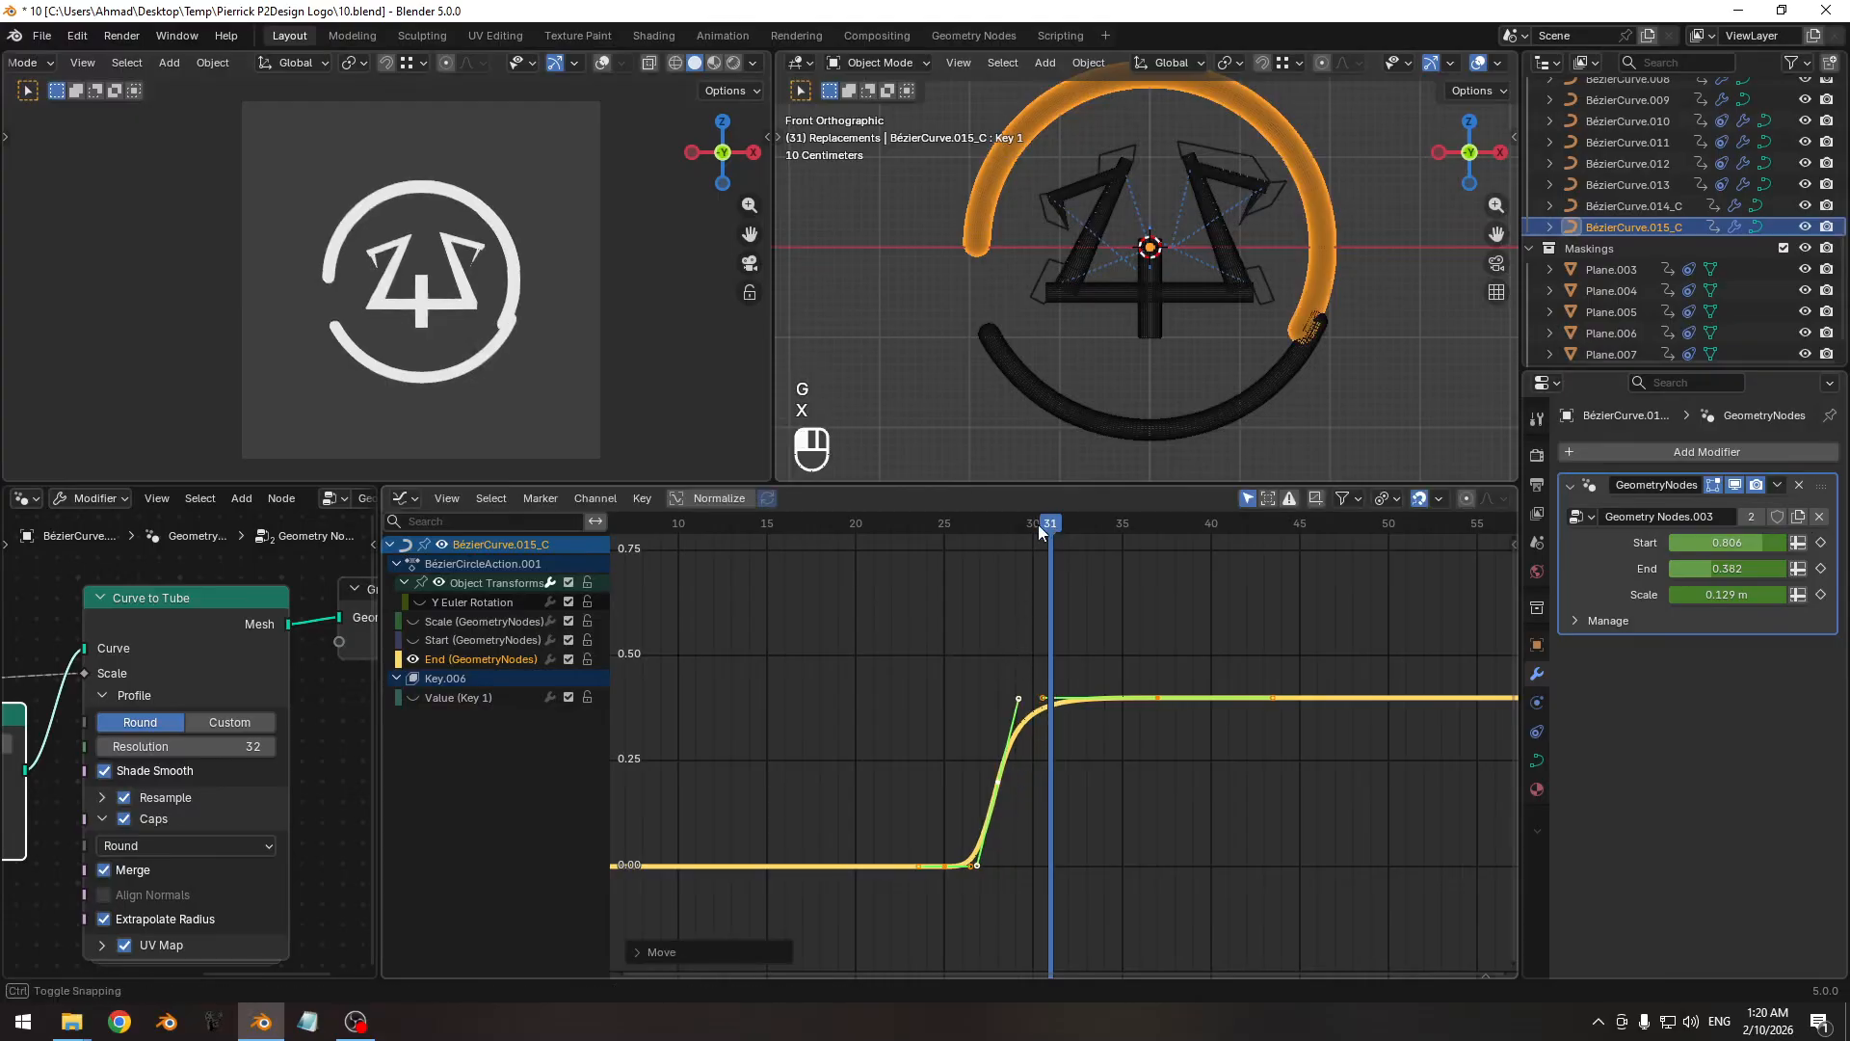
Scrub to frame 36 to check the ring closing, and shift the upper arc's End keyframes about 1 frame forward in time.
left_click_drag(1037, 524, 1140, 530)
key("g")
key("x")
left_click(1043, 646)
Play back the animation from frame 27 to review the retimed End curve, and save the file.
left_click(979, 523)
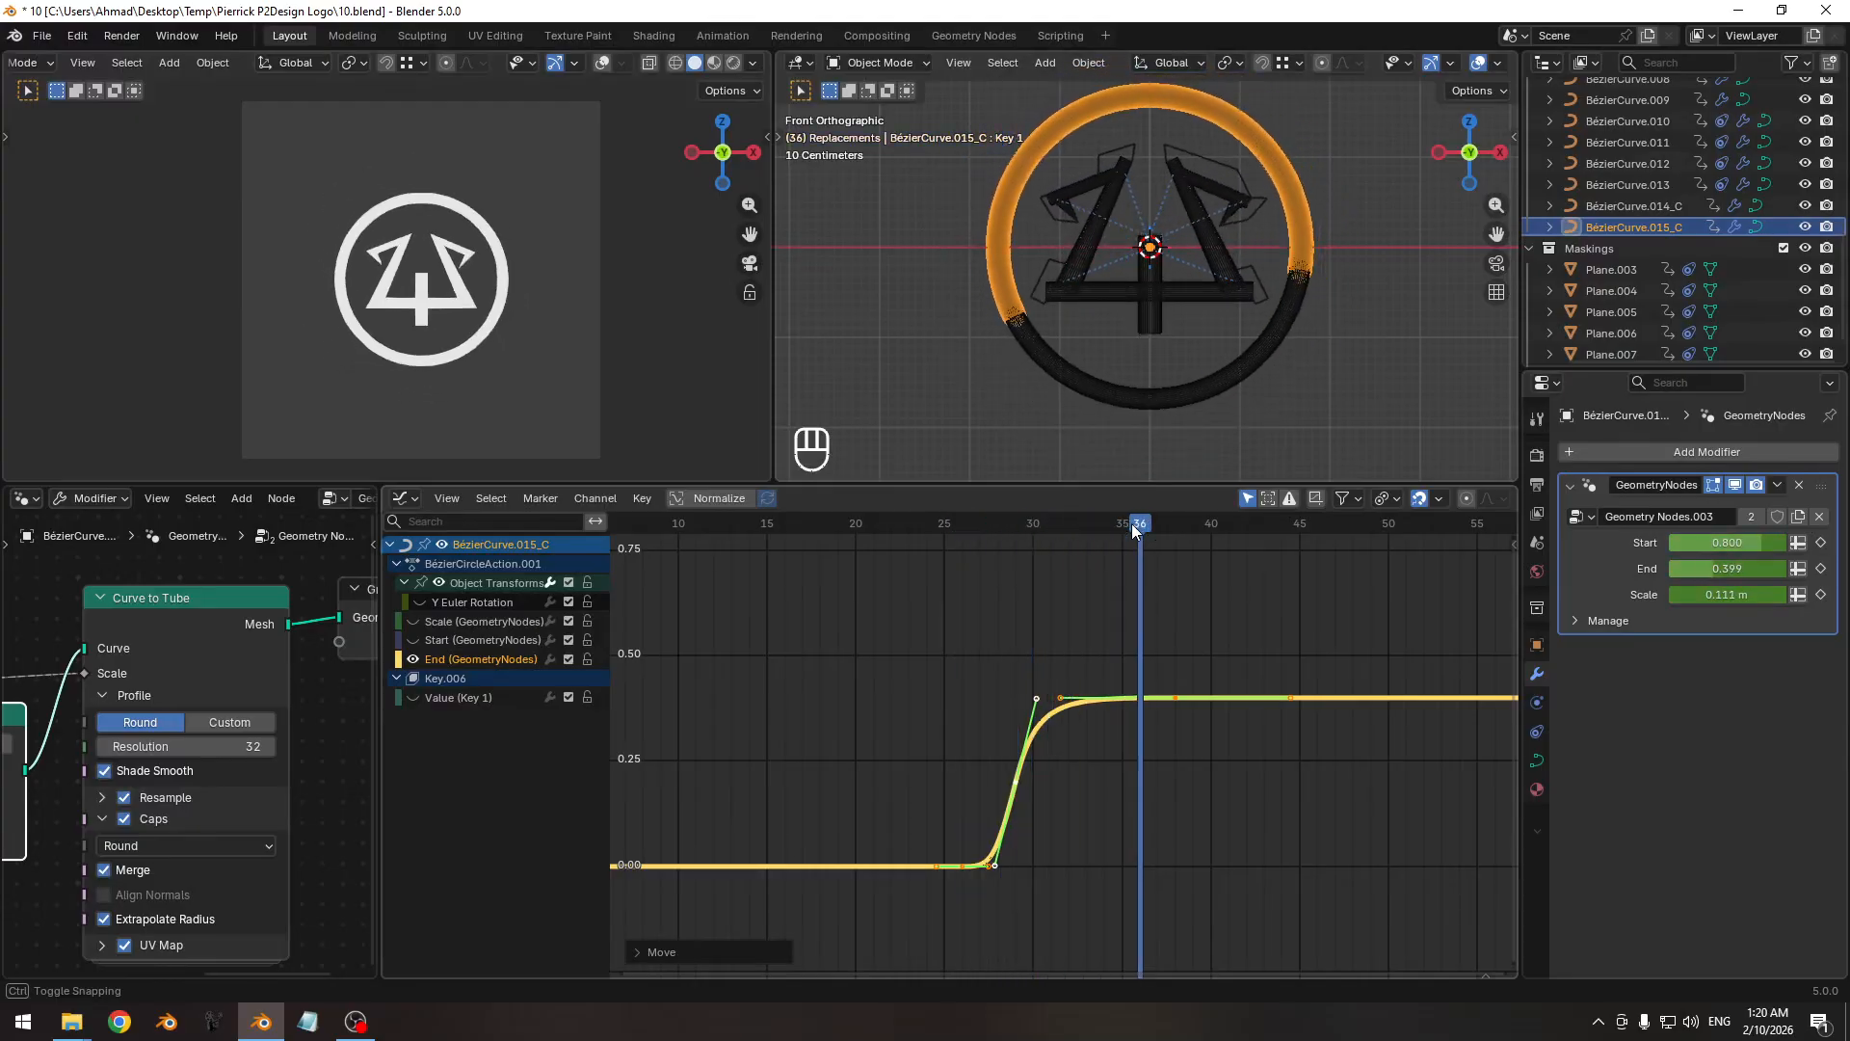
key("space")
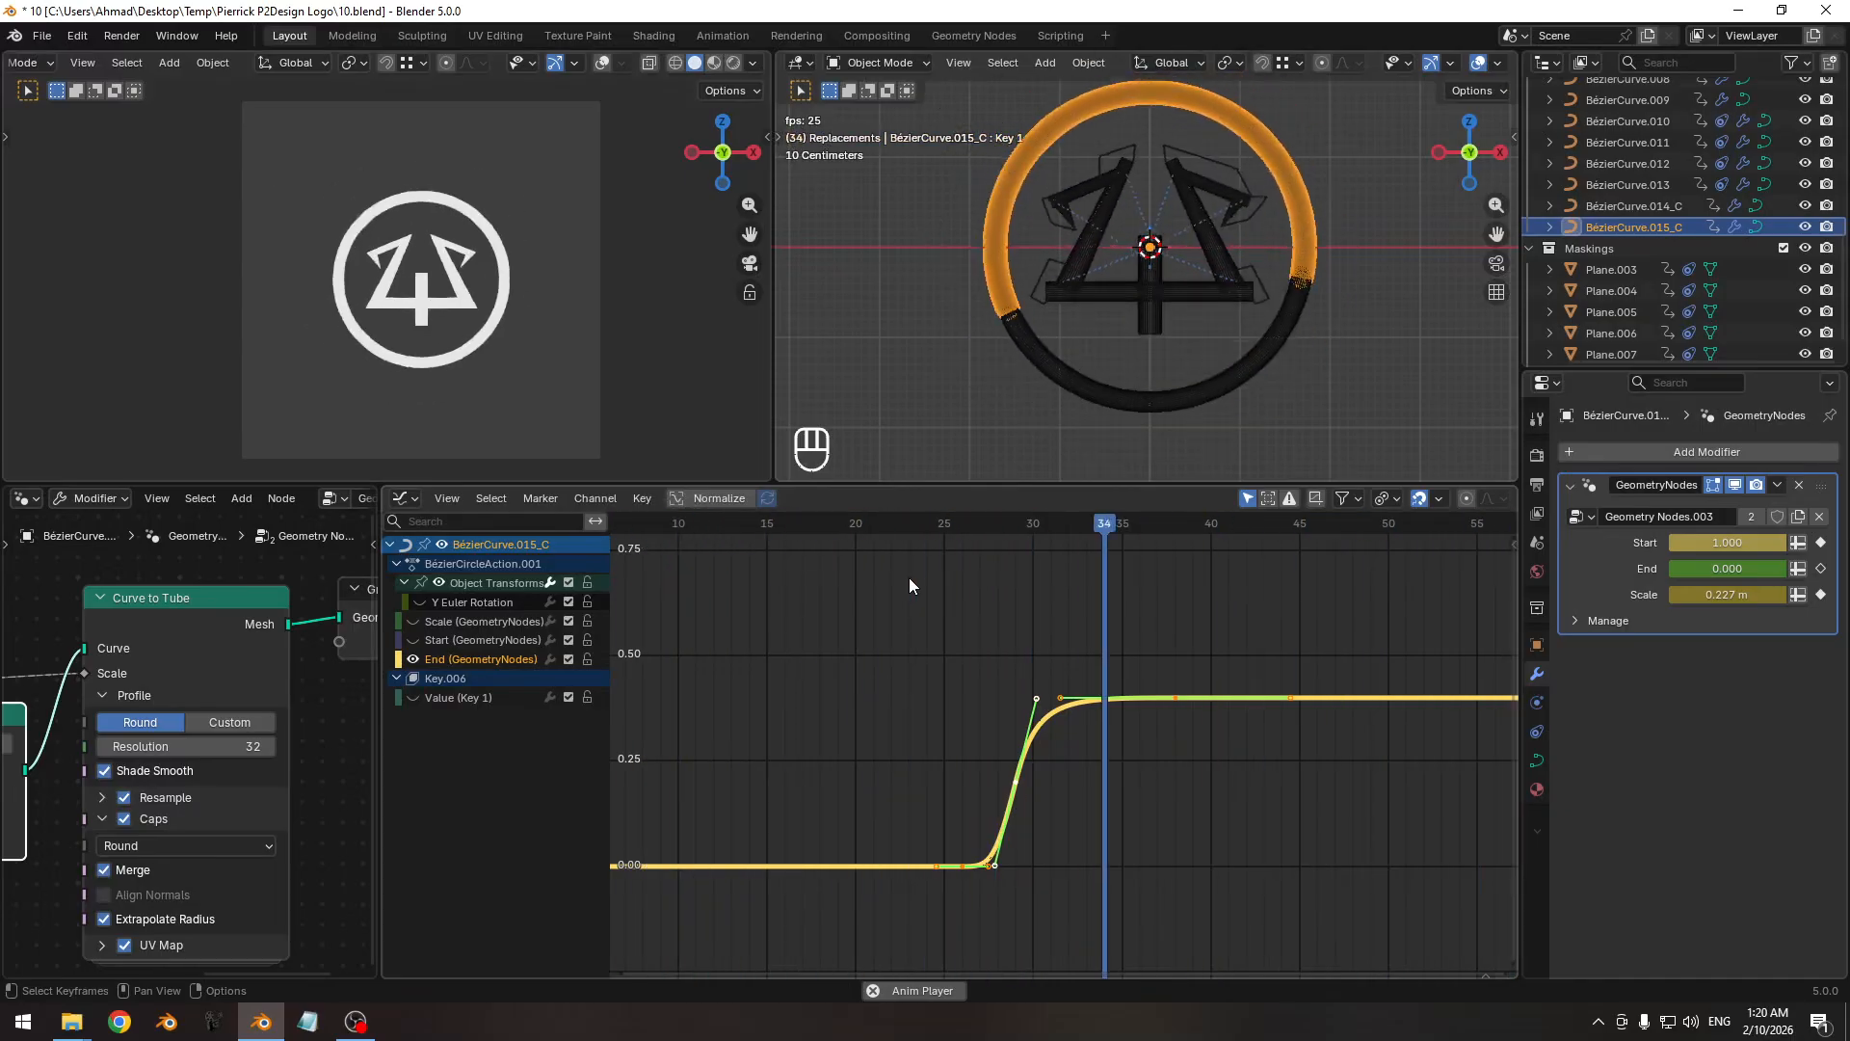
key("space")
key("ctrl+s")
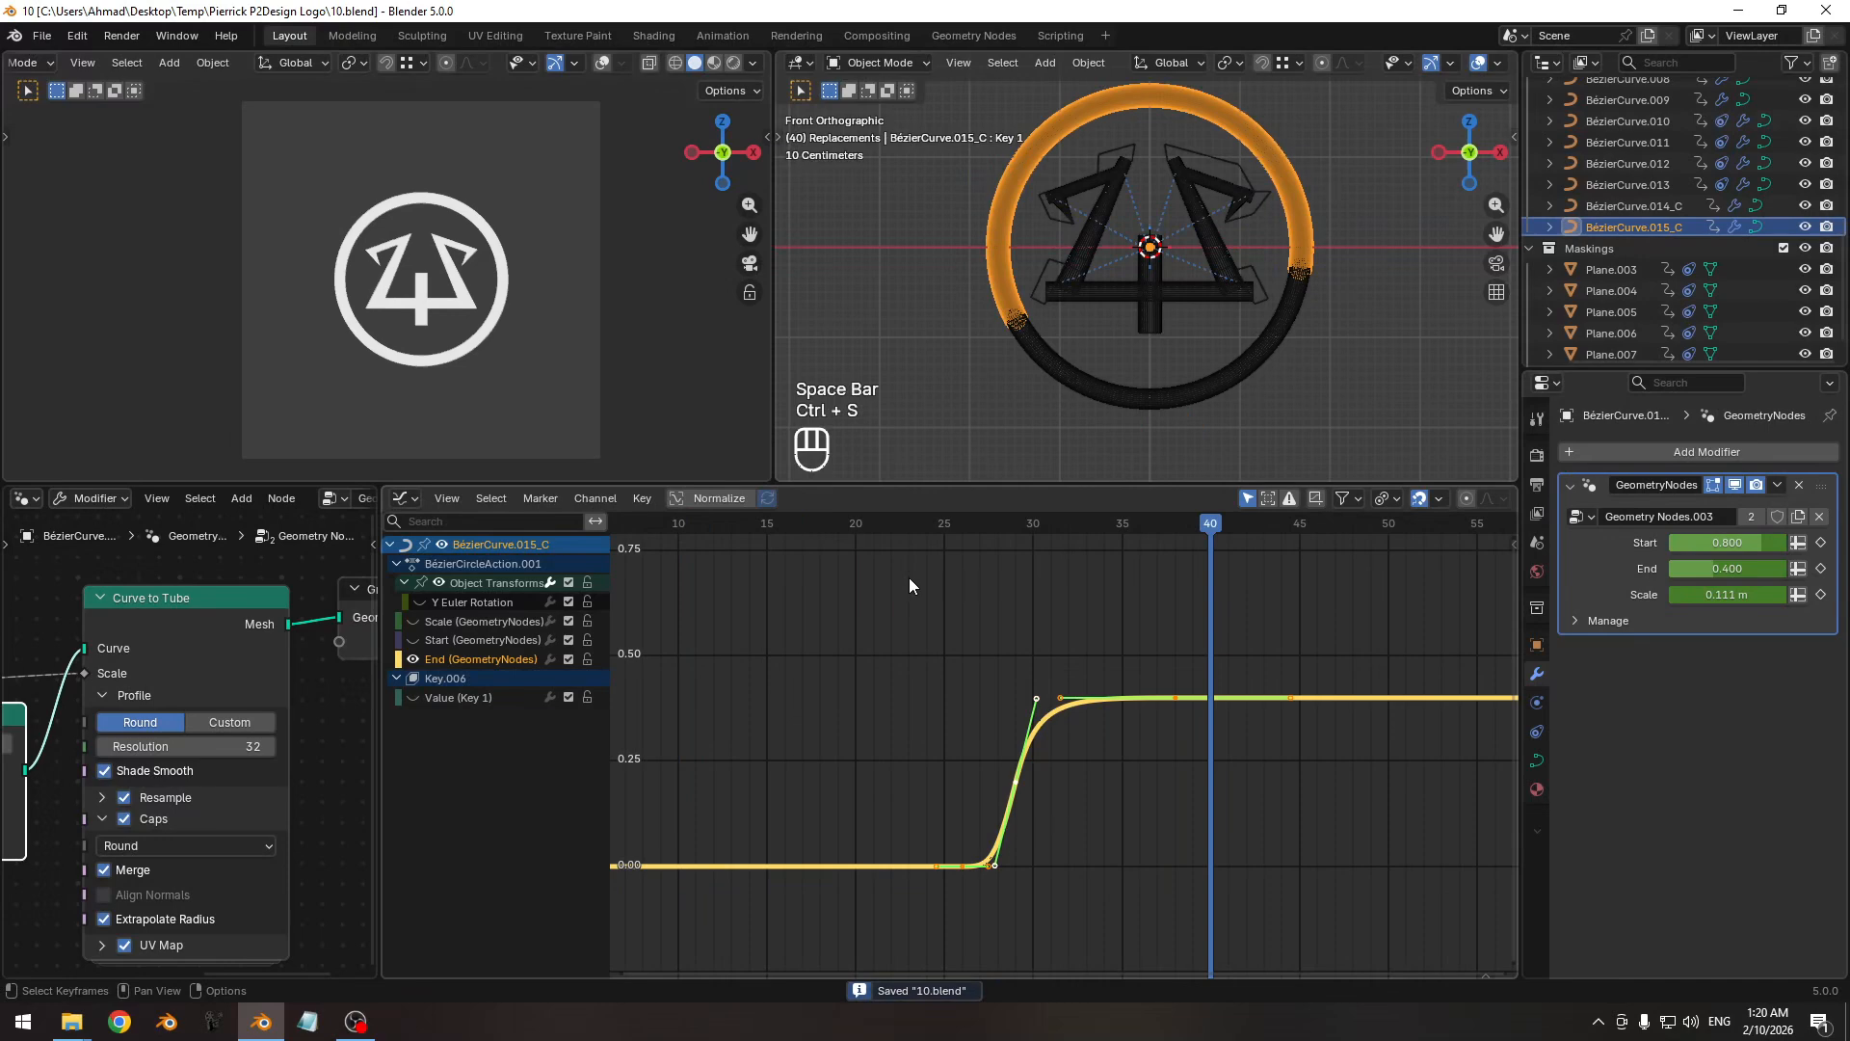
Select the lower arc BézierCurve.014_C, show only its Y Euler Rotation curve, and save the file.
left_click(1034, 368)
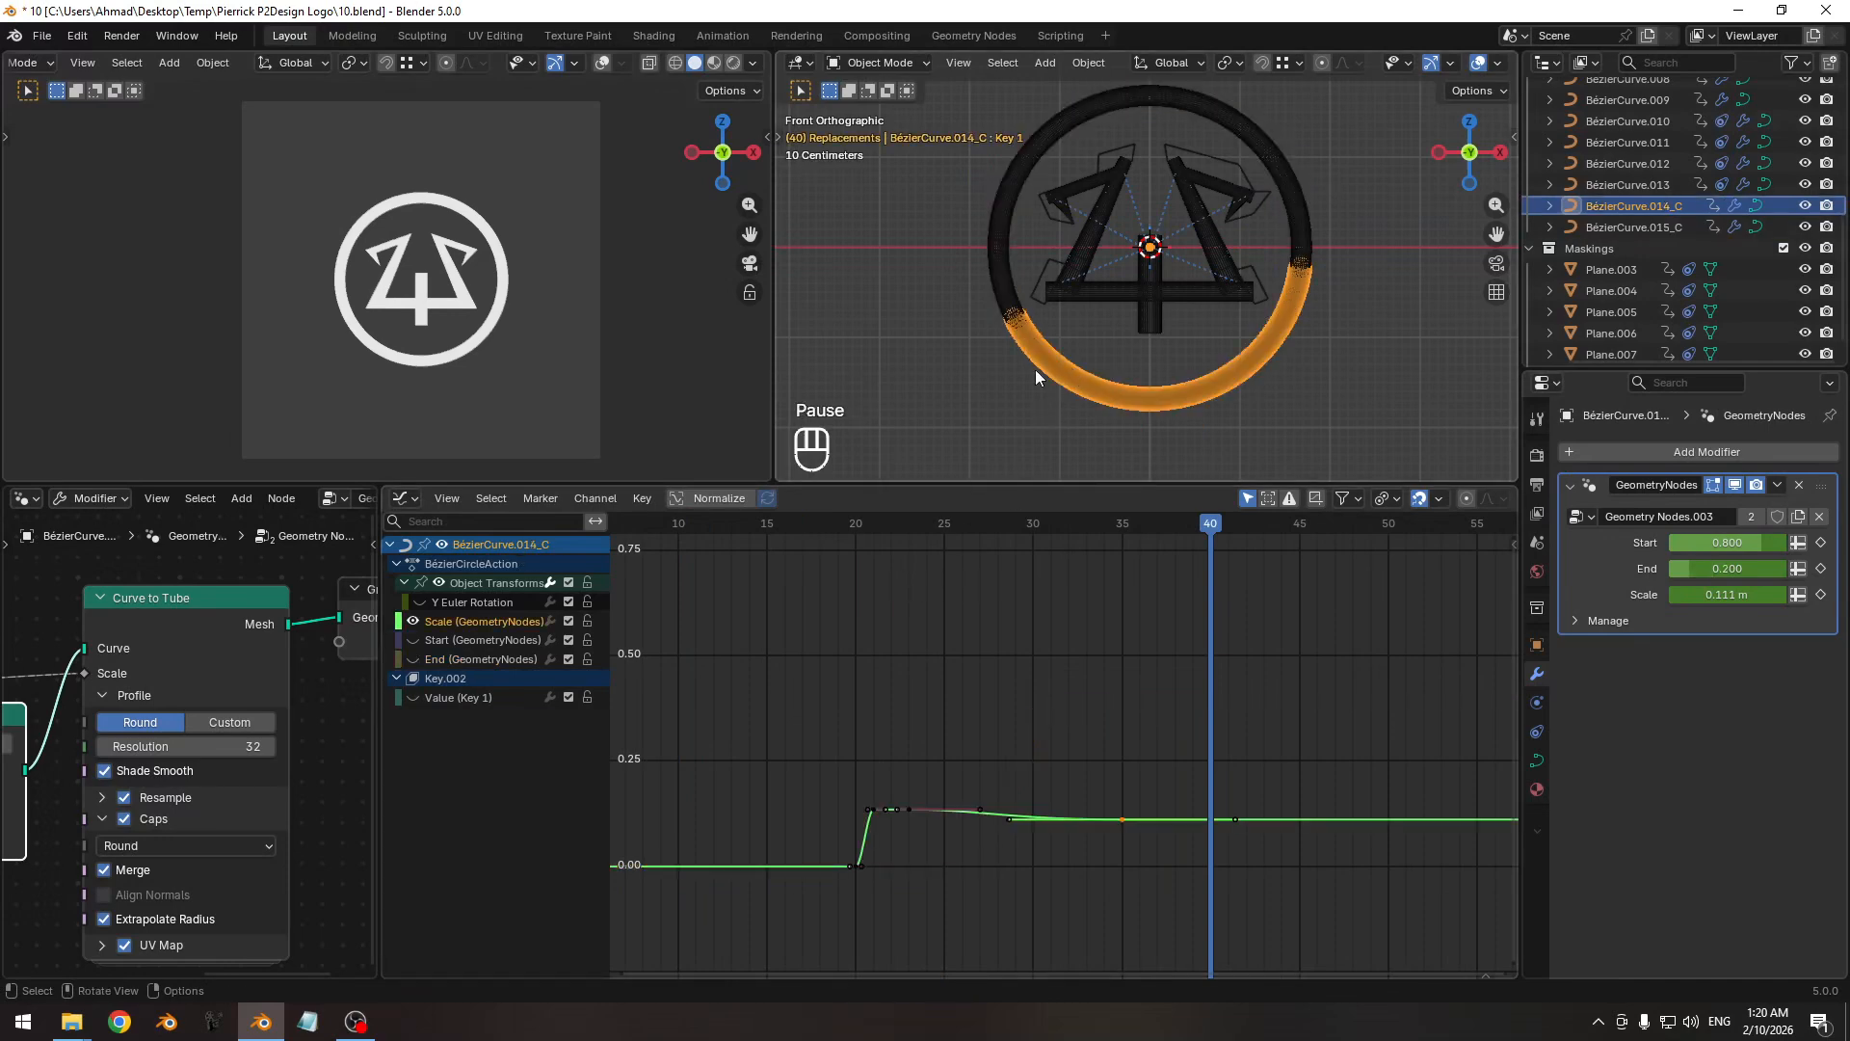
left_click(436, 601)
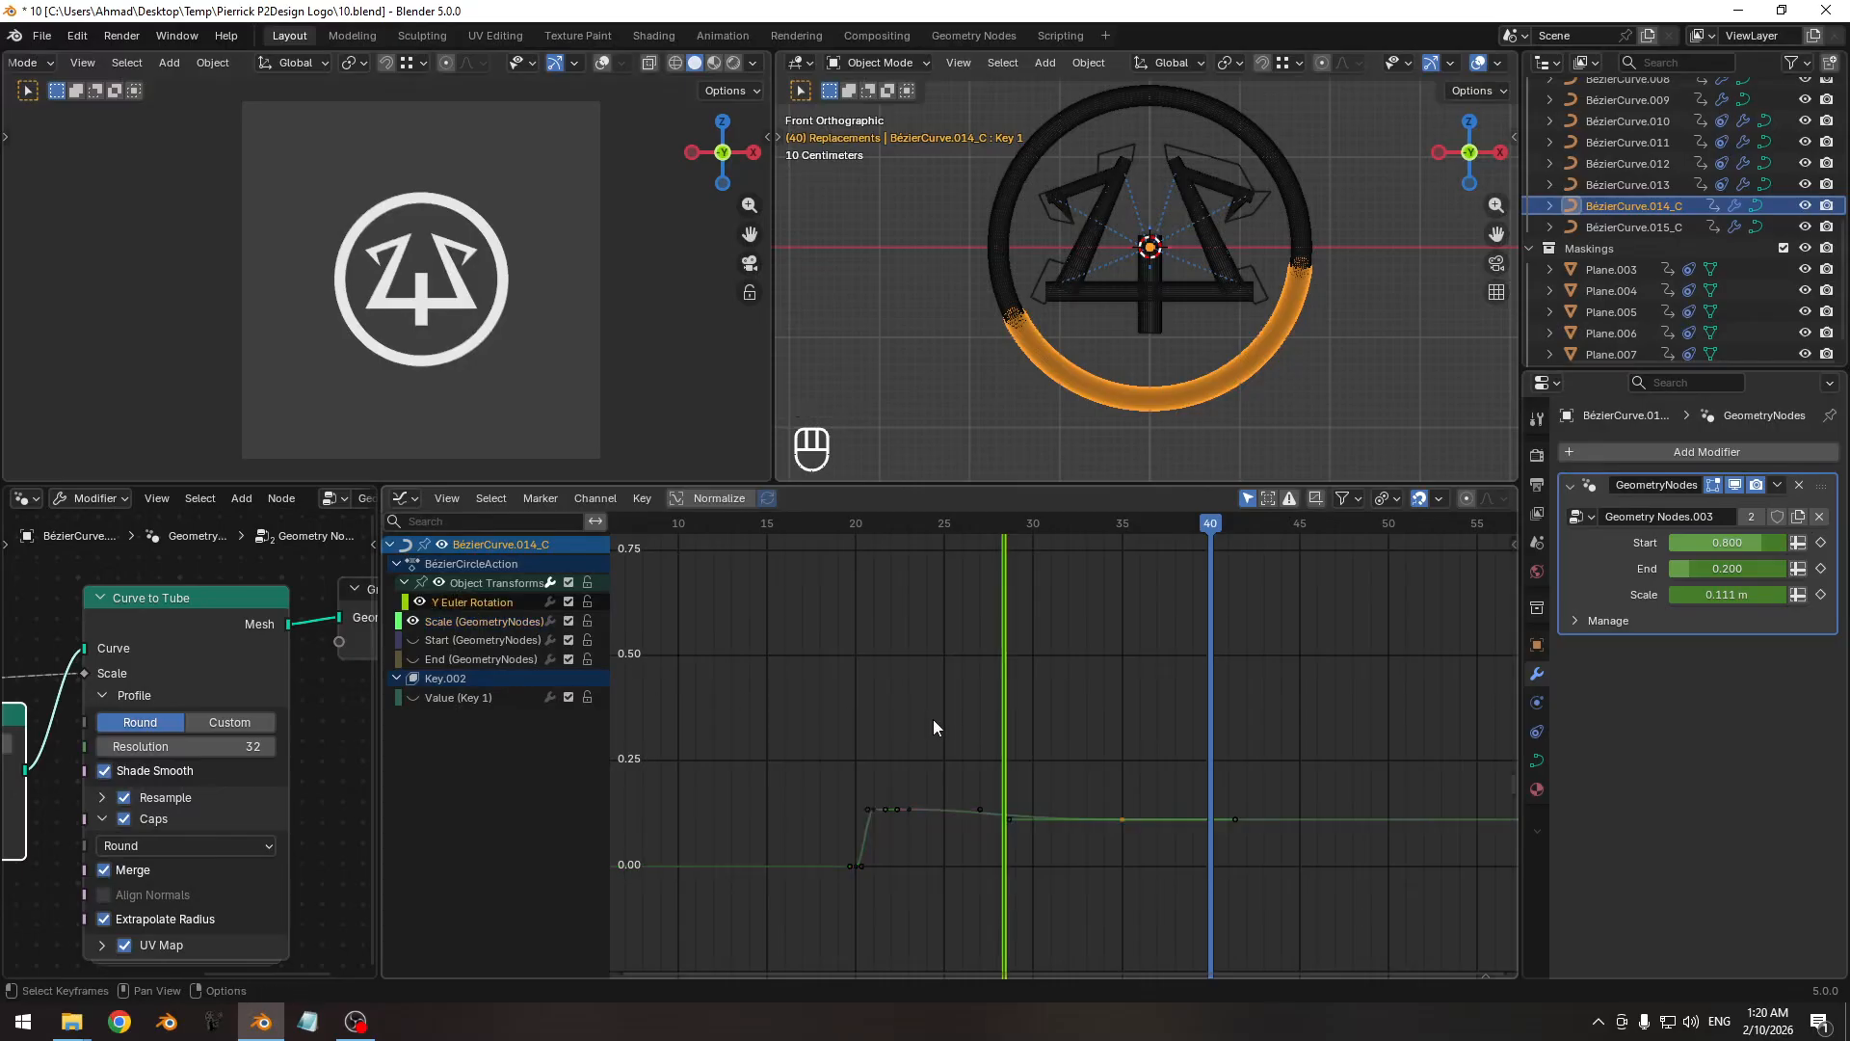
key("shift+h")
middle_click_drag(1177, 805, 1131, 647, "ctrl")
key("ctrl+s")
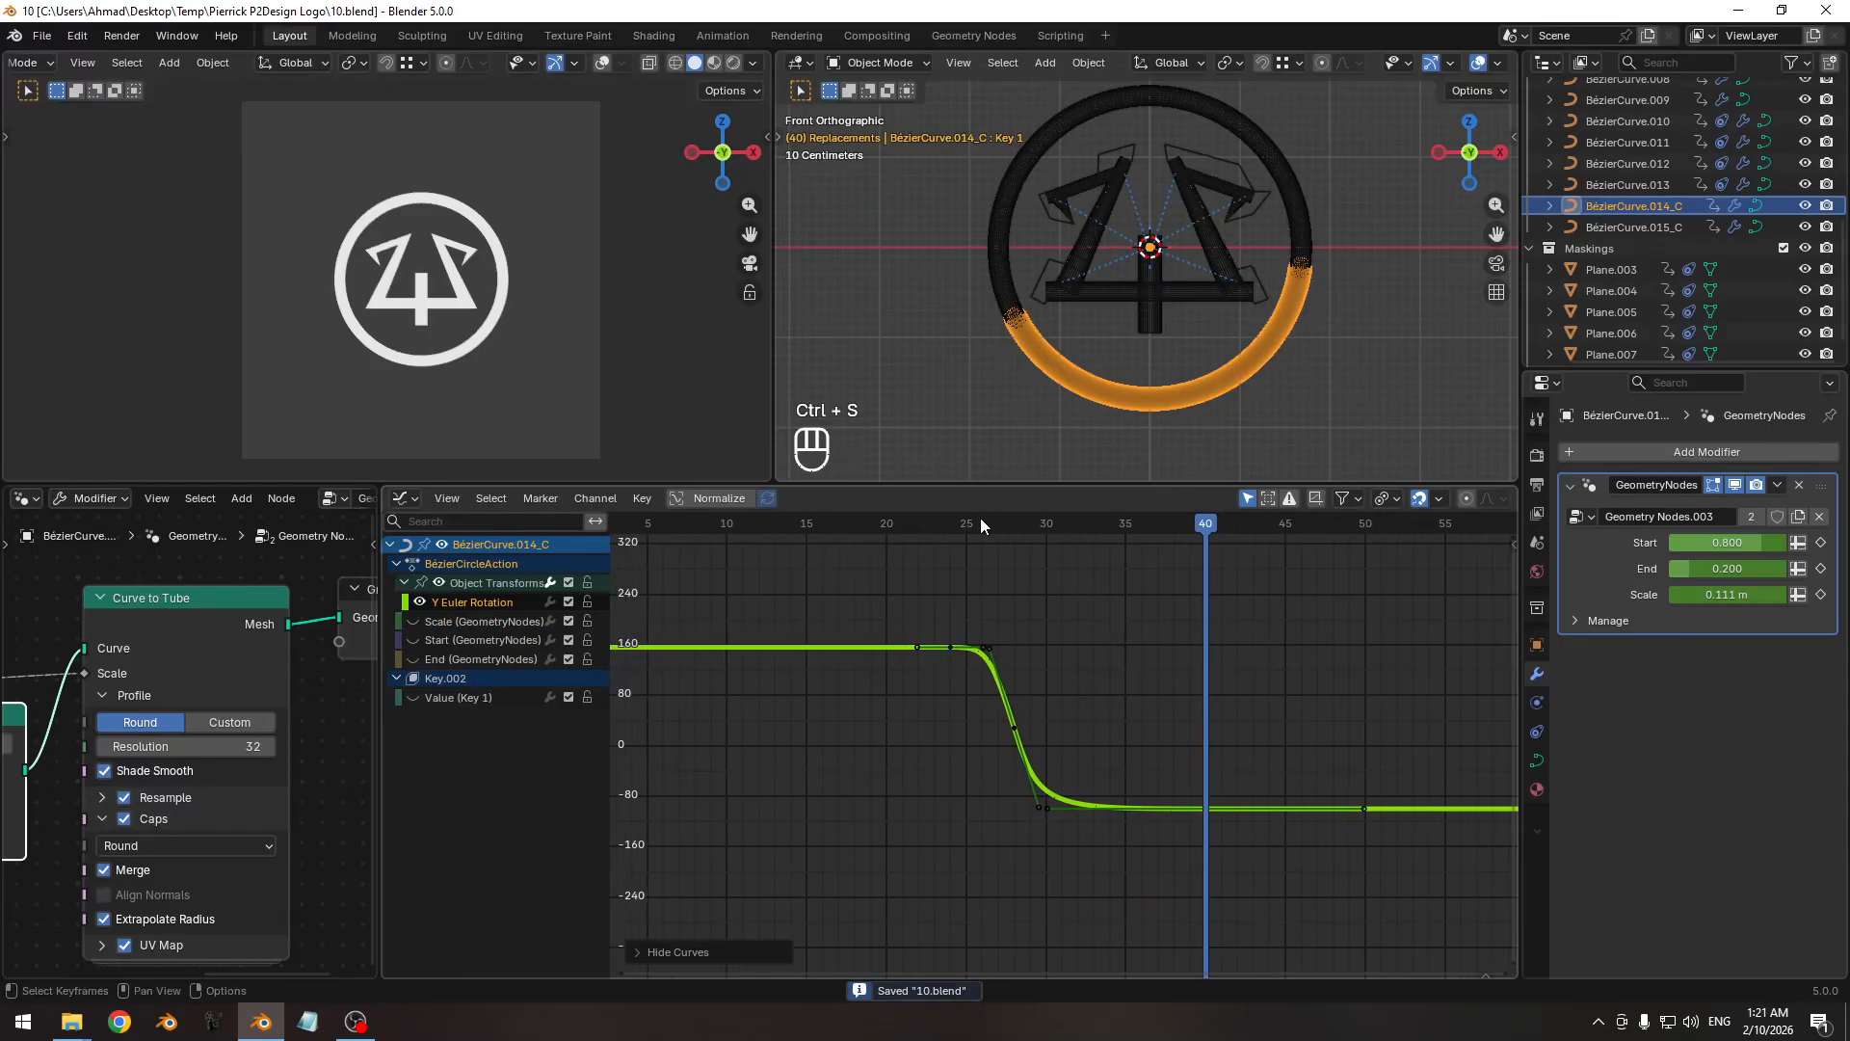
Scale all of the lower arc's Y Euler Rotation keyframes by 2 around the 2D cursor snapped to the keyframe at frame 24.
left_click_drag(980, 520, 1038, 546)
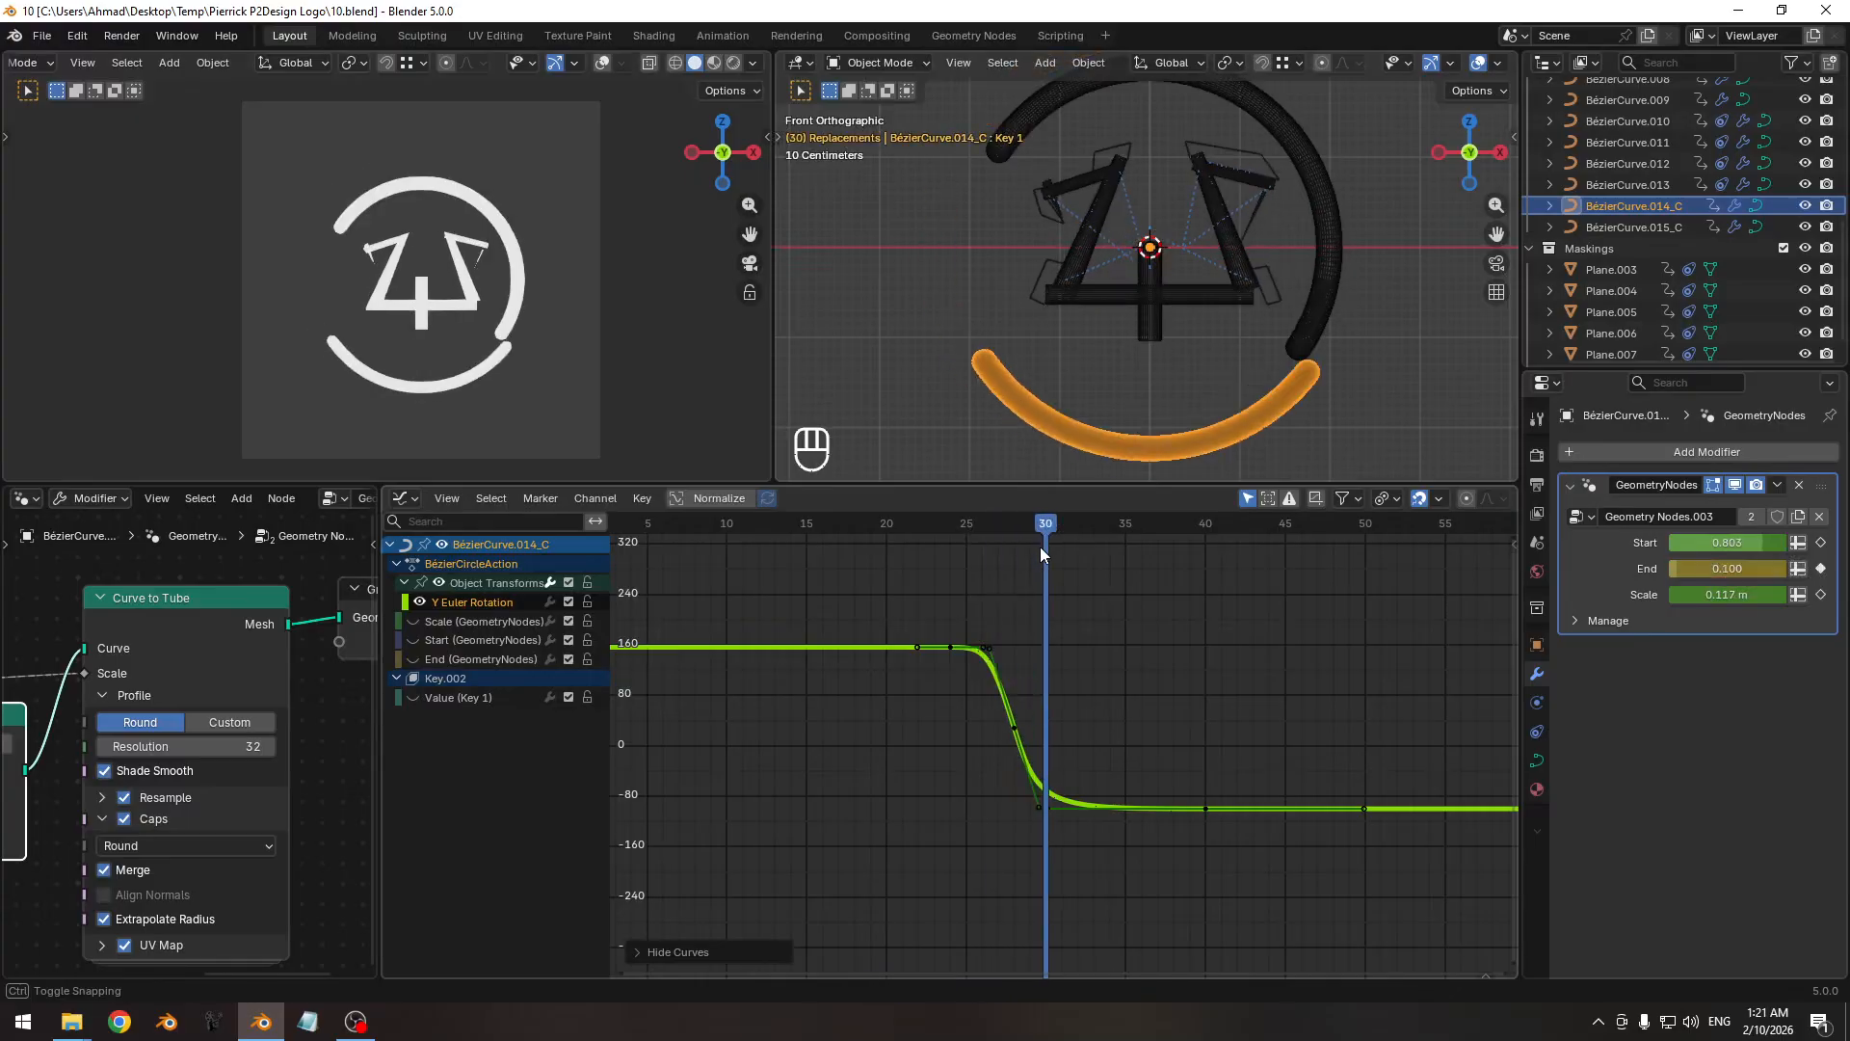
left_click_drag(1039, 547, 956, 574)
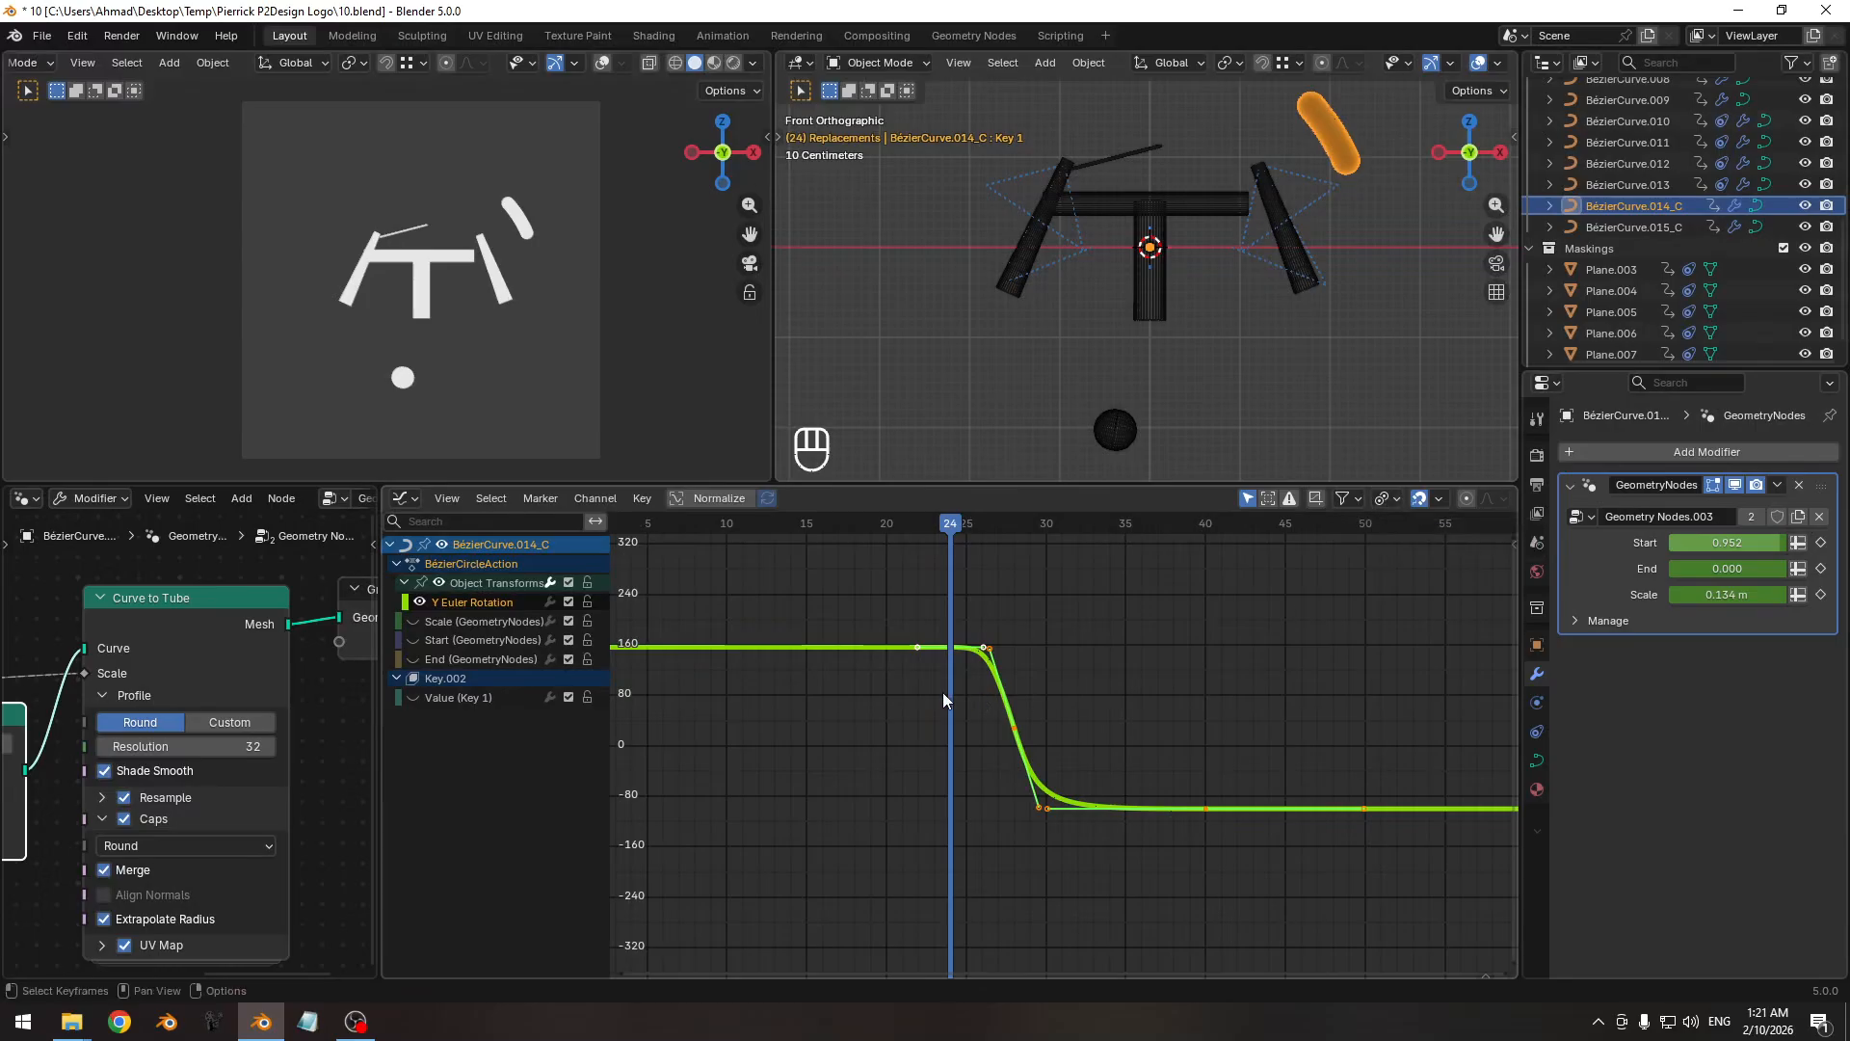
key("shift+s")
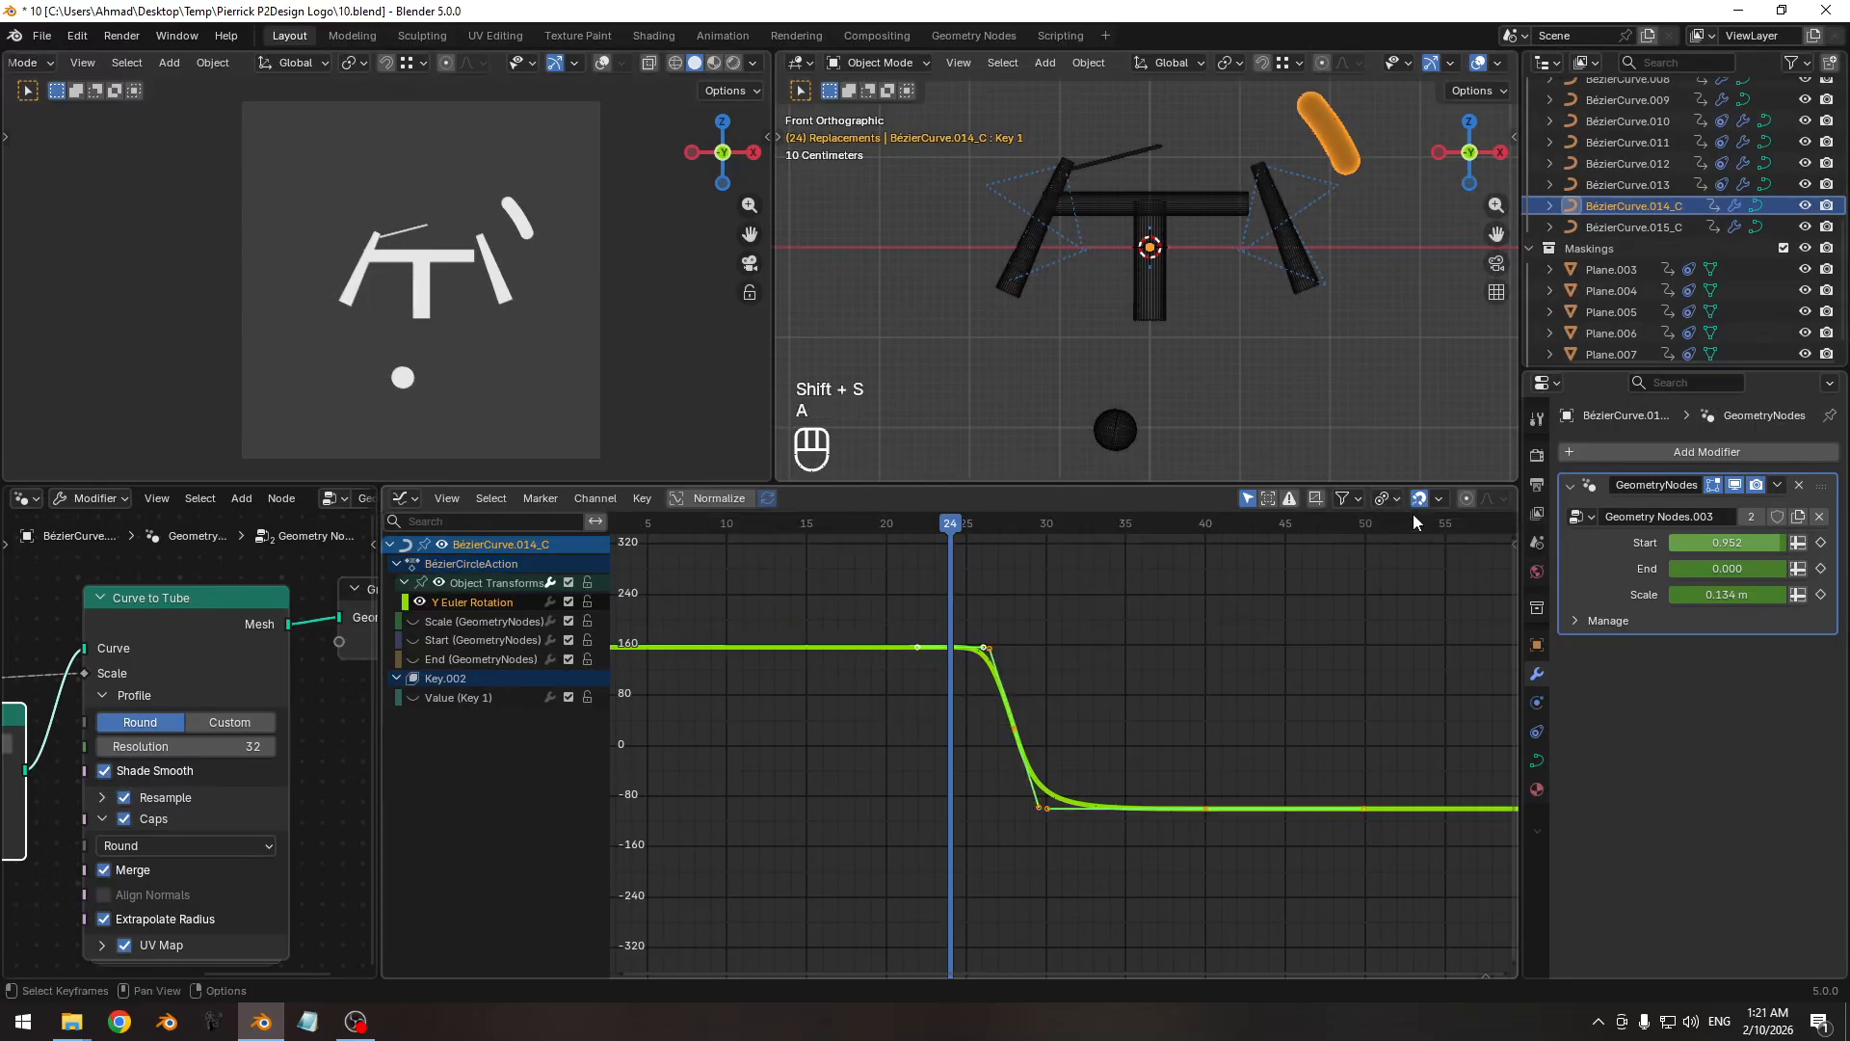
left_click(1387, 499)
left_click(1417, 572)
key("s")
right_click(1325, 719)
key("s")
key("KP_2")
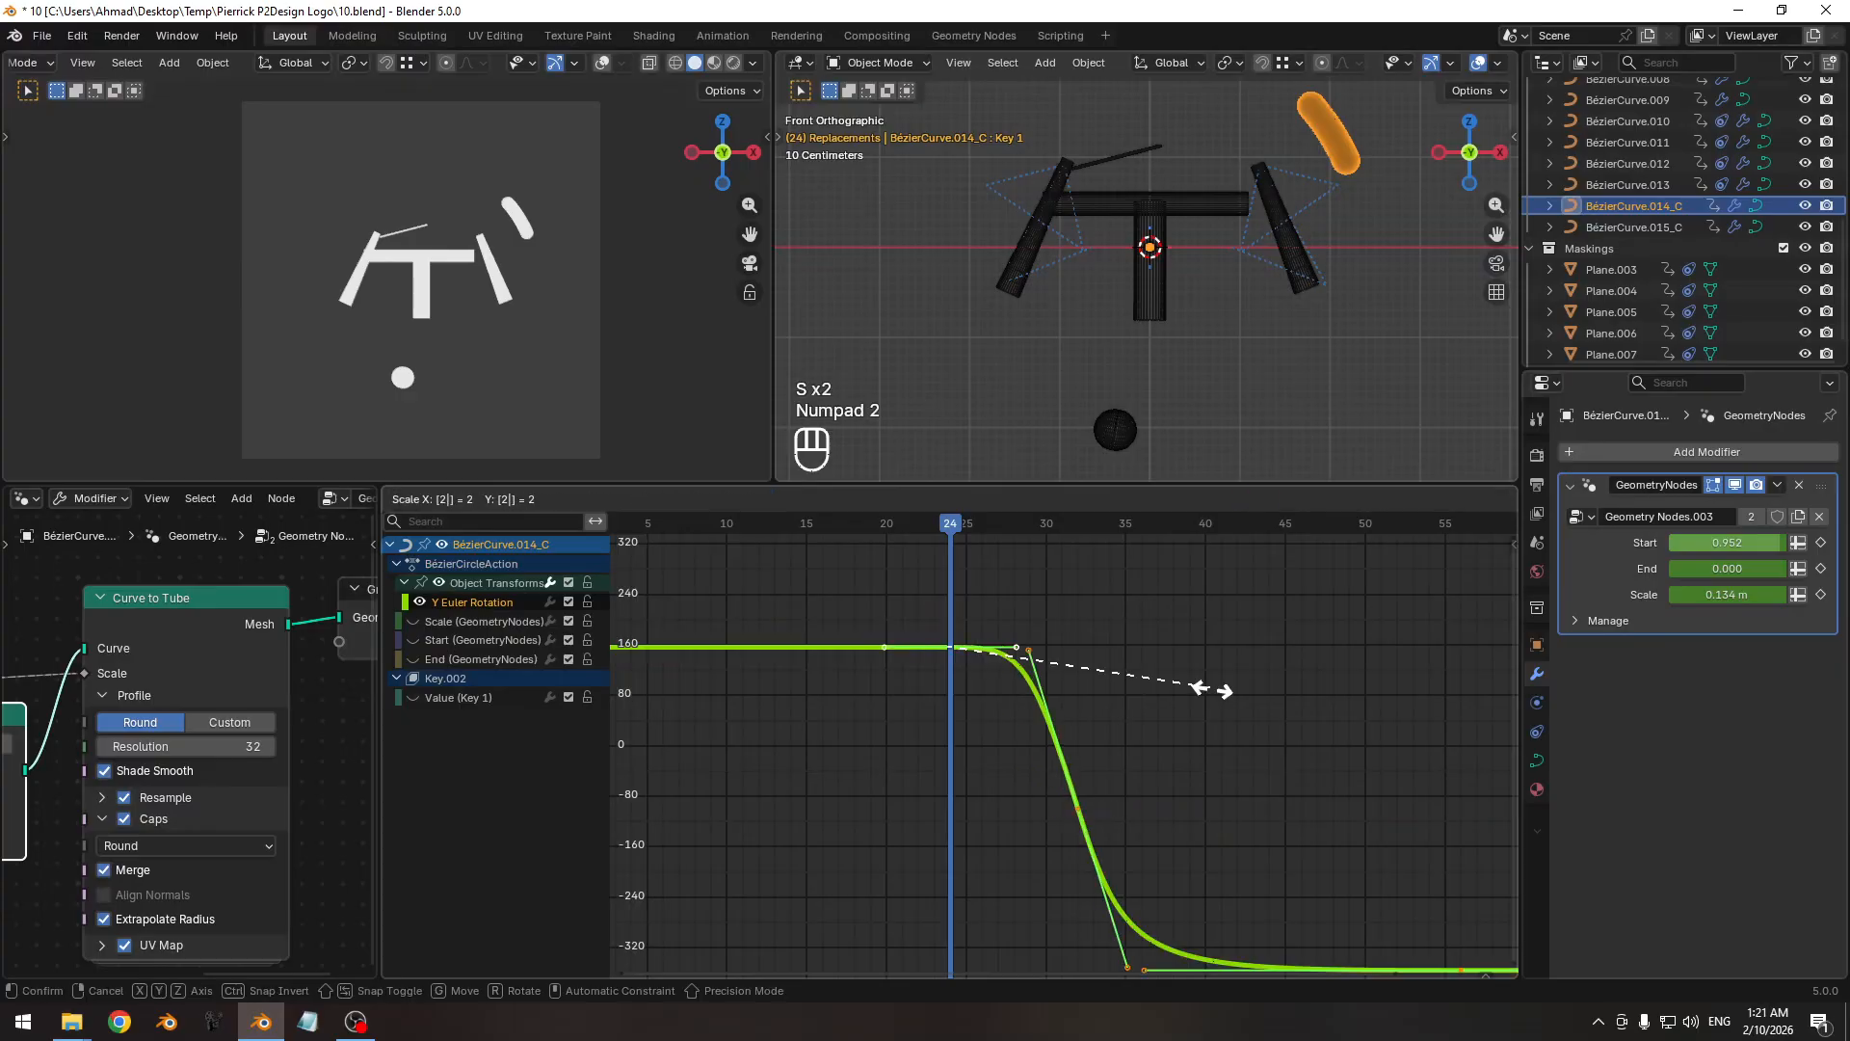
key("KP_Enter")
Scrub and repeatedly play back the animation to examine how the lower arc's scaled rotation moves against the upper arc.
middle_click_drag(1212, 690, 969, 555, "ctrl")
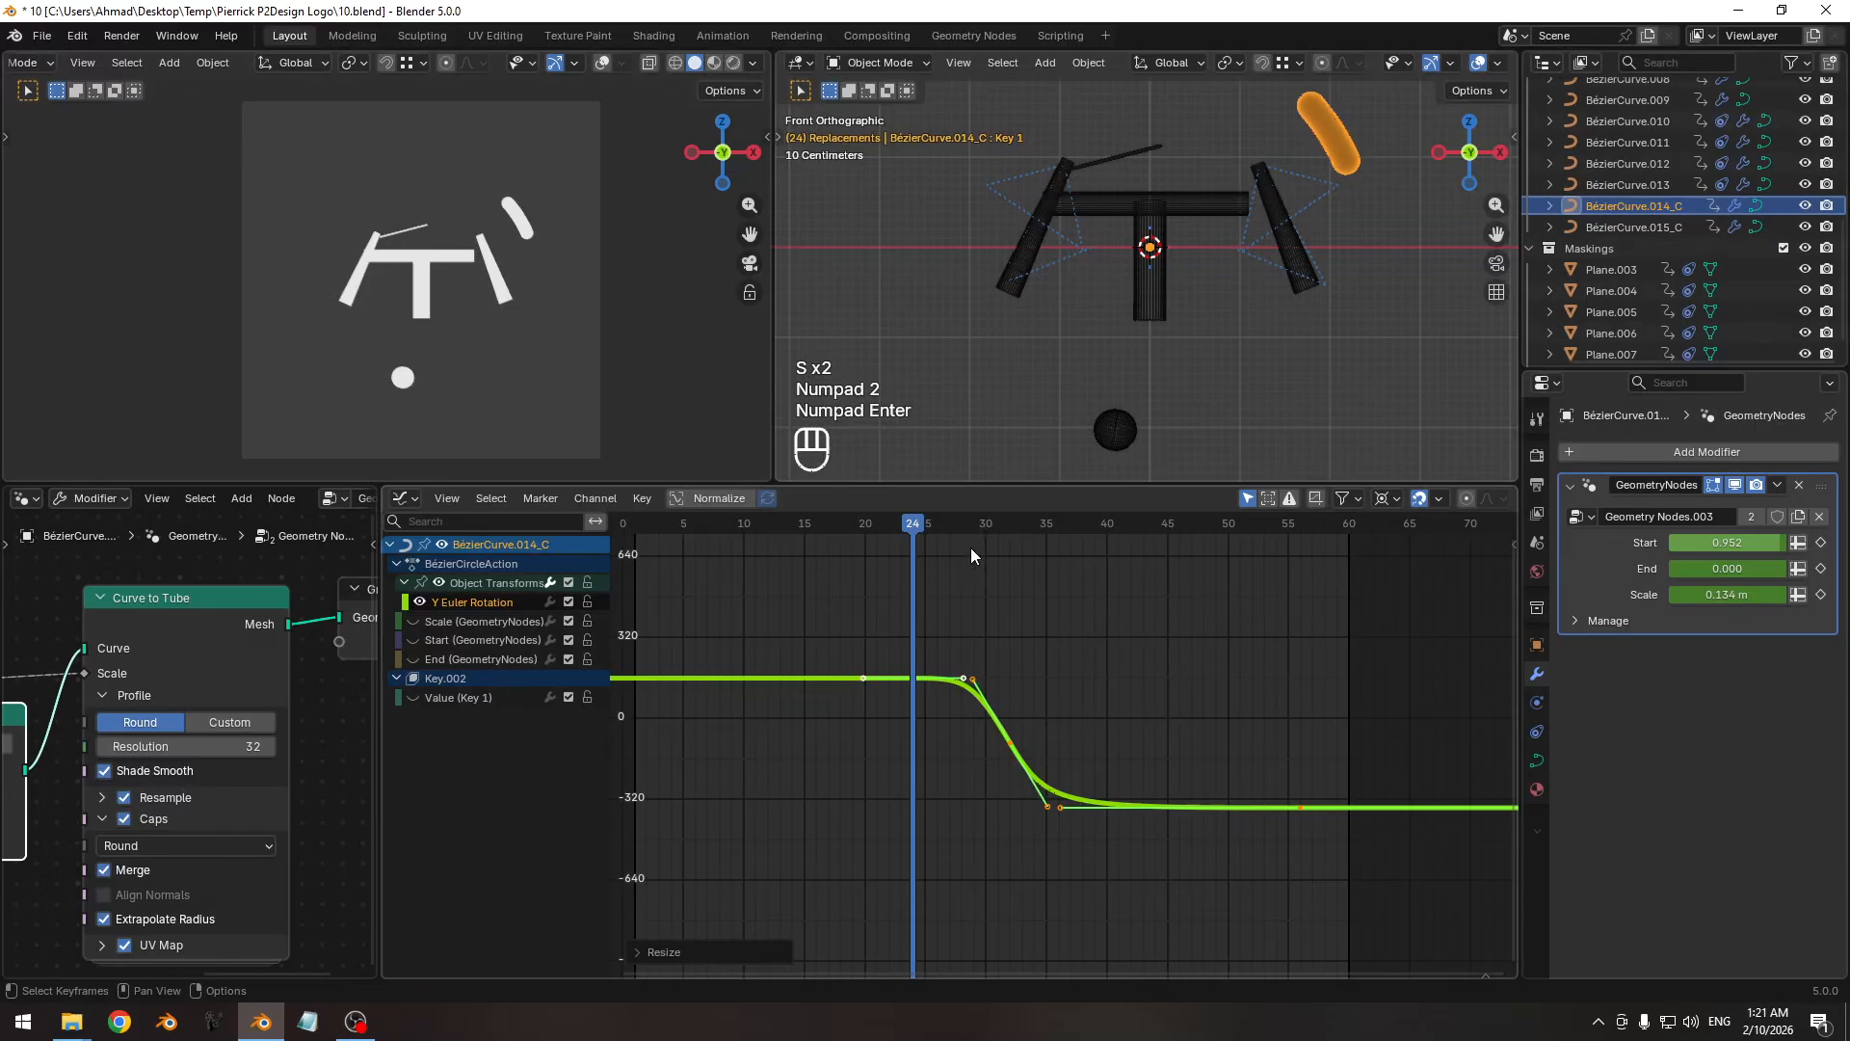
left_click_drag(915, 533, 1021, 526)
middle_click_drag(1264, 171, 1223, 236, "ctrl")
mouse_move(1114, 362)
middle_mouse_down("shift")
mouse_move(1102, 380)
mouse_move(1140, 337)
mouse_move(1122, 358)
middle_mouse_up("shift")
left_click_drag(1008, 531, 832, 559)
key("space")
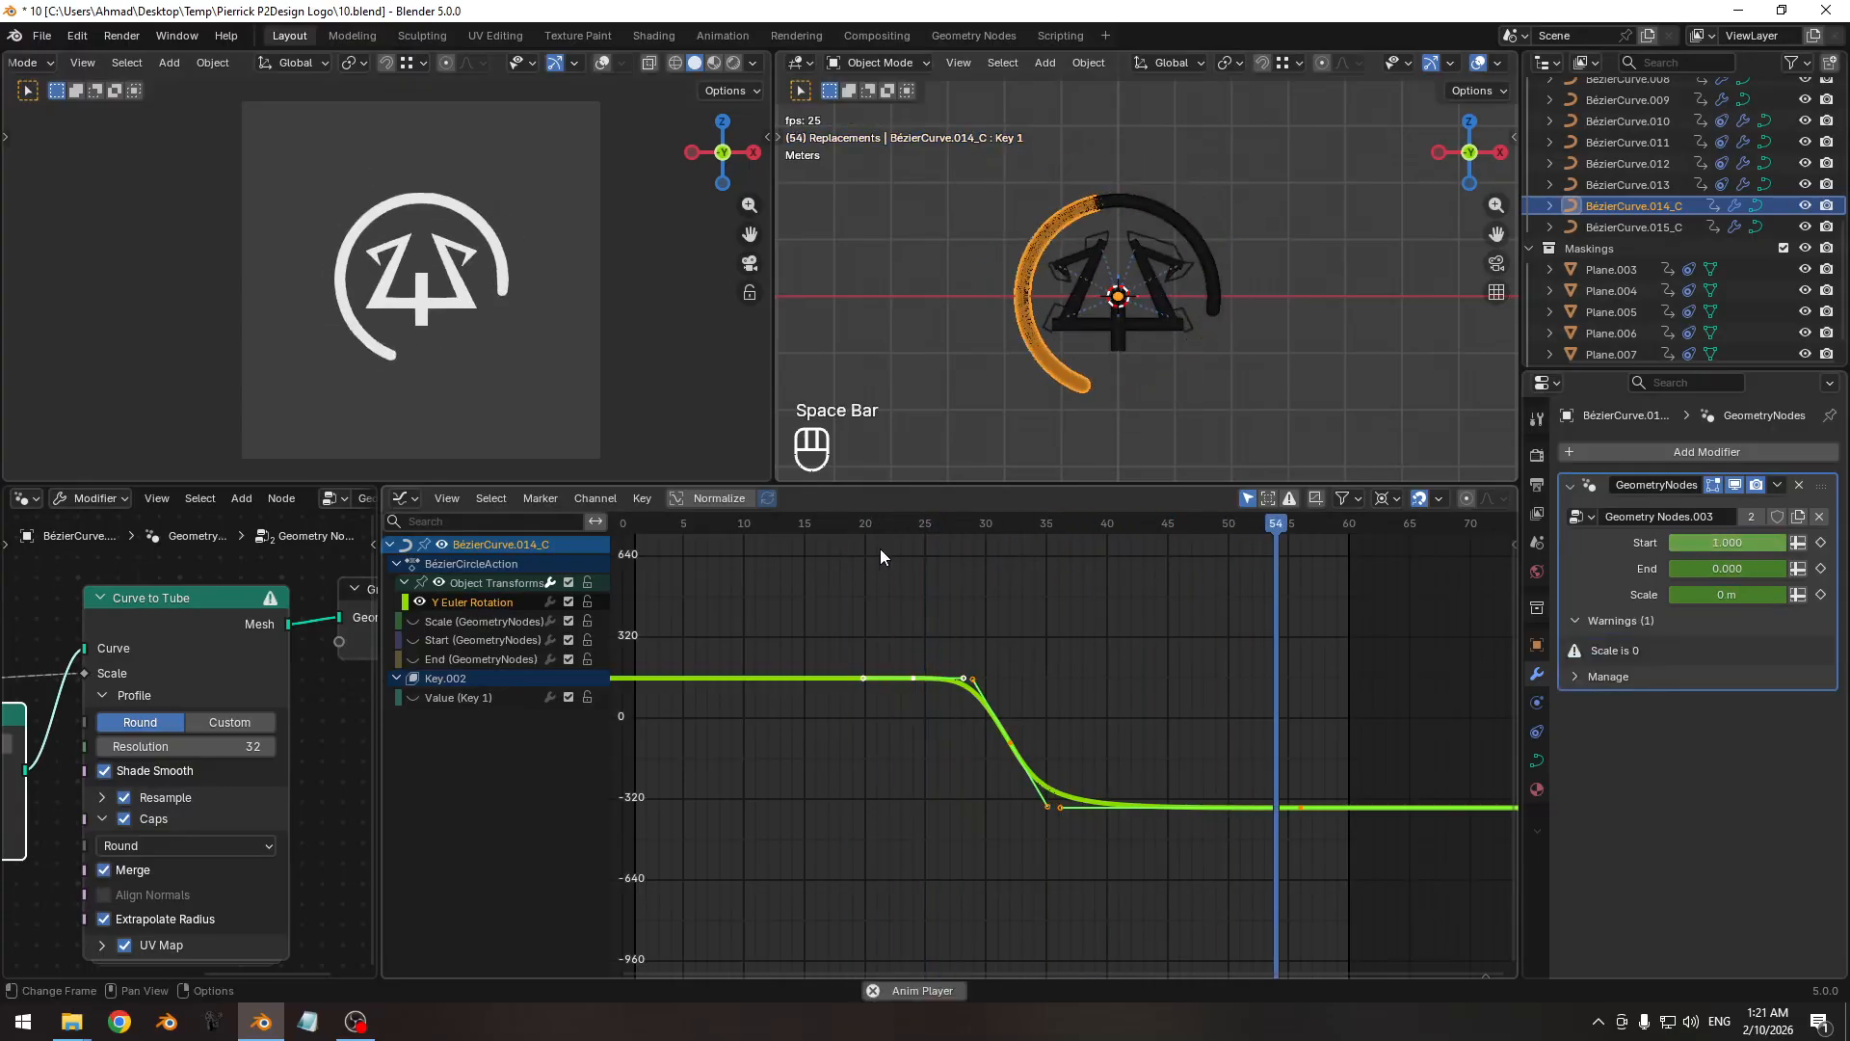
key("space")
middle_click_drag(965, 621, 986, 607, "ctrl")
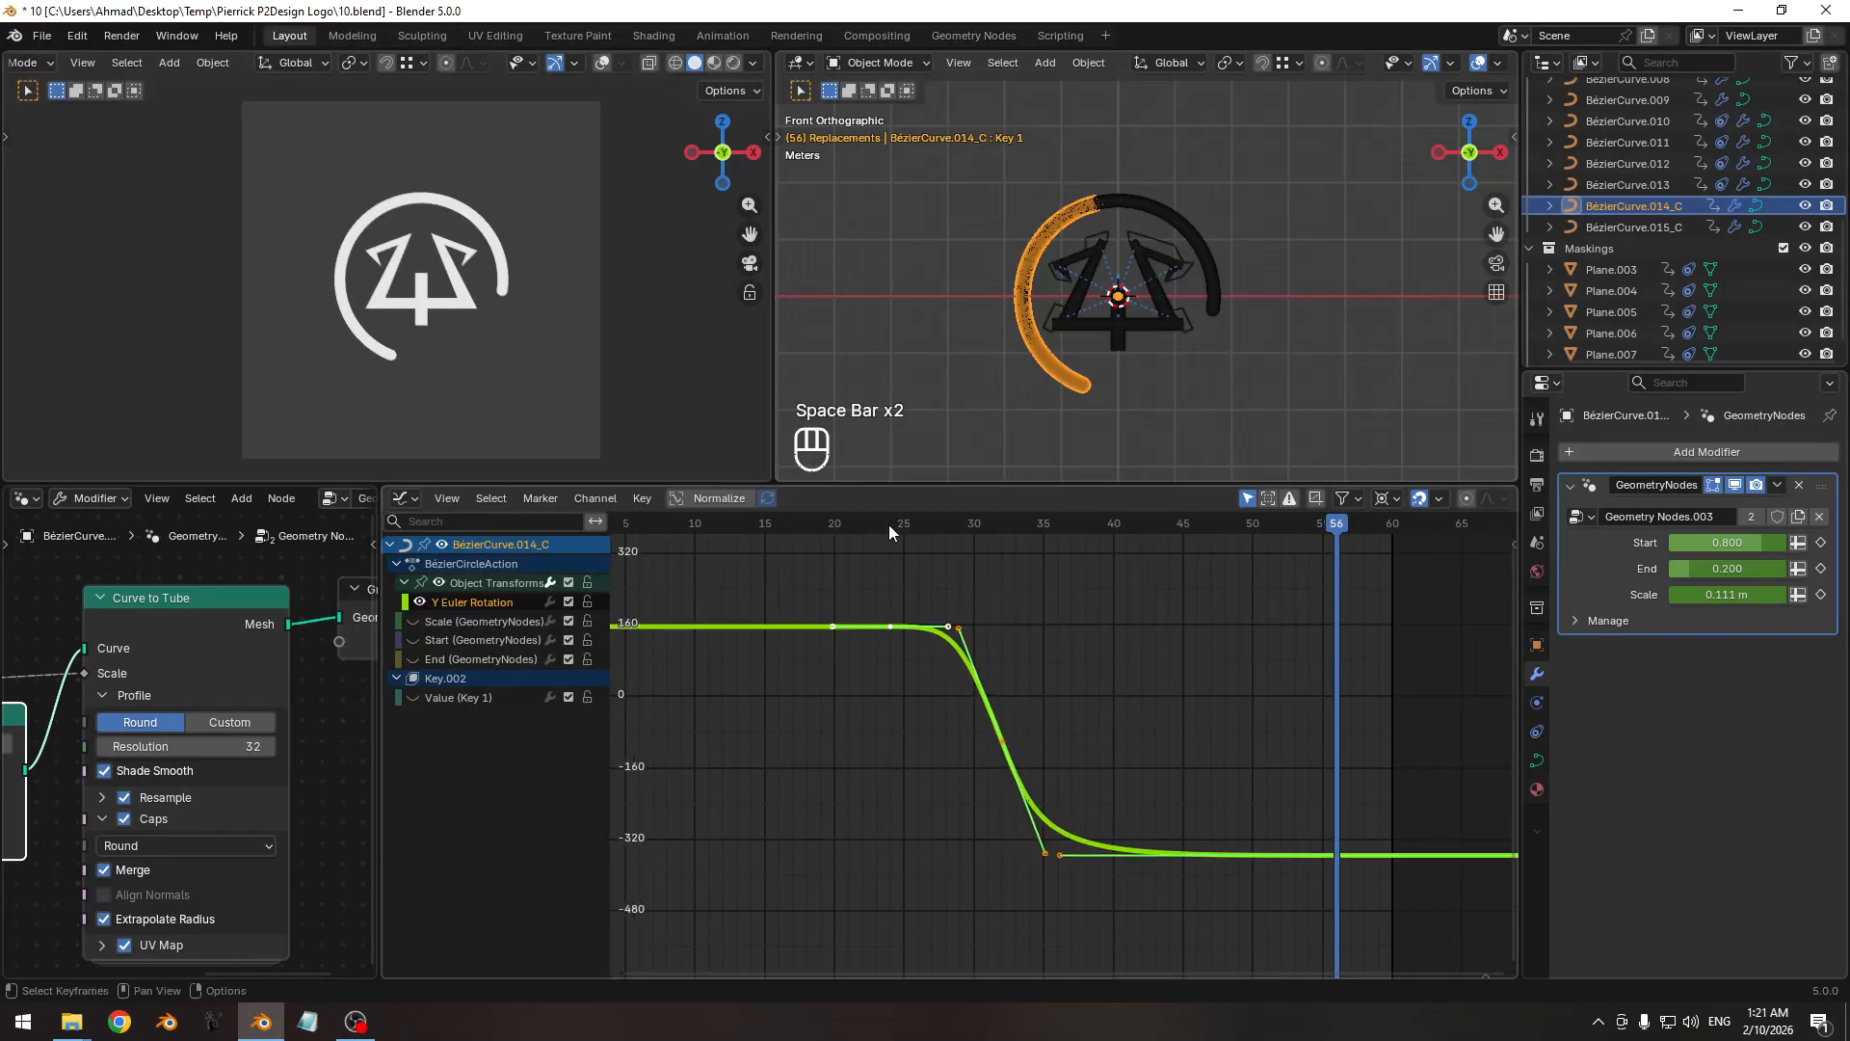
left_click_drag(810, 532, 786, 561)
key("space")
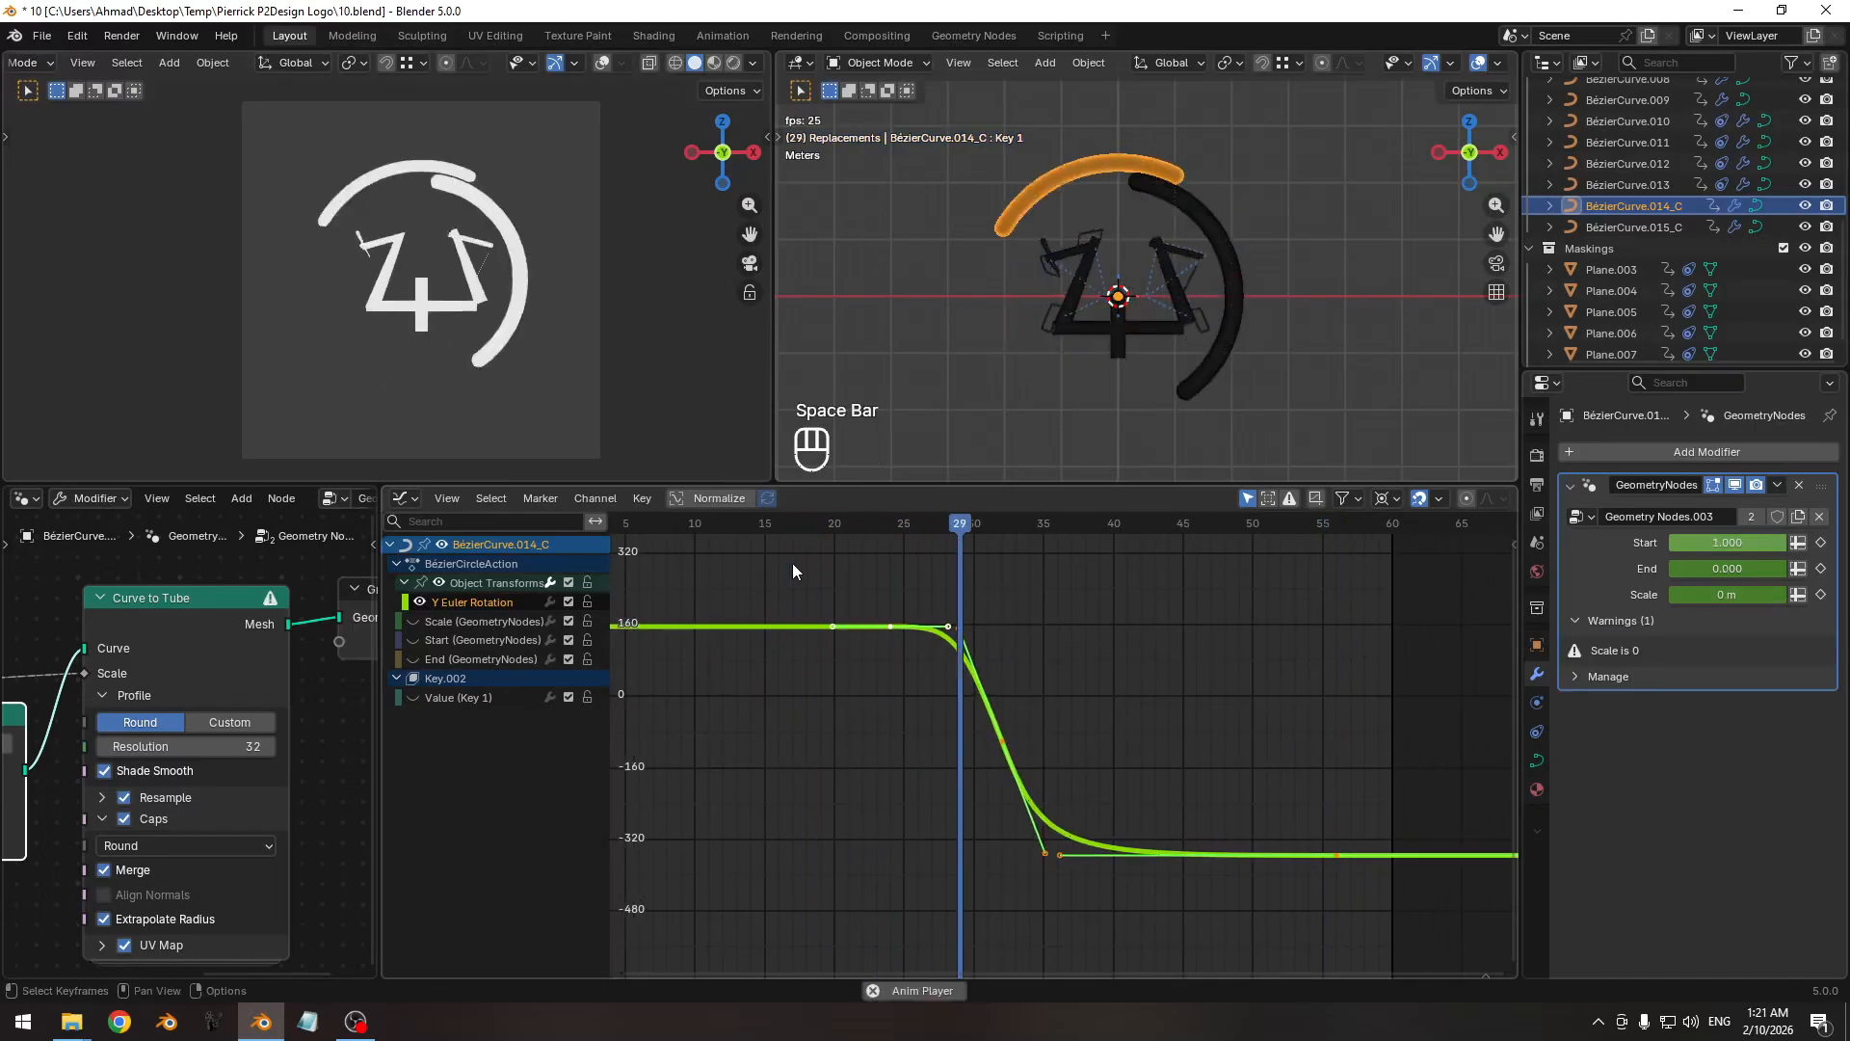
key("space")
key("space")
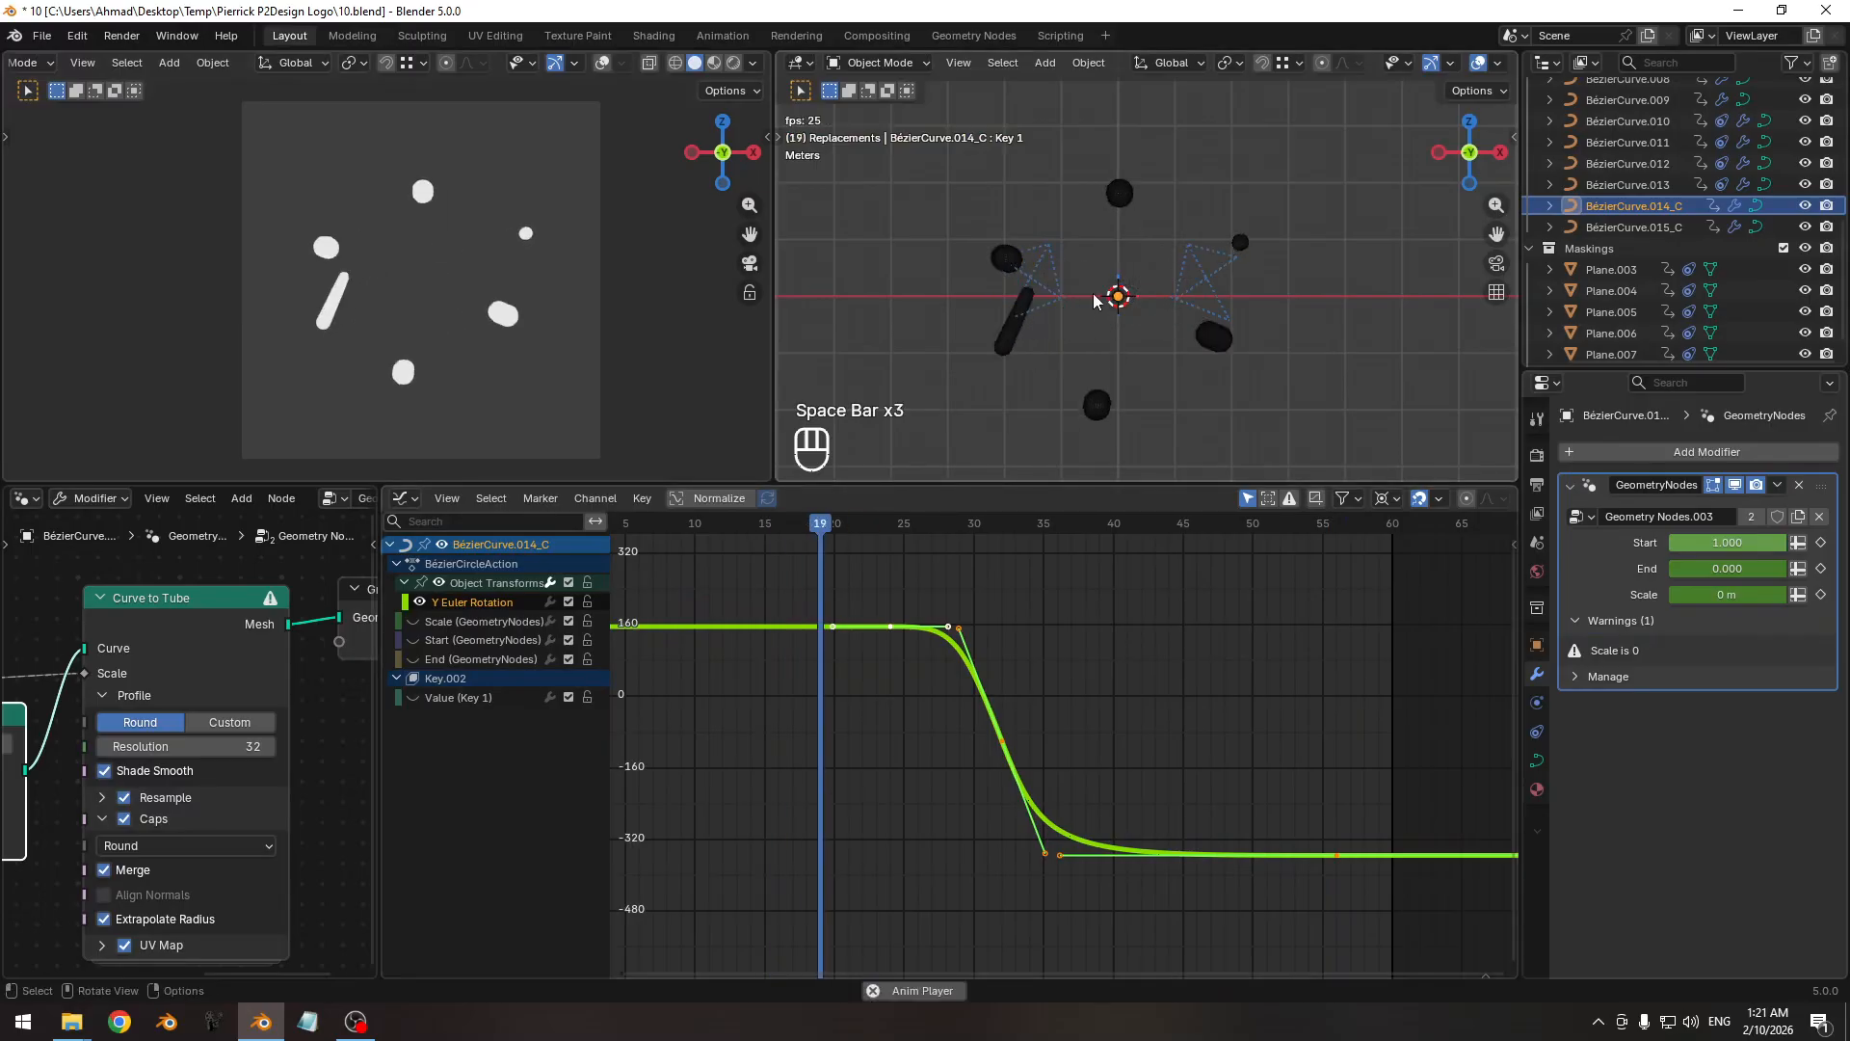
key("space")
key("space")
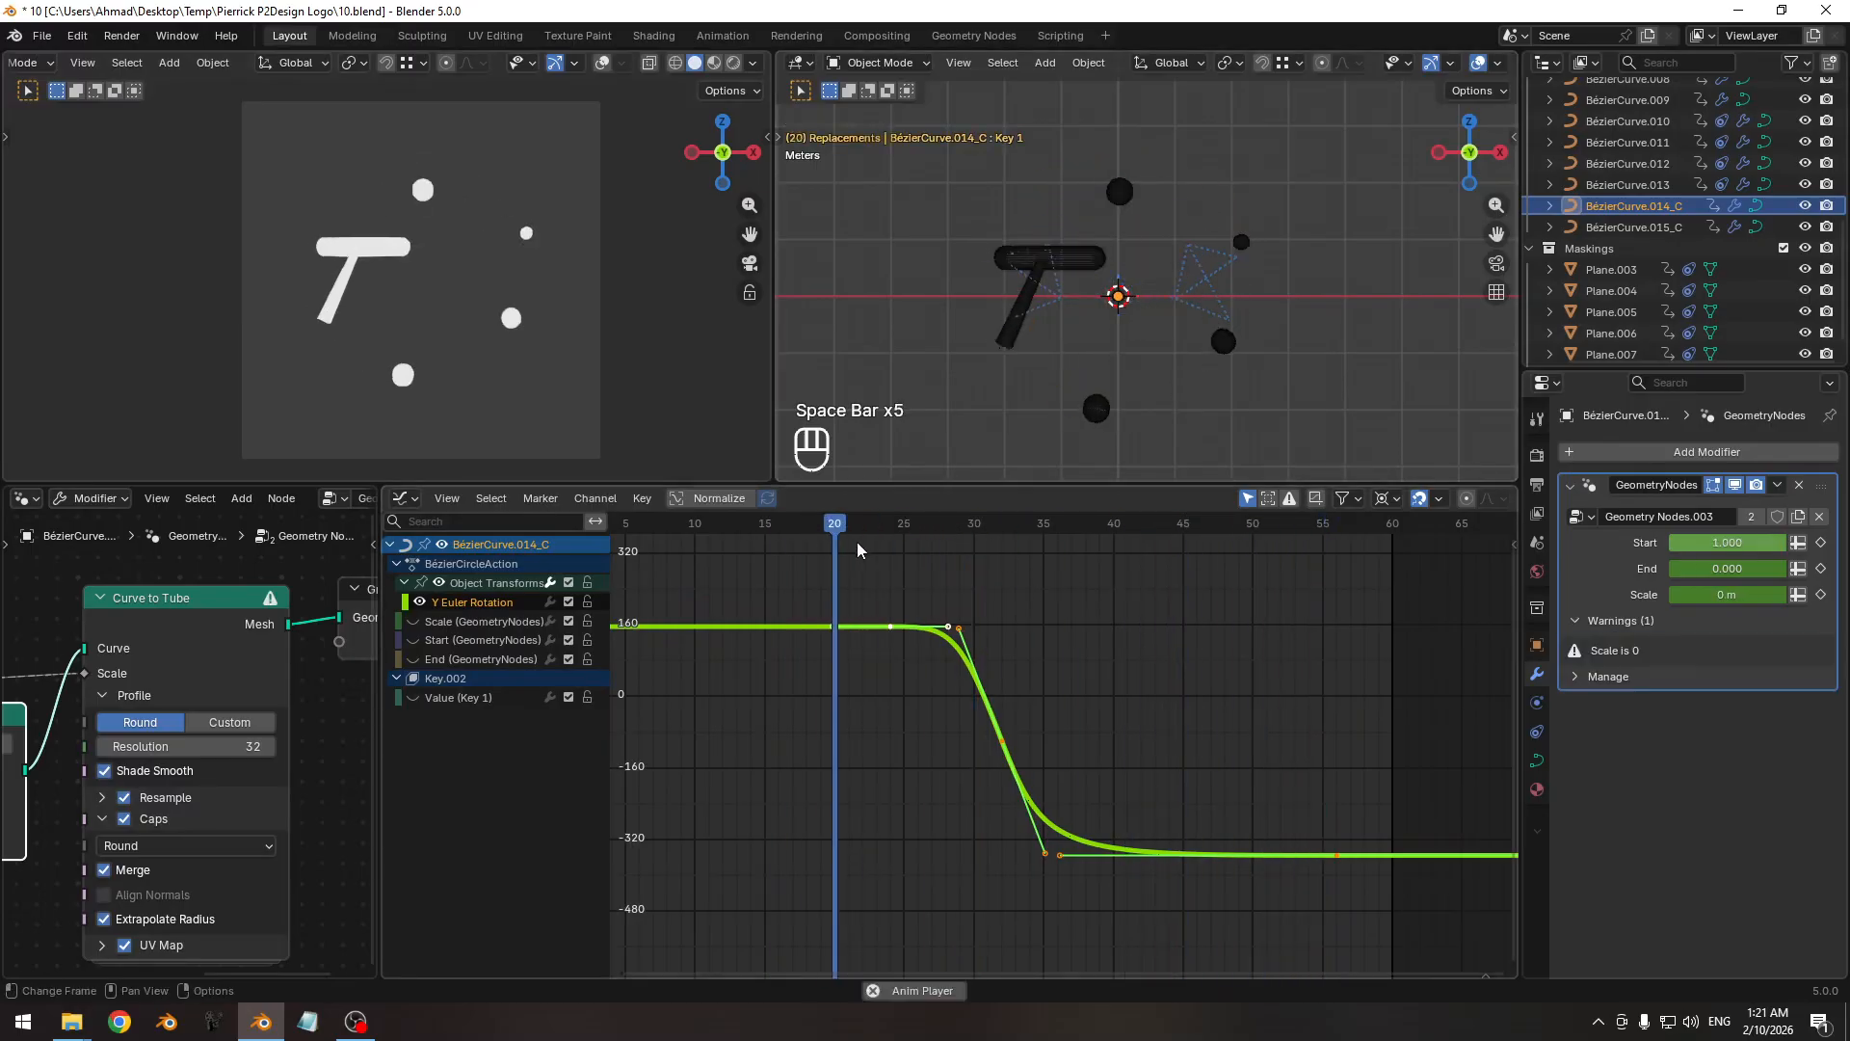
key("space")
Hide the upper arc BézierCurve.015_C and play back the animation to examine the lower arc's motion alone.
left_click(1214, 252)
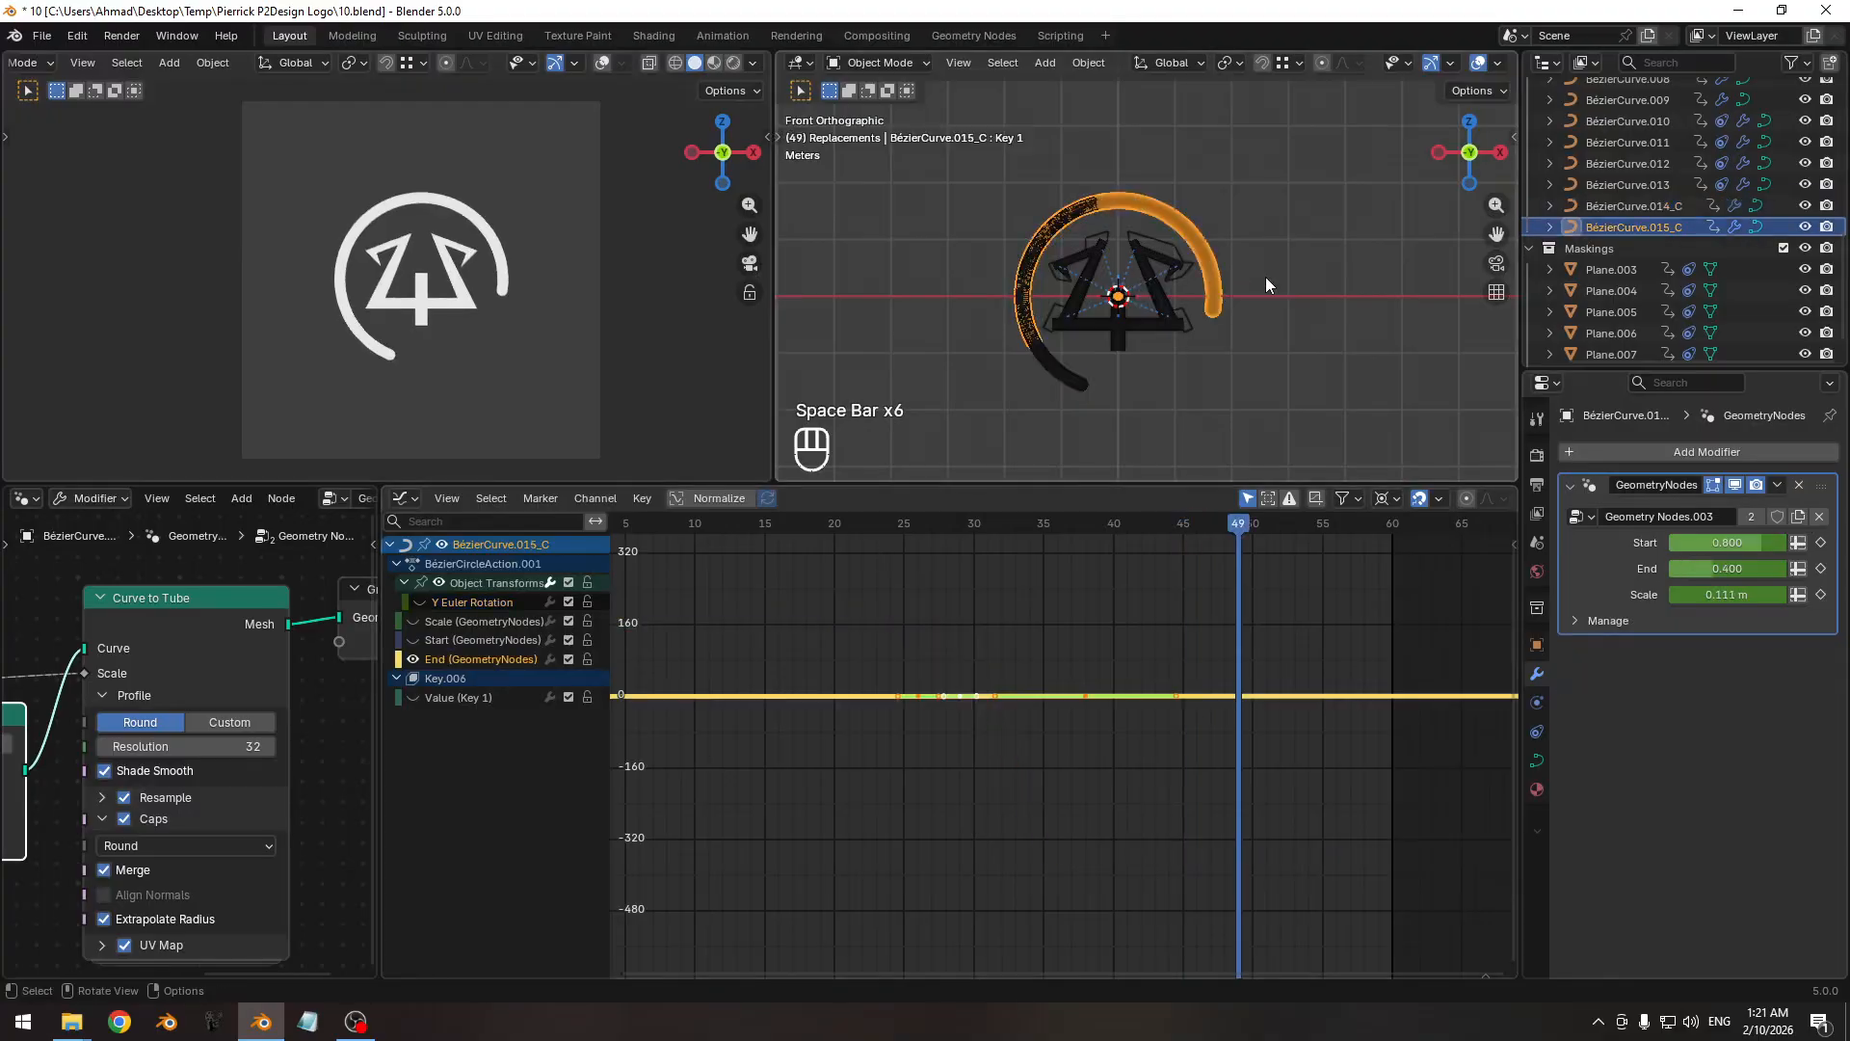
left_click(1805, 227)
left_click_drag(949, 532, 837, 535)
key("space")
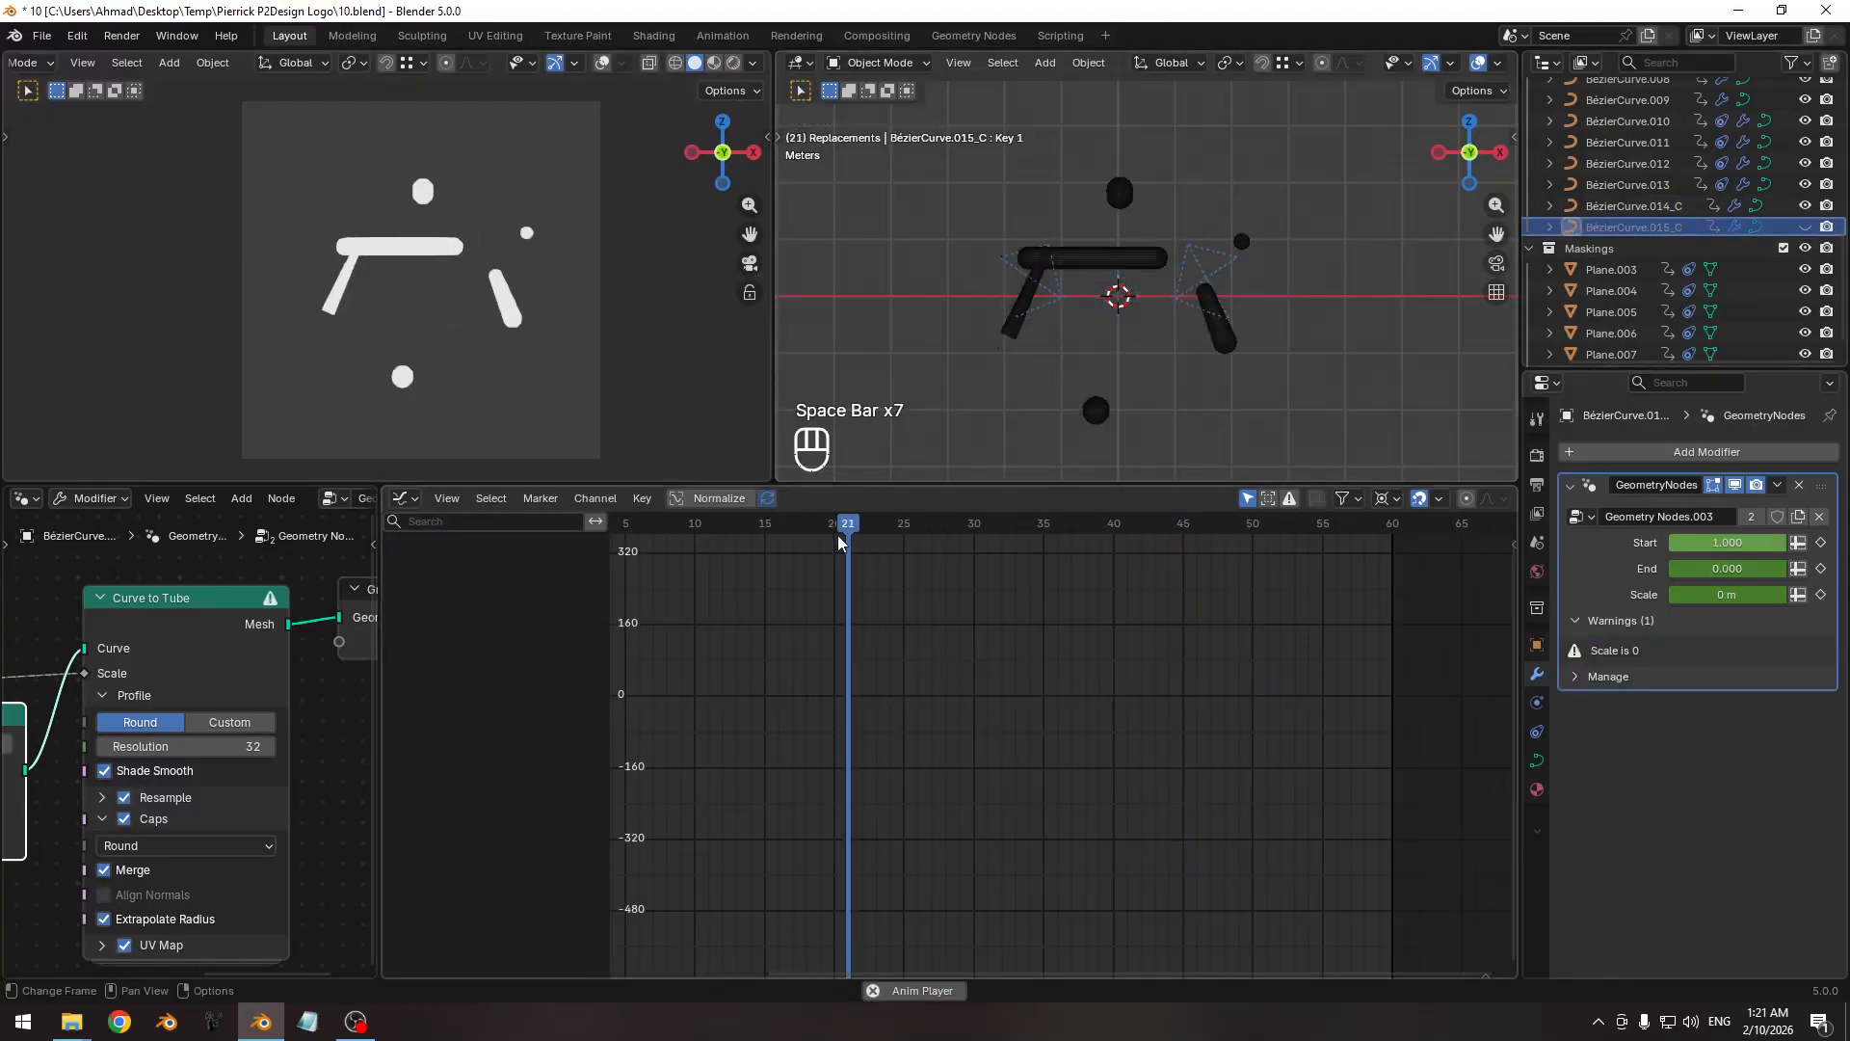
key("space")
key("space")
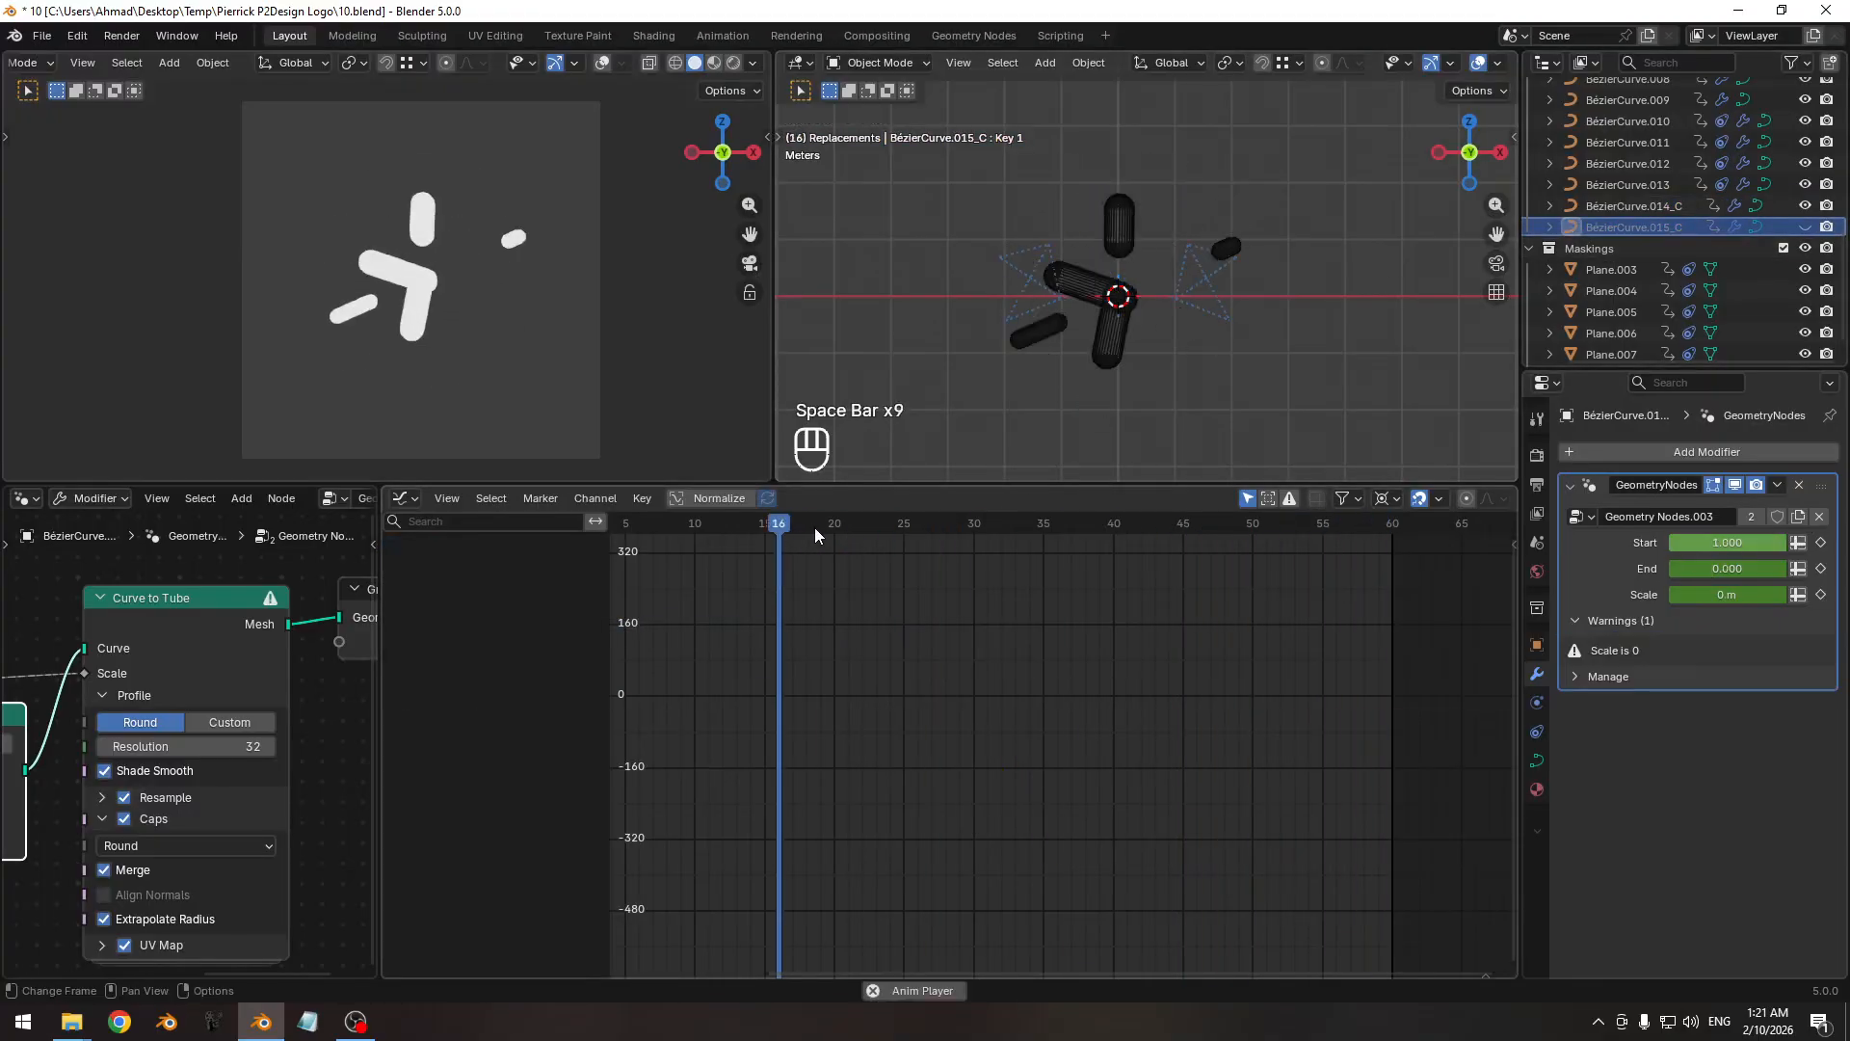
key("space")
left_click(817, 524)
key("space")
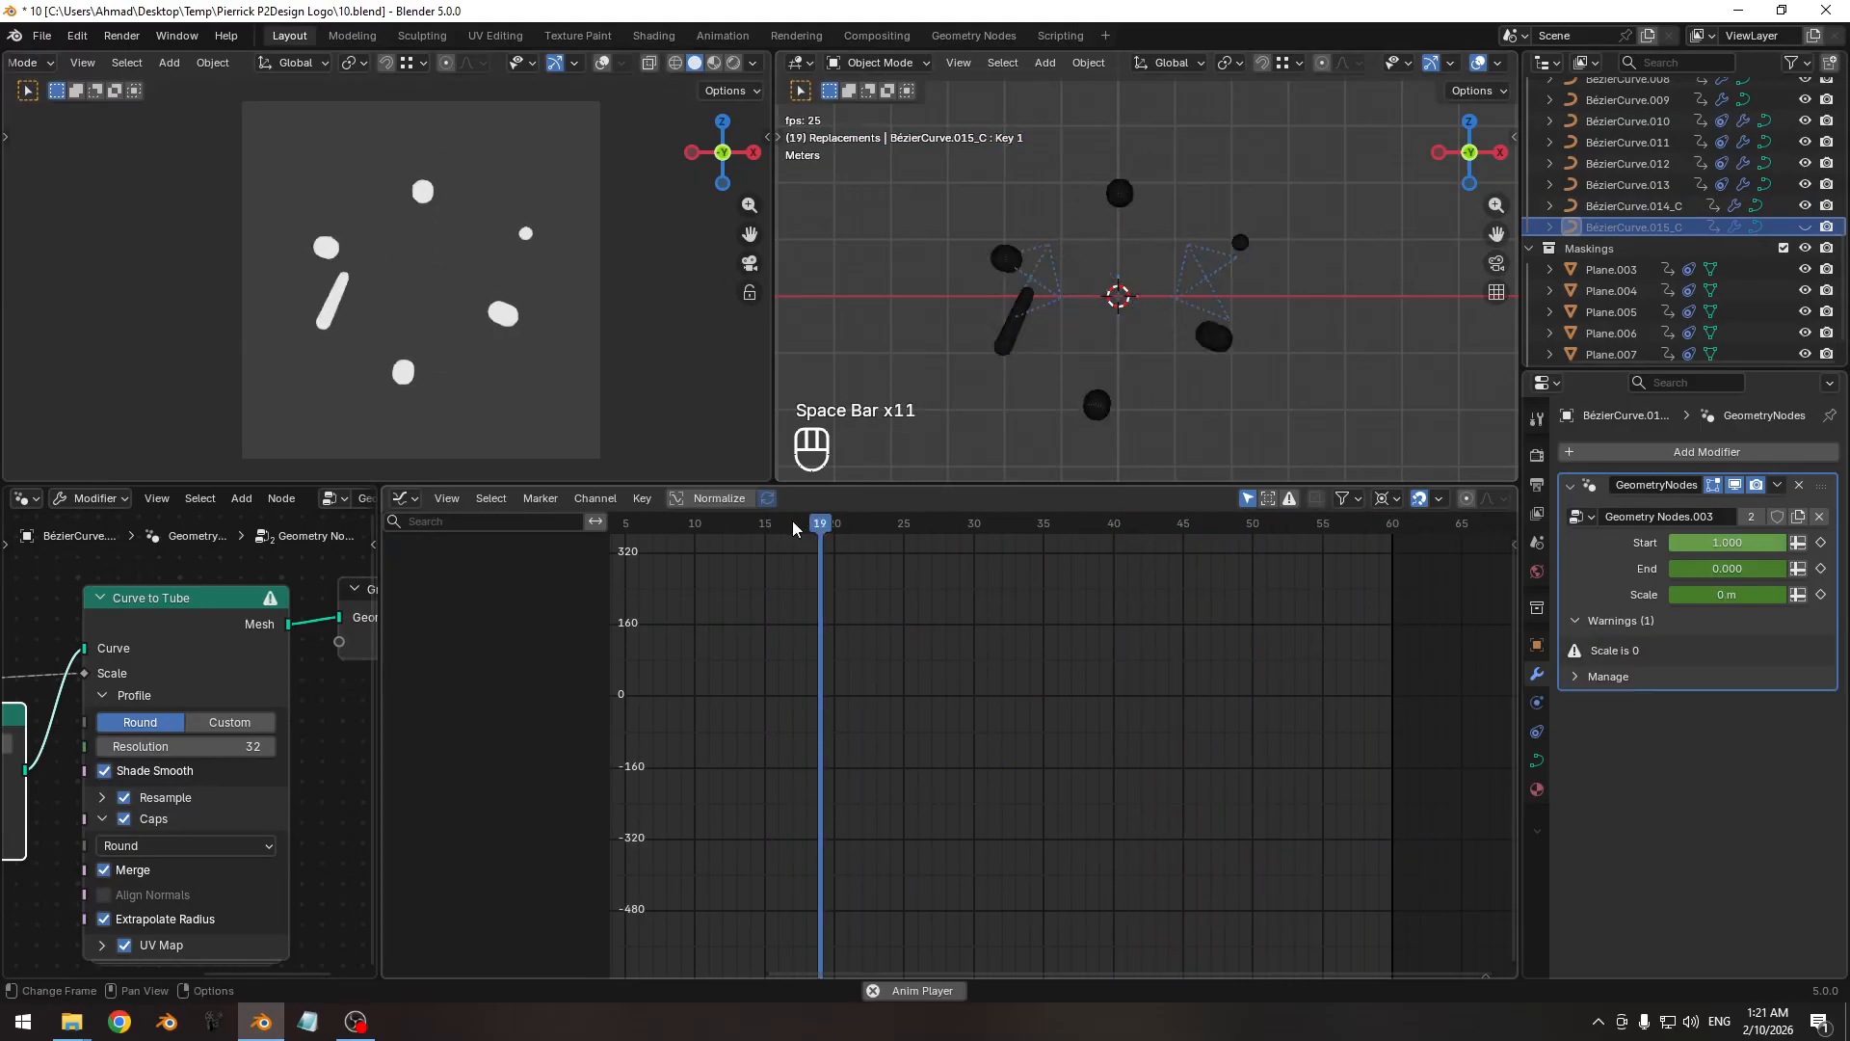
key("space")
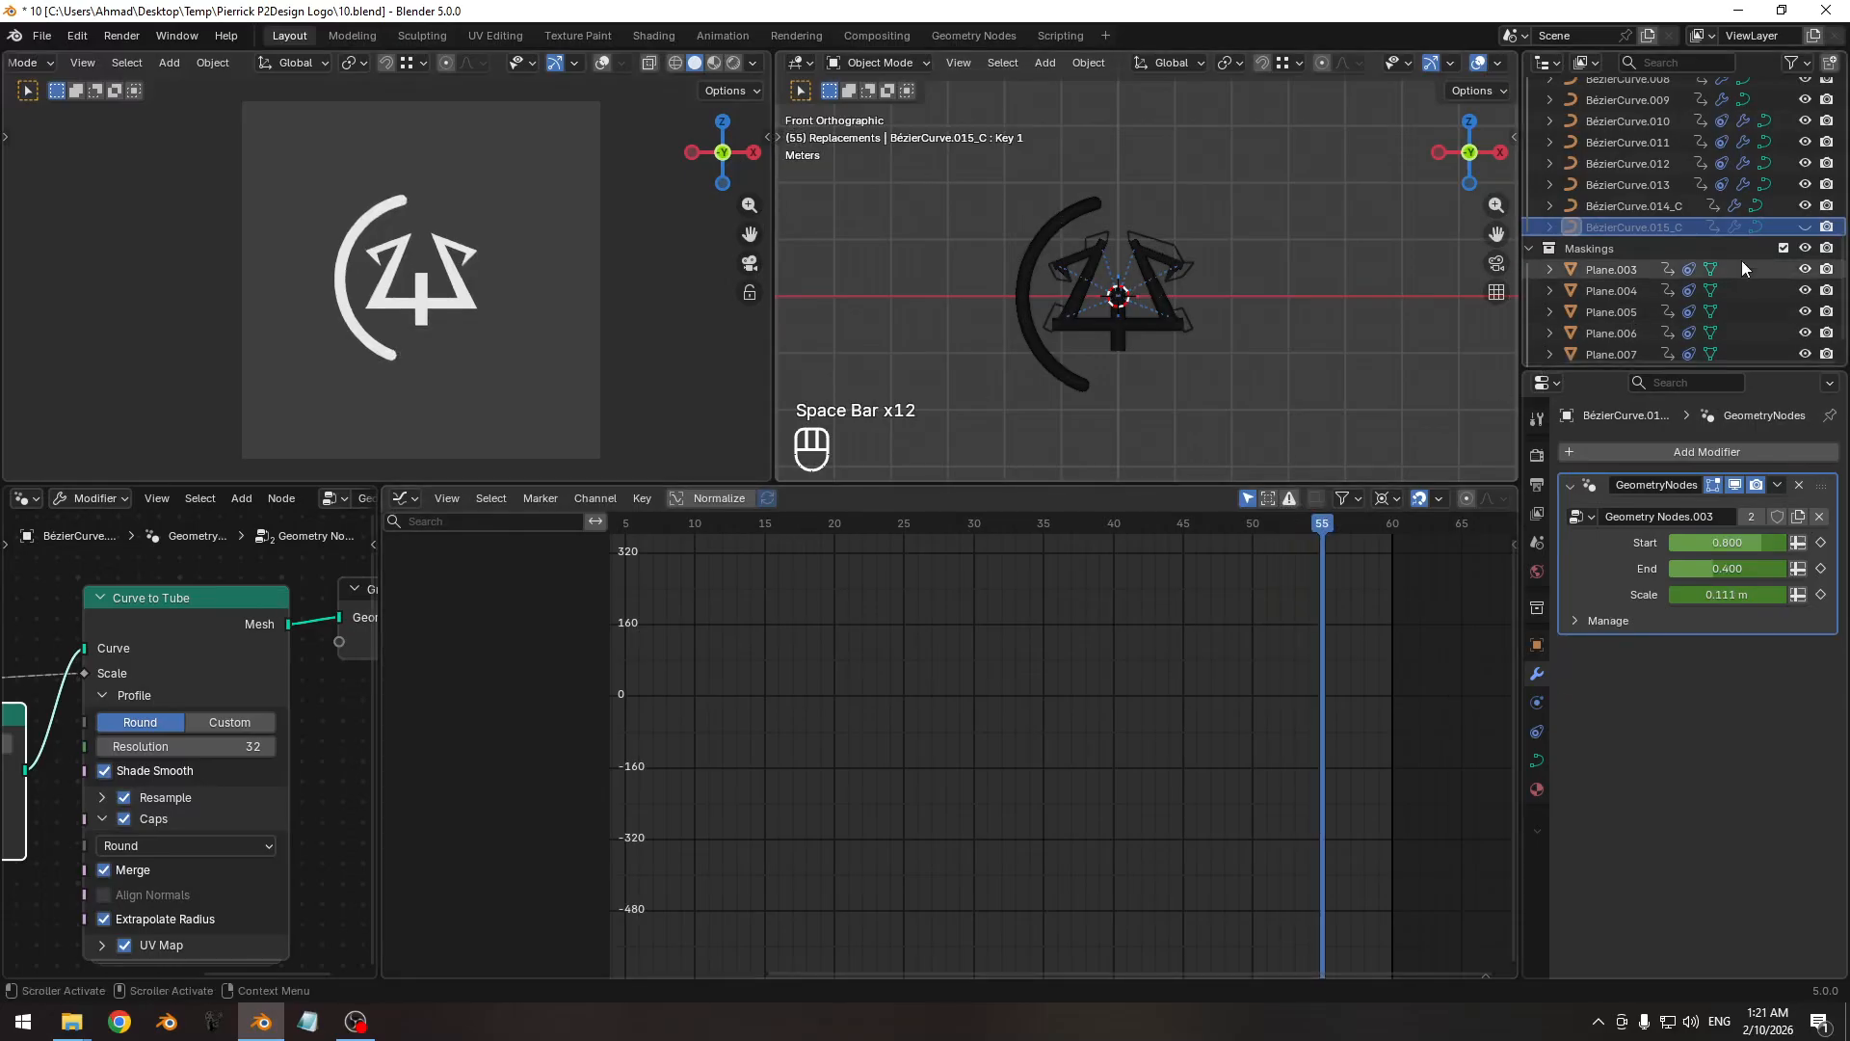
Unhide the upper arc BézierCurve.015_C, select it, and save the file.
left_click(1805, 227)
key("Pause")
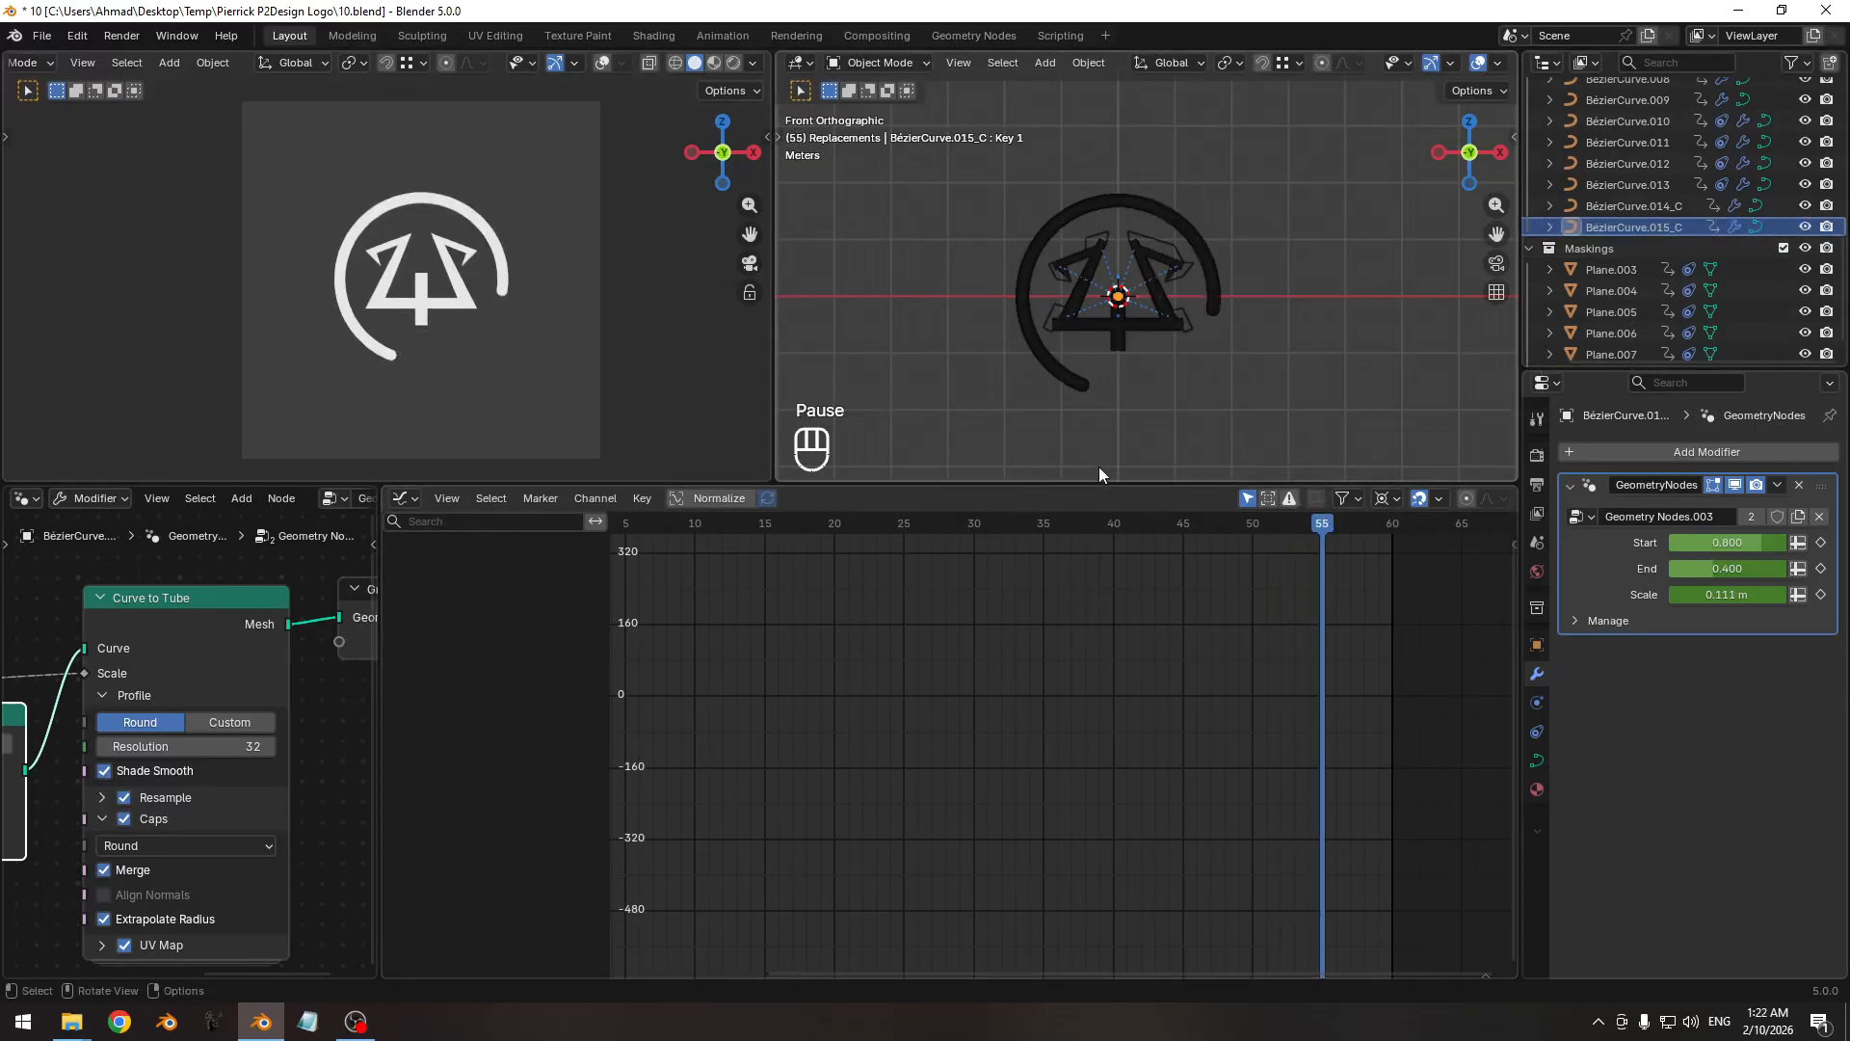
left_click(1607, 229)
key("ctrl+s")
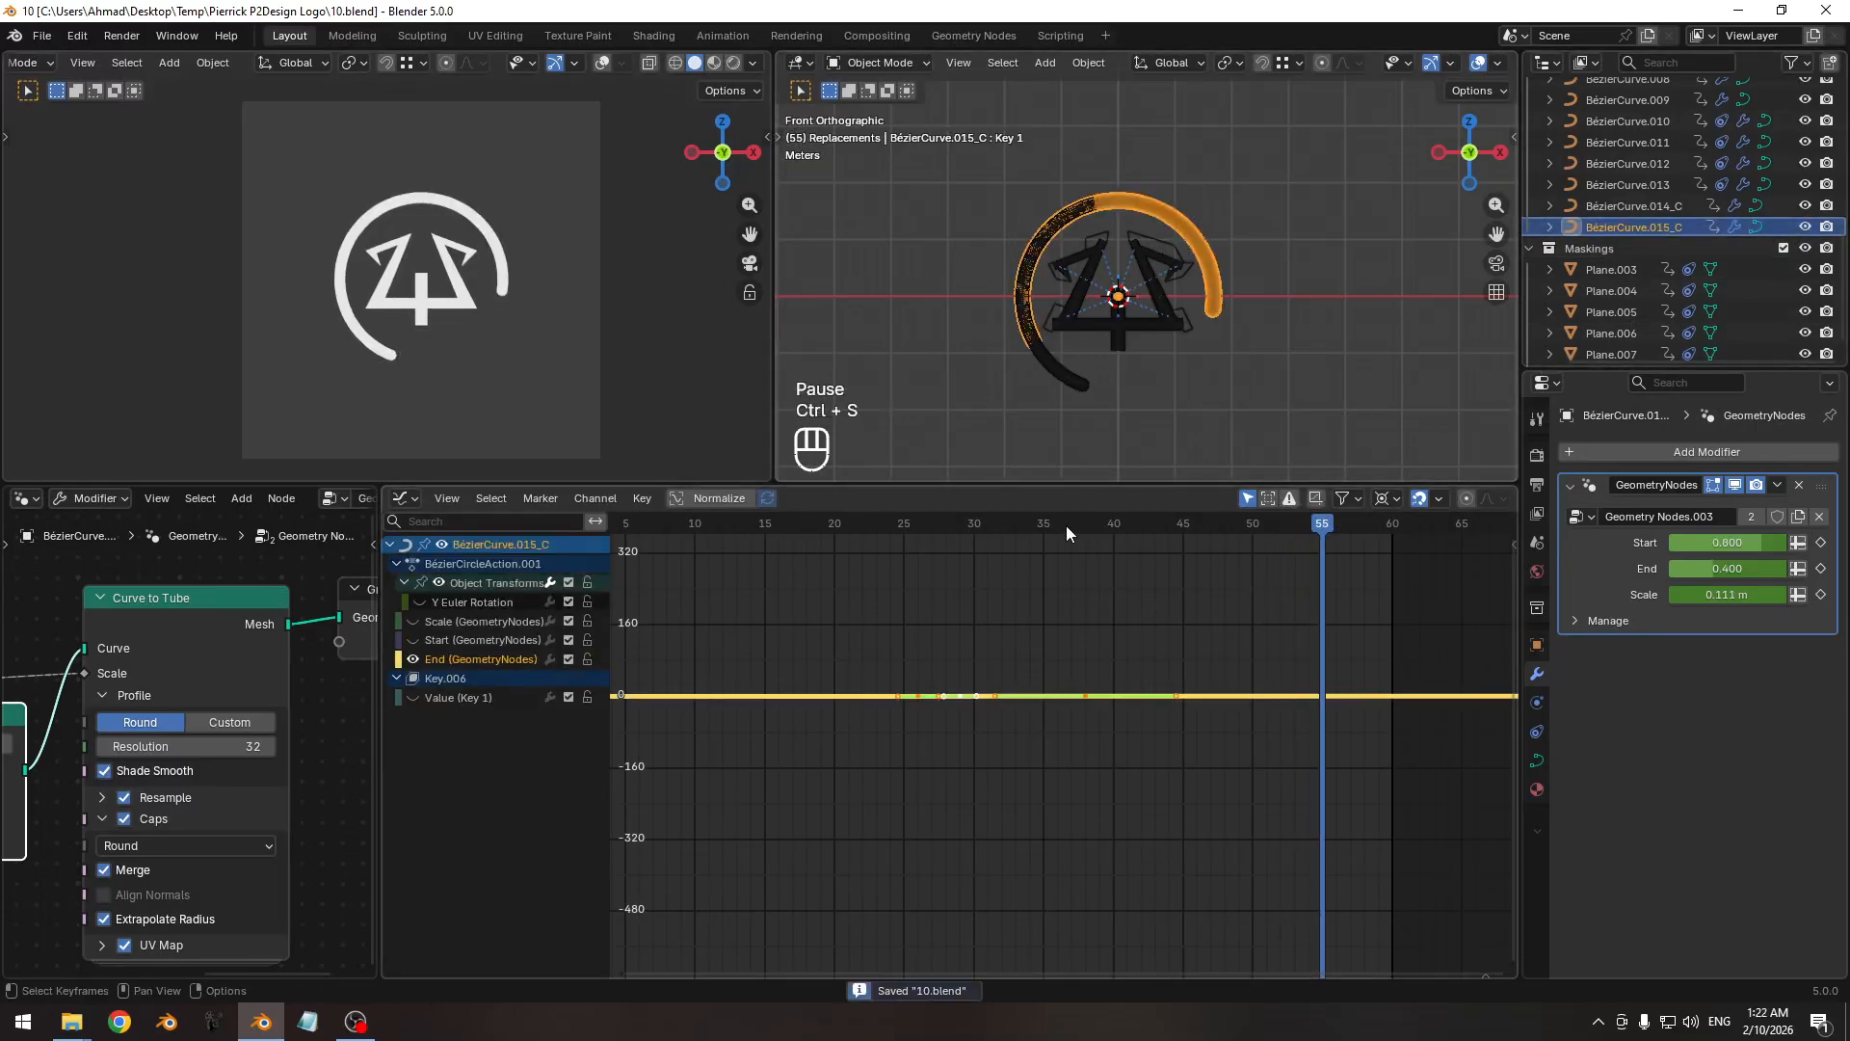
Isolate the Y Euler Rotation curve of BézierCurve.015_C and scale all its keyframes by 2 around its first keyframe at frame 25.
left_click_drag(931, 525, 975, 543)
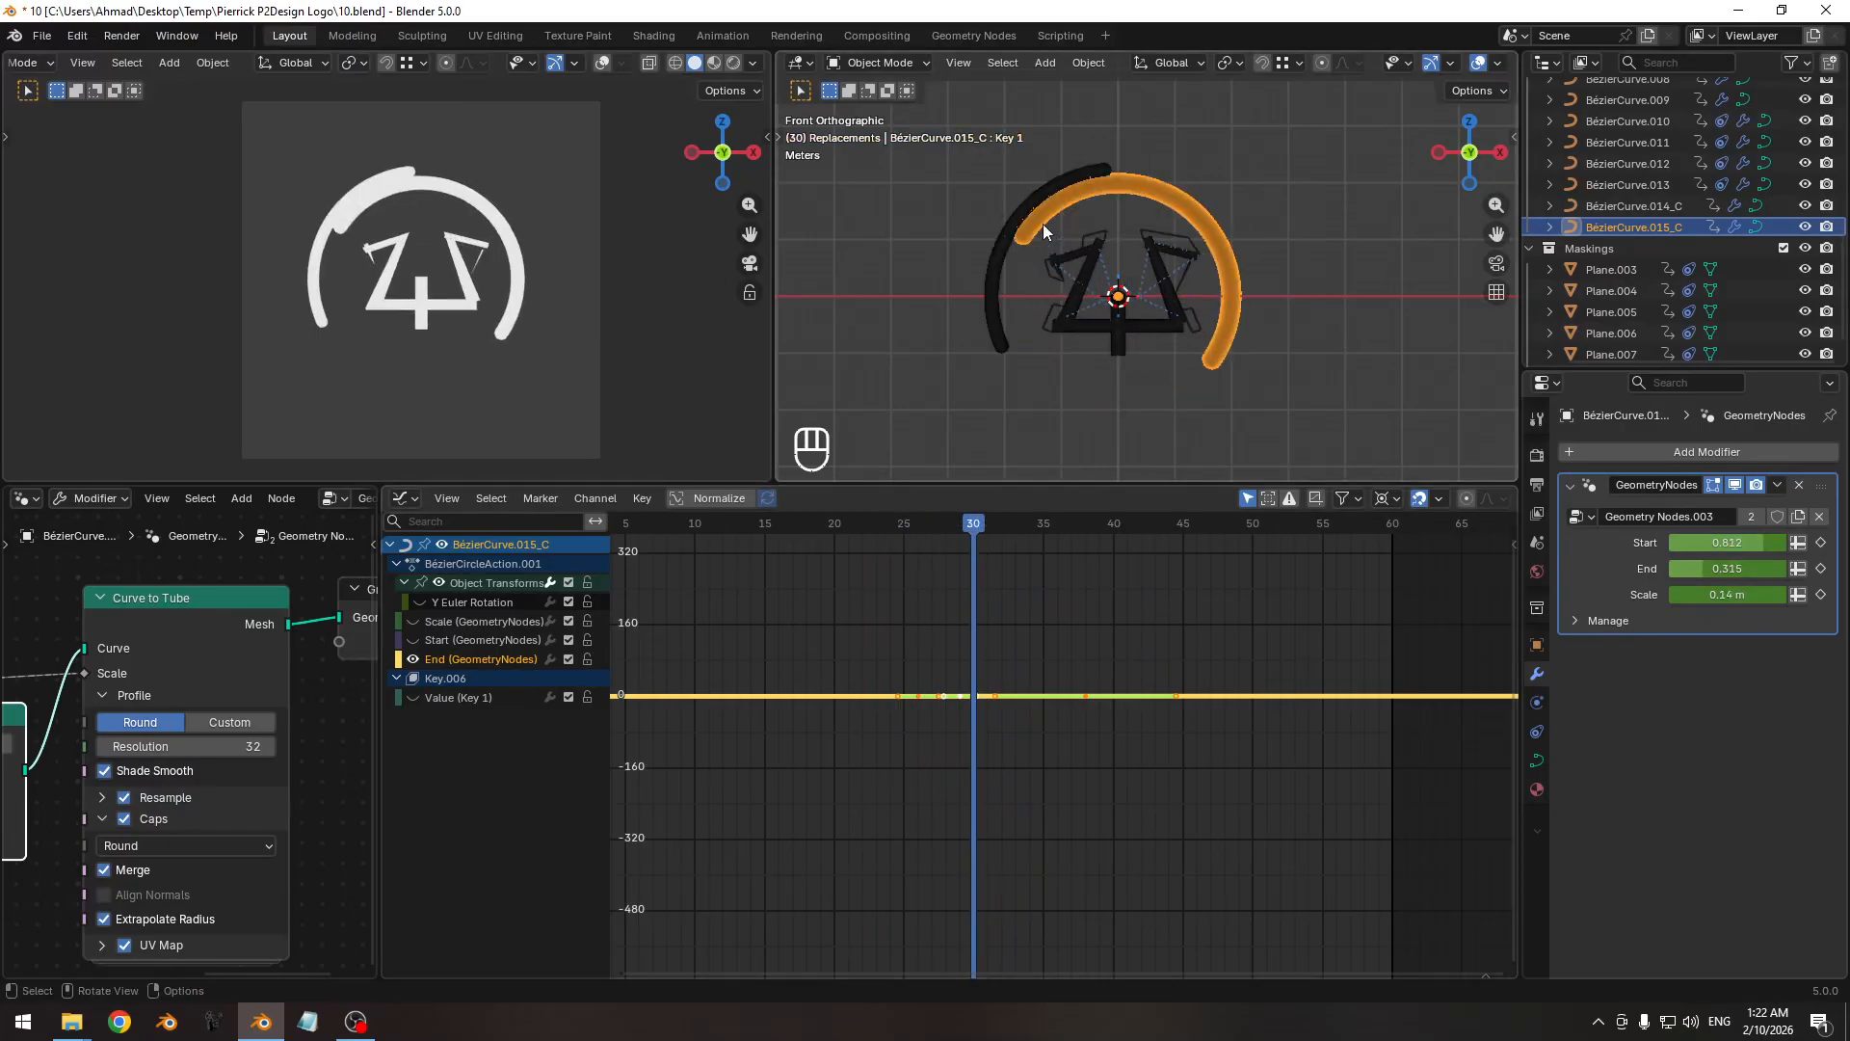
left_click(416, 644)
left_click(417, 602)
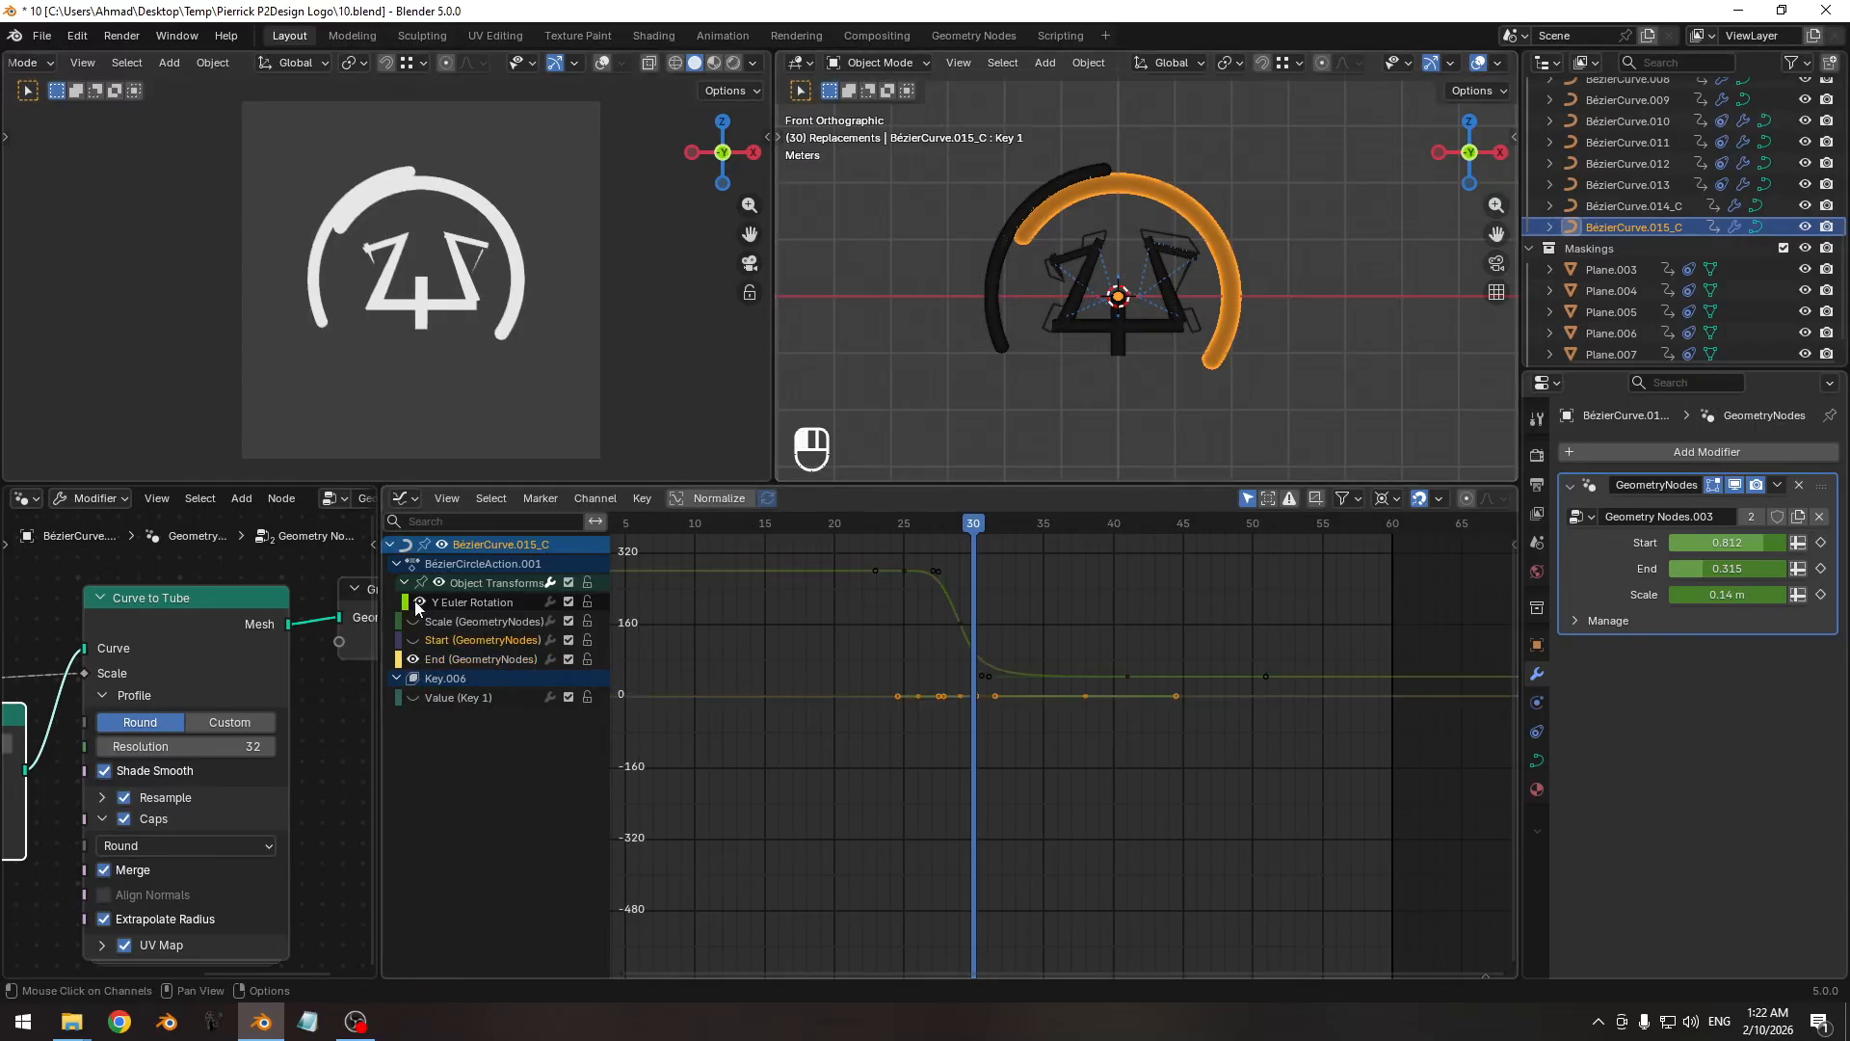
left_click(920, 569)
key("shift+s")
left_click_drag(927, 526, 904, 533)
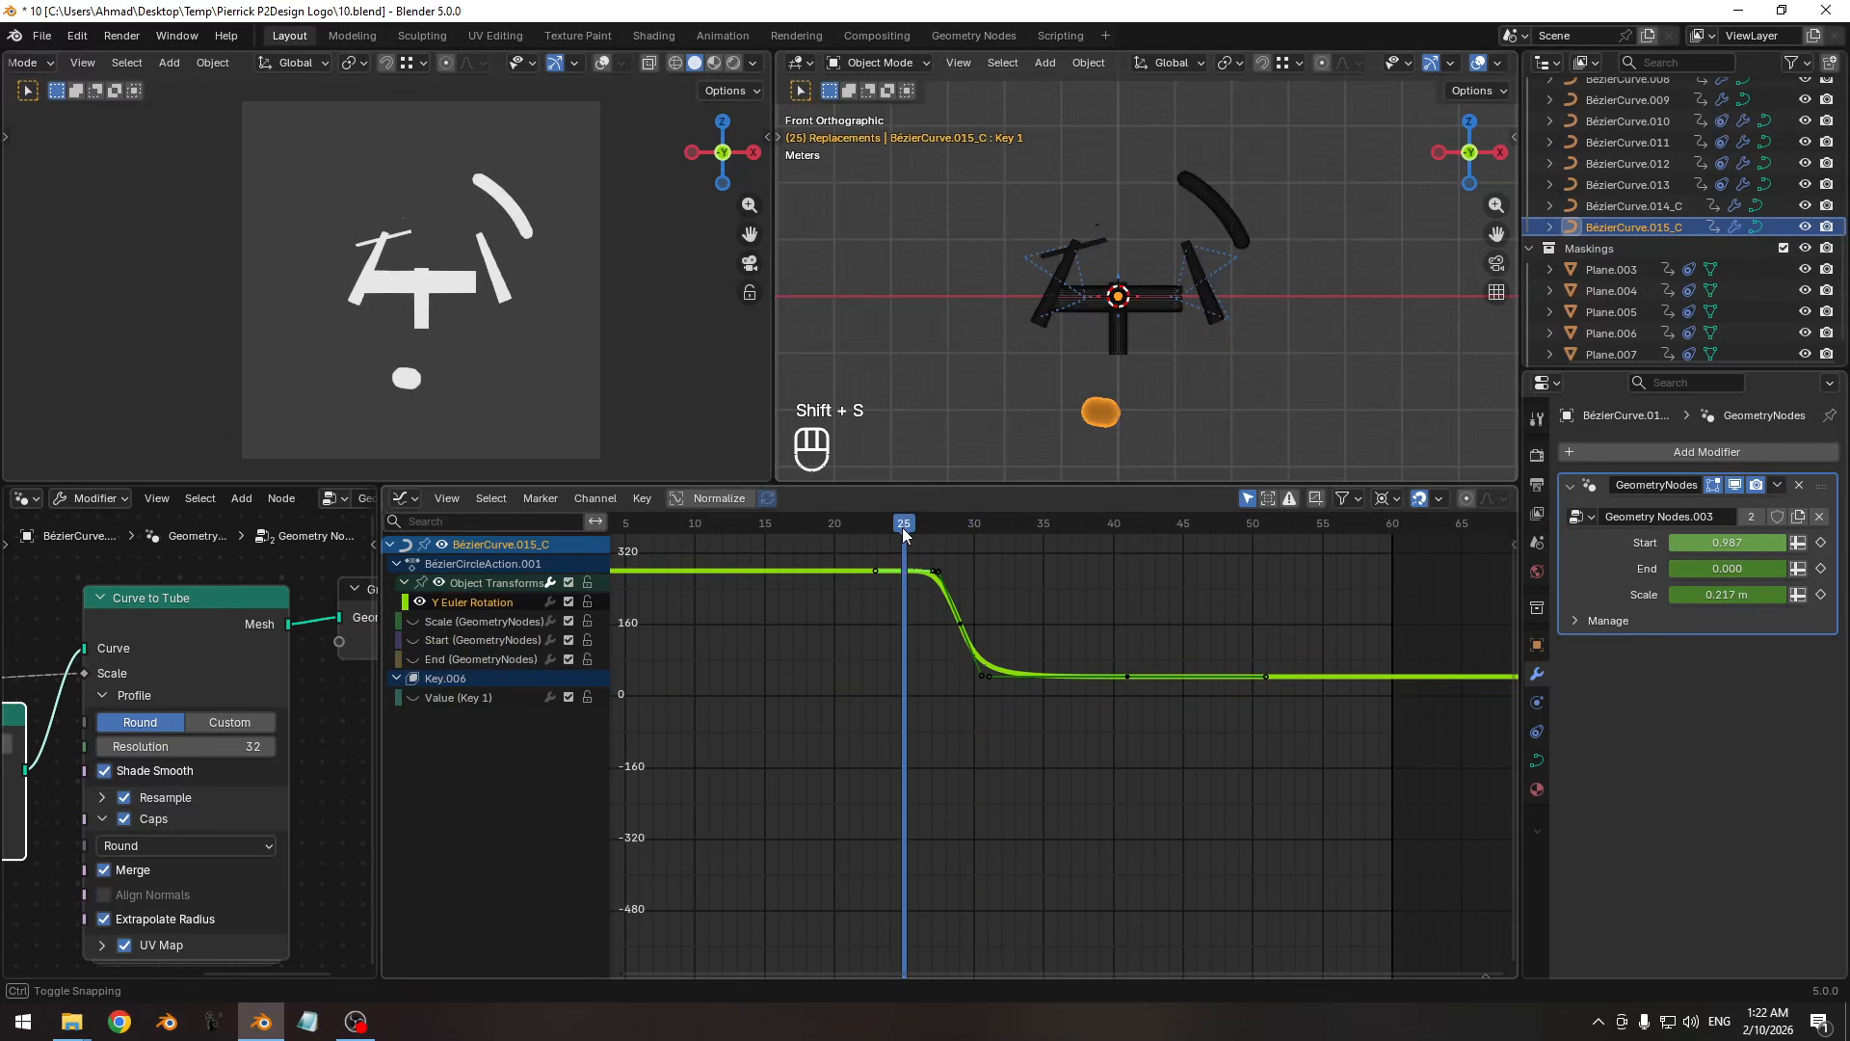
key("s")
key("KP_2")
key("KP_Enter")
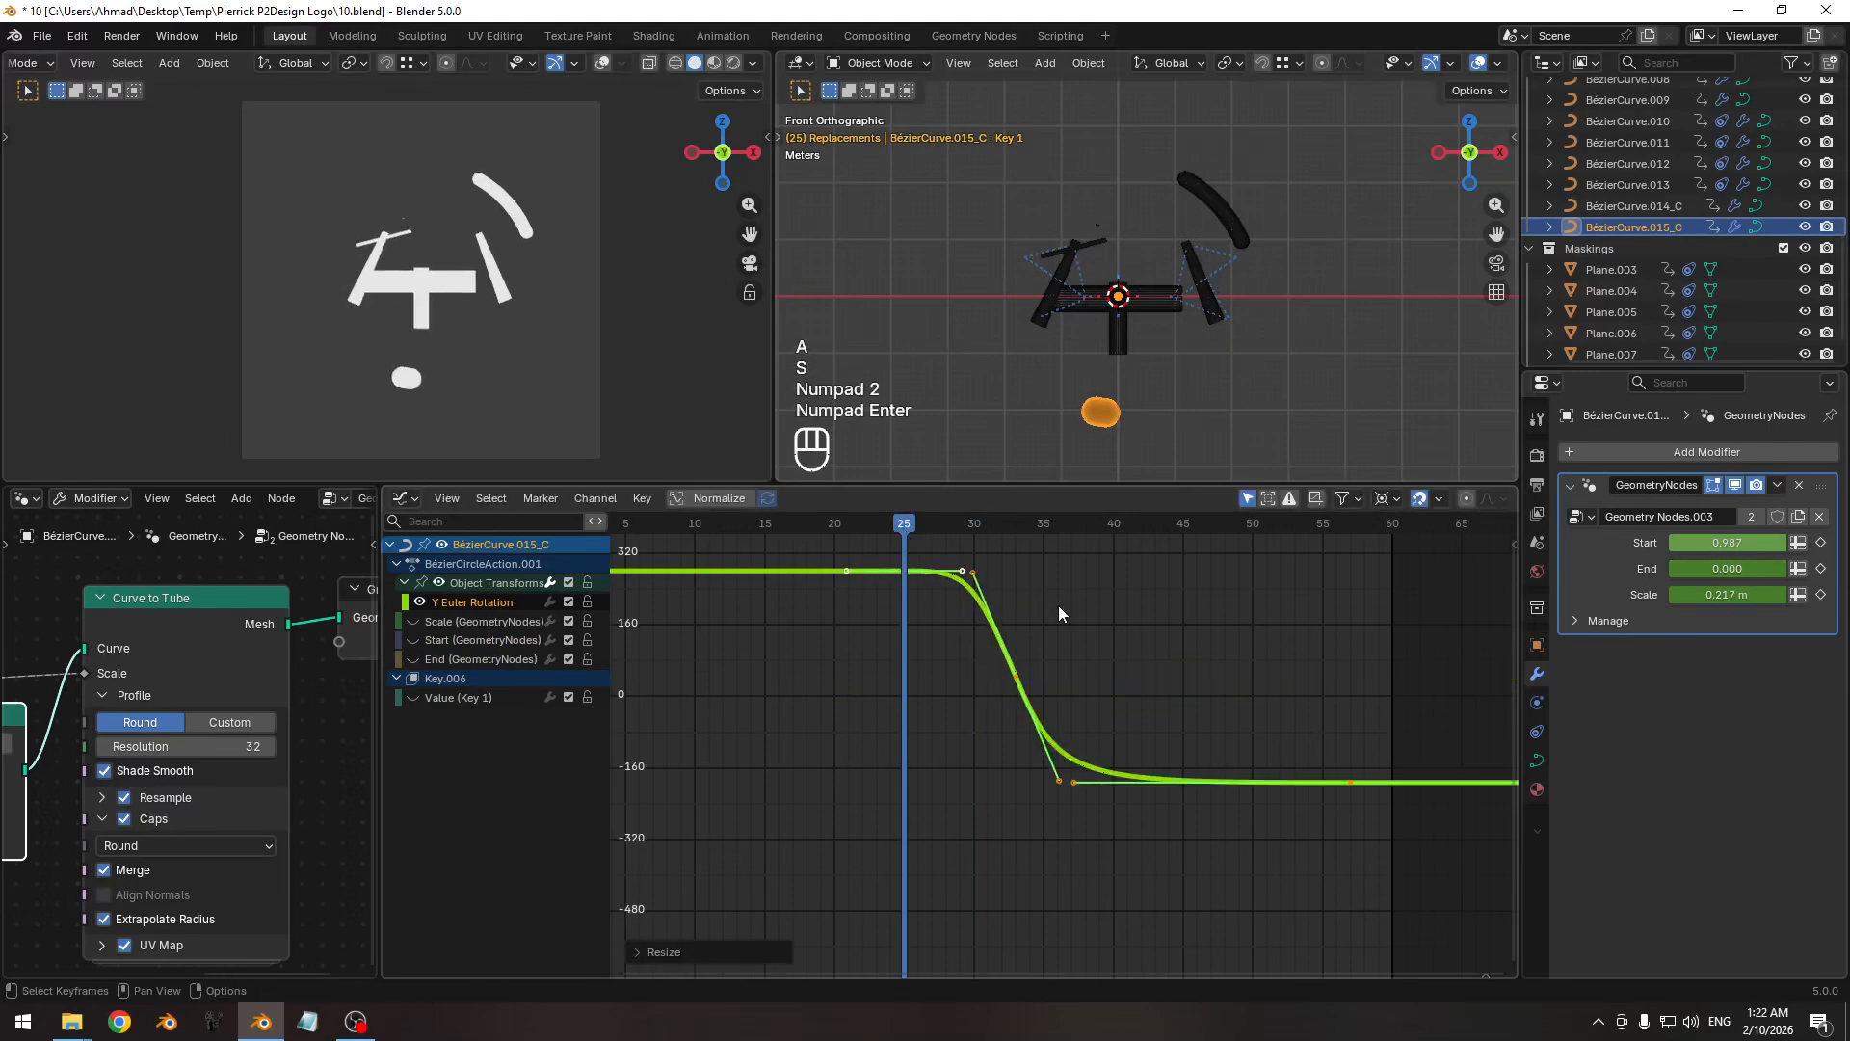
At frame 57, scale the Y Euler Rotation keyframes slightly along the value axis until the two arcs close the ring.
left_click_drag(899, 534, 1350, 551)
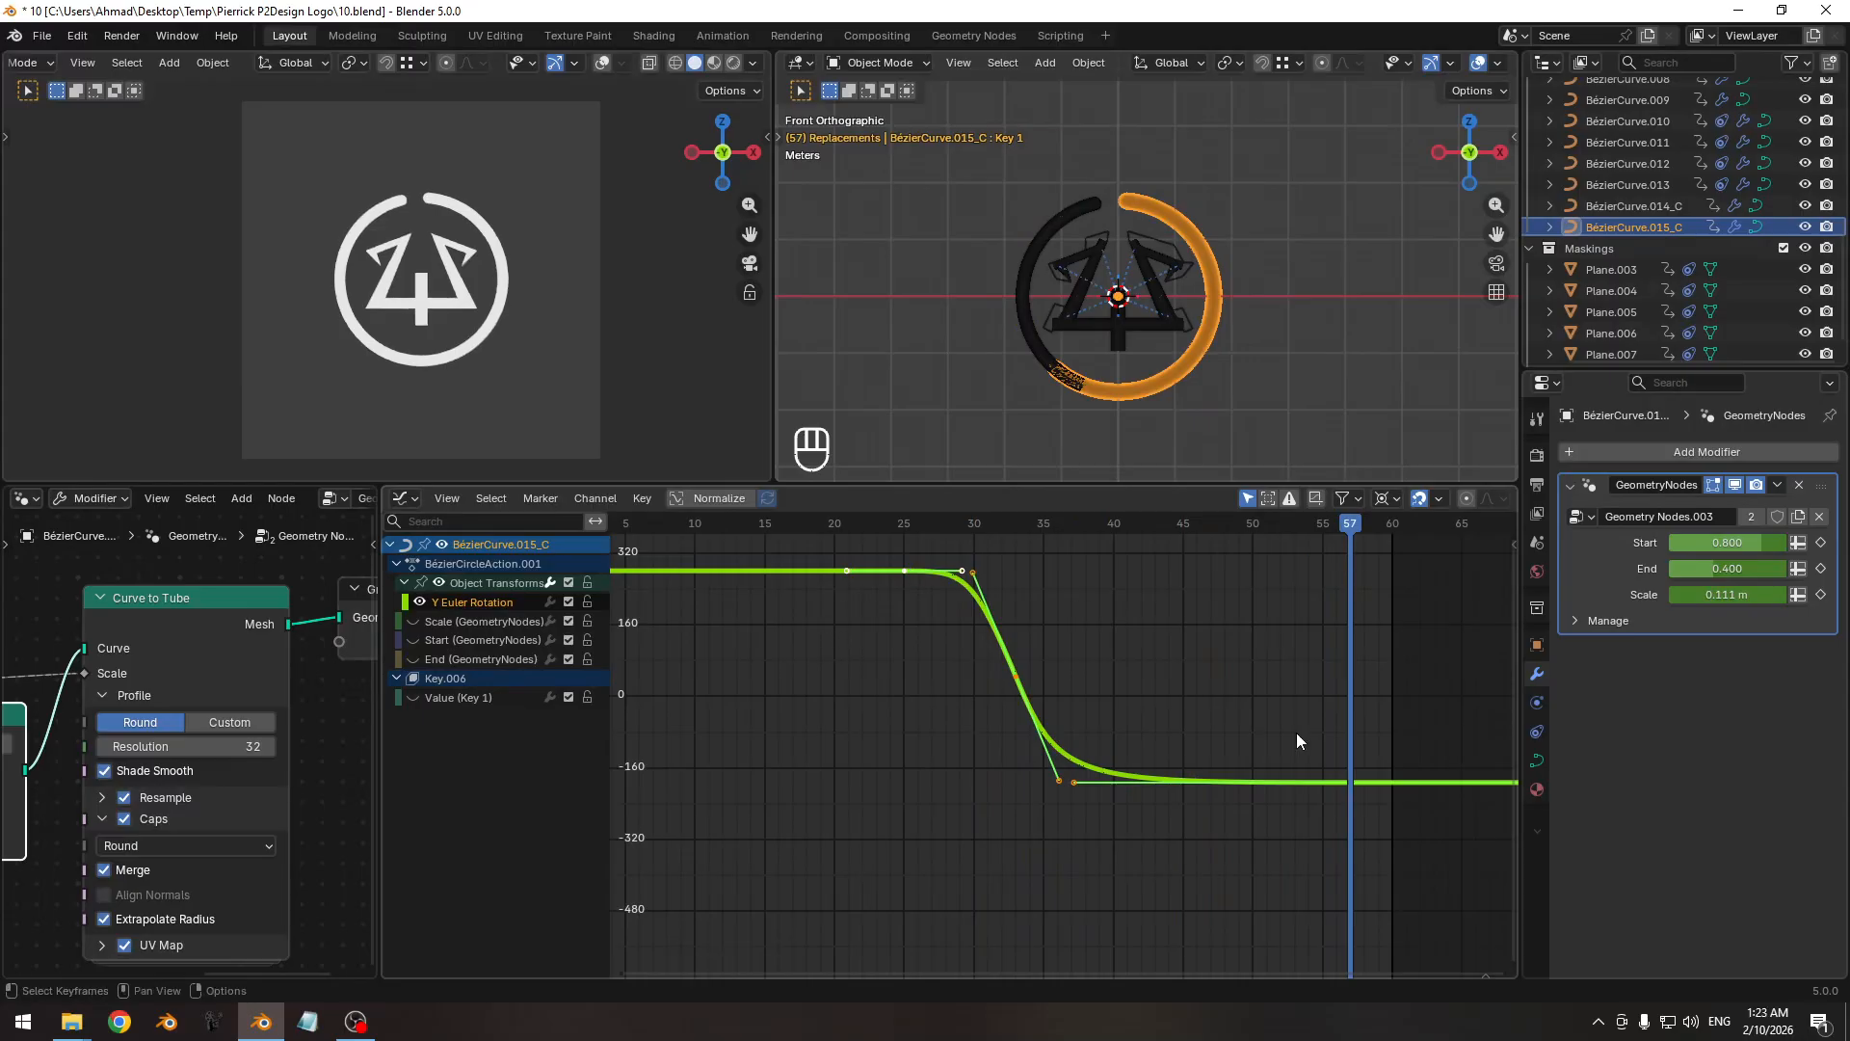
key("y")
key("shift")
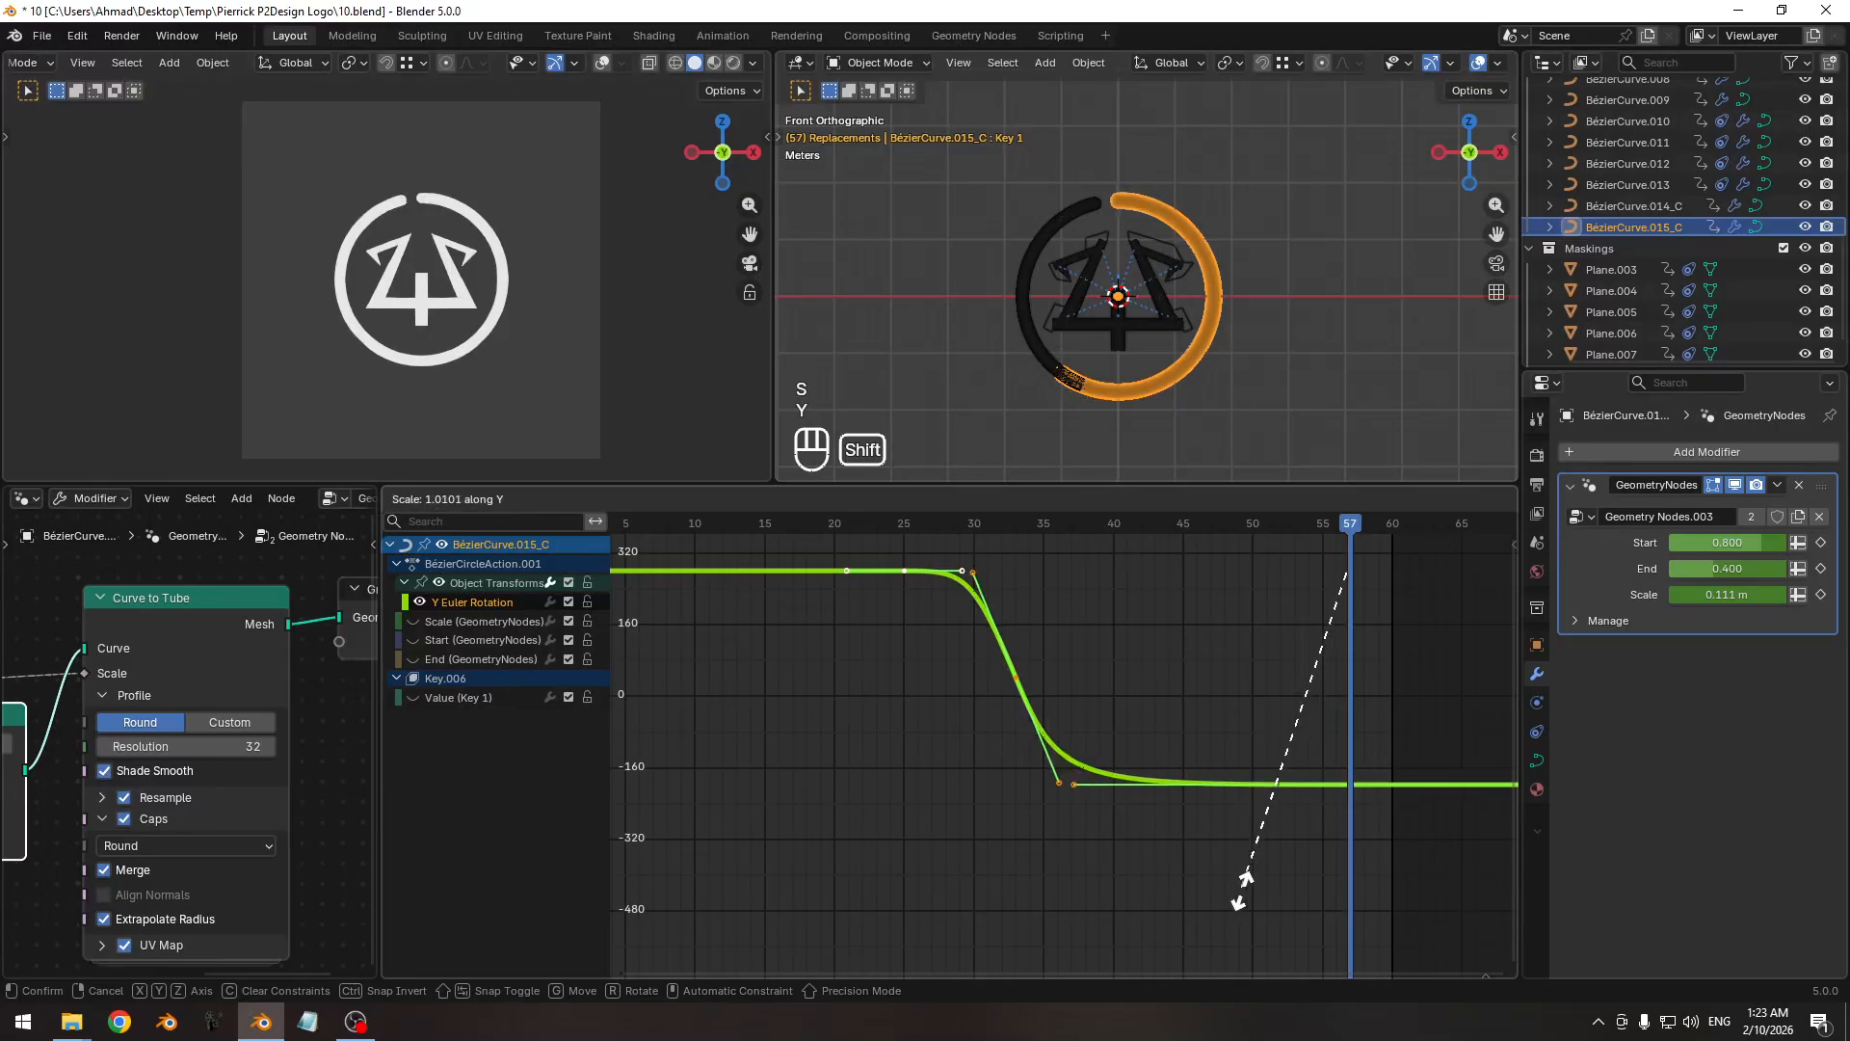
left_click(1199, 533)
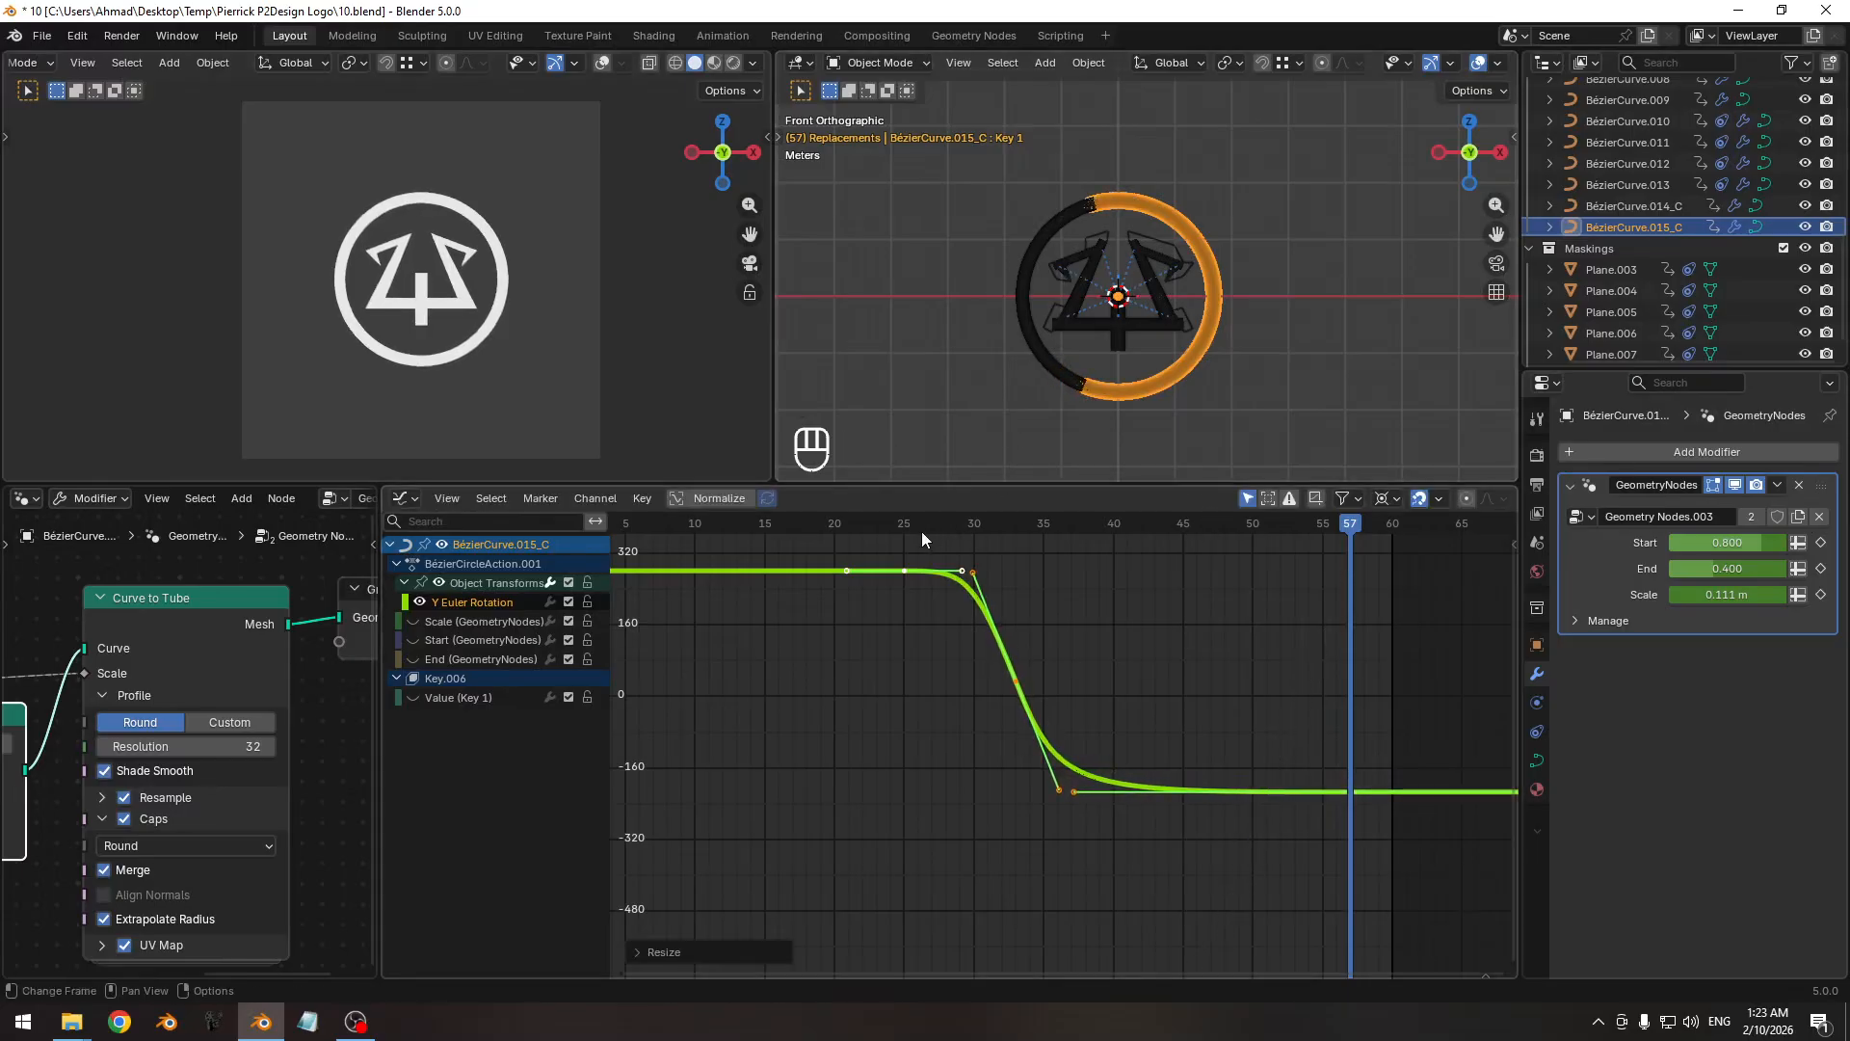
Isolate the End (GeometryNodes) curve and move all its keyframes later in time, placing the middle keyframe at frame 33.
left_click_drag(921, 528, 960, 523)
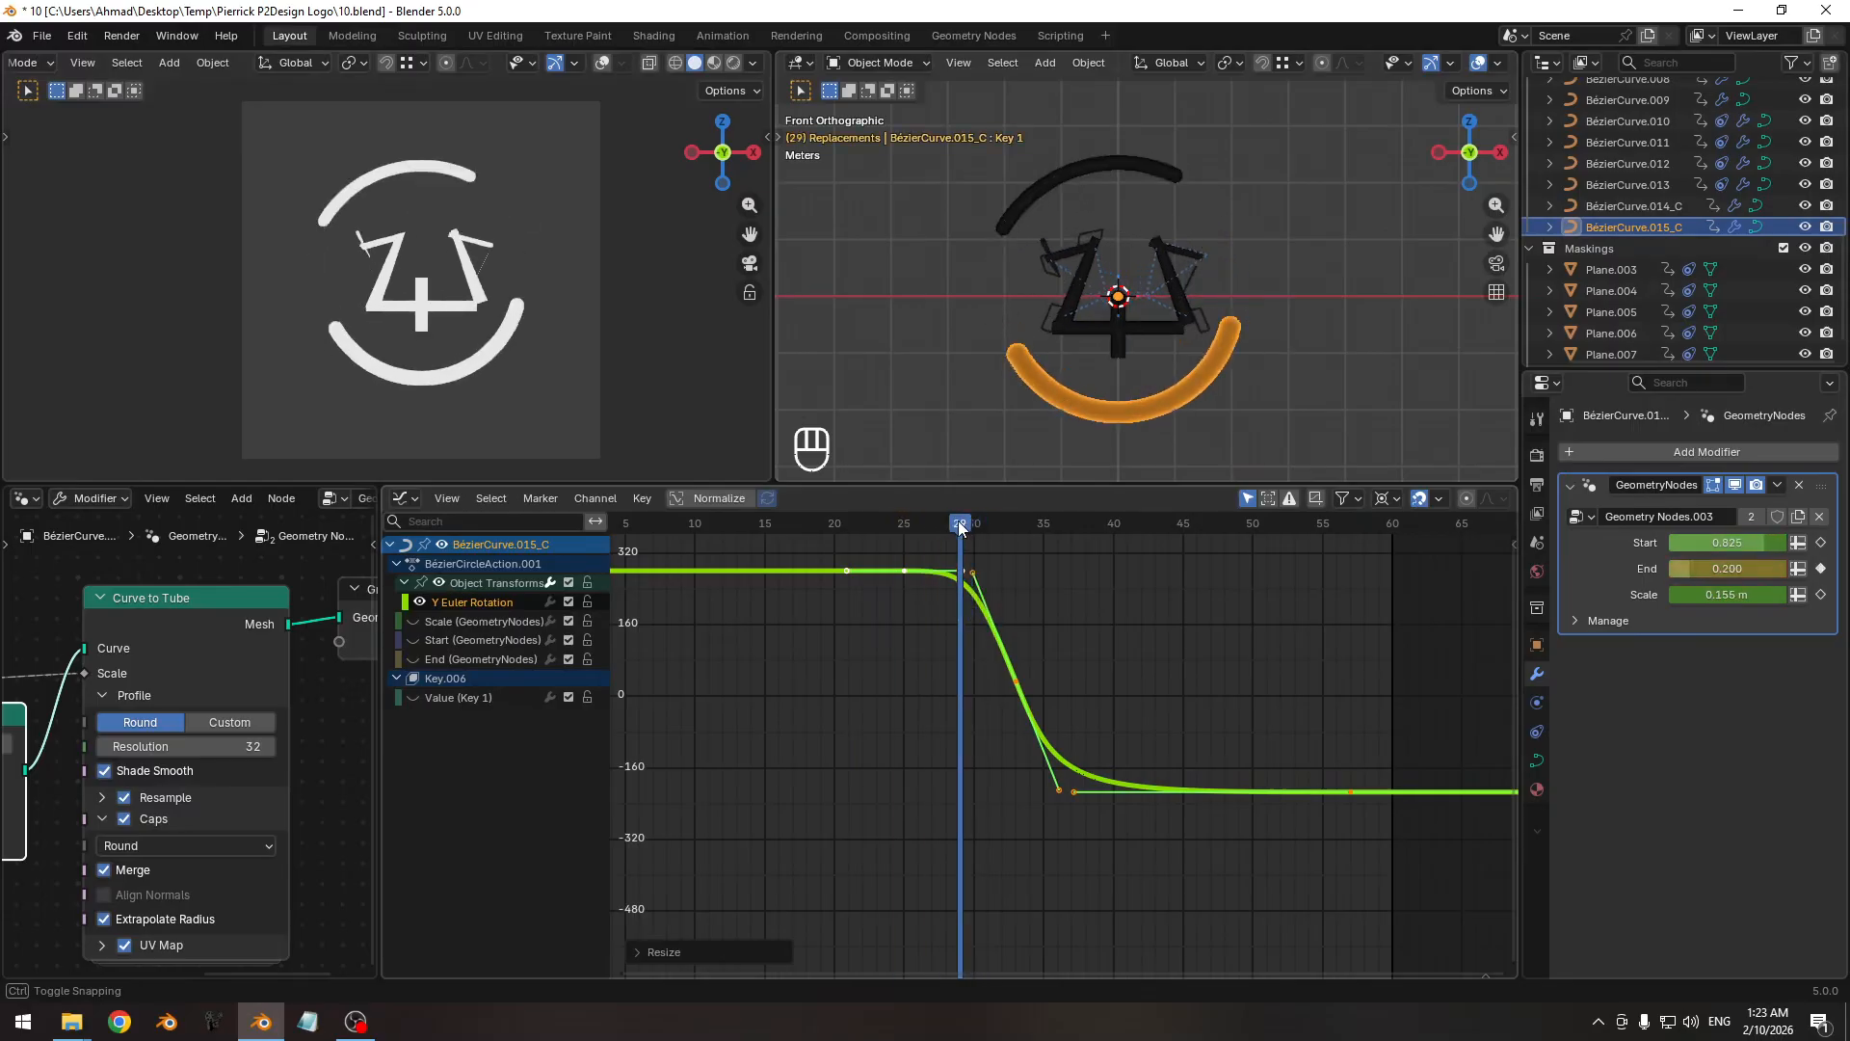
left_click(420, 603)
left_click(434, 660)
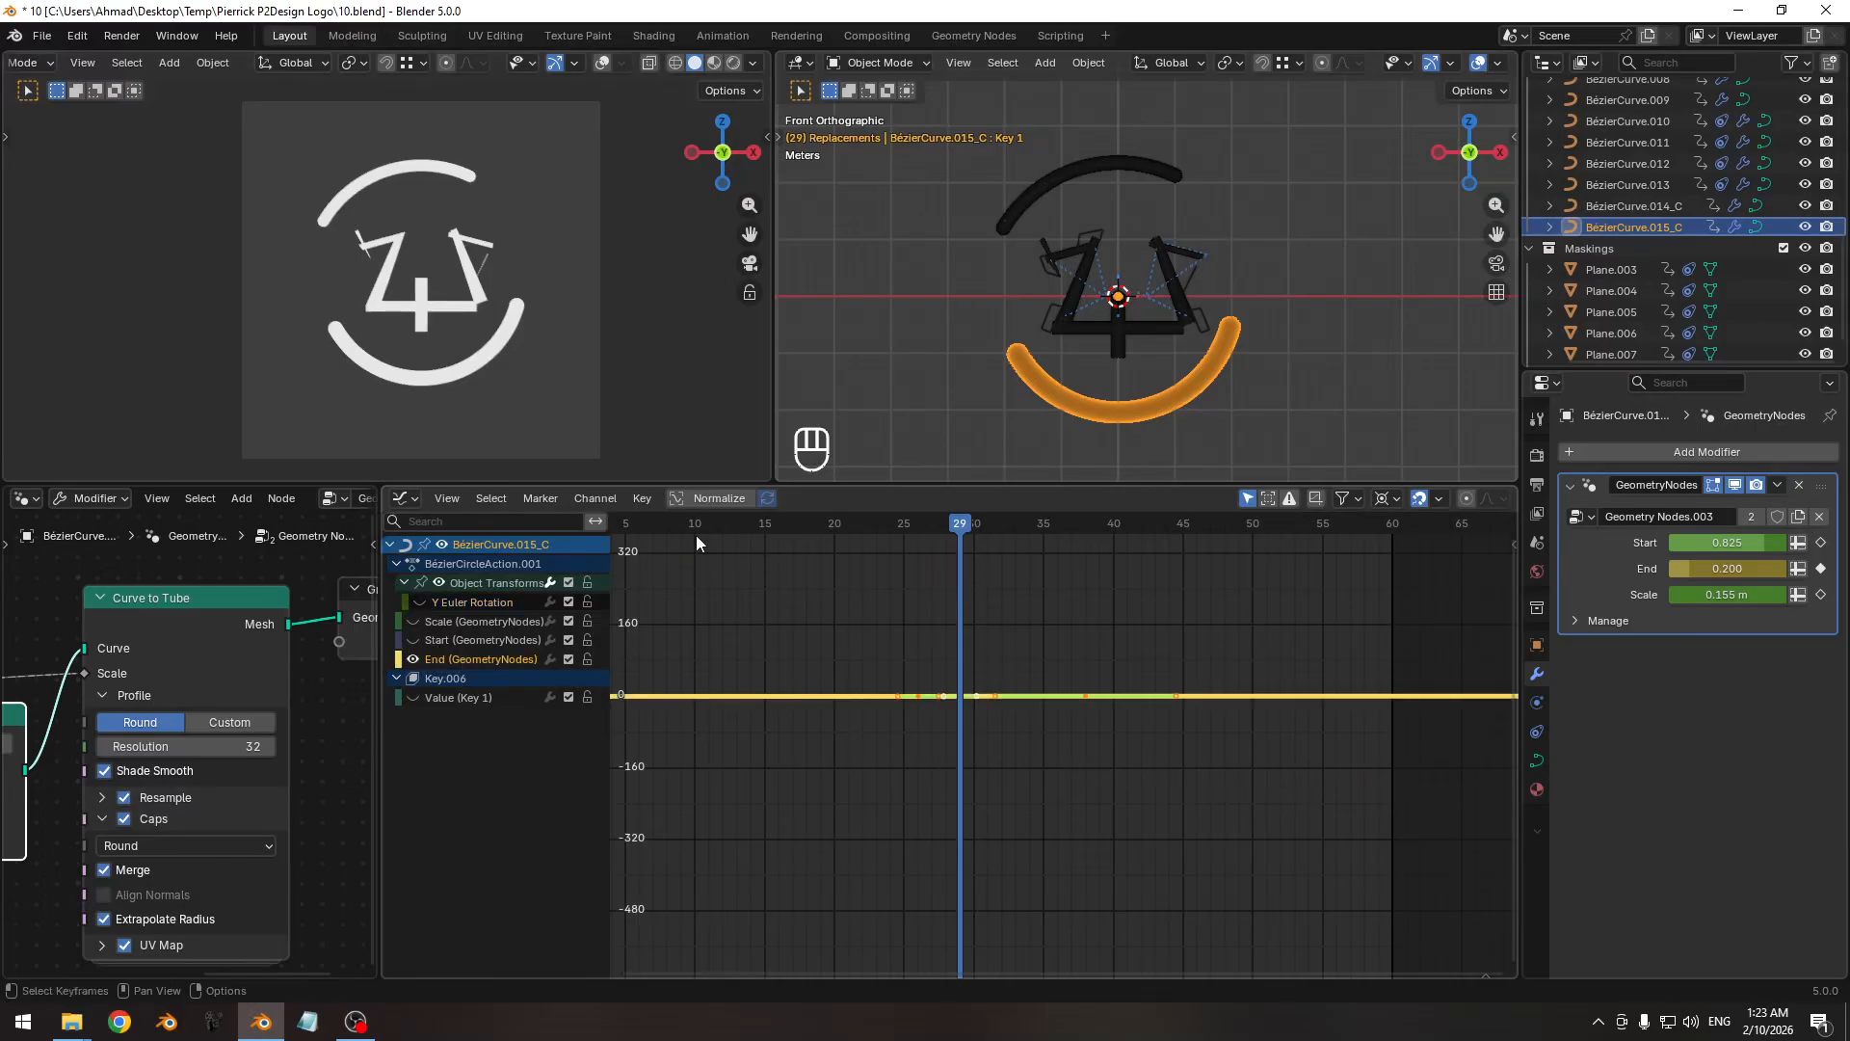
key("a")
key("g")
key("x")
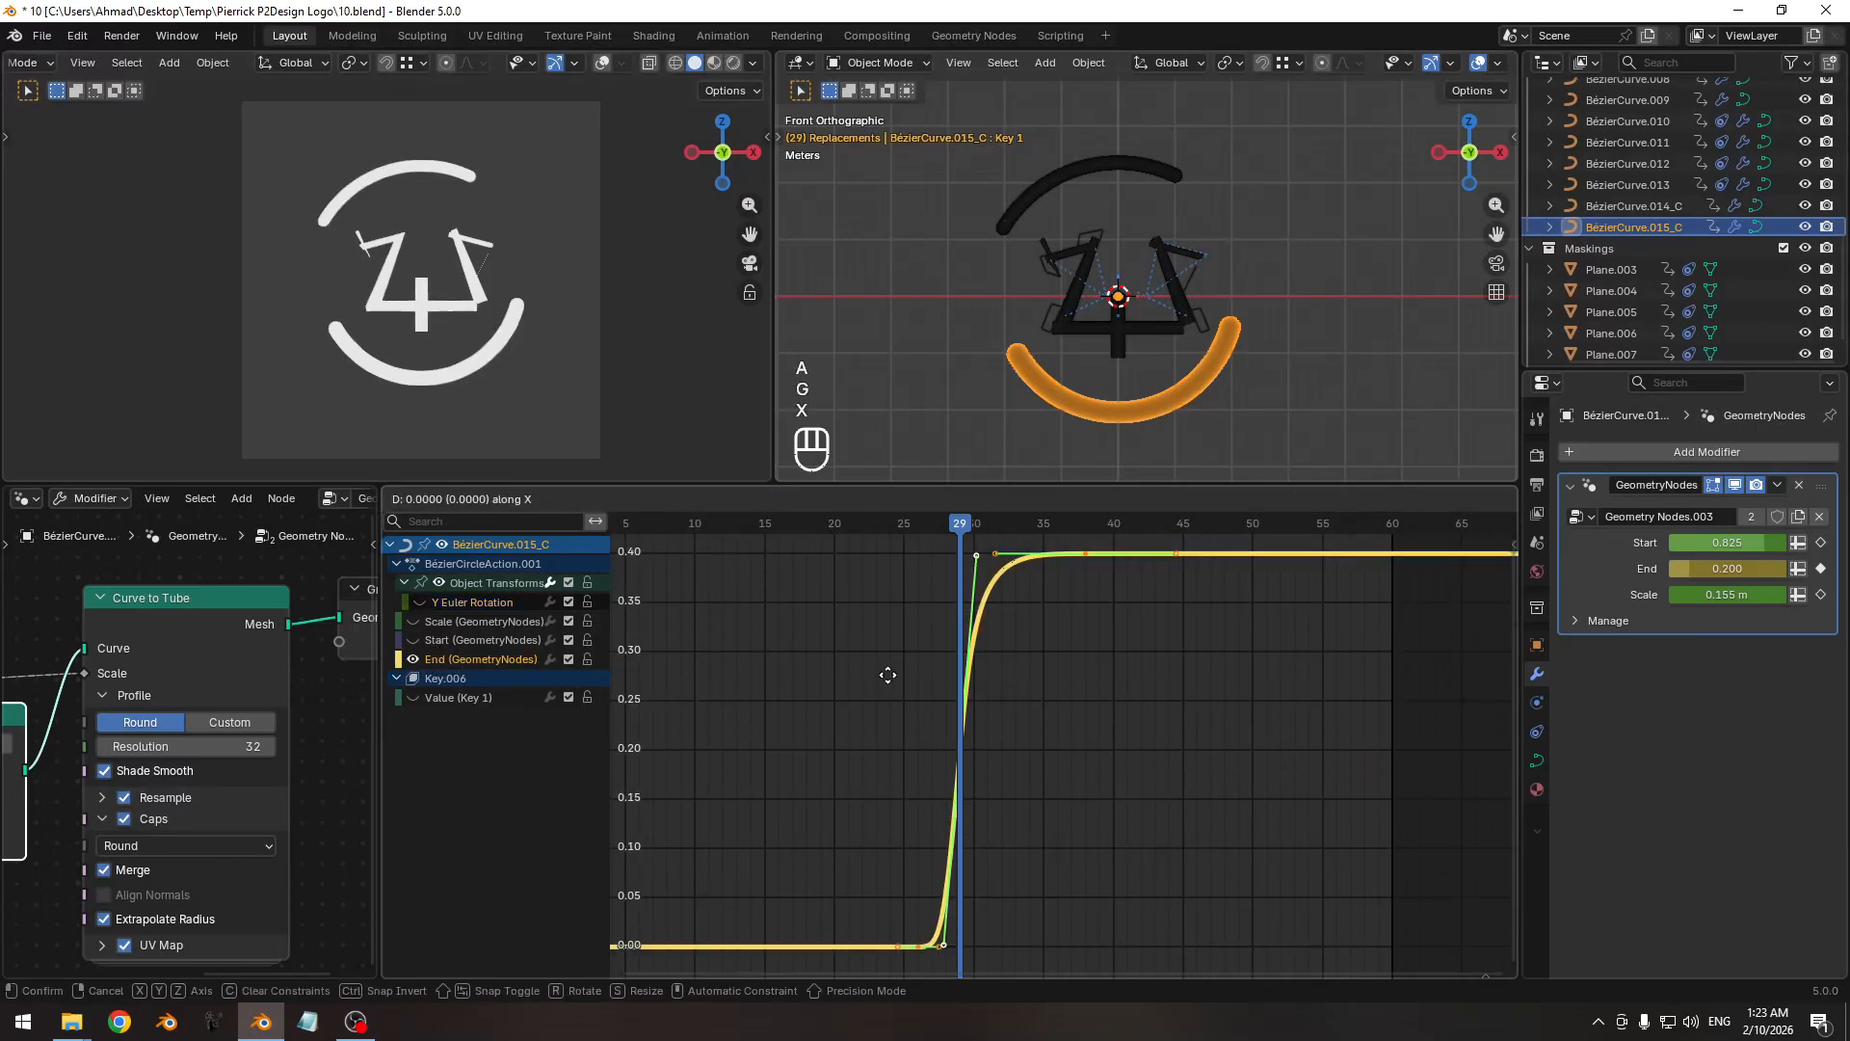
key("g")
key("x")
left_click(940, 673)
left_click_drag(958, 523, 1136, 495)
key("g")
key("x")
left_click(1023, 633)
Move the End keyframes one more frame later, with the middle keyframe at frame 34, checking playback before and after the move.
key("shift+Left")
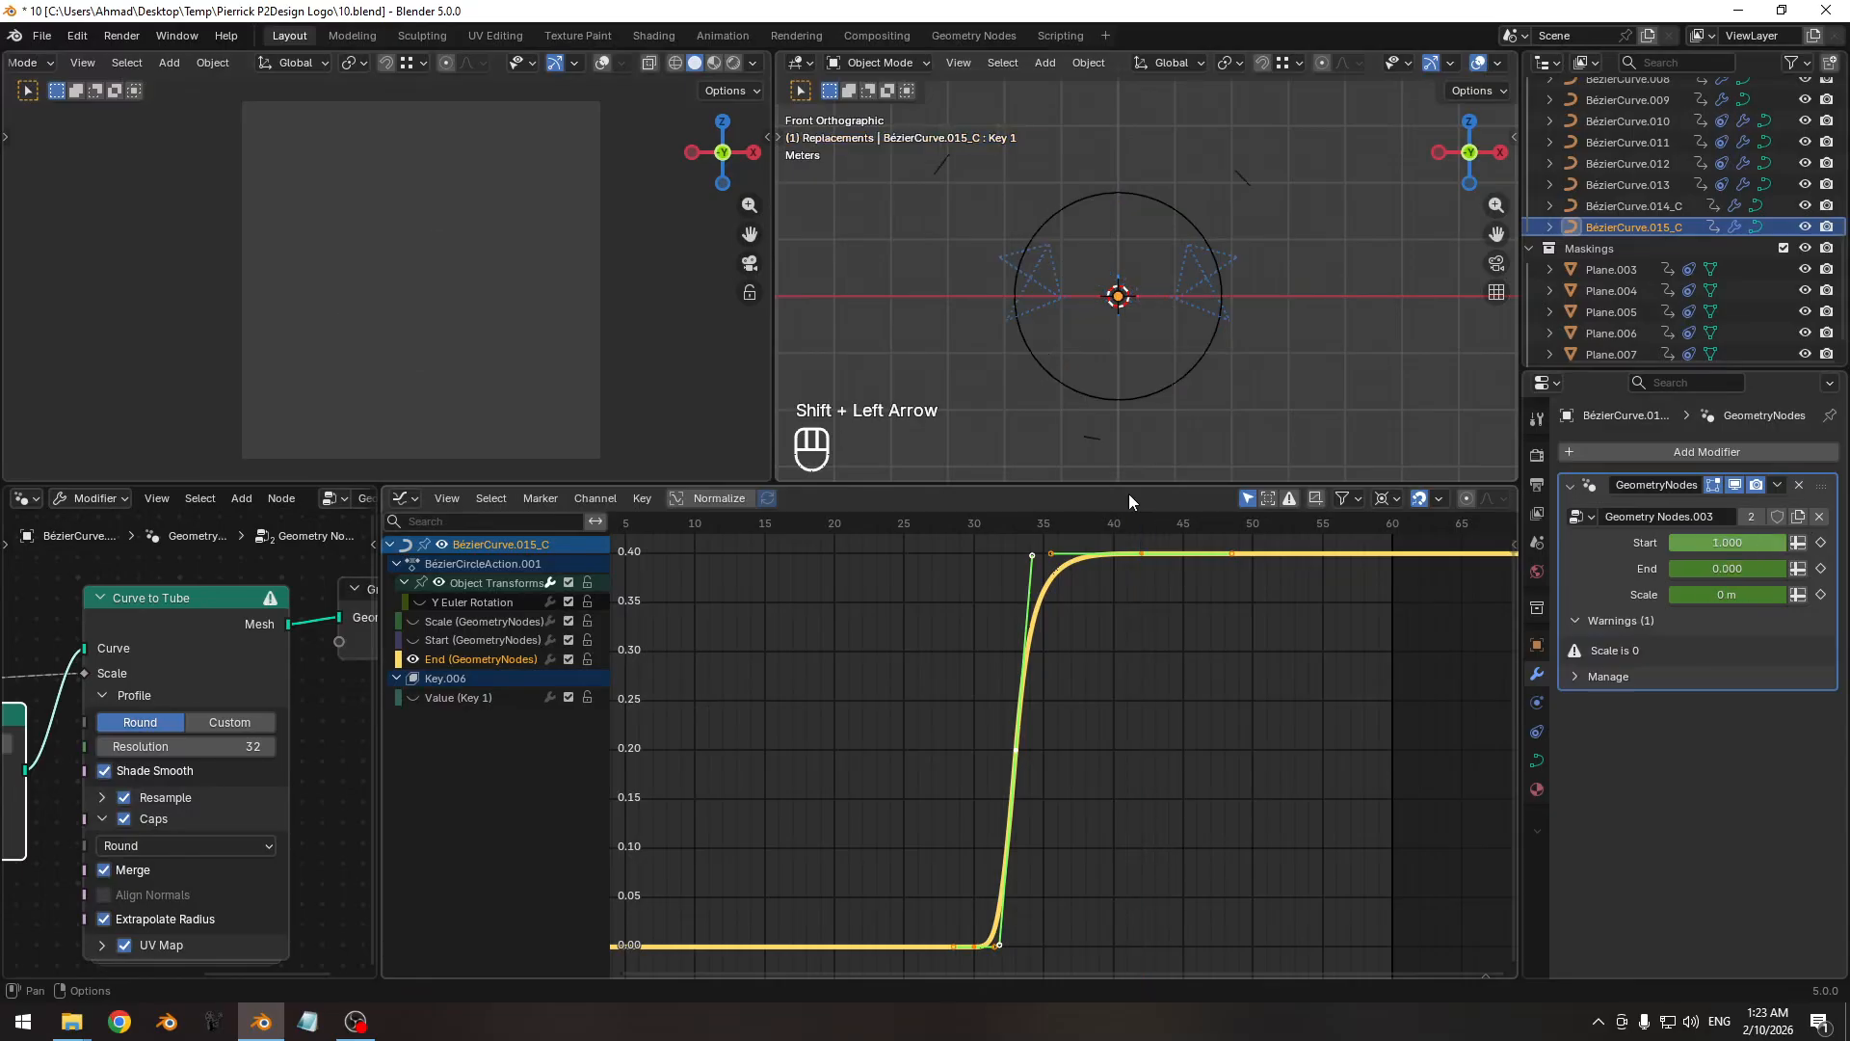
key("space")
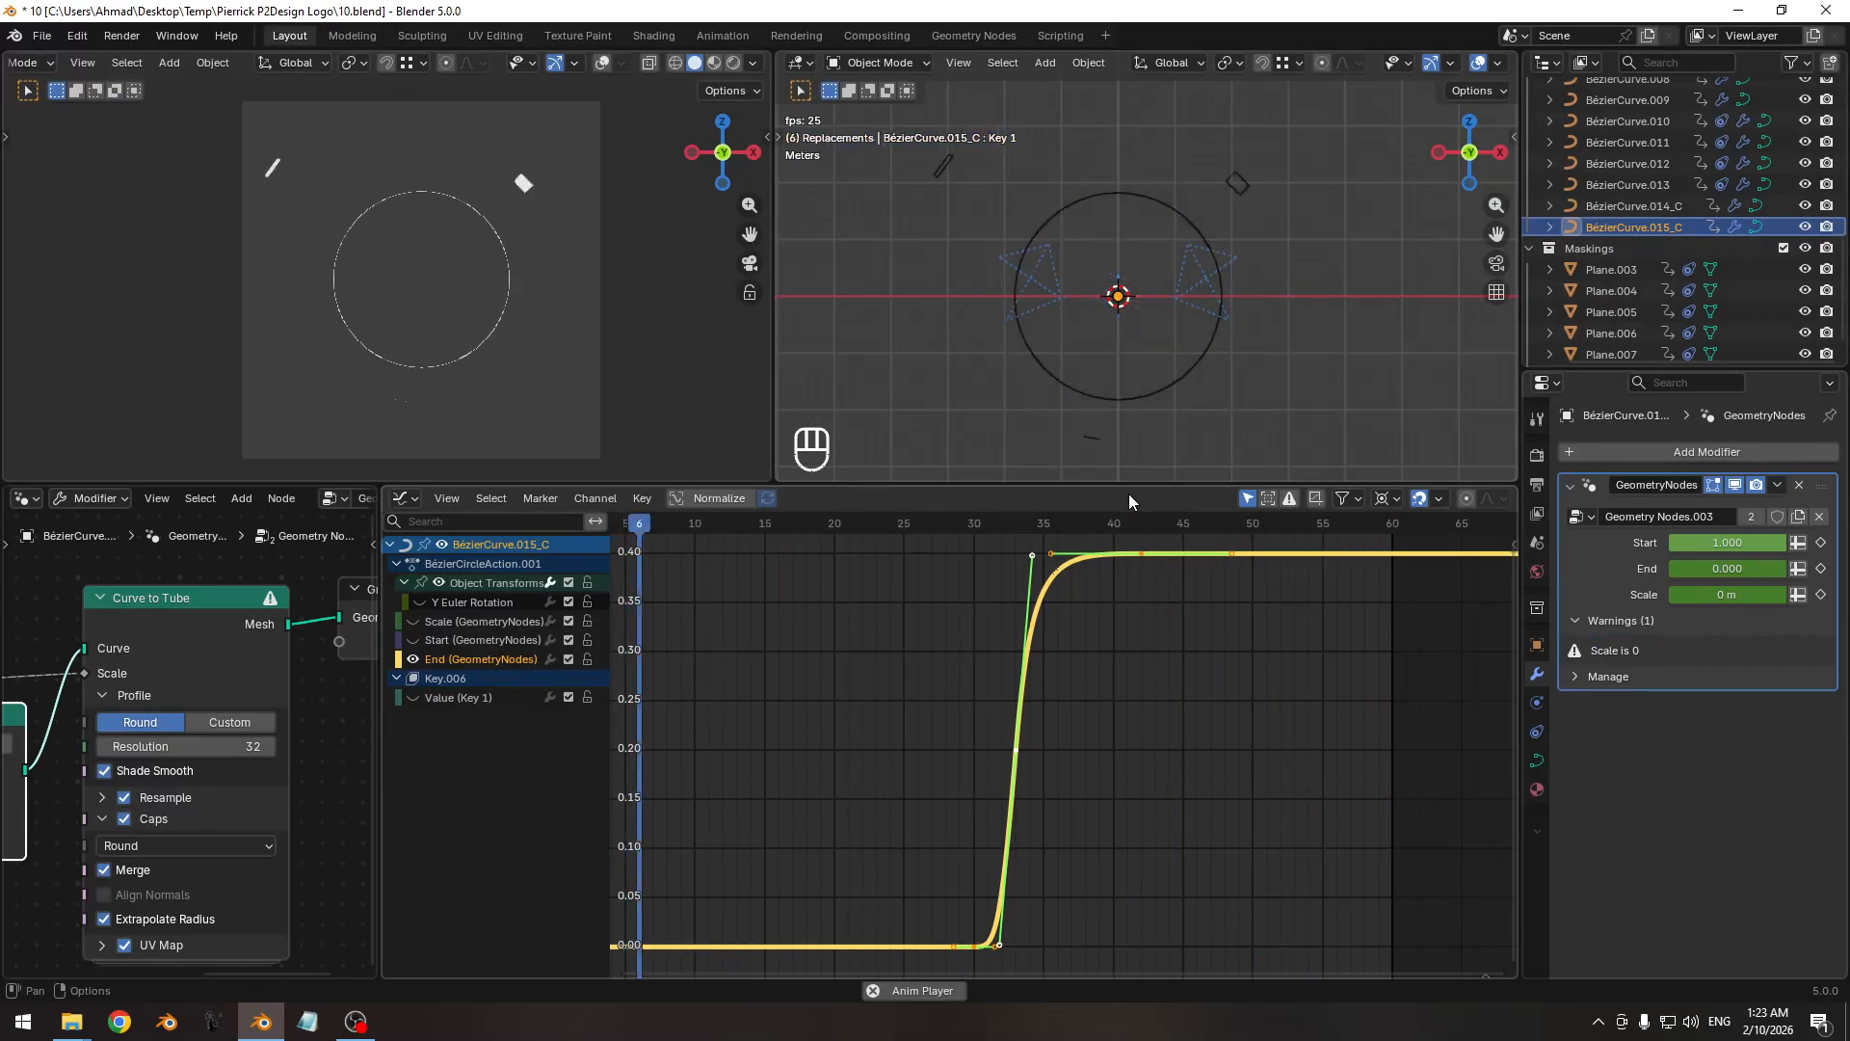
key("space")
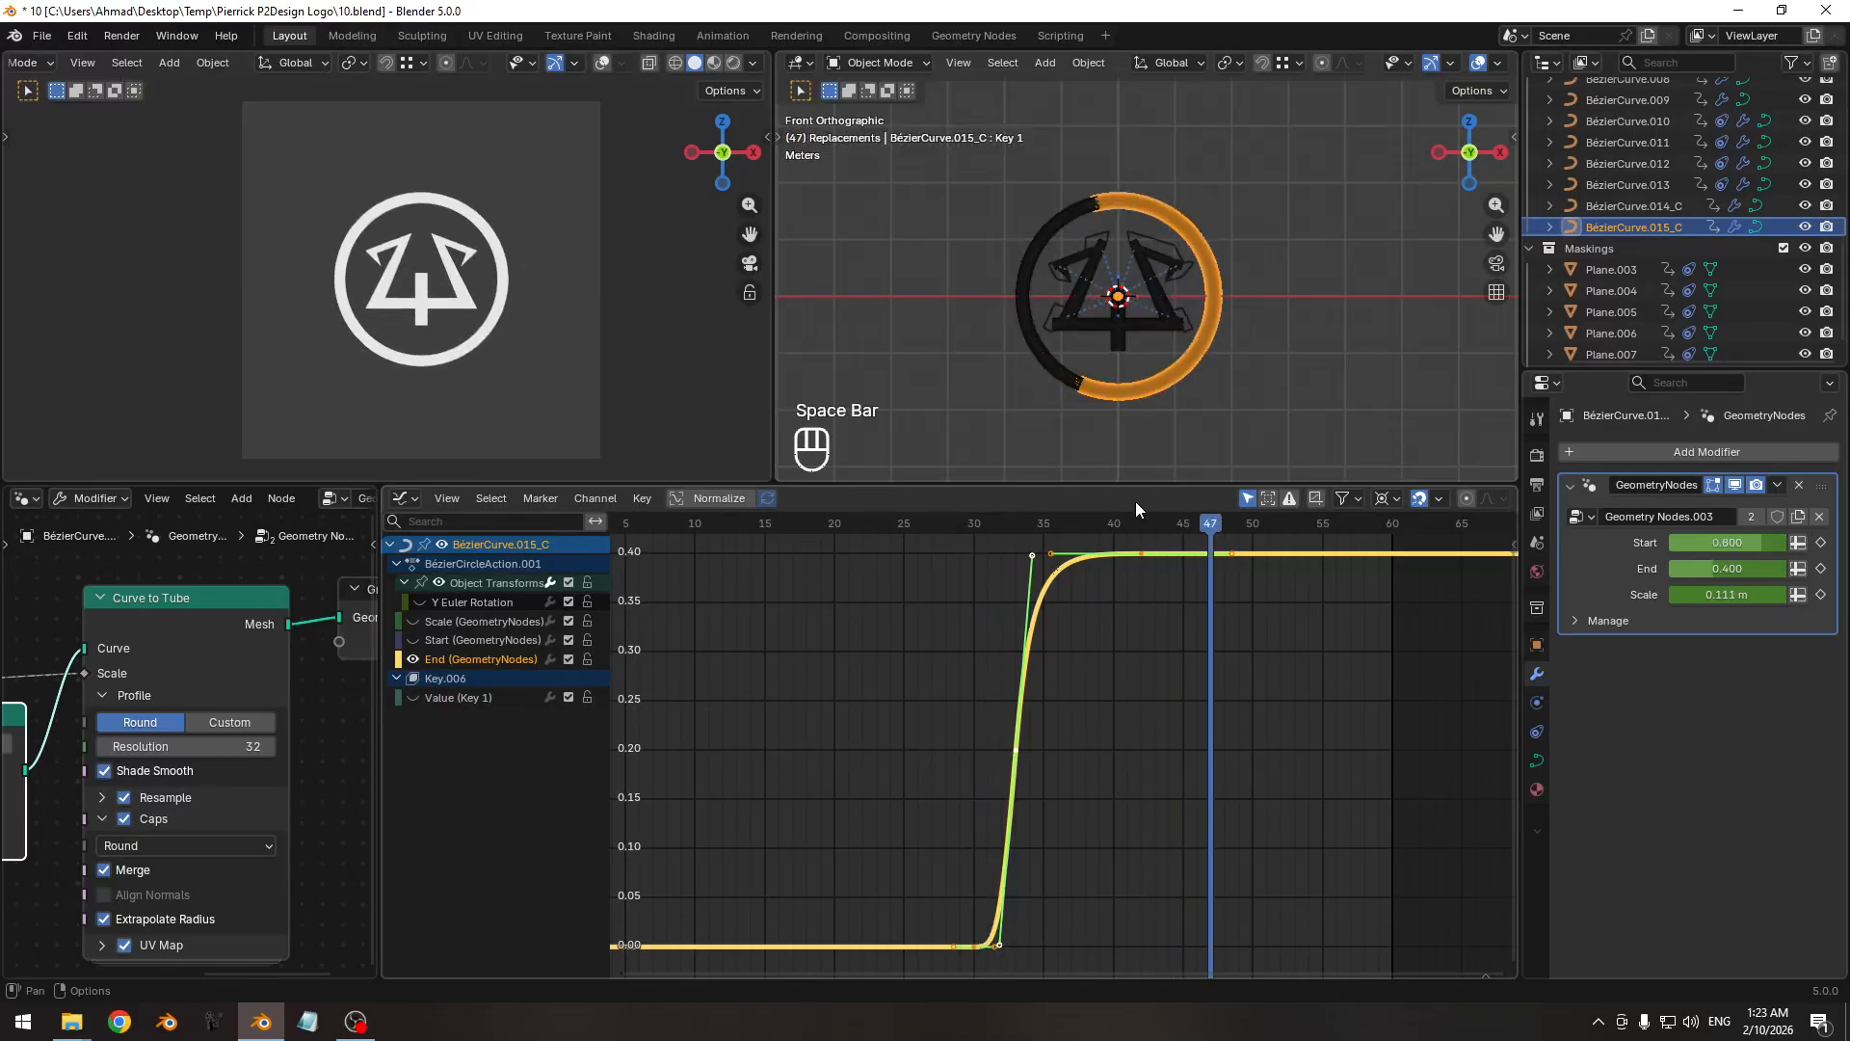
left_click_drag(981, 535, 783, 574)
key("g")
key("x")
left_click(1045, 673)
key("space")
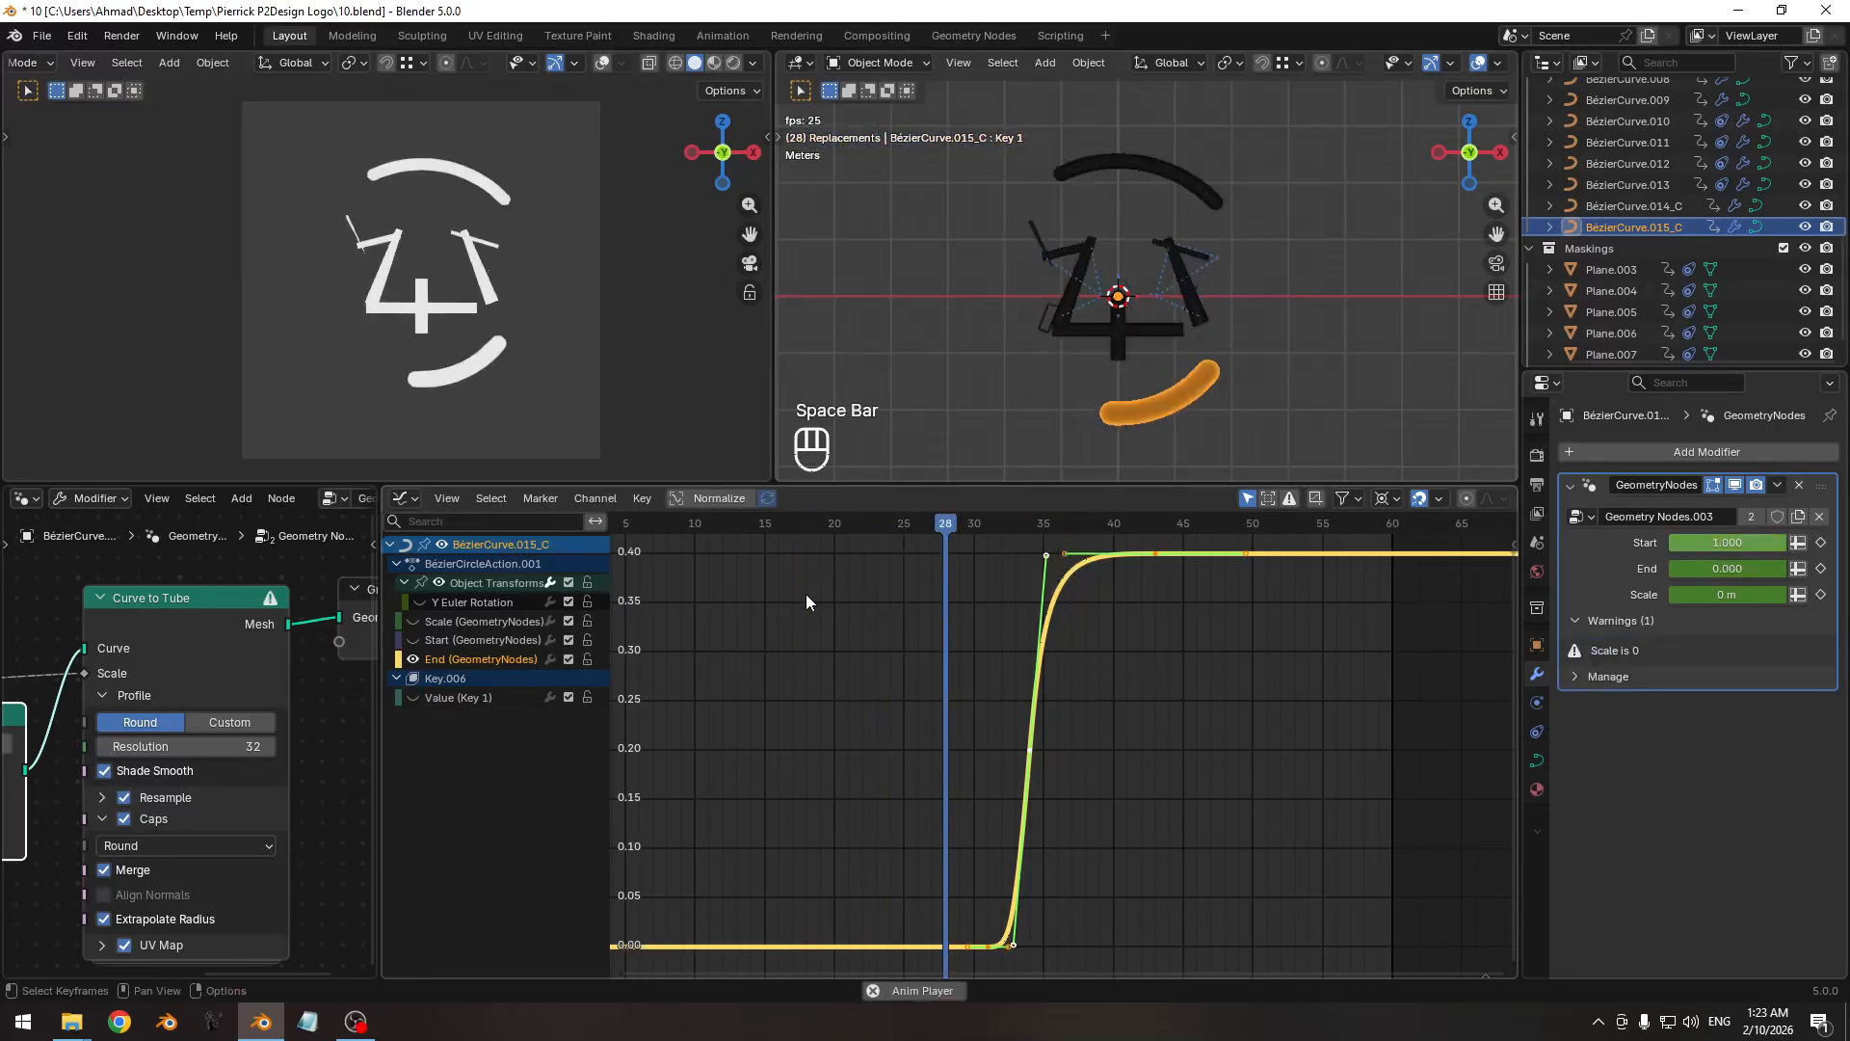
key("space")
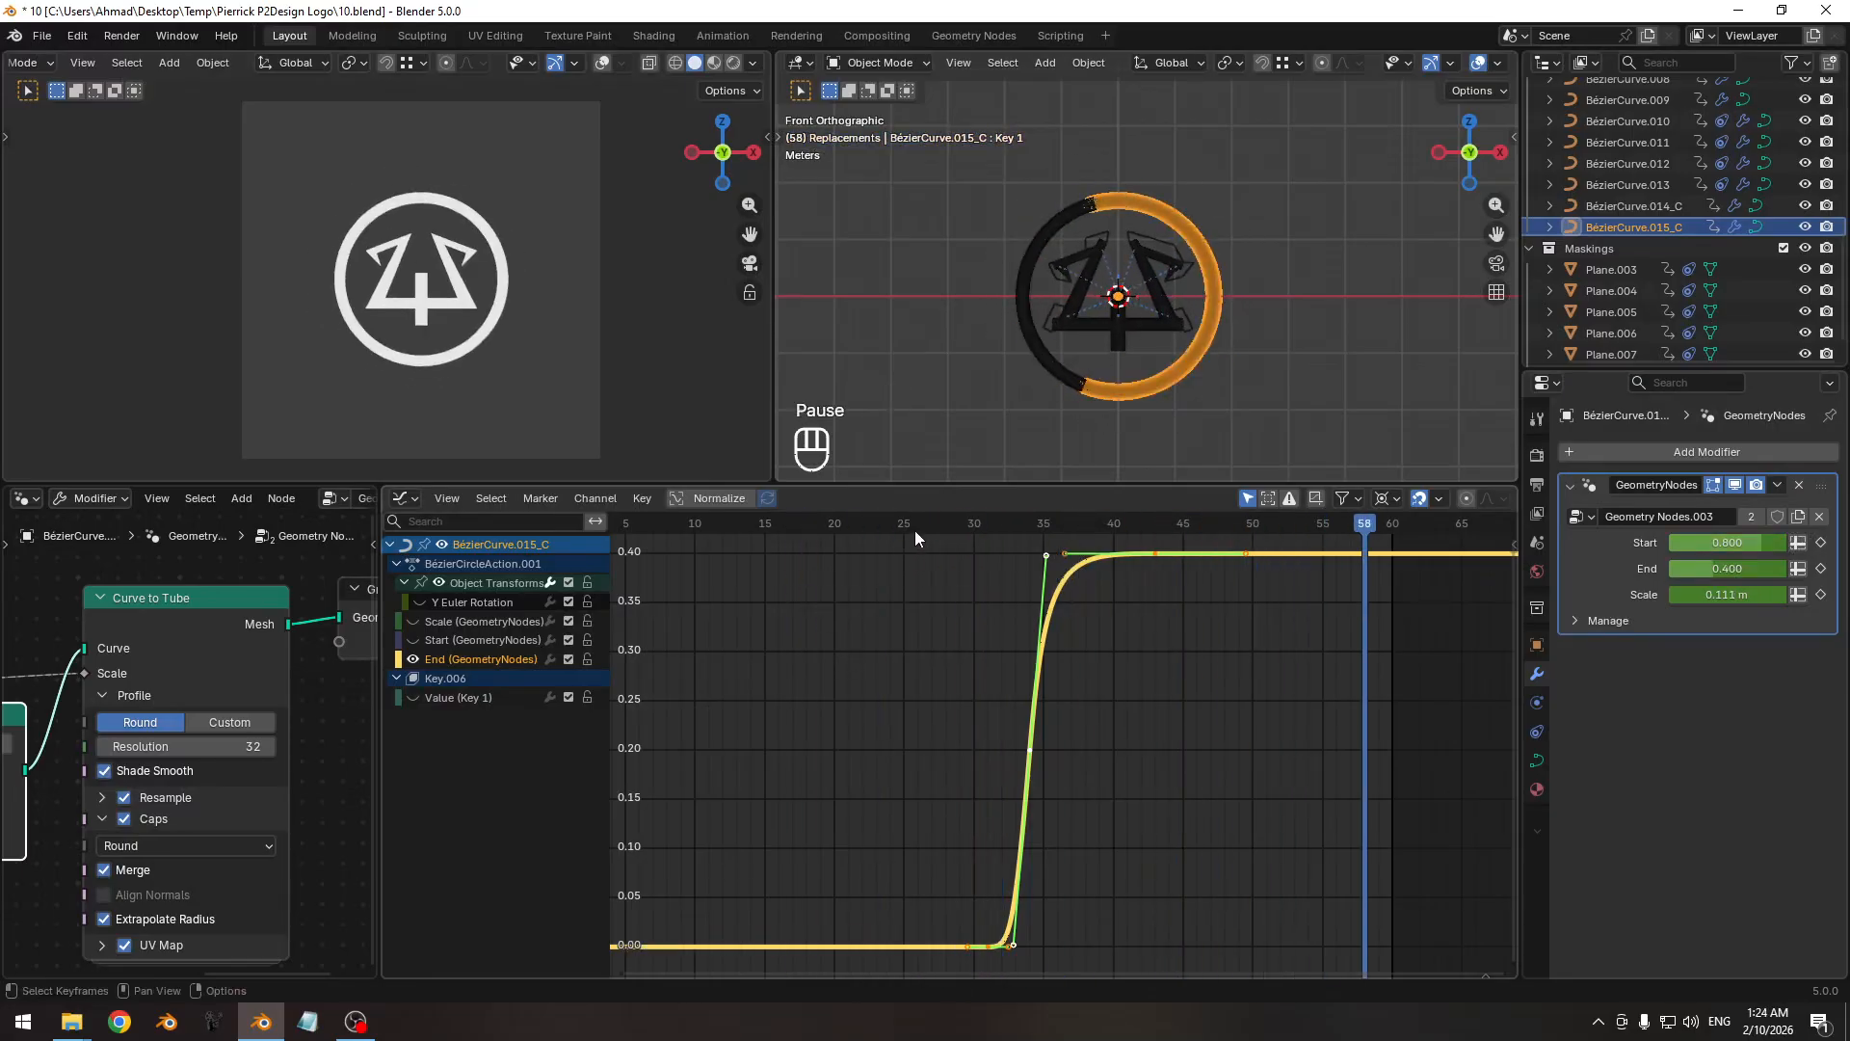
Hide the upper arc BézierCurve.014_C at frame 28 and select the lower arc BézierCurve.015_C.
left_click_drag(915, 528, 959, 523)
left_click(1072, 404)
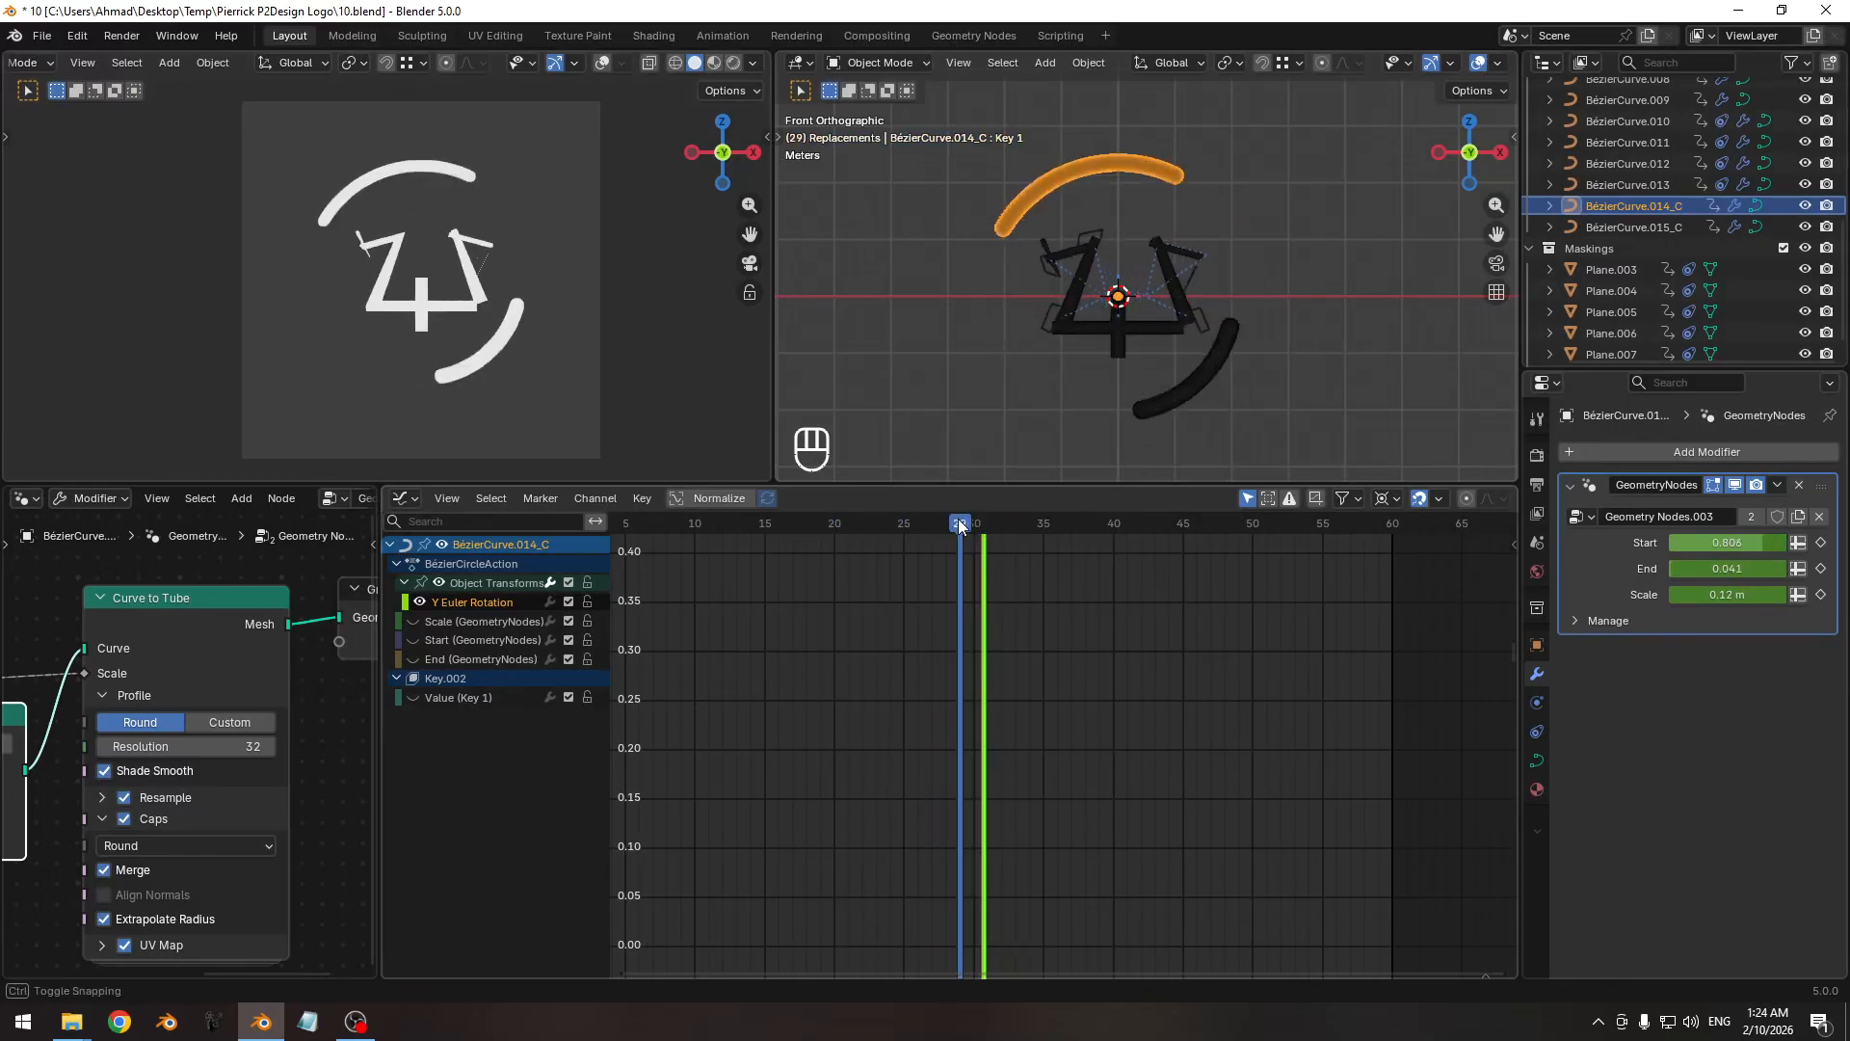
left_click(1214, 378)
middle_click_drag(977, 653, 968, 645, "ctrl")
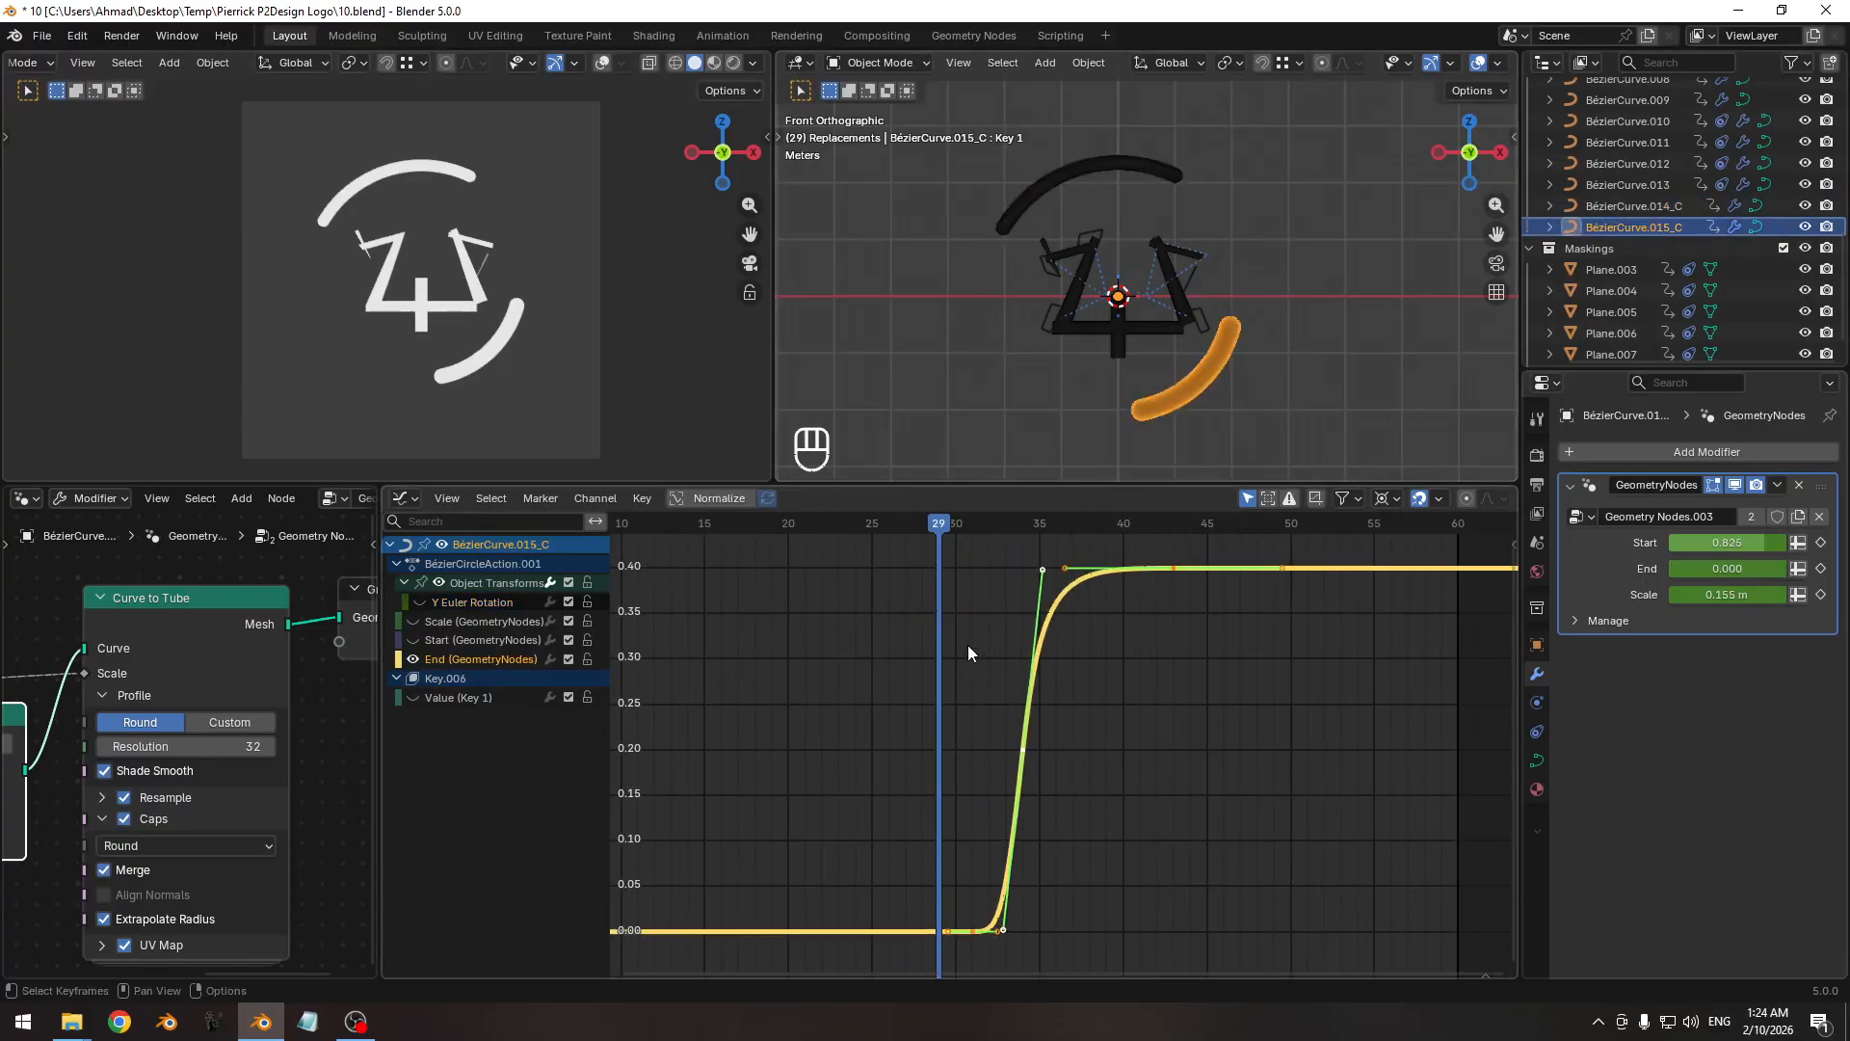
mouse_move(939, 526)
left_mouse_down()
mouse_move(888, 526)
mouse_move(922, 526)
left_mouse_up()
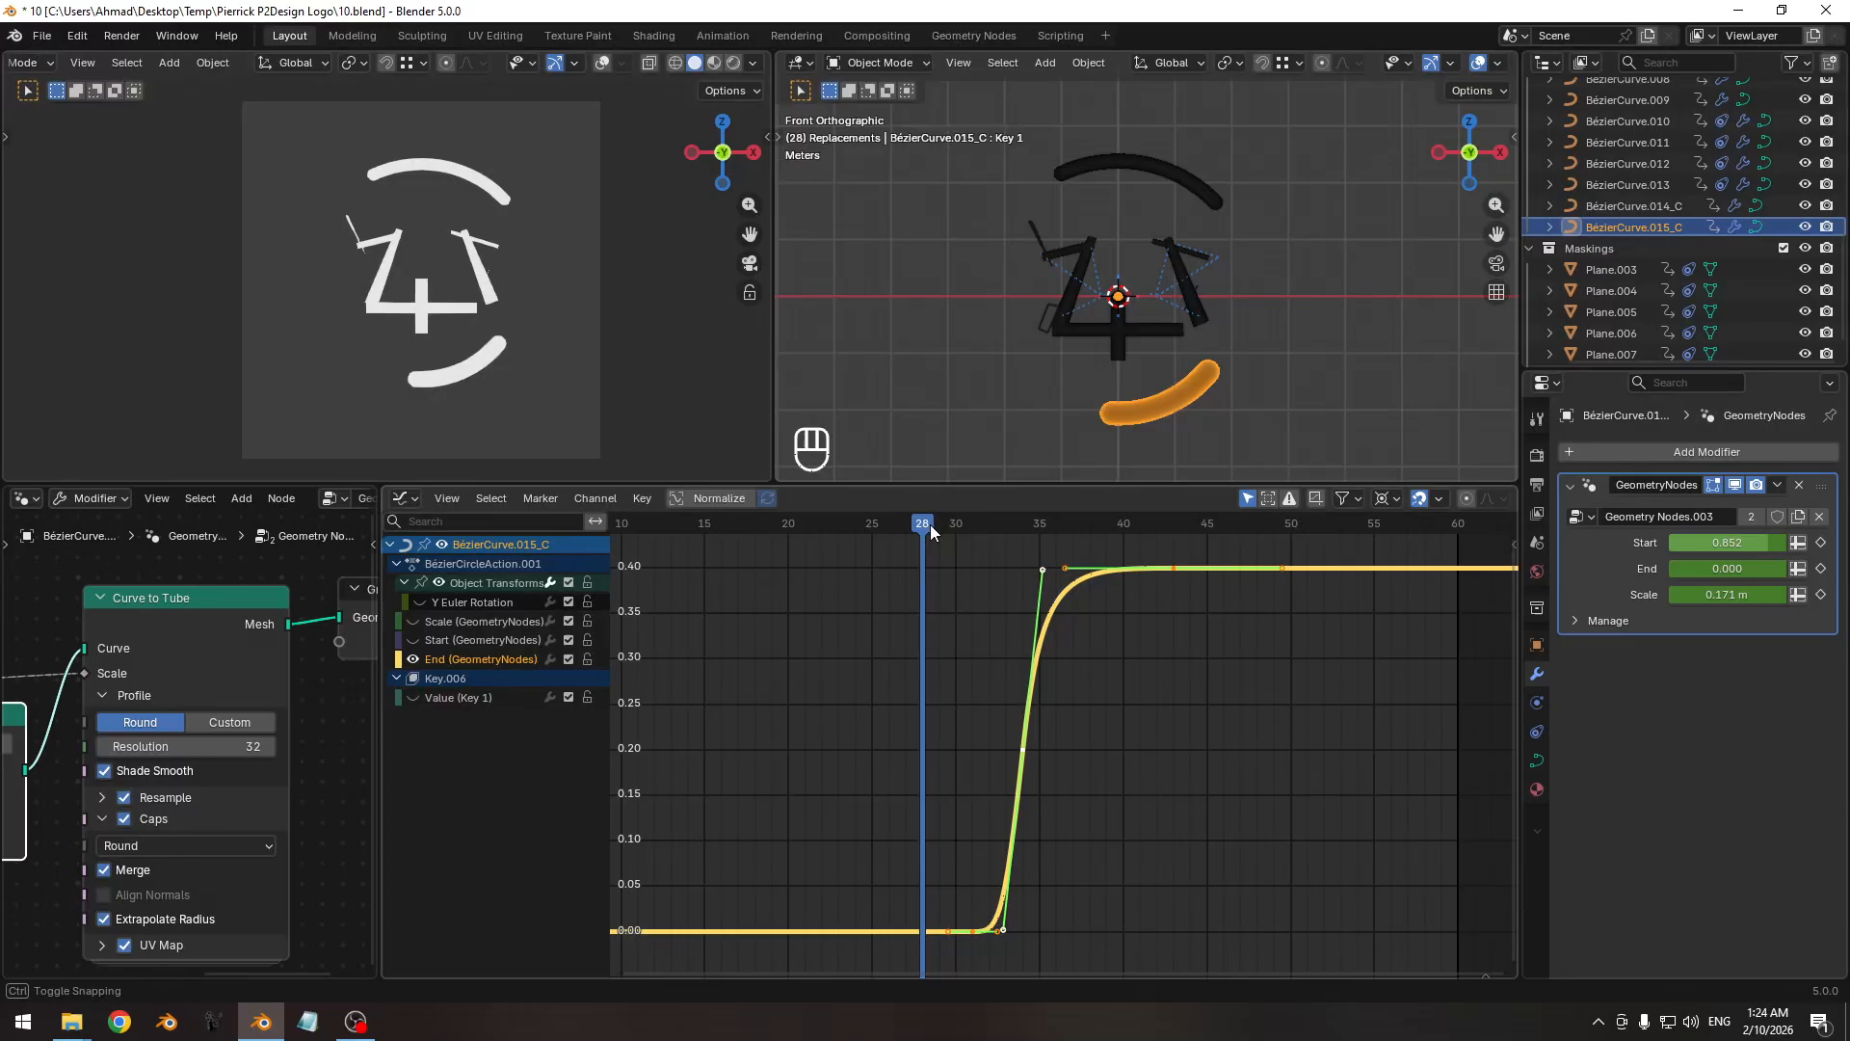
left_click(1160, 170)
key("h")
middle_click_drag(1040, 711, 1029, 715, "ctrl")
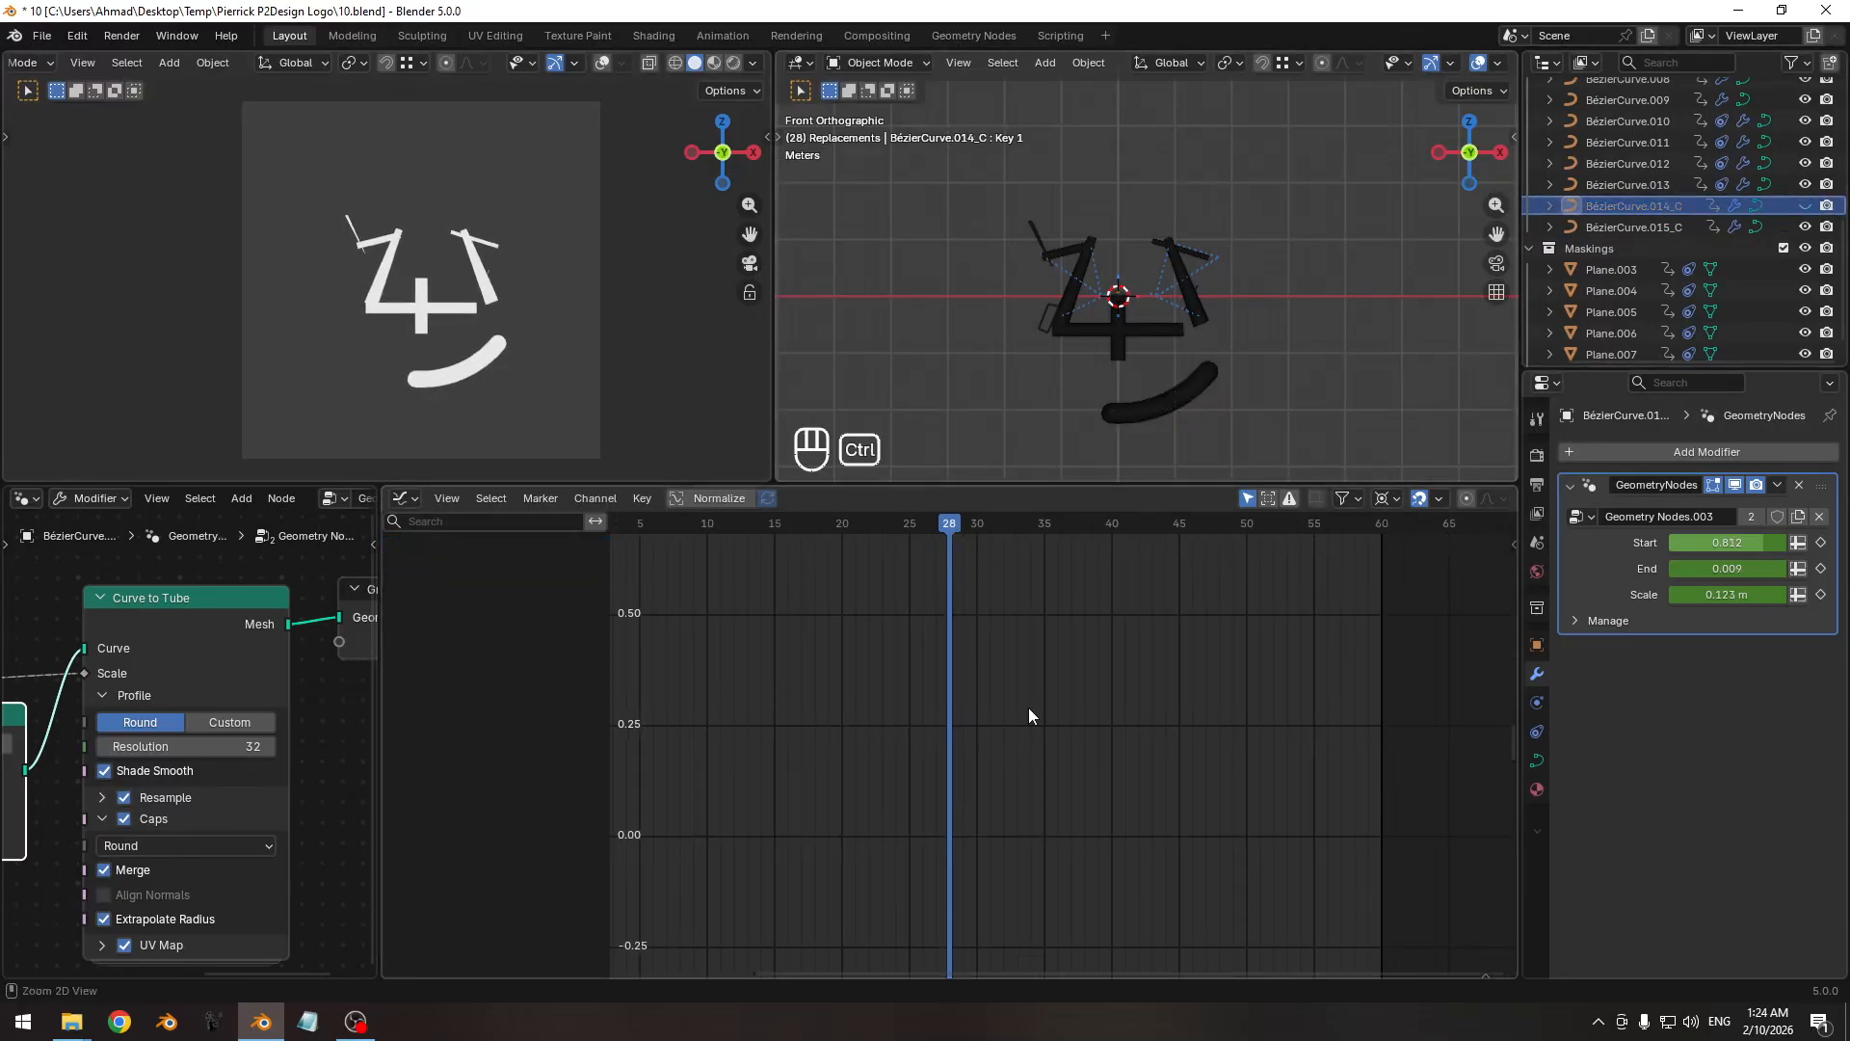
left_click(1169, 387)
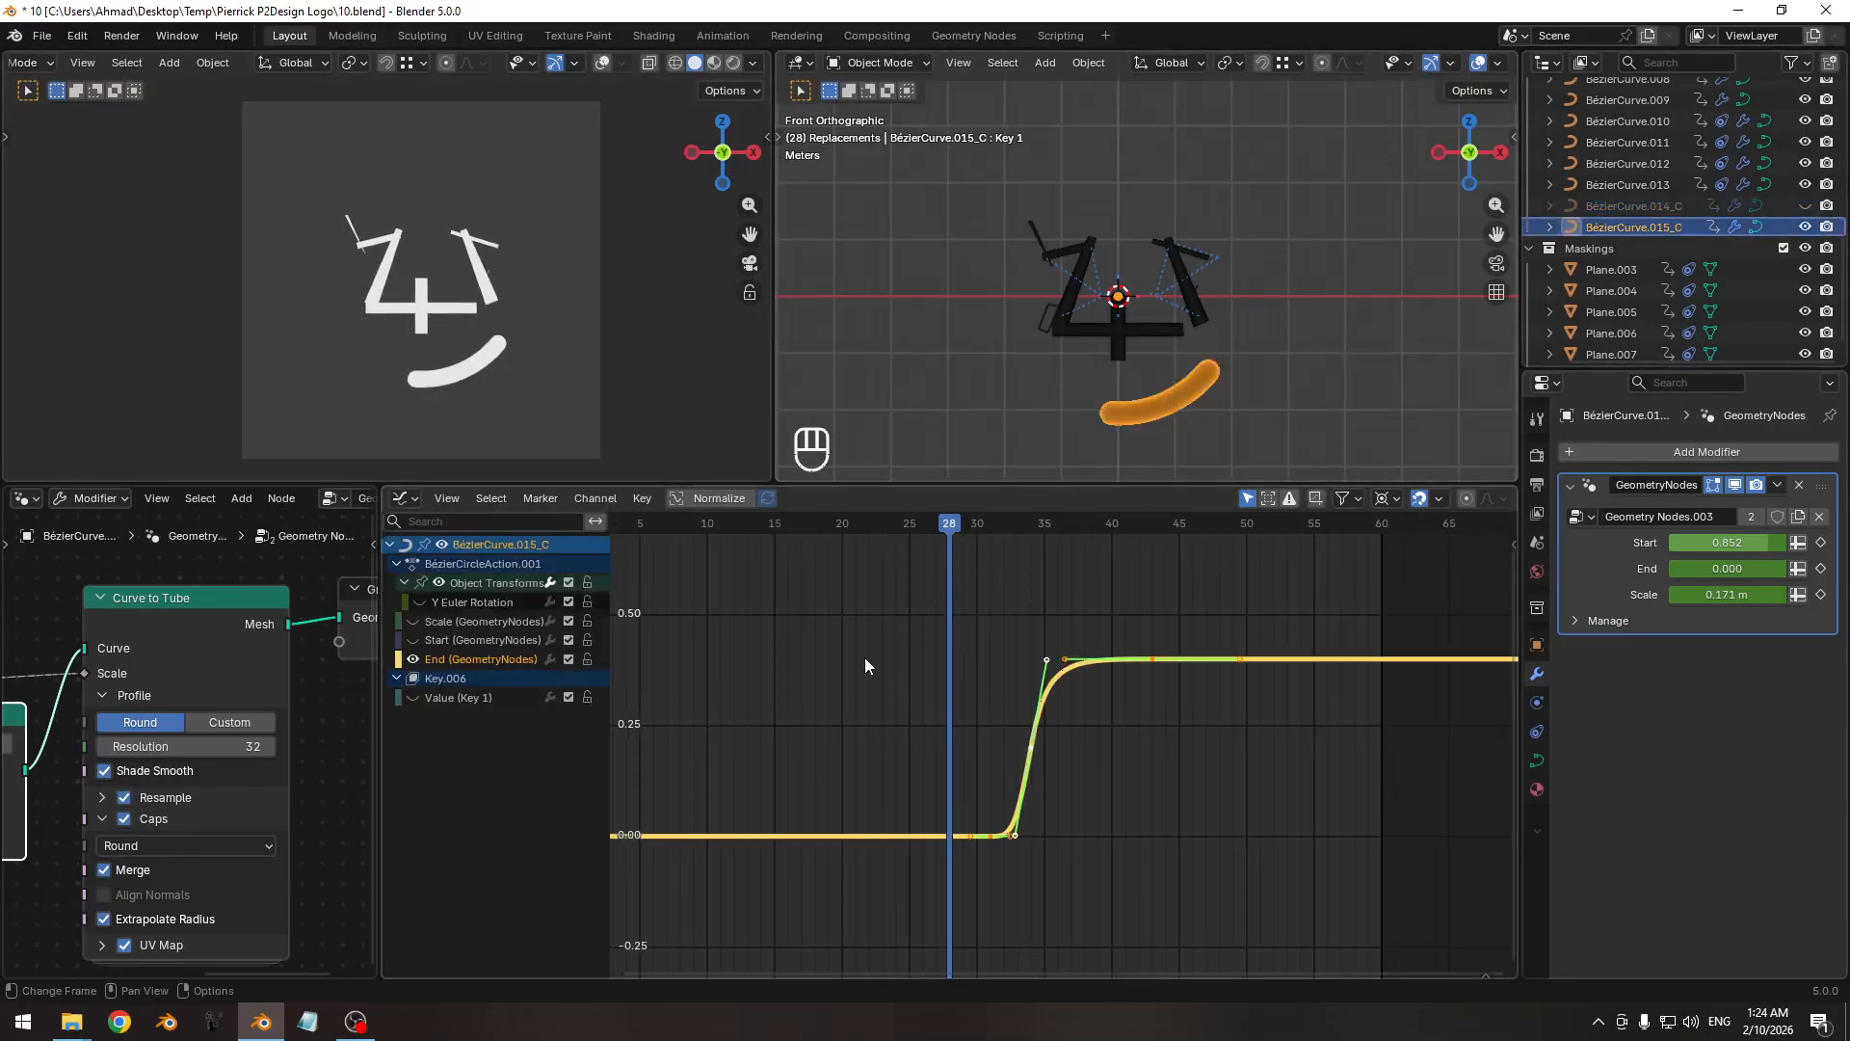
Reveal all animation curves of BézierCurve.015_C, save the file, and scrub to frame 42.
key("alt+h")
key("ctrl+s")
middle_click_drag(875, 649, 903, 679, "ctrl")
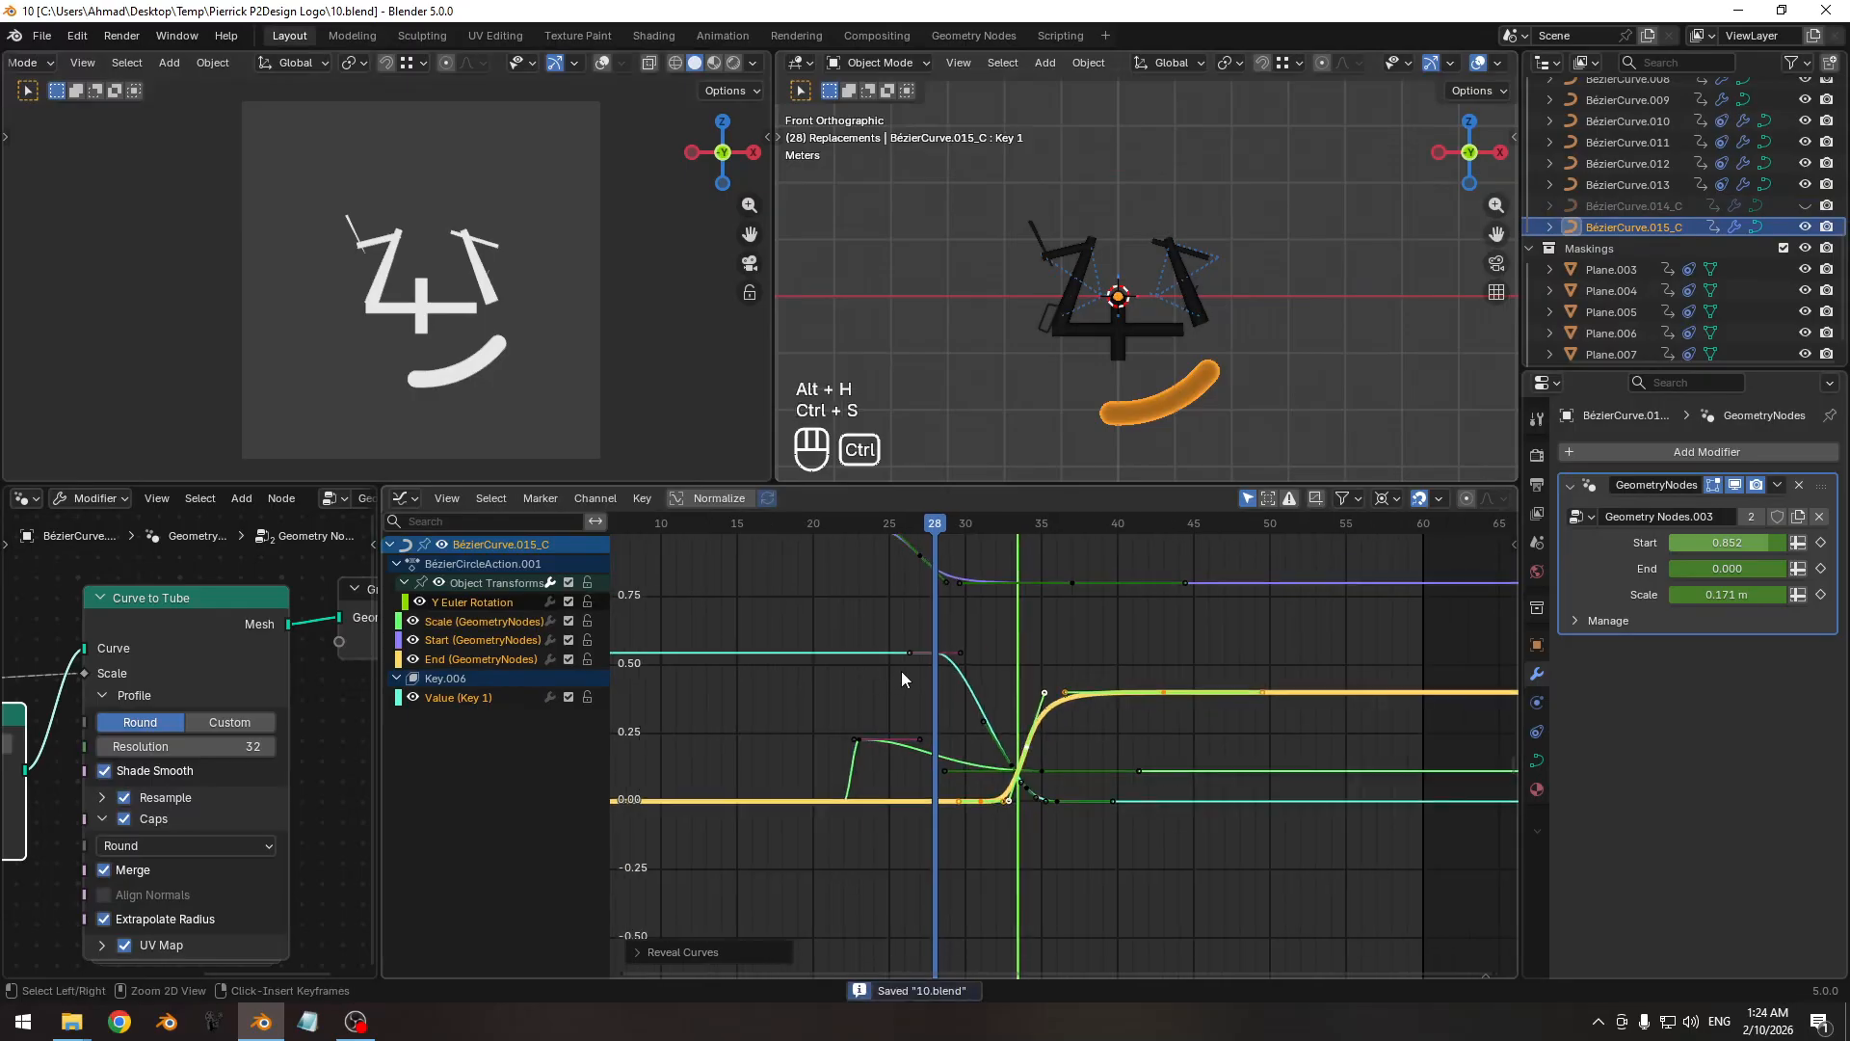
left_click_drag(814, 528, 1156, 535)
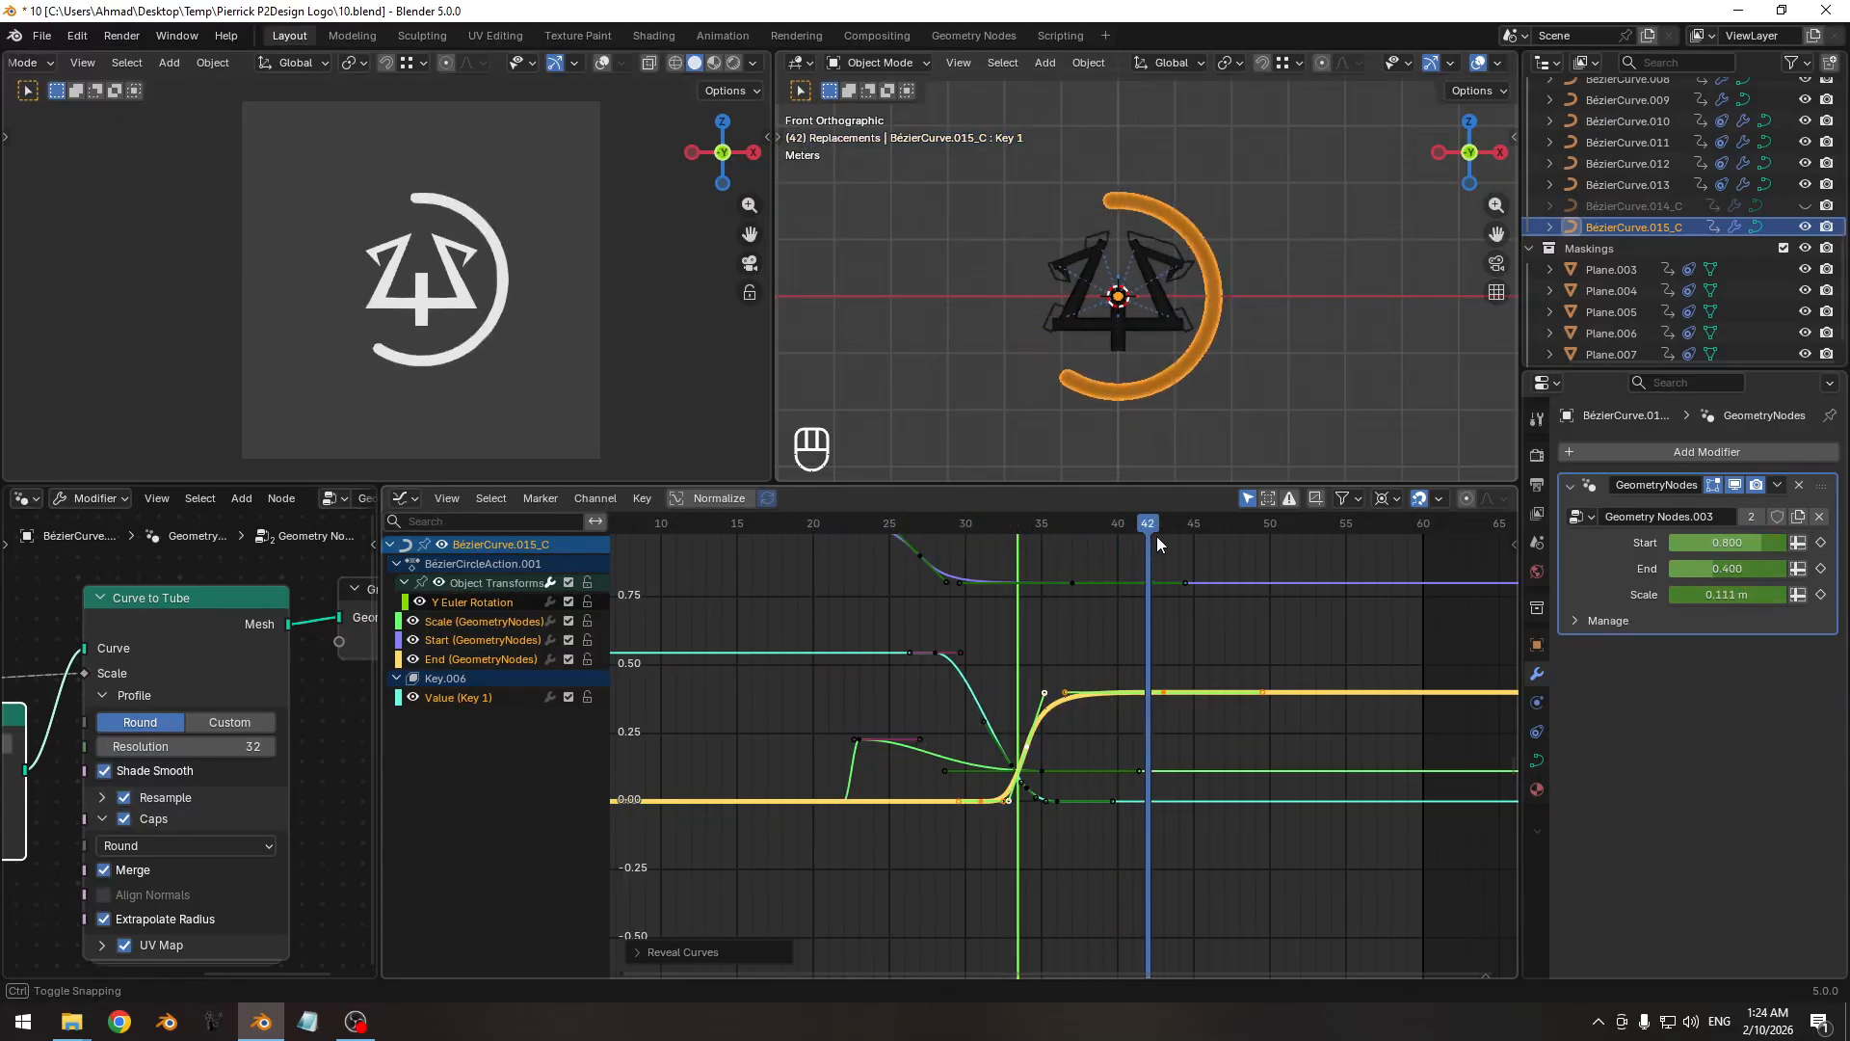
middle_click_drag(1159, 631, 1137, 705, "ctrl")
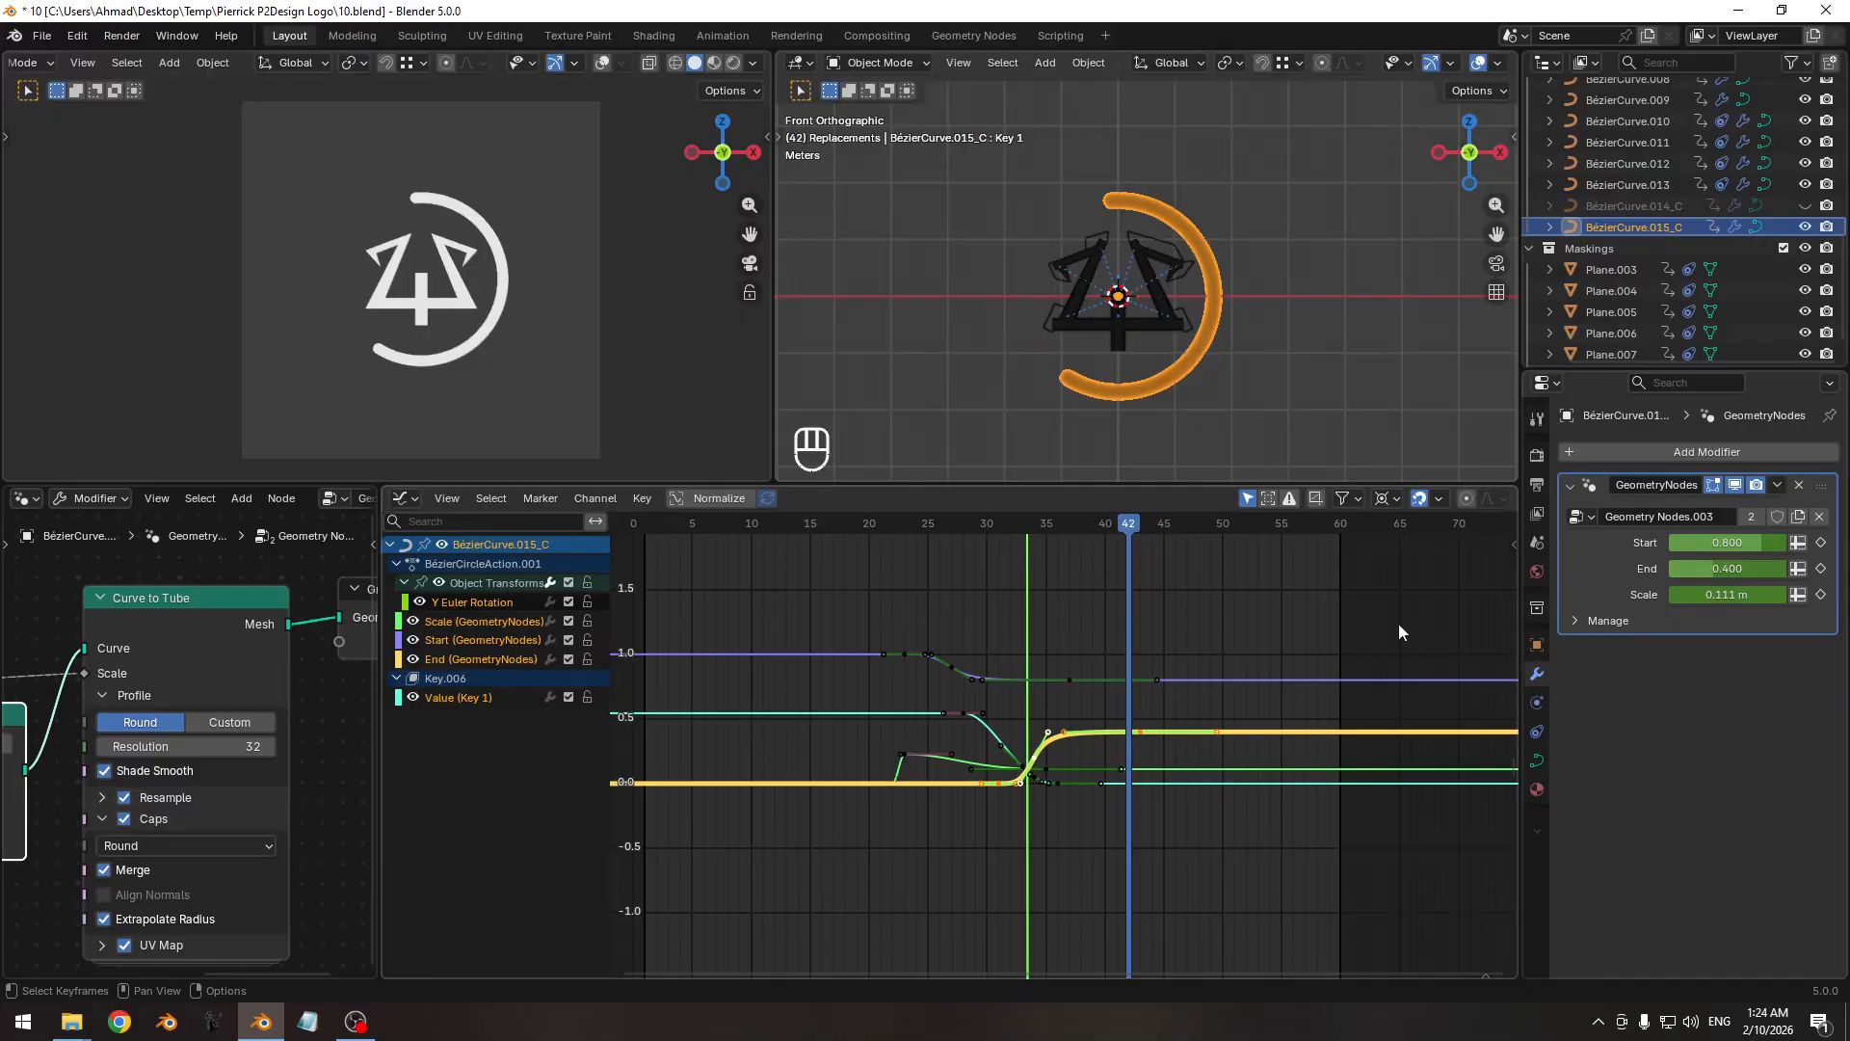
Isolate the Start (GeometryNodes) curve of BézierCurve.015_C and save the file.
mouse_move(1721, 549)
left_mouse_down()
mouse_move(1738, 548)
mouse_move(1717, 548)
left_mouse_up()
right_click(1717, 548)
left_click(445, 643)
key("shift+h")
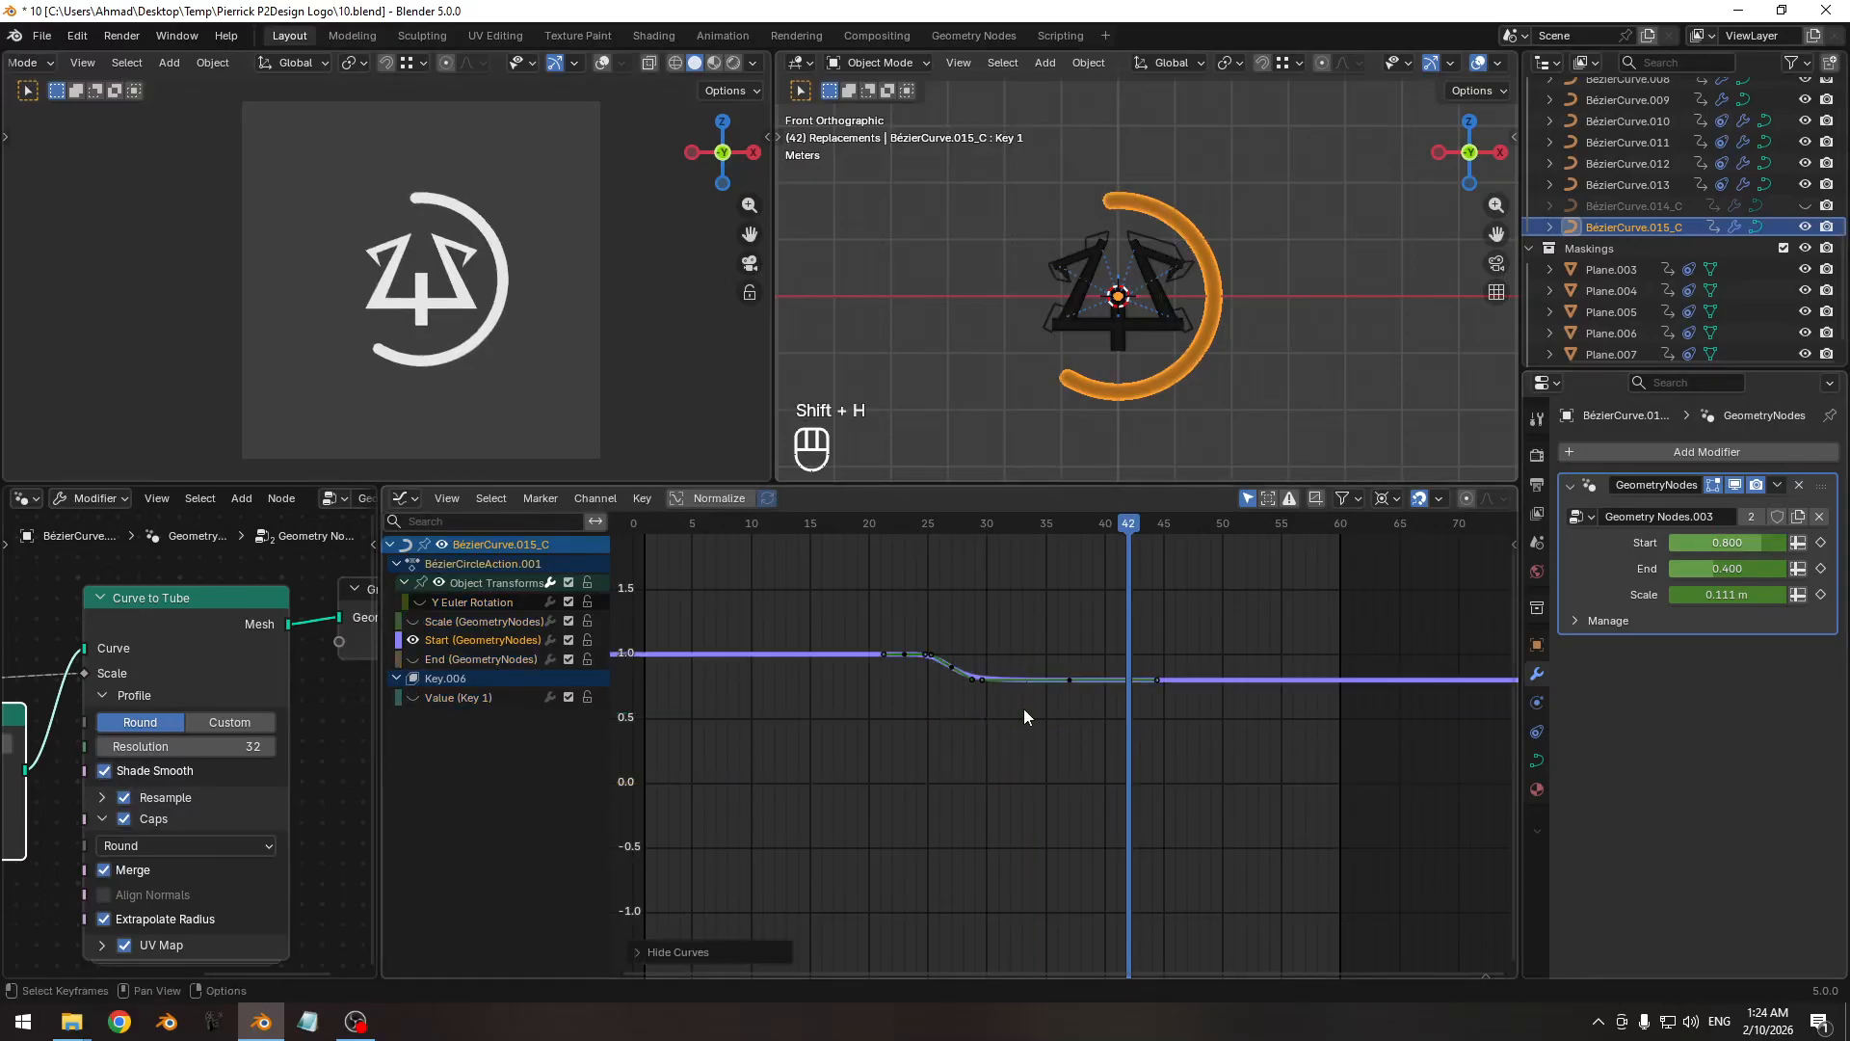
middle_click_drag(1023, 708, 847, 623, "ctrl")
key("ctrl+s")
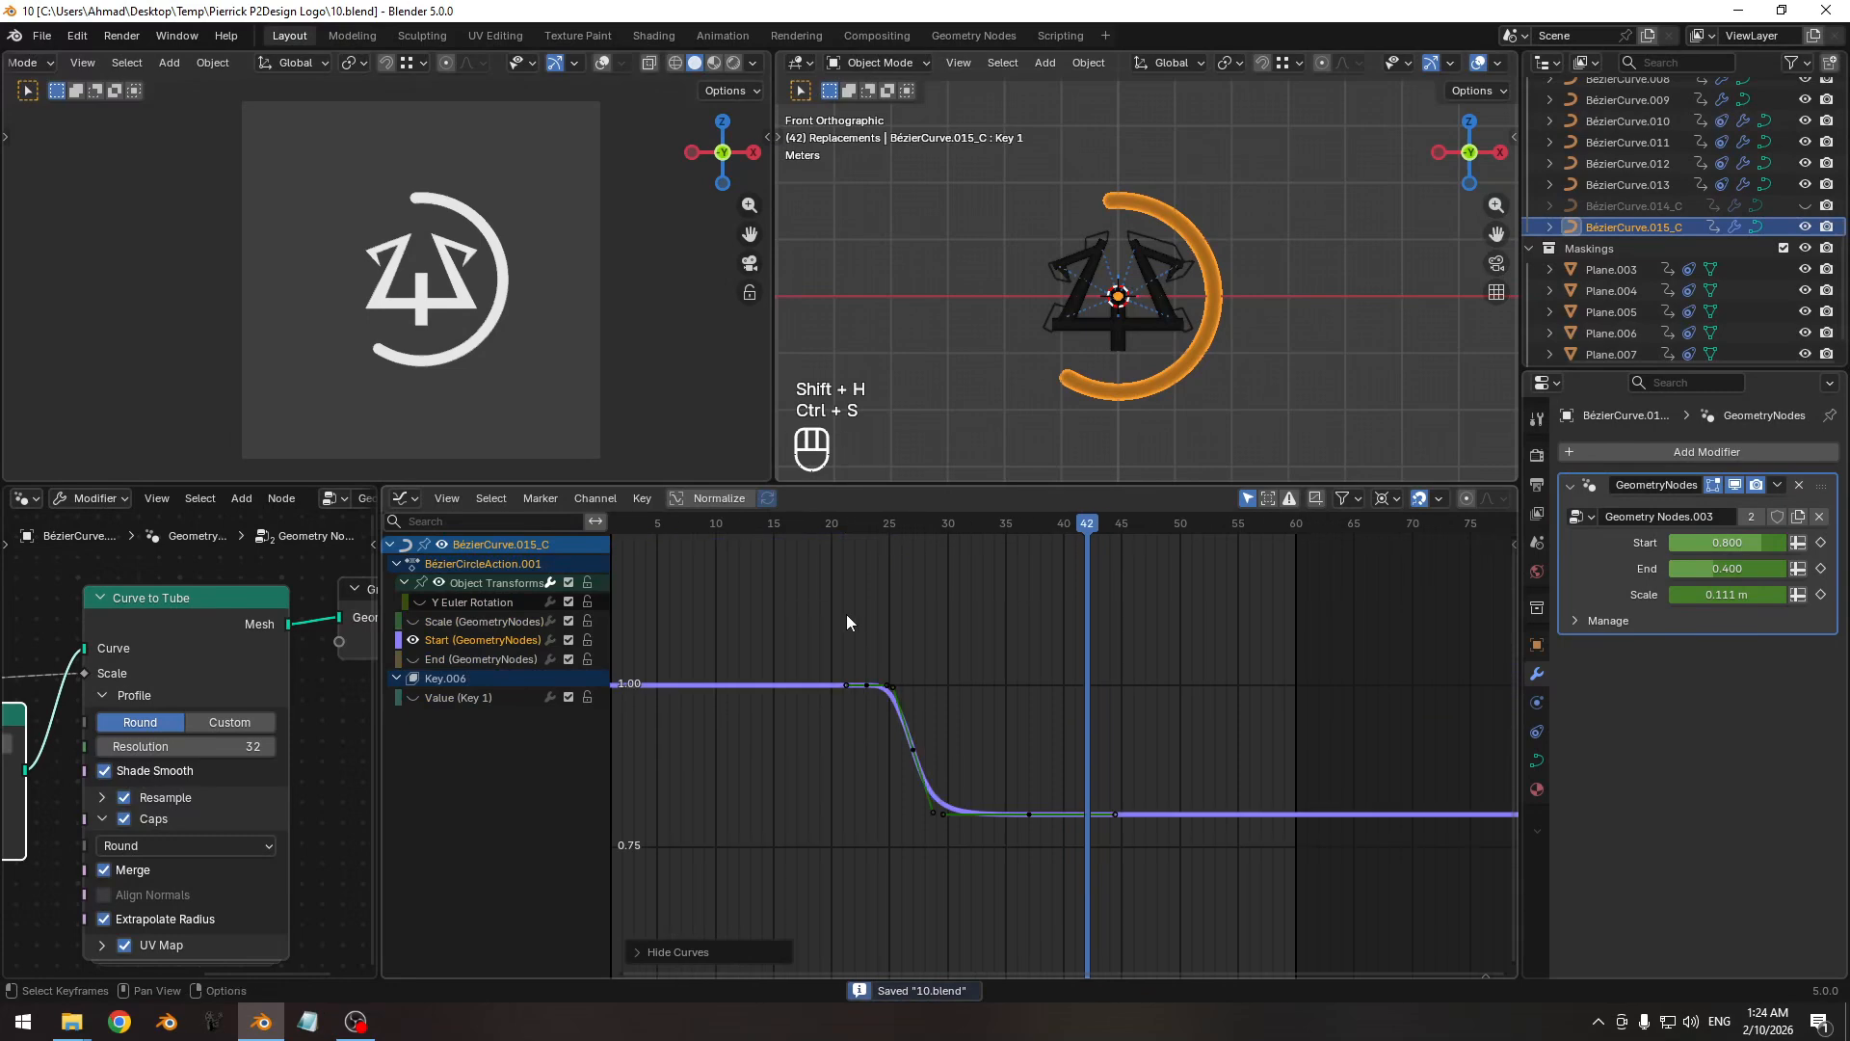
Scrub through the arc's motion to frame 37 and try a Start value of 0 in its GeometryNodes modifier.
left_click_drag(840, 524, 991, 699)
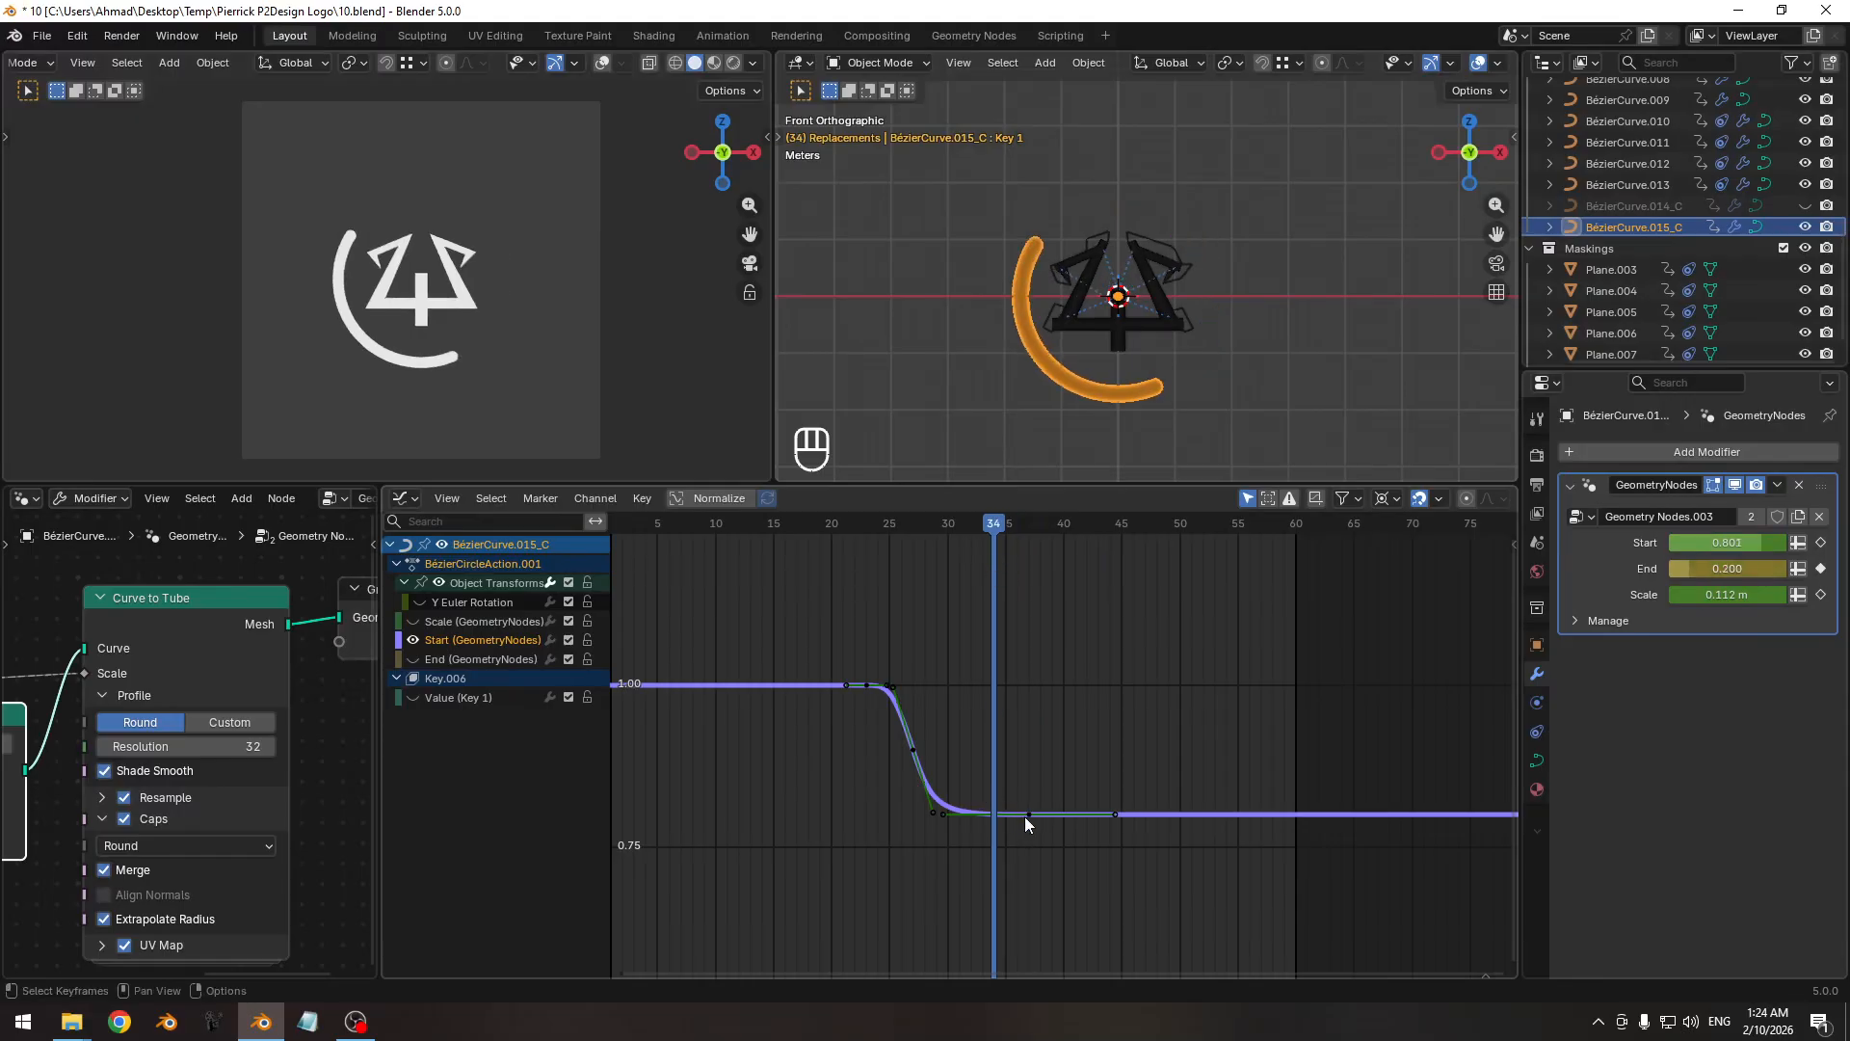
left_click_drag(1021, 526, 1026, 532)
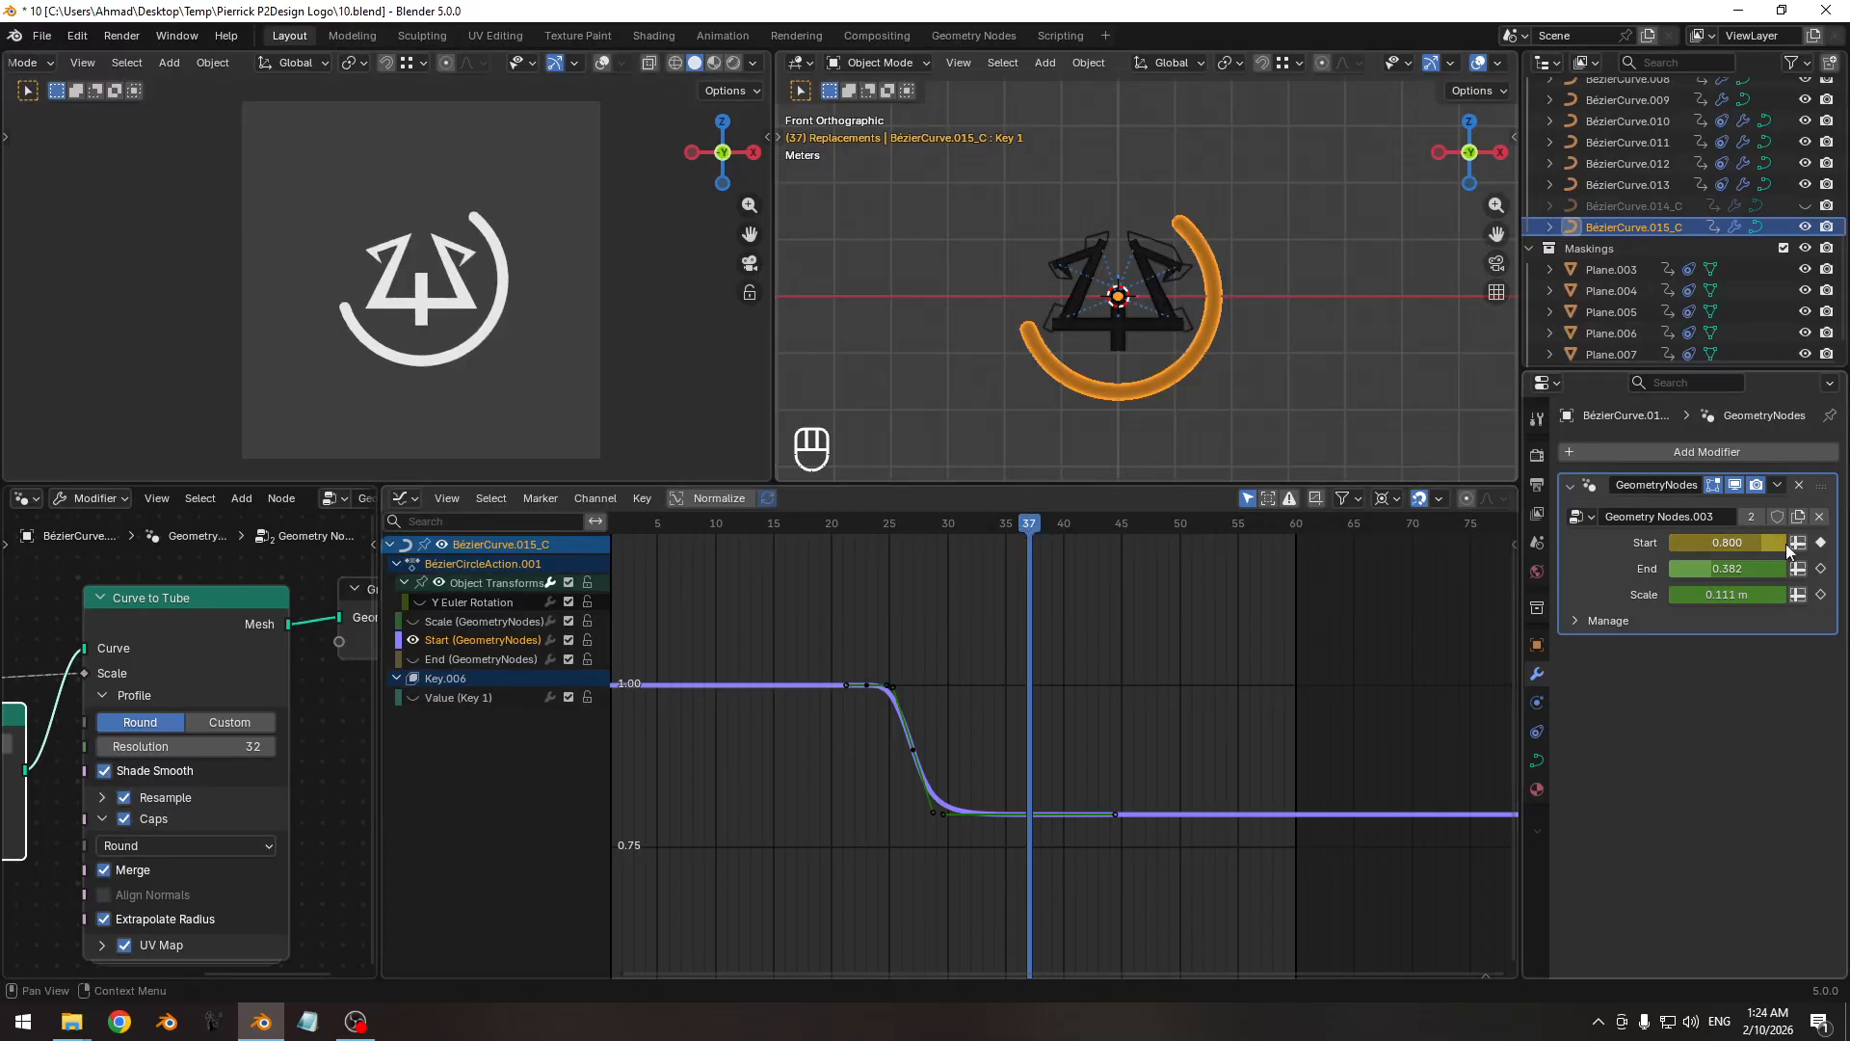
left_click_drag(1724, 543, 1663, 541)
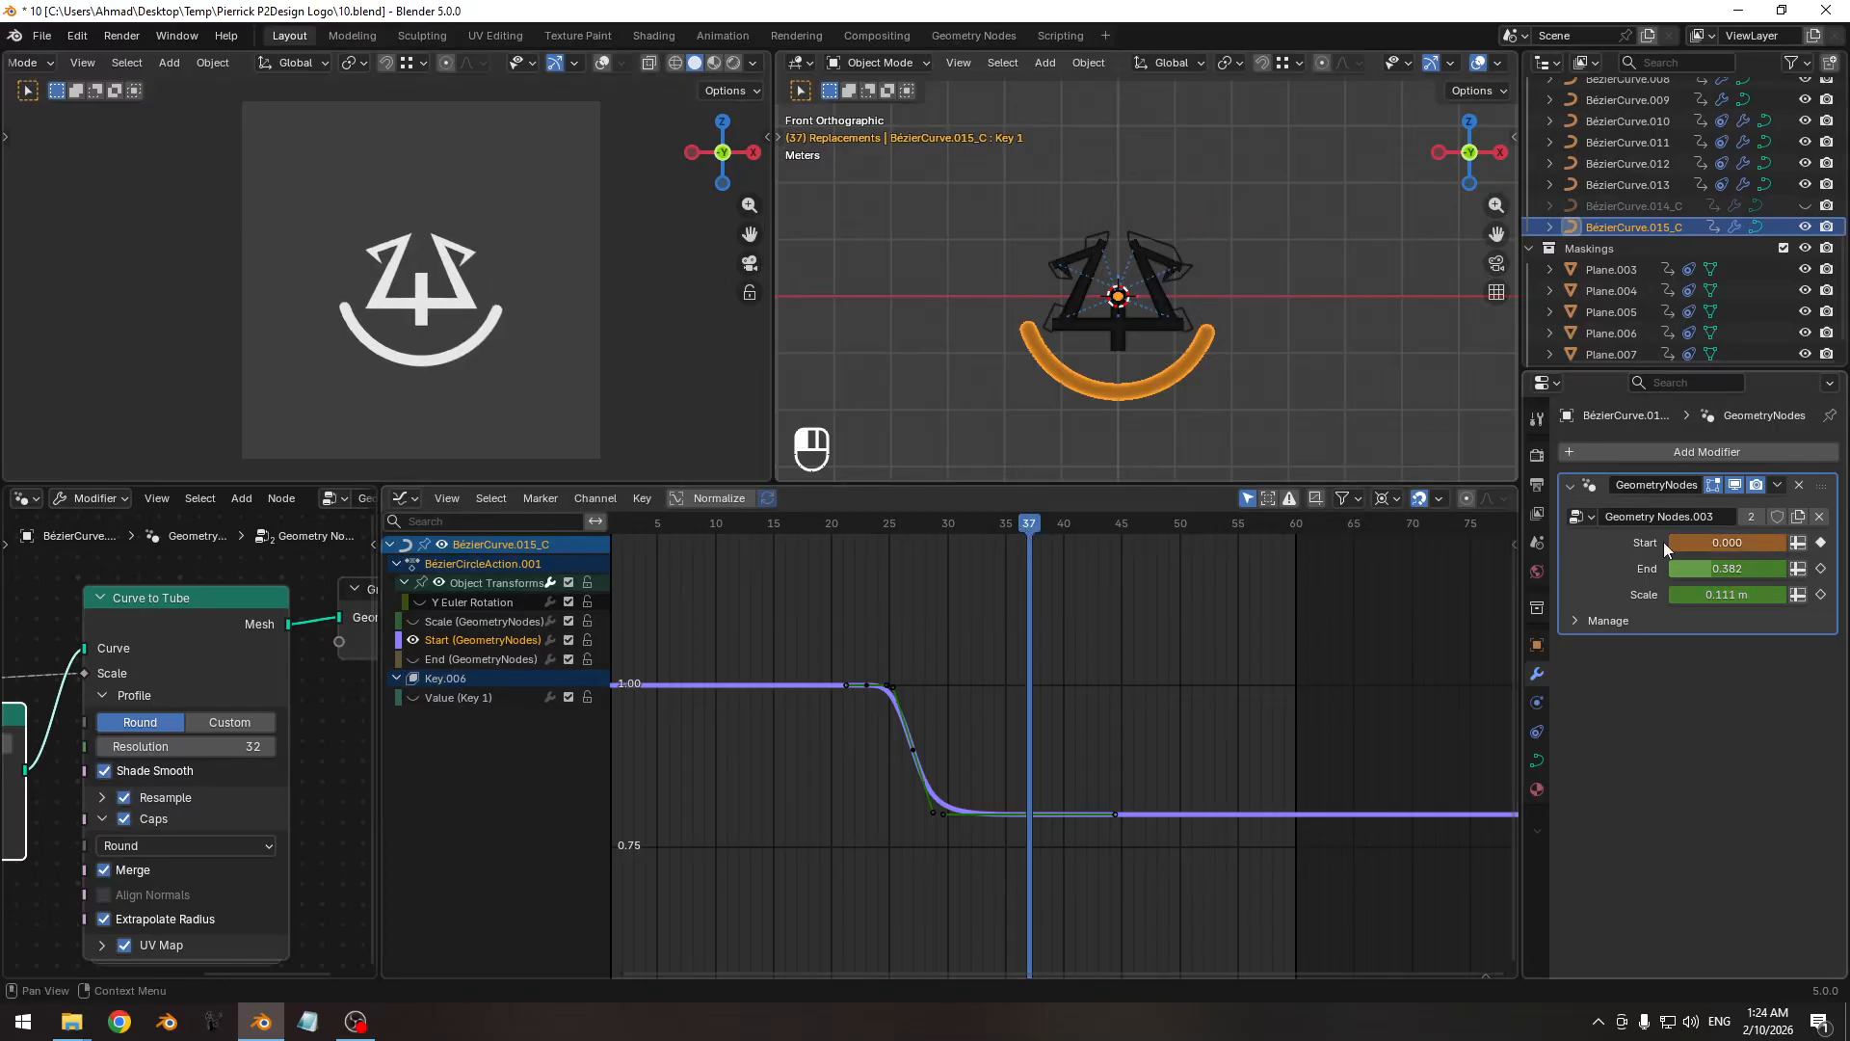
left_click(1148, 685)
Try lowering only the Start keyframe at frame 37 along the value axis, and undo the move.
left_click_drag(1025, 524, 1033, 526)
left_click(1038, 812)
key("g")
key("y")
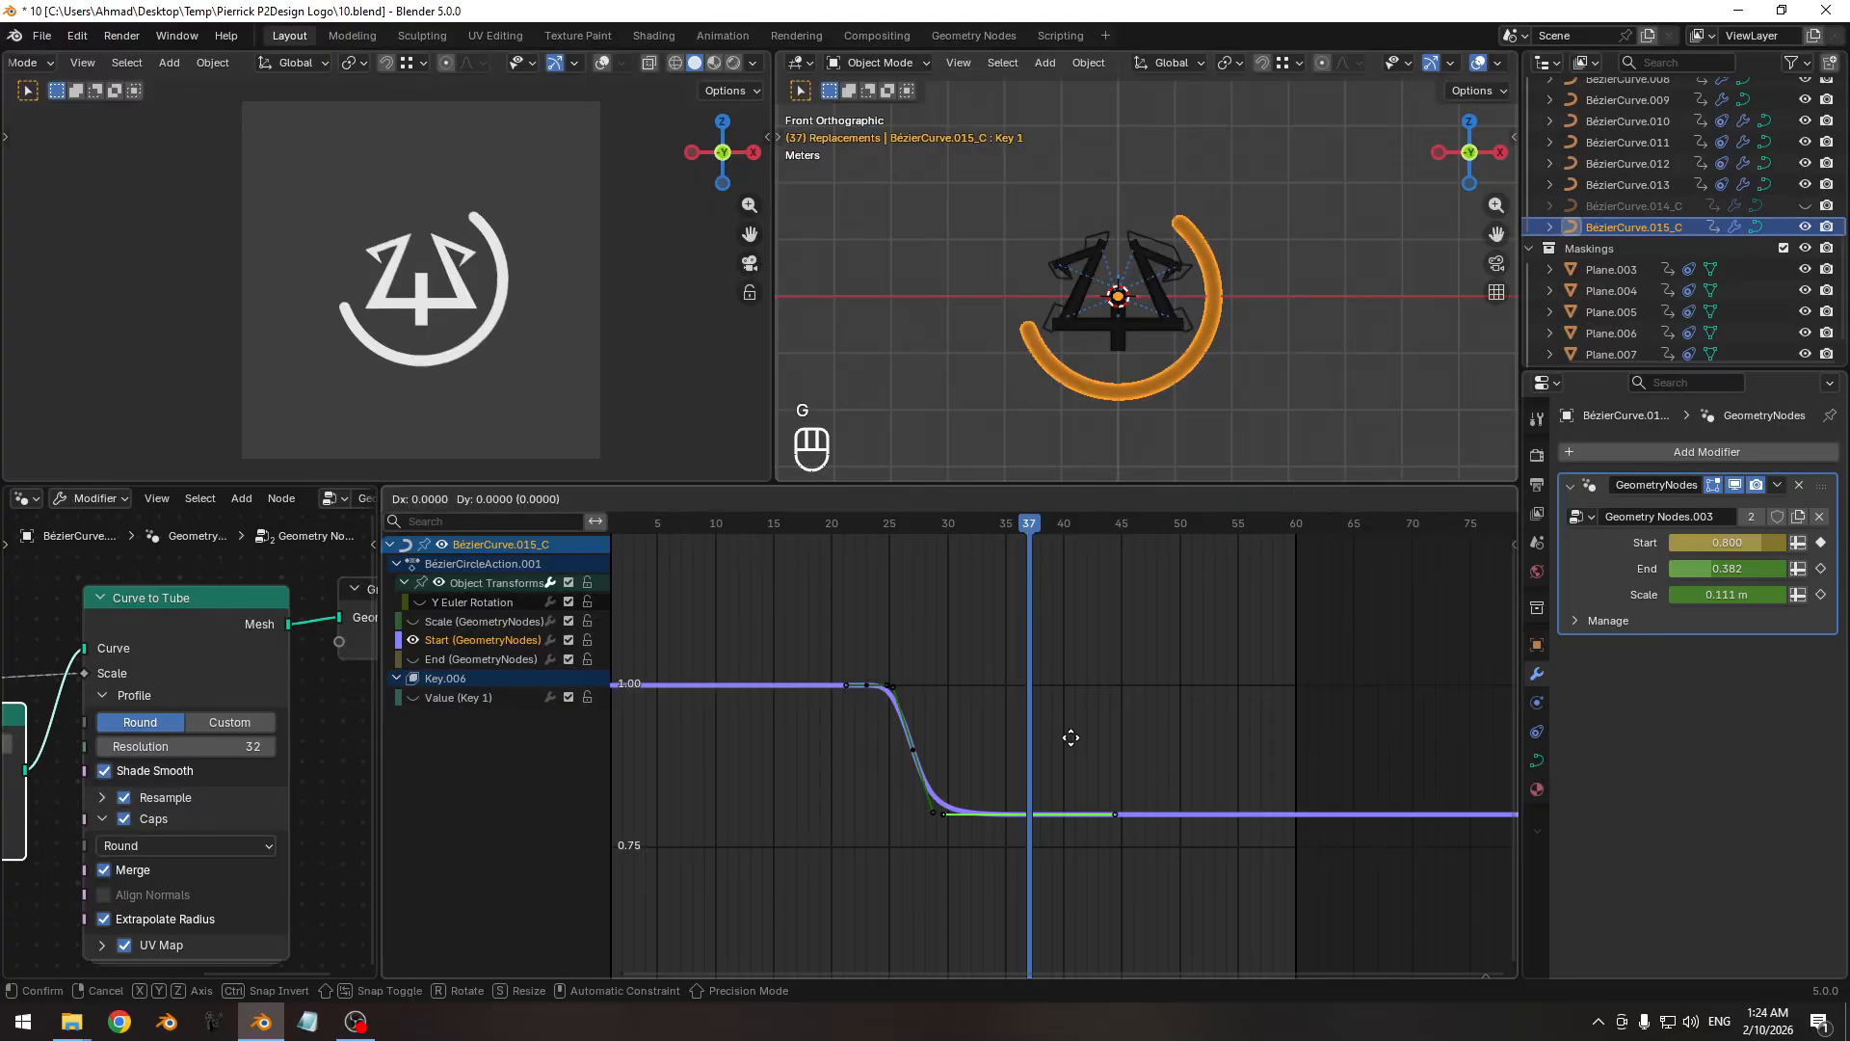
left_click(1076, 921)
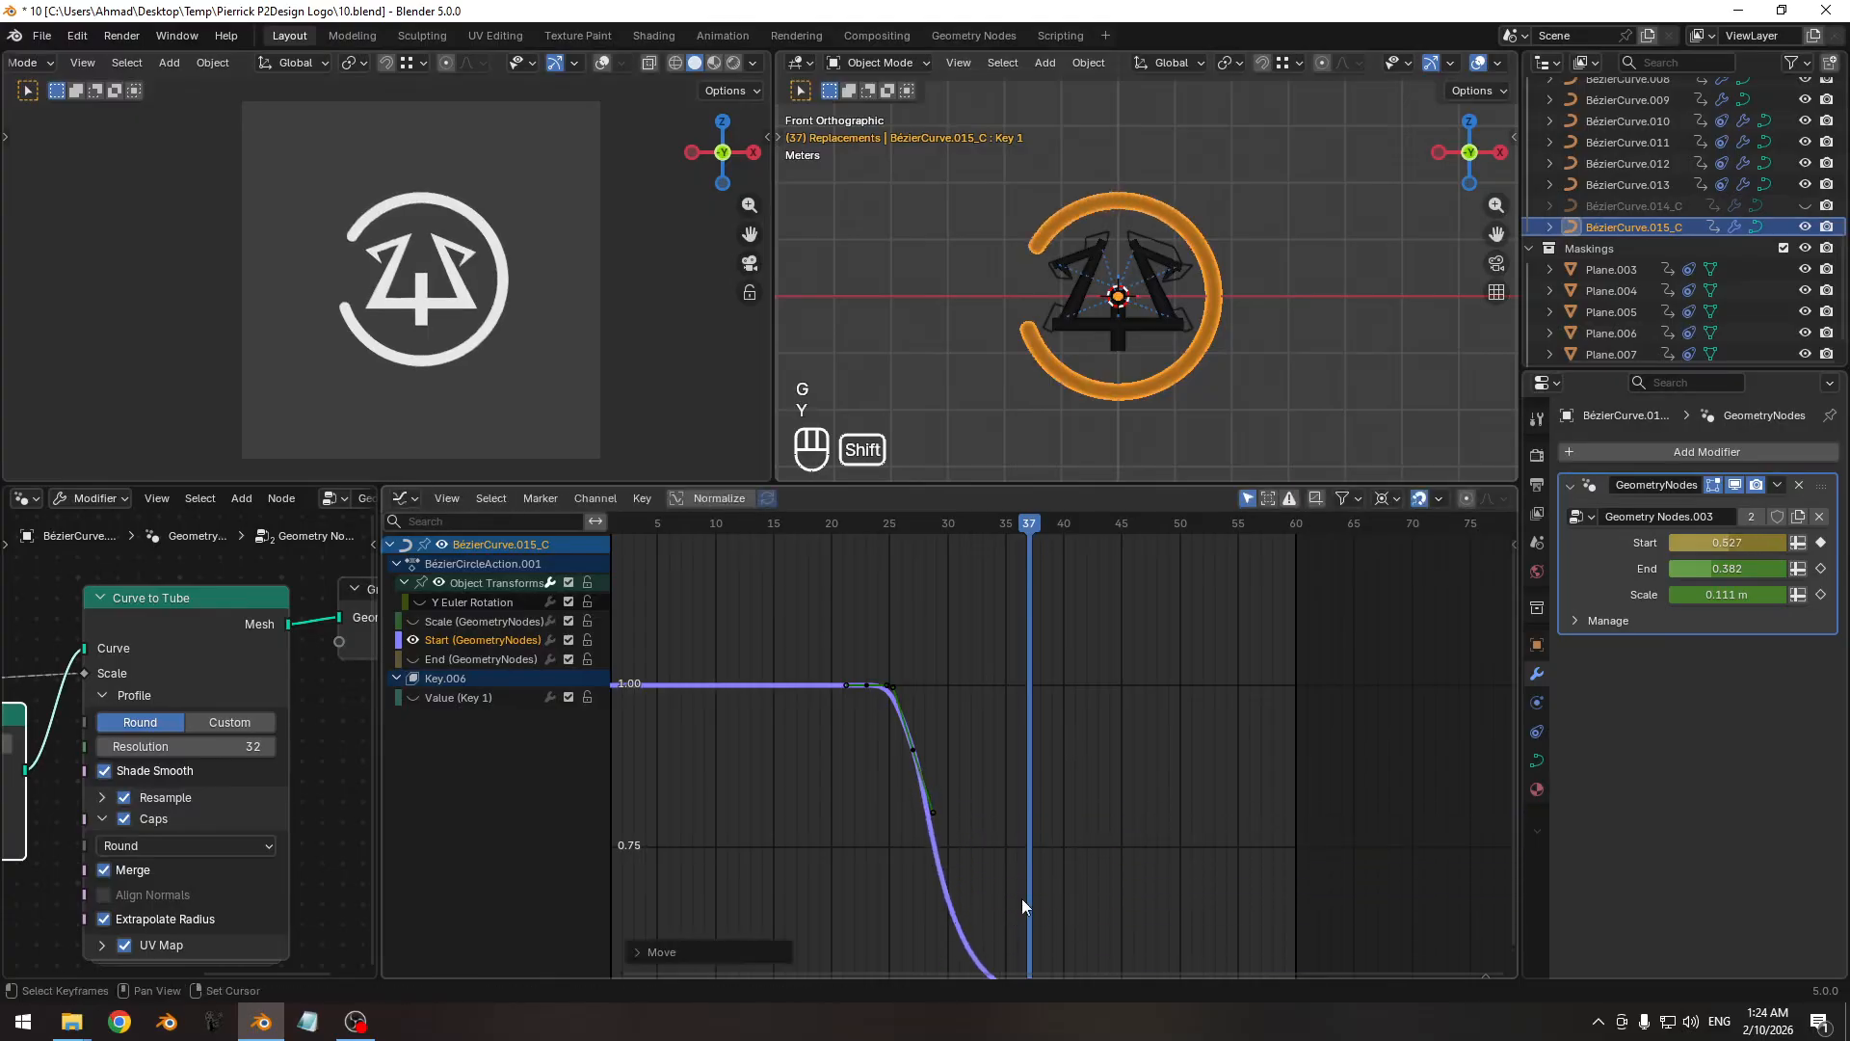
key("ctrl+z")
Scale all Start keyframes along the value axis around the first keyframe's value until Start reaches 0.399 at frame 37.
key("shift+s")
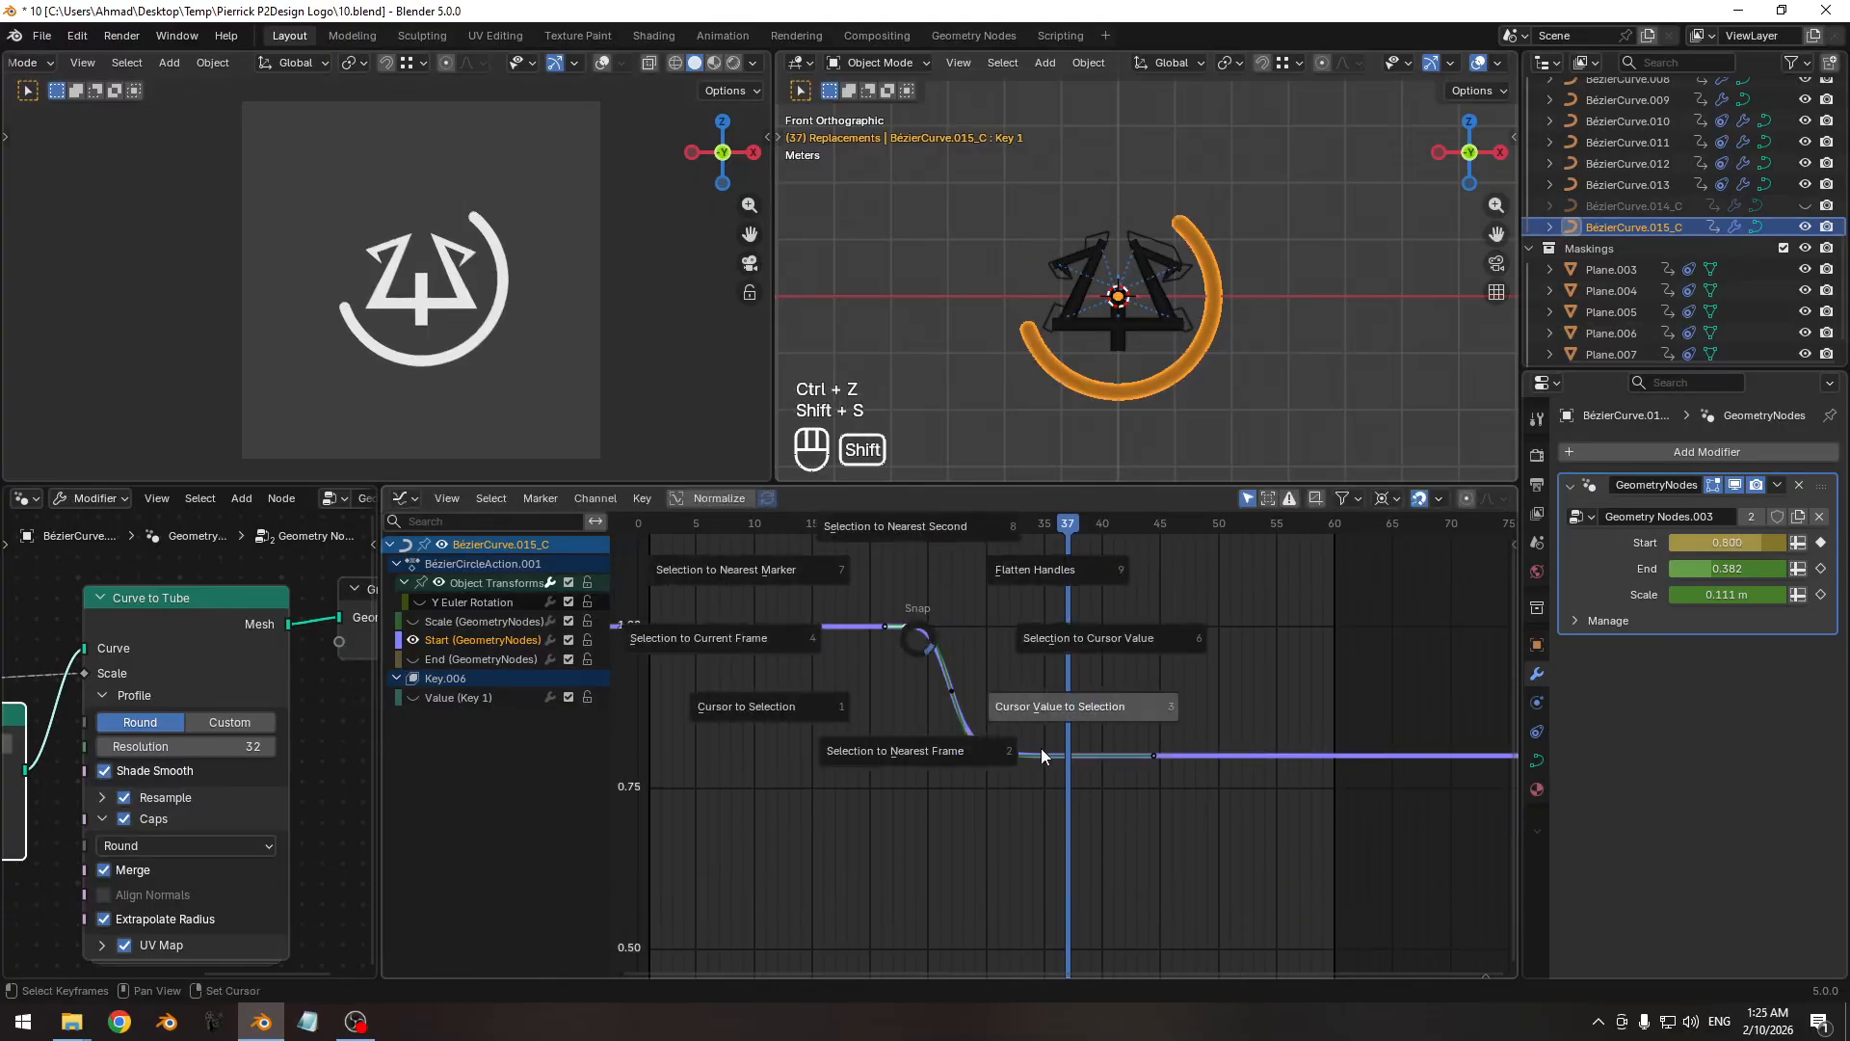
key("a")
key("s")
key("y")
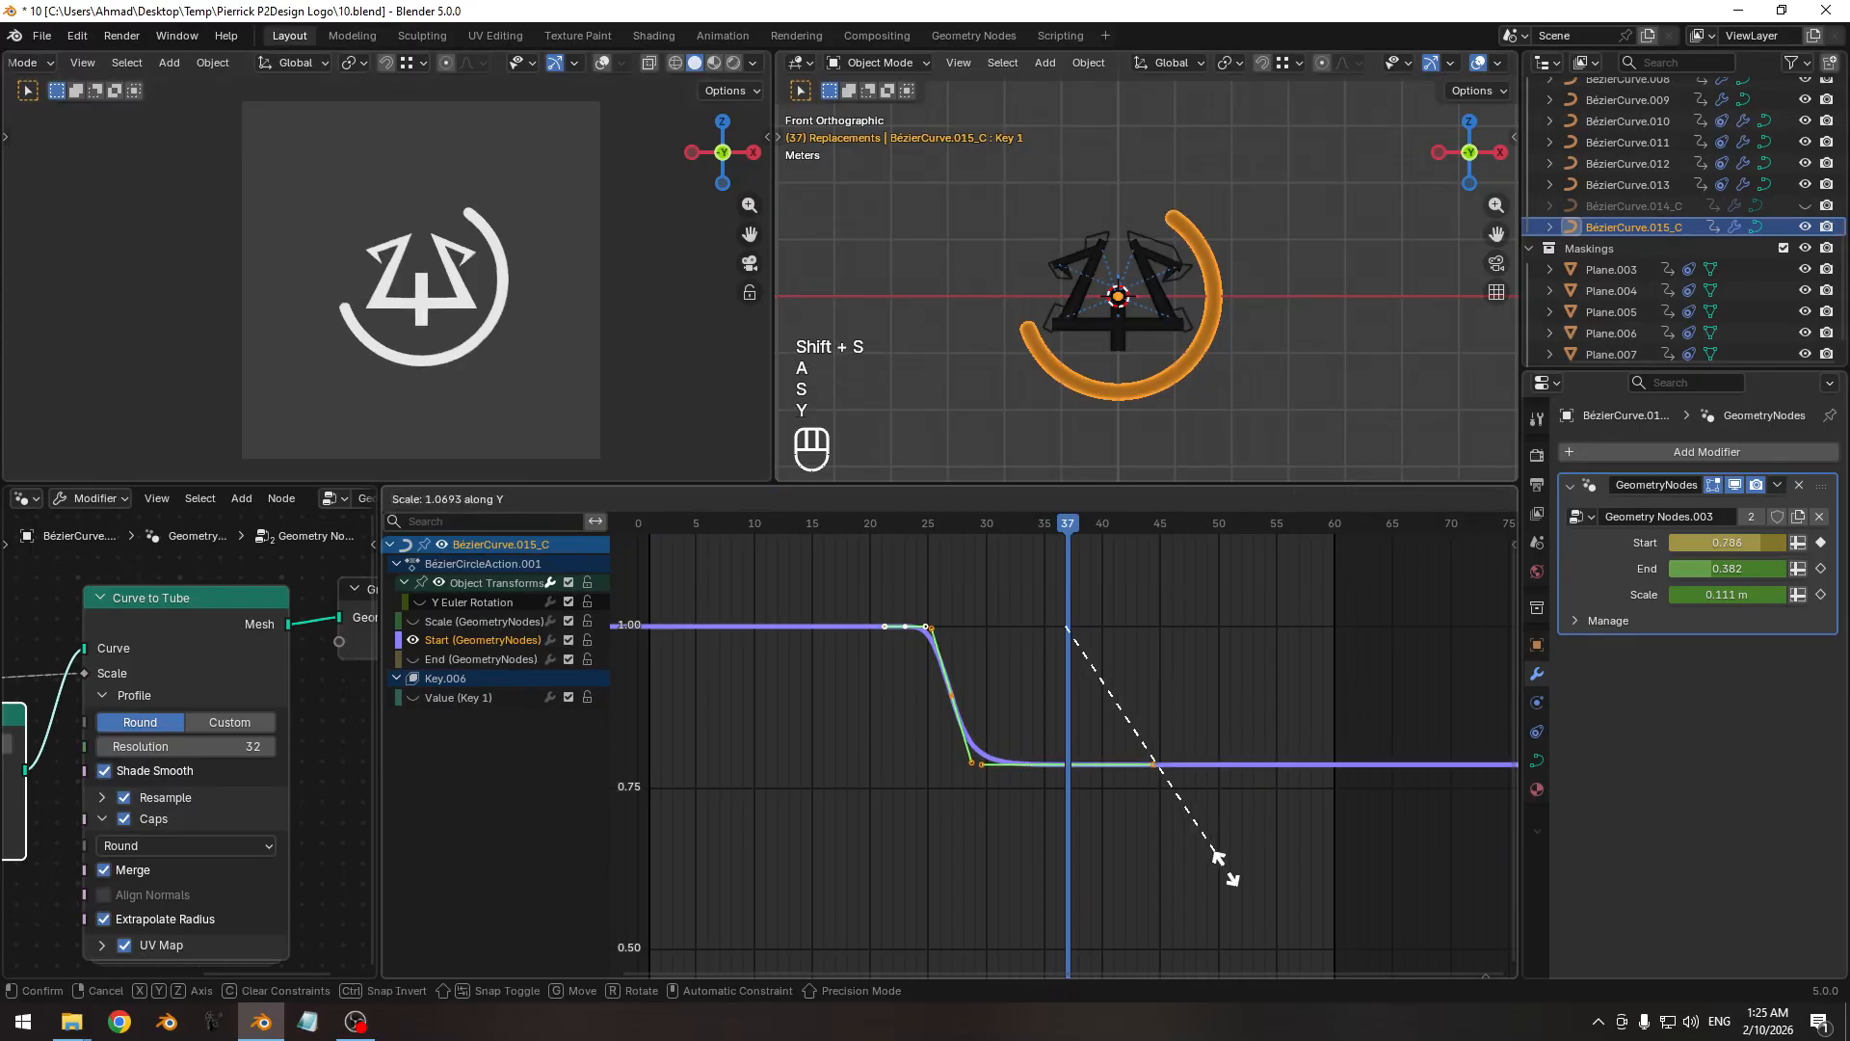
left_click(1389, 887)
middle_click_drag(1118, 906, 1143, 713, "shift")
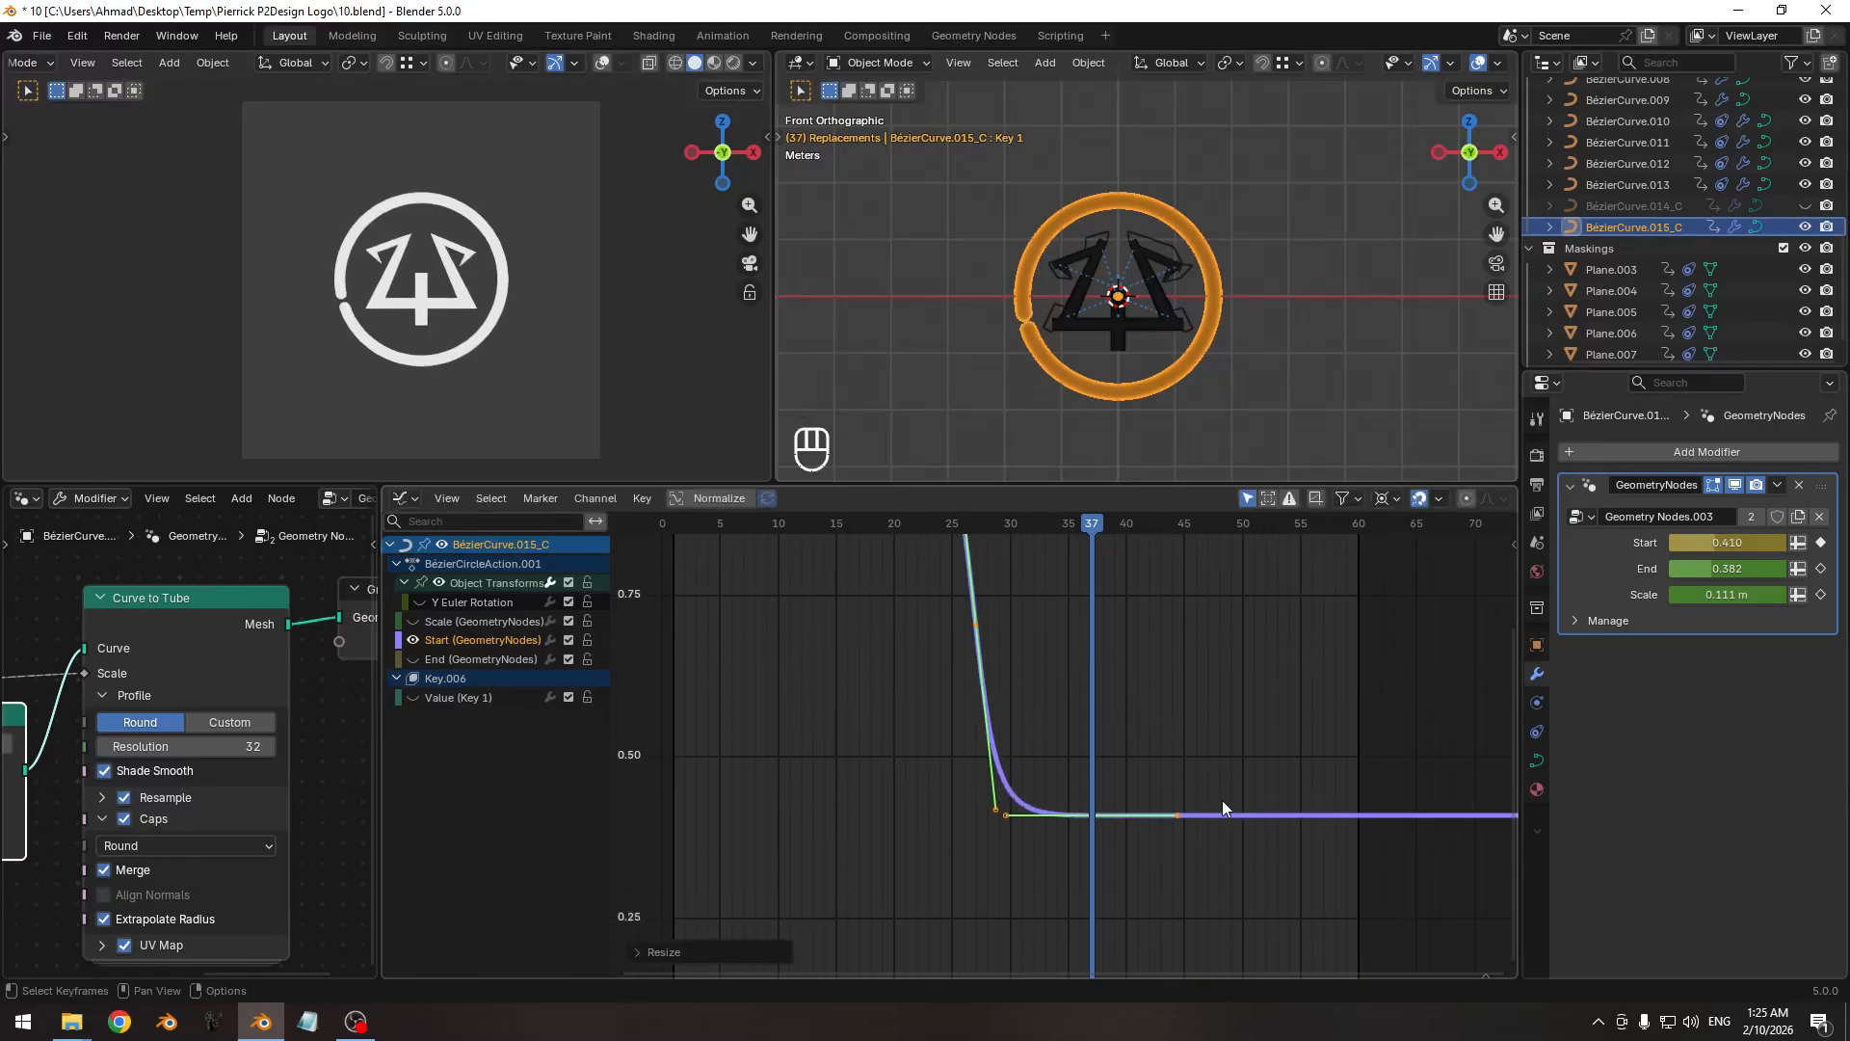
key("y")
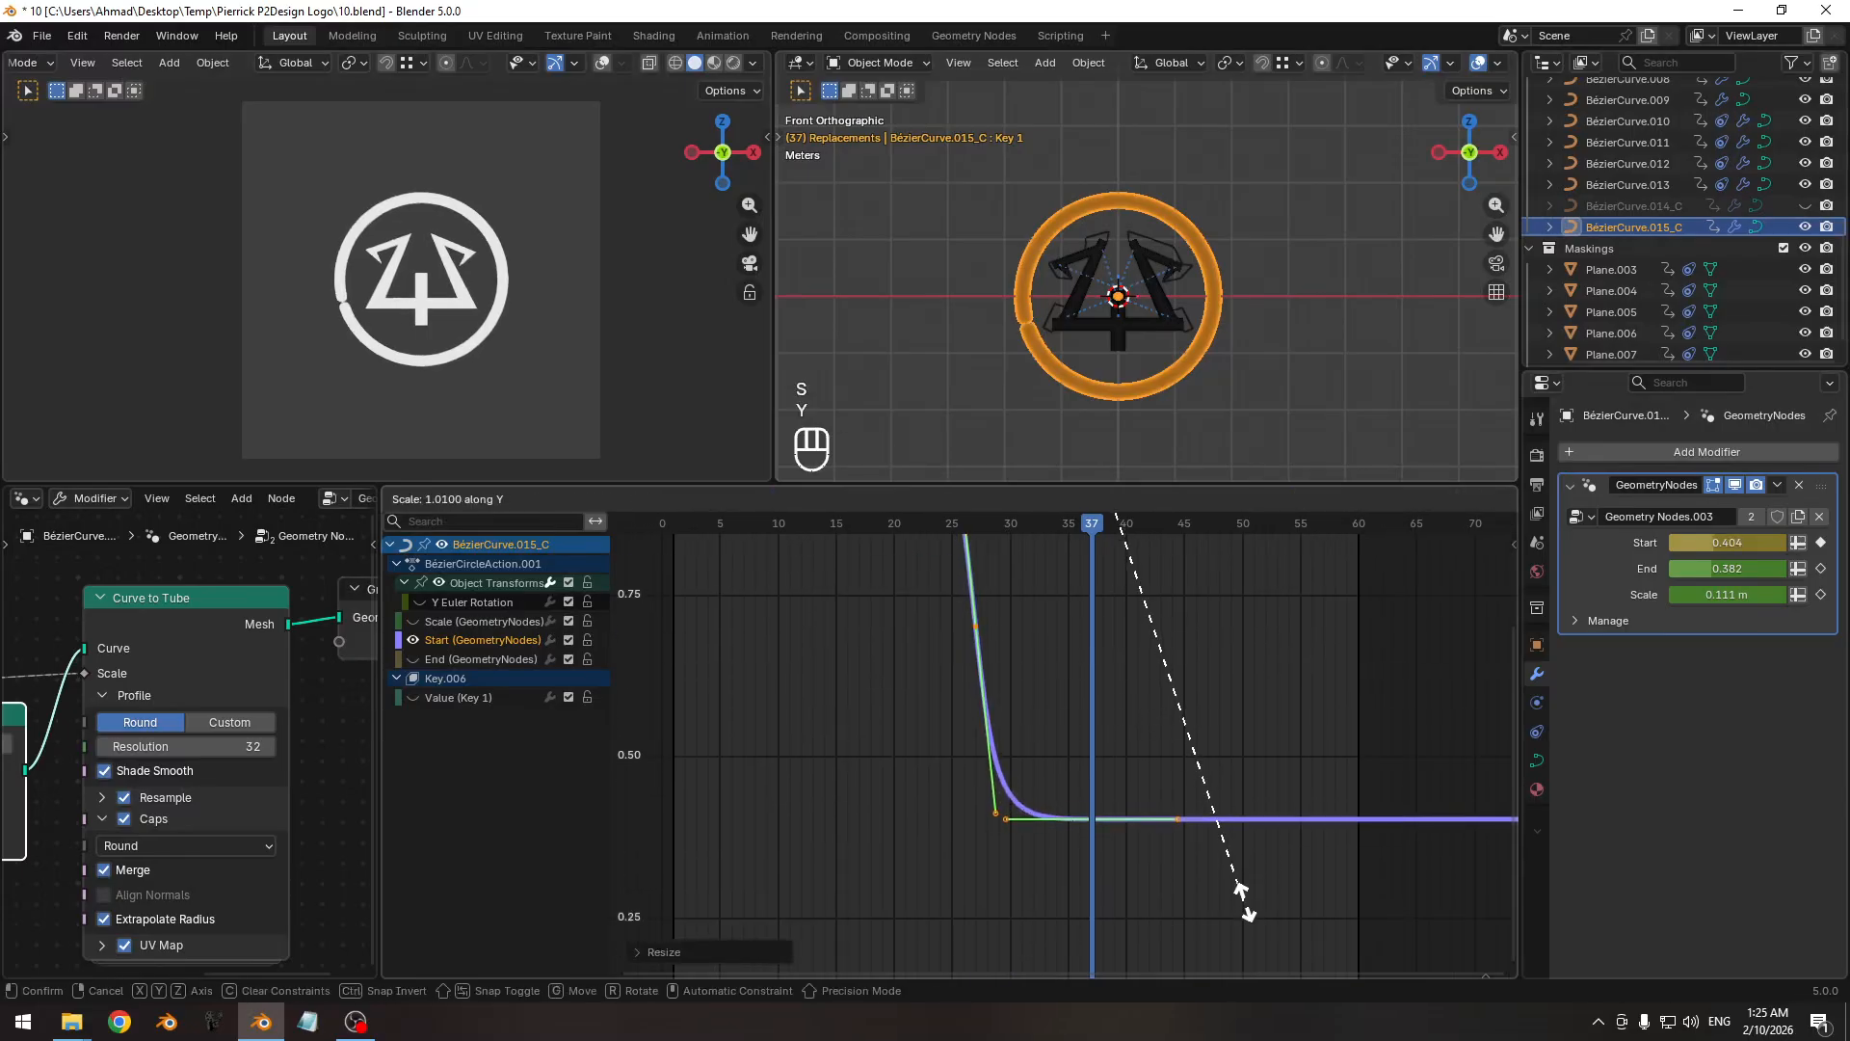
left_click(1246, 912)
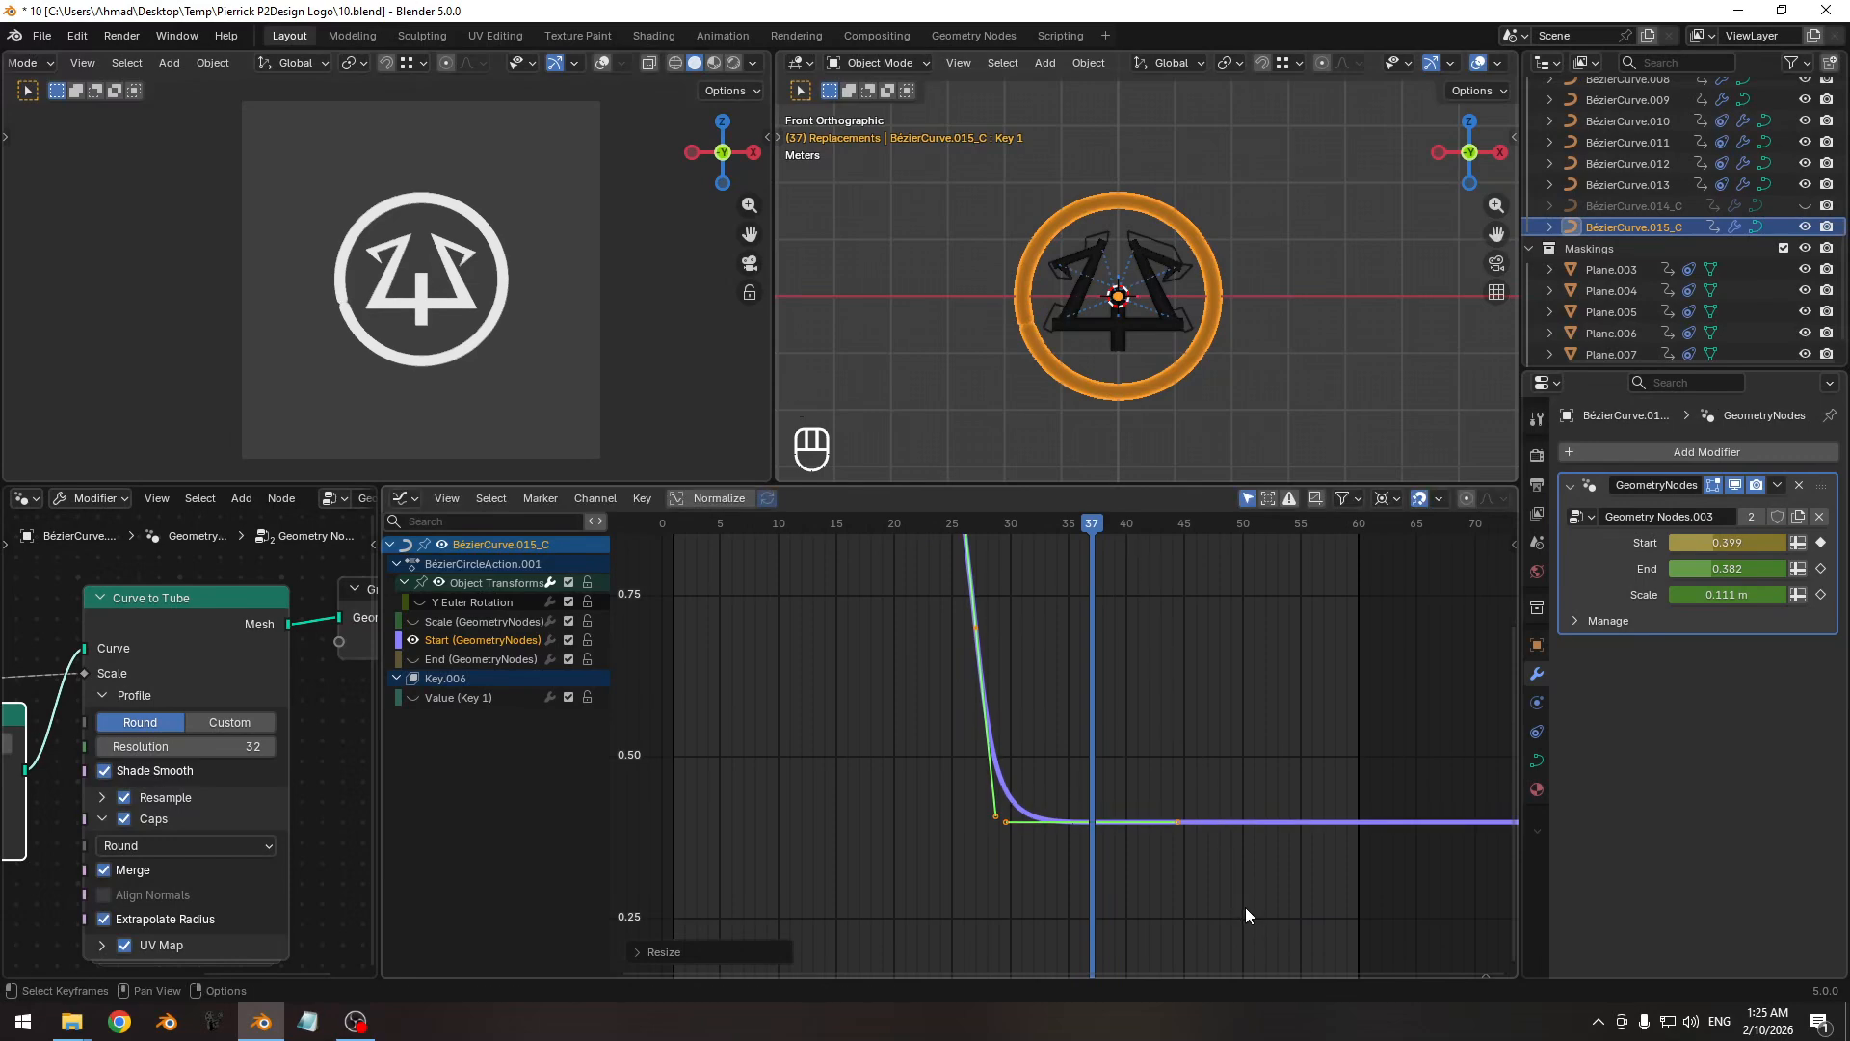
Keyframe Start at frame 37 with the End value 0.382 and try moving that keyframe along the value axis.
key("ctrl+c")
key("ctrl+v")
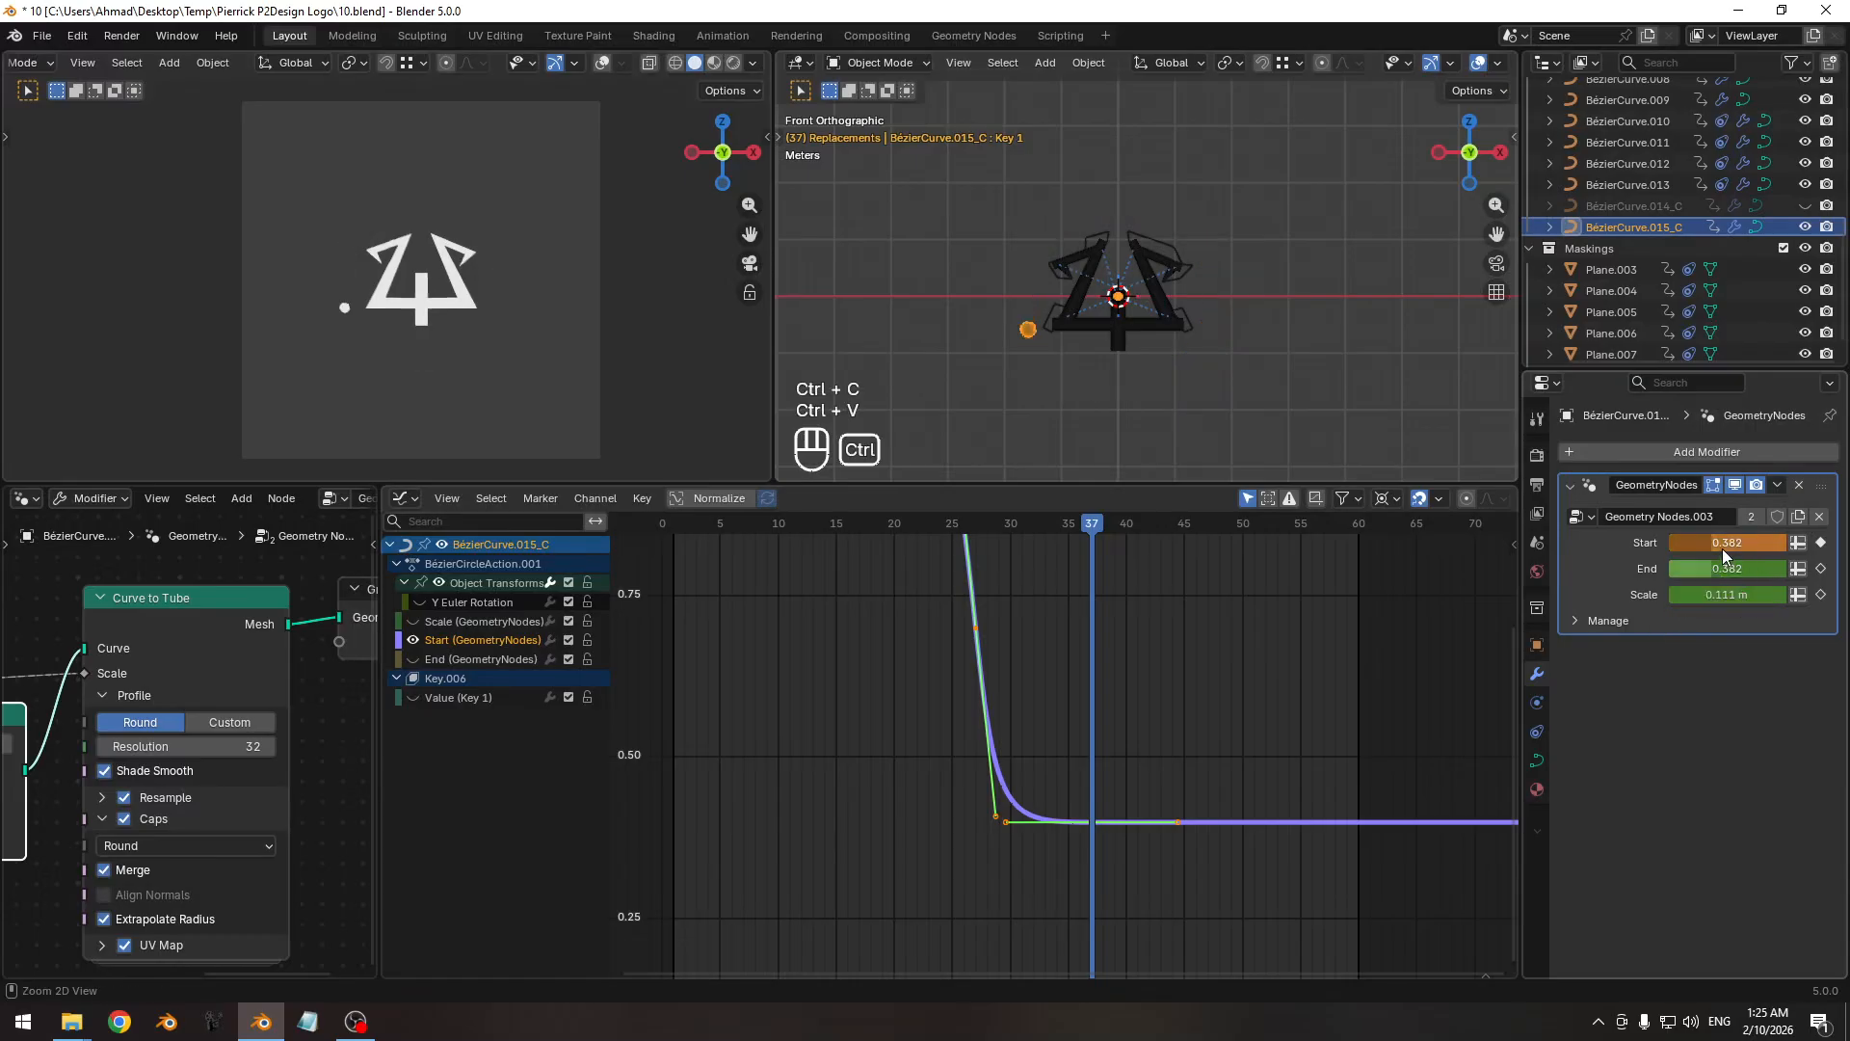
left_click(1816, 544)
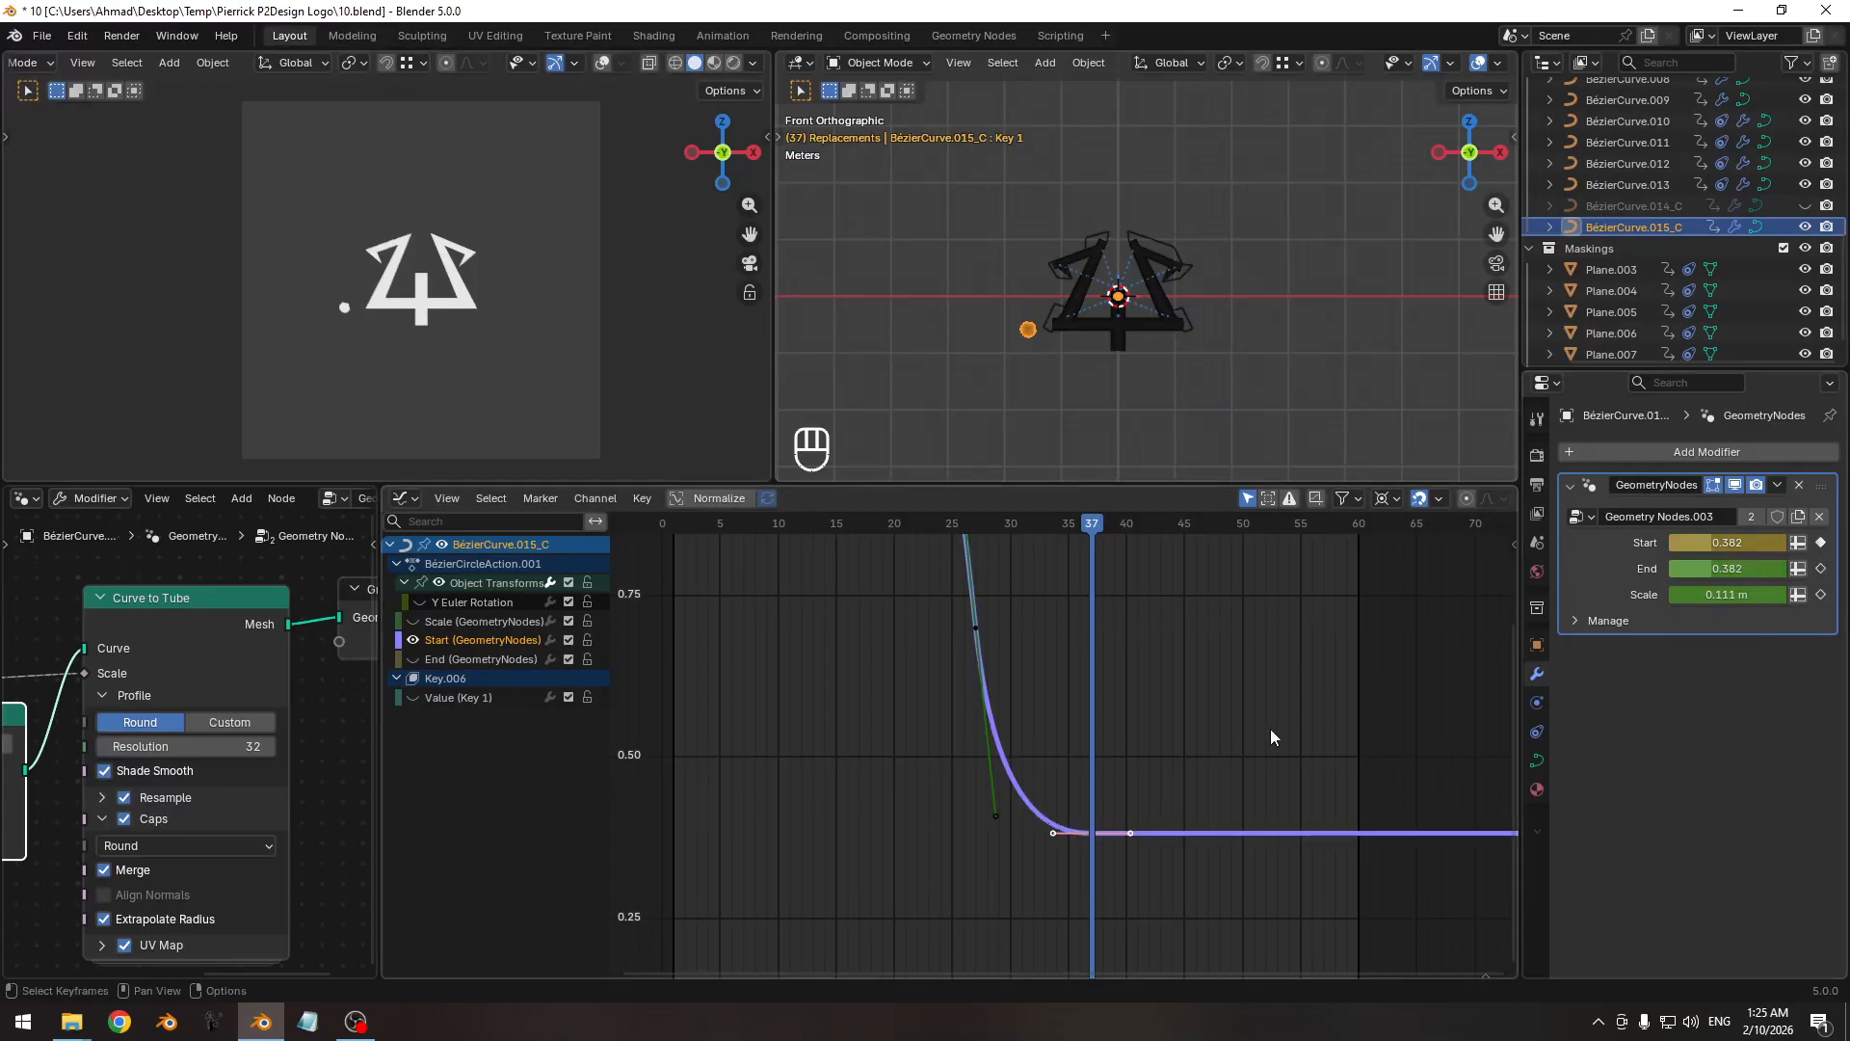
middle_click_drag(1096, 835, 1011, 665, "ctrl")
key("g")
key("y")
left_click(1161, 695)
left_click_drag(1068, 524, 1134, 551)
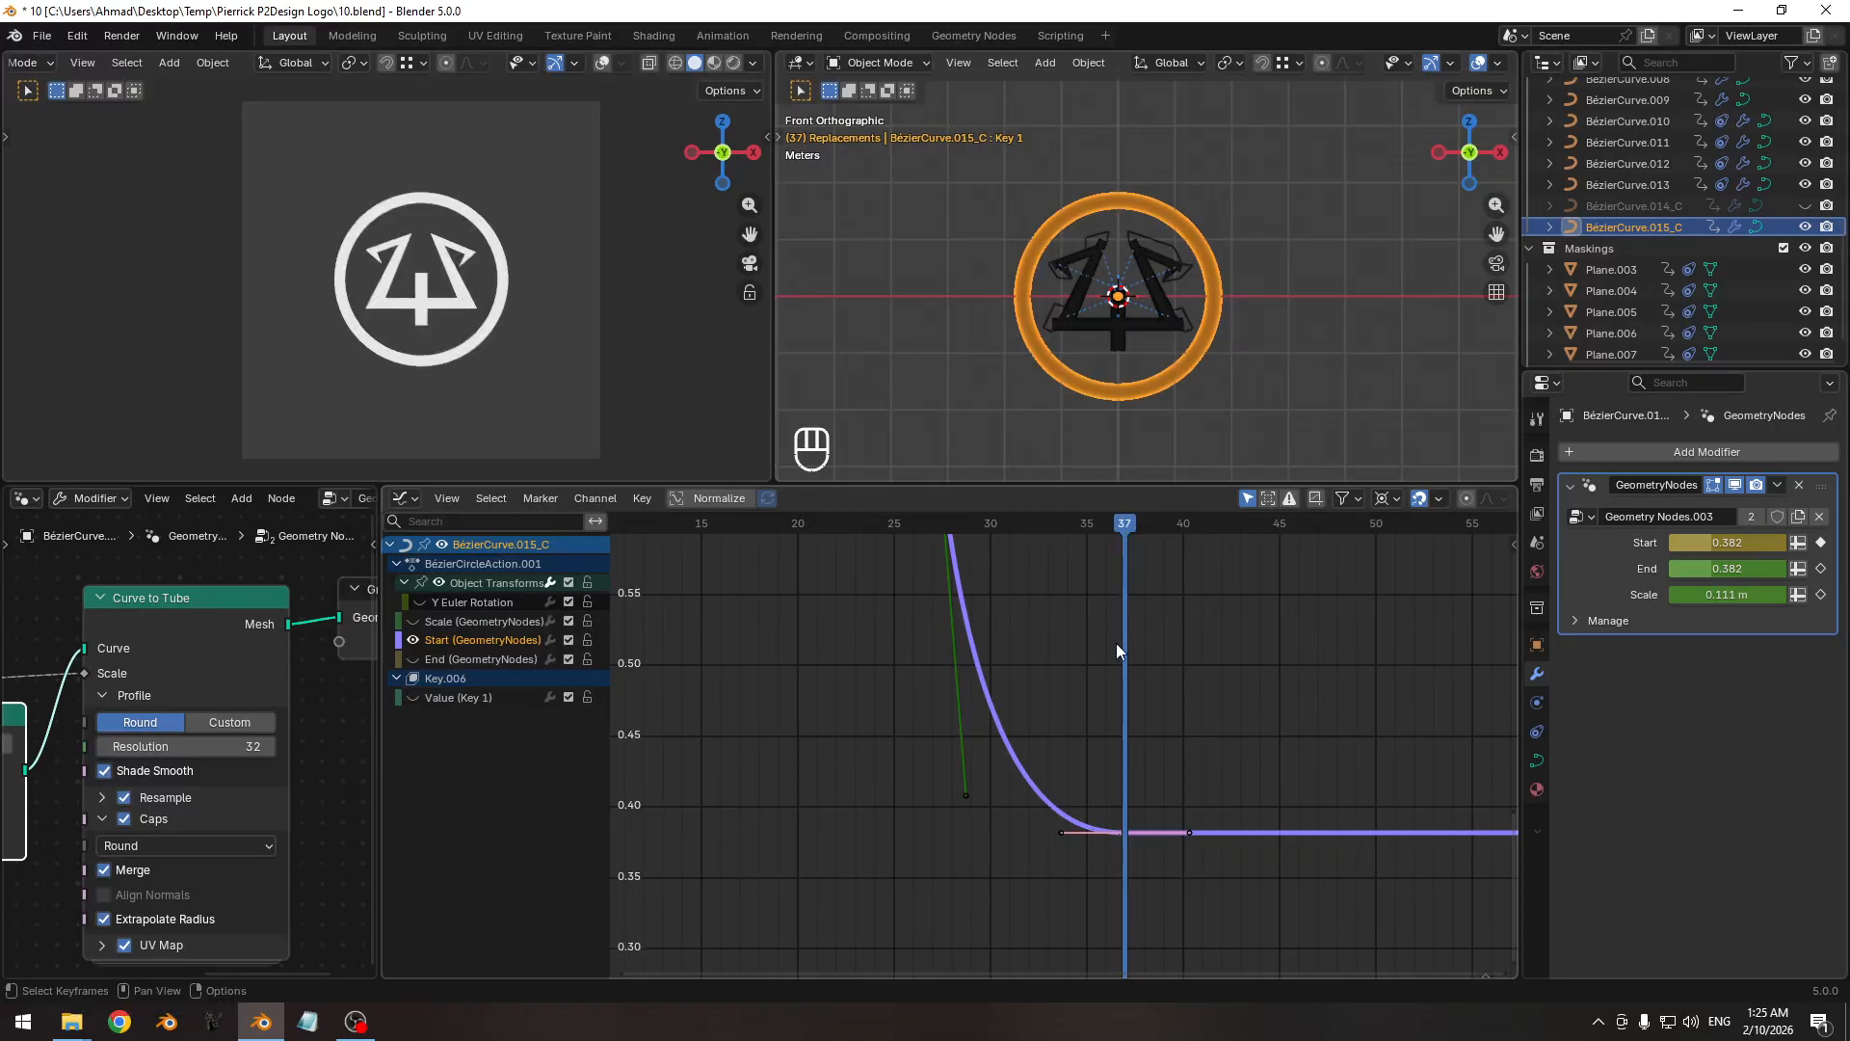
Shift the Start curve's middle keyframe to frame 29 and its last keyframe to frame 41.
middle_click_drag(1116, 643, 1042, 714, "ctrl")
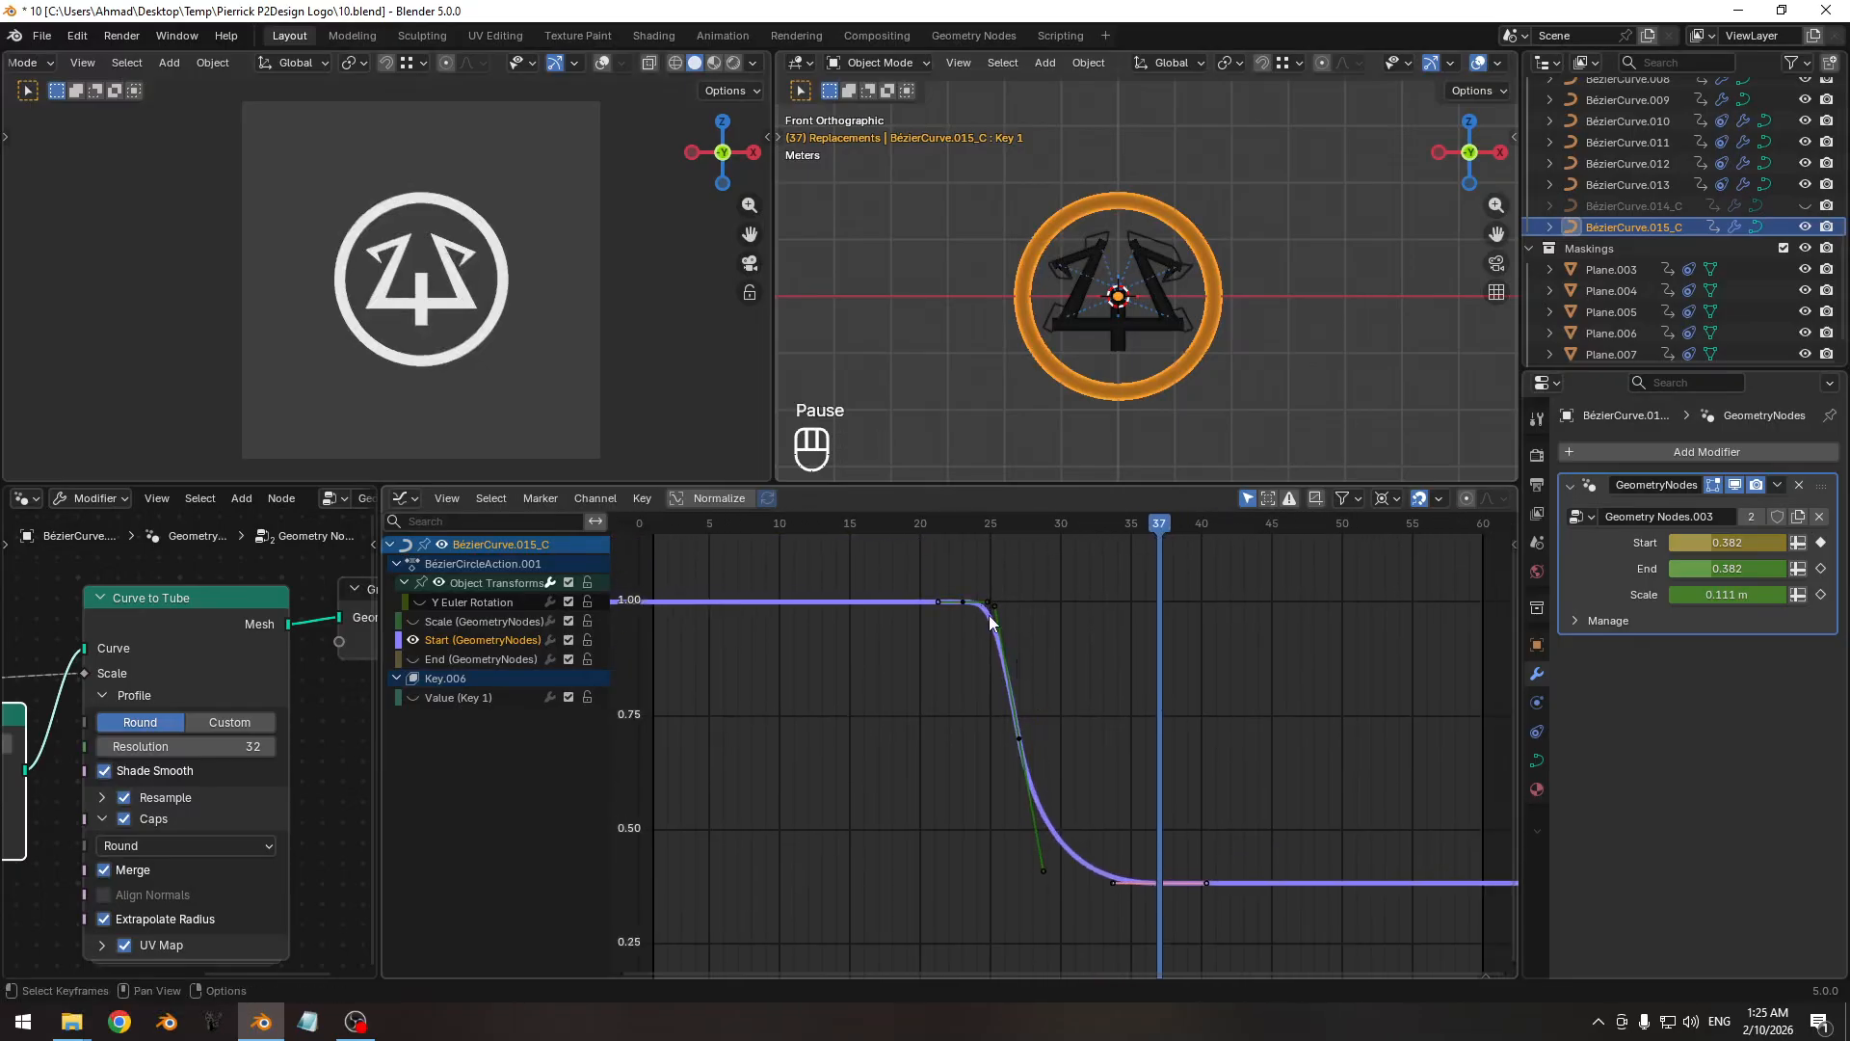
left_click(1023, 738)
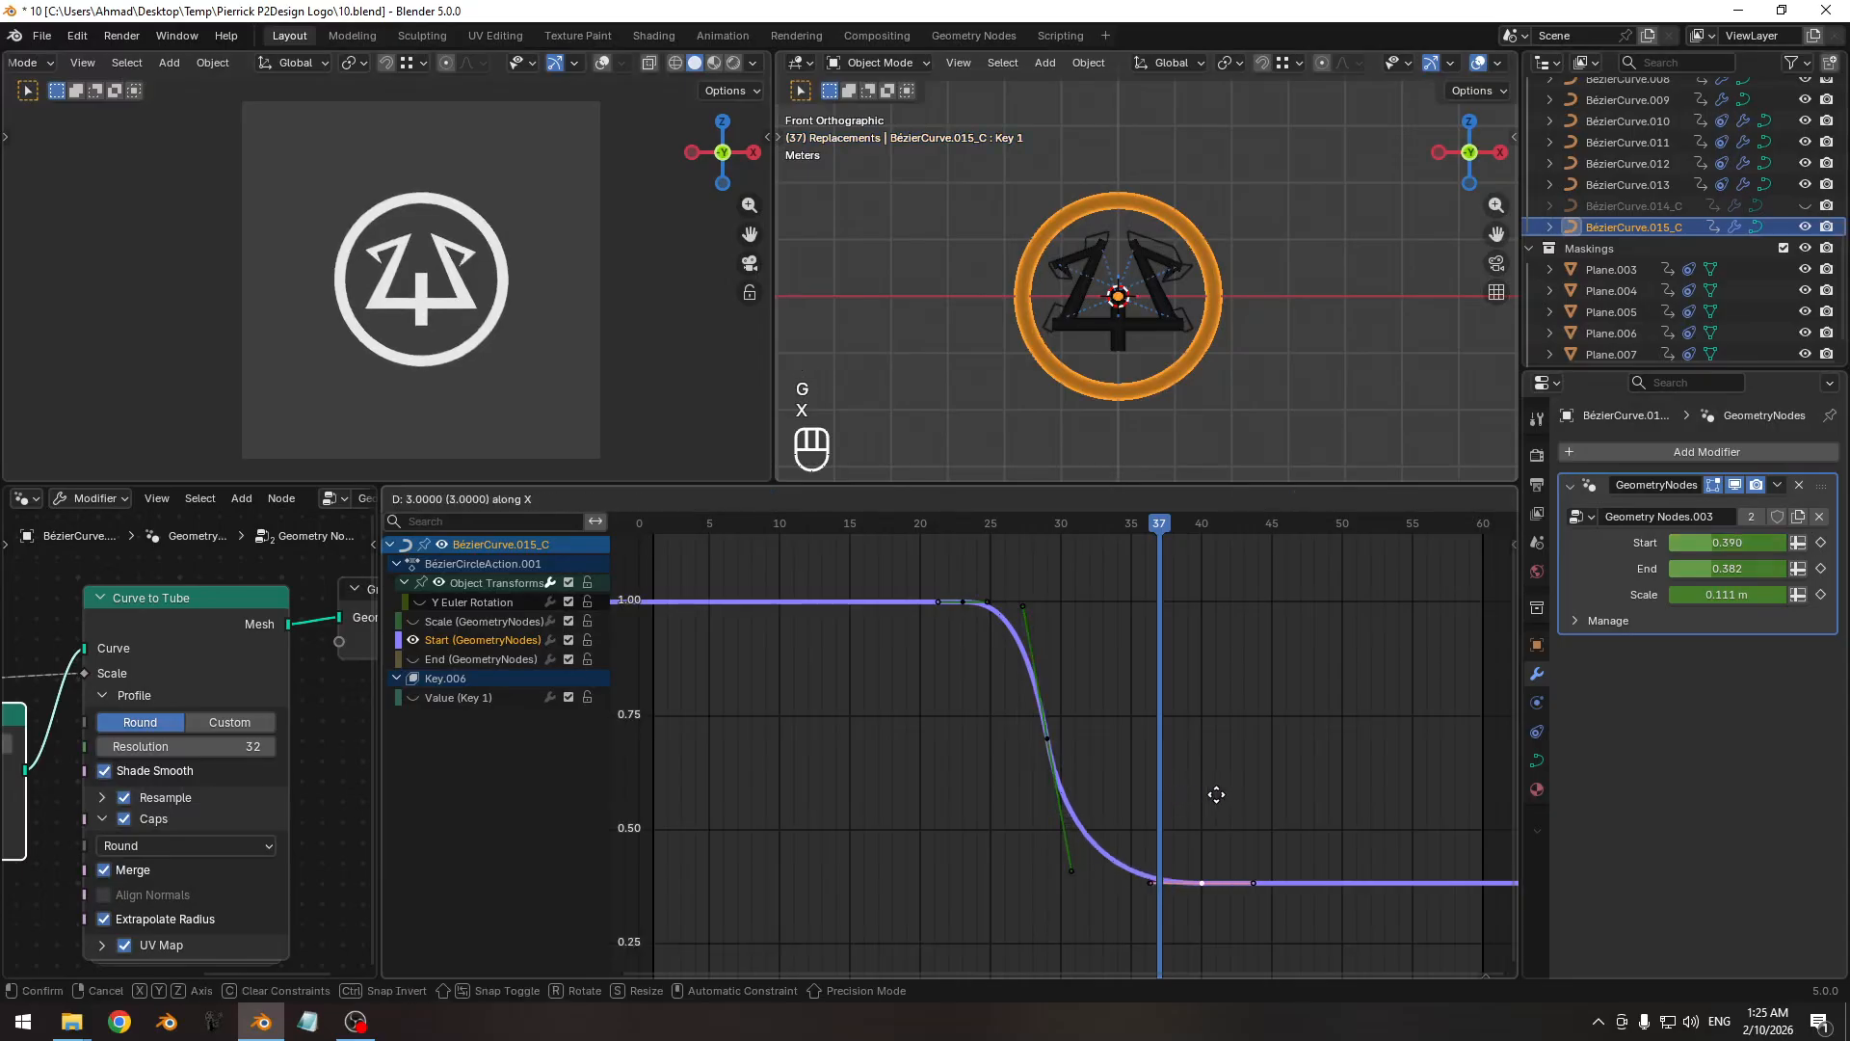
left_click(1216, 794)
Set the pivot point to Individual Centers and lengthen the handles of the Start curve's last keyframe.
middle_click_drag(1216, 794, 1210, 755, "ctrl")
left_click(1386, 498)
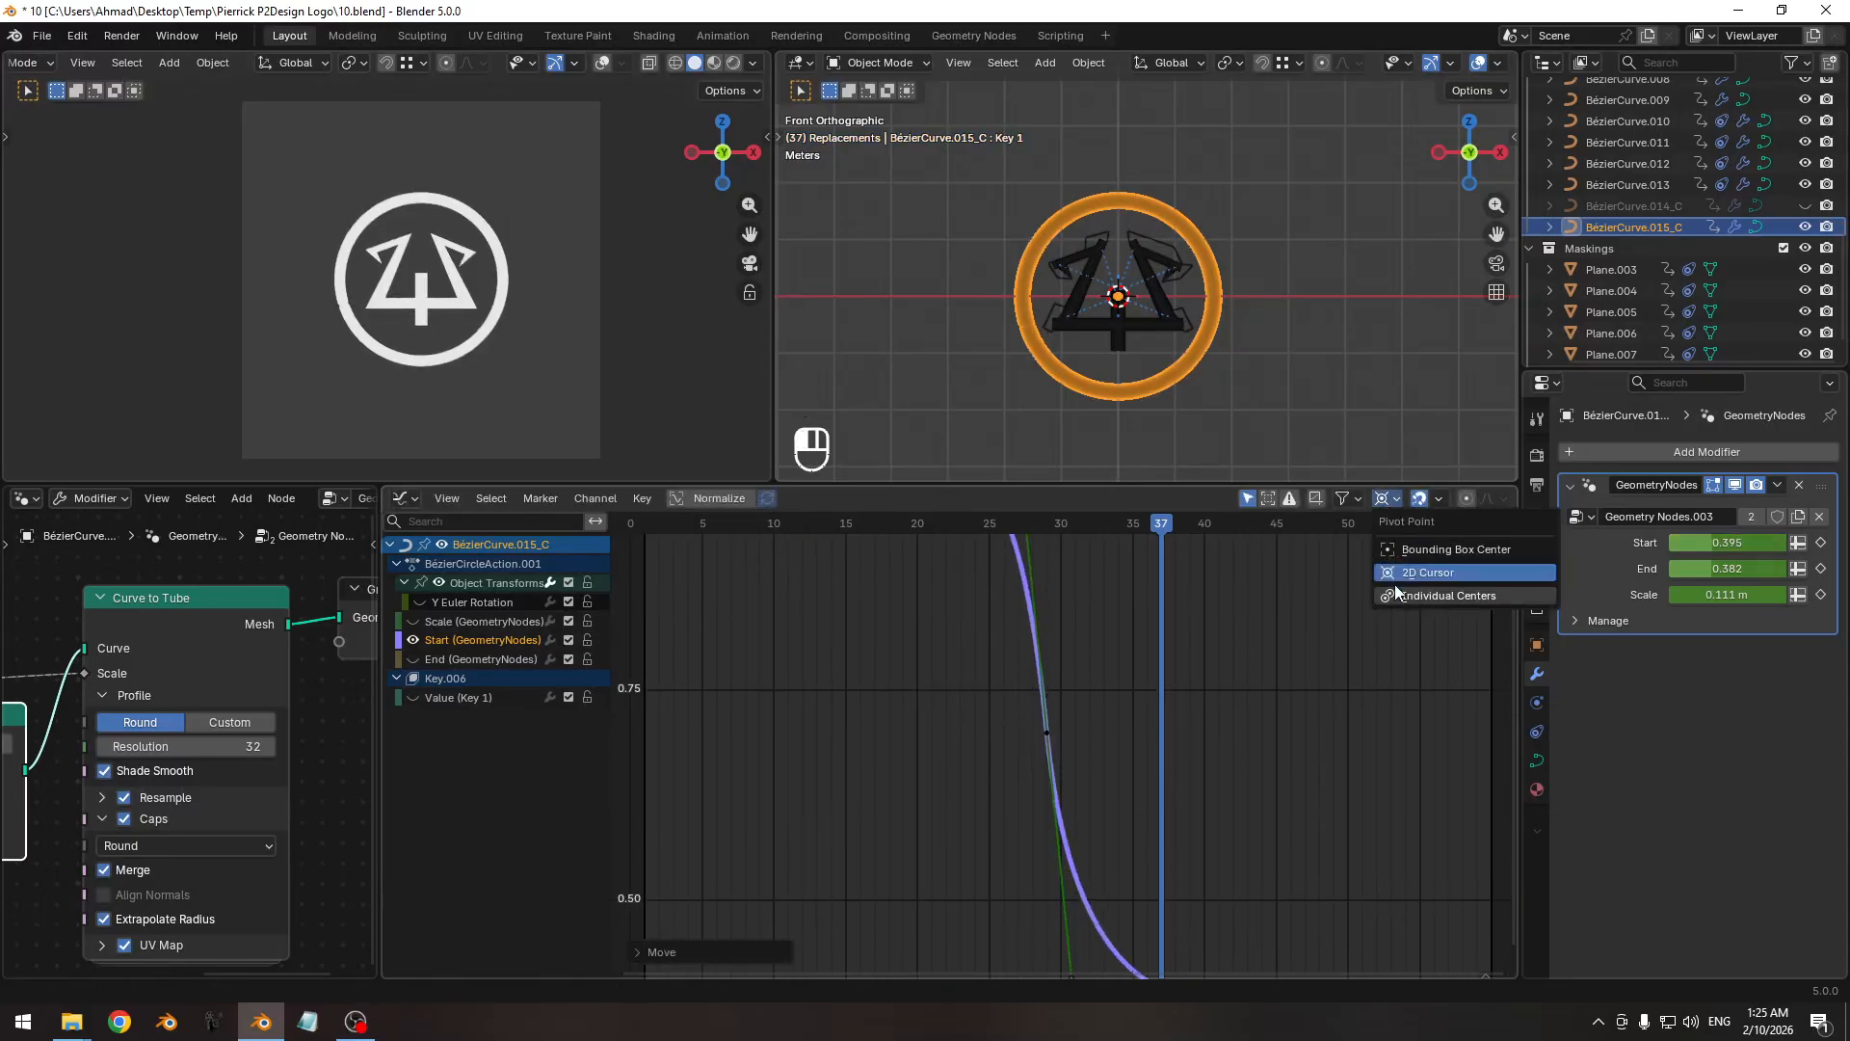
left_click(1397, 595)
middle_click_drag(1229, 631, 1252, 722, "ctrl")
middle_click_drag(1046, 850, 1033, 791, "ctrl")
key("s")
left_click(1084, 869)
Rotate and lengthen the handles of the Start curve's middle keyframe, extending its lower handle a little further.
key("r")
left_click(1145, 808)
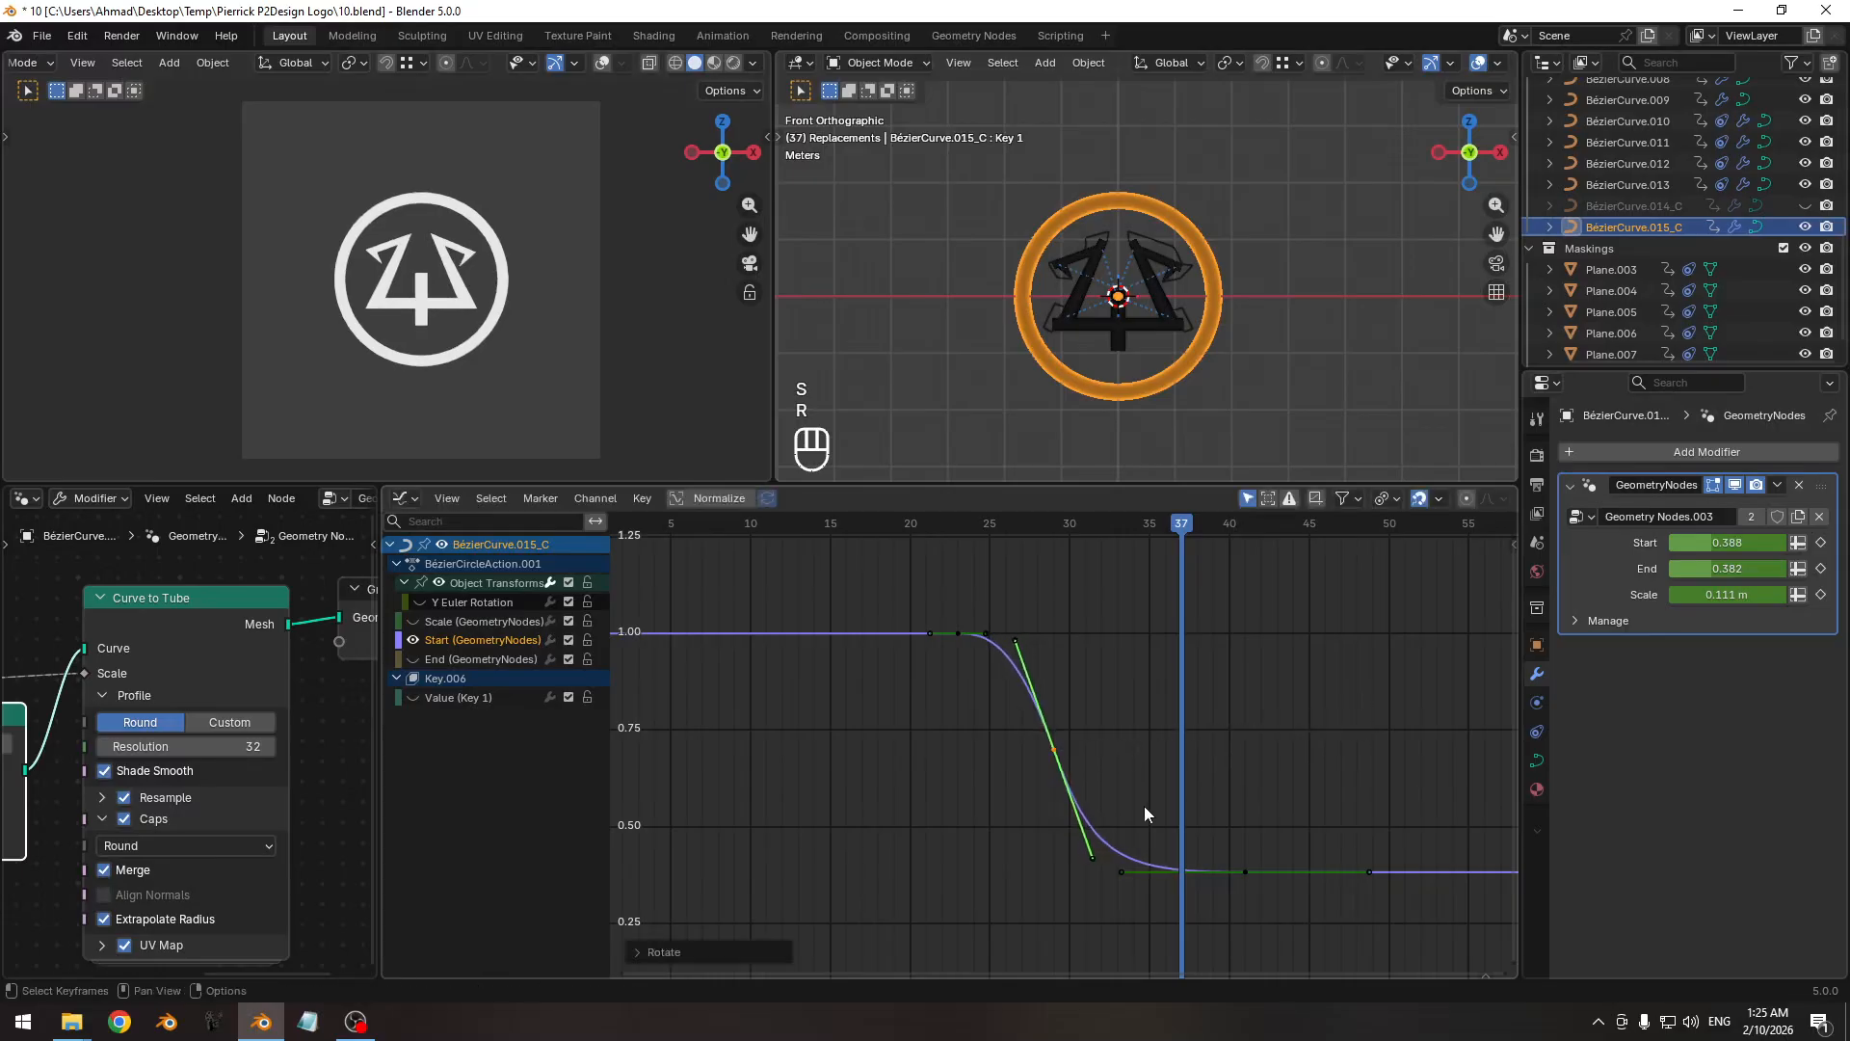
middle_click_drag(1145, 808, 1164, 753, "ctrl")
key("s")
left_click(1287, 765)
left_click(1113, 907)
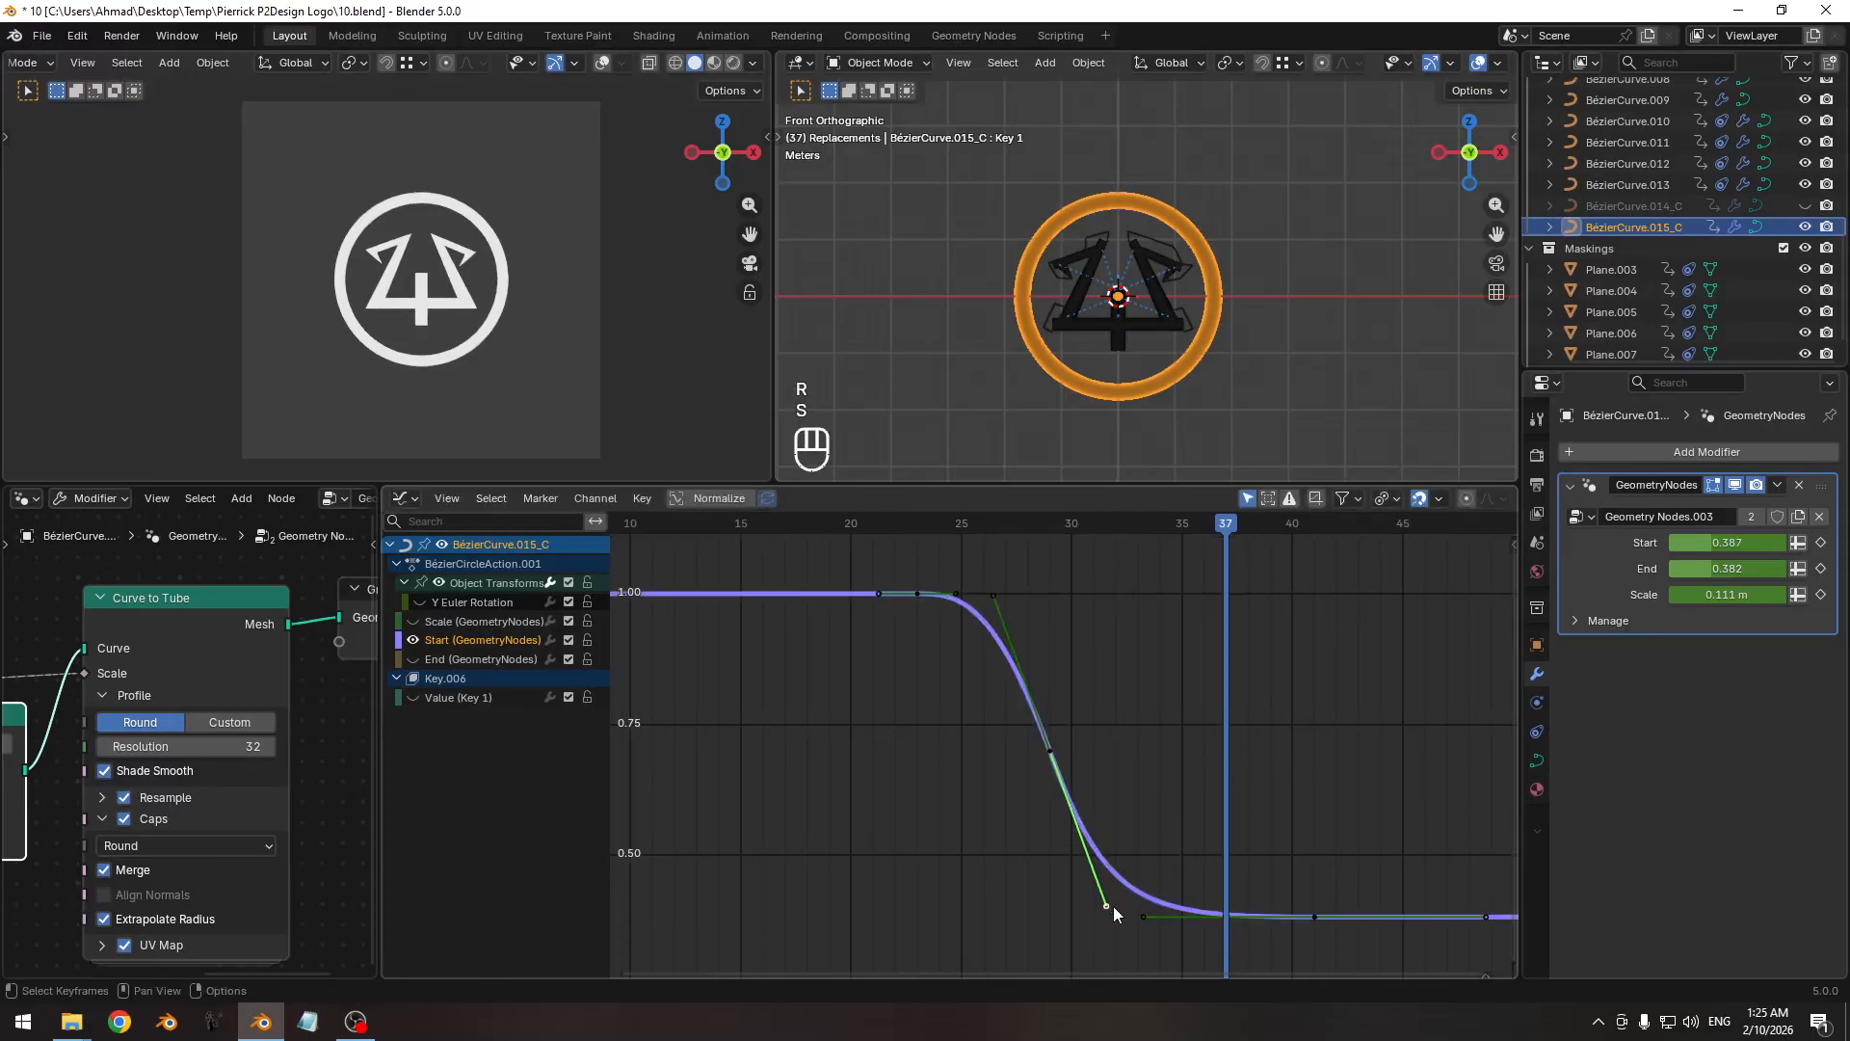
mouse_move(1113, 905)
middle_mouse_down("ctrl")
mouse_move(1131, 963)
mouse_move(1141, 904)
middle_mouse_up("ctrl")
key("s")
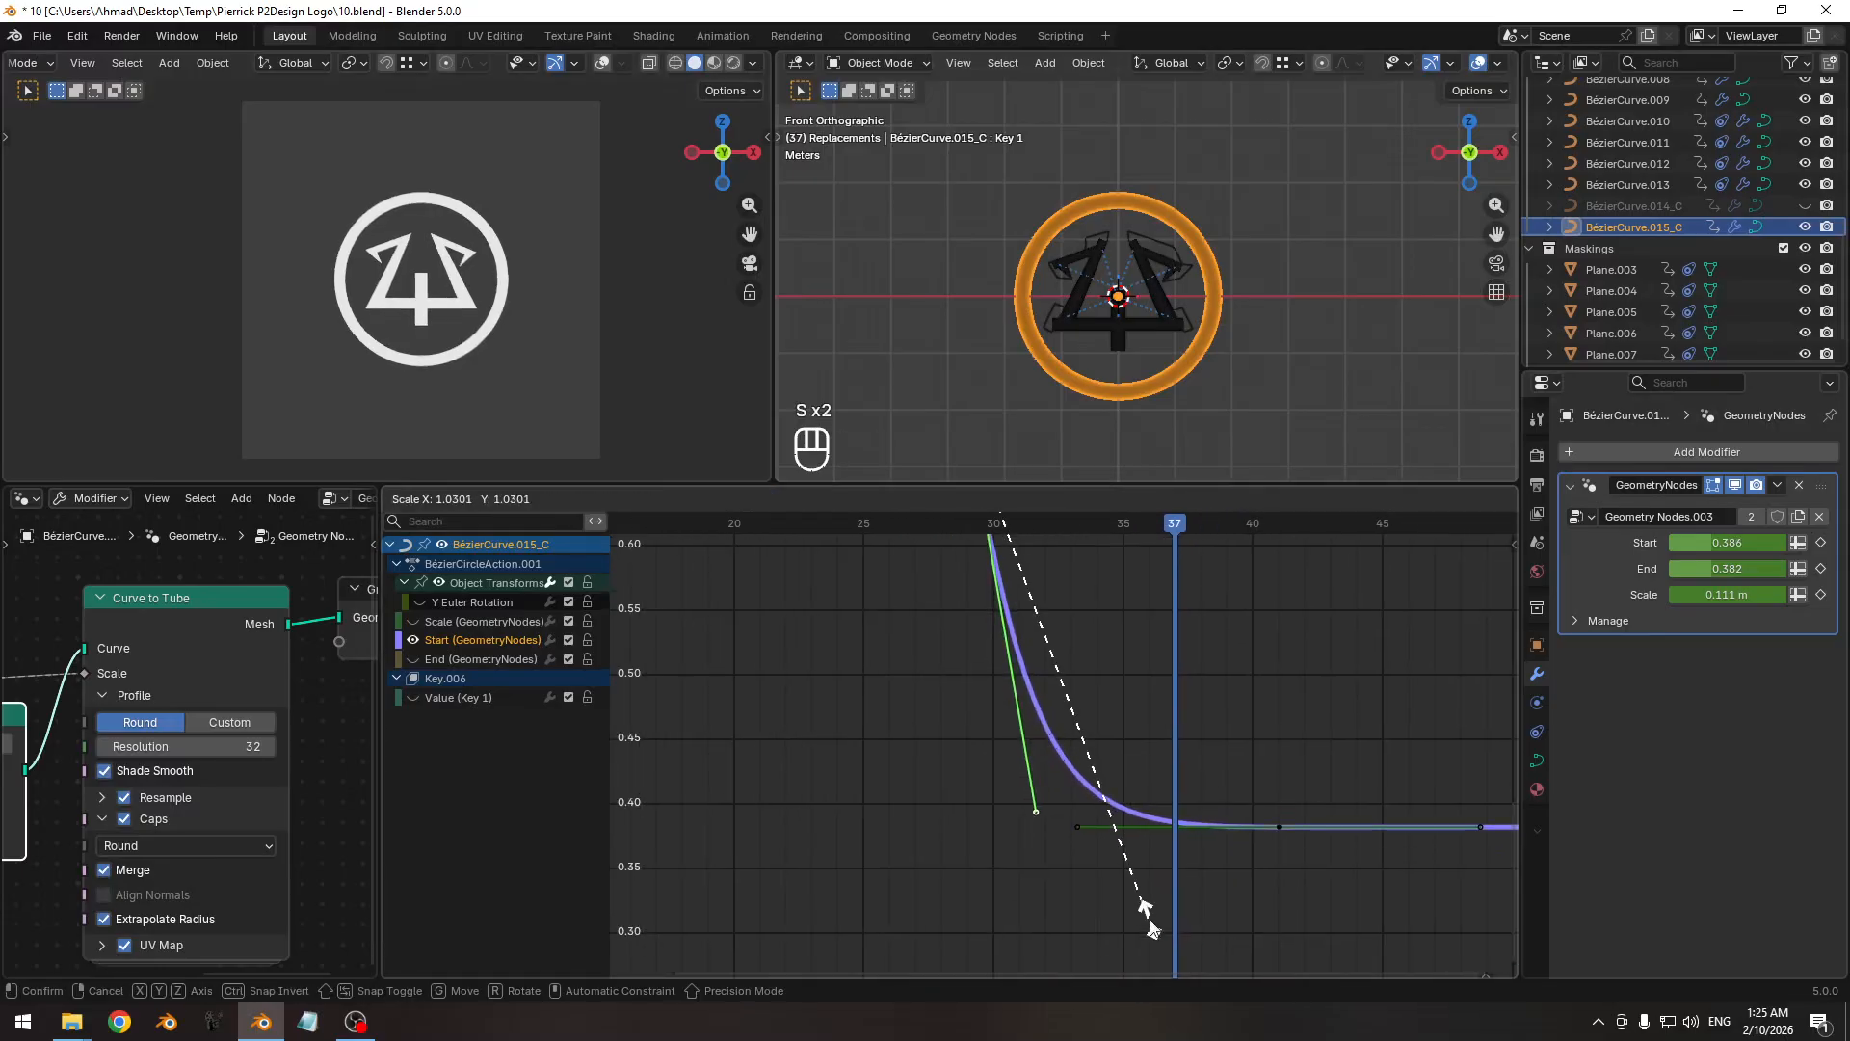
left_click(1146, 920)
Extend the handles of the Start keyframe at frame 41 for a softer ease-out and save the file.
key("s")
left_click(1090, 730)
middle_click_drag(1091, 730, 1096, 776, "ctrl")
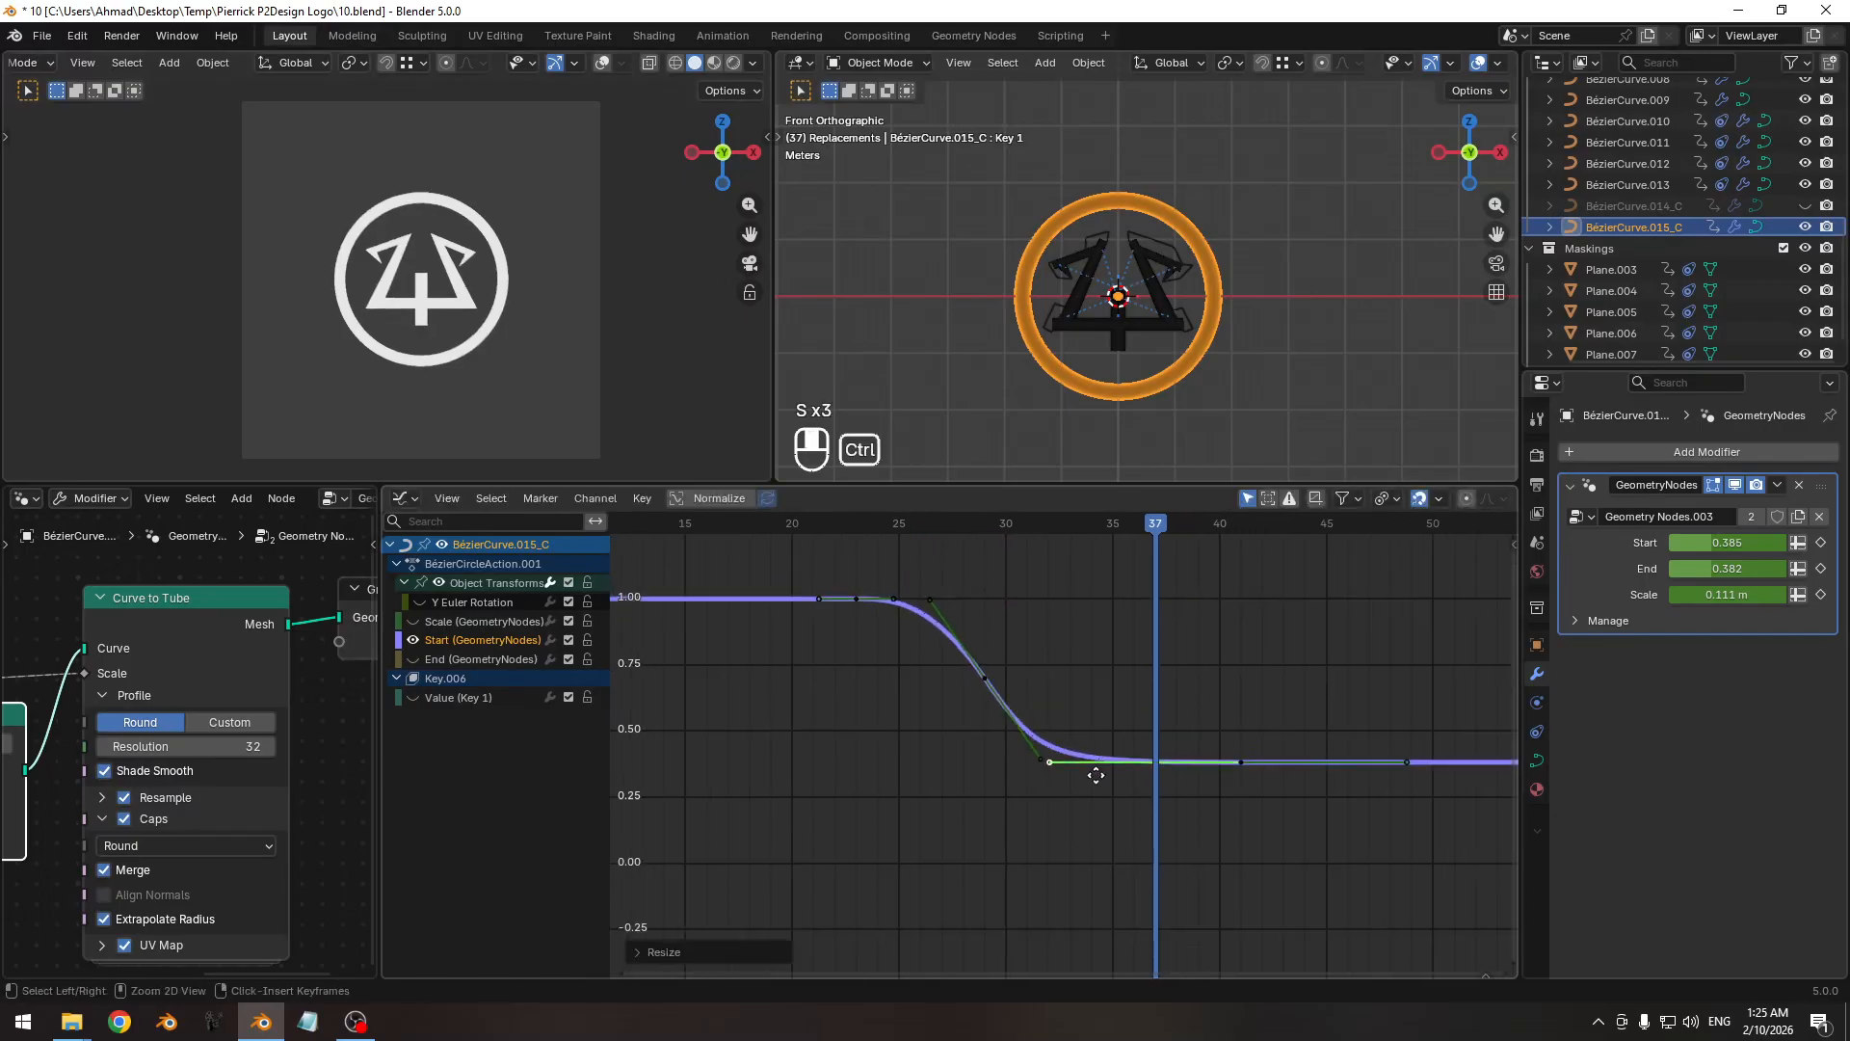
key("ctrl+s")
Slightly lengthen the handles of the Start curve's first keyframe.
middle_click_drag(1034, 663, 863, 590, "ctrl")
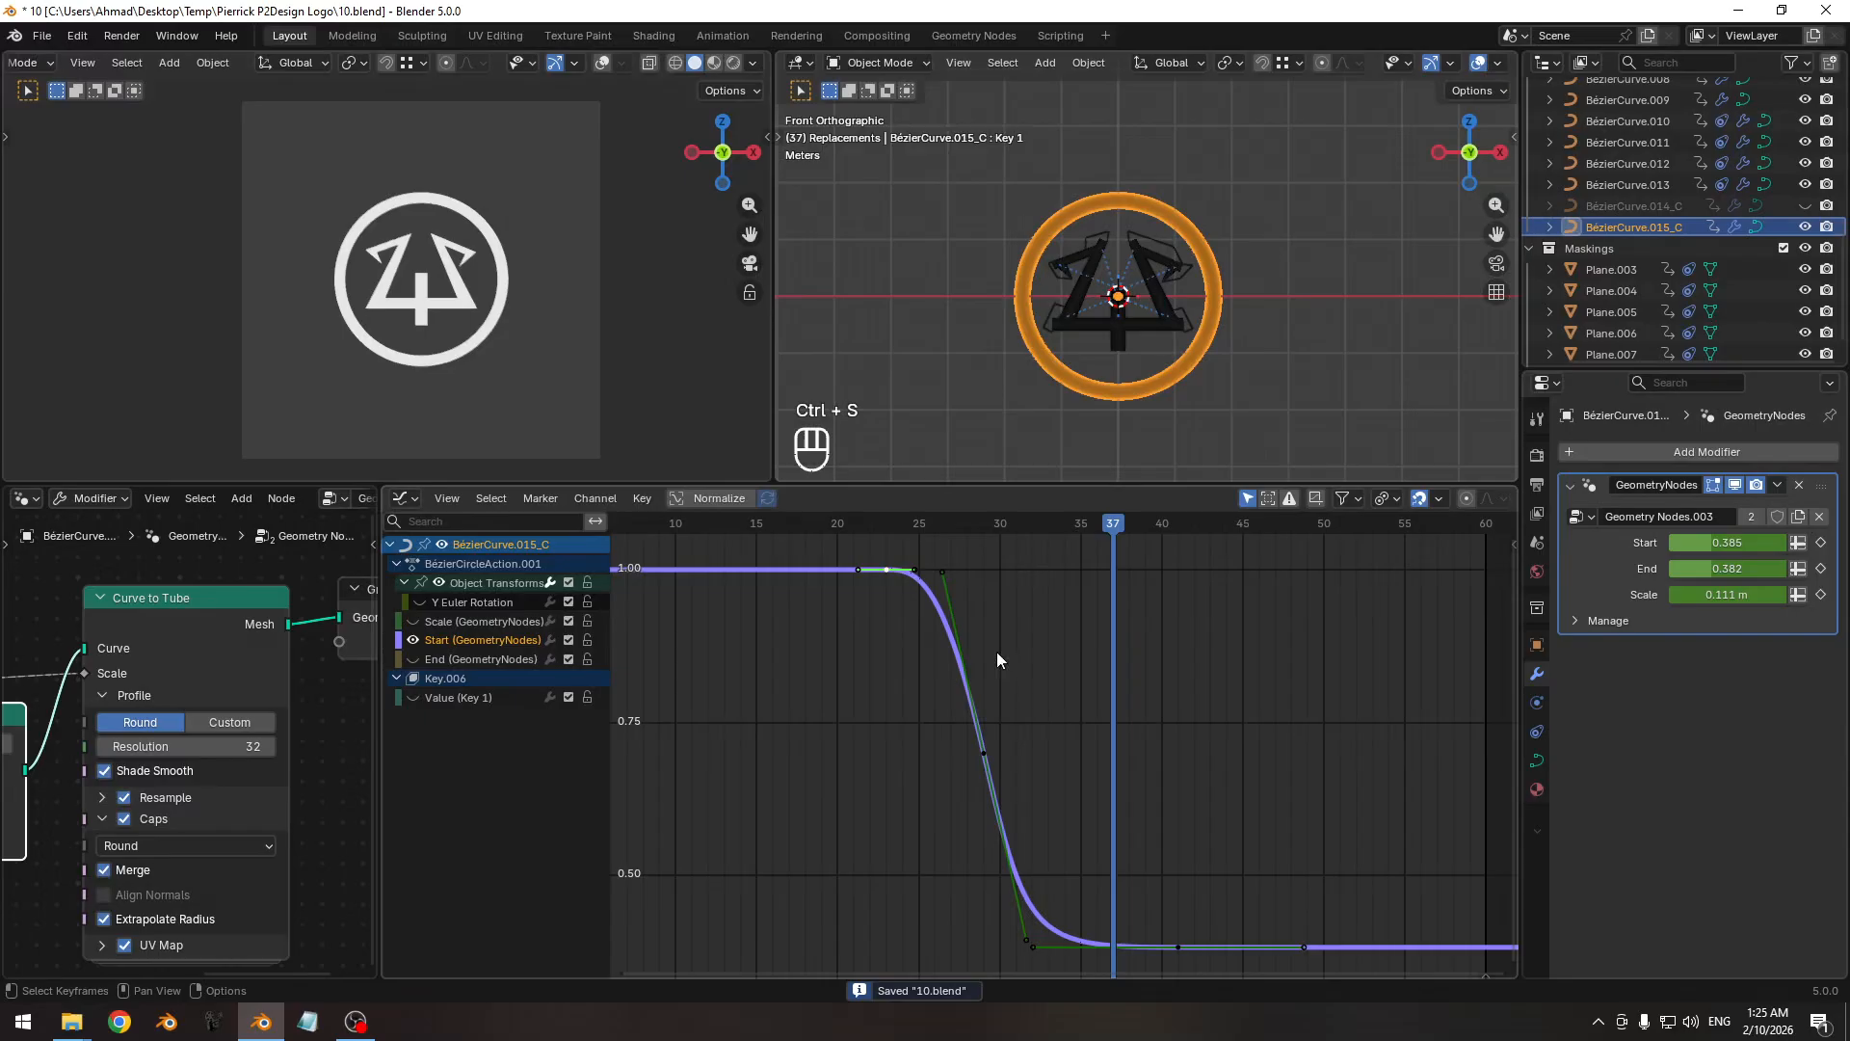
middle_click_drag(996, 659, 892, 649, "ctrl")
key("s")
left_click(1093, 698)
middle_click_drag(1093, 698, 1072, 684, "ctrl")
Scrub to frame 35 and try shifting all Start keyframes 4 frames forward in time.
left_click_drag(865, 524, 1076, 521)
key("a")
key("g")
key("x")
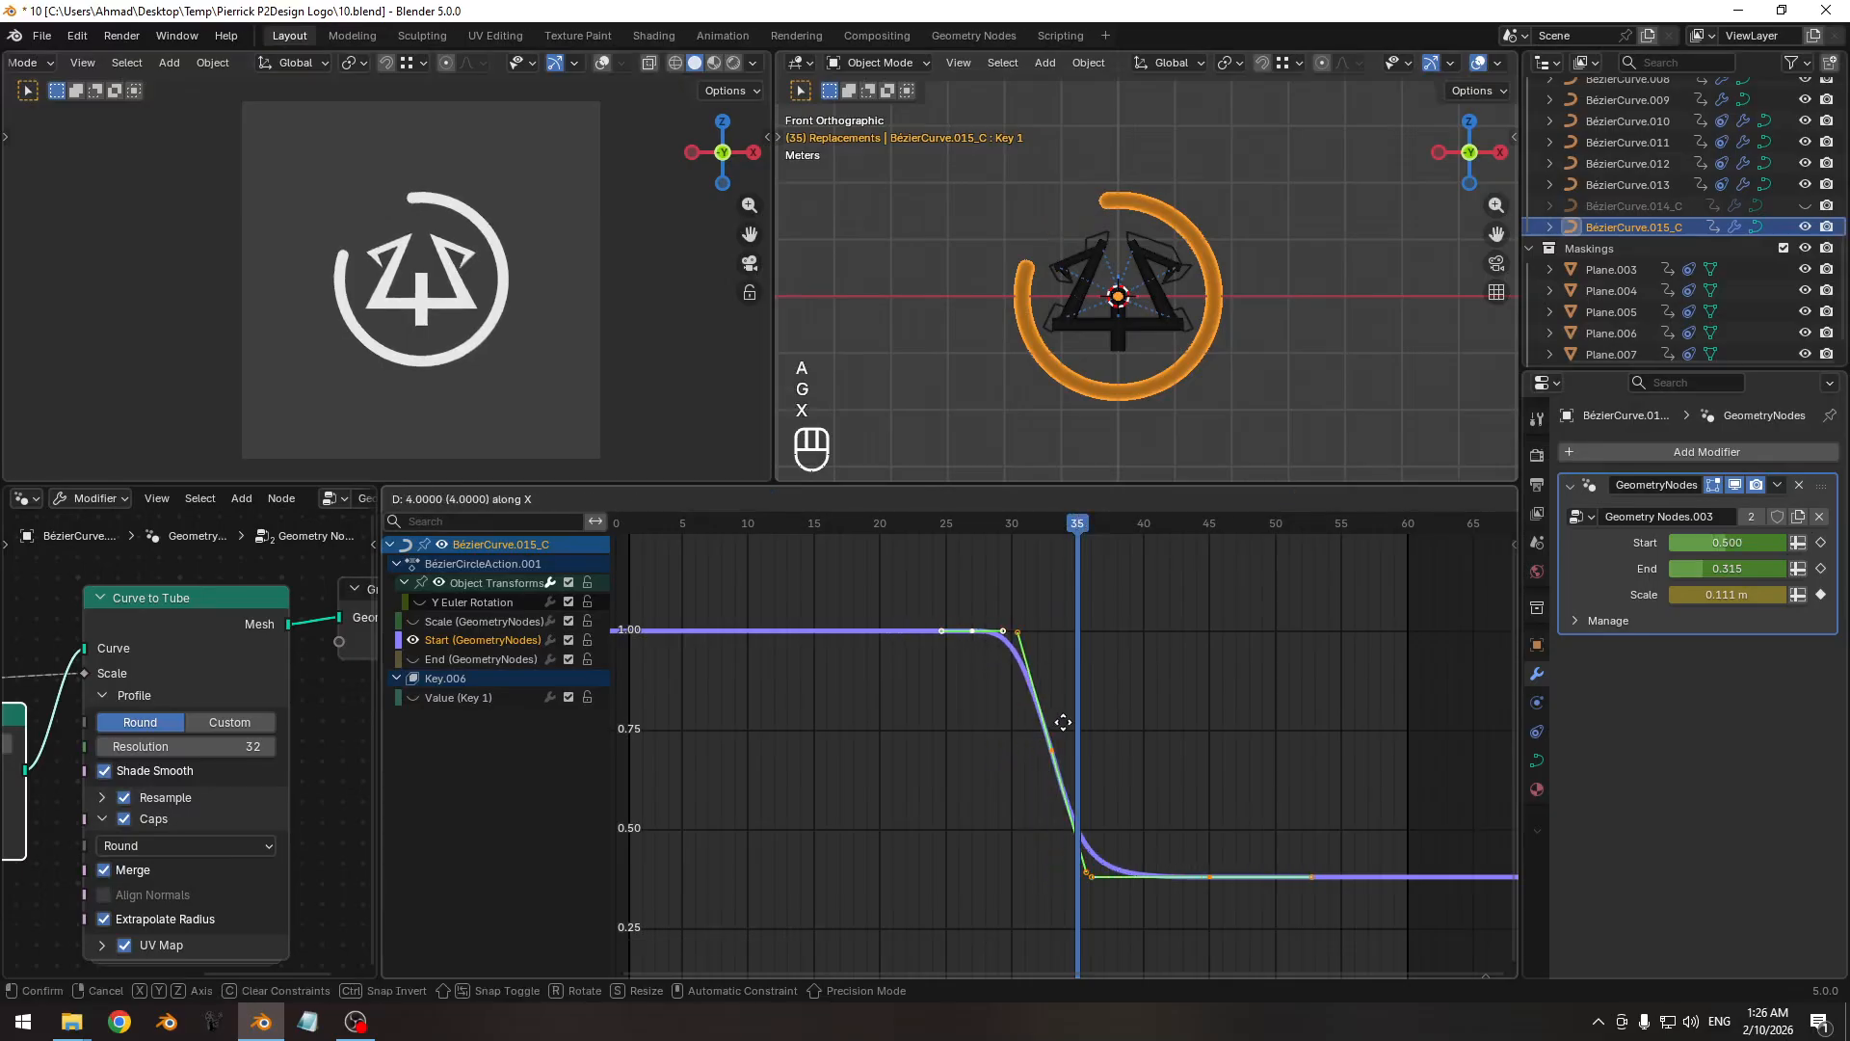
right_click(1062, 721)
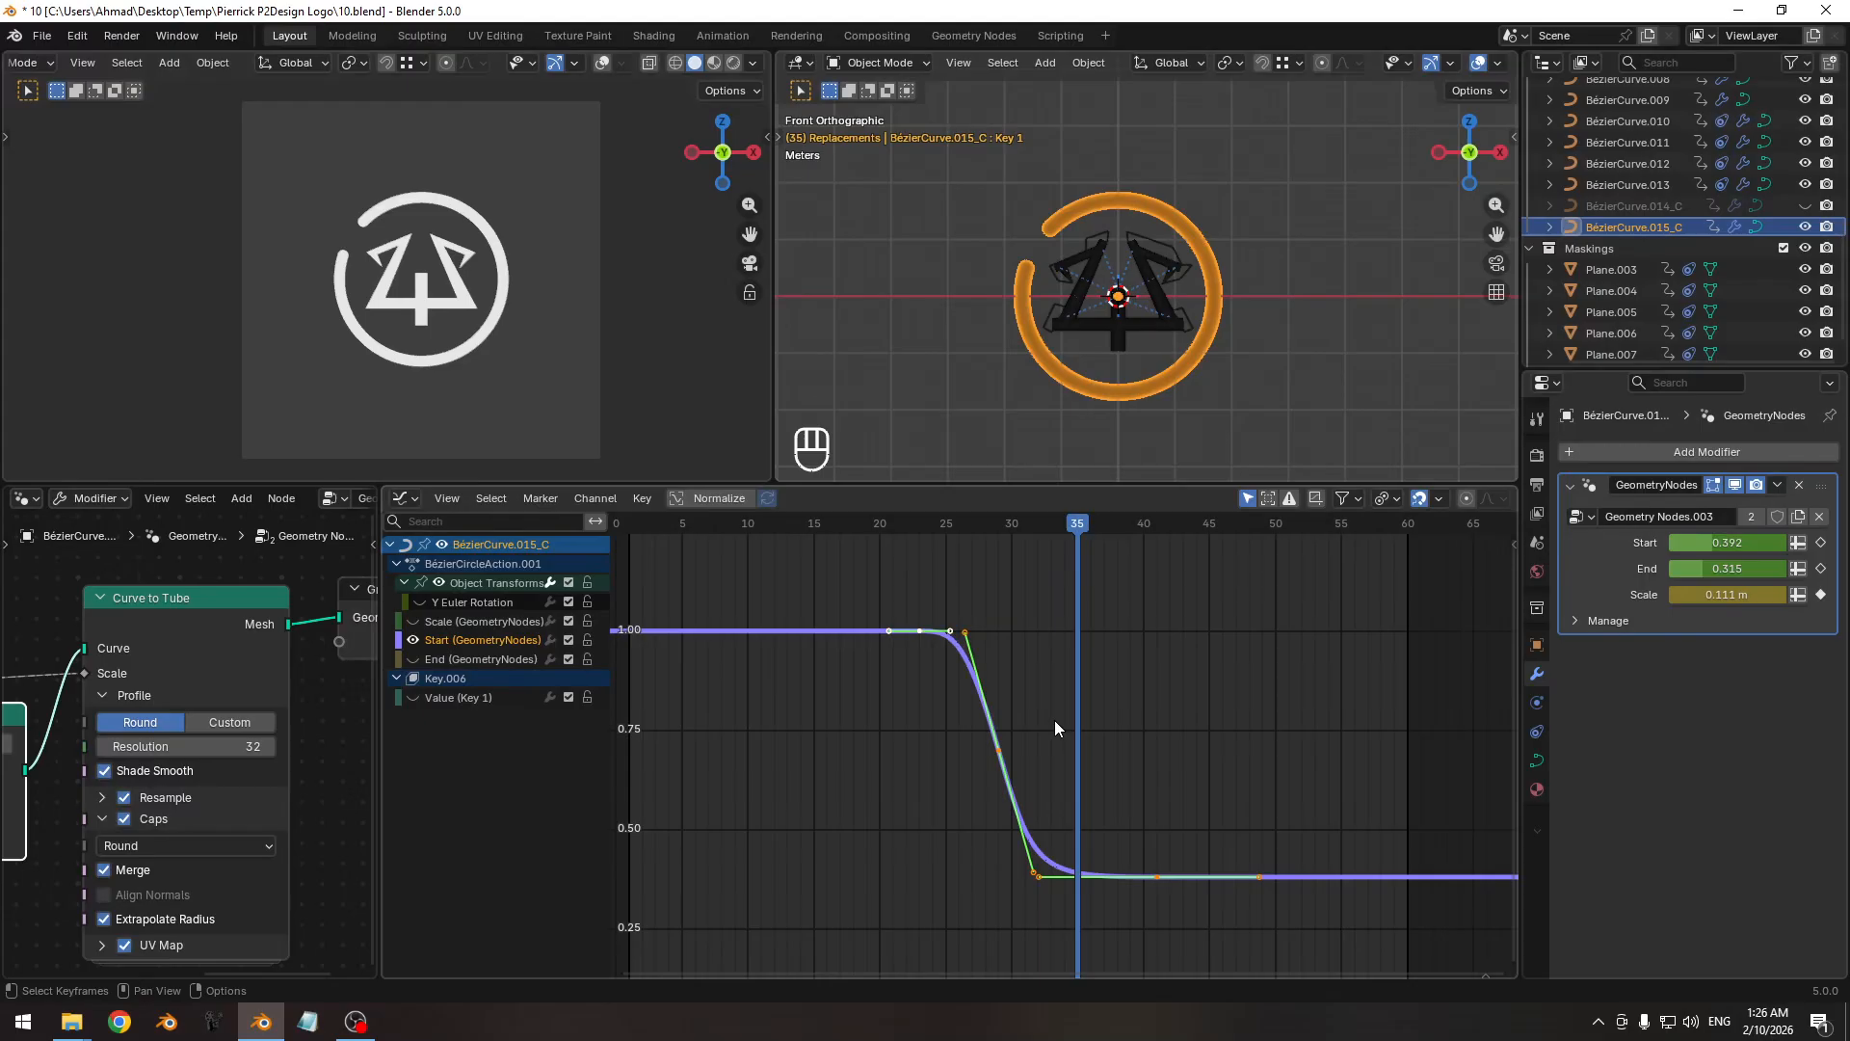
Set Start to 0.000 at frame 41 in the GeometryNodes modifier and keyframe it.
middle_click_drag(997, 716, 885, 698, "shift")
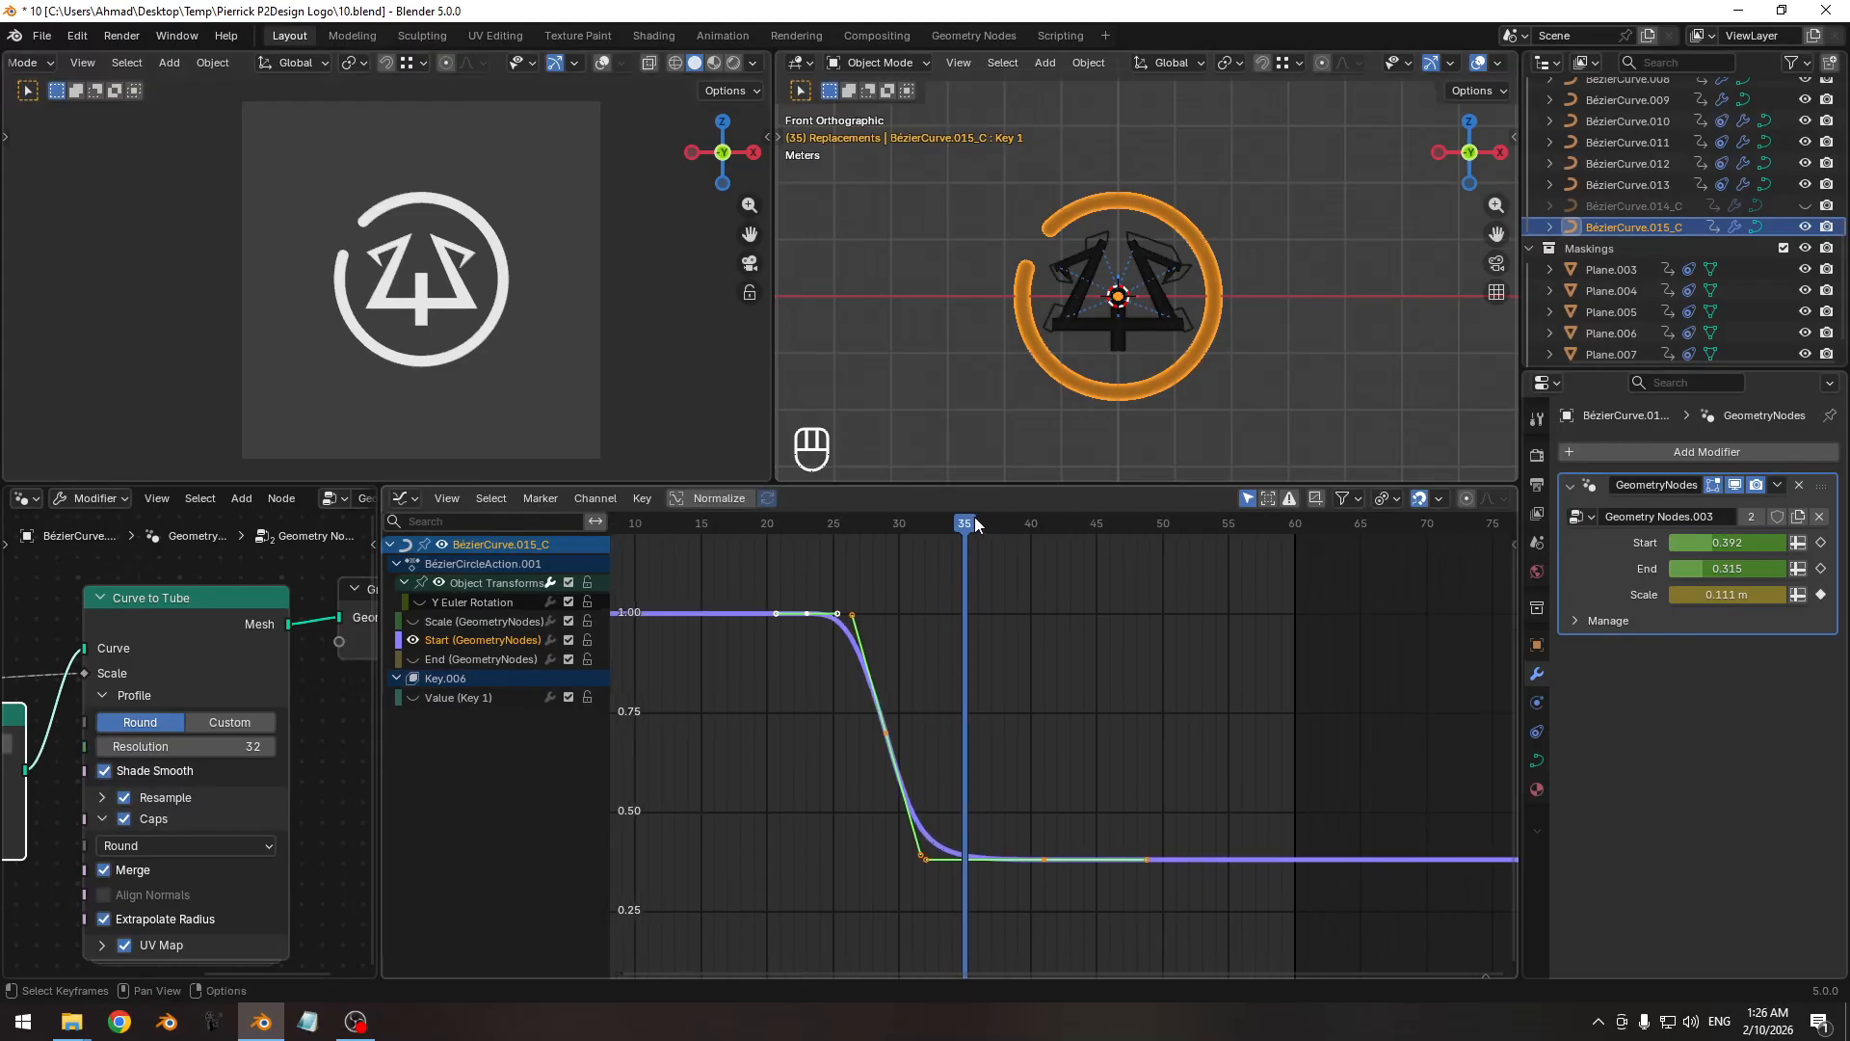
left_click_drag(976, 523, 1043, 550)
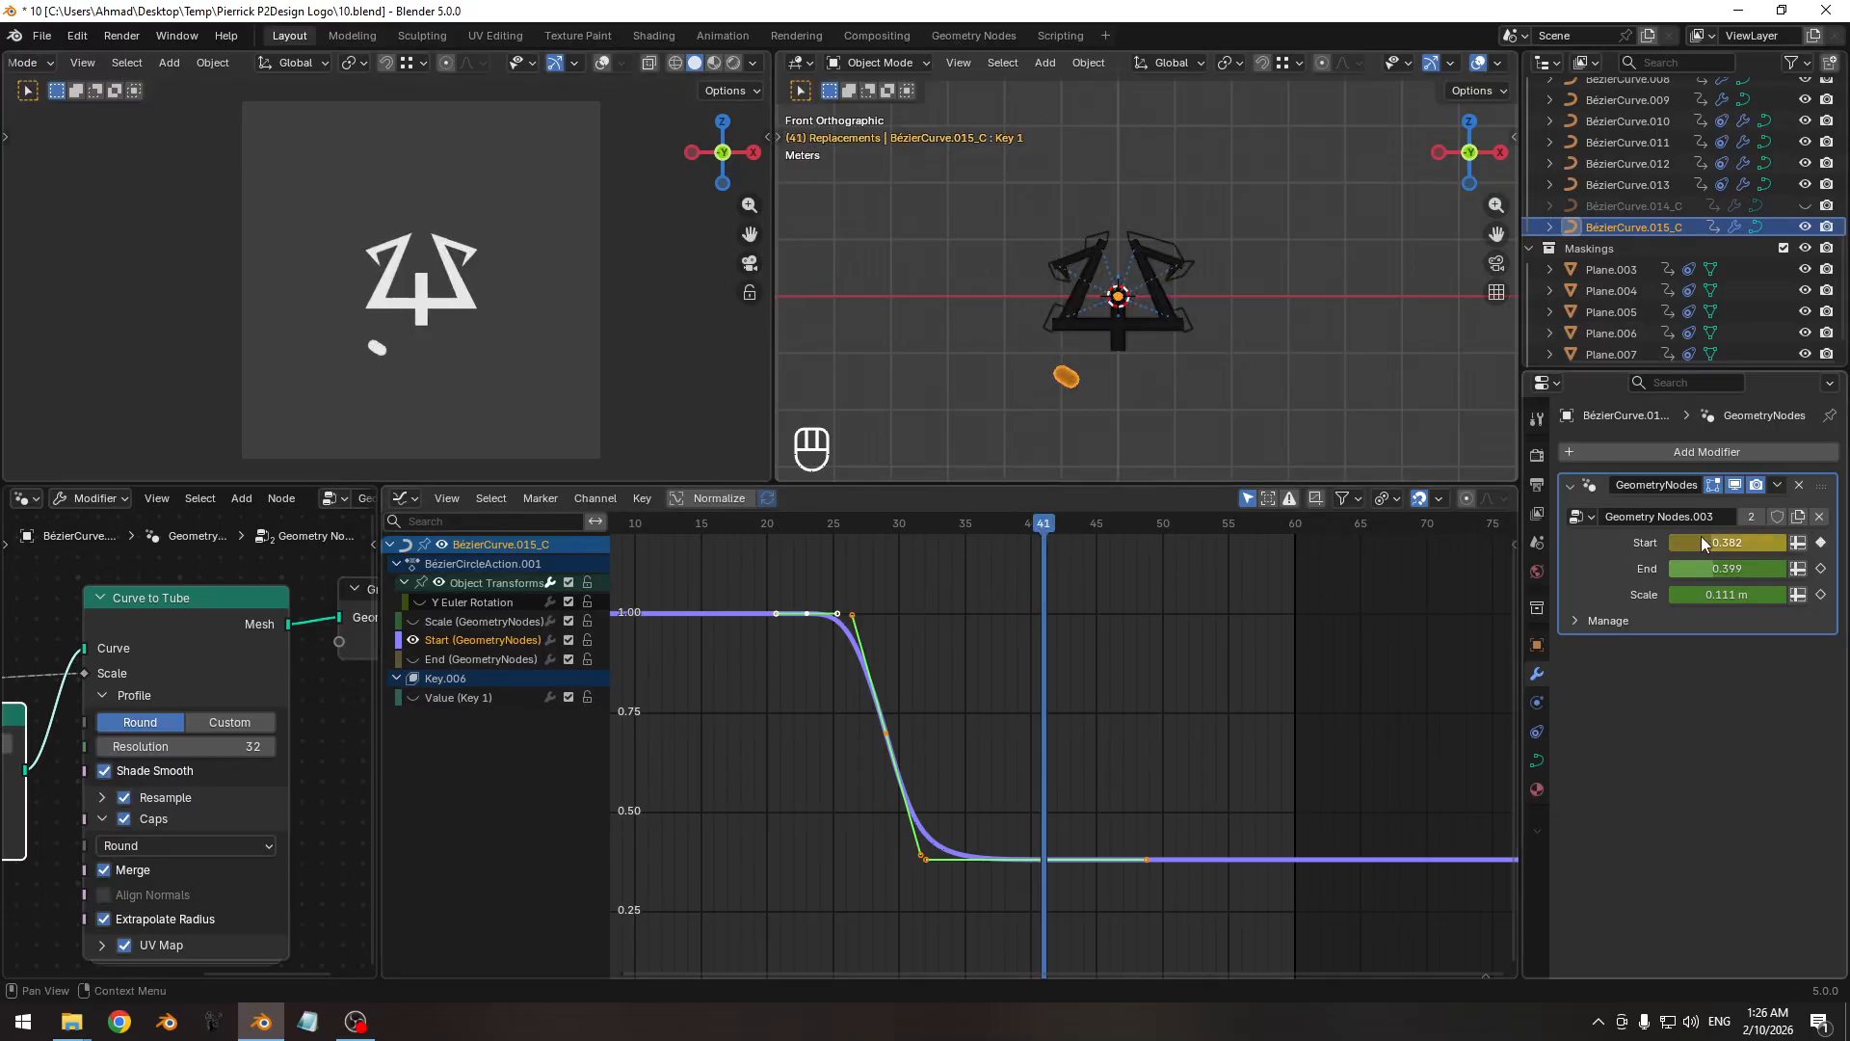
left_click_drag(1710, 542, 1664, 549)
left_click(1822, 544)
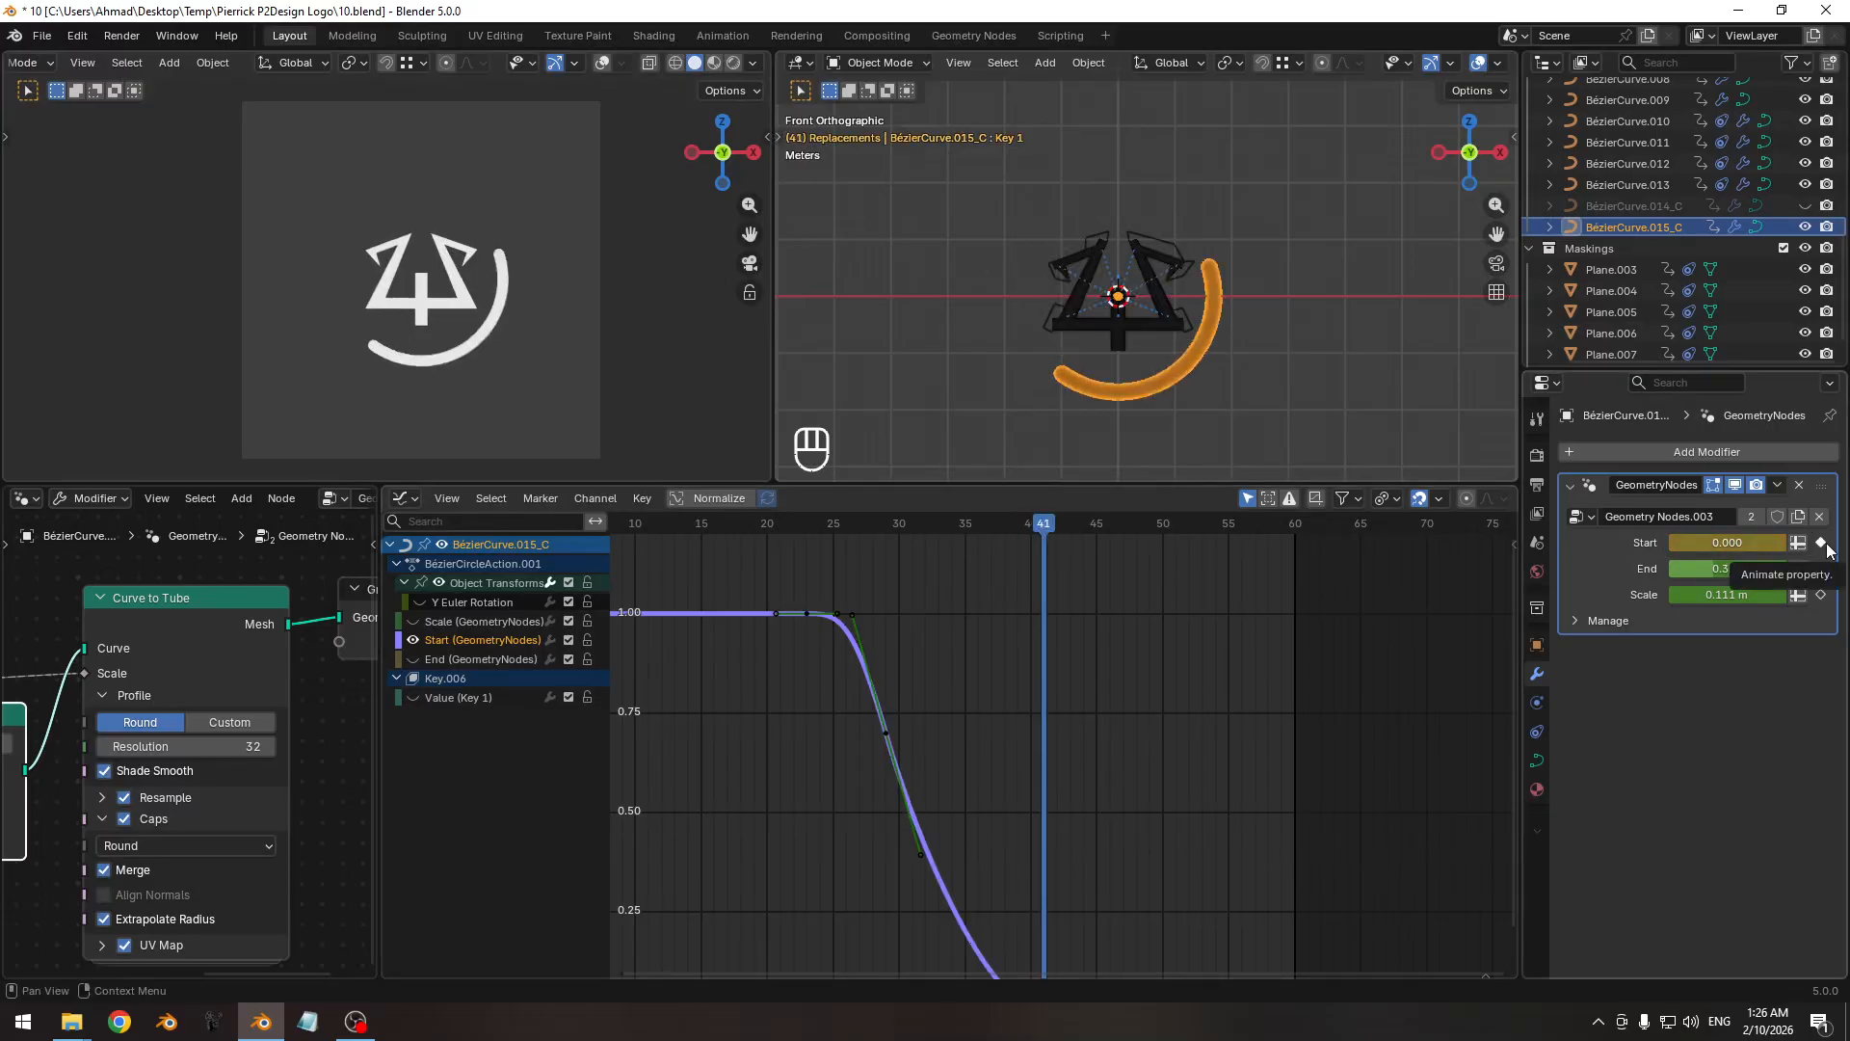
Maximize the graph editor, then rotate and lengthen the handles of the Start curve's middle keyframe for a steeper fall.
mouse_move(933, 717)
middle_mouse_down("ctrl")
mouse_move(934, 750)
mouse_move(957, 709)
mouse_move(940, 696)
middle_mouse_up("ctrl")
key("ctrl+space")
middle_click_drag(1027, 576, 1146, 652, "ctrl")
left_click_drag(853, 486, 862, 532)
middle_click_drag(916, 574, 922, 564, "ctrl")
key("r")
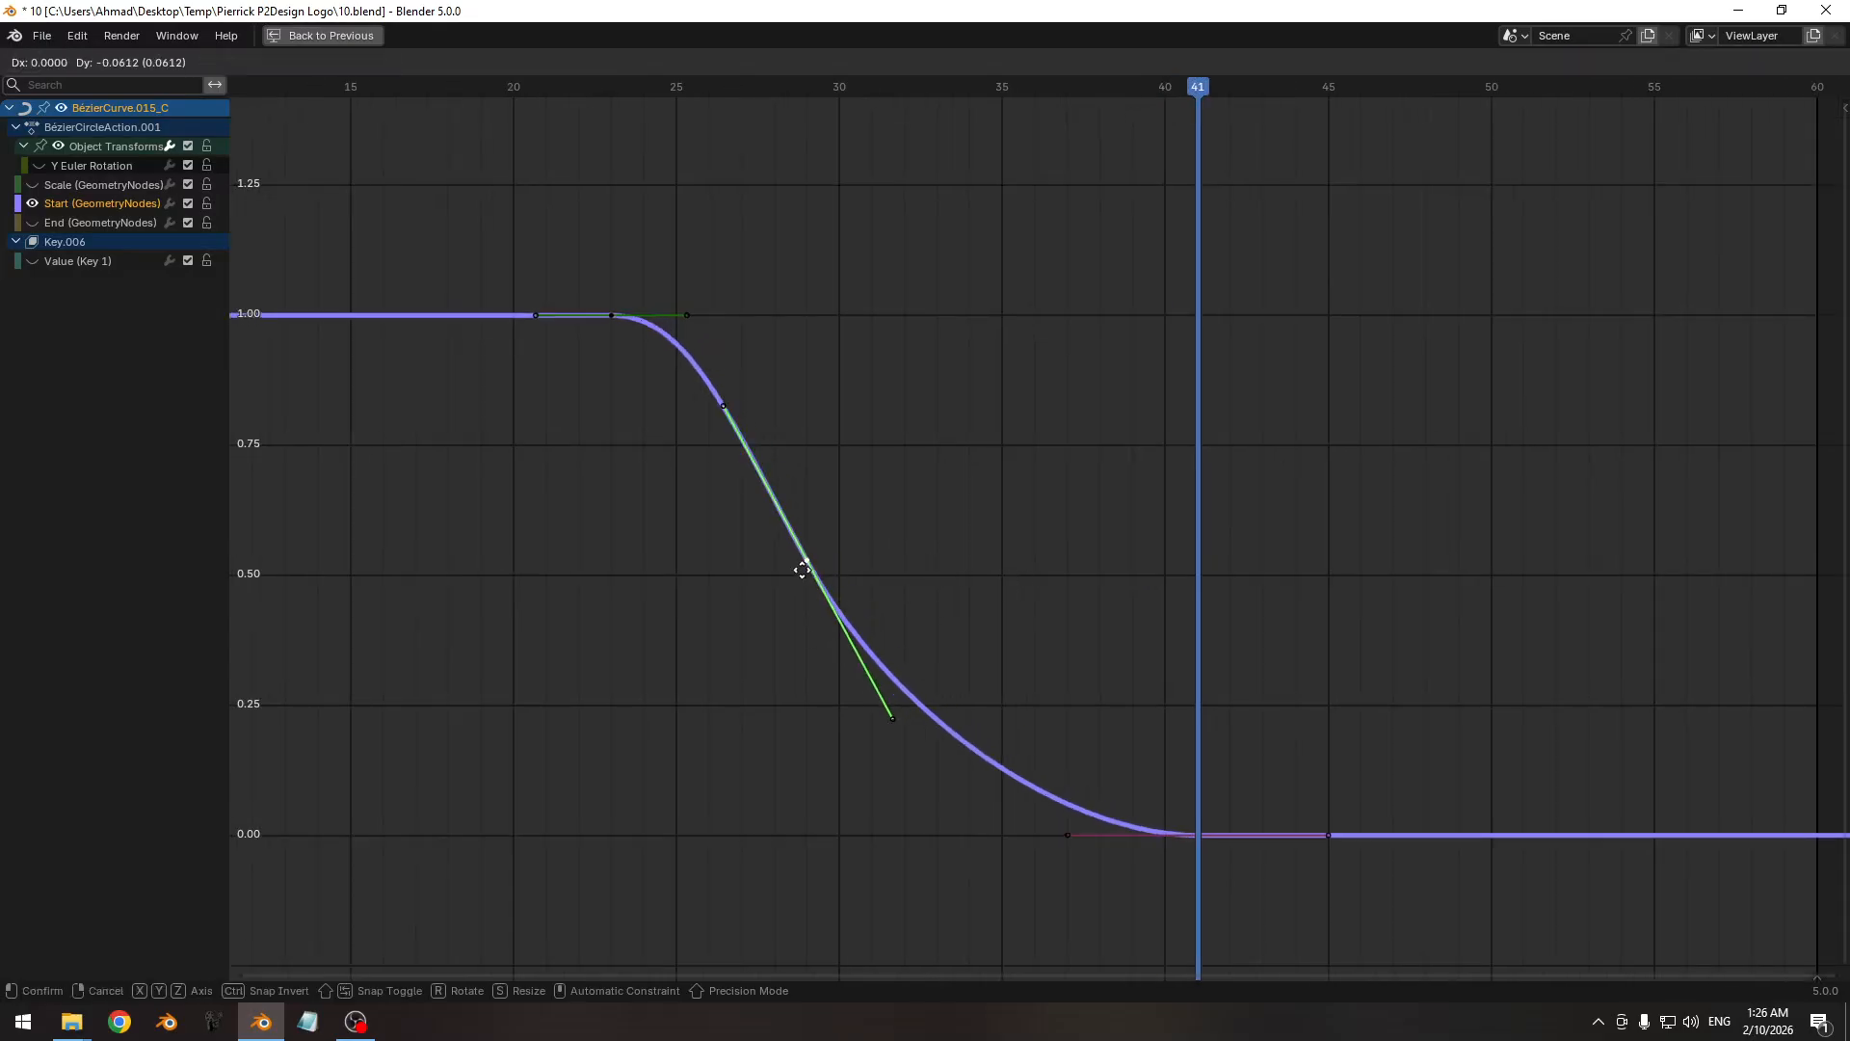
left_click(993, 598)
key("s")
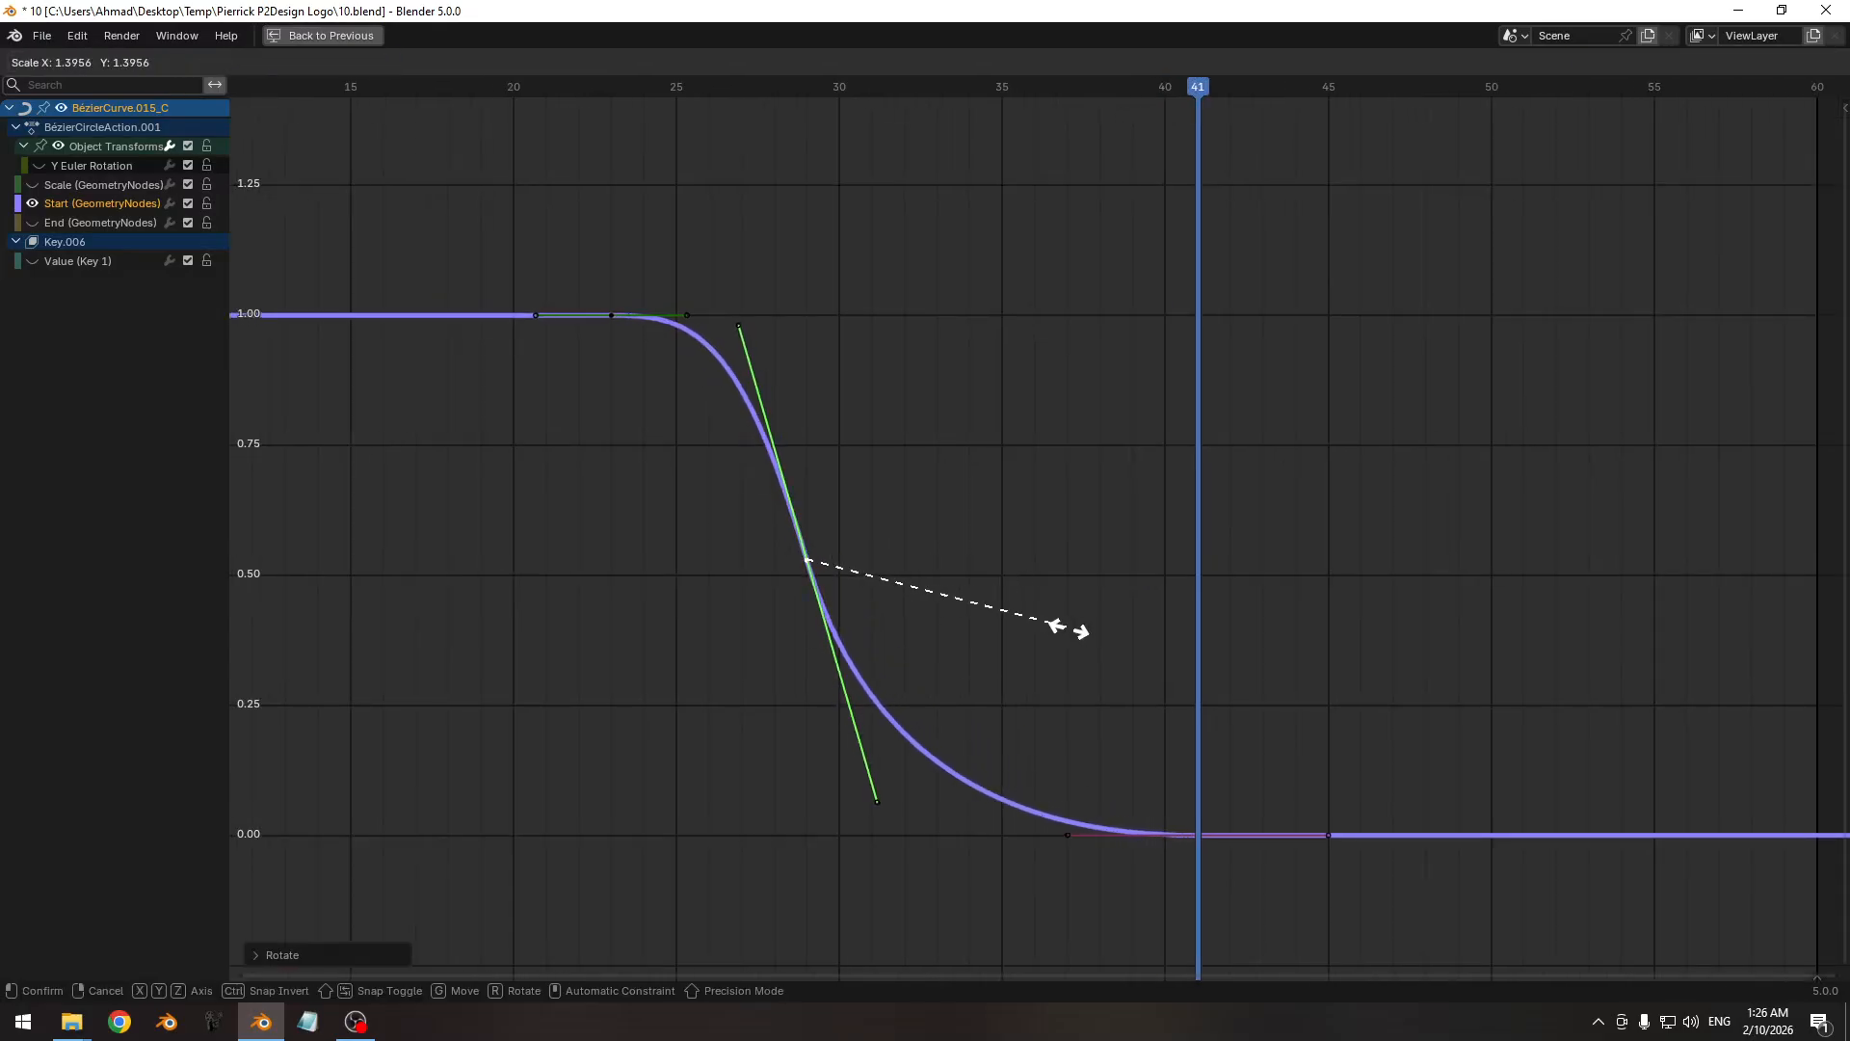
left_click(1062, 629)
Lengthen the last Start keyframe's handles and the middle keyframe's lower handle, restore the layout and save the file.
left_click(1198, 834)
key("s")
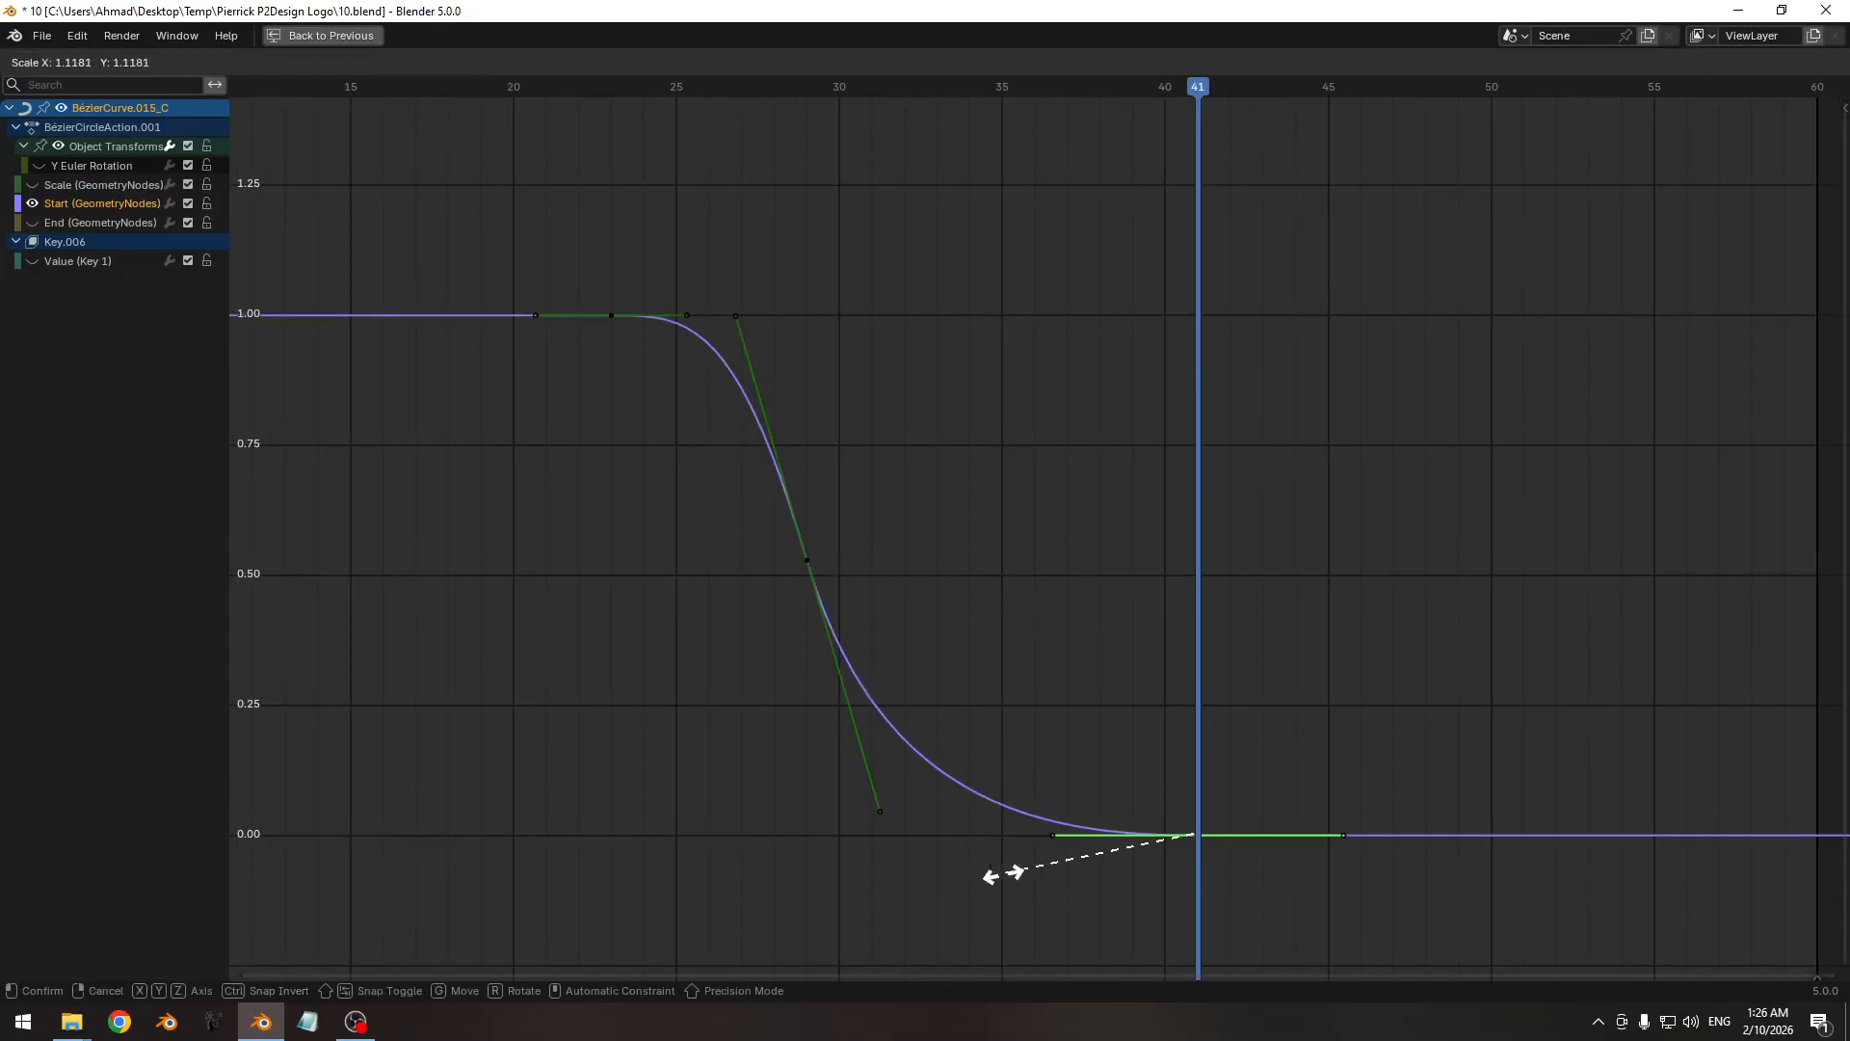
left_click(877, 831)
left_click(879, 814)
key("s")
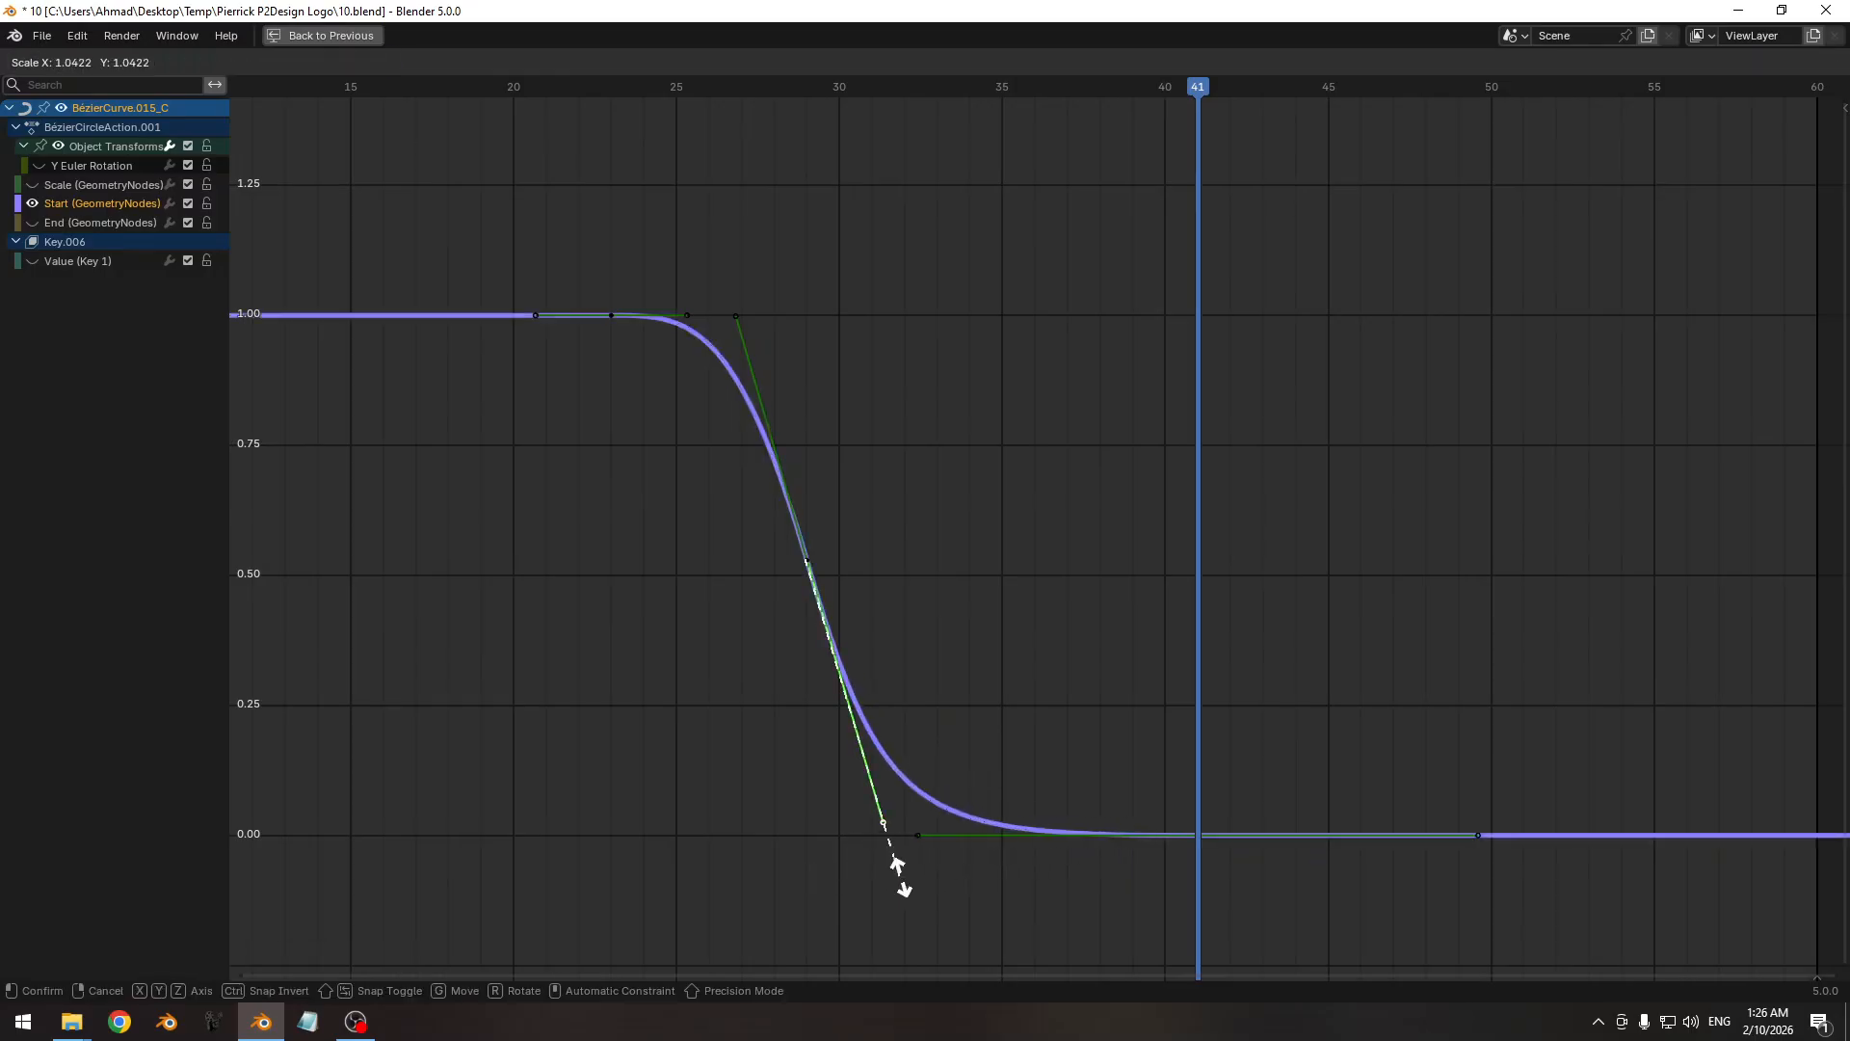
left_click(902, 878)
left_click(1198, 836)
key("s")
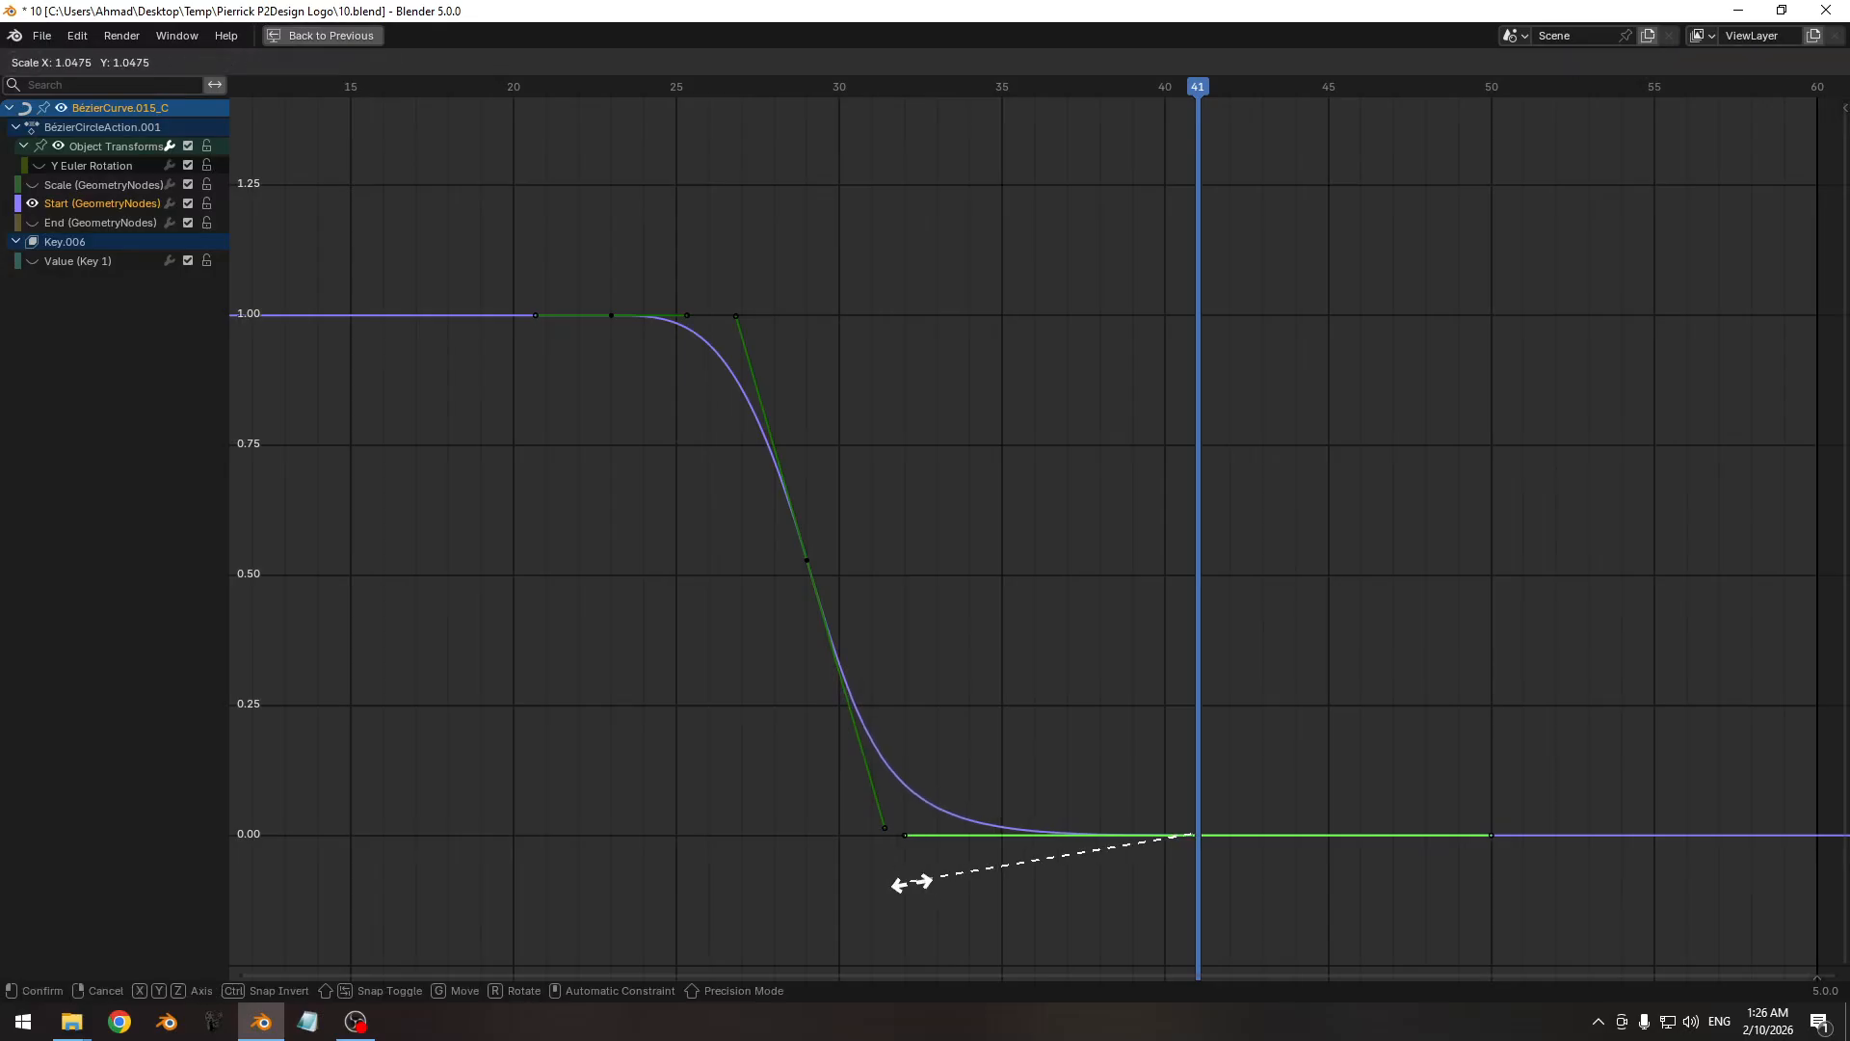
left_click(910, 883)
key("ctrl+space")
key("ctrl+s")
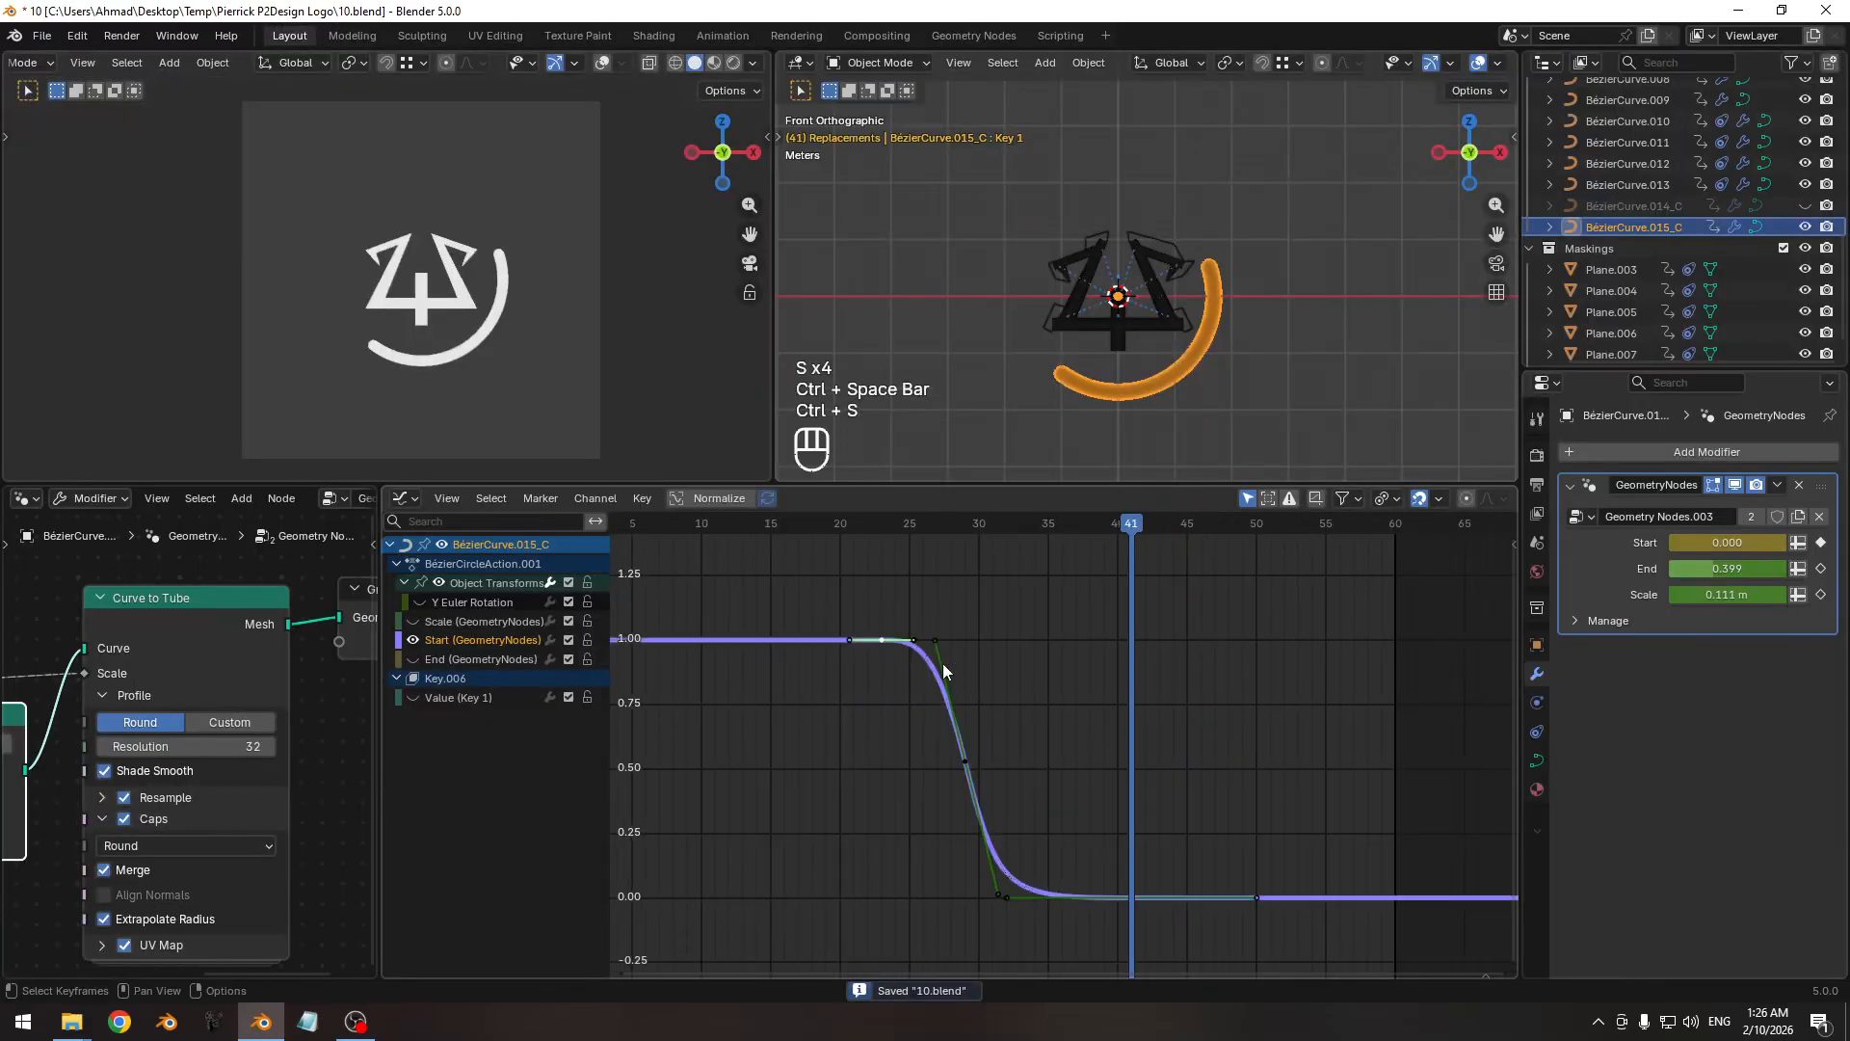
Lengthen the first Start keyframe's handles to smooth the ease-in and save the file again.
middle_click_drag(925, 686, 916, 669, "ctrl")
key("s")
left_click(1058, 688)
key("ctrl+s")
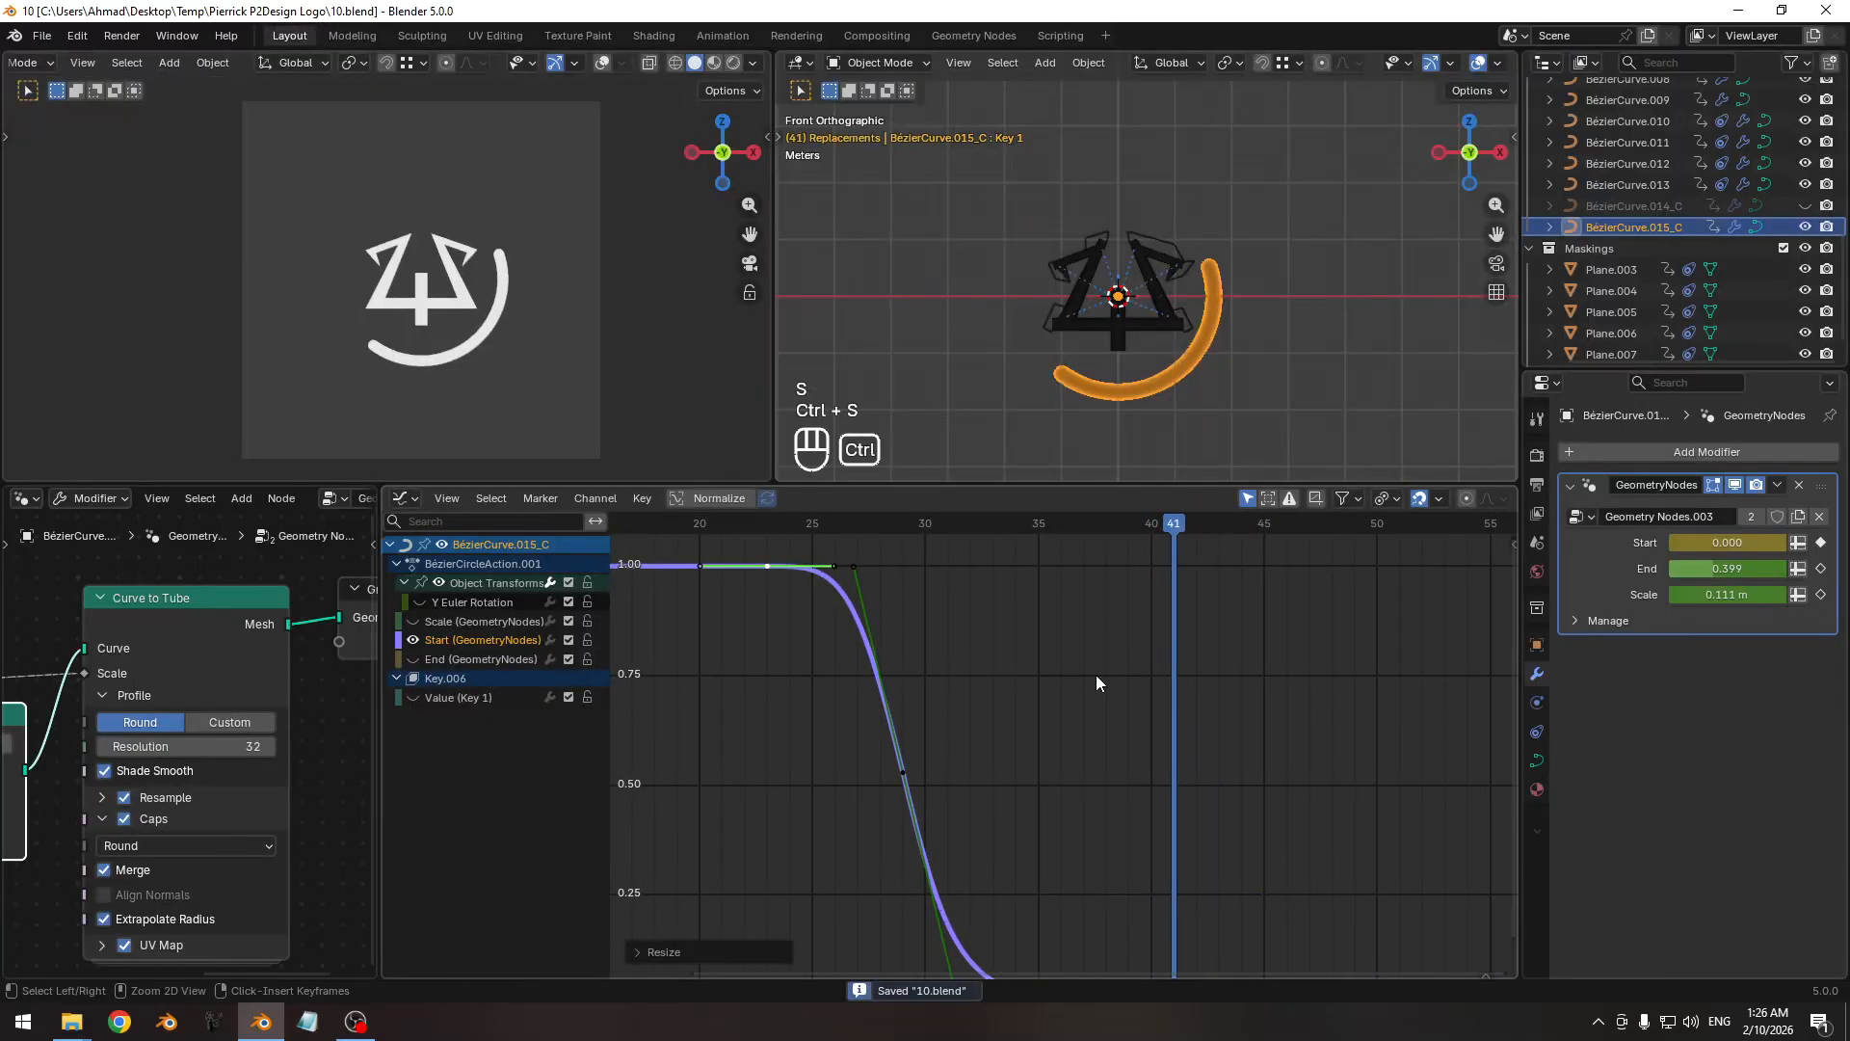
Display the End (GeometryNodes) curve of BézierCurve.015_C alongside Start and save the file.
middle_click_drag(1095, 683, 1032, 661, "ctrl")
left_click_drag(867, 525, 1026, 529)
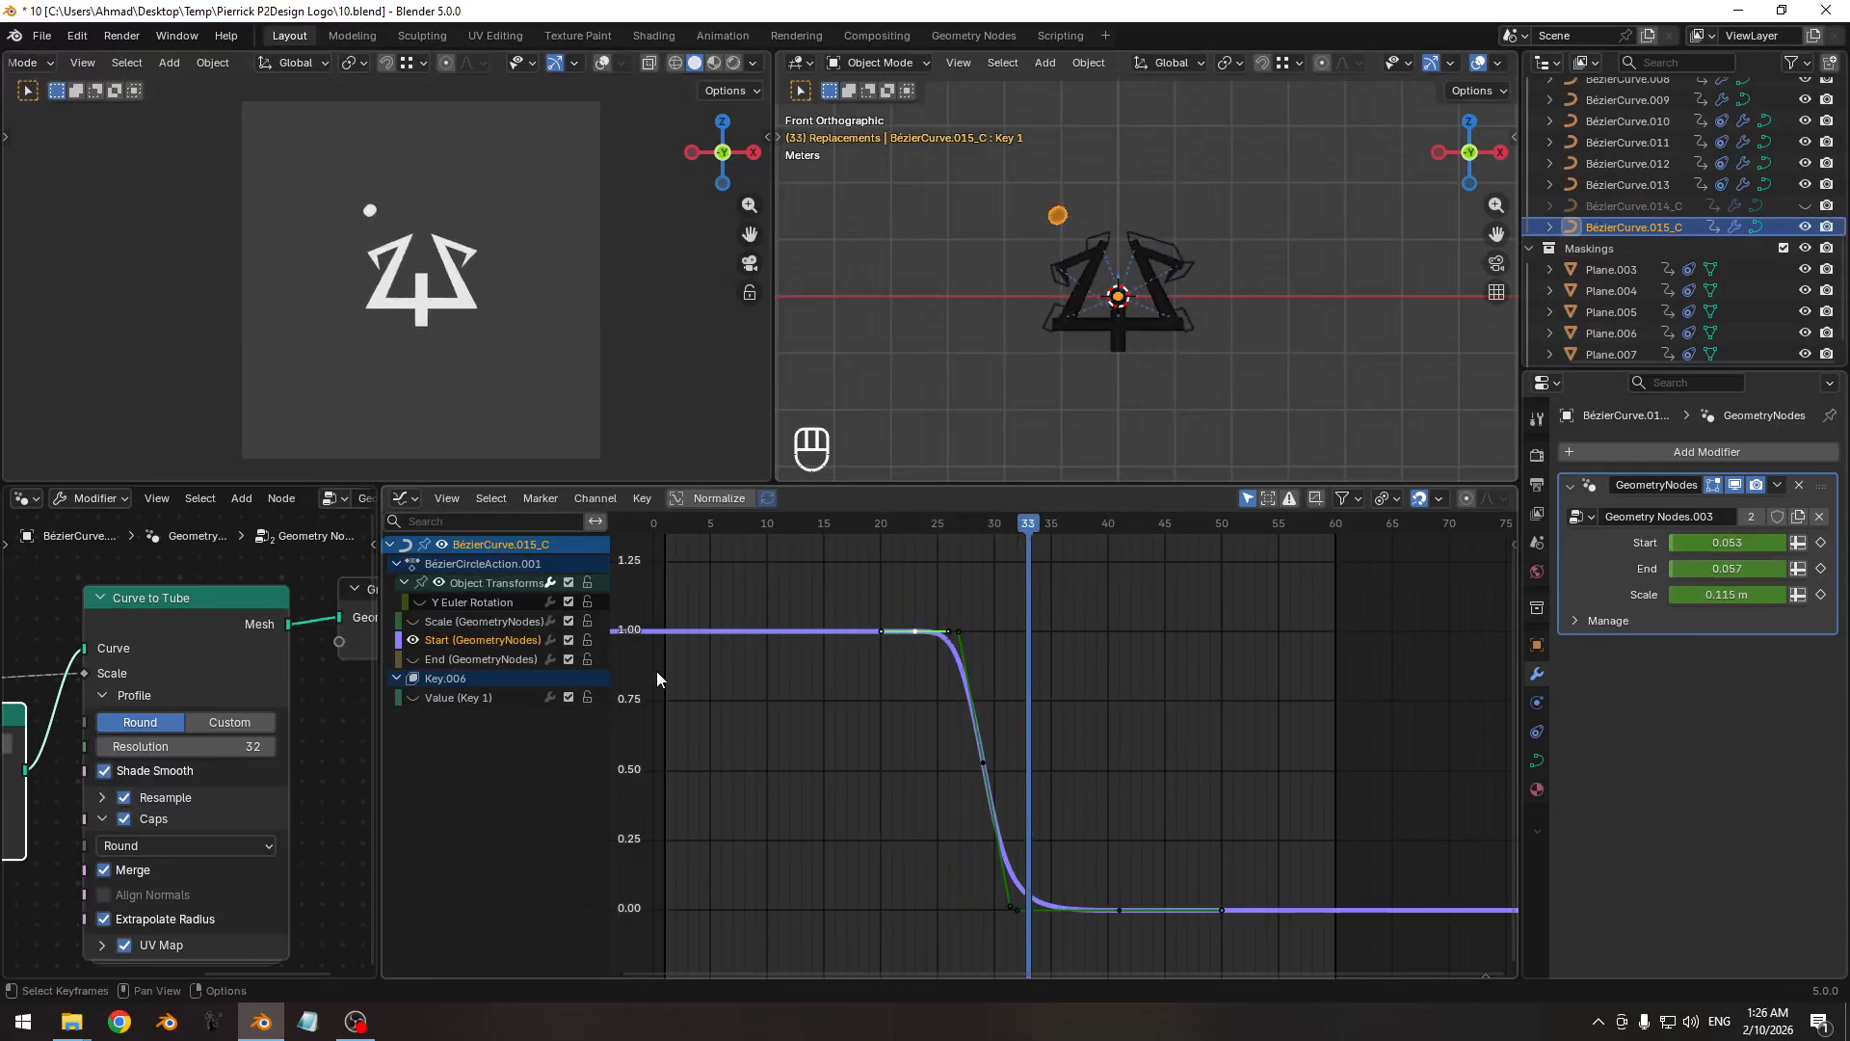
left_click(449, 658)
middle_click_drag(1061, 734, 852, 685, "ctrl")
key("ctrl+s")
At frame 32, try raising all End keyframes along the value axis.
mouse_move(904, 530)
left_mouse_down()
mouse_move(846, 523)
mouse_move(923, 524)
left_mouse_up()
key("a")
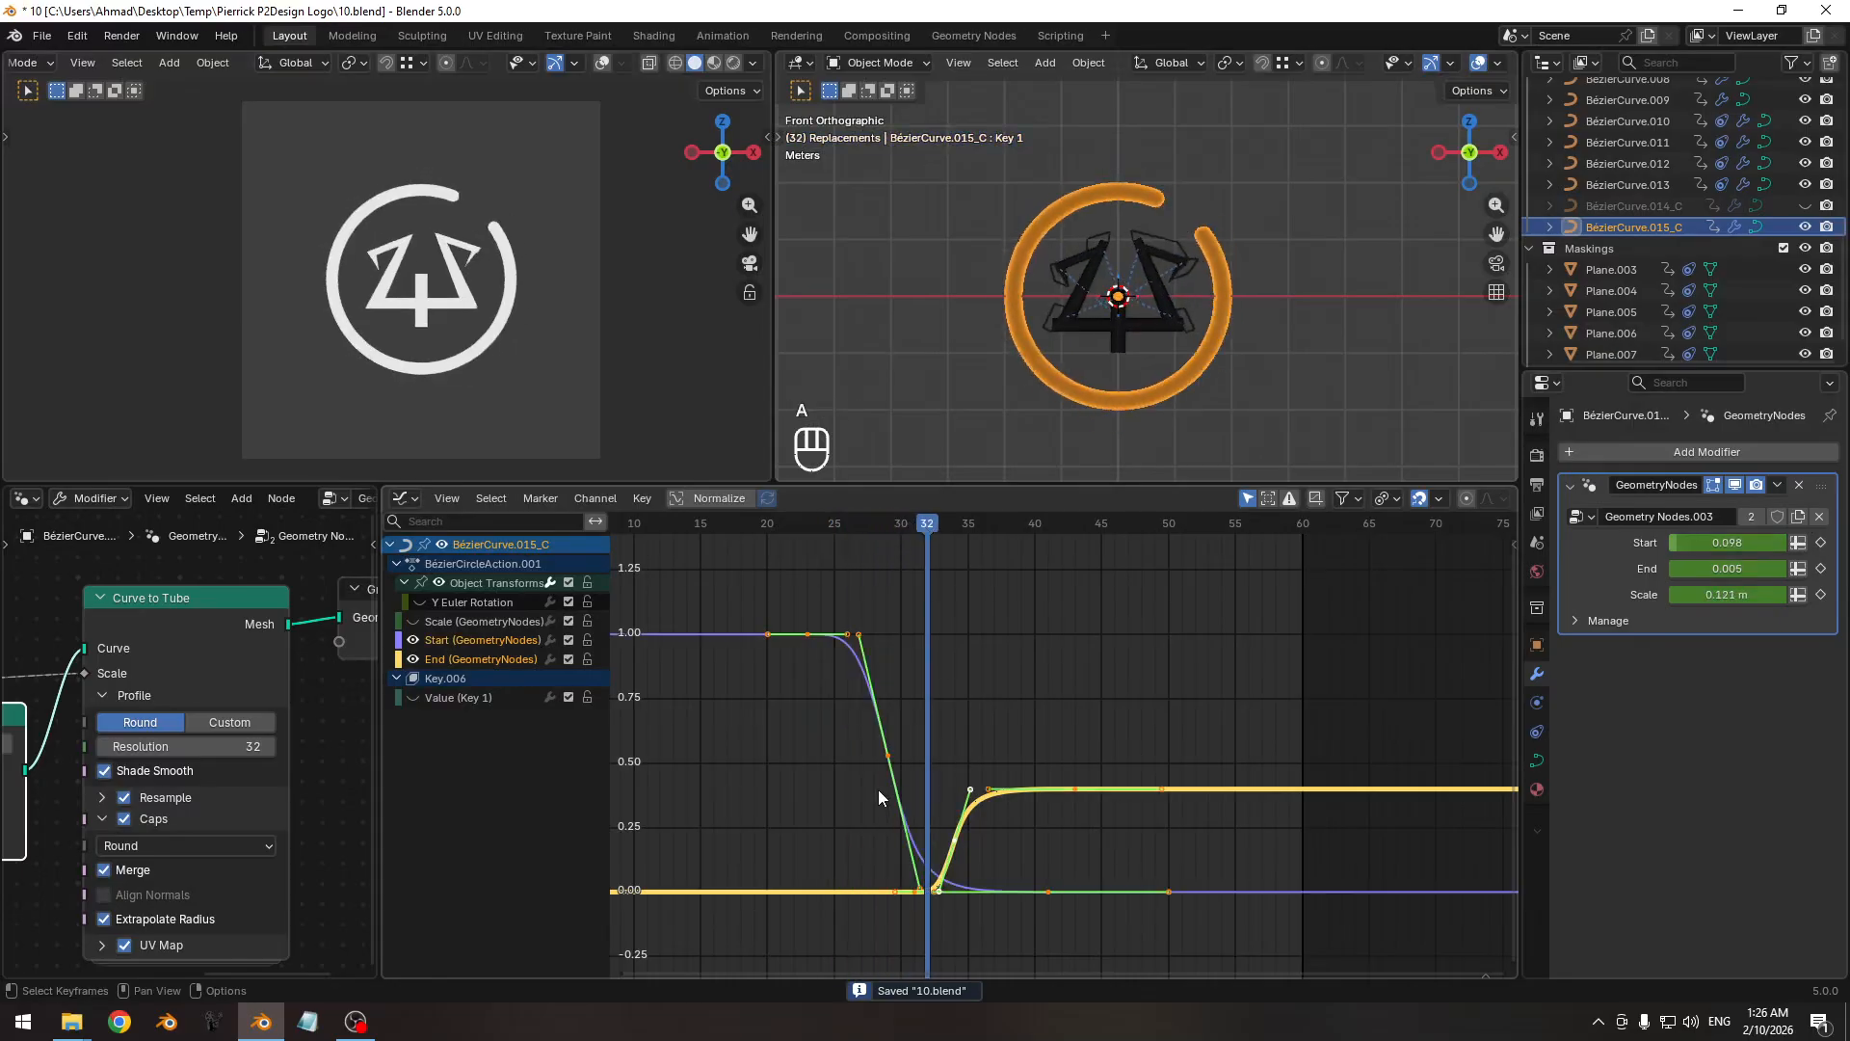
key("g")
key("y")
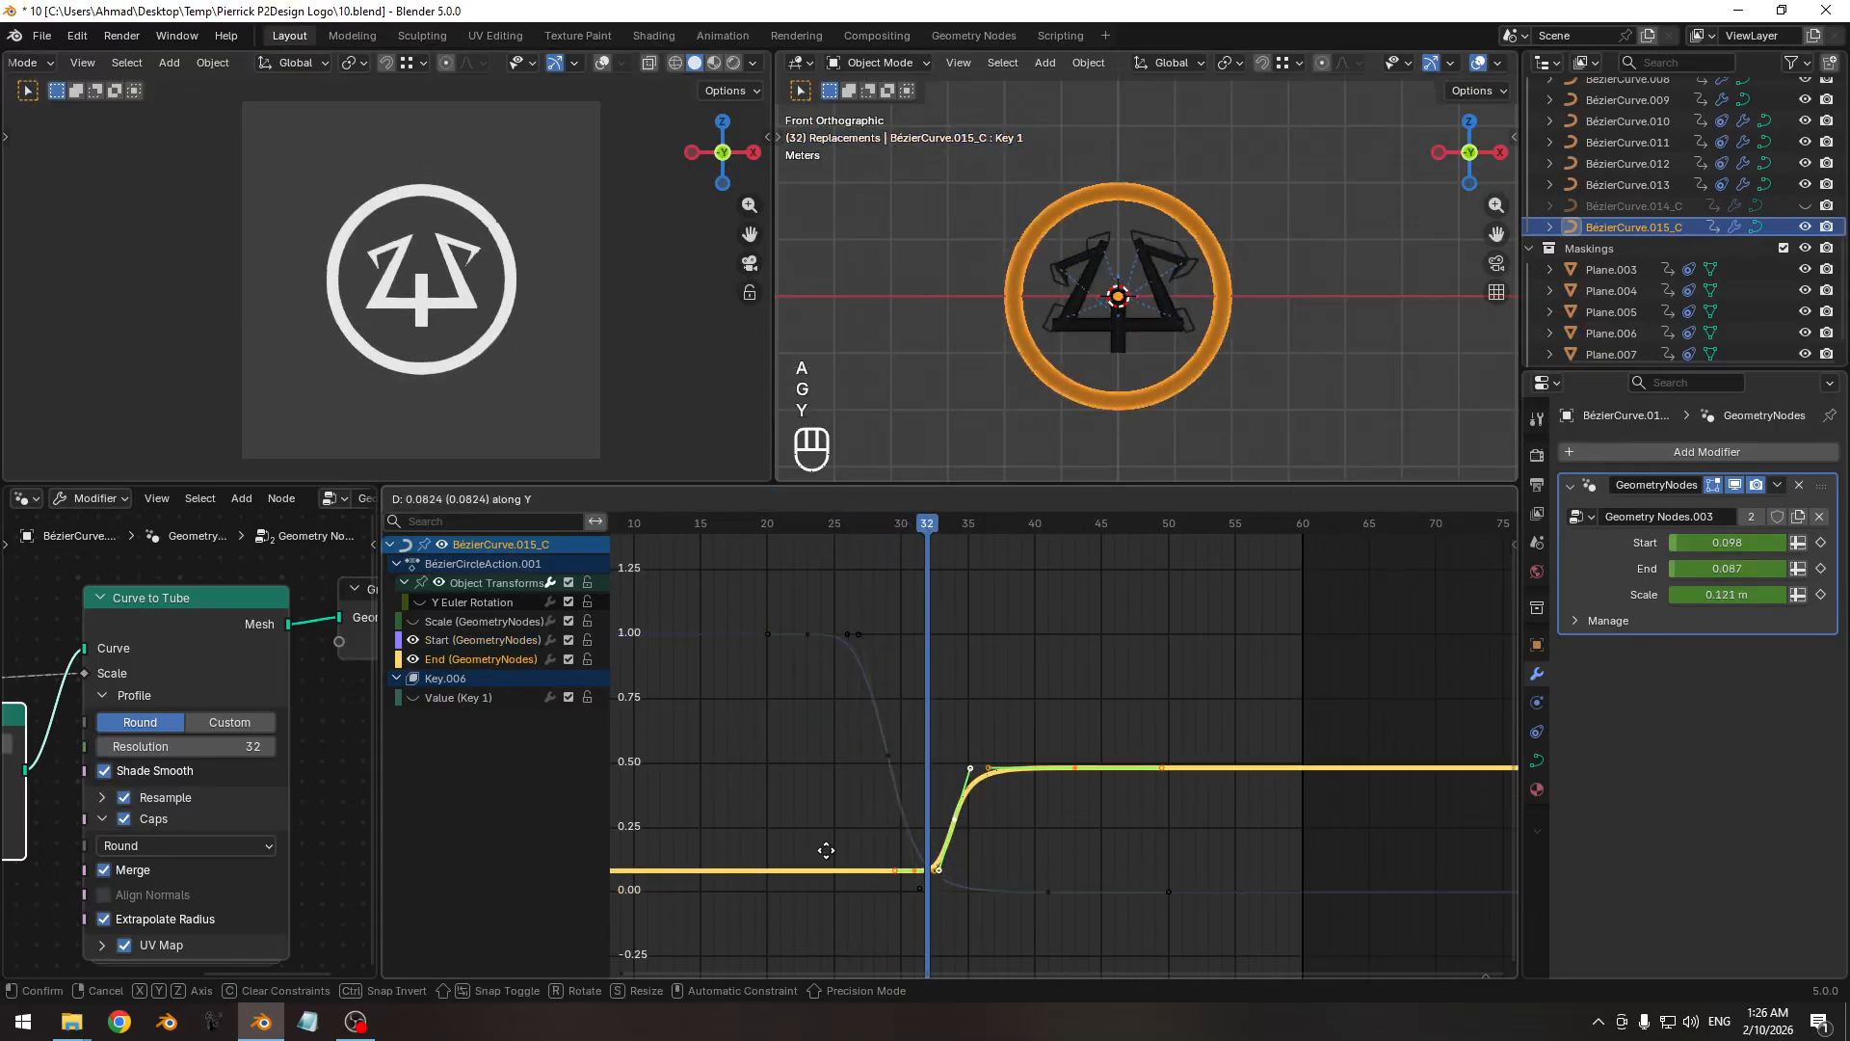
right_click(841, 819)
At frame 43, try moving the End keyframes along the value axis and raising End to 0.939.
left_click_drag(936, 533, 1072, 544)
key("g")
key("y")
right_click(806, 767)
left_click_drag(1713, 567, 1773, 566)
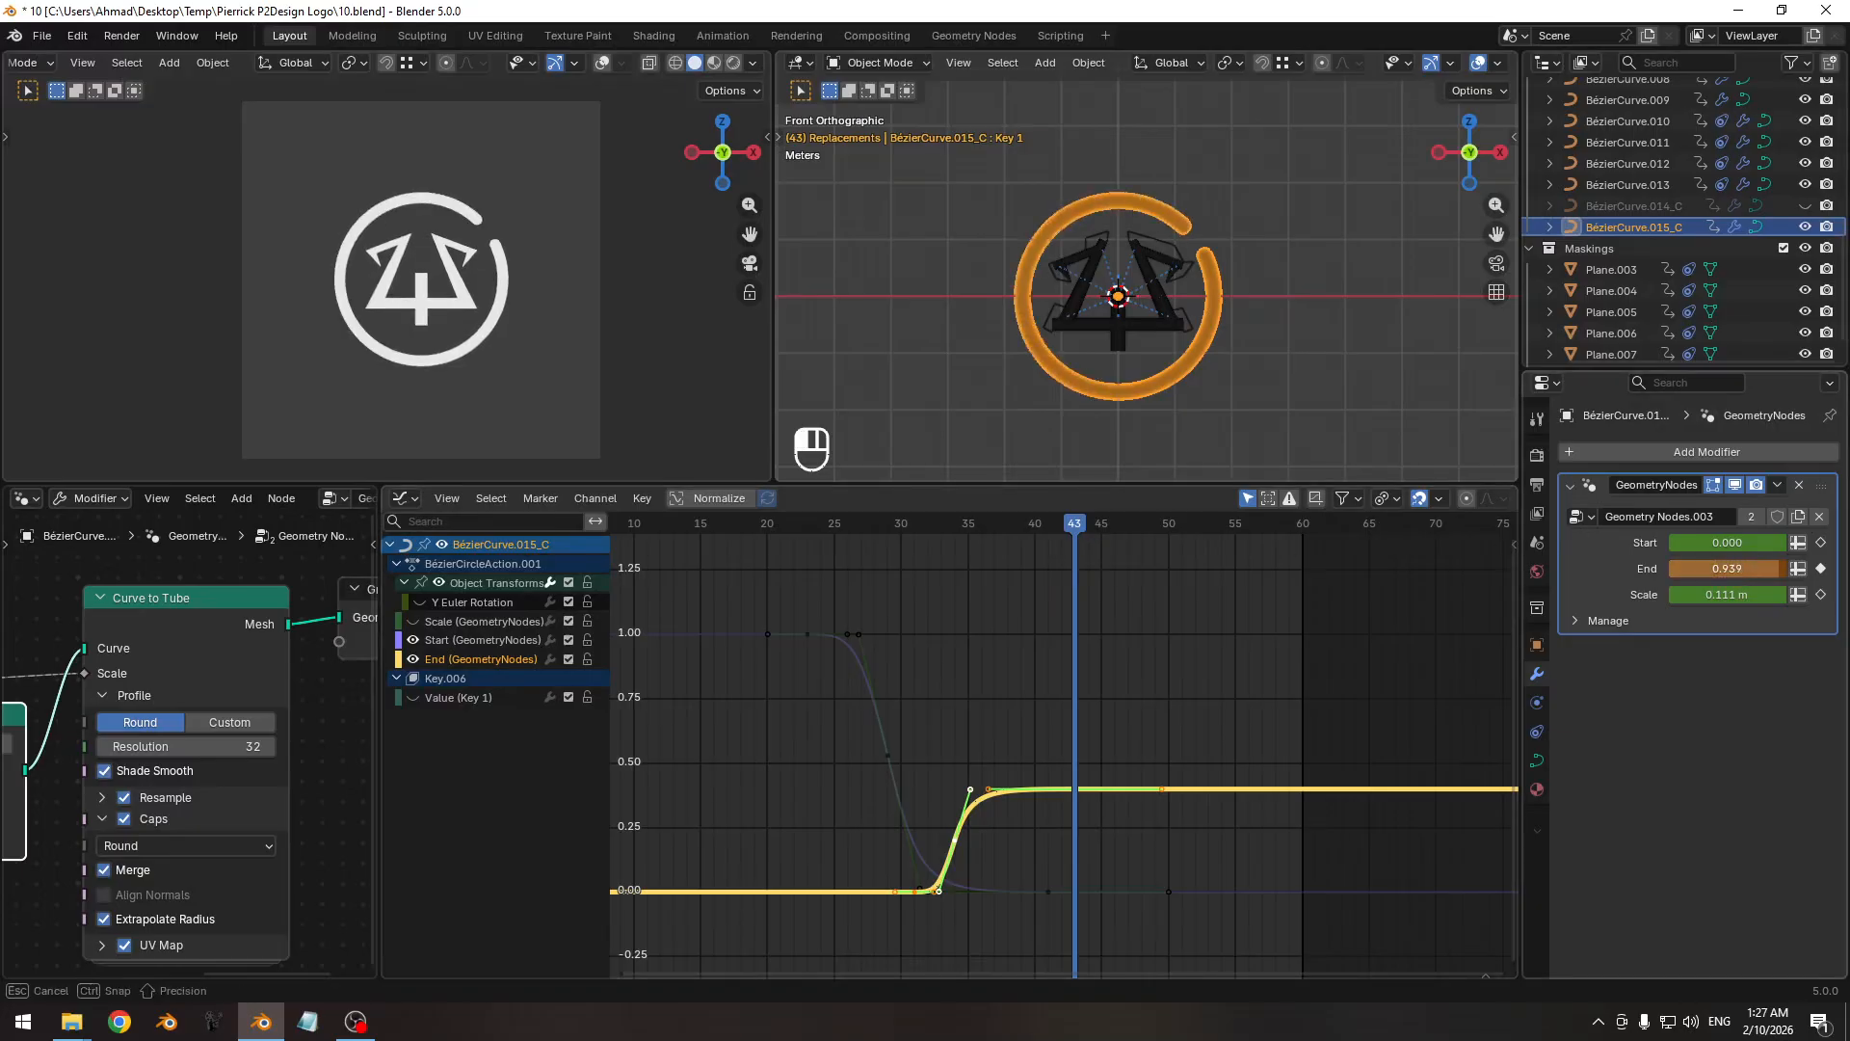
key("Escape")
Return to frame 32 and try adjusting the End value in the GeometryNodes modifier.
left_click_drag(1060, 522, 934, 558)
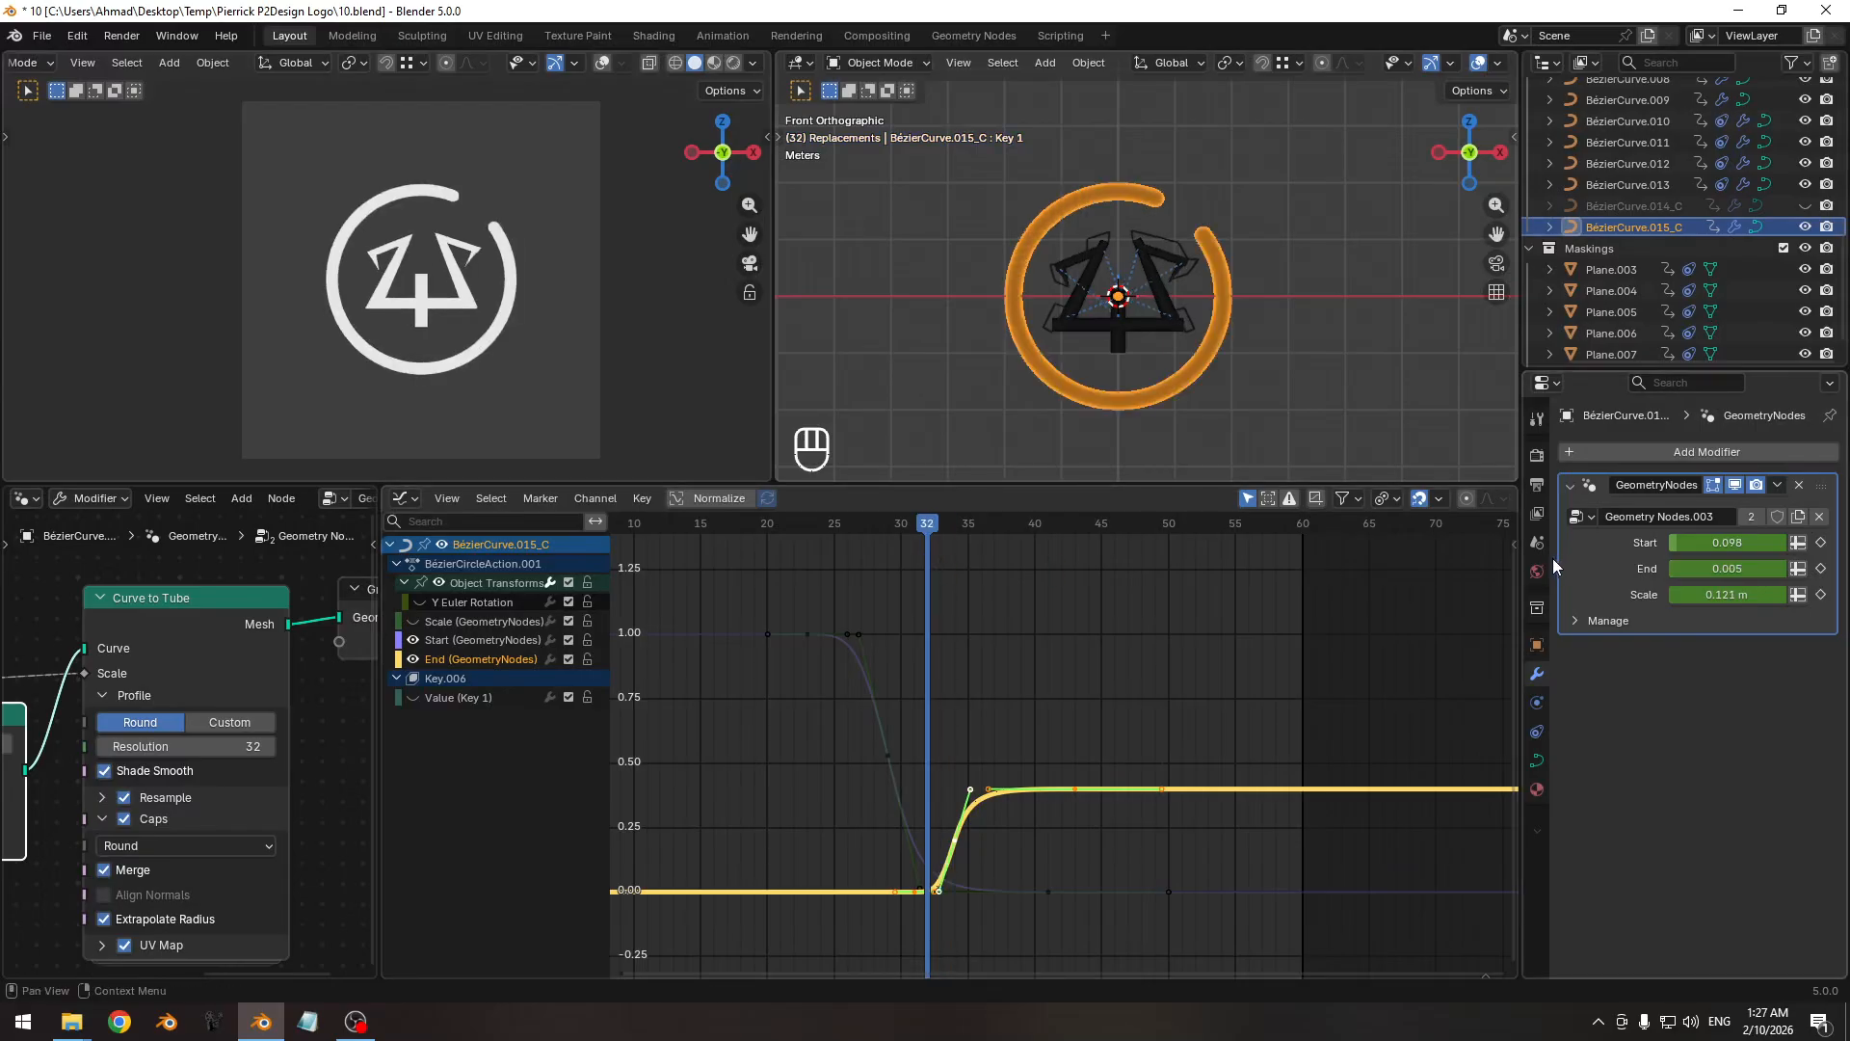
left_click_drag(1707, 570, 1705, 569)
right_click(1704, 569)
key("Escape")
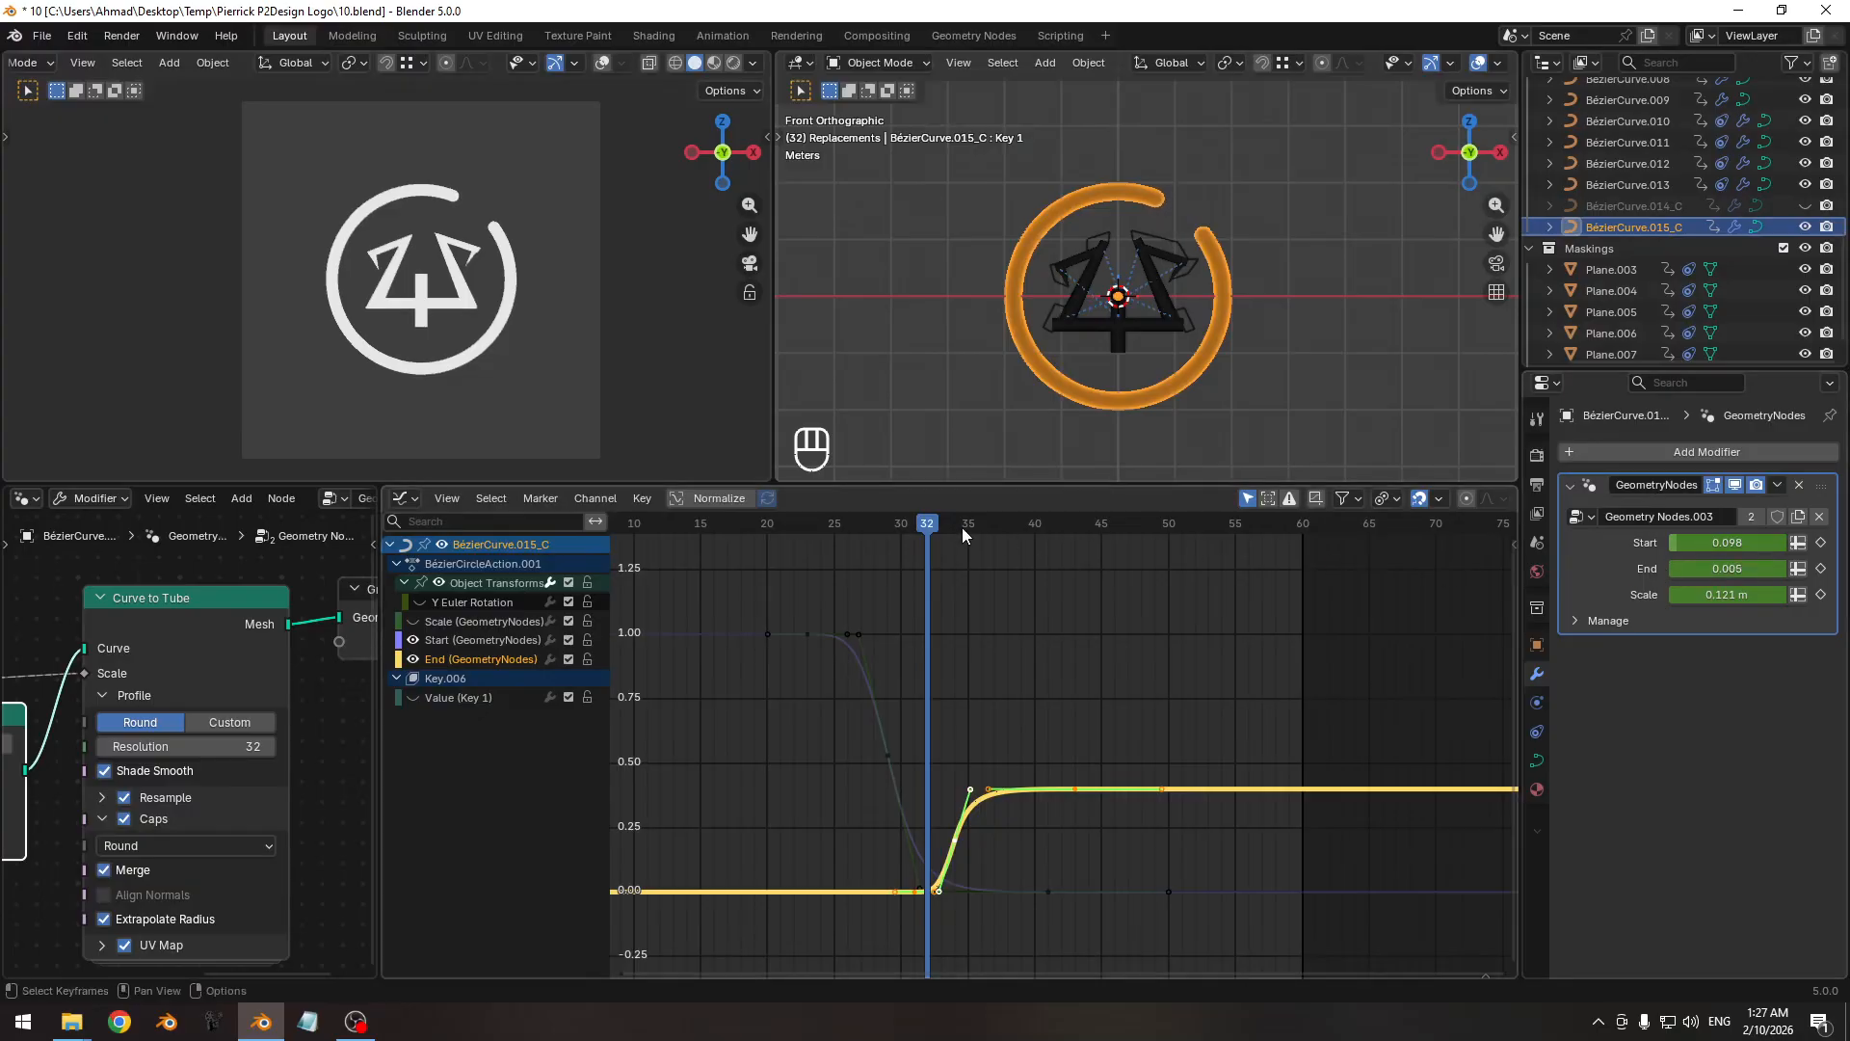
Shift the End curve's middle keyframe to frame 36 and its last keyframe to frame 47.
left_click_drag(934, 522, 940, 529)
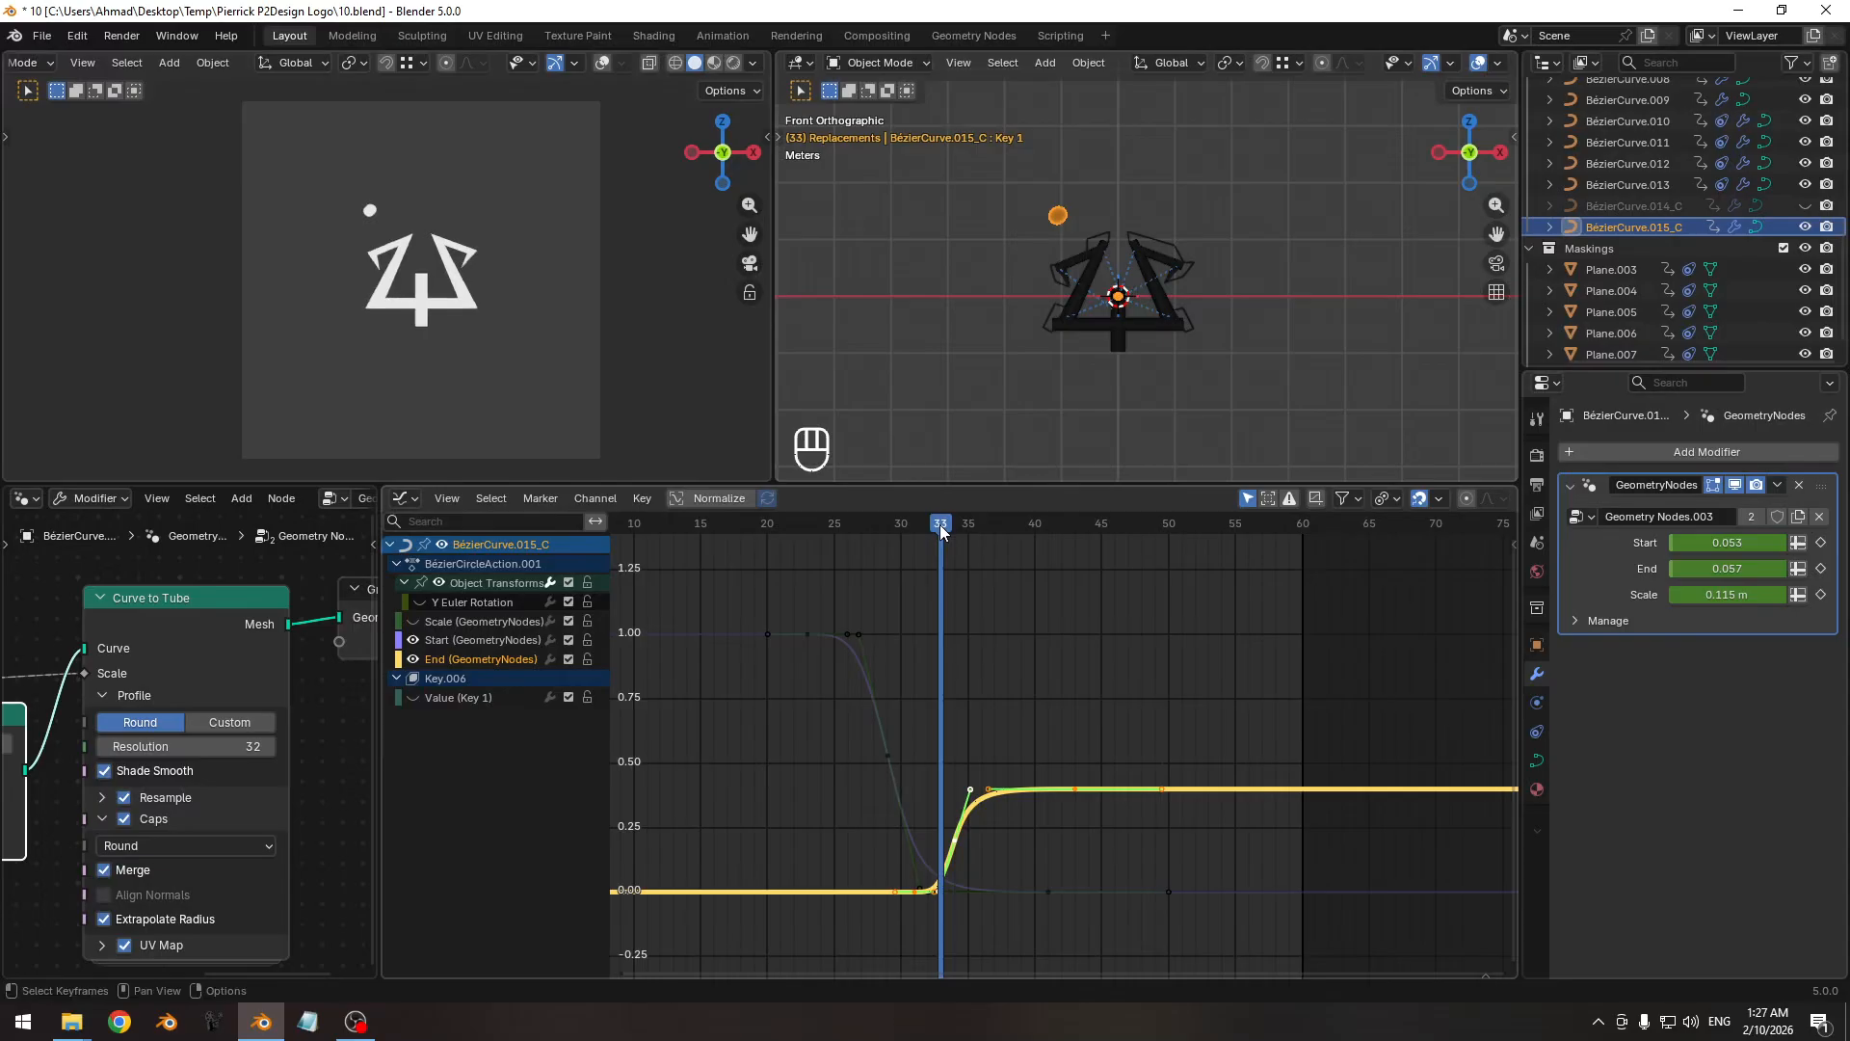
middle_click_drag(963, 793, 898, 795, "ctrl")
key("g")
key("x")
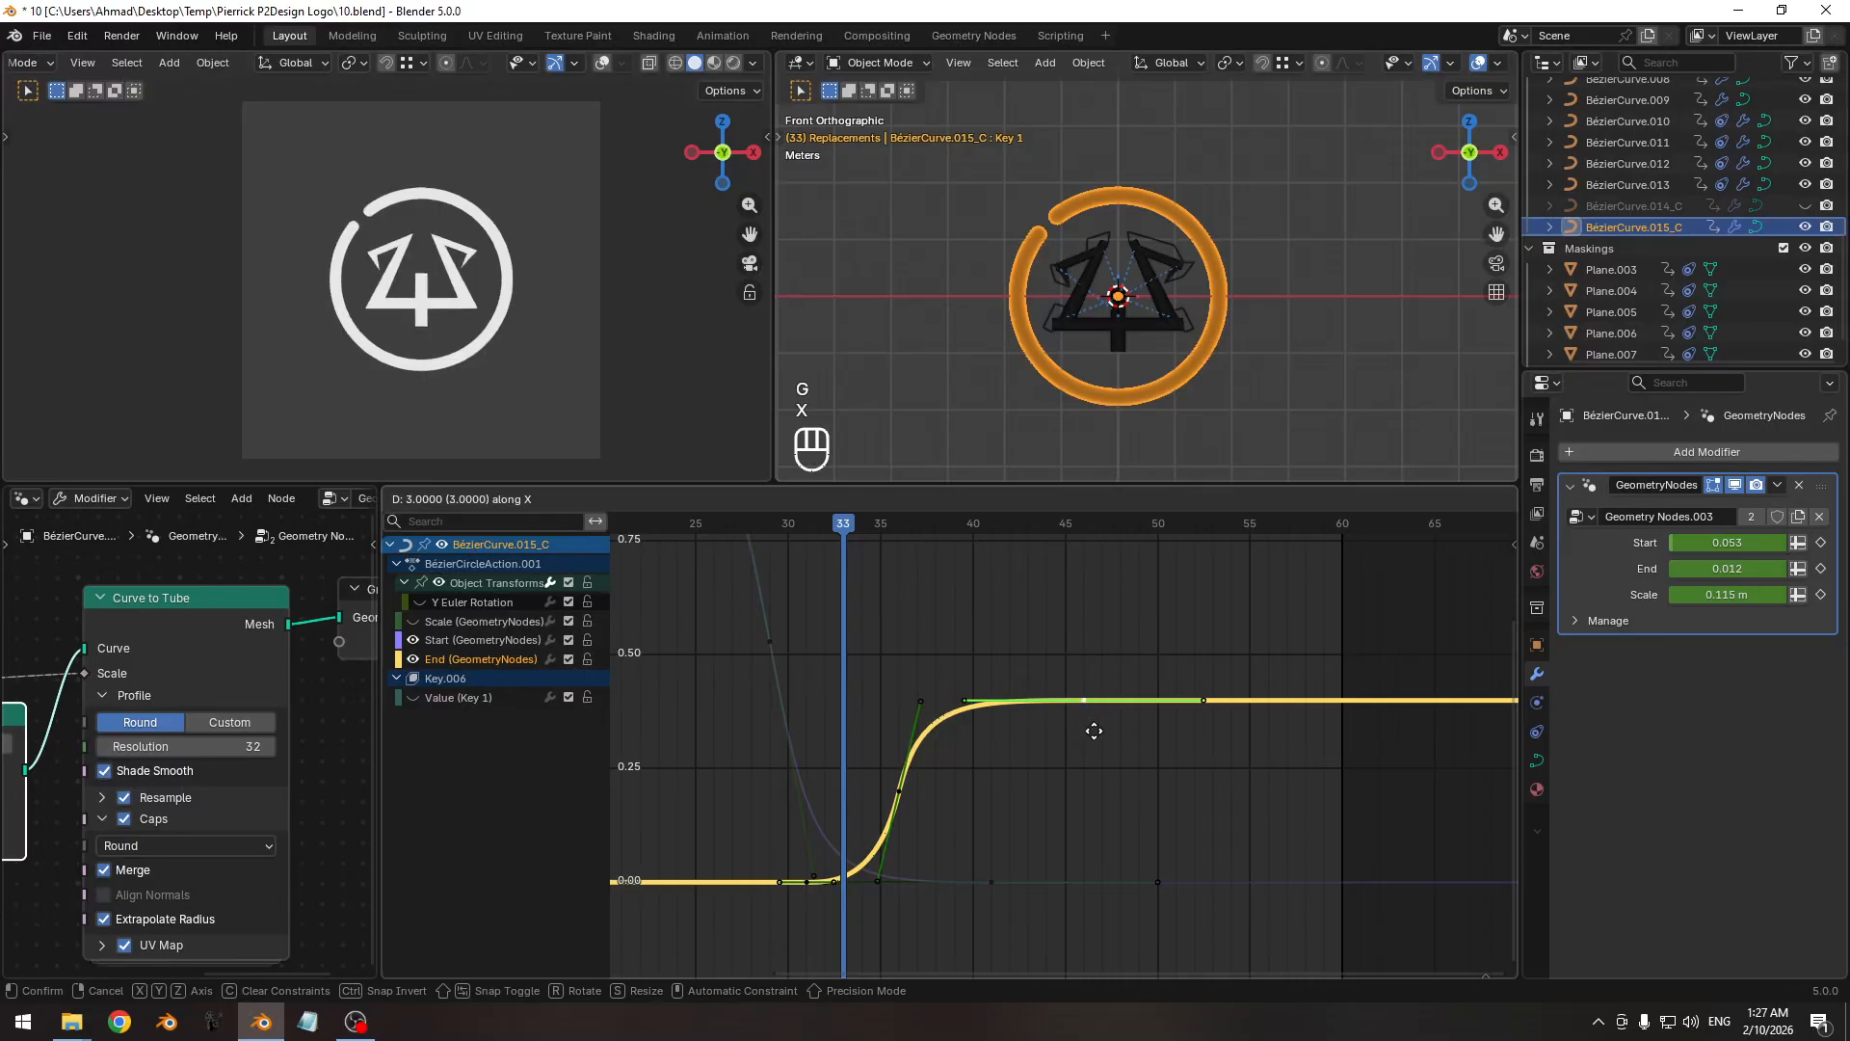
left_click(1108, 731)
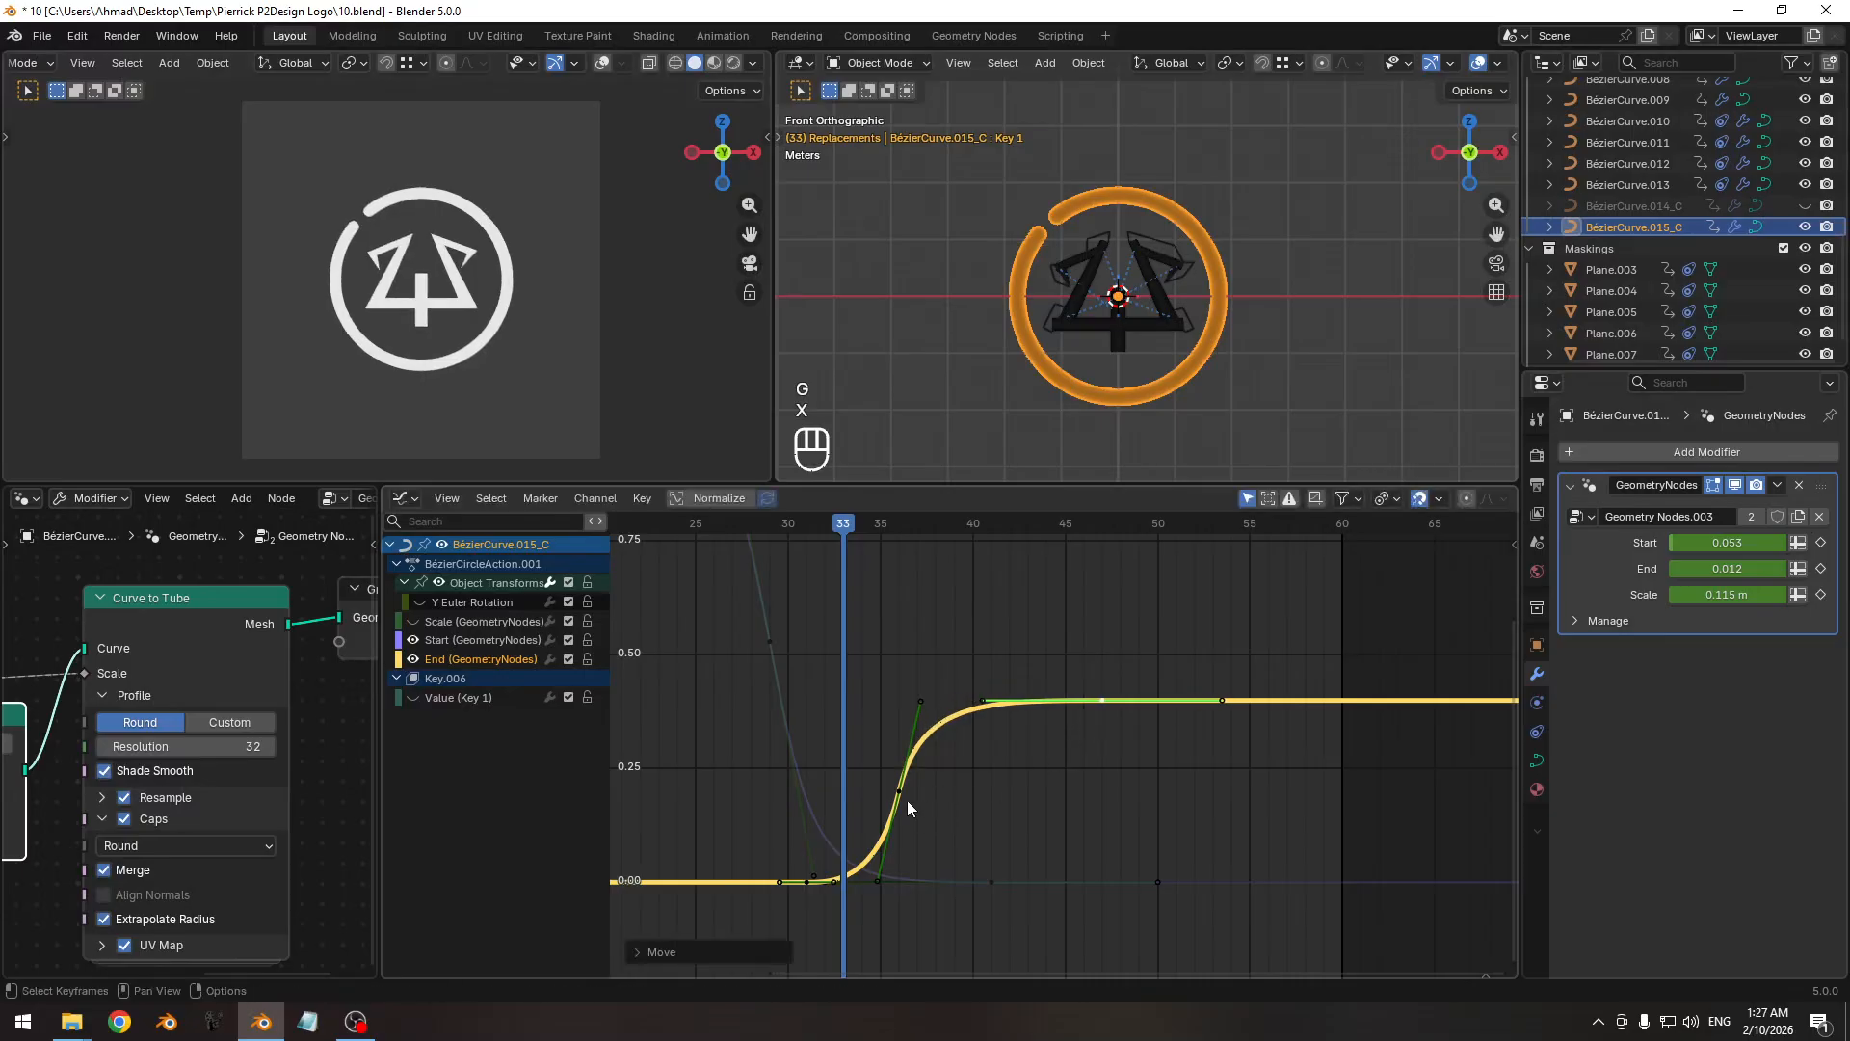
Rotate and lengthen the handles of the End curve's middle keyframe, and check the arc at frame 35.
middle_click_drag(938, 821, 948, 713, "ctrl")
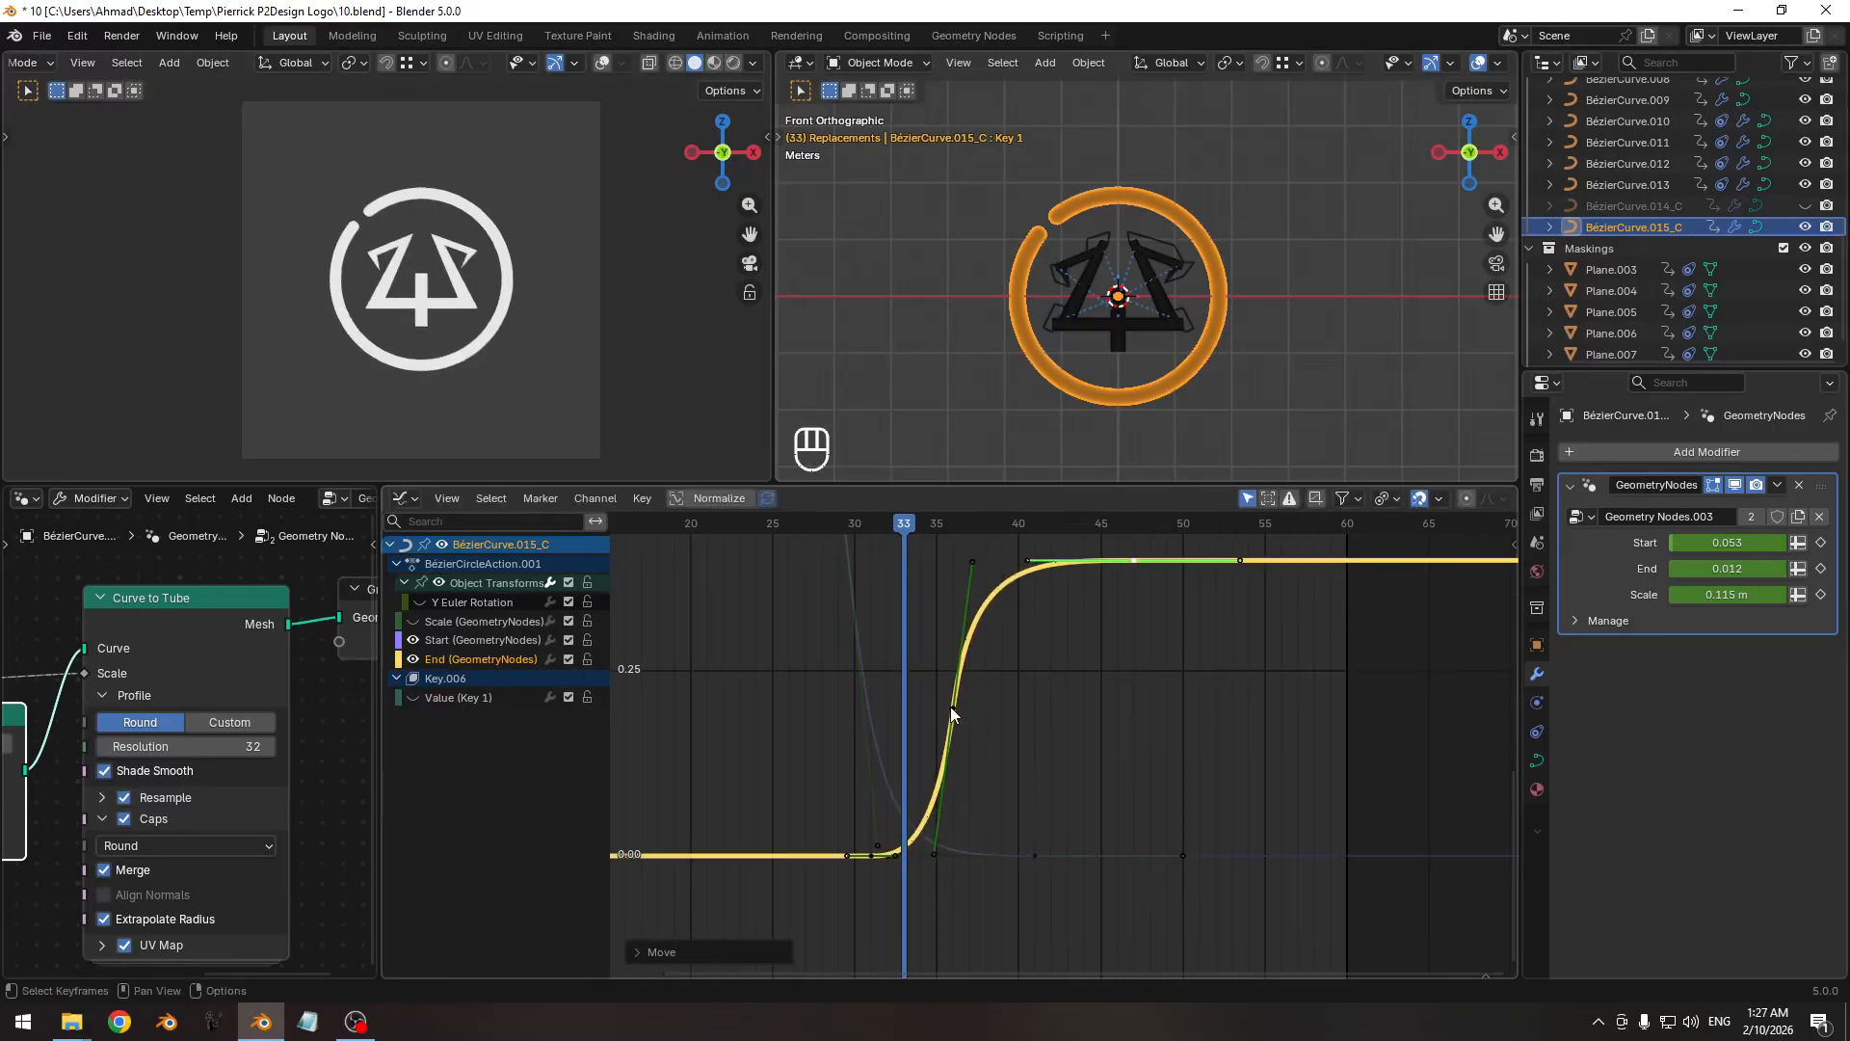
left_click(951, 708)
key("r")
left_click(1111, 750)
key("s")
left_click(1168, 748)
middle_click_drag(1123, 653, 1120, 682, "shift")
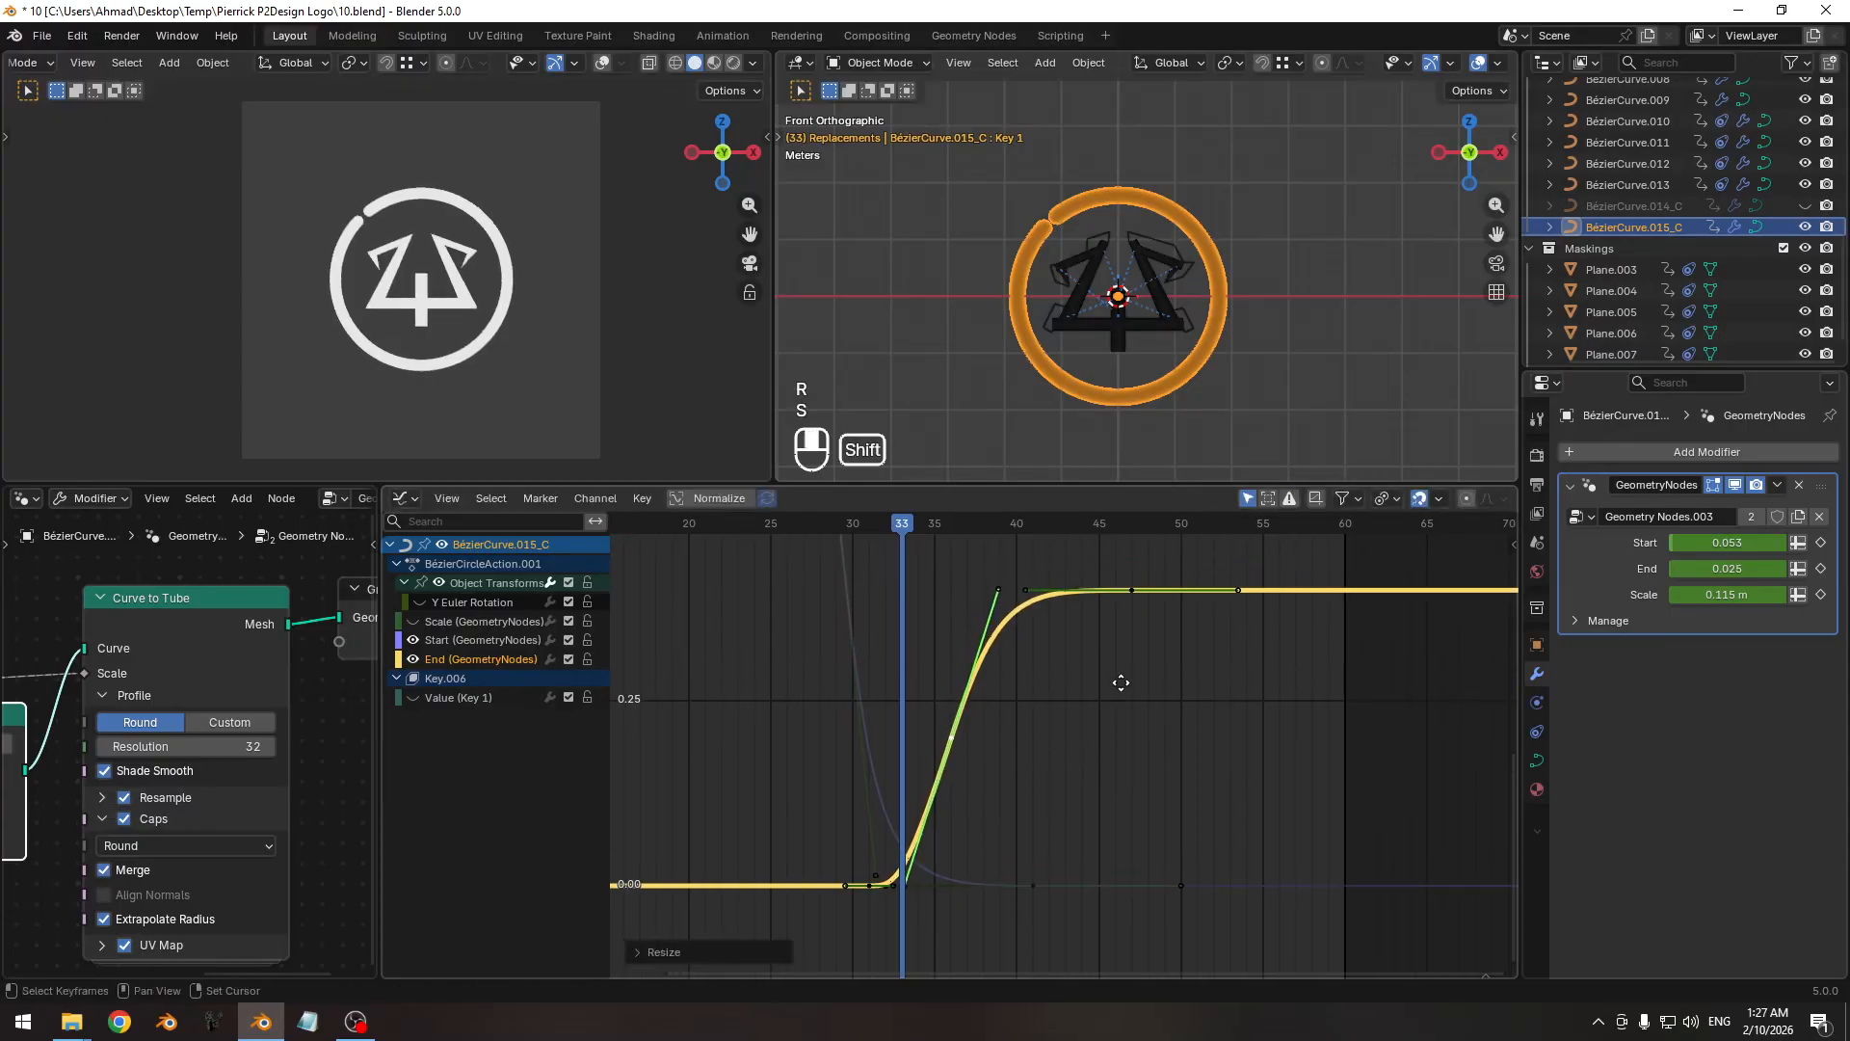
left_click_drag(890, 528, 928, 545)
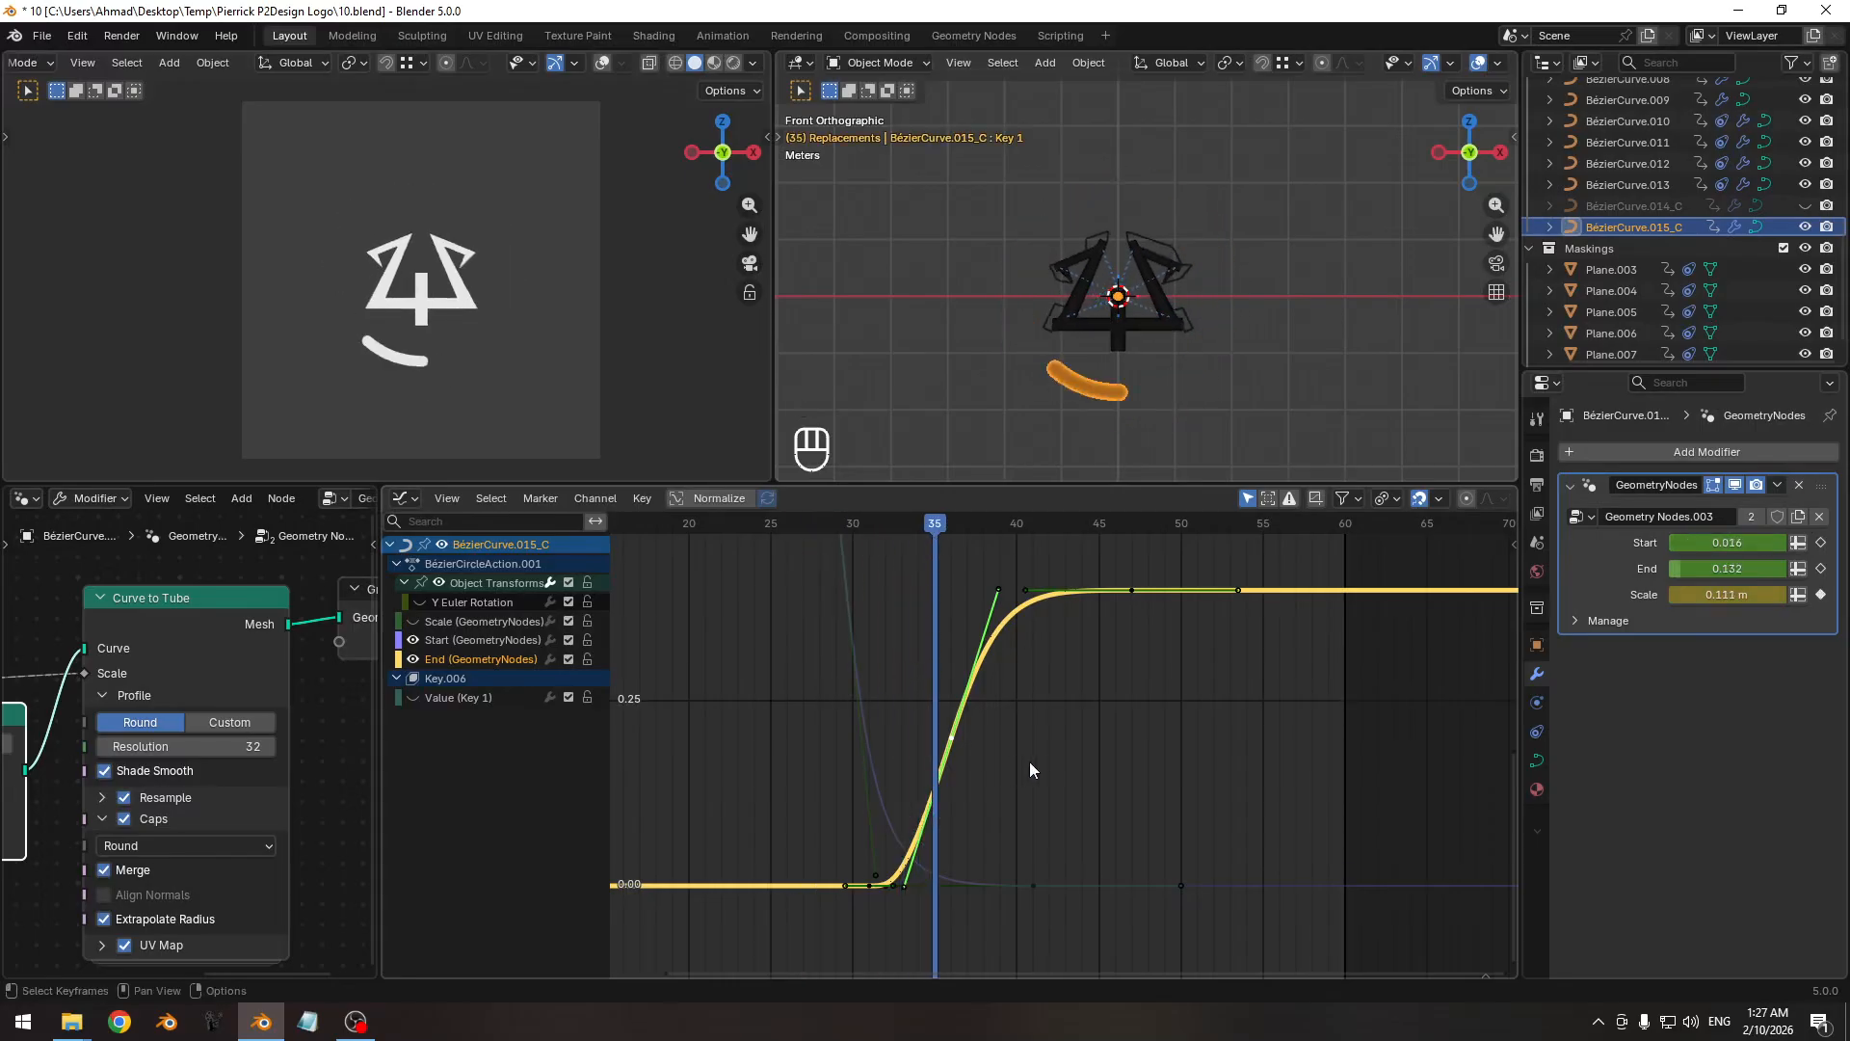
key("g")
key("x")
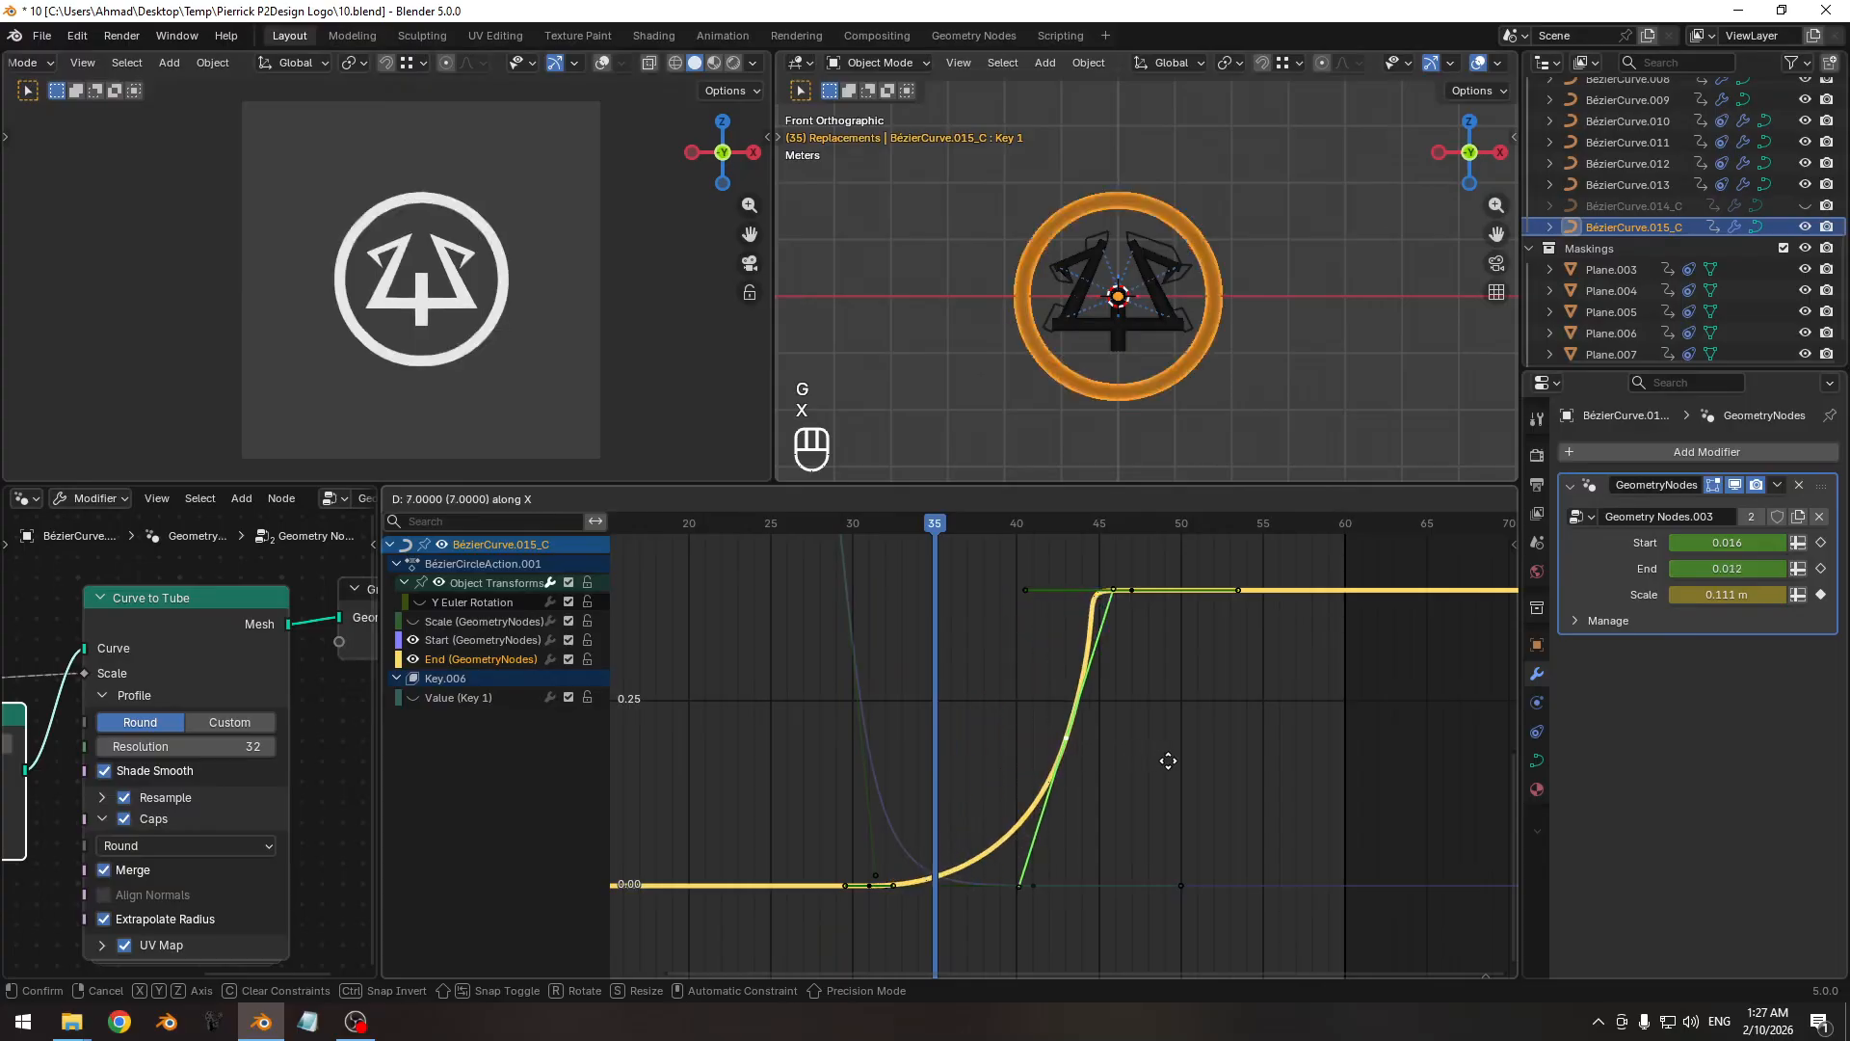
key("Escape")
Shift the End curve's middle keyframe to frame 37 and its last keyframe to frame 50.
key("g")
key("x")
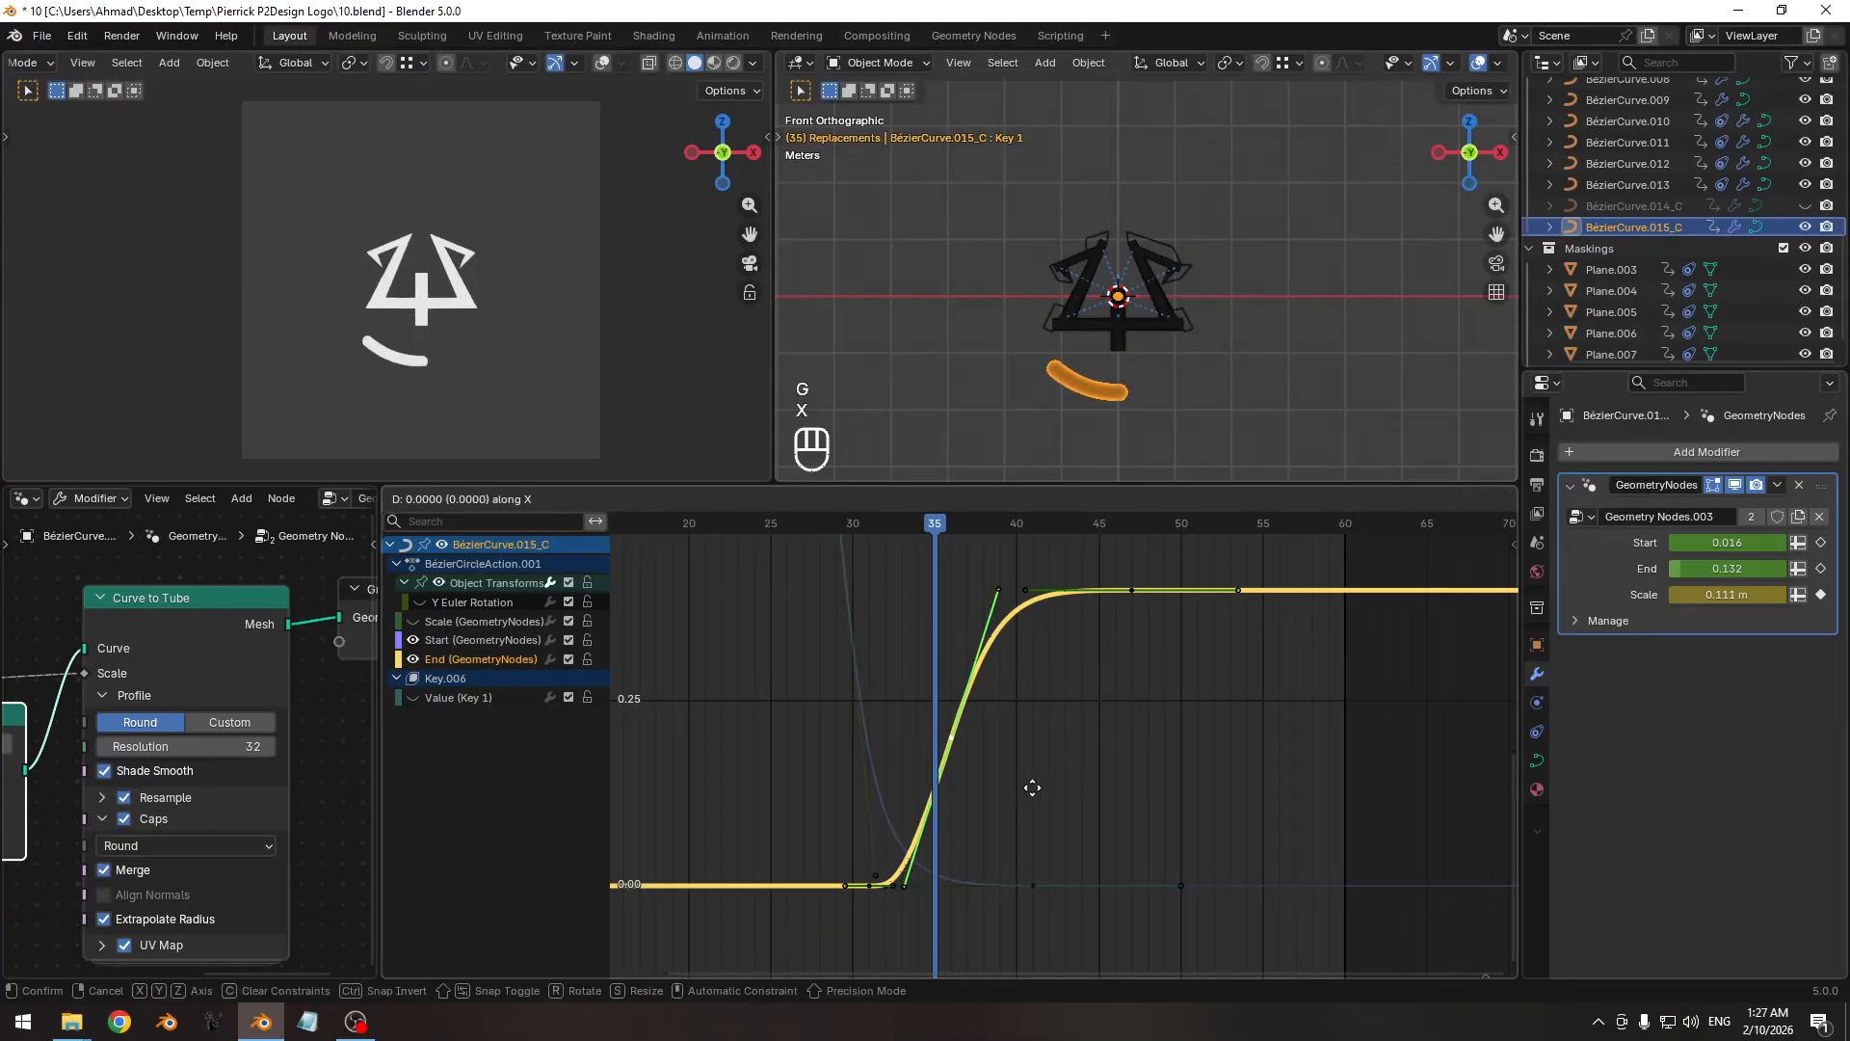
left_click(1044, 788)
key("g")
key("x")
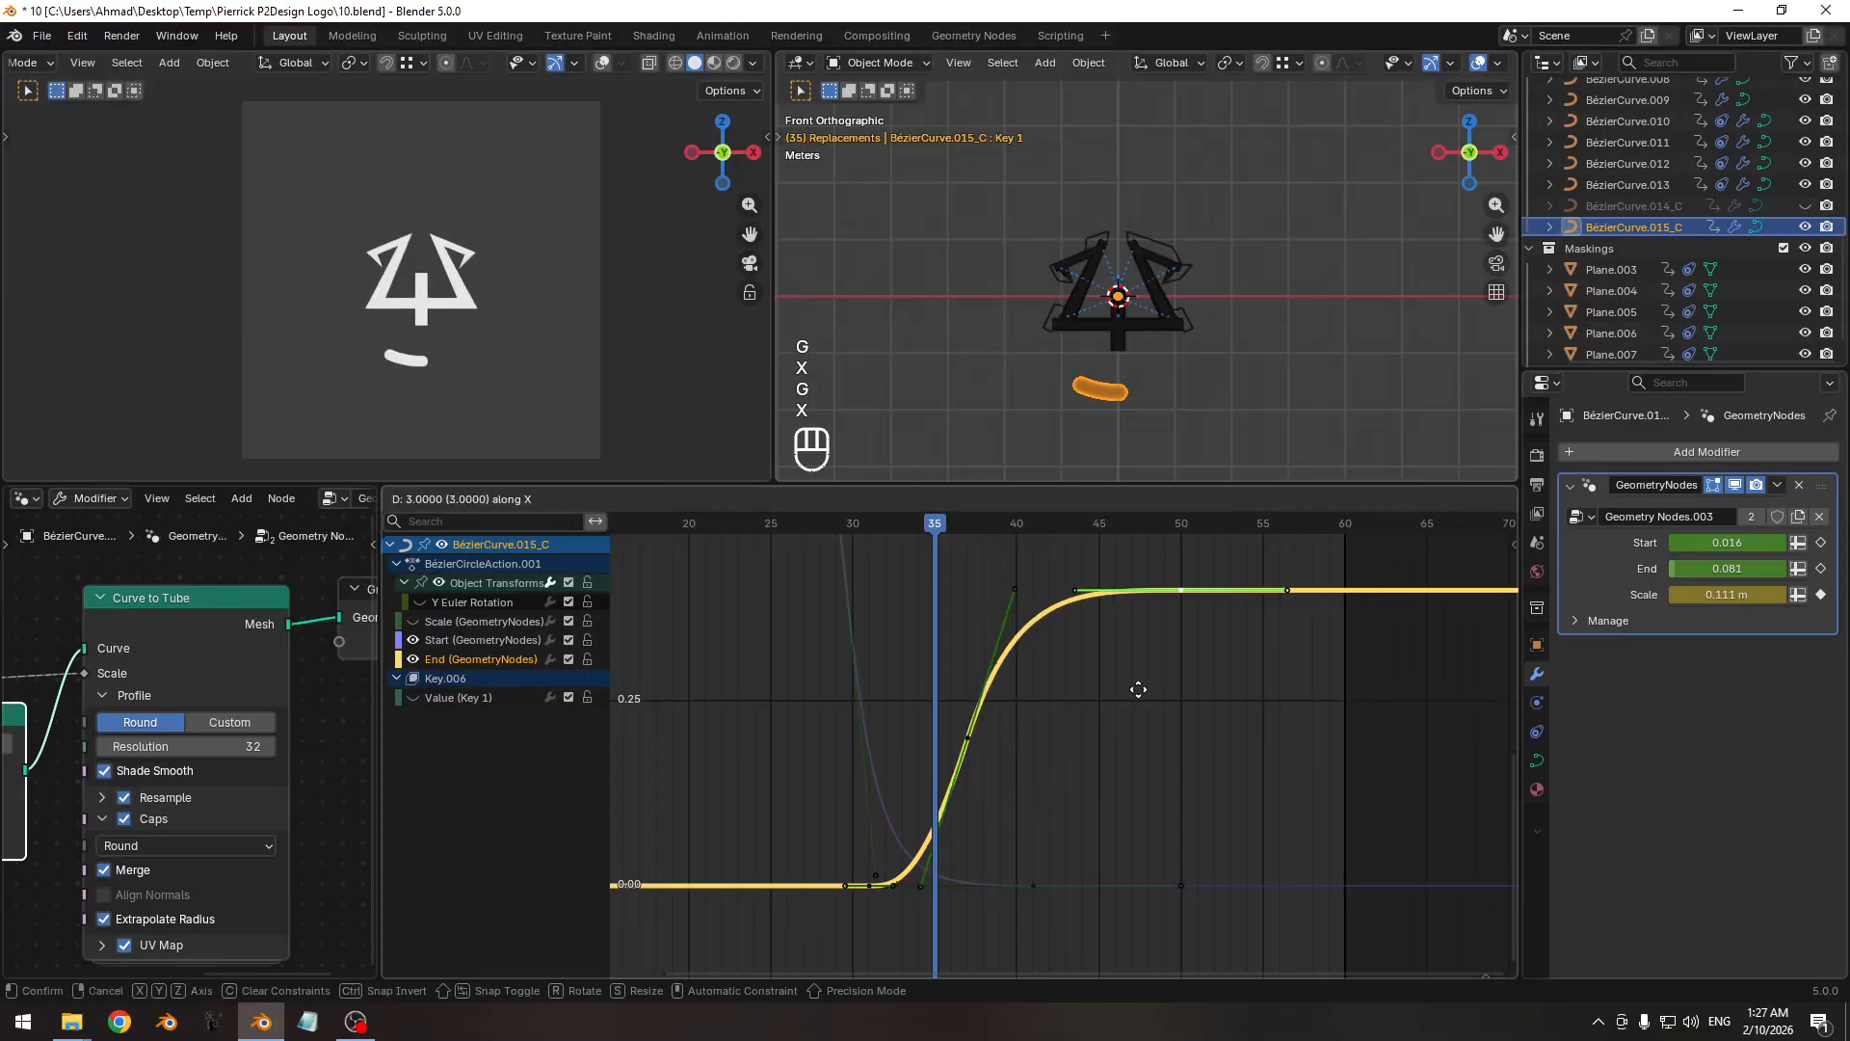
left_click(1138, 690)
Save the file 10.blend.
key("ctrl+s")
middle_click_drag(967, 669, 927, 841, "ctrl")
key("ctrl+s")
key("ctrl+s")
Lengthen the handles of the End curve's first keyframe and check the arc up to frame 43.
key("s")
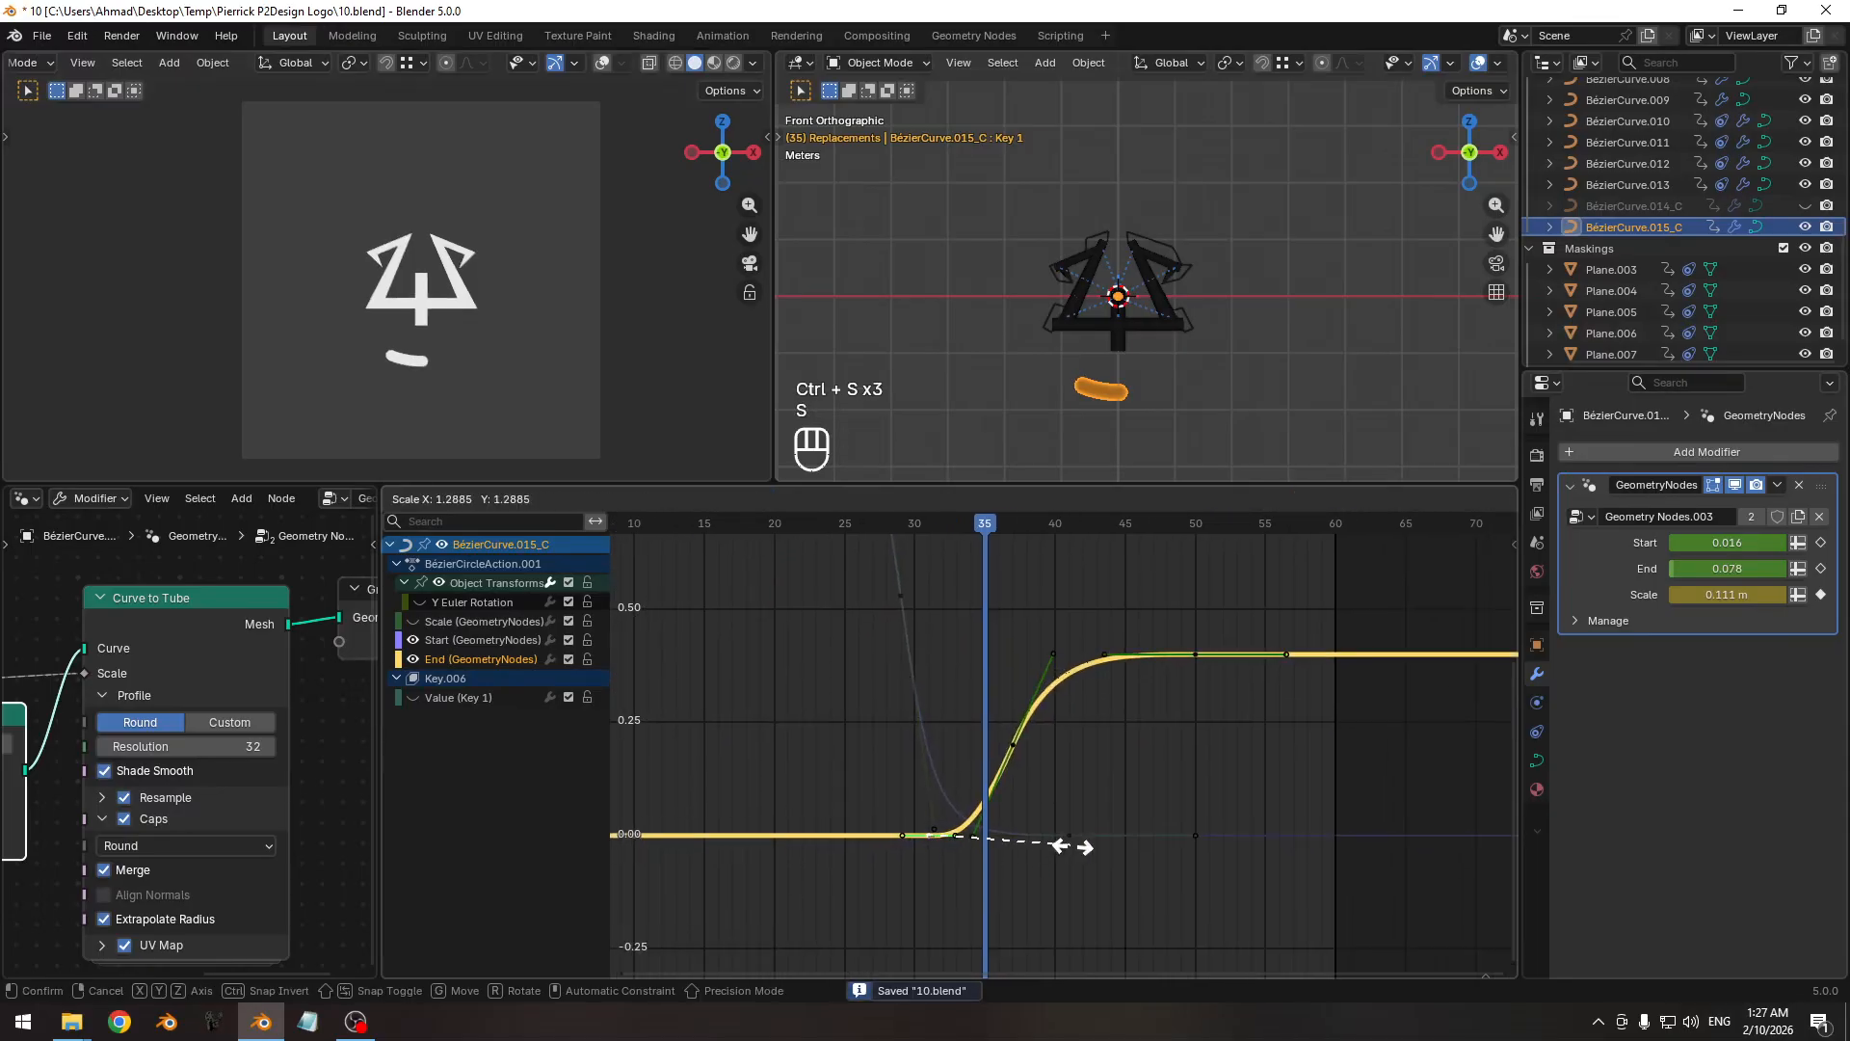
left_click(1062, 847)
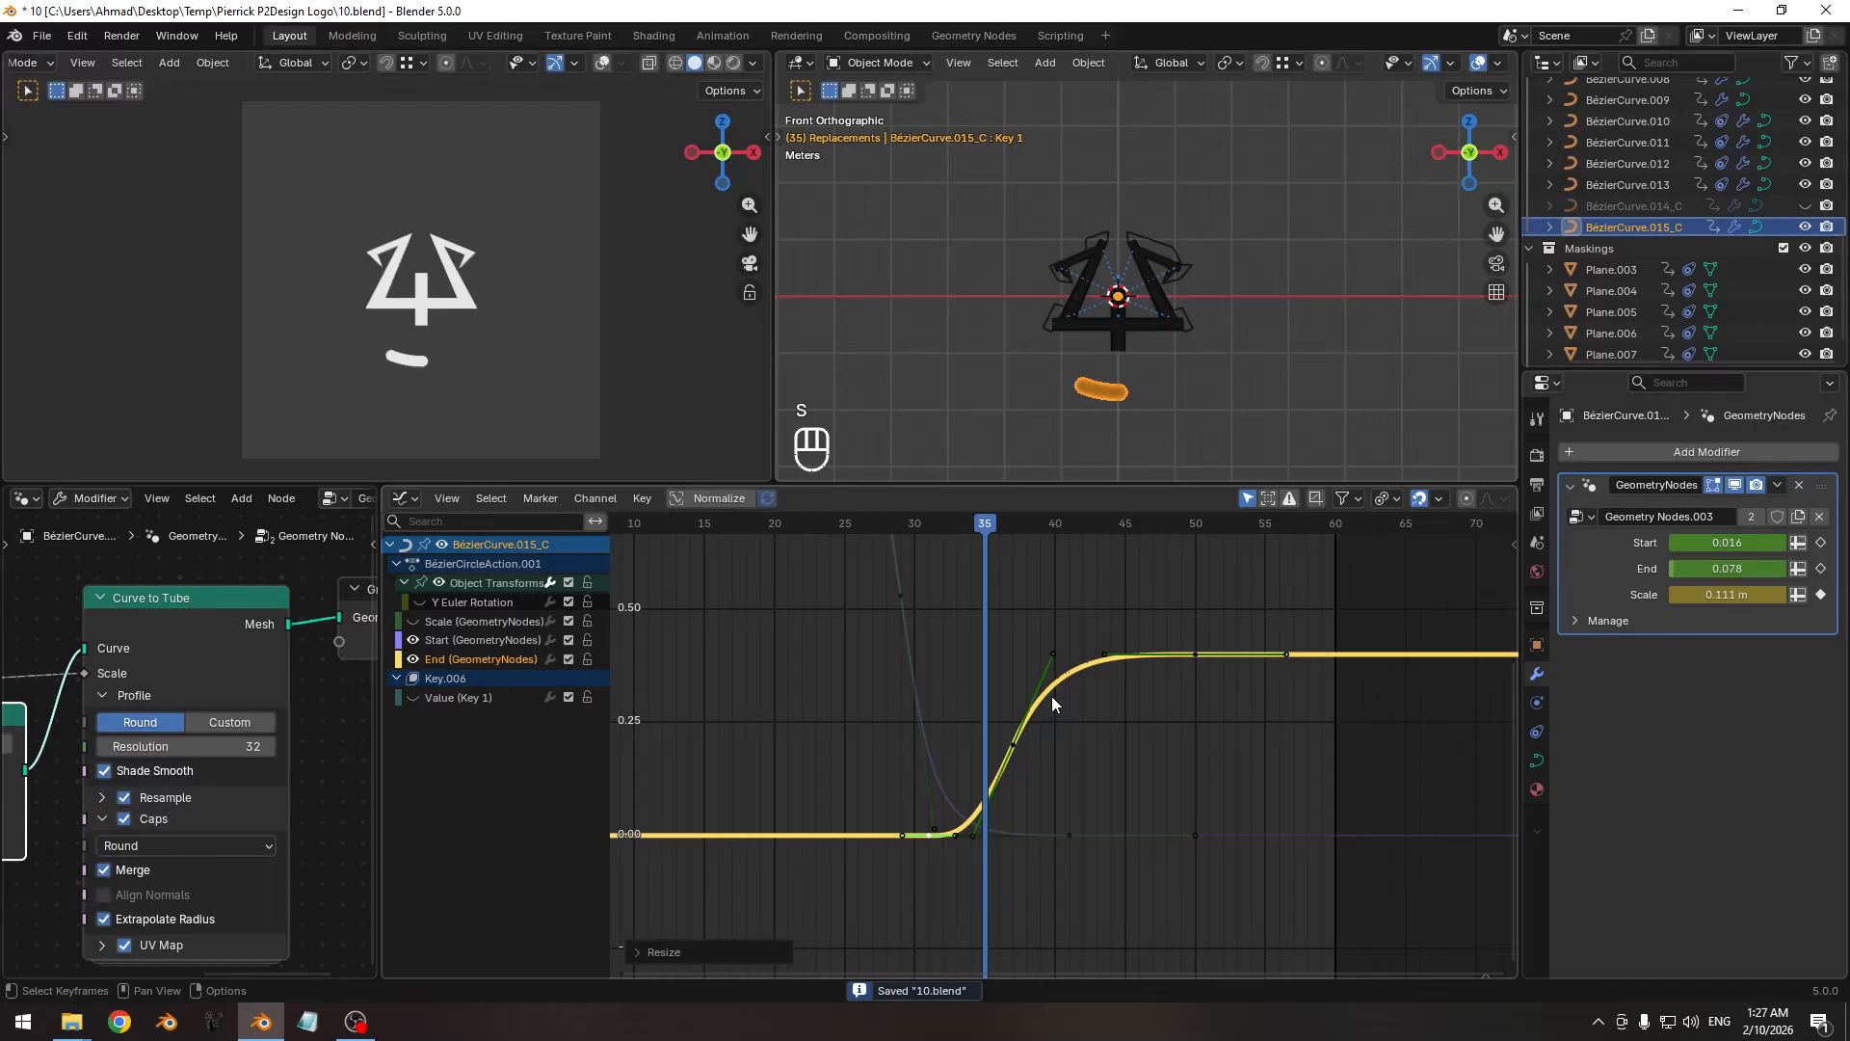
middle_click_drag(1052, 703, 940, 590, "ctrl")
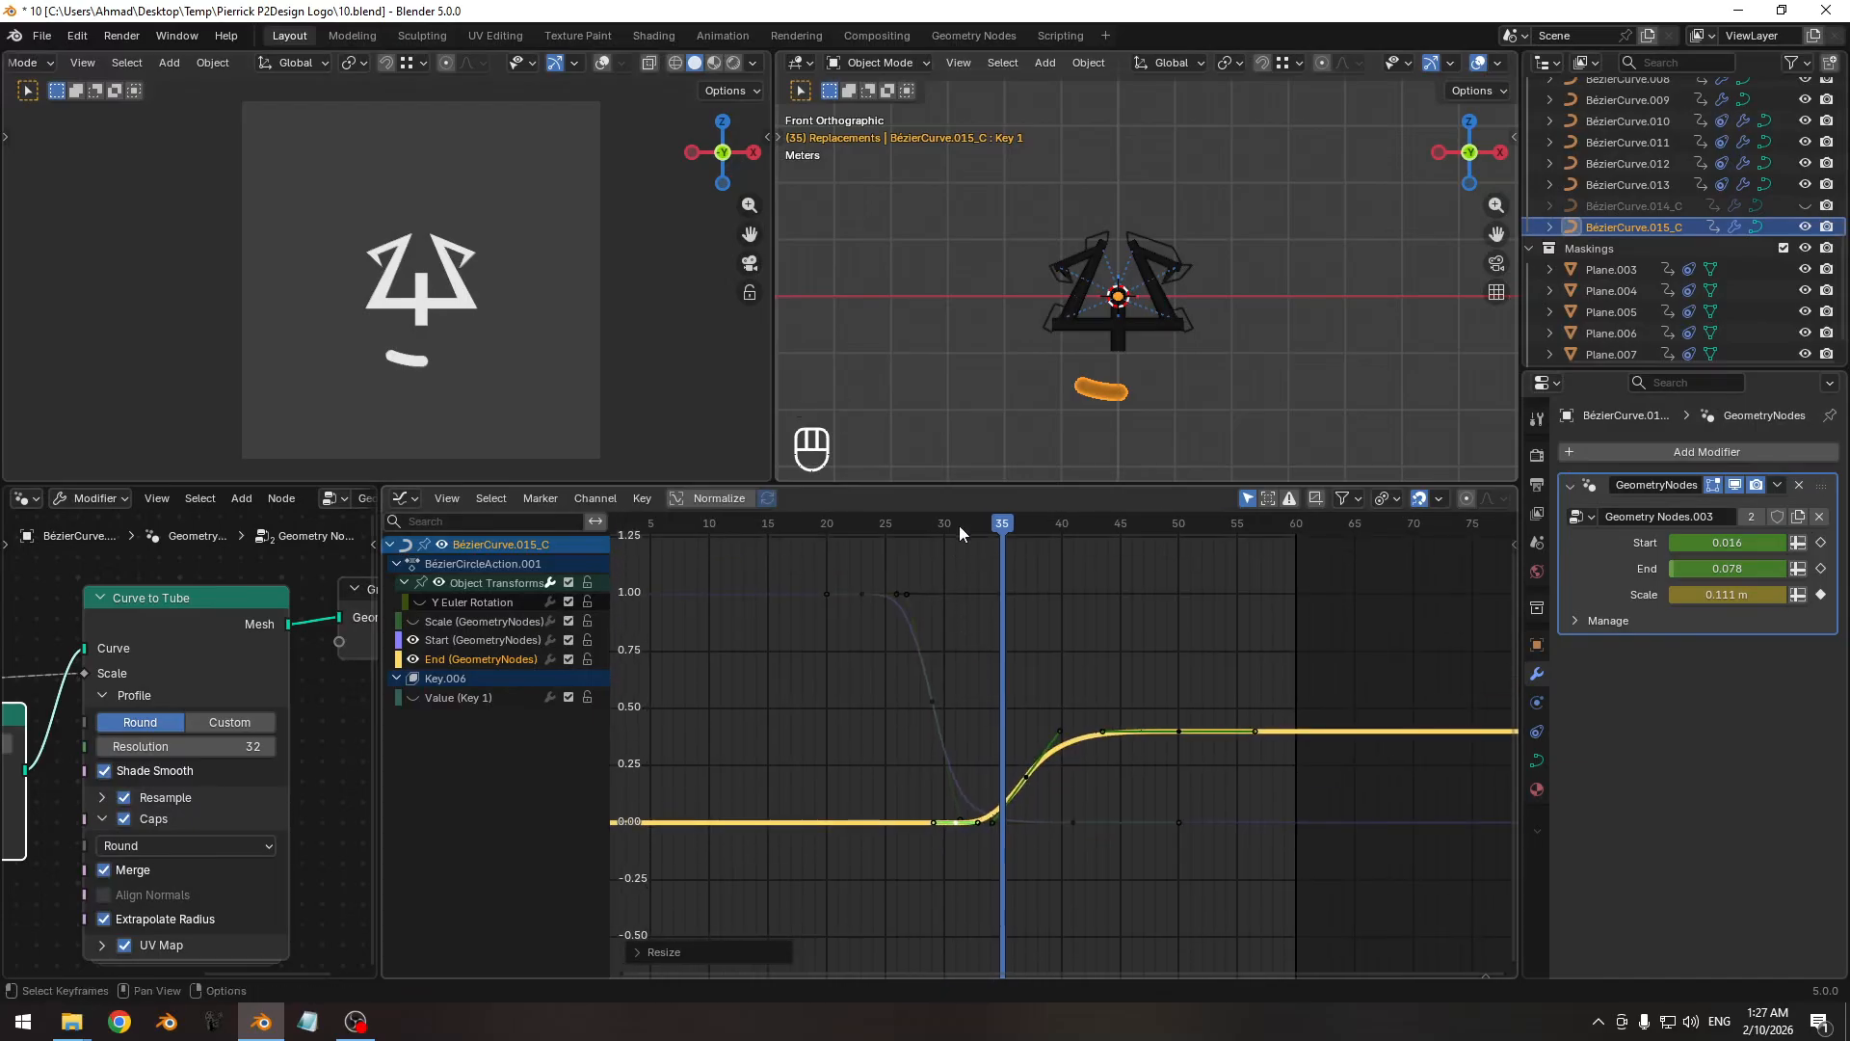
left_click_drag(960, 527, 1097, 538)
key("Pause")
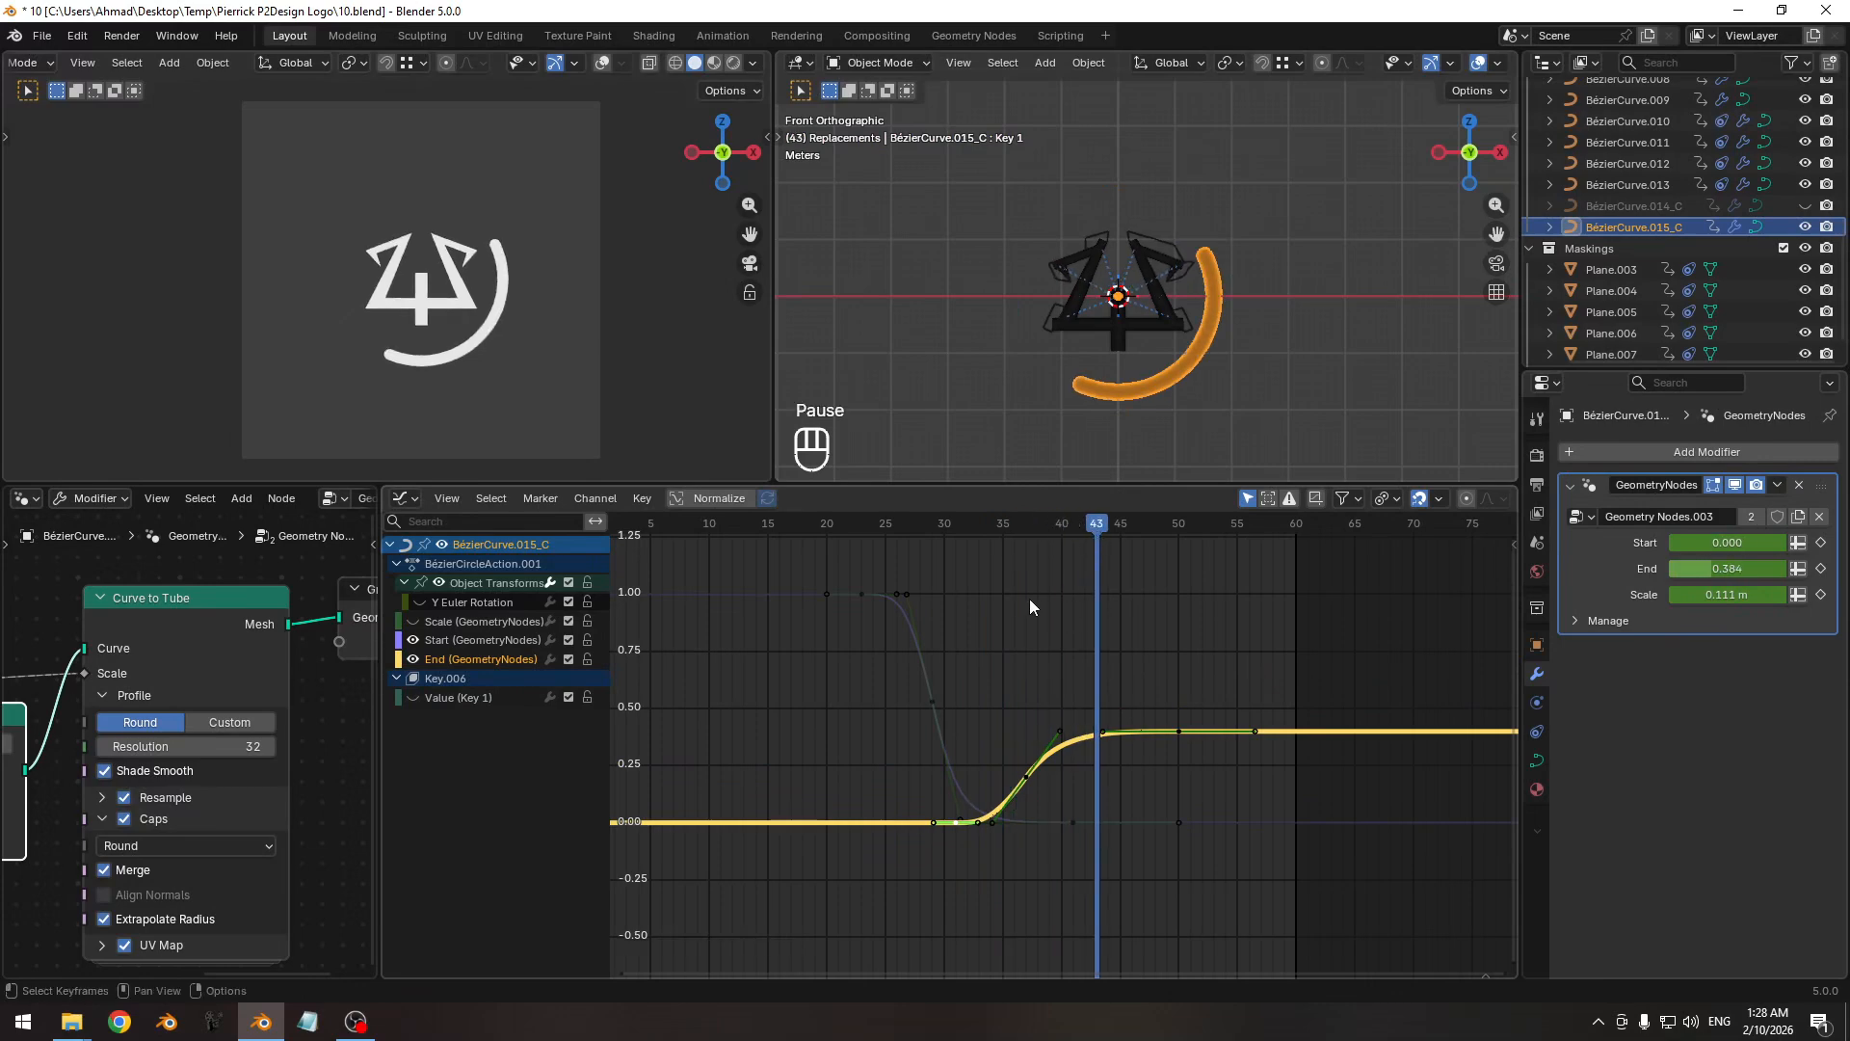
Return to frame 23 and delete the End (GeometryNodes) animation channel.
left_click_drag(1170, 734, 1192, 616)
right_click(1193, 615)
left_click_drag(1090, 523, 864, 567)
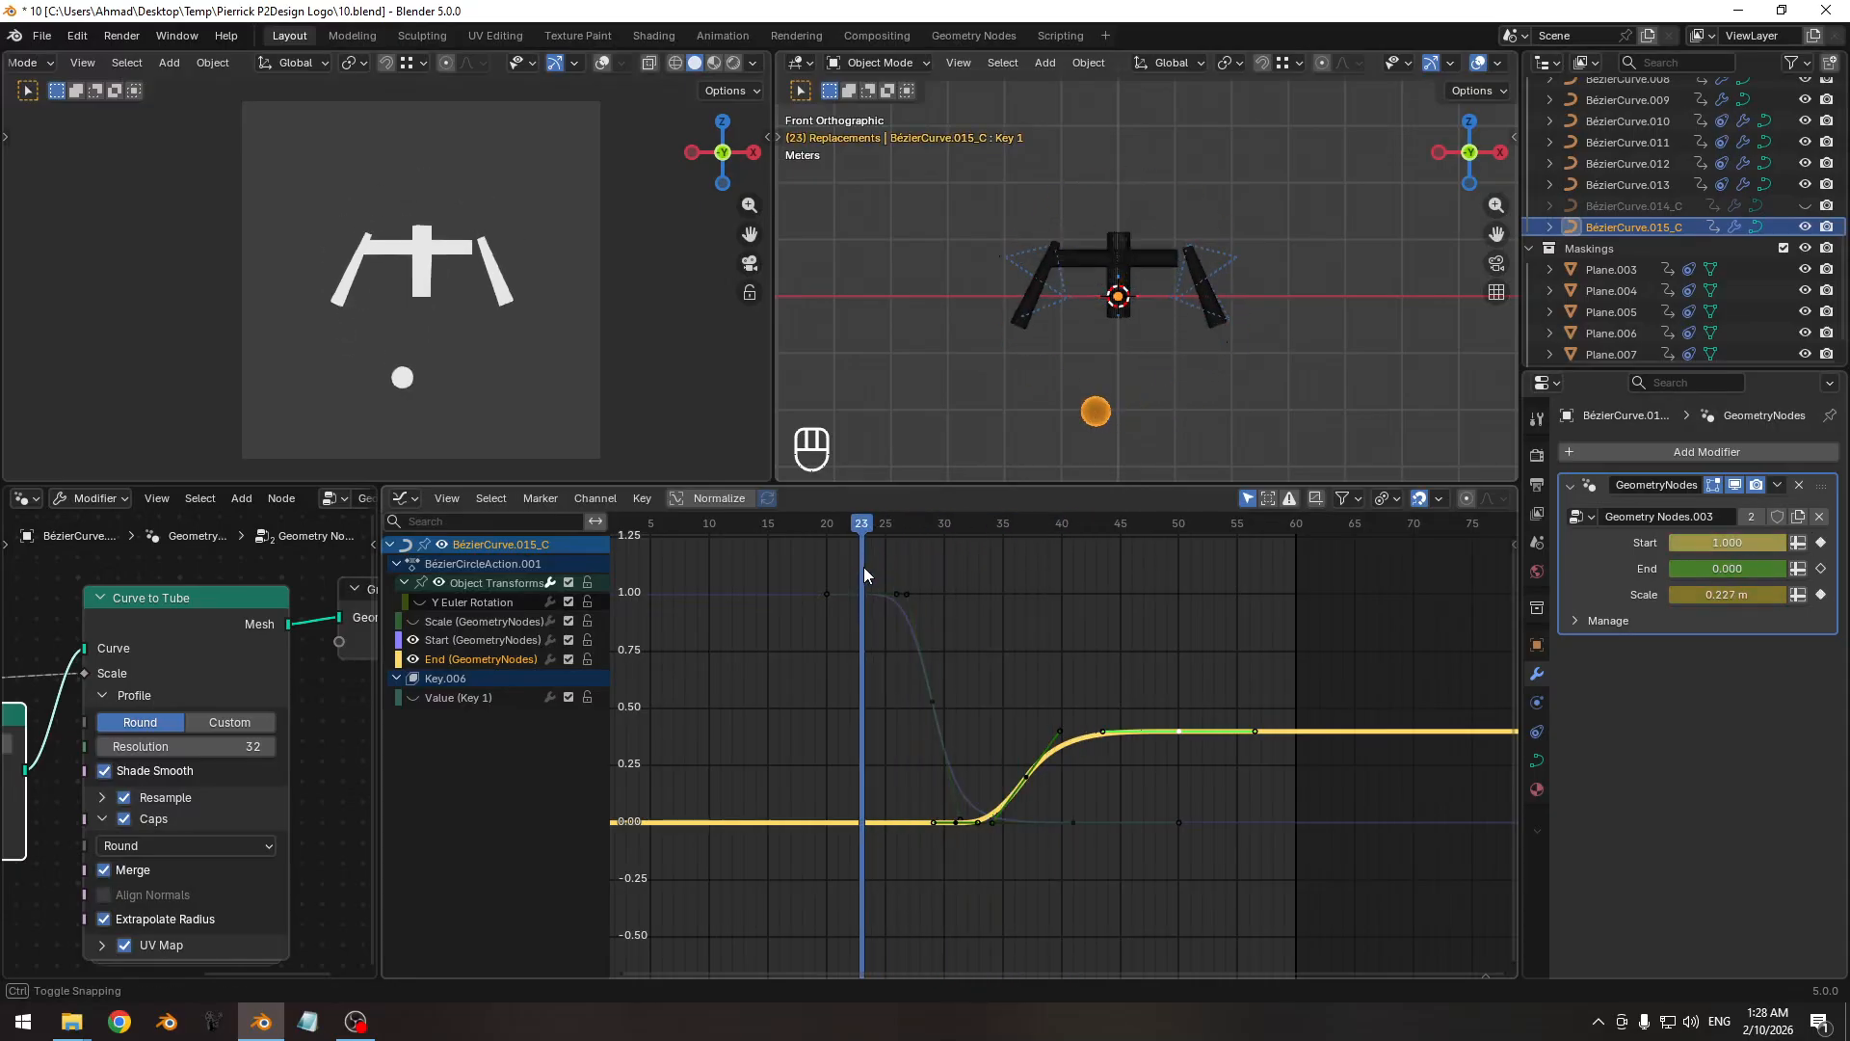
key("x")
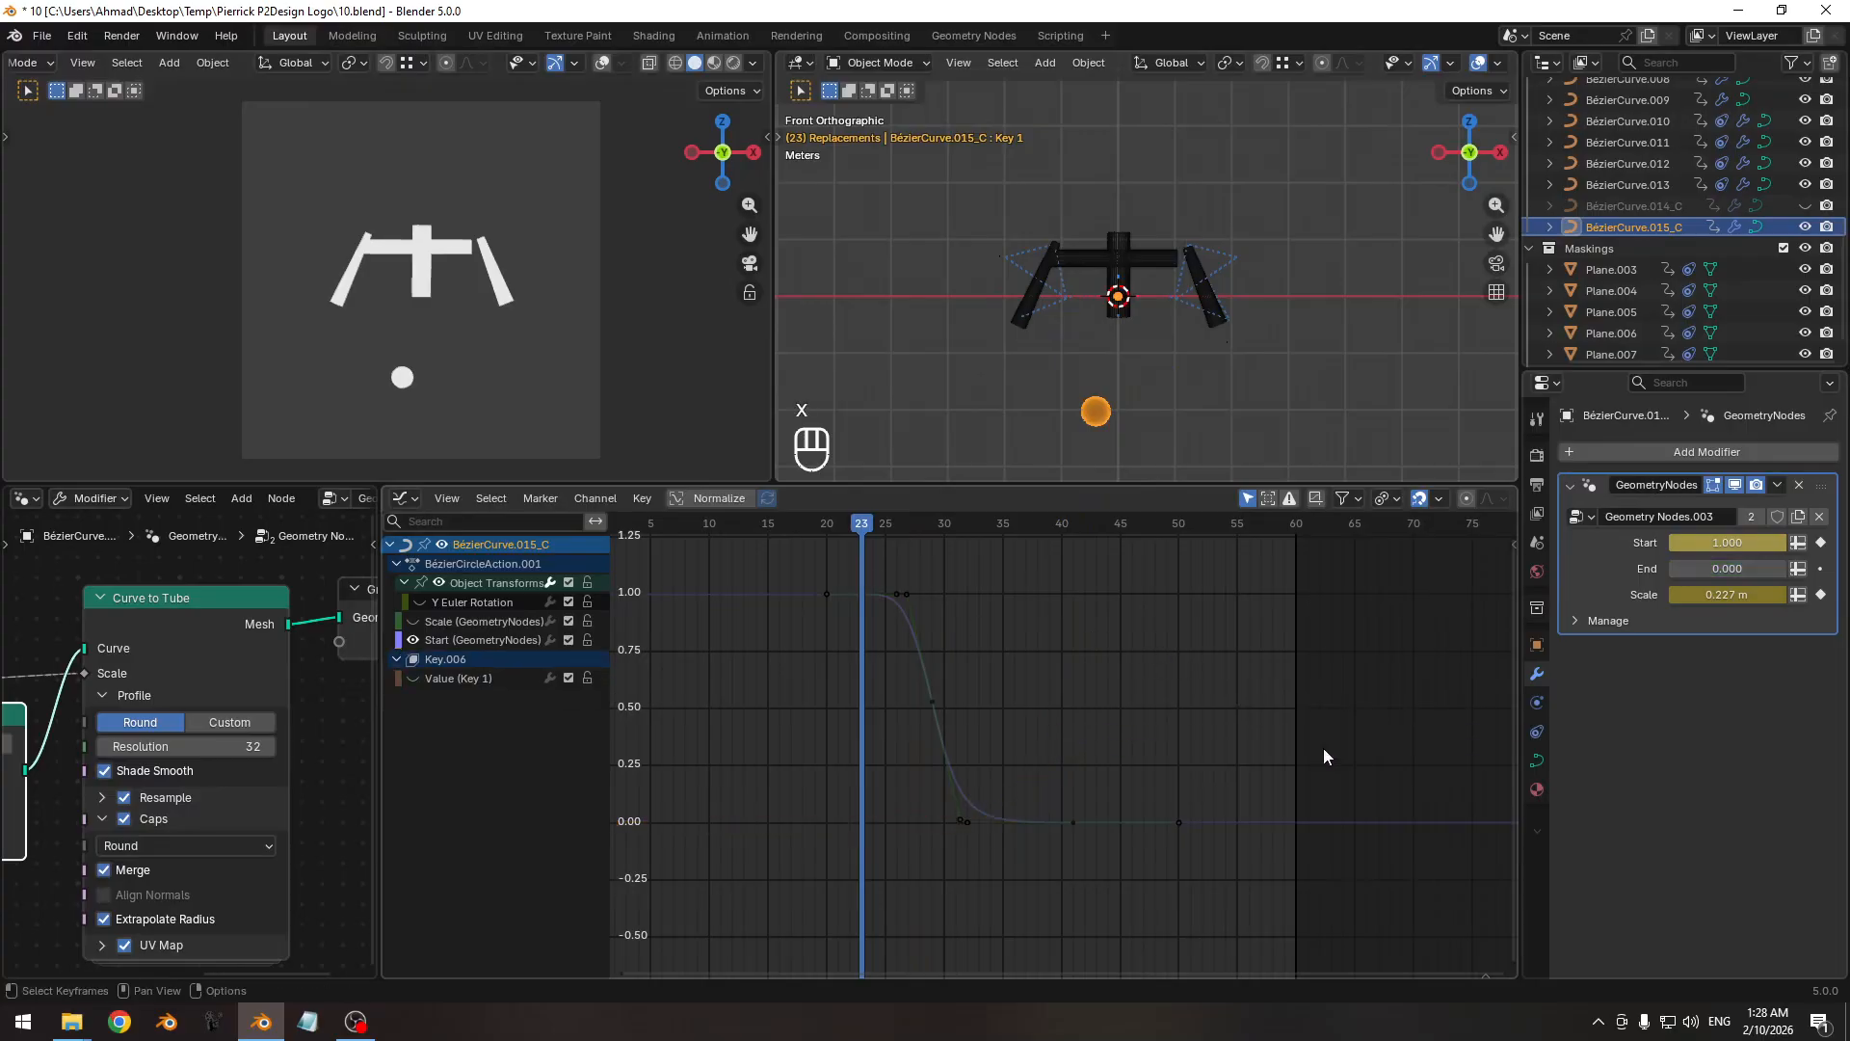
At frame 31, shift the Start curve's middle keyframe along the time axis to frame 31.
left_click_drag(877, 534, 957, 529)
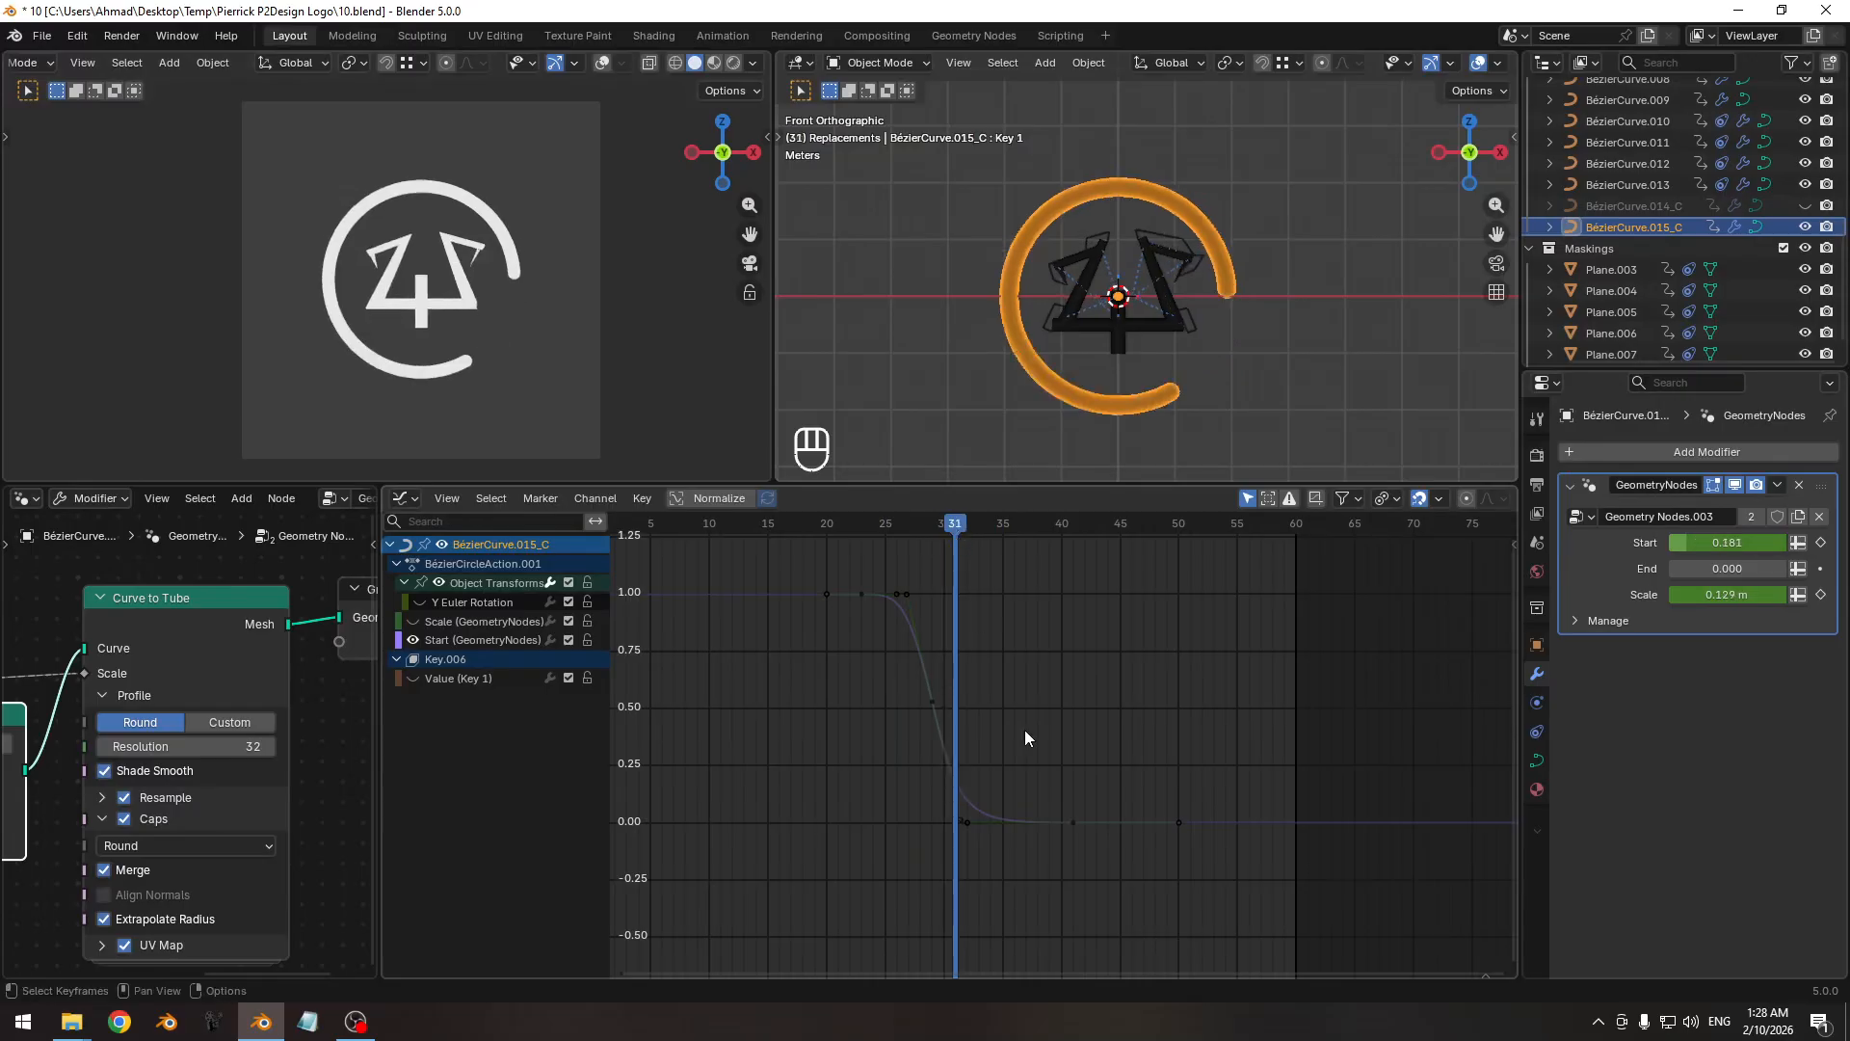
left_click(946, 705)
key("g")
key("x")
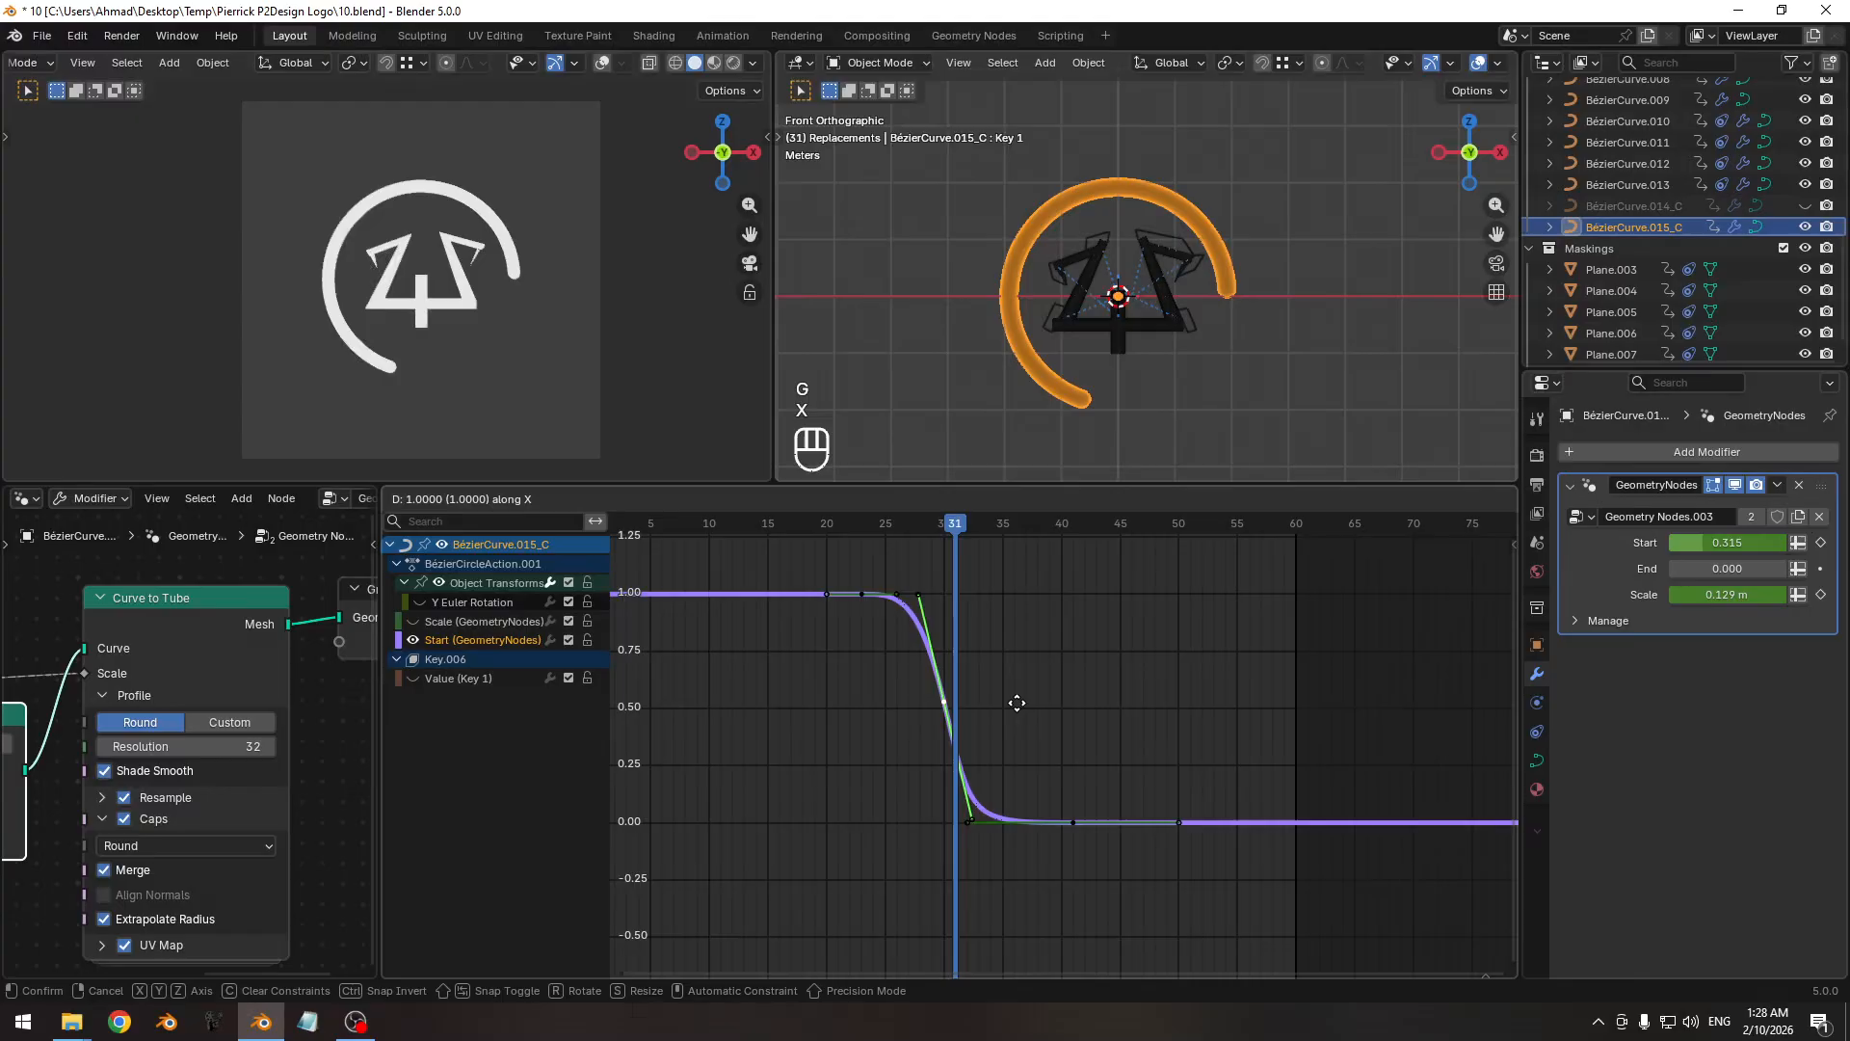
left_click(1016, 702)
key("g")
key("x")
left_click(1021, 703)
Lengthen the handles of the Start curve's first keyframe and shift its last keyframe to frame 43.
left_click(861, 596)
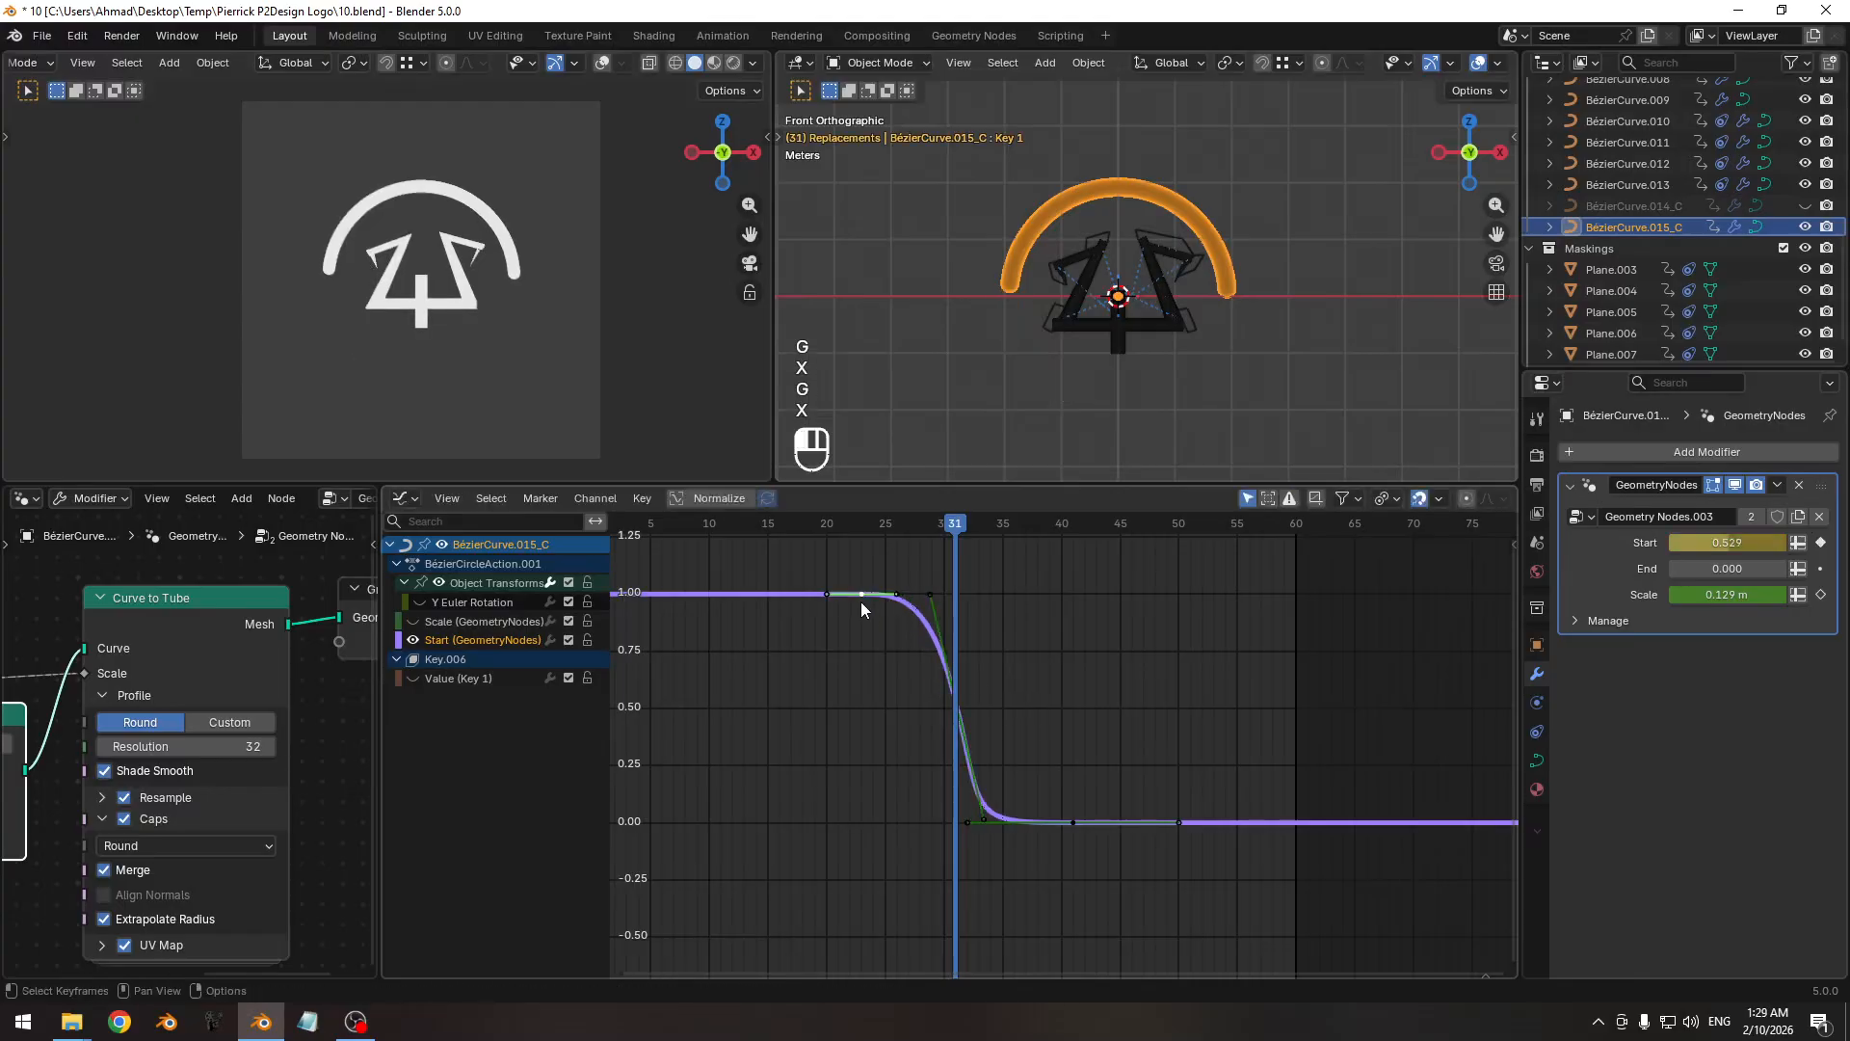
key("s")
left_click(1112, 819)
left_click(1079, 822)
key("g")
key("x")
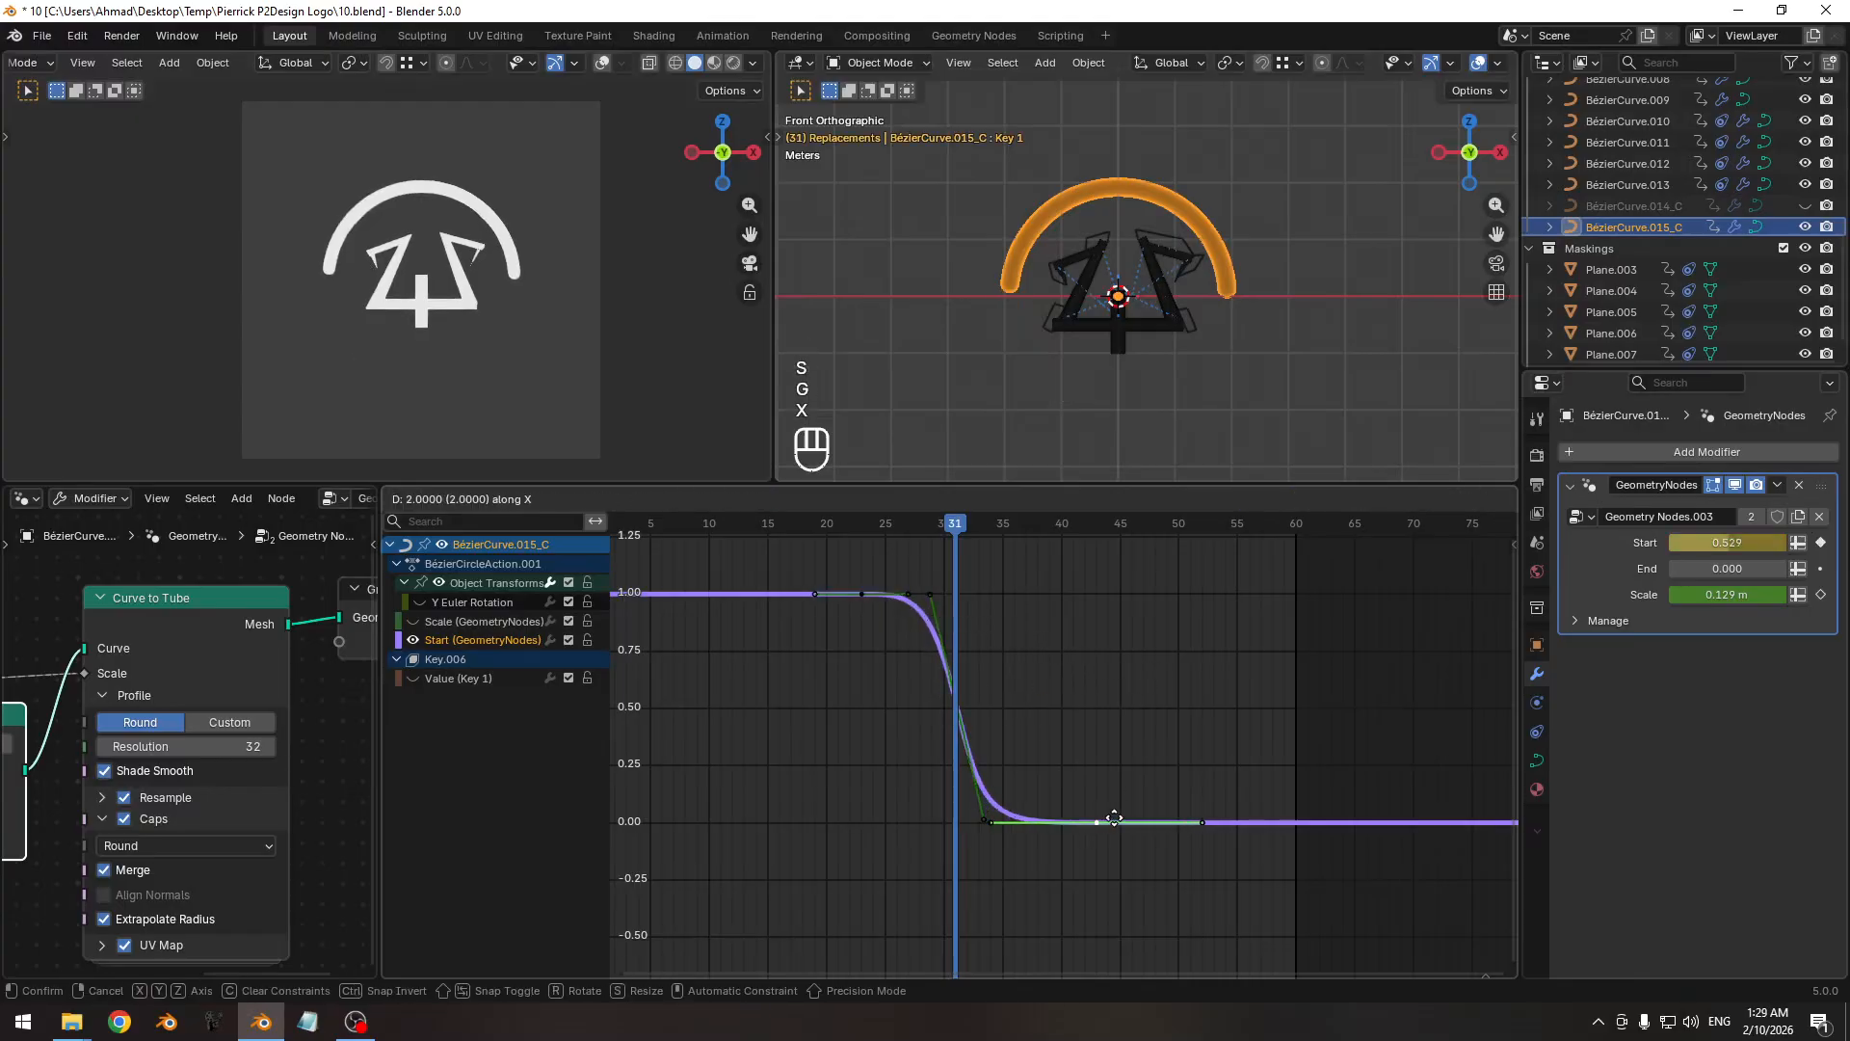
left_click(1115, 821)
Extend the handles of the Start curve's keyframe at frame 23 further and play back the animation.
left_click(860, 597)
key("s")
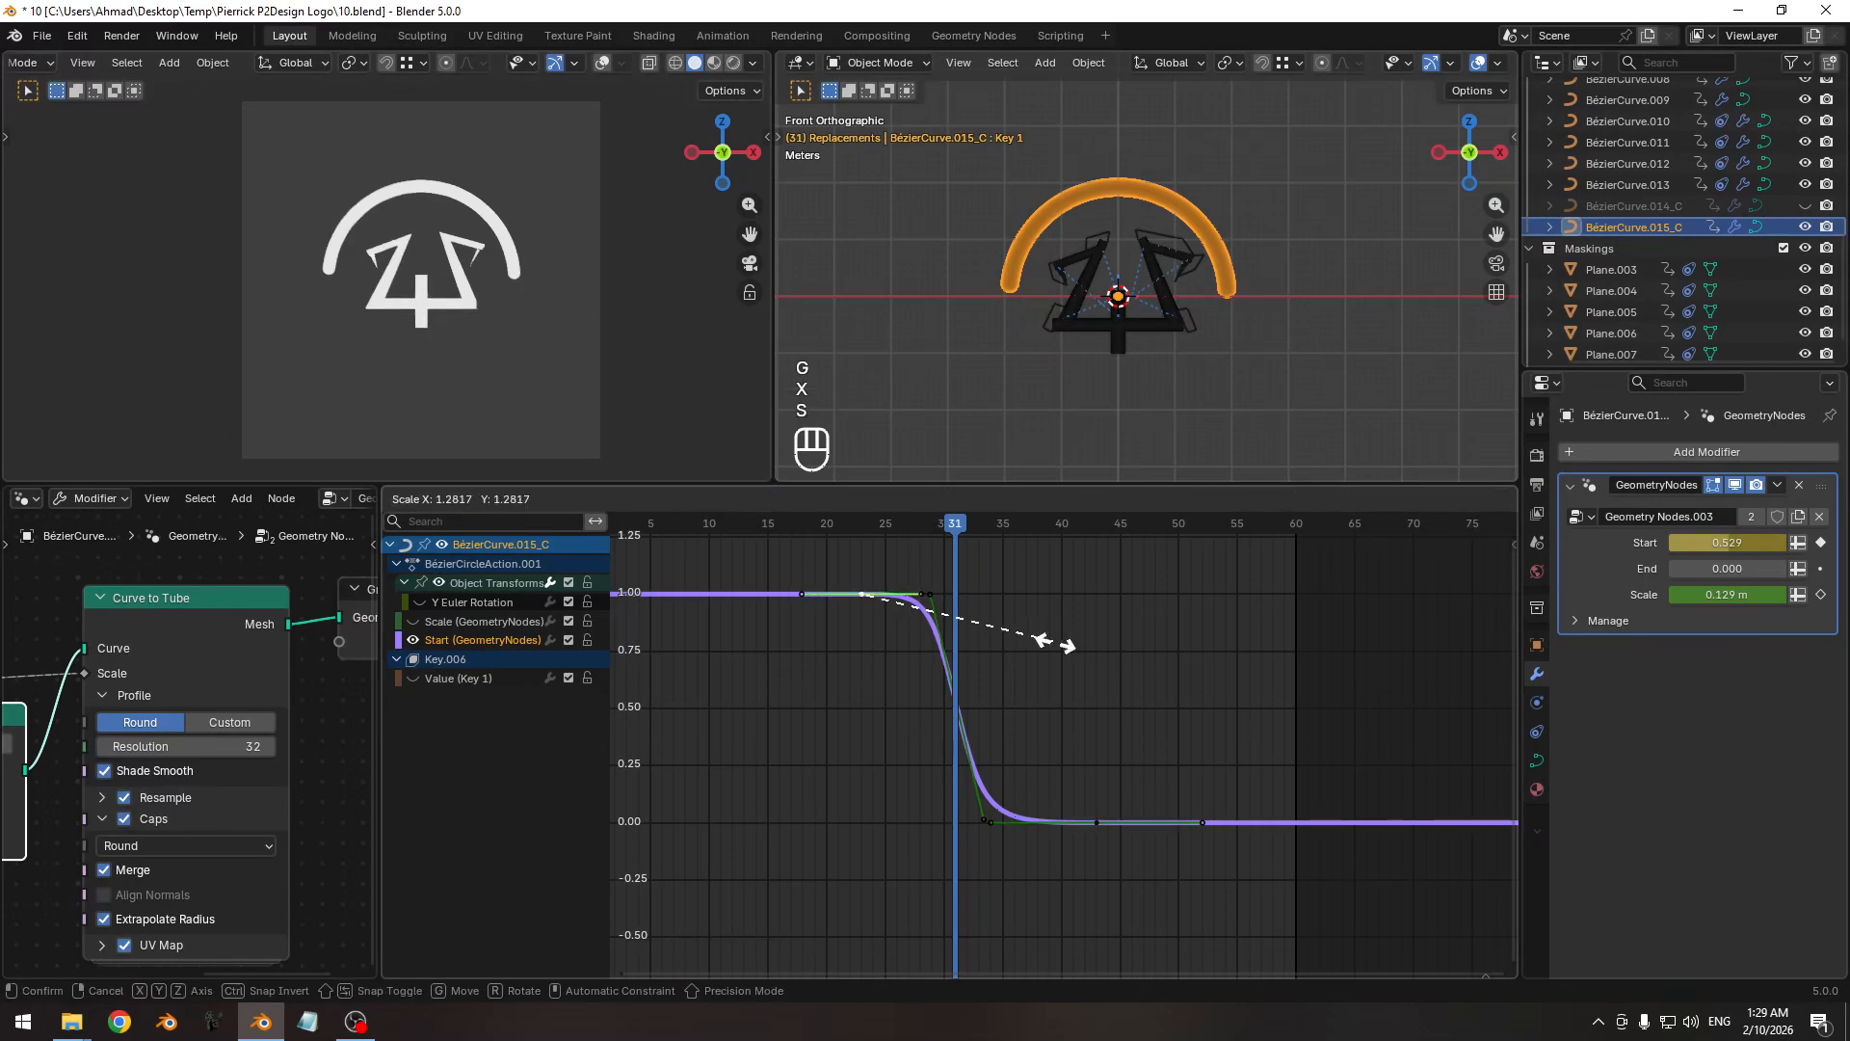
left_click(1056, 643)
key("s")
left_click(1064, 647)
left_click_drag(952, 518, 803, 551)
key("space")
key("space")
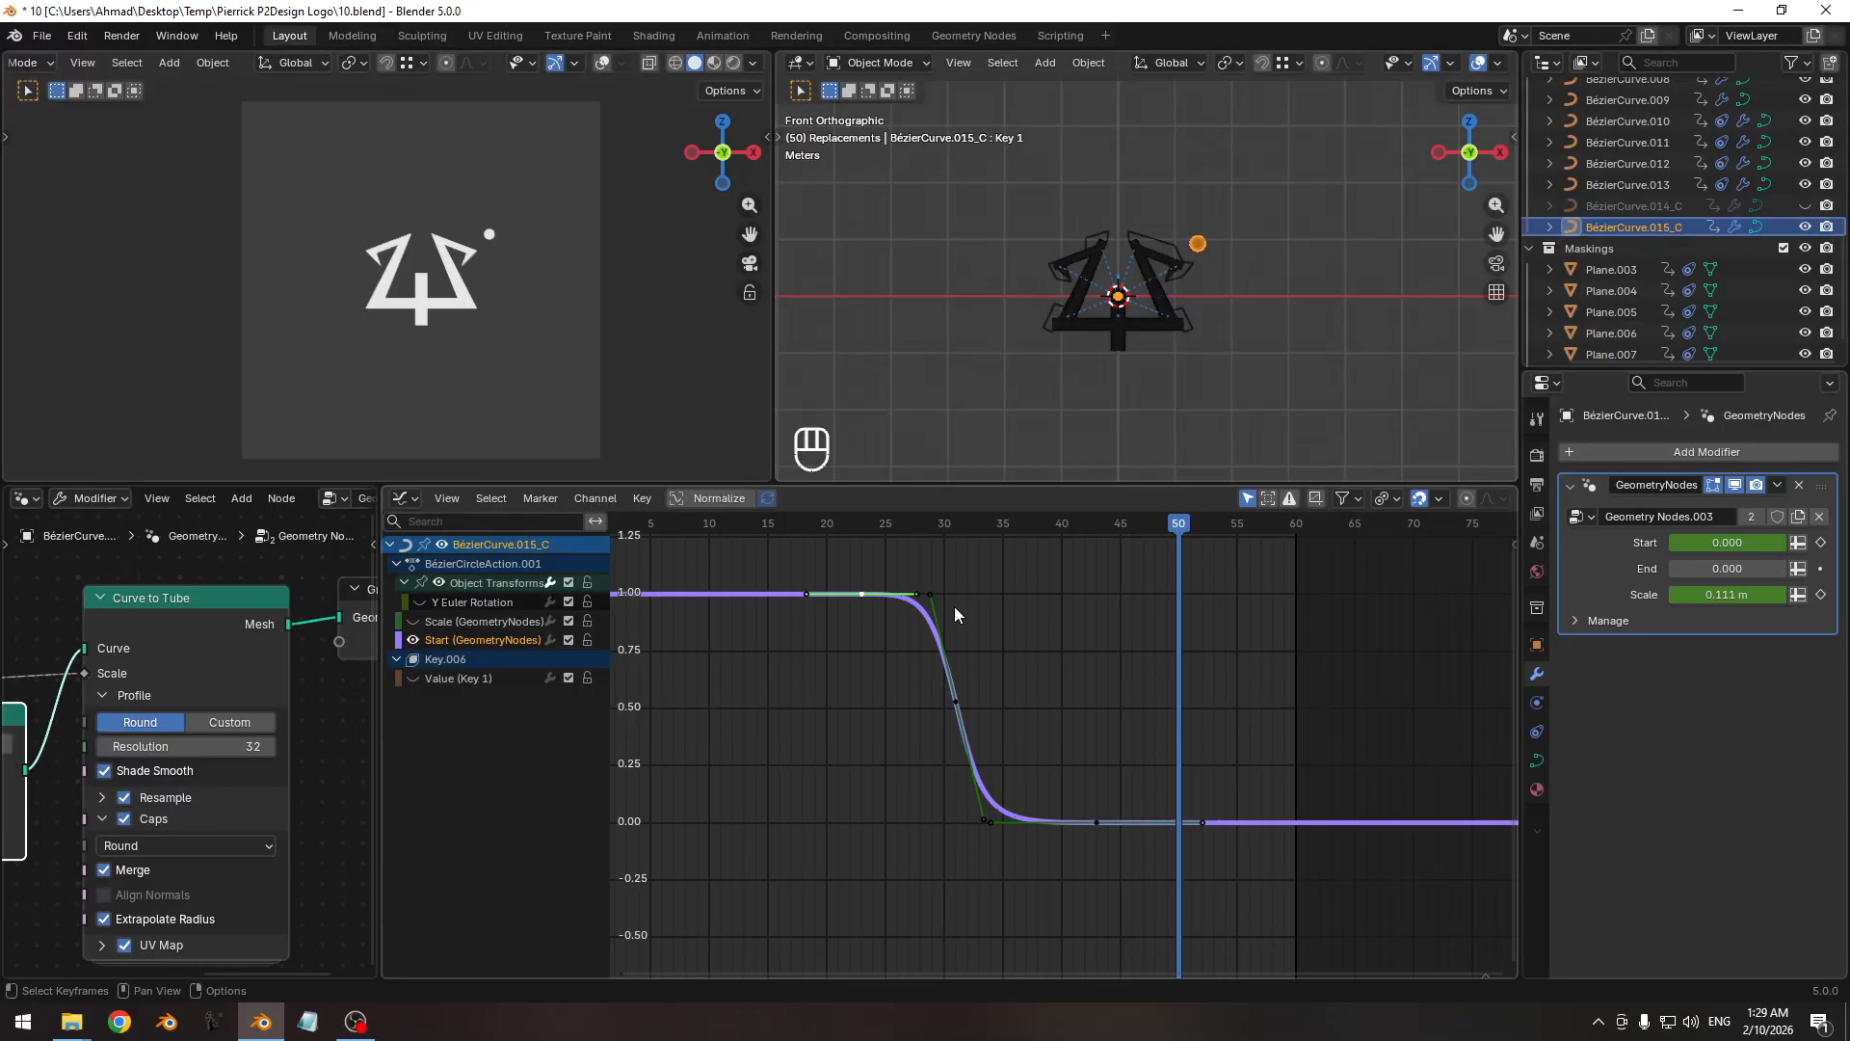
Set End to 1.000 in the GeometryNodes modifier and play back the ring animation.
left_click_drag(922, 528, 893, 529)
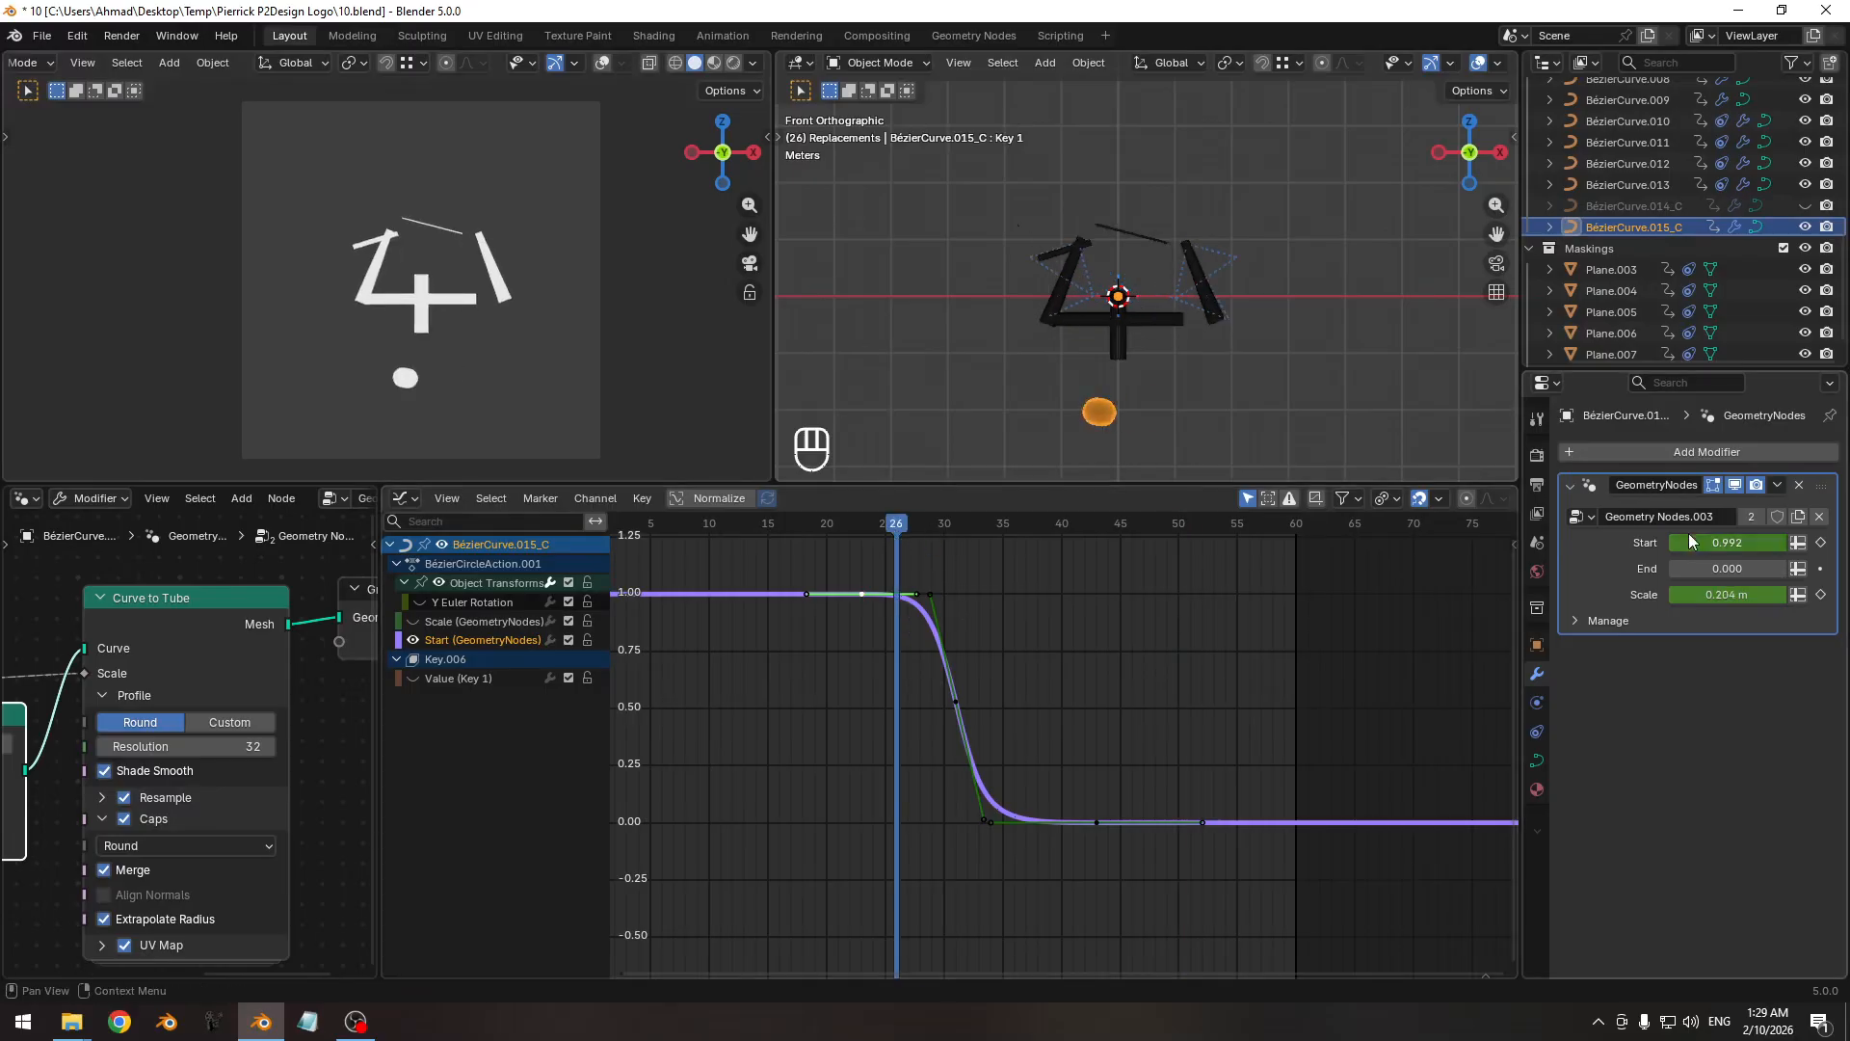
left_click_drag(1694, 568, 1773, 569)
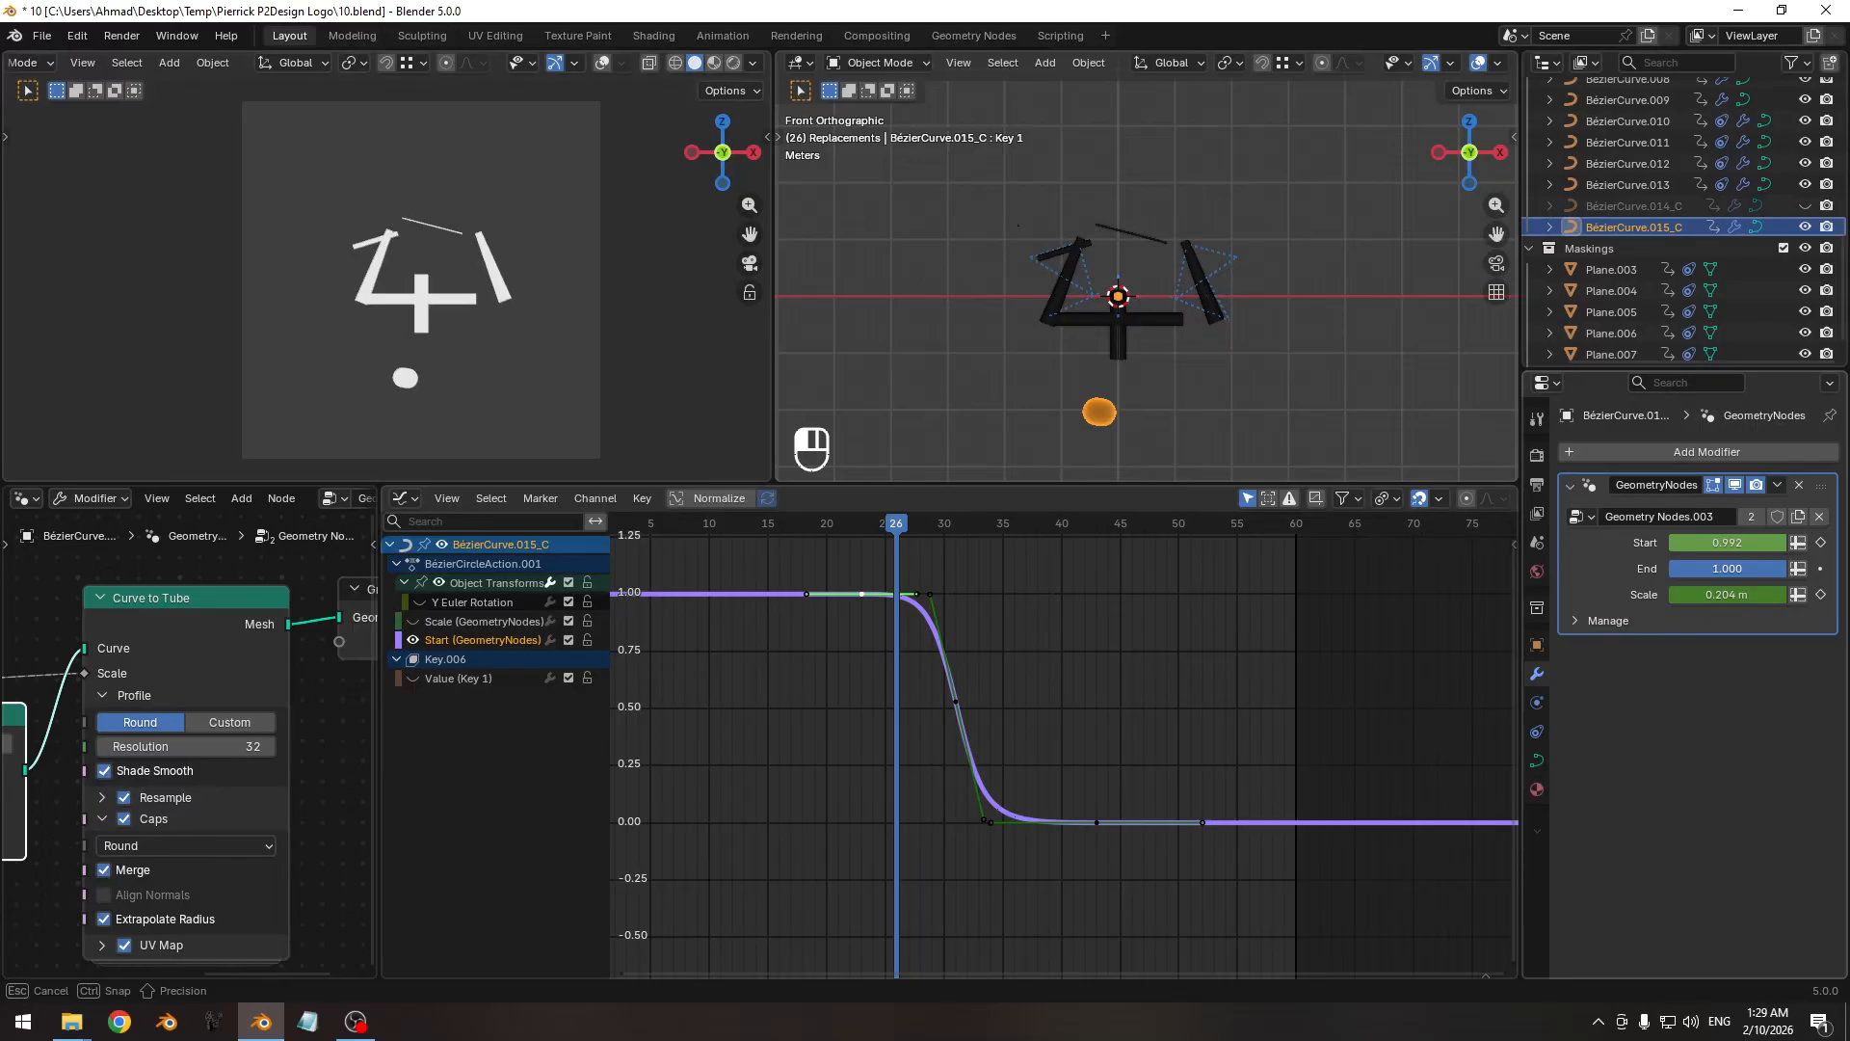
left_click_drag(899, 529, 790, 540)
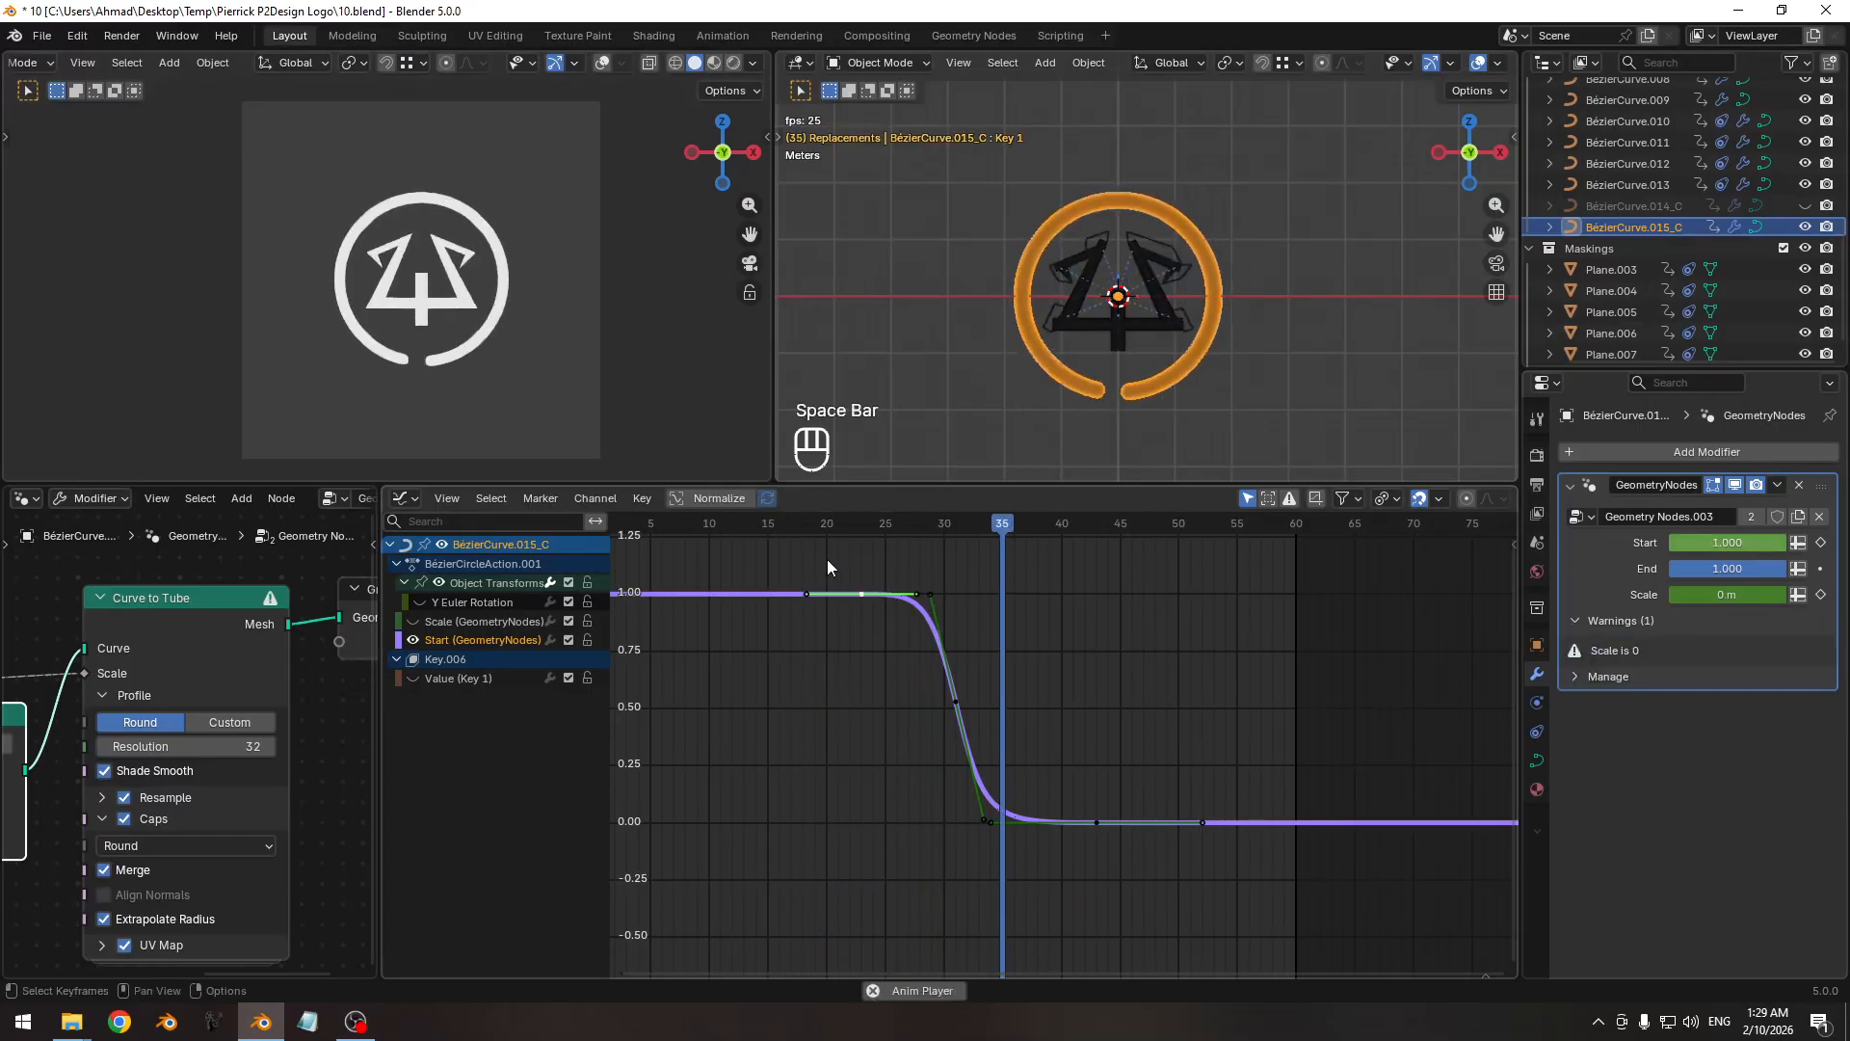
key("space")
key("space")
key("space")
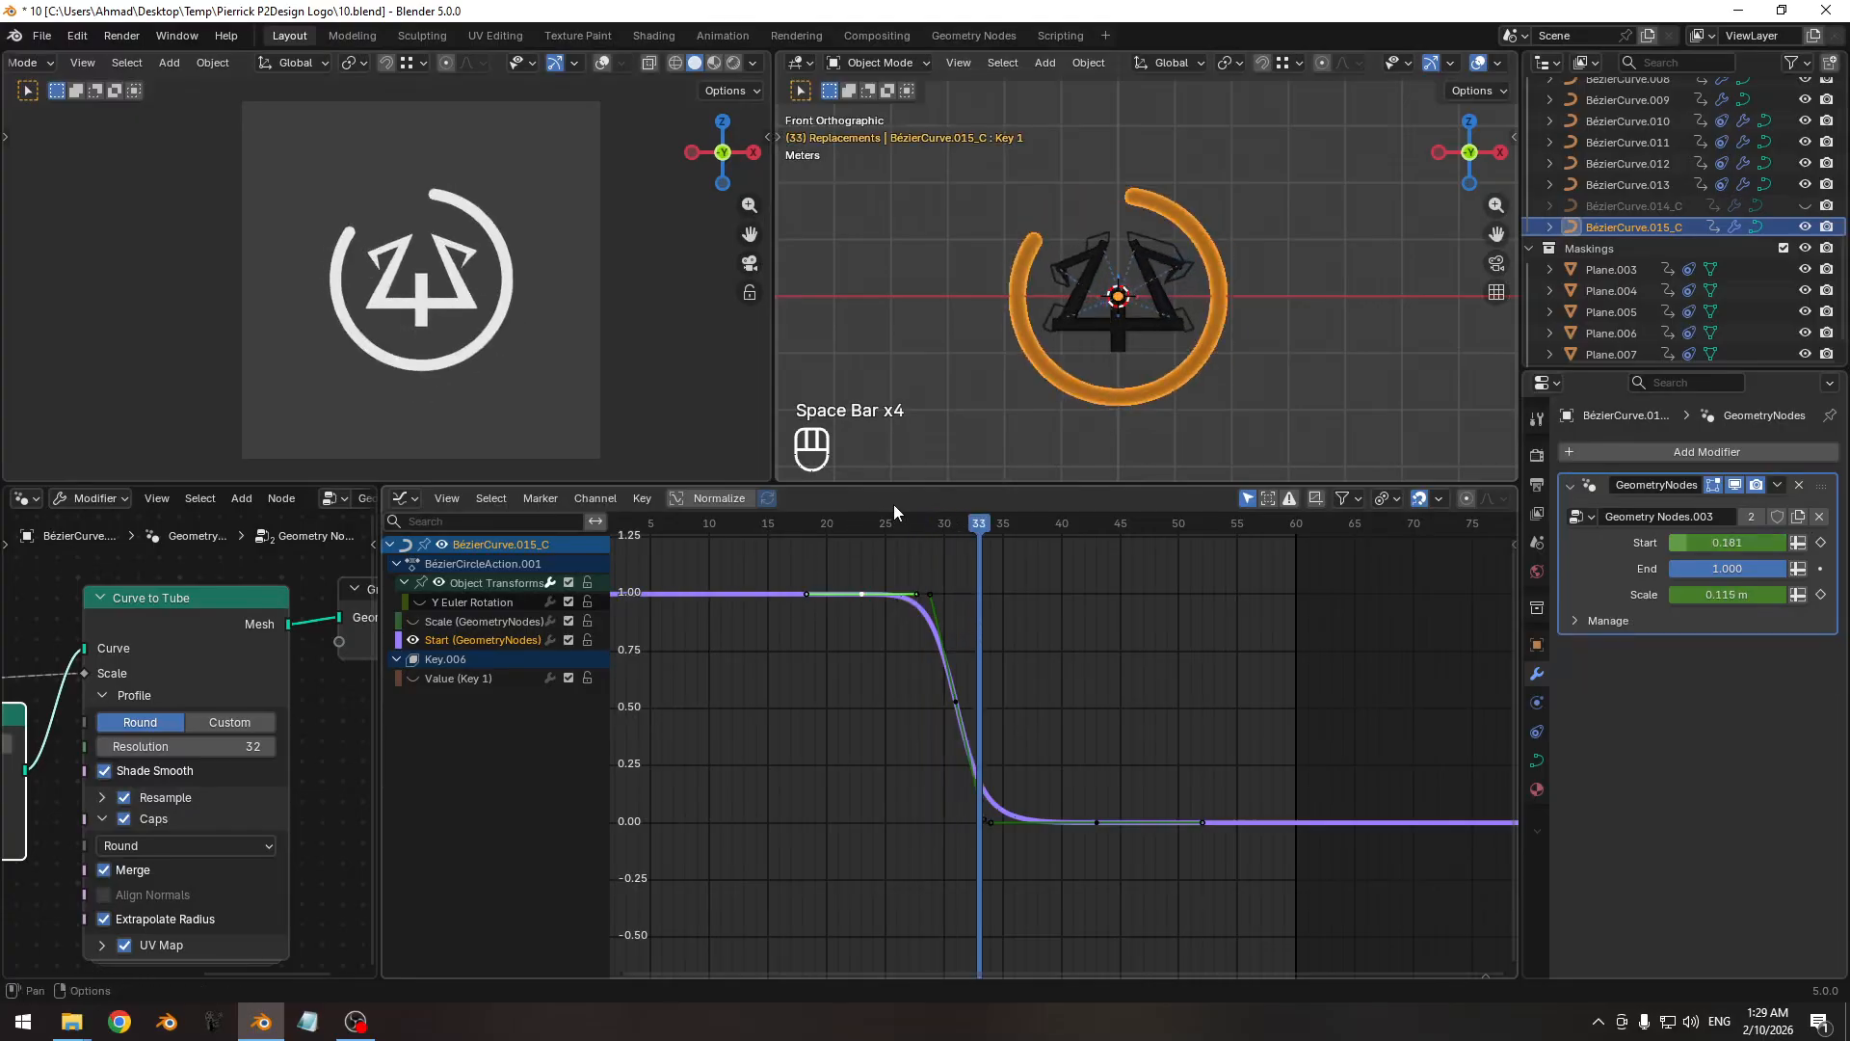
Rotate the handles of the Start curve's middle keyframe to a flatter slope, rescale them, and play back the result.
left_click_drag(905, 520, 955, 526)
key("Home")
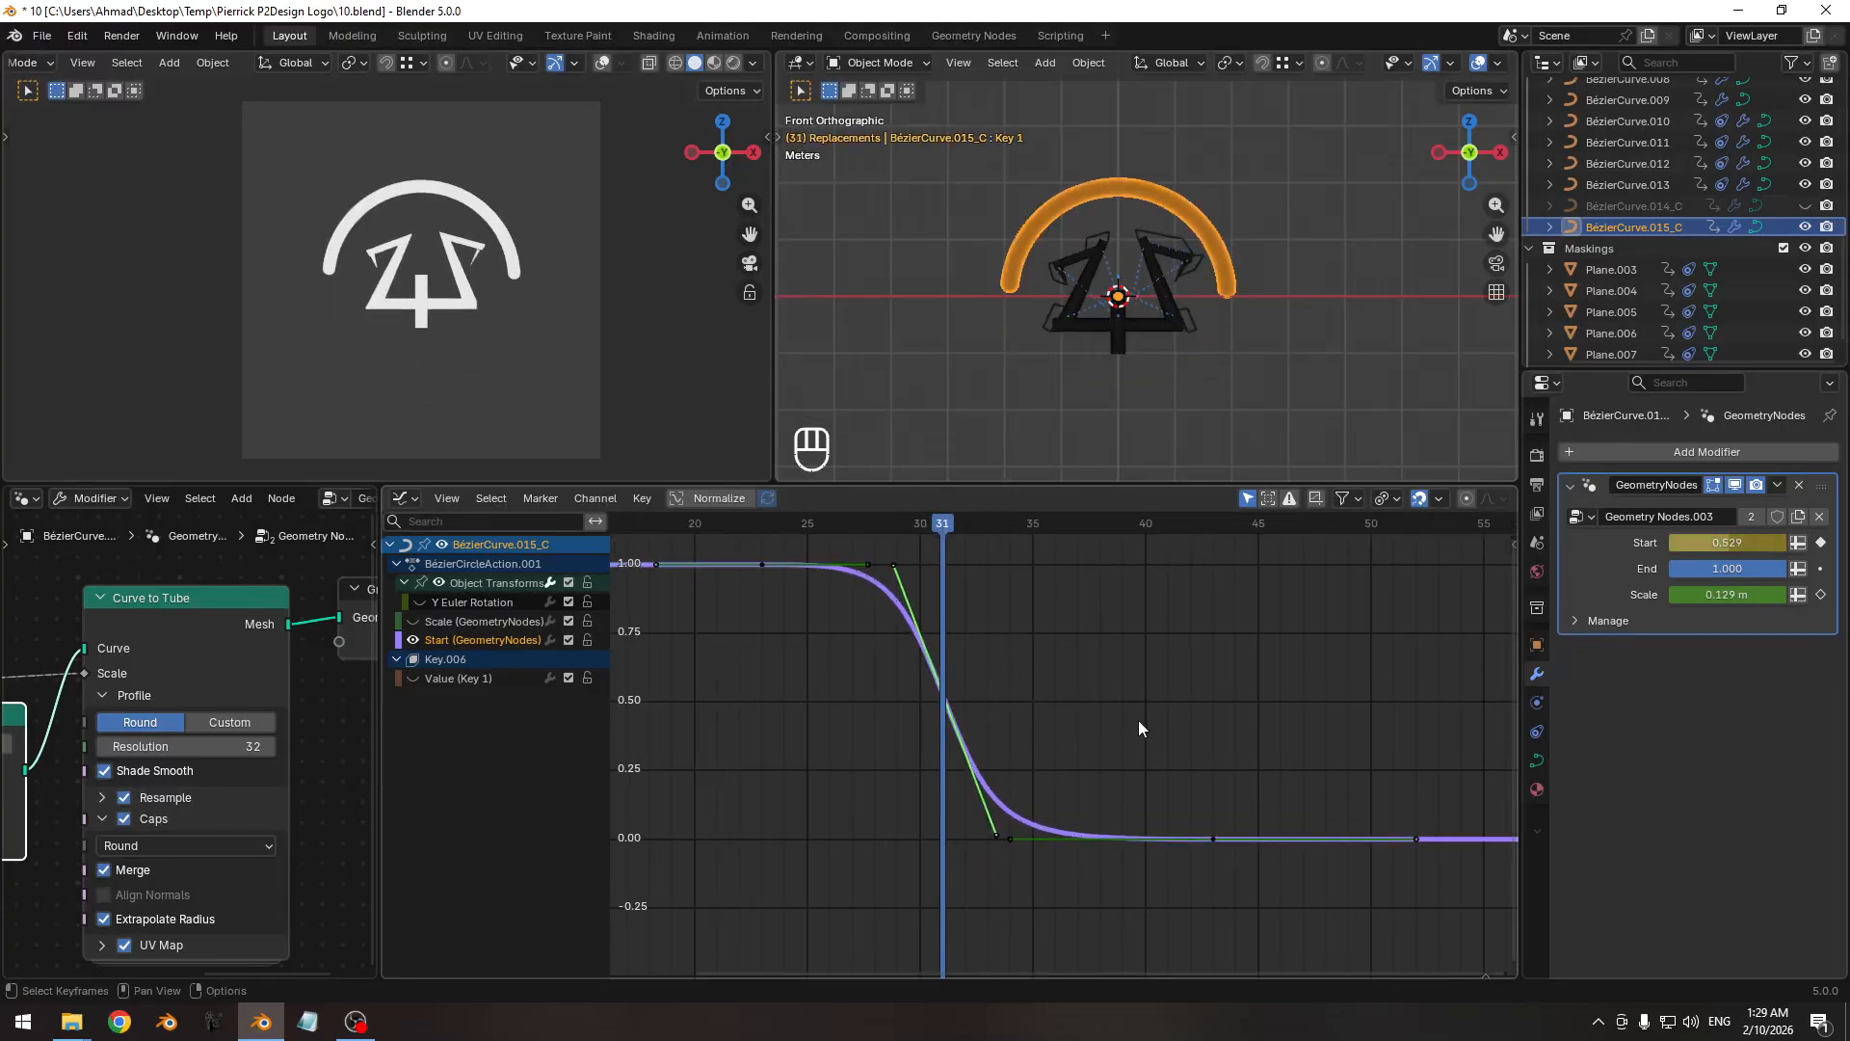
key("r")
left_click(1159, 659)
key("s")
left_click(1161, 709)
key("r")
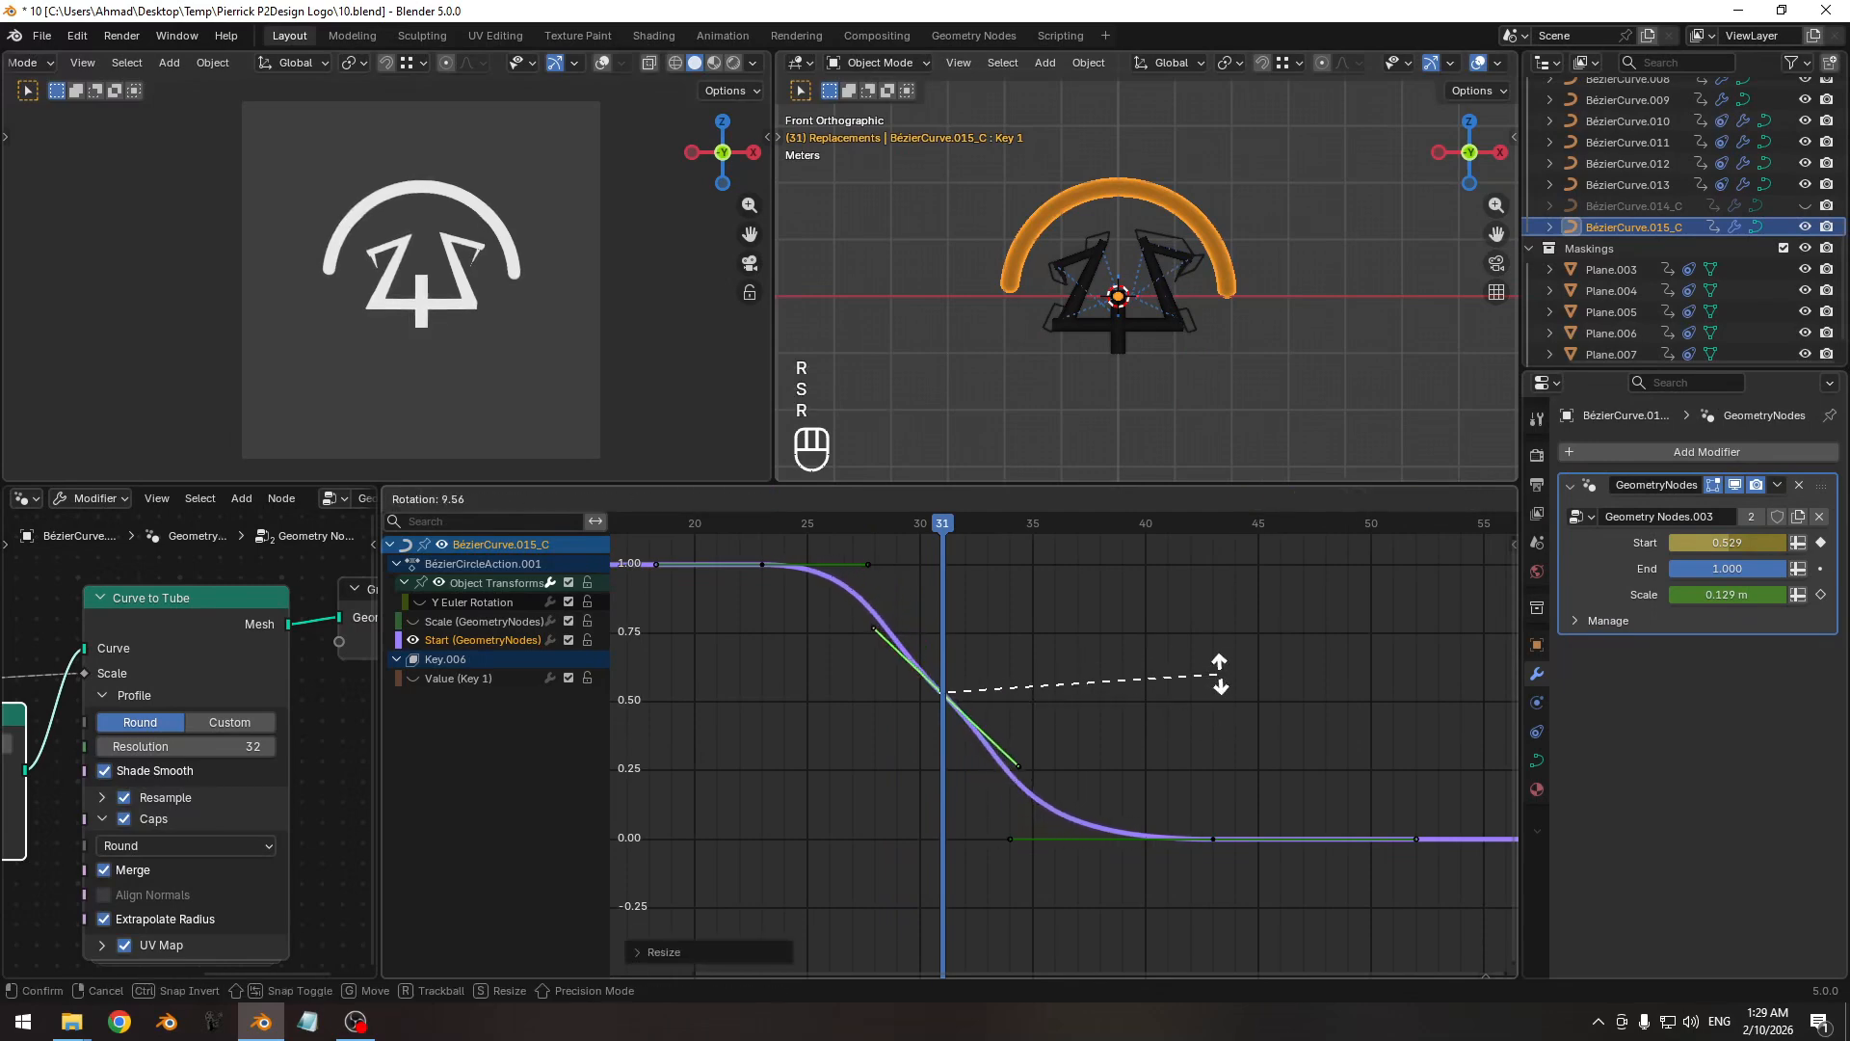
left_click(985, 589)
left_click_drag(940, 526, 801, 568)
key("space")
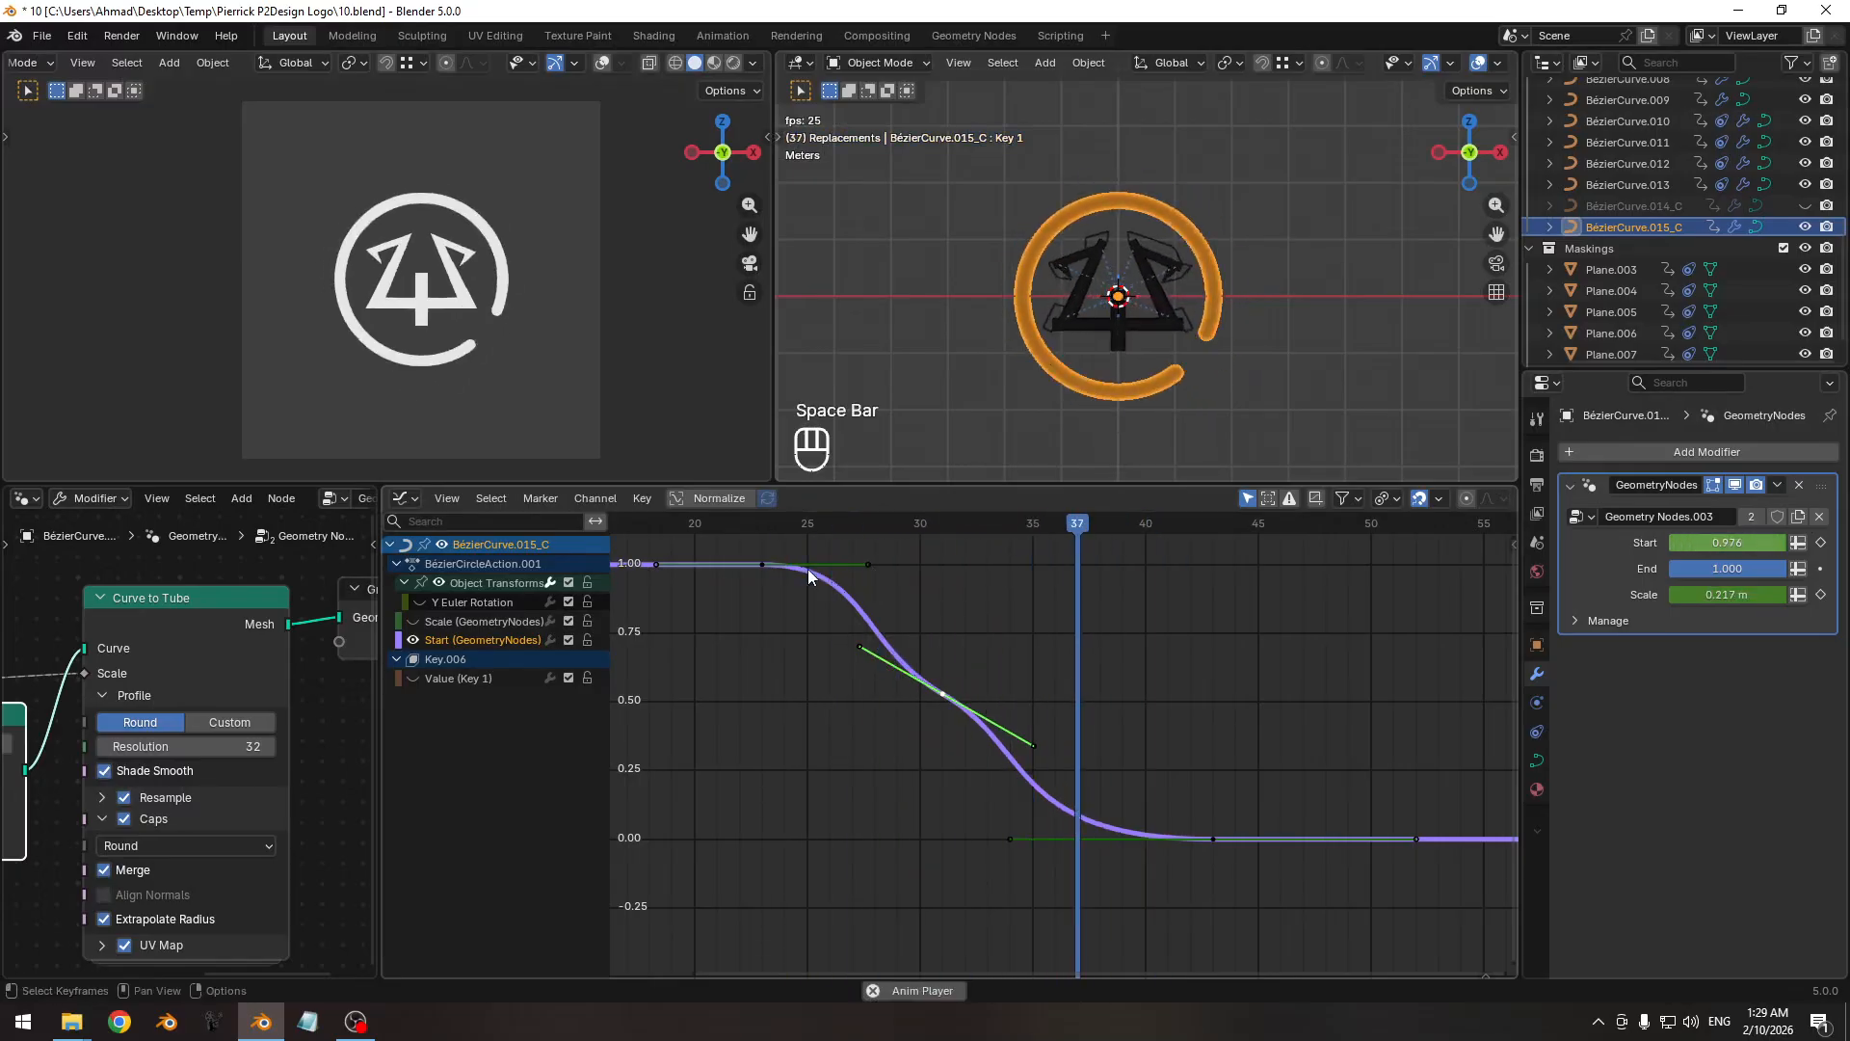
key("space")
Fine-tune the angle and length of the Start curve's middle handles, and slightly shorten the first keyframe's handles.
middle_click_drag(920, 663, 937, 649, "ctrl")
key("r")
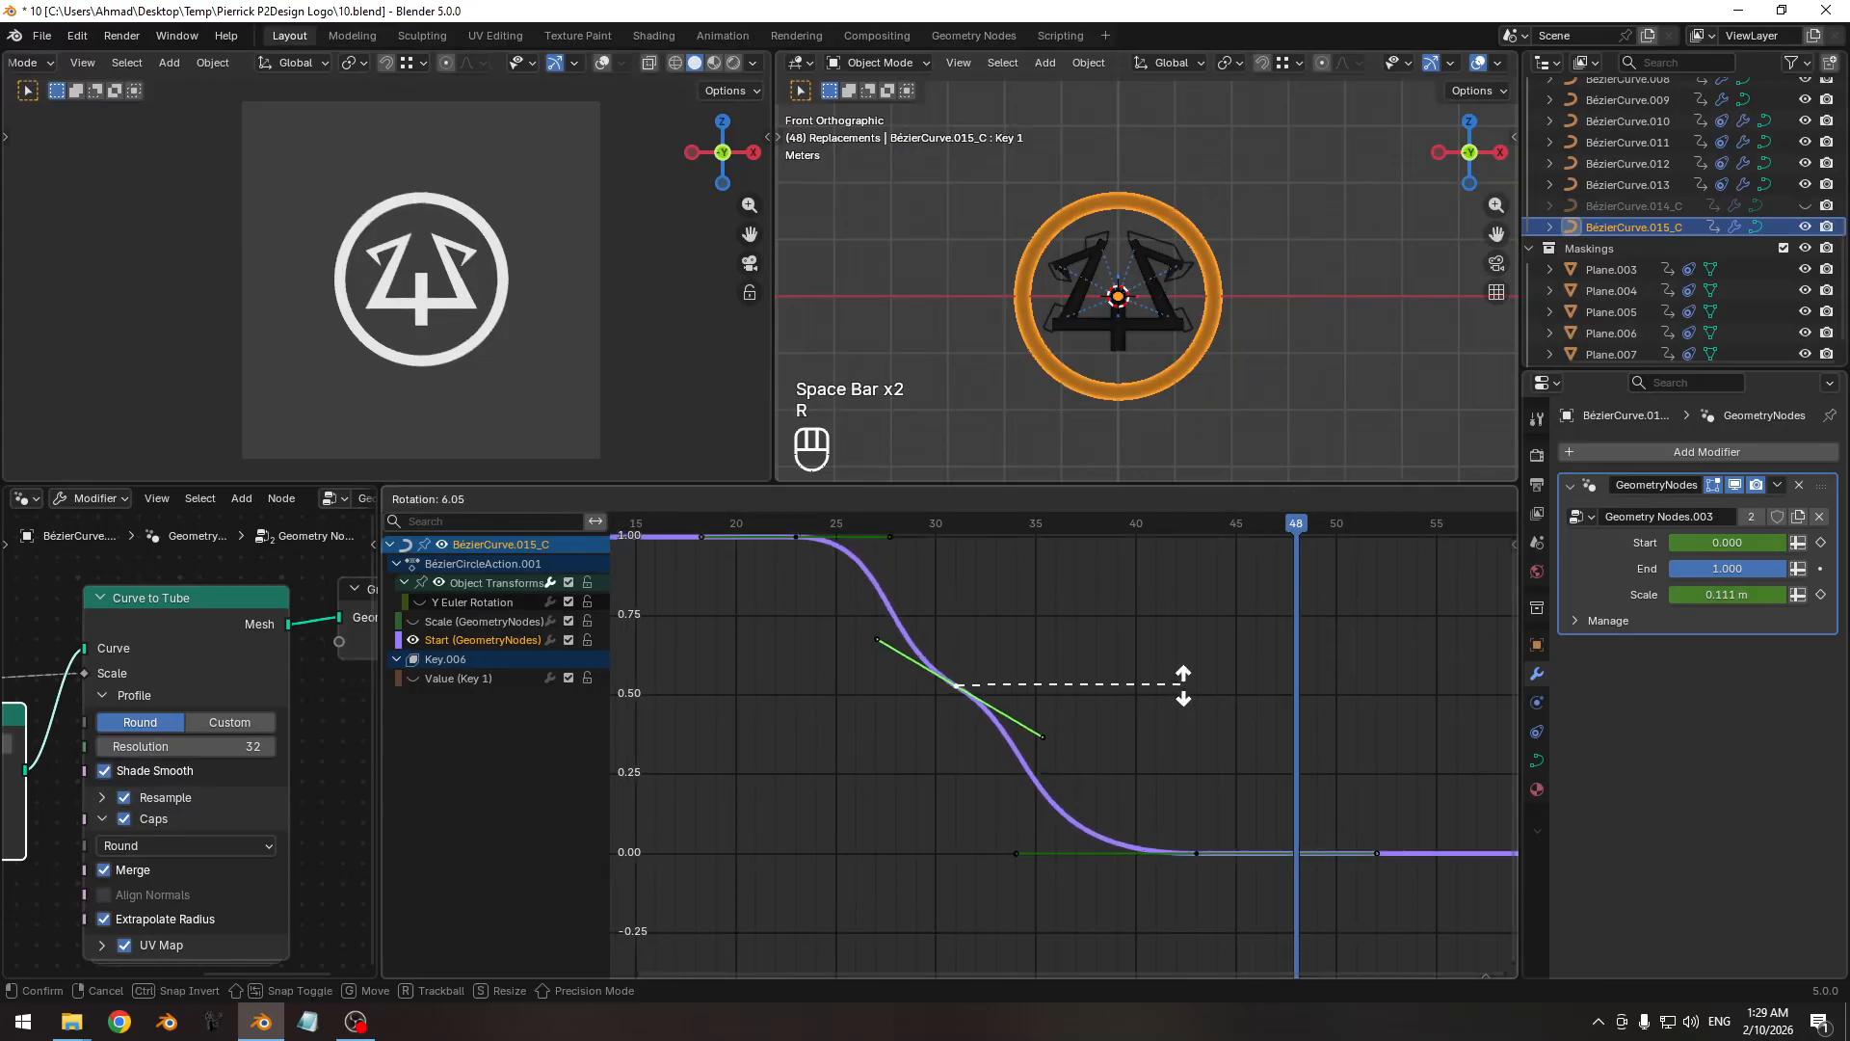
left_click(1190, 686)
key("s")
left_click(1183, 695)
middle_click_drag(831, 580, 827, 613, "ctrl")
left_click(826, 613)
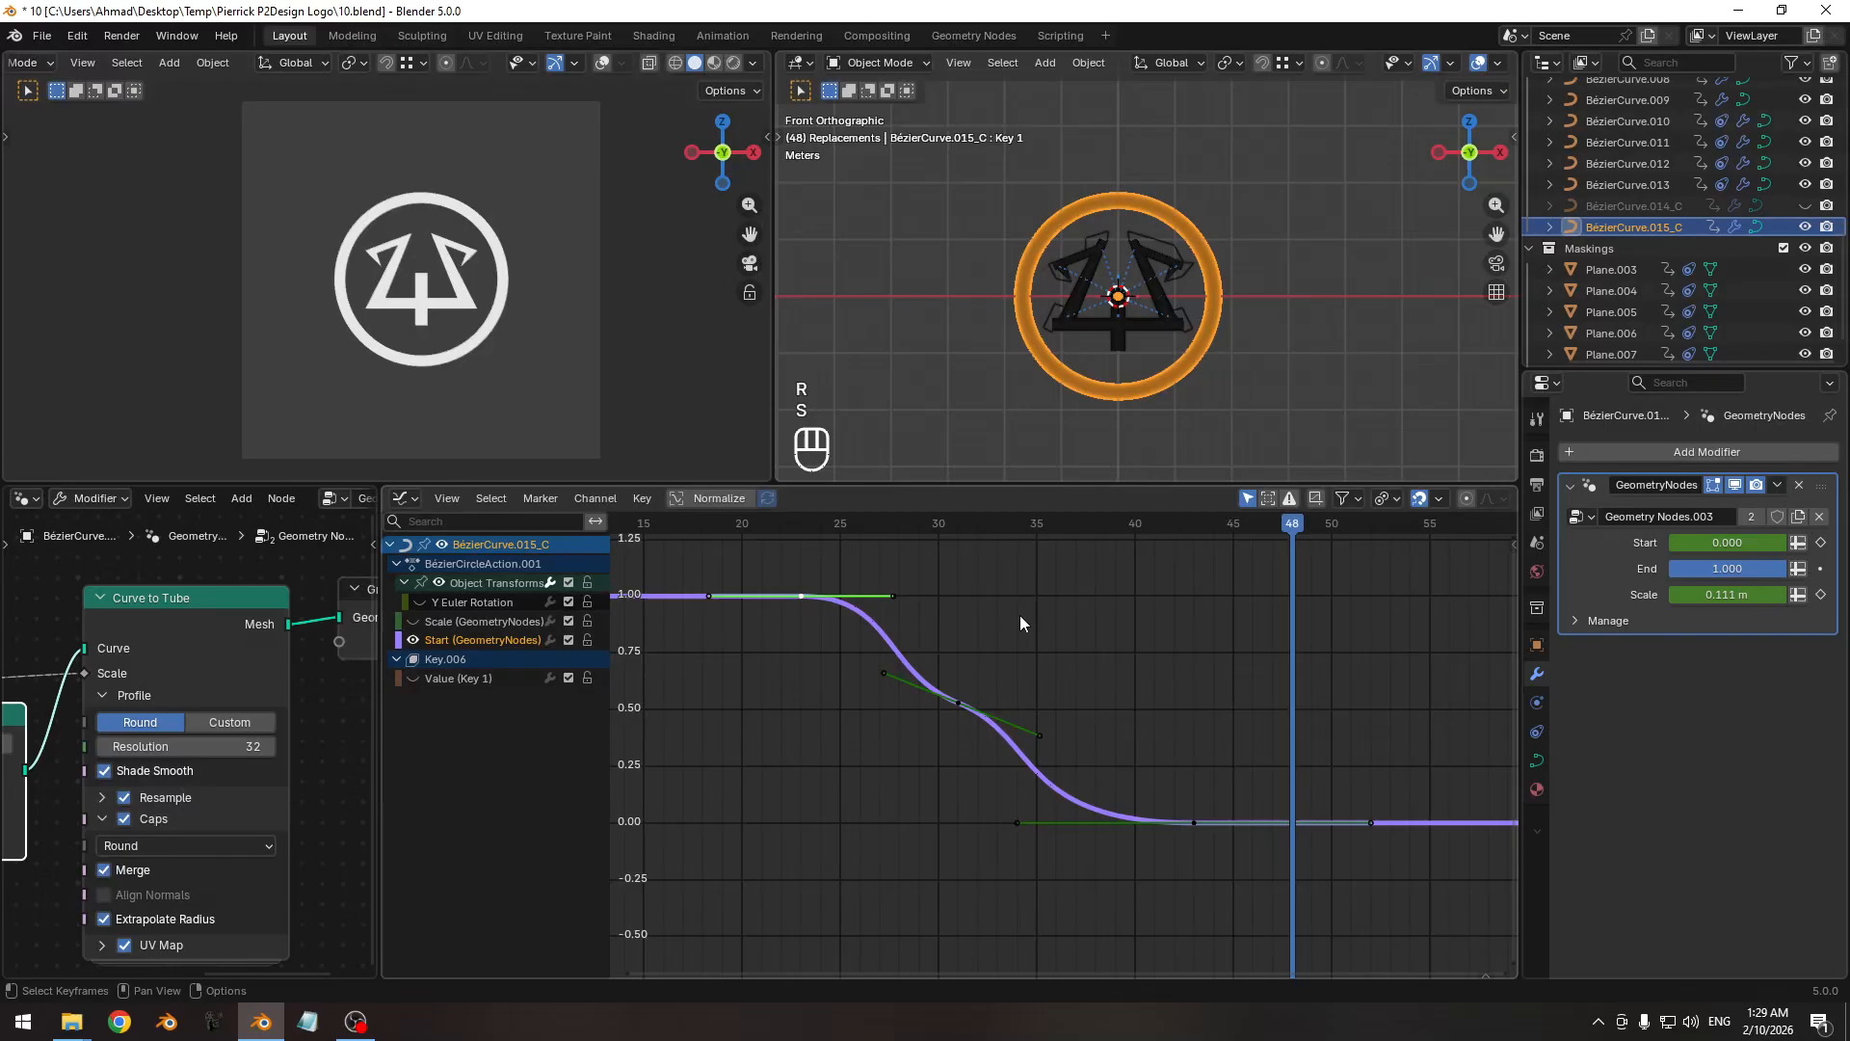
key("s")
left_click(1039, 675)
Move to frame 23, make it the scaling pivot, and select all keyframes of the Start curve.
middle_click_drag(1202, 717, 1184, 715, "ctrl")
left_click(841, 525)
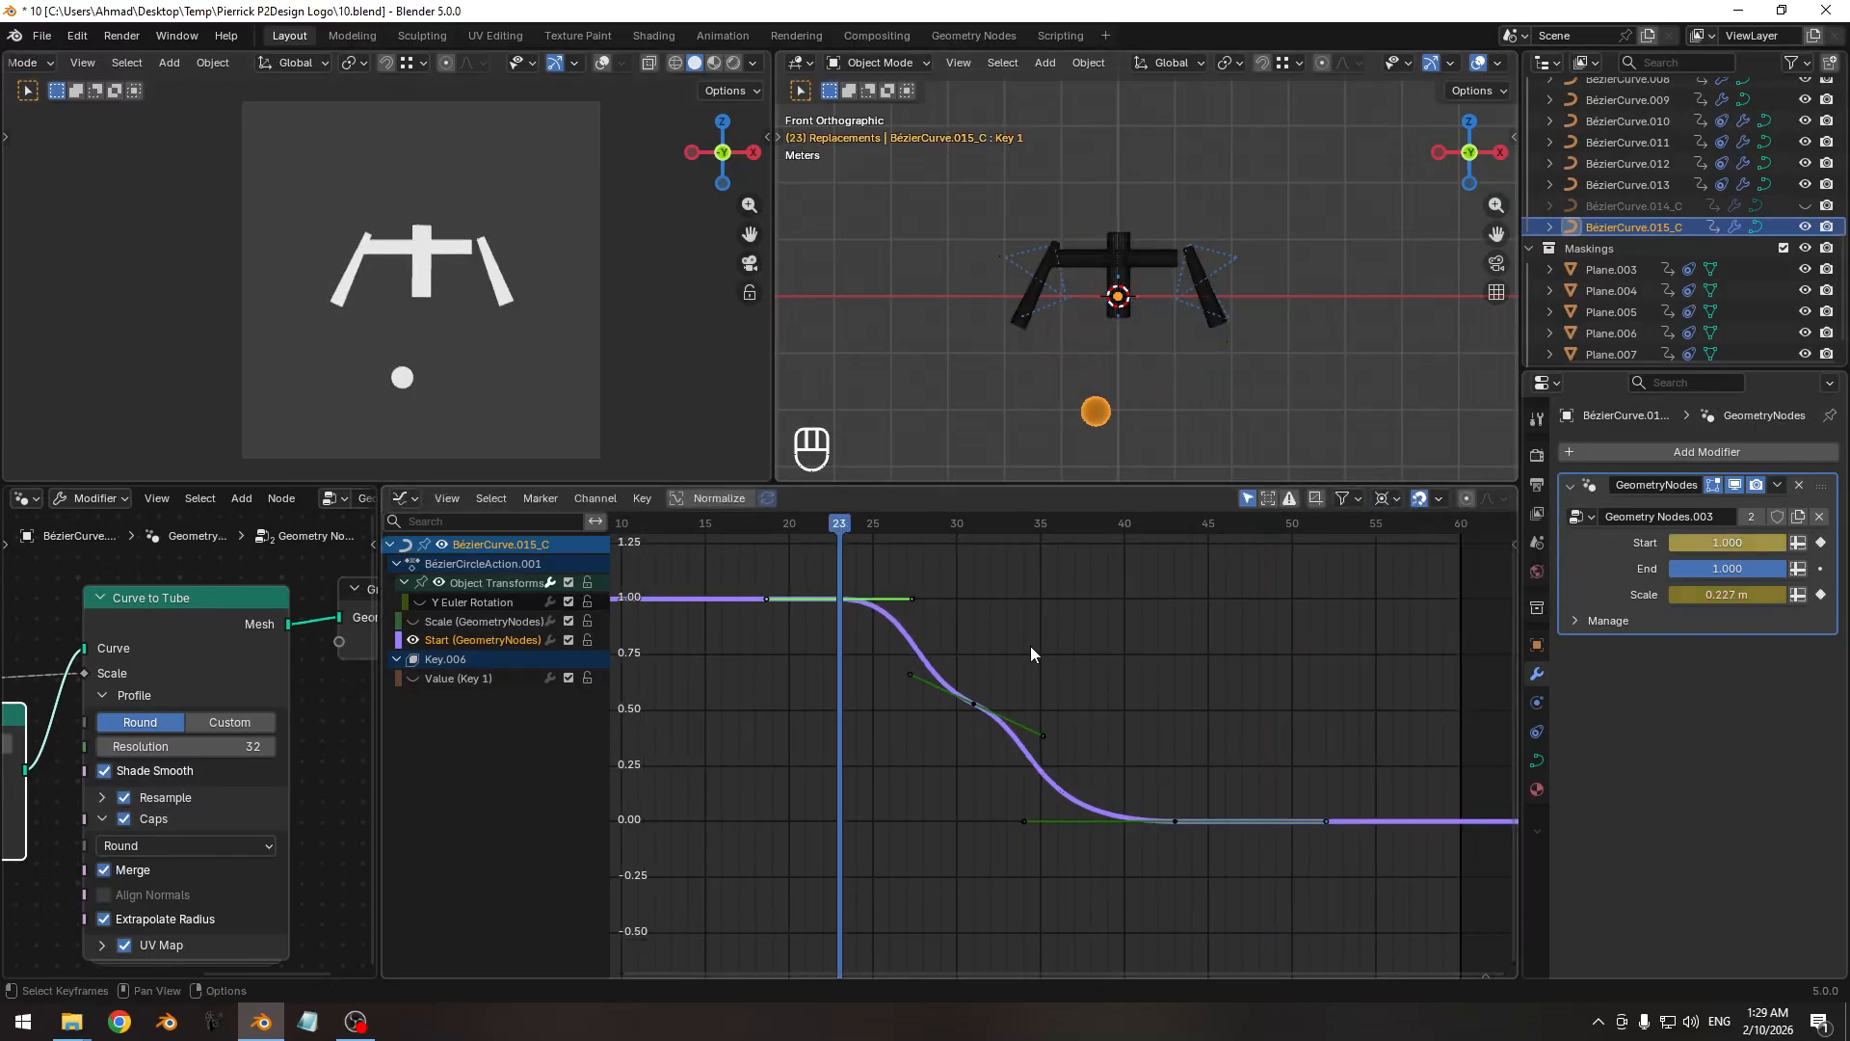
key("shift+s")
key("a")
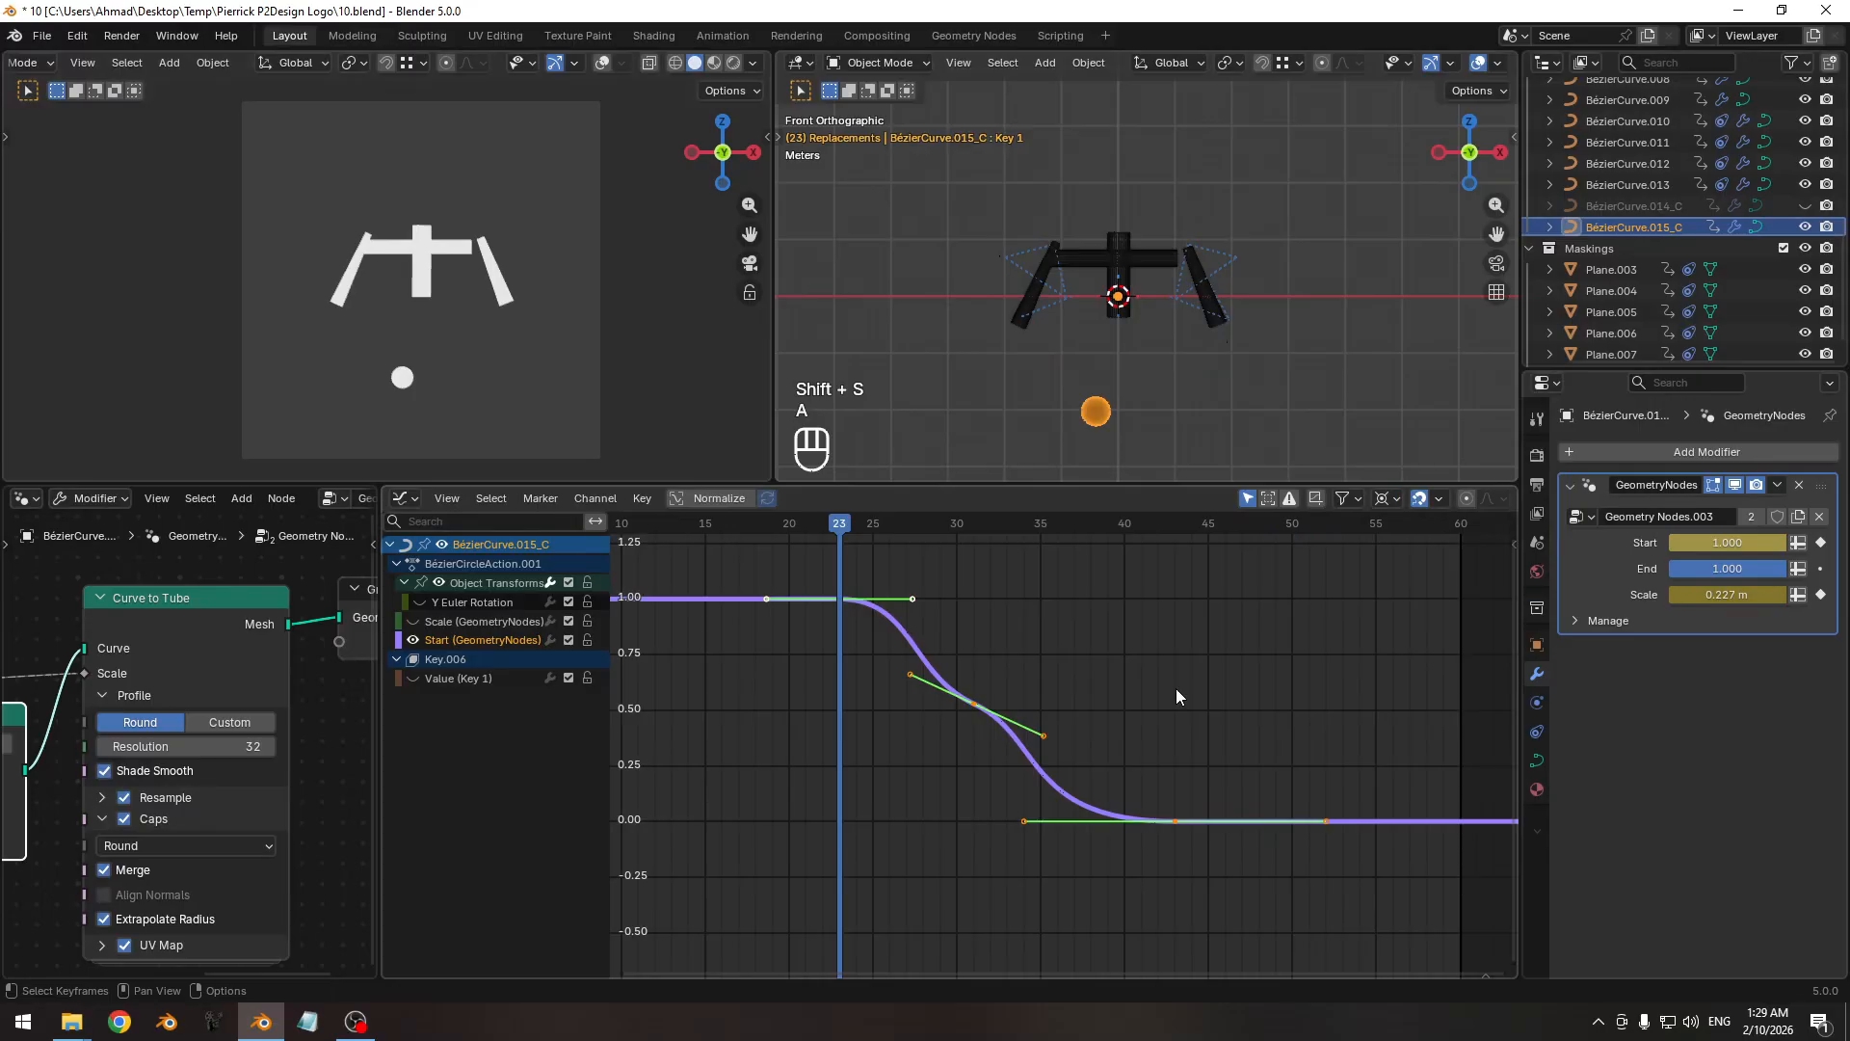
left_click(1418, 498)
Try stretching the Start keyframes in time so the last one reaches about frame 52, play back, and undo the scaling.
key("s")
key("x")
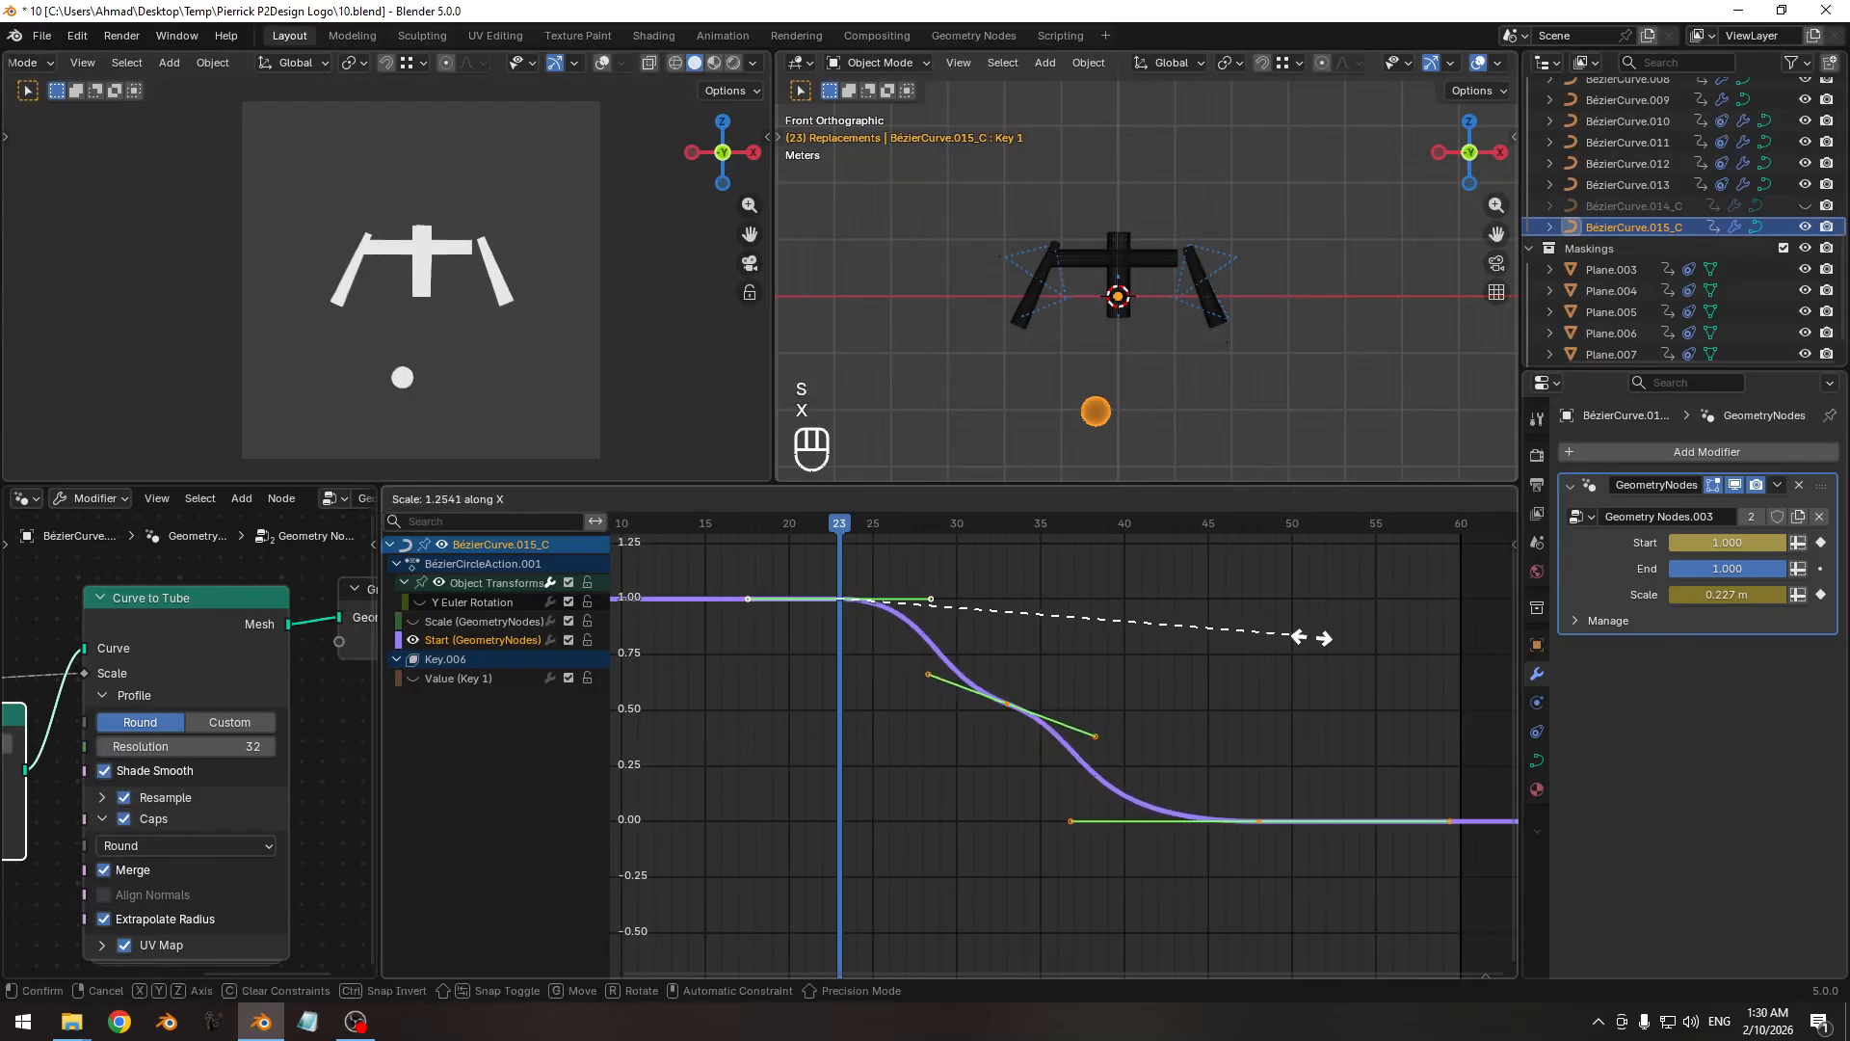
left_click(1384, 637)
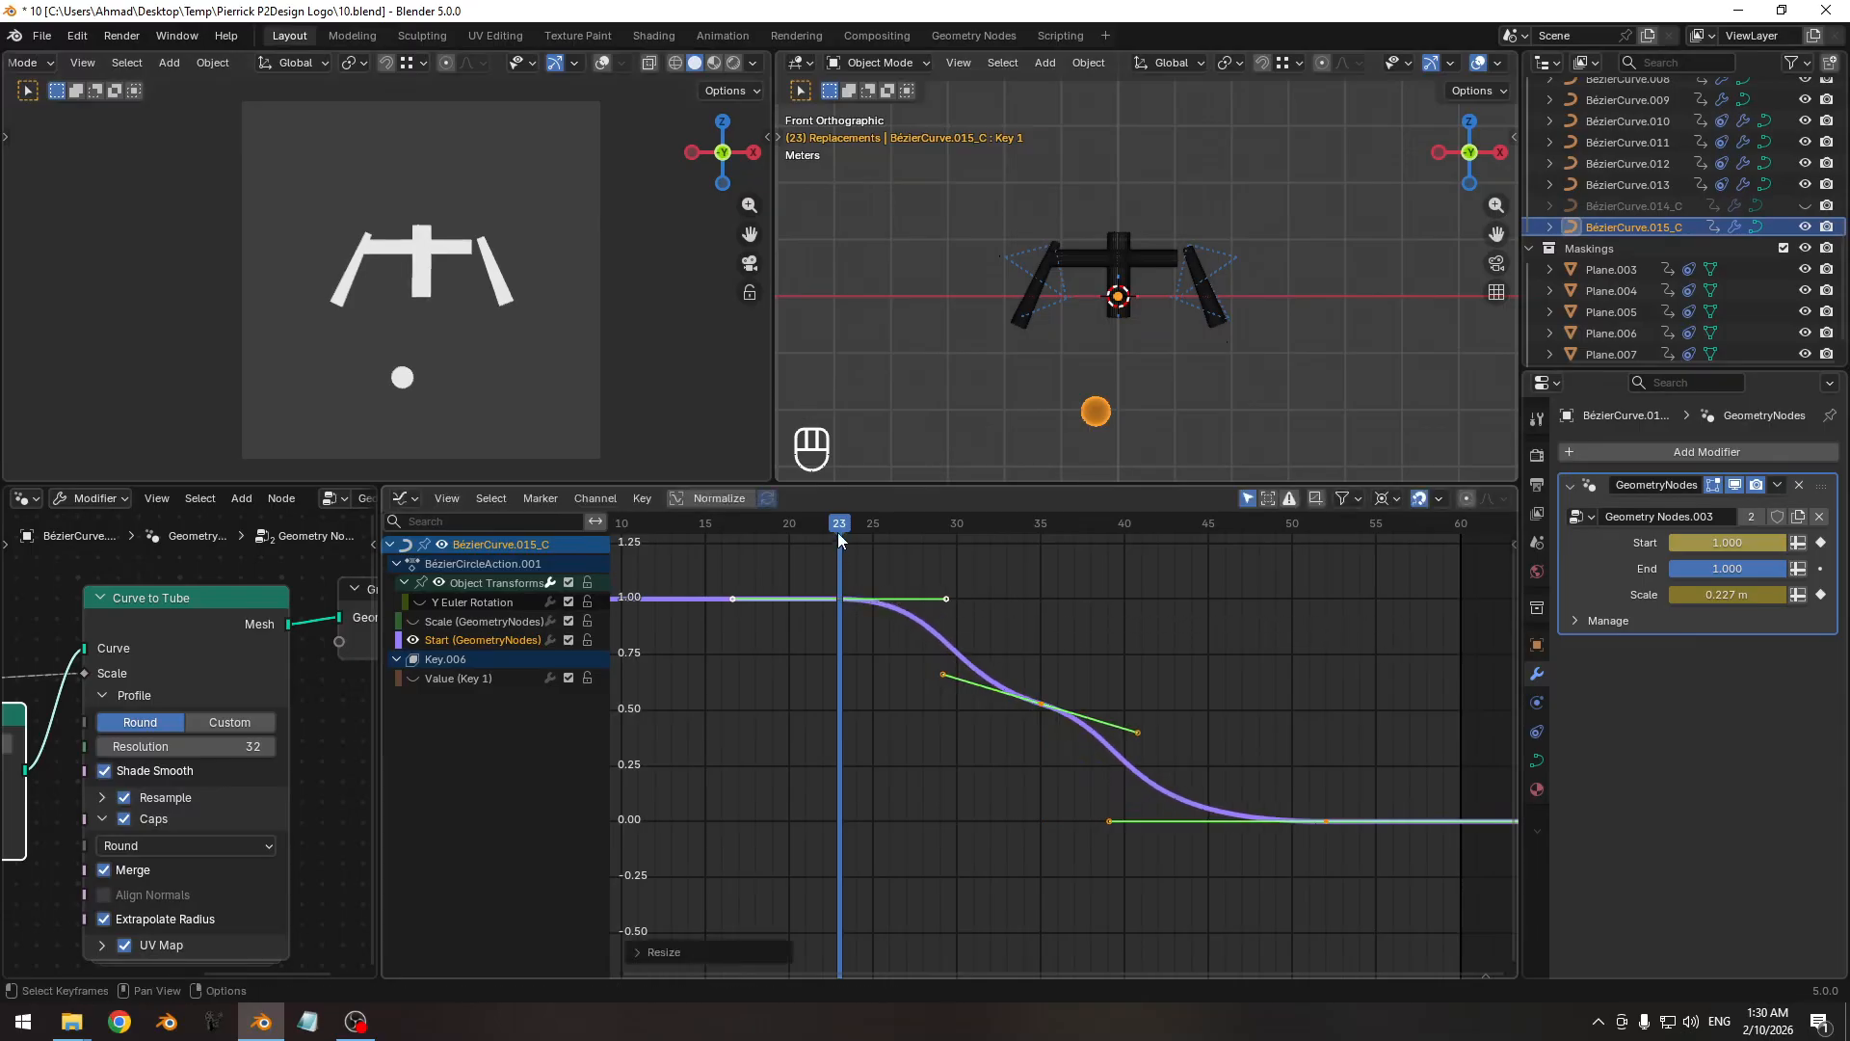
mouse_move(839, 532)
left_mouse_down()
mouse_move(917, 528)
mouse_move(818, 532)
left_mouse_up()
key("space")
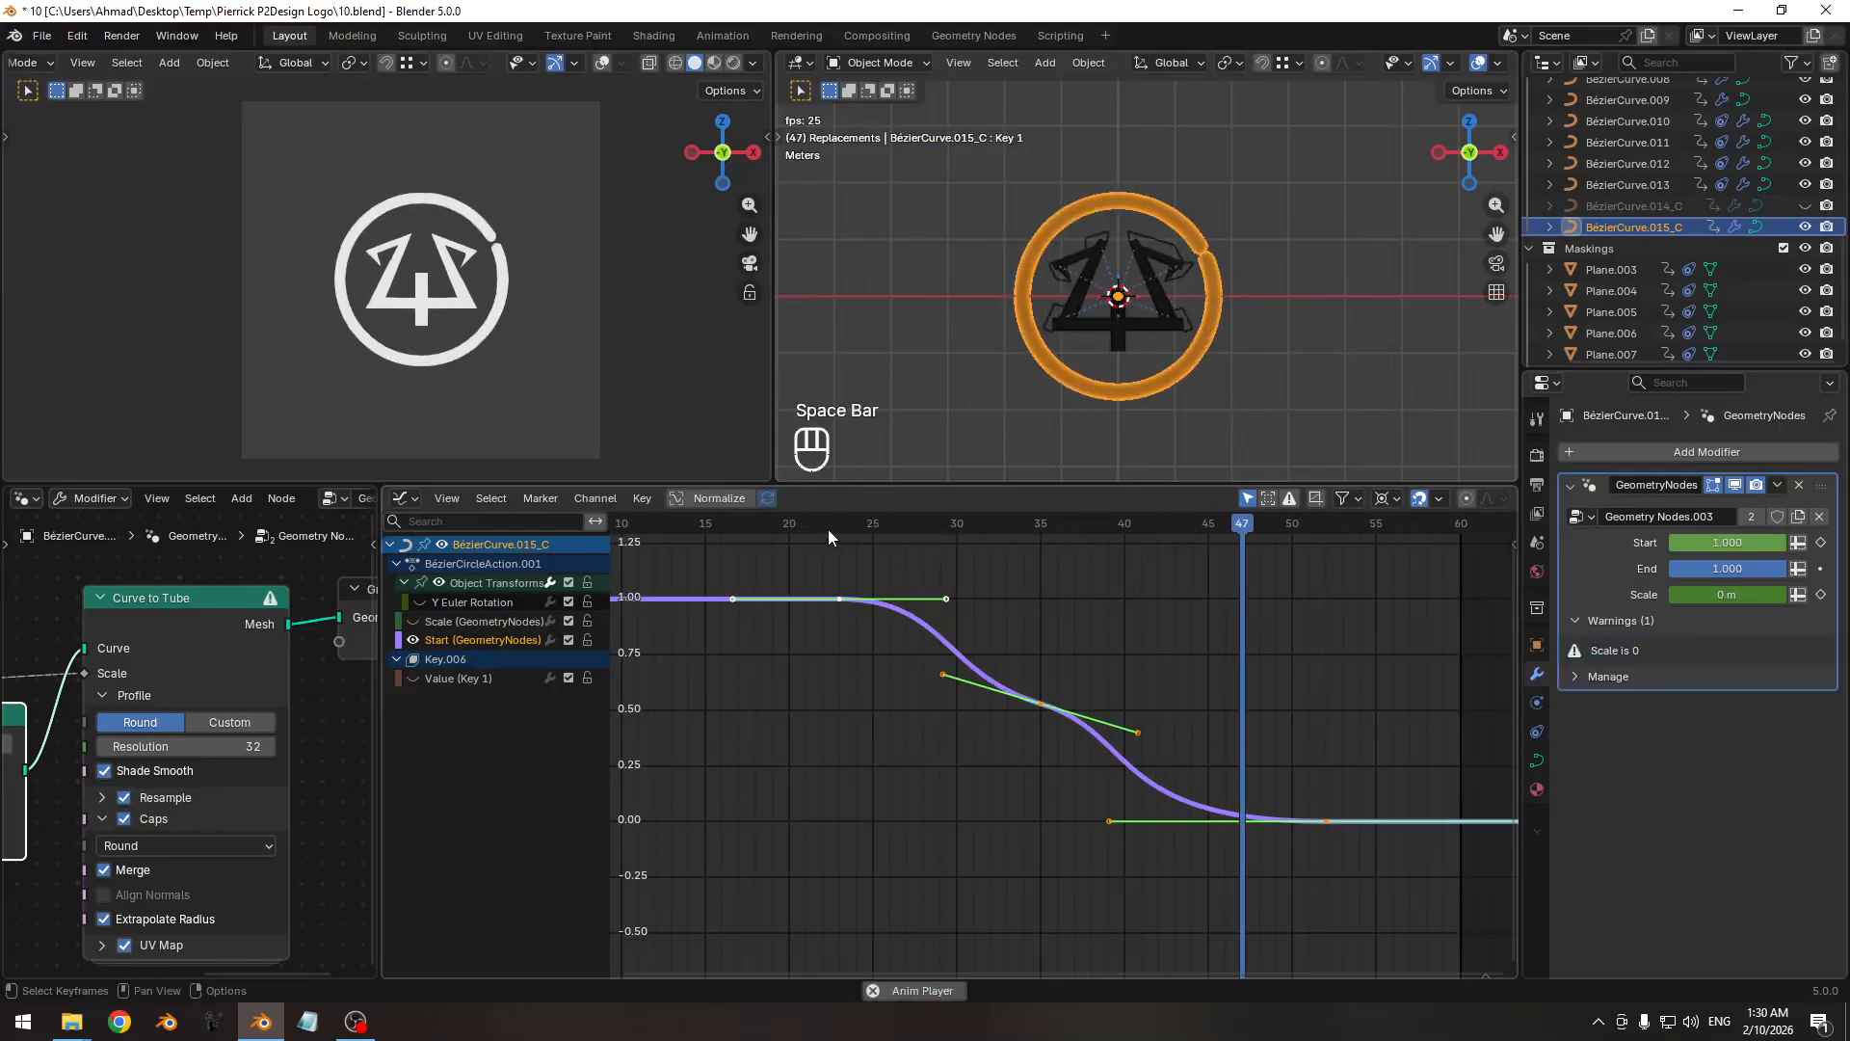
key("space")
key("ctrl+z")
key("ctrl+z")
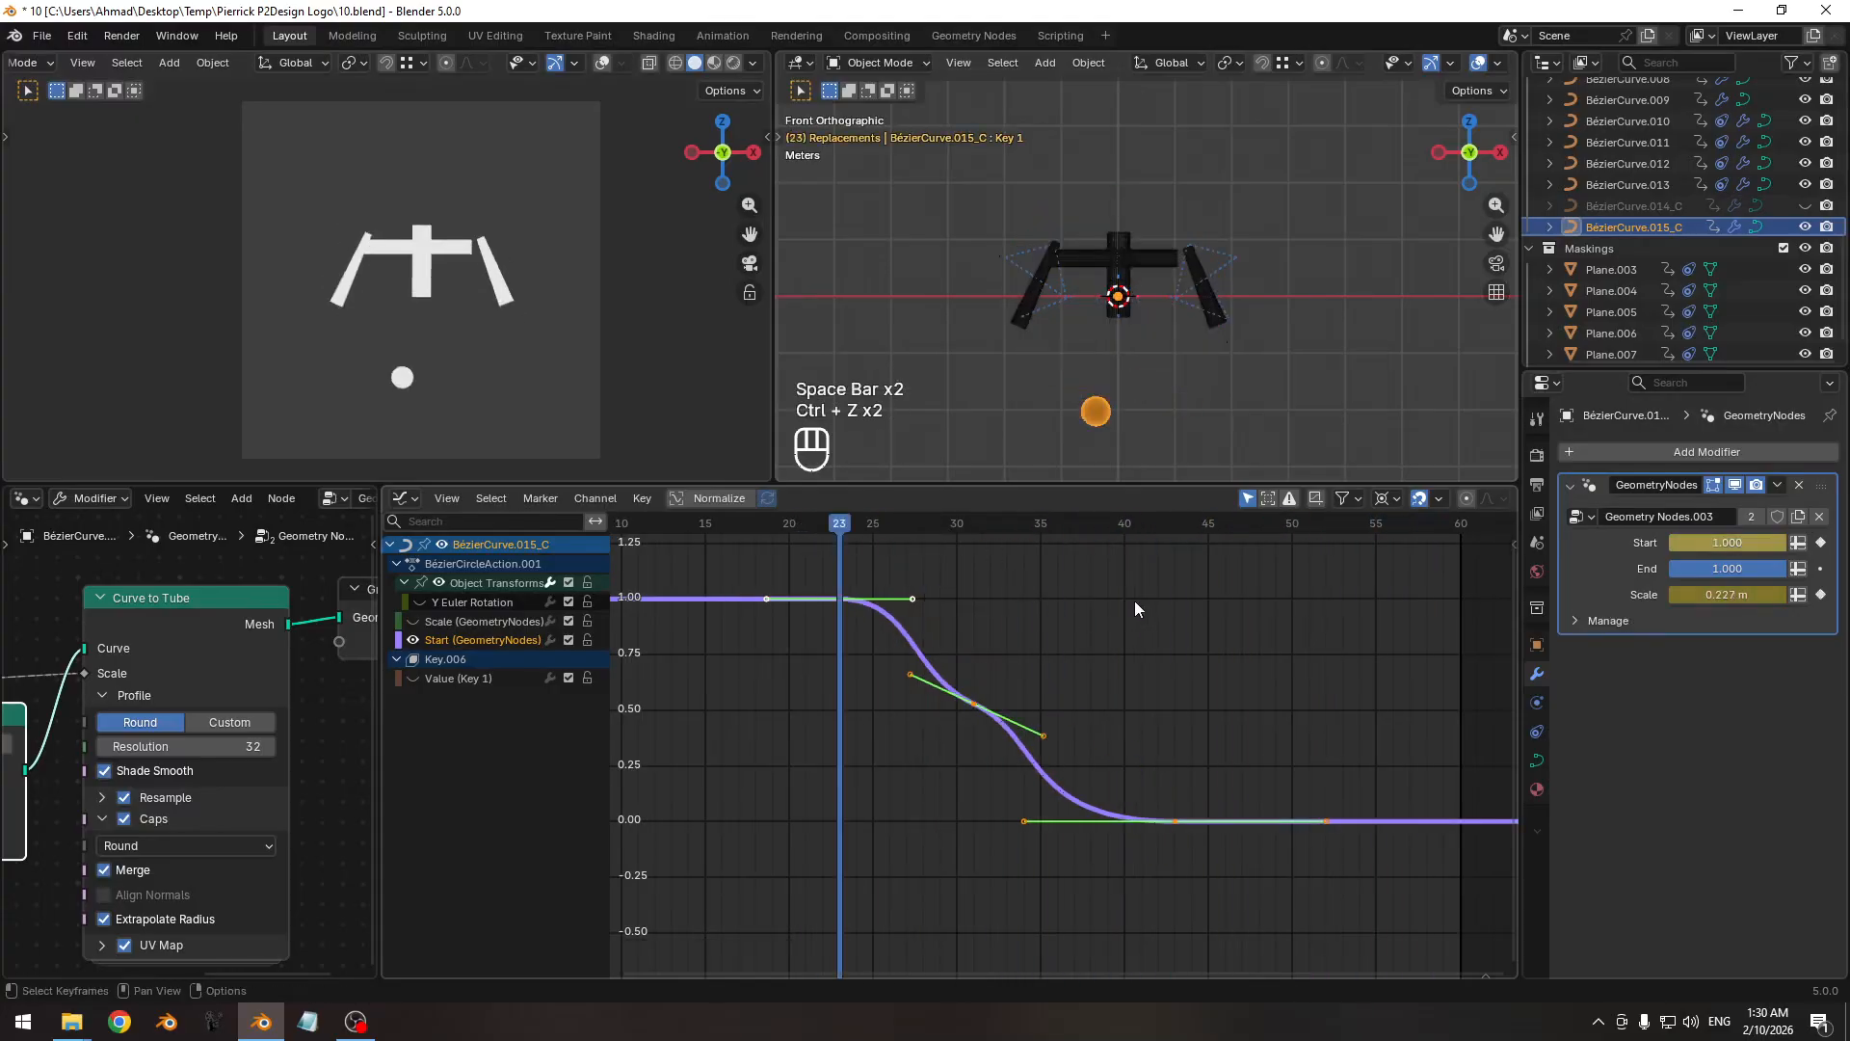
key("s")
key("x")
key("KP_1")
key("KP_Decimal")
key("KP_5")
key("Escape")
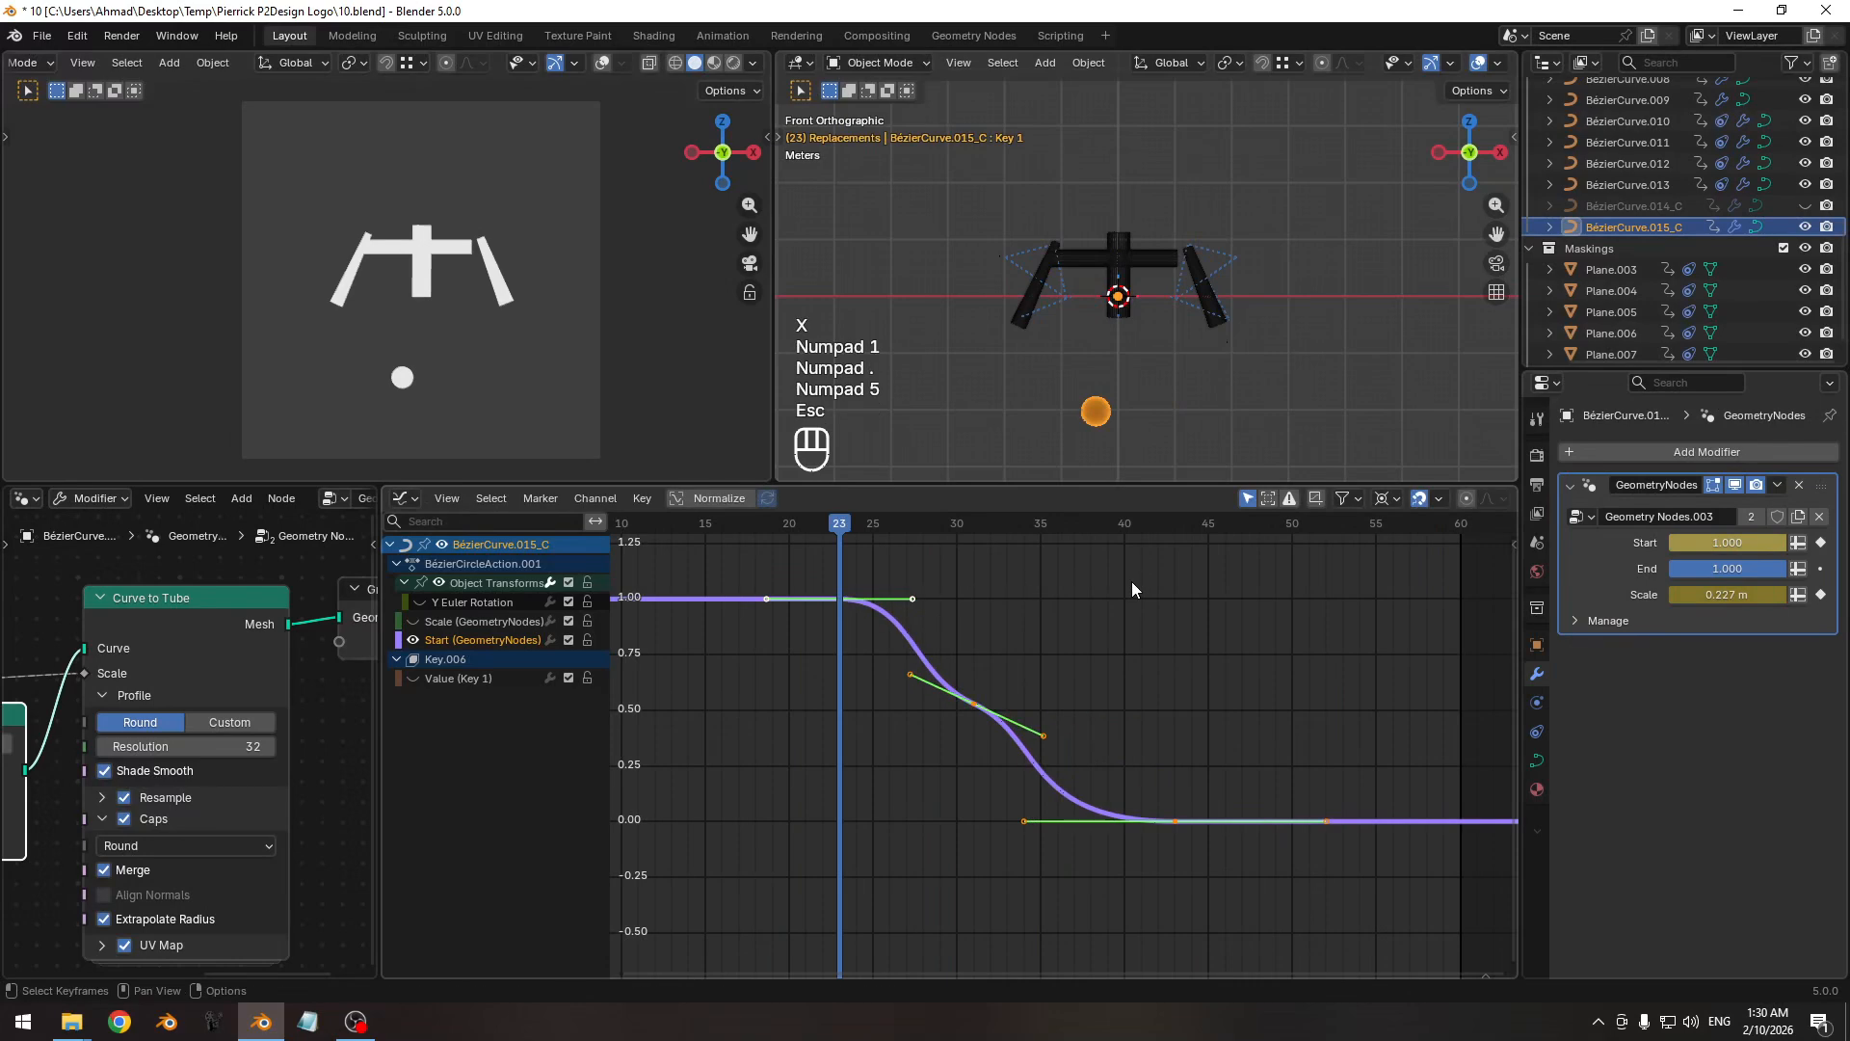
Scale all Start keyframes by 1.2 along the time axis about frame 23.
key("s")
key("x")
key("KP_1")
key("KP_Decimal")
key("KP_2")
key("KP_Enter")
Play back the animation, including from frame 12, to review the timing of the ring's growth.
key("space")
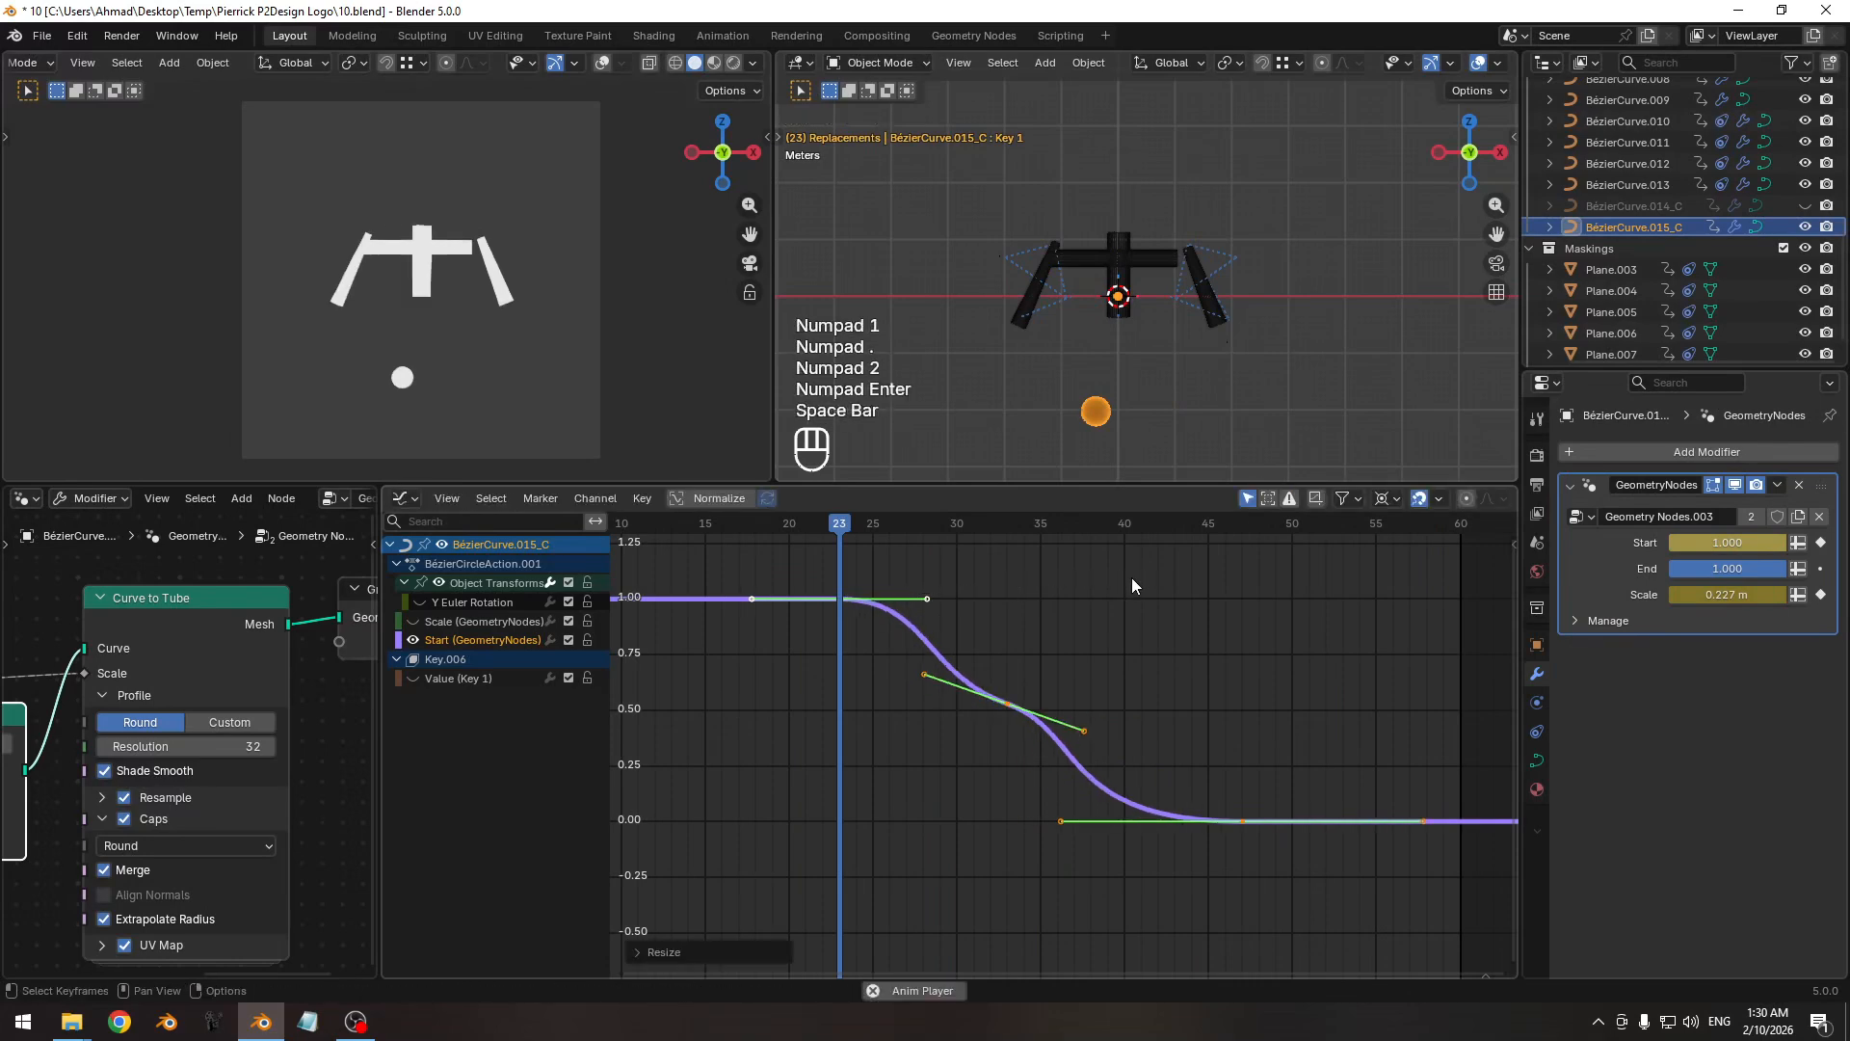
key("space")
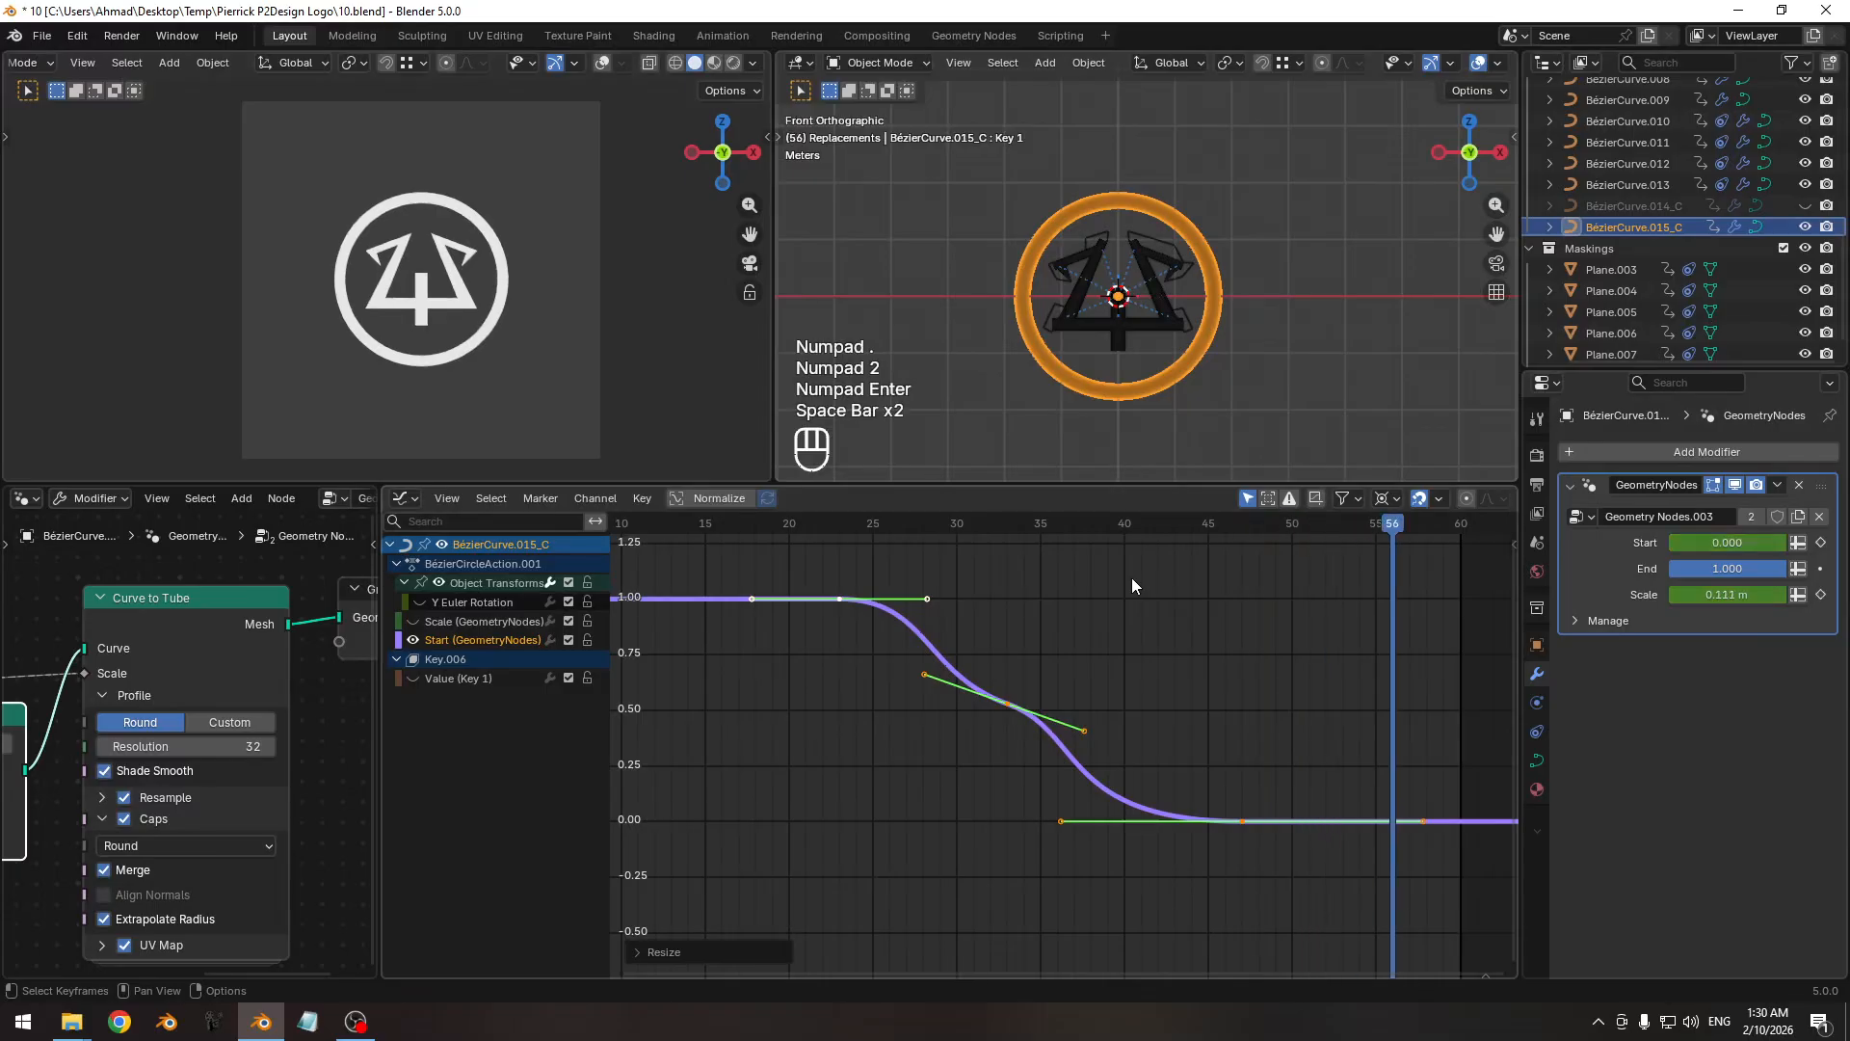
middle_click_drag(1082, 607, 1021, 605, "ctrl")
key("Pause")
key("Pause")
left_click(895, 526)
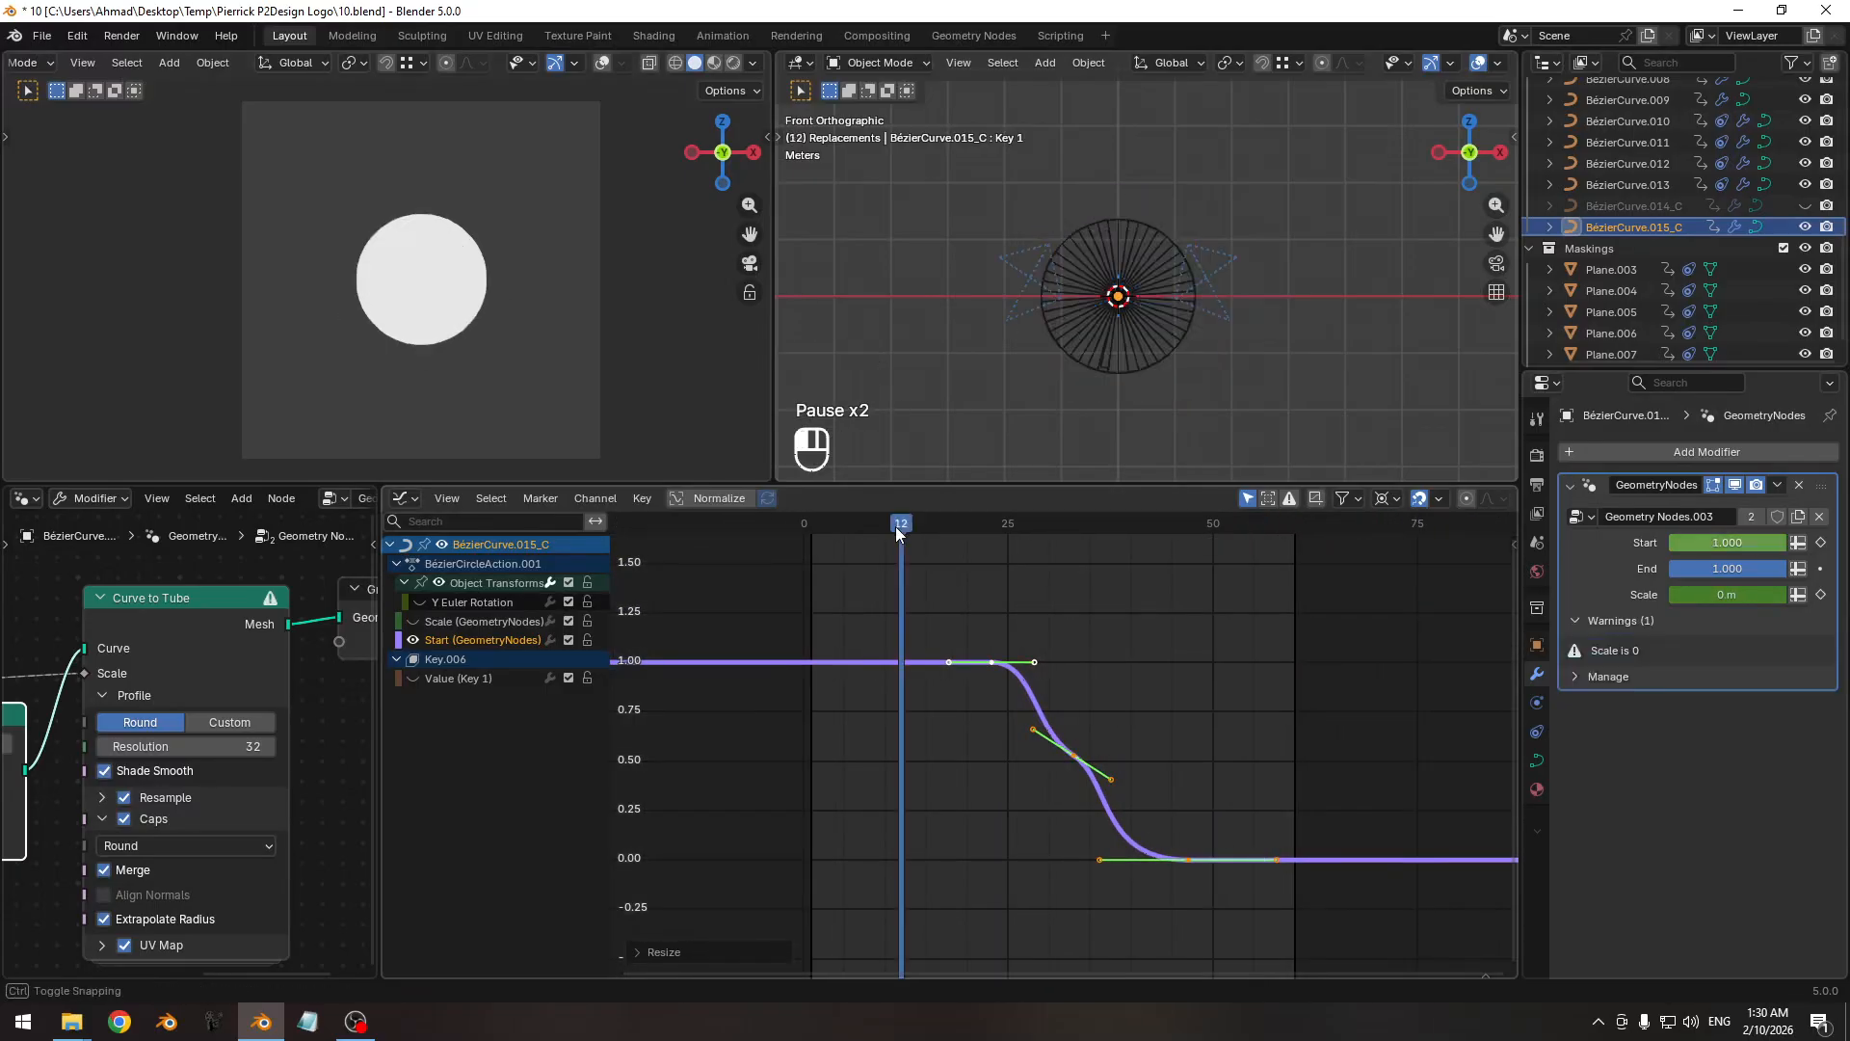
key("space")
key("space")
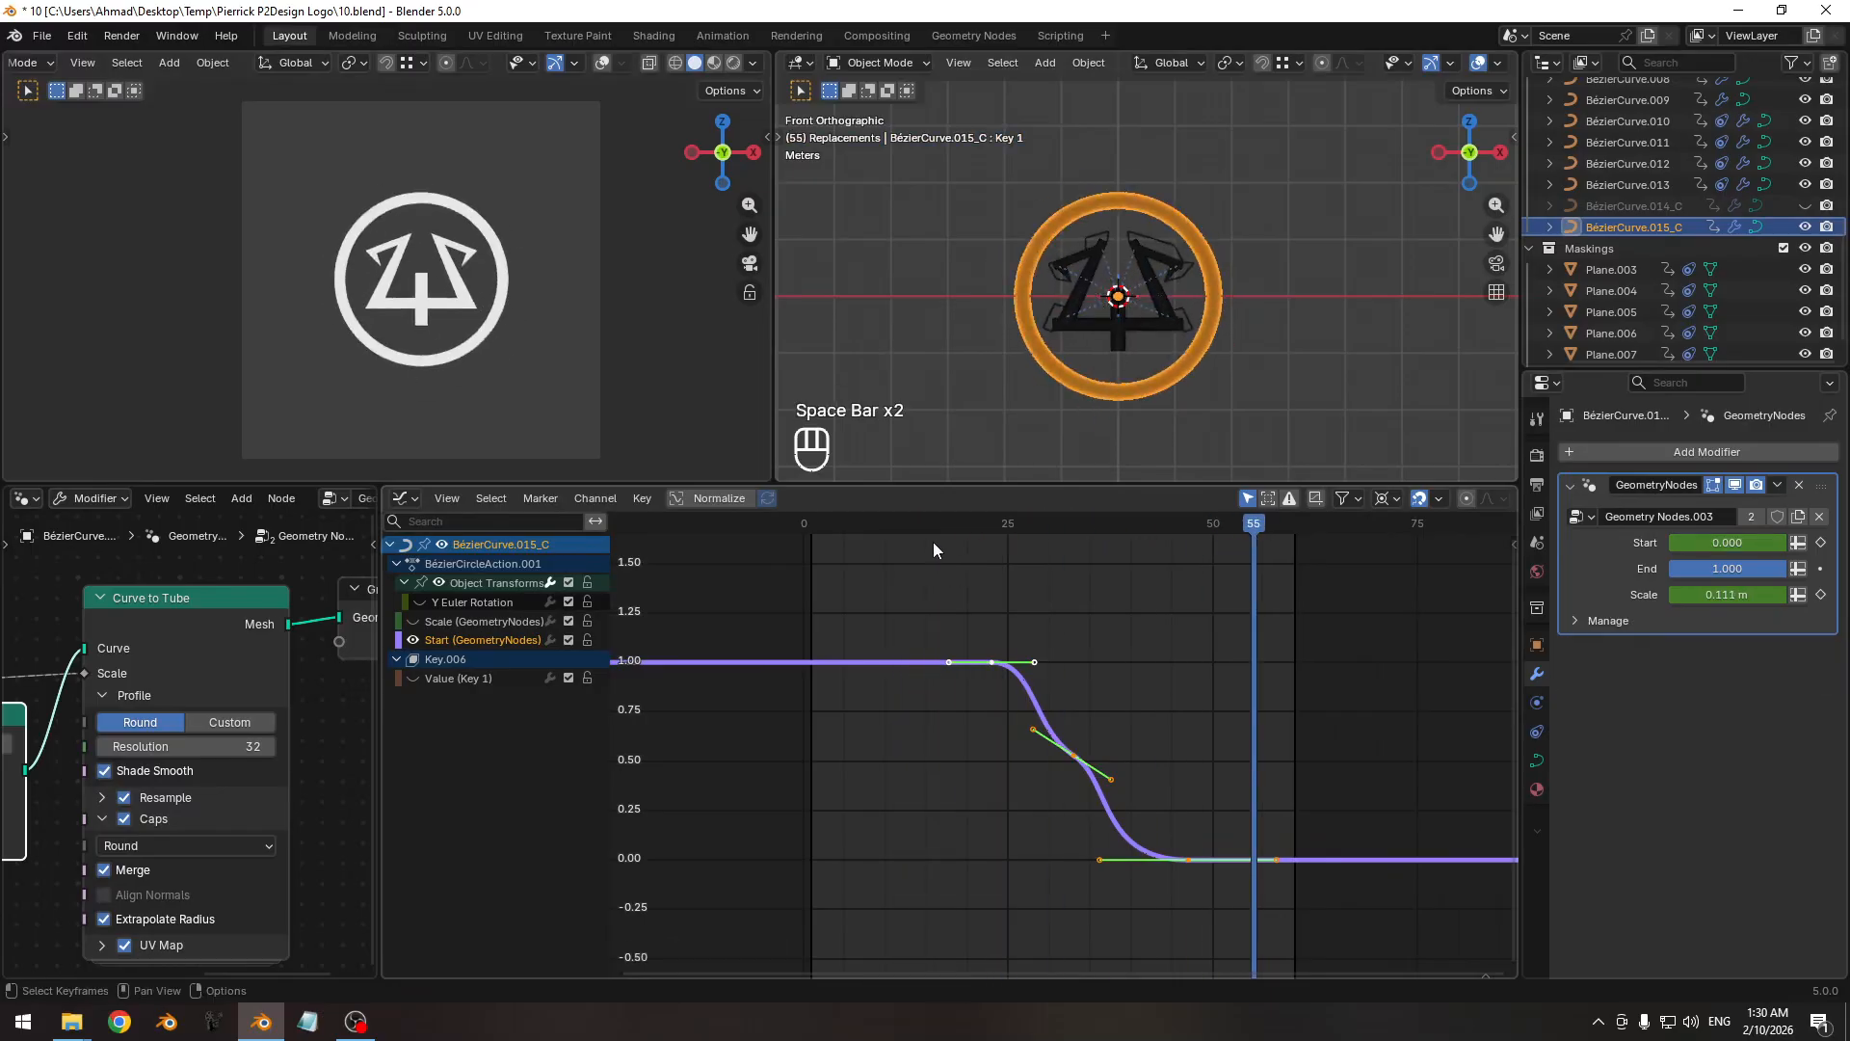
Play back the animation repeatedly to examine the timing of the ring's growth around the logo.
key("space")
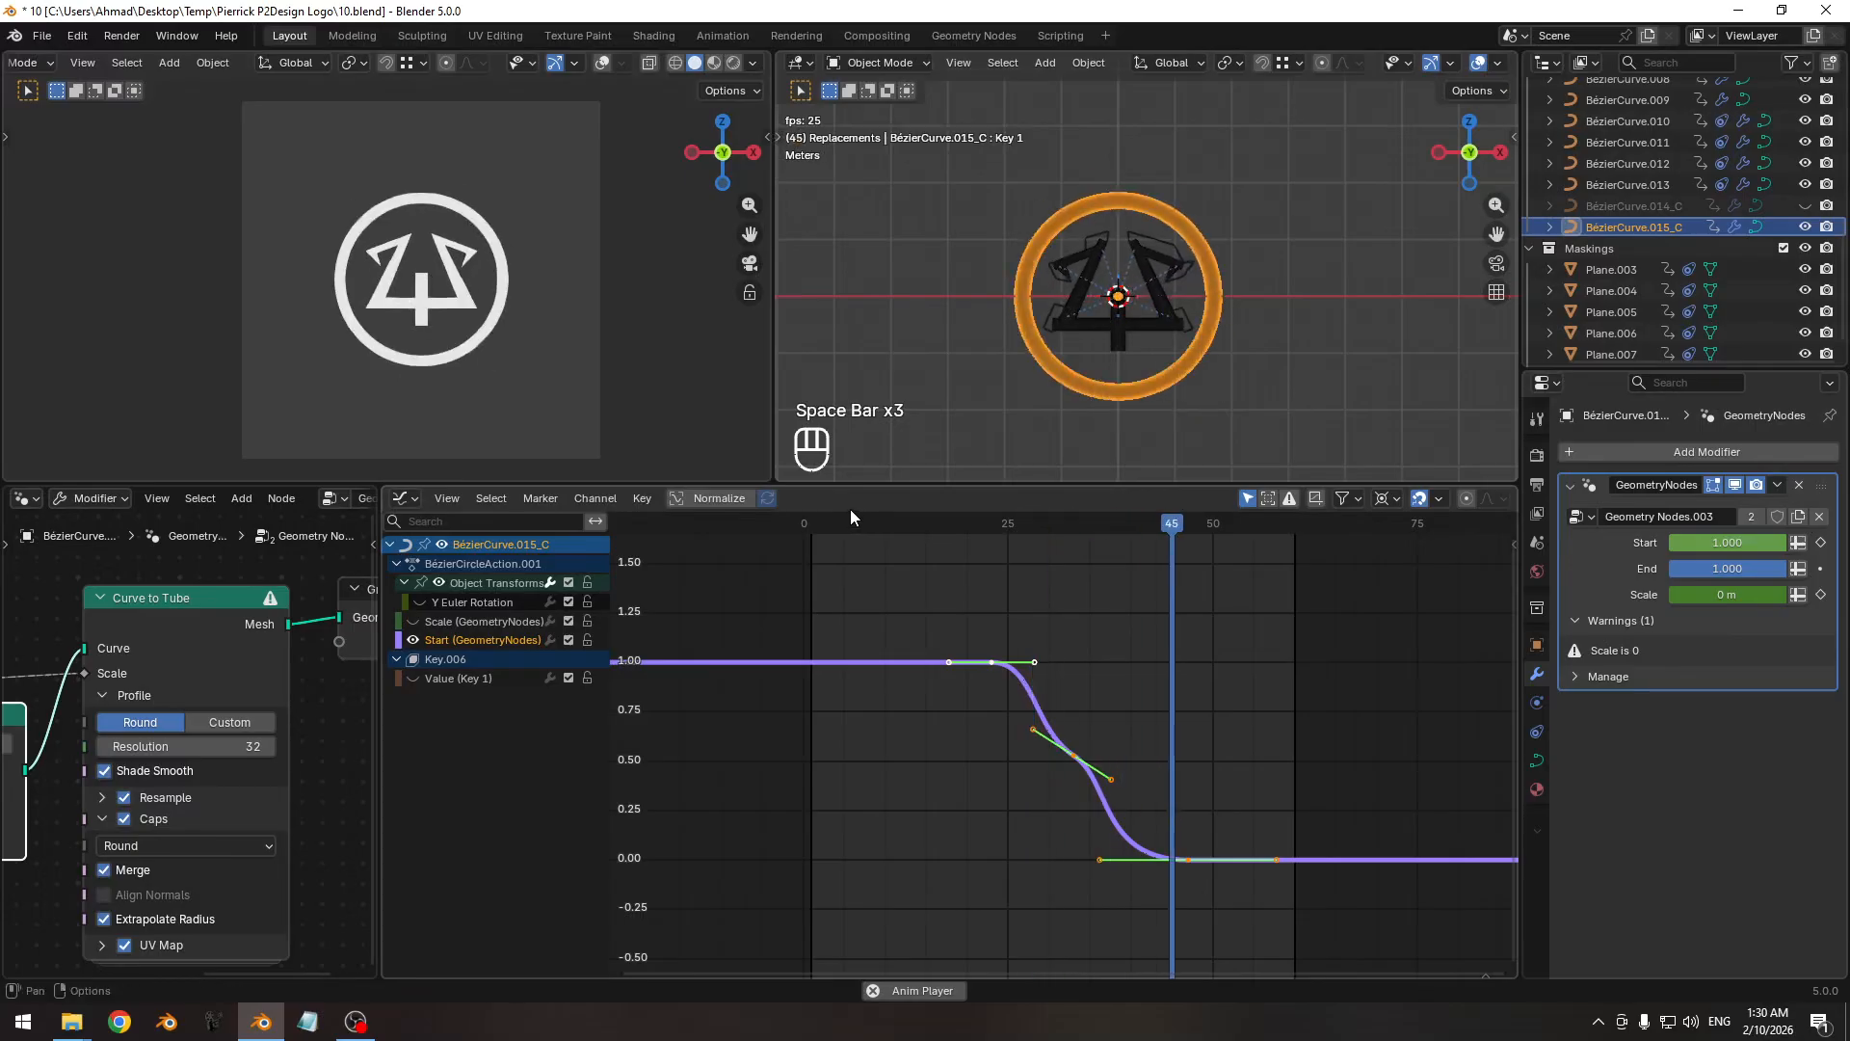
key("space")
key("space")
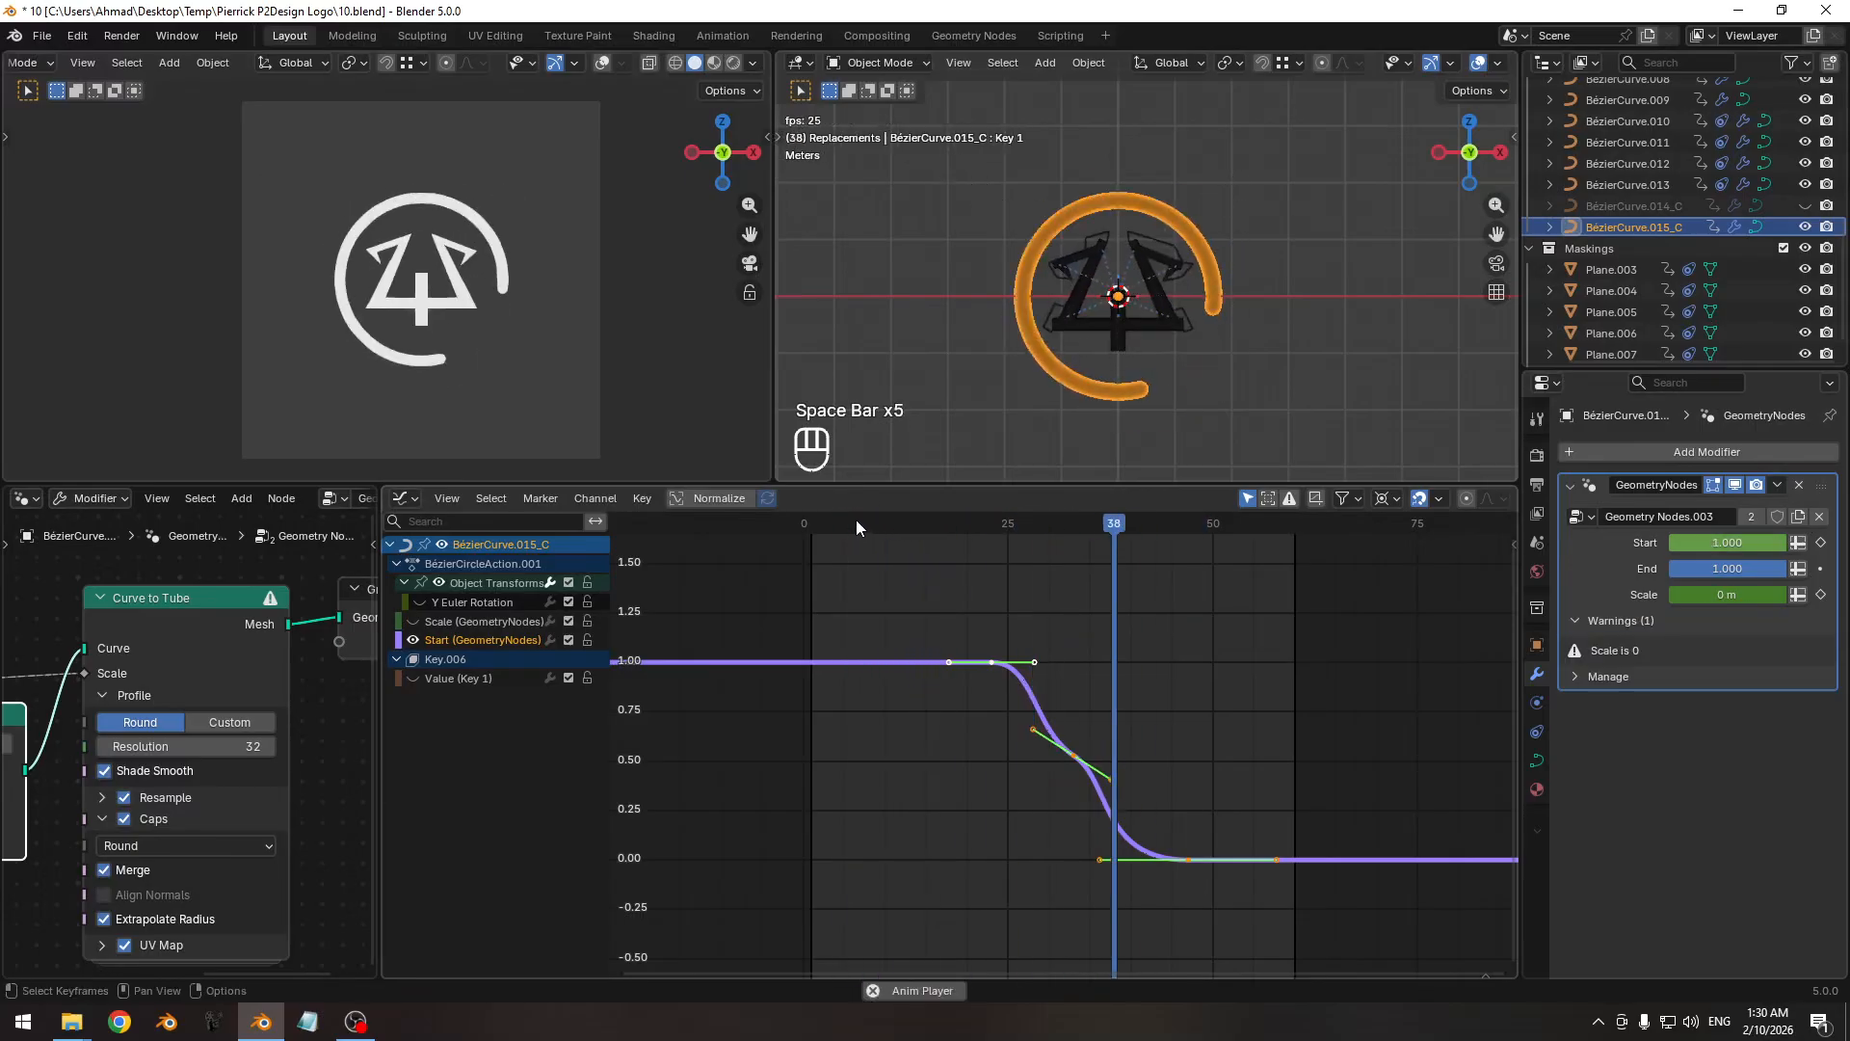
key("space")
key("space")
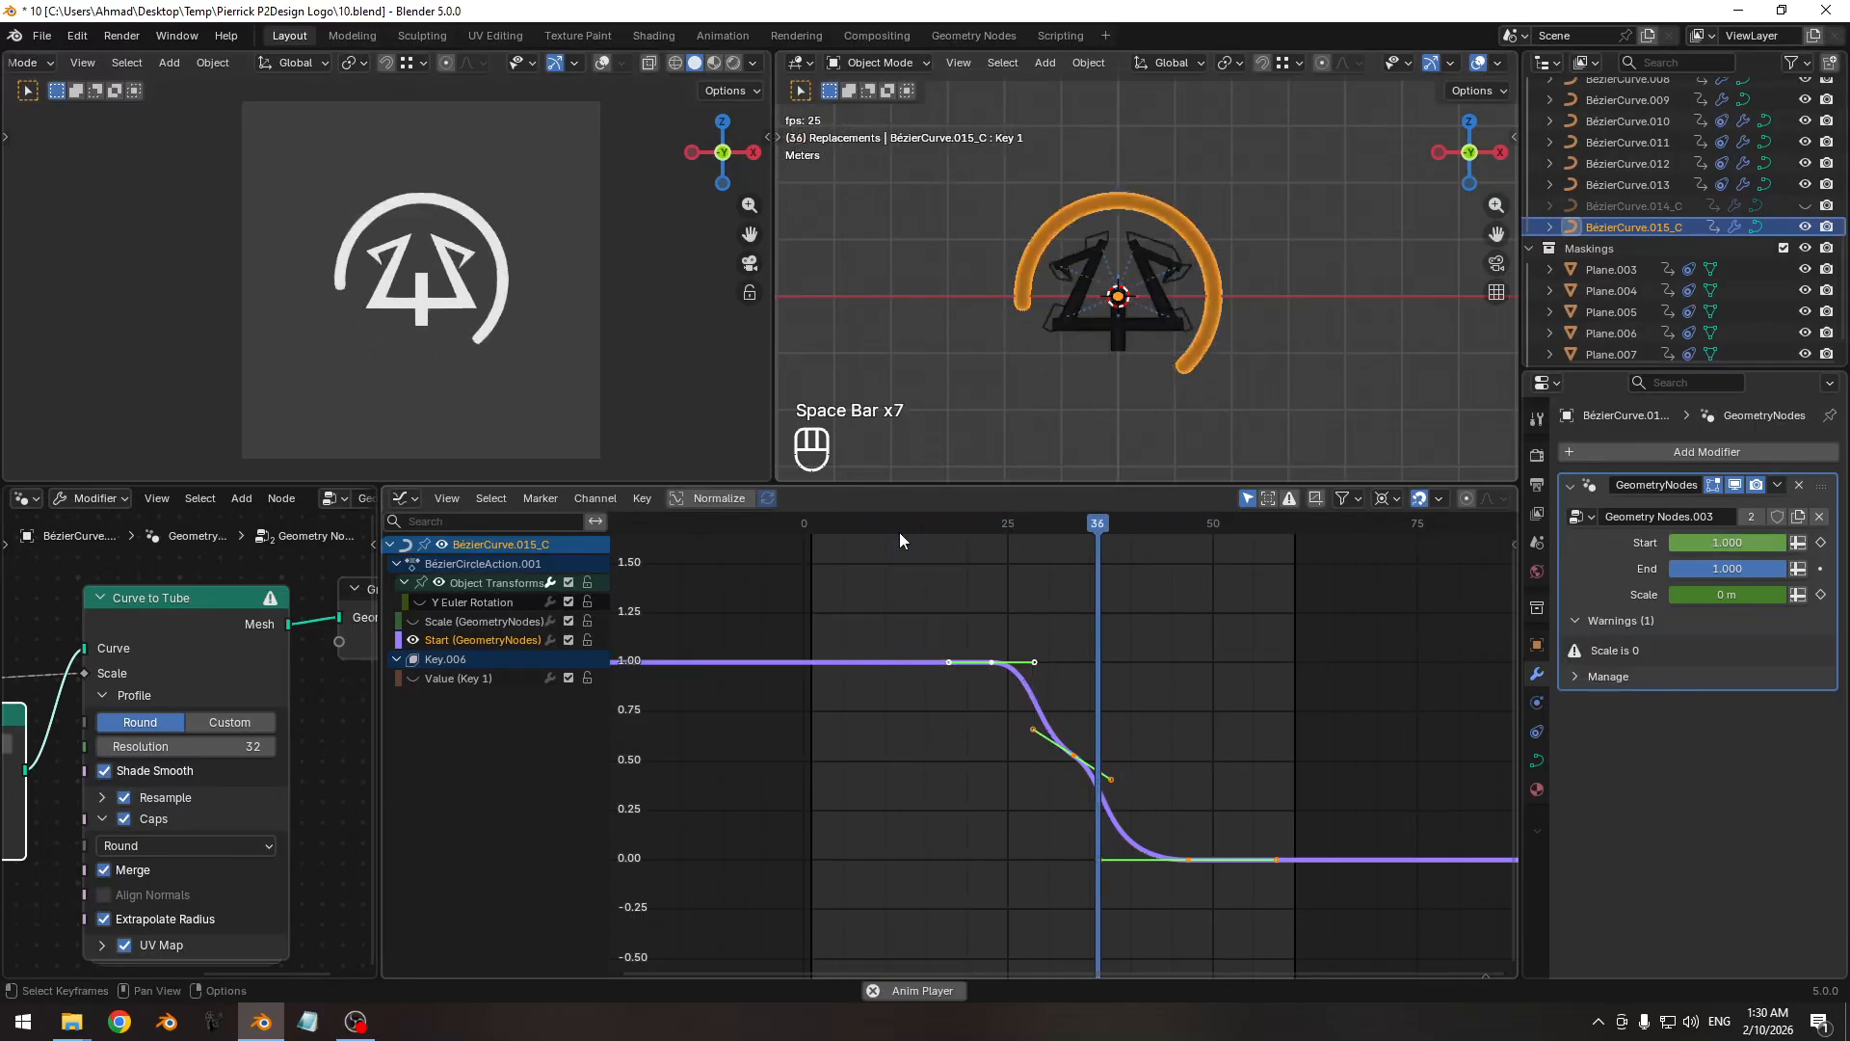
key("space")
key("space")
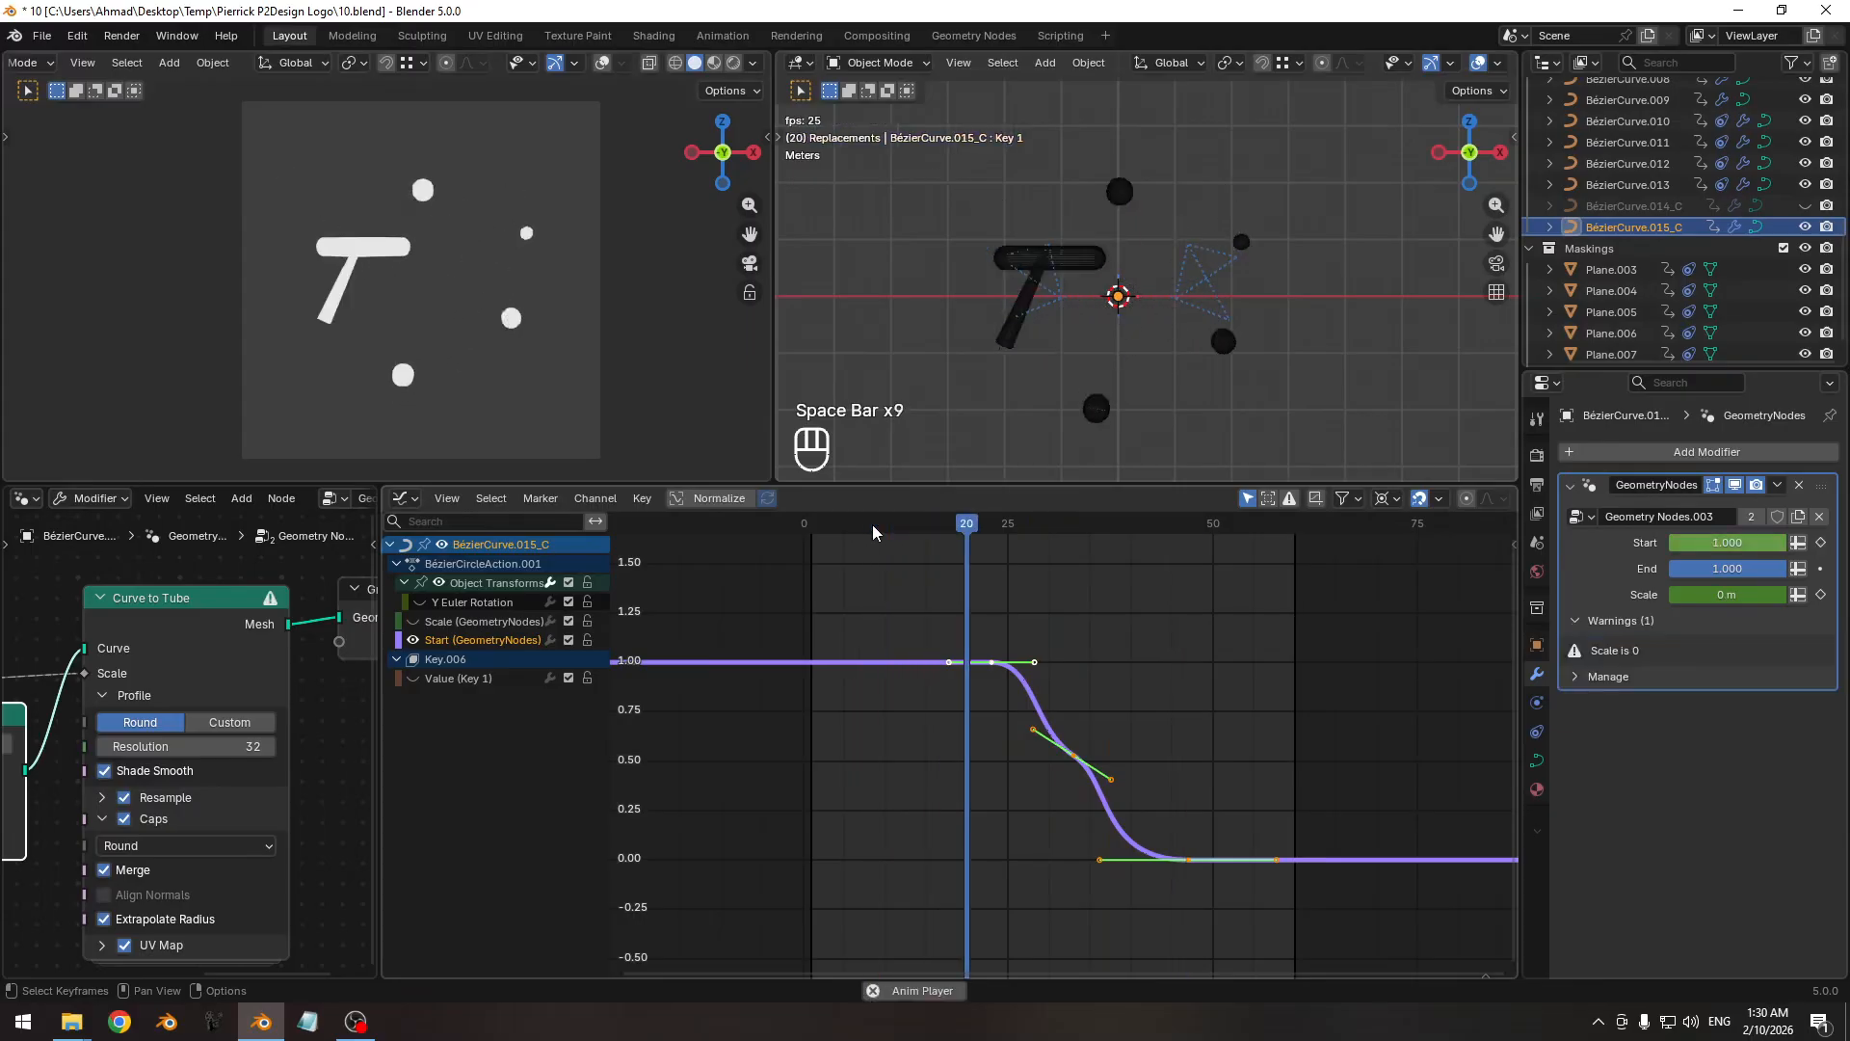
key("space")
key("space")
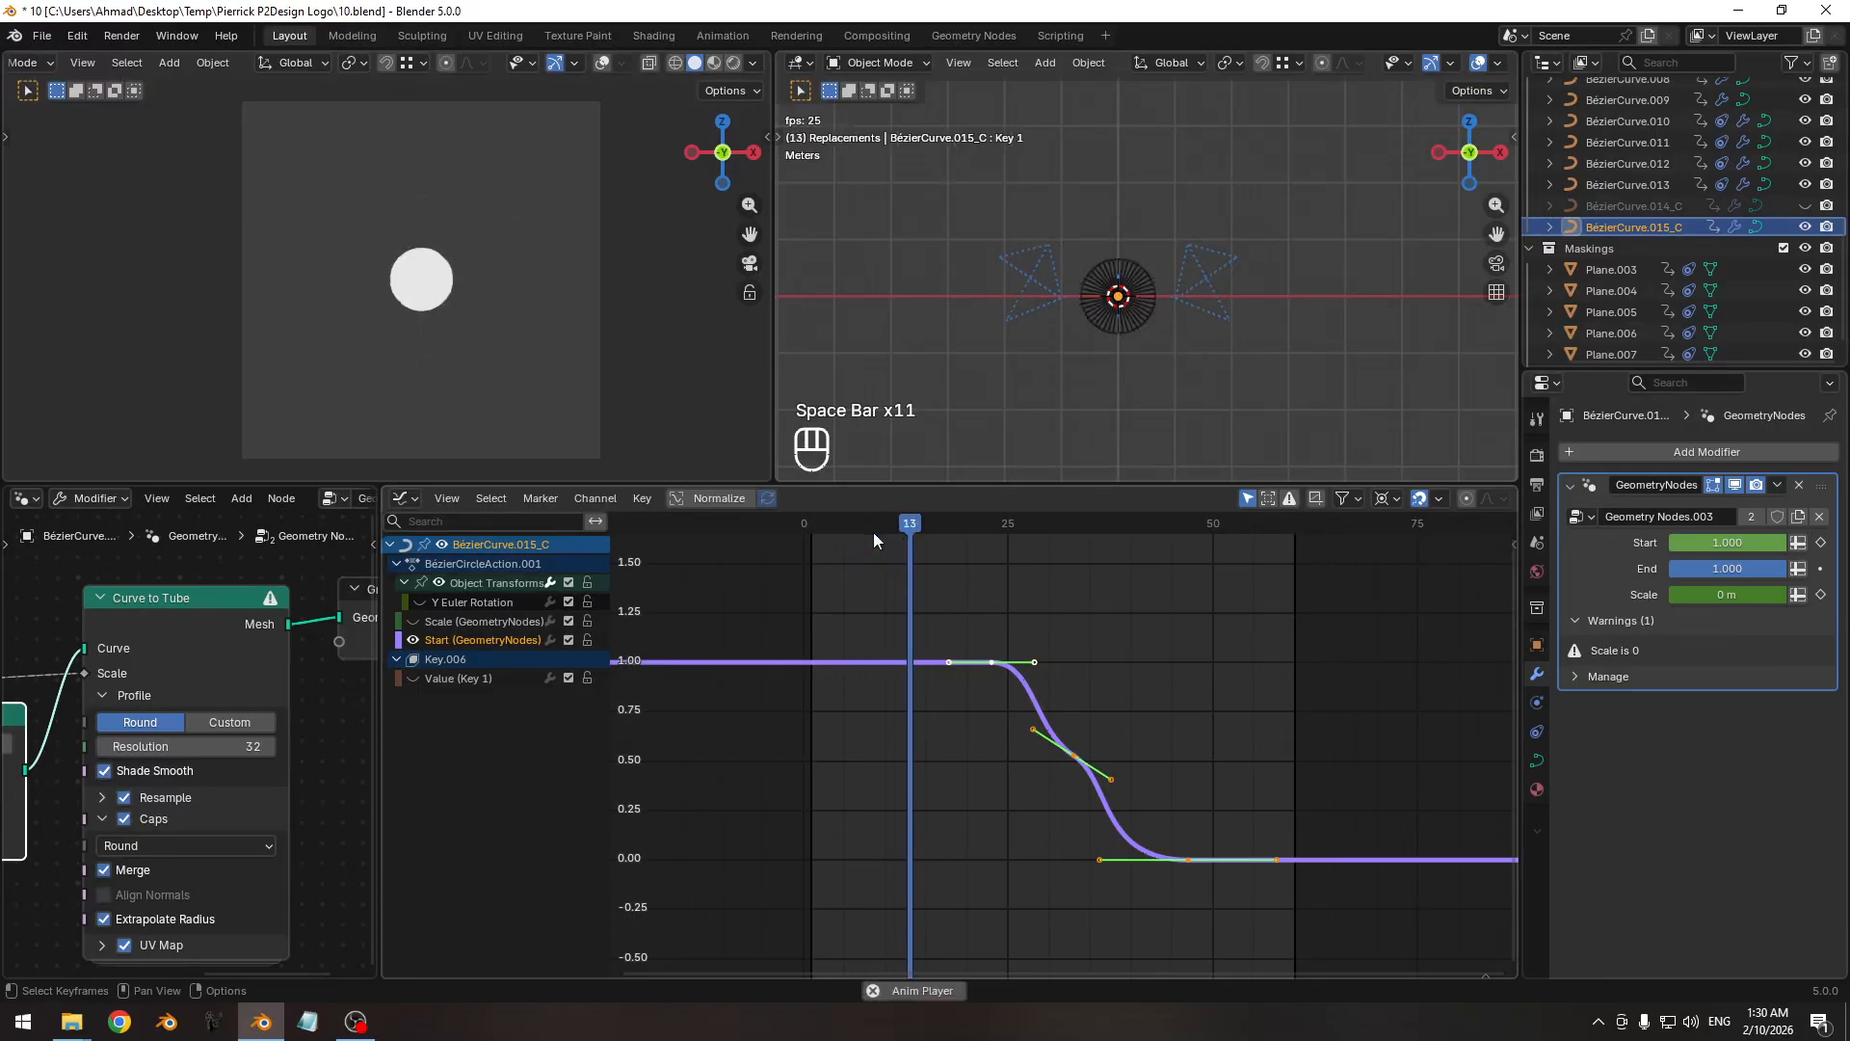
key("space")
key("space")
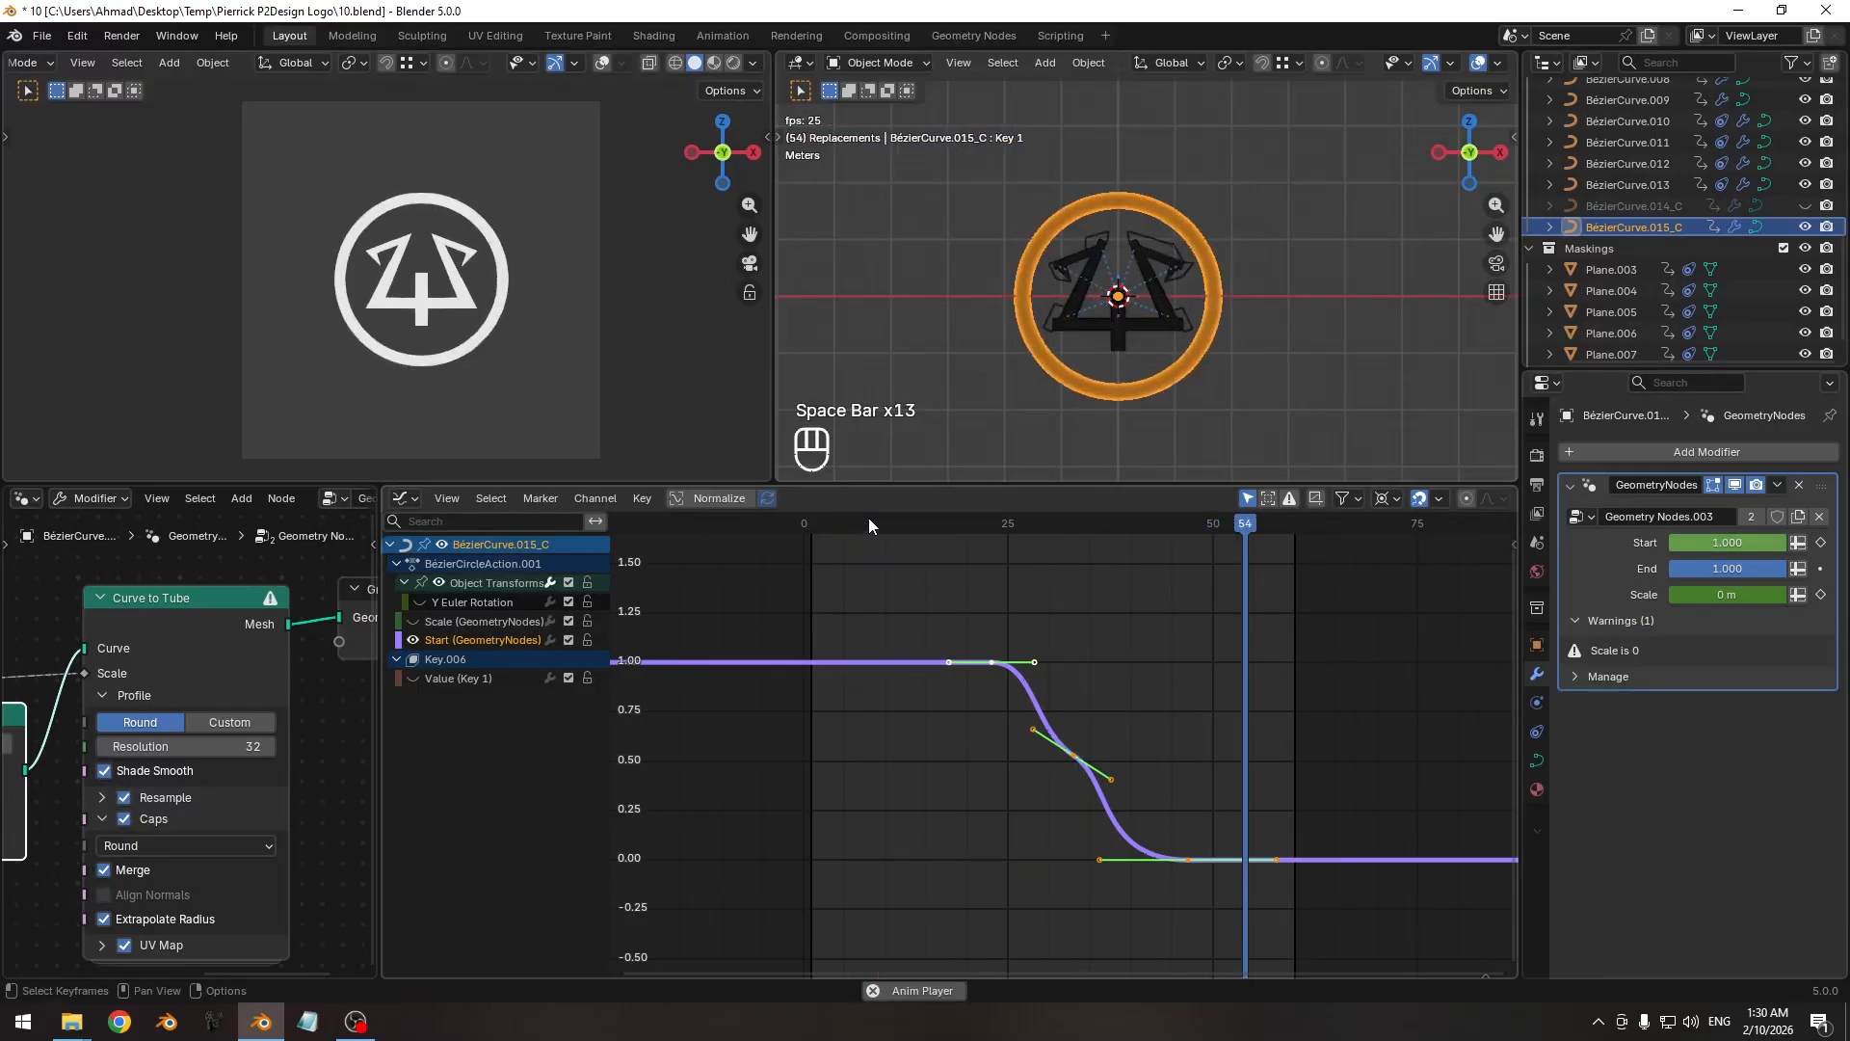
key("space")
key("space")
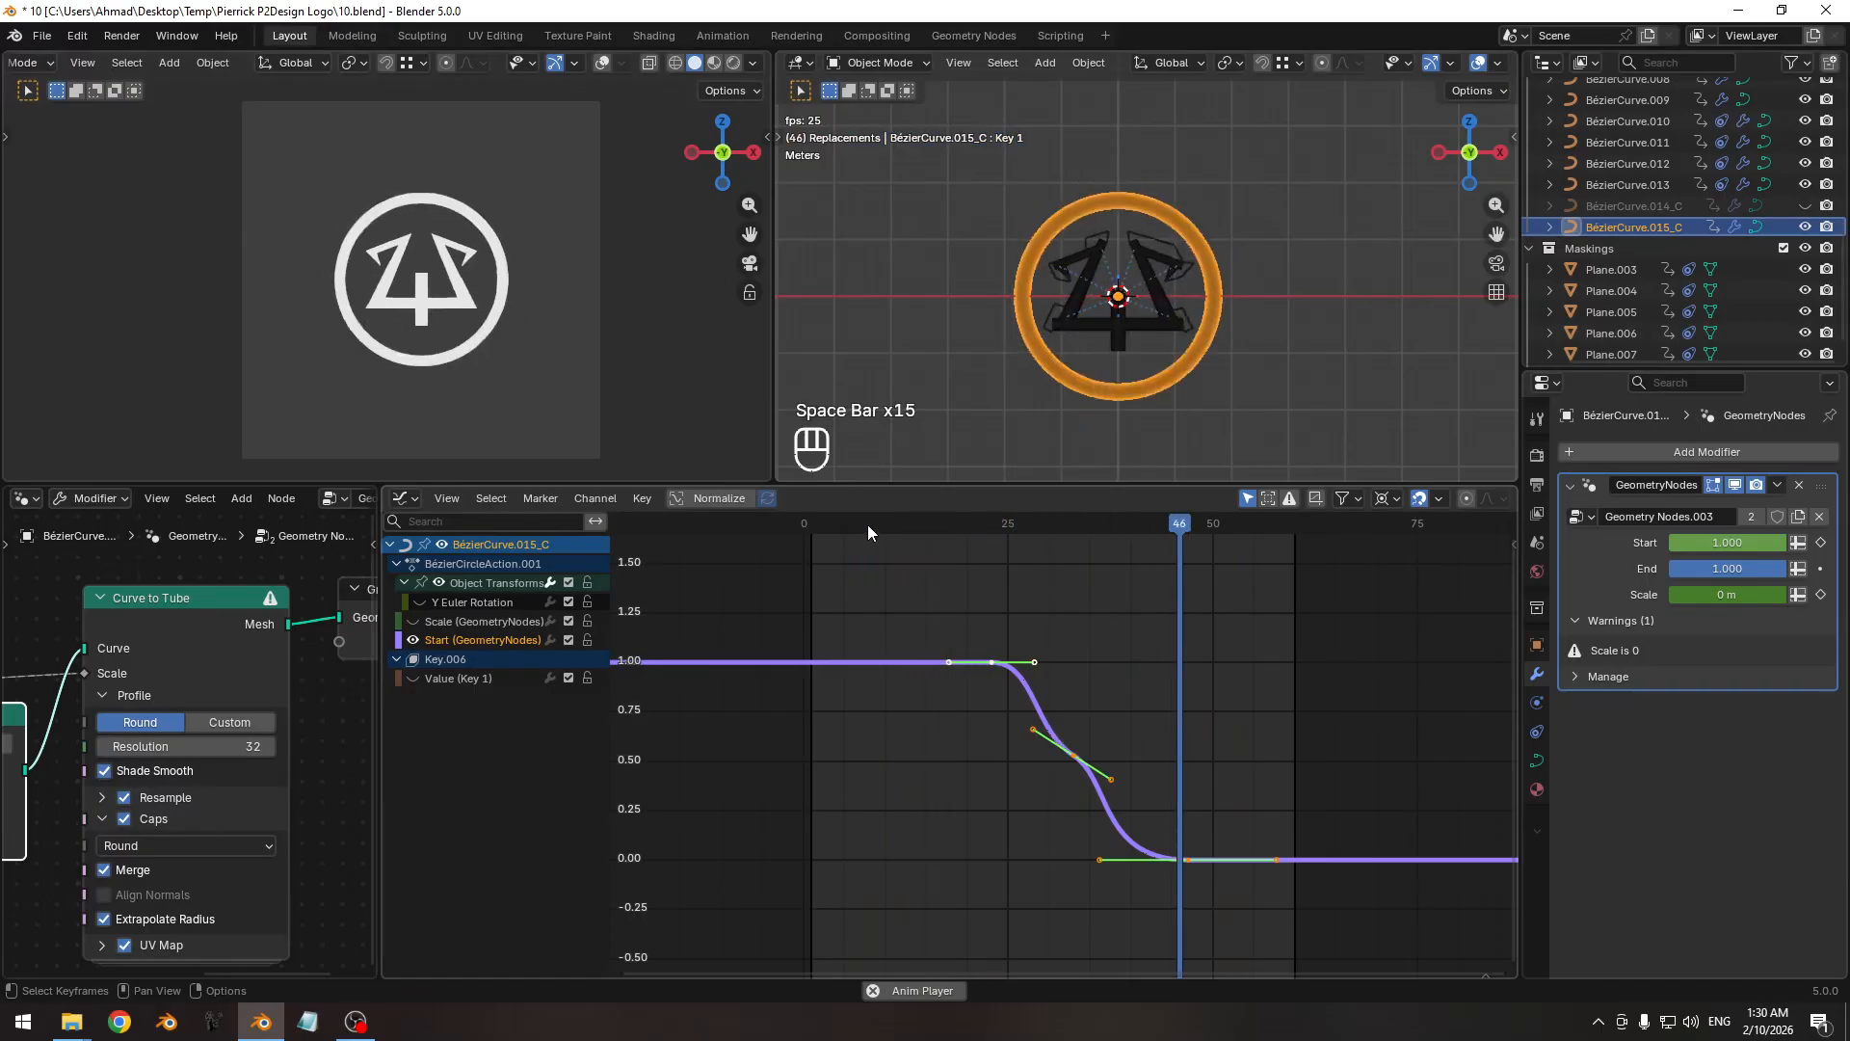
key("space")
key("space")
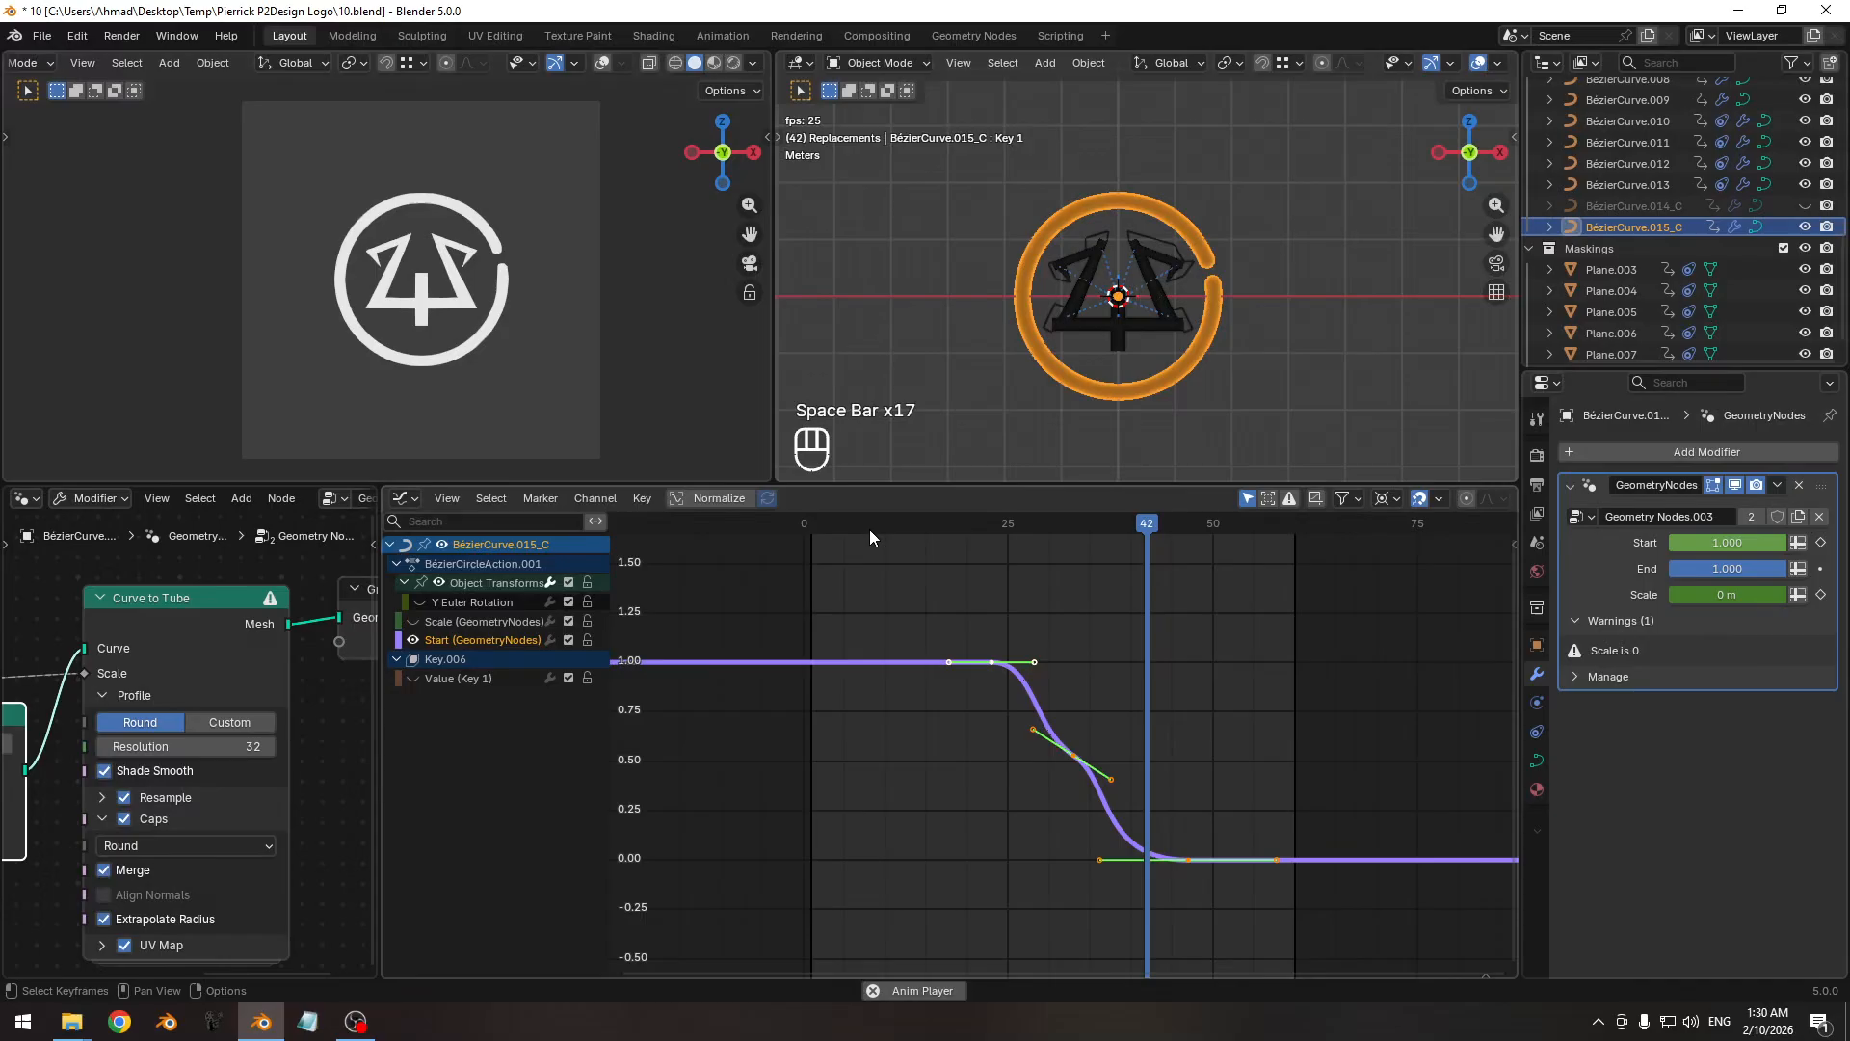
key("space")
key("space")
key("space")
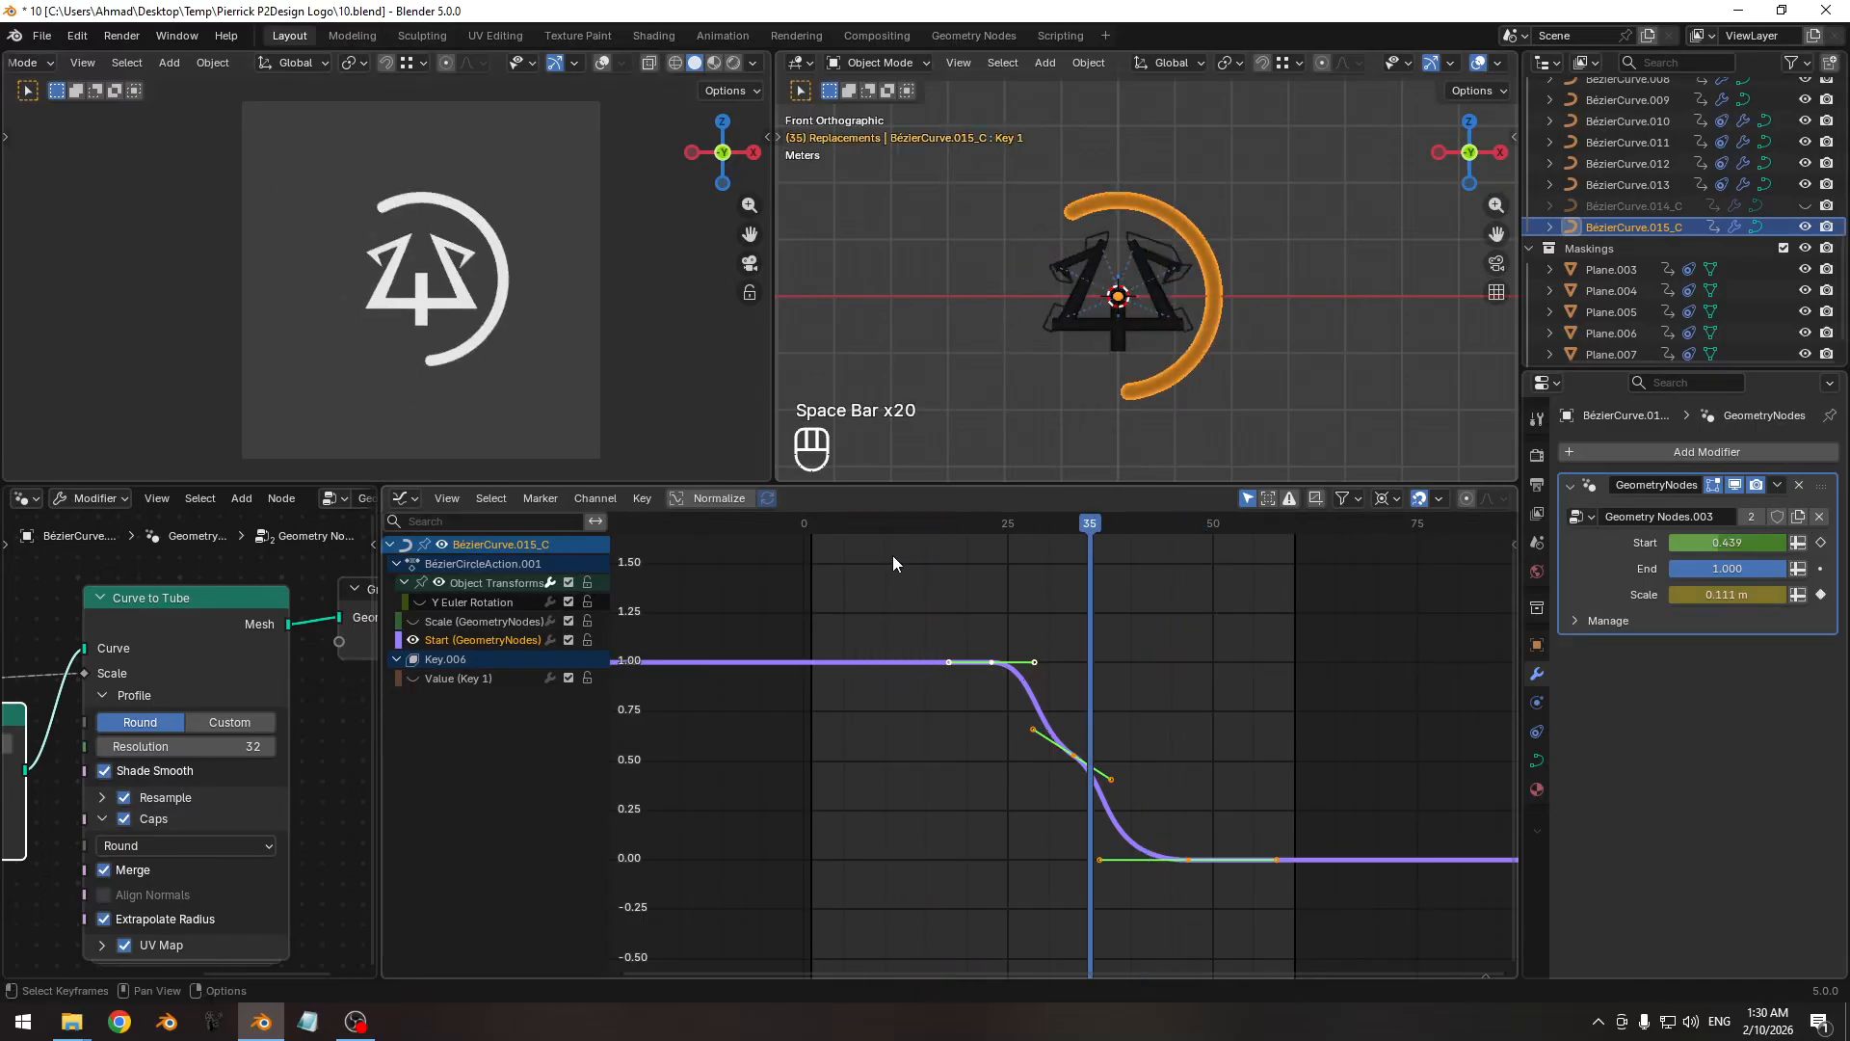
Raise the middle keyframe of the Start curve vertically by about 0.16 and play back the animation.
middle_click_drag(892, 555, 1105, 678, "ctrl")
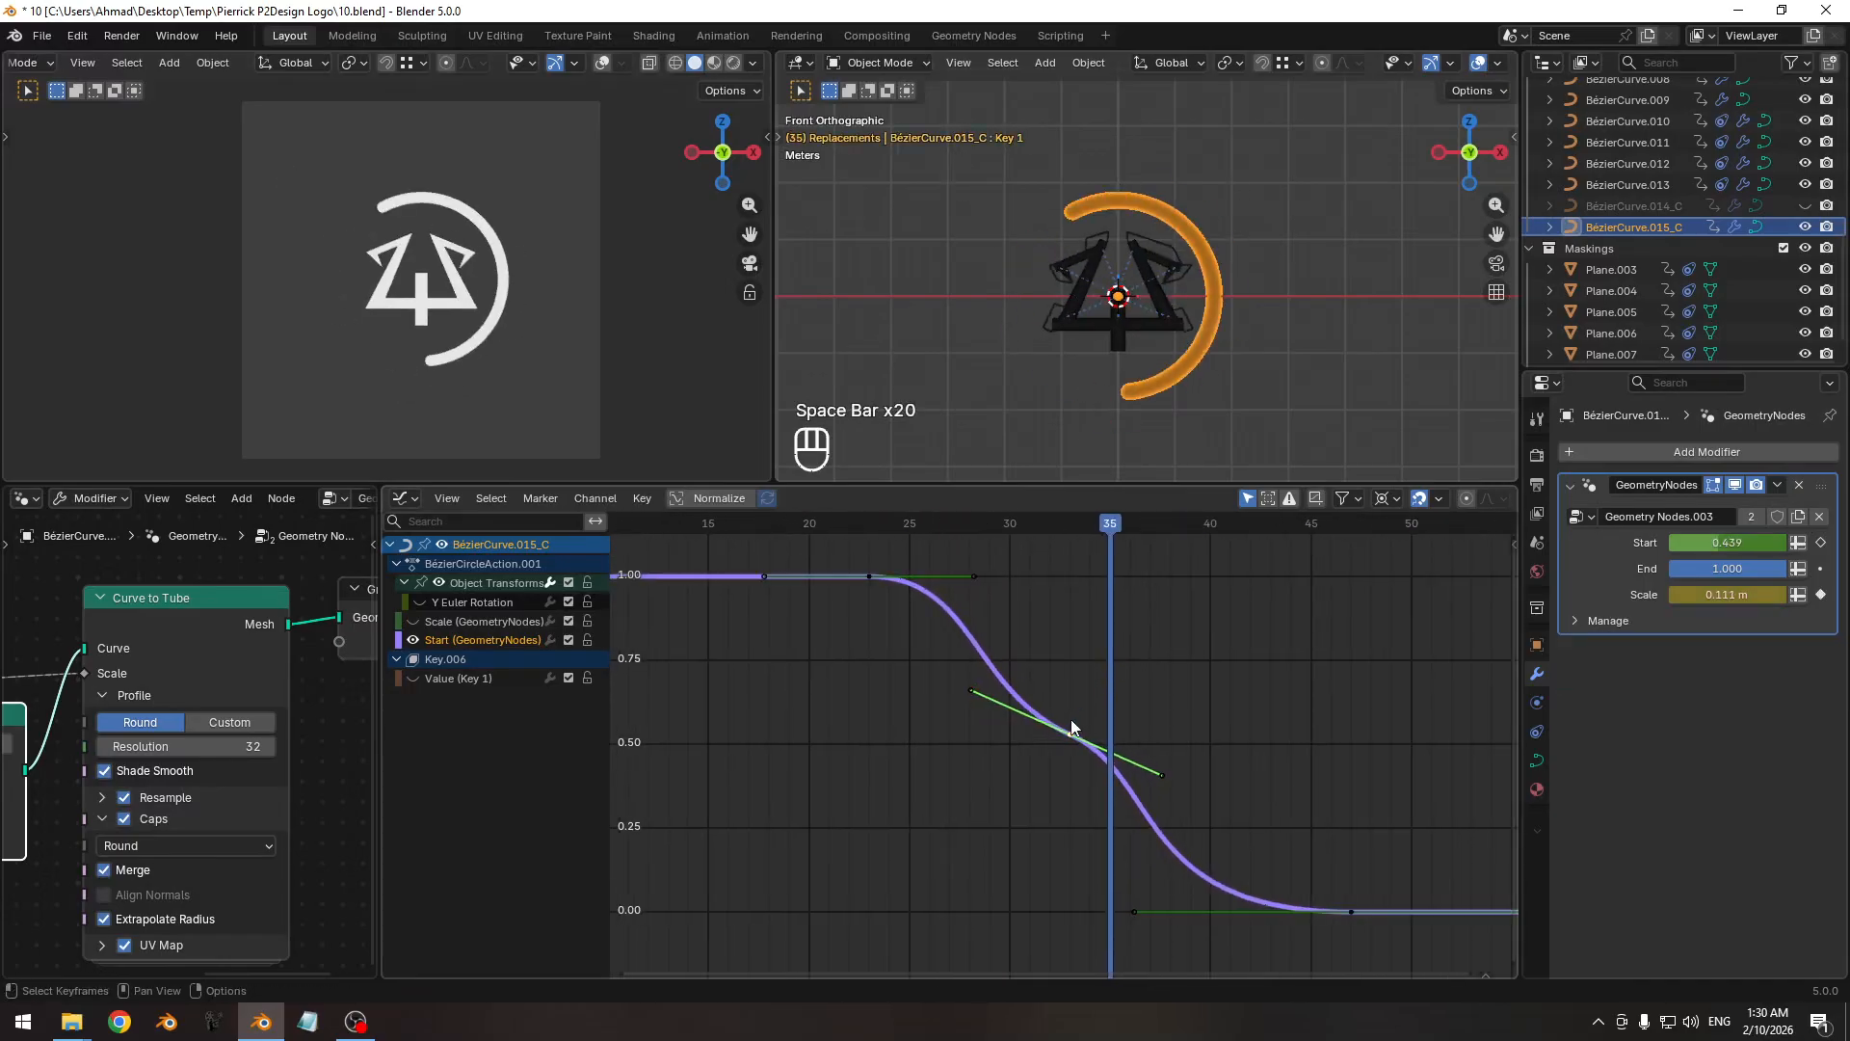
key("g")
key("y")
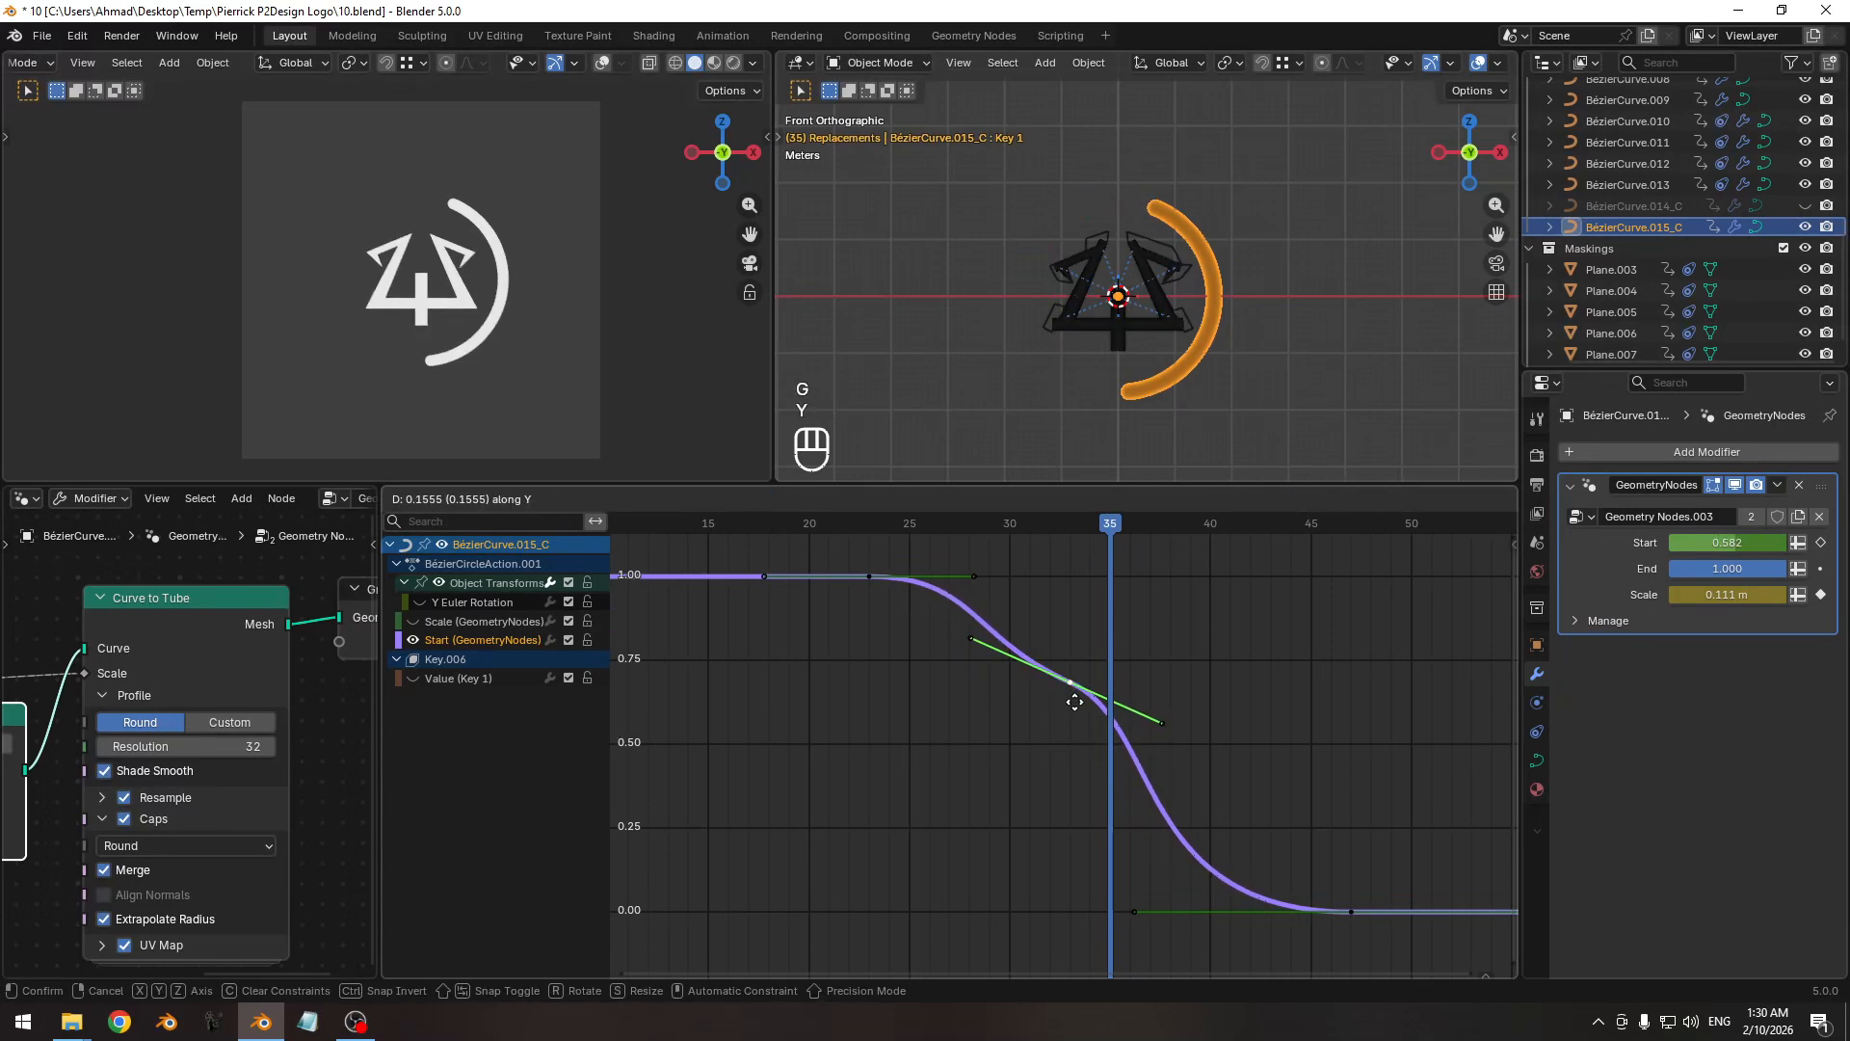
left_click(1076, 690)
left_click_drag(1066, 523, 1247, 523)
key("space")
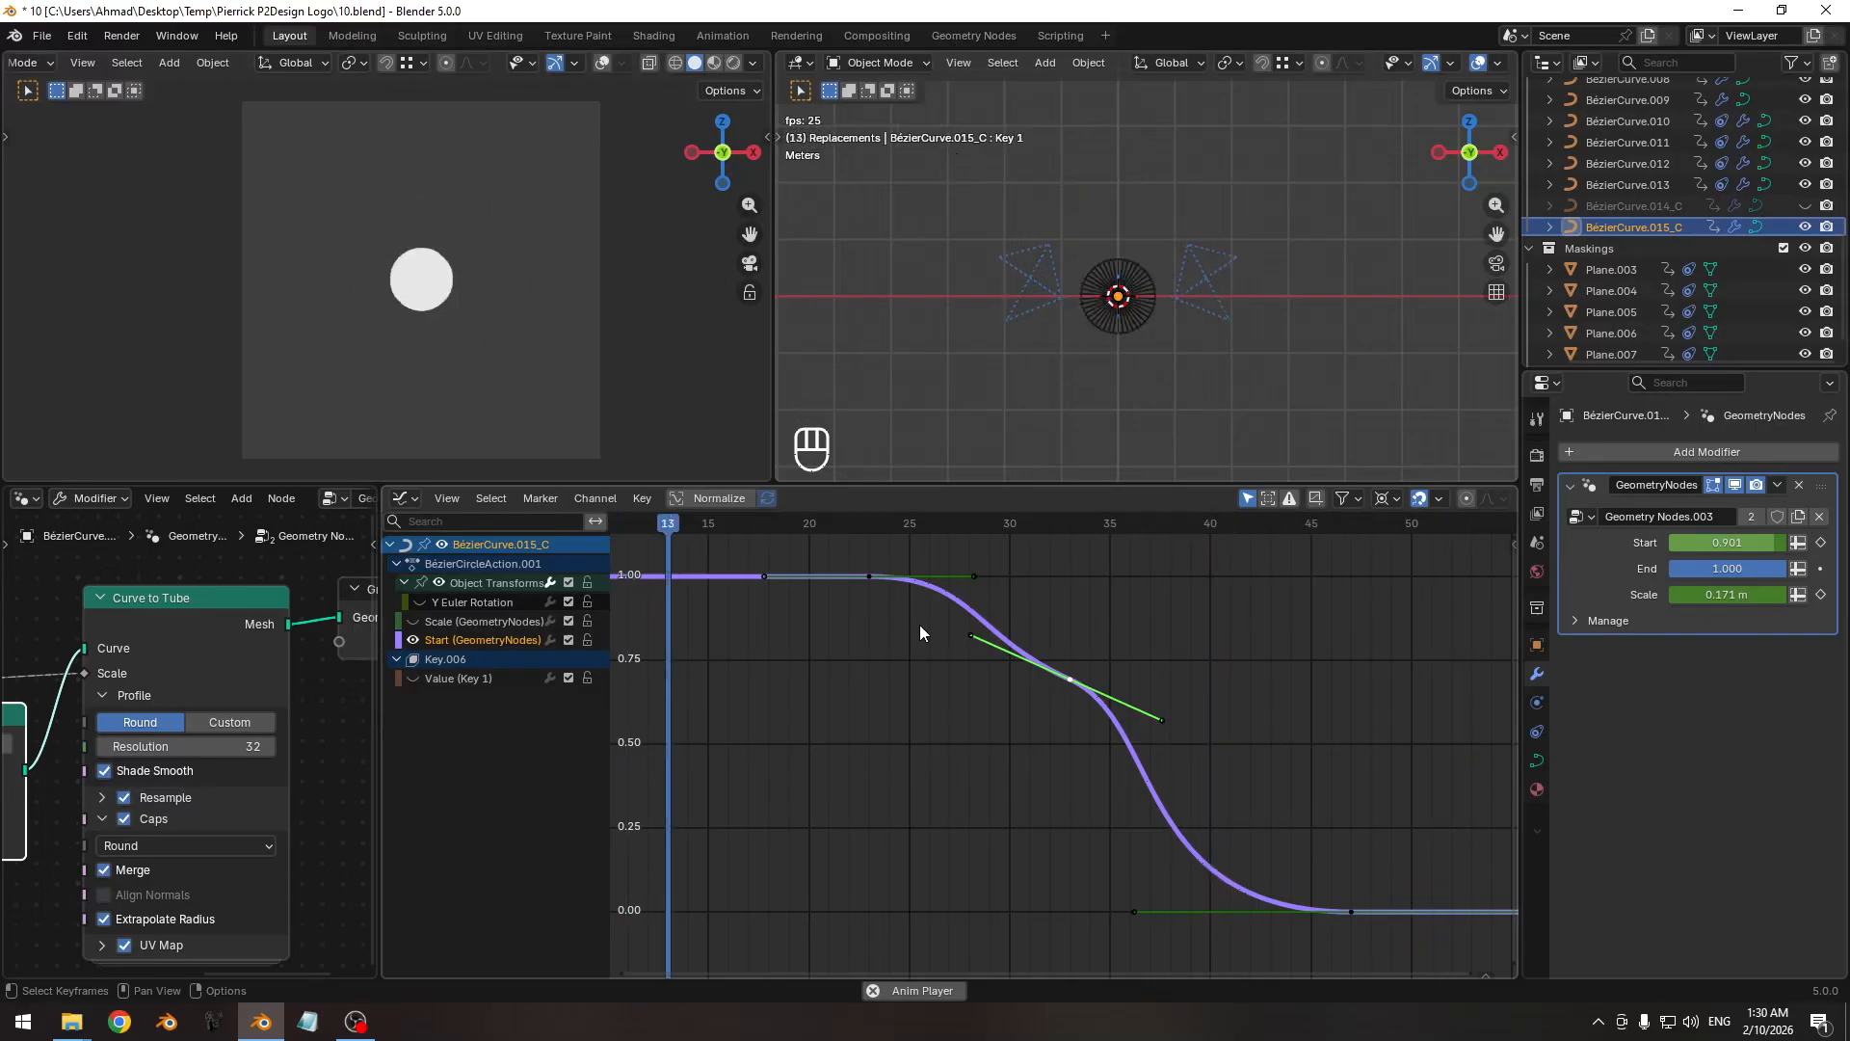
key("space")
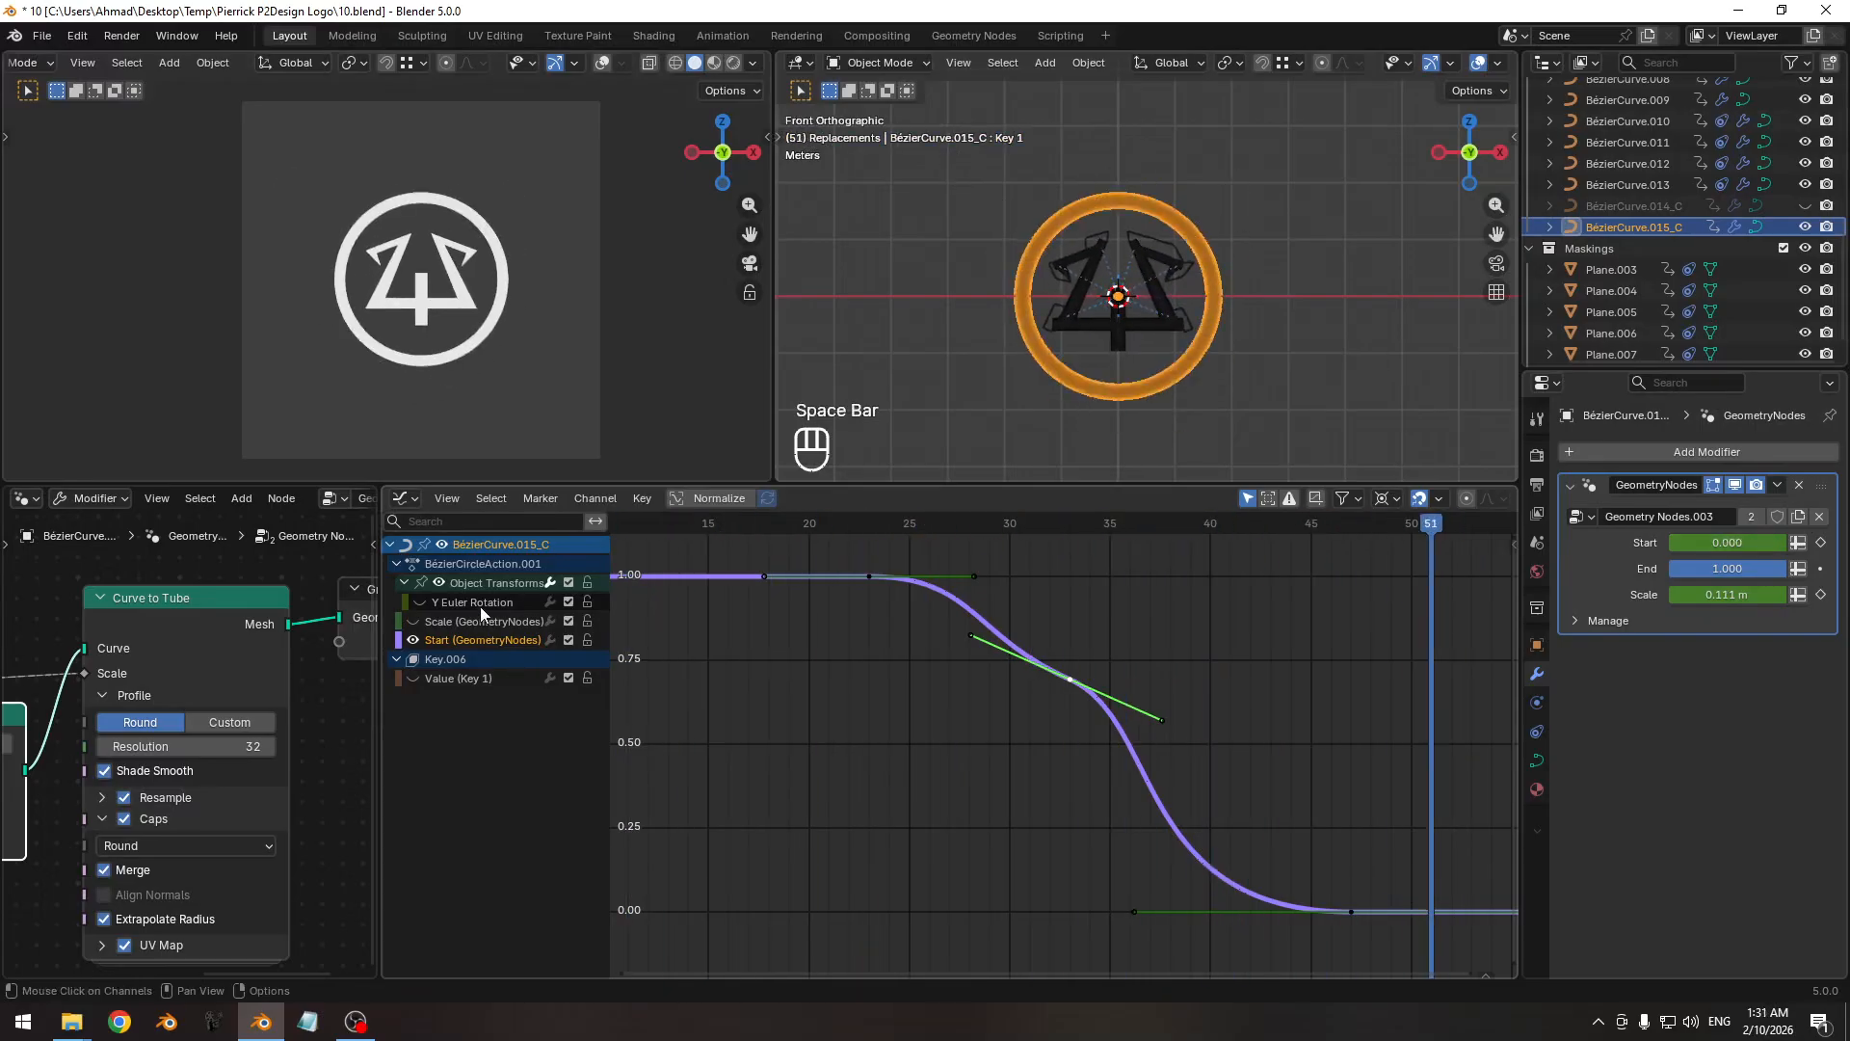
Hide the Start curve and show only the Y Euler Rotation curve of BézierCurve.015_C, fitted in the Graph Editor.
left_click(415, 636)
left_click(418, 602)
left_click(462, 603)
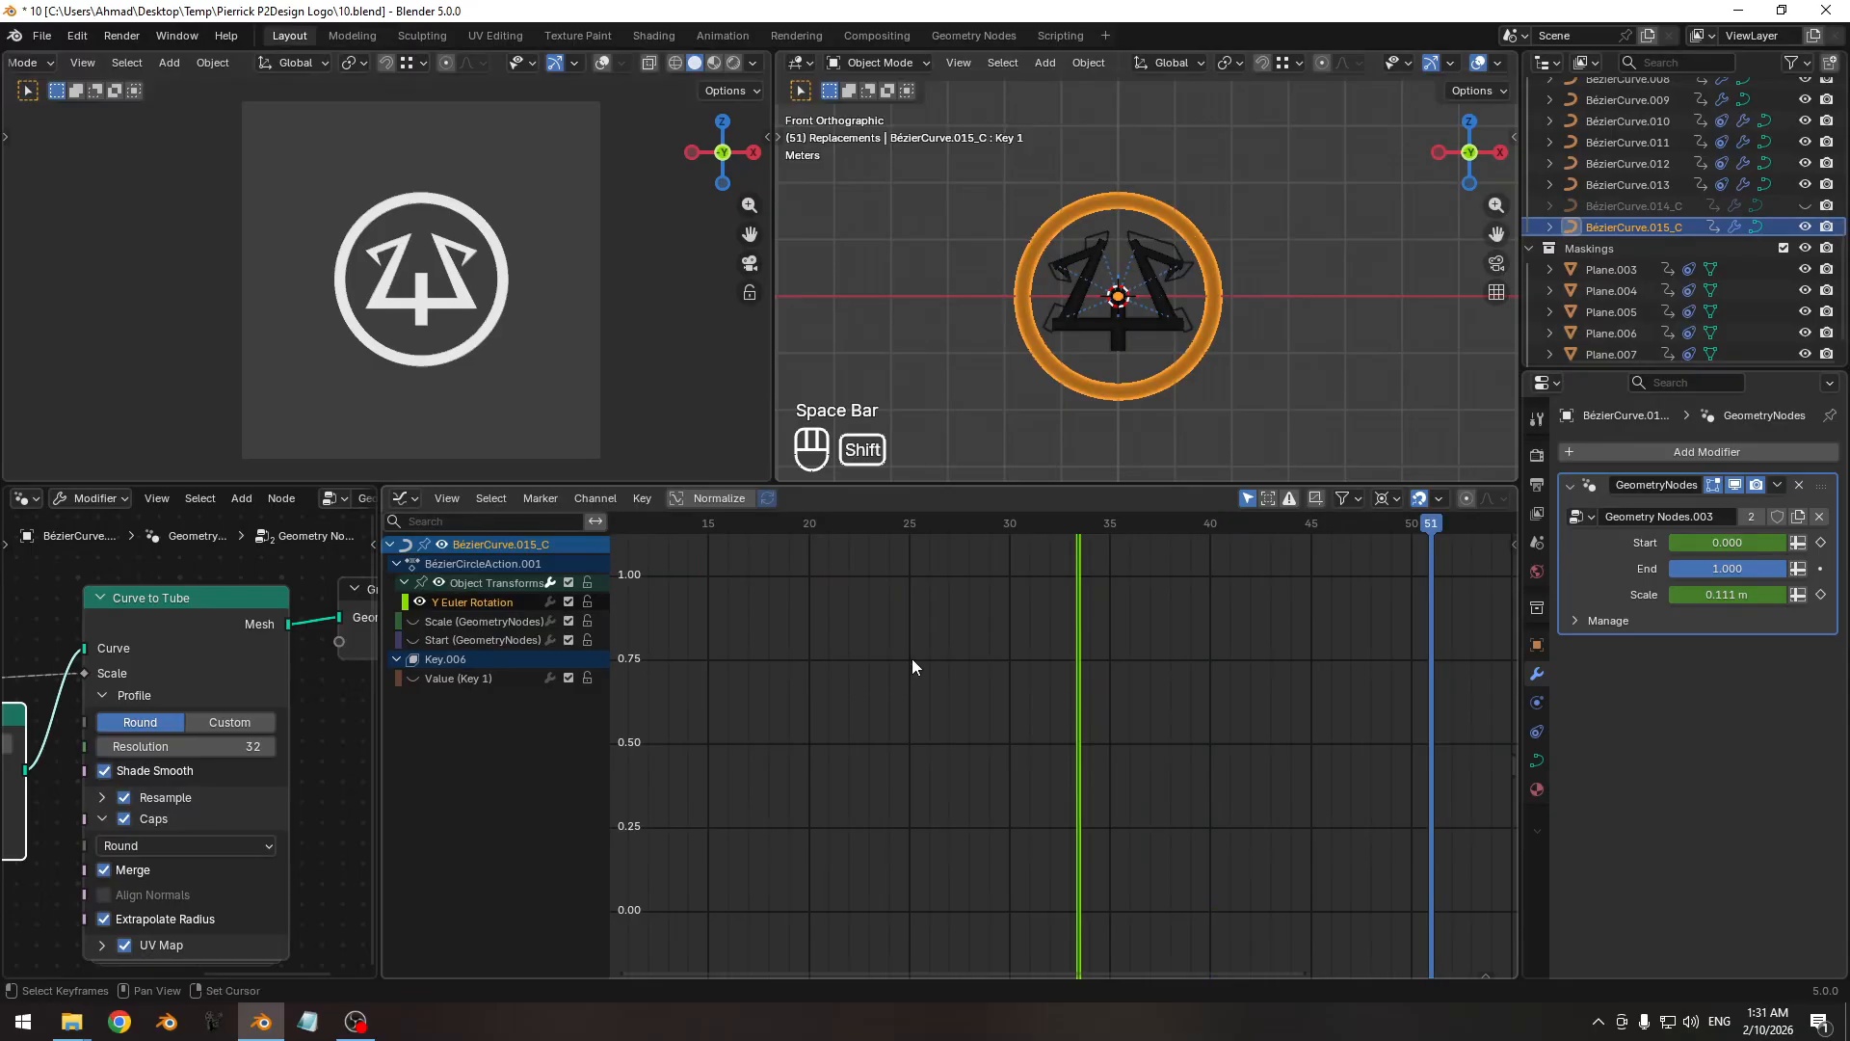
key("shift+h")
key("Home")
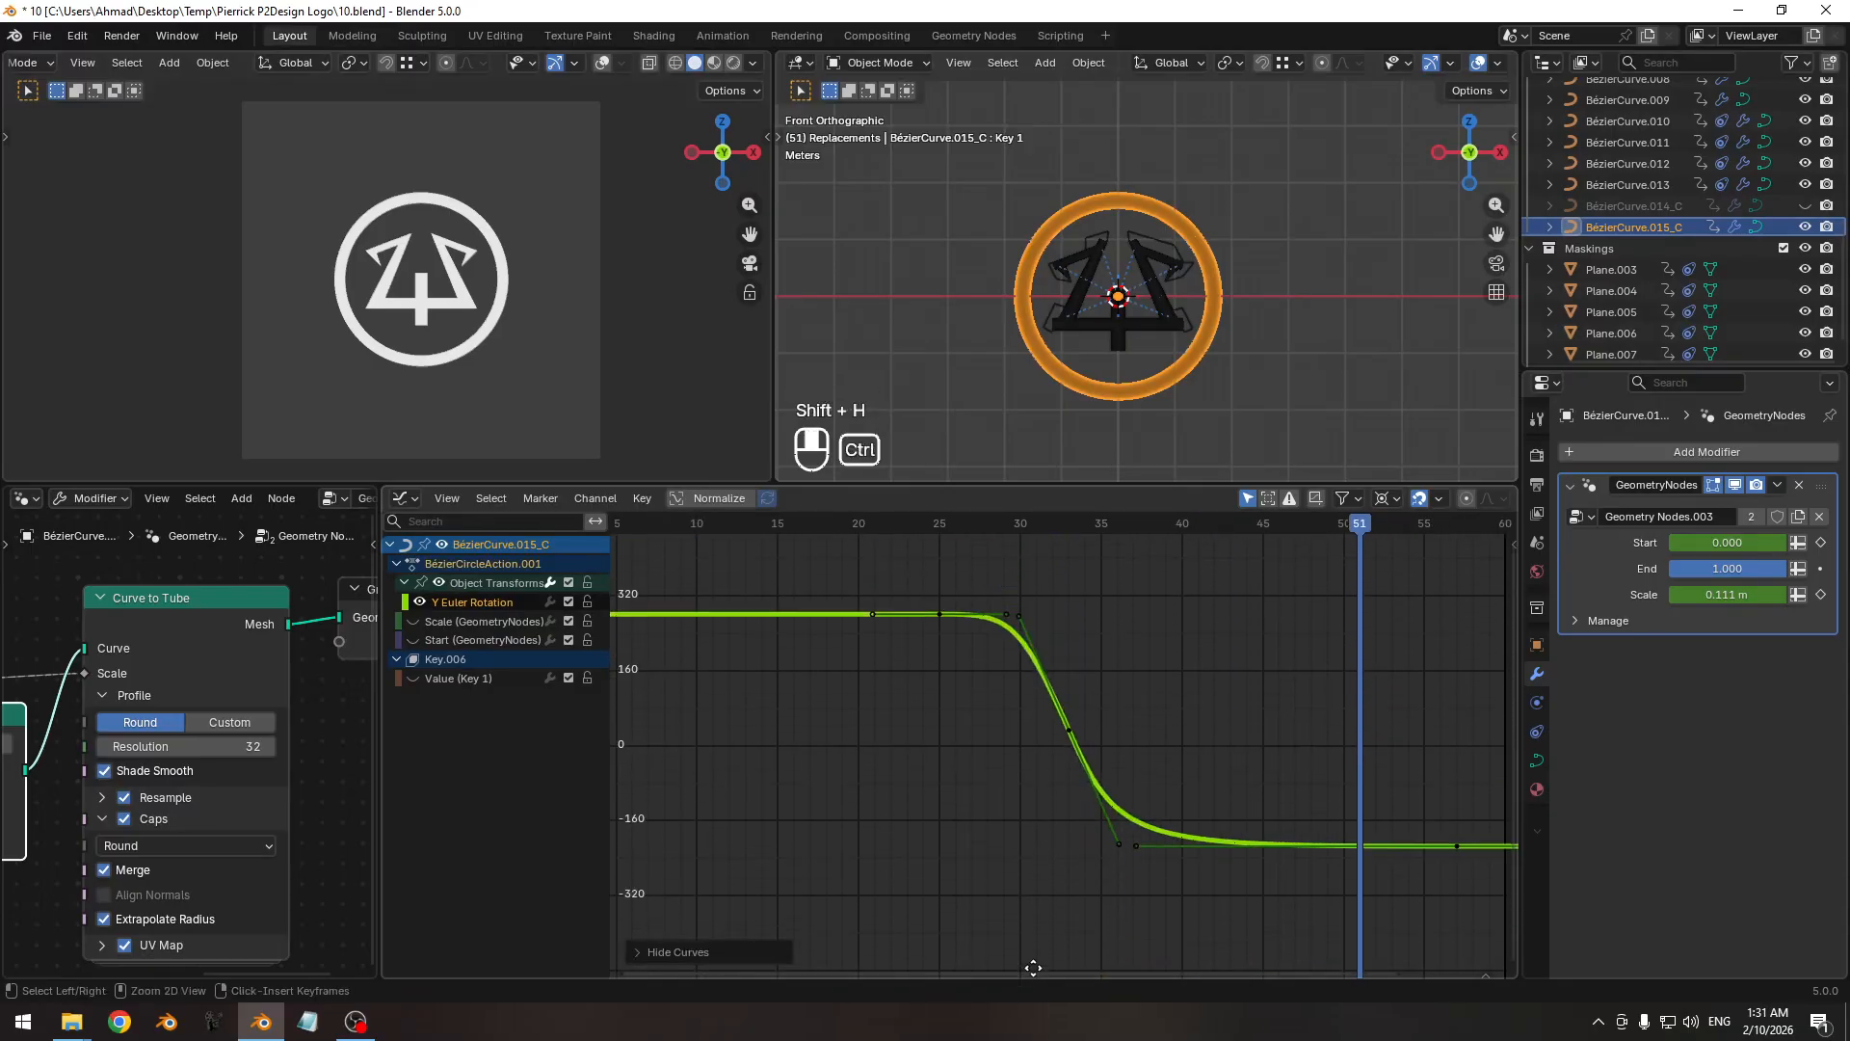
middle_click_drag(1052, 906, 1039, 850, "ctrl")
middle_click_drag(1058, 646, 1026, 643, "shift")
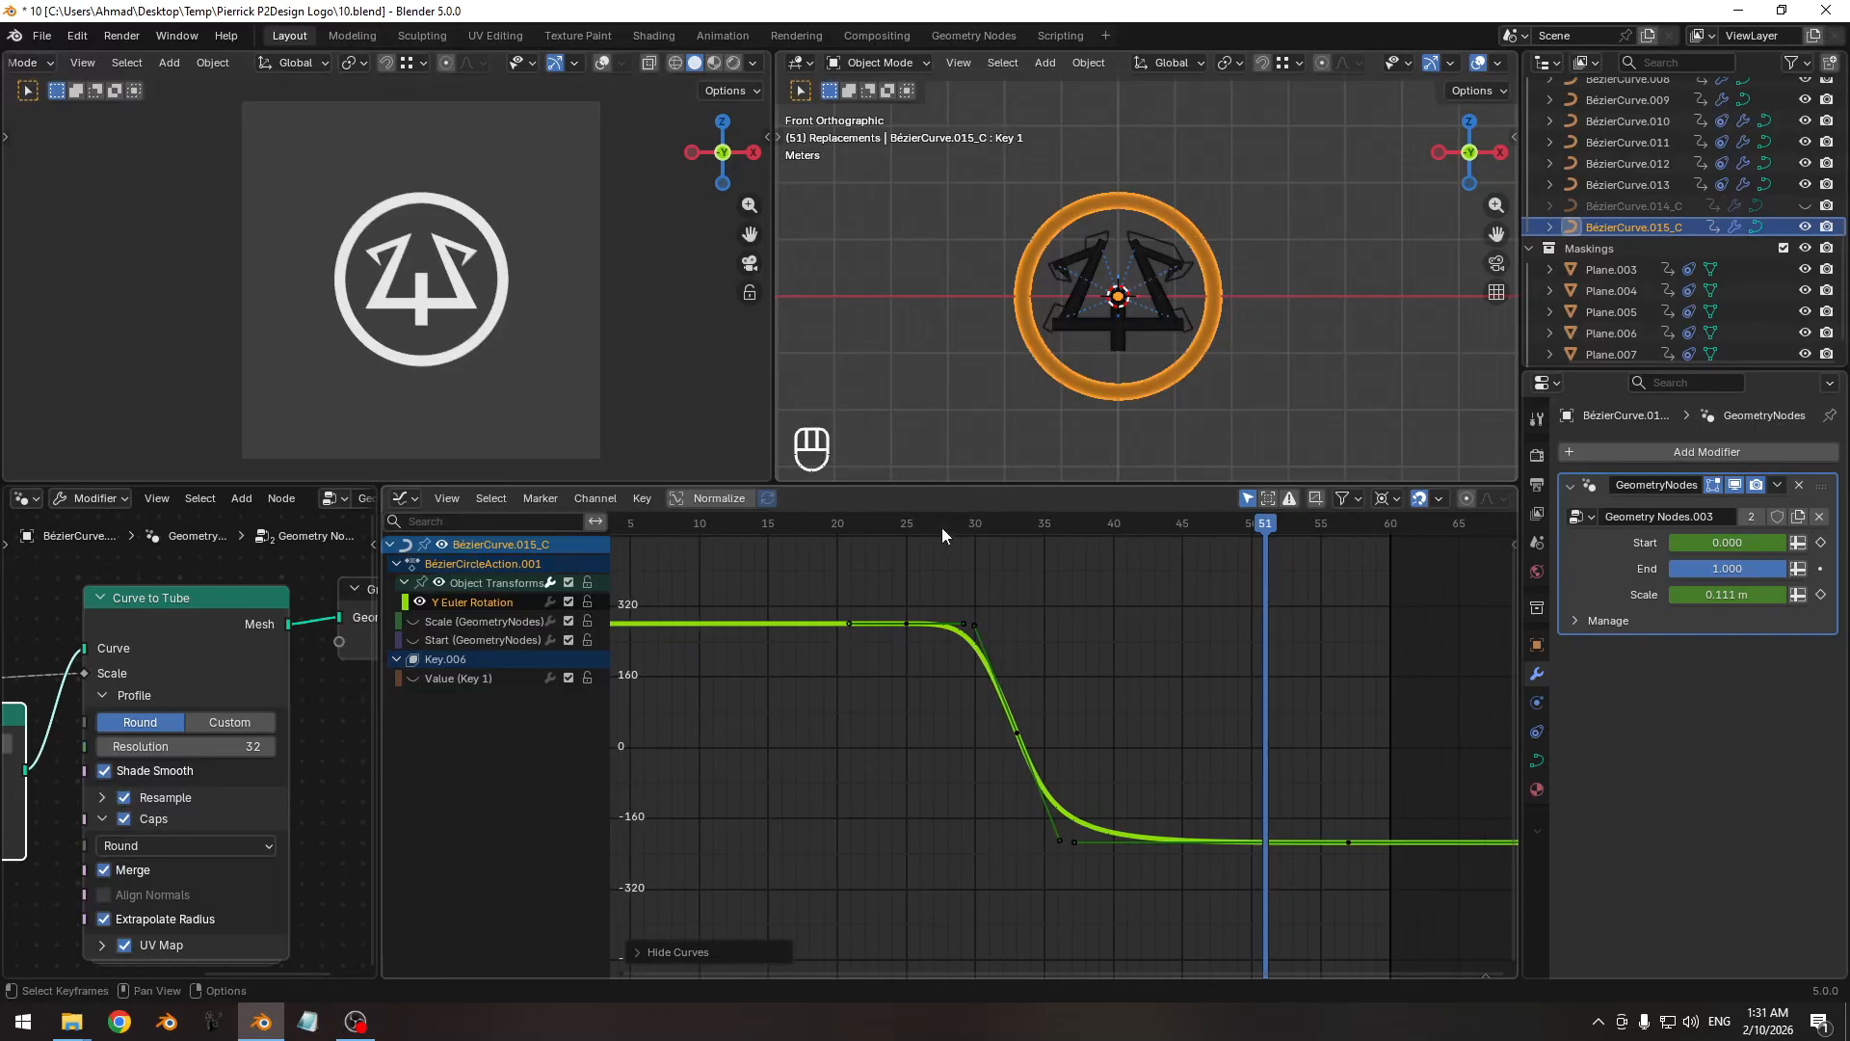
Set the cursor to the frame 25 key and scale all Y Euler Rotation keyframes vertically until the final rotation is about -90.
left_click_drag(940, 528, 906, 558)
key("shift+s")
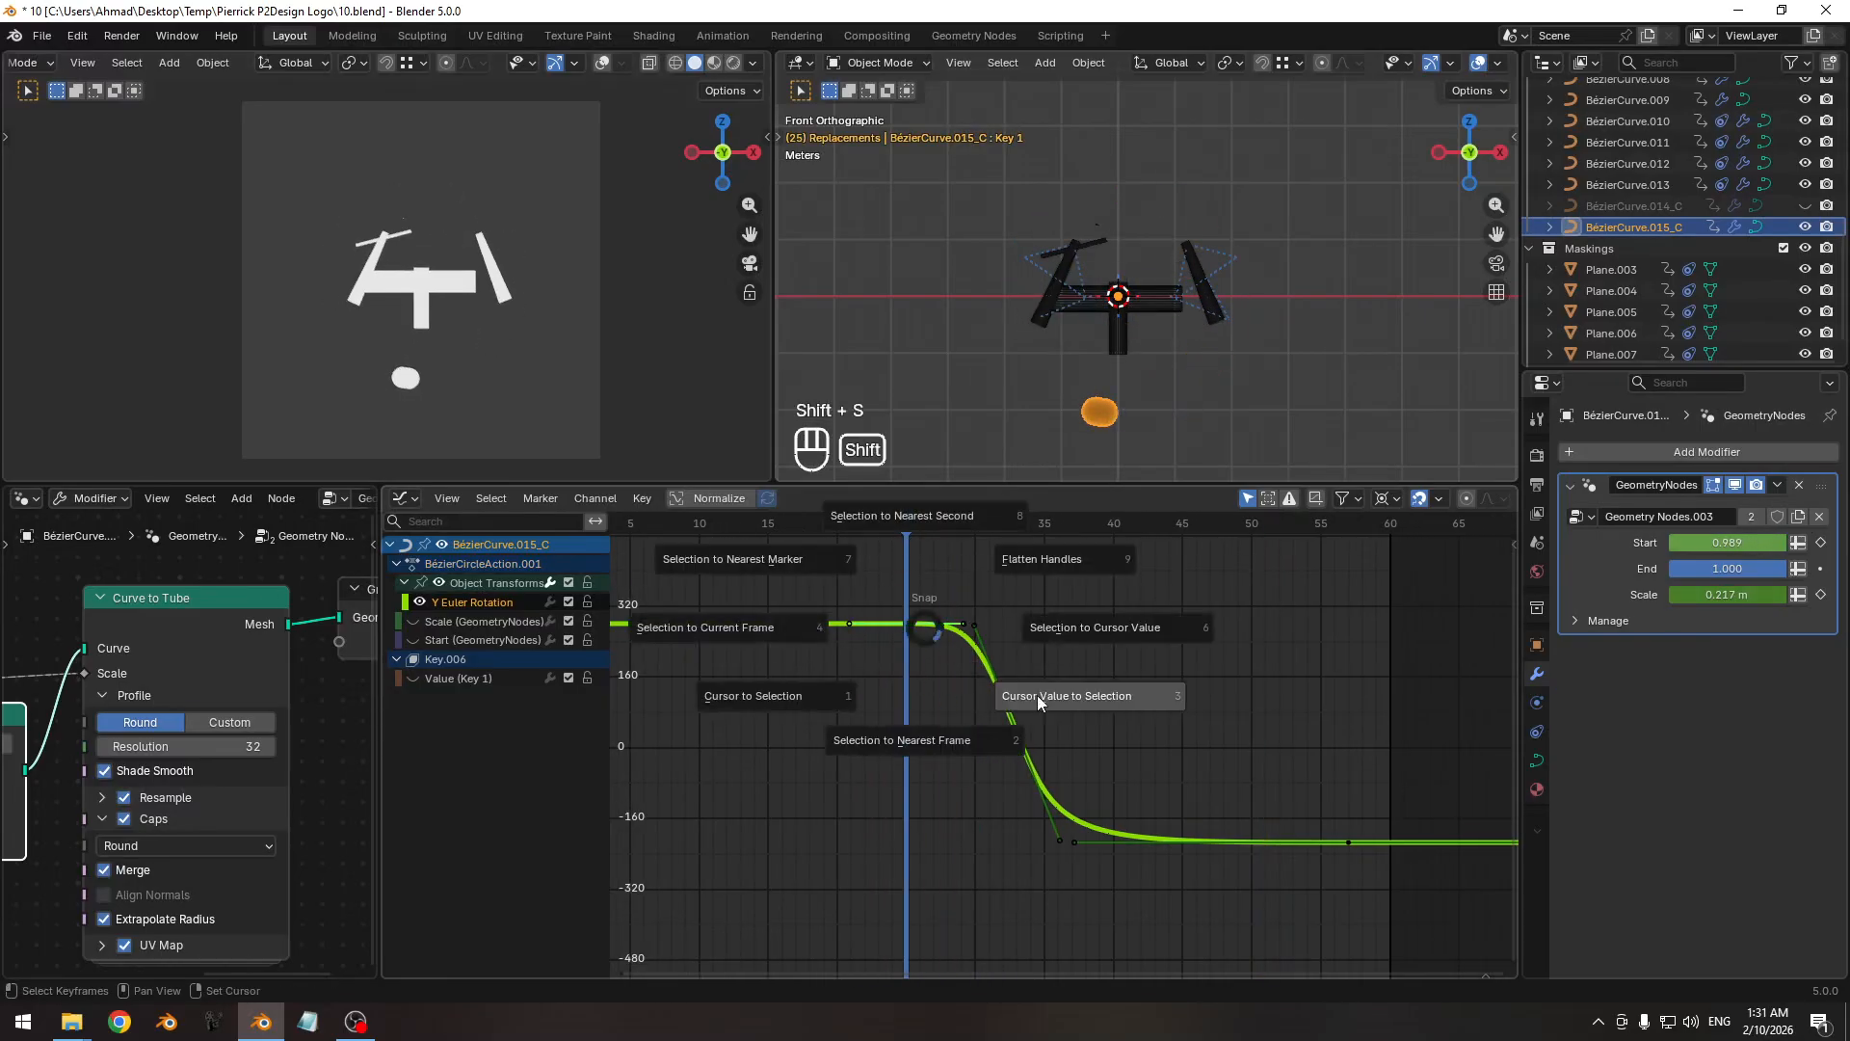
key("a")
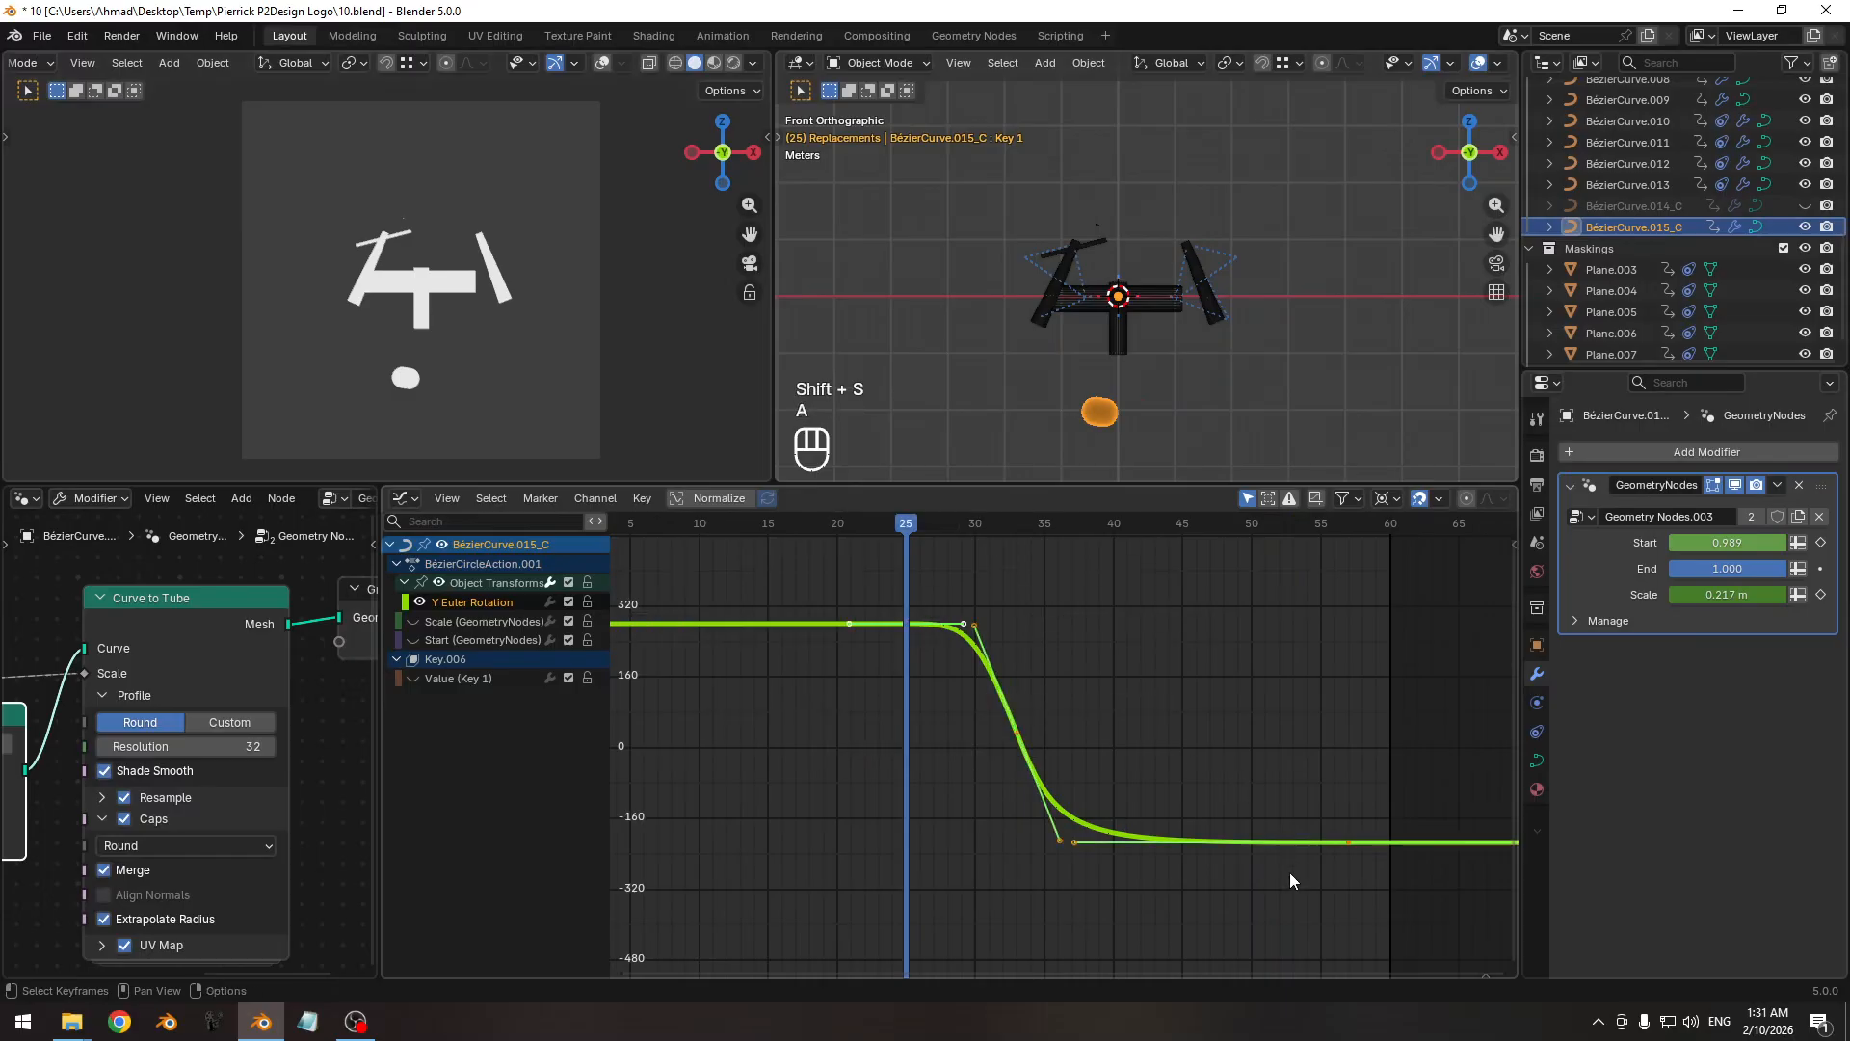
key("s")
key("y")
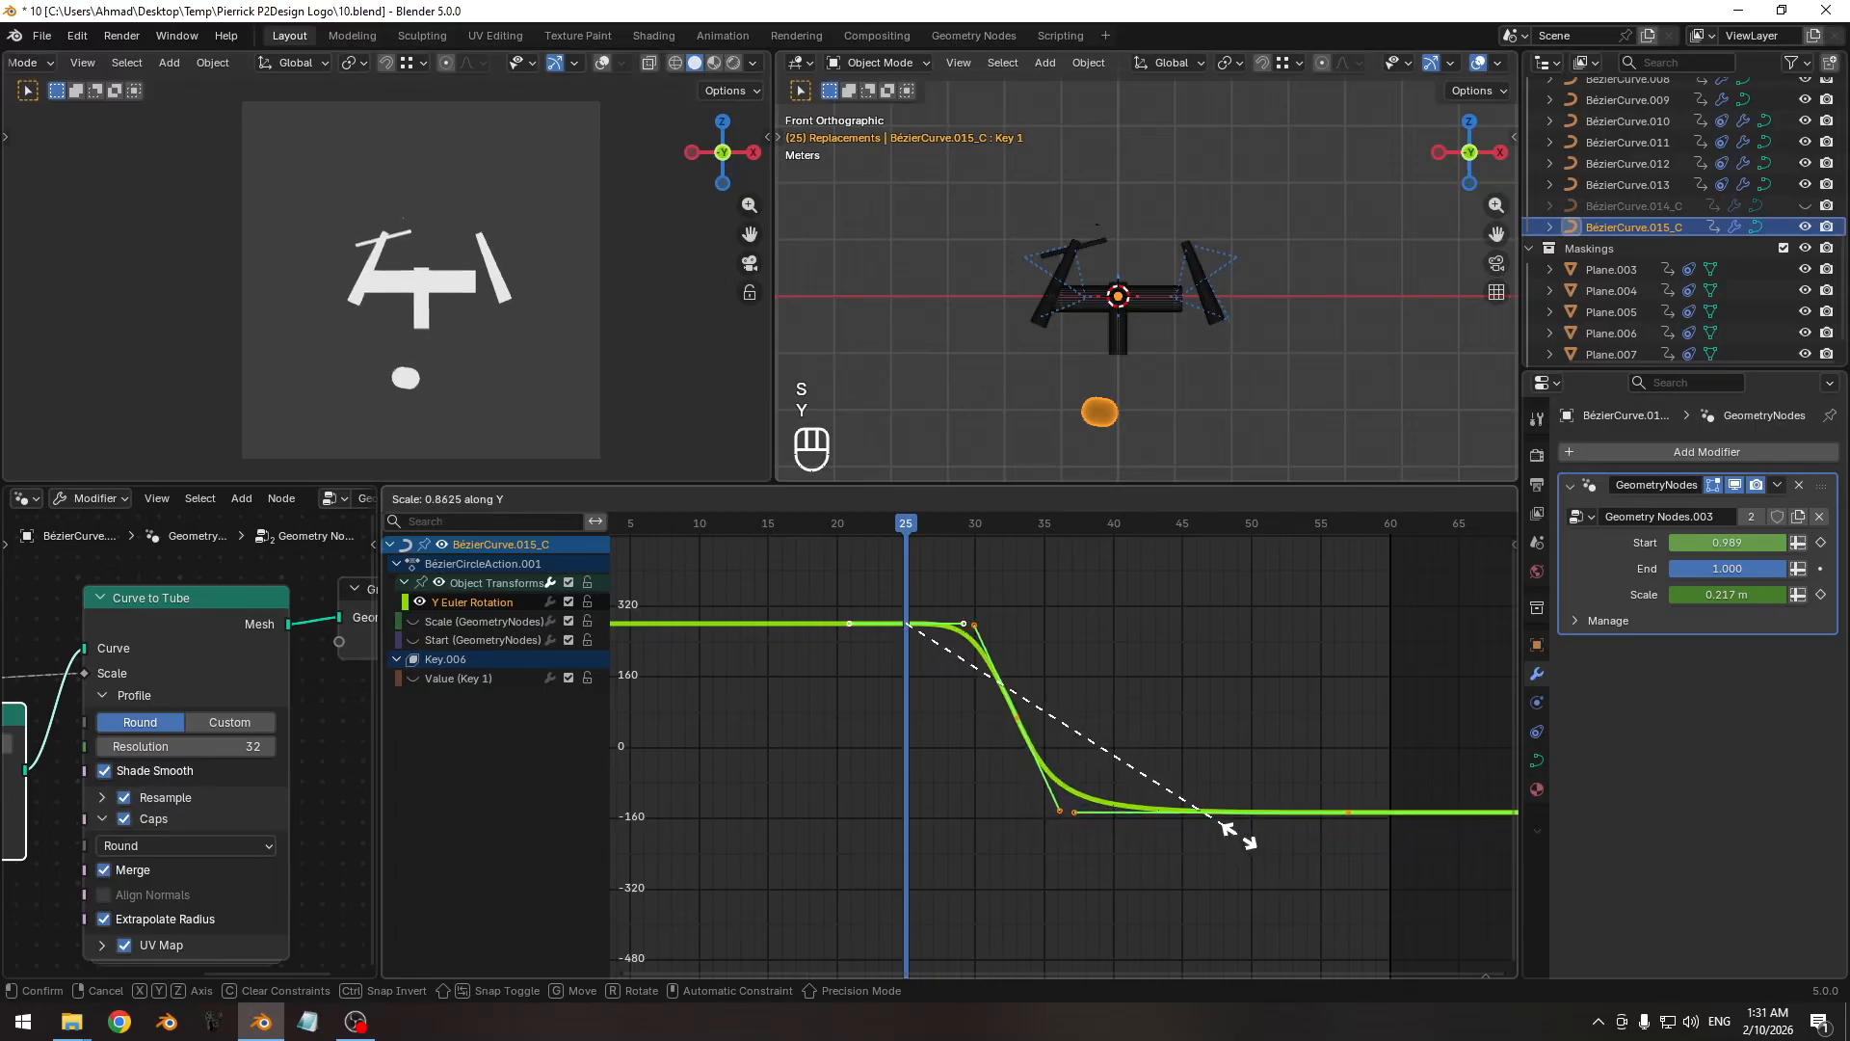
left_click(1197, 809)
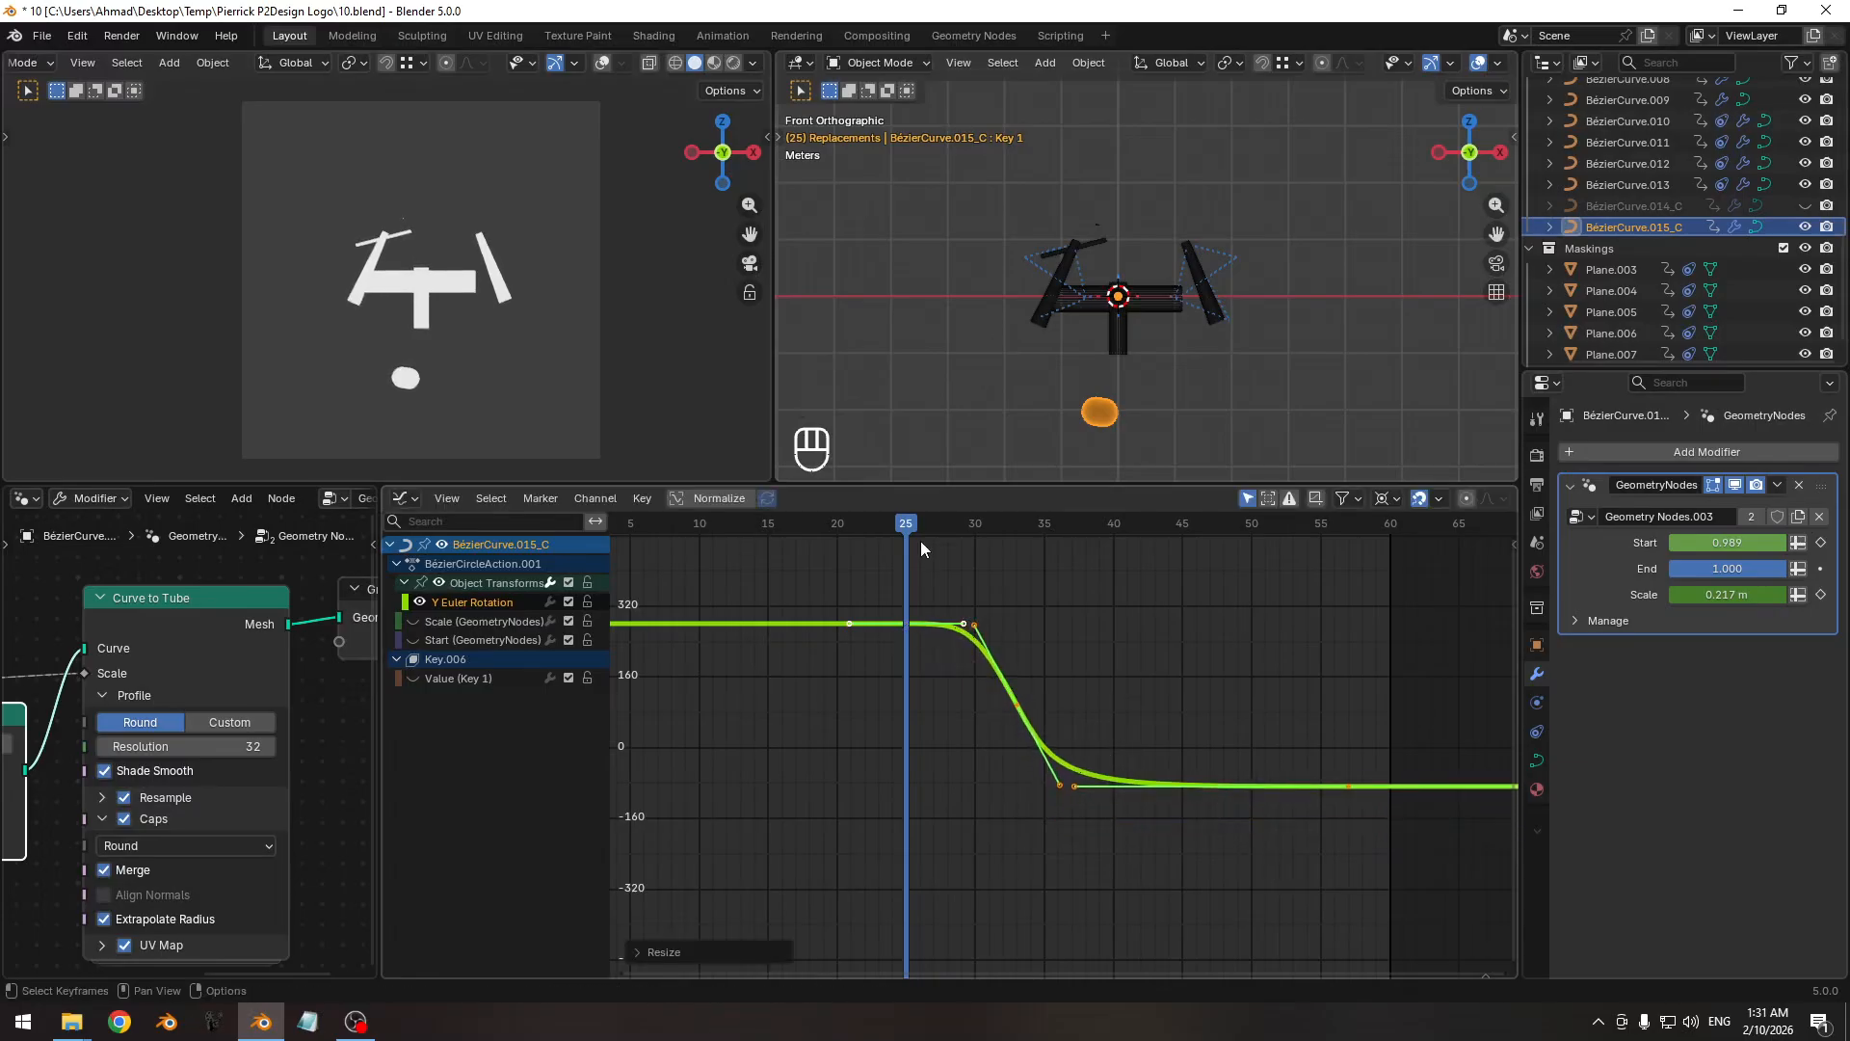
Scrub and play back the animation to review the ring's reduced rotation, and save the file.
left_click_drag(921, 524, 1164, 529)
key("space")
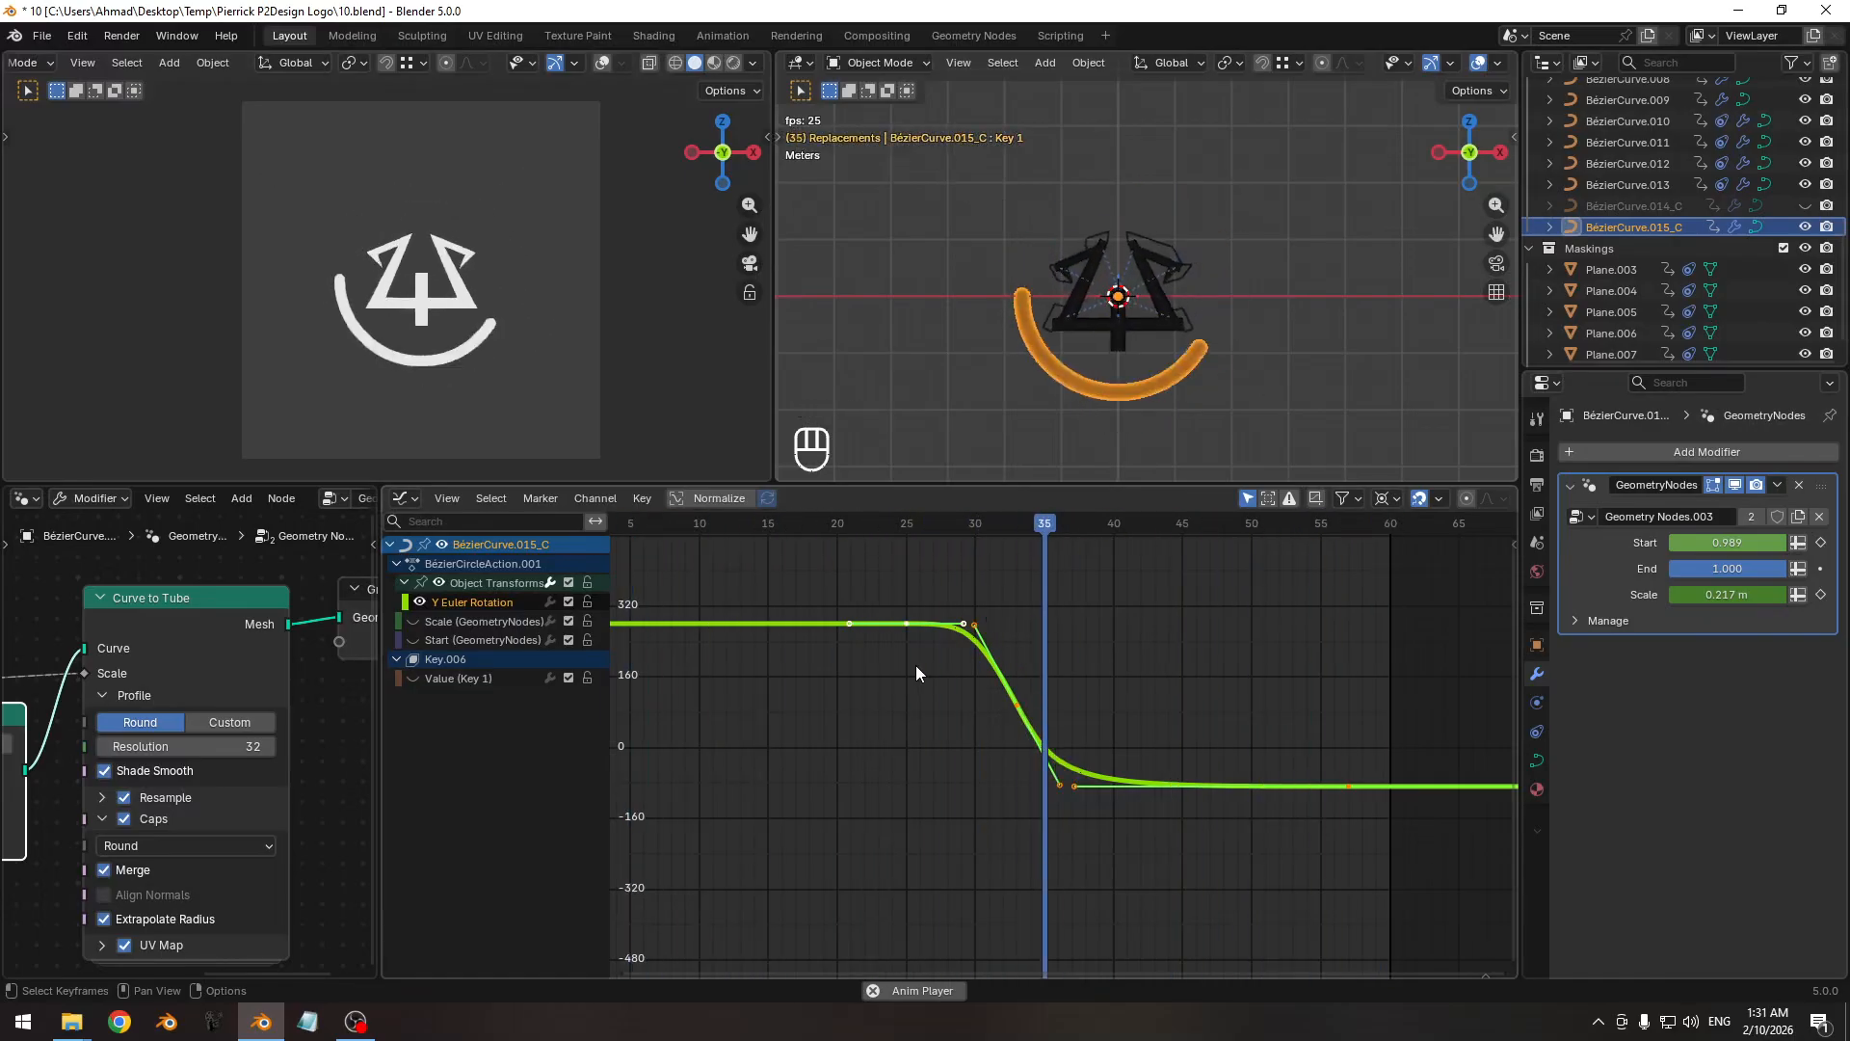
key("space")
key("ctrl+s")
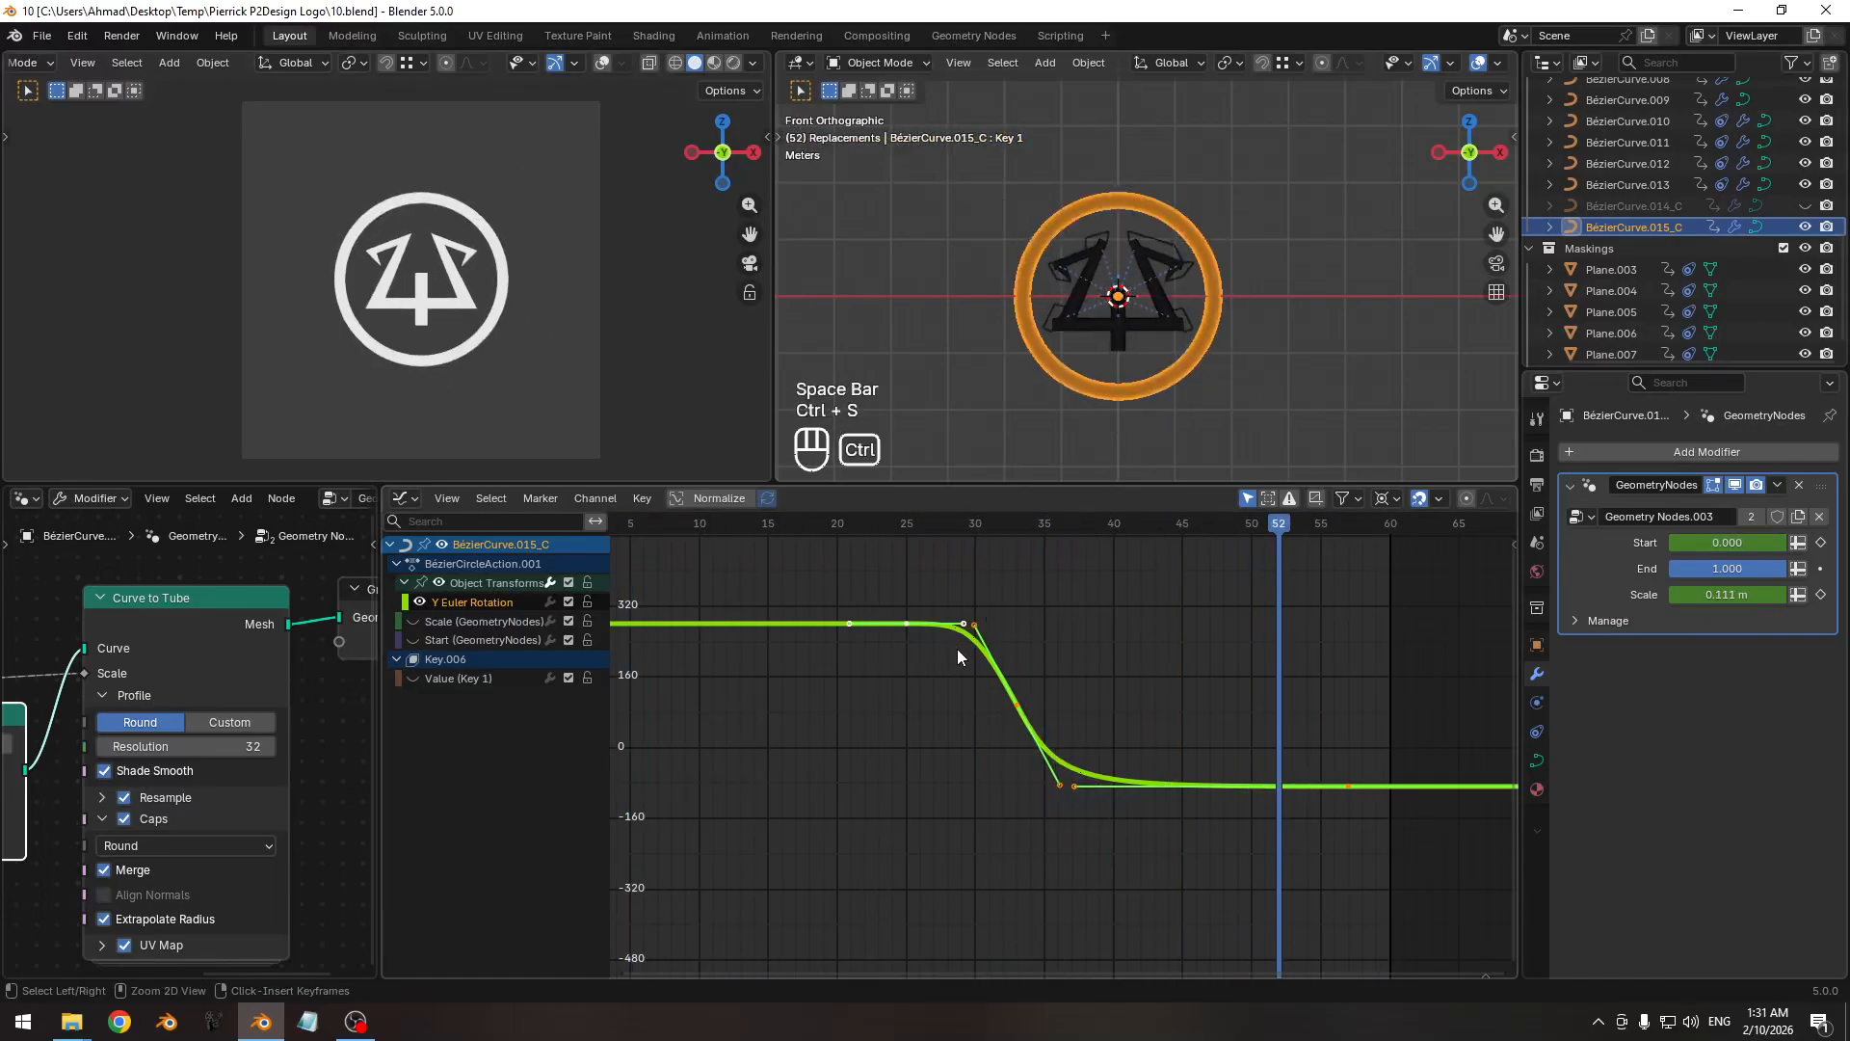
Unhide and select BézierCurve.014_C, and scrub the timeline to compare its motion with the other ring.
left_click(1764, 205)
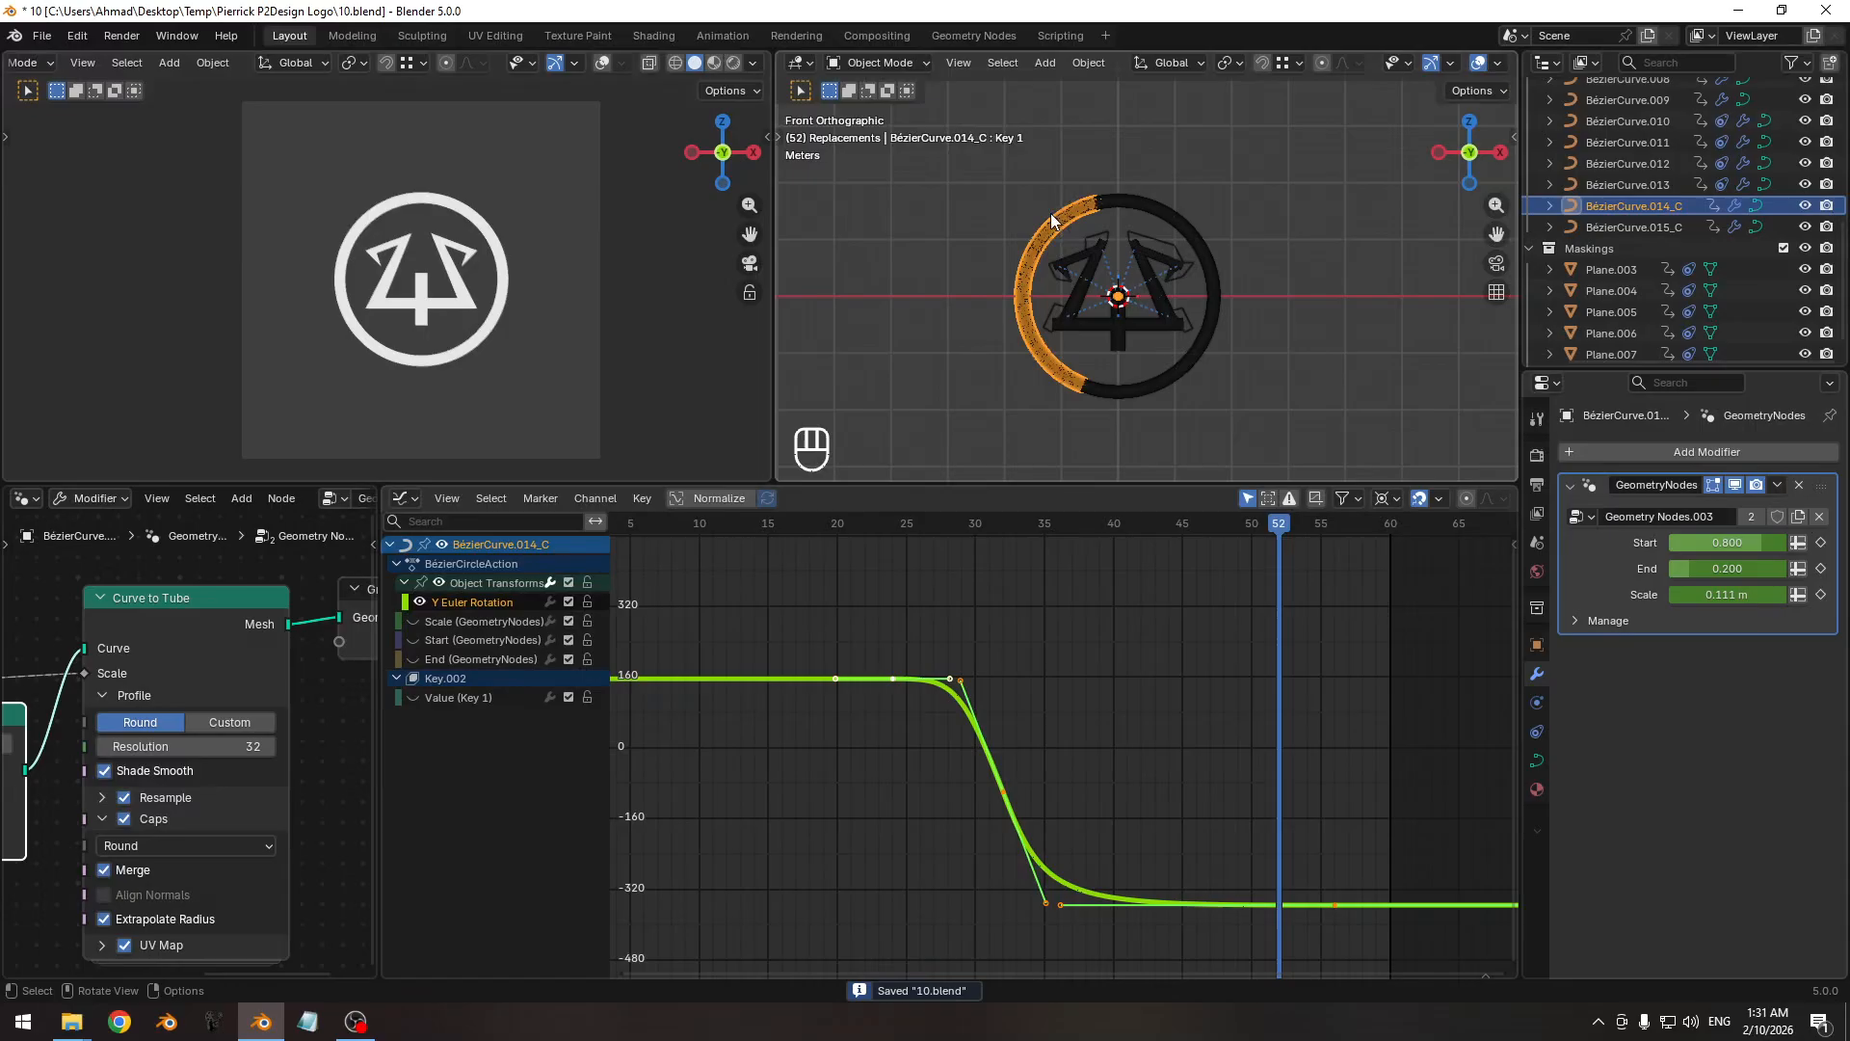
left_click_drag(892, 526, 1010, 655)
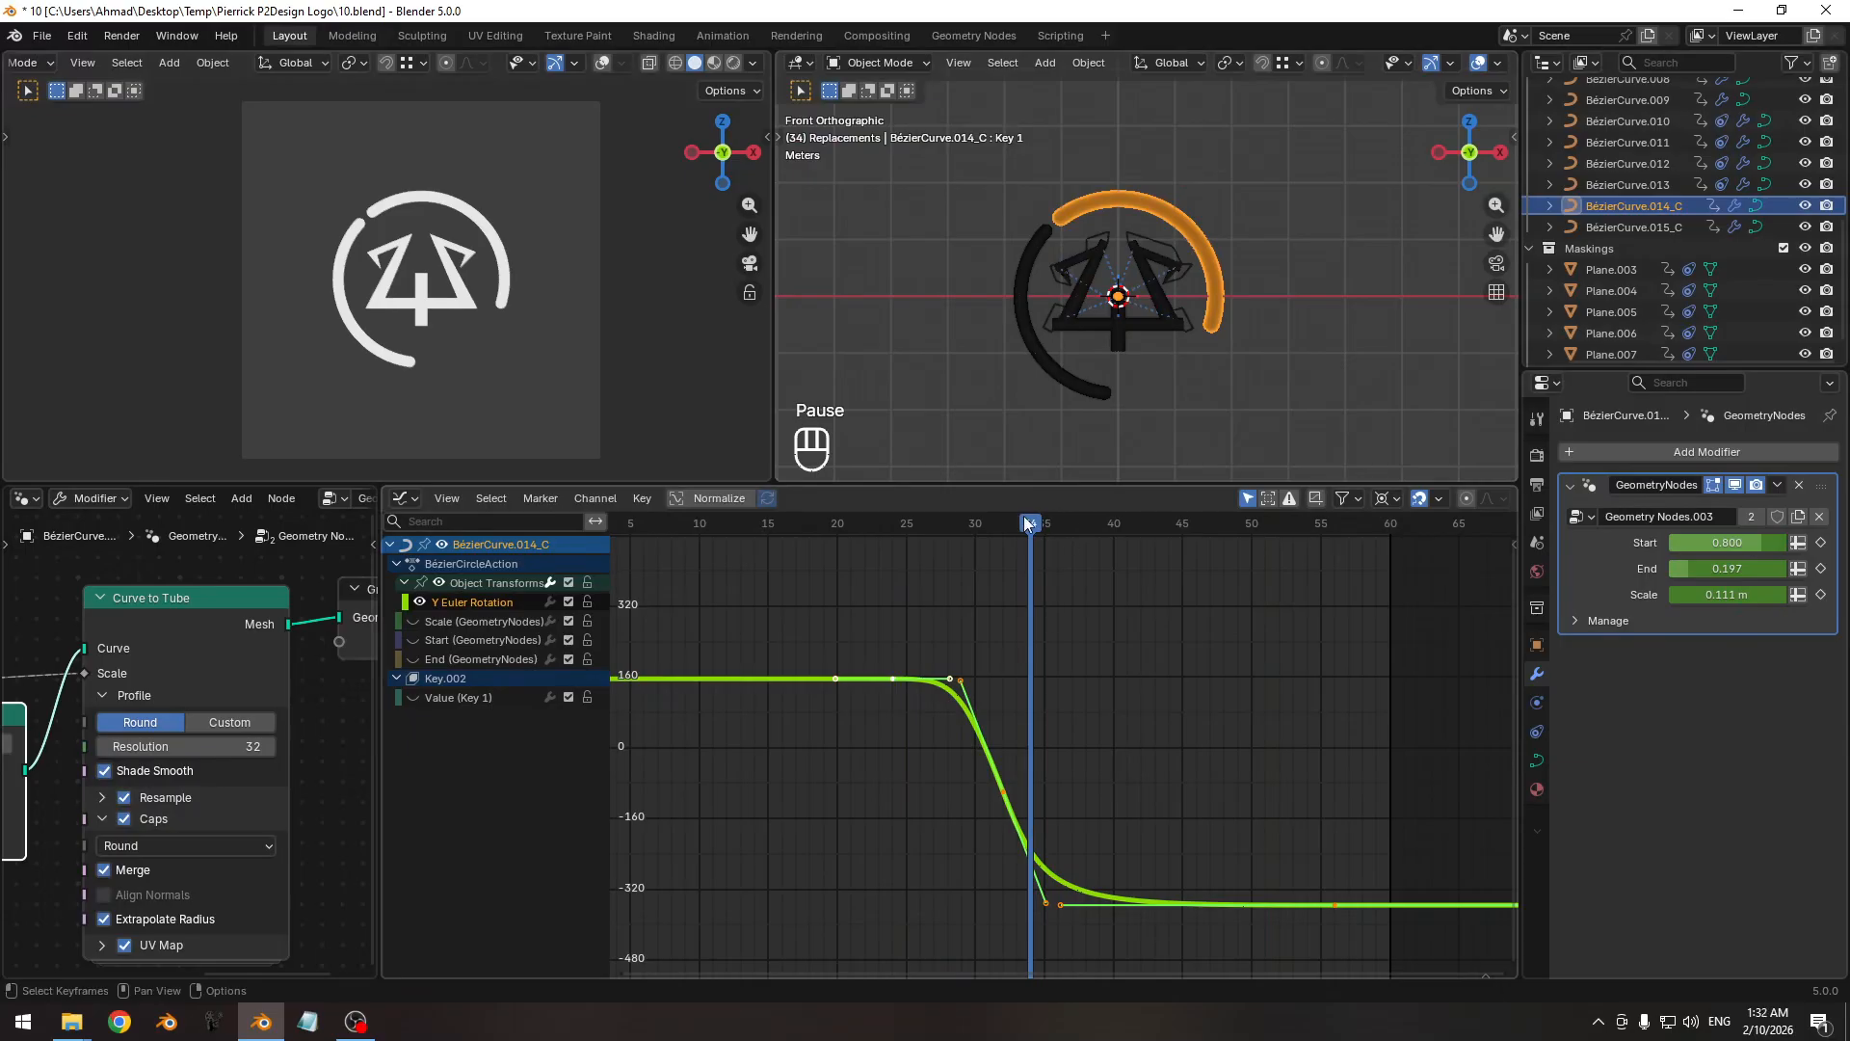
left_click_drag(862, 528, 1003, 554)
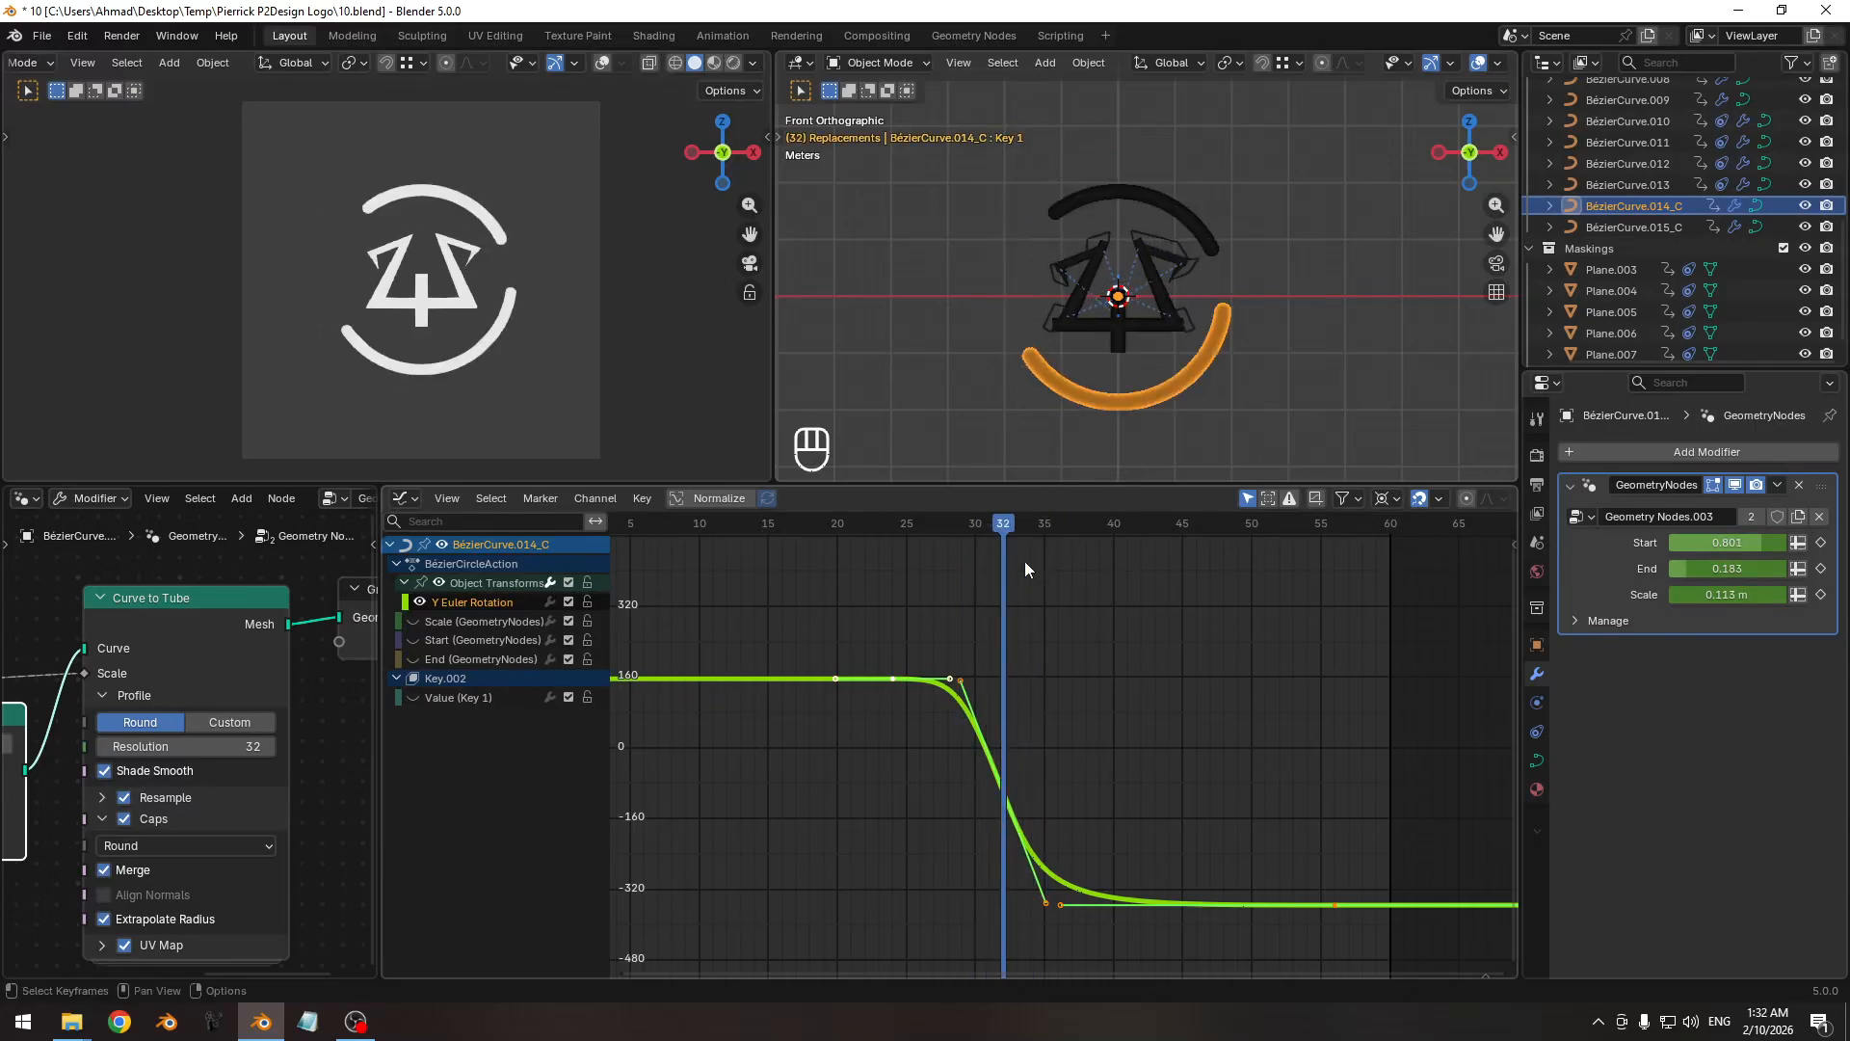
Show only the Value (Key 1) shape key curve of BézierCurve.014_C in the Graph Editor.
left_click(451, 698)
key("shift+h")
left_click(724, 501)
left_click(725, 501)
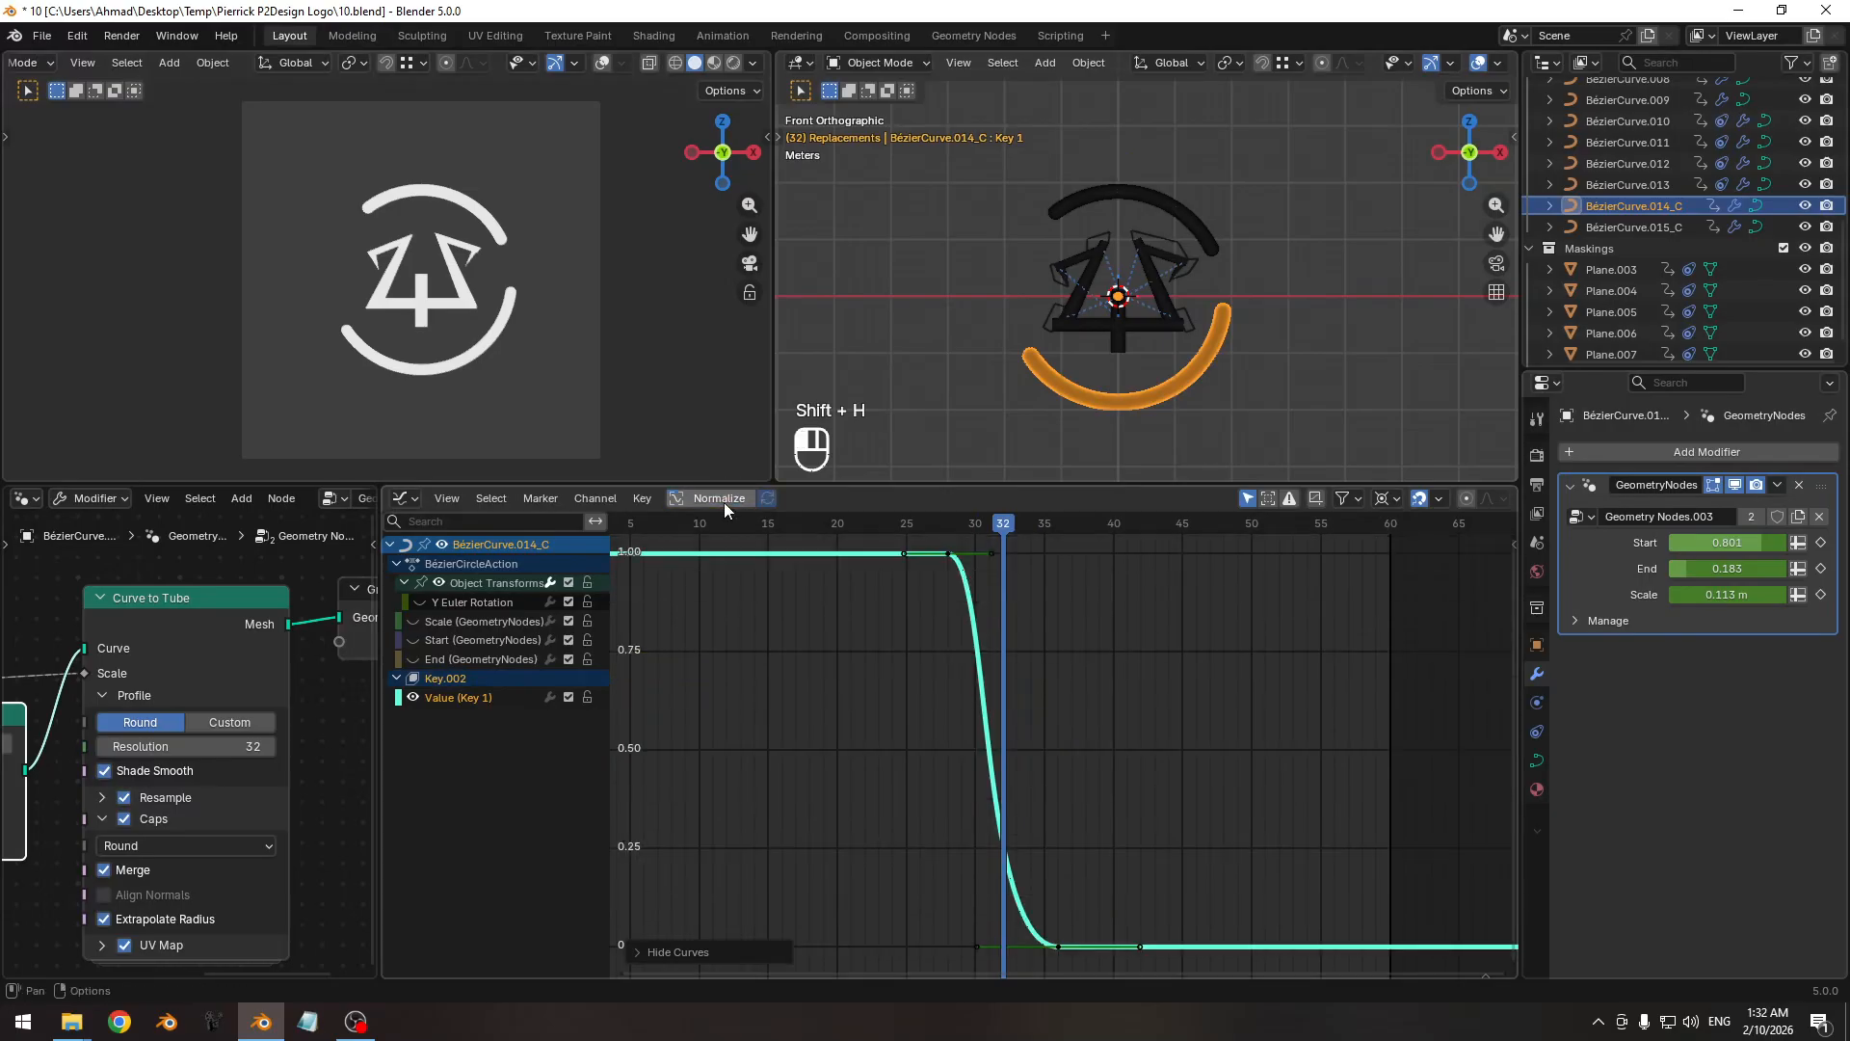
middle_click_drag(949, 686, 989, 755, "ctrl")
Go to frame 27 and delete all Value (Key 1) keyframes of BézierCurve.014_C.
key("a")
left_click(867, 684)
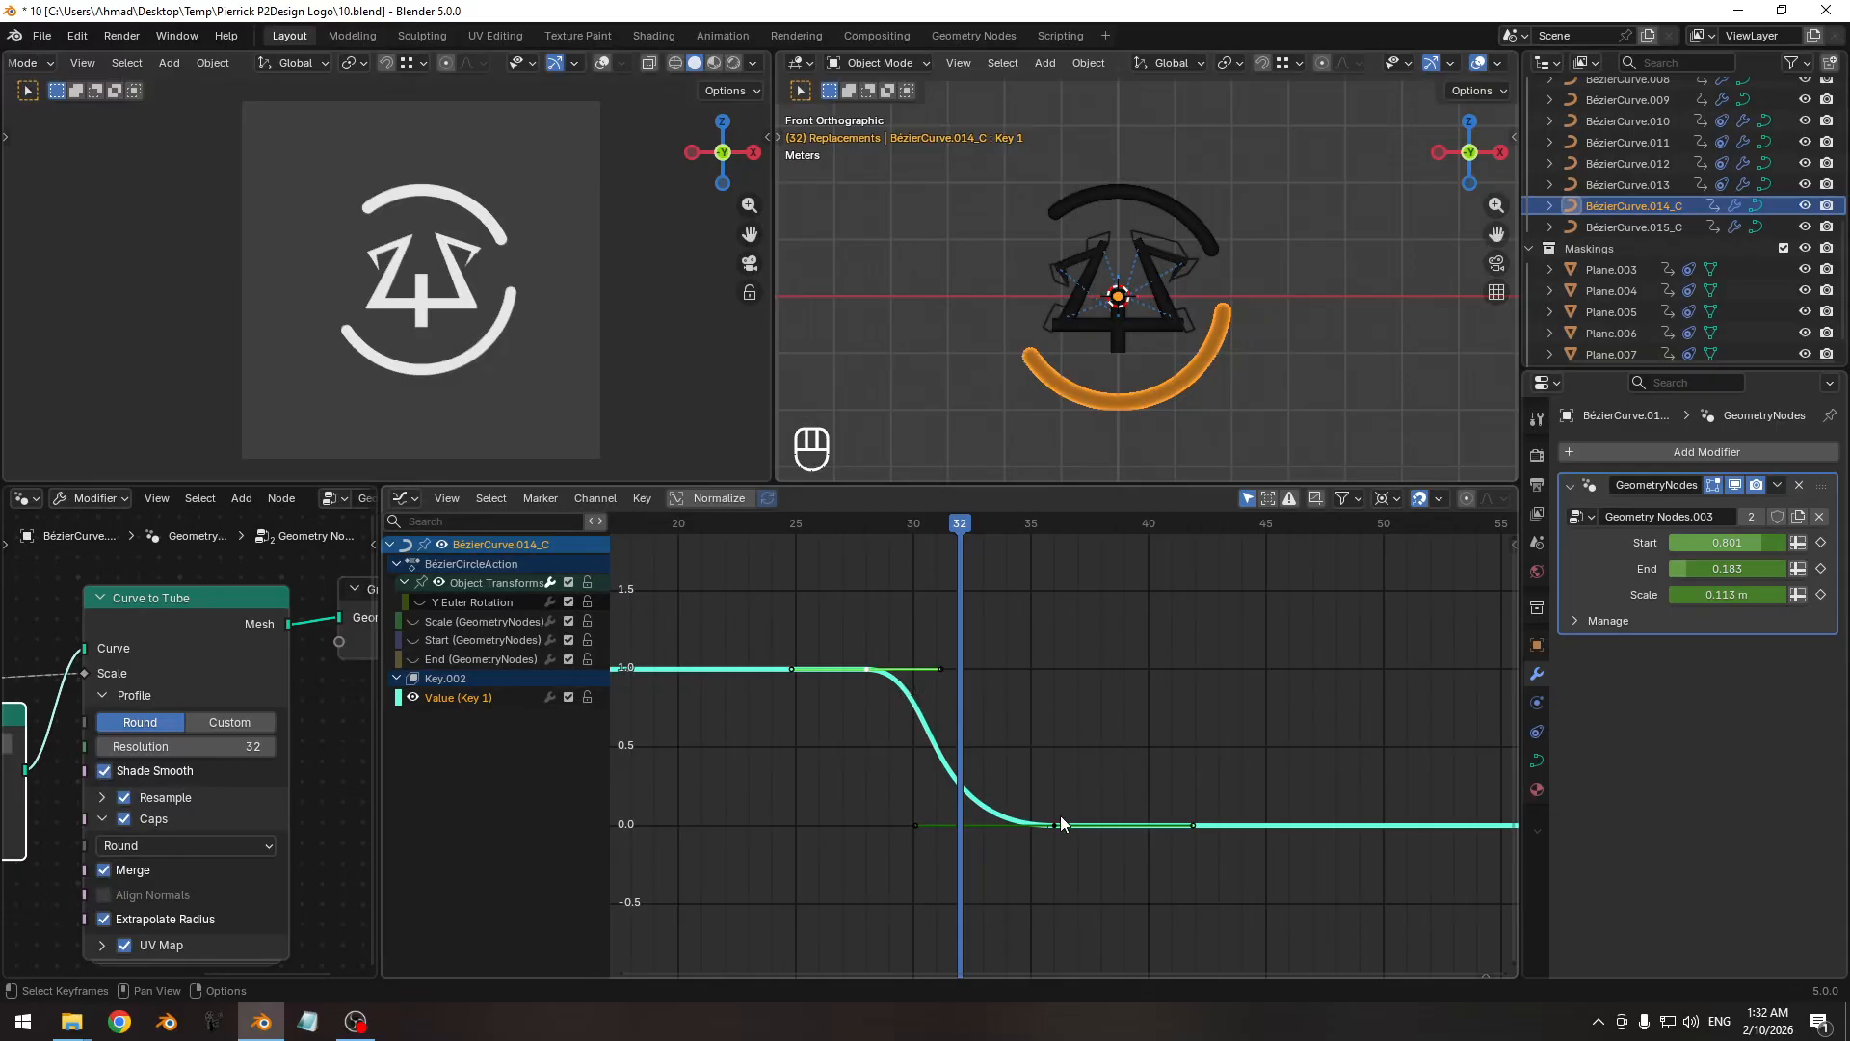
left_click_drag(959, 530, 843, 551)
left_click_drag(990, 711, 887, 749)
key("x")
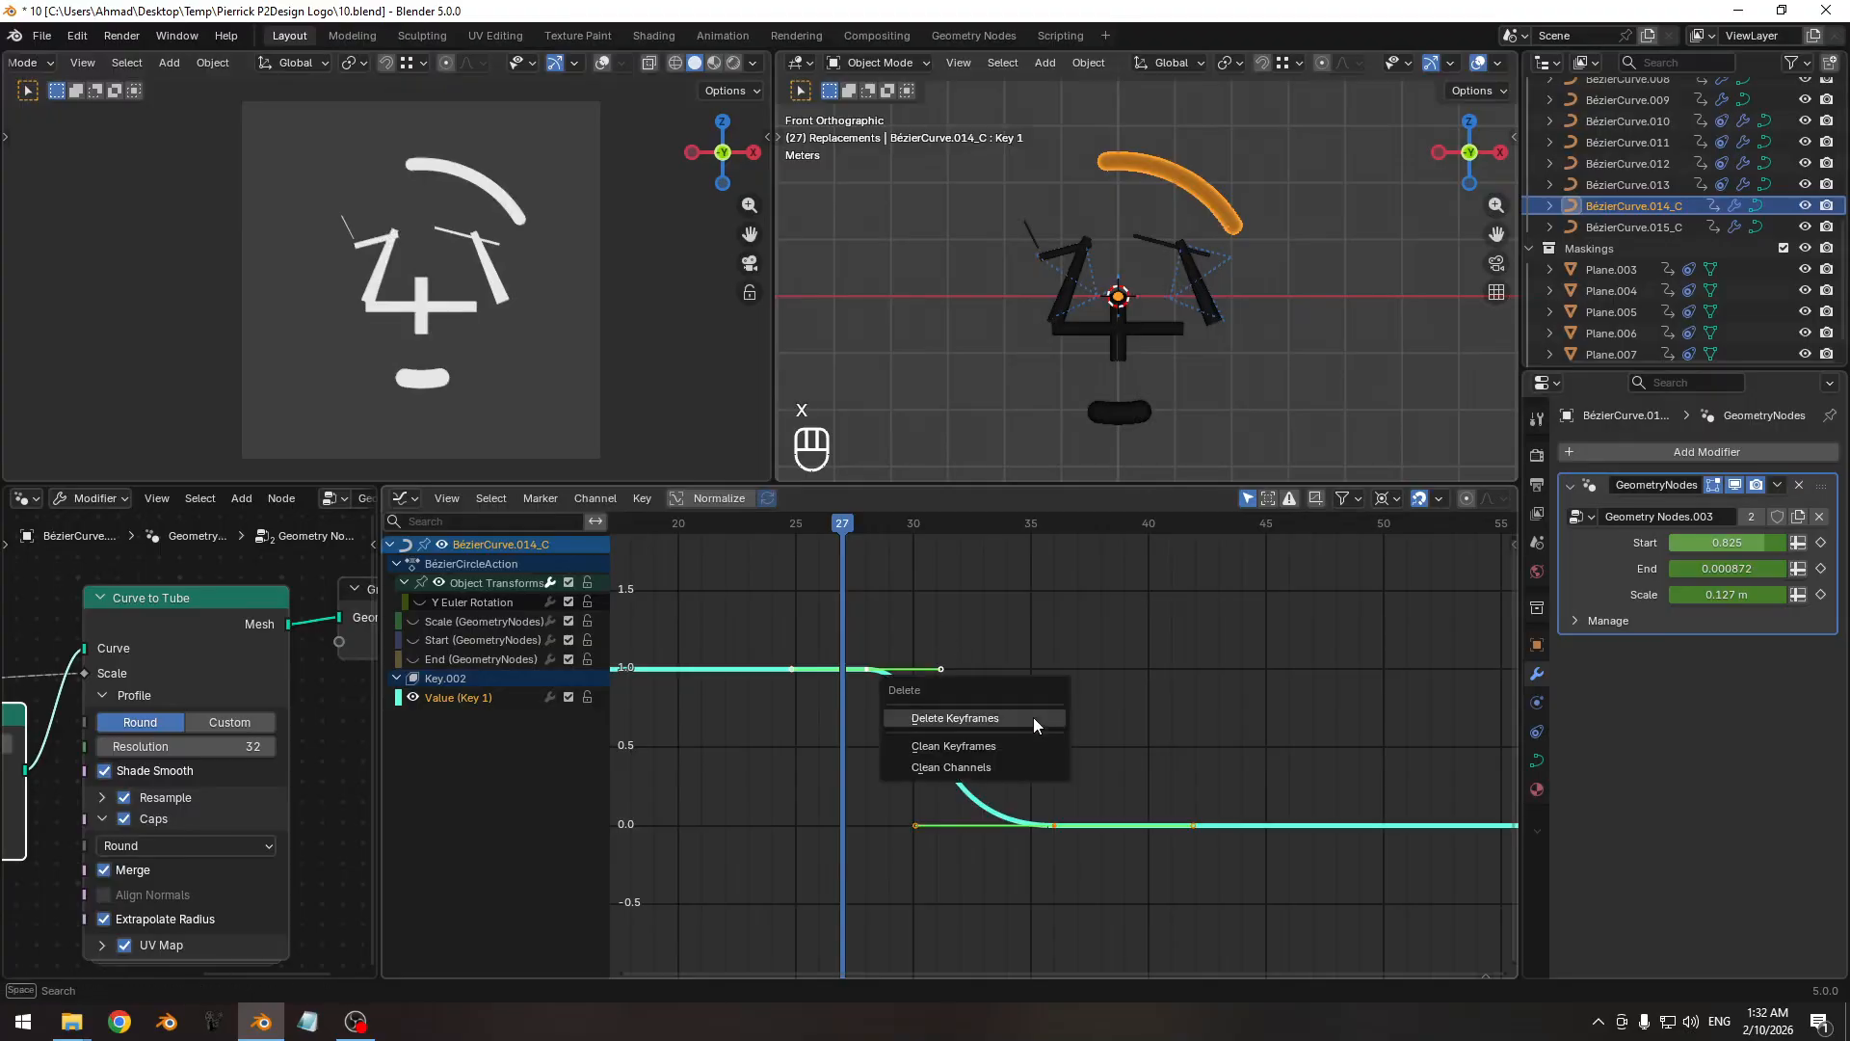
left_click(1033, 721)
Play back the animation from frame 20 to examine how the outer arc moves around the completed ring.
left_click_drag(863, 526, 678, 569)
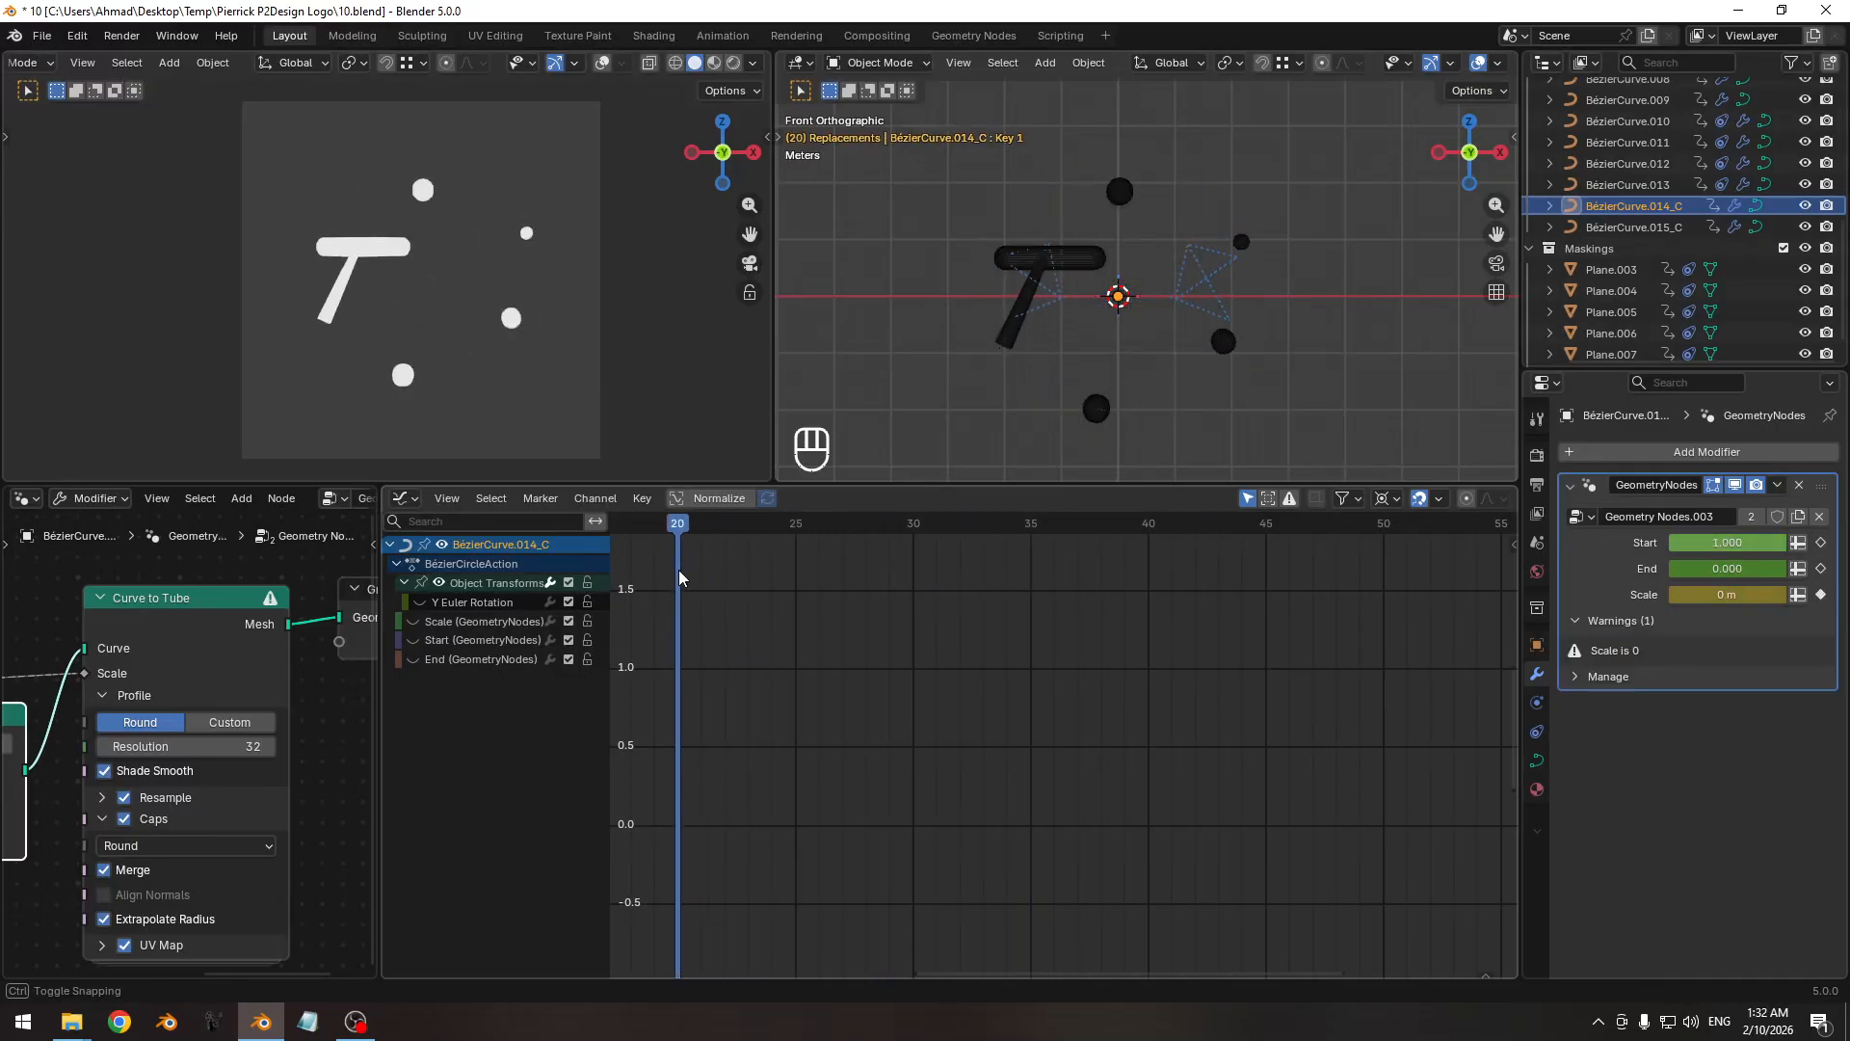
key("space")
key("space")
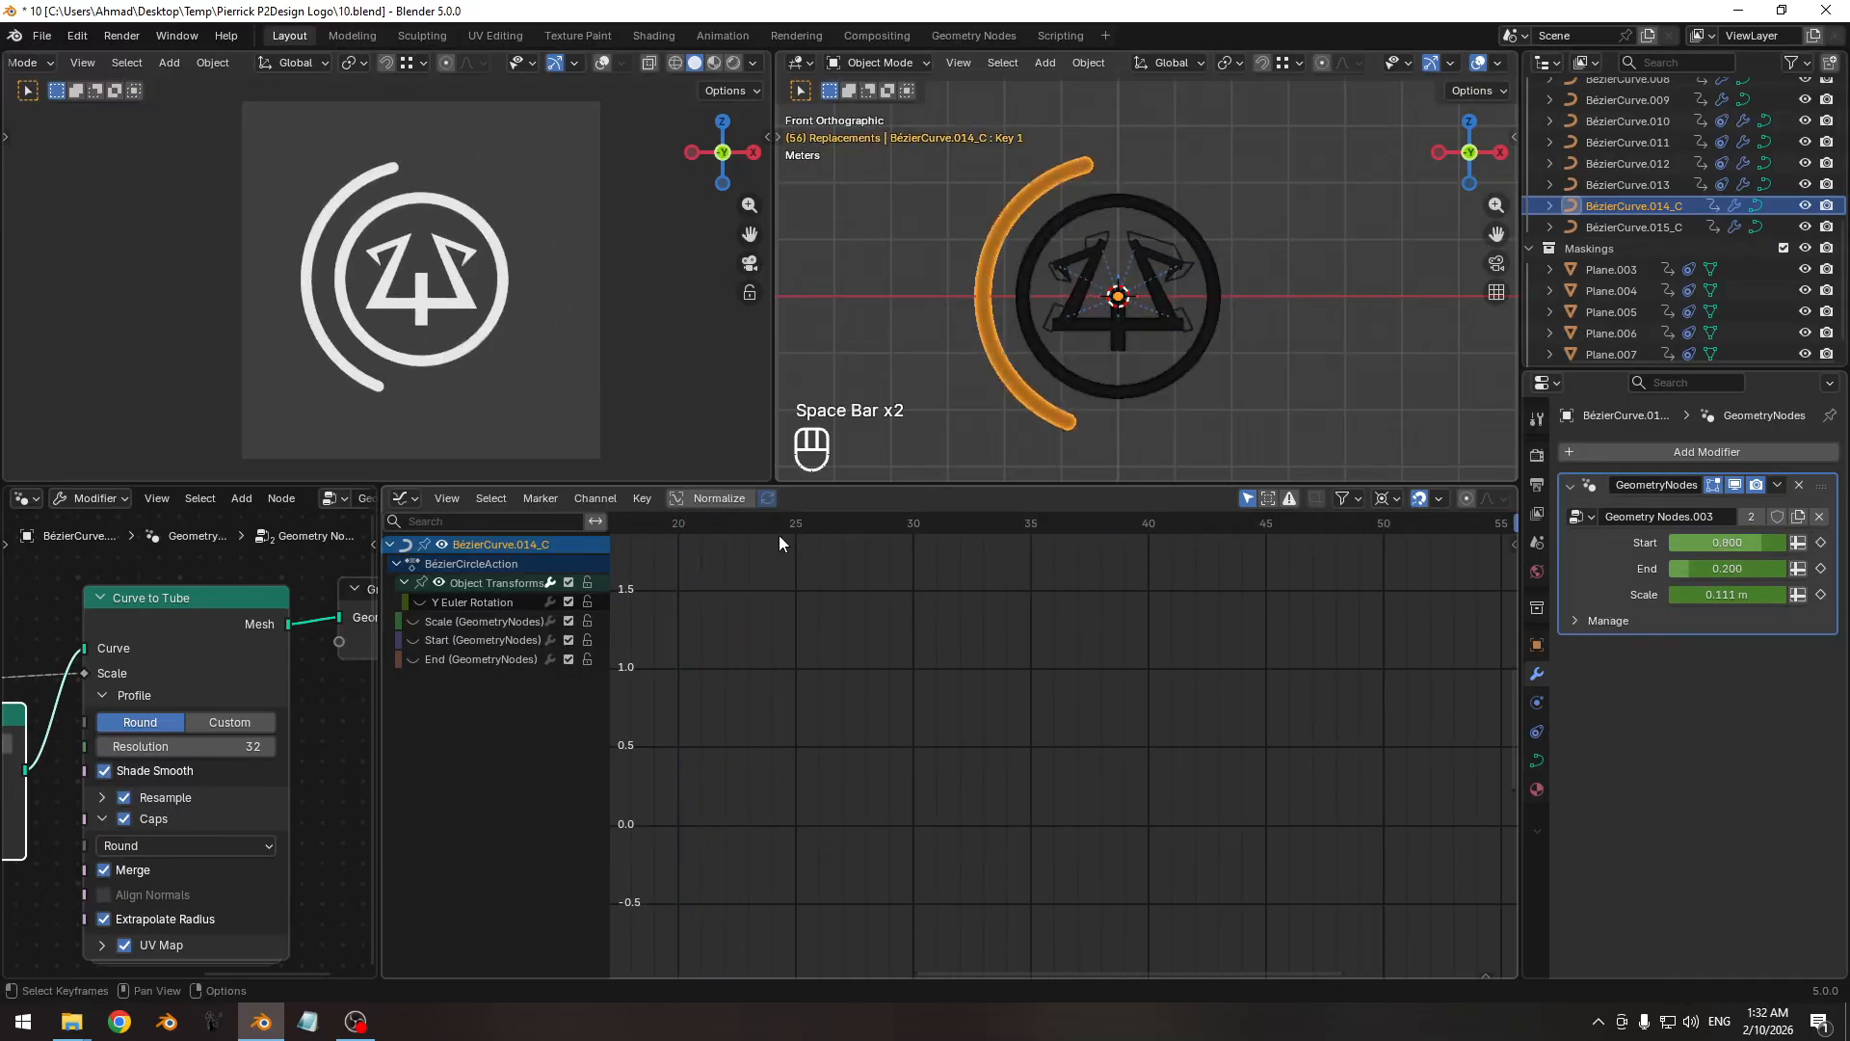
left_click_drag(771, 532, 676, 535)
key("space")
key("space")
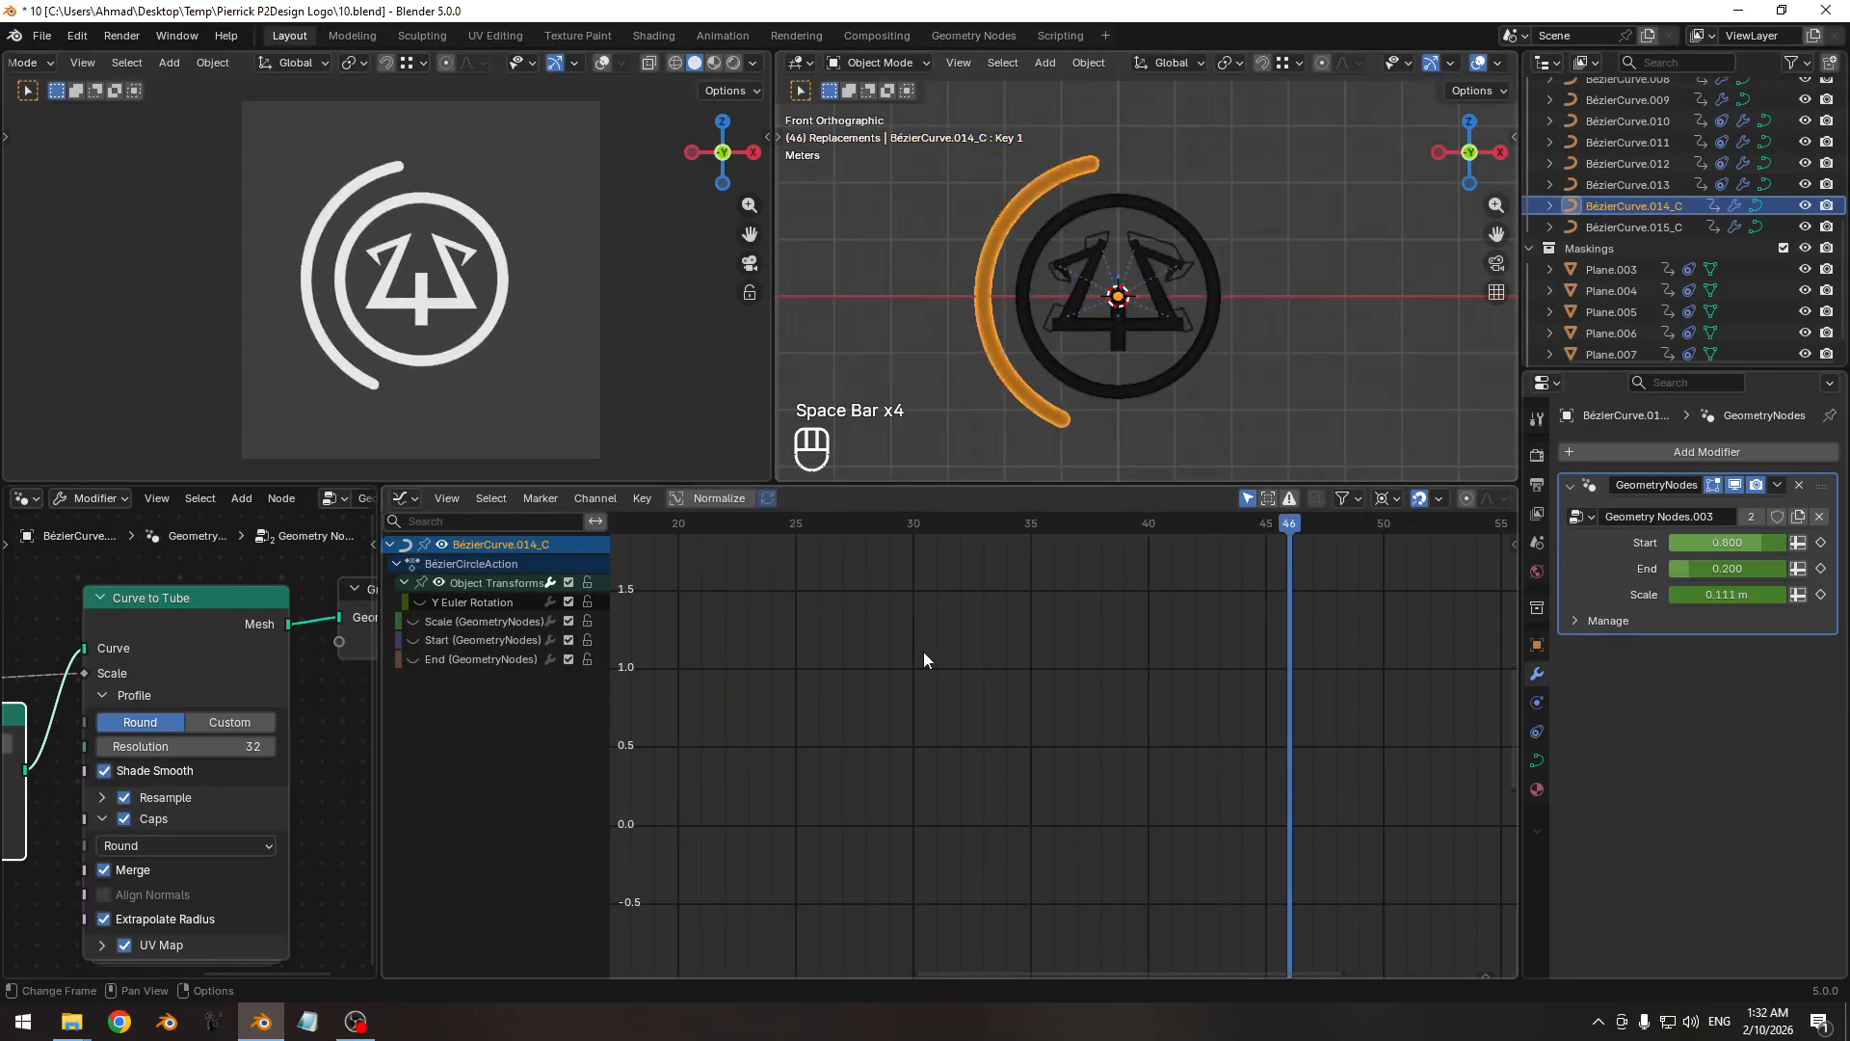
Reveal all animation curves of BézierCurve.014_C, turn on Normalize, and save the file.
middle_click_drag(923, 651, 753, 523, "ctrl")
key("alt+h")
left_click(717, 498)
middle_click_drag(890, 604, 783, 545, "ctrl")
key("ctrl+s")
Play back the animation to review the outer arc together with the inner ring, and save the file again.
key("space")
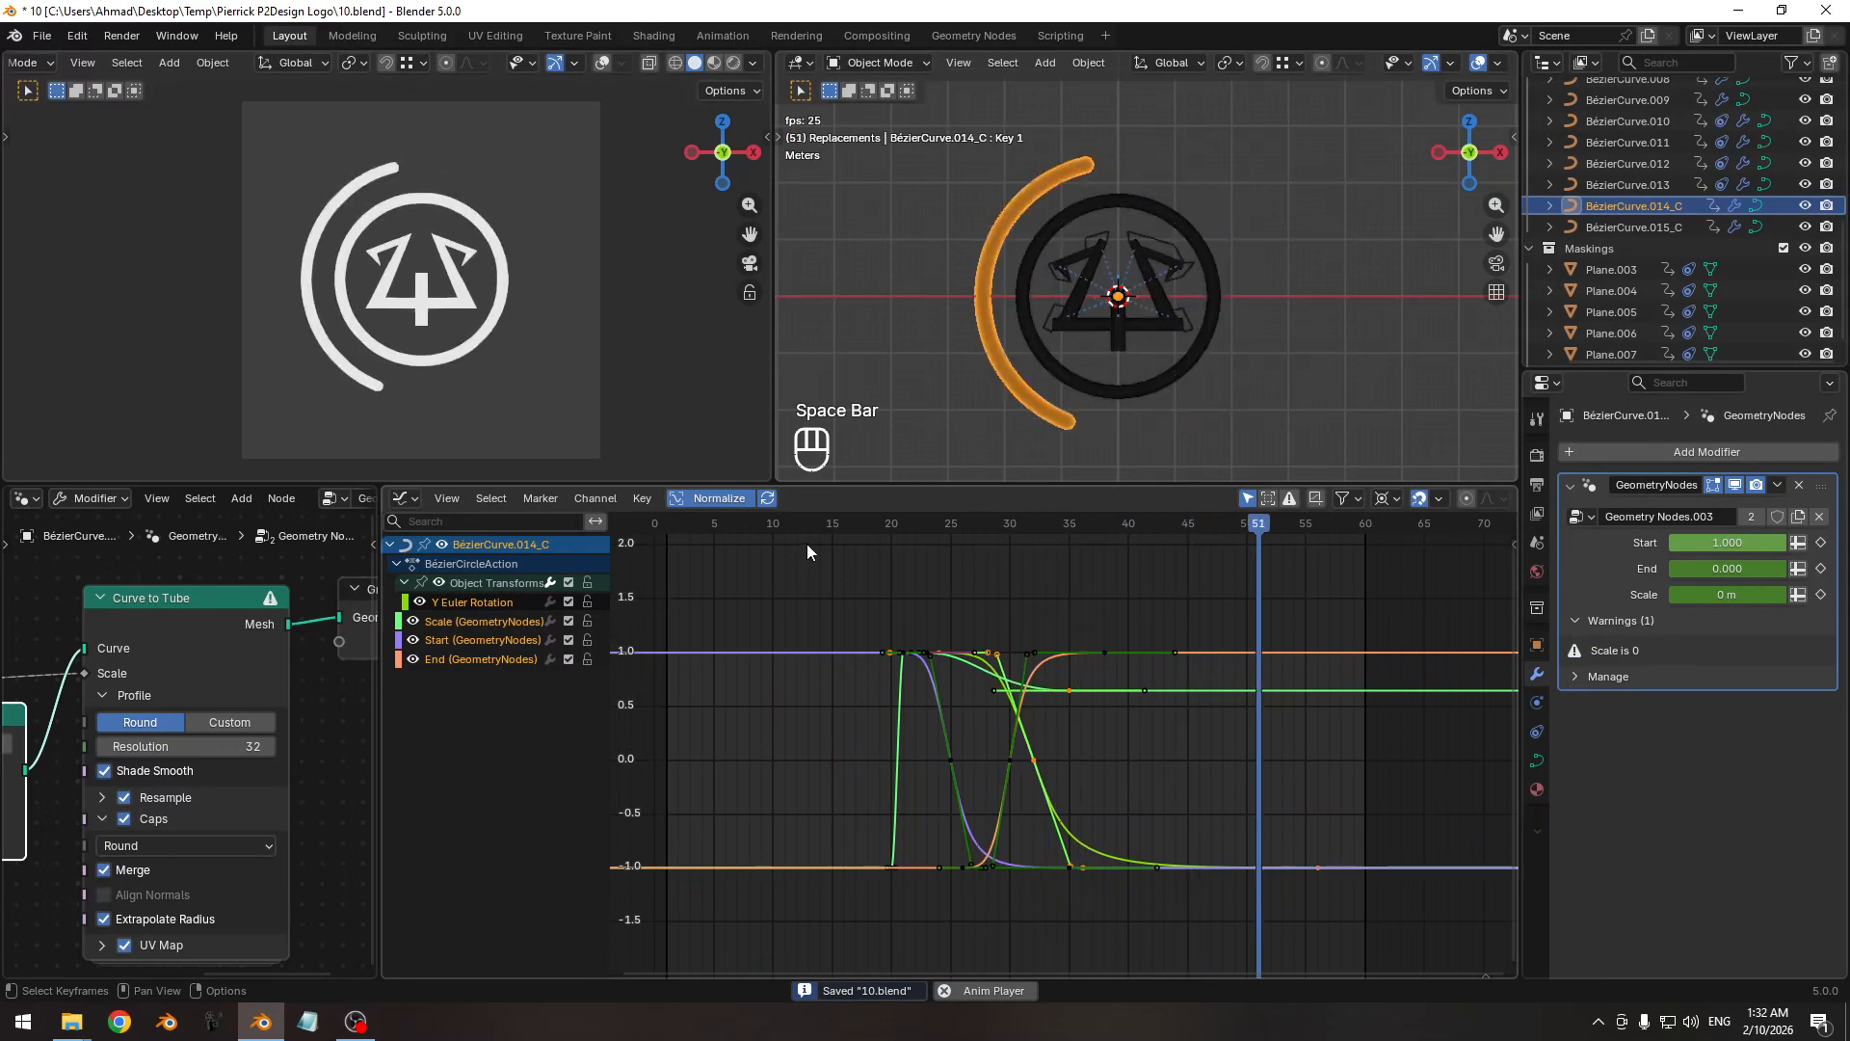
key("space")
key("space")
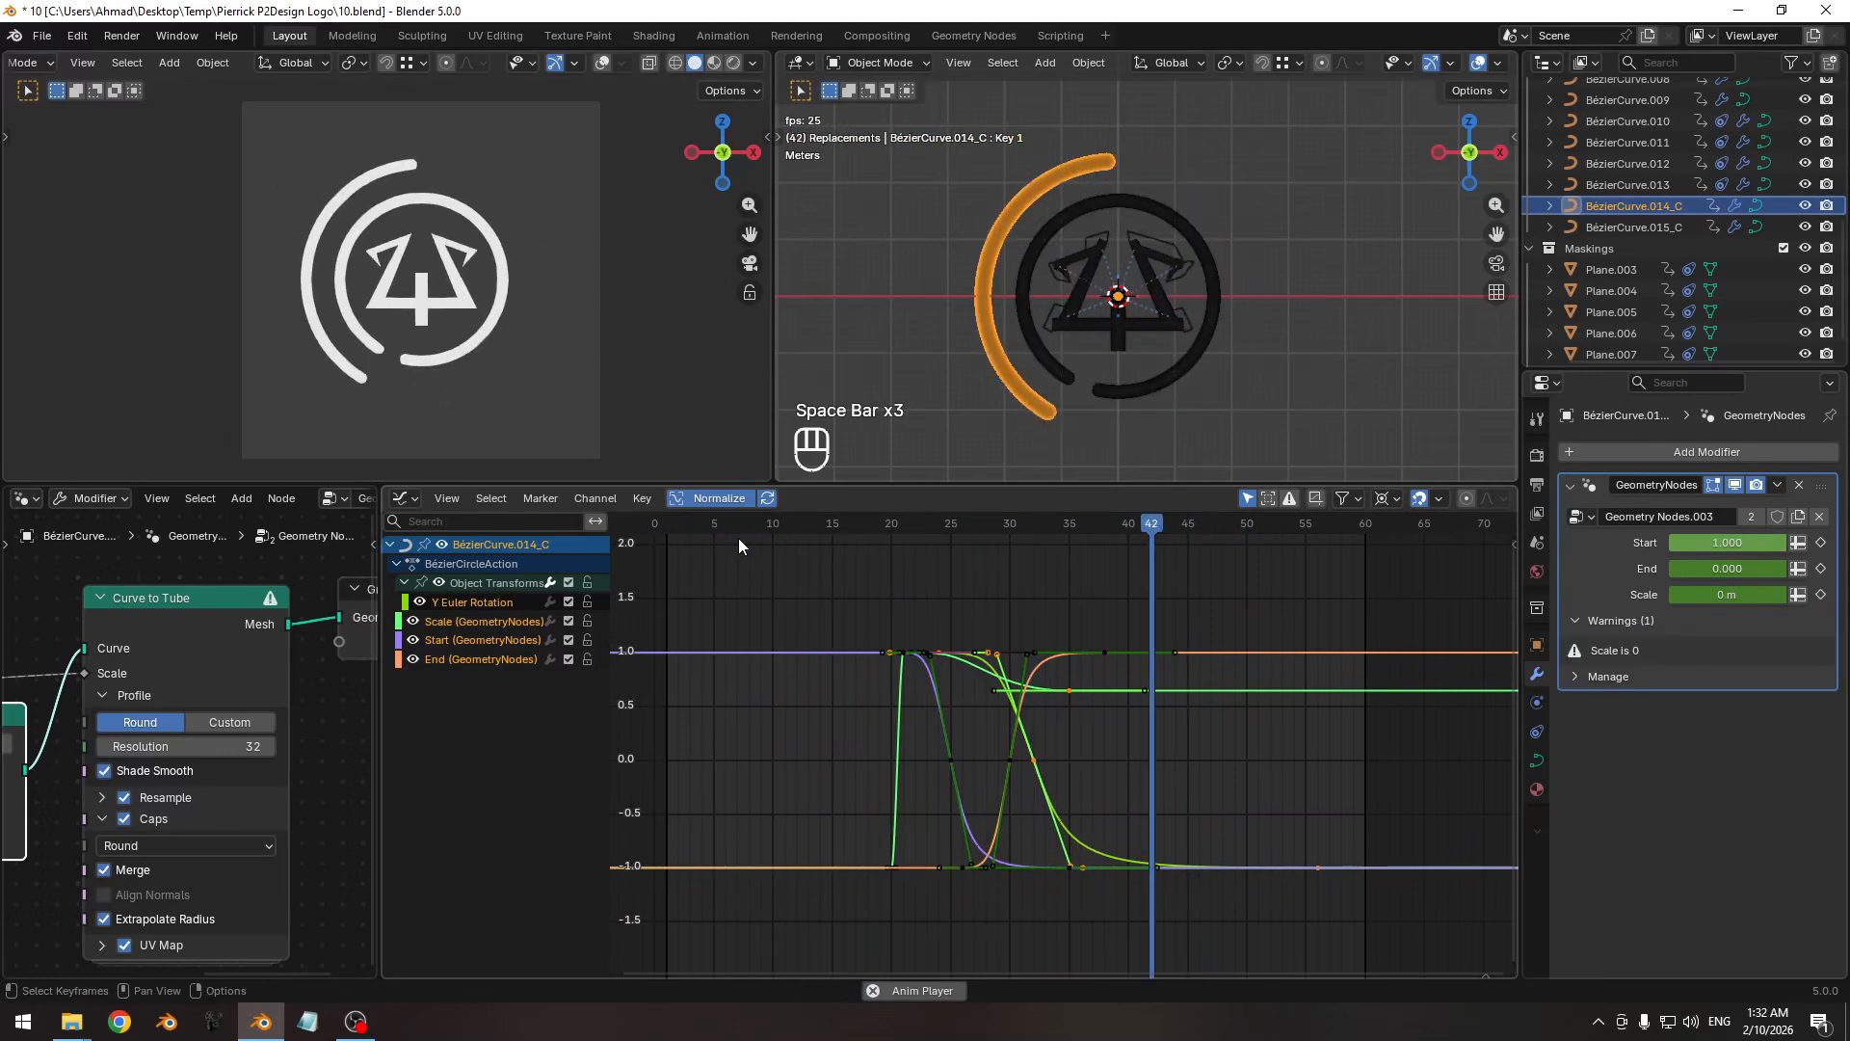
key("space")
key("ctrl+s")
key("space")
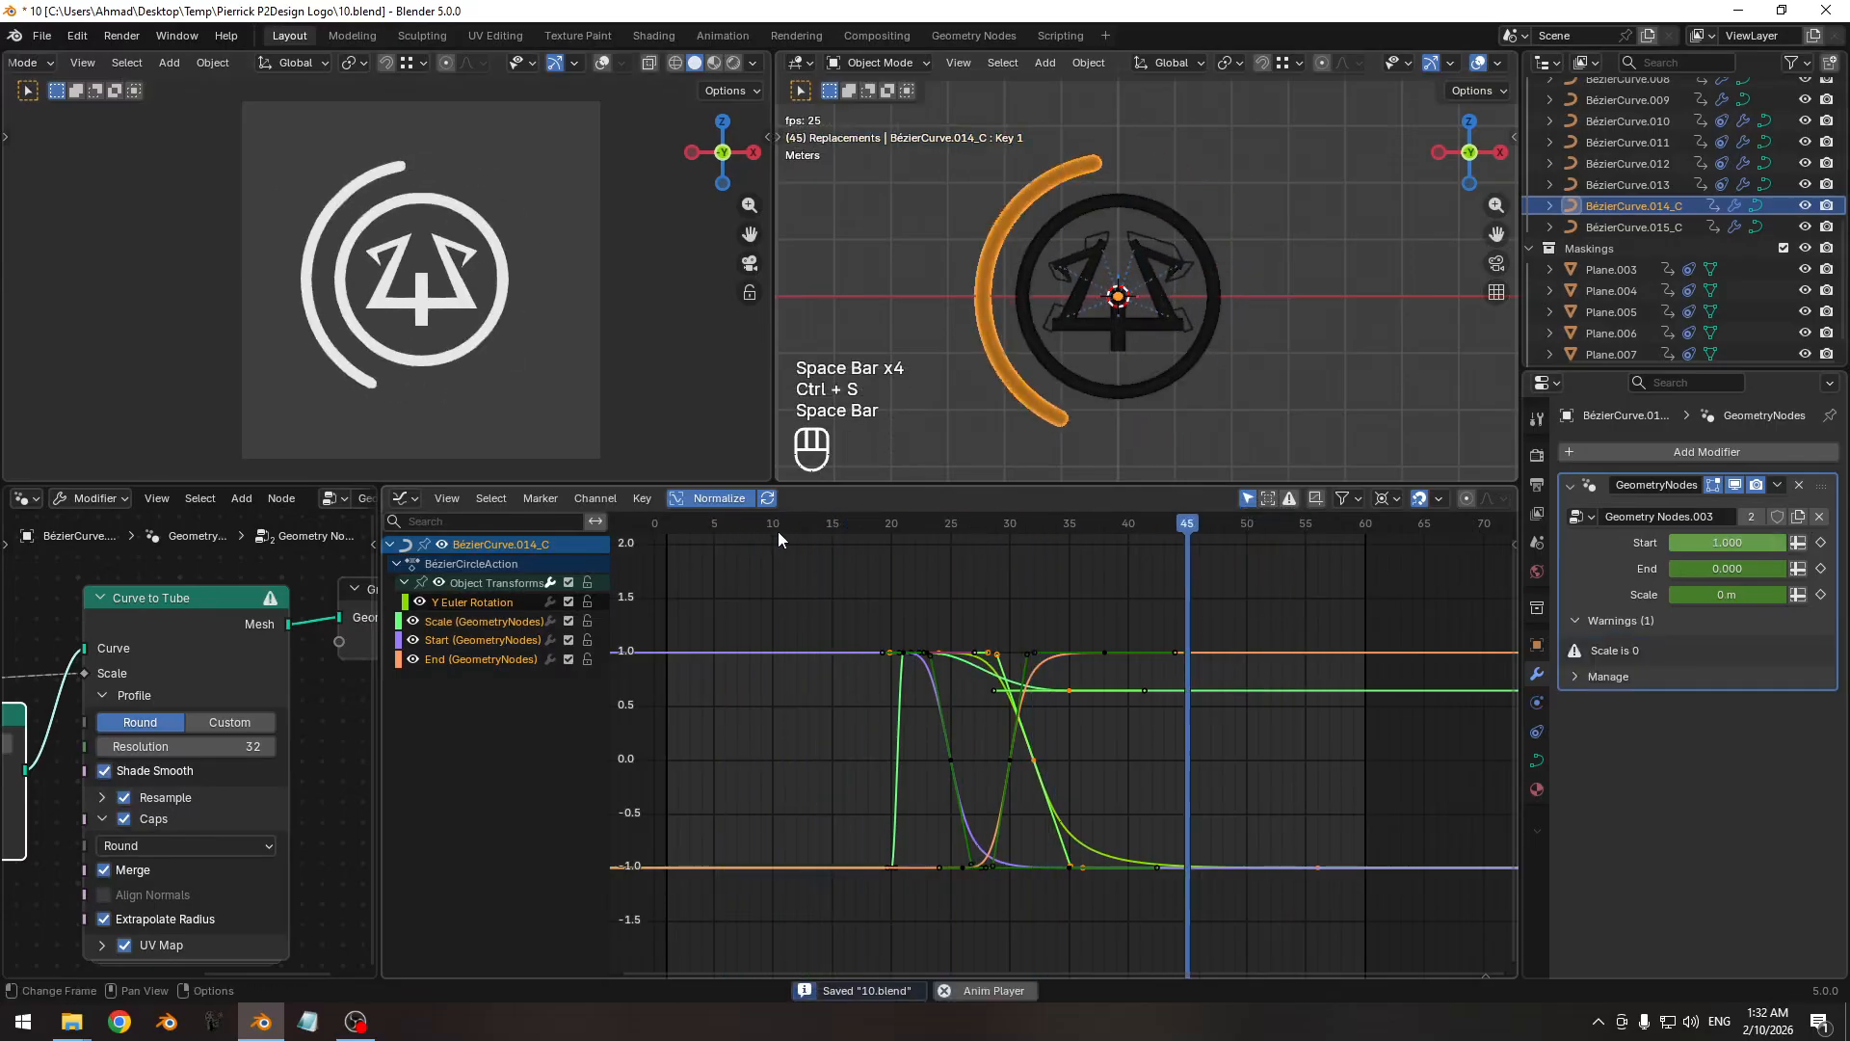
key("space")
key("Pause")
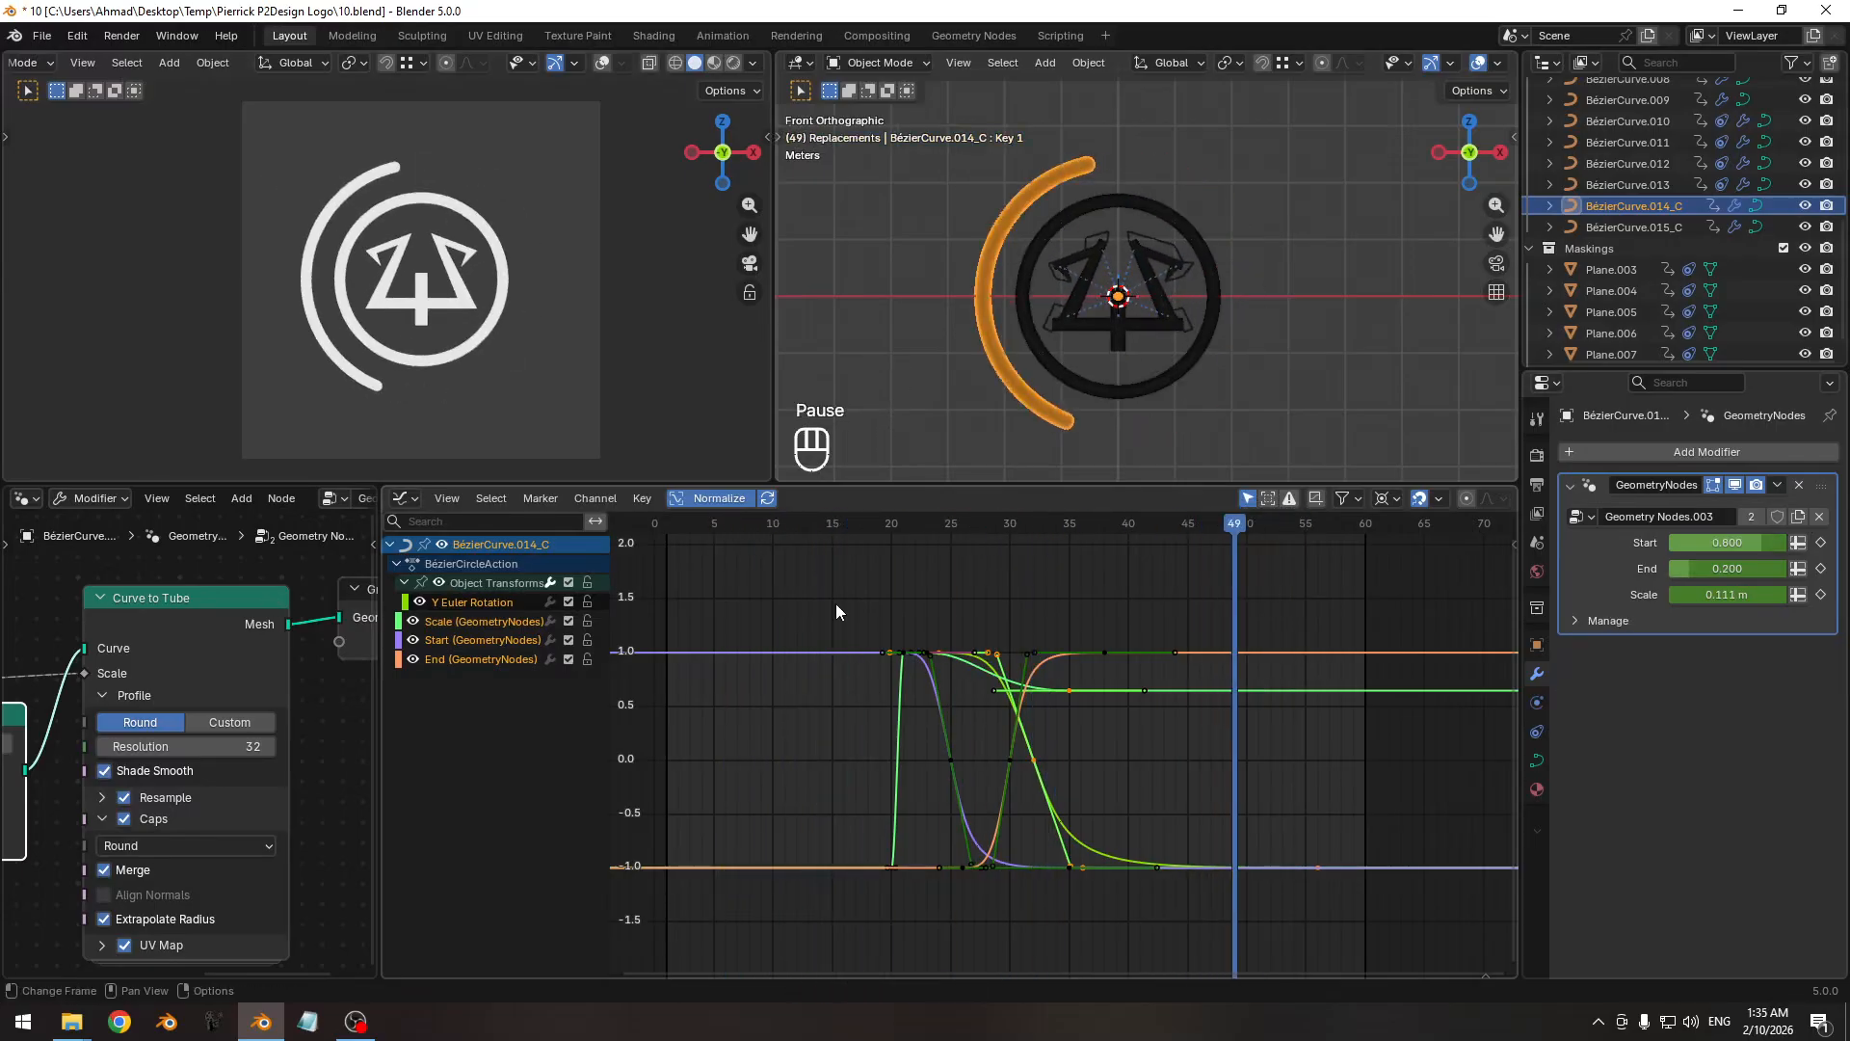
Go to frame 29, isolate the Y Euler Rotation curve of BézierCurve.014_C, and turn off Normalize.
left_click_drag(867, 517, 1002, 522)
middle_click_drag(956, 669, 973, 733, "ctrl")
left_click(463, 603)
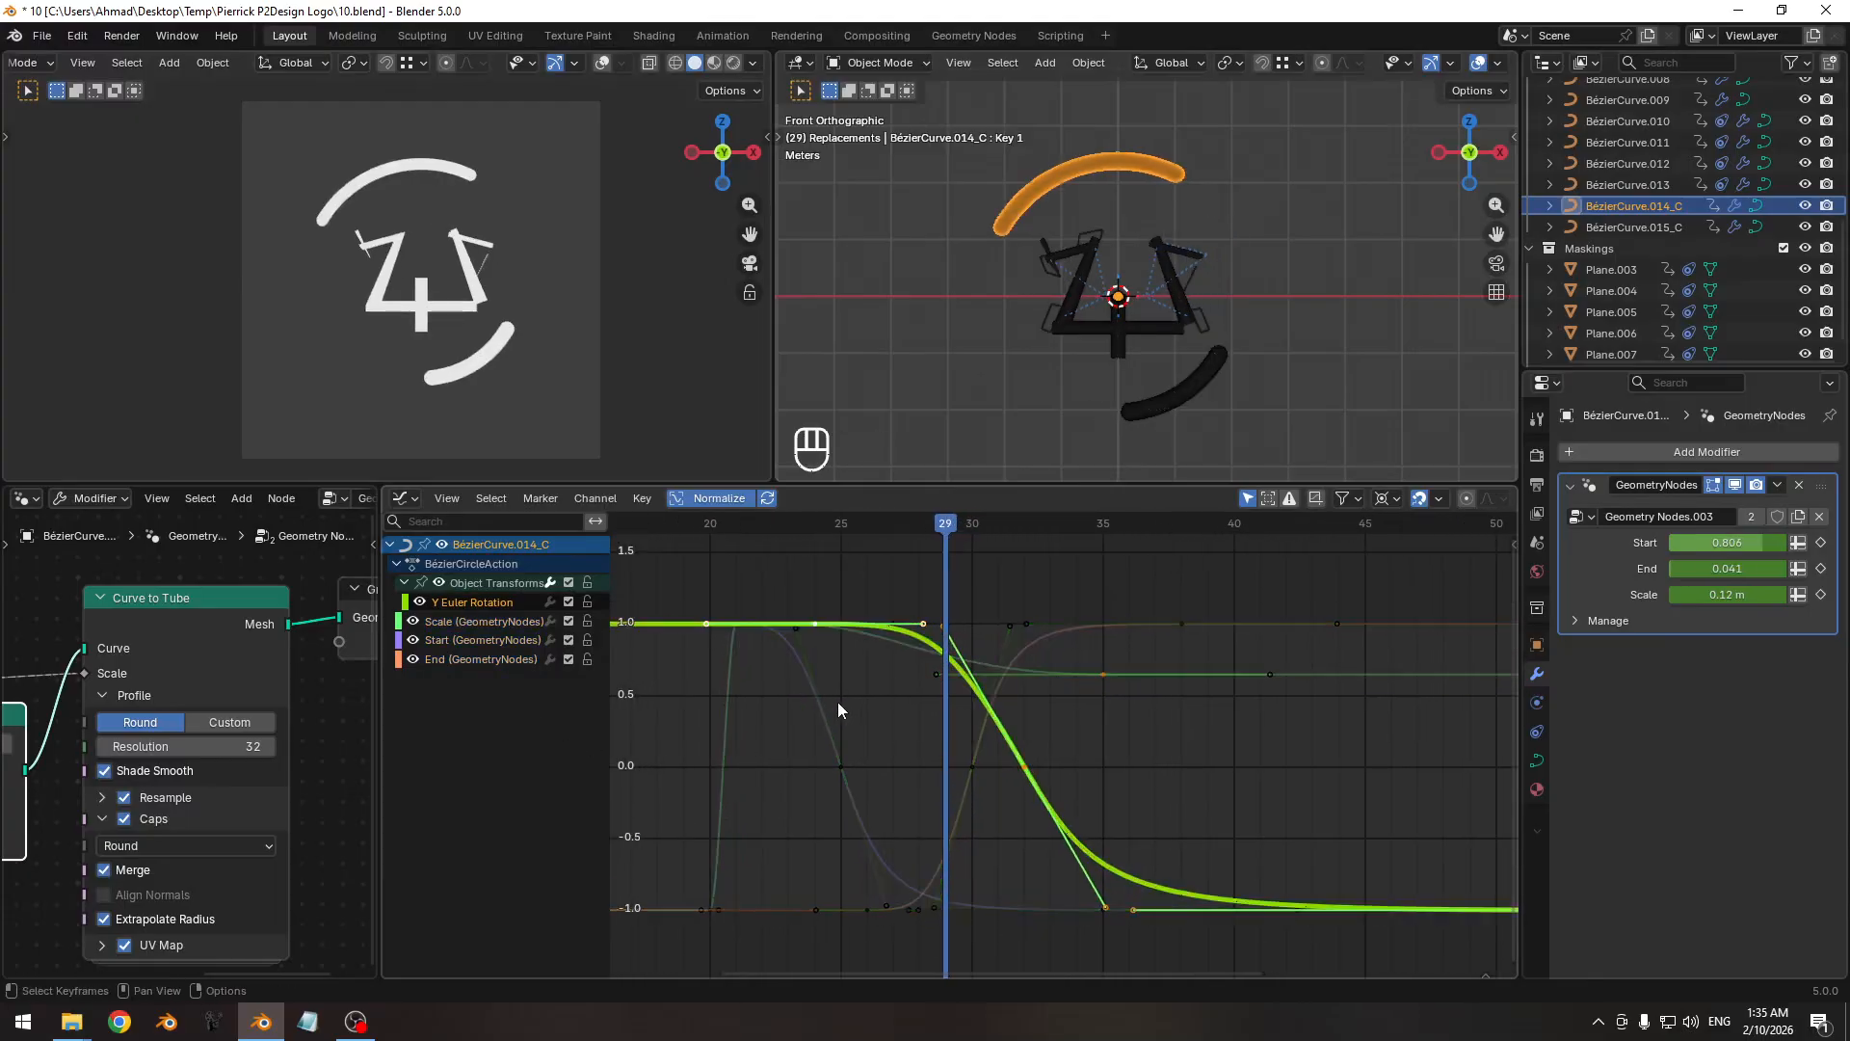
key("shift+h")
left_click(736, 500)
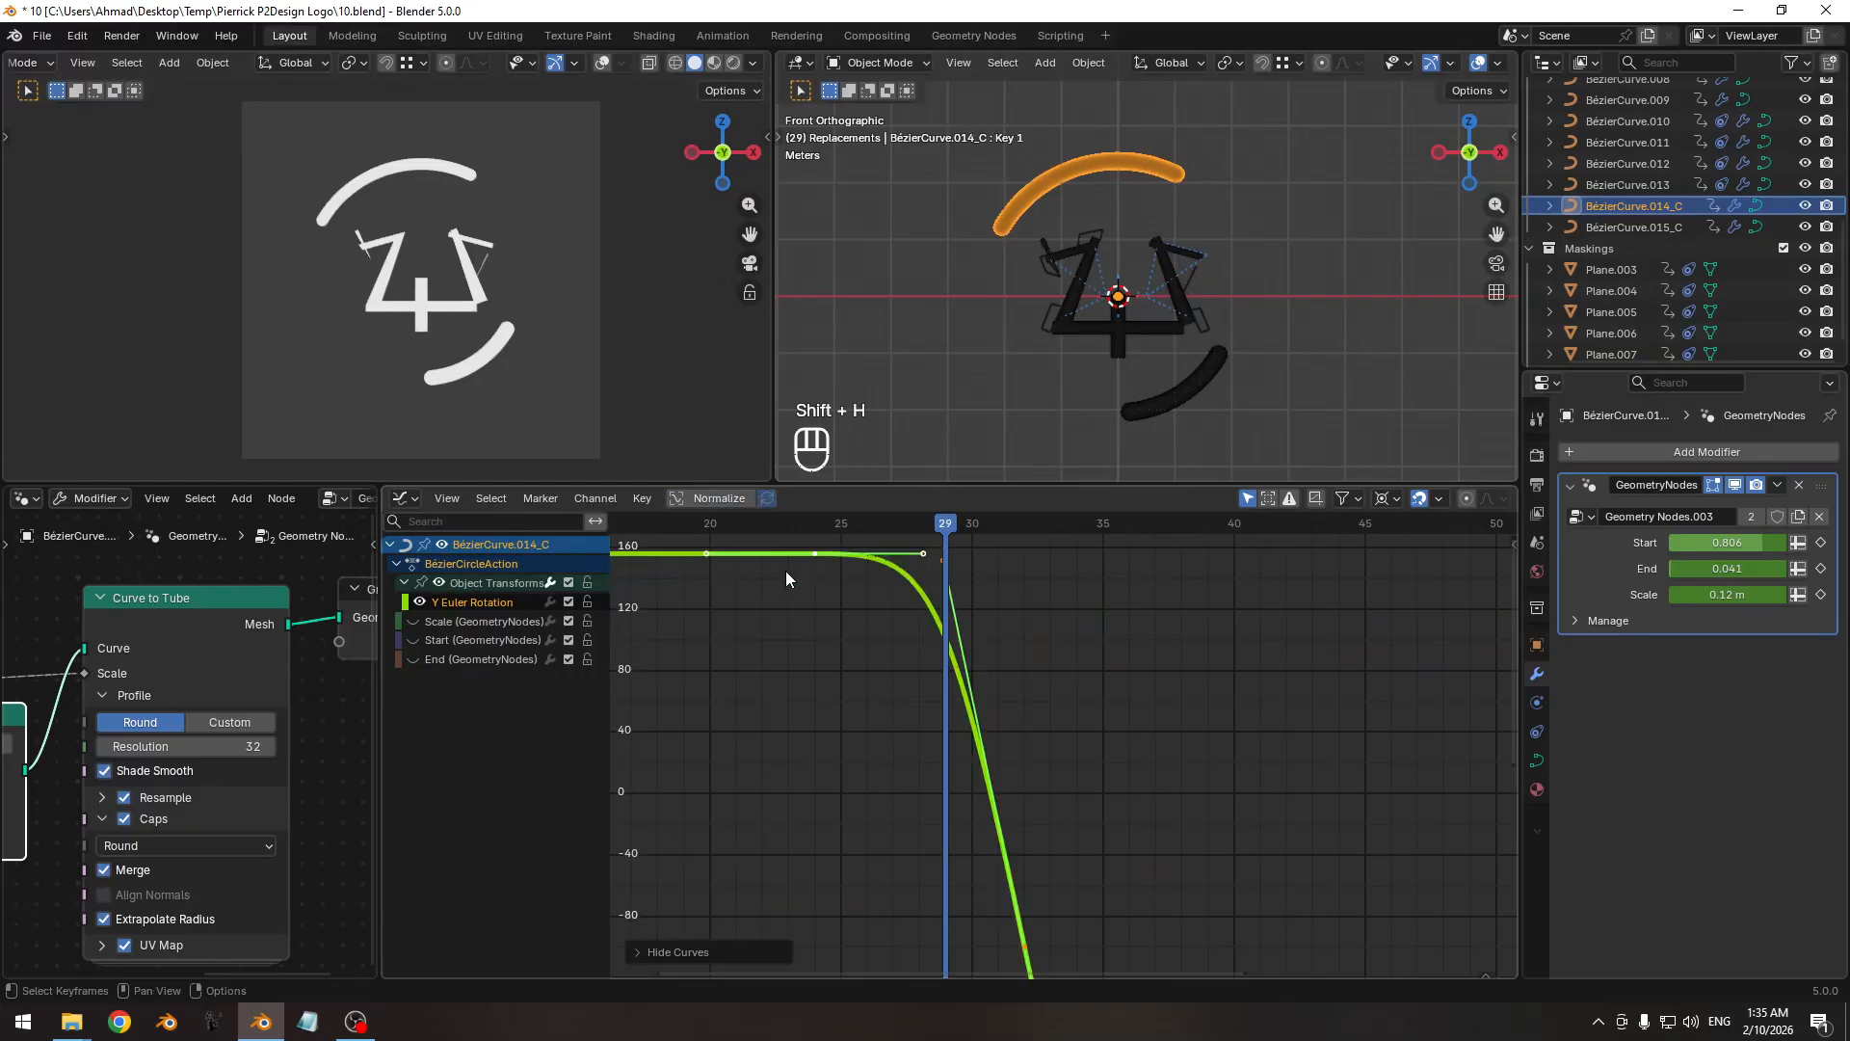
Play back the animation from frame 15 to examine the outer arc's rotation against its Y Euler Rotation curve.
left_click(834, 593)
key("shift+s")
middle_click_drag(1014, 703, 957, 652, "ctrl")
key("a")
left_click(825, 524)
left_click_drag(831, 525, 1012, 541)
key("space")
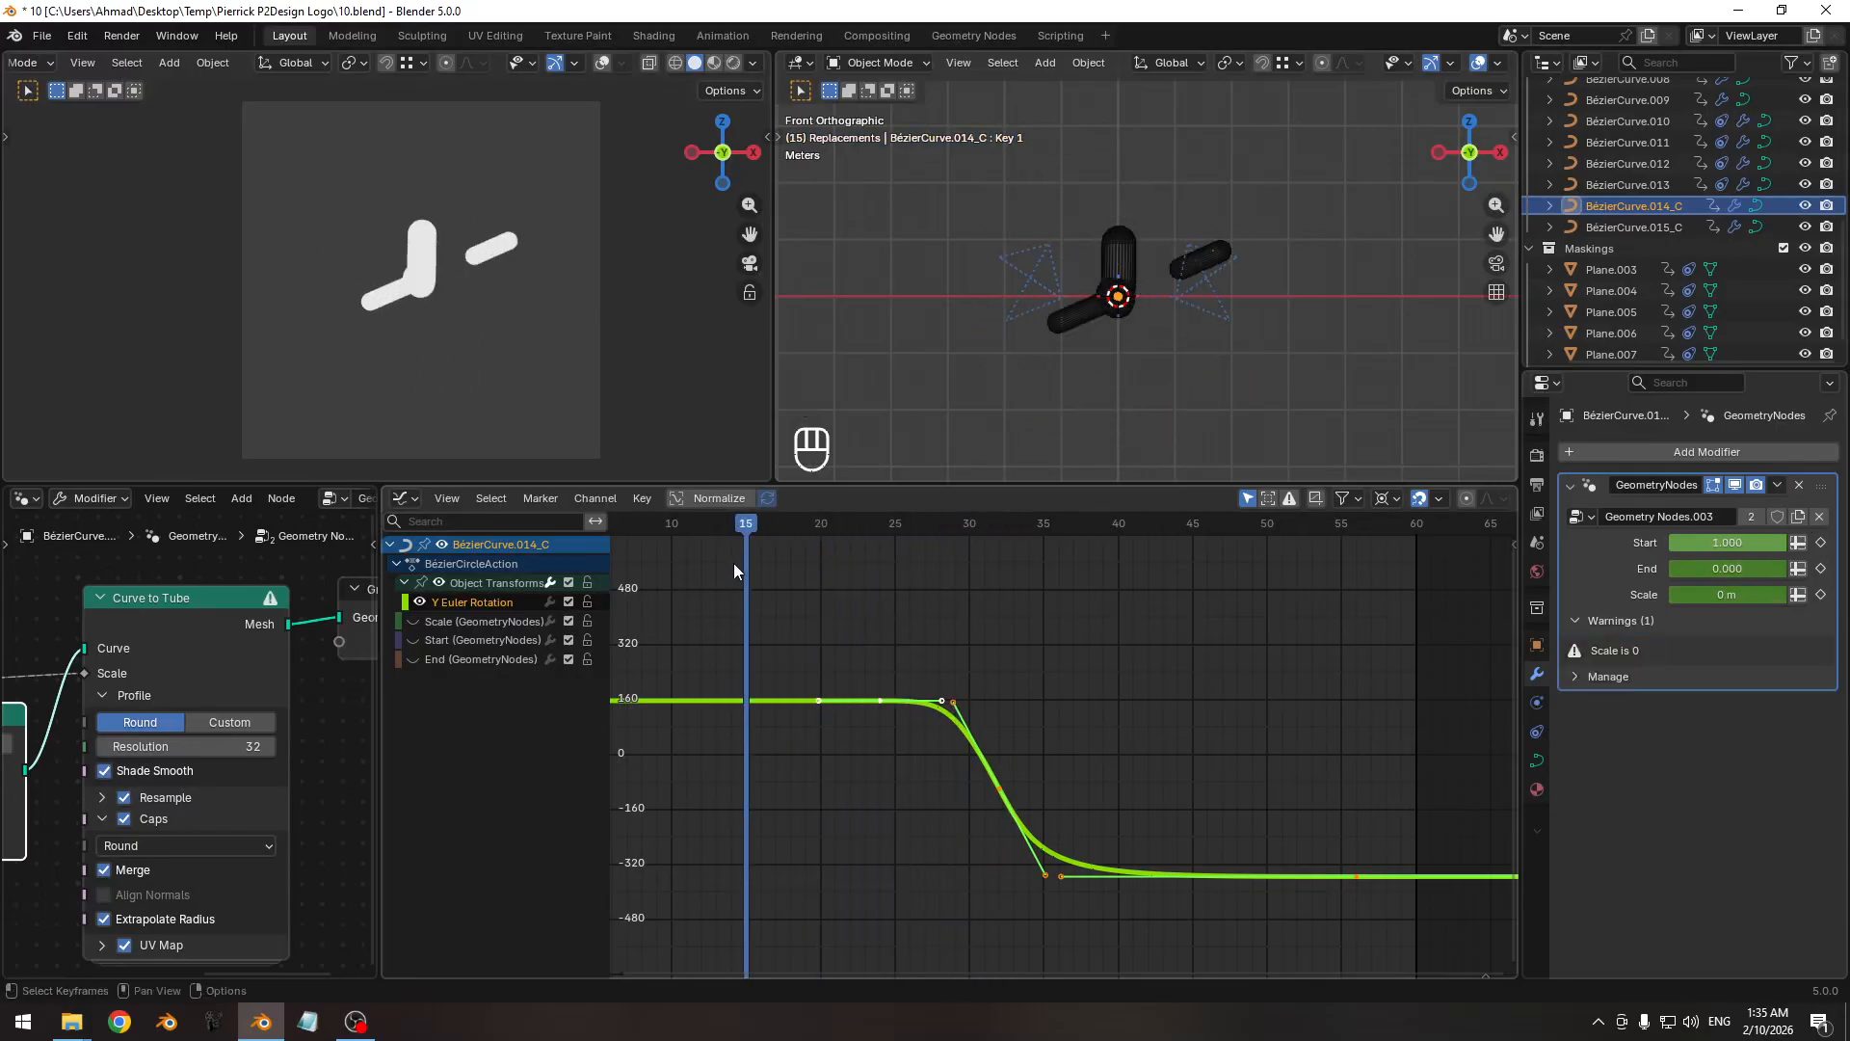
key("space")
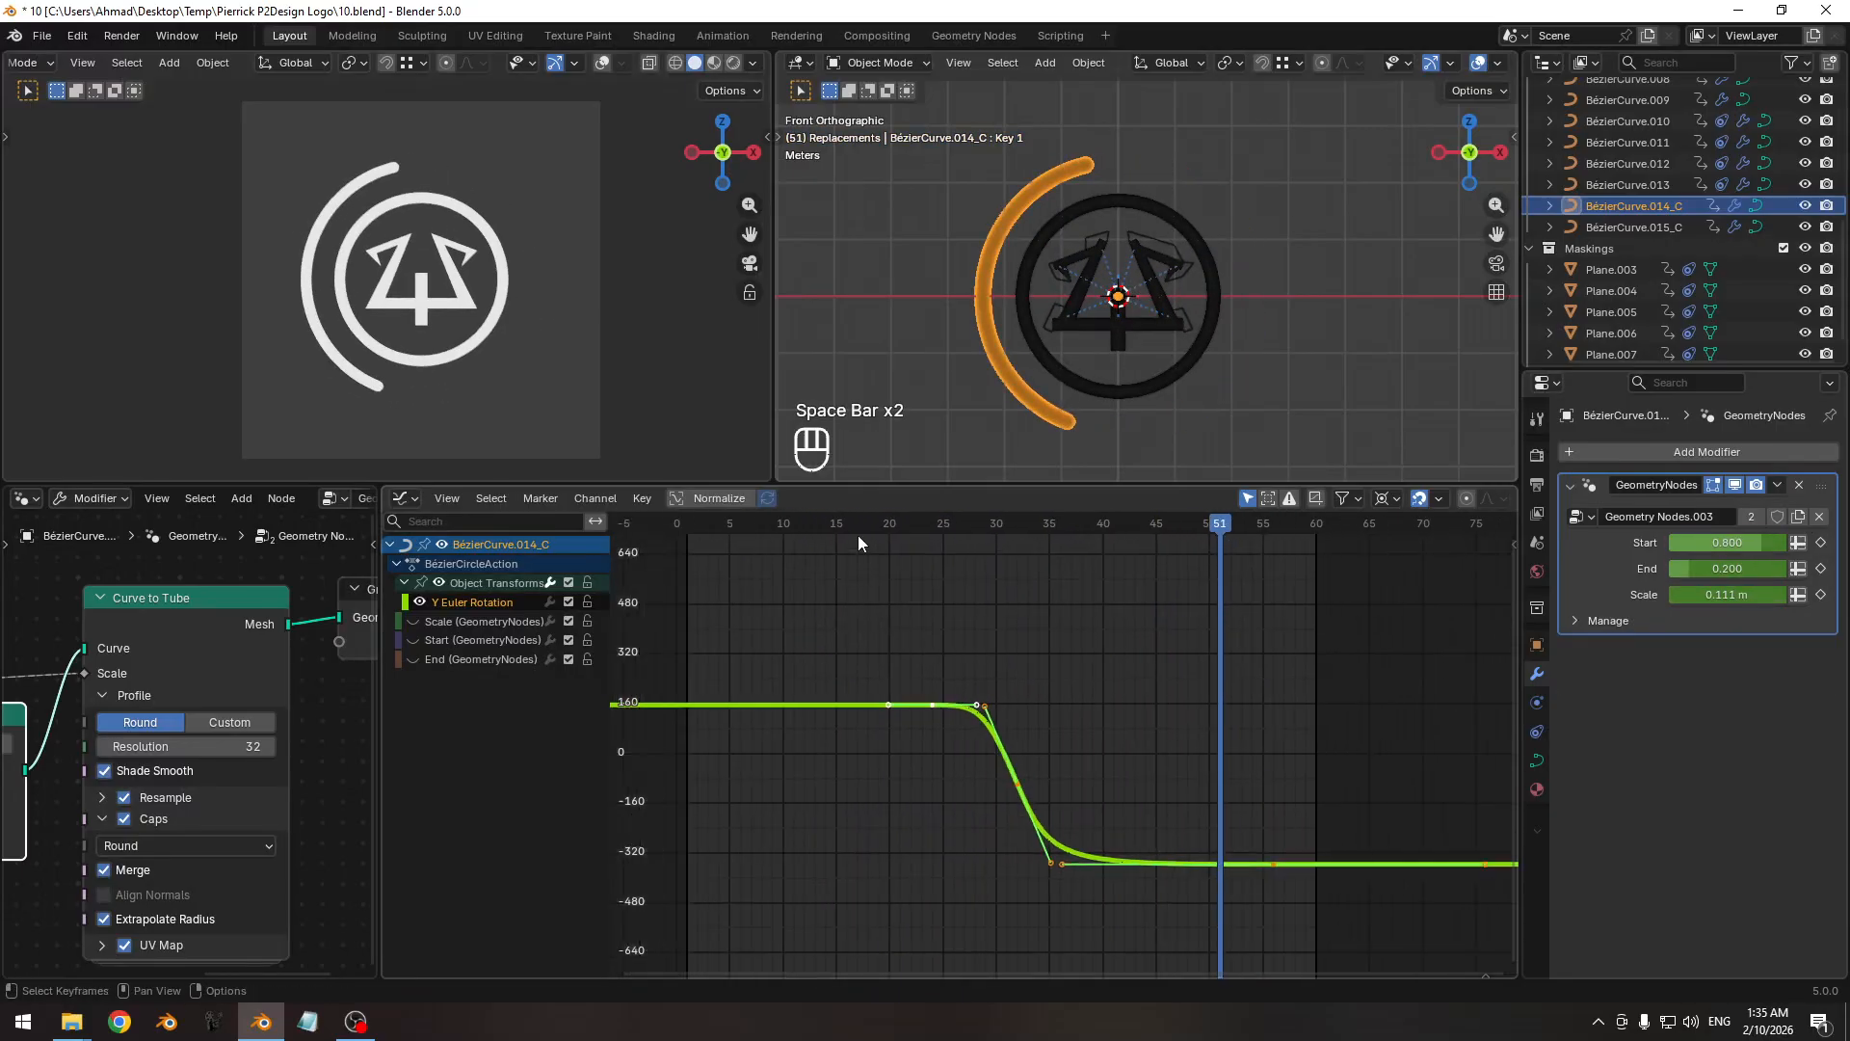
Reveal all curves of BézierCurve.014_C, select all their keyframes, and turn Normalize back on.
key("alt+h")
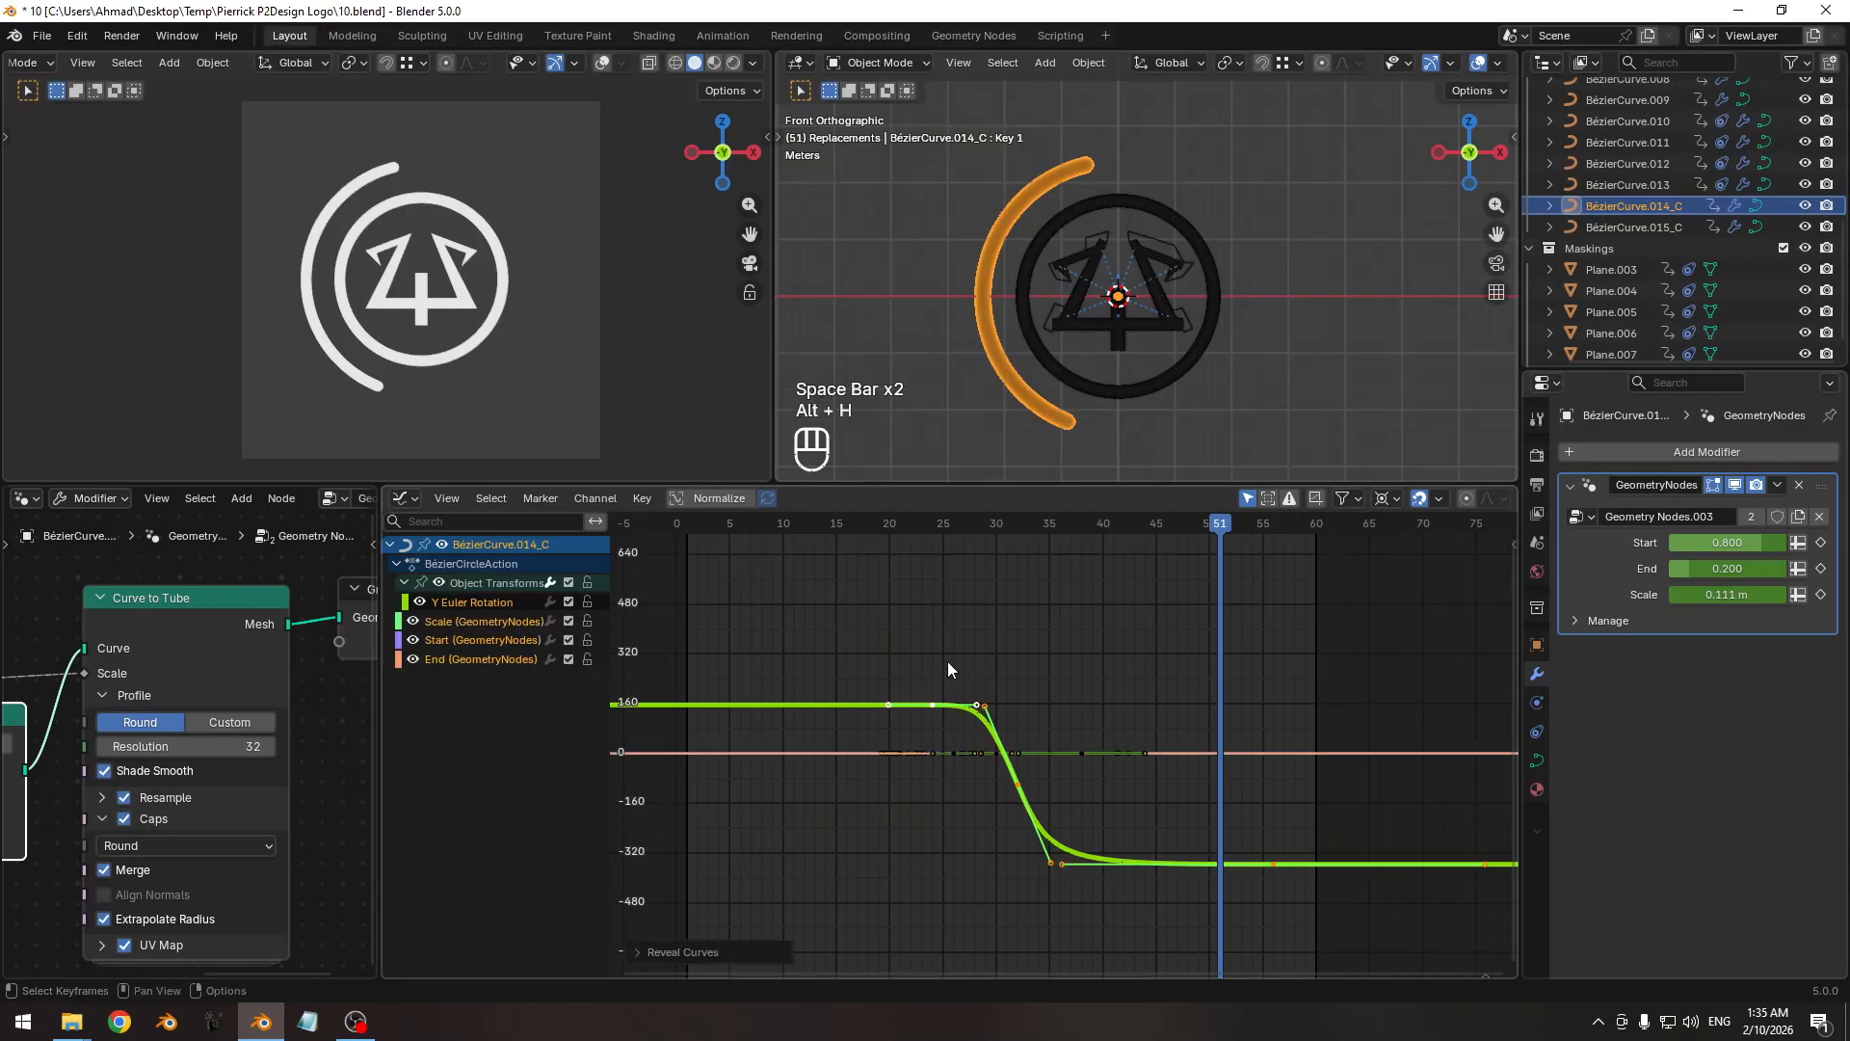
middle_click_drag(911, 700, 904, 702, "ctrl")
key("a")
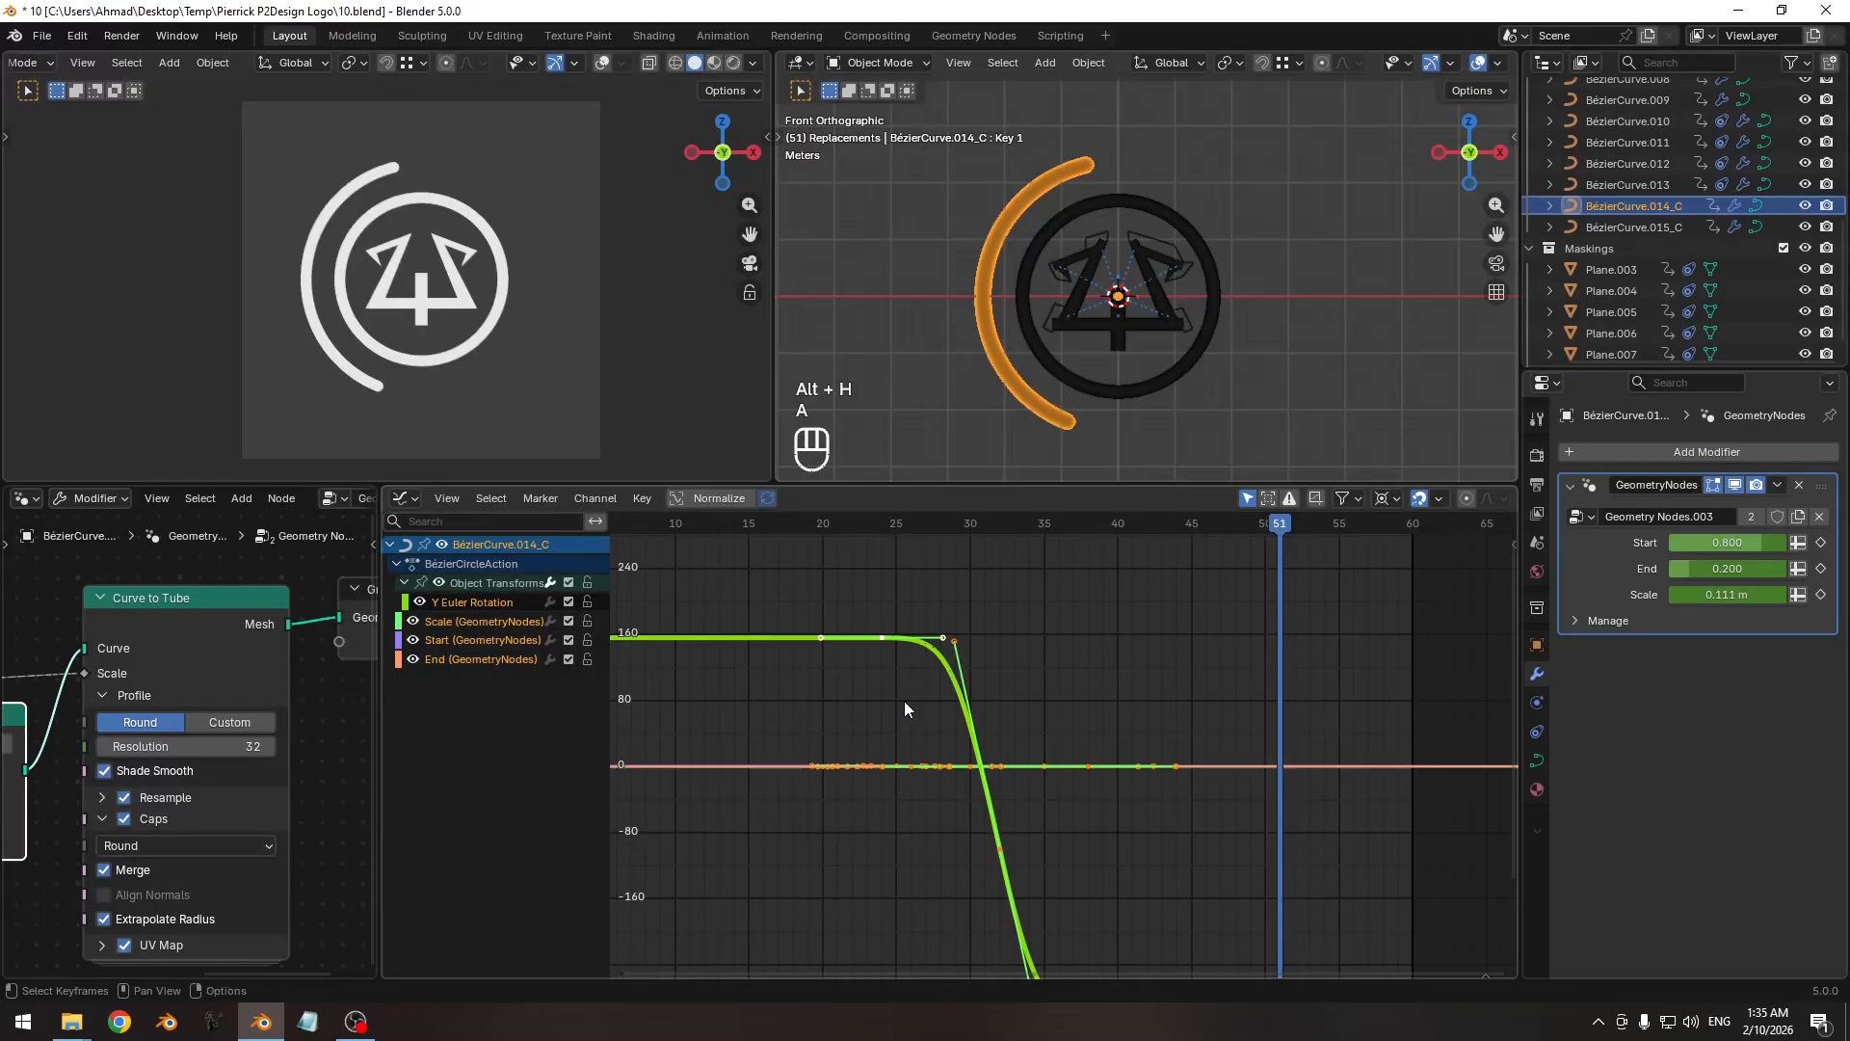
left_click(698, 498)
middle_click_drag(853, 644, 893, 697, "ctrl")
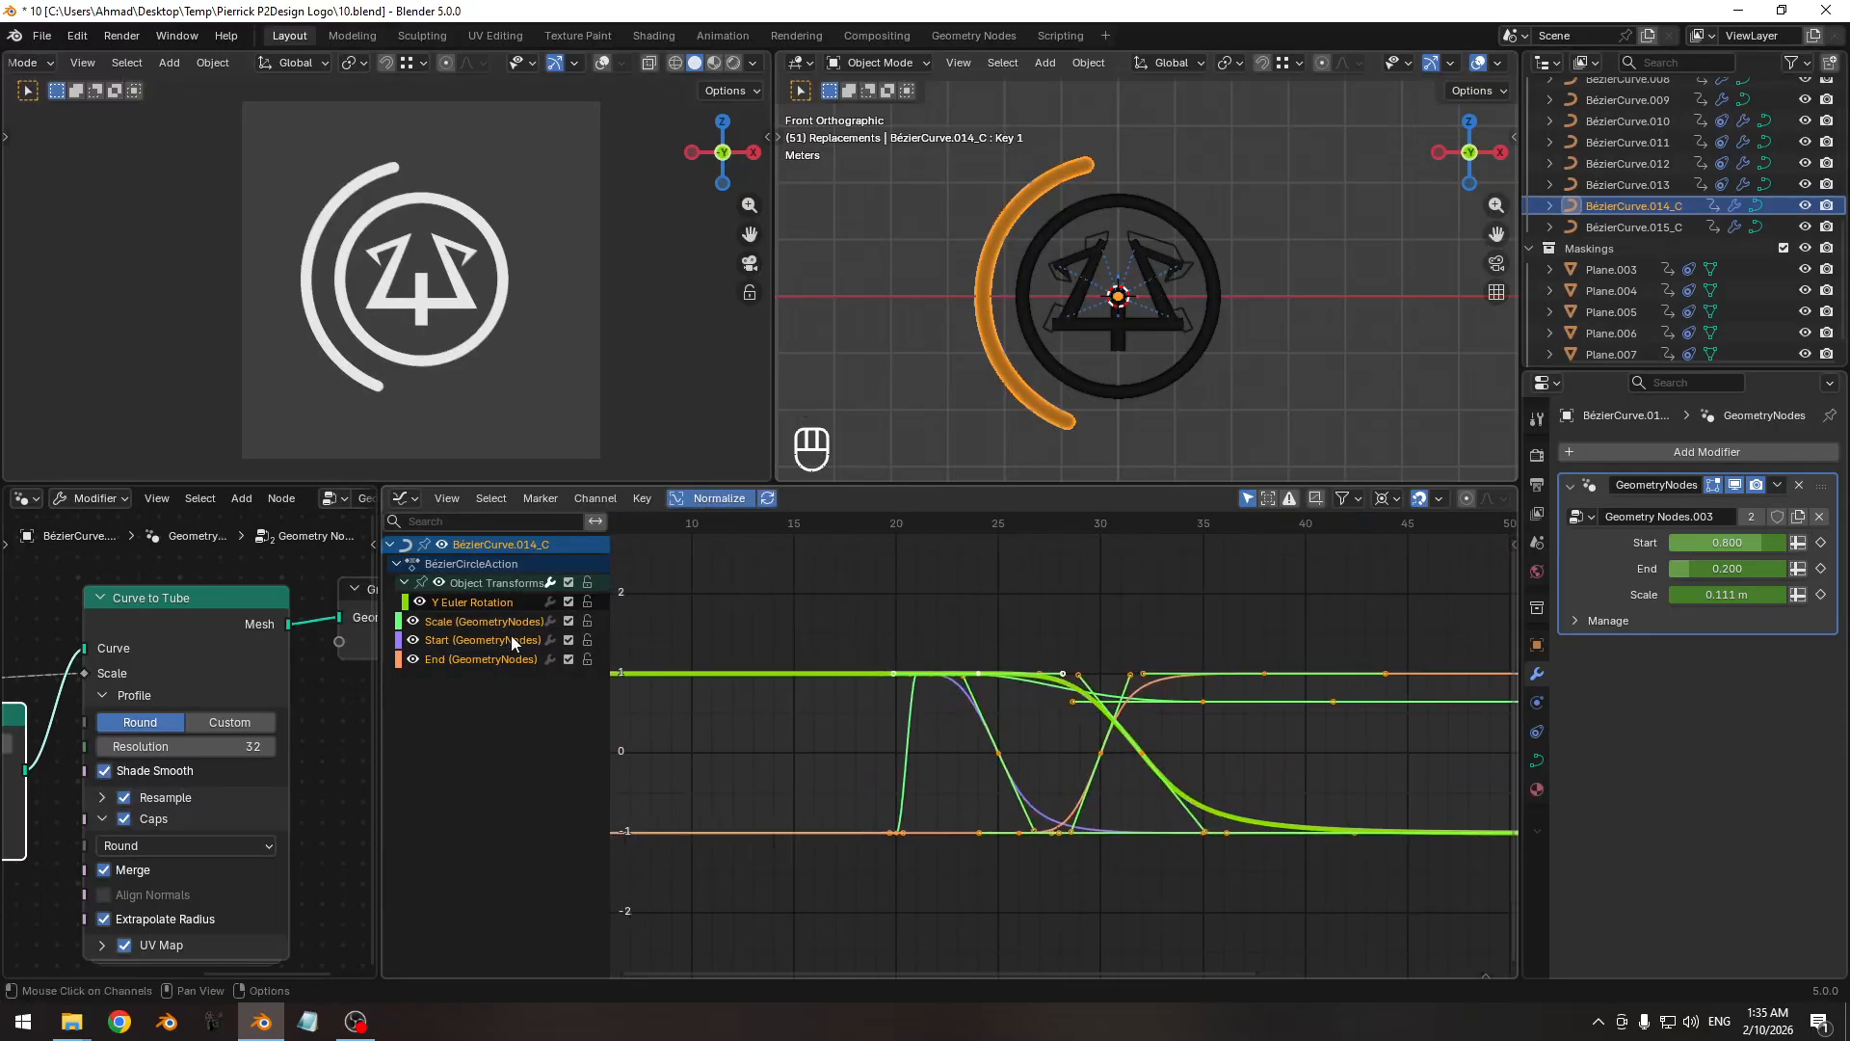
Hide the Scale curve of BézierCurve.014_C while keeping Y Euler Rotation, Start and End visible.
left_click(492, 627)
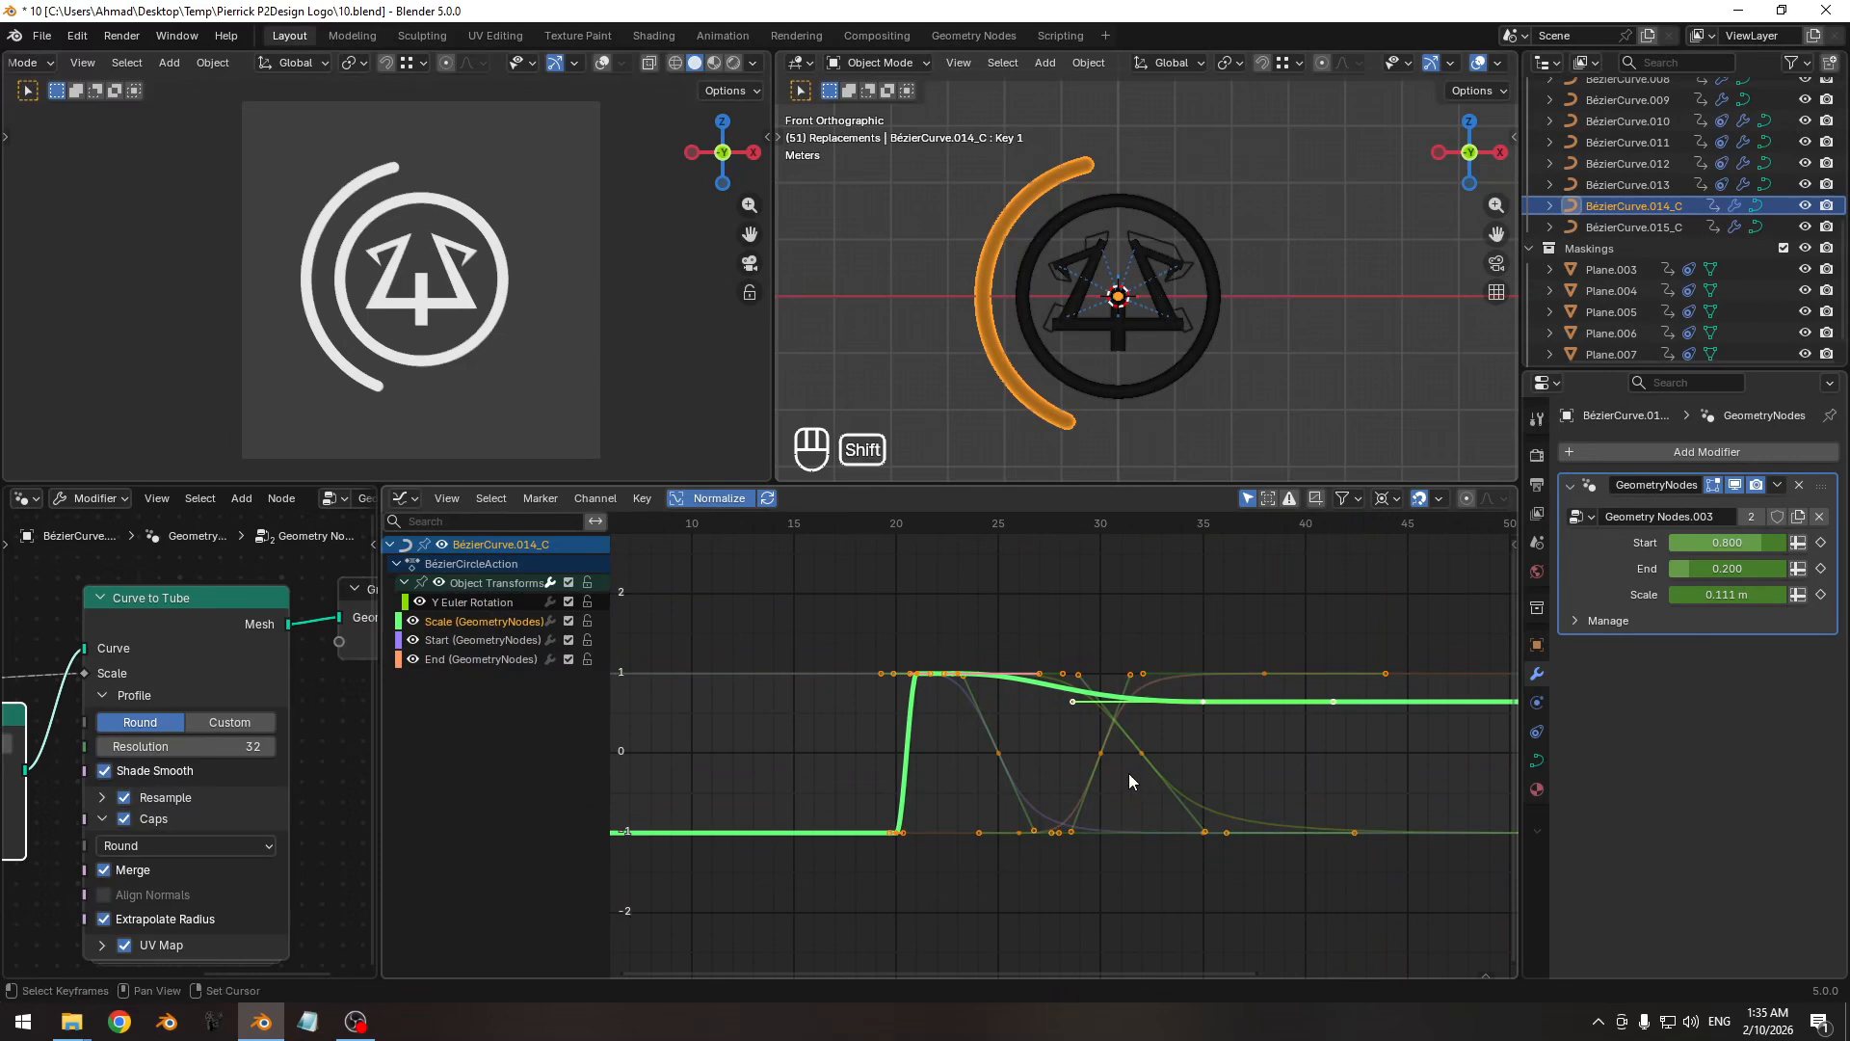
key("shift+h")
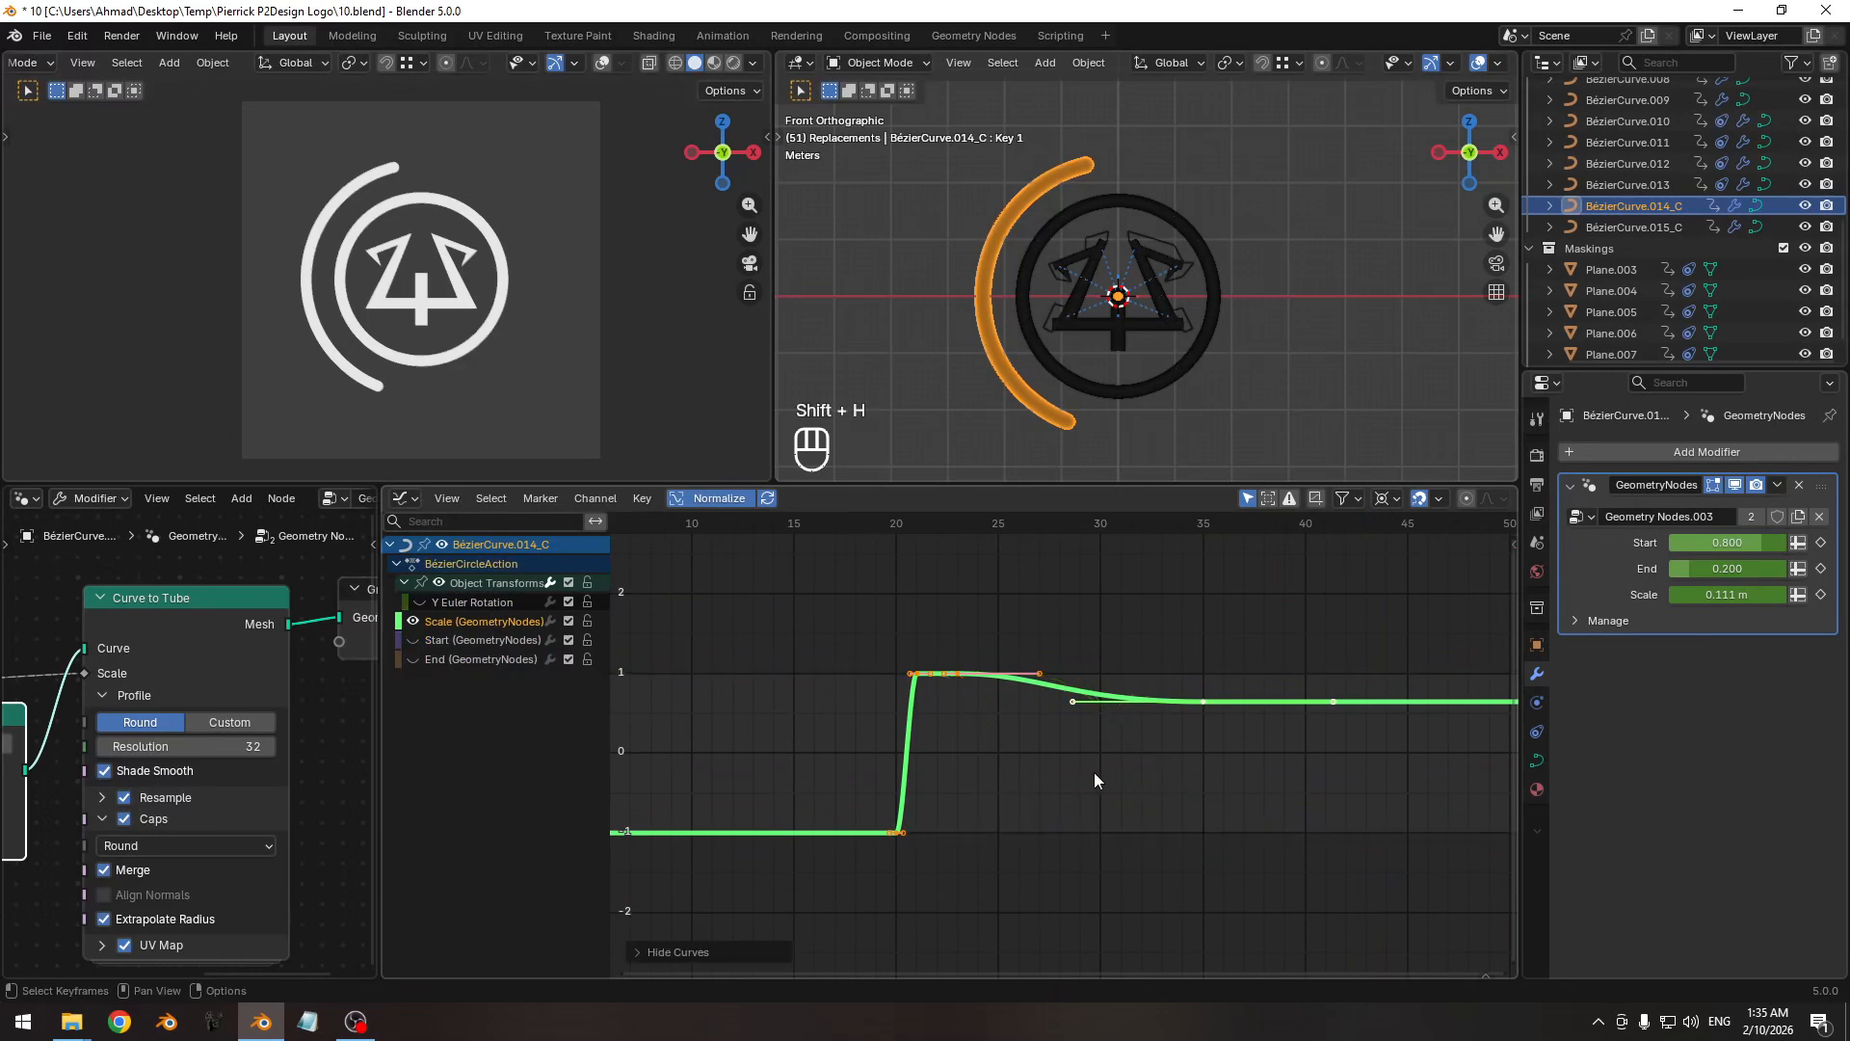
left_click(414, 620)
left_click(418, 602)
left_click_drag(413, 640, 414, 661)
Try to move all keyframes of the Y Euler Rotation, Start and End curves two frames earlier, and undo the move.
key("a")
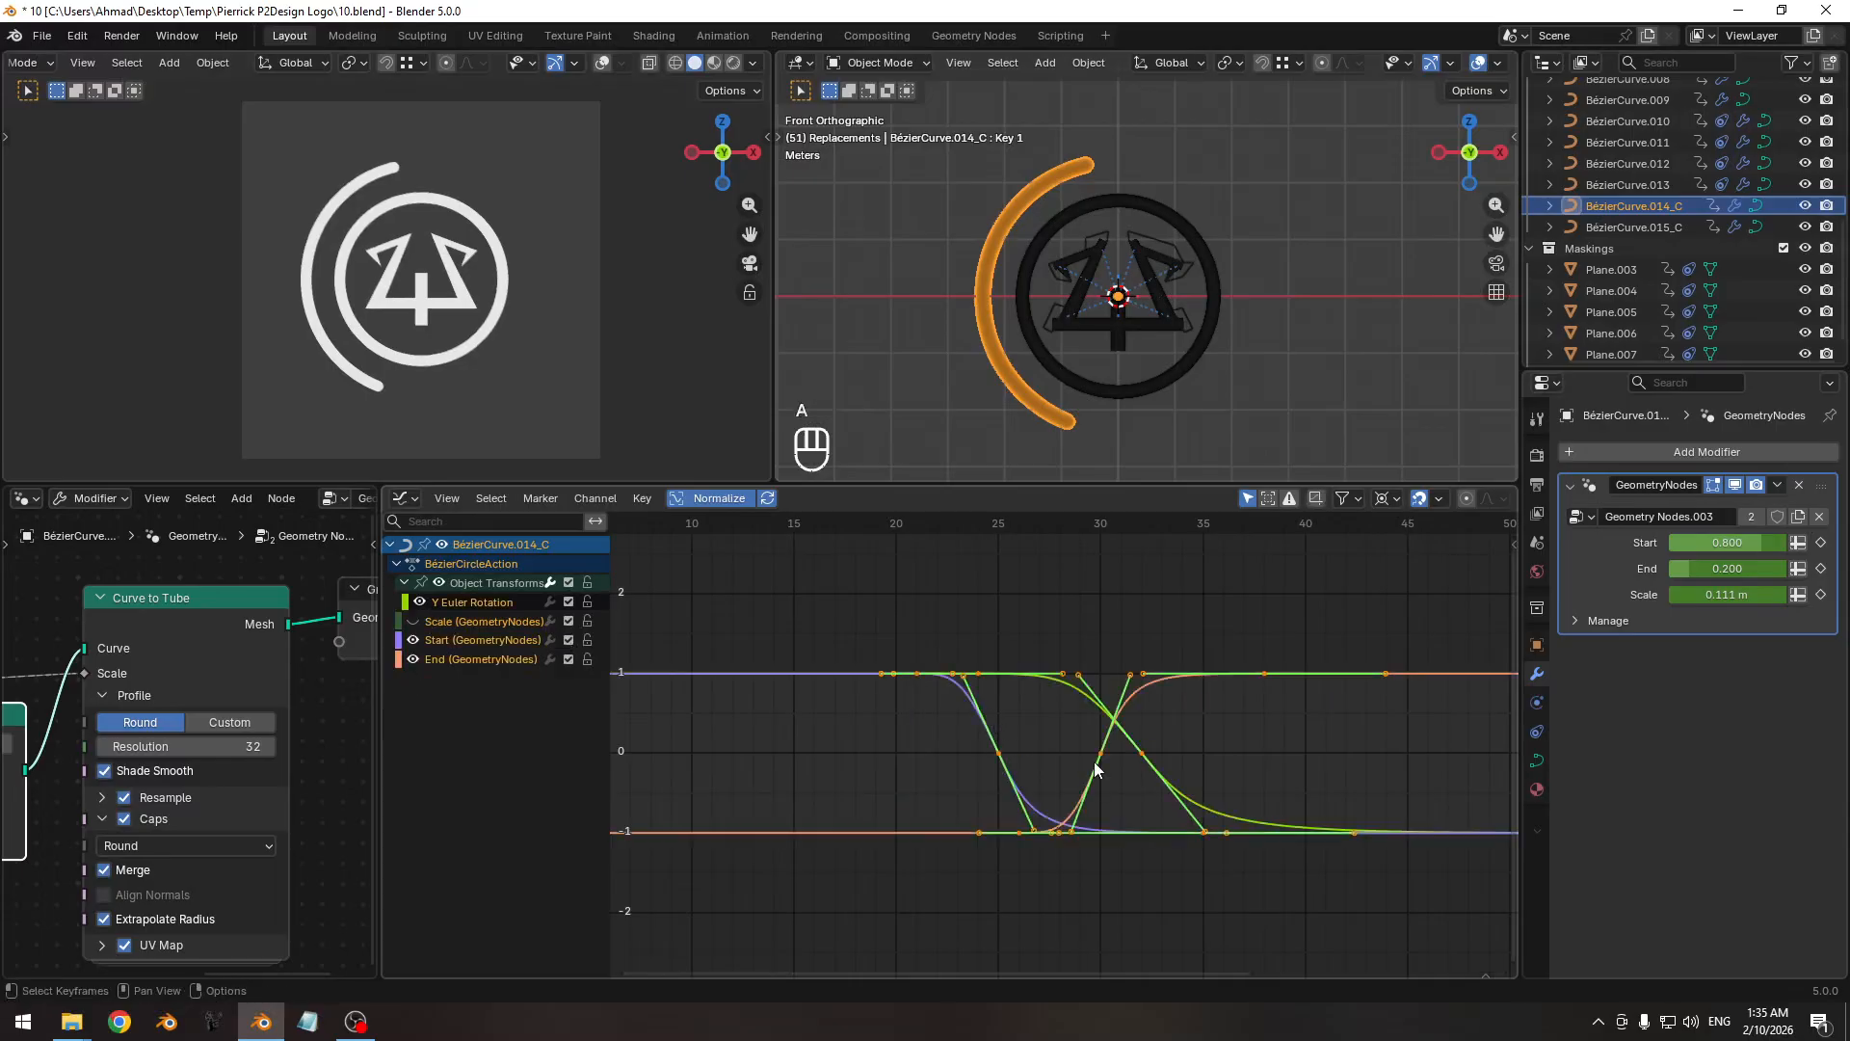
key("g")
key("x")
left_click(1057, 755)
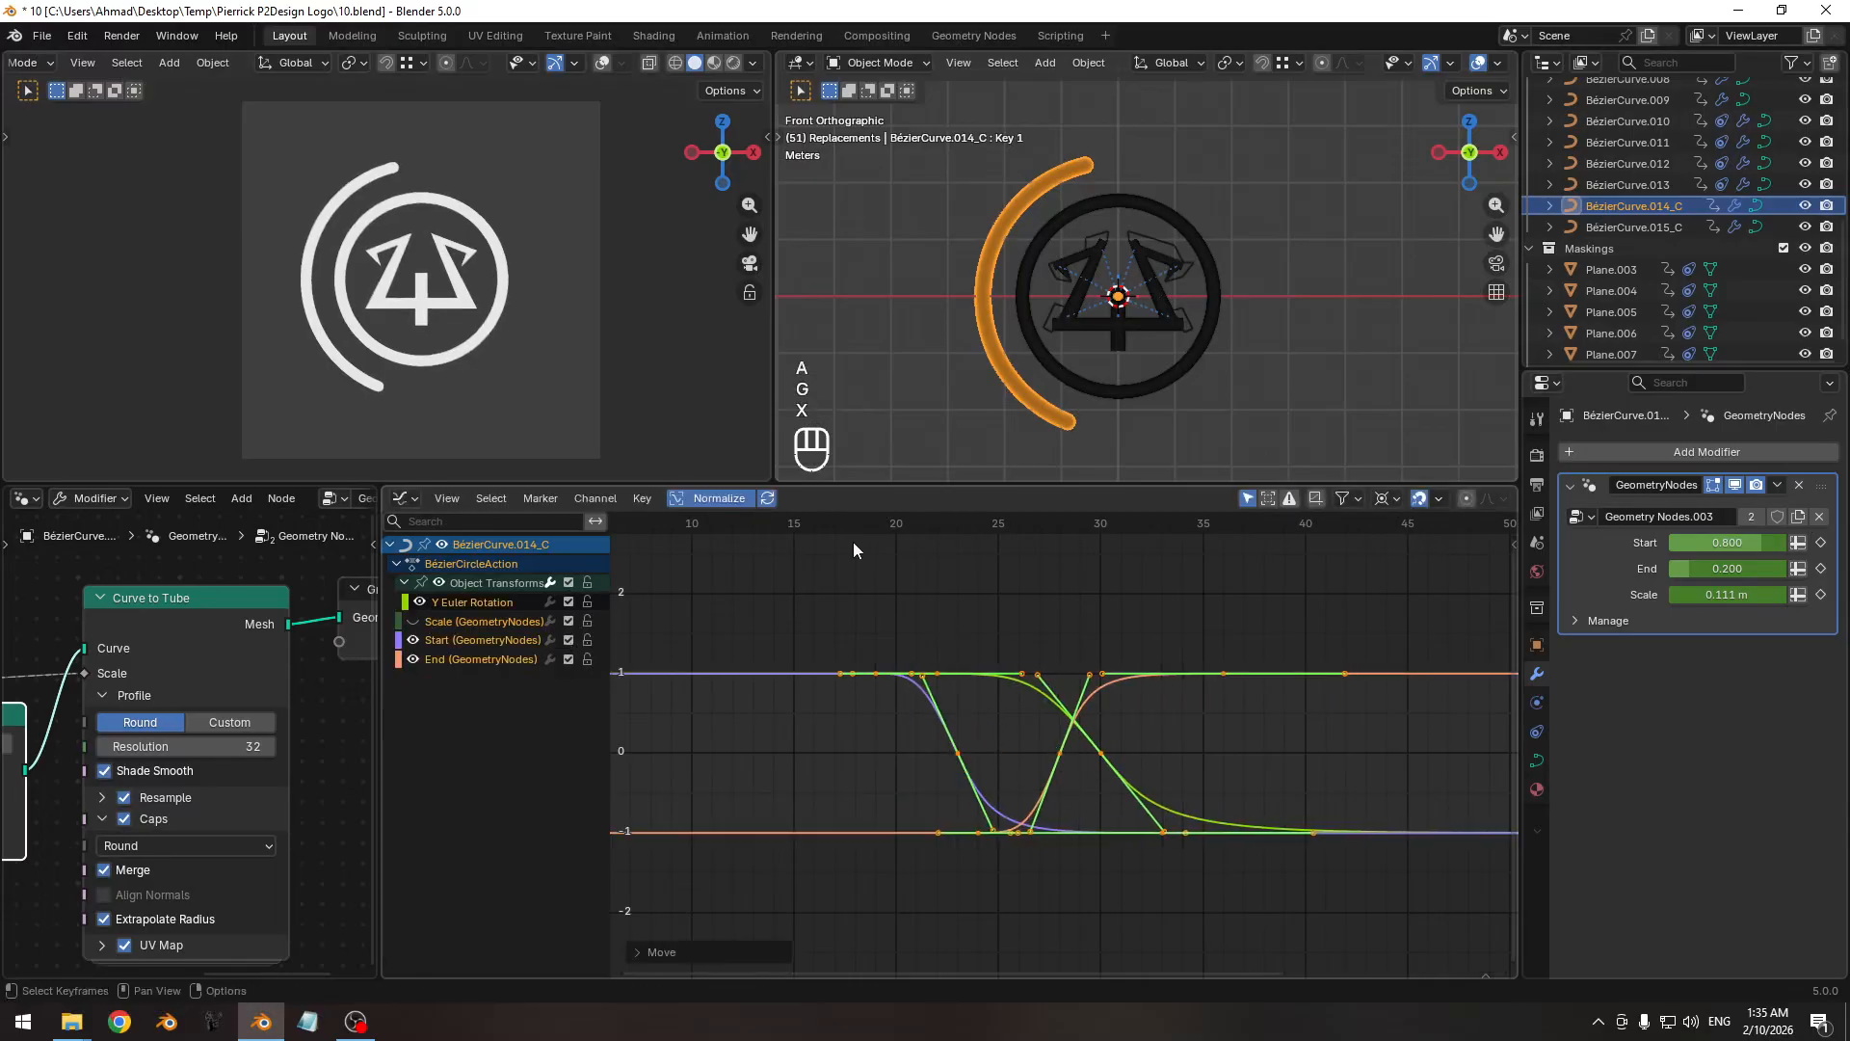
left_click_drag(853, 526, 997, 578)
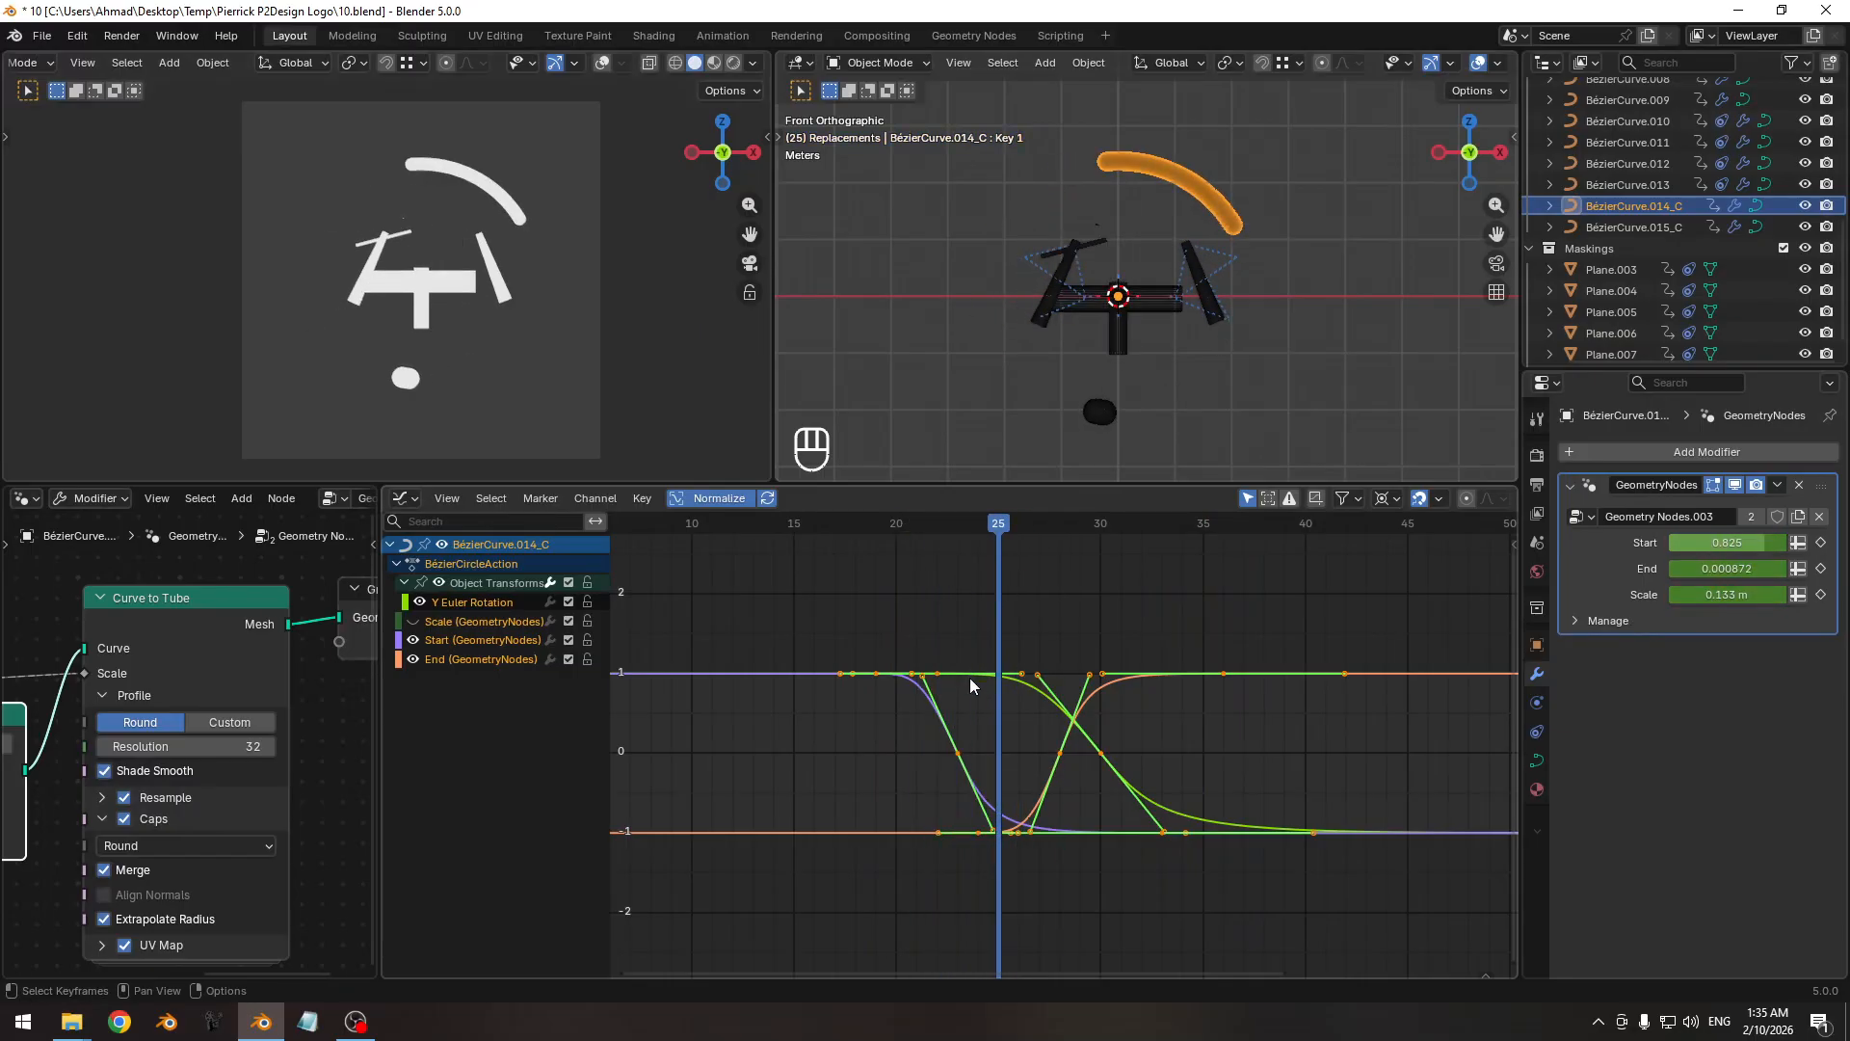
key("ctrl+z")
key("ctrl+z")
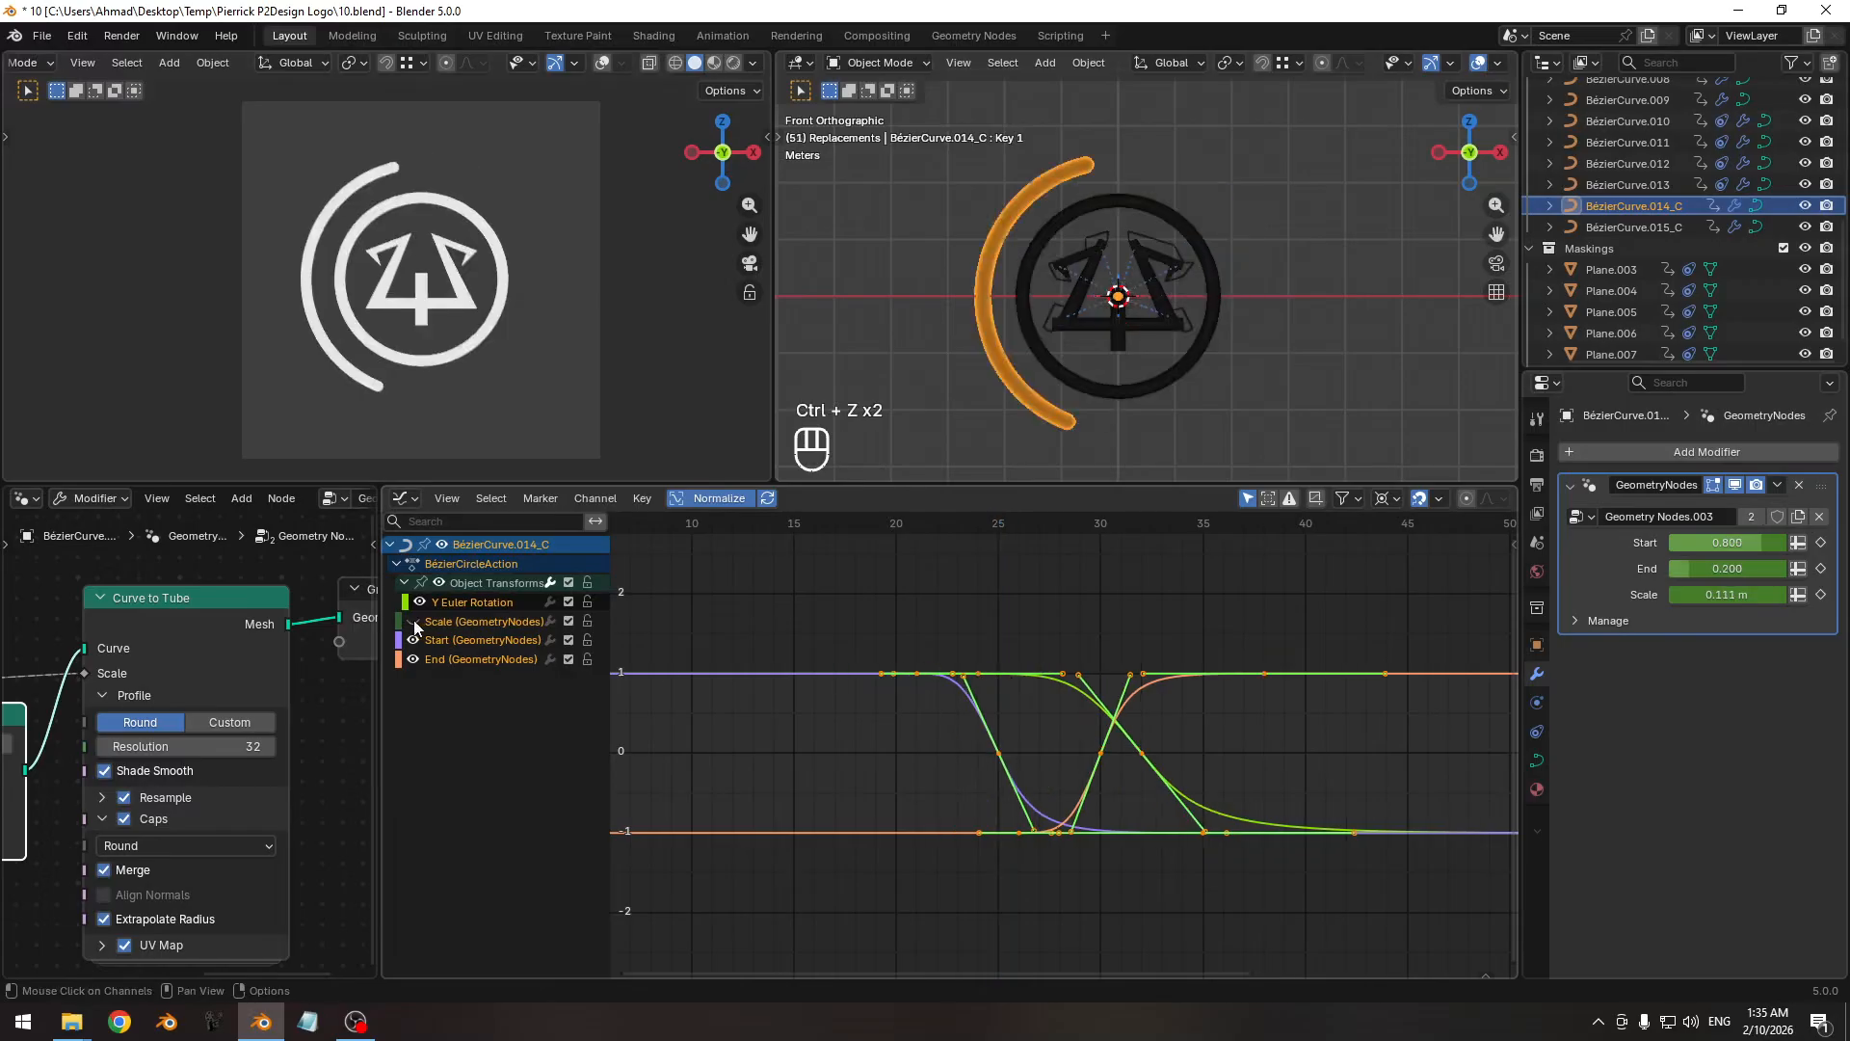
Isolate the Start curve of BézierCurve.014_C and select its middle keyframe at frame 25.
left_click(414, 622)
key("Home")
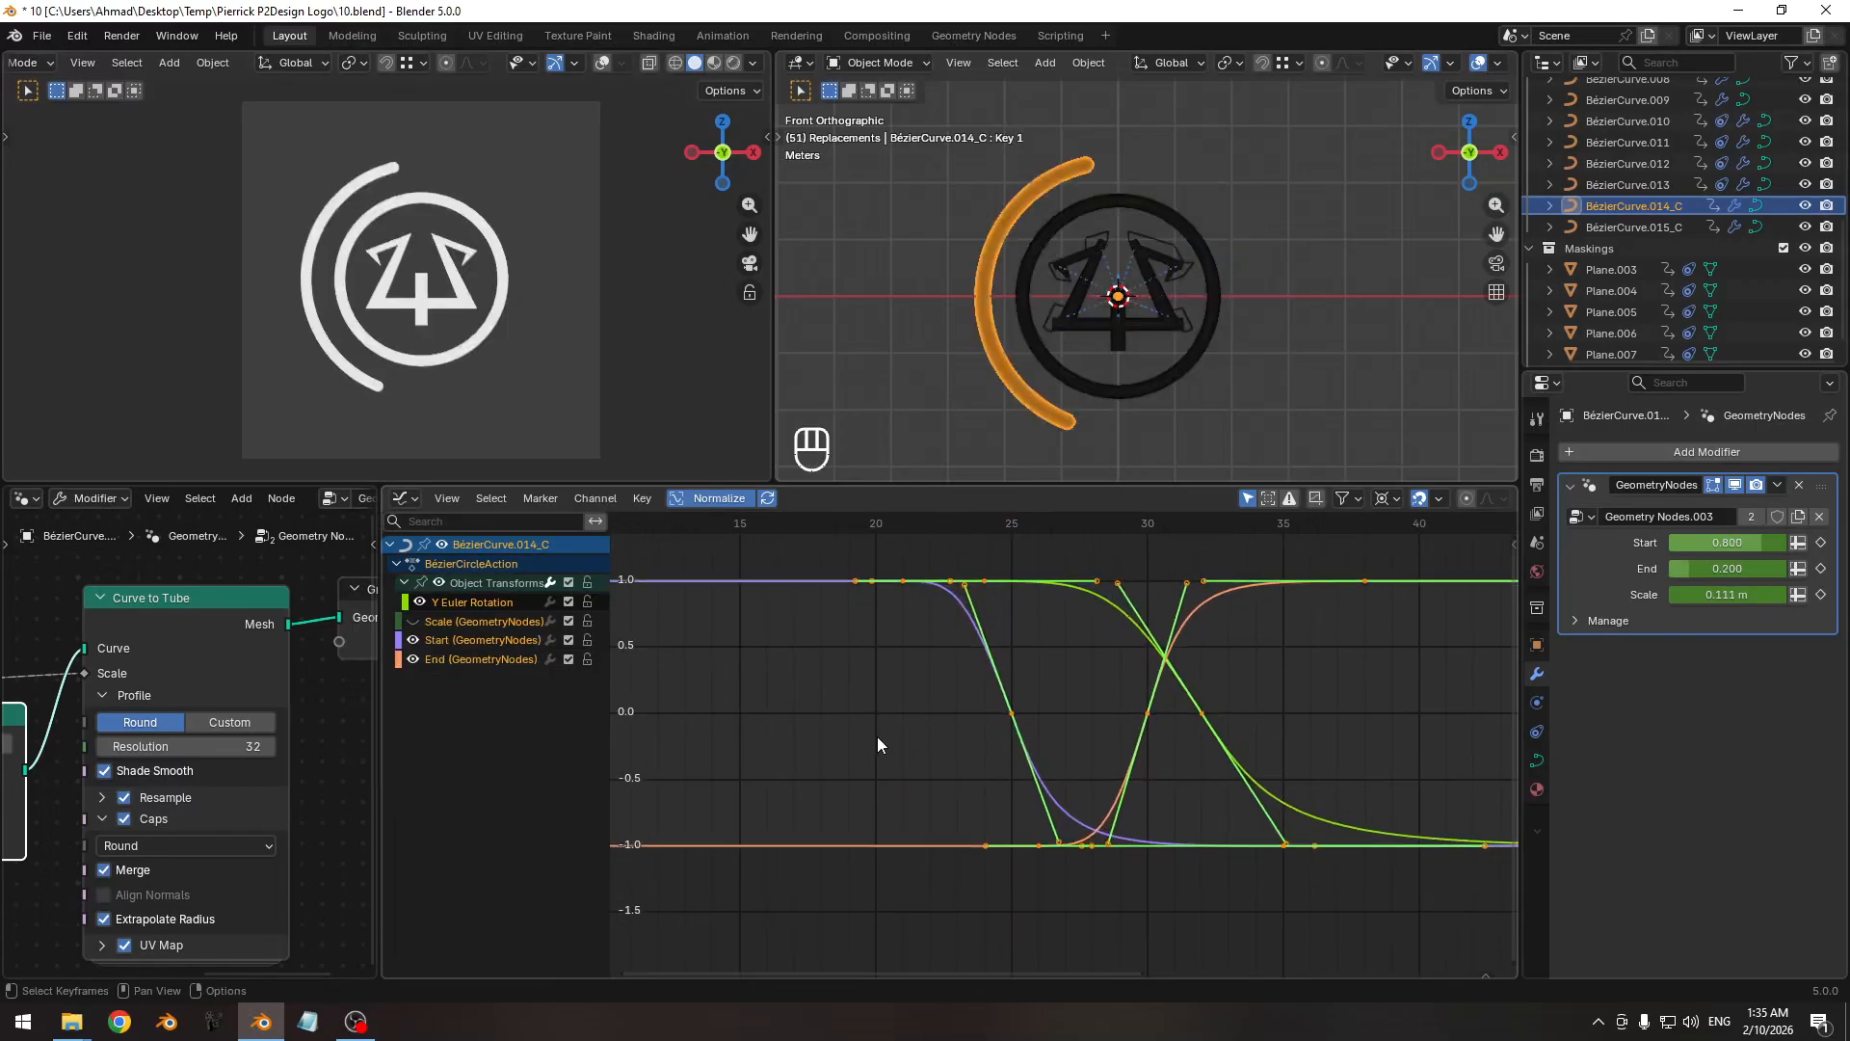
left_click(874, 713)
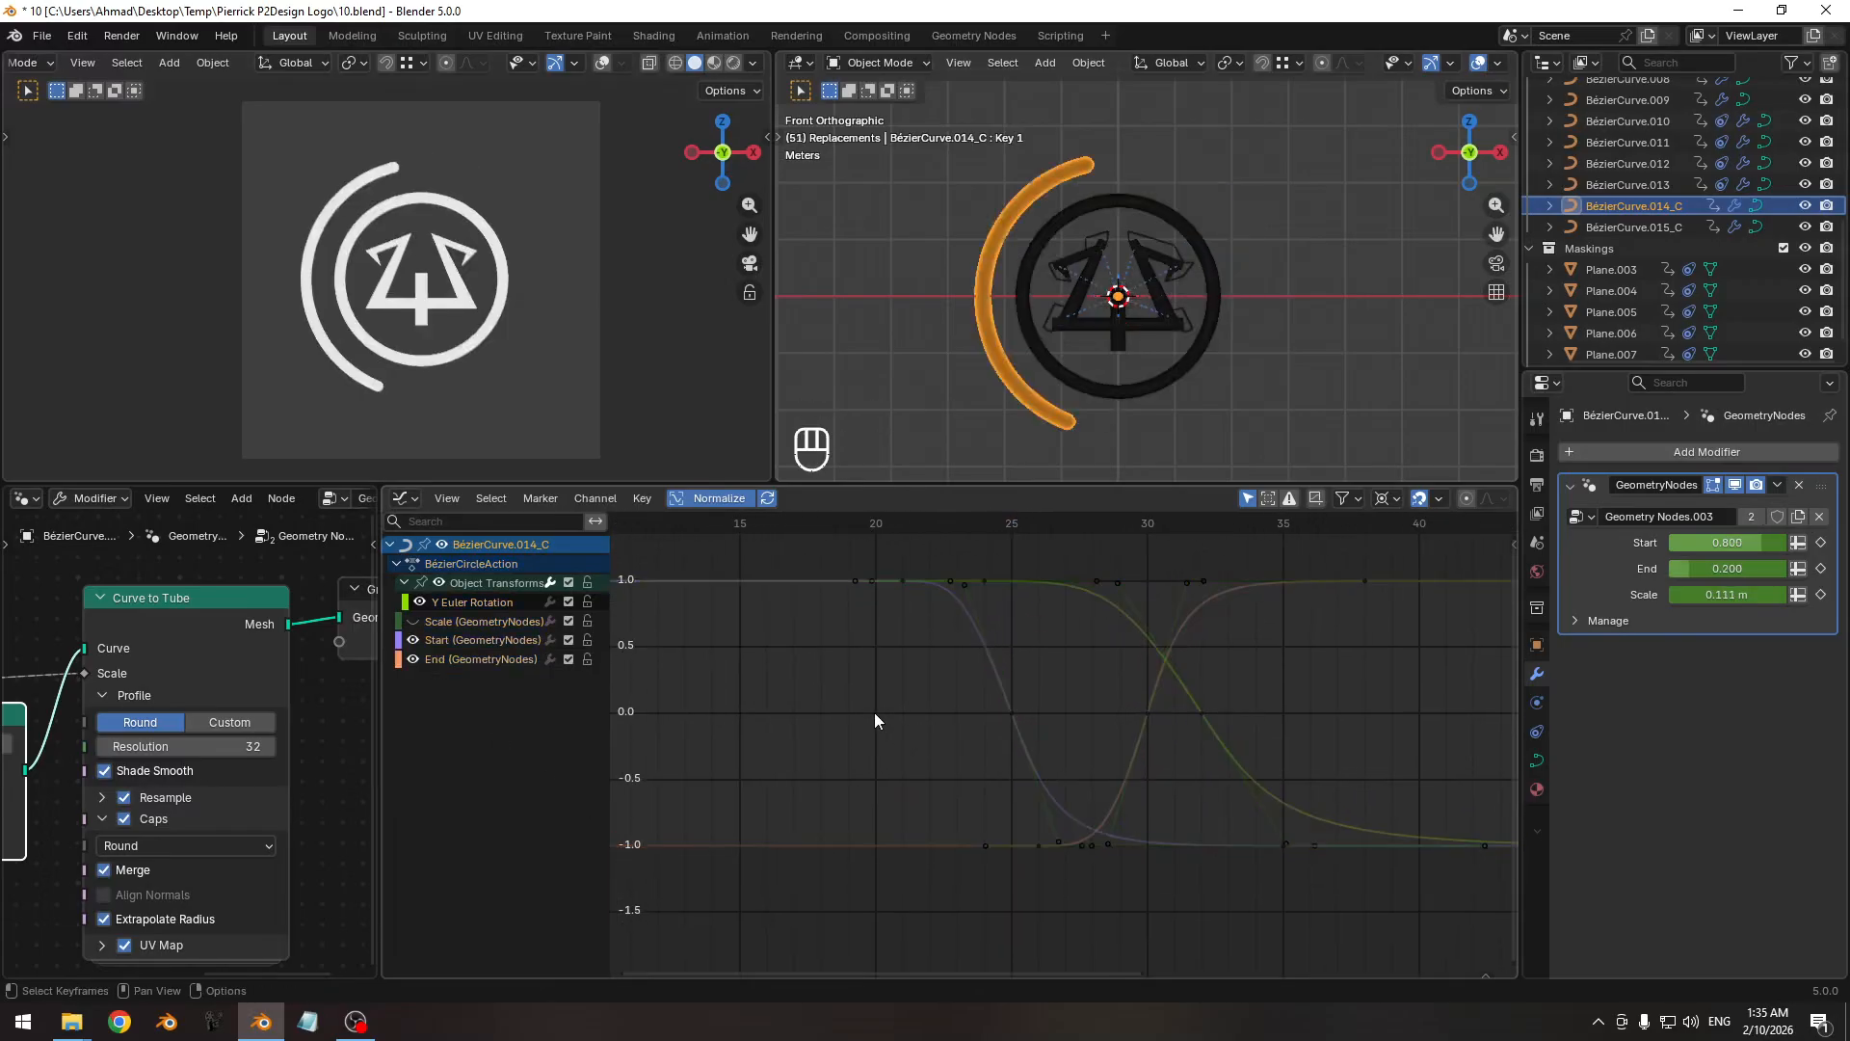
left_click(445, 641)
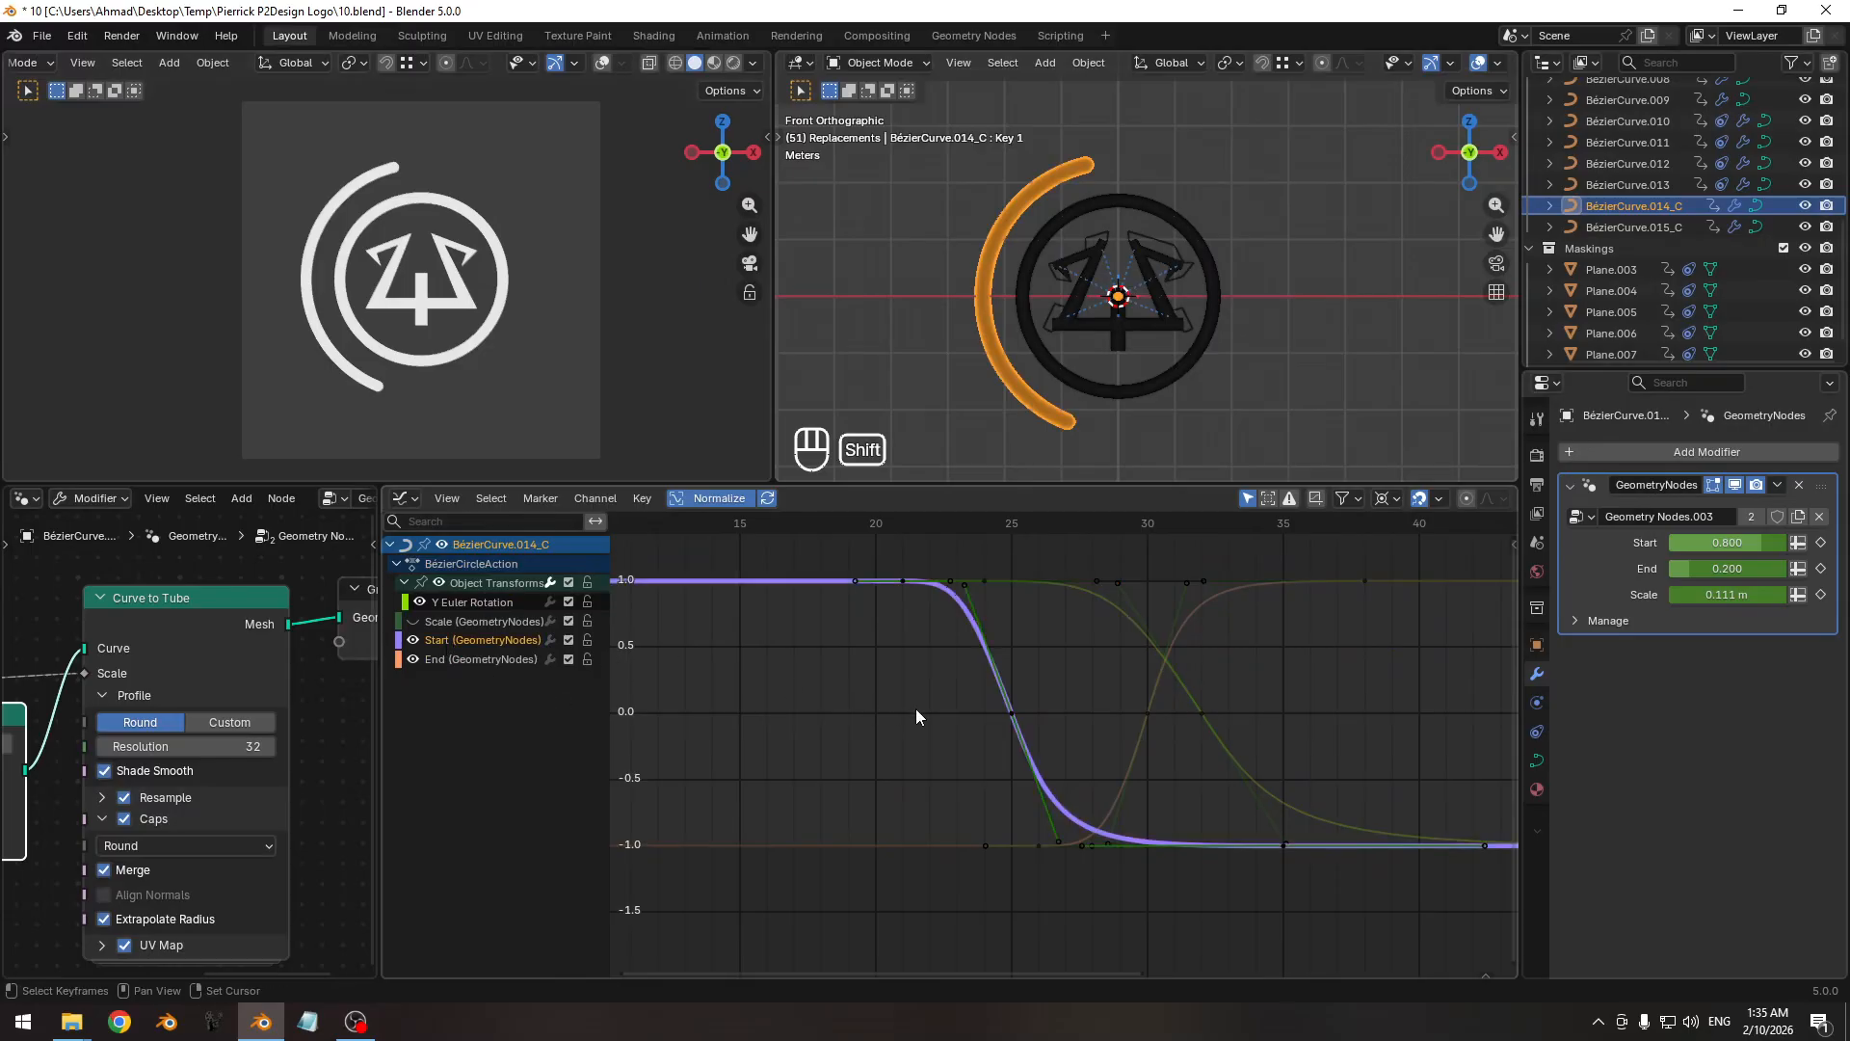
key("shift+h")
left_click(1014, 715)
middle_click_drag(1014, 717, 1047, 767, "ctrl")
middle_click_drag(1048, 767, 1031, 778, "shift")
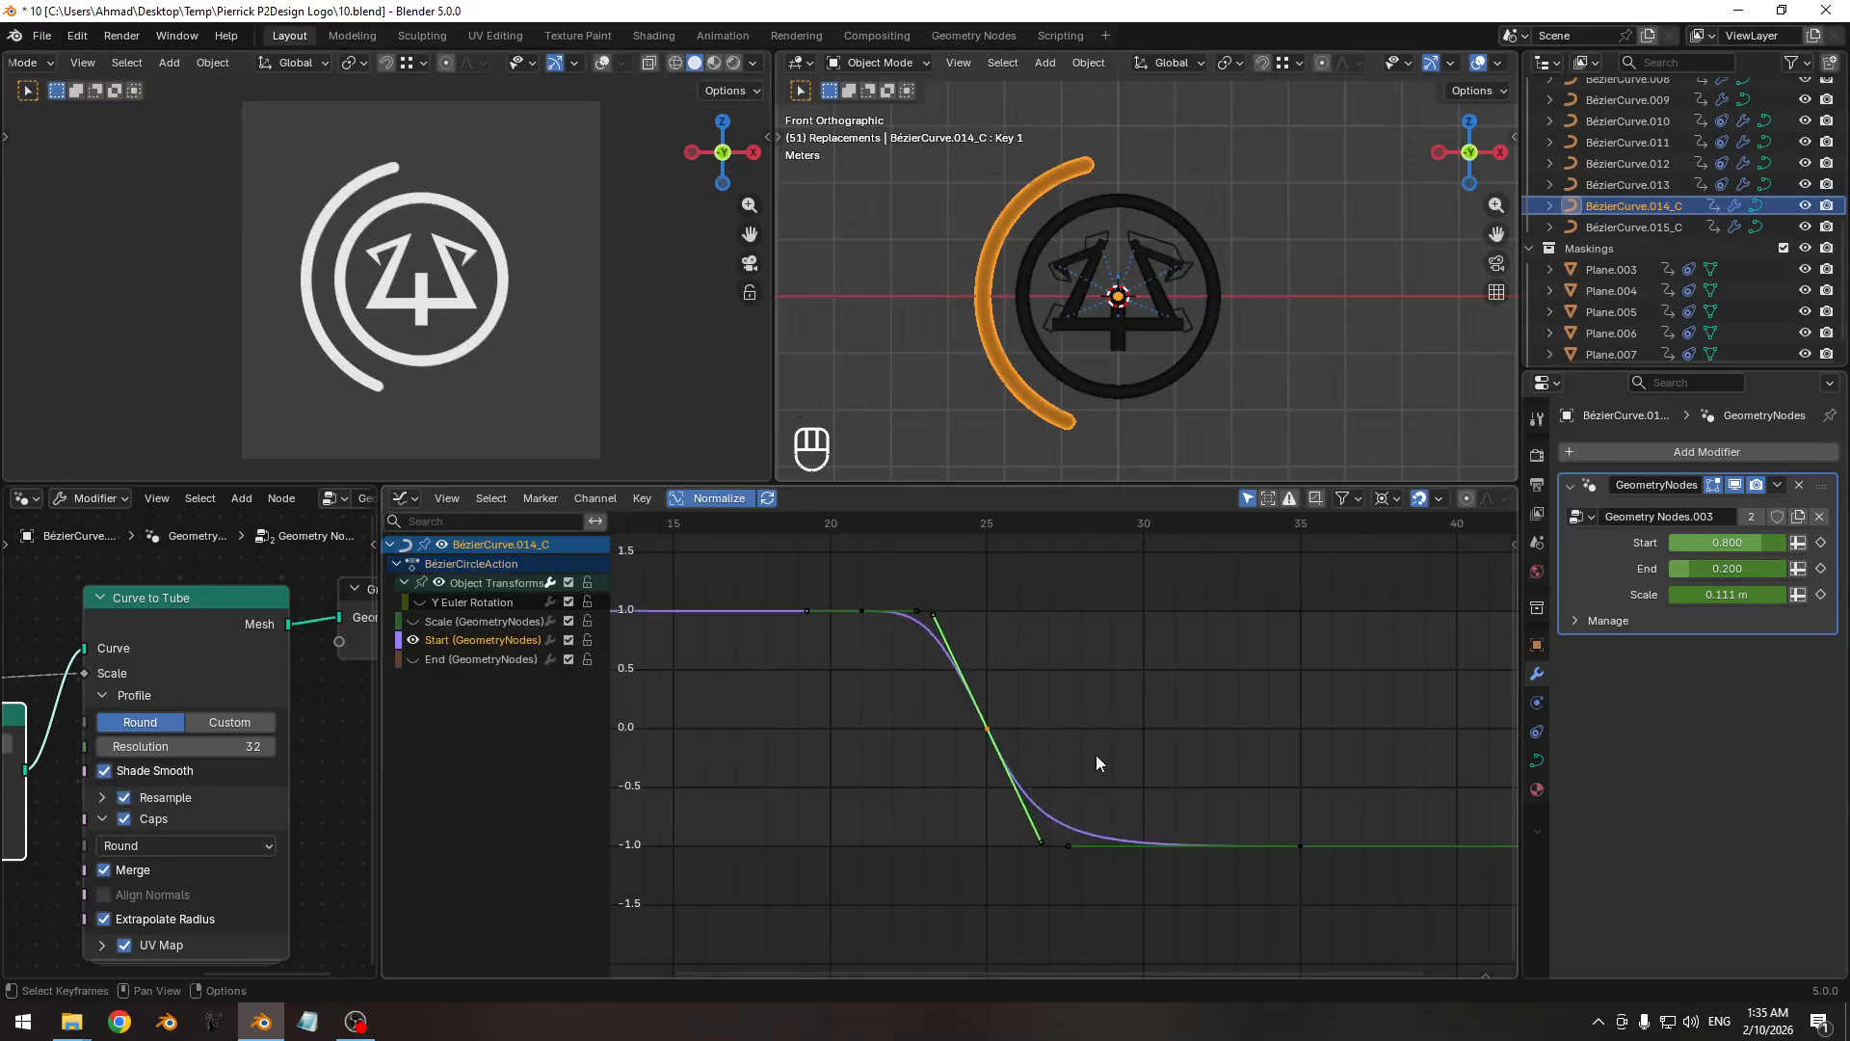
Set the pivot point to Individual Centers and rotate the handles of the Start curve's middle keyframe to a steeper slope.
key("r")
right_click(1179, 755)
left_click(1397, 501)
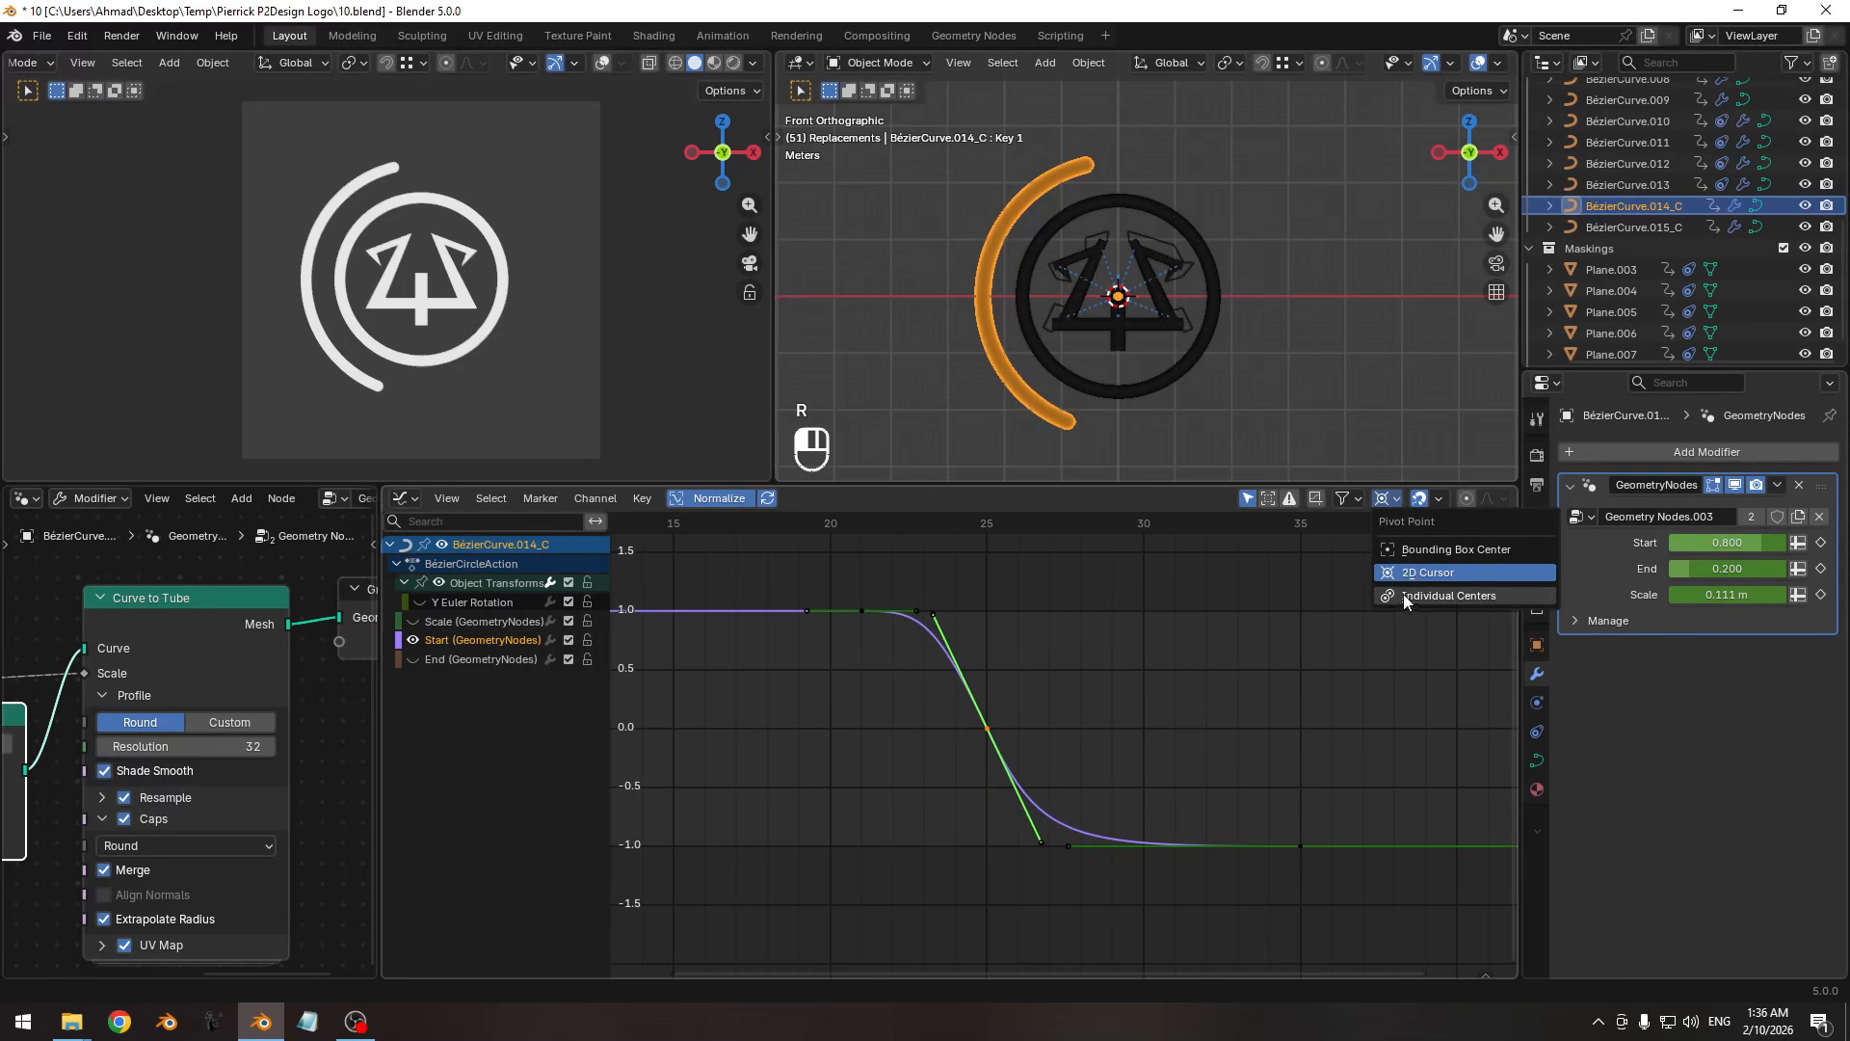
left_click(1403, 593)
key("r")
left_click(1390, 709)
Move the Start curve's middle keyframe one frame earlier to frame 24, and fine-tune its handles' angle and length.
key("g")
key("x")
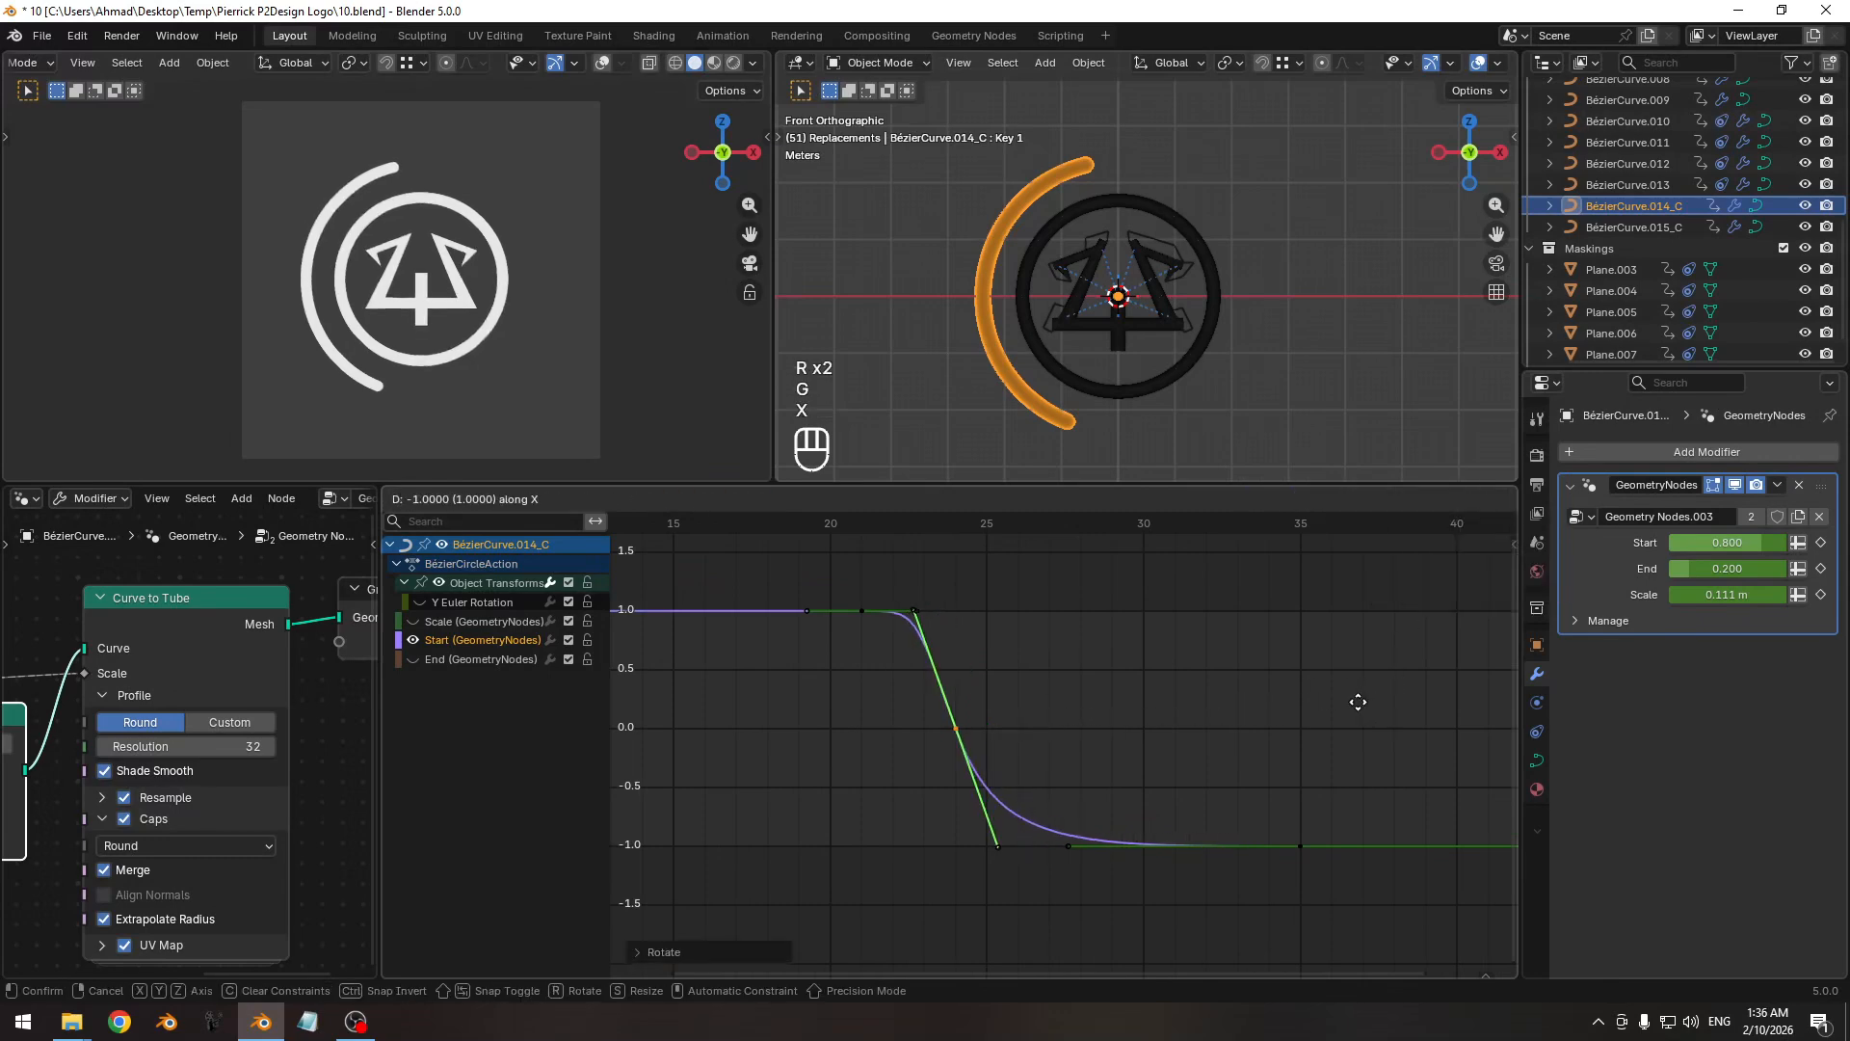
right_click(1359, 706)
key("r")
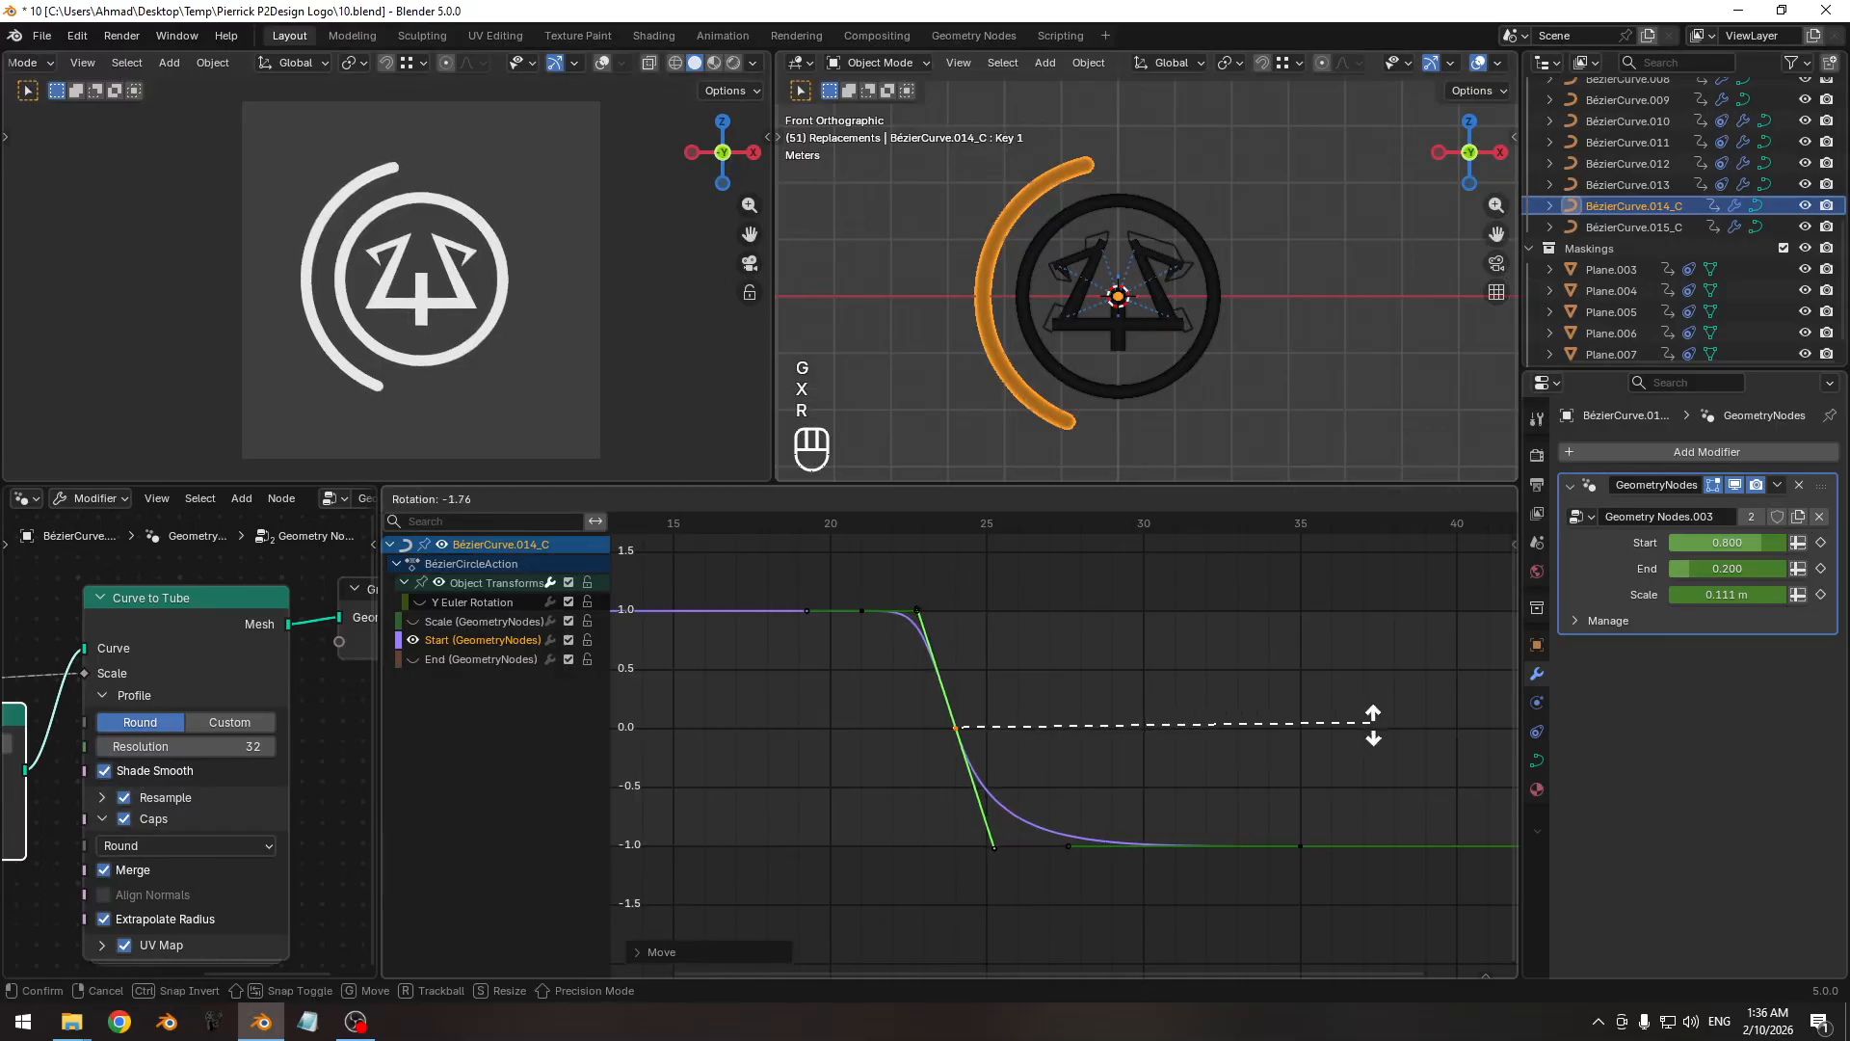
key("s")
left_click(1308, 789)
middle_click_drag(1310, 793, 1269, 820, "ctrl")
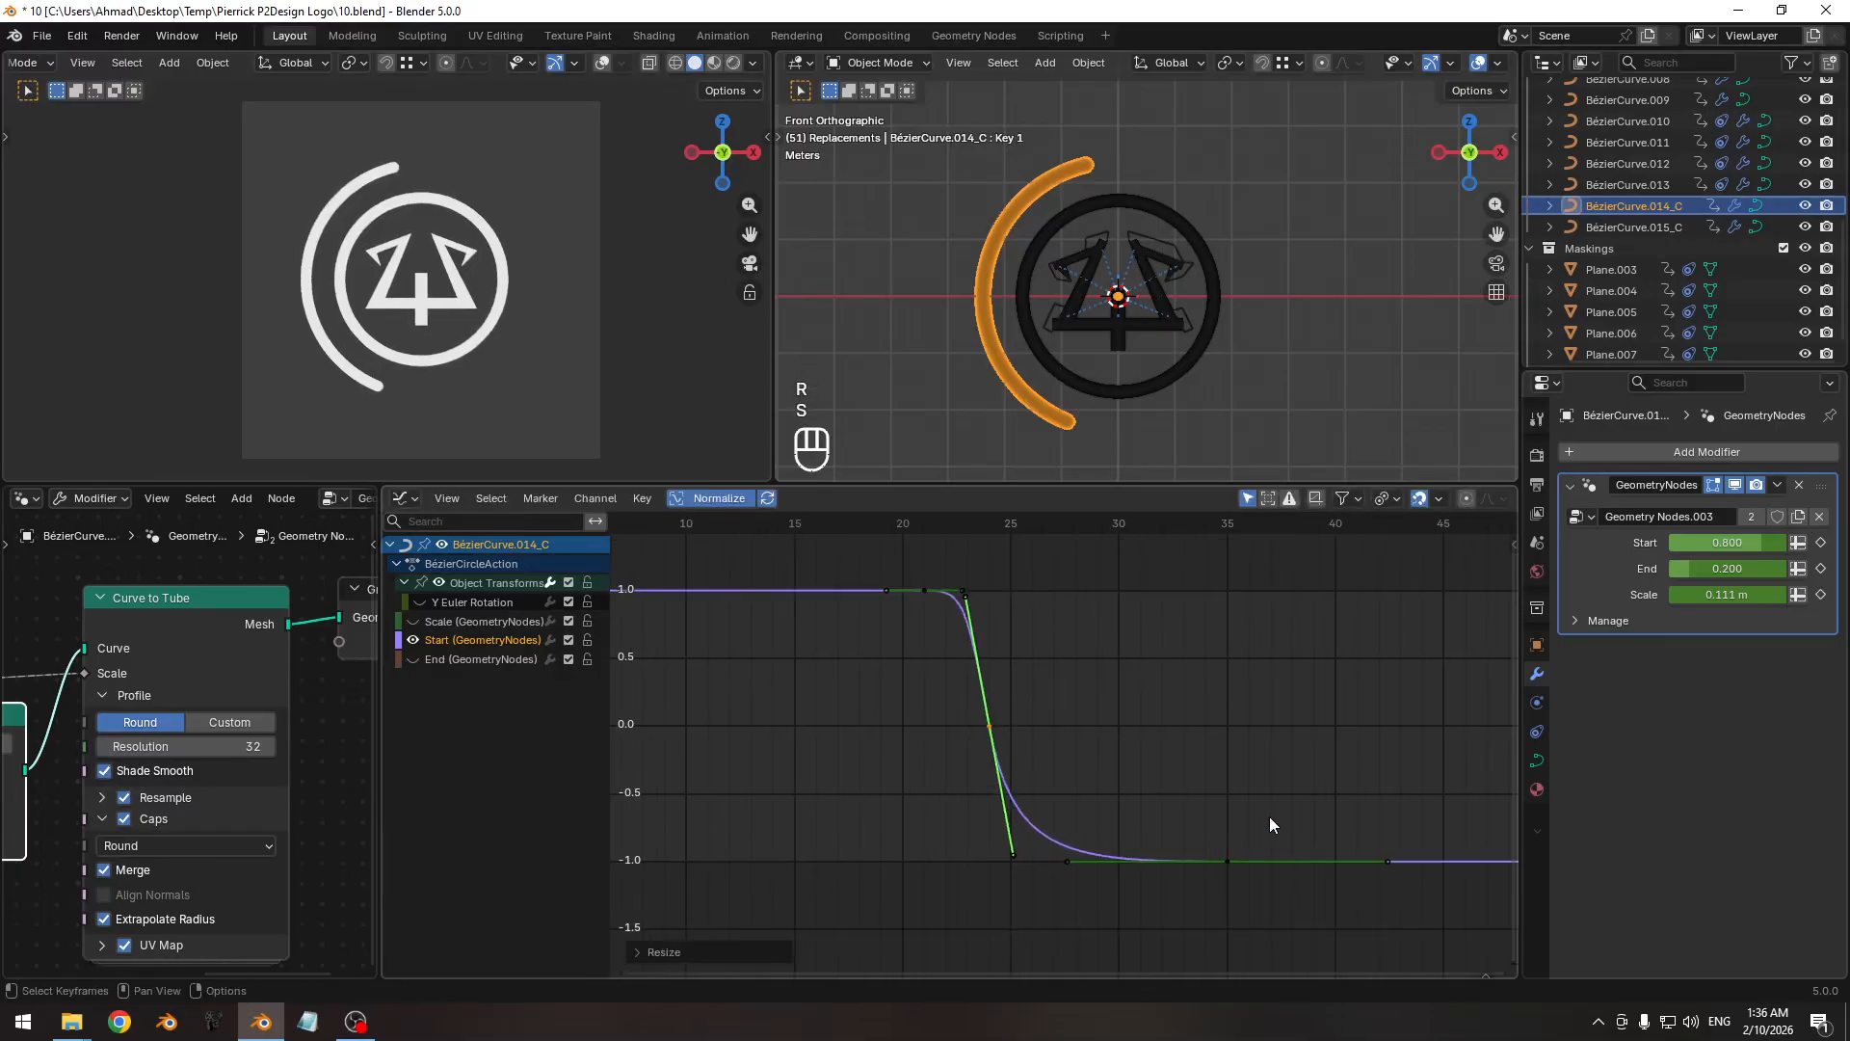
Lengthen the handles of the Start curve's last keyframe at frame 35, and scrub to frame 20 to check the motion.
left_click_drag(1269, 820, 1211, 932)
key("s")
left_click(901, 896)
middle_click_drag(901, 896, 945, 593, "ctrl")
left_click_drag(858, 528, 948, 552)
Show the Y Euler Rotation curve and move its keyframes two frames earlier so its middle keyframe sits at frame 30.
left_click(419, 603)
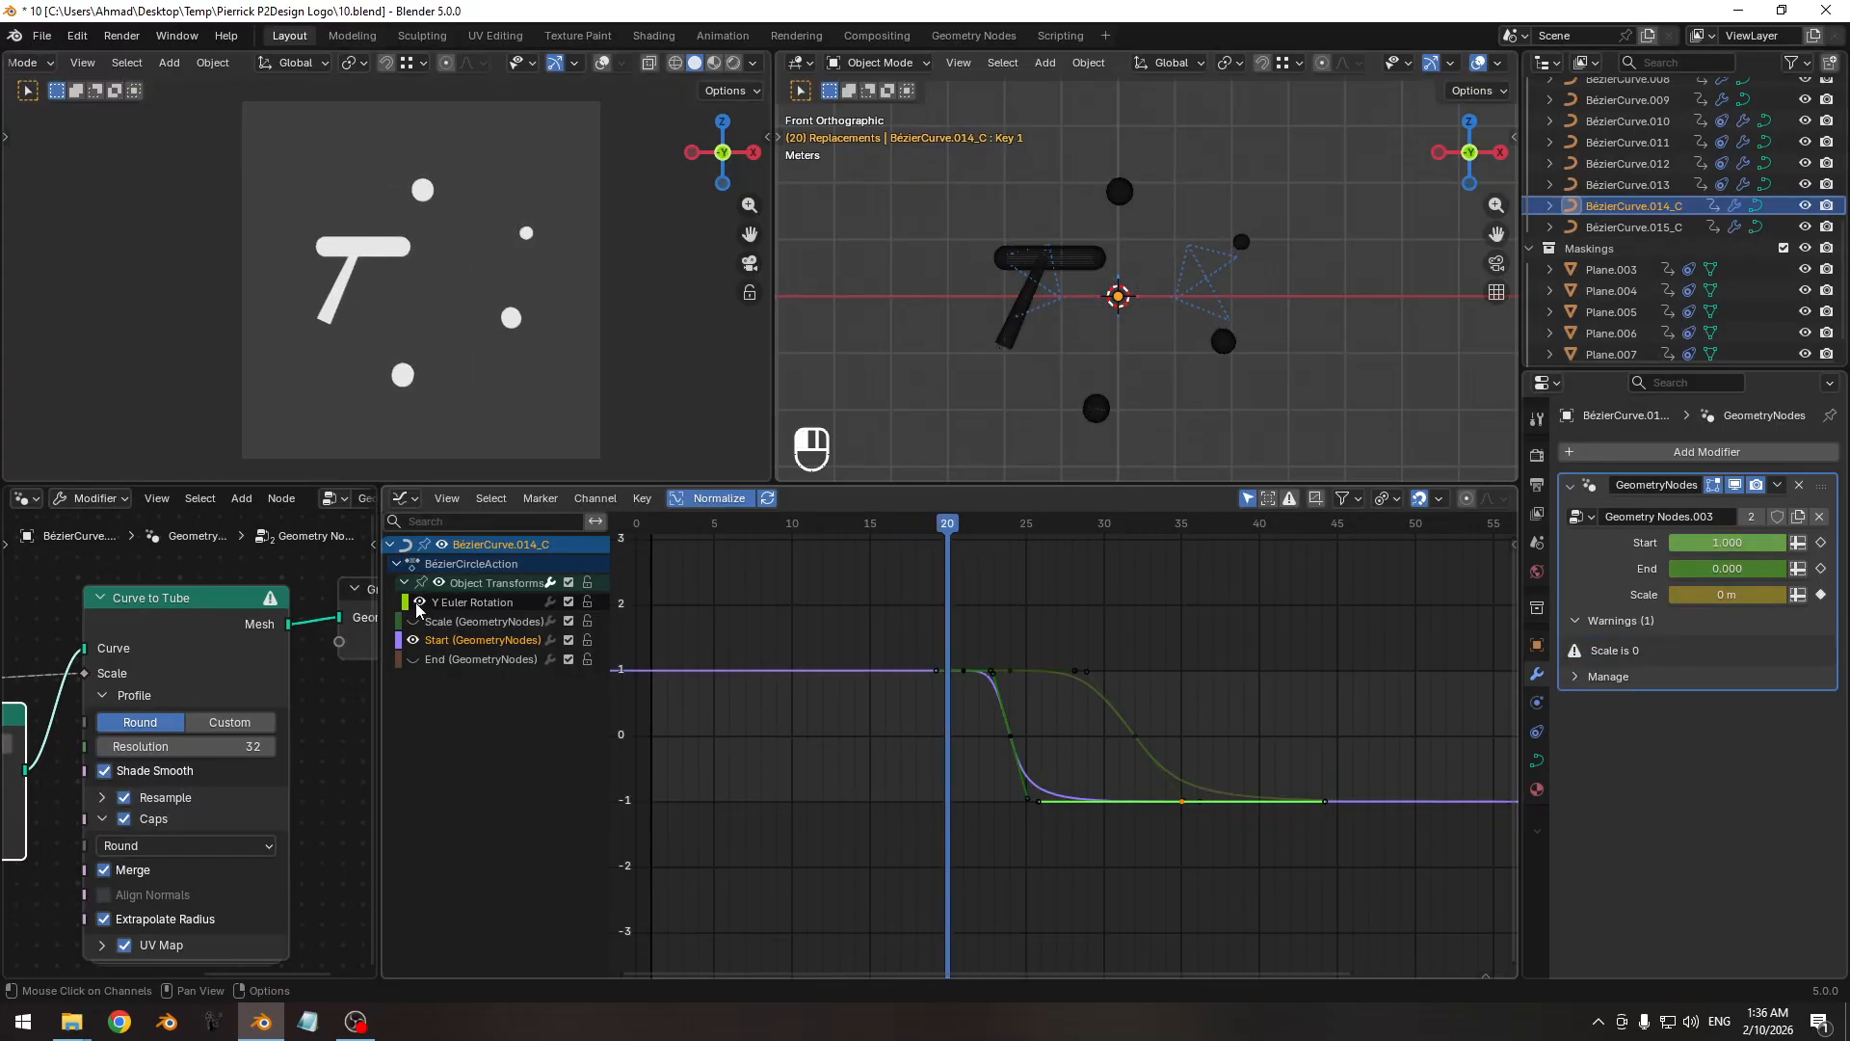
middle_click_drag(886, 708, 982, 691, "ctrl")
left_click_drag(1081, 692, 1100, 642)
key("g")
key("x")
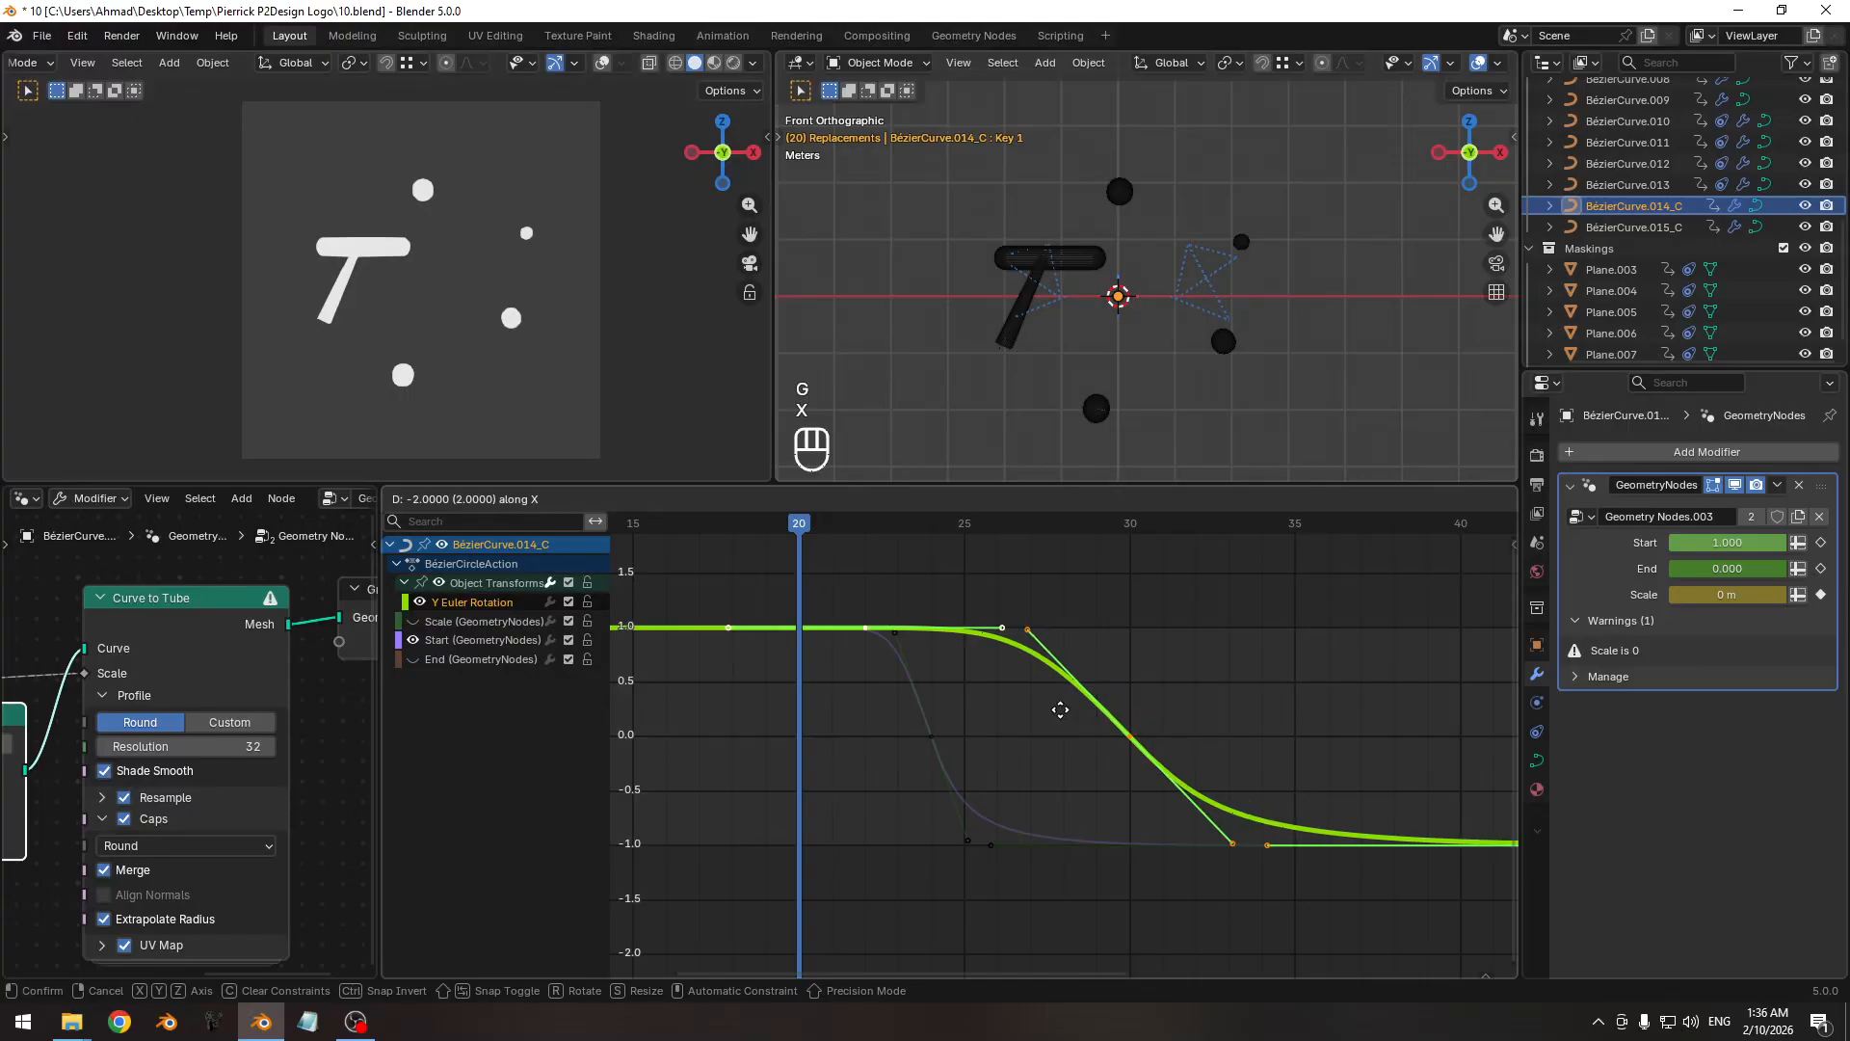
left_click(996, 717)
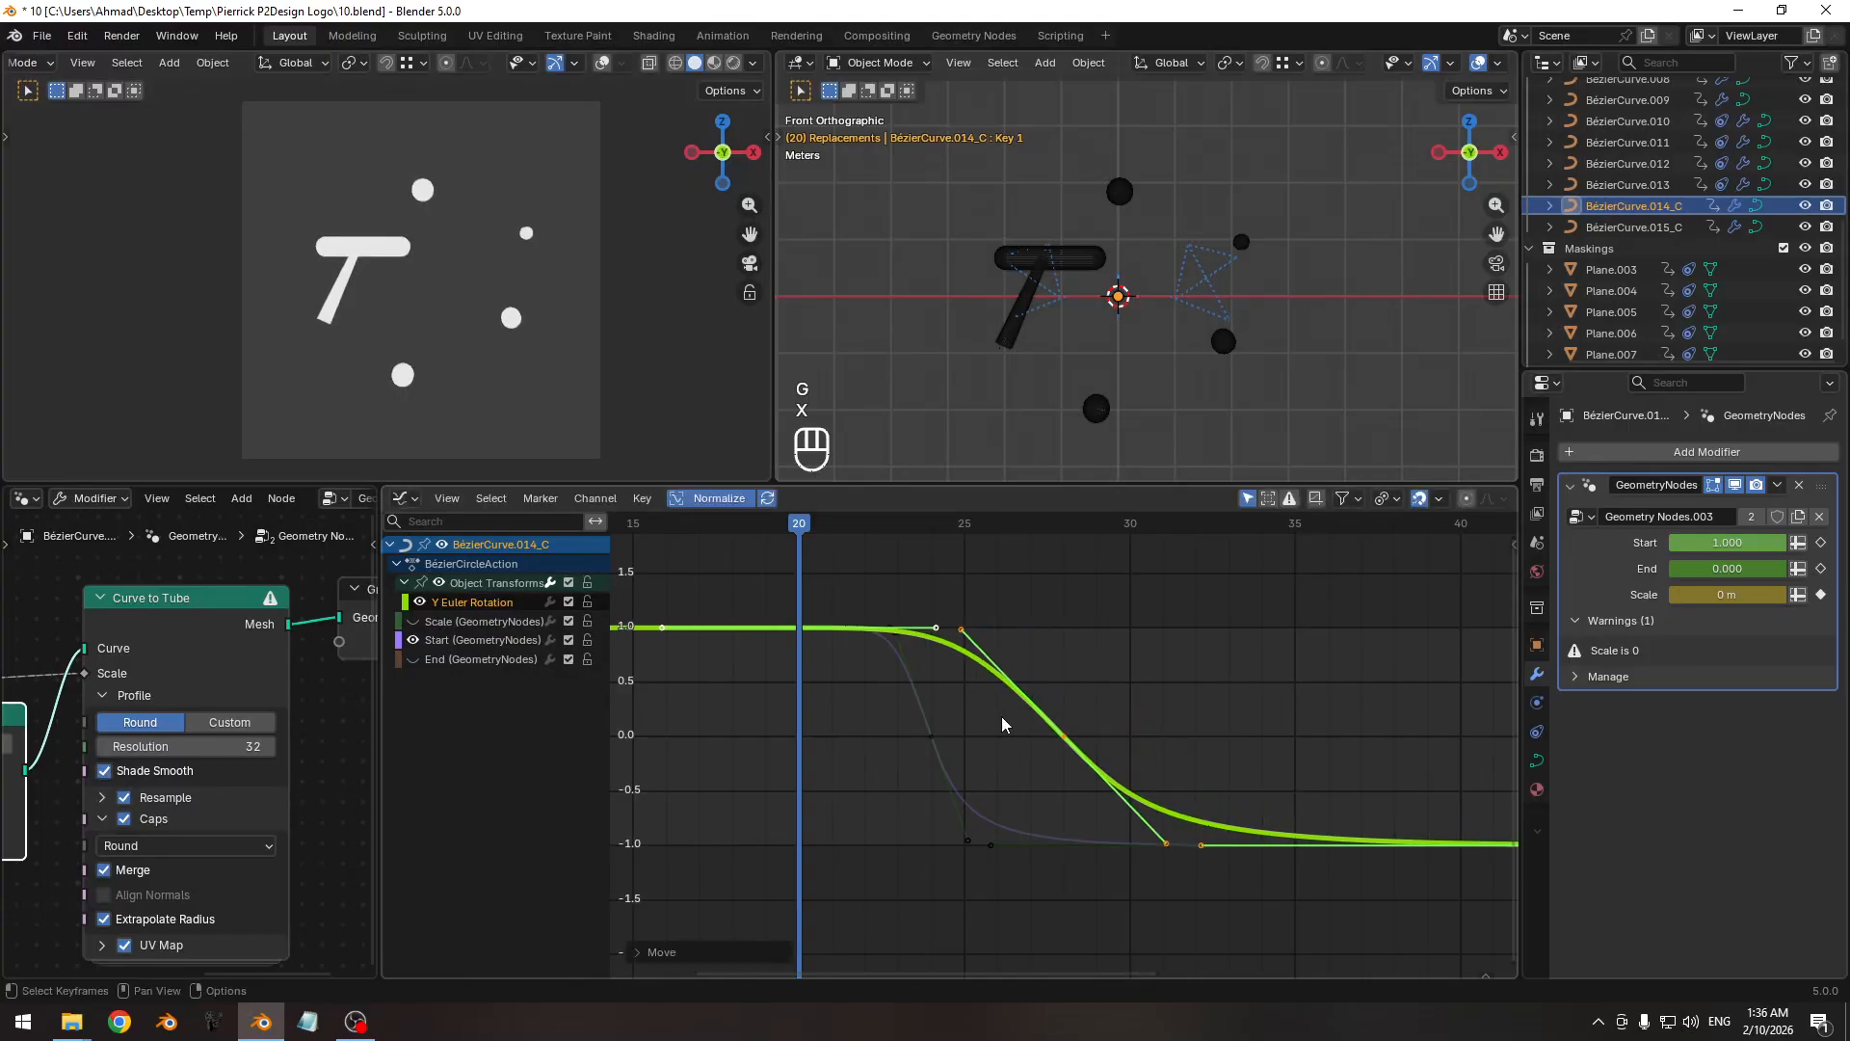
key("g")
key("x")
left_click(1062, 725)
Play back the animation and scrub to frame 30 to examine how the outer arc follows the inner ring.
left_click_drag(824, 526, 786, 640)
key("space")
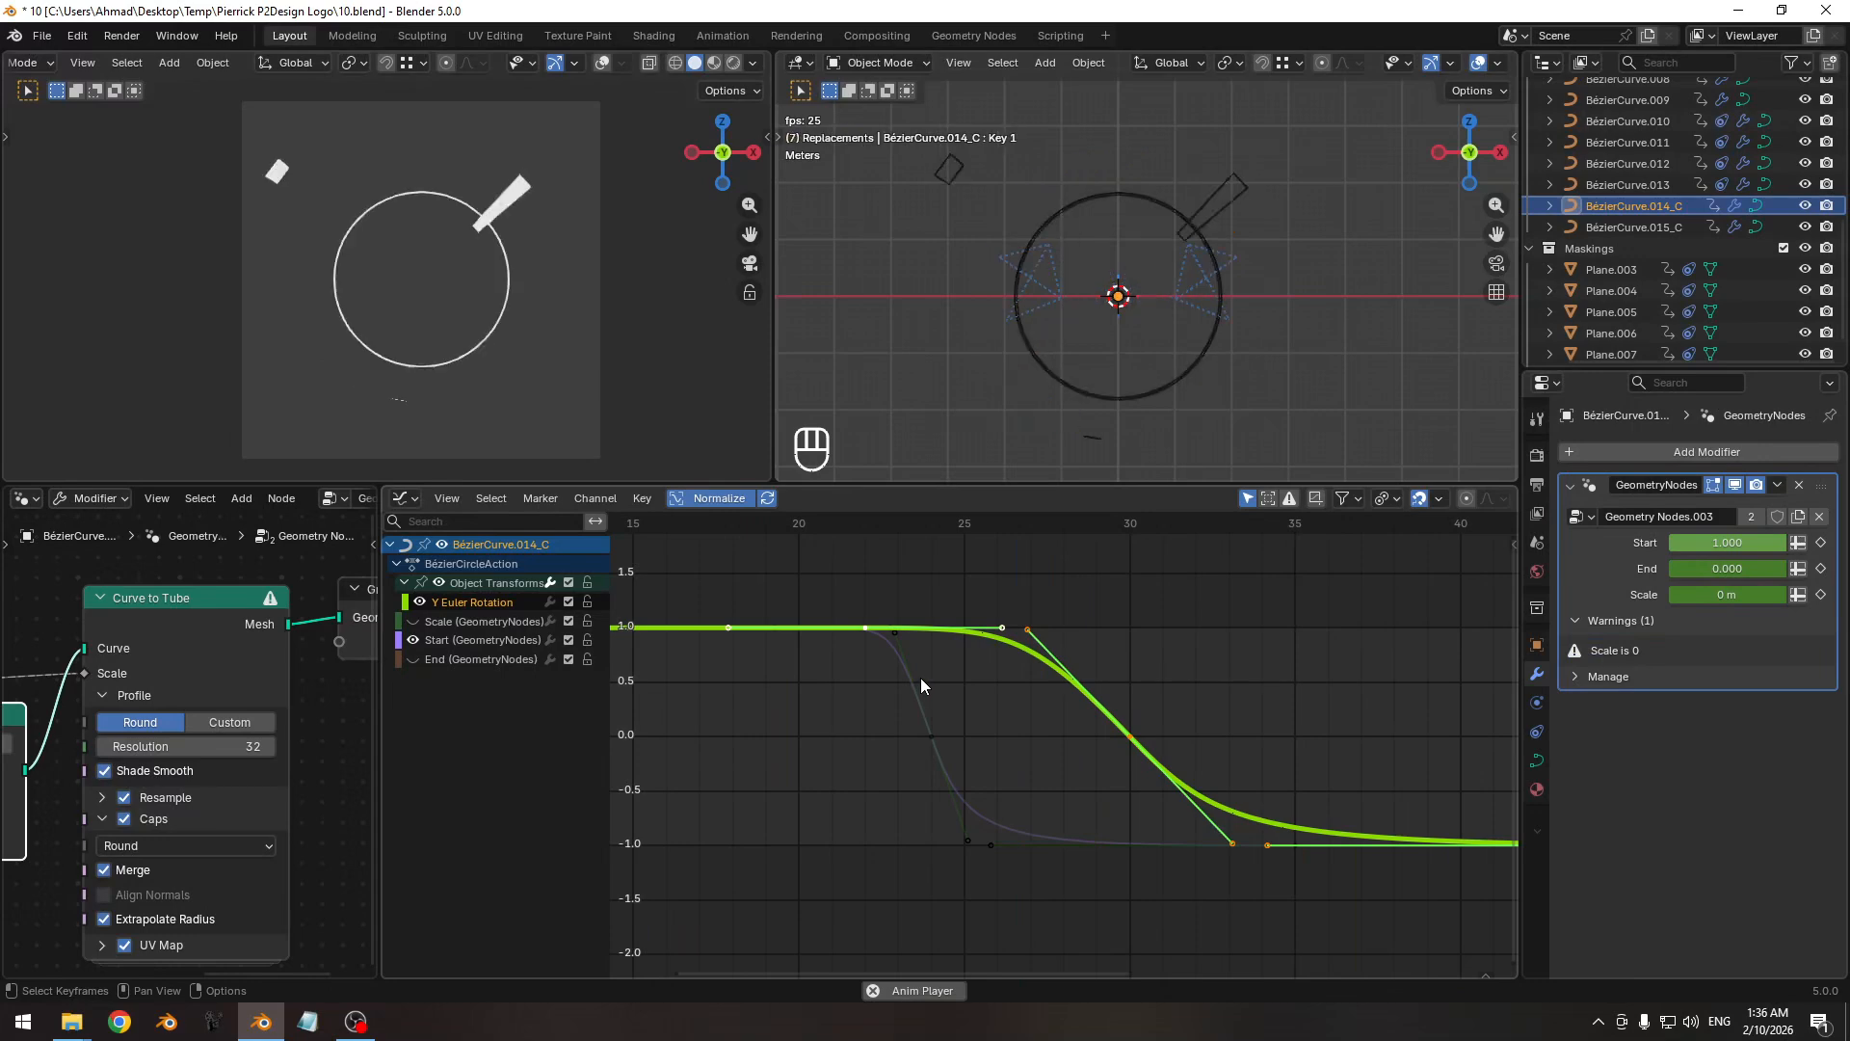
key("space")
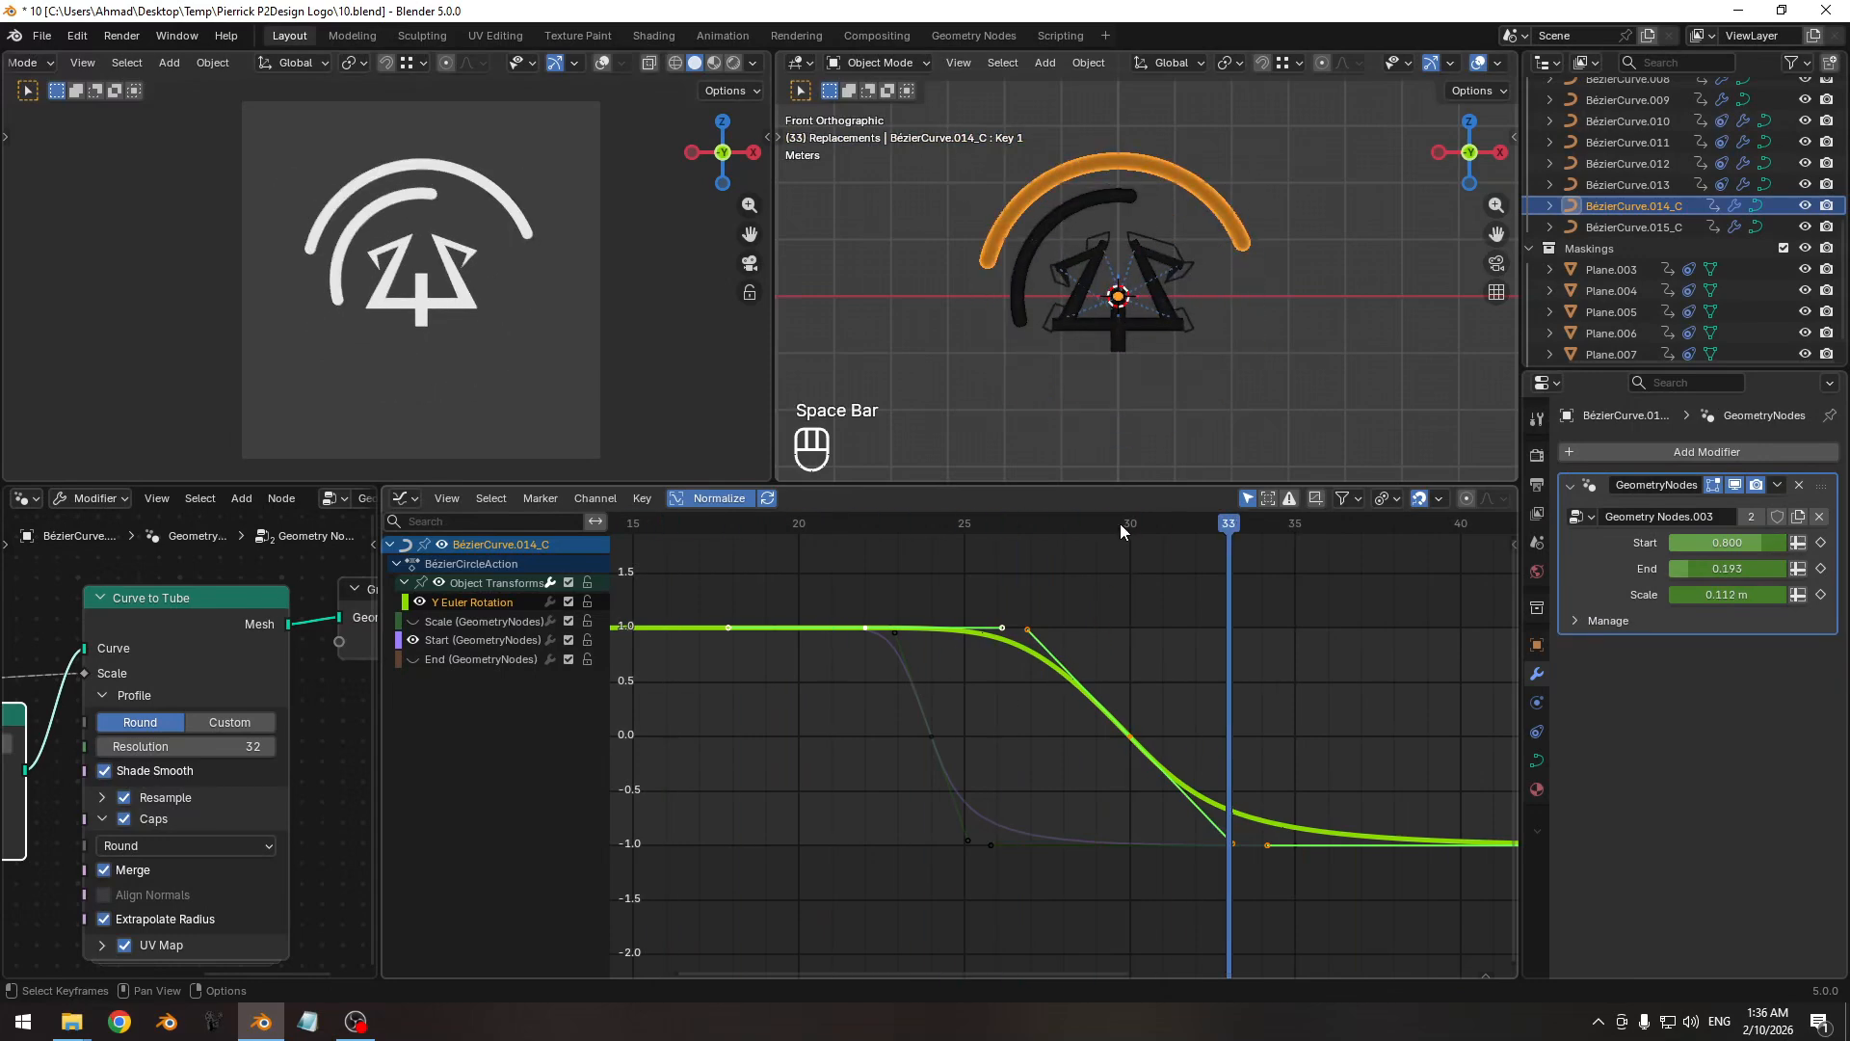
left_click_drag(1119, 523, 1117, 592)
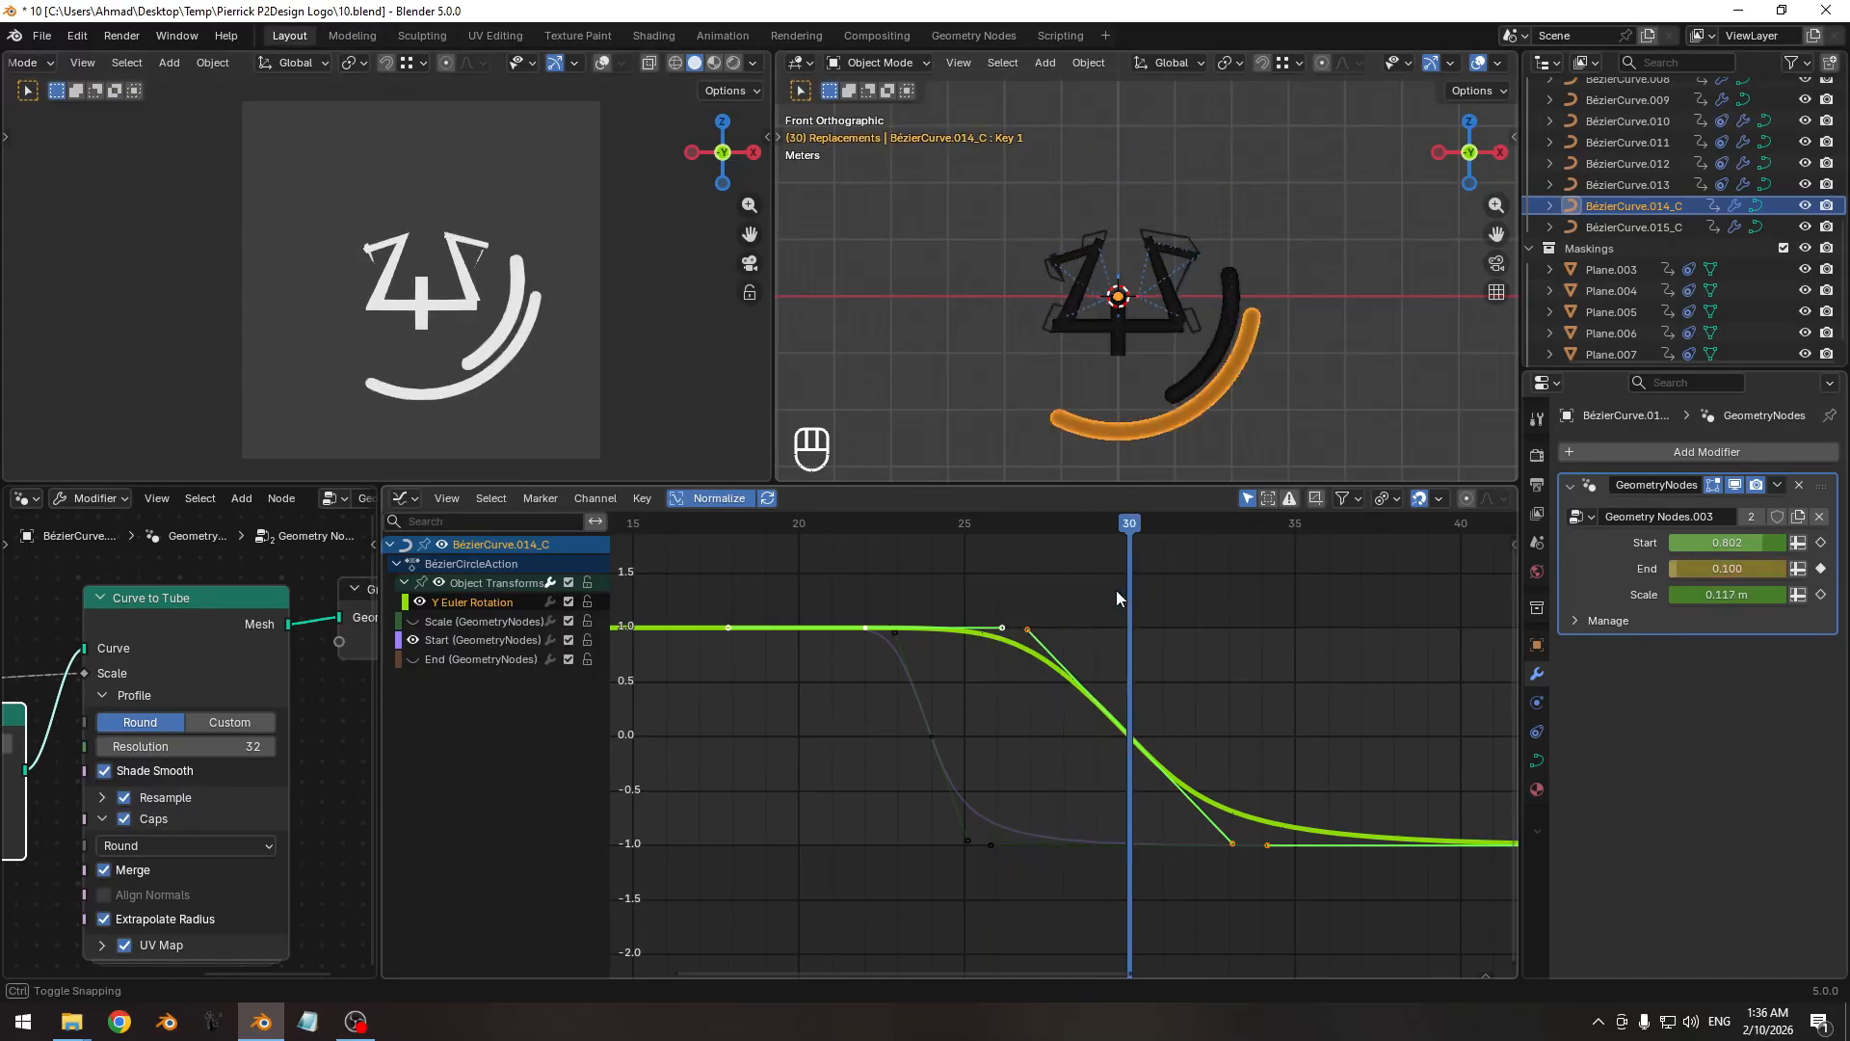
Isolate the End curve of BézierCurve.014_C, select its middle keyframe at frame 30, and save the file.
middle_click_drag(1053, 630, 1002, 636, "ctrl")
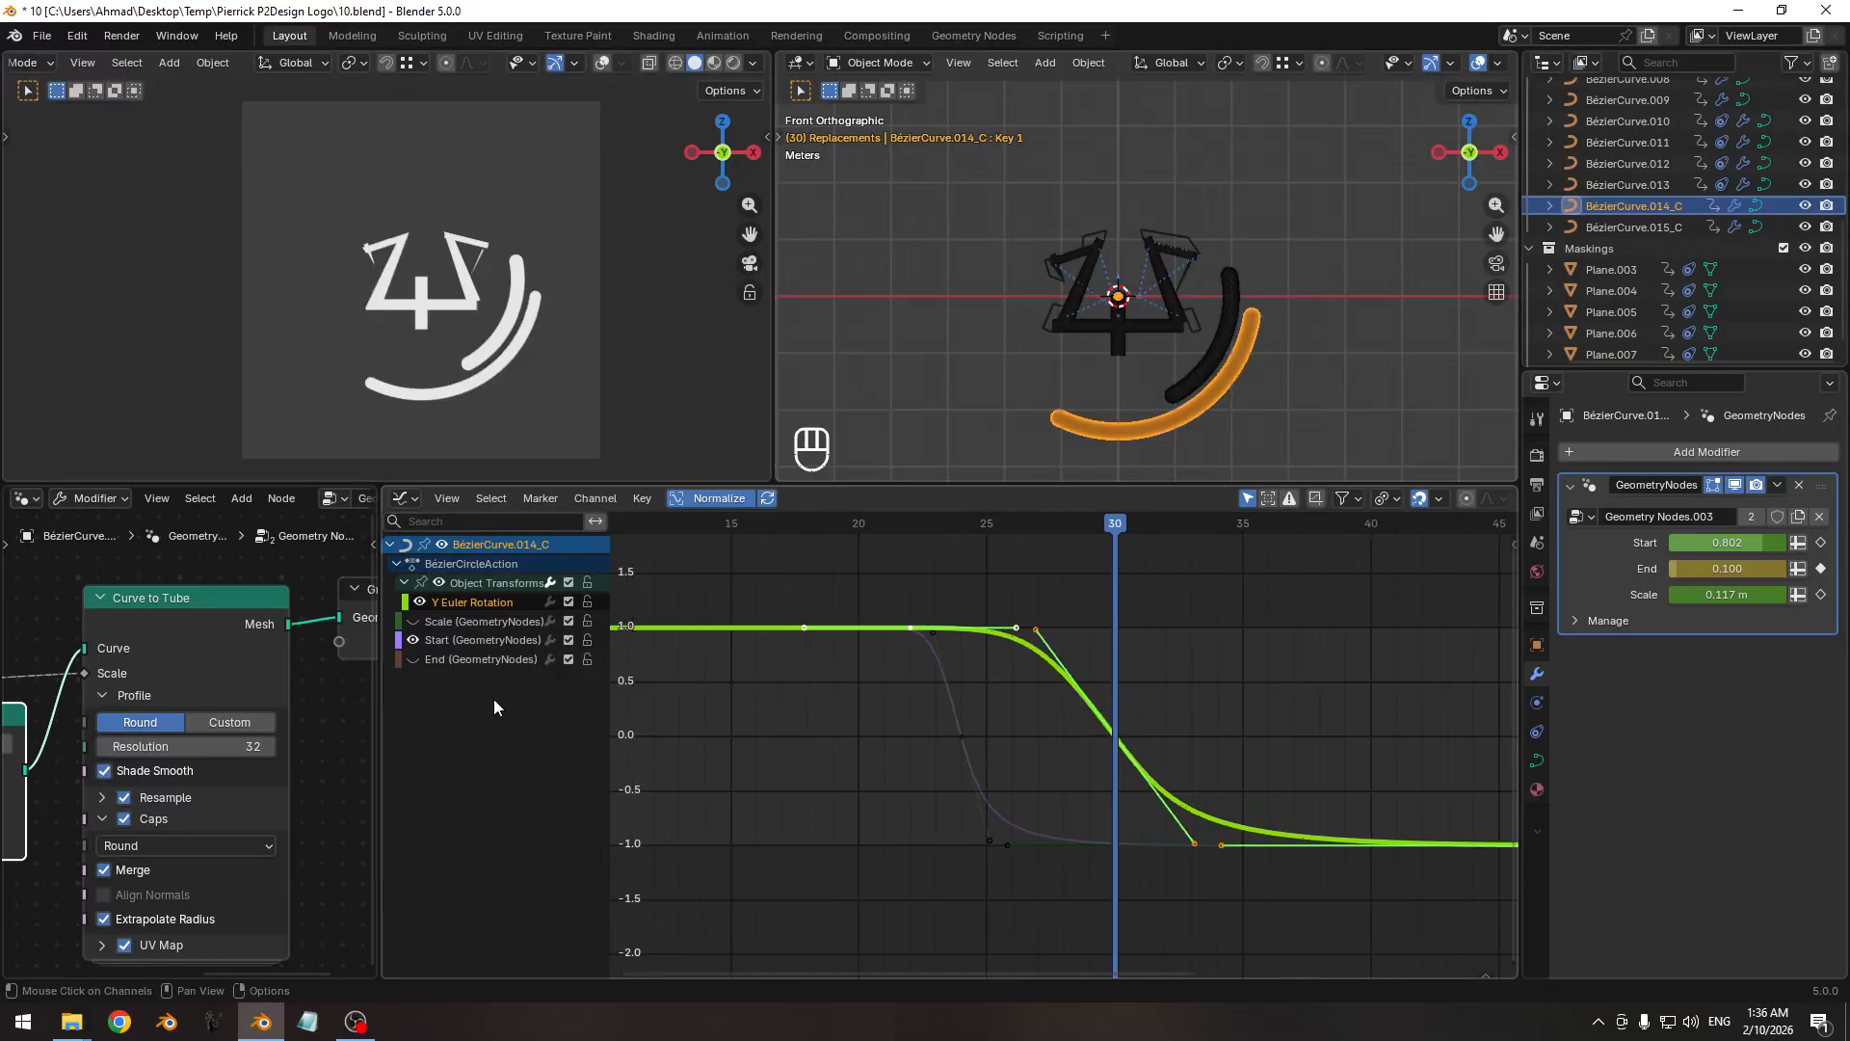
left_click(427, 657)
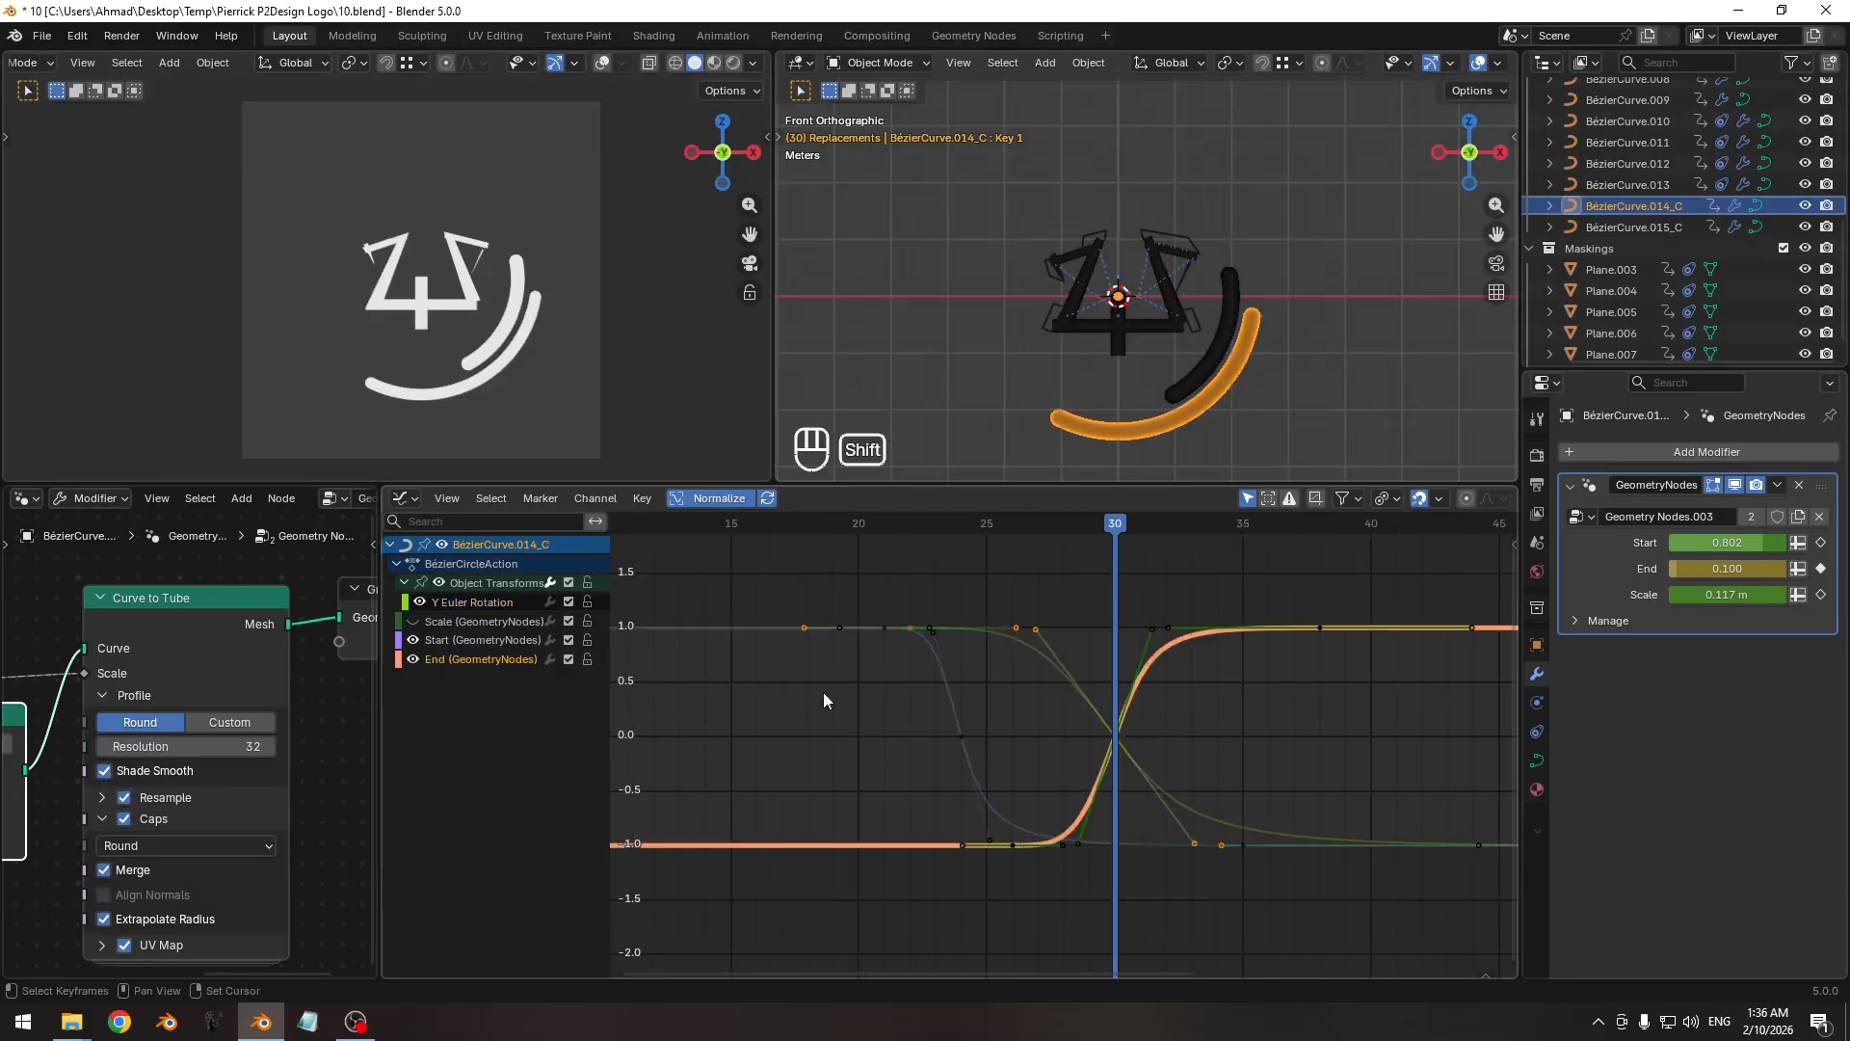
key("shift+h")
key("g")
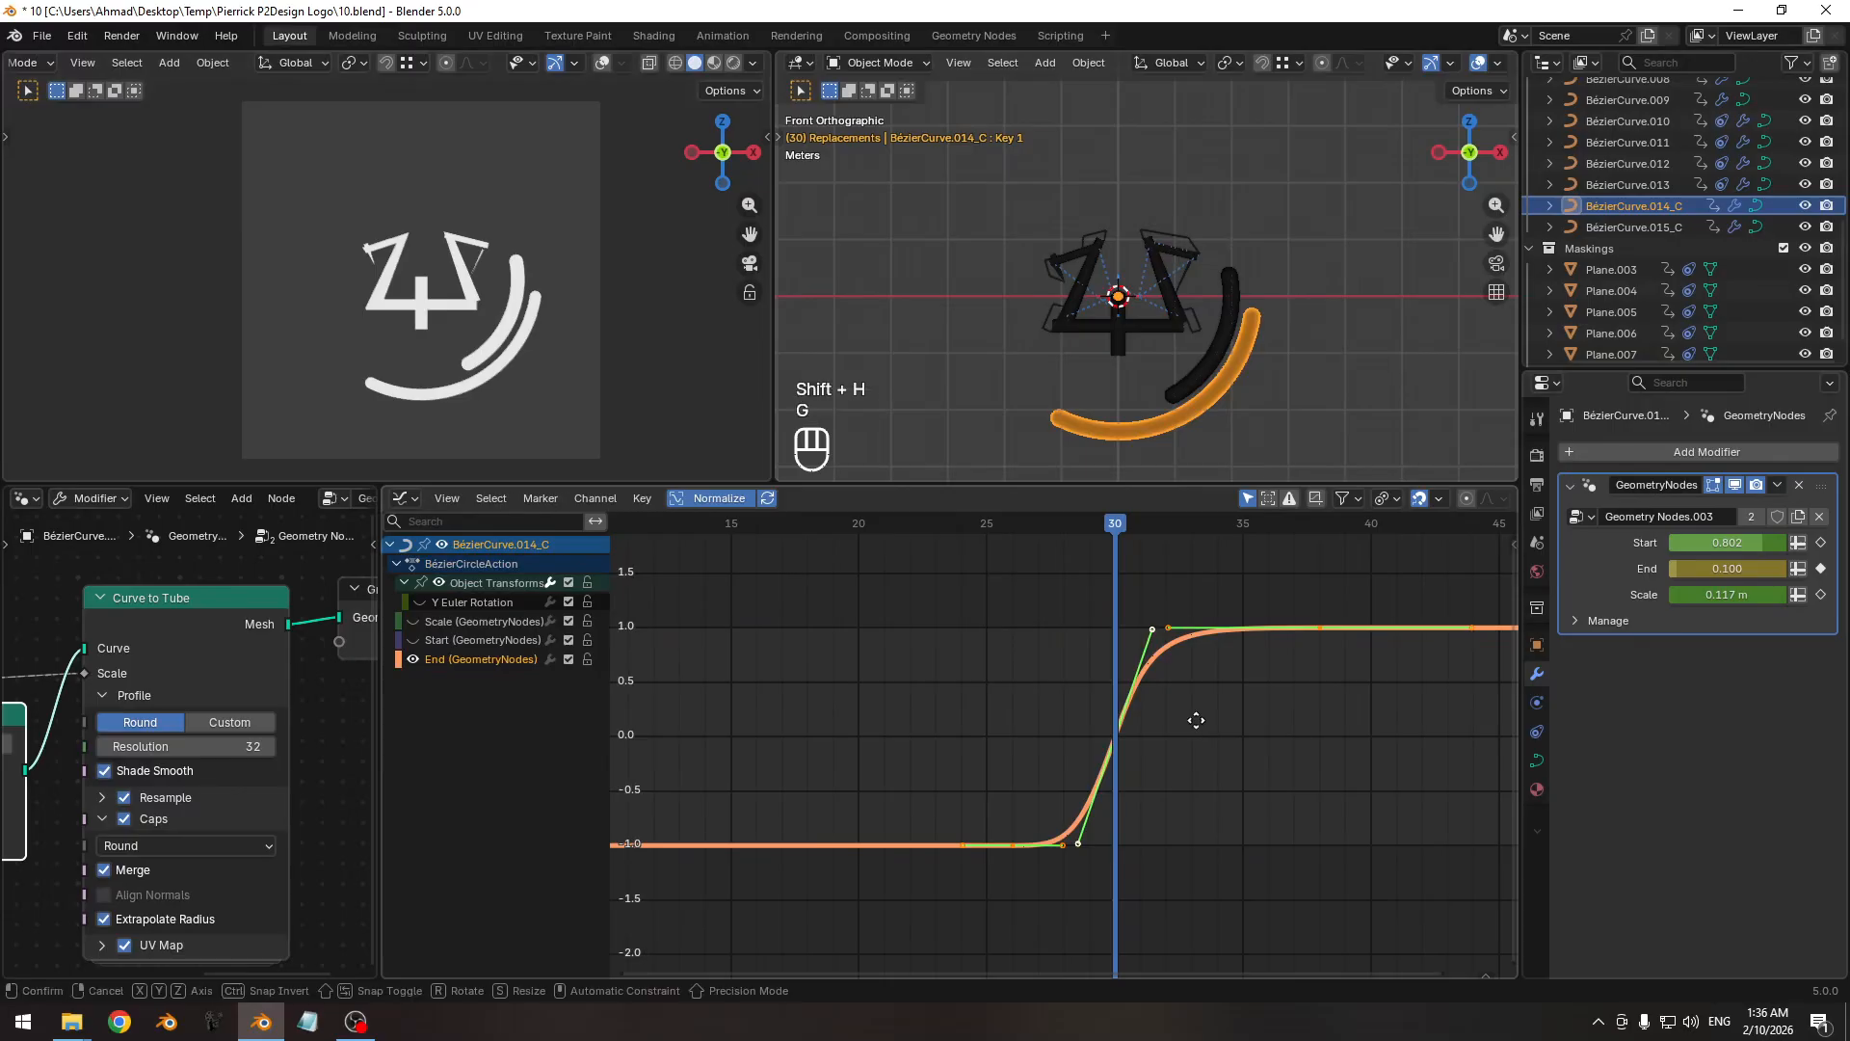
key("y")
middle_click_drag(1198, 710, 1064, 708, "ctrl")
key("ctrl+s")
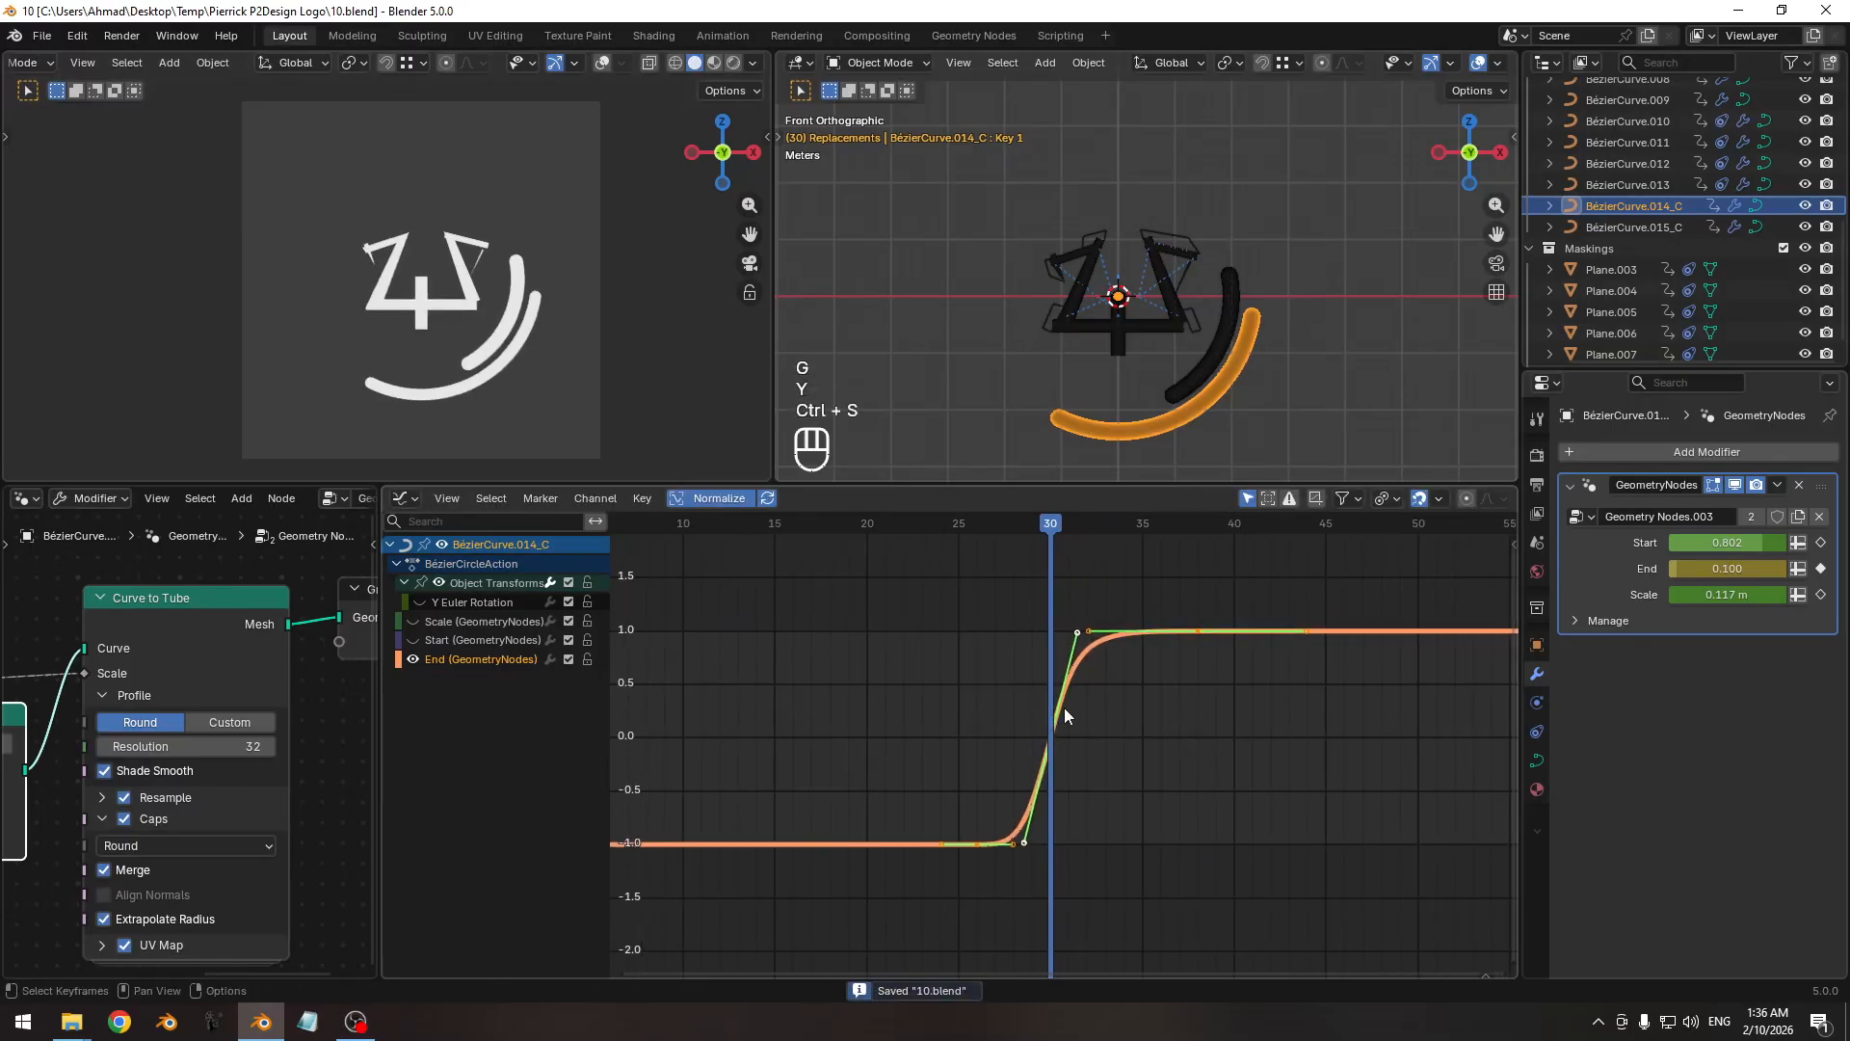
Scrub to frame 31 and try to scale the left handle of the End curve's last keyframe.
key("Pause")
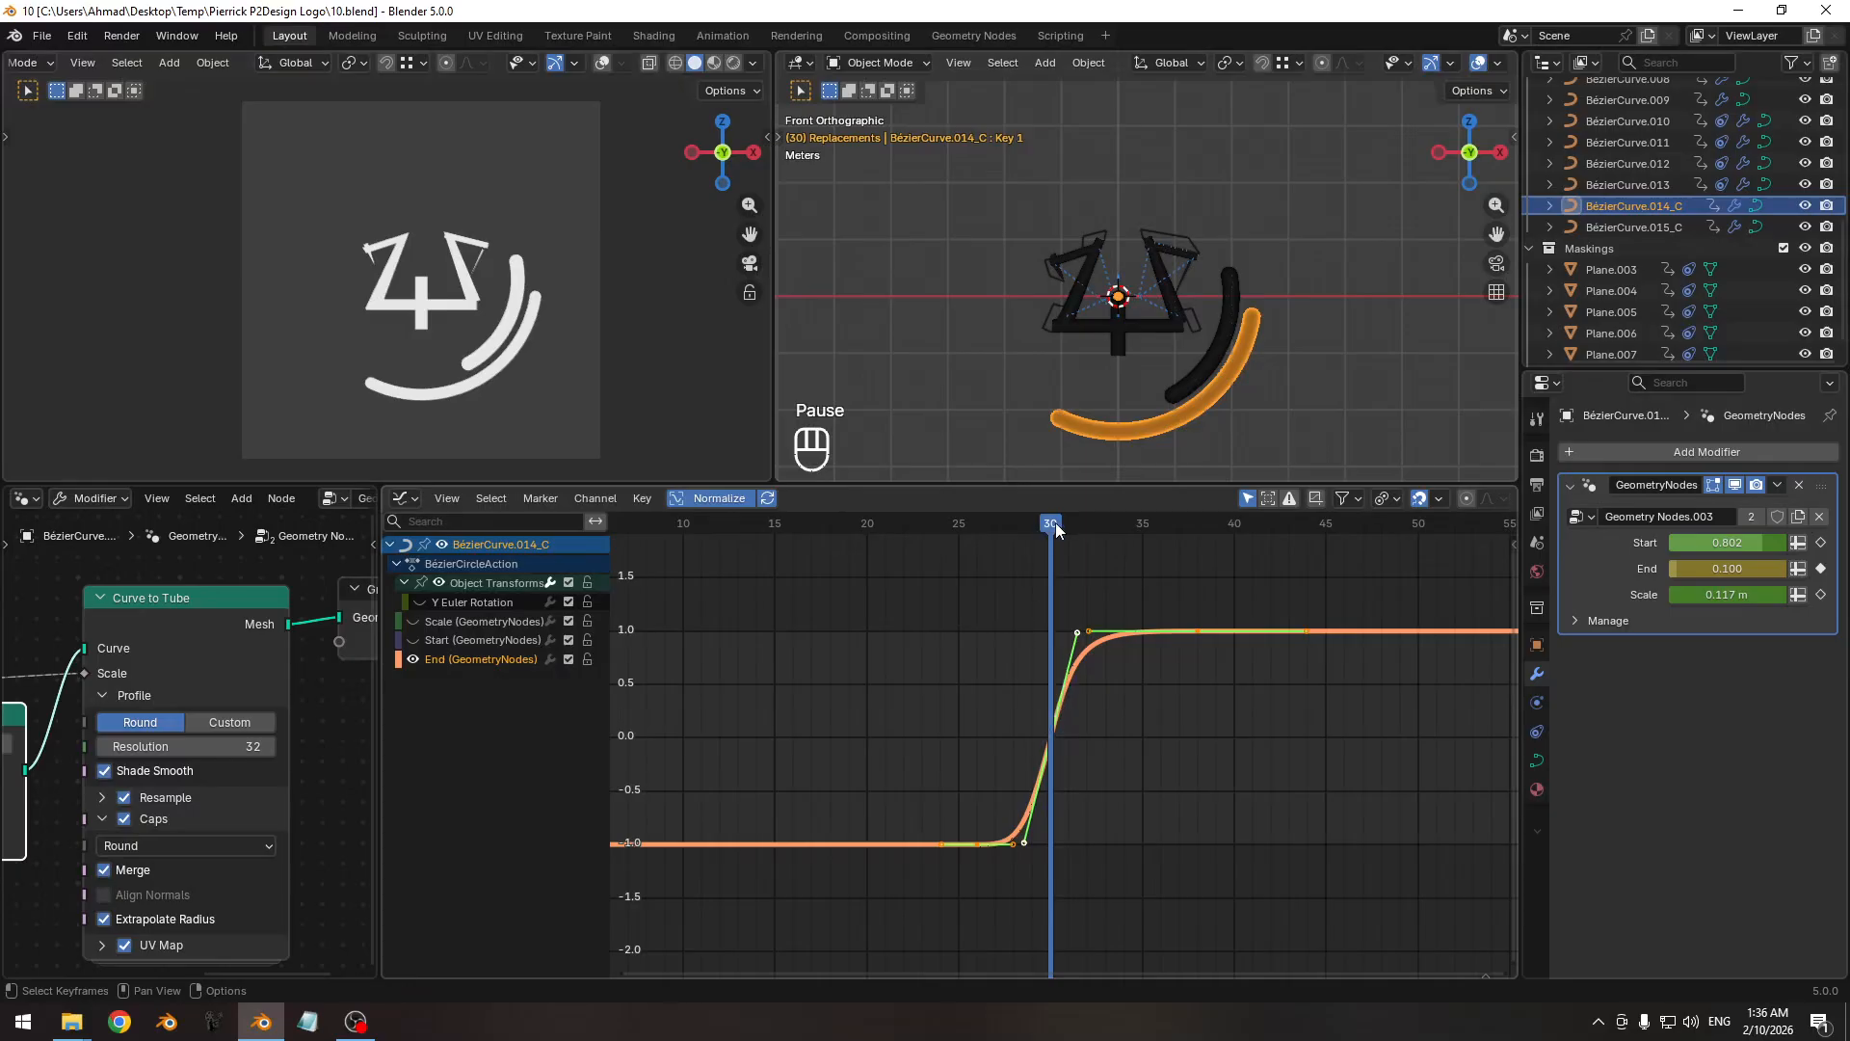
left_click_drag(1040, 526, 1075, 525)
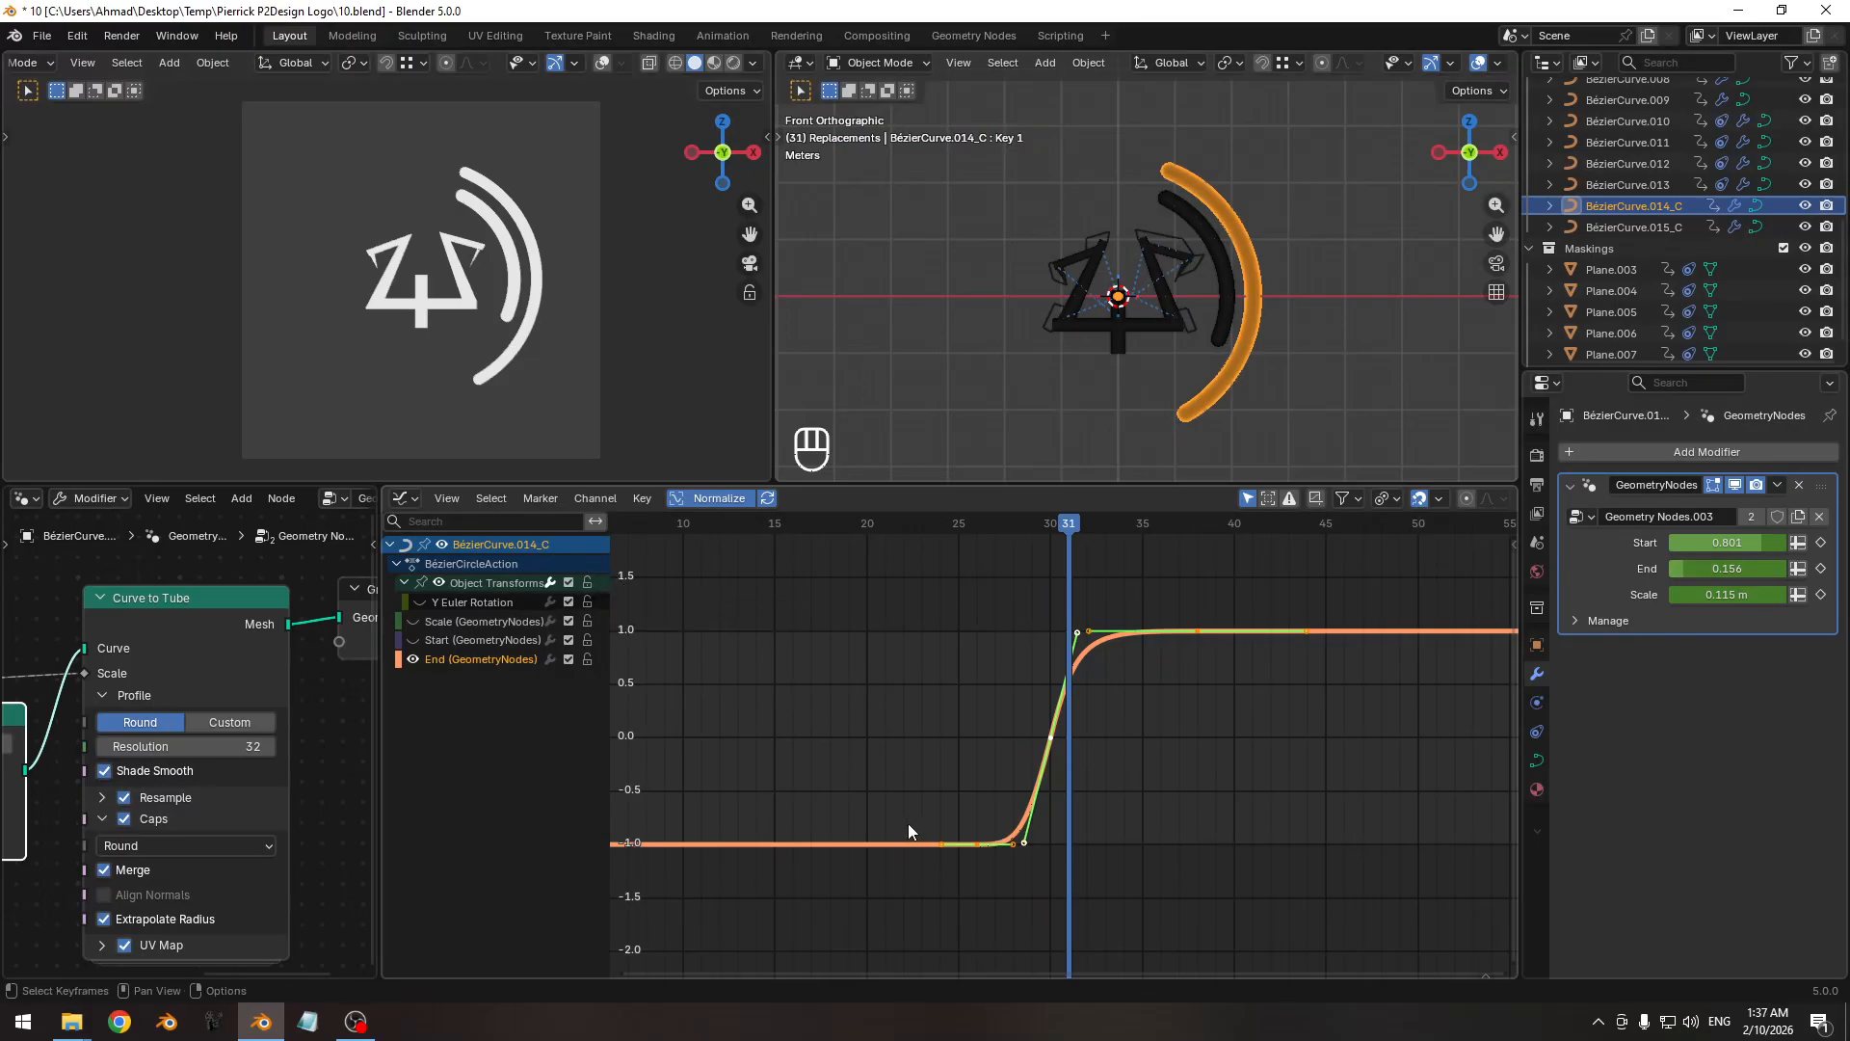
middle_click_drag(973, 711, 1131, 632, "ctrl")
left_click(1117, 619)
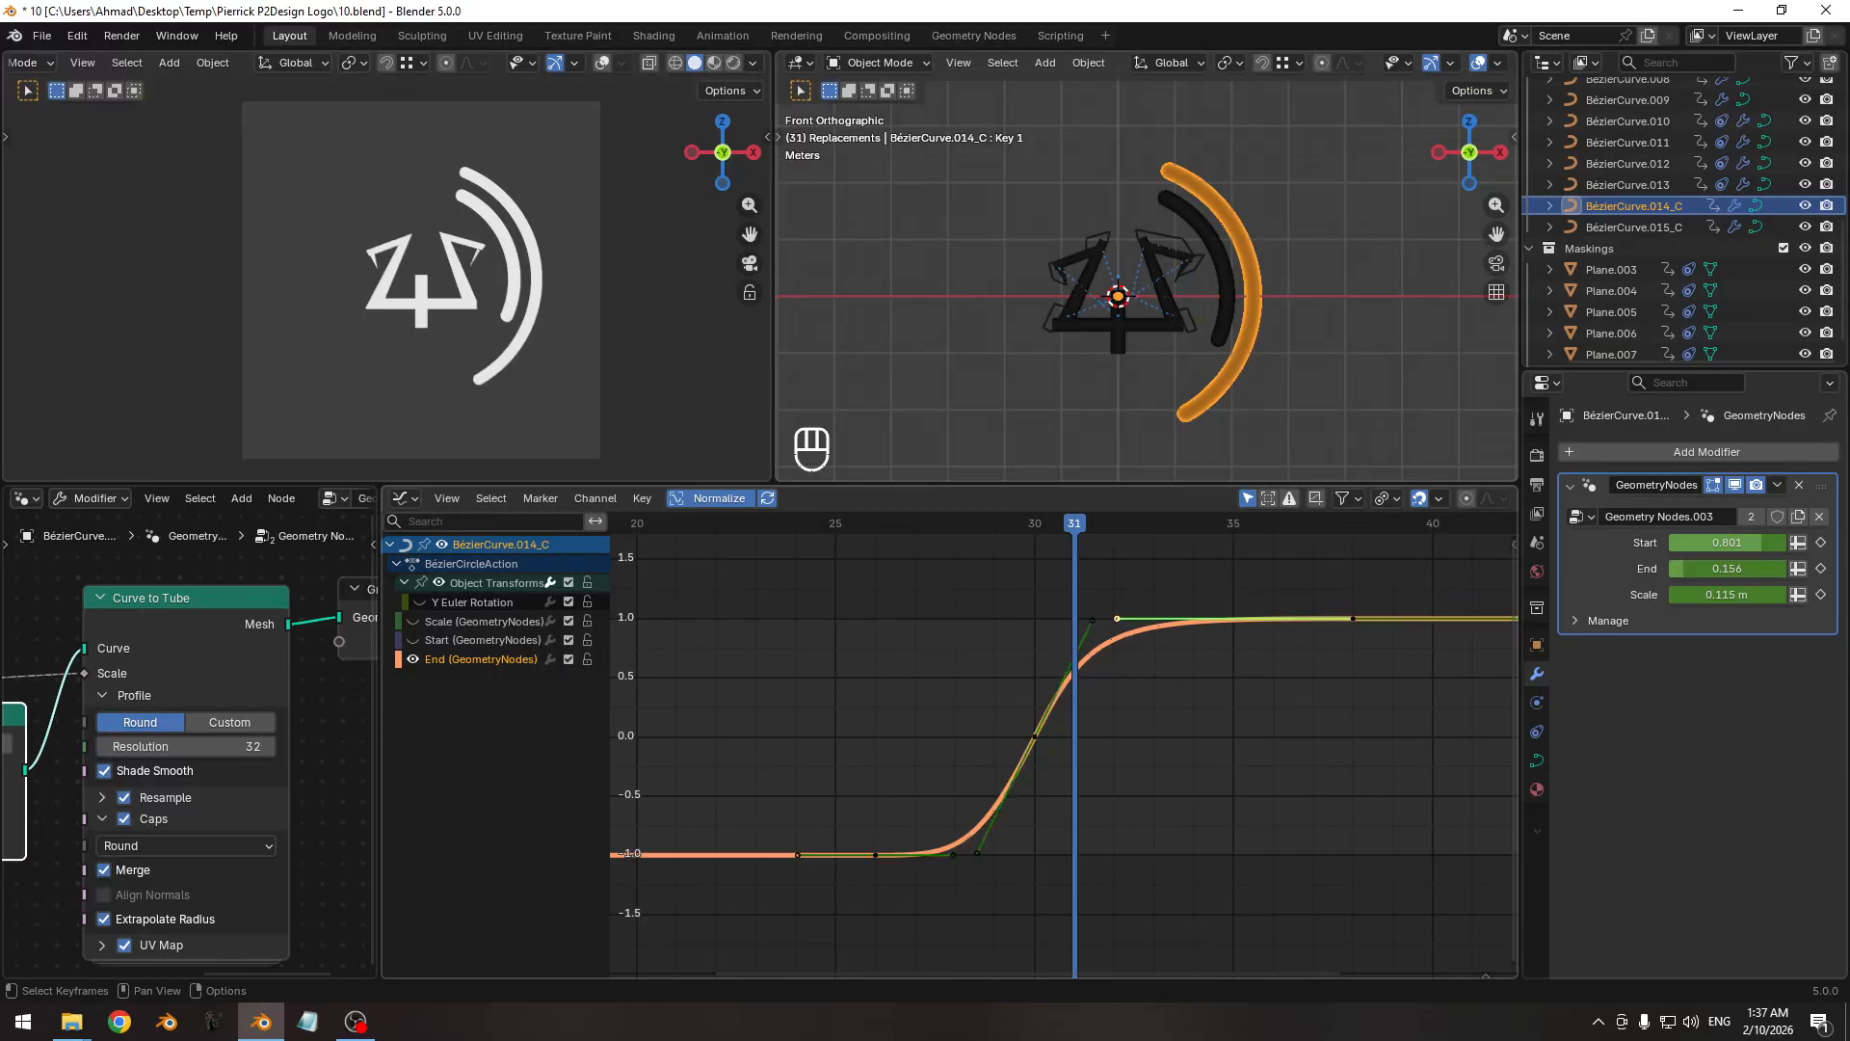
key("s")
right_click(1043, 639)
mouse_move(1025, 719)
middle_mouse_down("ctrl")
mouse_move(989, 722)
mouse_move(1003, 698)
middle_mouse_up("ctrl")
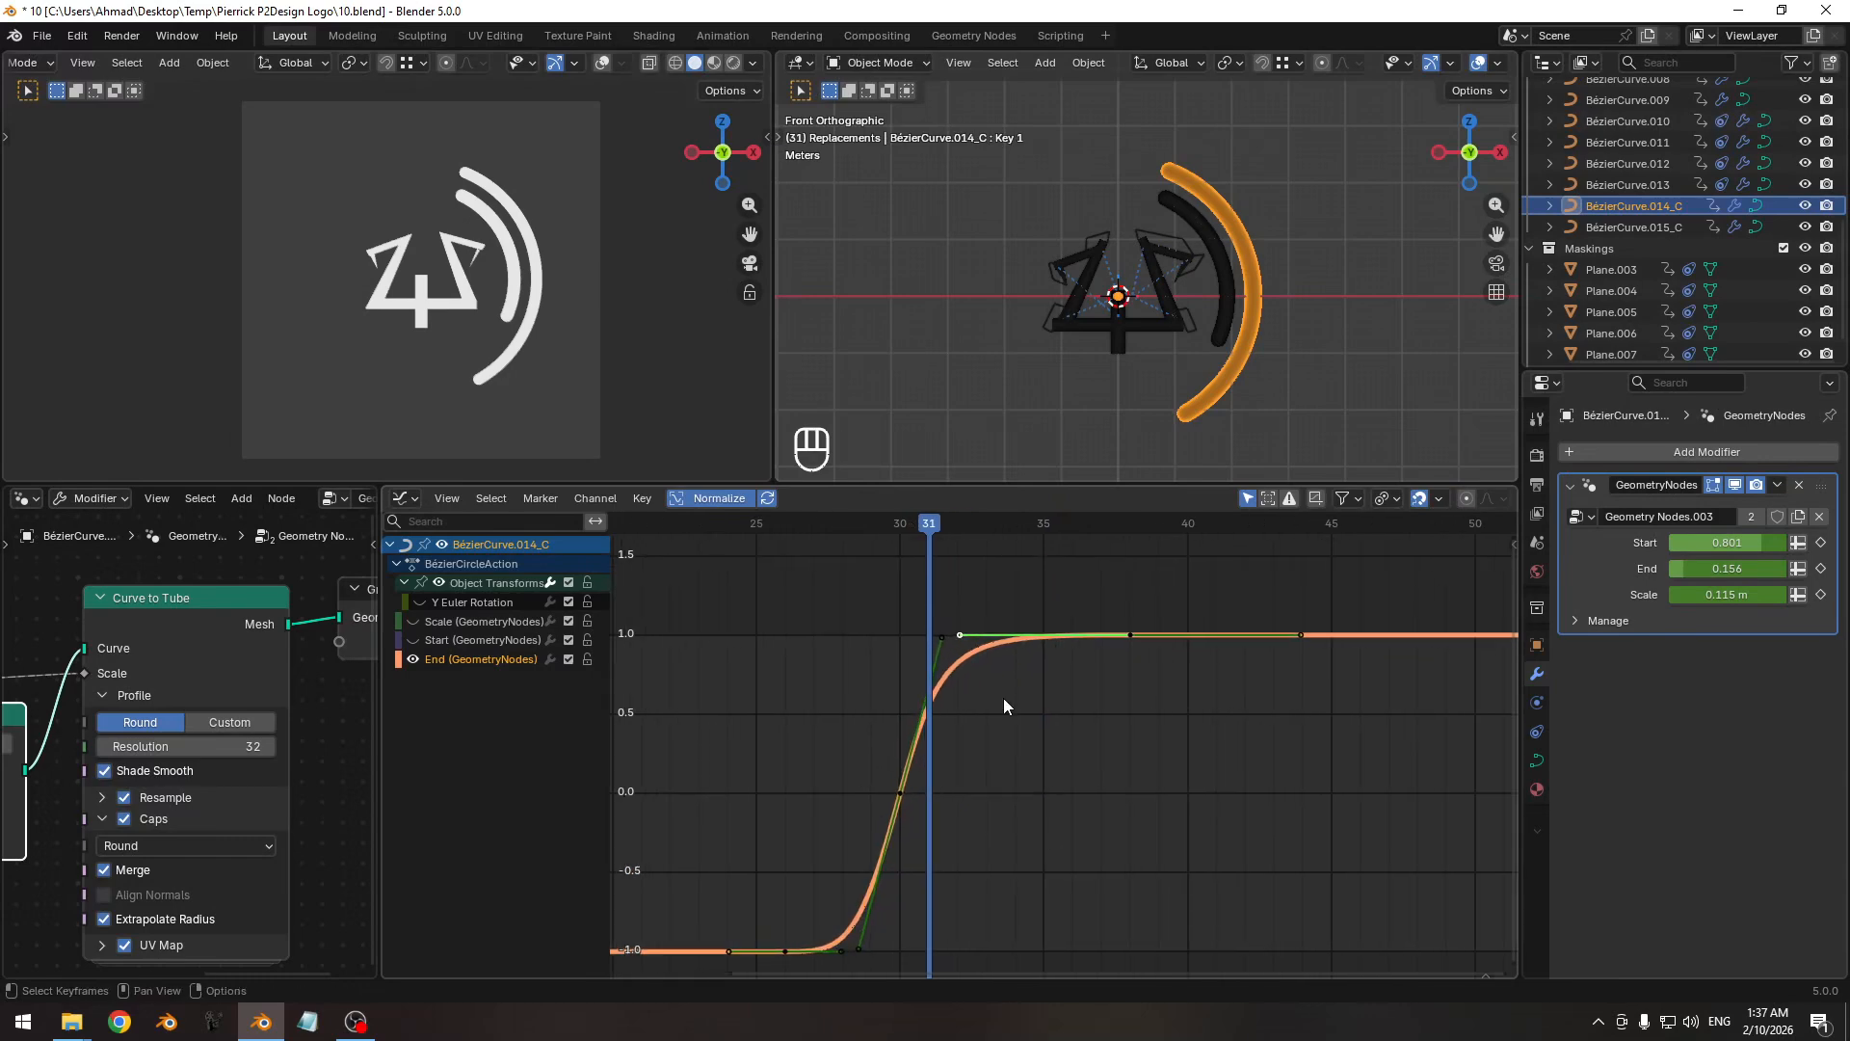
Insert a keyframe on the End curve of BézierCurve.014_C at frame 31 and try to move it vertically.
left_click(923, 717)
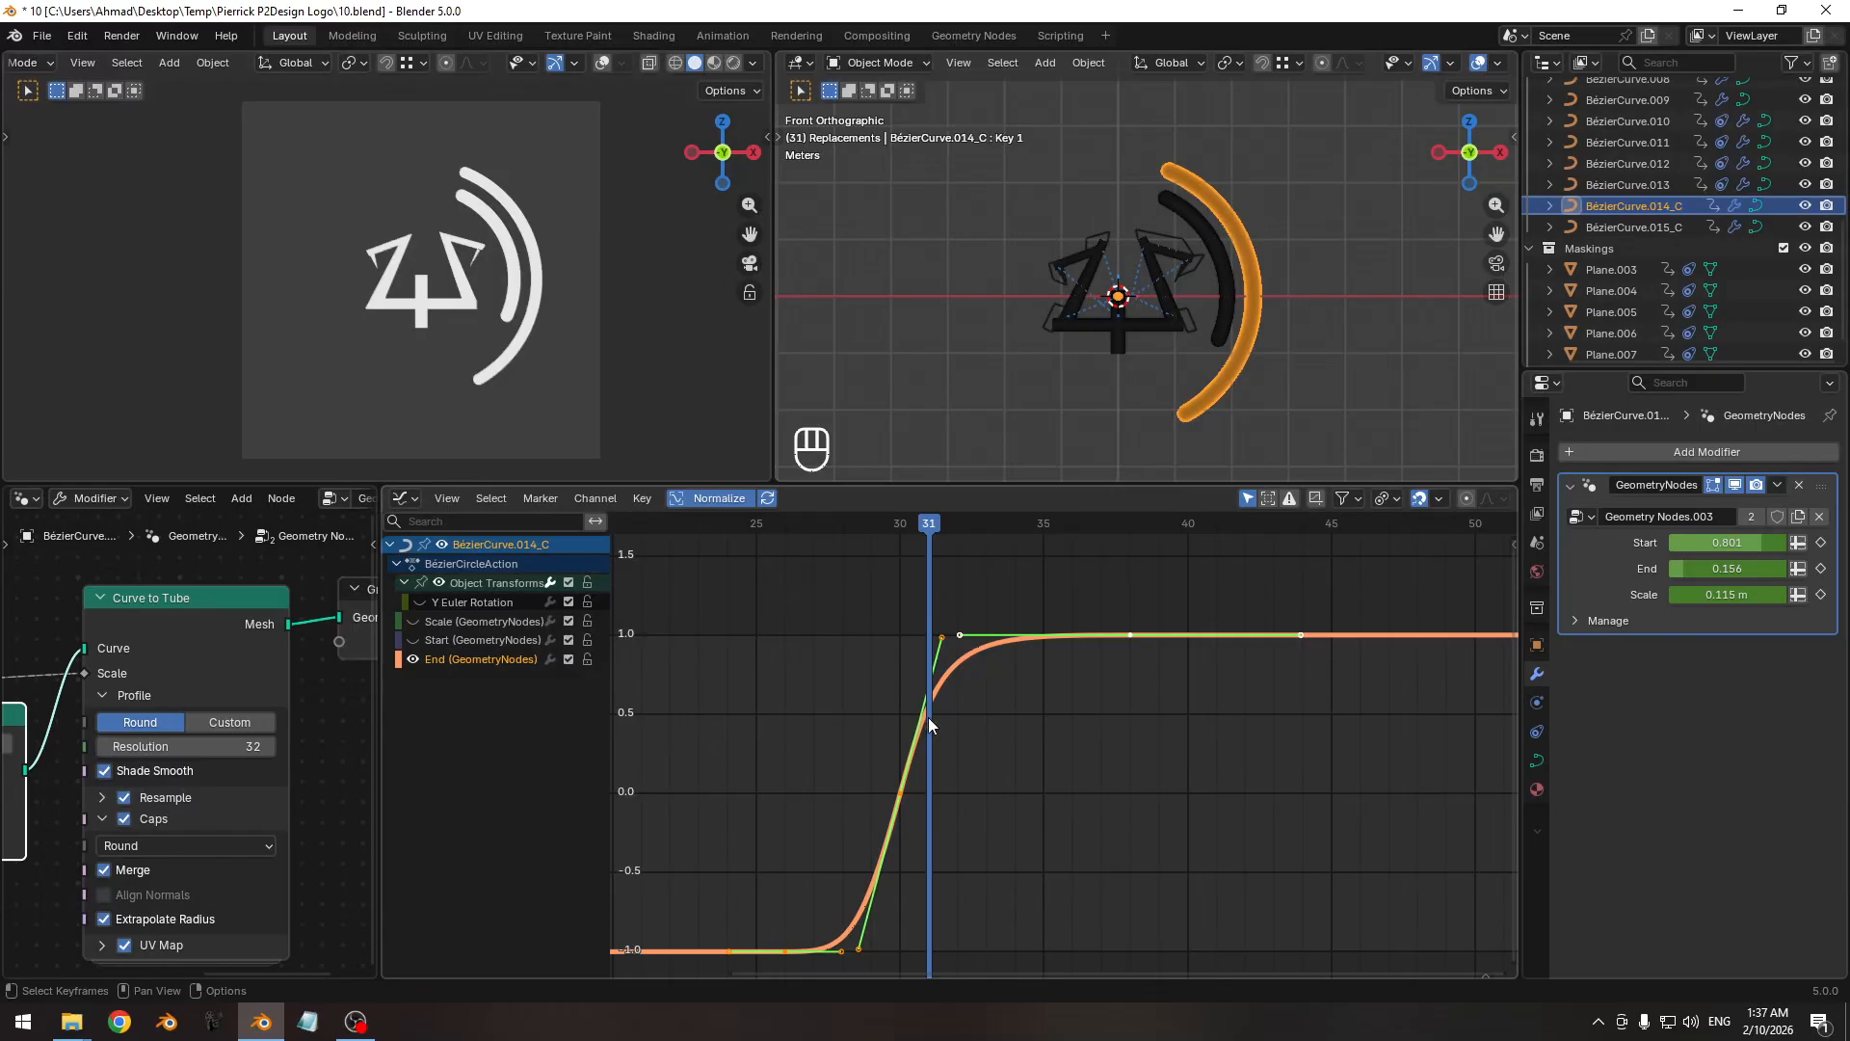
key("Left")
key("Right")
key("i")
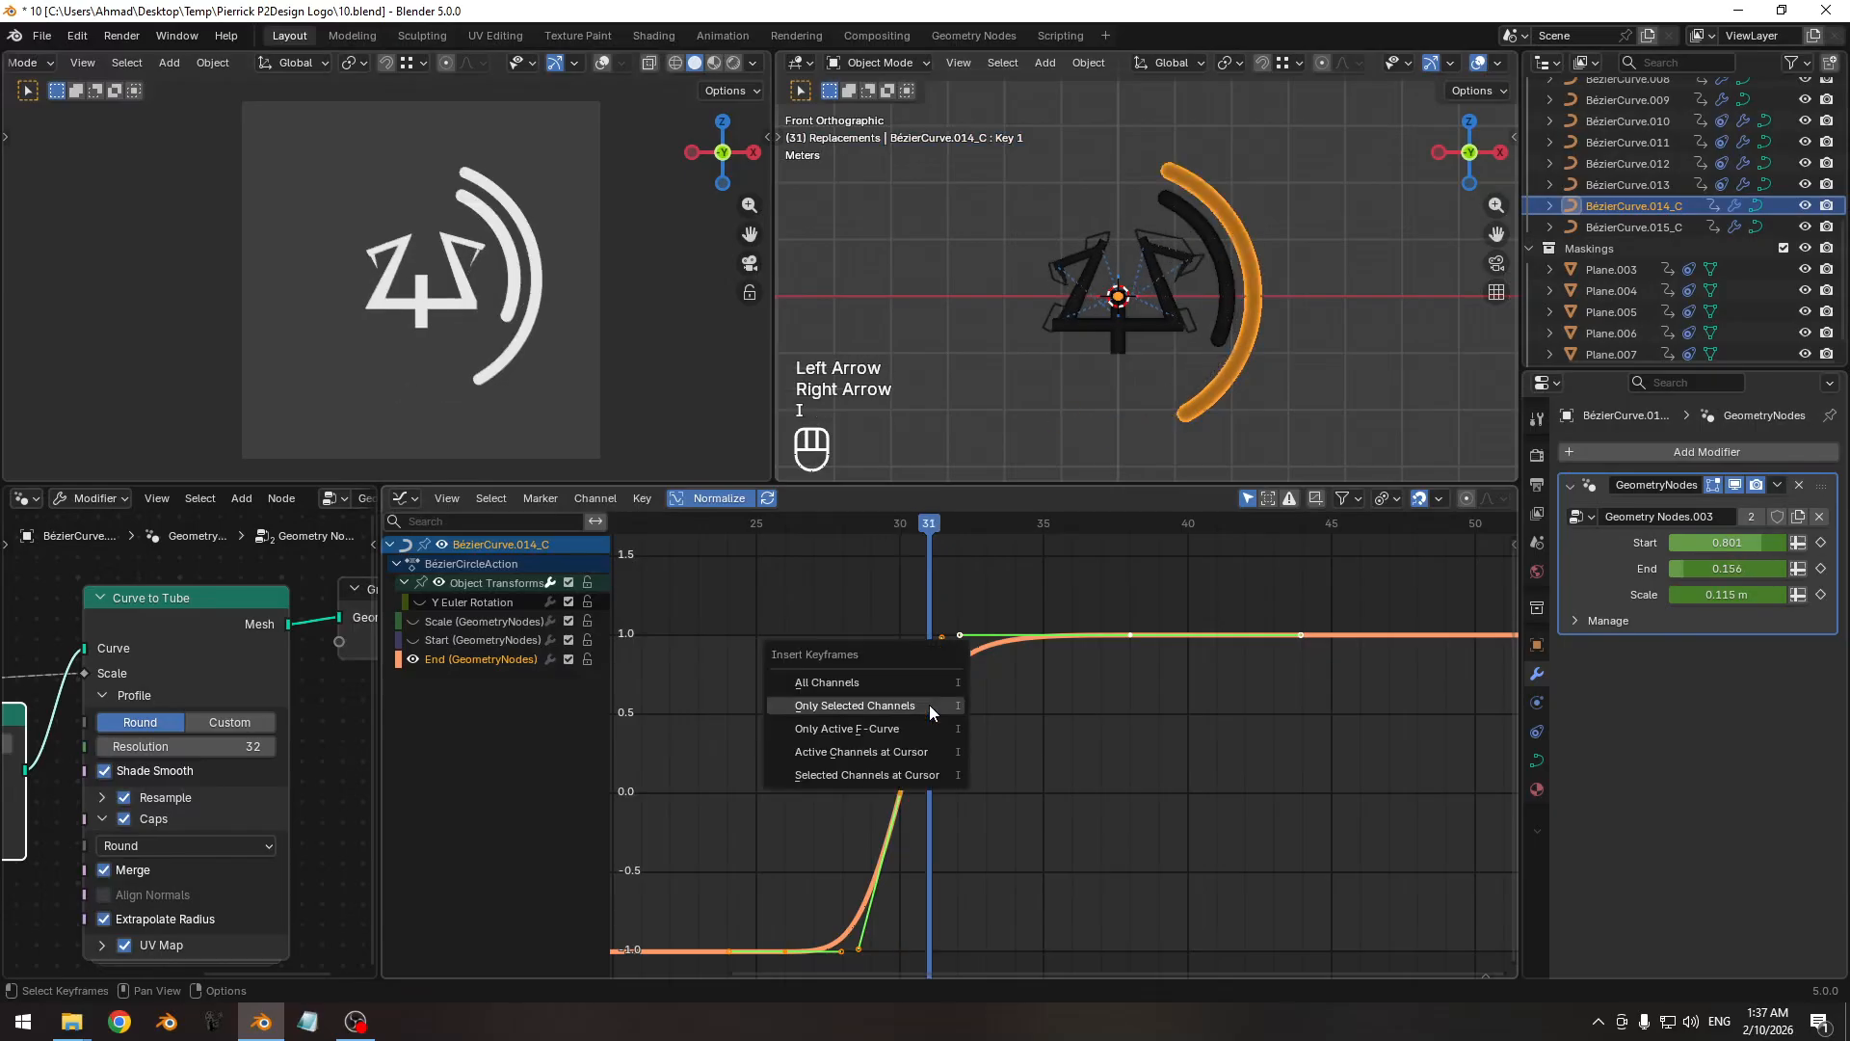
key("i")
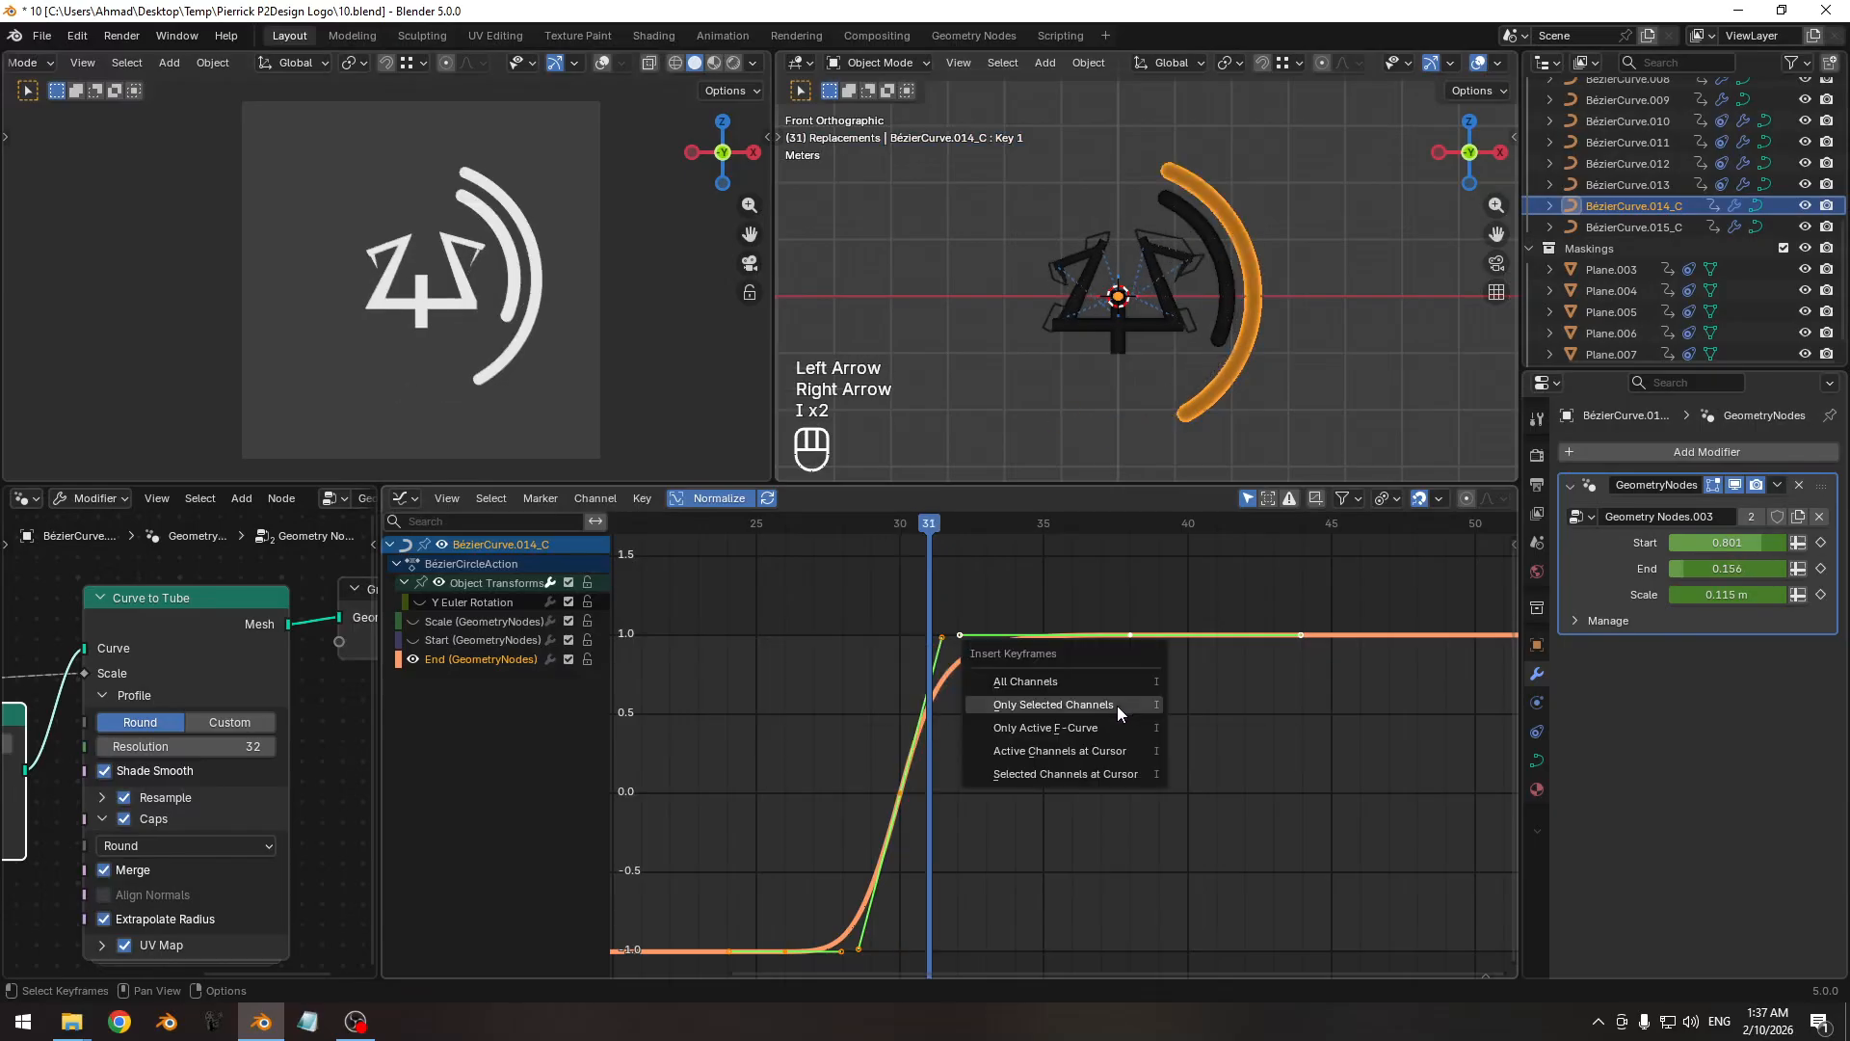
left_click(1117, 706)
middle_click_drag(958, 719, 916, 760, "ctrl")
key("g")
key("y")
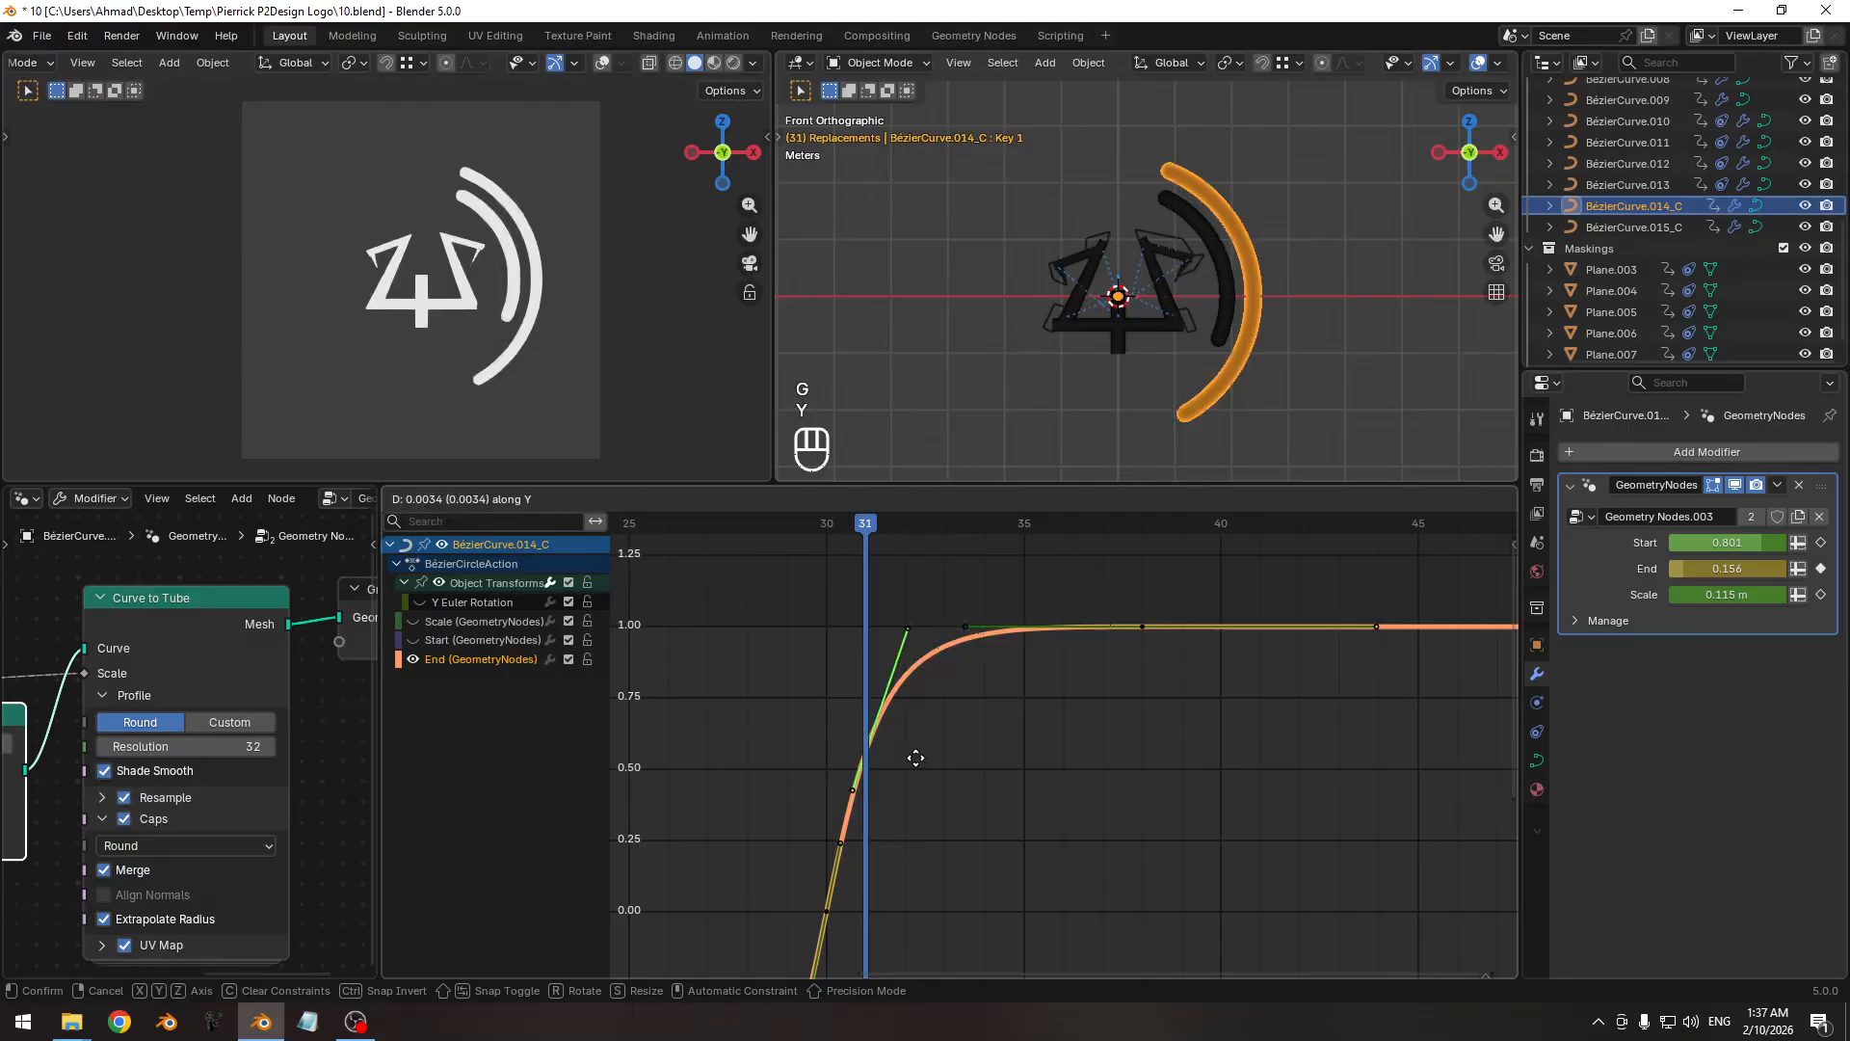
right_click(923, 812)
Remove the frame 31 keyframe from the End curve and try to scale the middle keyframe's right handle.
middle_click_drag(923, 812, 966, 780, "ctrl")
key("x")
left_click(923, 779)
key("ctrl+z")
key("ctrl+z")
key("ctrl+z")
left_click(987, 690)
key("s")
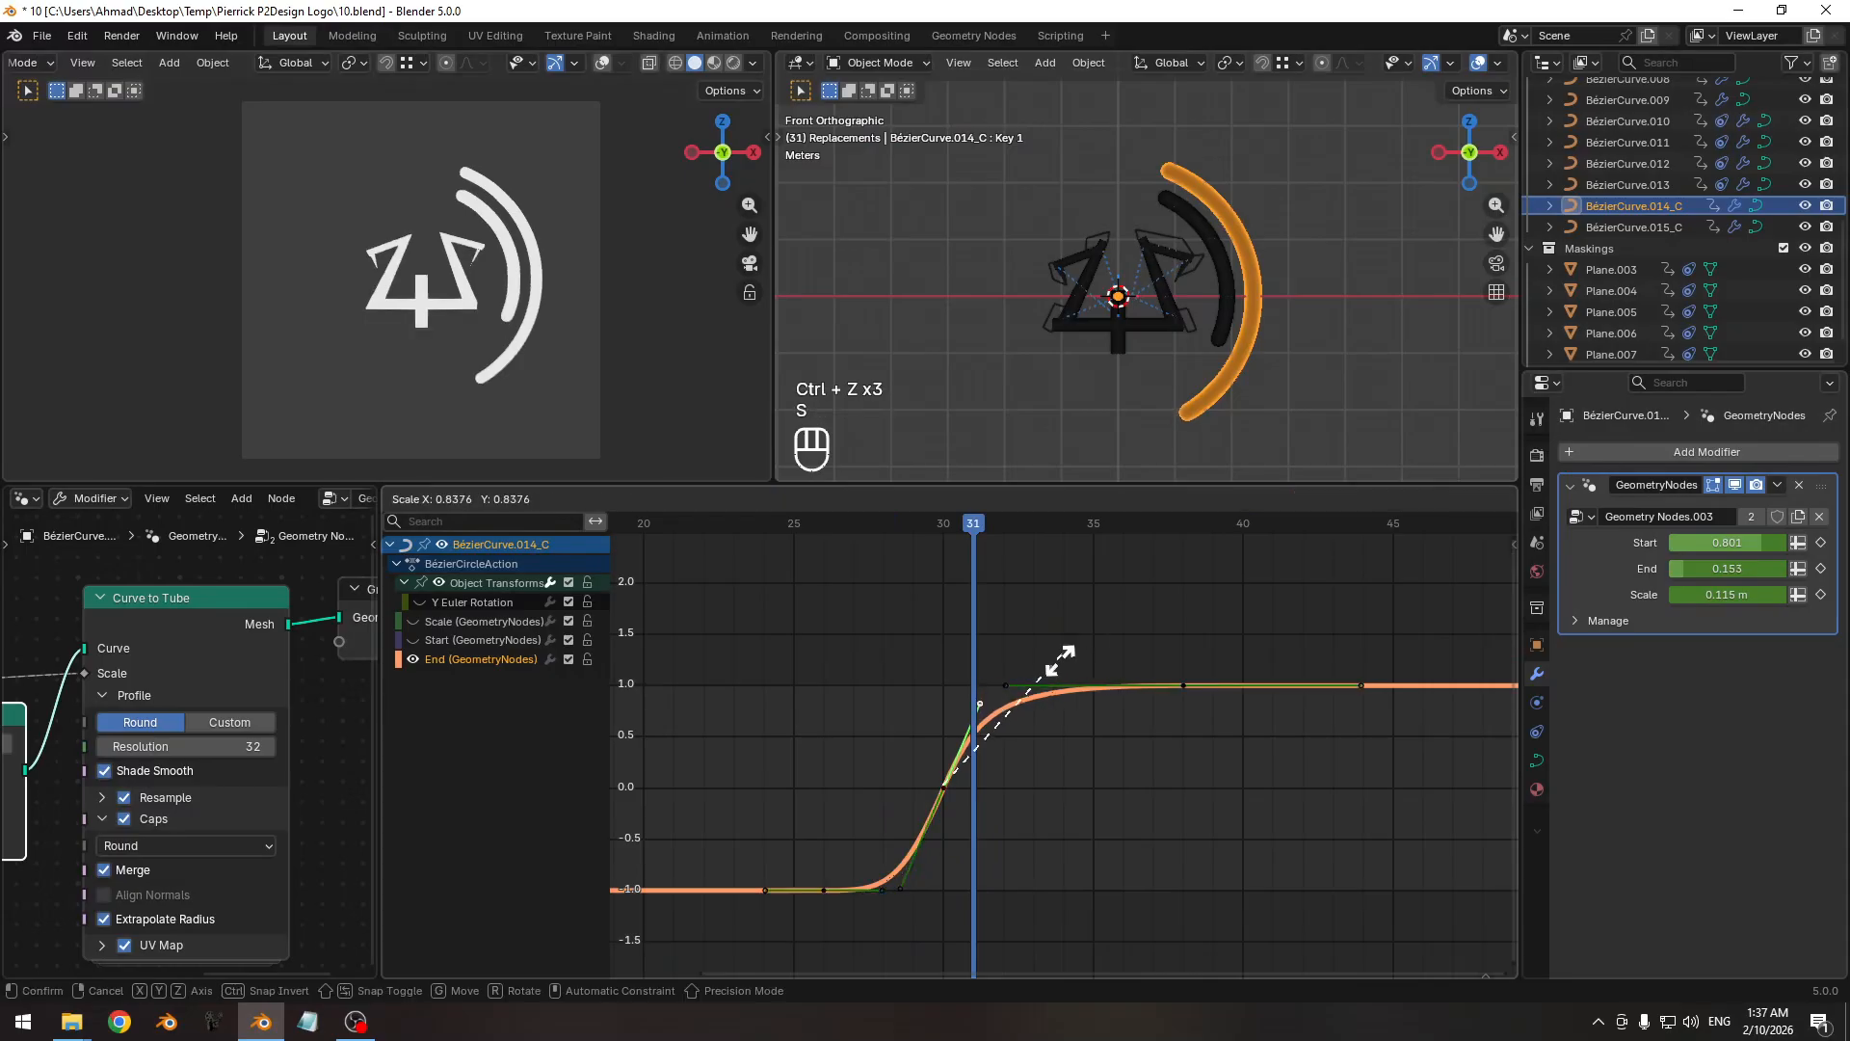
right_click(1035, 708)
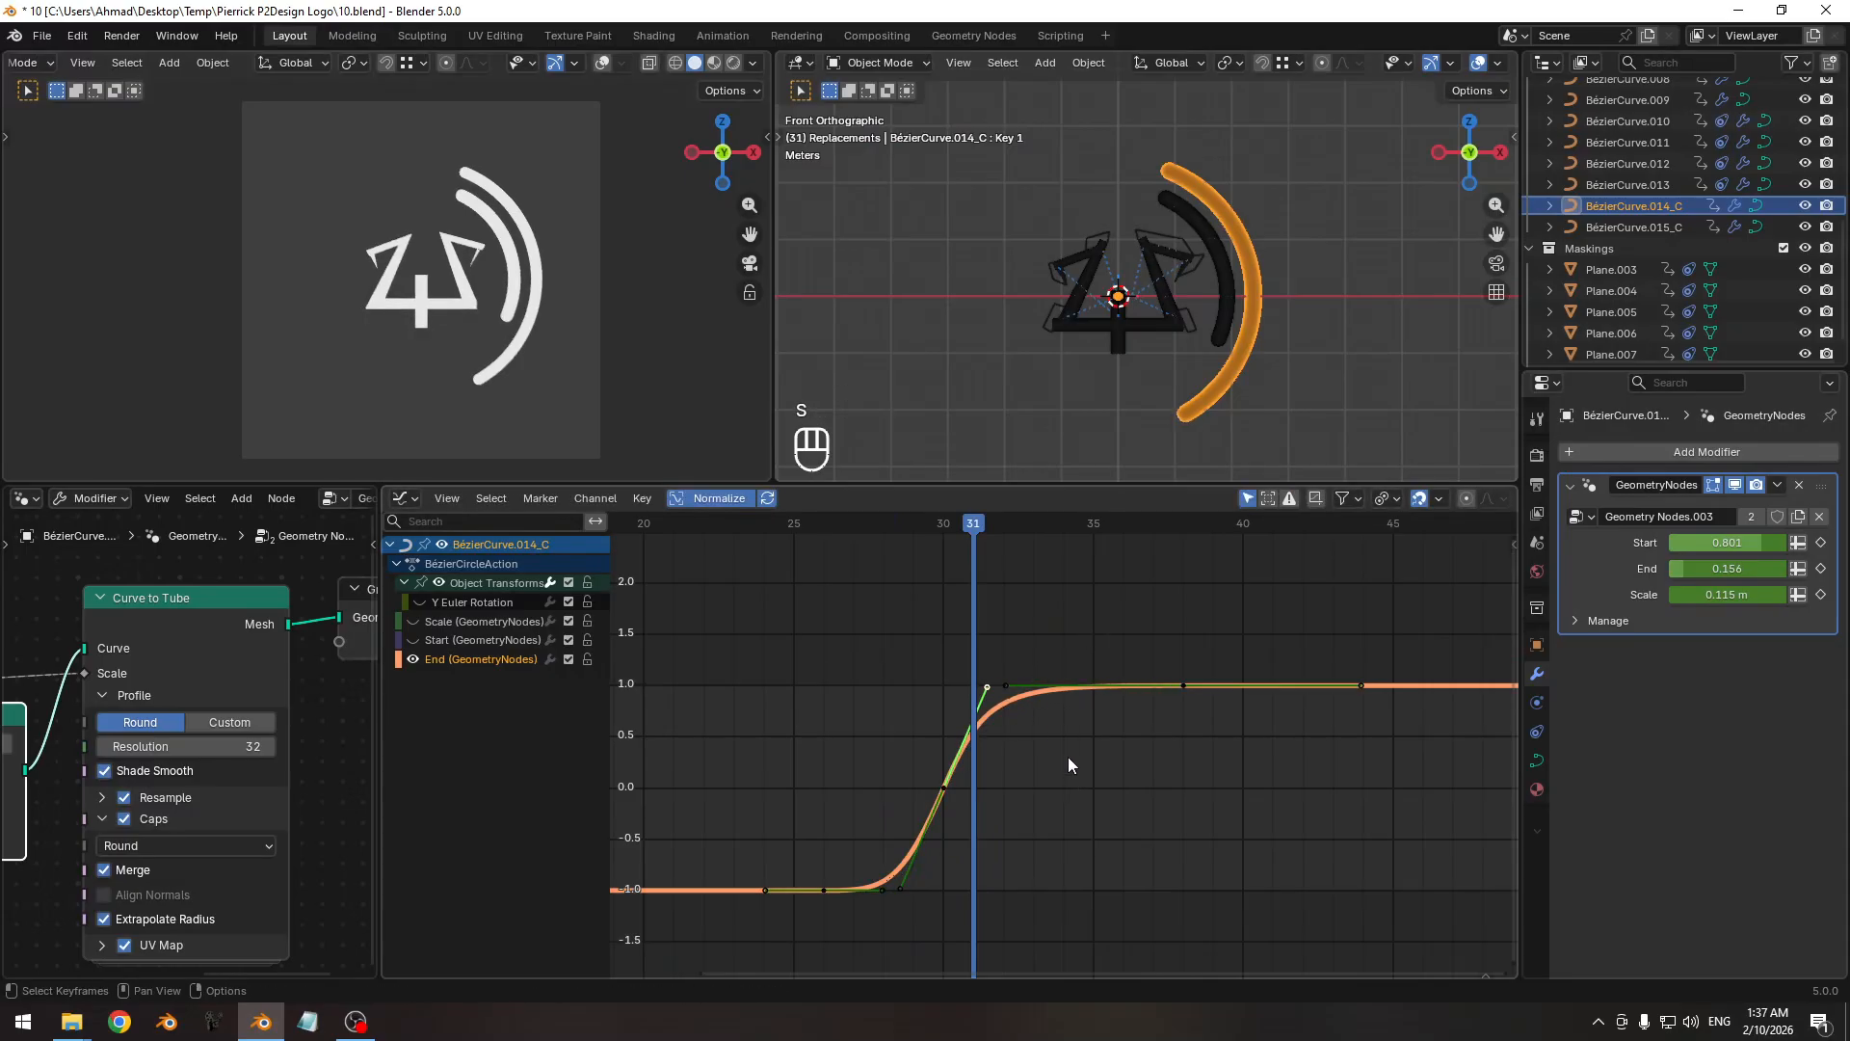
Insert a new keyframe on the selected End channel at frame 31 and lower it to about 0.002.
key("i")
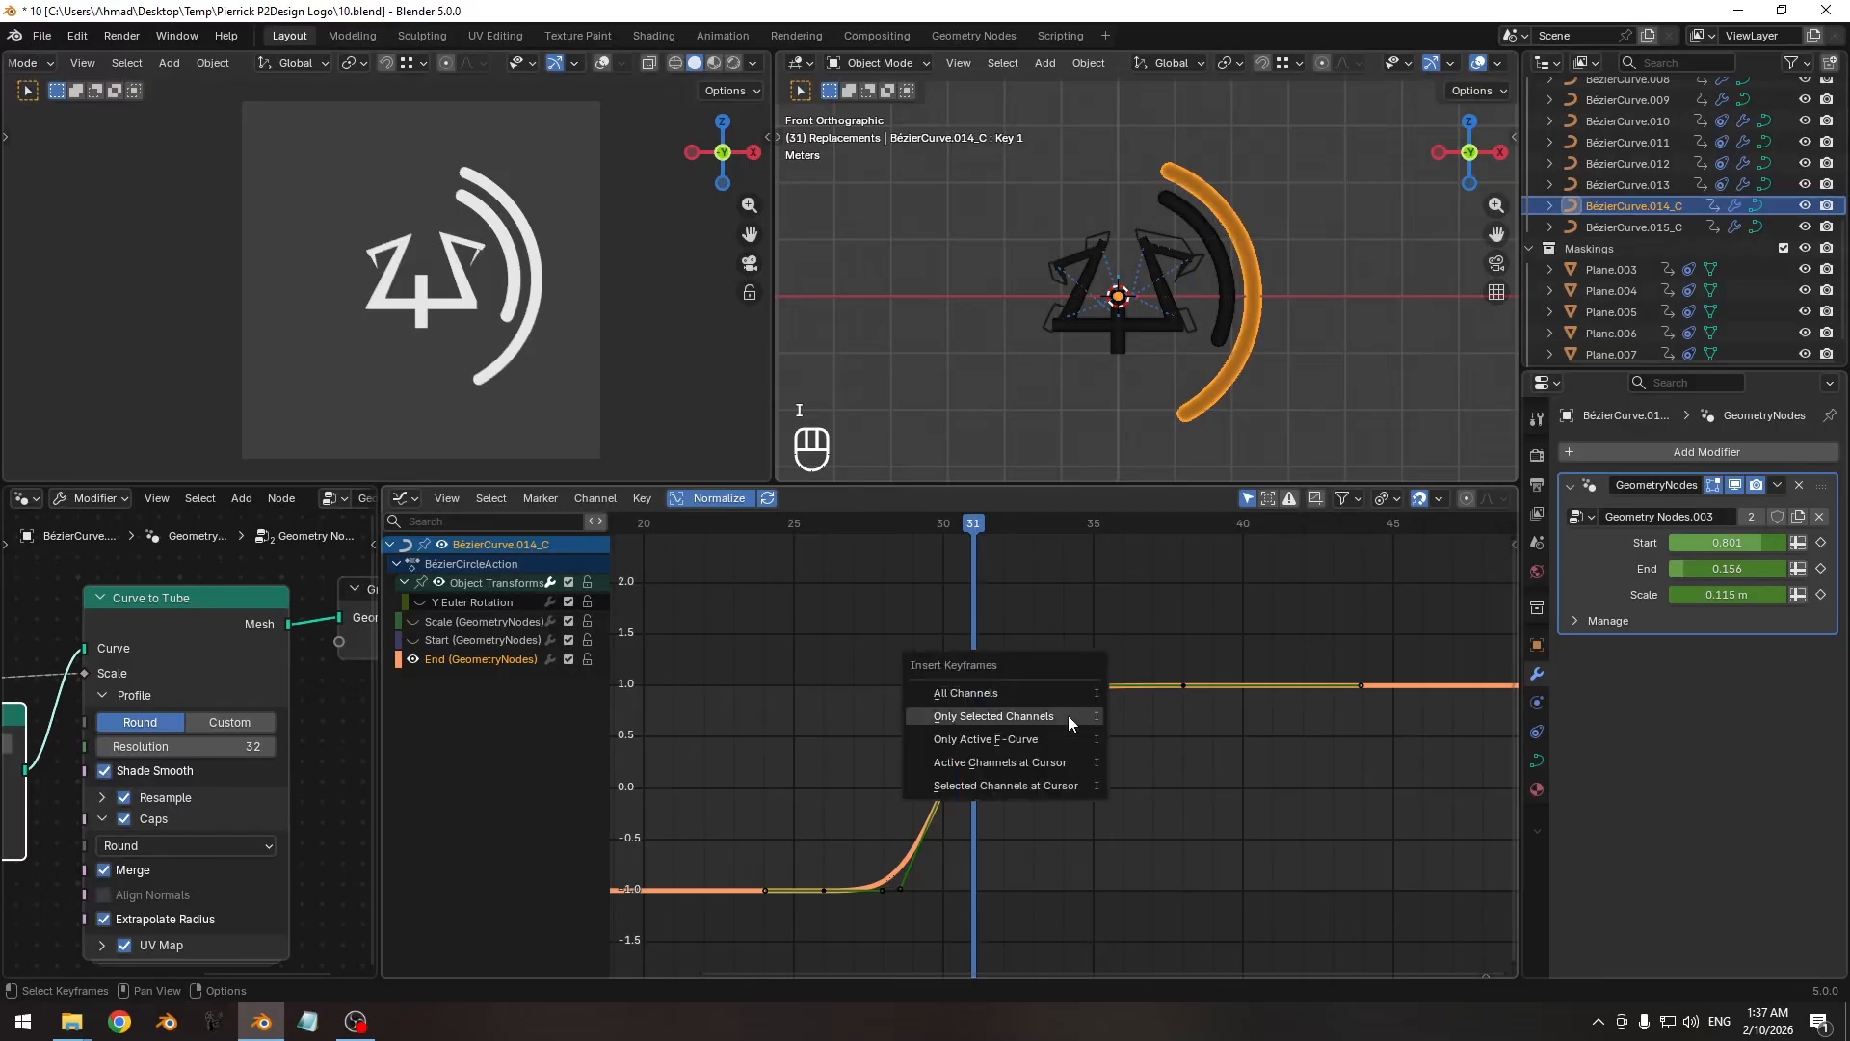
left_click(1068, 715)
middle_click_drag(945, 772, 969, 749, "ctrl")
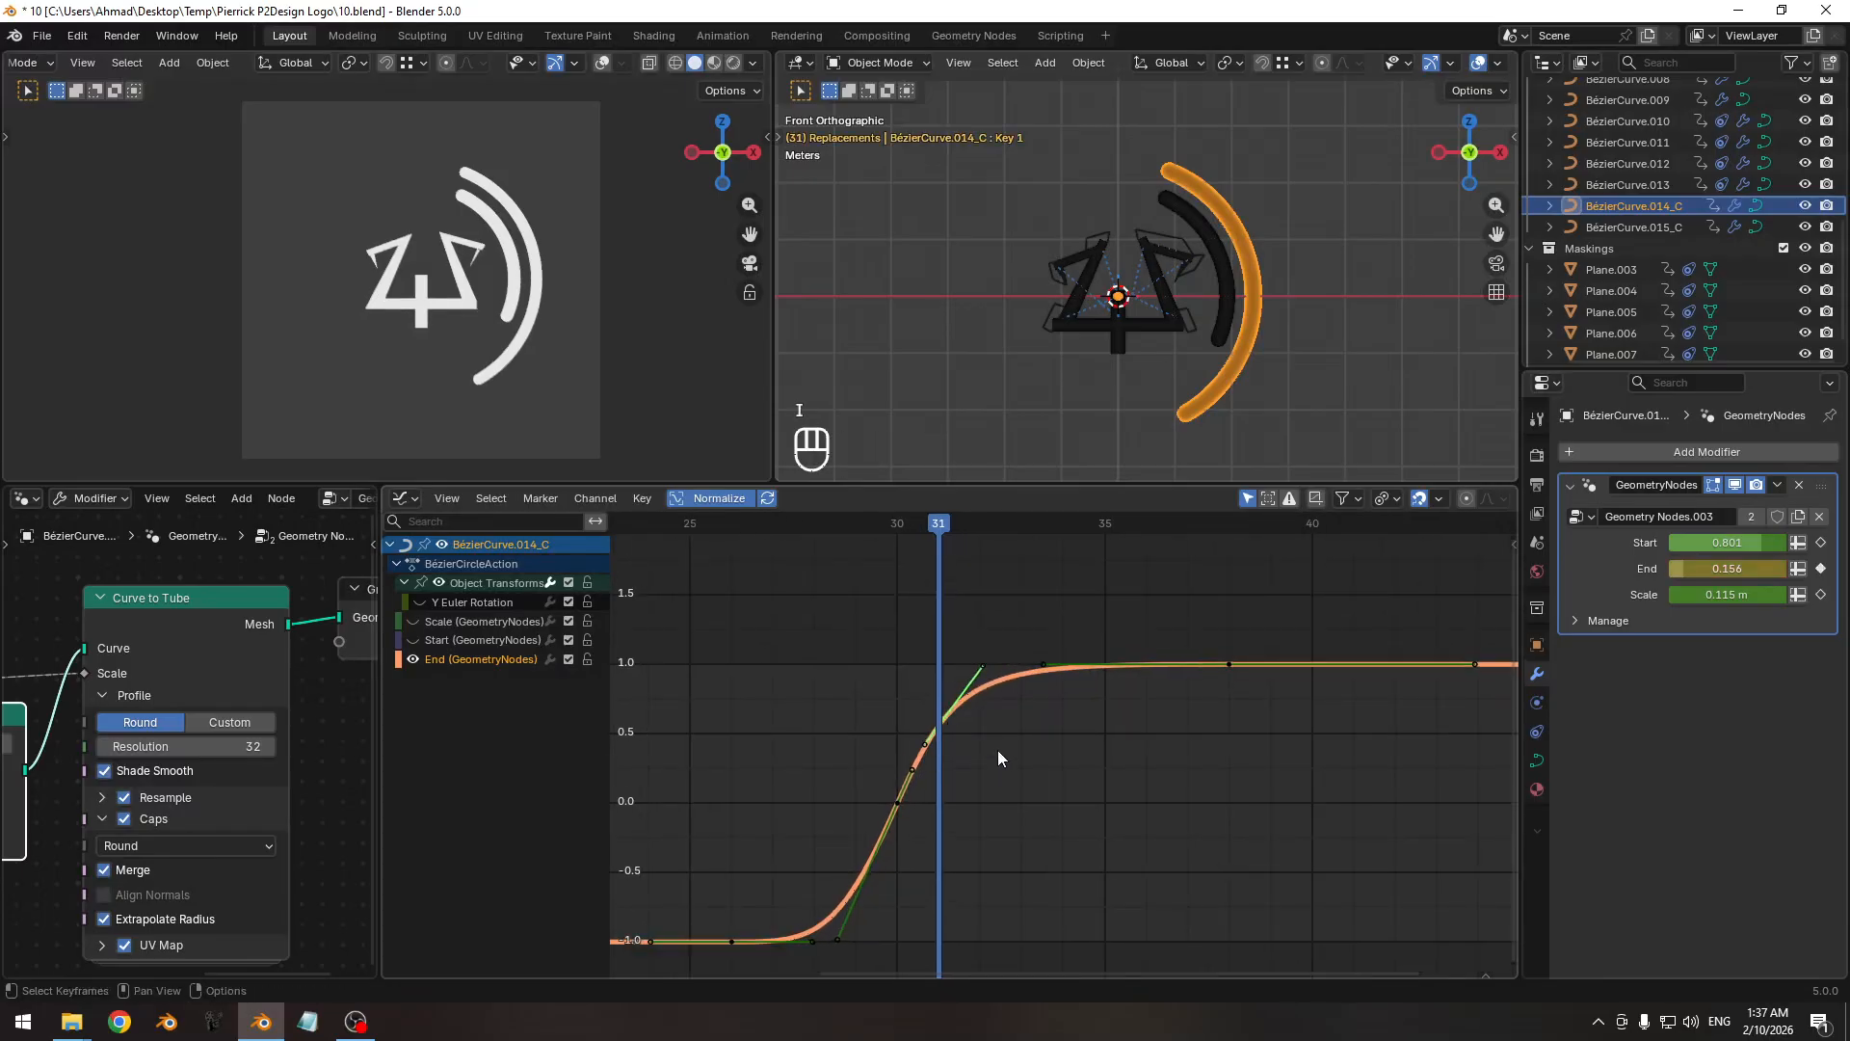
key("g")
key("y")
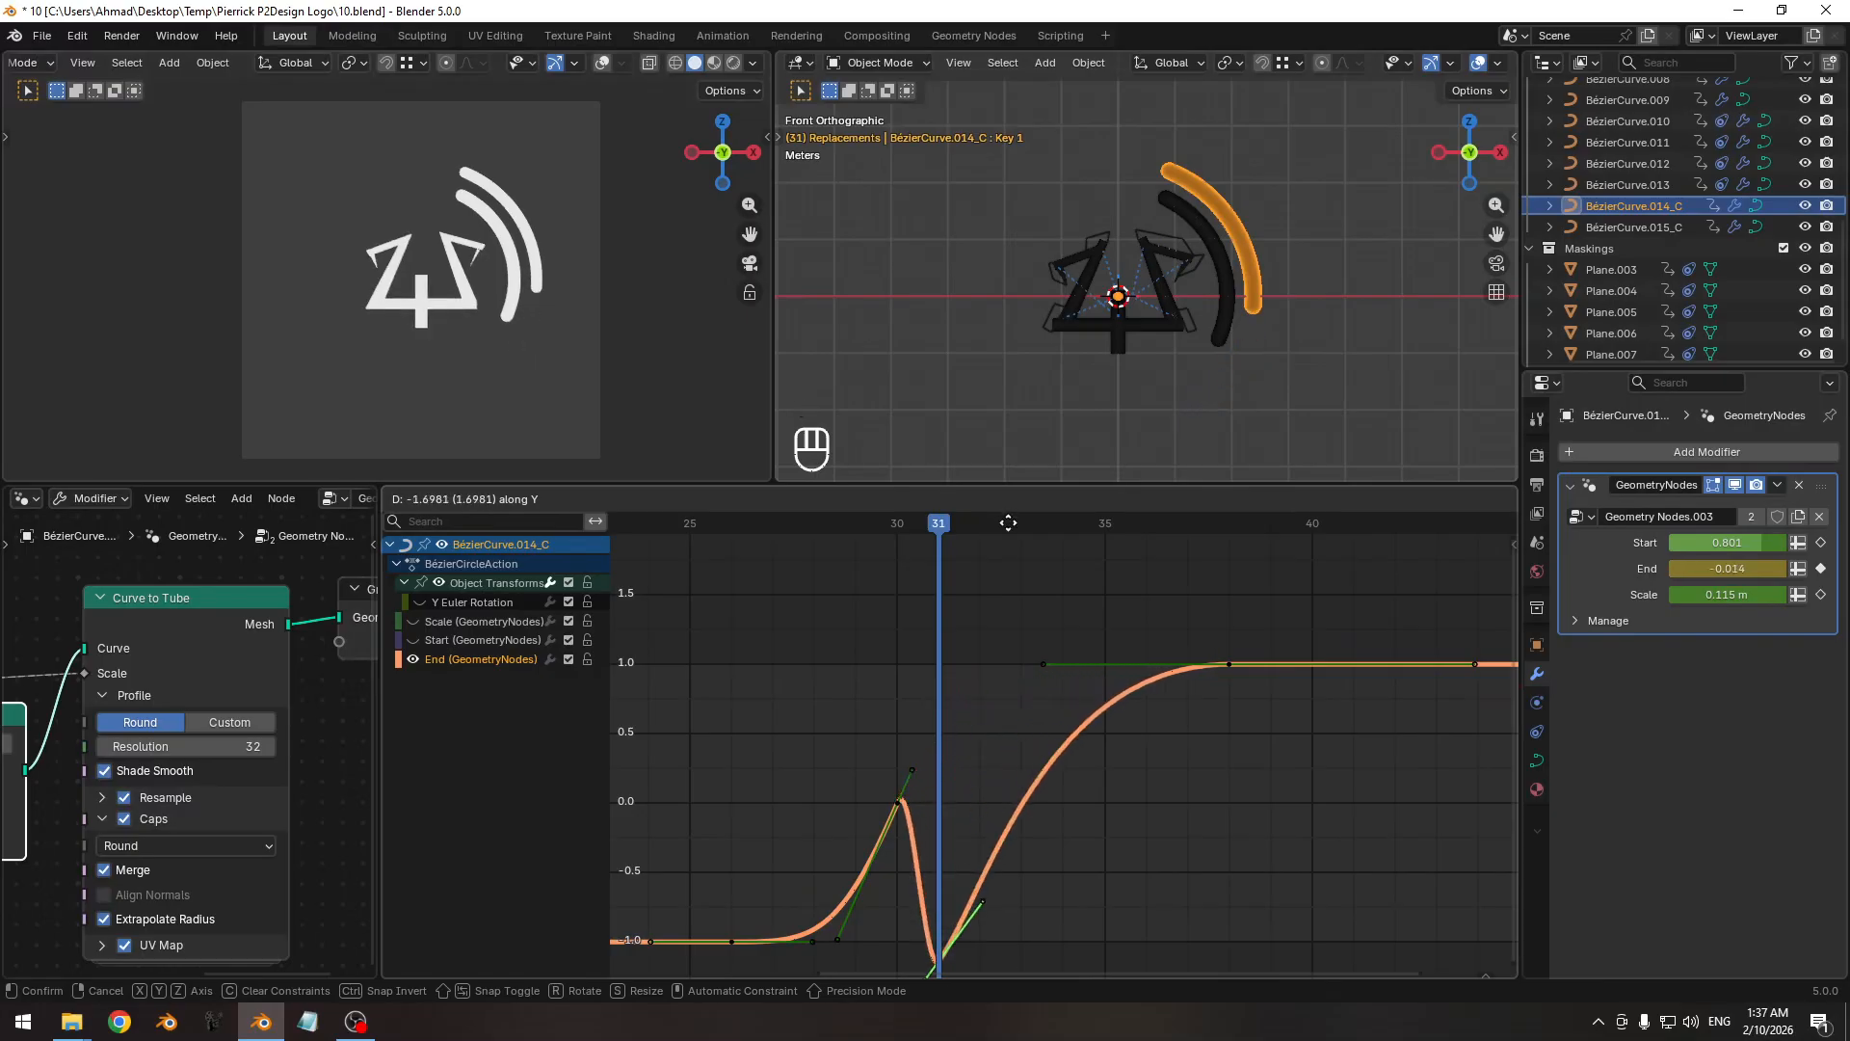
left_click(1006, 960)
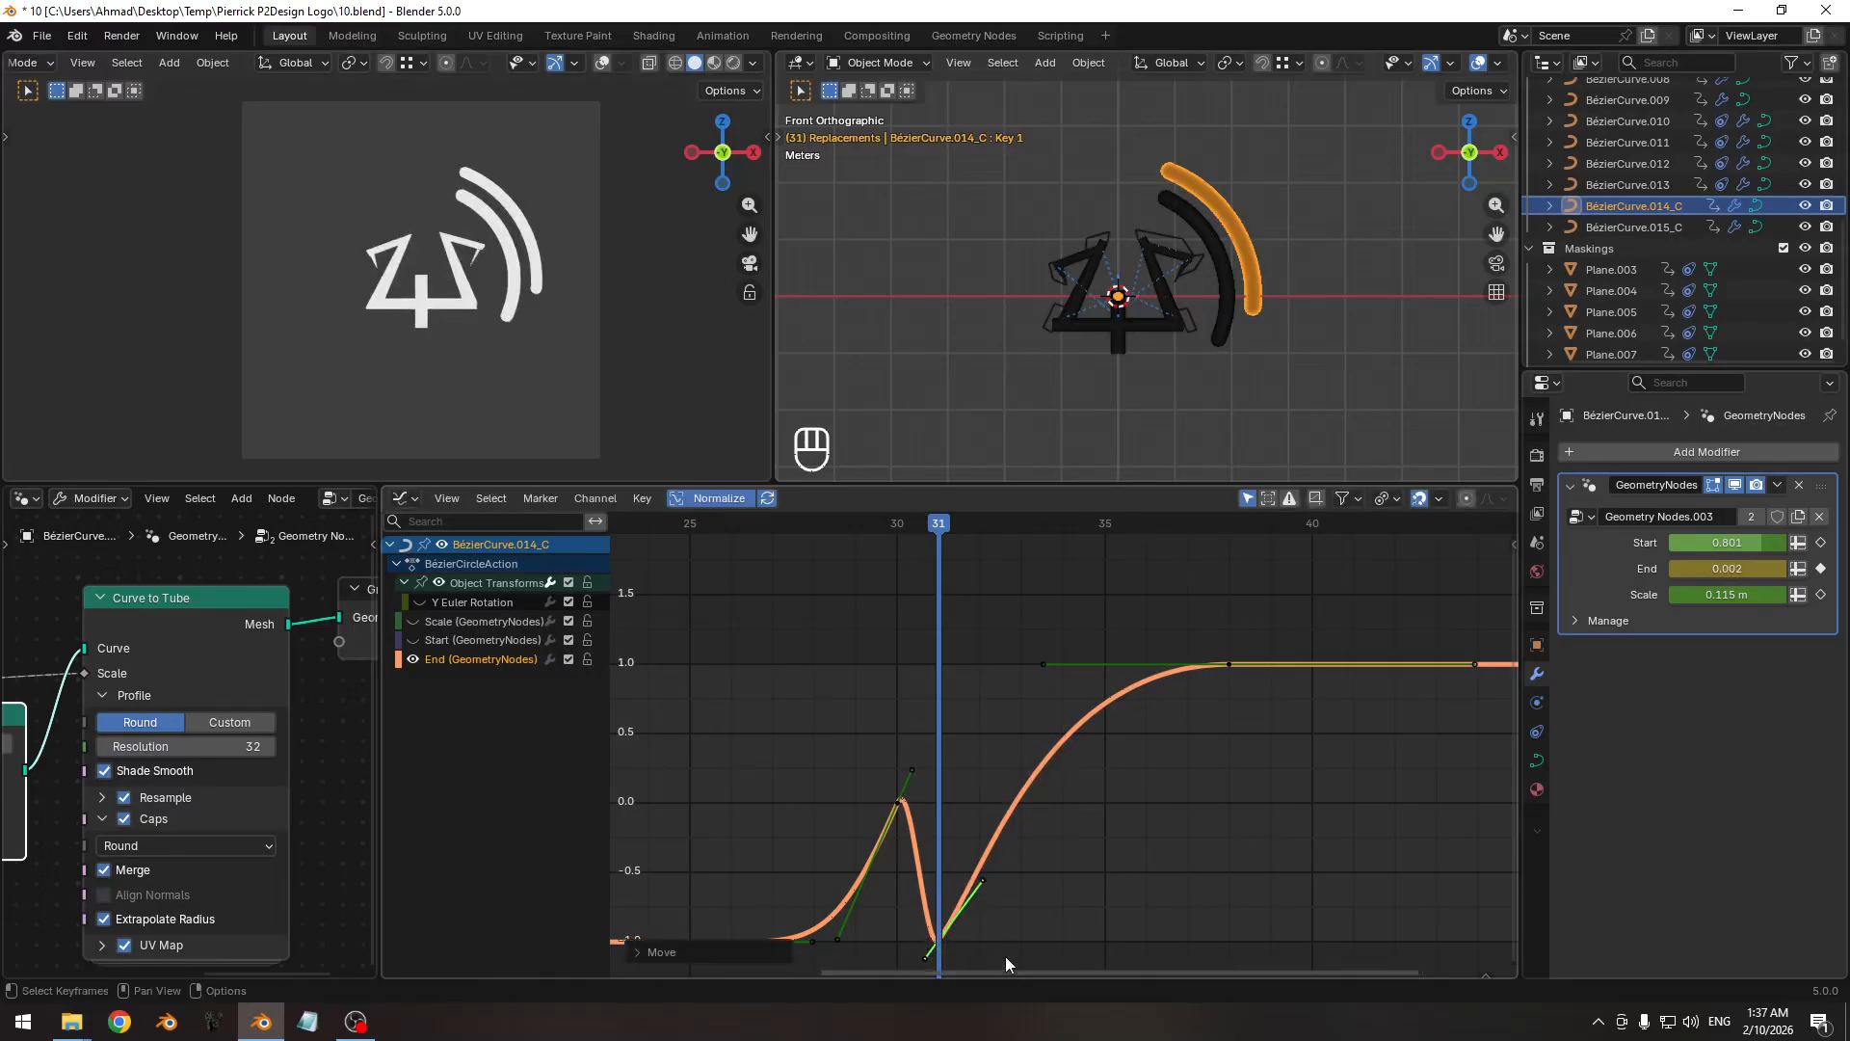
Flatten the handles of the End curve's frame 31 keyframe by scaling them to 0 along Y.
middle_click_drag(1004, 955, 1011, 910)
key("s")
key("y")
key("KP_0")
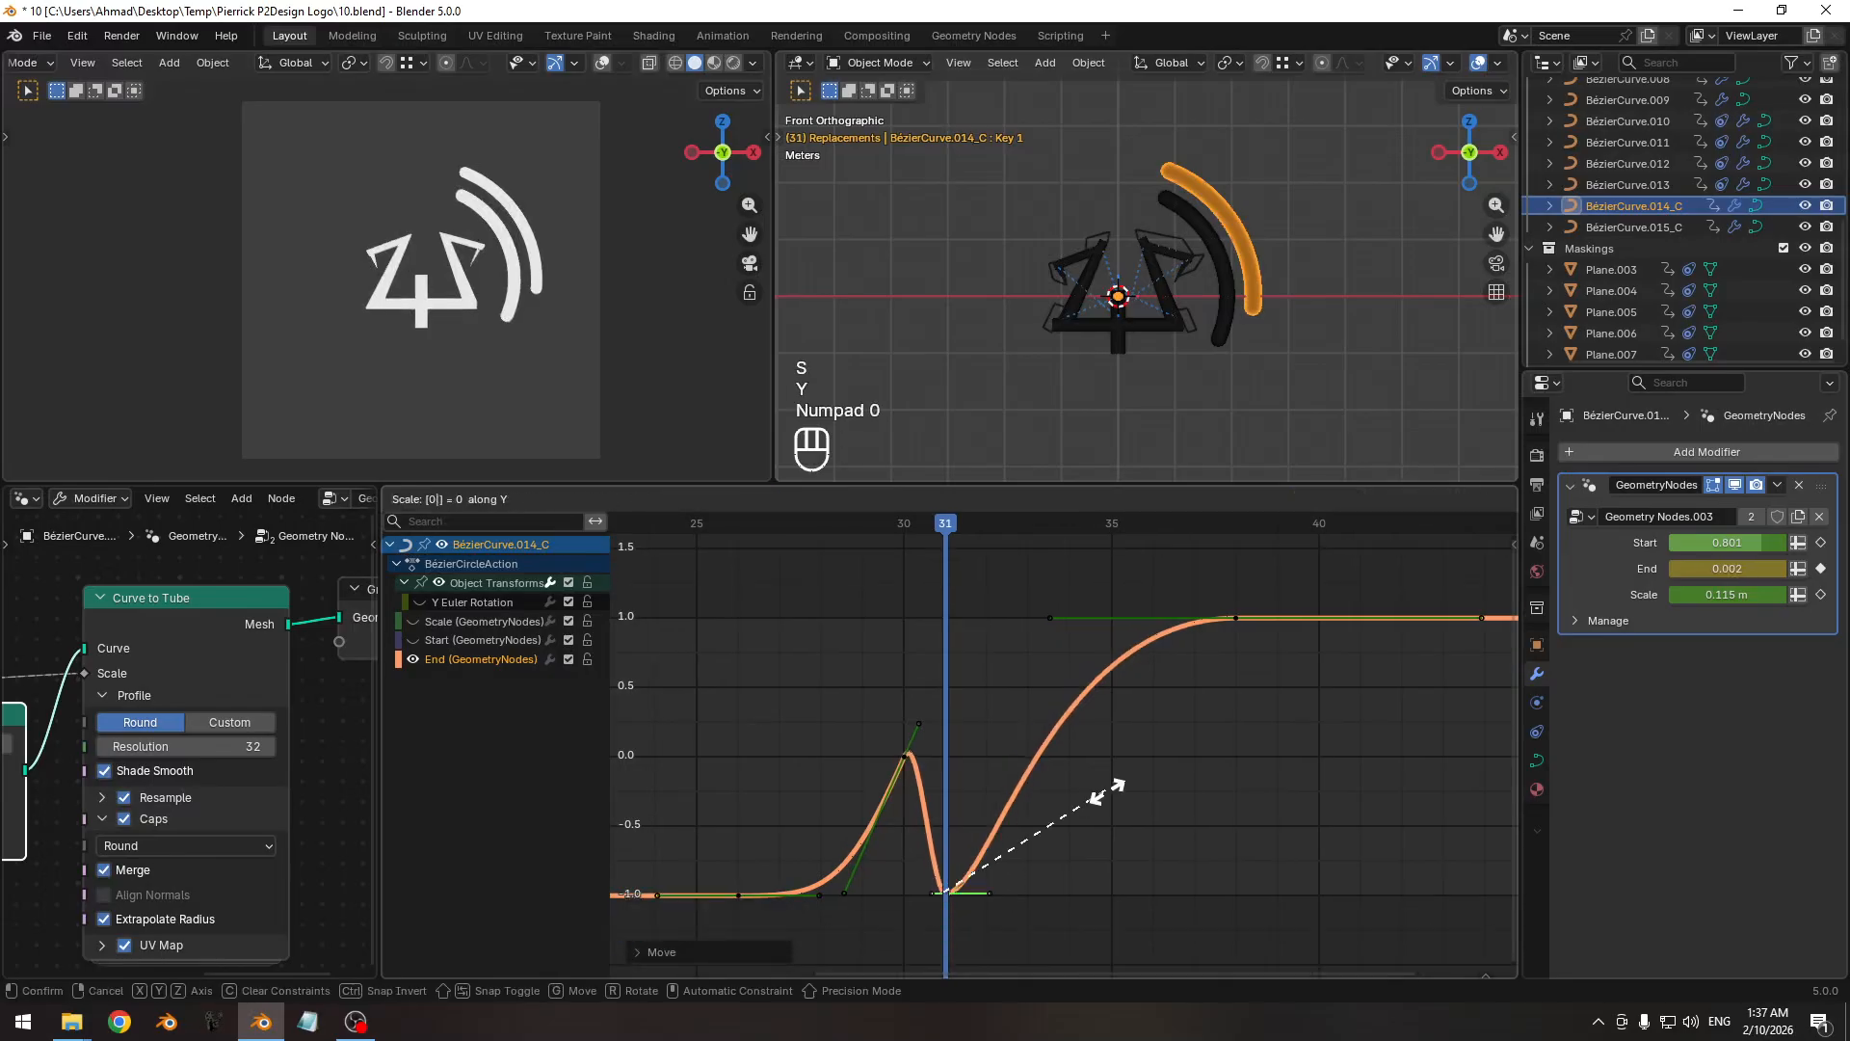
key("KP_Enter")
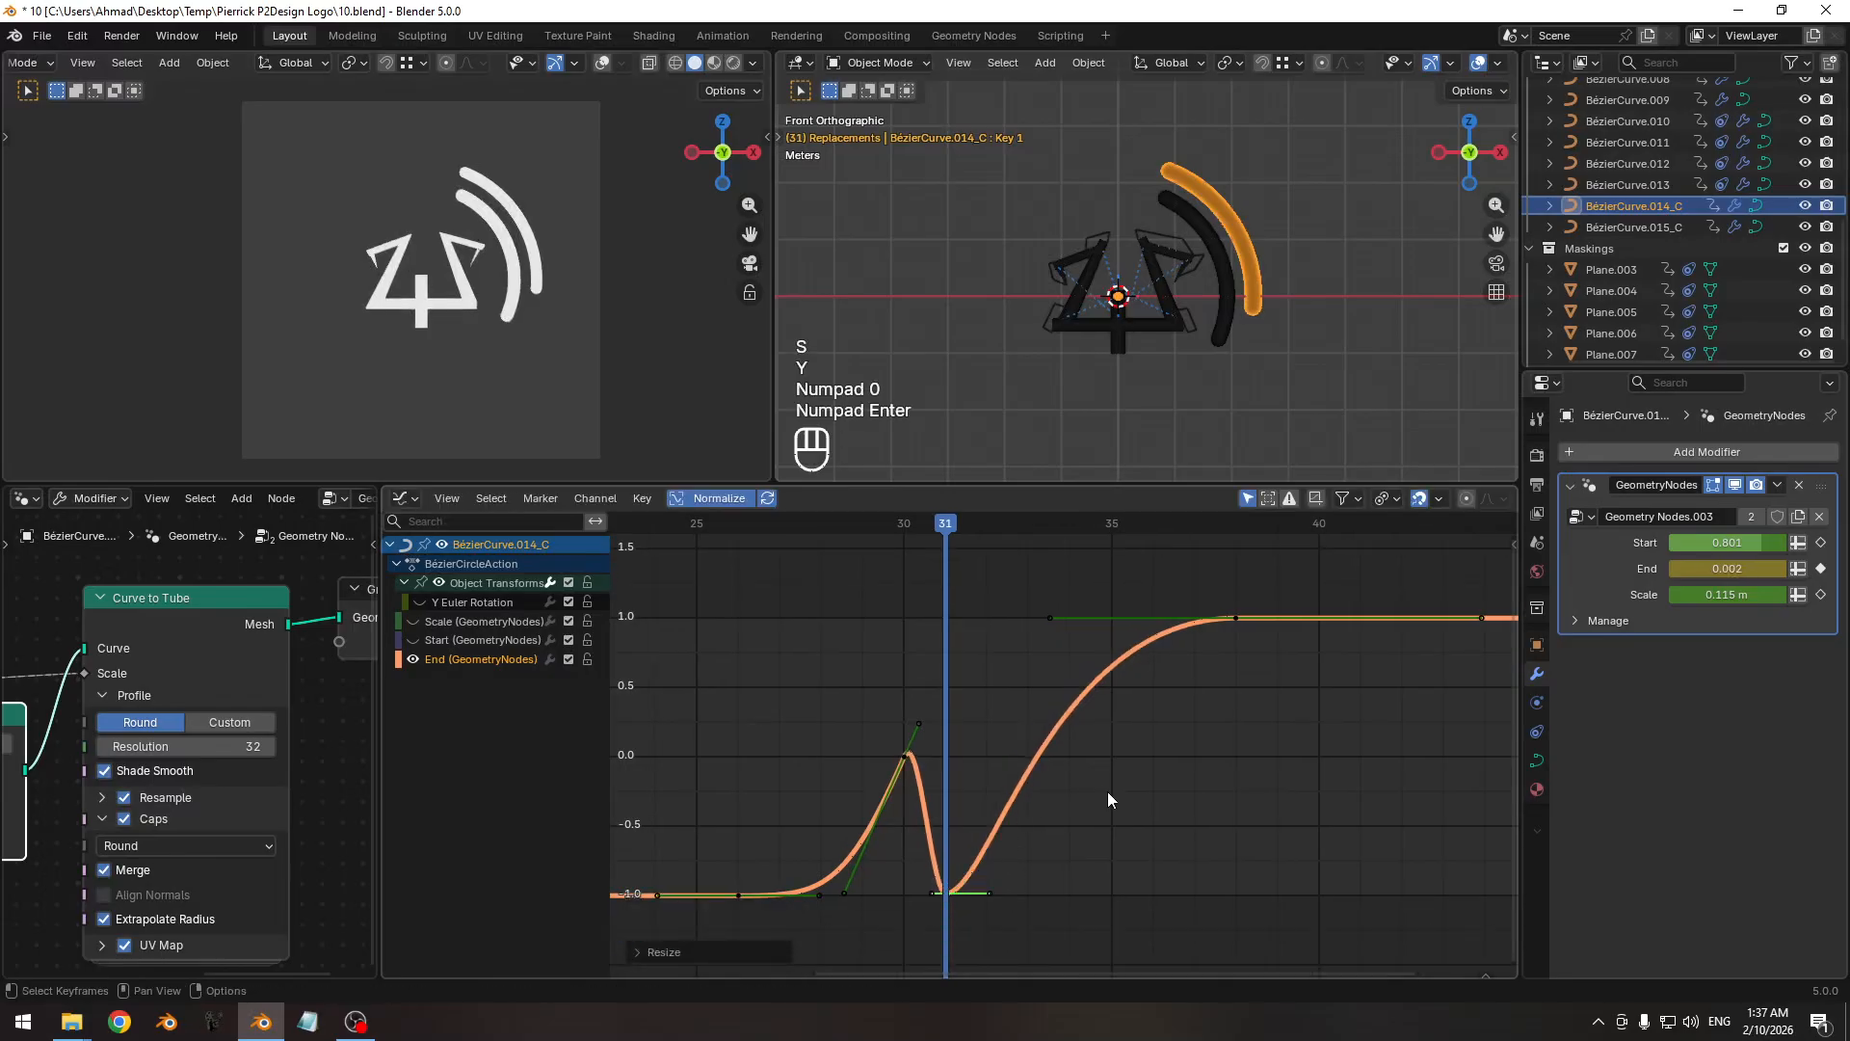
Turn off curve normalization and snap the cursor value to the End curve's first keyframe.
left_click(714, 499)
middle_click_drag(815, 824, 863, 724, "shift")
left_click(792, 846)
key("shift+s")
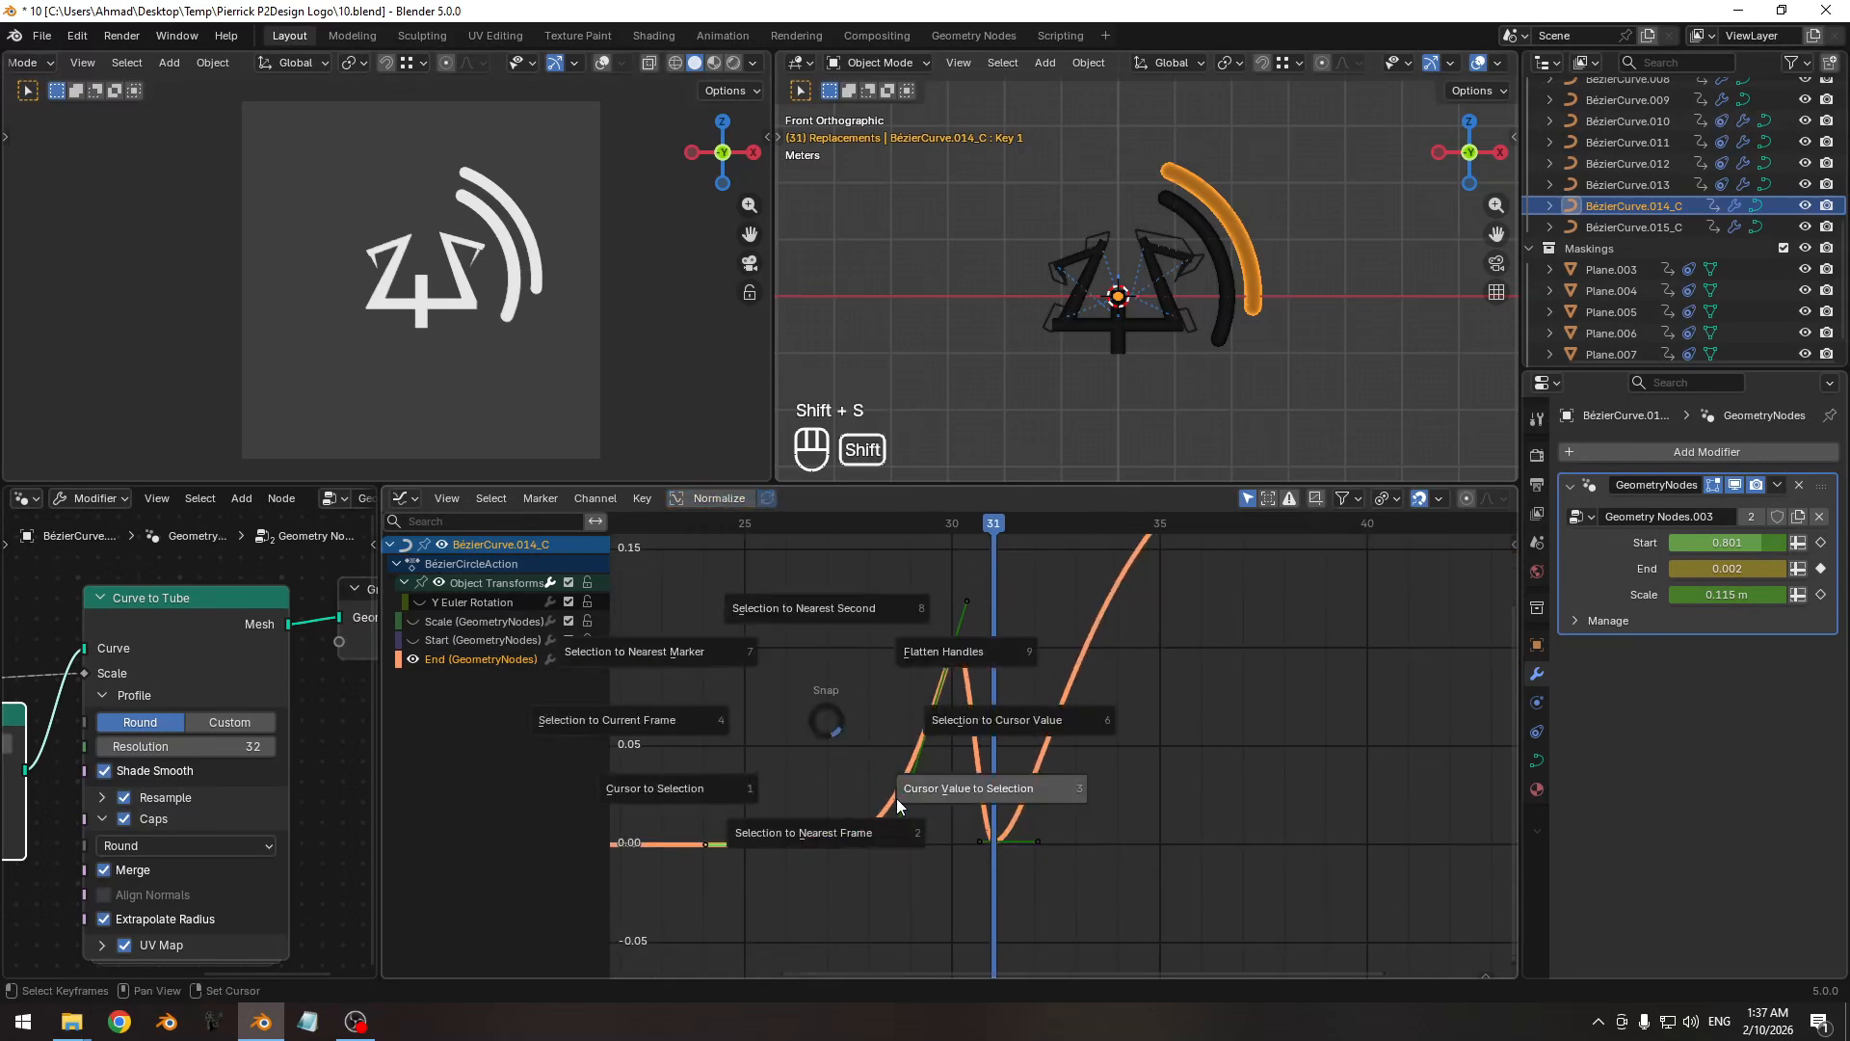
left_click(979, 796)
Set the pivot to 2D Cursor and scale the frame 31 keyframe to 0 along Y to align it with the cursor value.
left_click(997, 847)
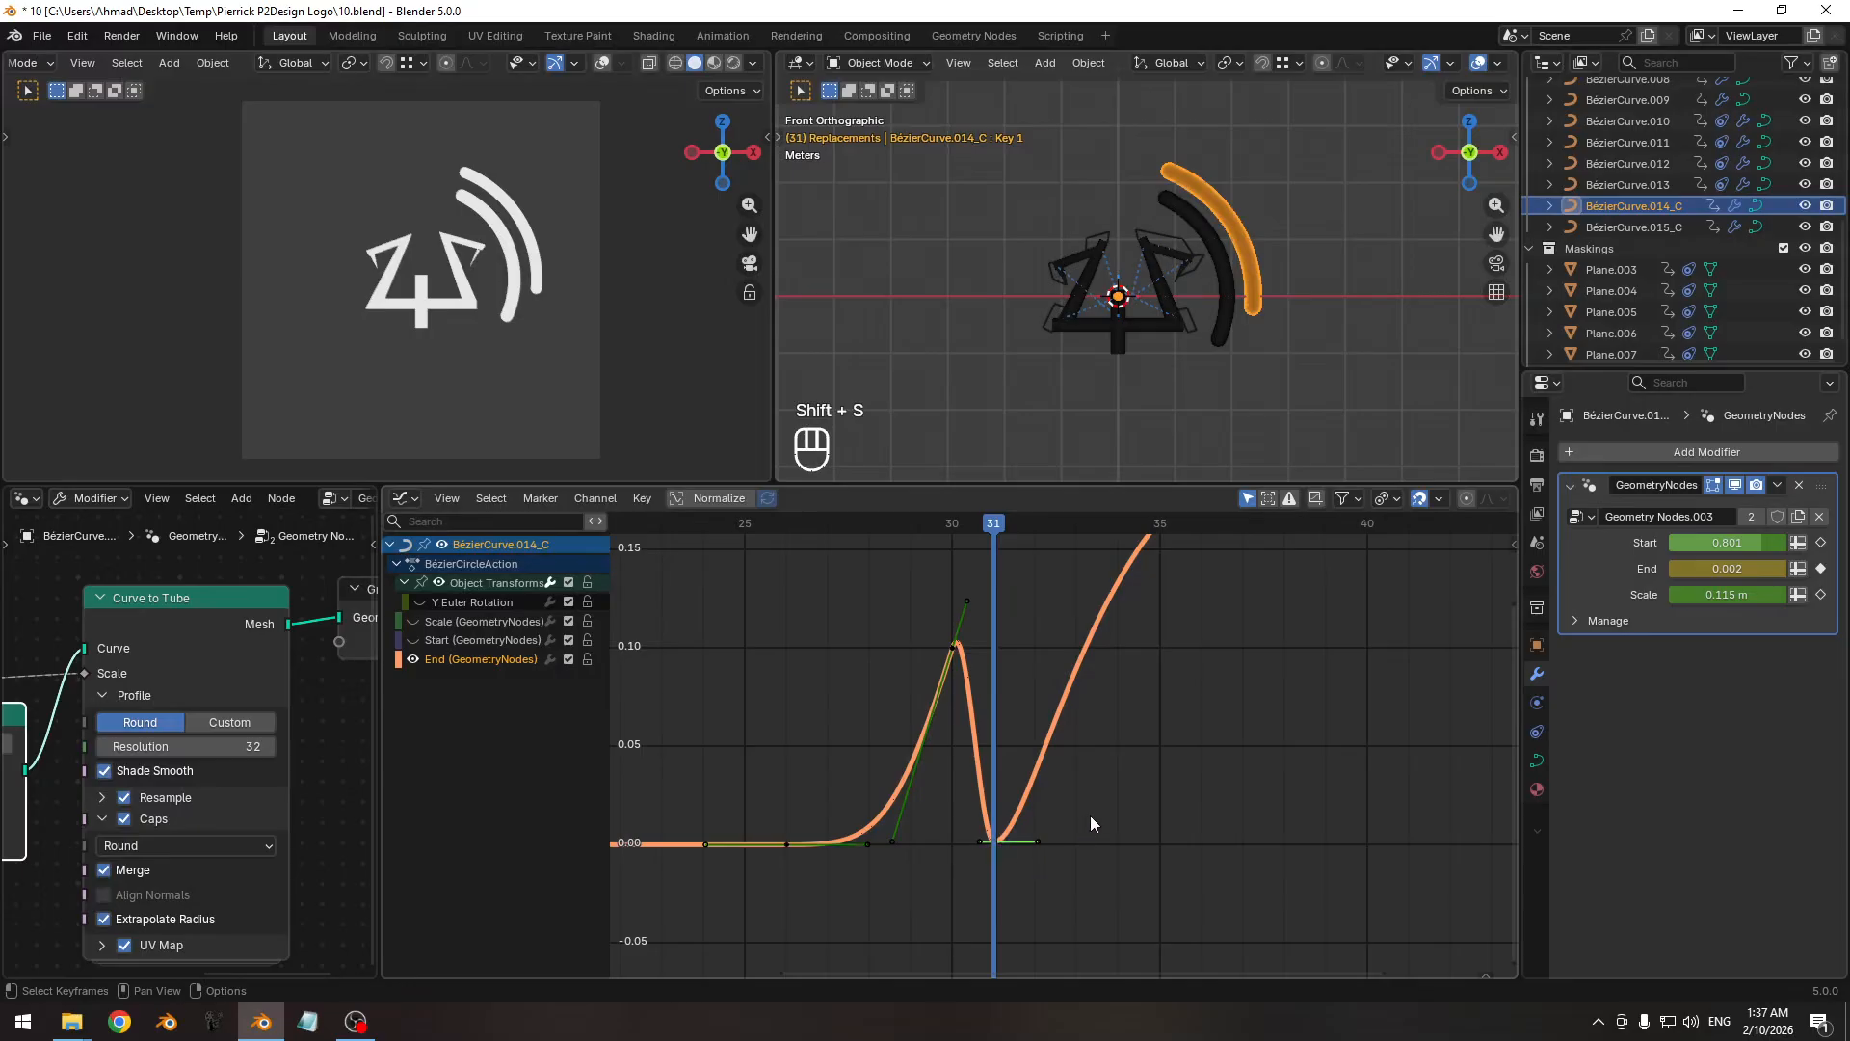
left_click(1387, 498)
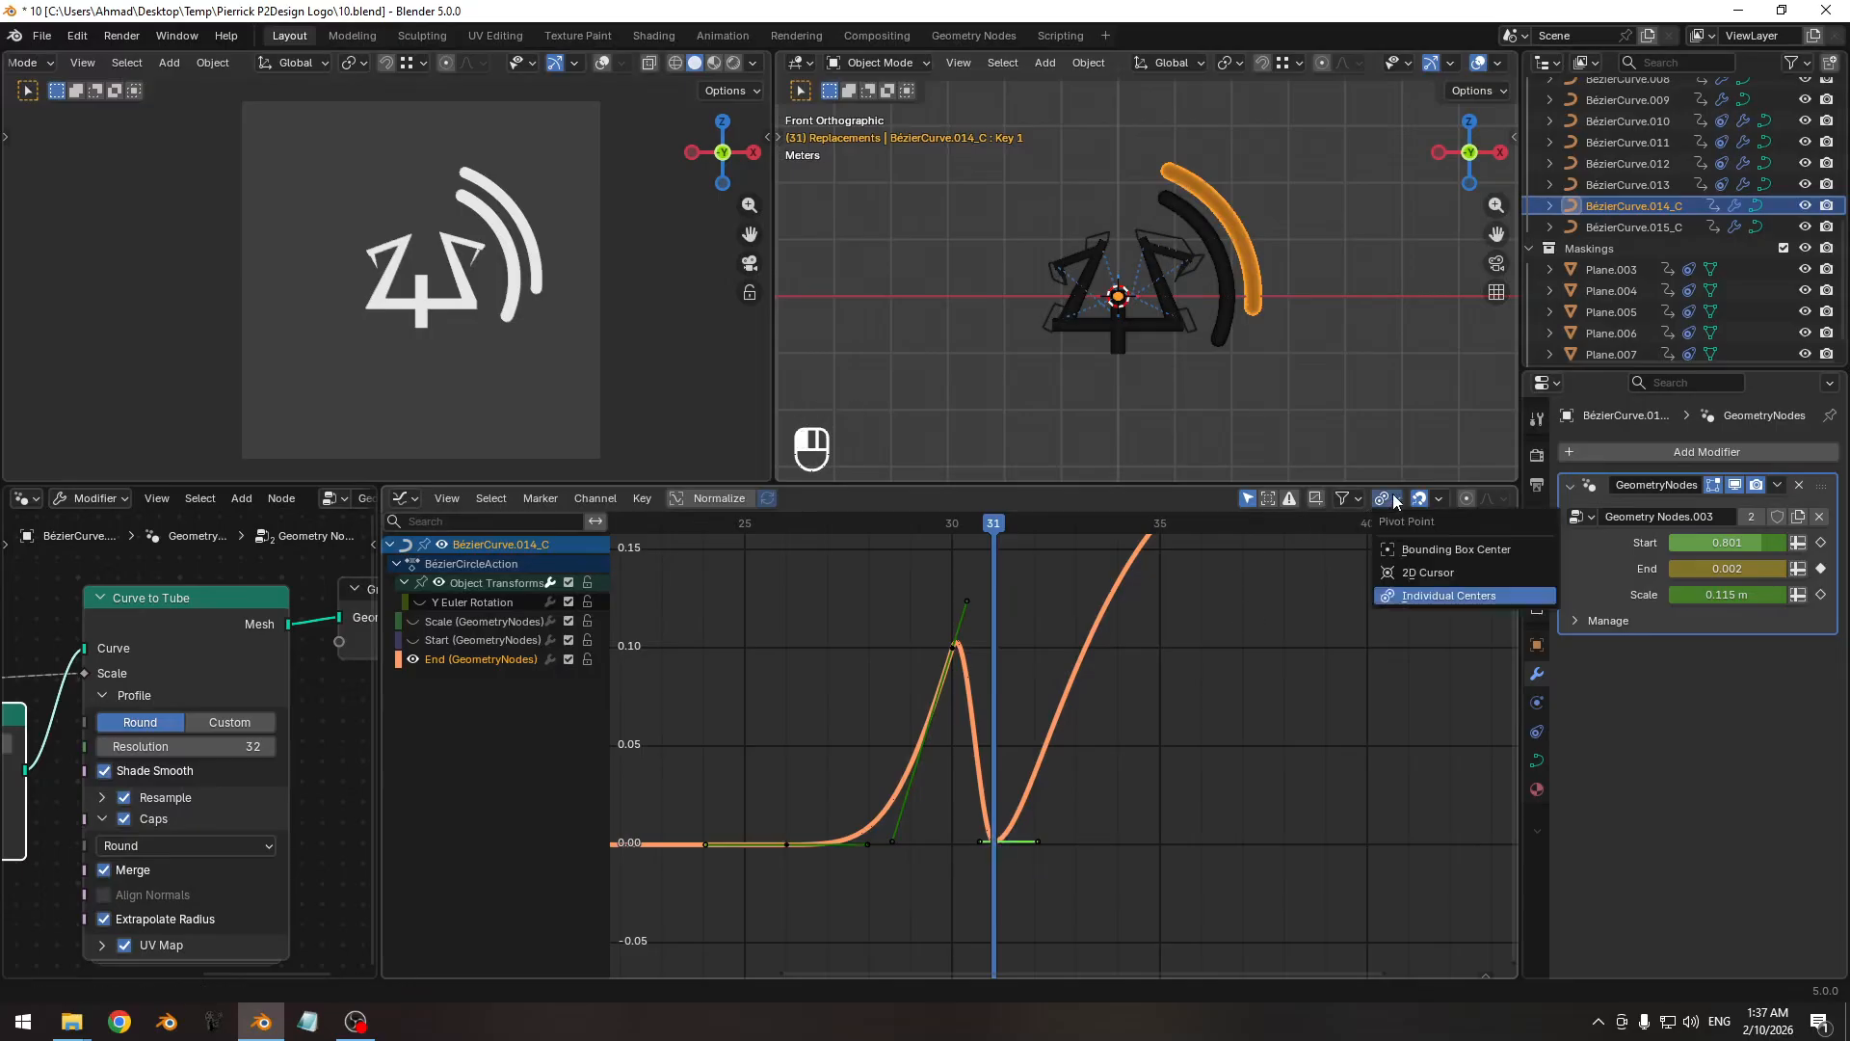
left_click(1445, 576)
key("s")
key("y")
key("KP_0")
key("KP_Enter")
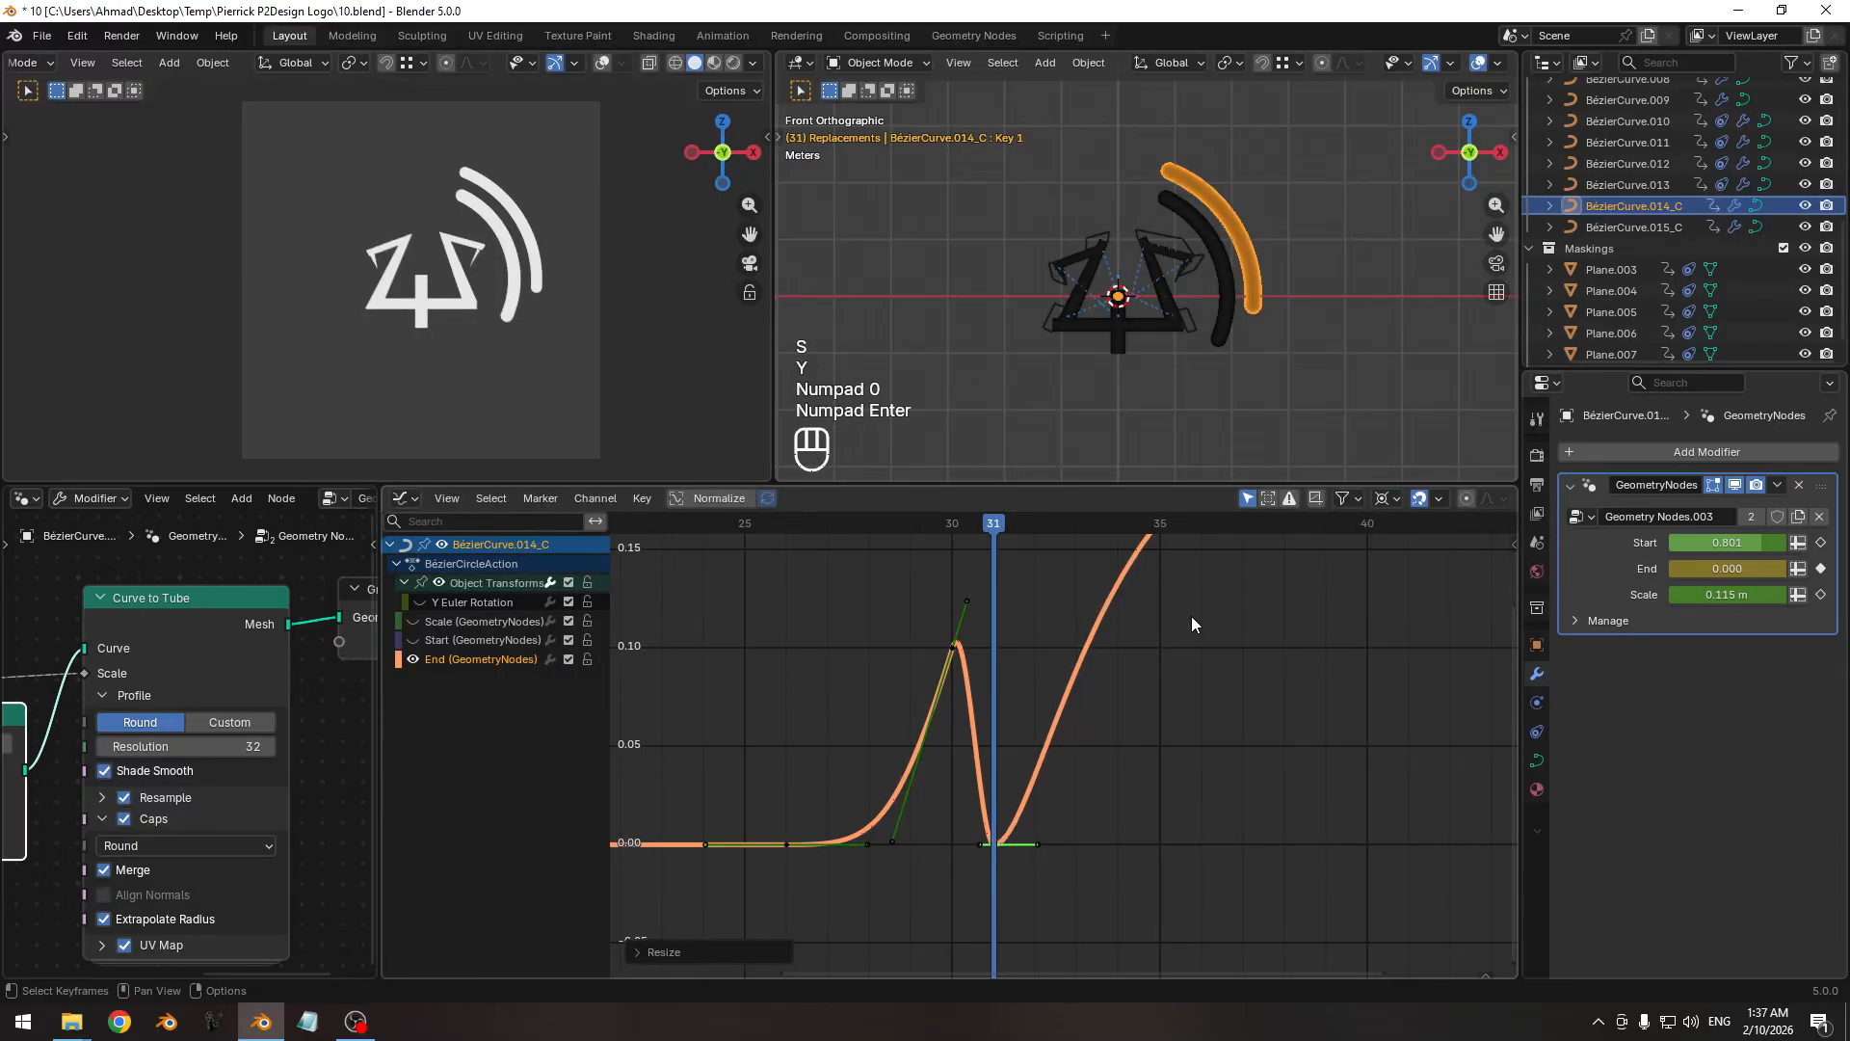
Go to frame 32 and lengthen the right handle of the End curve's frame 31 keyframe to reach about frame 34.
left_click_drag(986, 530, 1031, 526)
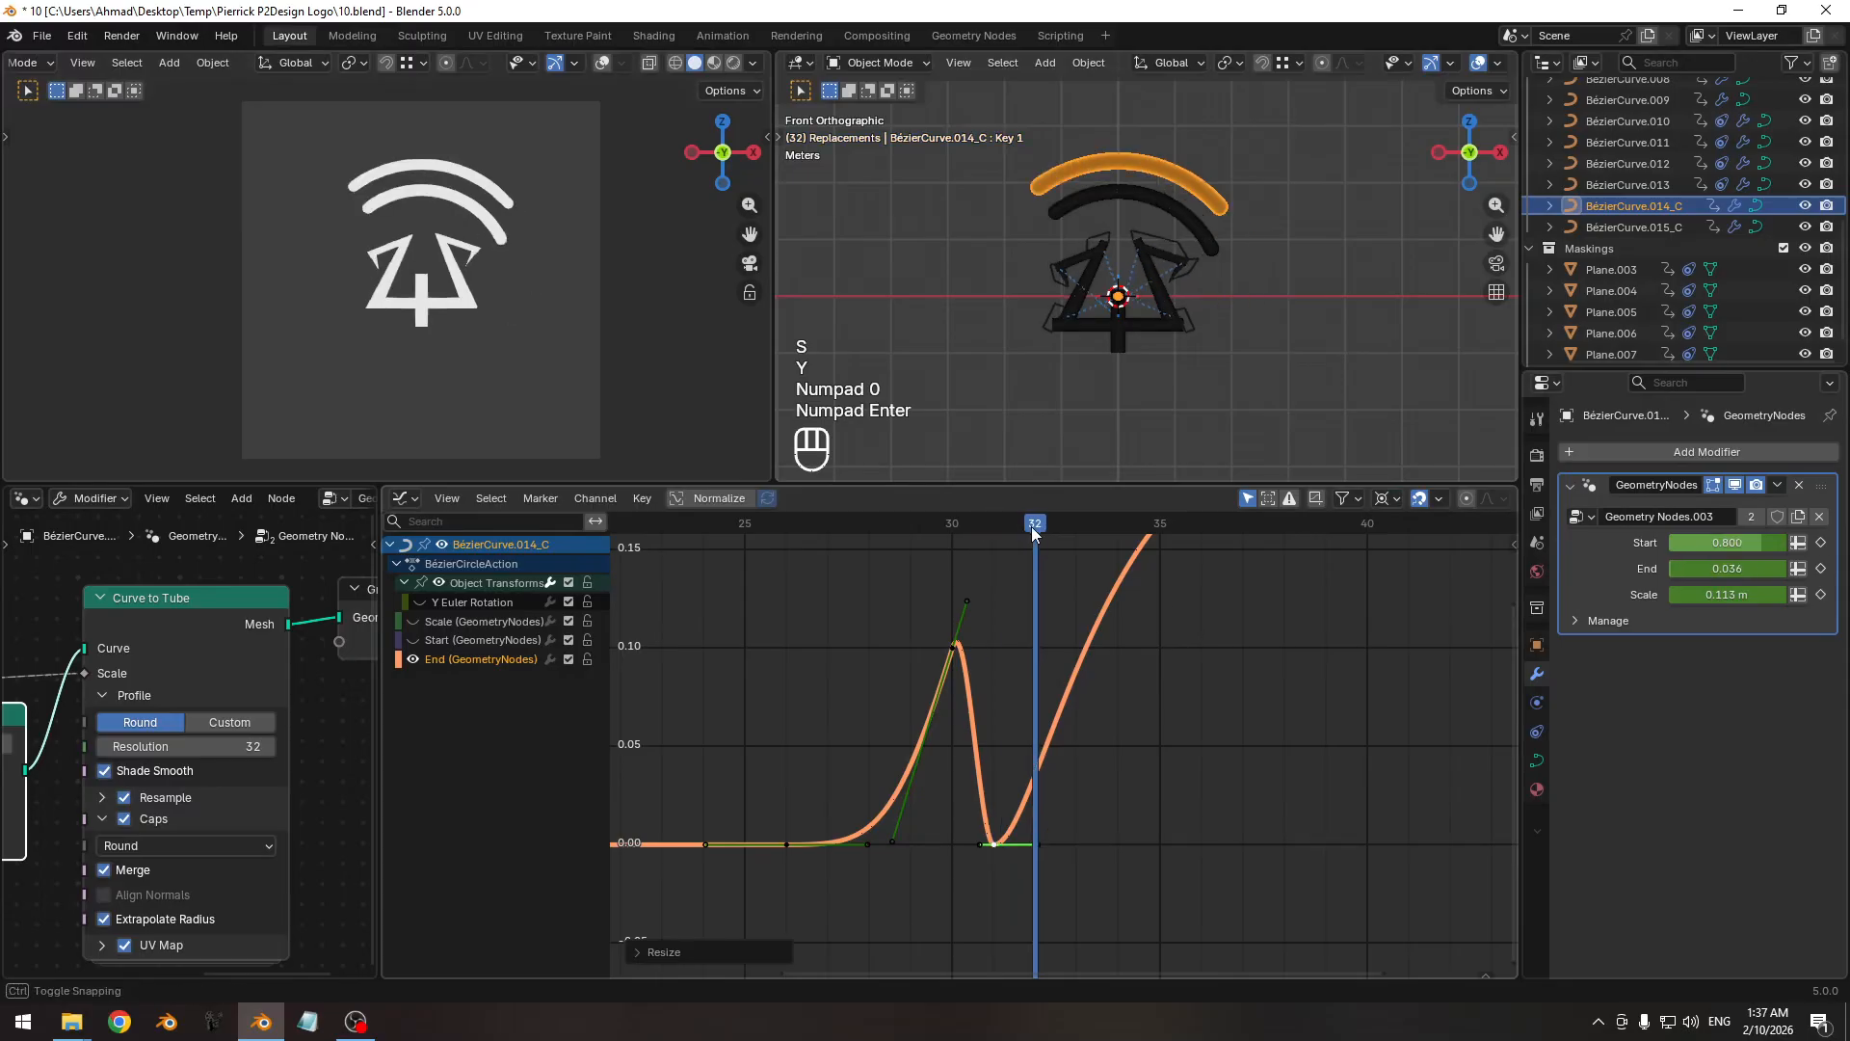
middle_click_drag(1041, 708, 1046, 721, "ctrl")
key("s")
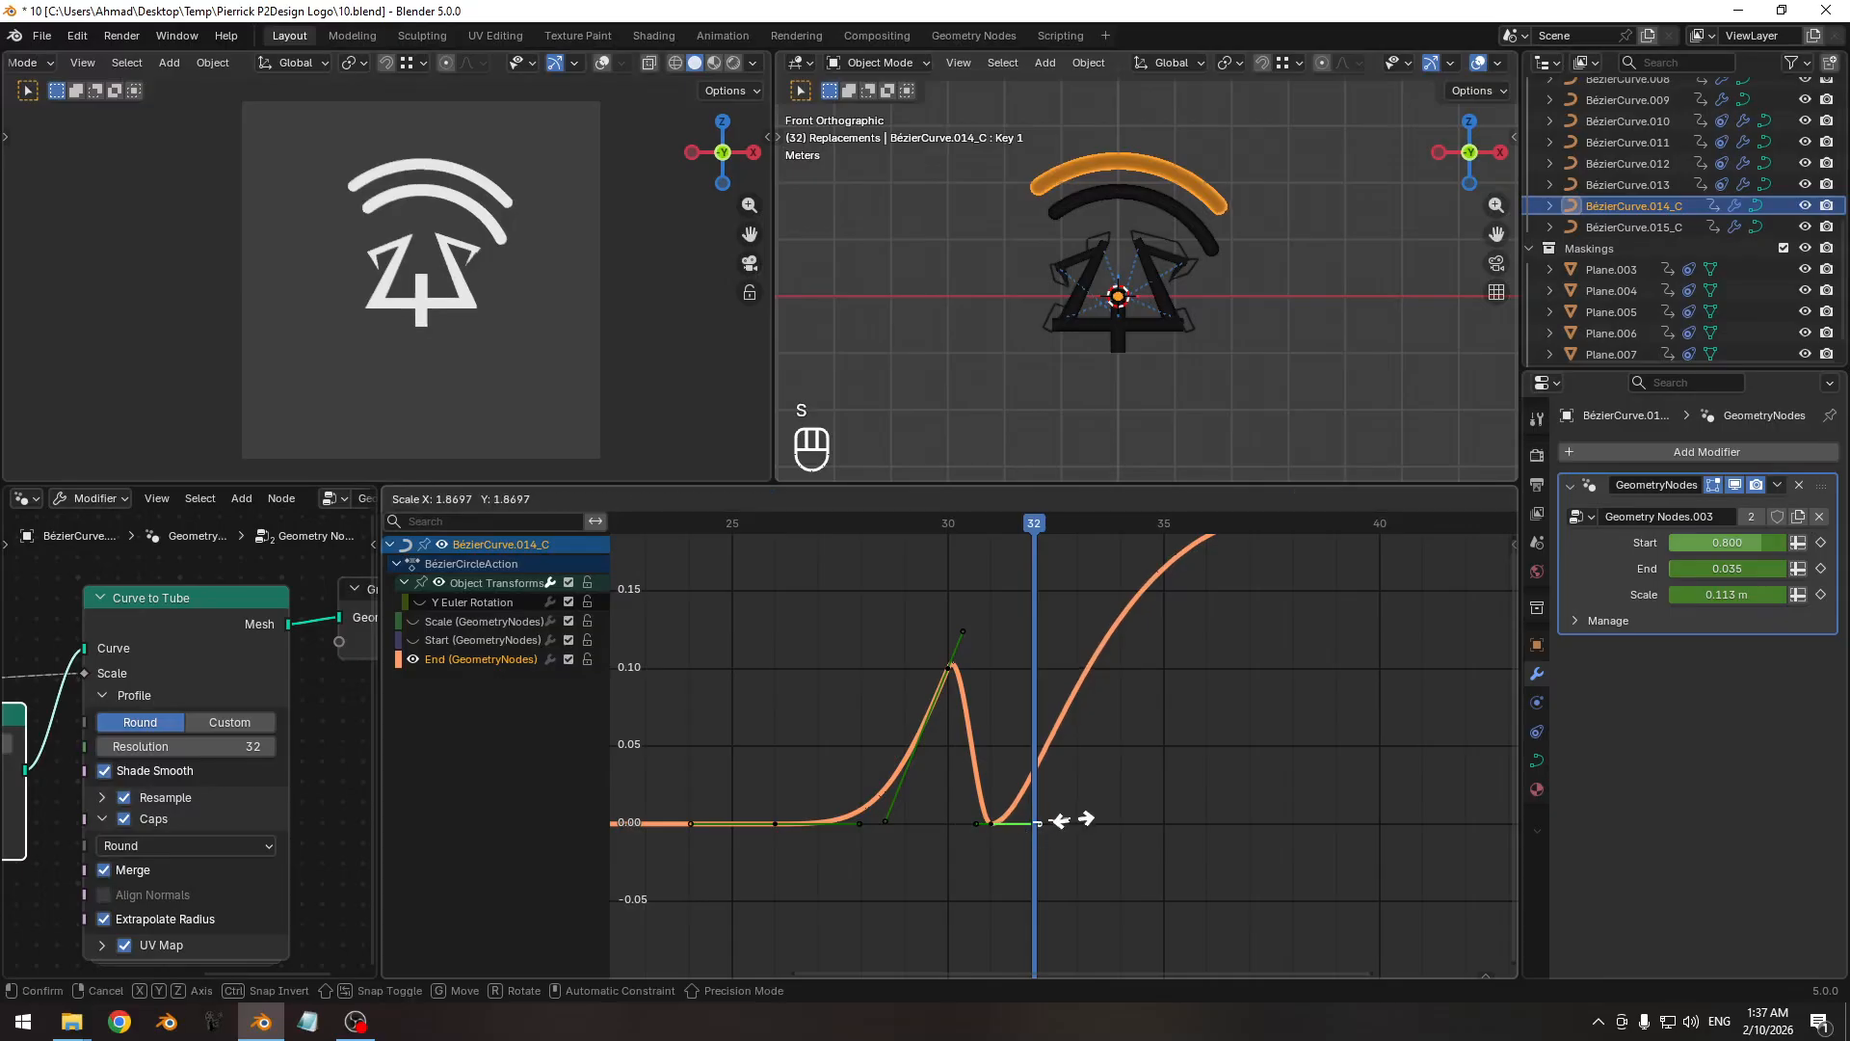
left_click(1343, 795)
middle_click_drag(1212, 657, 1118, 737, "ctrl")
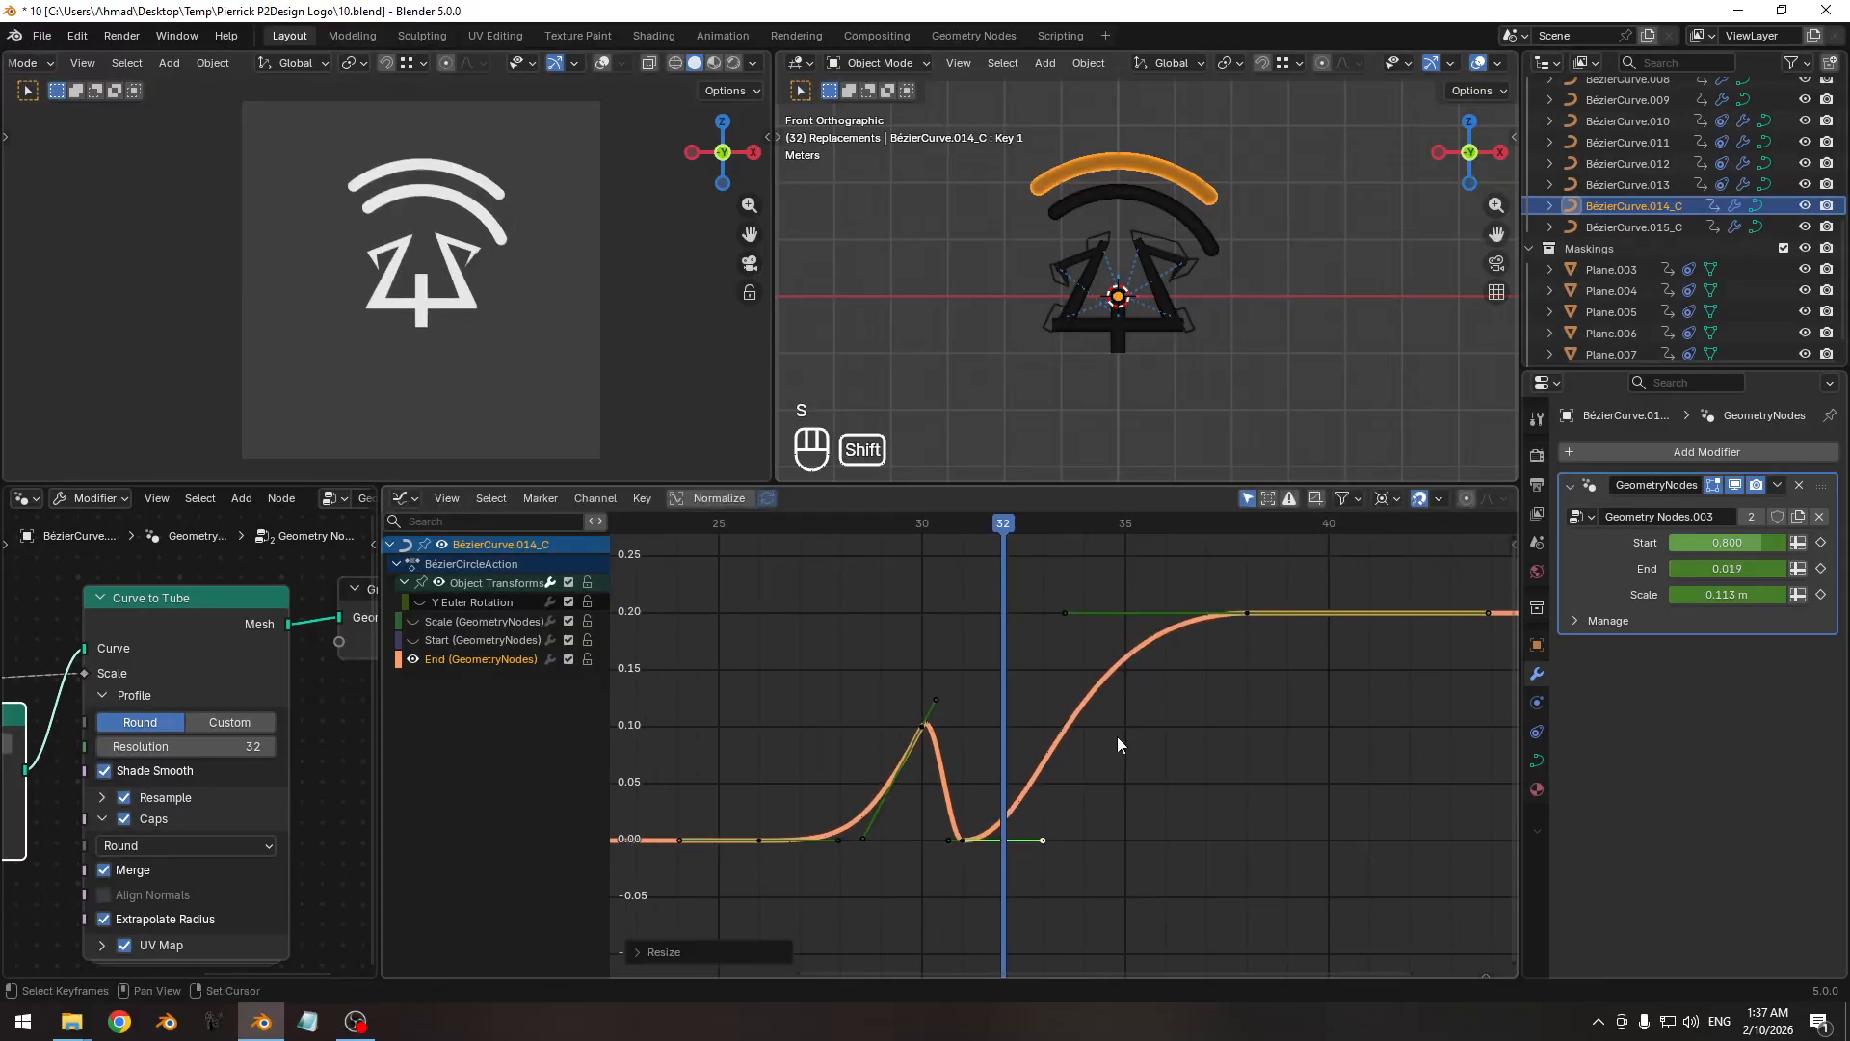
key("s")
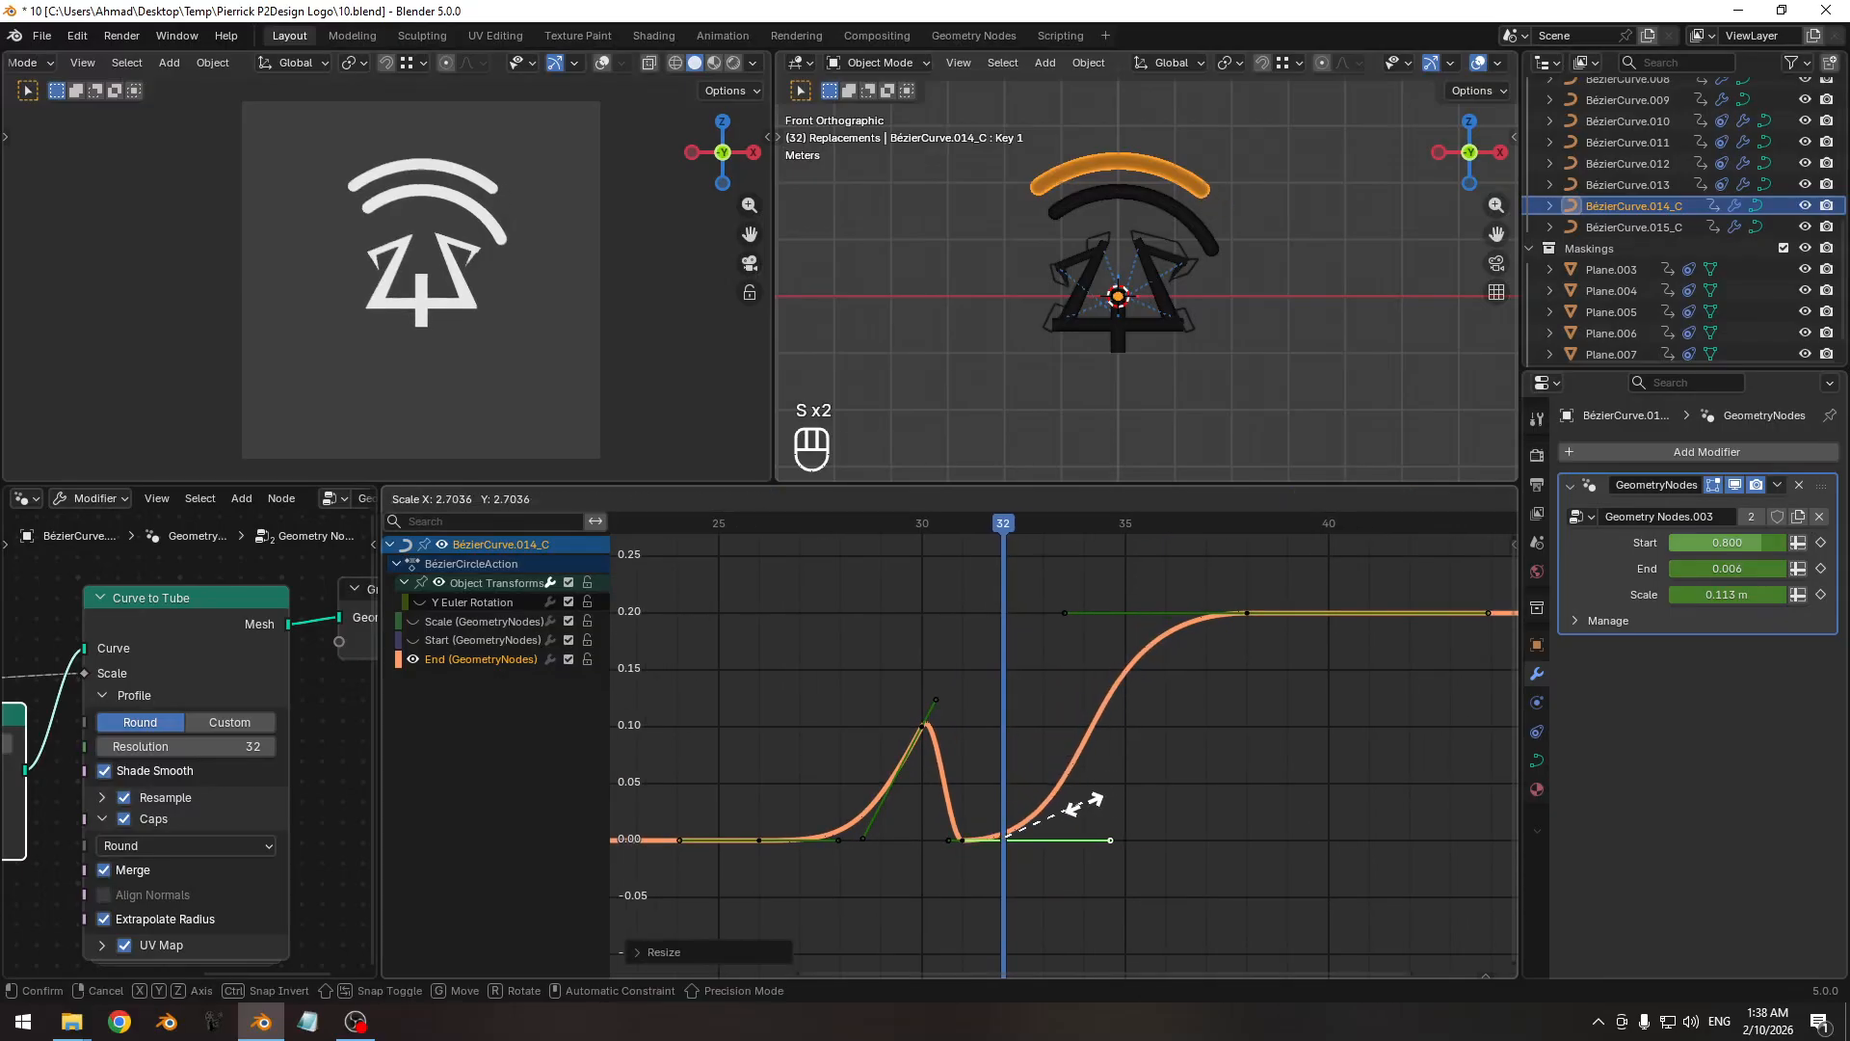
left_click(1078, 804)
key("s")
left_click(1087, 809)
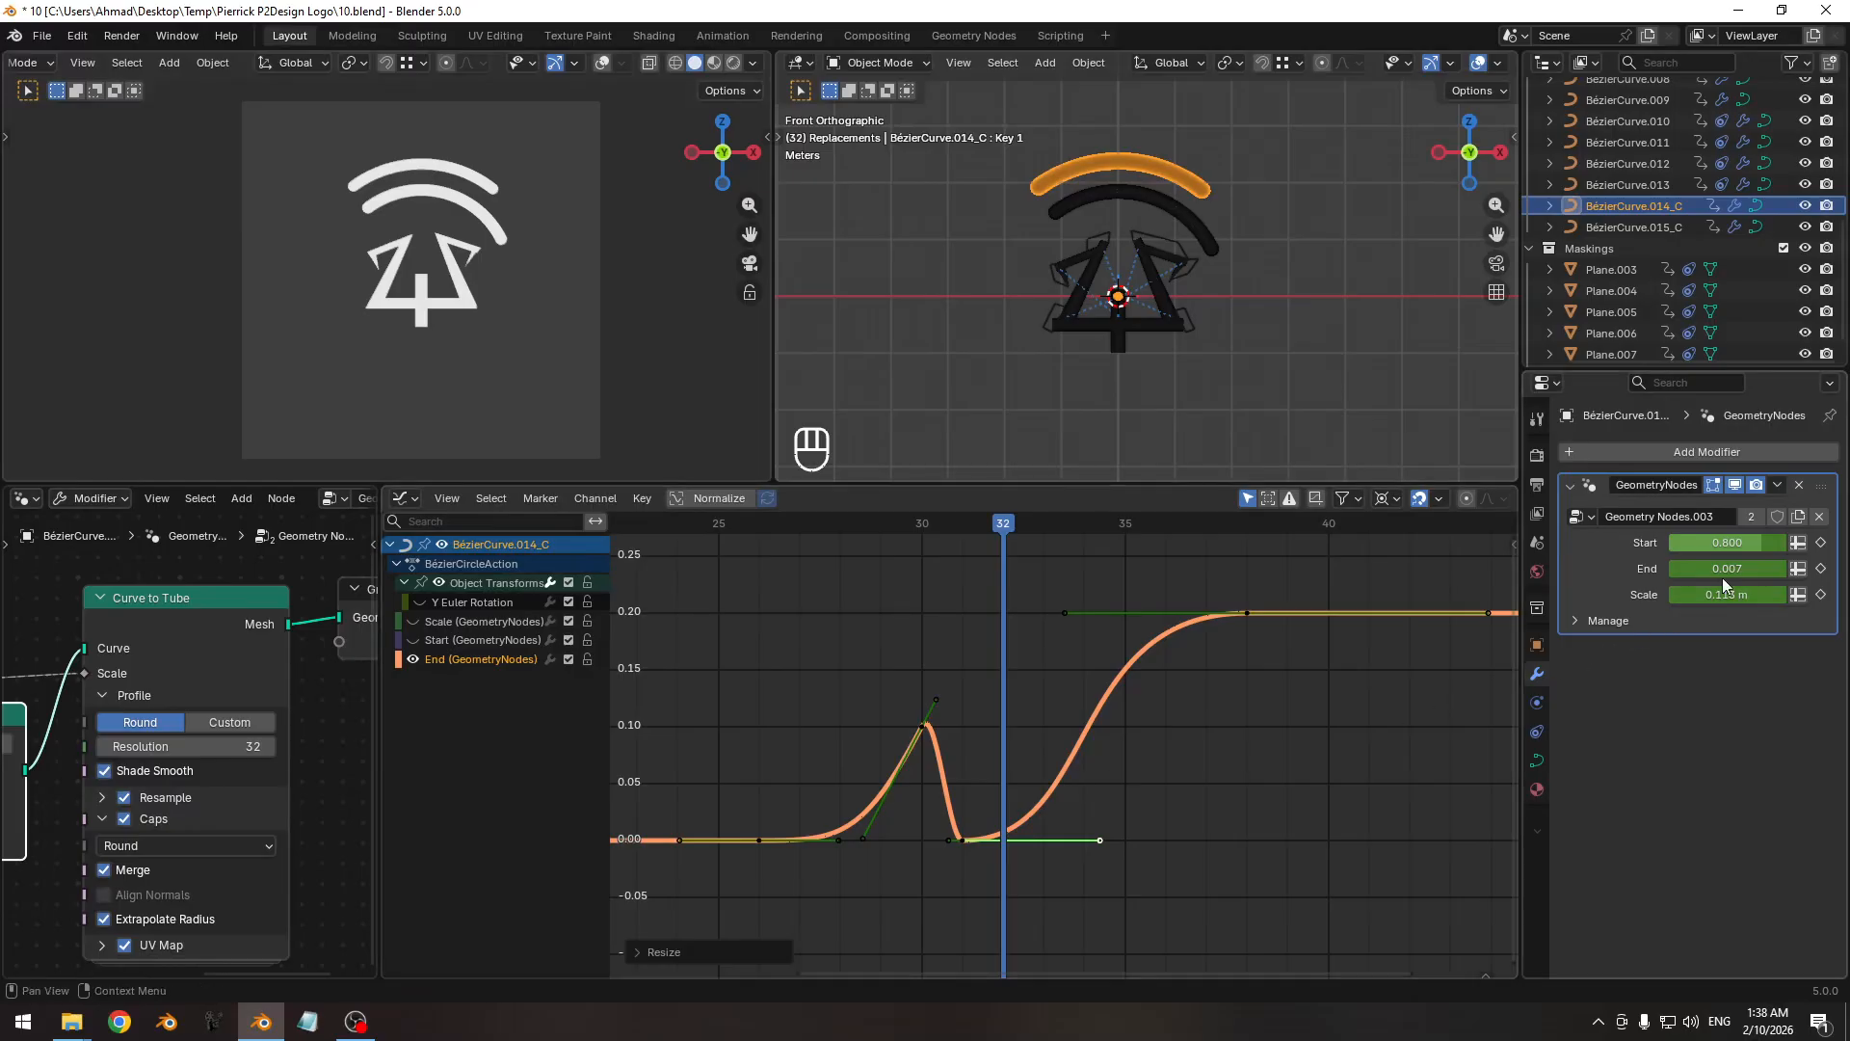
Examine how the End value affects the arc at frame 32 and how the Start value affects it at frame 22.
left_click_drag(1730, 568, 1715, 568)
key("Escape")
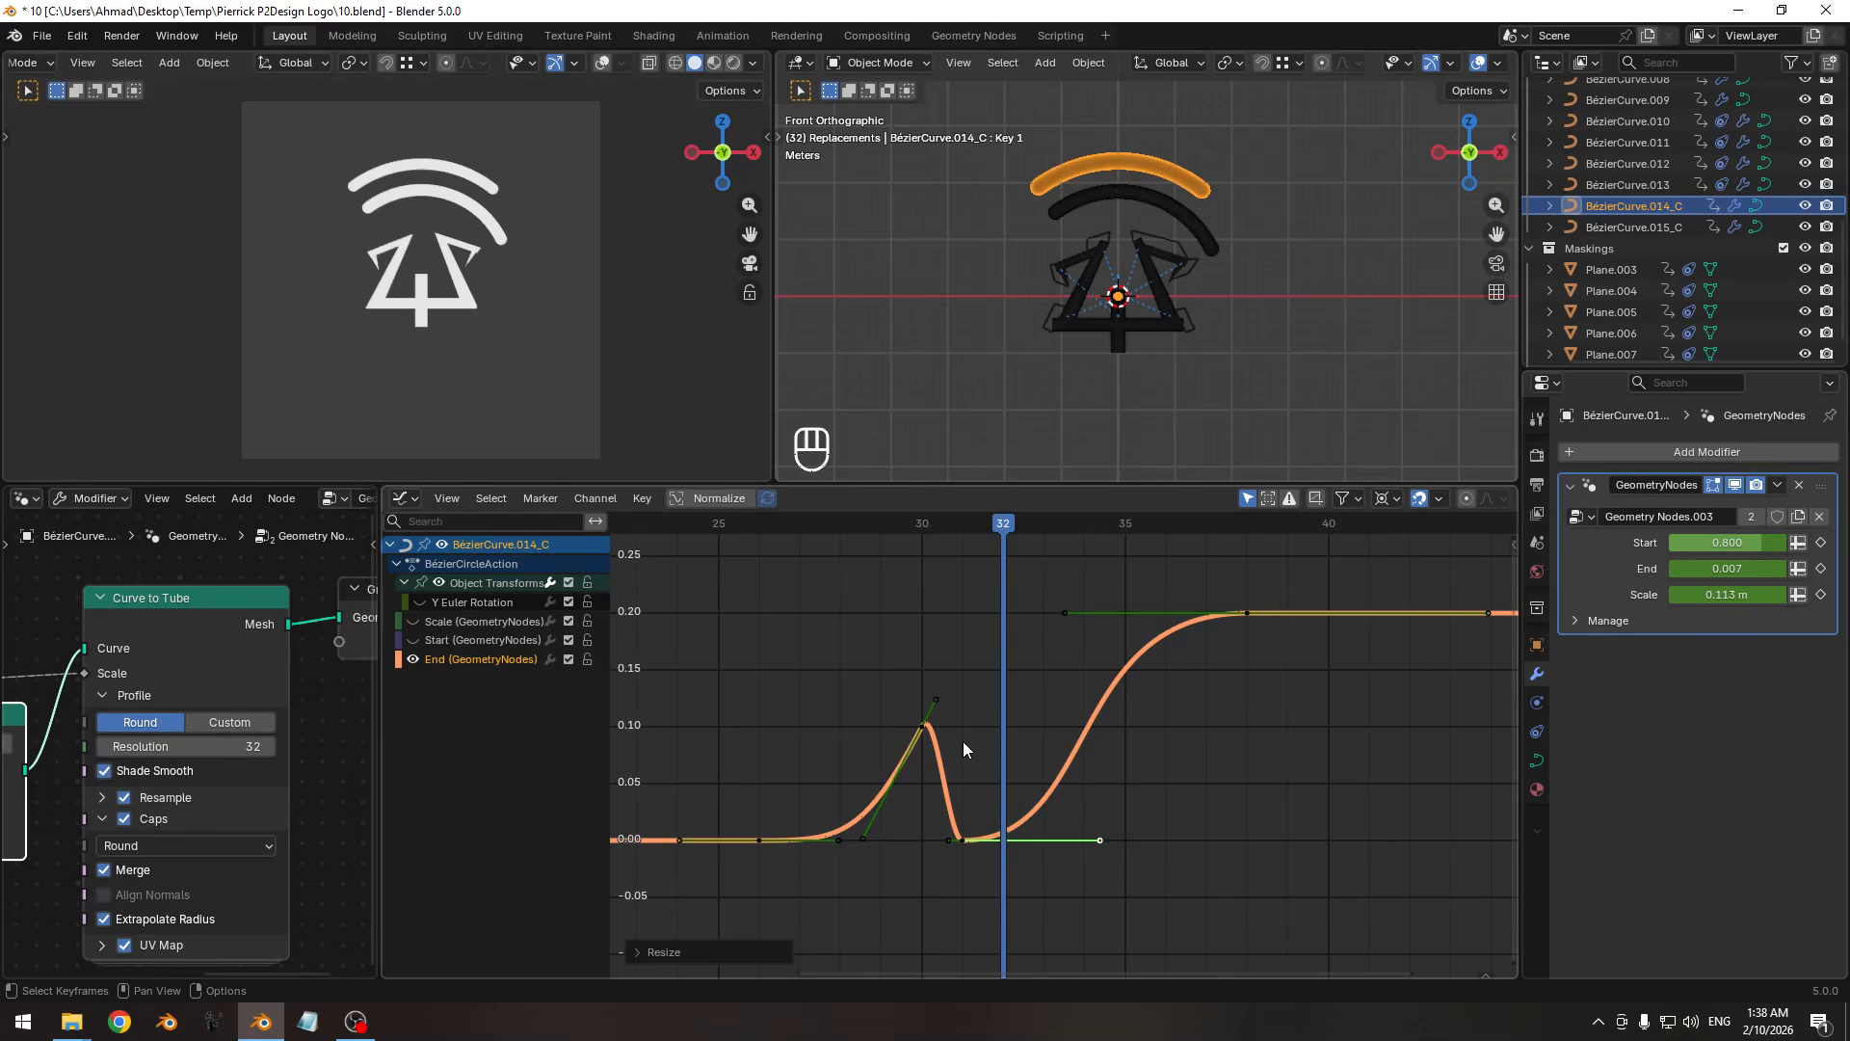
middle_click_drag(996, 731, 992, 725, "ctrl")
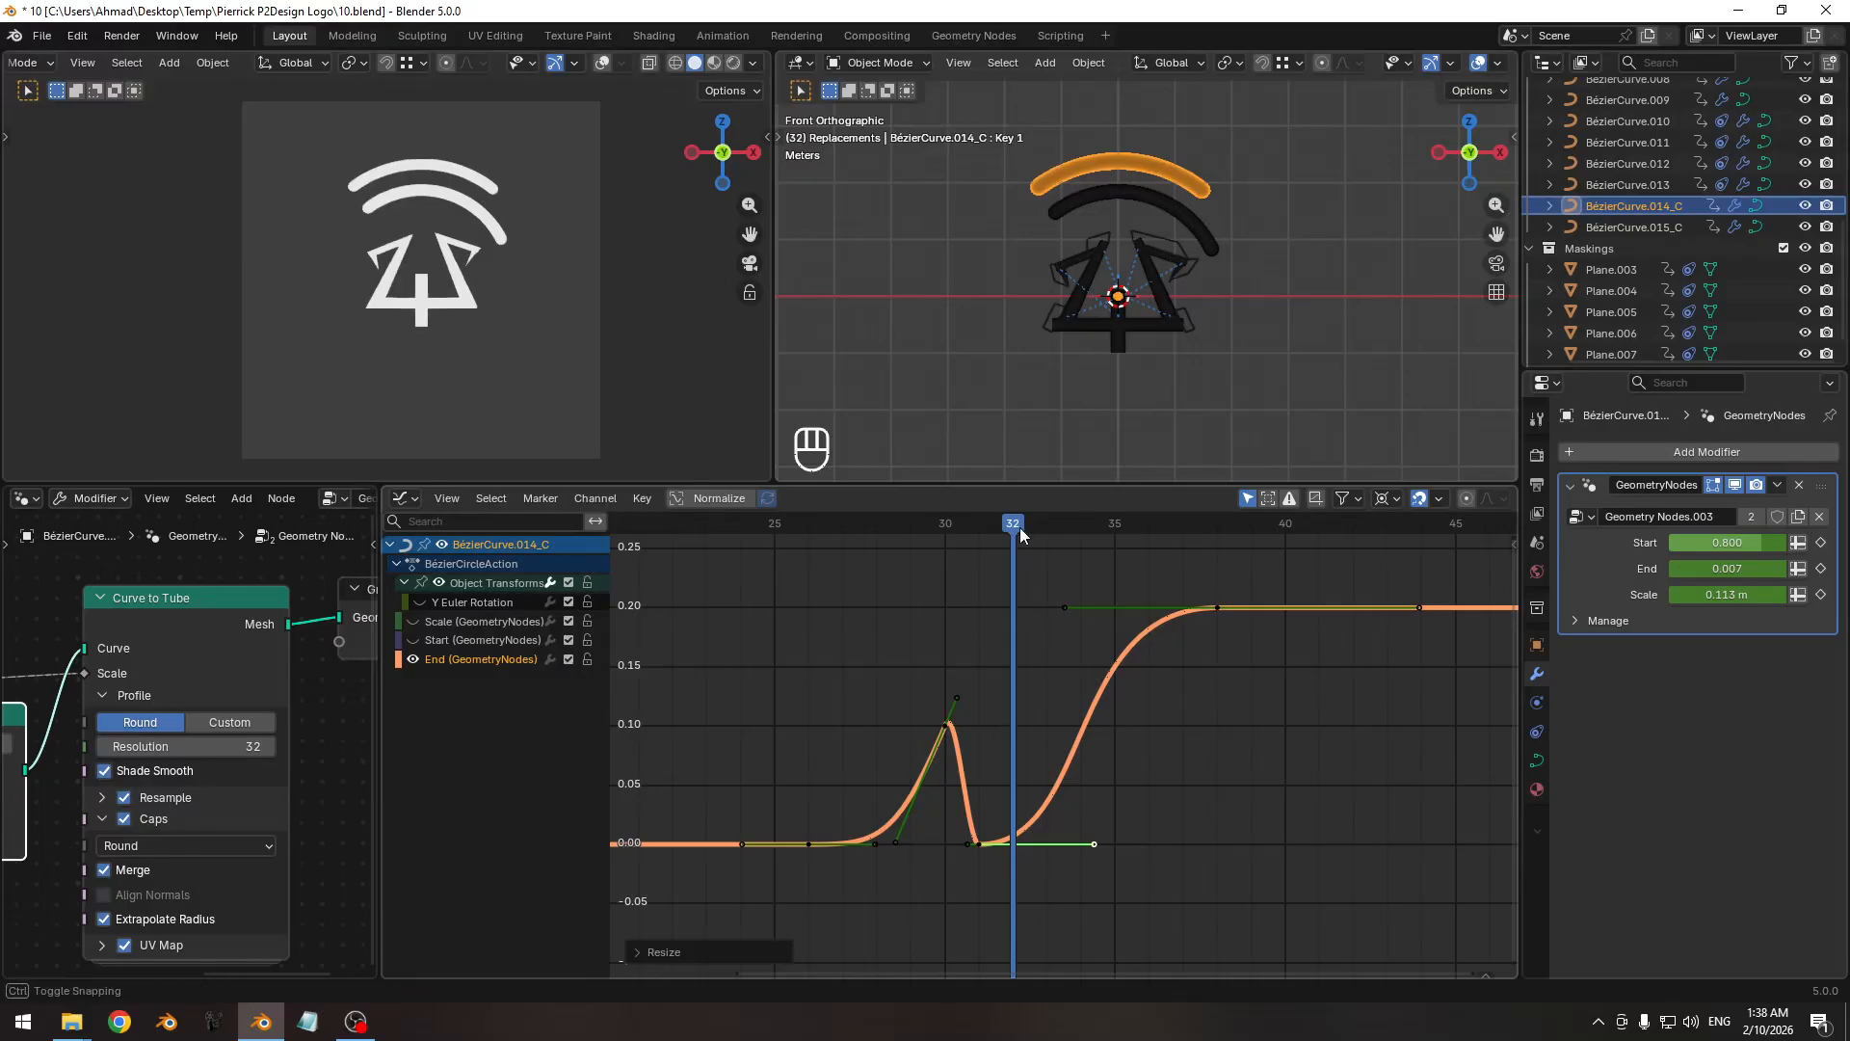
left_click_drag(1019, 533, 669, 546)
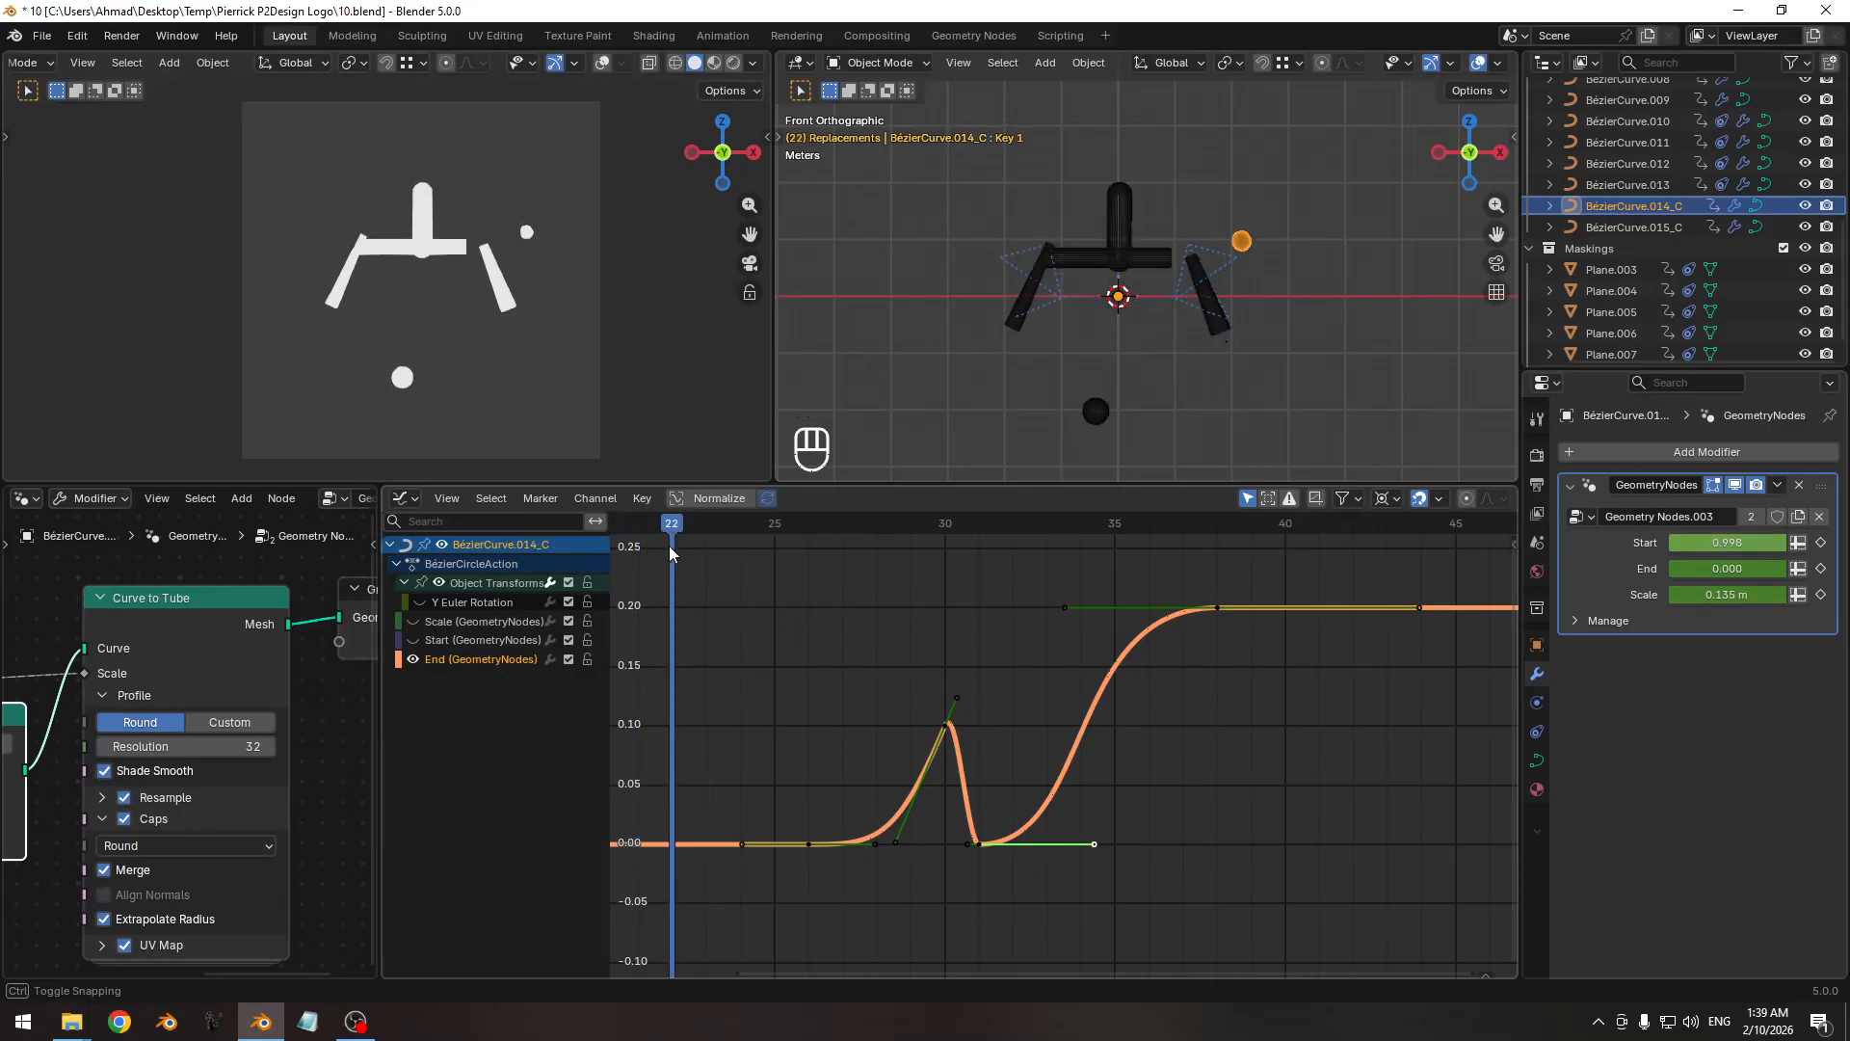
mouse_move(1765, 542)
left_mouse_down()
mouse_move(1746, 543)
mouse_move(1801, 568)
mouse_move(1694, 568)
left_mouse_up()
right_click(1765, 544)
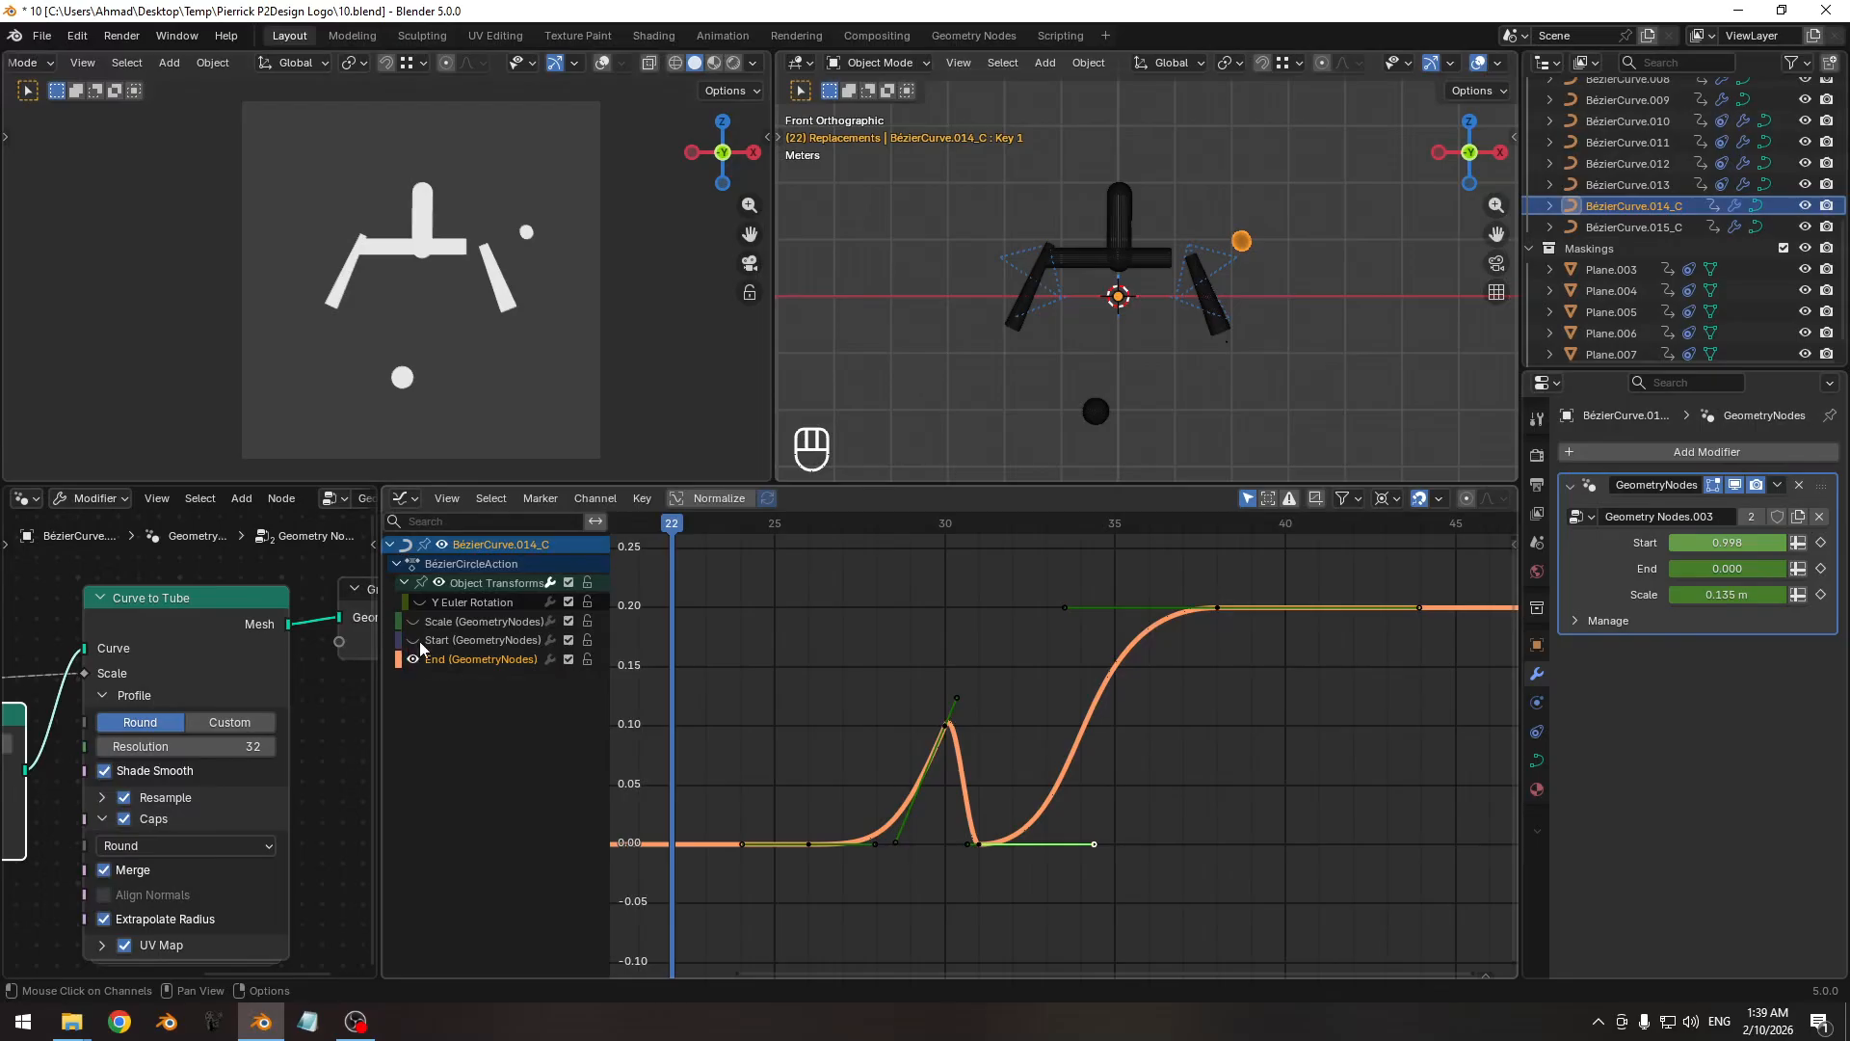
Show the Start curve beside the End curve with normalization turned on, and go to frame 21.
left_click(448, 640, "ctrl")
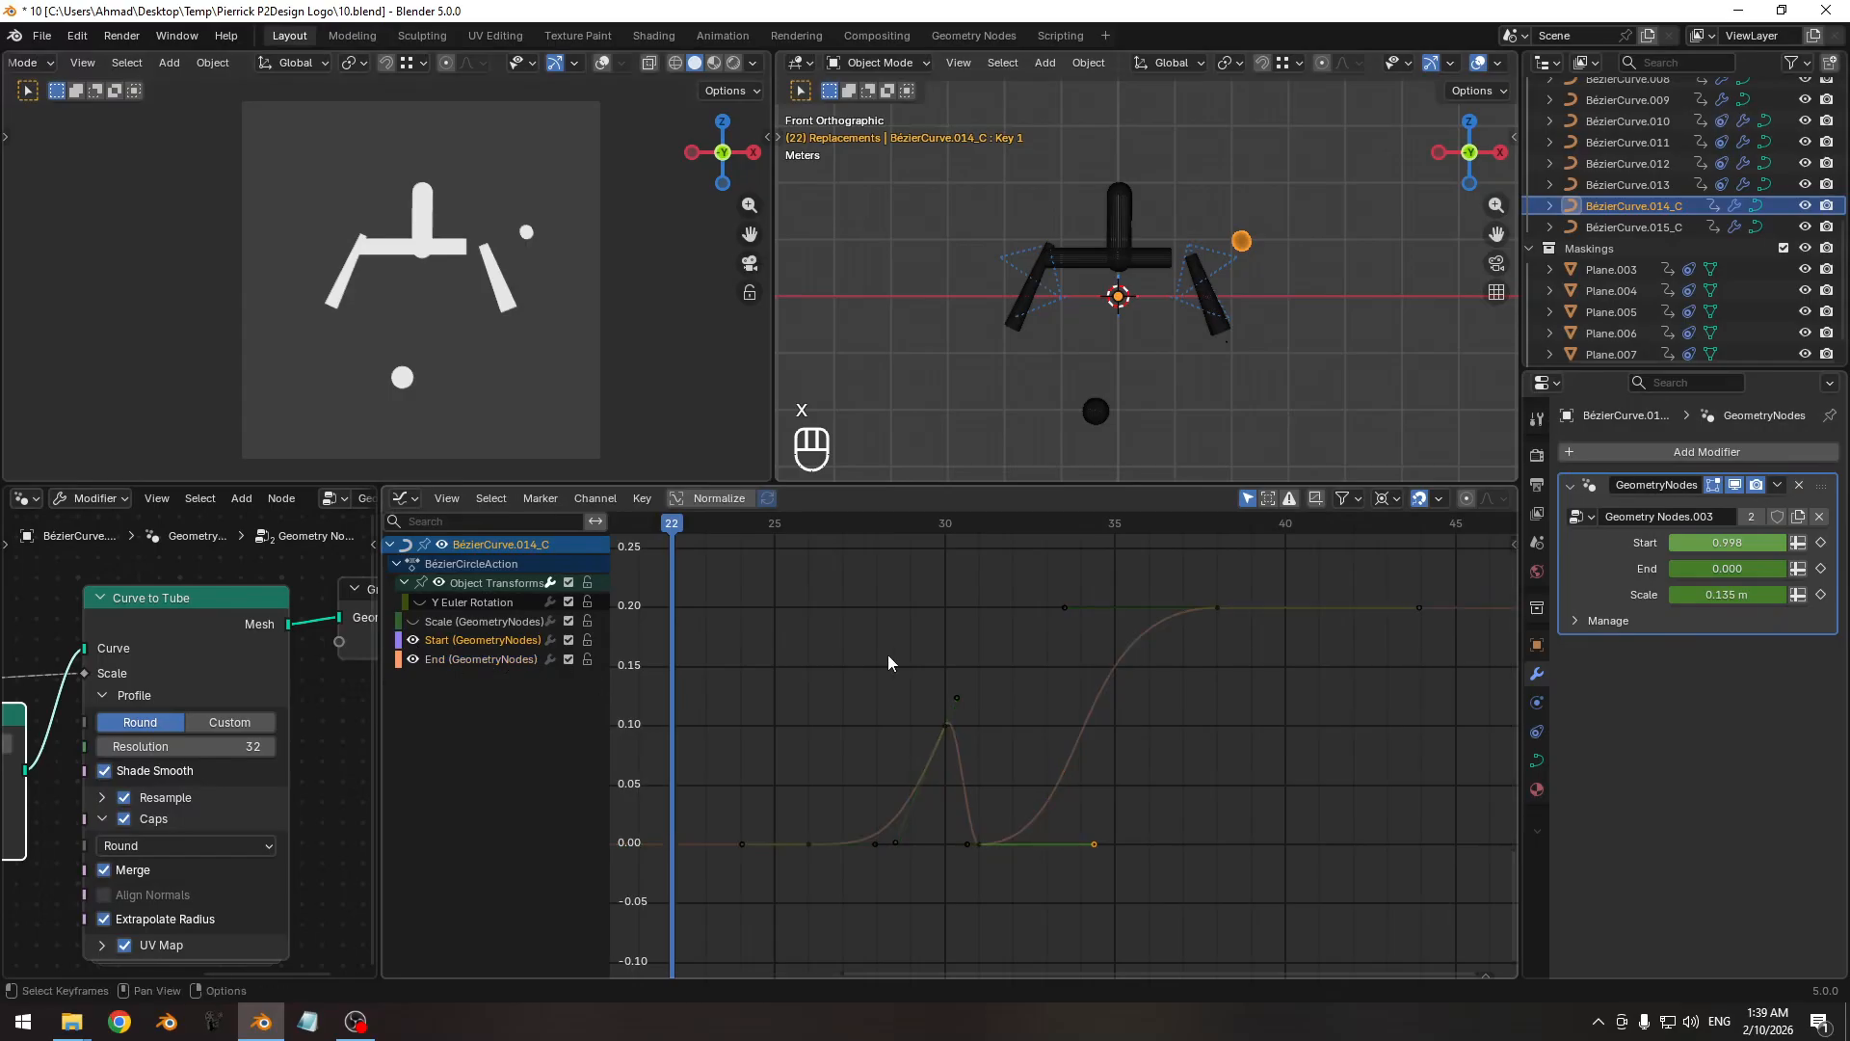
middle_click_drag(862, 666, 994, 686, "shift")
left_click(726, 499)
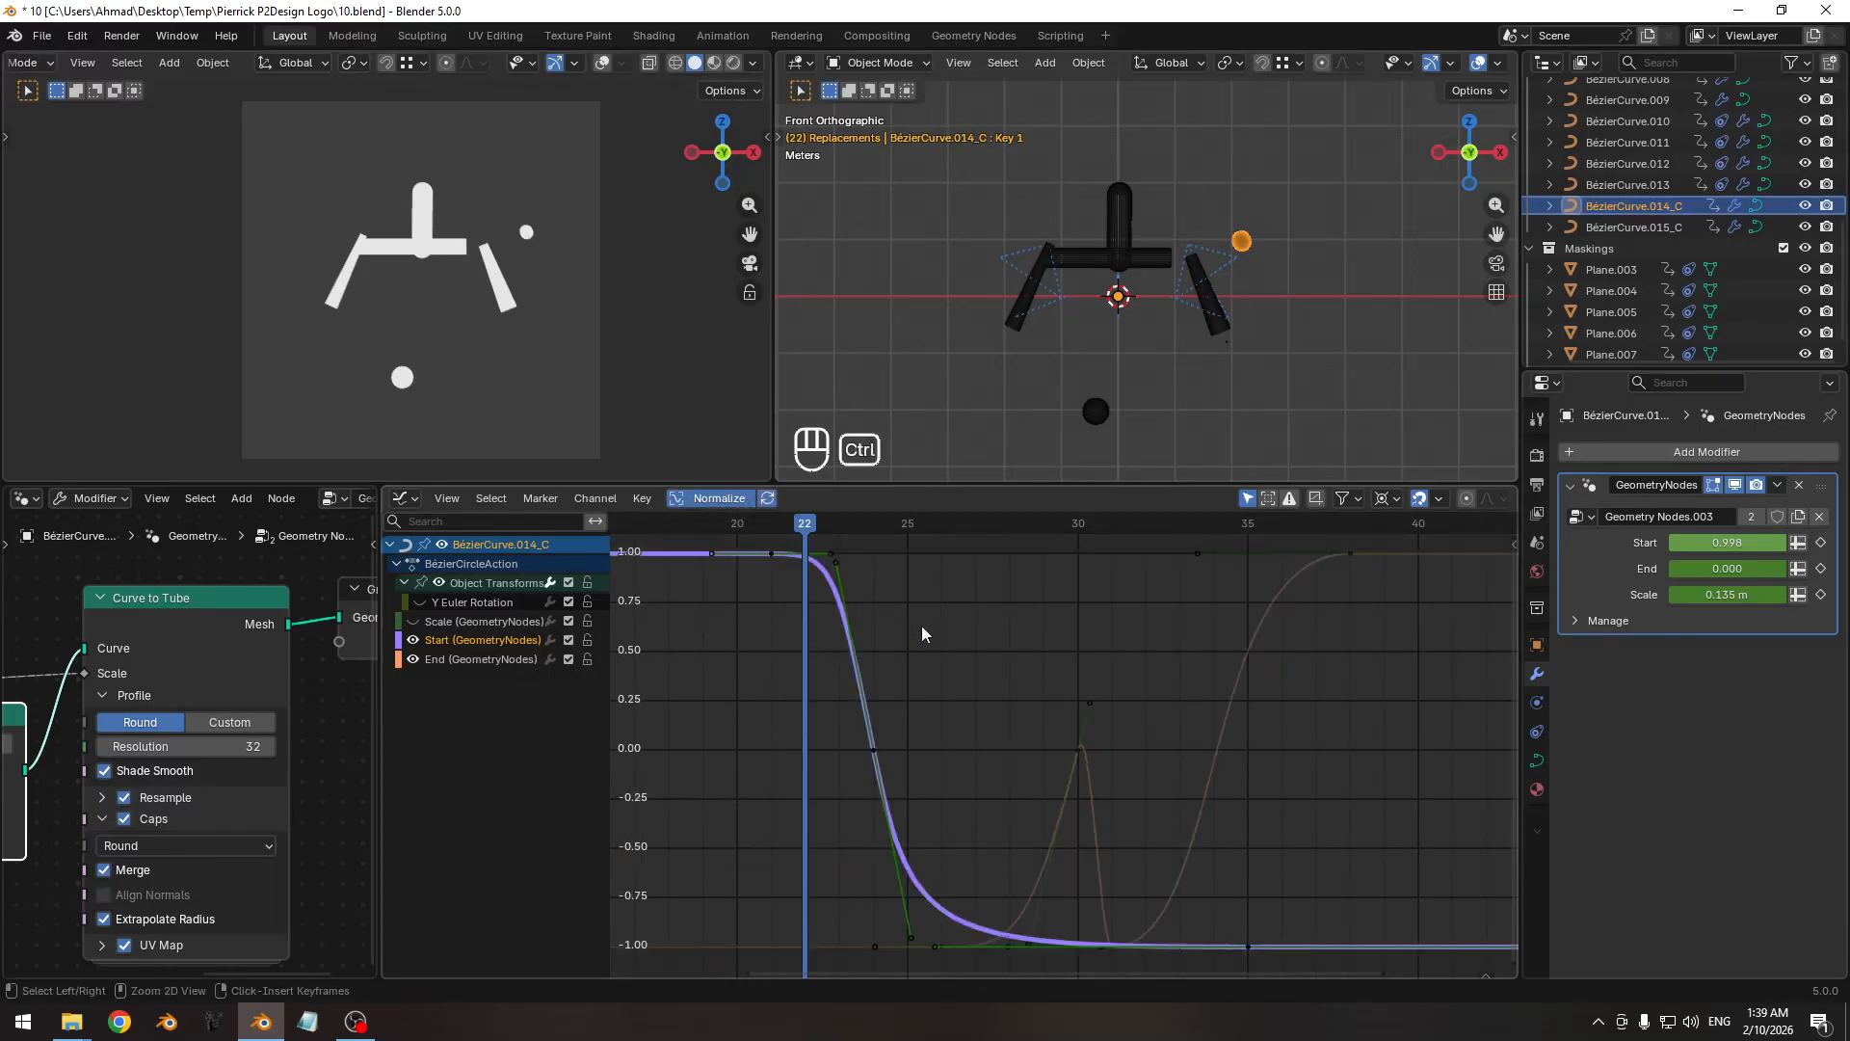
middle_click_drag(921, 628, 913, 644, "ctrl")
left_click_drag(826, 532, 800, 530)
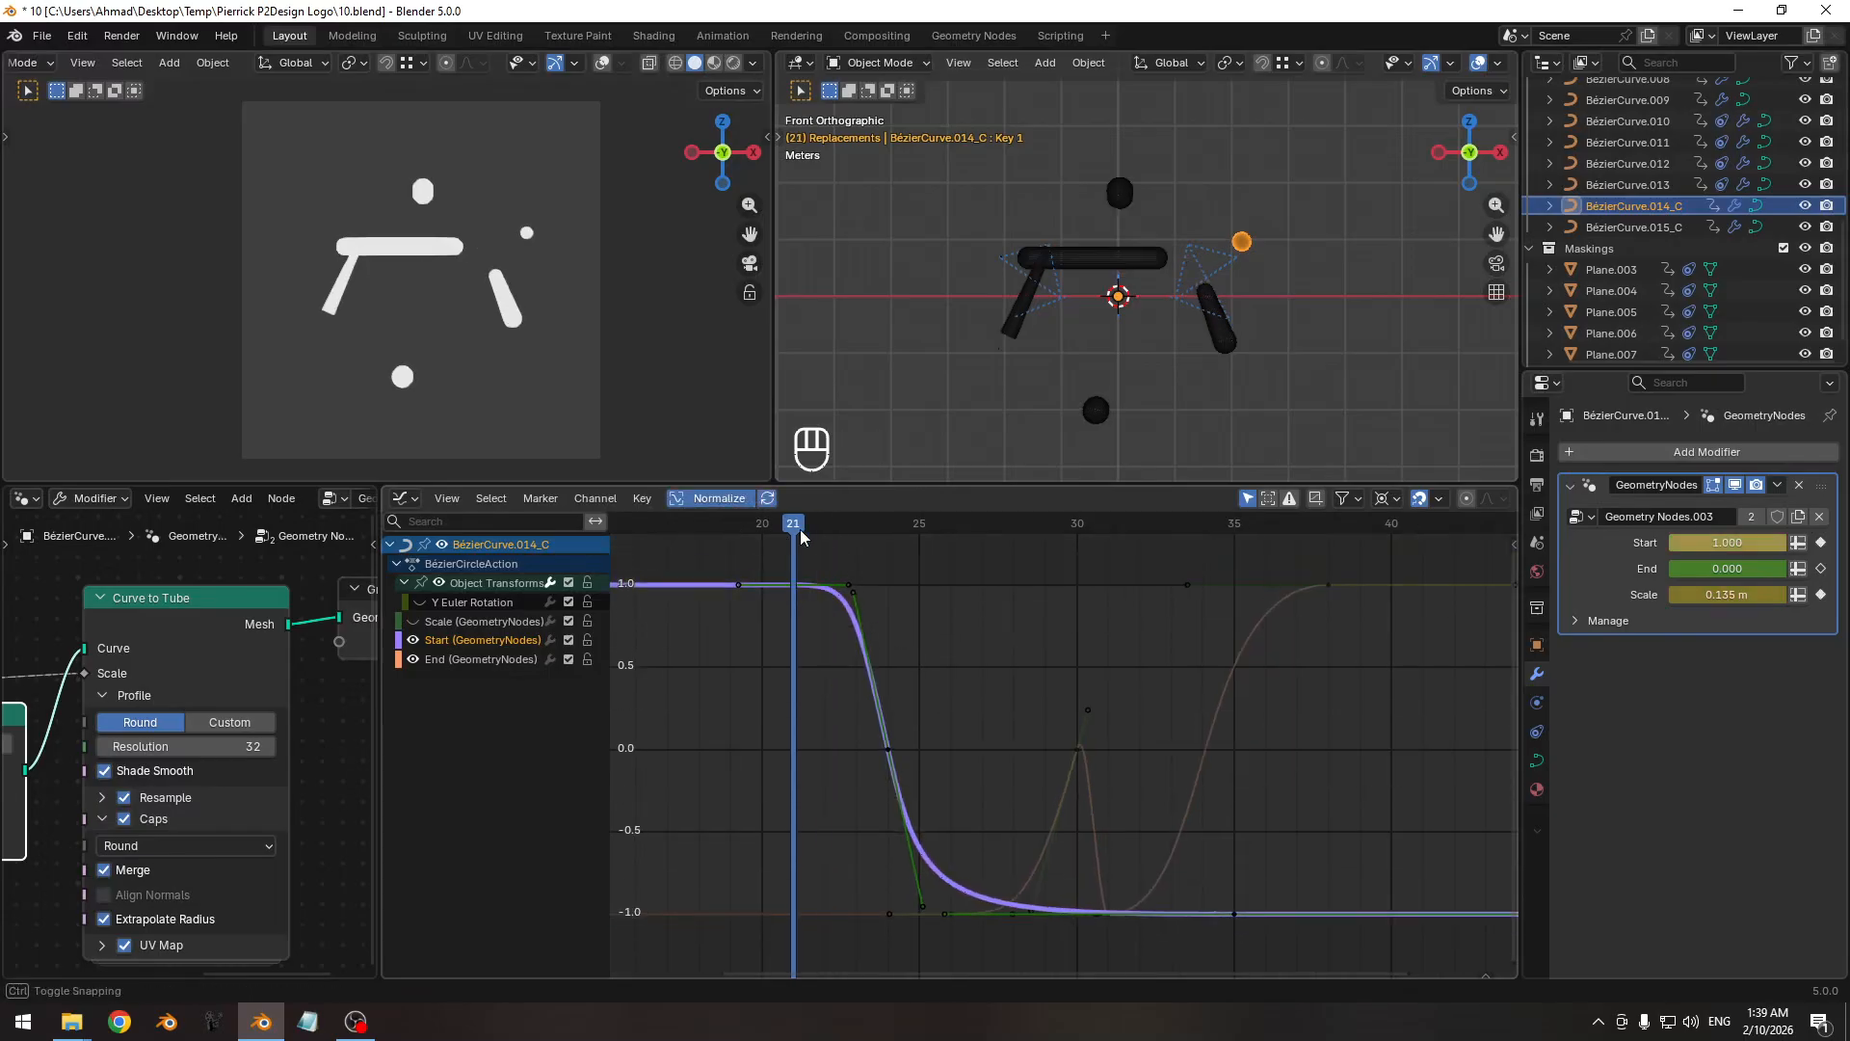
Hide the Start and End curves of BézierCurve.014_C and delete both animation channels.
left_click(414, 640)
left_click(414, 658)
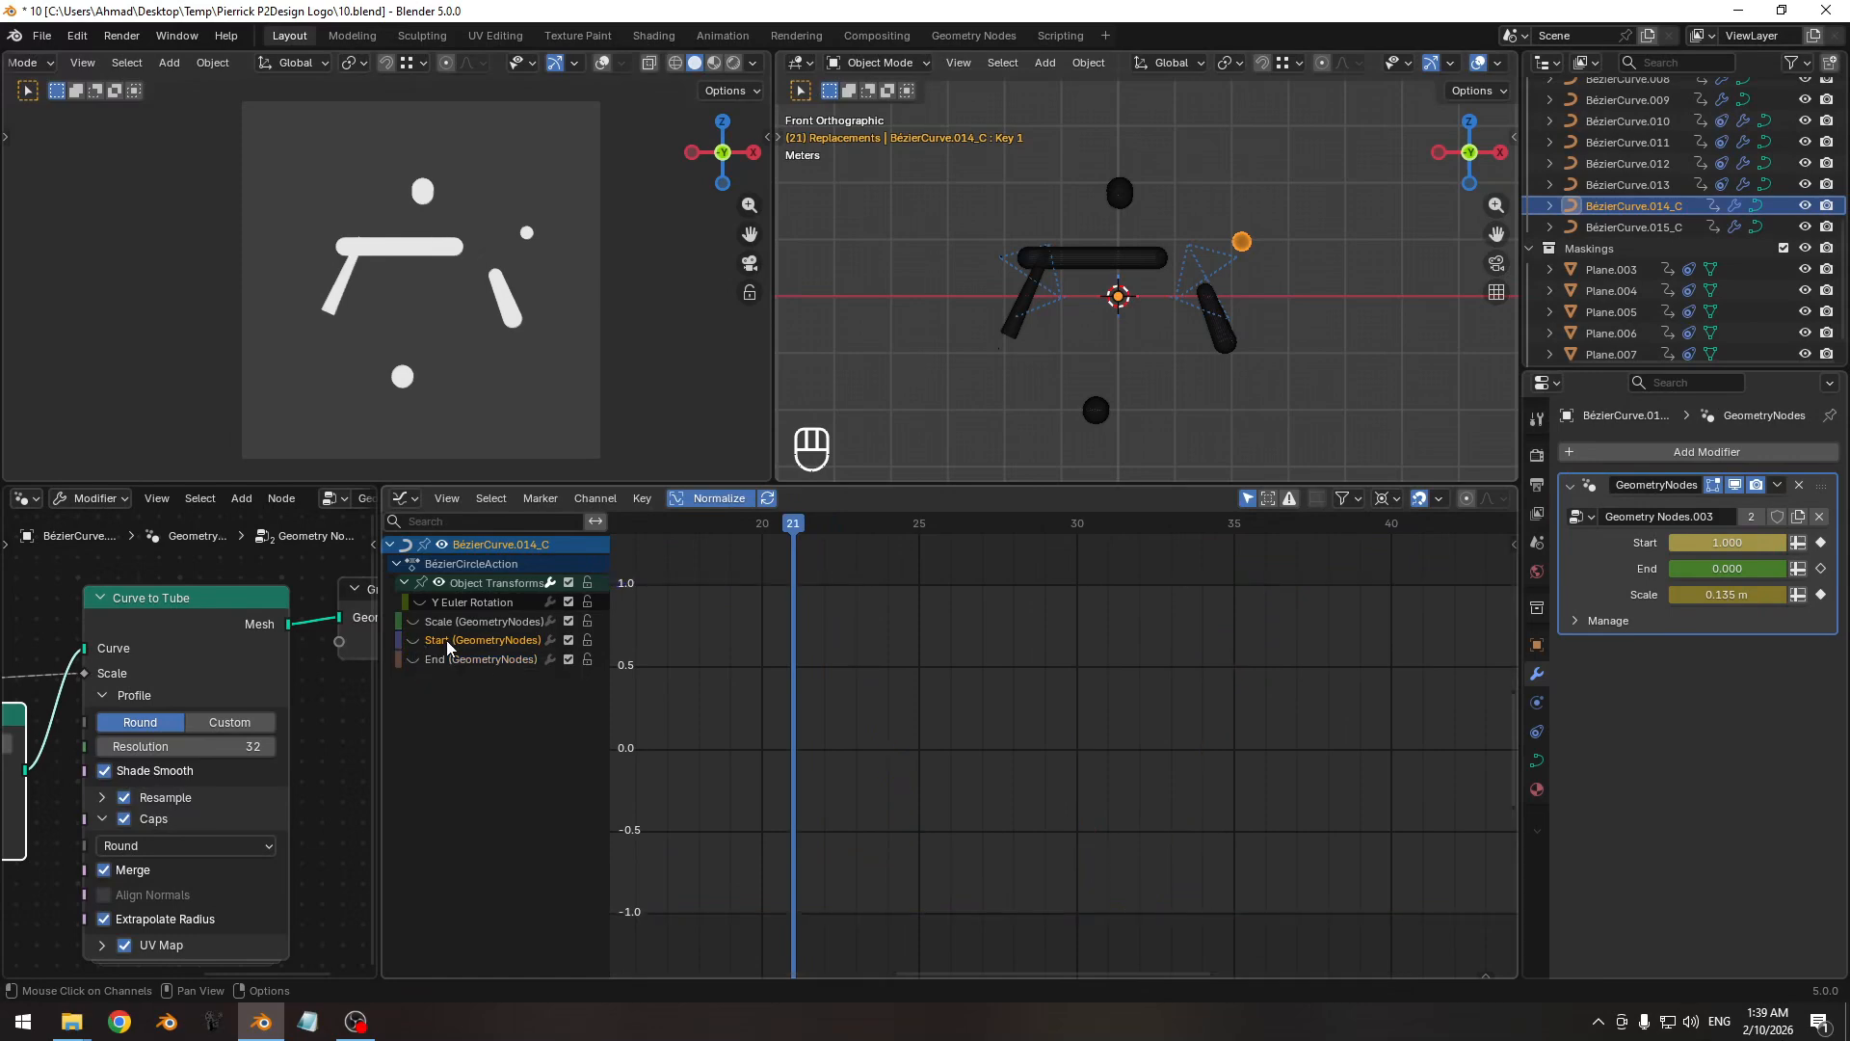
left_click_drag(447, 639, 476, 667)
key("x")
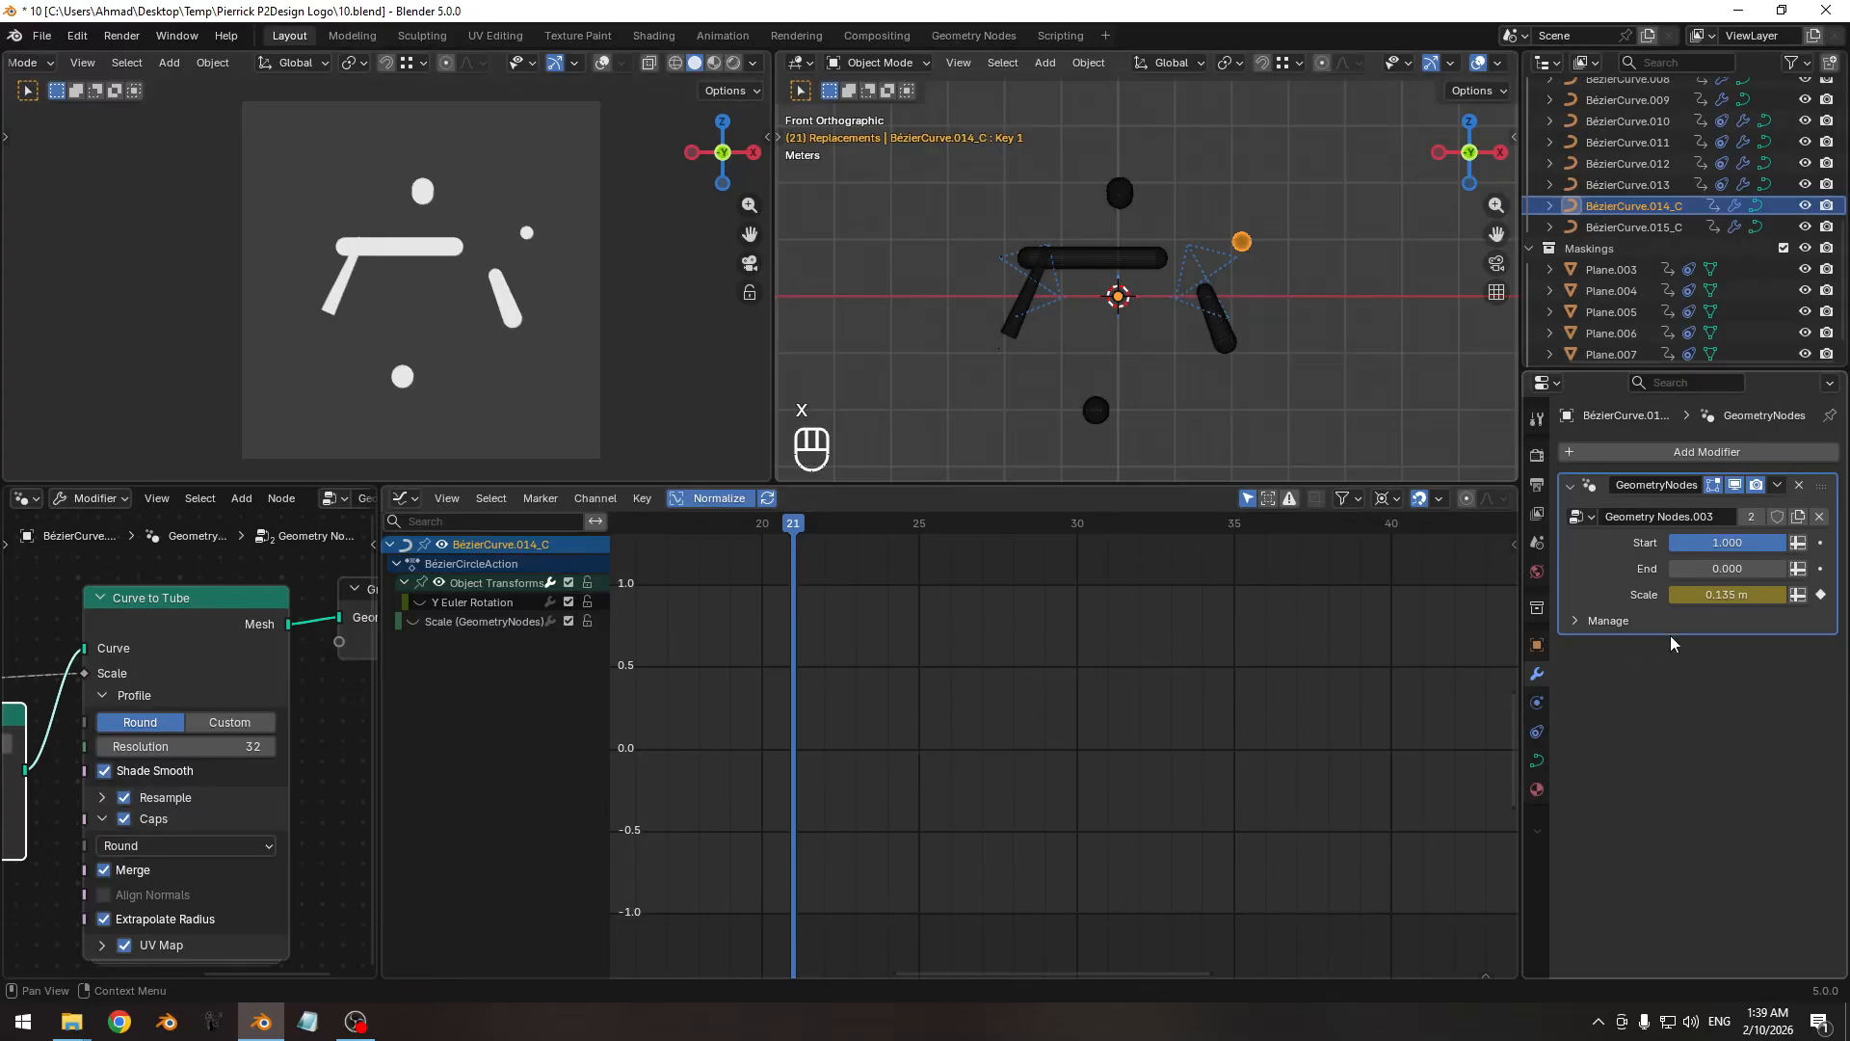
Set the Start and End values of the arc's Geometry Nodes modifier to 1.000 and keyframe Start at frame 21.
left_click_drag(1720, 542, 1675, 564)
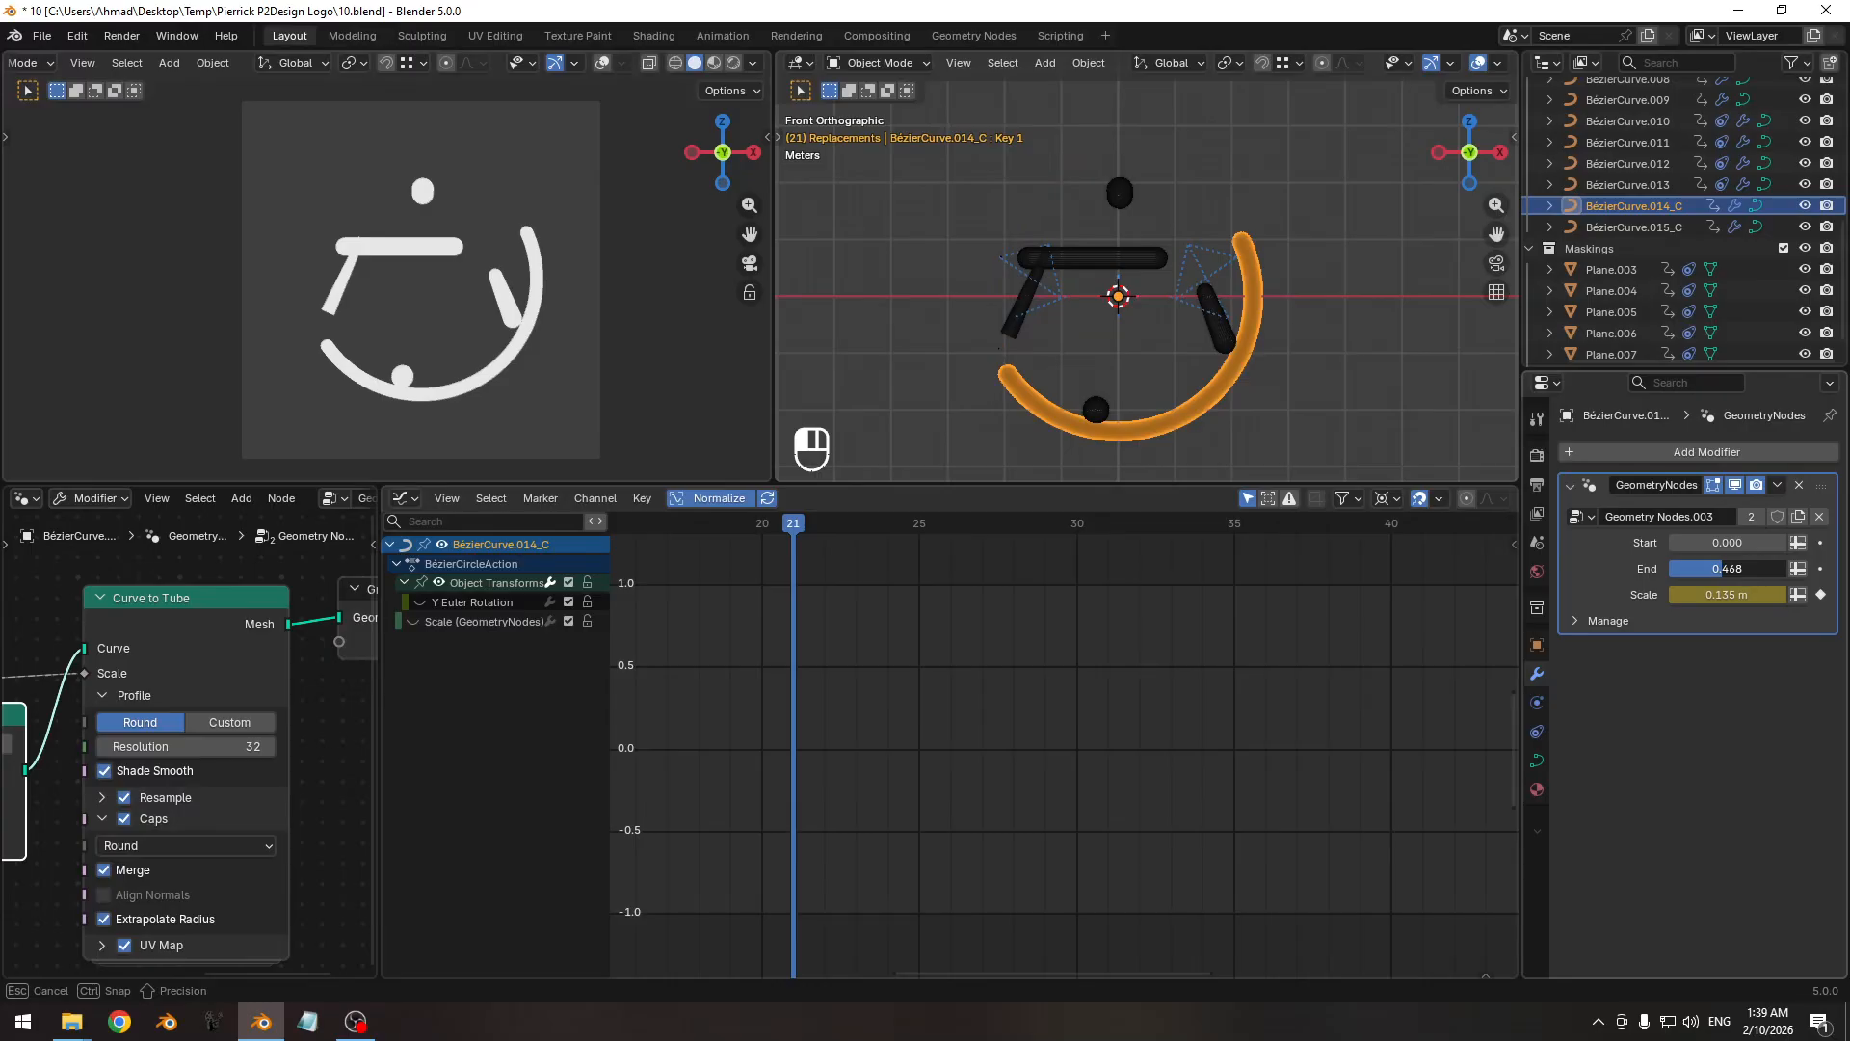
left_click_drag(1674, 565, 1790, 543)
right_click(1672, 569)
right_click(1690, 569)
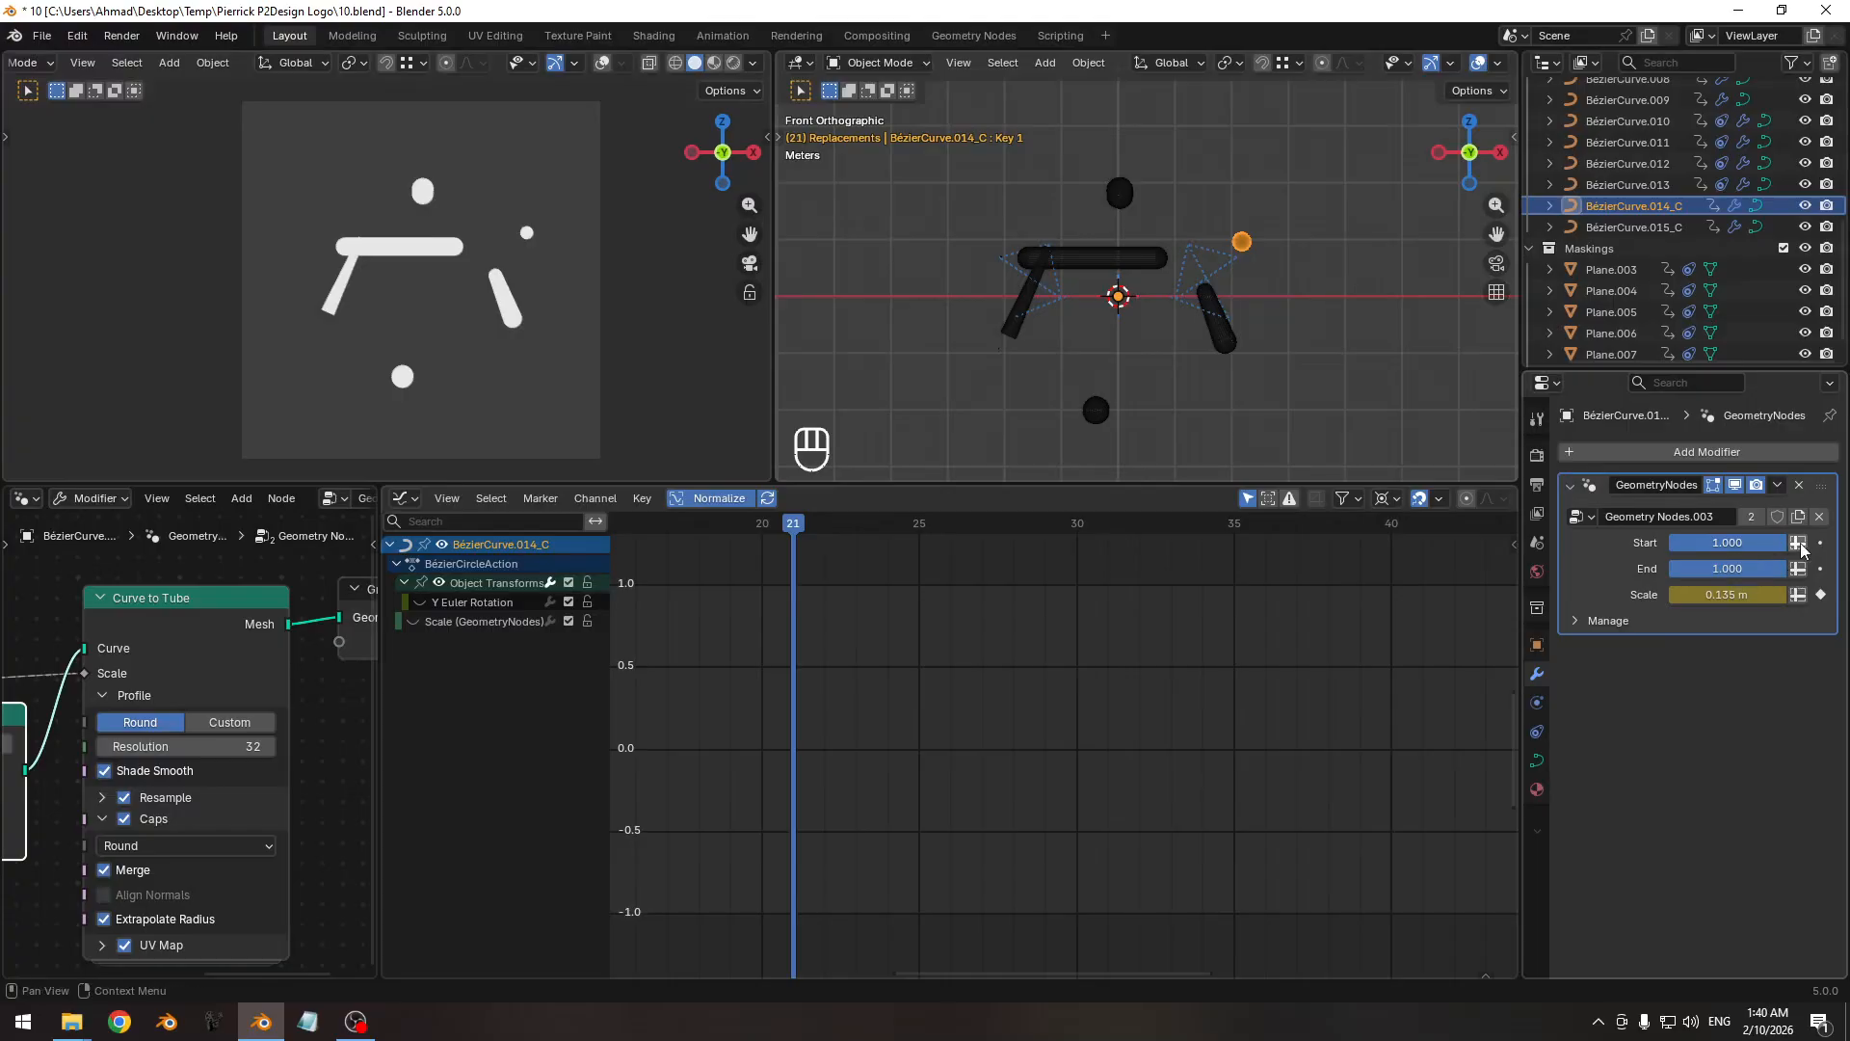
left_click(1820, 543)
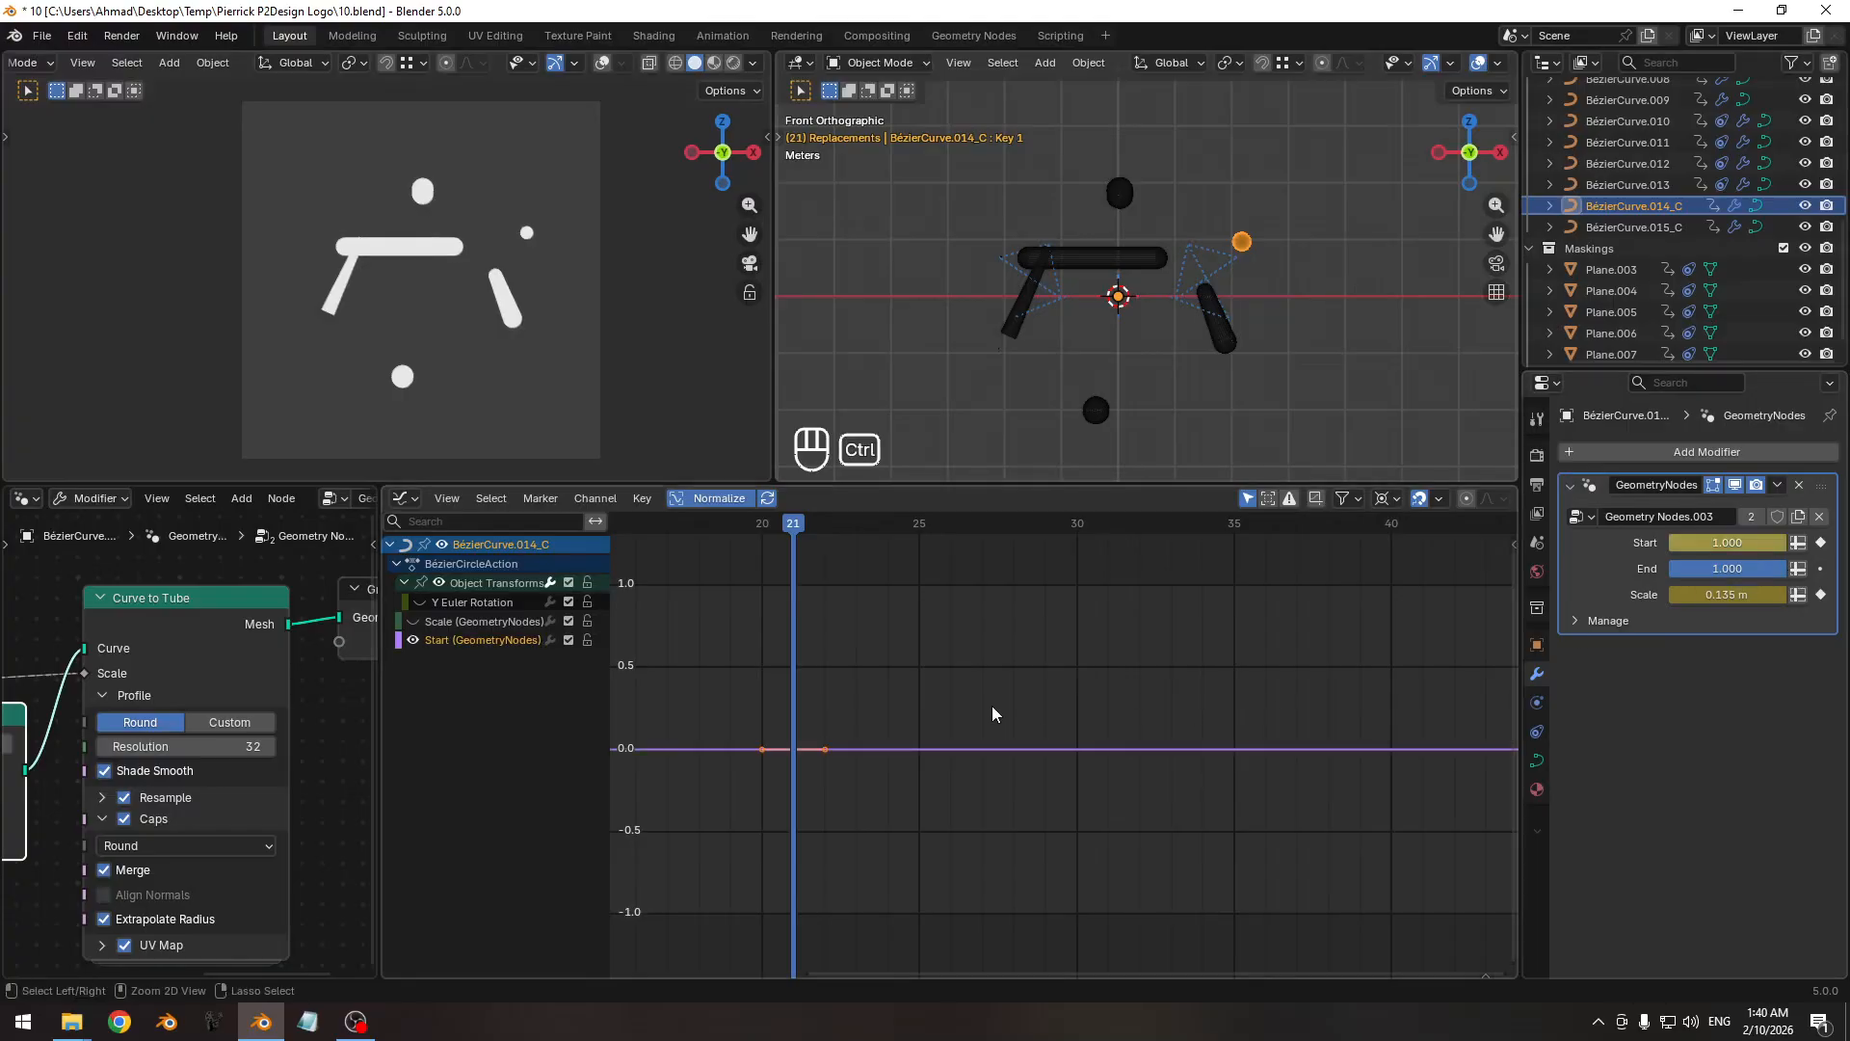
key("ctrl+v")
key("ctrl+z")
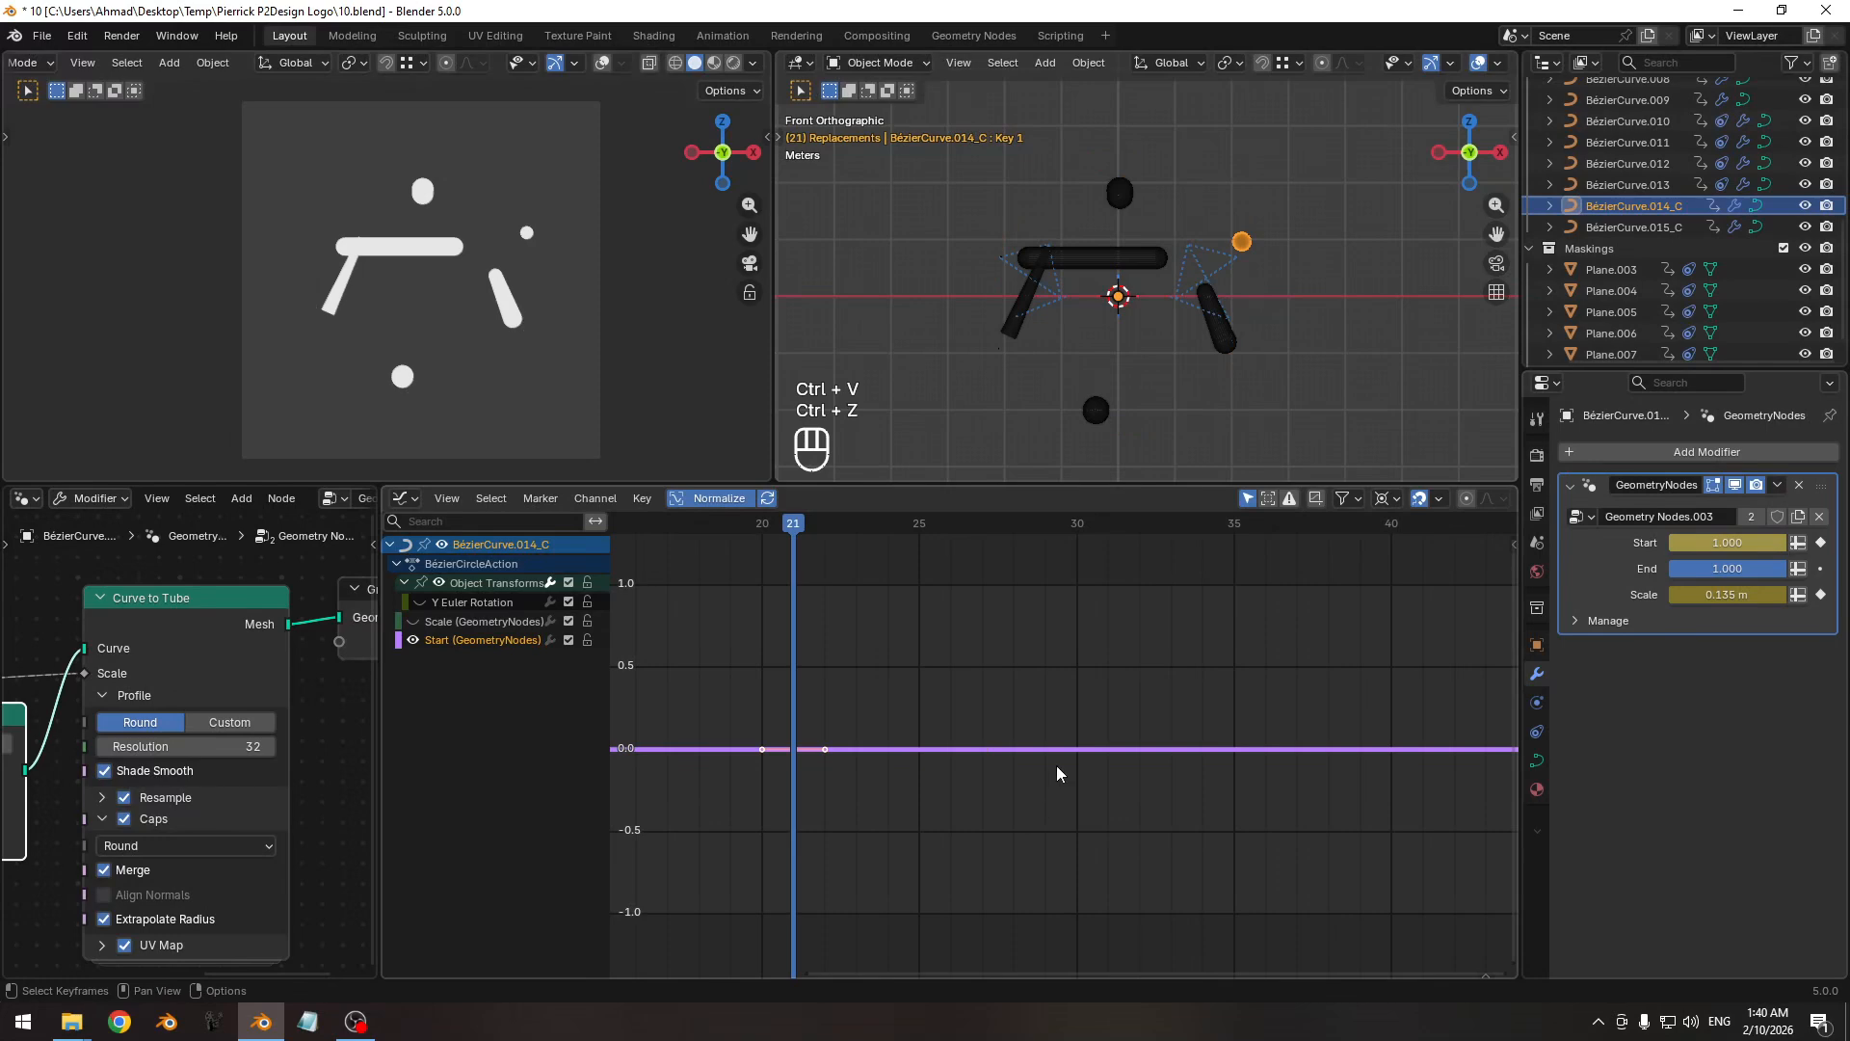
scroll(1056, 765, "down", 3)
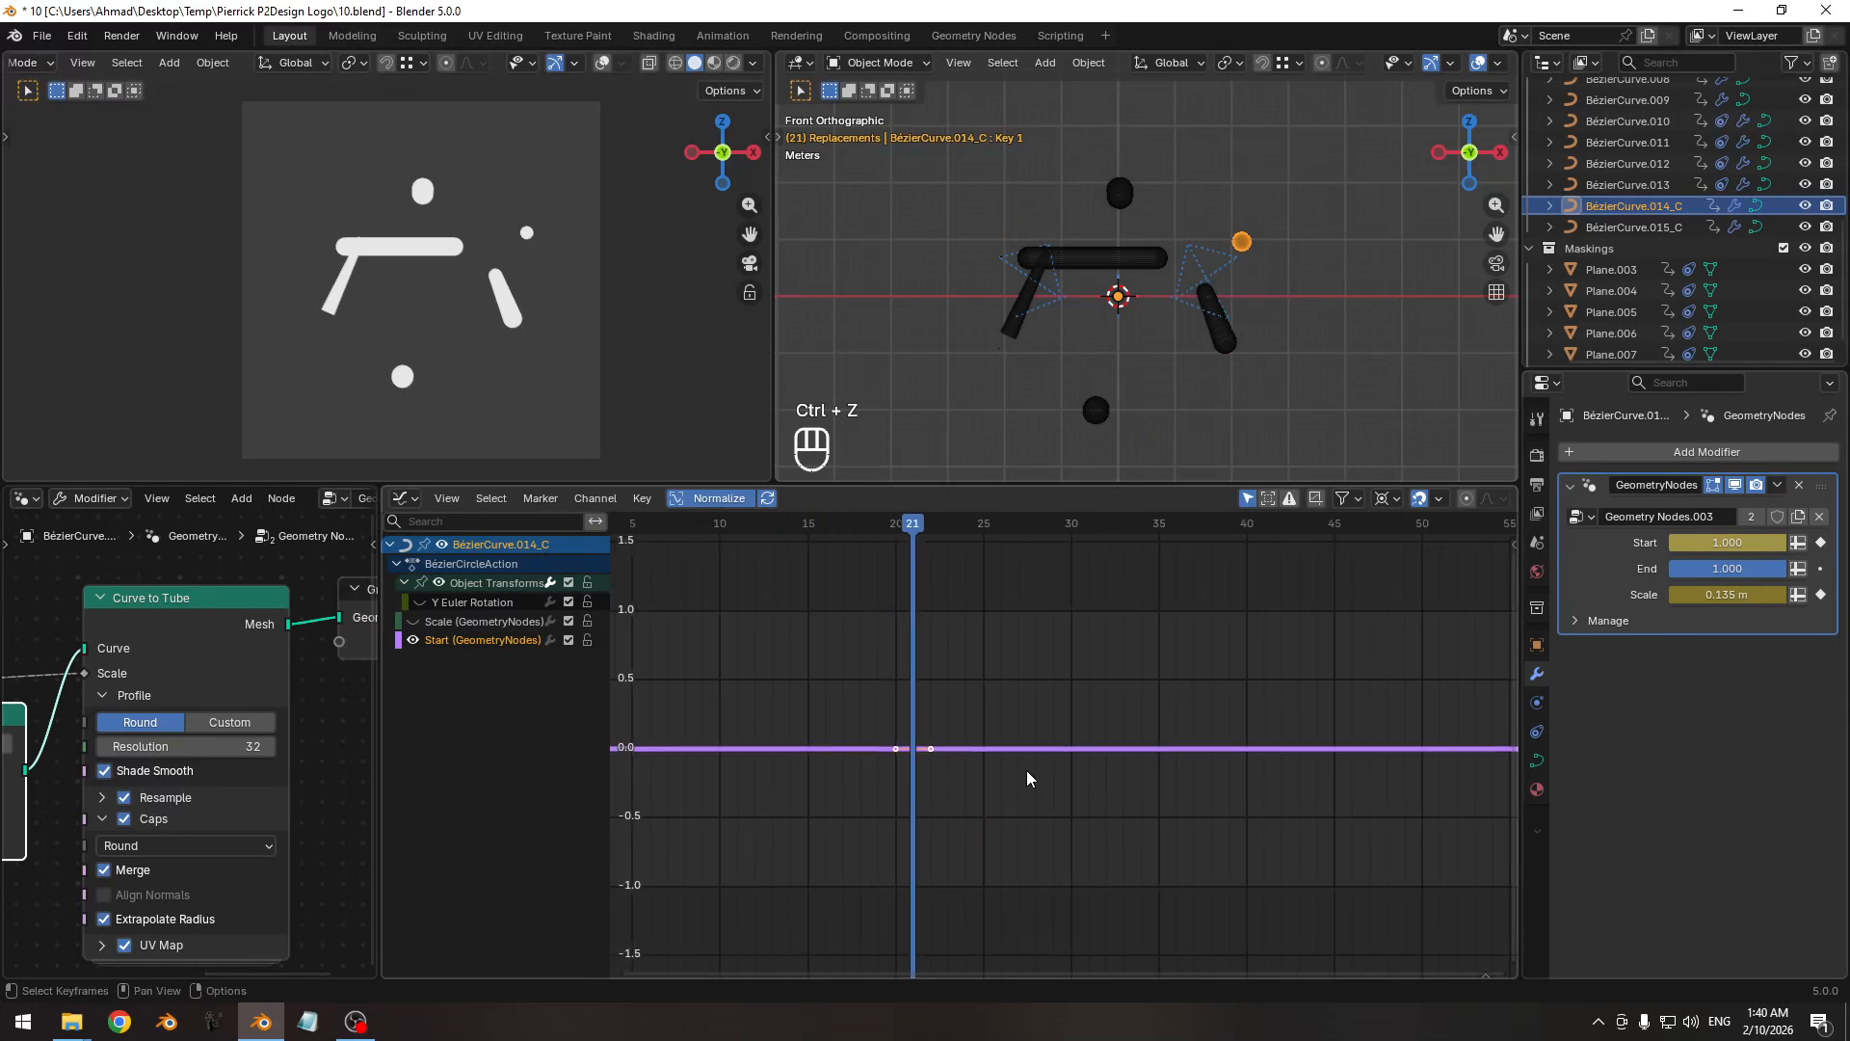
Go from frame 21 to frame 37 and examine how lowering the Start value affects the arc's length there.
key("Right")
key("Right")
key("Right")
key("Right")
key("Right")
key("Right")
key("Right")
key("Right")
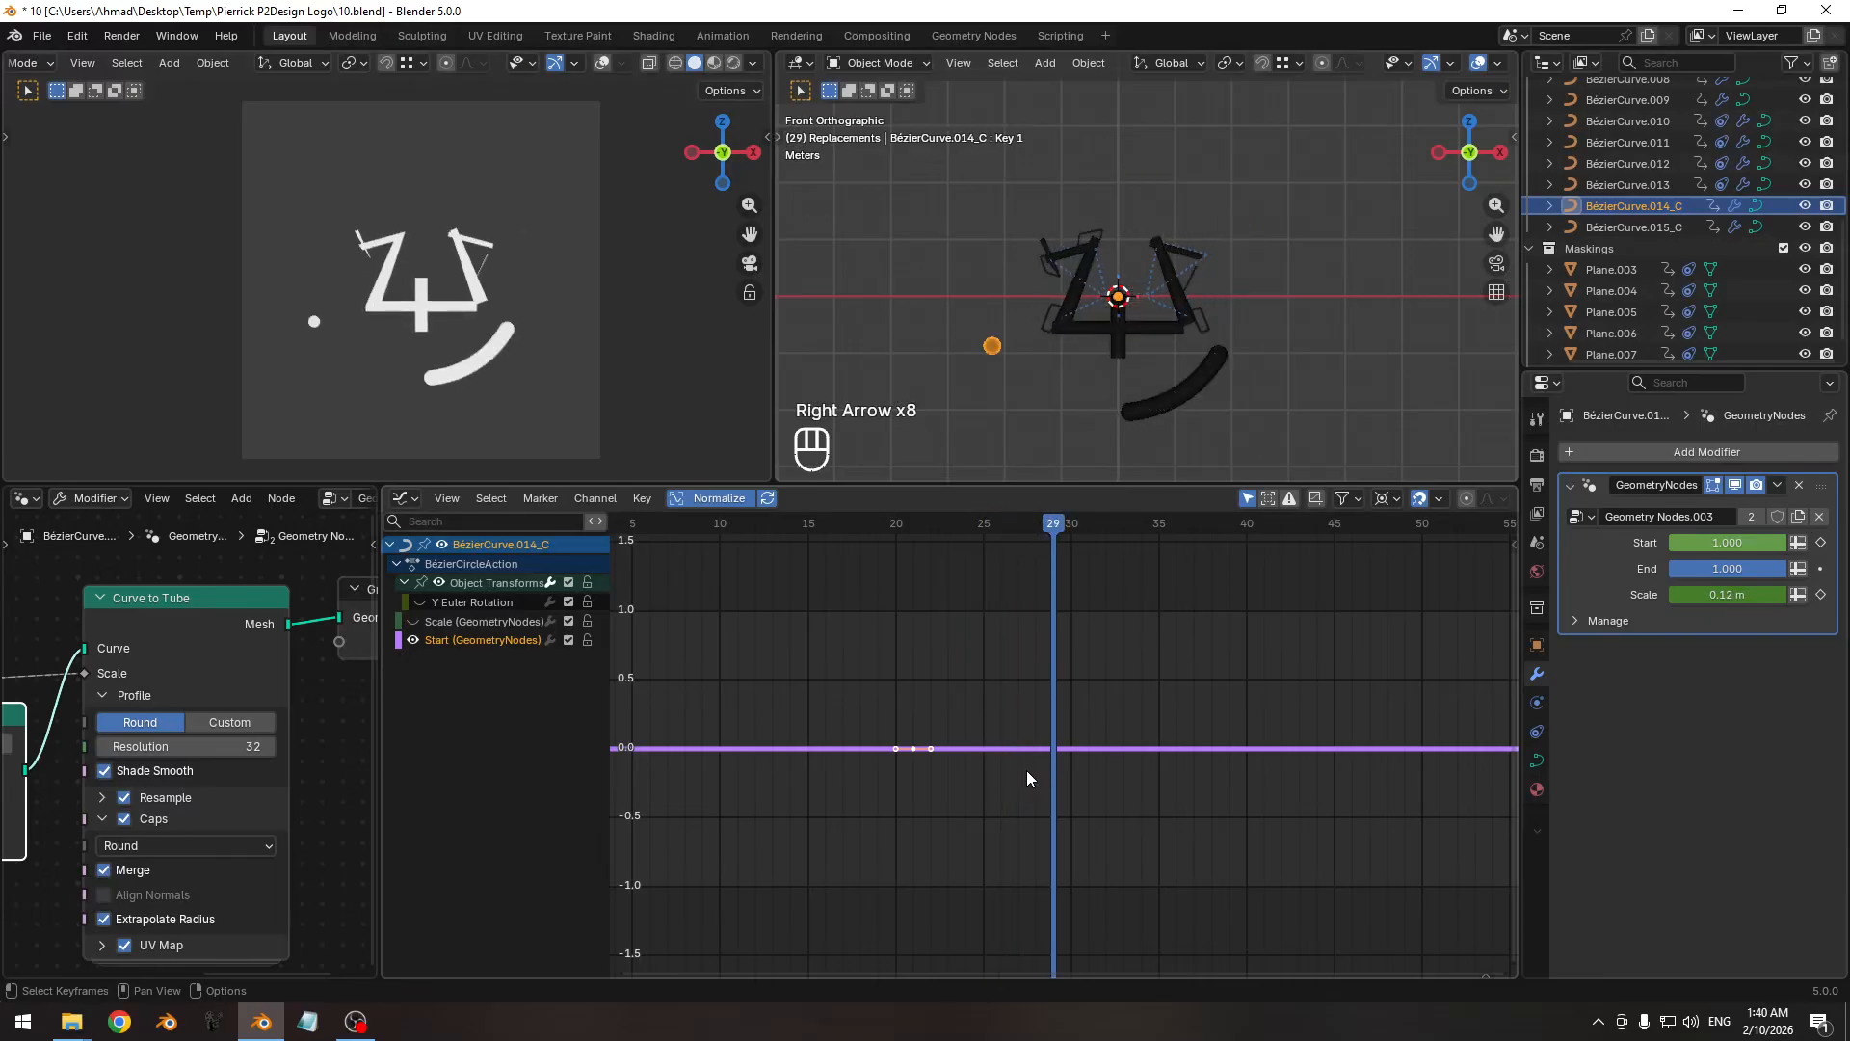
key("Right")
key("Right")
key("Right")
key("Right")
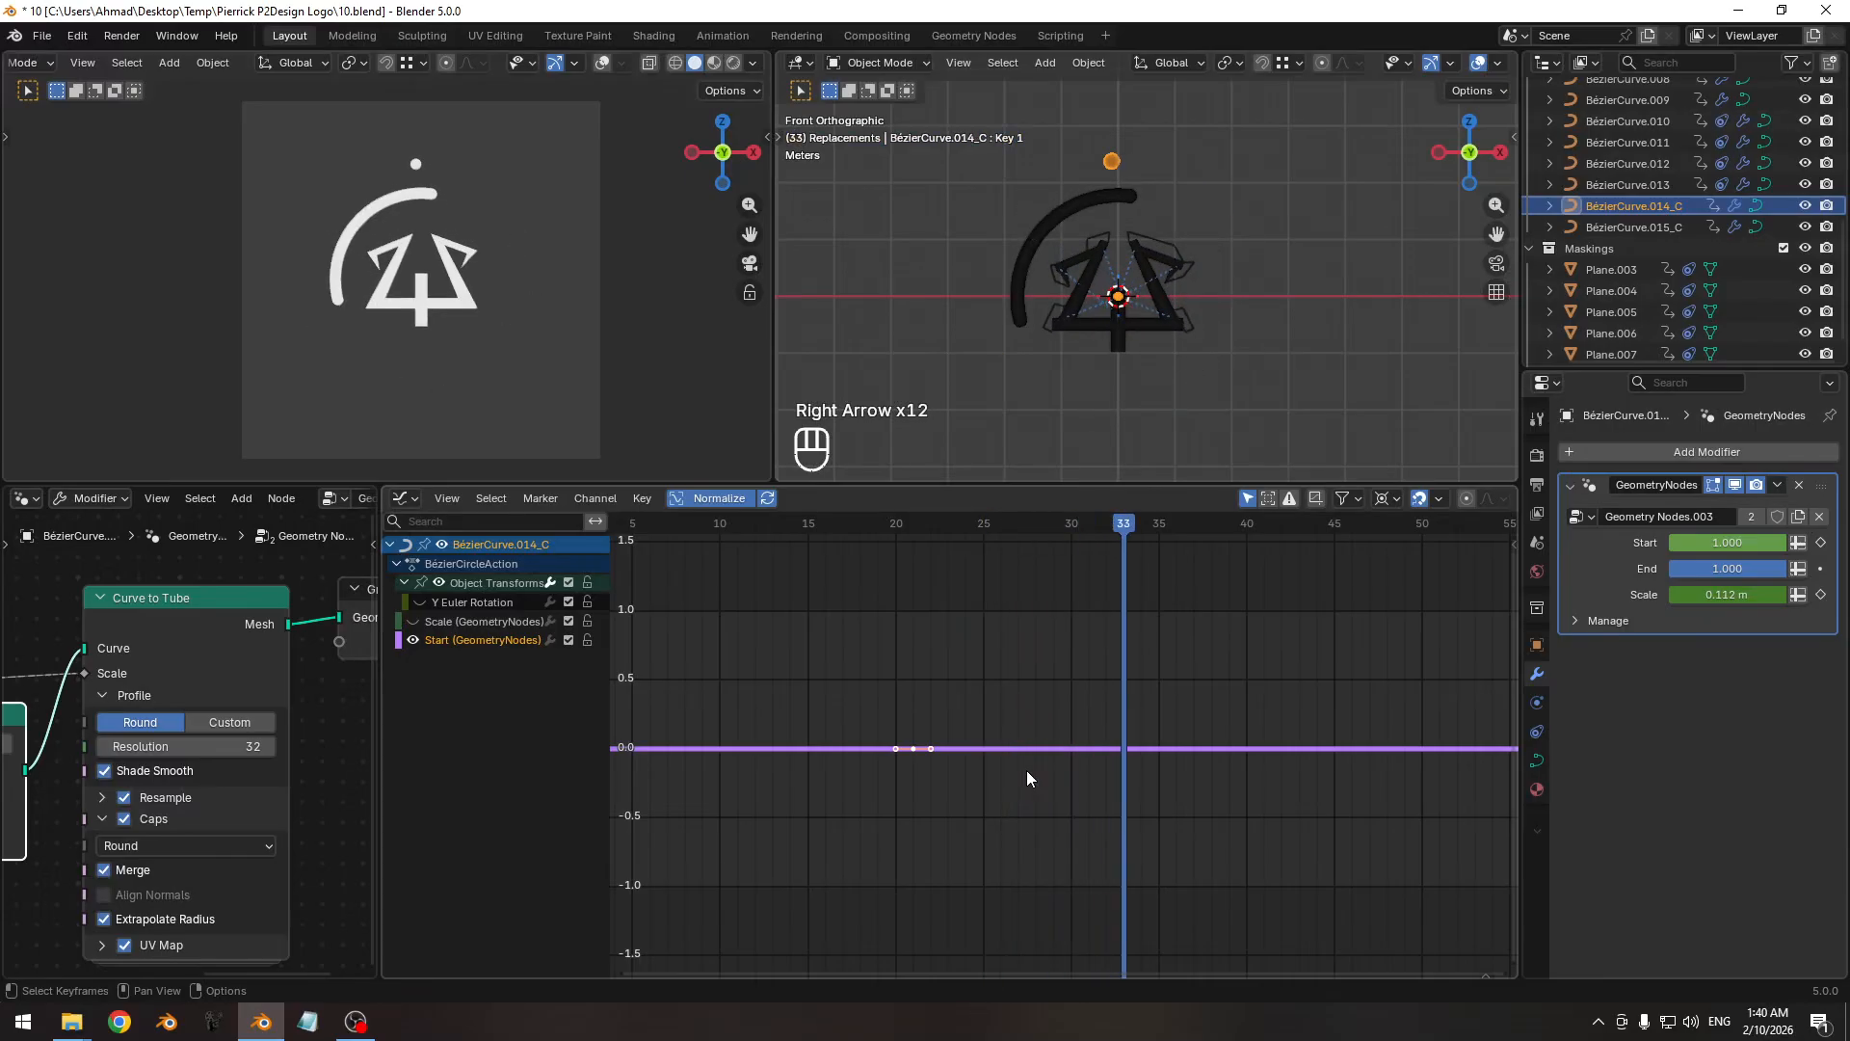
key("Right")
key("Right")
key("Right")
key("Right")
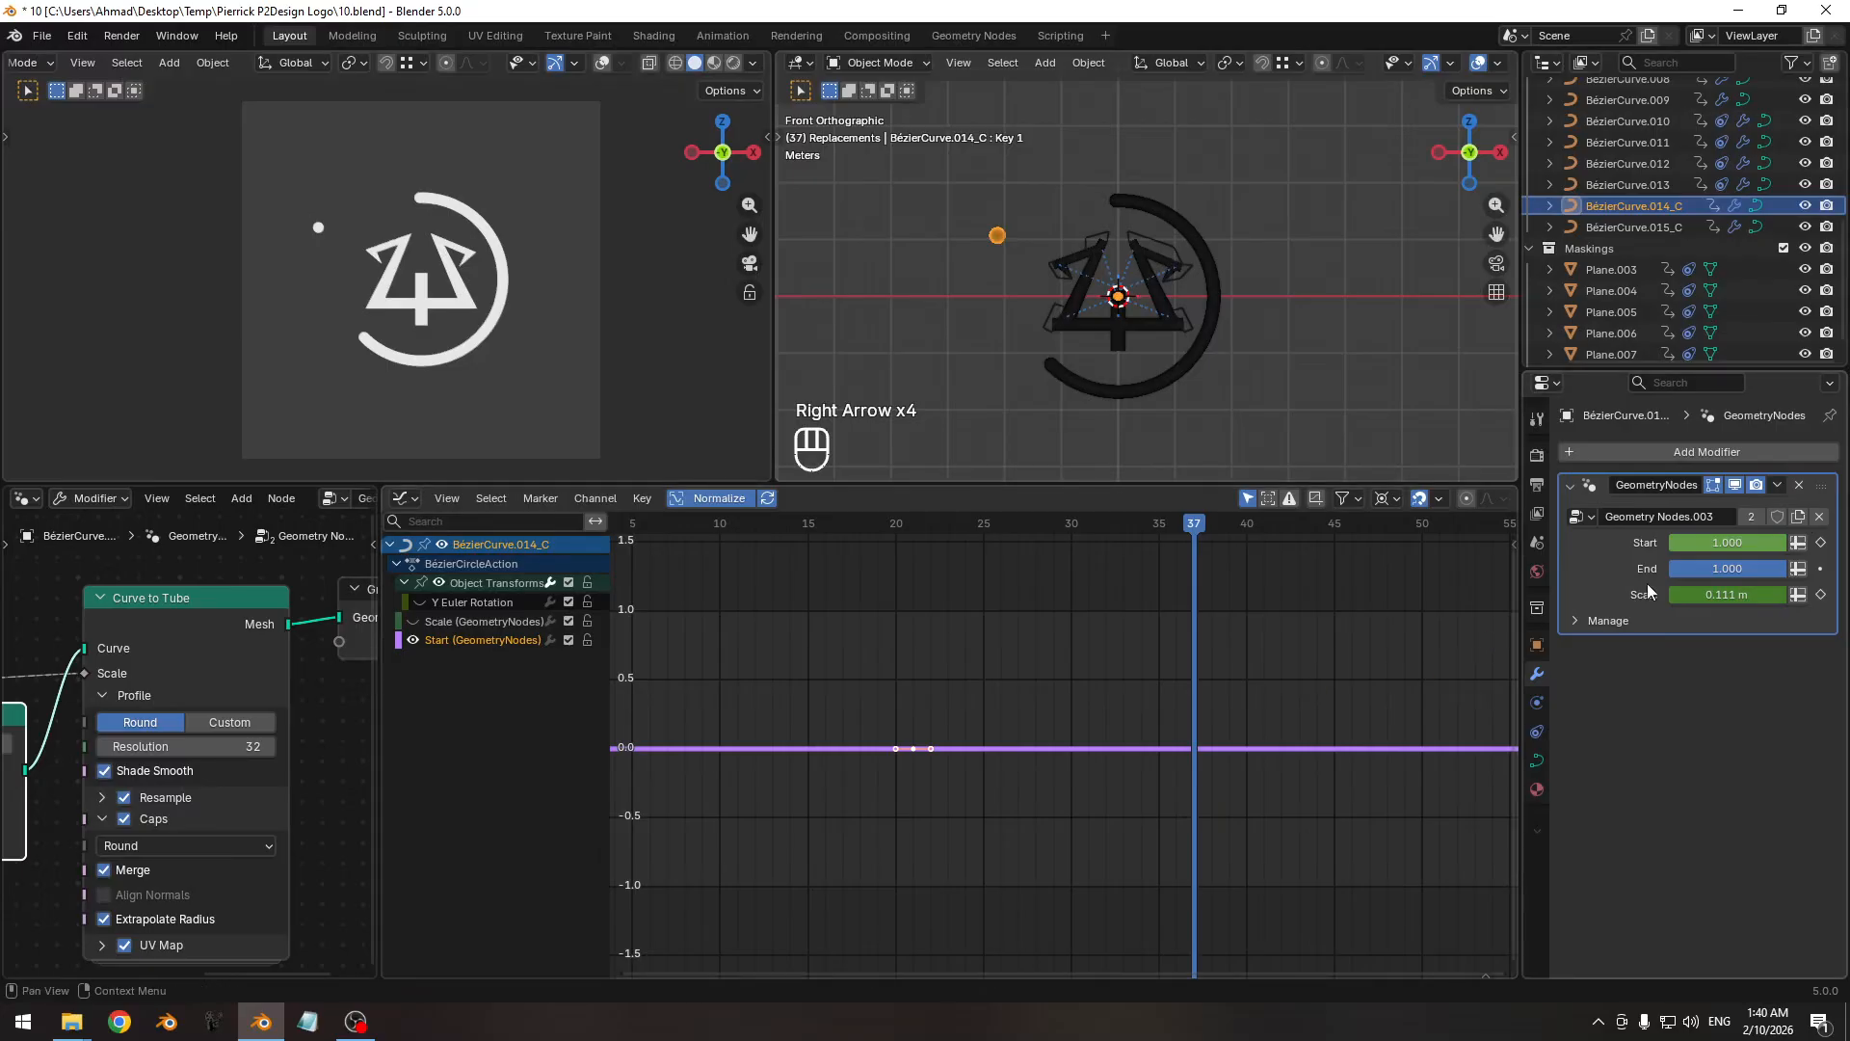
left_click_drag(1737, 542, 1638, 541)
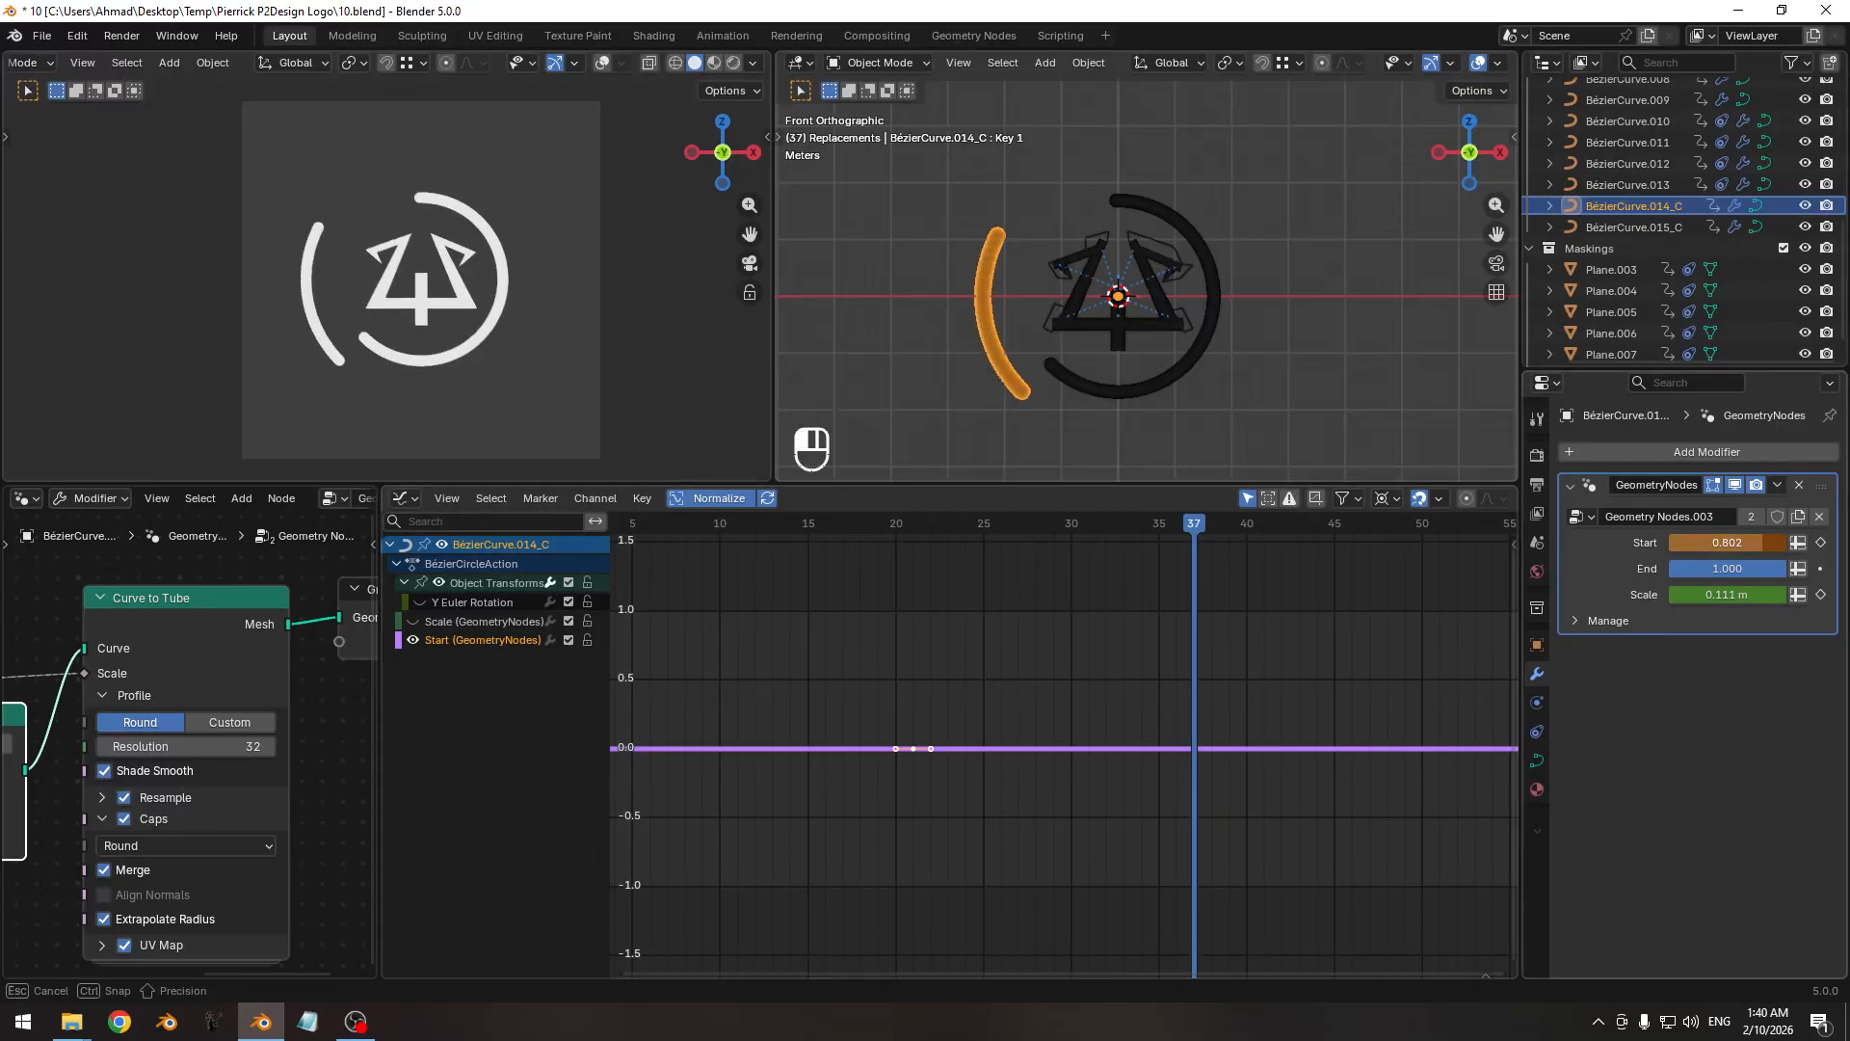
right_click(1737, 542)
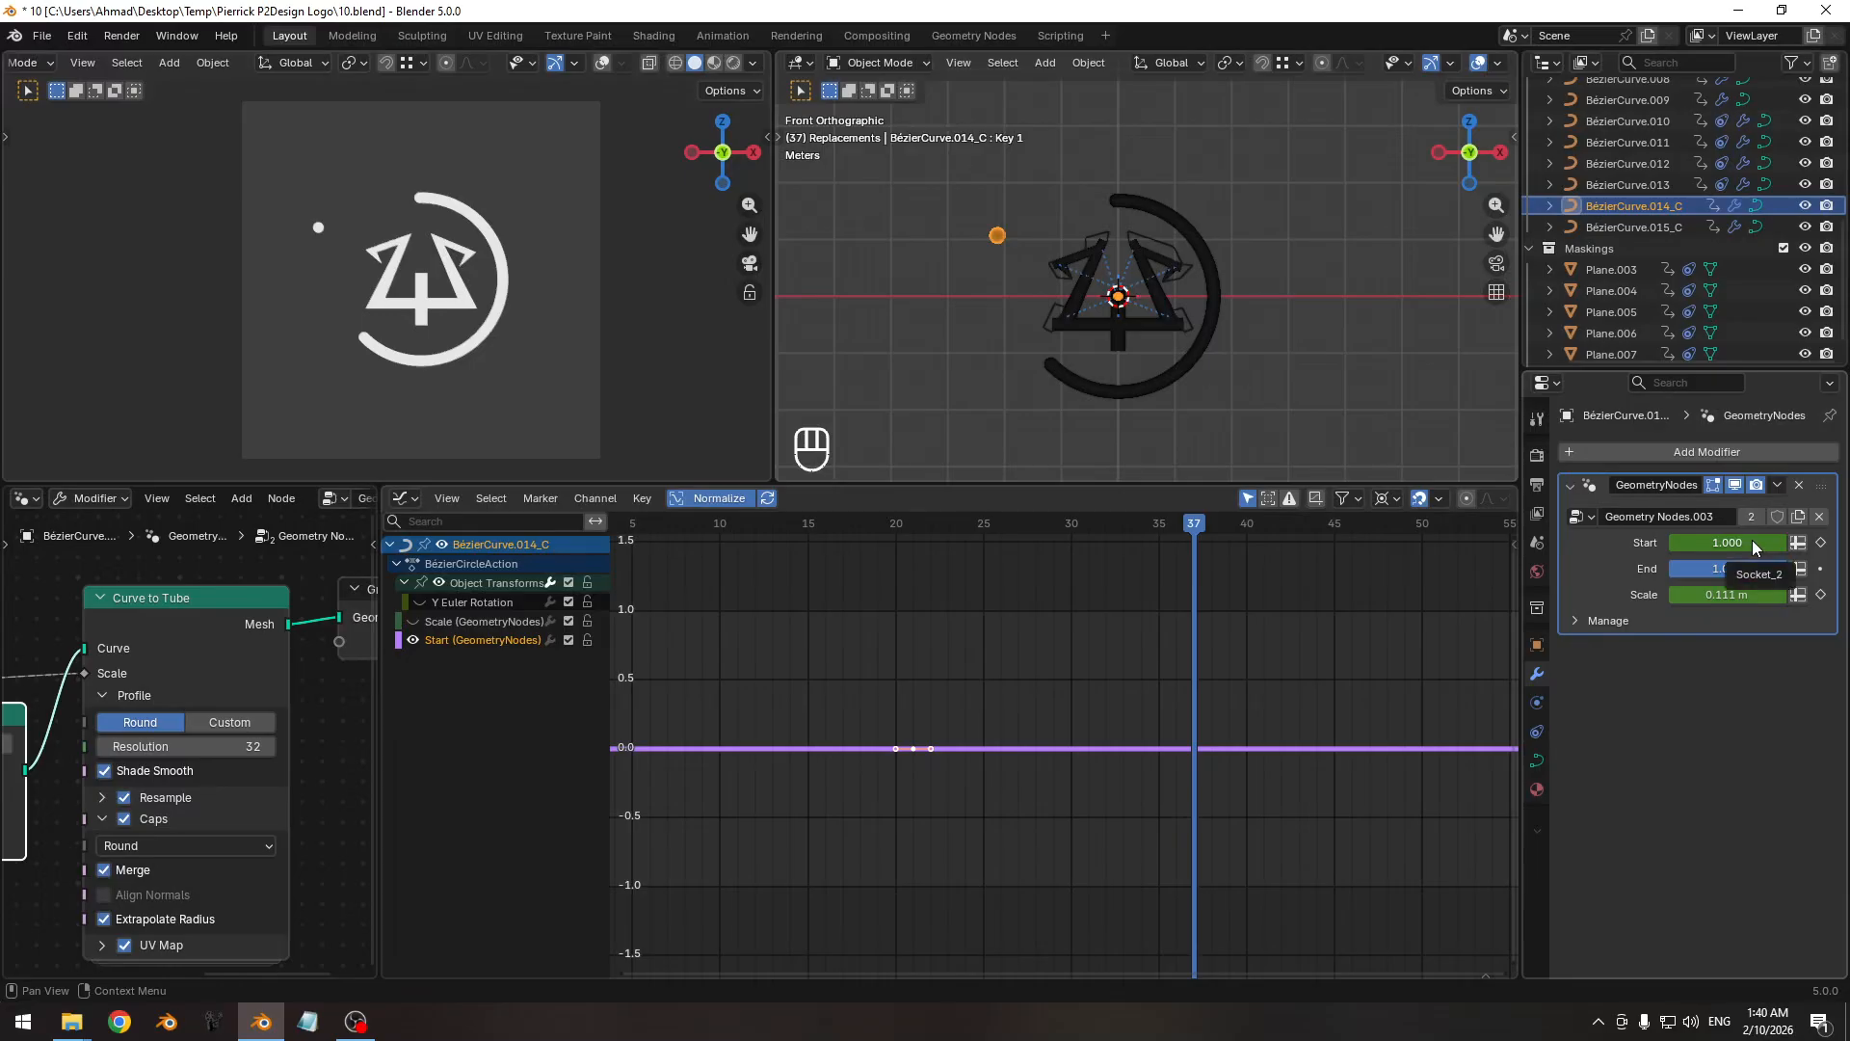
Return to frame 21 and examine how lowering the Start value affects the arc there.
left_click_drag(1152, 529, 917, 545)
left_click_drag(1726, 543, 1668, 542)
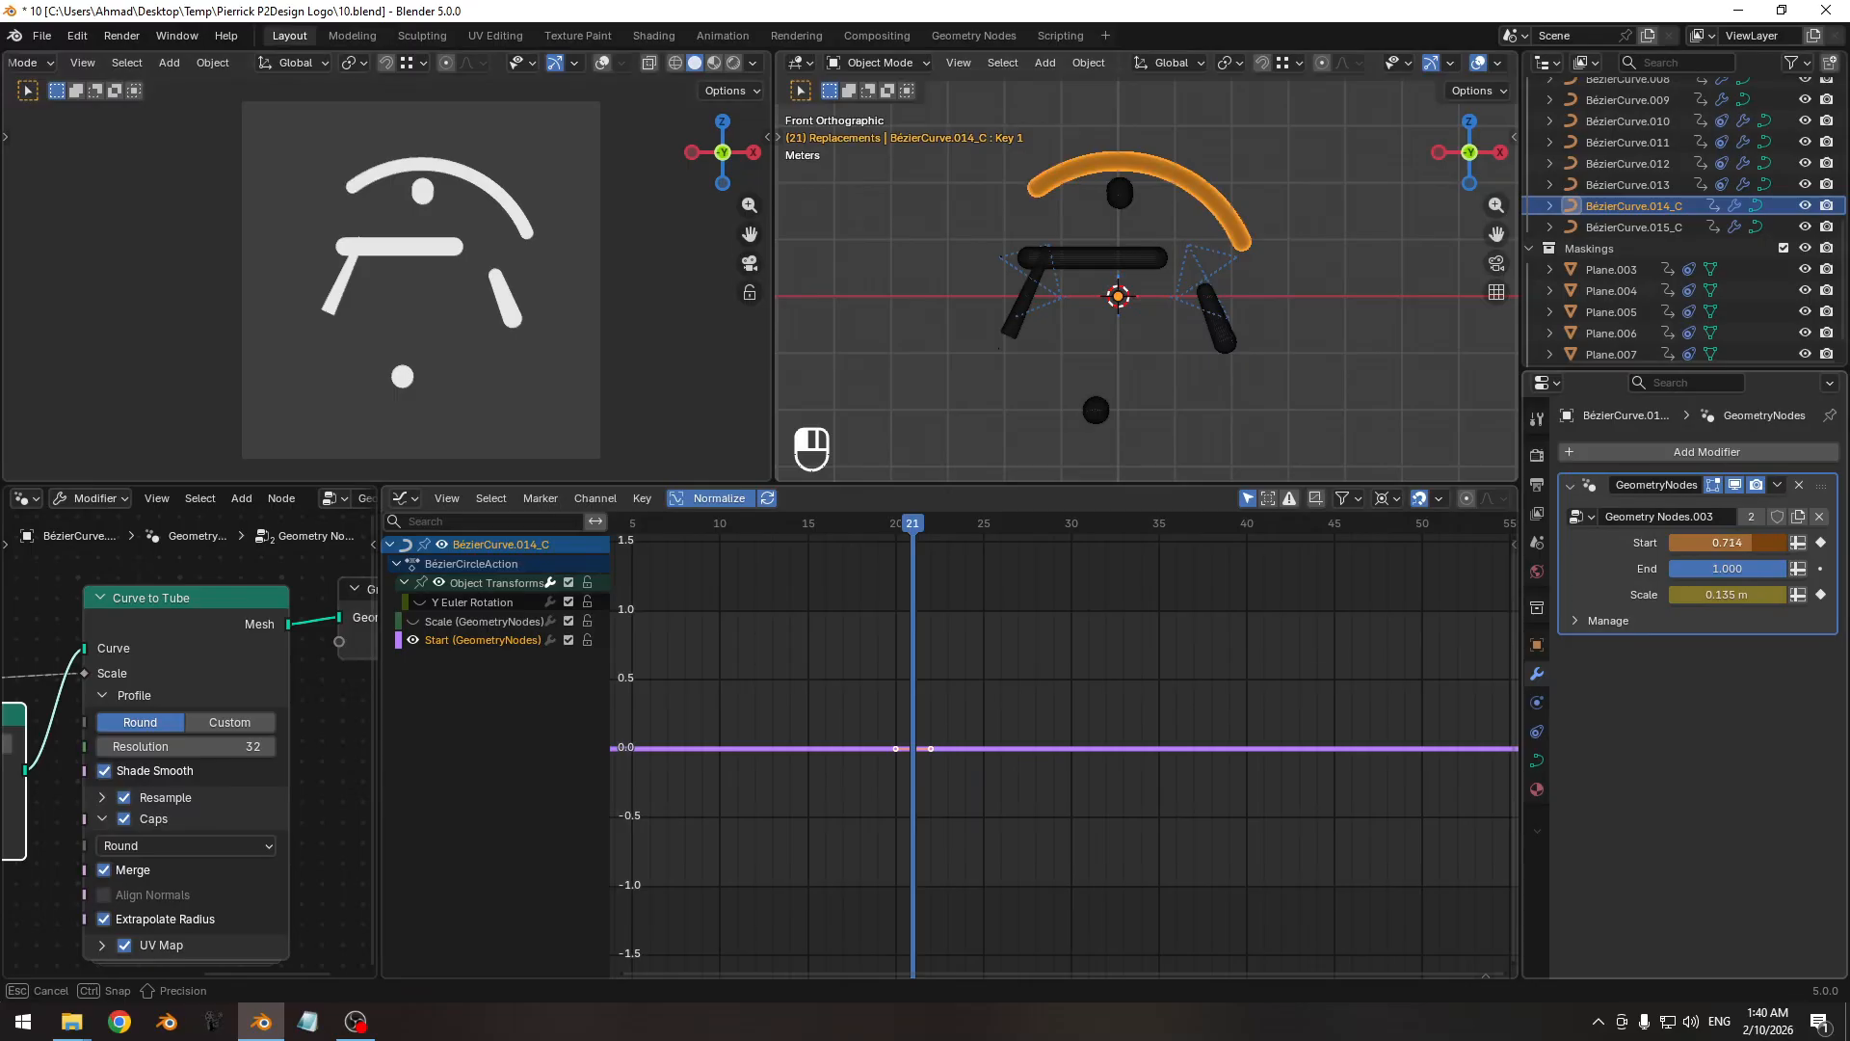
right_click(1753, 544)
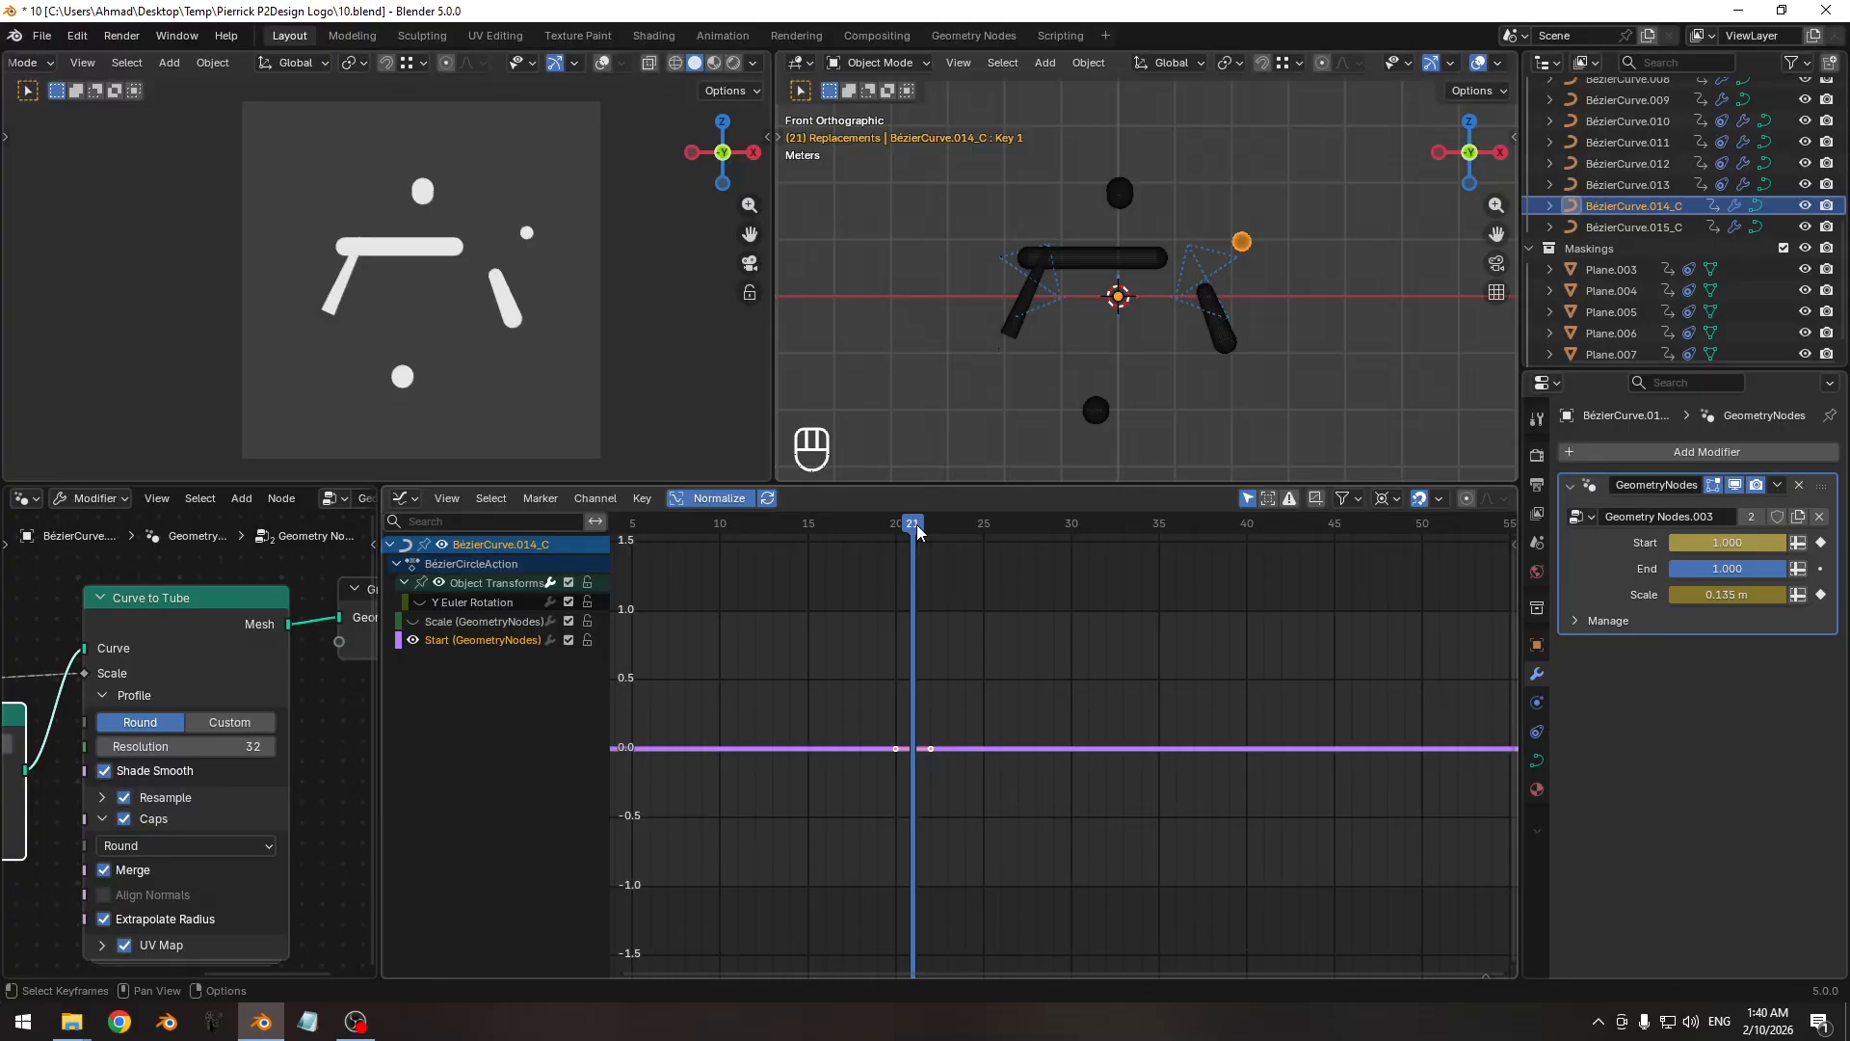
Set the arc's Start value to 0.8 at frame 37, keyframe it, and save the file.
mouse_move(917, 531)
left_mouse_down()
mouse_move(983, 540)
mouse_move(915, 540)
left_mouse_up()
key("Right")
key("Right")
key("Right")
key("Right")
key("Right")
key("Right")
key("Right")
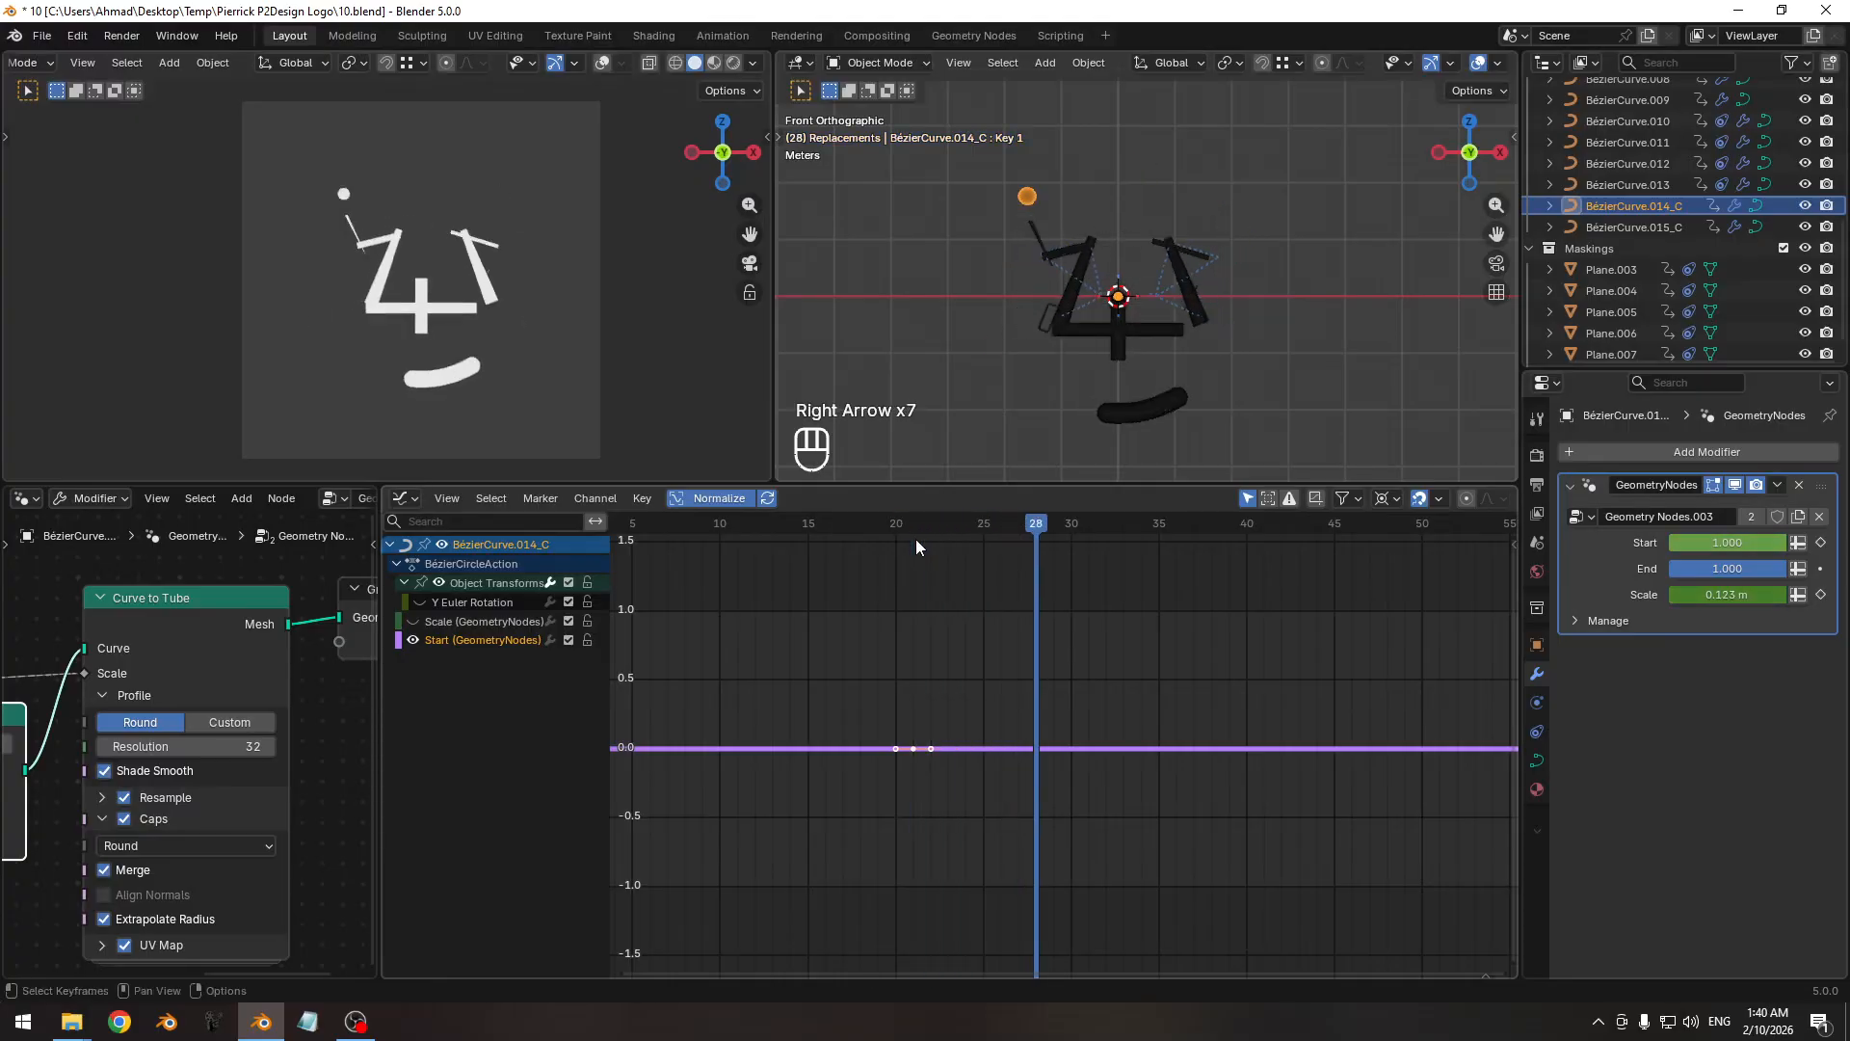
key("Right")
key("Right")
key("Right")
key("Right")
key("Right")
key("Right")
key("Right")
key("Right")
key("Right")
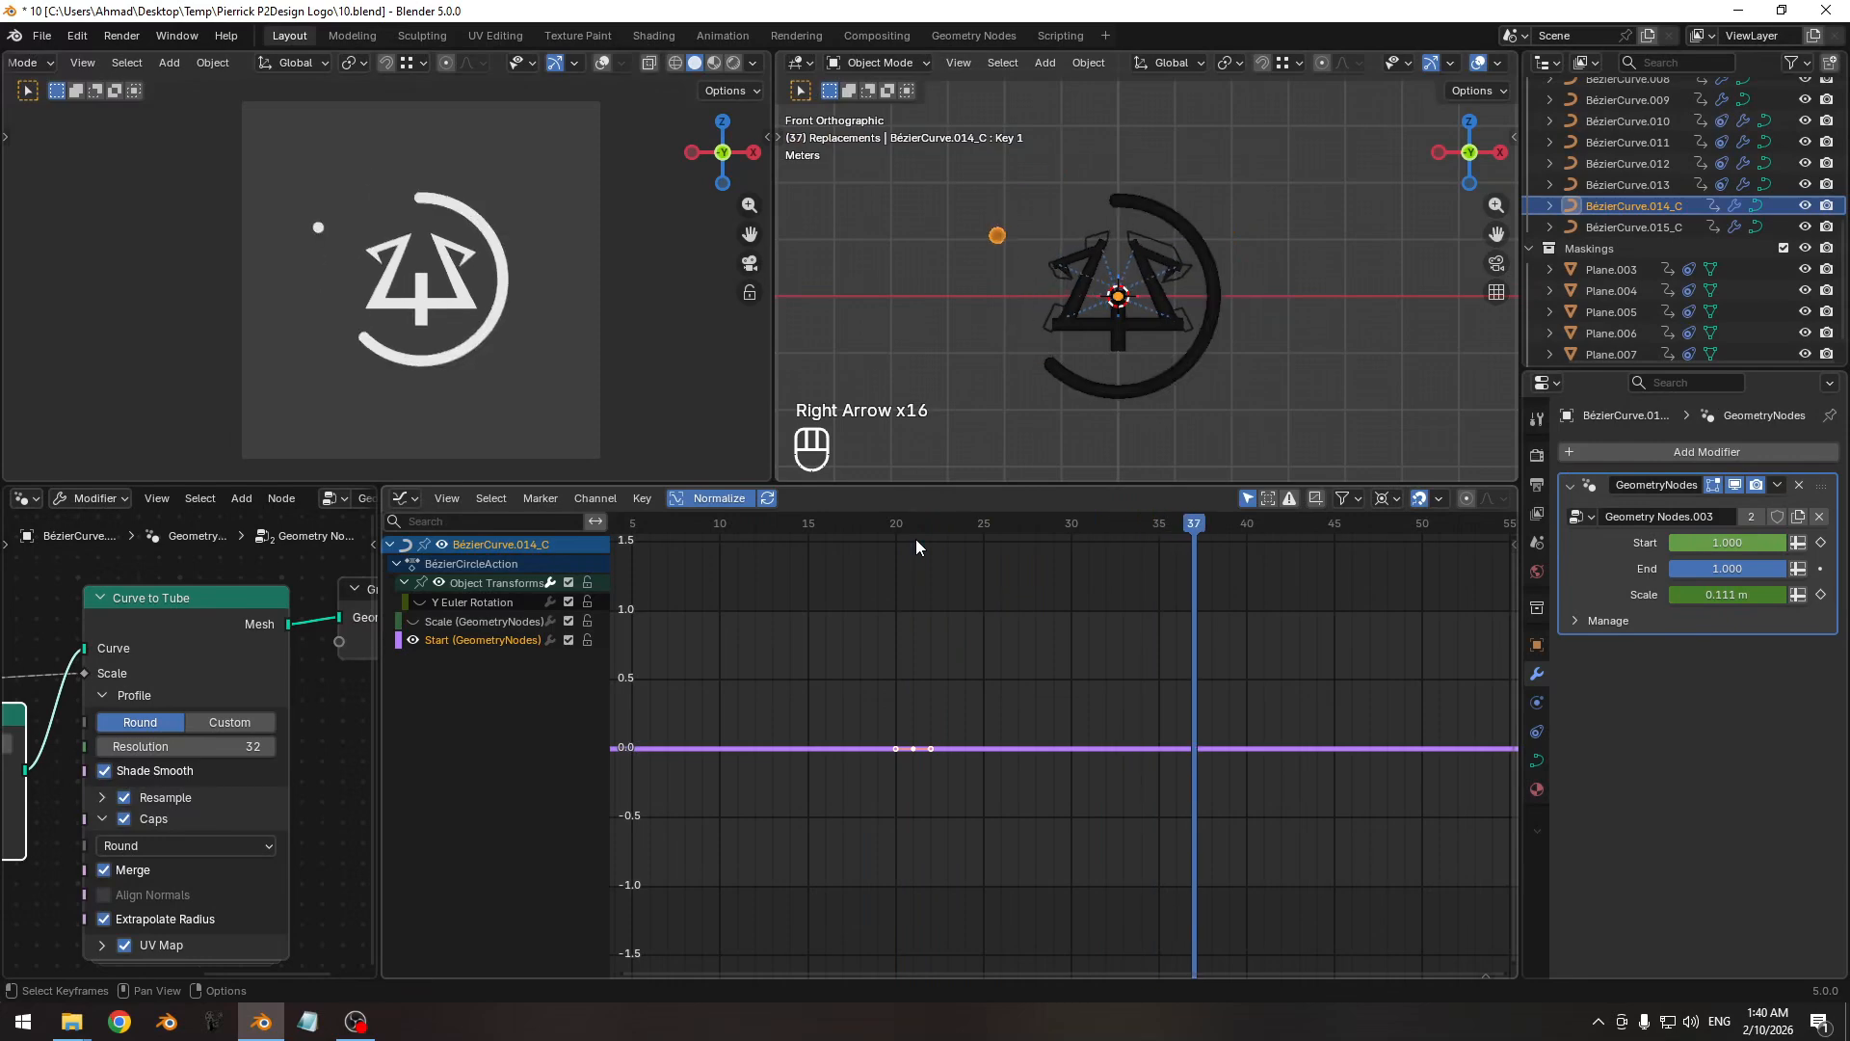
left_click_drag(1725, 542, 1694, 543, "shift")
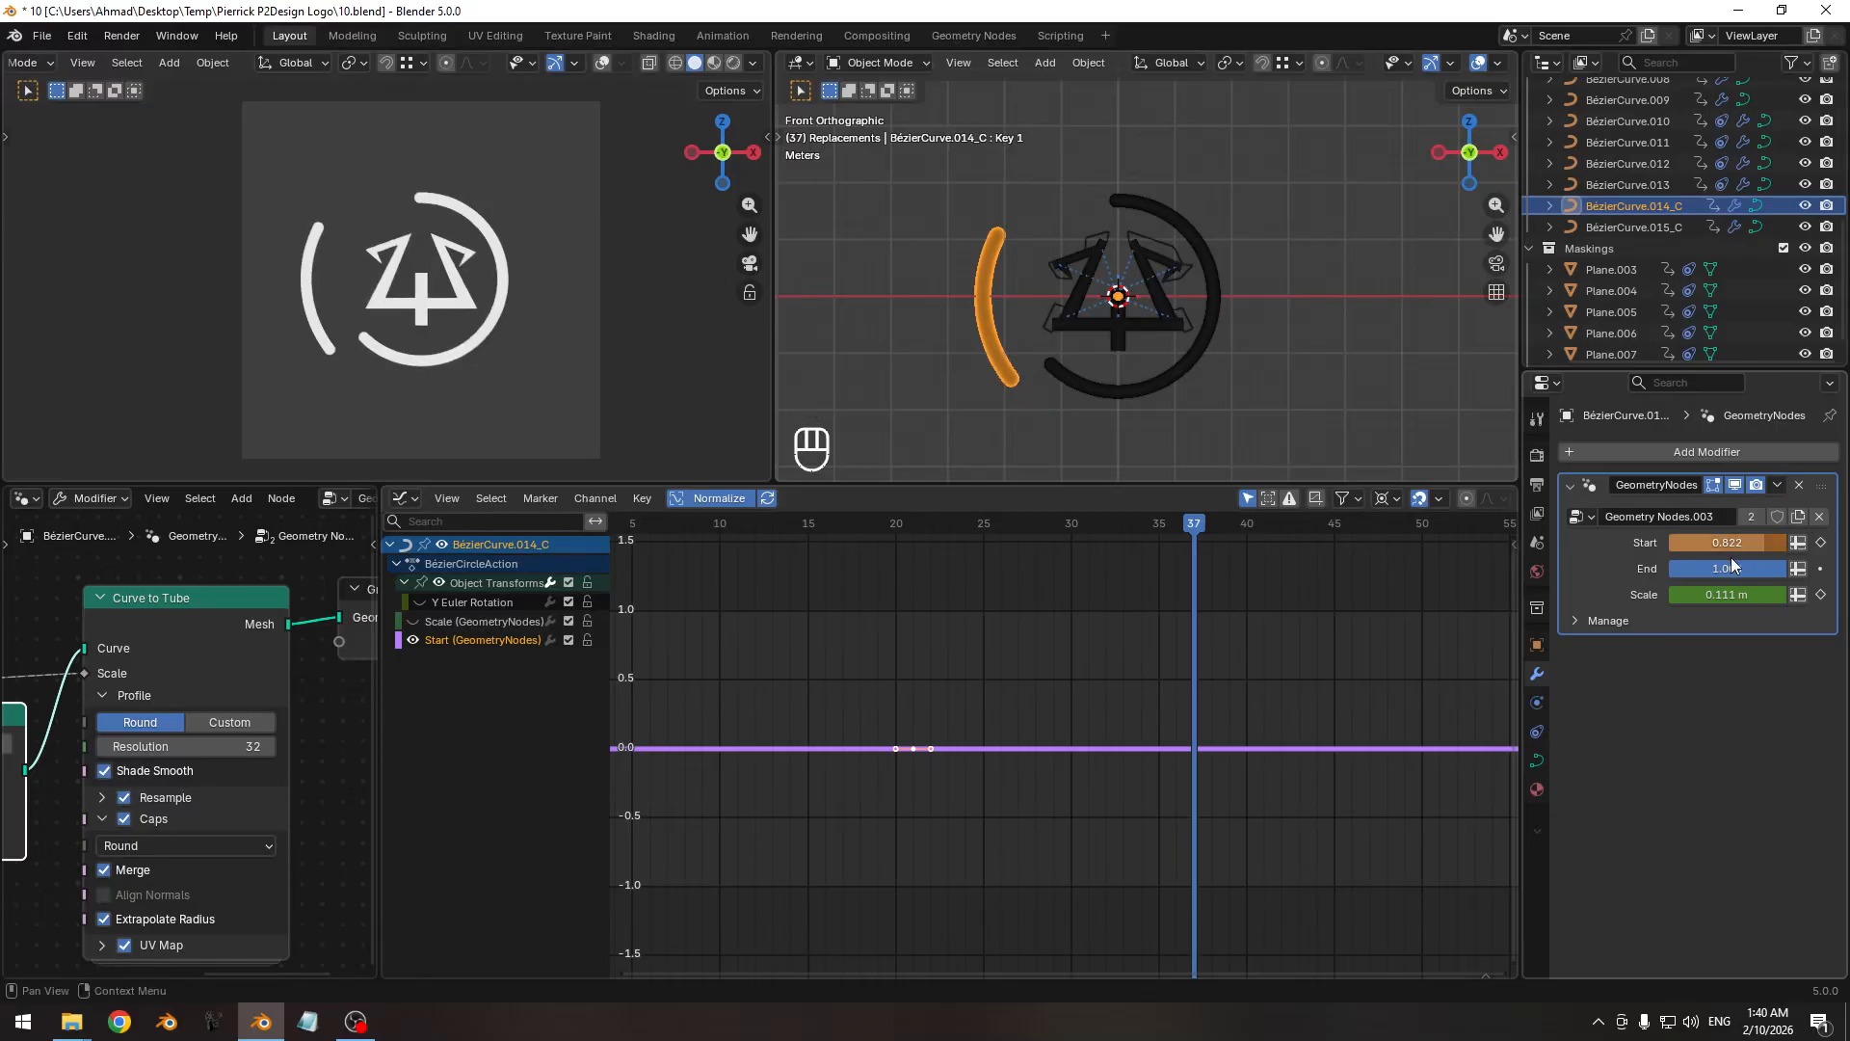
left_click(1728, 541)
type("0.8")
key("Return")
left_click(1822, 544)
key("Home")
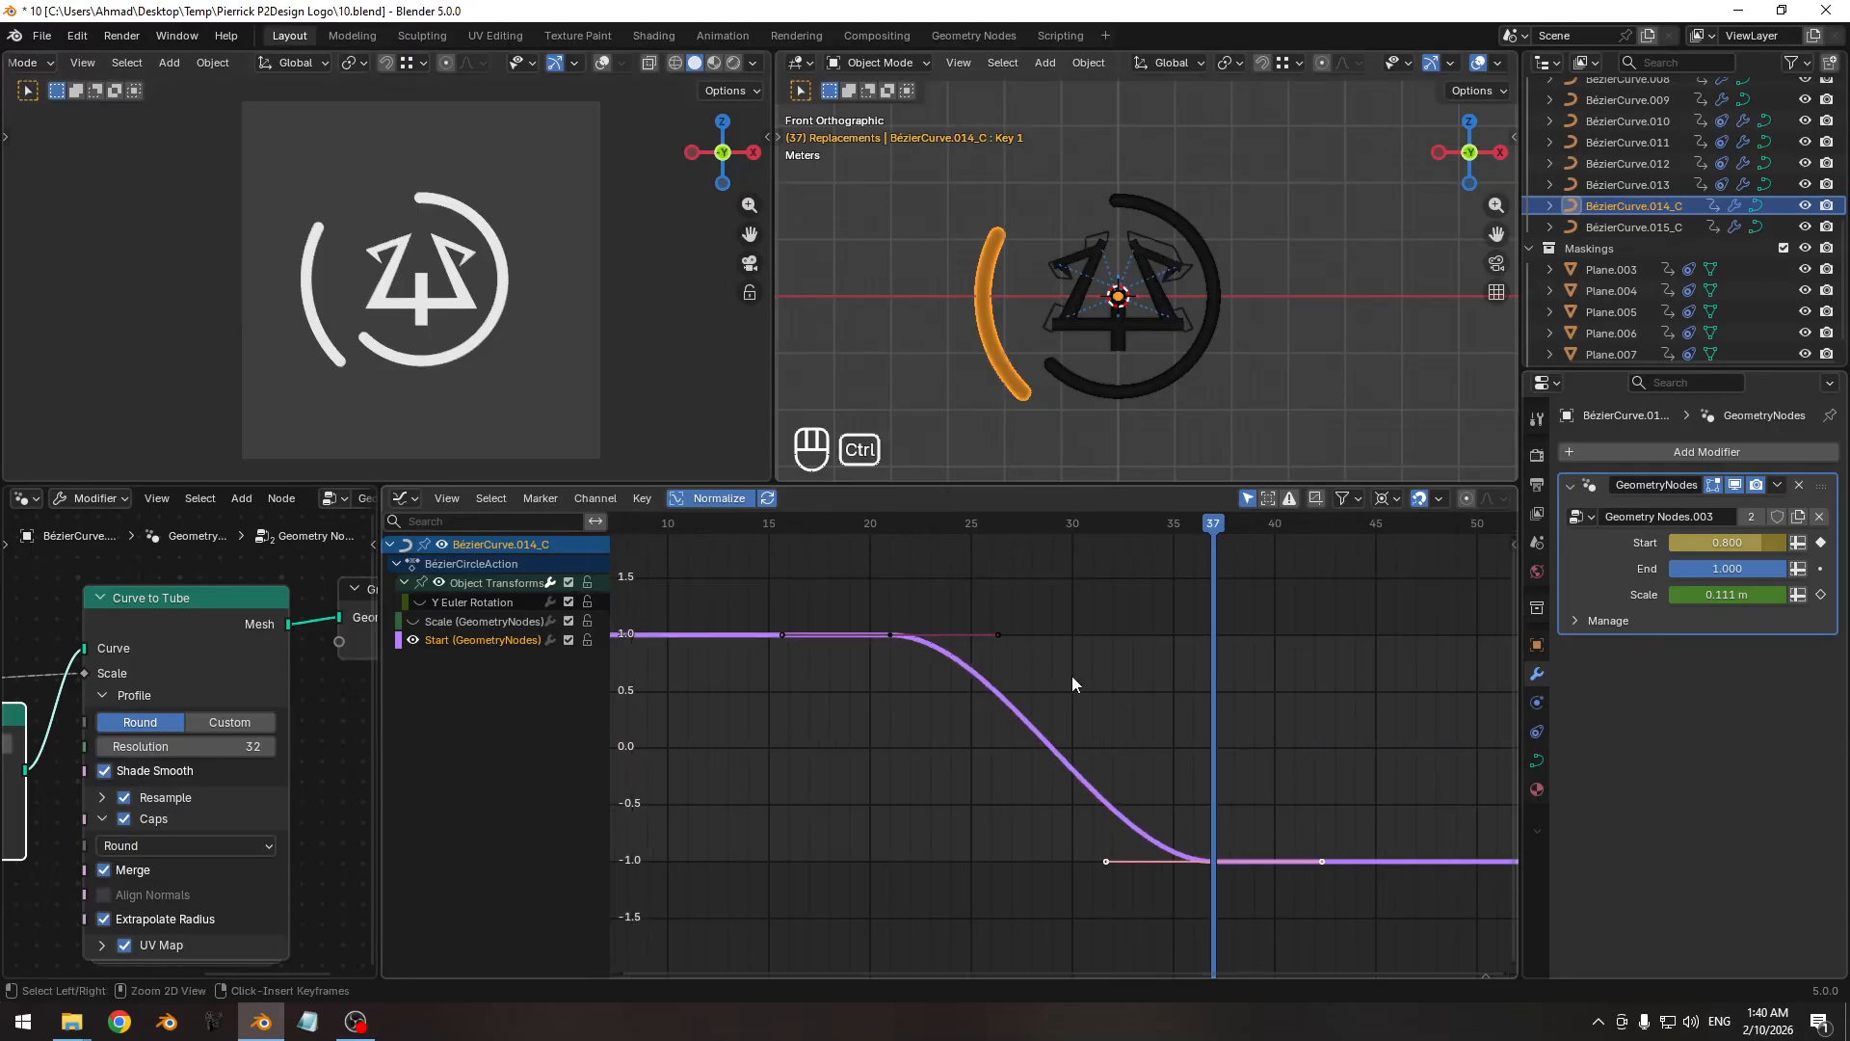
key("ctrl+s")
Insert a Start keyframe at frame 29 and make its handles steeper and longer.
left_click_drag(1131, 513, 1051, 528)
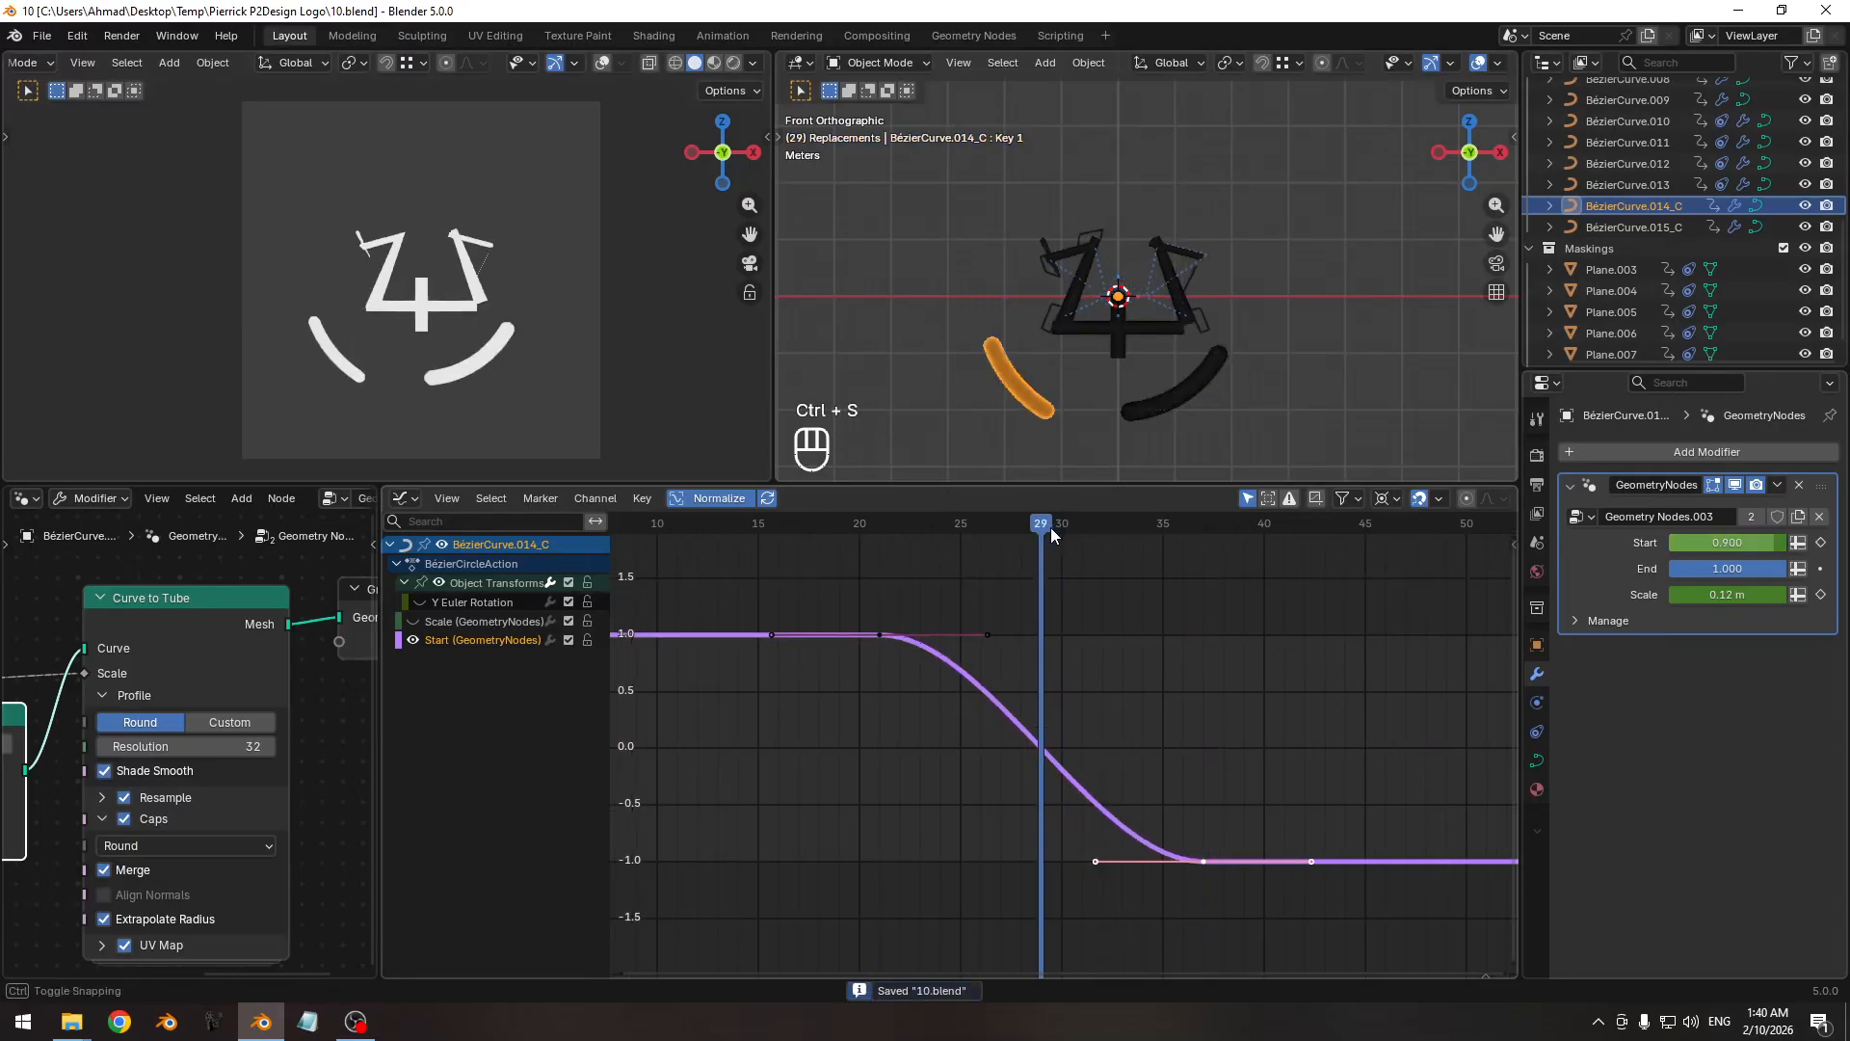
key("i")
left_click(1108, 760)
key("r")
key("r")
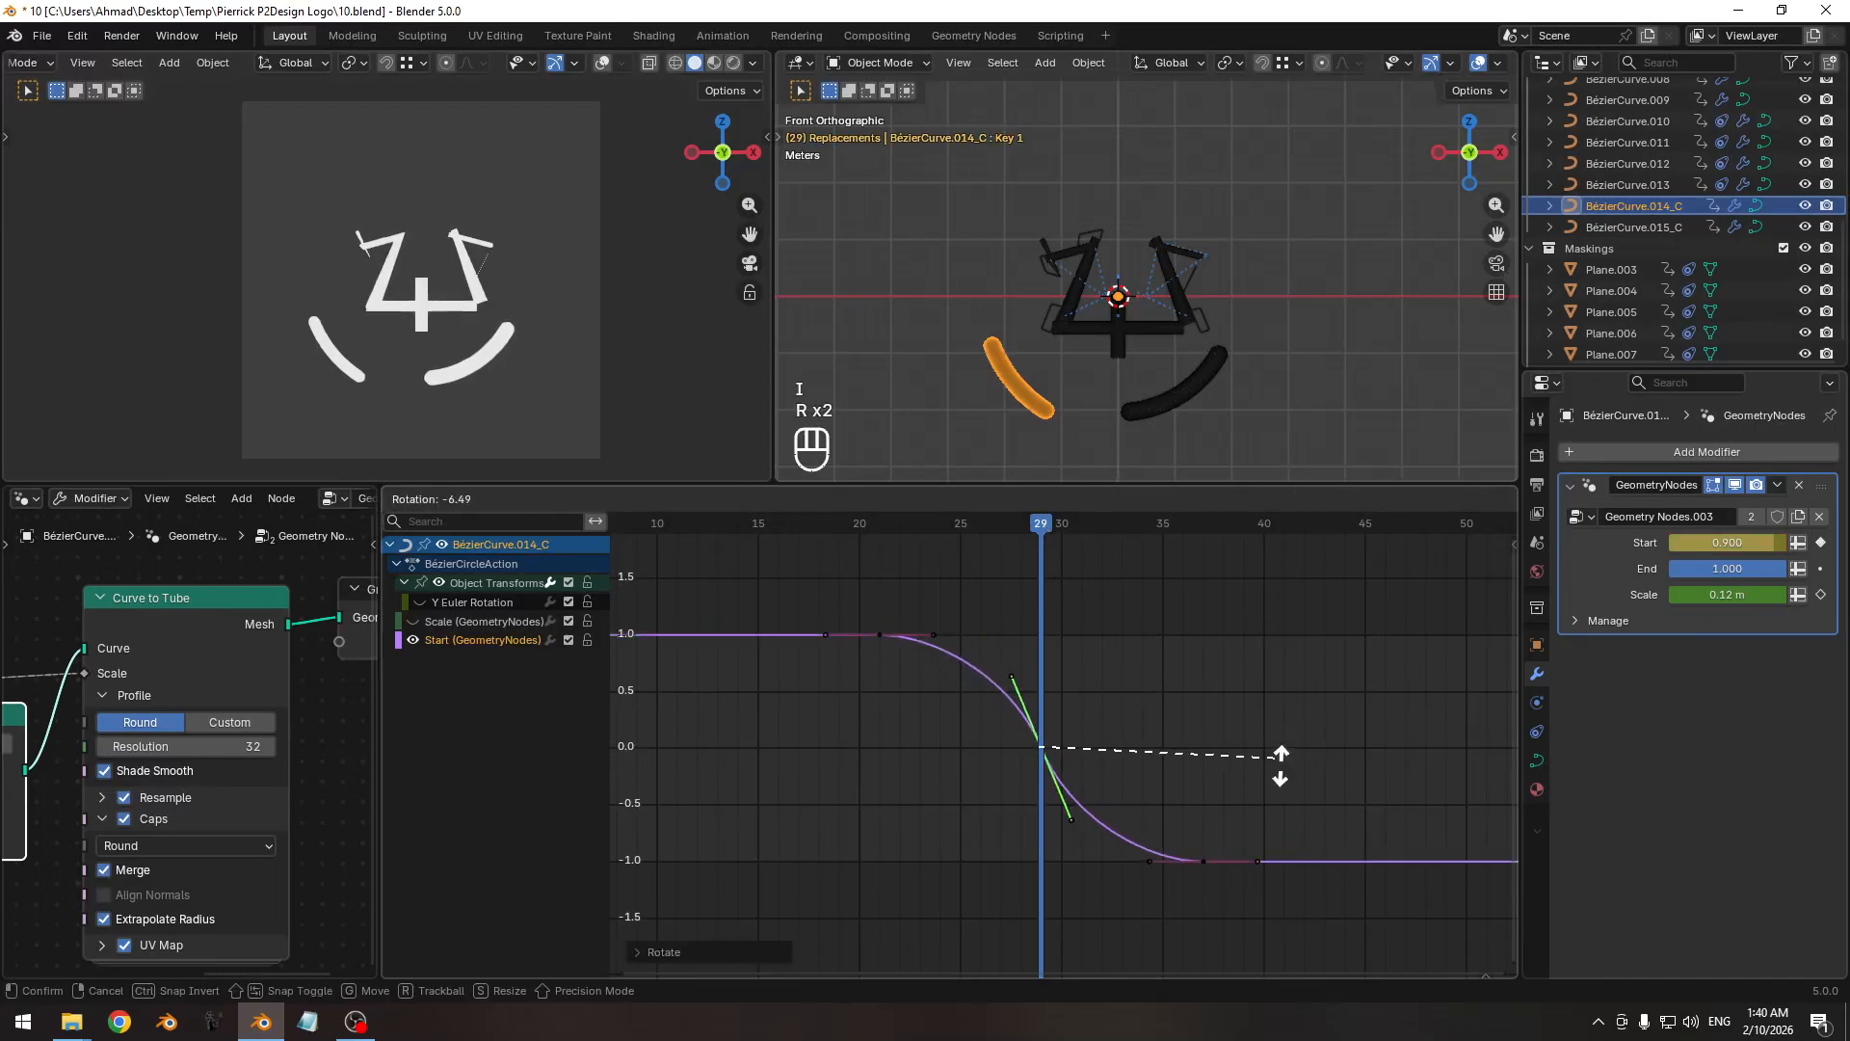
left_click(1280, 766)
key("s")
left_click(1400, 815)
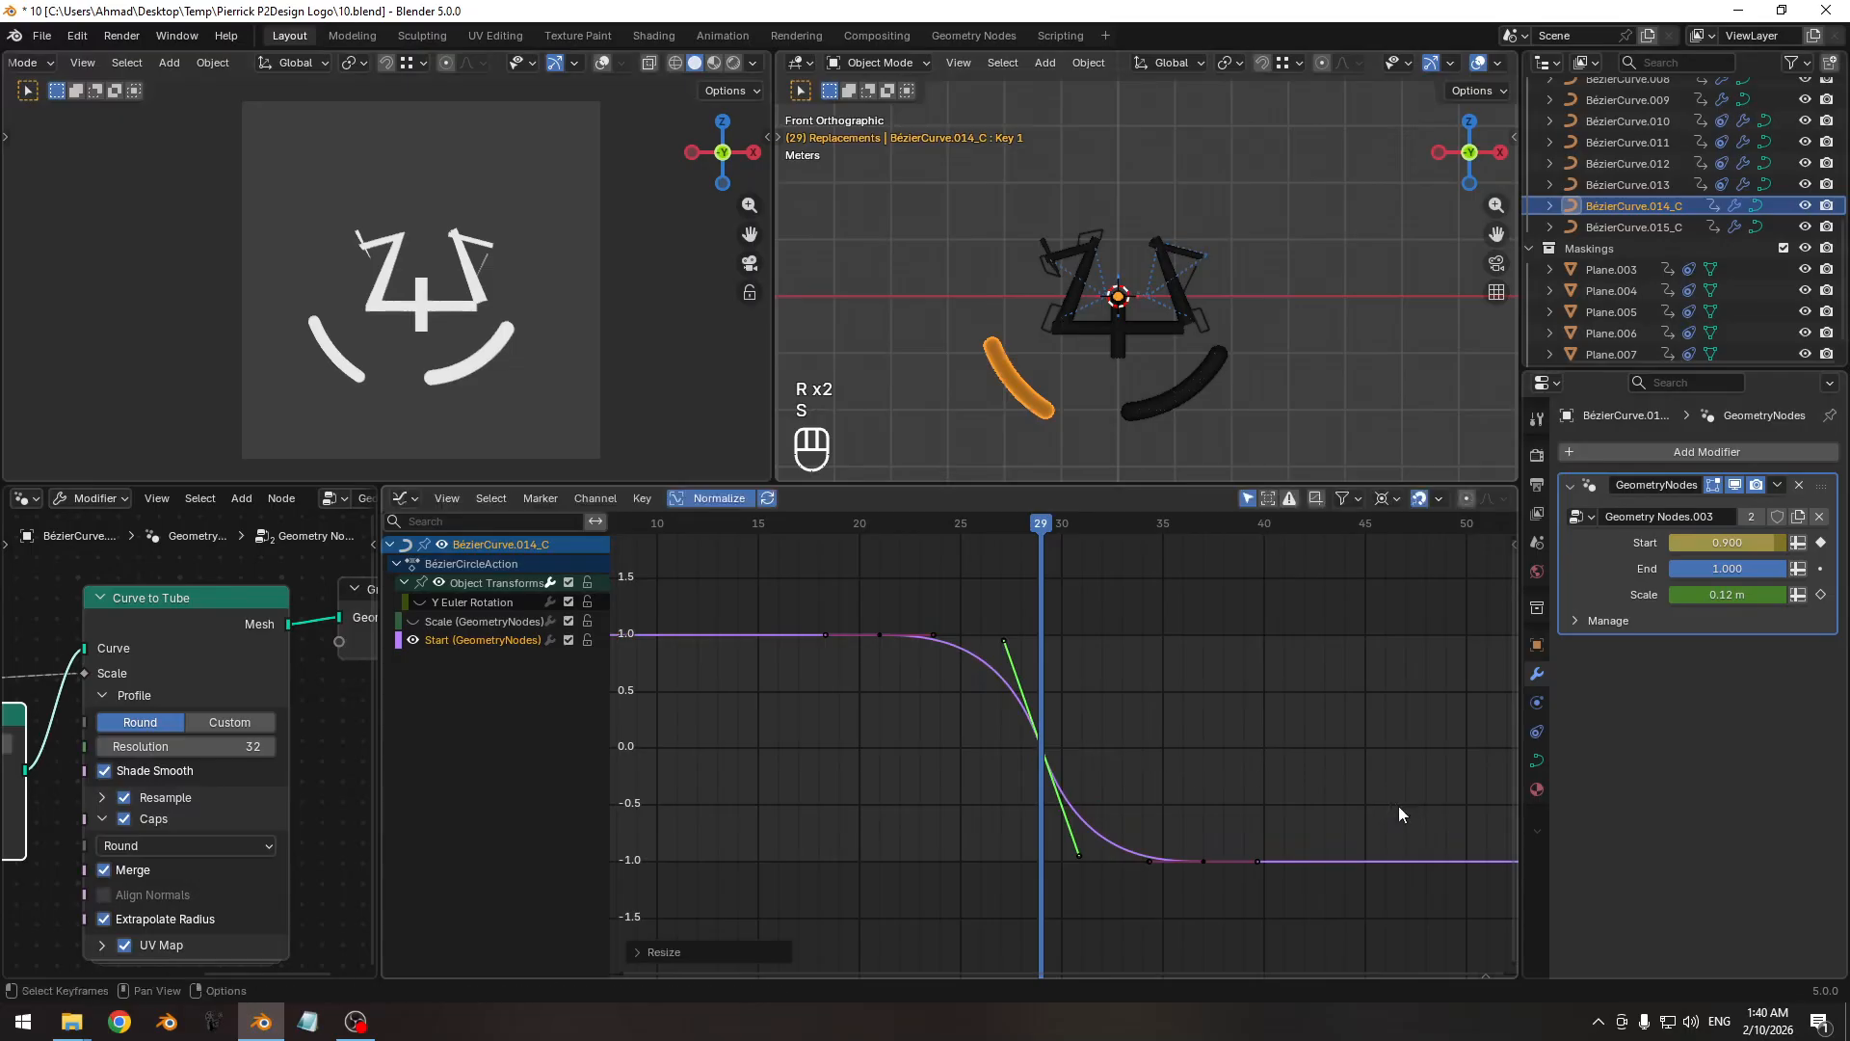
Move the middle Start keyframe back in time to about frame 26.
key("g")
key("x")
left_click(1315, 807)
Set the pivot point to Individual Centers and lengthen the handles of the first and last Start keyframes.
left_click_drag(856, 590, 894, 661)
left_click(1384, 499)
left_click(1409, 604)
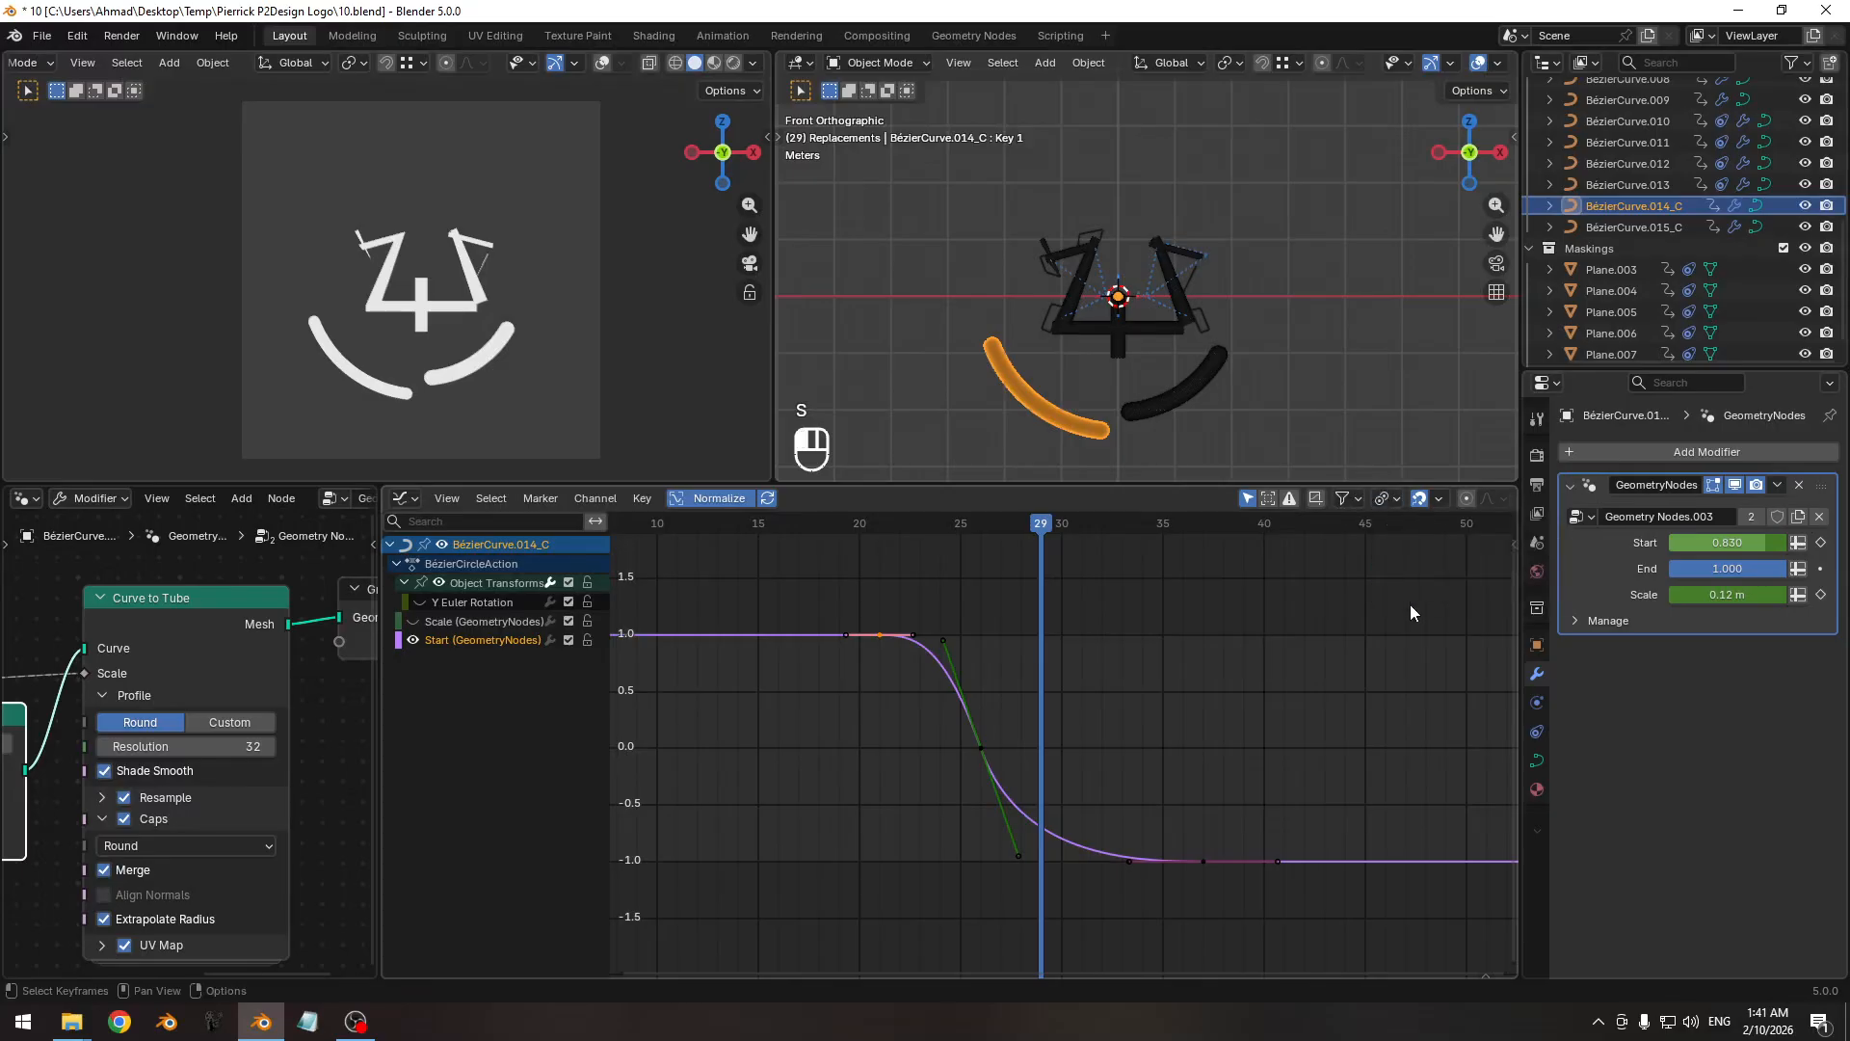
key("s")
left_click(1043, 672)
key("s")
left_click(1183, 795)
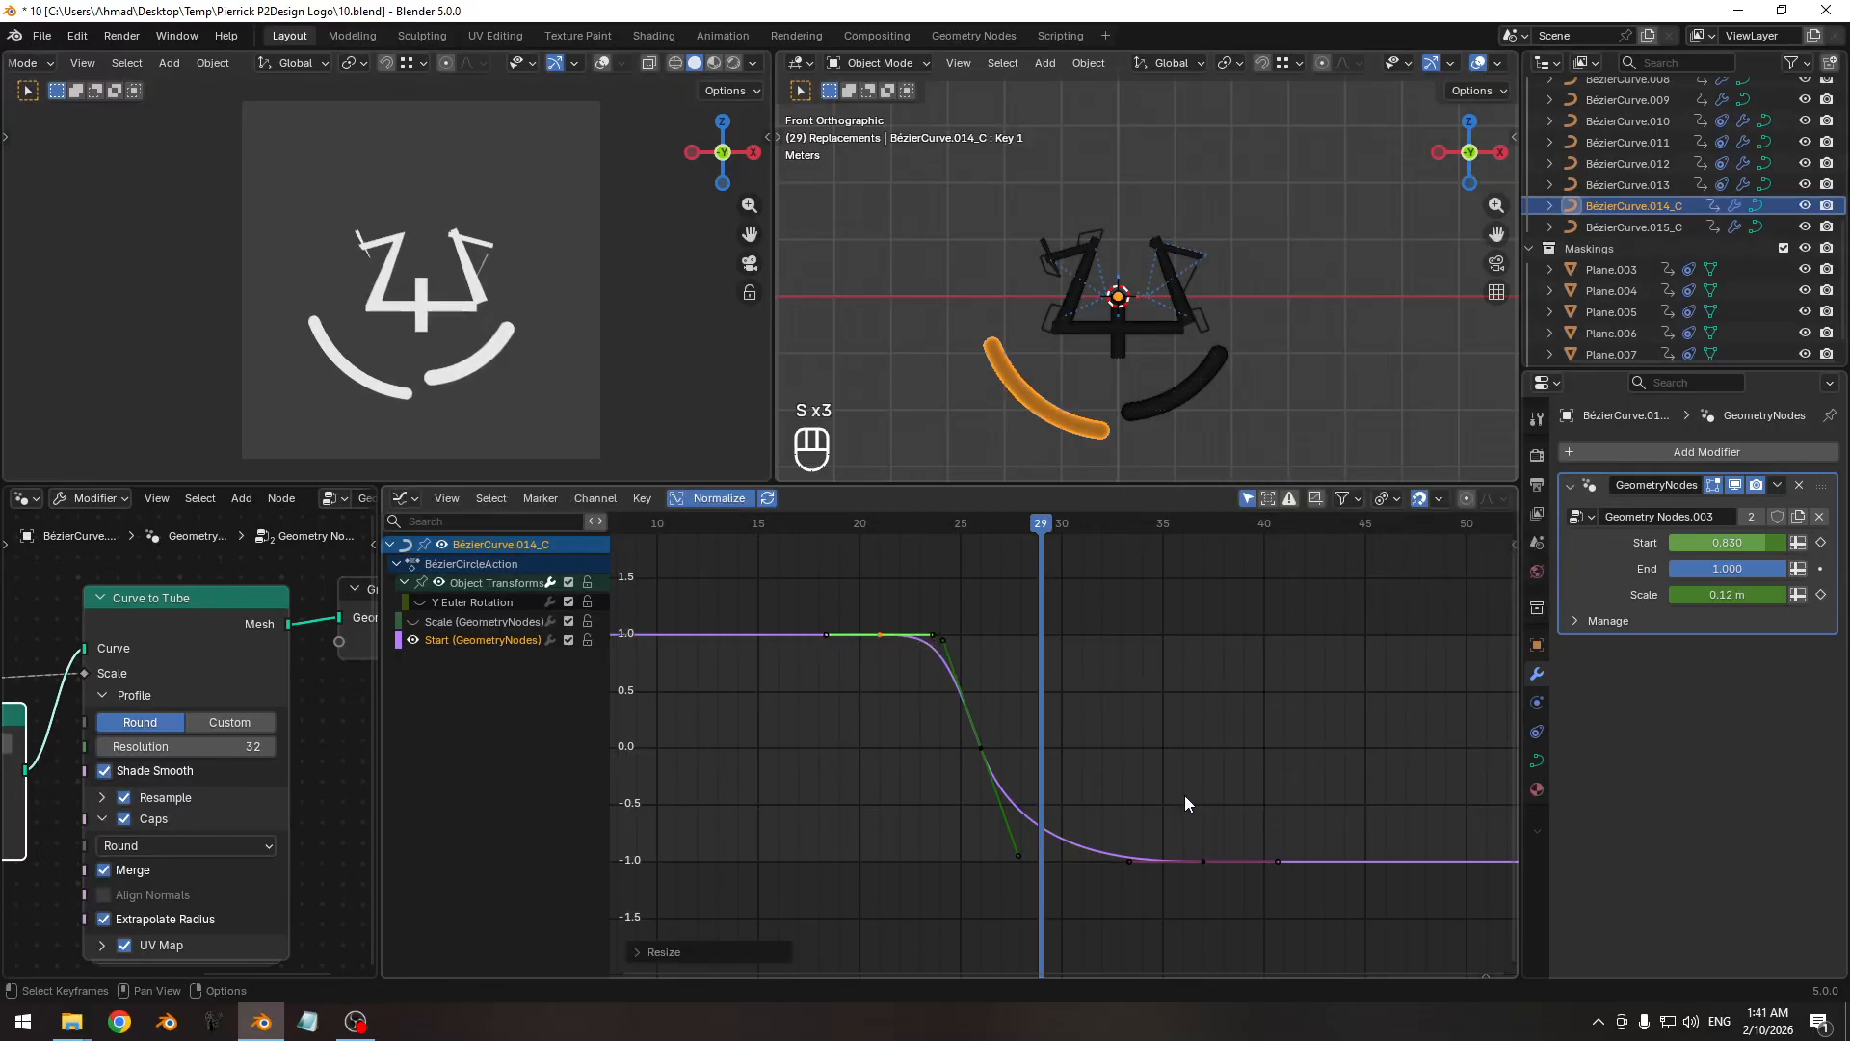
left_click(1204, 861)
key("s")
left_click(942, 895)
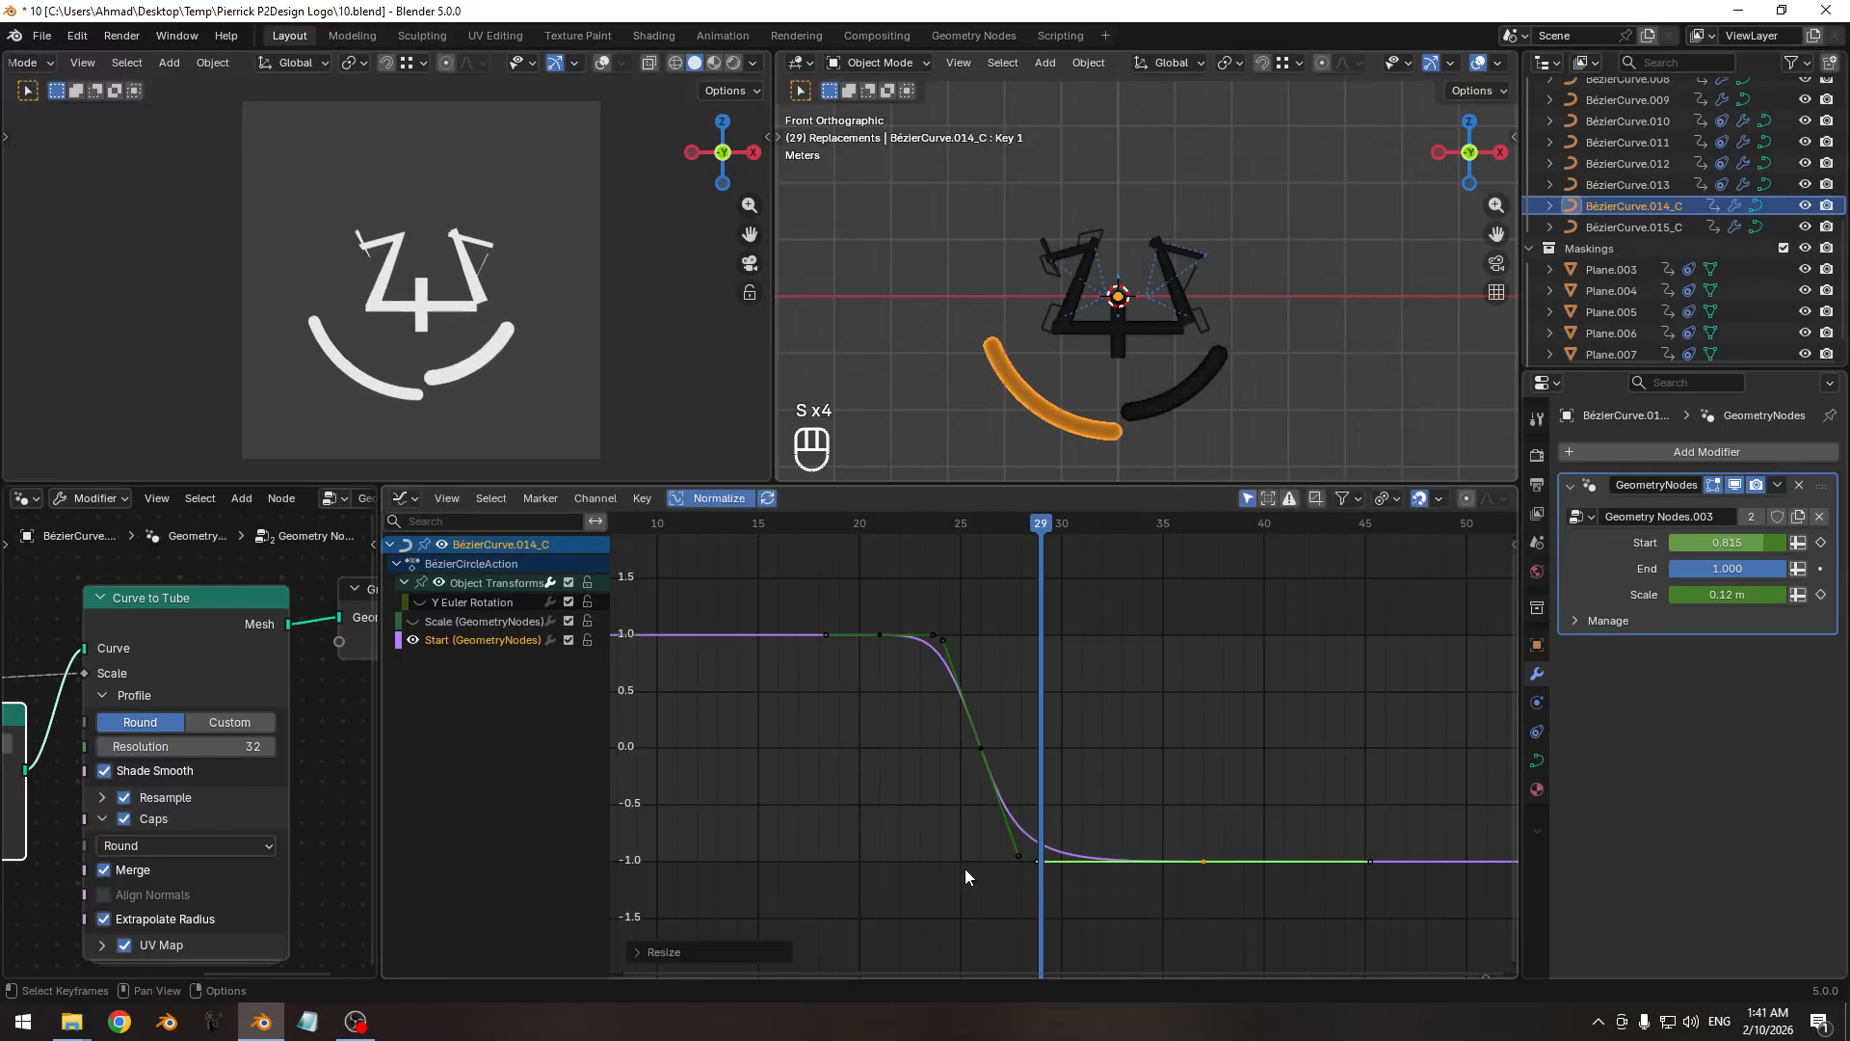
Play back and scrub between frames 21 and 36 to examine how the arc grows.
middle_click_drag(1012, 621, 996, 634, "ctrl")
left_click_drag(925, 520, 1160, 540)
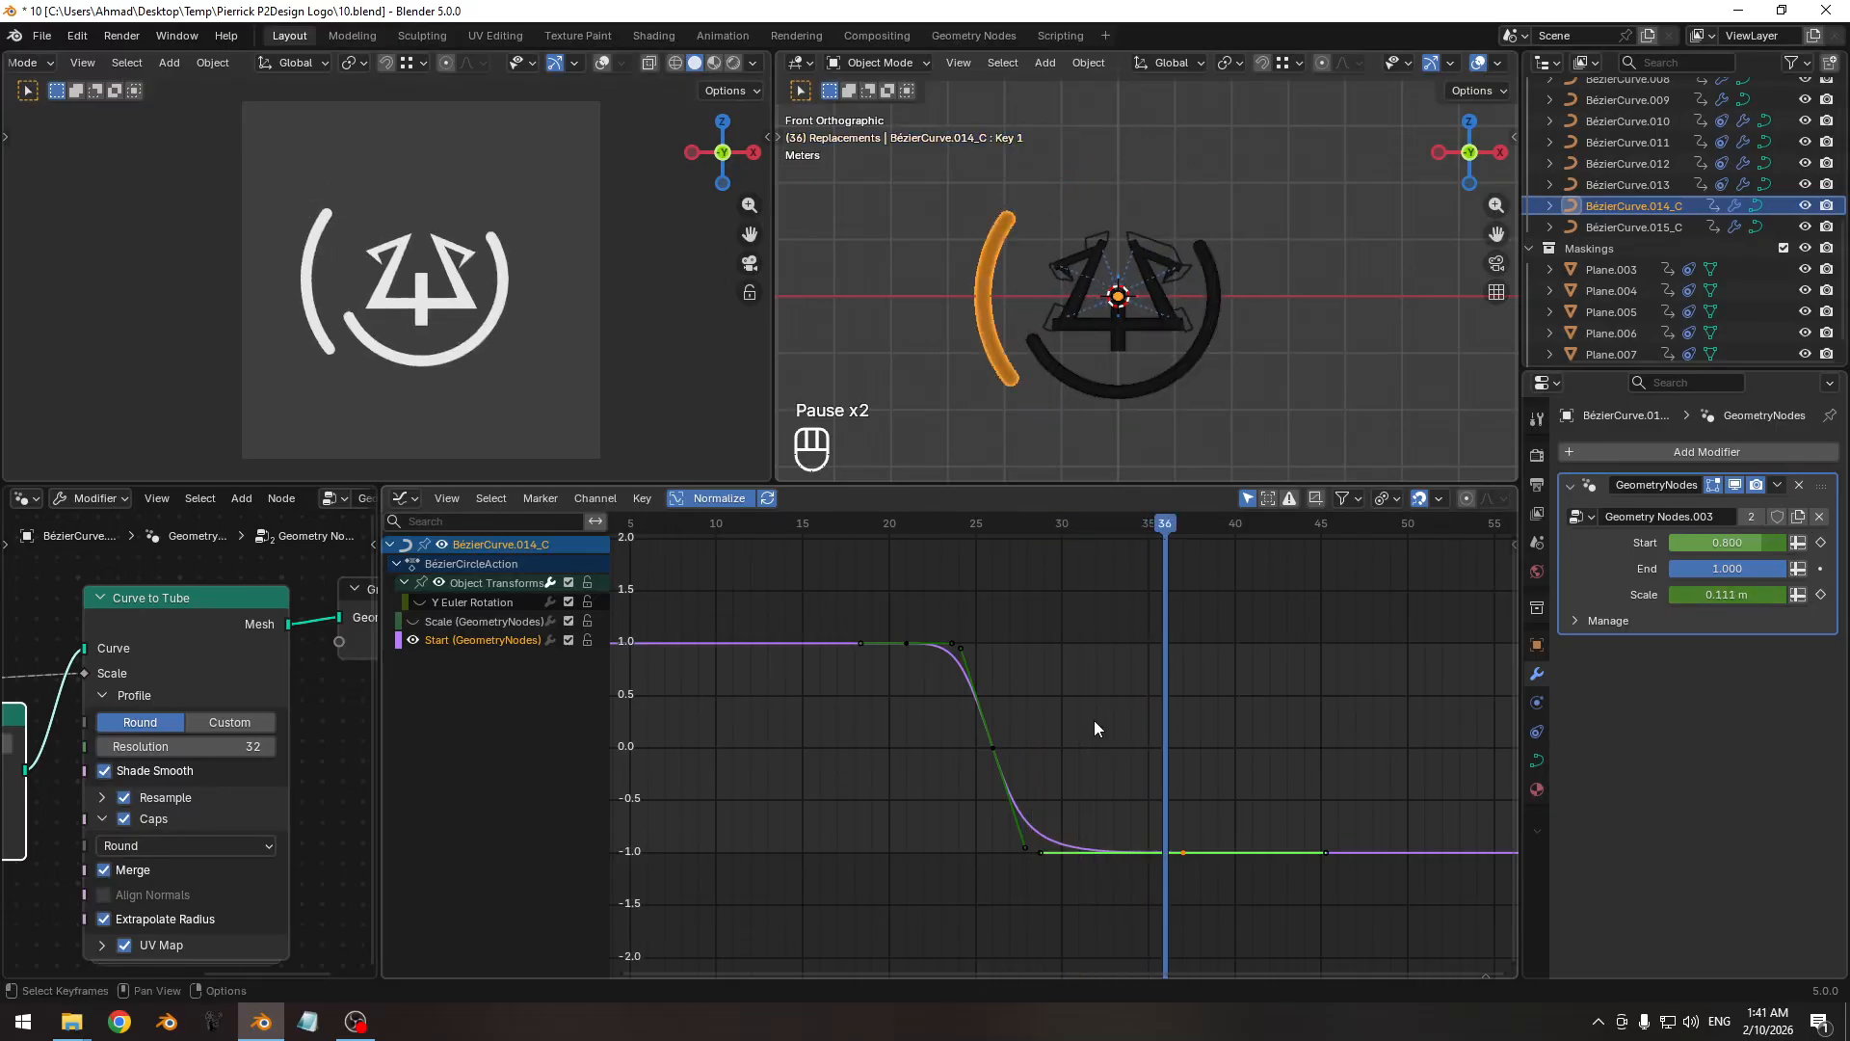
left_click_drag(1095, 522, 916, 585)
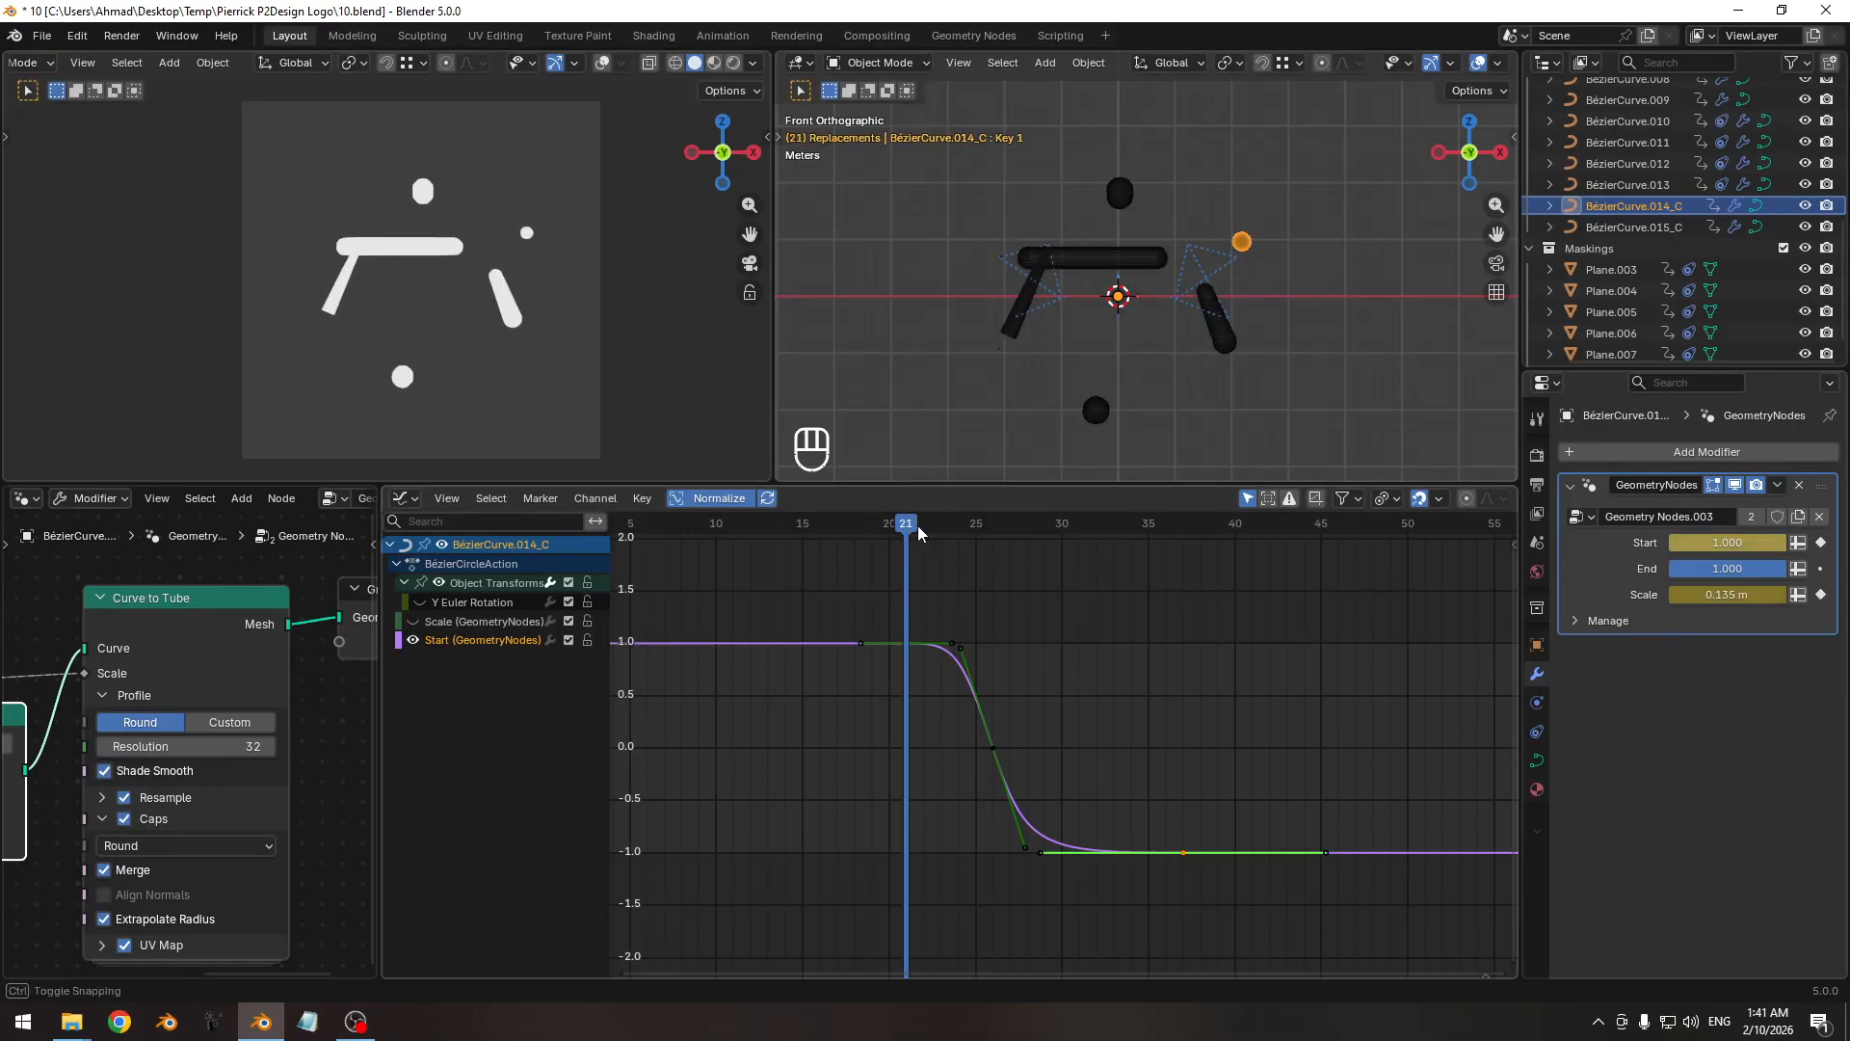
left_click_drag(901, 530, 1059, 538)
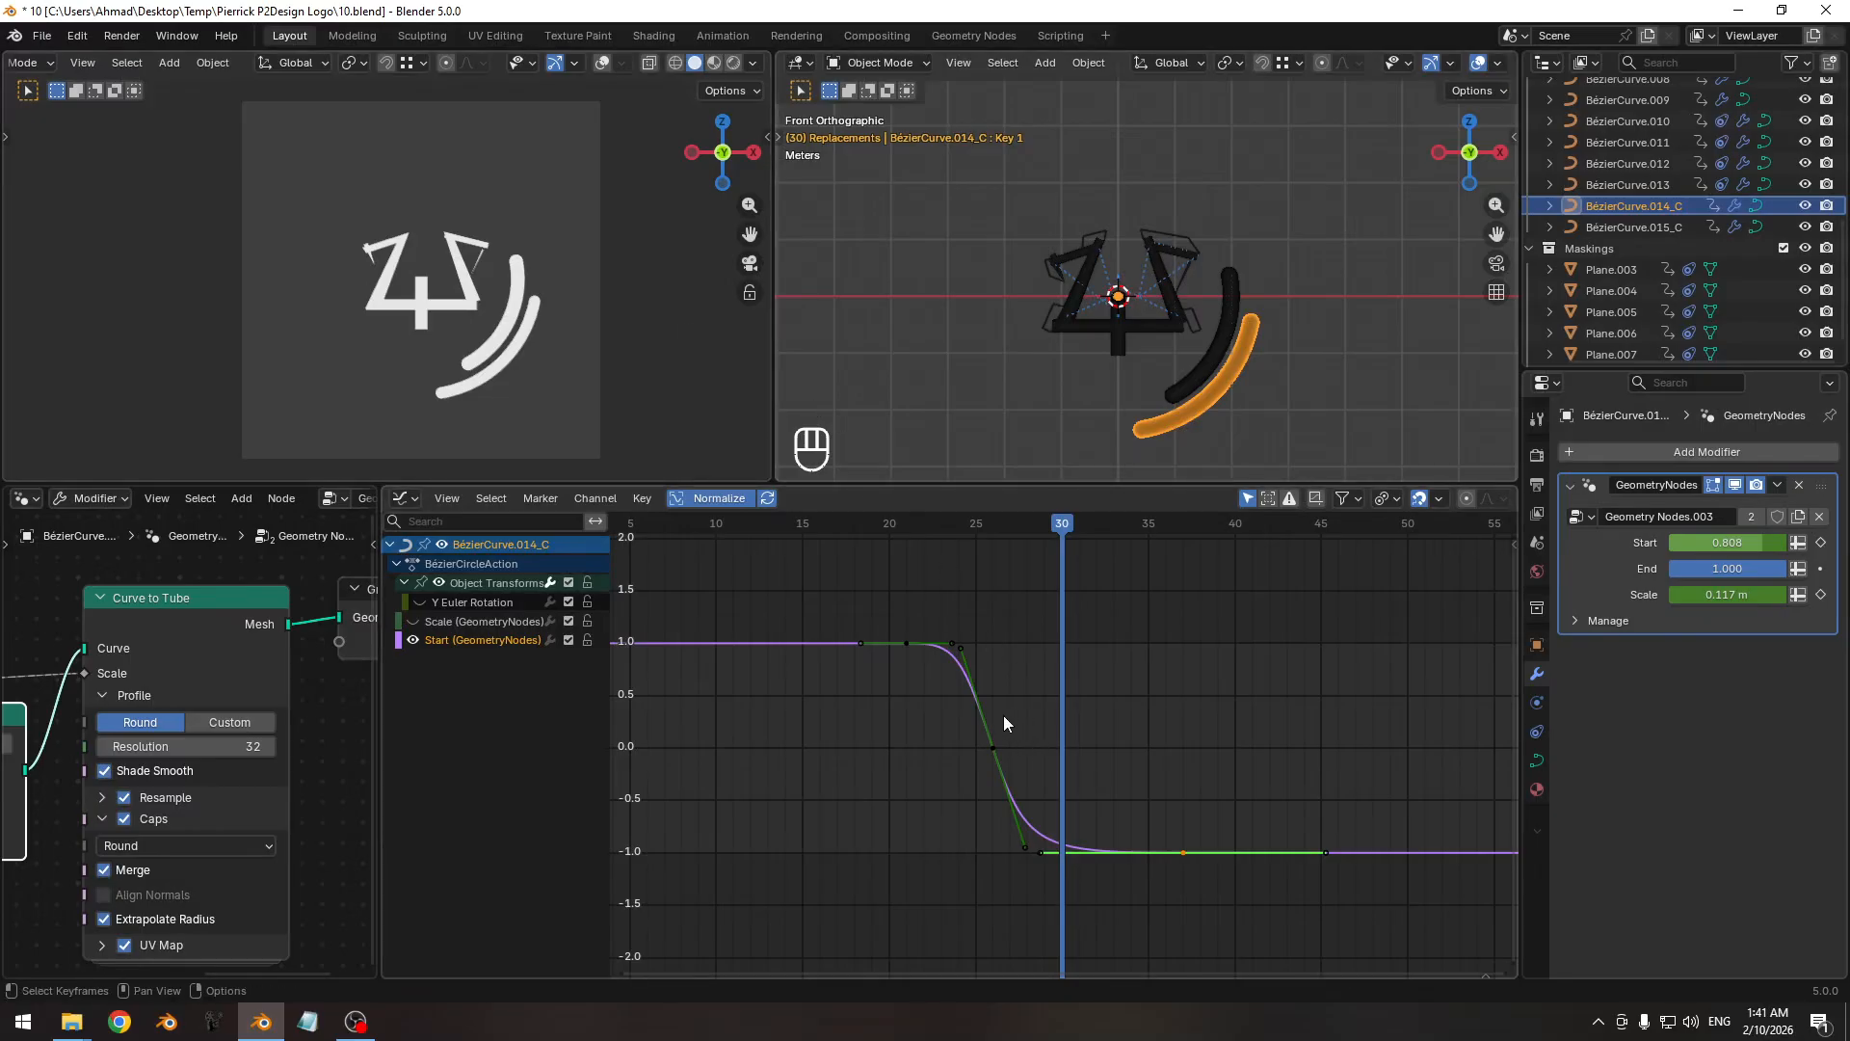
scroll(1003, 715, "down", 3)
mouse_move(950, 517)
left_mouse_down()
mouse_move(927, 522)
mouse_move(1037, 524)
mouse_move(934, 538)
left_mouse_up()
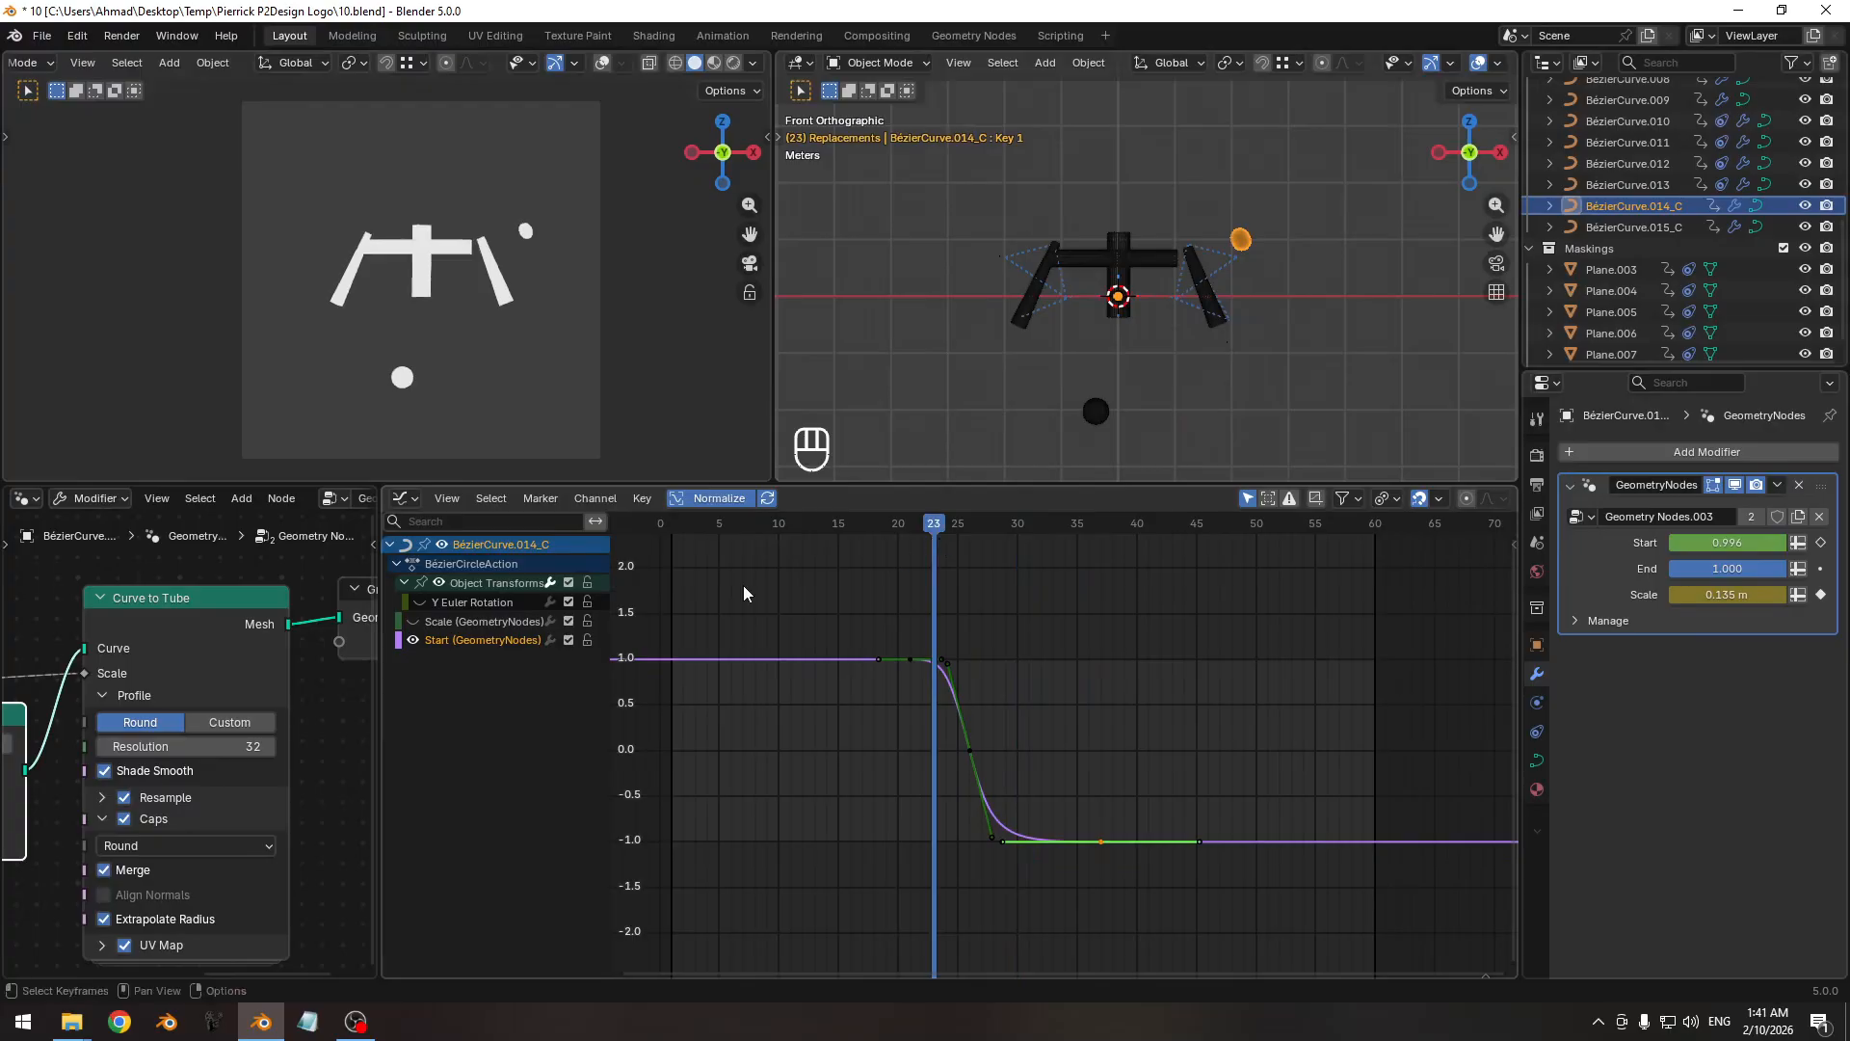
Show the Y Euler Rotation curve beside the Start curve and examine the arc's rotation up to frame 52.
left_click(445, 604)
left_click(418, 602)
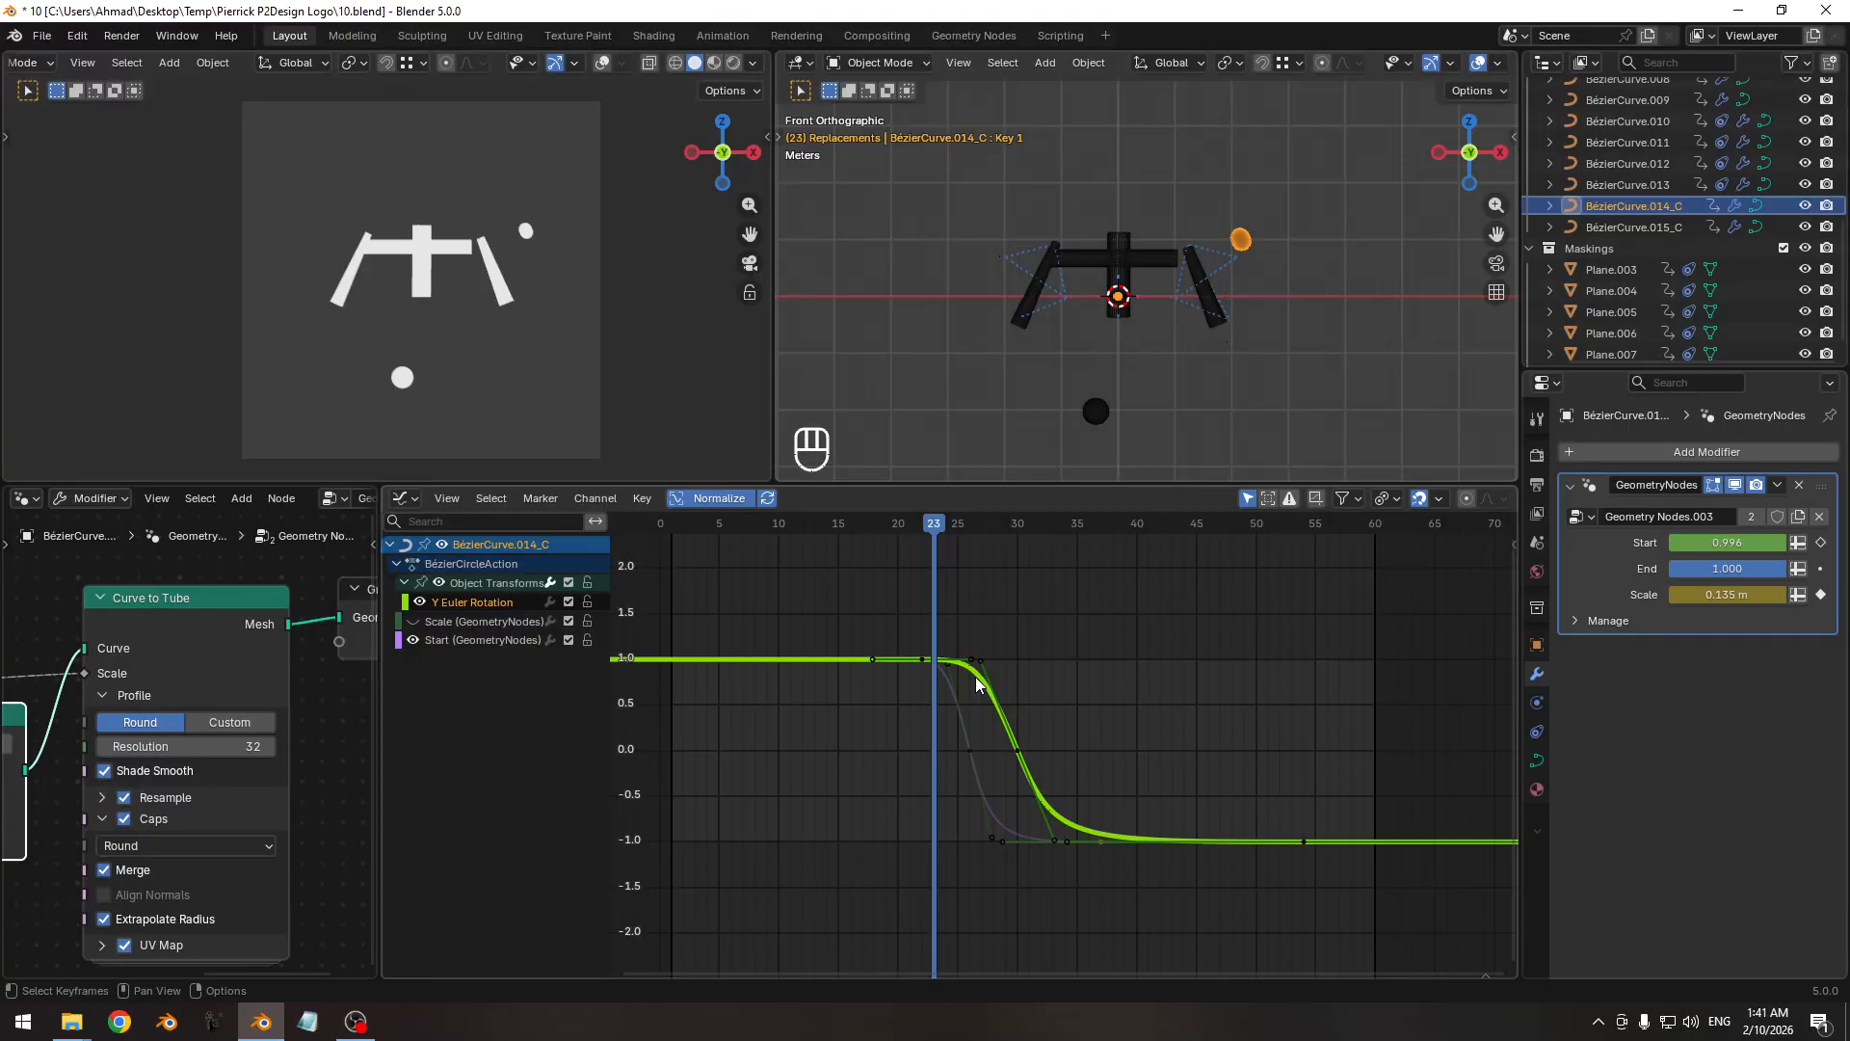
scroll(894, 575, "up", 2)
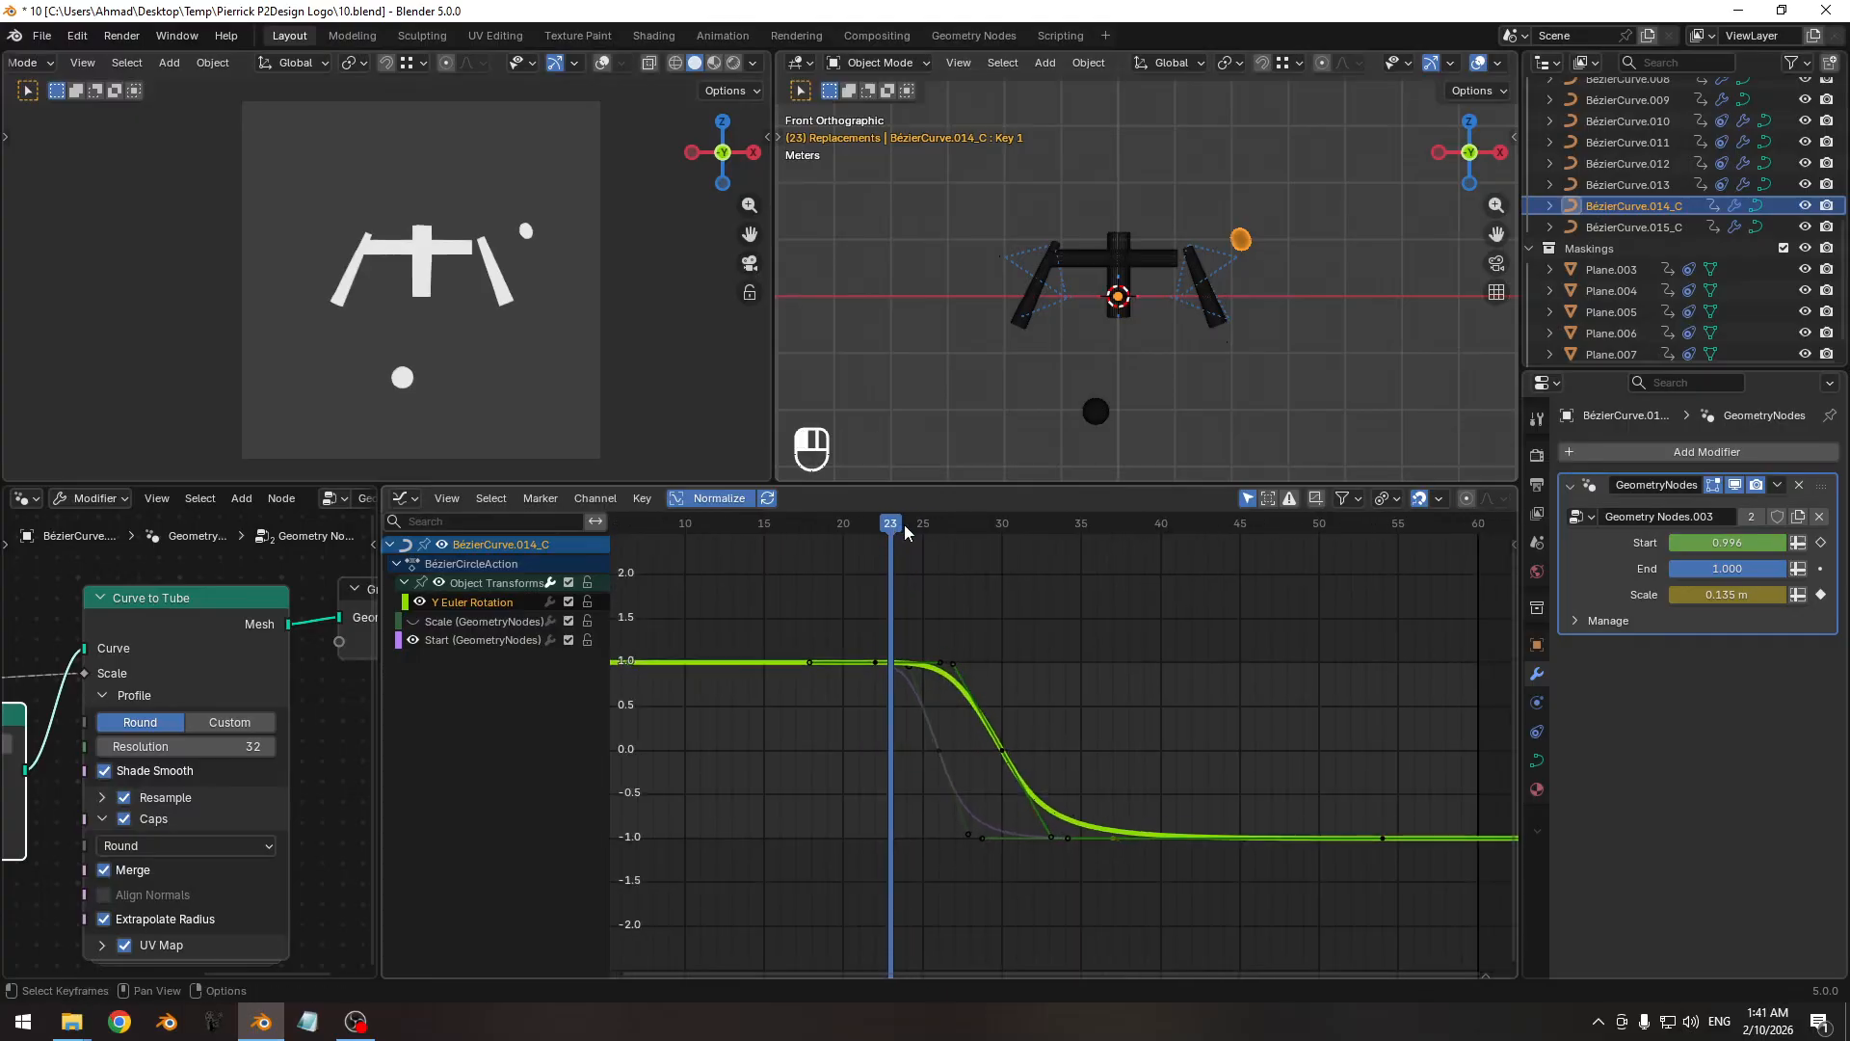
left_click_drag(905, 530, 1018, 530)
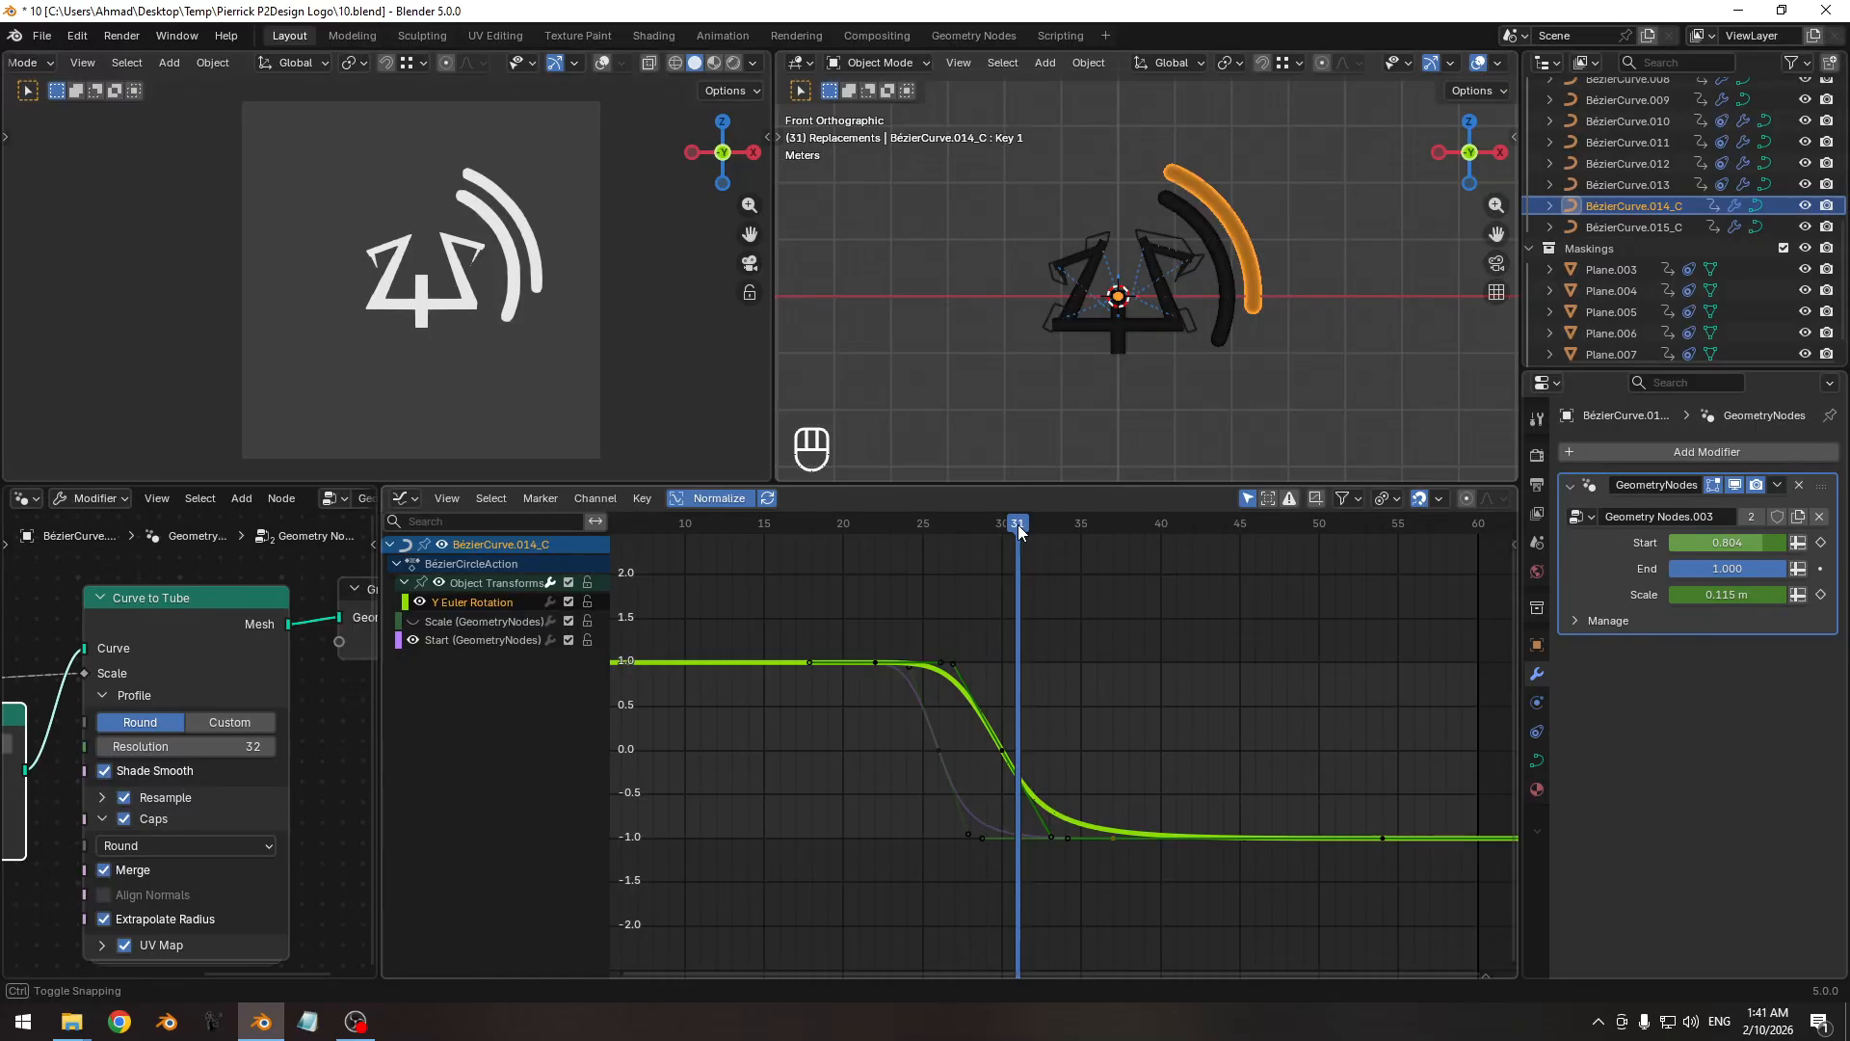
left_click_drag(1019, 530, 1350, 607)
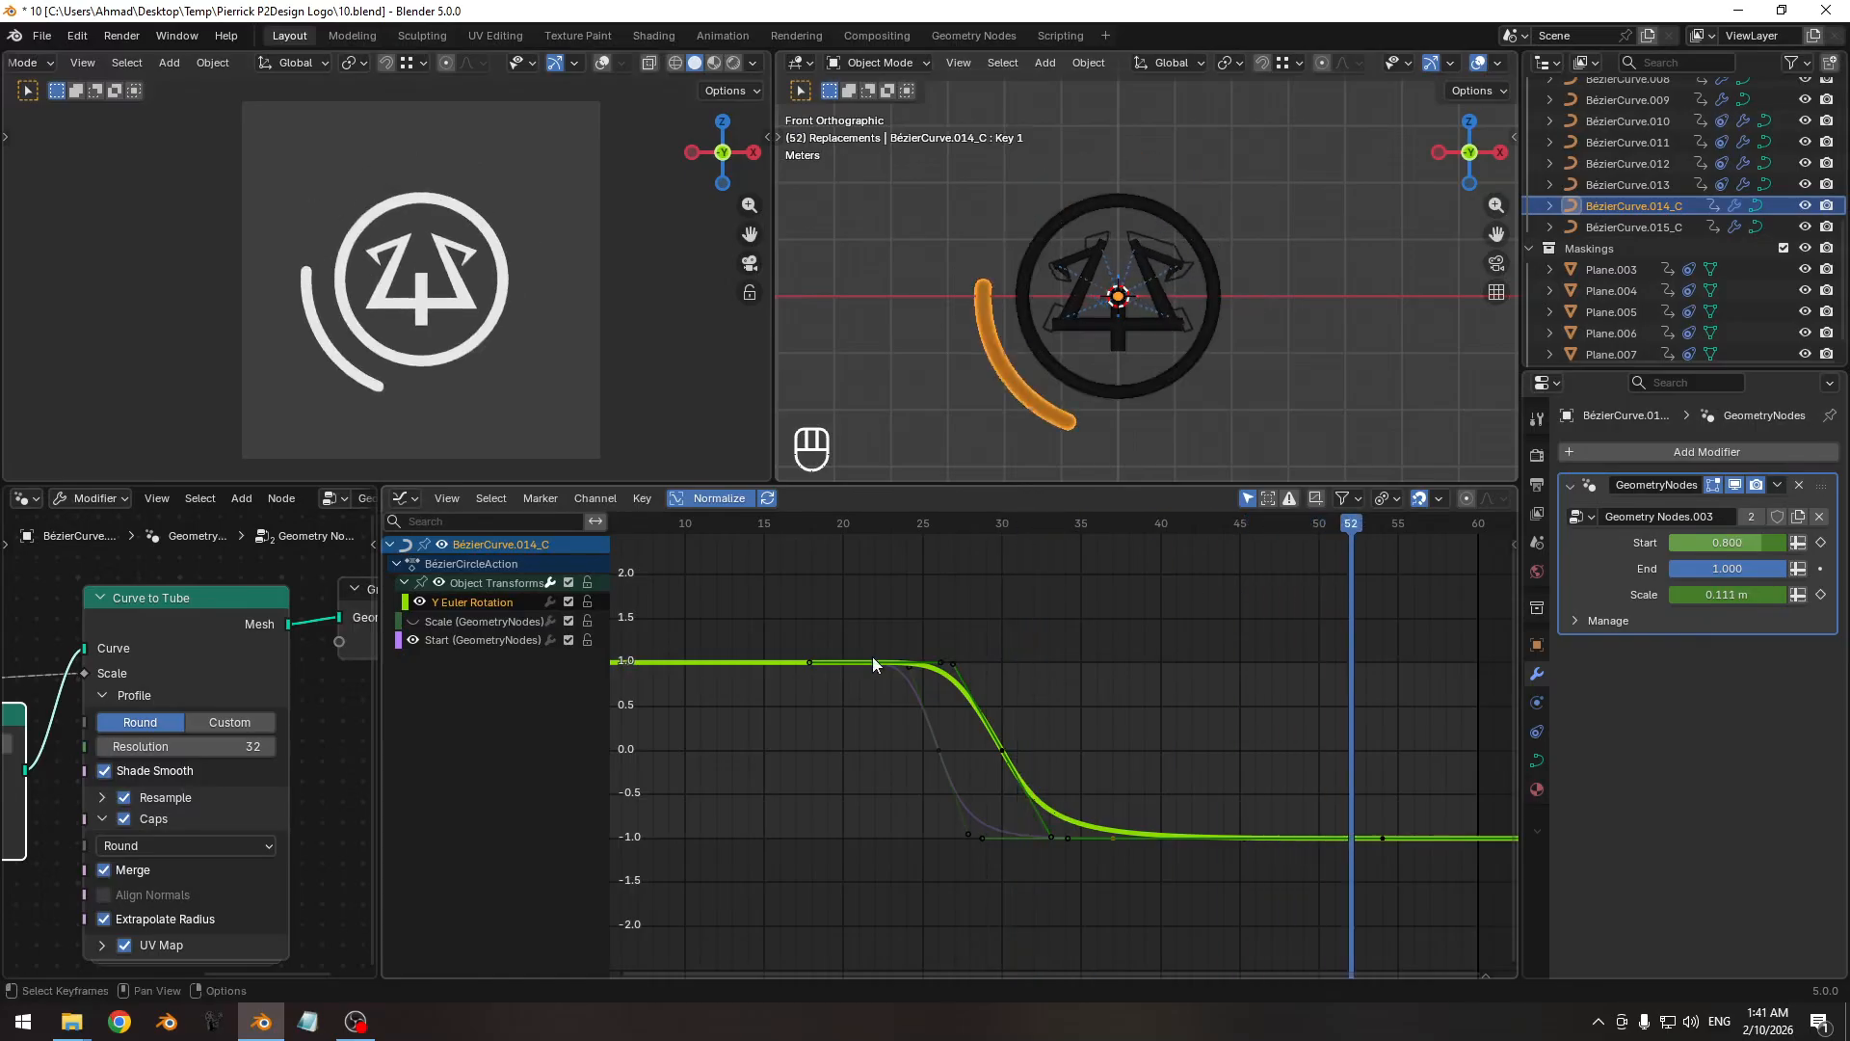
Turn off curve normalization and snap the 2D cursor to the first Y Euler Rotation keyframe.
left_click(734, 498)
key("shift+d")
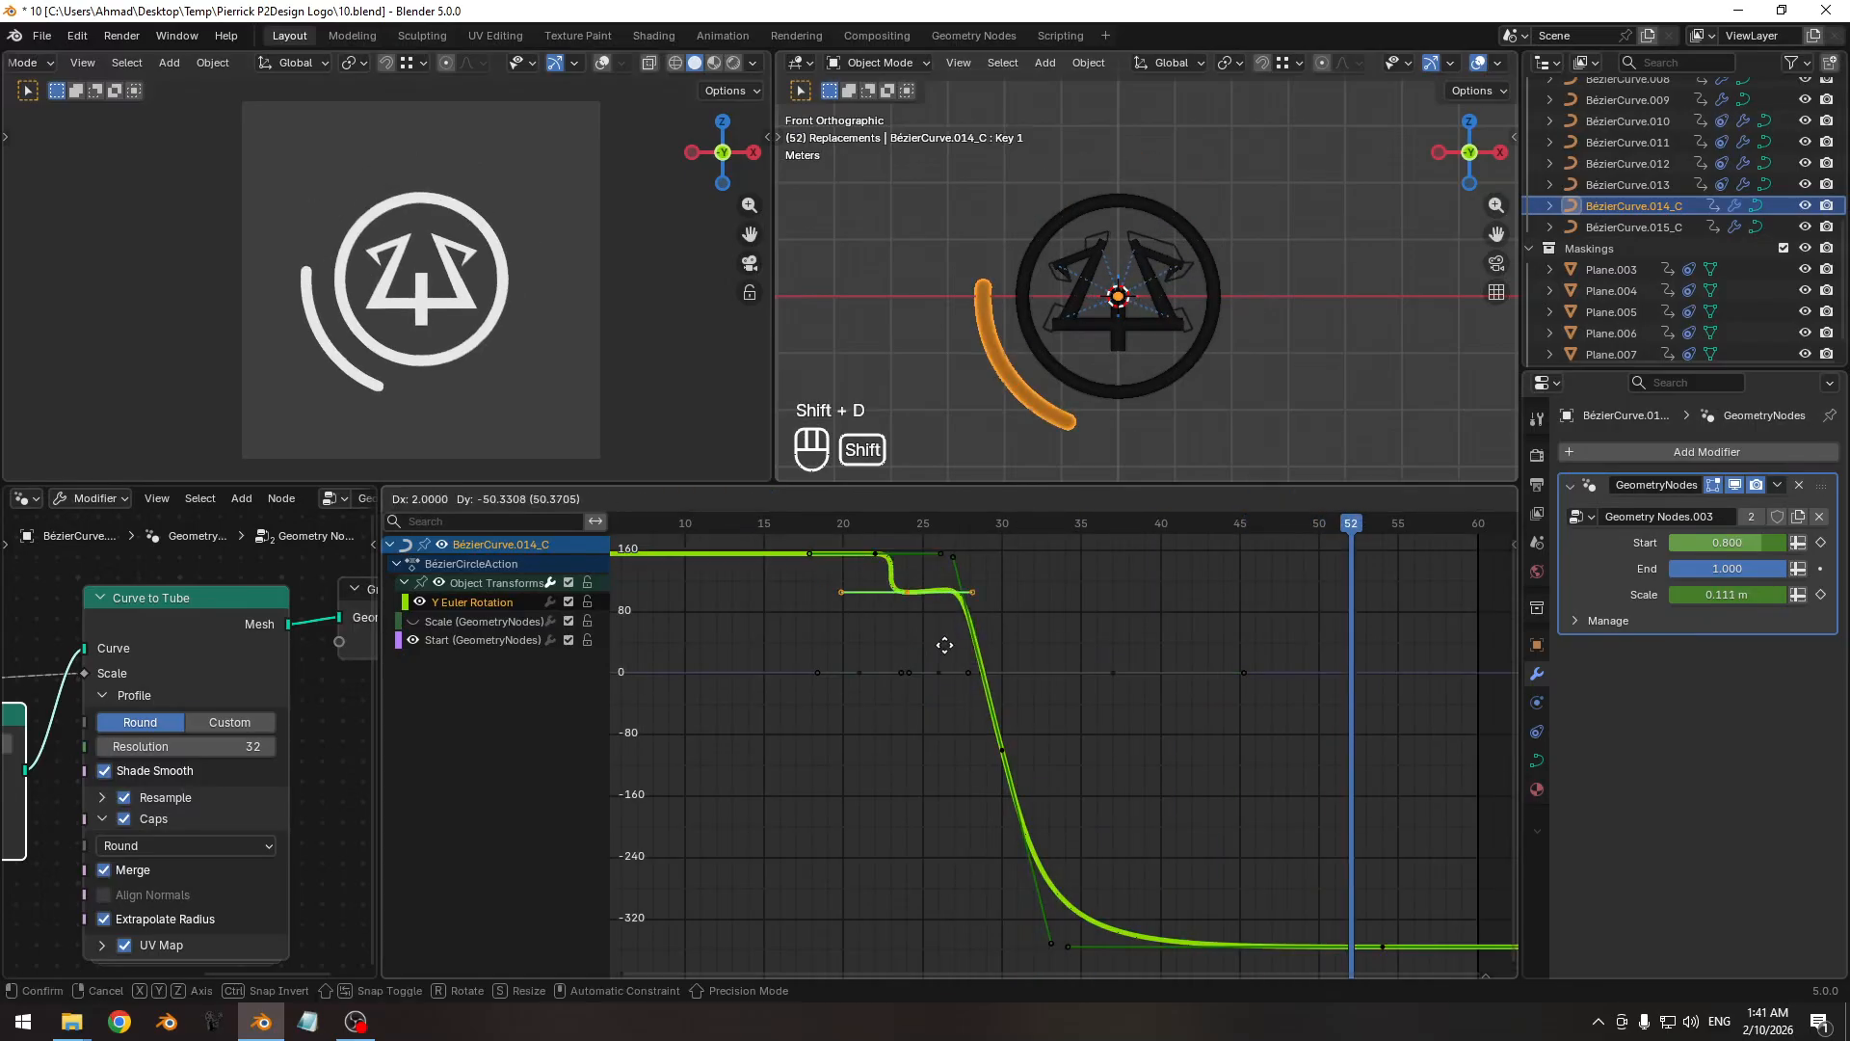
key("shift+s")
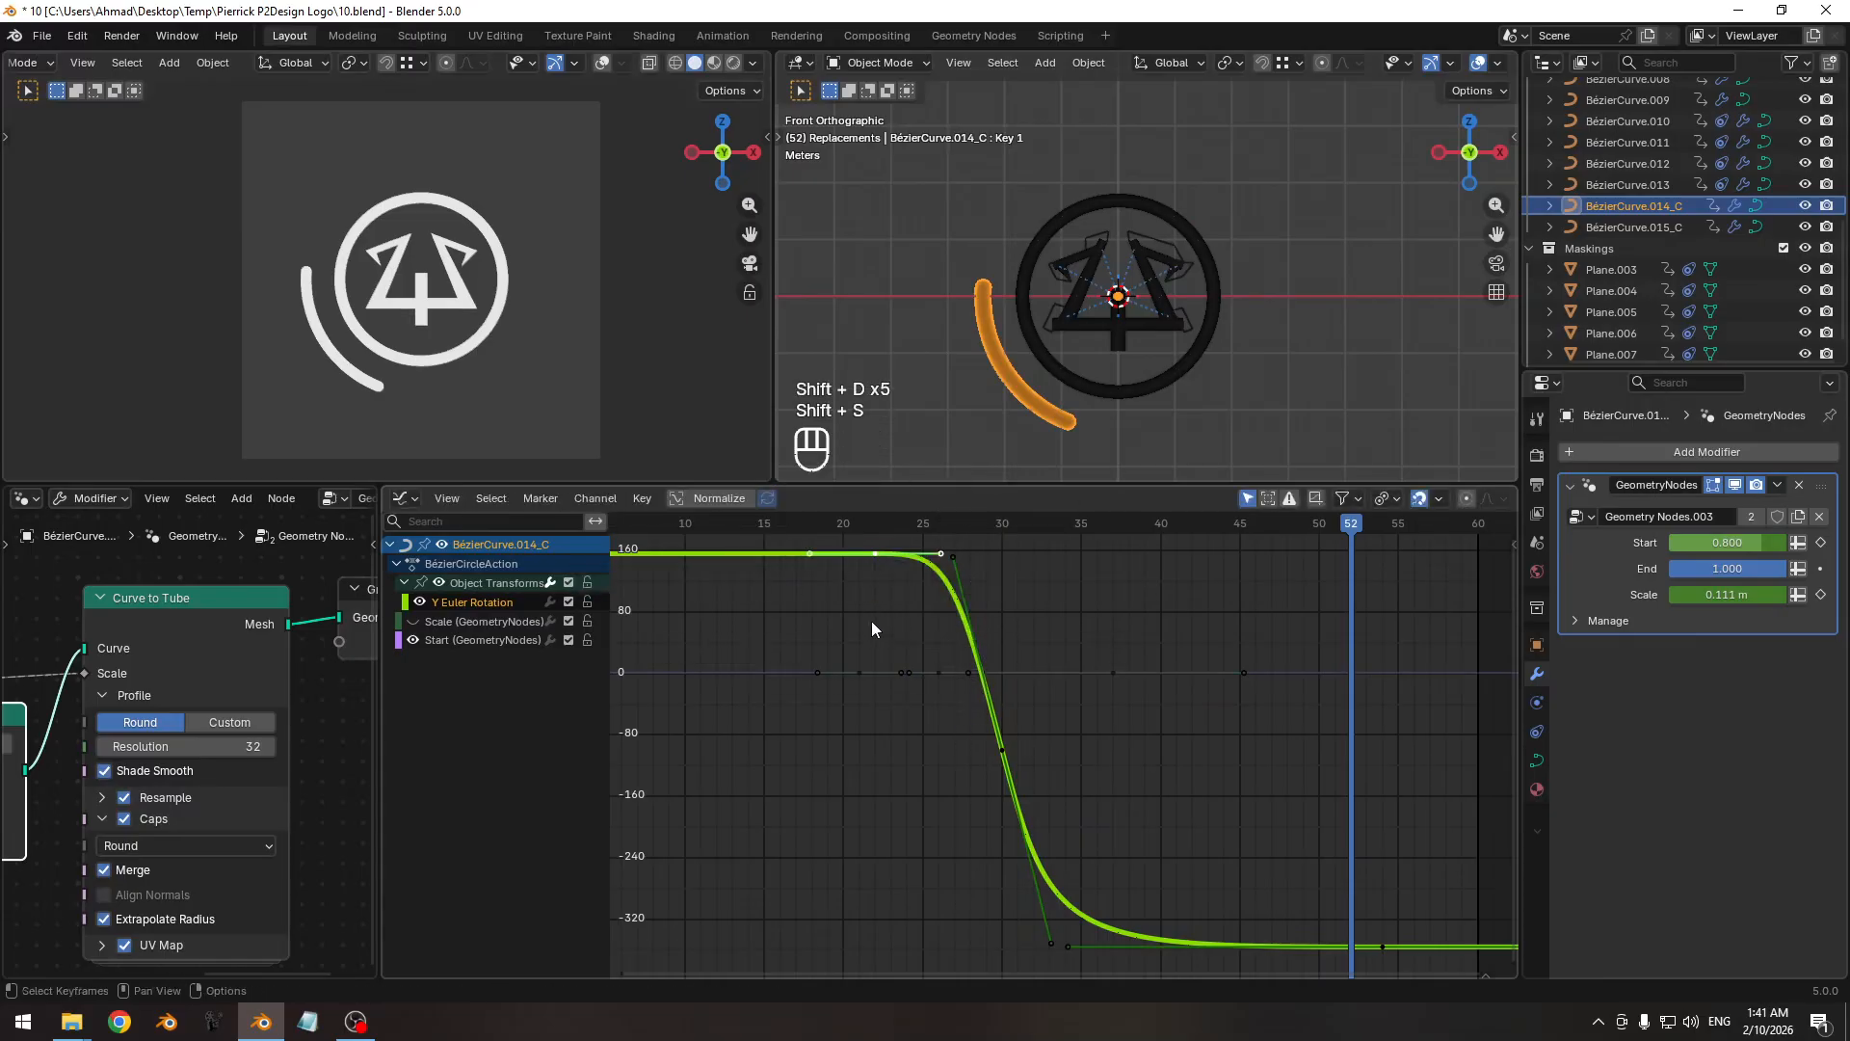
At frame 53, scale the Y Euler Rotation keyframes to about half along Y, using the 2D Cursor as pivot.
left_click_drag(746, 586, 704, 540)
middle_click_drag(1004, 676, 1060, 773, "ctrl")
middle_click_drag(1101, 775, 968, 743)
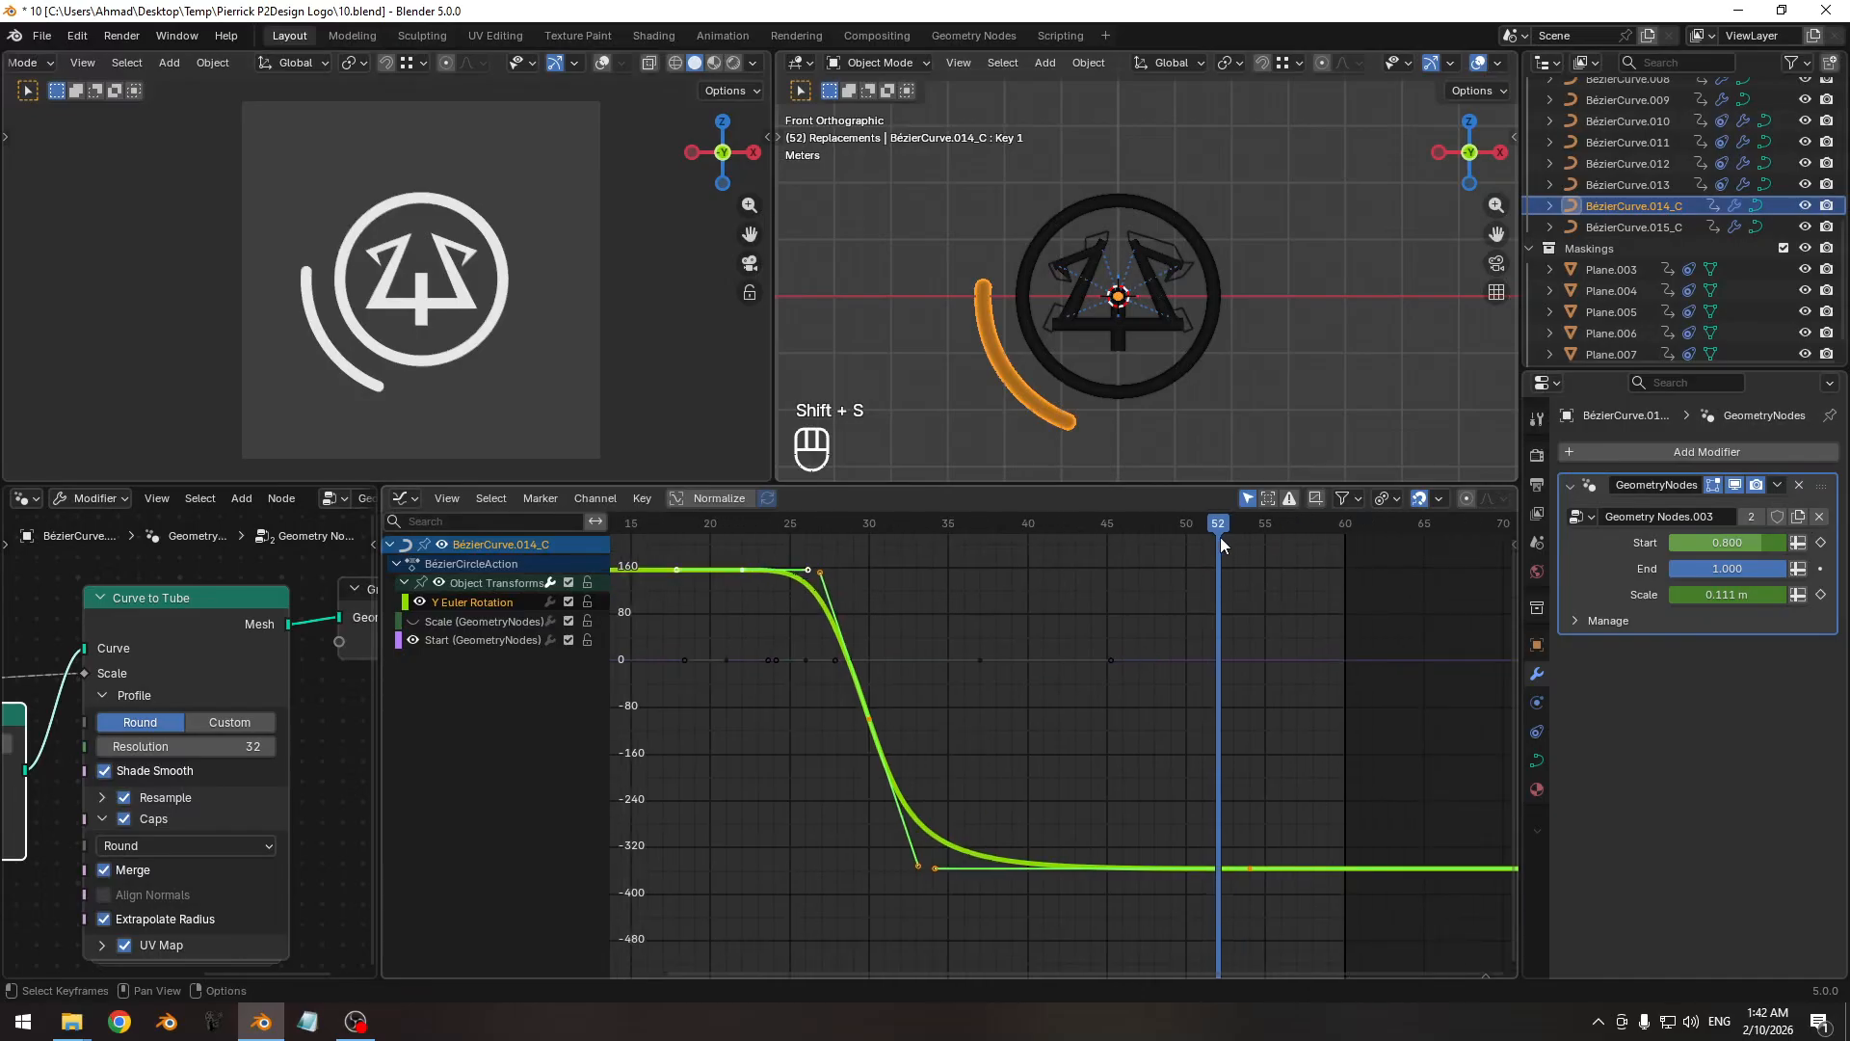
left_click_drag(1219, 537, 1230, 530)
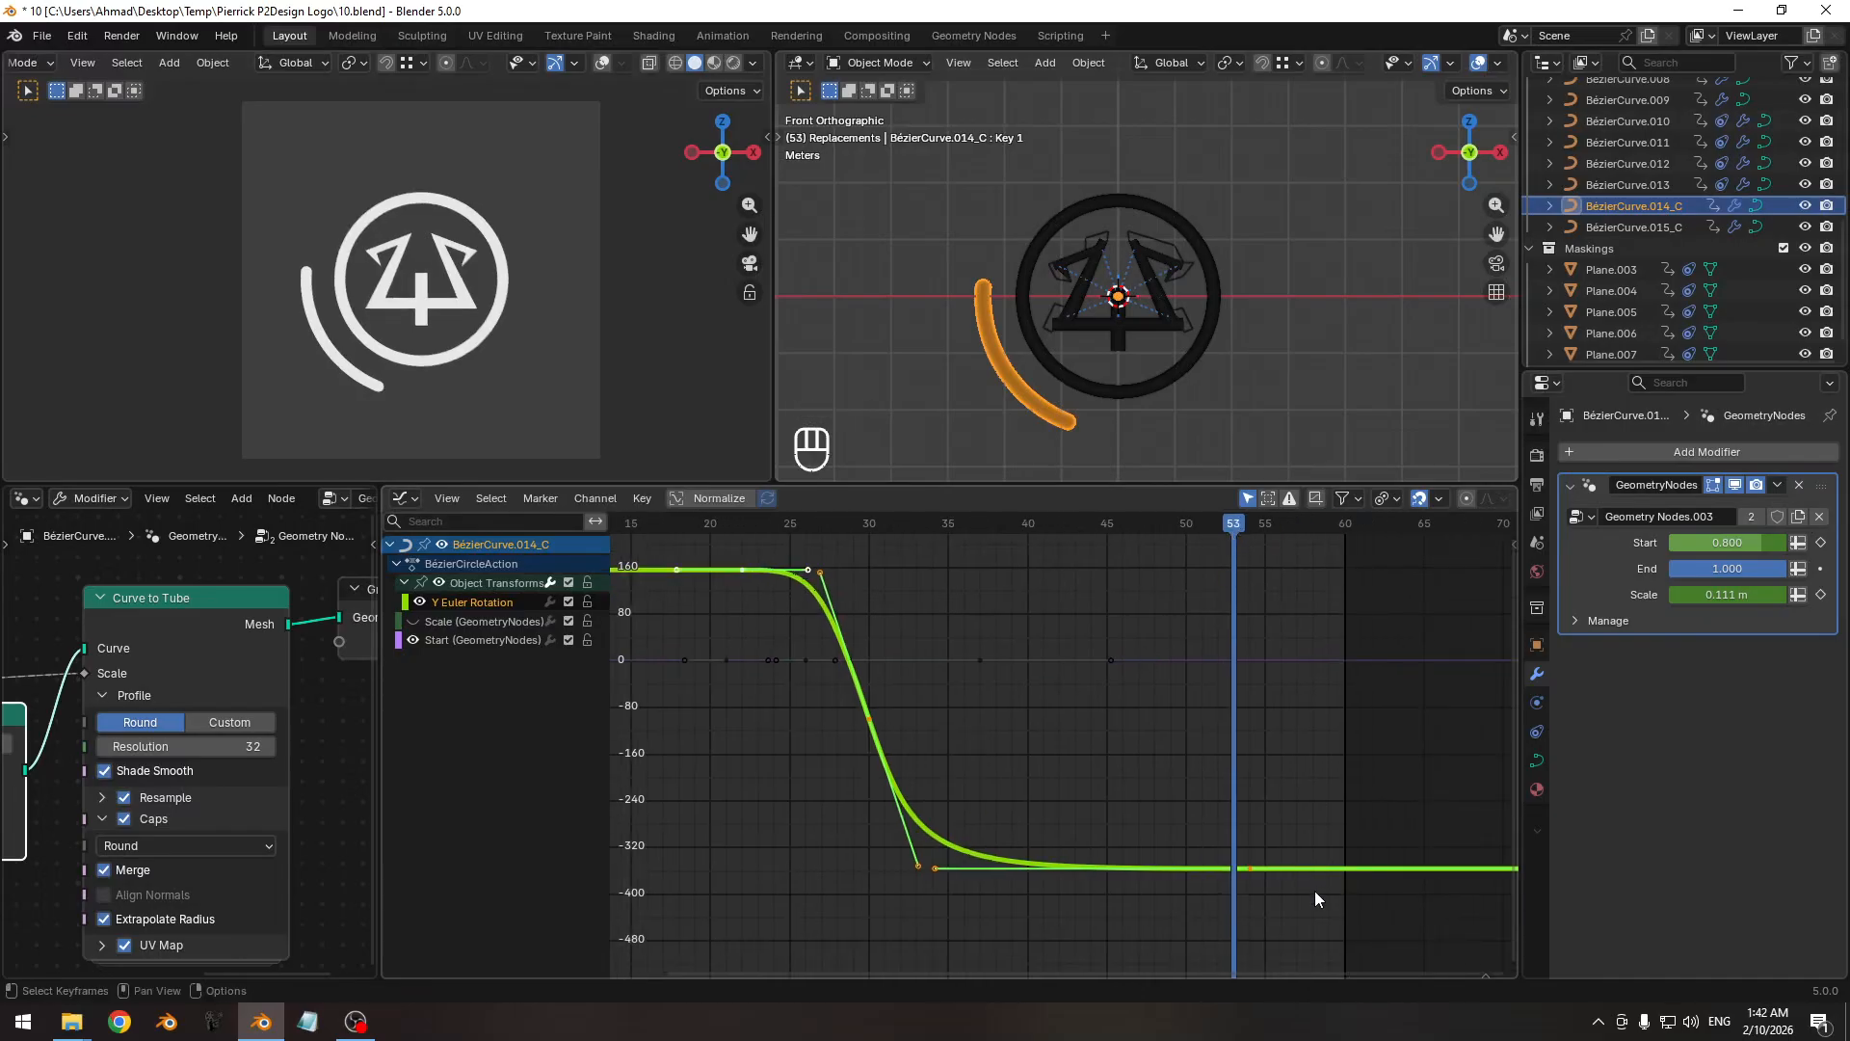
left_click(1383, 498)
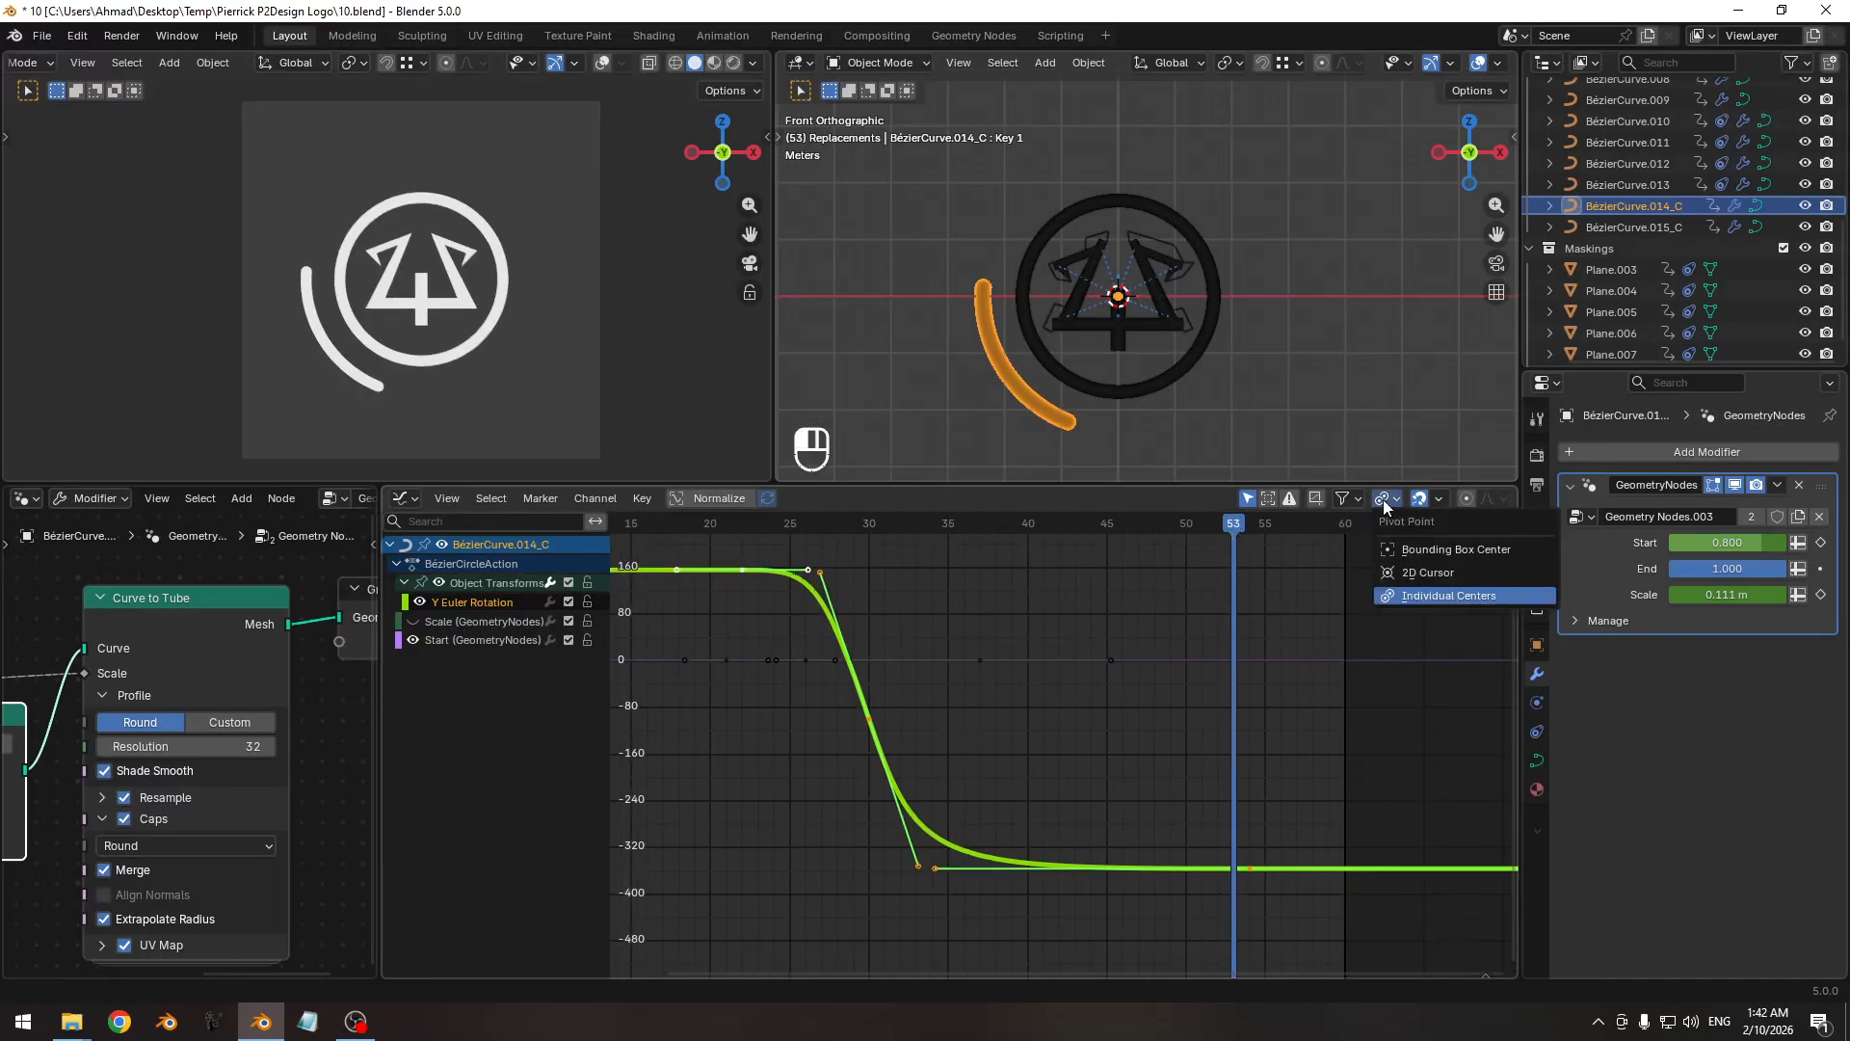
left_click(1407, 574)
key("s")
key("y")
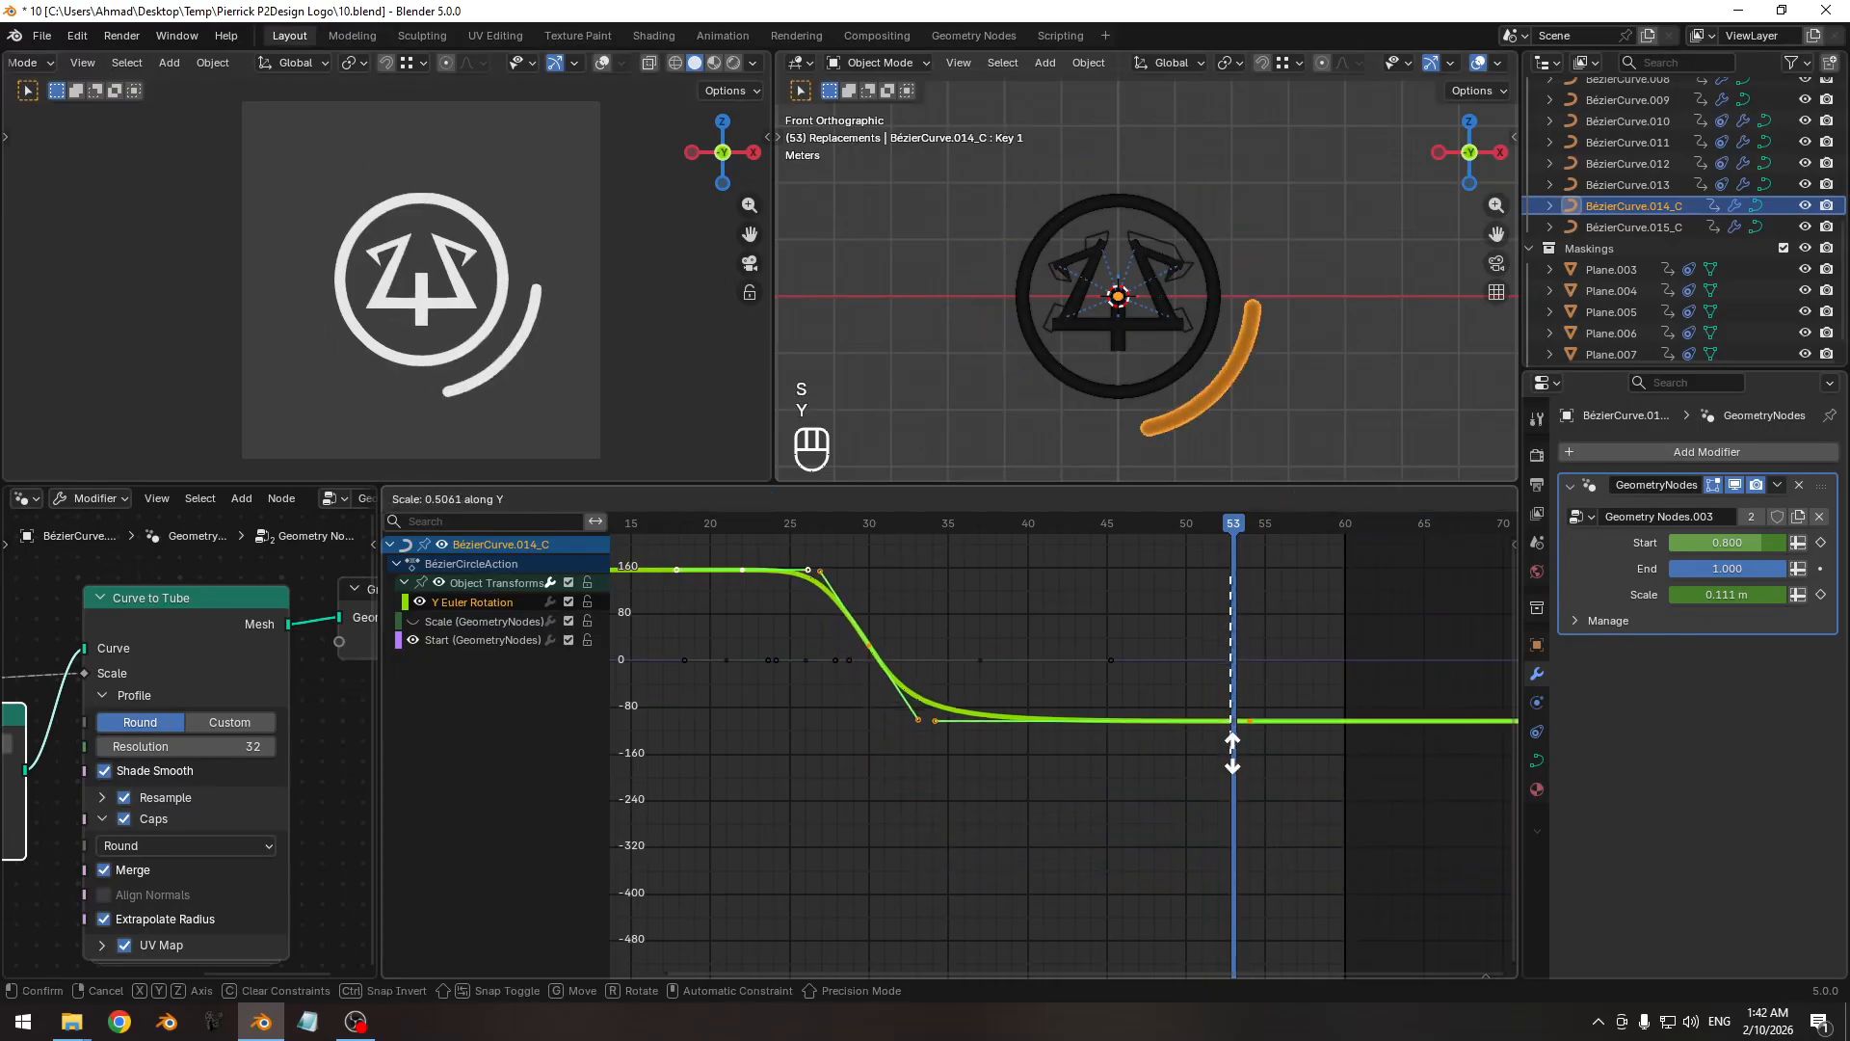
left_click(1237, 769)
Save the file and review the arc's reduced rotation around frame 43.
mouse_move(1066, 526)
left_mouse_down()
mouse_move(727, 528)
mouse_move(1073, 553)
left_mouse_up()
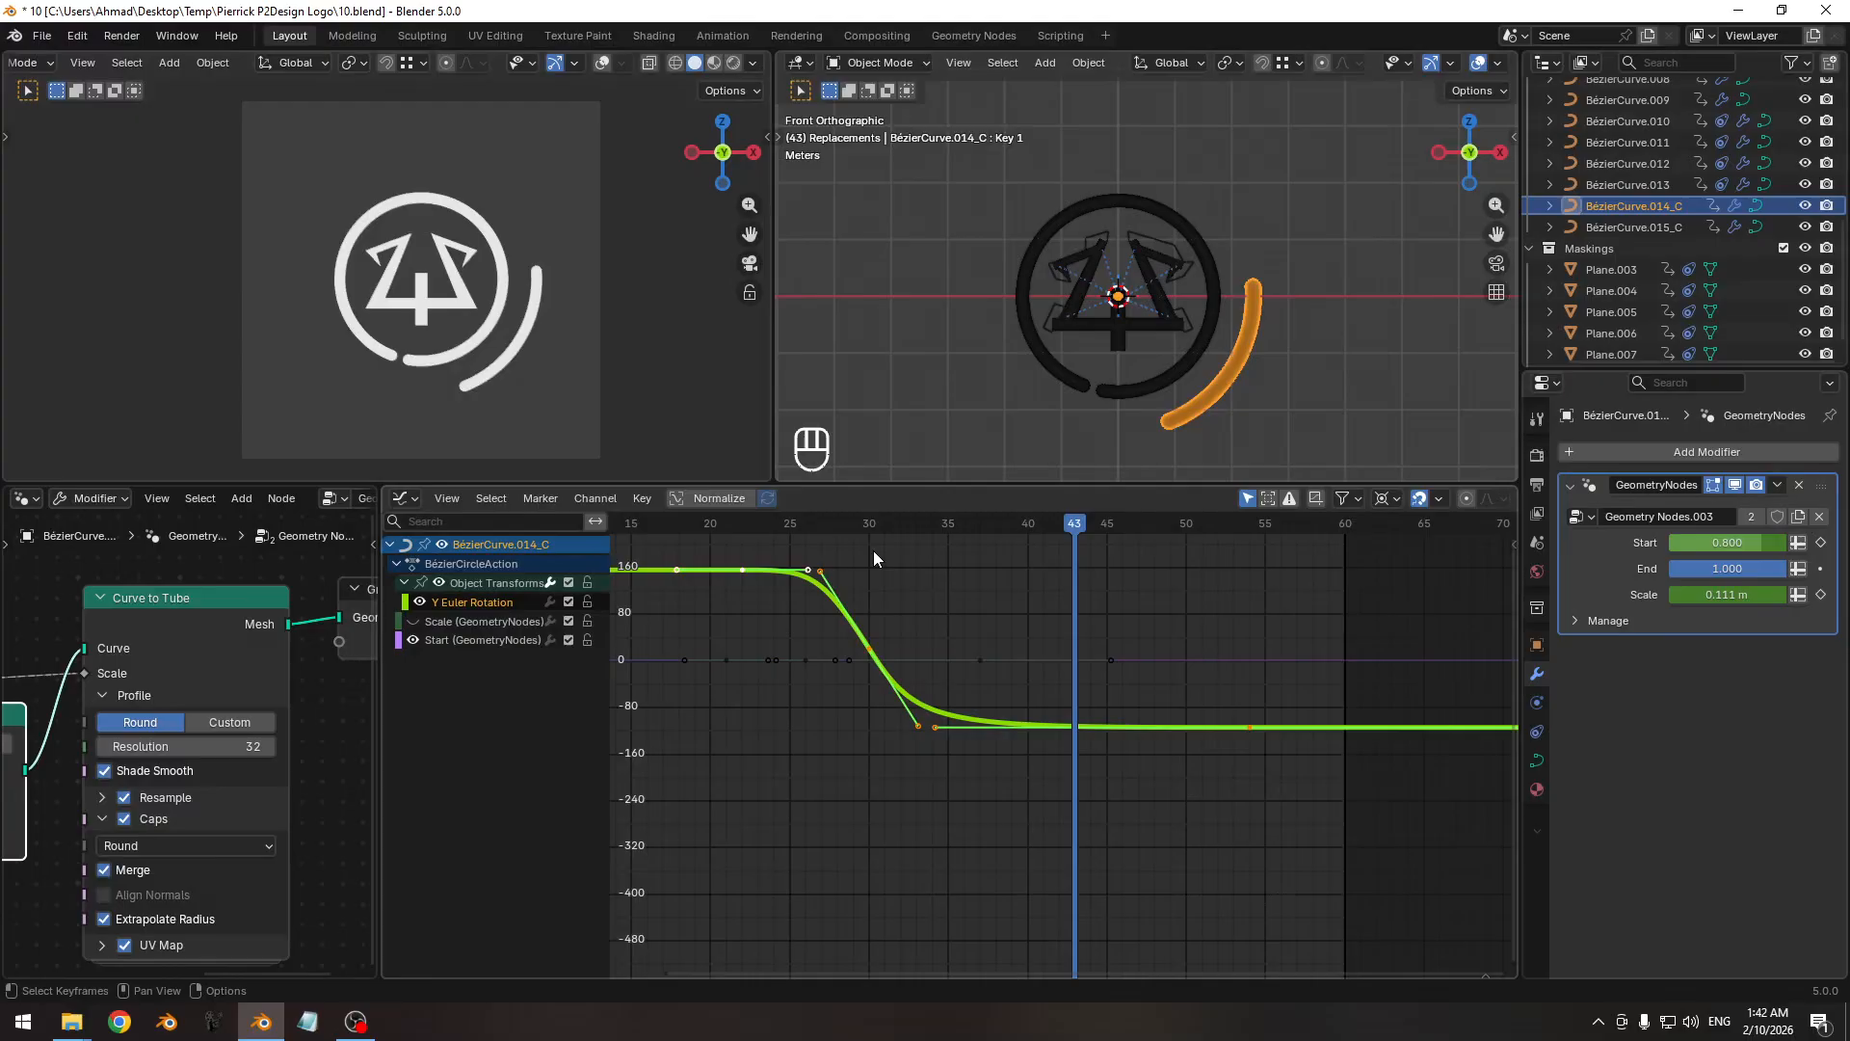
middle_click_drag(773, 590, 869, 627, "shift")
middle_click_drag(869, 627, 892, 656, "ctrl")
key("ctrl+s")
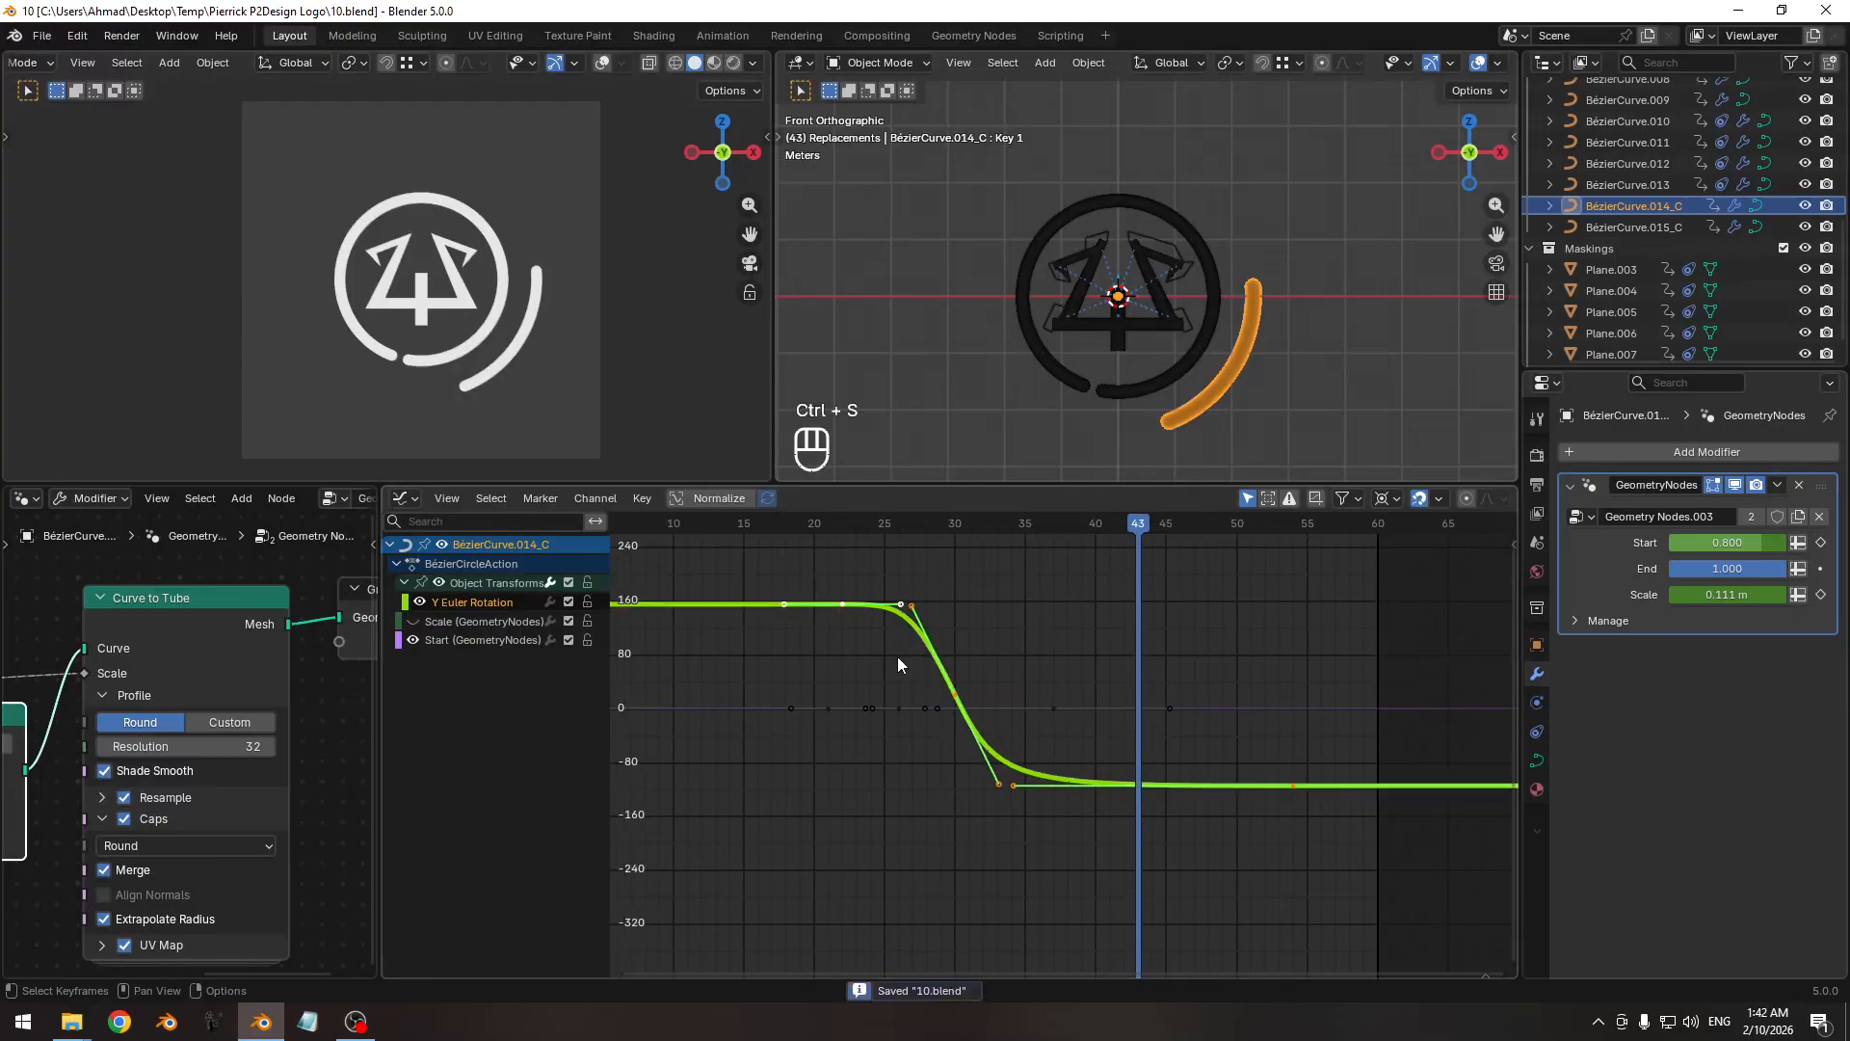
key("Pause")
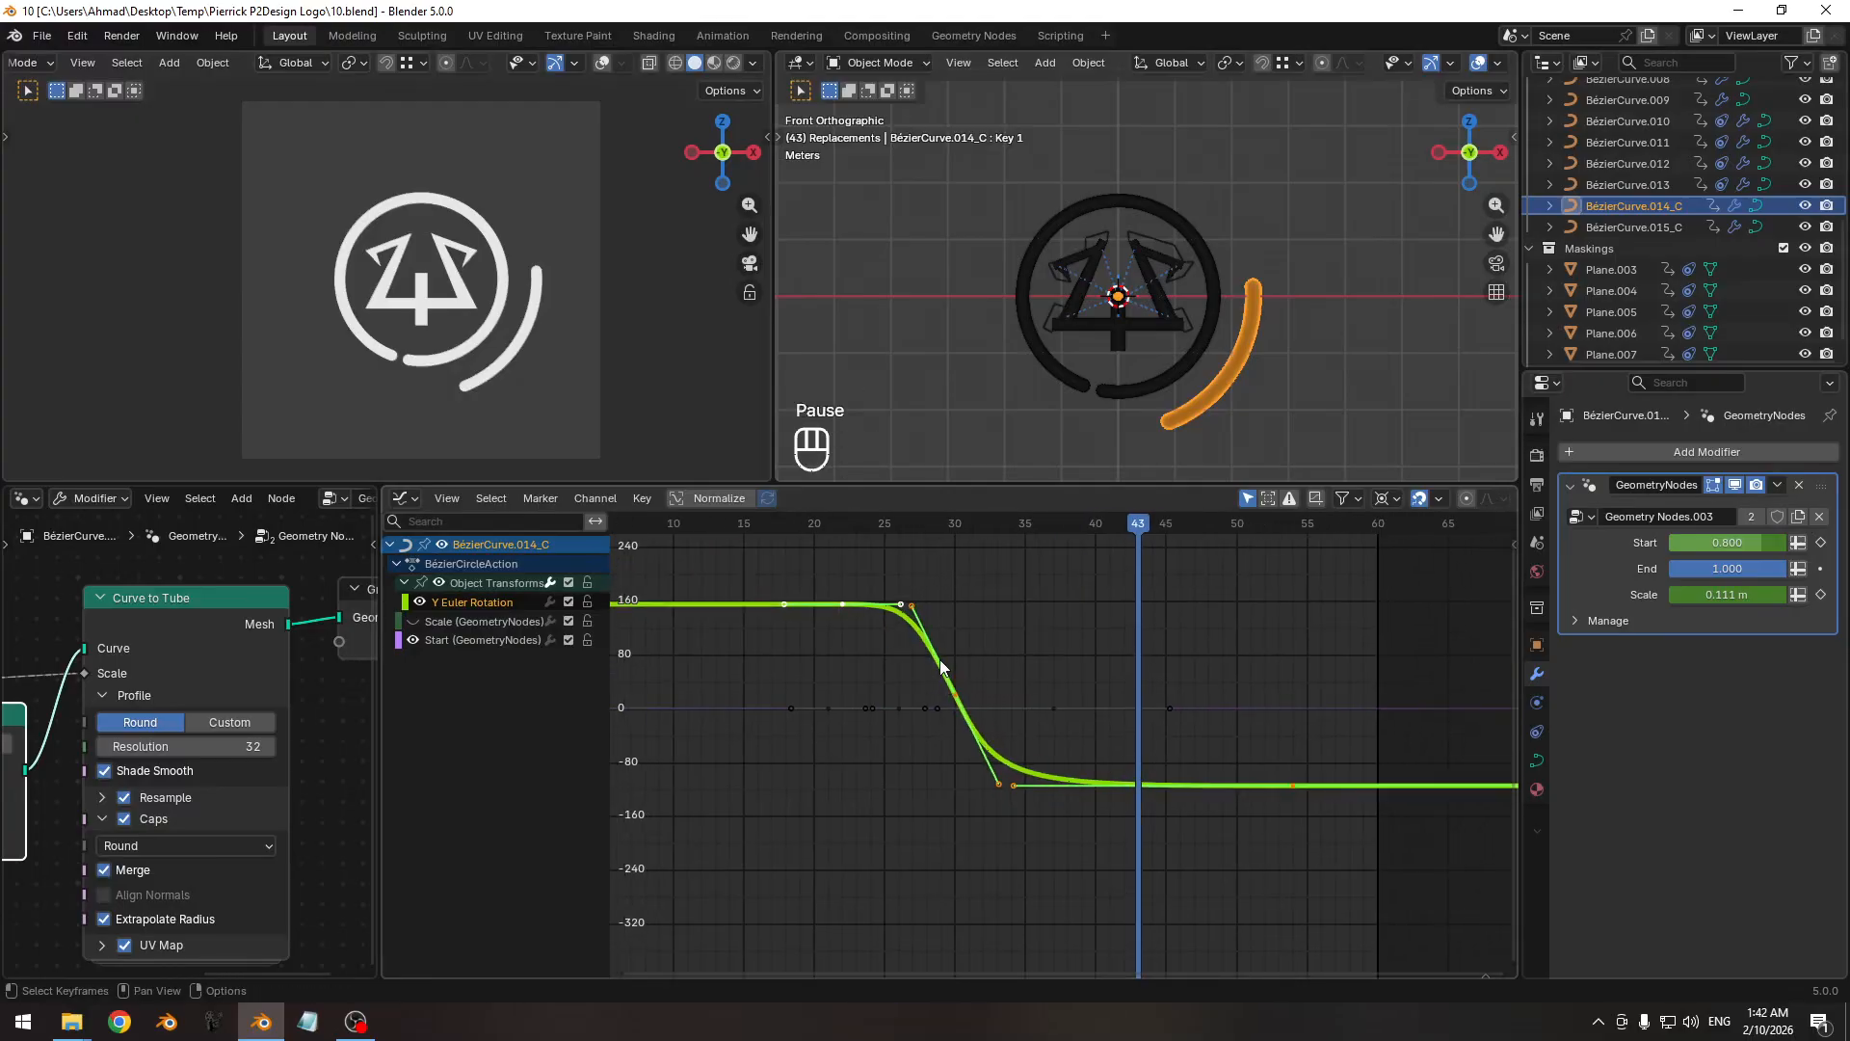
Move the middle Y Euler Rotation keyframe along X to frame 28.
left_click(991, 686)
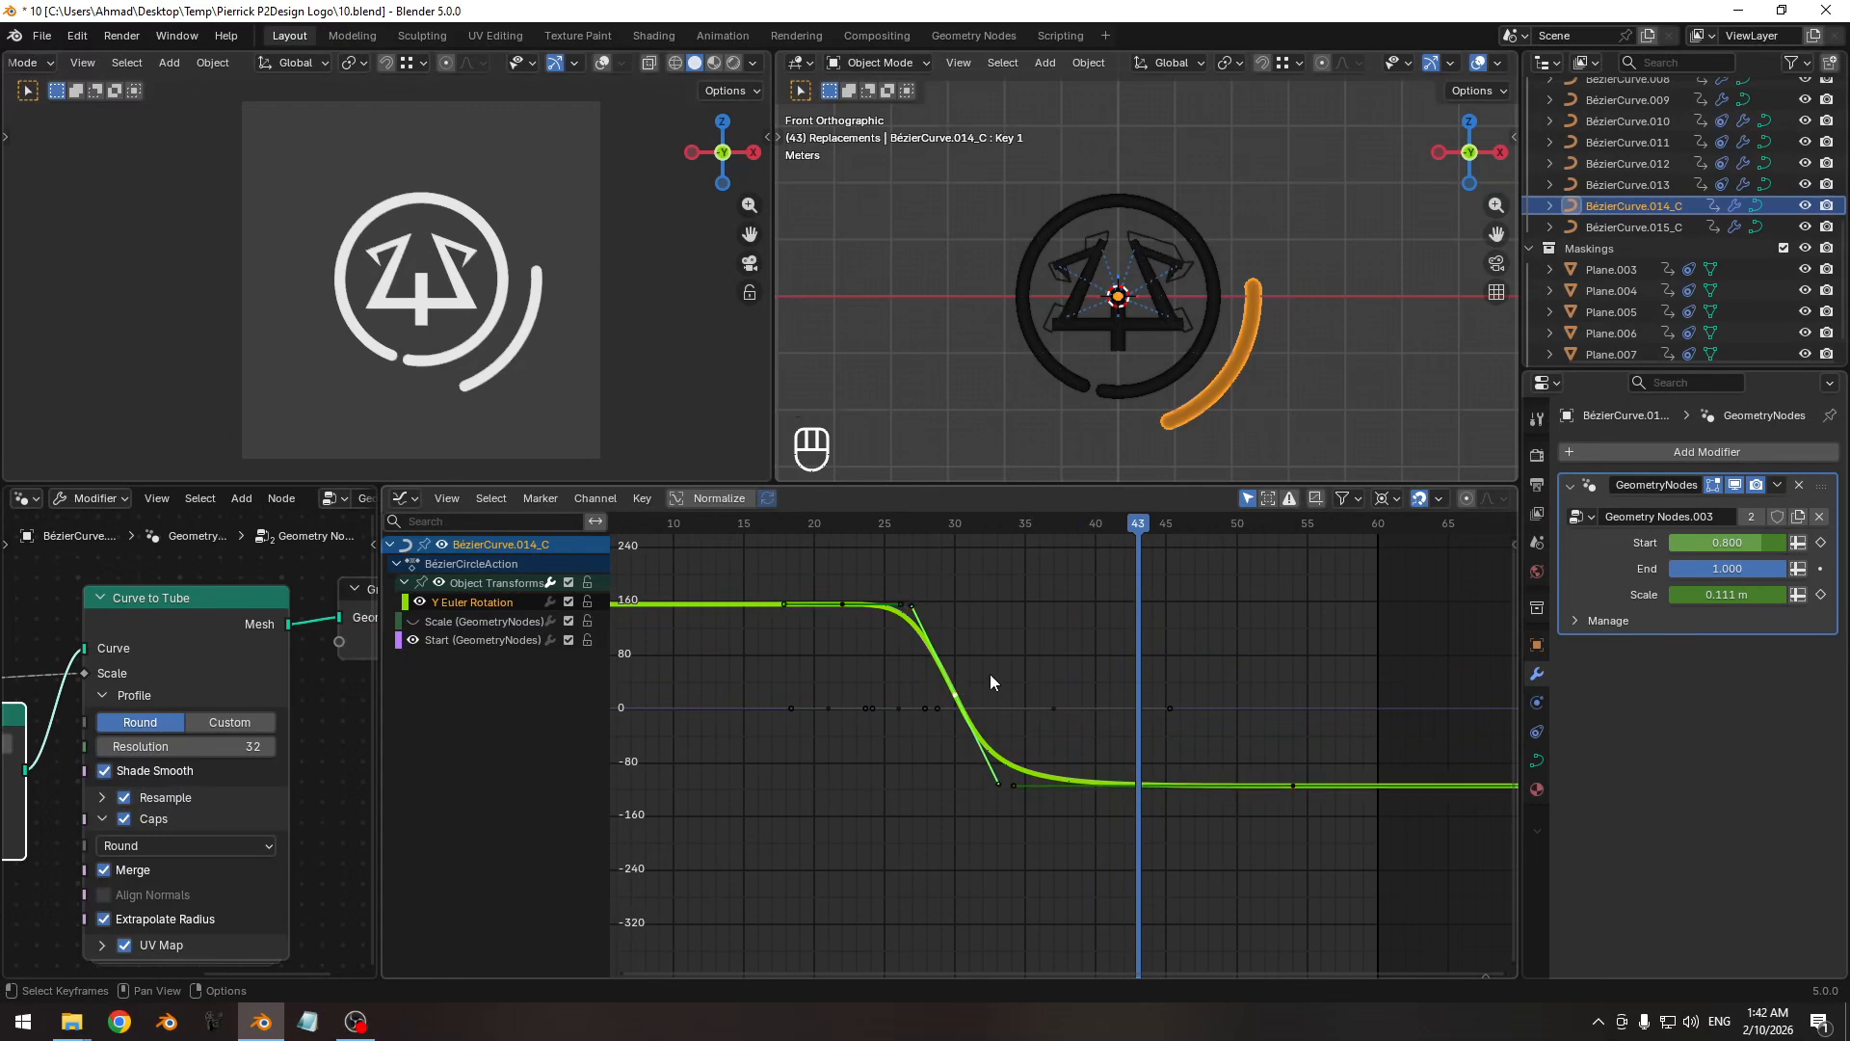
key("g")
key("x")
left_click(958, 663)
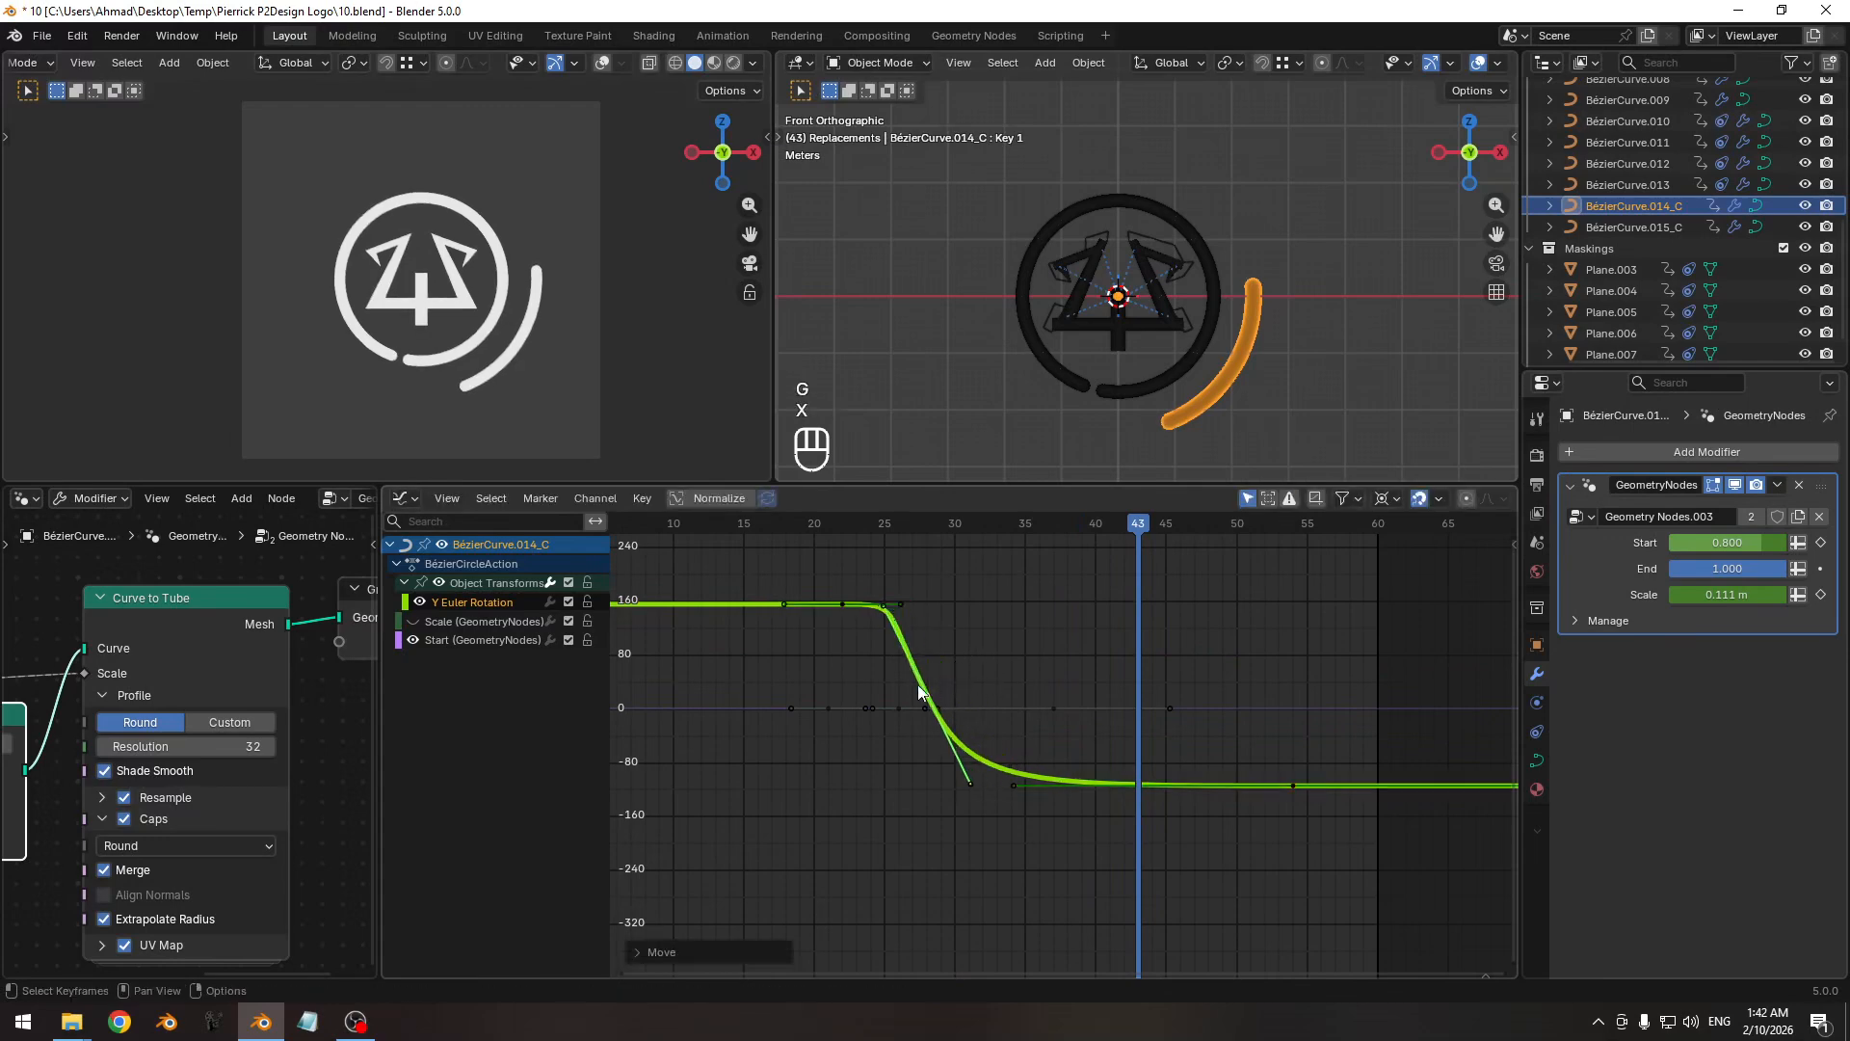
Set the pivot point to Individual Centers, then rotate and scale the handles of the Y Euler Rotation keyframes at the bend.
middle_click_drag(919, 690, 954, 636, "ctrl")
left_click(1387, 499)
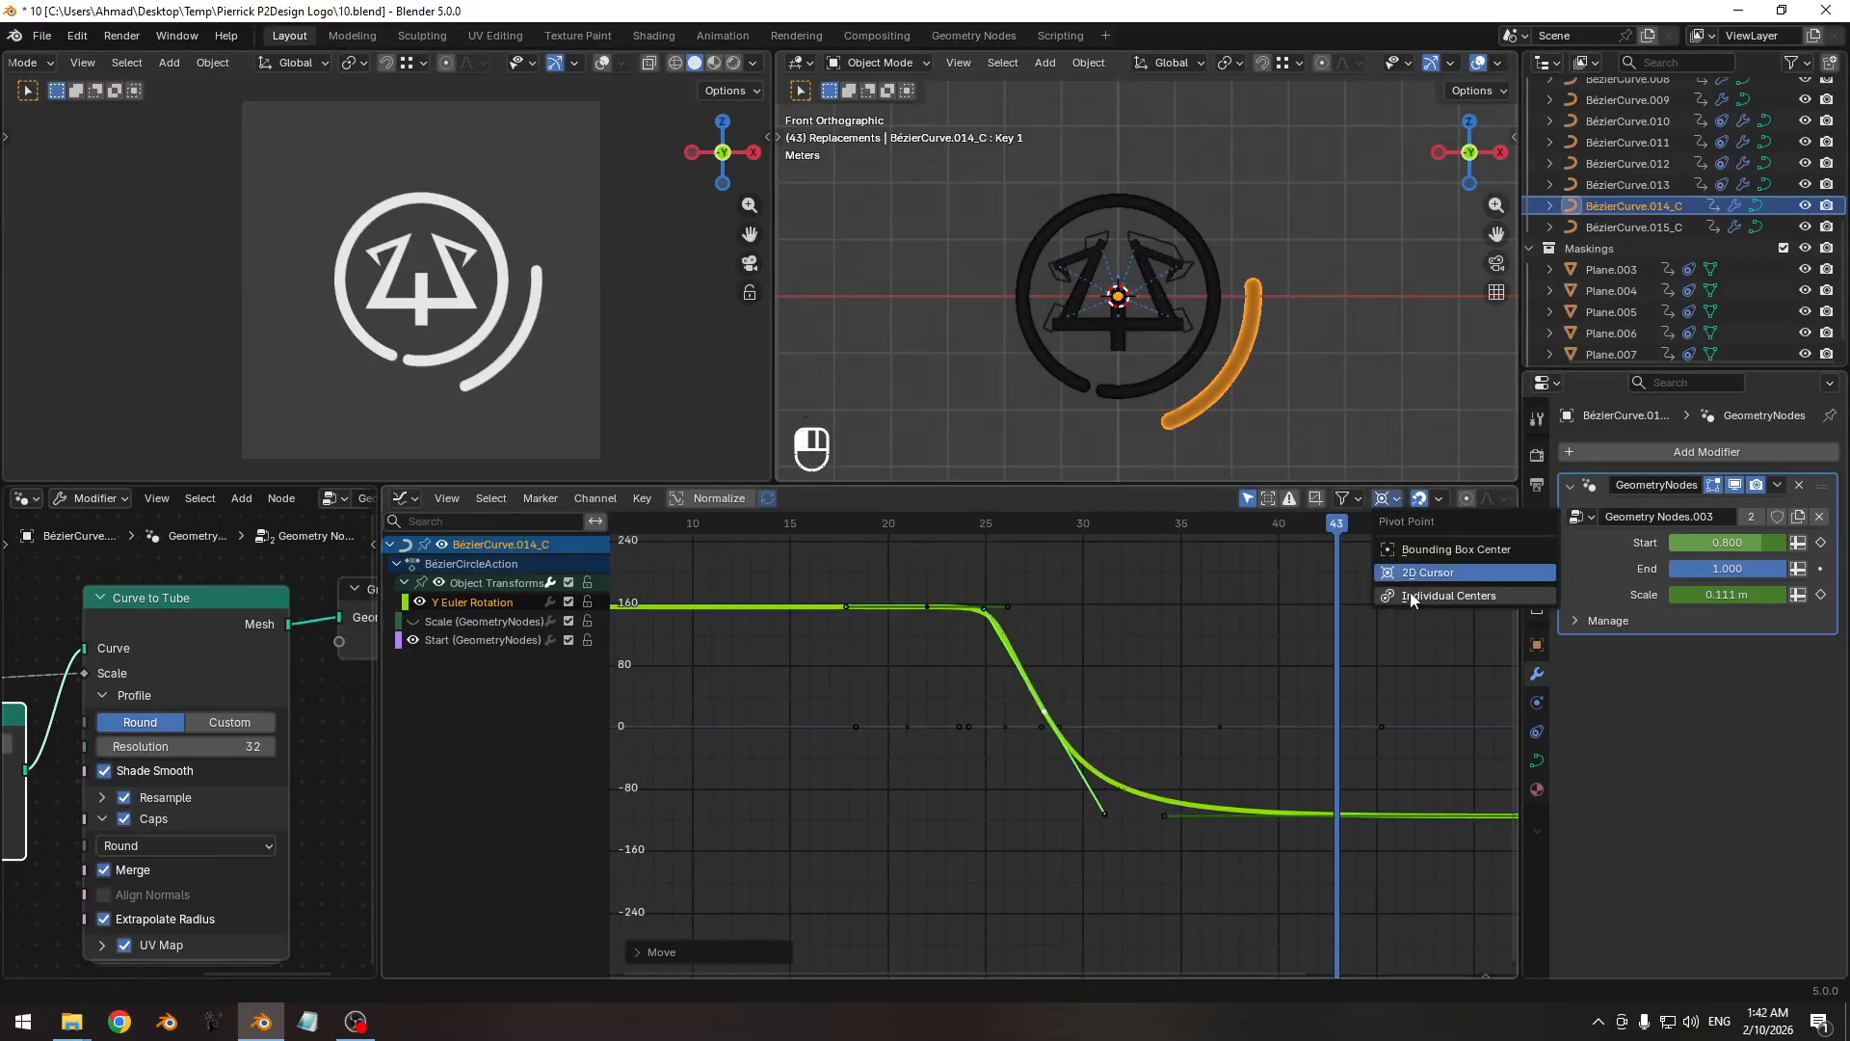
left_click(1412, 597)
key("r")
key("s")
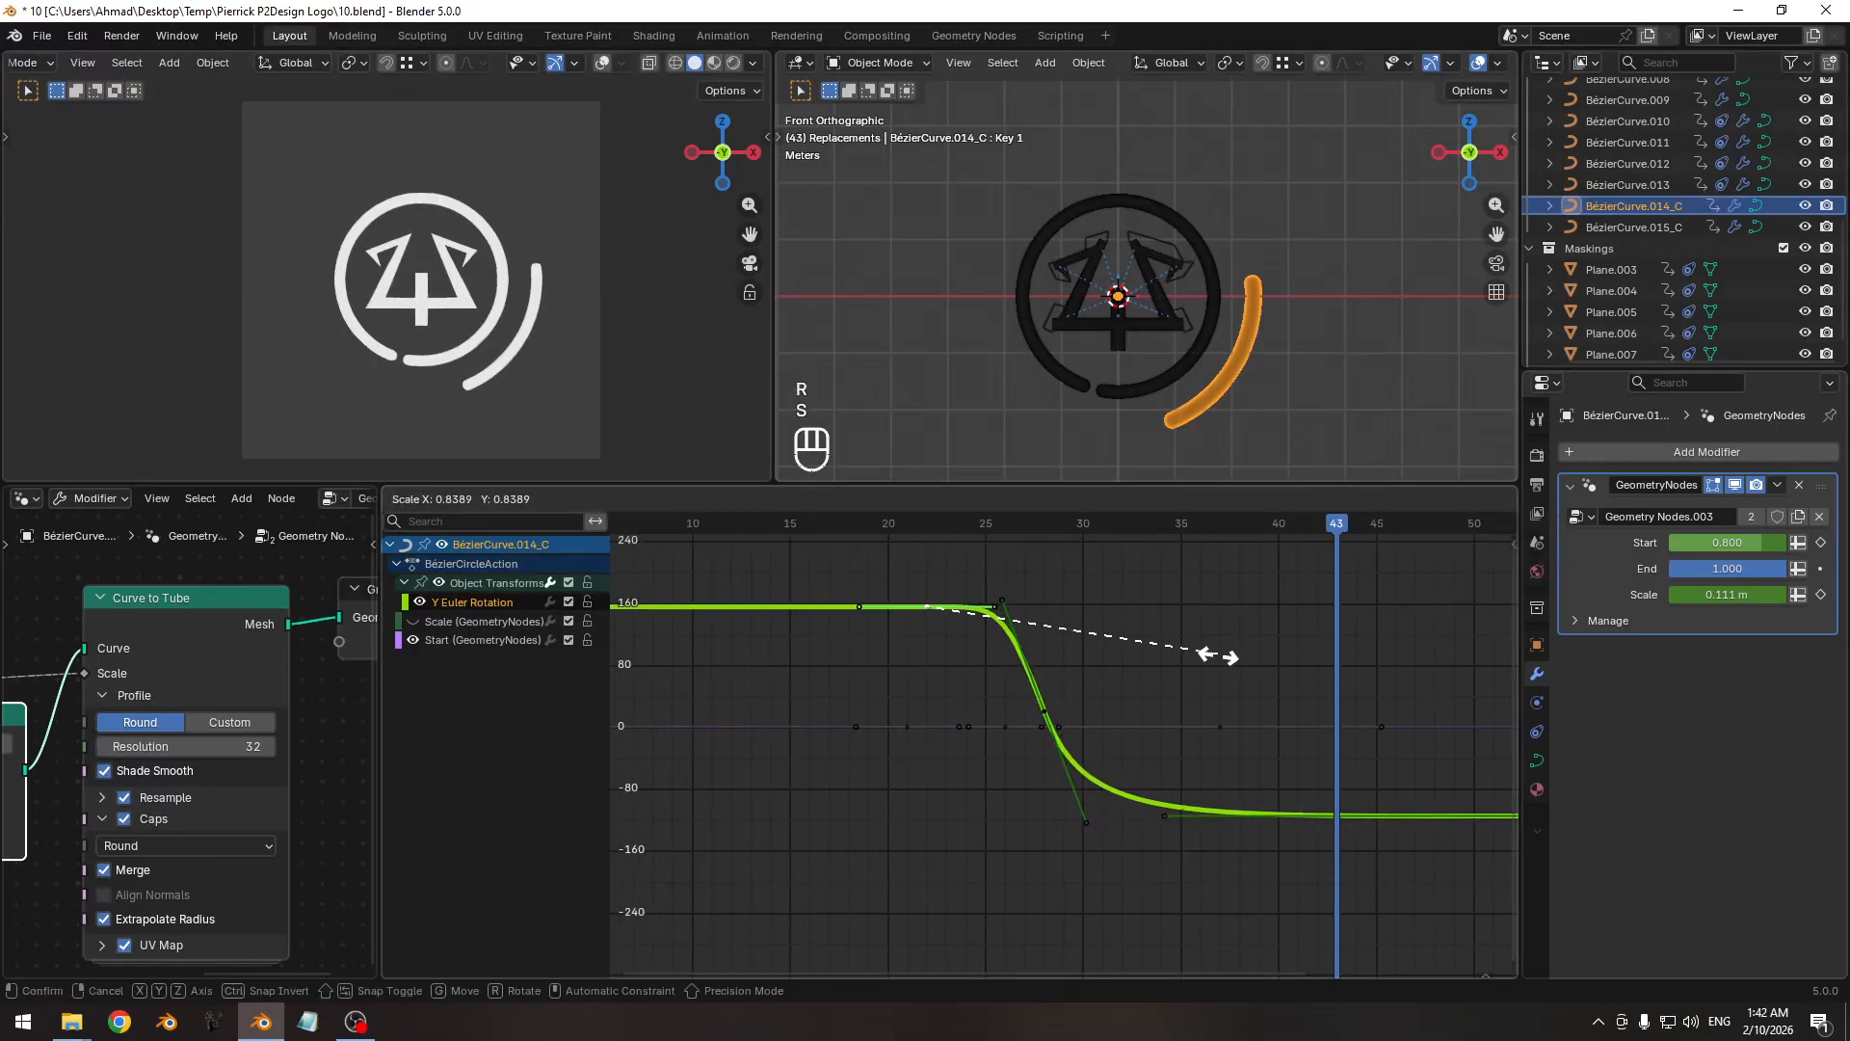
left_click(1061, 702)
left_click(1045, 713)
key("s")
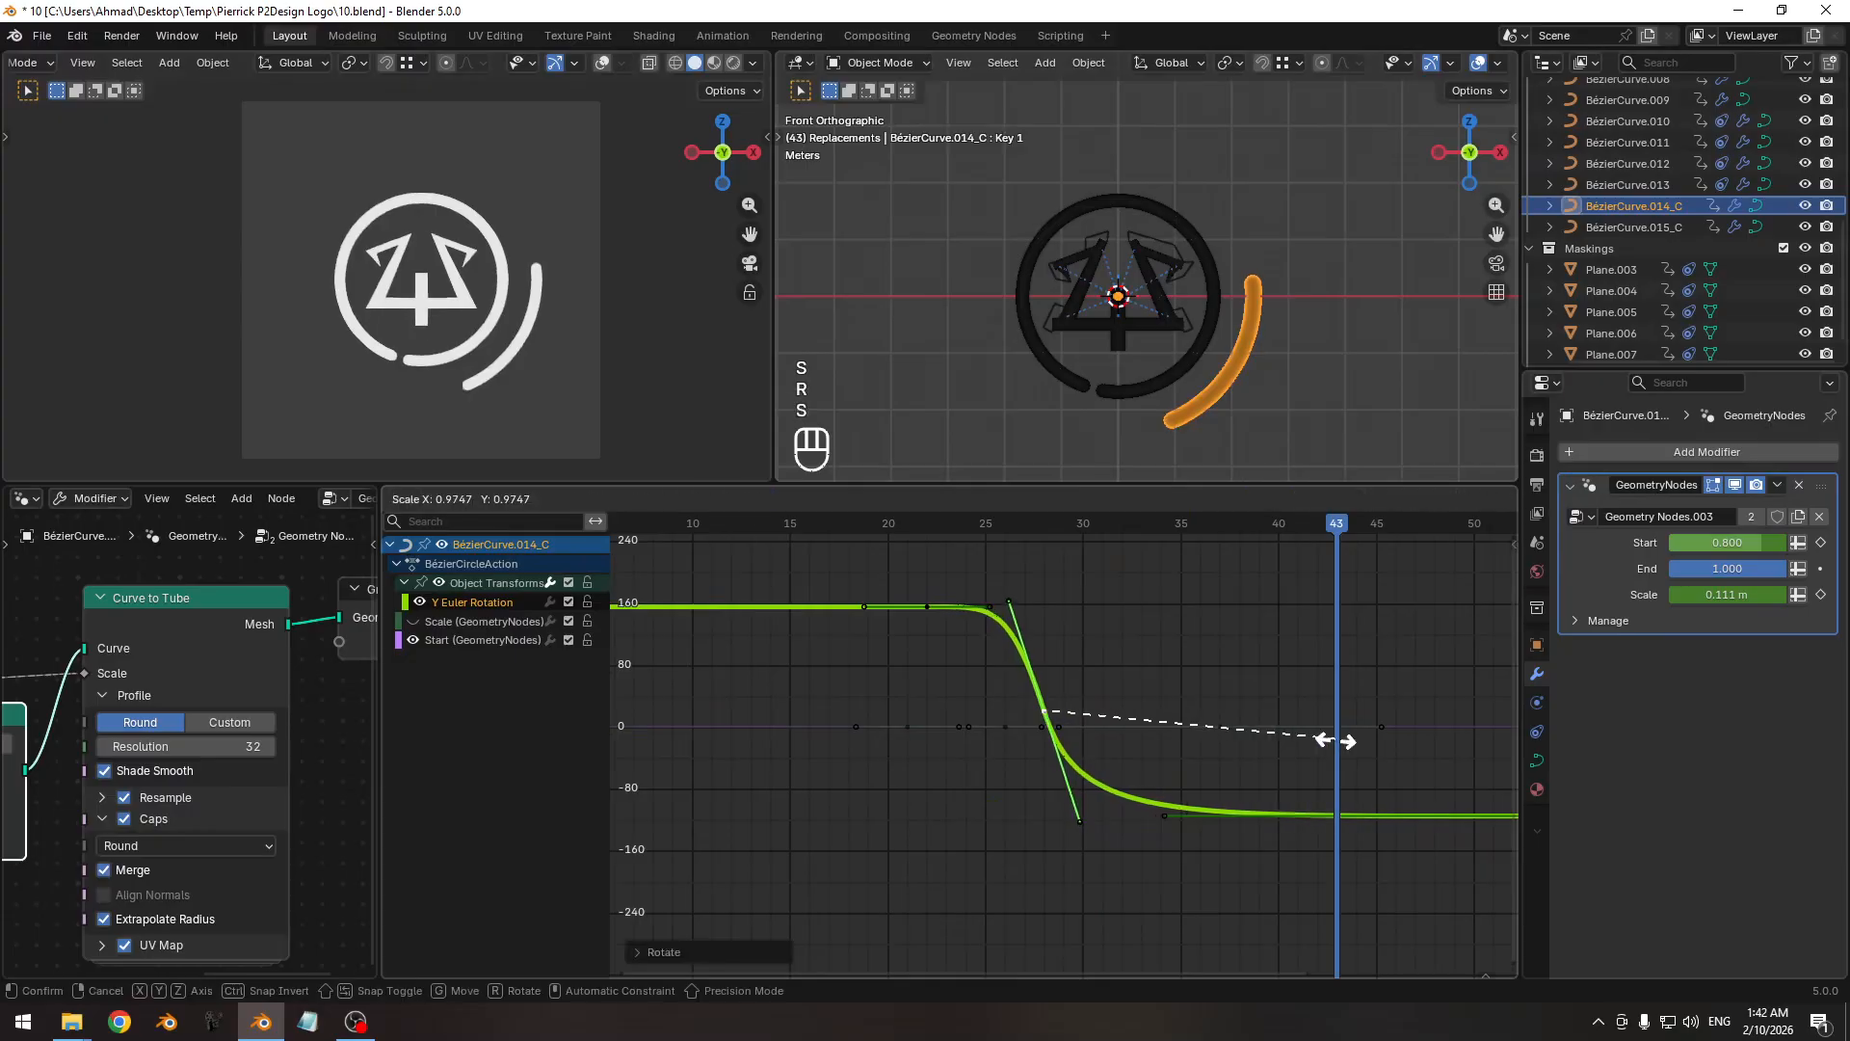
left_click(1324, 737)
Examine the arc's rotation frame by frame from frame 28 to 37.
middle_click_drag(1243, 757, 1220, 742)
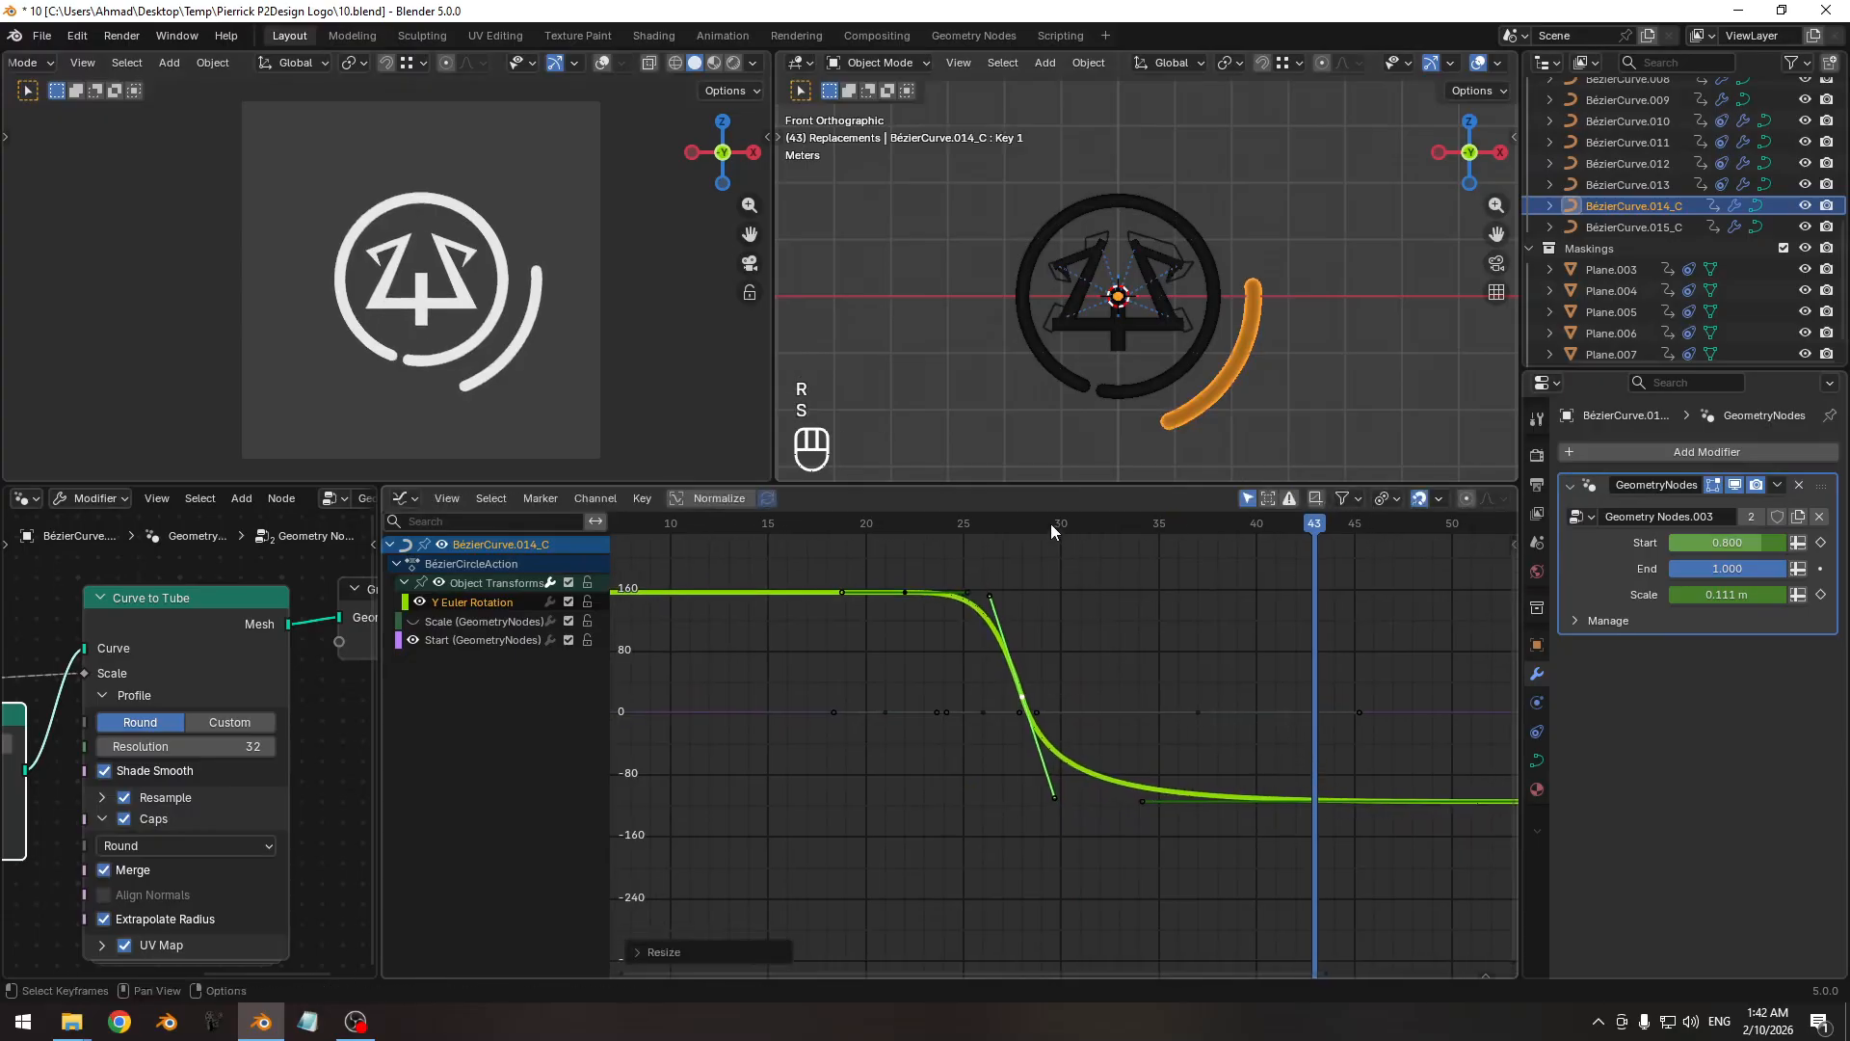
left_click_drag(1051, 523, 1026, 521)
key("Right")
key("Right")
key("Right")
key("Right")
key("Right")
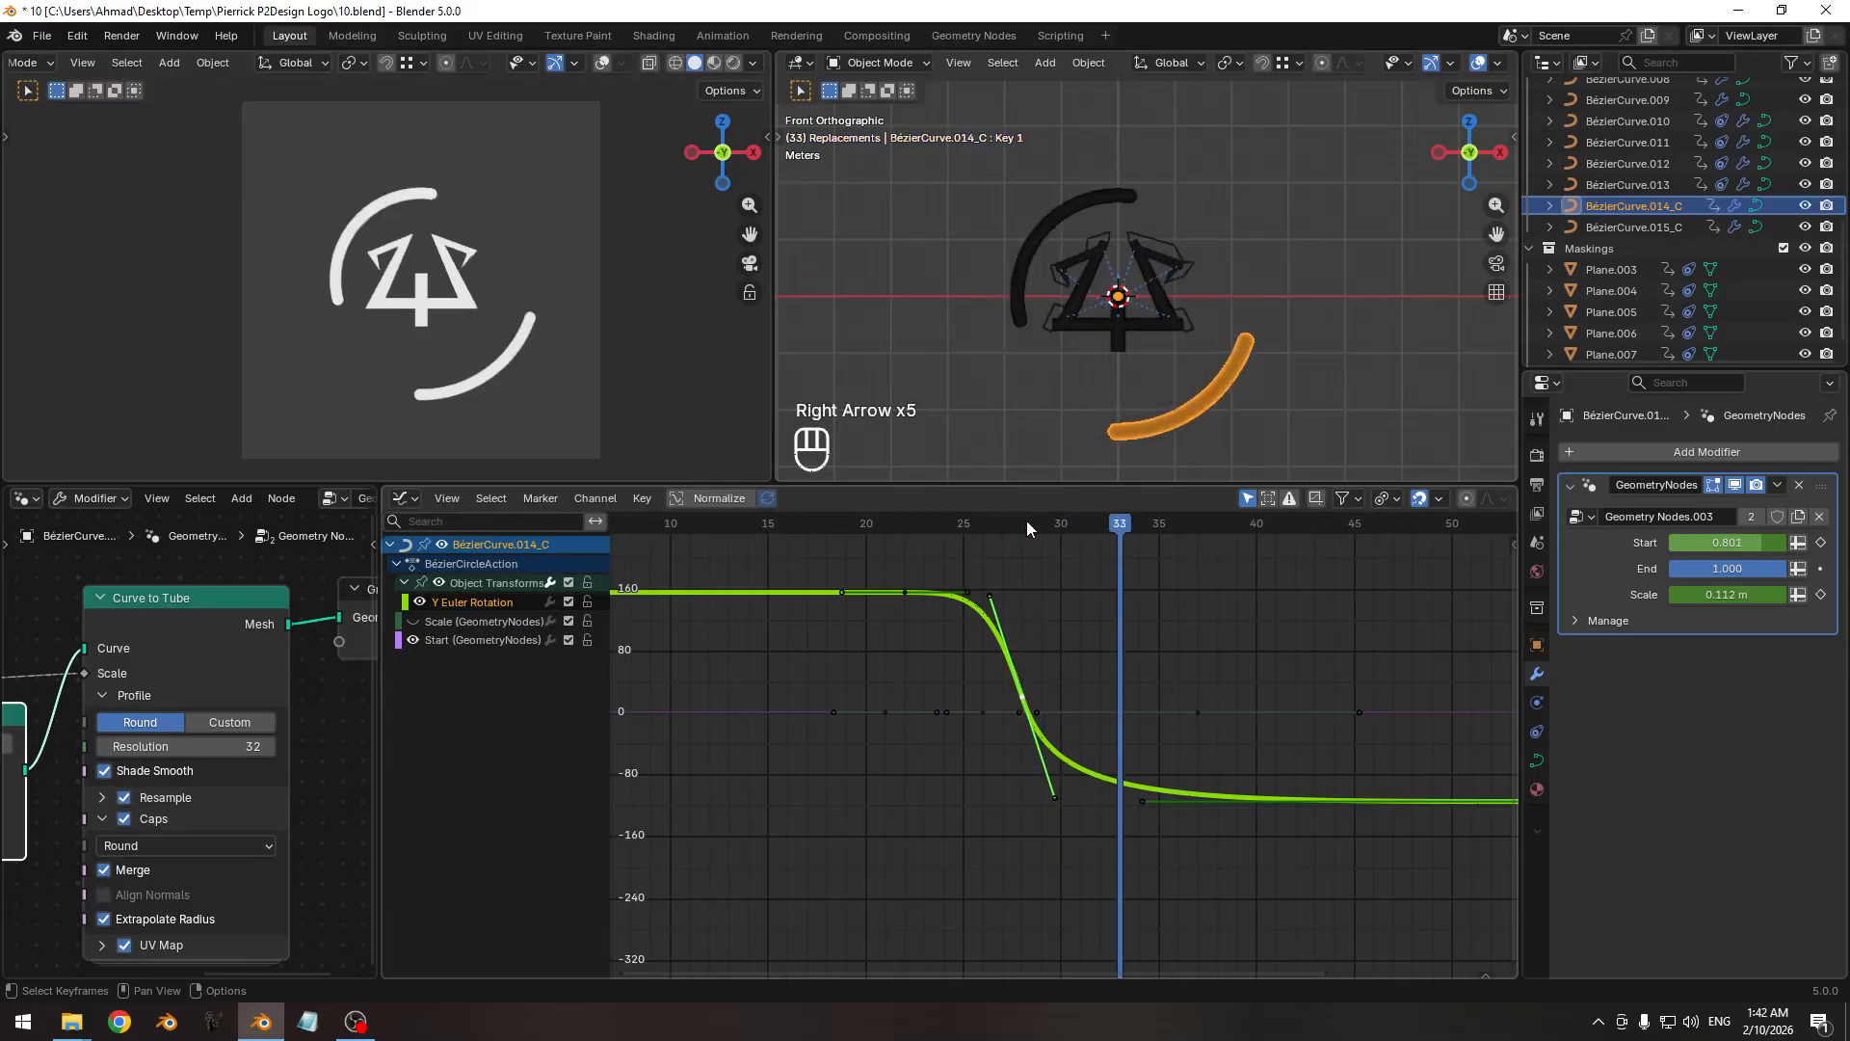
key("Right")
key("Right")
key("Right")
key("Right")
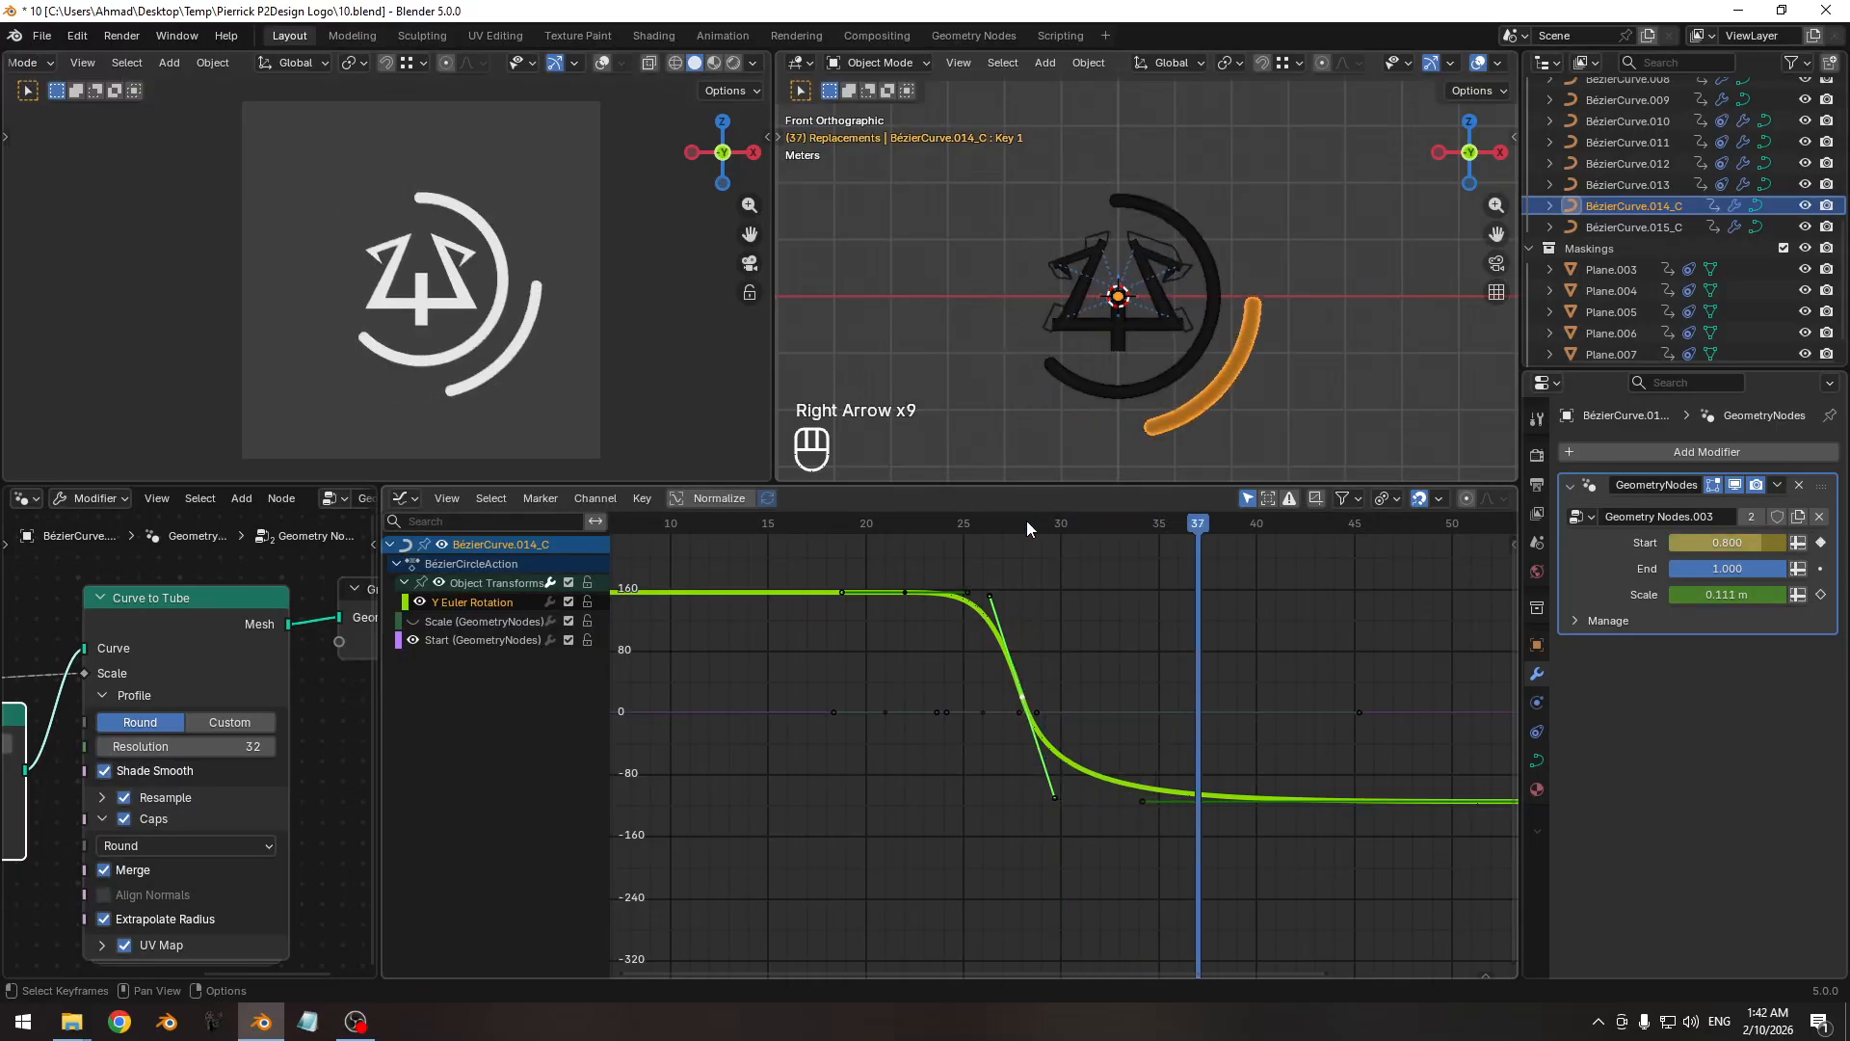
key("Left")
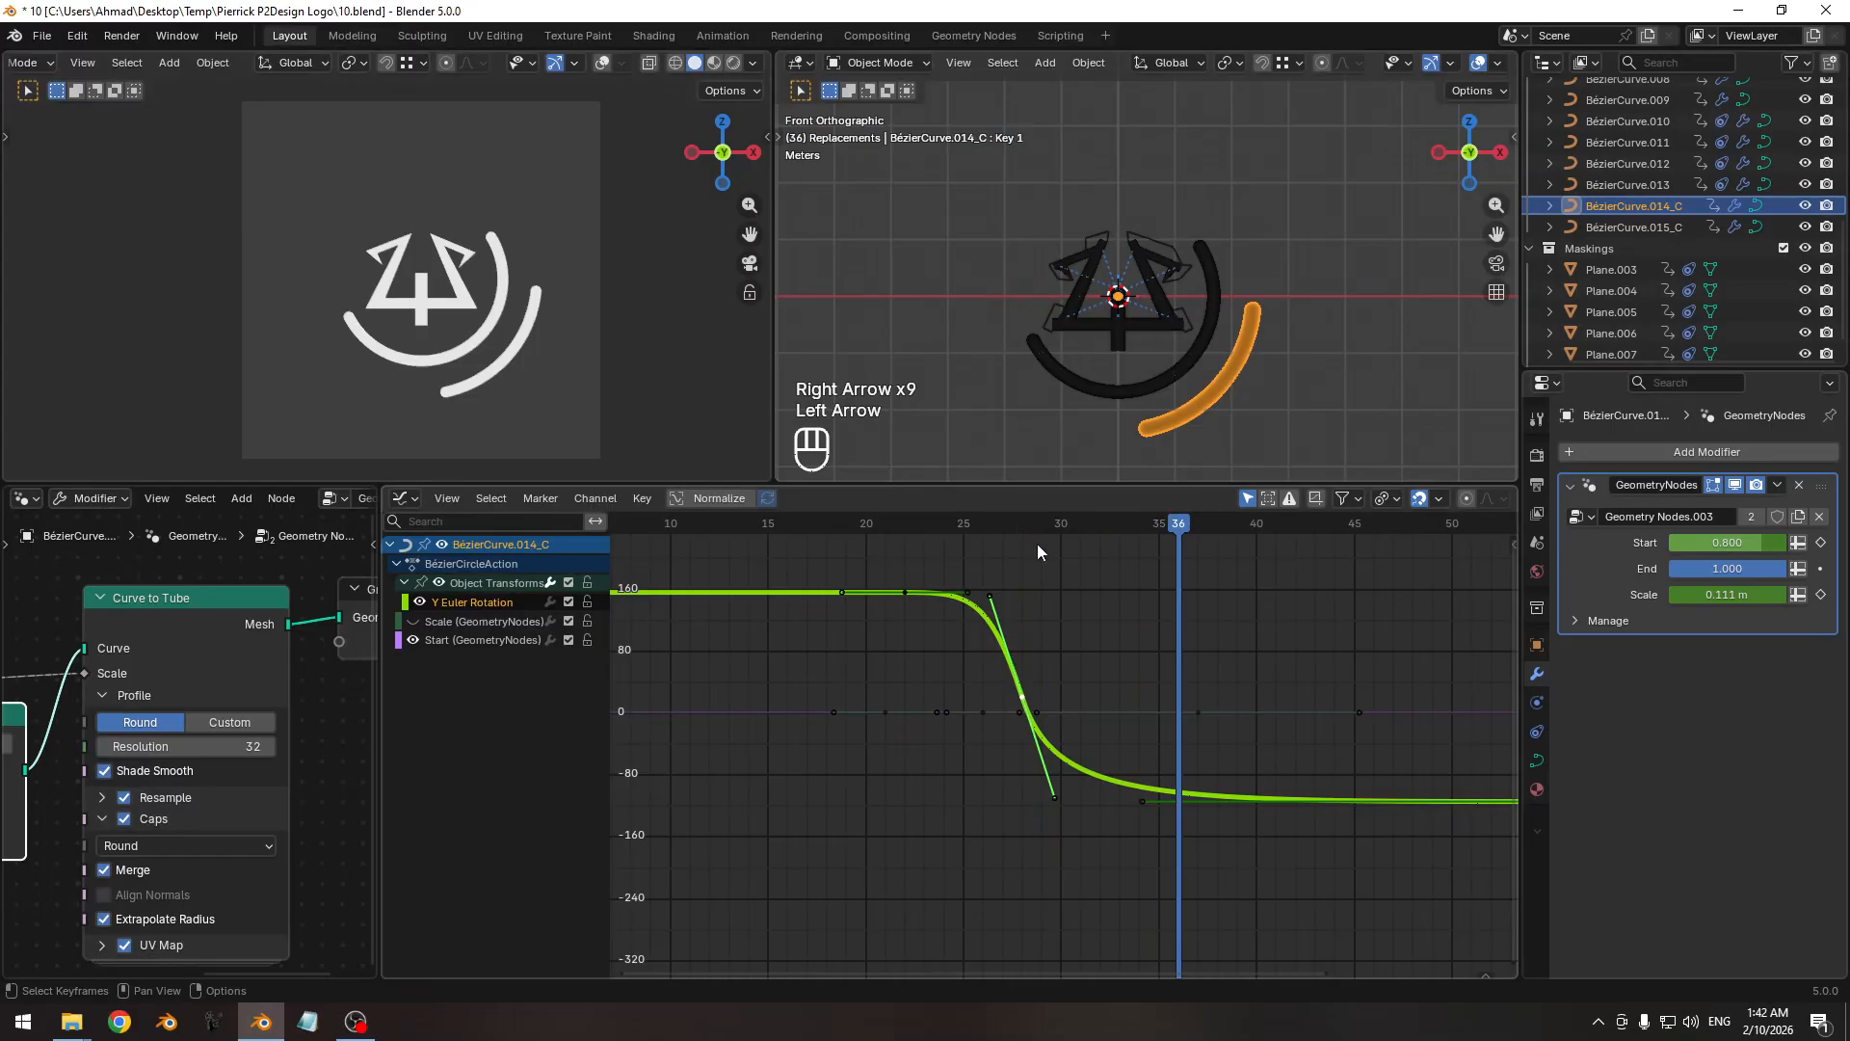
Move the last Y Euler Rotation keyframe along X to frame 36 and shorten its handles.
middle_click_drag(1038, 616, 915, 622, "ctrl")
left_click(1334, 822)
key("g")
key("x")
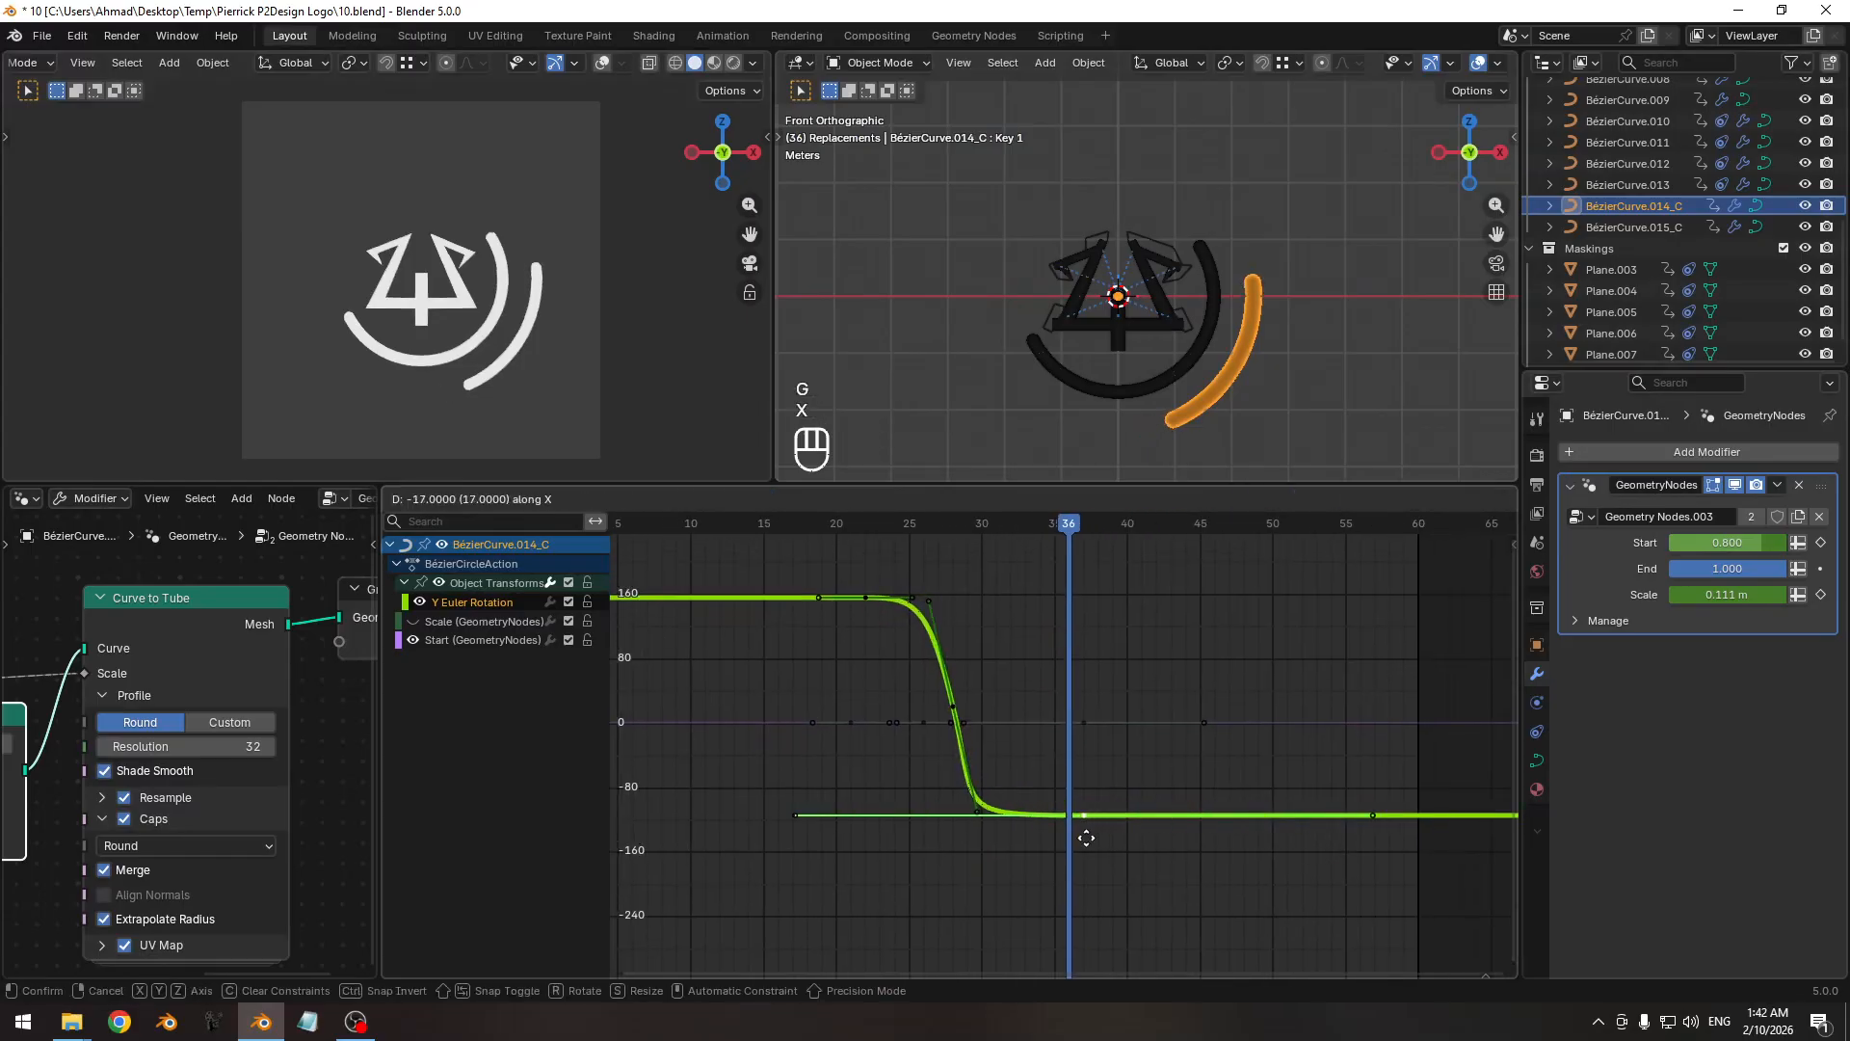
left_click(1087, 838)
key("s")
left_click(1013, 844)
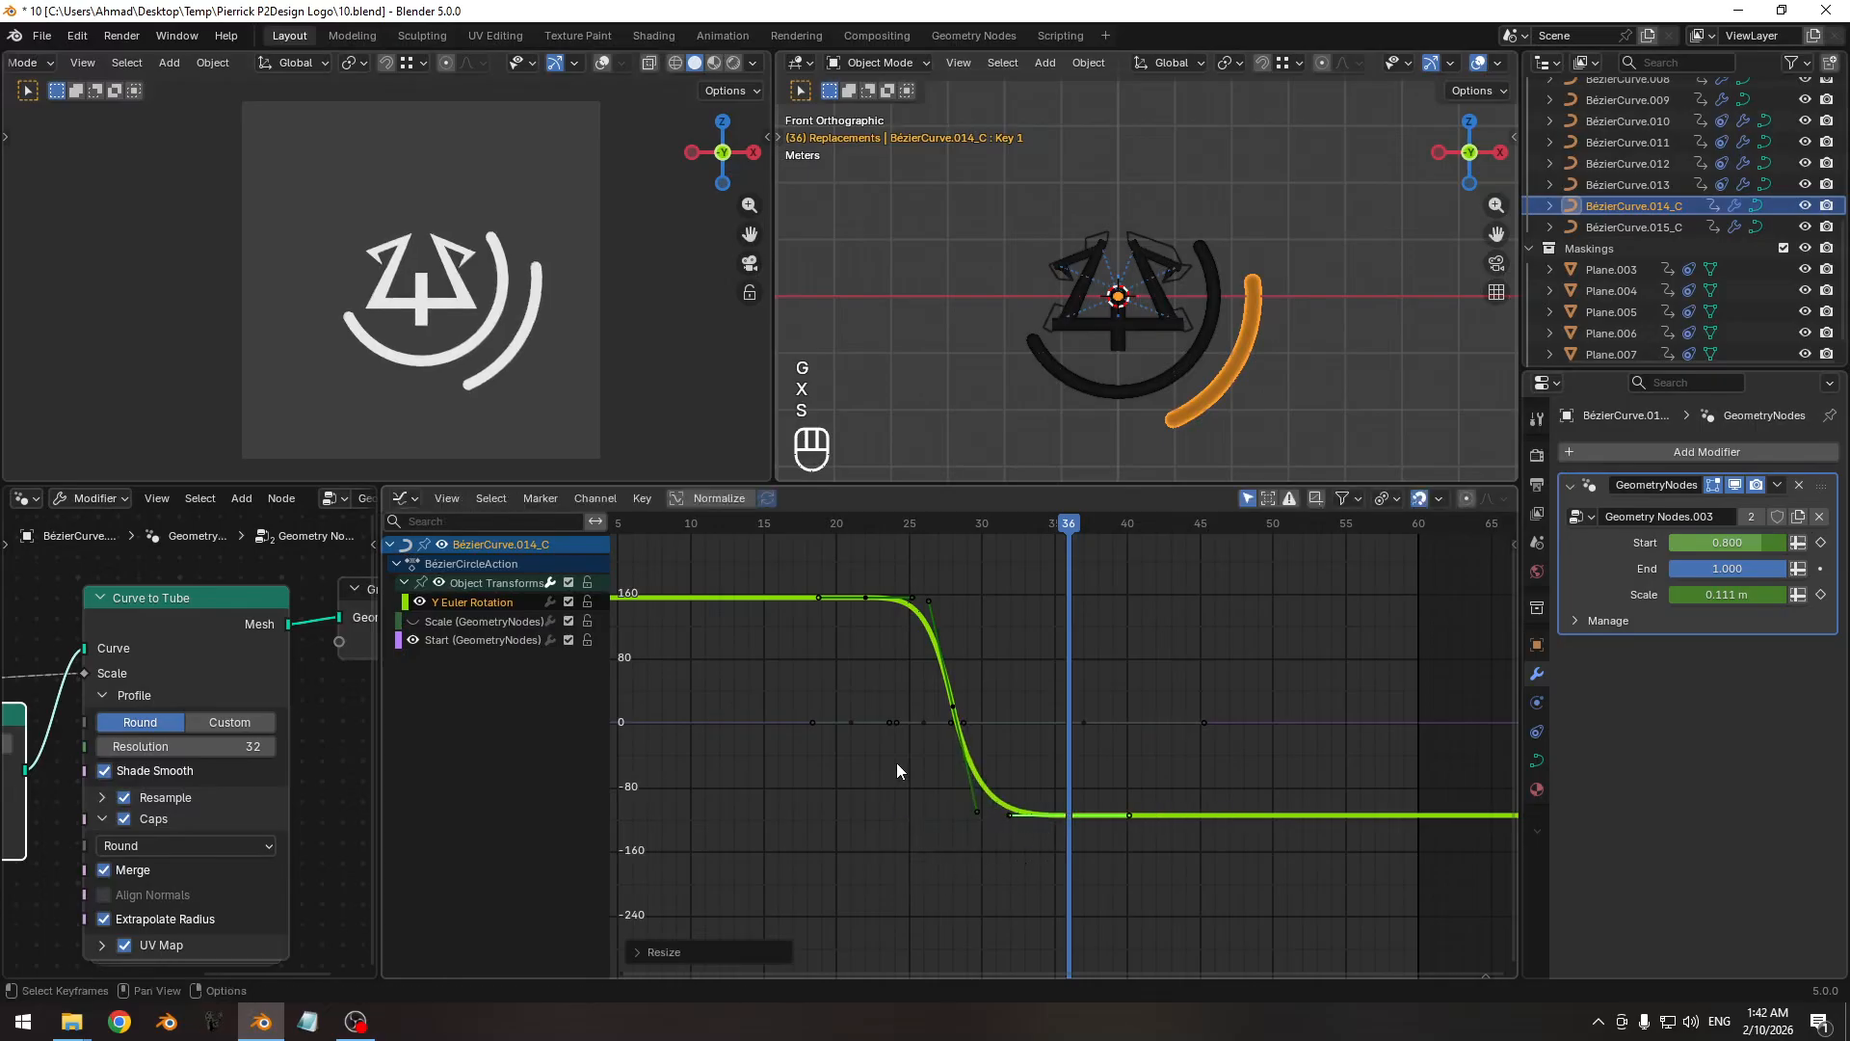
Move the middle Y Euler Rotation keyframe to frame 27 and scale its handles.
left_click(953, 708)
key("g")
key("x")
left_click(937, 729)
middle_click_drag(894, 669, 963, 666, "ctrl")
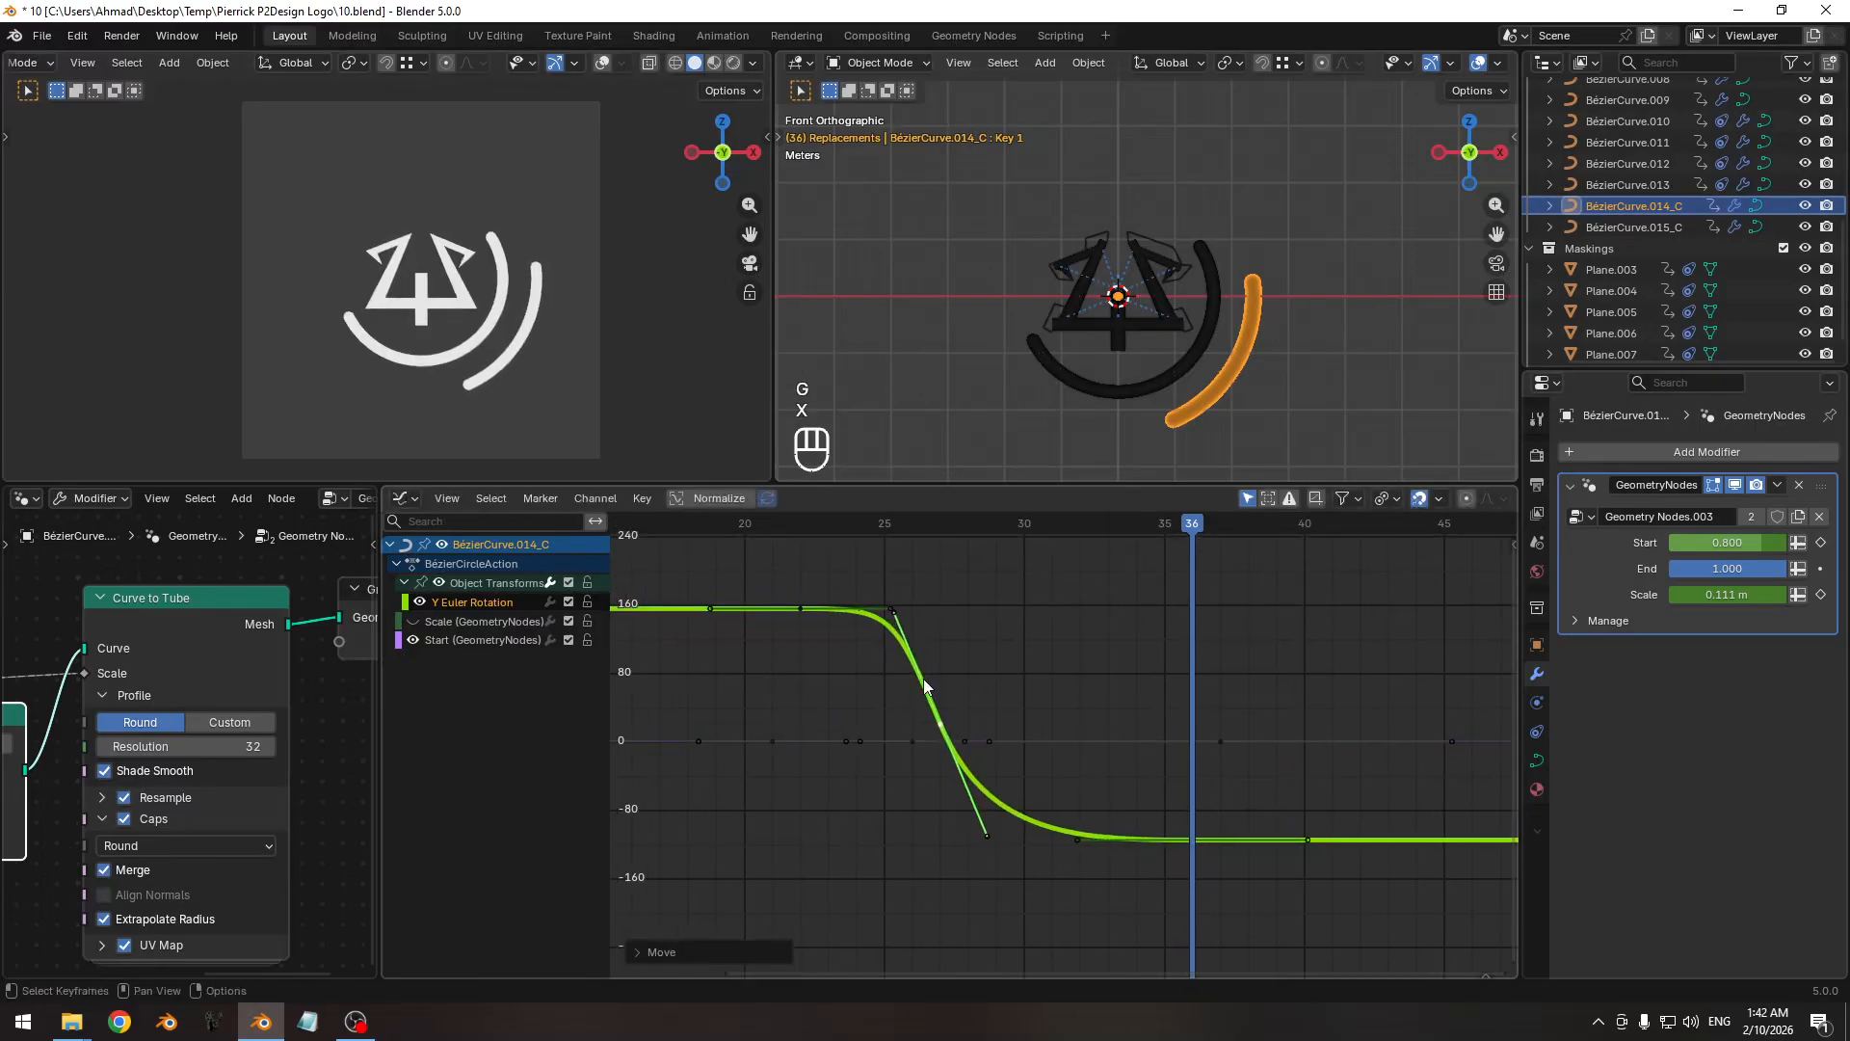
key("s")
left_click(1104, 680)
Lengthen the handles of the last Y Euler Rotation keyframe at frame 36.
left_click(1195, 847)
key("s")
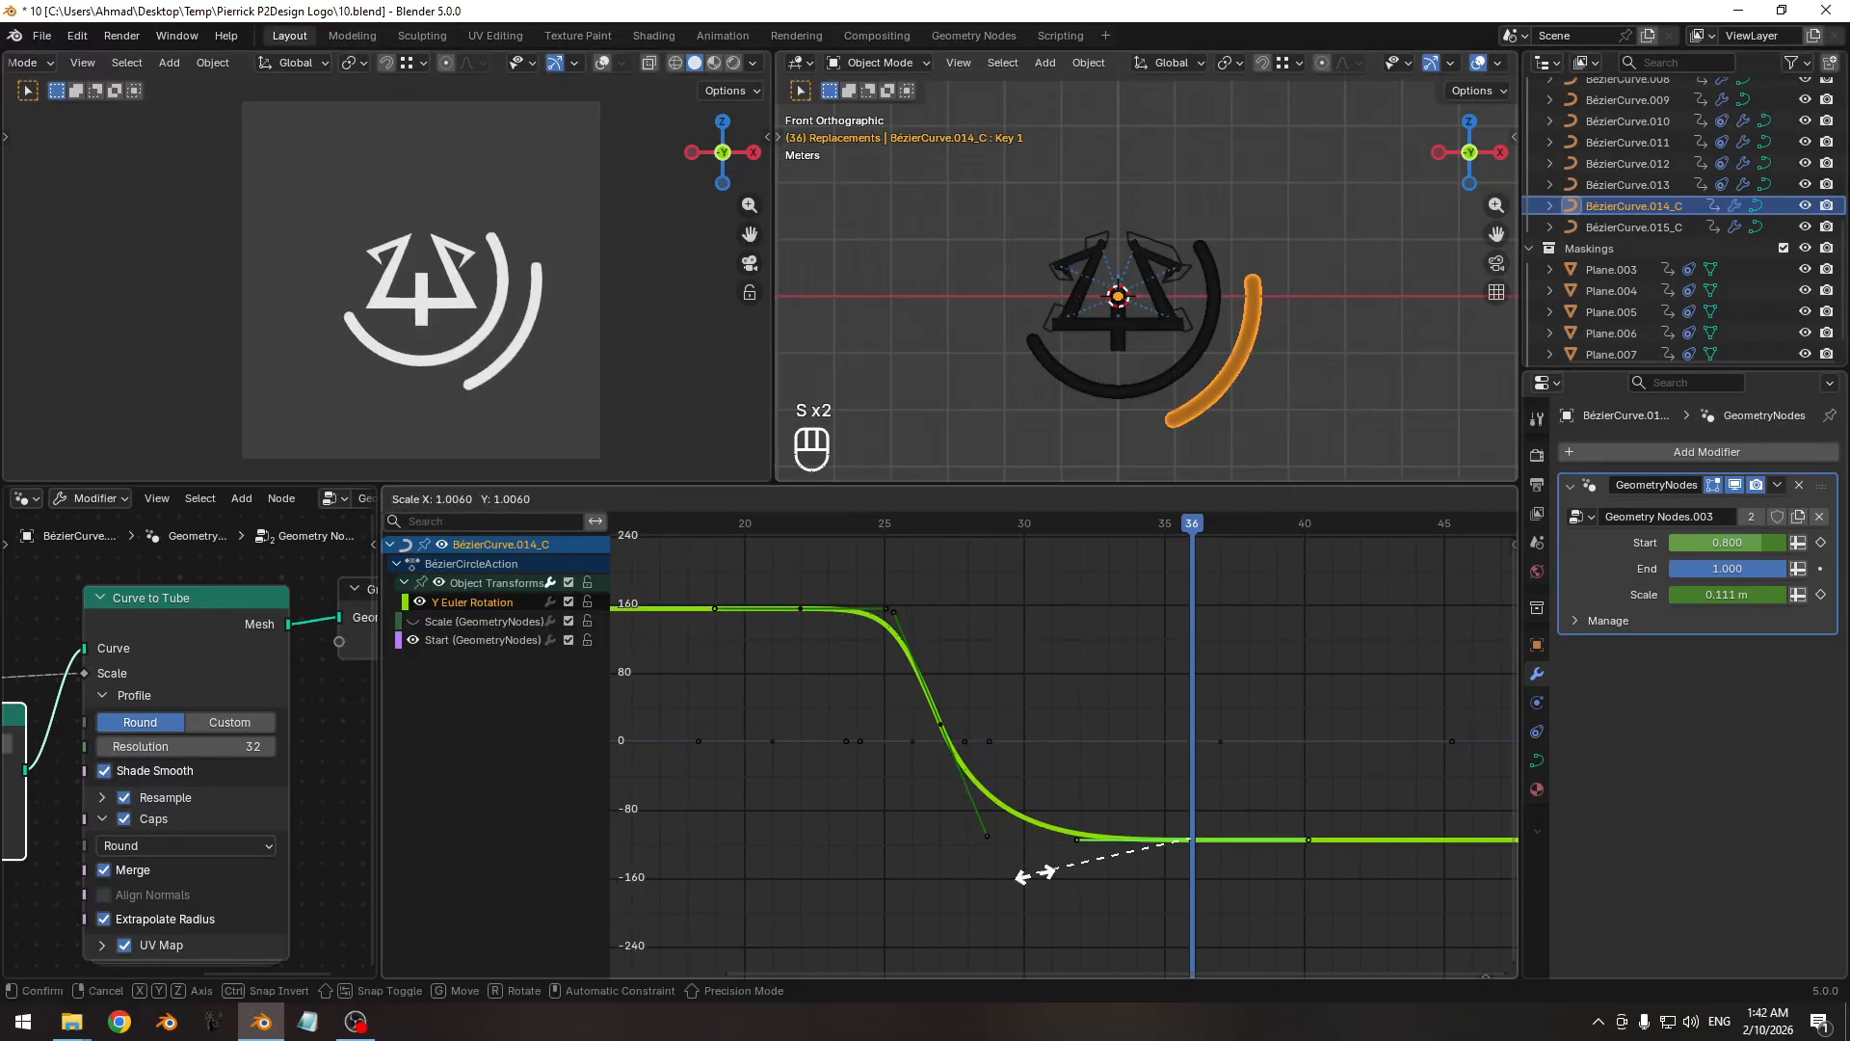
left_click(945, 875)
middle_click_drag(984, 759, 990, 750, "ctrl")
middle_click_drag(875, 636, 905, 535, "ctrl")
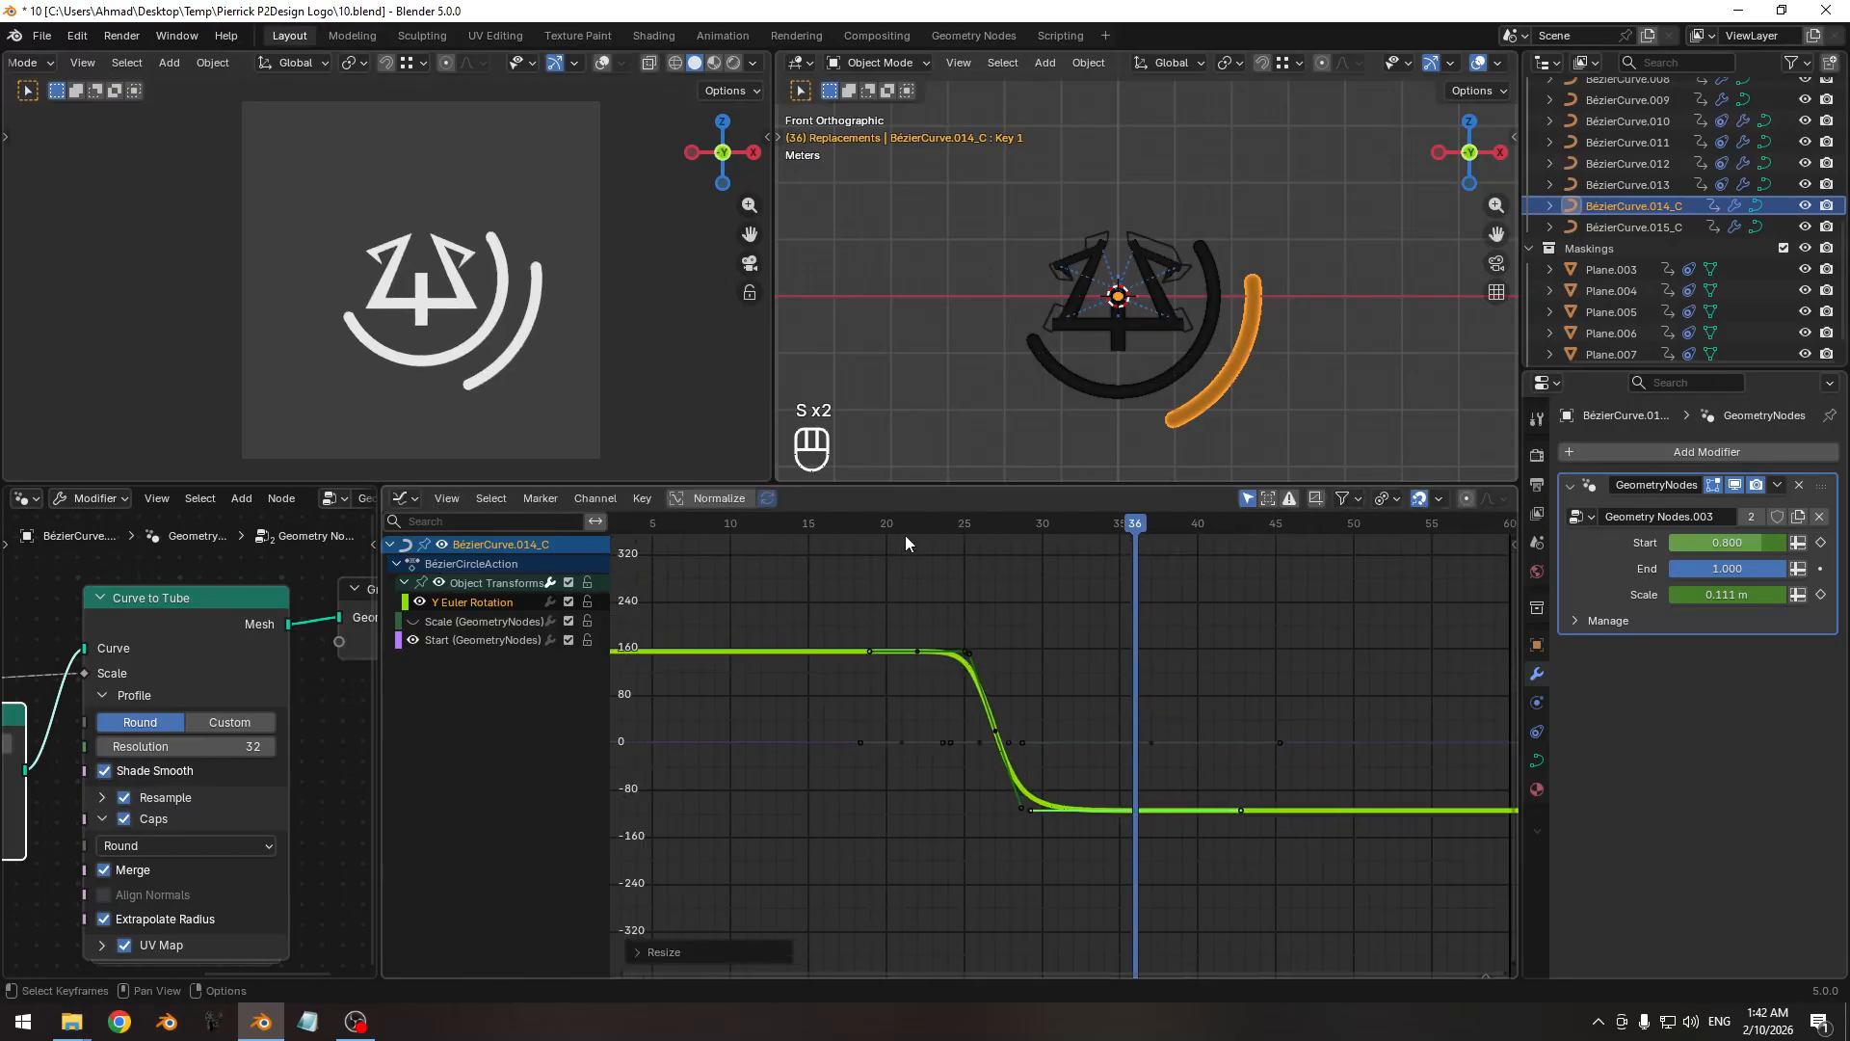
Go to frame 28 and move the last Y Euler Rotation keyframe to frame 38.
left_click_drag(904, 535, 1013, 568)
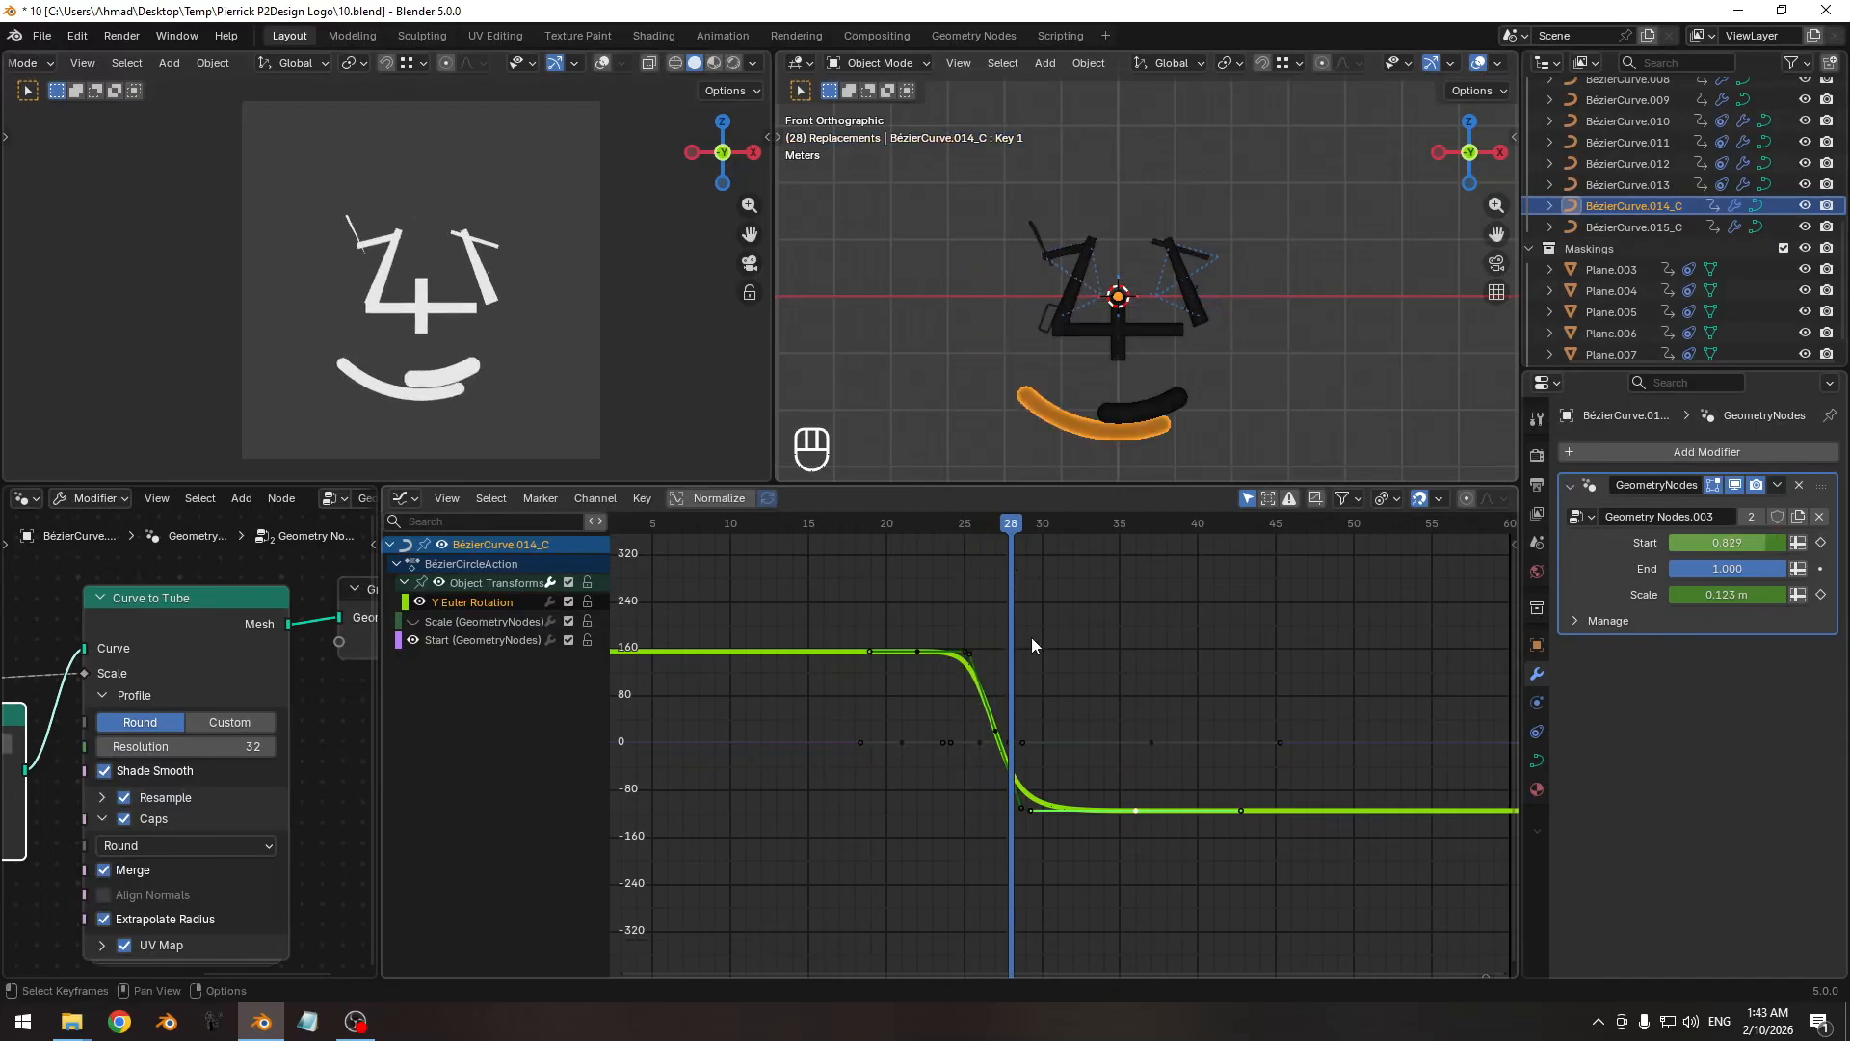
key("g")
key("x")
left_click(1178, 864)
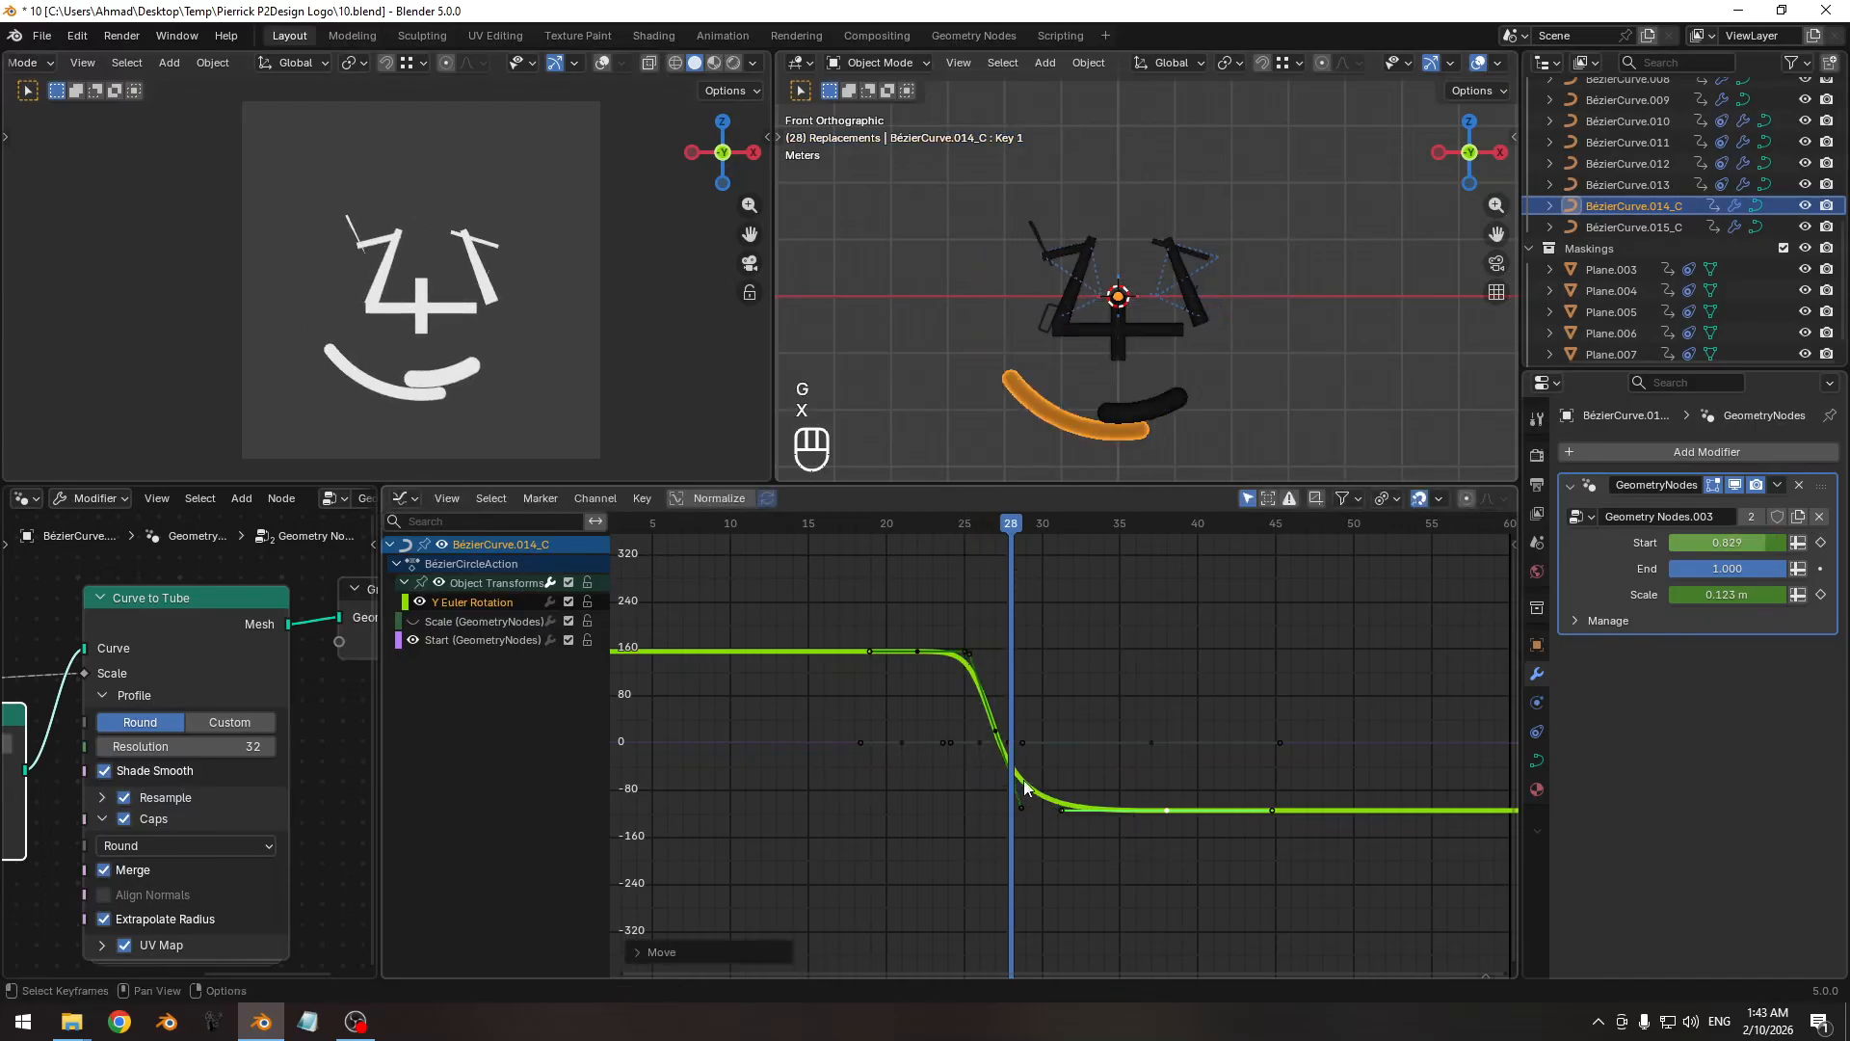
Rotate the middle Y Euler Rotation keyframe's handles slightly and move the keyframe to frame 28.
key("r")
left_click(1233, 779)
key("g")
key("x")
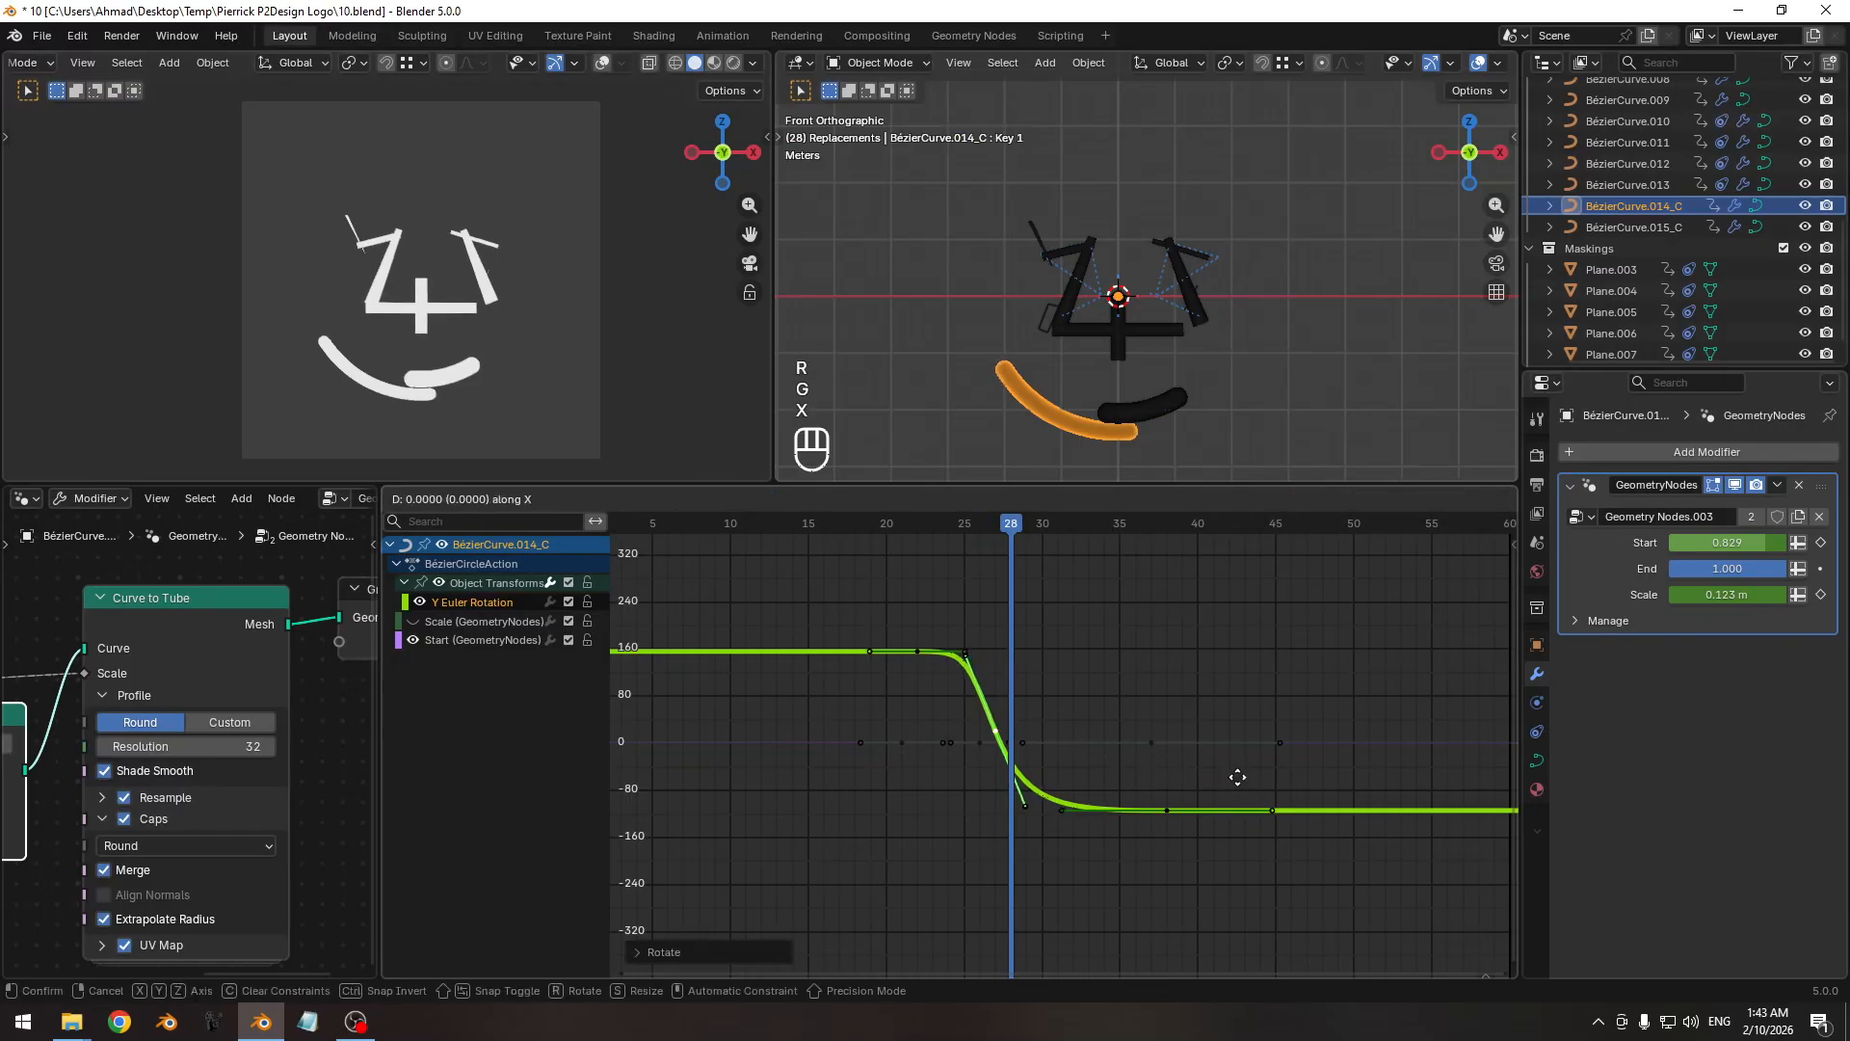
left_click(1243, 779)
Move the last Y Euler Rotation keyframe along X to frame 39.
key("g")
key("x")
left_click(1137, 853)
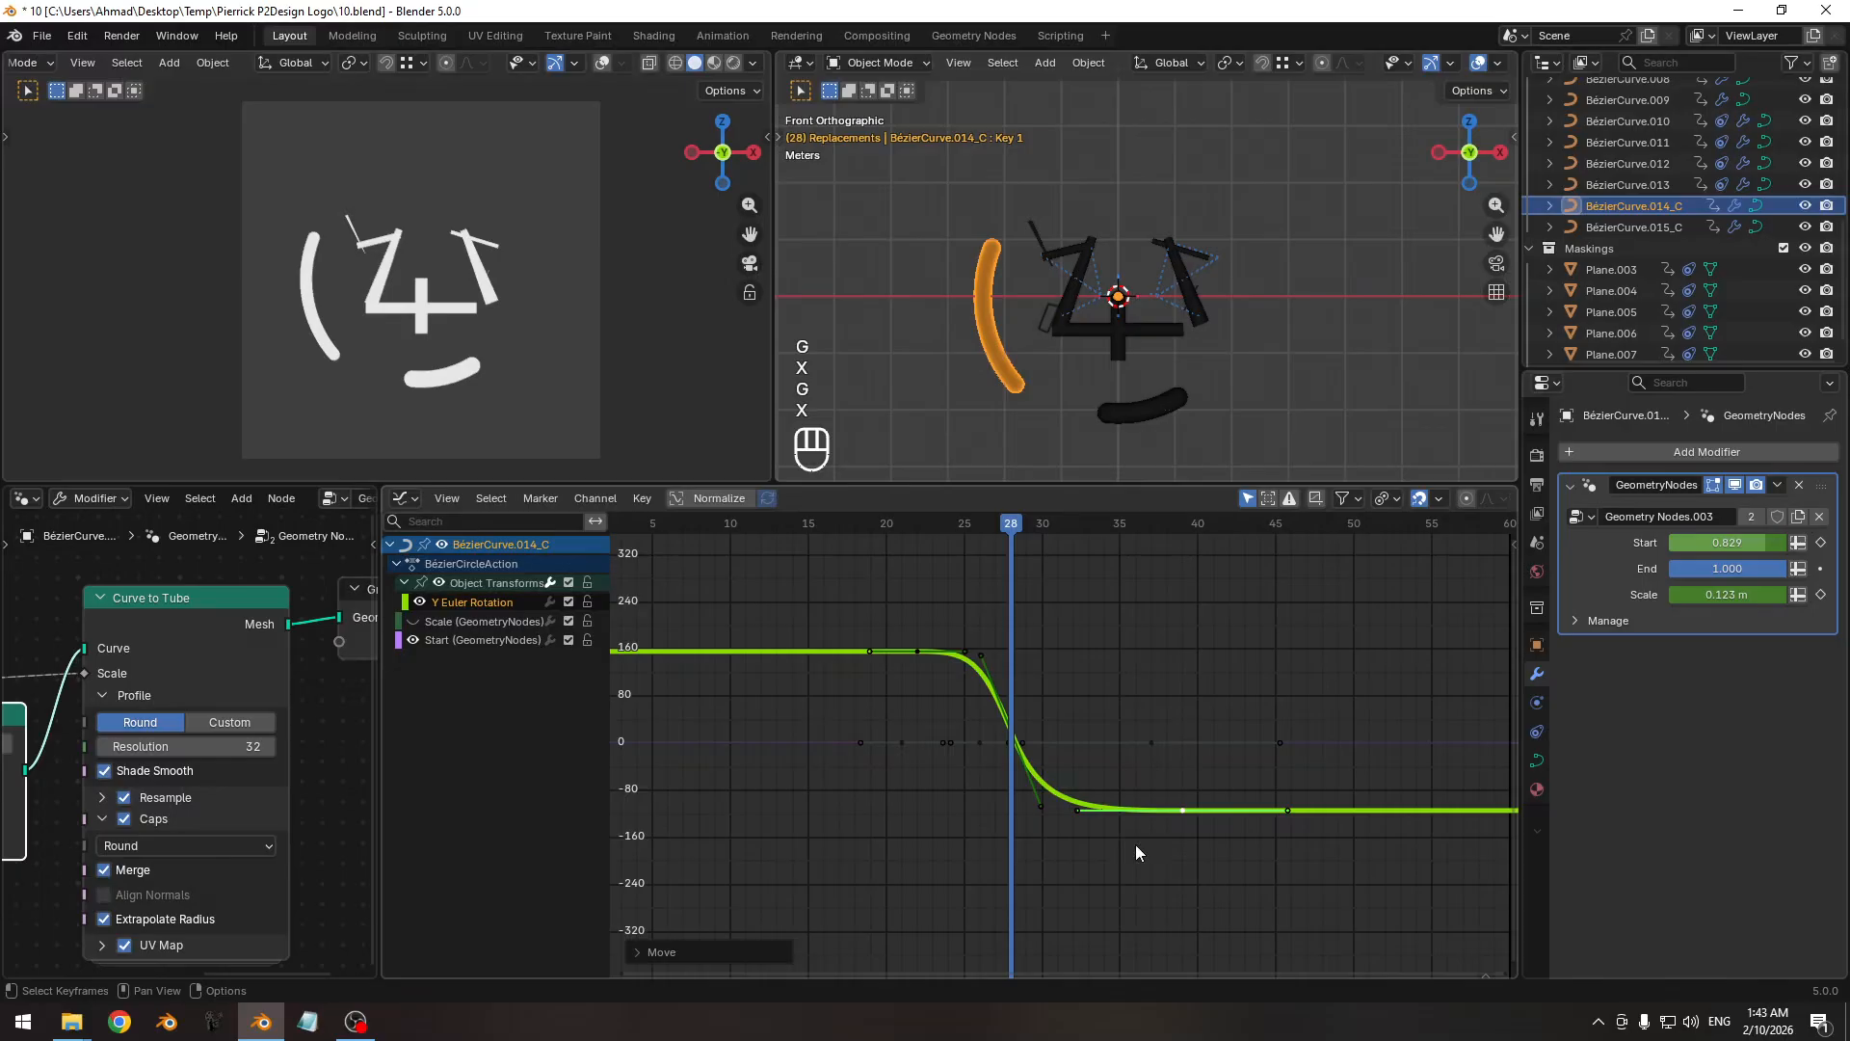
Scale the handles of the middle and last Y Euler Rotation keyframes and save the file.
key("s")
right_click(1205, 820)
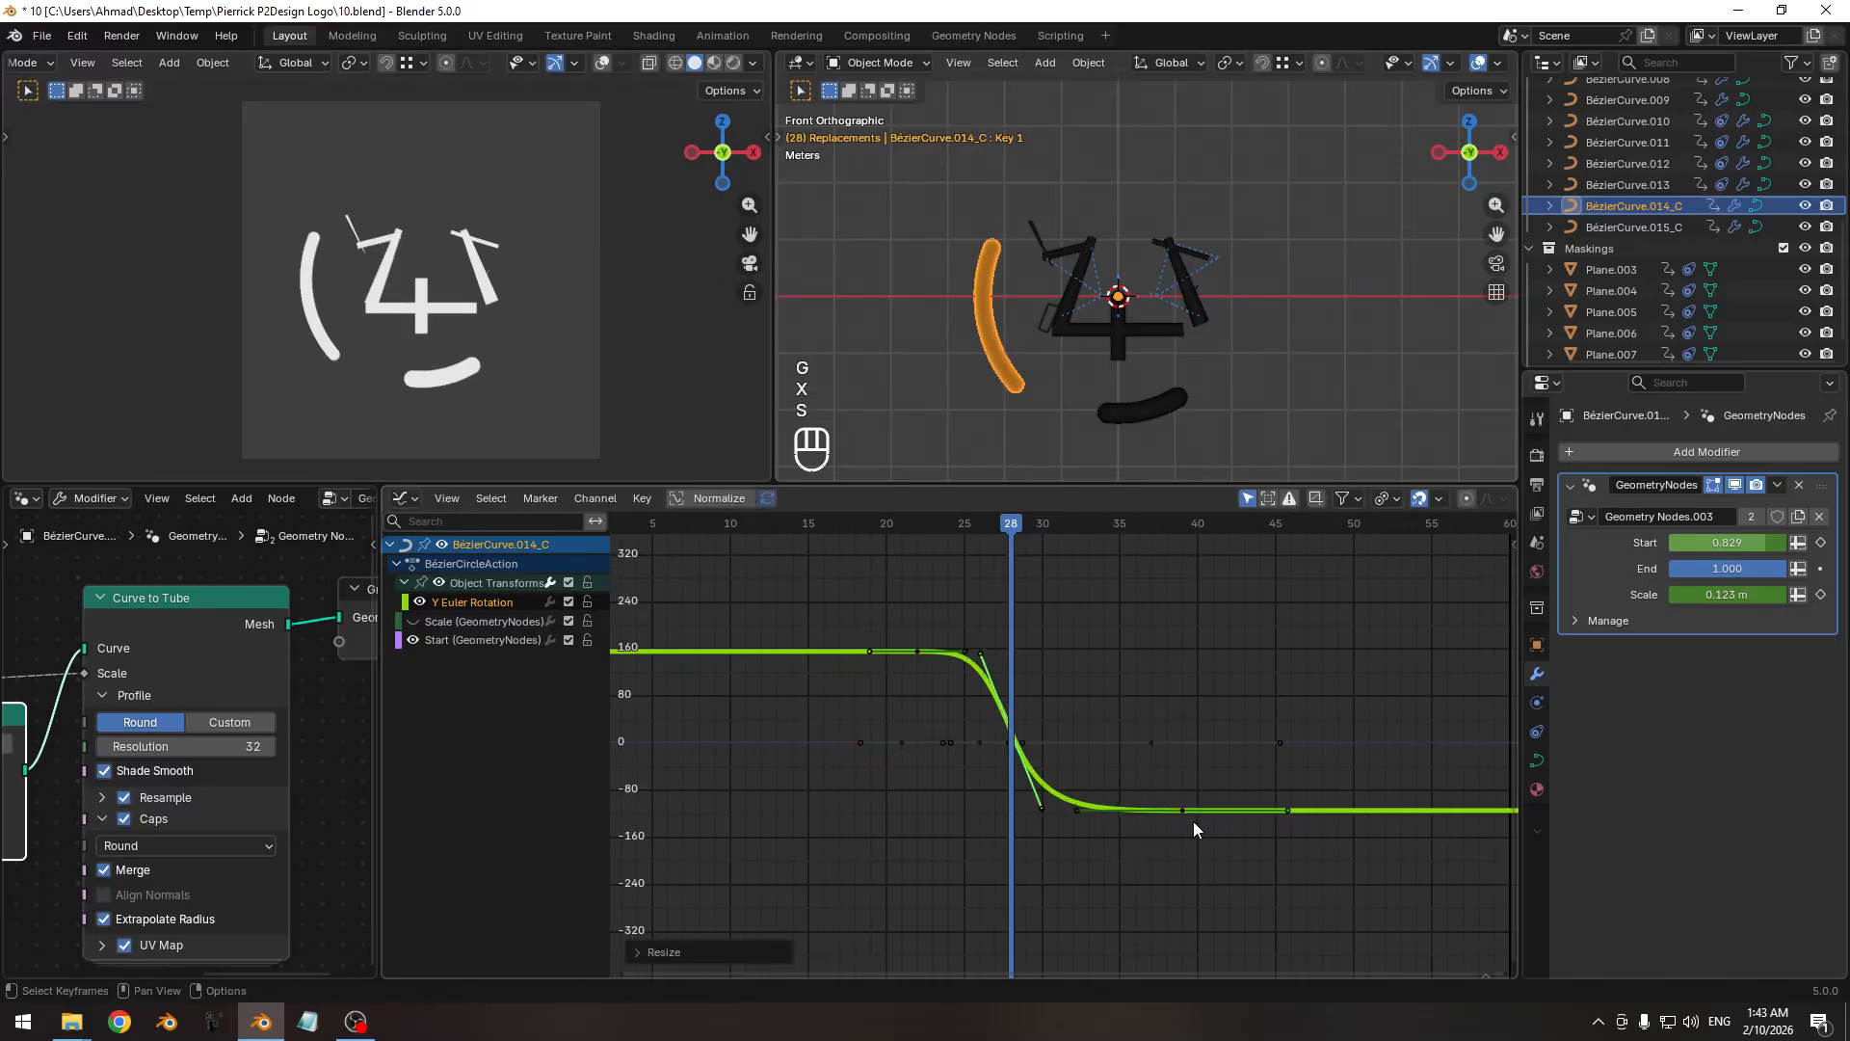
key("s")
left_click(1035, 831)
key("ctrl+s")
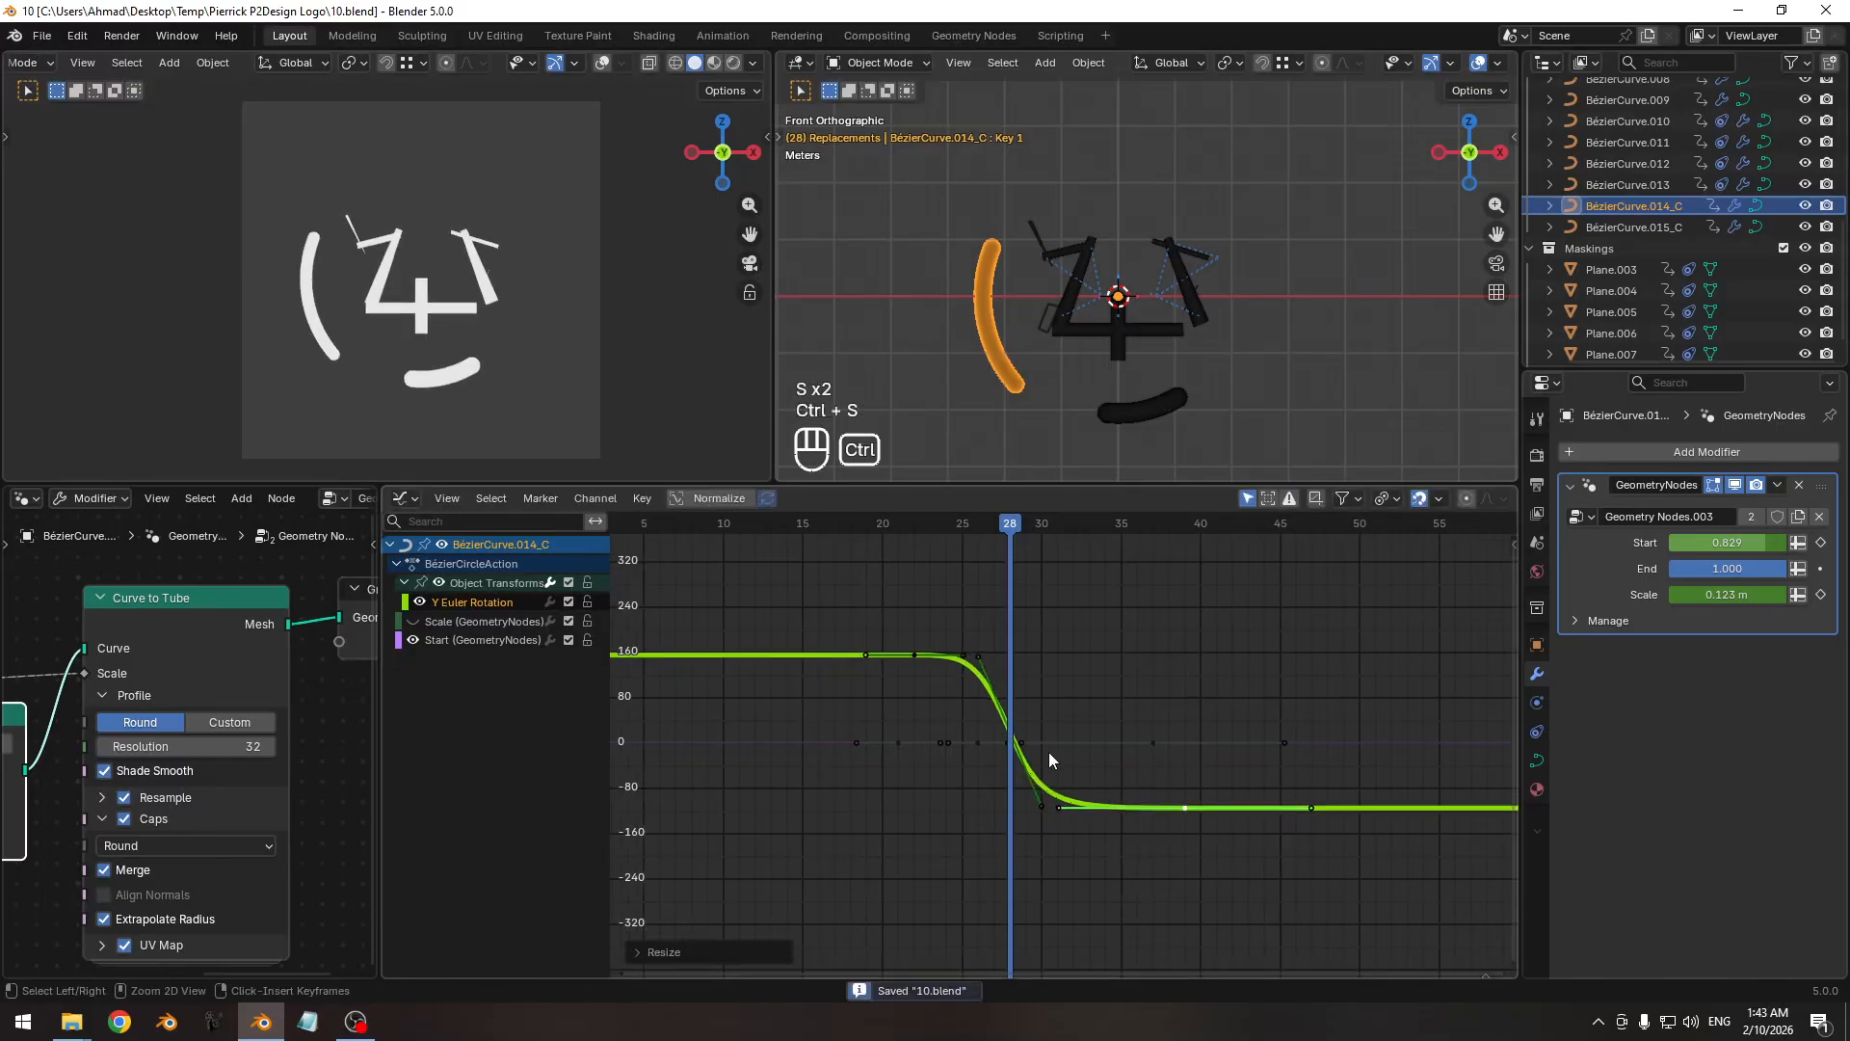
Go to frame 26 and turn curve normalization back on to compare the Y rotation and Start curves.
middle_click_drag(1048, 760, 970, 690, "ctrl")
mouse_move(993, 522)
left_mouse_down()
mouse_move(896, 522)
mouse_move(1073, 519)
mouse_move(894, 540)
mouse_move(1014, 535)
mouse_move(915, 544)
mouse_move(981, 544)
left_mouse_up()
middle_click_drag(981, 543, 940, 641, "ctrl")
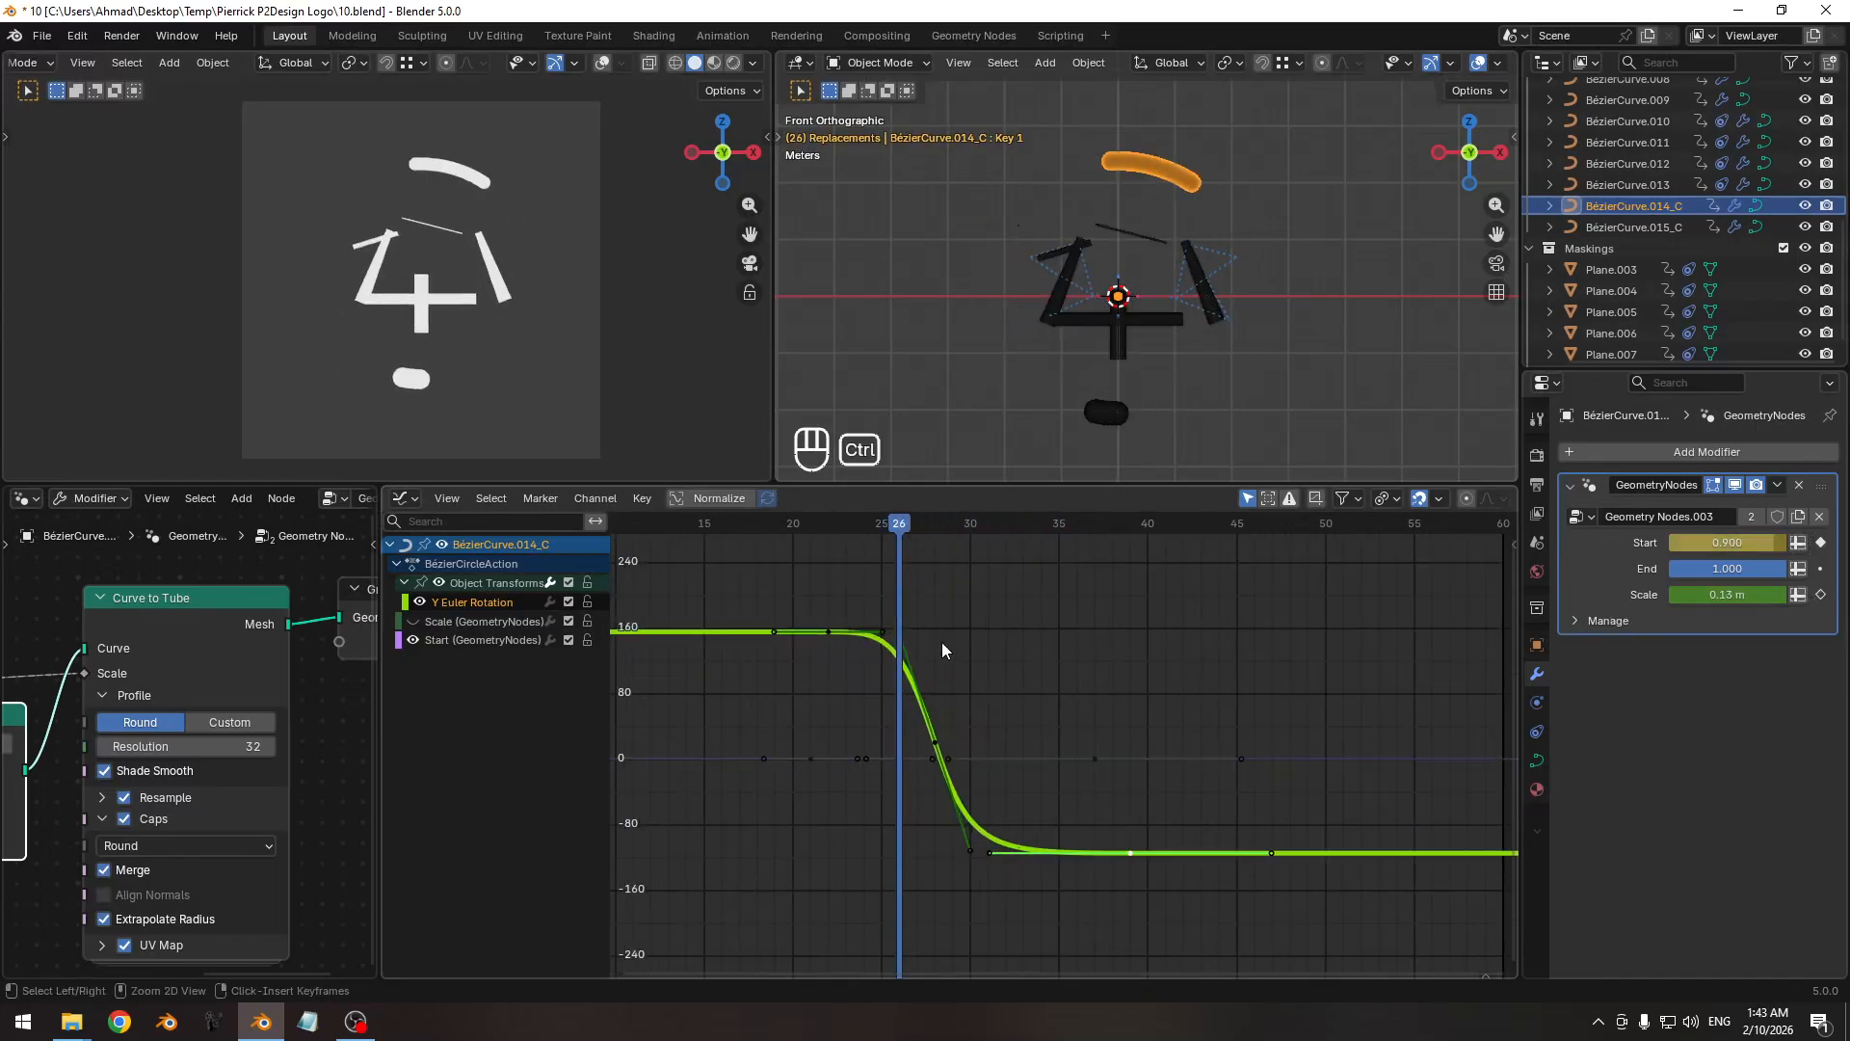
left_click(681, 499)
scroll(842, 626, "up", 2, "ctrl")
middle_click_drag(844, 633, 968, 709, "ctrl")
Move the middle Start keyframe along X to frame 27.
left_click(966, 748)
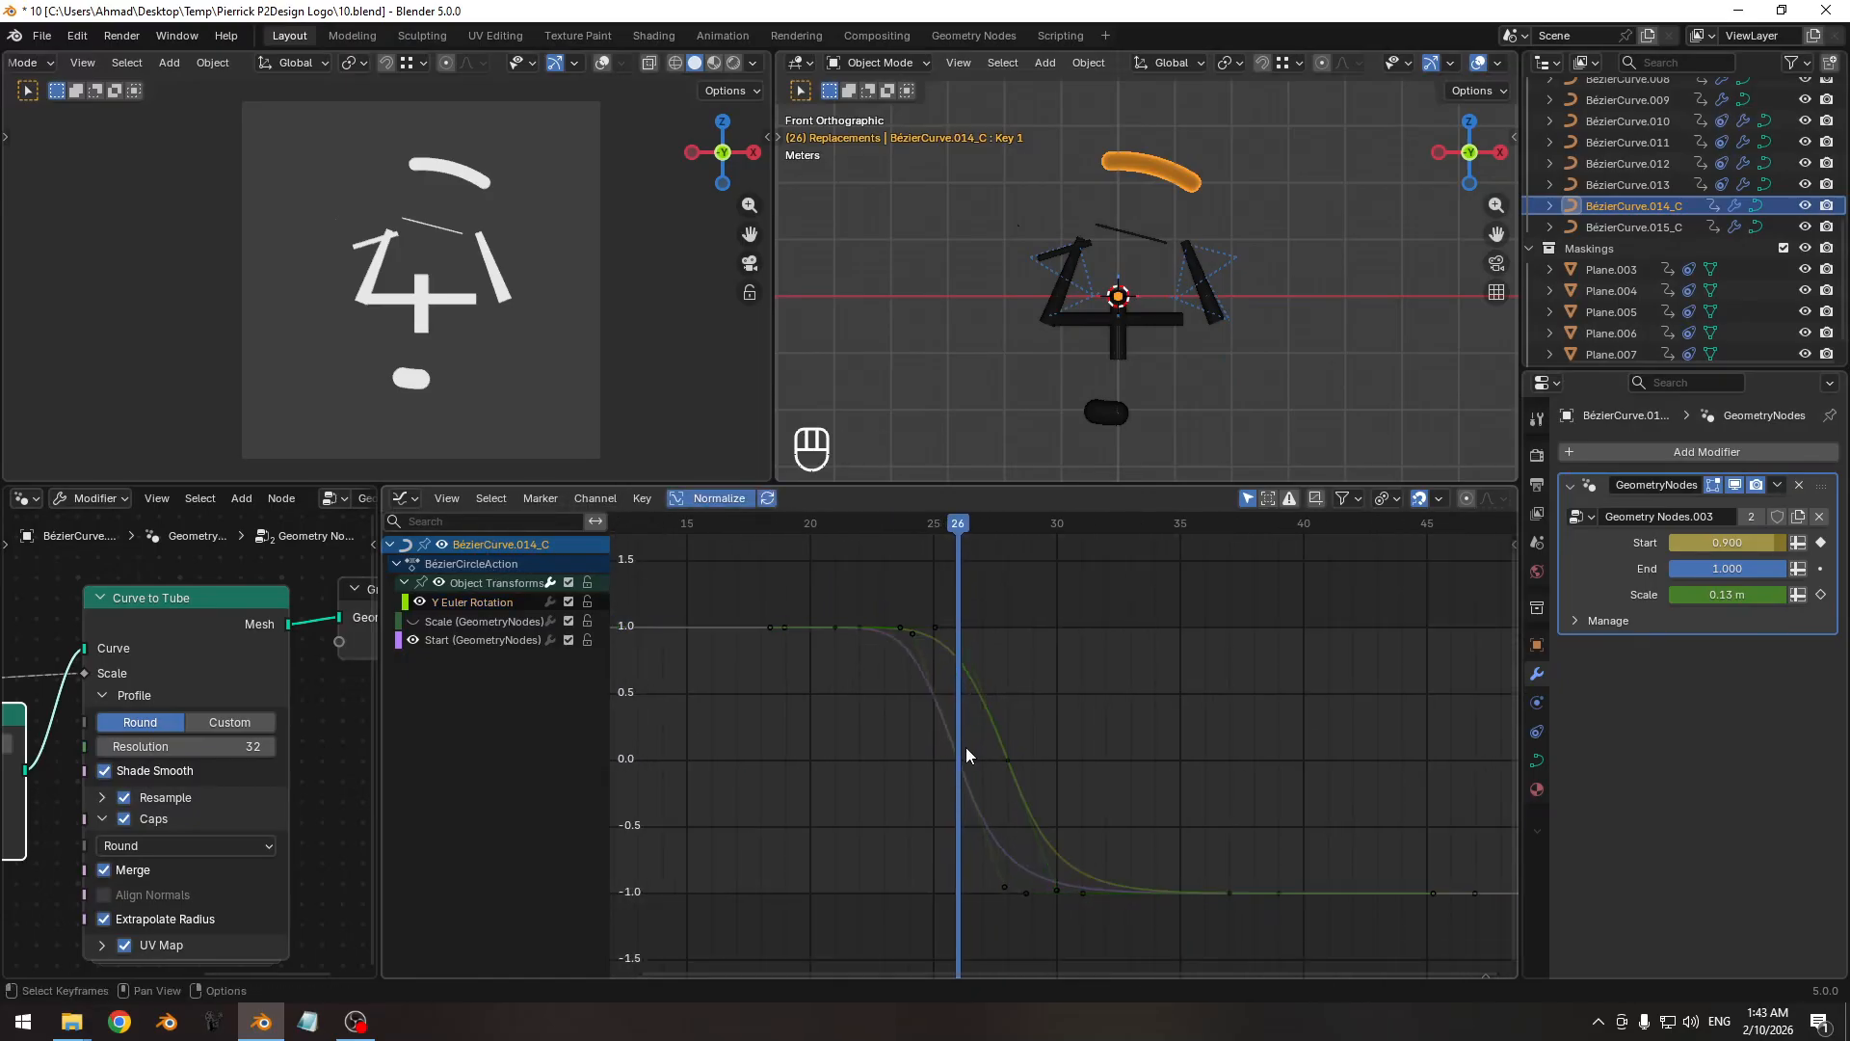
left_click(959, 755)
key("g")
key("x")
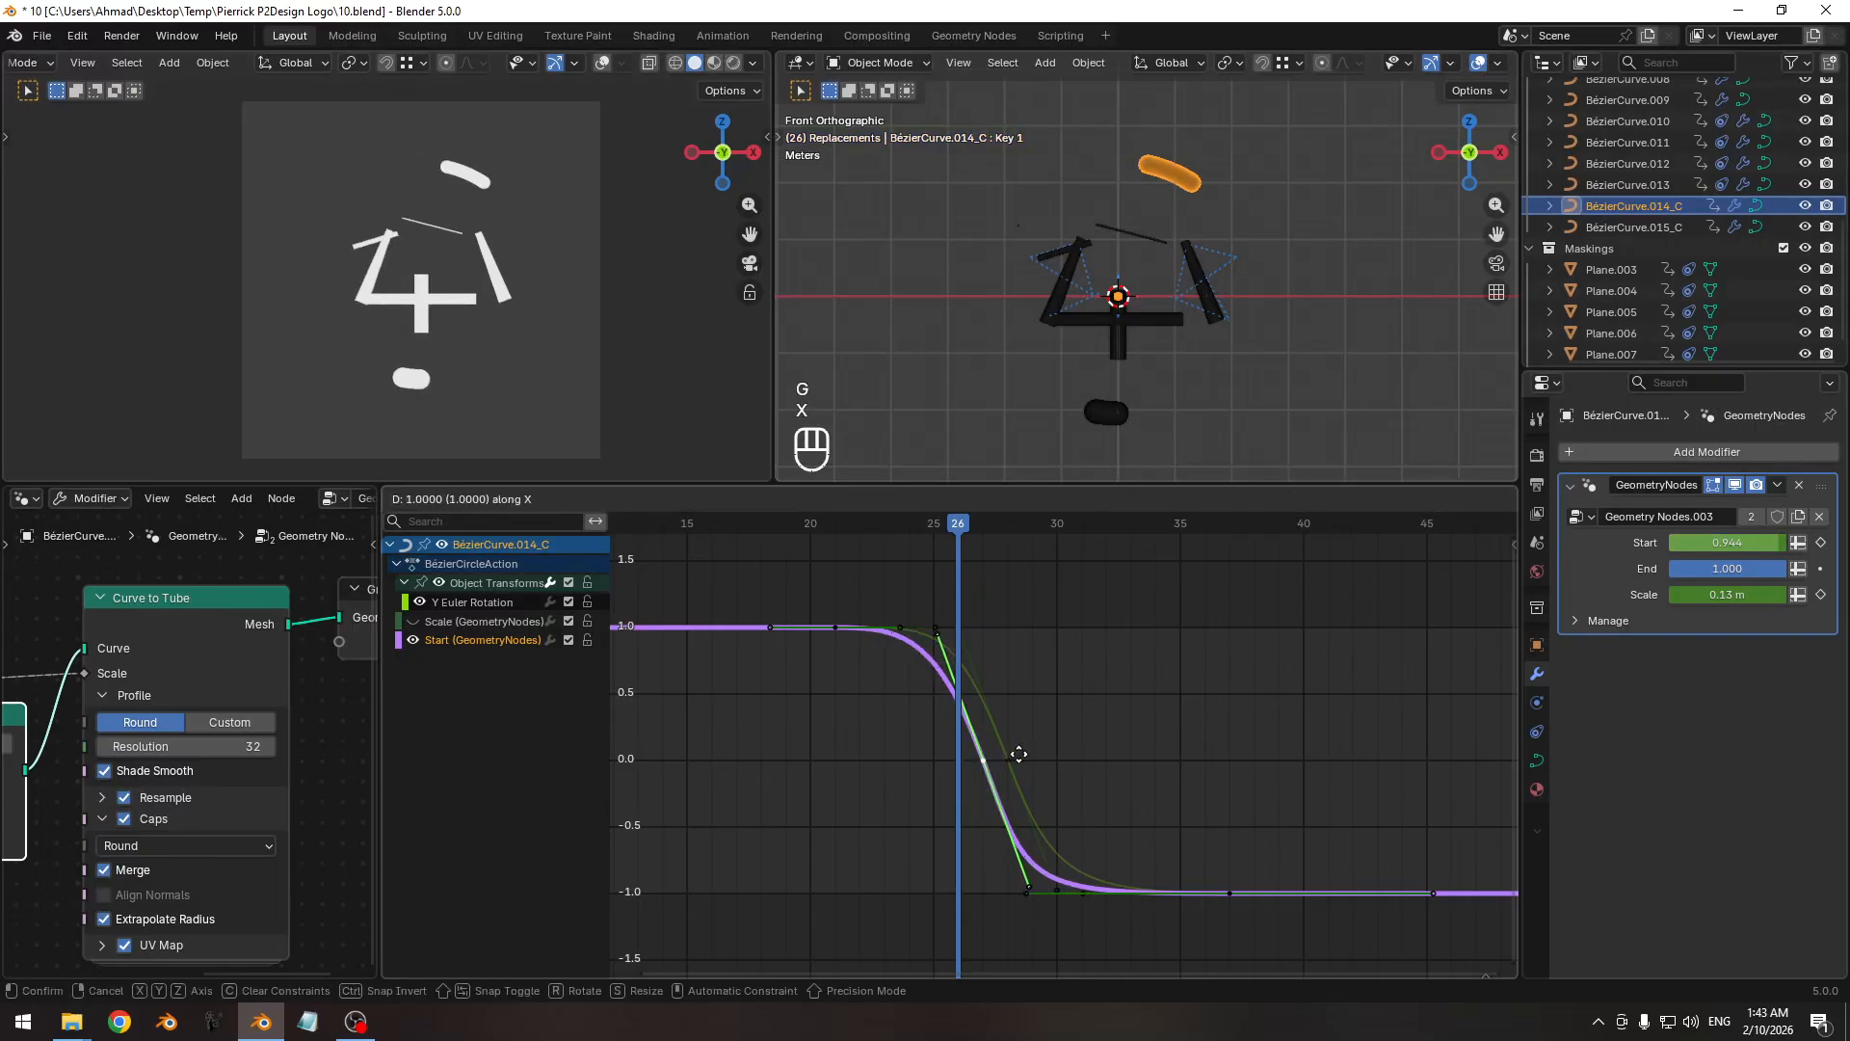
left_click(1018, 754)
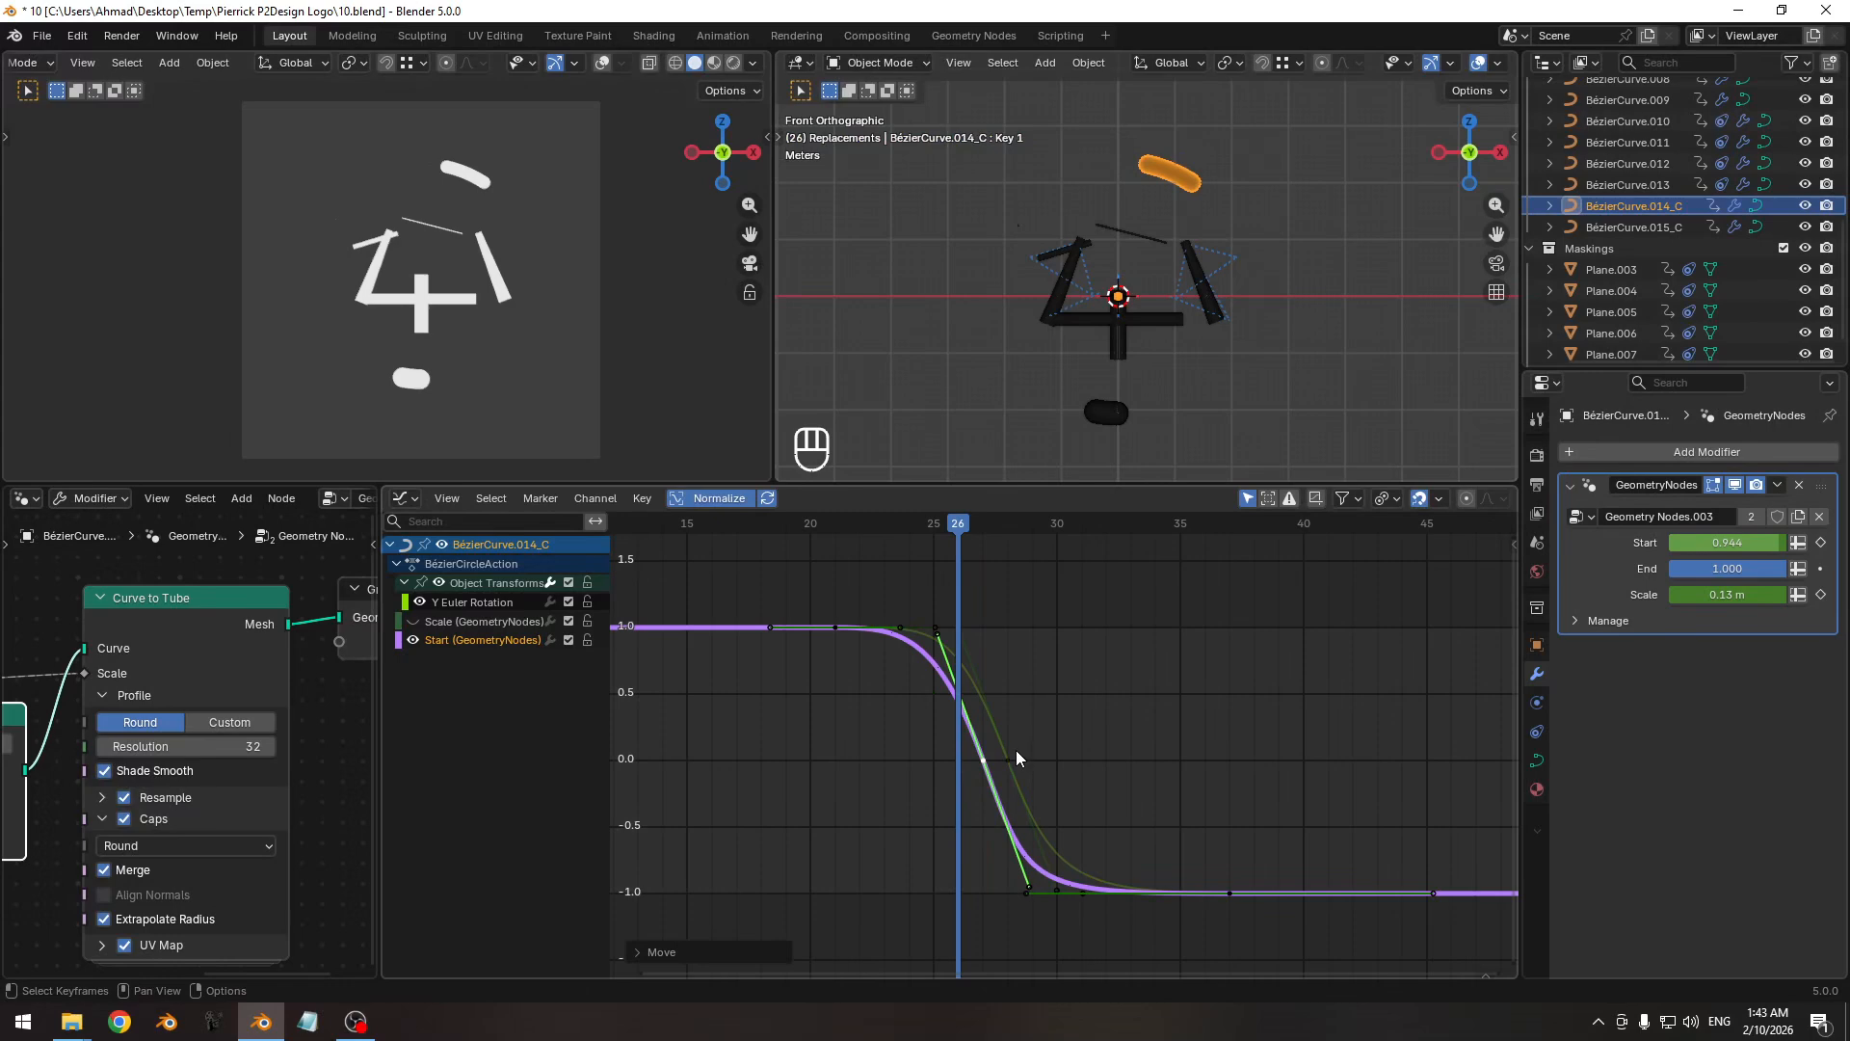
Lengthen the handles of the first and last Start keyframes, moving the last keyframe to frame 39.
key("s")
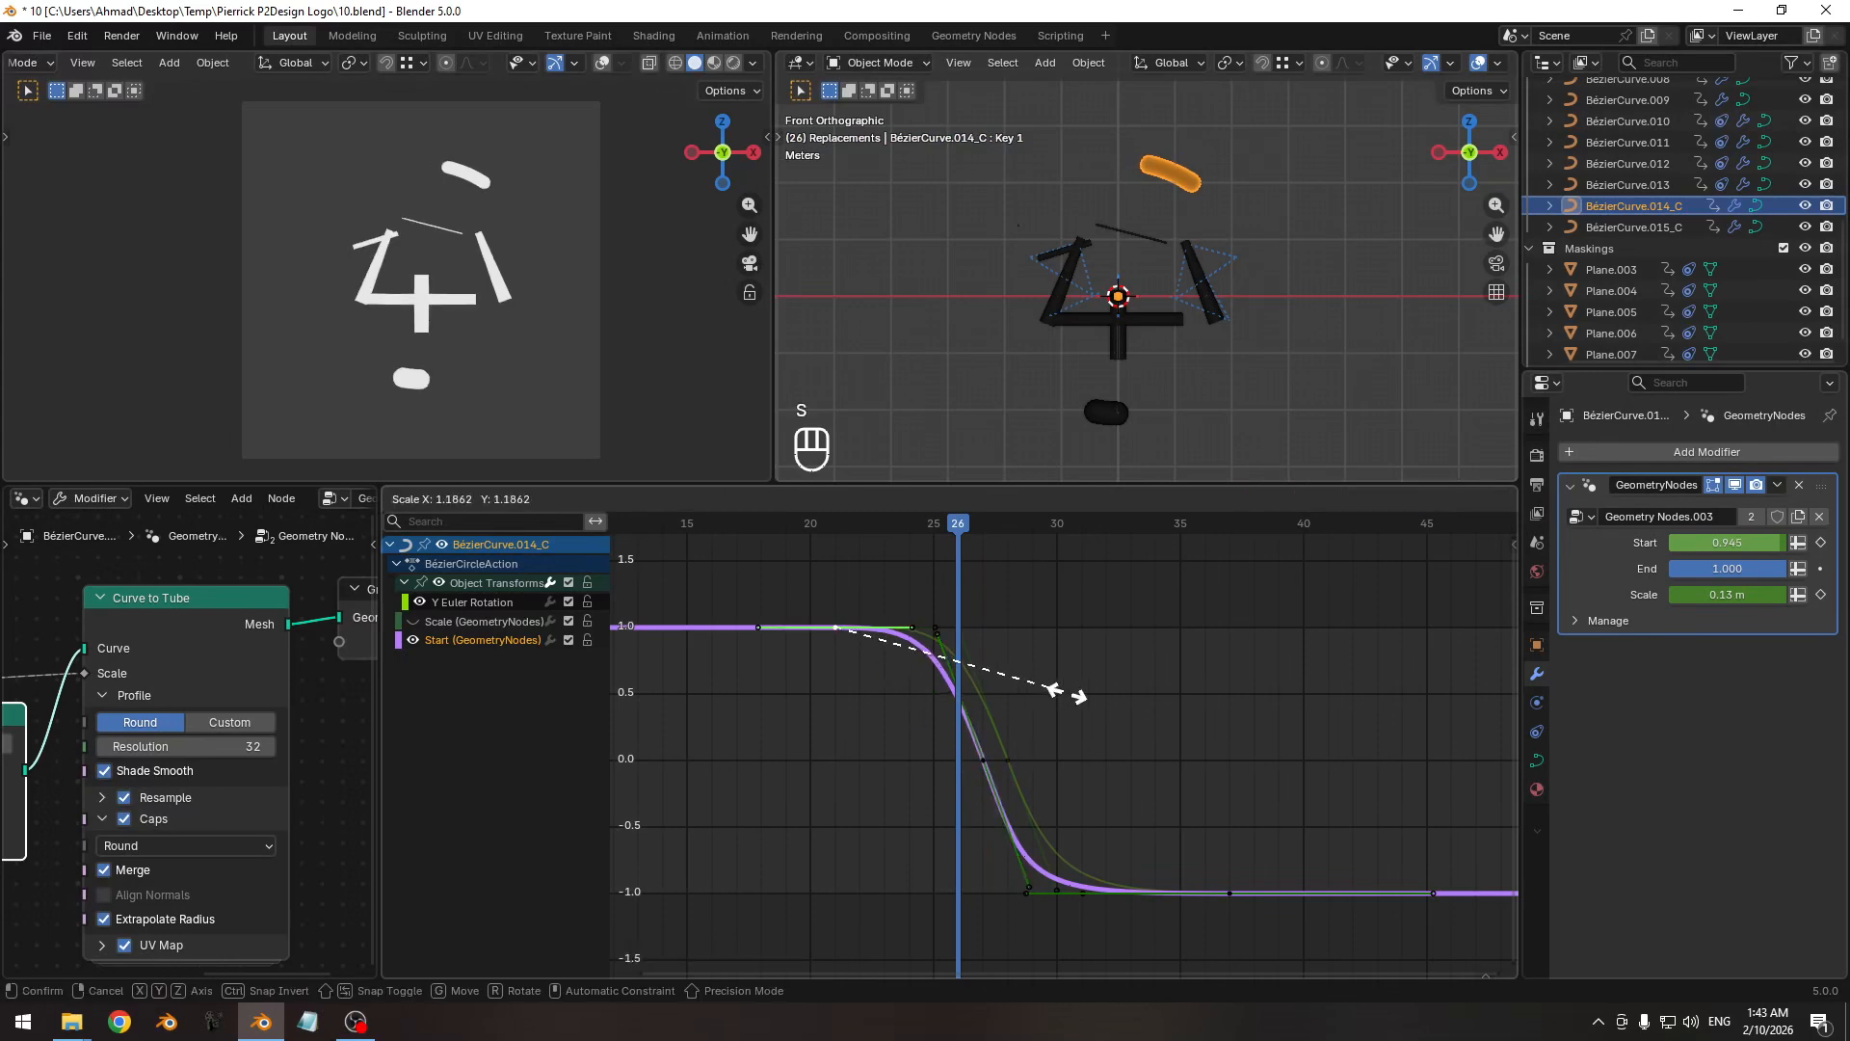
left_click(1066, 693)
key("g")
key("x")
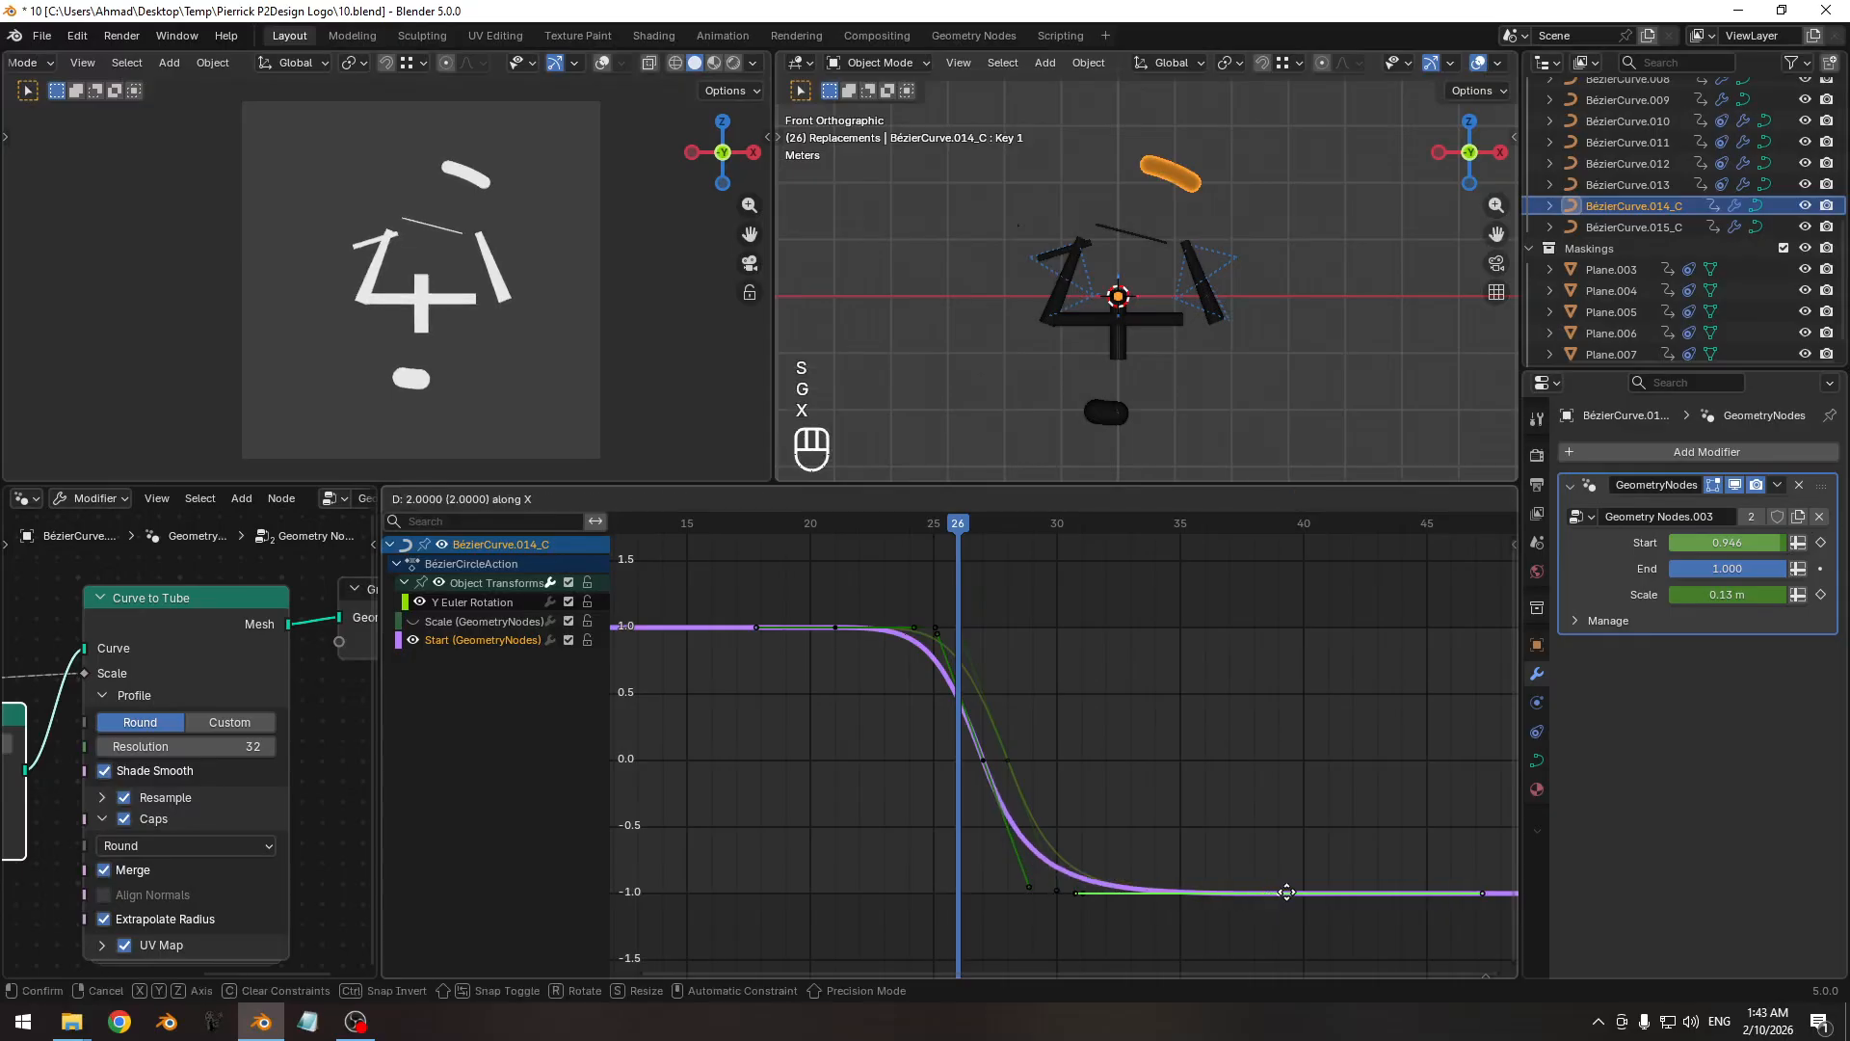
left_click(1286, 892)
key("s")
left_click(974, 920)
Save the file and scrub the timeline to review the arc's growth against its rotation.
key("ctrl+s")
middle_click_drag(1100, 634, 1000, 714, "ctrl")
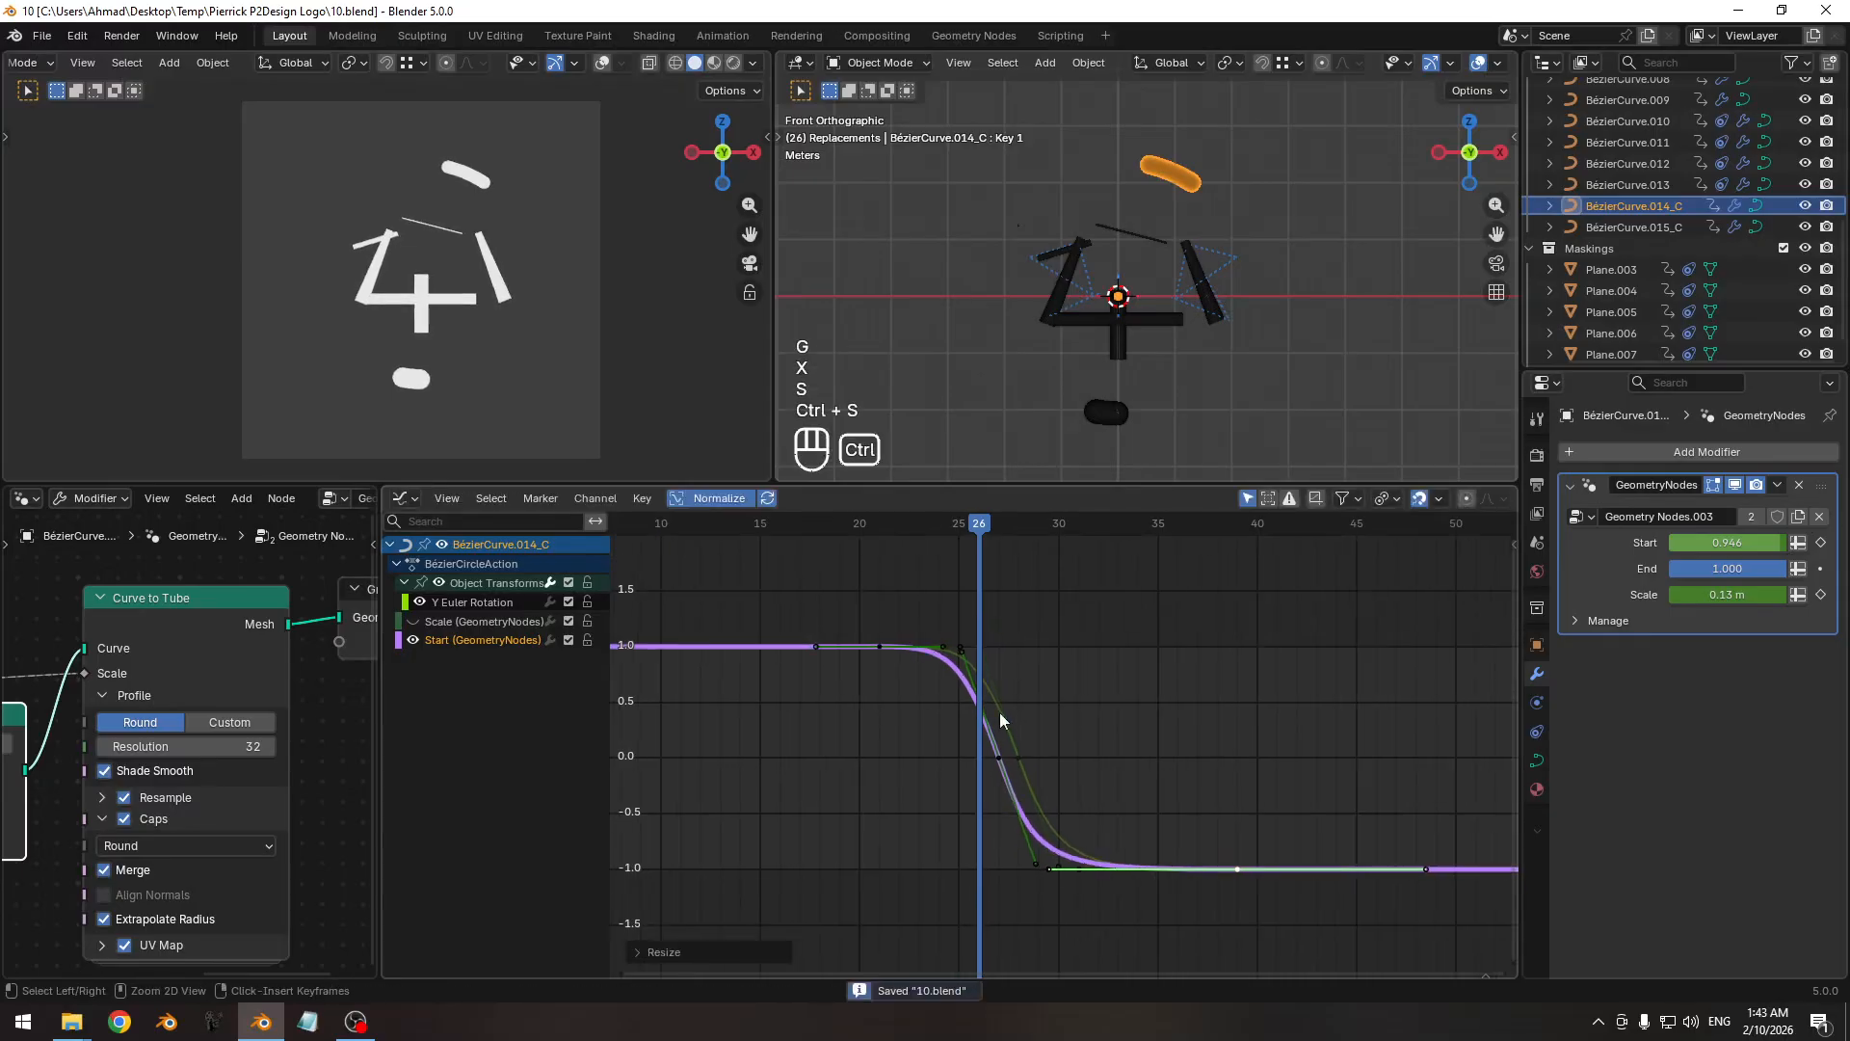
left_click_drag(780, 521, 1087, 546)
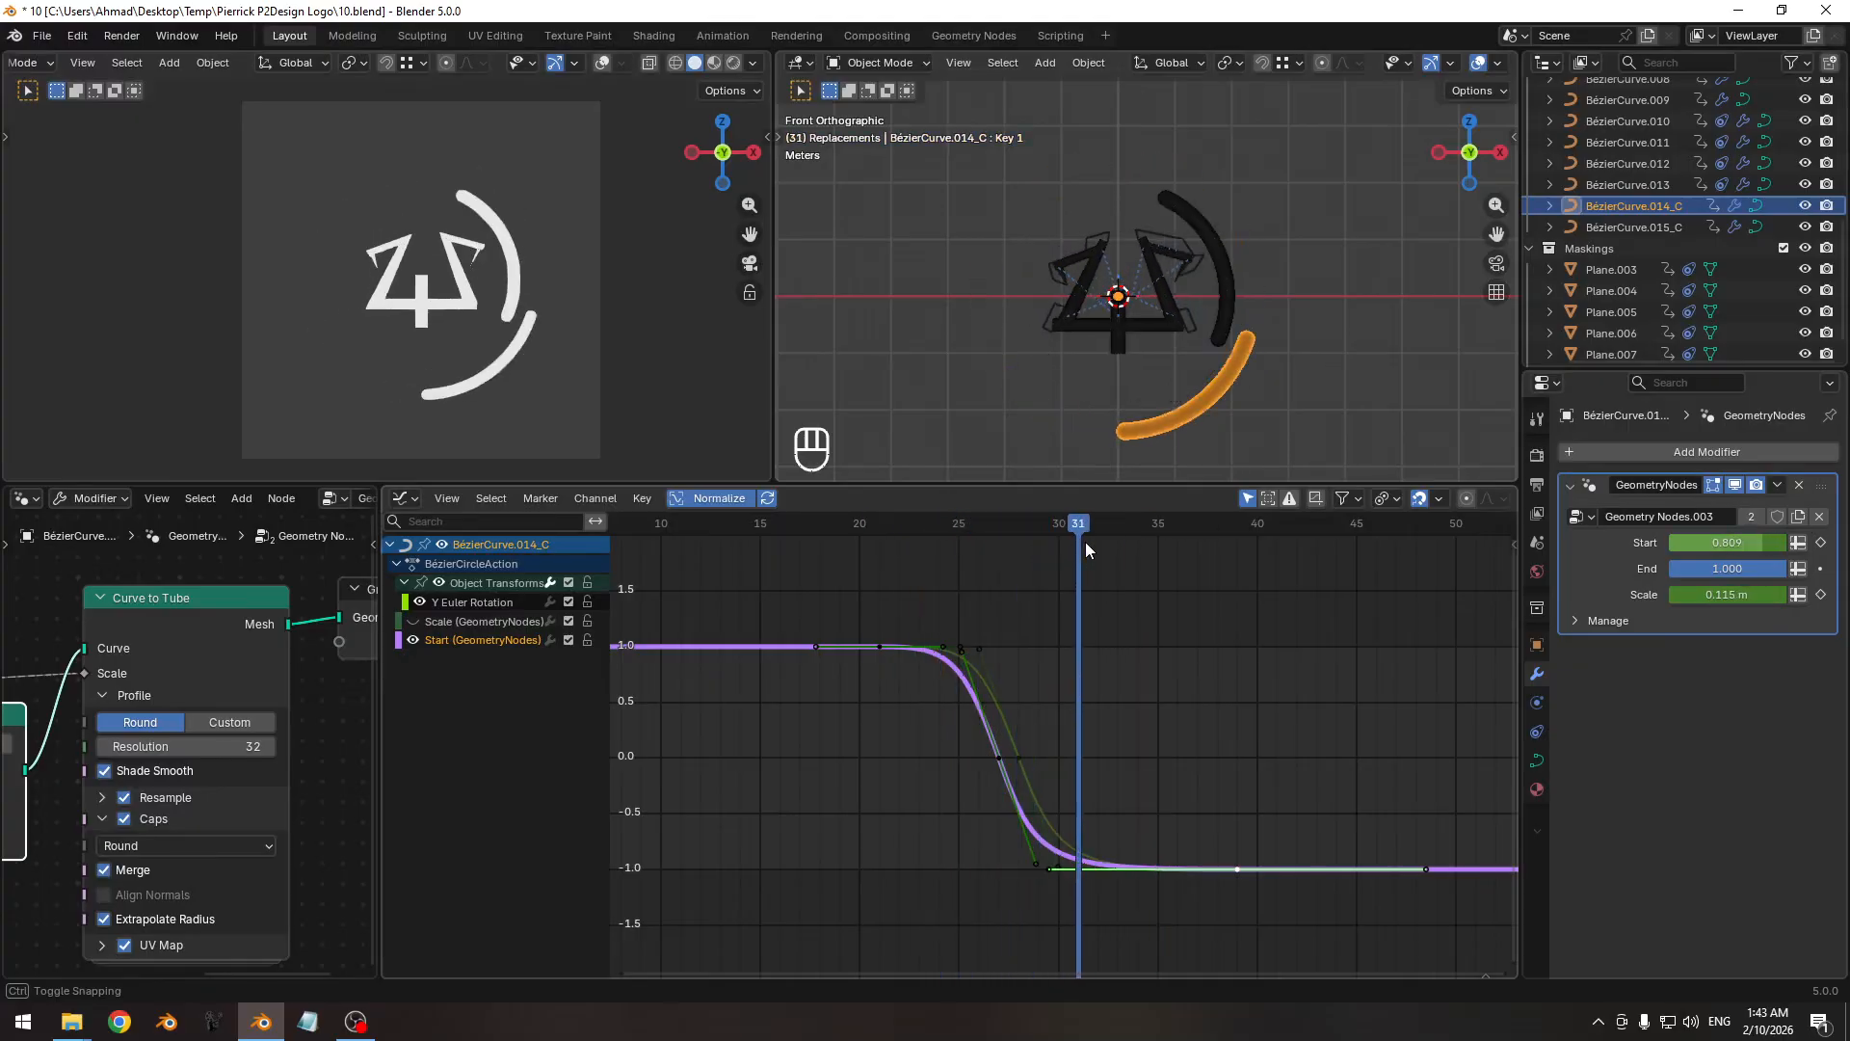
Copy all Start keyframes, keyframe the arc's End value at frame 24, and paste the copied keyframes onto the End curve.
left_click_drag(1019, 683, 989, 708)
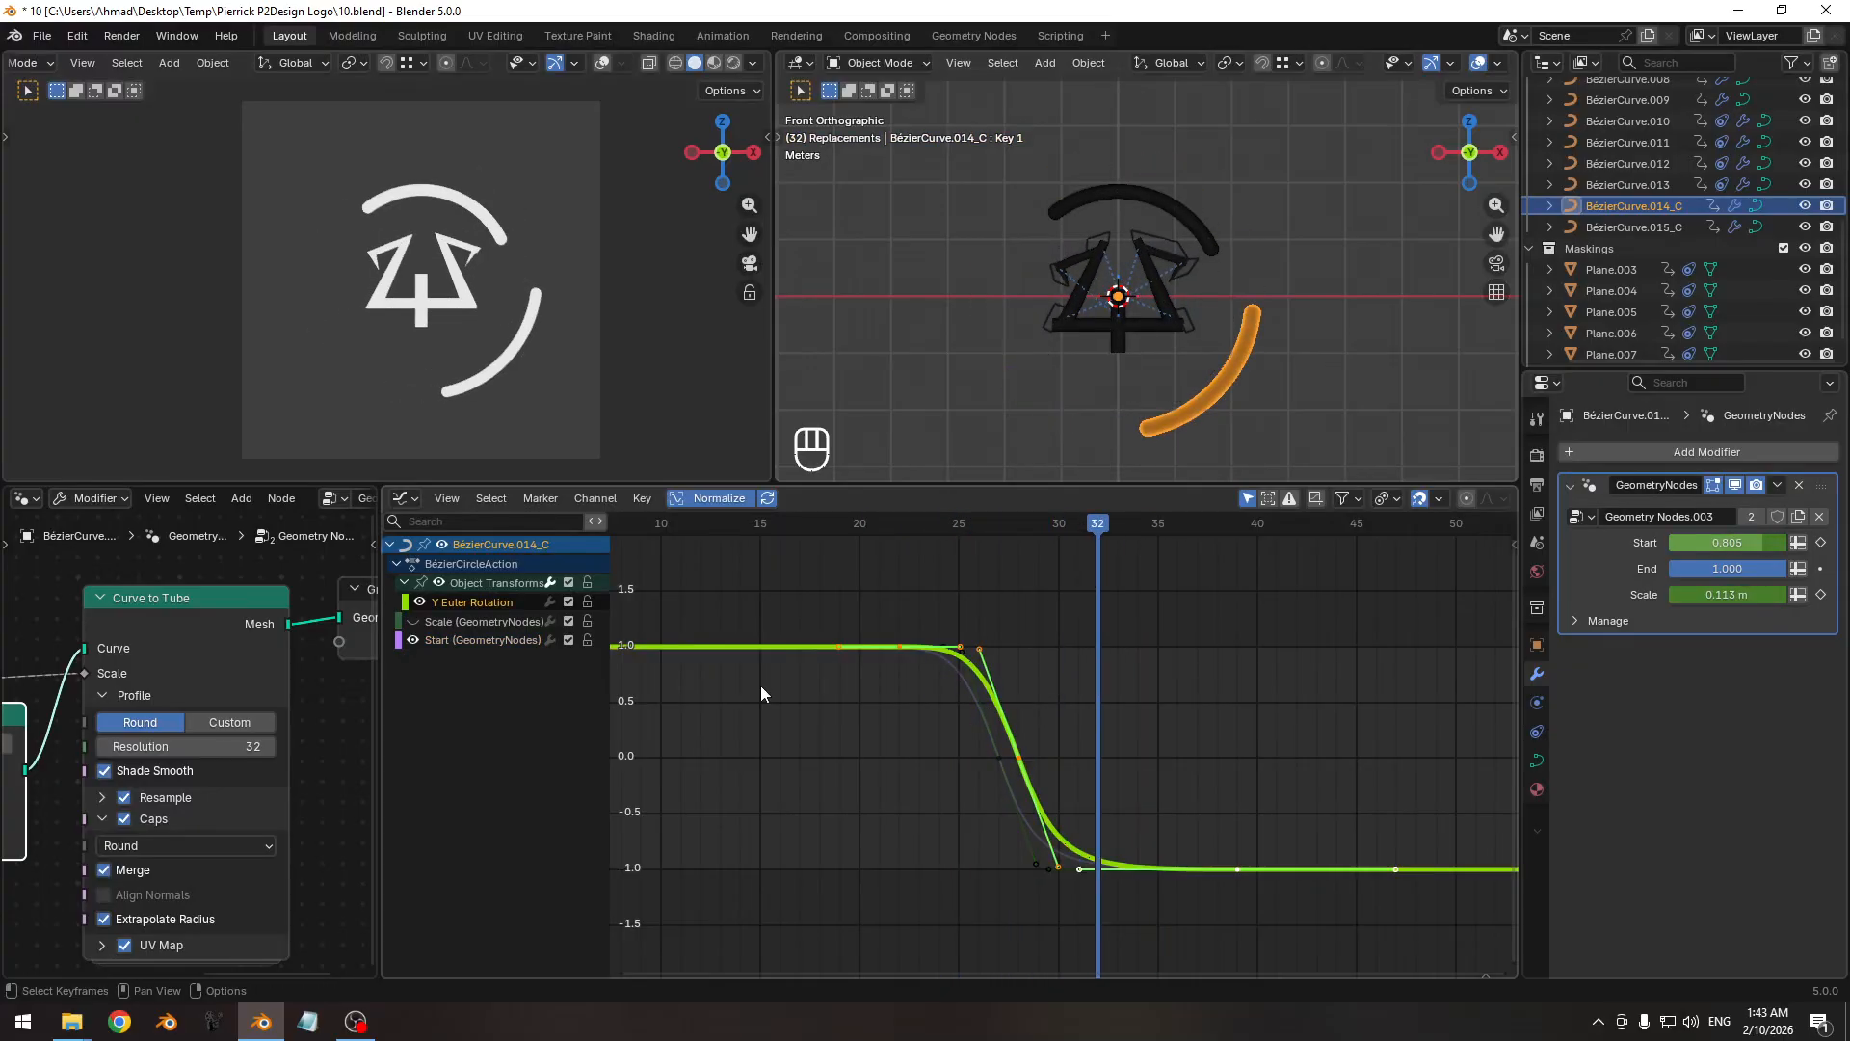
left_click(488, 640)
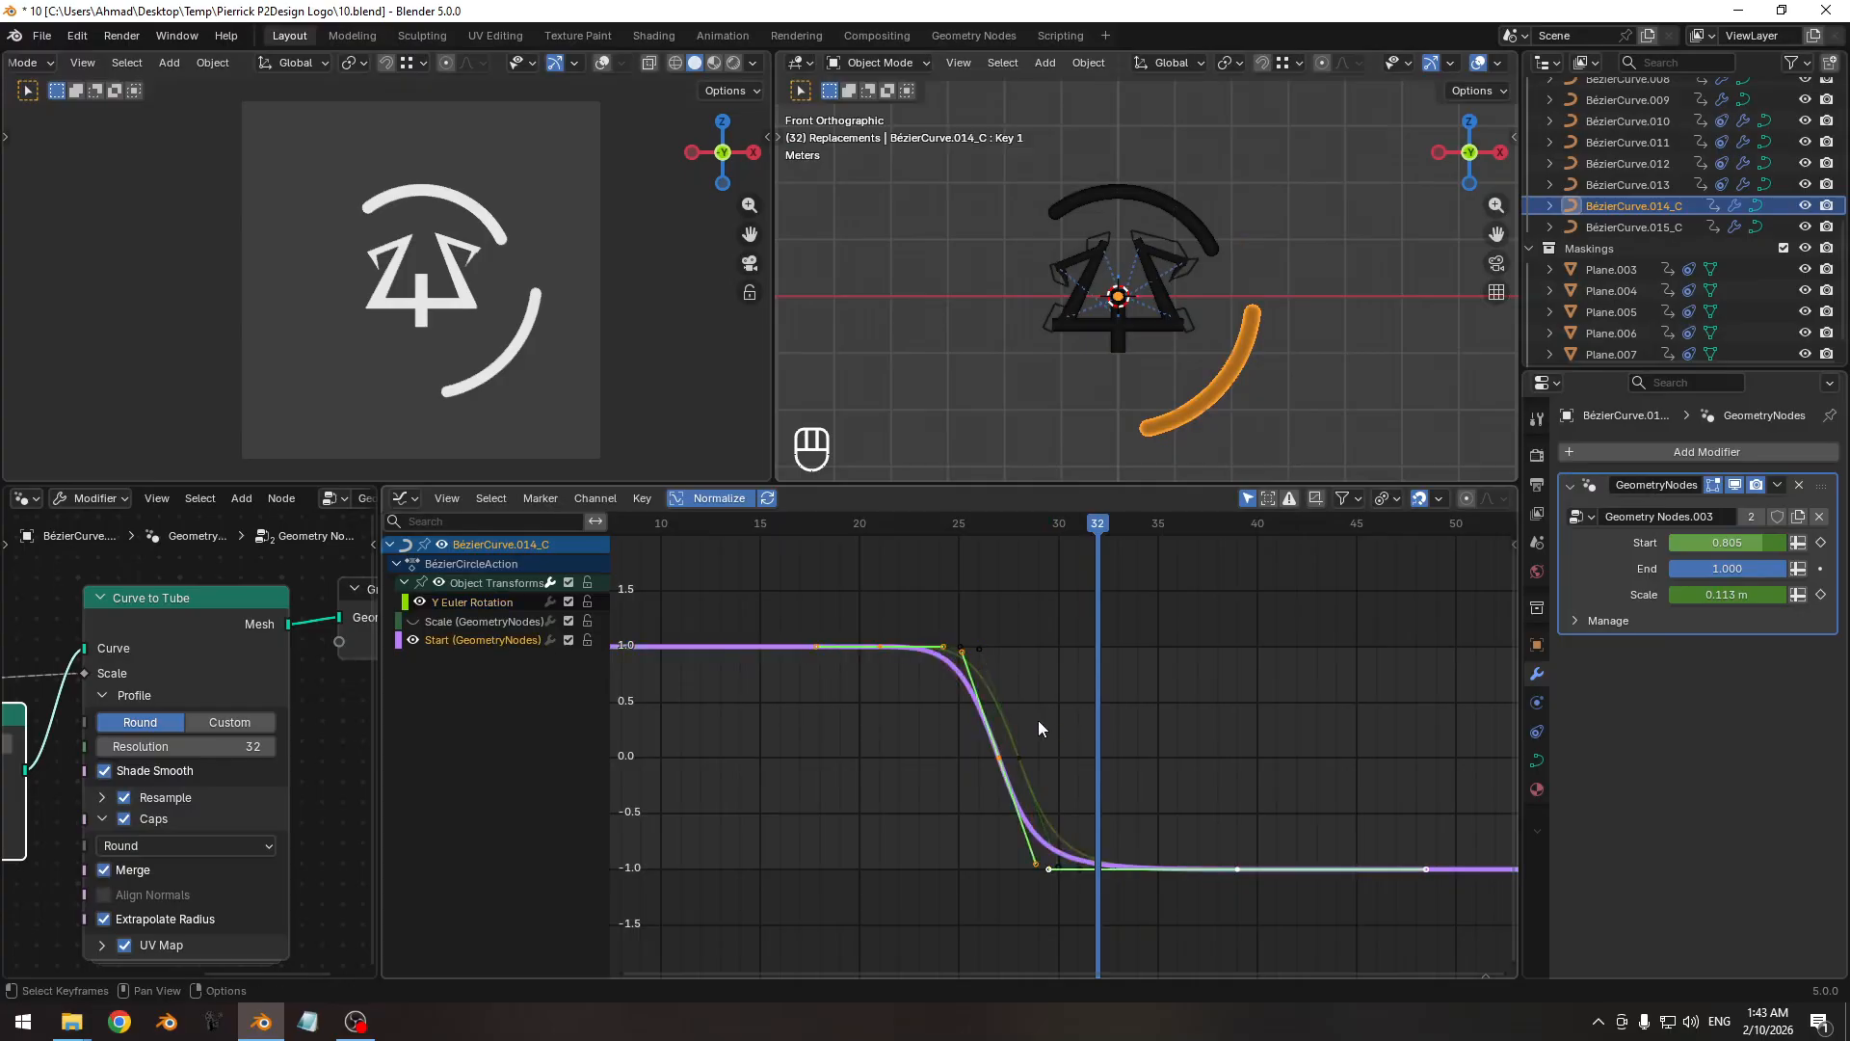
key("ctrl+c")
left_click_drag(1079, 527, 933, 534)
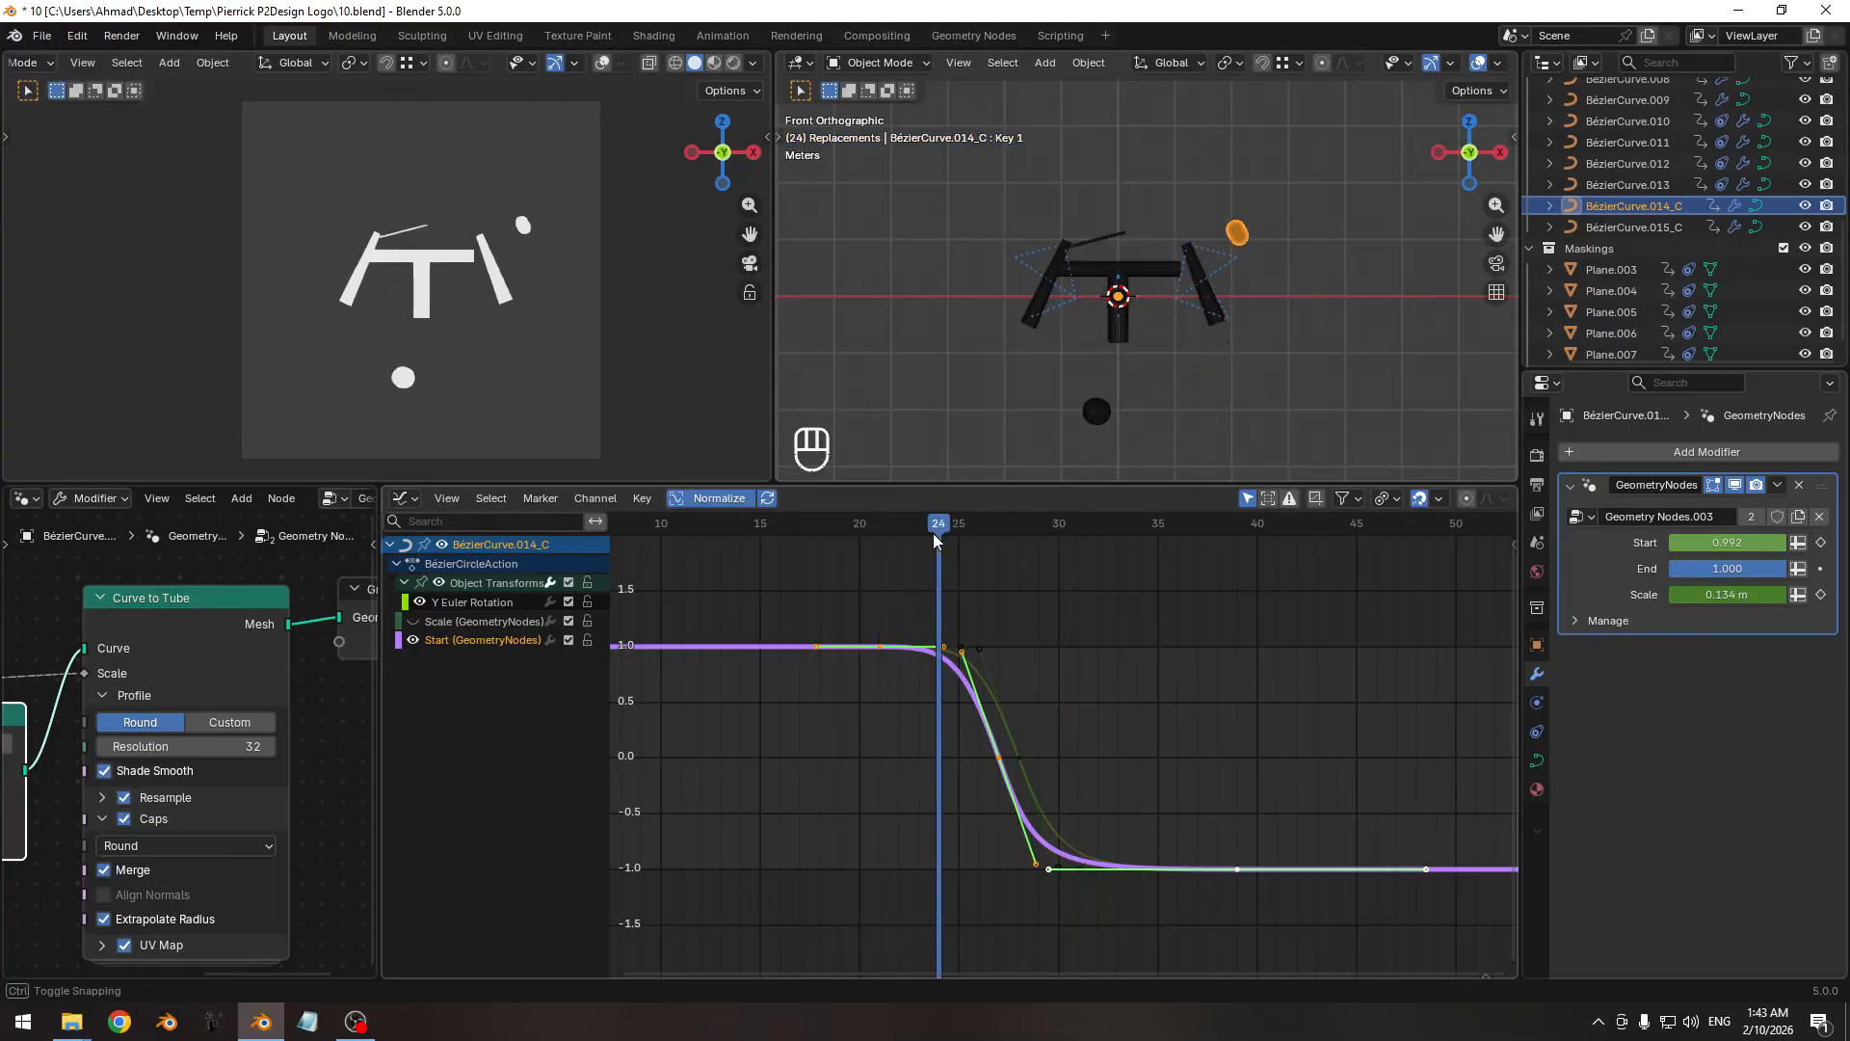
left_click(1820, 569)
left_click(1114, 735)
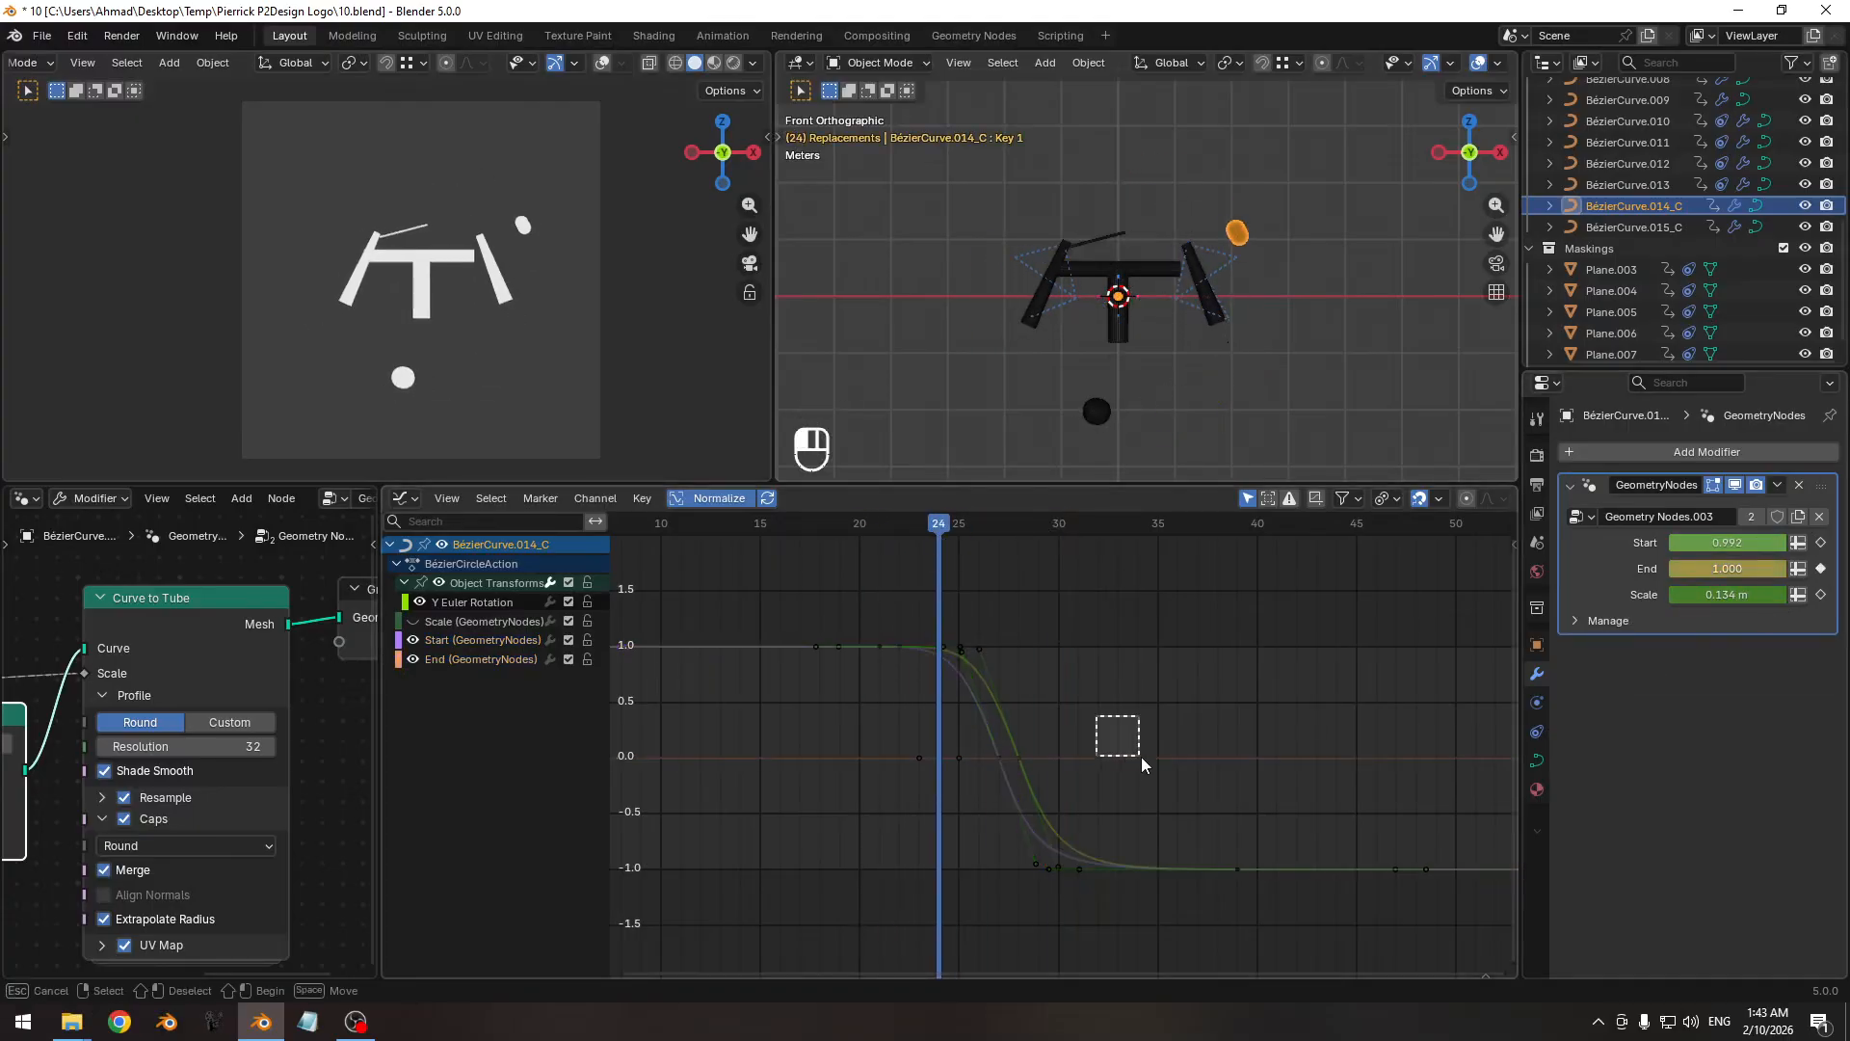
left_click(1161, 755)
key("ctrl+v")
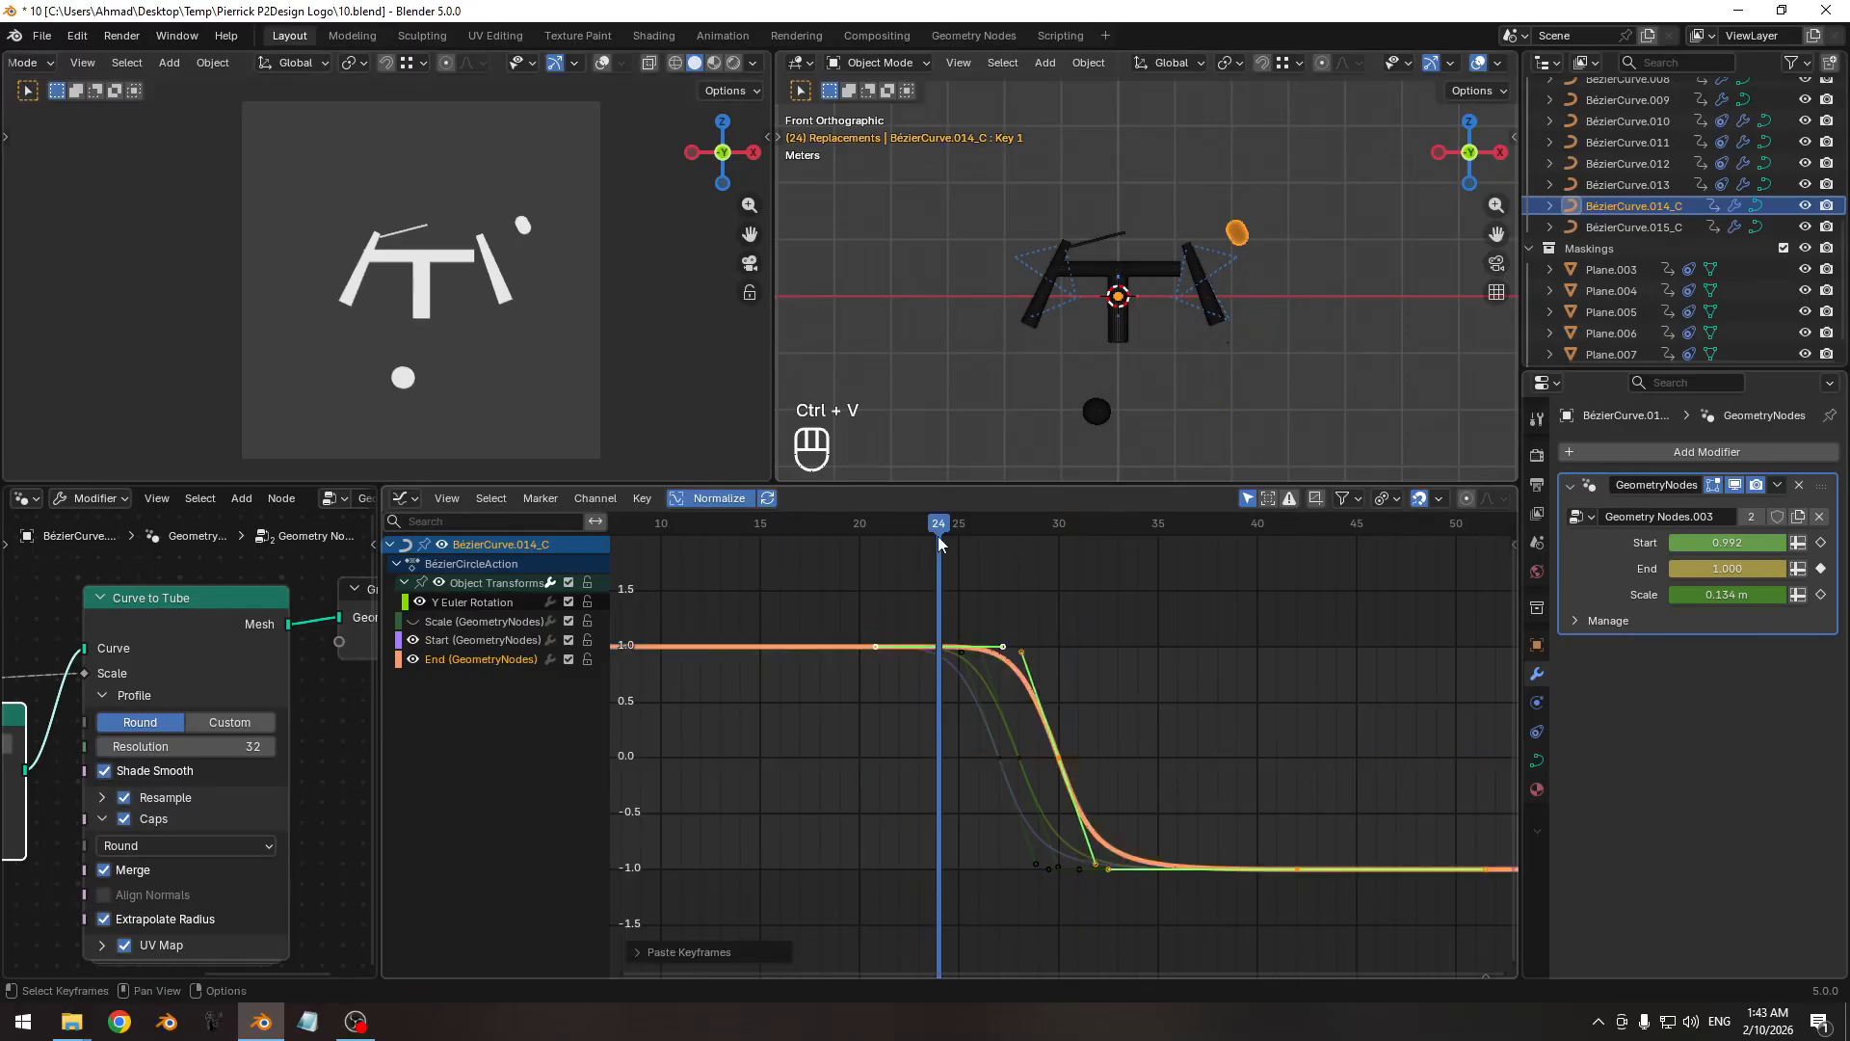
Play back the animation to examine how the arc shrinks with the new End keyframes.
left_click_drag(939, 543, 874, 553)
key("space")
key("space")
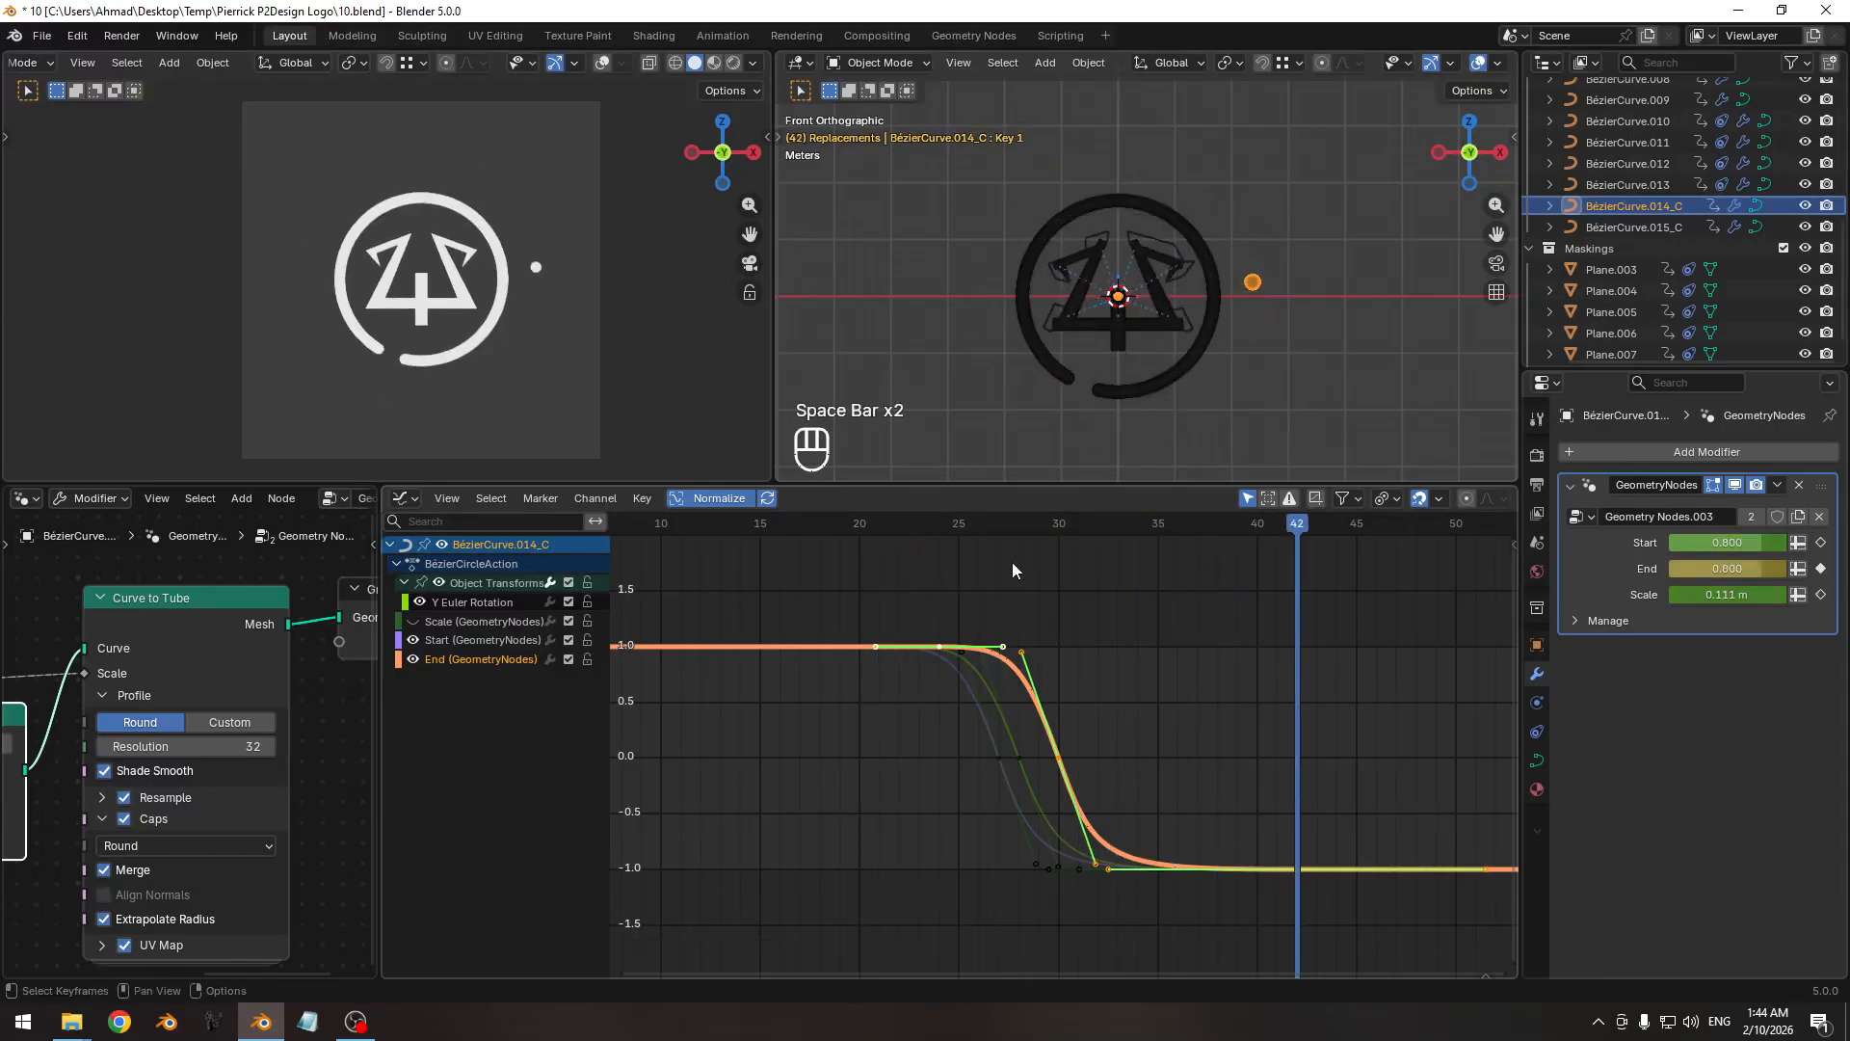
scroll(1013, 569, "down", 1)
key("space")
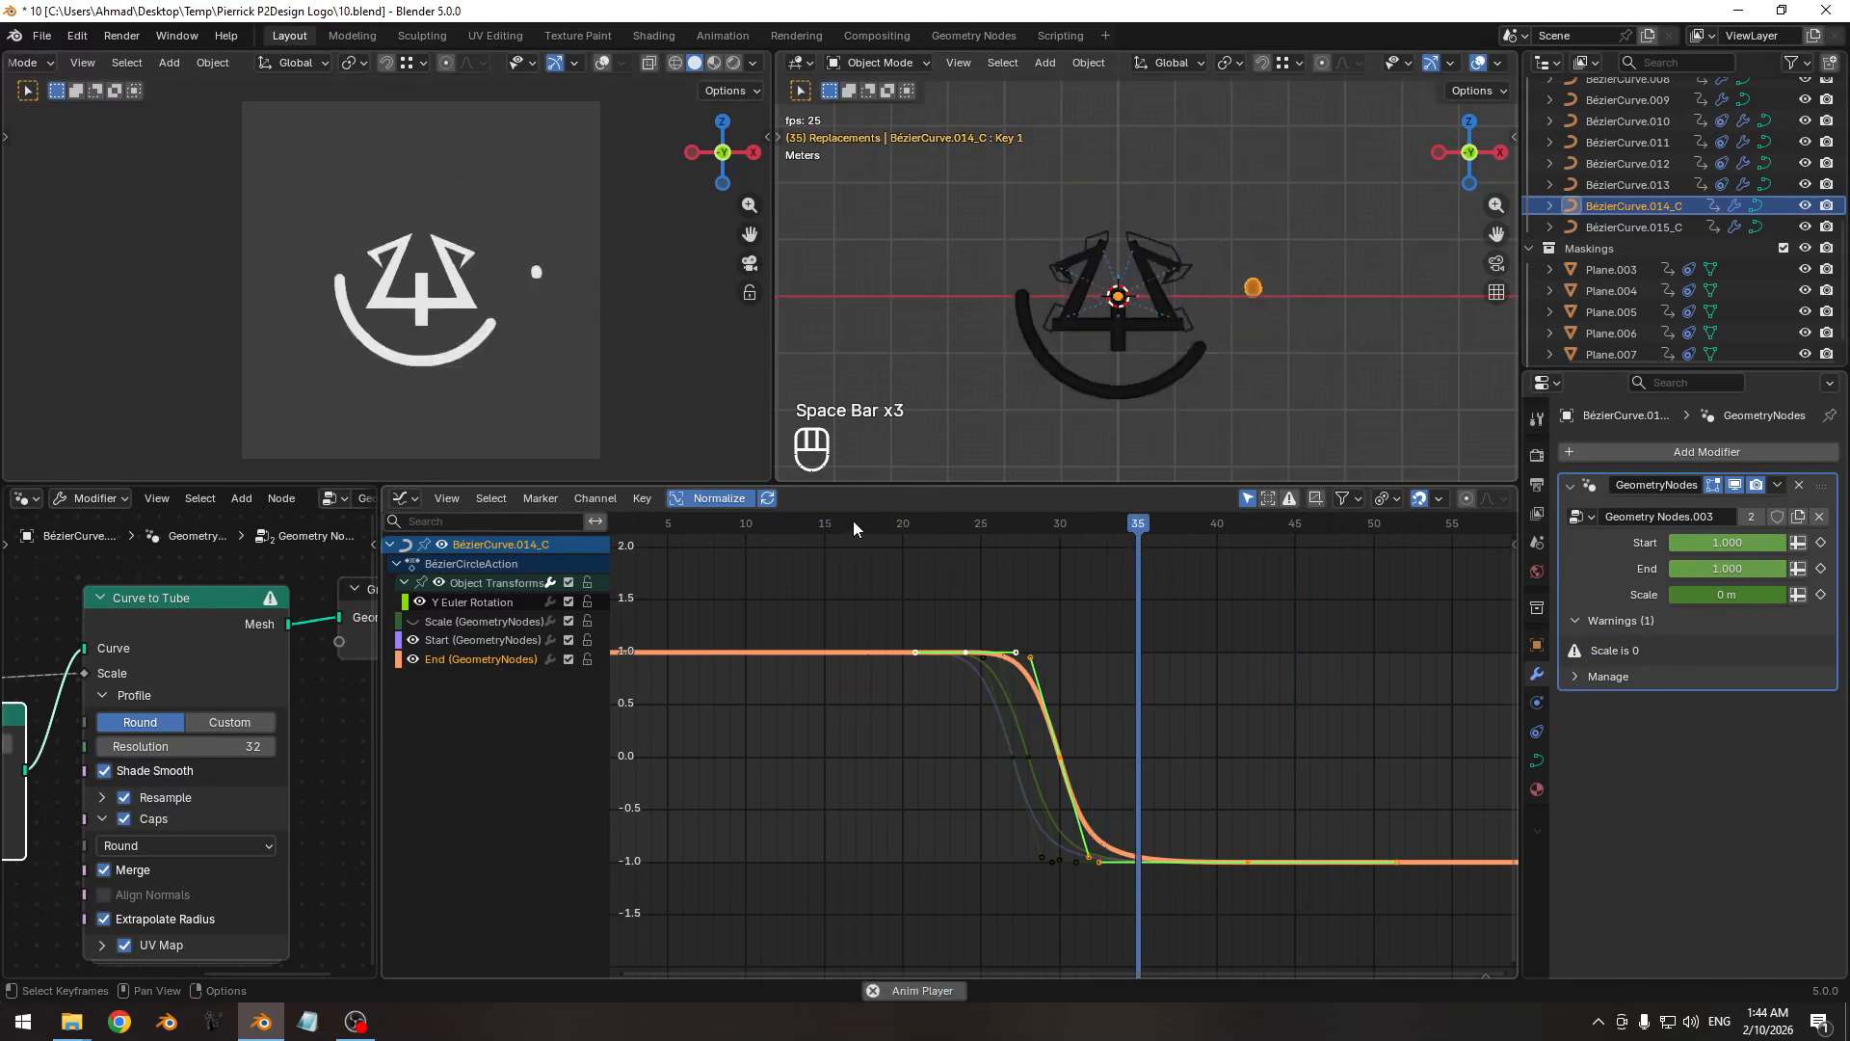
key("space")
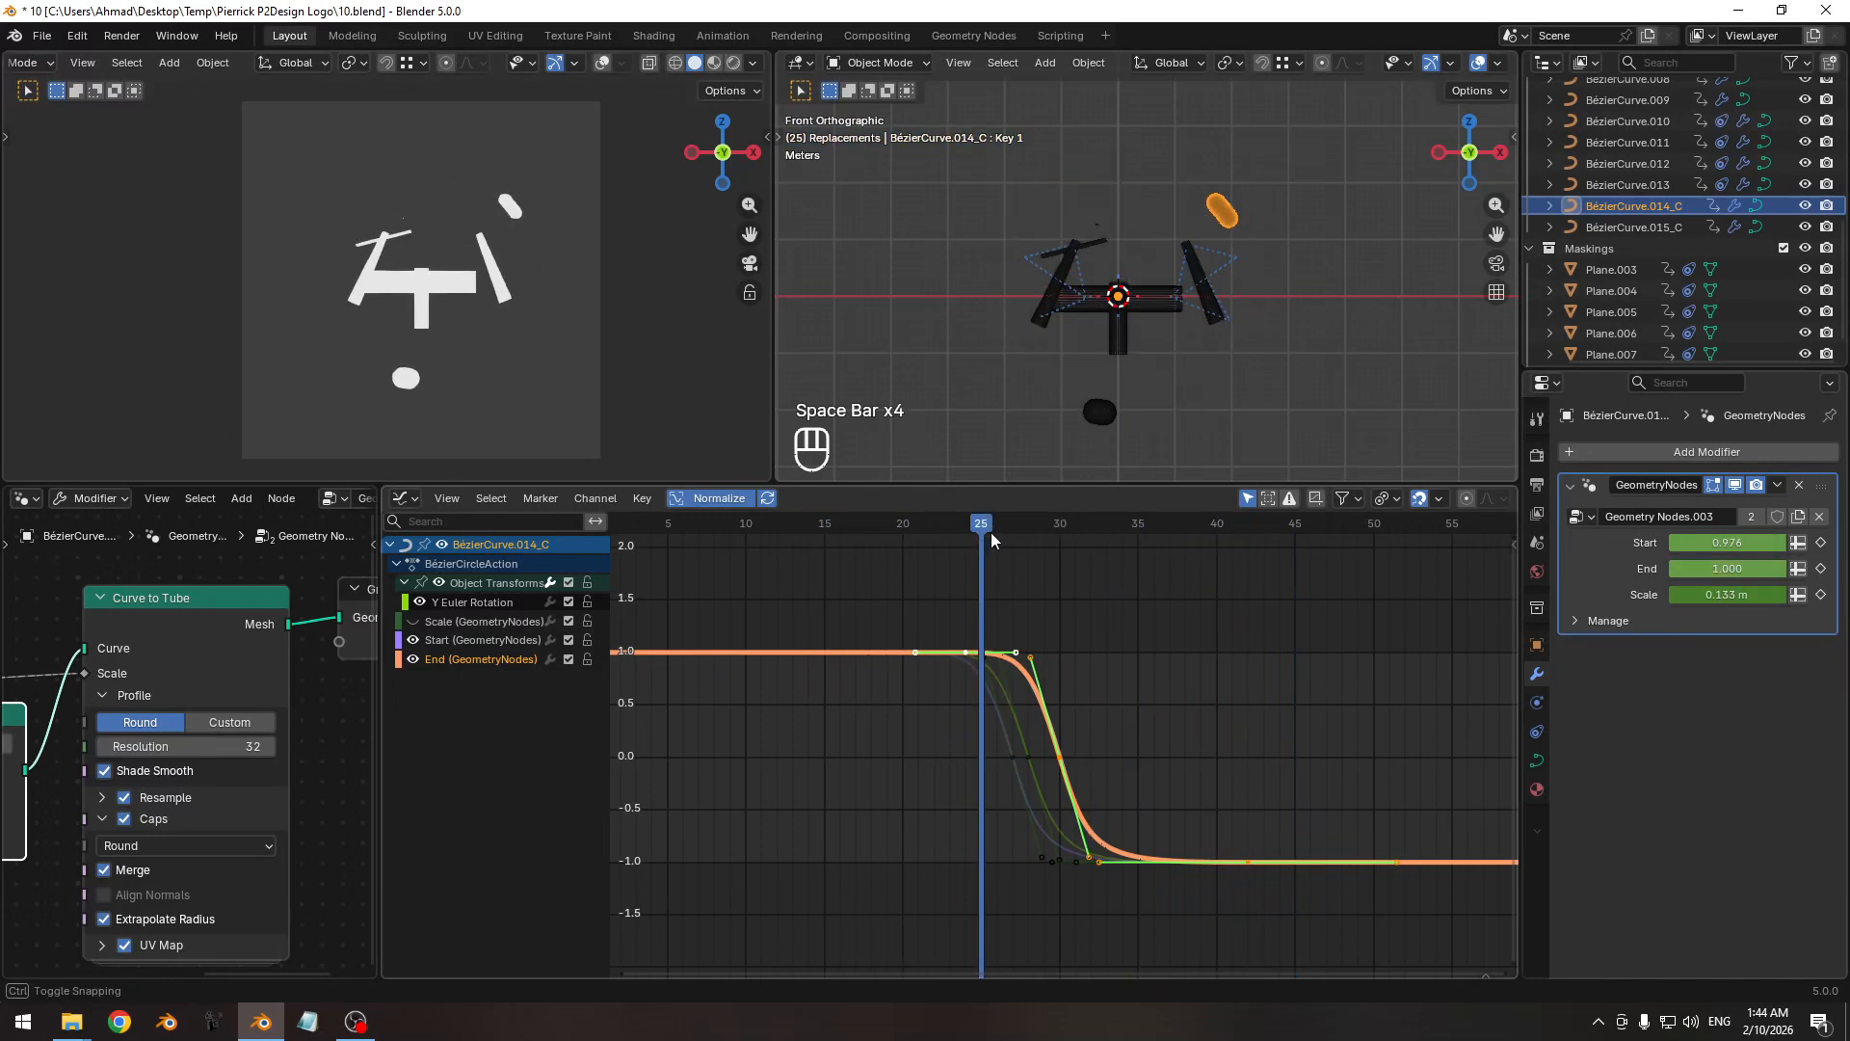
left_click_drag(991, 532, 1016, 532)
middle_click_drag(1056, 672, 1072, 657, "ctrl")
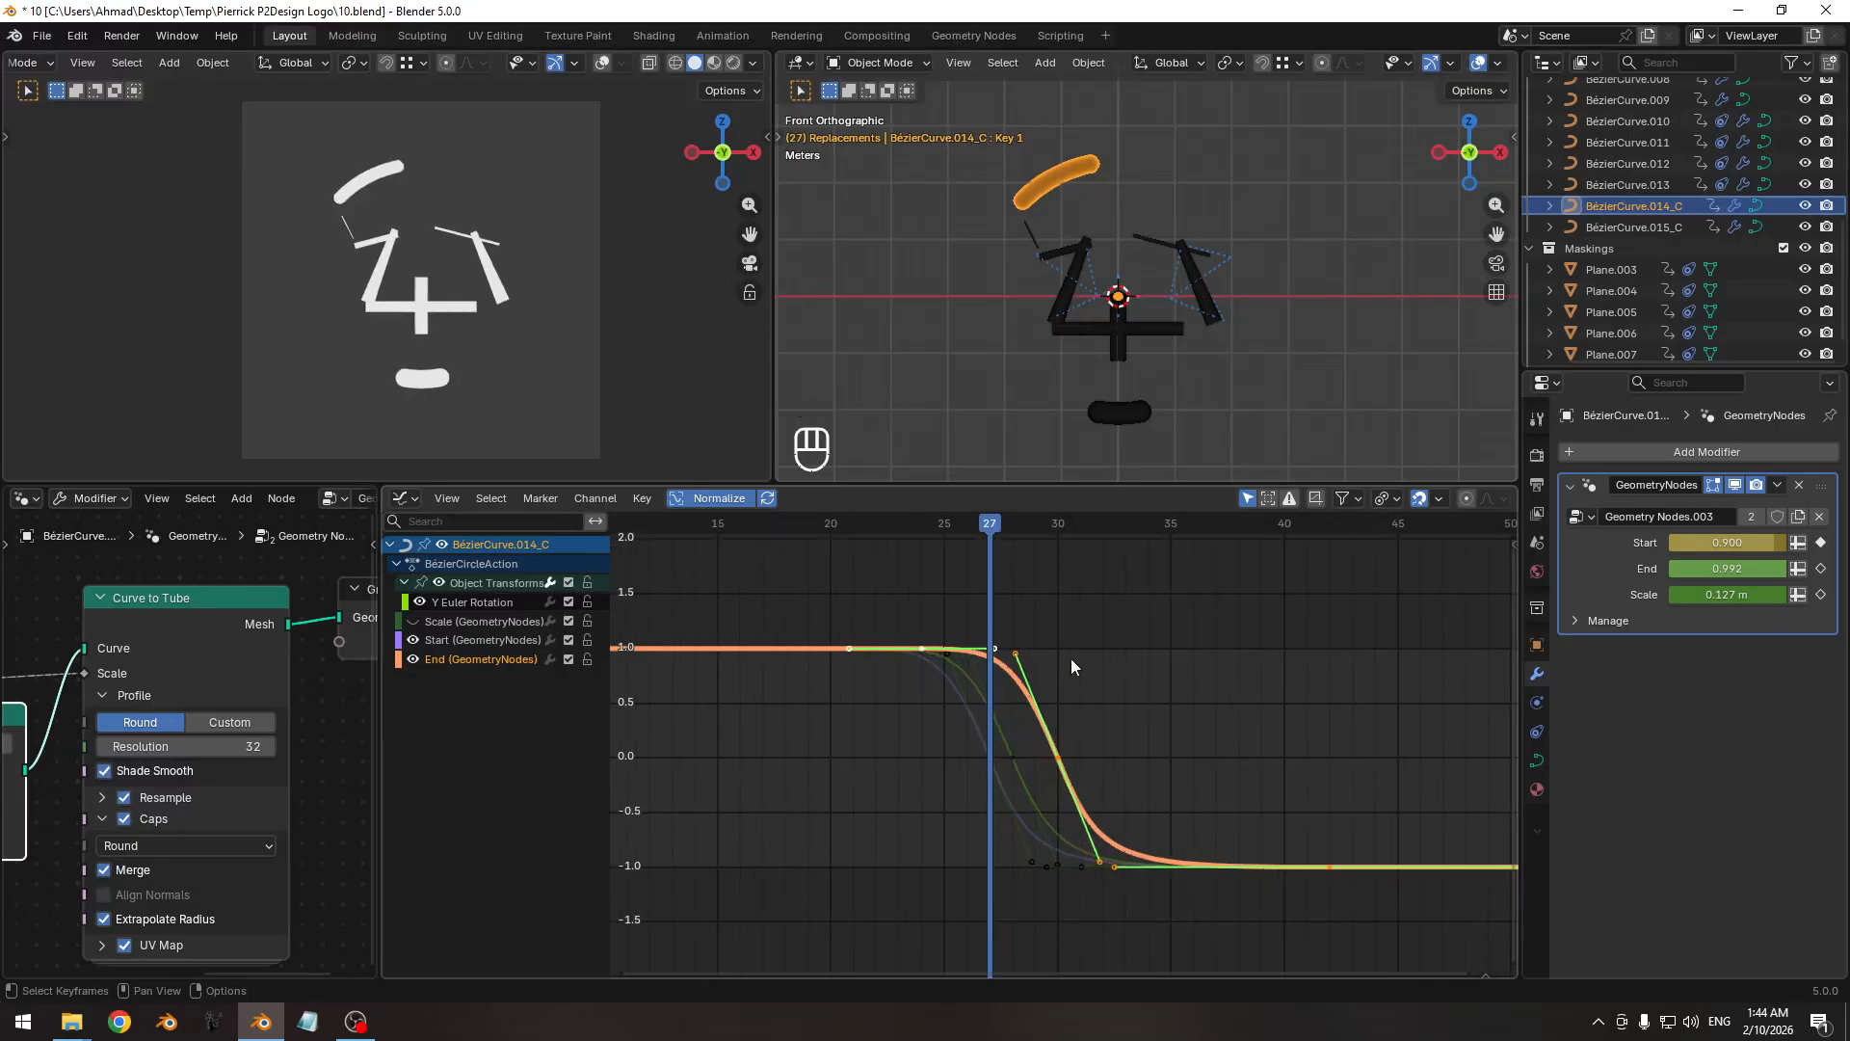
left_click(439, 640)
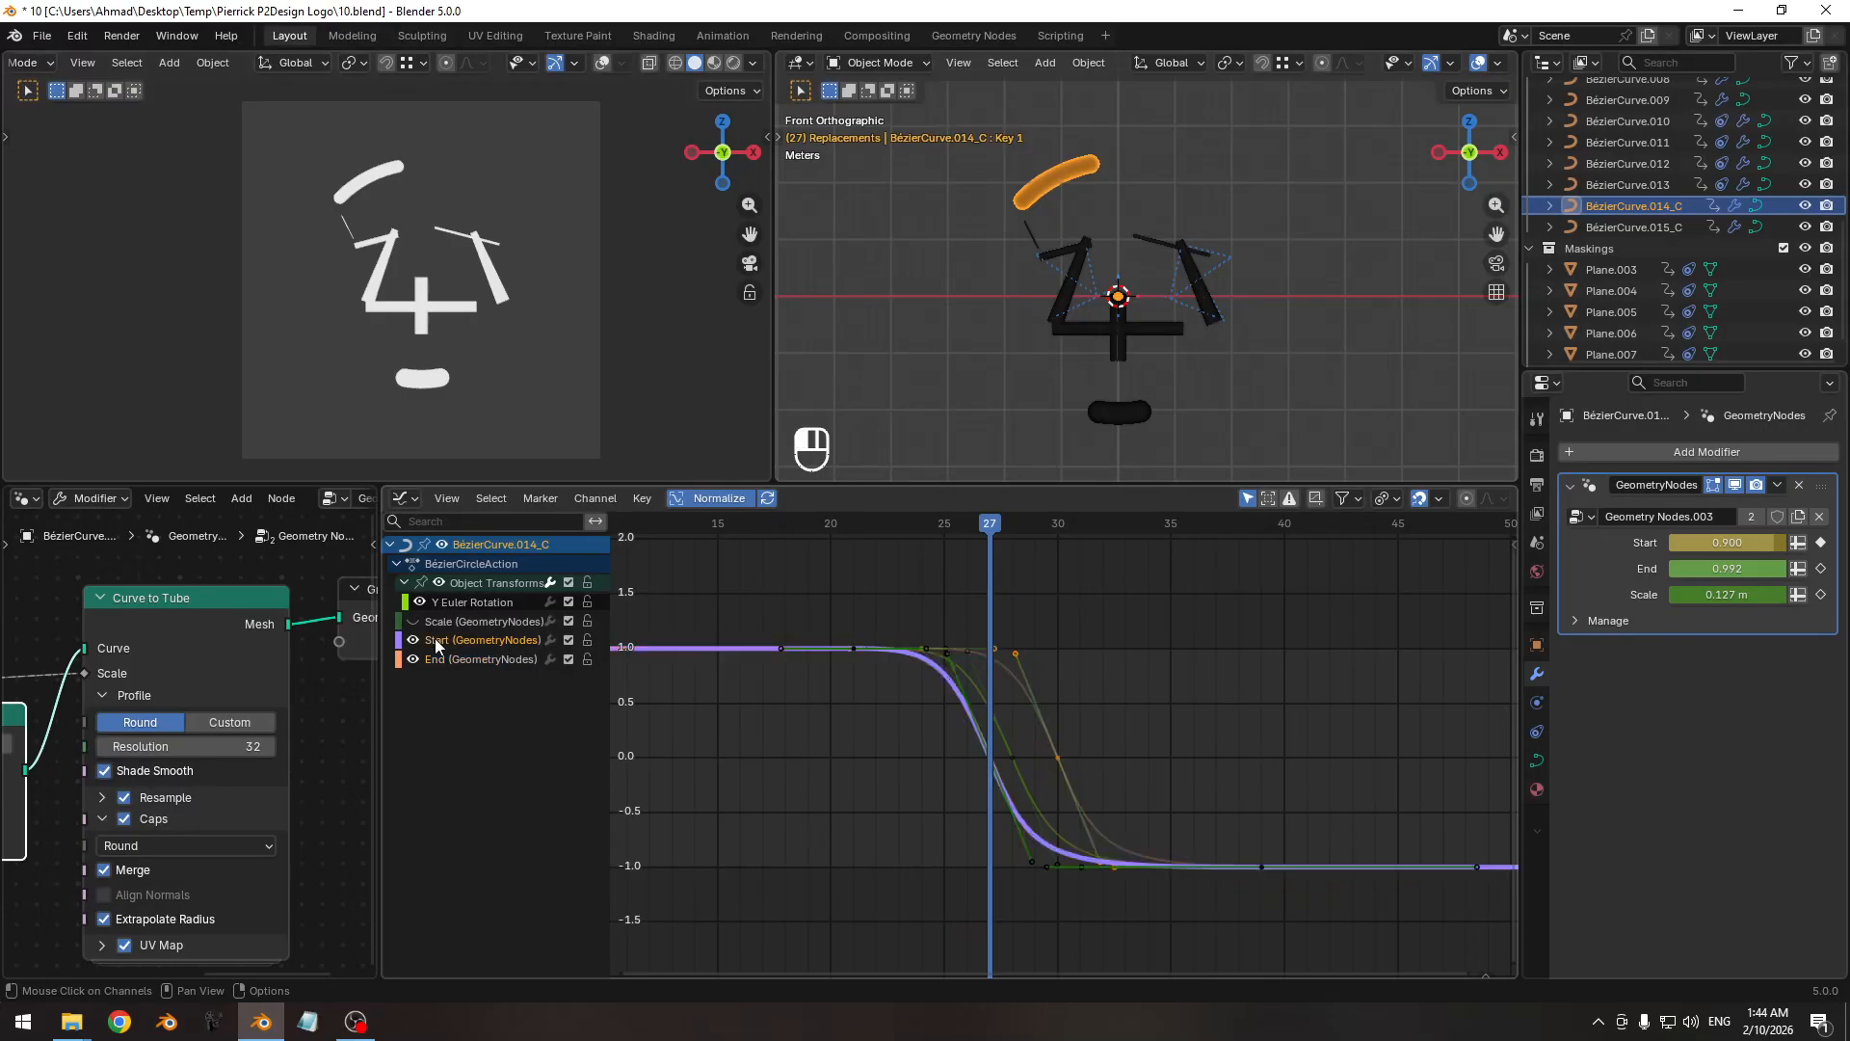
left_click_drag(991, 757, 984, 834)
right_click(986, 836)
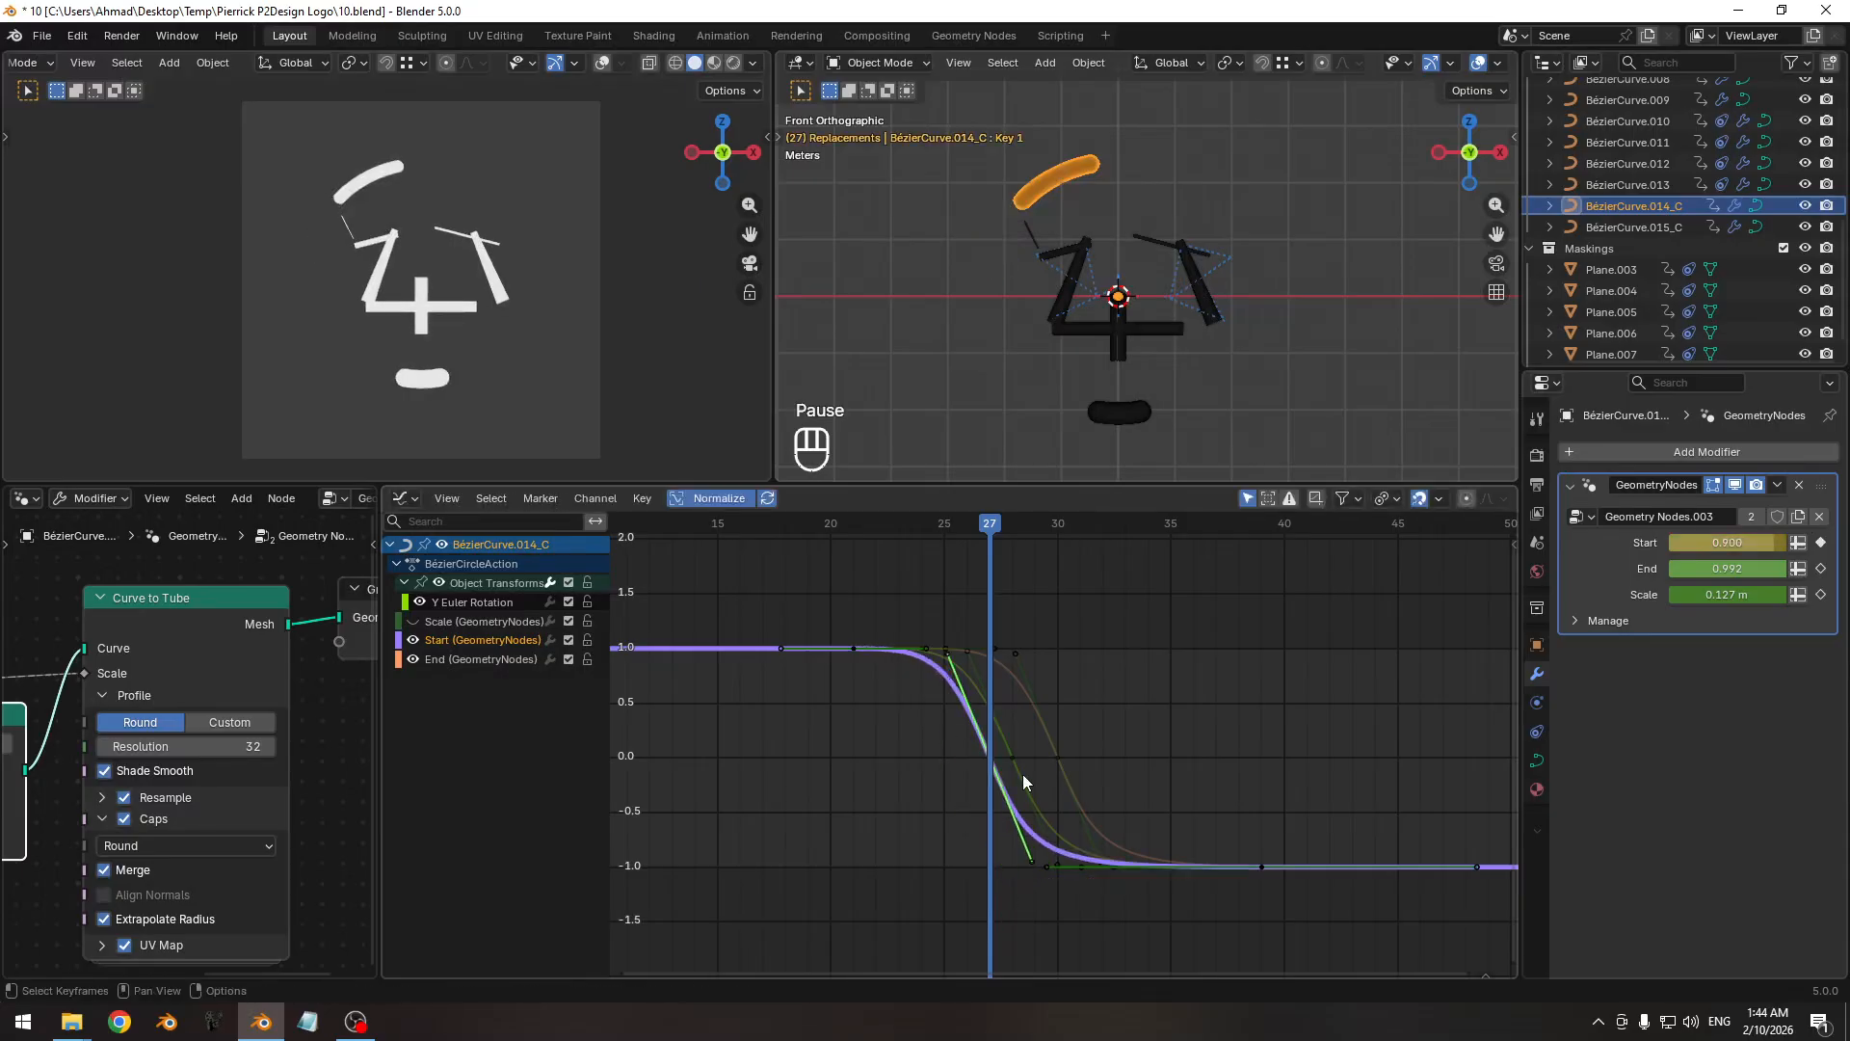
left_click_drag(1066, 681, 1009, 715)
key("g")
key("x")
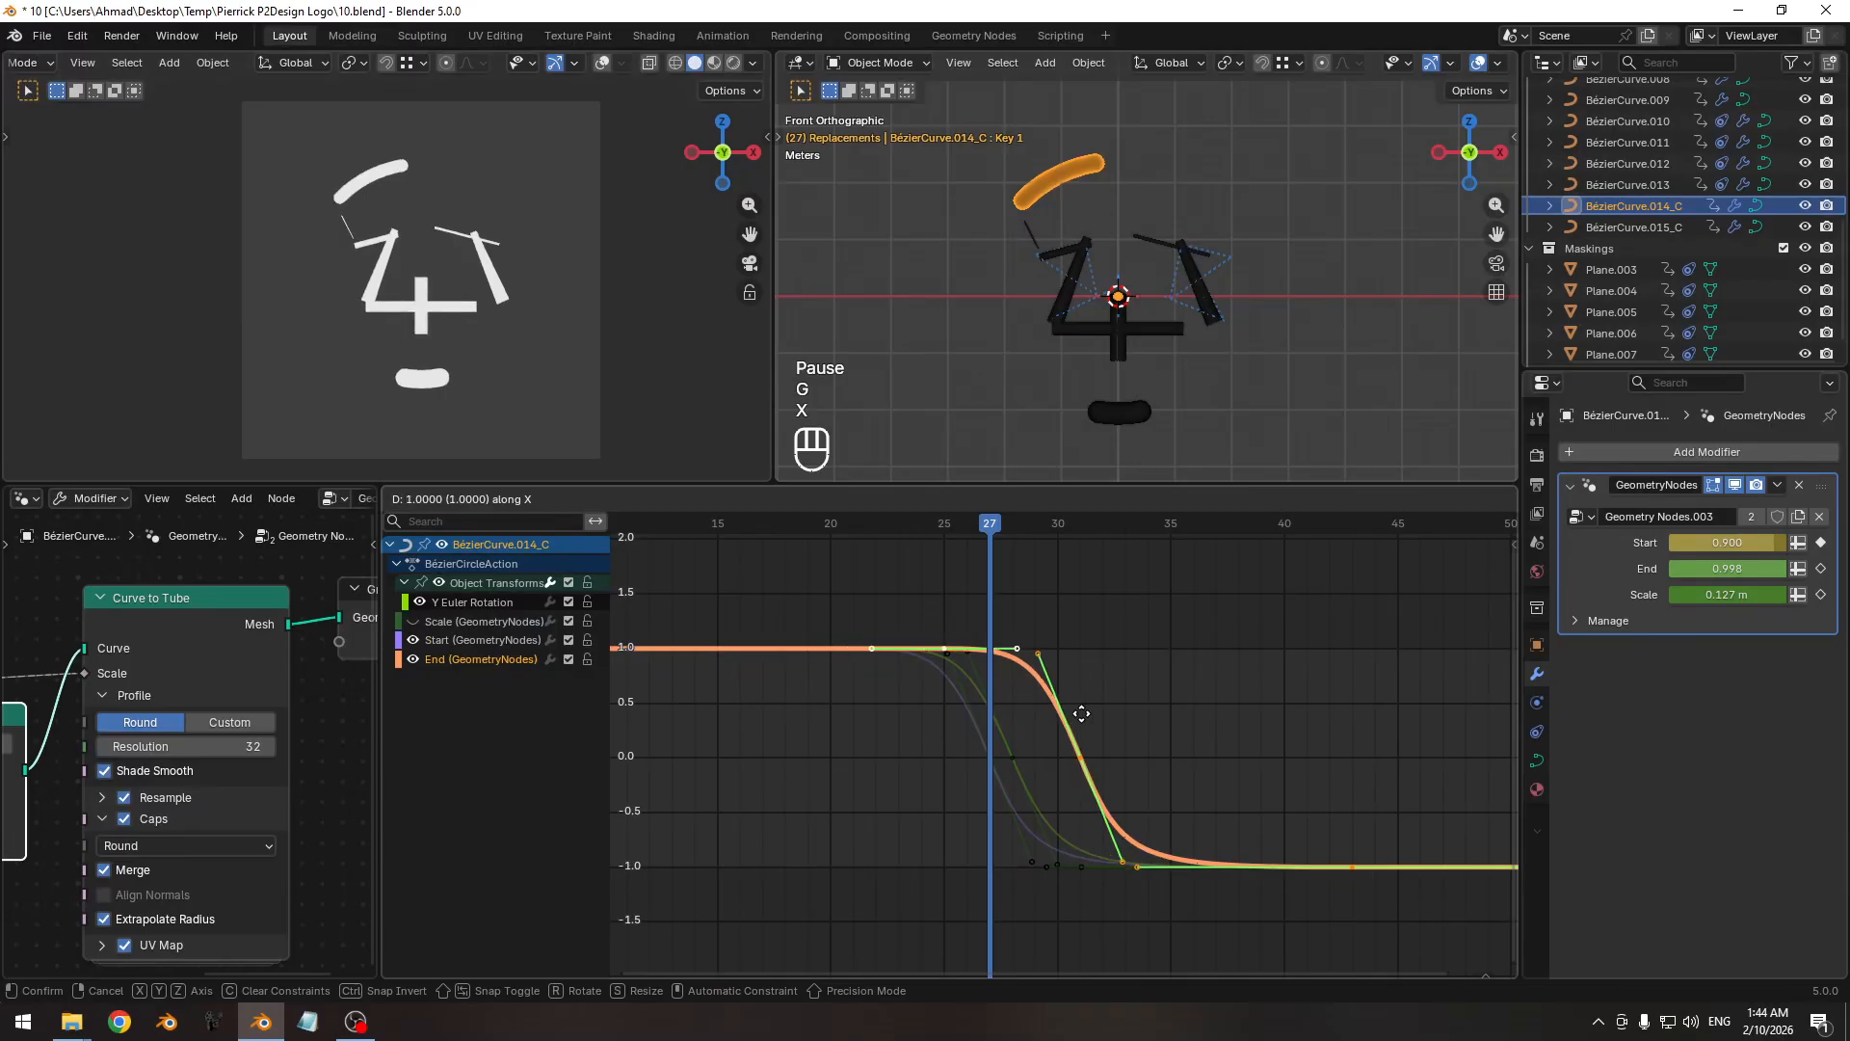
right_click(1127, 718)
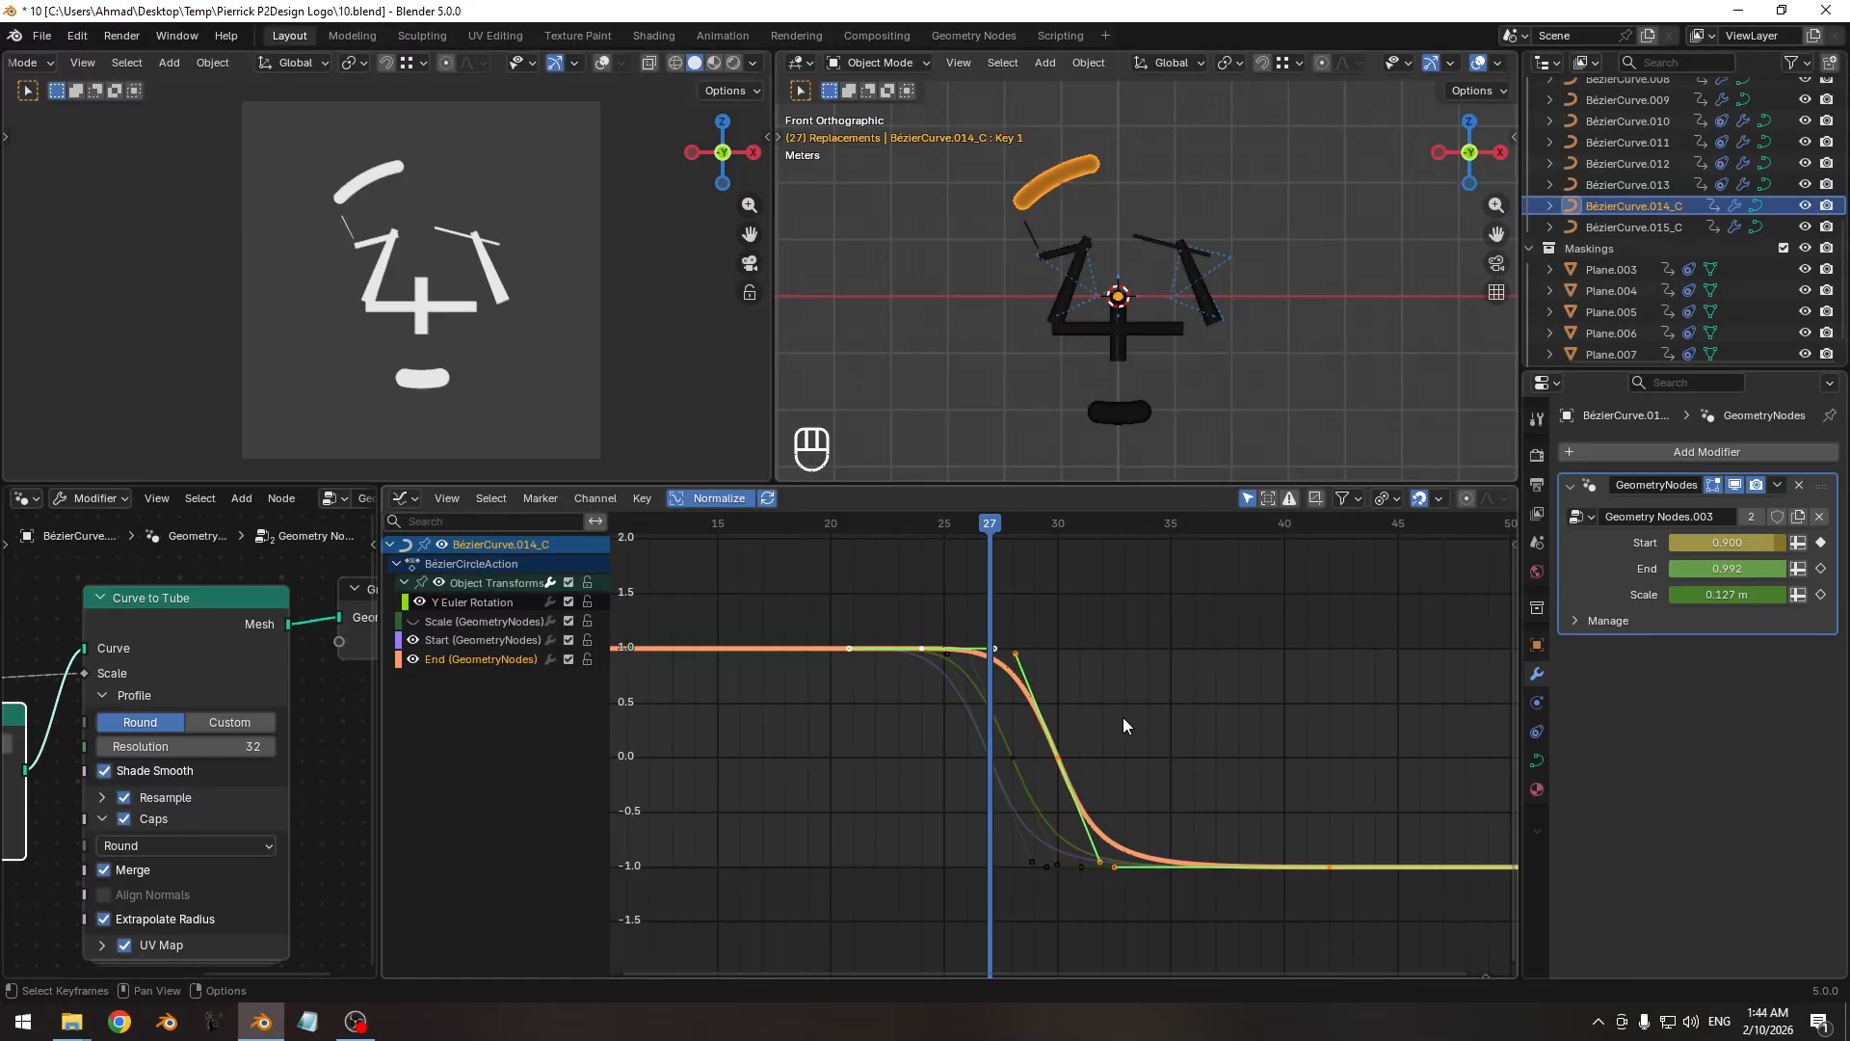
Shift the arc's Y Euler Rotation keyframes two frames later in total, checking the arc's position around frames 26 and 27.
left_click_drag(998, 525, 966, 550)
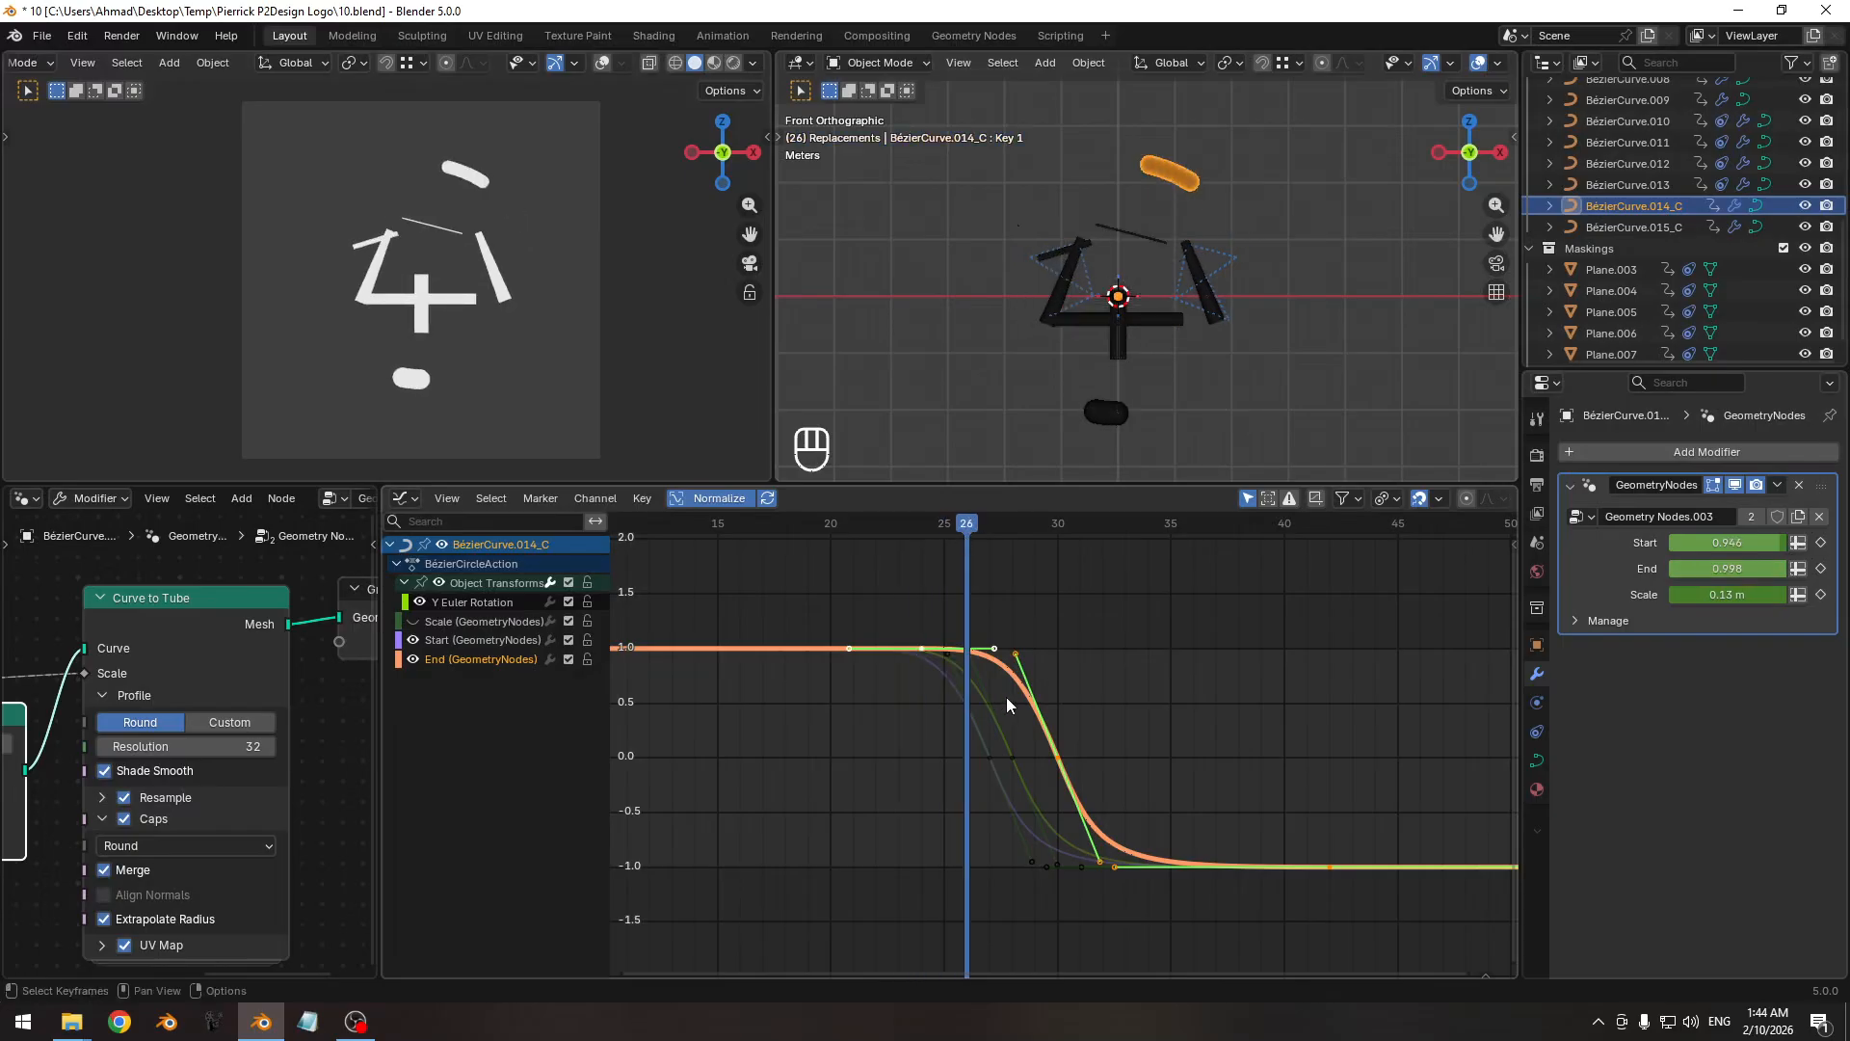
left_click(980, 709)
key("g")
key("x")
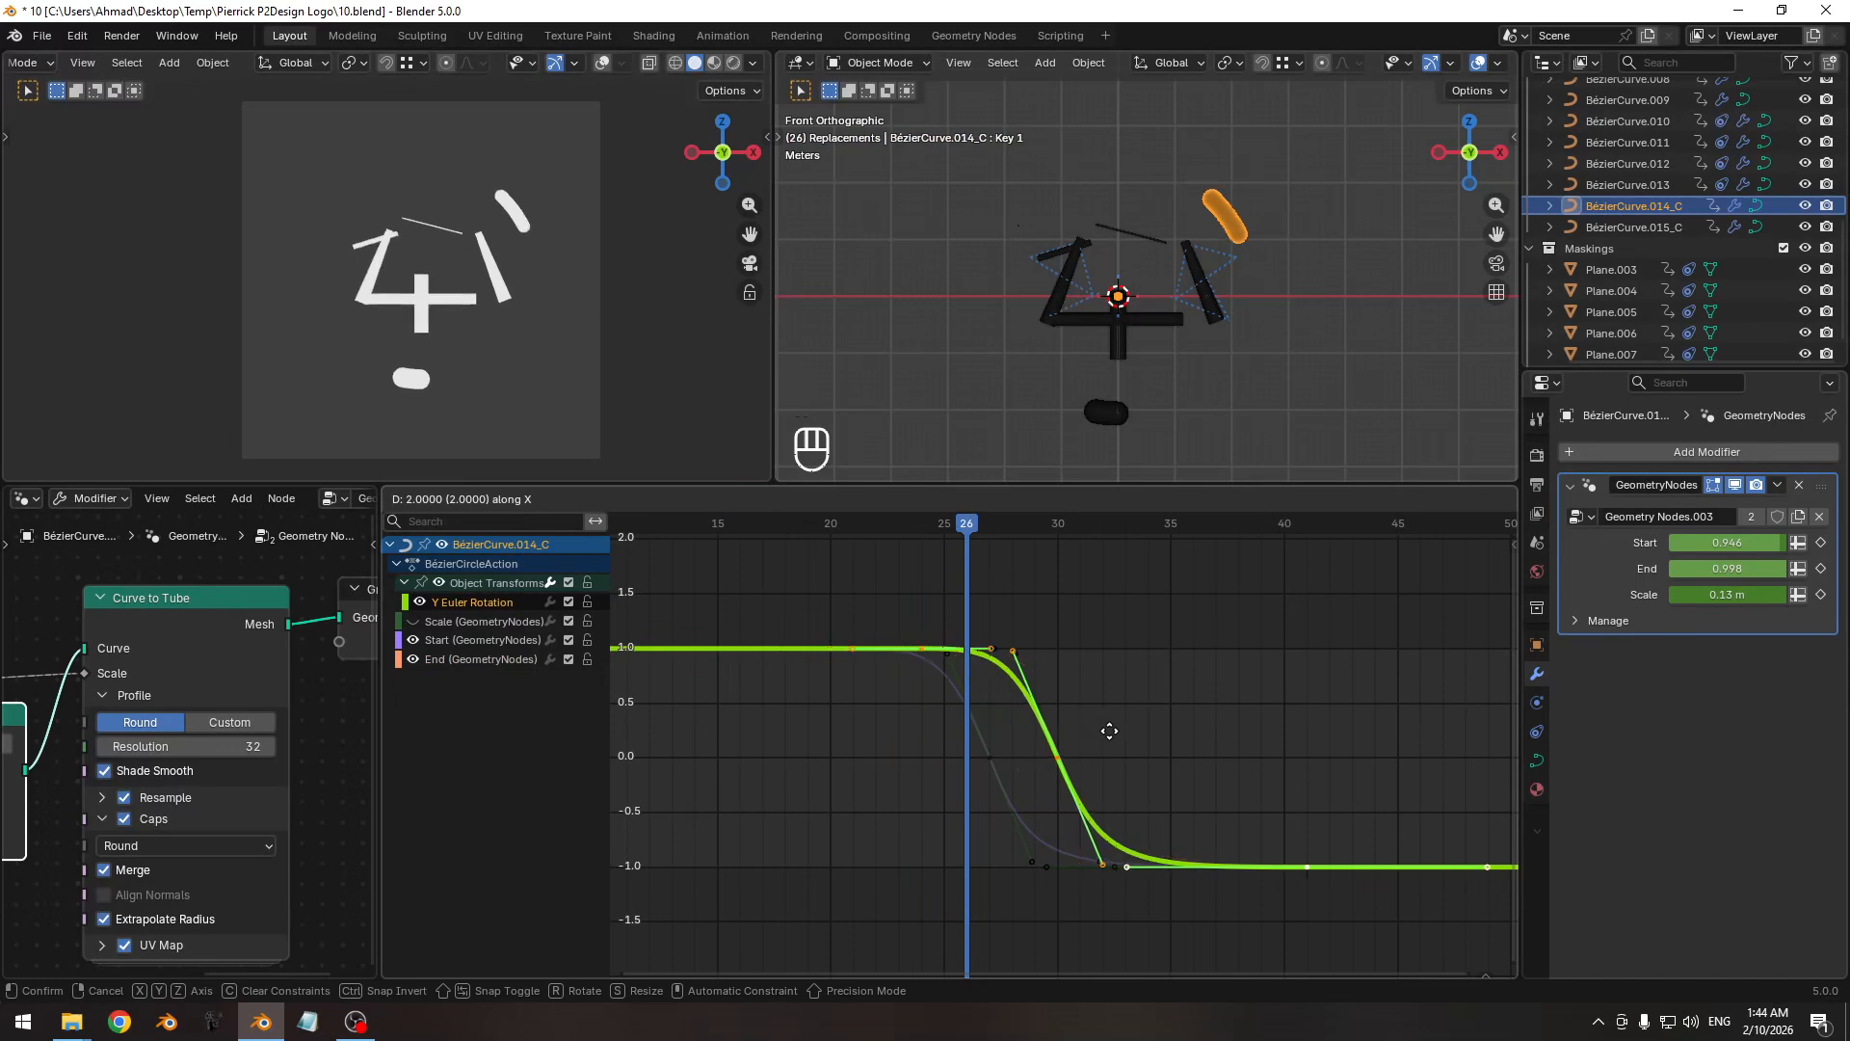
left_click(1069, 713)
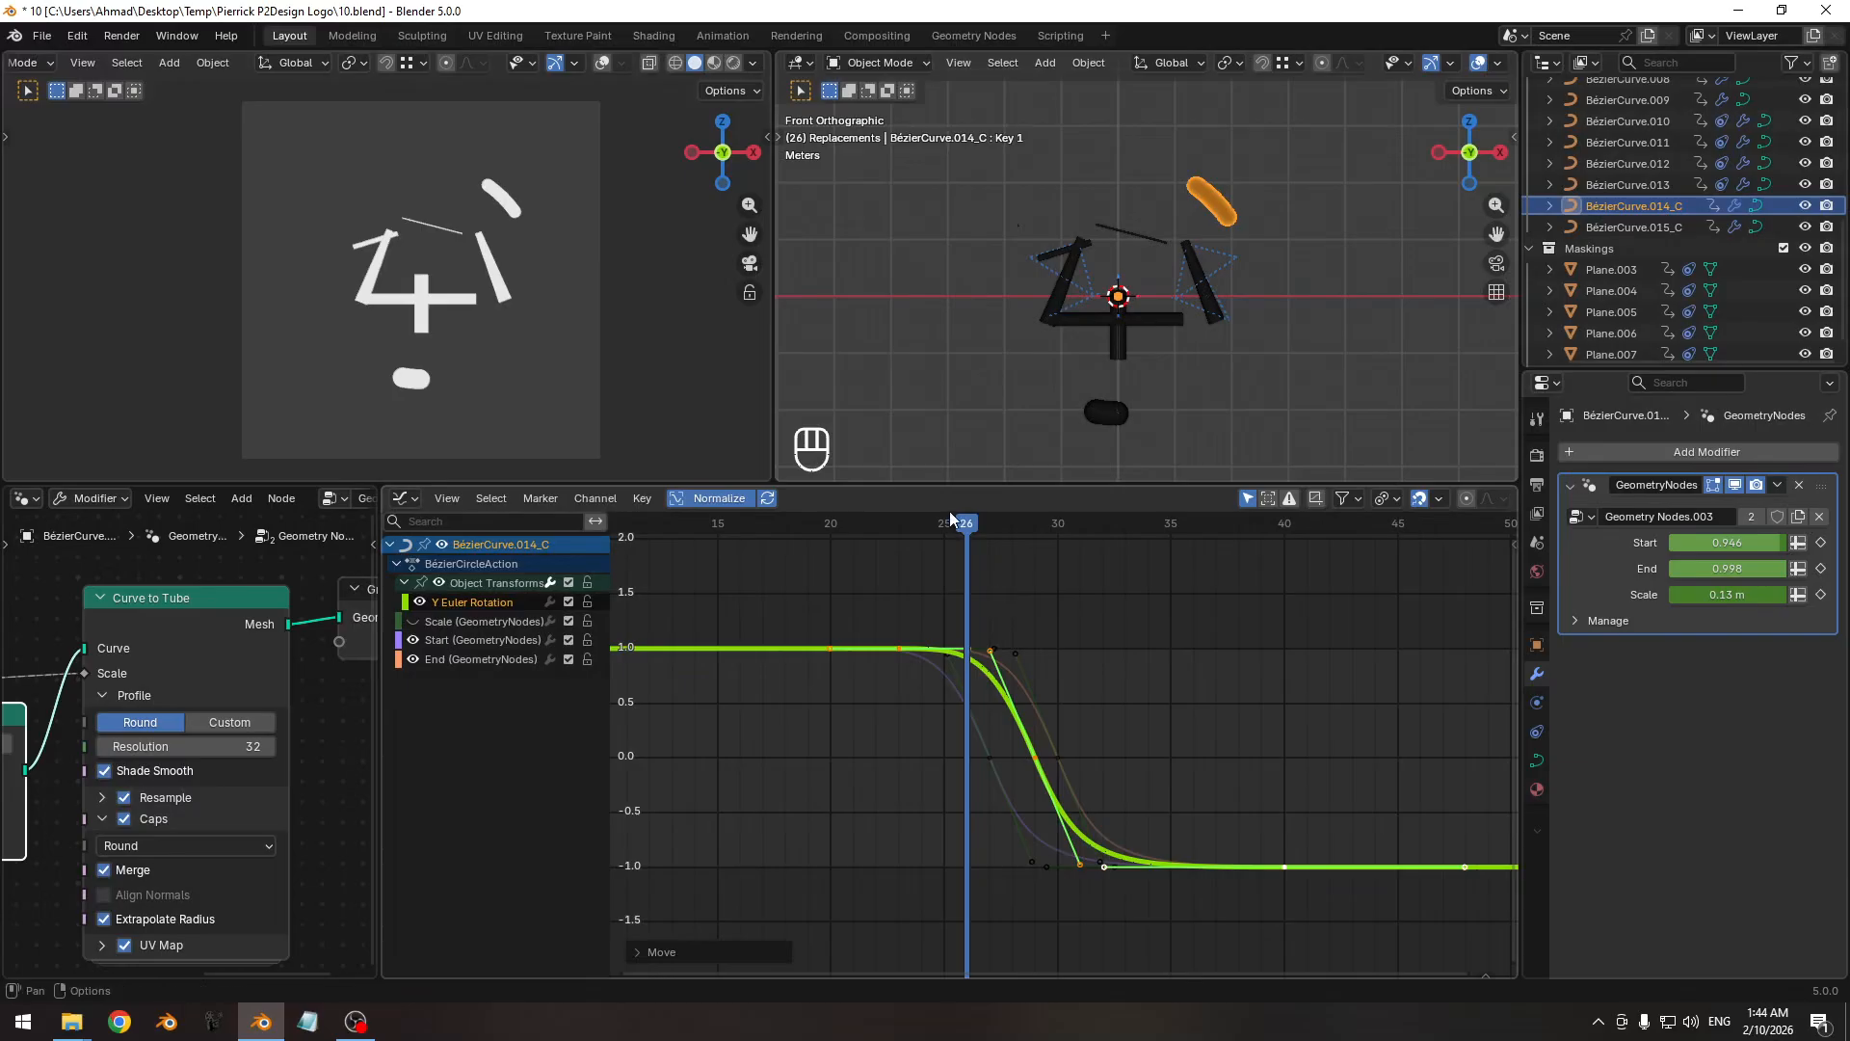
left_click_drag(898, 522, 979, 529)
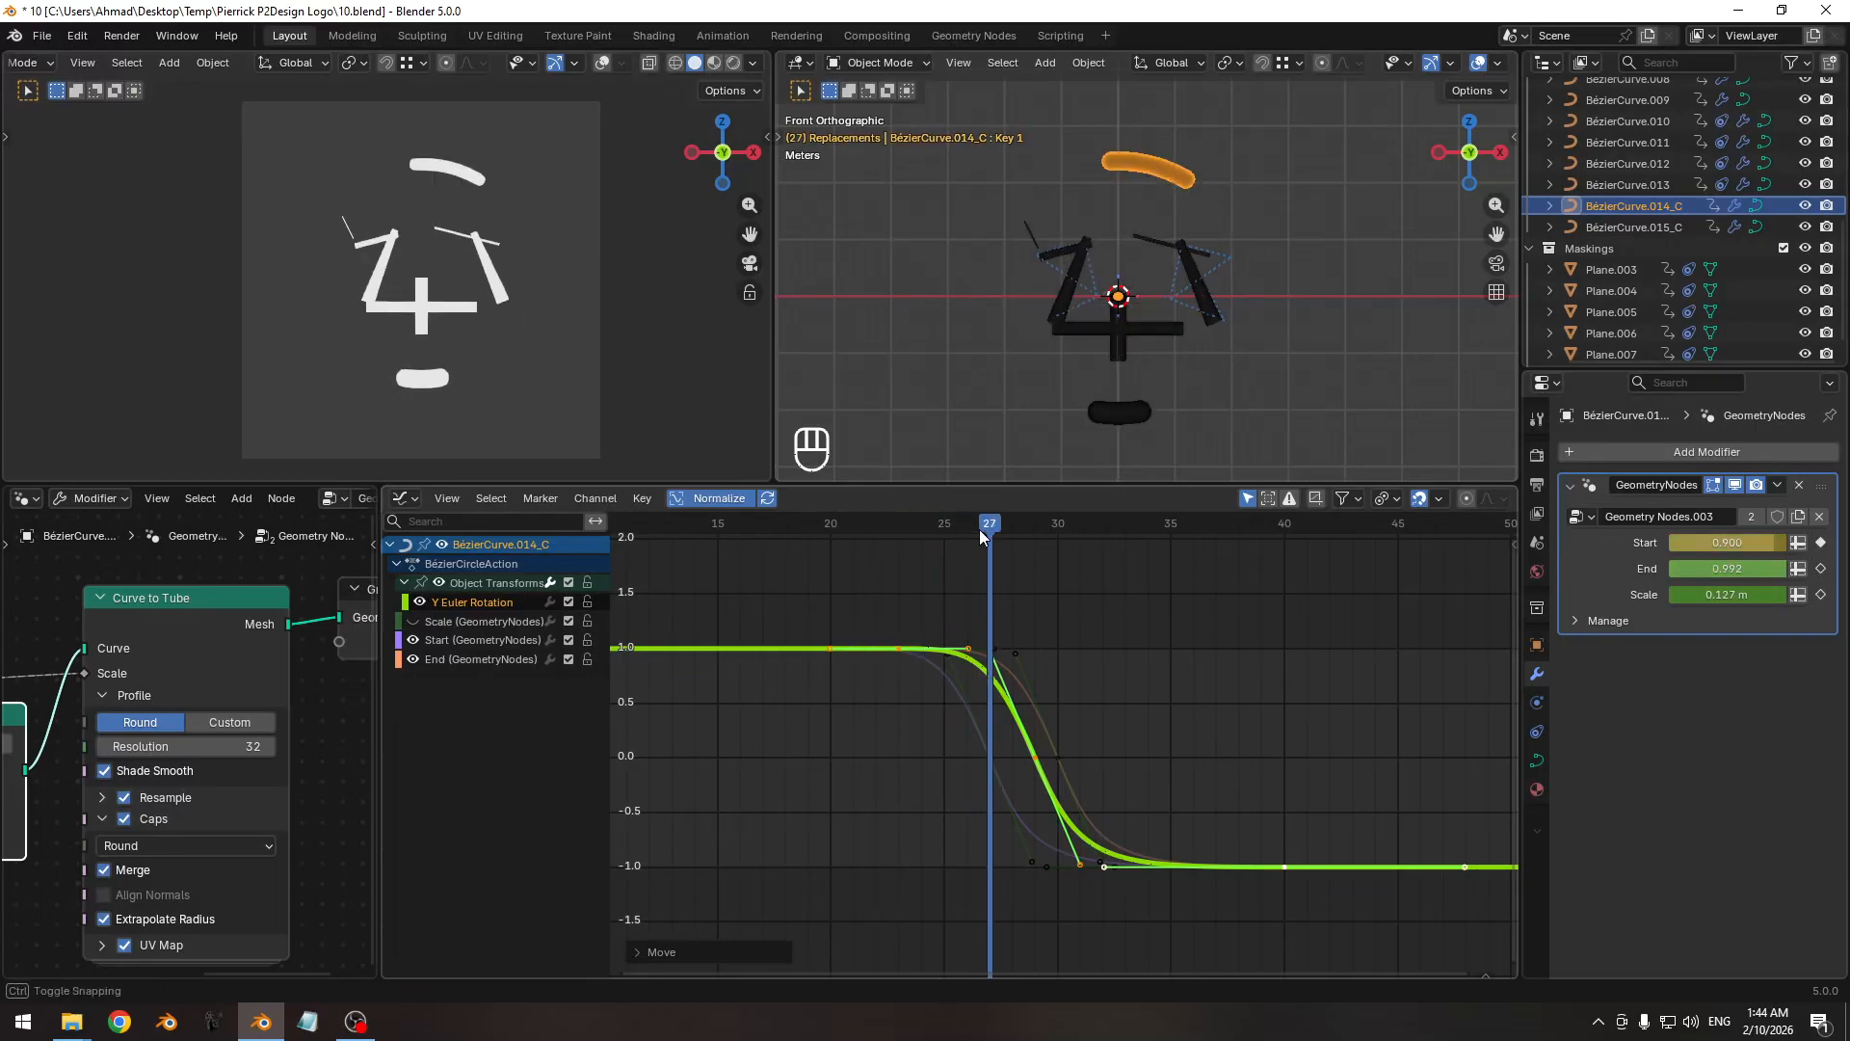
key("g")
key("x")
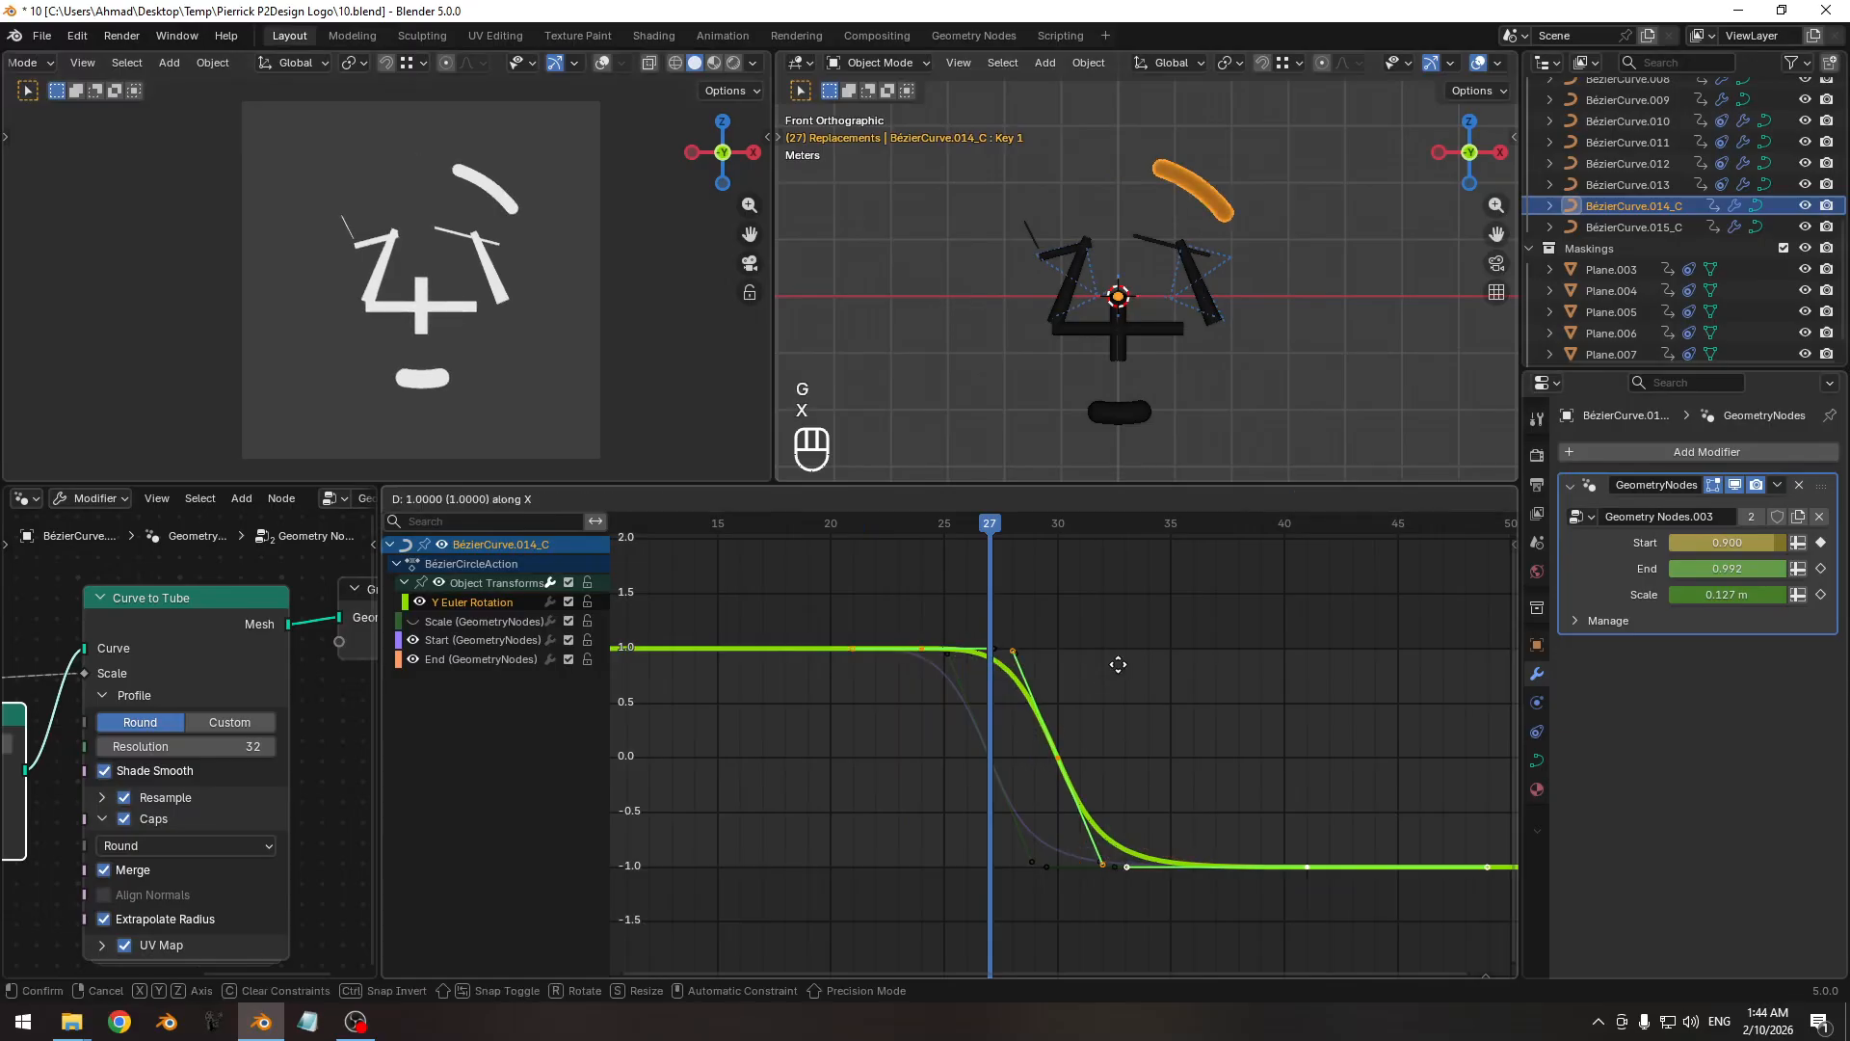
left_click(1117, 664)
Shift all of the arc's End keyframes two frames later, so the first one sits at frame 26.
left_click_drag(988, 528, 1053, 653)
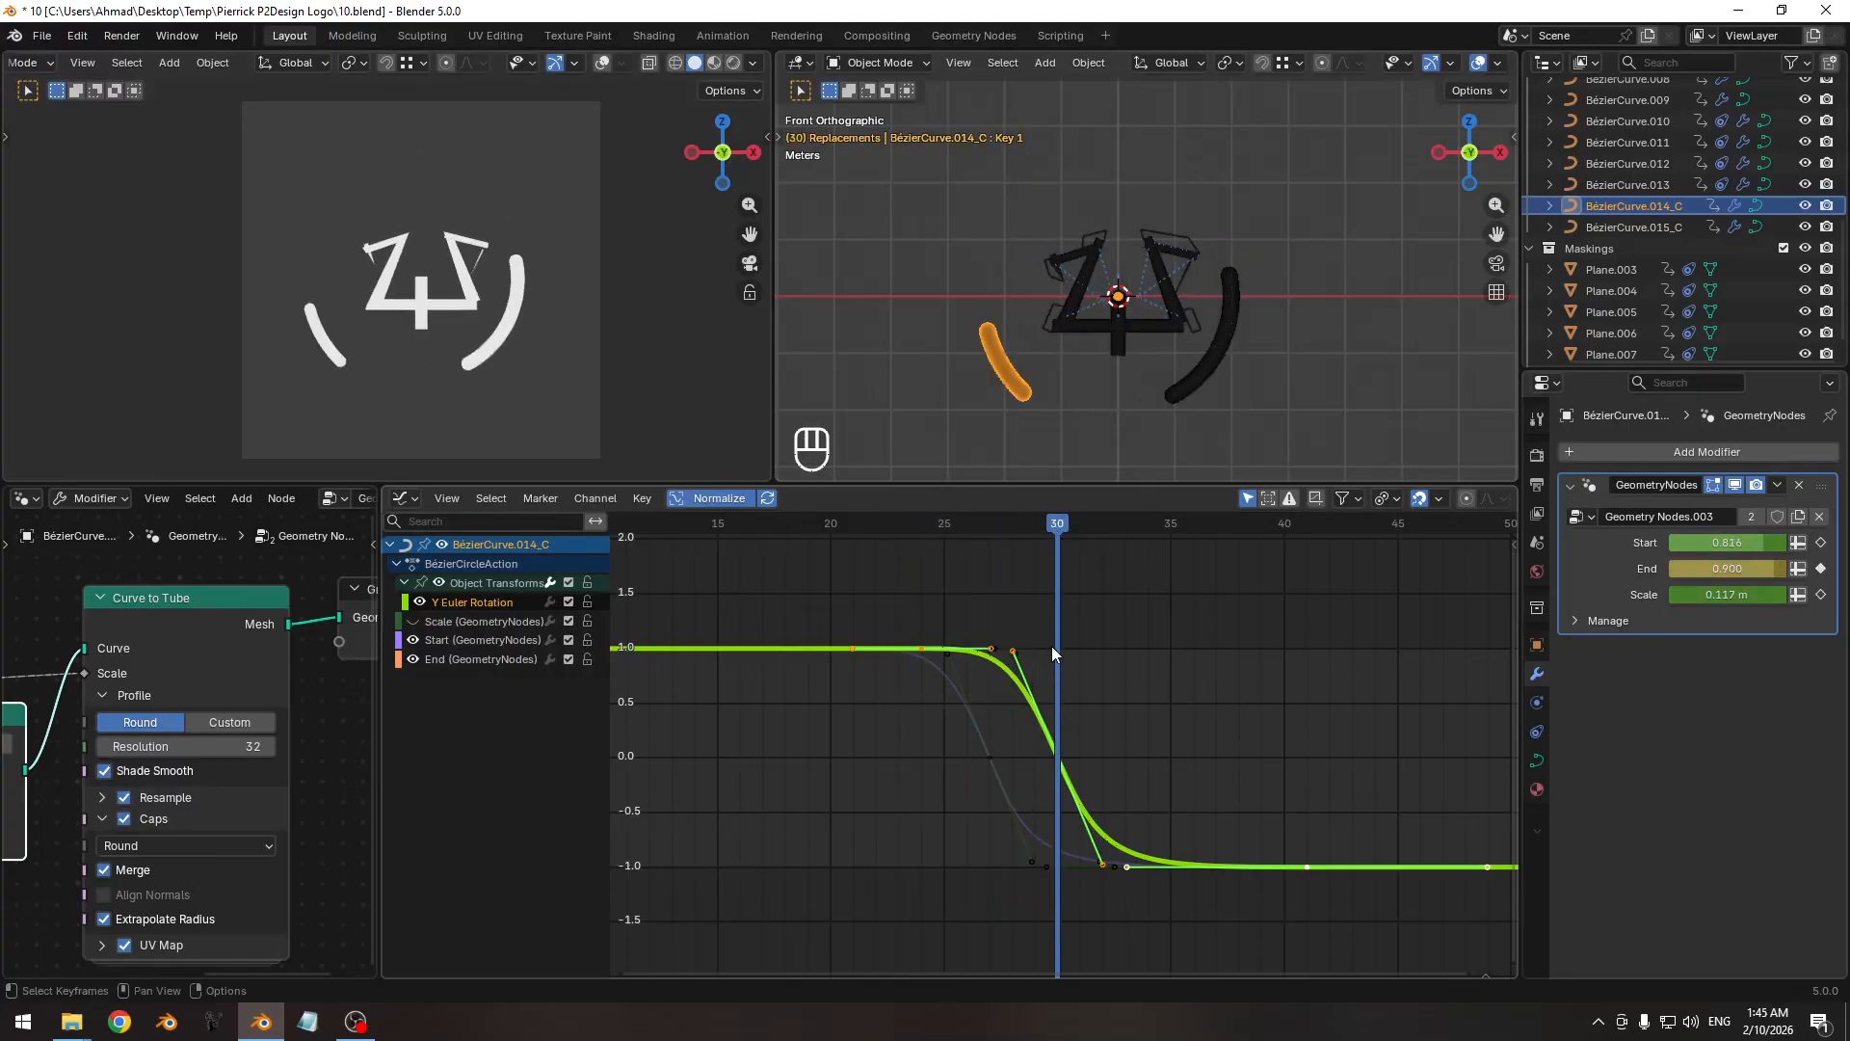
left_click(447, 659)
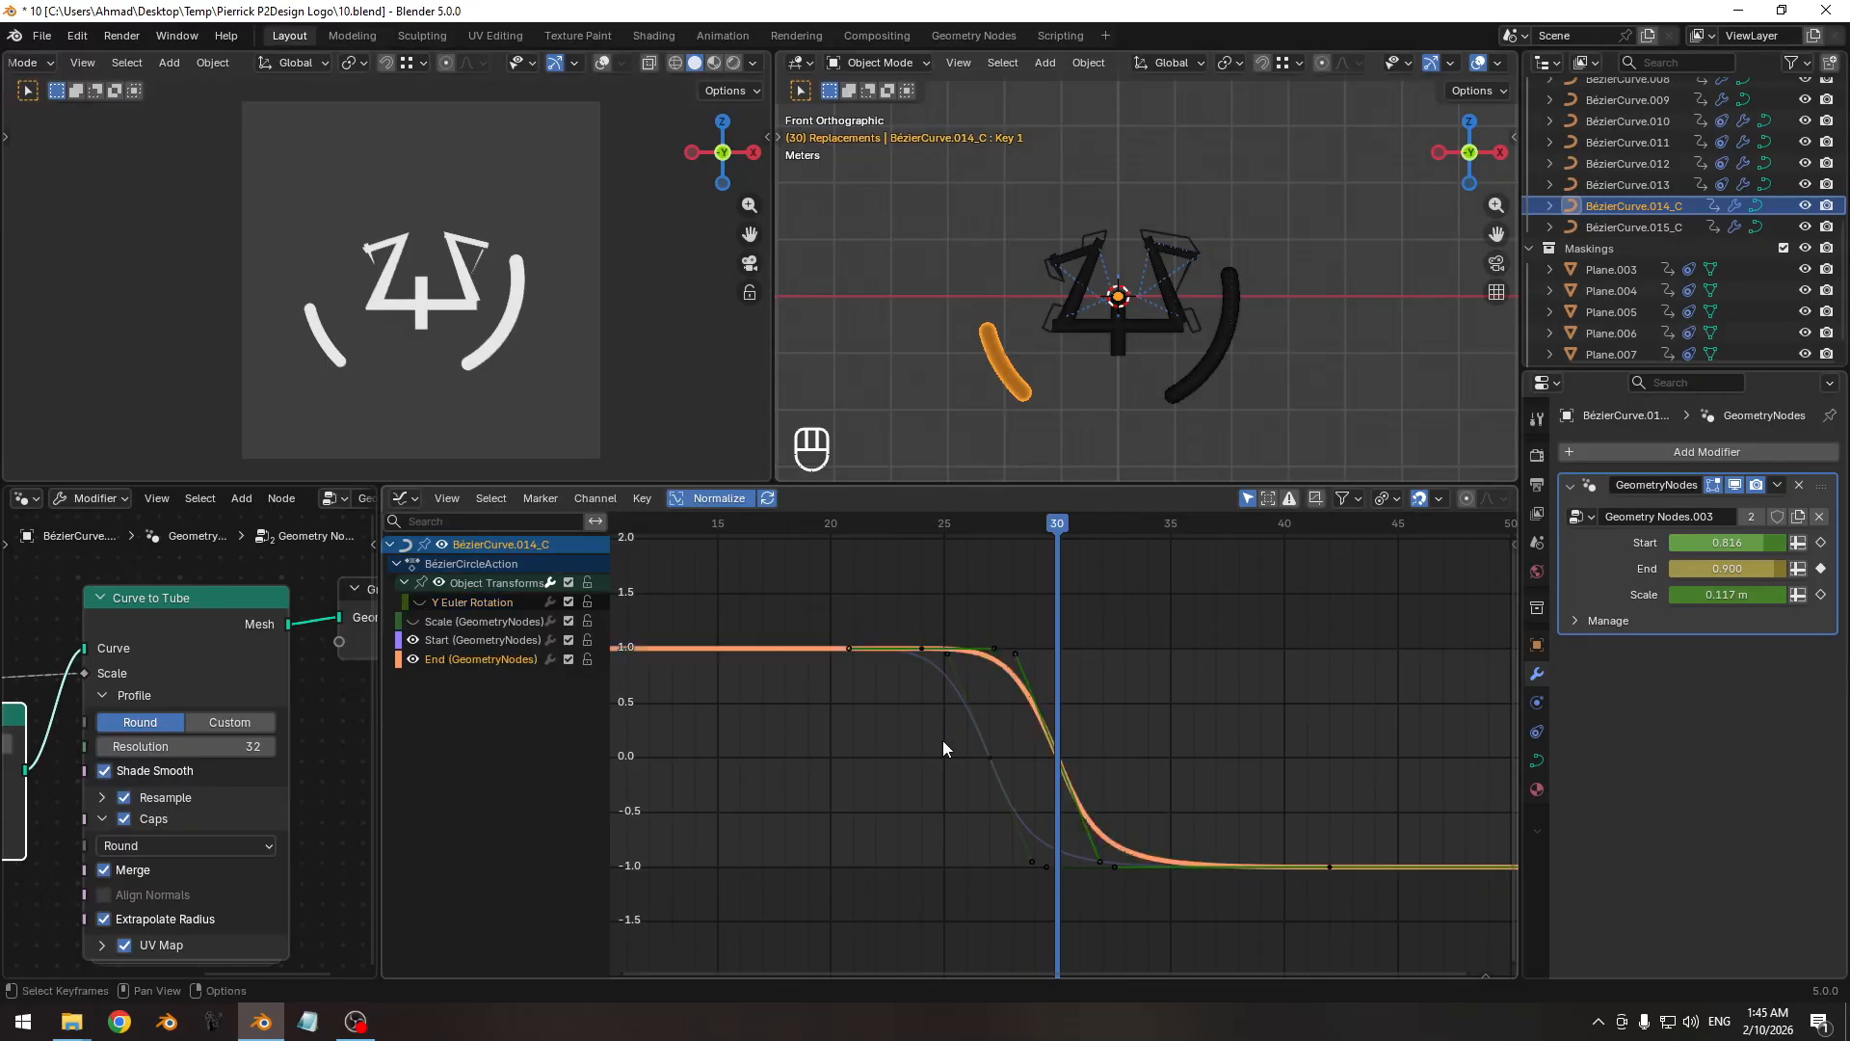
key("a")
key("g")
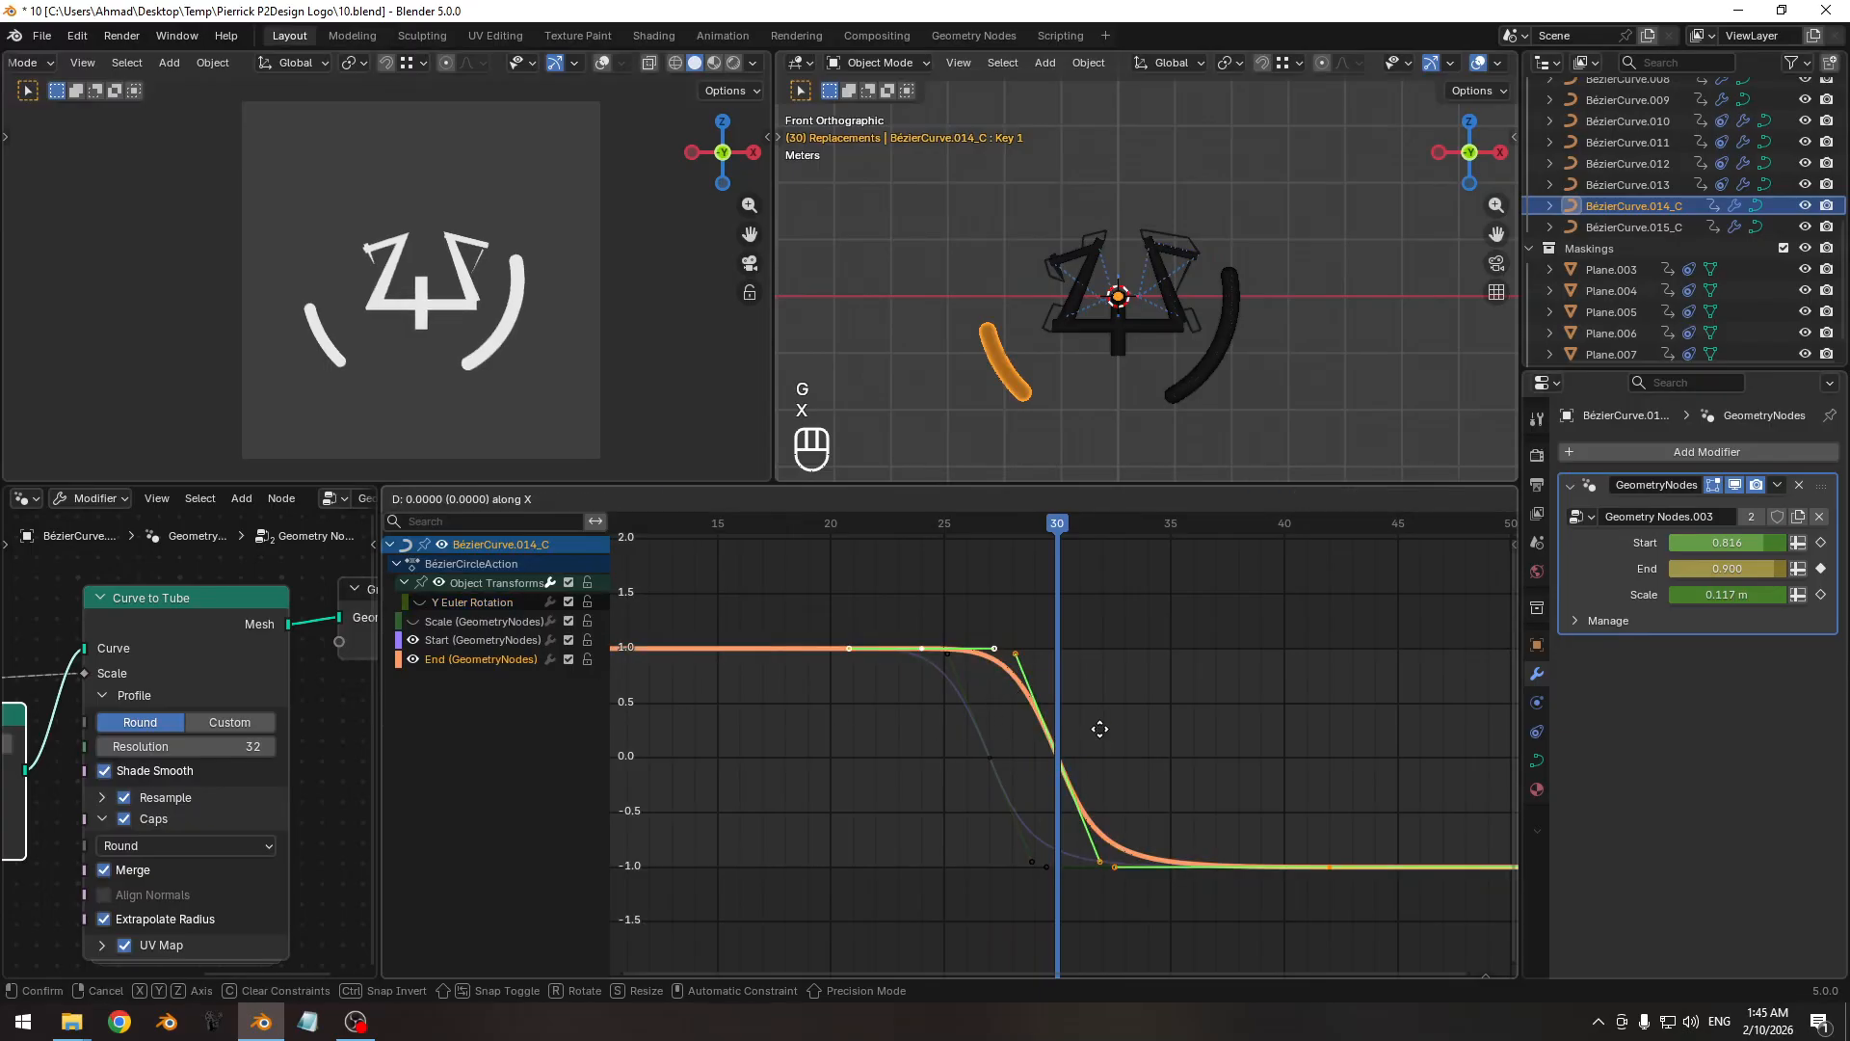
key("x")
left_click(1141, 721)
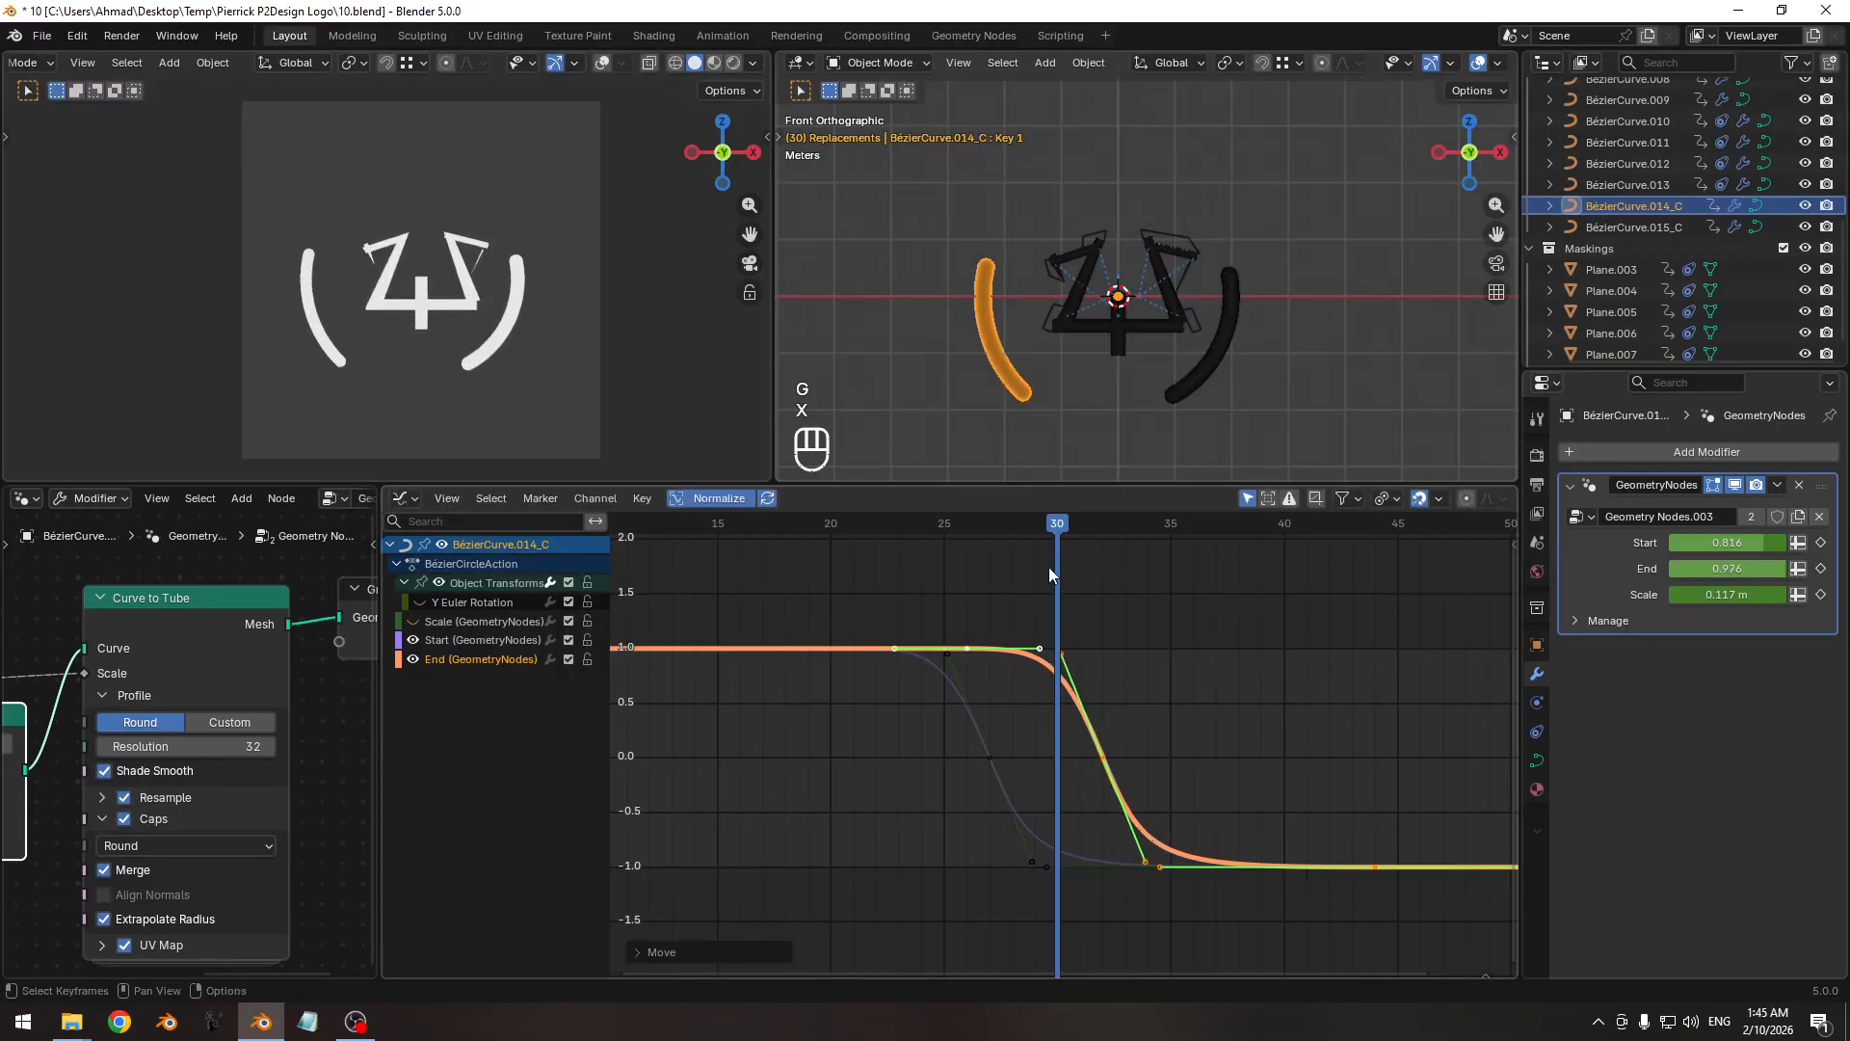
Play back and scrub the animation to examine how the arc sweeps and shrinks with the delayed End keyframes.
left_click_drag(1046, 529, 786, 528)
middle_click_drag(904, 636, 948, 644, "ctrl")
left_click_drag(860, 538, 732, 523)
key("space")
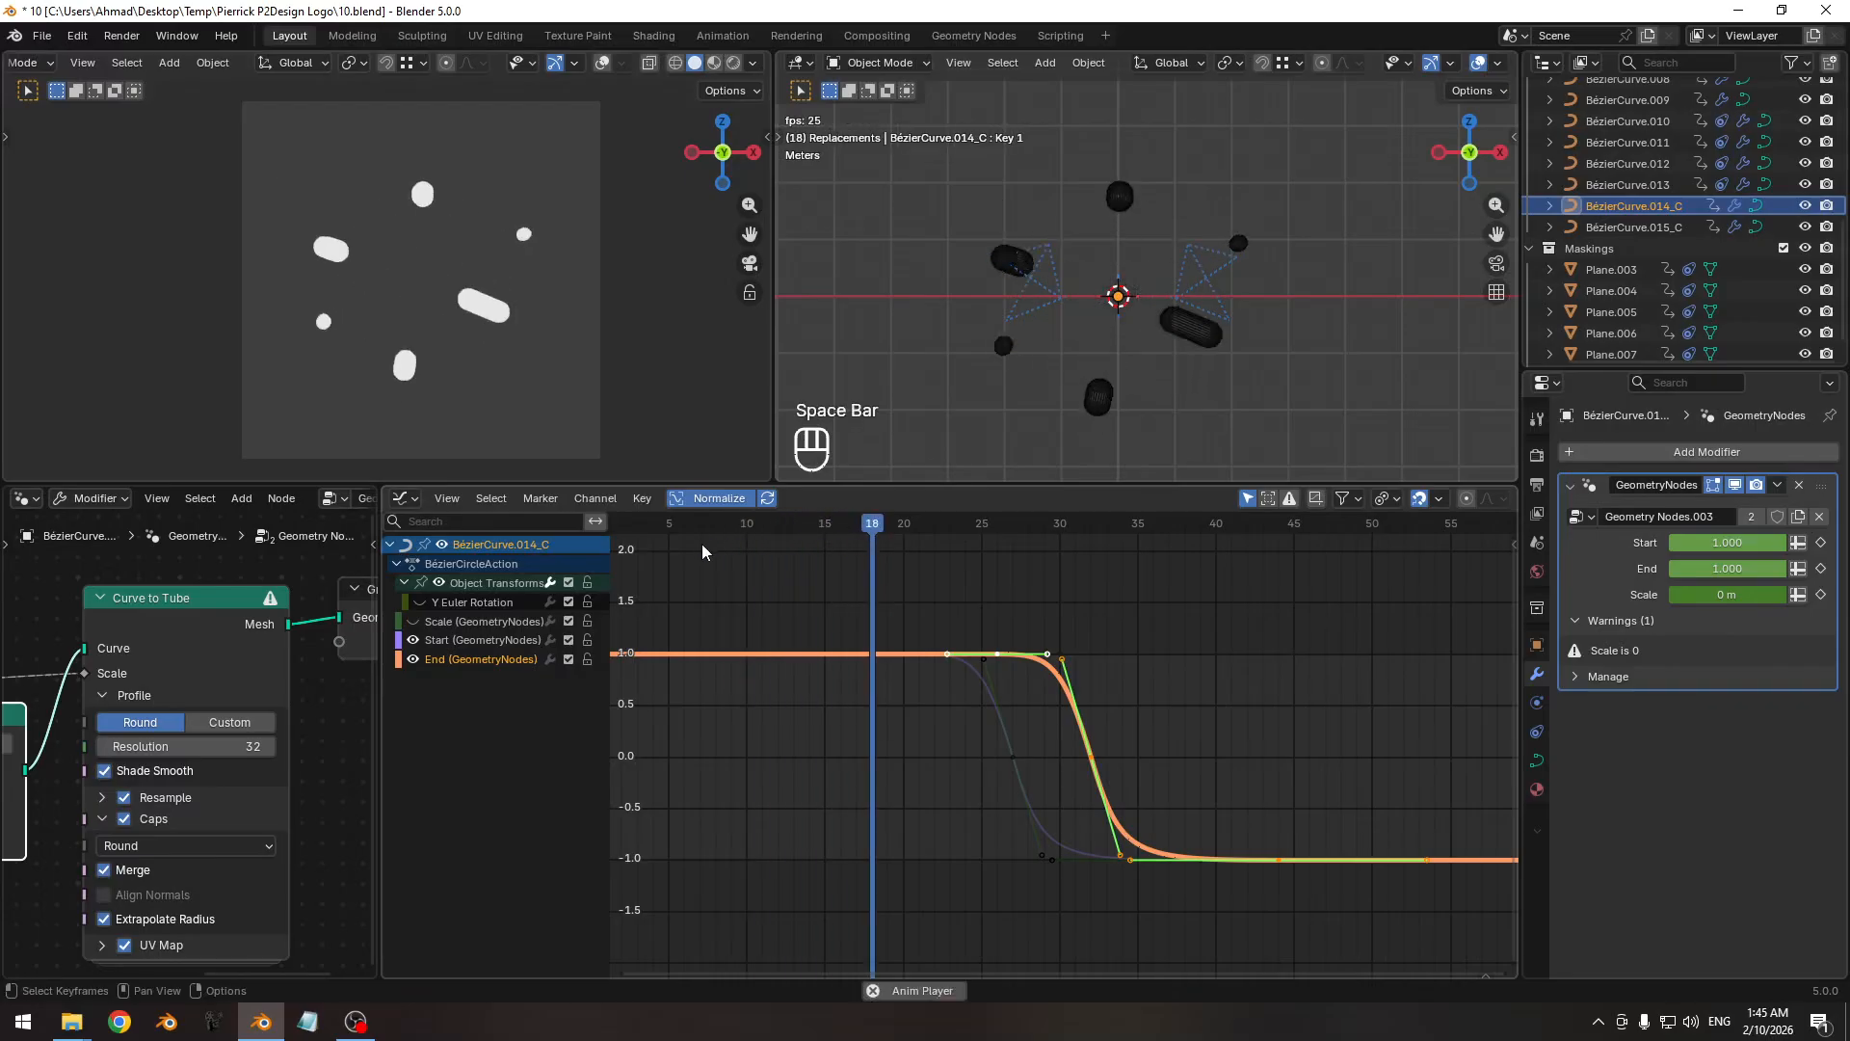
key("space")
middle_click_drag(893, 644, 870, 649, "ctrl")
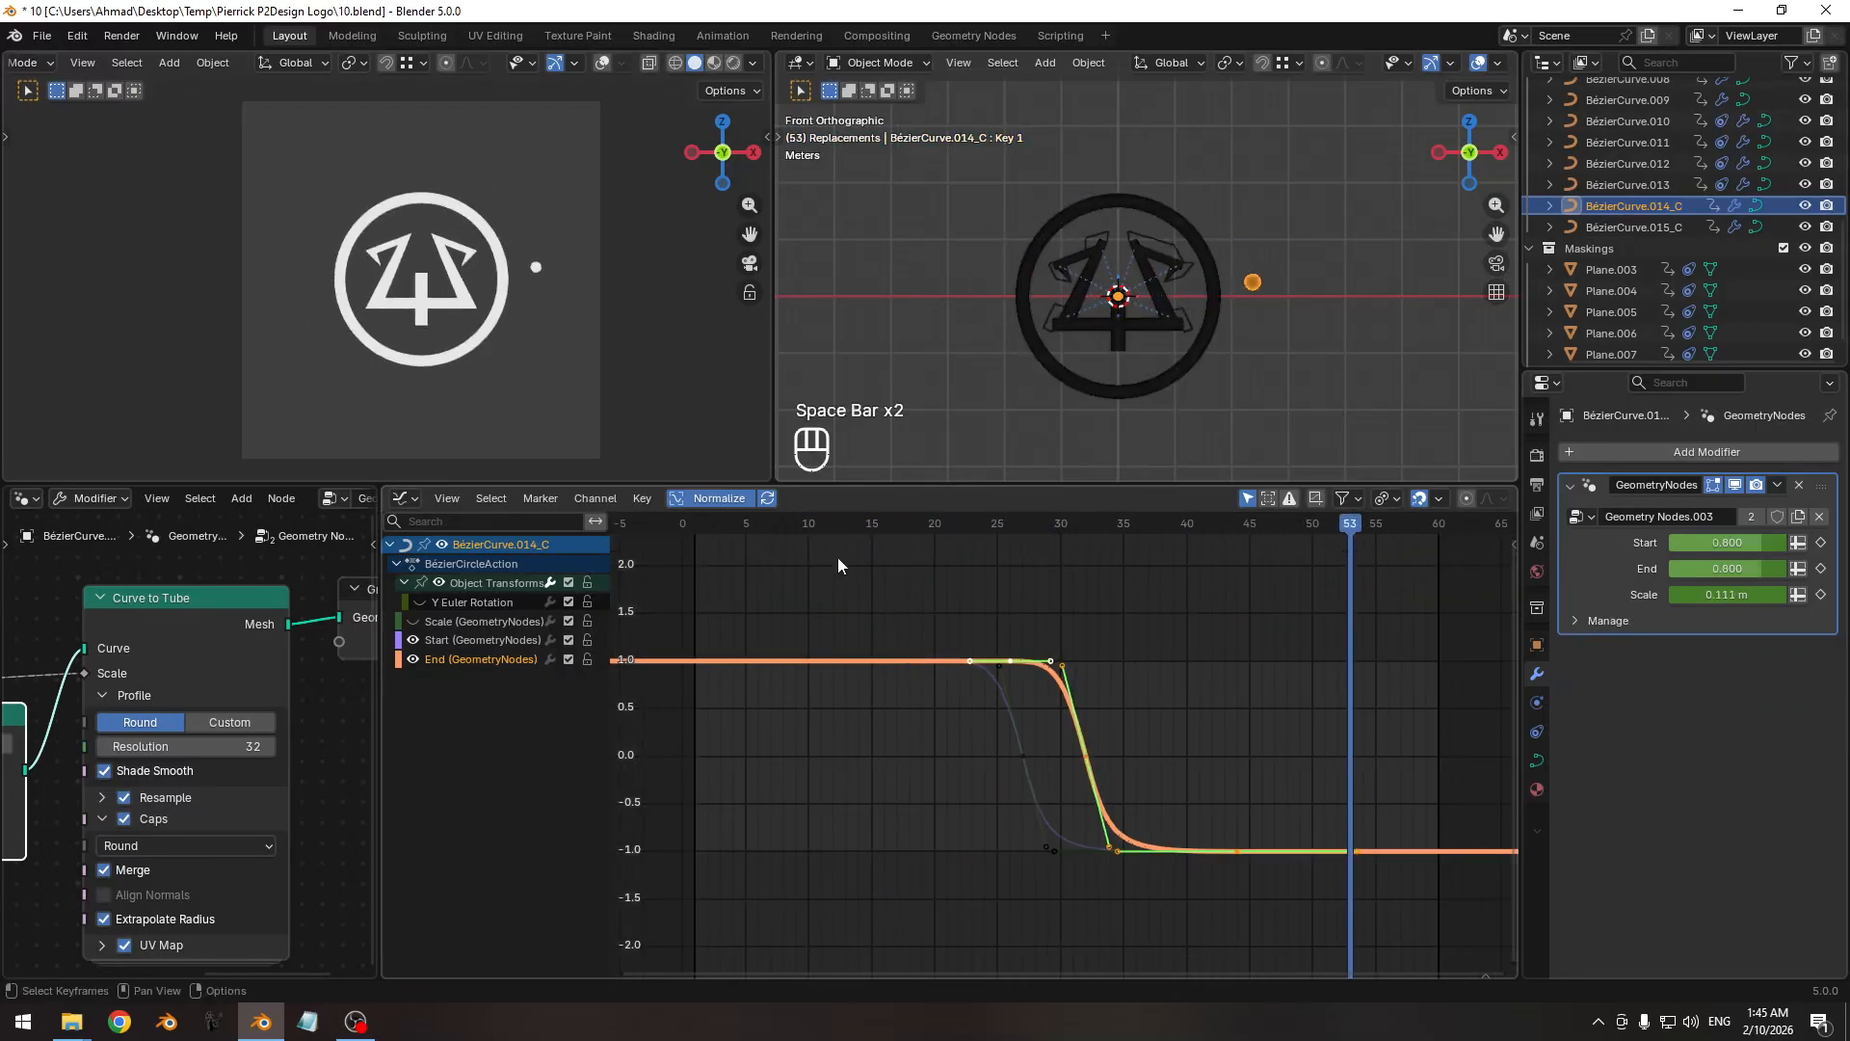
left_click_drag(788, 528, 1123, 540)
Undo the deletion of the End and rotation curves, and delete only the arc's Y Euler Rotation curve.
left_click(465, 604)
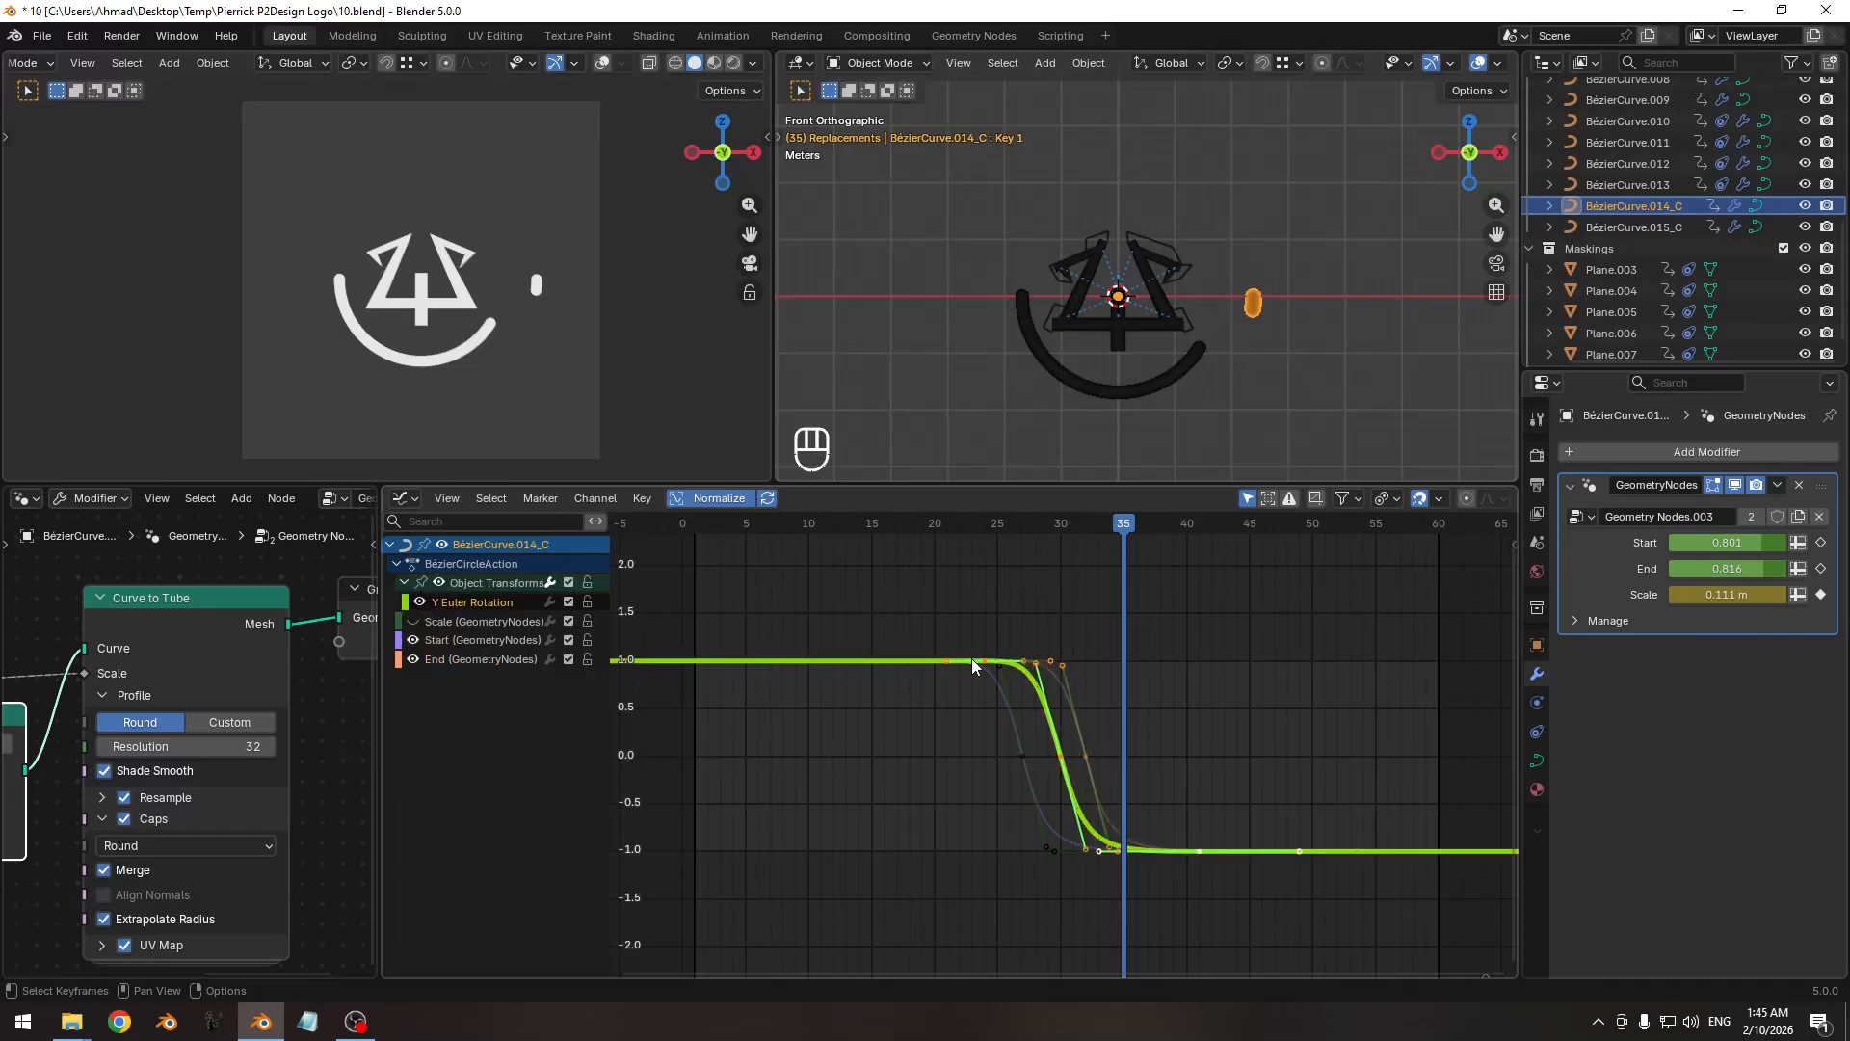
middle_click_drag(992, 663, 1011, 663, "ctrl")
left_click_drag(1046, 521, 934, 540)
left_click(888, 714)
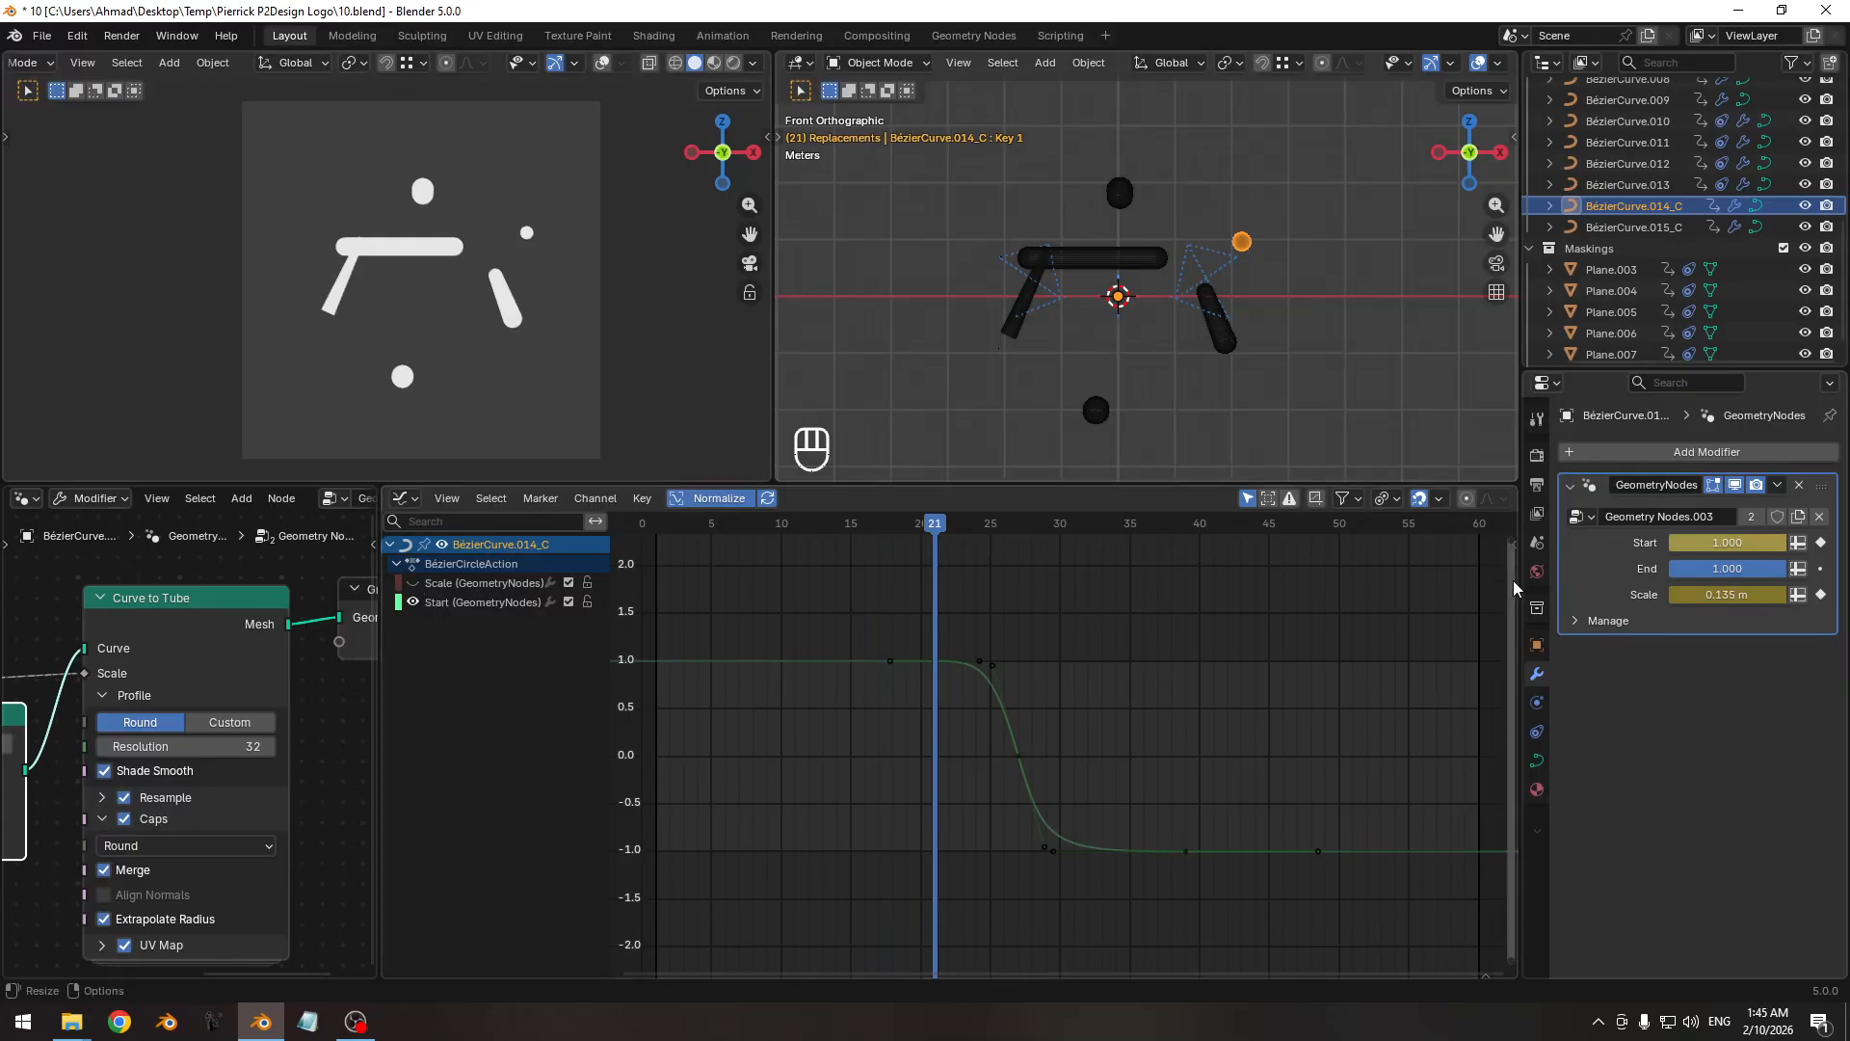
key("ctrl+z")
key("ctrl+z")
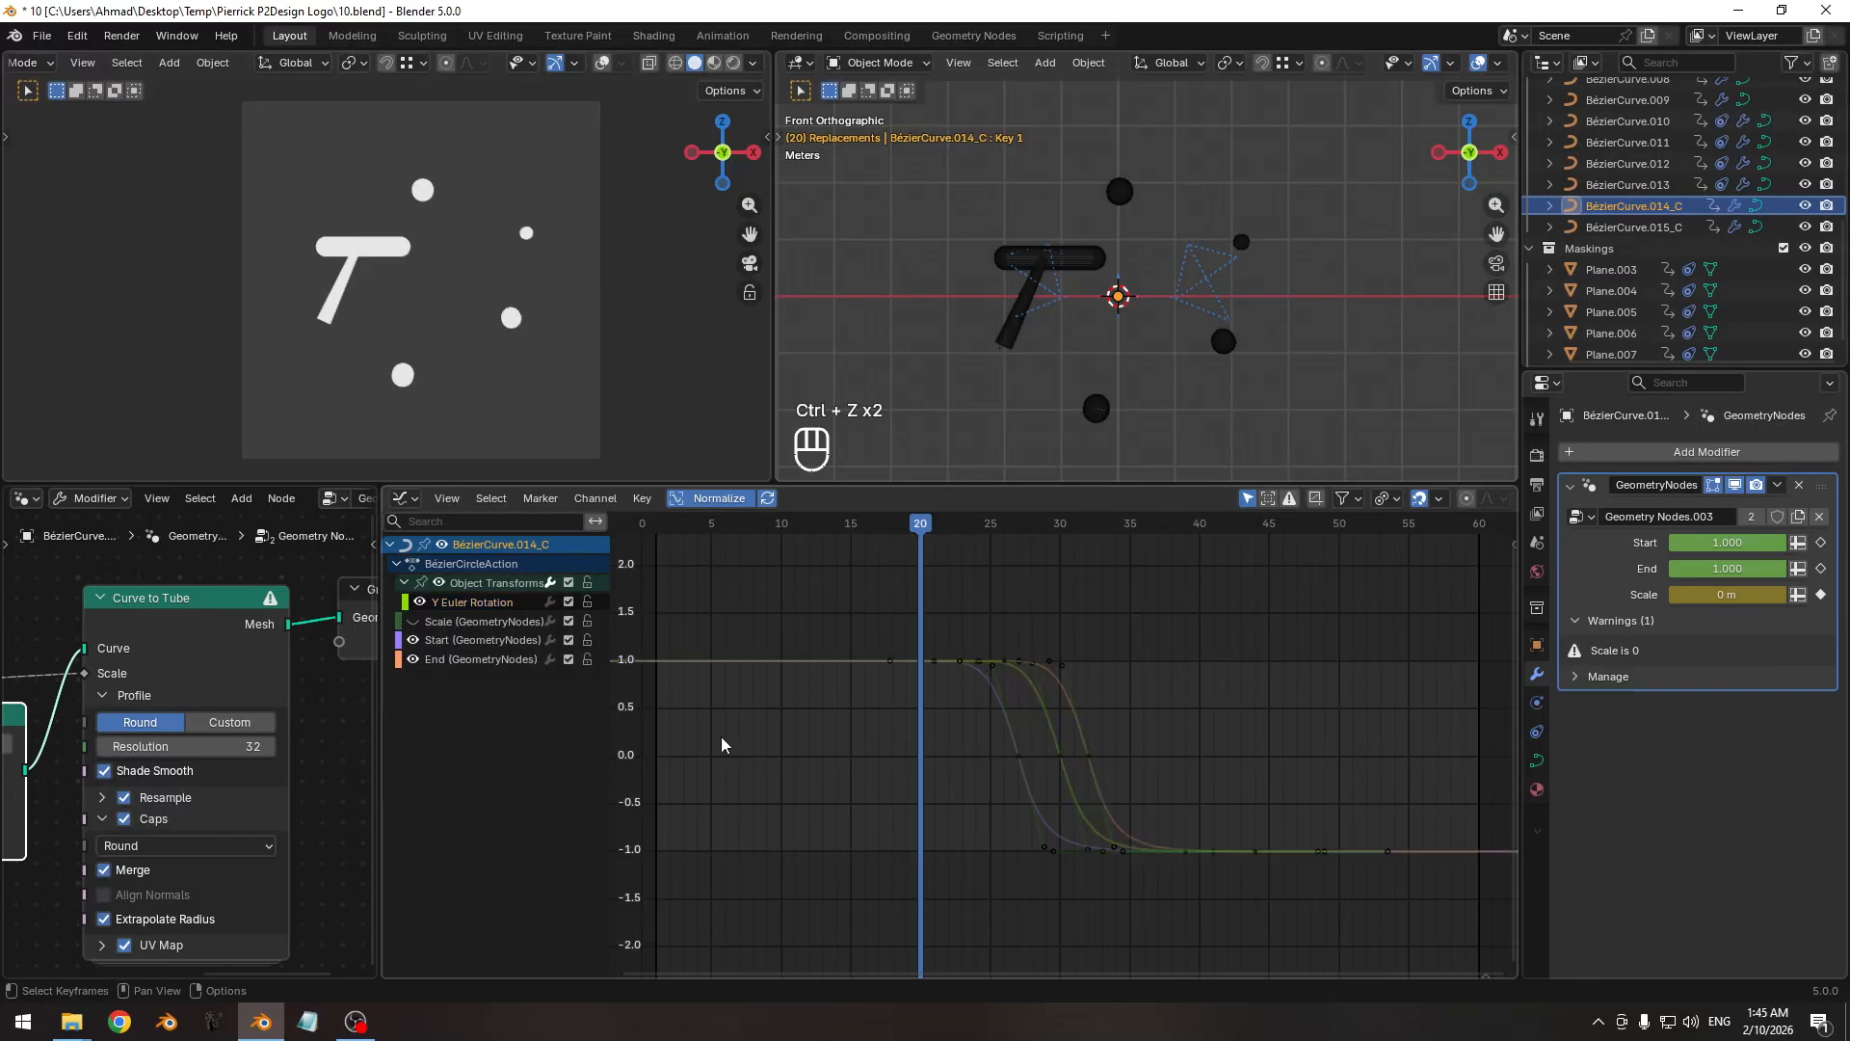
key("x")
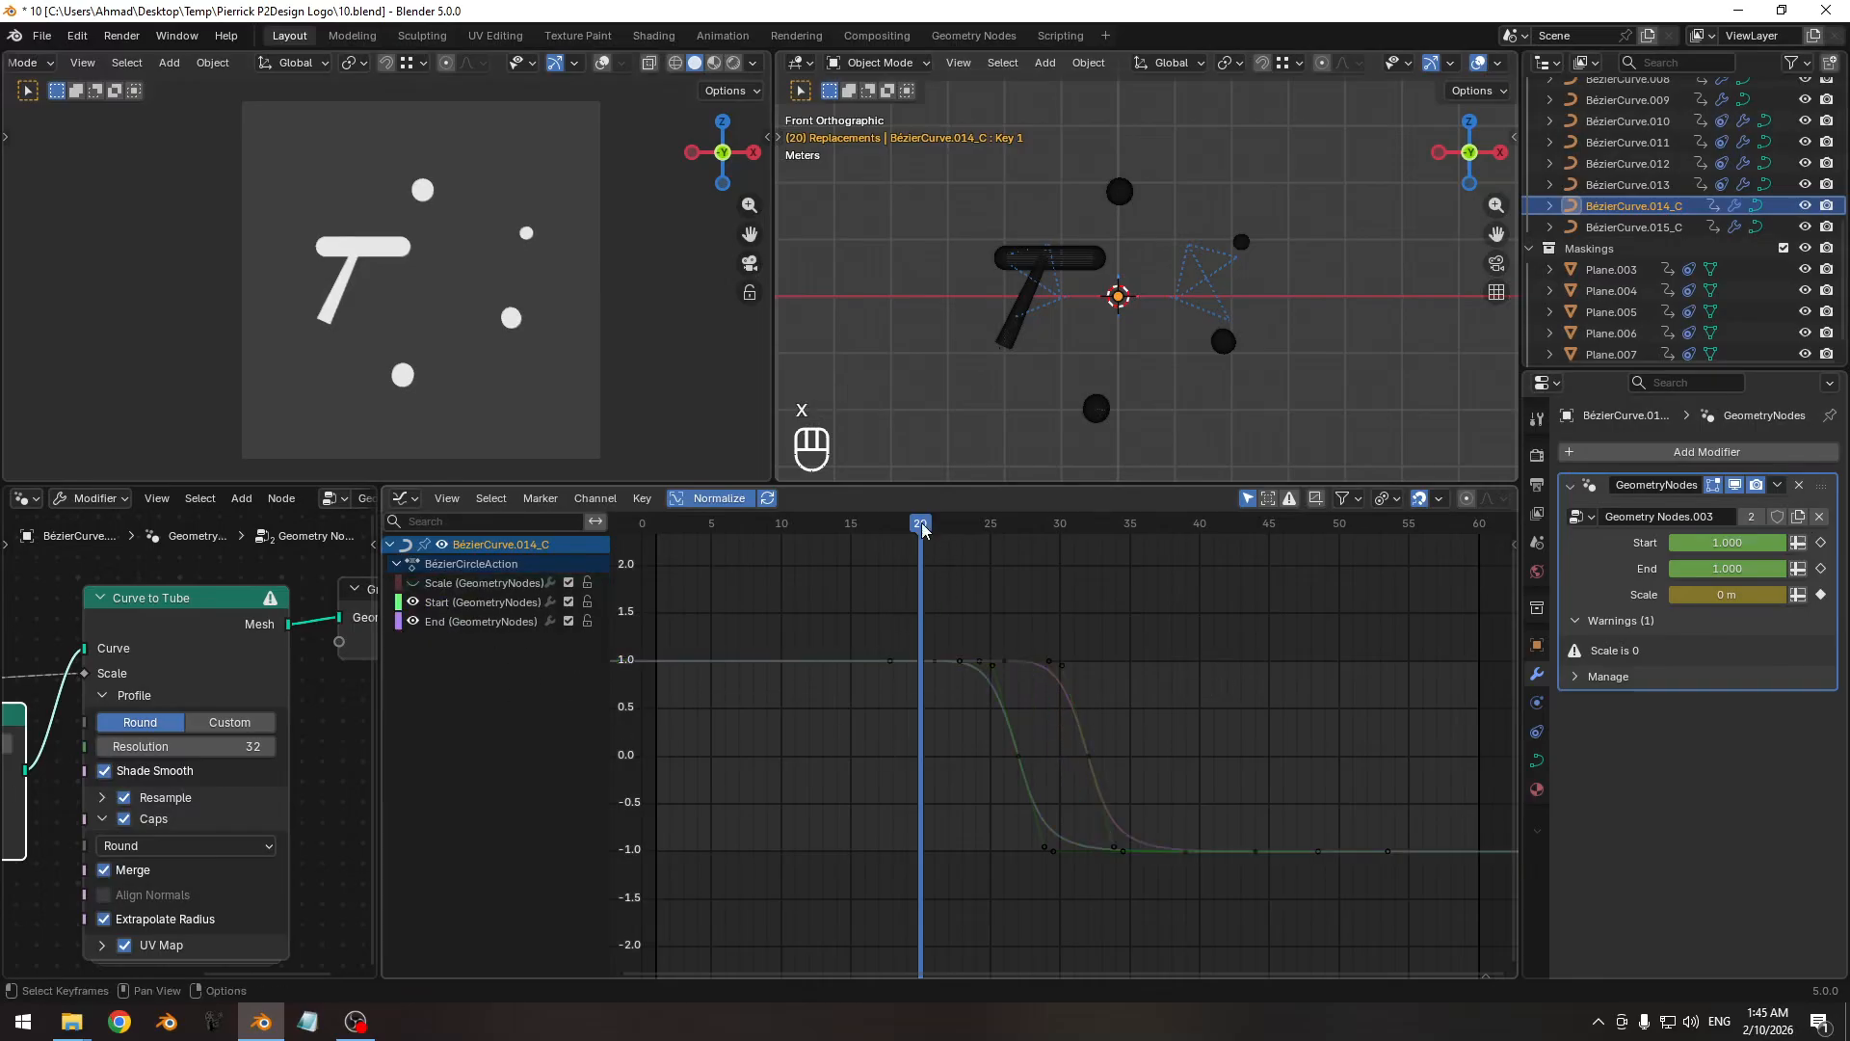
left_click_drag(922, 530, 1113, 552)
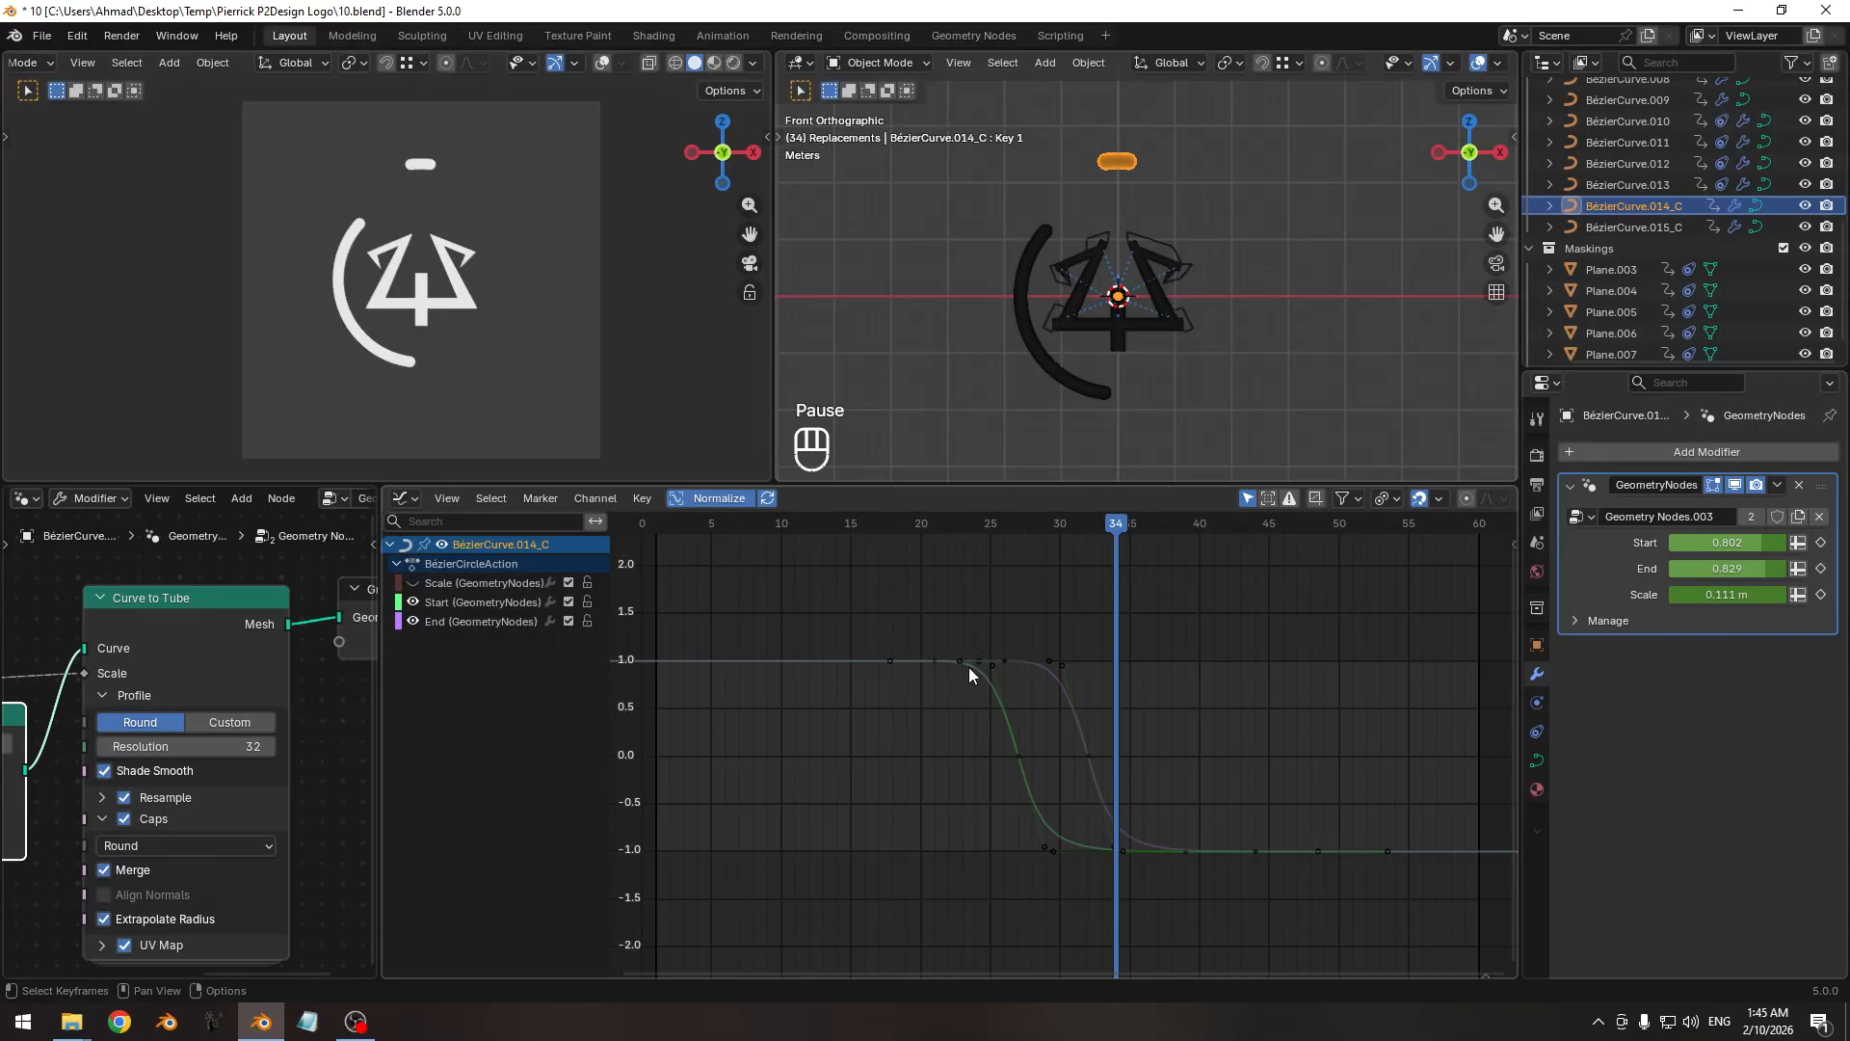
Use the 2D cursor, snapped to the first keyframe's value, as the pivot point and turn off curve normalization.
left_click(936, 686)
key("shift+s")
key("a")
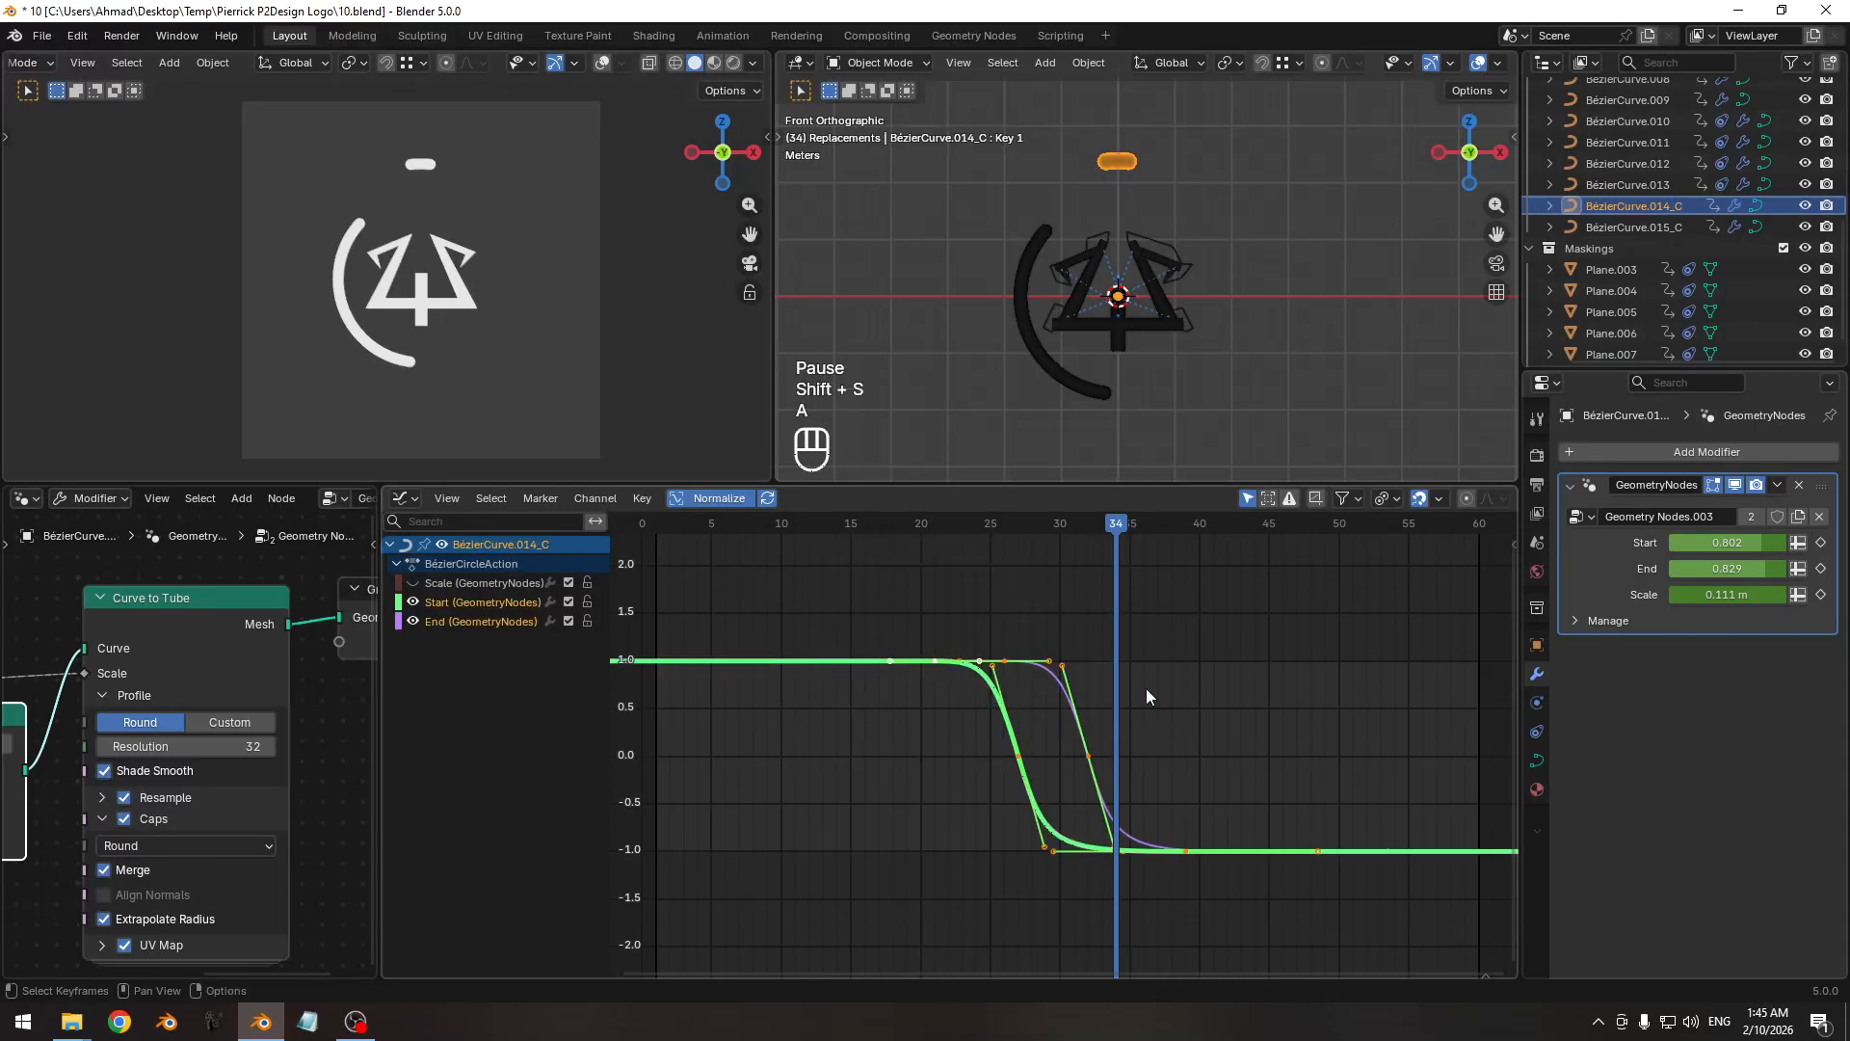
left_click(1381, 499)
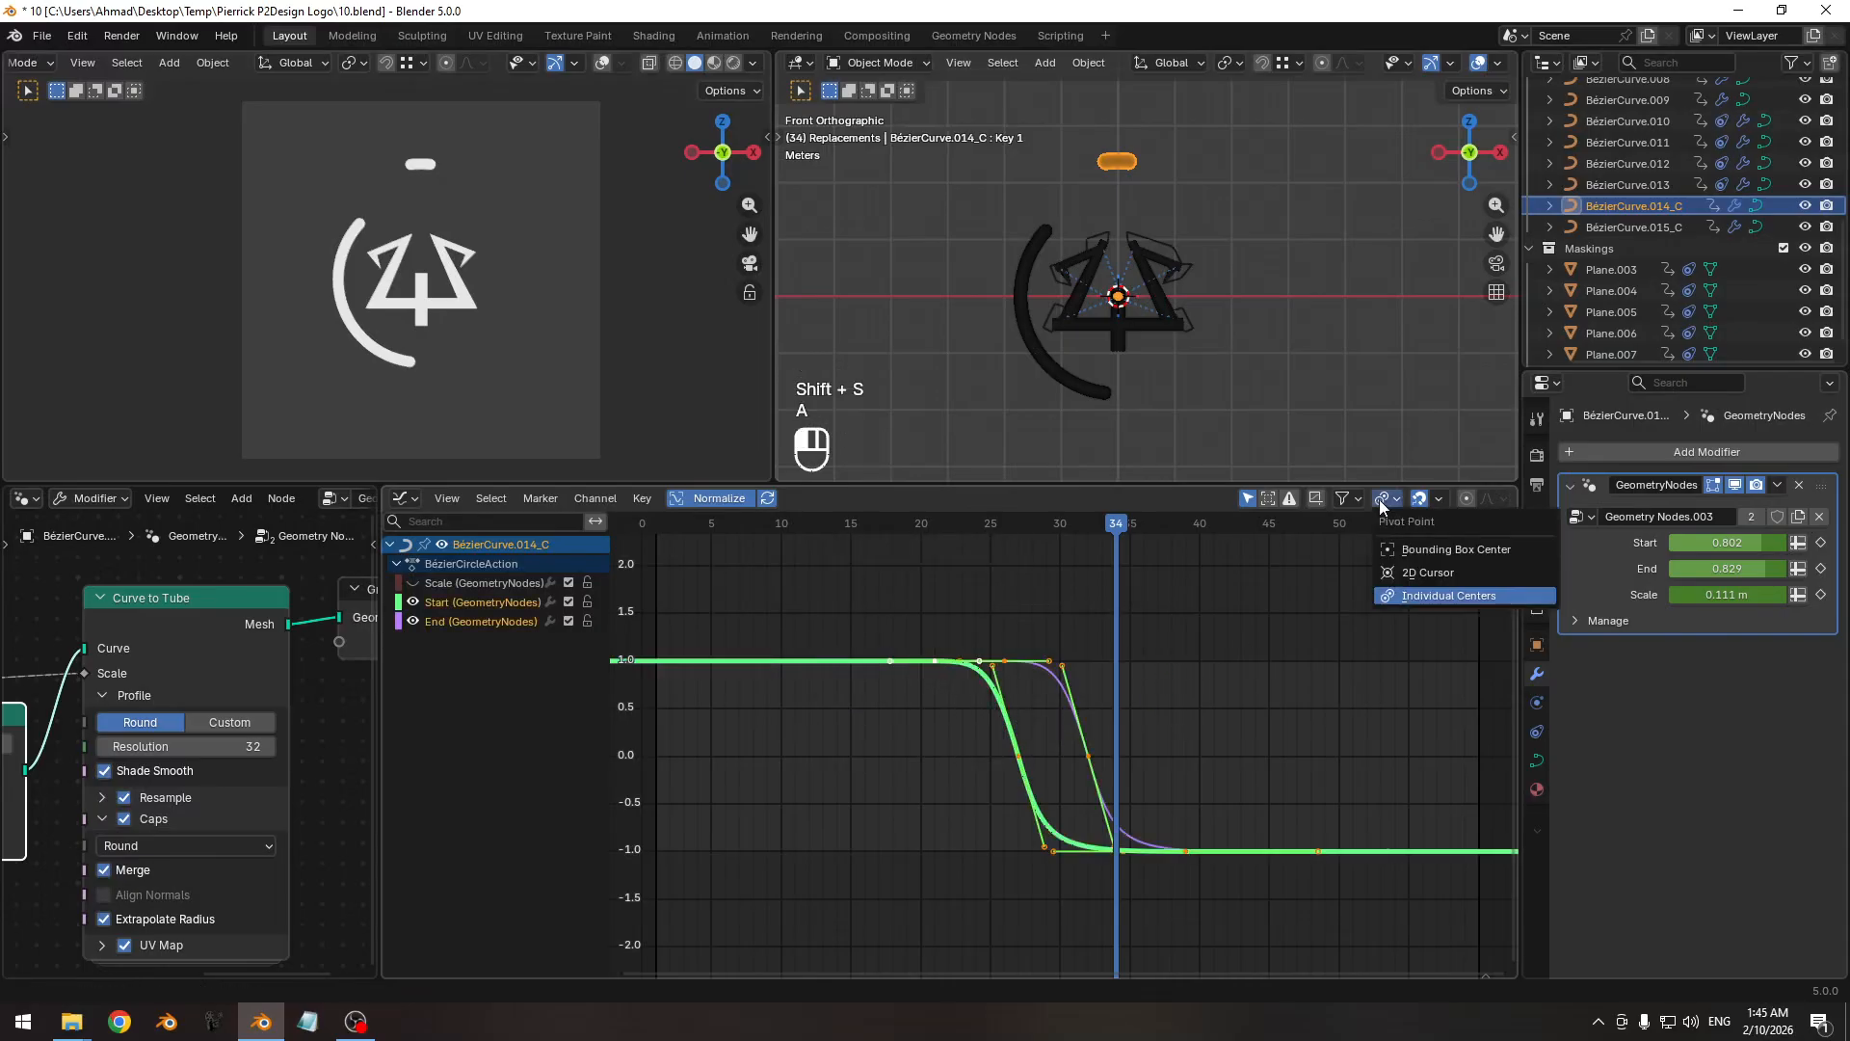
left_click(1426, 571)
middle_click_drag(1226, 720, 1168, 698, "ctrl")
left_click(730, 501)
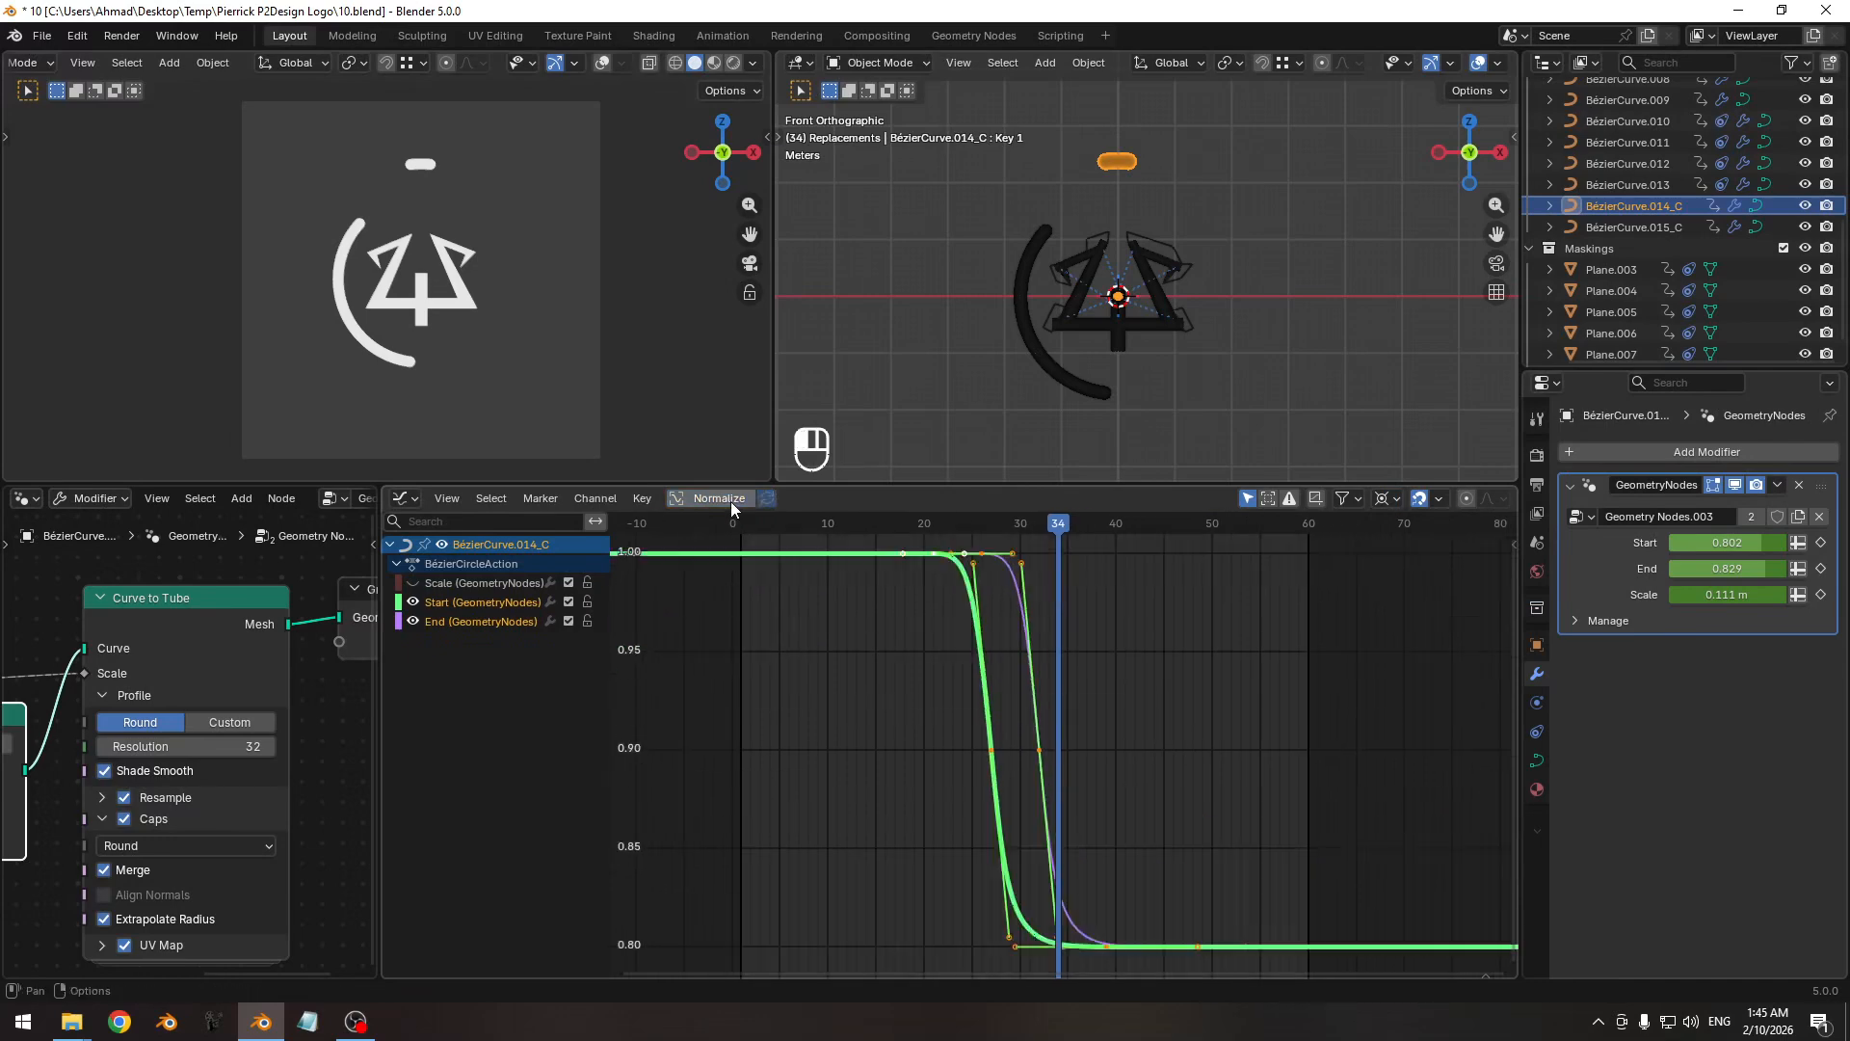
middle_click_drag(771, 558, 996, 657, "ctrl")
key("a")
key("s")
key("y")
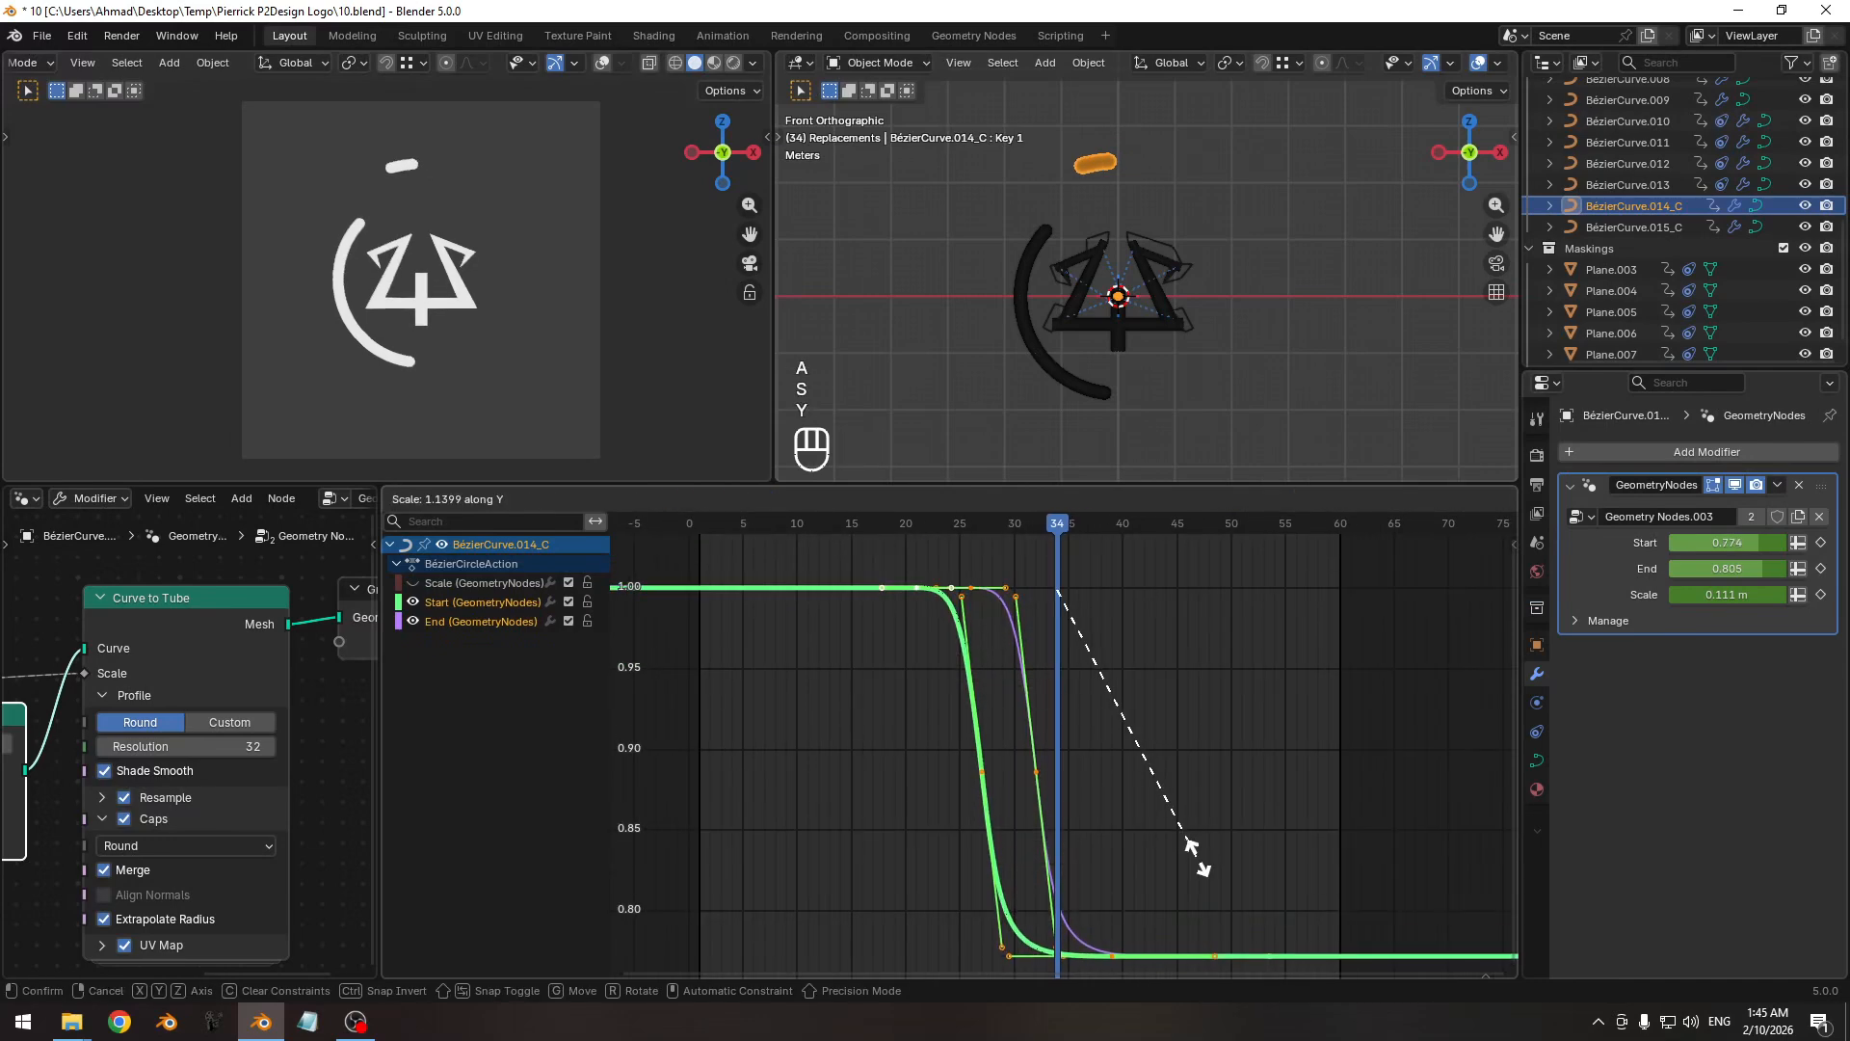
right_click(1196, 858)
Scale all Start and End keyframes along Y from the 2D cursor so both curves settle at about 0.11.
middle_click_drag(1196, 857, 1216, 819, "ctrl")
middle_click_drag(1216, 819, 1077, 809)
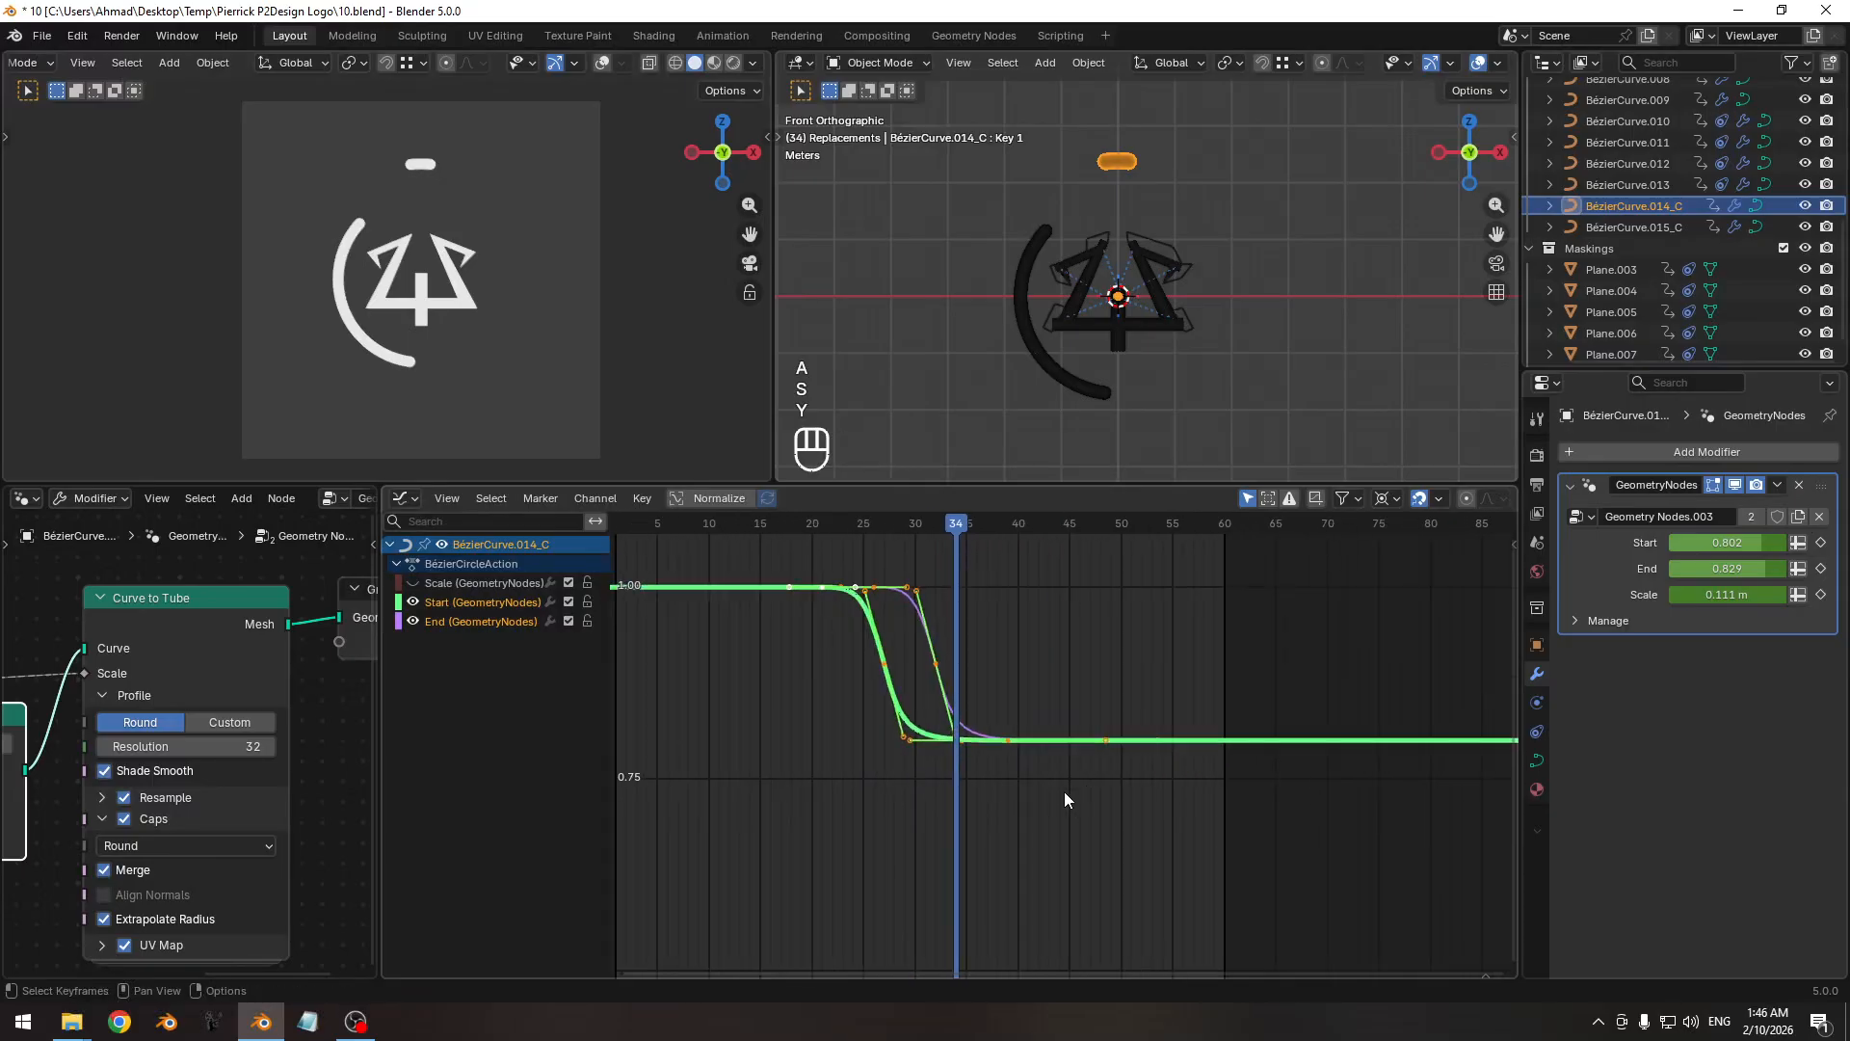
key("s")
key("y")
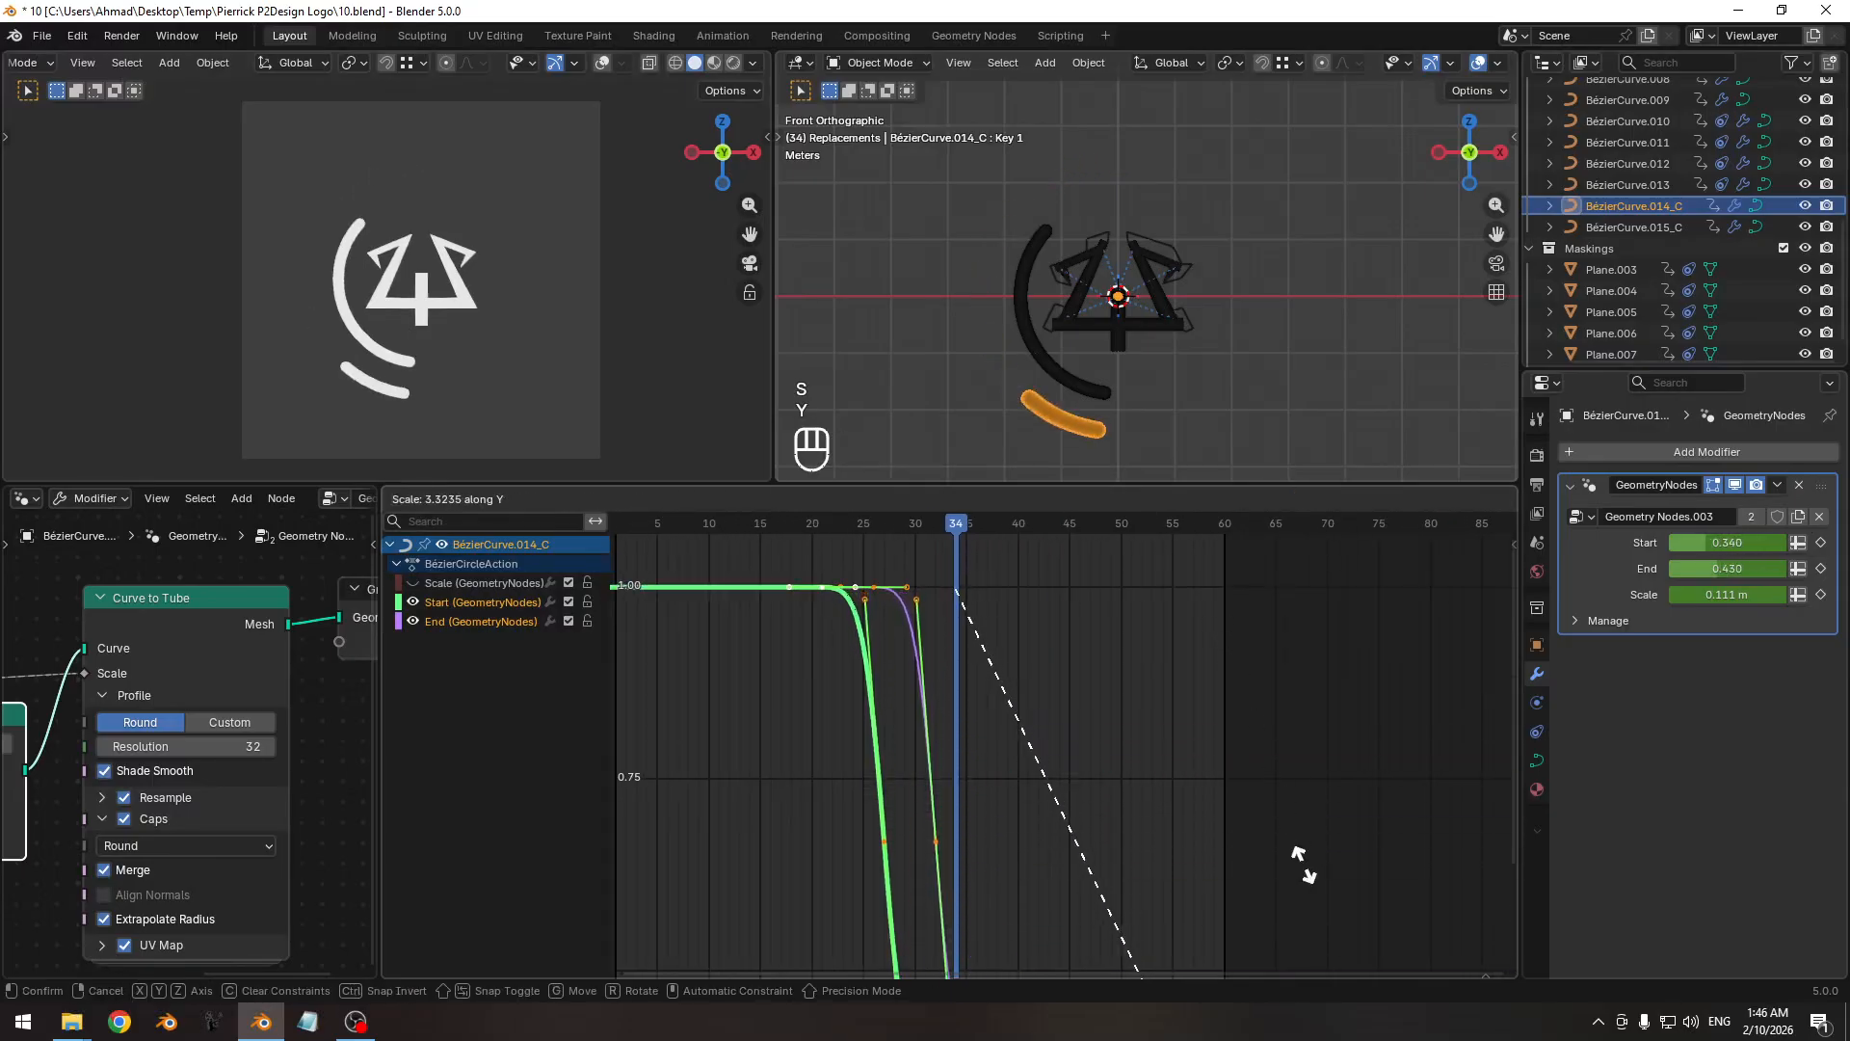
left_click(1392, 627)
Shift all of the arc's End keyframes four frames earlier in total, so the first one sits at frame 22.
middle_click_drag(1130, 704, 991, 632, "ctrl")
left_click_drag(954, 521, 1008, 528)
middle_click_drag(1039, 748, 1046, 699, "ctrl")
left_click_drag(869, 525, 1038, 553)
left_click(993, 690)
key("g")
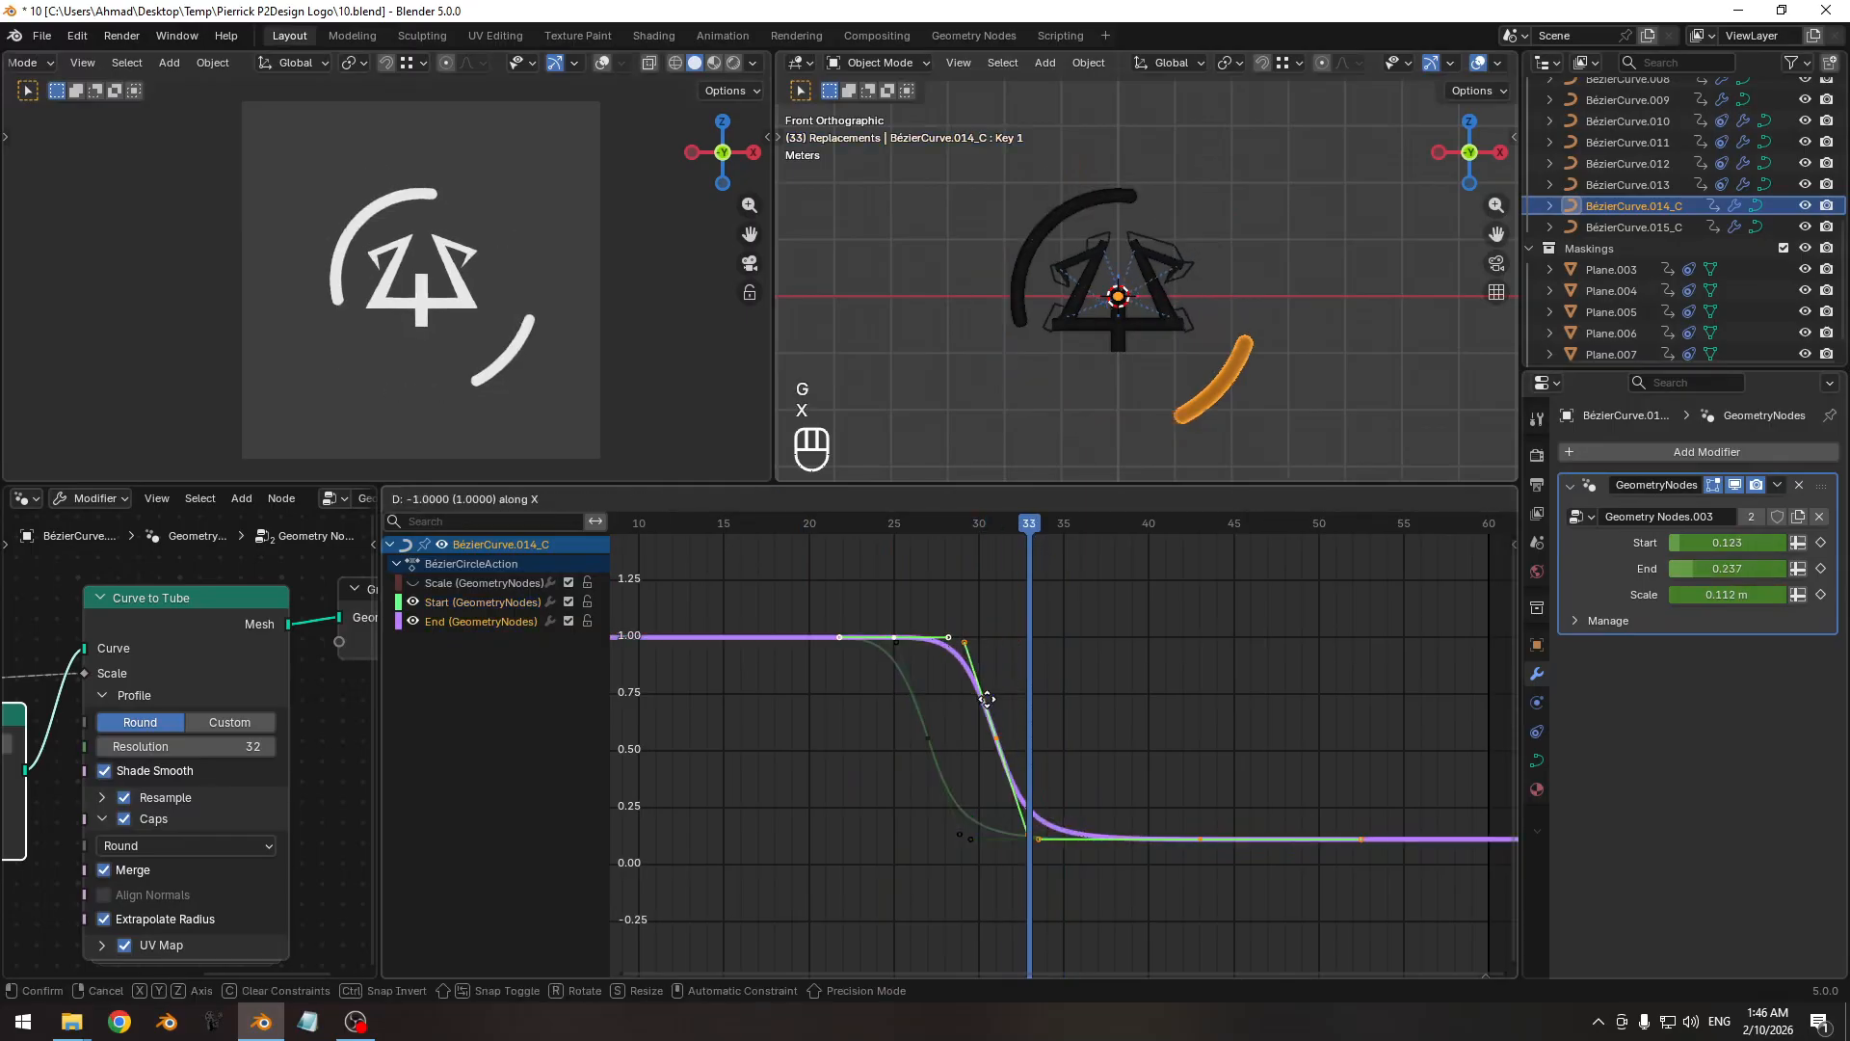
key("x")
left_click(954, 697)
left_click_drag(834, 528, 963, 542)
key("g")
key("x")
left_click(1004, 656)
Play back the animation to review the arc's new sweep, and save the file.
left_click_drag(1021, 541, 807, 566)
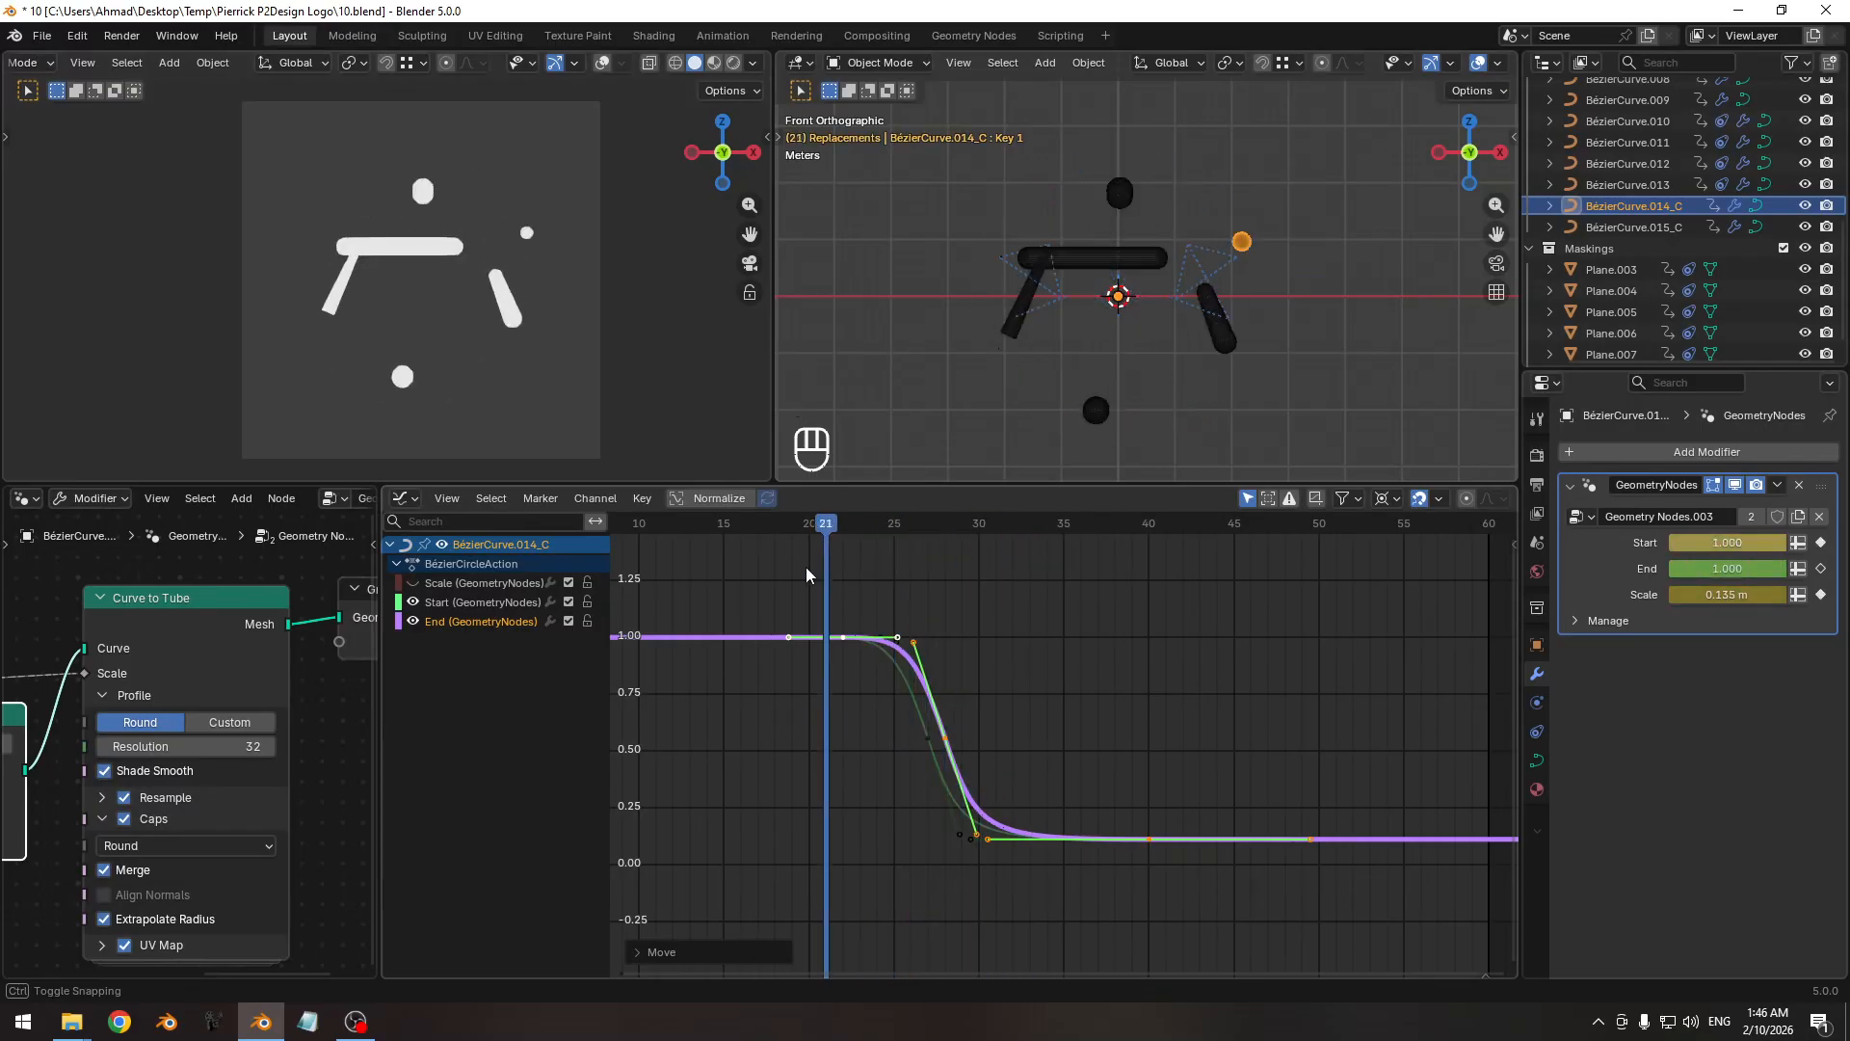
key("space")
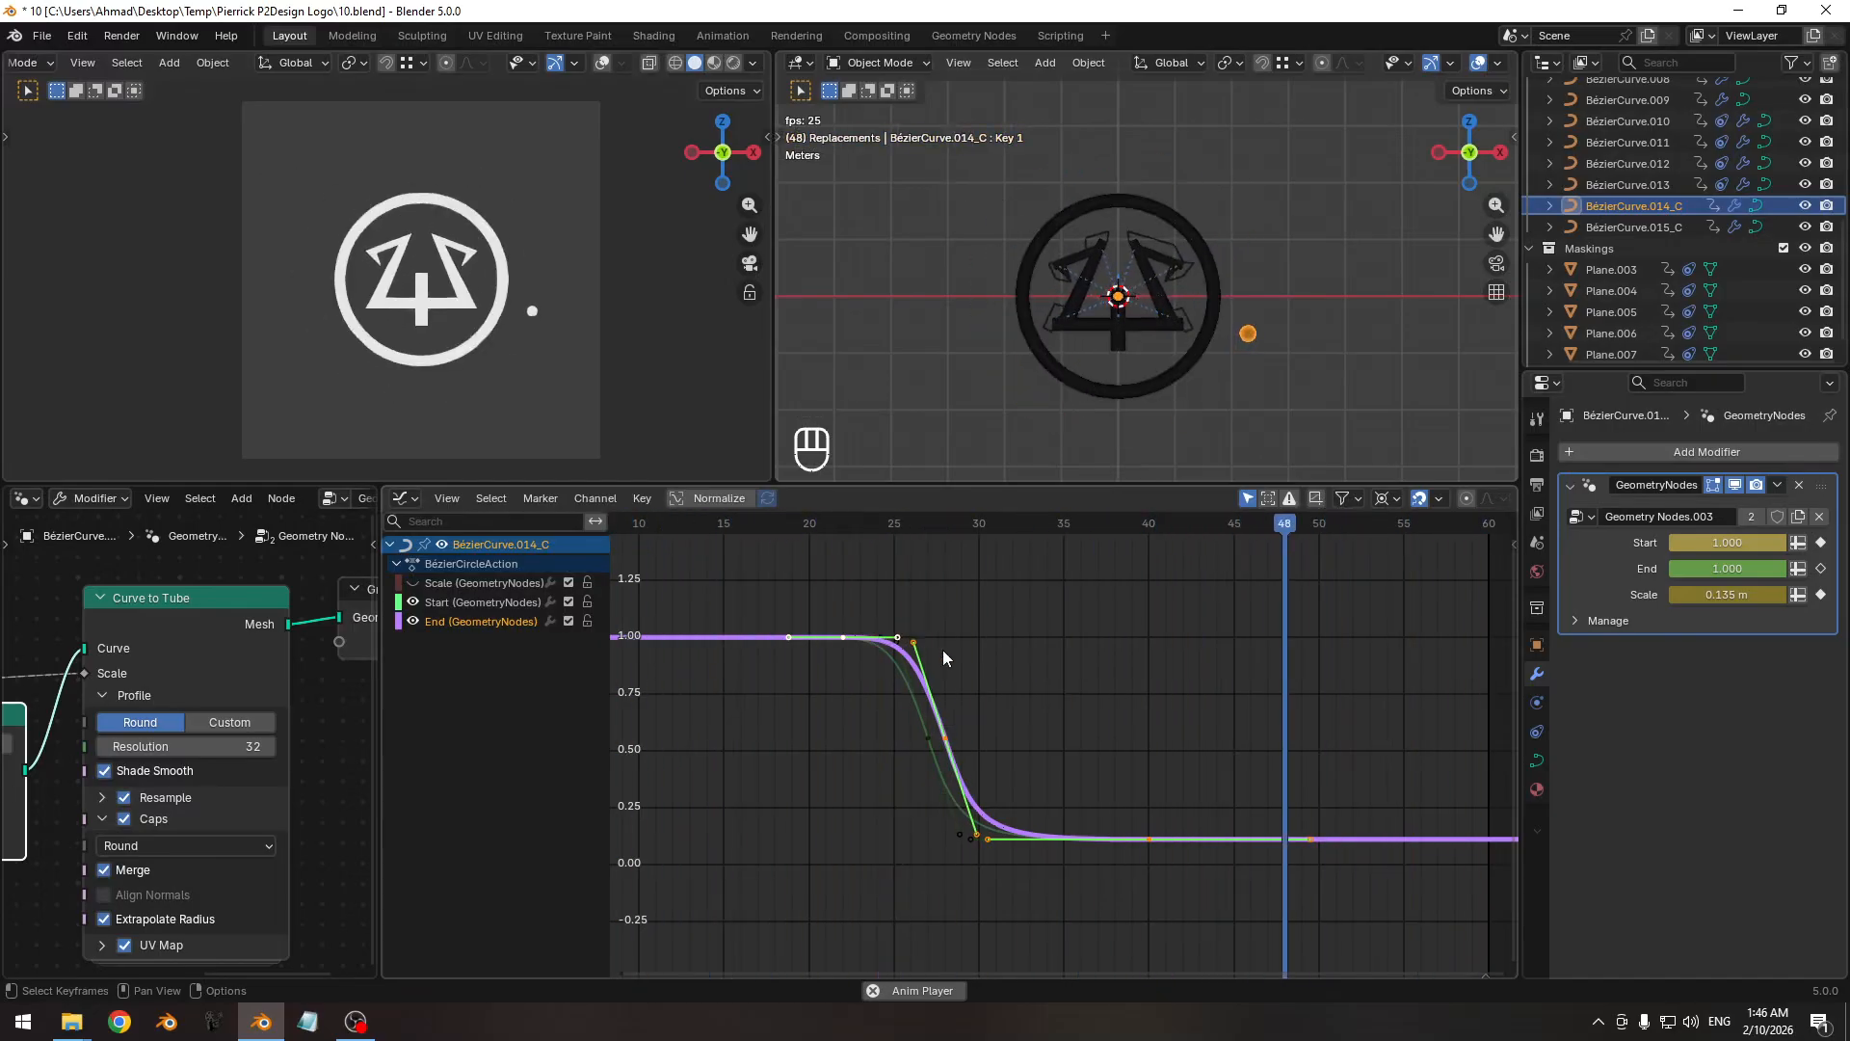
key("space")
middle_click_drag(949, 655, 992, 659, "shift")
key("ctrl+s")
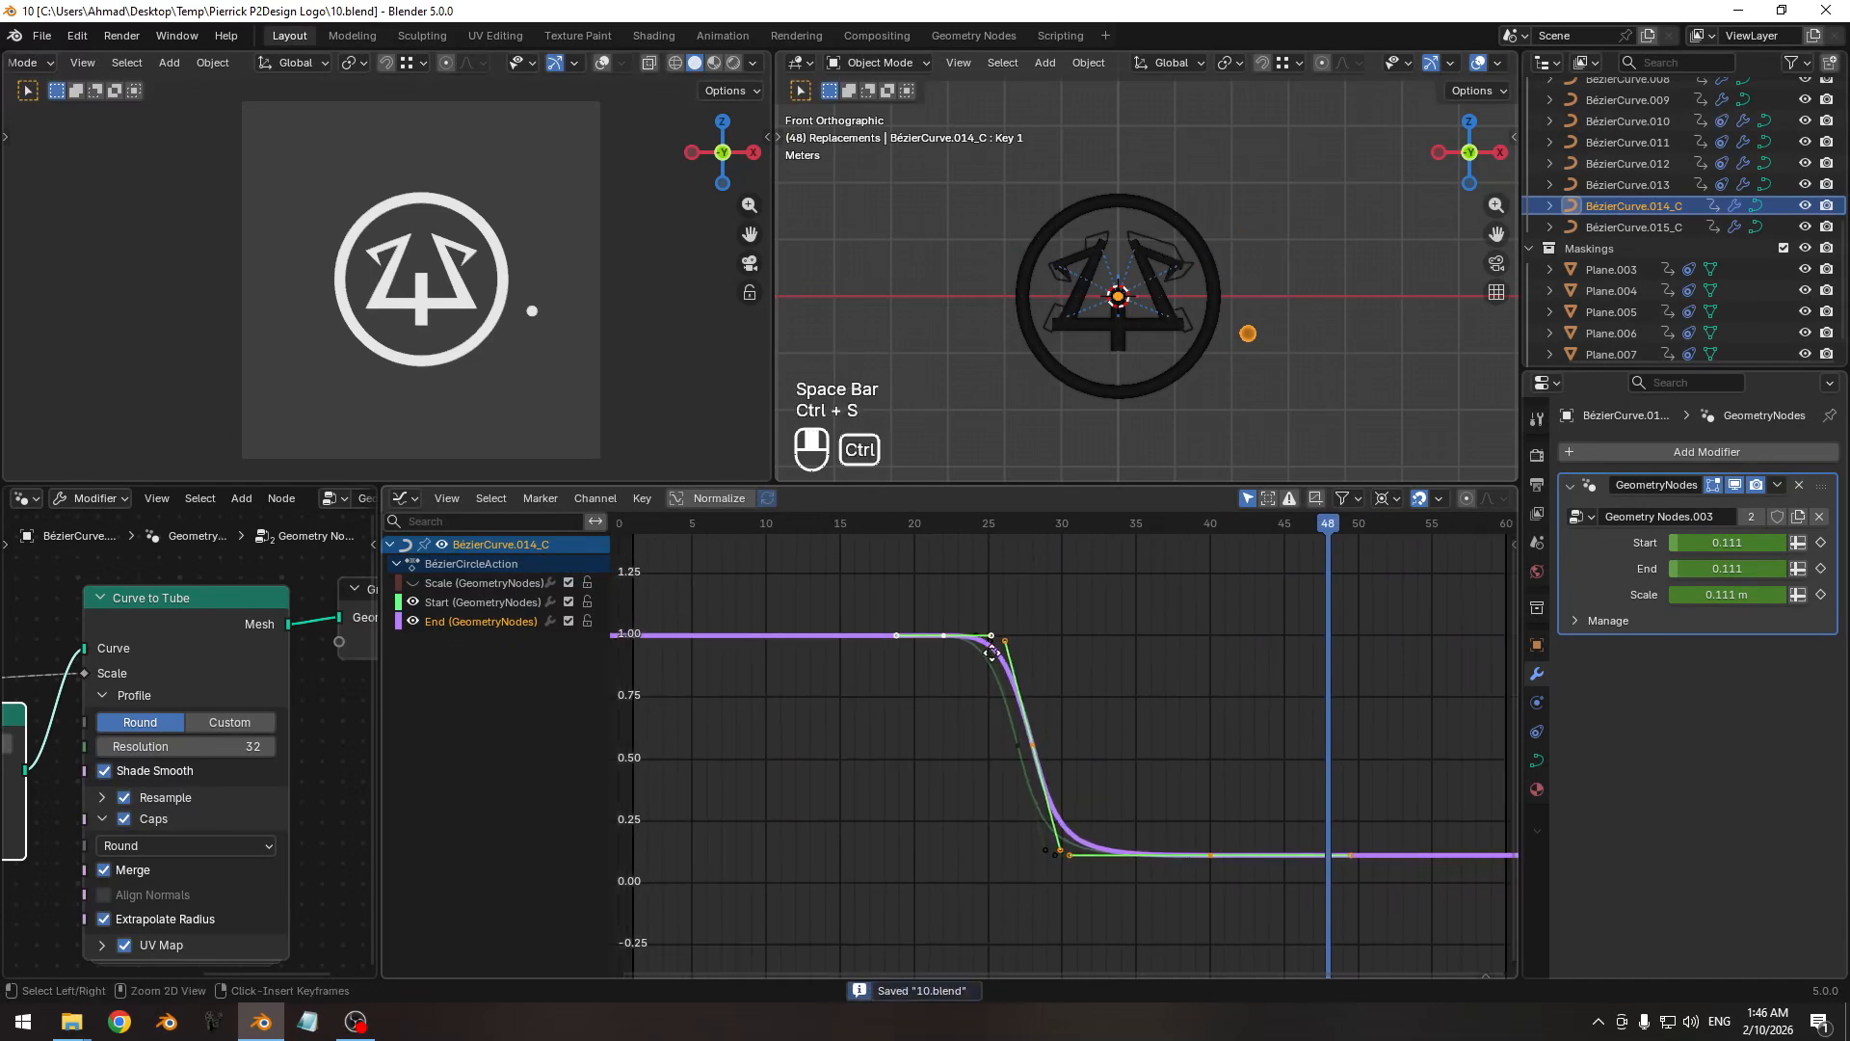
key("space")
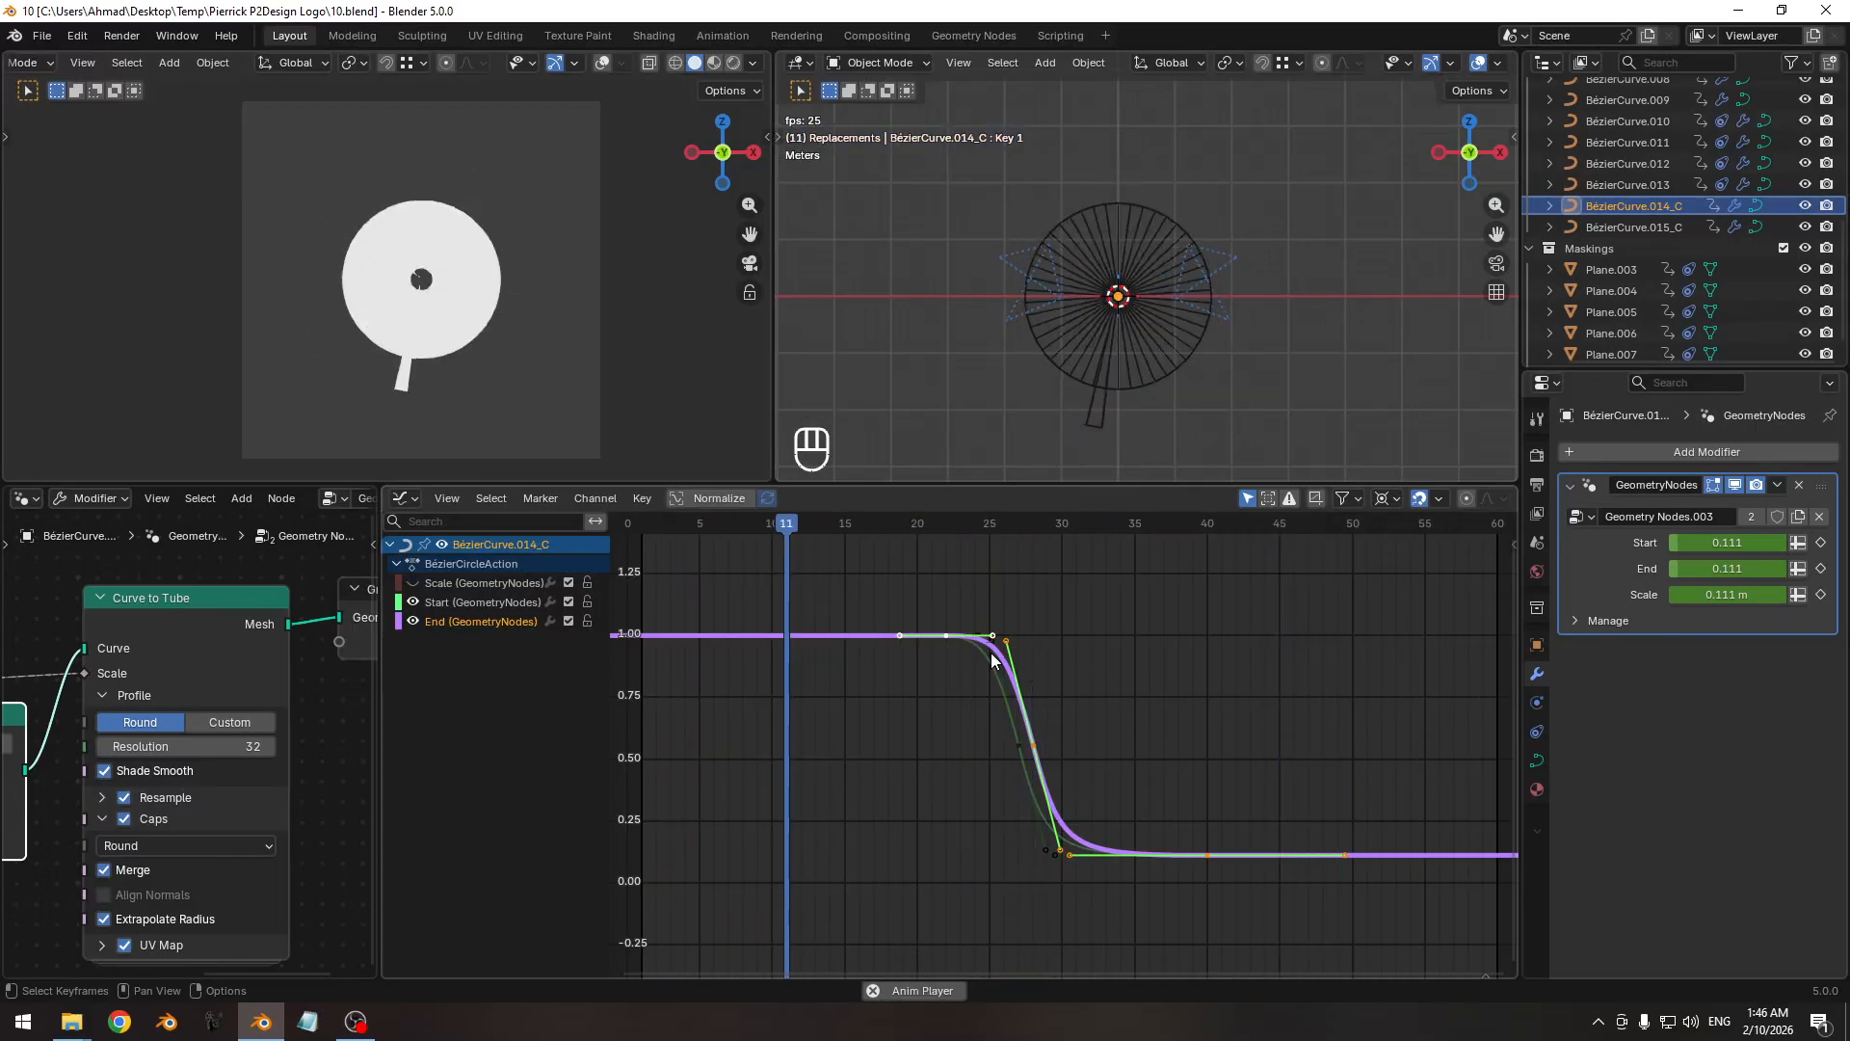
key("space")
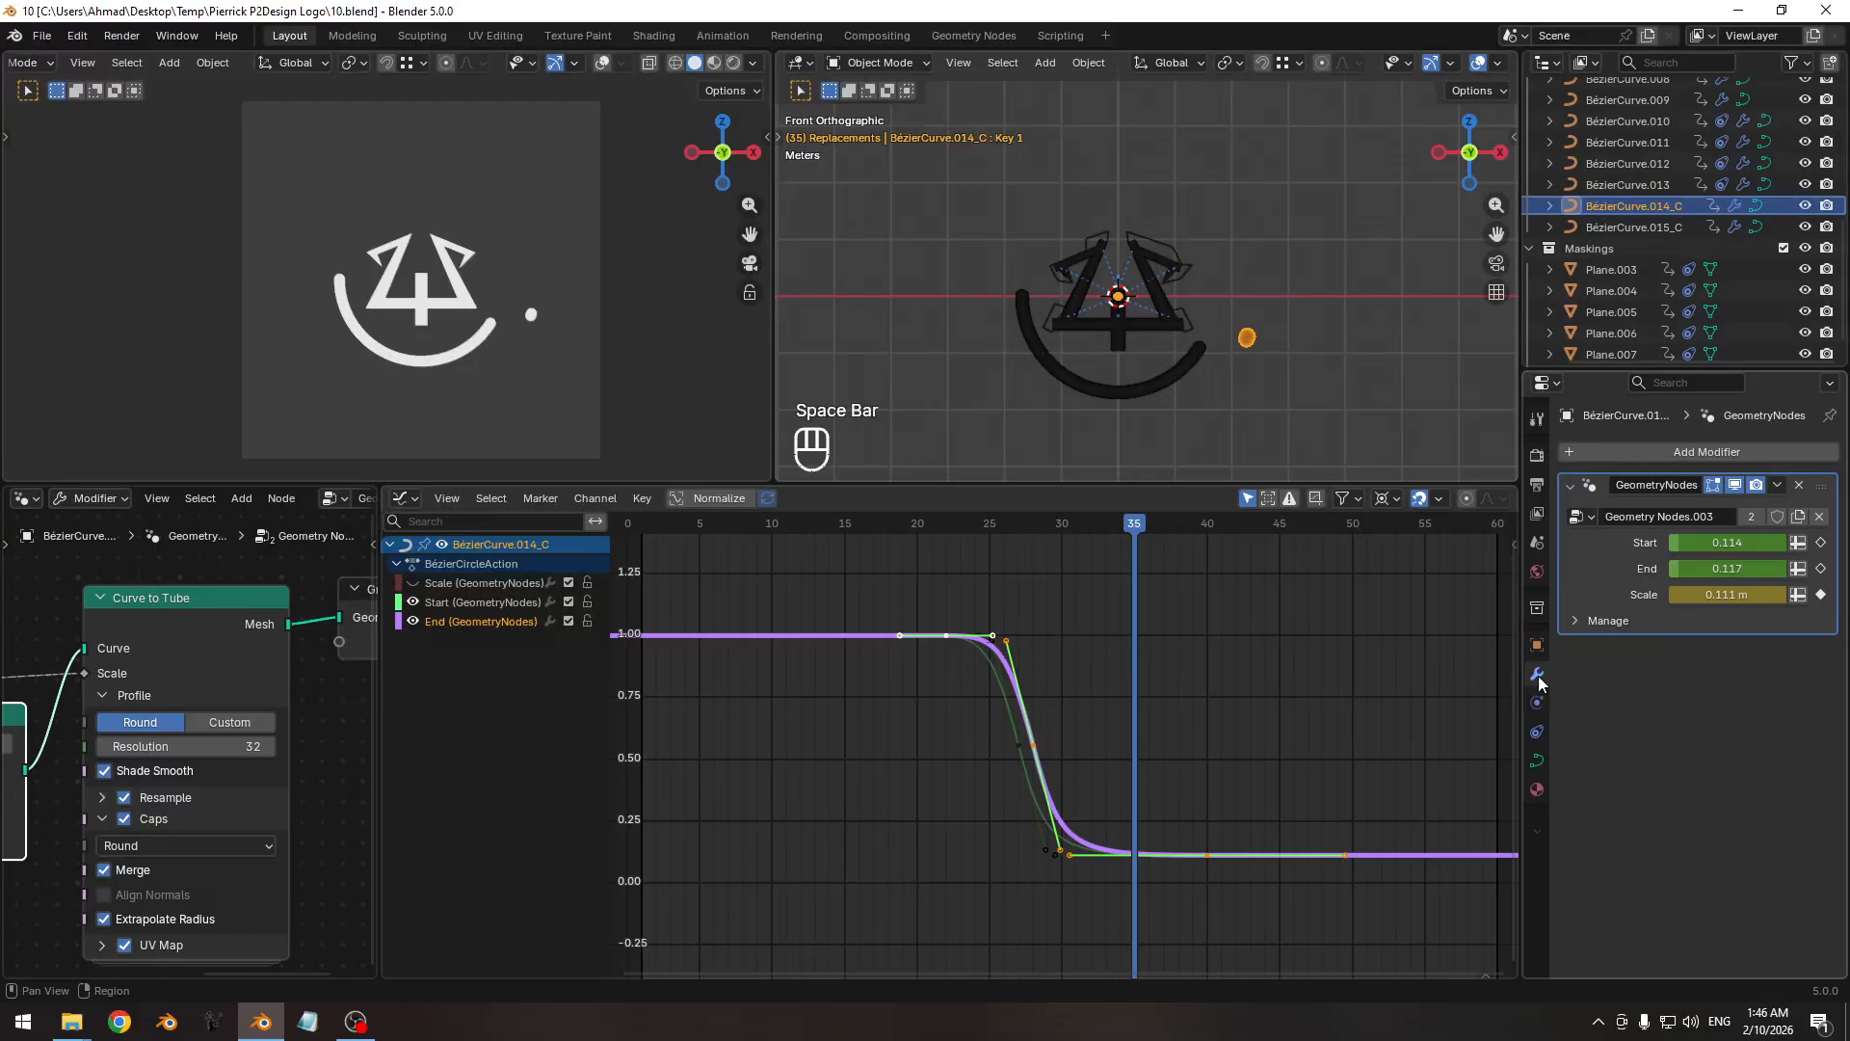
Remove the existing Basis and Key 1 shape keys from BézierCurve.014_C.
left_click(1538, 761)
scroll(1599, 678, "down", 15)
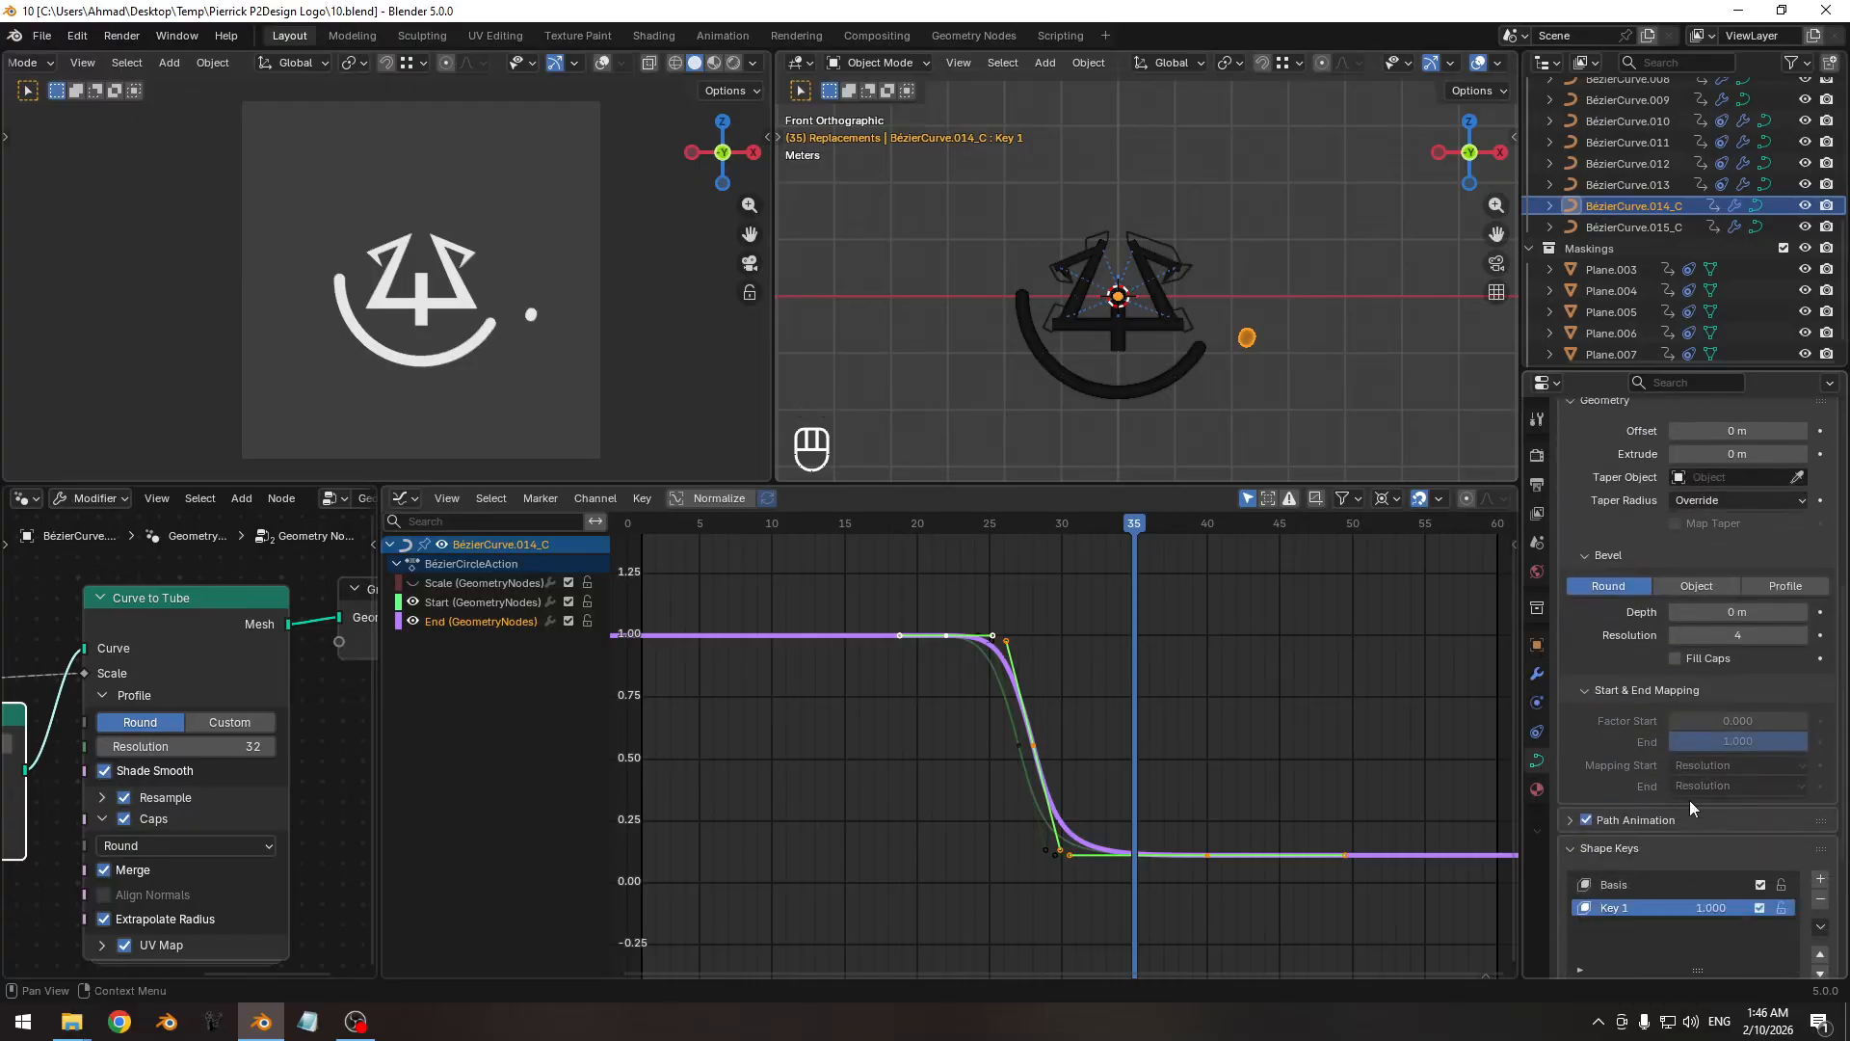
key("Tab")
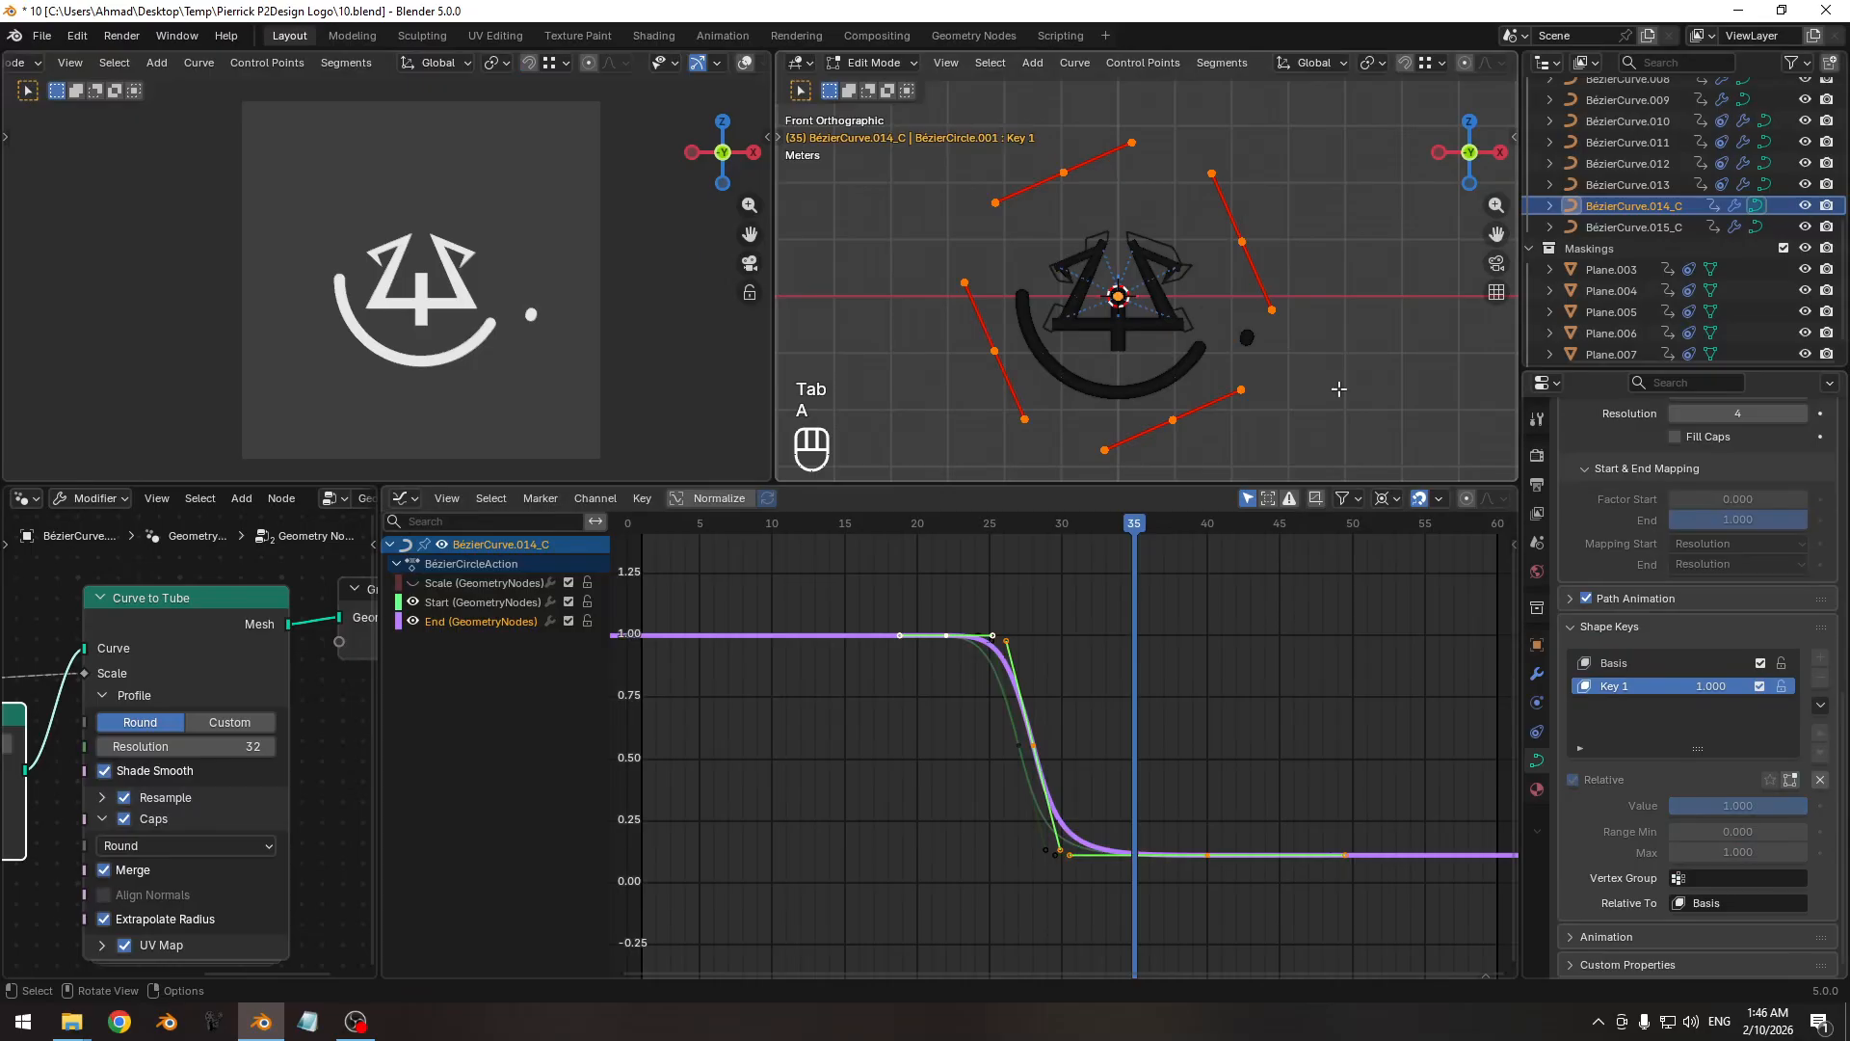
key("Tab")
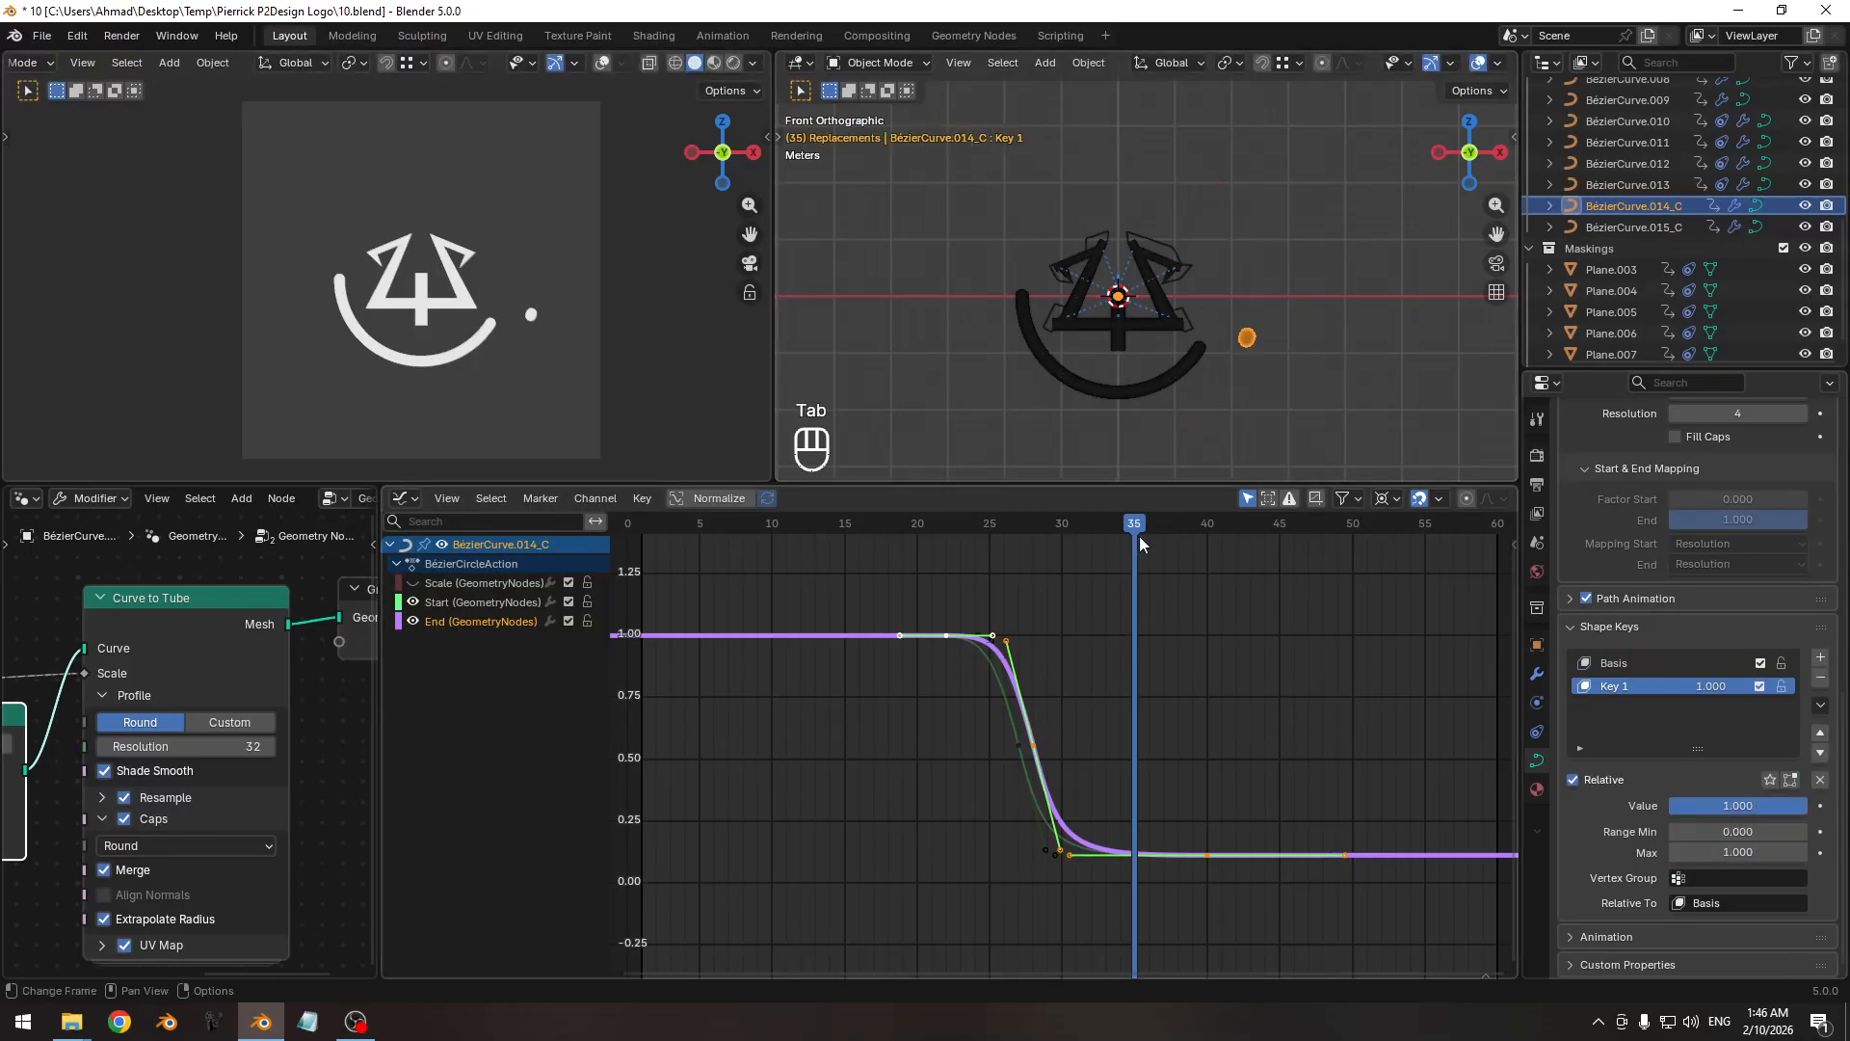
left_click_drag(1139, 535, 1002, 541)
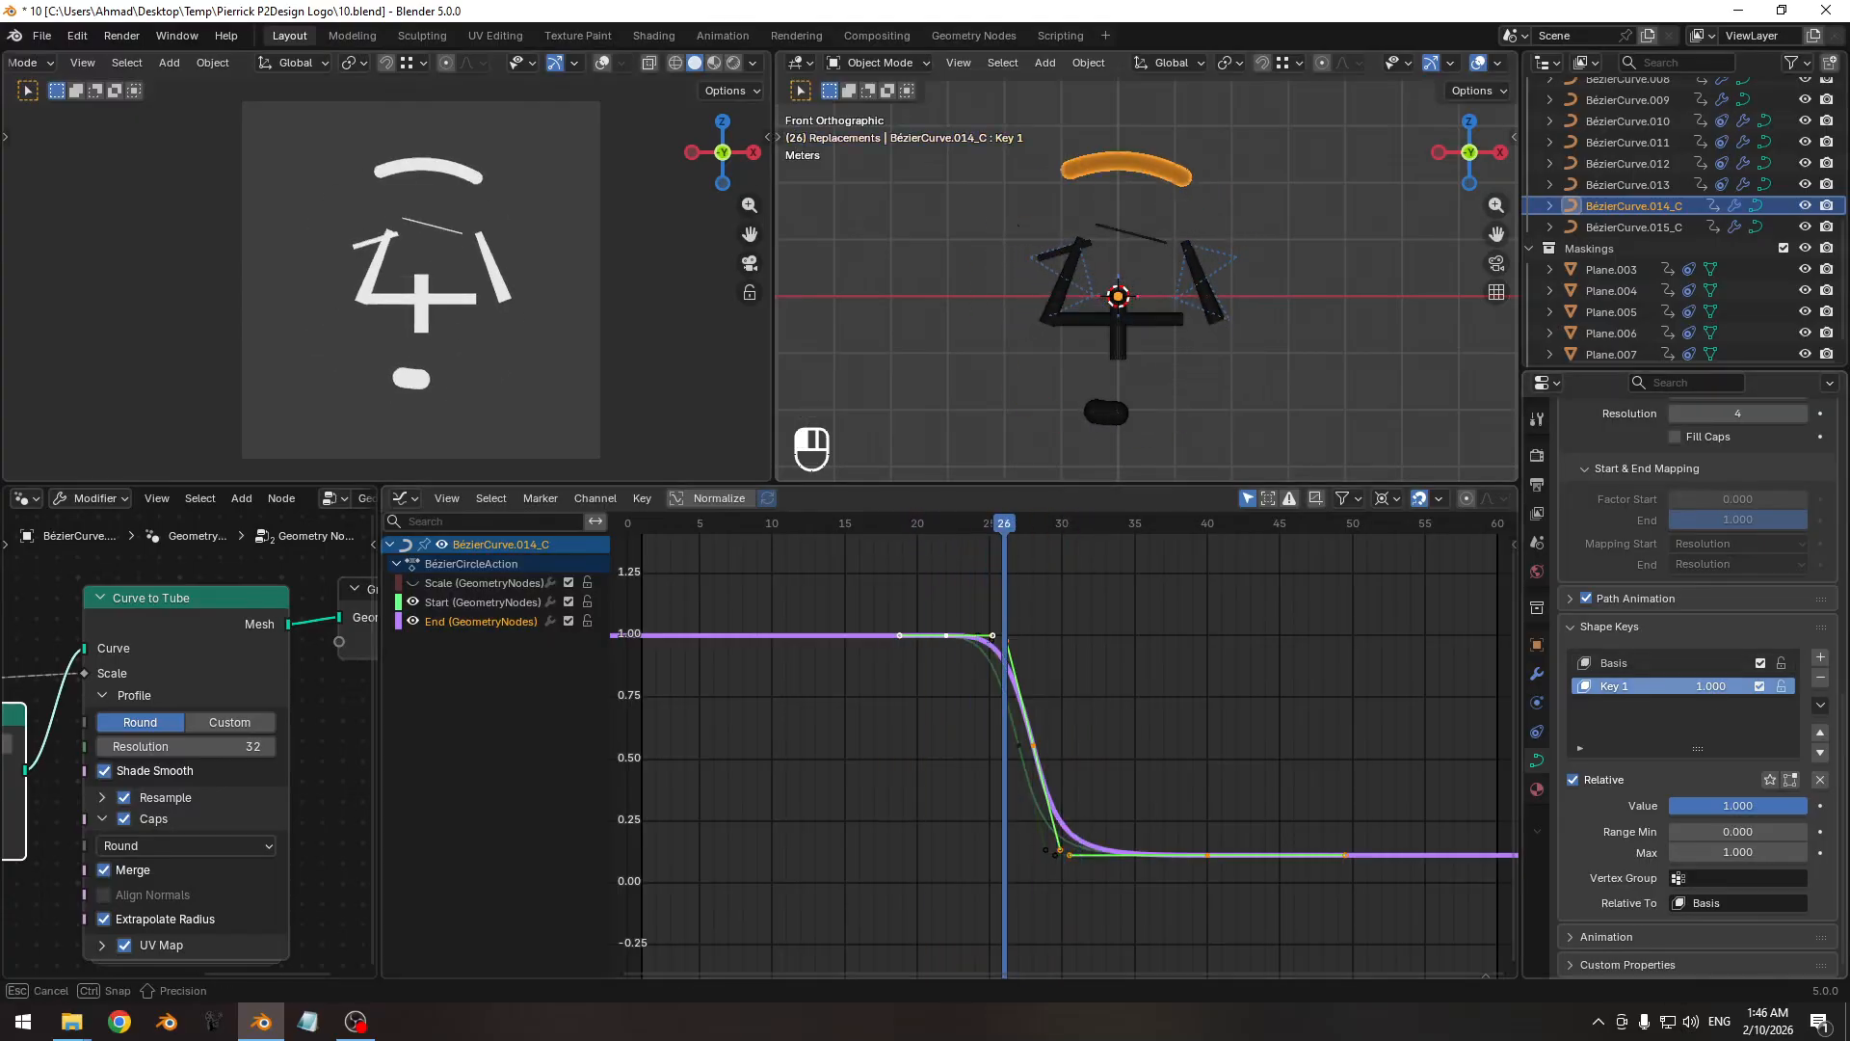
mouse_move(1673, 686)
left_mouse_down()
mouse_move(1629, 686)
mouse_move(1673, 686)
left_mouse_up()
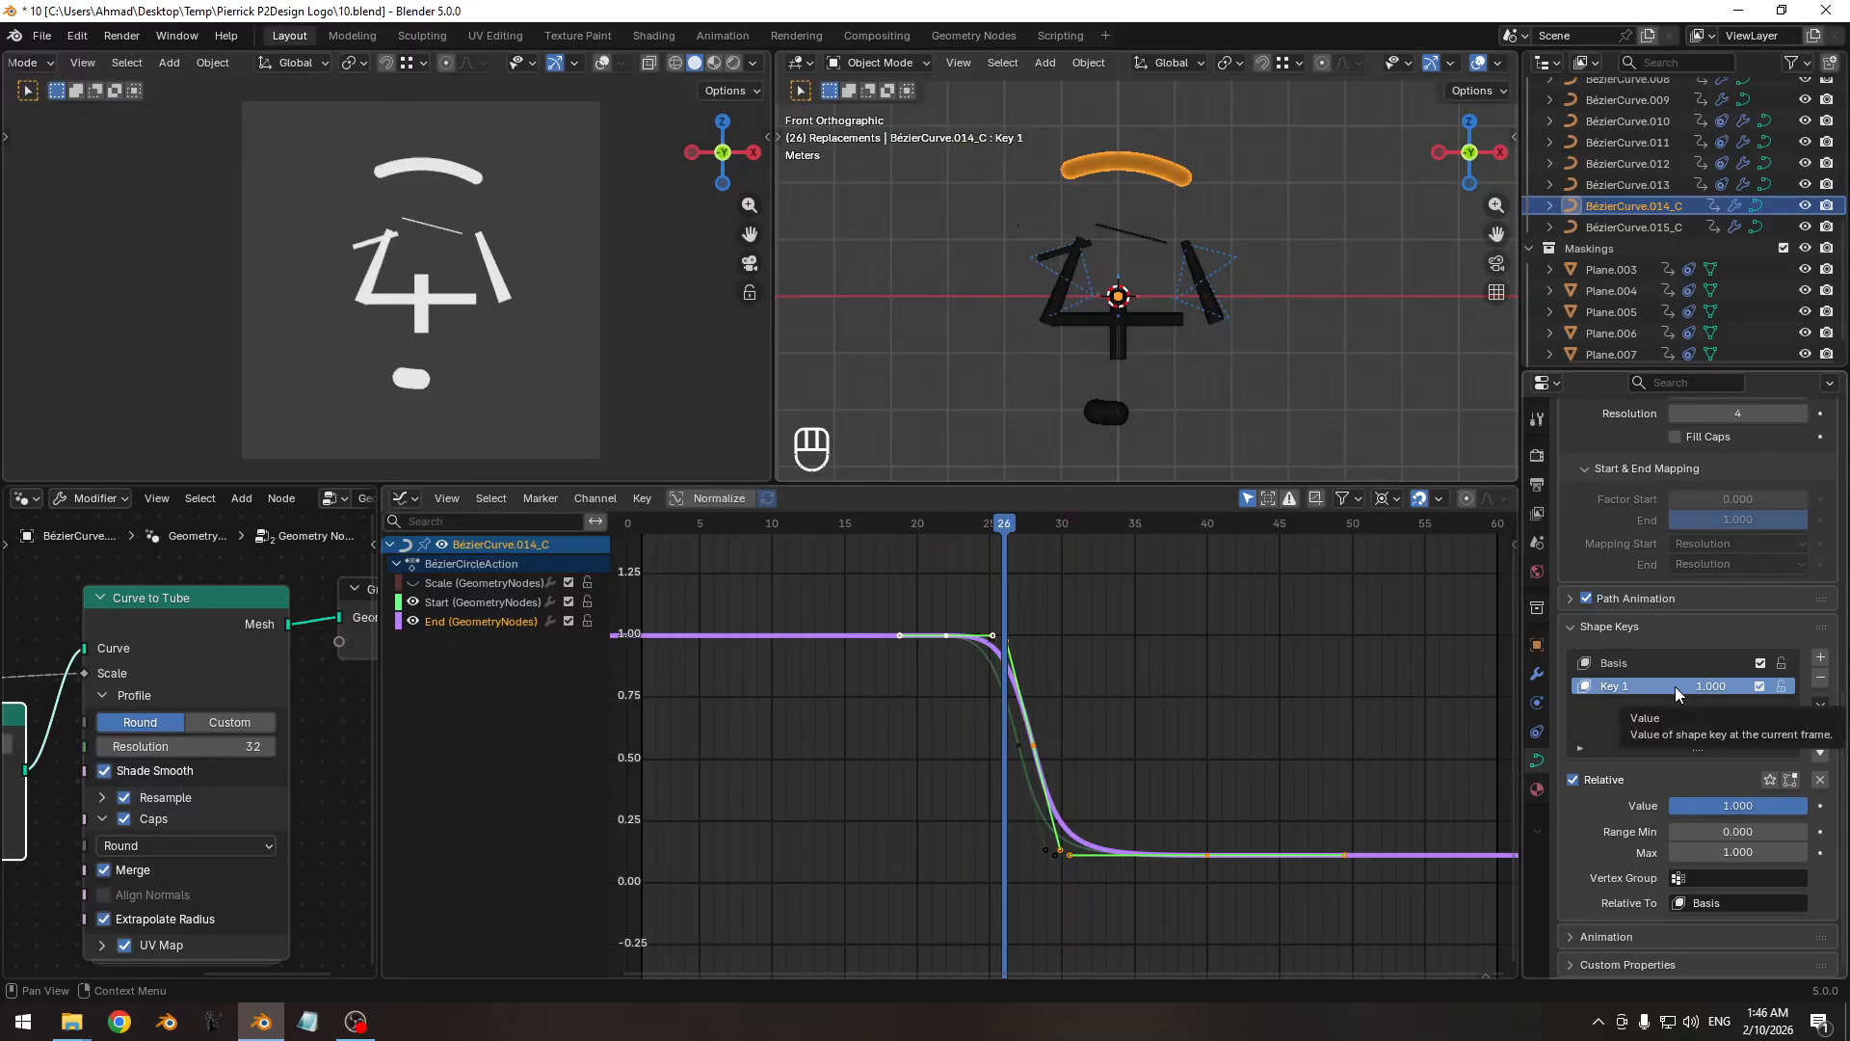
left_click(1638, 665)
scroll(1650, 667, "up", 3)
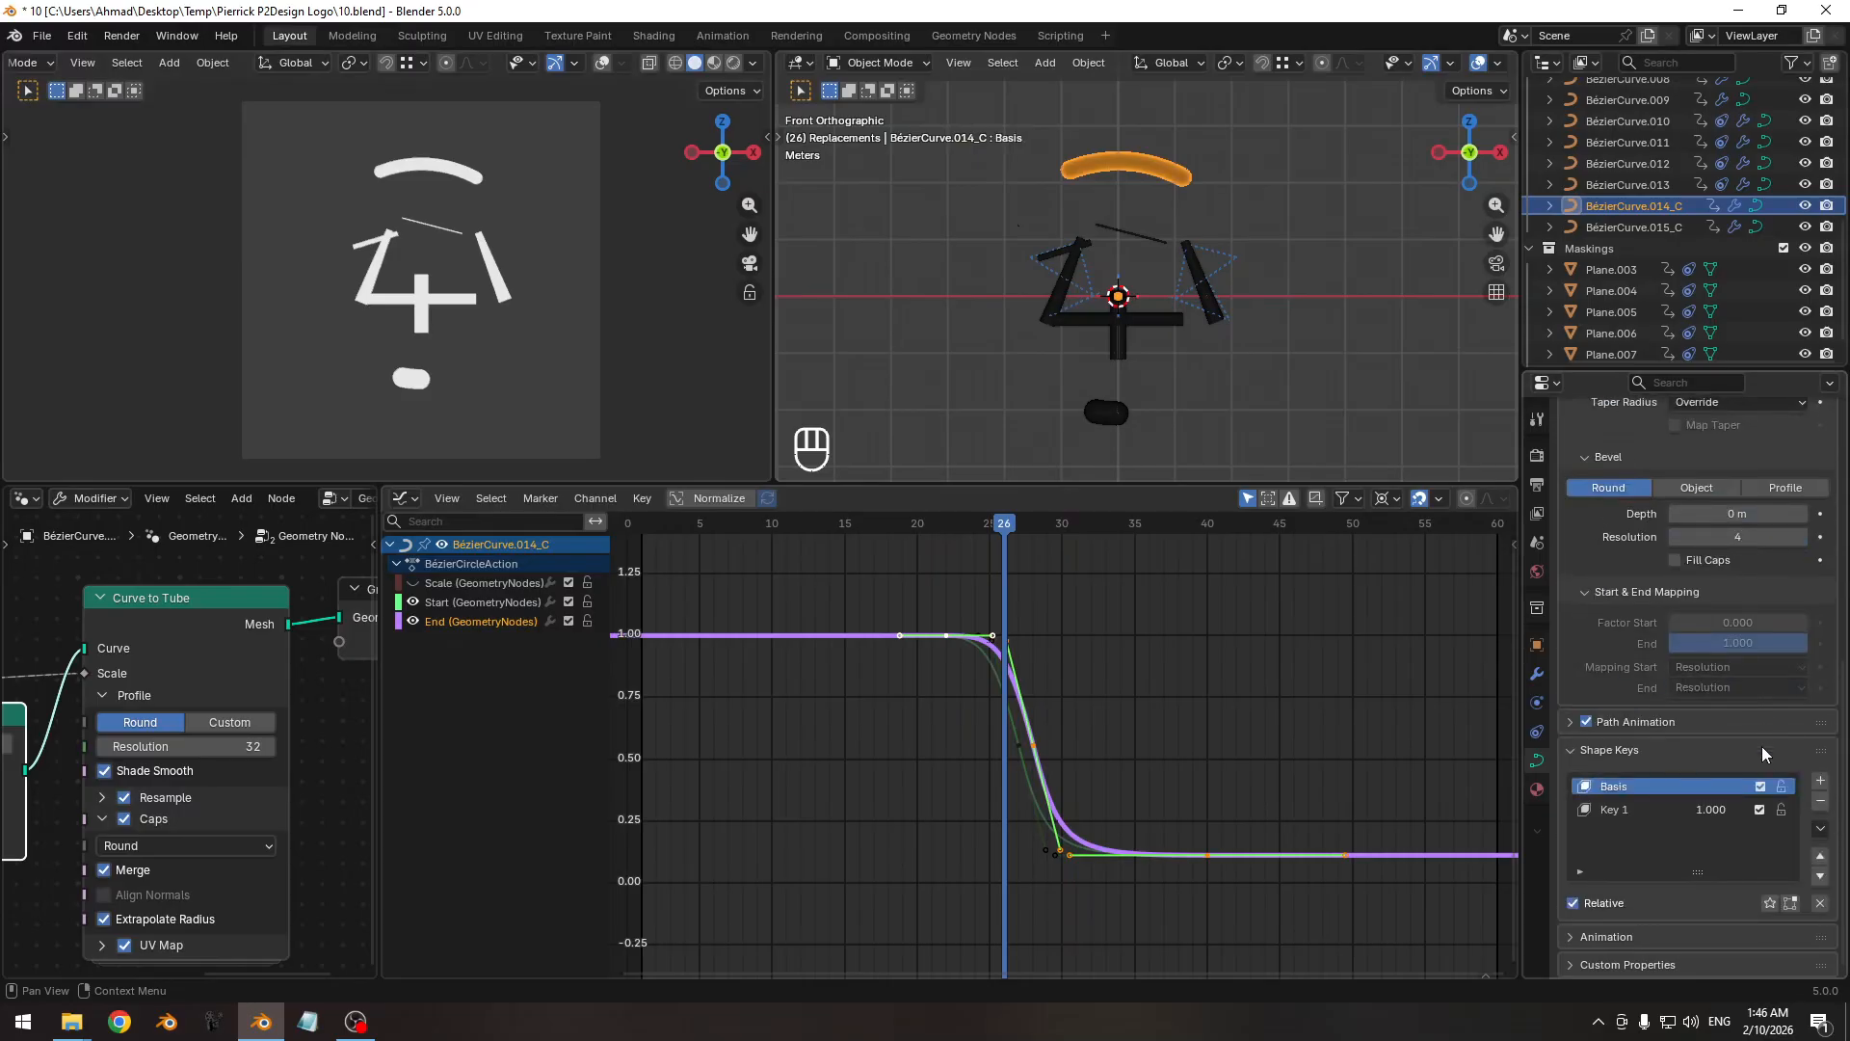
left_click(1821, 801)
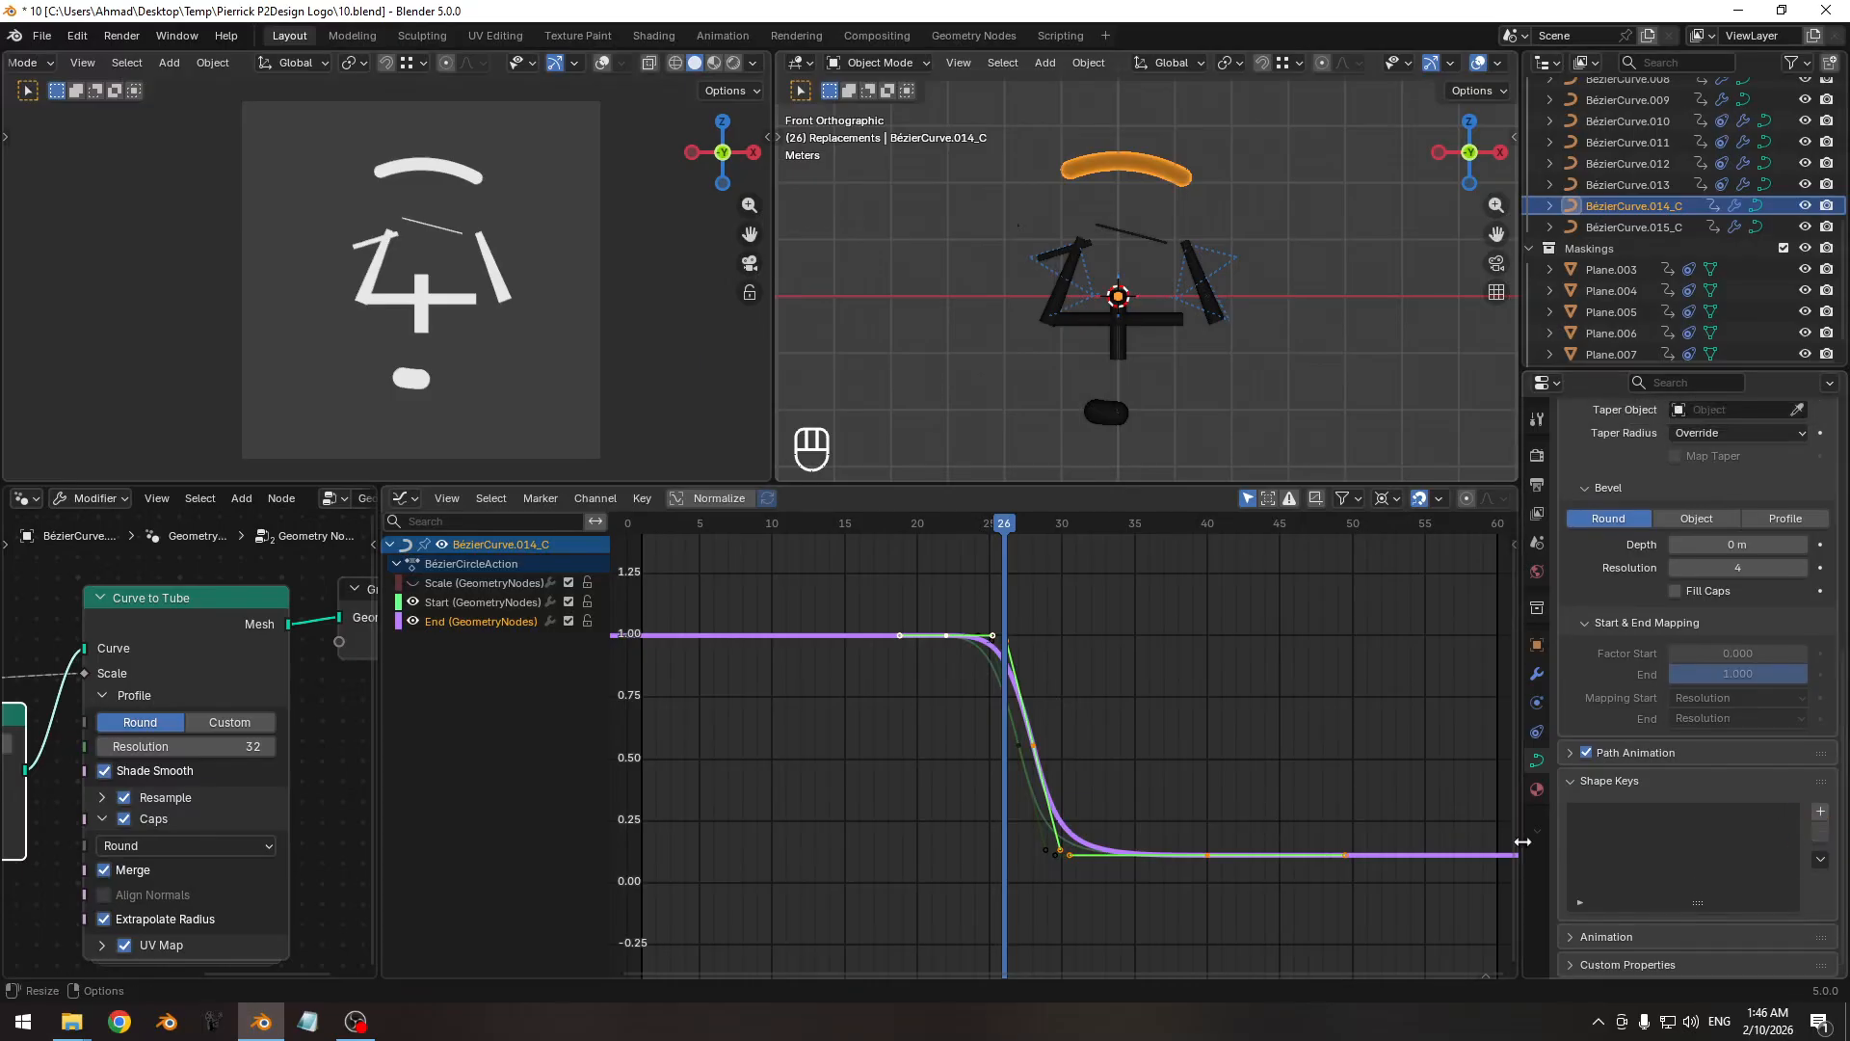
Add new Basis and Key 1 shape keys, and scale all the arc's control points about 1.16 times in Key 1.
left_click(1821, 812)
left_click(1821, 812)
middle_click_drag(1060, 644, 1051, 624, "shift")
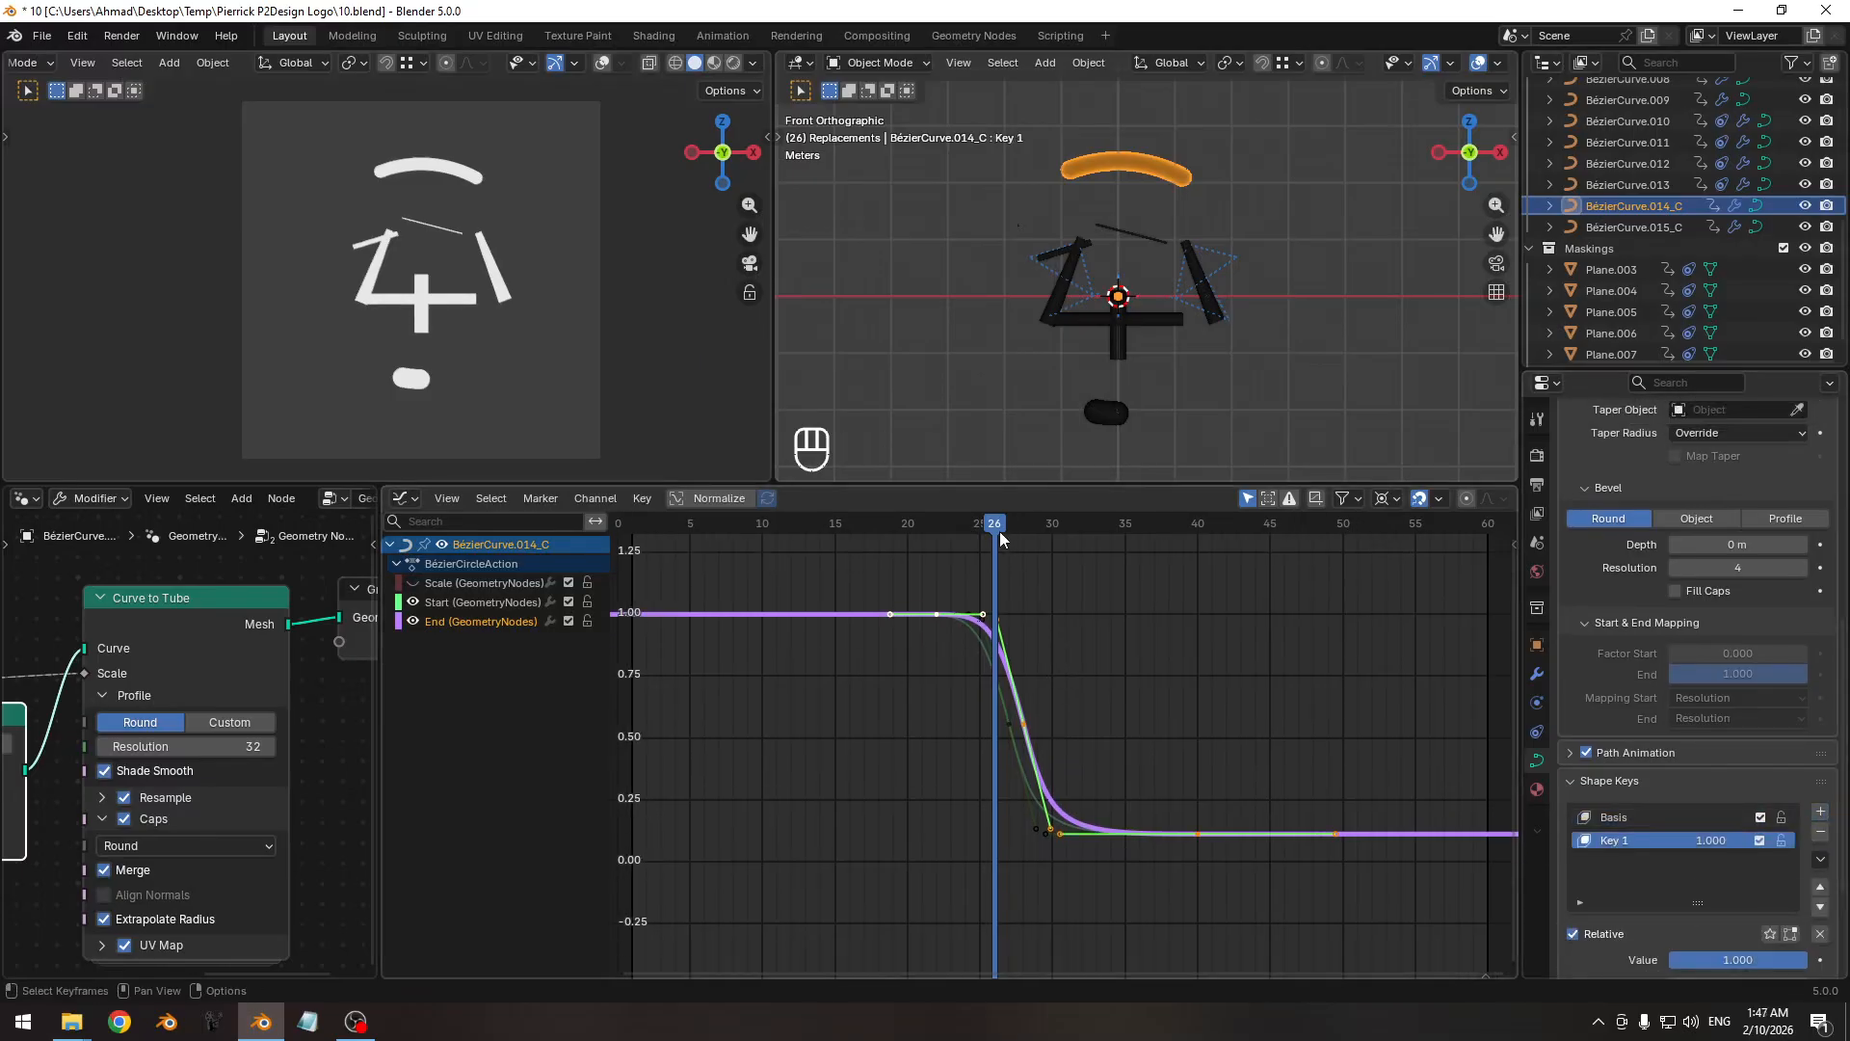
left_click_drag(998, 530, 1038, 534)
key("Tab")
key("a")
key("s")
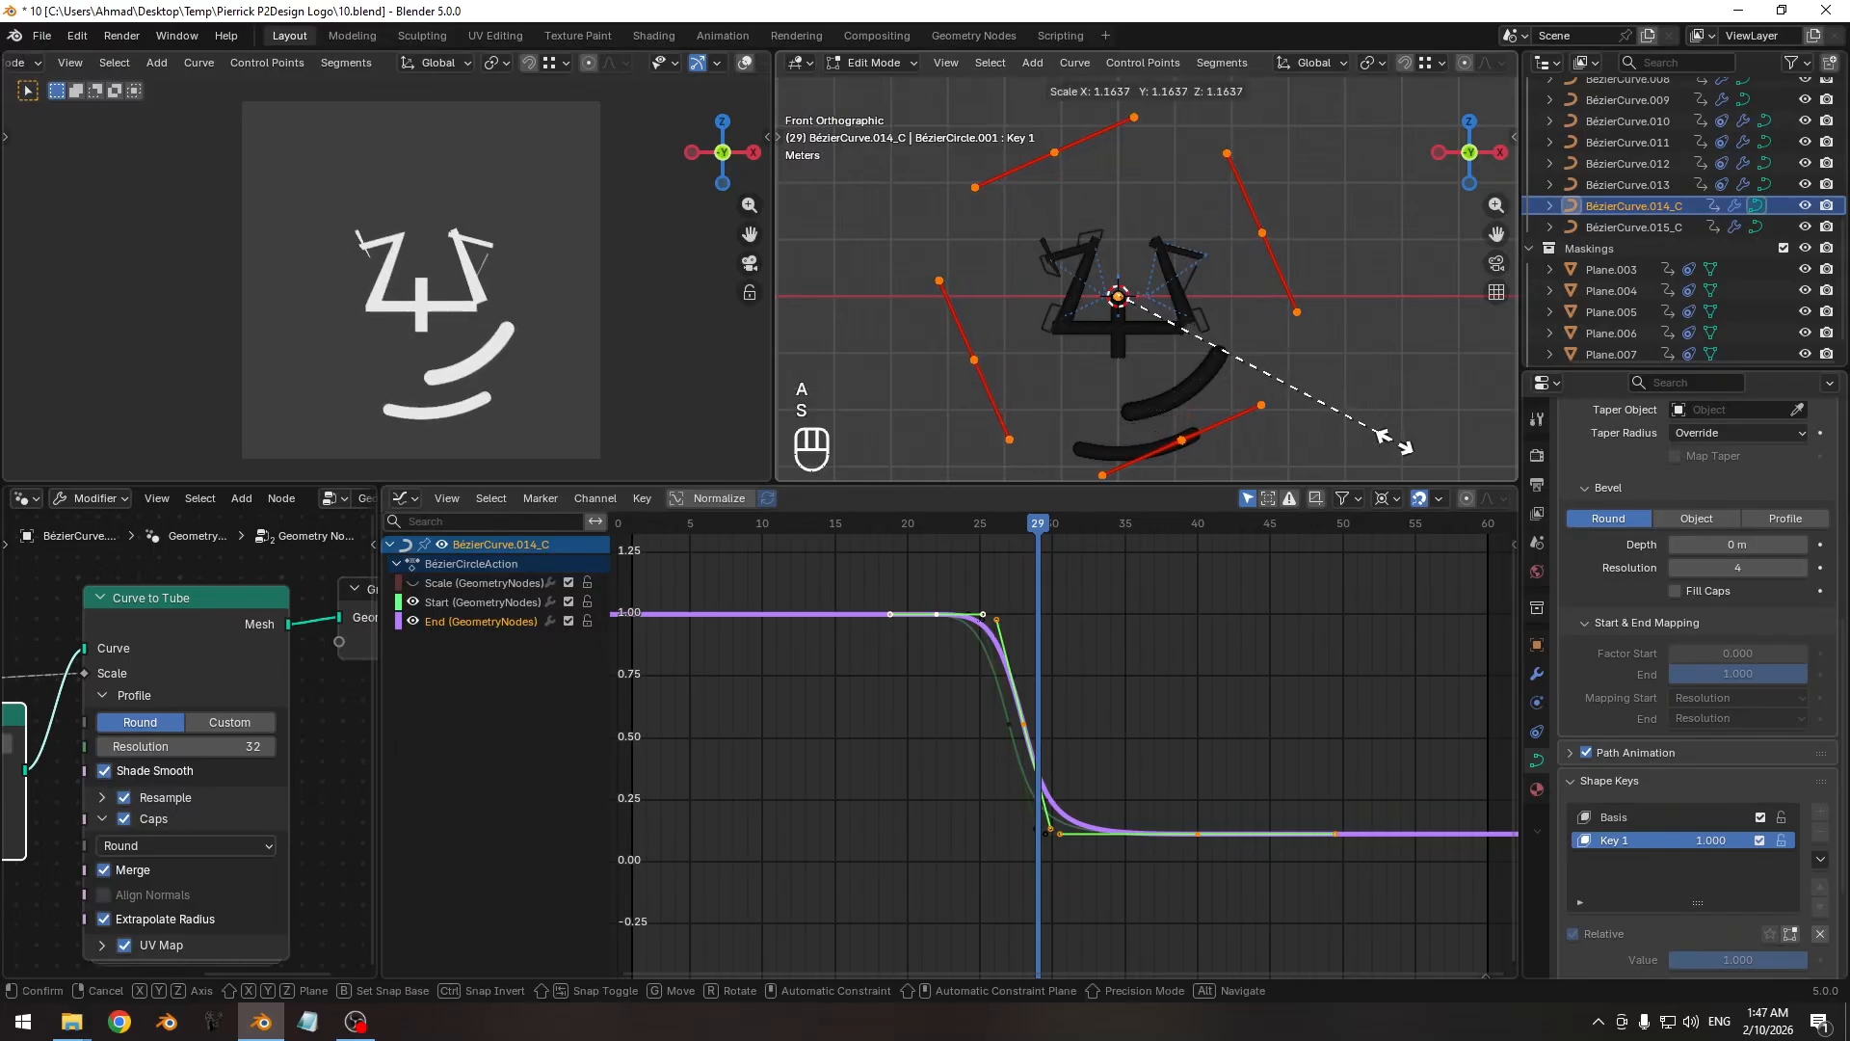
left_click(1393, 442)
key("Tab")
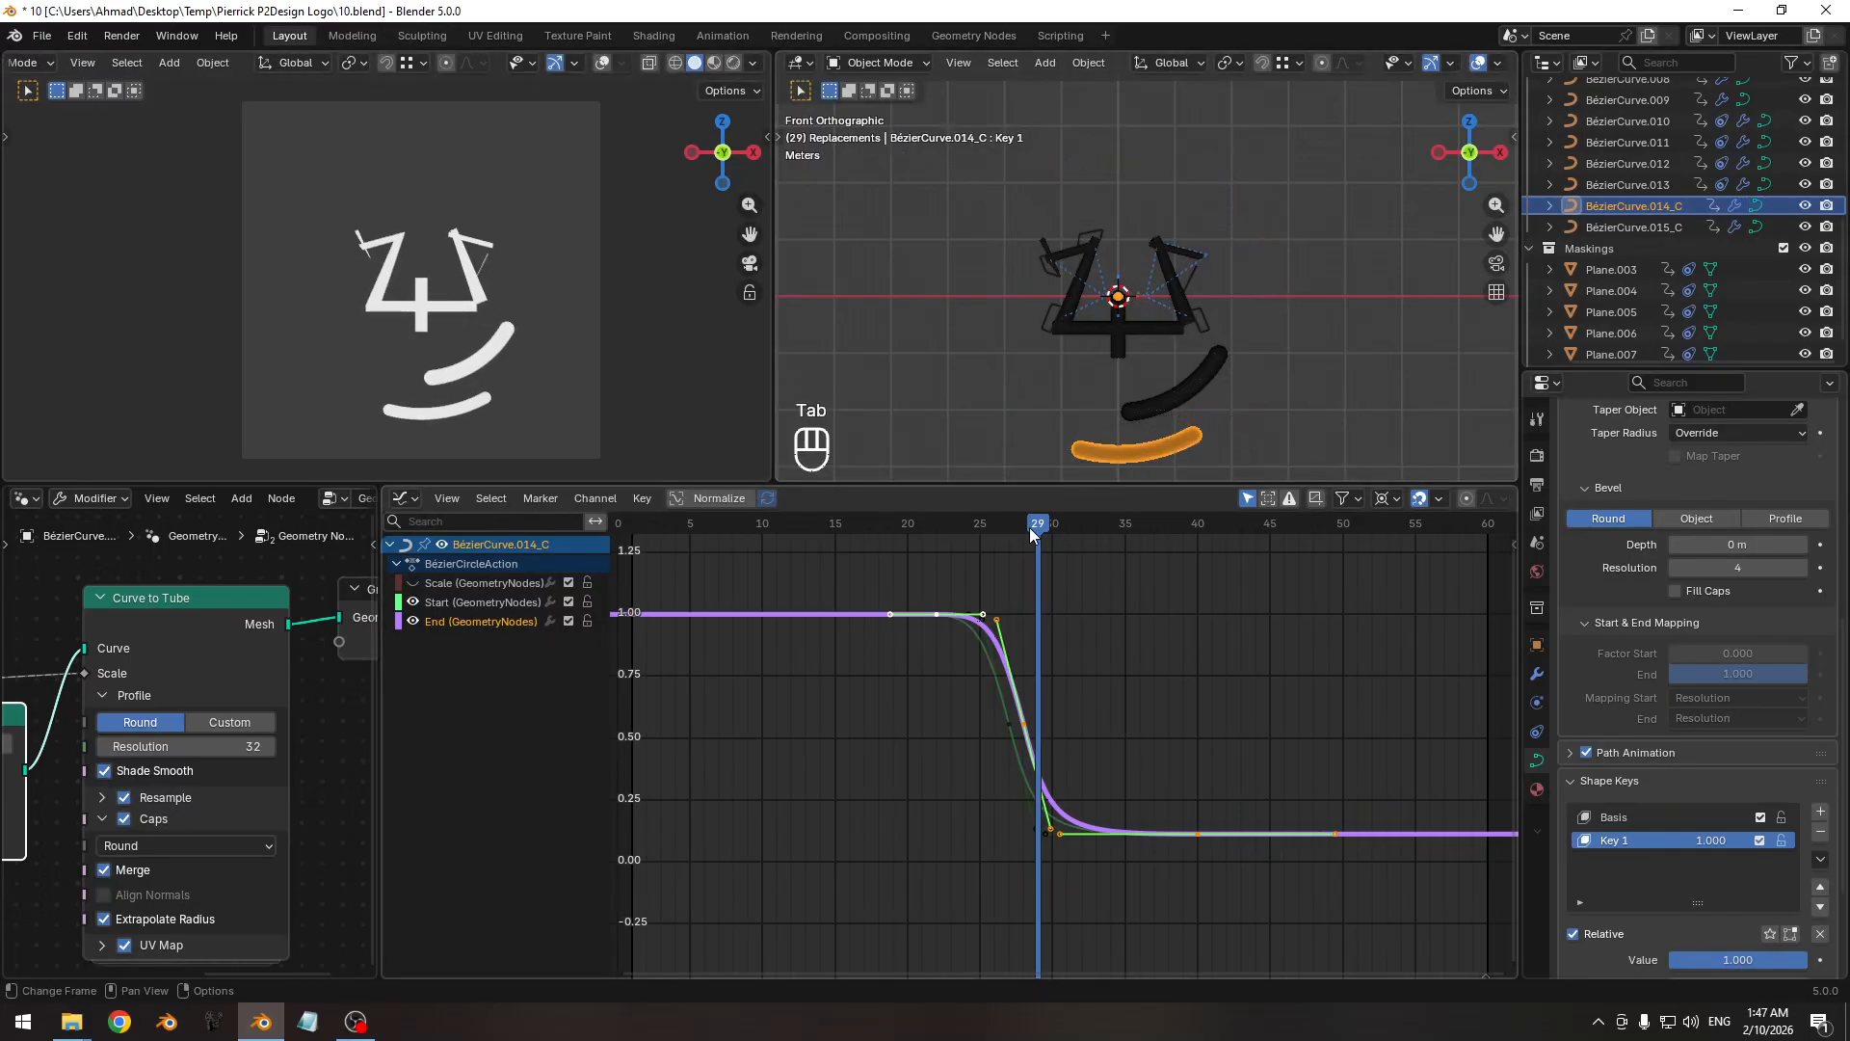
Keyframe the Key 1 shape key's value at 0.000 on frame 21 and 1.000 on frame 29.
left_click_drag(1031, 528, 918, 530)
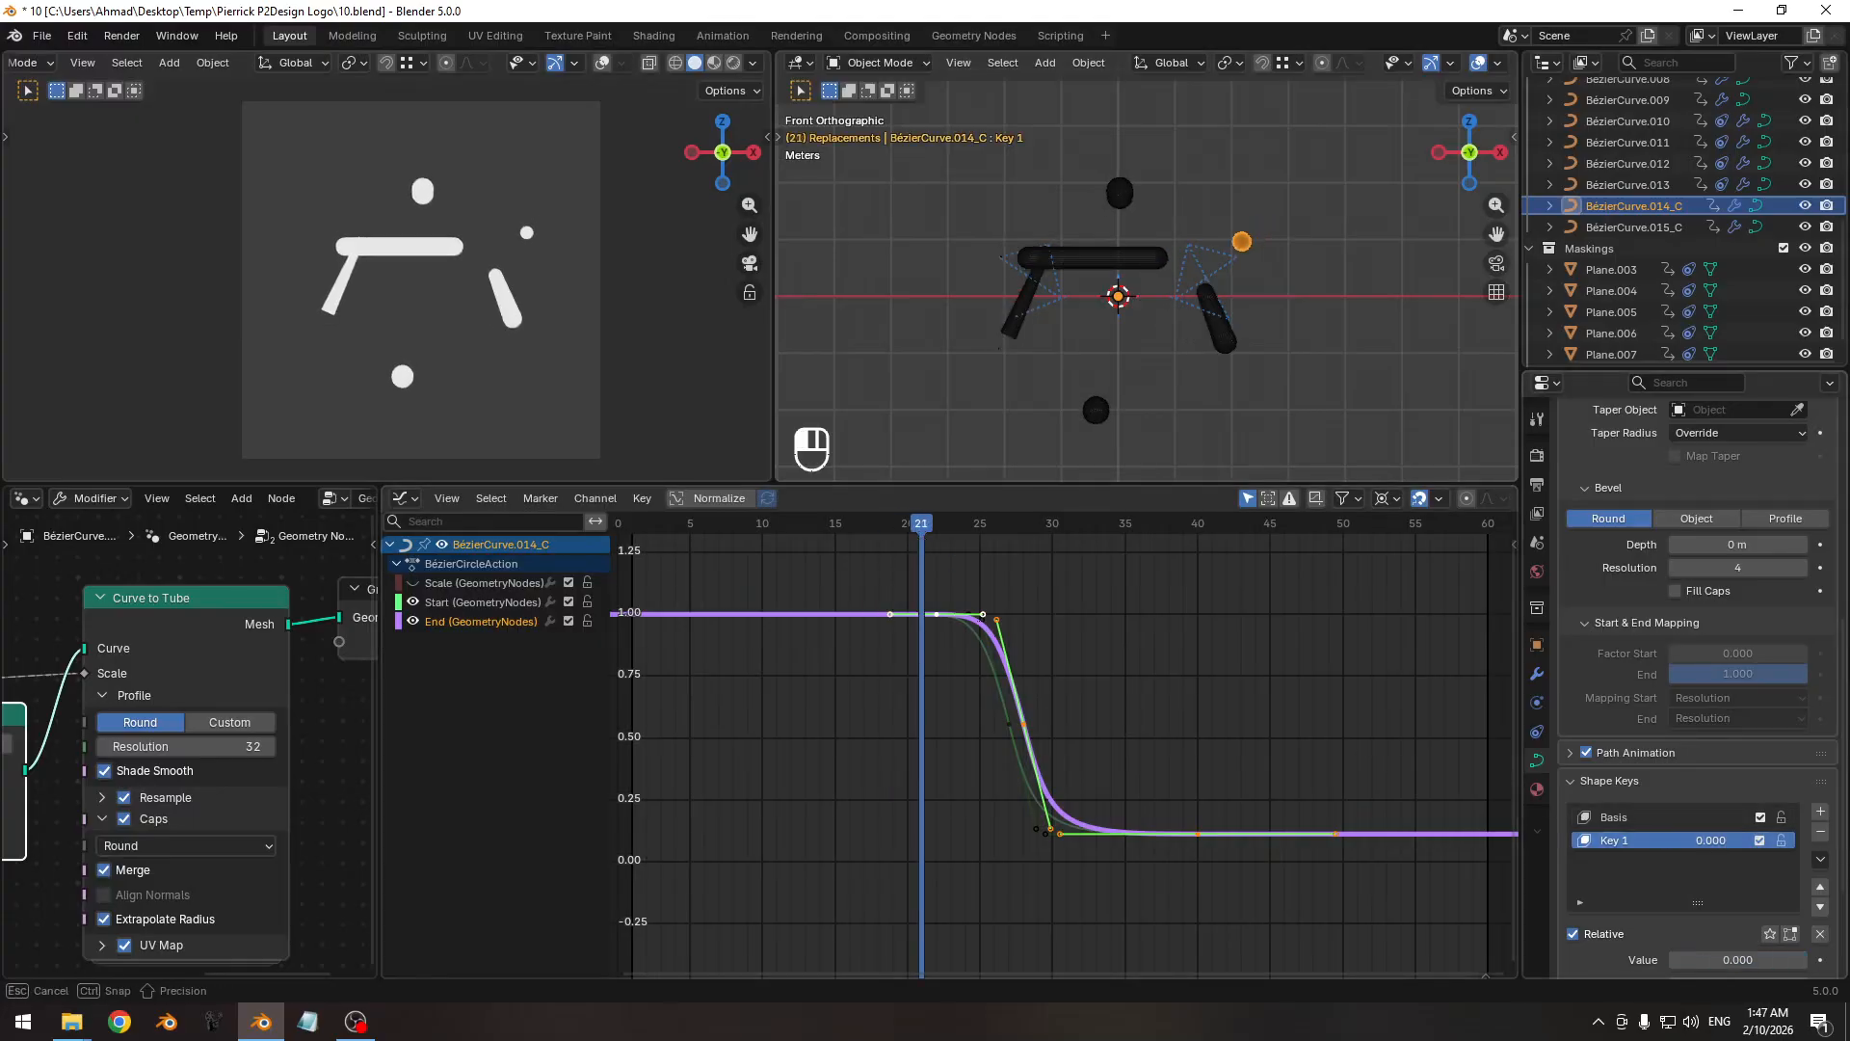
key("i")
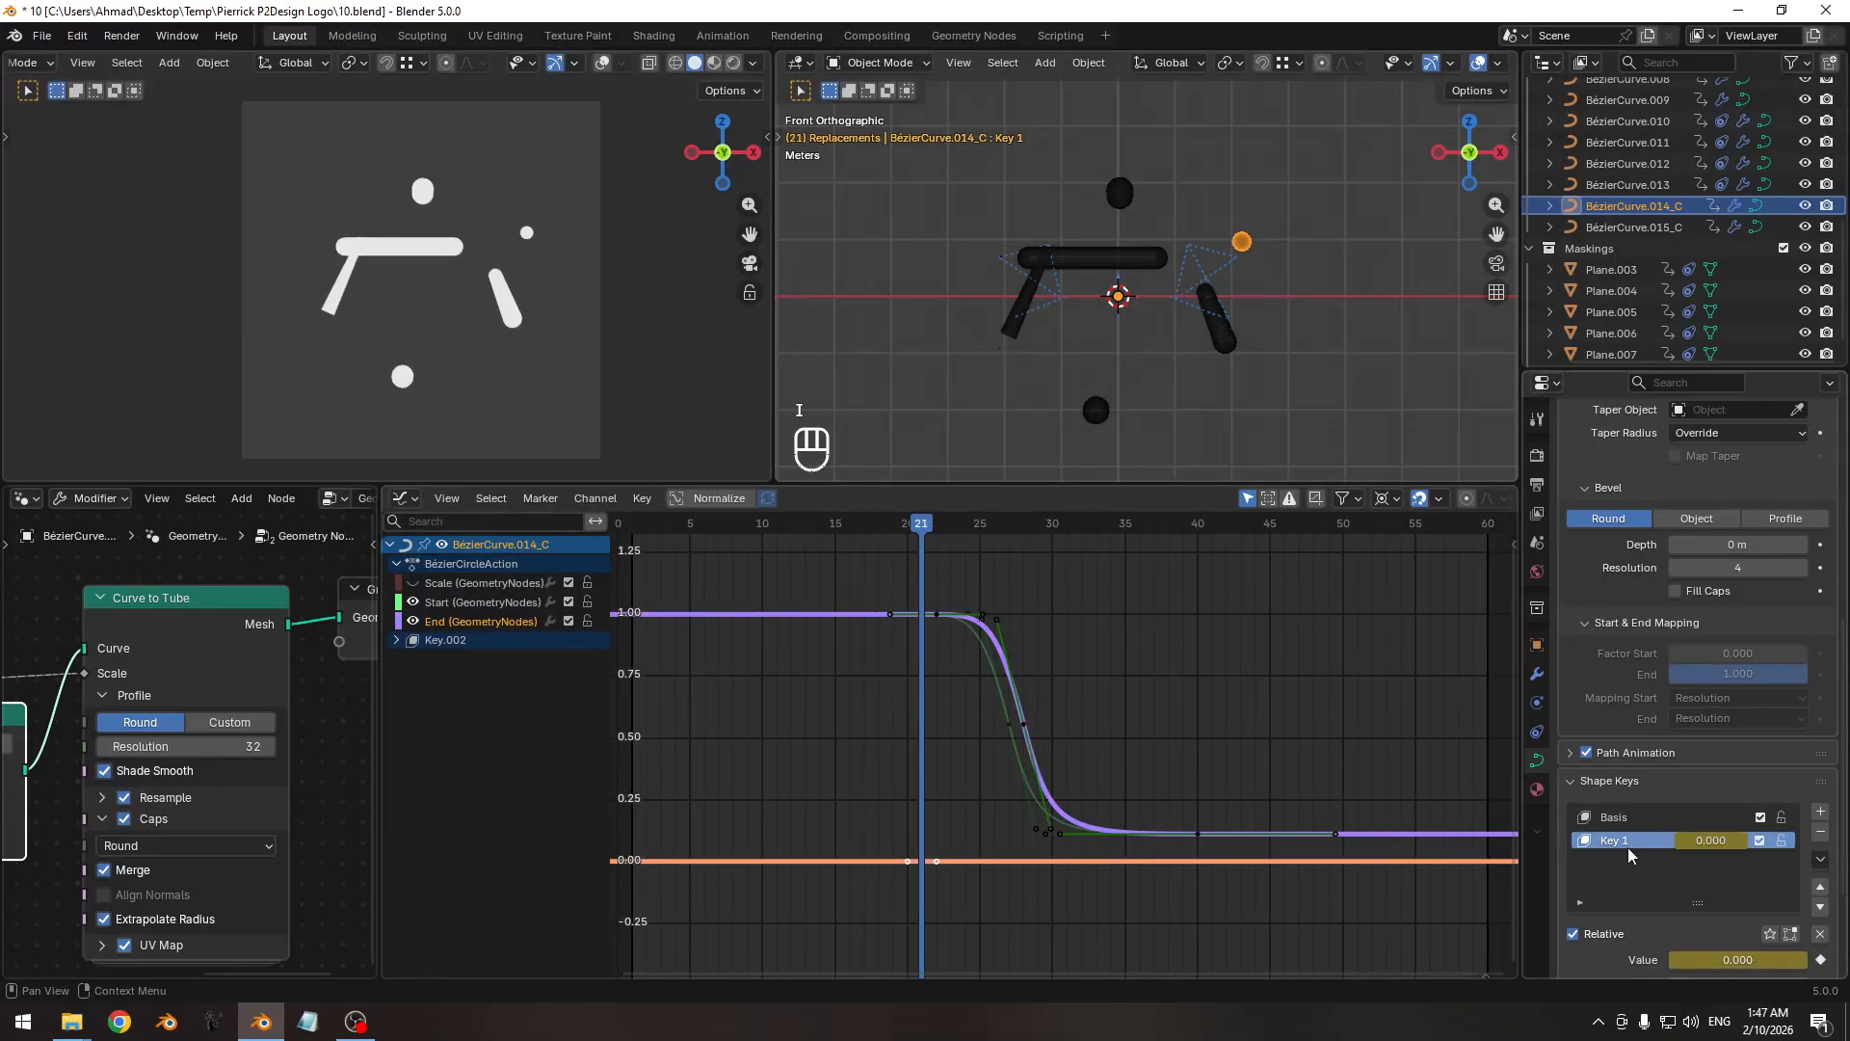
key("Right")
key("Right")
key("Right")
key("Right")
key("Right")
key("Right")
key("Right")
key("Right")
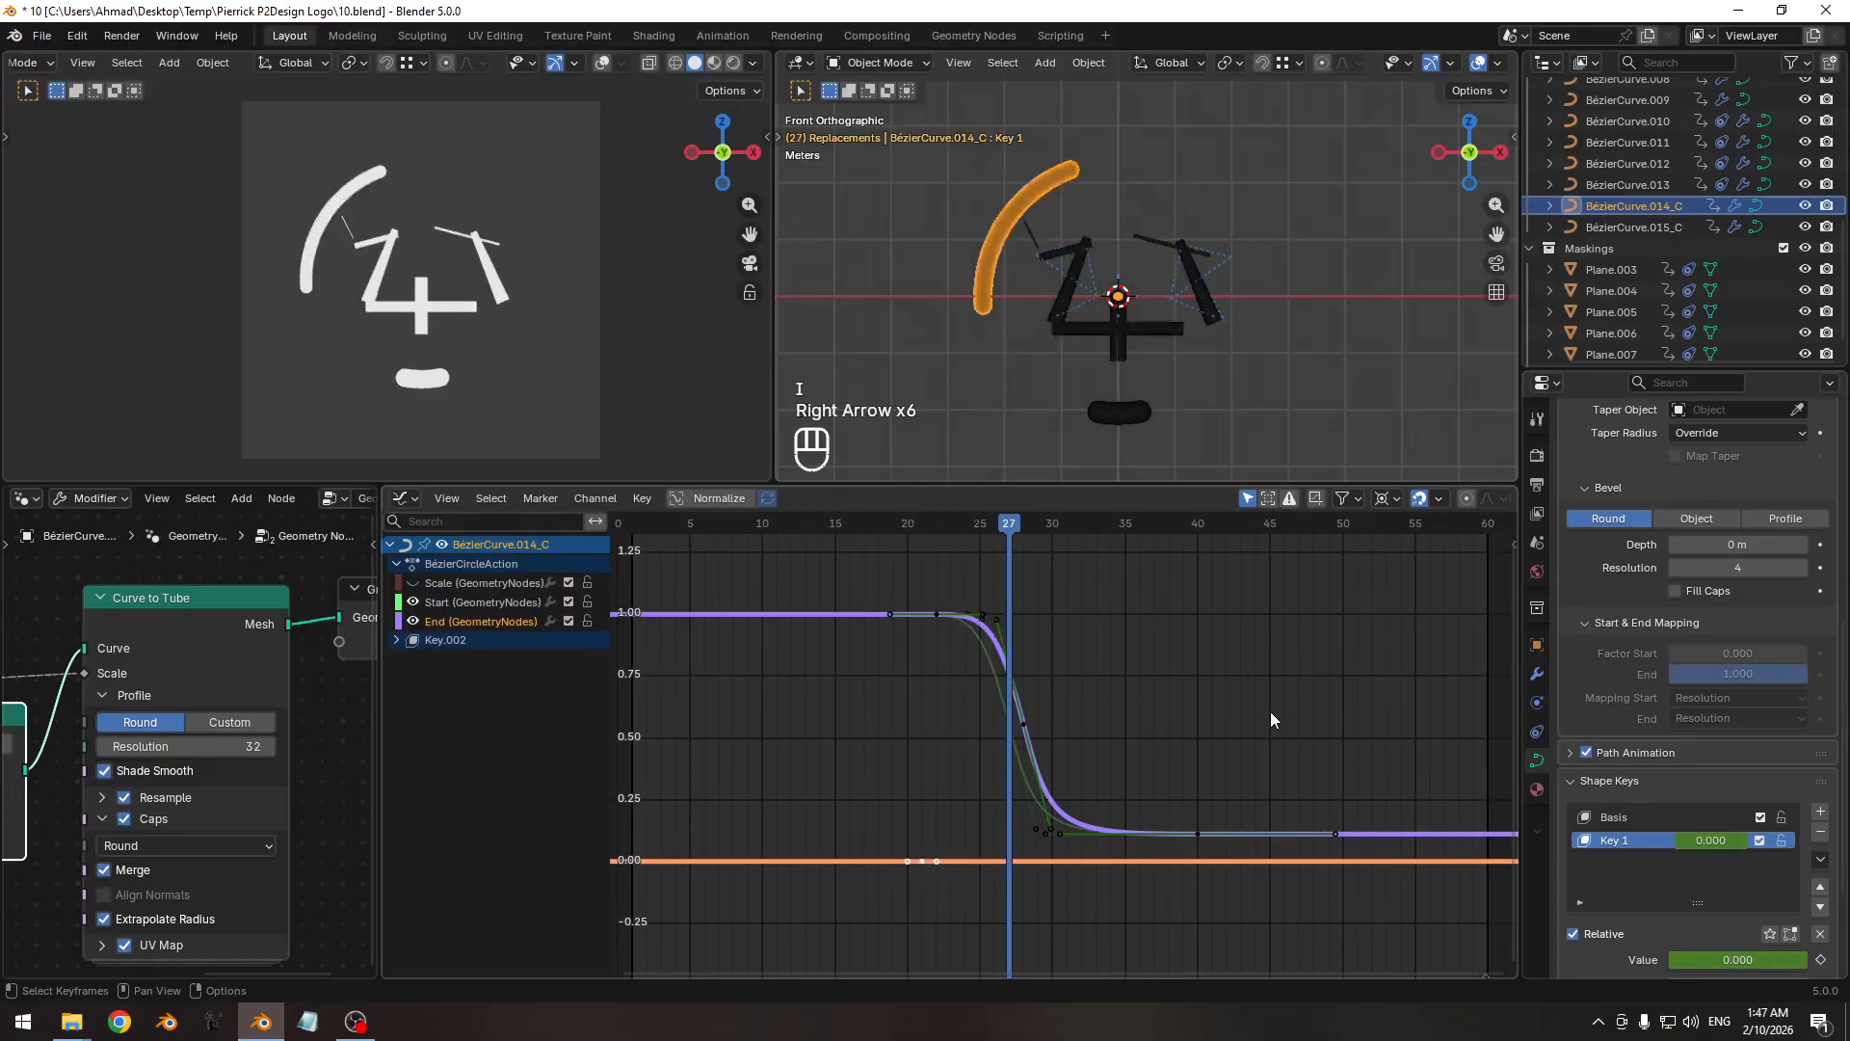
left_click_drag(1714, 842, 1802, 842)
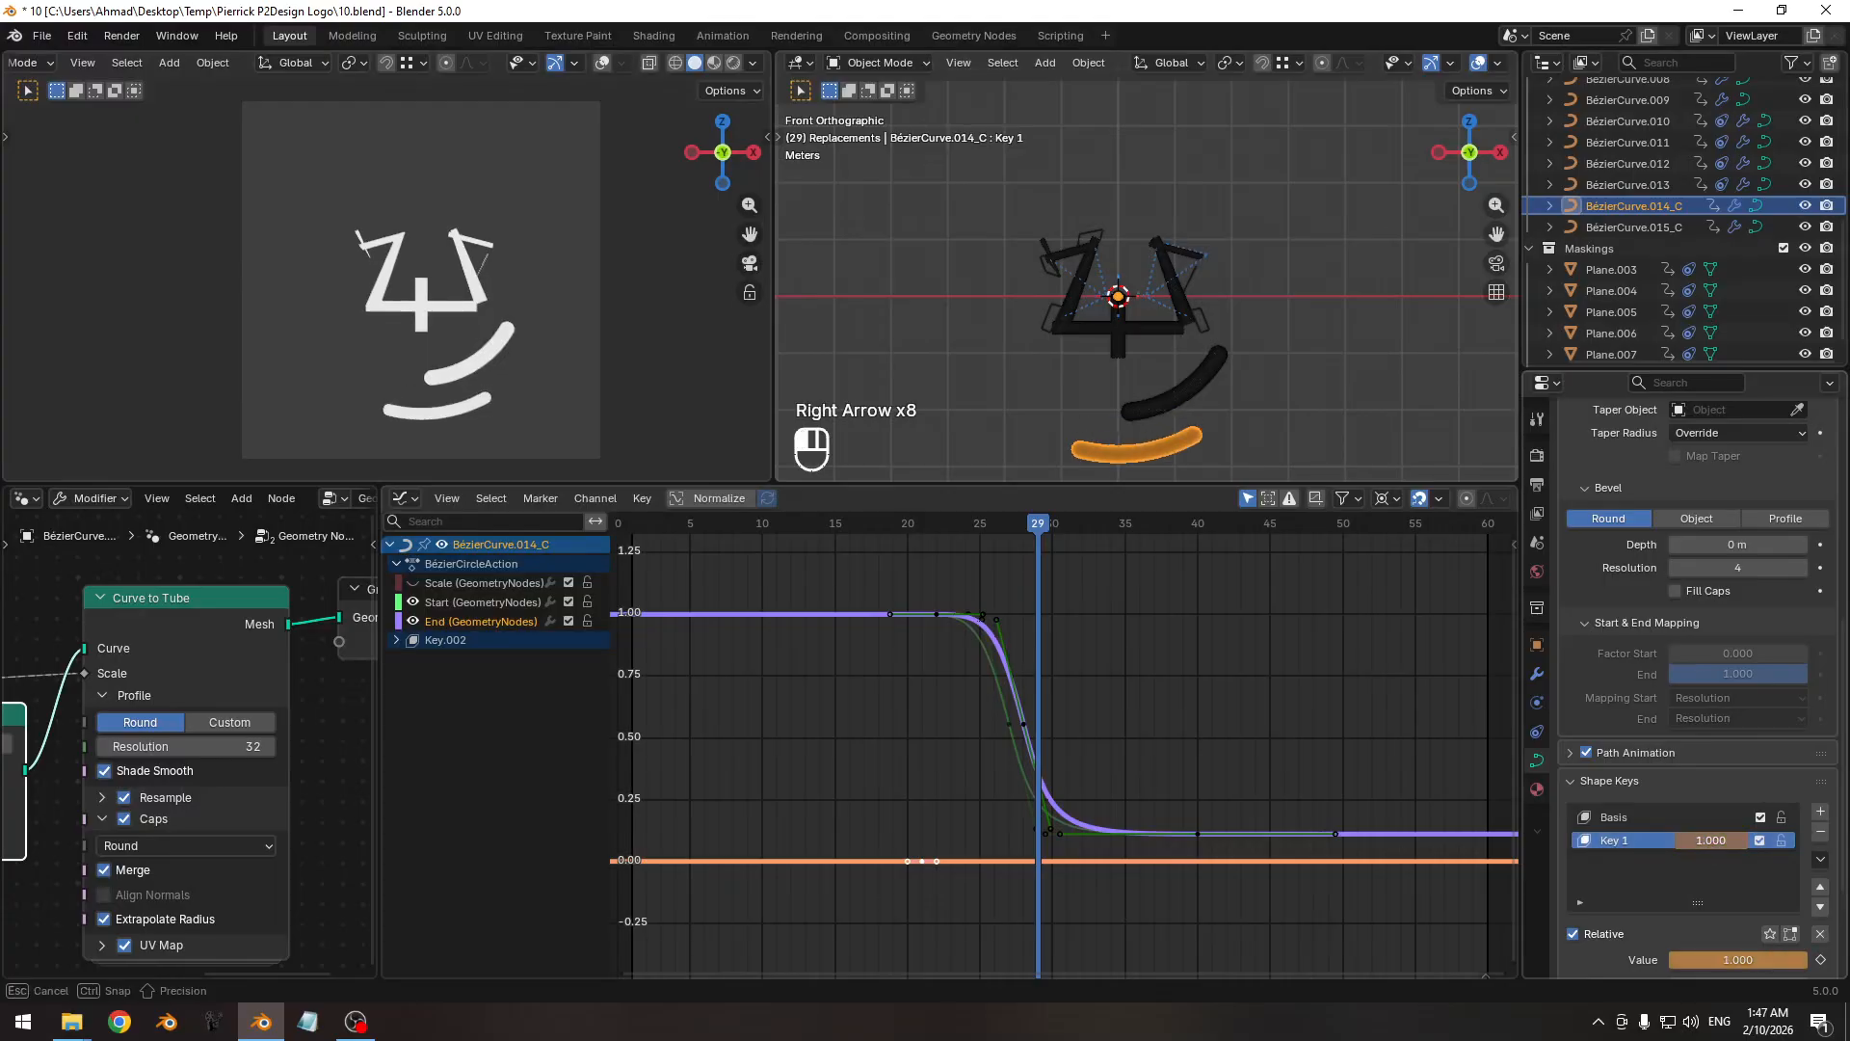
key("i")
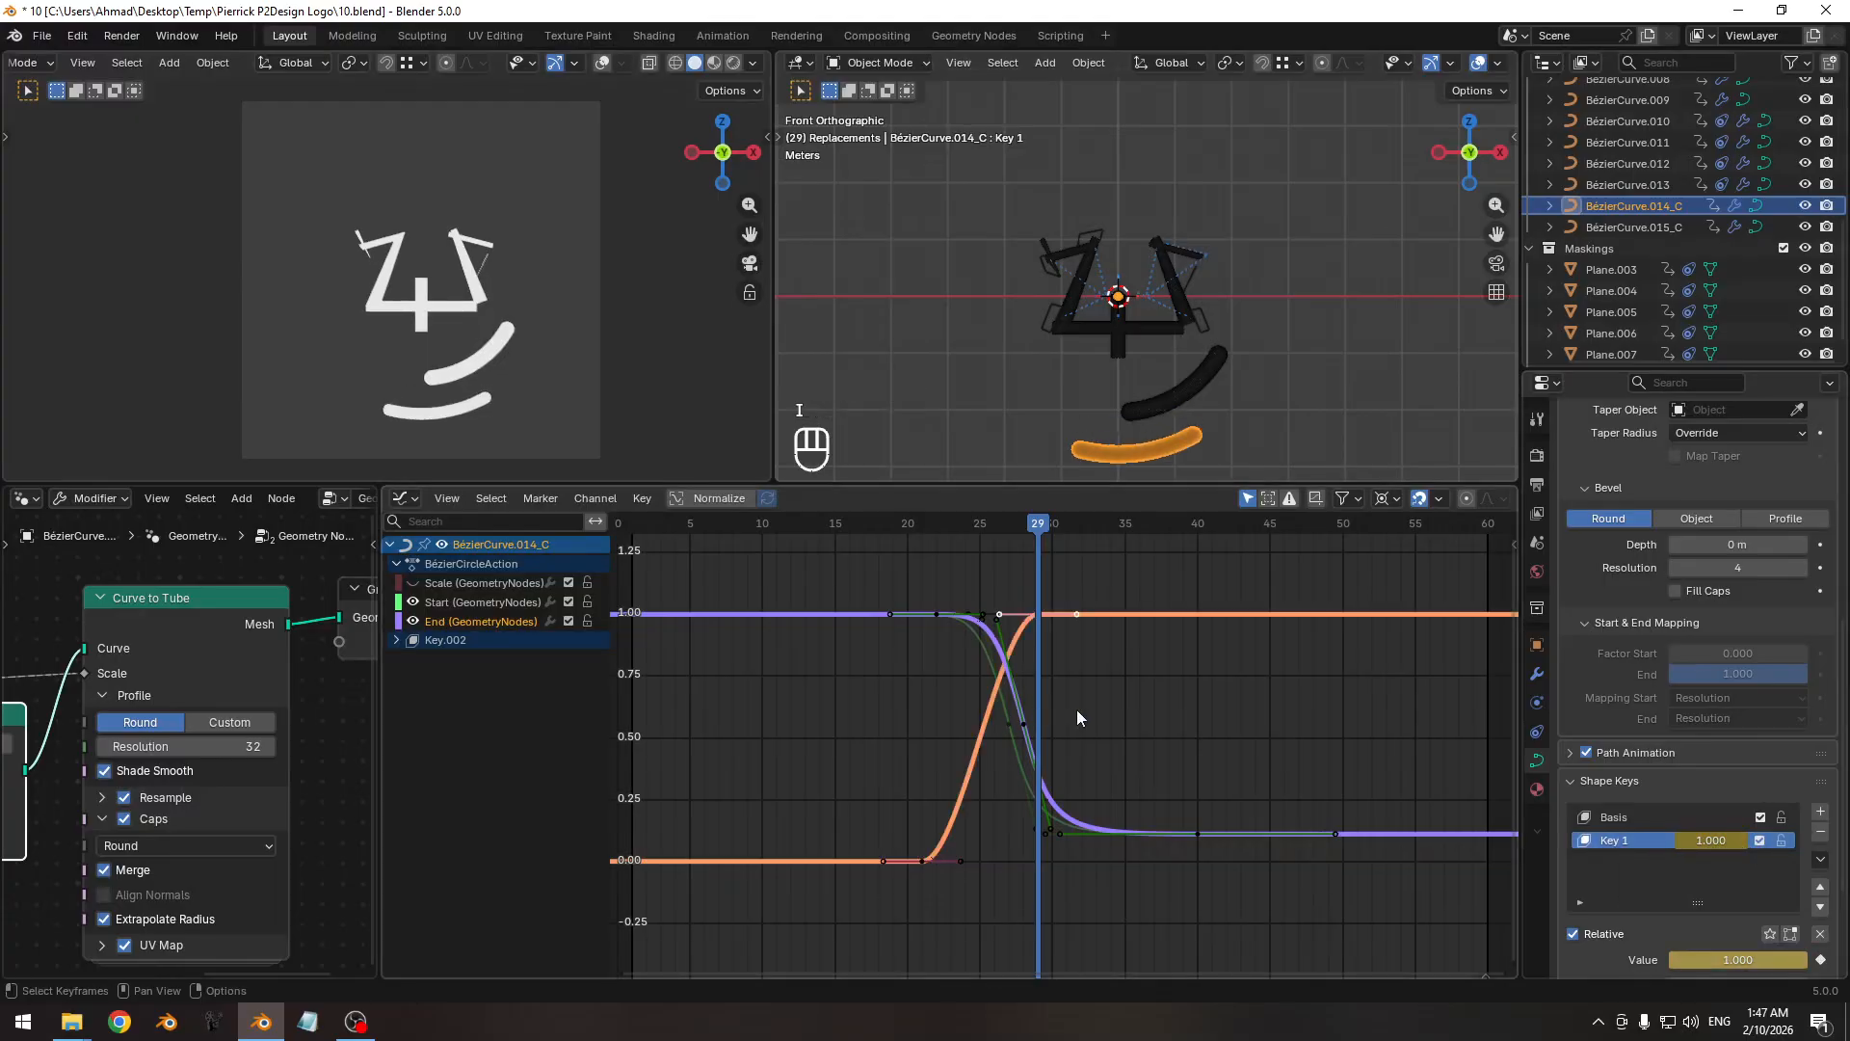
Hide the Key 1 value curve in the Graph Editor.
left_click(956, 732)
left_click(980, 757)
key("h")
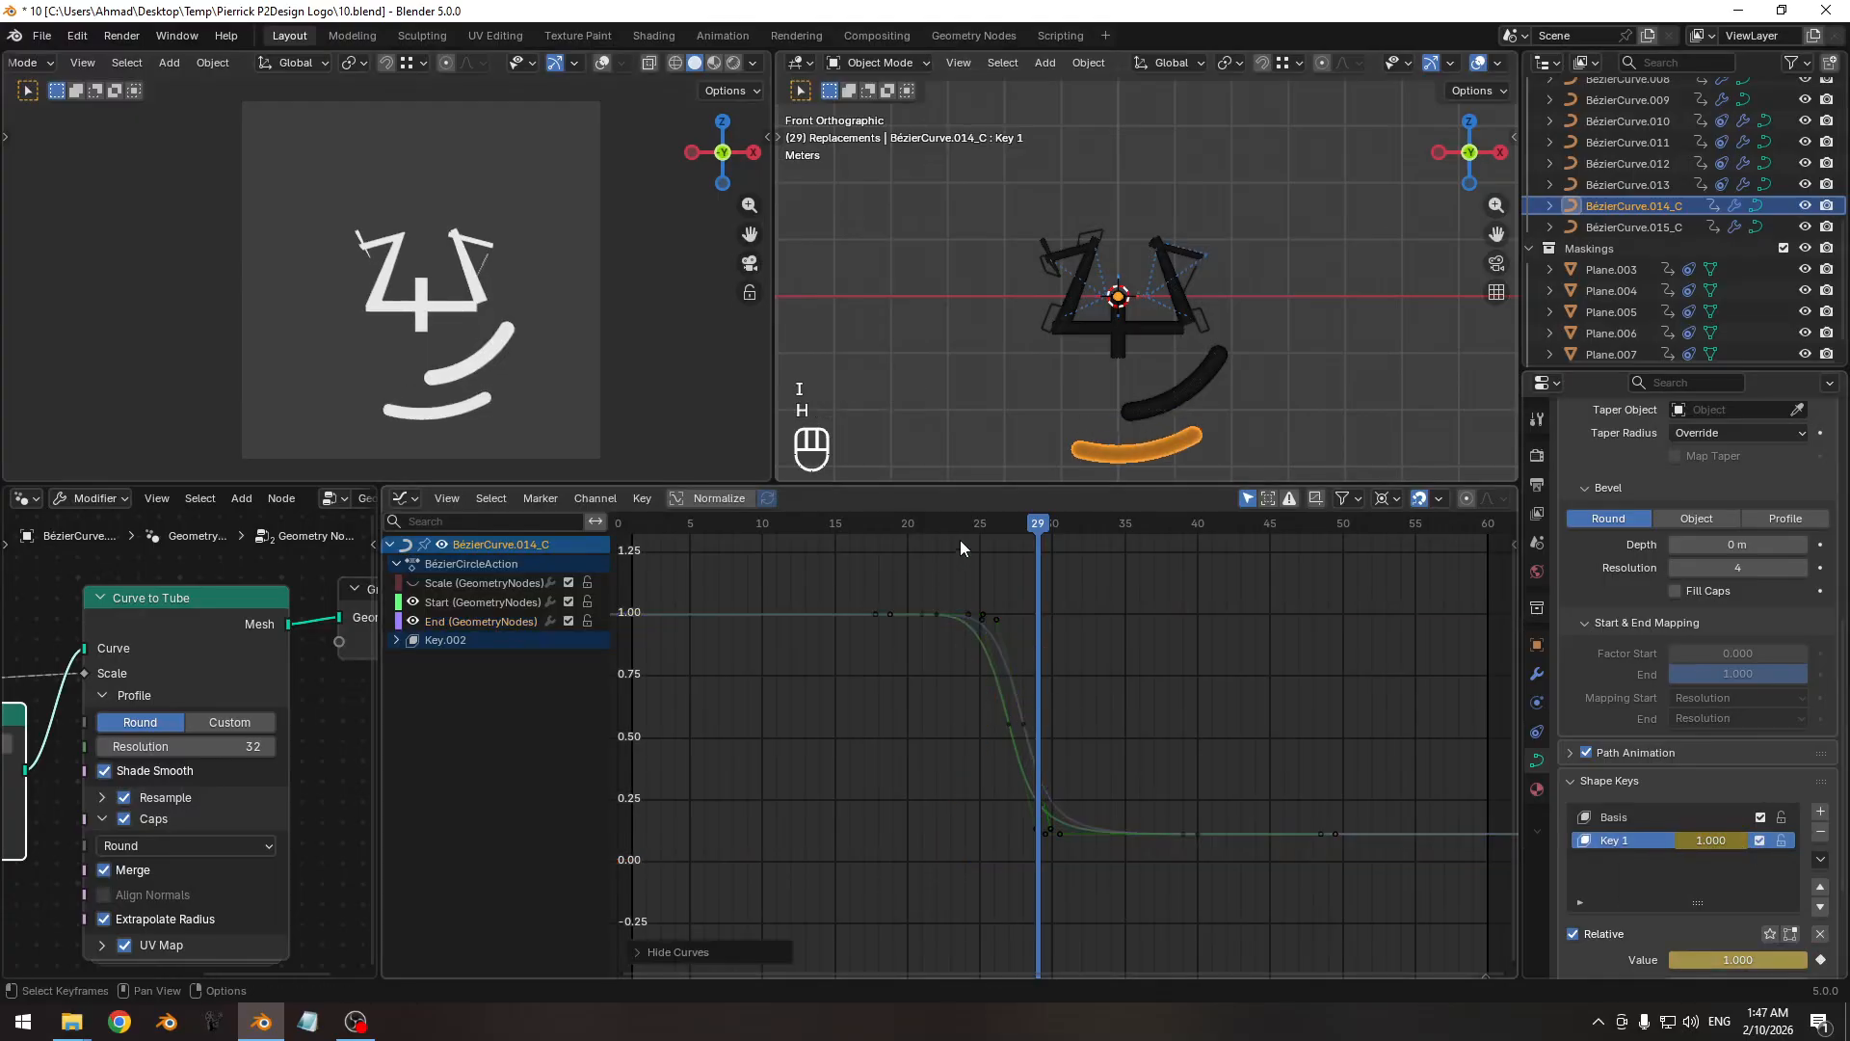
Play back the animation to review the arc's new outward growth, and save the file.
left_click_drag(960, 540, 925, 610)
key("space")
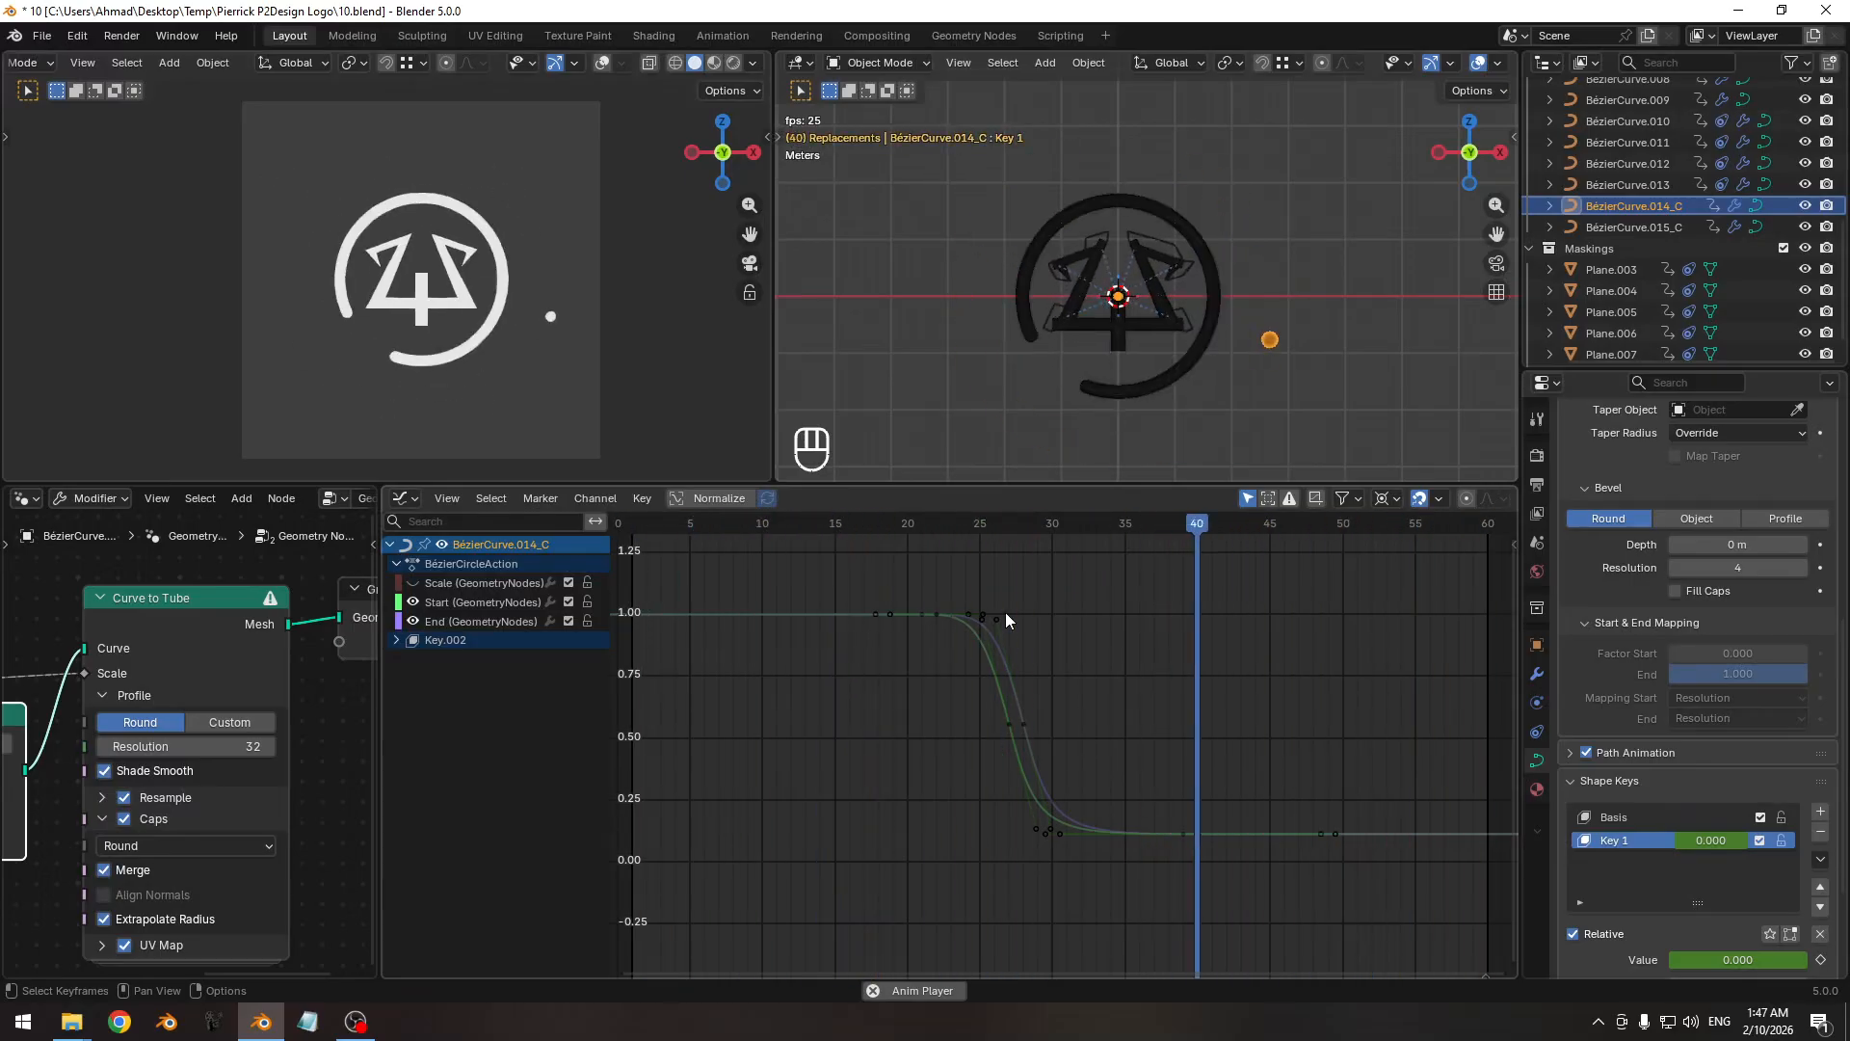
key("space")
key("ctrl+s")
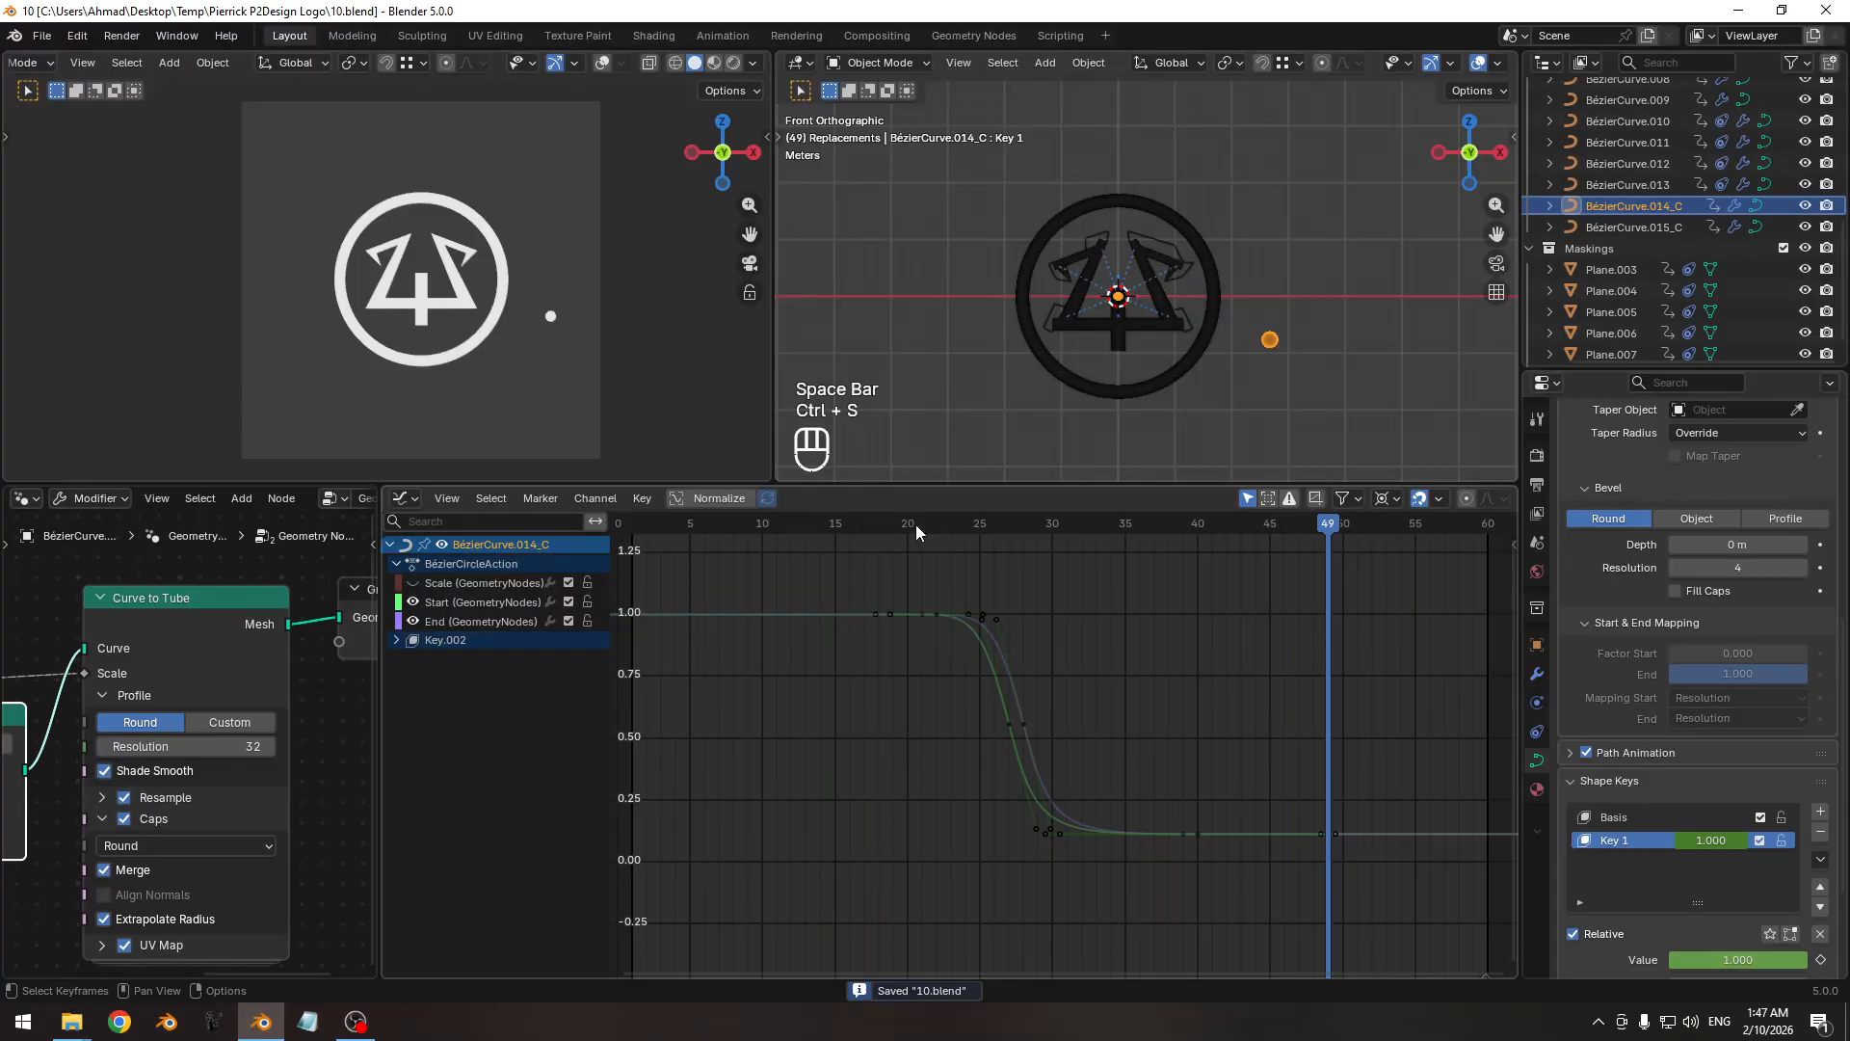
Show the arc's Geometry Nodes settings and isolate the Scale curve in the Graph Editor.
left_click_drag(915, 524, 1049, 534)
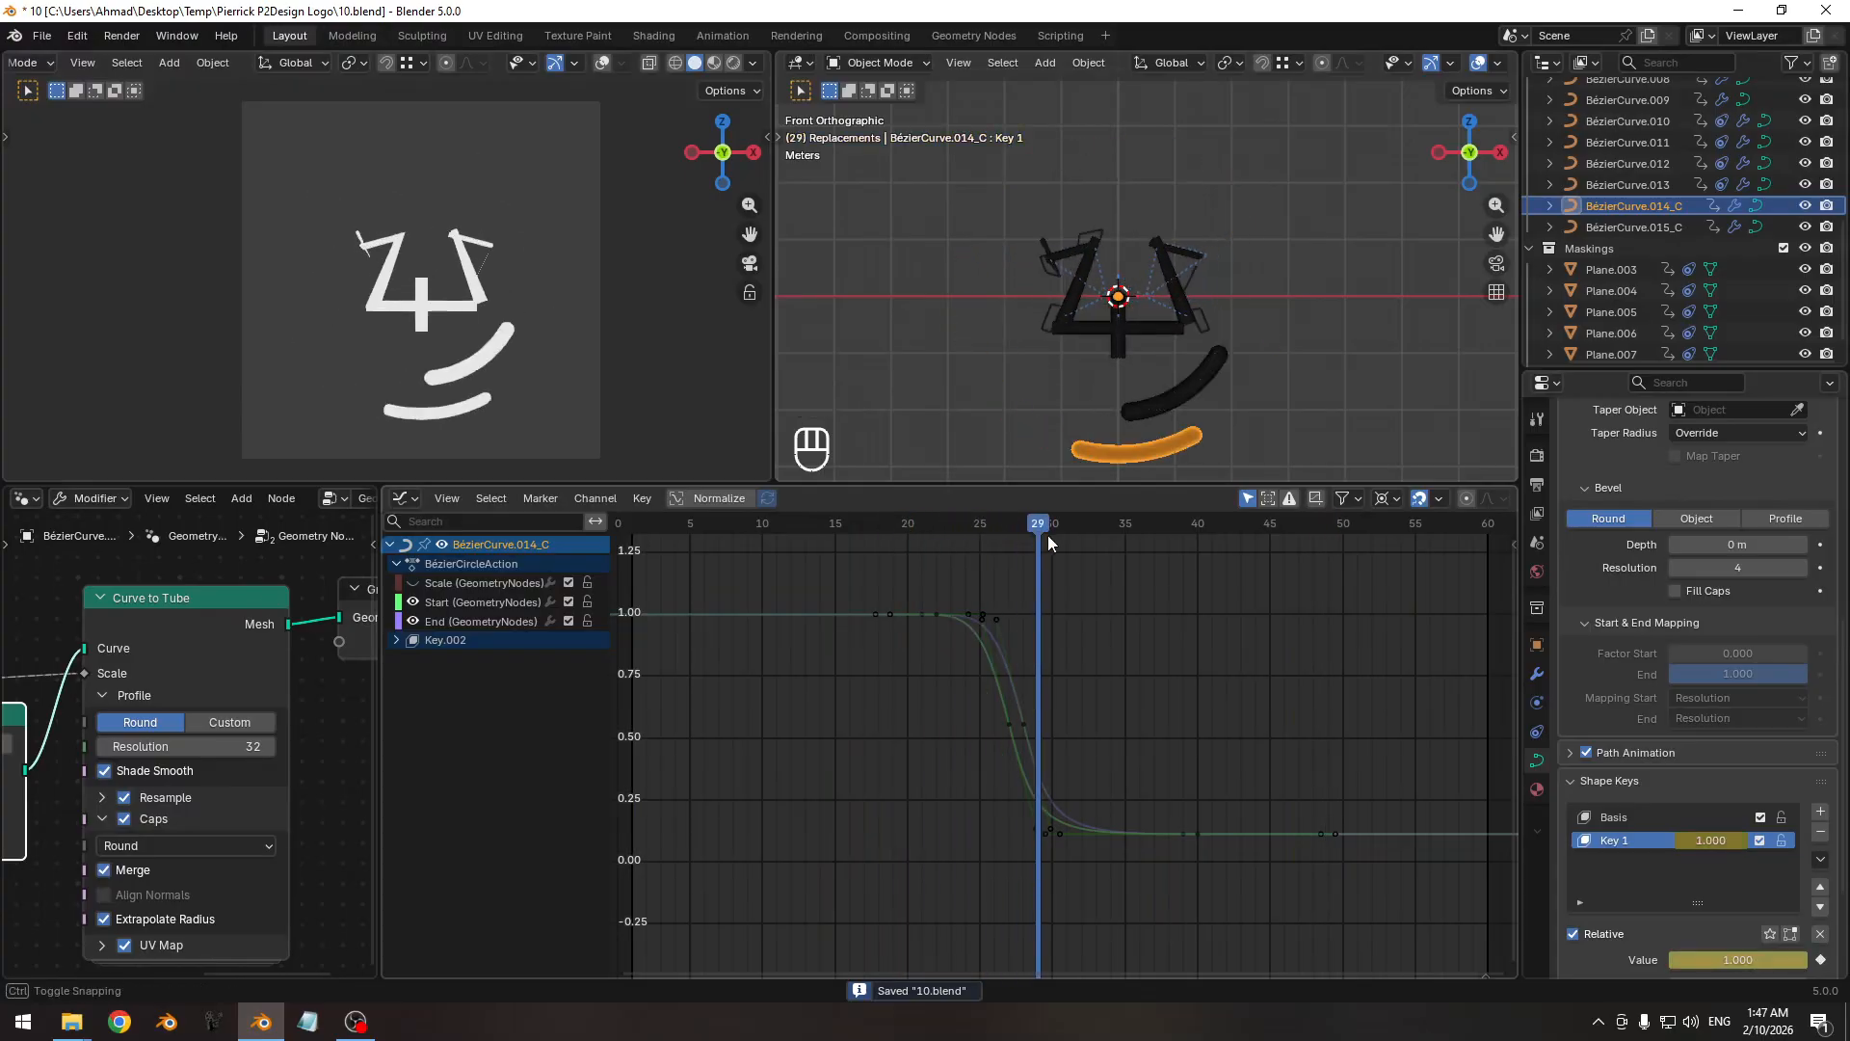
left_click(1536, 674)
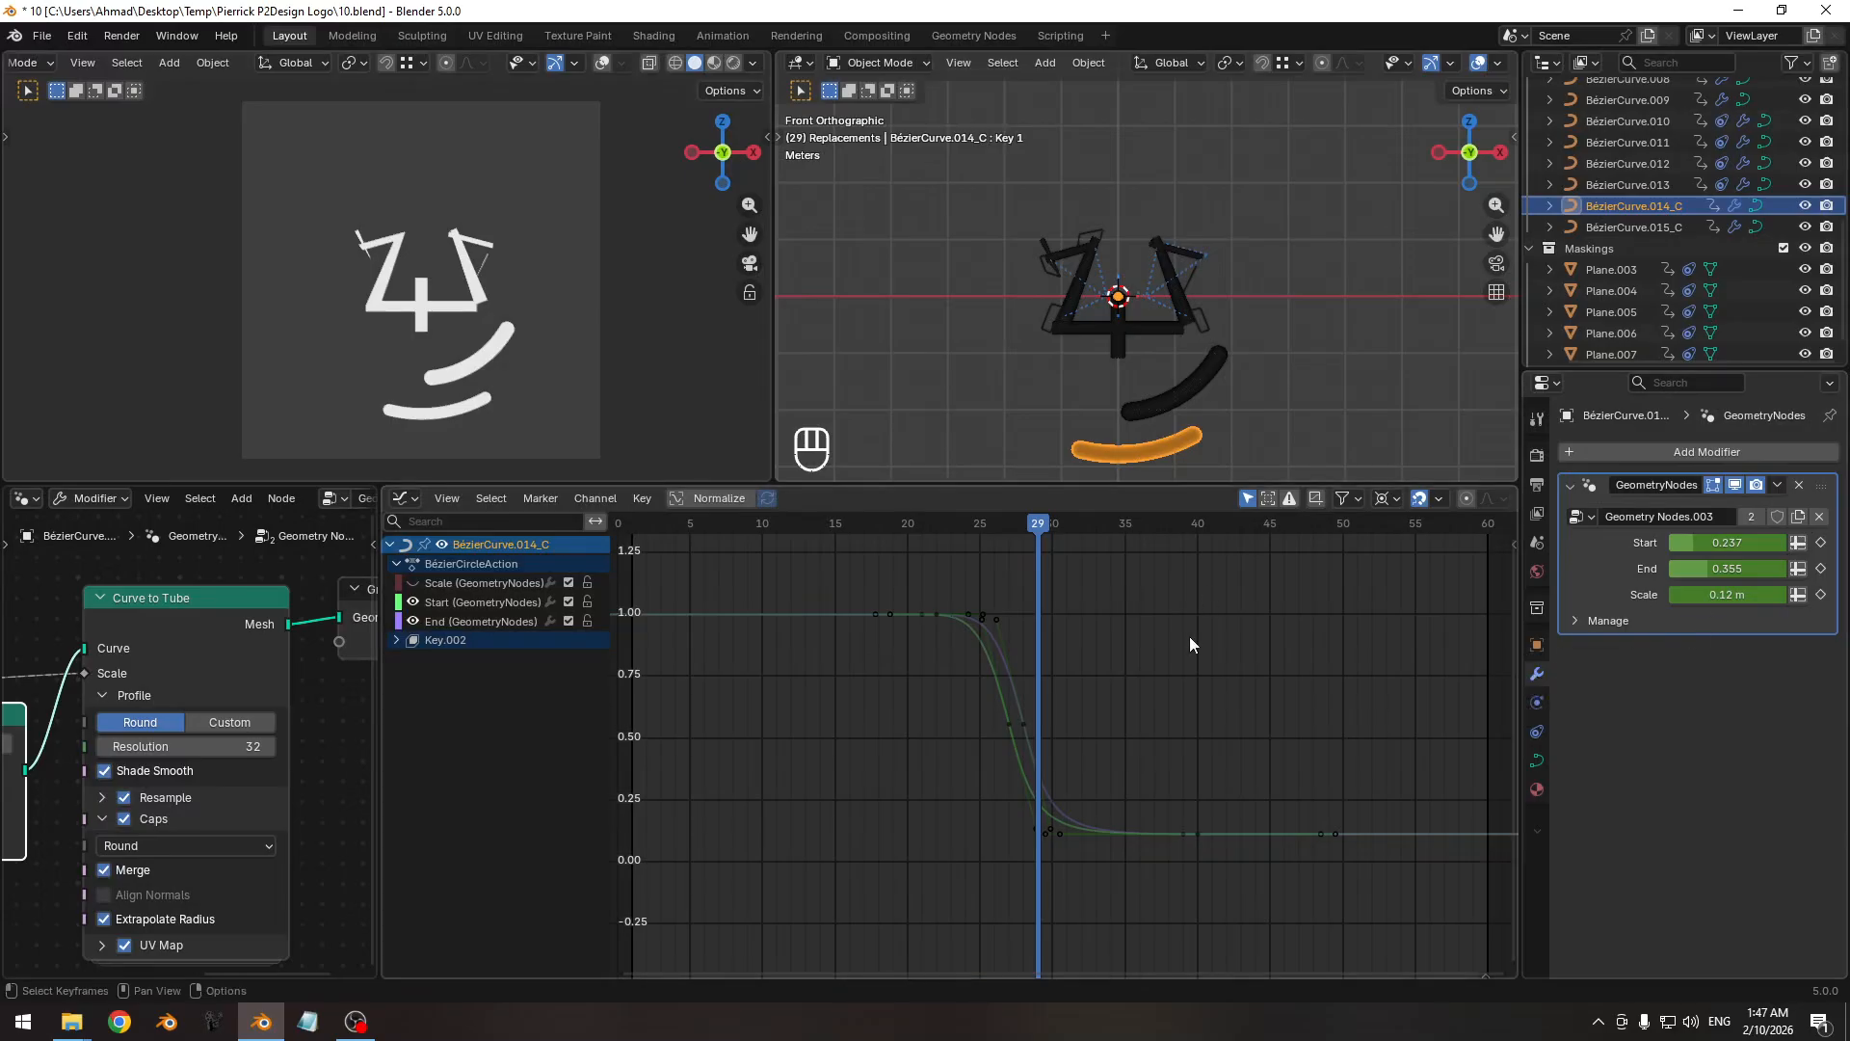
middle_click_drag(992, 659, 963, 662, "ctrl")
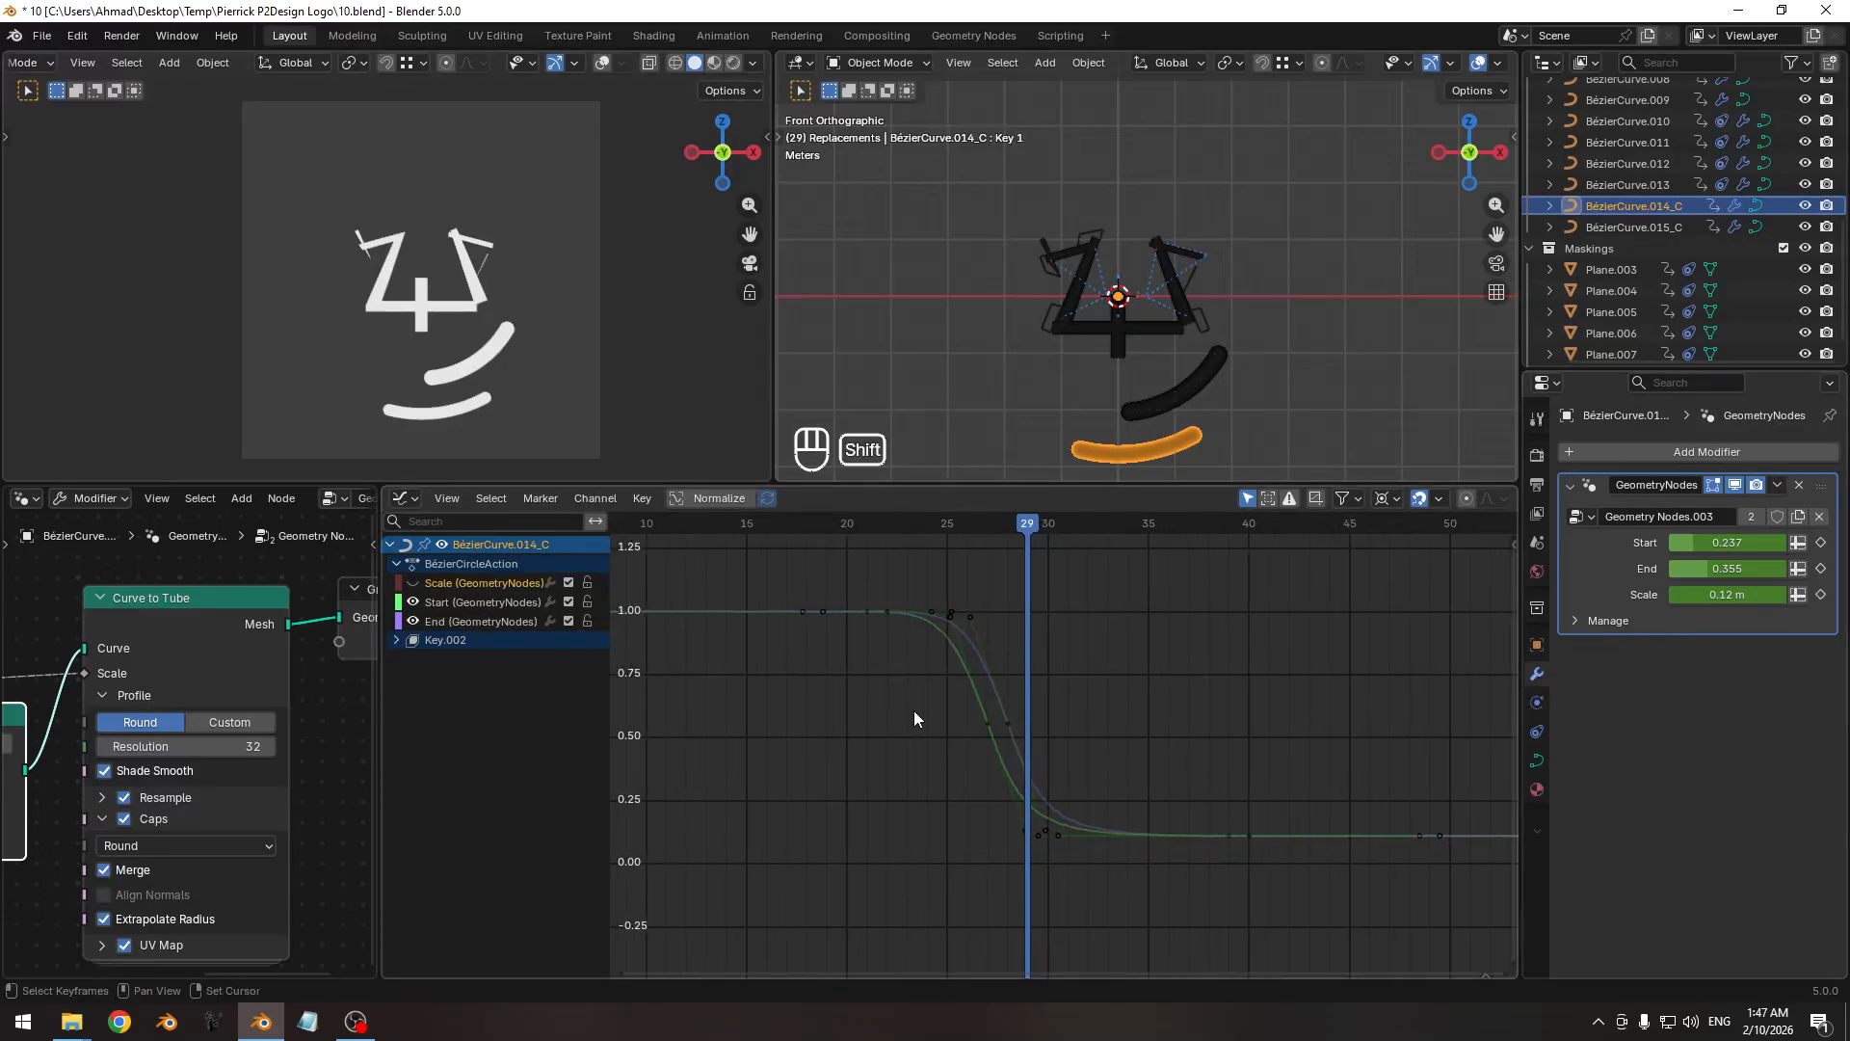
key("shift+h")
middle_click_drag(993, 785, 1088, 720, "ctrl")
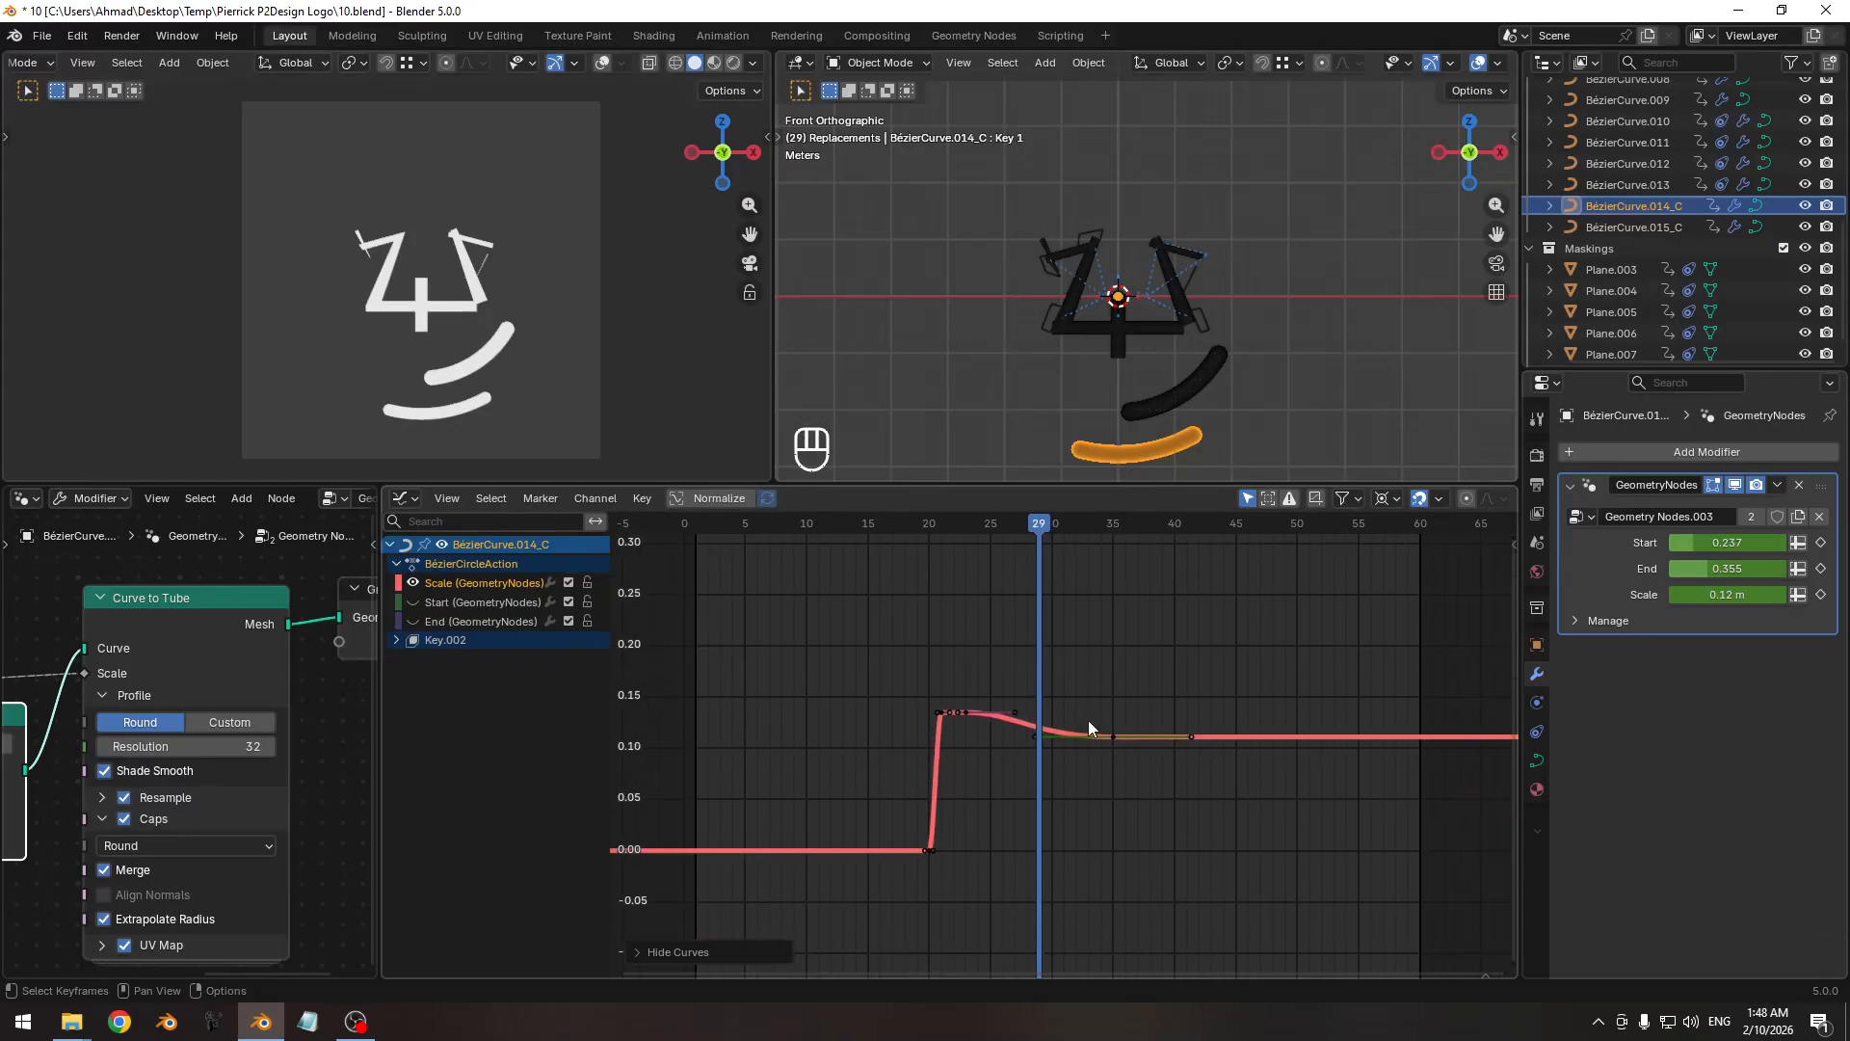
middle_click_drag(1089, 720, 1124, 719, "ctrl")
Copy the first, zero-value Scale keyframe and paste it at frame 35.
left_click_drag(1048, 534, 1084, 522)
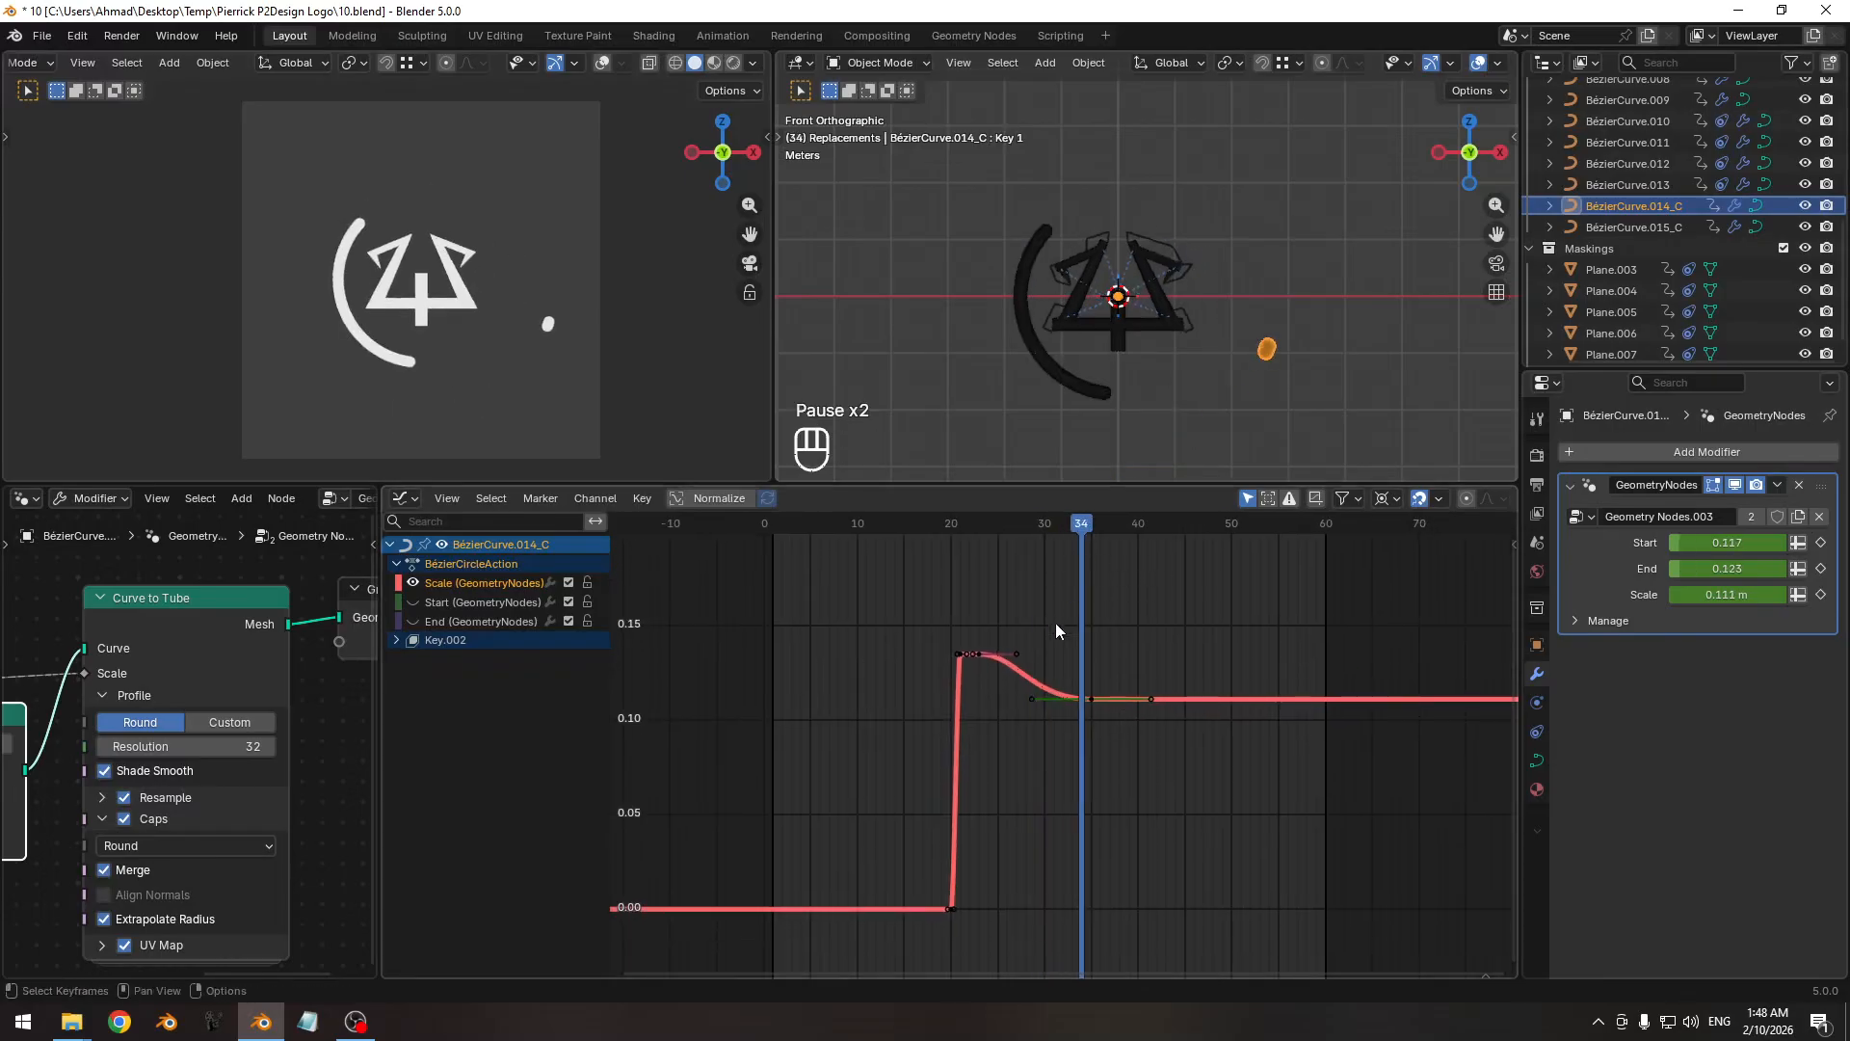
middle_click_drag(1055, 623, 1090, 653, "ctrl")
mouse_move(1060, 524)
left_mouse_down()
mouse_move(949, 524)
mouse_move(1068, 534)
left_mouse_up()
left_click_drag(858, 842, 997, 923)
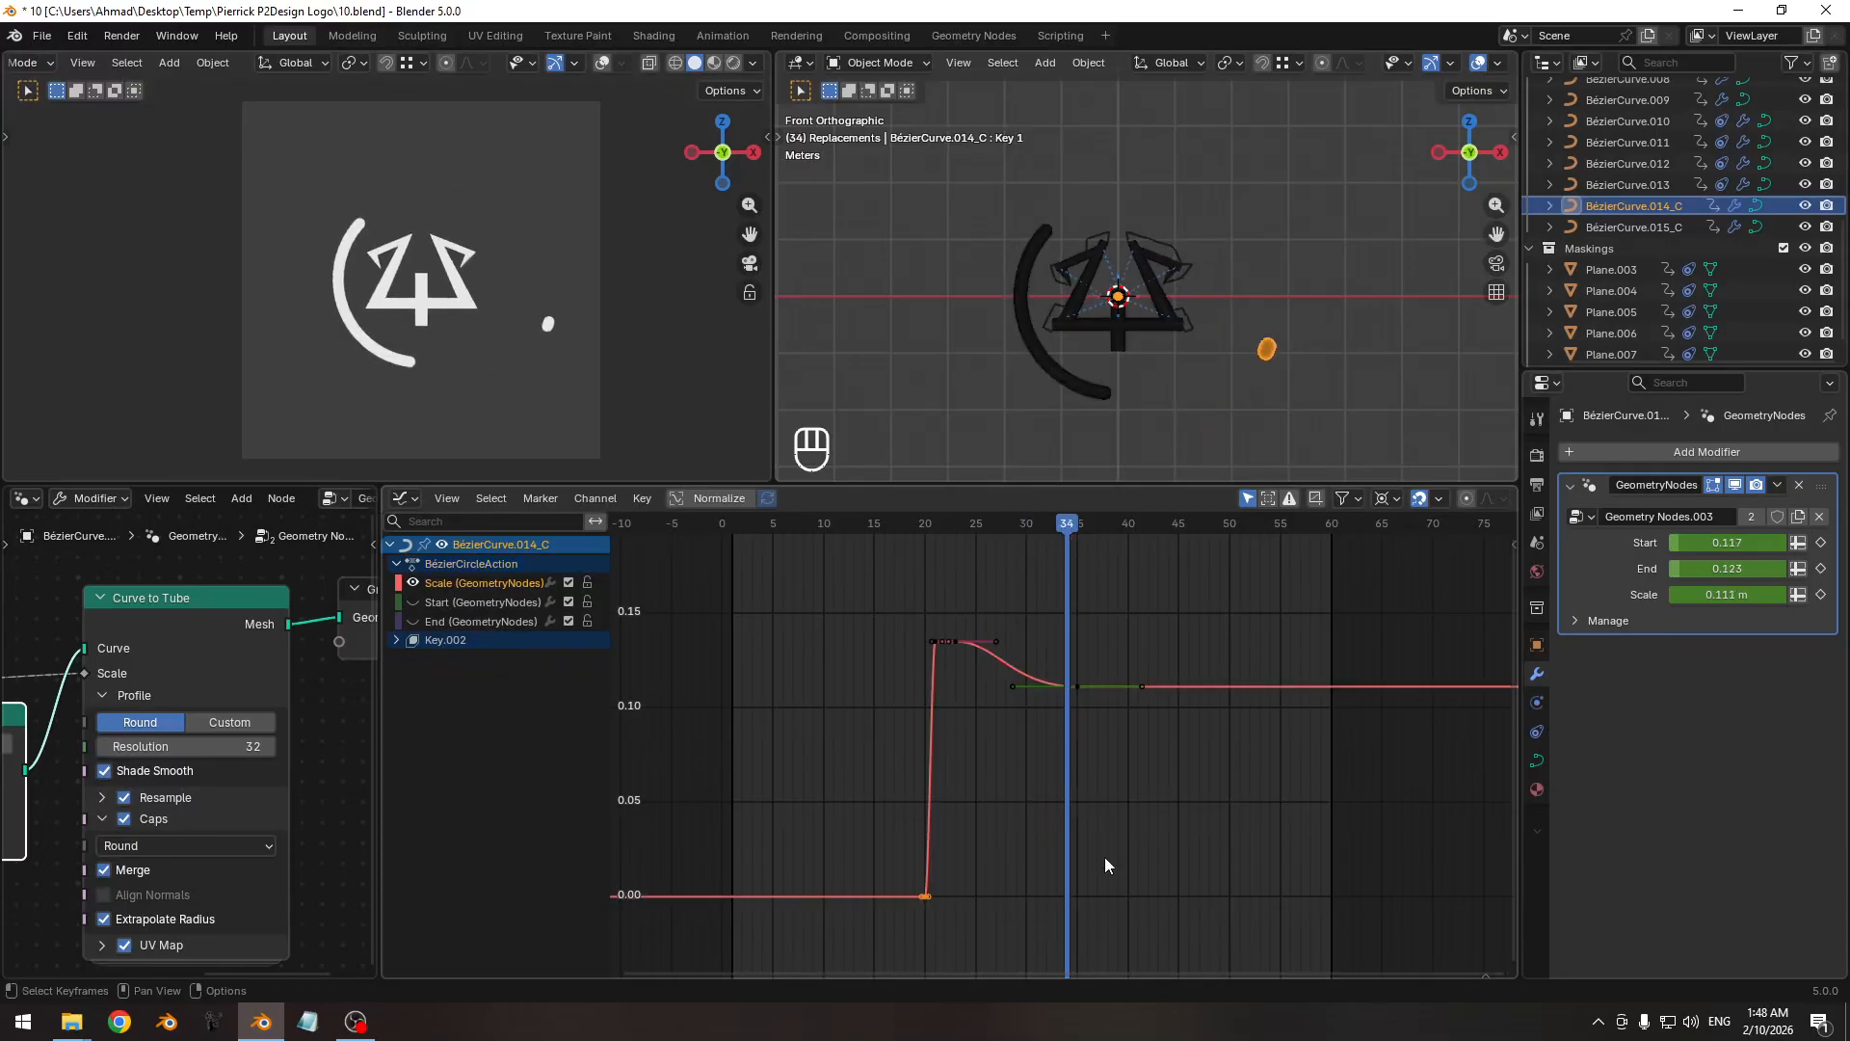
key("ctrl+c")
key("ctrl+v")
key("ctrl+z")
key("Right")
key("ctrl+c")
key("ctrl+v")
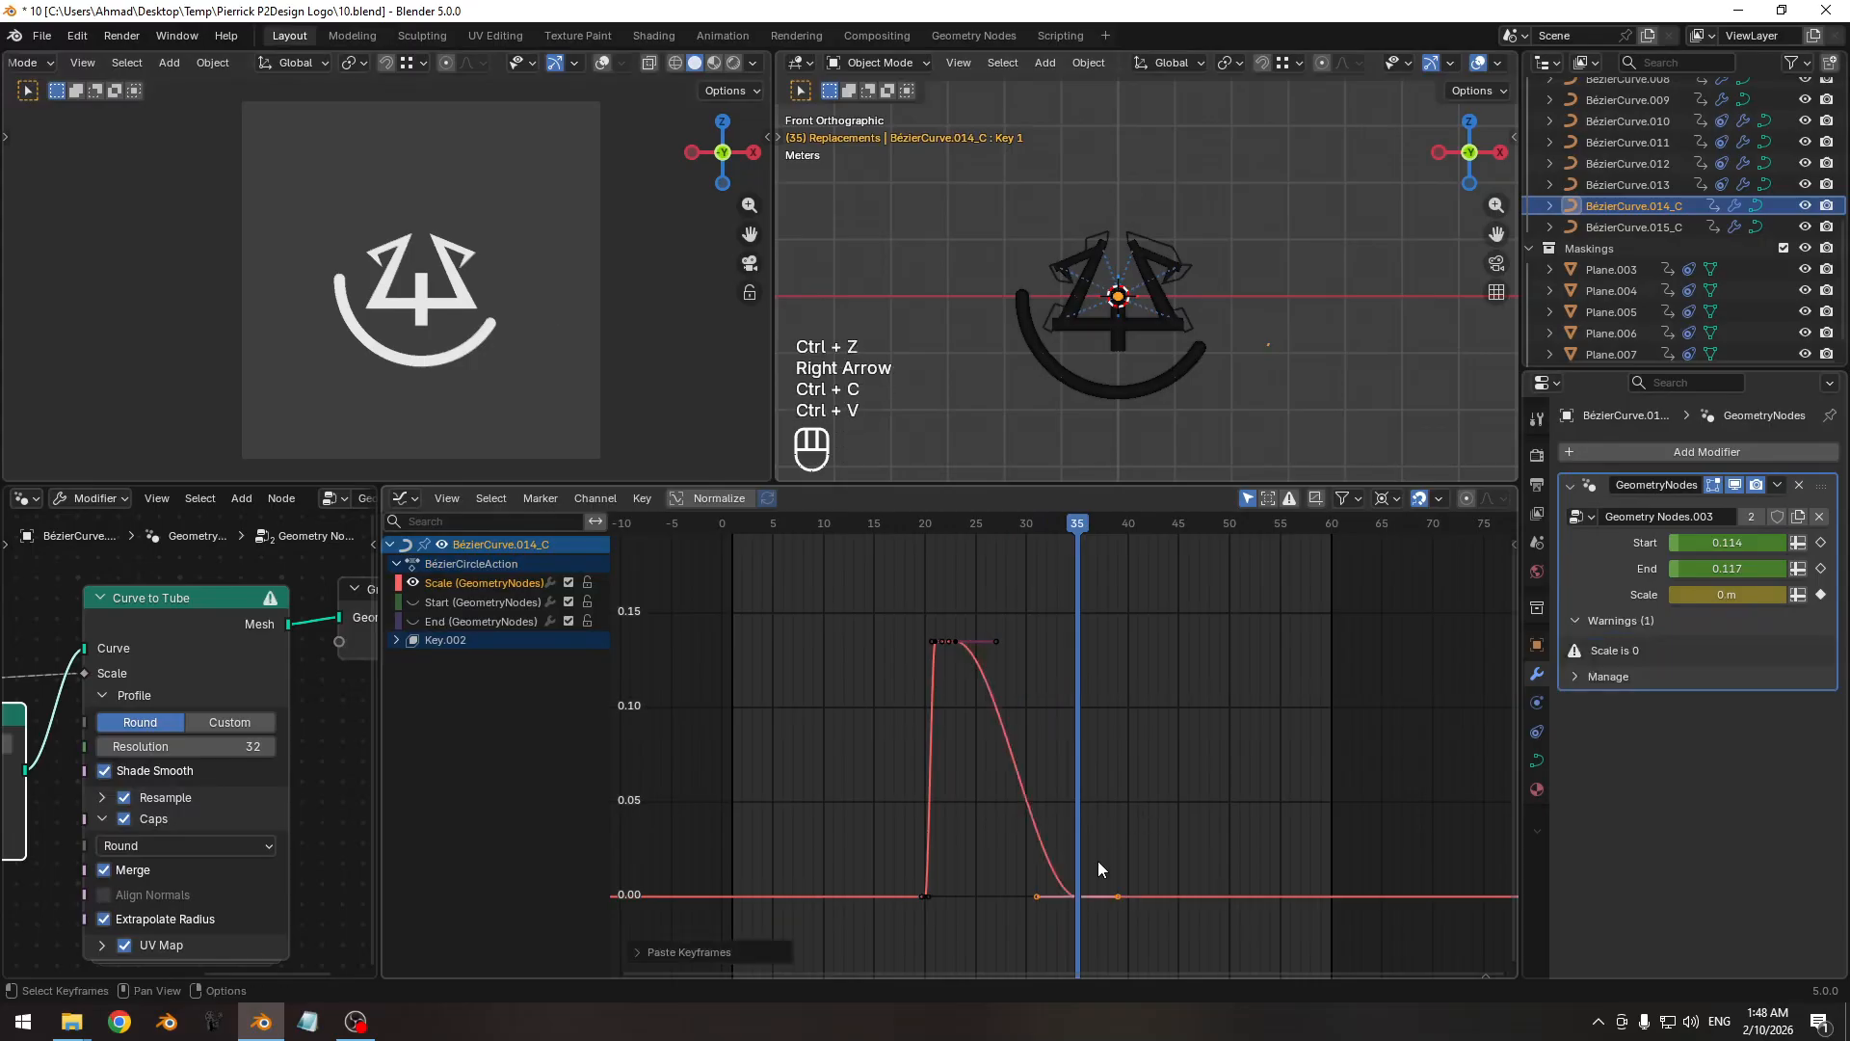
Set the Scale keyframe at frame 35 to Auto Clamped handles and play back the arc's shrinking.
left_click(1073, 894)
key("v")
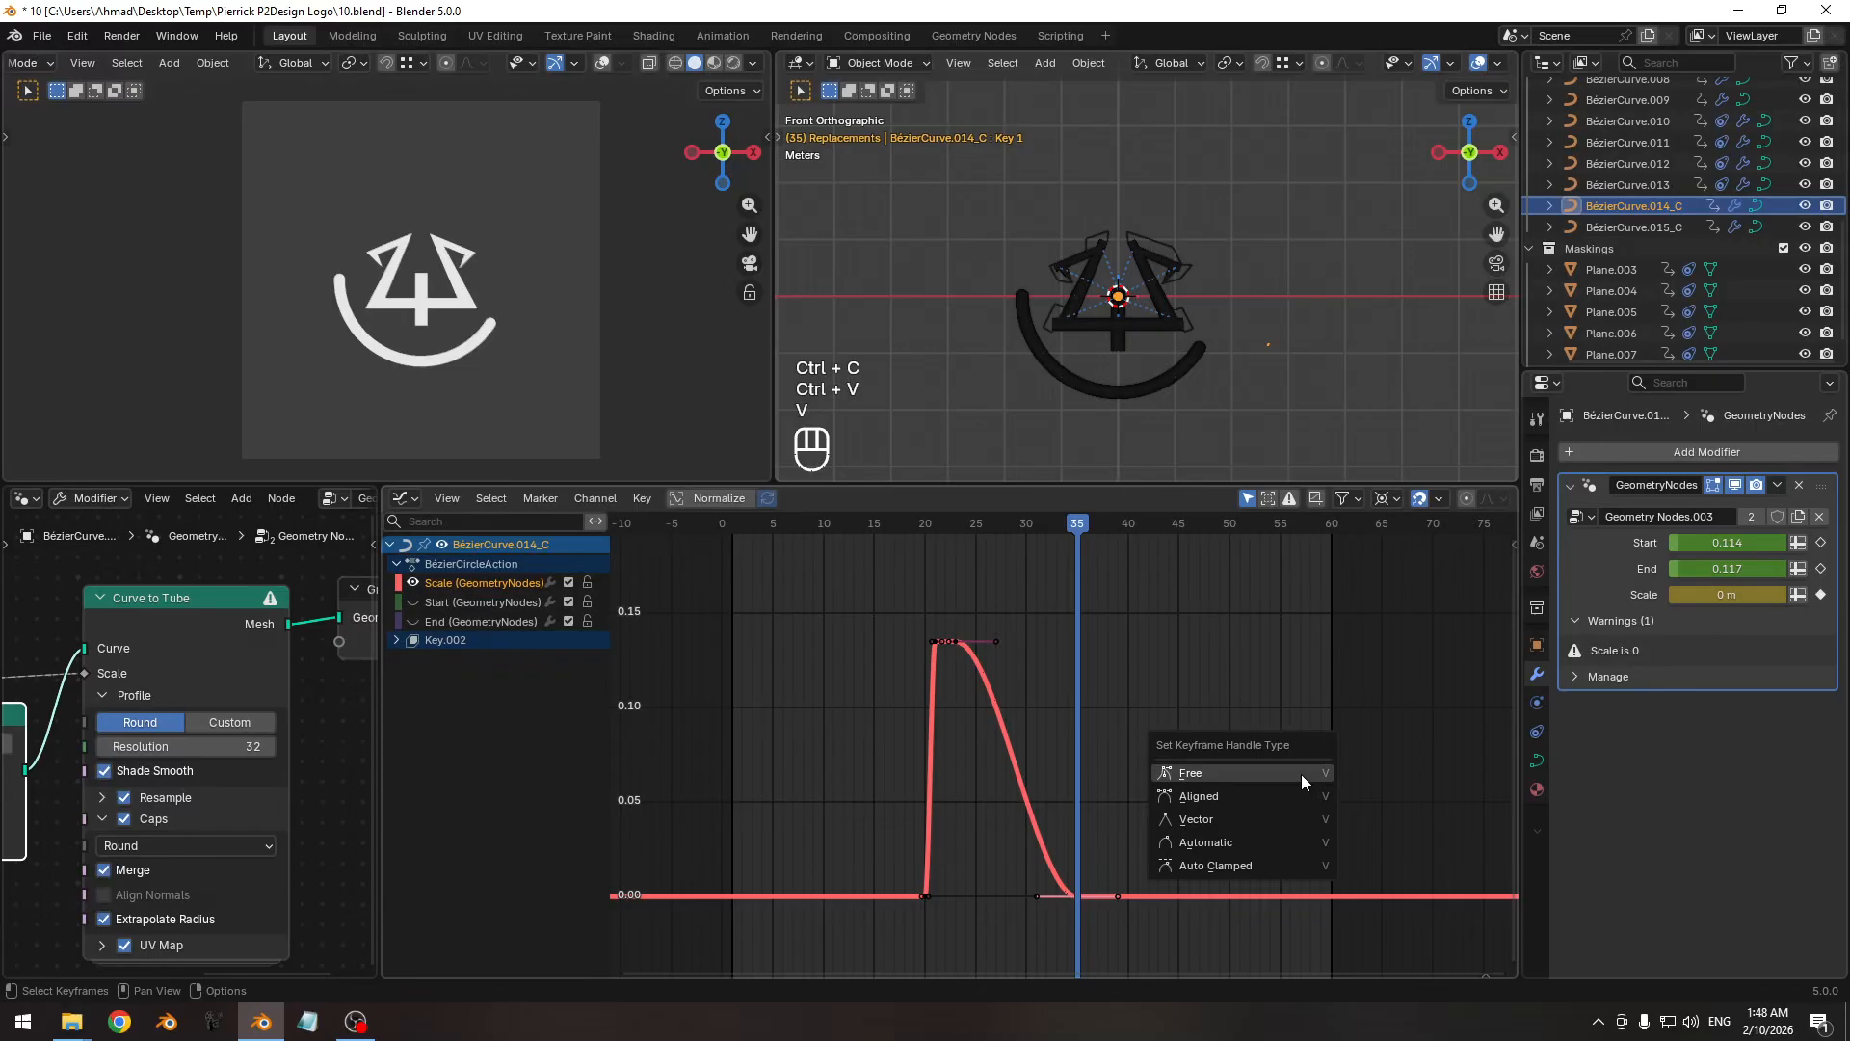
left_click(1278, 866)
middle_click_drag(969, 769, 1071, 795, "ctrl")
middle_click_drag(1072, 795, 1052, 793, "ctrl")
left_click_drag(983, 525, 1132, 627)
key("space")
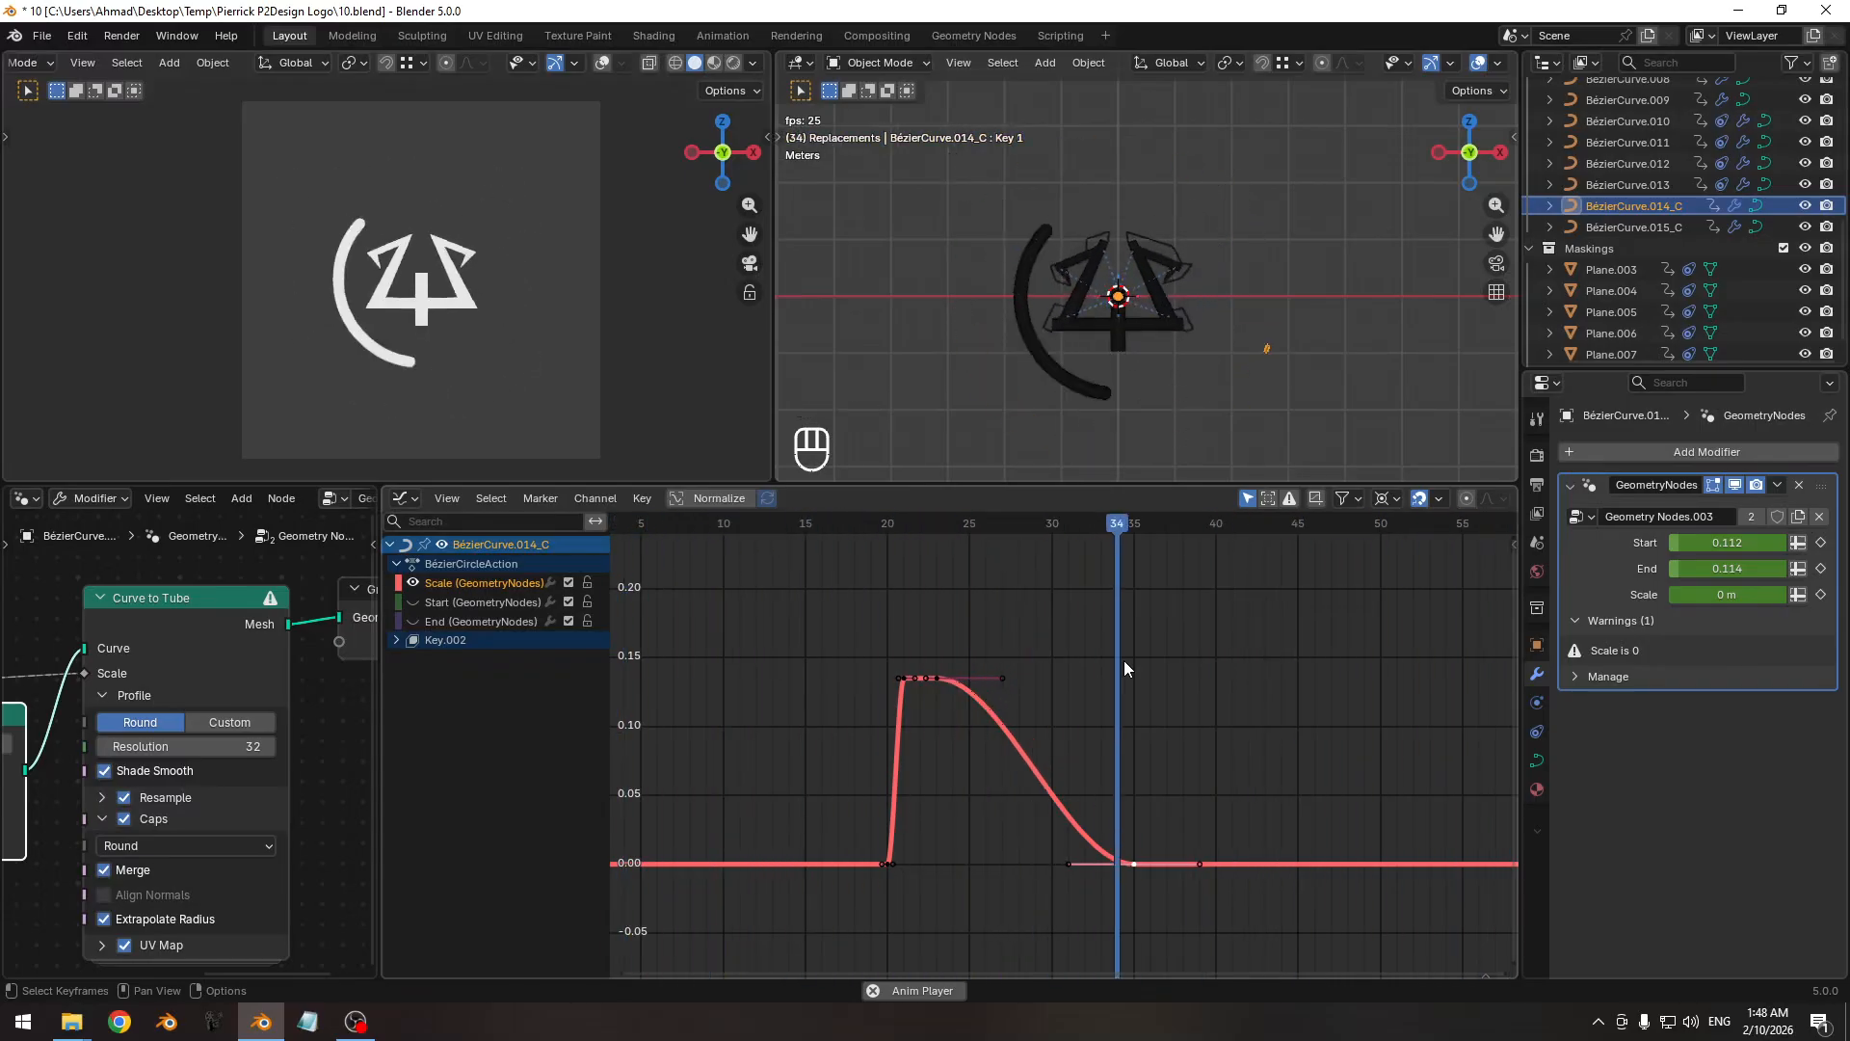
key("space")
Hide the Scale curve and show the Start and End curves together.
left_click(414, 582)
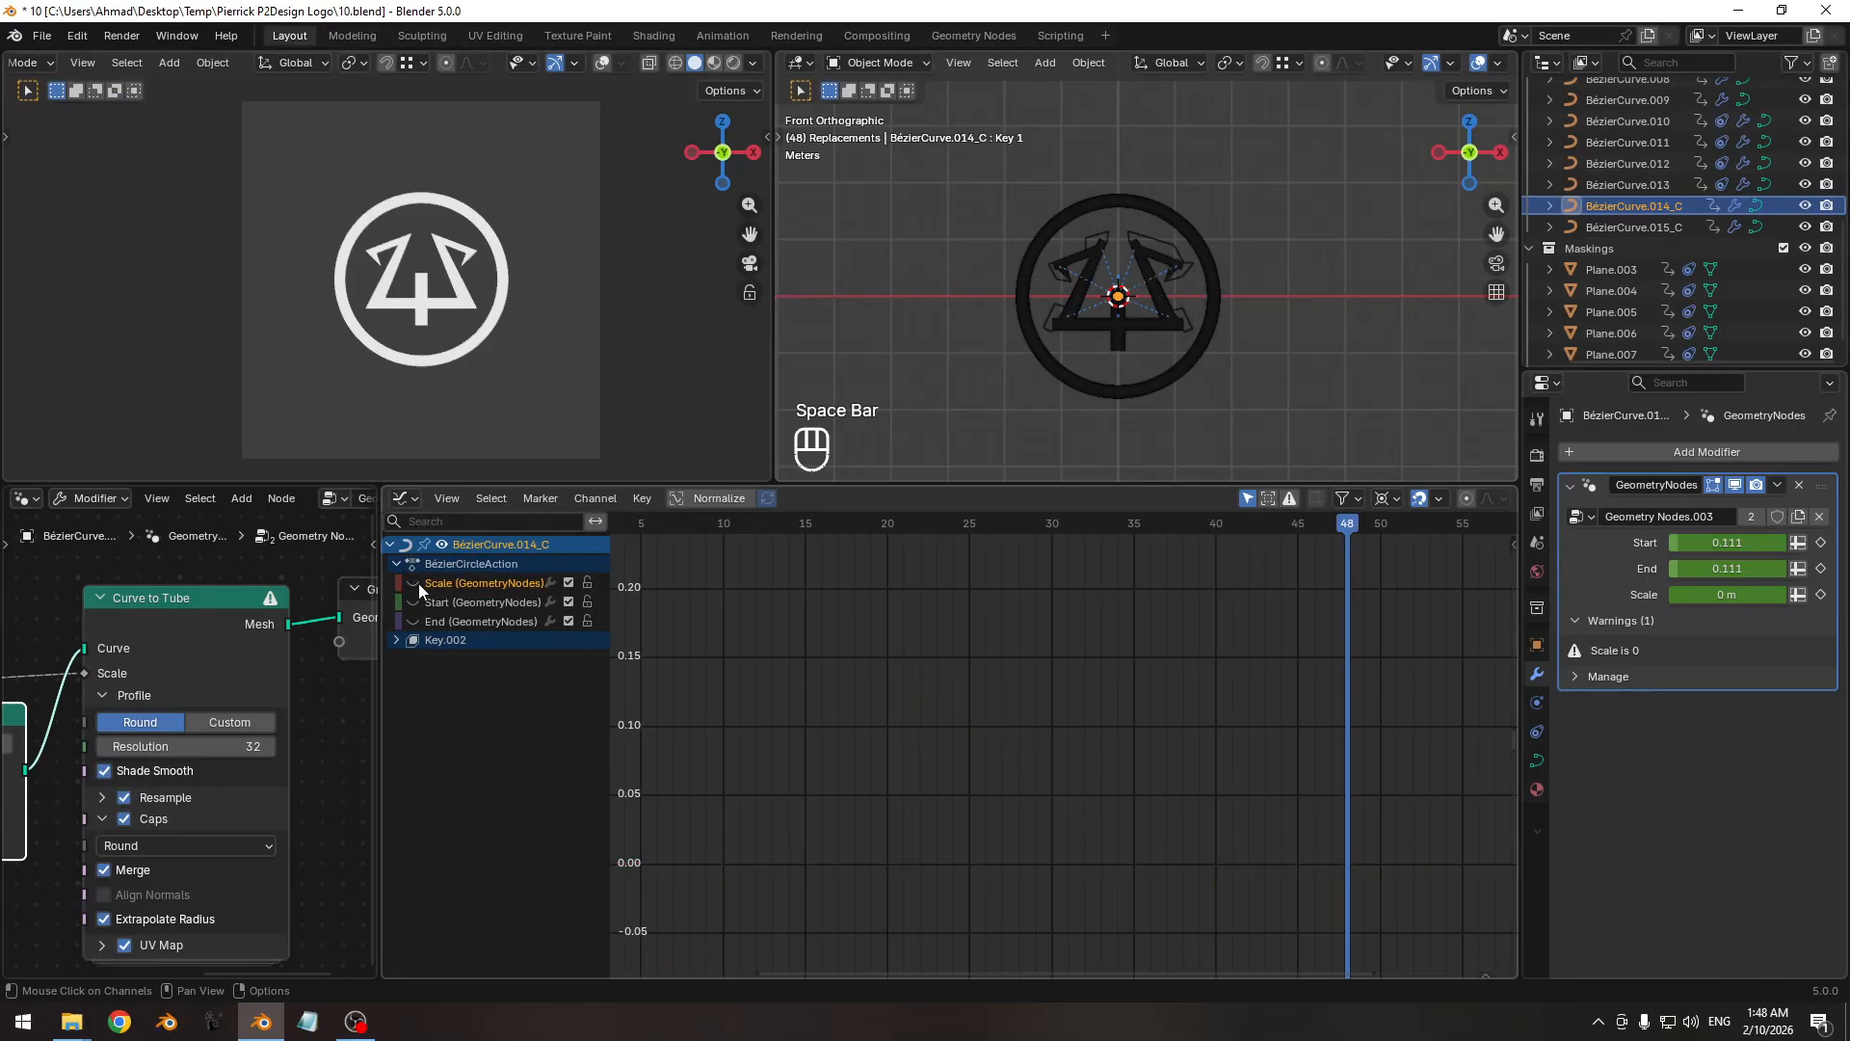
left_click(452, 602)
left_click(457, 621, "shift")
middle_click_drag(986, 675, 996, 776, "ctrl")
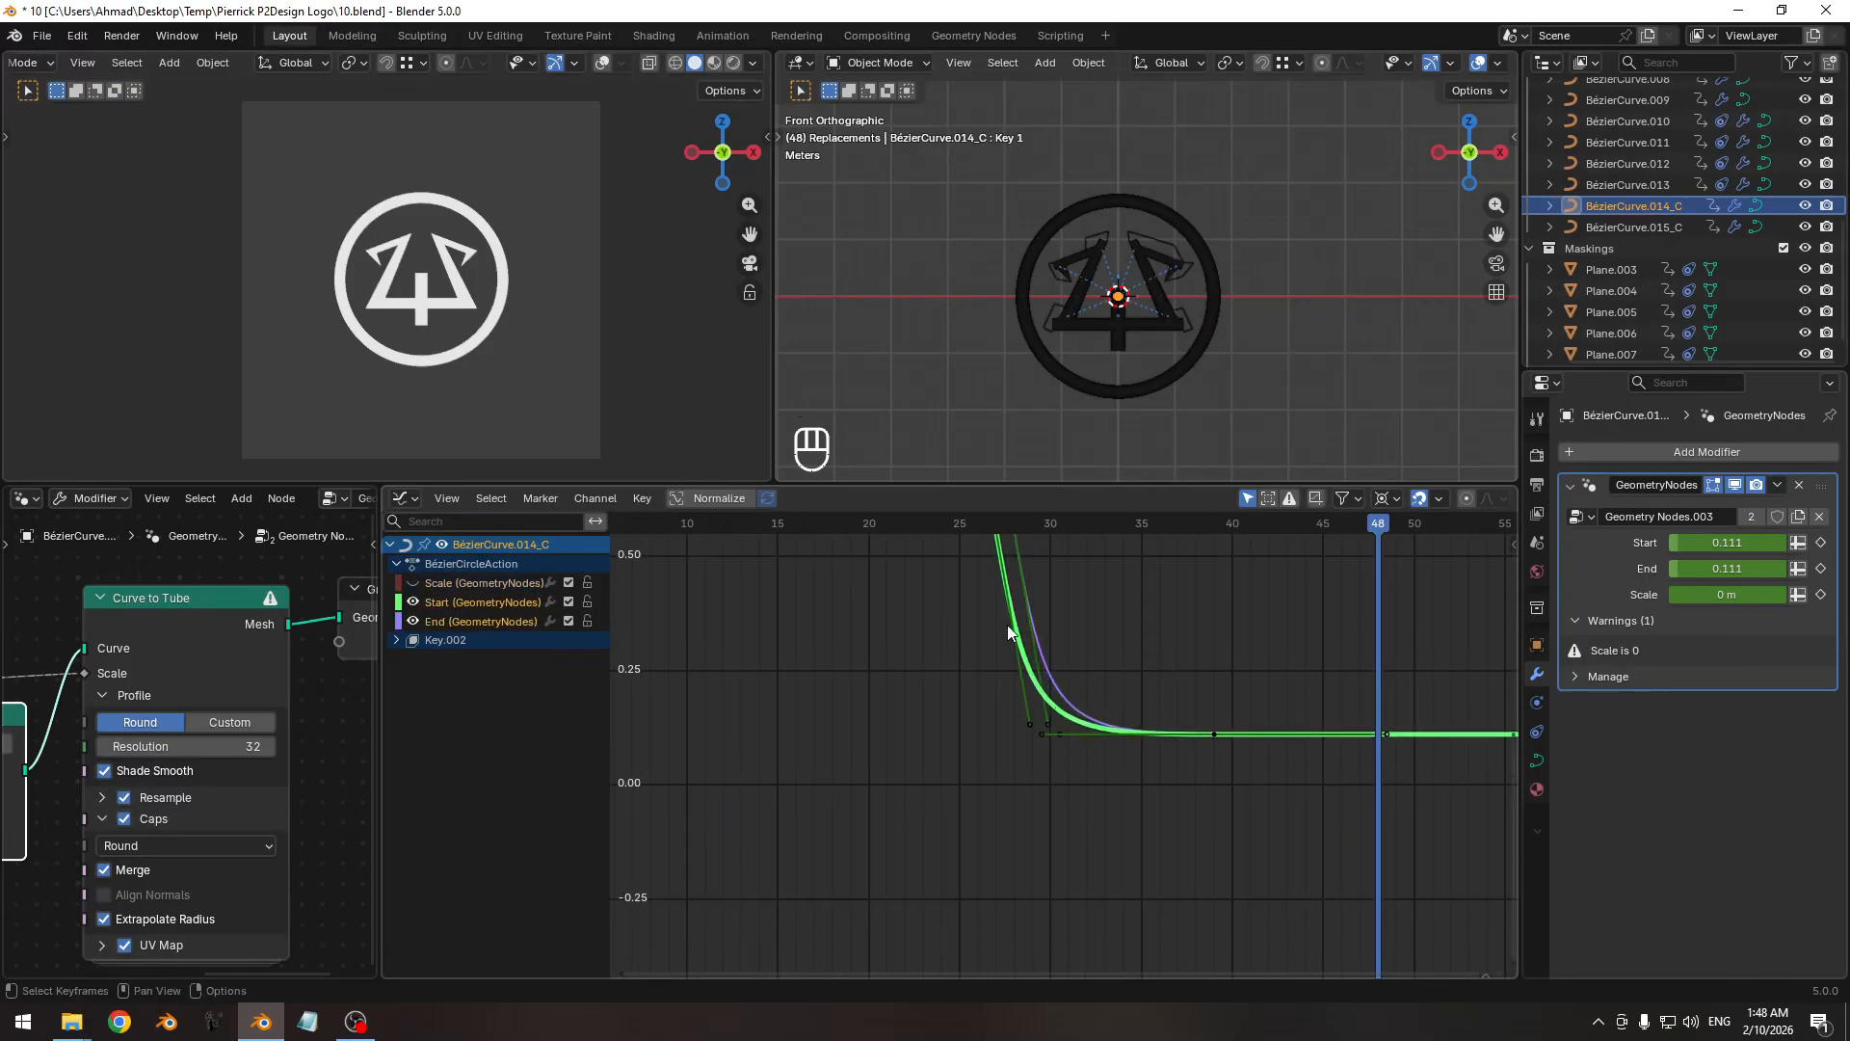
Snap the 2D cursor to the value of the first Start keyframe.
middle_click_drag(1010, 628, 1048, 755)
key("a")
middle_click_drag(1039, 665, 898, 633, "ctrl")
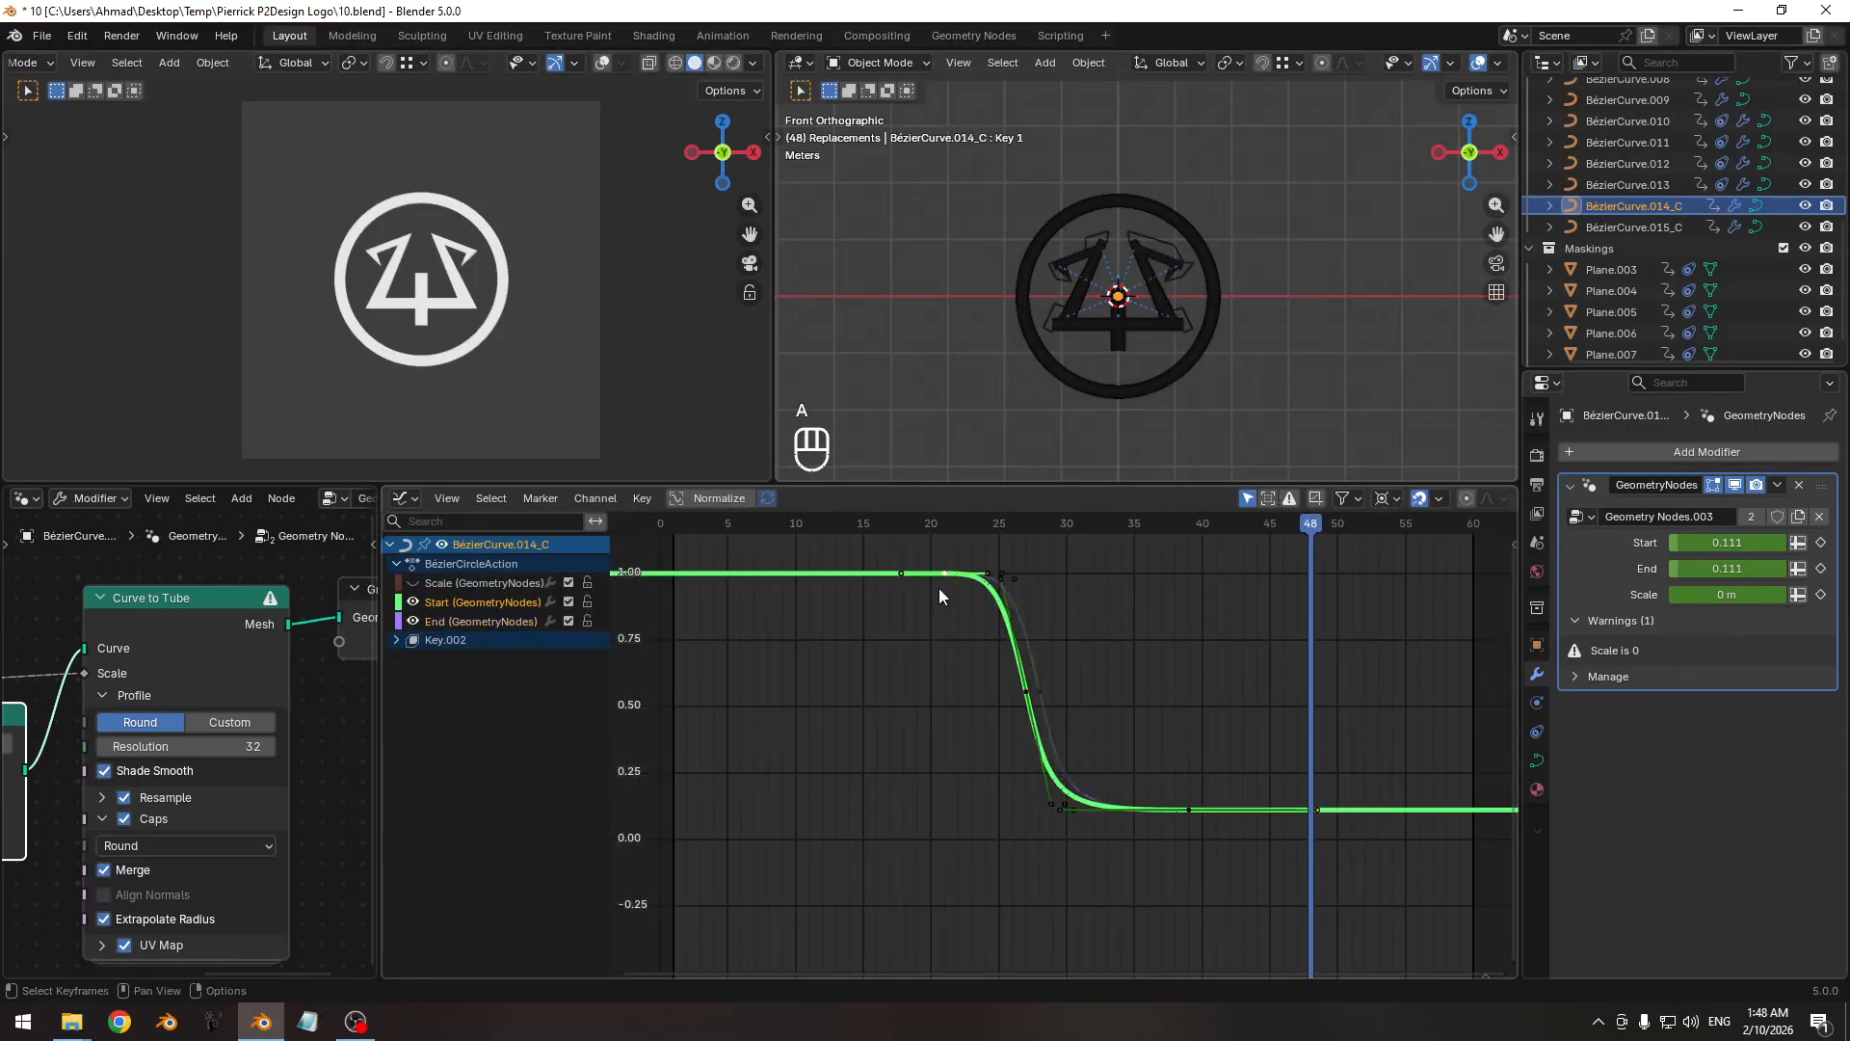
key("shift+s")
left_click(996, 642)
key("shift+s")
left_click(1025, 674)
At frame 29, scale all Start and End keyframes along Y from the 2D cursor so both curves settle at about 0.415.
key("a")
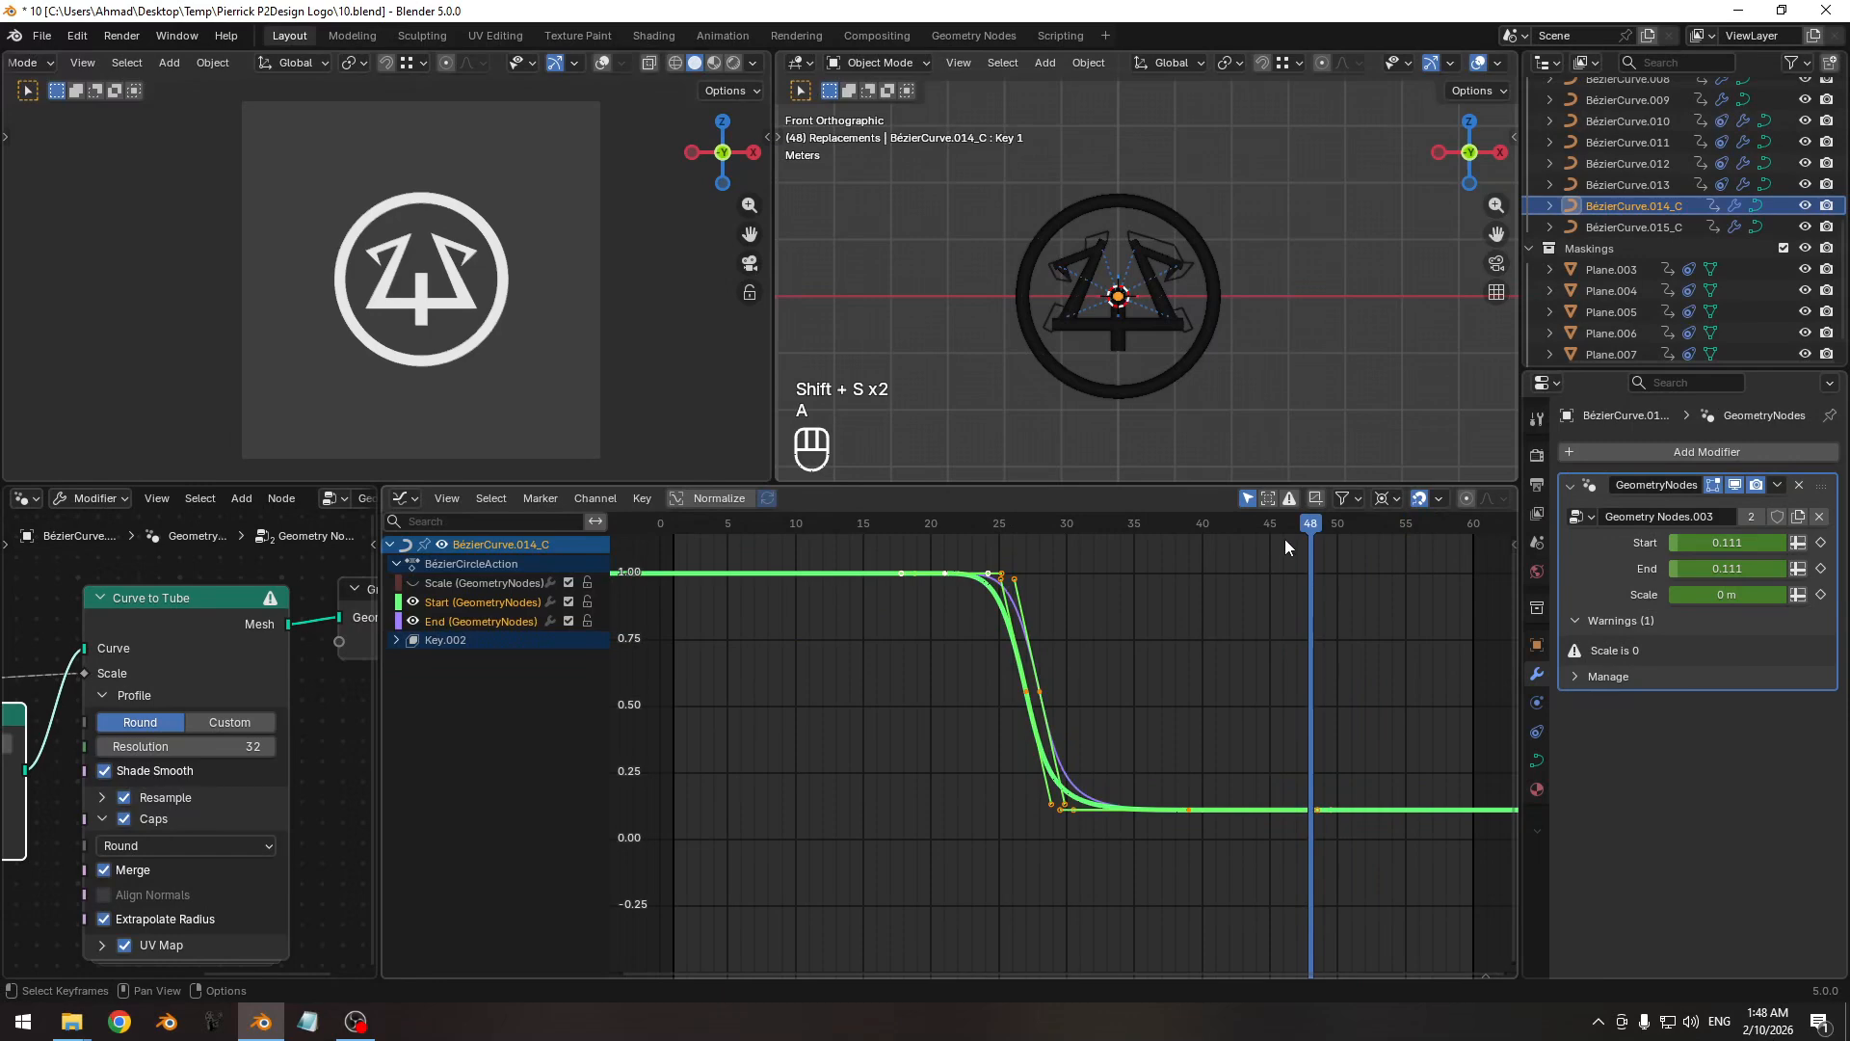
left_click_drag(1285, 540, 1049, 540)
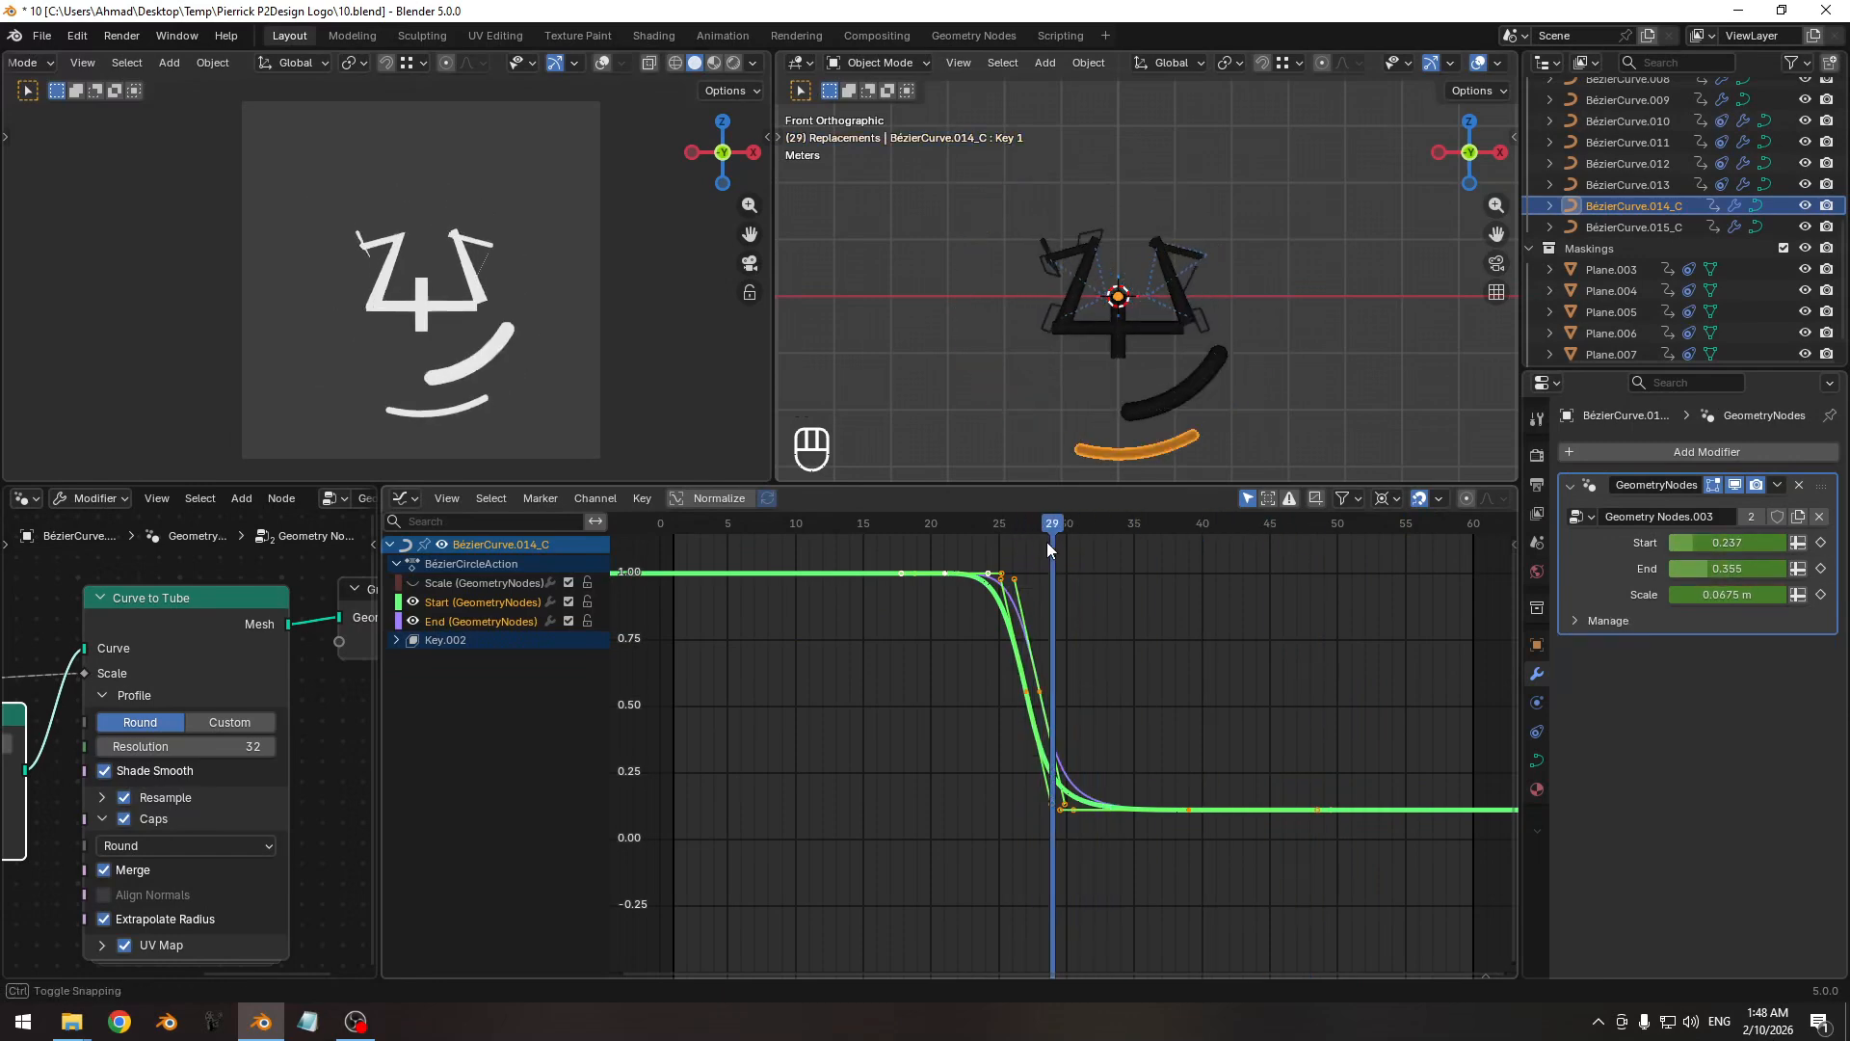
key("s")
key("y")
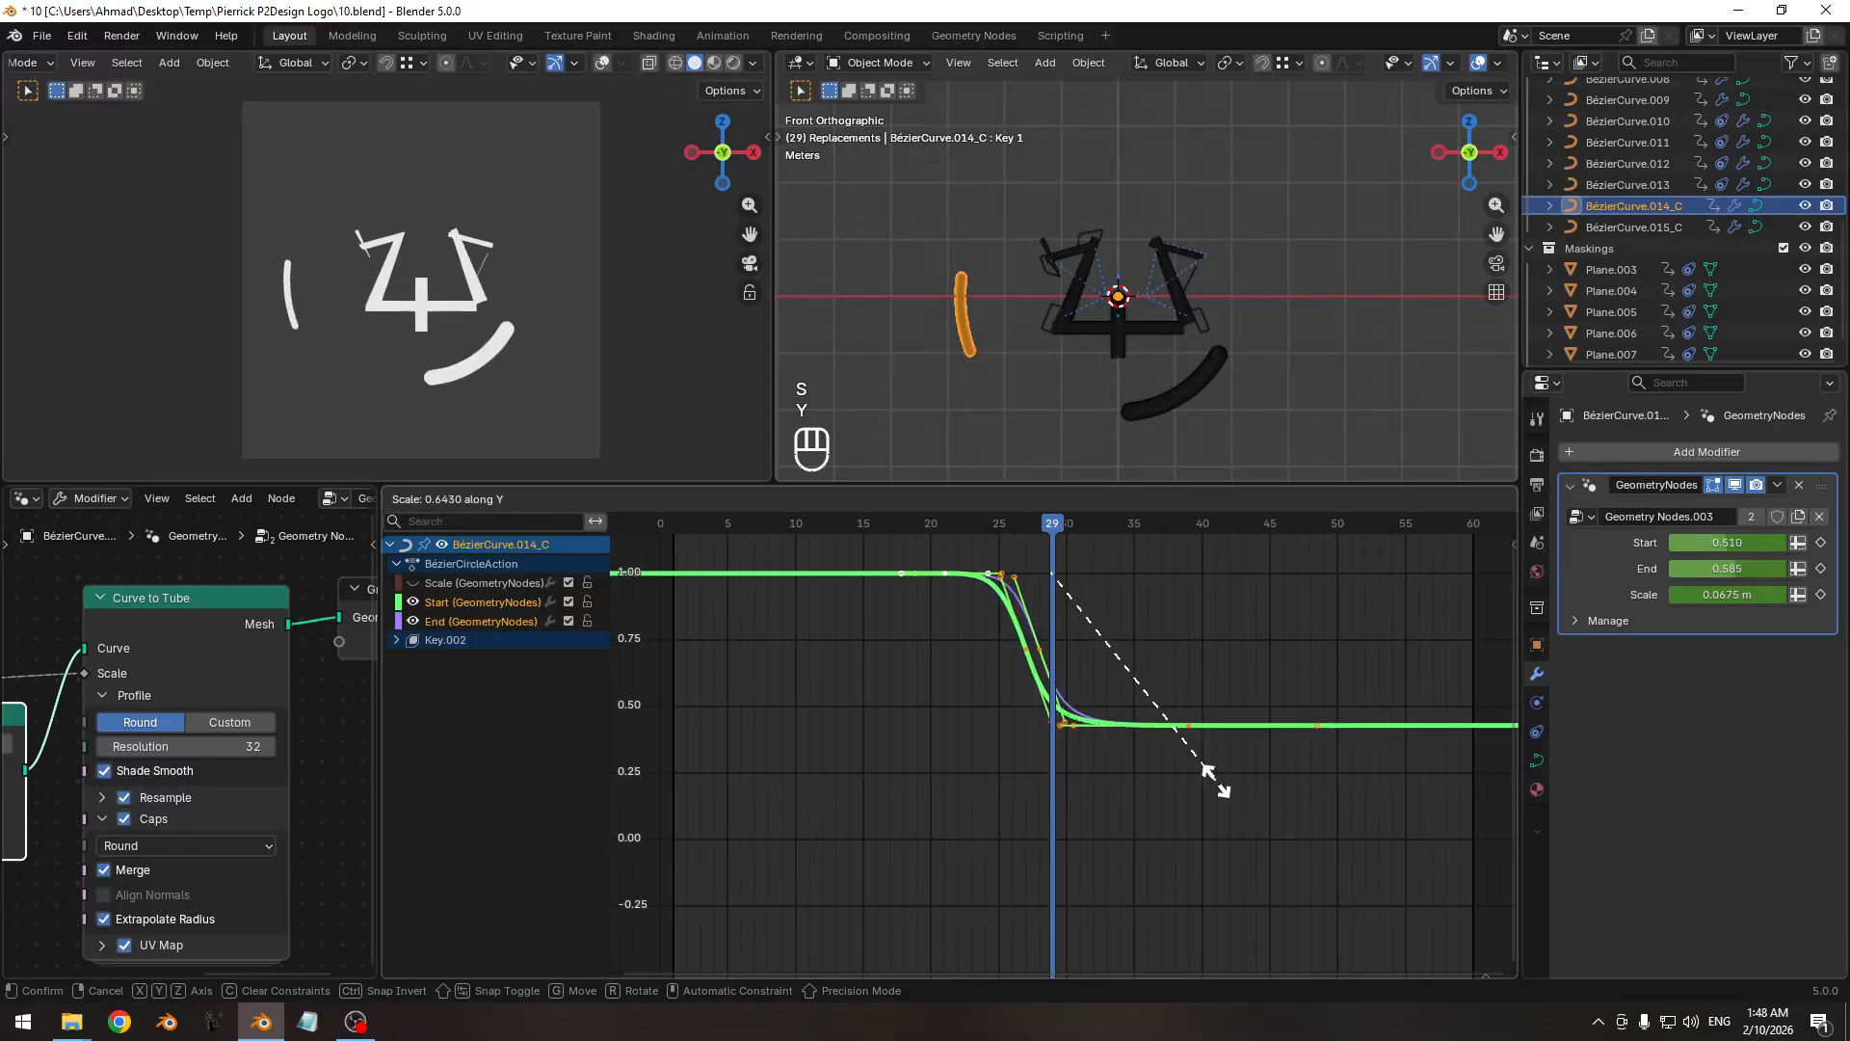
left_click(1222, 784)
Play back and scrub the animation up to frame 42 to review the arc's shortened sweep.
left_click_drag(1048, 522, 1149, 525)
key("space")
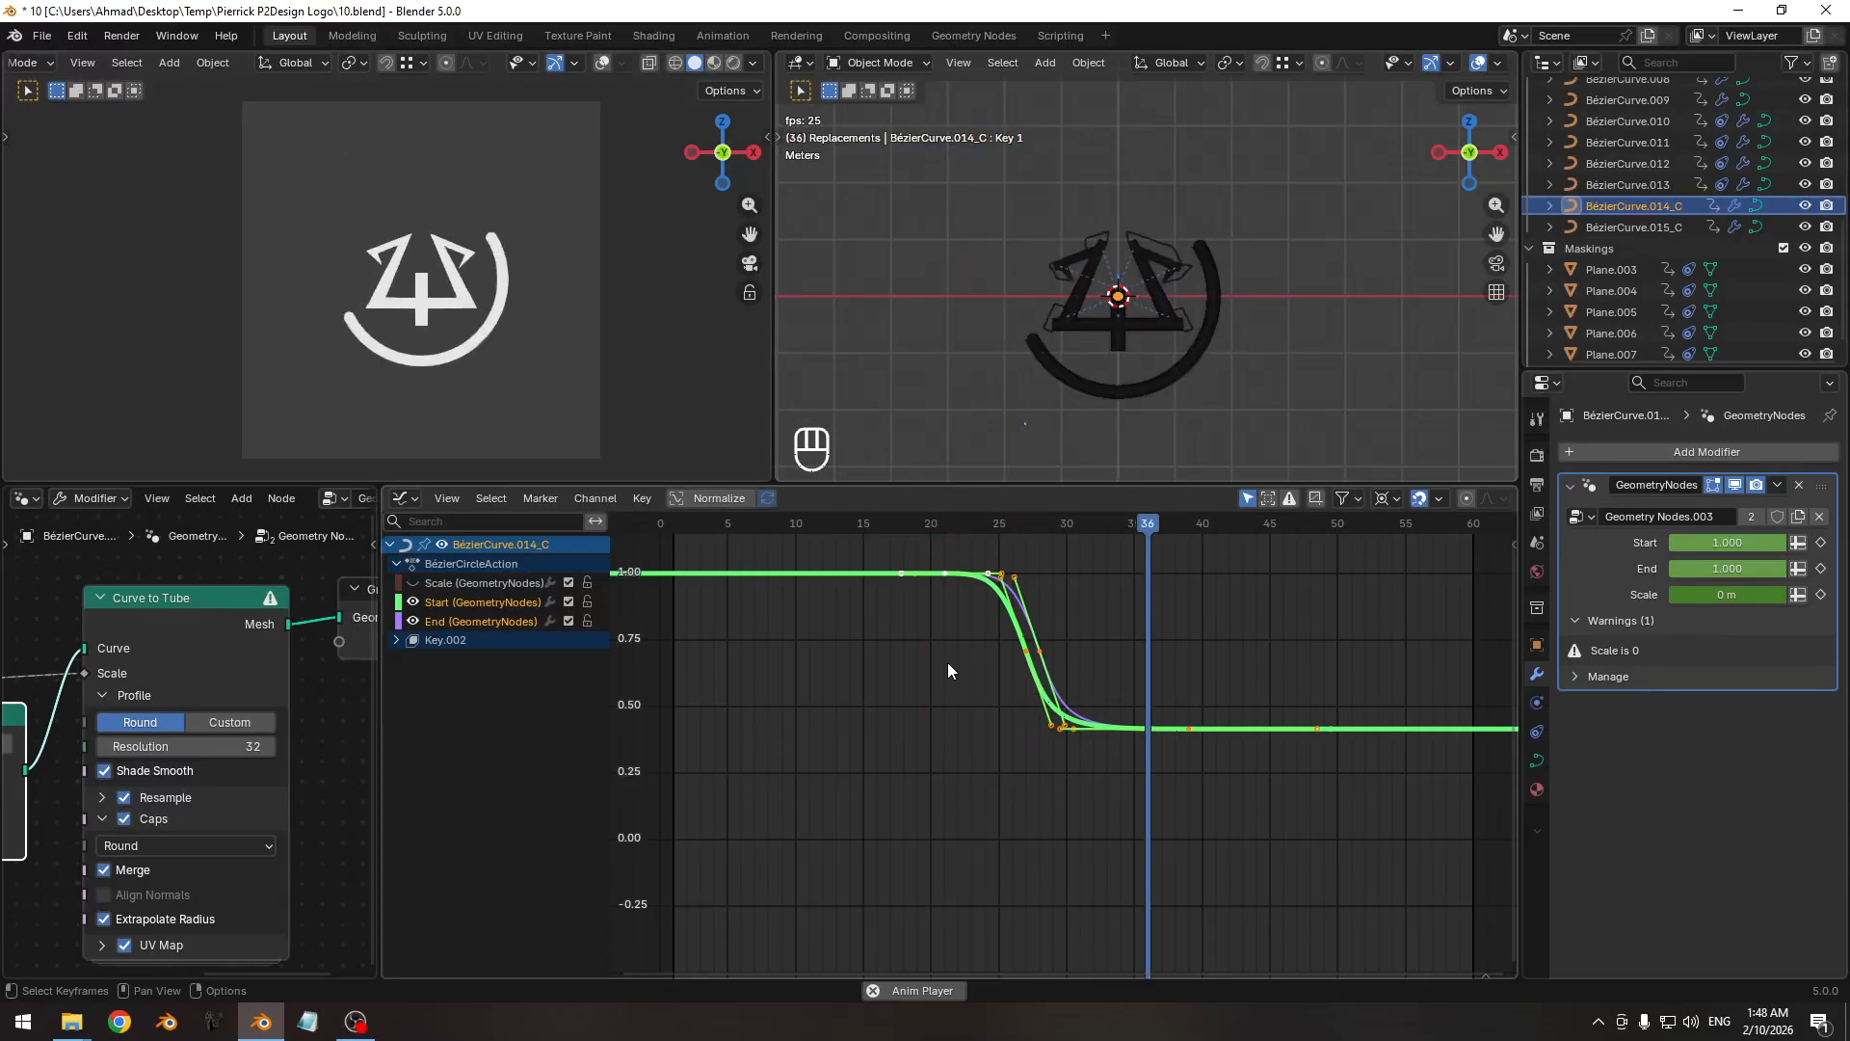
key("space")
left_click_drag(904, 528, 1228, 528)
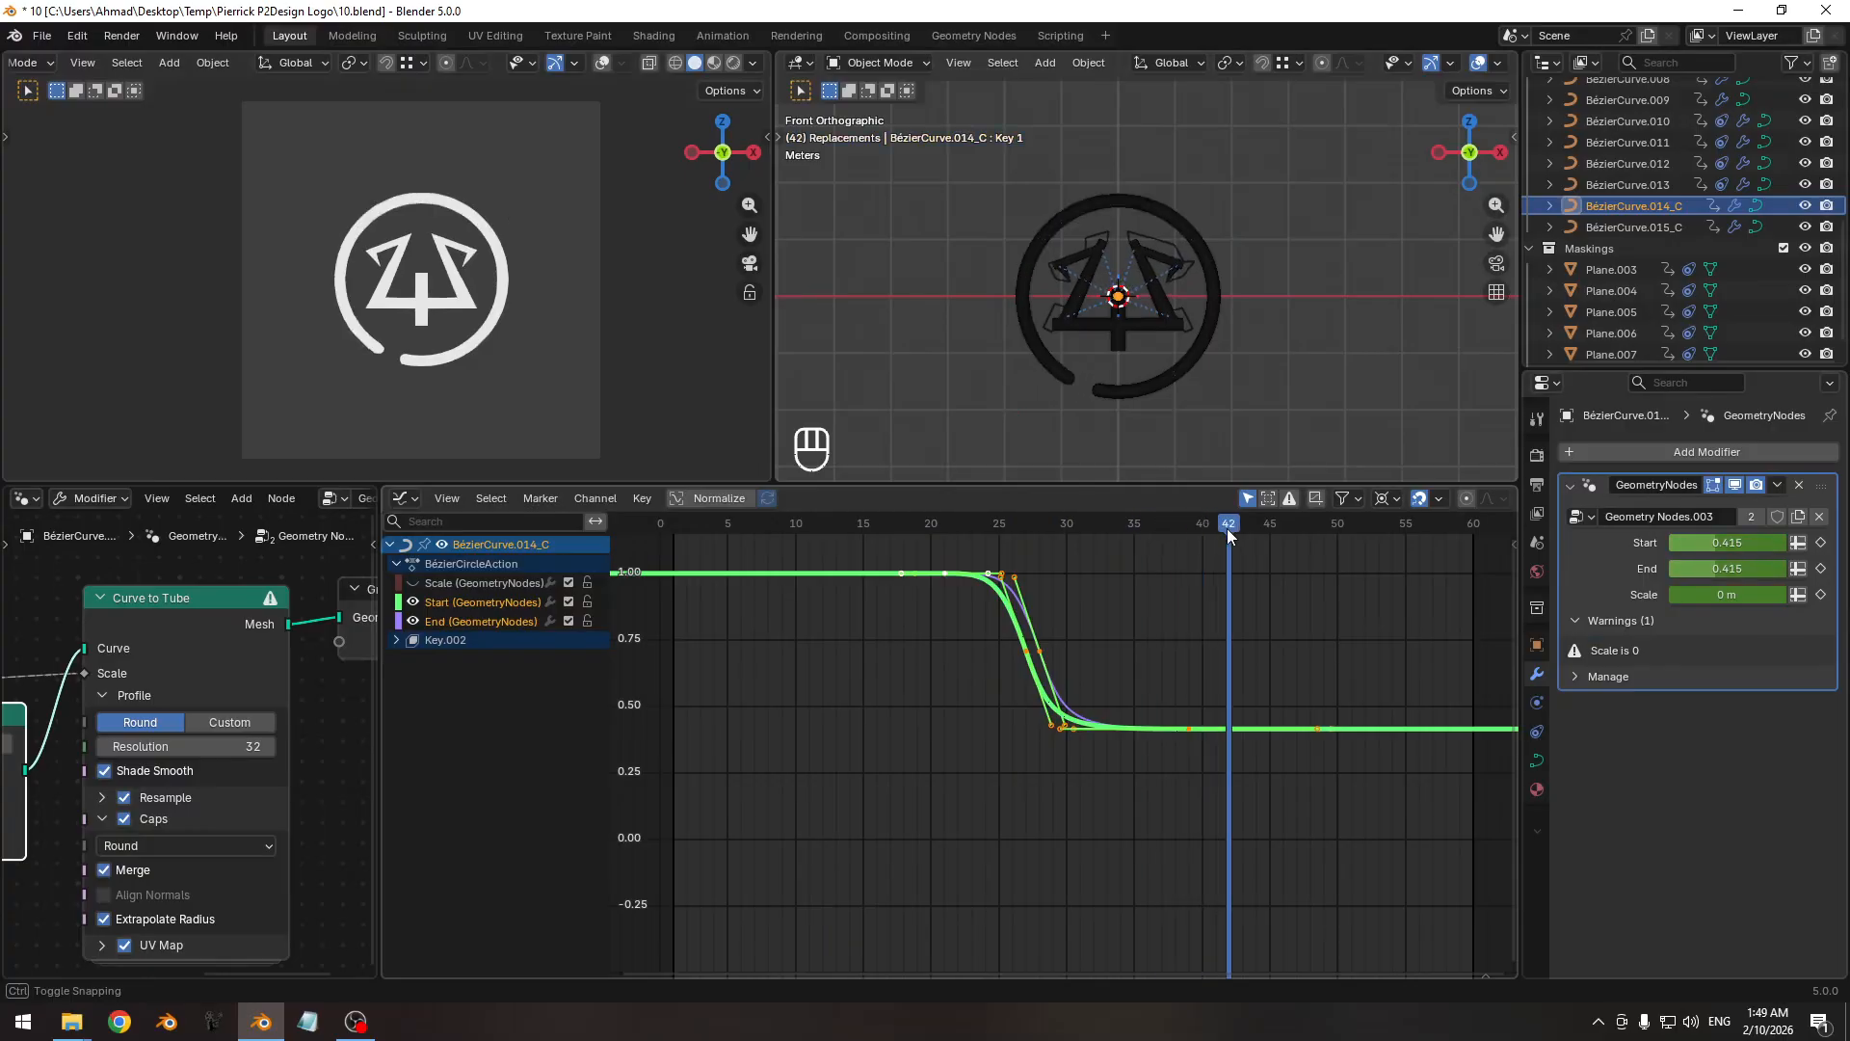
Select the outer circle BézierCurve.015_C and scale its Y Euler Rotation keyframes along Y from the 2D cursor by about 0.81 to shorten the spin.
left_click(1224, 327)
middle_click_drag(1043, 581, 963, 641, "ctrl")
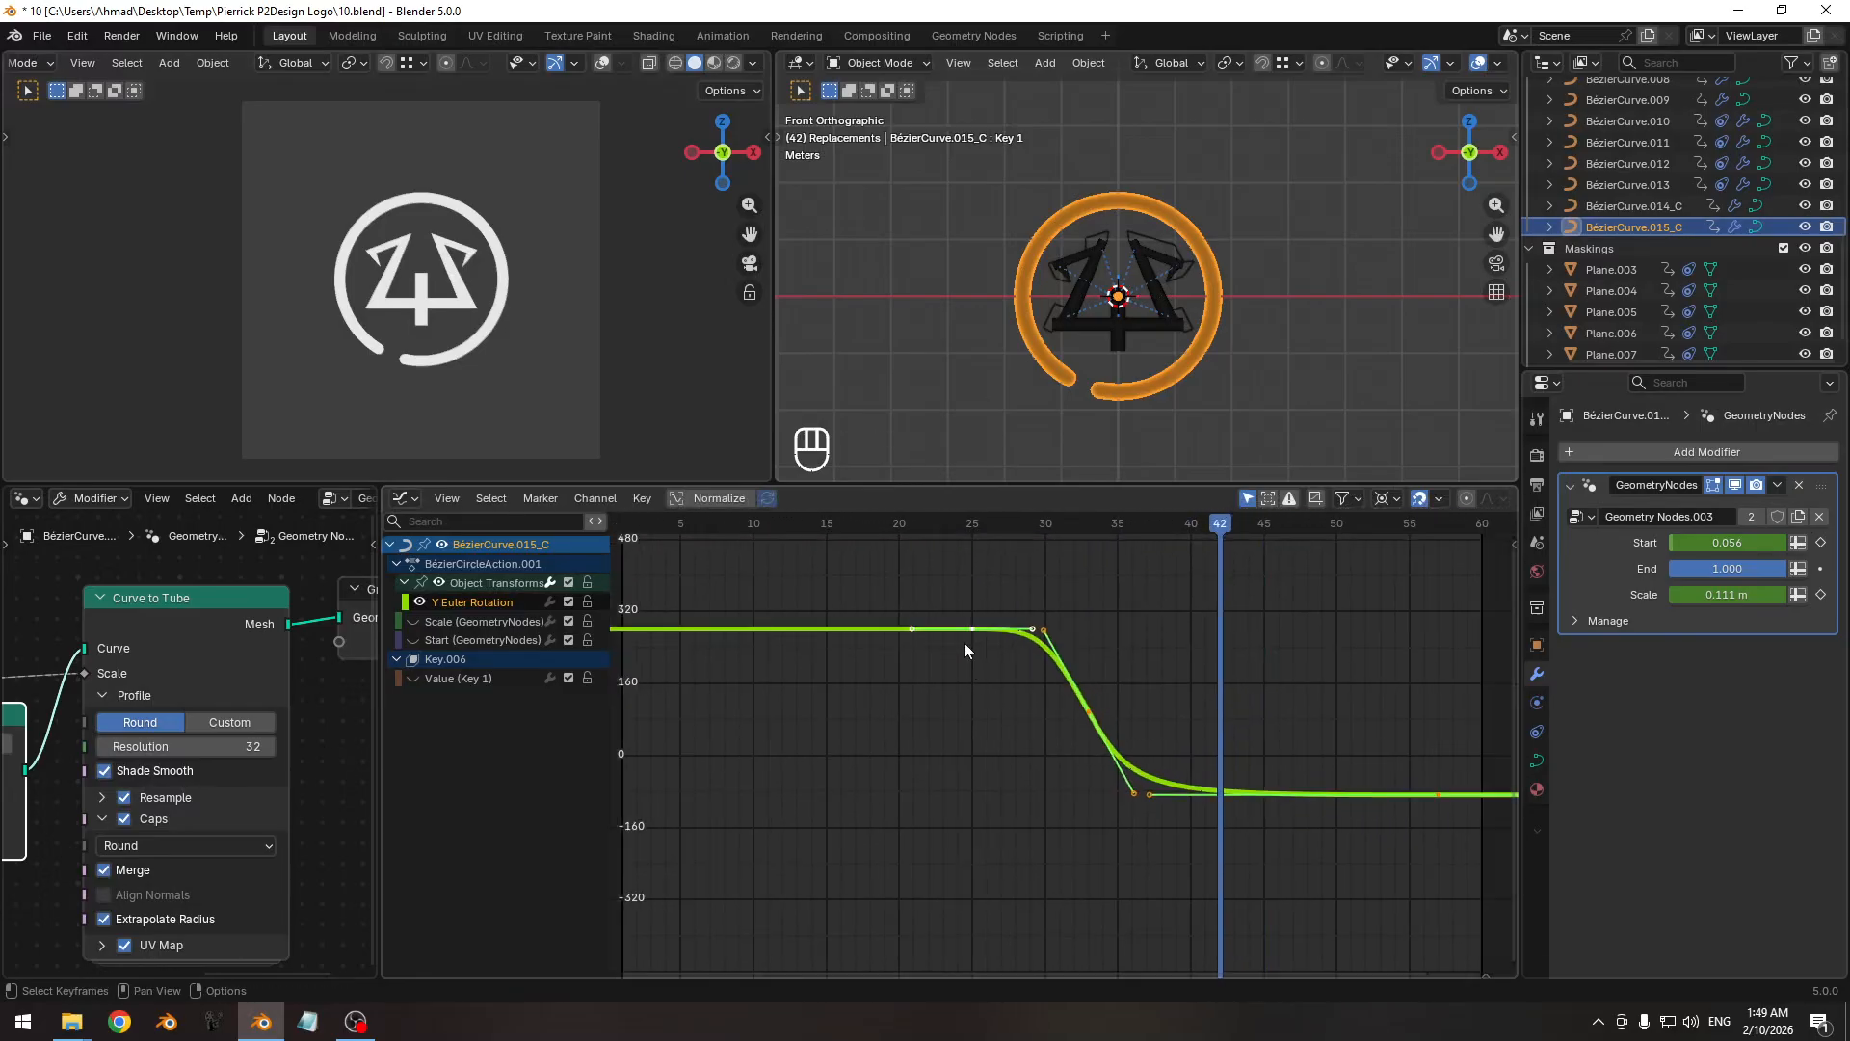
middle_click_drag(1154, 753, 1349, 531, "ctrl")
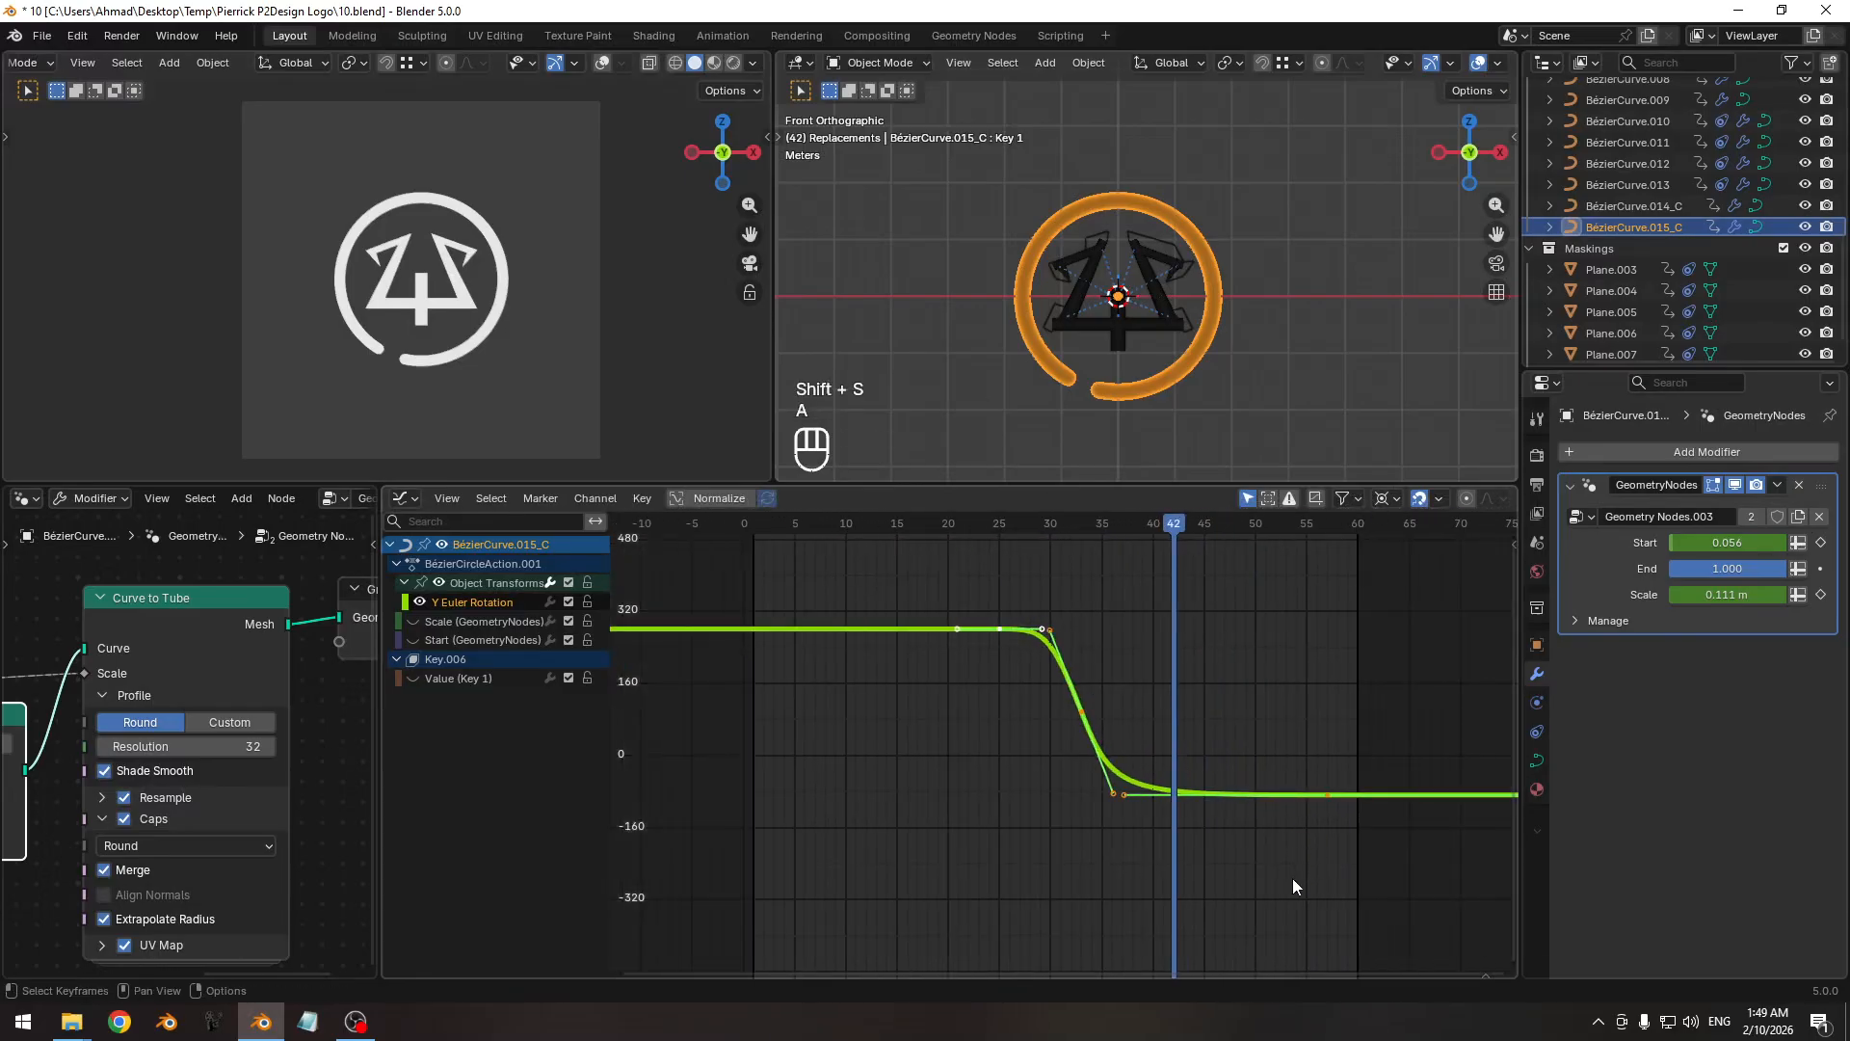
key("s")
key("y")
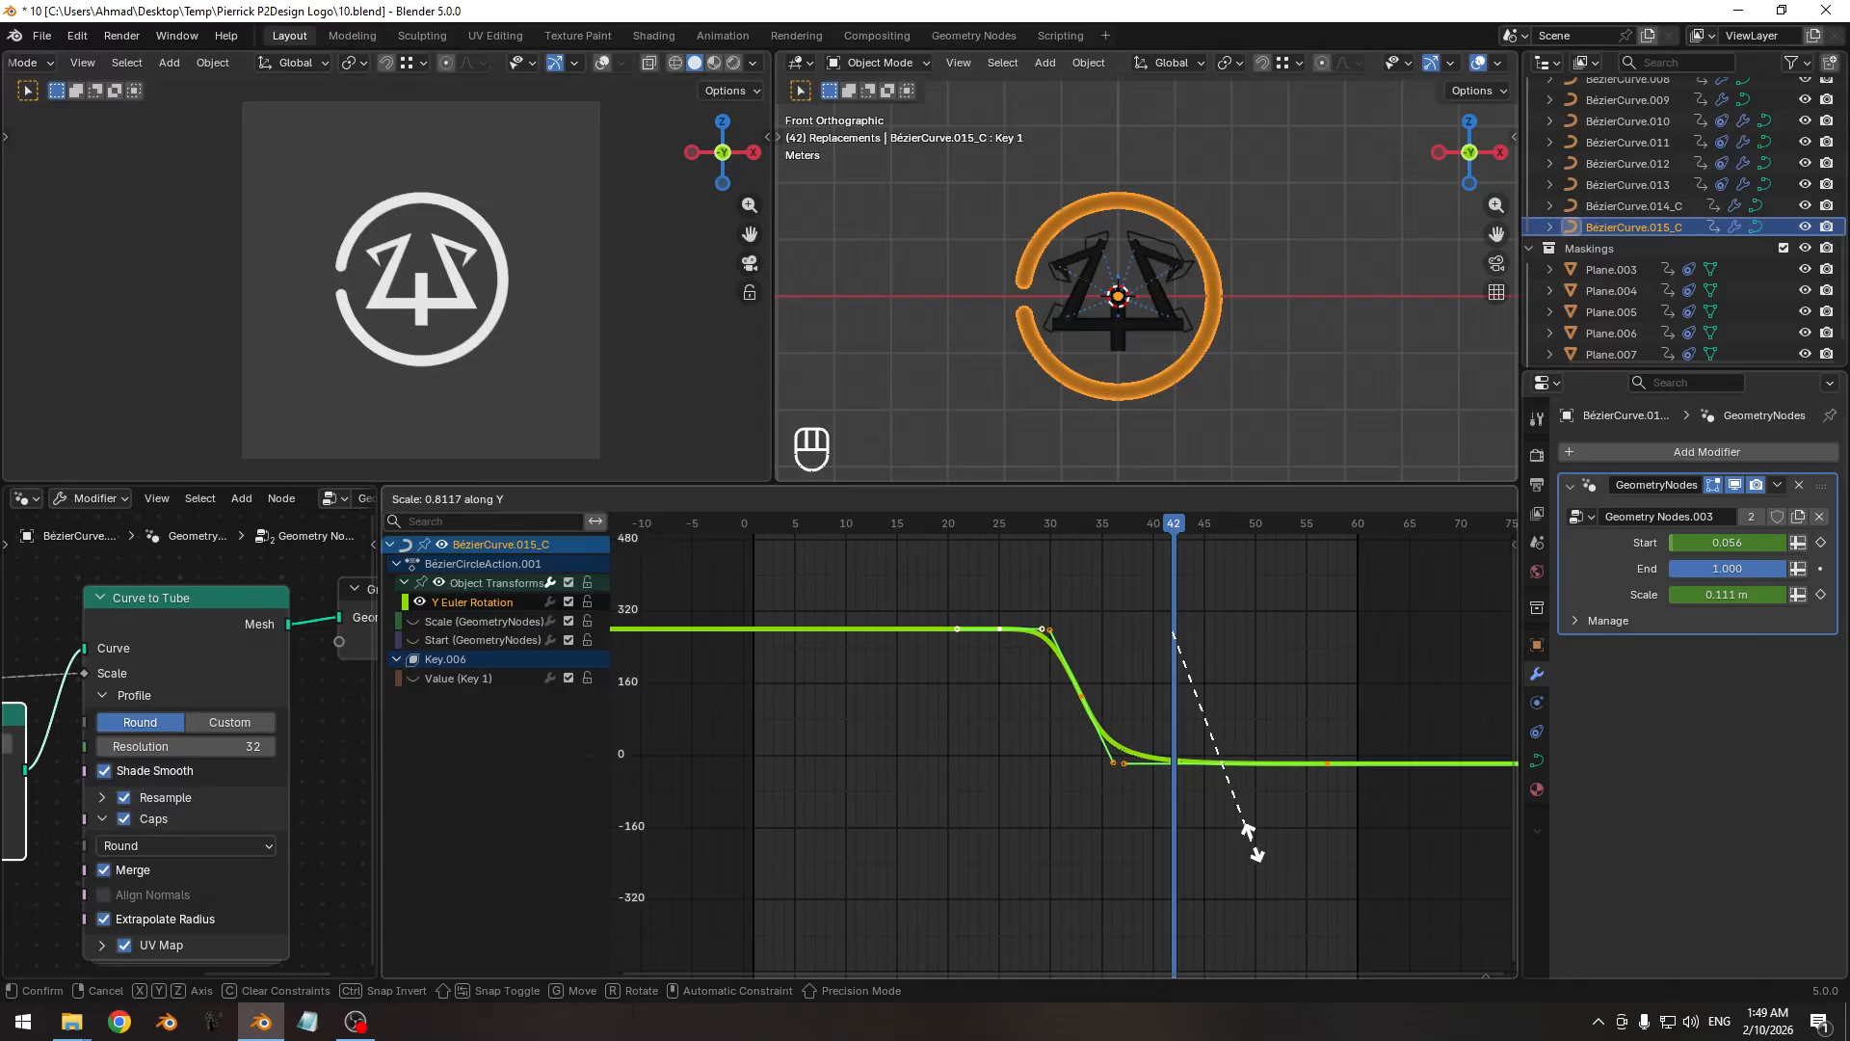
left_click(1259, 814)
key("n")
key("n")
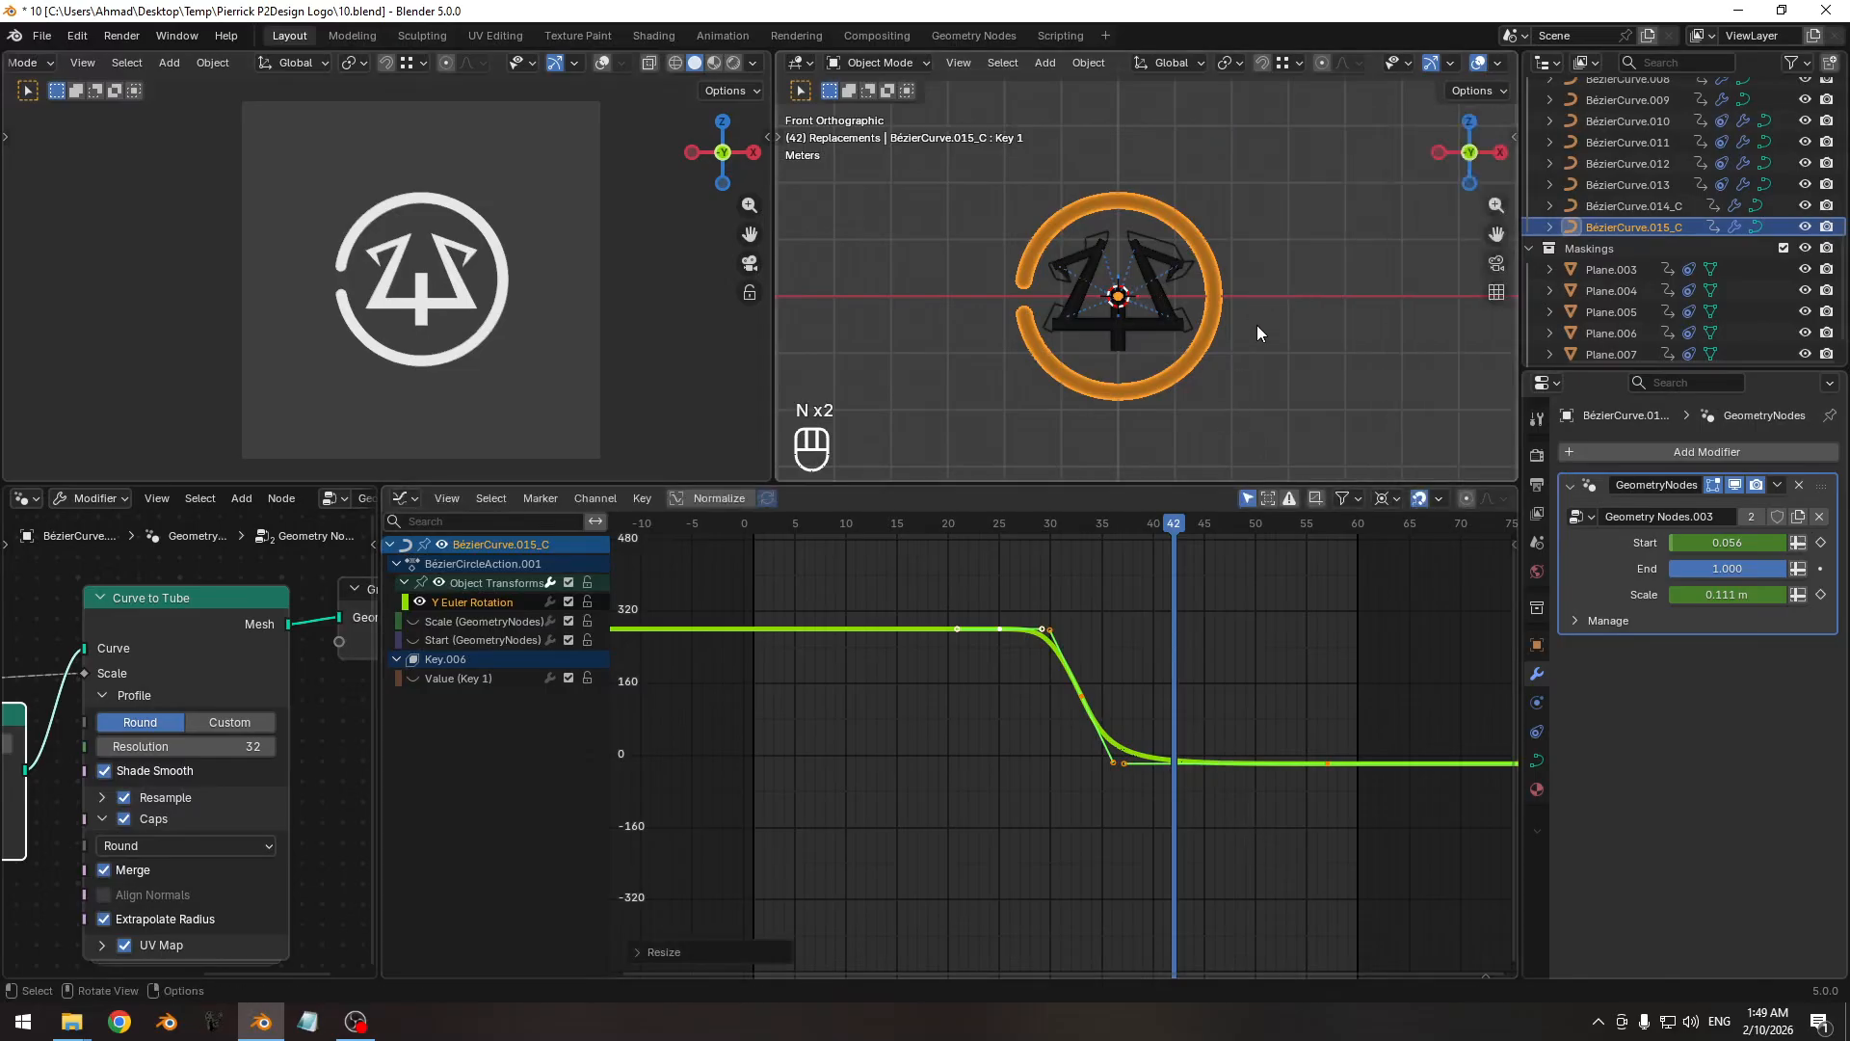
Scrub and play back the whole animation to review the outer circle's reduced rotation.
left_click_drag(1035, 514, 1166, 535)
key("space")
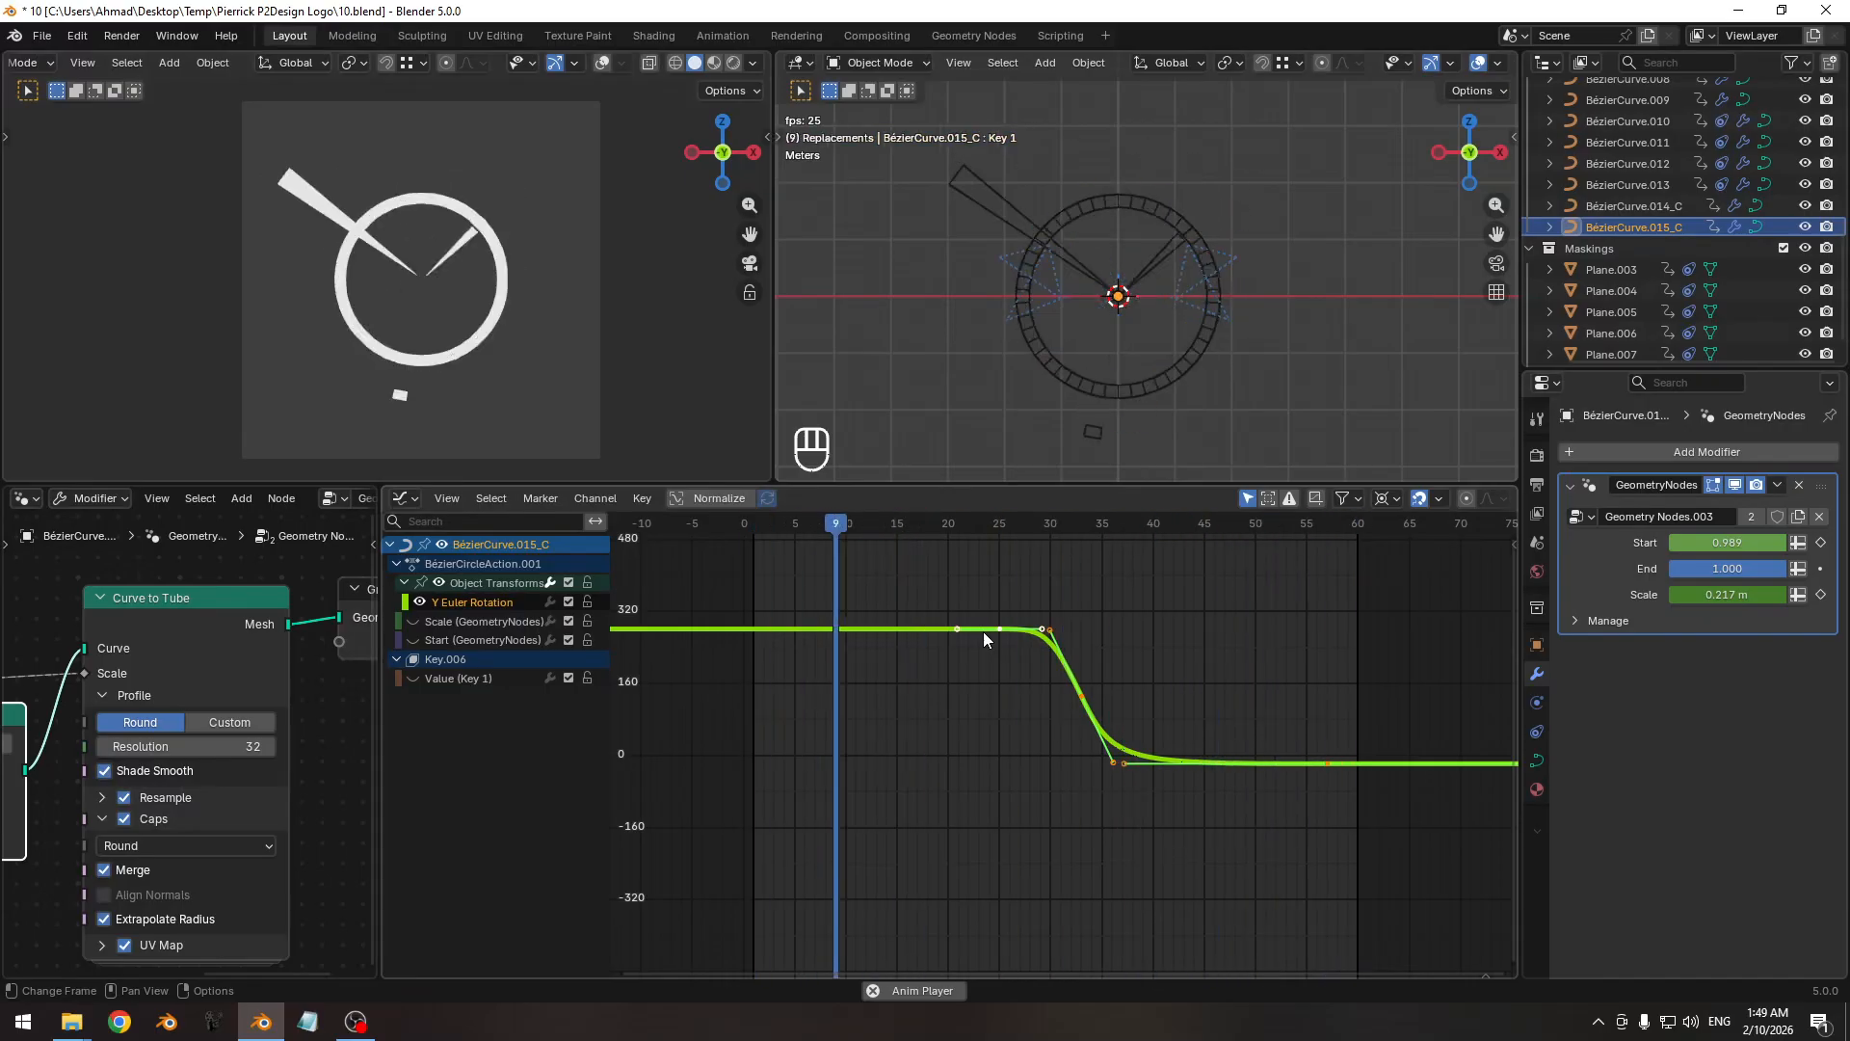
key("space")
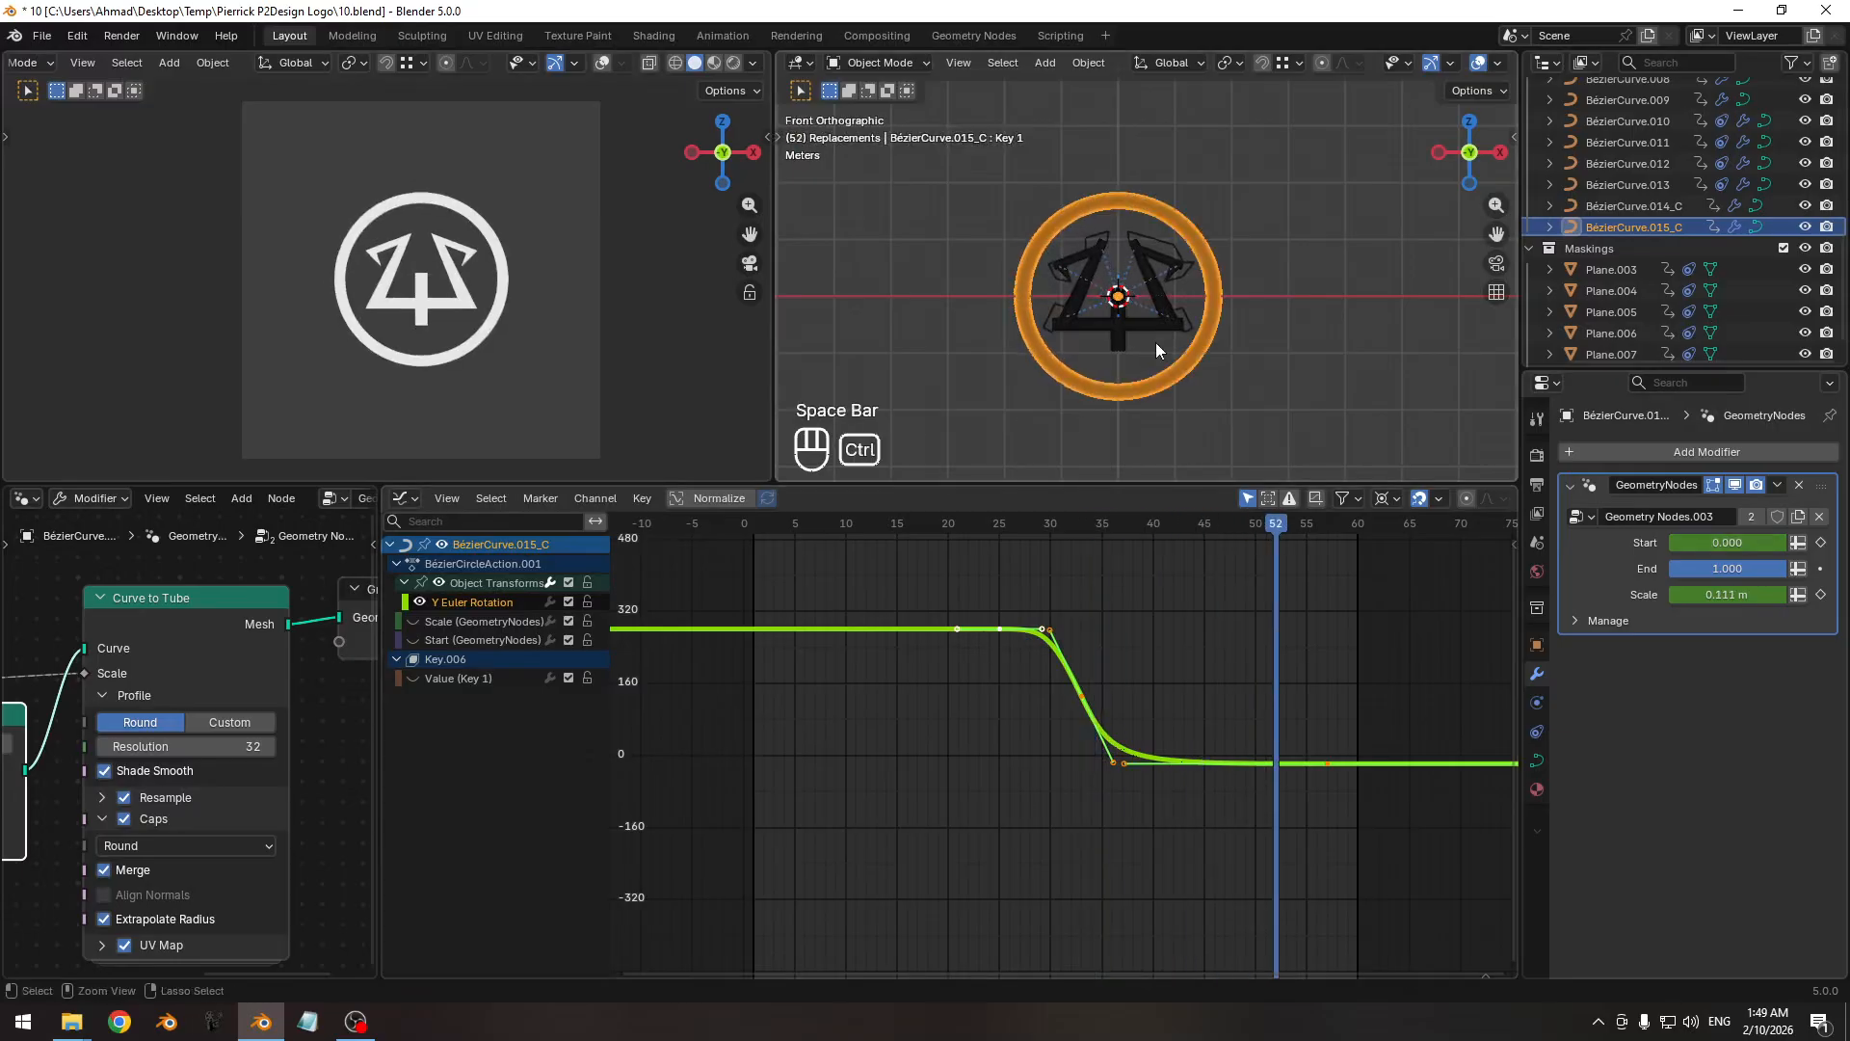
Deselect the circle, save 10.blend, and save an incremental copy of the project as 11.blend.
key("ctrl+s")
left_click(1035, 378)
key("ctrl+s")
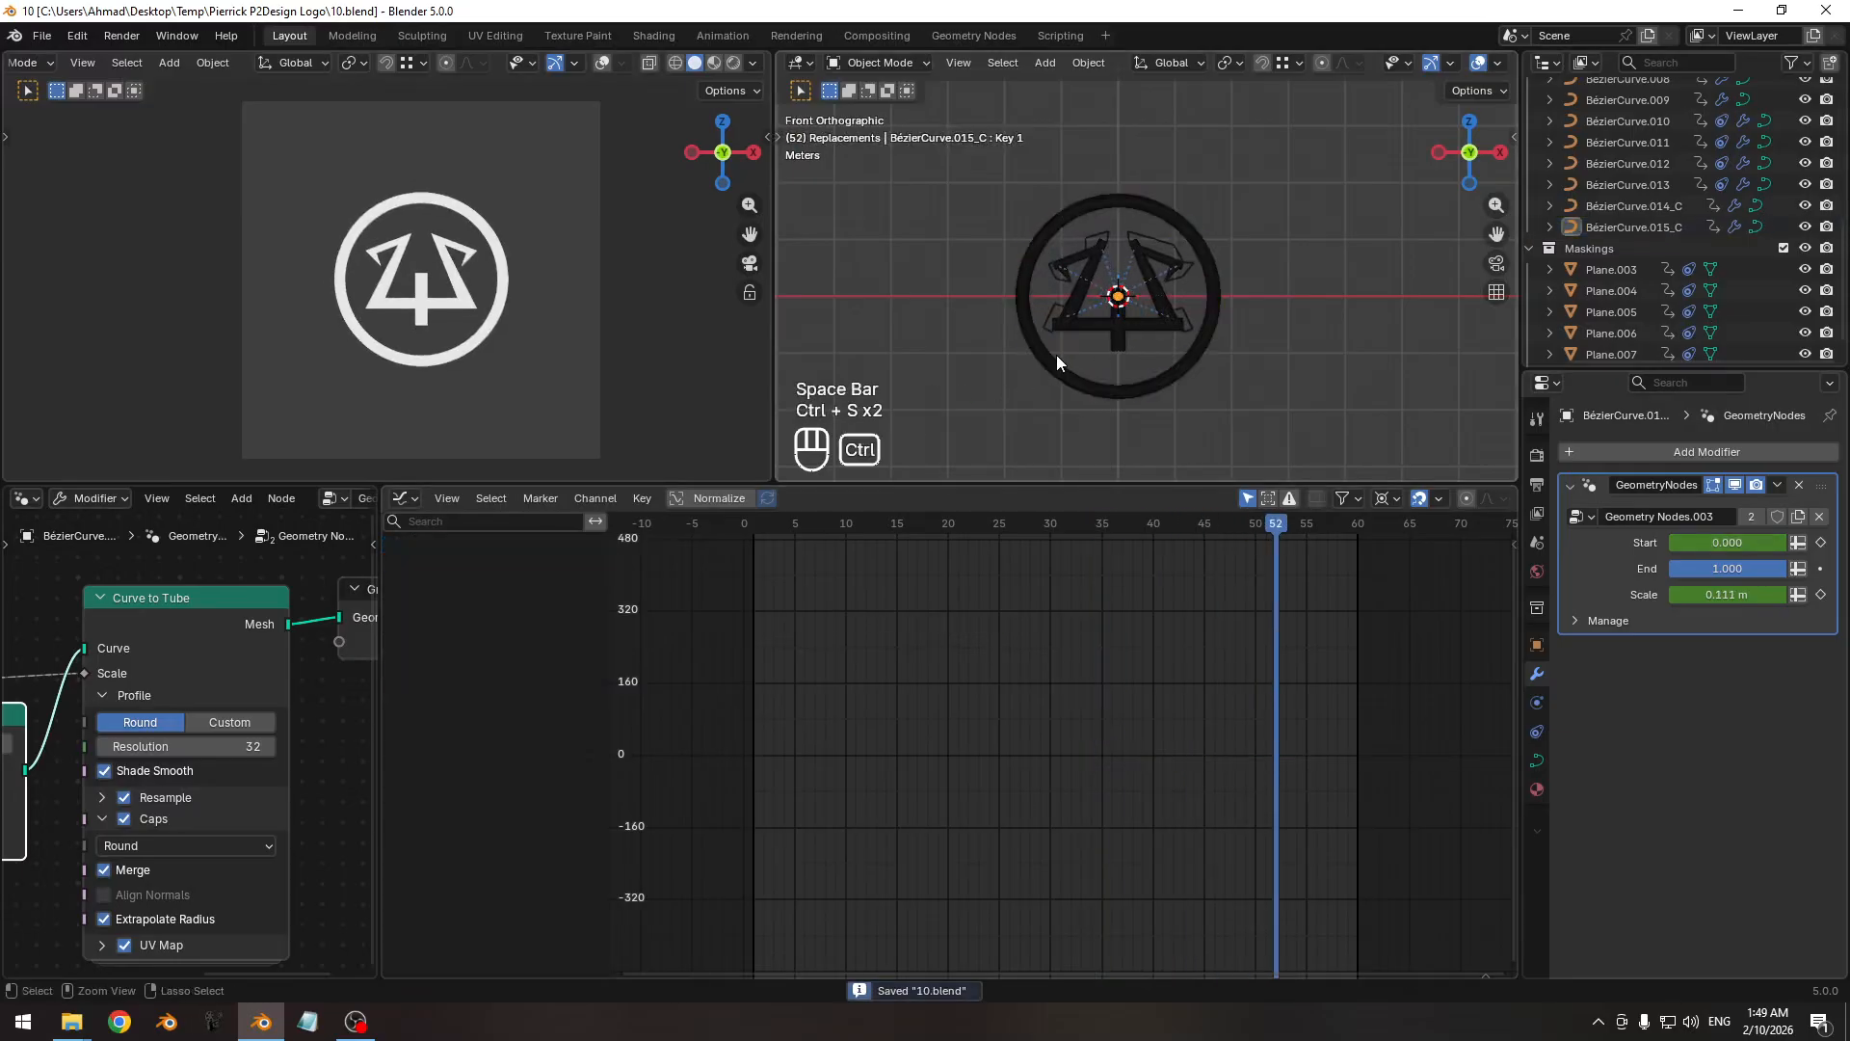
key("ctrl+alt+s")
Scrub back to frame 20 and examine close up how the inner logo strokes form from the dots.
scroll(1168, 292, "down", 2)
scroll(1156, 299, "up", 2)
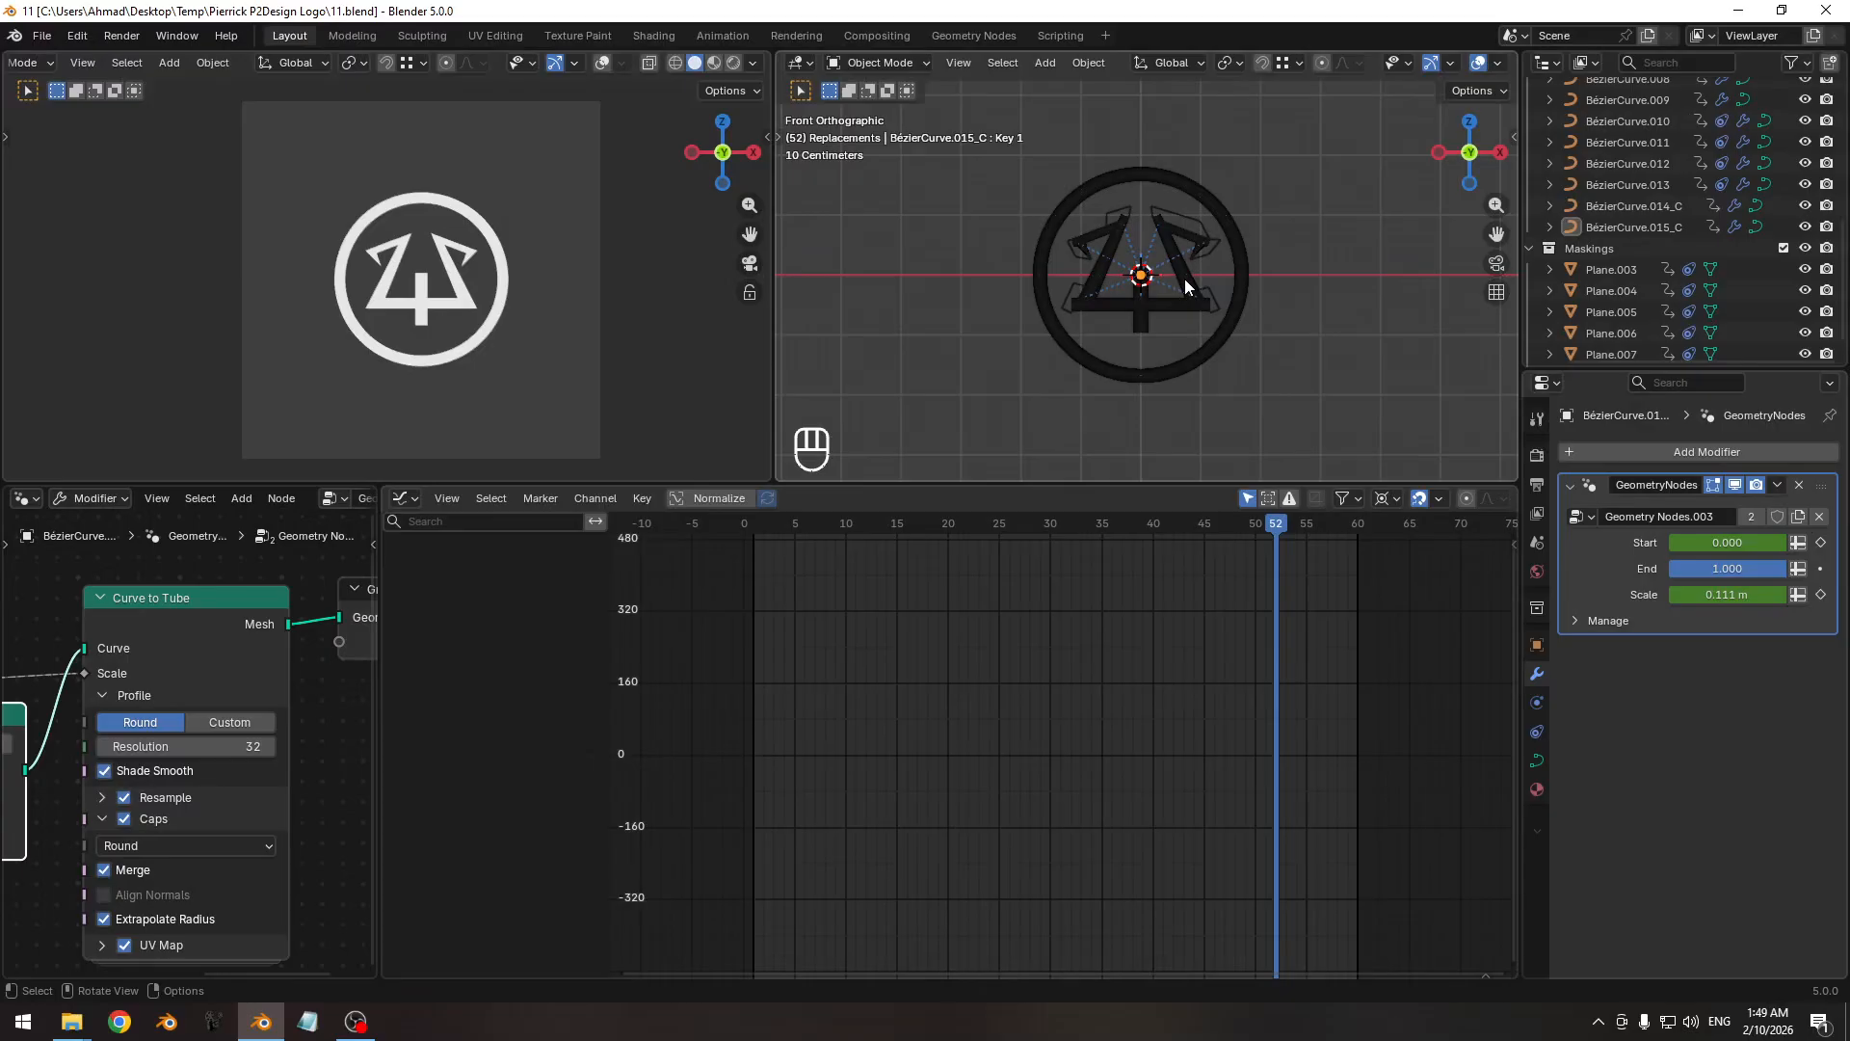
mouse_move(1168, 525)
left_mouse_down()
mouse_move(817, 538)
mouse_move(1030, 525)
left_mouse_up()
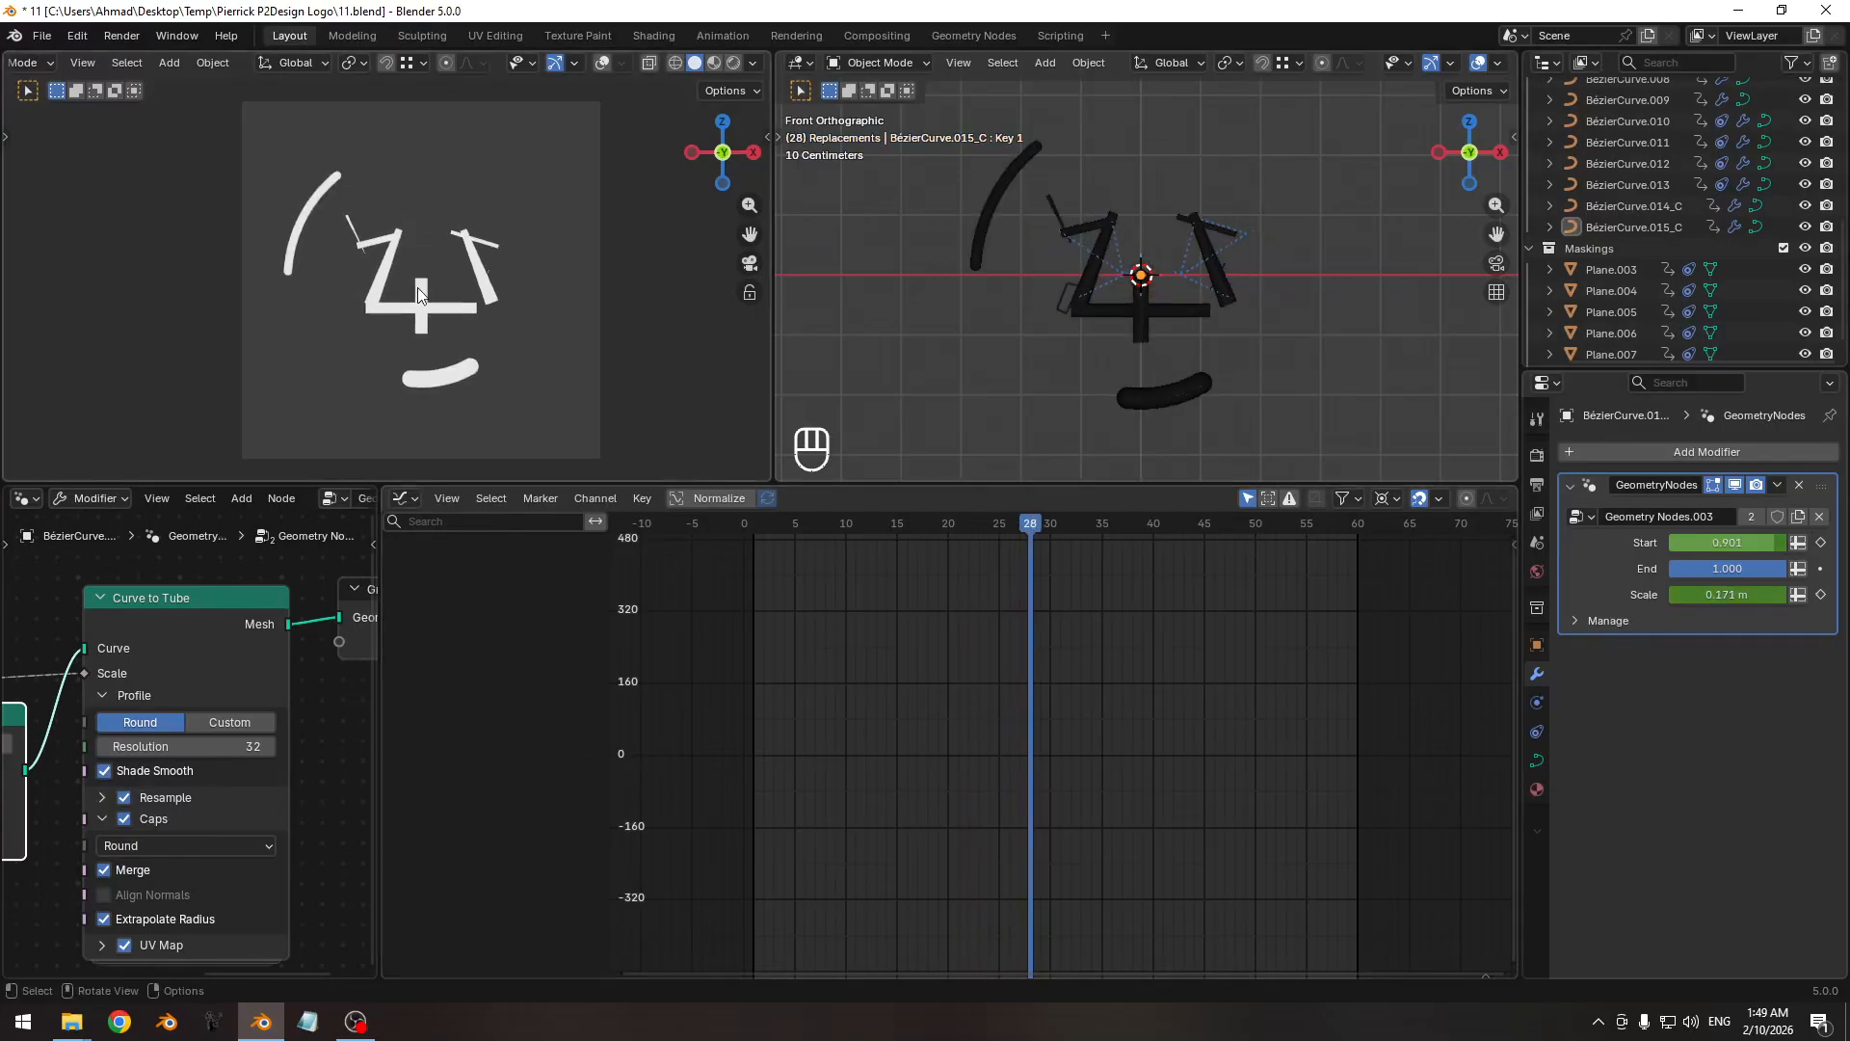
scroll(482, 236, "up", 4)
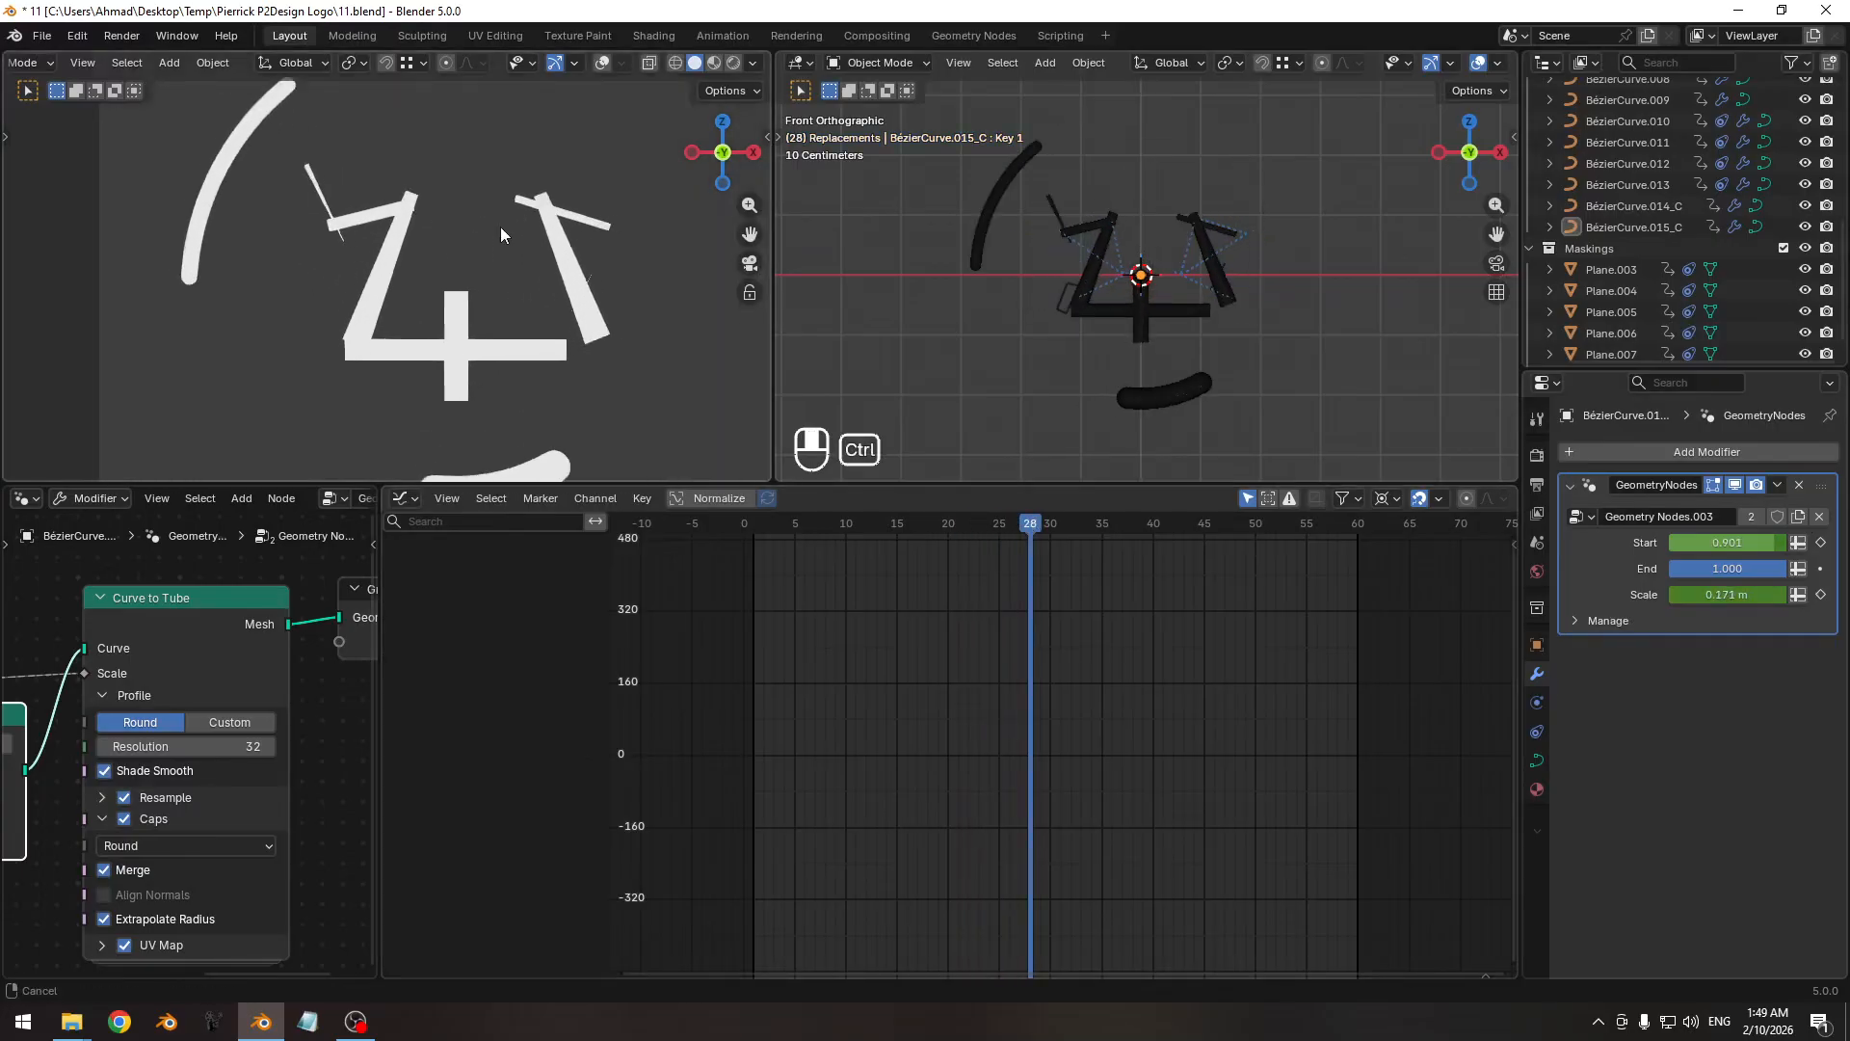
left_click_drag(1031, 530, 968, 530)
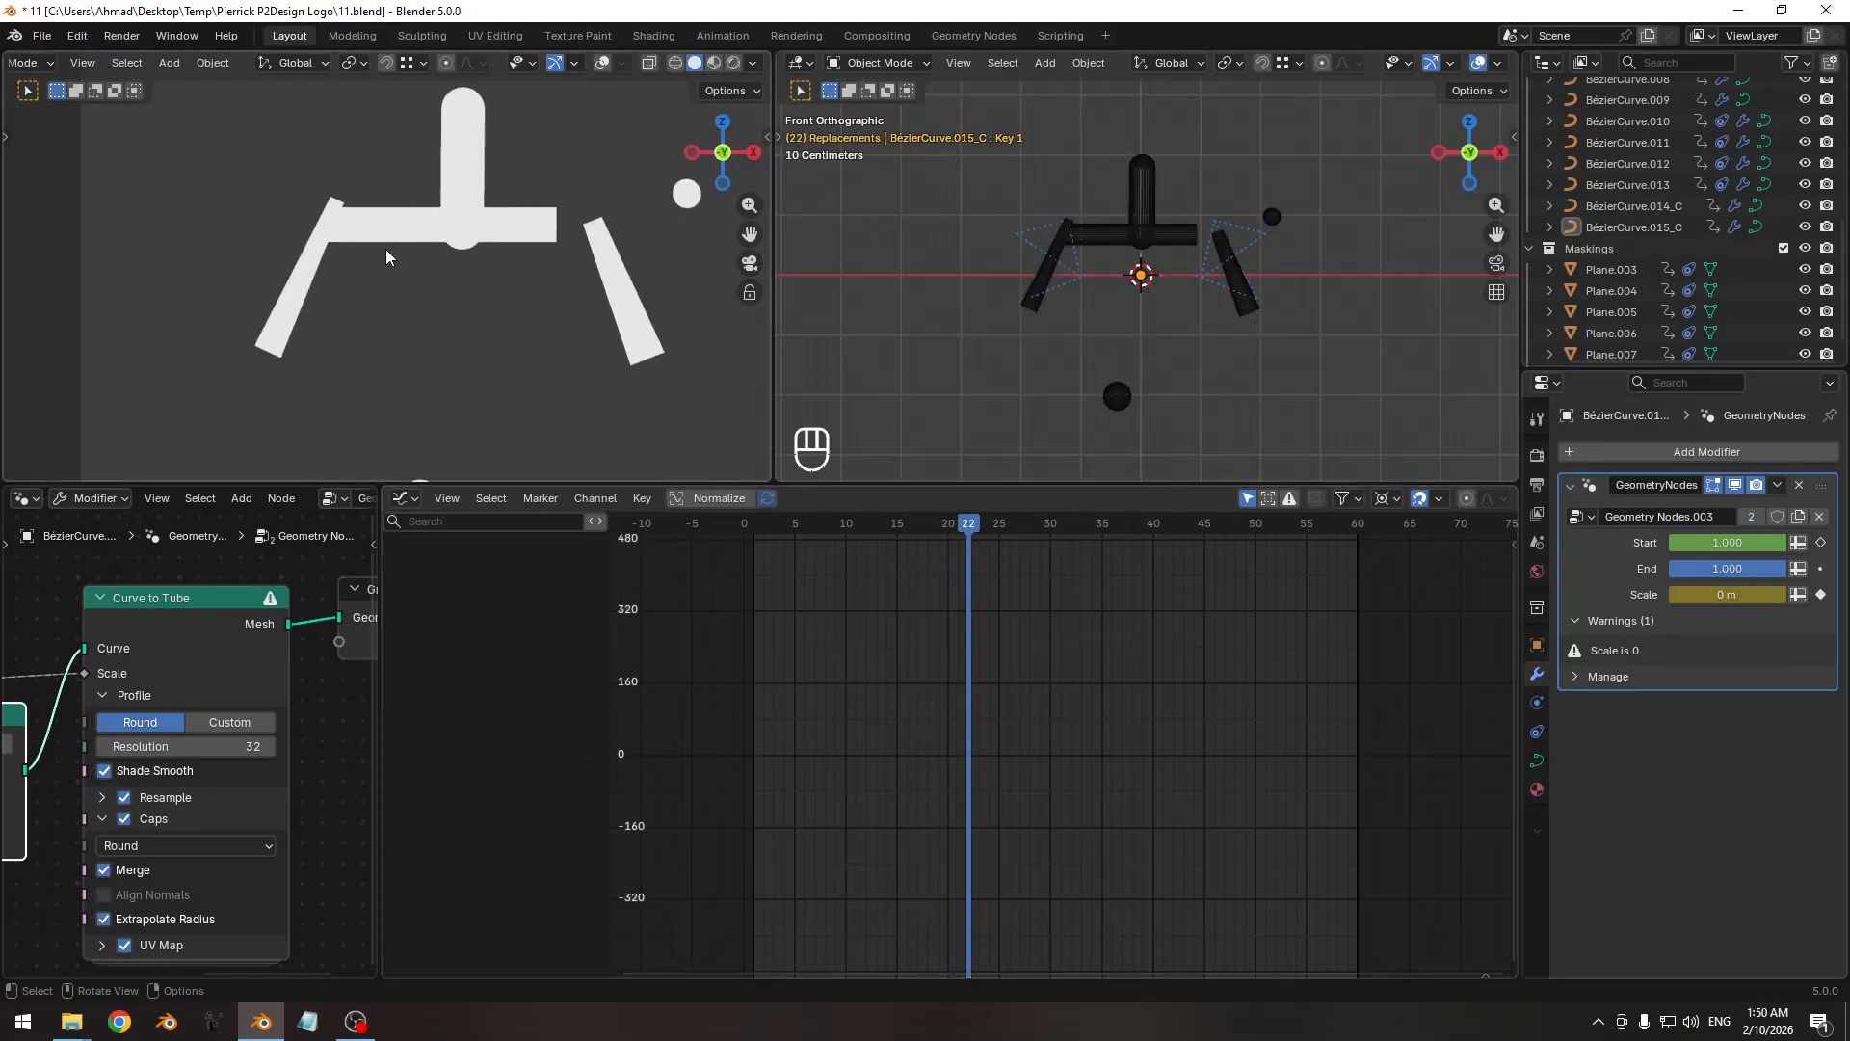
key("Left")
key("Left")
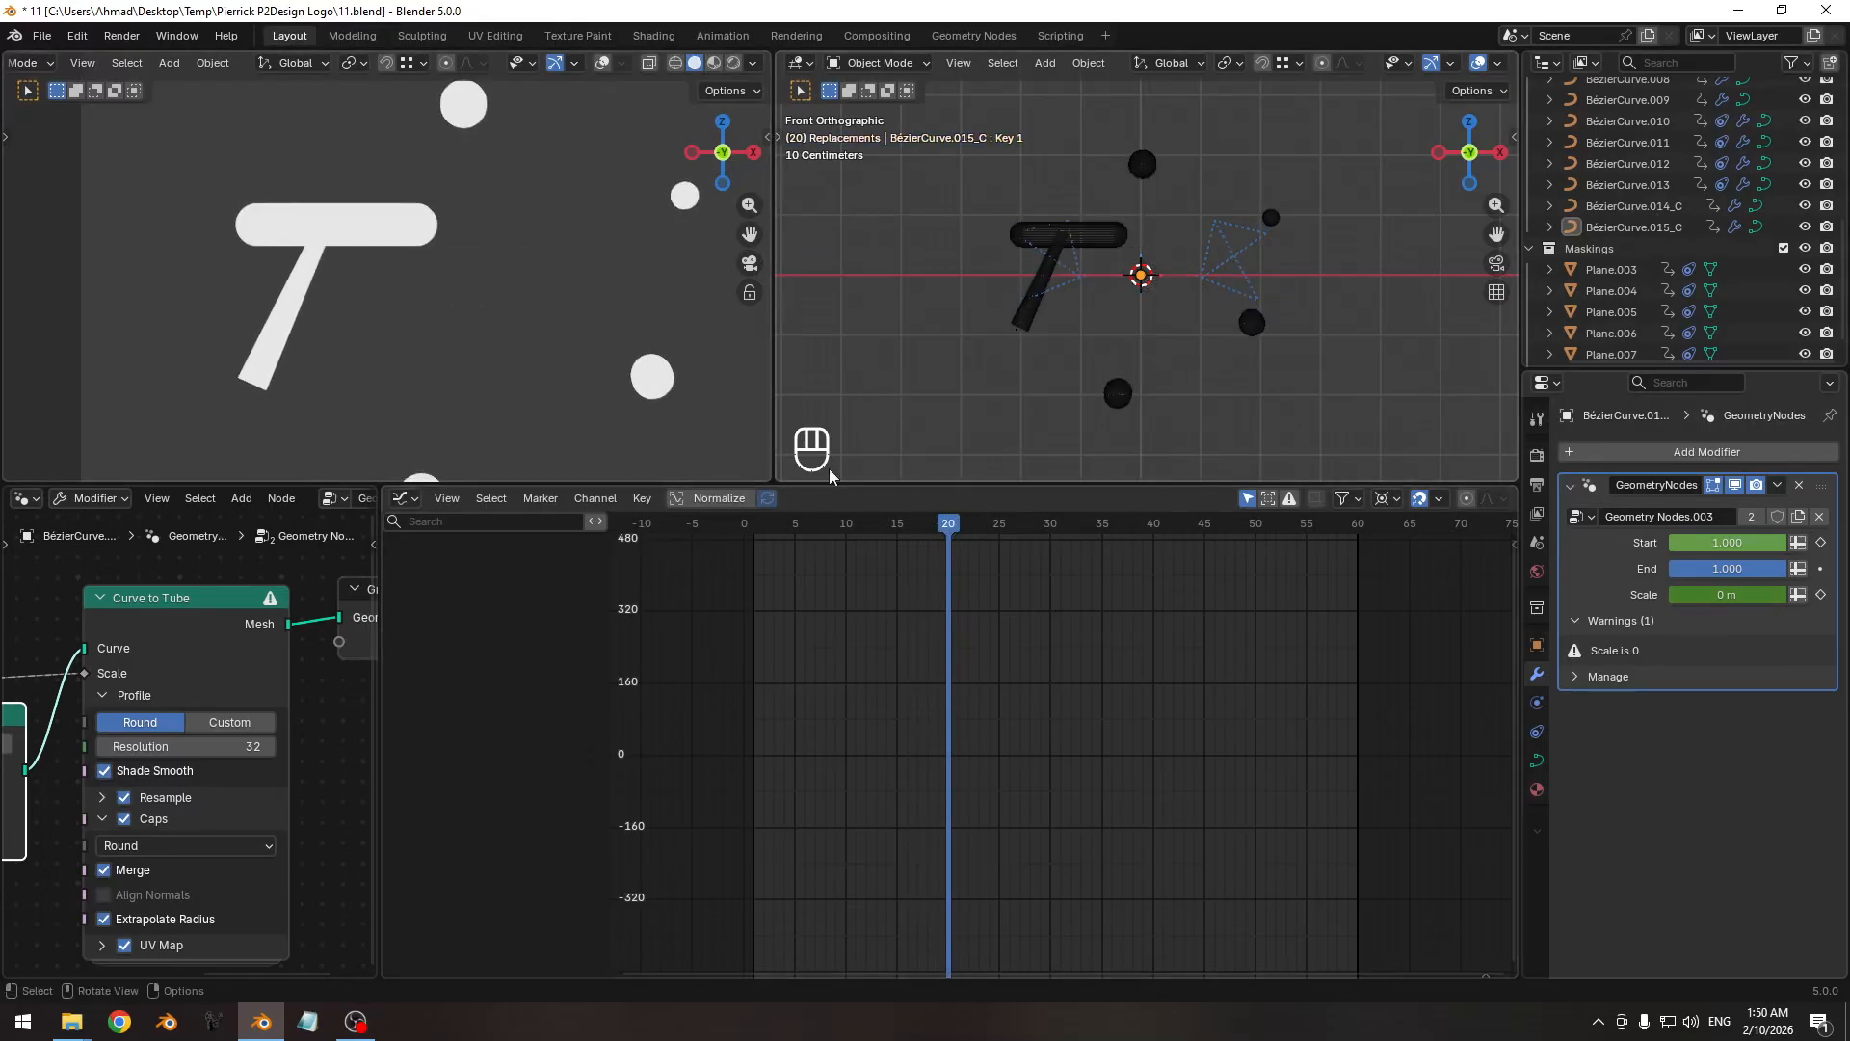
Scrub forward to frame 49 to check the logo's complete formation, and save 11.blend.
left_click_drag(916, 527, 1072, 525)
middle_click_drag(424, 200, 420, 259, "ctrl")
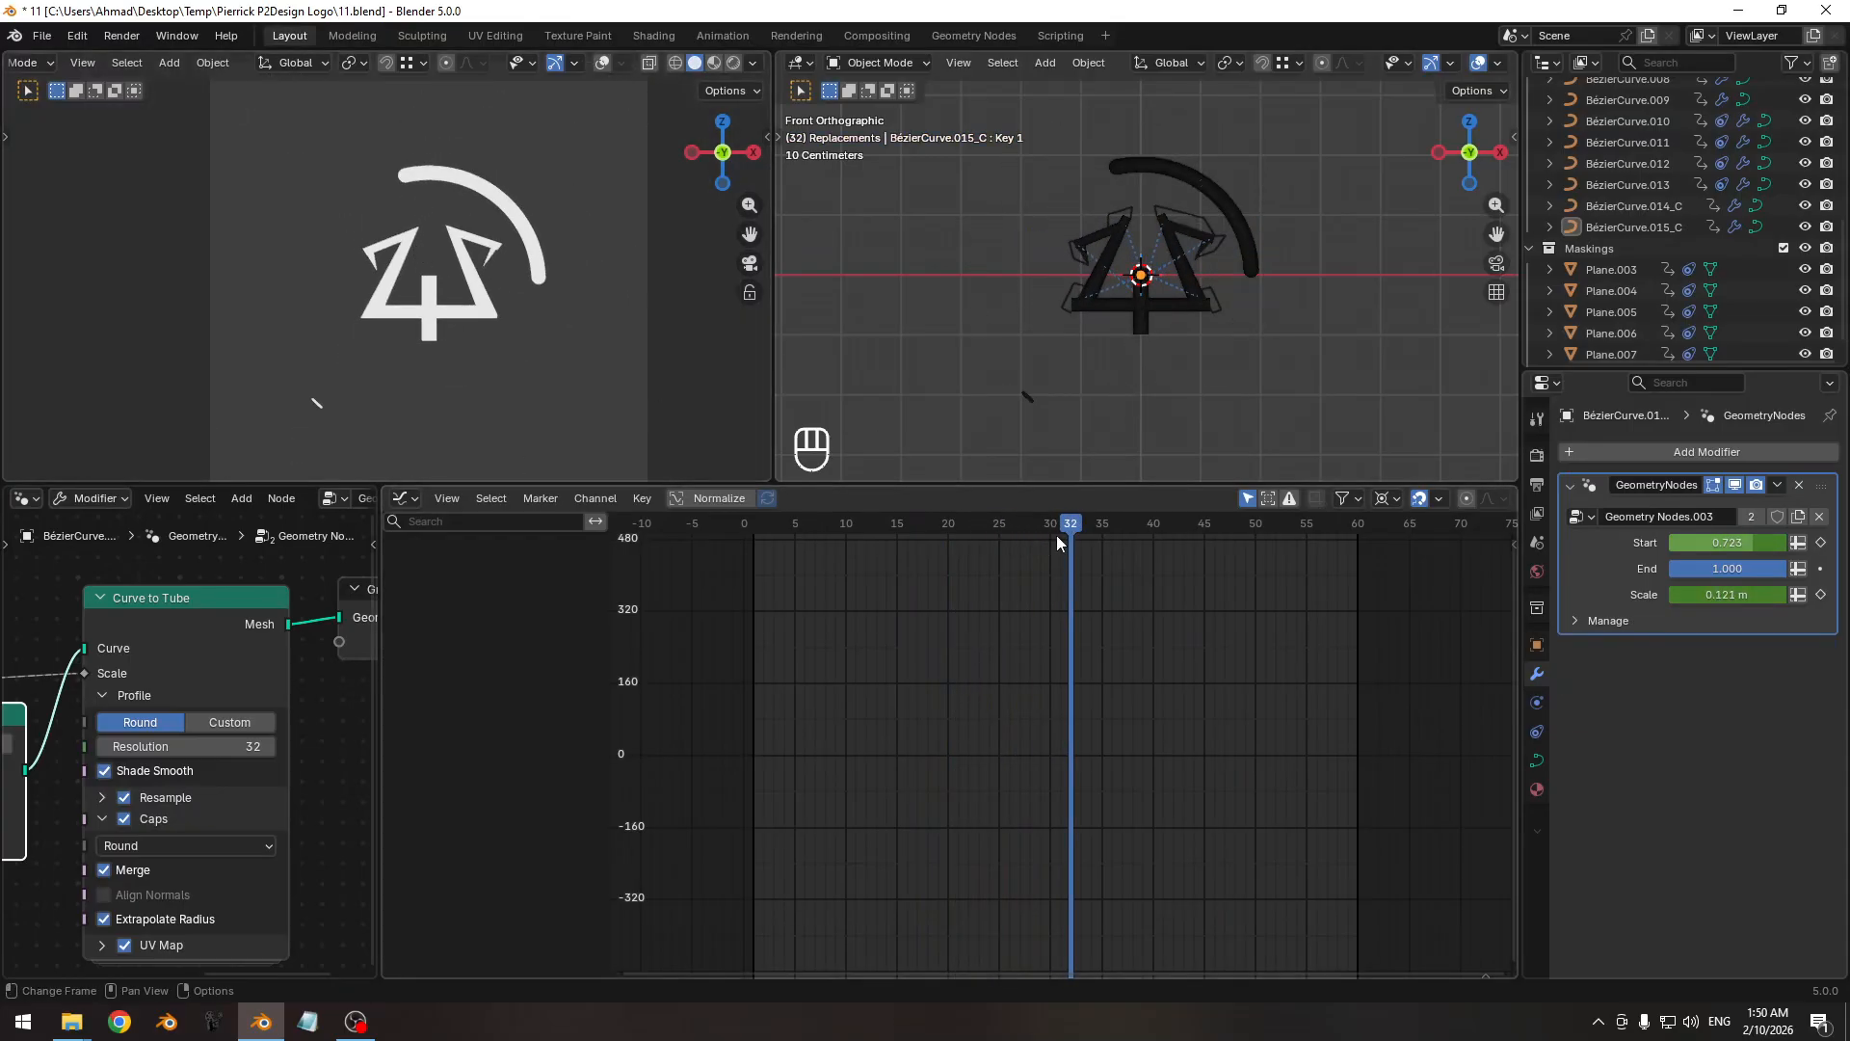
left_click_drag(1057, 537, 1245, 542)
key("ctrl+s")
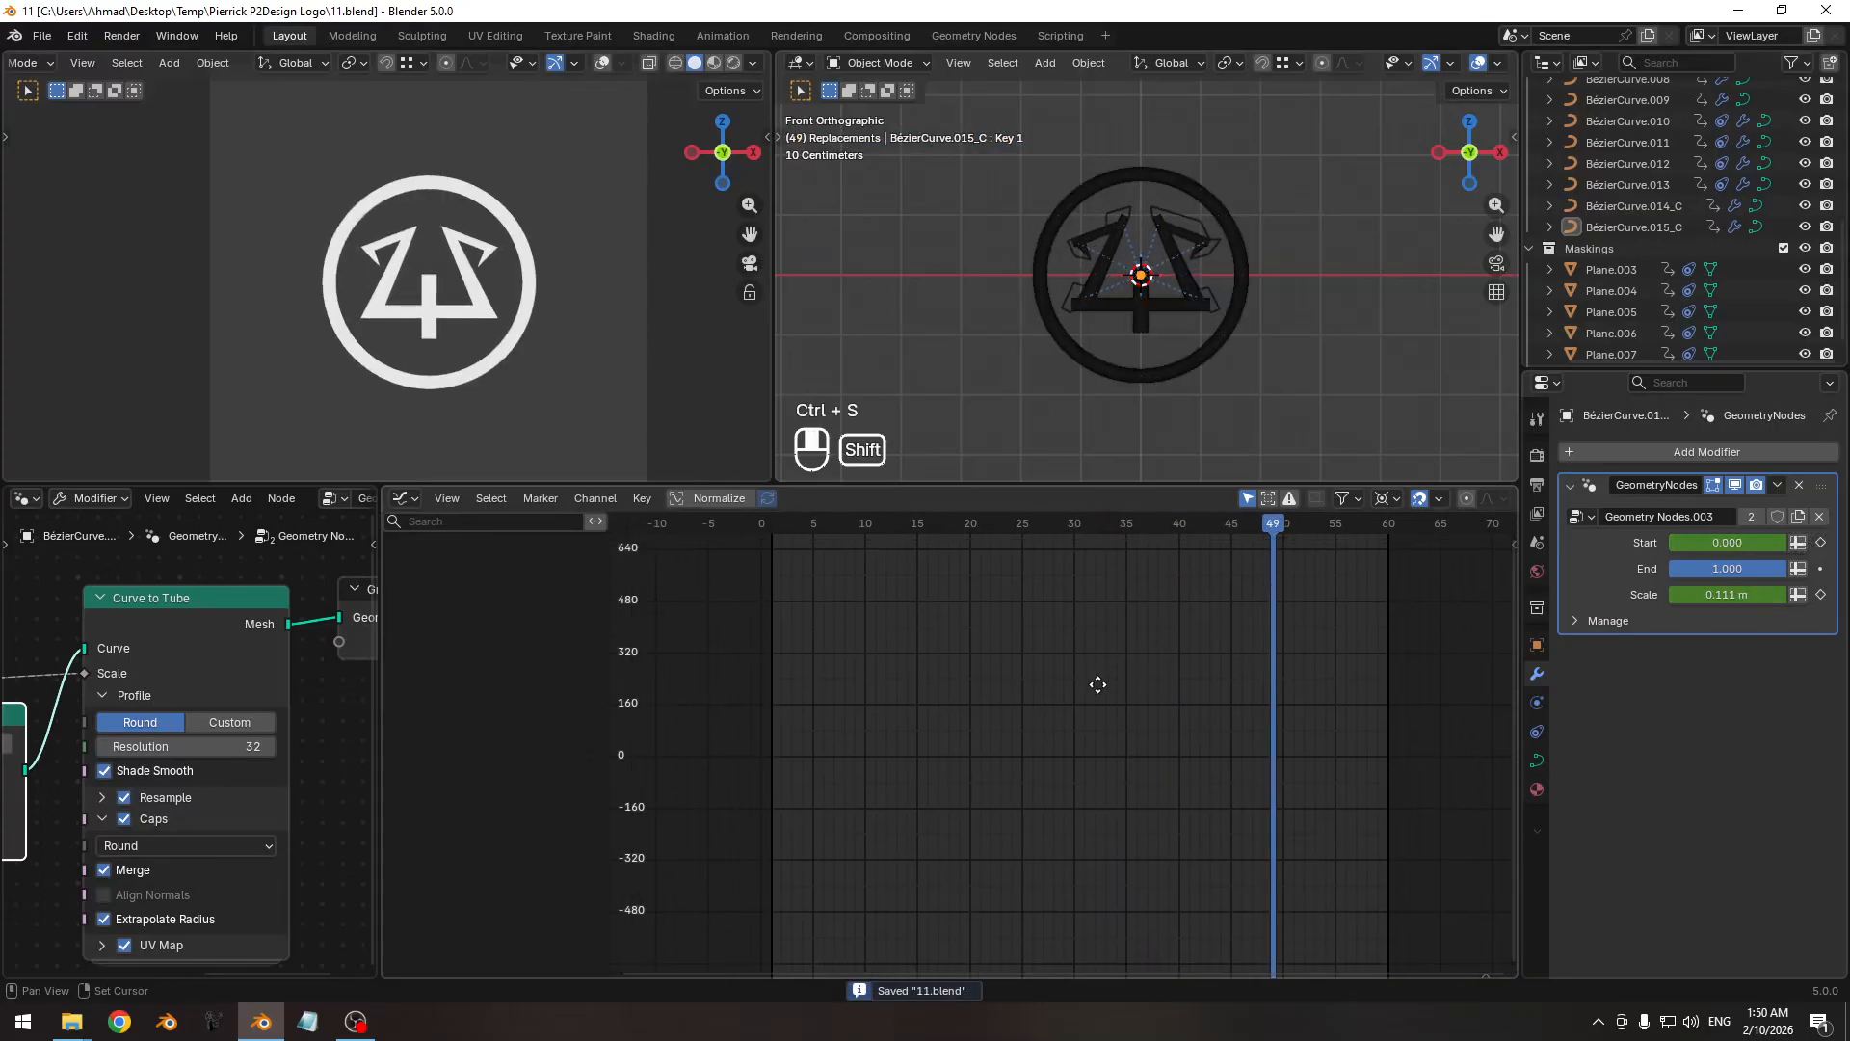